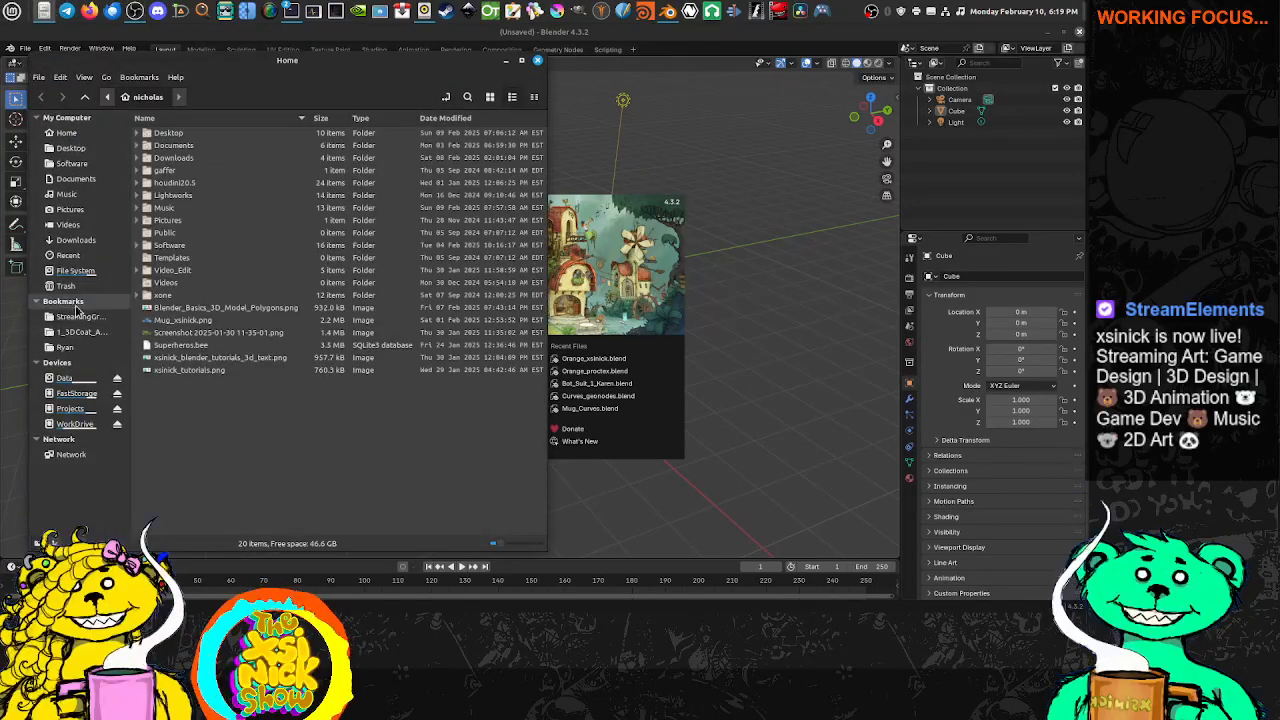
# Navigate on WorkDrive to the folder Work_Projects/3D_Models/Furniture/The Pioneer Woman Callie Teal Dining Hutch
pyautogui.click(72, 409)
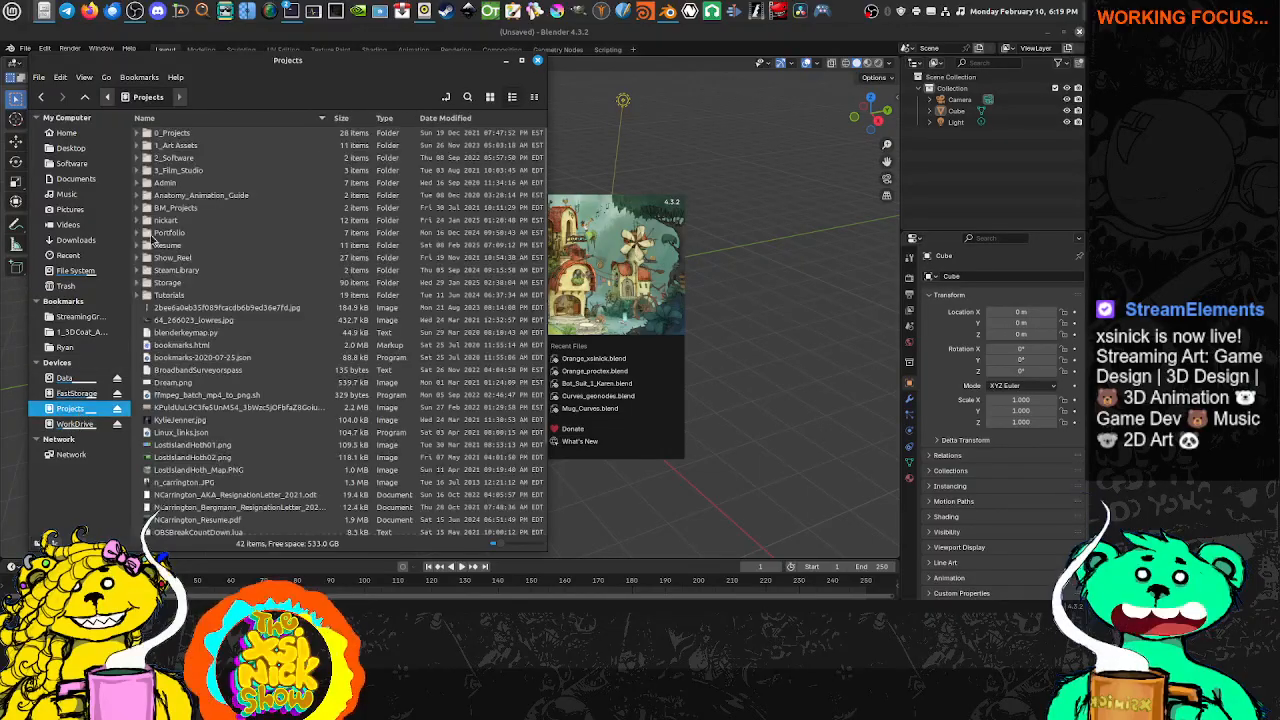
pyautogui.click(89, 429)
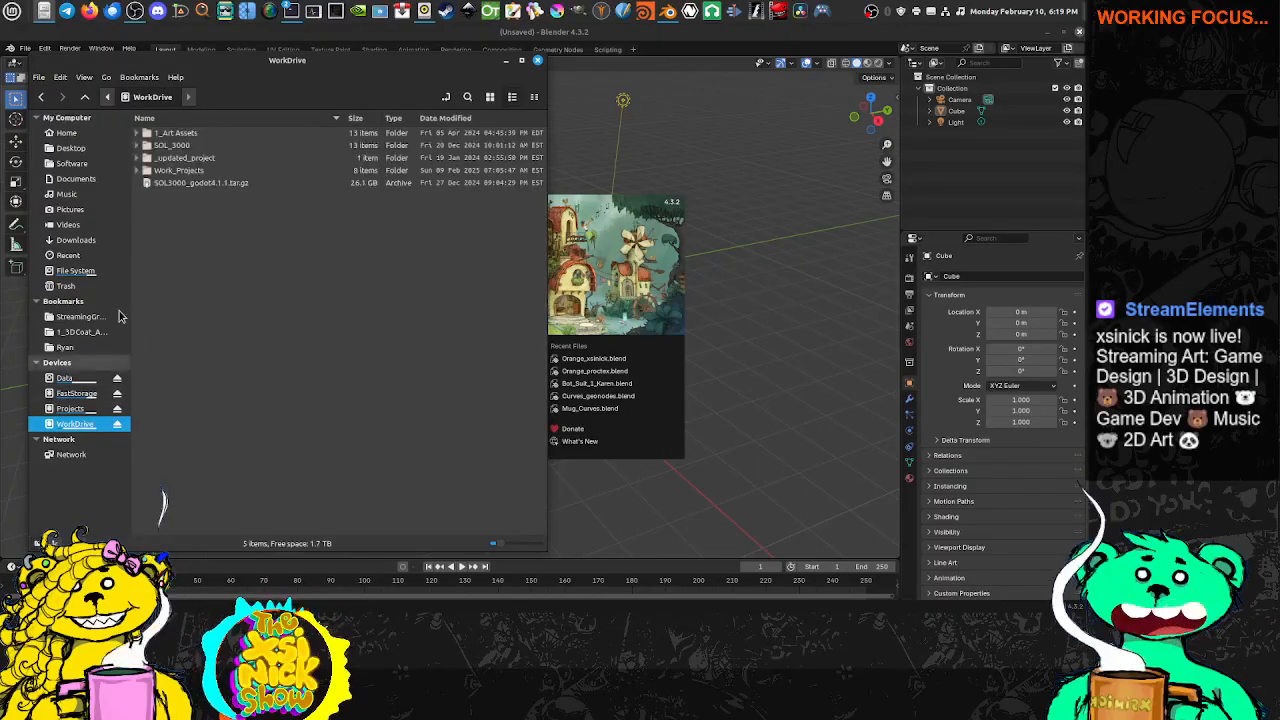
pyautogui.doubleClick(183, 176)
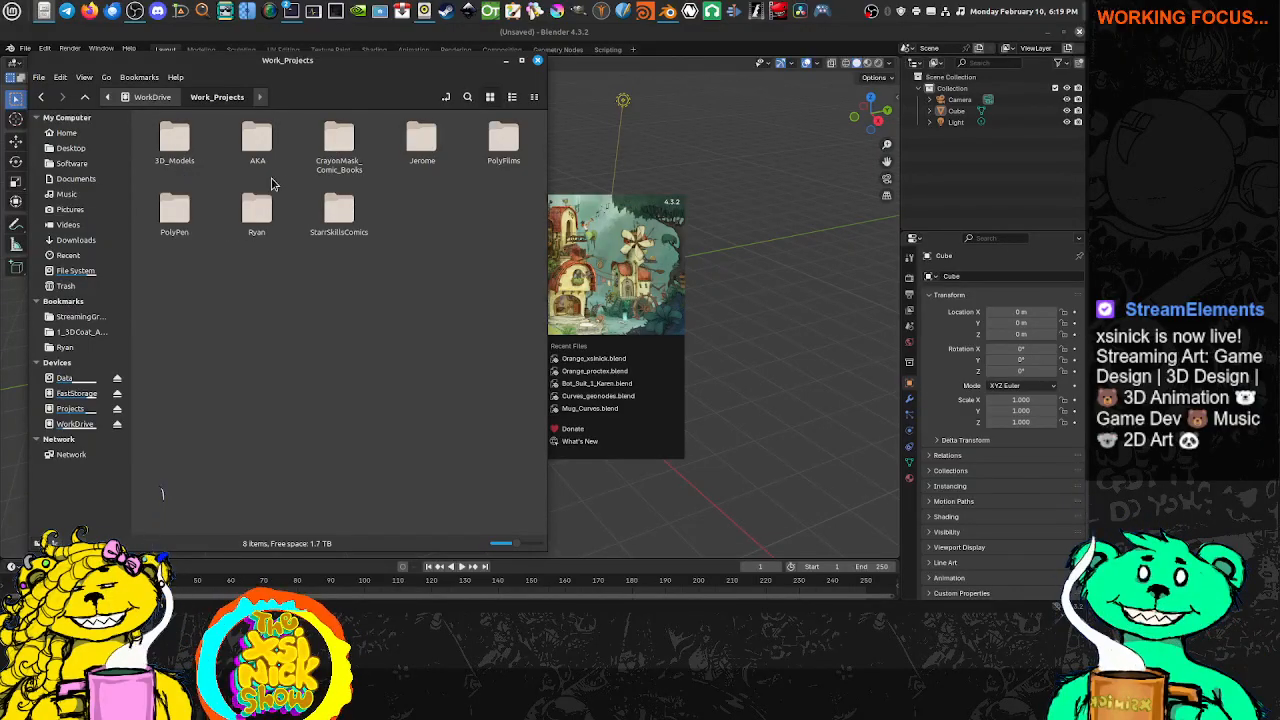
pyautogui.click(186, 147)
pyautogui.doubleClick(186, 147)
pyautogui.doubleClick(176, 140)
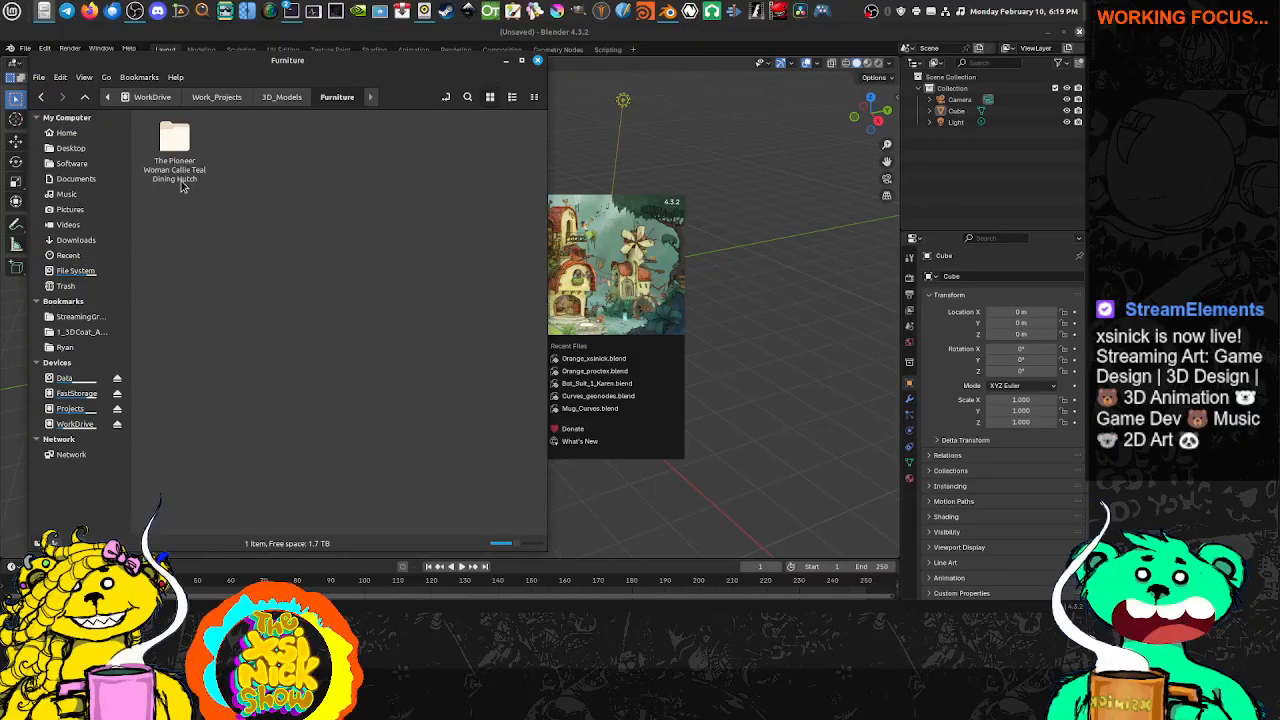
pyautogui.doubleClick(178, 152)
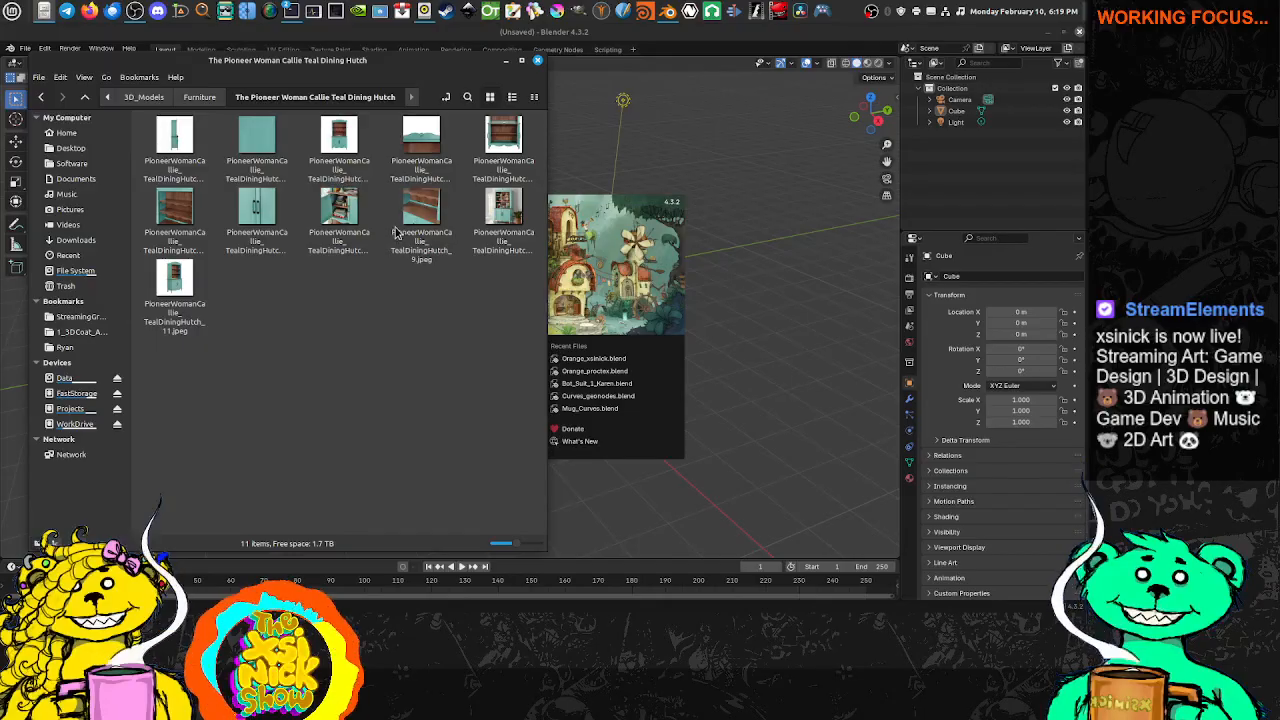
# Browse the hutch reference photos from number 1 through number 8, examining the shelves, door handles and the open lower cabinet's interior
pyautogui.moveTo(394, 74); pyautogui.dragTo(399, 91)
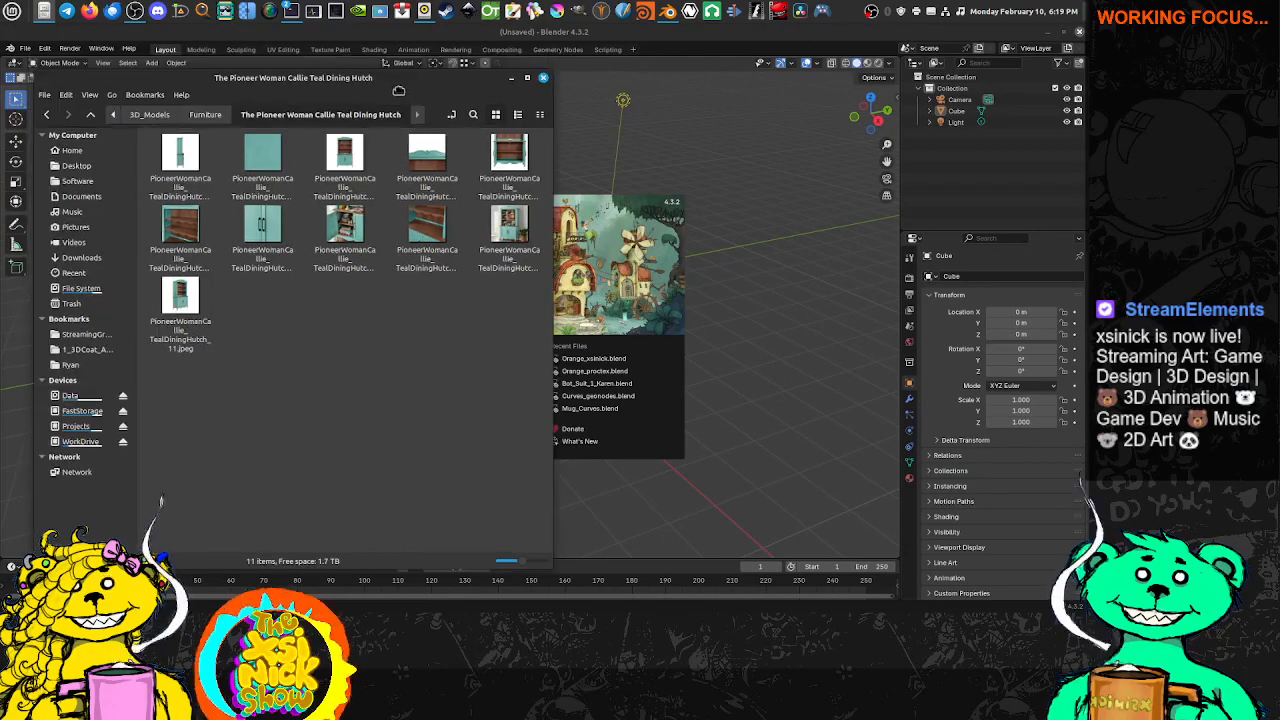
pyautogui.doubleClick(192, 160)
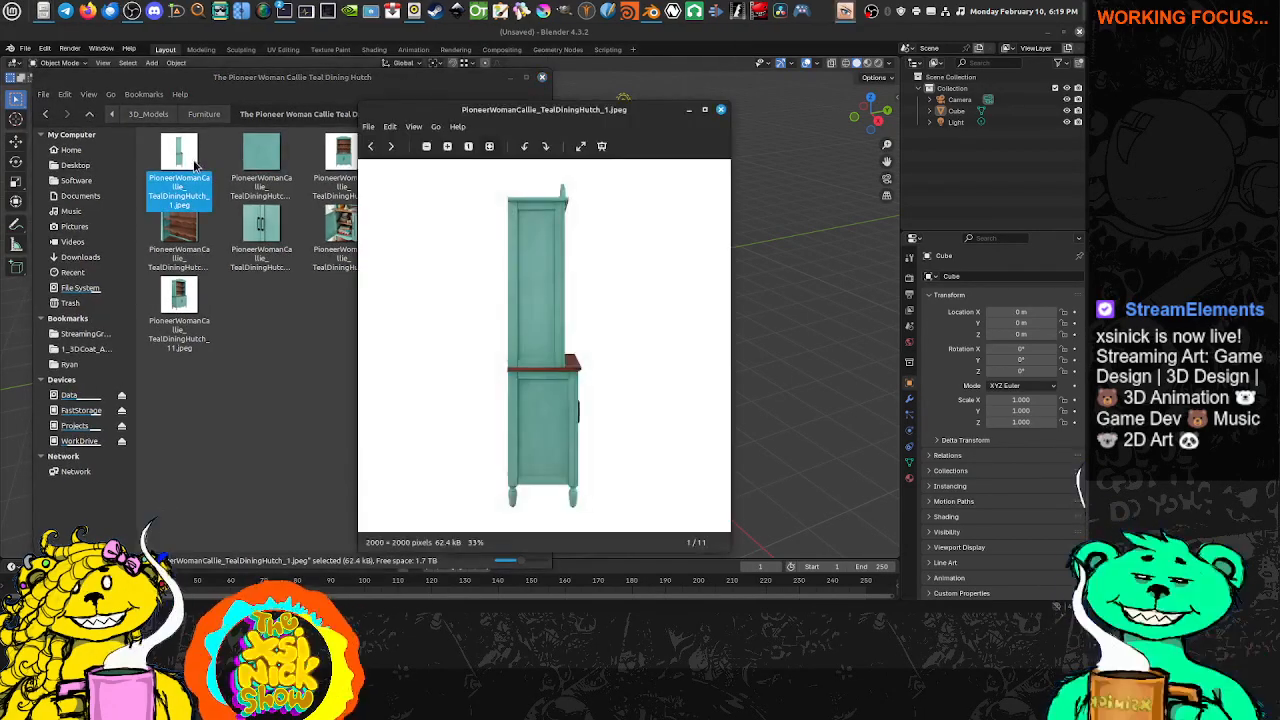
pyautogui.press('Right')
pyautogui.press('Right')
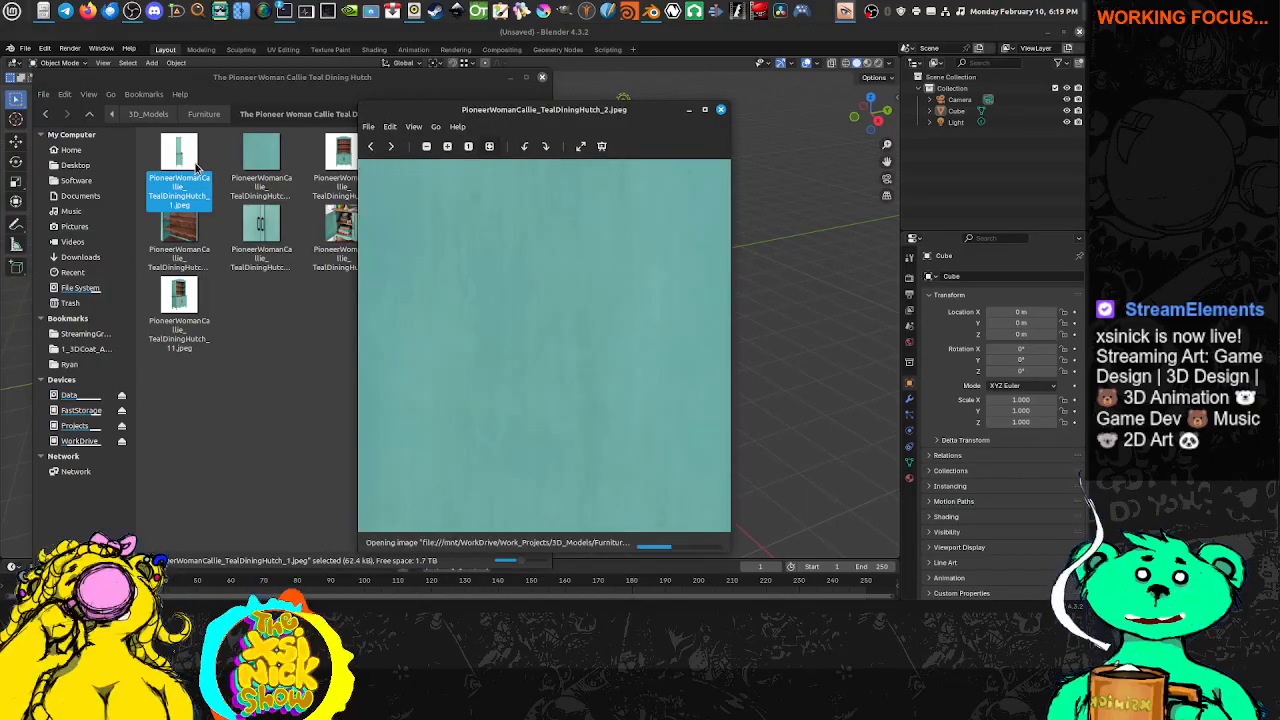
pyautogui.press('Right')
pyautogui.press('Right')
pyautogui.press('Right')
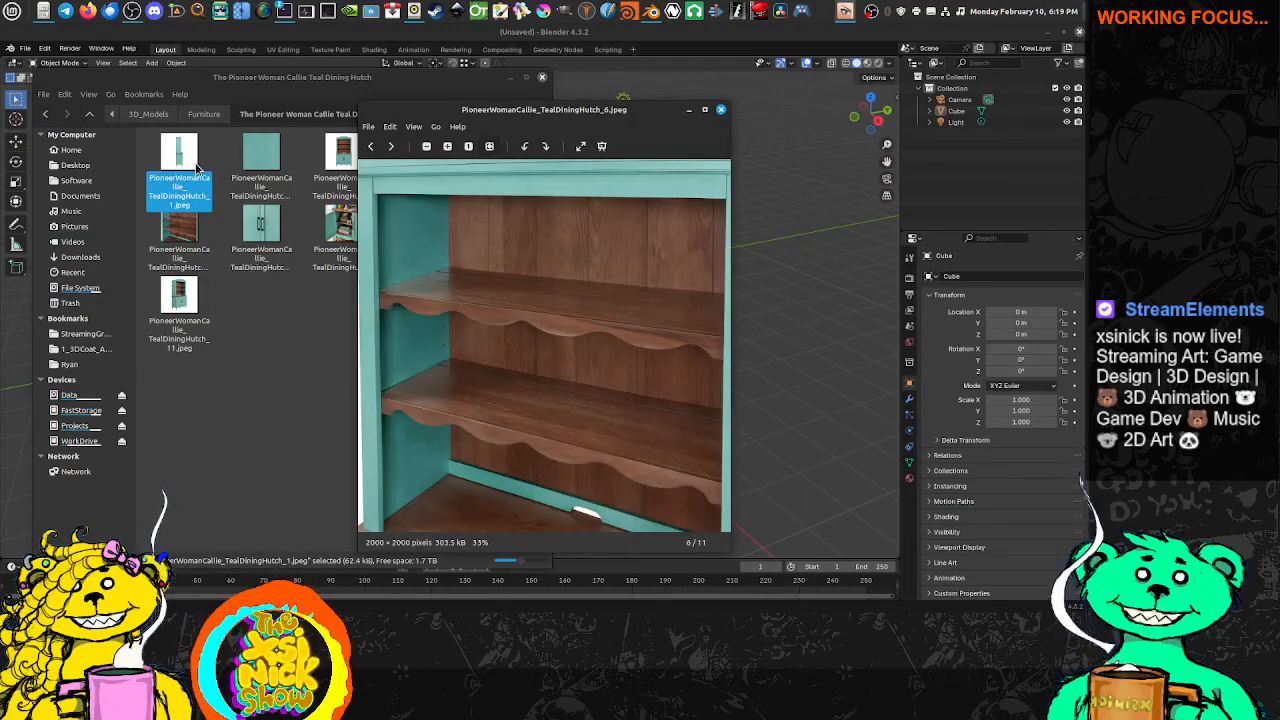
pyautogui.press('Right')
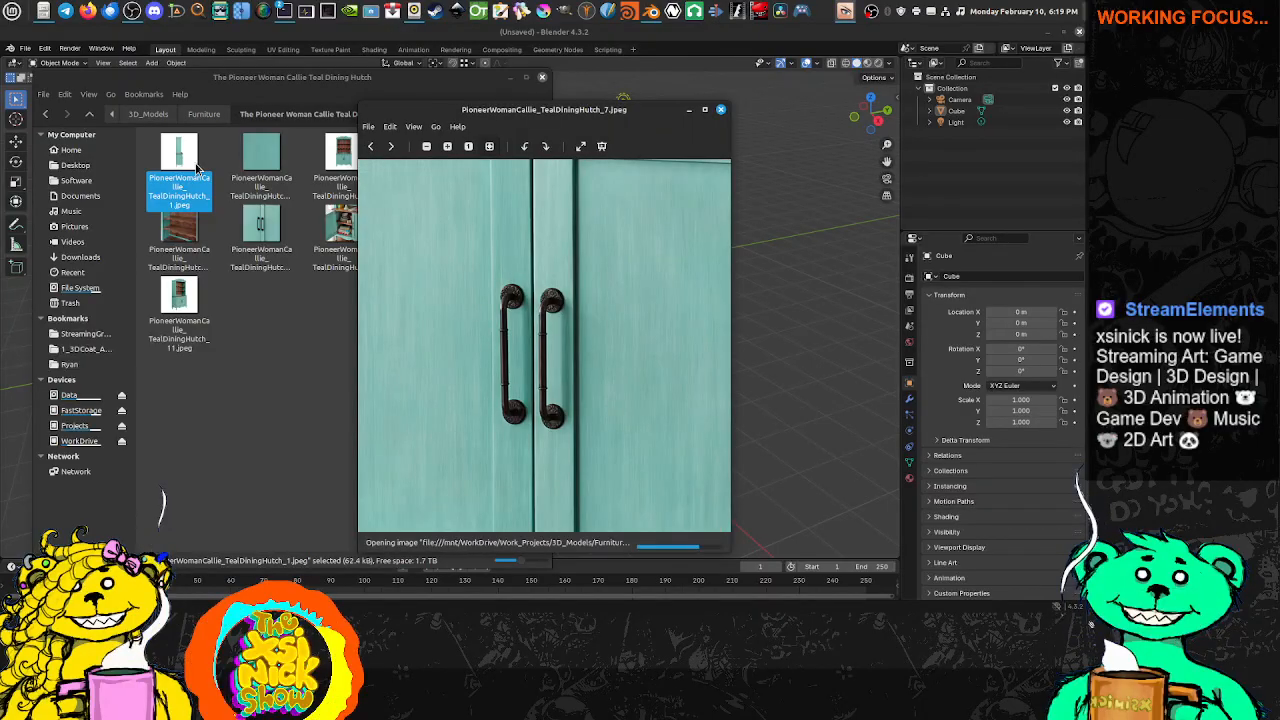
pyautogui.press('Right')
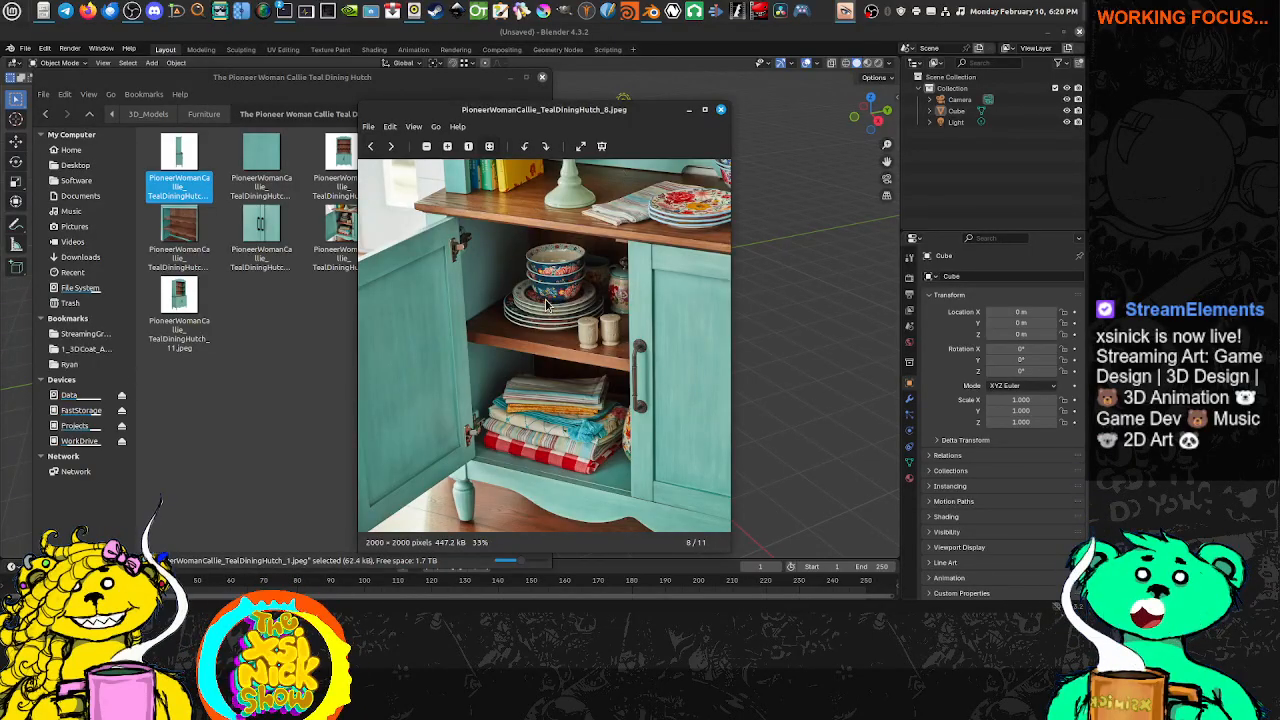
pyautogui.scroll(-3, 587, 313)
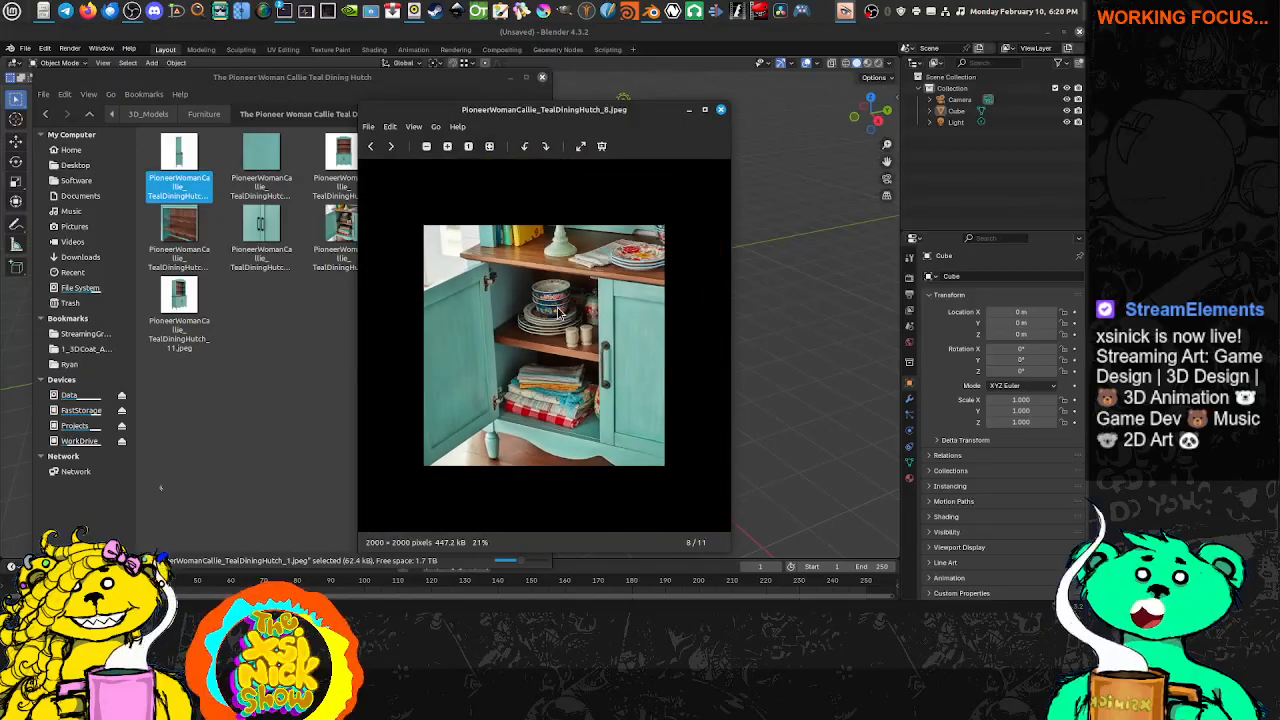
pyautogui.scroll(3, 558, 313)
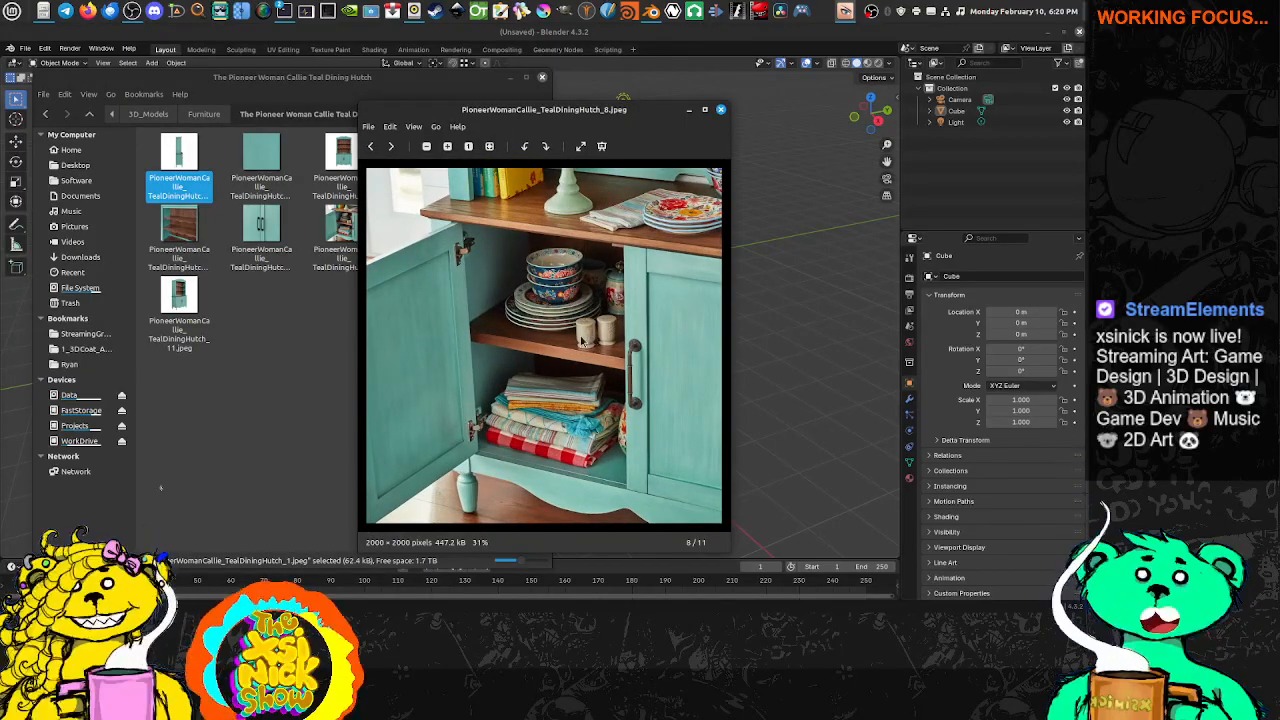
pyautogui.scroll(3, 597, 341)
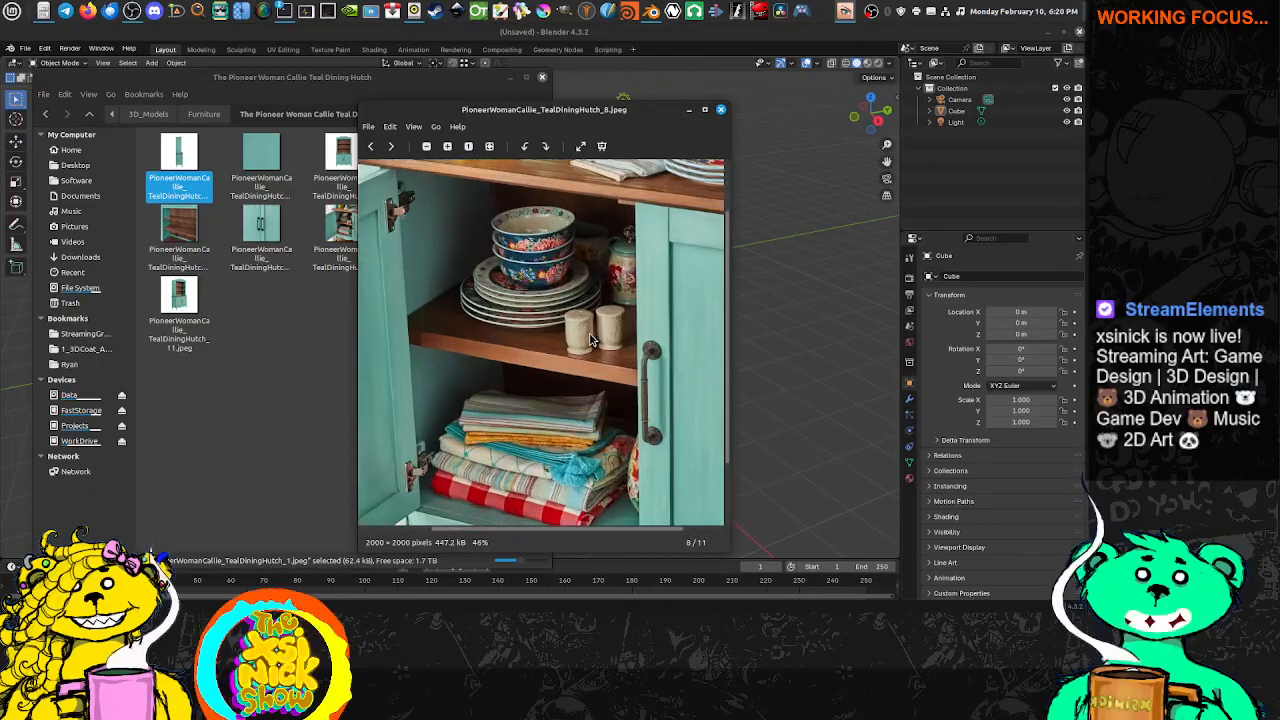
pyautogui.click(722, 109)
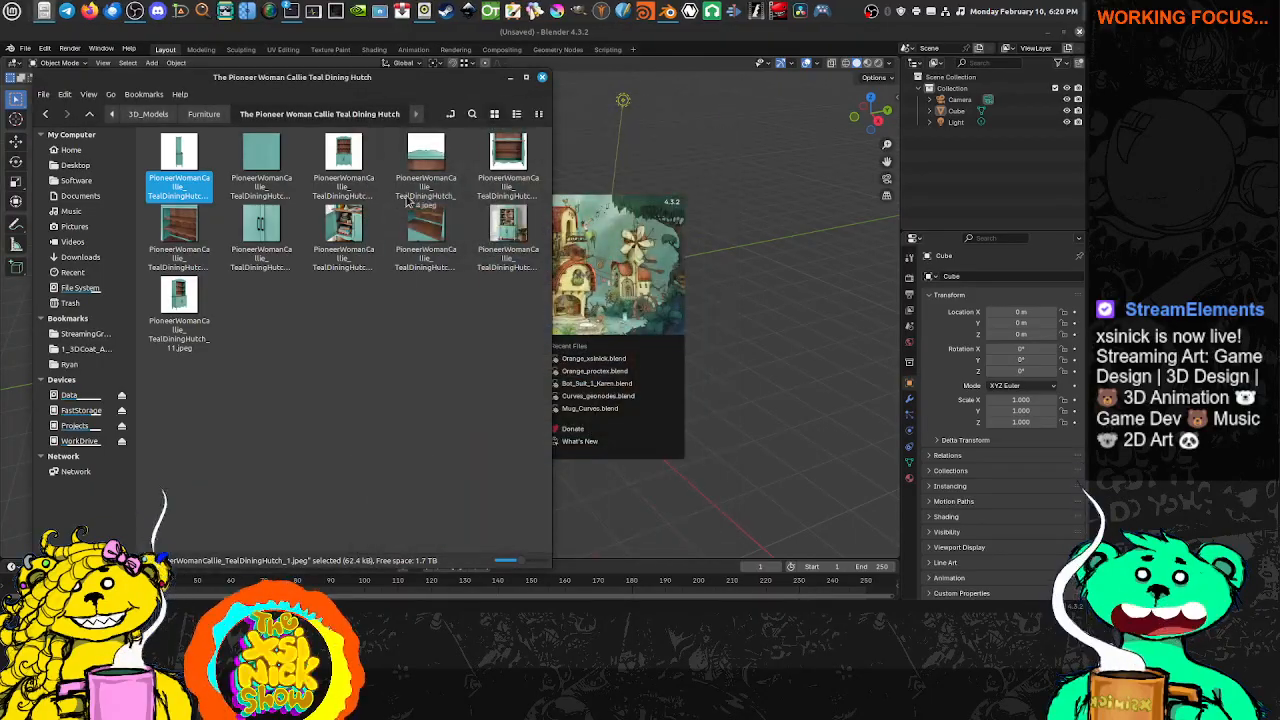
# Bring the front photo PioneerWomanCallie_TealDiningHutch_3.jpeg into Blender's front orthographic view as a reference image
pyautogui.doubleClick(343, 153)
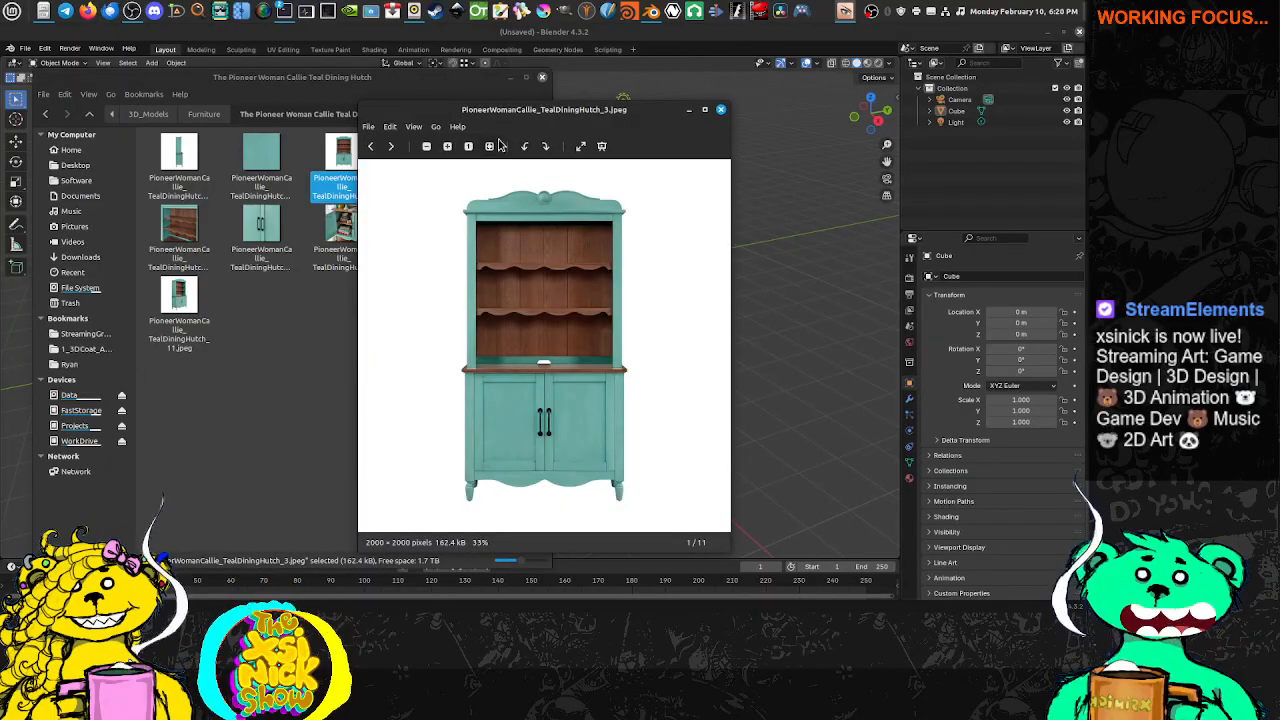
pyautogui.click(720, 109)
pyautogui.moveTo(472, 94); pyautogui.dragTo(236, 137)
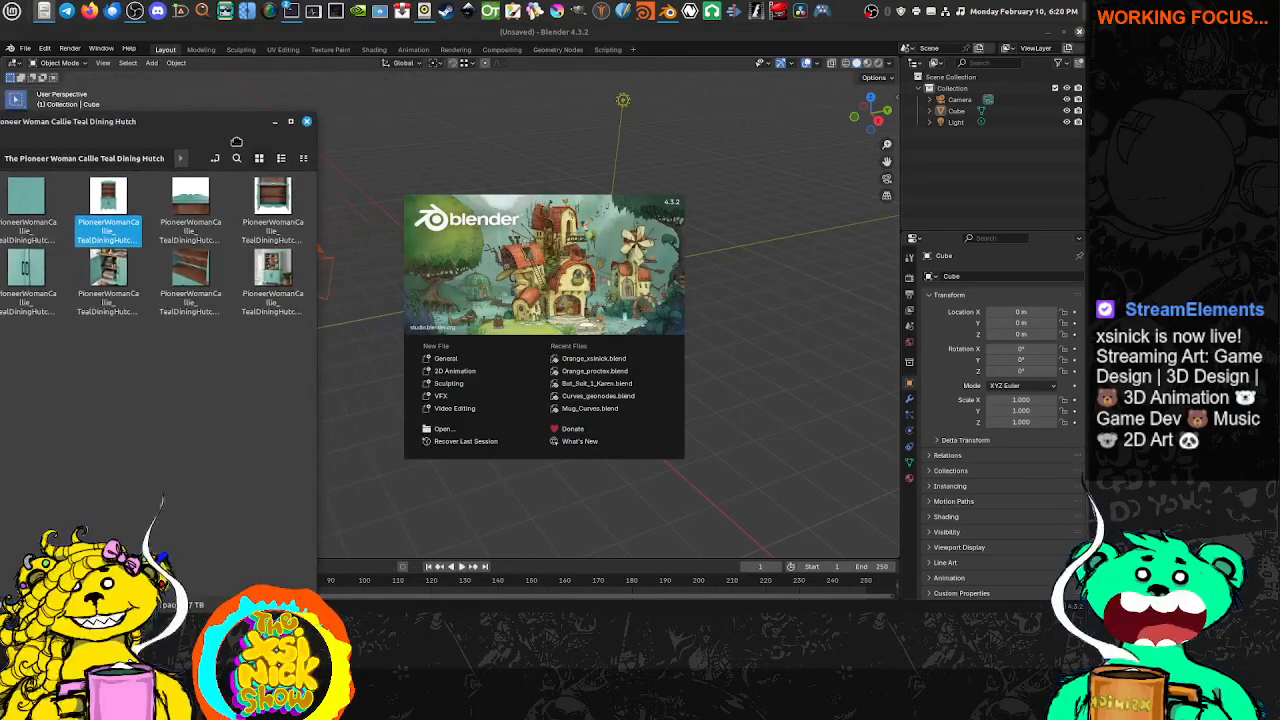
pyautogui.moveTo(108, 205); pyautogui.dragTo(430, 168)
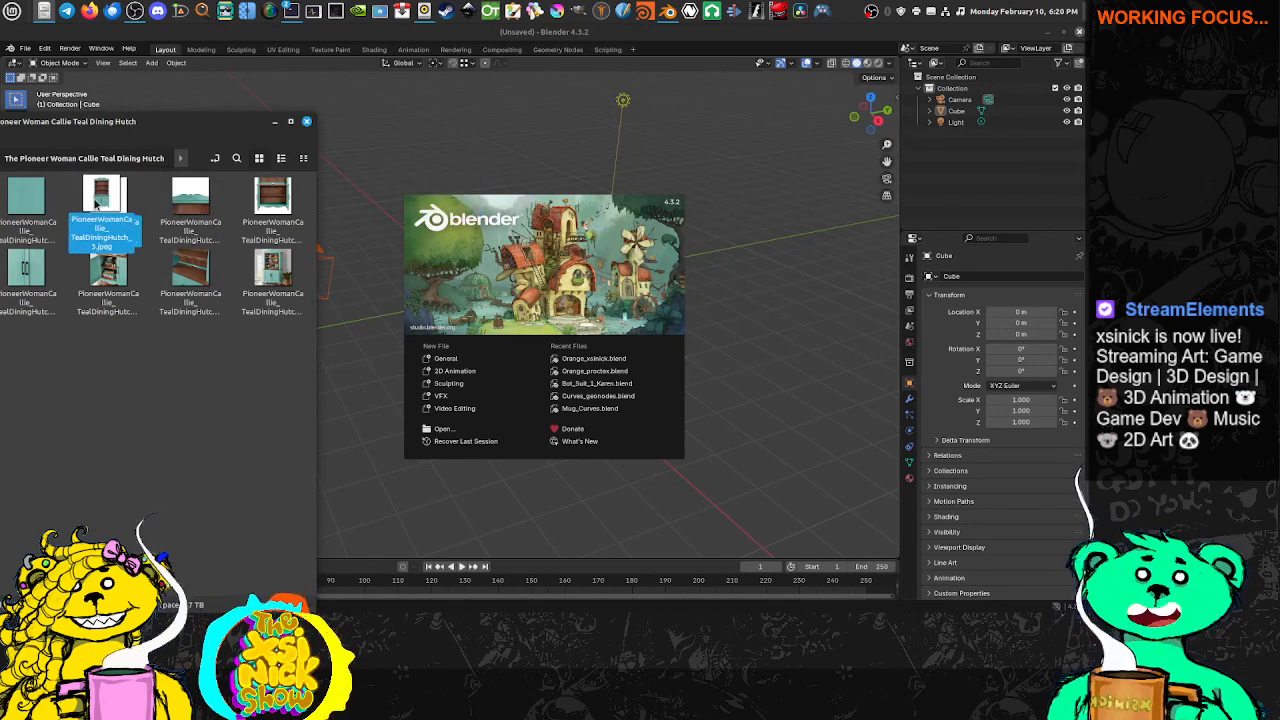
pyautogui.click(495, 120)
pyautogui.press('KP_1')
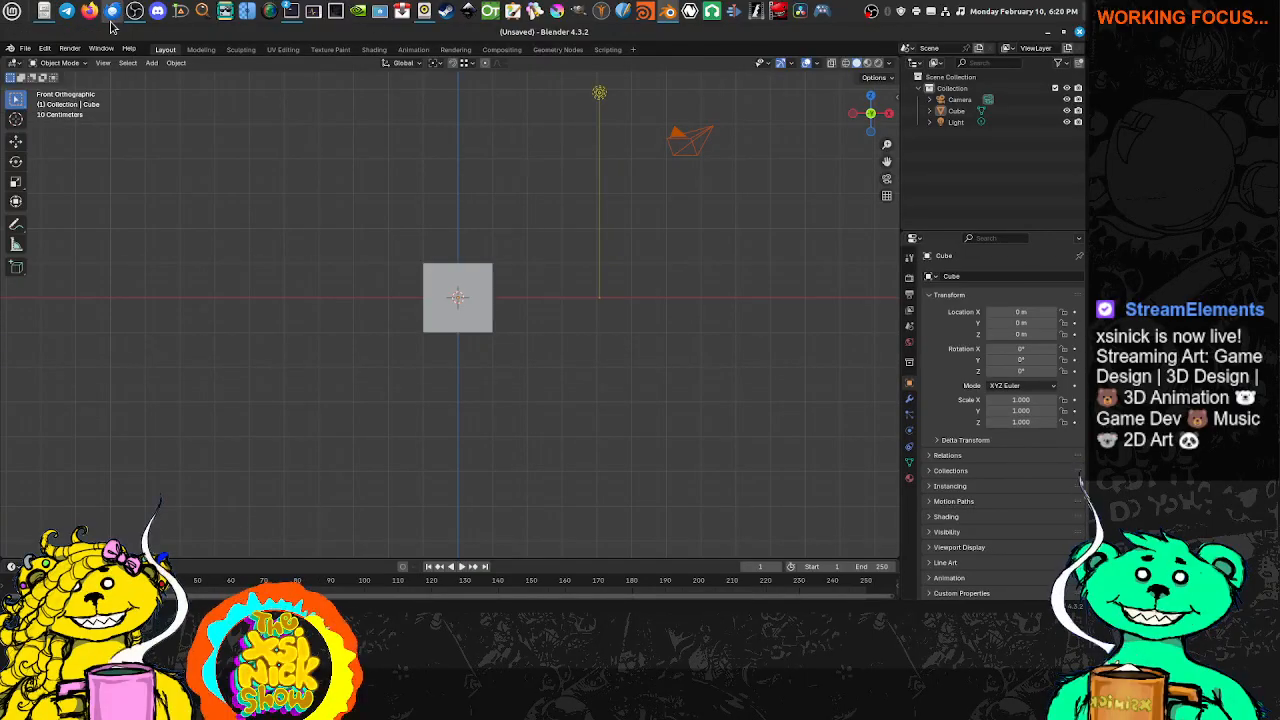
pyautogui.click(44, 10)
pyautogui.moveTo(133, 213); pyautogui.dragTo(466, 204)
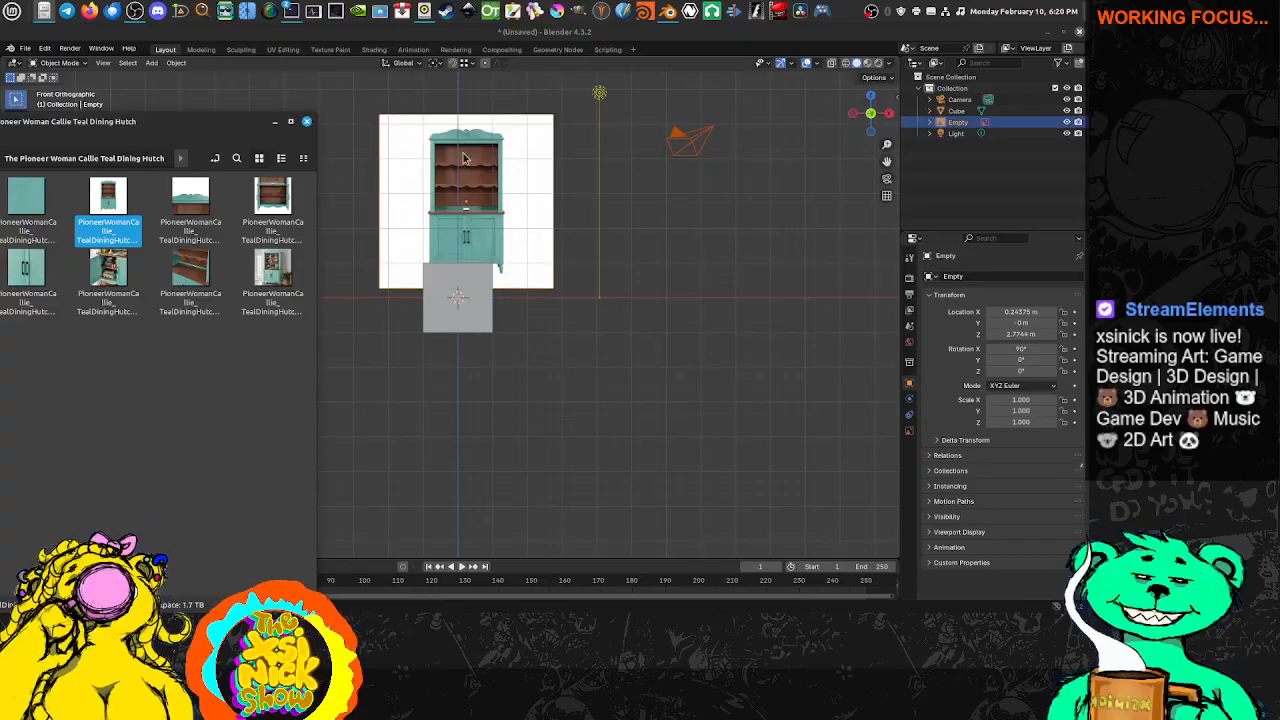
pyautogui.click(528, 195)
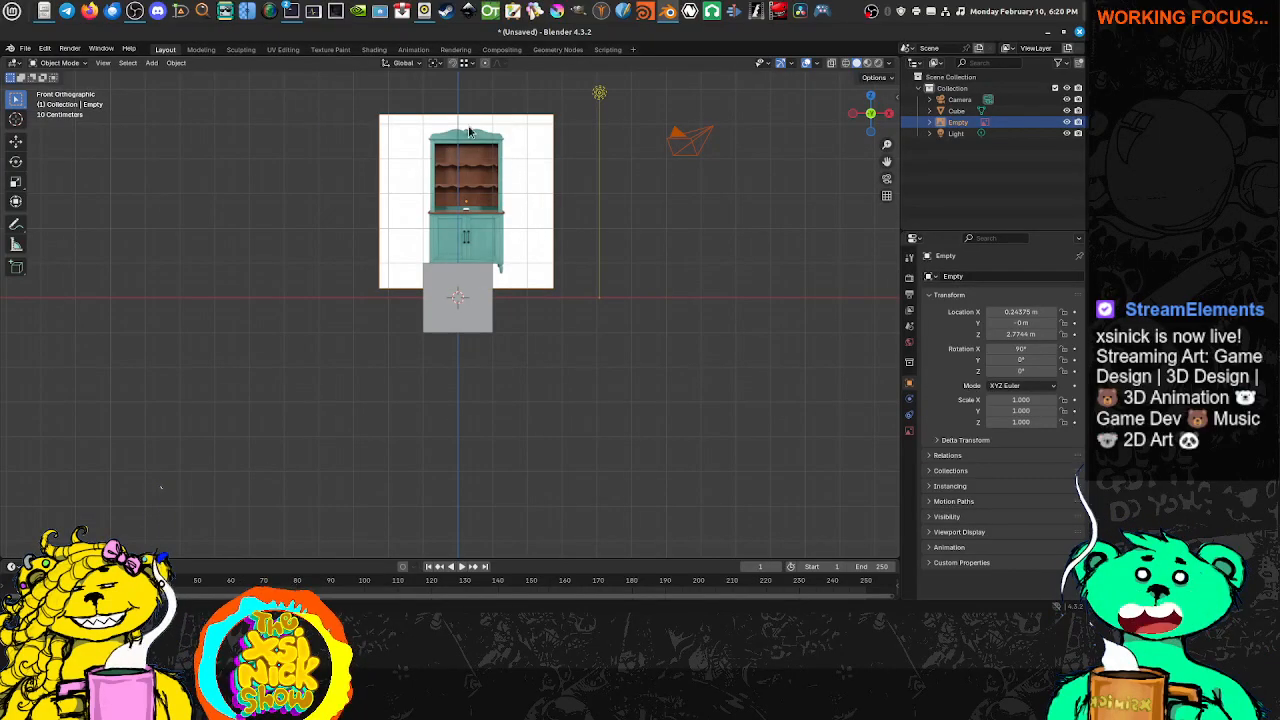
# Enlarge the hutch reference image slightly and lower it until the hutch's feet rest on the red ground axis line
pyautogui.moveTo(470, 116)
pyautogui.mouseDown()
pyautogui.moveTo(470, 133)
pyautogui.moveTo(470, 100)
pyautogui.mouseUp()
pyautogui.moveTo(465, 194); pyautogui.dragTo(462, 219)
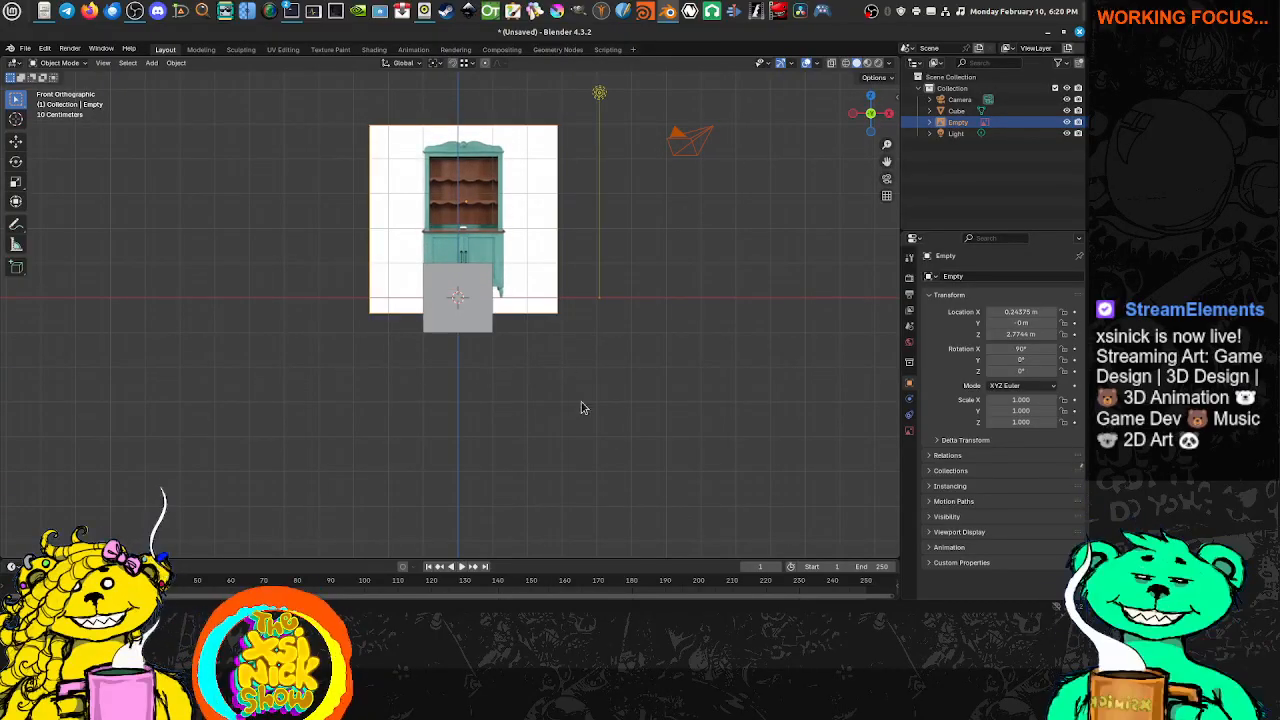
pyautogui.click(484, 322)
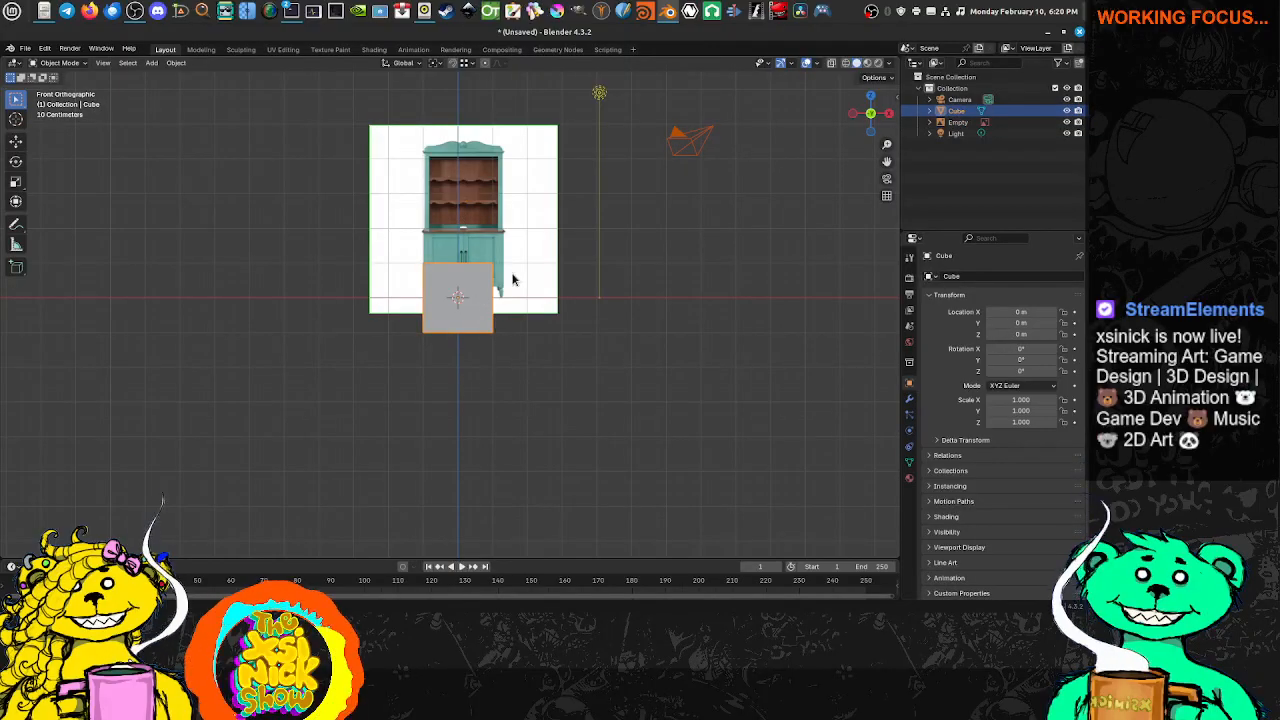
pyautogui.scroll(5, 512, 280)
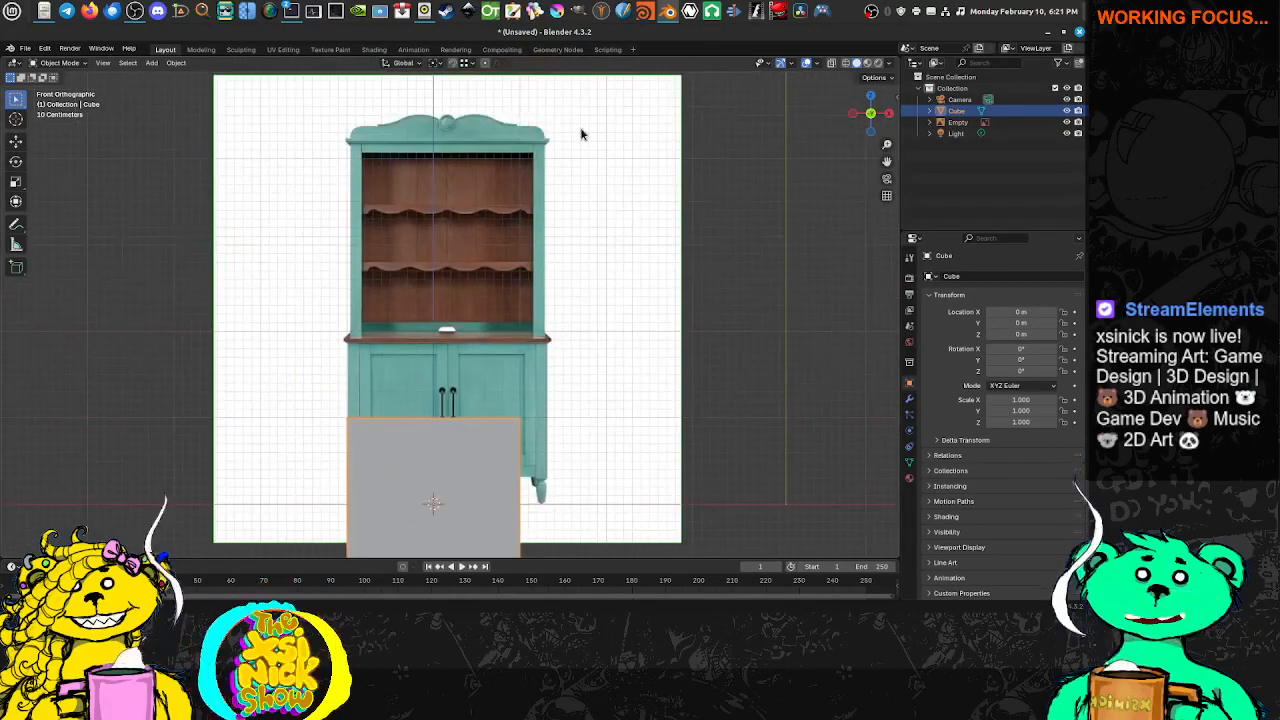
# Shift the hutch reference image sideways so the hutch is centred on the vertical axis, with the gap between its doors on the line
pyautogui.click(509, 182)
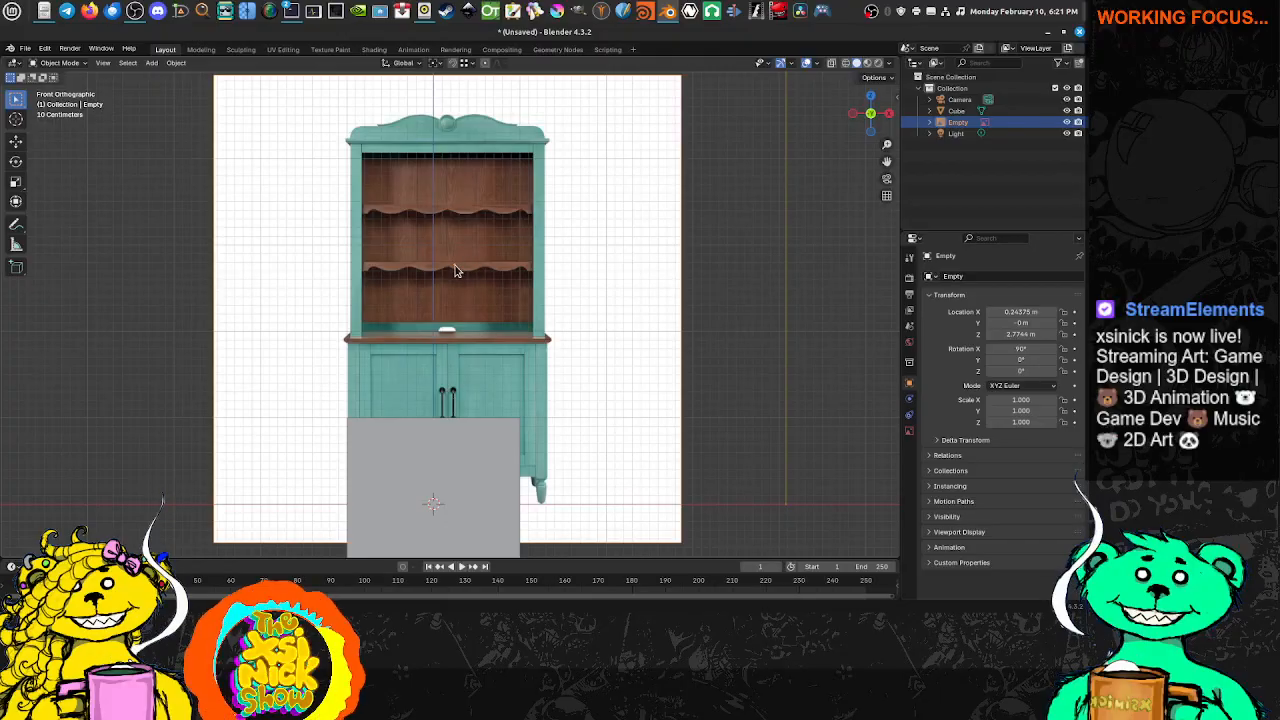
pyautogui.scroll(-2, 455, 270)
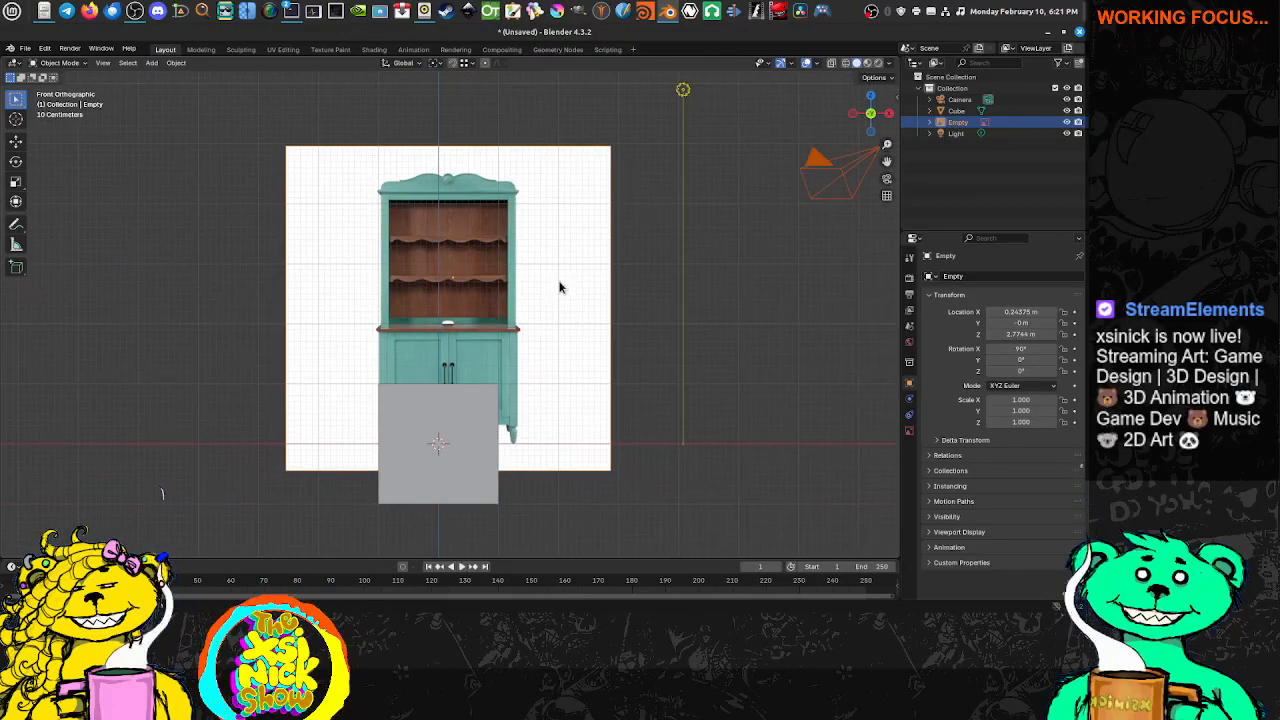
pyautogui.click(456, 310)
pyautogui.moveTo(447, 309); pyautogui.dragTo(434, 309)
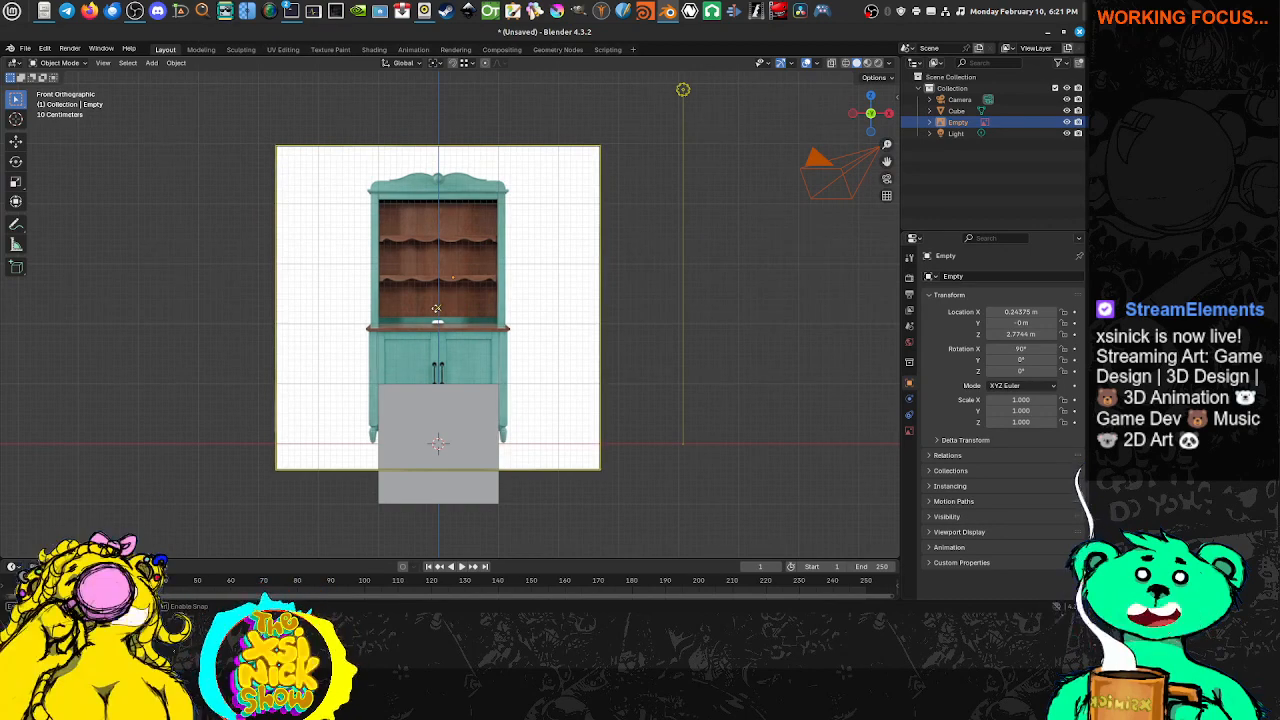
pyautogui.scroll(8, 435, 330)
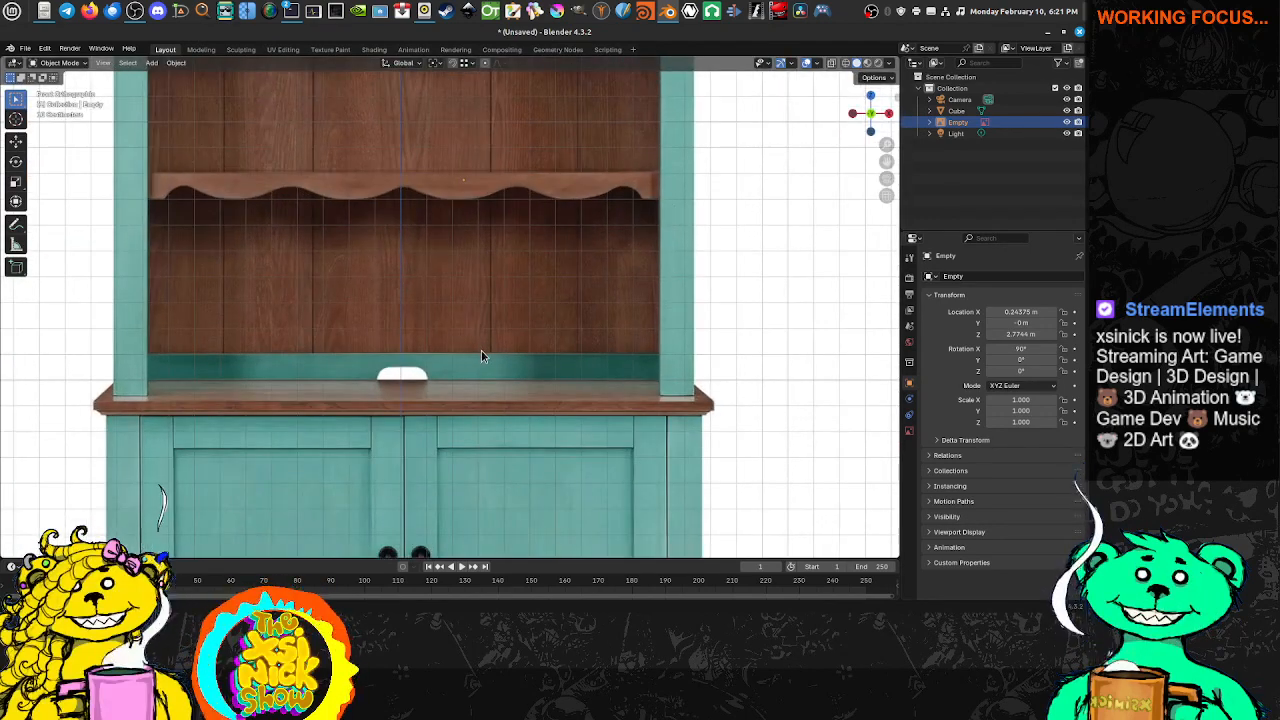
pyautogui.scroll(-6, 481, 350)
pyautogui.scroll(2, 447, 263)
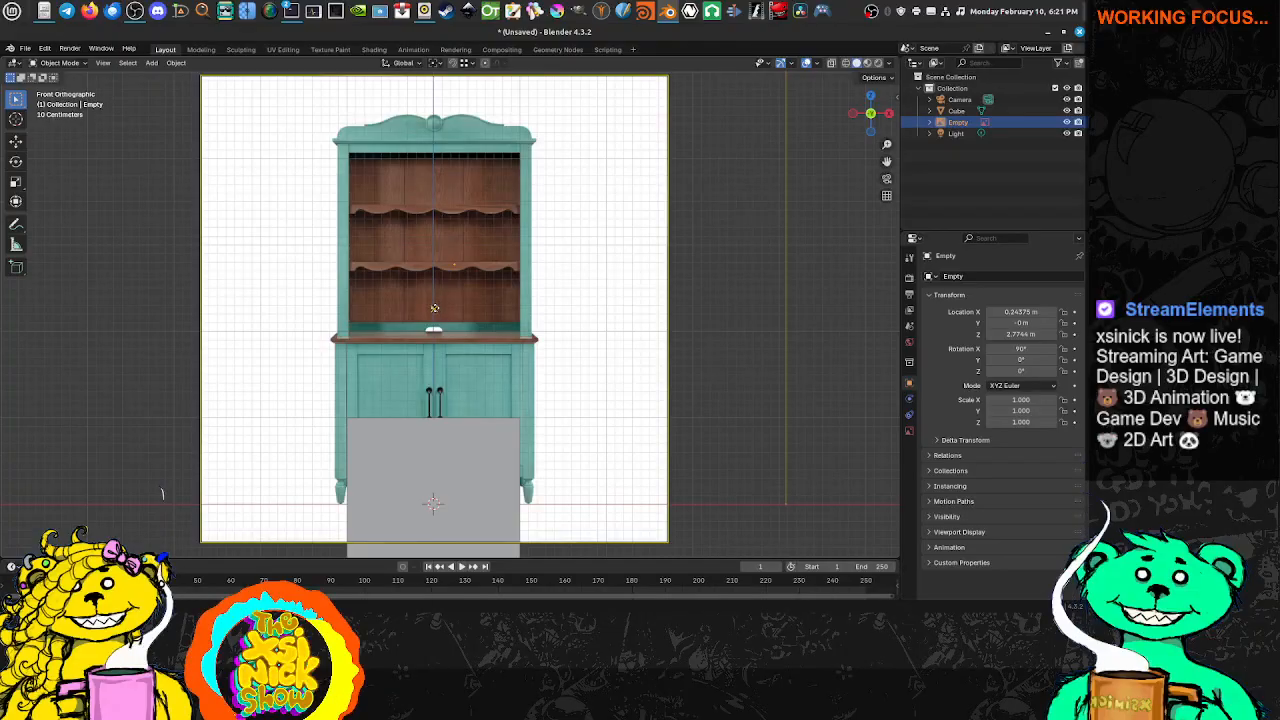
pyautogui.moveTo(434, 307); pyautogui.dragTo(432, 309)
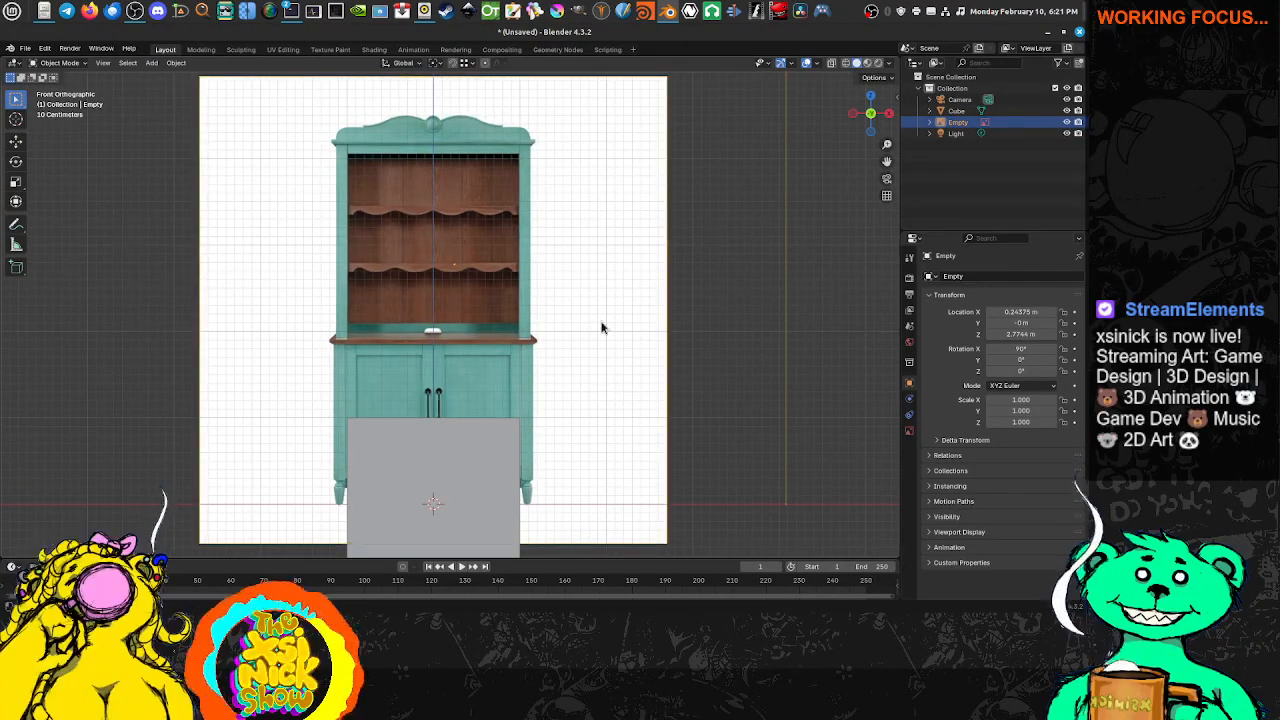
# Show the selectability toggles for objects in the Outliner and open the viewport's transform sidebar
pyautogui.click(807, 259)
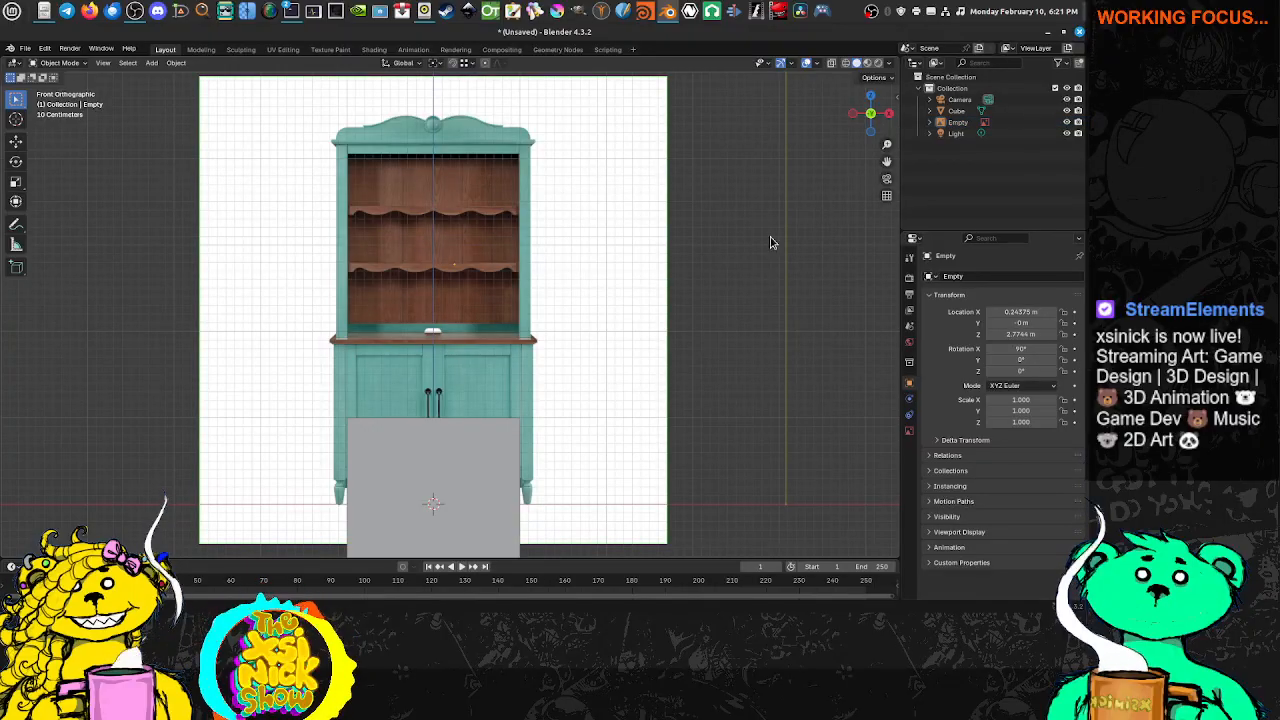
pyautogui.click(1060, 64)
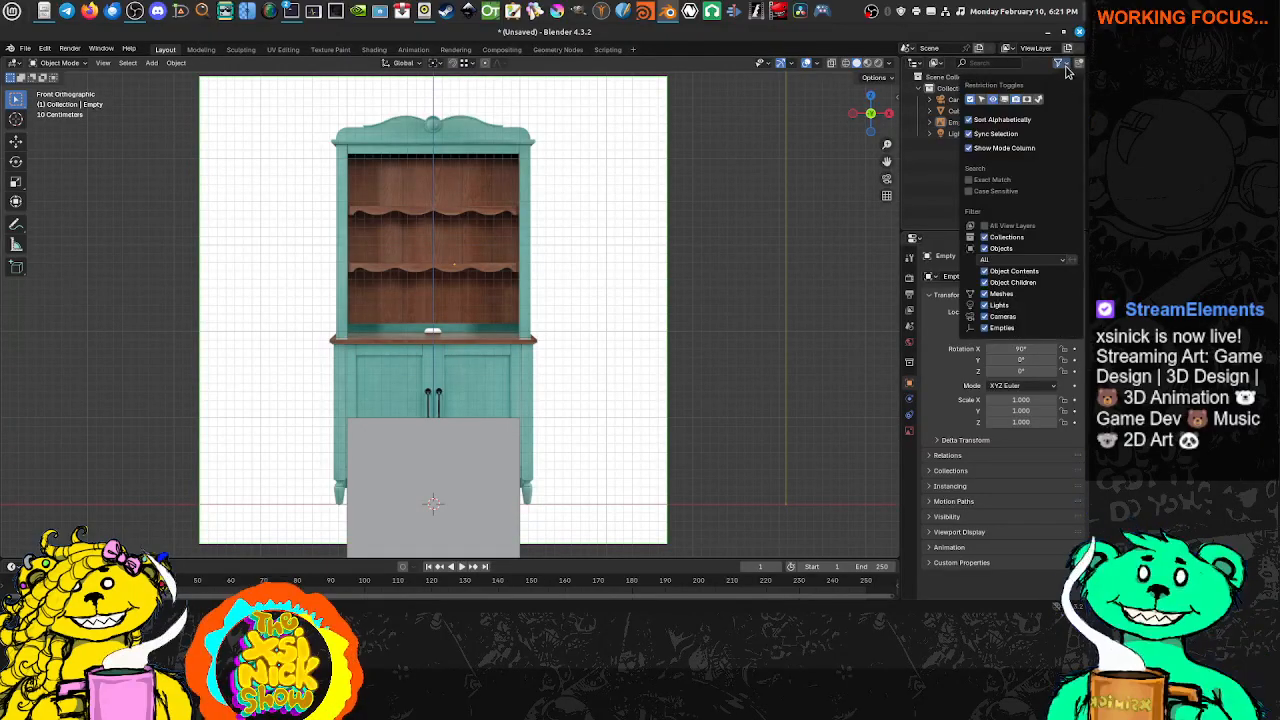
pyautogui.click(897, 97)
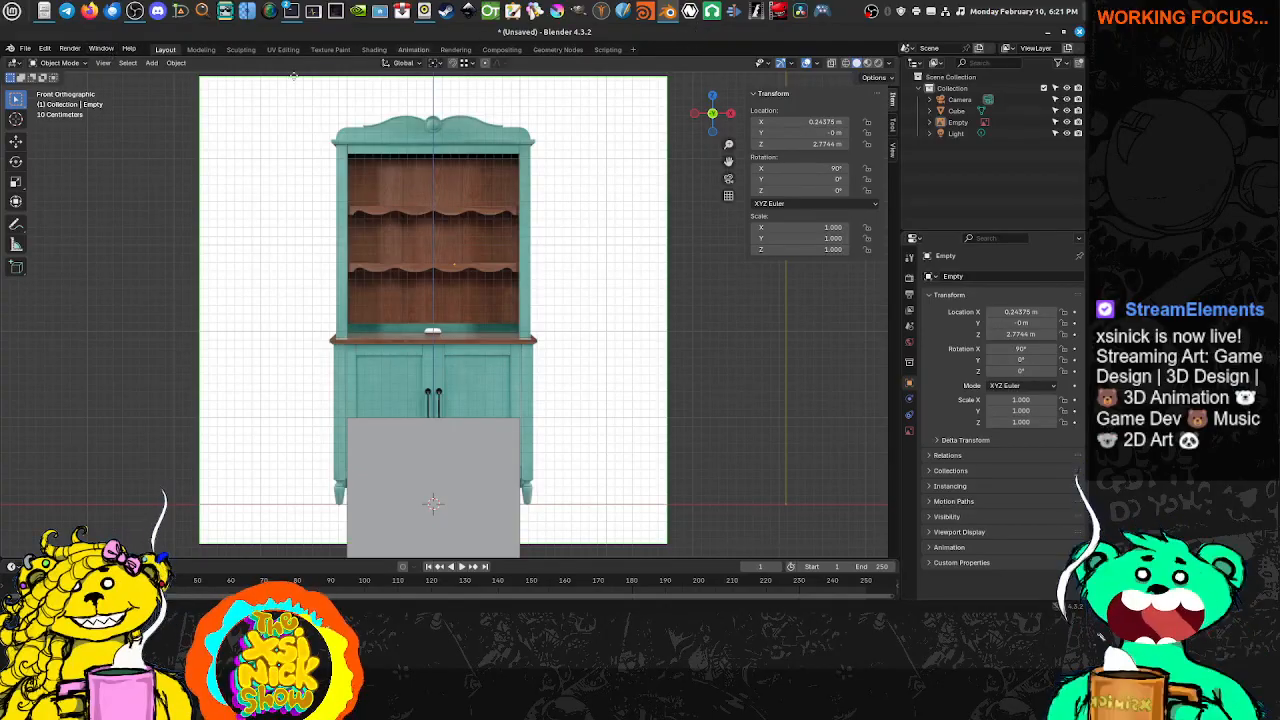
# Browse the file manager to the blender-4.3.2-linux-x64 folder inside the home Software directory, and close the window
pyautogui.click(41, 15)
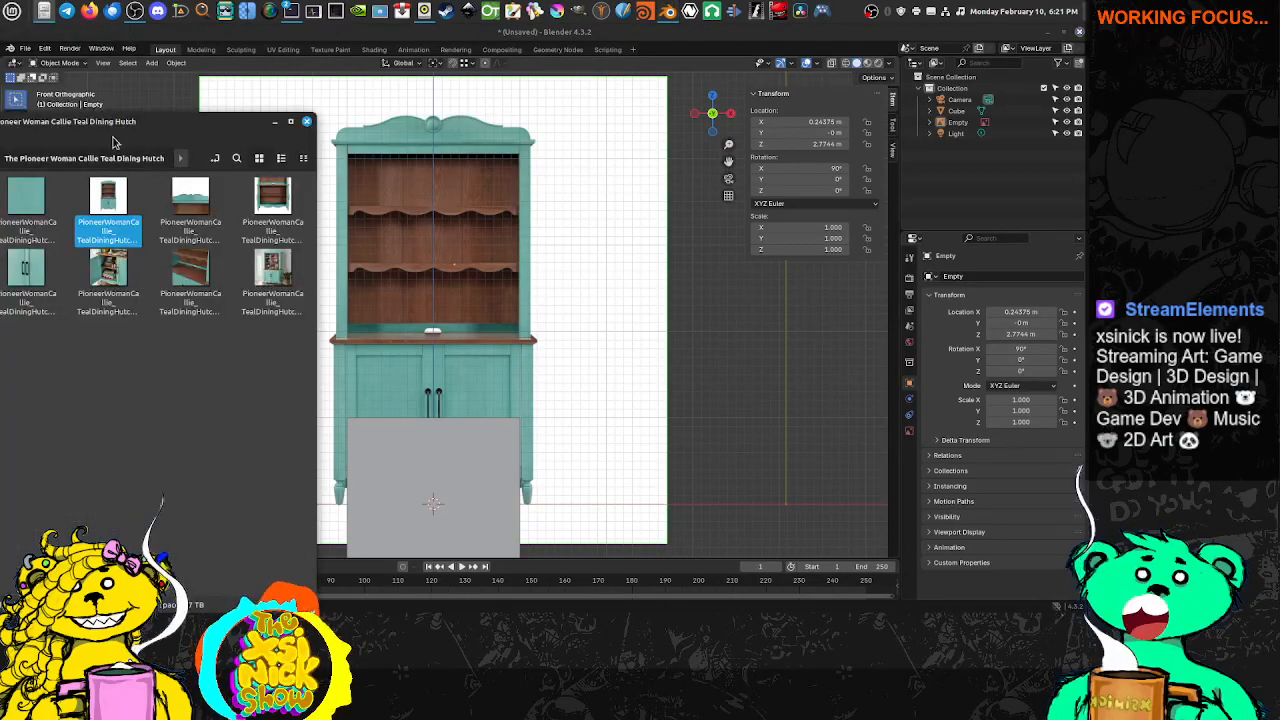
pyautogui.click(66, 195)
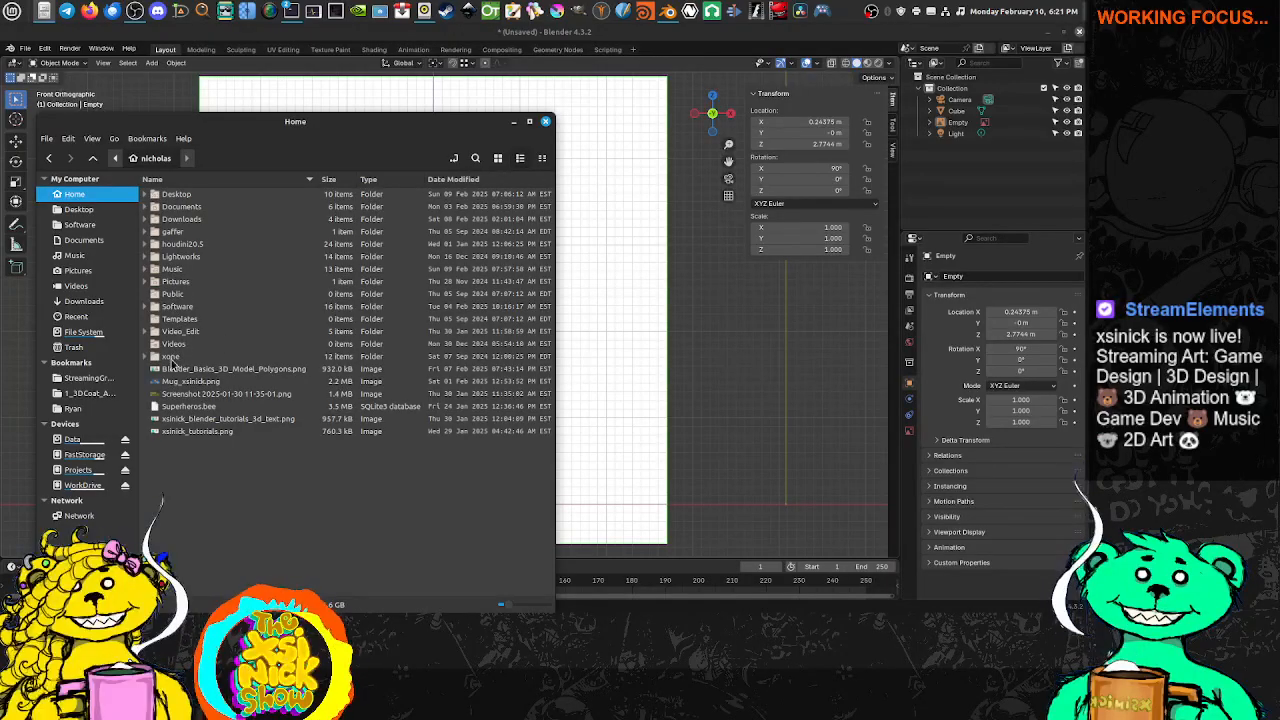
pyautogui.doubleClick(178, 308)
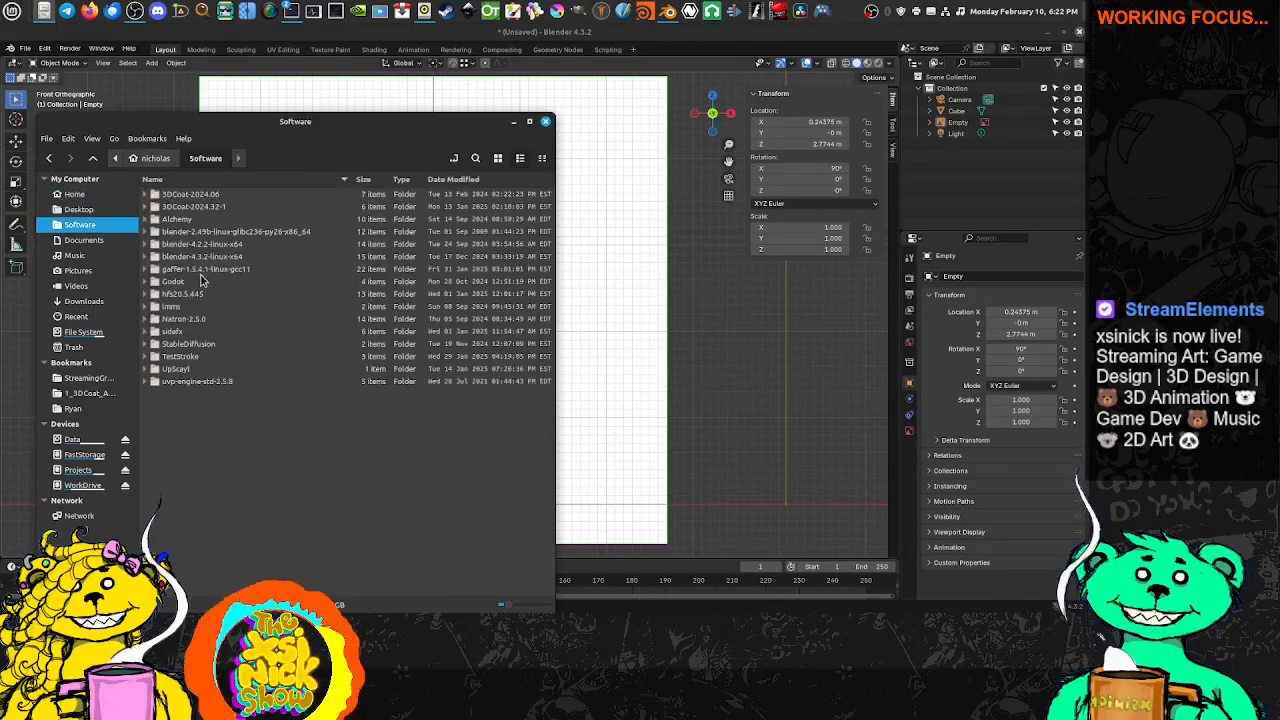
pyautogui.click(228, 257)
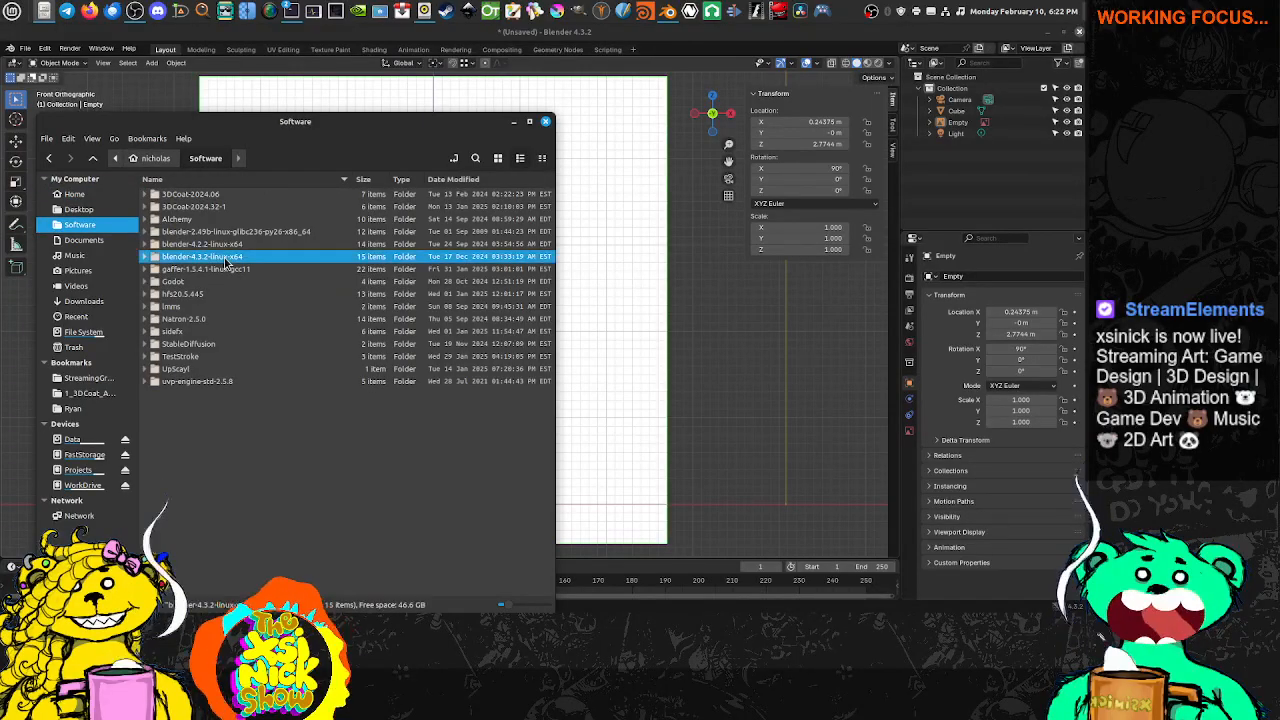
pyautogui.doubleClick(221, 258)
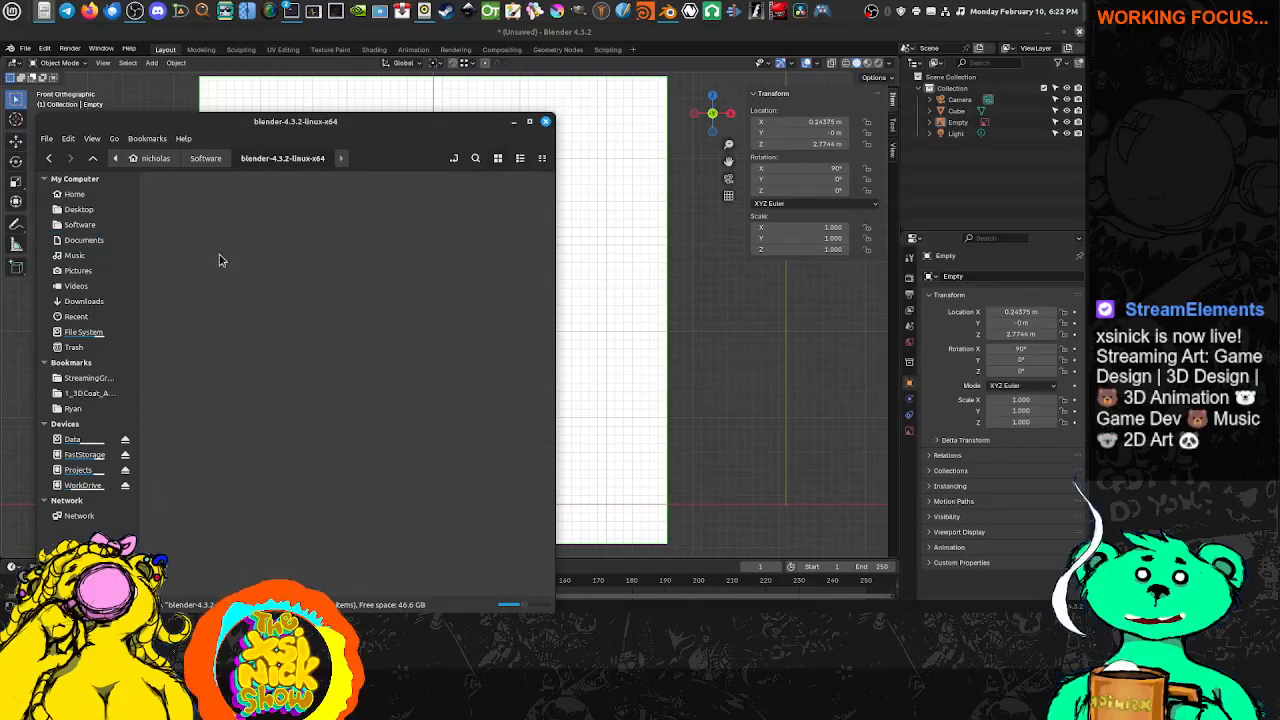
pyautogui.click(544, 121)
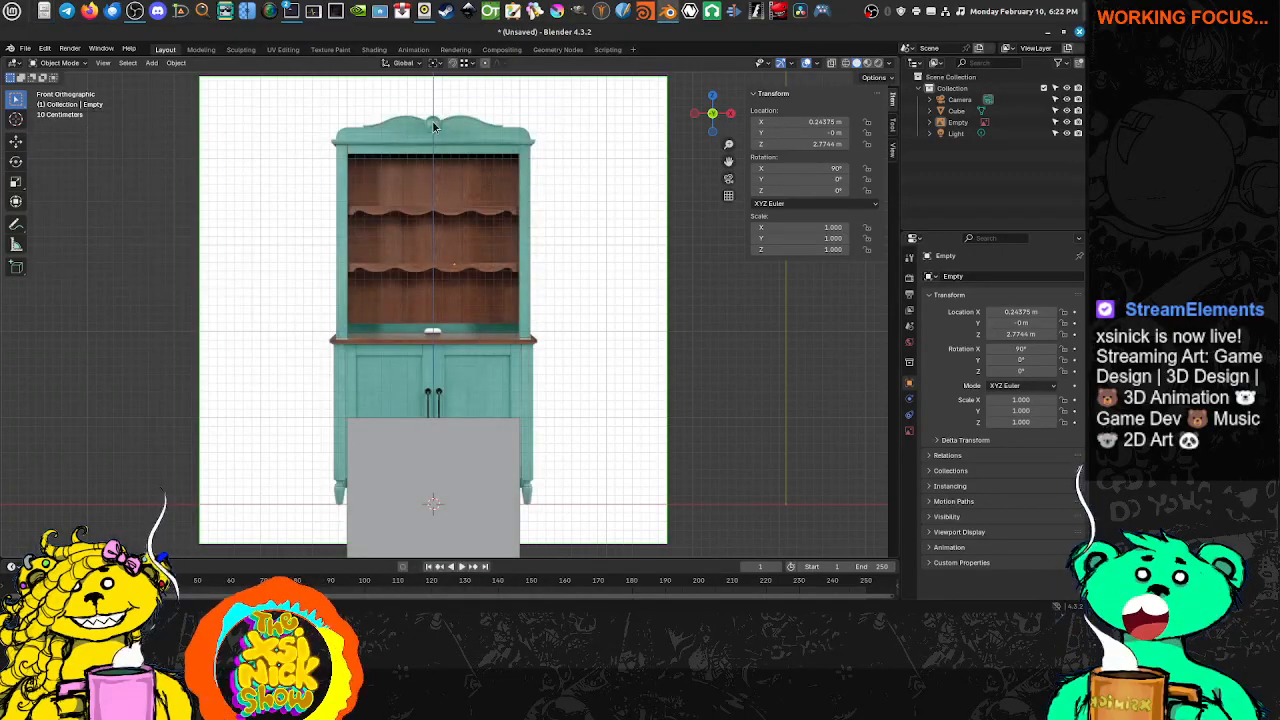
# Find the Screencast Keys add-on in the preferences by searching for "scree", and try to turn it off and back on
pyautogui.click(25, 48)
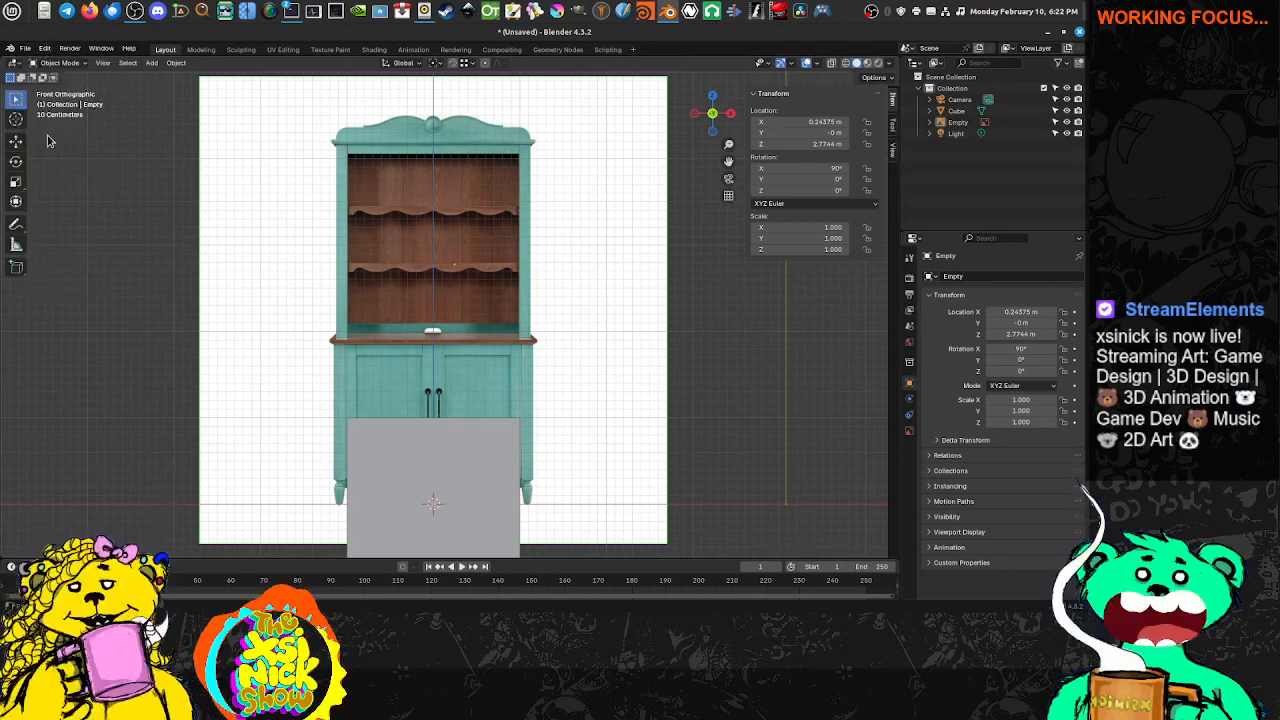
pyautogui.click(25, 48)
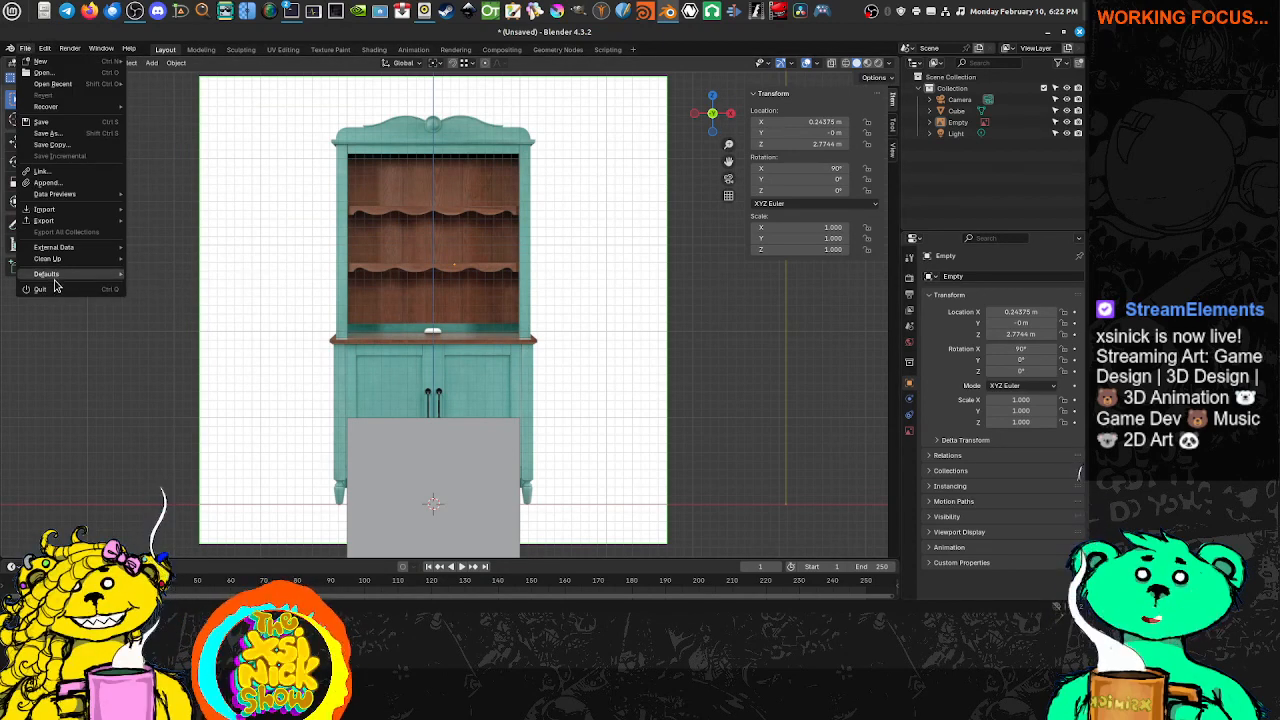
pyautogui.moveTo(47, 52)
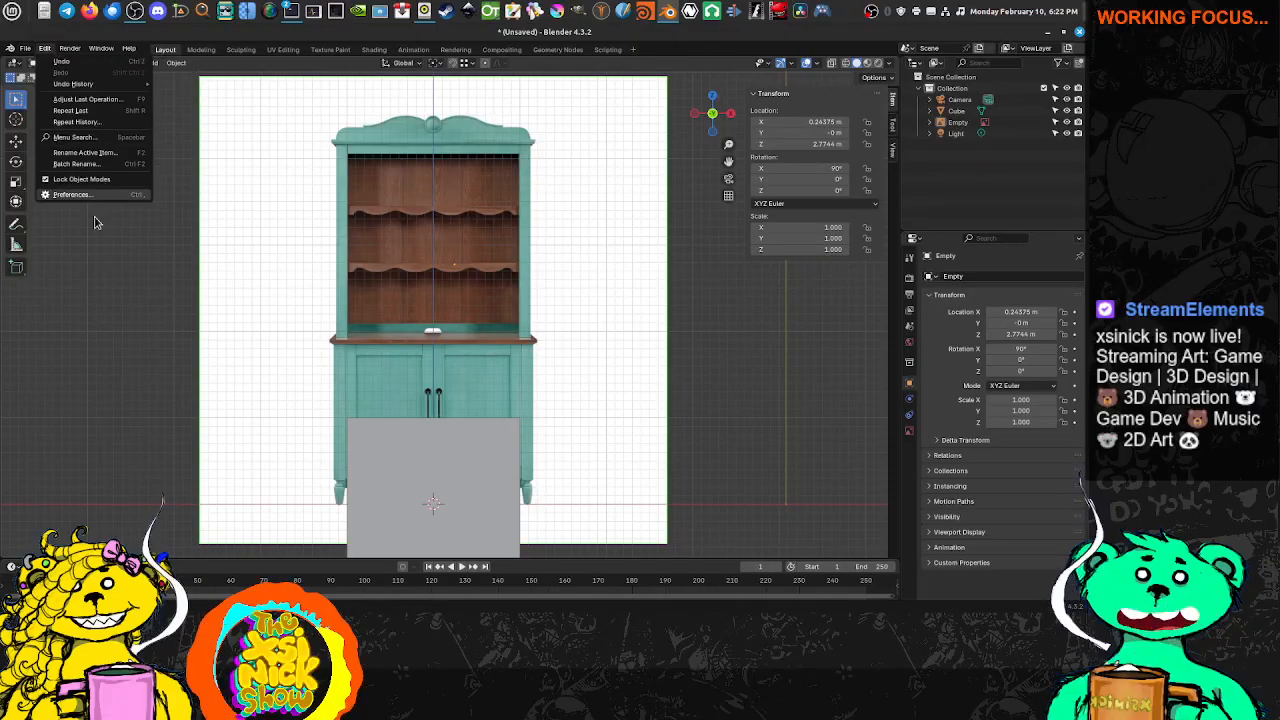
pyautogui.click(72, 195)
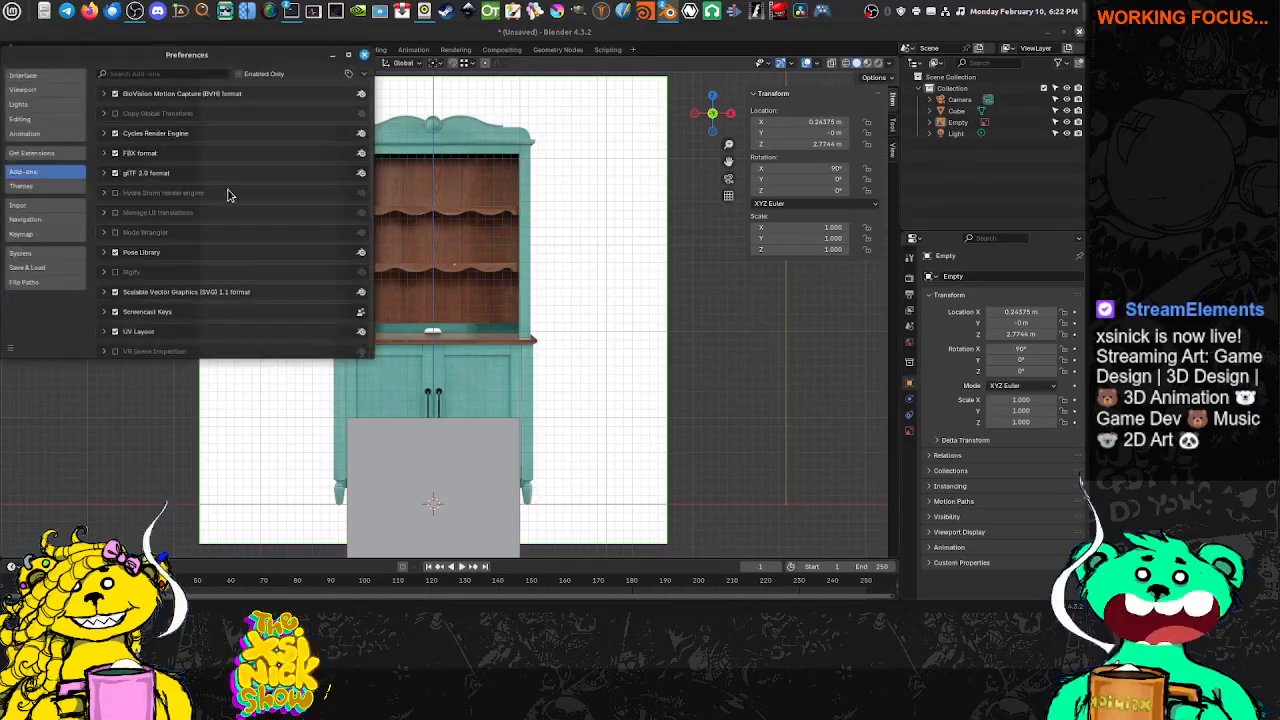
pyautogui.click(223, 75)
pyautogui.write('sc')
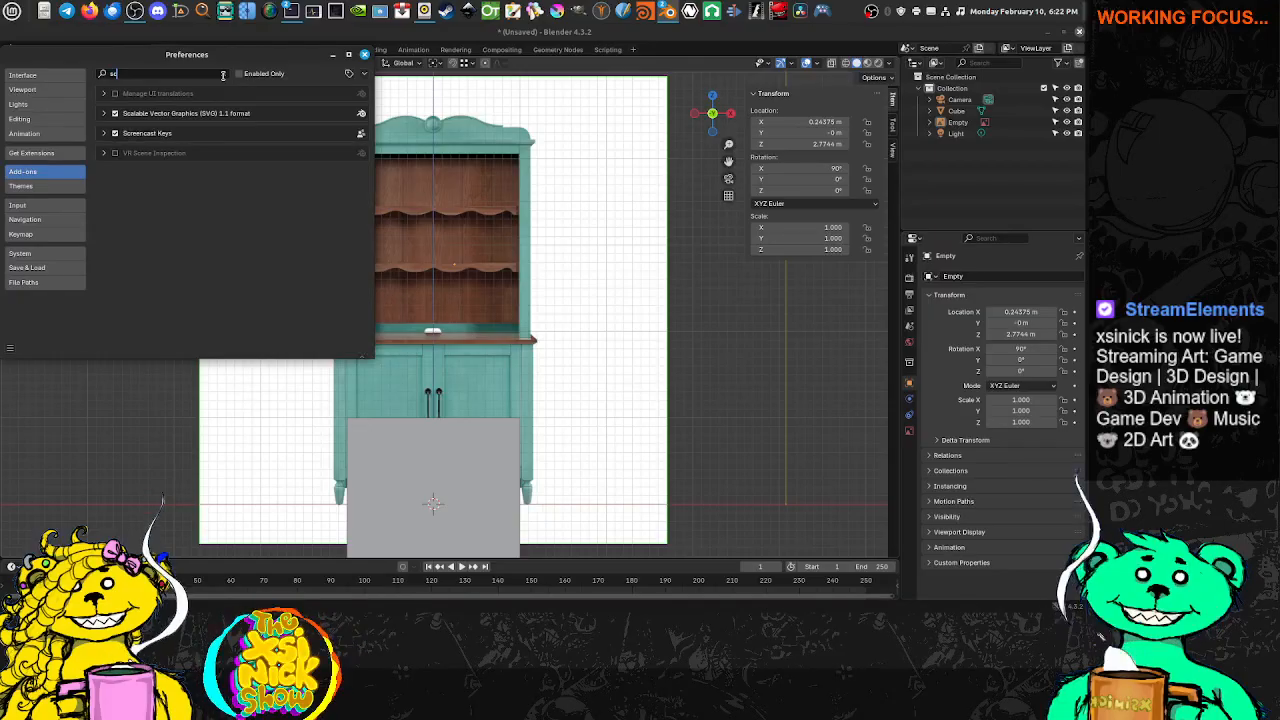
pyautogui.write('ree')
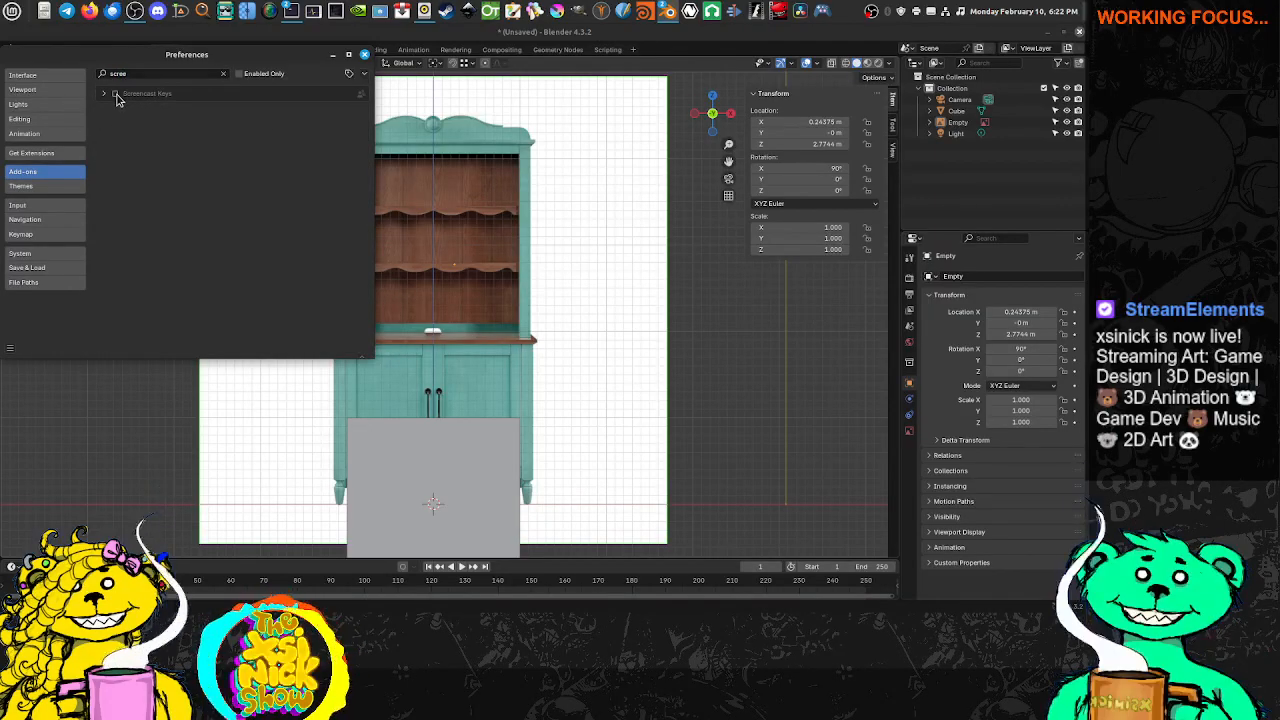
pyautogui.click(115, 94)
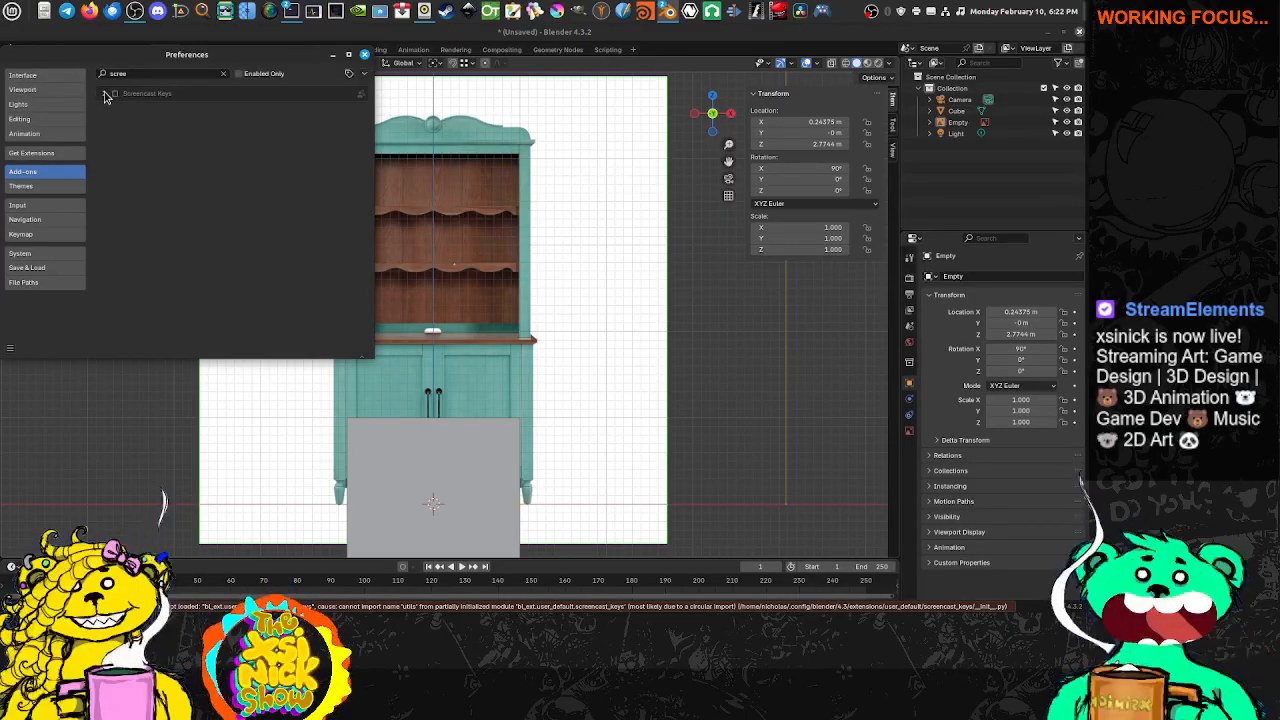
pyautogui.click(104, 94)
pyautogui.click(114, 94)
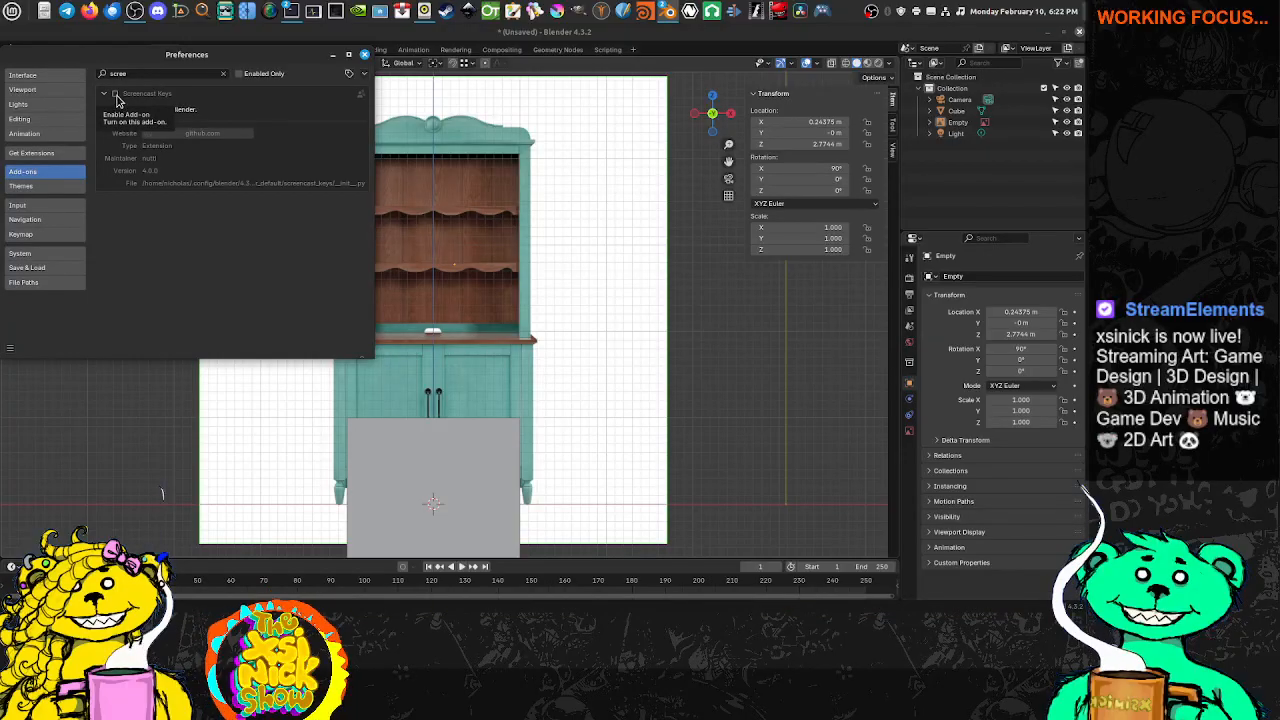
pyautogui.click(365, 55)
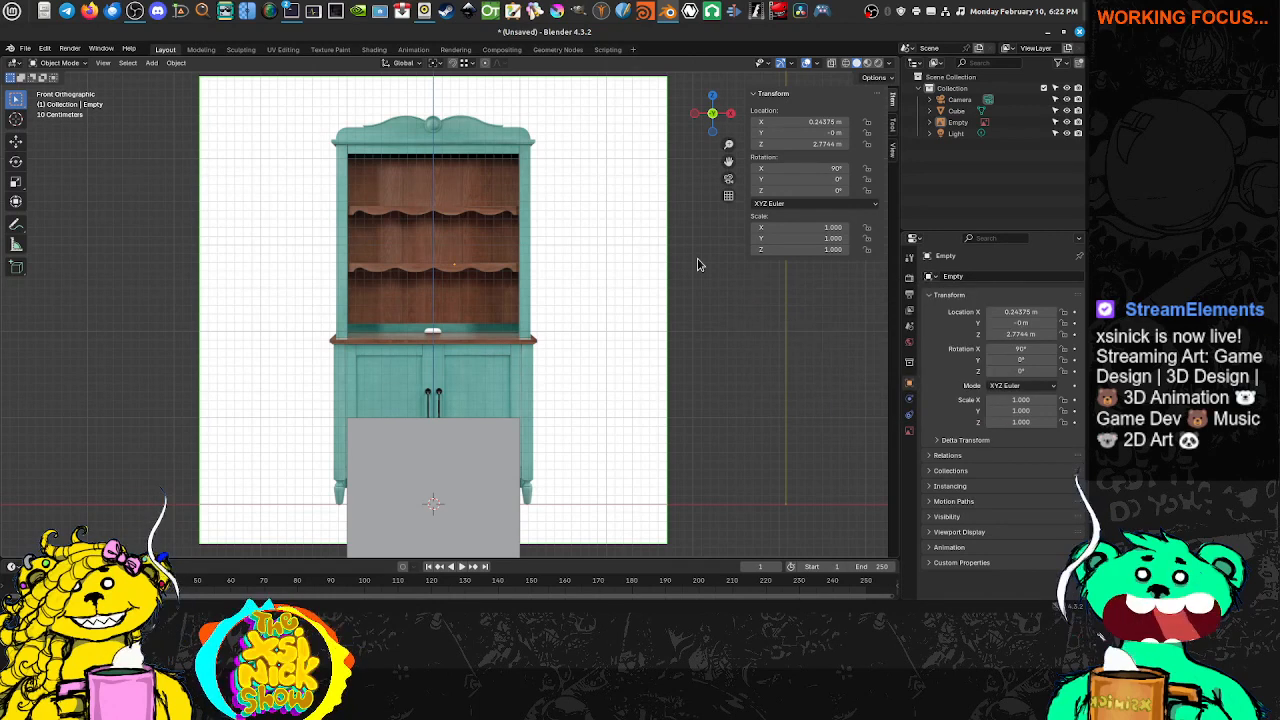
# Minimise Blender to read the terminal output behind it, and return to the Blender window
pyautogui.moveTo(707, 273); pyautogui.dragTo(657, 294, button='middle')
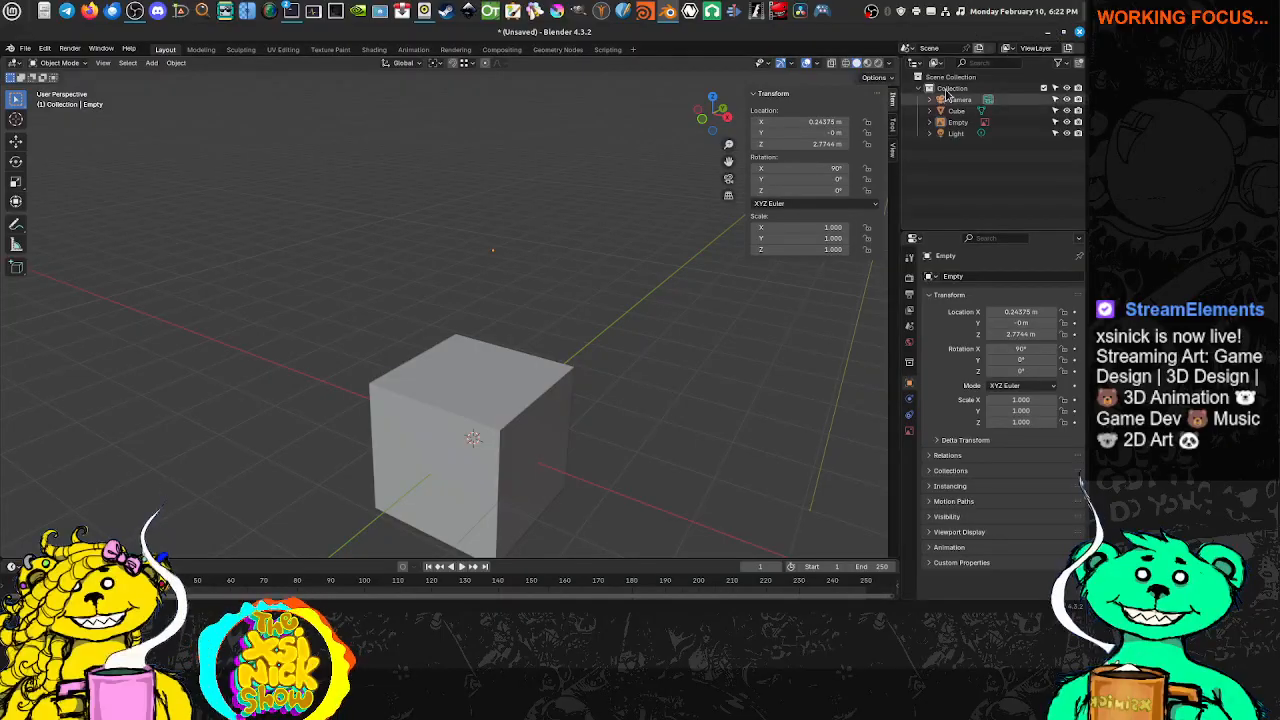
pyautogui.click(1048, 36)
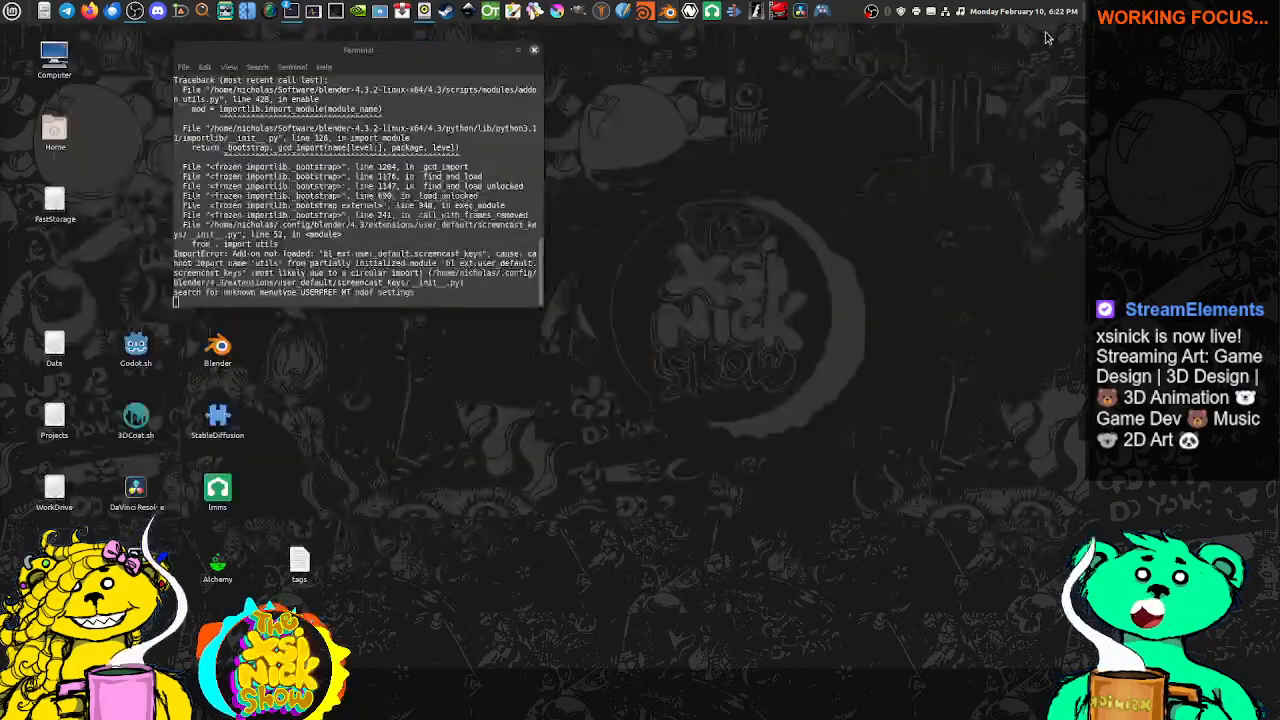
pyautogui.click(218, 348)
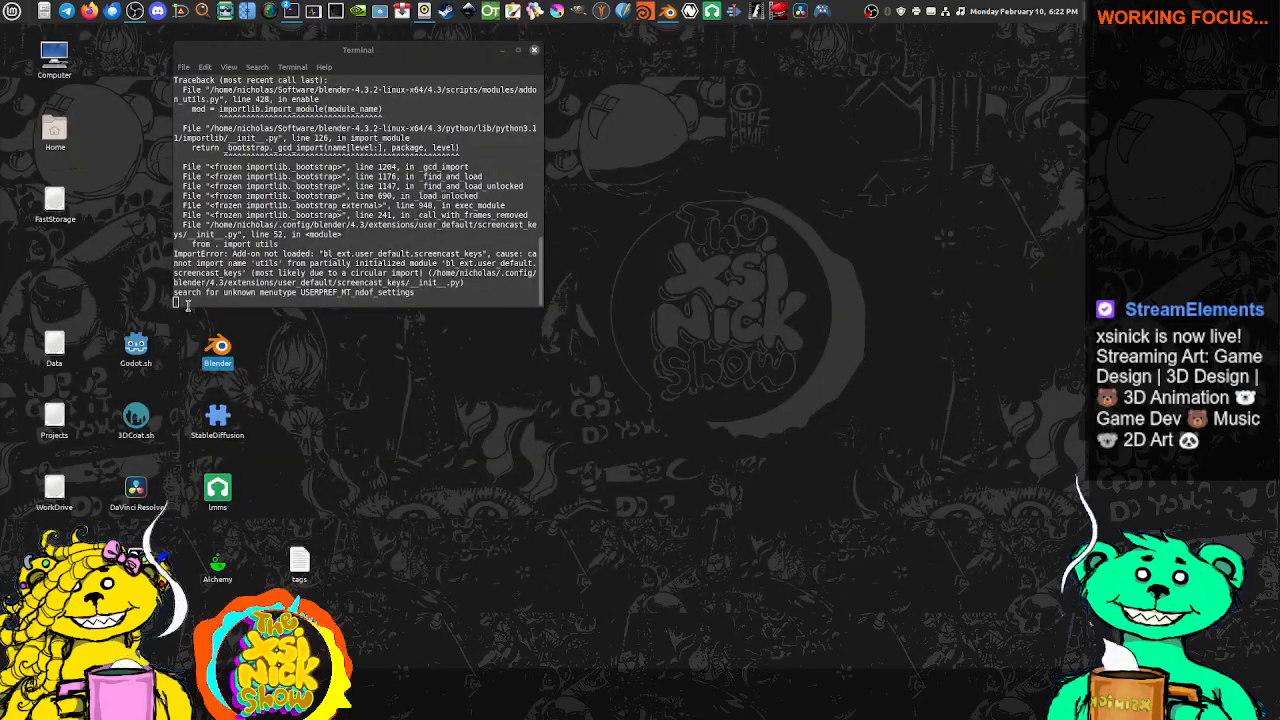
pyautogui.click(670, 14)
# Check the running Blender version in the About Blender information, and dismiss it
pyautogui.click(25, 48)
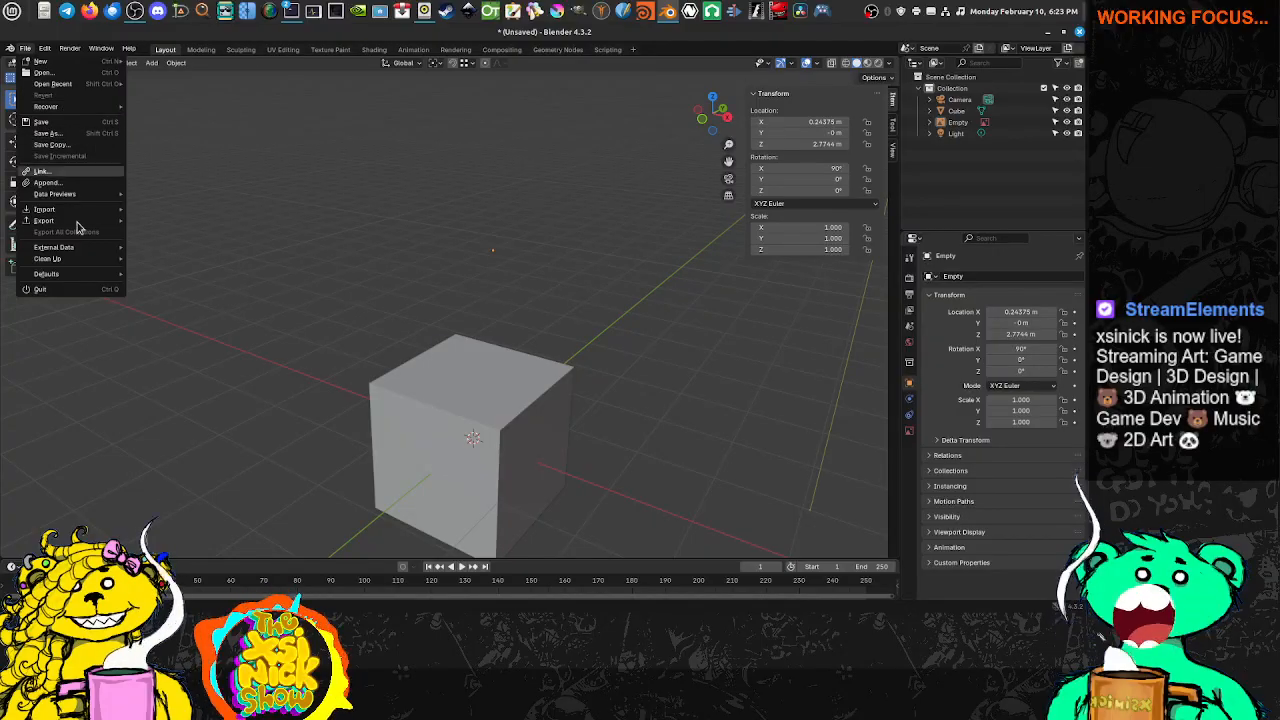
pyautogui.moveTo(63, 212)
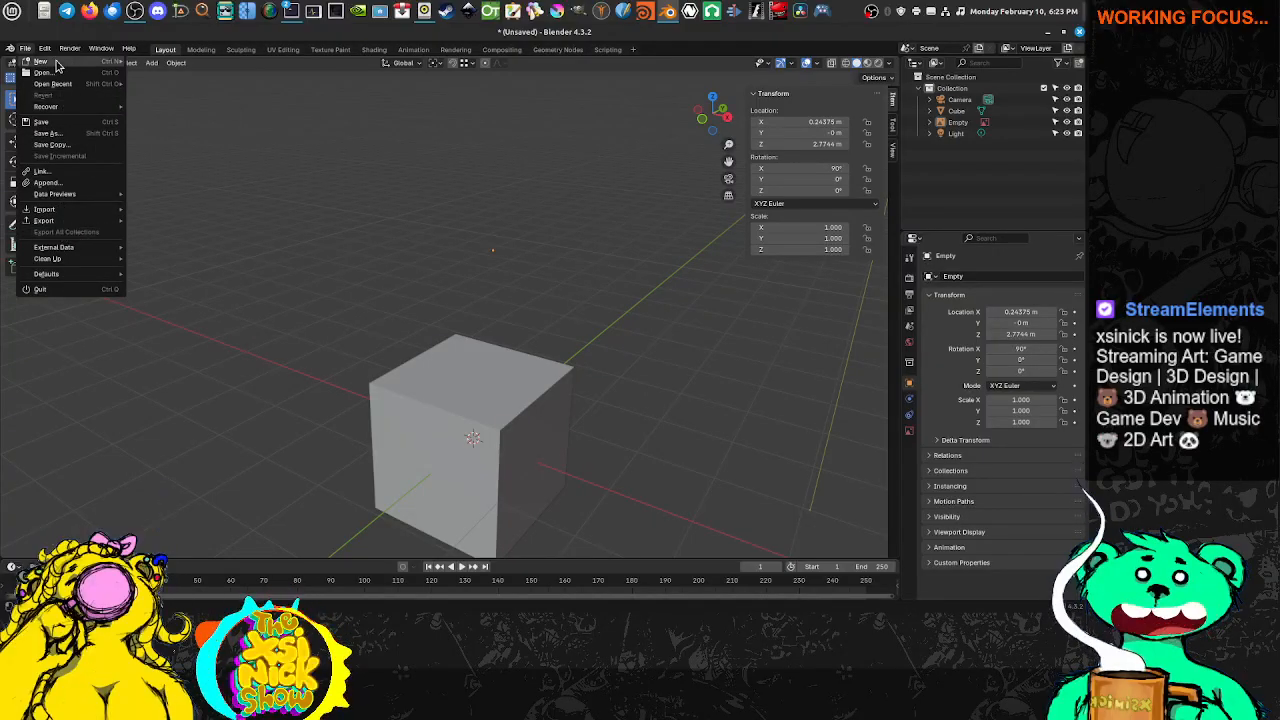
pyautogui.moveTo(10, 48)
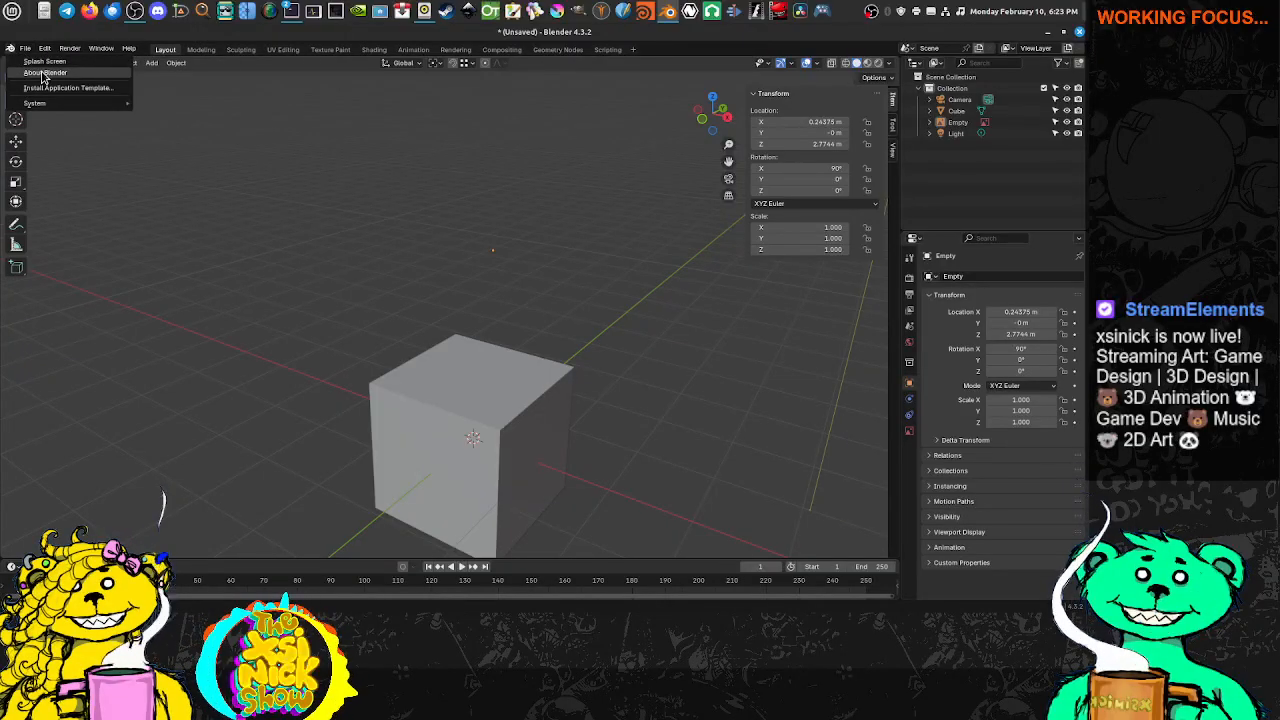
pyautogui.click(42, 72)
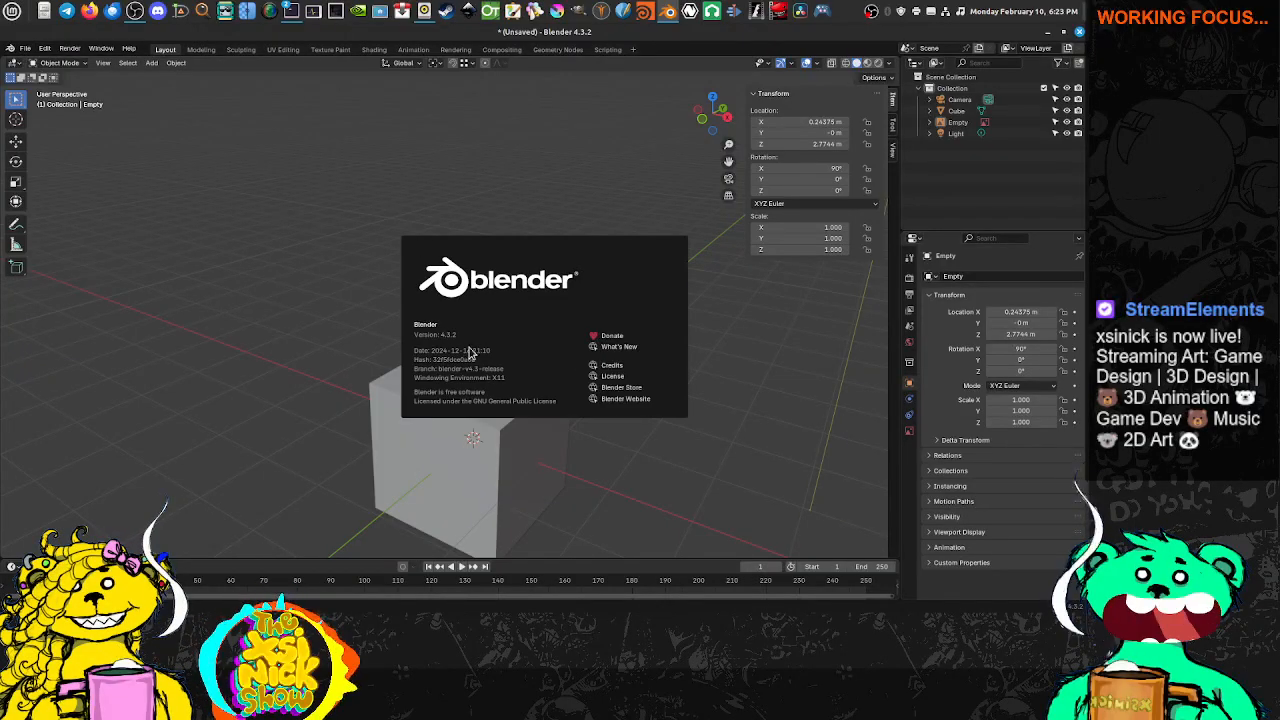
pyautogui.click(699, 225)
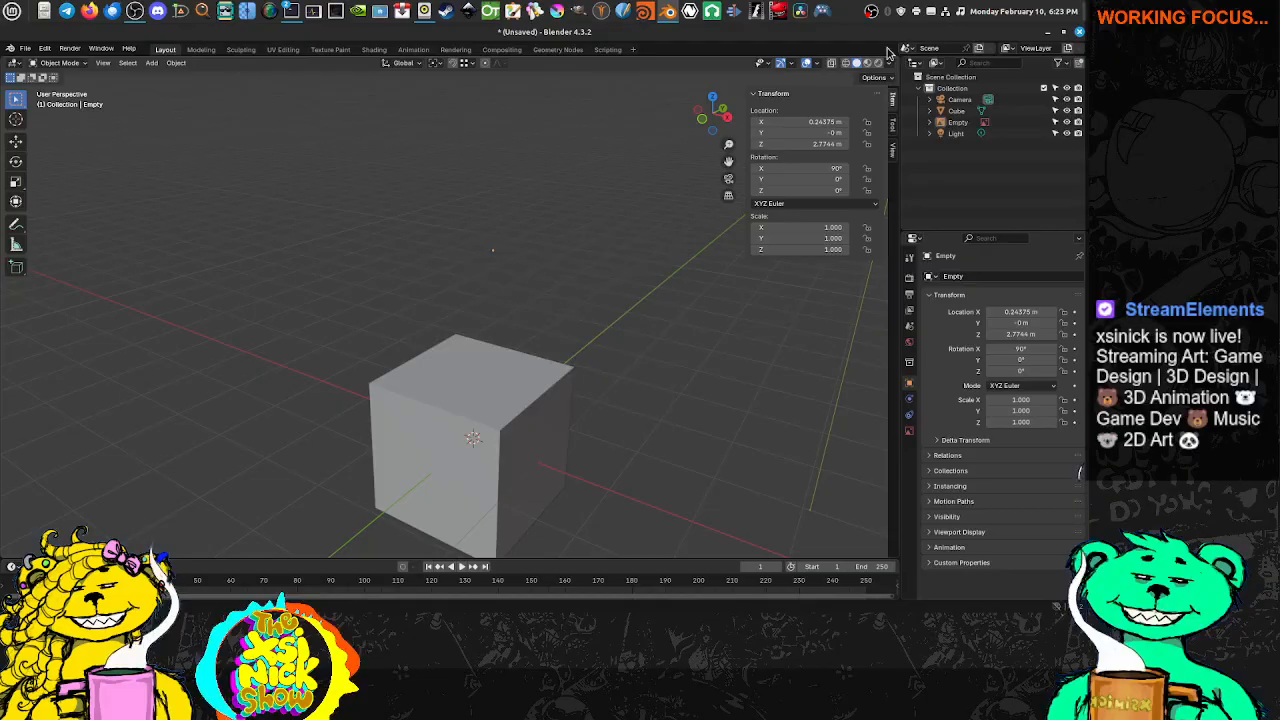
# Minimise Blender and launch the blender program from the blender-4.2.2-linux-x64 folder in the home Software directory
pyautogui.click(1047, 32)
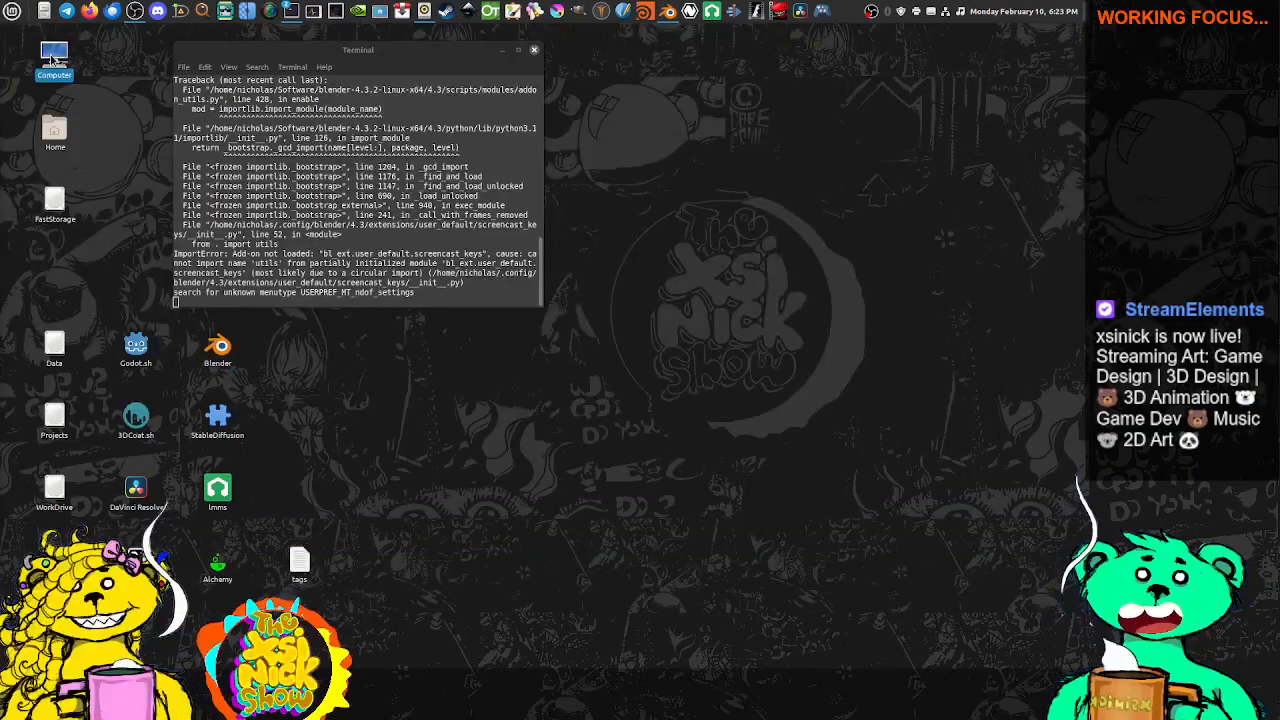
pyautogui.doubleClick(54, 58)
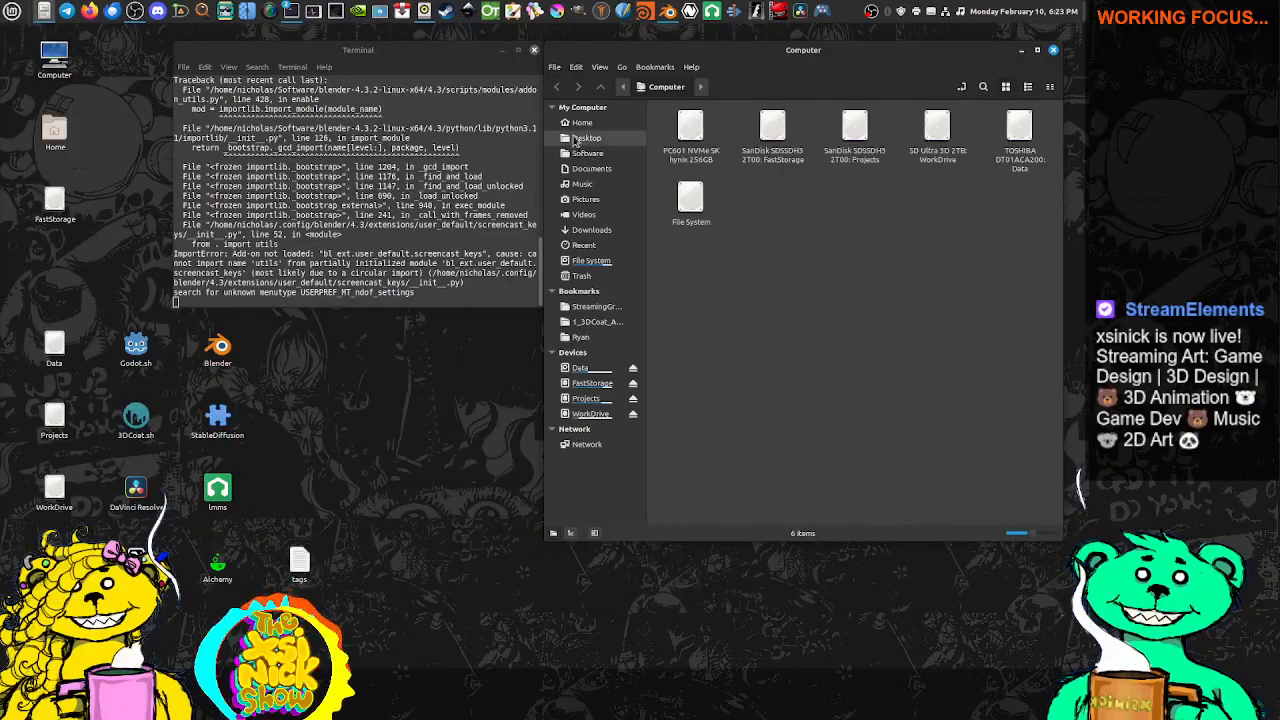
pyautogui.click(581, 122)
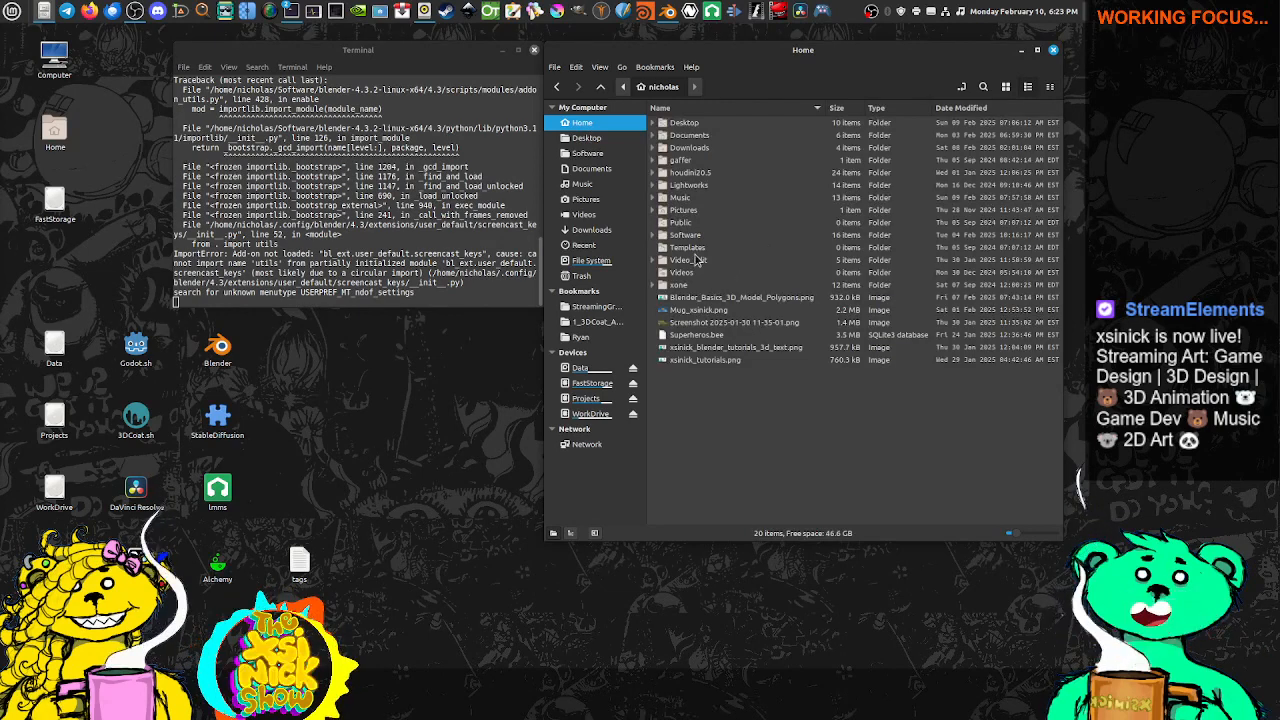
pyautogui.doubleClick(693, 236)
pyautogui.doubleClick(718, 172)
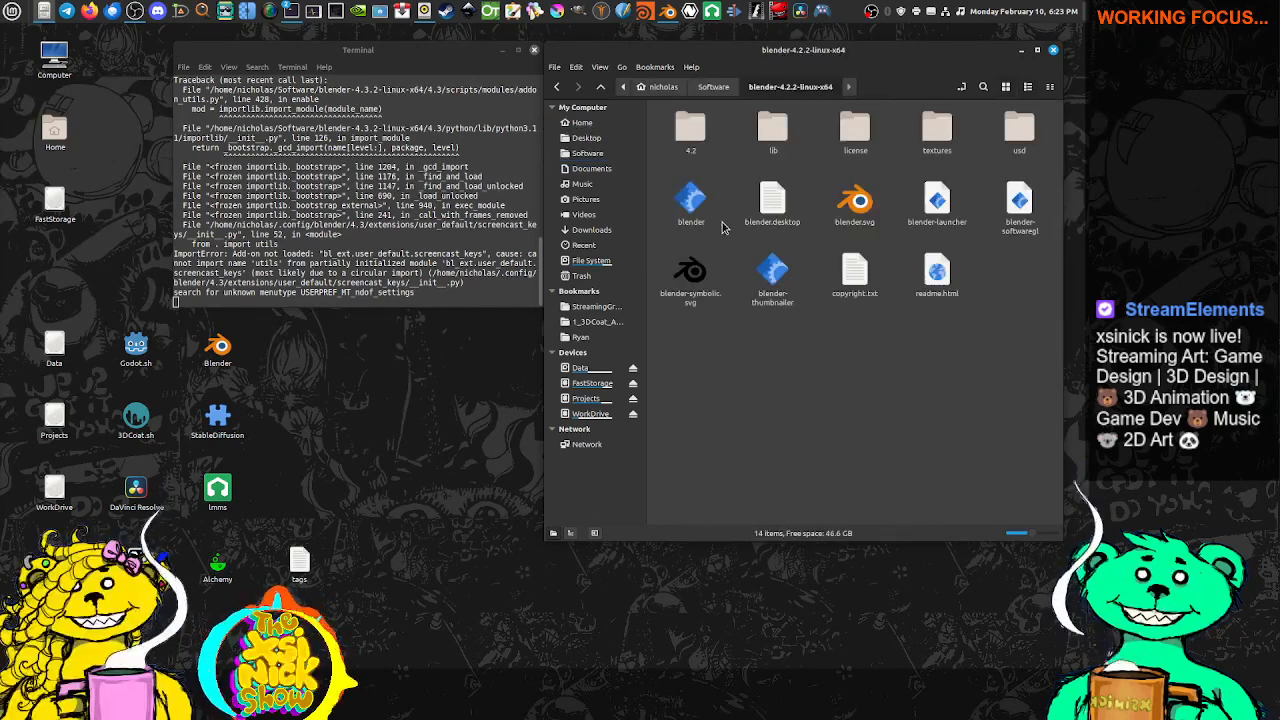
pyautogui.click(697, 200)
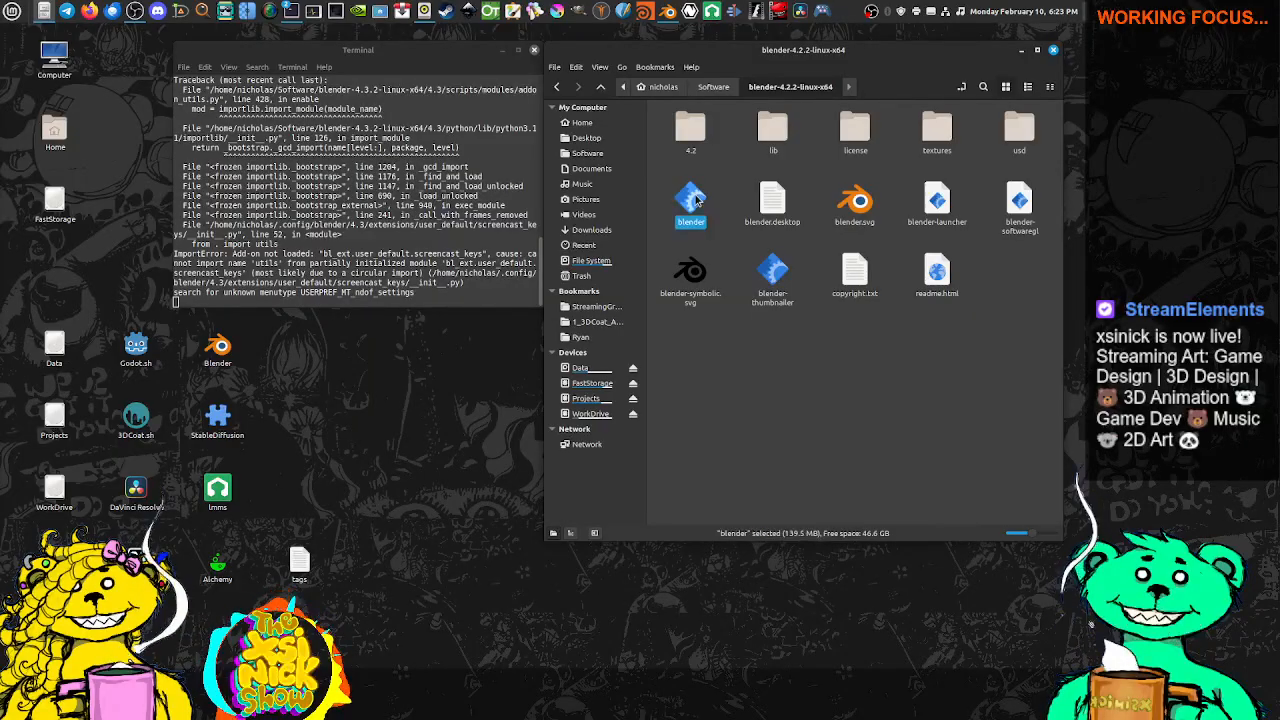
pyautogui.doubleClick(697, 200)
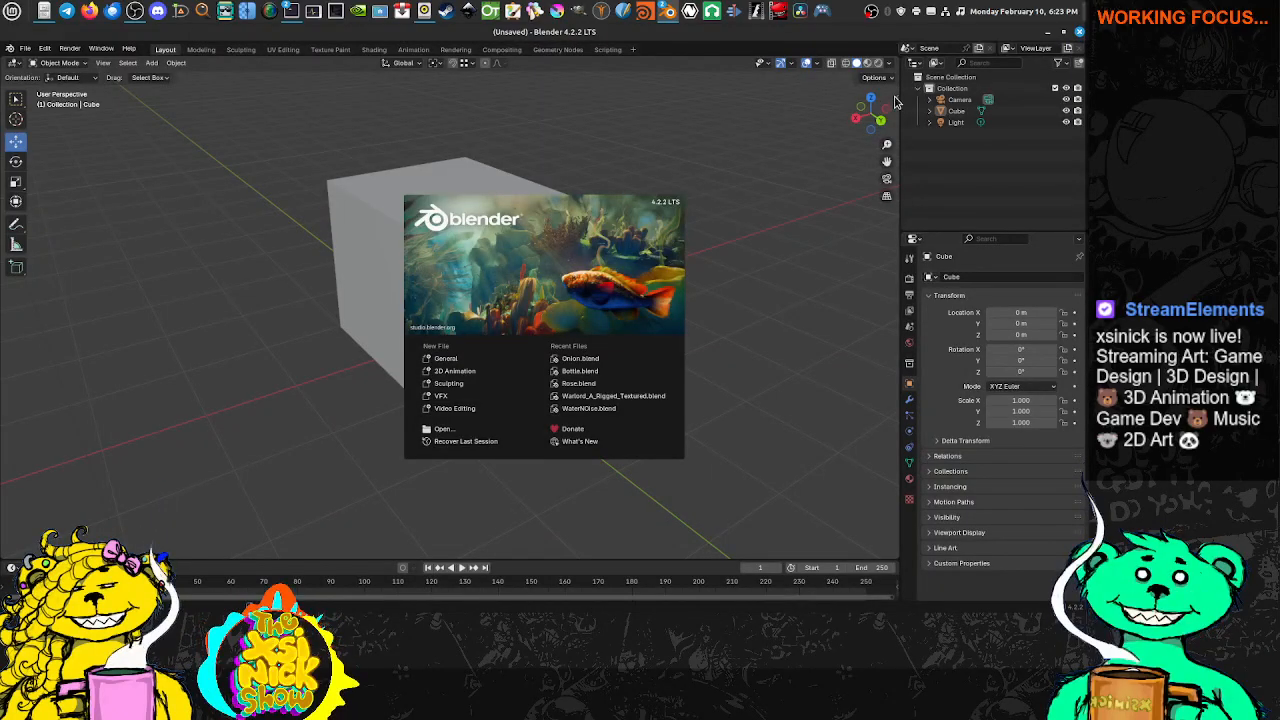
# Test Screencast Keys by enabling it in the viewport sidebar, and close Blender 4.2.2 to return to the Blender 4.3.2 session
pyautogui.click(898, 99)
pyautogui.click(895, 97)
pyautogui.click(894, 210)
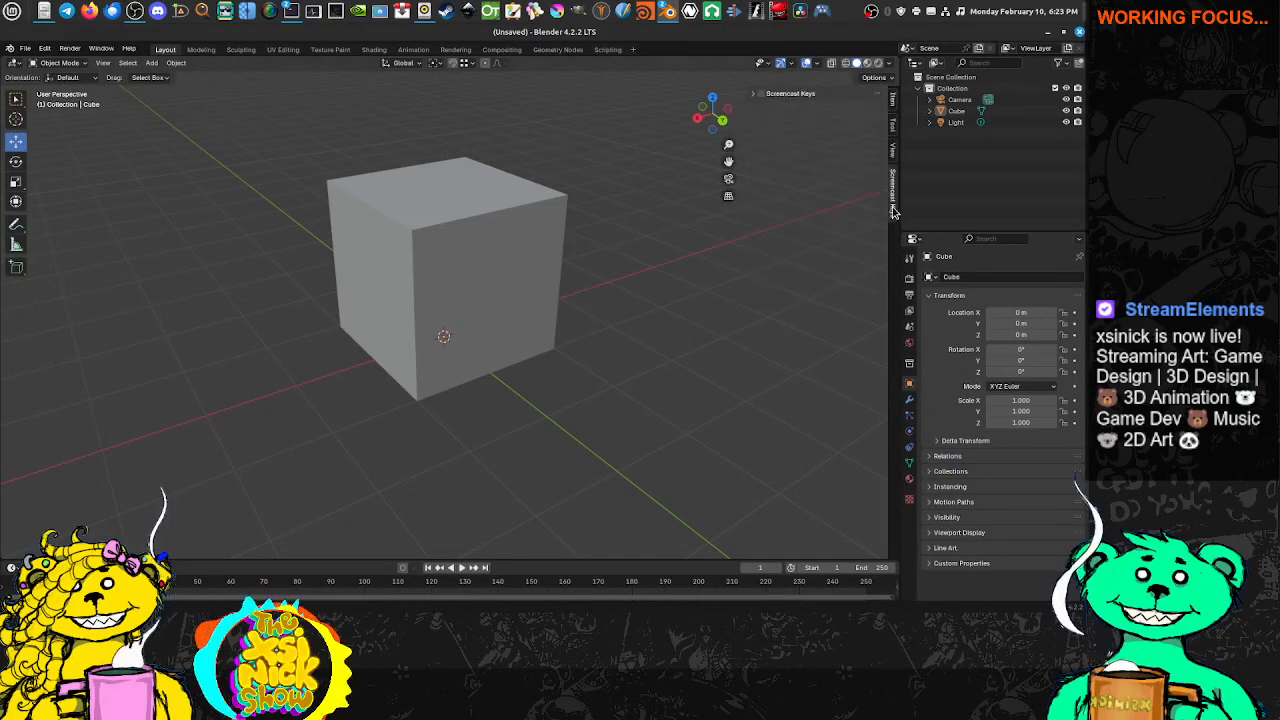
pyautogui.click(760, 94)
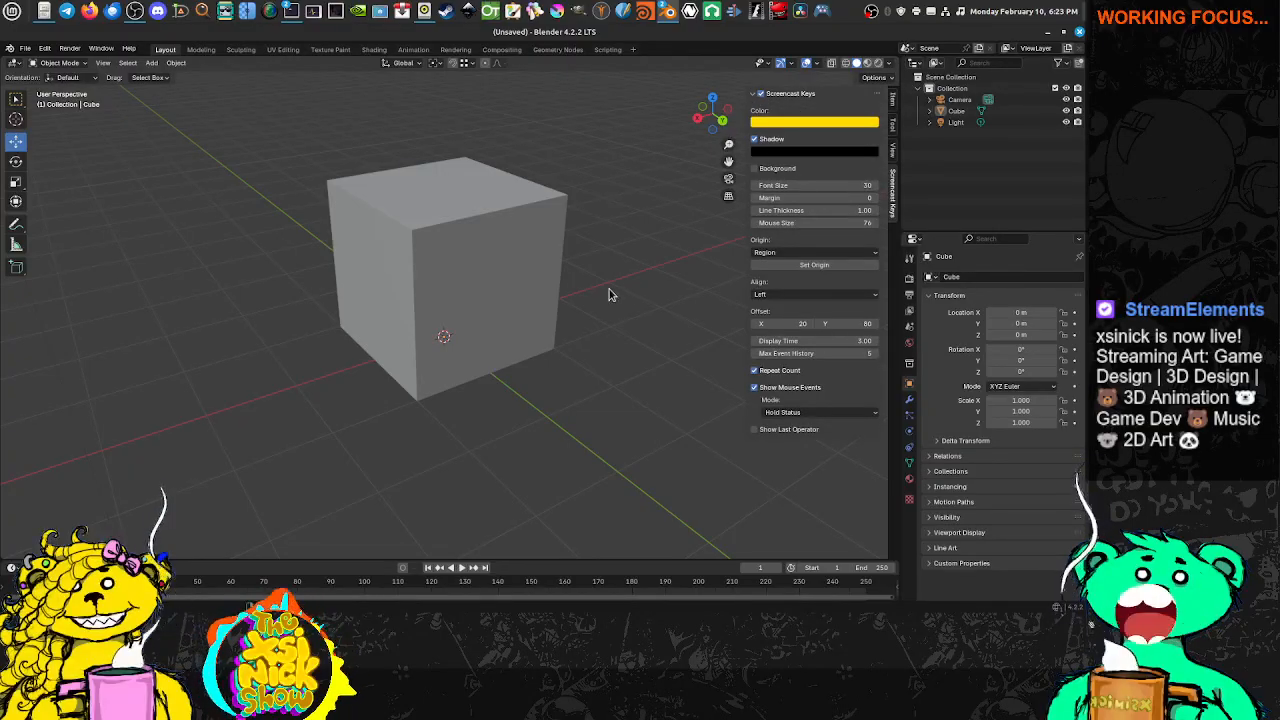
pyautogui.moveTo(609, 289)
pyautogui.keyDown('shift'); pyautogui.mouseDown(button='middle')
pyautogui.moveTo(557, 294)
pyautogui.moveTo(616, 294)
pyautogui.mouseUp(button='middle'); pyautogui.keyUp('shift')
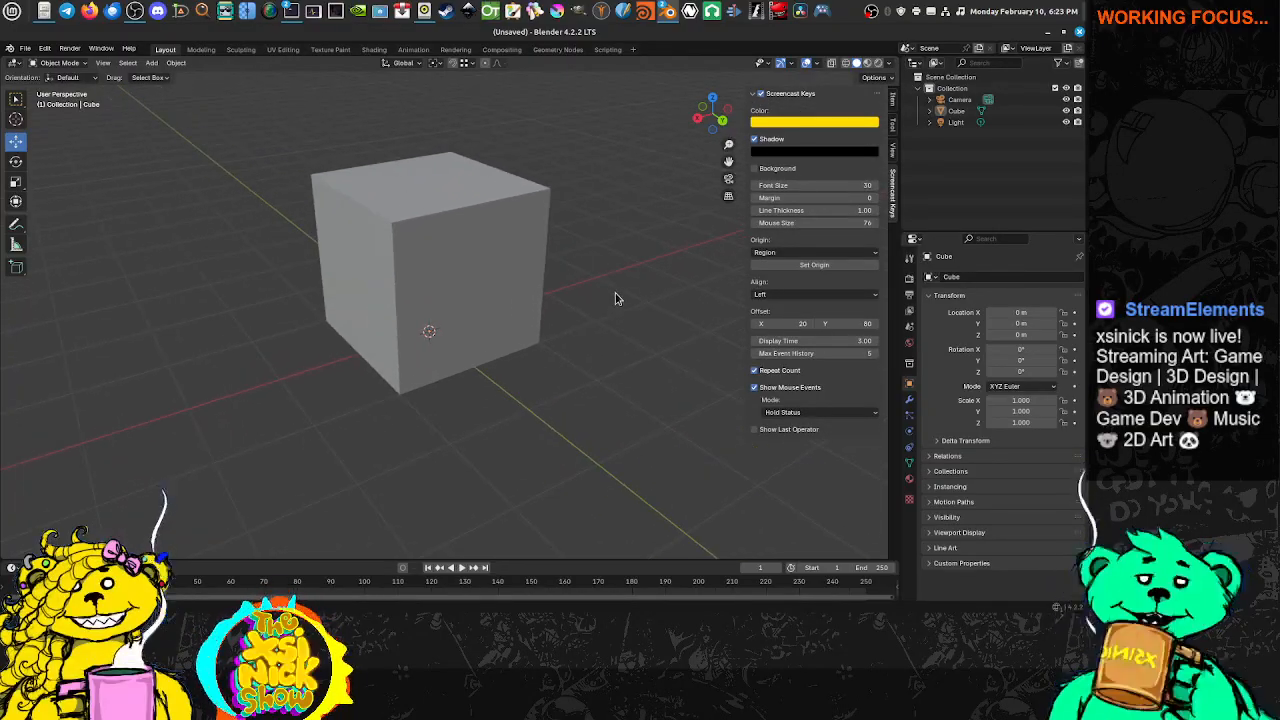
pyautogui.keyDown('shift'); pyautogui.moveTo(513, 267); pyautogui.dragTo(520, 238, button='middle'); pyautogui.keyUp('shift')
pyautogui.click(760, 94)
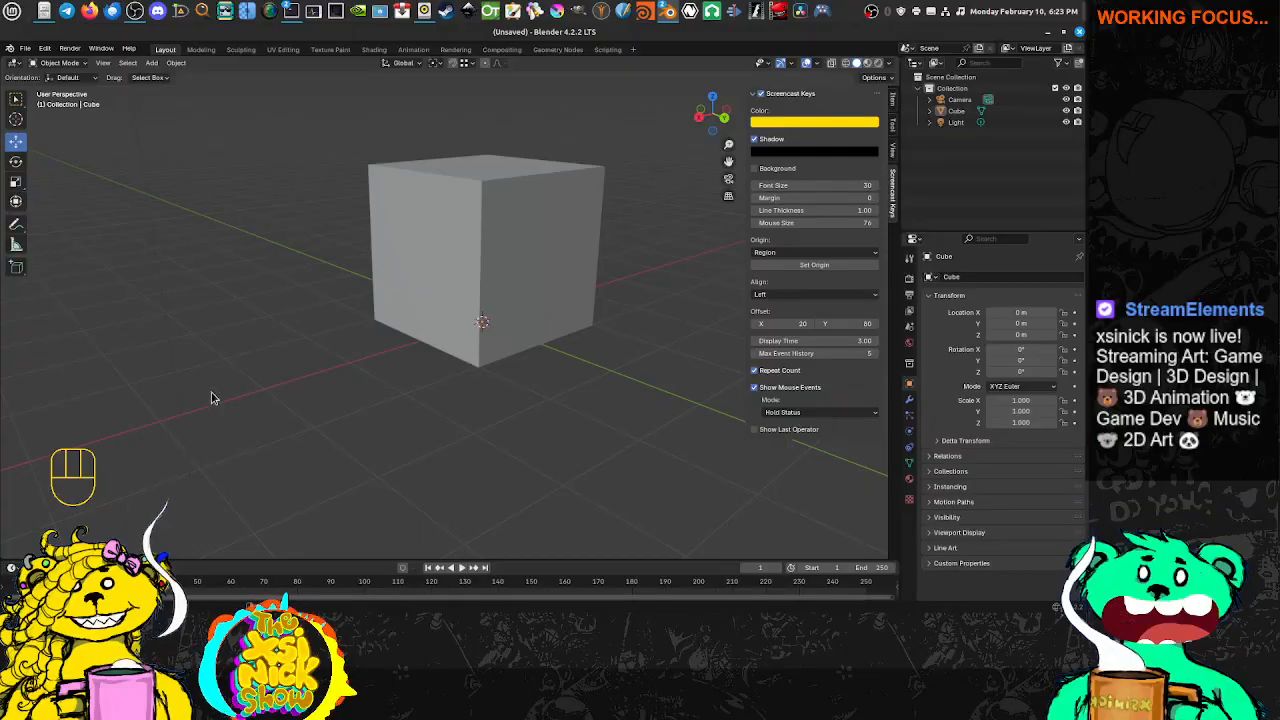
pyautogui.click(1079, 33)
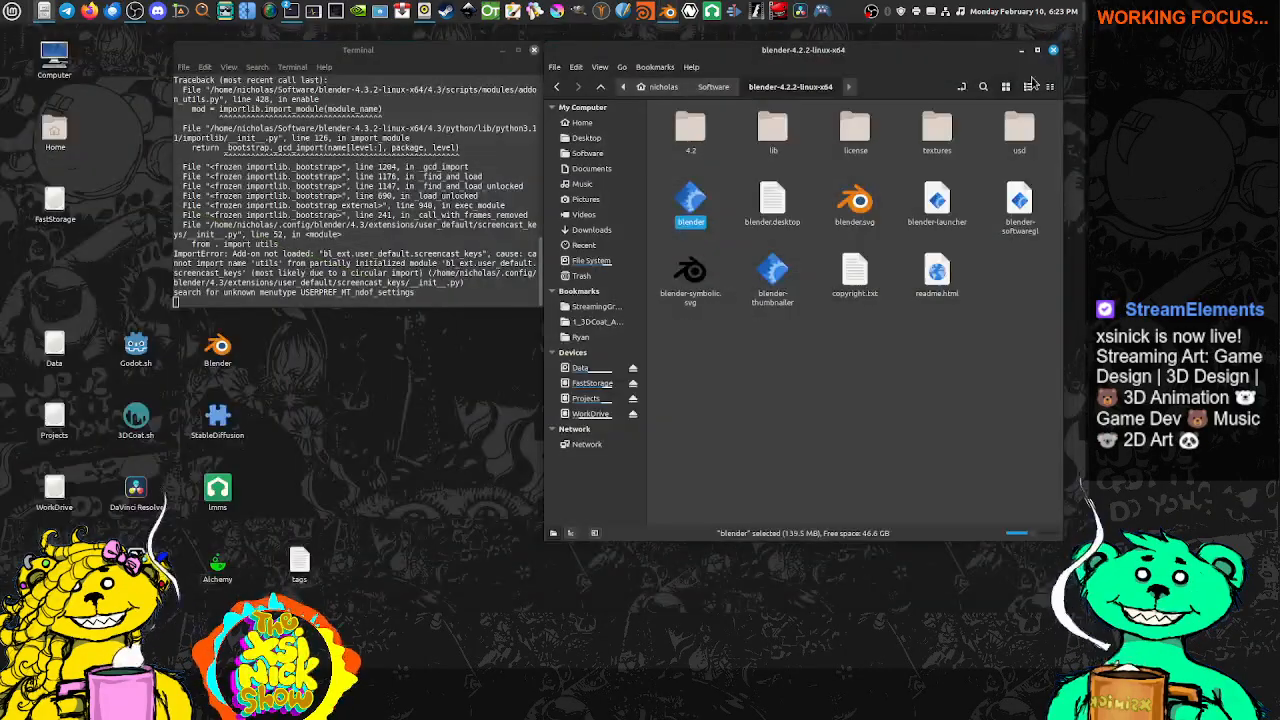
pyautogui.click(691, 14)
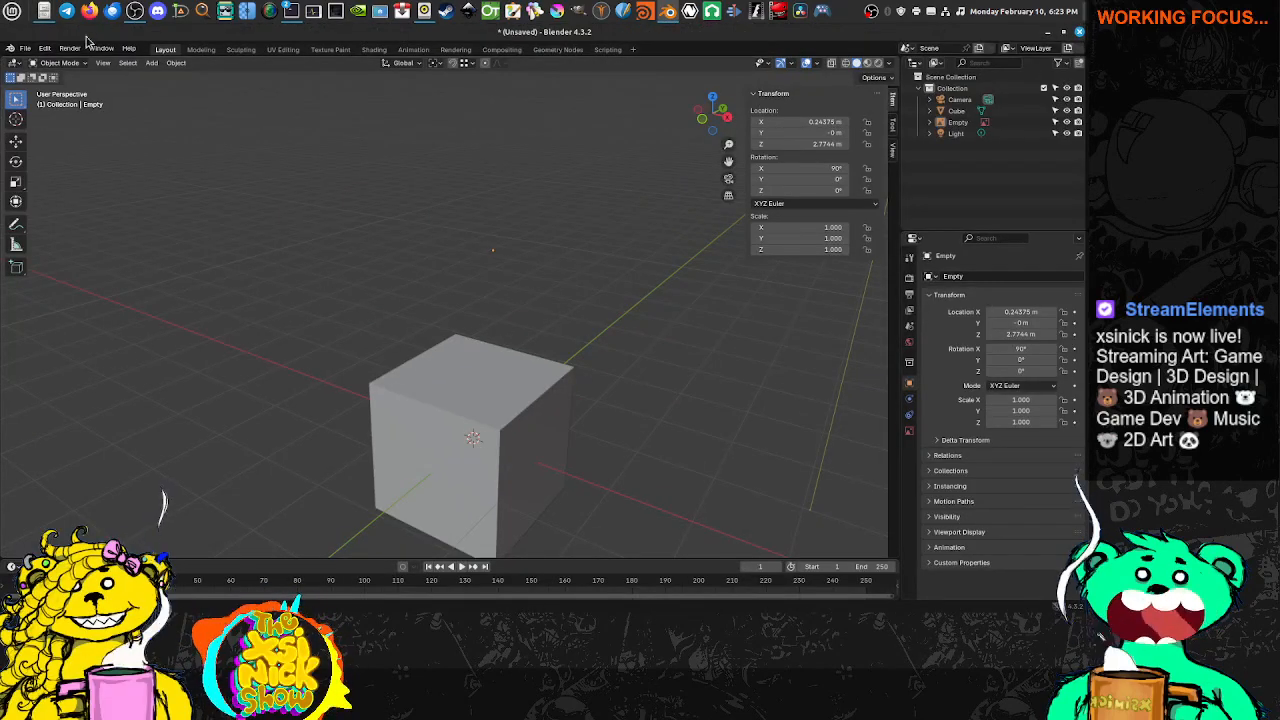
# Bring up the Screencast Keys entry in the add-on preferences and refresh the local add-ons list
pyautogui.click(24, 50)
pyautogui.click(24, 50)
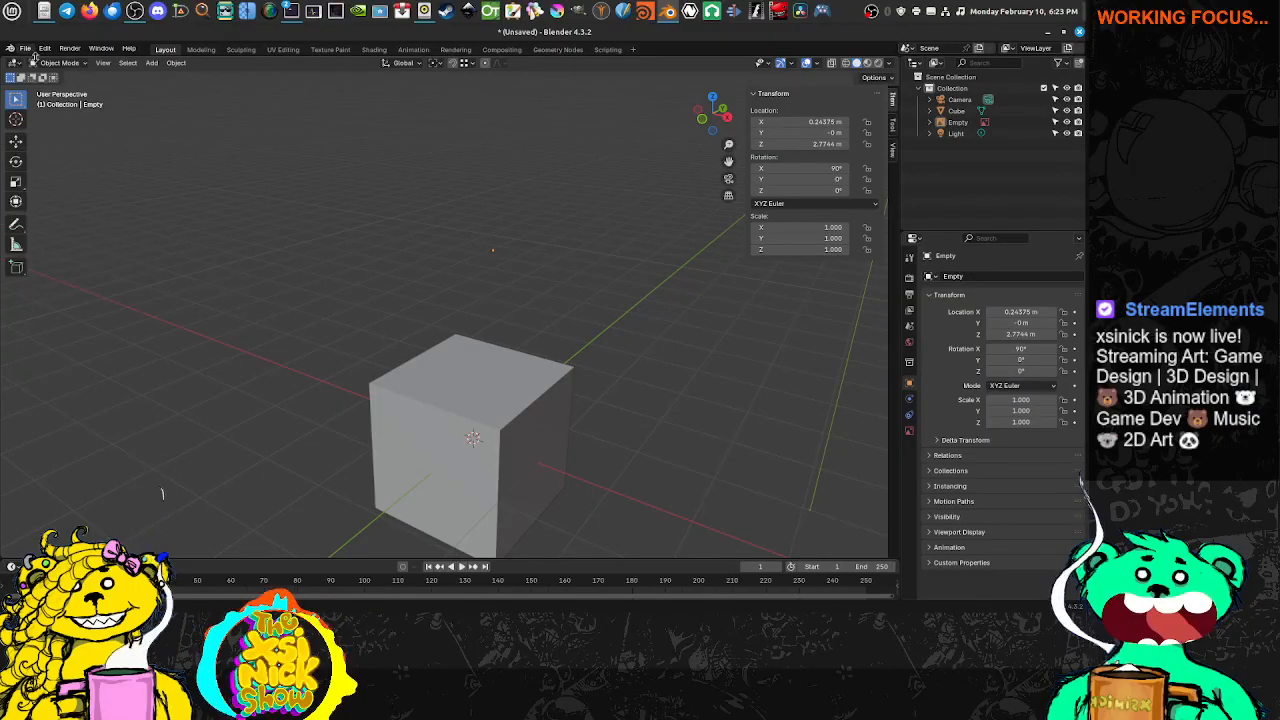
pyautogui.click(45, 49)
pyautogui.click(75, 194)
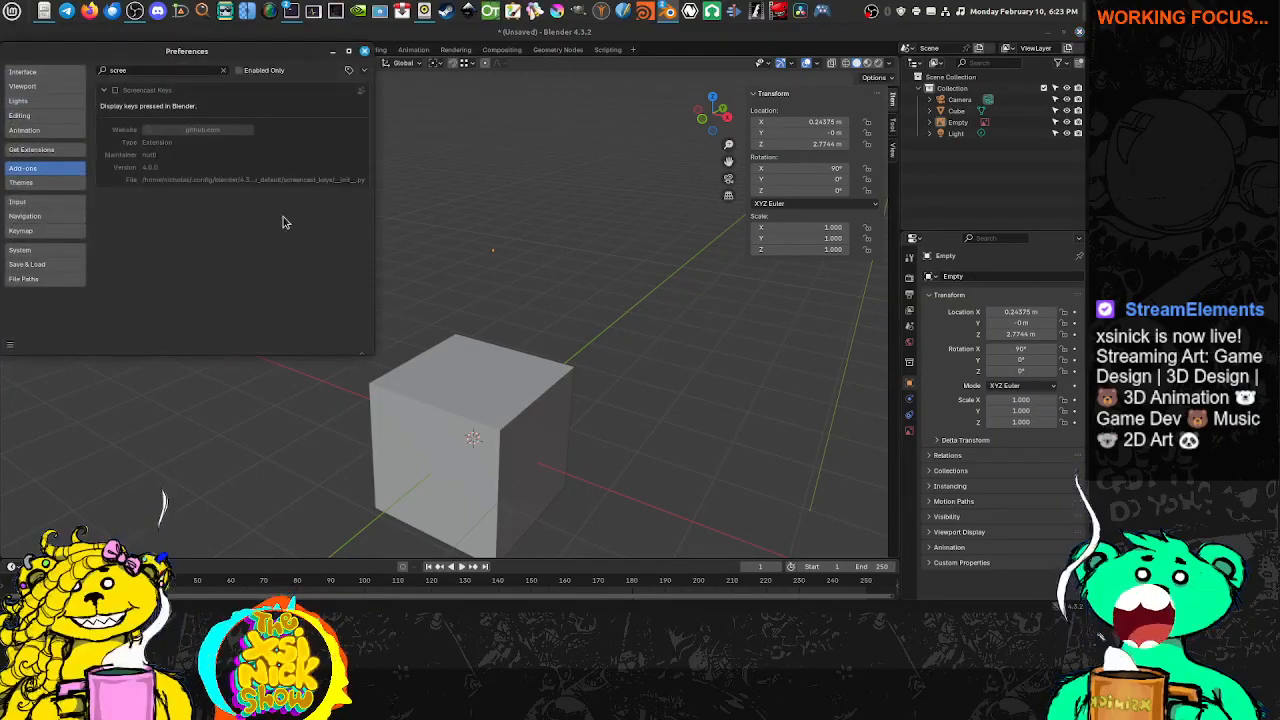
pyautogui.moveTo(282, 57); pyautogui.dragTo(374, 58)
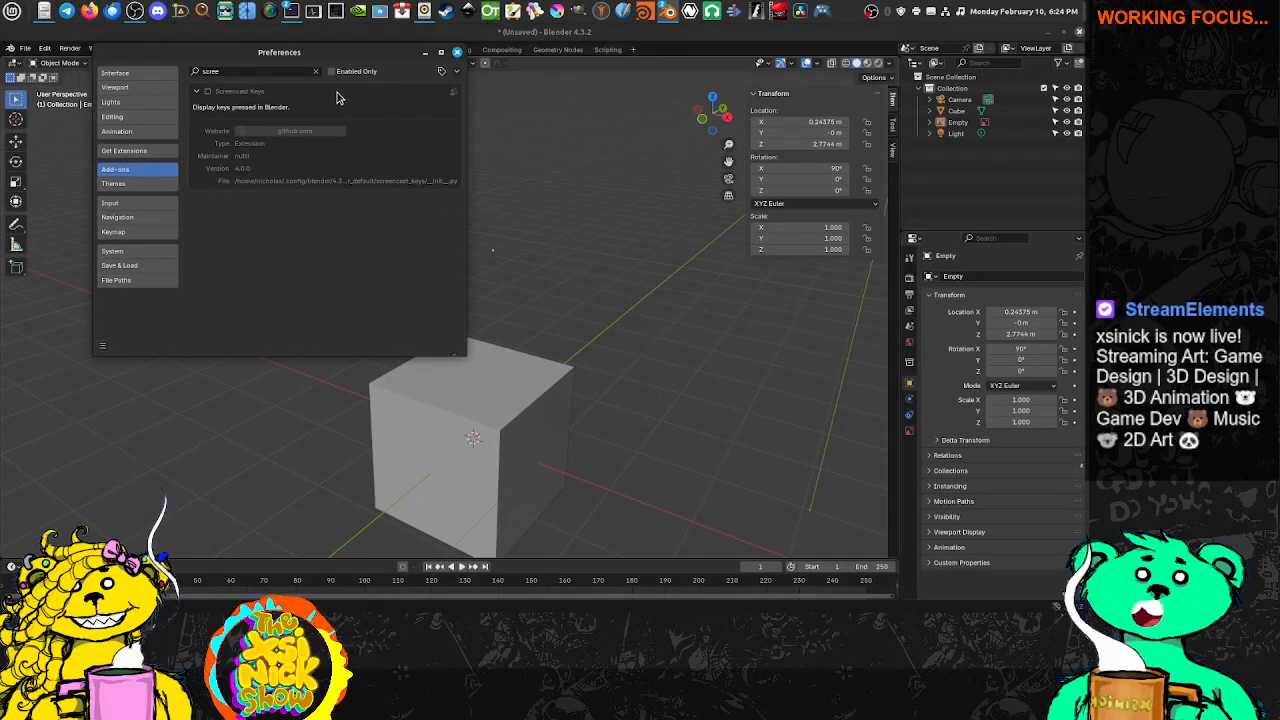
pyautogui.click(456, 73)
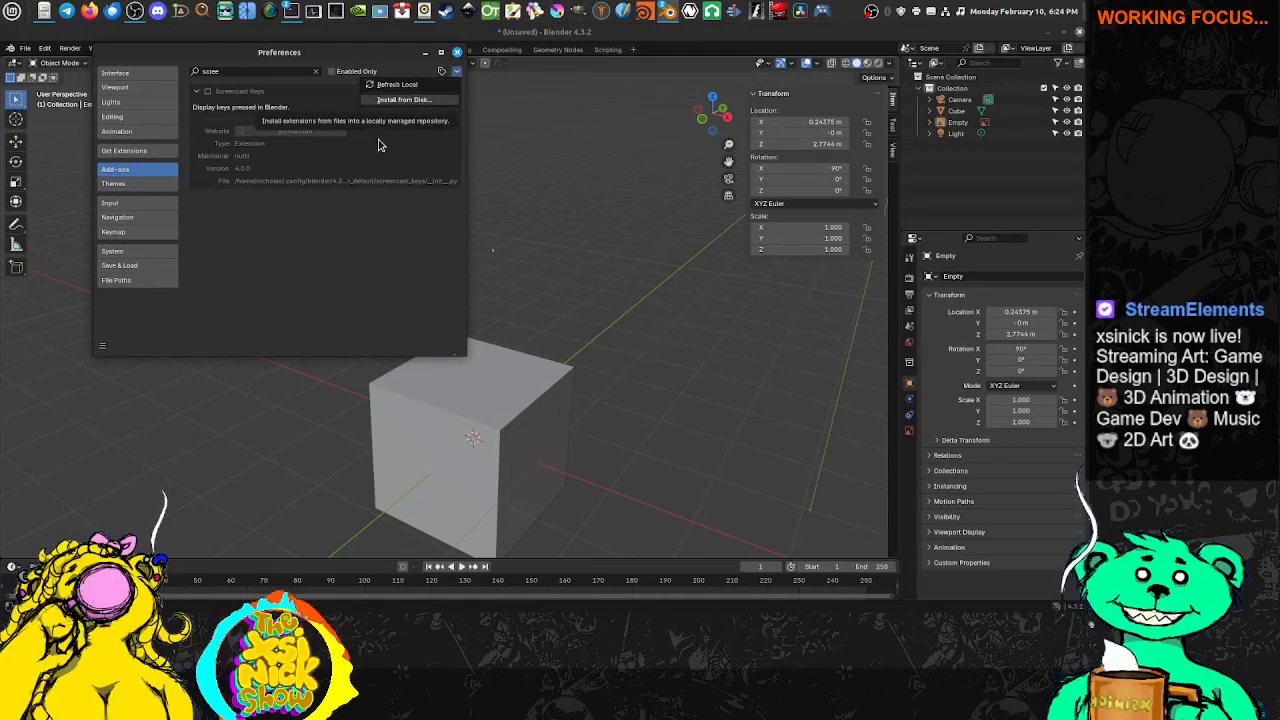
pyautogui.click(412, 86)
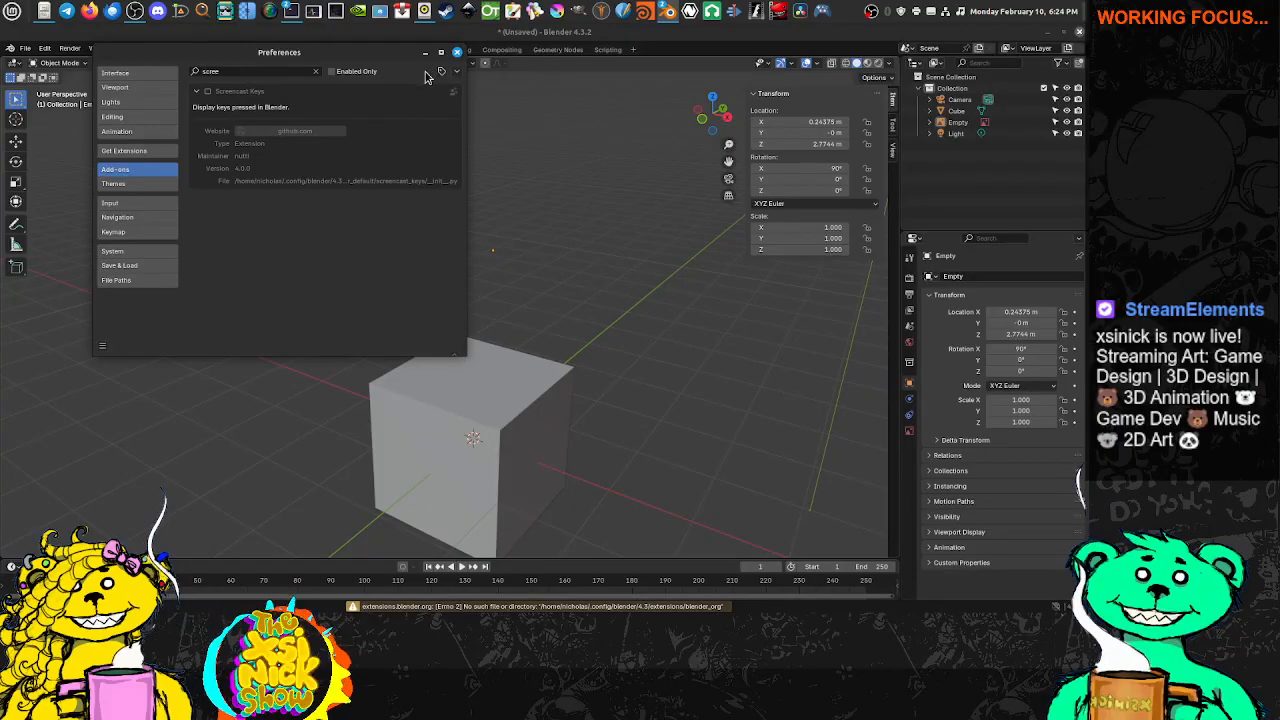
# Install the screencast_keys.zip add-on from disk out of /mnt/Projects/2_Software/Linux/Blender/addons/4.0
pyautogui.click(456, 73)
pyautogui.click(430, 105)
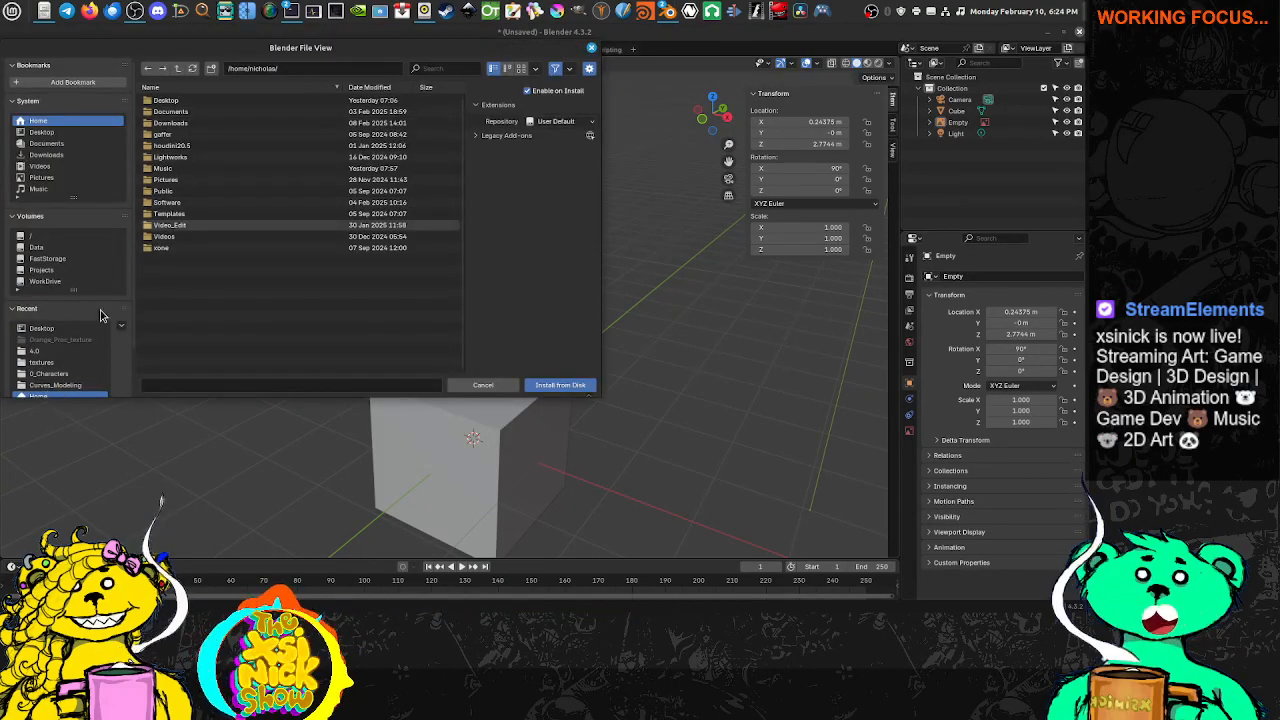
pyautogui.scroll(-2, 37, 380)
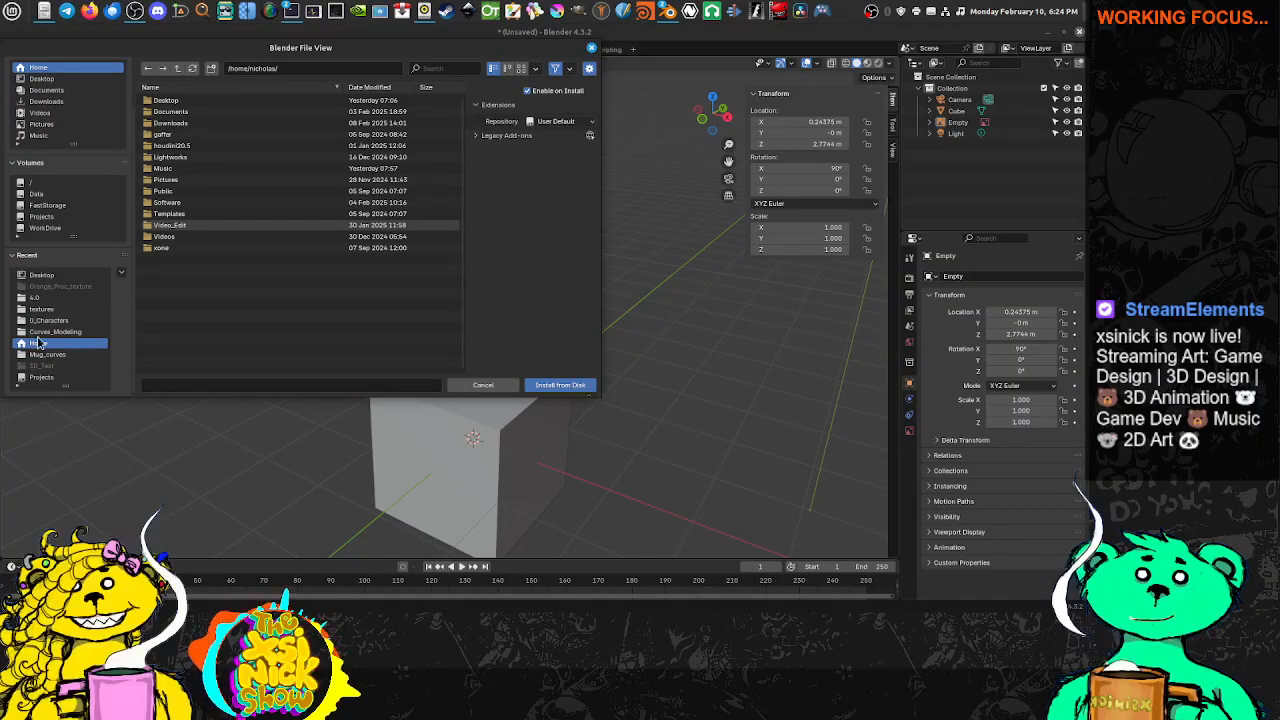
pyautogui.click(40, 228)
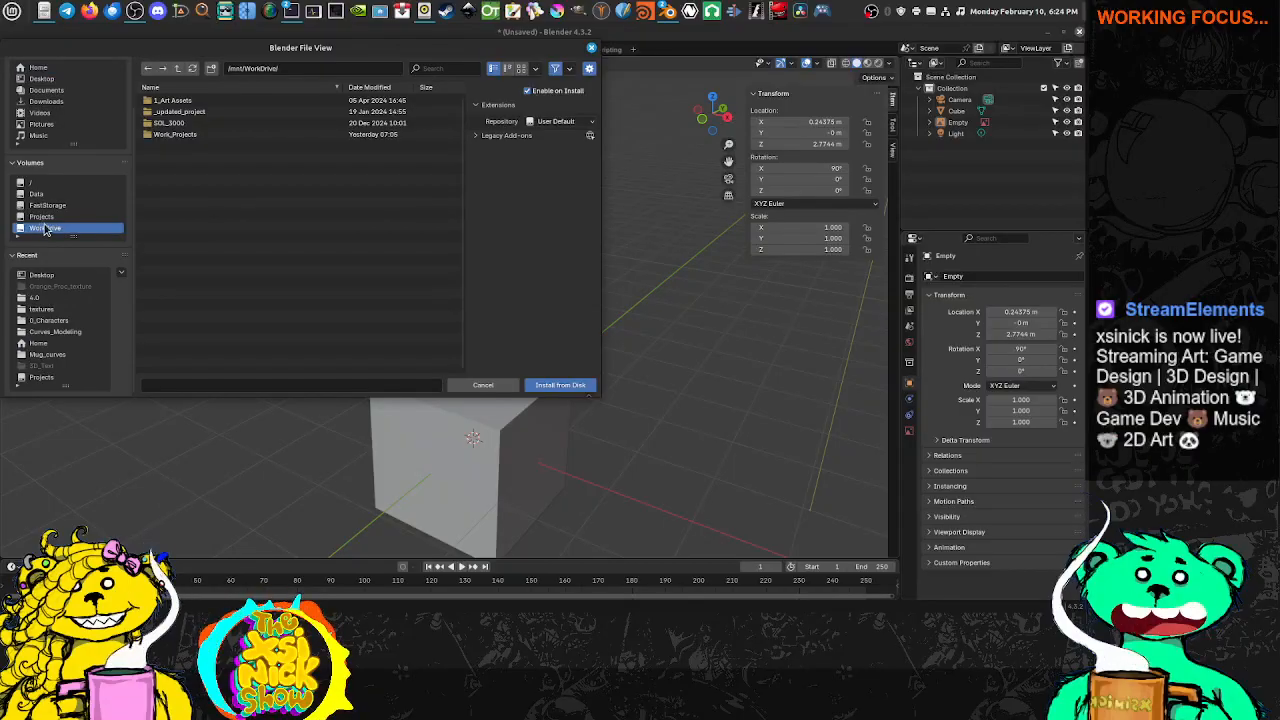
pyautogui.click(42, 216)
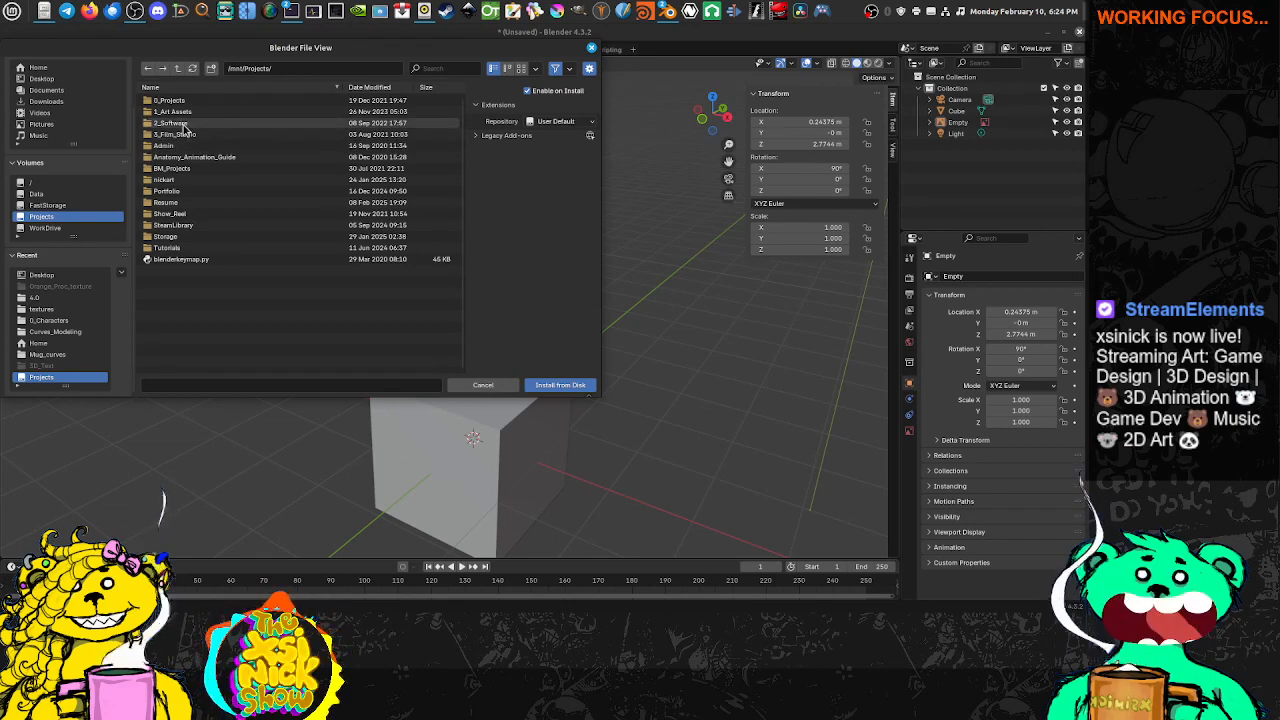
pyautogui.doubleClick(181, 124)
pyautogui.doubleClick(170, 101)
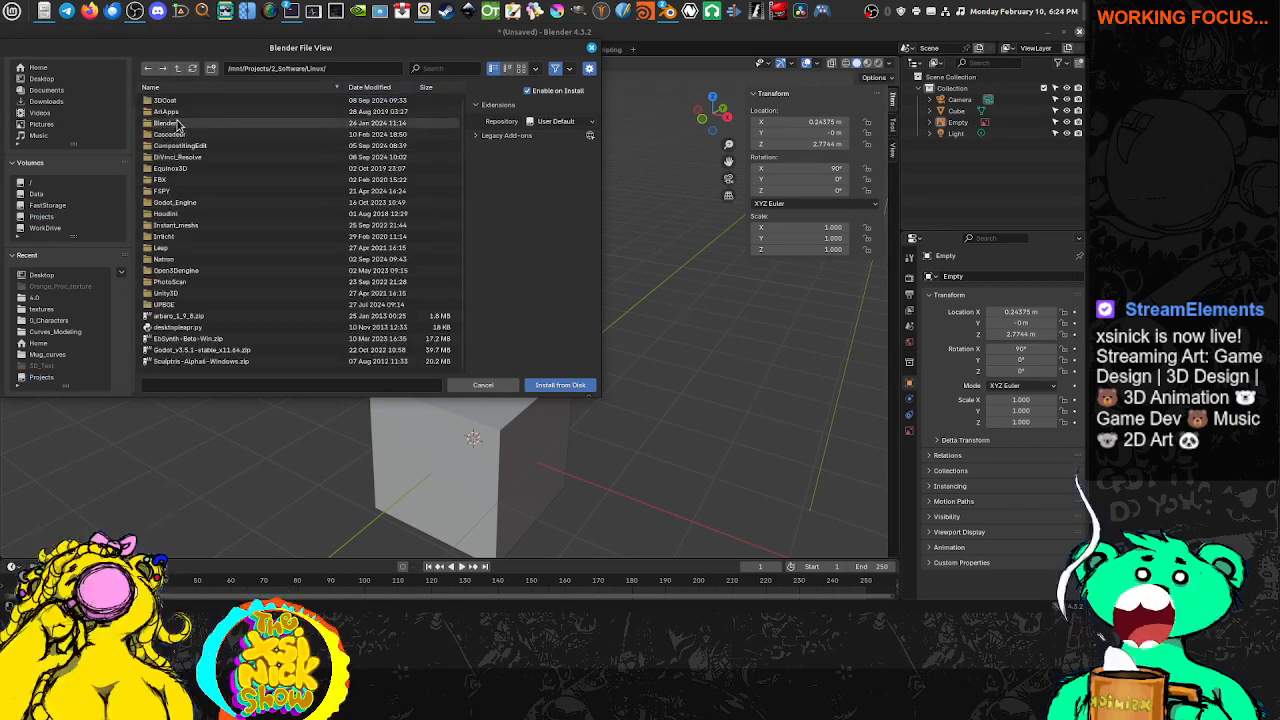
pyautogui.doubleClick(168, 123)
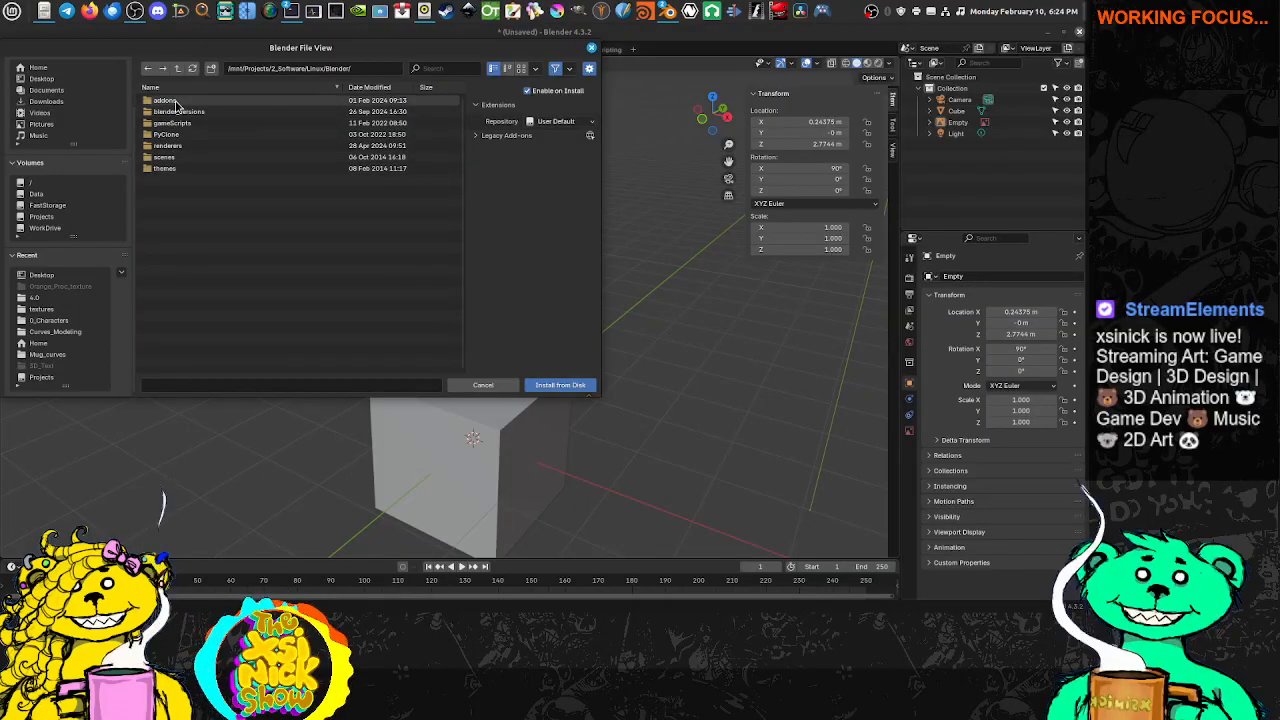
pyautogui.doubleClick(176, 104)
pyautogui.doubleClick(165, 146)
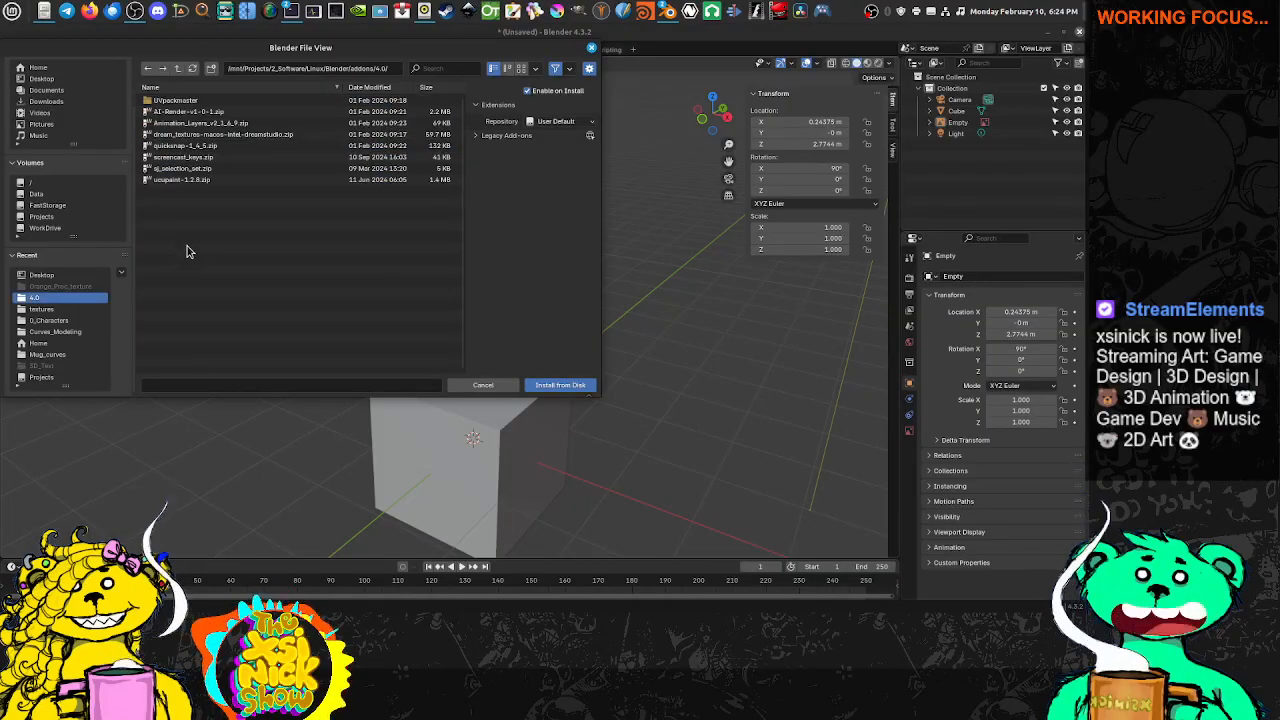
pyautogui.click(183, 157)
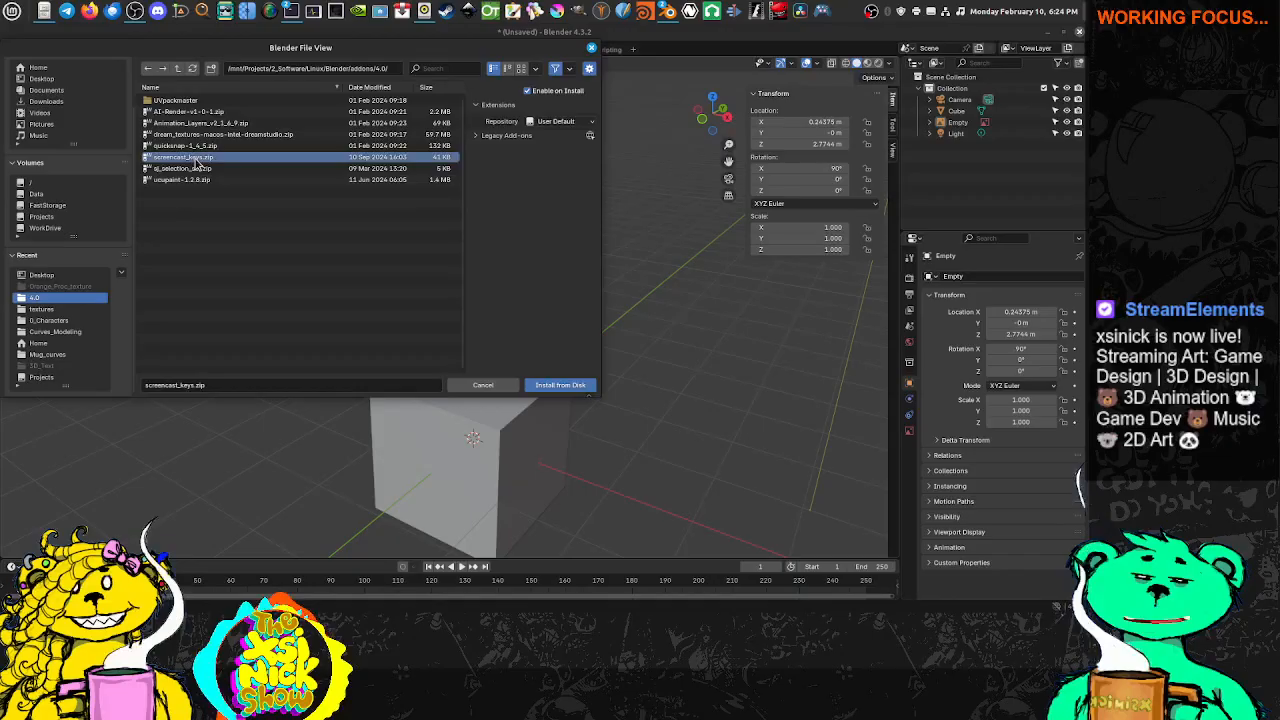
pyautogui.click(558, 385)
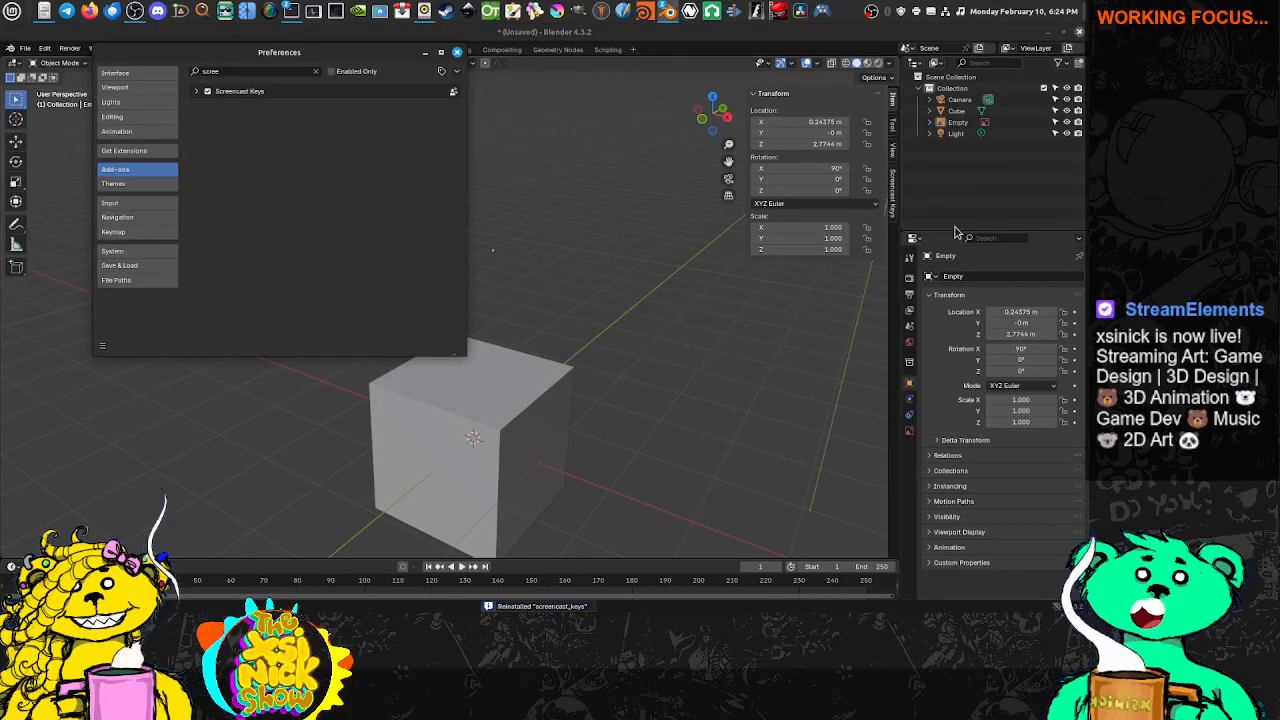
# Close the preferences, enable Screencast Keys in the viewport sidebar, and set its display colour to yellow
pyautogui.click(457, 52)
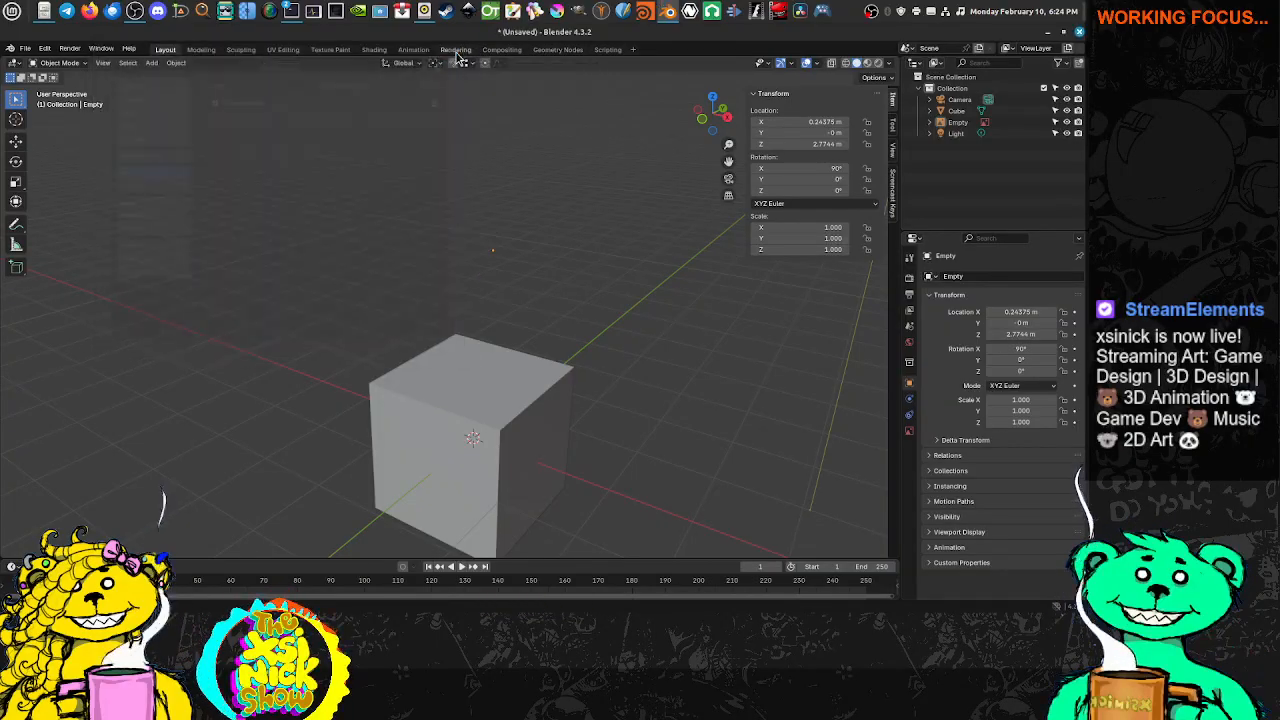
pyautogui.click(895, 200)
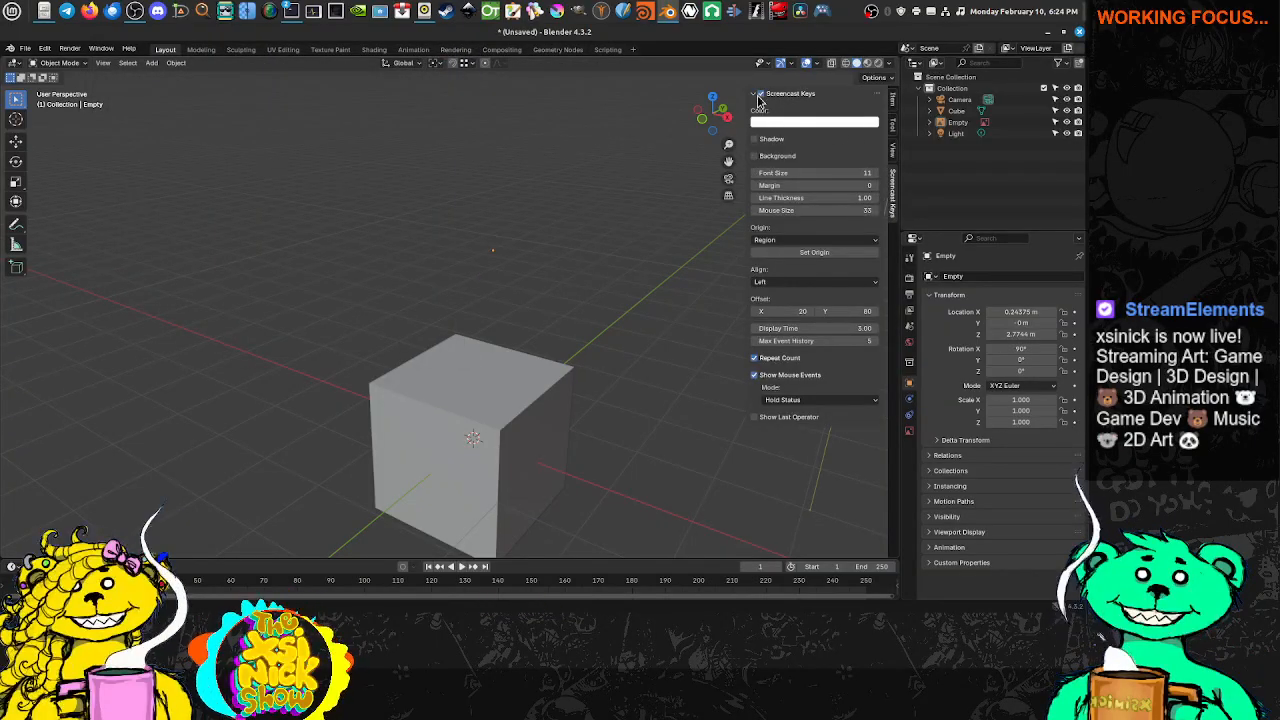
pyautogui.moveTo(438, 245); pyautogui.dragTo(525, 231, button='middle')
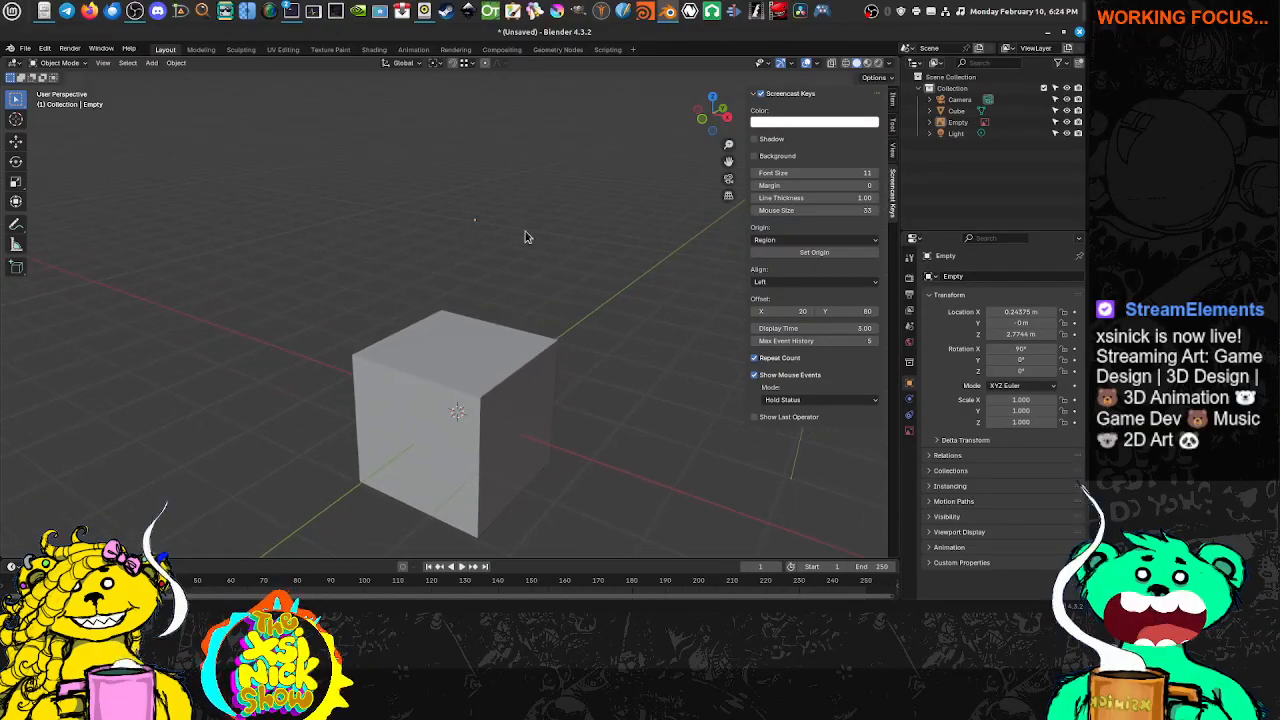
pyautogui.click(841, 124)
pyautogui.click(760, 199)
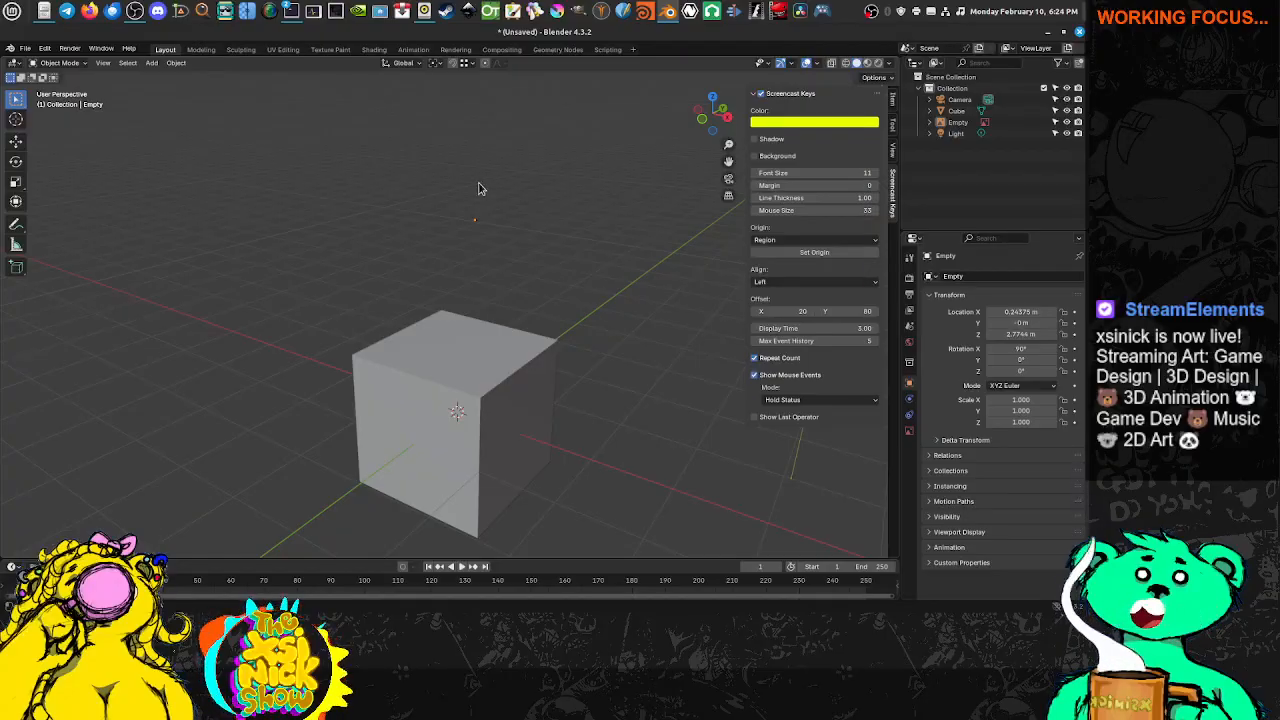
pyautogui.keyDown('shift'); pyautogui.moveTo(509, 217); pyautogui.dragTo(515, 205, button='middle'); pyautogui.keyUp('shift')
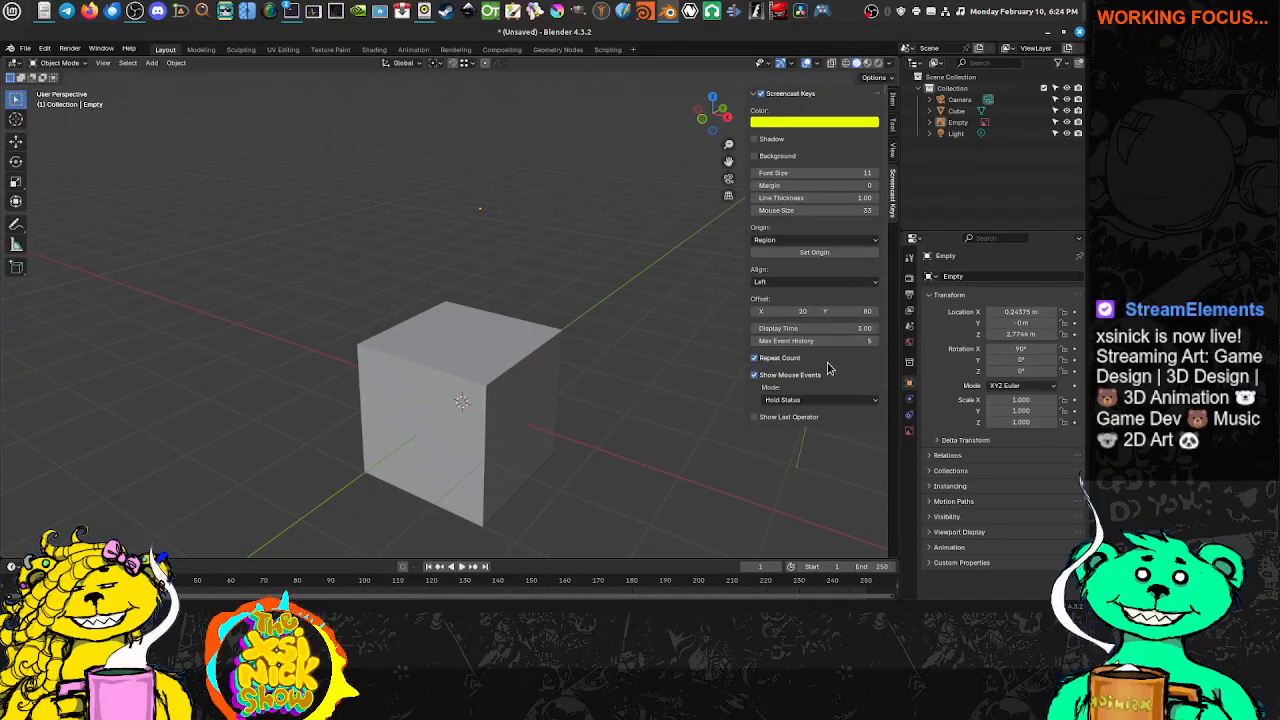
pyautogui.moveTo(480, 378); pyautogui.dragTo(62, 439, button='middle')
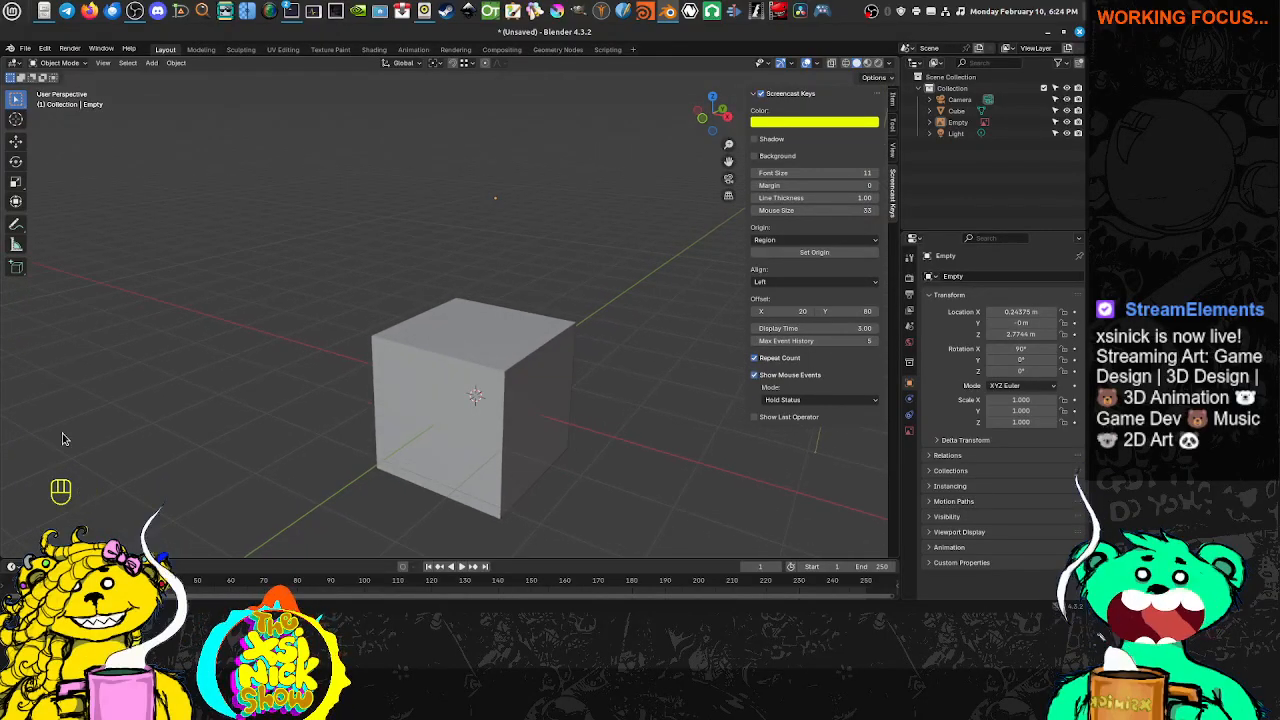
# Set the Screencast Keys font size to 25 and its mouse size to 54
pyautogui.click(840, 174)
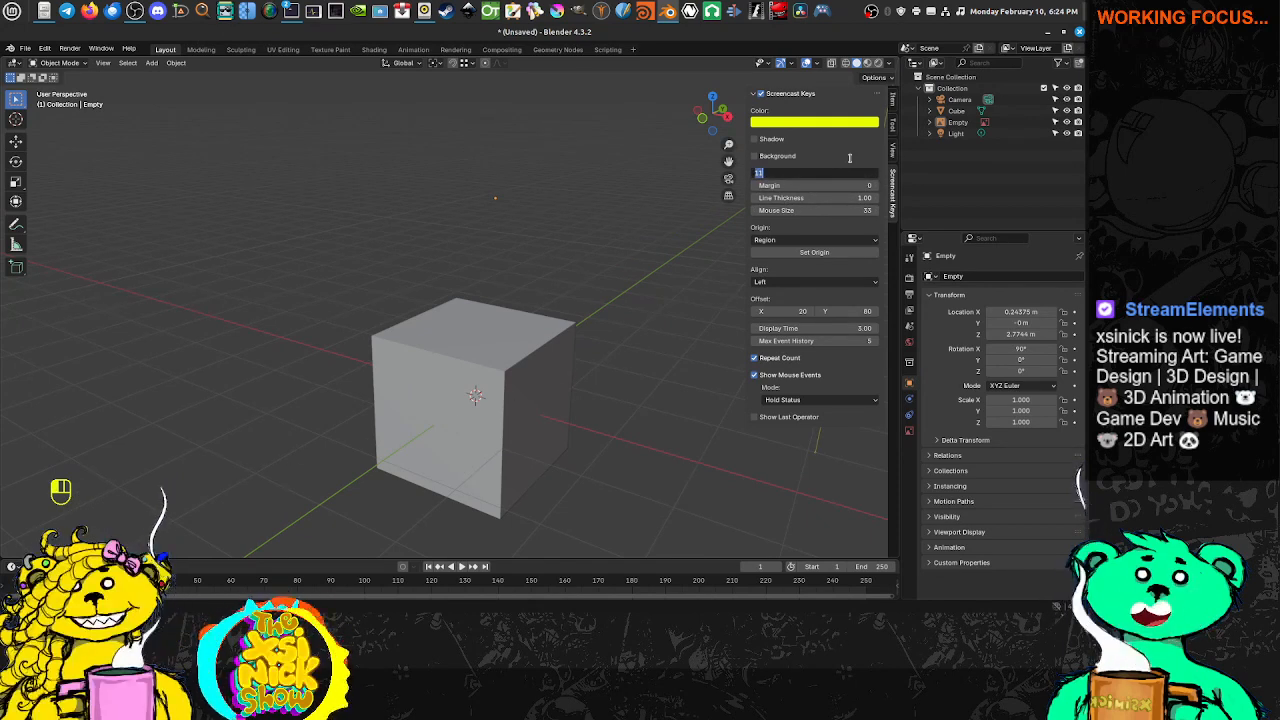
pyautogui.write('25')
pyautogui.press('Return')
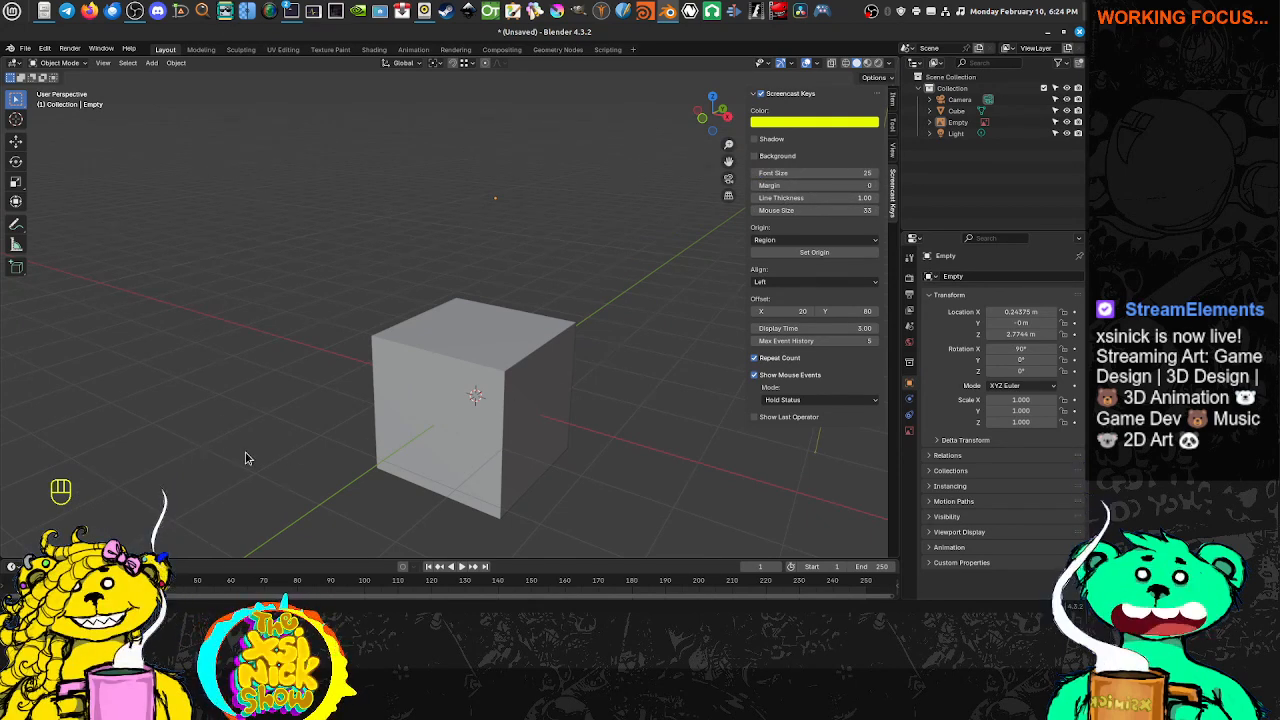
pyautogui.keyDown('shift'); pyautogui.moveTo(248, 458); pyautogui.dragTo(212, 420, button='middle'); pyautogui.keyUp('shift')
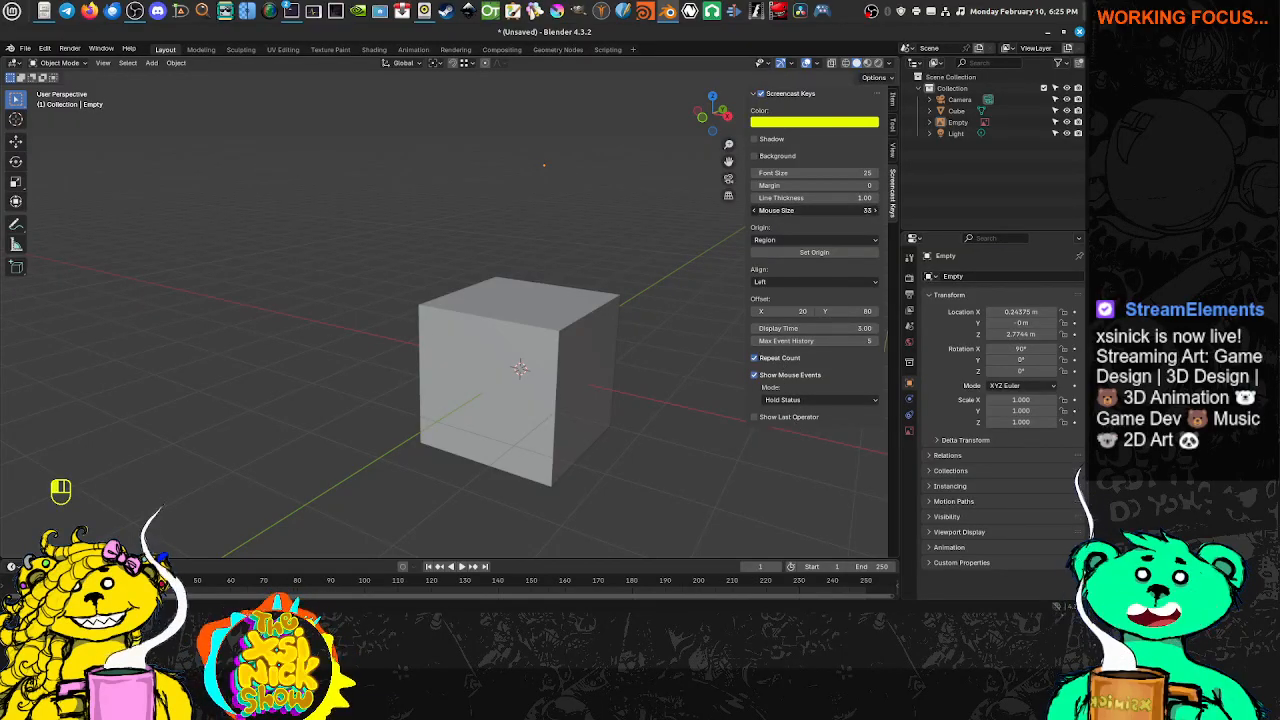
pyautogui.moveTo(787, 211); pyautogui.dragTo(810, 211)
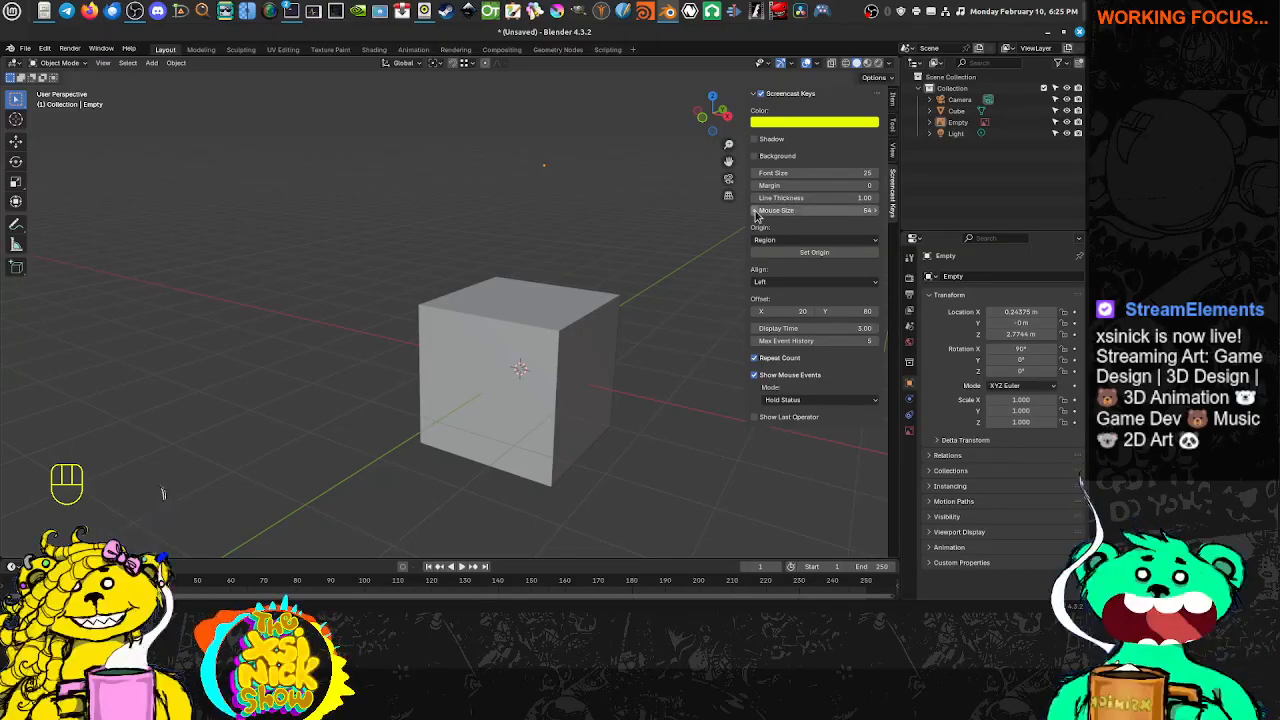
# Set the Screencast Keys offset to X 28 and Y 329, and hide the viewport sidebar
pyautogui.click(803, 309)
pyautogui.click(793, 294)
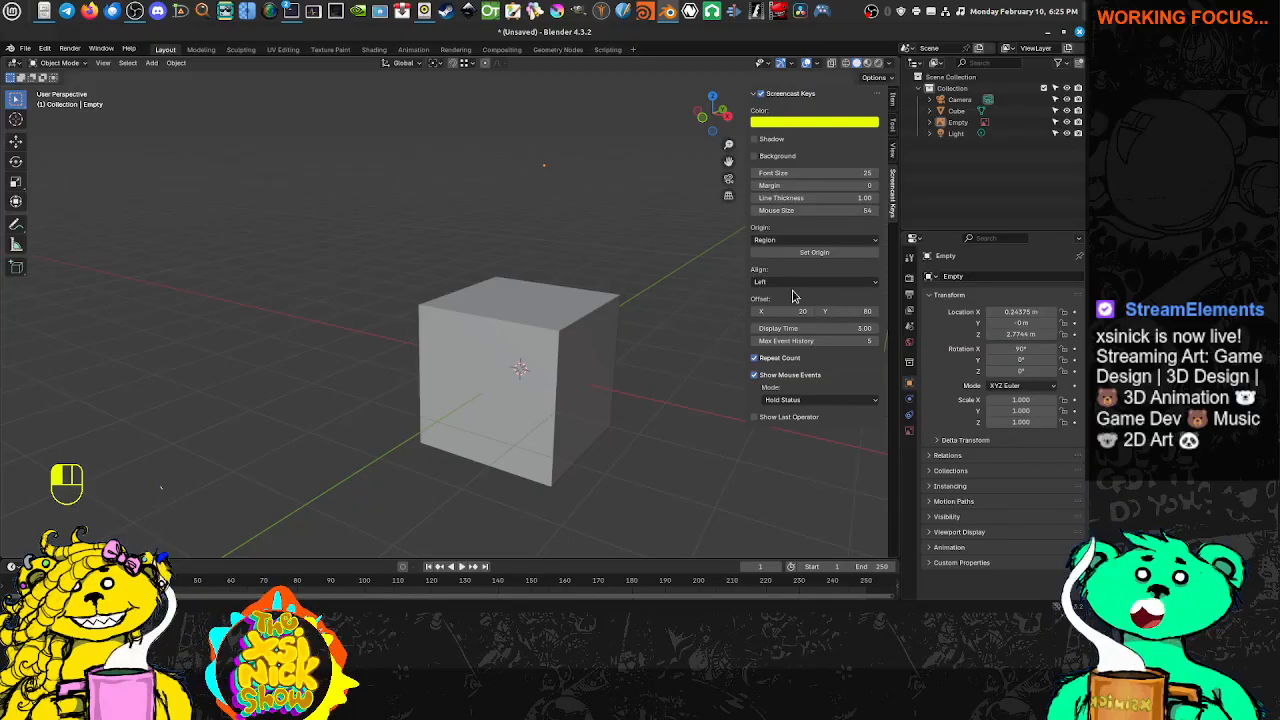
pyautogui.moveTo(795, 309); pyautogui.dragTo(868, 311)
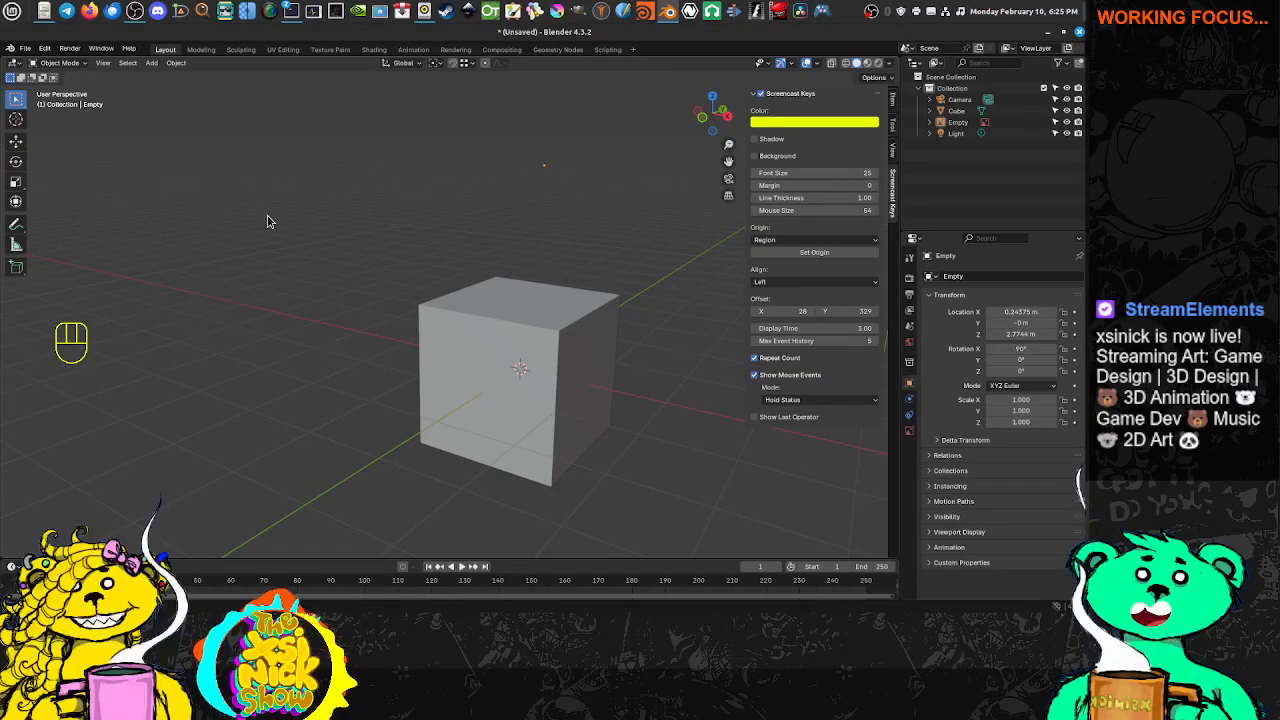
pyautogui.moveTo(336, 273); pyautogui.dragTo(369, 260, button='middle')
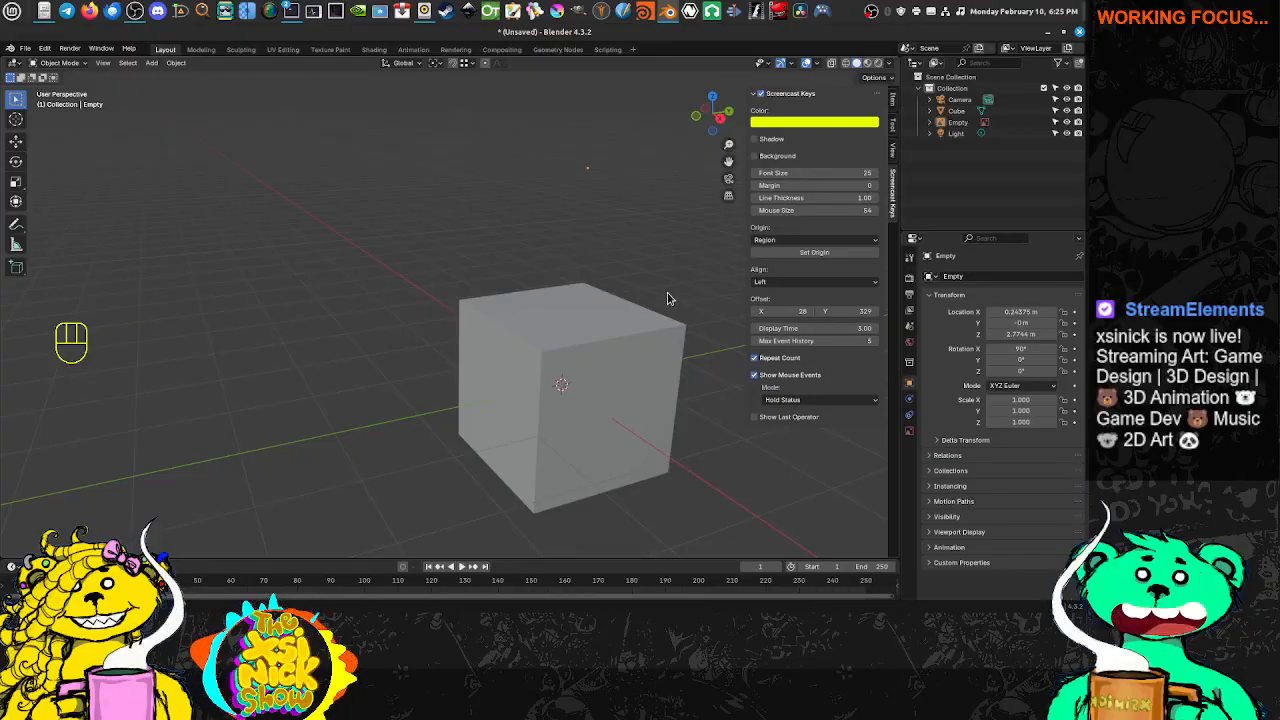
pyautogui.press('n')
pyautogui.moveTo(680, 280); pyautogui.dragTo(572, 226, button='middle')
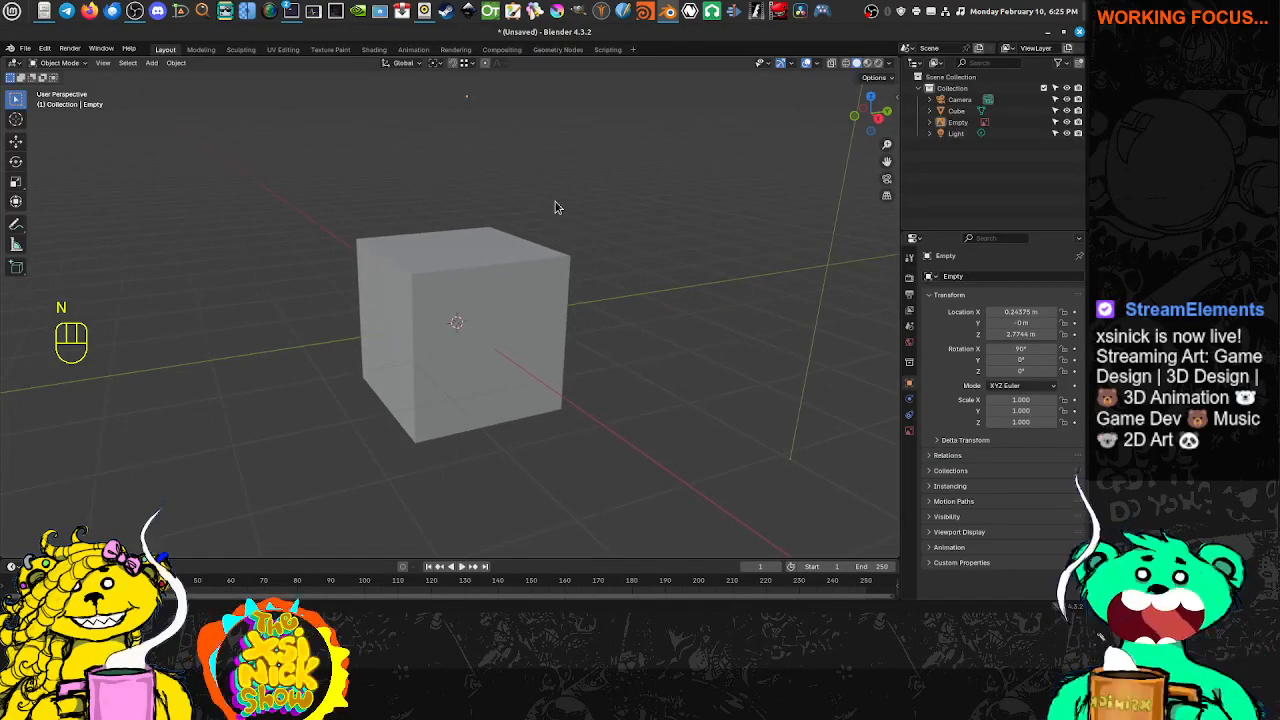
# Switch the viewport to the front orthographic view with wireframe shading to see the hutch reference through the cube
pyautogui.press('KP_5')
pyautogui.press('KP_0')
pyautogui.press('KP_5')
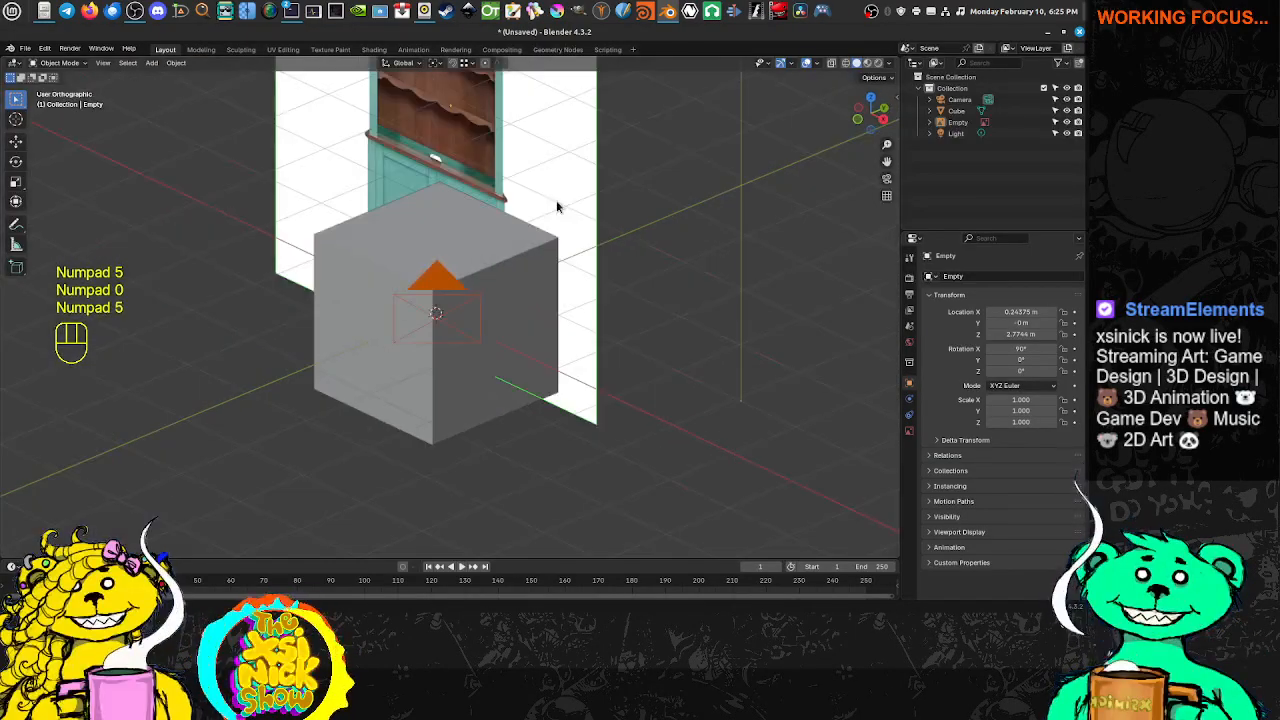
pyautogui.press('KP_1')
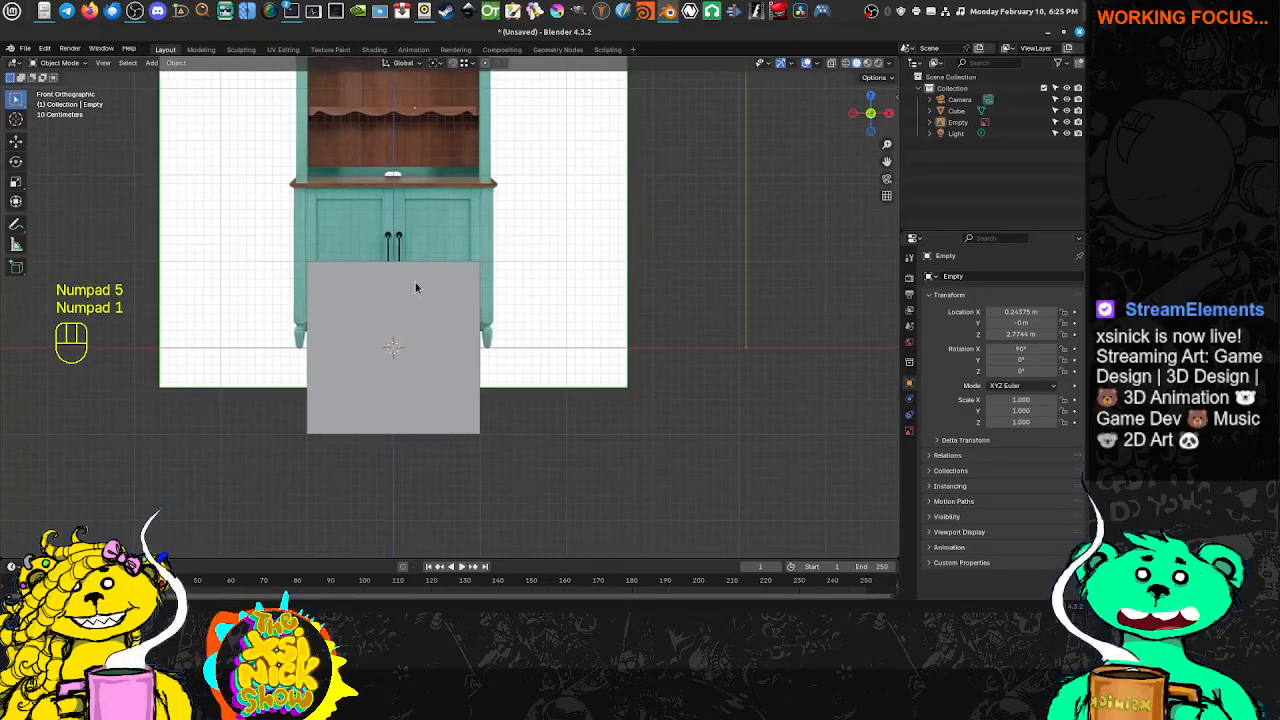
pyautogui.keyDown('shift'); pyautogui.moveTo(416, 287); pyautogui.dragTo(442, 384, button='middle'); pyautogui.keyUp('shift')
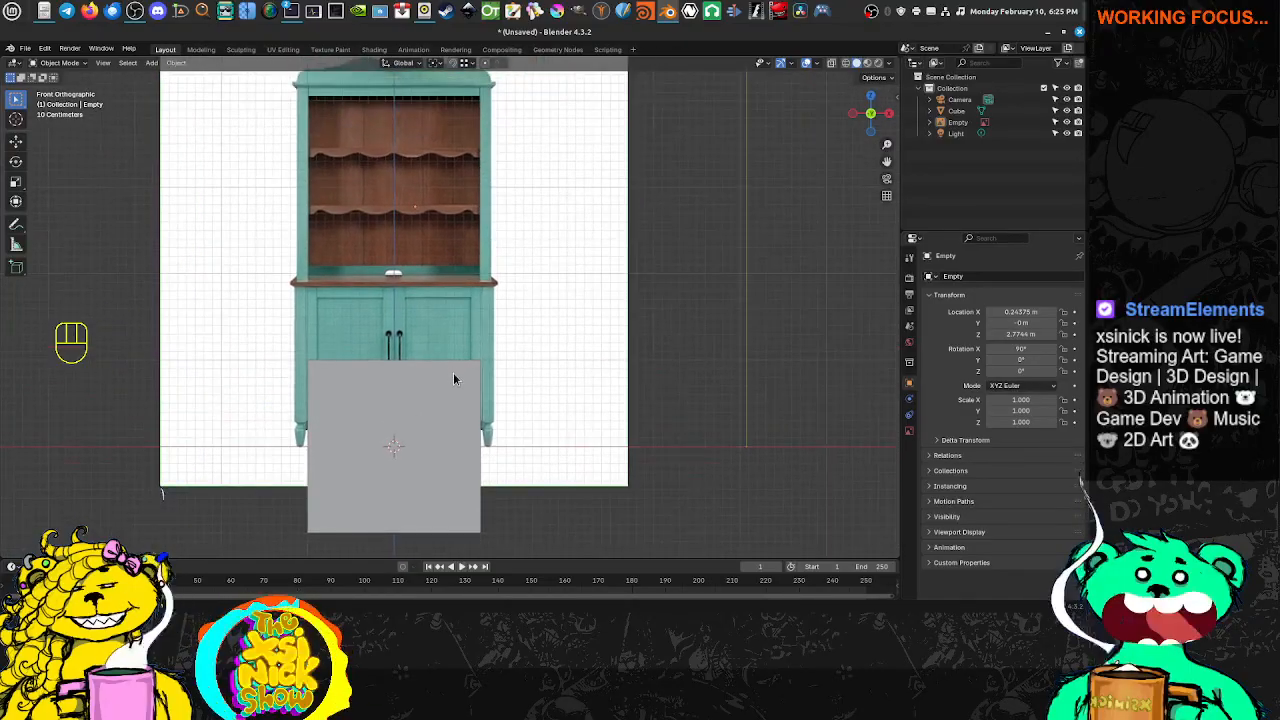
pyautogui.press('z')
pyautogui.click(390, 374)
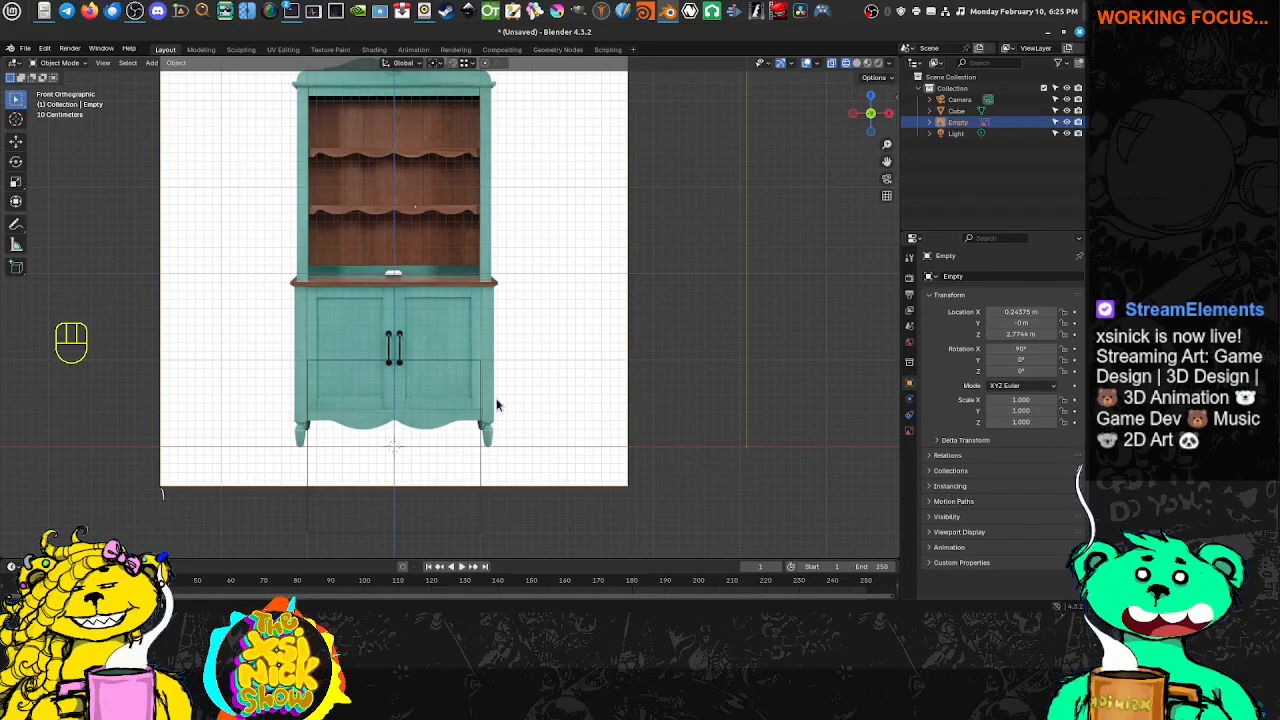
# Make the reference image Empty unselectable and select only the cube in the viewport
pyautogui.keyDown('shift'); pyautogui.click(447, 431); pyautogui.keyUp('shift')
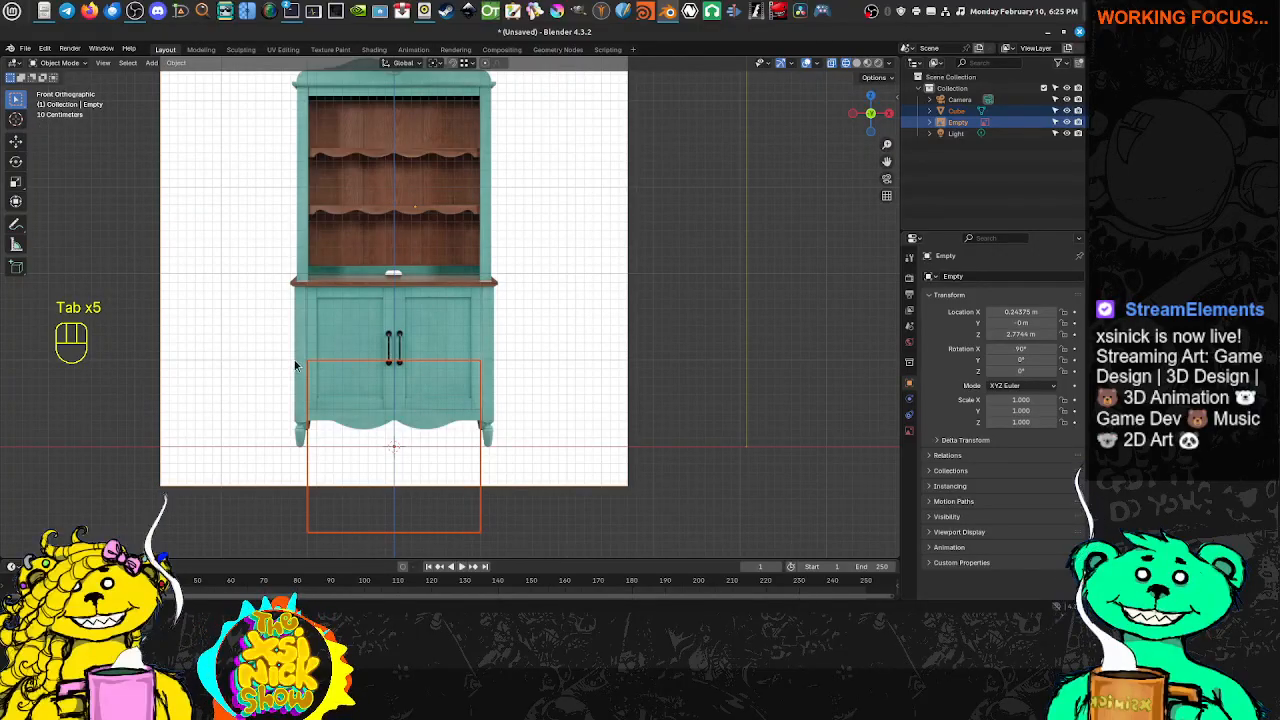
pyautogui.click(378, 363)
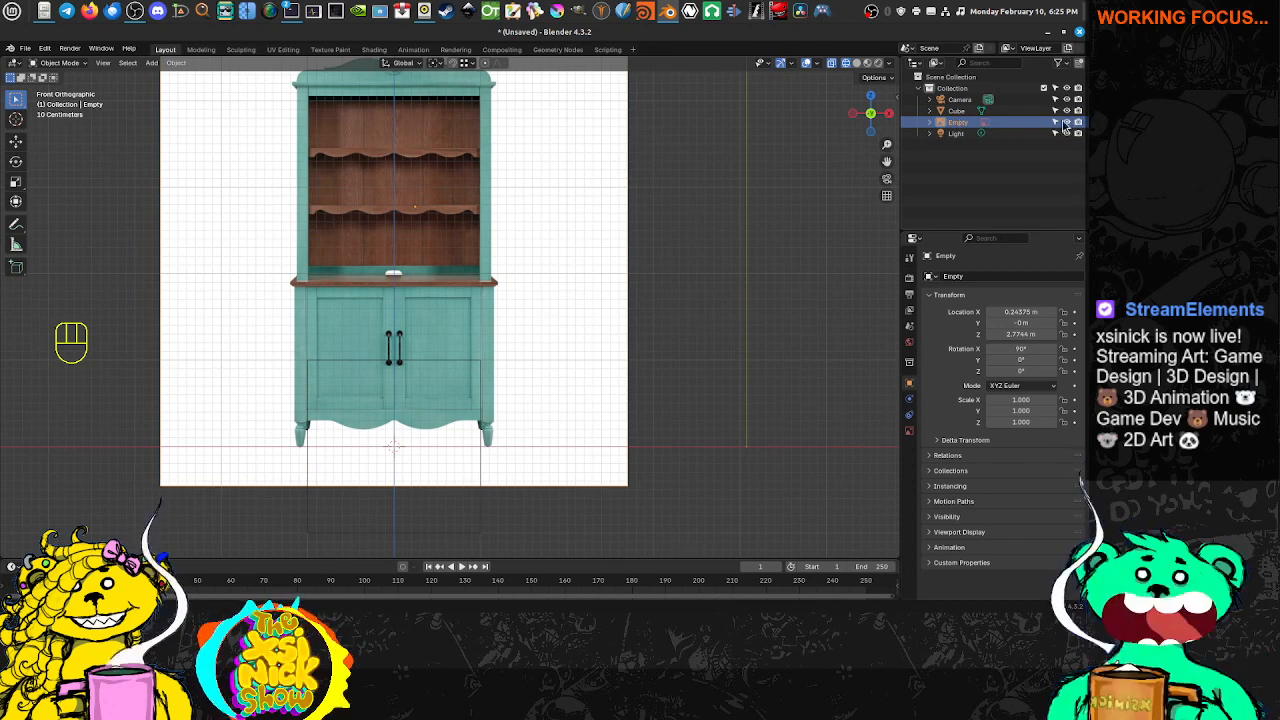
pyautogui.click(430, 367)
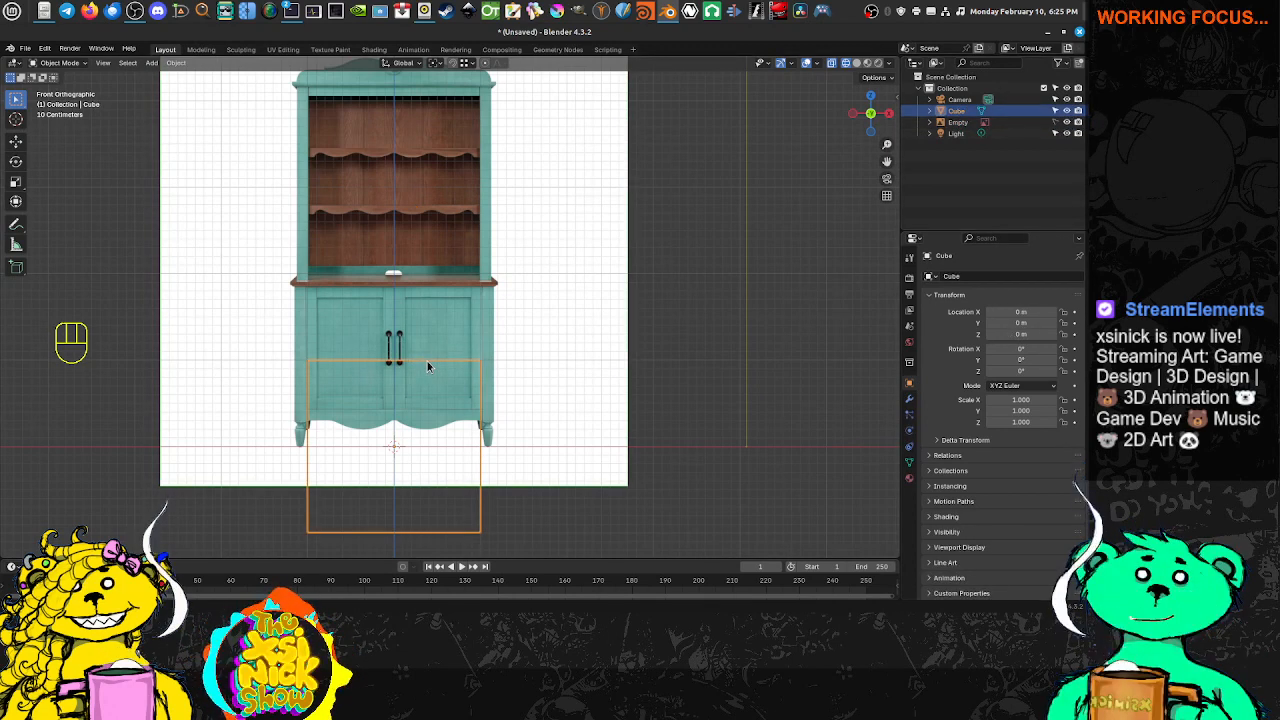
# Enter Edit Mode and move the cube's whole mesh straight up so its base sits on the ground line
pyautogui.press('Tab')
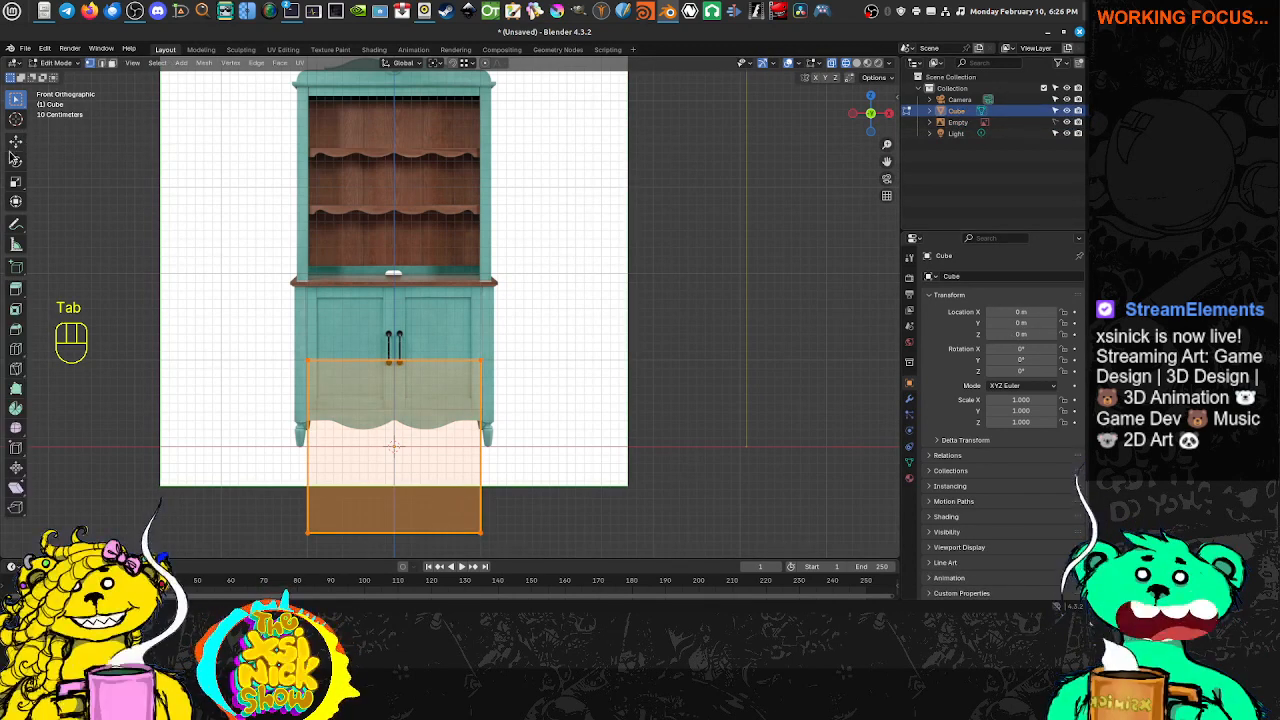
pyautogui.click(15, 143)
pyautogui.moveTo(394, 400); pyautogui.dragTo(394, 320)
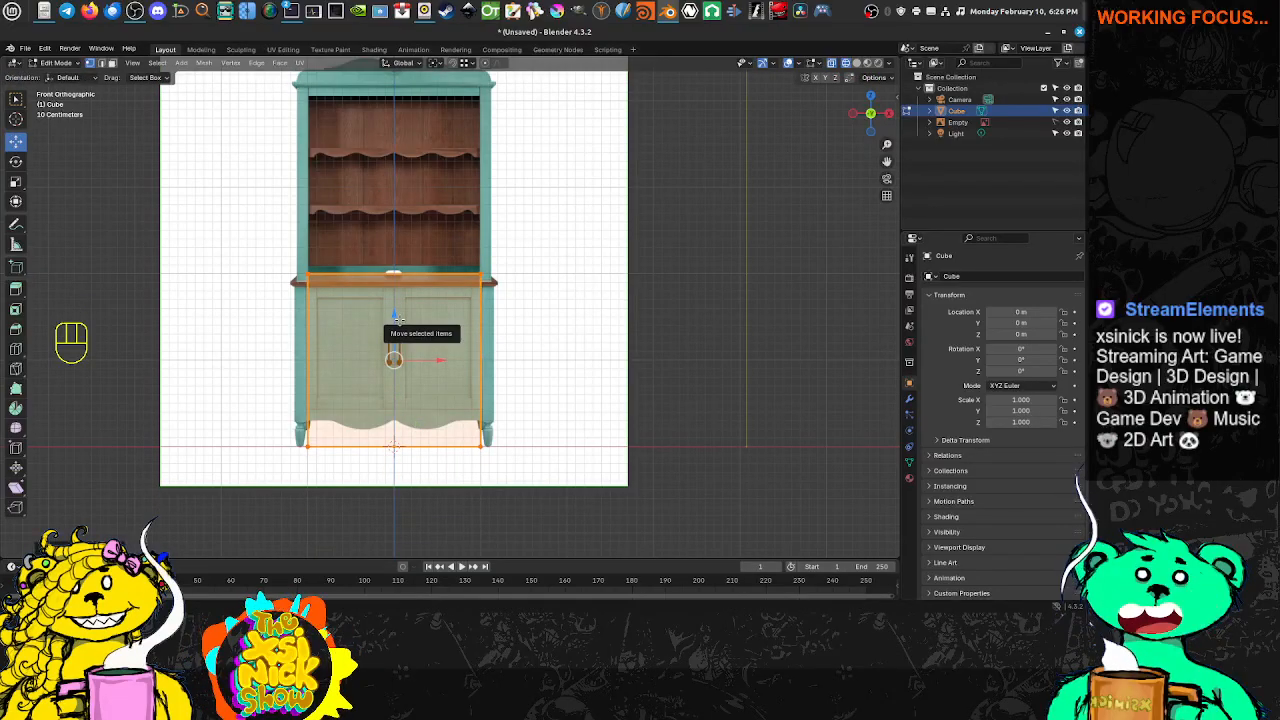
# Add a vertical loop cut down the centre of the cube, in line with the gap between the hutch doors
pyautogui.press('r')
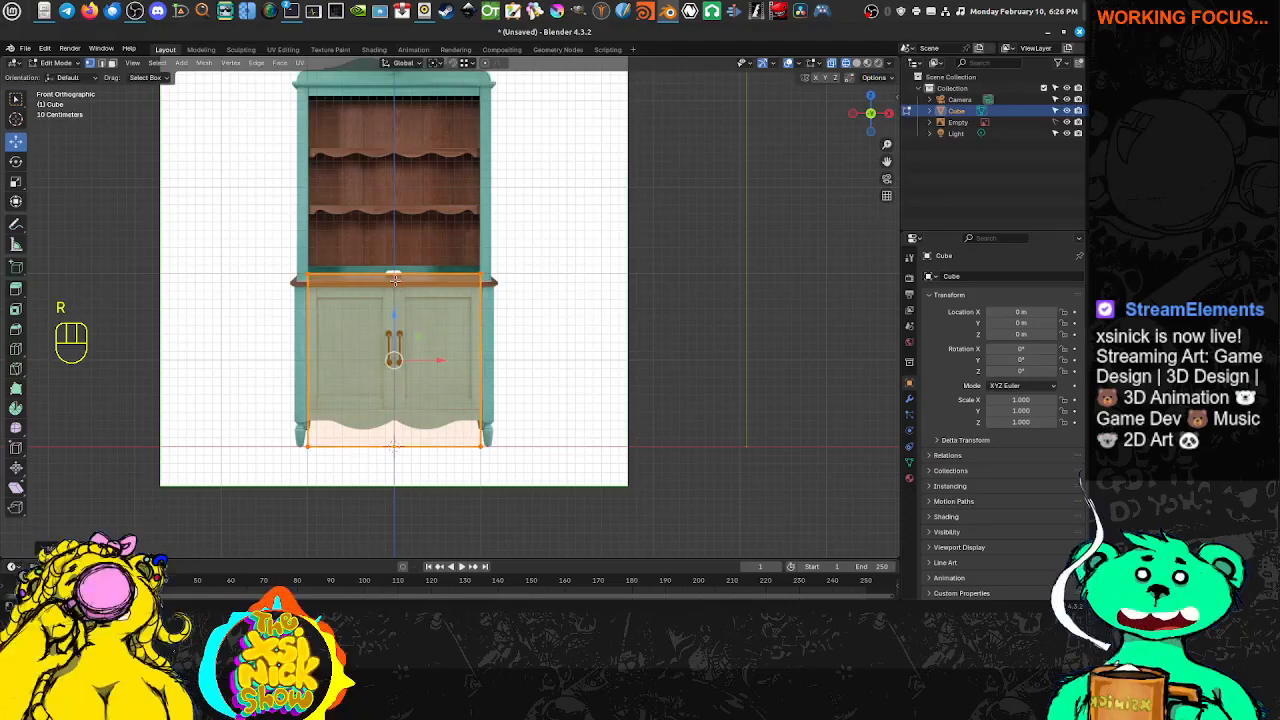
pyautogui.press('r')
pyautogui.rightClick(394, 273)
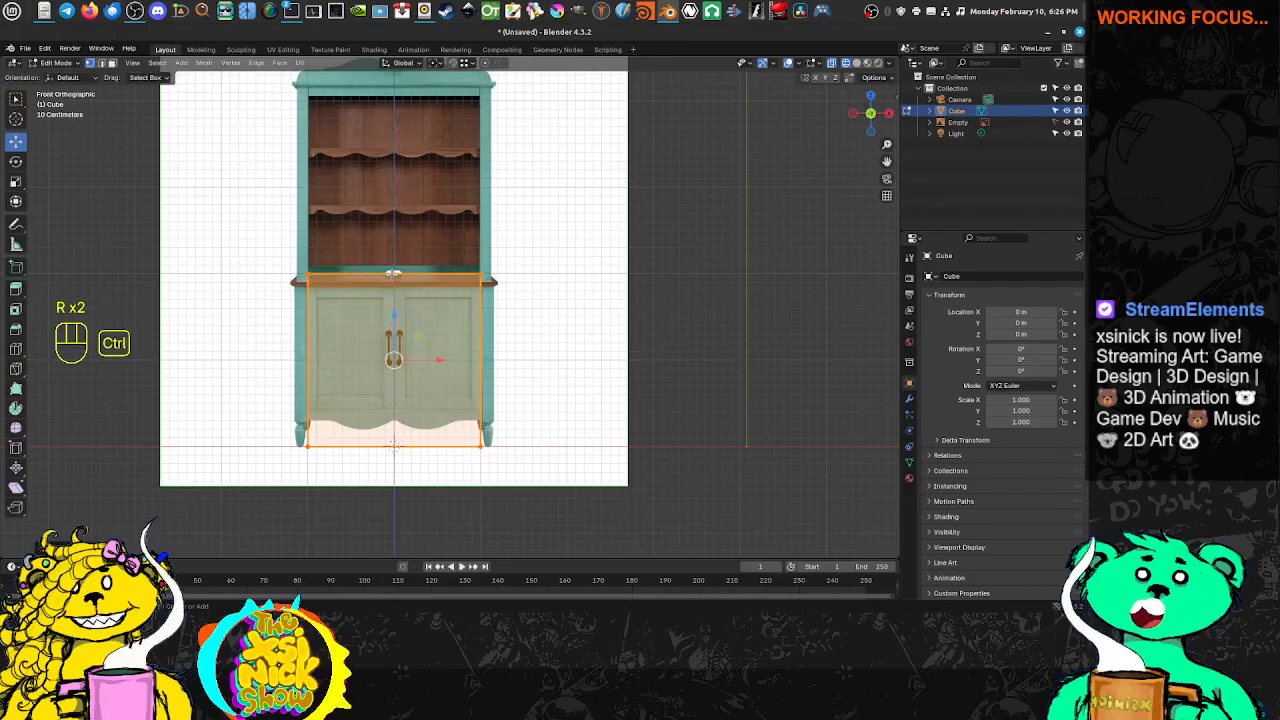
pyautogui.hotkey('ctrl', 'r')
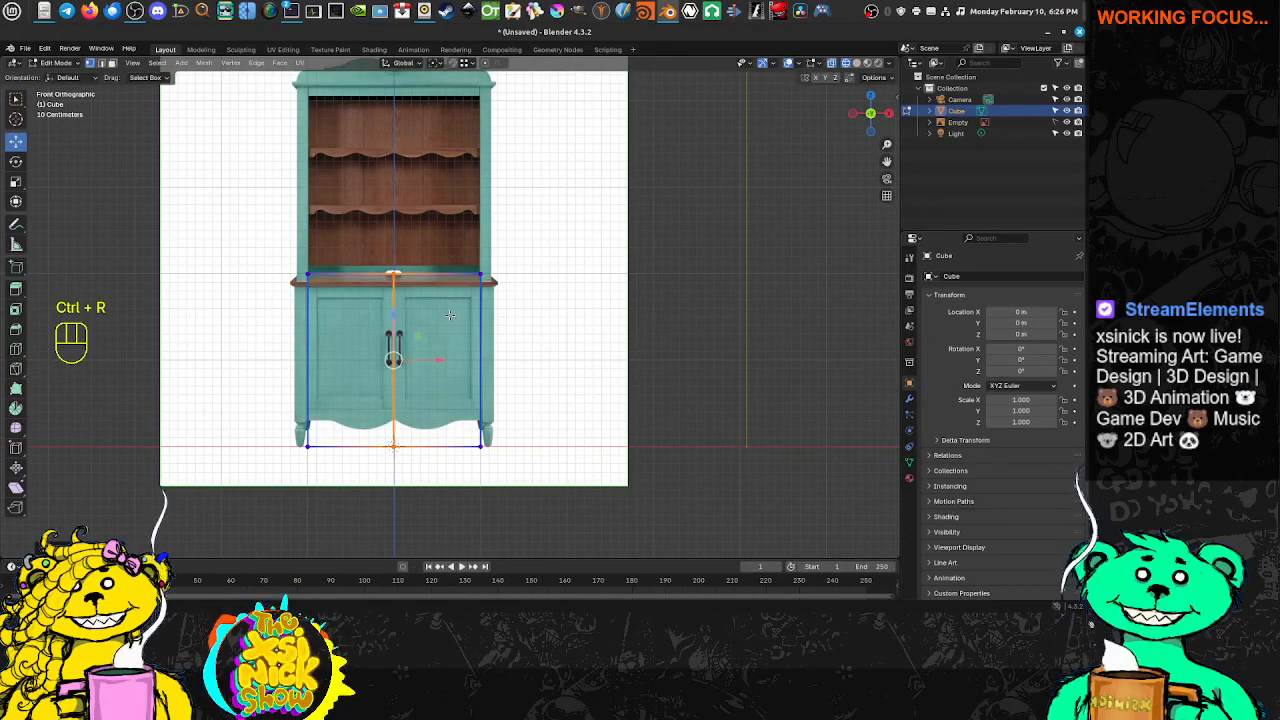
pyautogui.click(514, 260)
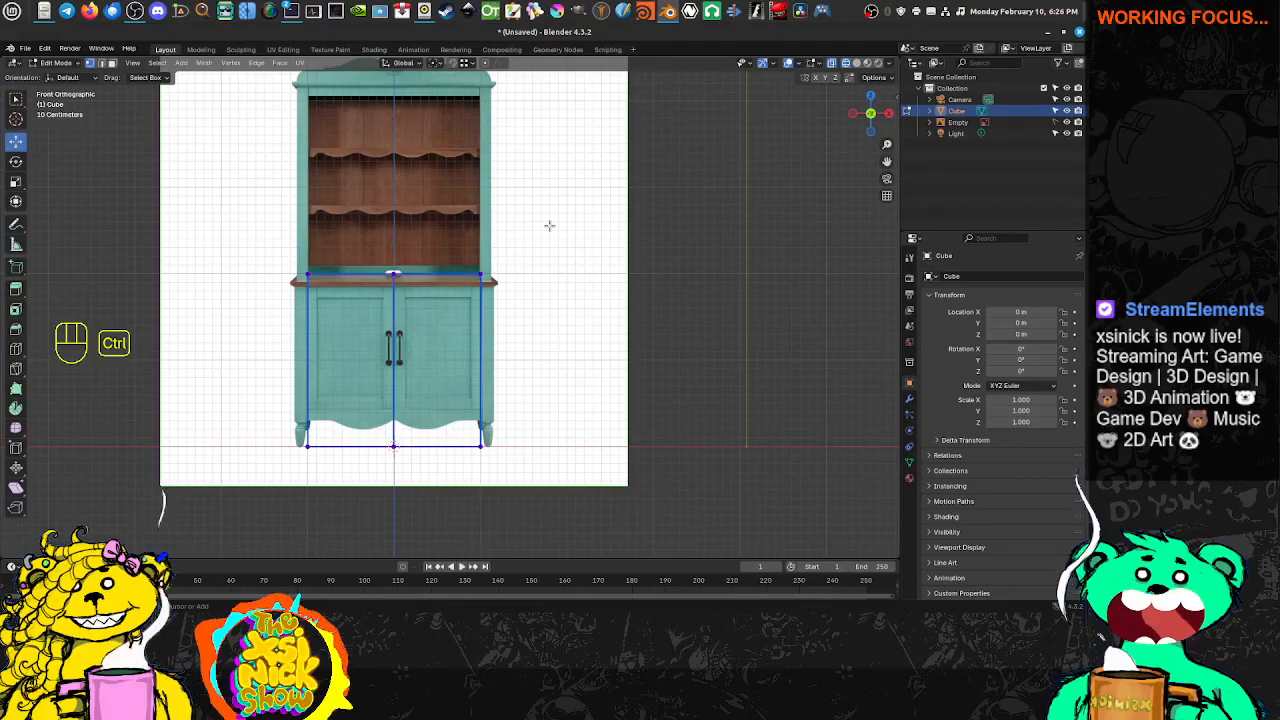
# Select the cube's upper vertices and raise them along Z by about 2.5 m to the hutch's highest point
pyautogui.keyDown('ctrl'); pyautogui.moveTo(549, 226); pyautogui.dragTo(637, 243, button='right'); pyautogui.keyUp('ctrl')
pyautogui.keyDown('shift'); pyautogui.moveTo(491, 263); pyautogui.dragTo(477, 319, button='middle'); pyautogui.keyUp('shift')
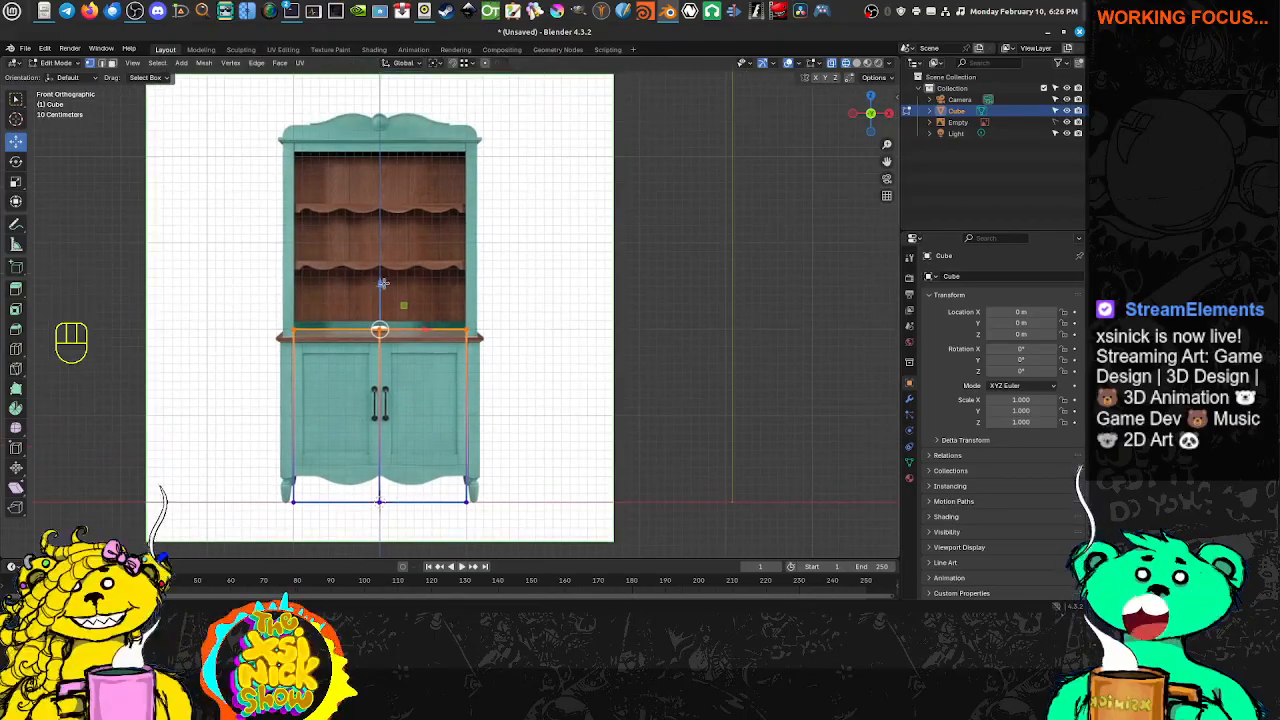
pyautogui.press('g')
pyautogui.press('z')
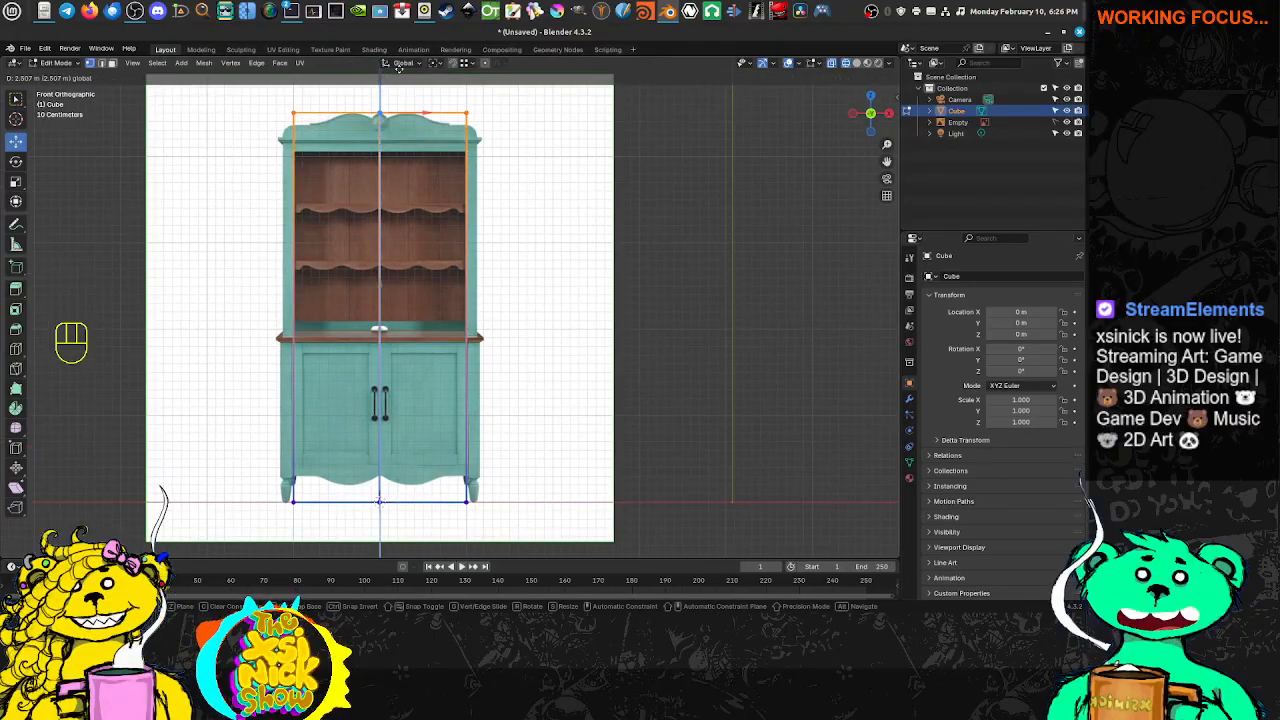
pyautogui.click(399, 69)
# Select both outer side edges of the mesh and scale them along X by about 1.13 to match the hutch's width
pyautogui.moveTo(238, 98); pyautogui.dragTo(328, 547)
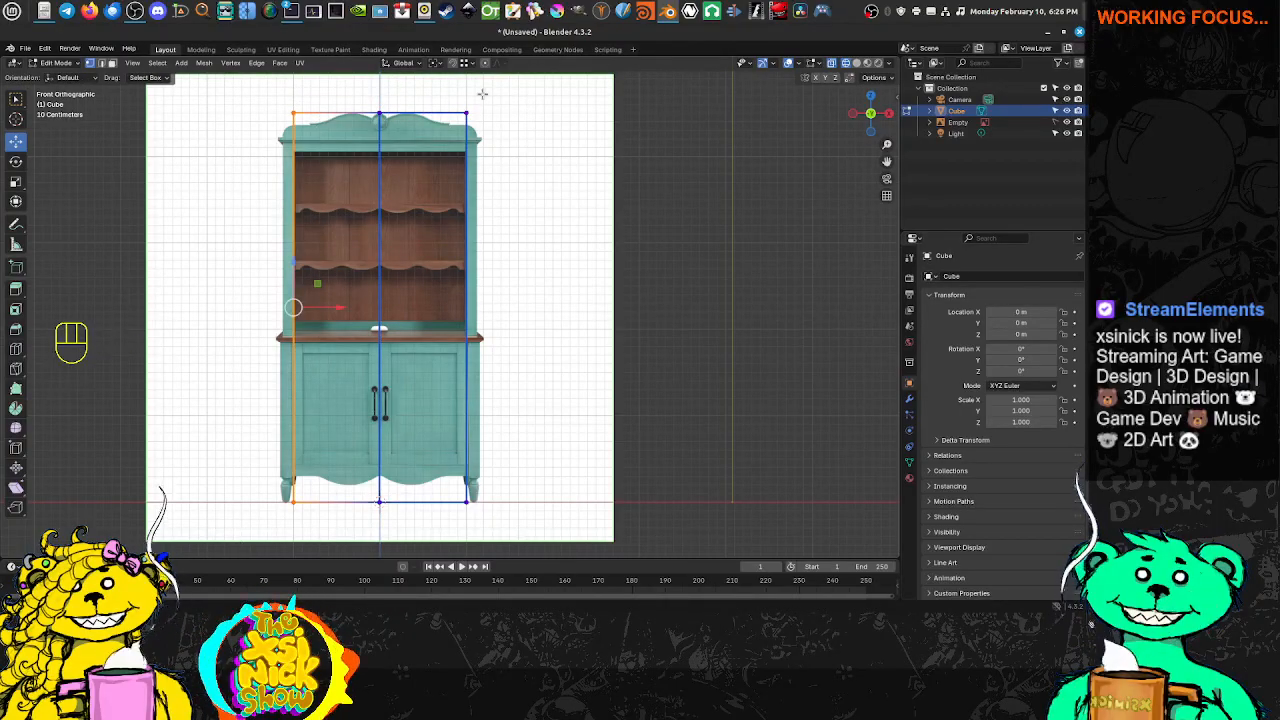
pyautogui.keyDown('ctrl'); pyautogui.keyDown('shift'); pyautogui.moveTo(452, 89); pyautogui.dragTo(535, 591); pyautogui.keyUp('shift'); pyautogui.keyUp('ctrl')
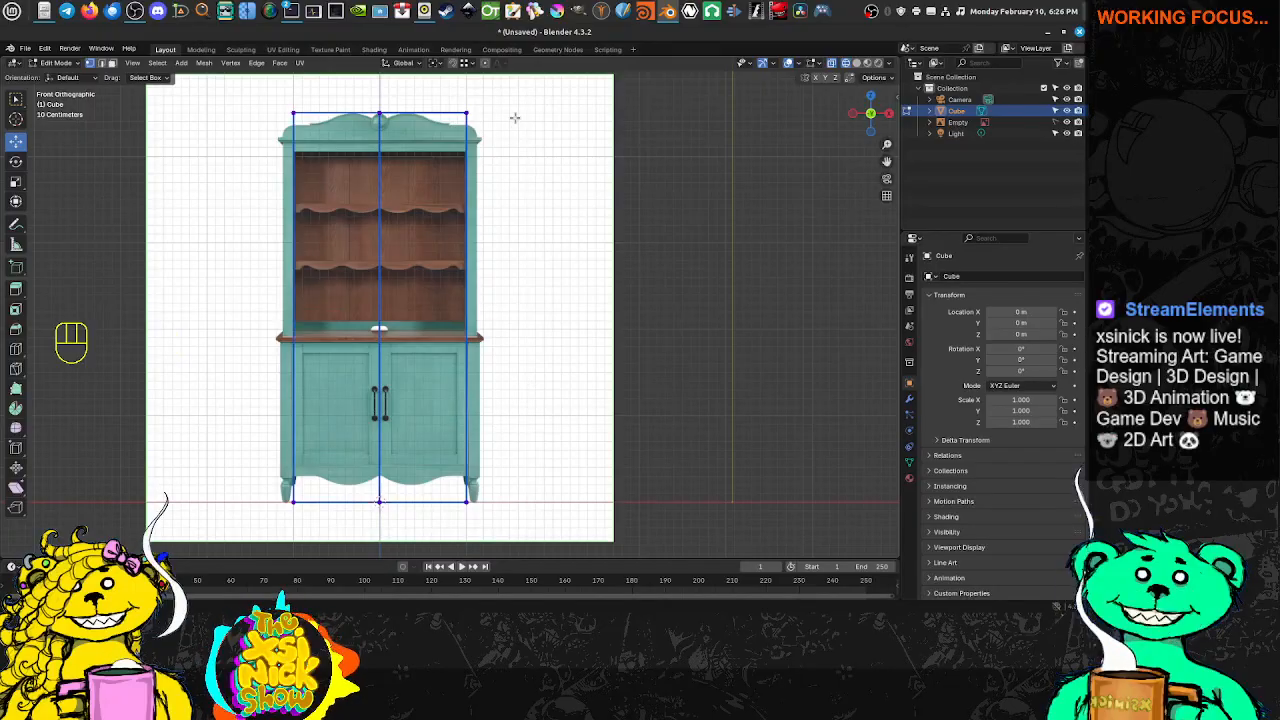
pyautogui.keyDown('shift'); pyautogui.moveTo(460, 100); pyautogui.dragTo(540, 566); pyautogui.keyUp('shift')
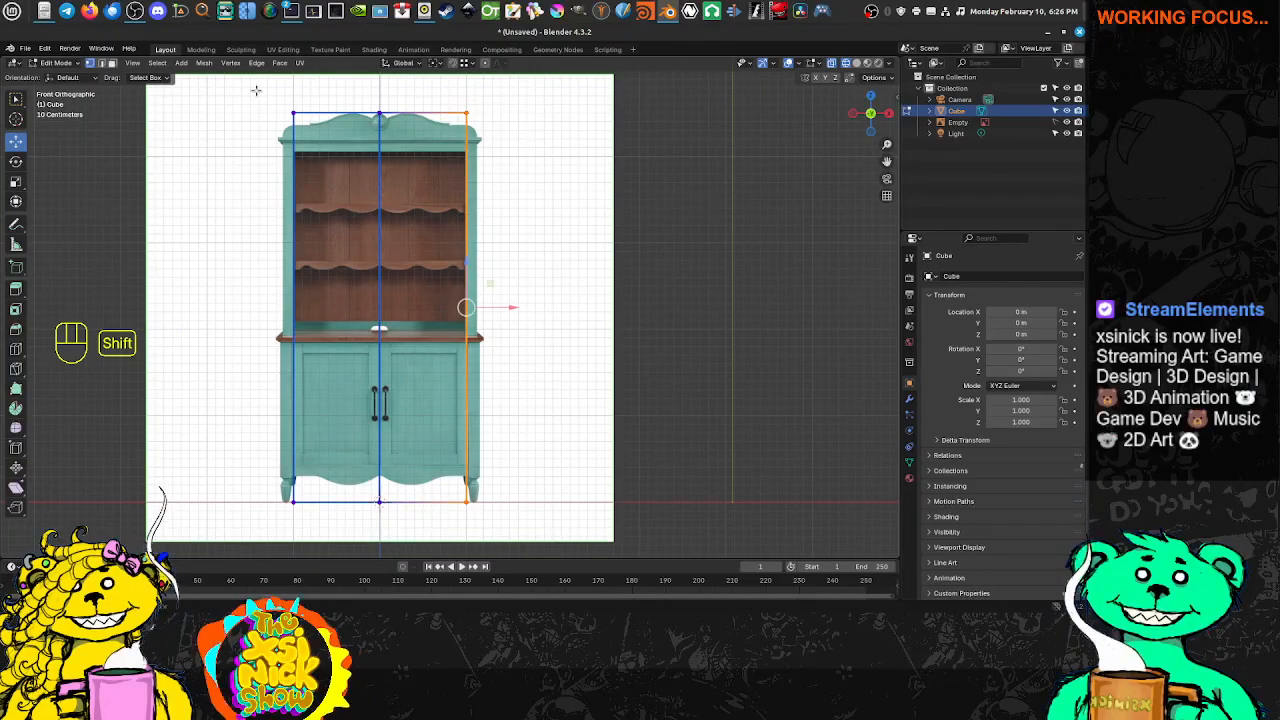
pyautogui.keyDown('shift'); pyautogui.moveTo(256, 90); pyautogui.dragTo(318, 537); pyautogui.keyUp('shift')
pyautogui.press('s')
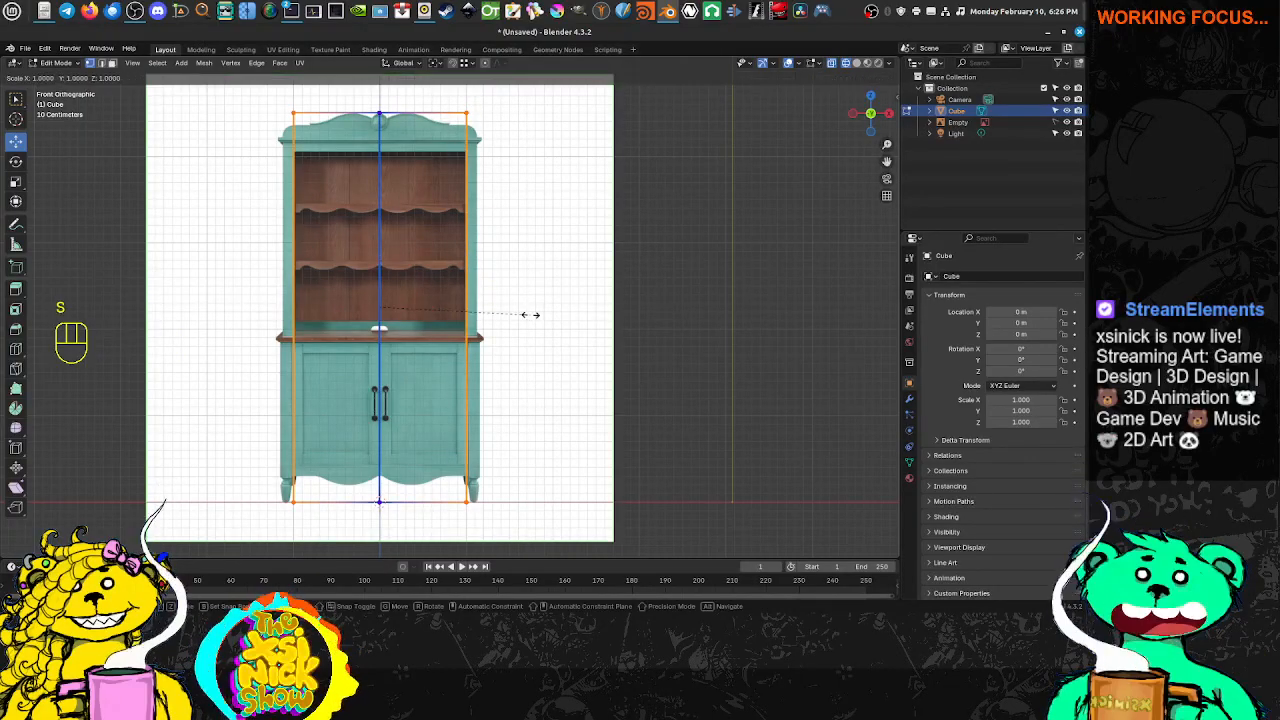
pyautogui.press('x')
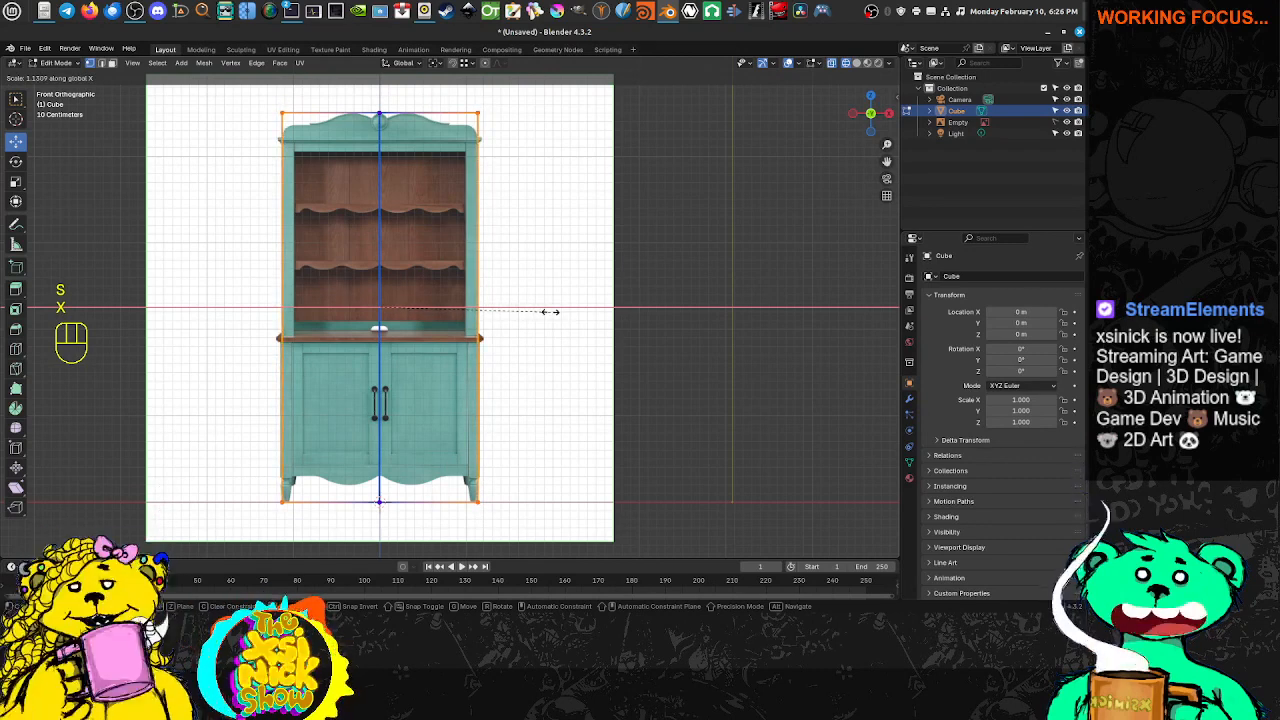
pyautogui.click(545, 310)
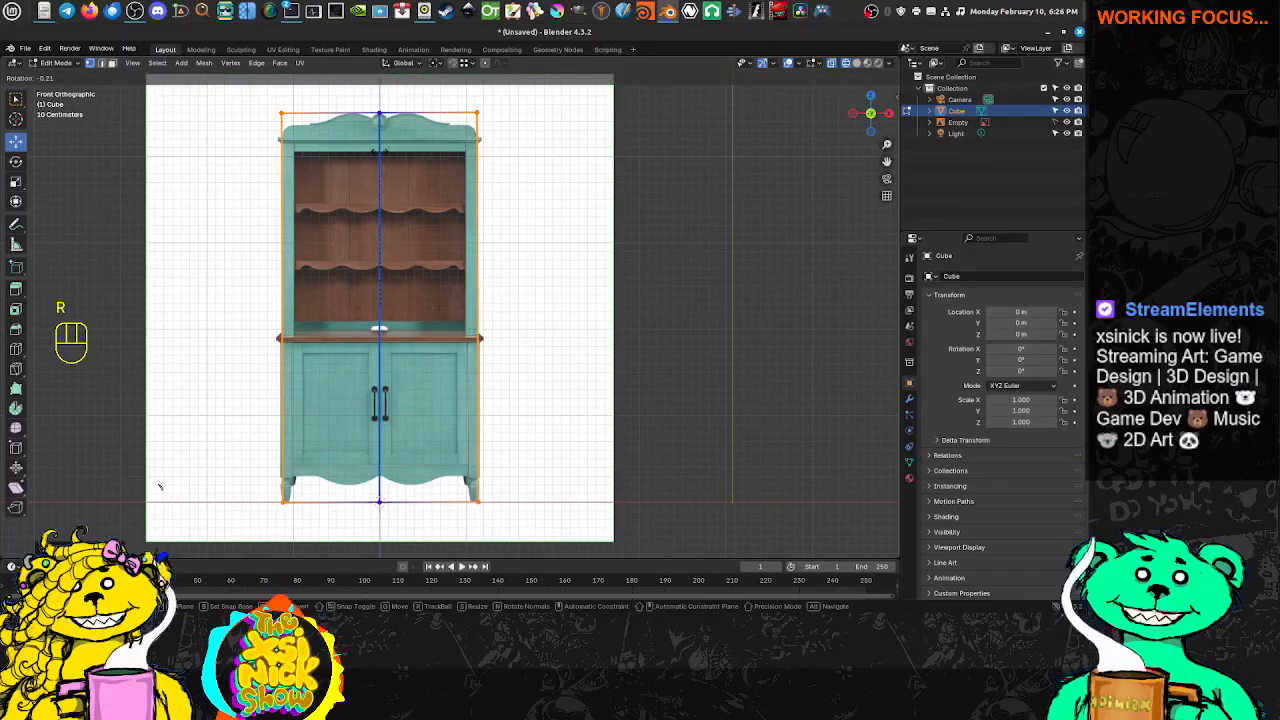
# Add horizontal loop cuts at the base of the hutch's crown, at the countertop and at the cabinet's lower edge above the legs
pyautogui.hotkey('ctrl', 'r')
pyautogui.click(370, 155)
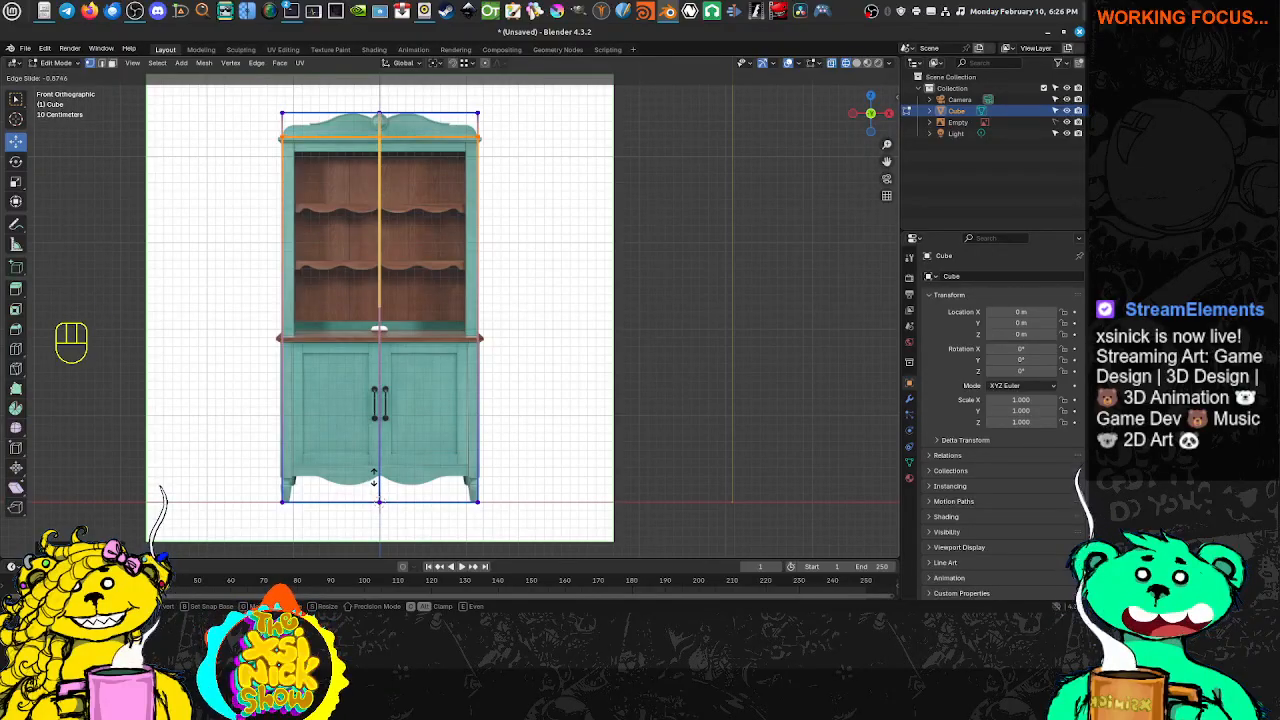
pyautogui.click(373, 484)
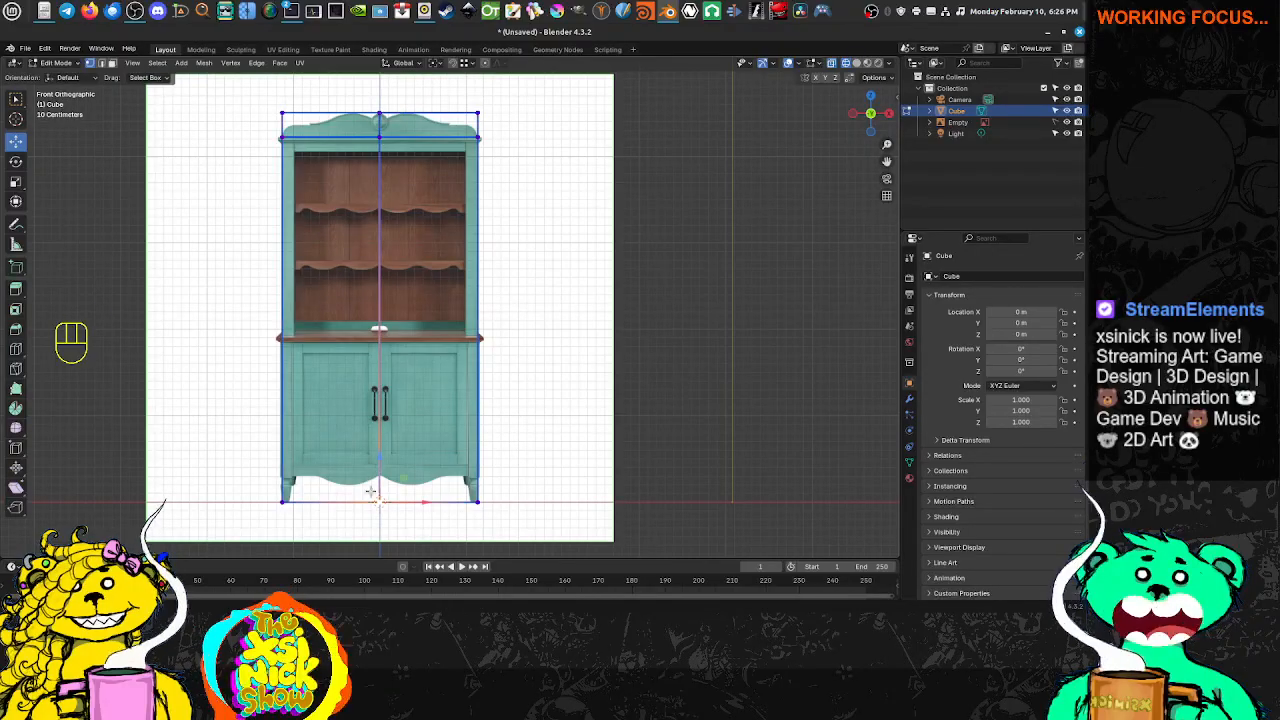
pyautogui.hotkey('ctrl', 'r')
pyautogui.click(341, 313)
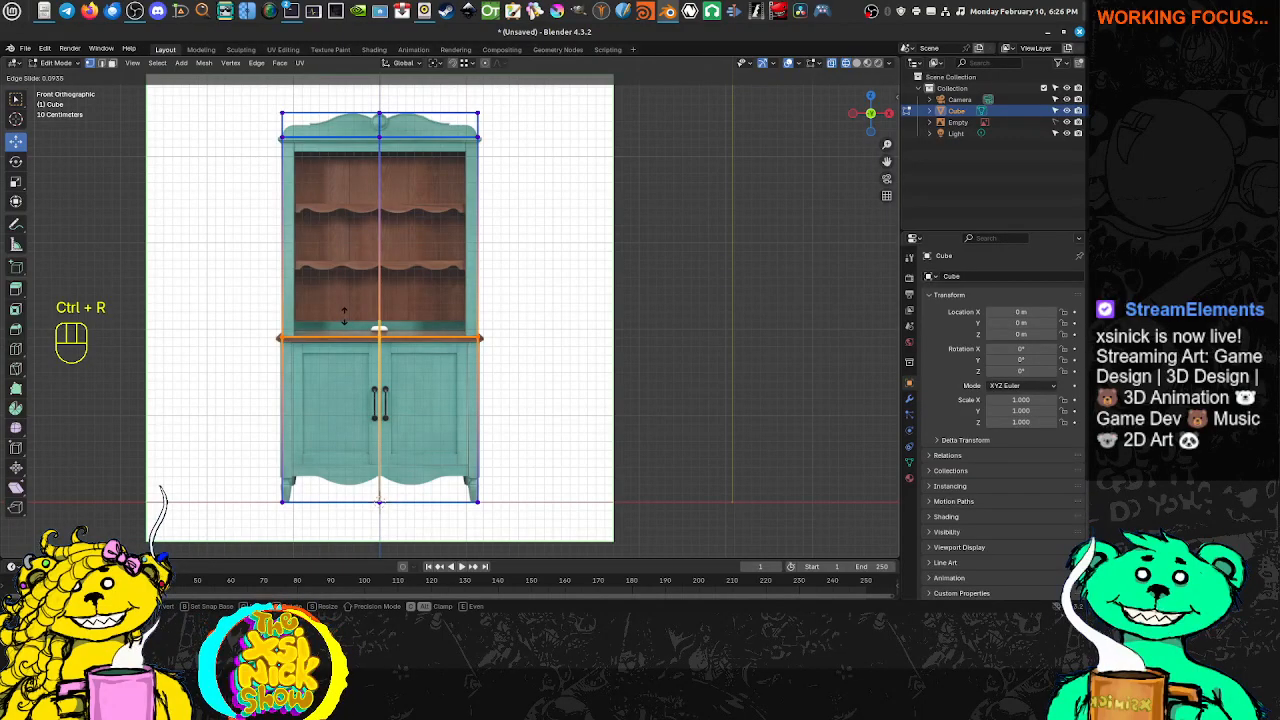
pyautogui.click(343, 314)
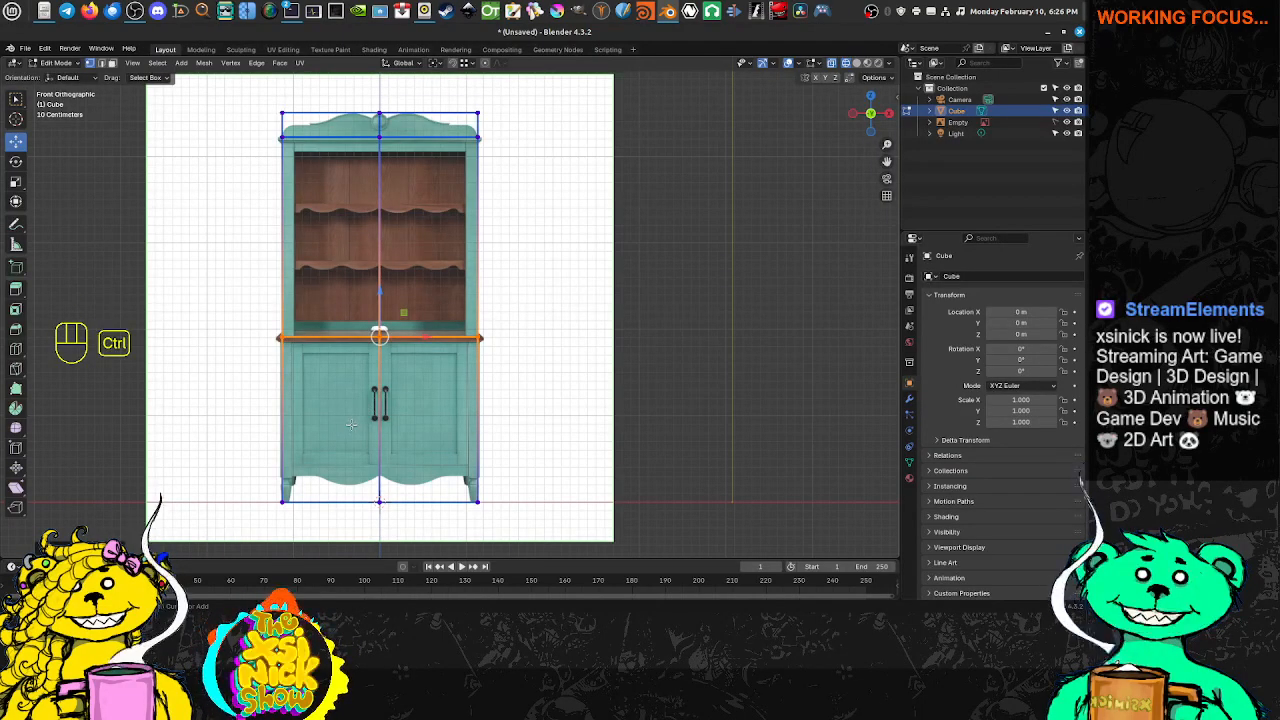
pyautogui.hotkey('ctrl', 'r')
pyautogui.click(341, 480)
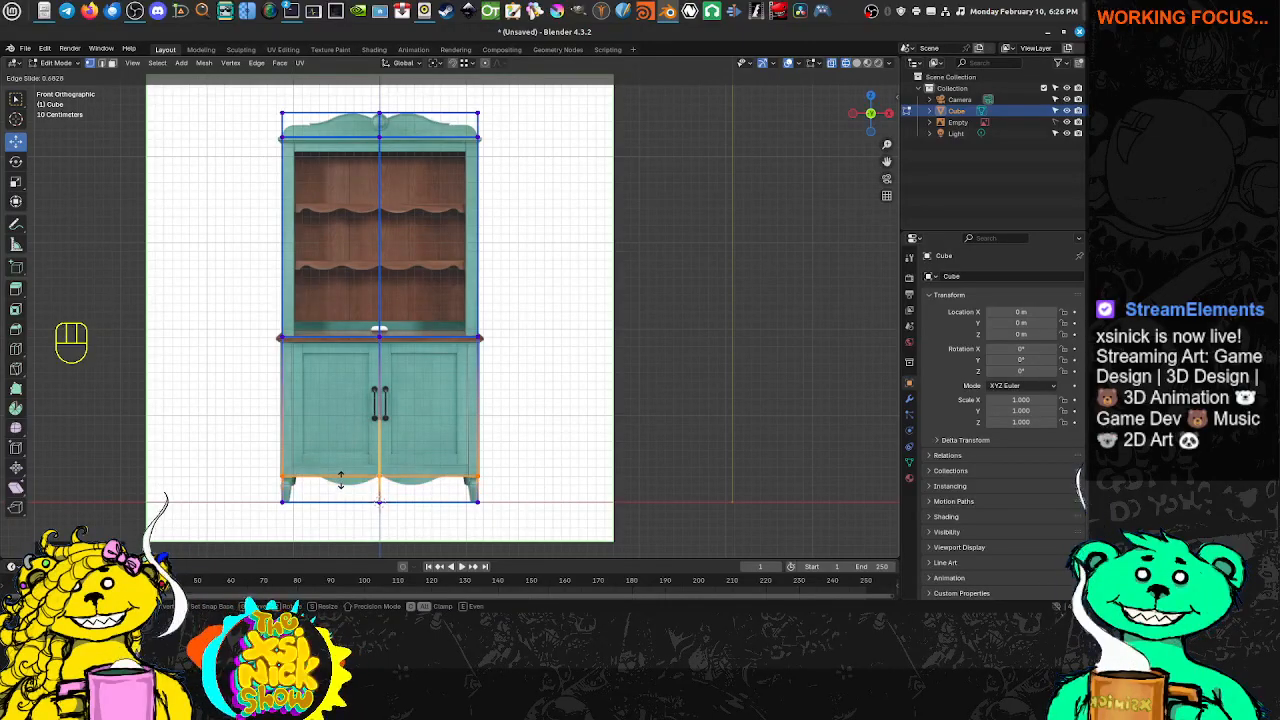
pyautogui.click(159, 487)
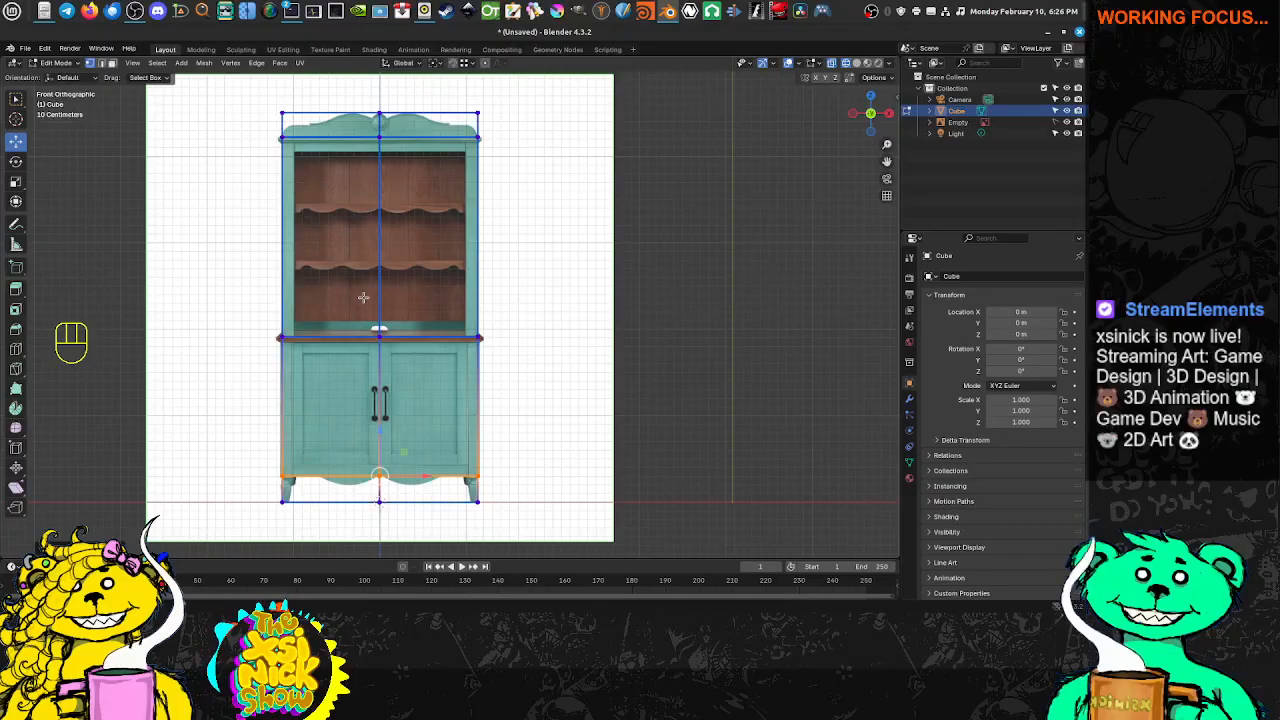
# Switch the viewport to the right orthographic view to show the mesh from the side
pyautogui.moveTo(363, 297); pyautogui.dragTo(467, 329, button='middle')
pyautogui.press('KP_1')
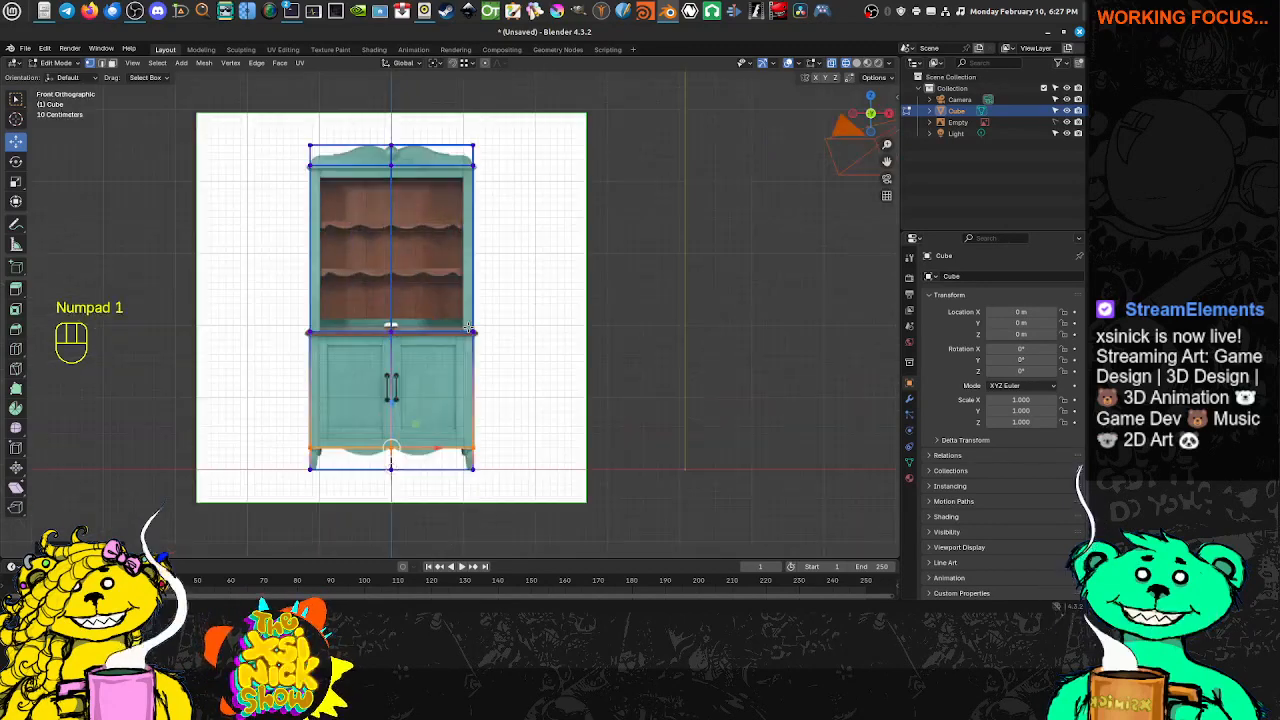
pyautogui.press('KP_3')
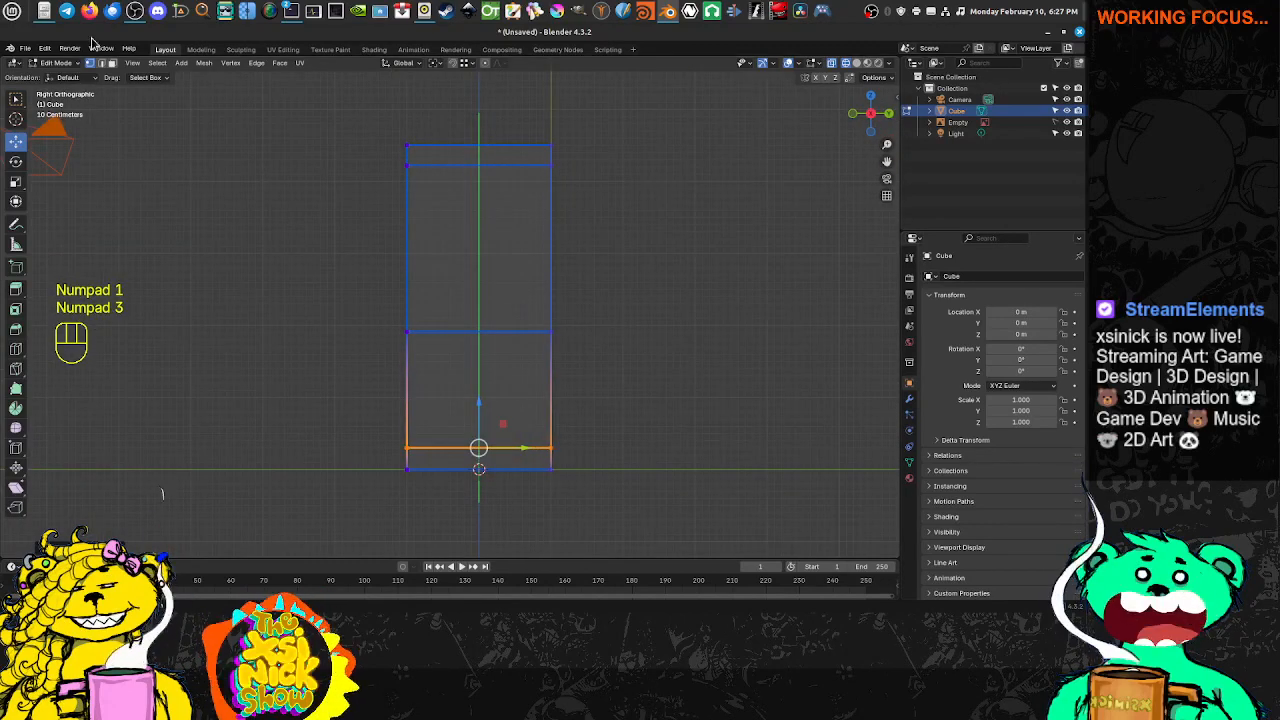
# Switch to the file manager and go back to the Computer location that lists the drives
pyautogui.moveTo(45, 12)
pyautogui.moveTo(63, 65)
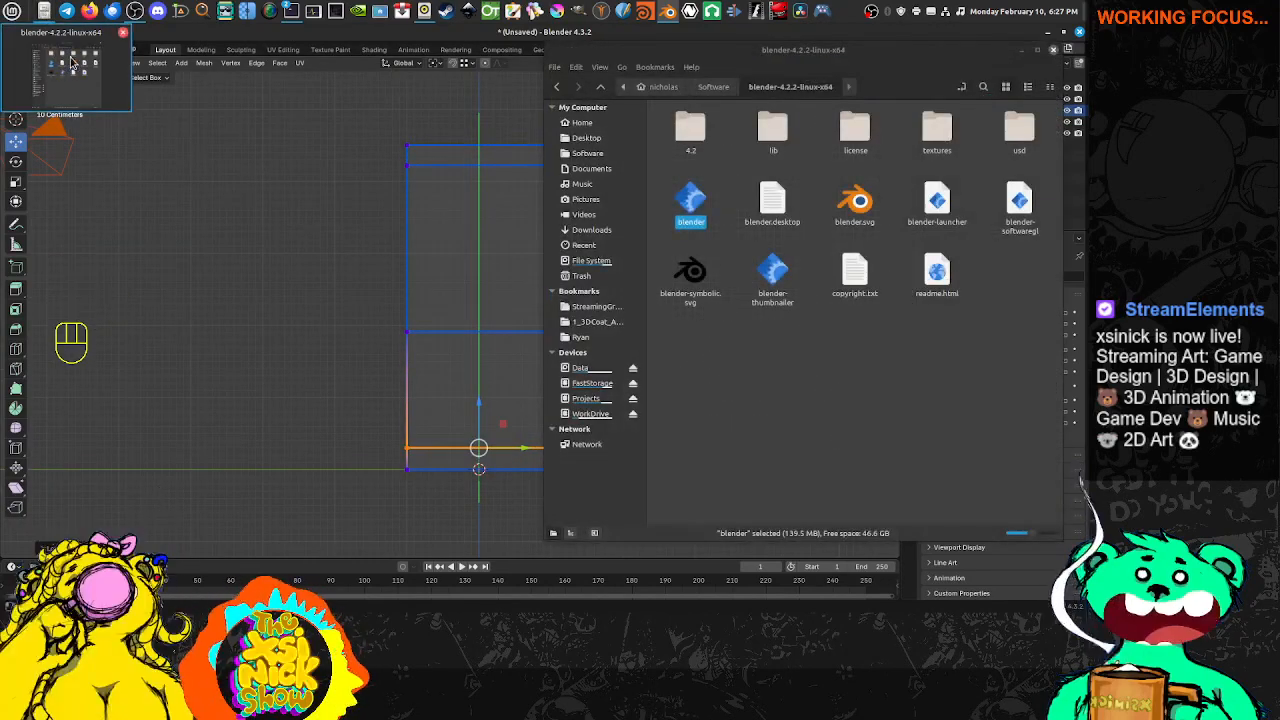
pyautogui.click(45, 12)
pyautogui.moveTo(840, 52); pyautogui.dragTo(759, 58)
pyautogui.click(477, 91)
pyautogui.click(477, 91)
pyautogui.click(477, 92)
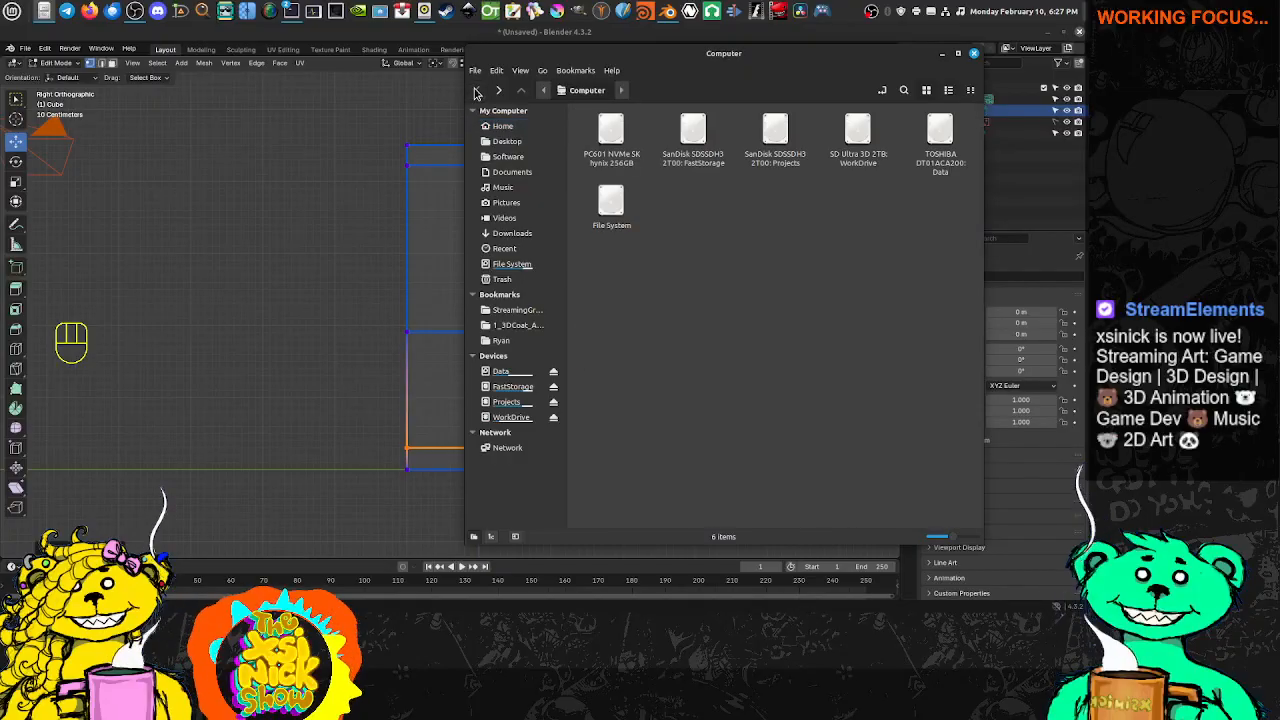
# Open the folder The Pioneer Woman Callie Teal Dining Hutch under WorkDrive, Work_Projects, 3D_Models, Furniture
pyautogui.click(511, 417)
pyautogui.click(618, 166)
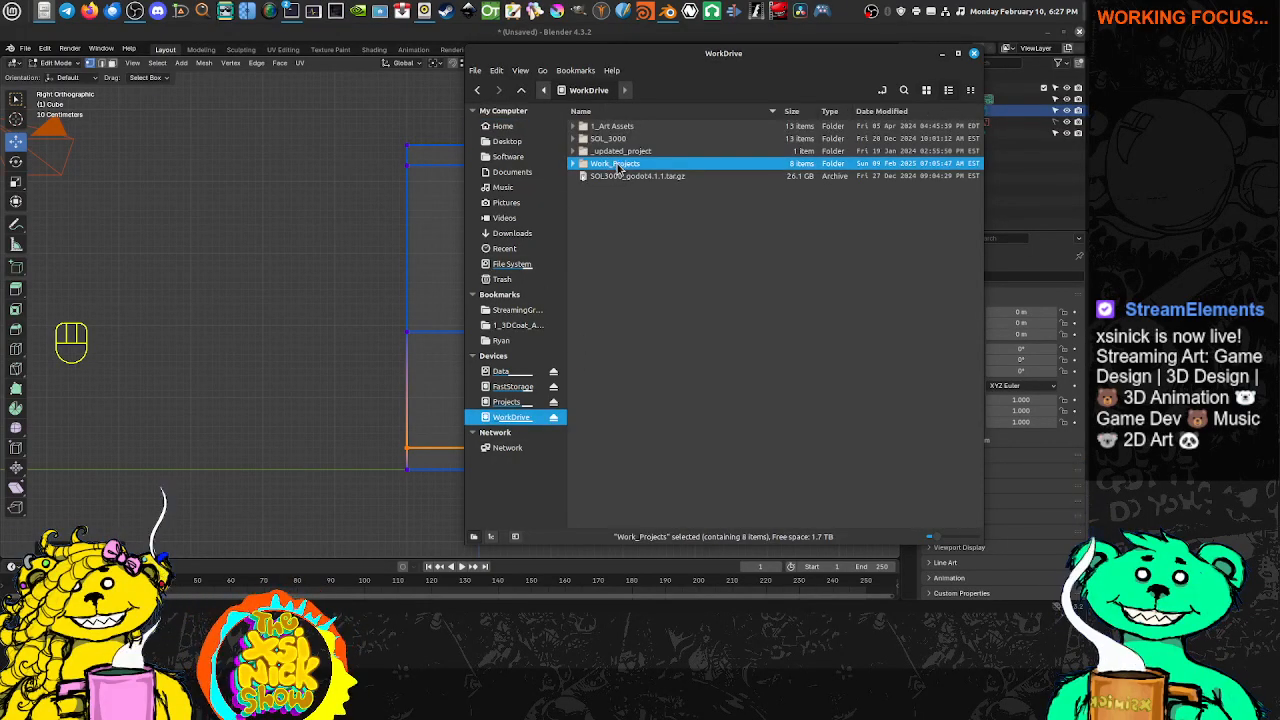
pyautogui.doubleClick(622, 165)
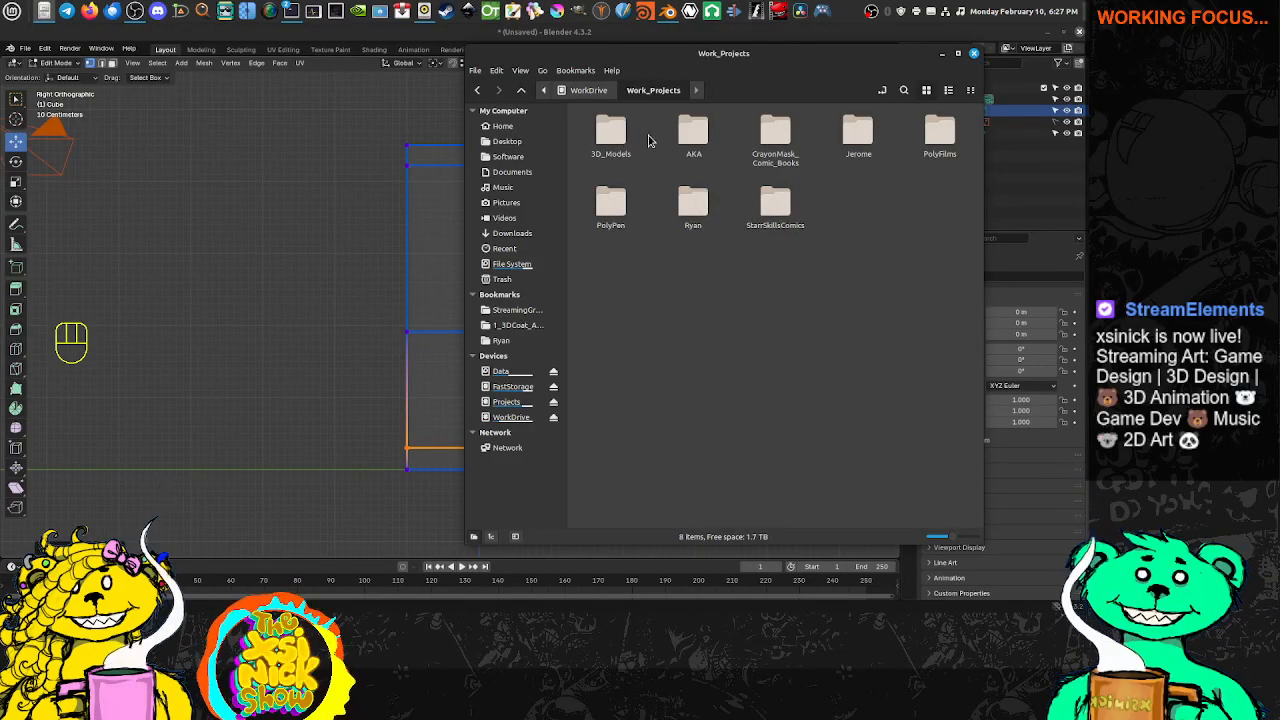
pyautogui.doubleClick(611, 135)
pyautogui.doubleClick(612, 135)
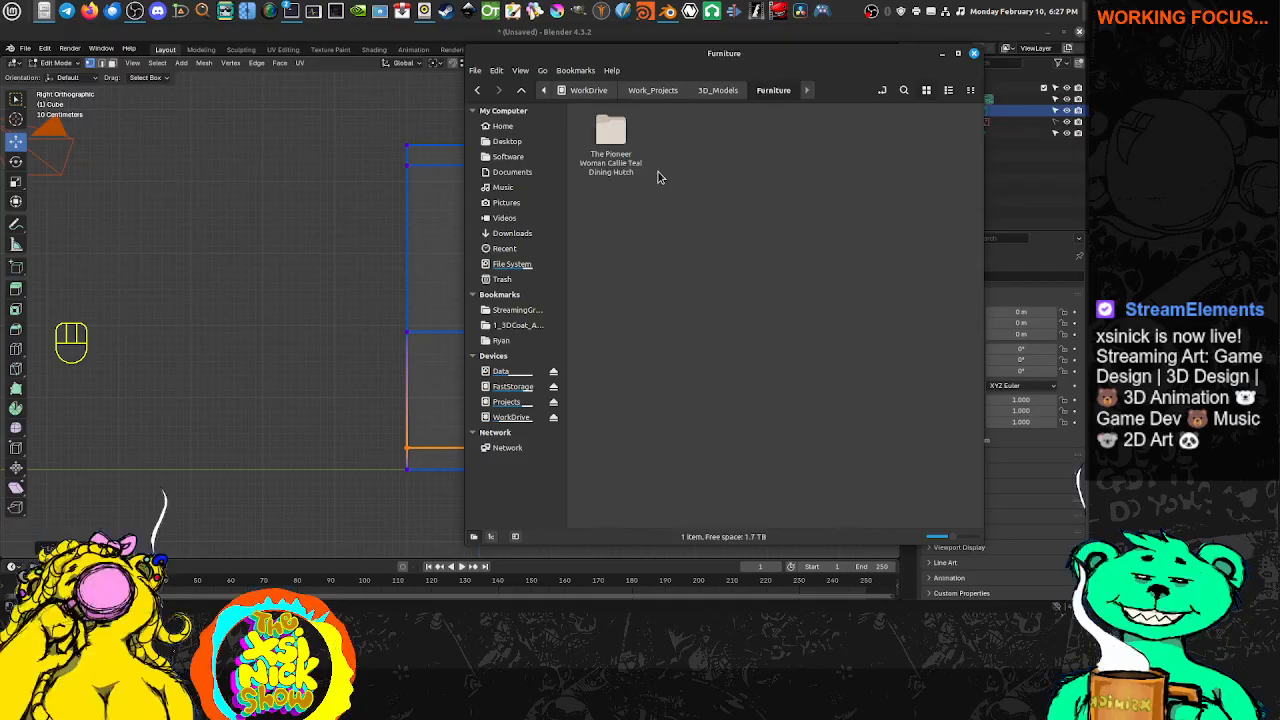
pyautogui.doubleClick(627, 148)
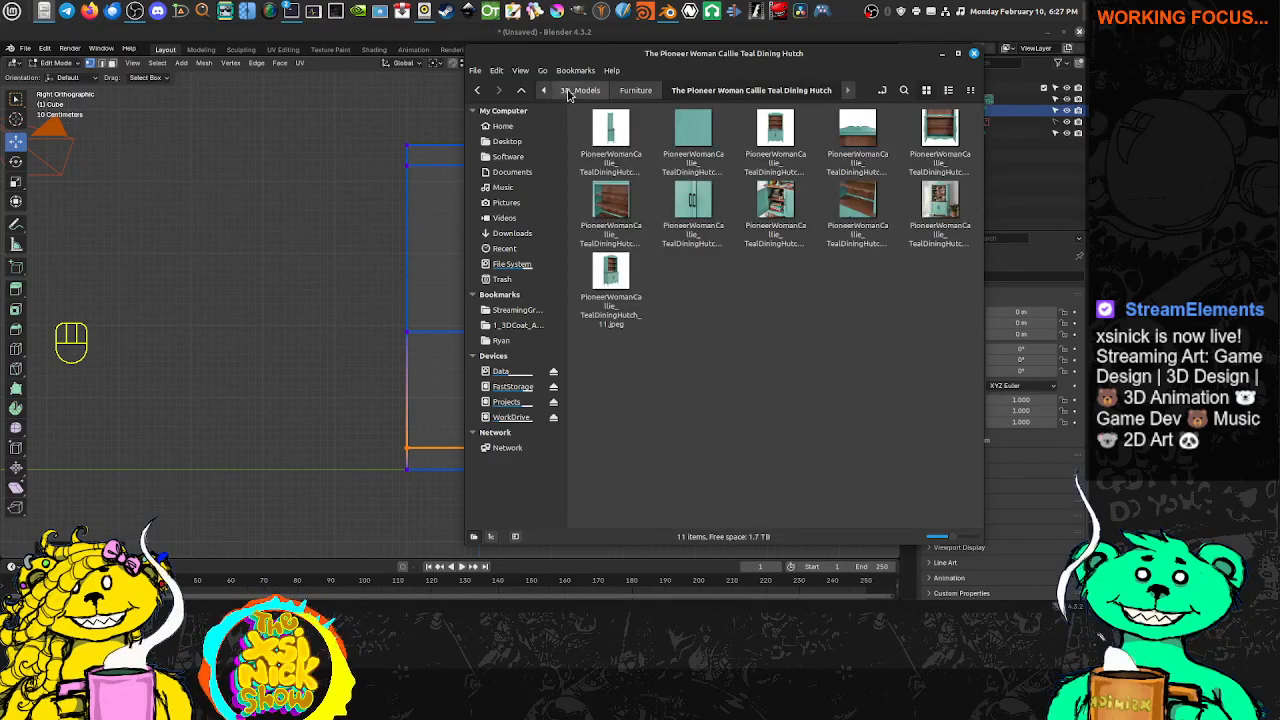
# Add the 3D_Models folder to the file manager's places between Videos and Downloads, and return to the hutch folder
pyautogui.click(580, 90)
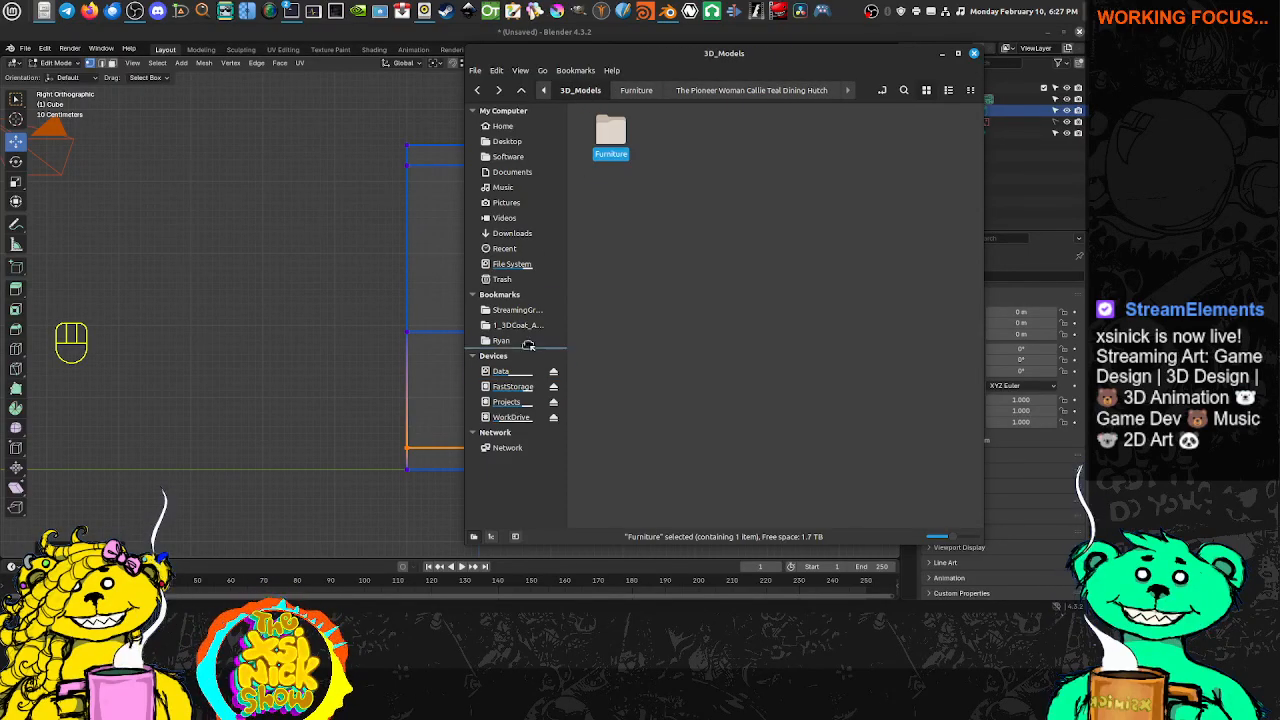
pyautogui.moveTo(522, 237); pyautogui.dragTo(520, 234)
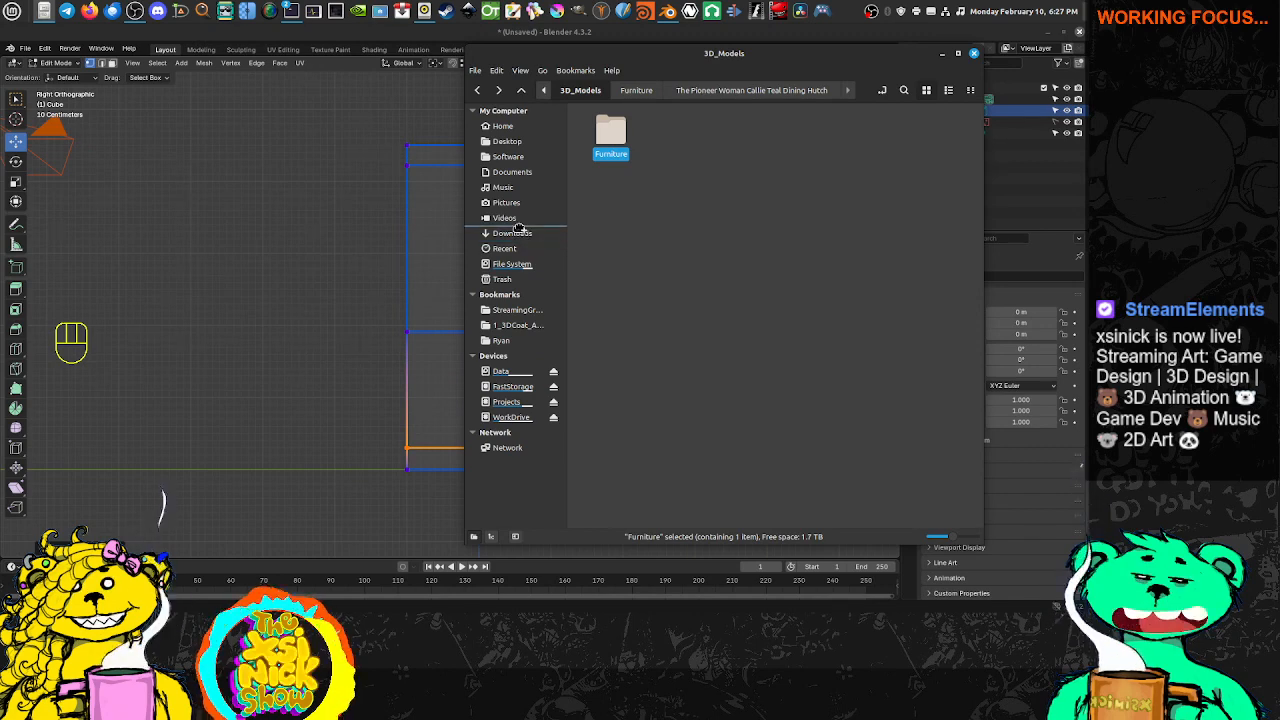
pyautogui.doubleClick(612, 138)
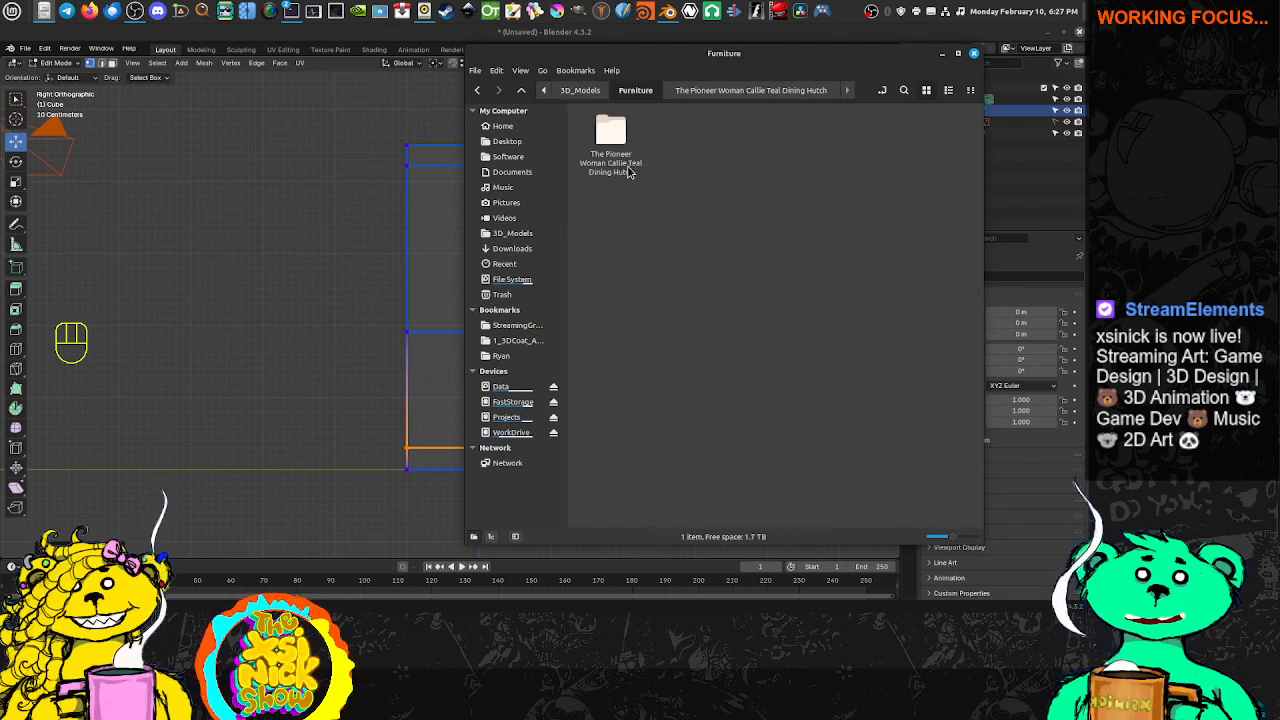
pyautogui.doubleClick(610, 136)
# Open the hutch's image folder, view the side photo PioneerWomanCallie_TealDiningHutch_1.jpeg, and close the image viewer
pyautogui.doubleClick(626, 124)
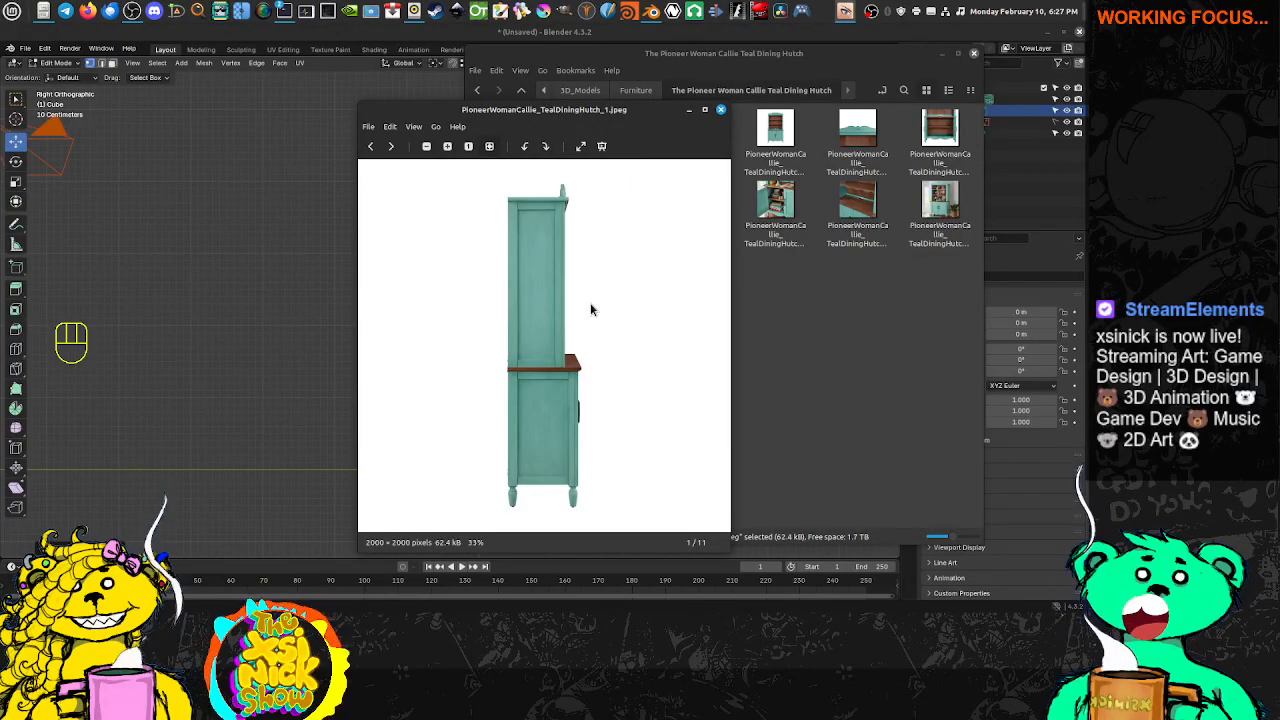
pyautogui.click(720, 109)
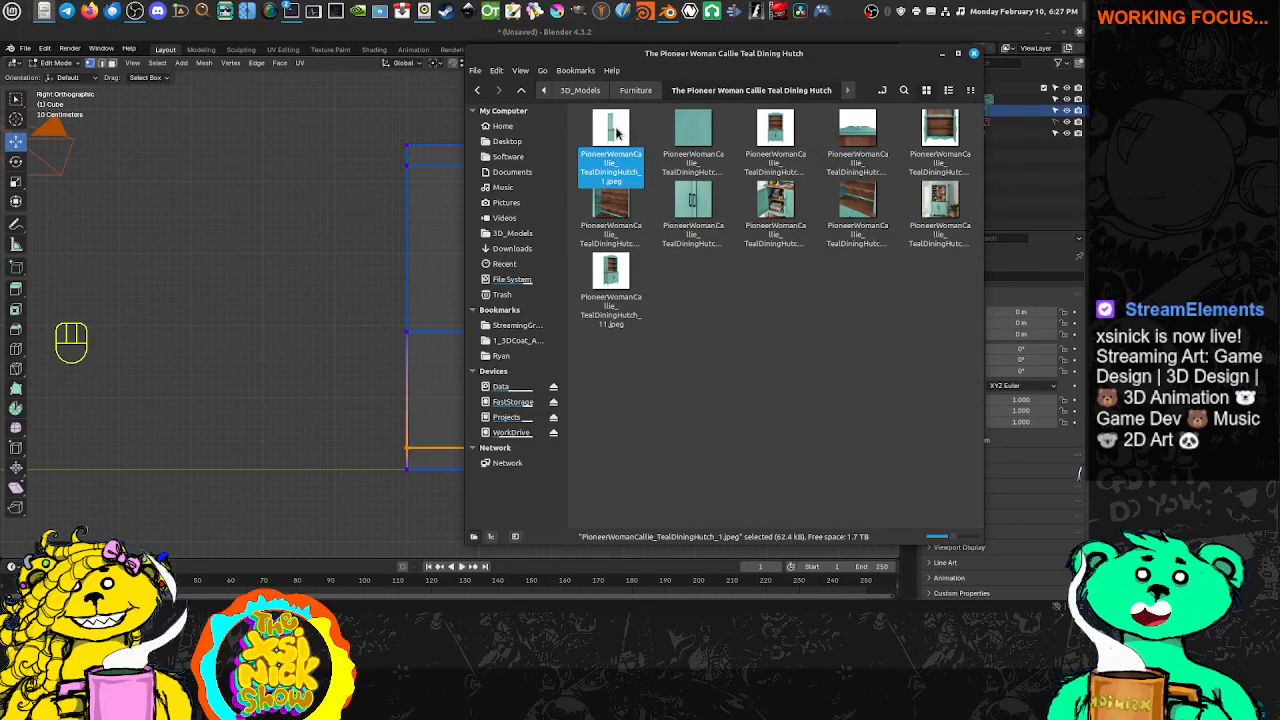
pyautogui.moveTo(616, 133); pyautogui.dragTo(450, 239)
pyautogui.keyDown('shift'); pyautogui.moveTo(456, 269); pyautogui.dragTo(211, 270, button='middle'); pyautogui.keyUp('shift')
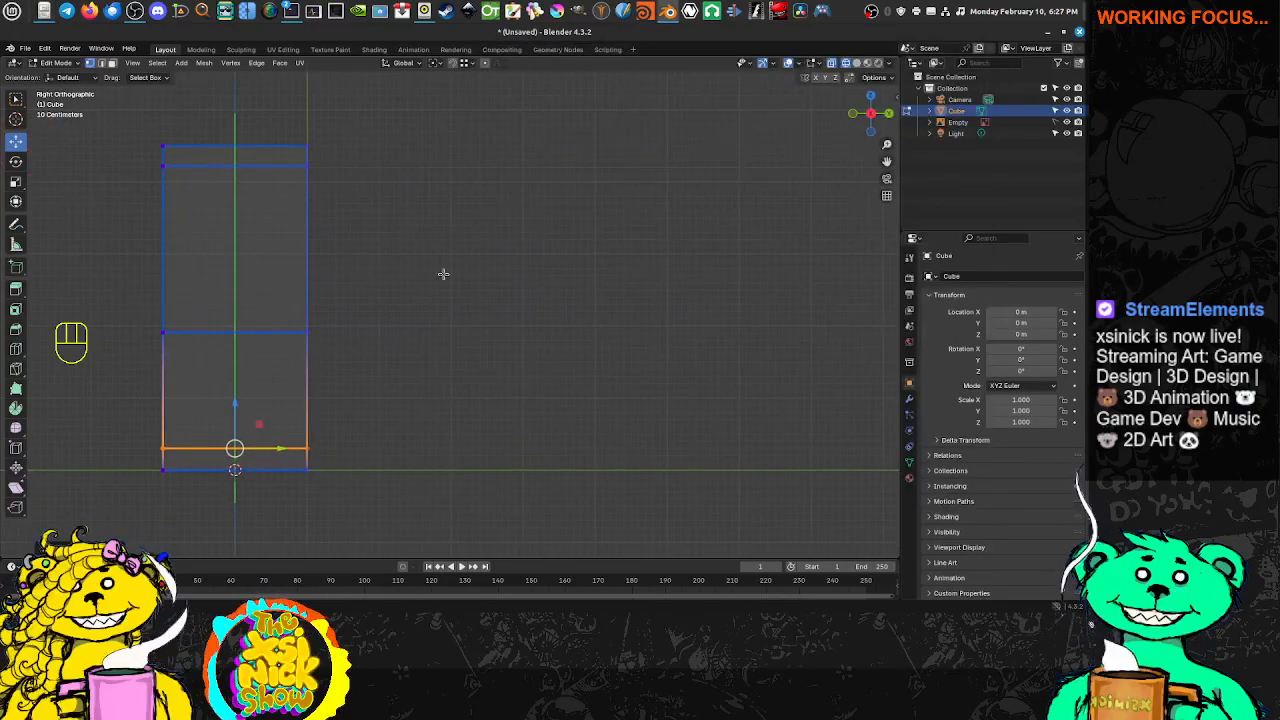
pyautogui.click(48, 14)
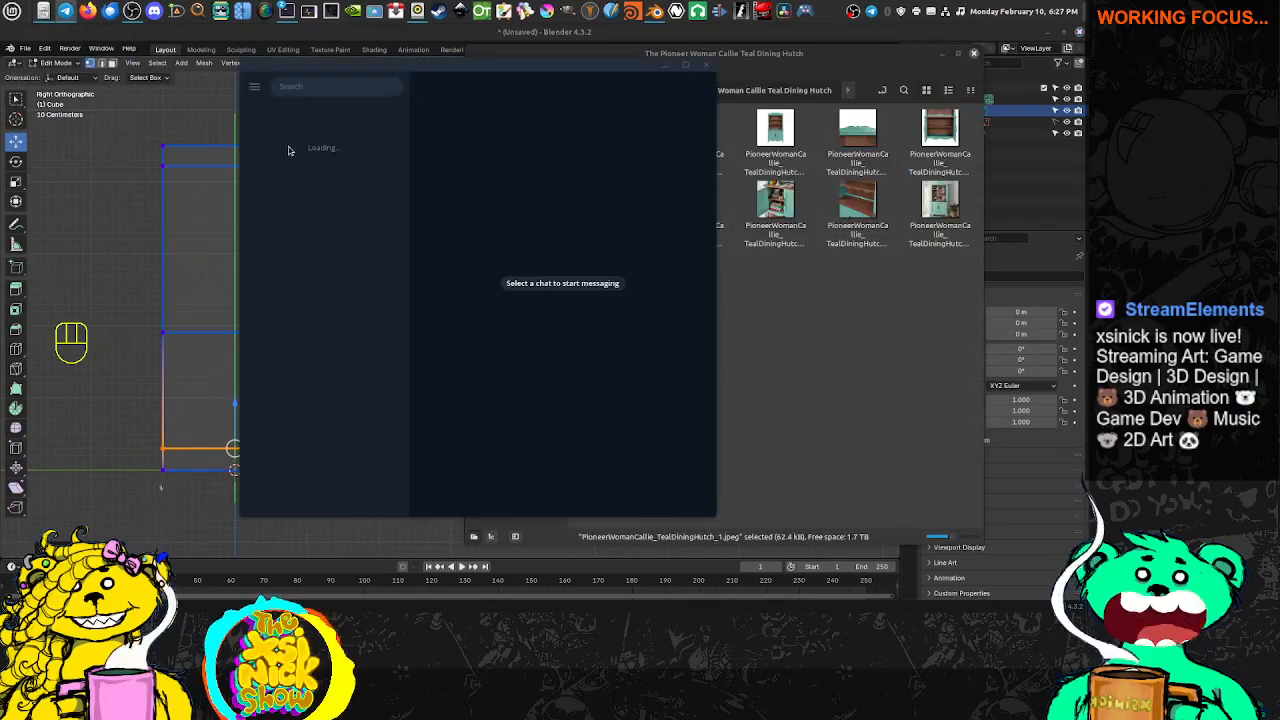
pyautogui.click(705, 65)
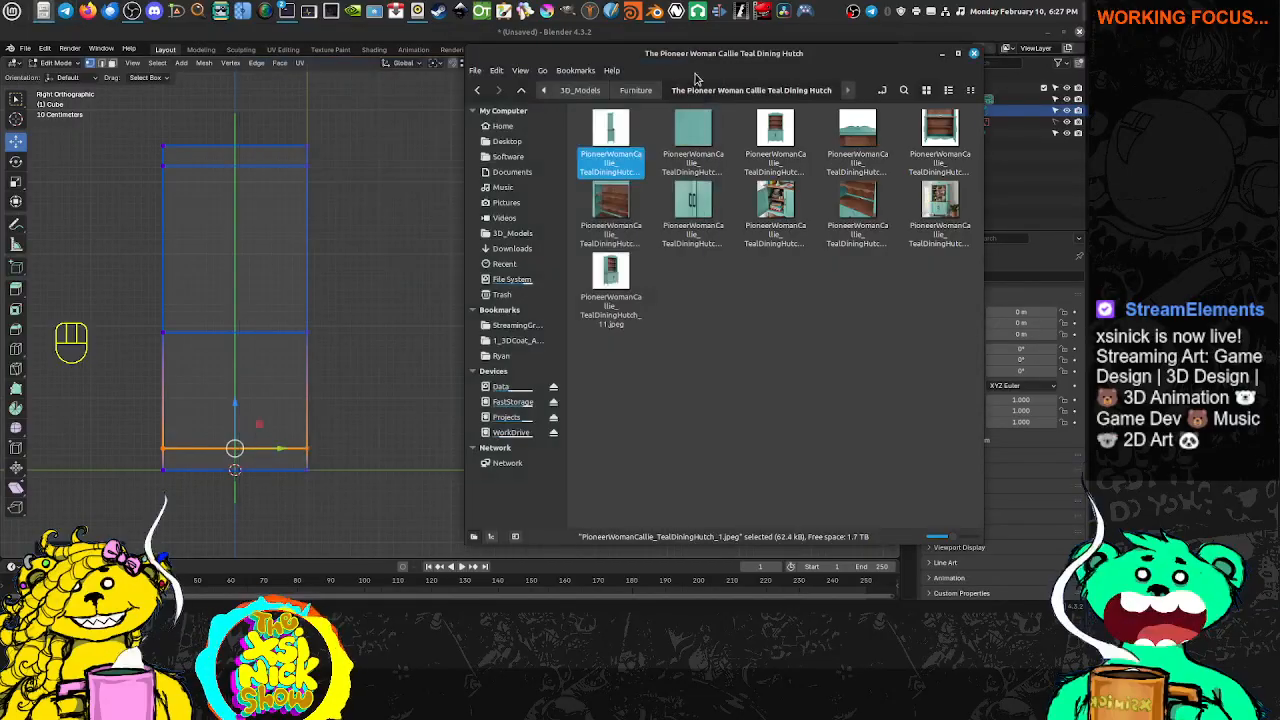
pyautogui.rightClick(874, 13)
pyautogui.click(883, 60)
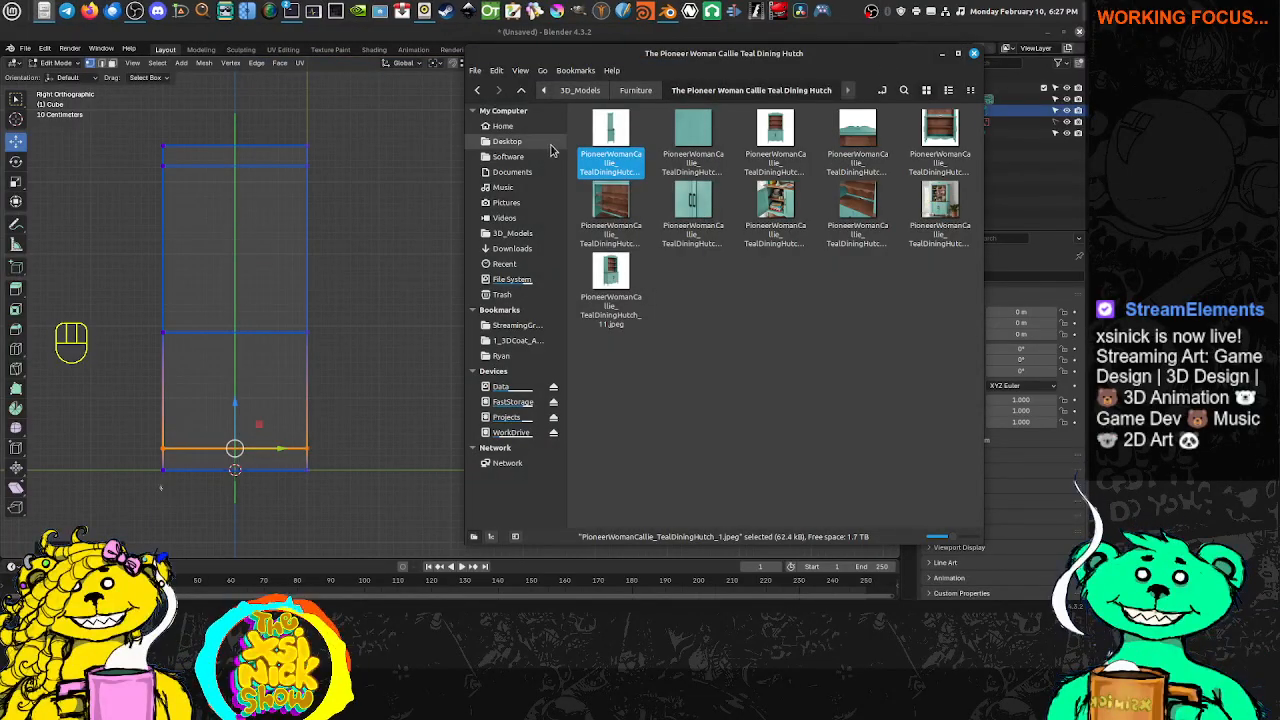
# Leave Edit Mode and bring PioneerWomanCallie_TealDiningHutch_1.jpeg from the file manager into Blender's right orthographic view as a reference image
pyautogui.moveTo(611, 140); pyautogui.dragTo(354, 293)
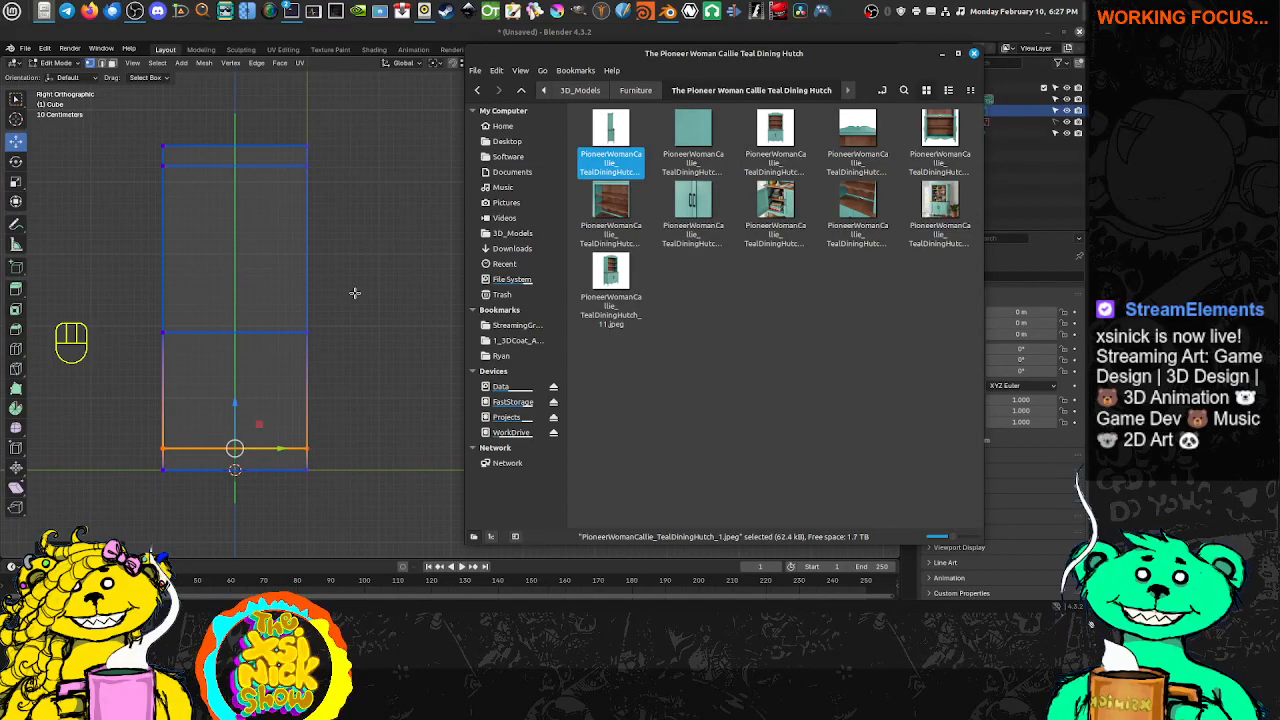
pyautogui.moveTo(714, 62); pyautogui.dragTo(0, 152)
pyautogui.keyDown('shift'); pyautogui.moveTo(367, 249); pyautogui.dragTo(417, 248, button='middle'); pyautogui.keyUp('shift')
pyautogui.press('Tab')
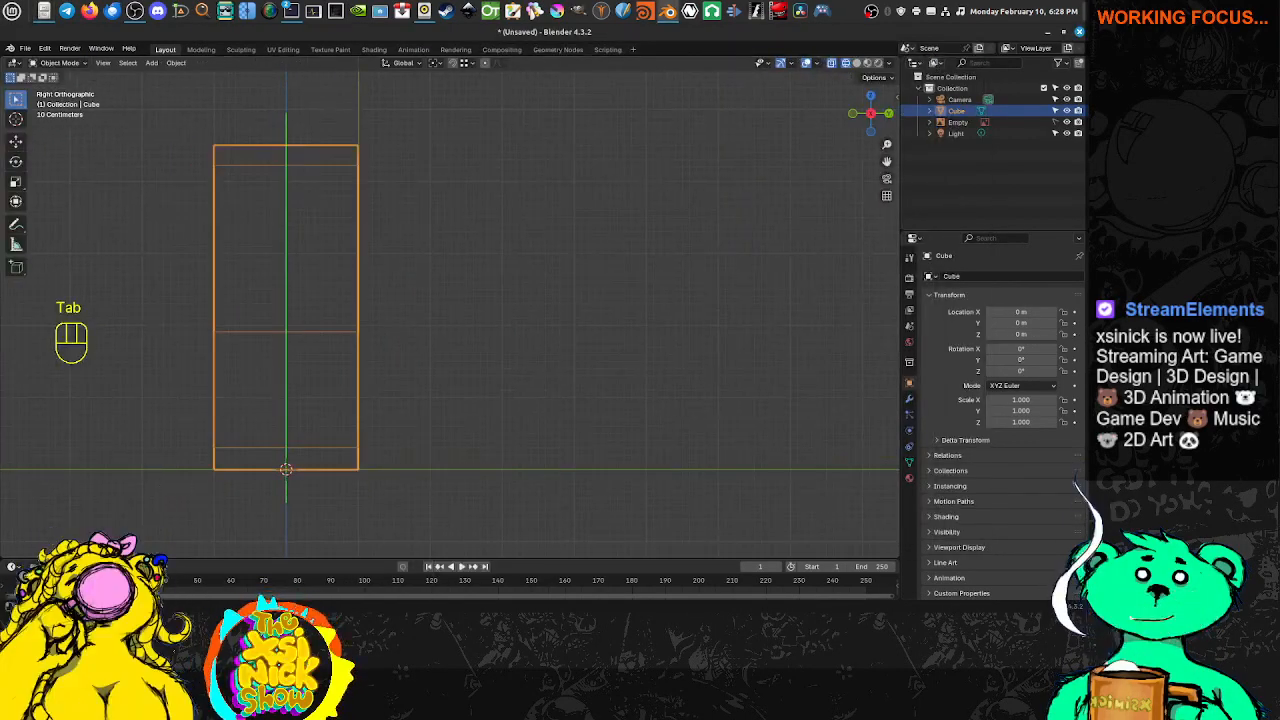
pyautogui.moveTo(434, 258); pyautogui.dragTo(434, 257)
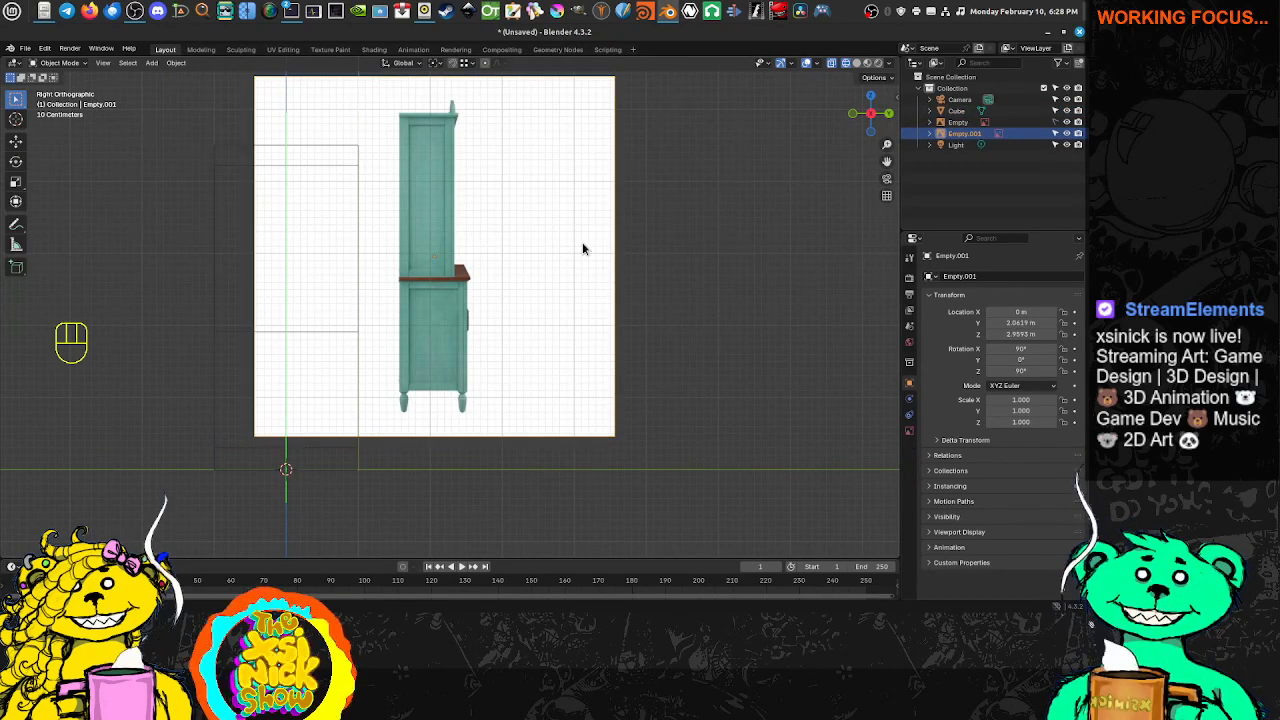
# Move the side reference image over the cube and enlarge it from its corners
pyautogui.moveTo(435, 258); pyautogui.dragTo(250, 316)
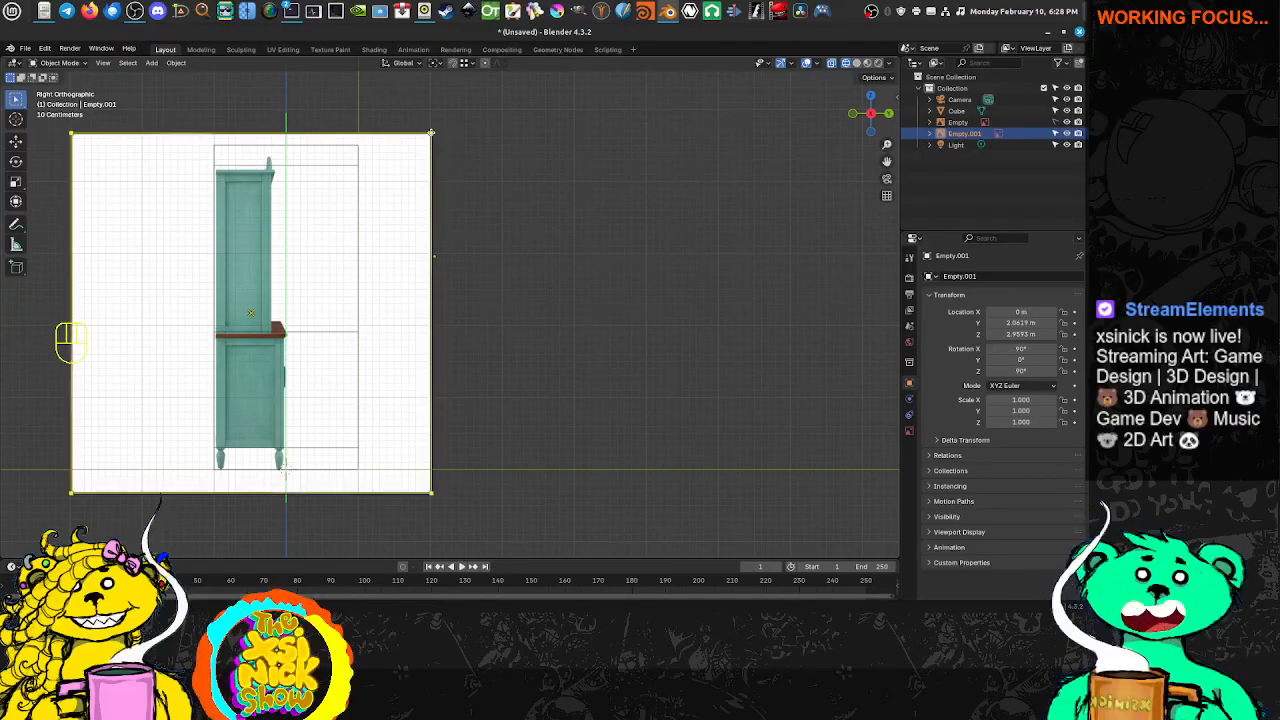
pyautogui.moveTo(435, 131)
pyautogui.mouseDown()
pyautogui.moveTo(469, 114)
pyautogui.moveTo(453, 127)
pyautogui.mouseUp()
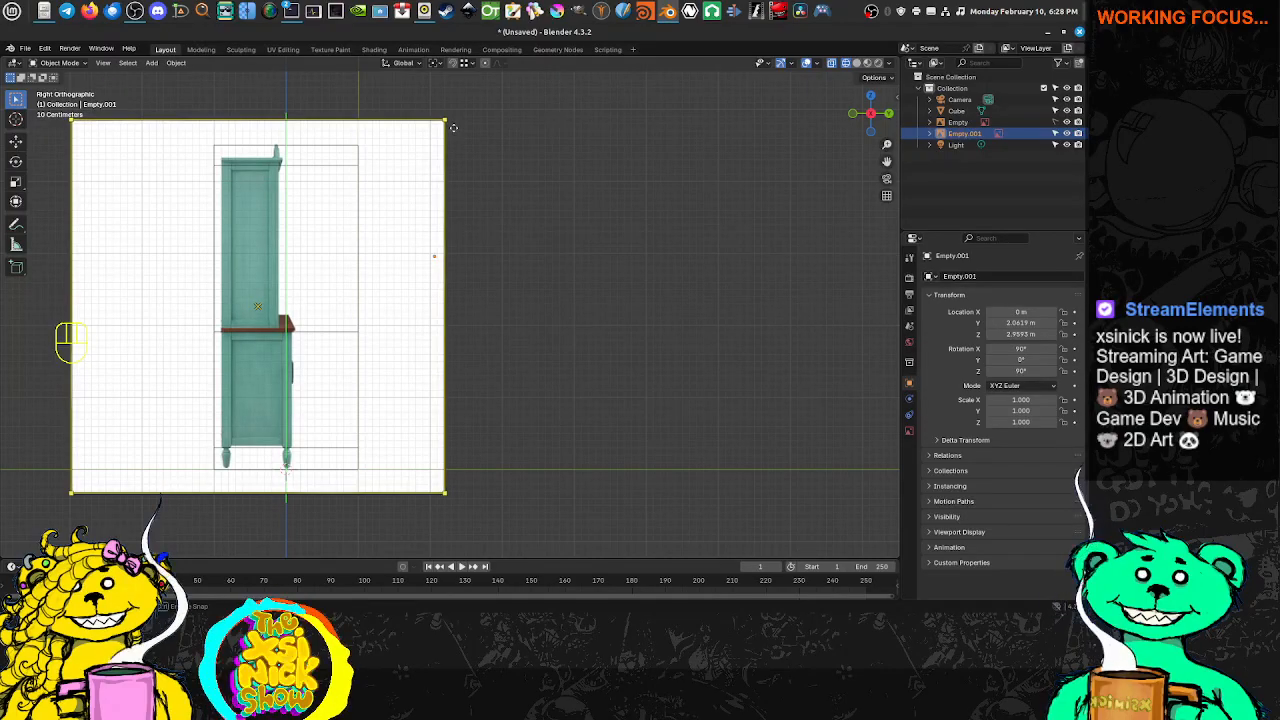
pyautogui.moveTo(453, 127)
pyautogui.mouseDown()
pyautogui.moveTo(443, 136)
pyautogui.moveTo(453, 128)
pyautogui.mouseUp()
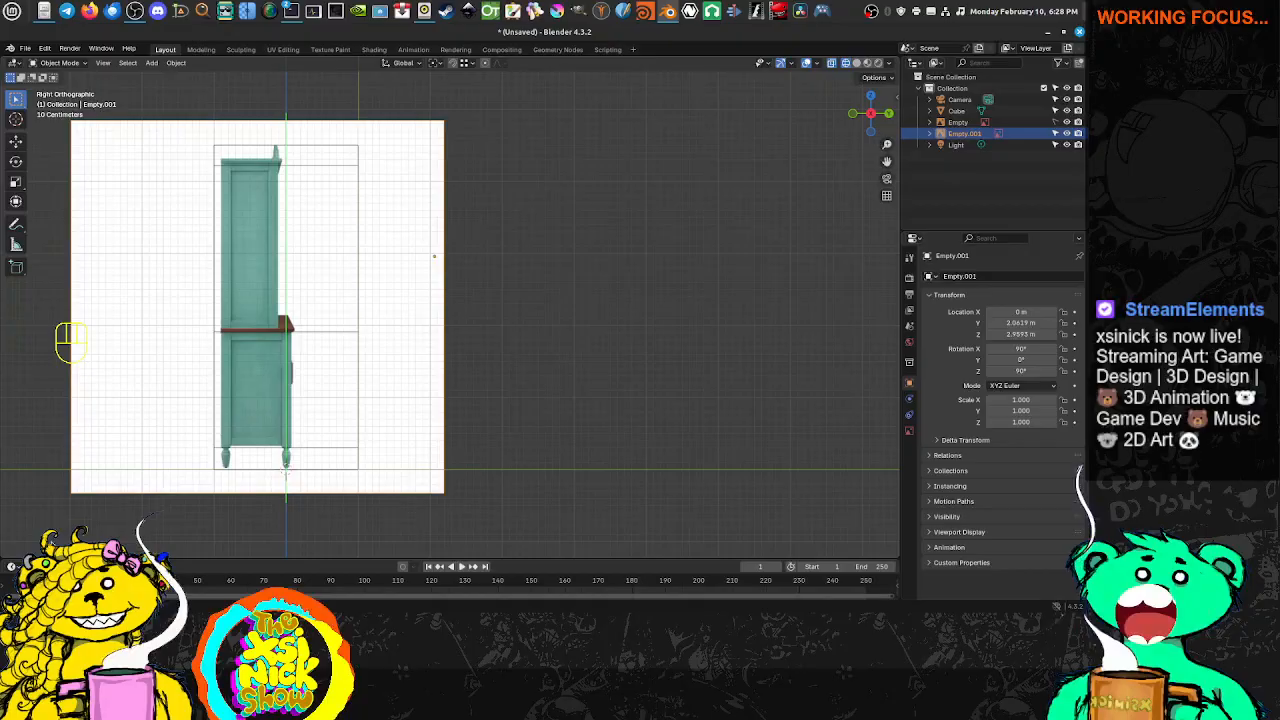
pyautogui.click(71, 494)
pyautogui.moveTo(71, 494); pyautogui.dragTo(46, 520)
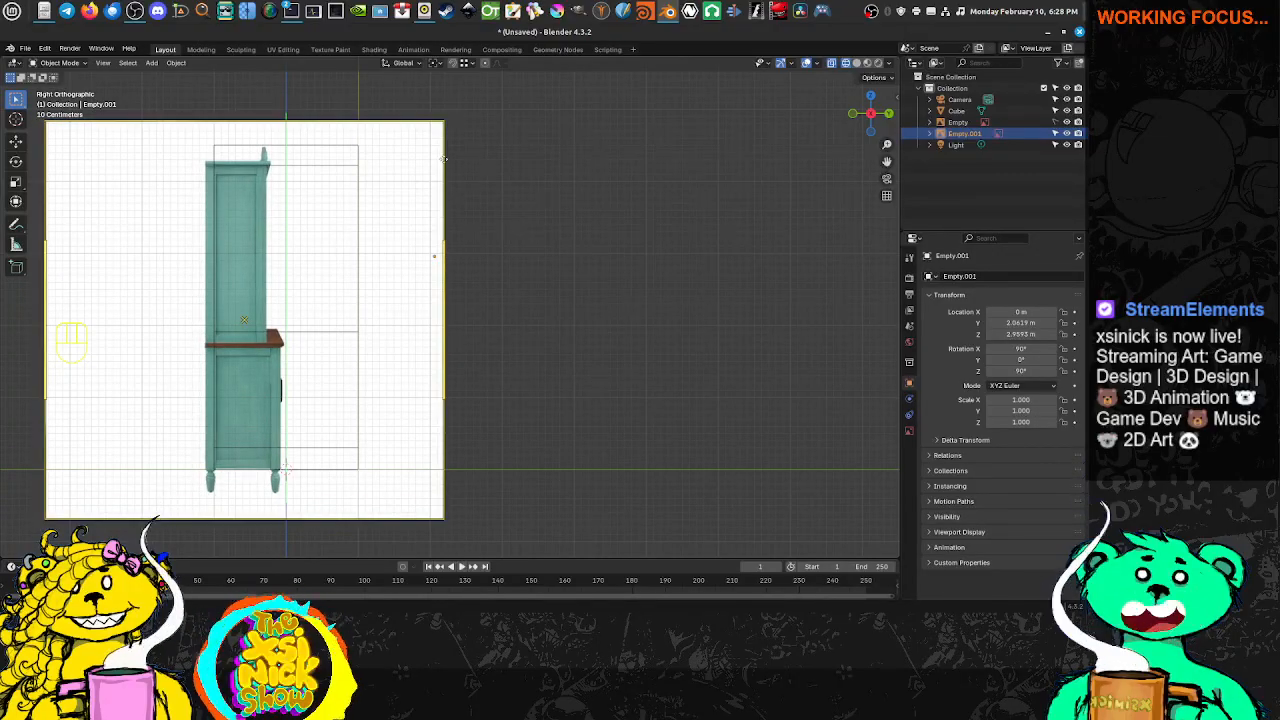
# Check the front view, and shrink the side reference until the pictured hutch matches the cube's height and horizontal divisions
pyautogui.press('KP_1')
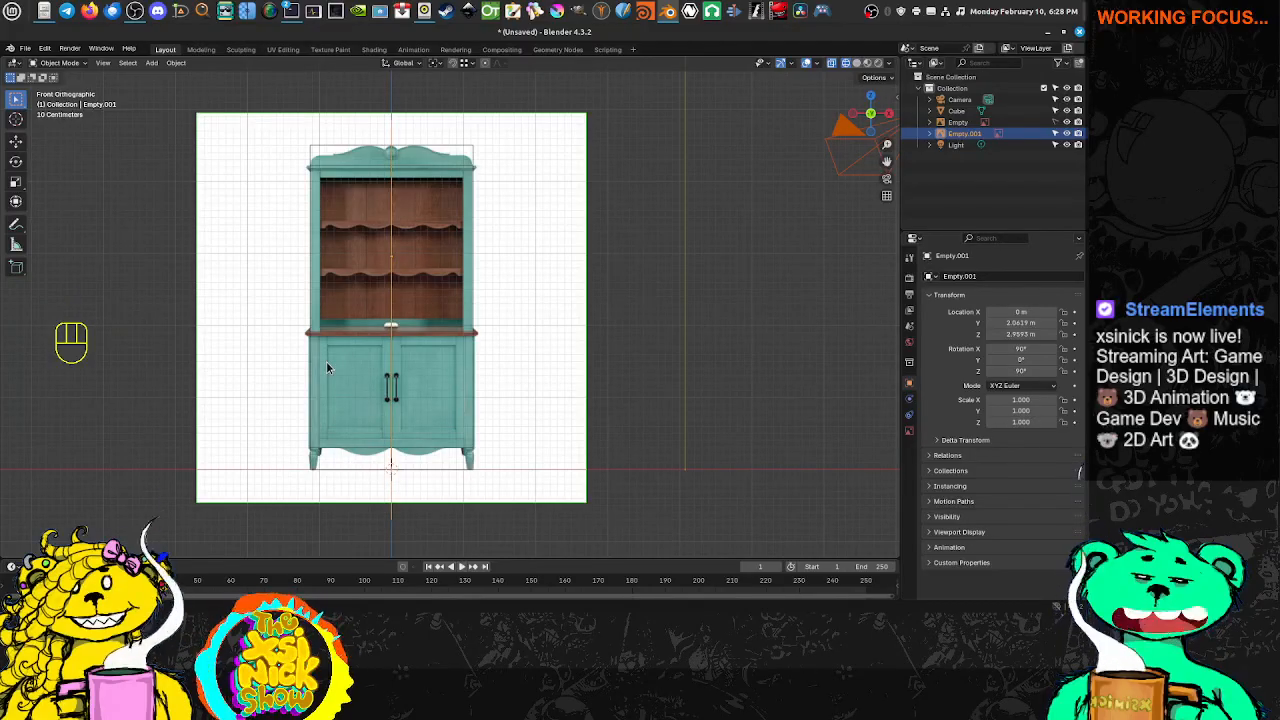
pyautogui.press('KP_3')
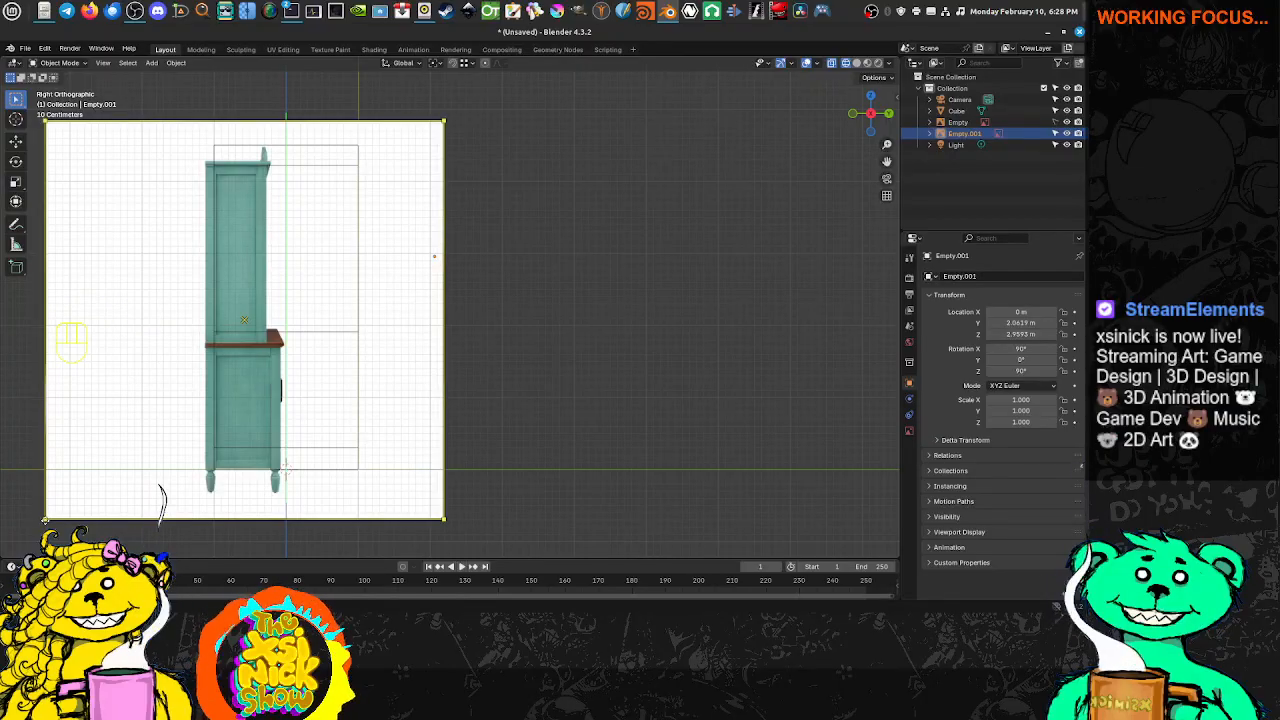
pyautogui.moveTo(45, 519); pyautogui.dragTo(63, 503)
pyautogui.moveTo(73, 496); pyautogui.dragTo(70, 498)
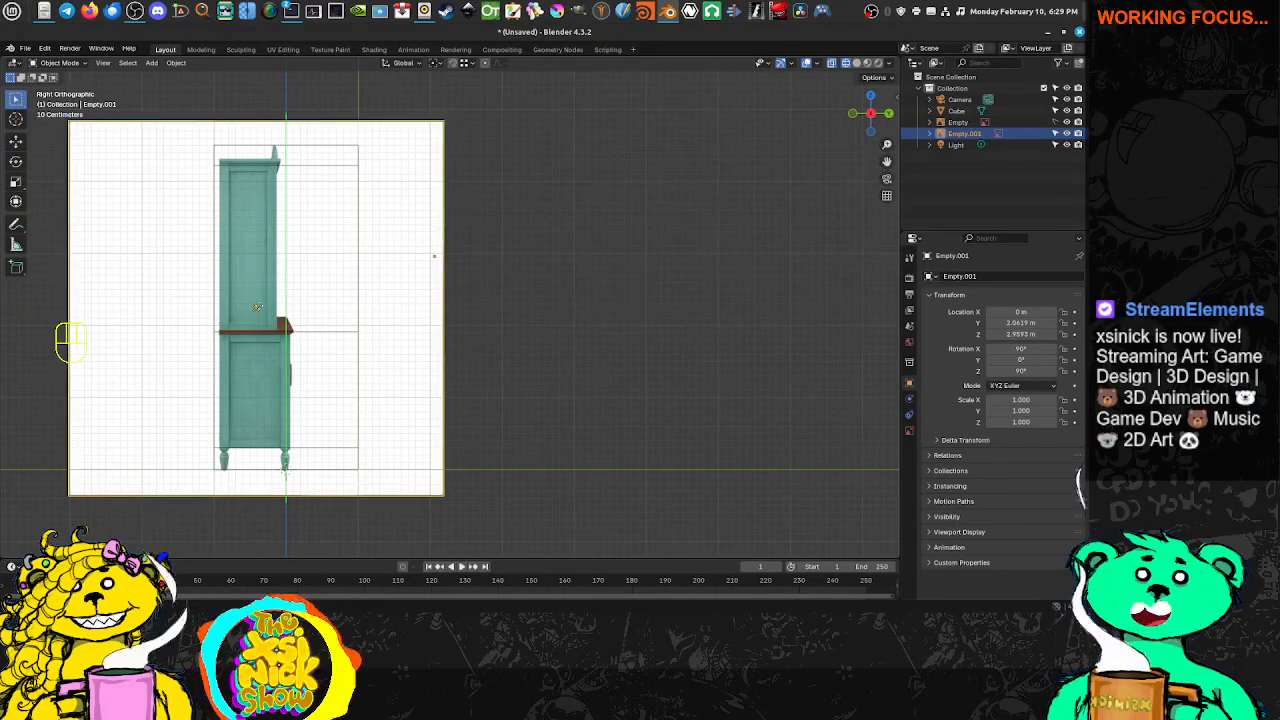
# Shift the side reference image along Y to centre the pictured hutch on the cube, and deselect the image
pyautogui.moveTo(258, 307); pyautogui.dragTo(285, 308)
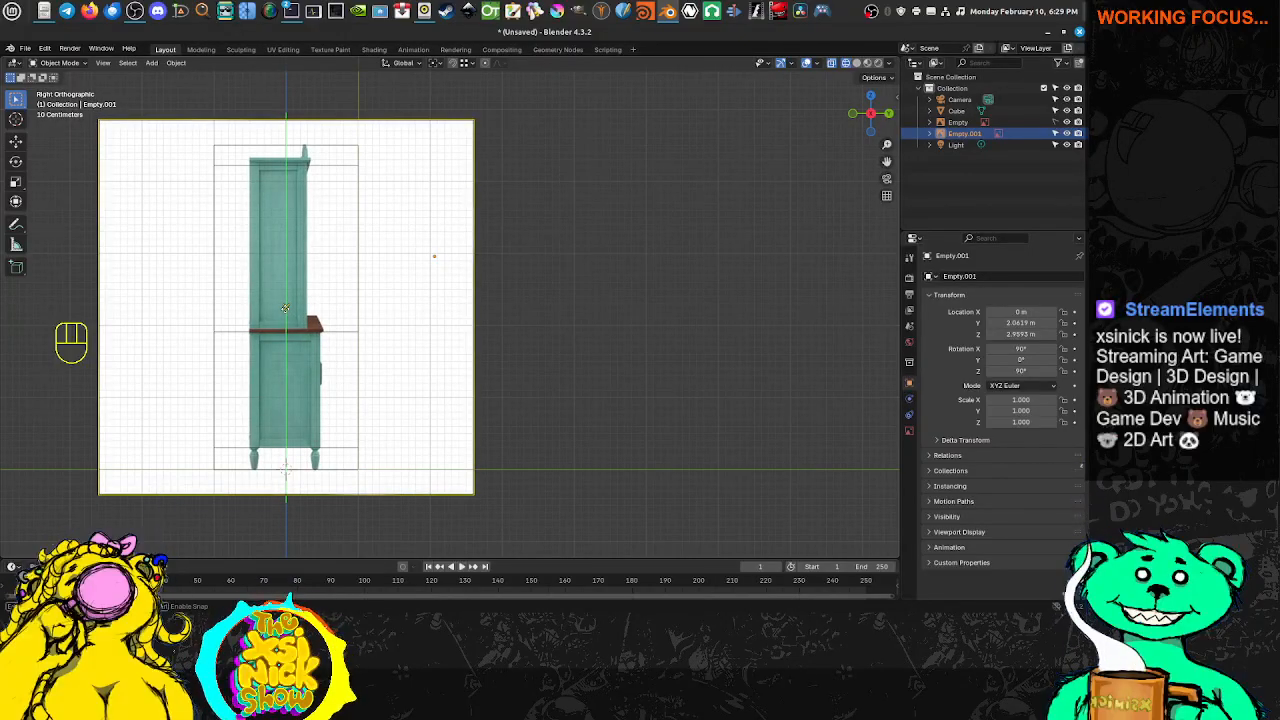
pyautogui.click(640, 280)
pyautogui.click(354, 292)
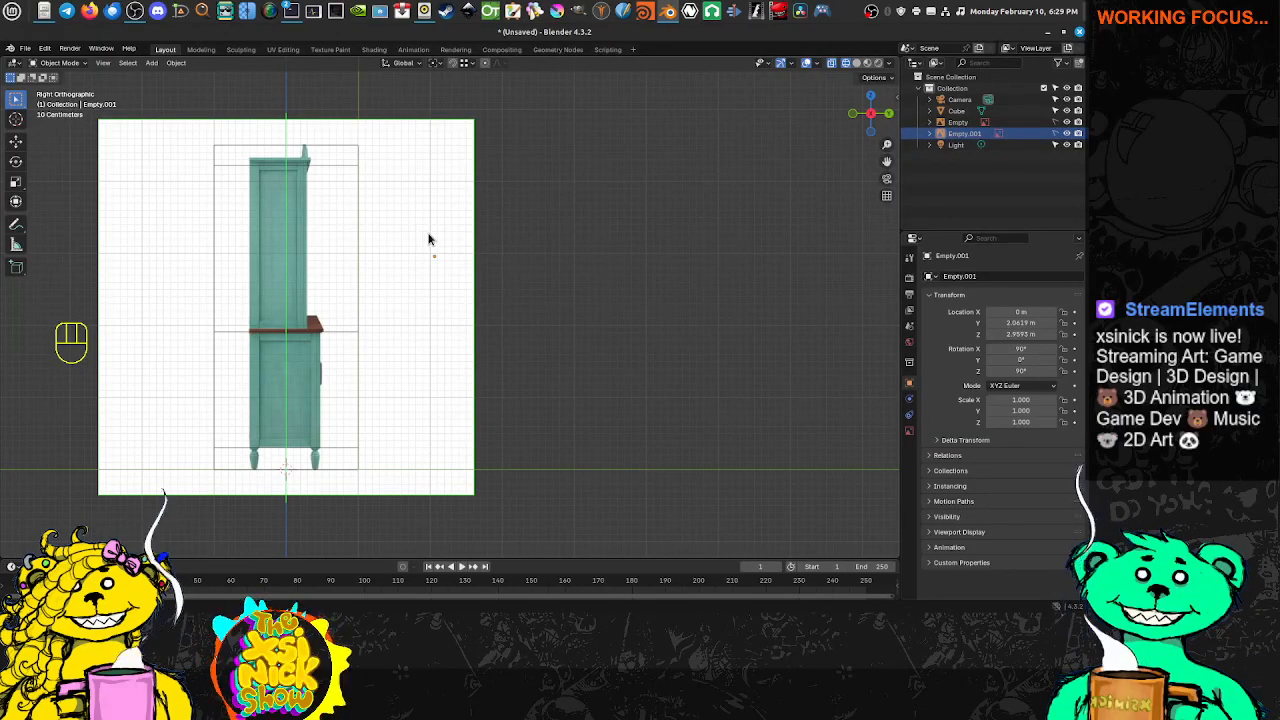
# Enter Edit Mode on the cube and select its entire mesh
pyautogui.press('Tab')
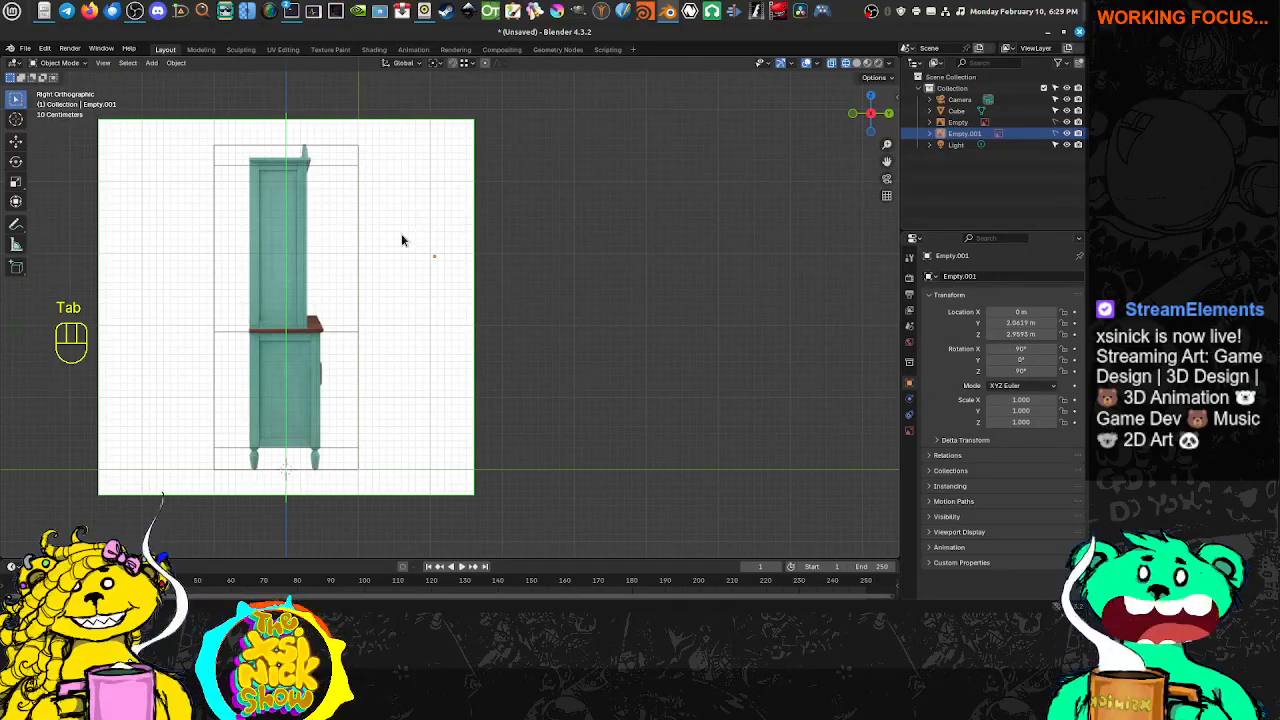
pyautogui.click(350, 240)
pyautogui.click(359, 238)
pyautogui.click(358, 238)
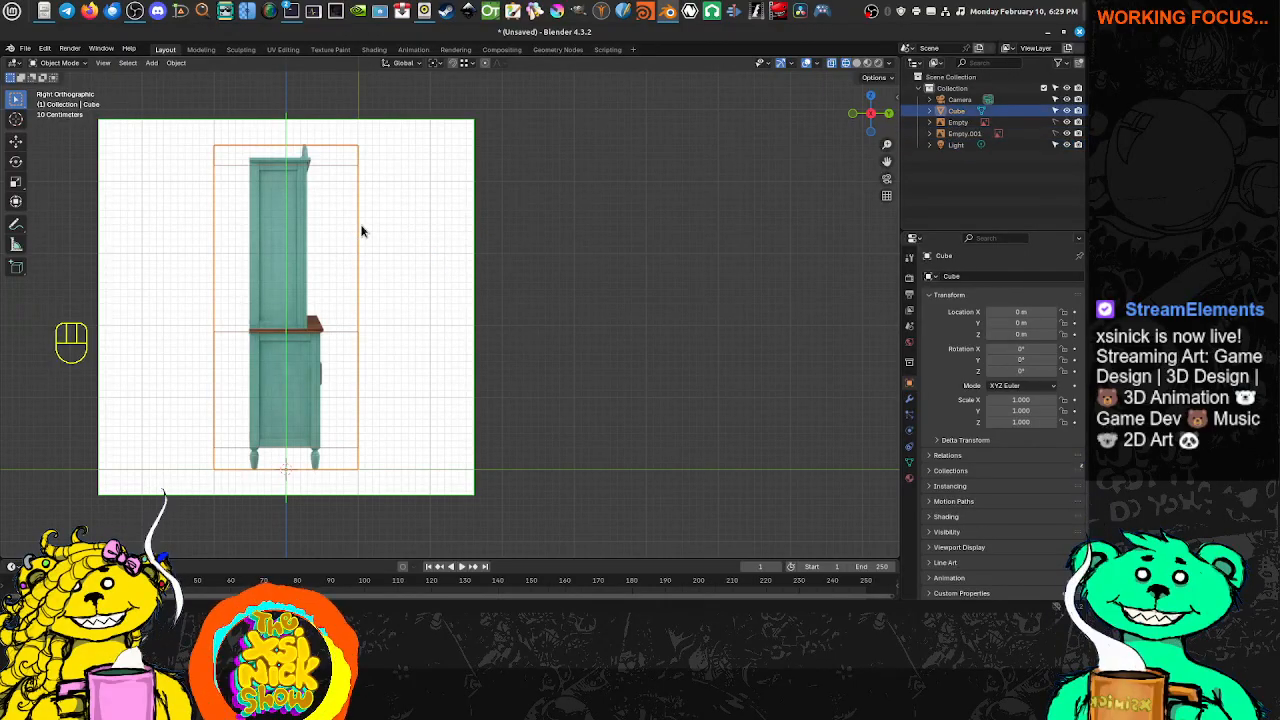
pyautogui.press('Tab')
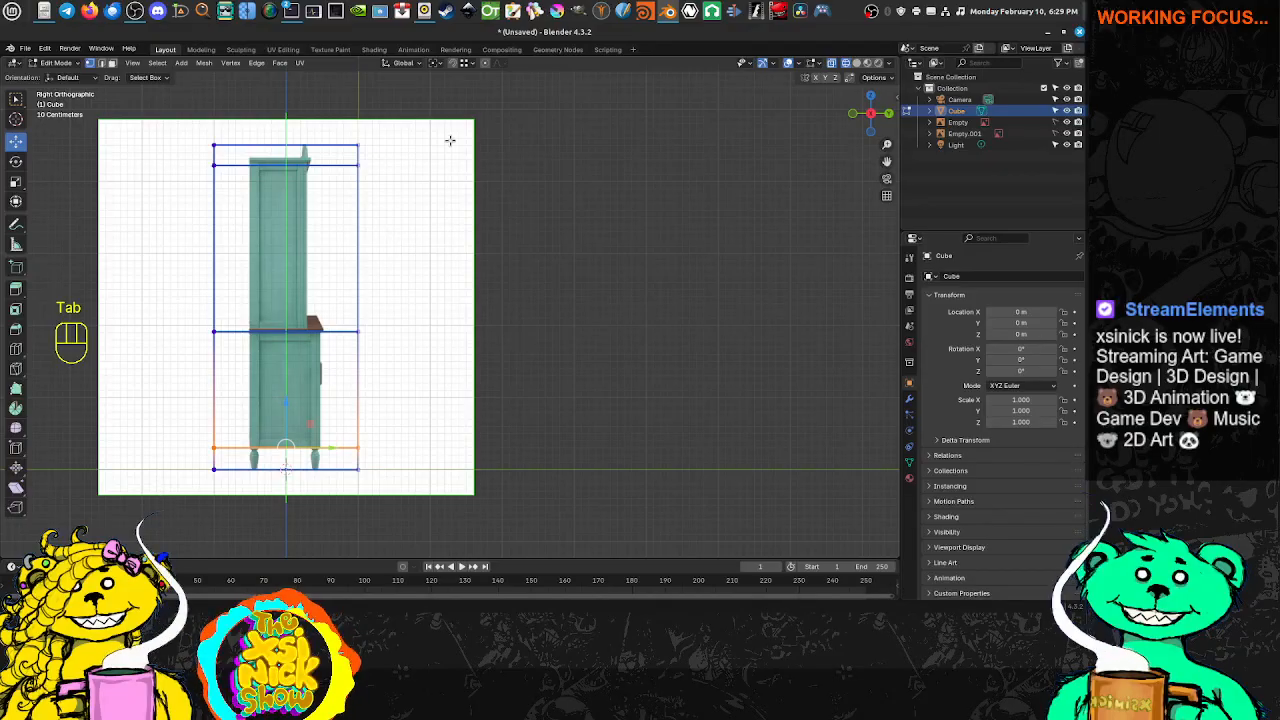
pyautogui.moveTo(427, 108); pyautogui.dragTo(178, 549)
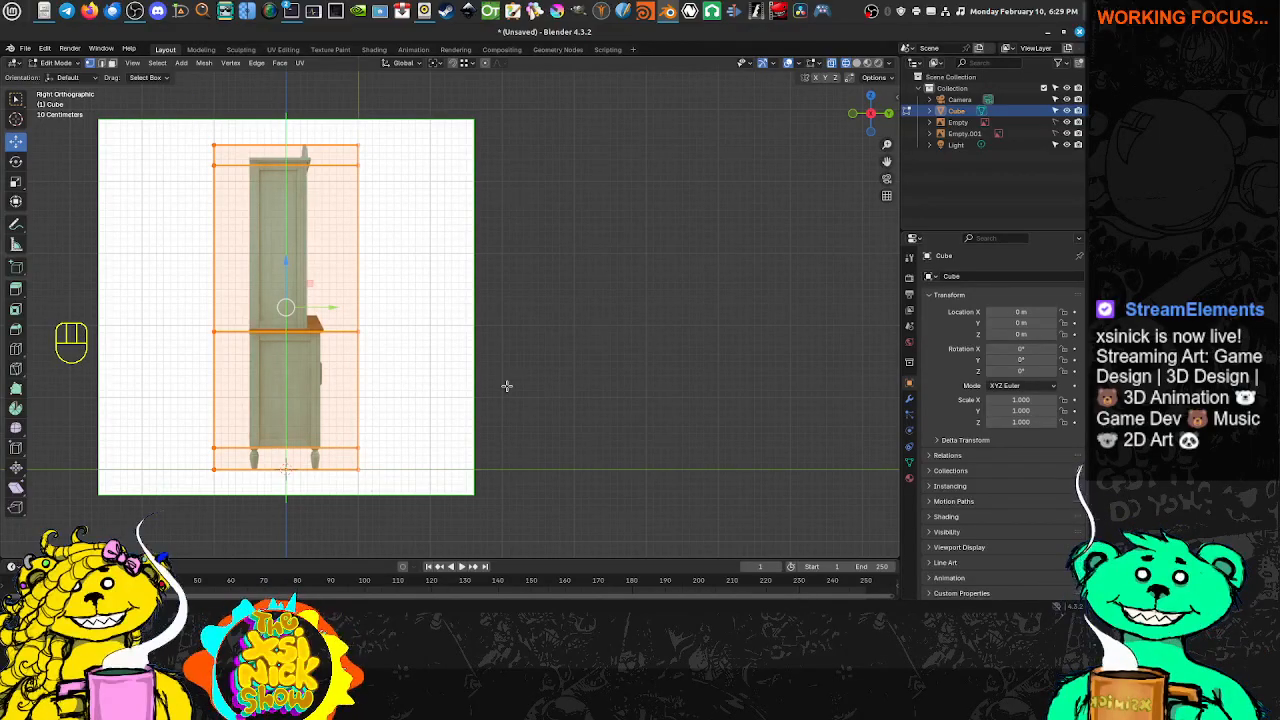
pyautogui.press('s')
pyautogui.press('x')
pyautogui.rightClick(478, 369)
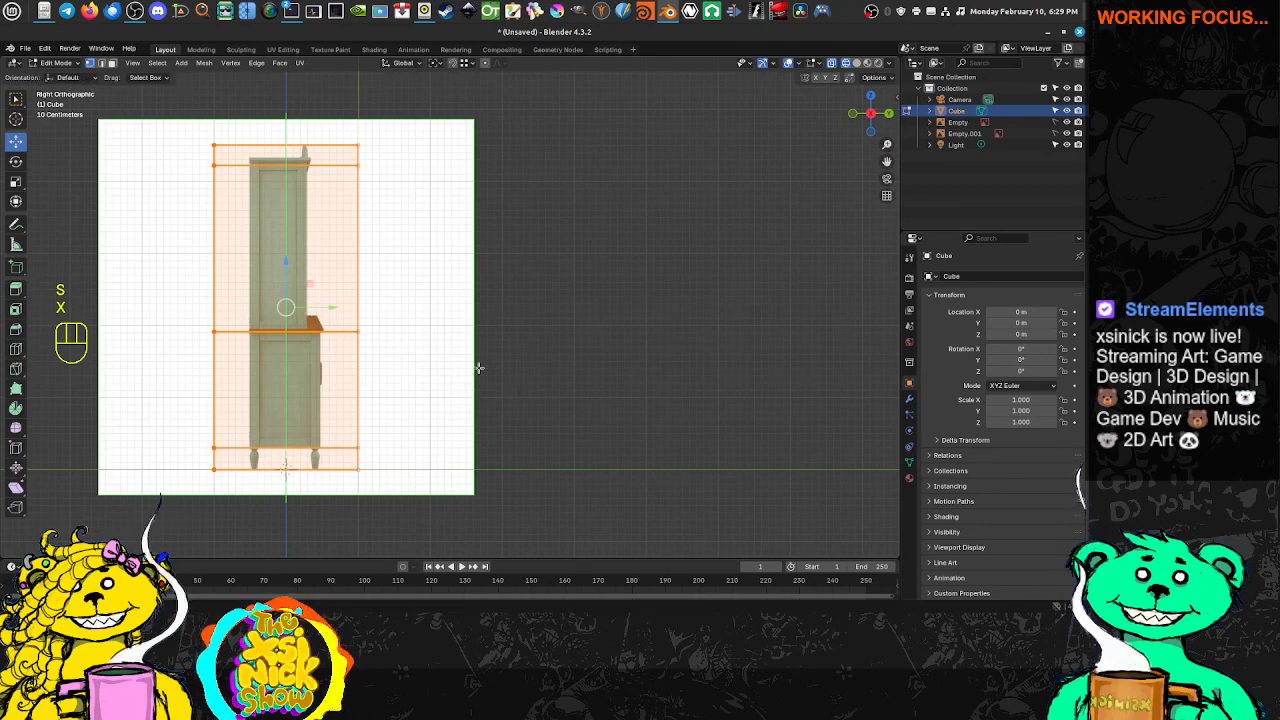
# Scale the whole mesh along Y so its depth fits the hutch in the side reference
pyautogui.press('s')
pyautogui.press('x')
pyautogui.press('y')
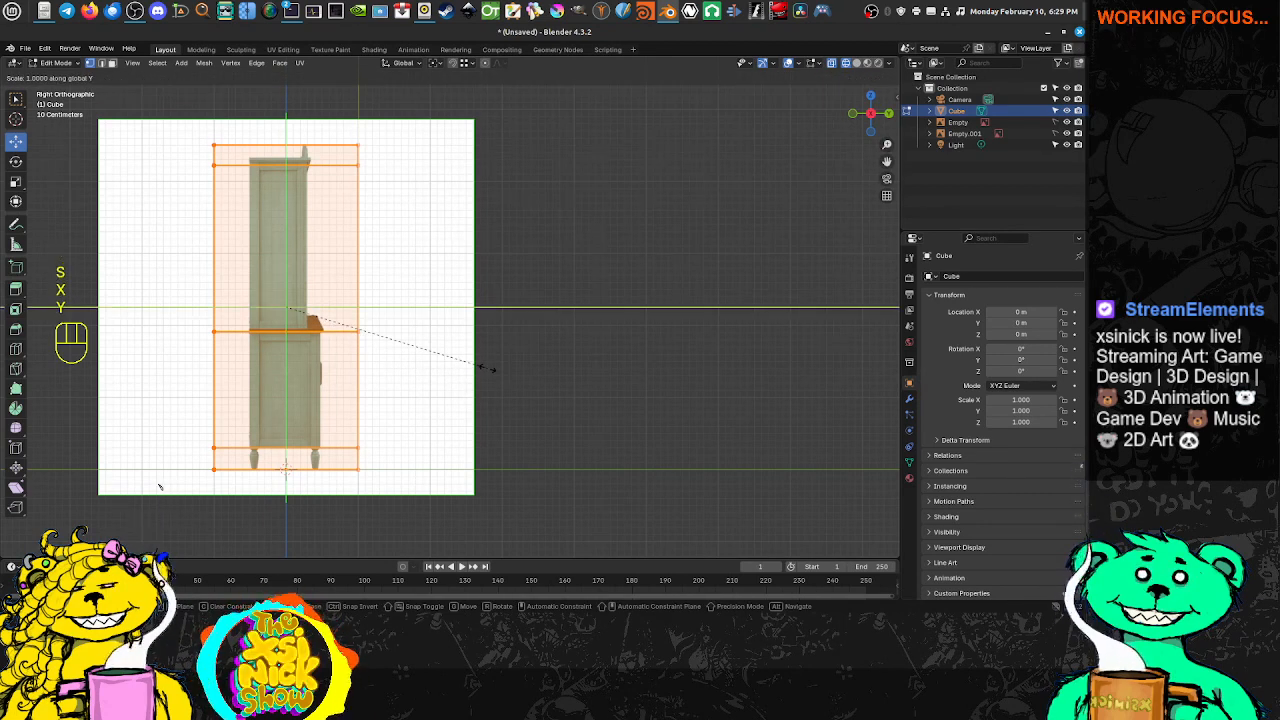
pyautogui.click(374, 368)
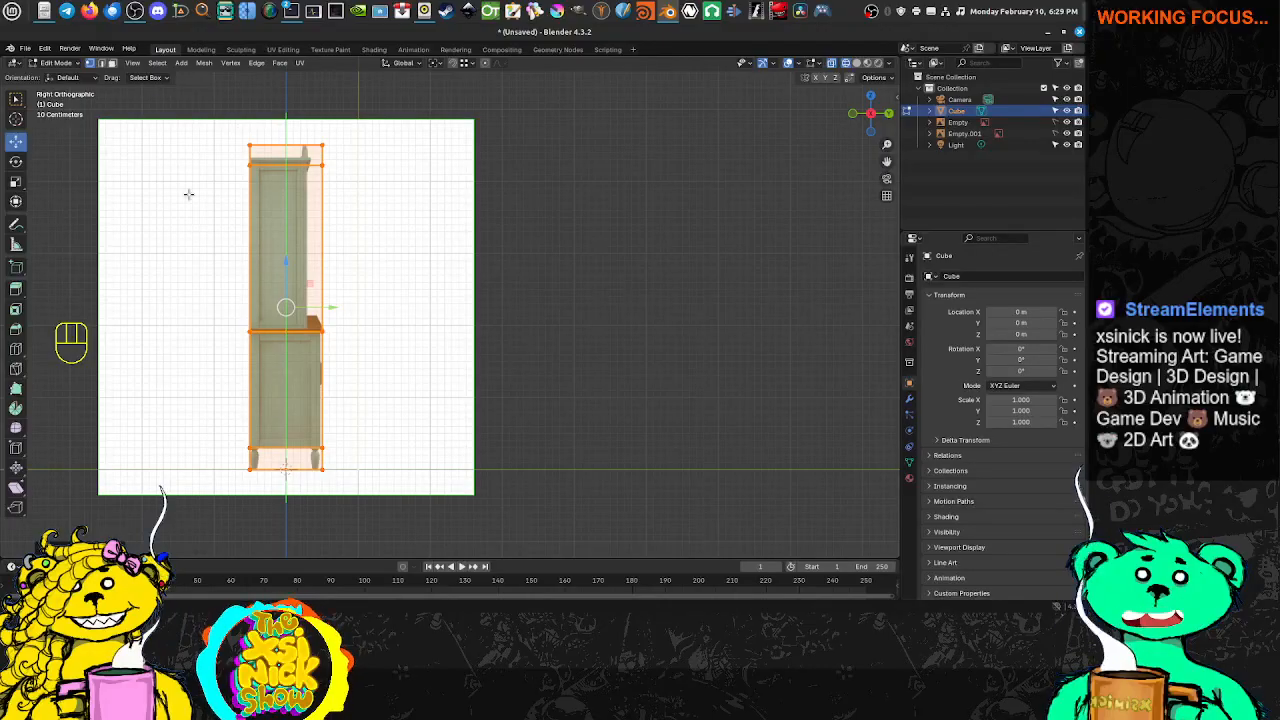
# Deselect the mesh and toggle between Edit and Object Mode to compare the block with the side reference
pyautogui.press('Tab')
pyautogui.press('Tab')
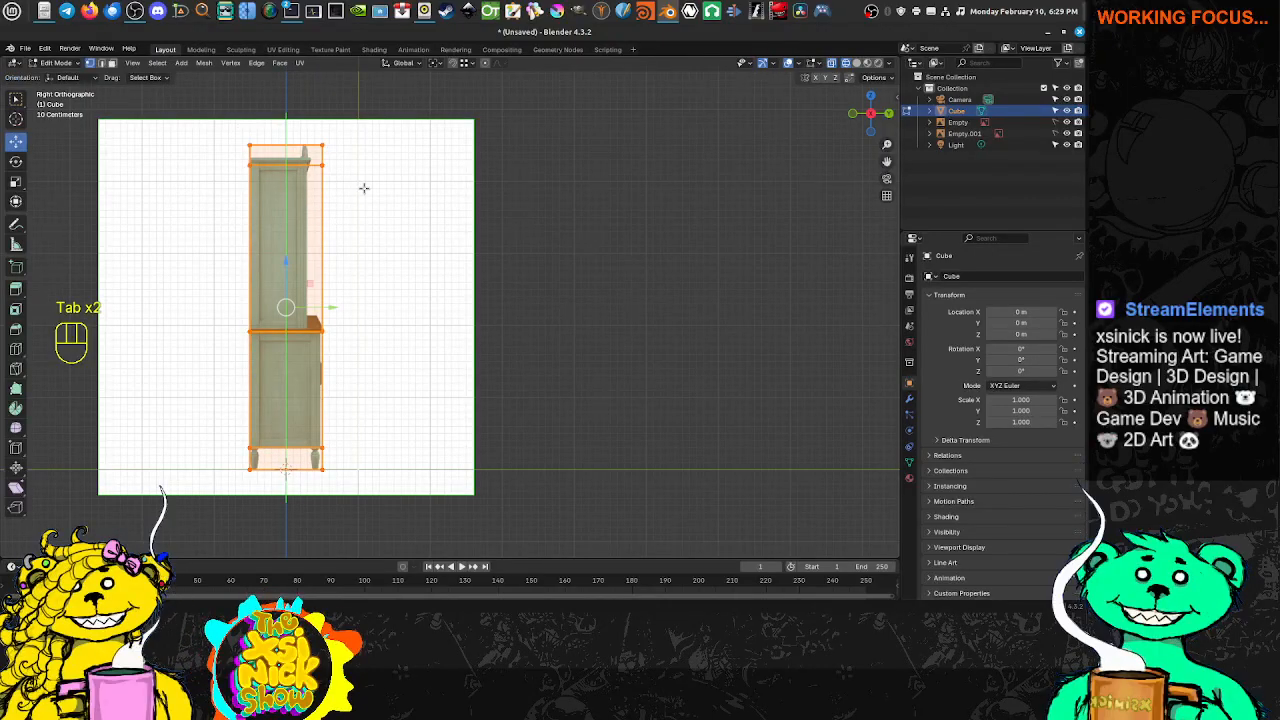
pyautogui.click(364, 188)
pyautogui.press('Tab')
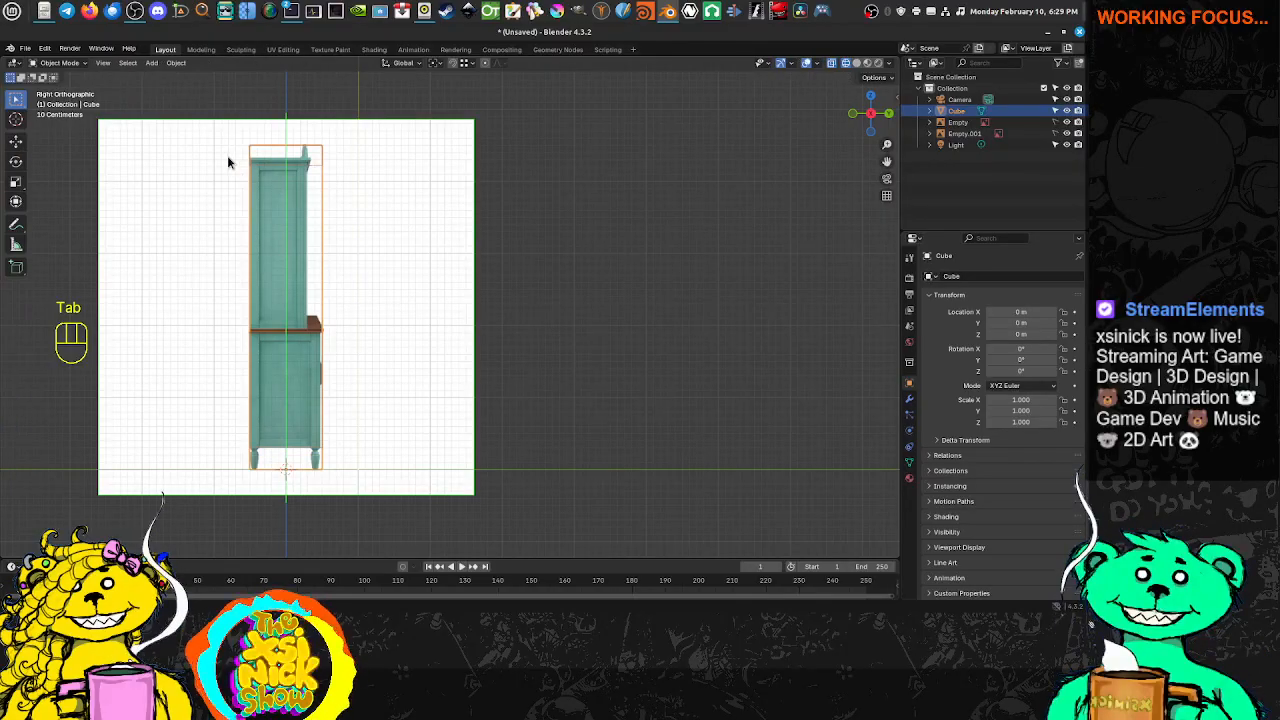
pyautogui.press('Tab')
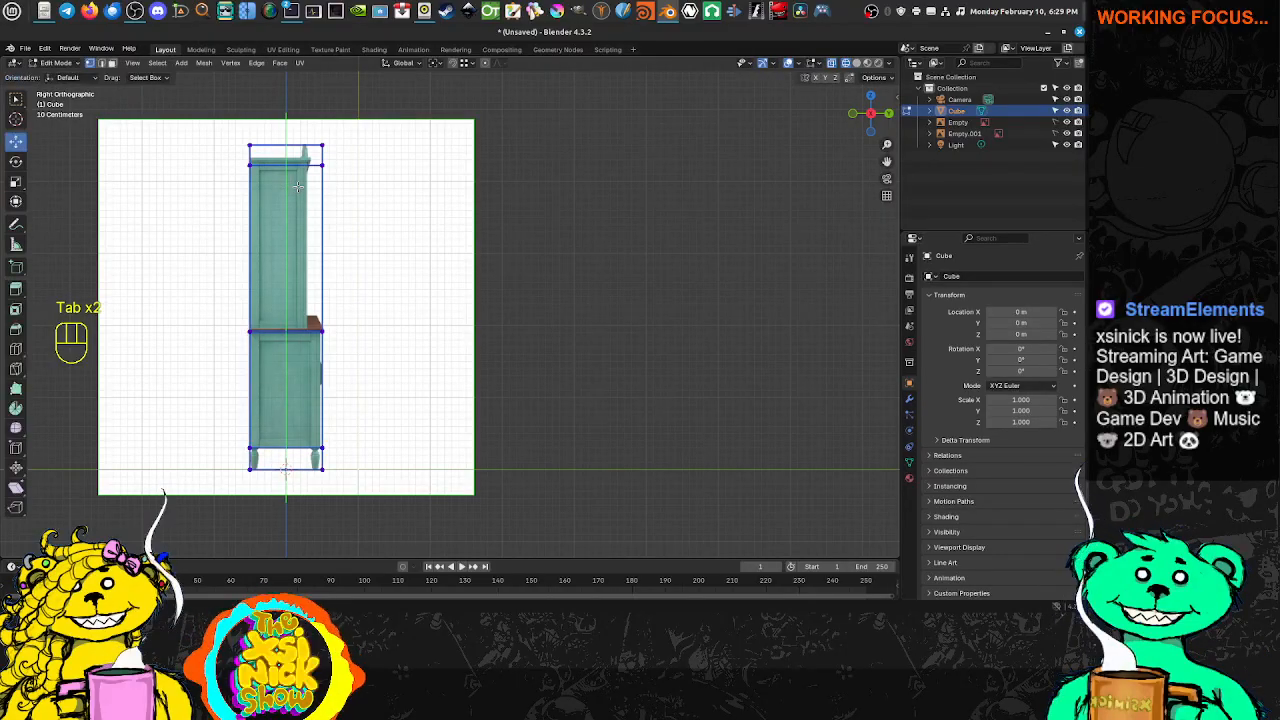
pyautogui.press('Tab')
pyautogui.press('Tab')
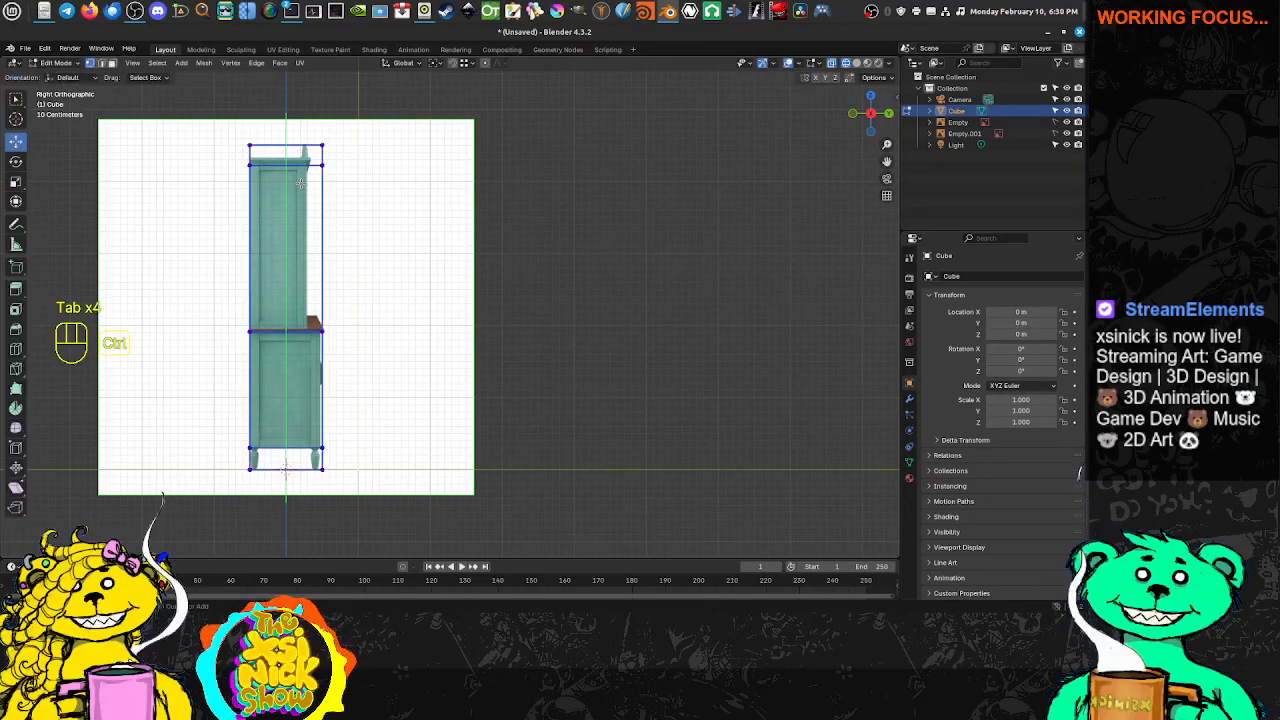
pyautogui.press('Tab')
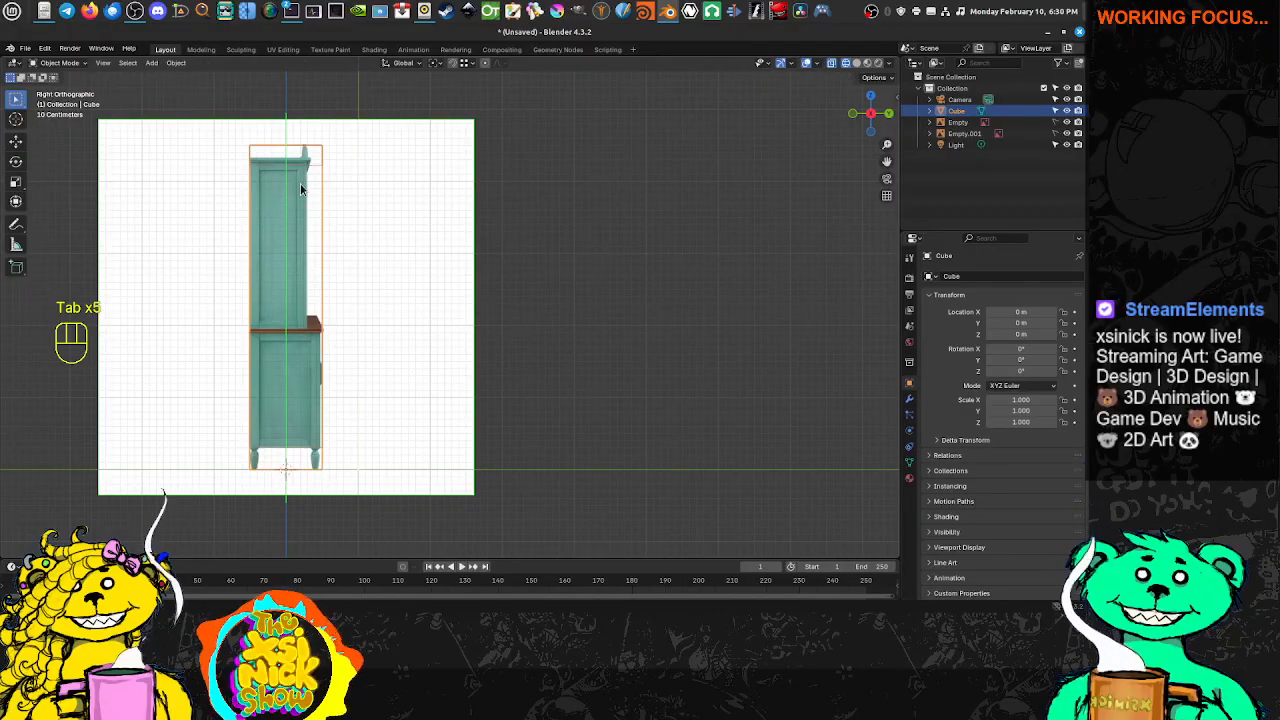
# Return to Edit Mode, switch to face selection, and select all faces above the countertop line
pyautogui.press('Tab')
pyautogui.hotkey('ctrl', 'Tab')
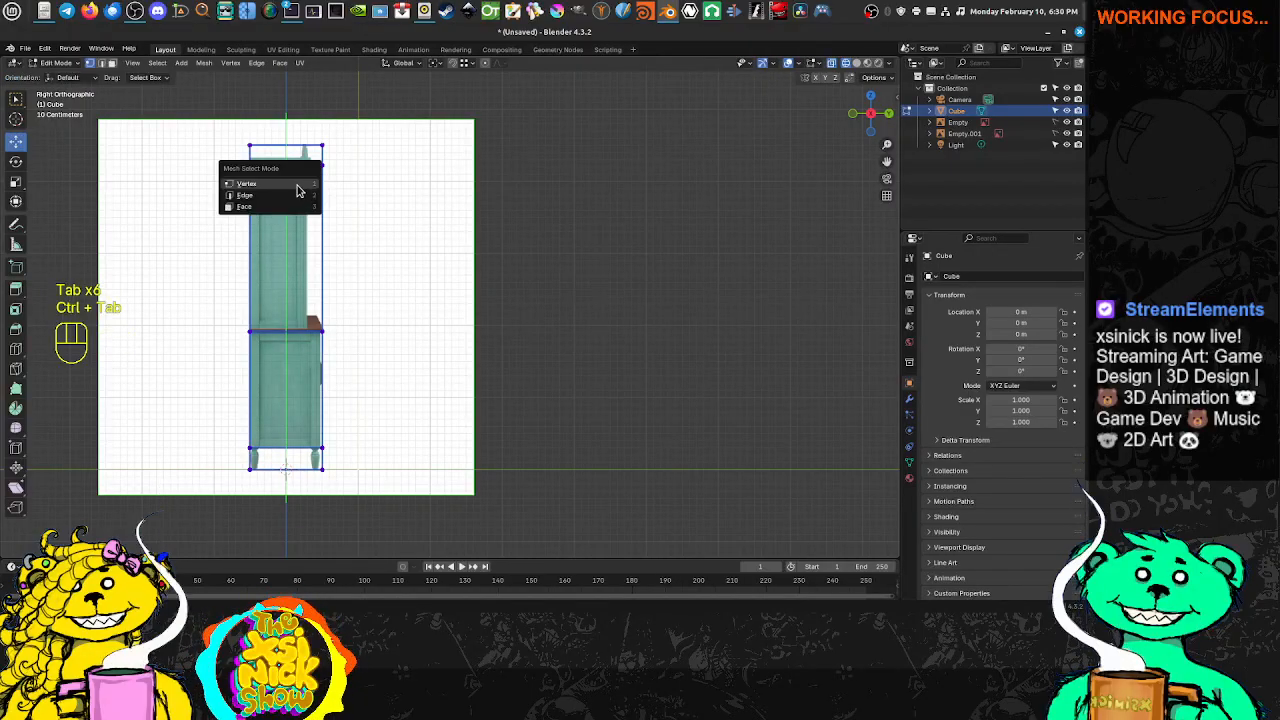
pyautogui.click(273, 200)
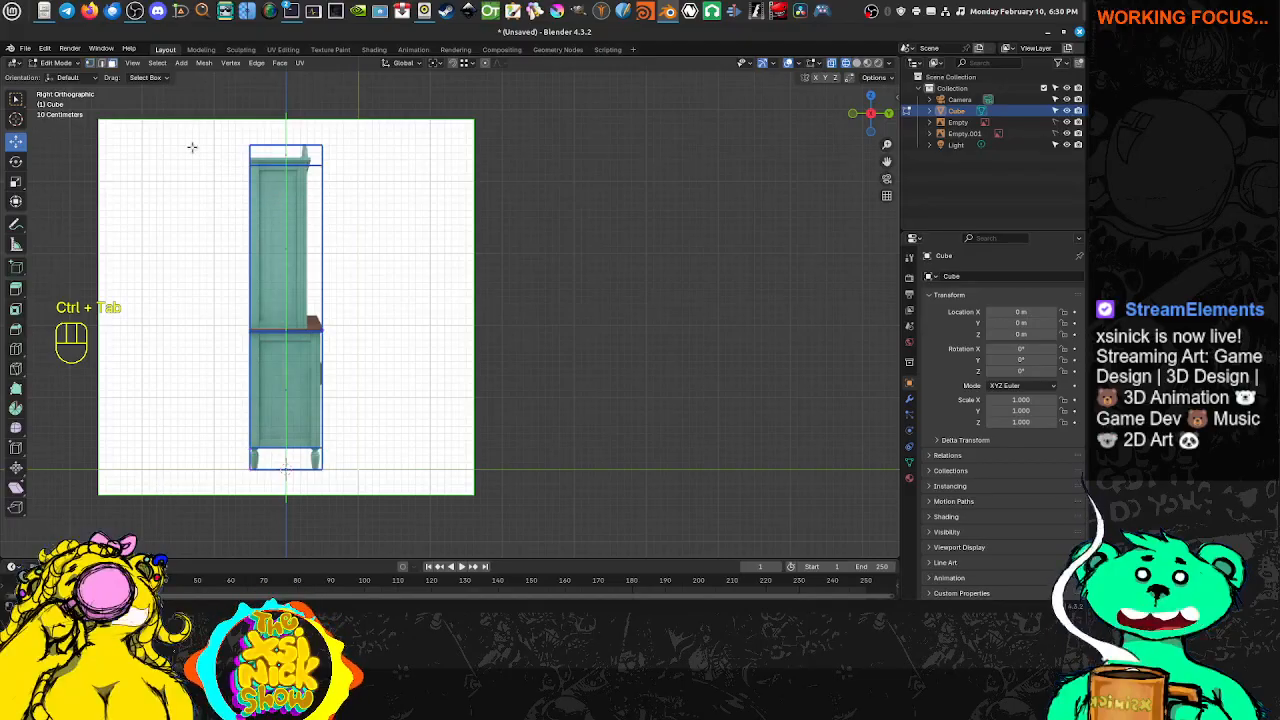
pyautogui.moveTo(145, 120); pyautogui.dragTo(430, 268)
pyautogui.moveTo(428, 320); pyautogui.dragTo(426, 320)
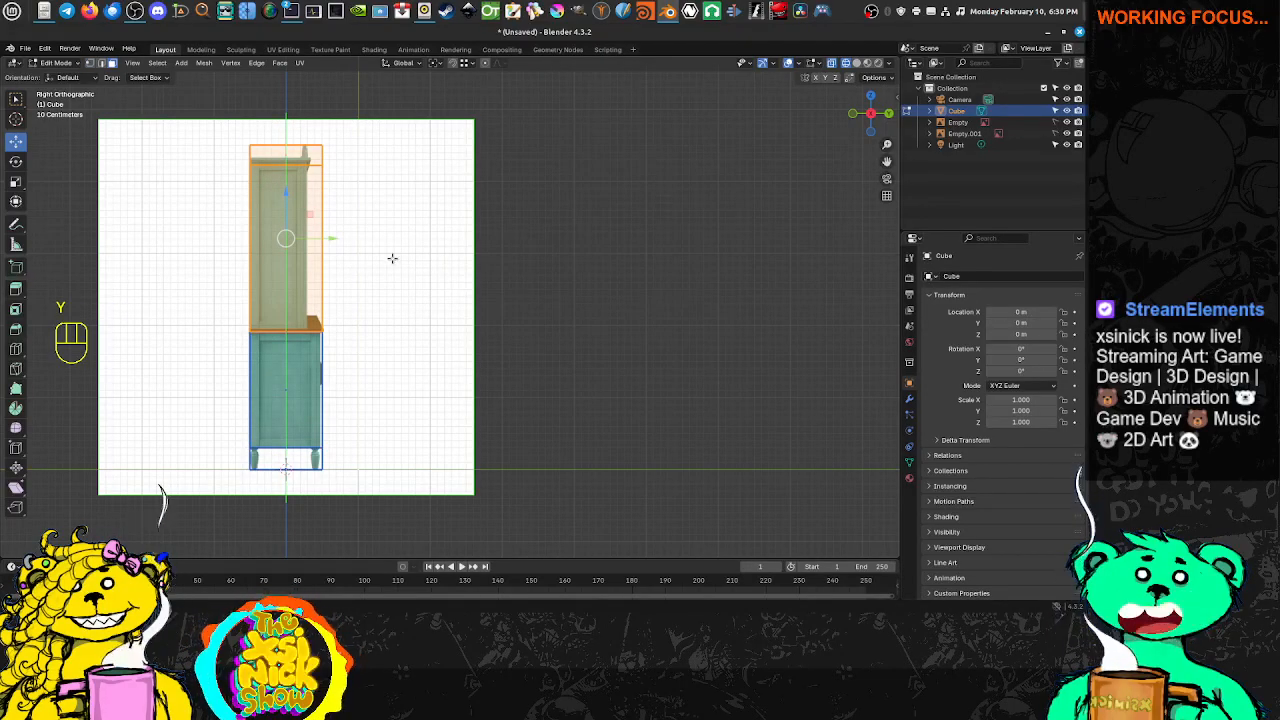
# Select the four front faces of the hutch block above the countertop line, using face selection and solid shading
pyautogui.hotkey('ctrl', 'Tab')
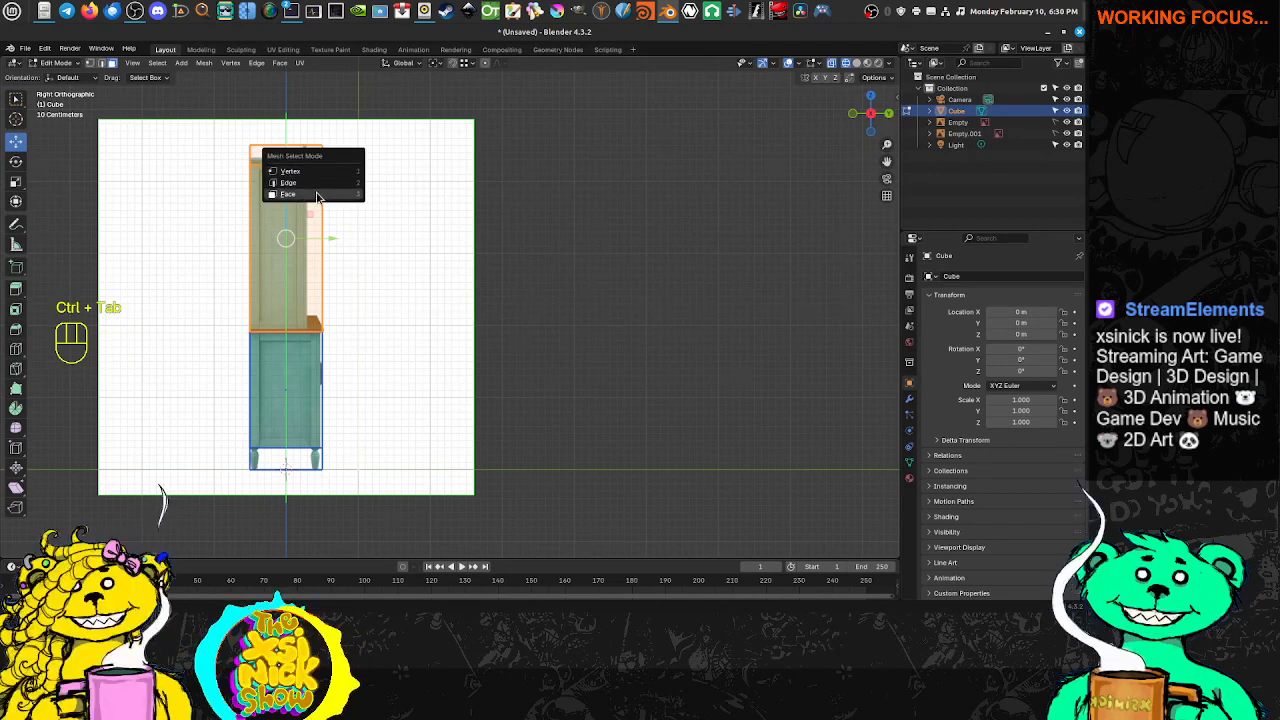
pyautogui.click(317, 196)
pyautogui.moveTo(317, 196); pyautogui.dragTo(400, 210, button='middle')
pyautogui.click(401, 211)
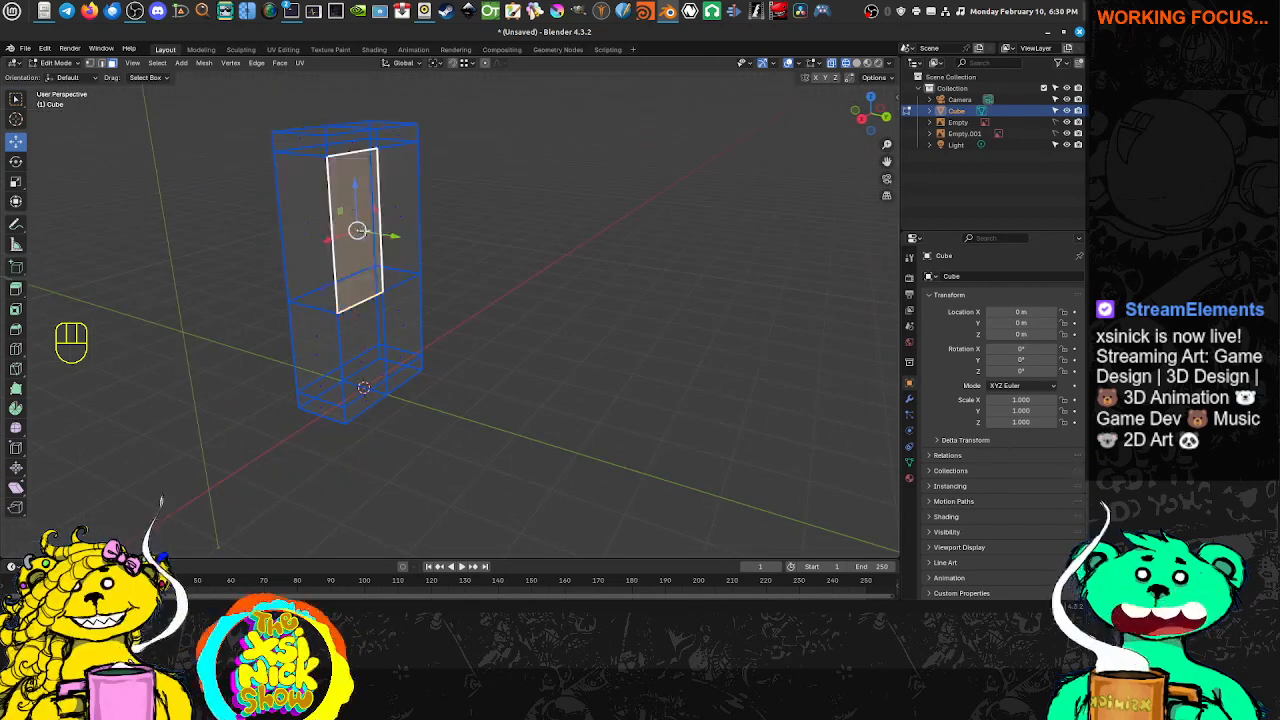
pyautogui.keyDown('shift'); pyautogui.click(400, 216); pyautogui.keyUp('shift')
pyautogui.press('z')
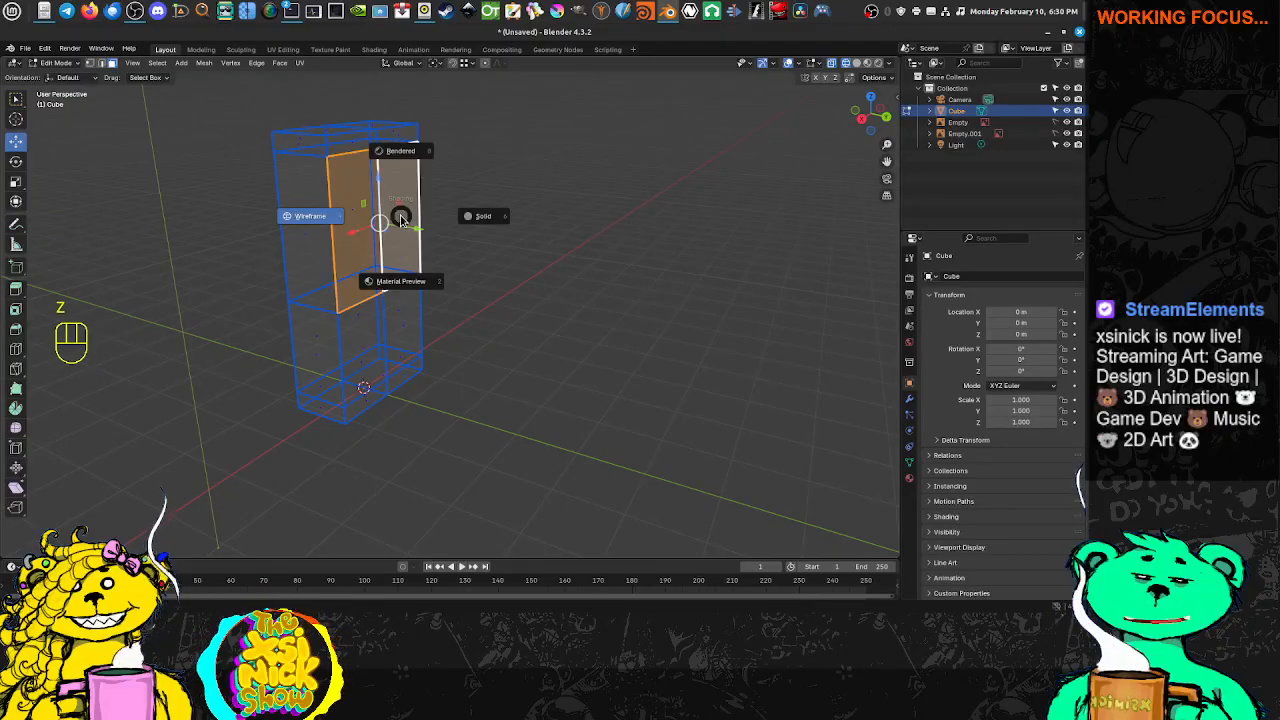
pyautogui.click(468, 215)
pyautogui.keyDown('shift'); pyautogui.click(399, 142); pyautogui.keyUp('shift')
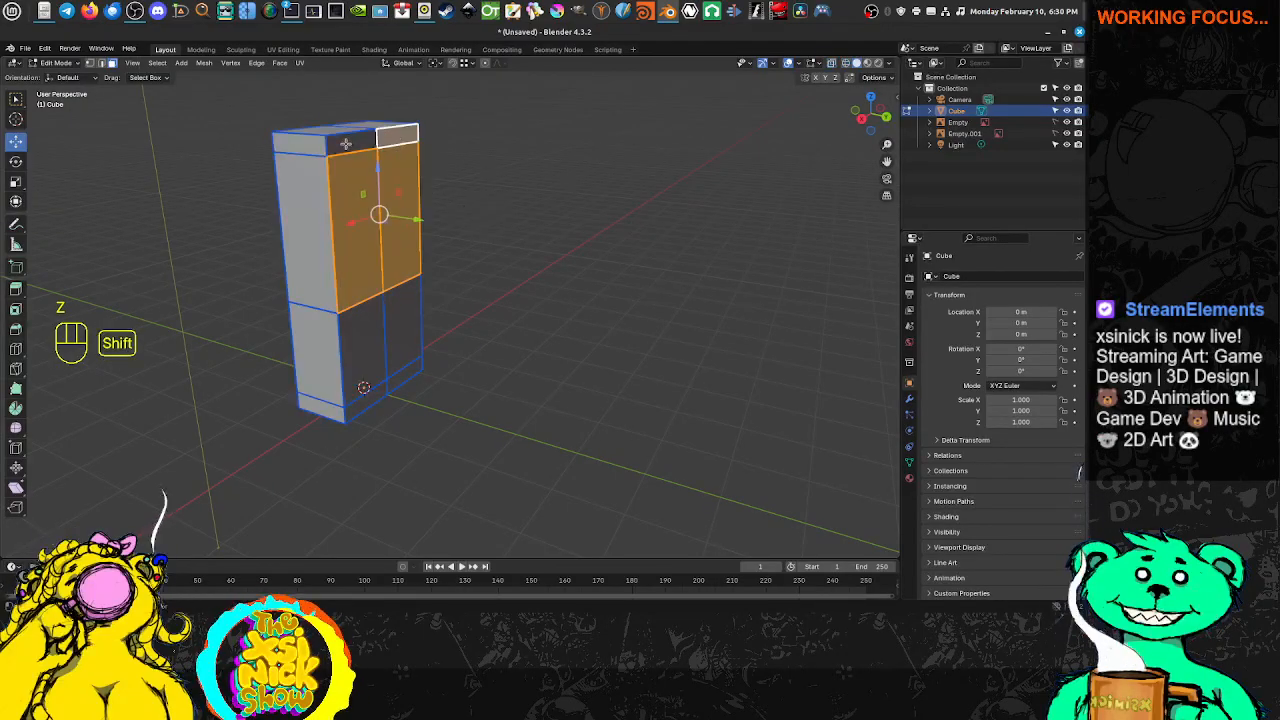
pyautogui.keyDown('shift'); pyautogui.click(347, 145); pyautogui.keyUp('shift')
# In the wireframe side view, move the selected upper front faces back along Y to match the upper cabinet's depth in the reference
pyautogui.press('KP_1')
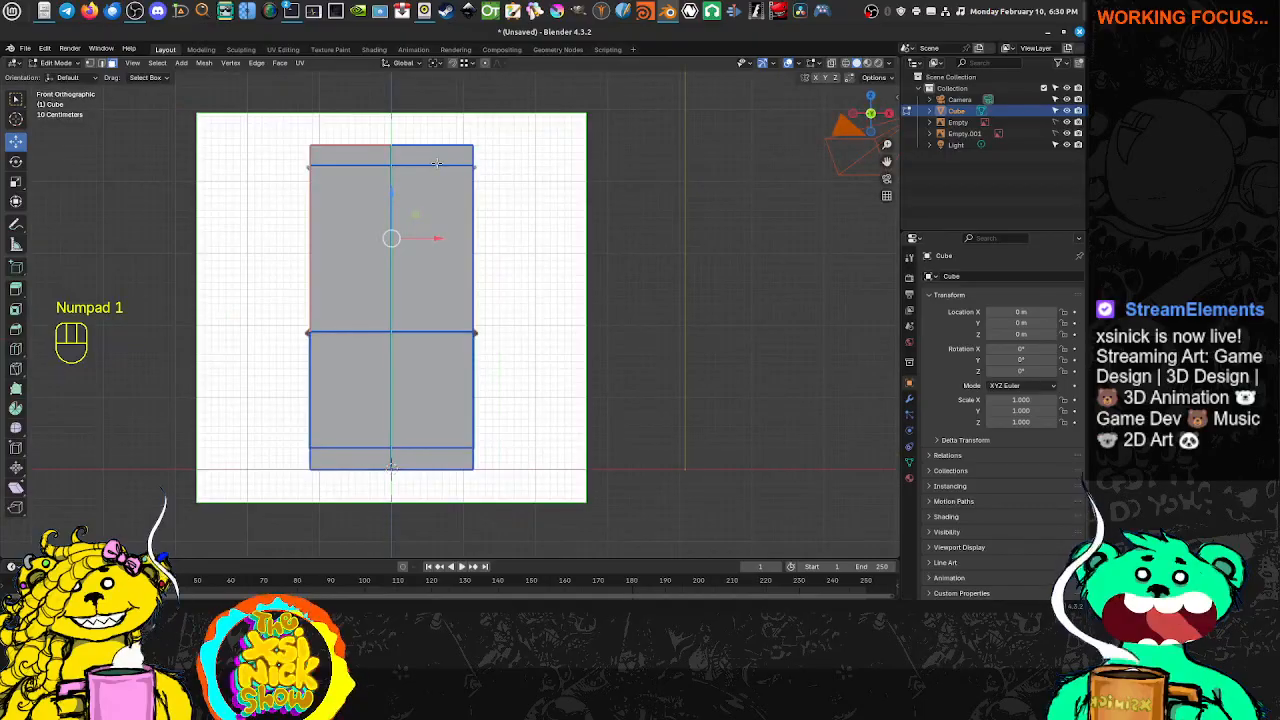
pyautogui.press('KP_3')
pyautogui.press('z')
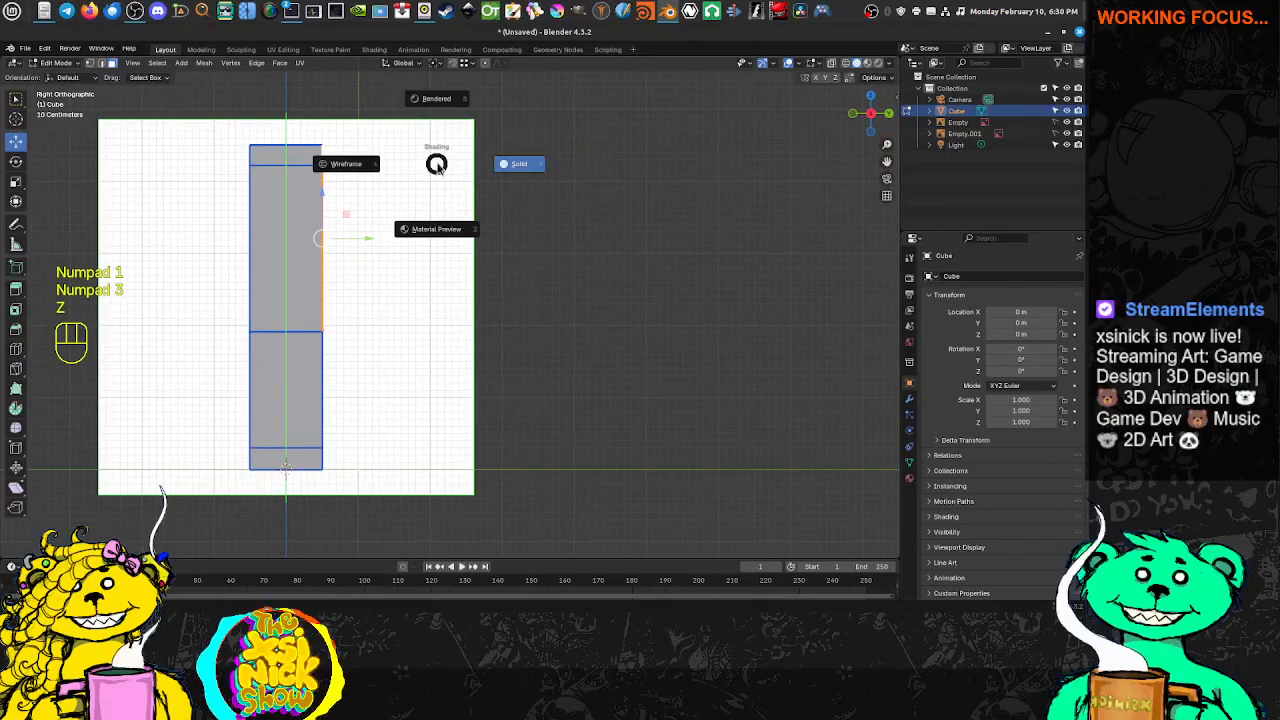
pyautogui.click(361, 166)
pyautogui.moveTo(366, 240); pyautogui.dragTo(351, 240)
pyautogui.moveTo(446, 240); pyautogui.dragTo(398, 242, button='middle')
pyautogui.moveTo(462, 100); pyautogui.dragTo(390, 150, button='middle')
pyautogui.keyDown('shift'); pyautogui.moveTo(400, 190); pyautogui.dragTo(440, 150, button='middle'); pyautogui.keyUp('shift')
pyautogui.moveTo(560, 185); pyautogui.dragTo(507, 230, button='middle')
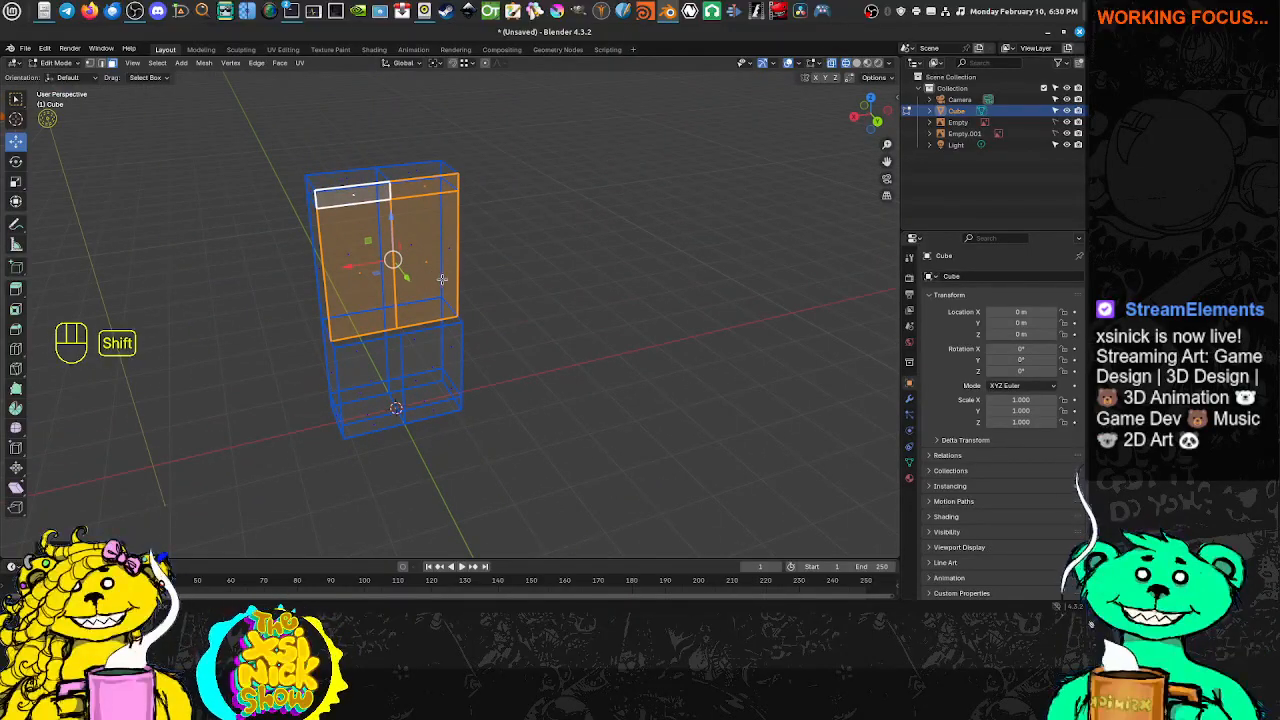
# Bring up the hutch image folder, open BeeRef, and place its resized window beside the folder
pyautogui.moveTo(0, 175); pyautogui.dragTo(266, 149)
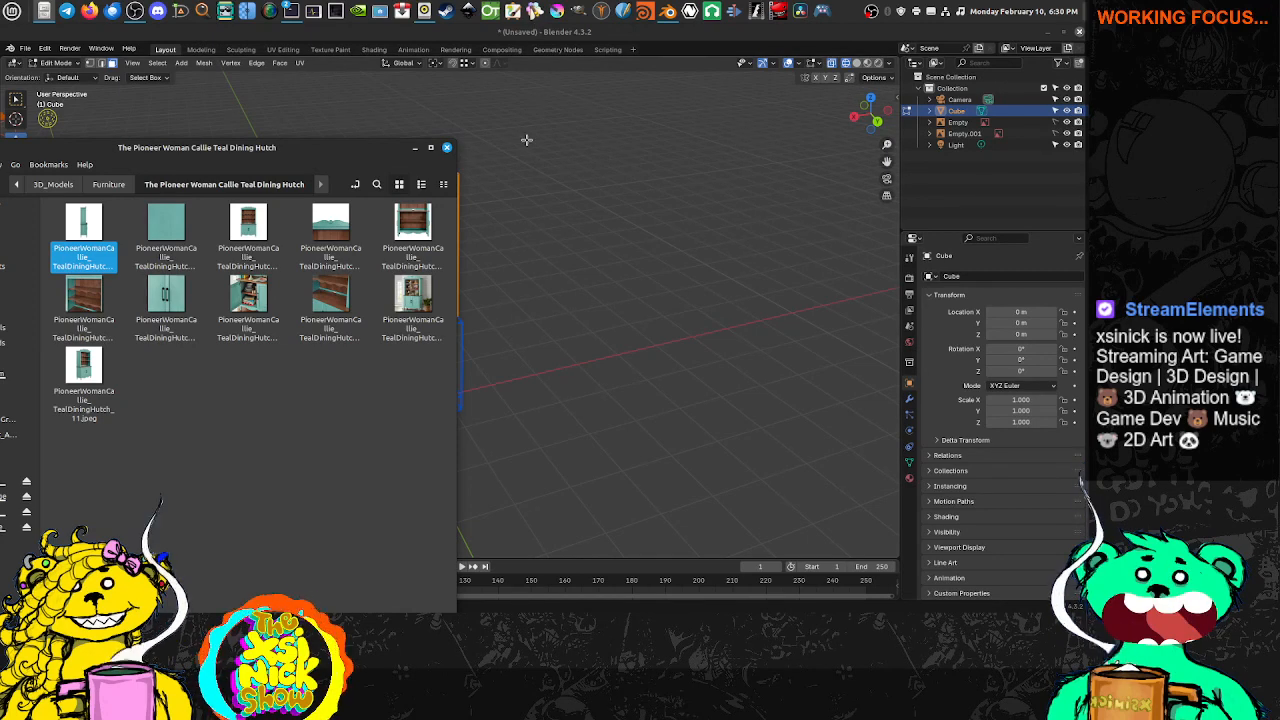
pyautogui.click(535, 10)
pyautogui.moveTo(115, 162); pyautogui.dragTo(371, 427)
pyautogui.moveTo(229, 106); pyautogui.dragTo(667, 107)
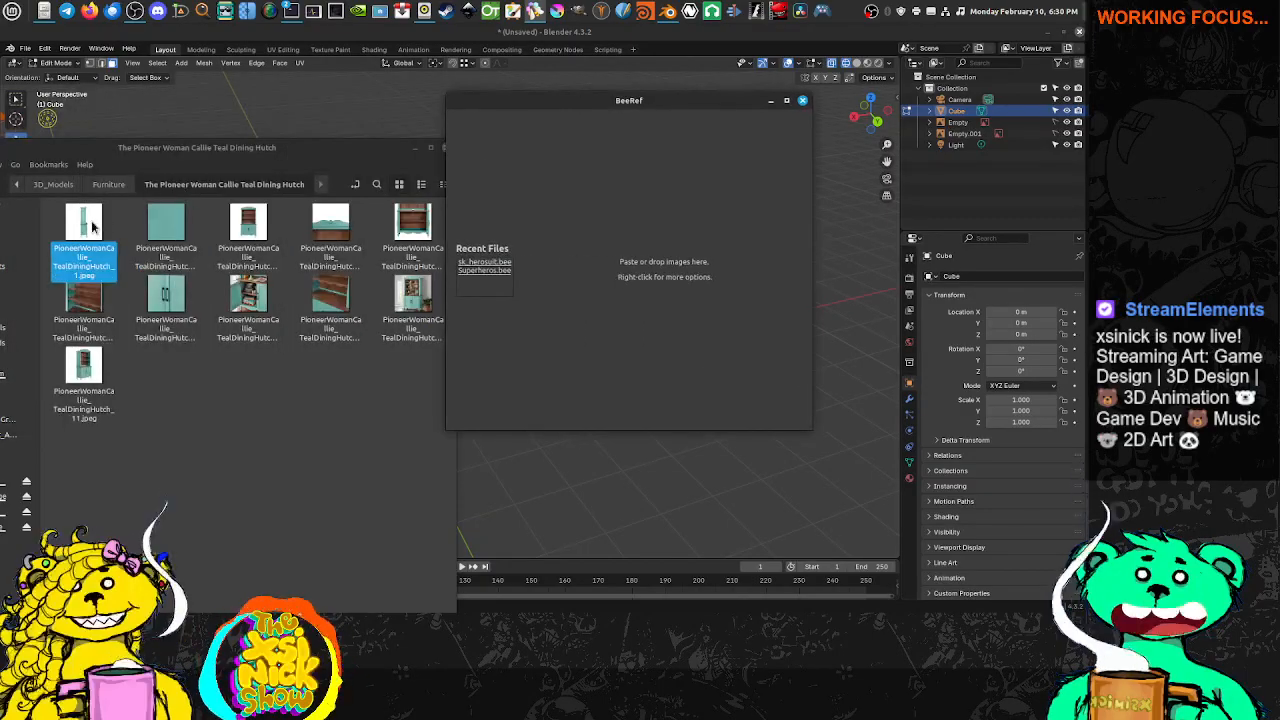
# Add the side view, front view and crown close-up images of the hutch to the BeeRef board
pyautogui.moveTo(83, 222); pyautogui.dragTo(520, 225)
pyautogui.scroll(-3, 590, 260)
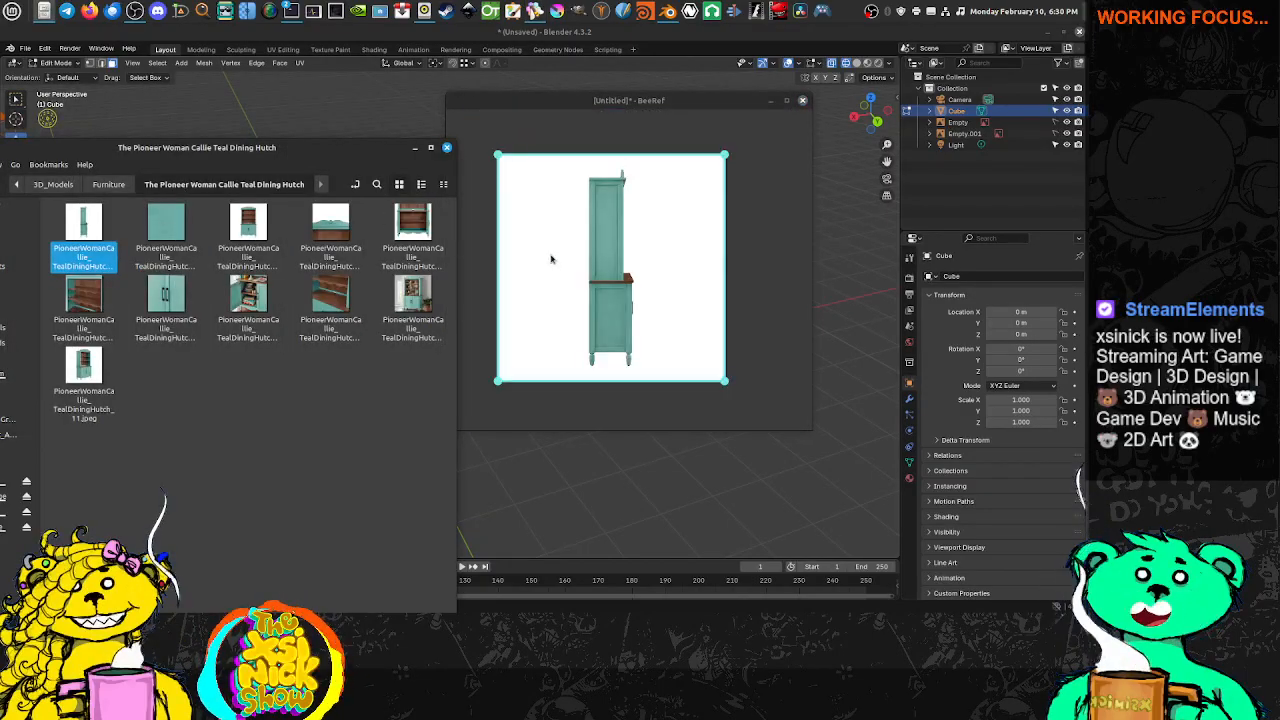
pyautogui.click(749, 314)
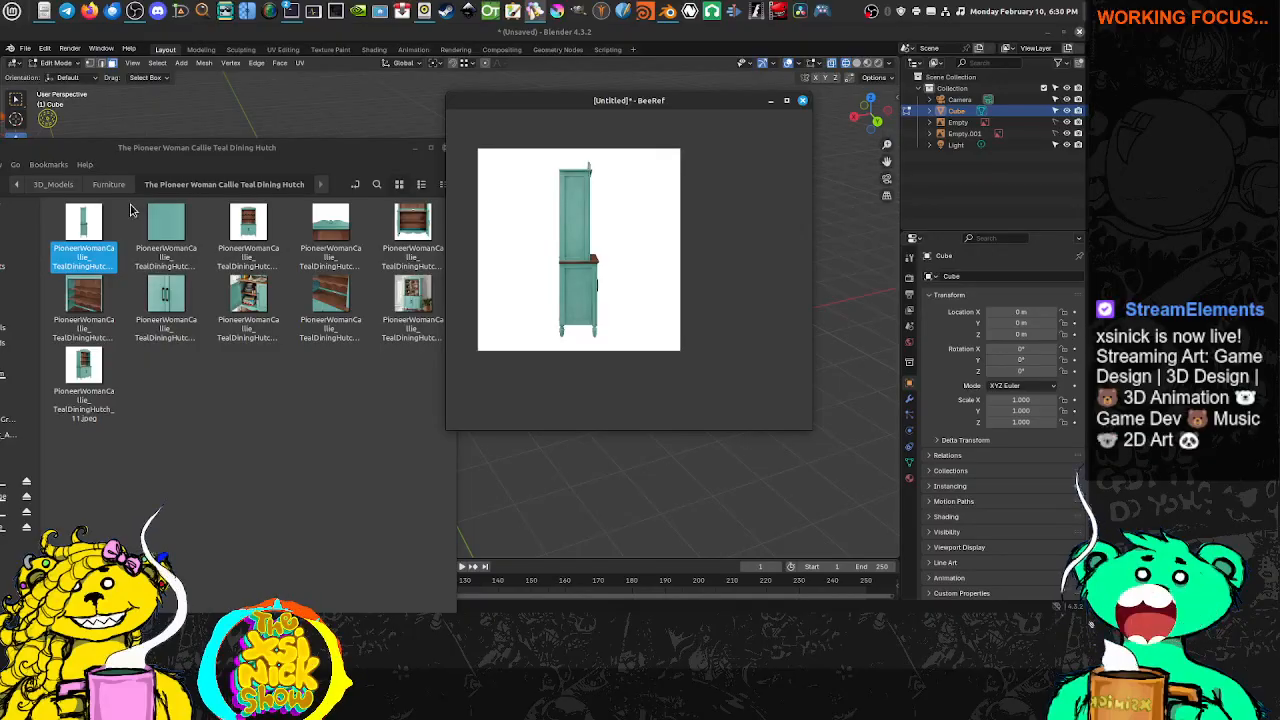
pyautogui.click(249, 230)
pyautogui.moveTo(249, 230); pyautogui.dragTo(715, 248)
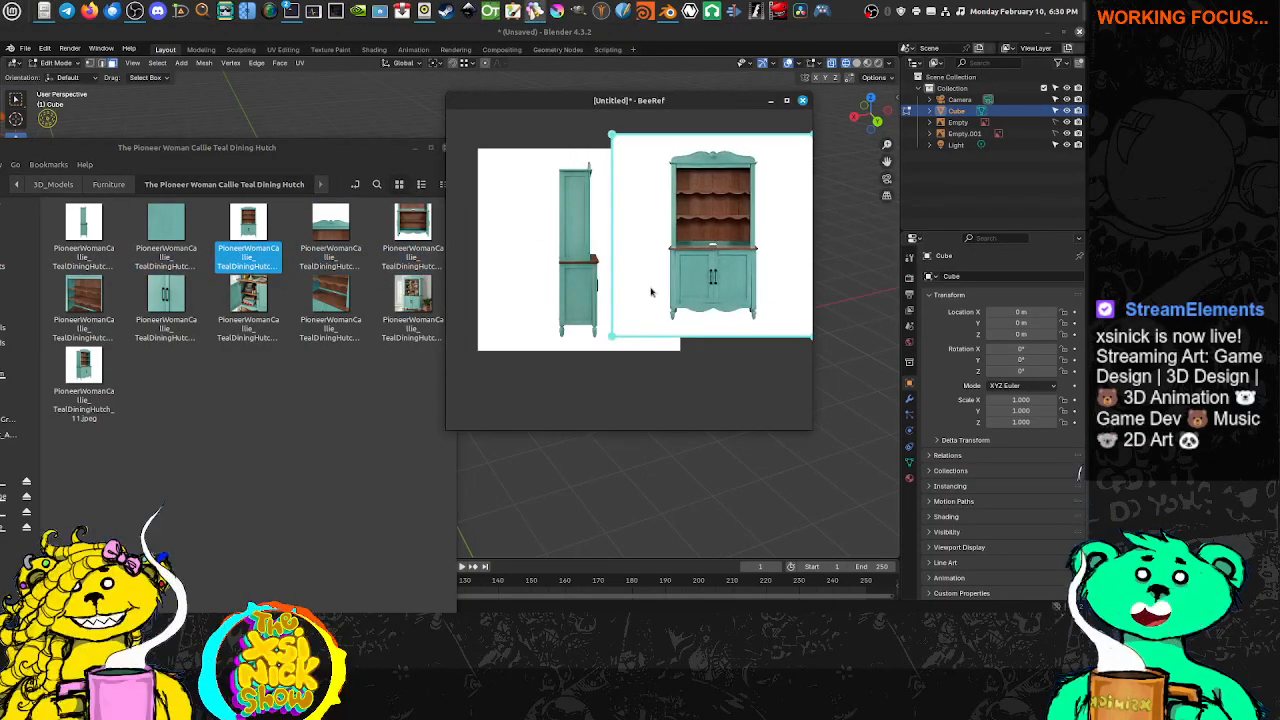
pyautogui.moveTo(652, 291); pyautogui.dragTo(586, 256, button='middle')
pyautogui.moveTo(327, 219); pyautogui.dragTo(769, 128)
pyautogui.moveTo(749, 184); pyautogui.dragTo(701, 295, button='middle')
pyautogui.moveTo(735, 234); pyautogui.dragTo(764, 167)
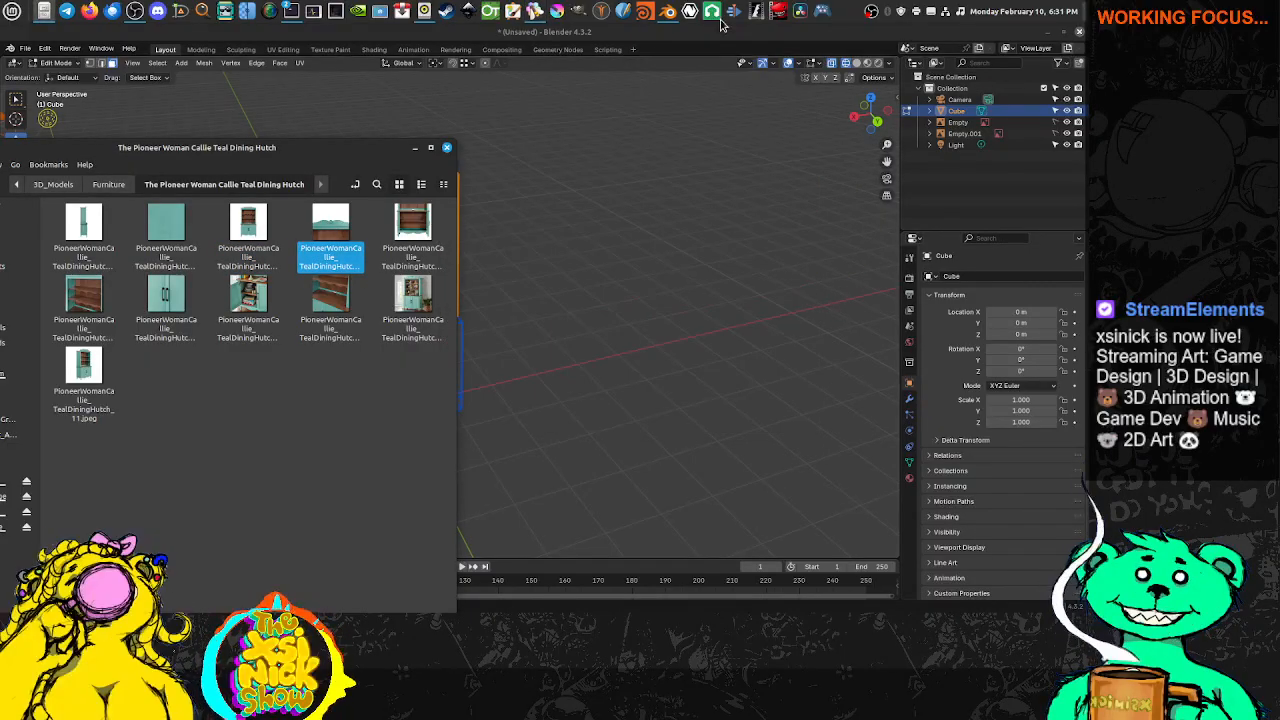
# Bring the BeeRef window back to the front and set it to Always On Top
pyautogui.click(537, 13)
pyautogui.rightClick(556, 138)
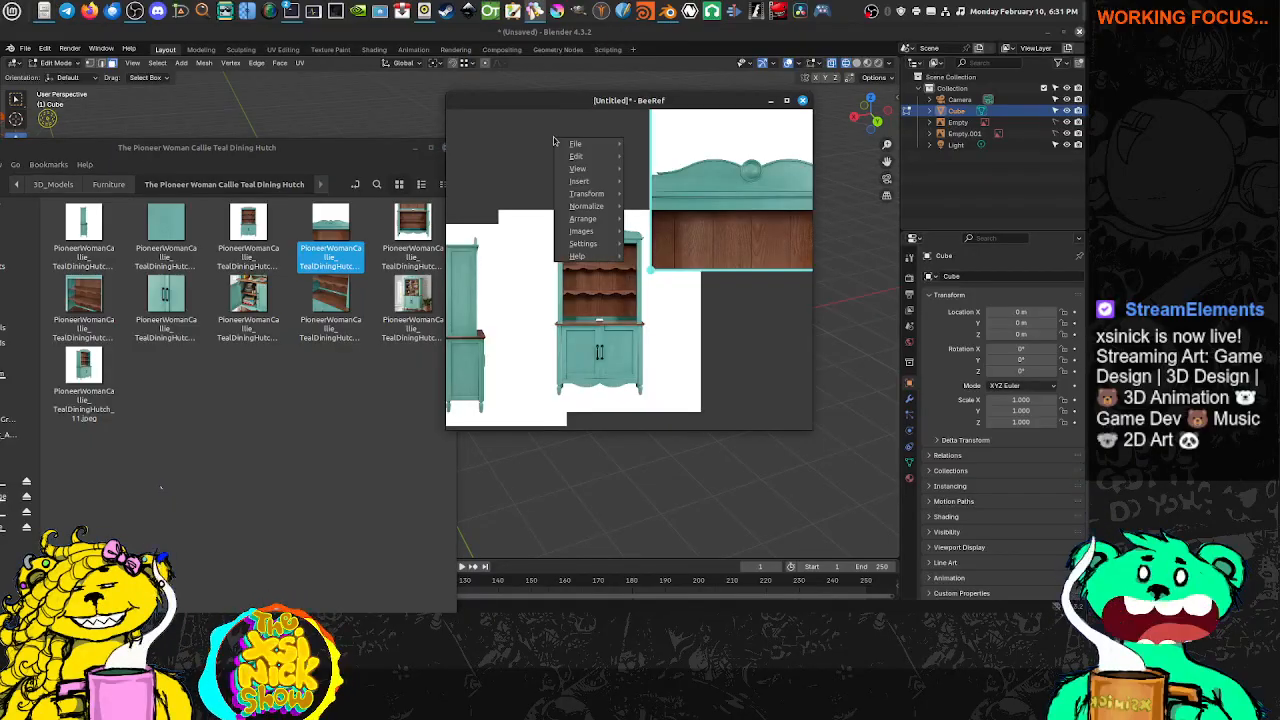
pyautogui.moveTo(612, 205)
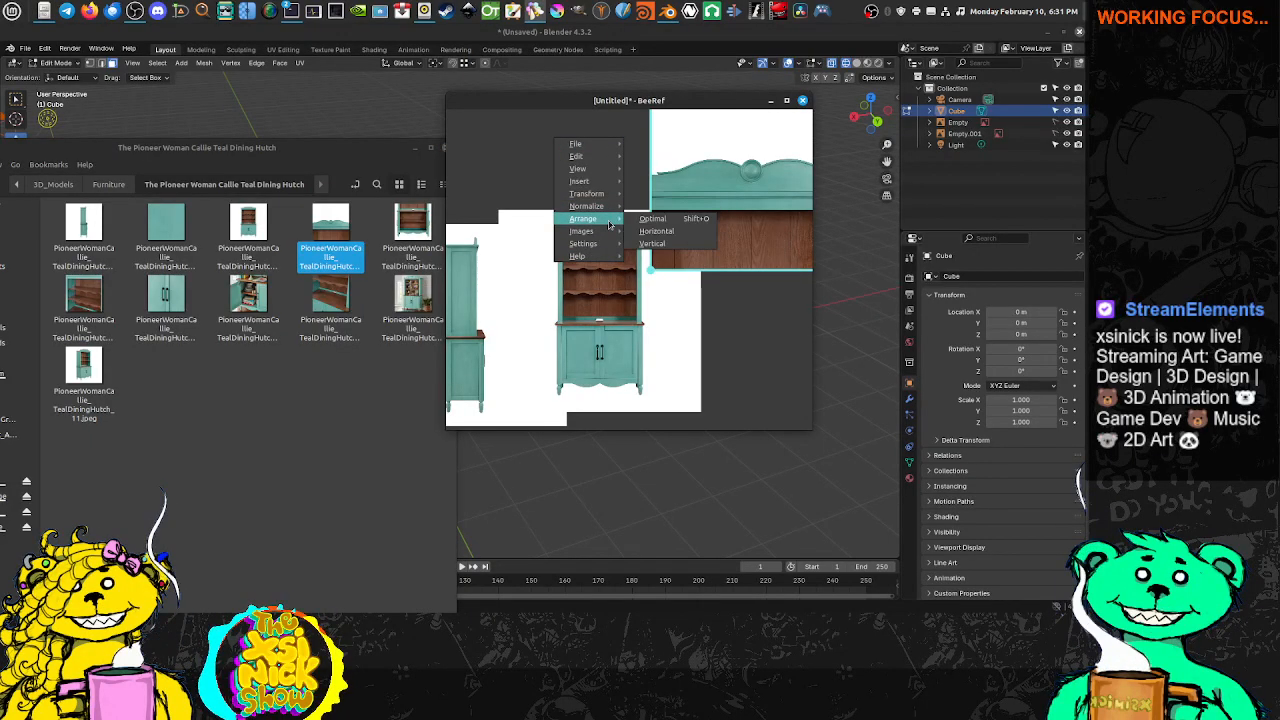
pyautogui.moveTo(627, 162)
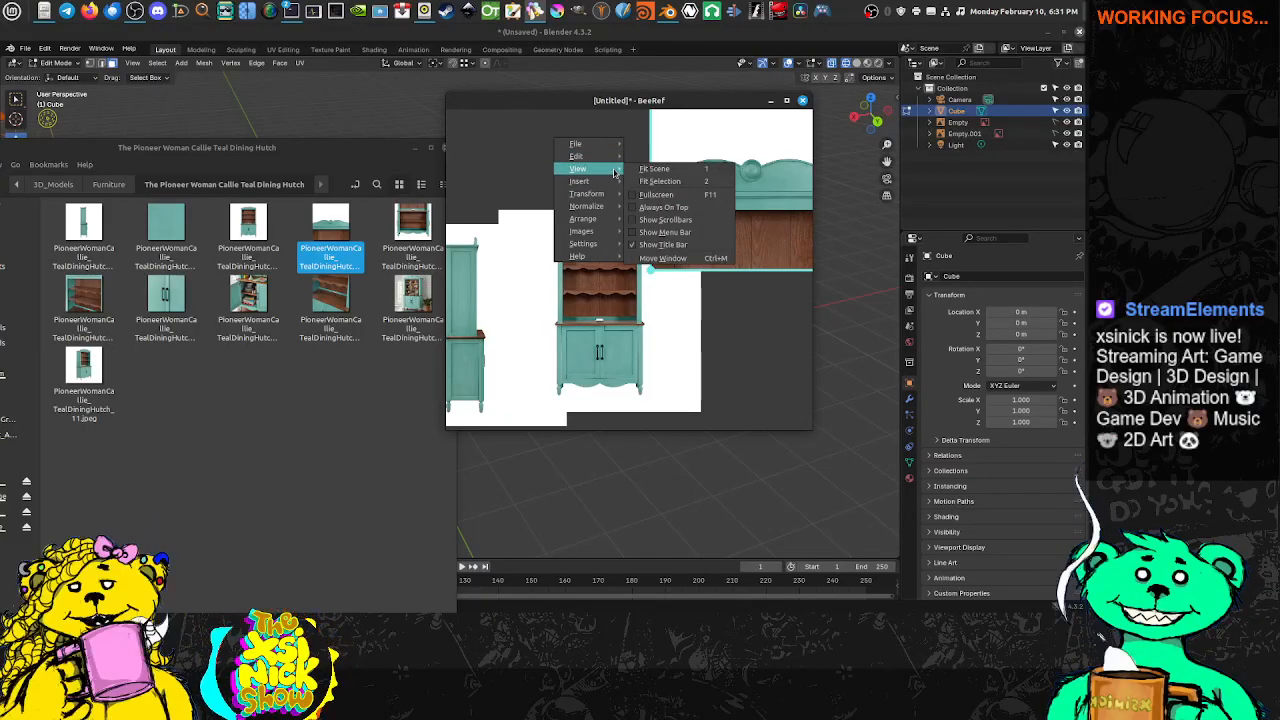
pyautogui.click(655, 207)
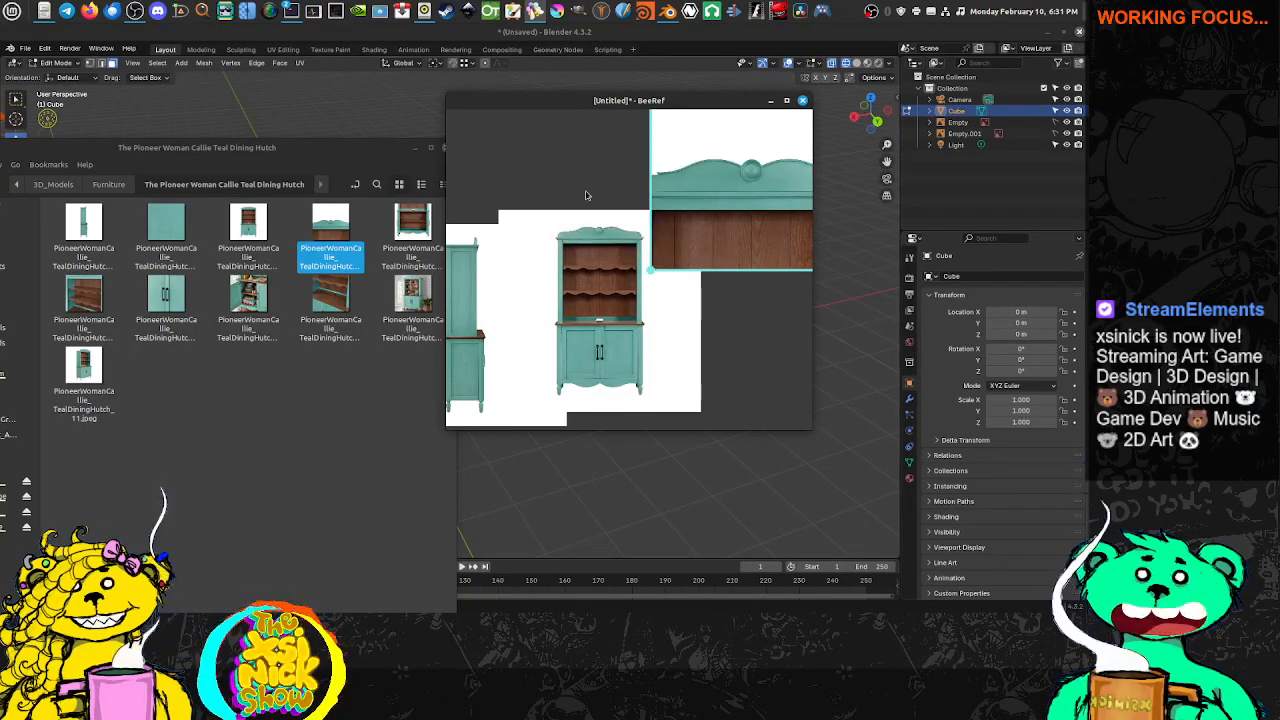
# Select hutch images 5 to 11 in the folder and add them together to the BeeRef board
pyautogui.scroll(-5, 587, 195)
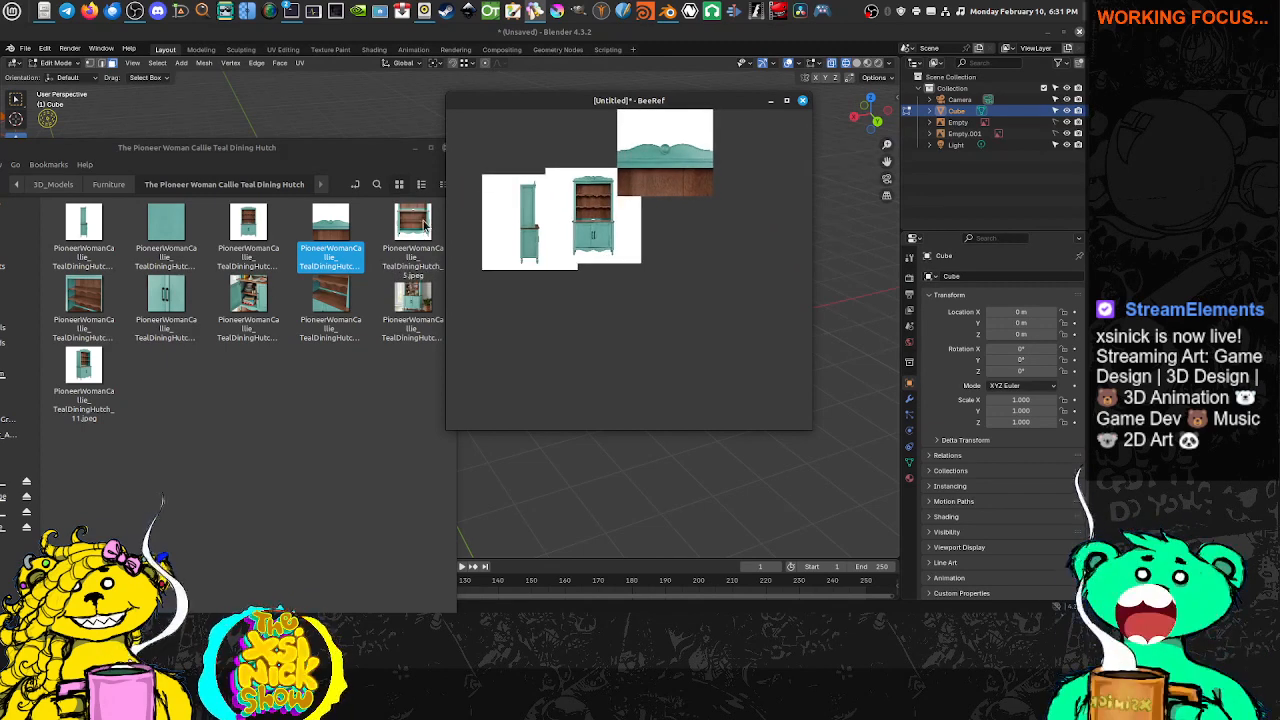
pyautogui.press('Right')
pyautogui.press('Right')
pyautogui.press('Right')
pyautogui.press('Right')
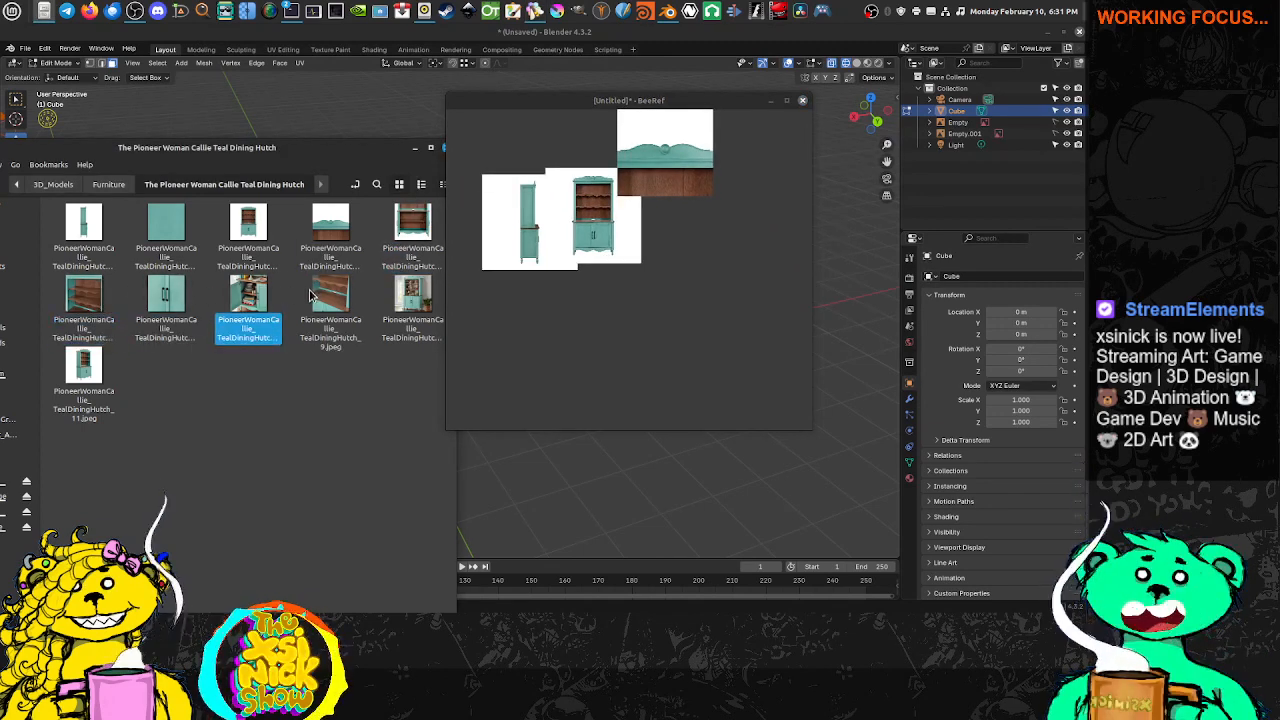
pyautogui.click(412, 225)
pyautogui.keyDown('ctrl'); pyautogui.click(105, 318); pyautogui.keyUp('ctrl')
pyautogui.keyDown('ctrl'); pyautogui.click(182, 307); pyautogui.keyUp('ctrl')
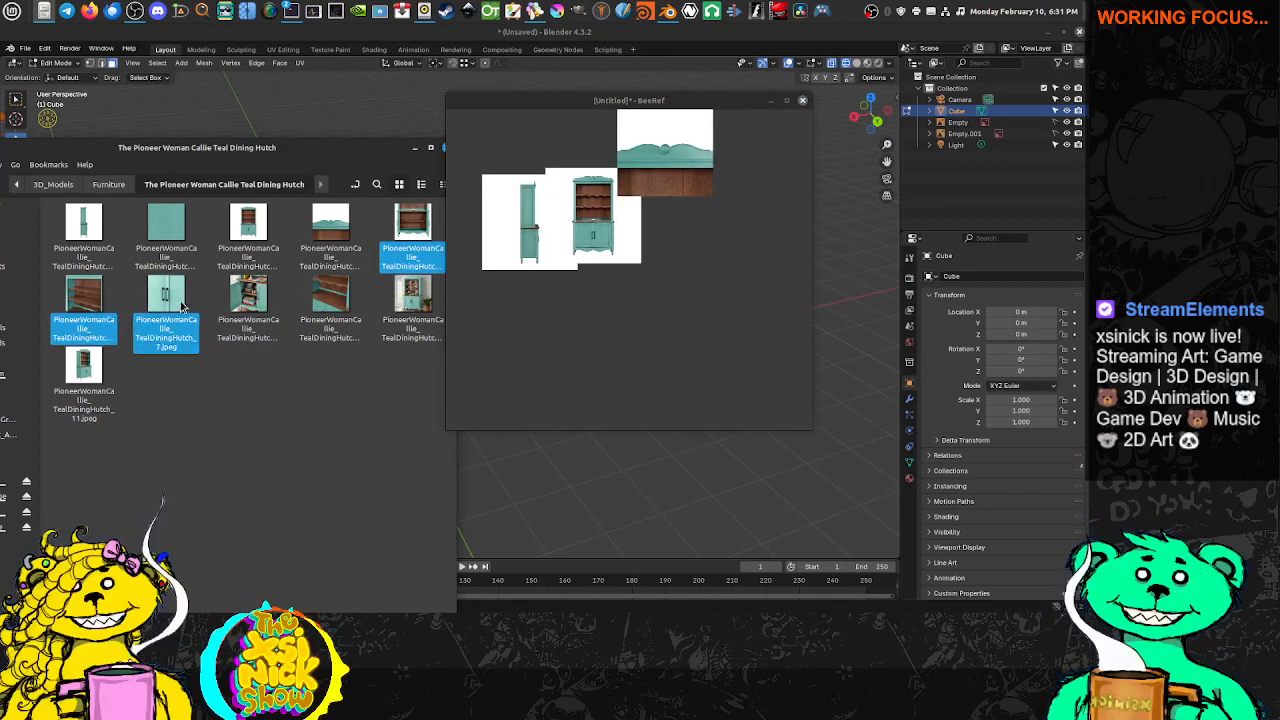
pyautogui.keyDown('ctrl'); pyautogui.click(248, 304); pyautogui.keyUp('ctrl')
pyautogui.keyDown('ctrl'); pyautogui.click(330, 303); pyautogui.keyUp('ctrl')
pyautogui.keyDown('ctrl'); pyautogui.click(411, 302); pyautogui.keyUp('ctrl')
pyautogui.keyDown('ctrl'); pyautogui.click(88, 374); pyautogui.keyUp('ctrl')
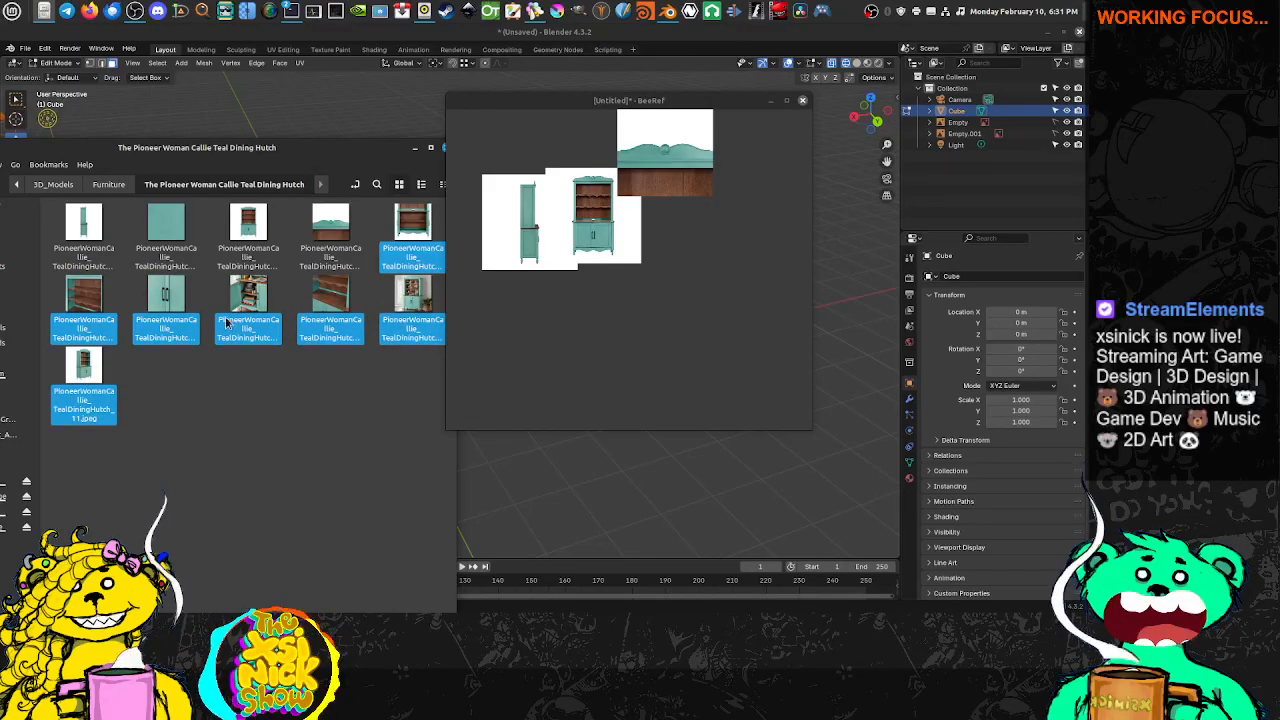
pyautogui.moveTo(226, 322); pyautogui.dragTo(727, 343)
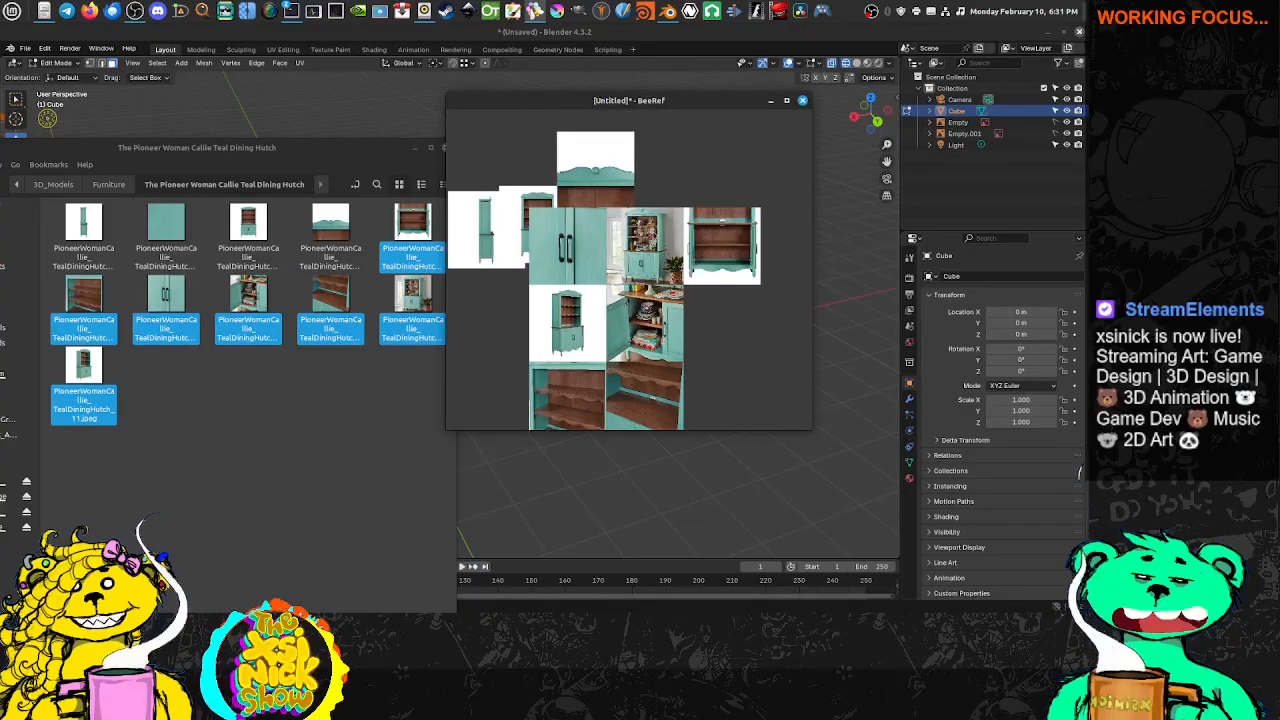
# Arrange the side, front and crown images in a row above the other references, then deselect them
pyautogui.click(636, 181)
pyautogui.moveTo(636, 182); pyautogui.dragTo(736, 196)
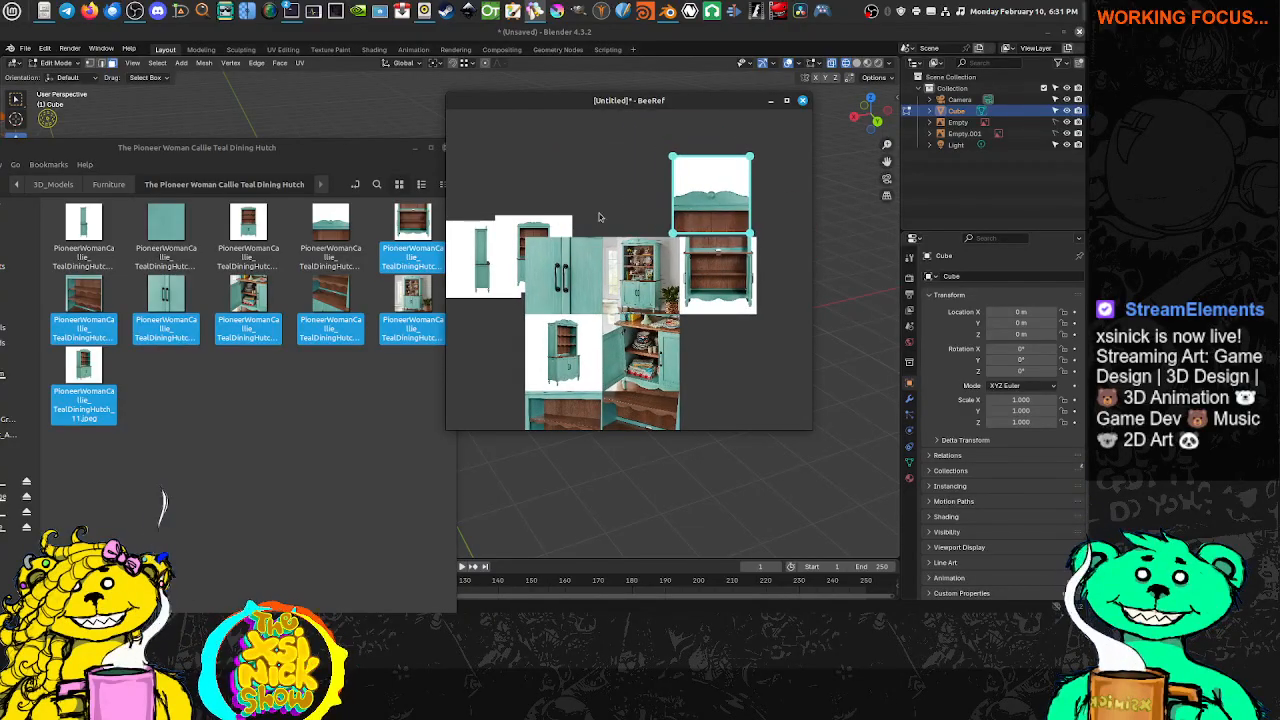
pyautogui.moveTo(536, 229); pyautogui.dragTo(628, 171)
pyautogui.moveTo(513, 248); pyautogui.dragTo(575, 182)
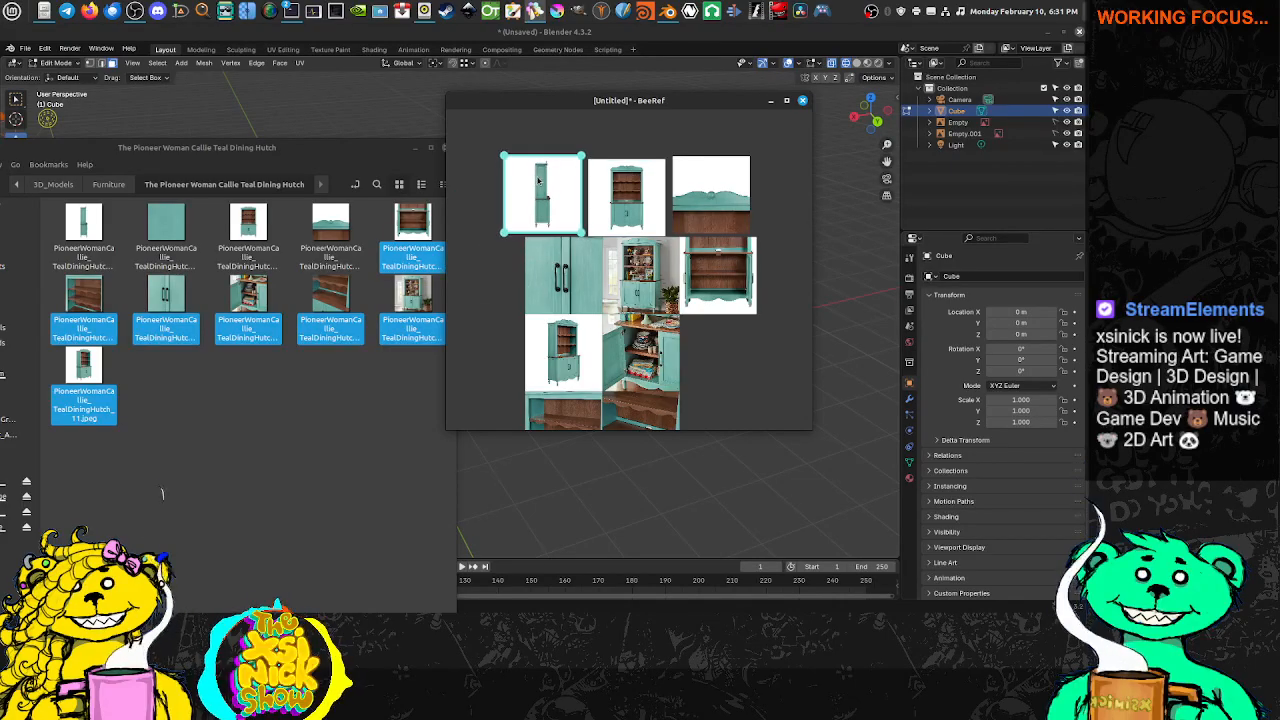
pyautogui.click(591, 151)
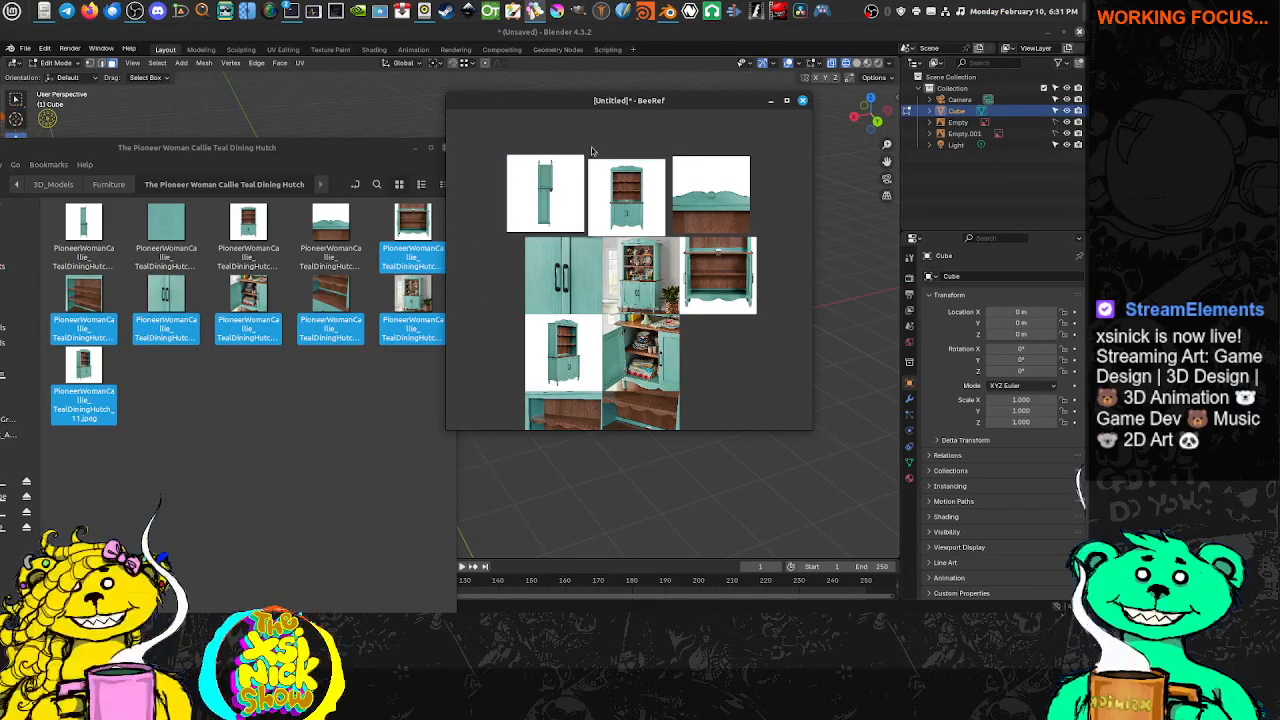
pyautogui.click(547, 198)
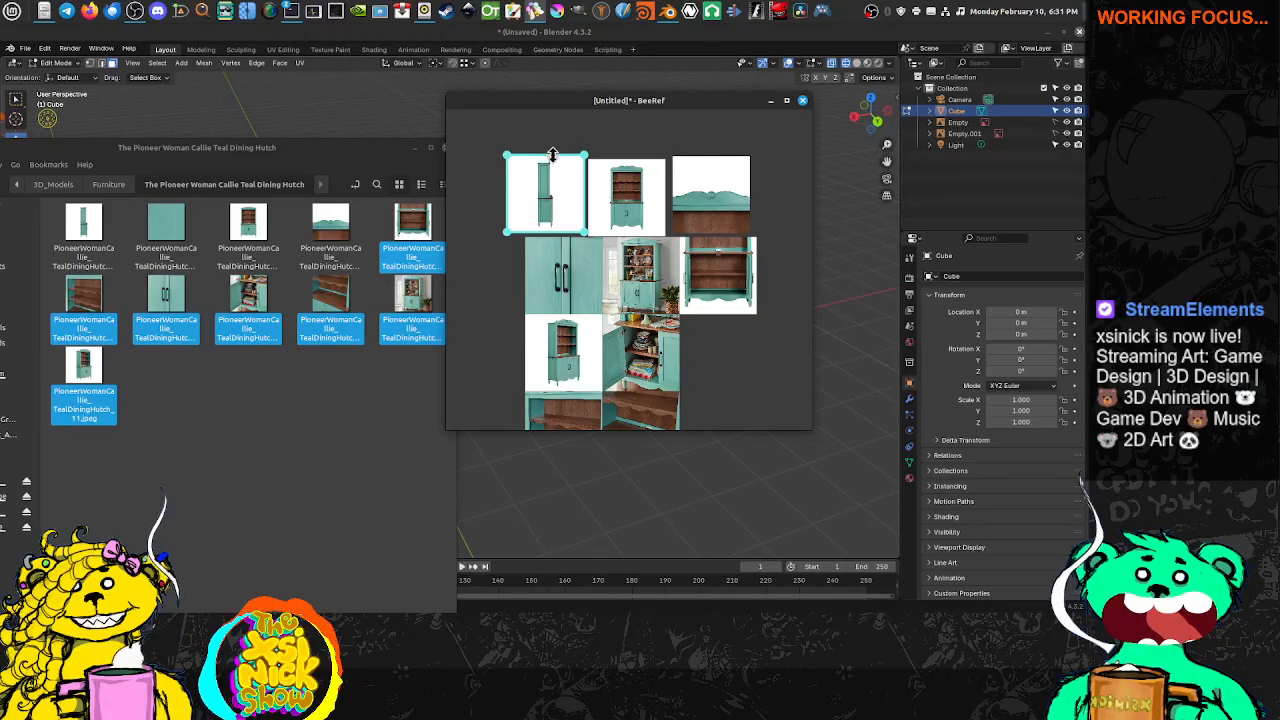
pyautogui.click(622, 132)
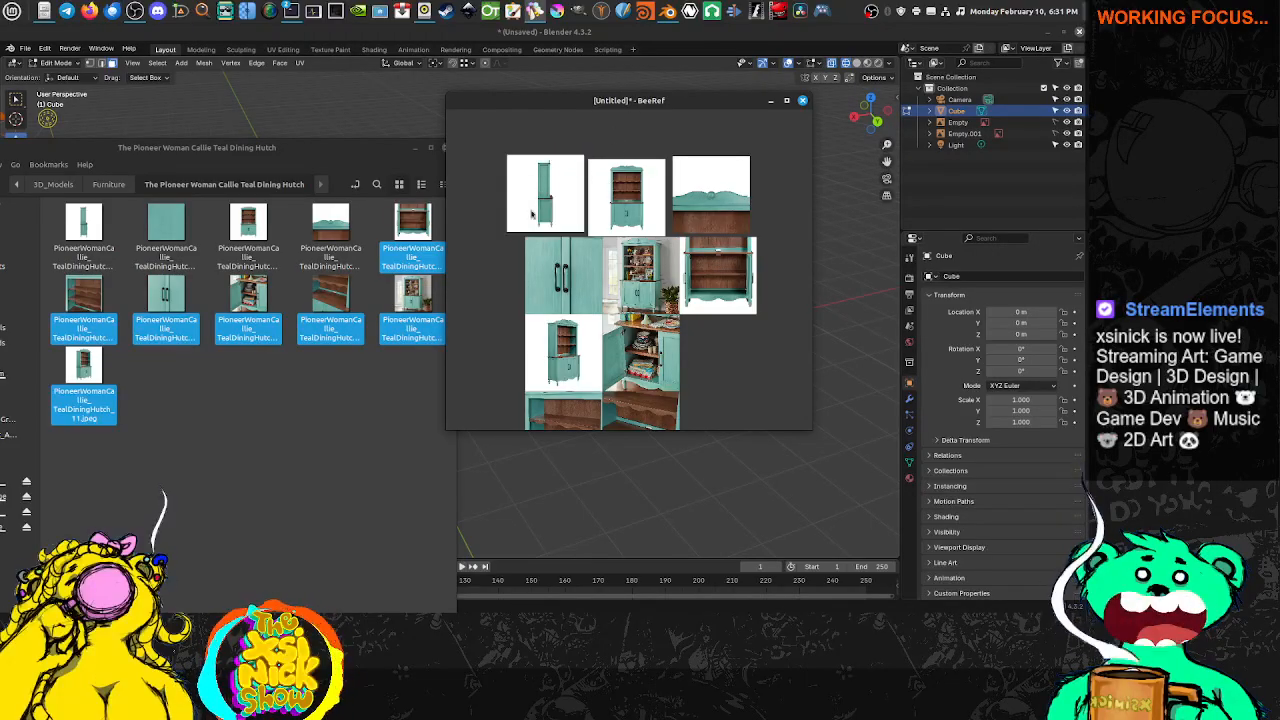
# Put away the image folder window and move the BeeRef board over the Blender viewport beside the hutch block
pyautogui.click(397, 151)
pyautogui.moveTo(376, 147); pyautogui.dragTo(350, 151)
pyautogui.click(421, 151)
pyautogui.moveTo(621, 104); pyautogui.dragTo(206, 206)
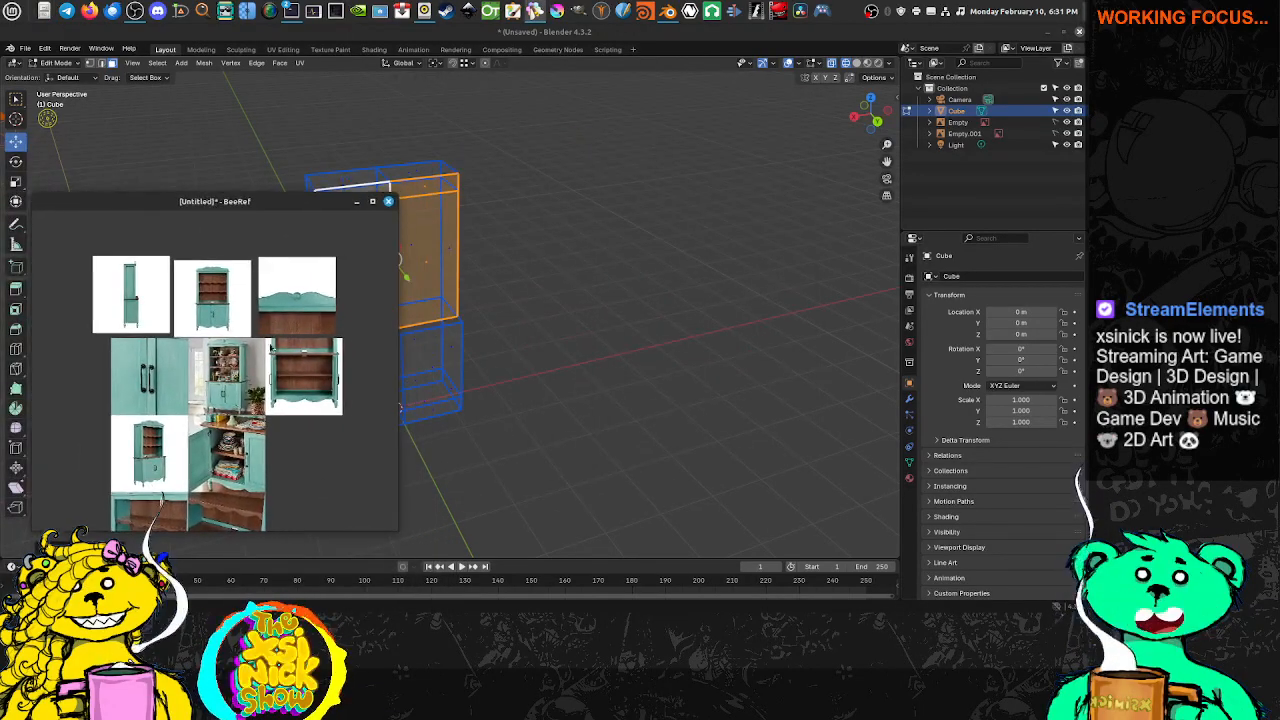
# Examine the crown moulding and its overhang up close in the front and side reference images
pyautogui.scroll(5, 238, 336)
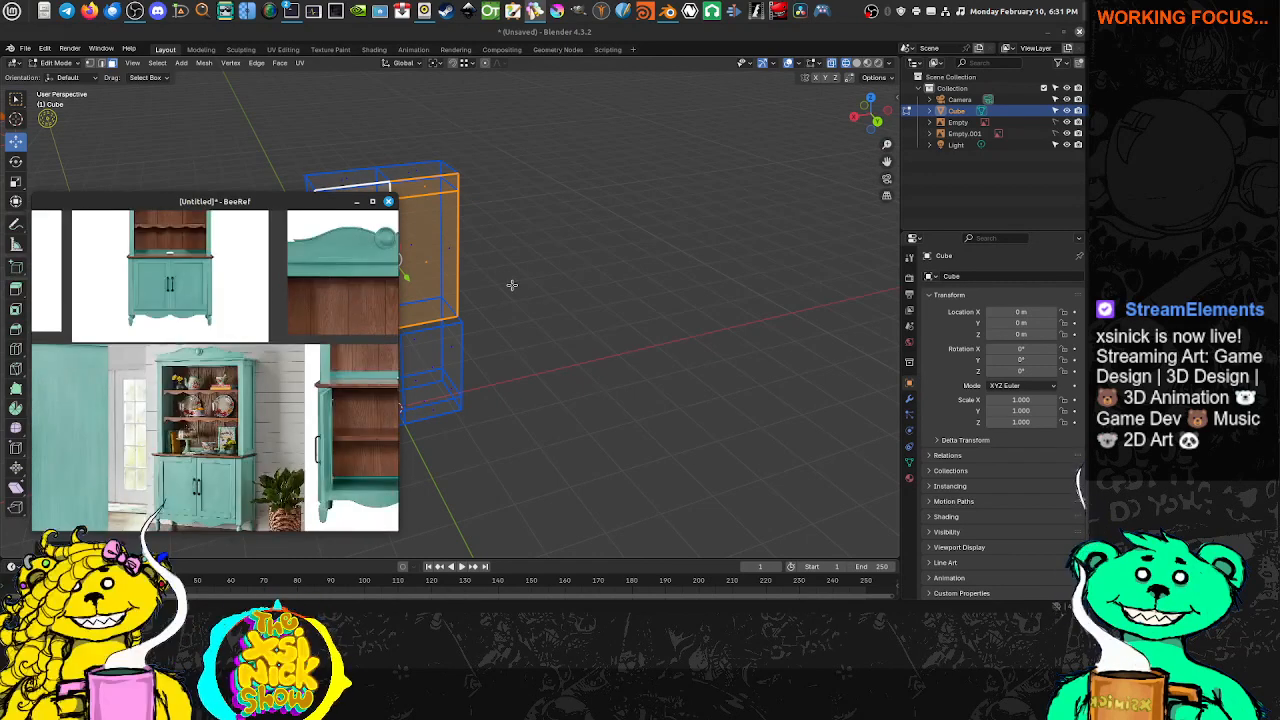
pyautogui.moveTo(180, 321); pyautogui.dragTo(229, 343, button='middle')
pyautogui.moveTo(155, 232); pyautogui.dragTo(216, 315, button='middle')
pyautogui.press('KP_Decimal')
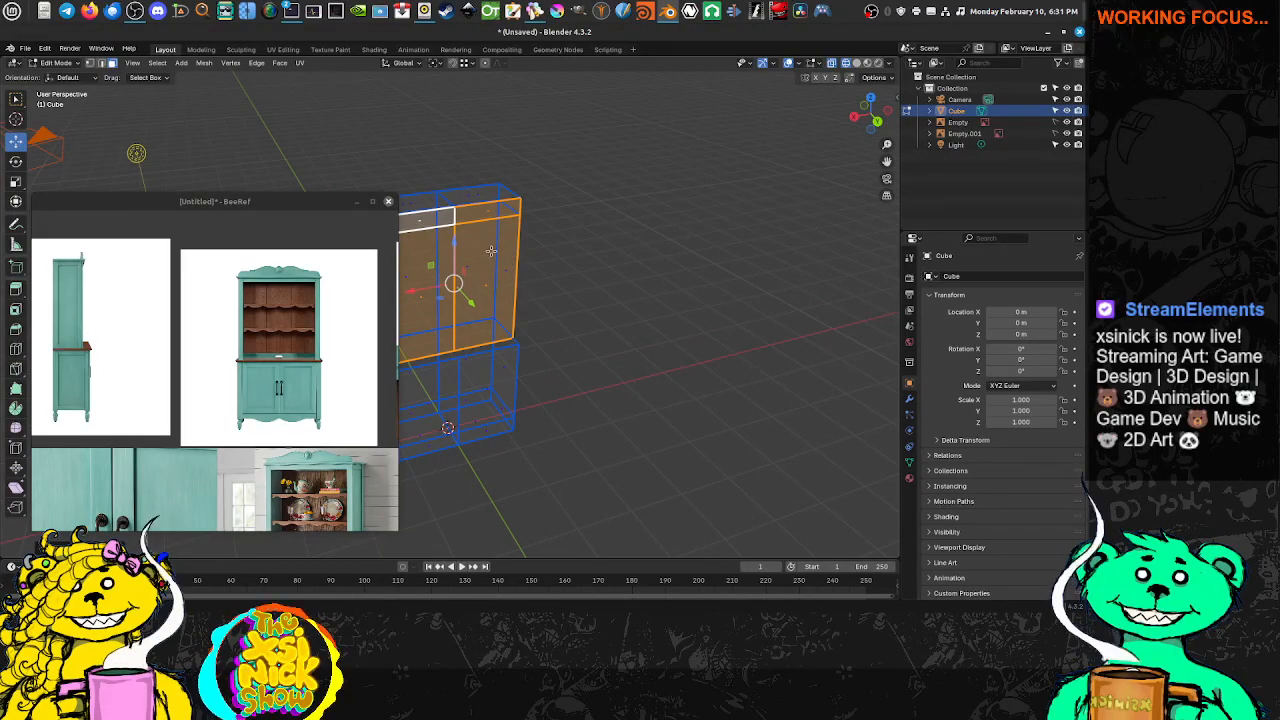
pyautogui.scroll(6, 230, 287)
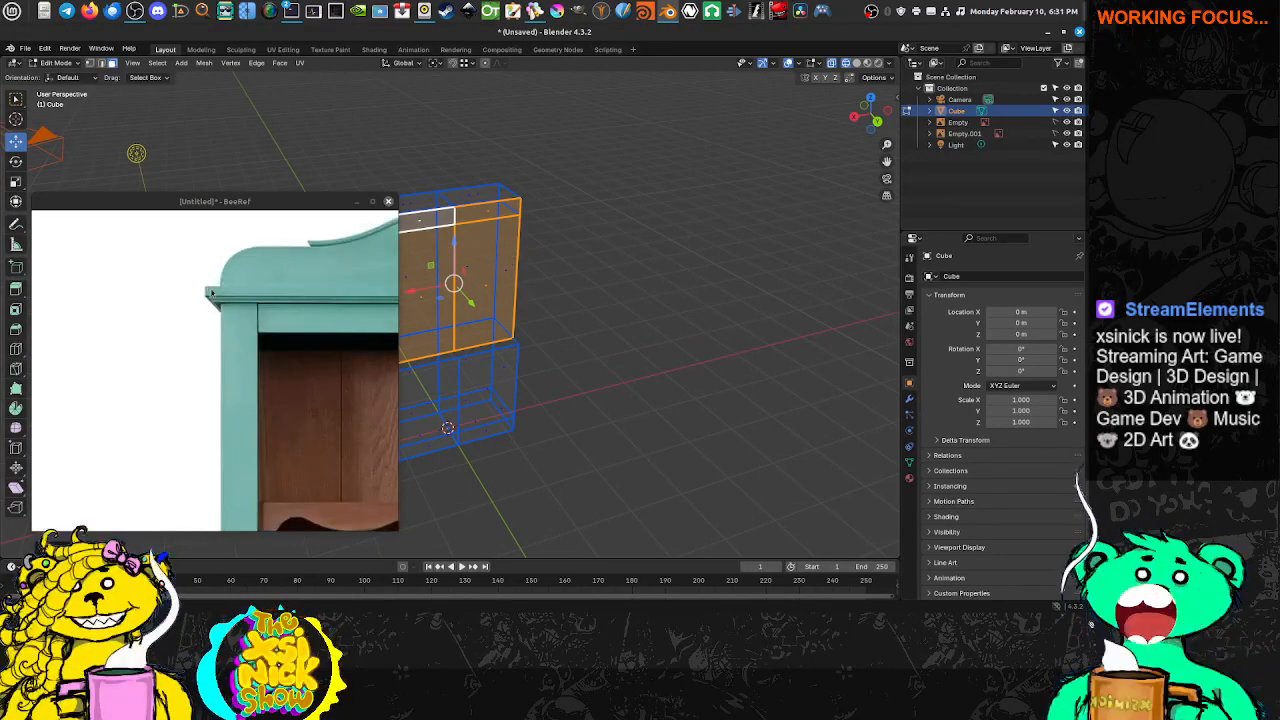
pyautogui.scroll(3, 209, 294)
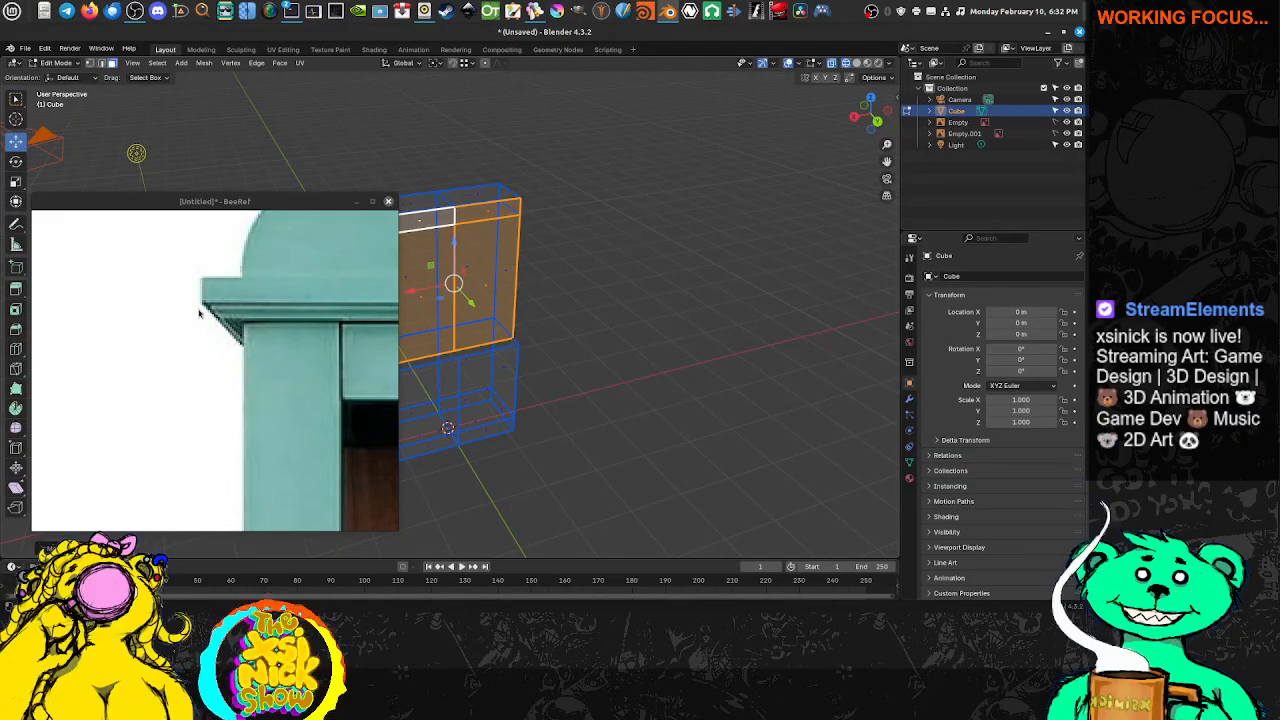
pyautogui.scroll(-6, 186, 339)
pyautogui.moveTo(199, 336); pyautogui.dragTo(311, 356, button='middle')
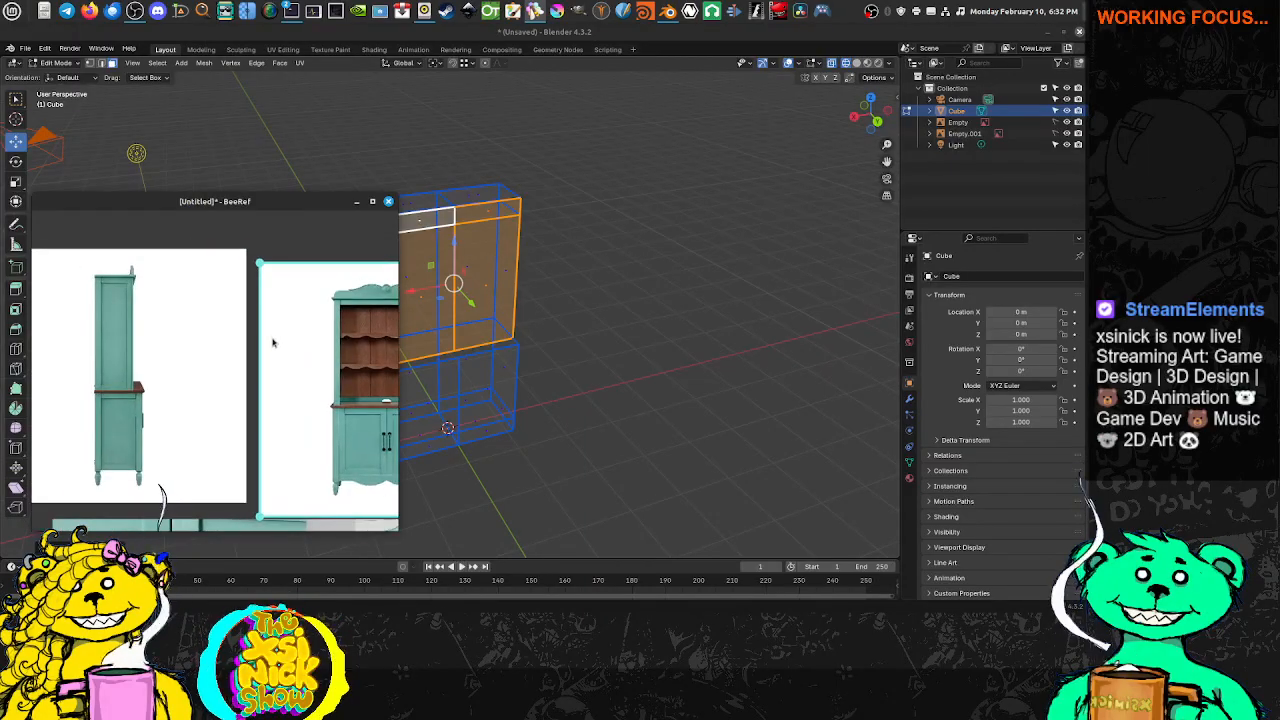
pyautogui.scroll(5, 190, 290)
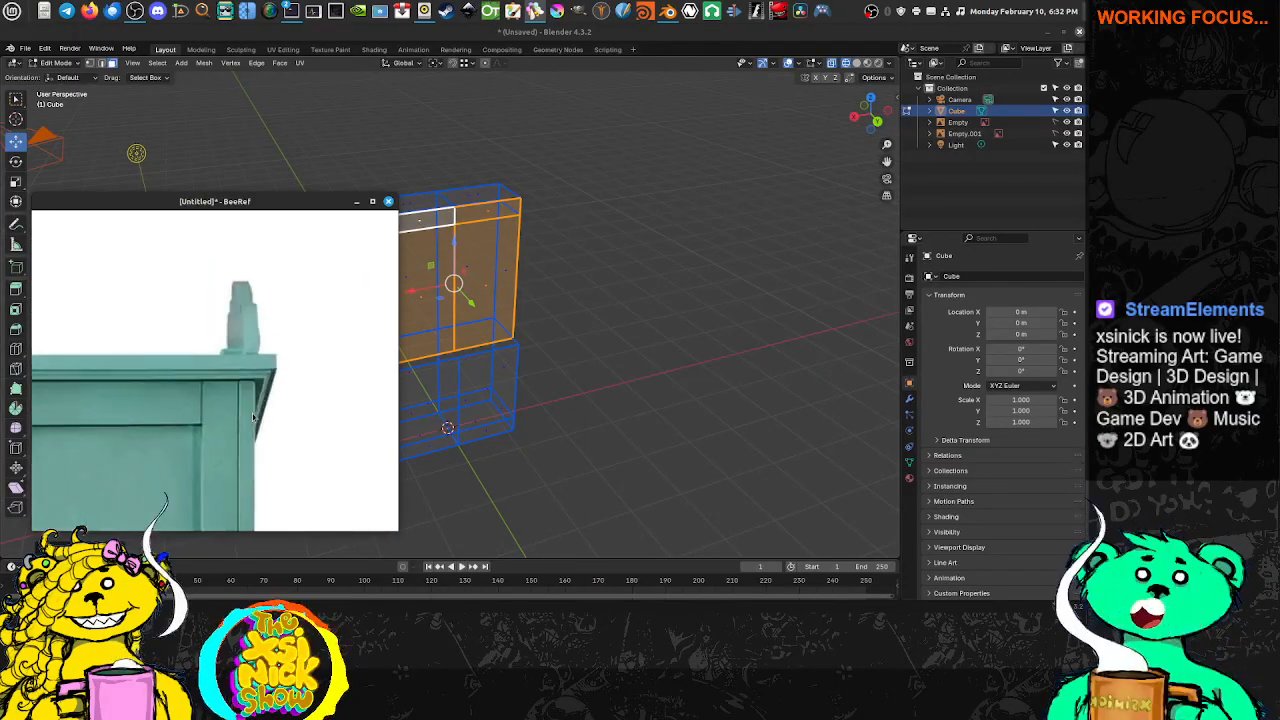
pyautogui.scroll(1, 258, 412)
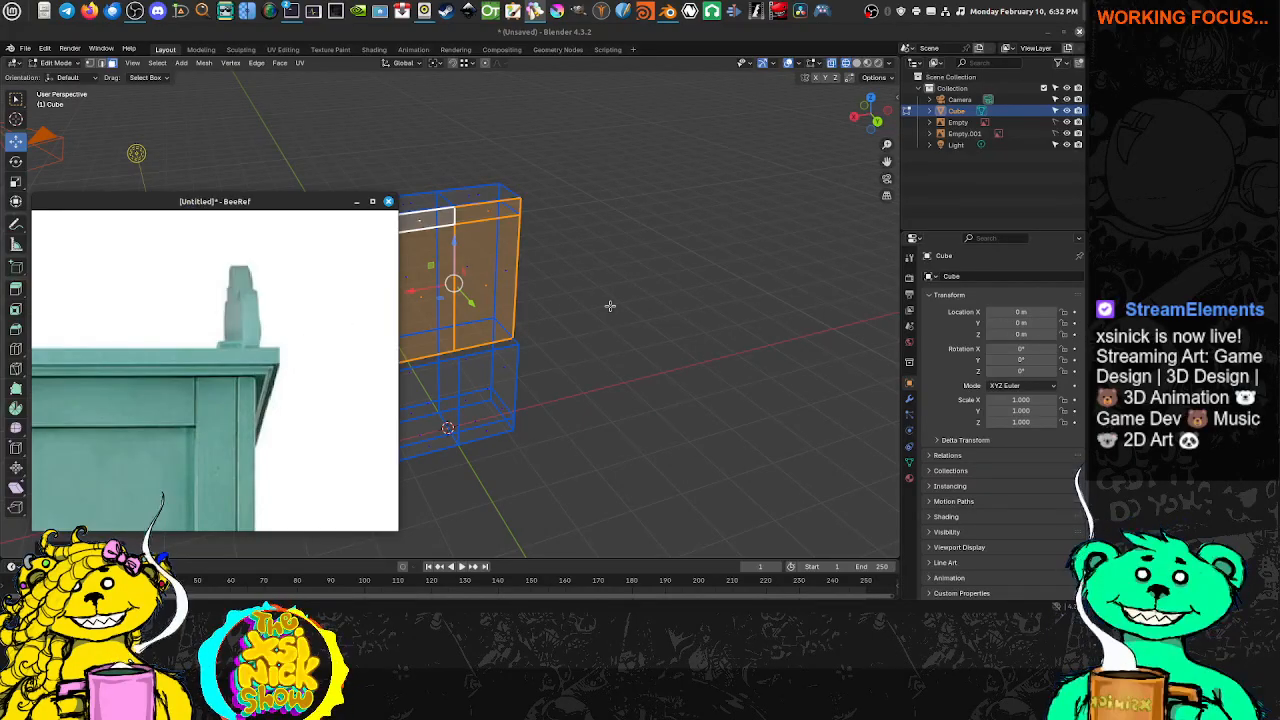
# Compare the hutch block's upper edges with the crown moulding in the side reference
pyautogui.moveTo(552, 305); pyautogui.dragTo(640, 272, button='middle')
pyautogui.moveTo(559, 236); pyautogui.dragTo(589, 216, button='middle')
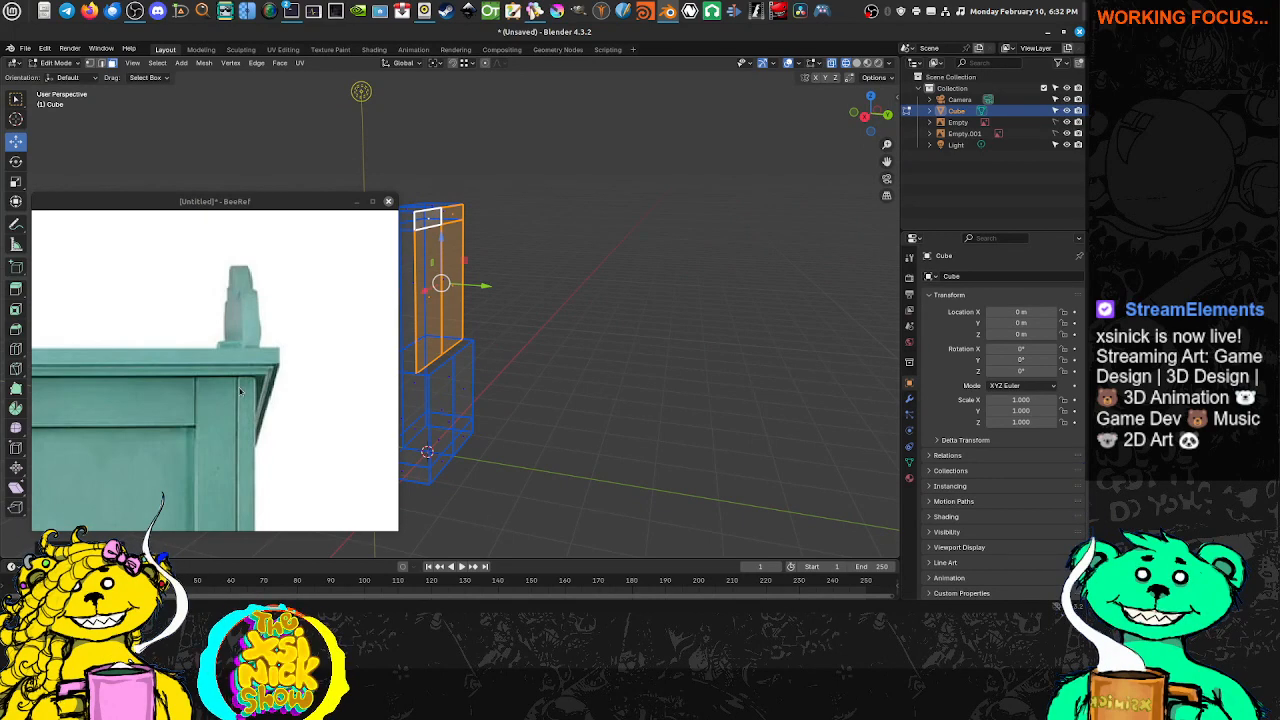
pyautogui.scroll(-4, 240, 390)
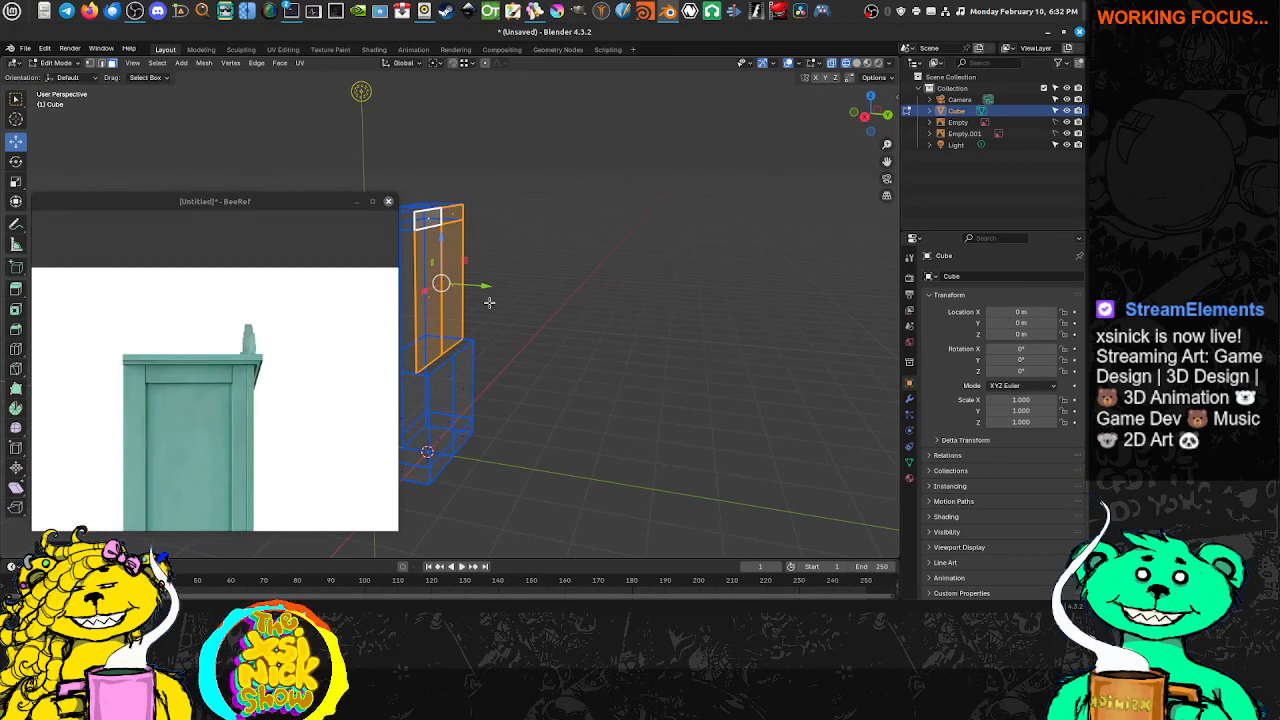
pyautogui.press('KP_1')
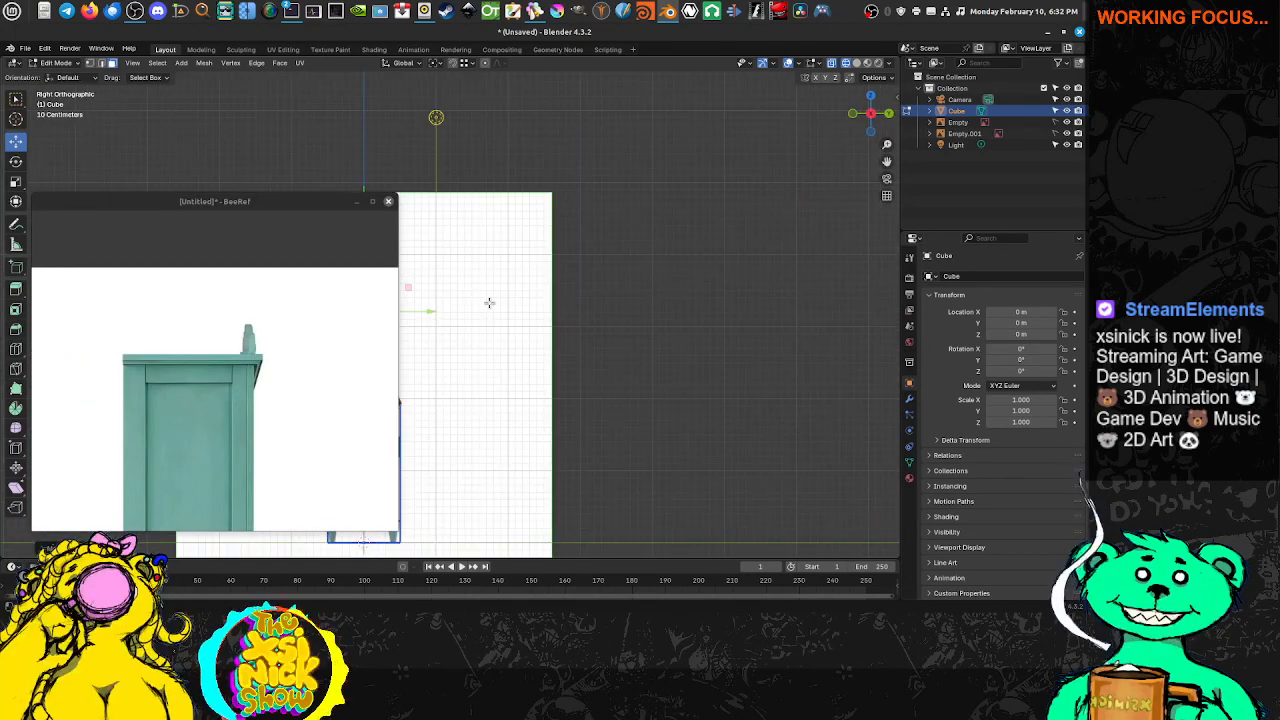
pyautogui.press('KP_3')
pyautogui.scroll(4, 560, 209)
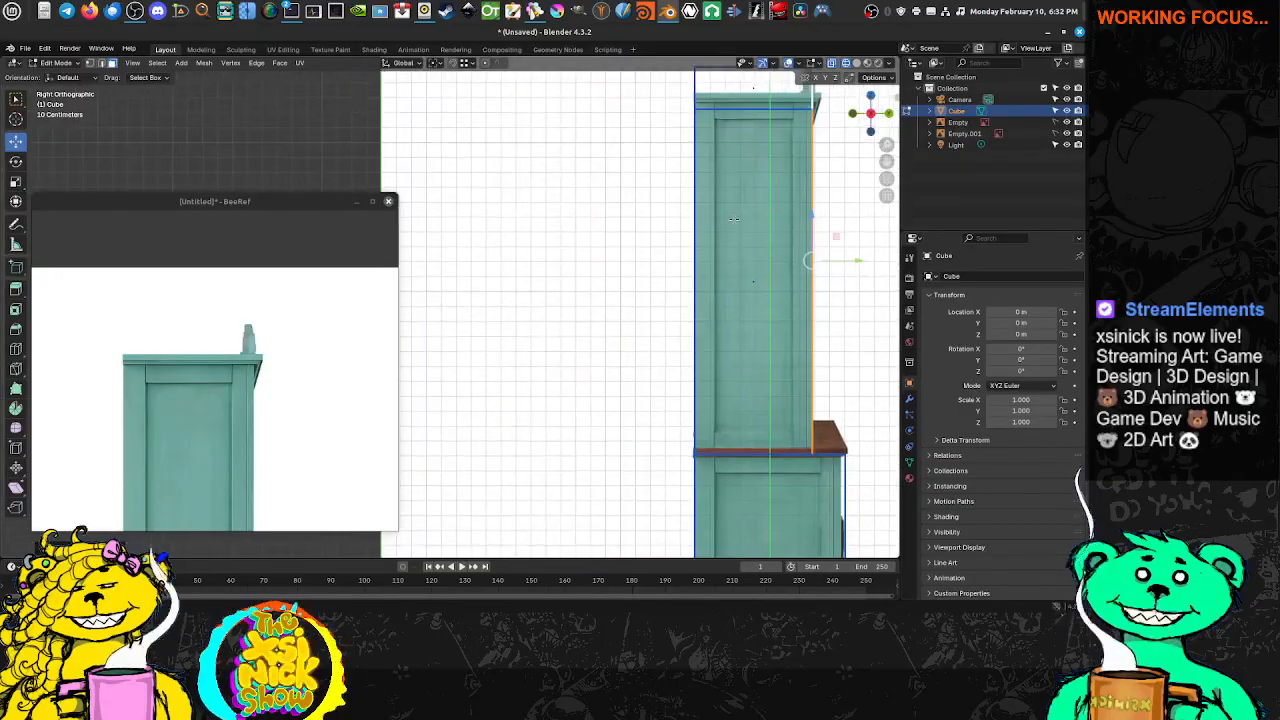
pyautogui.scroll(4, 487, 290)
pyautogui.keyDown('shift'); pyautogui.moveTo(780, 160); pyautogui.dragTo(625, 352, button='middle'); pyautogui.keyUp('shift')
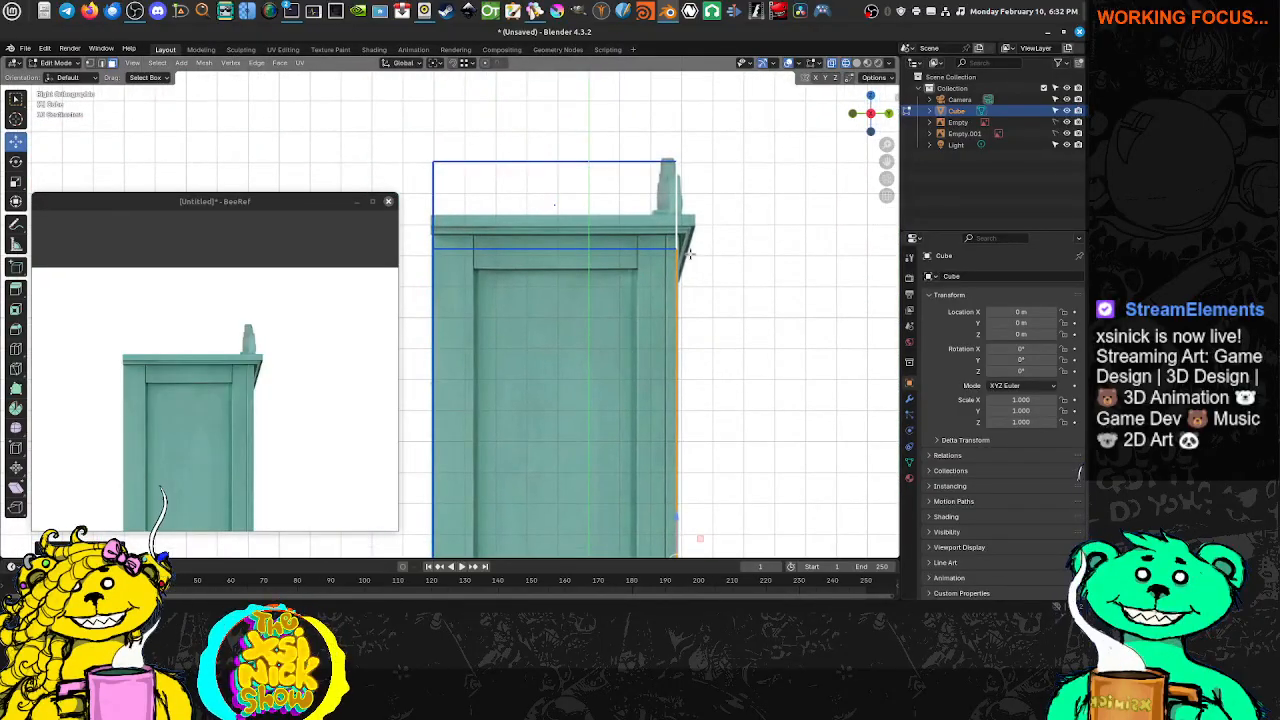
pyautogui.keyDown('shift'); pyautogui.moveTo(688, 254); pyautogui.dragTo(684, 266, button='middle'); pyautogui.keyUp('shift')
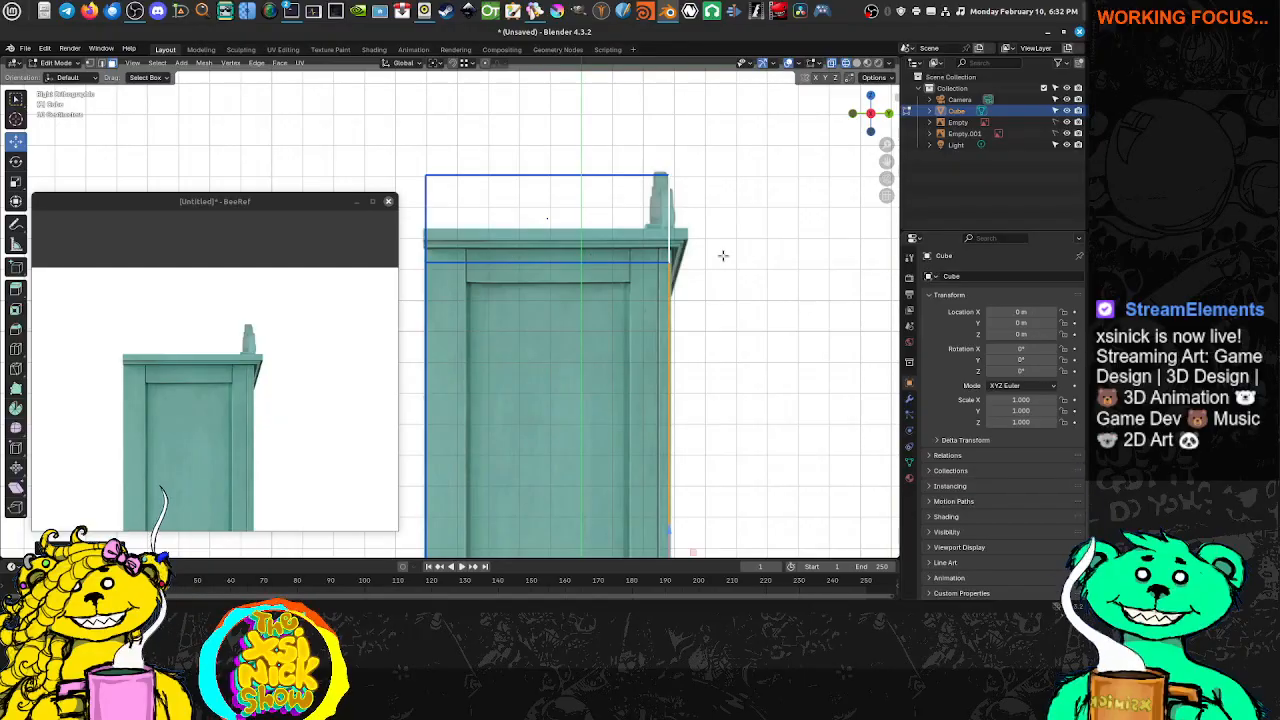
# Examine how the block's top section lines up with the crown moulding's overhang in the front reference
pyautogui.press('KP_1')
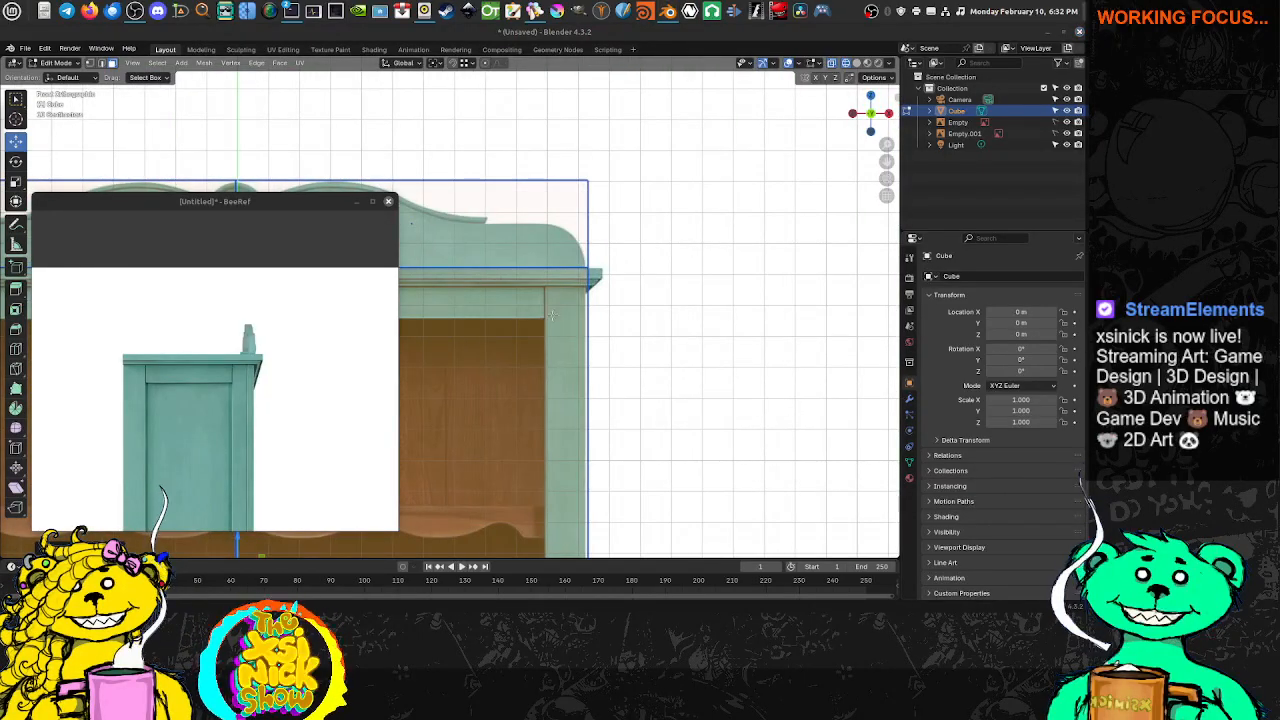
pyautogui.keyDown('shift'); pyautogui.moveTo(686, 283); pyautogui.dragTo(803, 277, button='middle'); pyautogui.keyUp('shift')
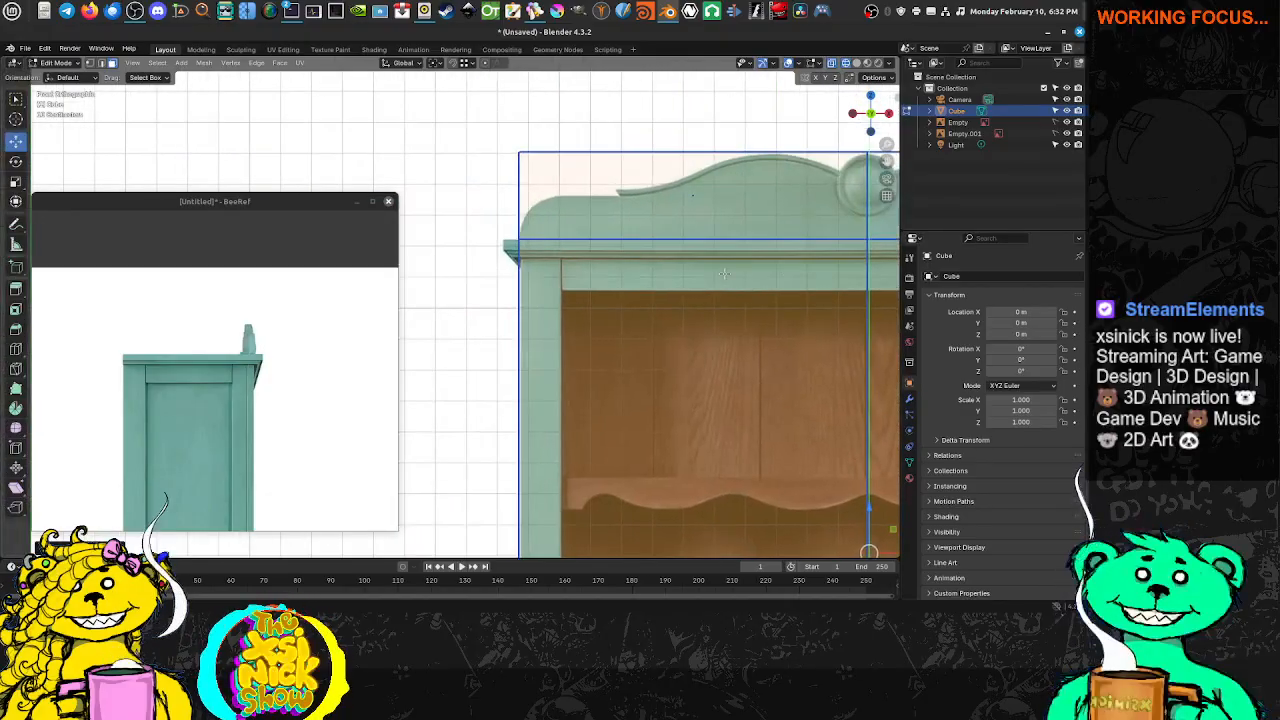
pyautogui.keyDown('shift'); pyautogui.moveTo(724, 274); pyautogui.dragTo(537, 281, button='middle'); pyautogui.keyUp('shift')
pyautogui.scroll(-2, 745, 287)
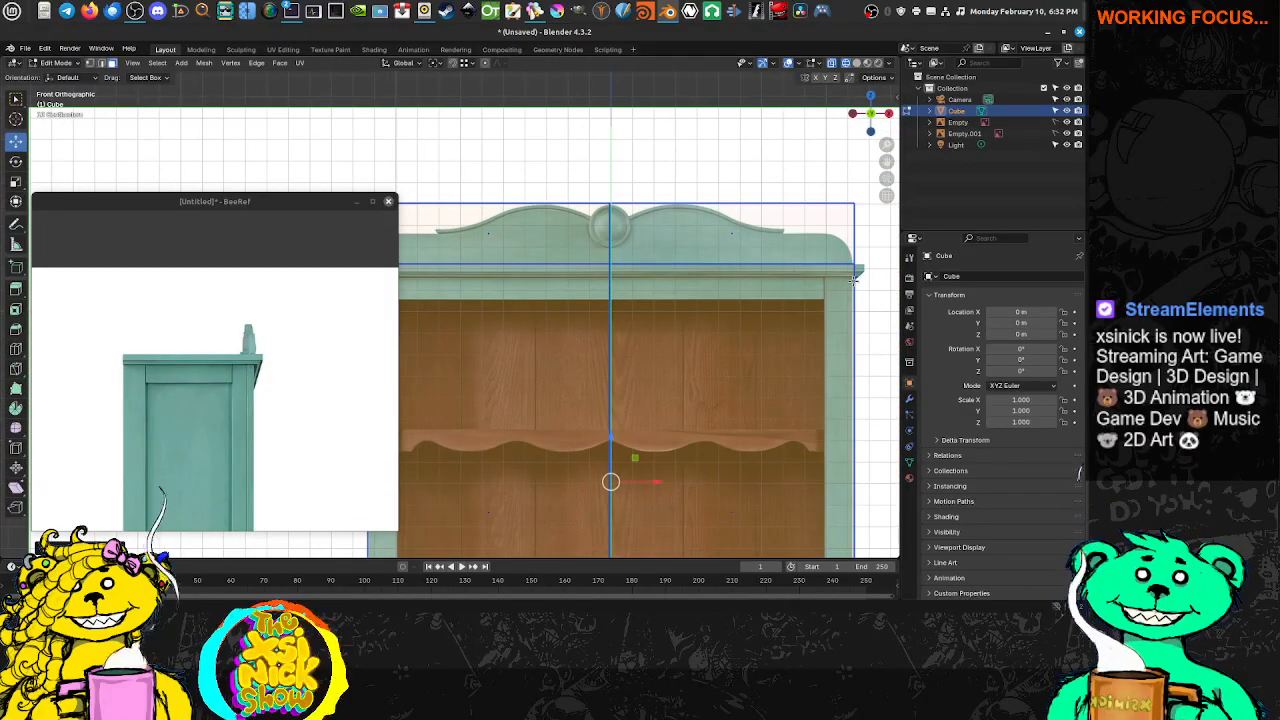
pyautogui.scroll(4, 855, 280)
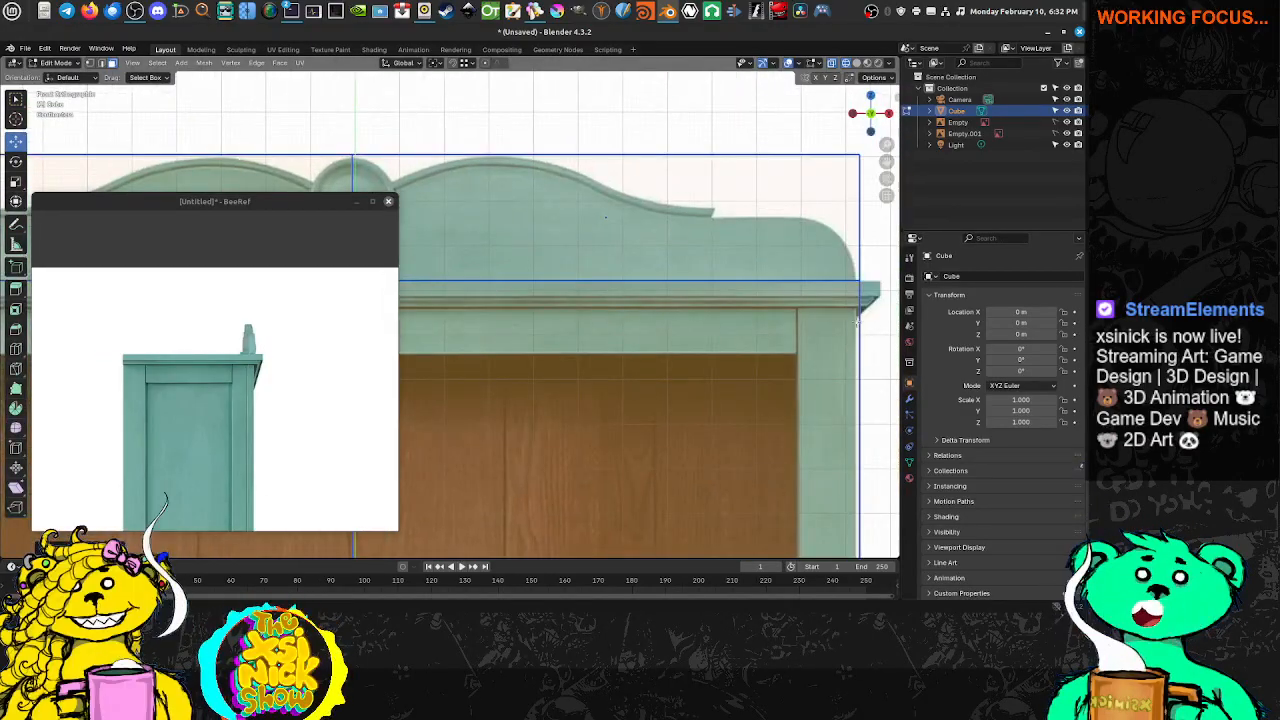
pyautogui.press('r')
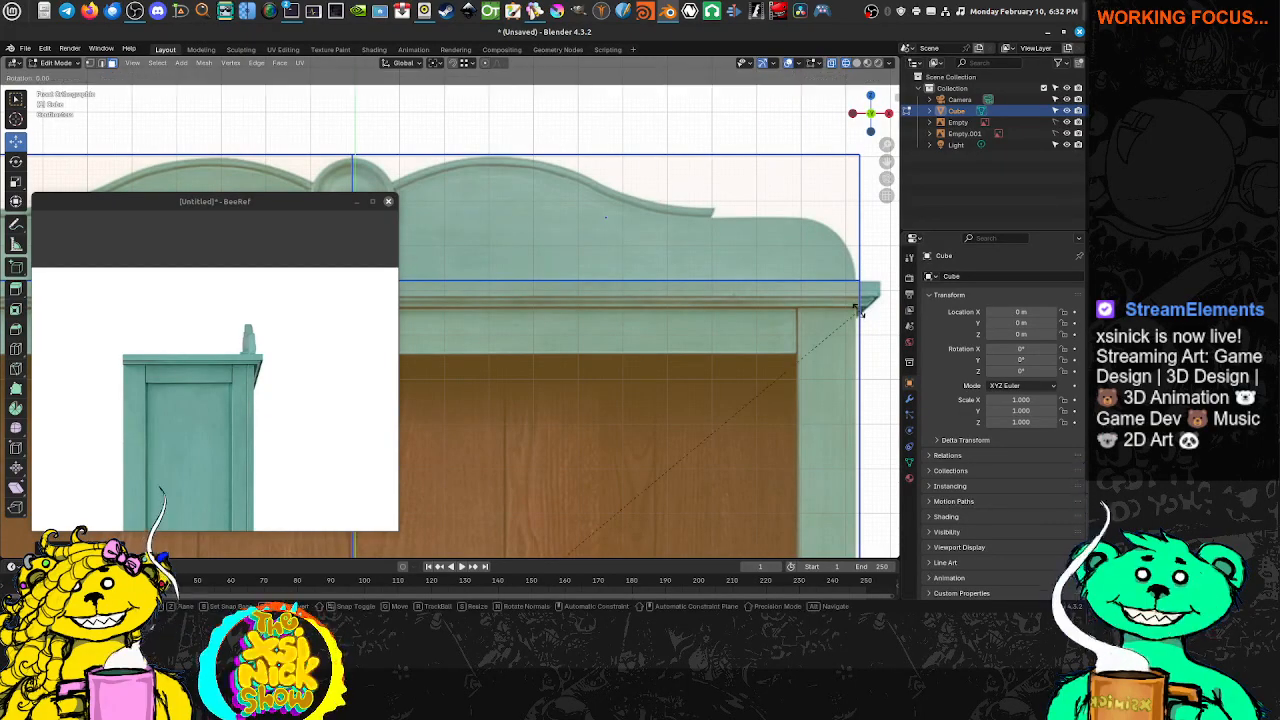
pyautogui.press('Escape')
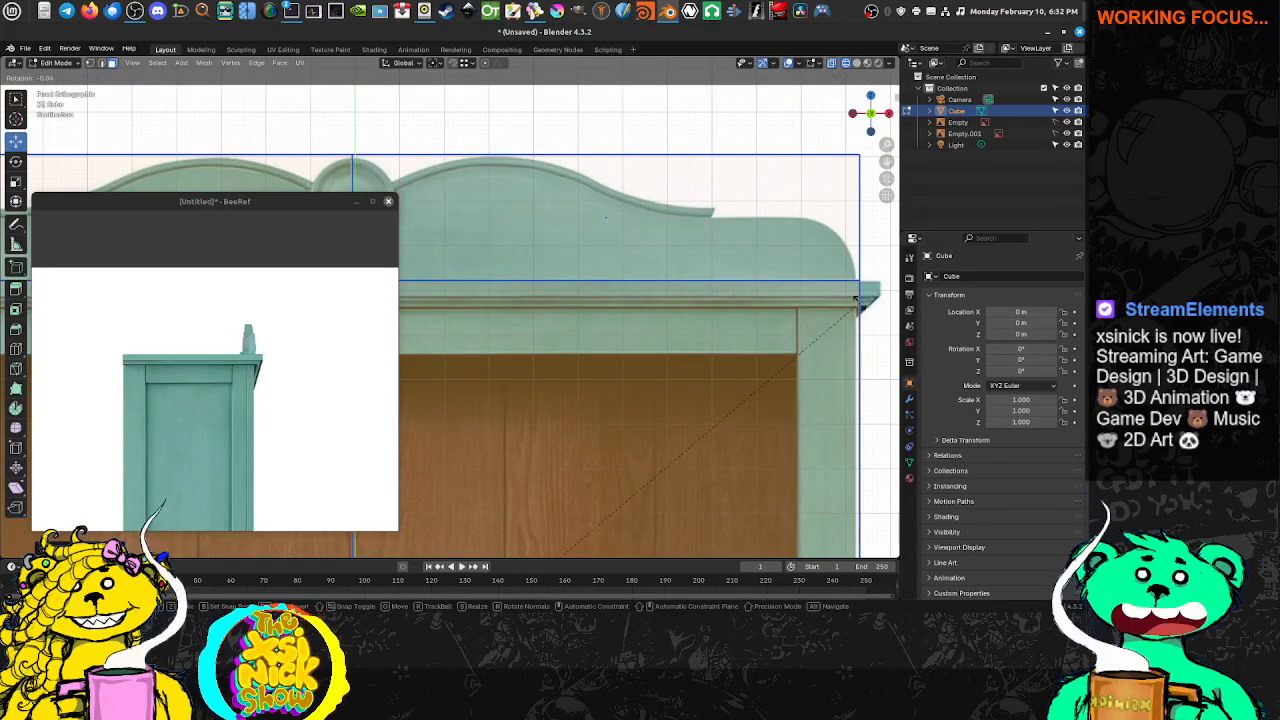
pyautogui.scroll(-1, 803, 309)
pyautogui.scroll(-2, 803, 309)
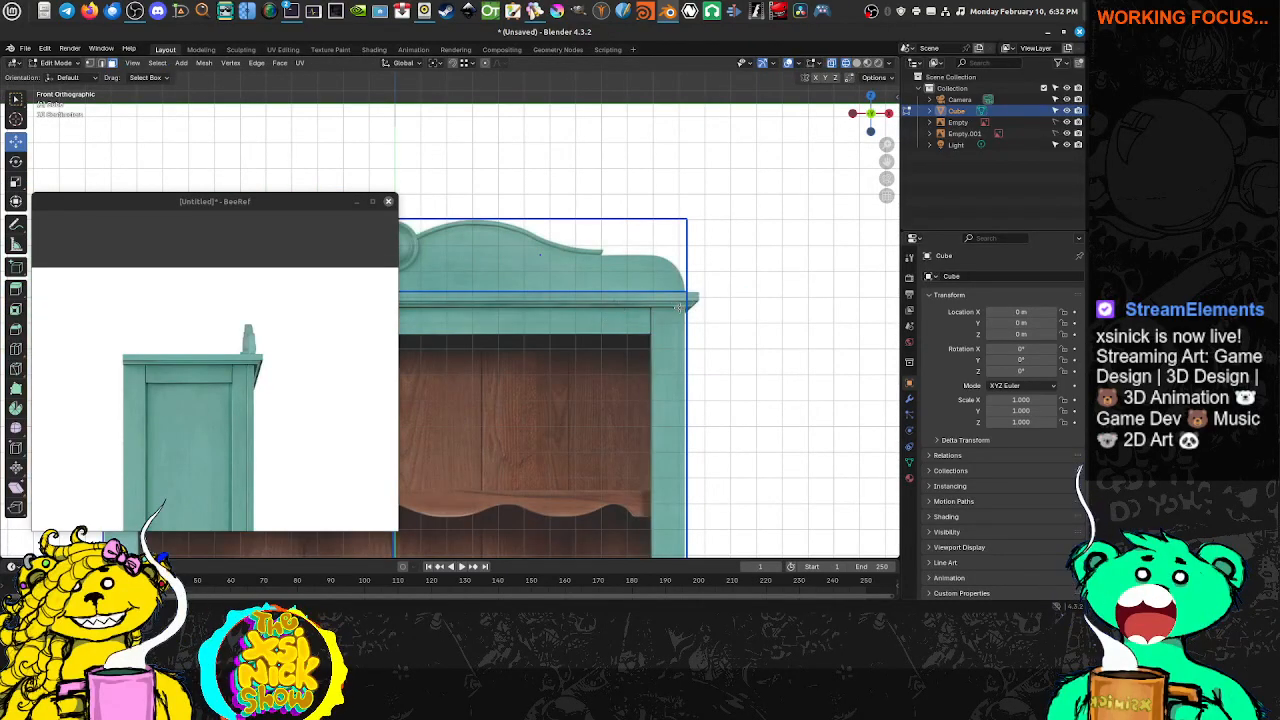
# Cut a horizontal edge loop around the upper cabinet, just below its top section at the crown moulding line
pyautogui.moveTo(667, 215); pyautogui.dragTo(667, 217)
pyautogui.scroll(-6, 741, 345)
pyautogui.keyDown('shift'); pyautogui.moveTo(577, 357); pyautogui.dragTo(838, 331, button='middle'); pyautogui.keyUp('shift')
pyautogui.keyDown('shift'); pyautogui.moveTo(719, 338); pyautogui.dragTo(589, 349, button='middle'); pyautogui.keyUp('shift')
pyautogui.scroll(1, 590, 352)
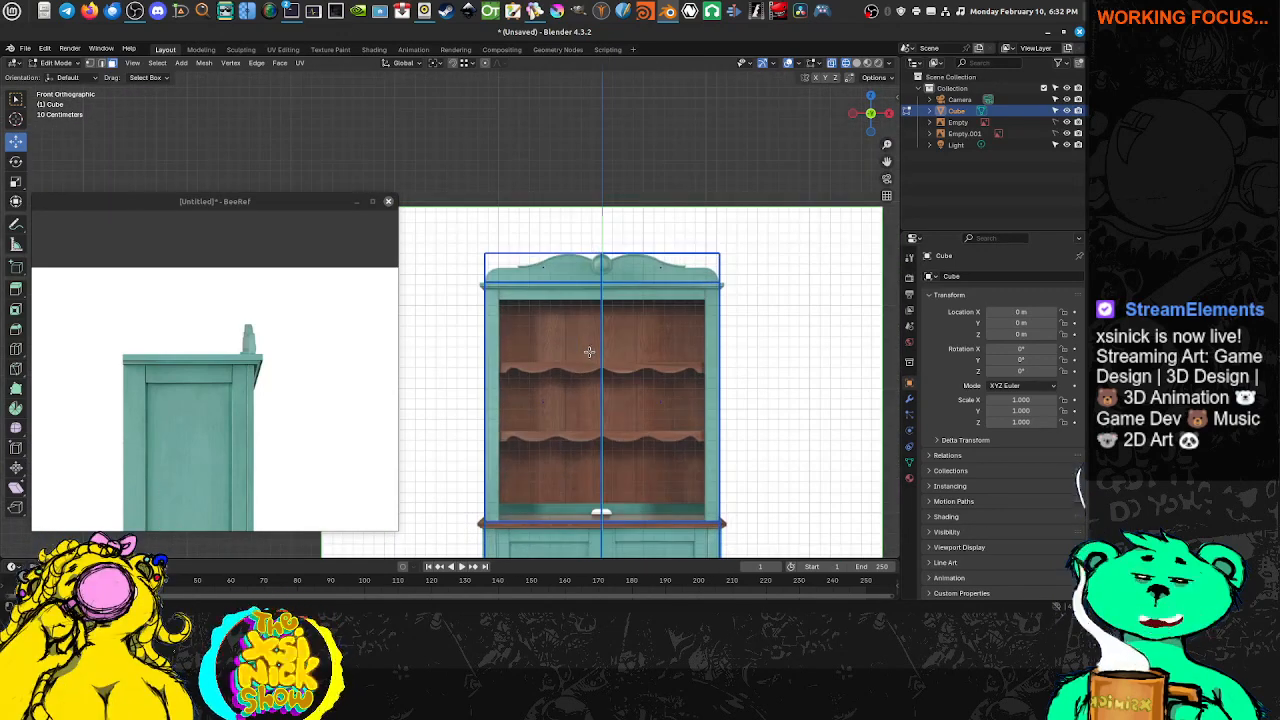
pyautogui.hotkey('ctrl', 'r')
pyautogui.click(639, 347)
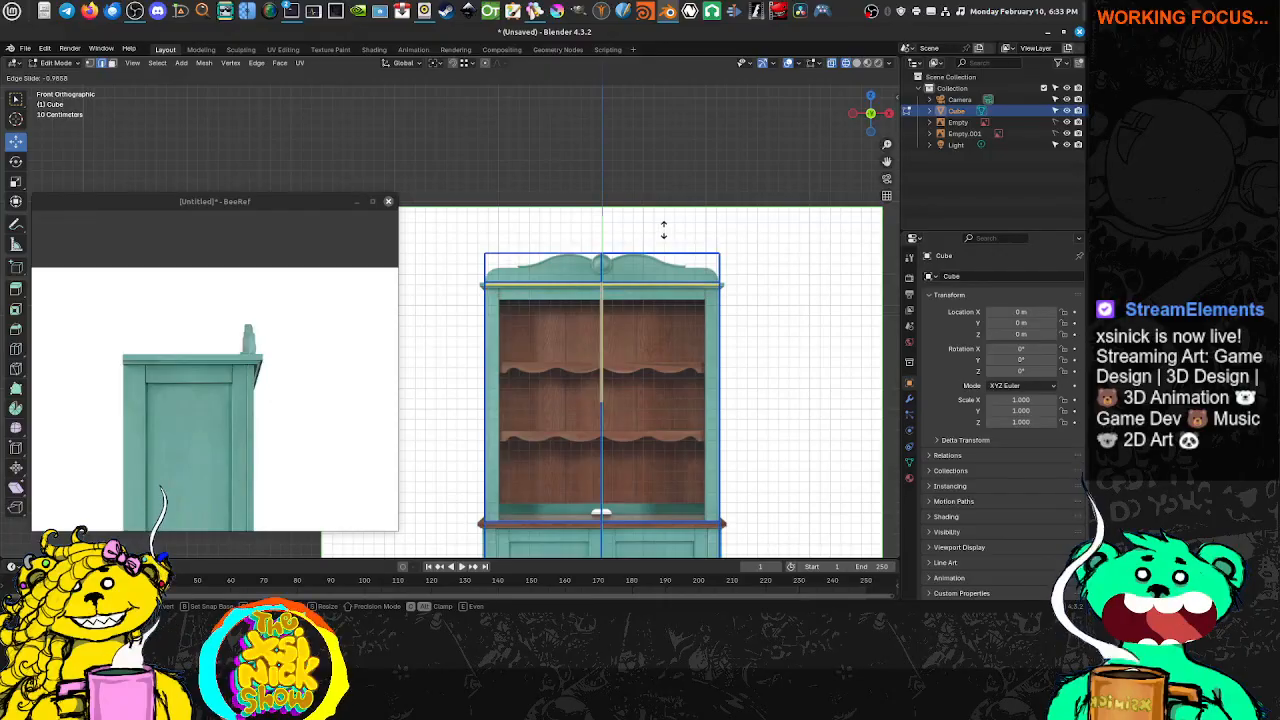
pyautogui.click(663, 231)
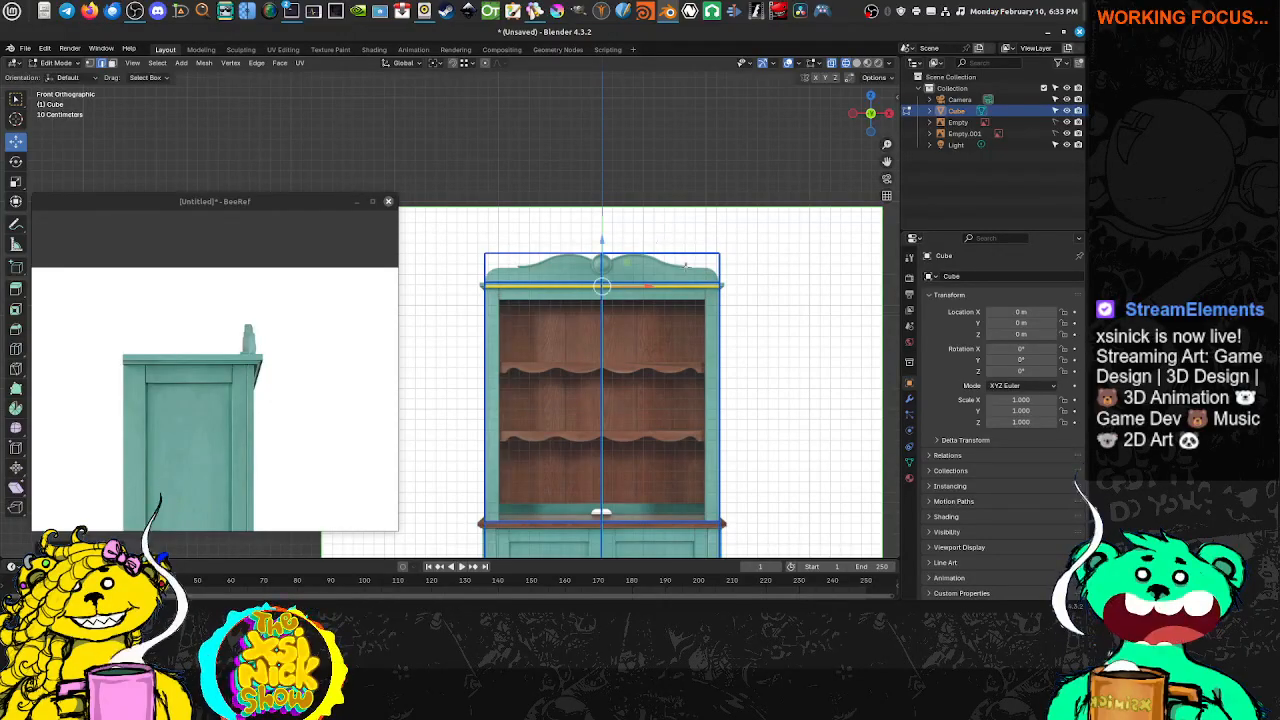
pyautogui.scroll(8, 648, 293)
pyautogui.keyDown('shift'); pyautogui.moveTo(578, 311); pyautogui.dragTo(350, 349, button='middle'); pyautogui.keyUp('shift')
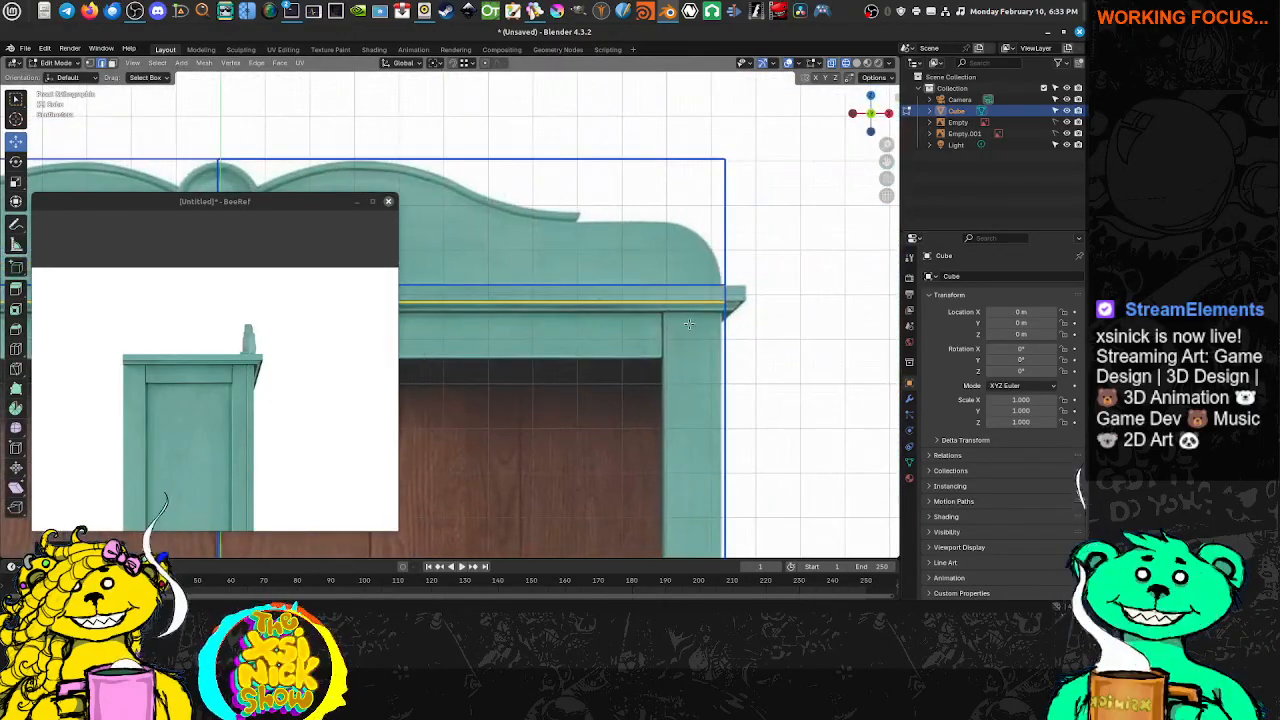
pyautogui.keyDown('shift'); pyautogui.moveTo(732, 283); pyautogui.dragTo(760, 287, button='middle'); pyautogui.keyUp('shift')
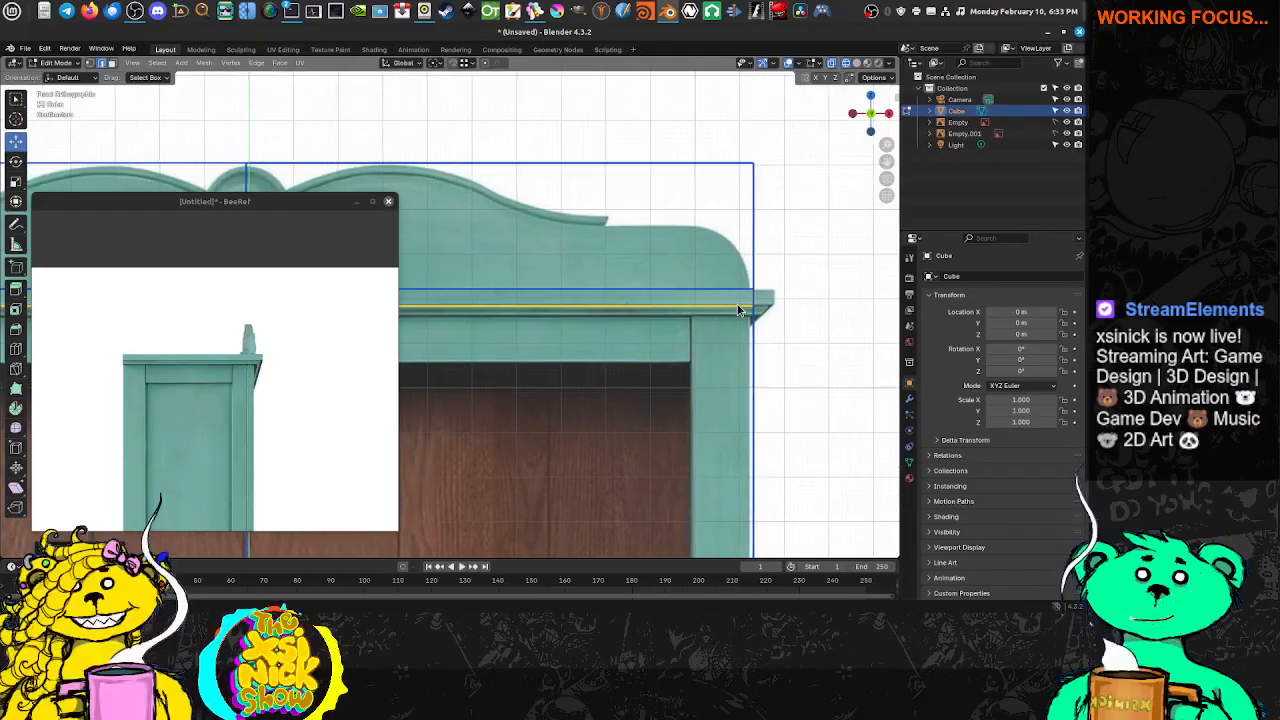
pyautogui.press('Tab')
pyautogui.press('Tab')
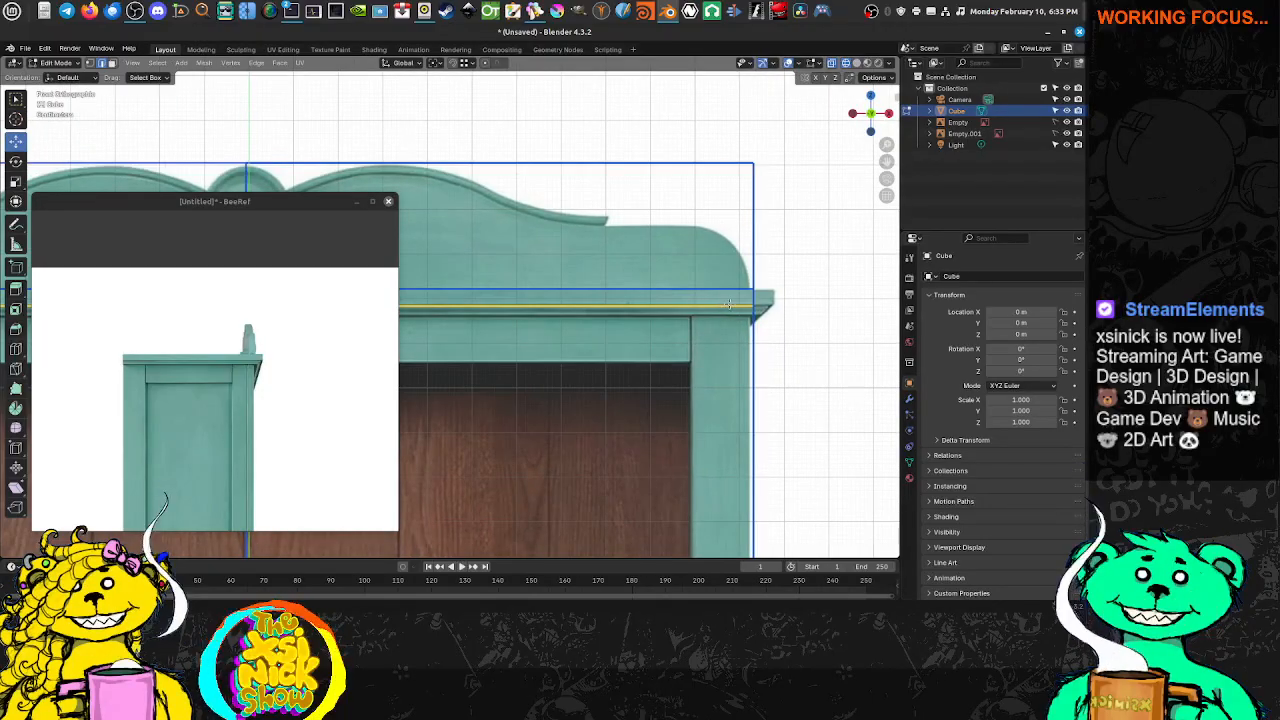
pyautogui.press('Tab')
pyautogui.keyDown('shift'); pyautogui.moveTo(731, 300); pyautogui.dragTo(870, 322, button='middle'); pyautogui.keyUp('shift')
pyautogui.hotkey('ctrl', 'Tab')
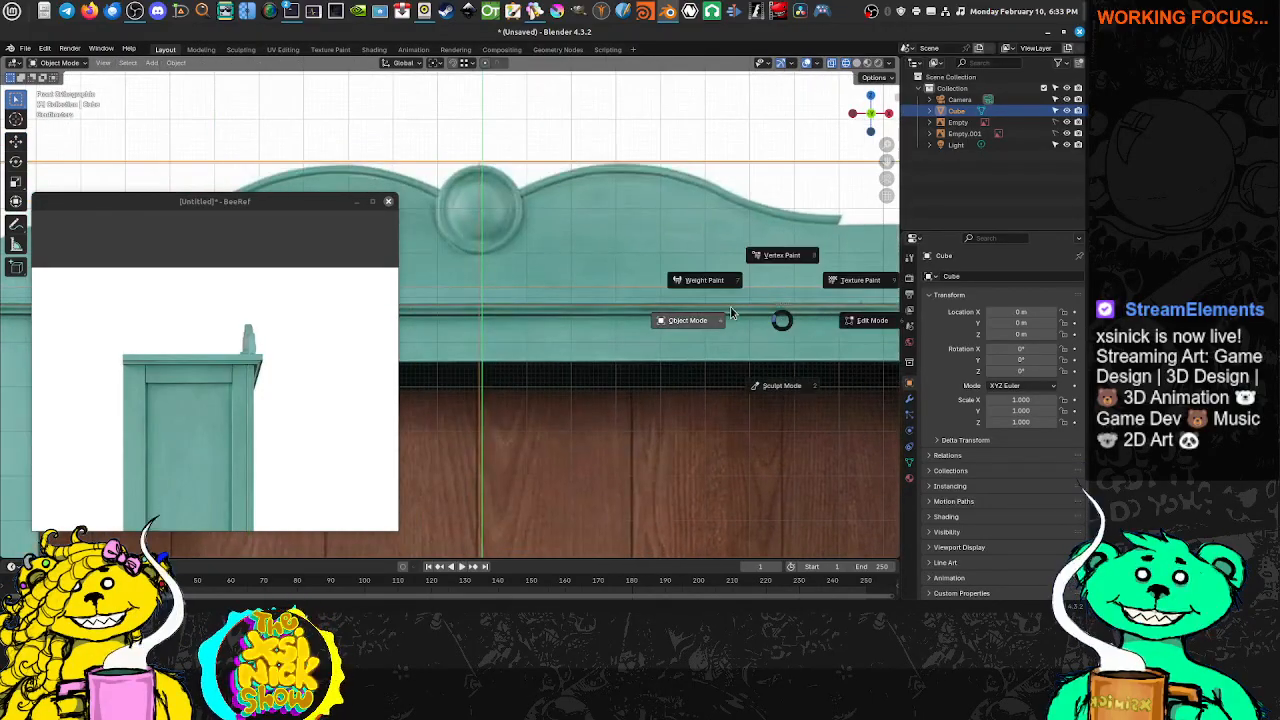
pyautogui.click(728, 325)
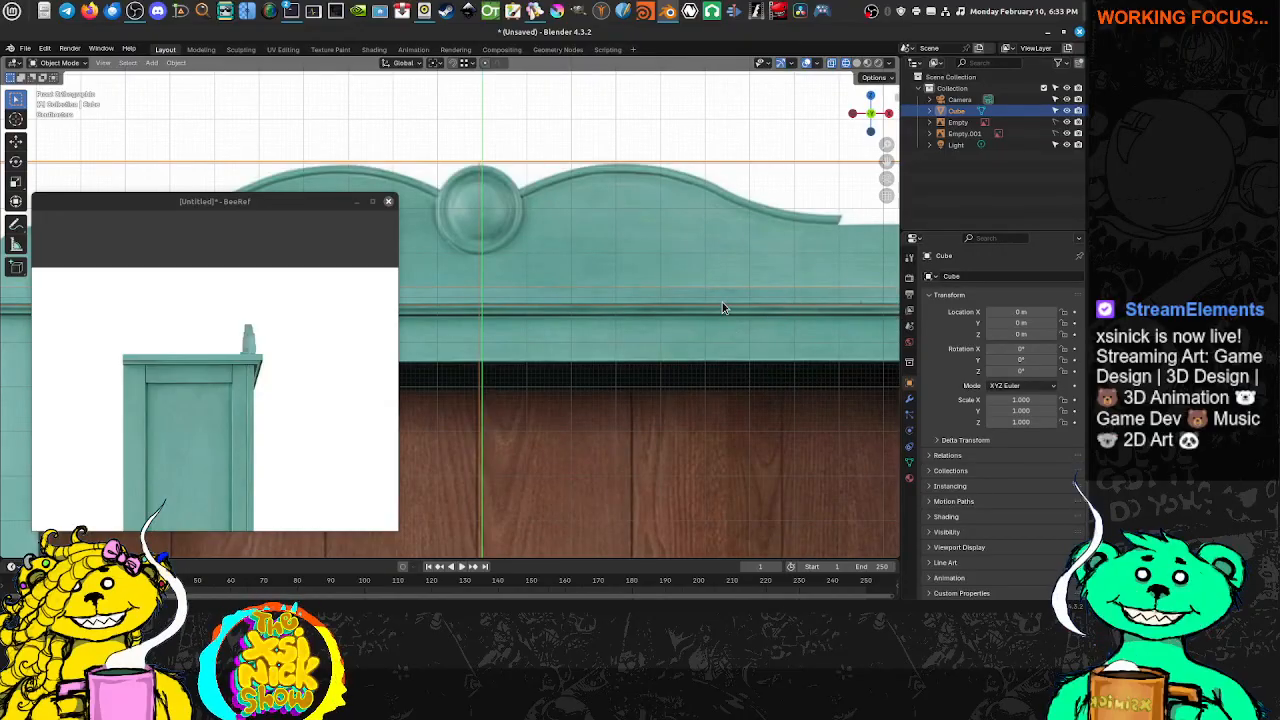
pyautogui.press('Tab')
pyautogui.hotkey('ctrl', 'r')
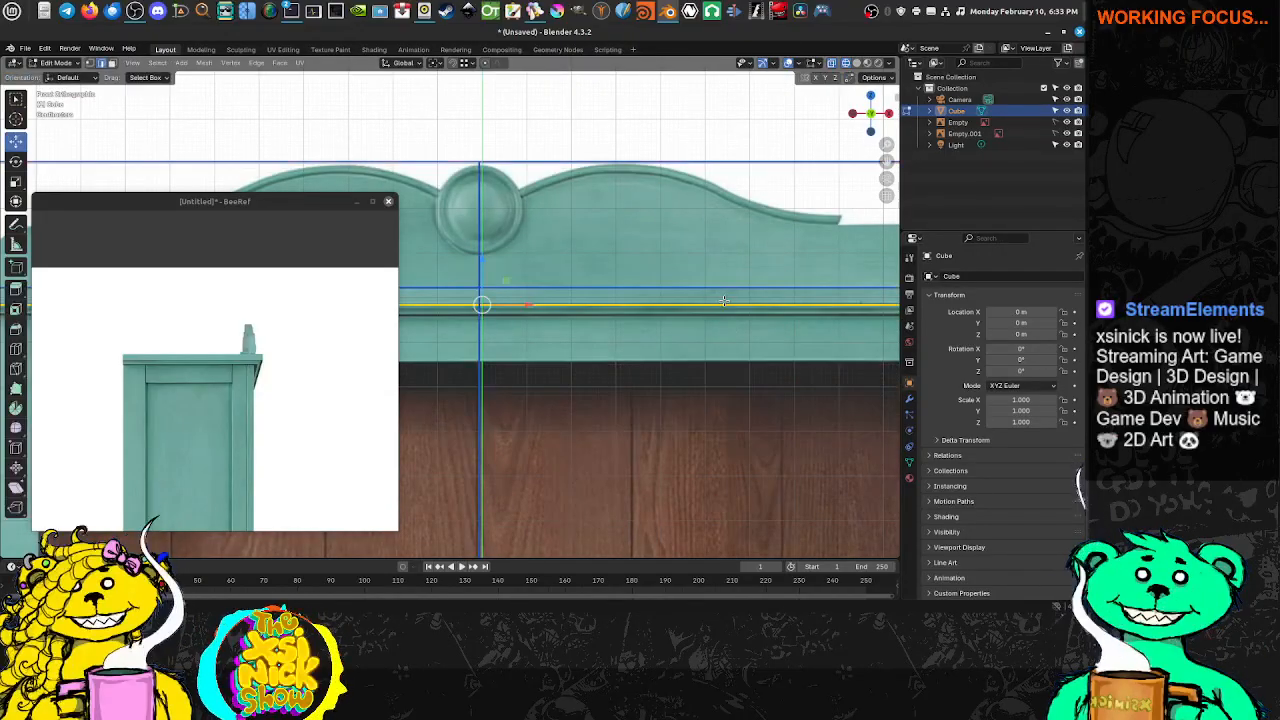
pyautogui.keyDown('shift'); pyautogui.moveTo(724, 300); pyautogui.dragTo(717, 317, button='middle'); pyautogui.keyUp('shift')
pyautogui.scroll(-3, 717, 317)
pyautogui.keyDown('shift'); pyautogui.moveTo(530, 352); pyautogui.dragTo(718, 346, button='middle'); pyautogui.keyUp('shift')
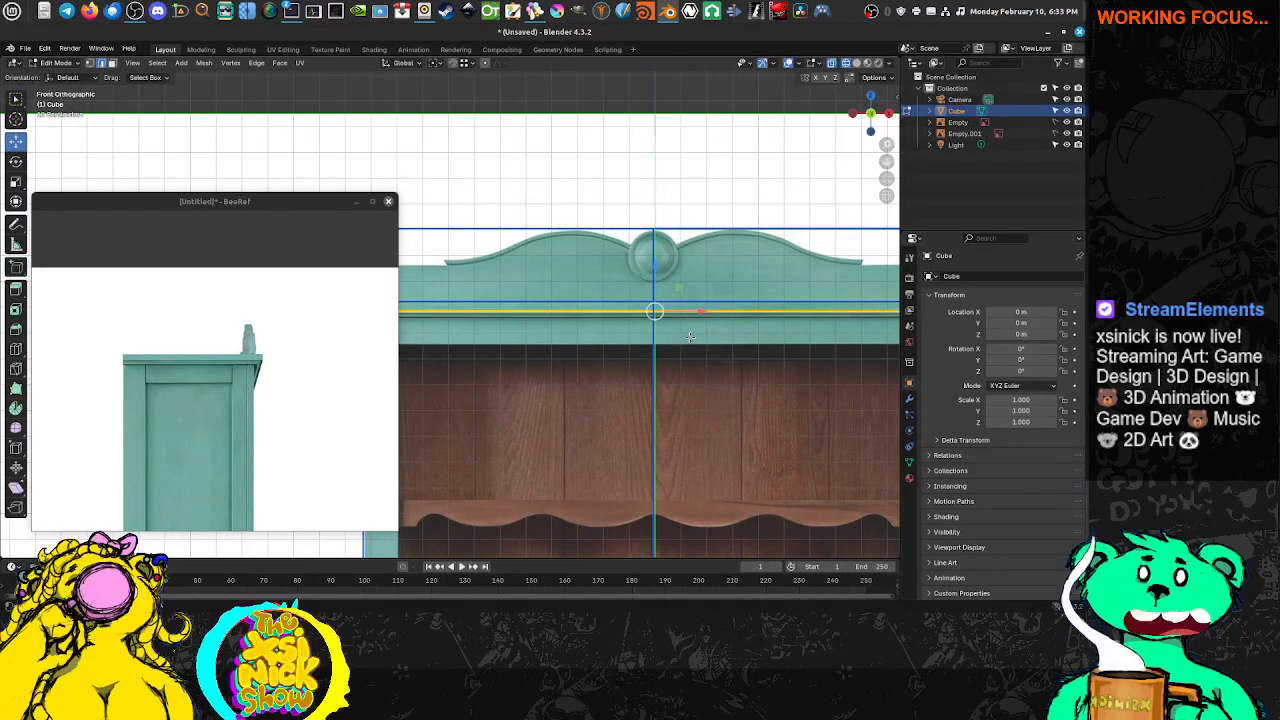
# Select all faces of the thin crown moulding band in face mode and separate them into their own object
pyautogui.hotkey('ctrl', 'Tab')
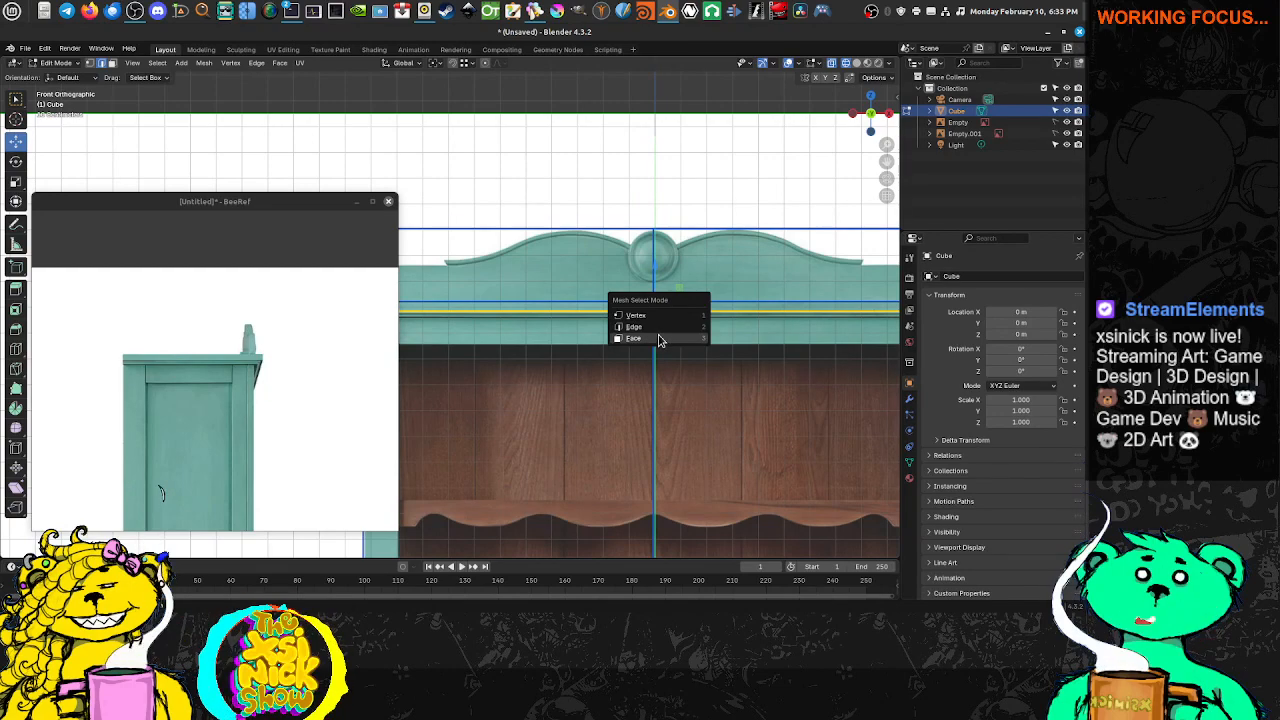
pyautogui.click(660, 339)
pyautogui.scroll(-4, 640, 346)
pyautogui.keyDown('shift'); pyautogui.moveTo(549, 325); pyautogui.dragTo(499, 297, button='middle'); pyautogui.keyUp('shift')
pyautogui.scroll(4, 610, 325)
pyautogui.scroll(-4, 499, 297)
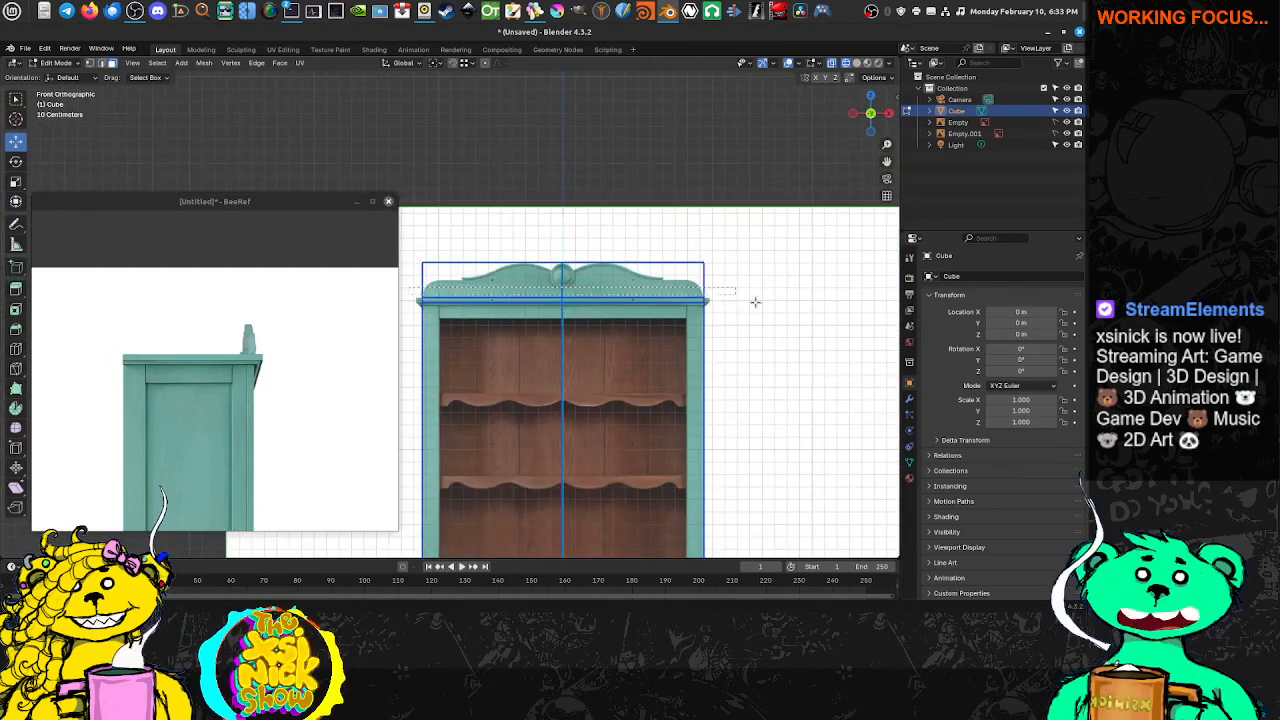
pyautogui.moveTo(755, 302); pyautogui.dragTo(730, 310)
pyautogui.moveTo(641, 342)
pyautogui.mouseDown(button='middle')
pyautogui.moveTo(589, 329)
pyautogui.moveTo(629, 327)
pyautogui.mouseUp(button='middle')
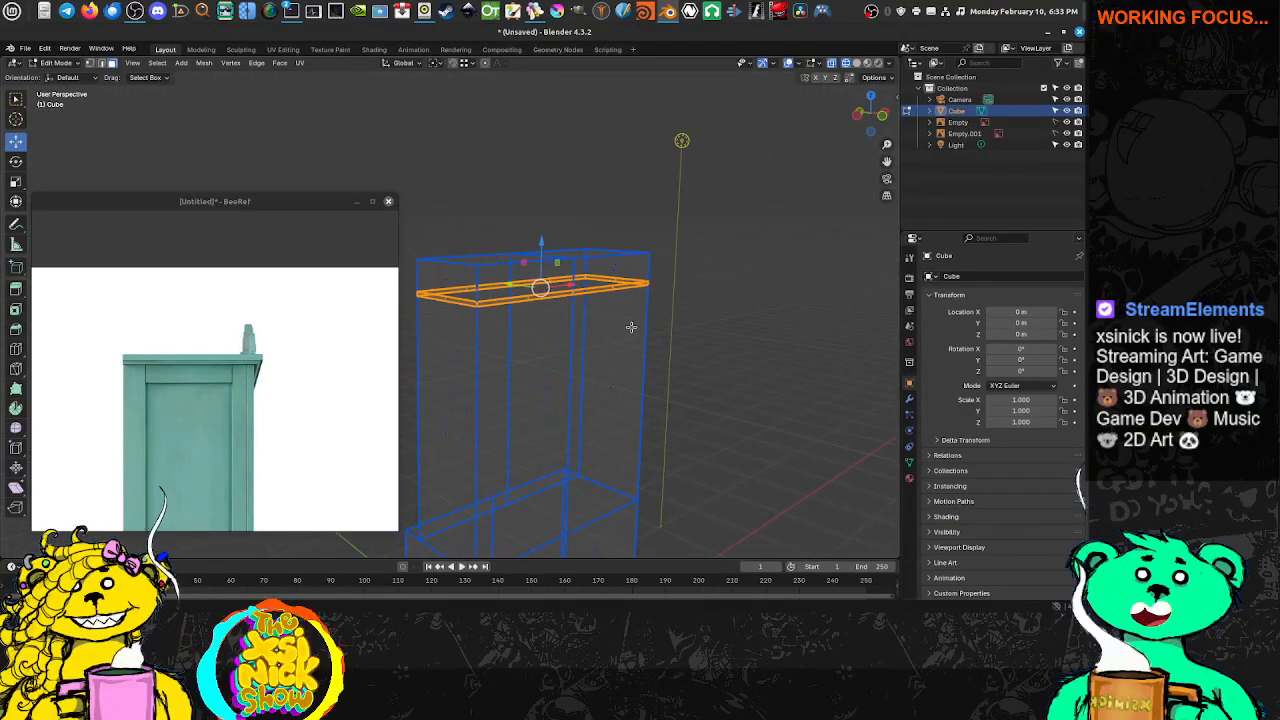
pyautogui.press('p')
pyautogui.click(630, 324)
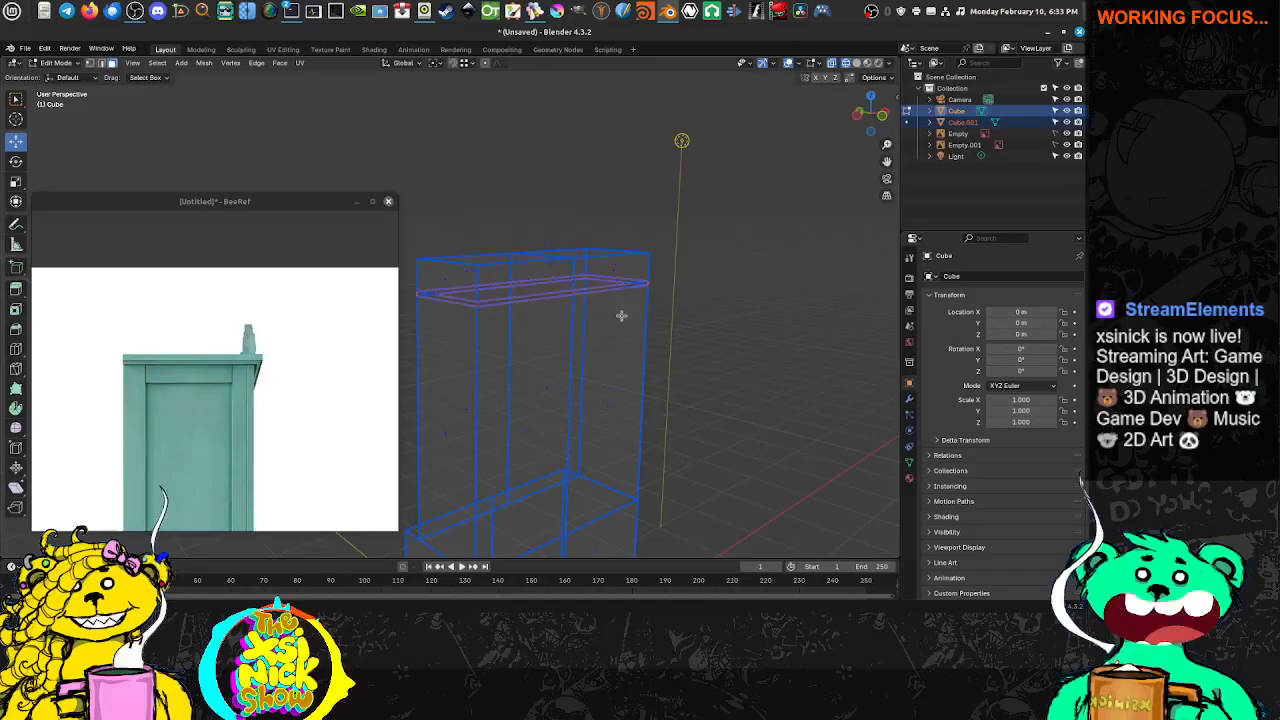
# Try to separate the linked remaining hutch faces as a selection, and undo that separation
pyautogui.click(600, 269)
pyautogui.press('l')
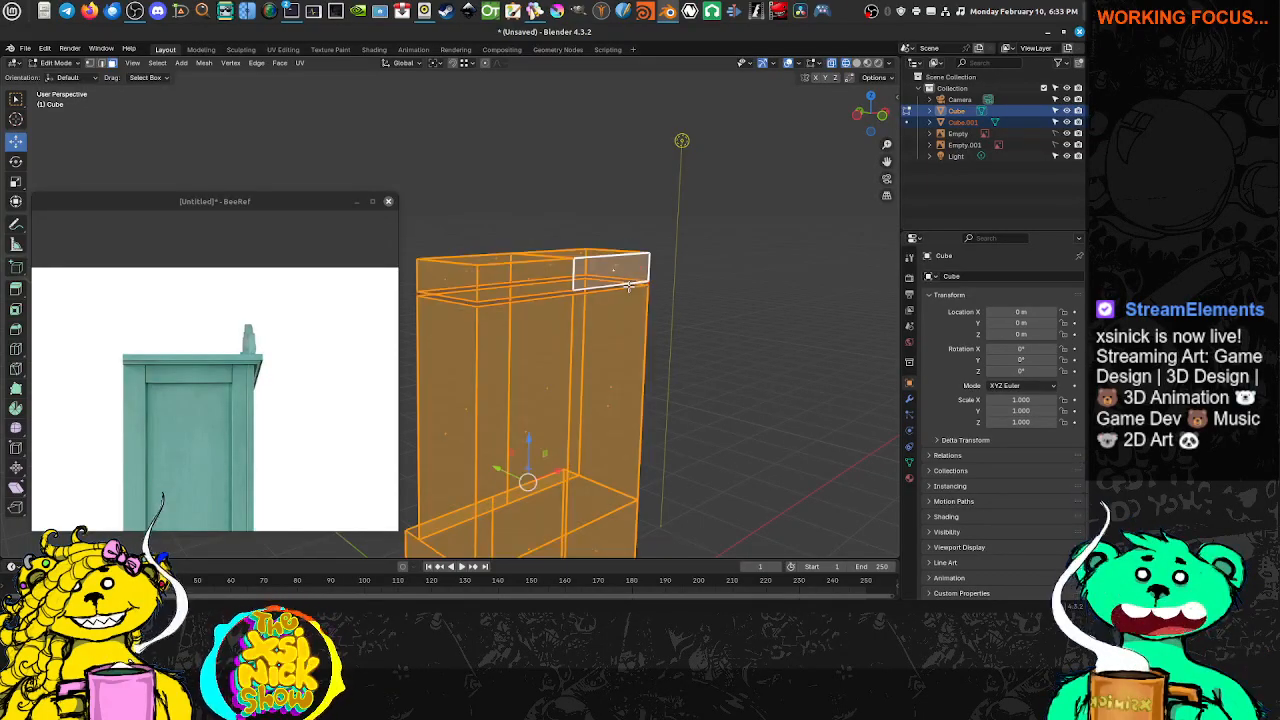
pyautogui.press('p')
pyautogui.click(629, 288)
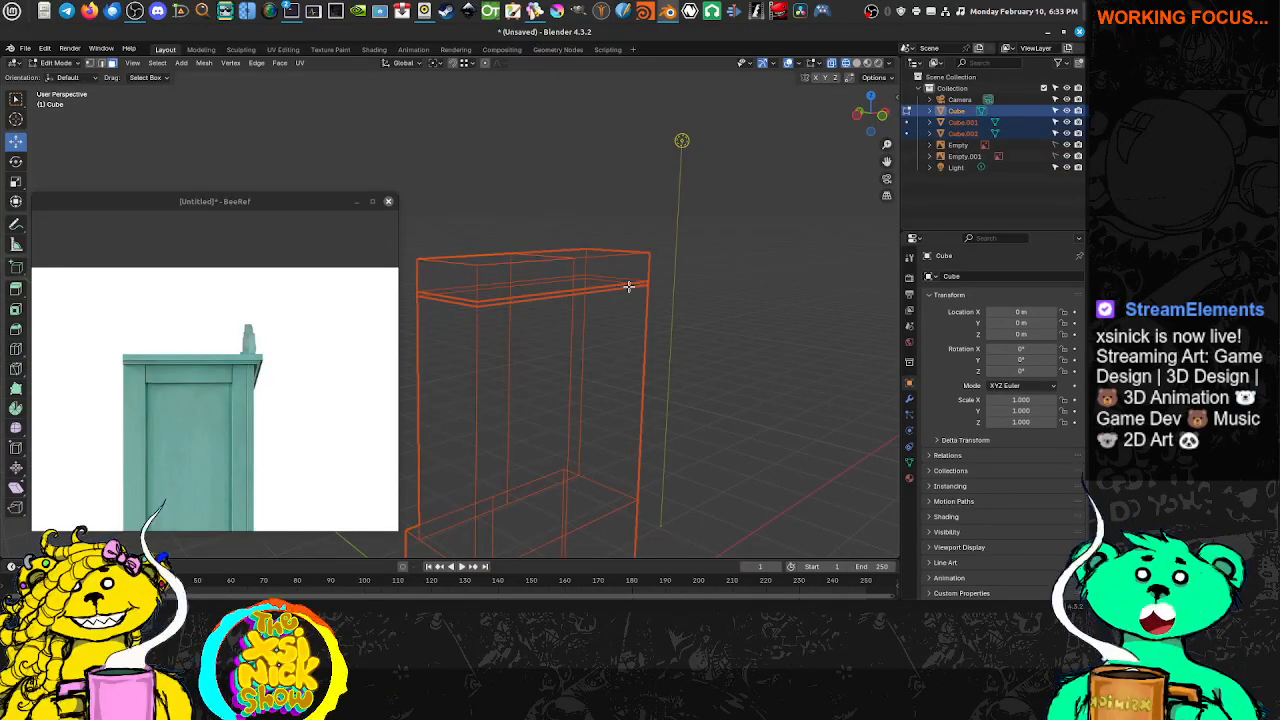
pyautogui.press('z')
pyautogui.press('Escape')
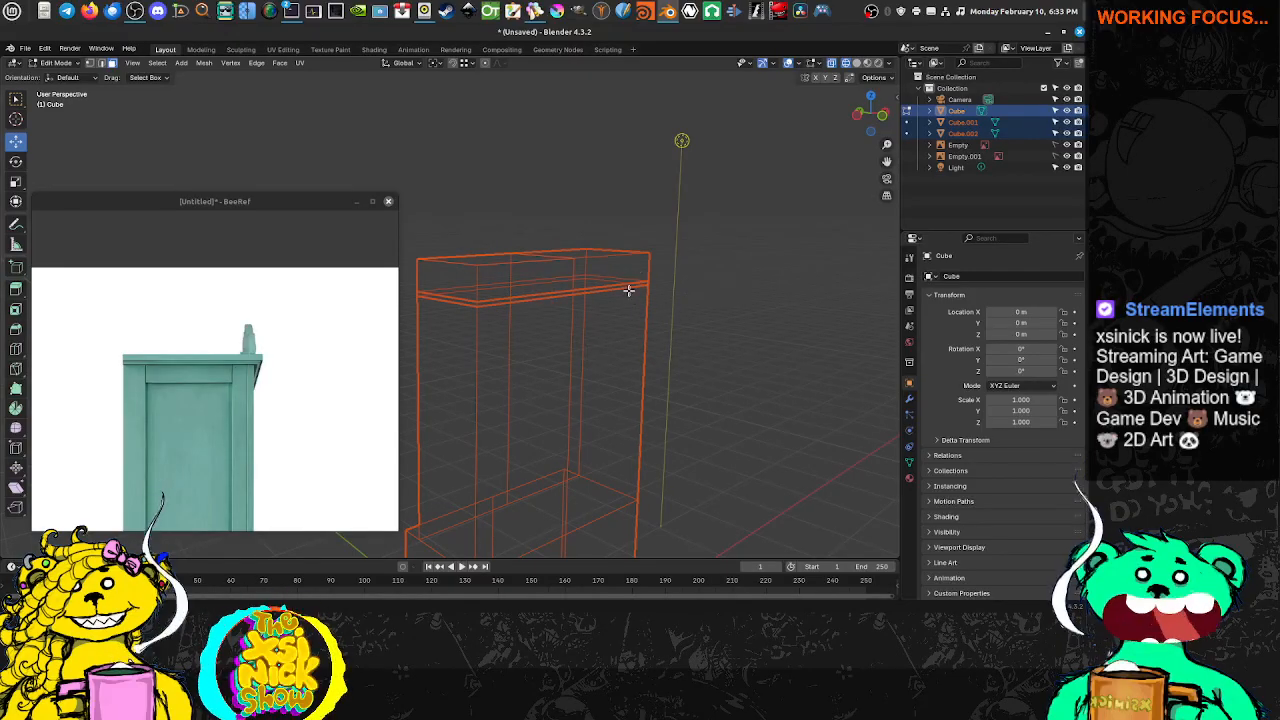
pyautogui.hotkey('ctrl', 'z')
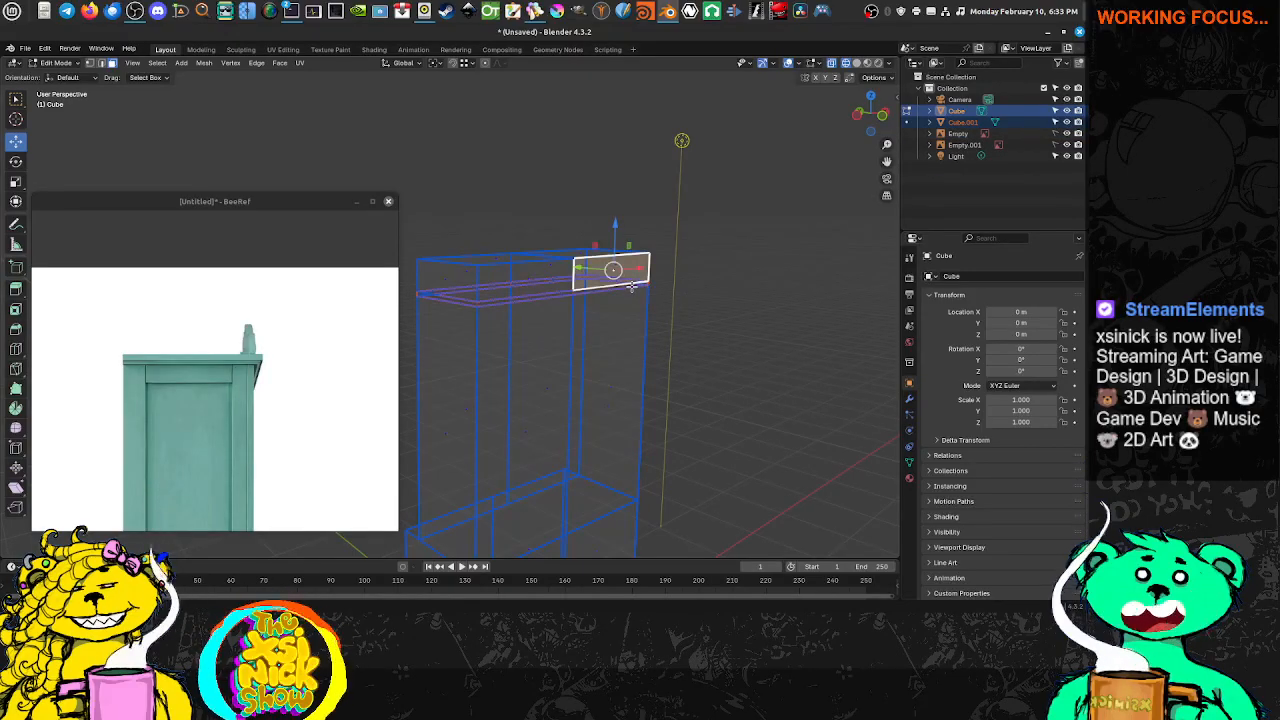
# Separate the entire remaining hutch mesh into objects by loose parts and return to Object Mode
pyautogui.press('a')
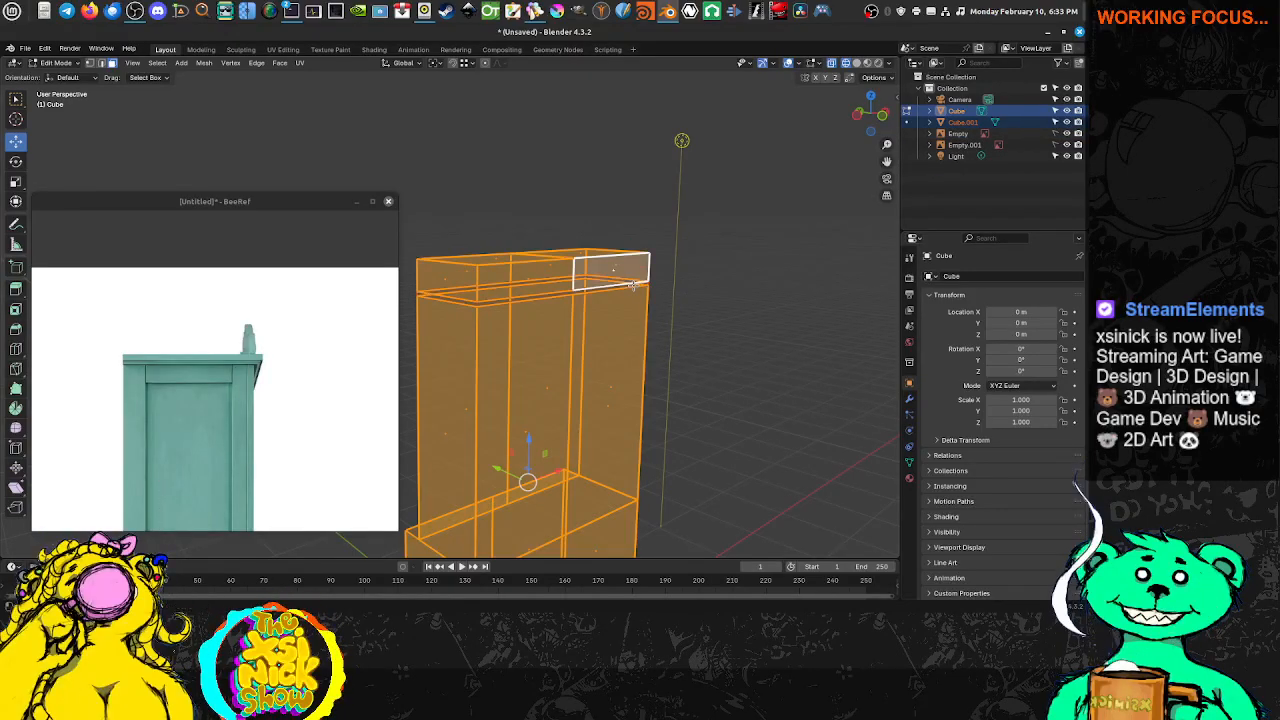
pyautogui.press('p')
pyautogui.click(625, 311)
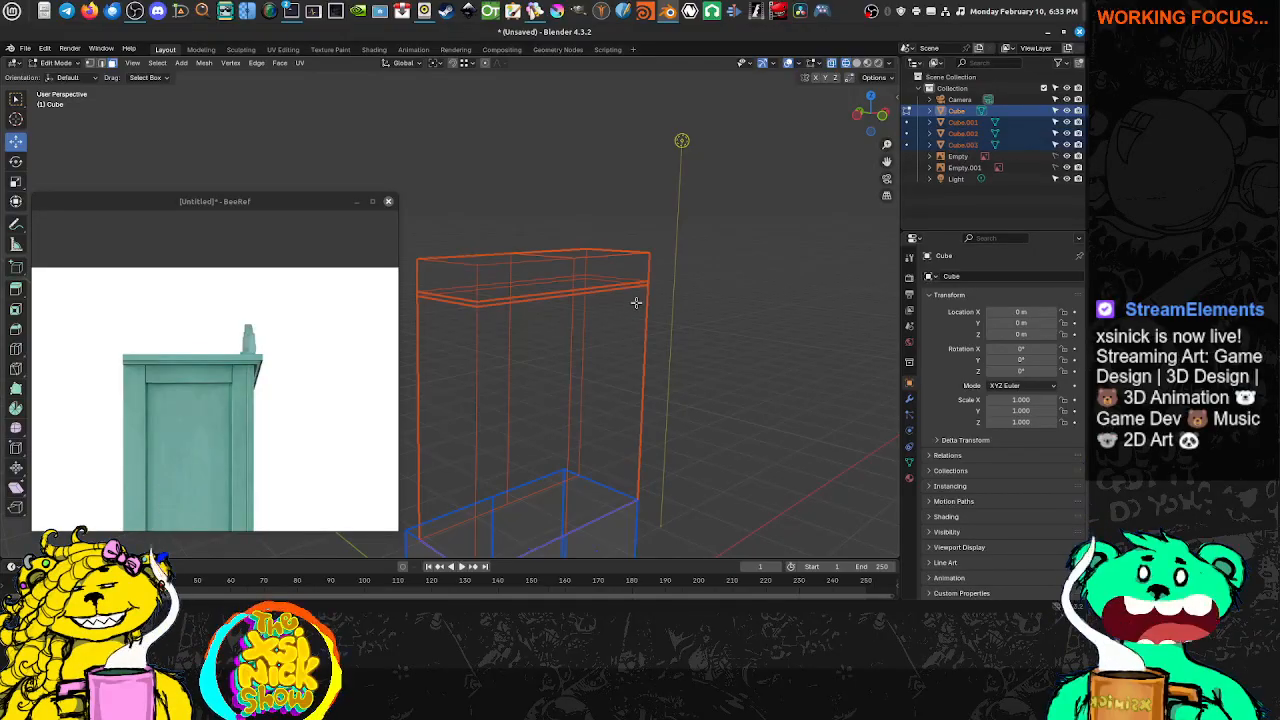
pyautogui.press('Tab')
pyautogui.press('Tab')
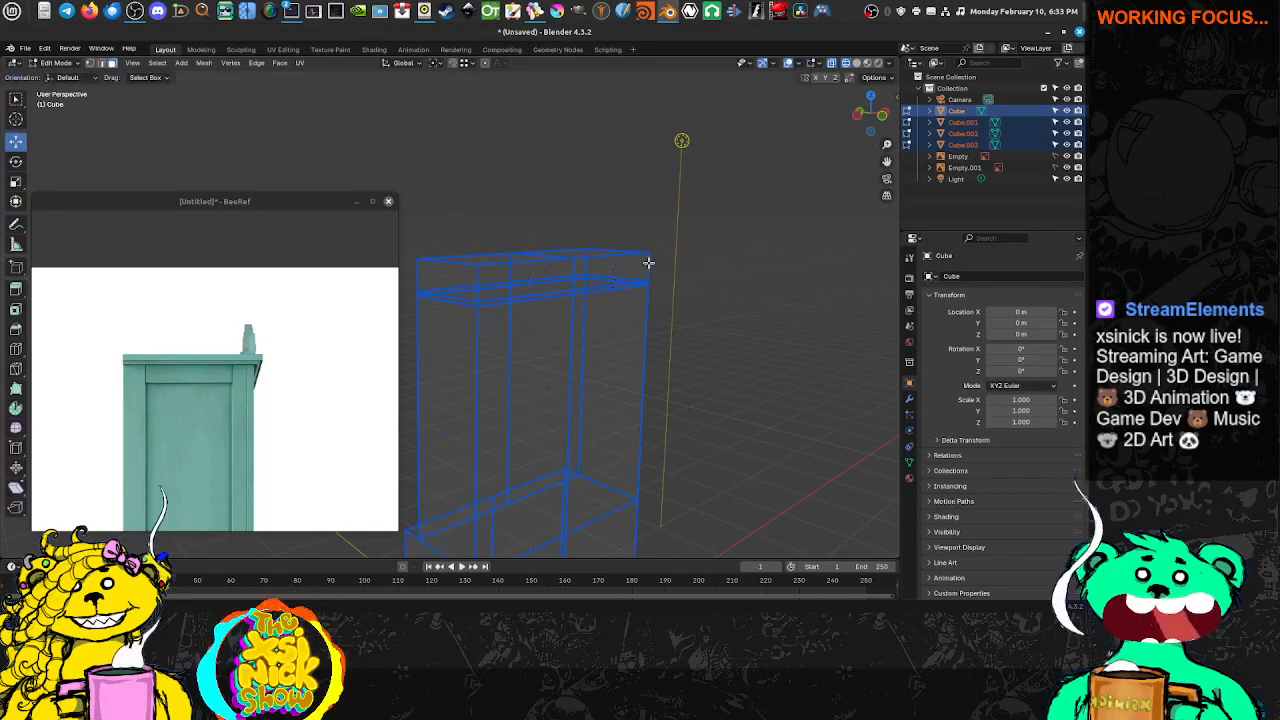
pyautogui.press('Tab')
pyautogui.press('`')
pyautogui.press('Escape')
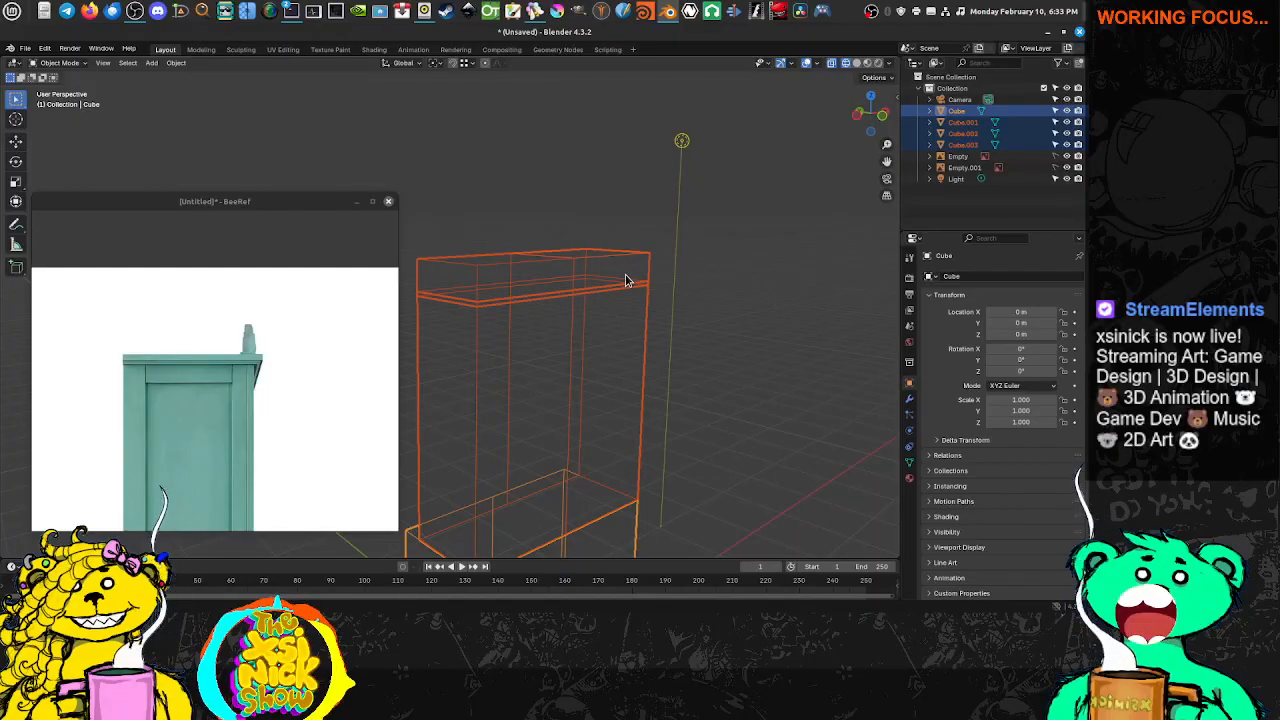
# Deselect the hutch parts and set the wireframe viewport's wire color to Random so each object is drawn in its own color
pyautogui.press('Tab')
pyautogui.press('Tab')
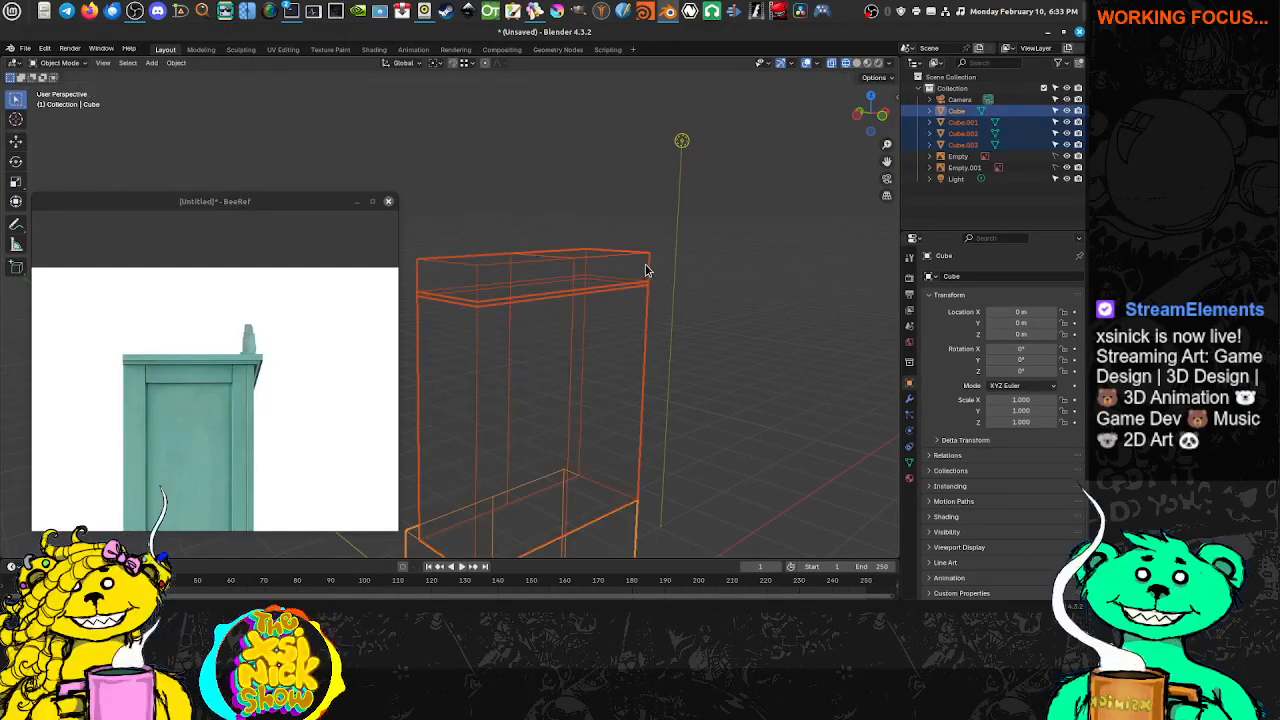
pyautogui.click(645, 270)
pyautogui.click(600, 335)
pyautogui.click(888, 63)
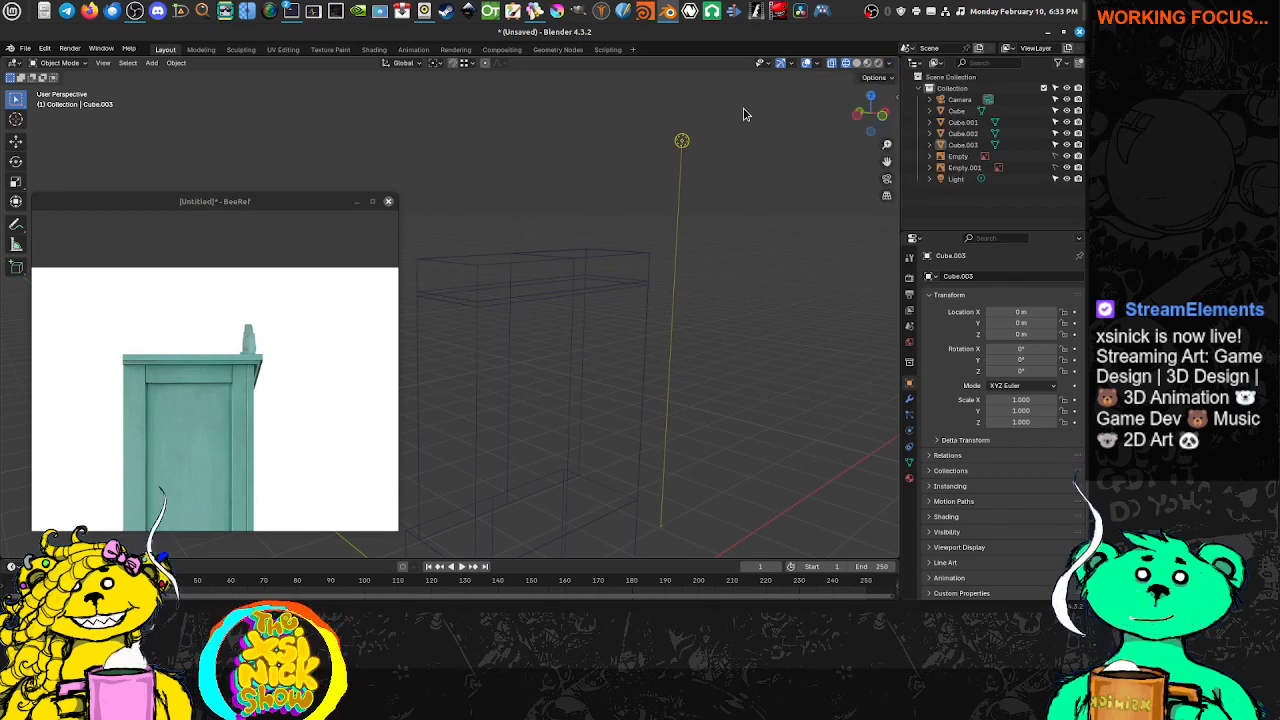
pyautogui.click(891, 65)
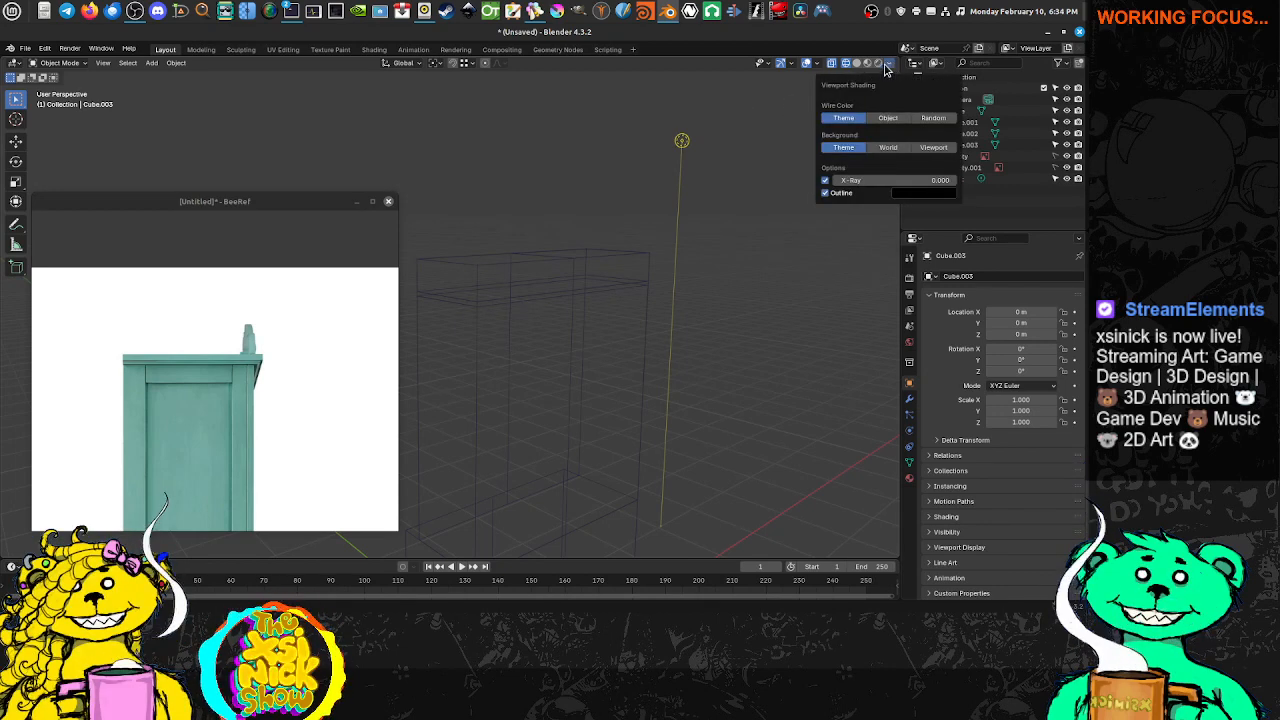
pyautogui.click(885, 69)
pyautogui.click(891, 66)
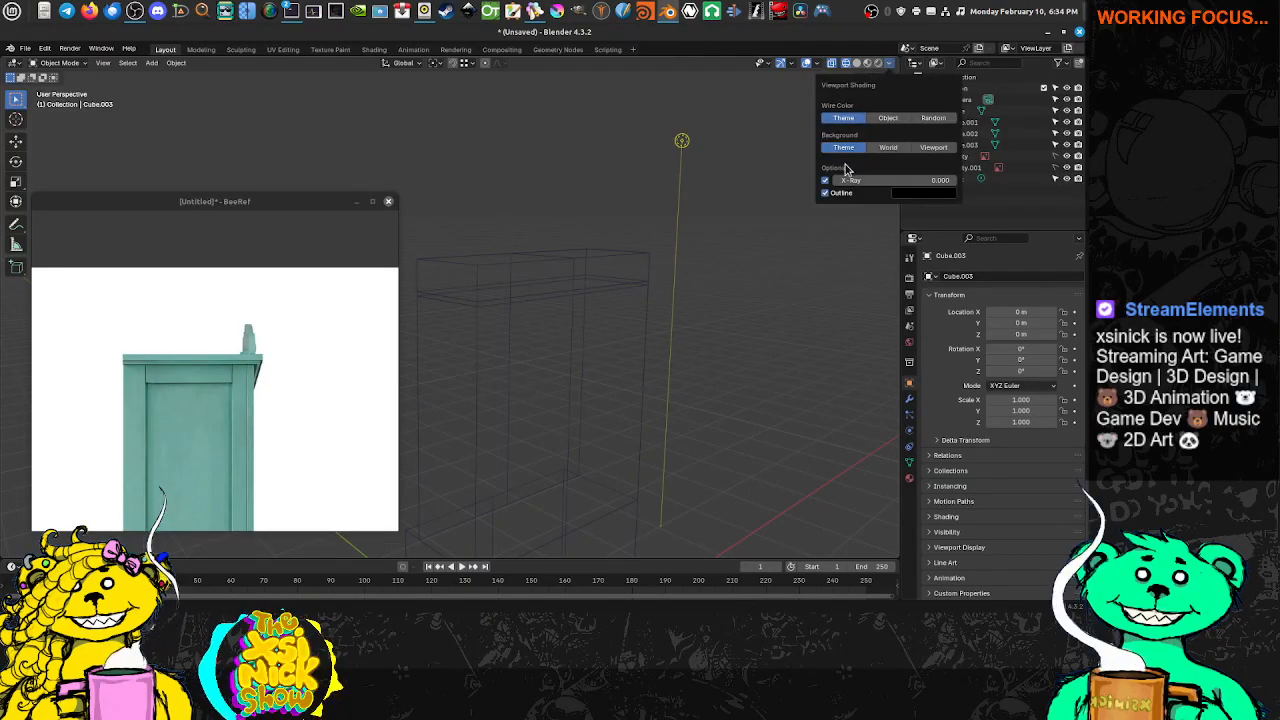
pyautogui.click(933, 118)
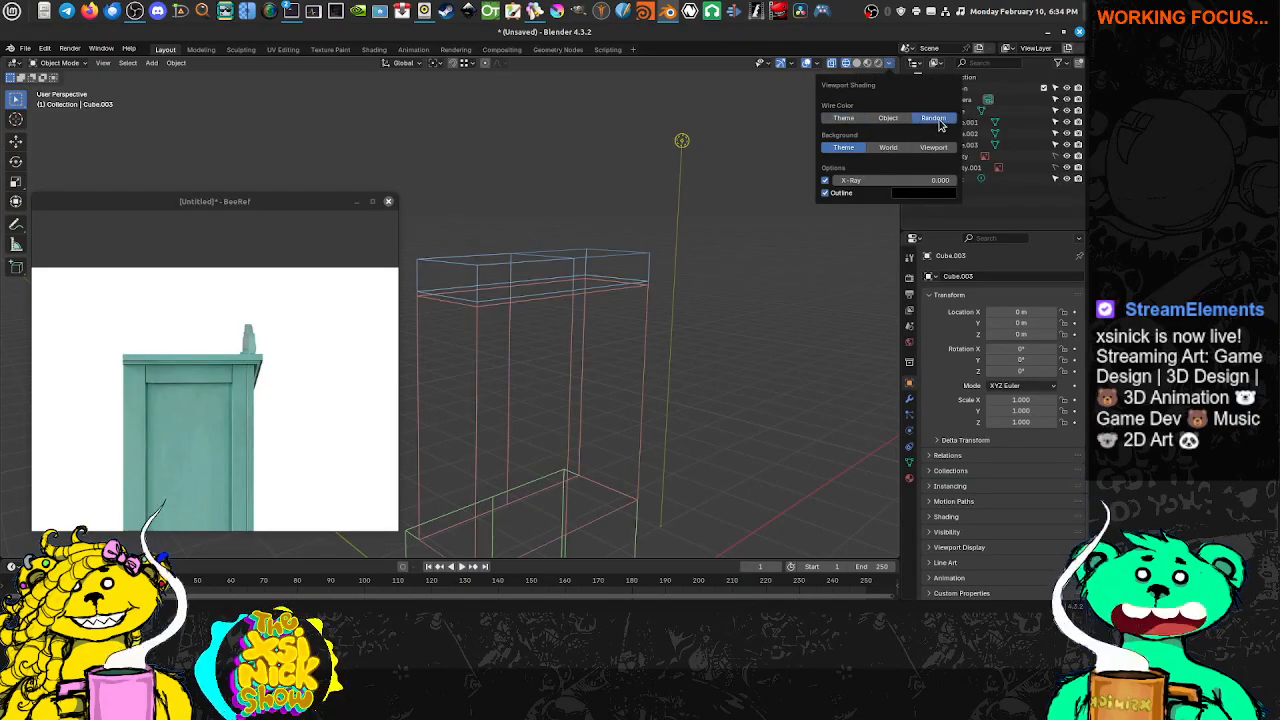
pyautogui.moveTo(715, 324); pyautogui.dragTo(597, 309, button='middle')
# Start saving the scene and browse on WorkDrive to Work_Projects/3D_Models/Furniture/The Pioneer Woman Callie Teal Dining Hutch
pyautogui.hotkey('ctrl', 's')
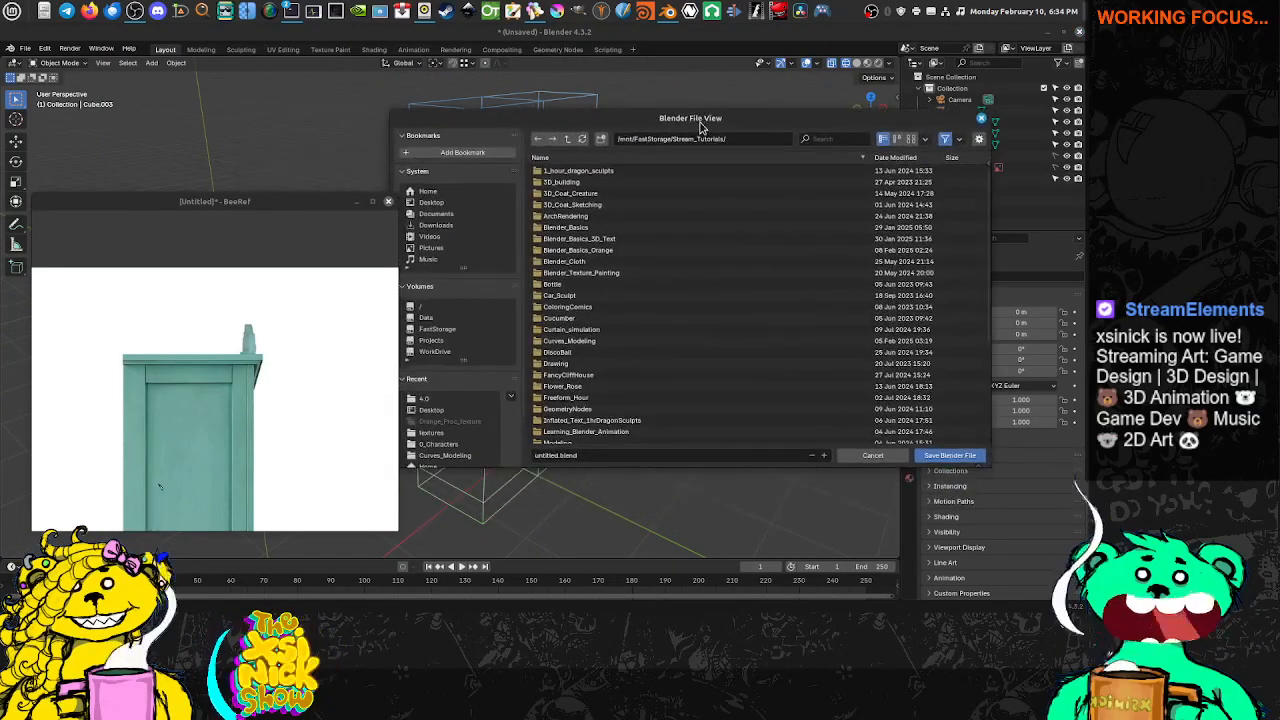
pyautogui.scroll(-2, 452, 297)
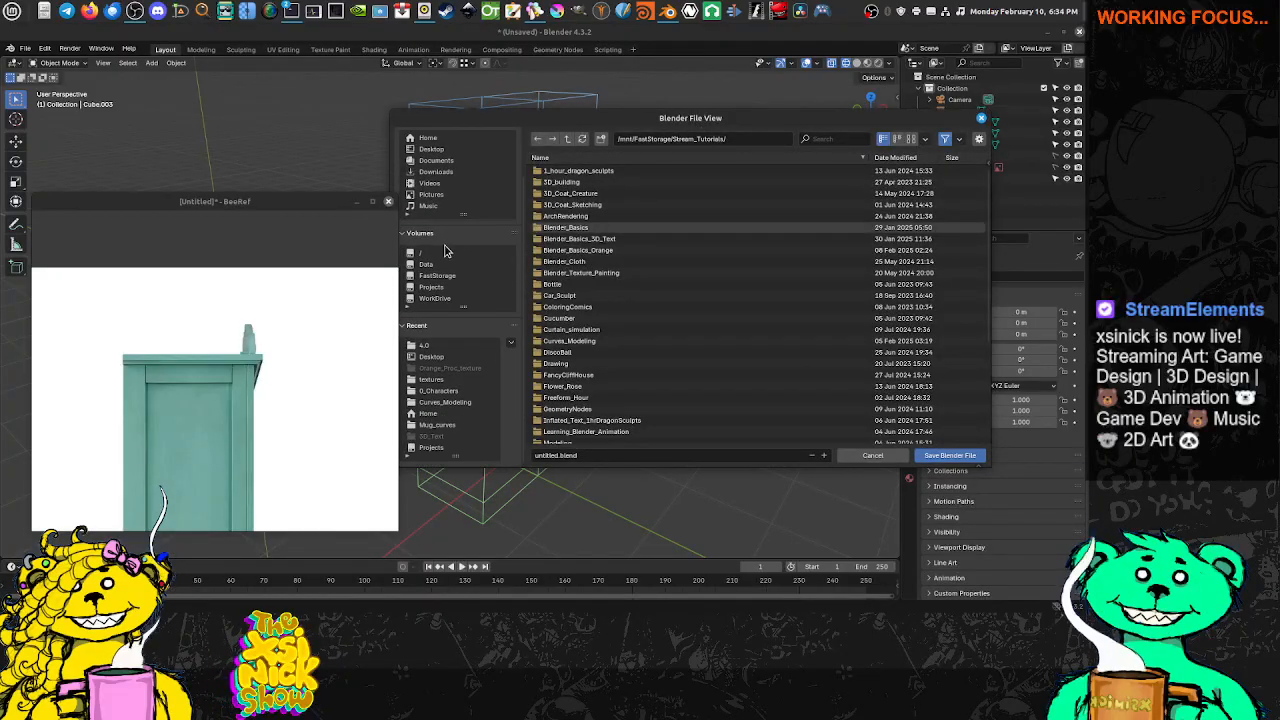
pyautogui.scroll(2, 460, 224)
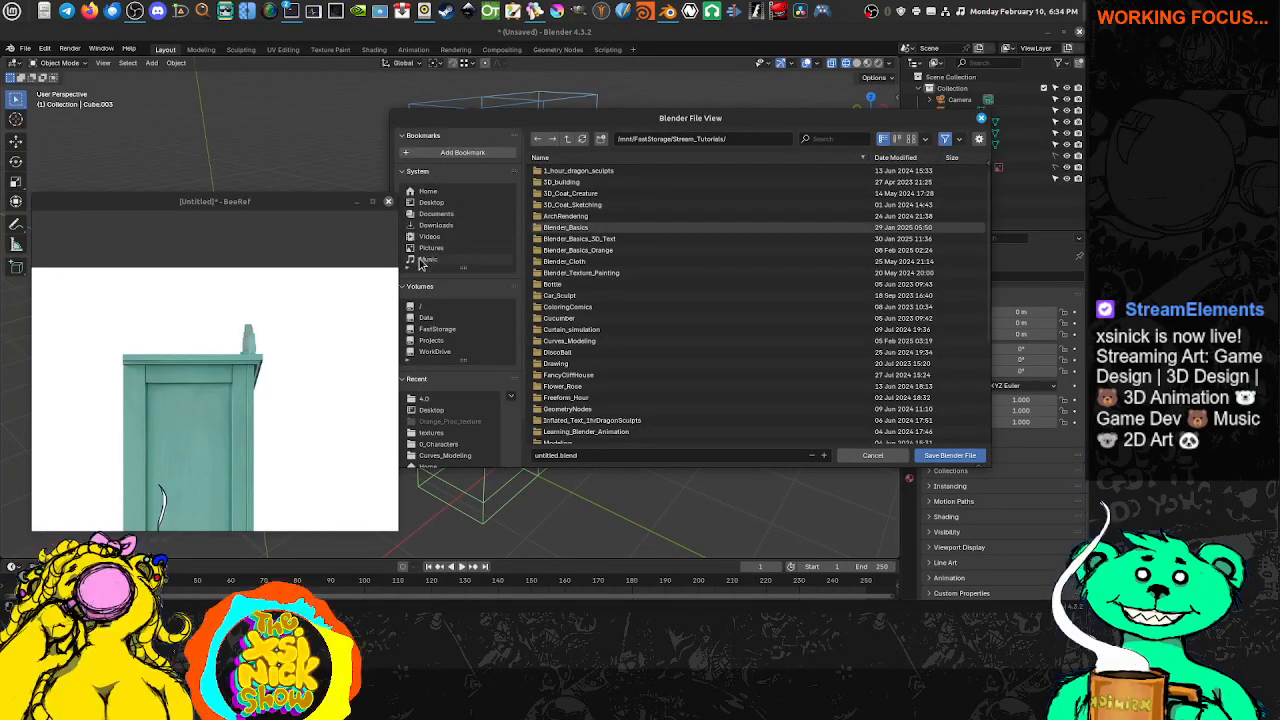
pyautogui.scroll(-2, 466, 365)
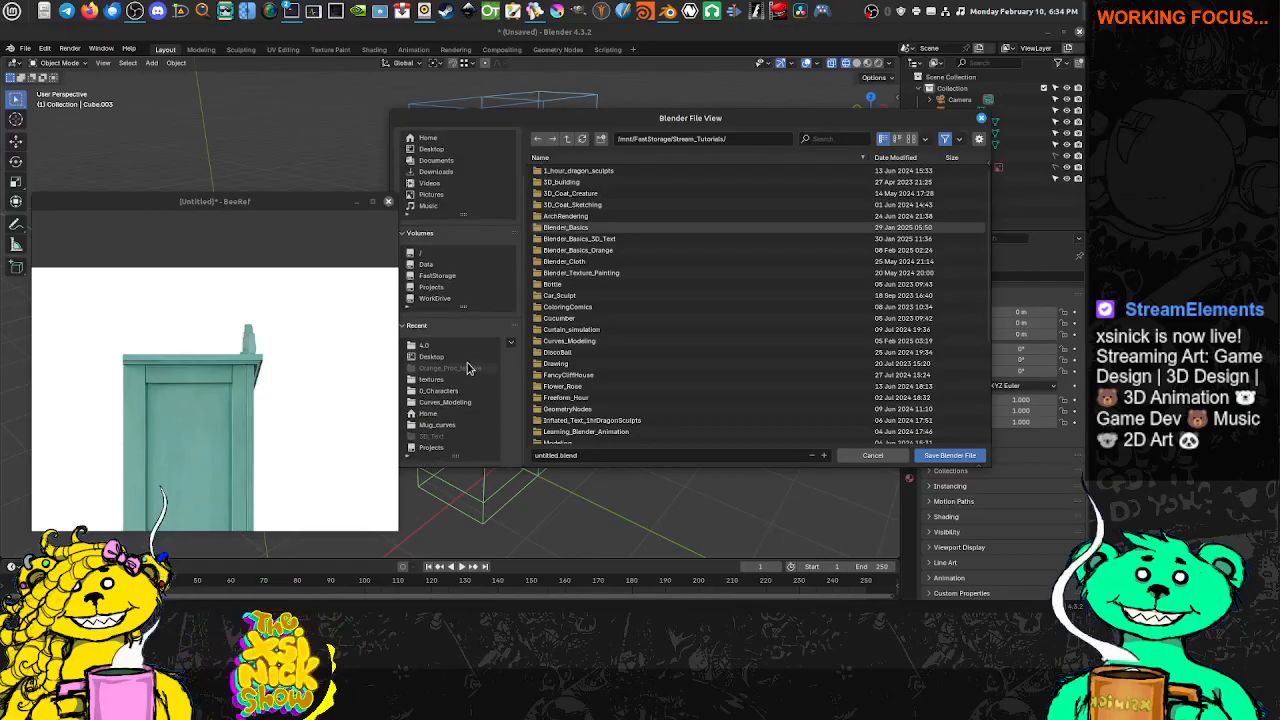
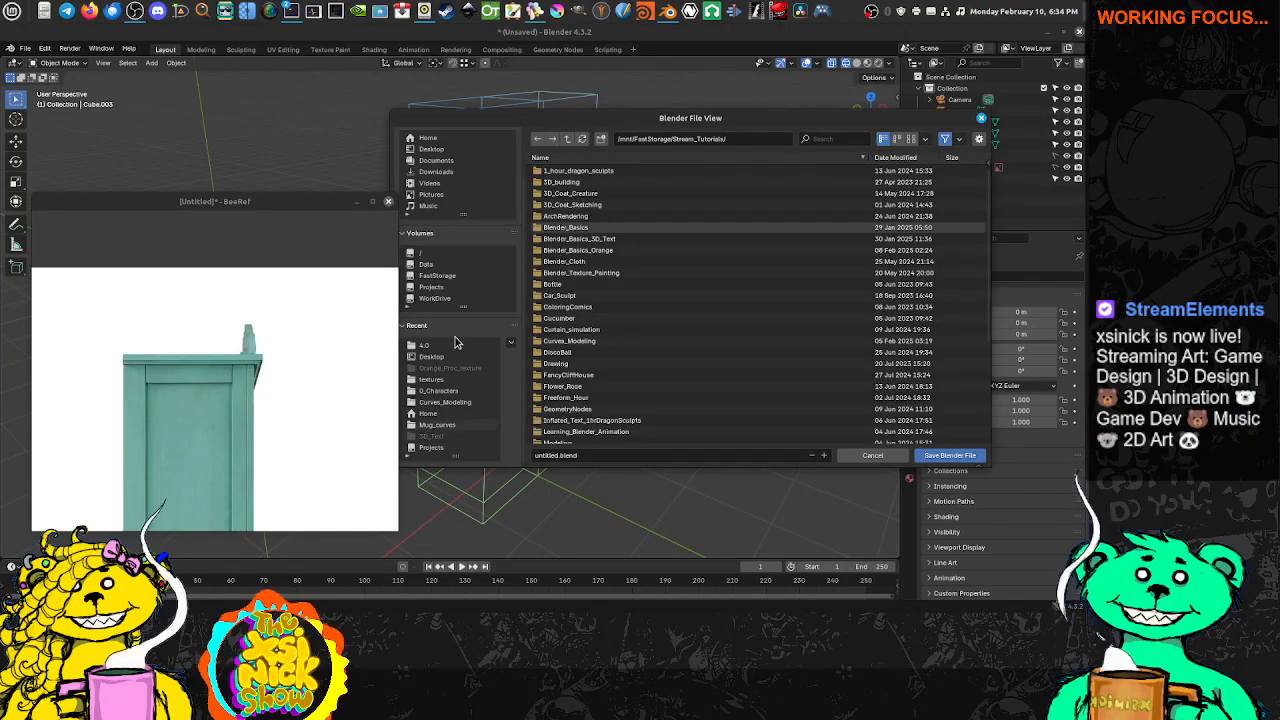
pyautogui.click(440, 298)
pyautogui.click(575, 208)
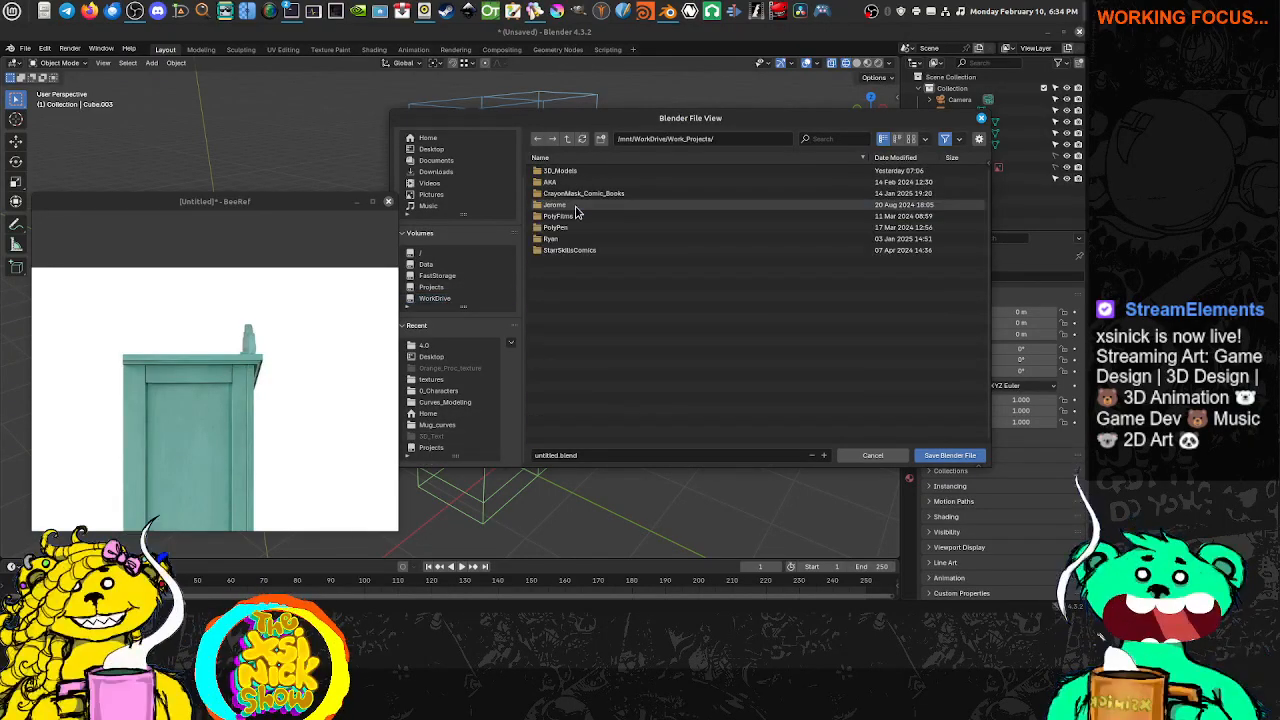
pyautogui.click(560, 171)
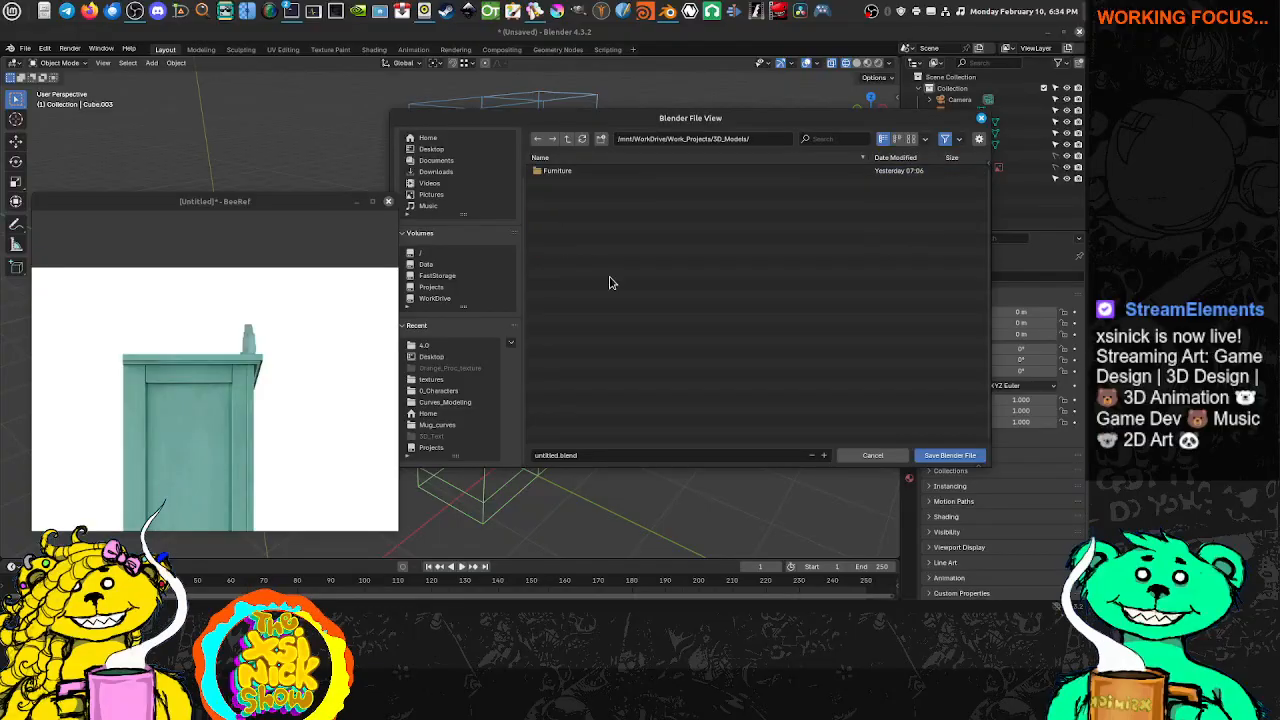
pyautogui.click(552, 172)
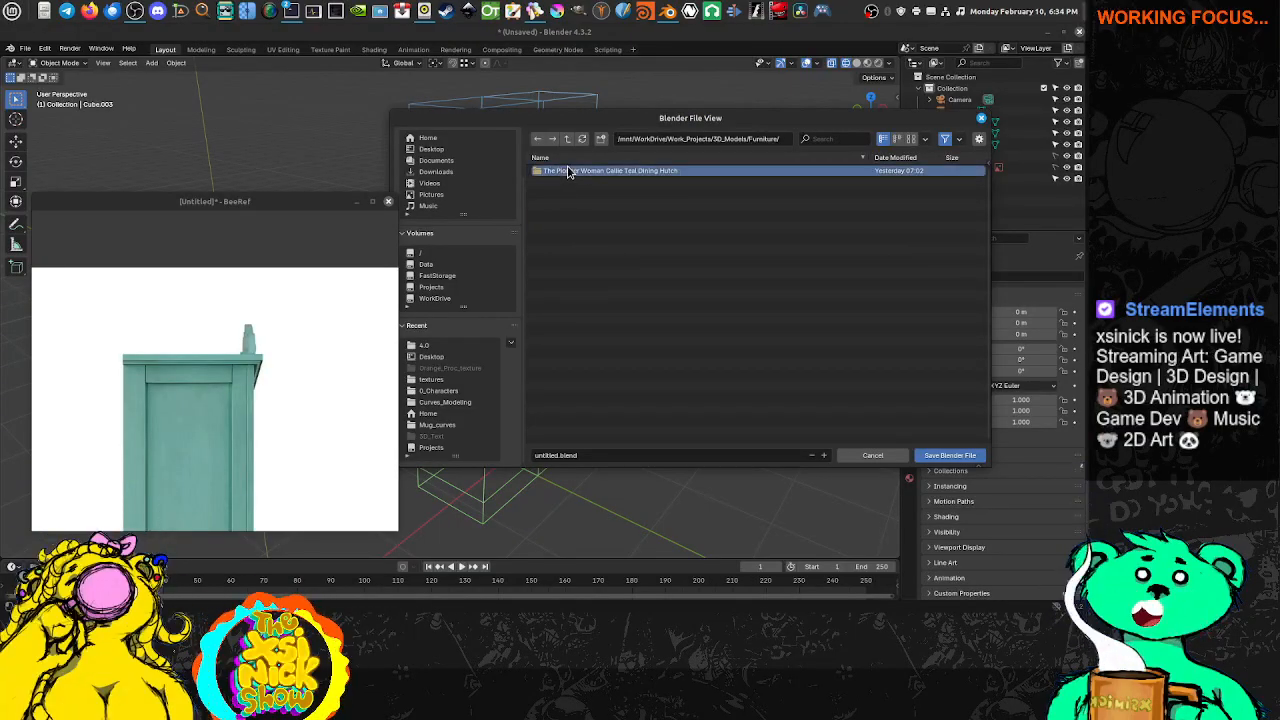
pyautogui.click(571, 171)
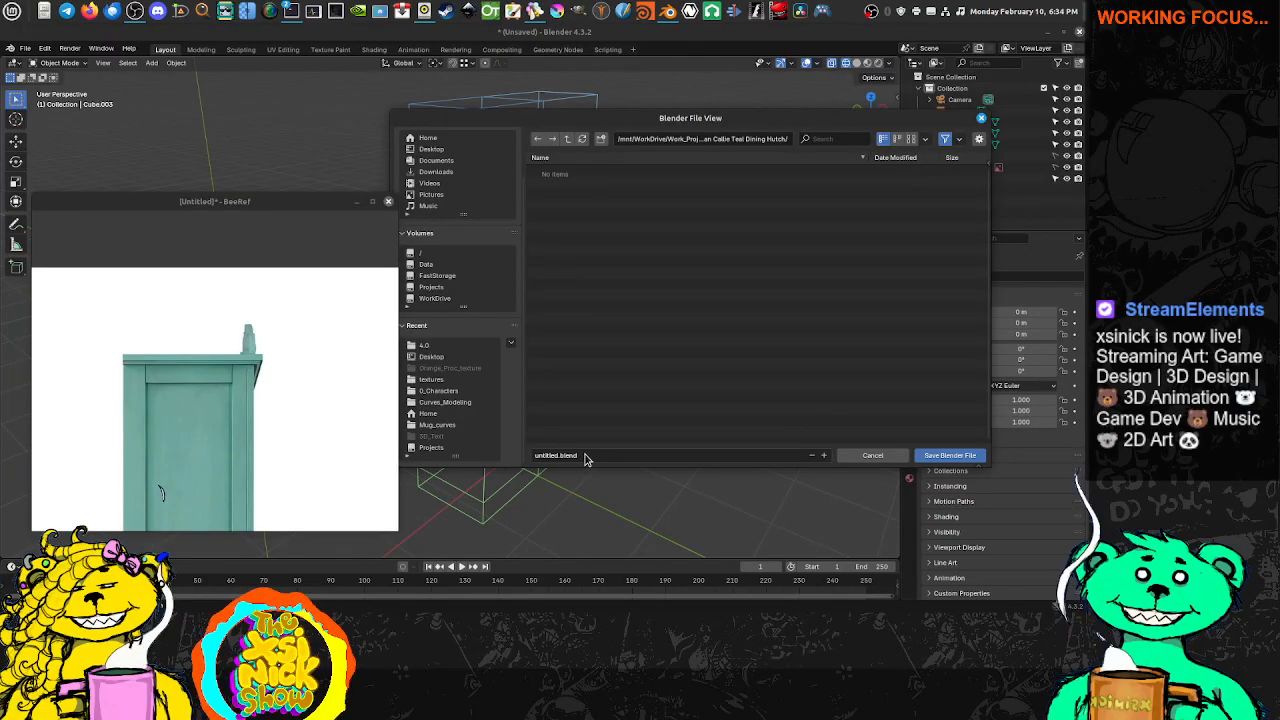
# Name the file Dining_Hutch and save it in the open folder
pyautogui.click(586, 456)
pyautogui.write('D')
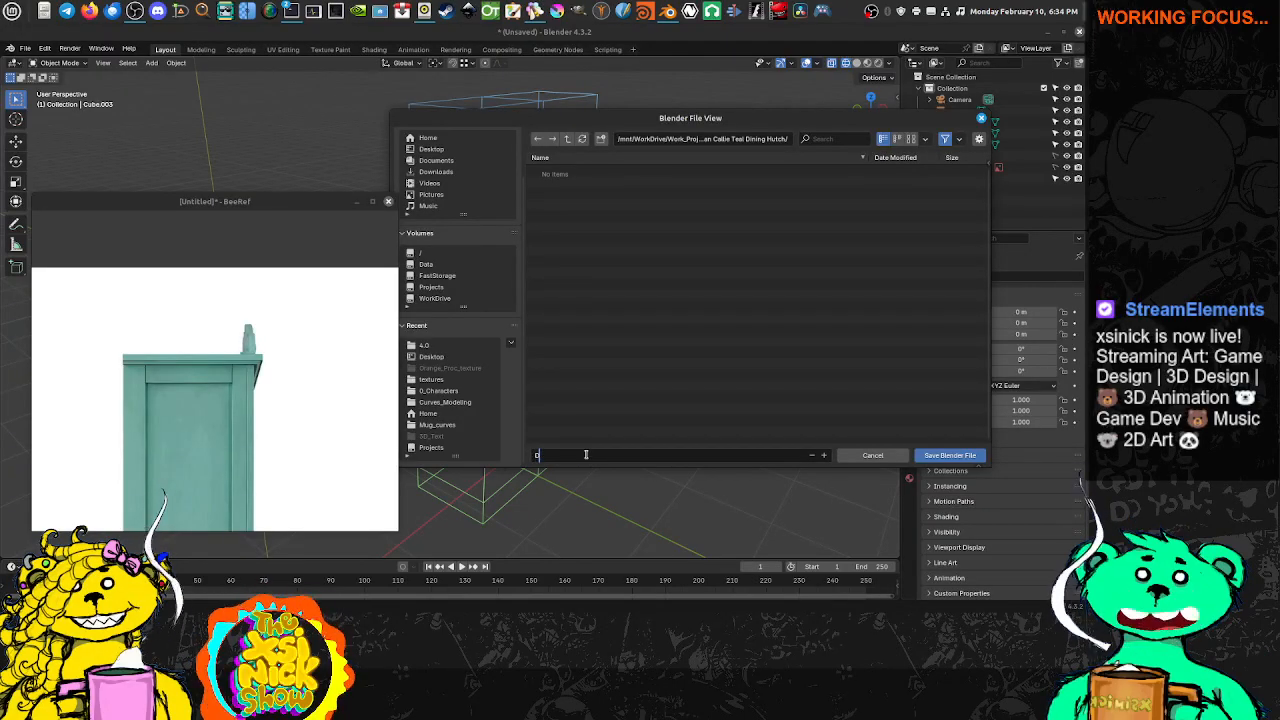
pyautogui.write('in')
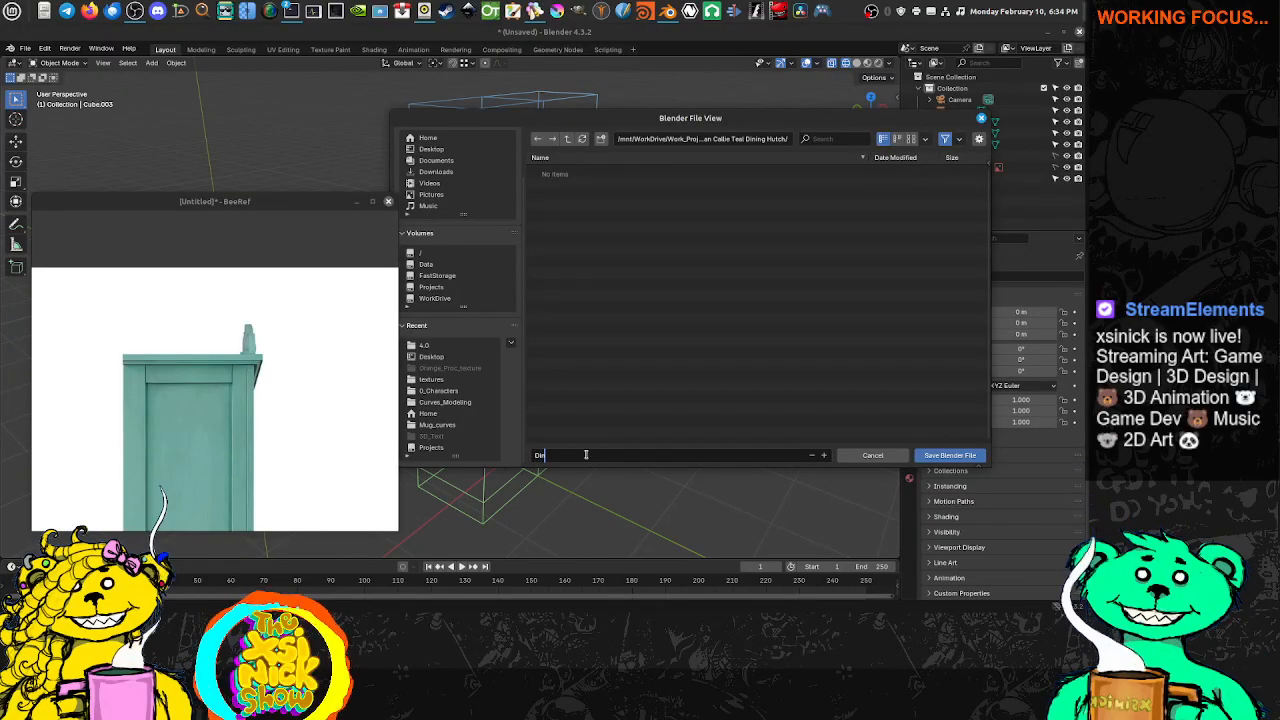
pyautogui.write('ing')
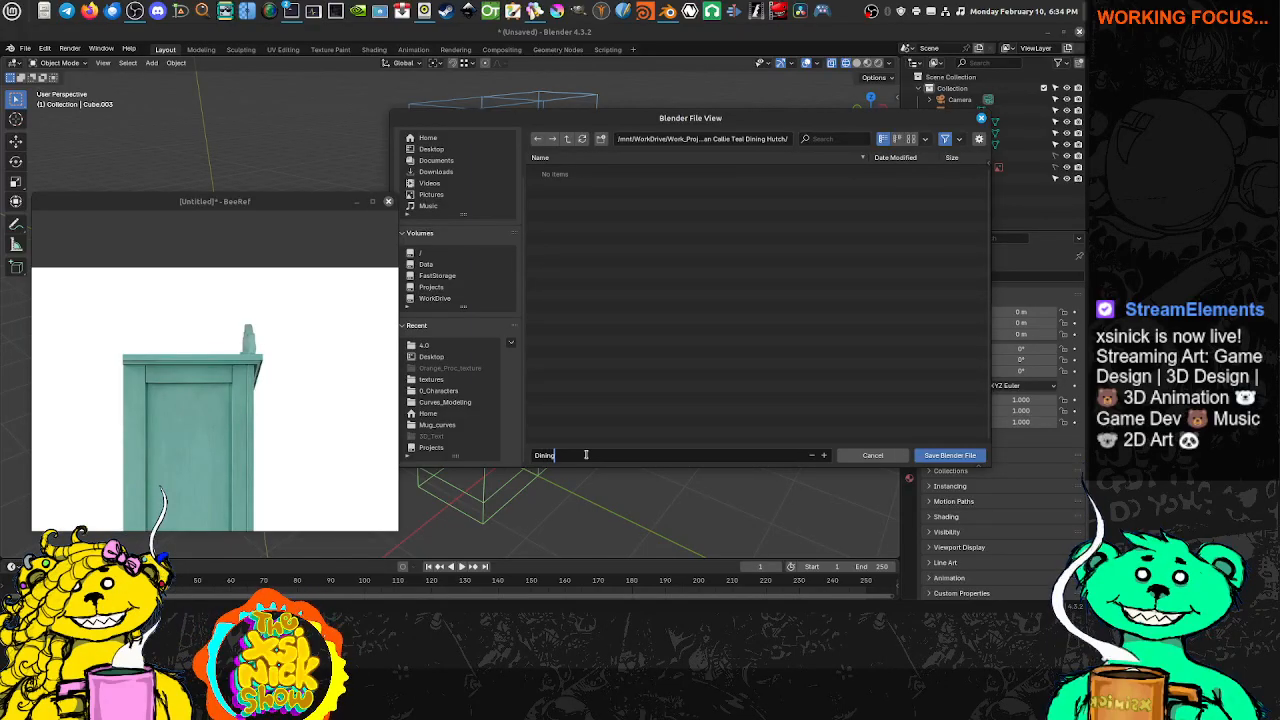
pyautogui.write('_')
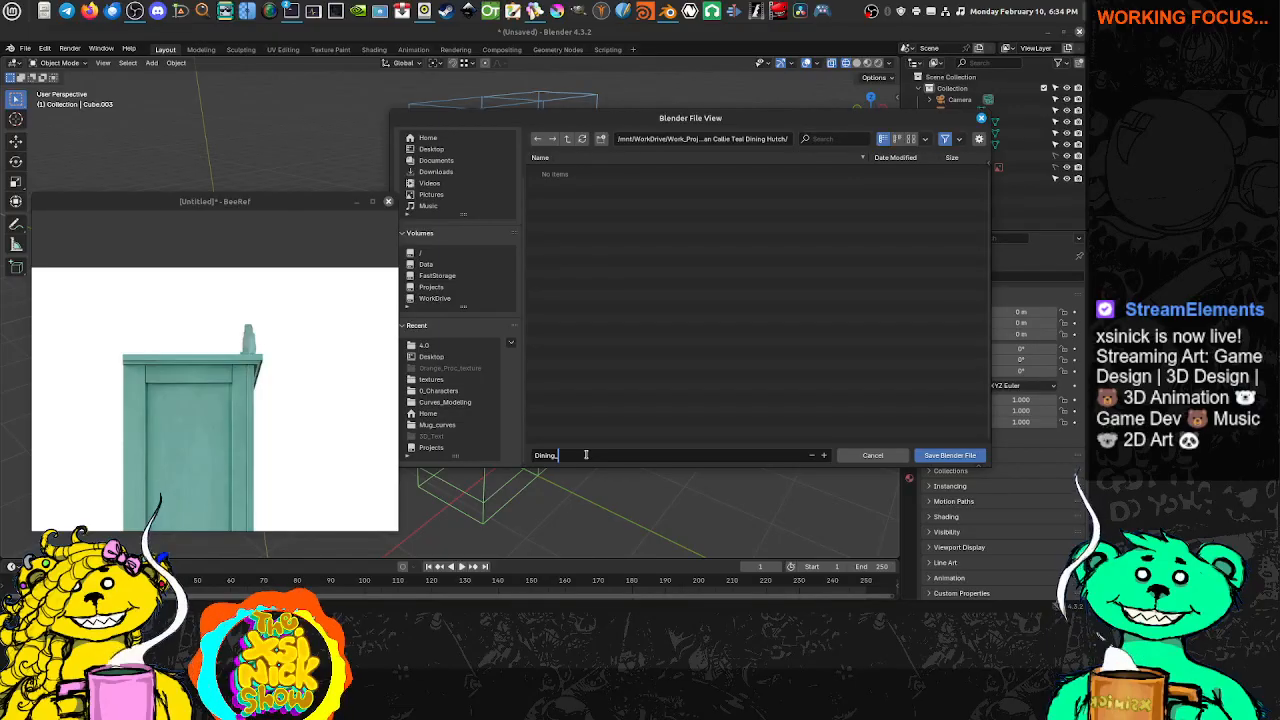
pyautogui.write('Hutch')
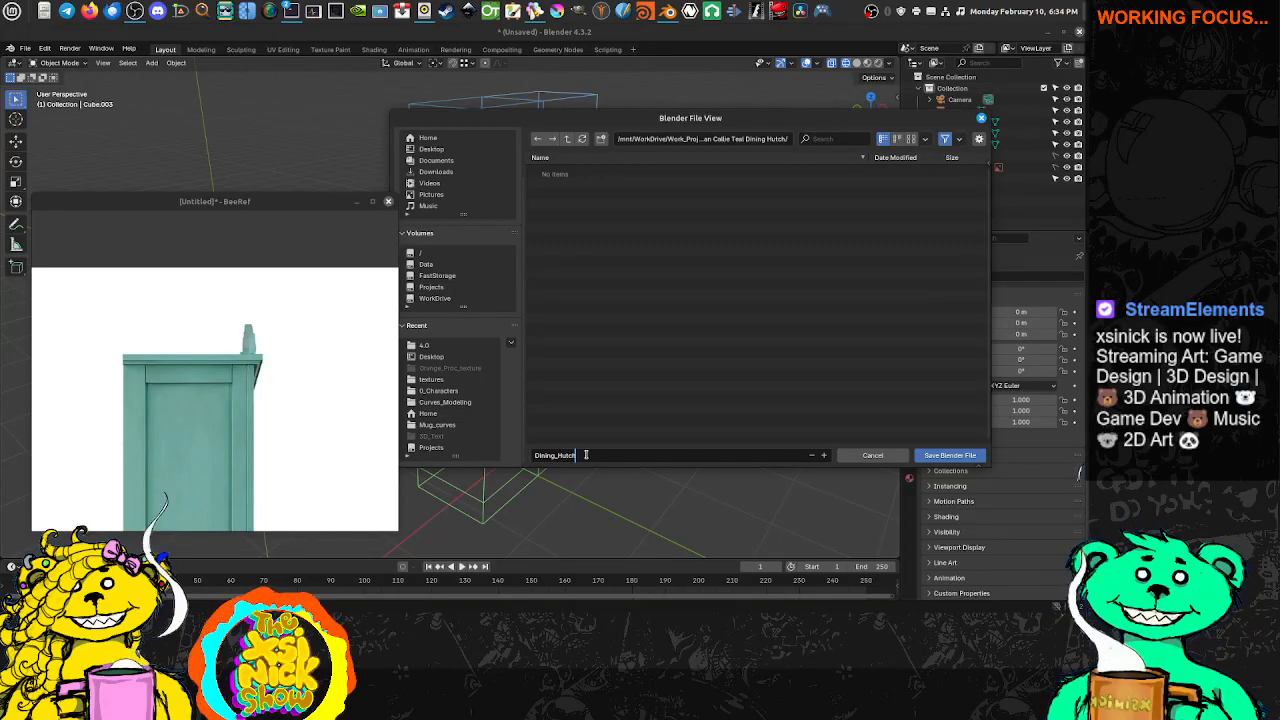
pyautogui.click(952, 455)
pyautogui.click(952, 455)
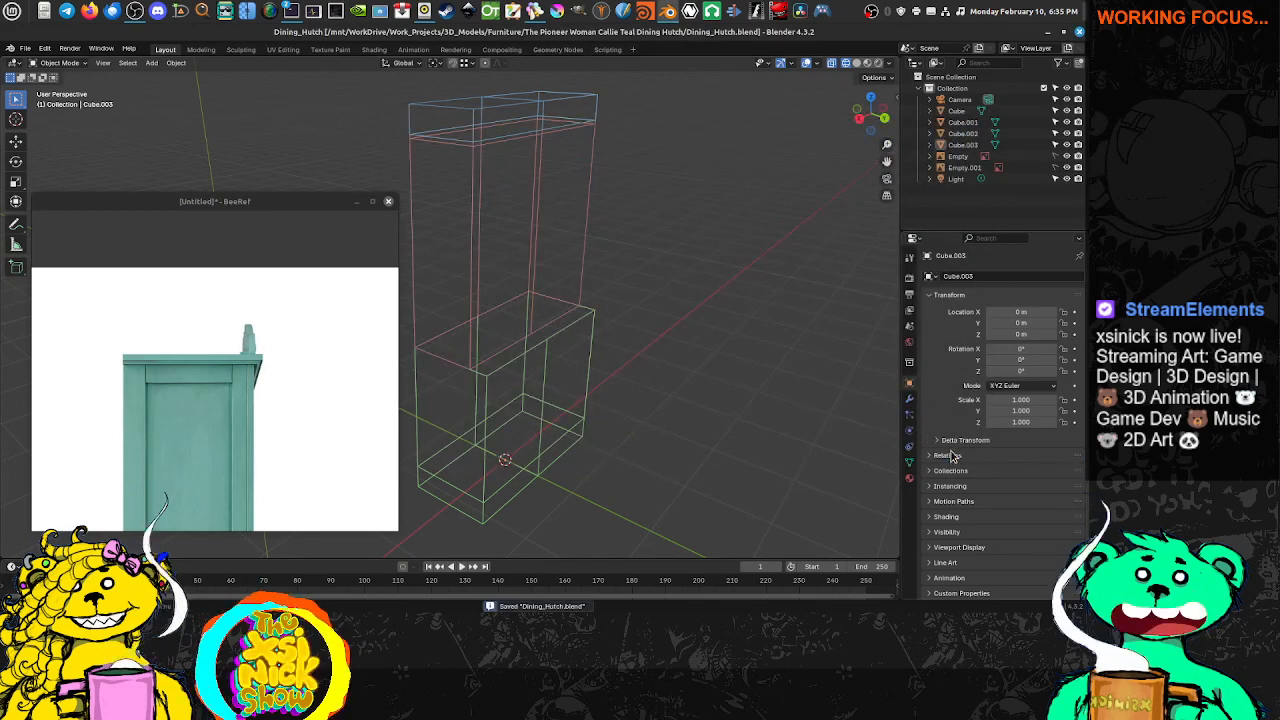
# Switch the viewport to solid shading with the object color set to Random, and save the file
pyautogui.moveTo(631, 336); pyautogui.dragTo(621, 262, button='middle')
pyautogui.scroll(4, 620, 248)
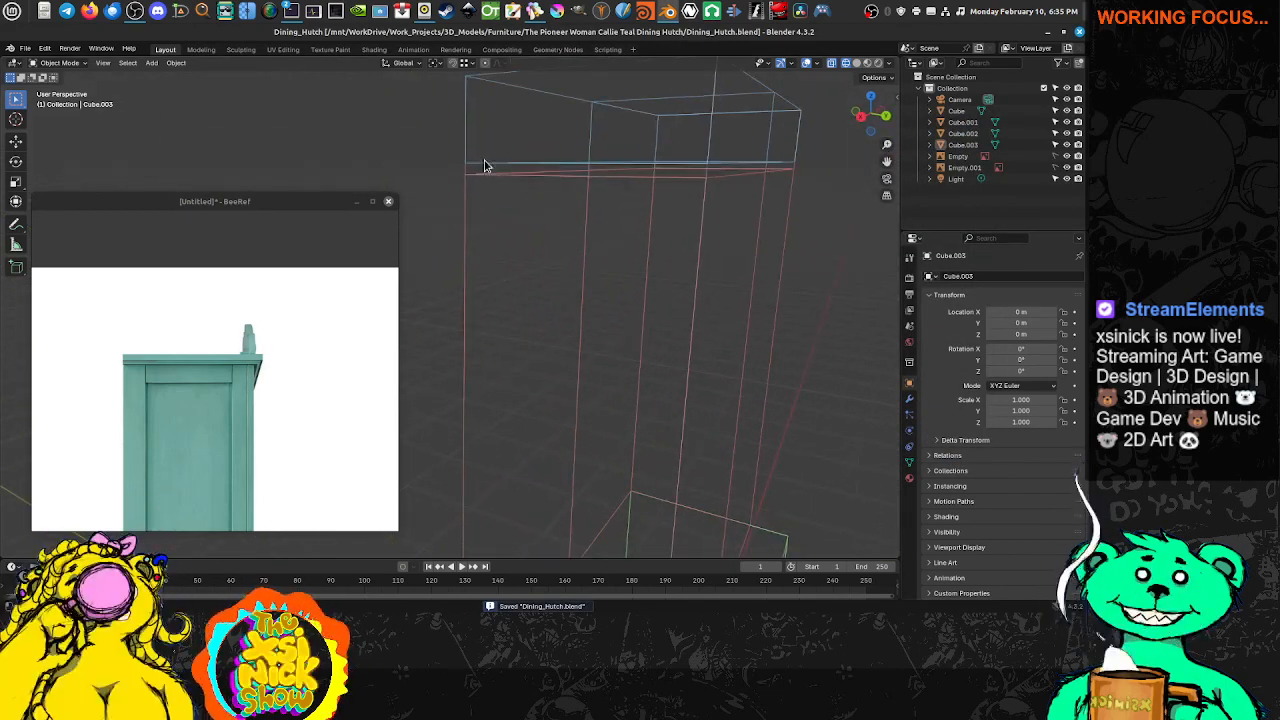
pyautogui.click(857, 63)
pyautogui.click(890, 63)
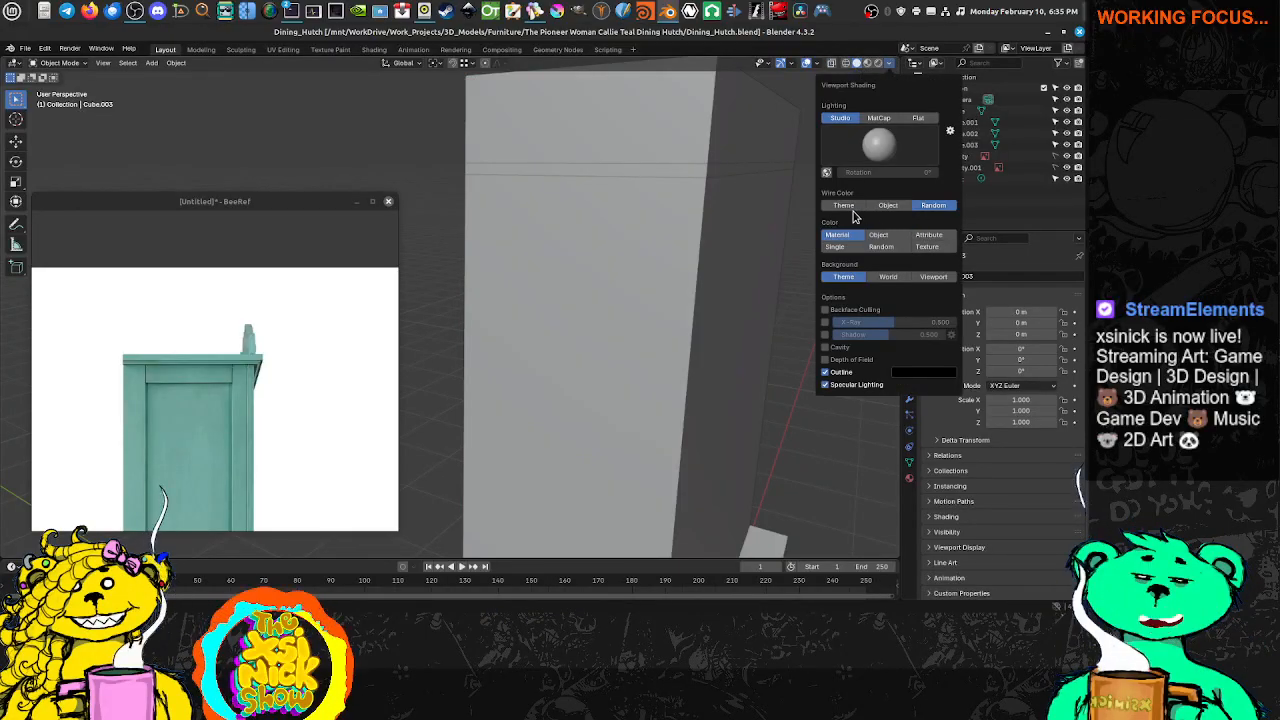
pyautogui.click(881, 246)
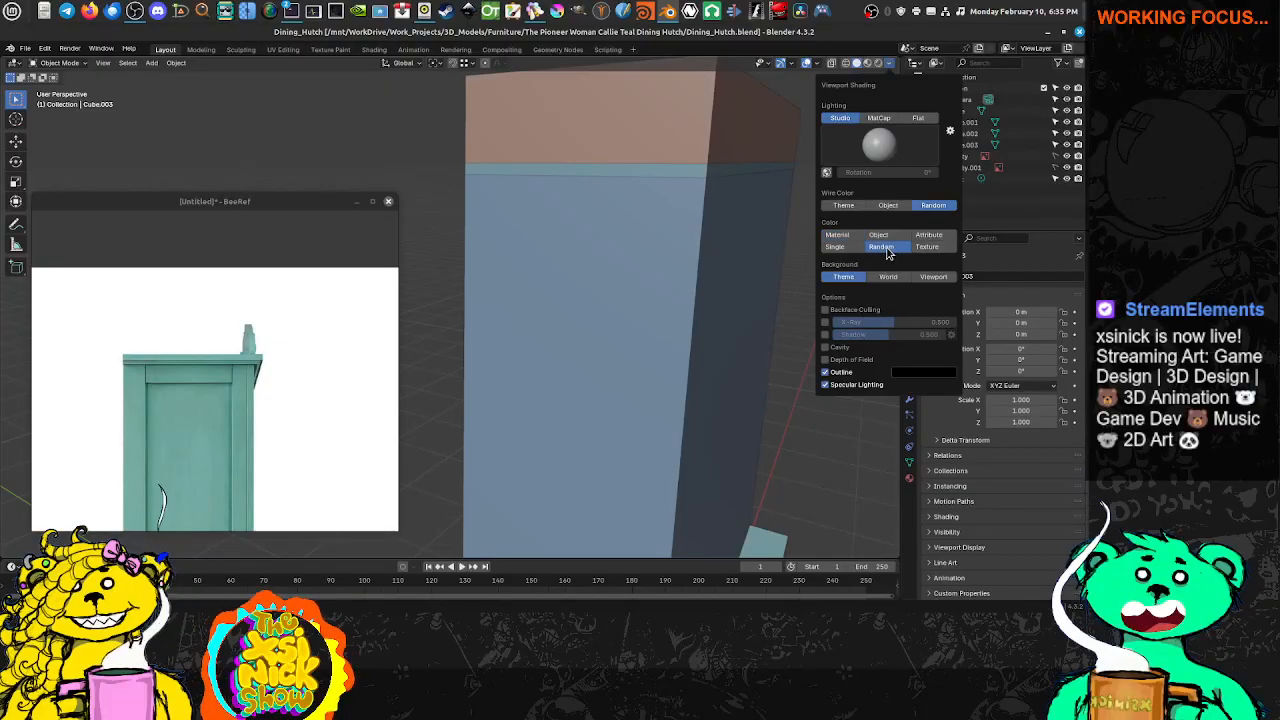
pyautogui.scroll(-6, 545, 304)
pyautogui.keyDown('shift'); pyautogui.moveTo(614, 348); pyautogui.dragTo(697, 345, button='middle'); pyautogui.keyUp('shift')
pyautogui.hotkey('ctrl', 's')
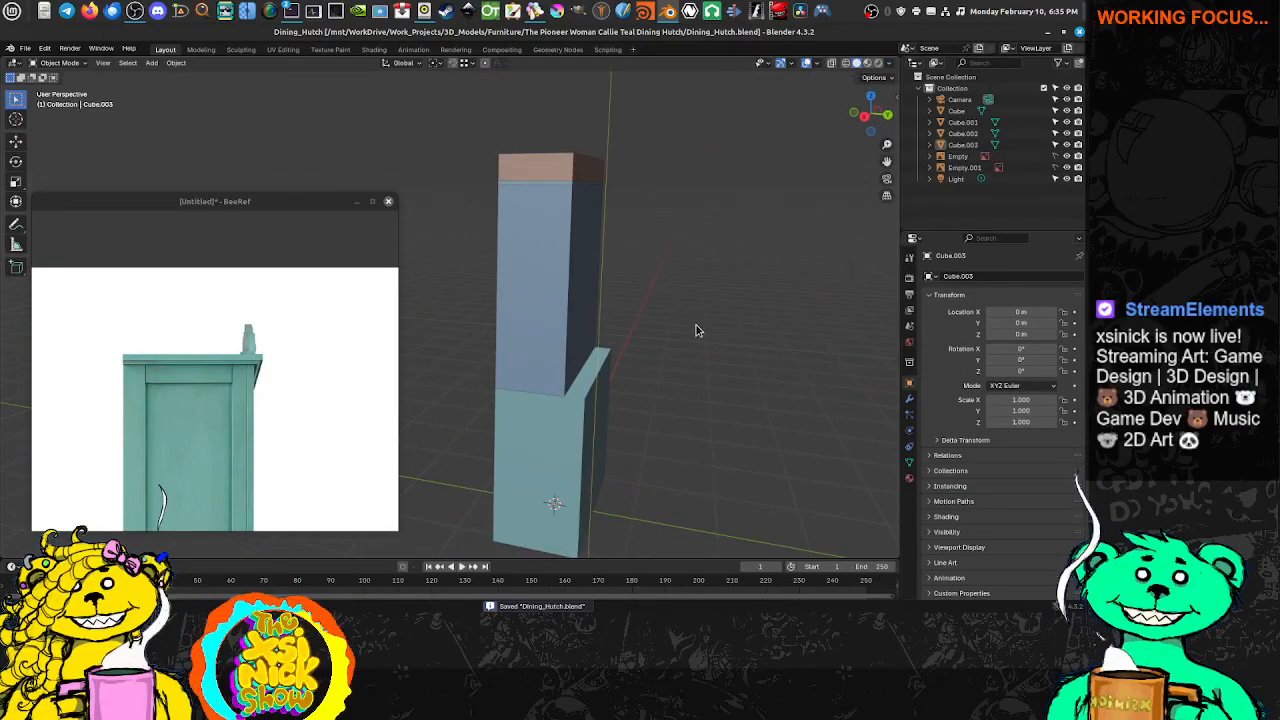
# Select the thin crown moulding band and show it in wireframe over the front reference image in front orthographic view
pyautogui.keyDown('shift'); pyautogui.moveTo(731, 295); pyautogui.dragTo(629, 341, button='middle'); pyautogui.keyUp('shift')
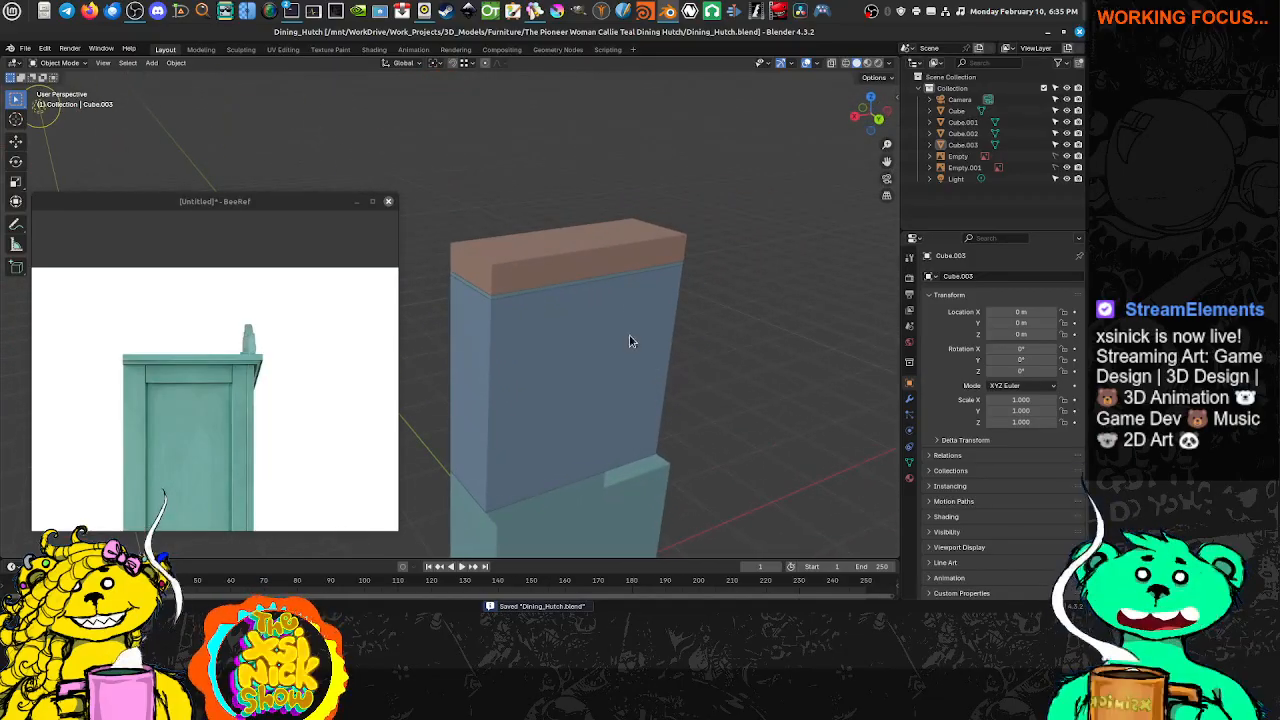
pyautogui.scroll(2, 565, 280)
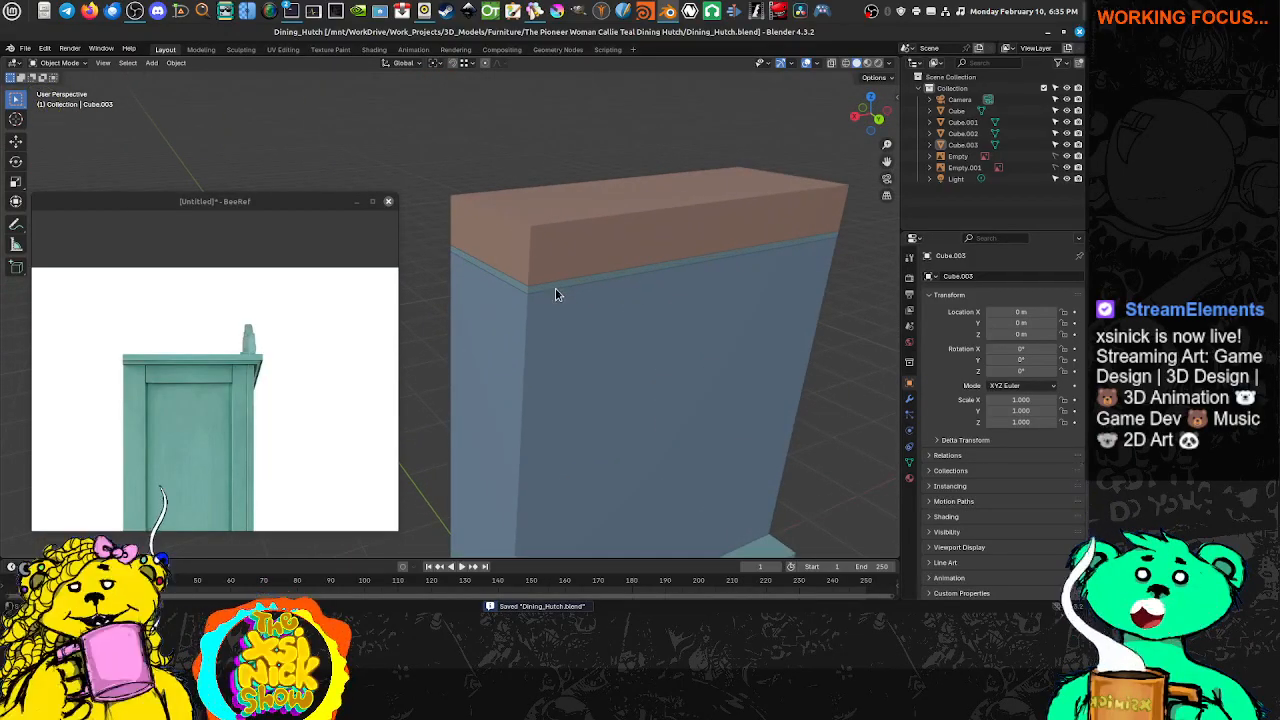
pyautogui.click(555, 288)
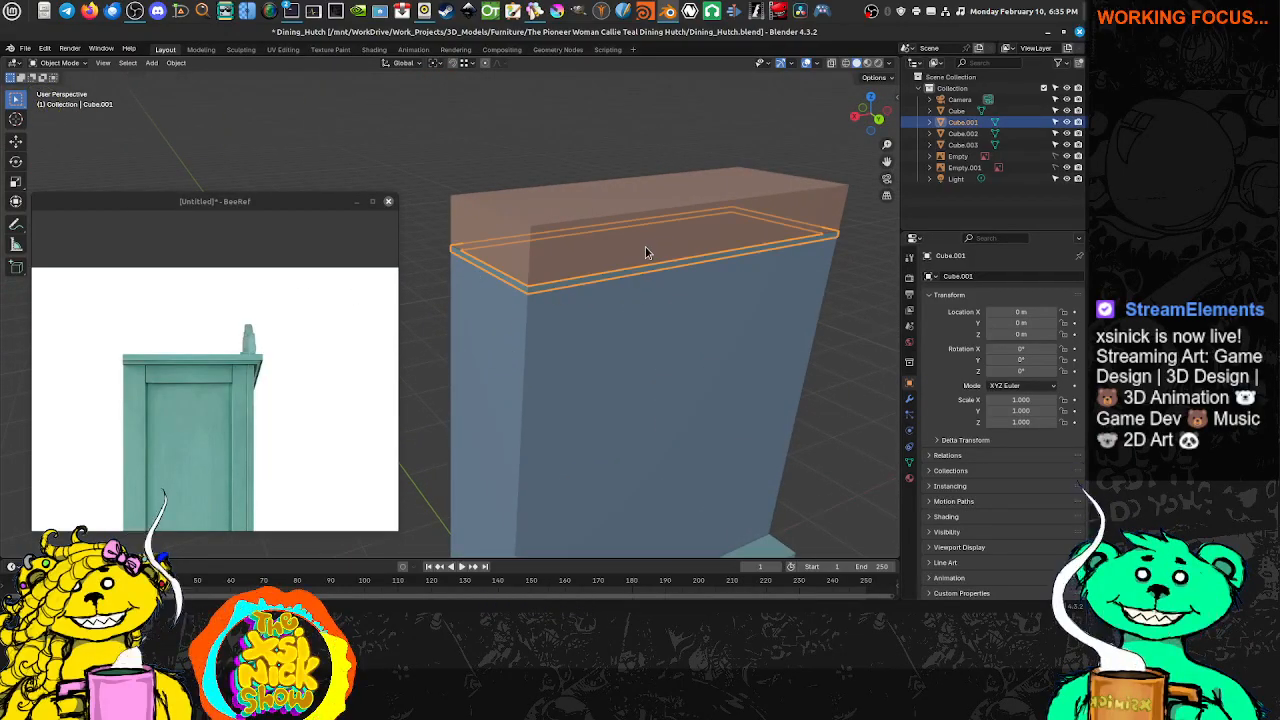
pyautogui.press('KP_1')
pyautogui.keyDown('shift'); pyautogui.moveTo(402, 243); pyautogui.dragTo(688, 225, button='middle'); pyautogui.keyUp('shift')
pyautogui.hotkey('shift', 'z')
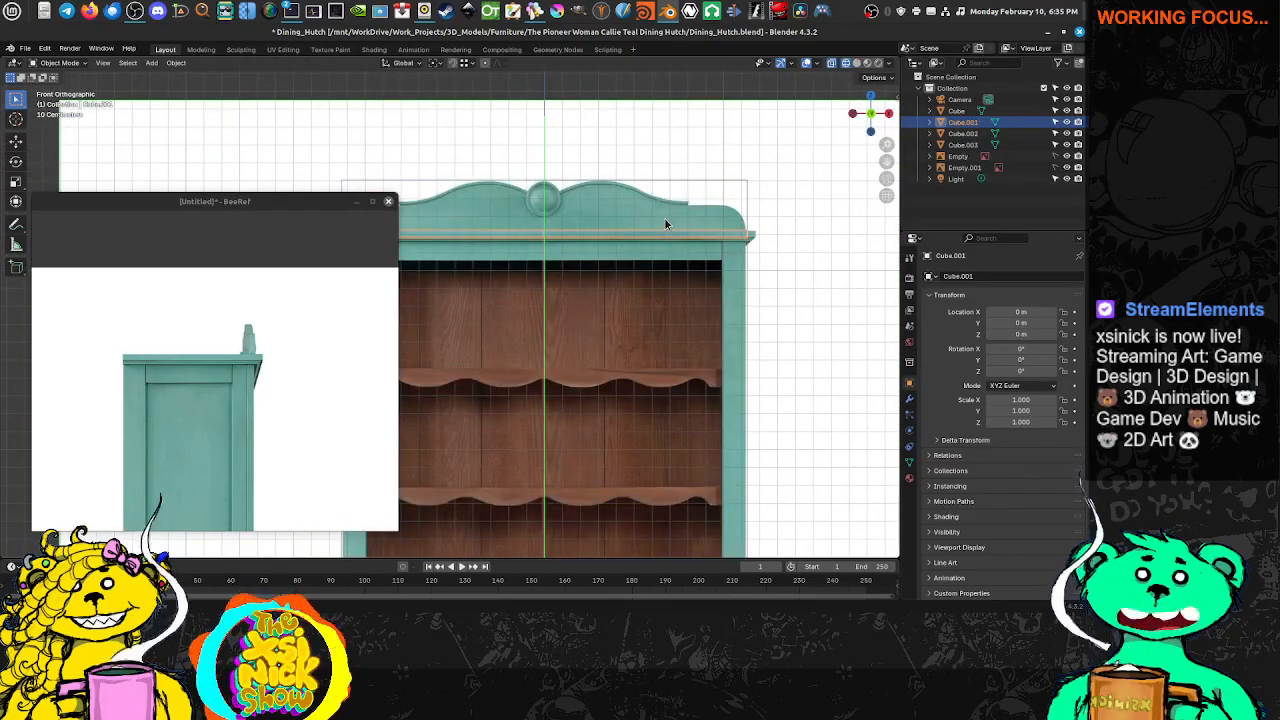
pyautogui.keyDown('shift'); pyautogui.moveTo(436, 230); pyautogui.dragTo(535, 224, button='middle'); pyautogui.keyUp('shift')
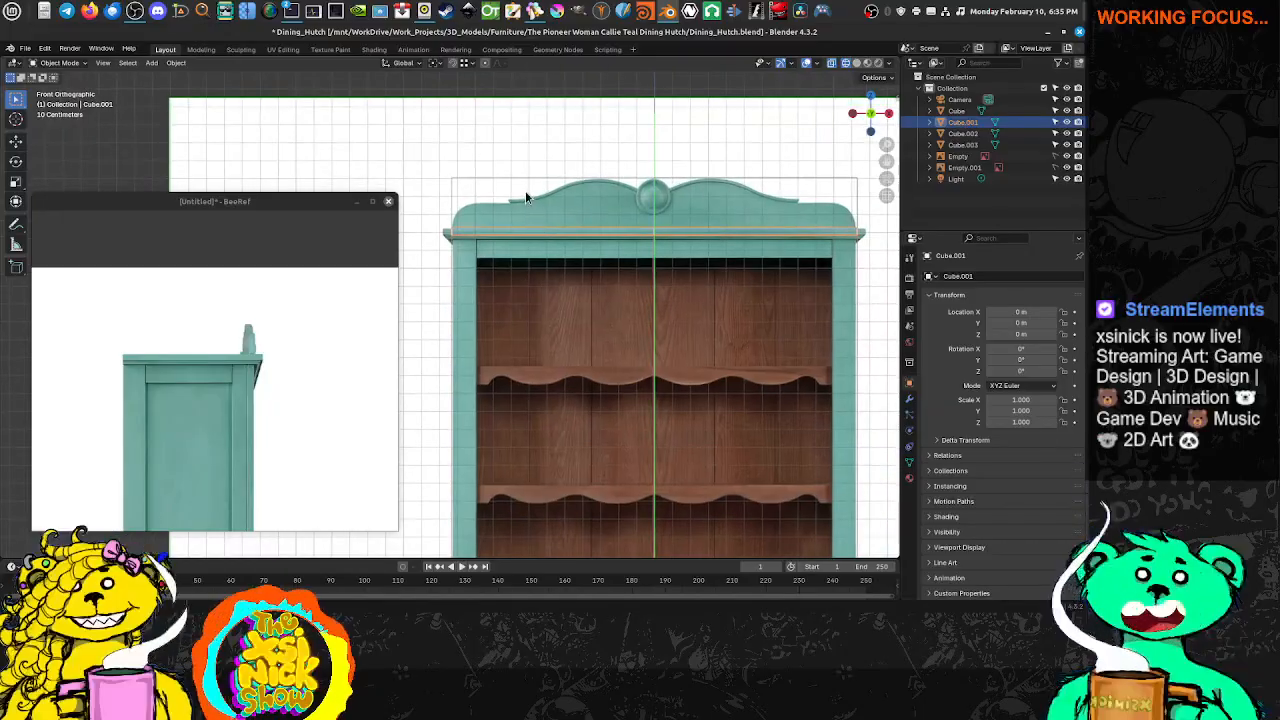
# Move and shrink the BeeRef reference window so it sits beside the hutch's front reference without covering it
pyautogui.moveTo(273, 200); pyautogui.dragTo(710, 234)
pyautogui.moveTo(746, 220); pyautogui.dragTo(762, 226)
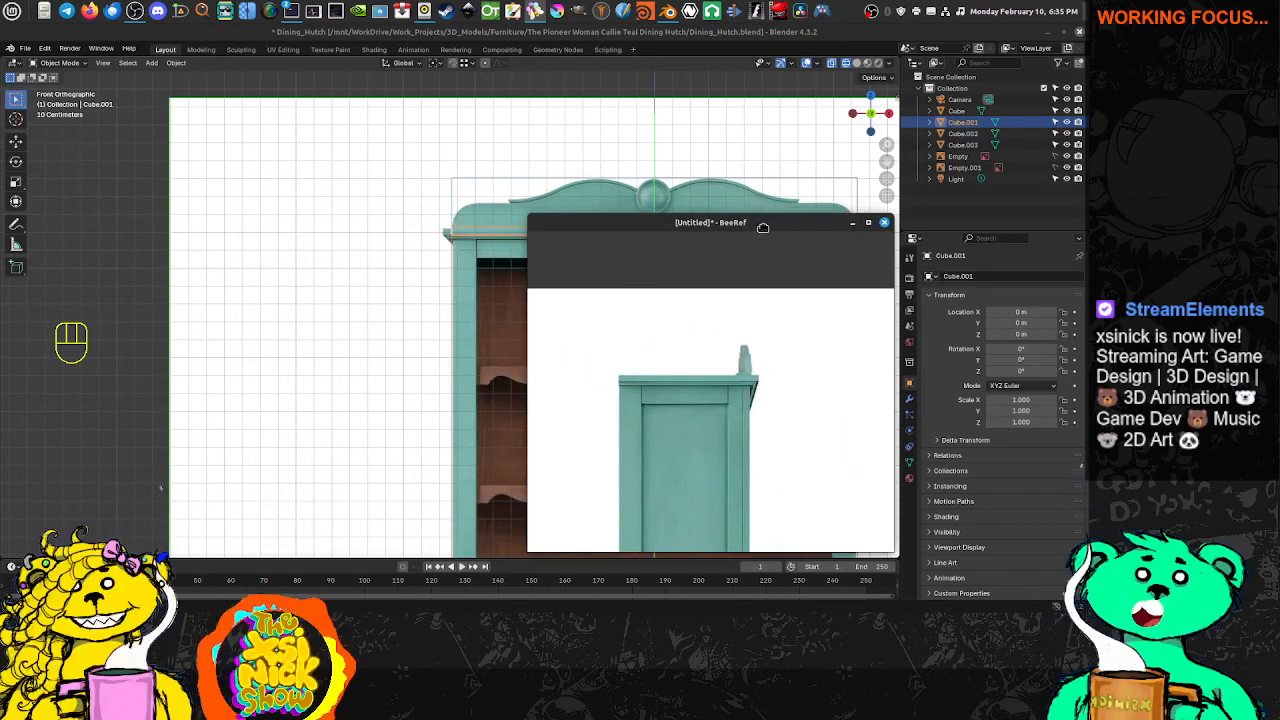
pyautogui.moveTo(528, 216); pyautogui.dragTo(630, 275)
pyautogui.keyDown('shift'); pyautogui.moveTo(503, 248); pyautogui.dragTo(270, 218, button='middle'); pyautogui.keyUp('shift')
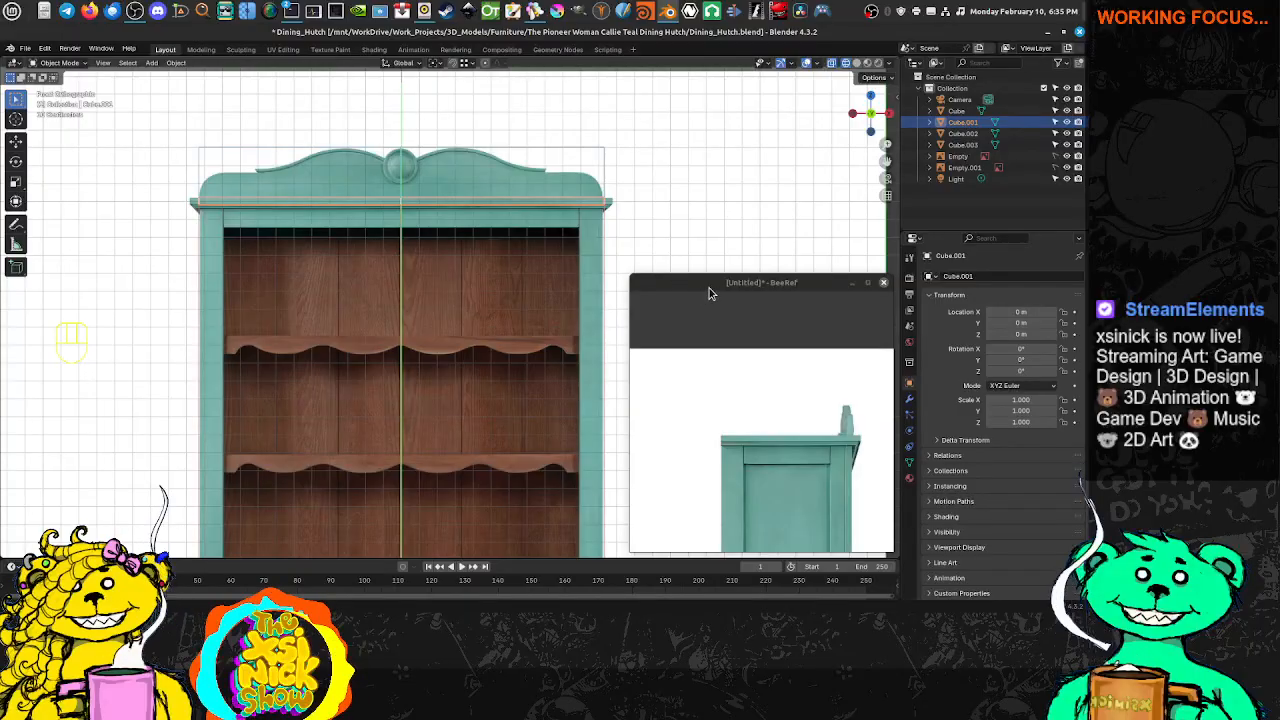
pyautogui.moveTo(735, 287); pyautogui.dragTo(739, 293)
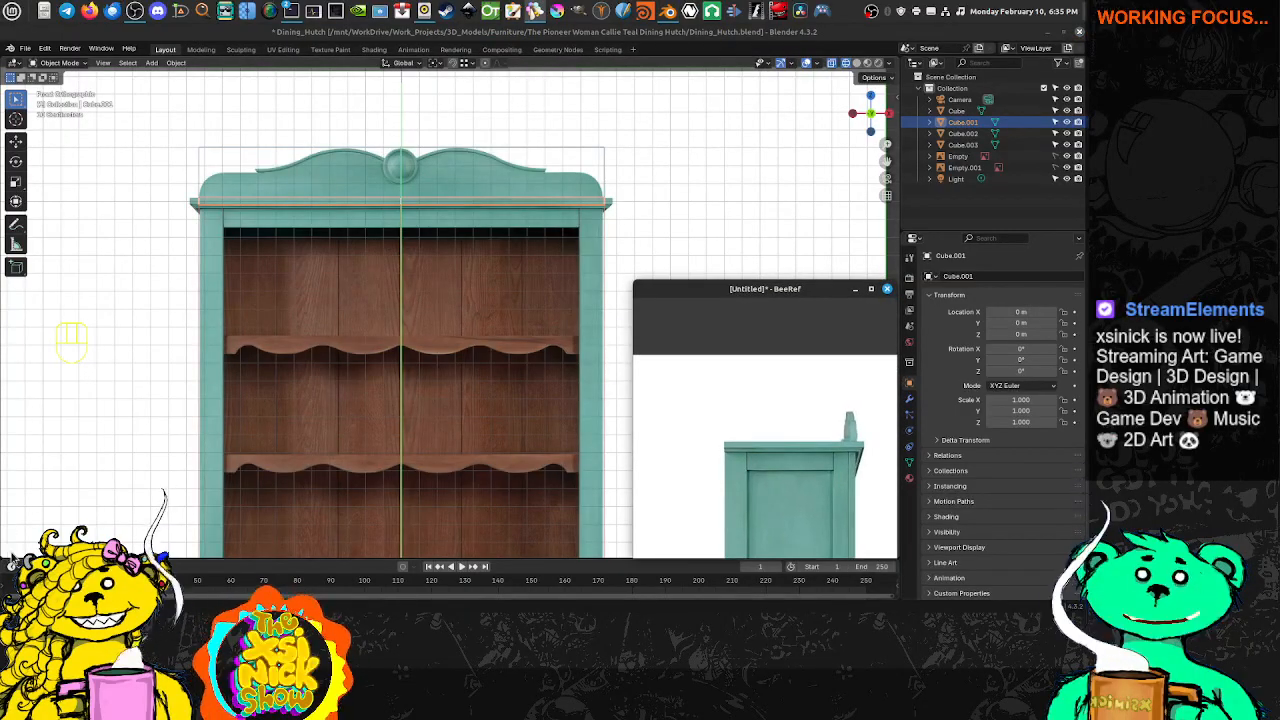
# Undo the moulding band selection and merge the timeline area into the 3D viewport to enlarge the modelling view
pyautogui.moveTo(3, 557); pyautogui.dragTo(9, 568)
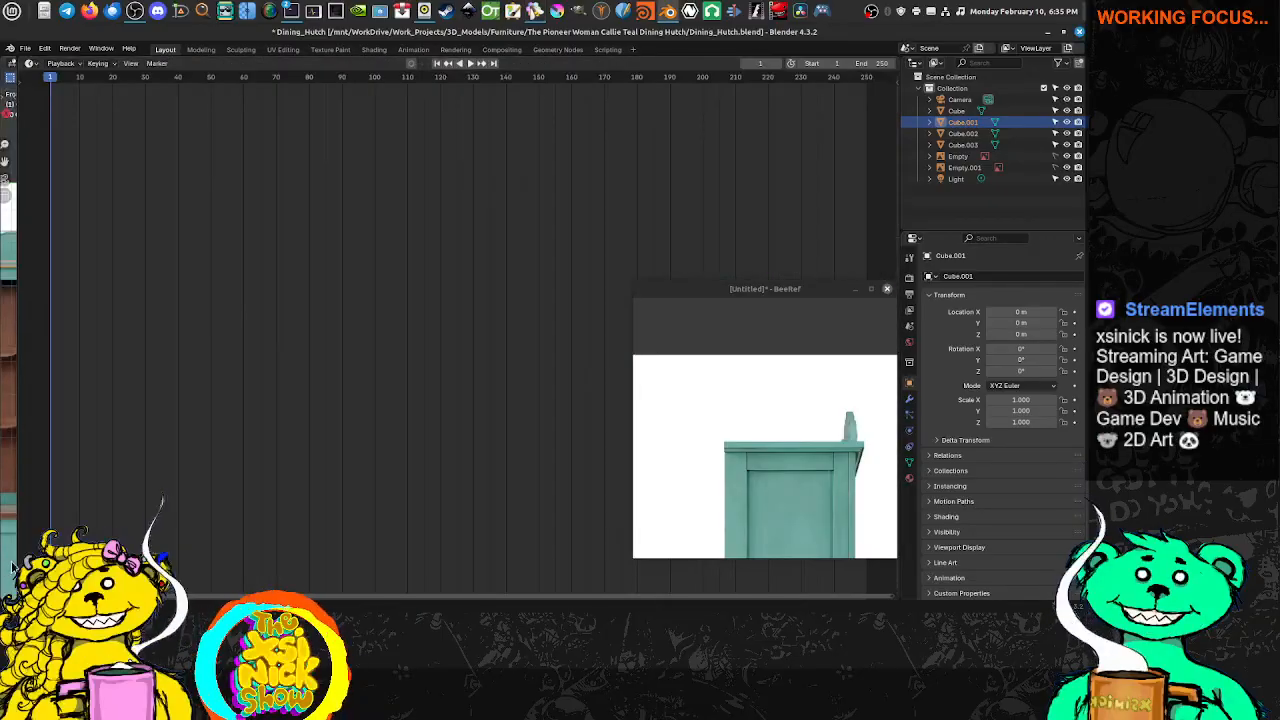
pyautogui.hotkey('ctrl', 'z')
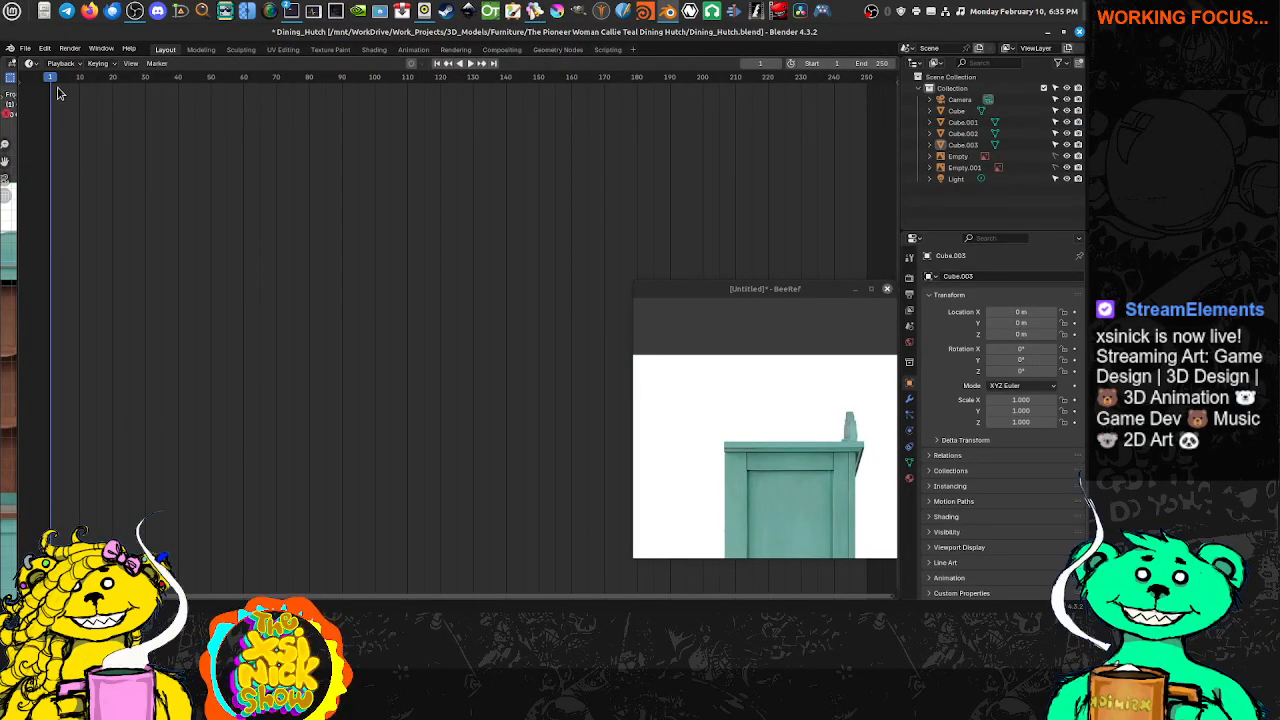
pyautogui.moveTo(14, 60); pyautogui.dragTo(40, 72)
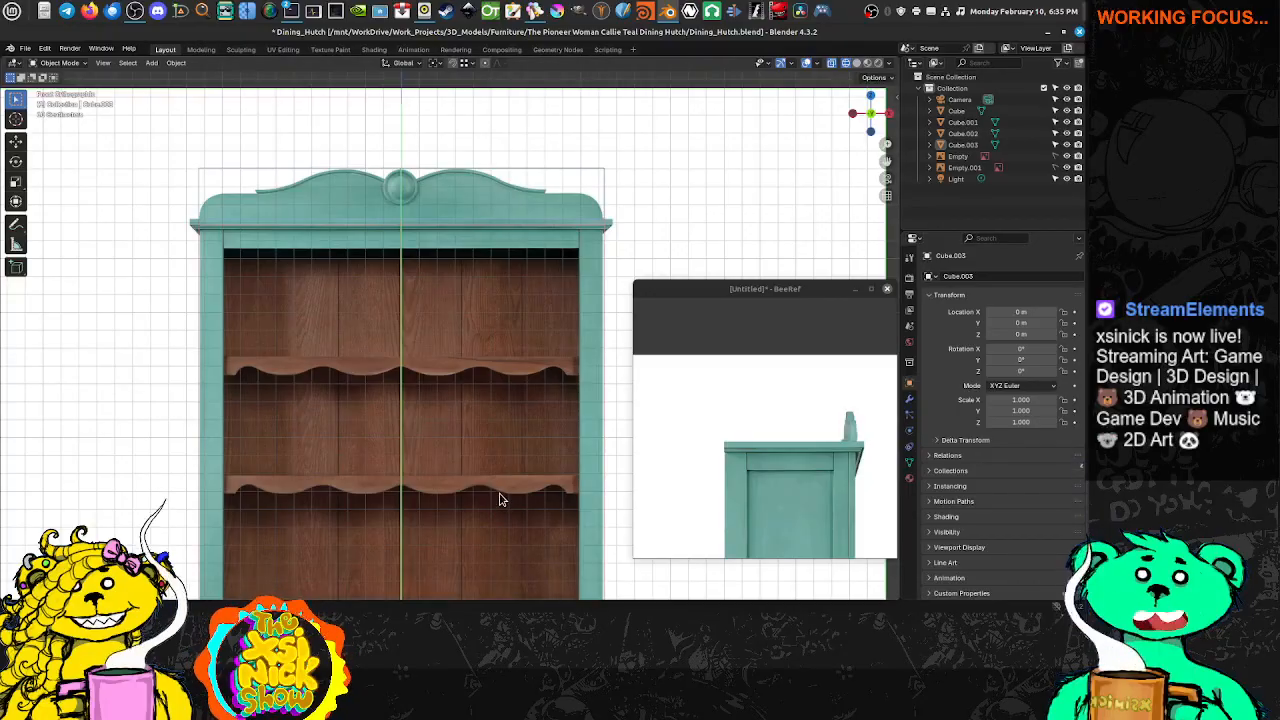
# Save the file and open the upper cabinet body's mesh for editing
pyautogui.hotkey('ctrl', 's')
pyautogui.scroll(4, 214, 274)
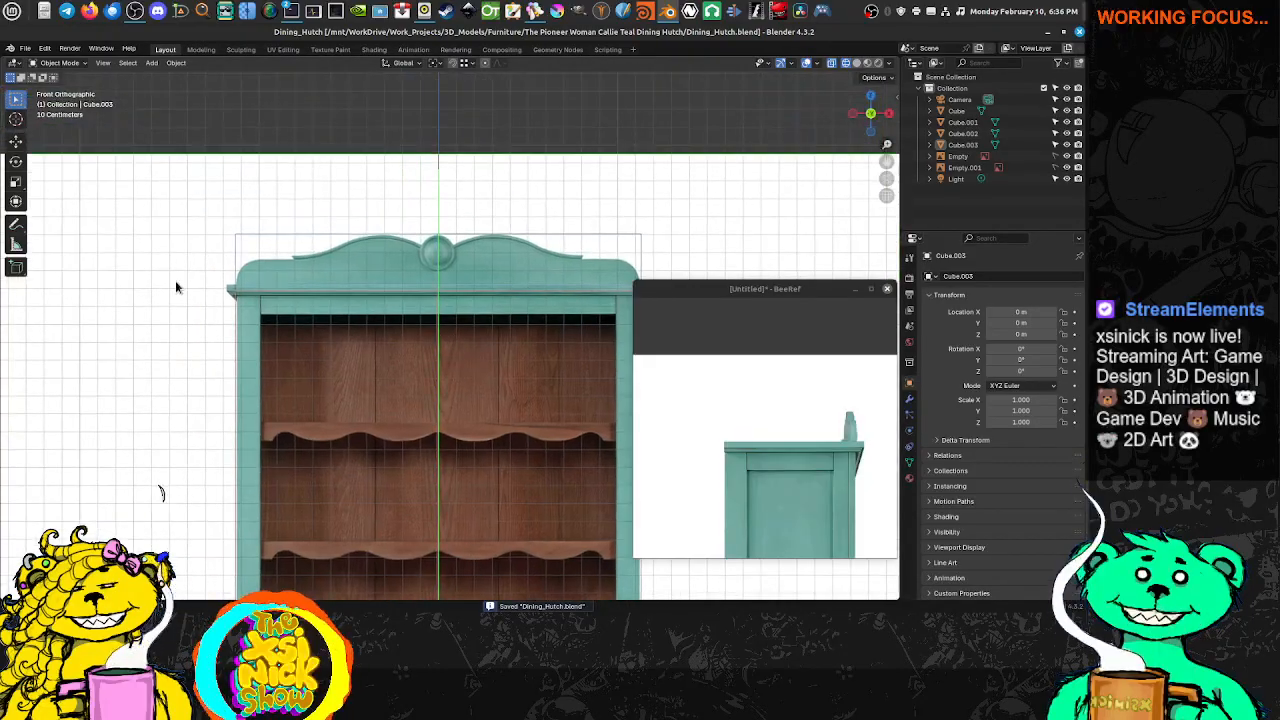
pyautogui.click(172, 302)
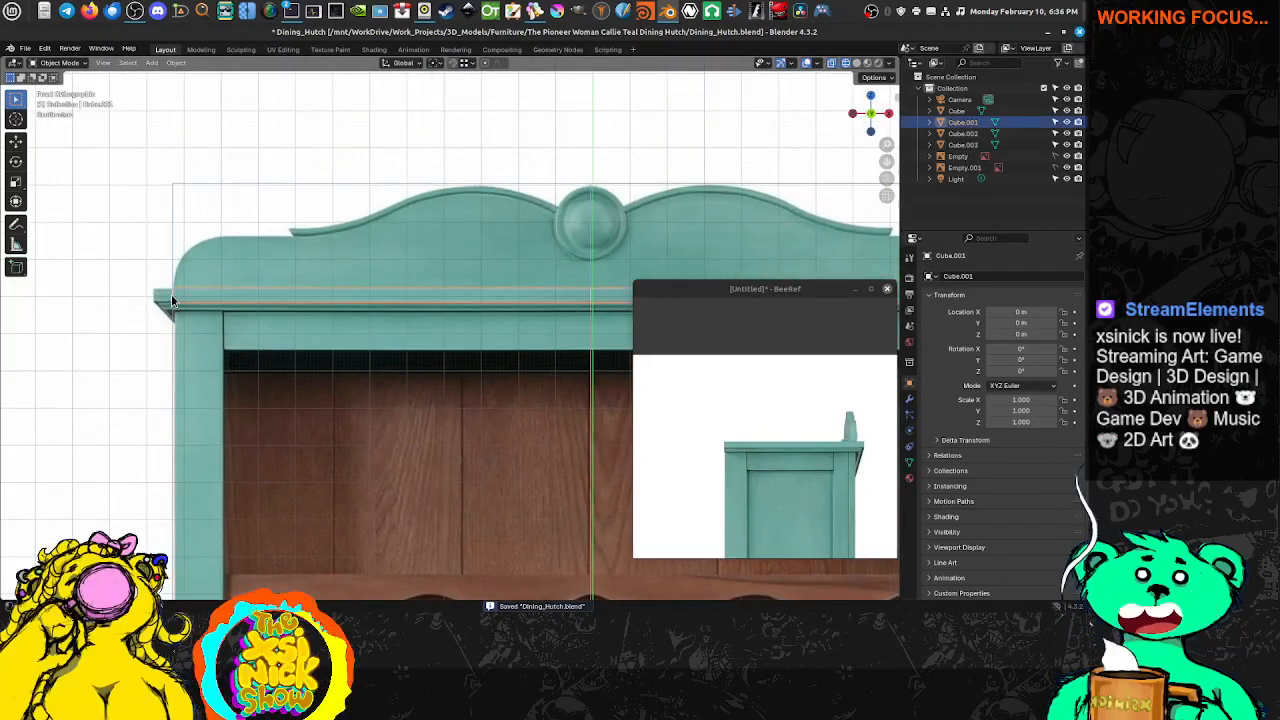
pyautogui.click(172, 318)
pyautogui.press('Tab')
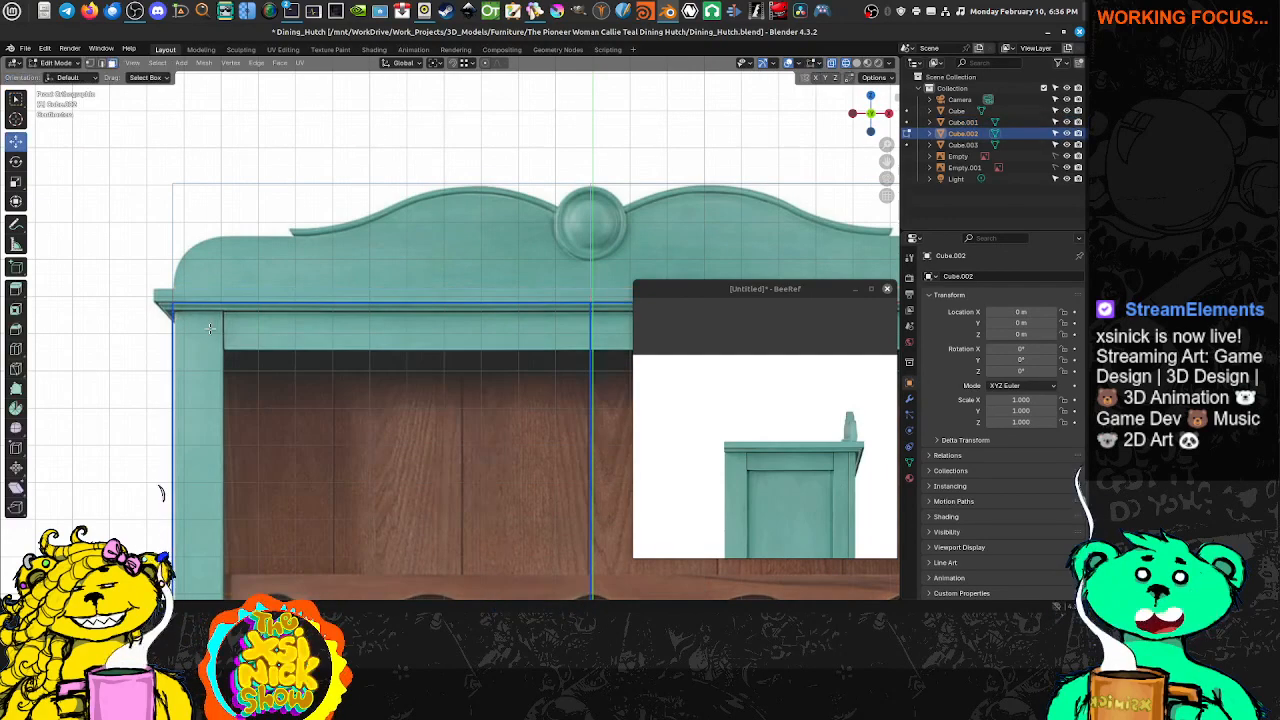
# Lower the upper cabinet body's top vertices along Z by about 0.027 m to the underside of the crown moulding in the front reference
pyautogui.scroll(-8, 191, 323)
pyautogui.hotkey('ctrl', 'Tab')
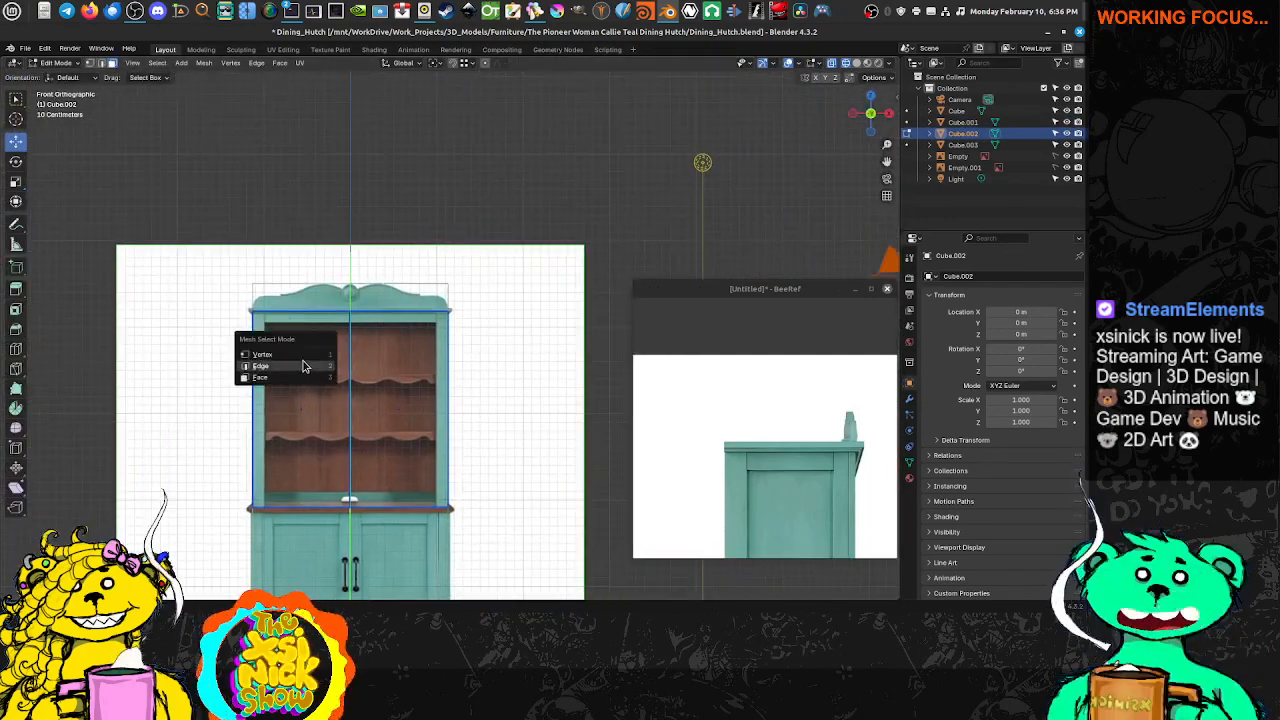
pyautogui.click(298, 353)
pyautogui.moveTo(196, 282); pyautogui.dragTo(472, 343)
pyautogui.scroll(6, 282, 305)
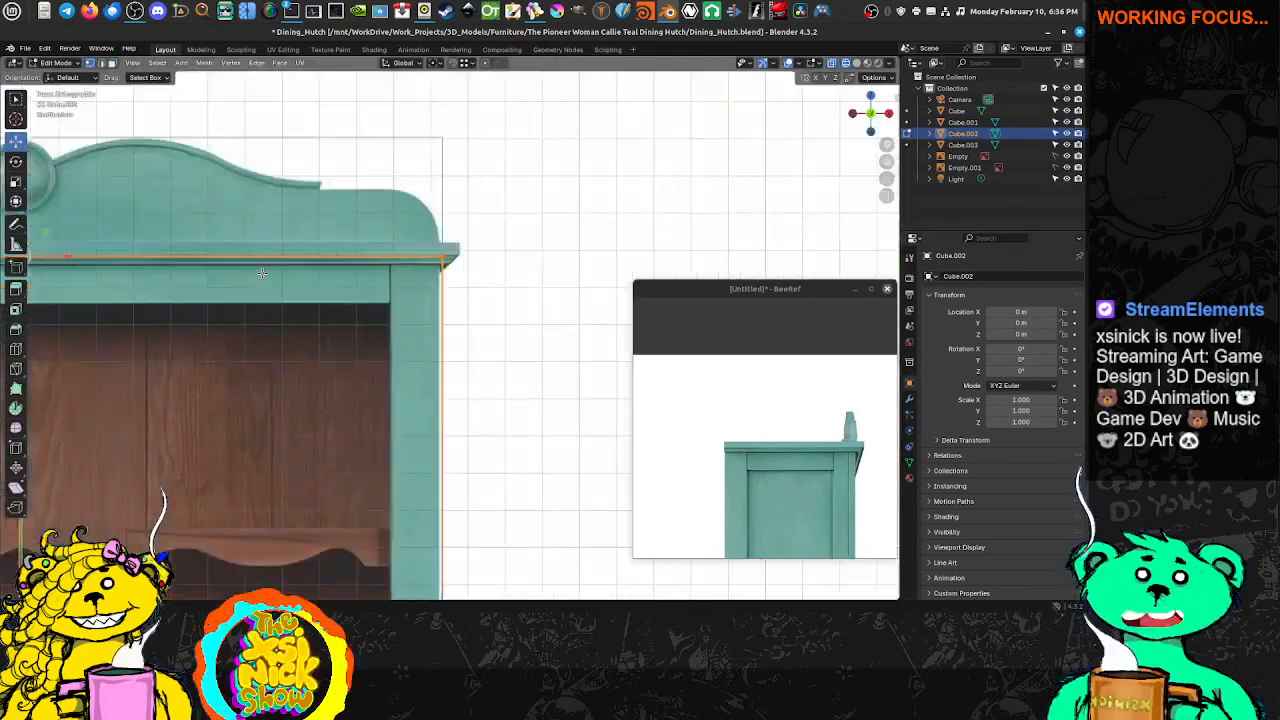
pyautogui.keyDown('shift'); pyautogui.moveTo(464, 232); pyautogui.dragTo(546, 227, button='middle'); pyautogui.keyUp('shift')
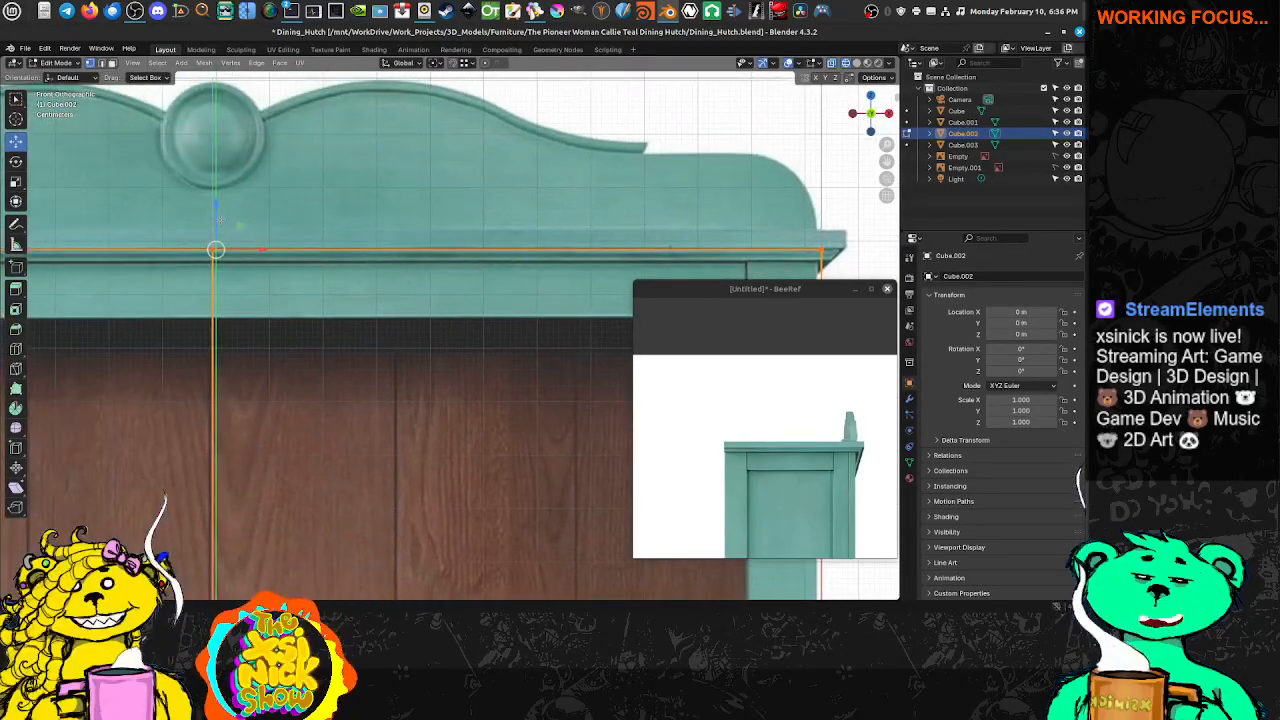
pyautogui.press('g')
pyautogui.press('z')
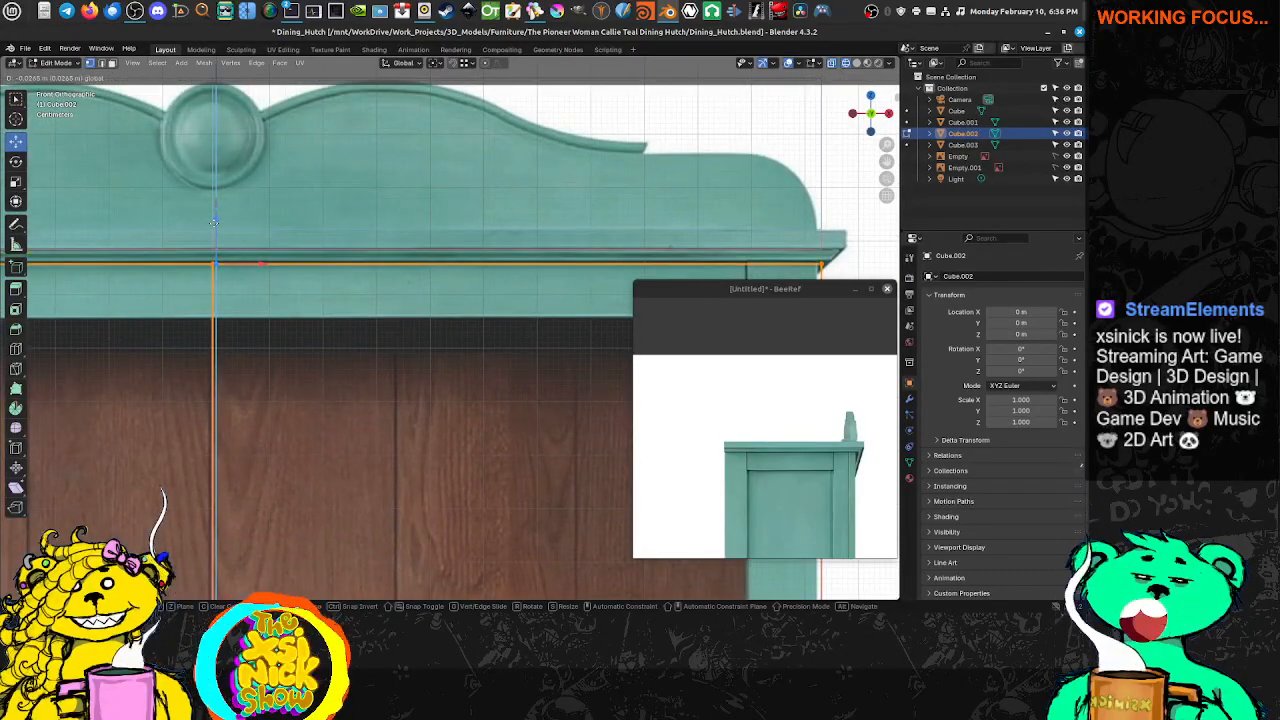
pyautogui.click(213, 221)
pyautogui.scroll(-4, 240, 250)
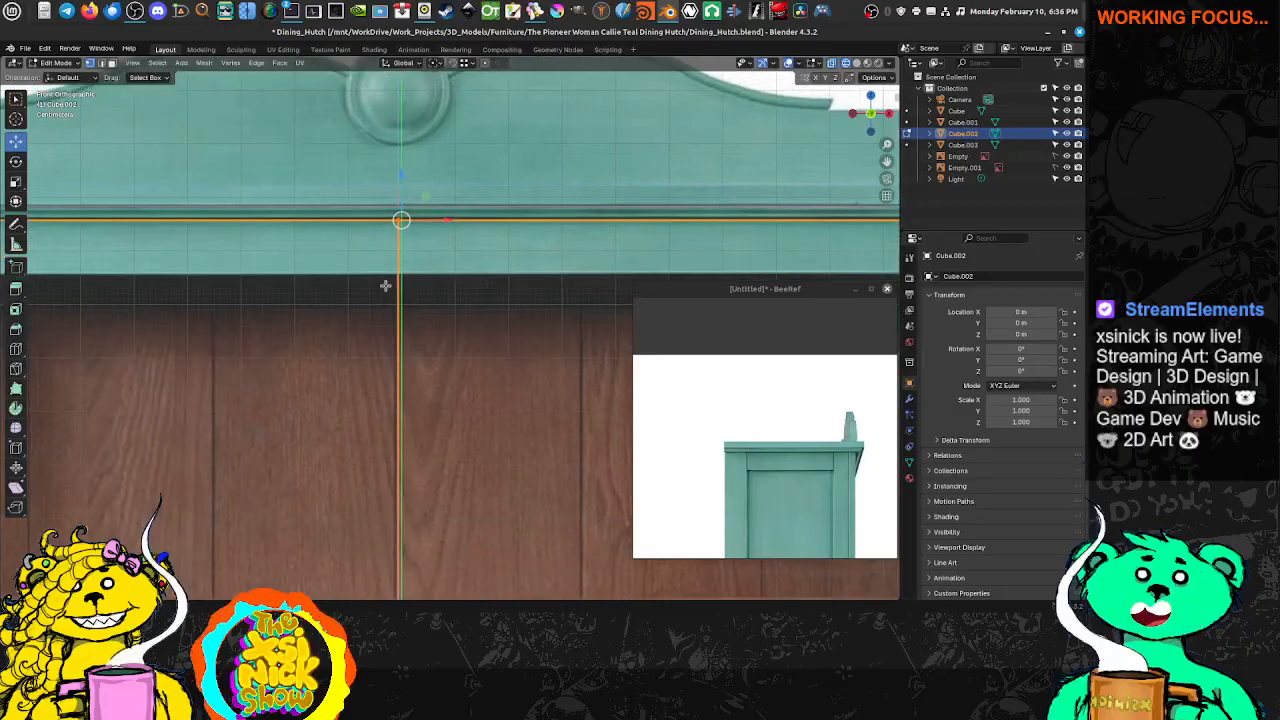
pyautogui.keyDown('shift'); pyautogui.moveTo(370, 244); pyautogui.dragTo(356, 248, button='middle'); pyautogui.keyUp('shift')
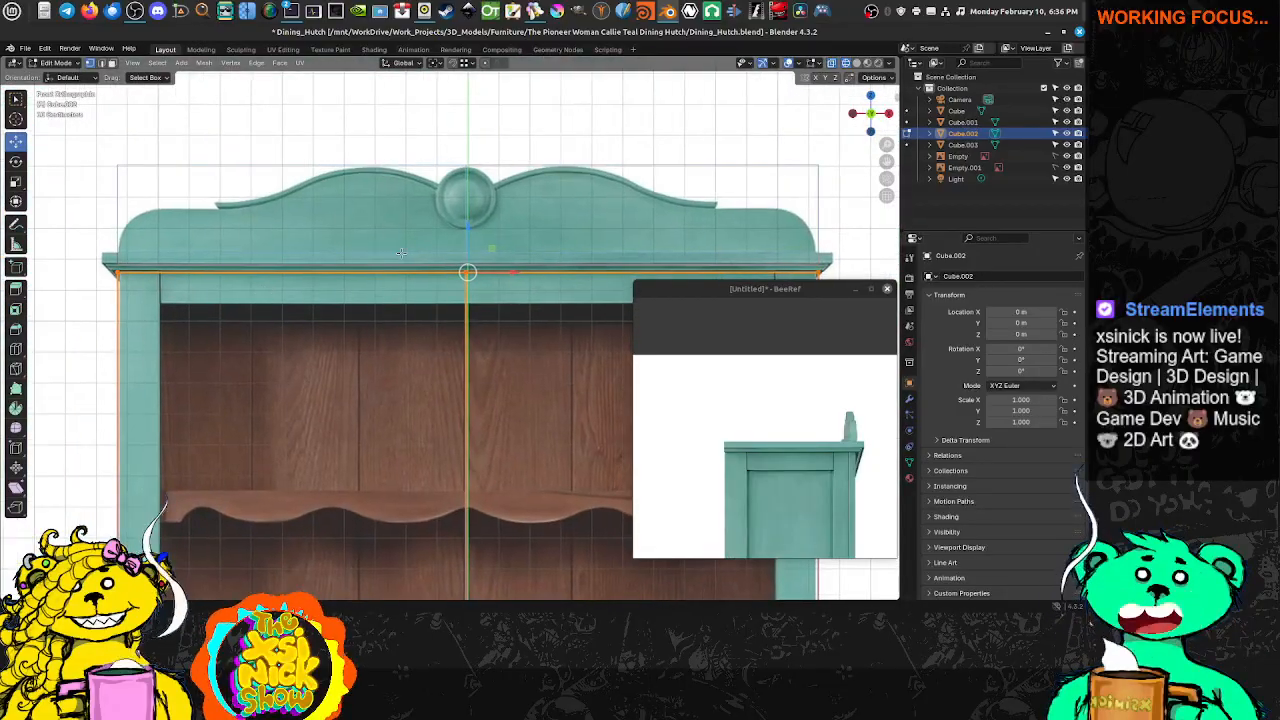
pyautogui.keyDown('shift'); pyautogui.moveTo(459, 251); pyautogui.dragTo(399, 274, button='middle'); pyautogui.keyUp('shift')
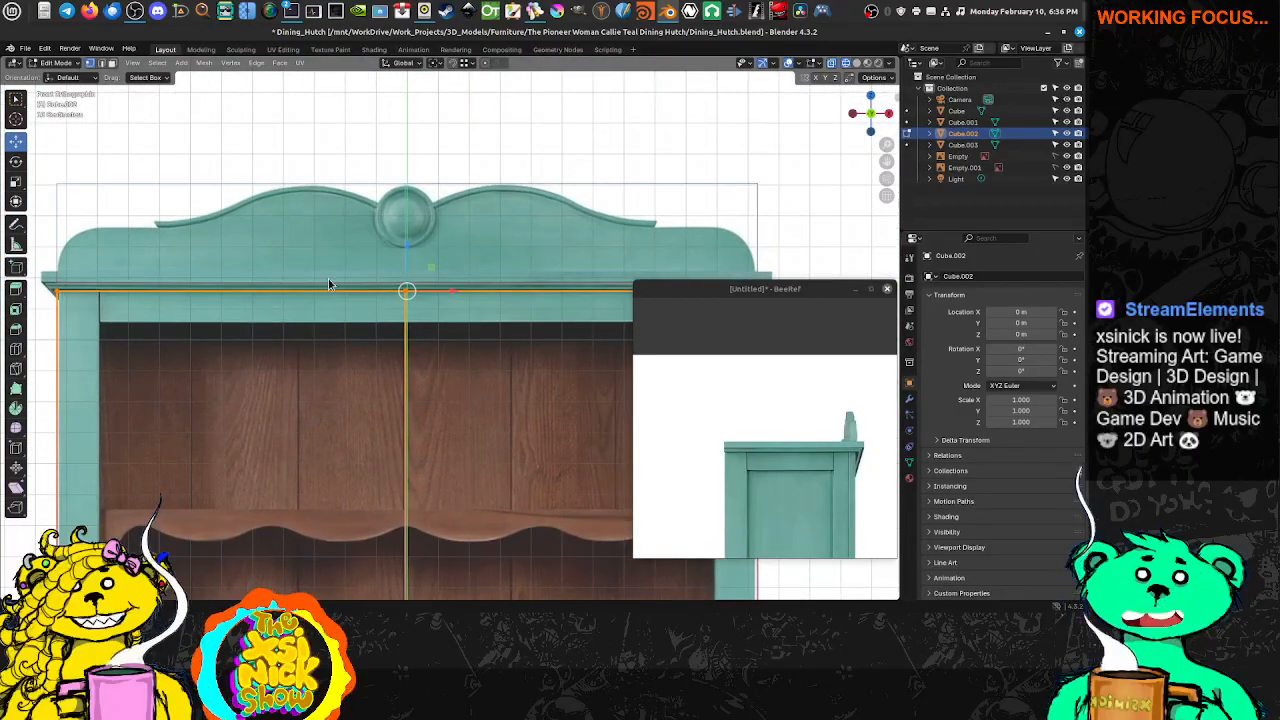
pyautogui.press('Tab')
# Select the thin crown moulding band and set its origin to the centre of its geometry
pyautogui.moveTo(238, 266)
pyautogui.keyDown('shift'); pyautogui.mouseDown(button='middle')
pyautogui.moveTo(216, 311)
pyautogui.moveTo(228, 287)
pyautogui.mouseUp(button='middle'); pyautogui.keyUp('shift')
pyautogui.click(228, 287)
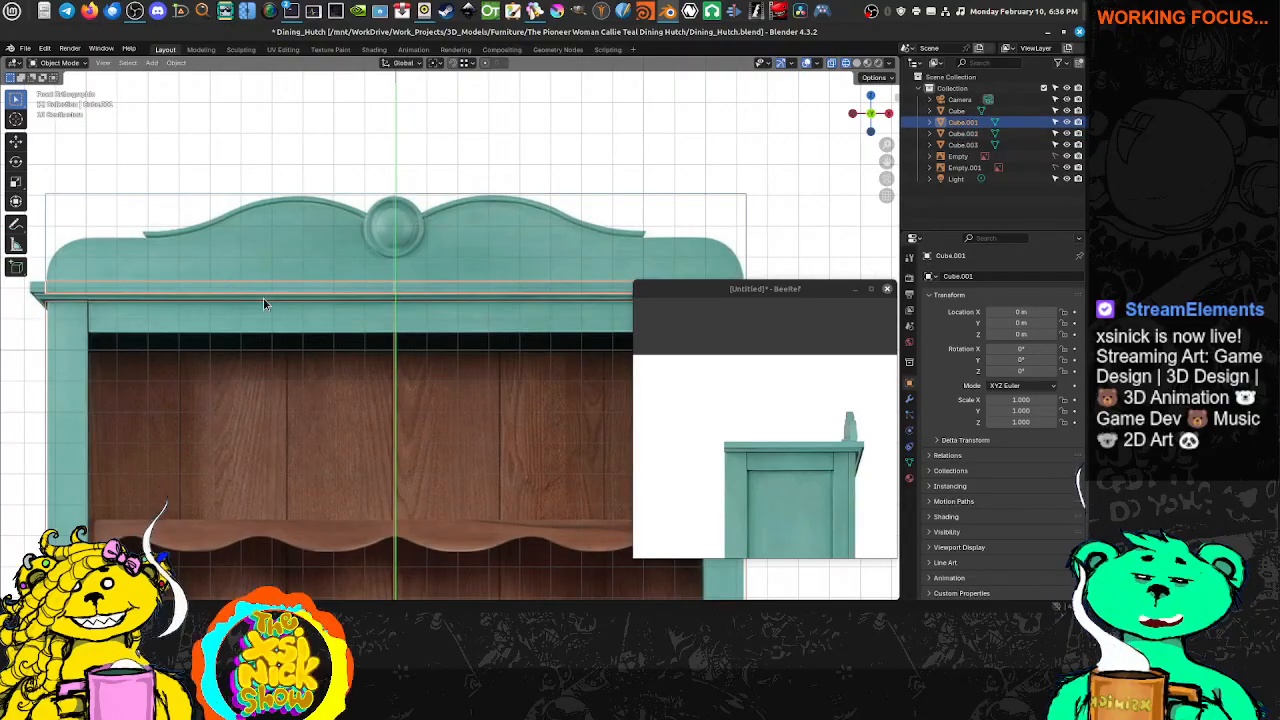
pyautogui.keyDown('shift'); pyautogui.moveTo(422, 328); pyautogui.dragTo(343, 328, button='middle'); pyautogui.keyUp('shift')
pyautogui.keyDown('shift'); pyautogui.moveTo(484, 329); pyautogui.dragTo(382, 325, button='middle'); pyautogui.keyUp('shift')
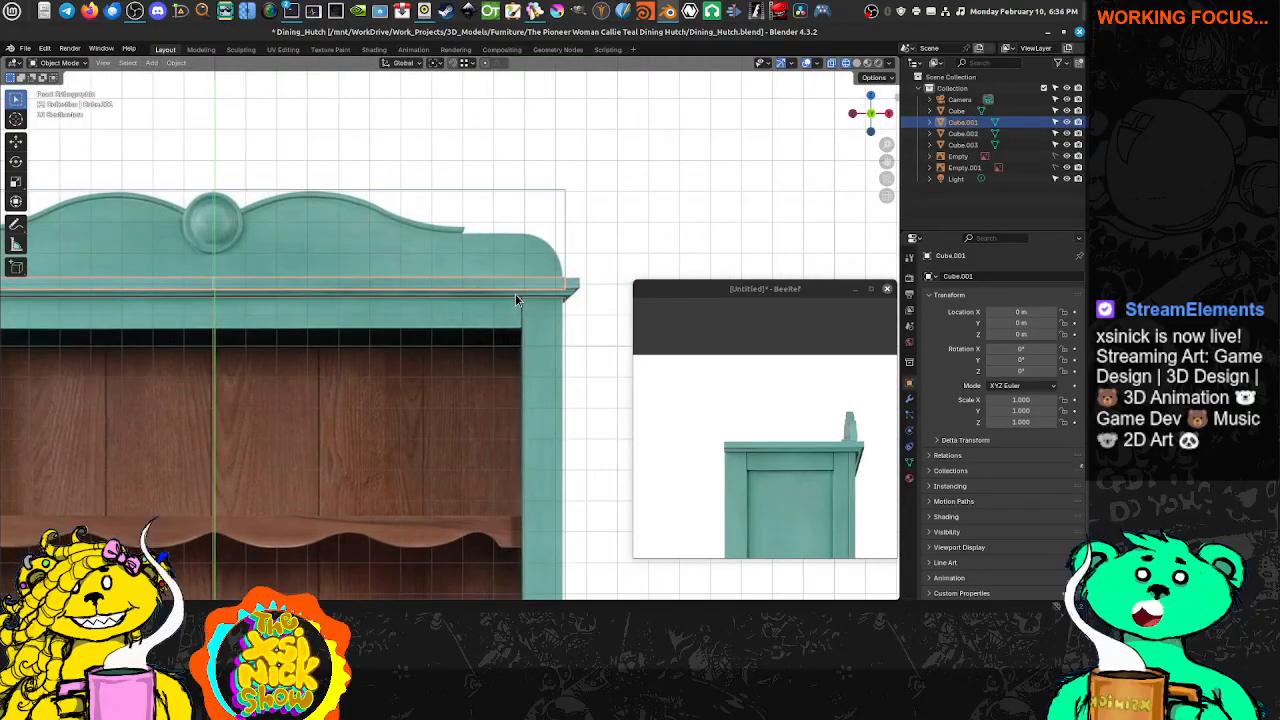
pyautogui.keyDown('shift'); pyautogui.moveTo(485, 299); pyautogui.dragTo(531, 303, button='middle'); pyautogui.keyUp('shift')
pyautogui.keyDown('shift'); pyautogui.moveTo(336, 296); pyautogui.dragTo(400, 292, button='middle'); pyautogui.keyUp('shift')
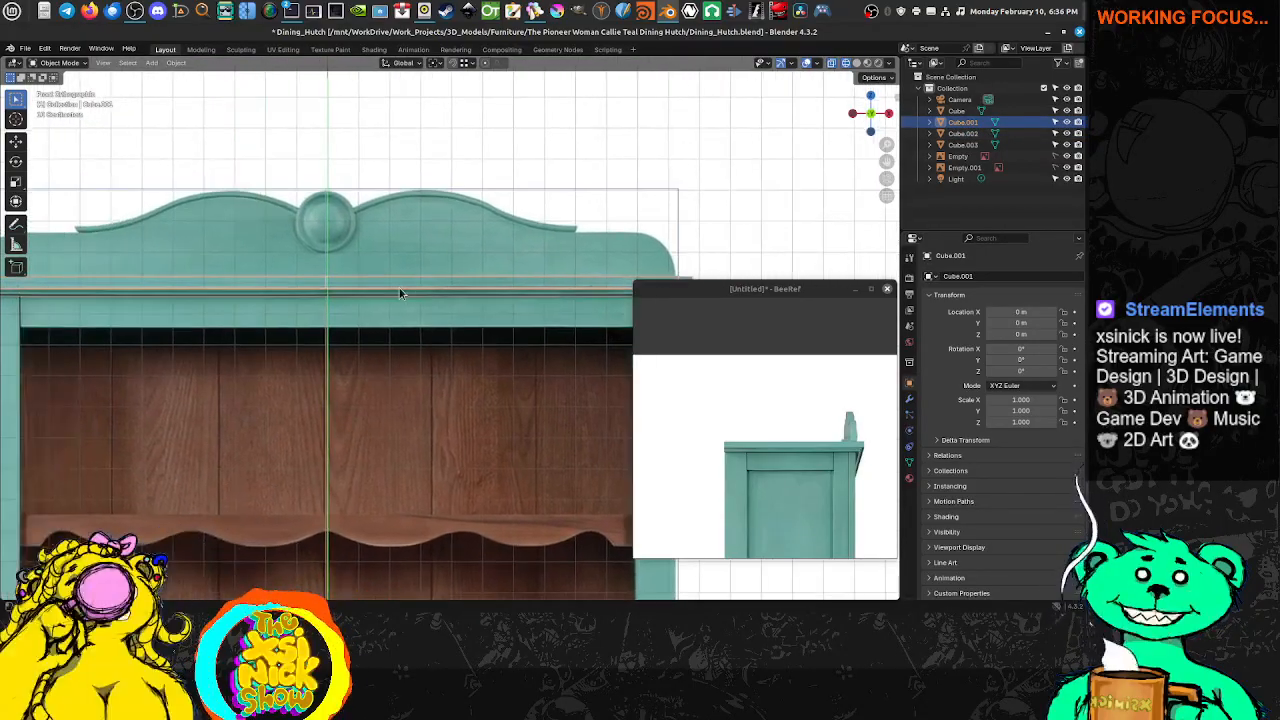
pyautogui.scroll(-2, 370, 293)
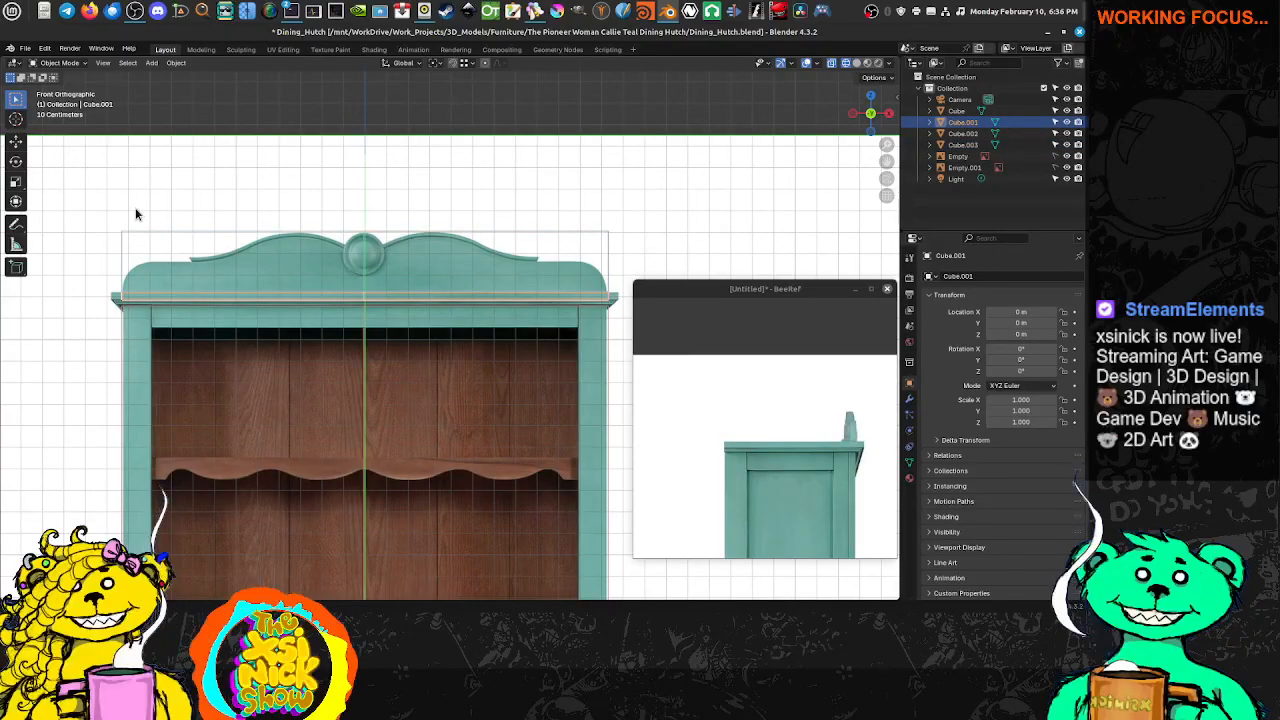
pyautogui.scroll(-8, 276, 254)
pyautogui.scroll(-1, 276, 254)
pyautogui.keyDown('shift'); pyautogui.moveTo(388, 396); pyautogui.dragTo(293, 340, button='middle'); pyautogui.keyUp('shift')
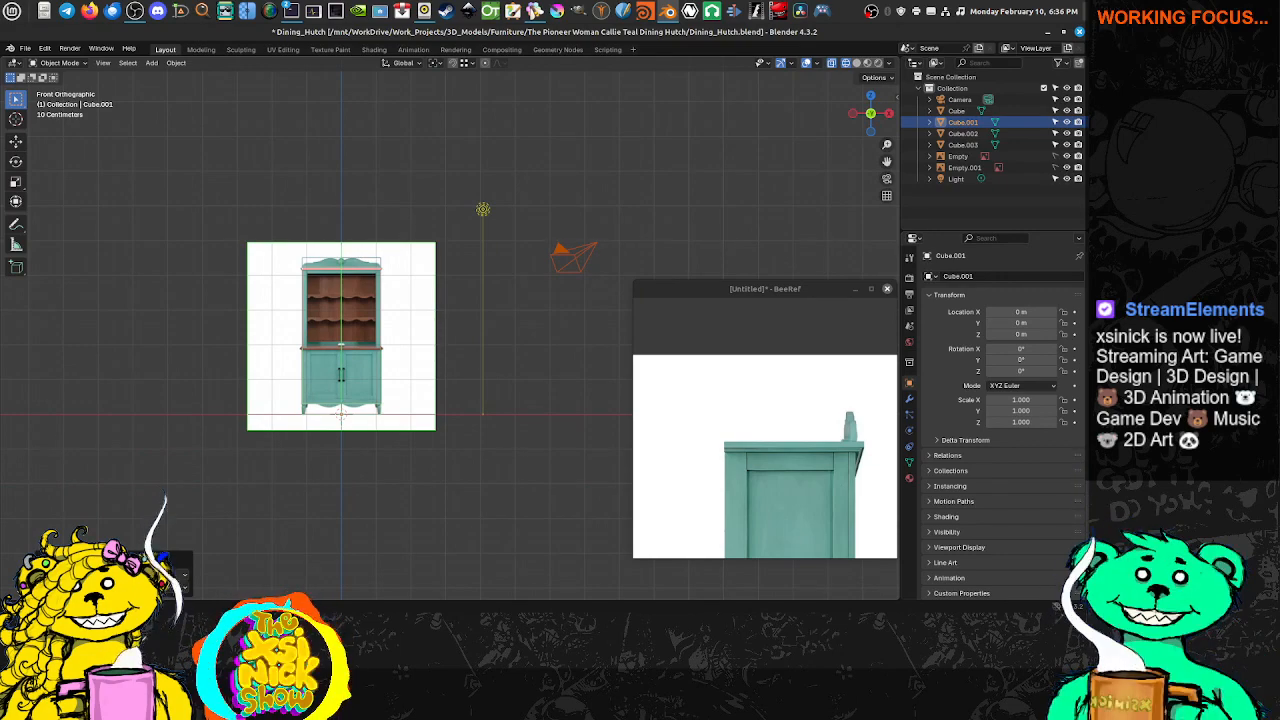
pyautogui.click(160, 548)
pyautogui.click(167, 525)
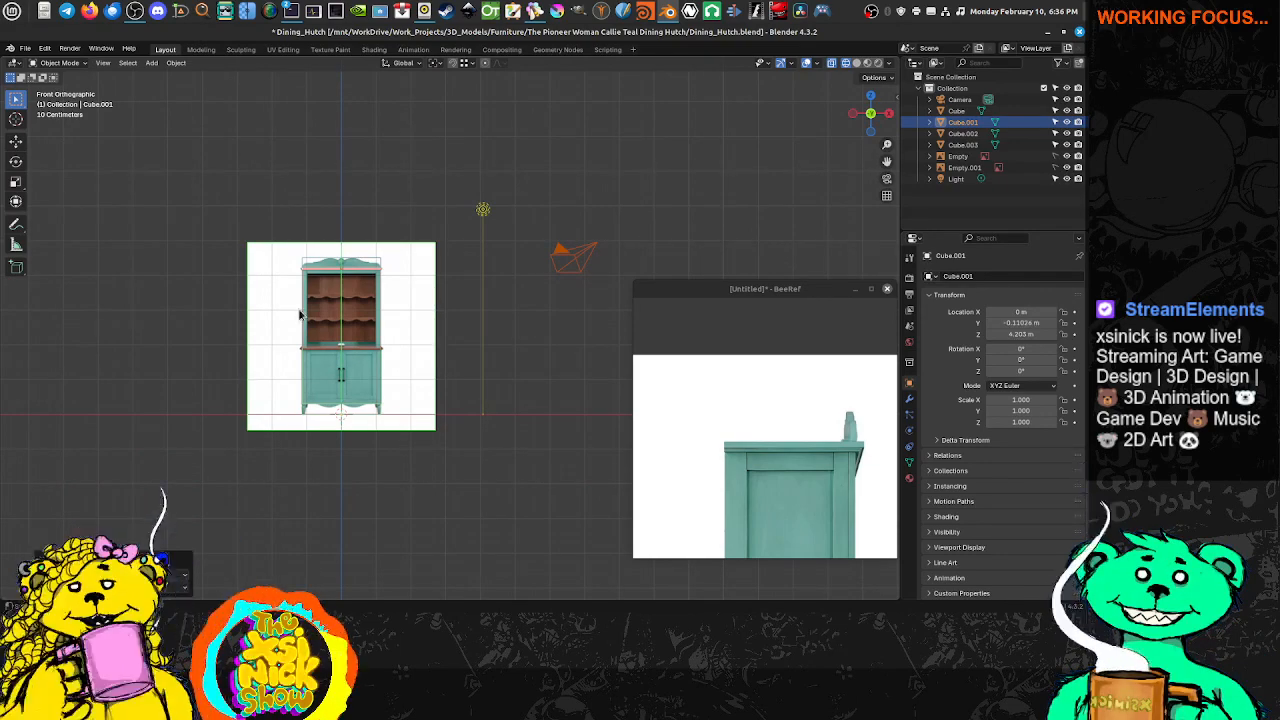
# Try to scale the moulding band uniformly to about 1.041 to match the moulding width in the front reference
pyautogui.scroll(8, 351, 245)
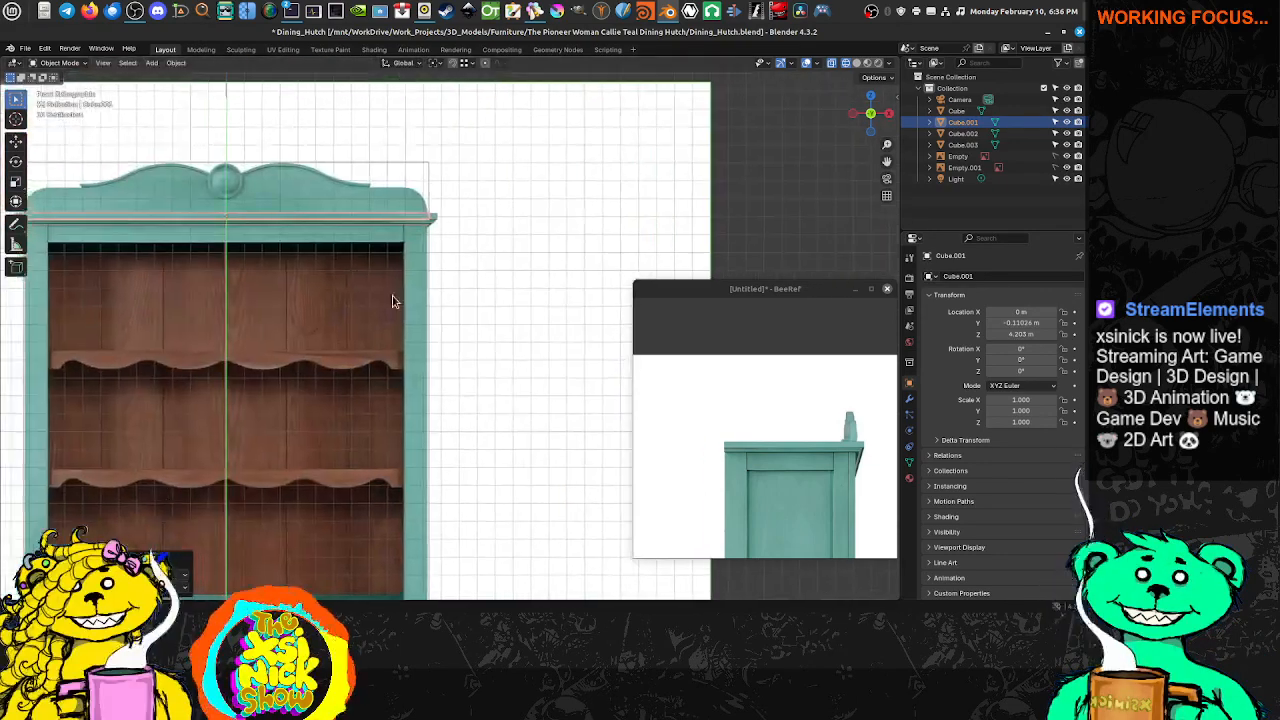
pyautogui.keyDown('shift'); pyautogui.moveTo(392, 301); pyautogui.dragTo(477, 345, button='middle'); pyautogui.keyUp('shift')
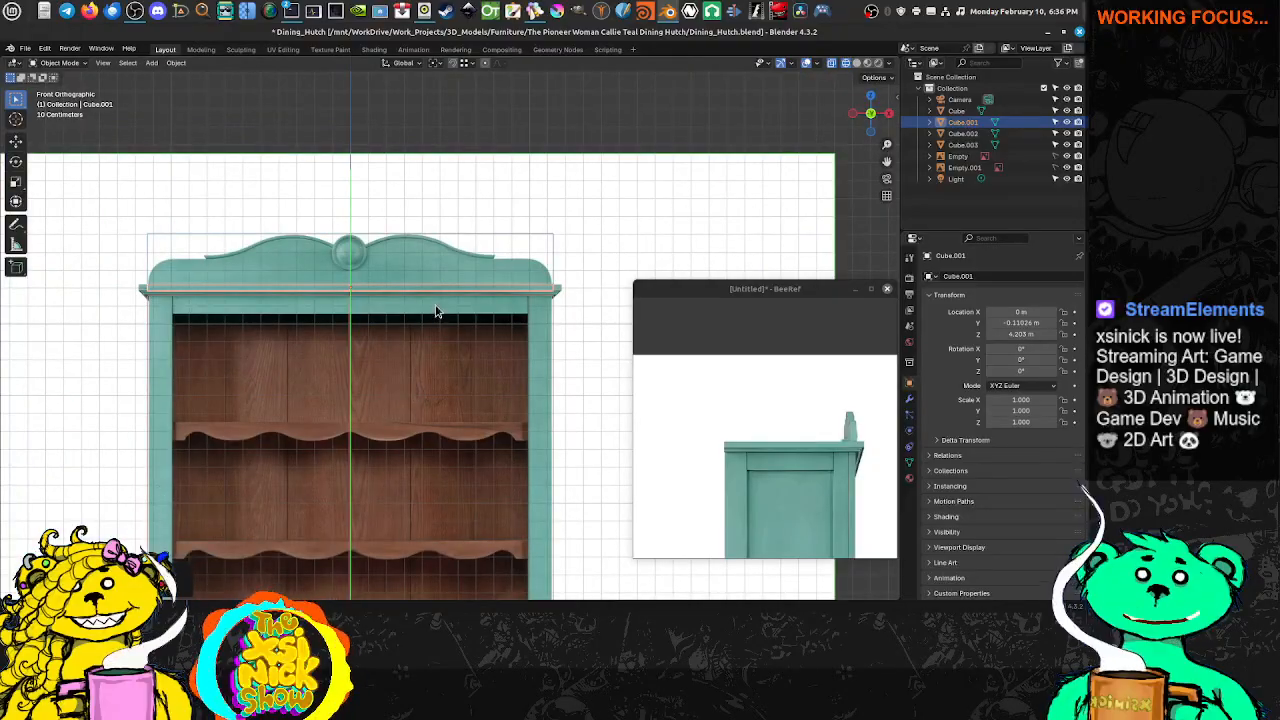
pyautogui.keyDown('shift'); pyautogui.moveTo(383, 336); pyautogui.dragTo(391, 336, button='middle'); pyautogui.keyUp('shift')
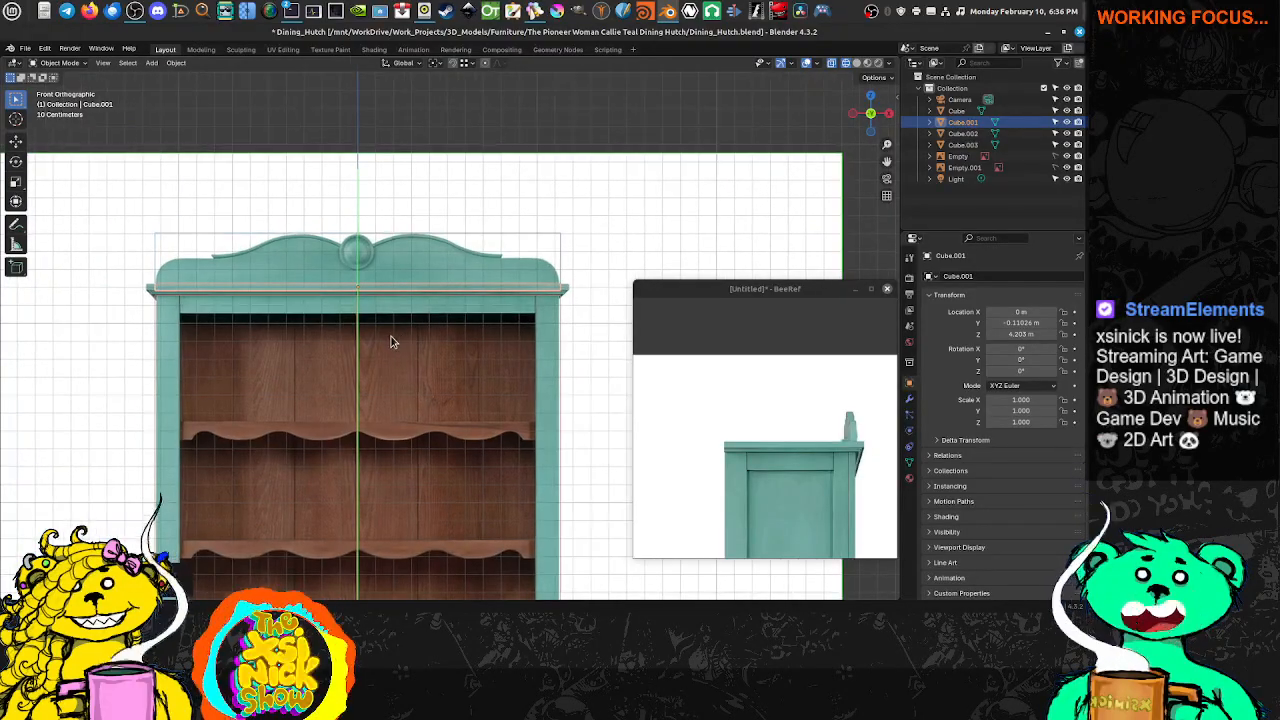
pyautogui.click(389, 336)
pyautogui.click(362, 289)
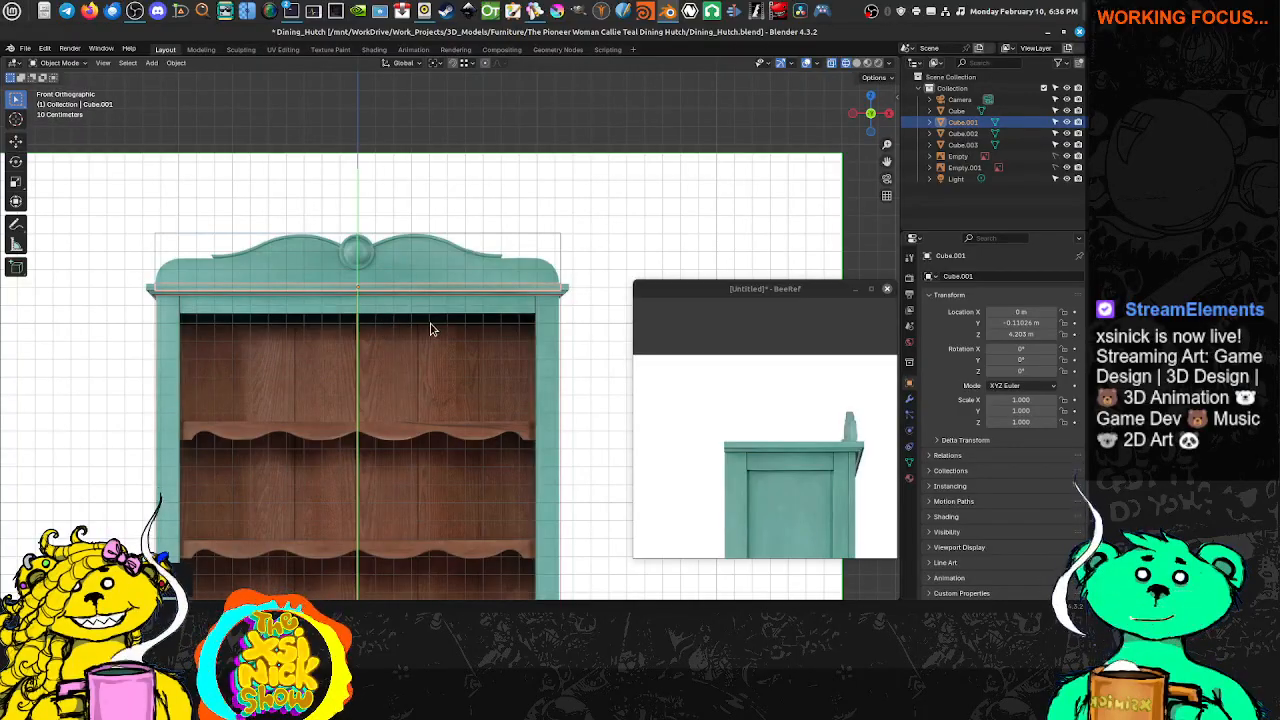
pyautogui.press('s')
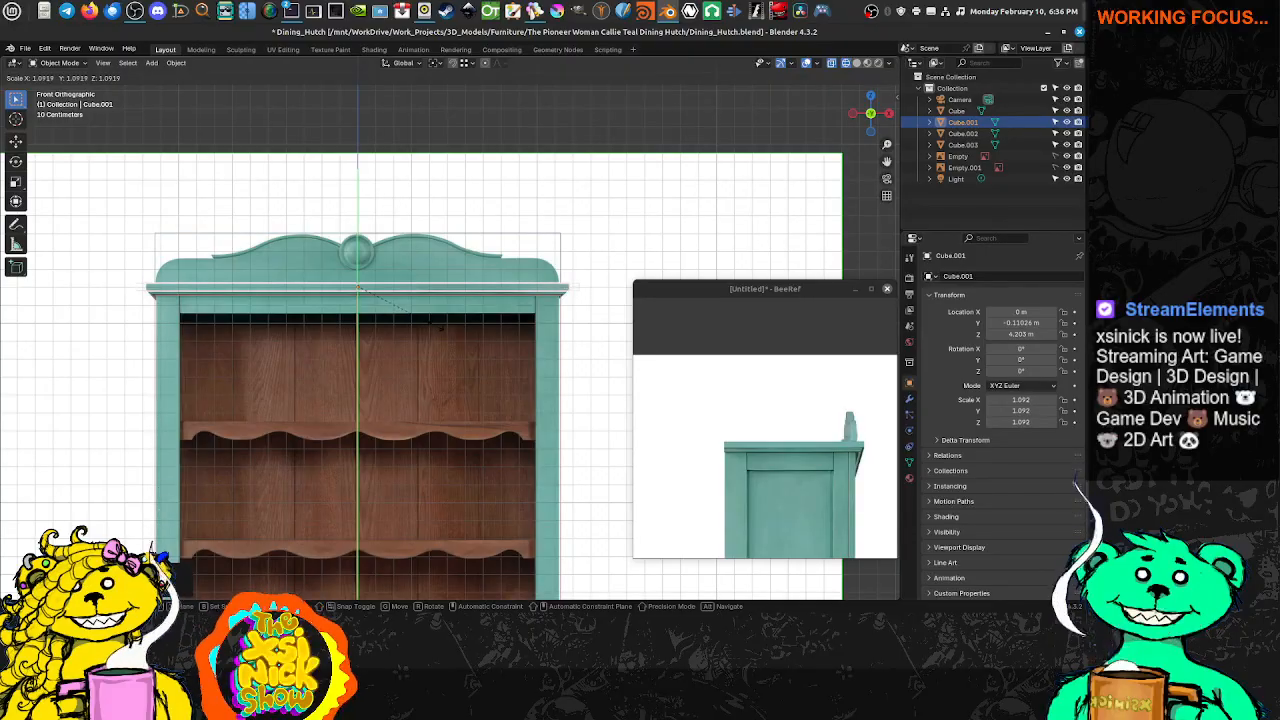
pyautogui.click(437, 328)
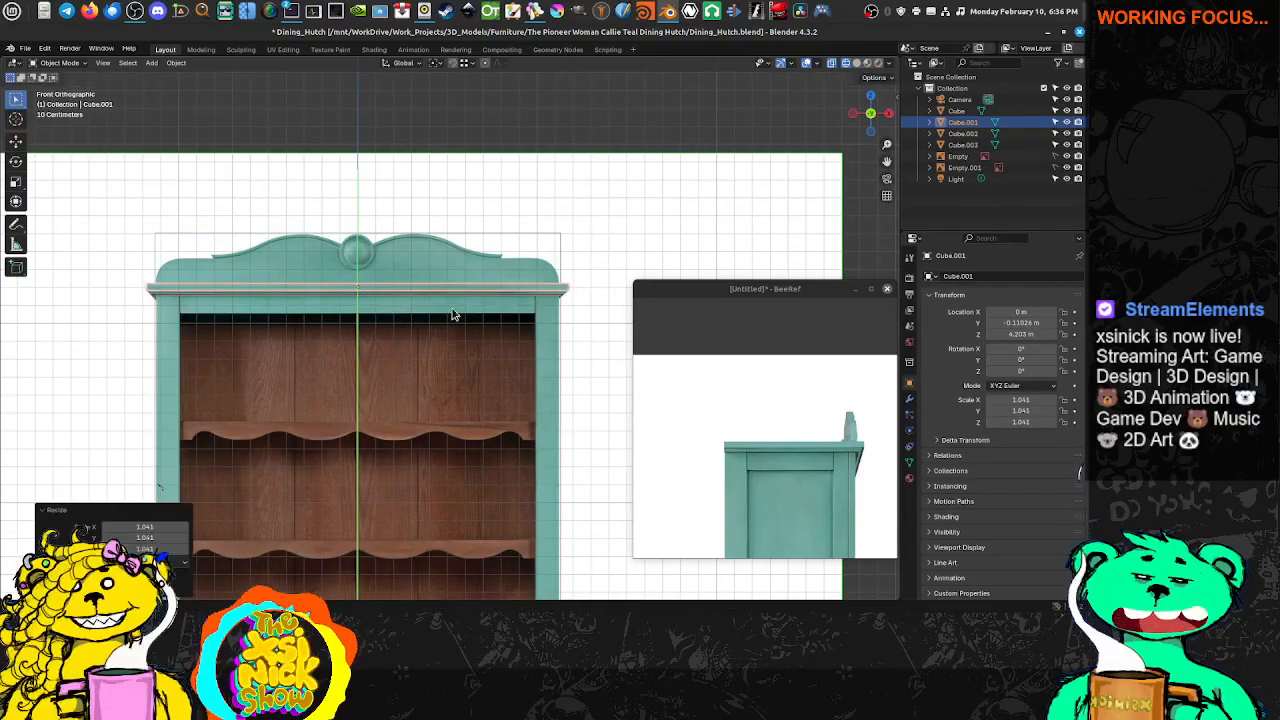
pyautogui.scroll(5, 343, 254)
pyautogui.keyDown('shift'); pyautogui.moveTo(254, 260); pyautogui.dragTo(317, 269, button='middle'); pyautogui.keyUp('shift')
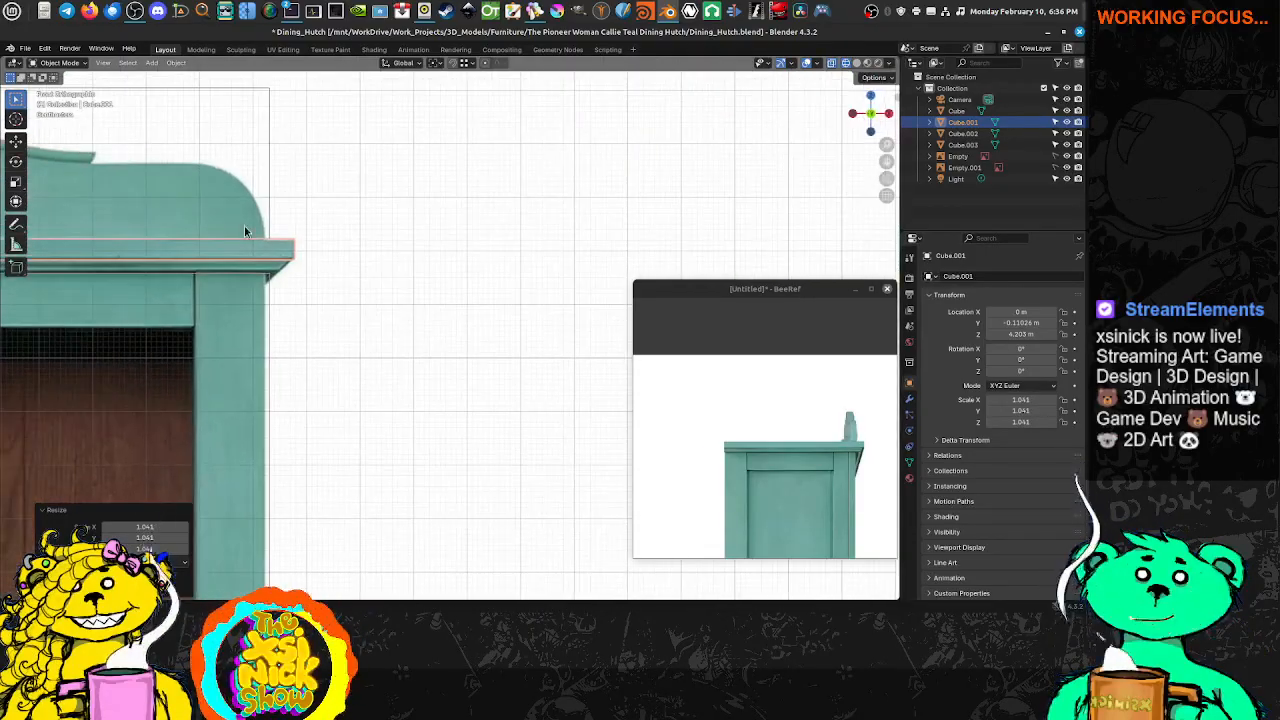
pyautogui.keyDown('shift'); pyautogui.moveTo(244, 226); pyautogui.dragTo(296, 233, button='middle'); pyautogui.keyUp('shift')
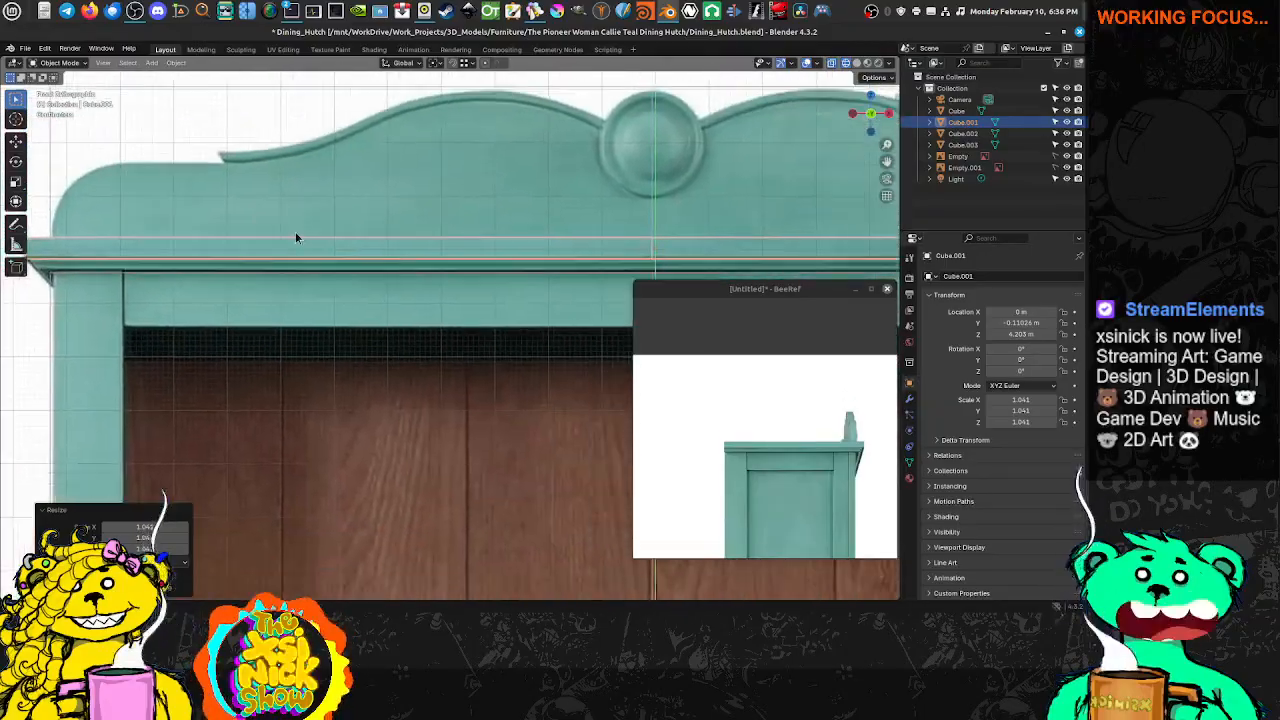
pyautogui.scroll(-3, 310, 240)
pyautogui.keyDown('shift'); pyautogui.moveTo(450, 270); pyautogui.dragTo(395, 335, button='middle'); pyautogui.keyUp('shift')
pyautogui.hotkey('ctrl', 'z')
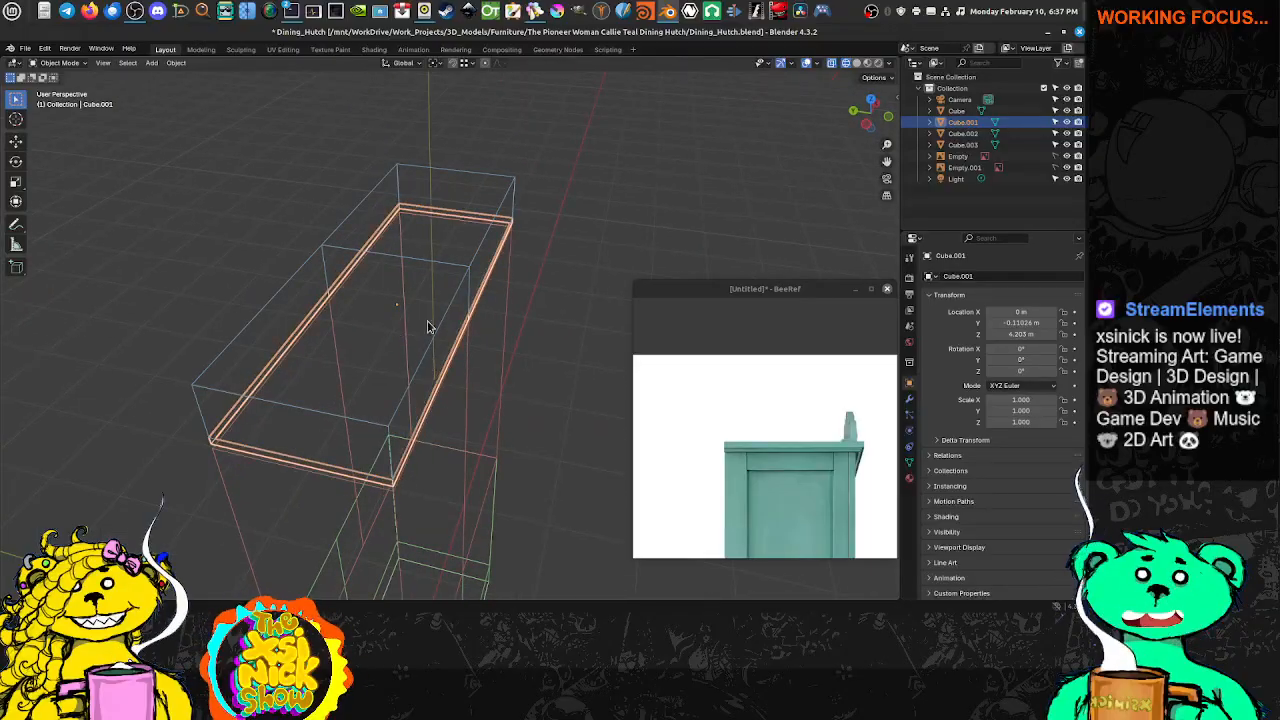
# Expand the moulding band's whole mesh outward with Shrink/Fatten by about 0.076 m to match the reference overhang in front view
pyautogui.press('Tab')
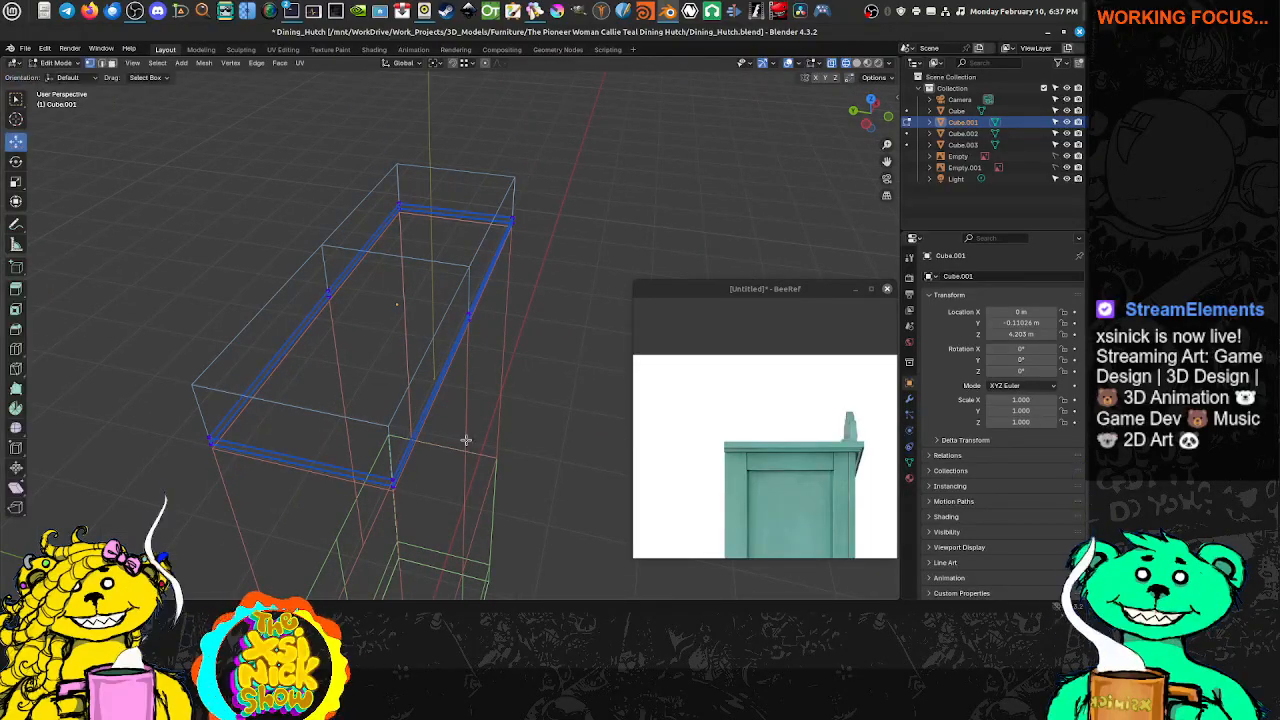
pyautogui.press('a')
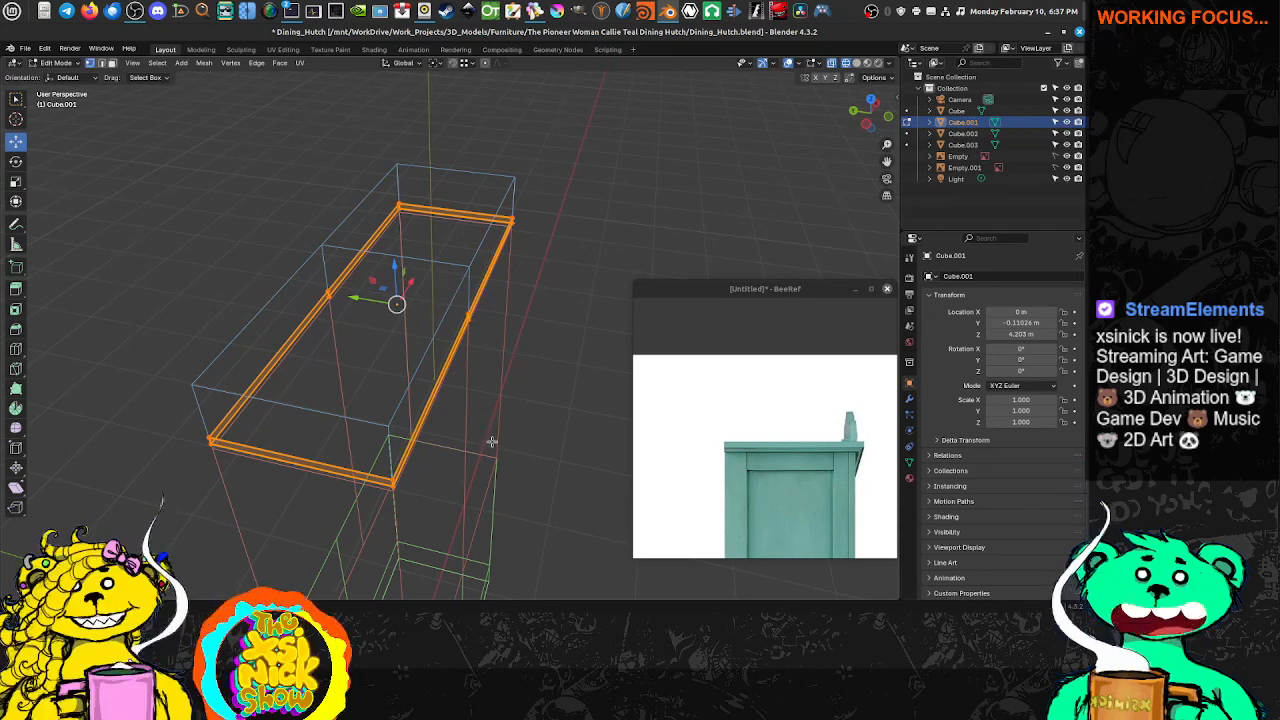
pyautogui.hotkey('alt', 's')
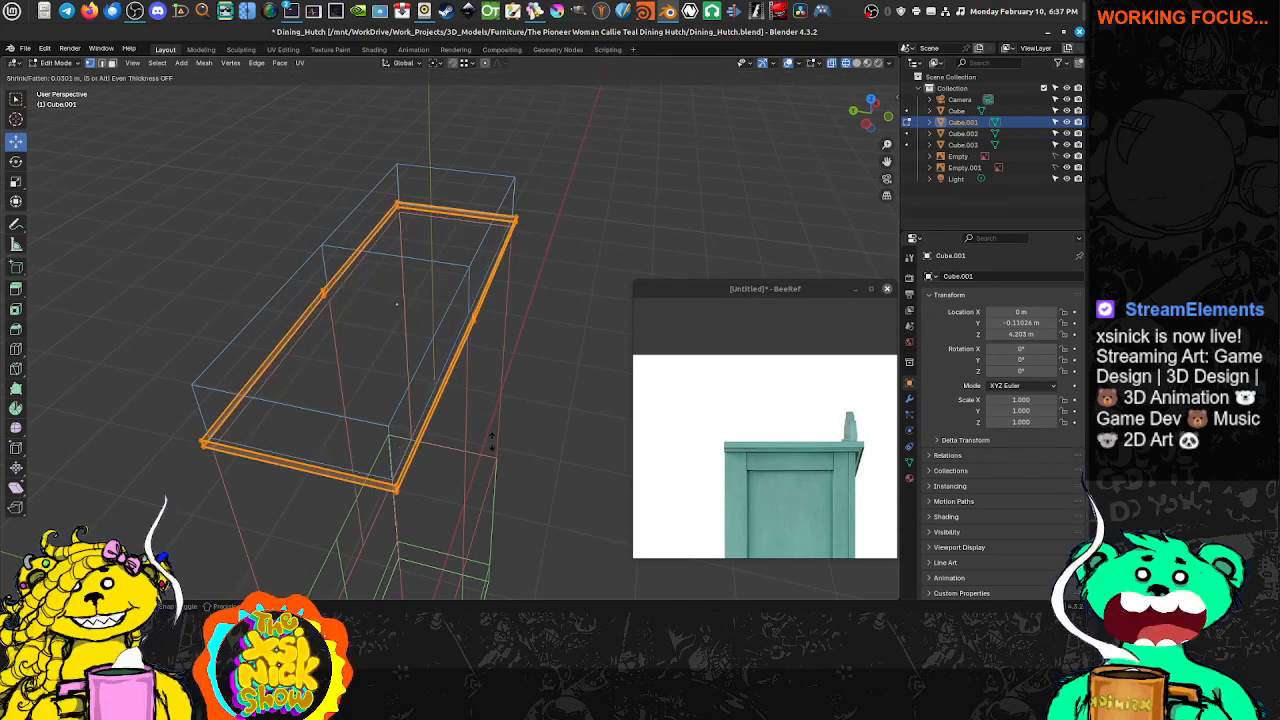
pyautogui.click(491, 428)
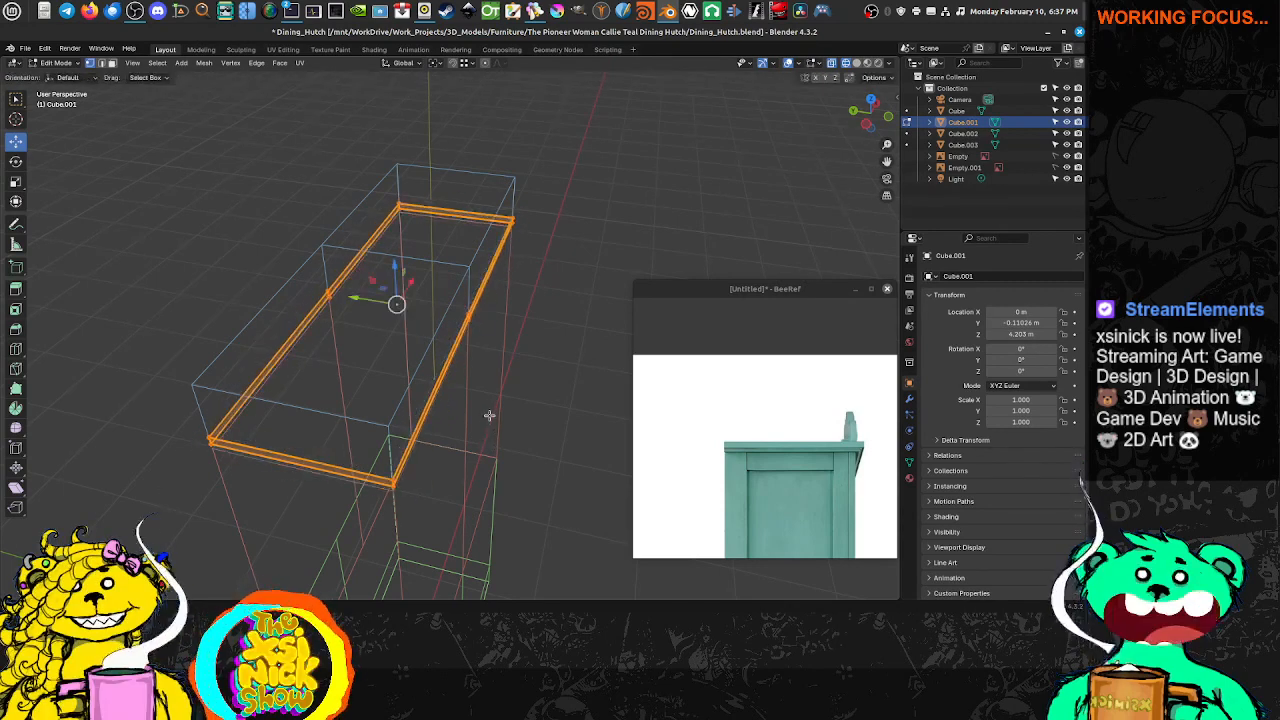
pyautogui.press('KP_1')
pyautogui.hotkey('alt', 's')
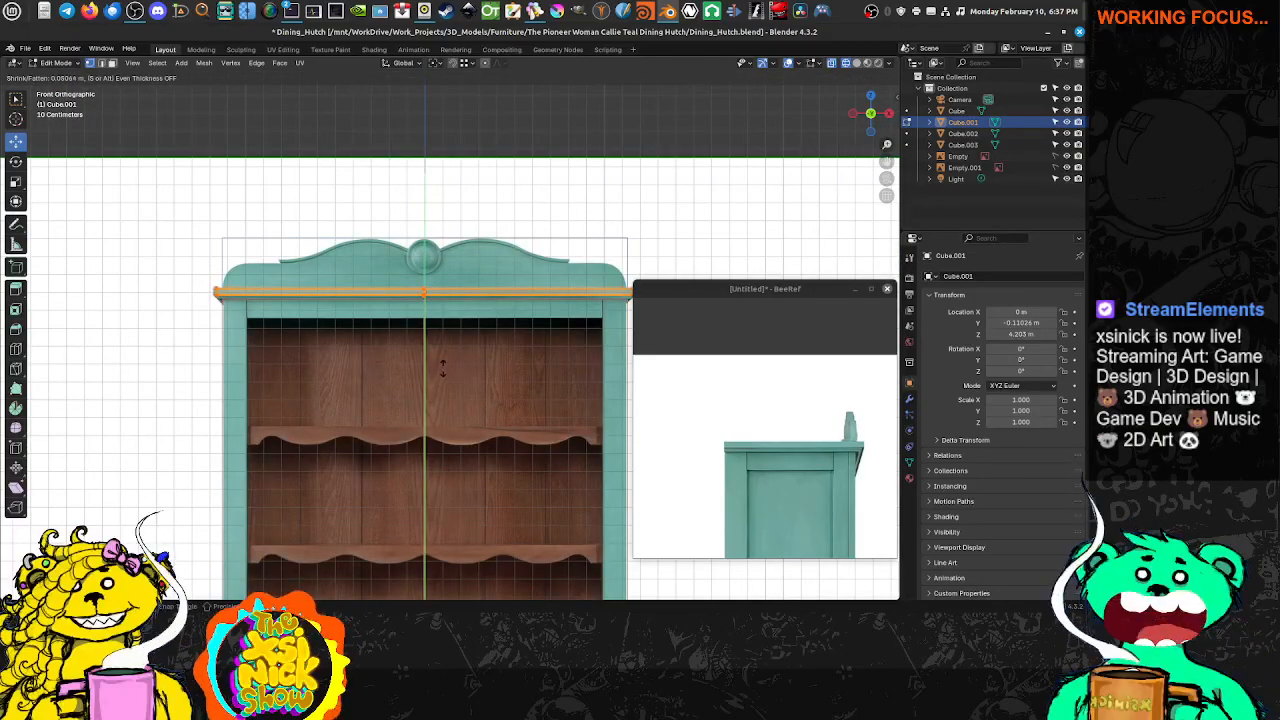
pyautogui.click(446, 367)
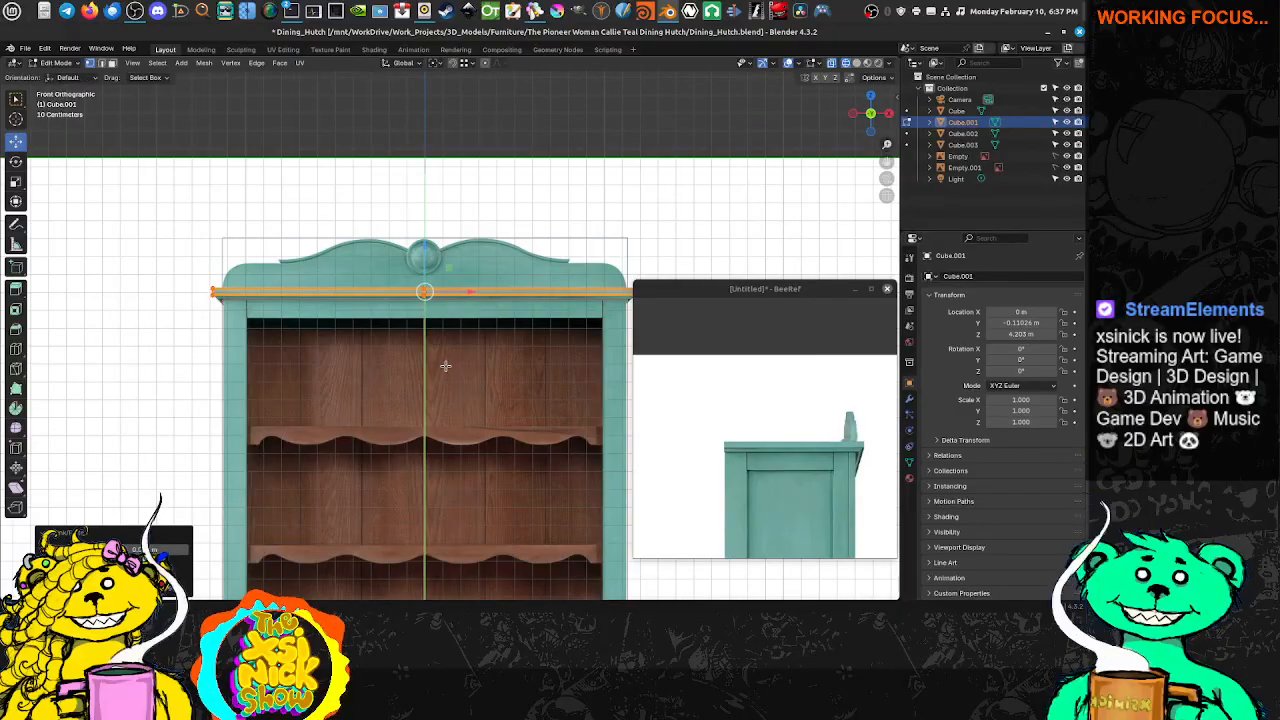
pyautogui.scroll(7, 47, 249)
pyautogui.keyDown('shift'); pyautogui.moveTo(47, 249); pyautogui.dragTo(631, 270, button='middle'); pyautogui.keyUp('shift')
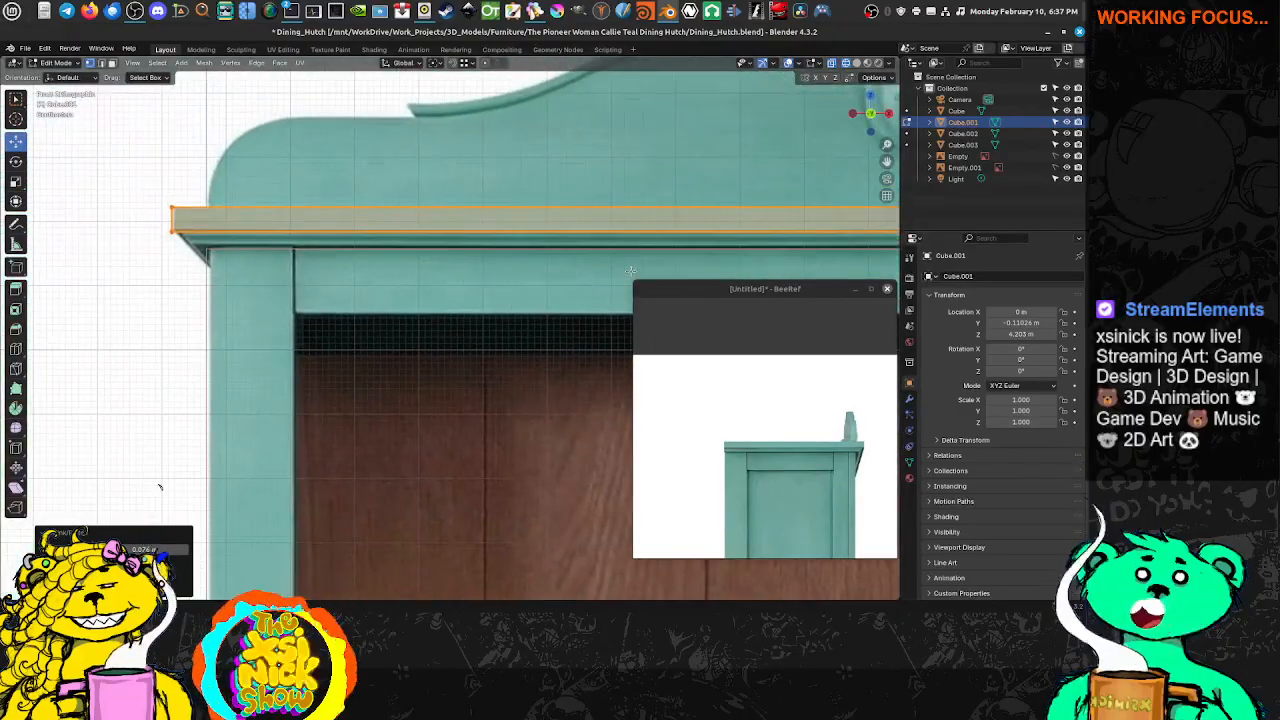
# Return the viewport to solid shading and leave mesh editing, viewing the moulding band in perspective
pyautogui.scroll(-5, 312, 216)
pyautogui.moveTo(314, 234); pyautogui.dragTo(402, 334, button='middle')
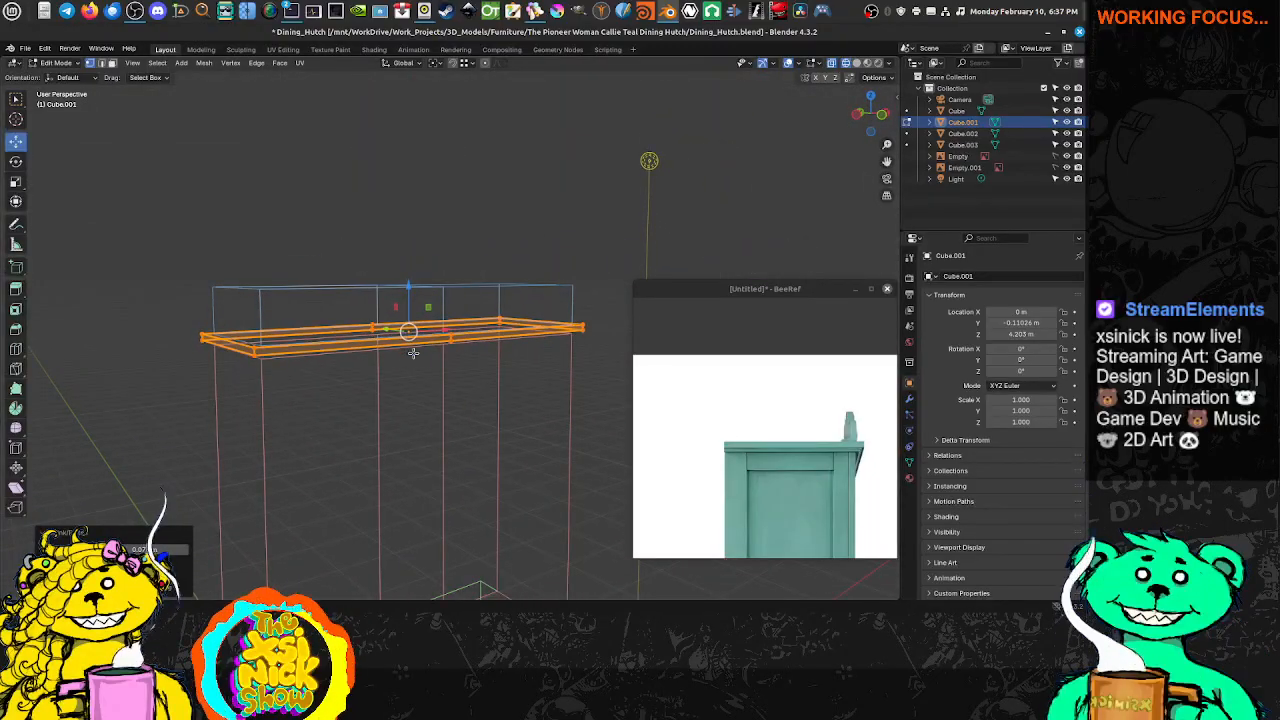
pyautogui.scroll(2, 413, 353)
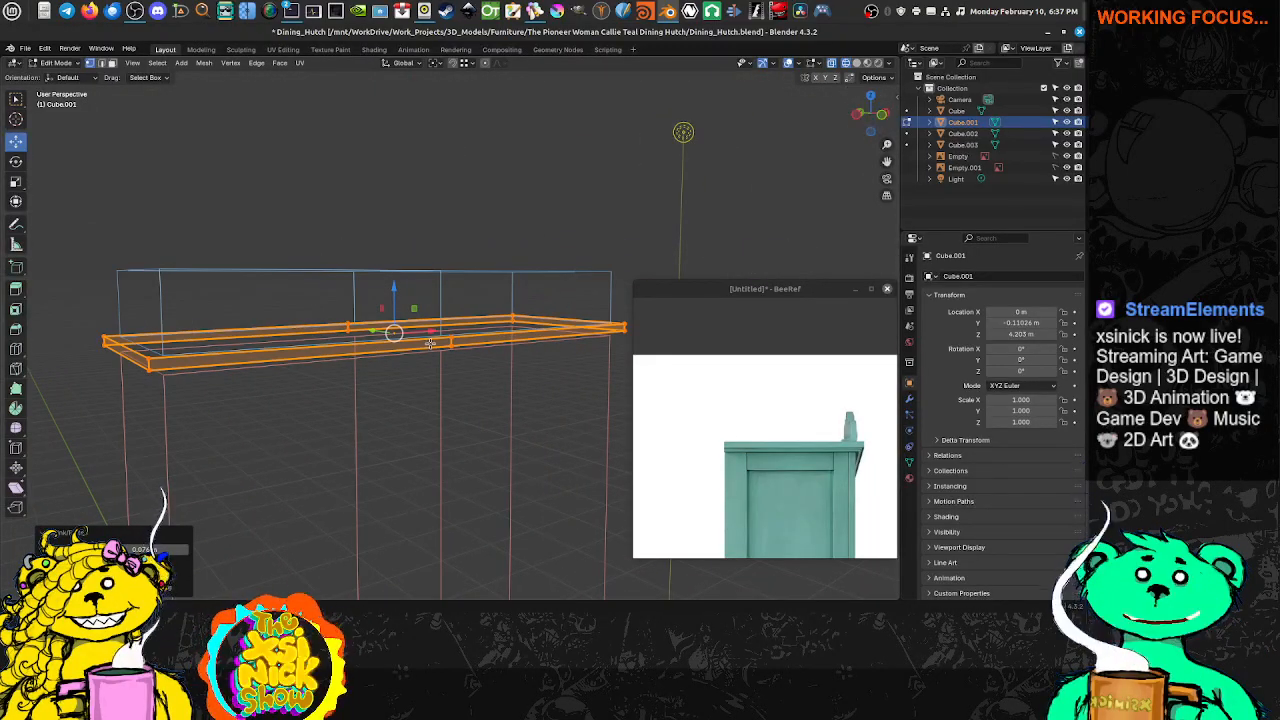
pyautogui.hotkey('alt', 'z')
pyautogui.moveTo(430, 343); pyautogui.dragTo(244, 369, button='middle')
pyautogui.press('Tab')
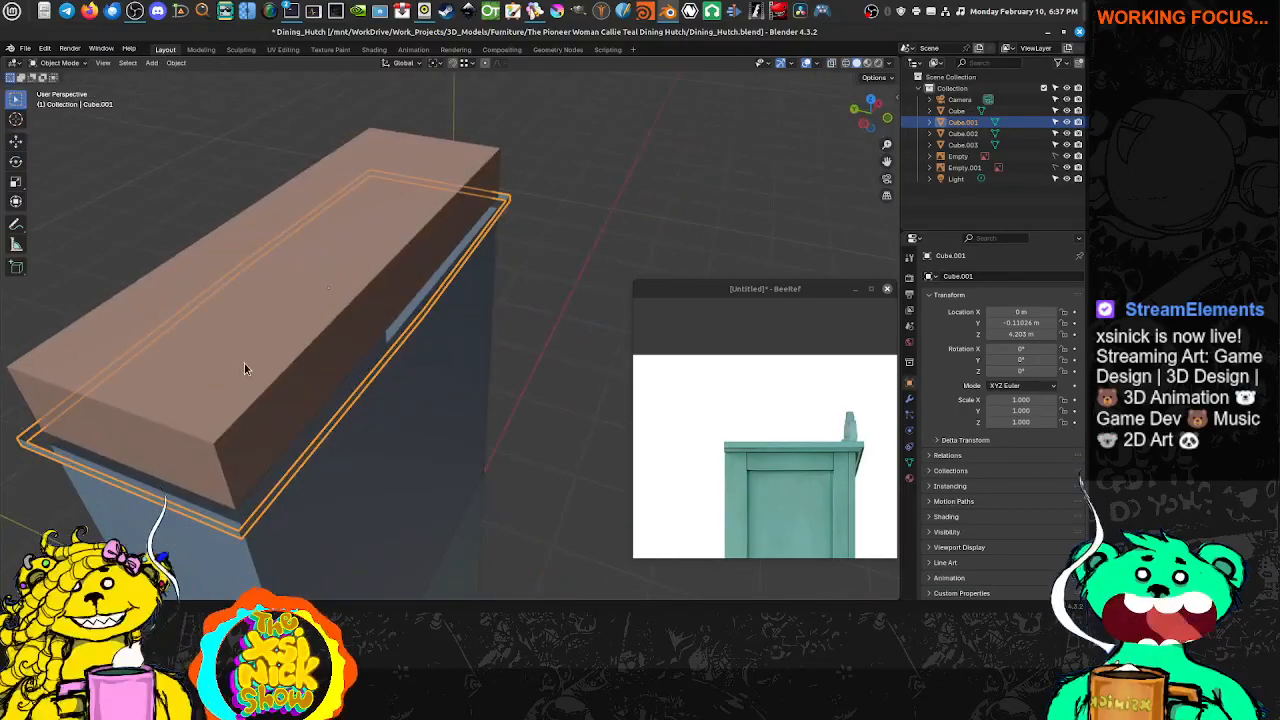
pyautogui.hotkey('alt', 'z')
pyautogui.hotkey('alt', 'z')
pyautogui.hotkey('ctrl', 'Tab')
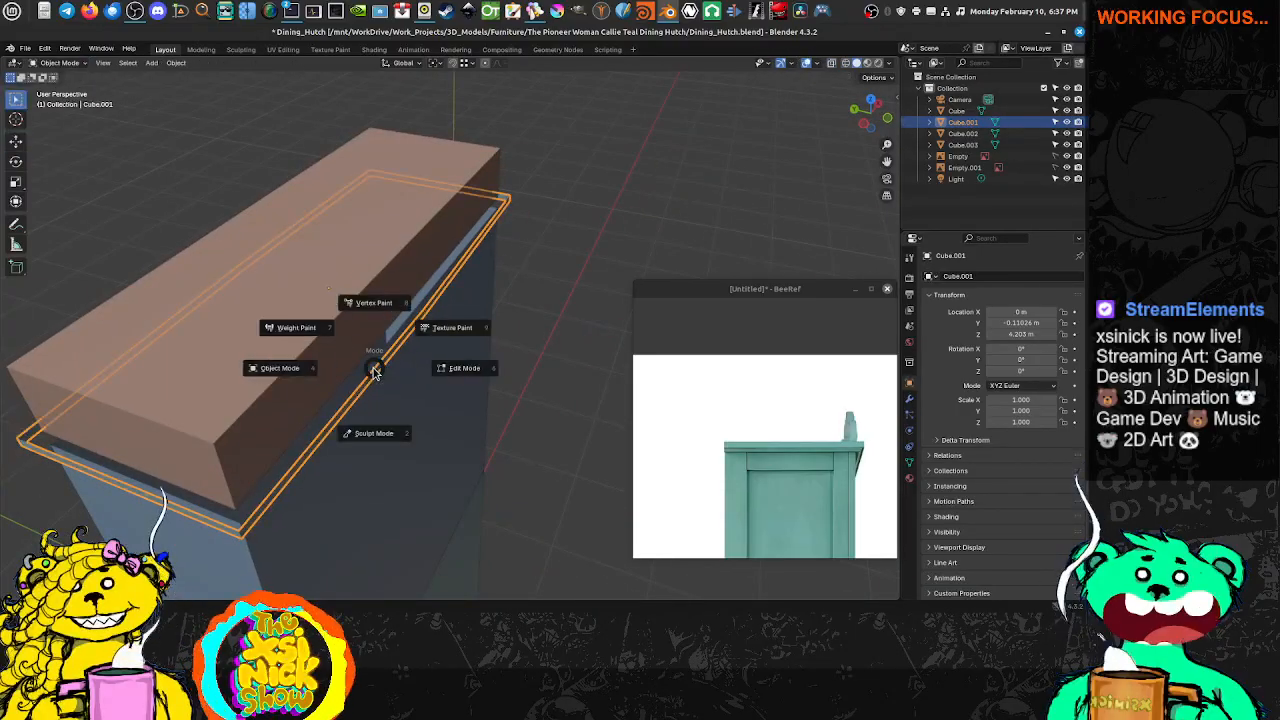
pyautogui.press('Escape')
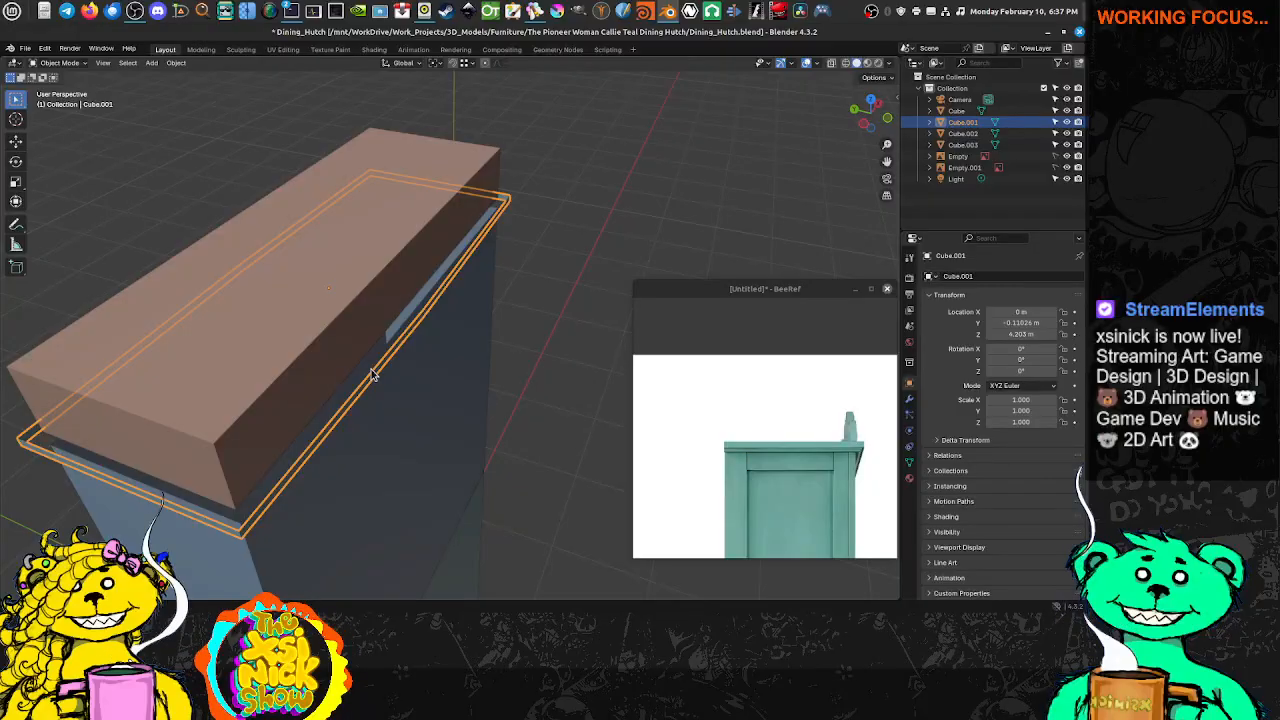
# Edit the moulding band's mesh in edge select mode and fill its open top with faces from the selected edges
pyautogui.press('Tab')
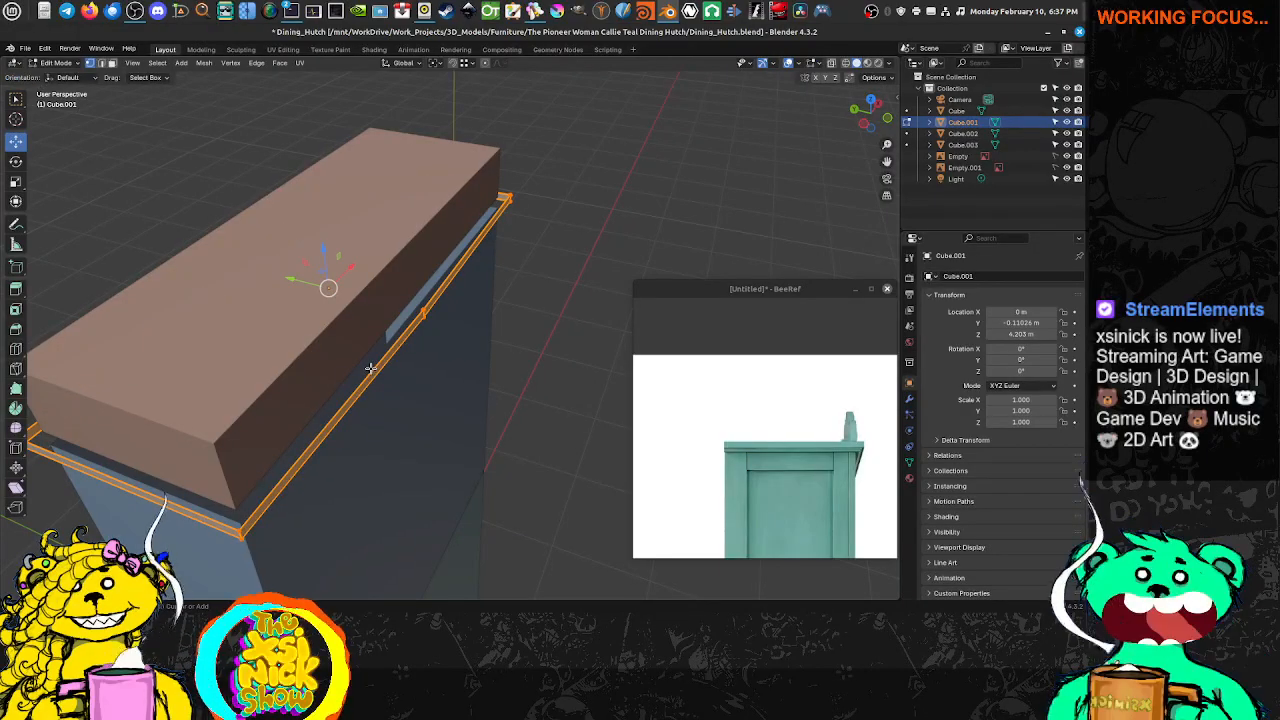
pyautogui.hotkey('ctrl', 'Tab')
pyautogui.click(340, 393)
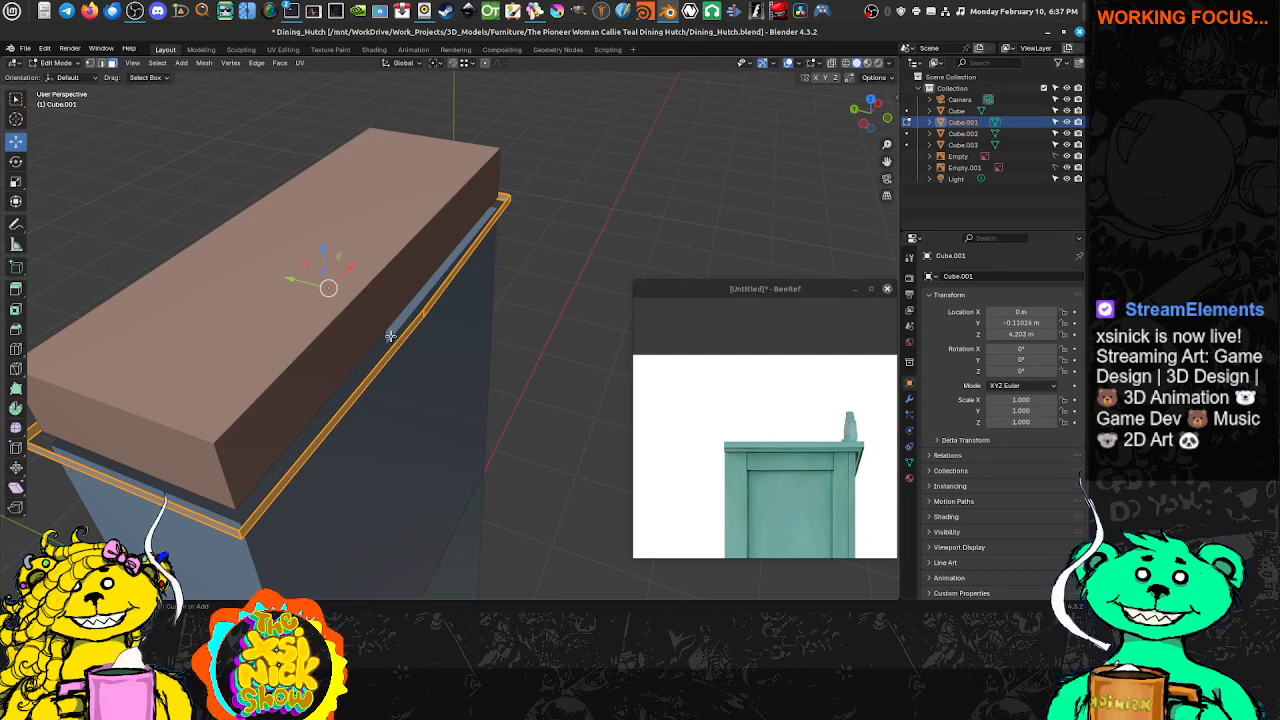
pyautogui.hotkey('ctrl', 'Tab')
pyautogui.click(395, 327)
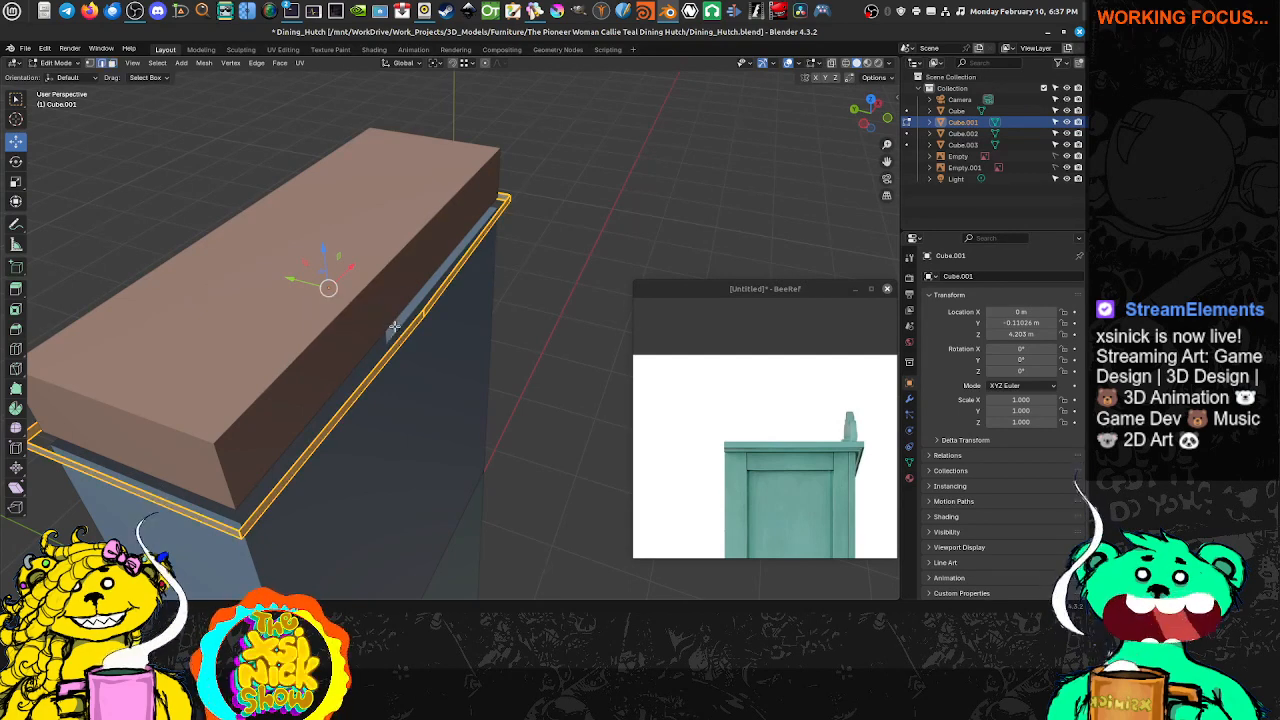
pyautogui.click(395, 341)
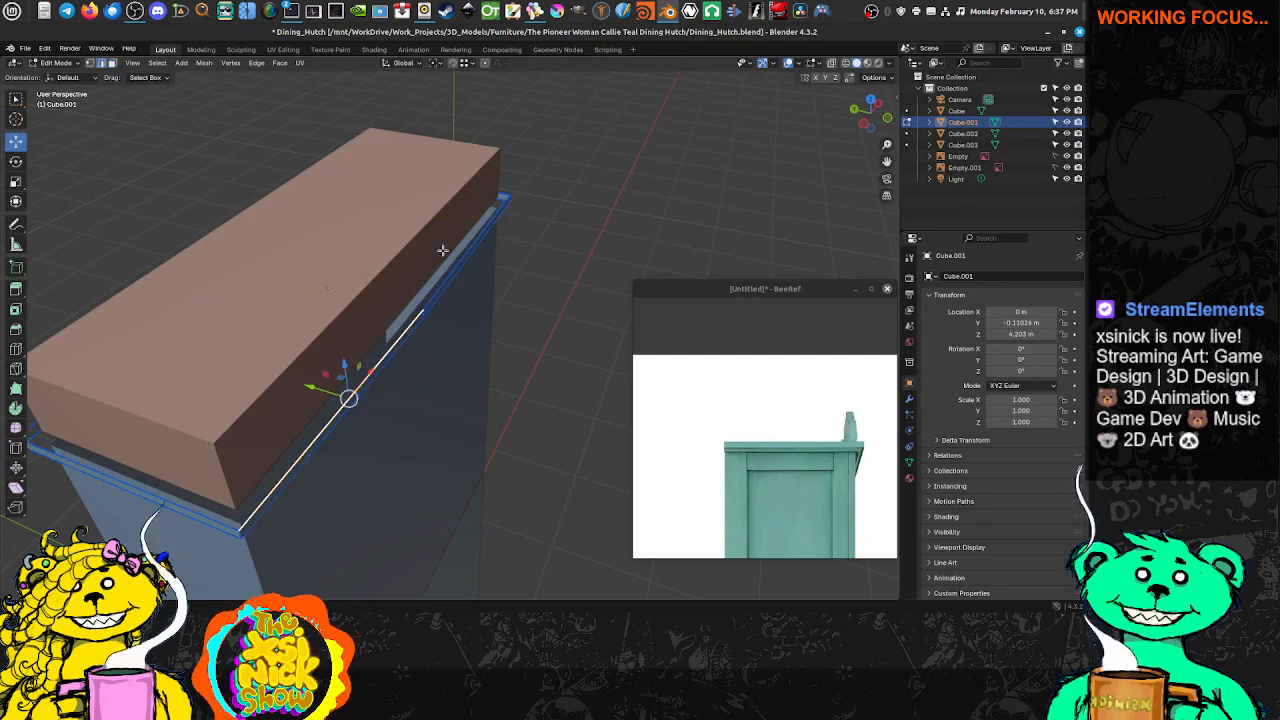
pyautogui.click(206, 506)
pyautogui.press('f')
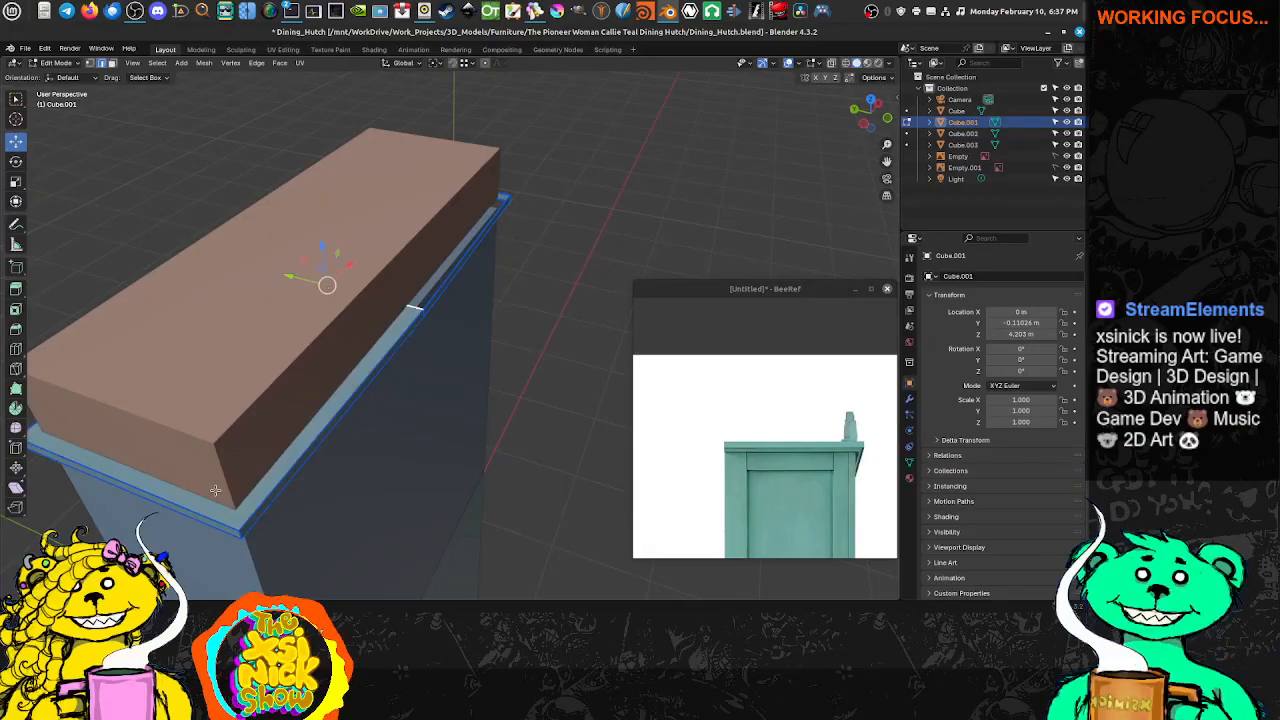
pyautogui.press('f')
# Fill the open underside of the moulding band with faces, starting from its end edge
pyautogui.moveTo(435, 449); pyautogui.dragTo(340, 358, button='middle')
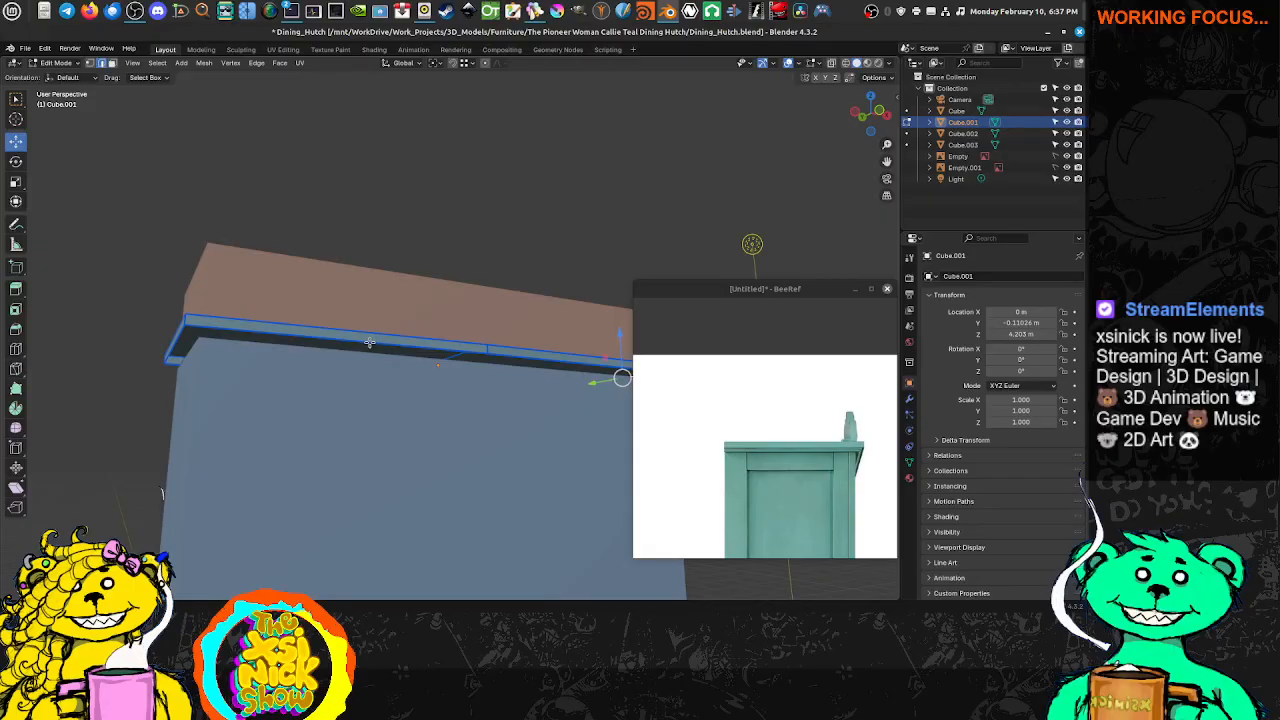
pyautogui.click(183, 340)
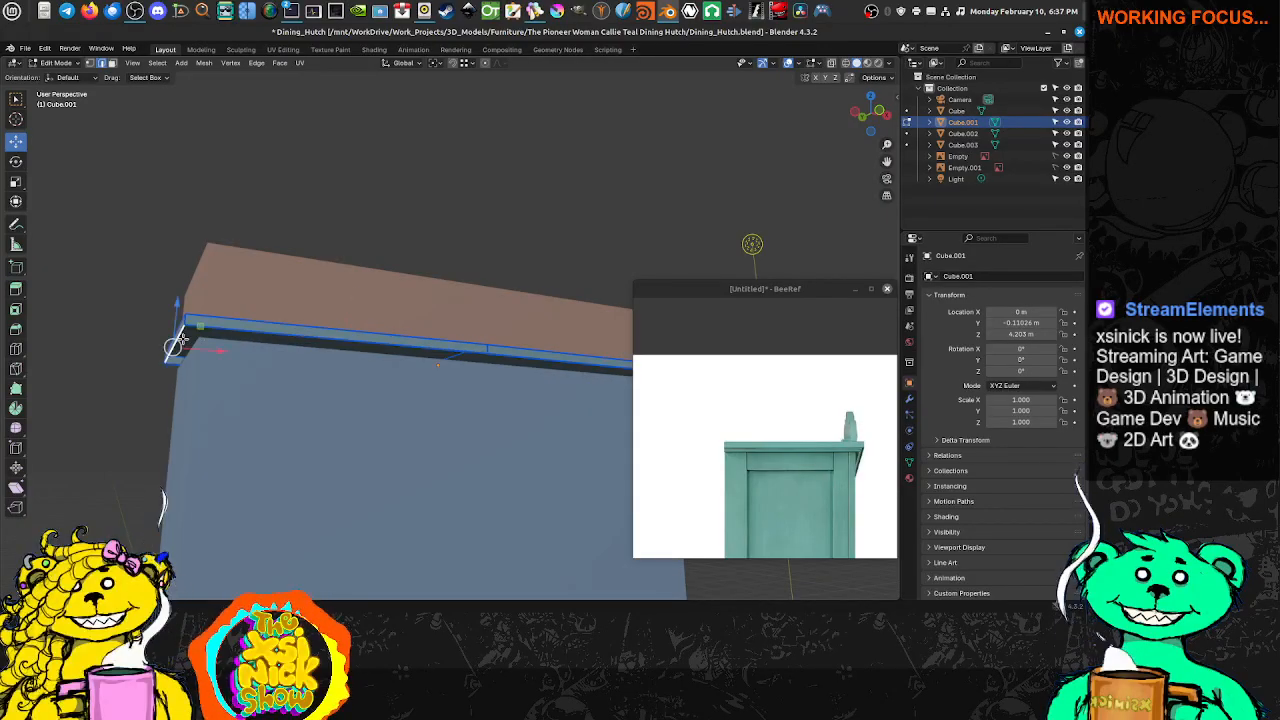
pyautogui.keyDown('alt'); pyautogui.click(188, 340); pyautogui.keyUp('alt')
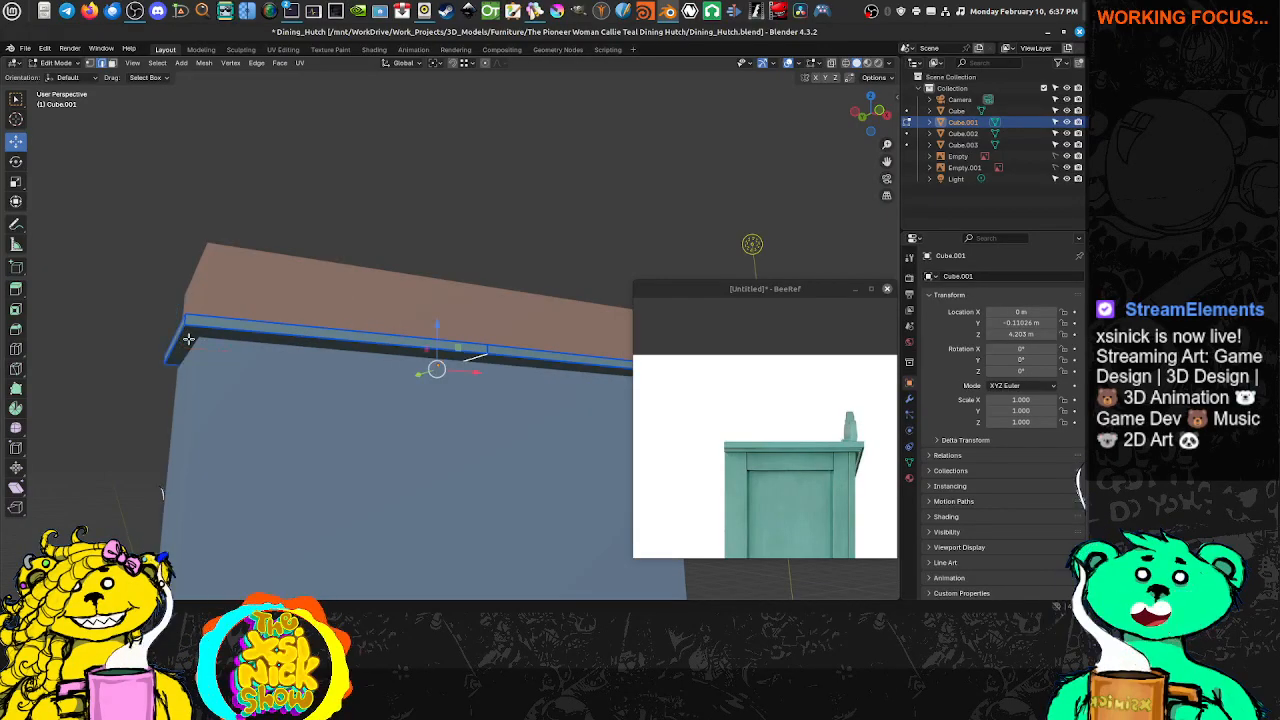
pyautogui.moveTo(402, 357); pyautogui.dragTo(426, 374, button='middle')
pyautogui.click(453, 371)
# Switch to face select mode and select both underside faces of the moulding band
pyautogui.hotkey('ctrl', 'Tab')
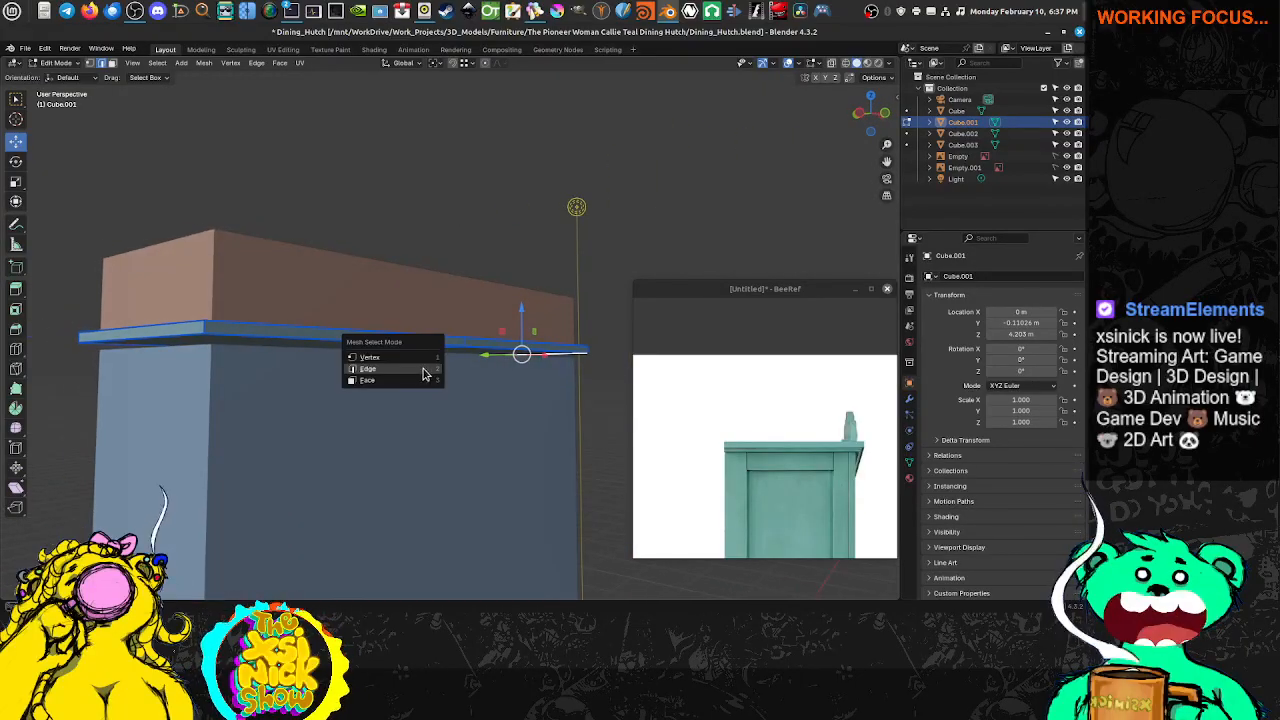
pyautogui.click(393, 378)
pyautogui.click(335, 347)
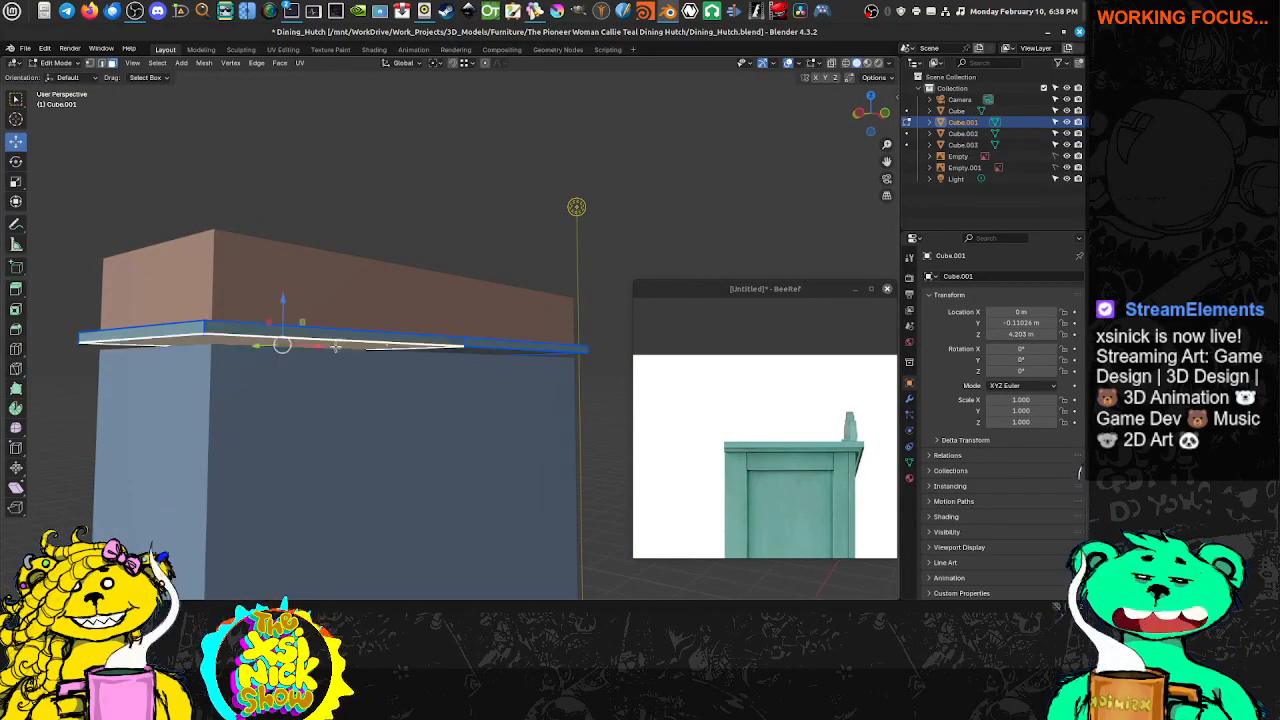
pyautogui.keyDown('shift'); pyautogui.click(484, 354); pyautogui.keyUp('shift')
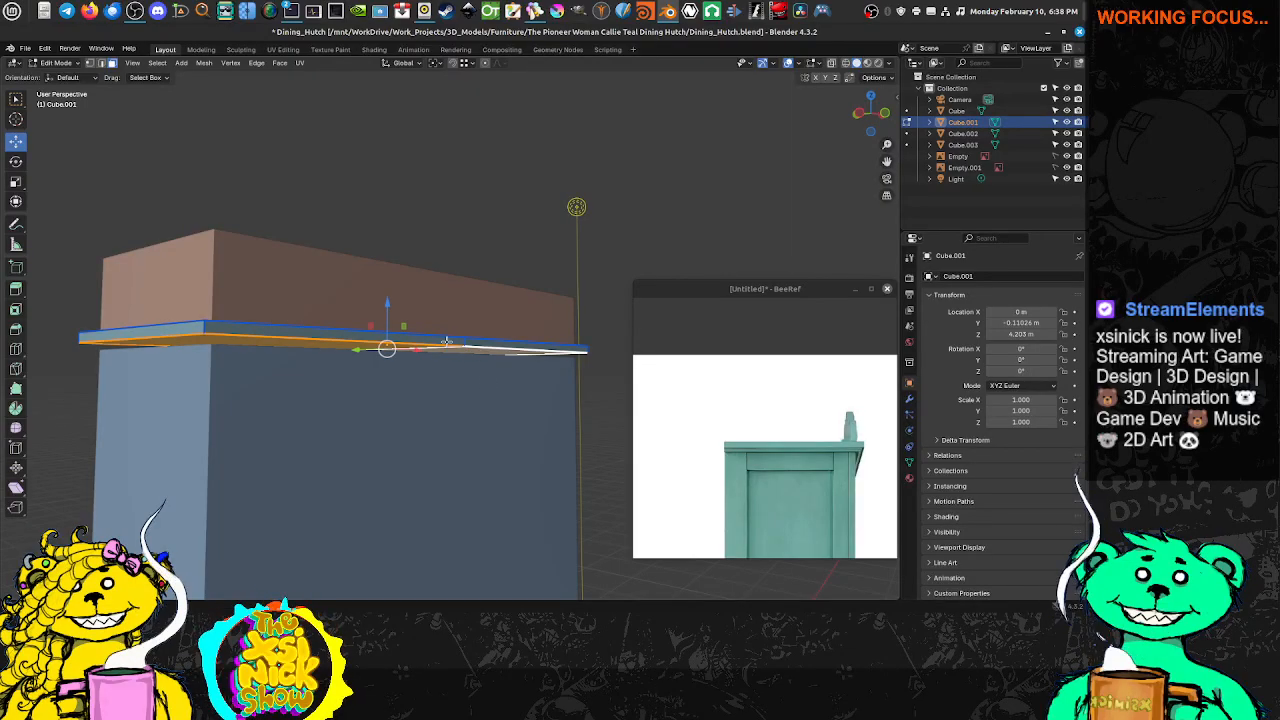
# Show the moulding band in front view as wireframe and compare both of its ends with the front reference
pyautogui.press('KP_1')
pyautogui.press('z')
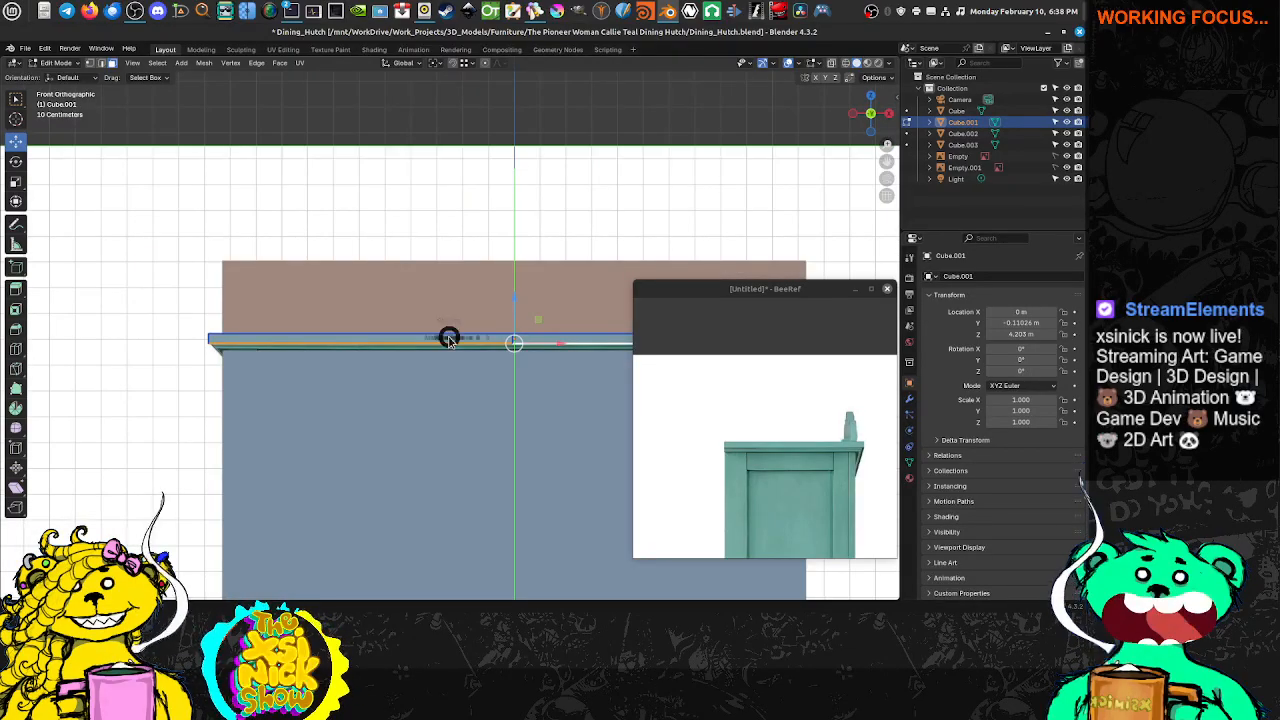
pyautogui.click(367, 335)
pyautogui.keyDown('shift'); pyautogui.moveTo(240, 346); pyautogui.dragTo(316, 324, button='middle'); pyautogui.keyUp('shift')
pyautogui.scroll(4, 316, 324)
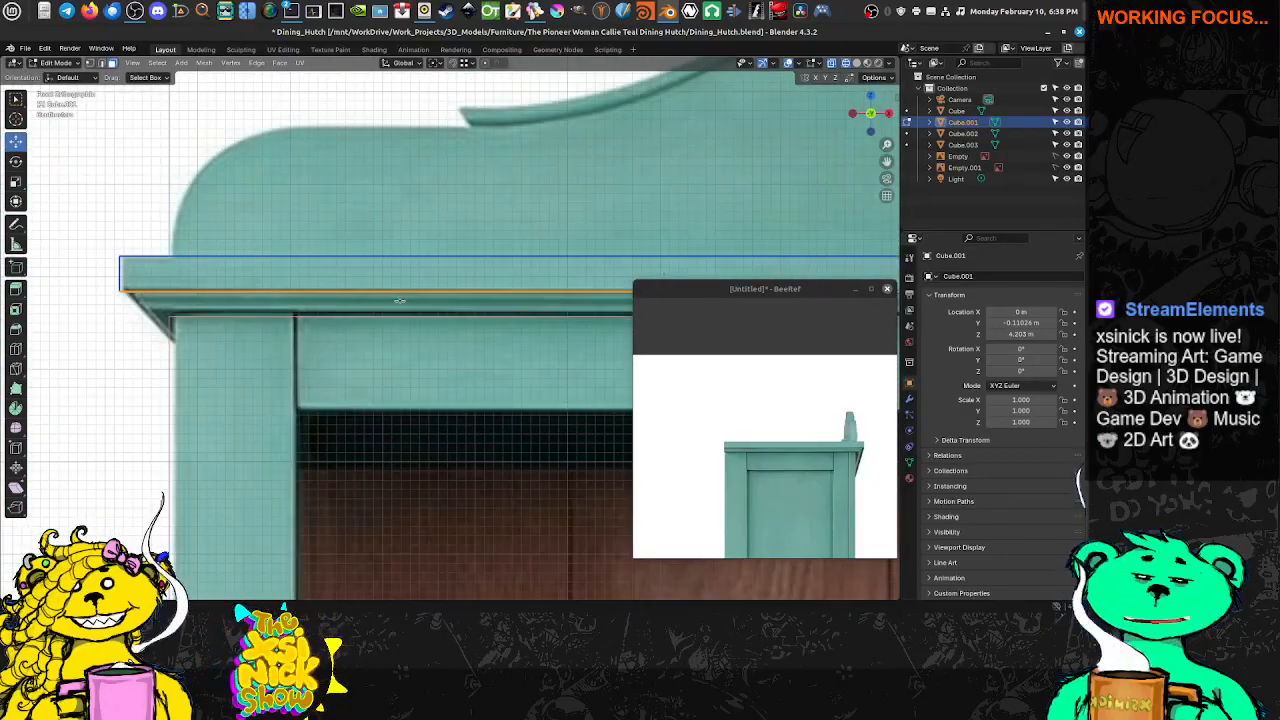
pyautogui.scroll(-3, 385, 275)
pyautogui.keyDown('shift'); pyautogui.moveTo(370, 250); pyautogui.dragTo(236, 234, button='middle'); pyautogui.keyUp('shift')
pyautogui.moveTo(647, 270)
pyautogui.keyDown('shift'); pyautogui.mouseDown(button='middle')
pyautogui.moveTo(198, 253)
pyautogui.moveTo(326, 250)
pyautogui.mouseUp(button='middle'); pyautogui.keyUp('shift')
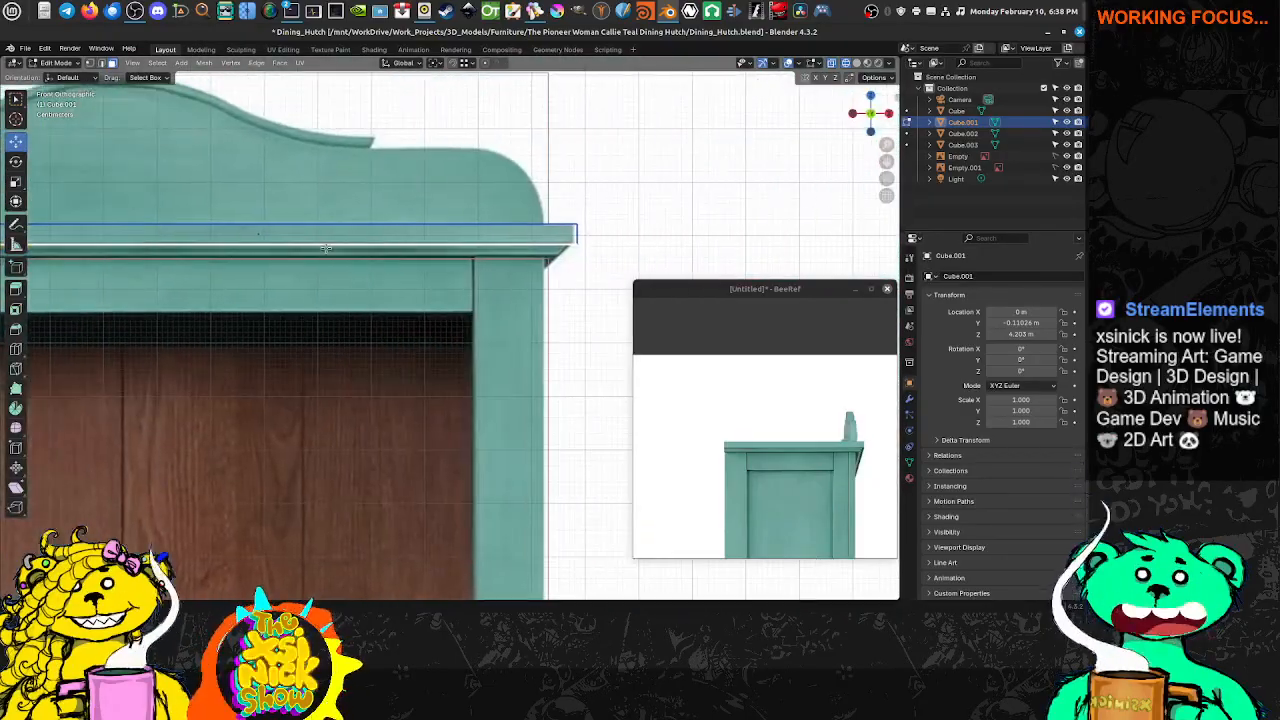
pyautogui.scroll(5, 556, 251)
pyautogui.keyDown('shift'); pyautogui.moveTo(683, 193); pyautogui.dragTo(556, 273, button='middle'); pyautogui.keyUp('shift')
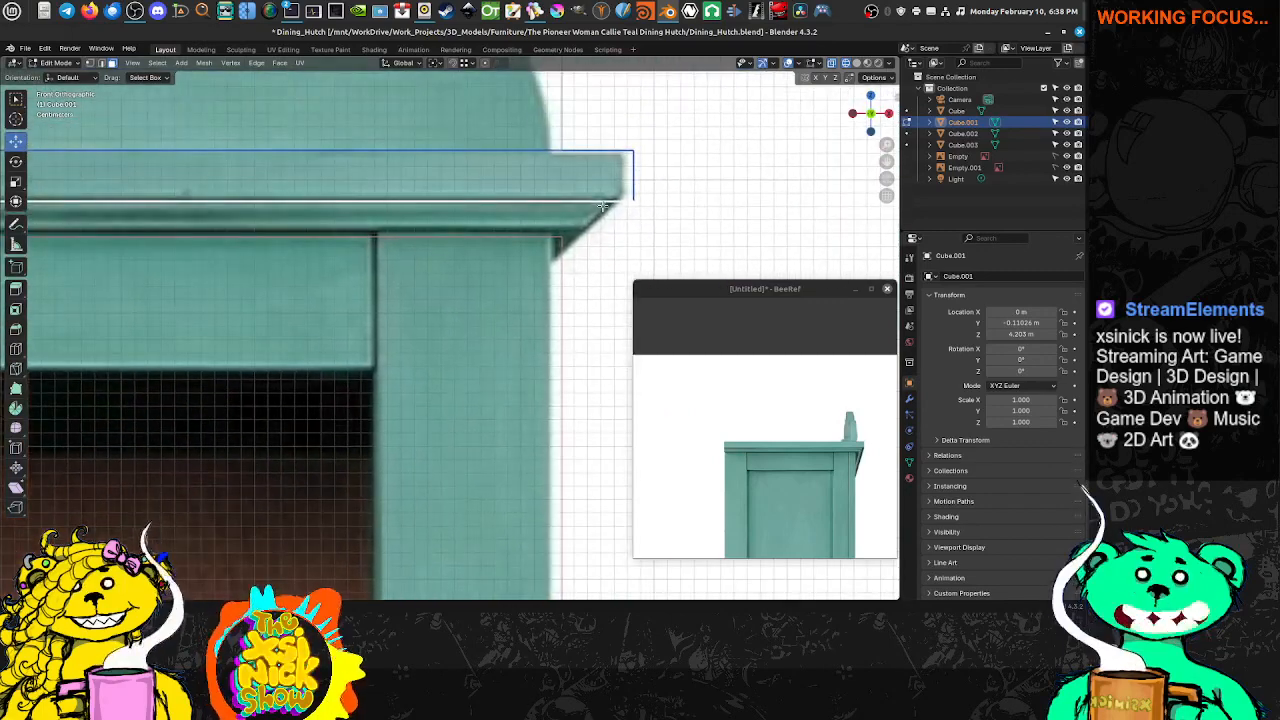
# Examine the crown moulding's profile and stepped corners in the side and front reference images in BeeRef
pyautogui.scroll(5, 850, 447)
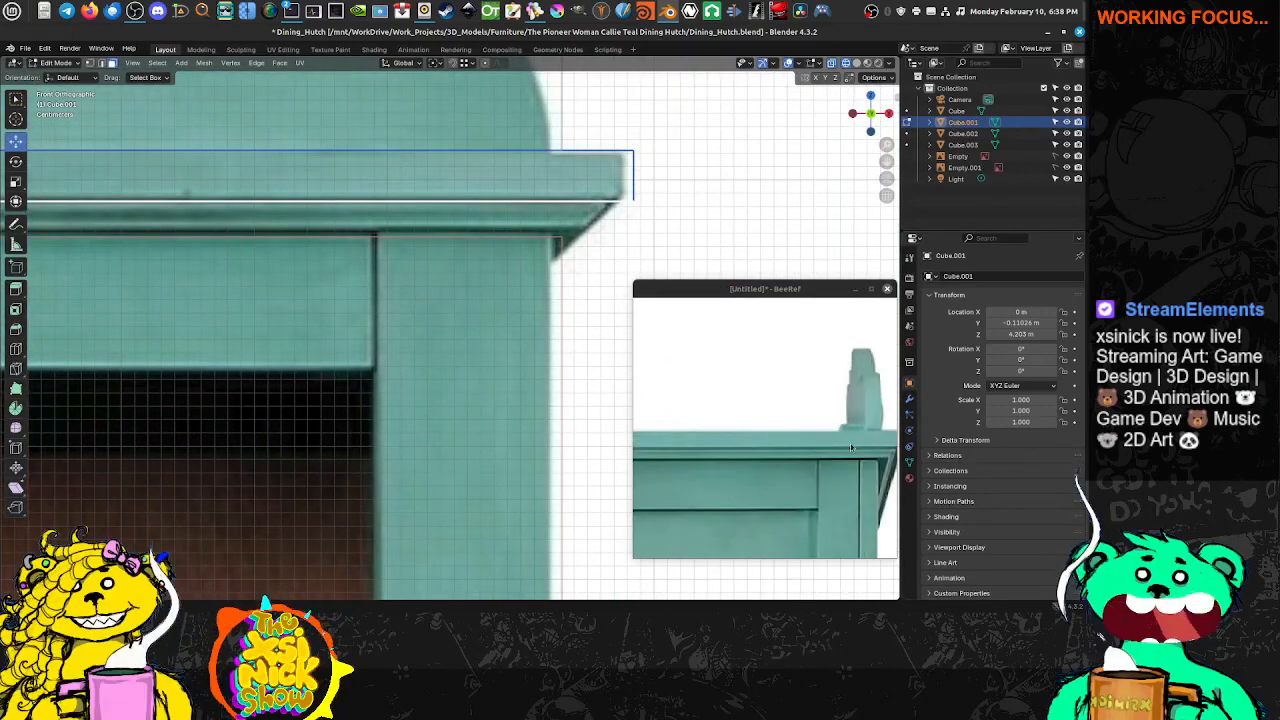
pyautogui.scroll(-5, 850, 447)
pyautogui.moveTo(850, 447); pyautogui.dragTo(717, 426, button='middle')
pyautogui.scroll(3, 806, 426)
pyautogui.moveTo(812, 426); pyautogui.dragTo(690, 463, button='middle')
pyautogui.scroll(-3, 700, 463)
pyautogui.moveTo(719, 409); pyautogui.dragTo(740, 455, button='middle')
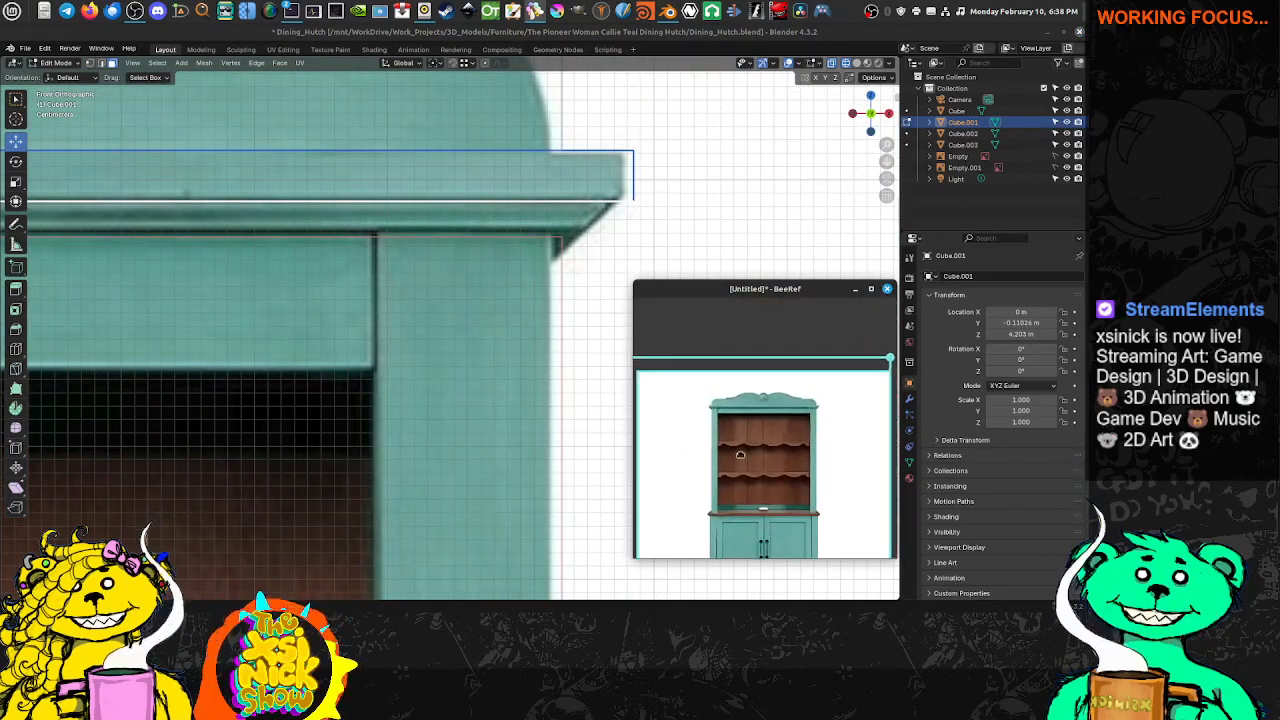
pyautogui.scroll(6, 740, 455)
pyautogui.moveTo(703, 386); pyautogui.dragTo(756, 482, button='middle')
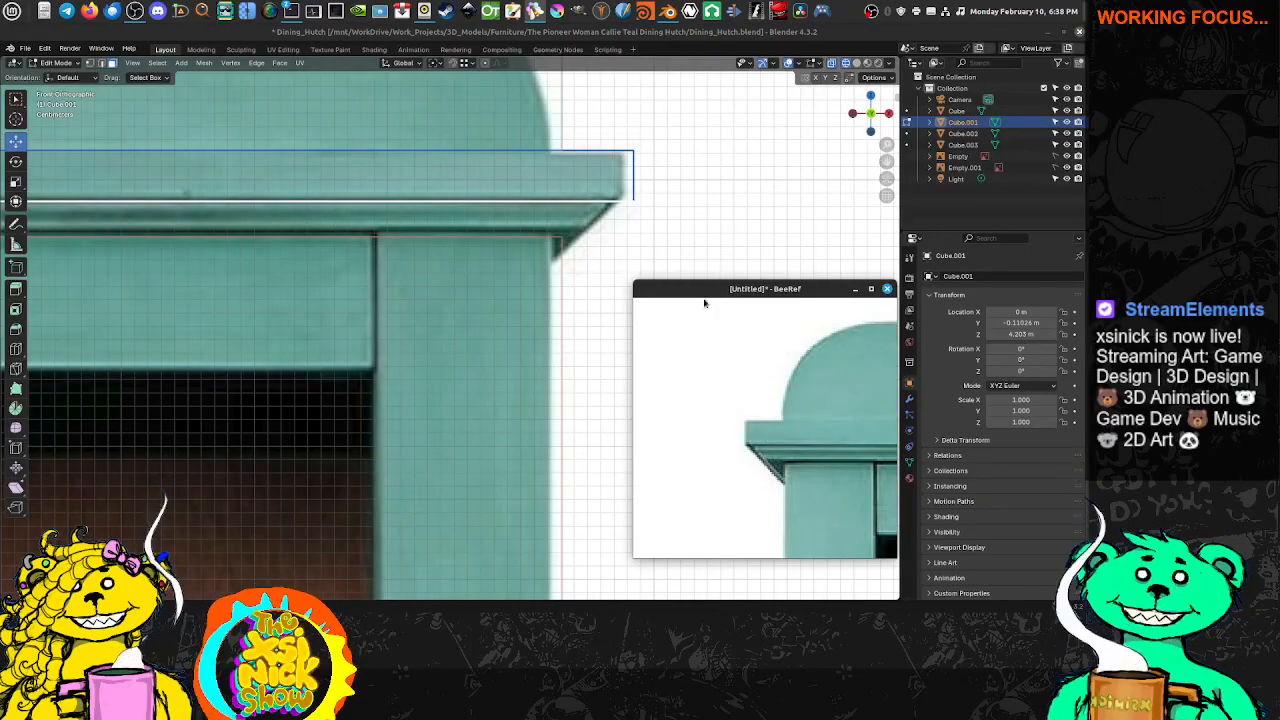
pyautogui.scroll(2, 779, 456)
pyautogui.scroll(-8, 776, 440)
pyautogui.moveTo(846, 430); pyautogui.dragTo(659, 415, button='middle')
pyautogui.moveTo(886, 400); pyautogui.dragTo(777, 408, button='middle')
pyautogui.scroll(3, 817, 423)
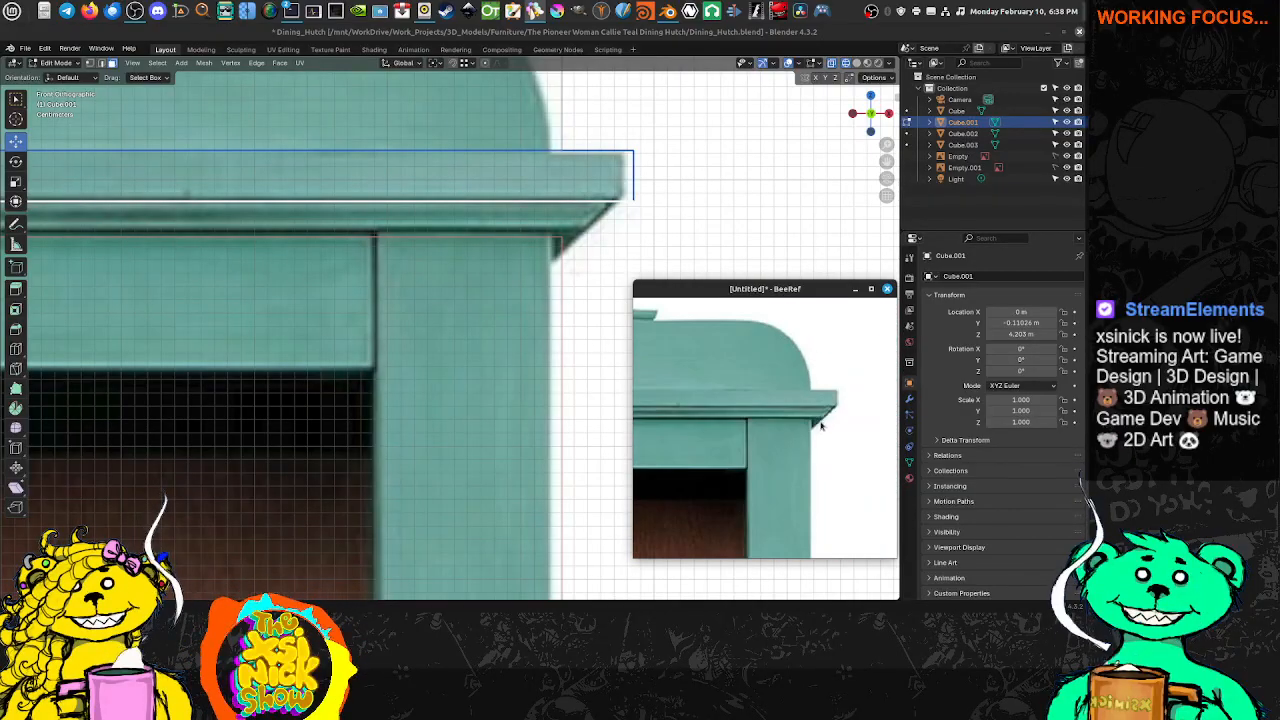
pyautogui.scroll(4, 828, 412)
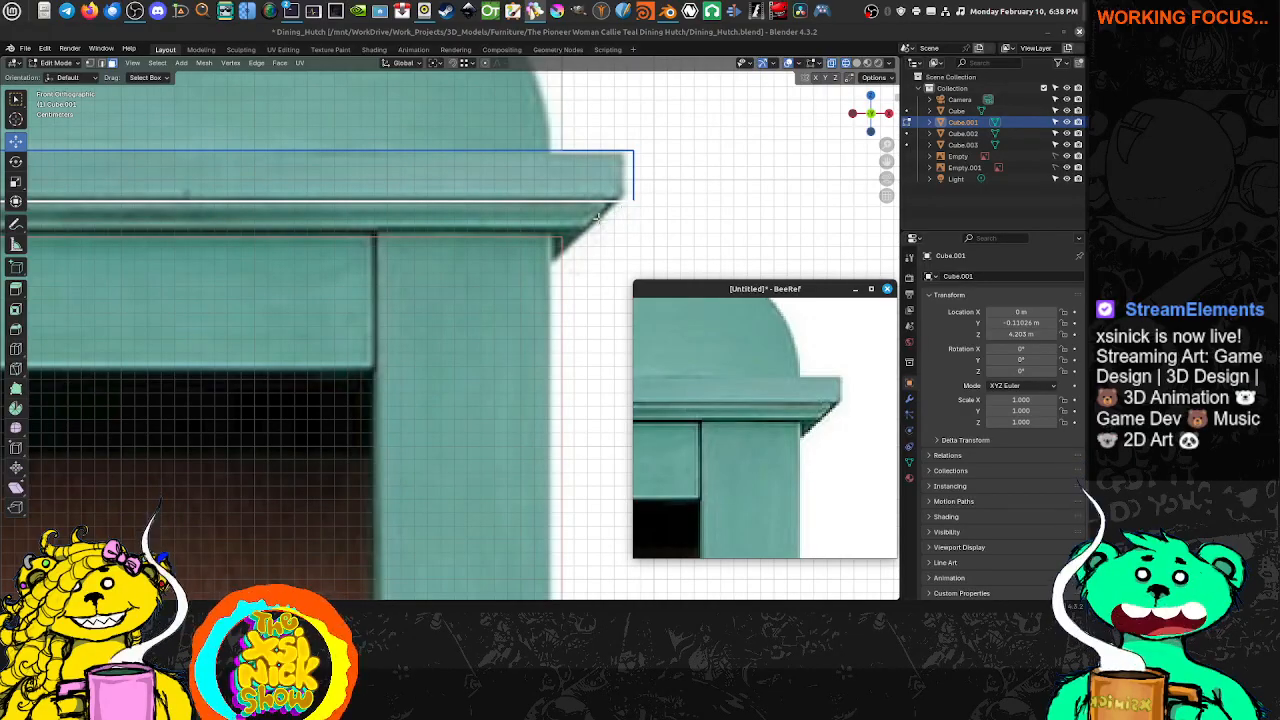
# Split the 3D viewport vertically into two views and frame the upper hutch in the new front view
pyautogui.scroll(-5, 597, 217)
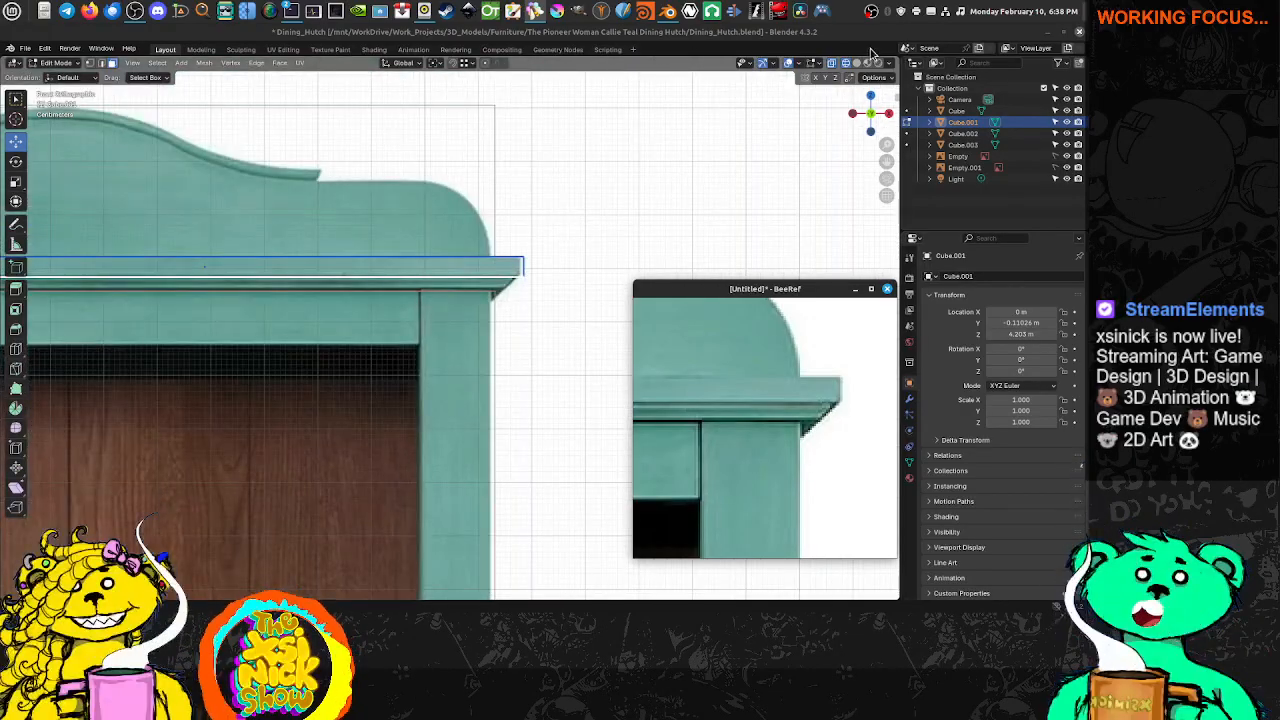
pyautogui.moveTo(893, 57); pyautogui.dragTo(468, 125)
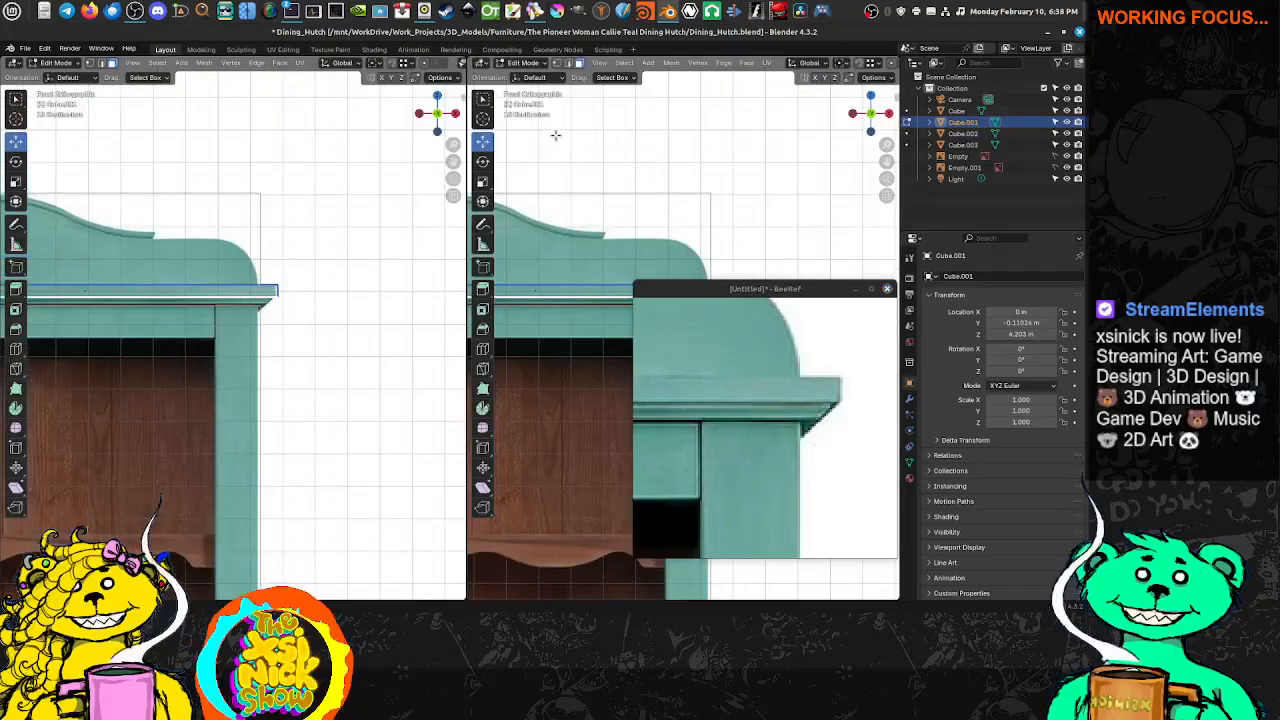
pyautogui.keyDown('shift'); pyautogui.moveTo(700, 165); pyautogui.dragTo(832, 100, button='middle'); pyautogui.keyUp('shift')
pyautogui.scroll(-2, 754, 143)
pyautogui.keyDown('shift'); pyautogui.moveTo(725, 92); pyautogui.dragTo(776, 128, button='middle'); pyautogui.keyUp('shift')
pyautogui.scroll(-2, 754, 151)
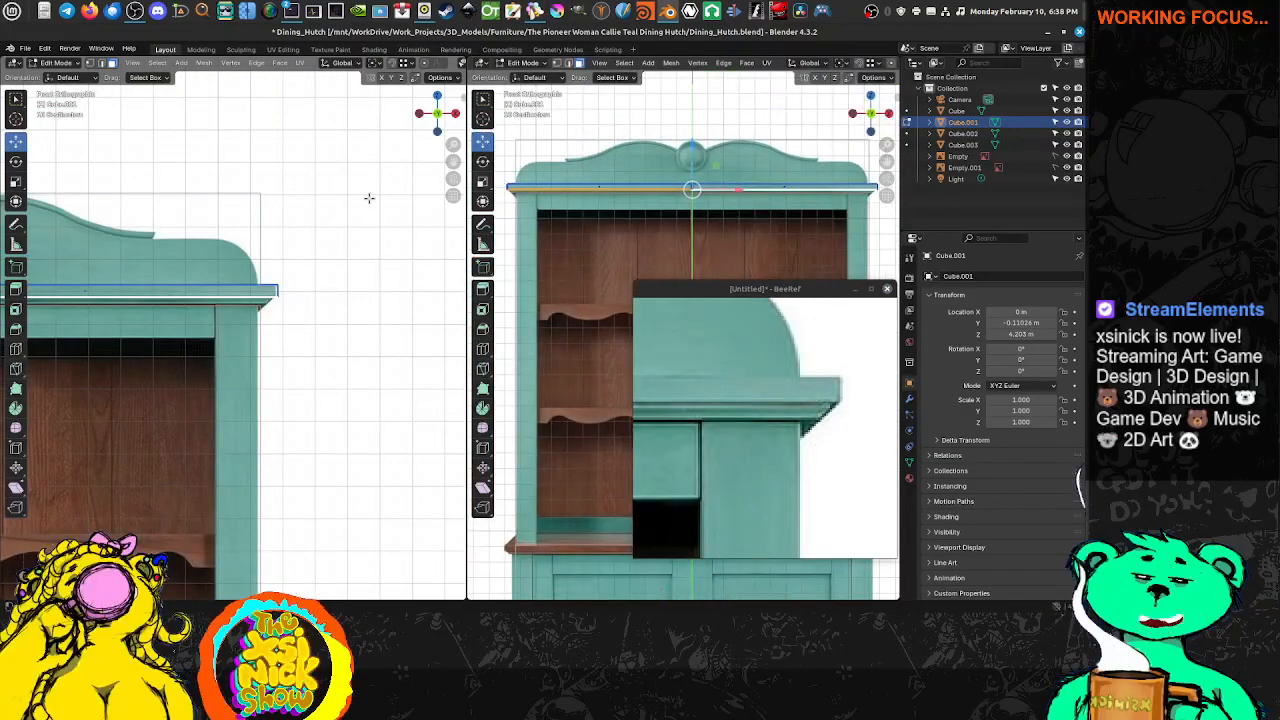
# Set one viewport to a solid-shaded perspective of the moulding band and frame the crown corner in the front wireframe view
pyautogui.keyDown('shift'); pyautogui.moveTo(220, 265); pyautogui.dragTo(186, 207, button='middle'); pyautogui.keyUp('shift')
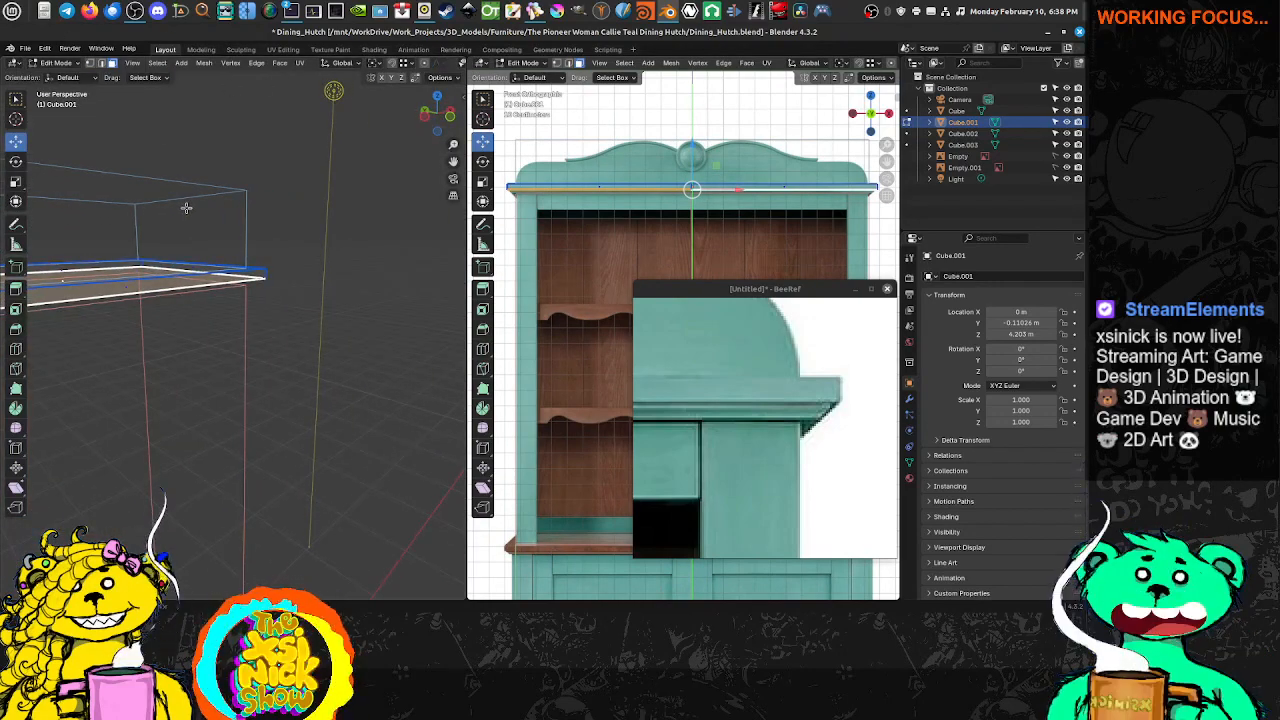
pyautogui.hotkey('shift', 'z')
pyautogui.moveTo(164, 294); pyautogui.dragTo(261, 275, button='middle')
pyautogui.scroll(-4, 228, 286)
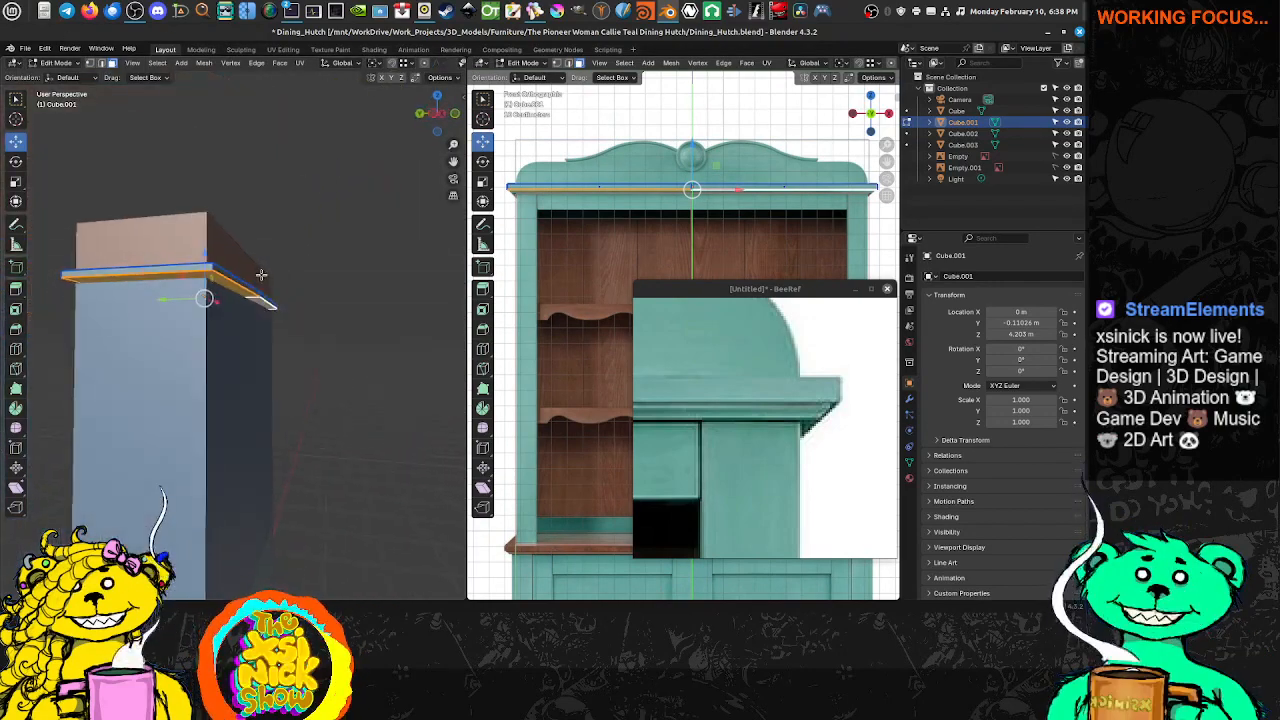
pyautogui.scroll(4, 260, 274)
pyautogui.scroll(1, 530, 193)
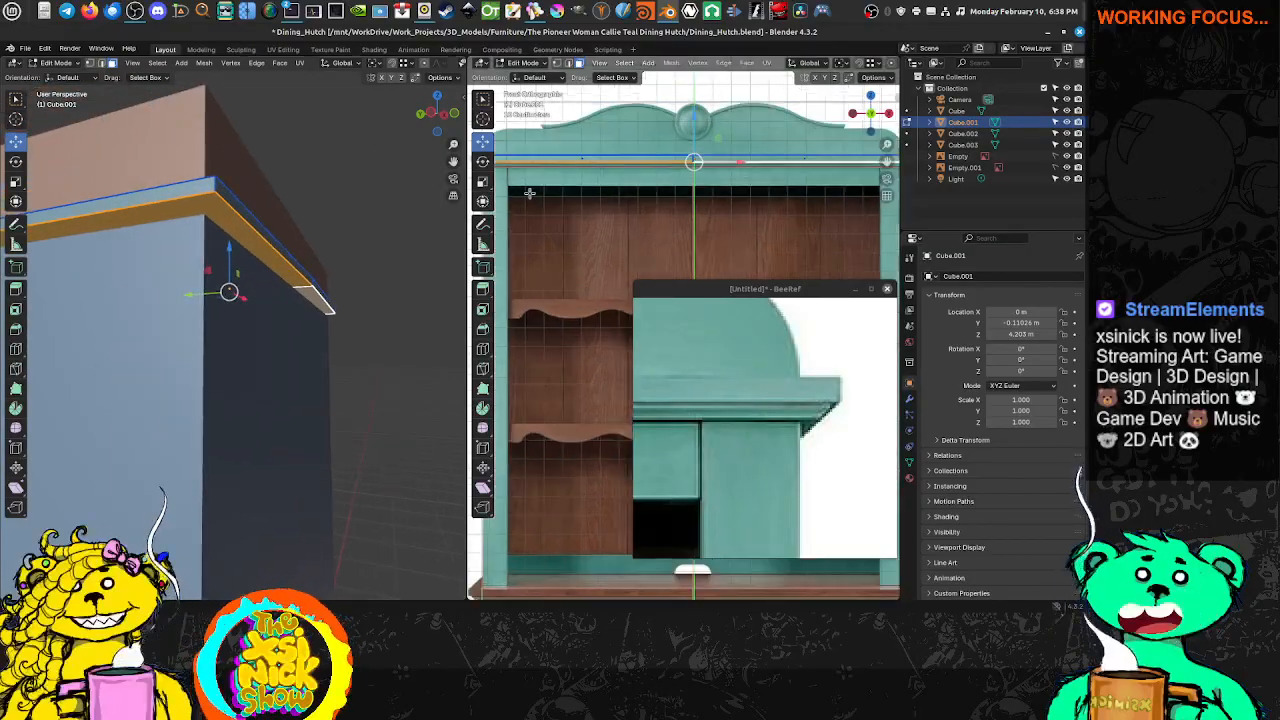
pyautogui.scroll(3, 535, 200)
pyautogui.keyDown('shift'); pyautogui.moveTo(562, 160); pyautogui.dragTo(737, 280, button='middle'); pyautogui.keyUp('shift')
pyautogui.scroll(2, 598, 225)
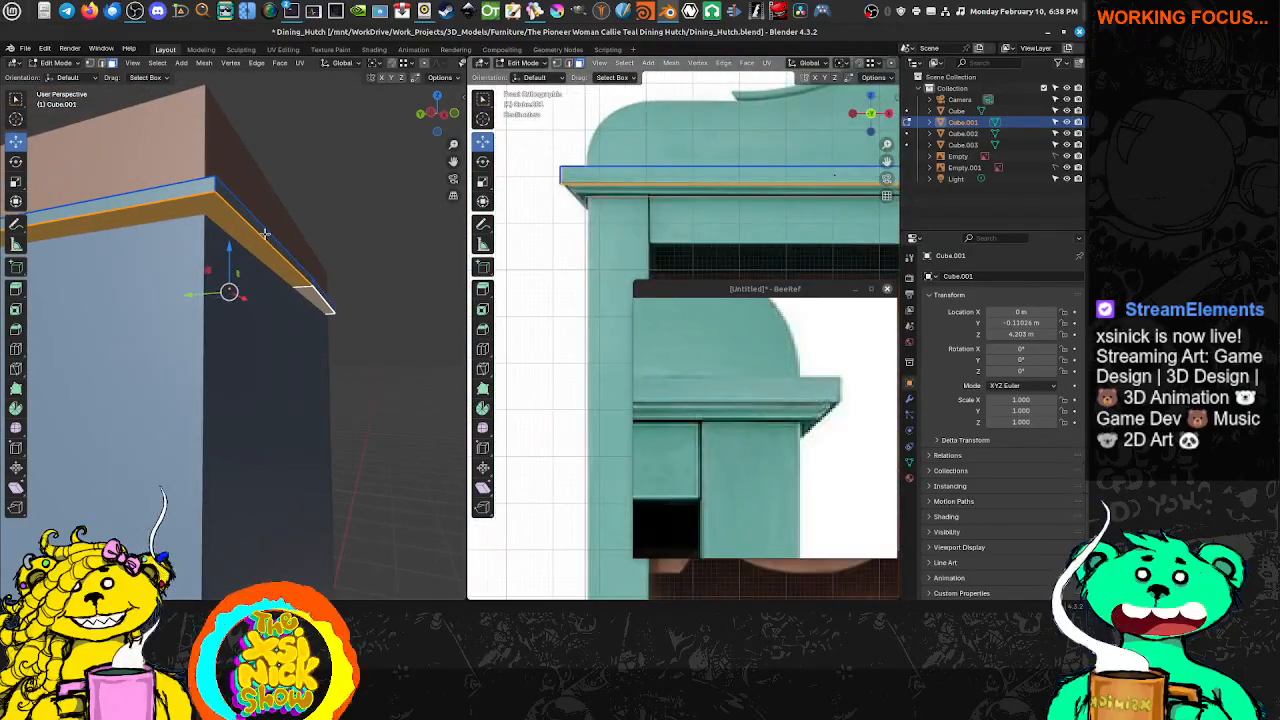
# Inspect how the moulding band's top surface is divided, using edge and face selection
pyautogui.moveTo(265, 233); pyautogui.dragTo(270, 234, button='middle')
pyautogui.moveTo(327, 235); pyautogui.dragTo(349, 273, button='middle')
pyautogui.scroll(-6, 320, 272)
pyautogui.scroll(6, 226, 321)
pyautogui.moveTo(202, 326); pyautogui.dragTo(255, 335, button='middle')
pyautogui.hotkey('ctrl', 'Tab')
pyautogui.click(195, 315)
pyautogui.click(253, 353)
pyautogui.hotkey('ctrl', 'Tab')
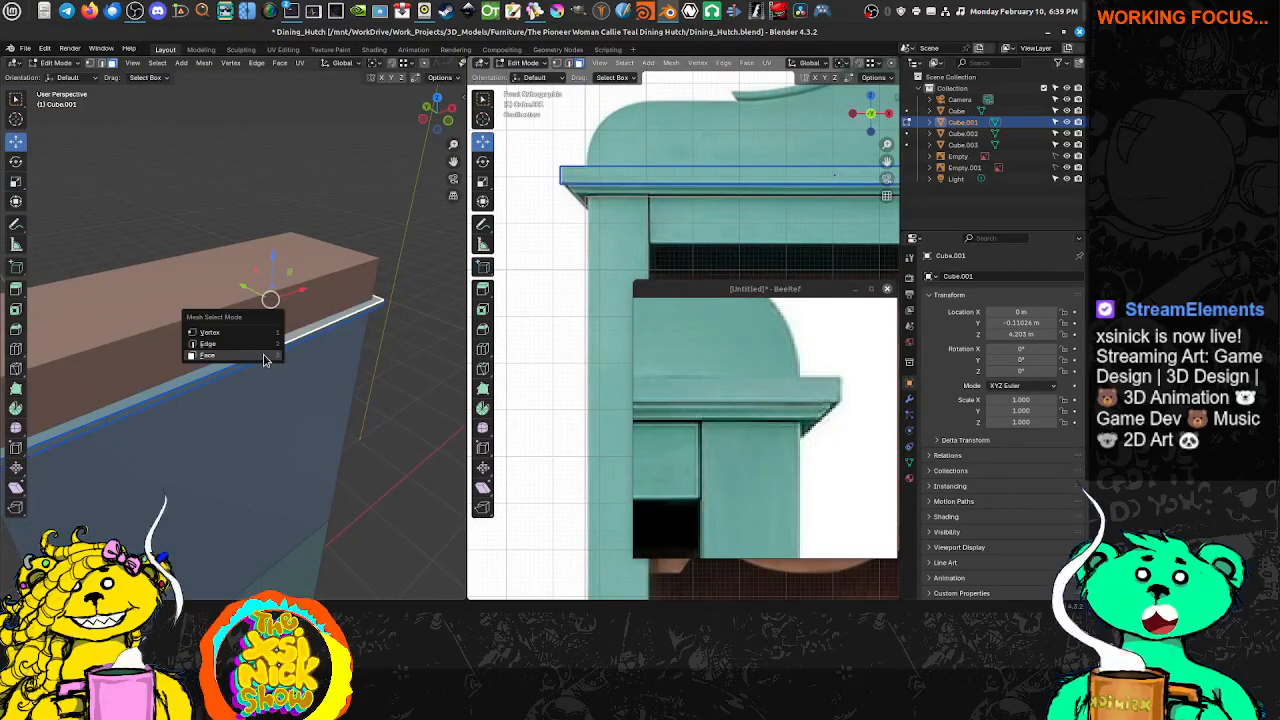
pyautogui.click(216, 352)
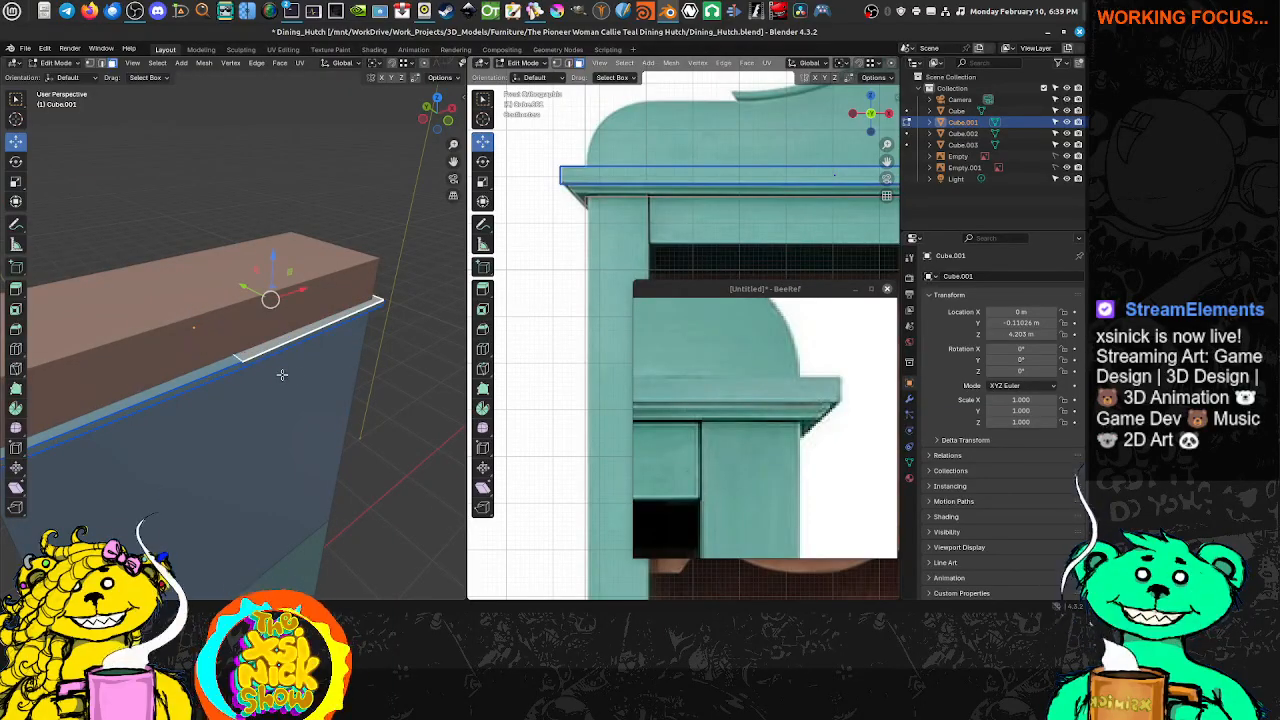
# Select the middle seam edges across the moulding band in edge select mode and dissolve them, merging the split underside
pyautogui.hotkey('ctrl', 'Tab')
pyautogui.click(233, 364)
pyautogui.moveTo(283, 373); pyautogui.dragTo(250, 268, button='middle')
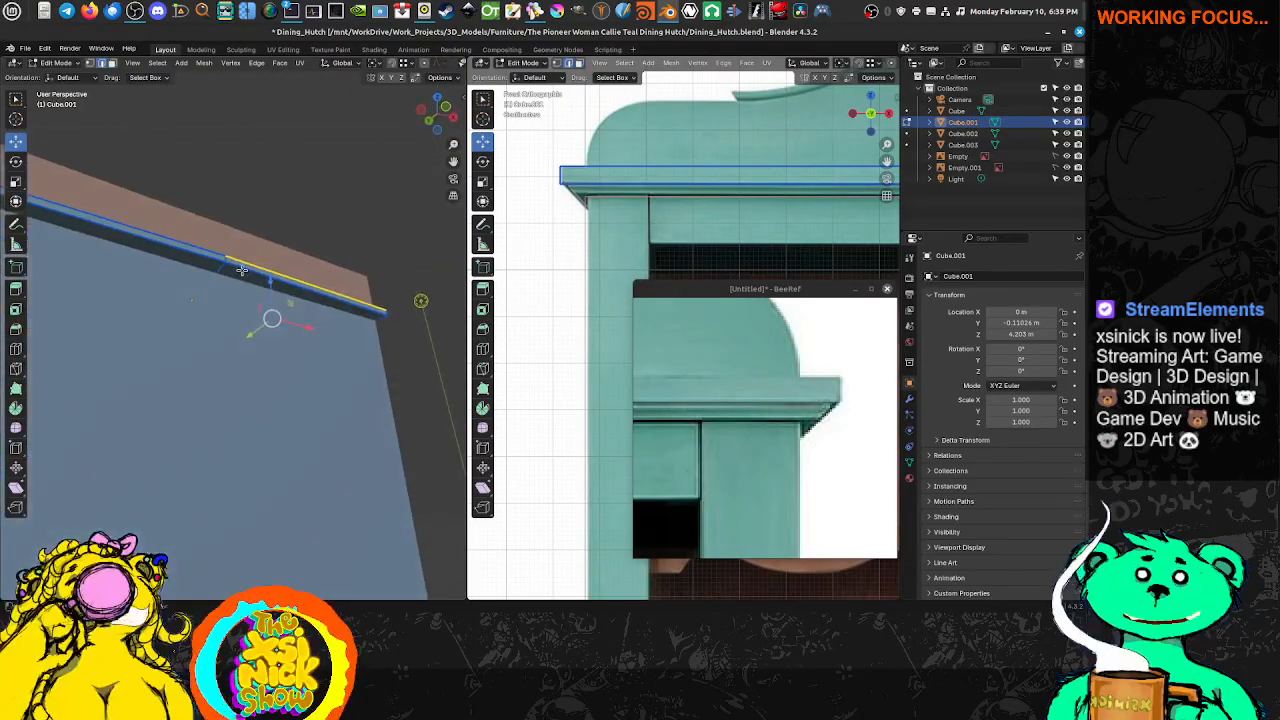
pyautogui.click(218, 268)
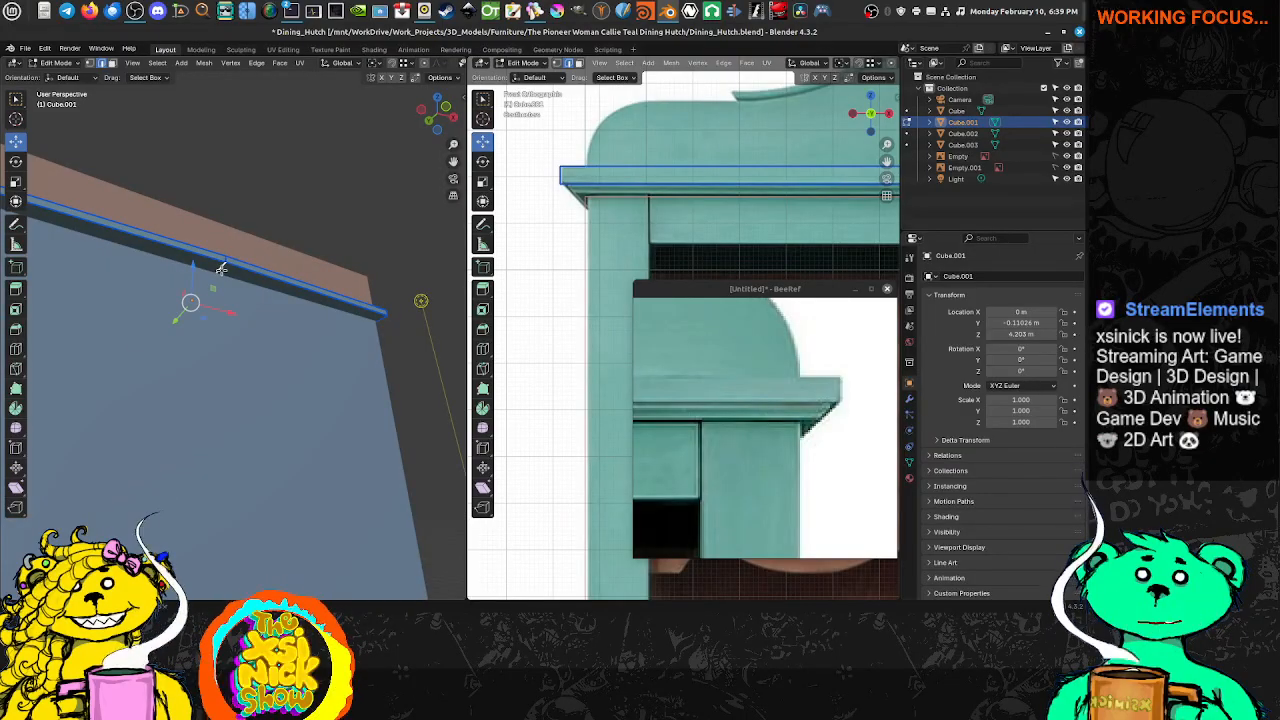
pyautogui.keyDown('shift'); pyautogui.click(222, 268); pyautogui.keyUp('shift')
pyautogui.keyDown('shift'); pyautogui.click(220, 268); pyautogui.keyUp('shift')
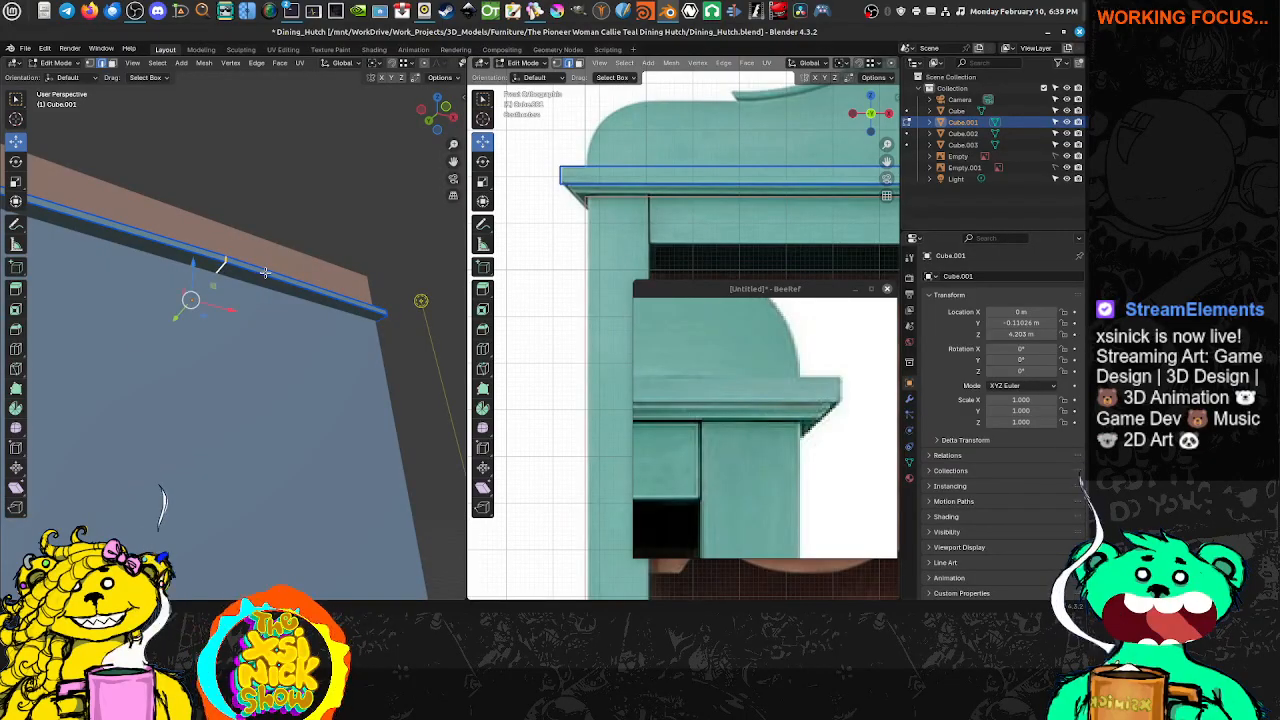
pyautogui.moveTo(265, 272); pyautogui.dragTo(246, 249, button='middle')
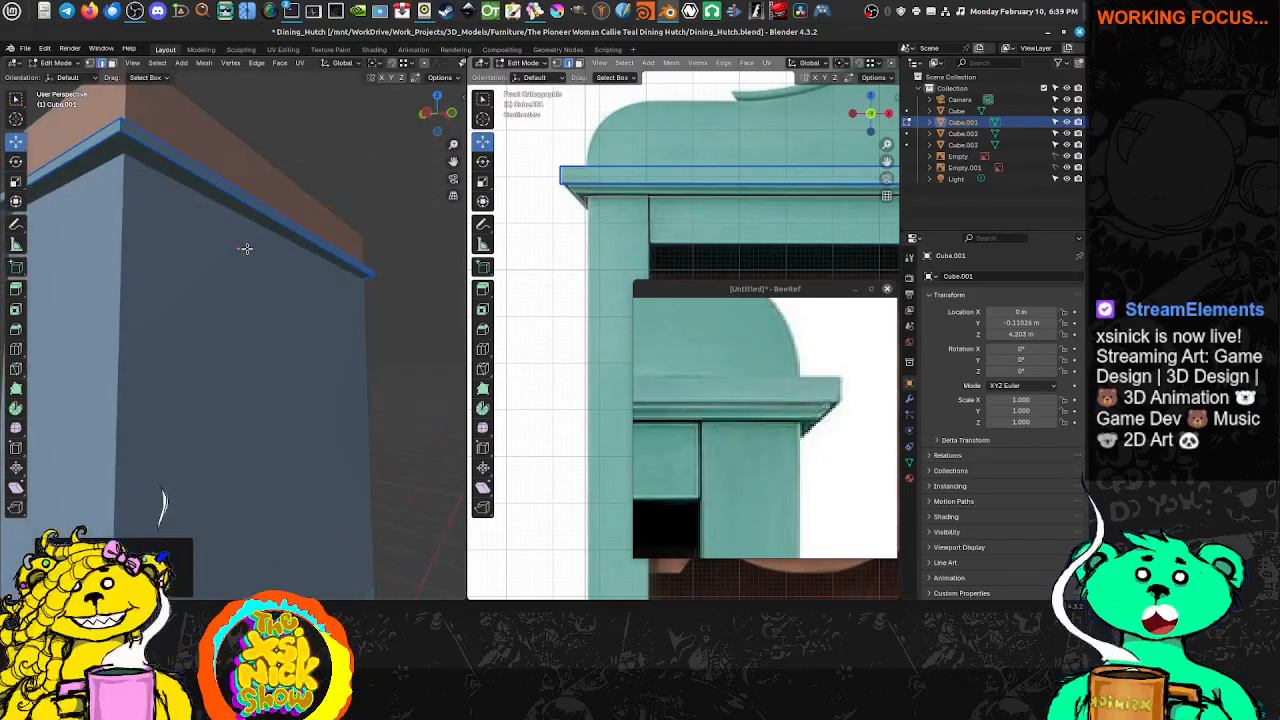
# Select the moulding band's single underside face and inset it by about 0.022 m
pyautogui.hotkey('ctrl', 'Tab')
pyautogui.click(231, 262)
pyautogui.click(212, 193)
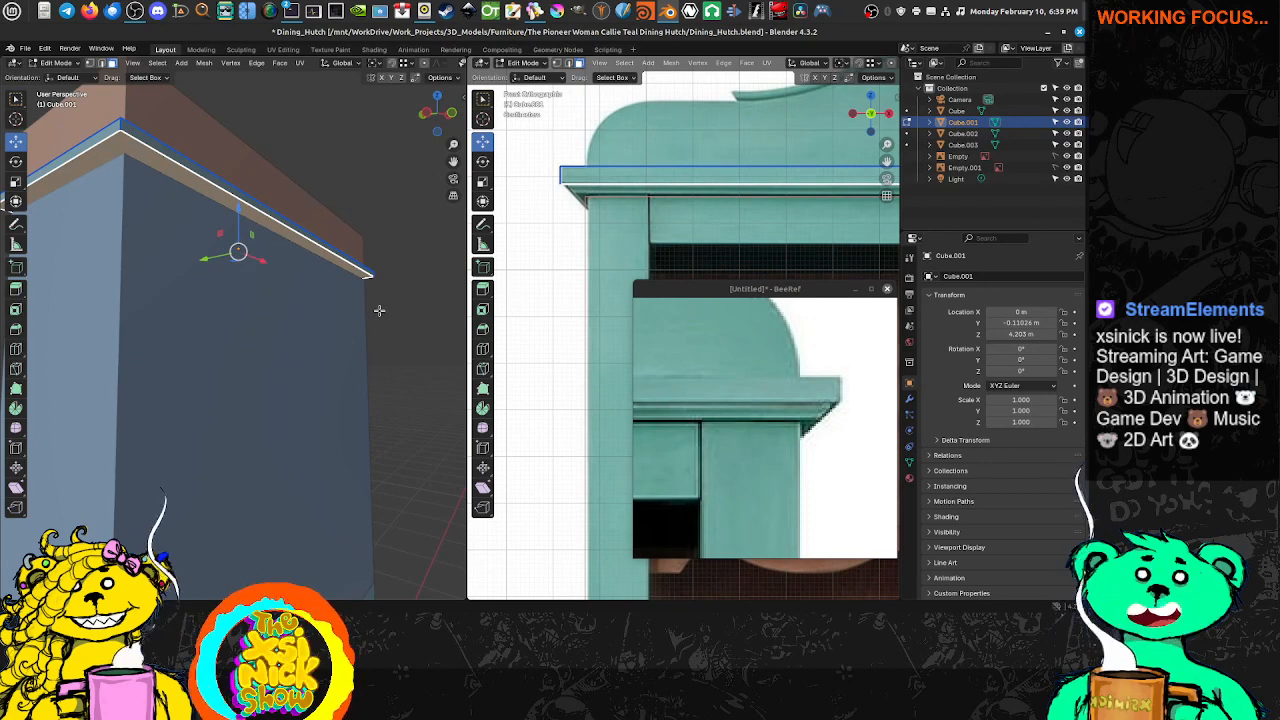
pyautogui.press('i')
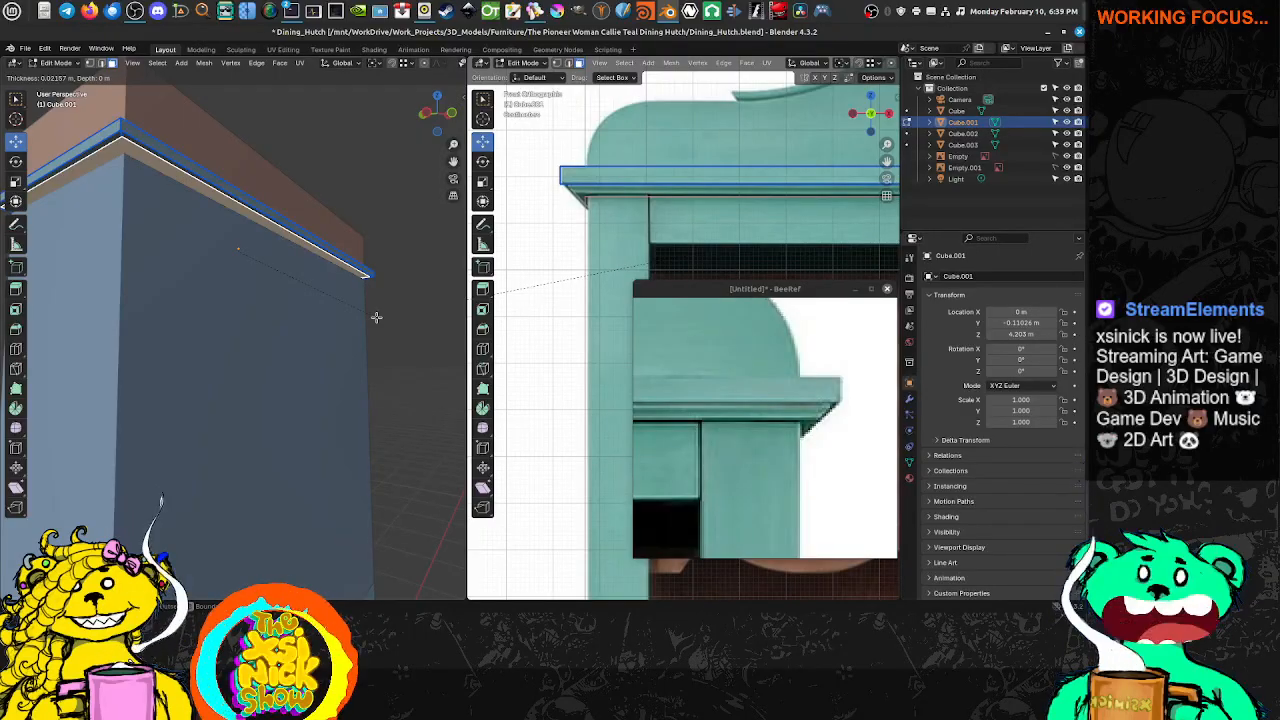
# Inset the underside face of the cornice by about 0.022 m and extrude it about 0.02 m downward
pyautogui.click(376, 317)
pyautogui.moveTo(365, 272); pyautogui.dragTo(286, 243, button='middle')
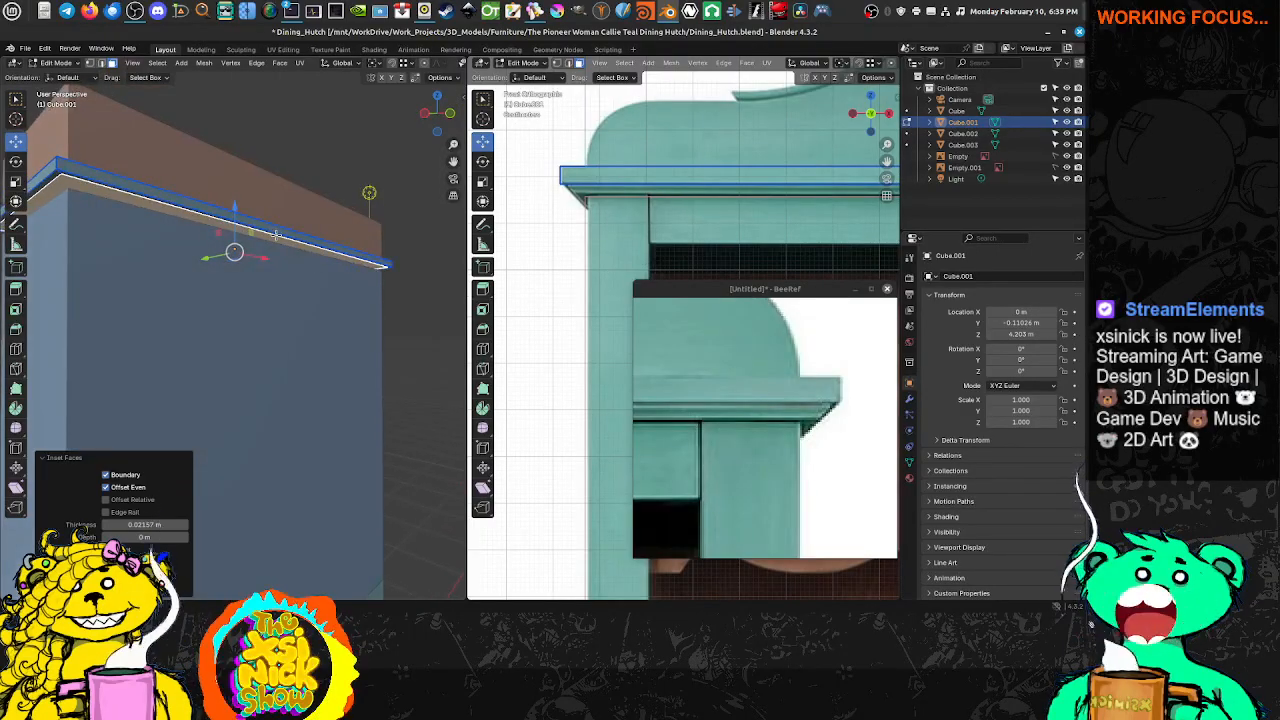
pyautogui.press('e')
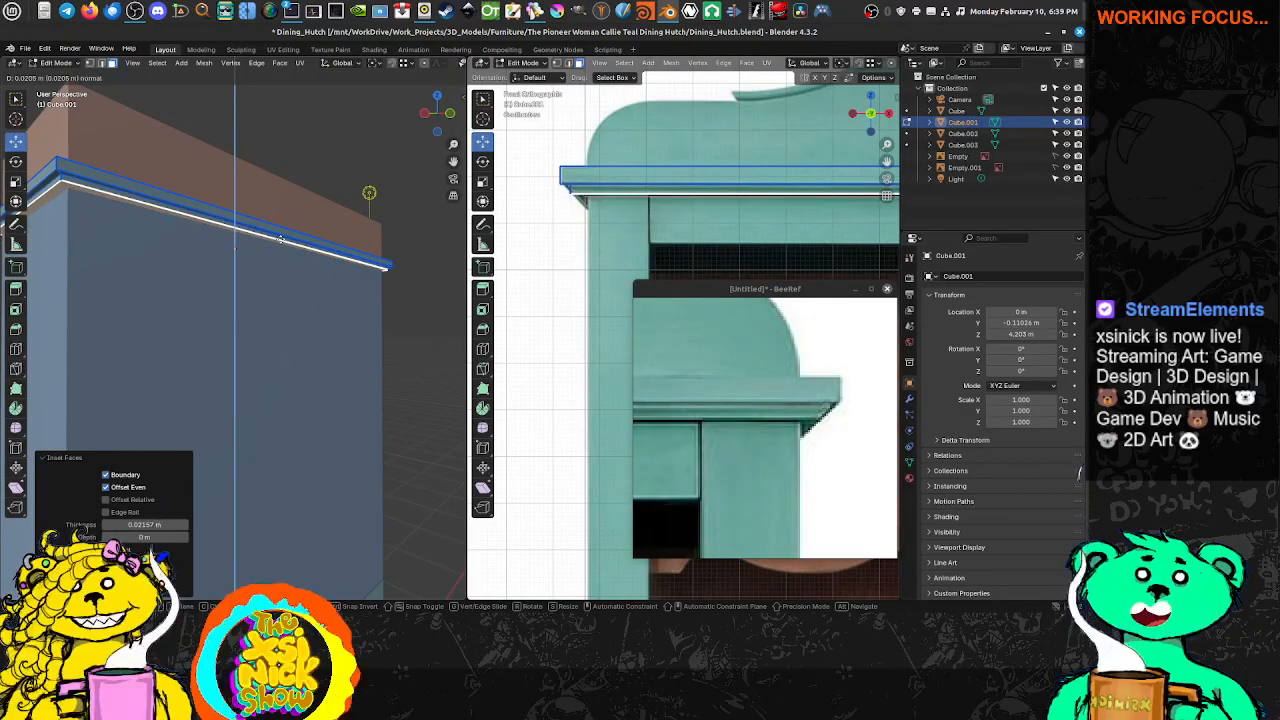
pyautogui.click(283, 242)
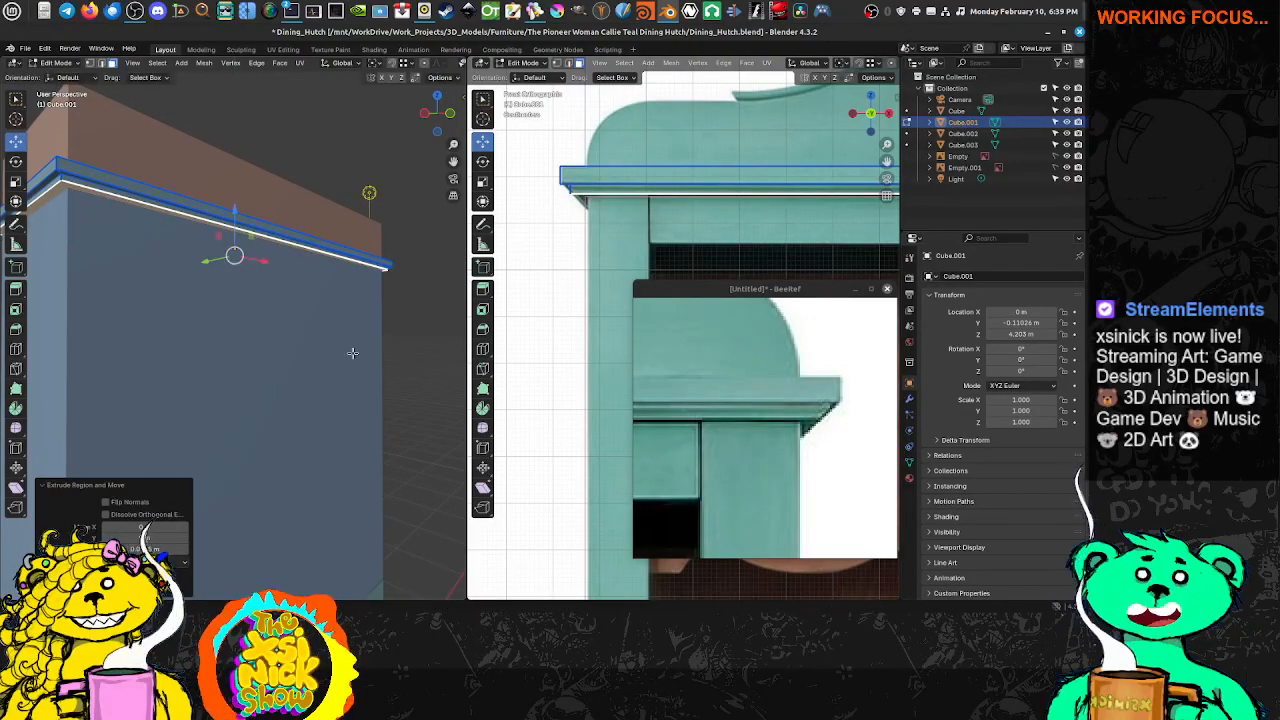
# Scale the extruded bottom face to about 0.99 and lower it about 0.005 m along Z to match the reference
pyautogui.press('s')
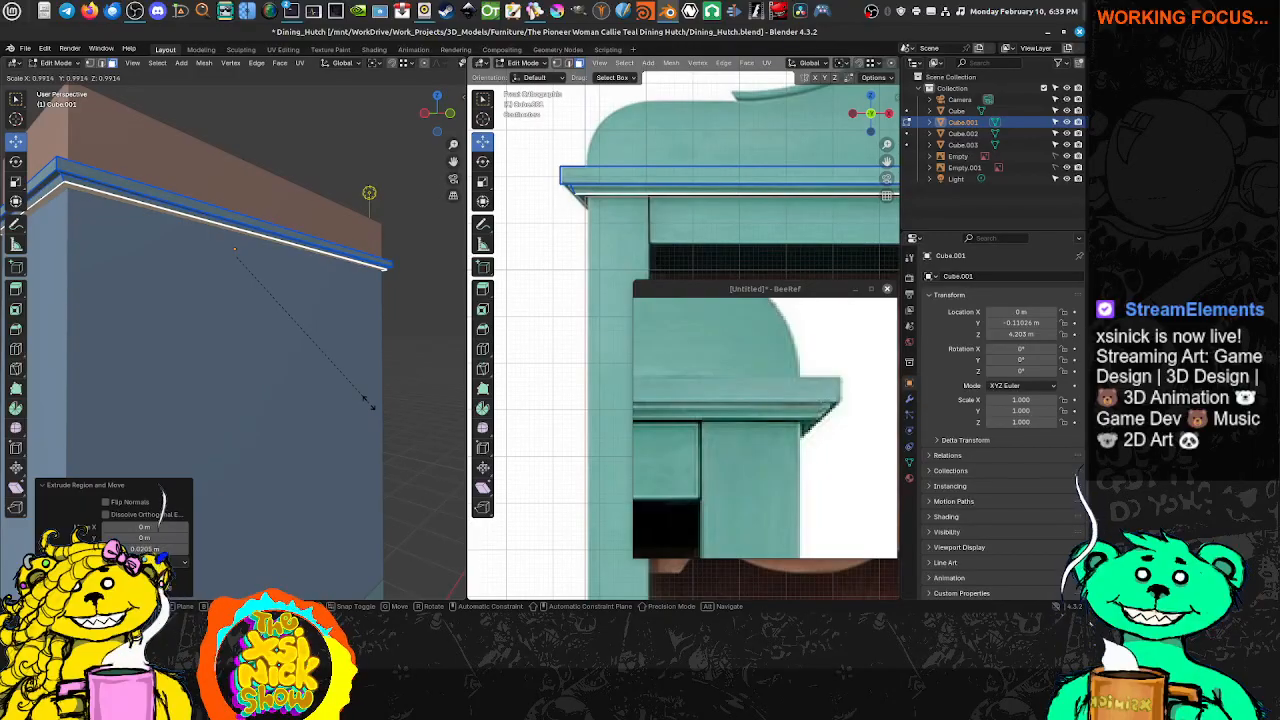
pyautogui.click(368, 402)
pyautogui.moveTo(170, 282); pyautogui.dragTo(173, 338, button='middle')
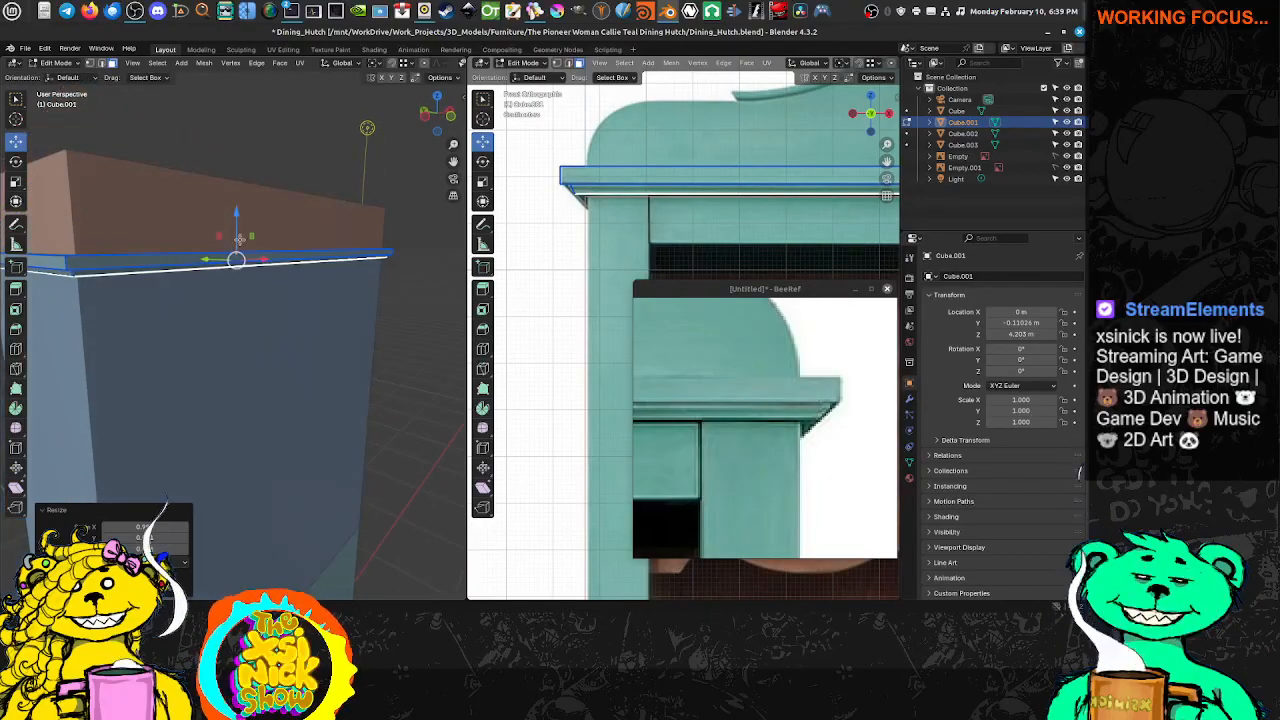
pyautogui.scroll(4, 560, 160)
pyautogui.keyDown('shift'); pyautogui.moveTo(560, 160); pyautogui.dragTo(654, 316, button='middle'); pyautogui.keyUp('shift')
pyautogui.scroll(2, 596, 194)
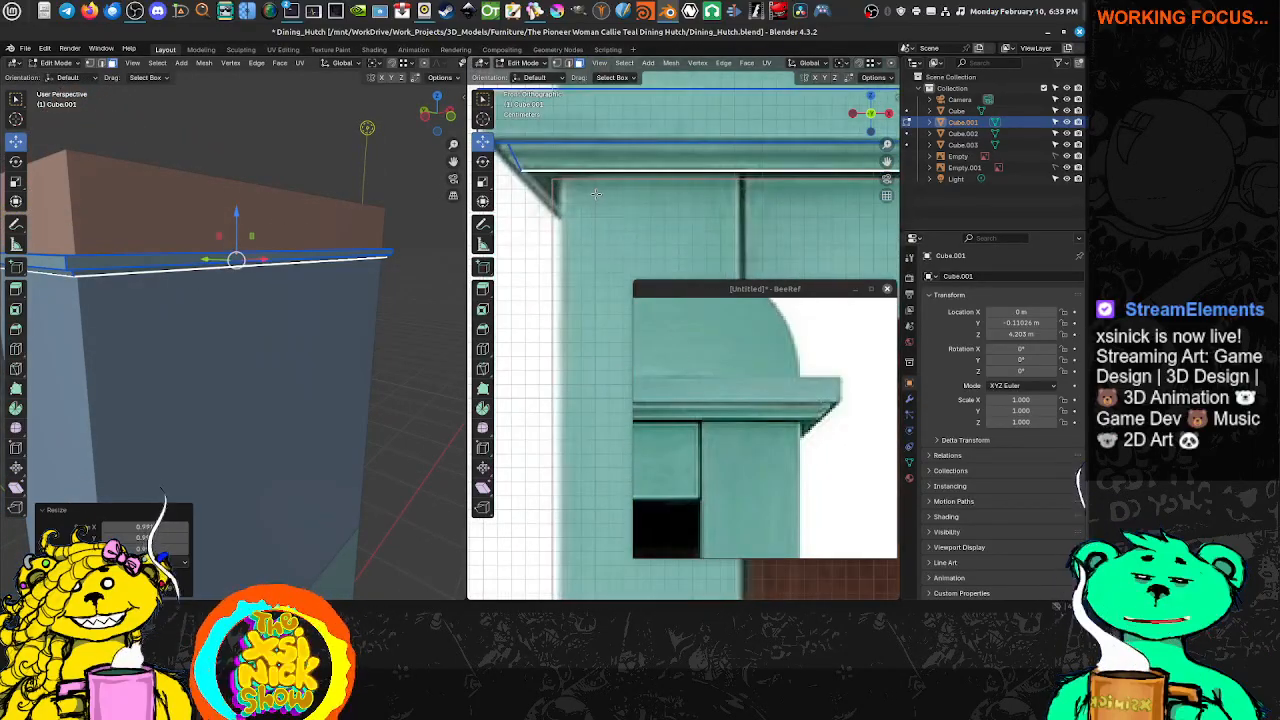
pyautogui.press('g')
pyautogui.press('z')
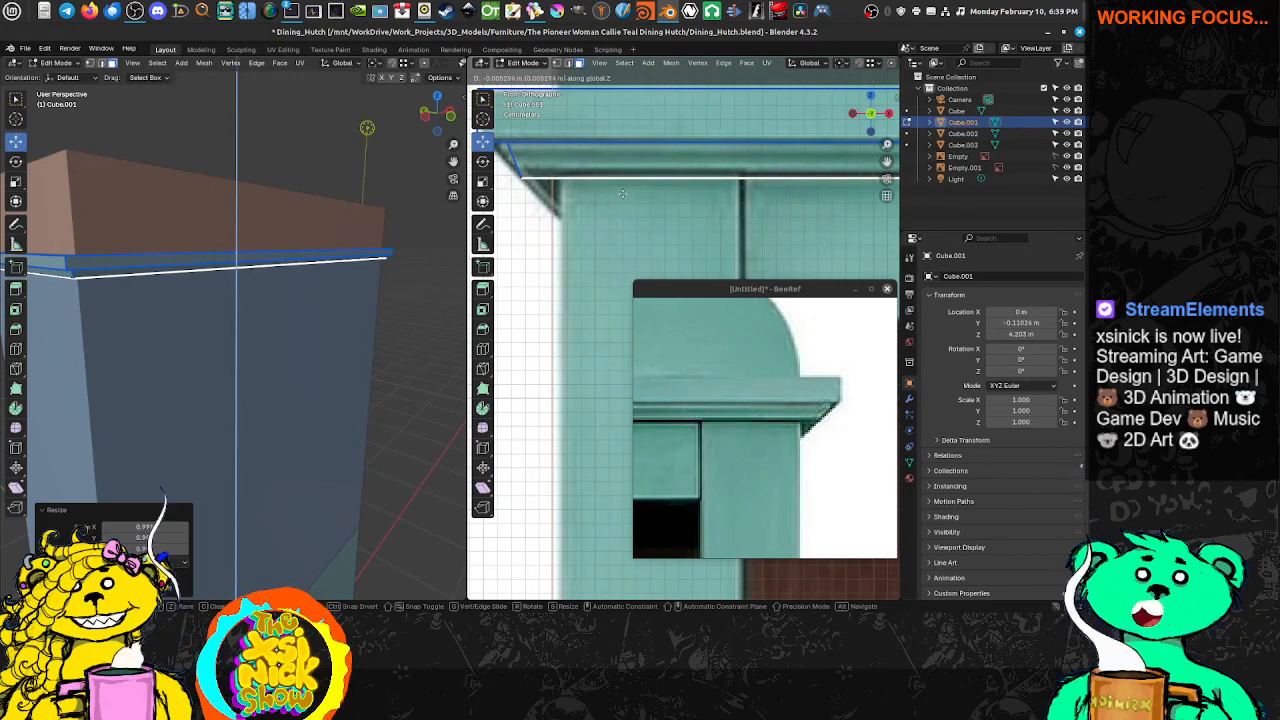
pyautogui.click(621, 193)
pyautogui.hotkey('alt', 's')
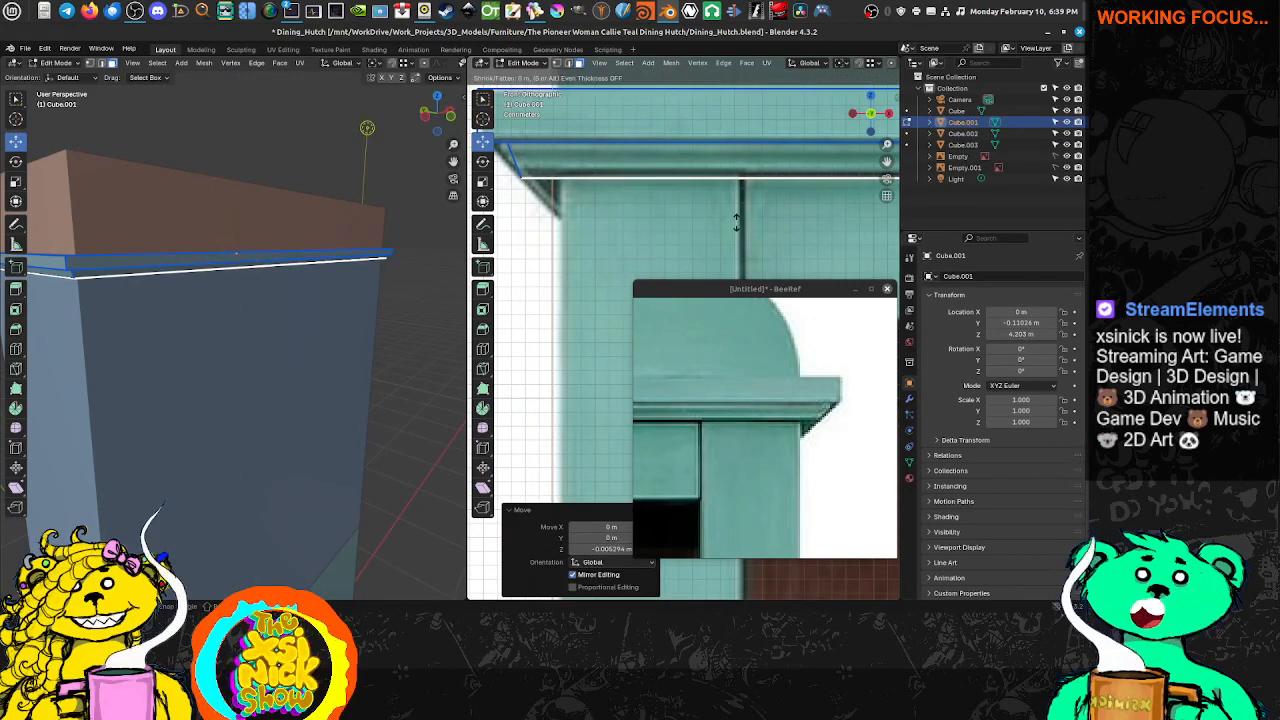
pyautogui.press('Escape')
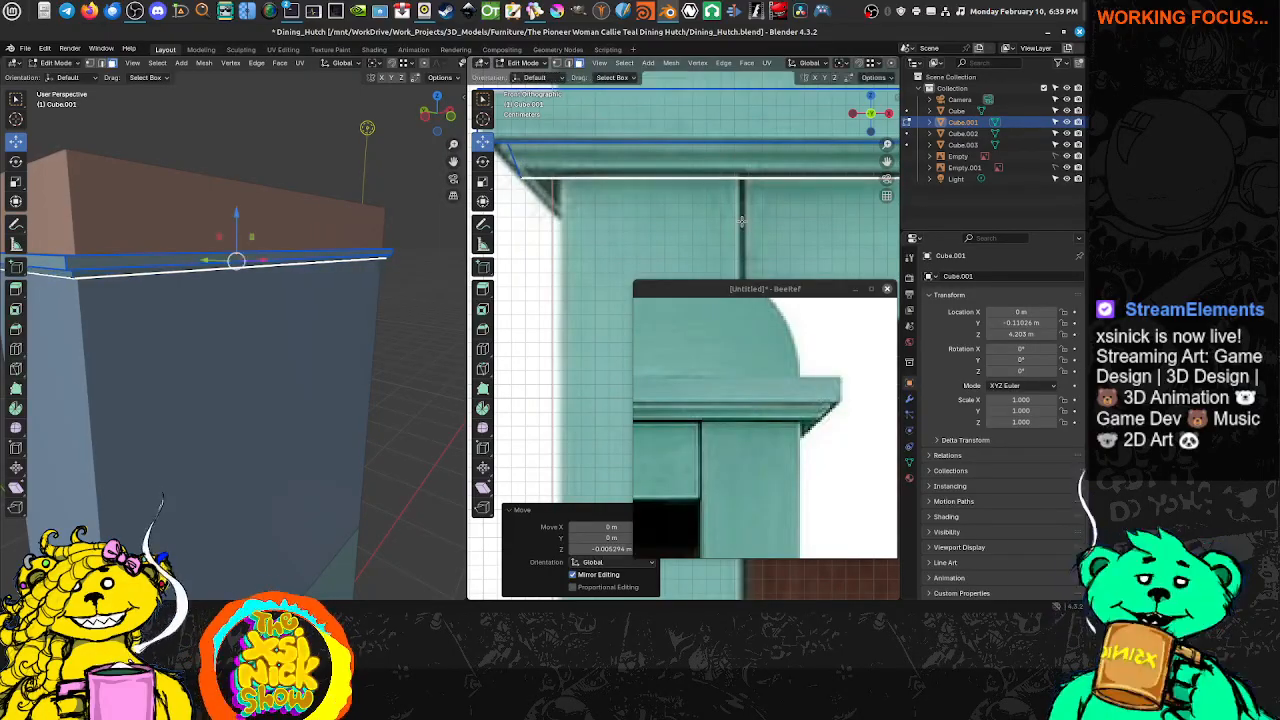
pyautogui.hotkey('alt', 's')
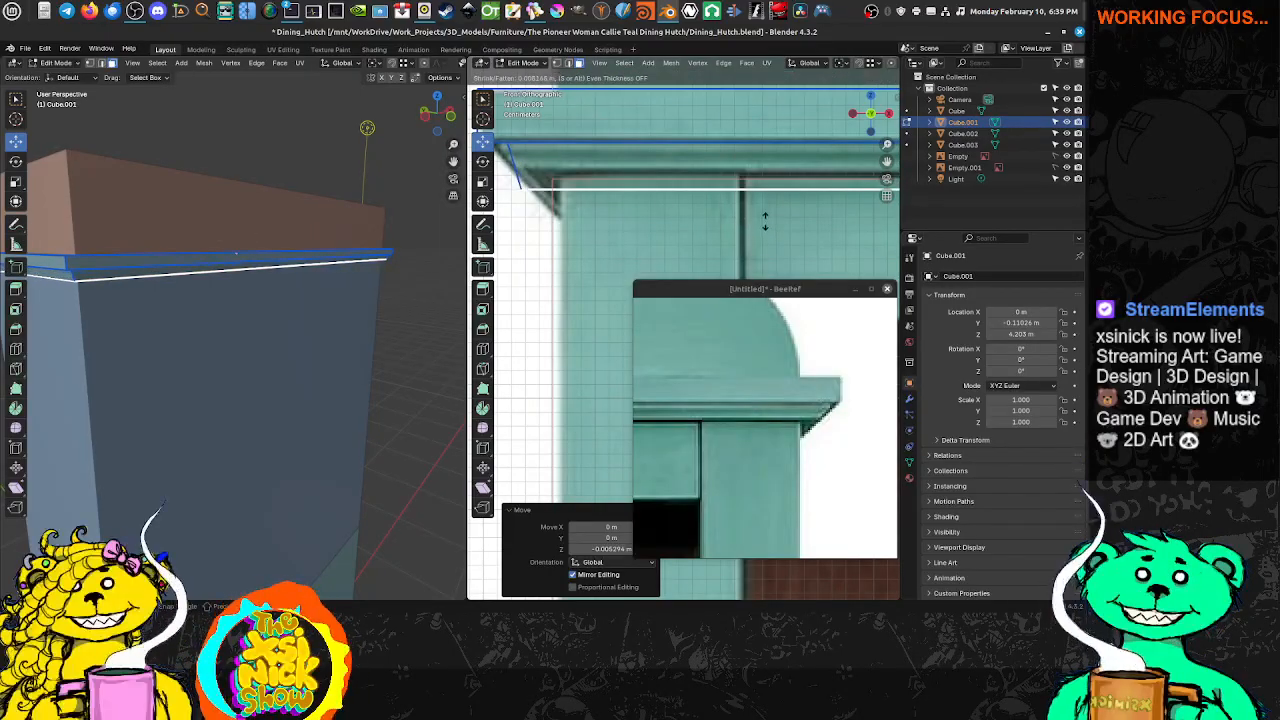
pyautogui.press('Escape')
pyautogui.hotkey('alt', 's')
pyautogui.press('Escape')
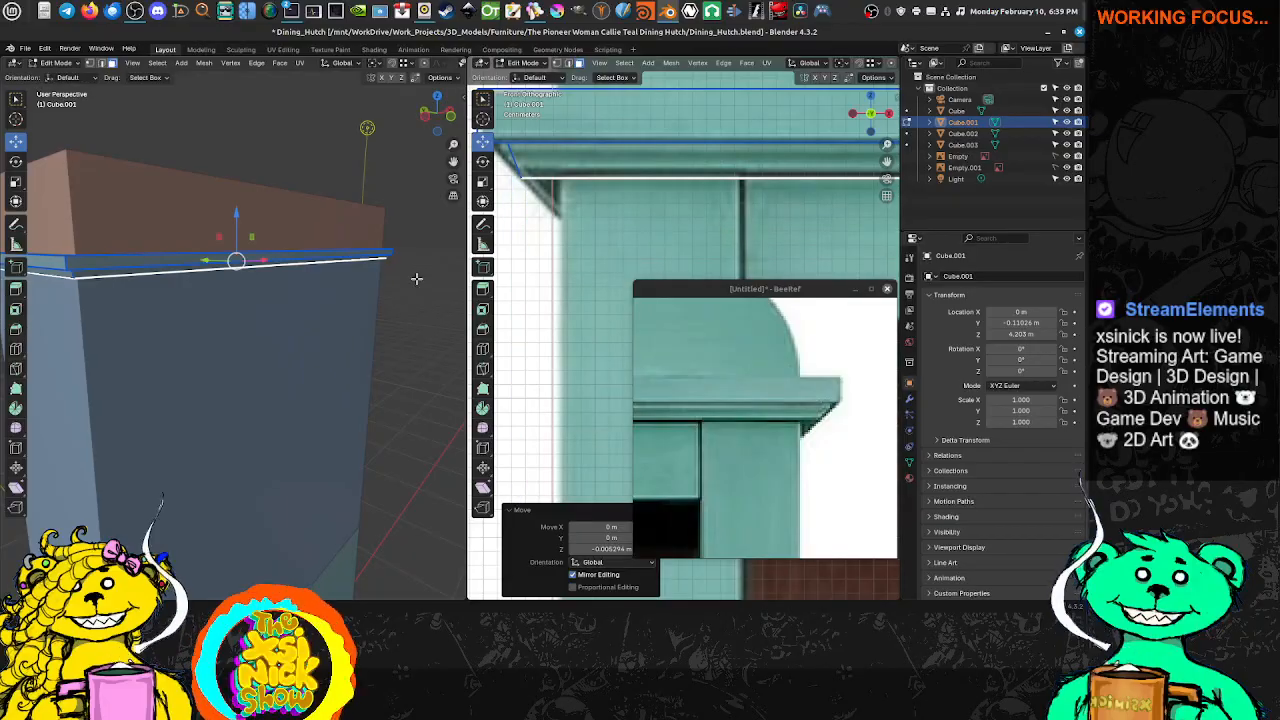
# Refine the taper of the cornice's bottom face against the reference, scaling it by about 0.981 and back out by about 1.016
pyautogui.moveTo(327, 279); pyautogui.dragTo(328, 274, button='middle')
pyautogui.press('s')
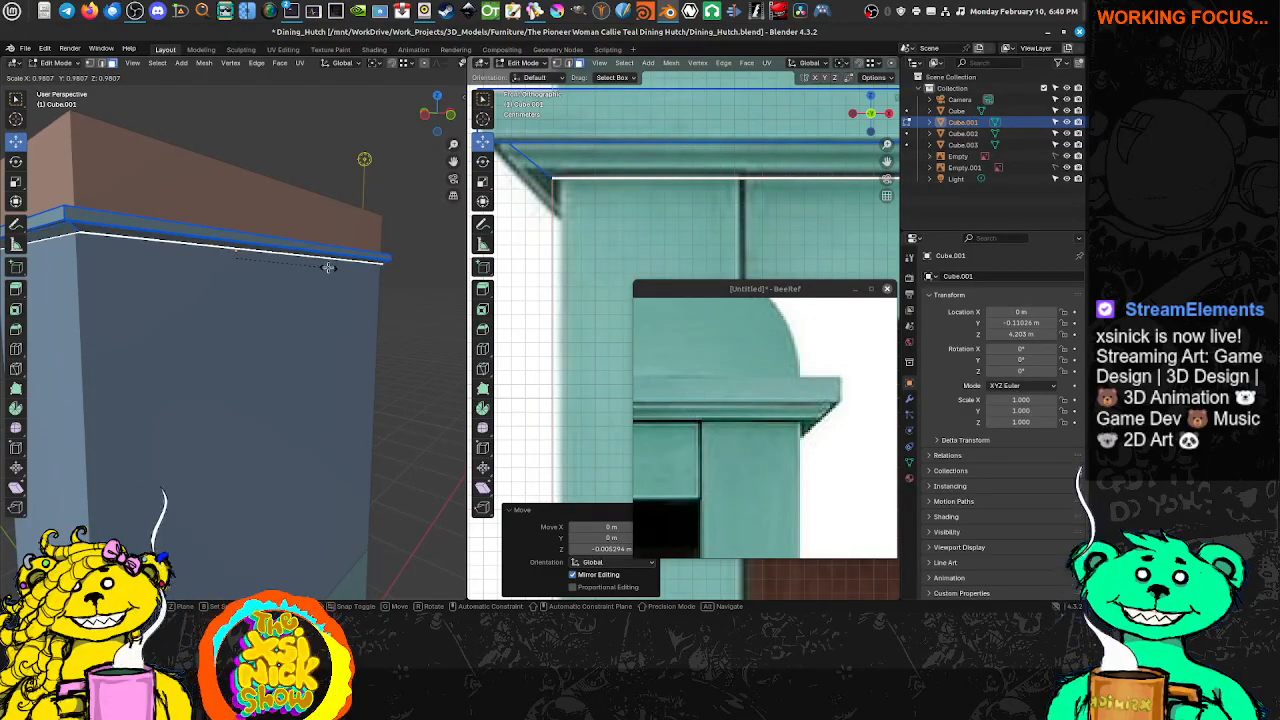
pyautogui.click(328, 267)
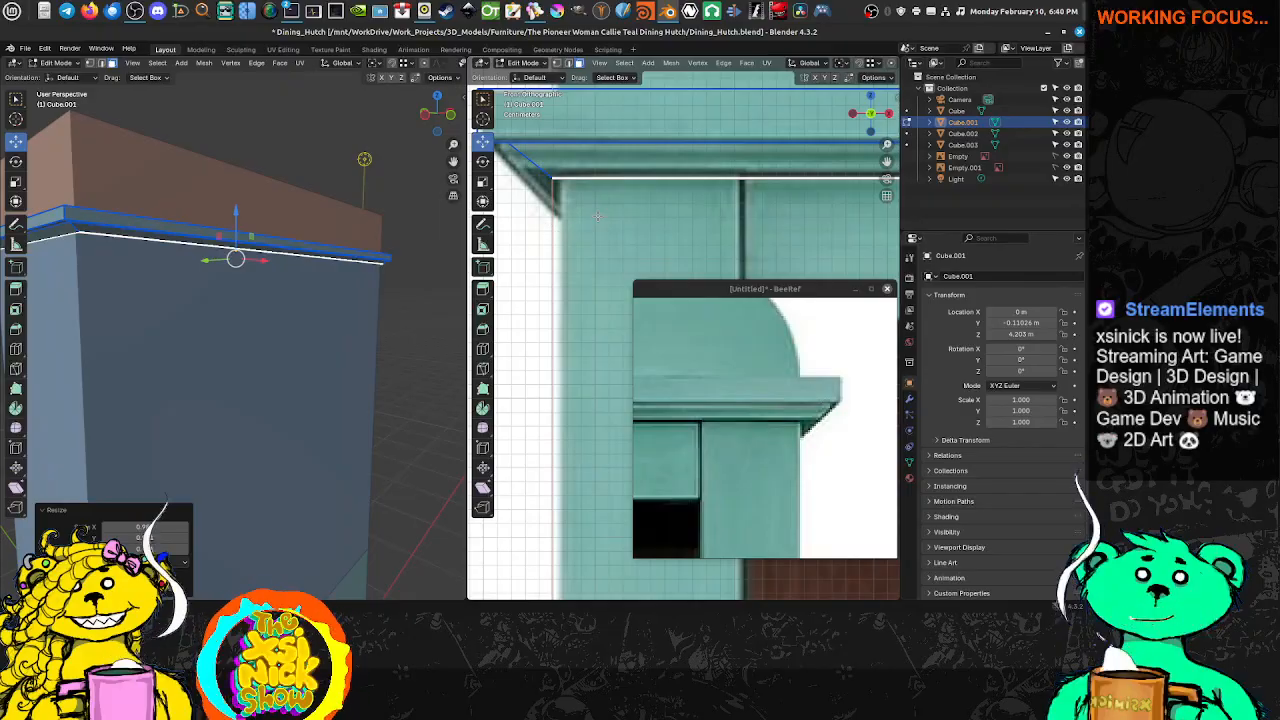
pyautogui.keyDown('shift'); pyautogui.moveTo(565, 198); pyautogui.dragTo(587, 225, button='middle'); pyautogui.keyUp('shift')
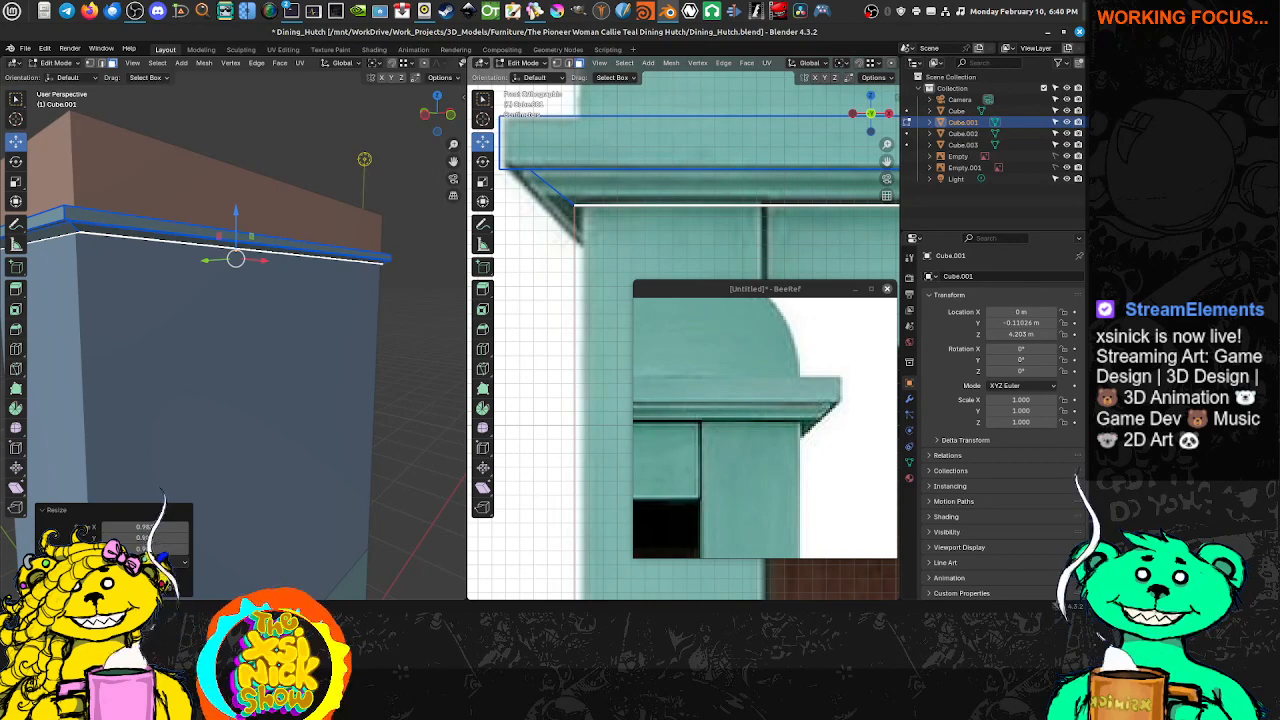
pyautogui.press('s')
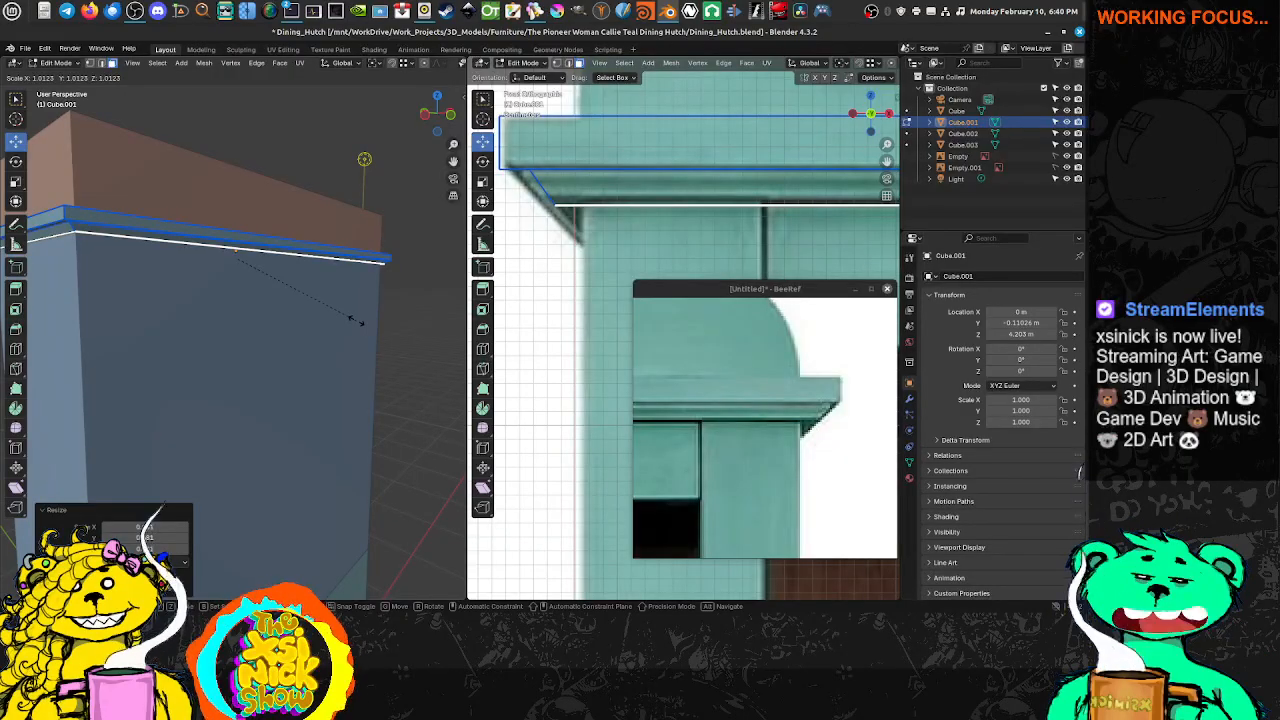
pyautogui.click(357, 320)
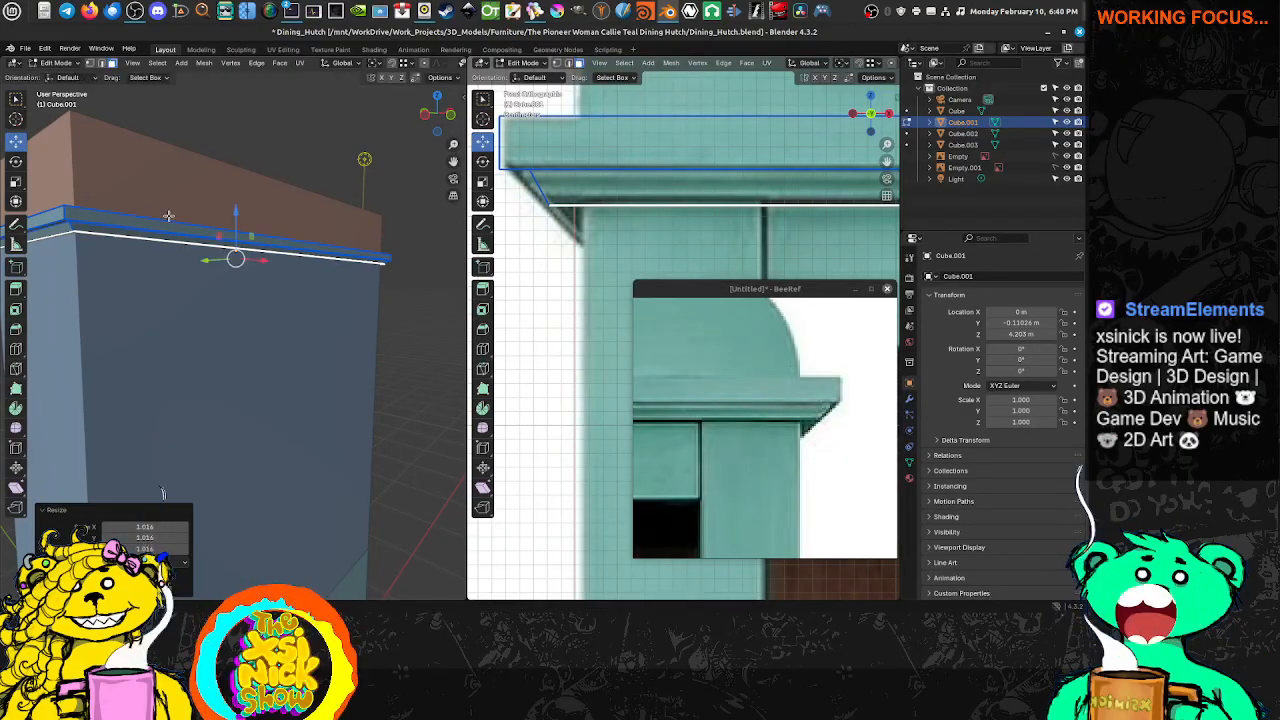
# In edge selection mode, select the upper edge loop of the sloped band and scale it slightly outward to meet the trim above
pyautogui.moveTo(168, 216); pyautogui.dragTo(168, 206, button='middle')
pyautogui.hotkey('ctrl', 'Tab')
pyautogui.click(118, 186)
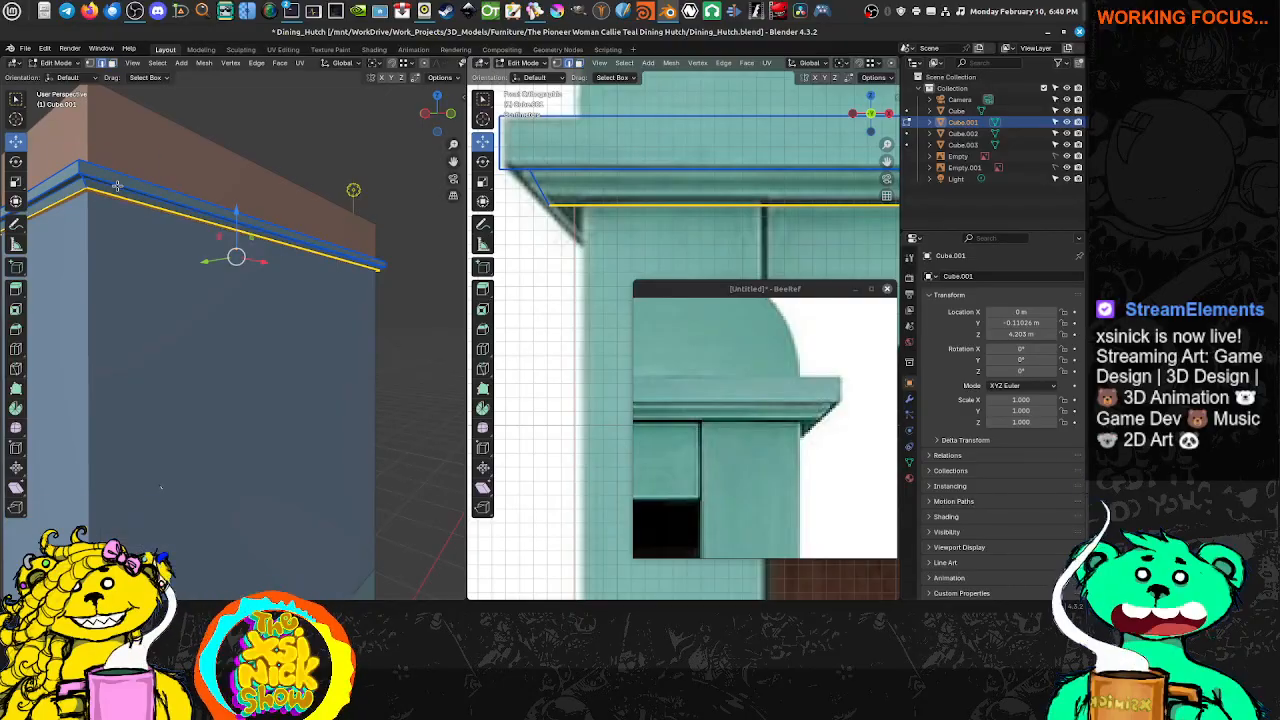
pyautogui.click(118, 189)
pyautogui.keyDown('alt'); pyautogui.click(70, 183); pyautogui.keyUp('alt')
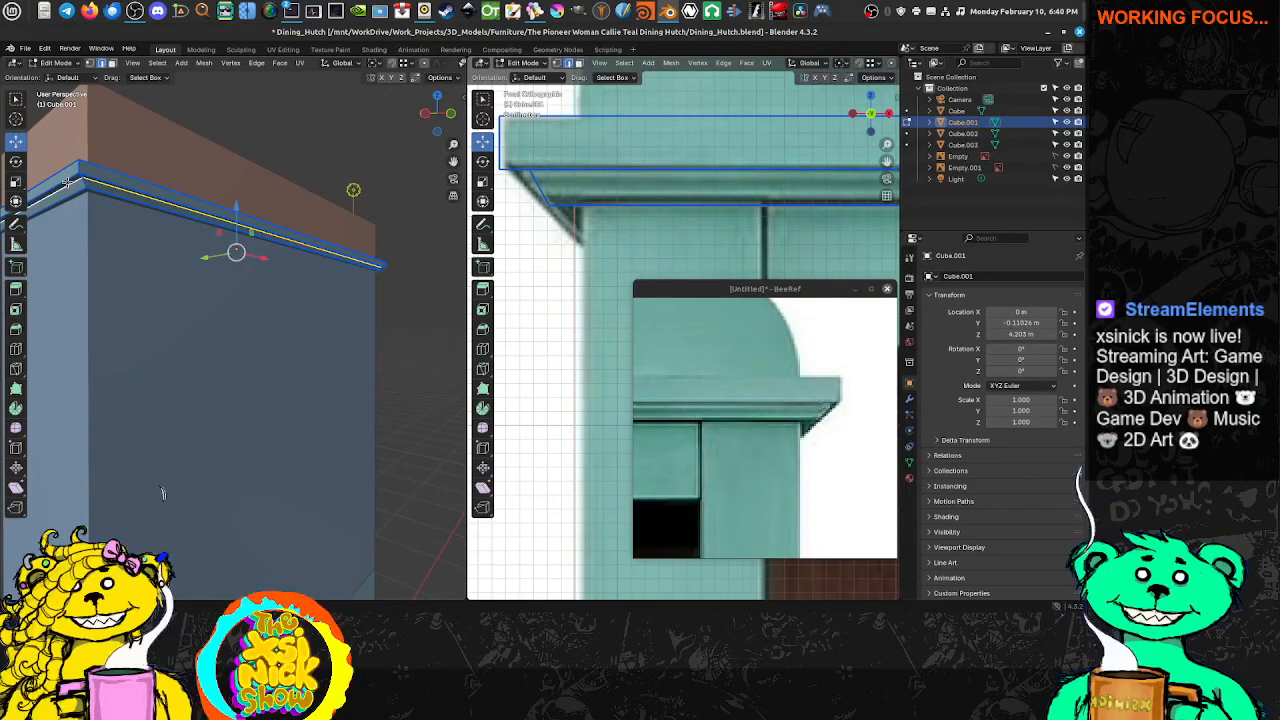
pyautogui.hotkey('alt', 'a')
pyautogui.keyDown('alt'); pyautogui.click(67, 182); pyautogui.keyUp('alt')
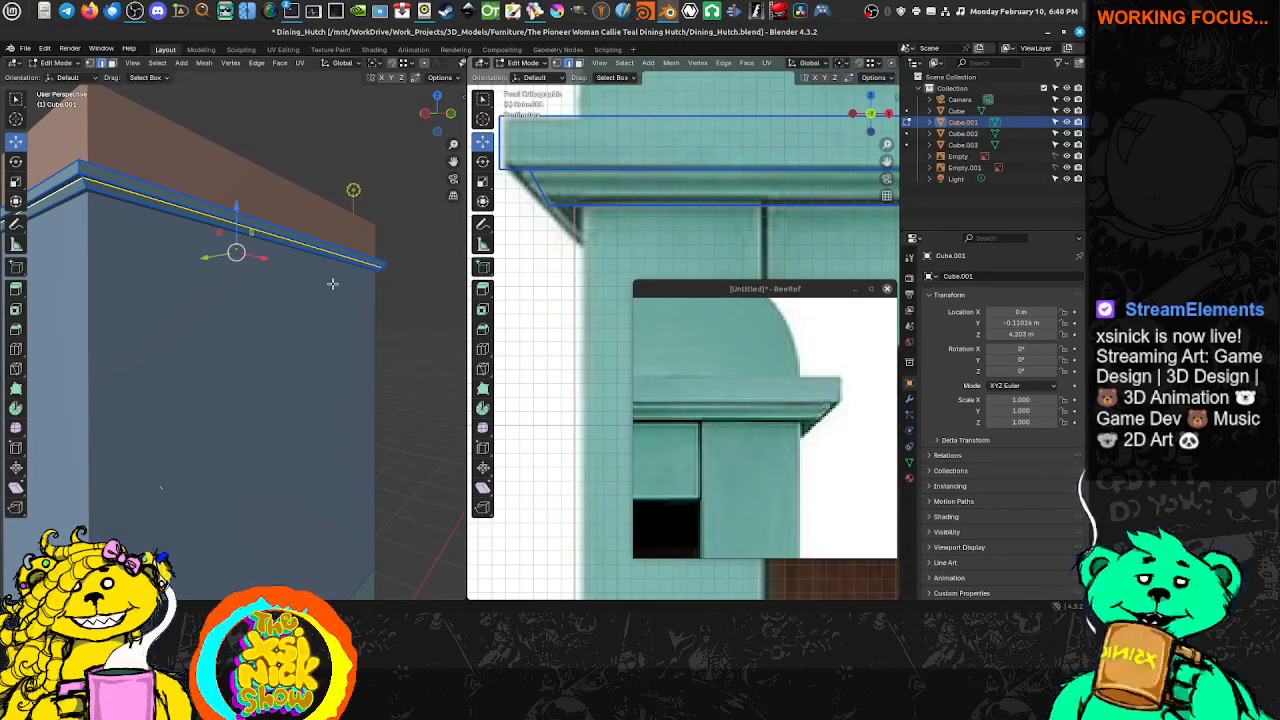
pyautogui.press('s')
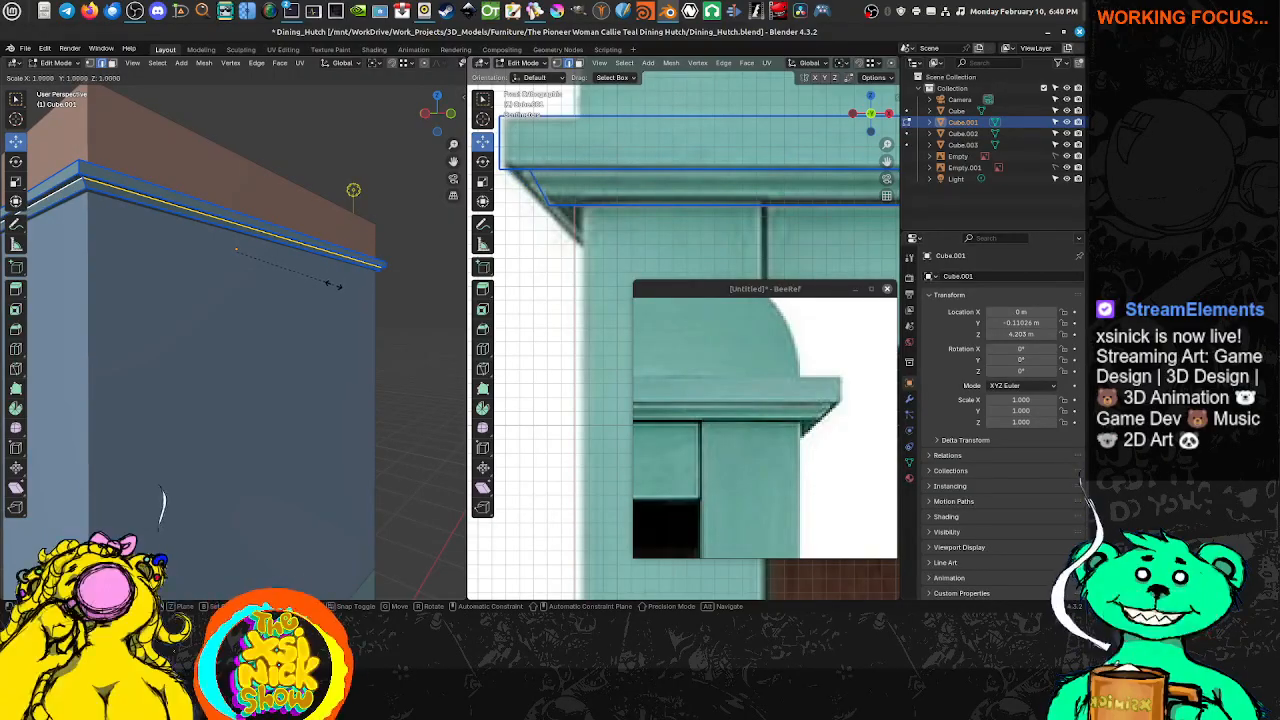
pyautogui.click(340, 287)
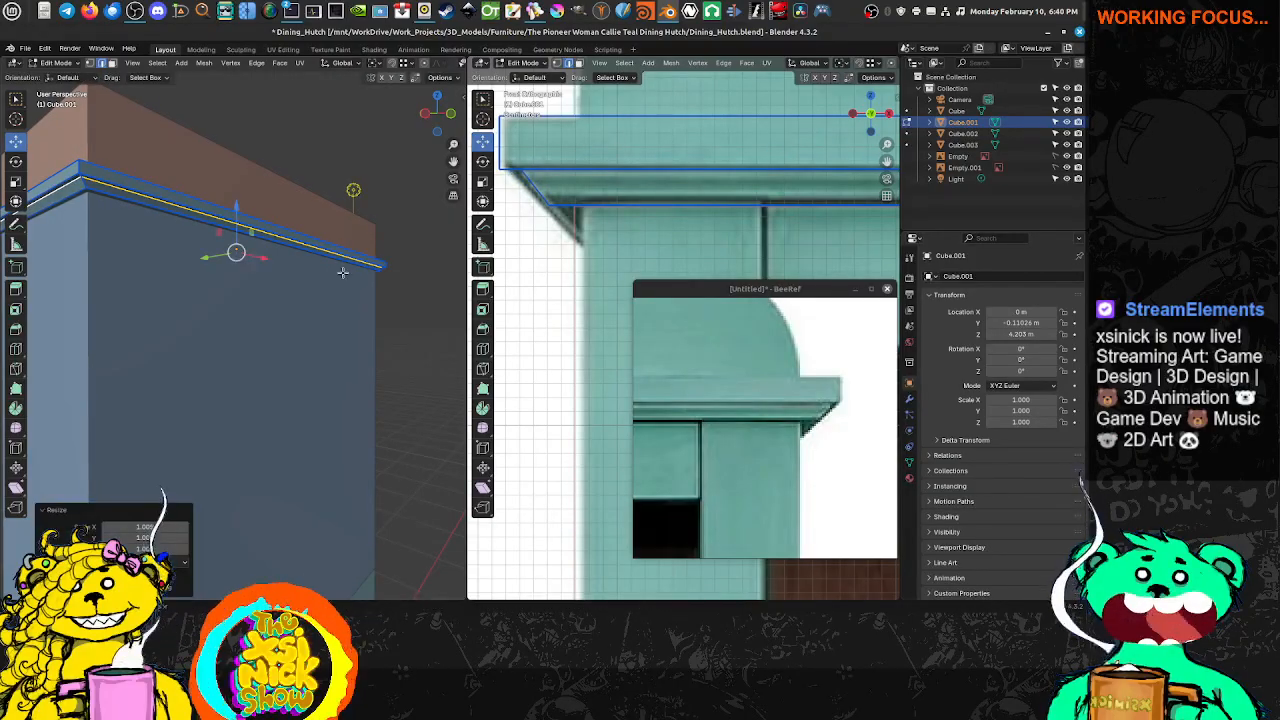
# Add a single centred loop cut around the sloped band under the cornice
pyautogui.moveTo(152, 200); pyautogui.dragTo(254, 228, button='middle')
pyautogui.click(219, 222)
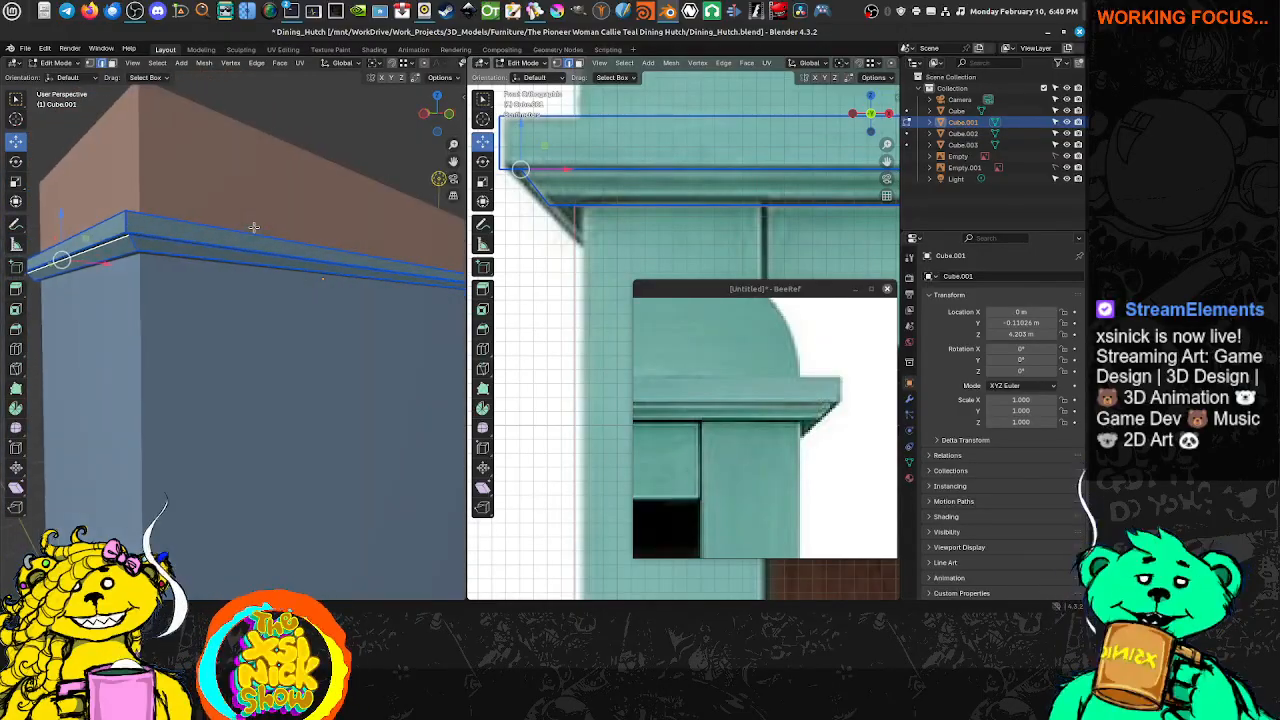
pyautogui.click(148, 248)
pyautogui.click(135, 245)
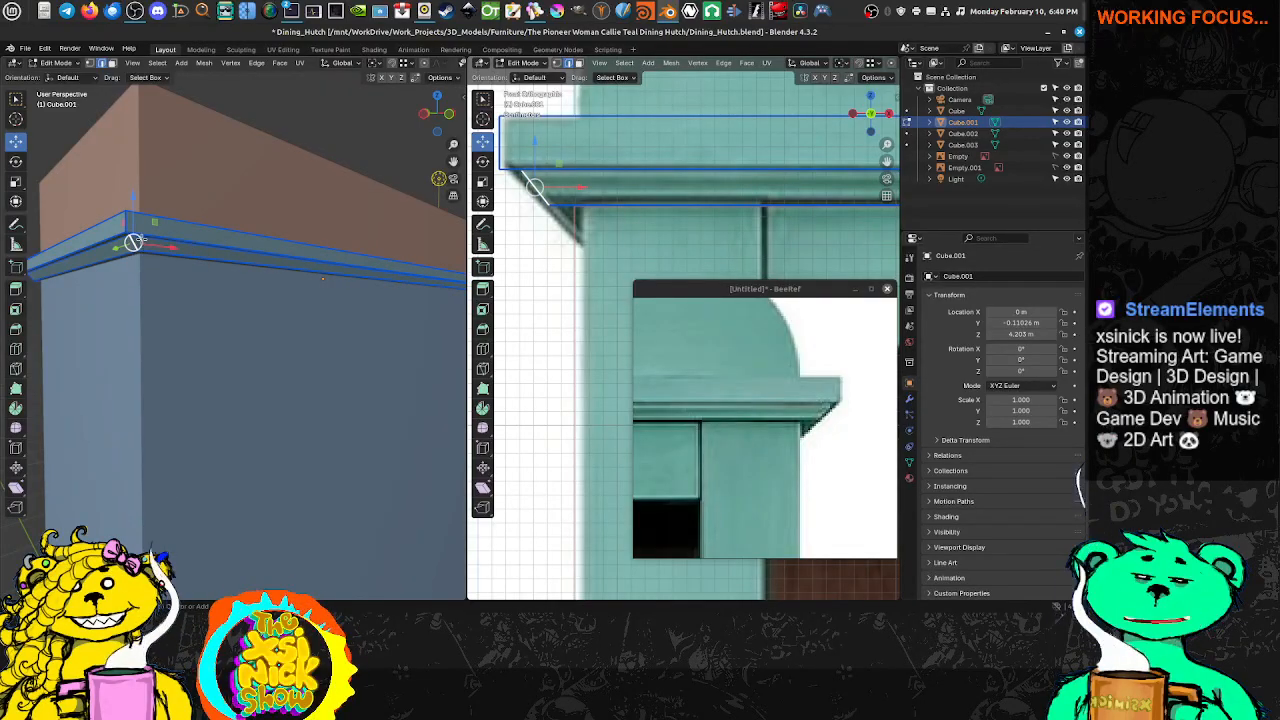
pyautogui.hotkey('ctrl', 'r')
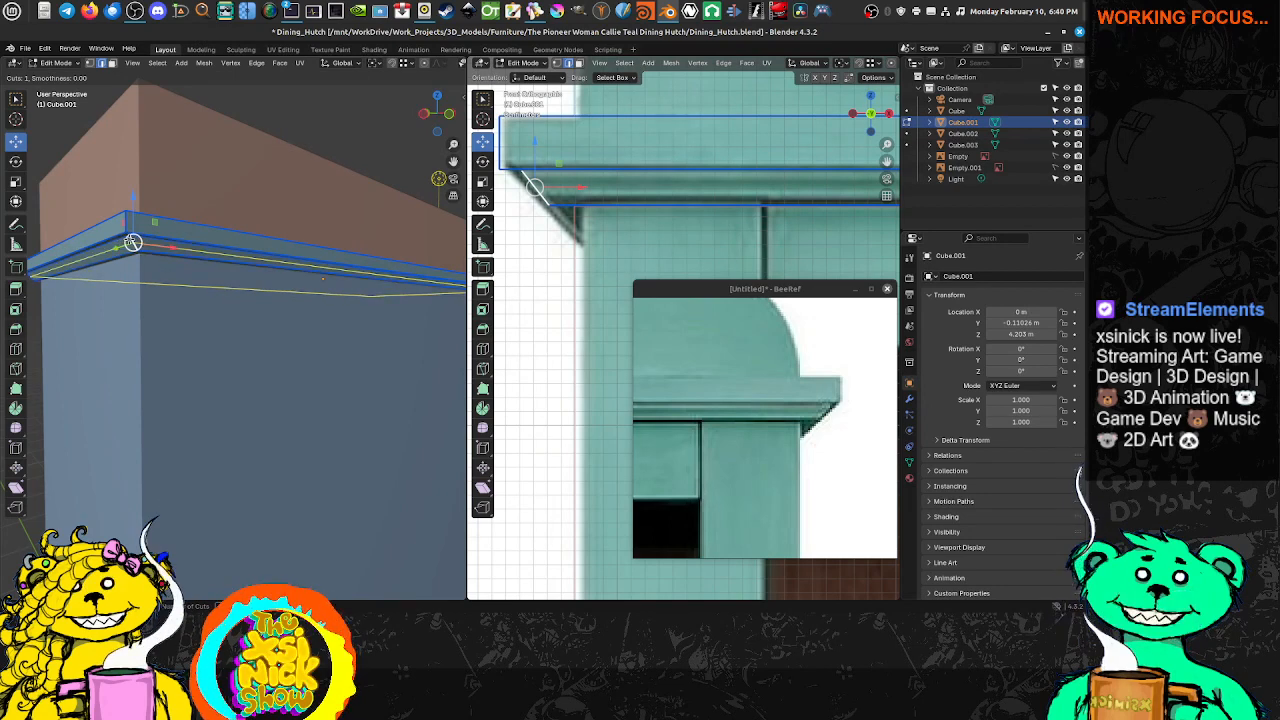
pyautogui.click(130, 241)
pyautogui.rightClick(130, 240)
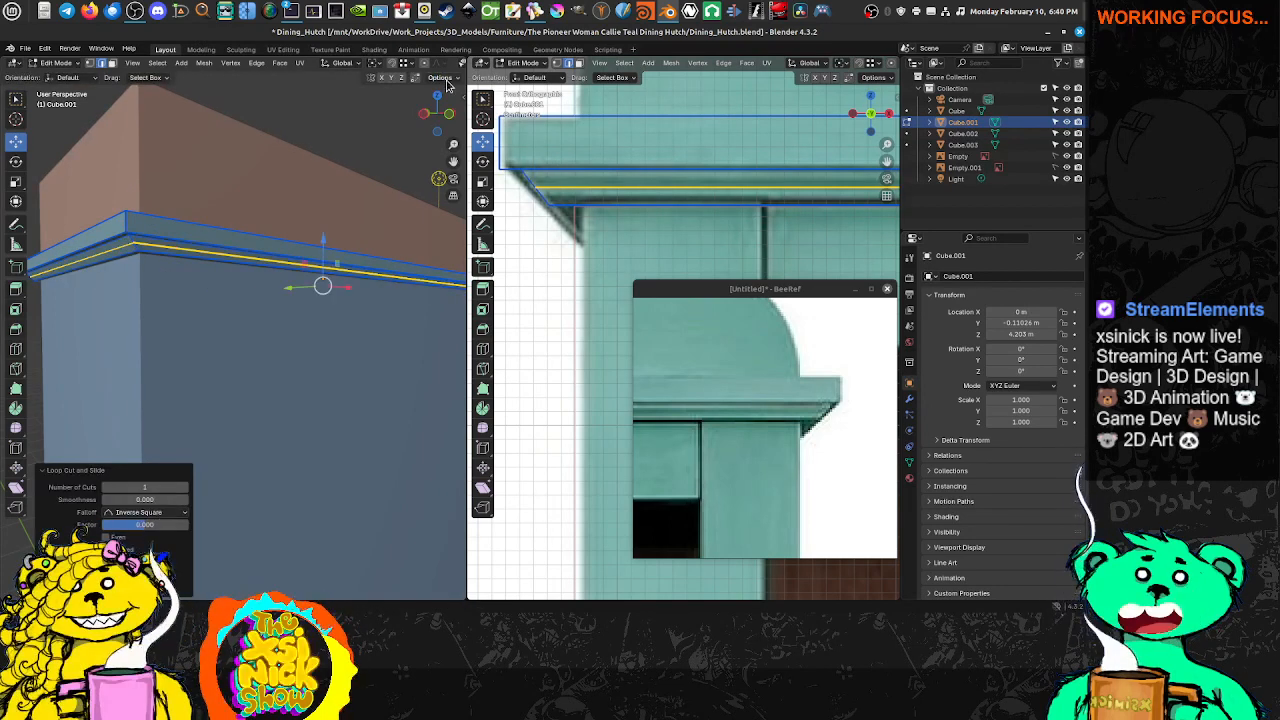
# Enable the Screencast Keys display in the 3D viewport
pyautogui.click(465, 99)
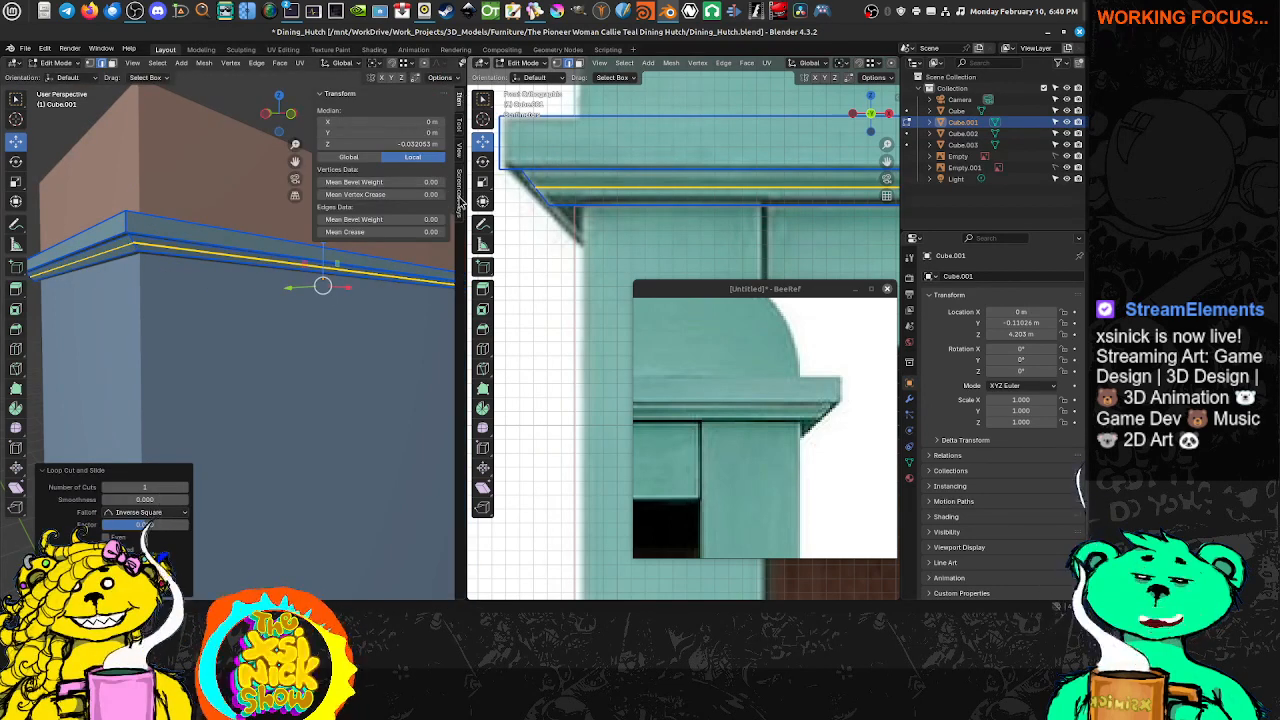
pyautogui.click(460, 195)
pyautogui.click(330, 97)
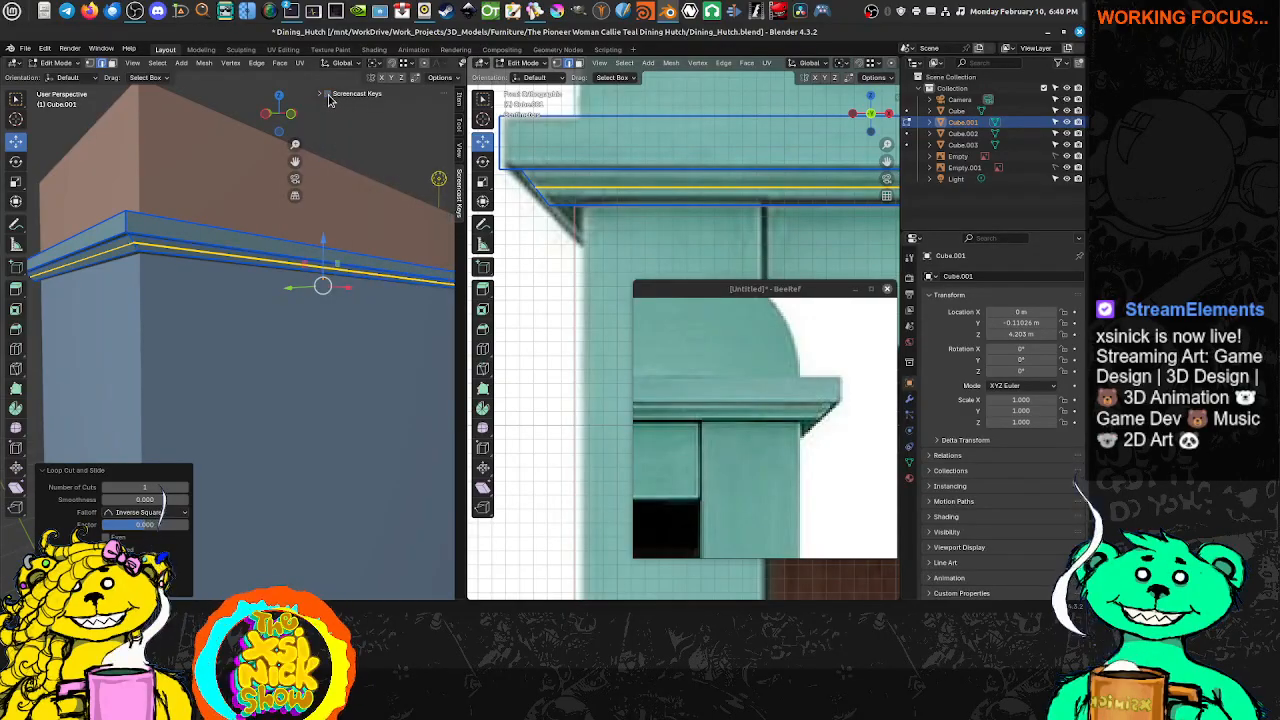
pyautogui.click(327, 94)
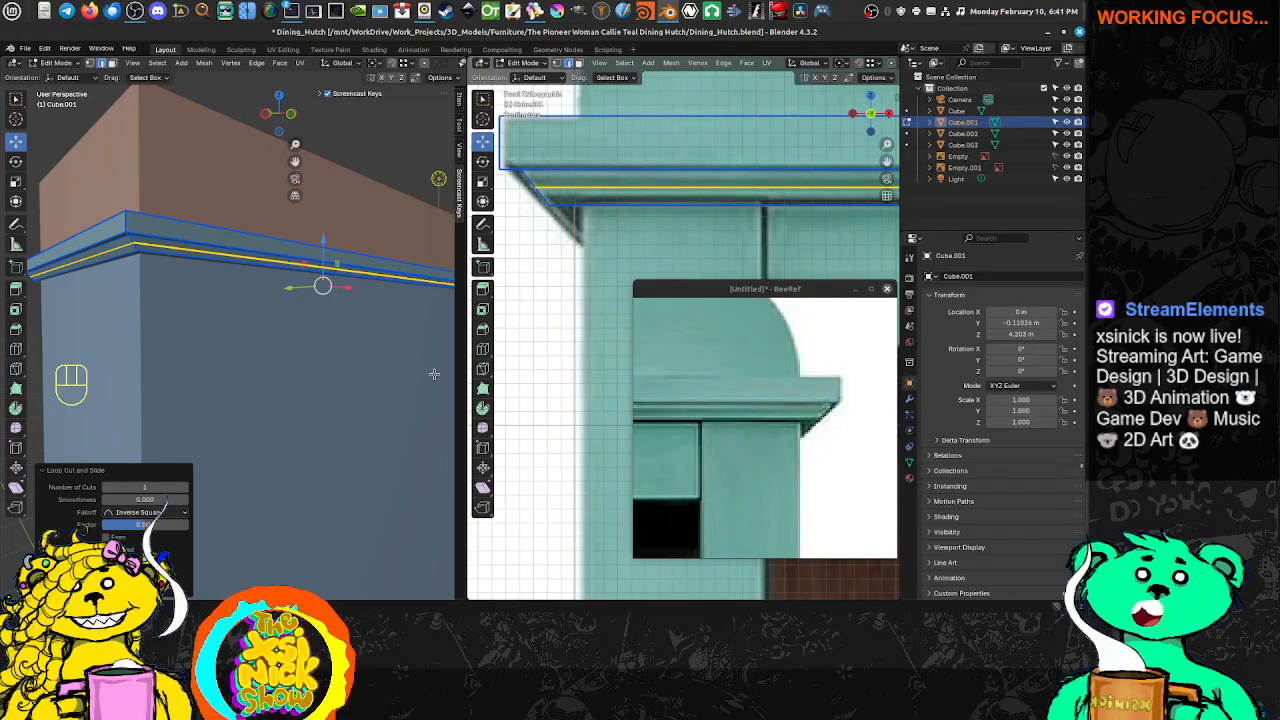
# Scale the new middle edge loop inward to about 0.996 to start the concave moulding profile
pyautogui.press('s')
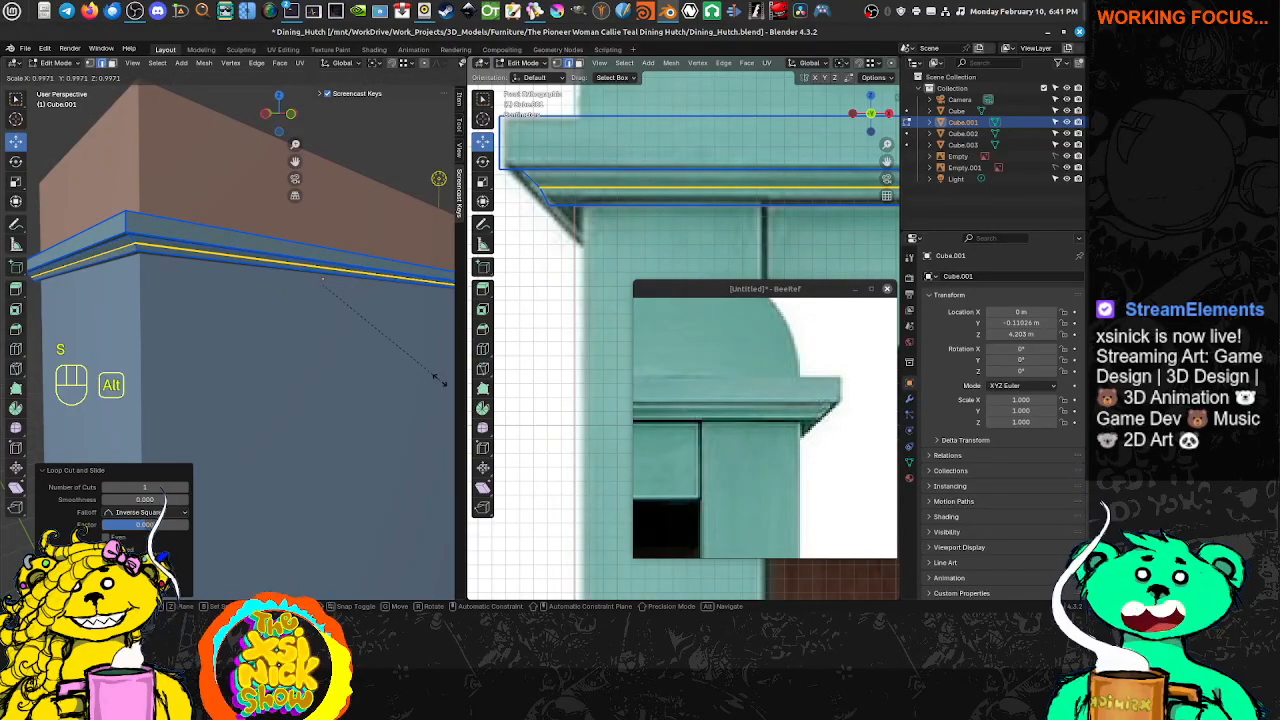
pyautogui.hotkey('alt', 's')
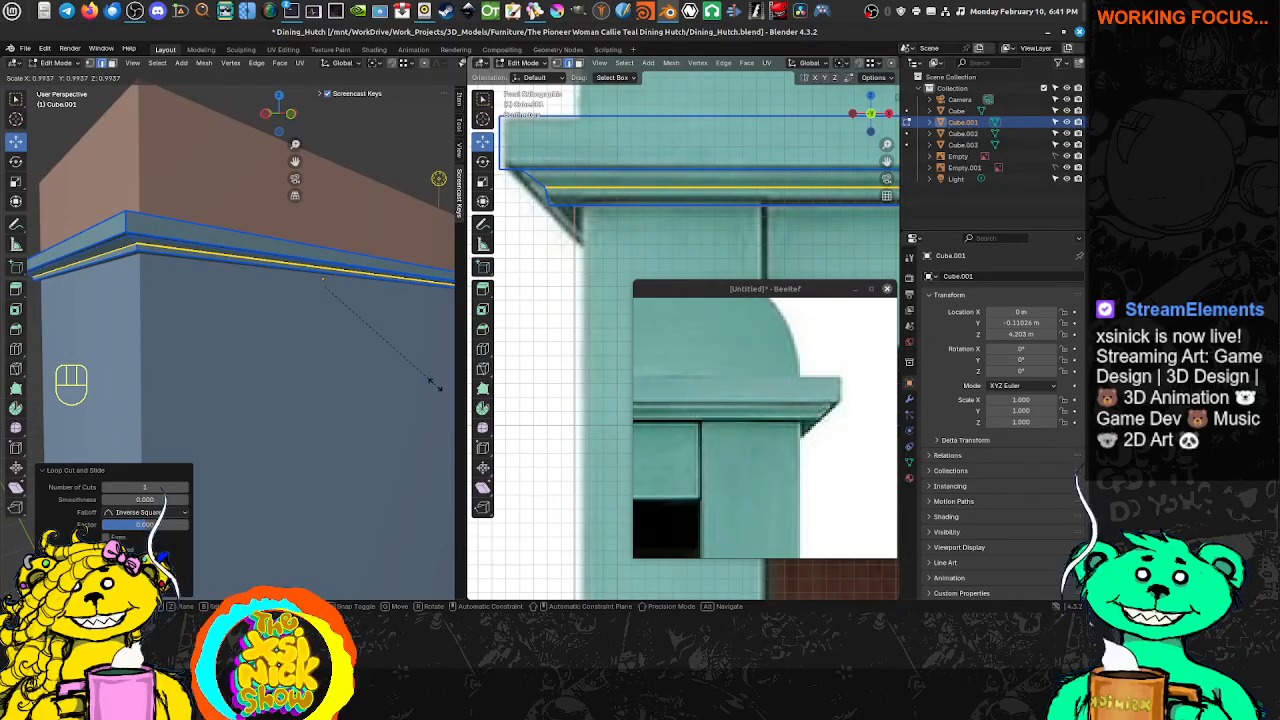
pyautogui.click(432, 384)
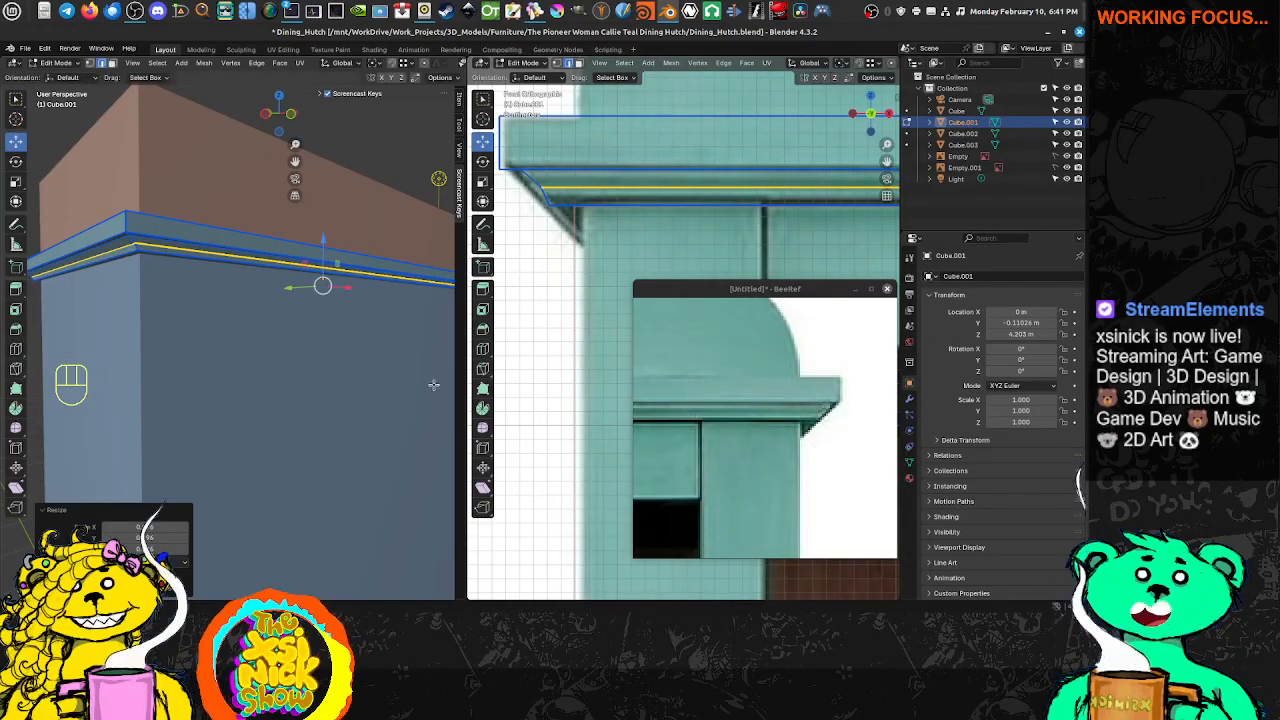
# Bevel the middle edge loop with 4 segments and a width of about 0.008 m to round the moulding
pyautogui.hotkey('ctrl', 'b')
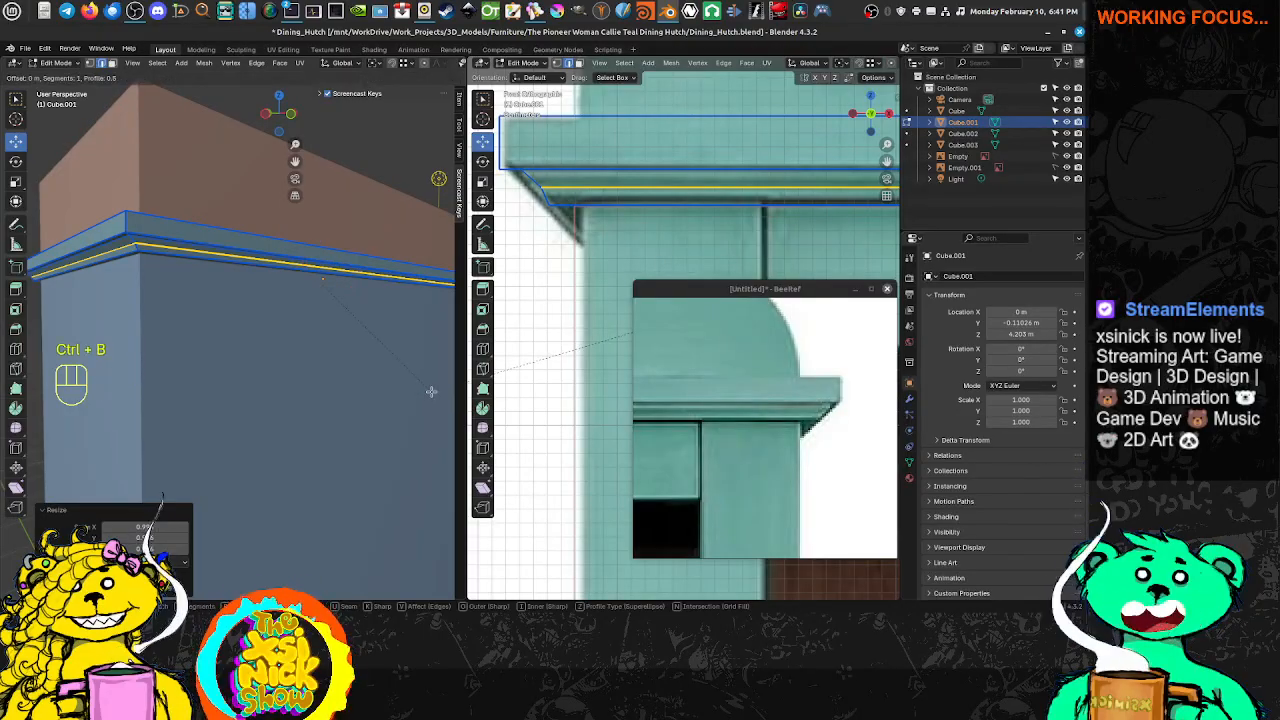
pyautogui.scroll(1, 430, 400)
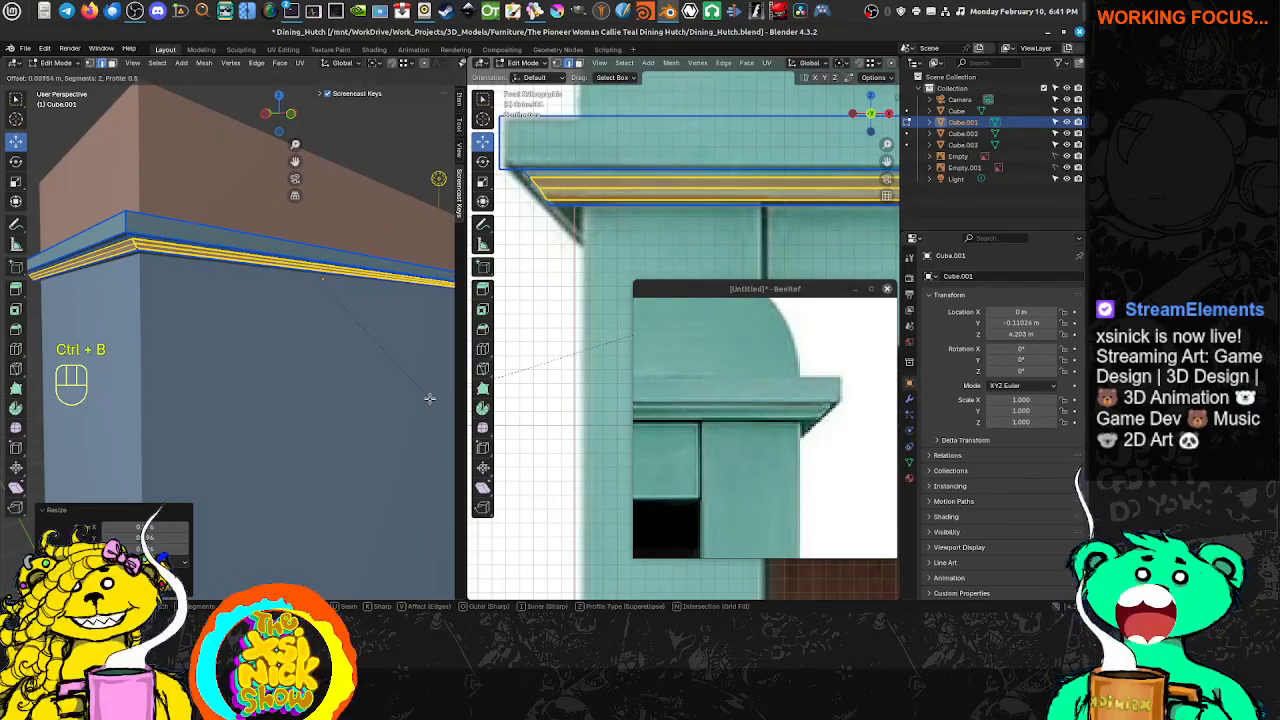
pyautogui.scroll(2, 430, 398)
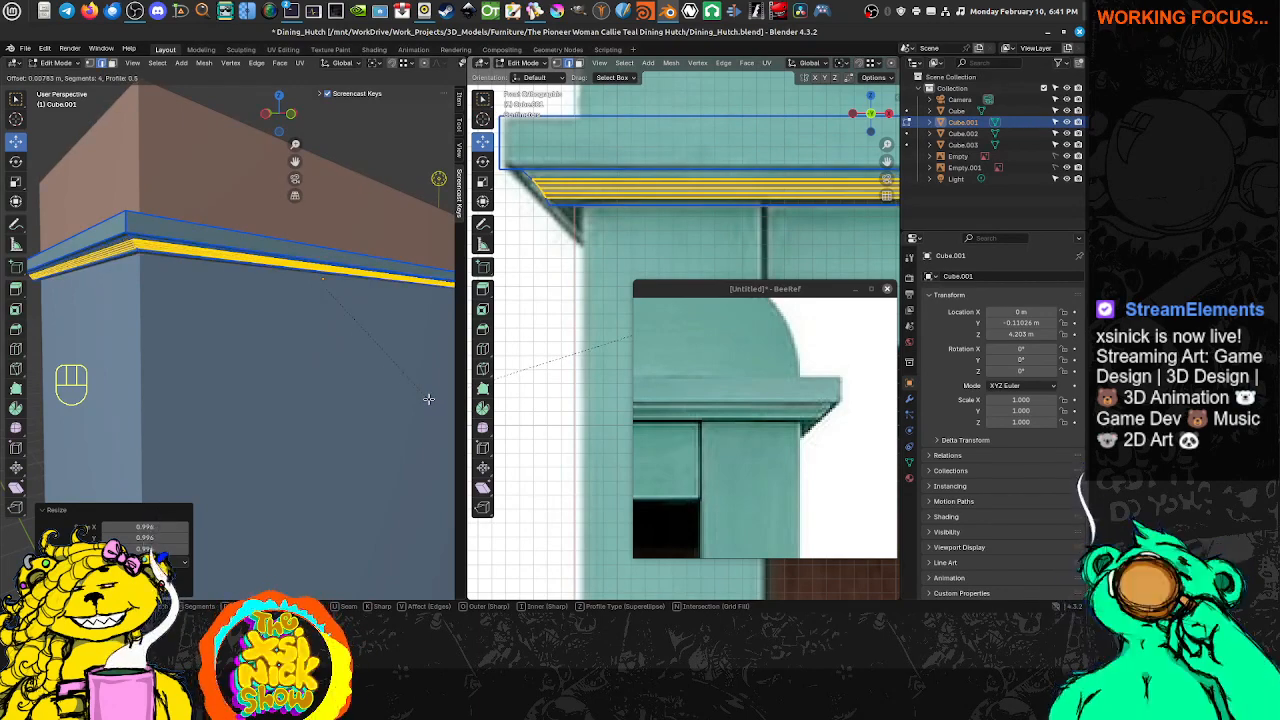
pyautogui.click(428, 400)
pyautogui.moveTo(275, 329); pyautogui.dragTo(408, 379, button='middle')
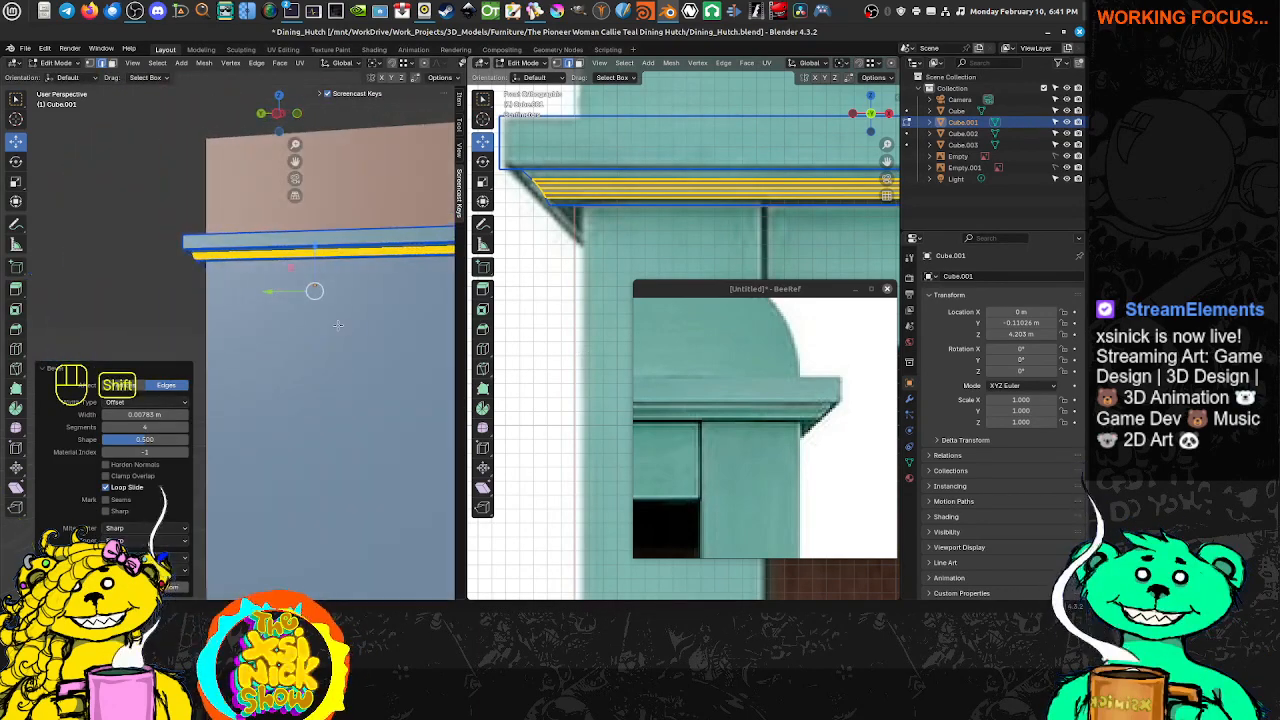
# Leave Edit Mode and compare the cornice moulding with the front and side reference views of the hutch
pyautogui.moveTo(337, 326); pyautogui.dragTo(258, 318, button='middle')
pyautogui.press('Tab')
pyautogui.keyDown('shift'); pyautogui.moveTo(736, 172); pyautogui.dragTo(678, 219, button='middle'); pyautogui.keyUp('shift')
pyautogui.scroll(-3, 678, 219)
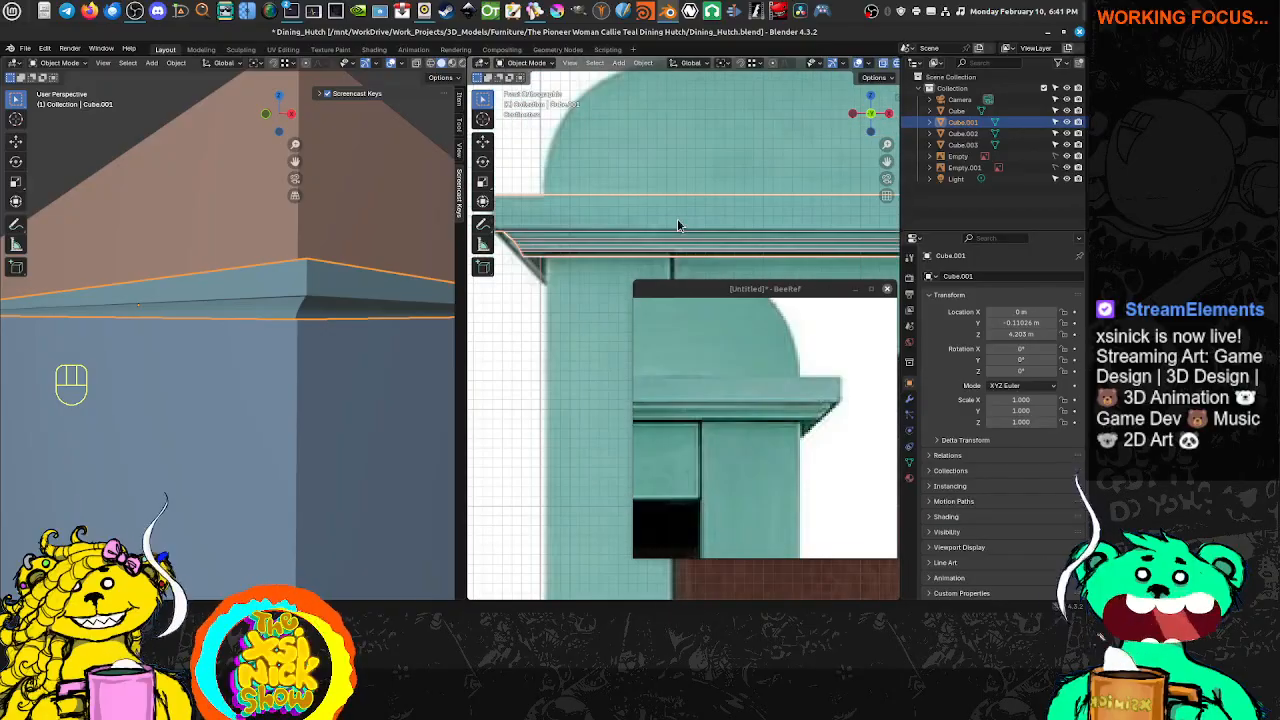
pyautogui.keyDown('shift'); pyautogui.moveTo(806, 264); pyautogui.dragTo(684, 216, button='middle'); pyautogui.keyUp('shift')
pyautogui.keyDown('shift'); pyautogui.moveTo(763, 217); pyautogui.dragTo(603, 220, button='middle'); pyautogui.keyUp('shift')
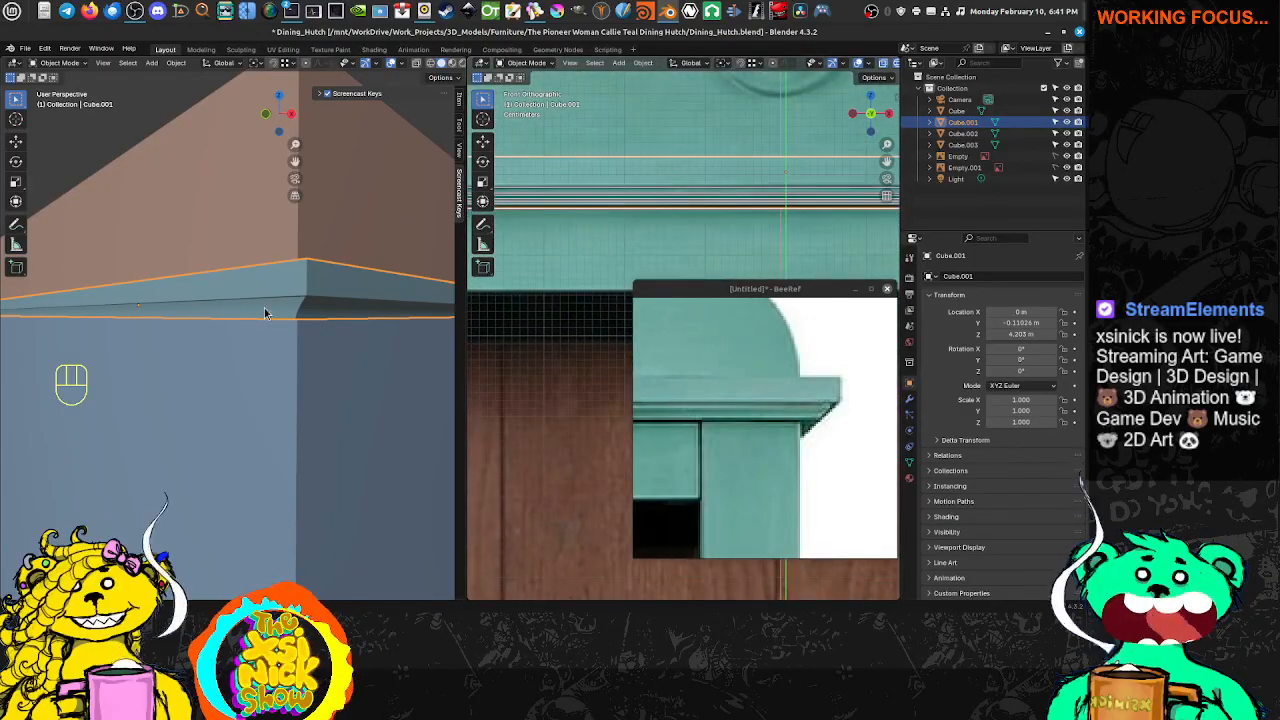
pyautogui.scroll(-6, 664, 185)
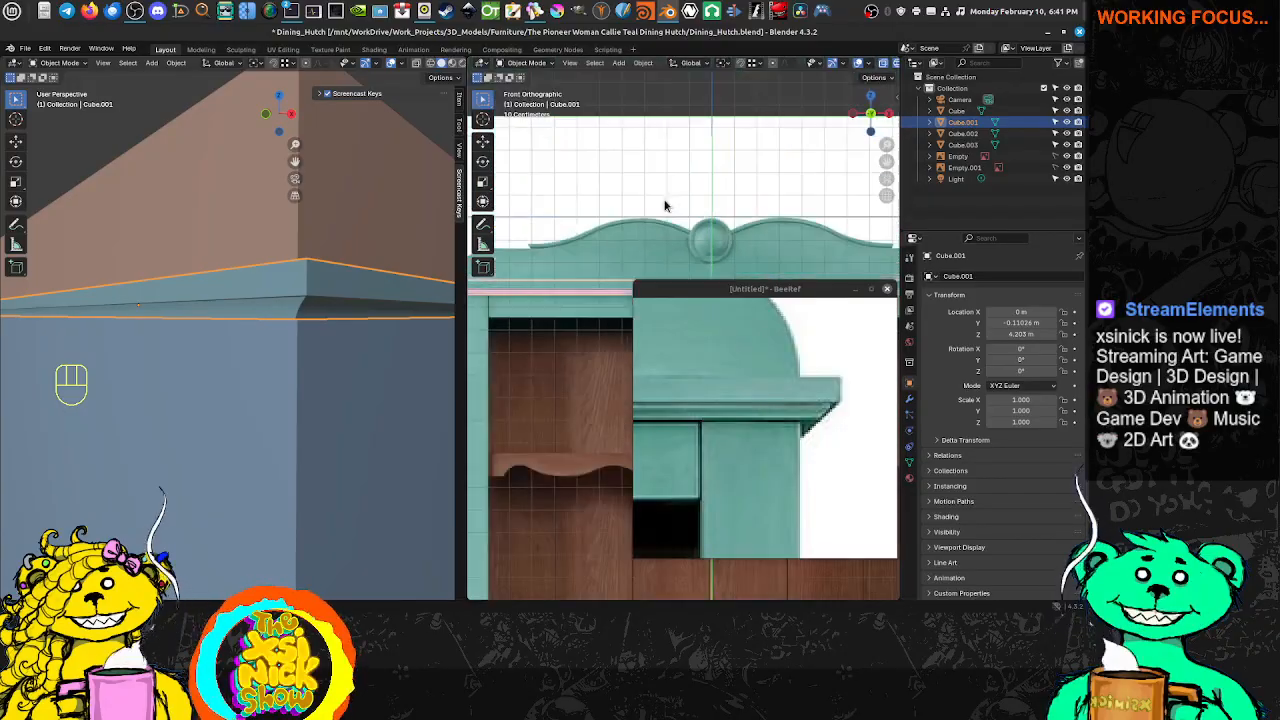
pyautogui.keyDown('shift'); pyautogui.moveTo(655, 240); pyautogui.dragTo(585, 180, button='middle'); pyautogui.keyUp('shift')
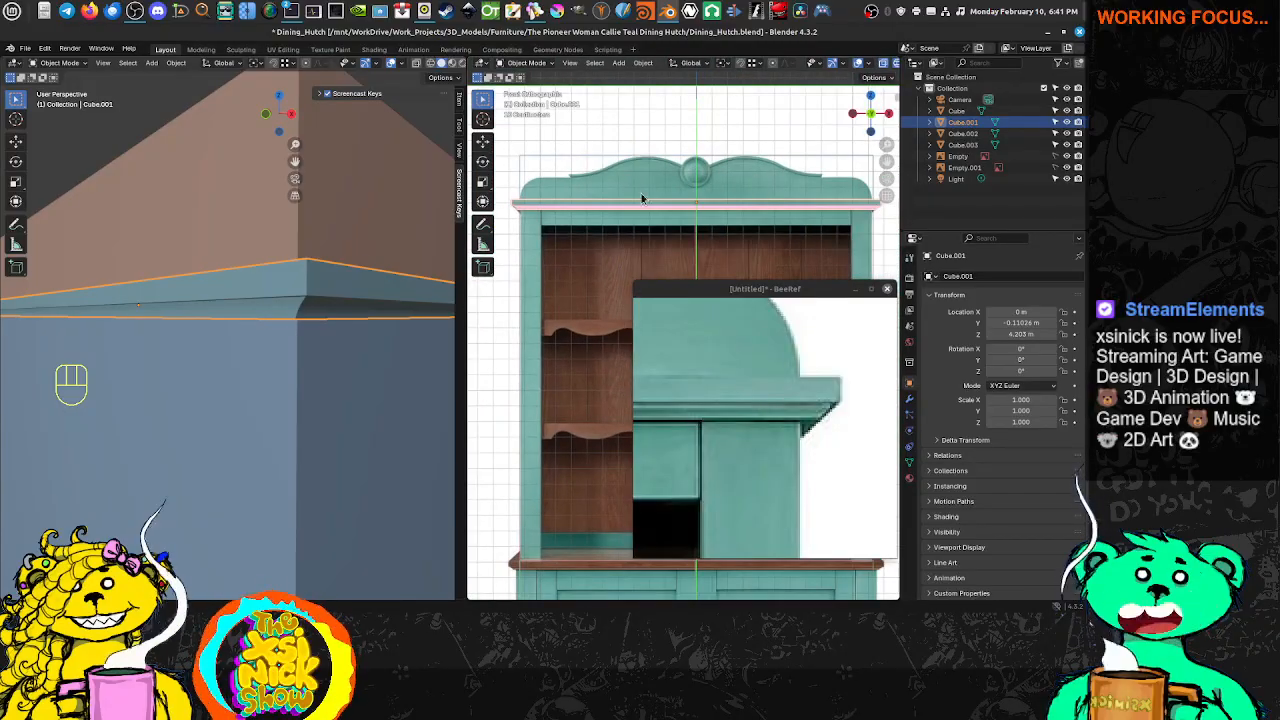
pyautogui.moveTo(309, 242); pyautogui.dragTo(366, 326, button='middle')
pyautogui.moveTo(366, 326); pyautogui.dragTo(407, 300, button='middle')
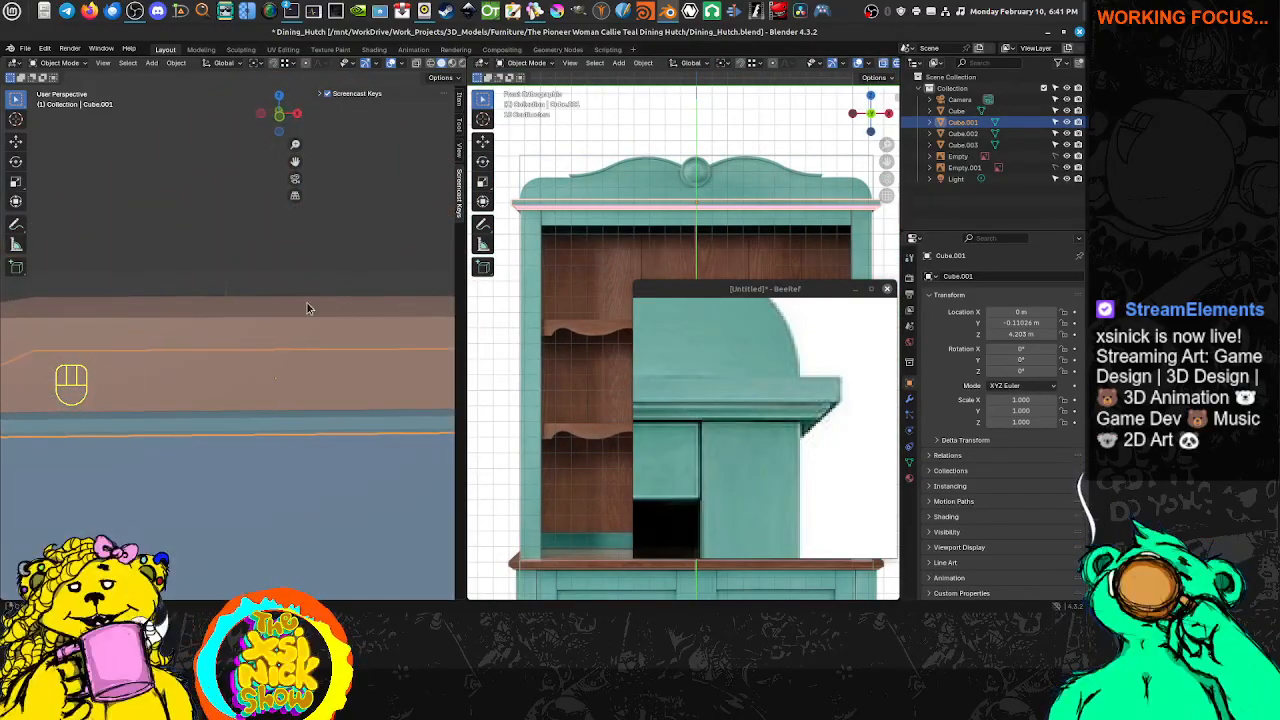
pyautogui.keyDown('shift'); pyautogui.moveTo(145, 319); pyautogui.dragTo(262, 313, button='middle'); pyautogui.keyUp('shift')
pyautogui.keyDown('shift'); pyautogui.moveTo(262, 313); pyautogui.dragTo(375, 300, button='middle'); pyautogui.keyUp('shift')
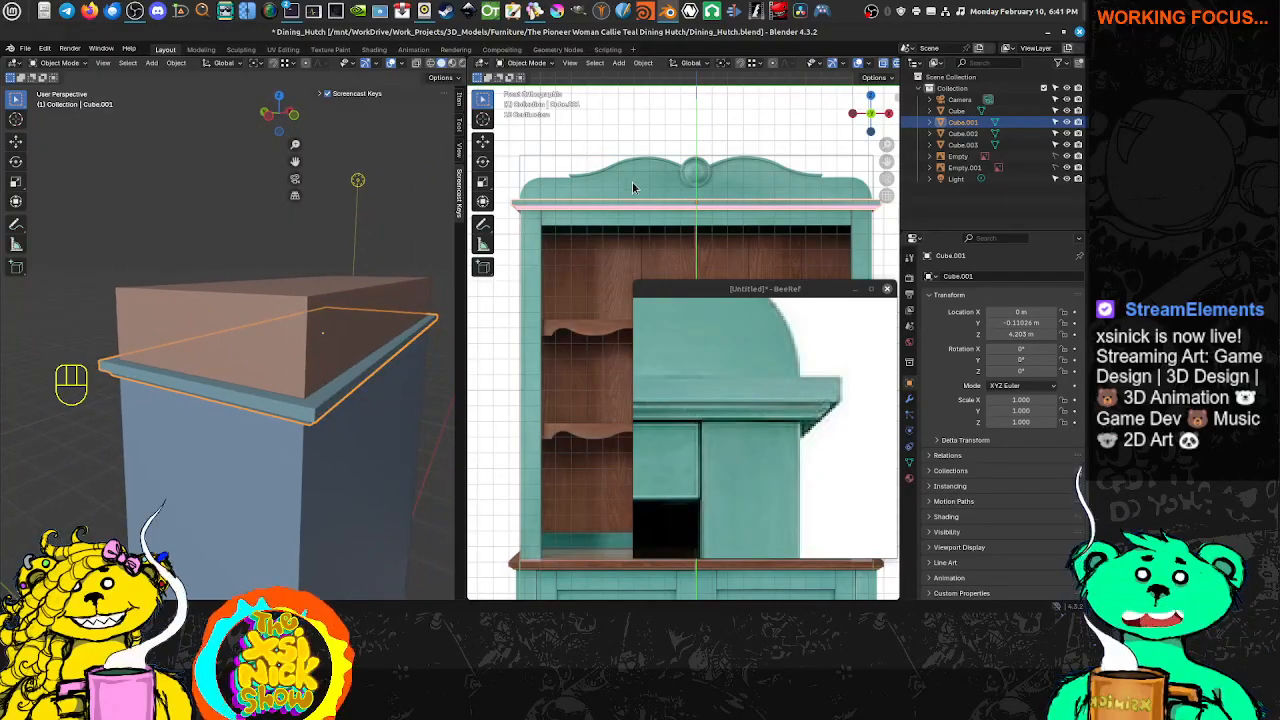
pyautogui.keyDown('shift'); pyautogui.moveTo(632, 181); pyautogui.dragTo(667, 171, button='middle'); pyautogui.keyUp('shift')
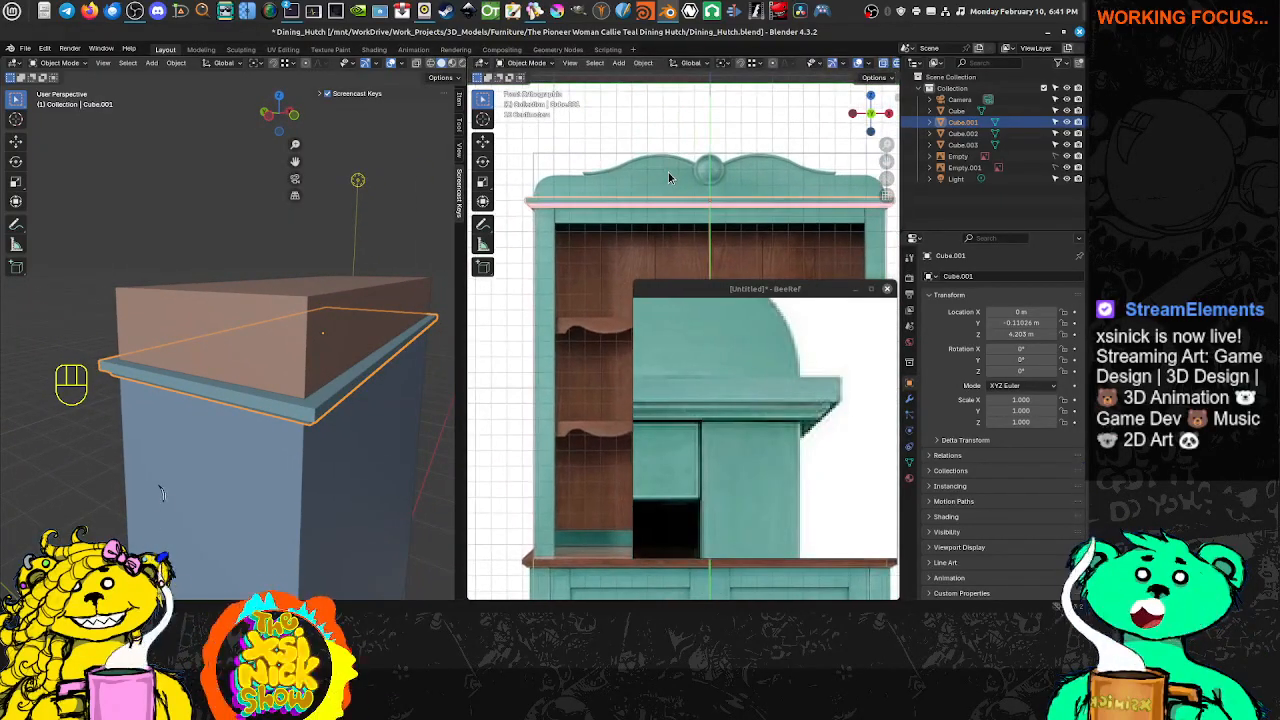
pyautogui.press('KP_1')
pyautogui.press('KP_3')
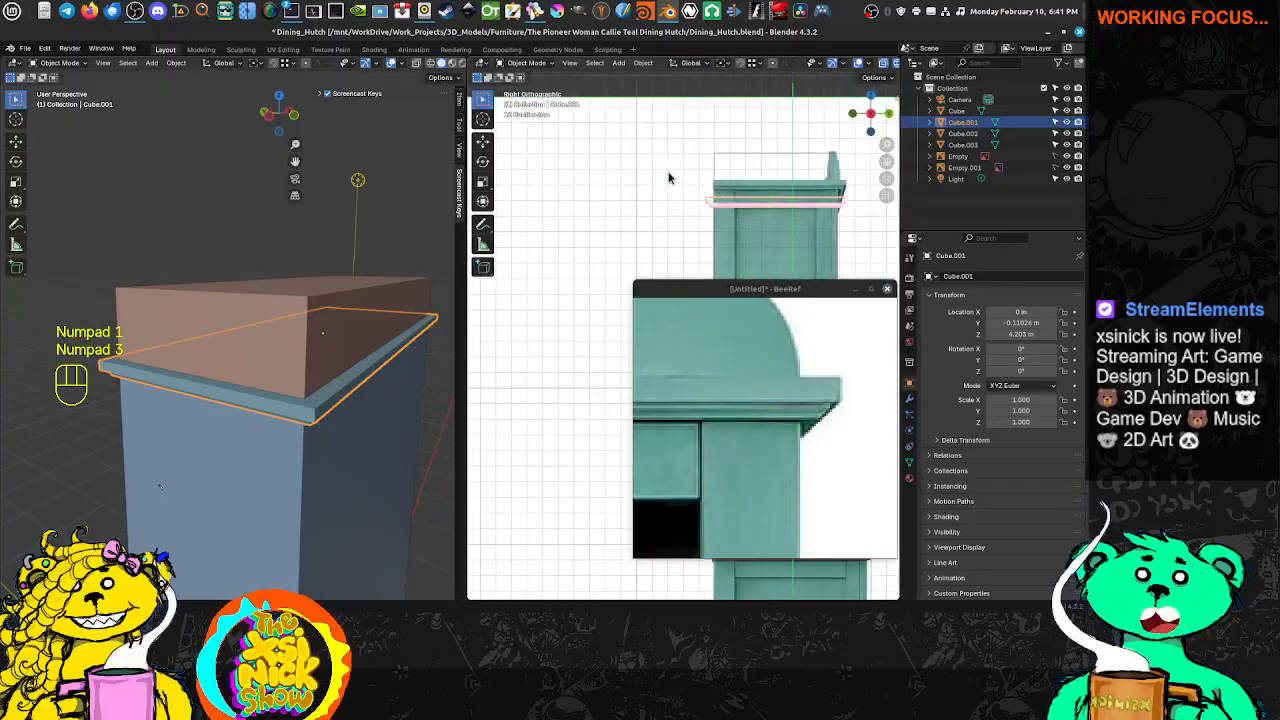
pyautogui.keyDown('shift'); pyautogui.moveTo(848, 178); pyautogui.dragTo(692, 249, button='middle'); pyautogui.keyUp('shift')
pyautogui.scroll(3, 660, 196)
# Dissolve the extra vertical edge loop around the box on top of the cornice (Cube.003) in Edit Mode
pyautogui.click(307, 334)
pyautogui.press('Tab')
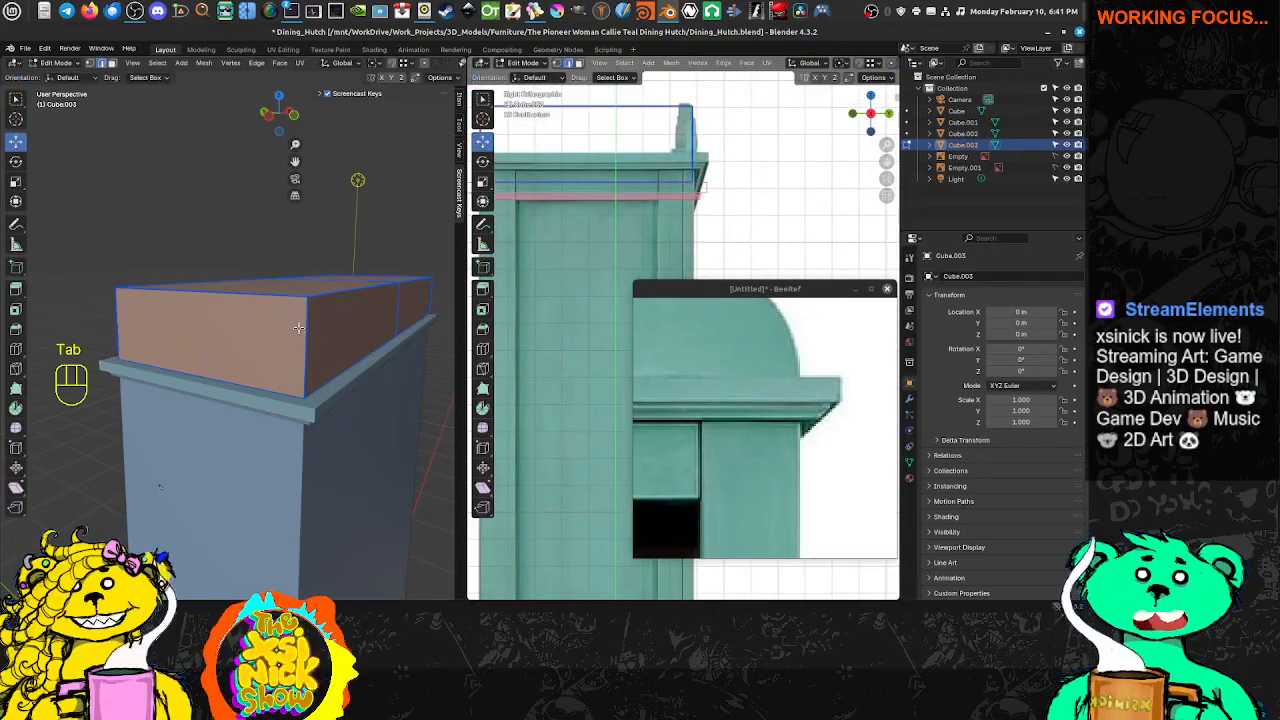
pyautogui.moveTo(255, 322); pyautogui.dragTo(261, 330, button='middle')
pyautogui.moveTo(395, 300); pyautogui.dragTo(256, 317, button='middle')
pyautogui.press('Tab')
pyautogui.press('Tab')
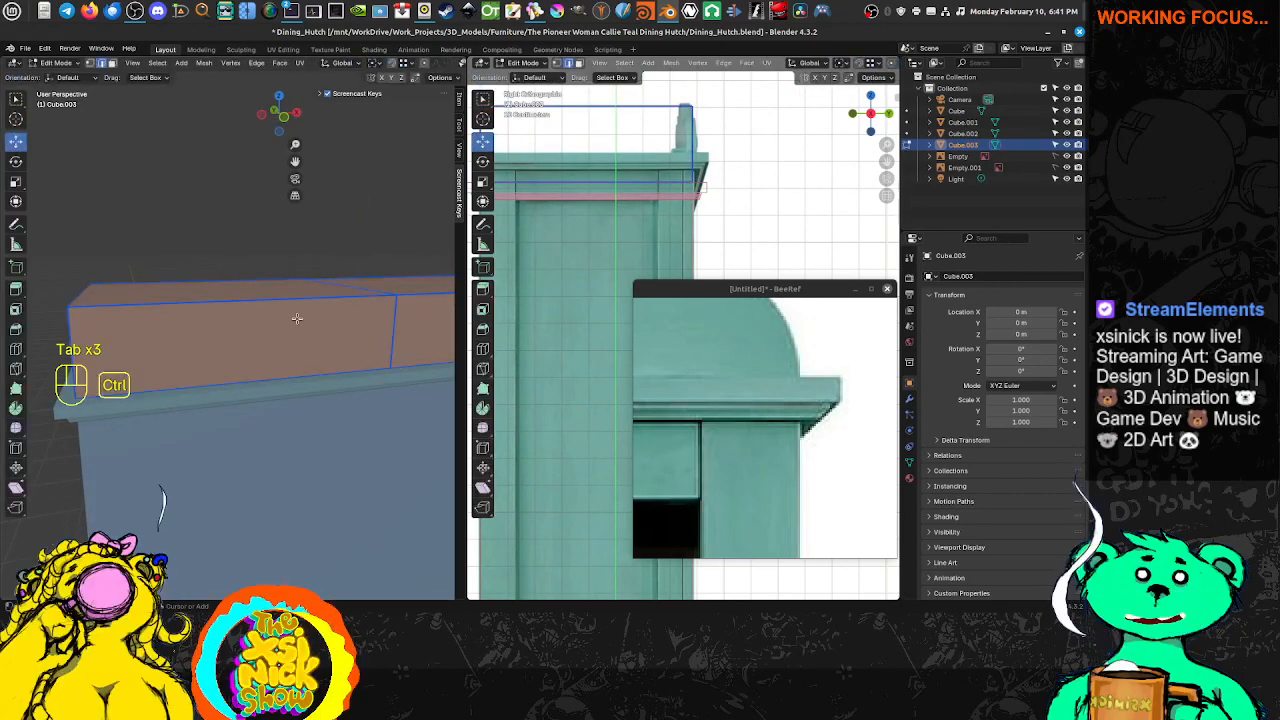
pyautogui.hotkey('ctrl', 'Tab')
pyautogui.click(273, 320)
pyautogui.click(389, 316)
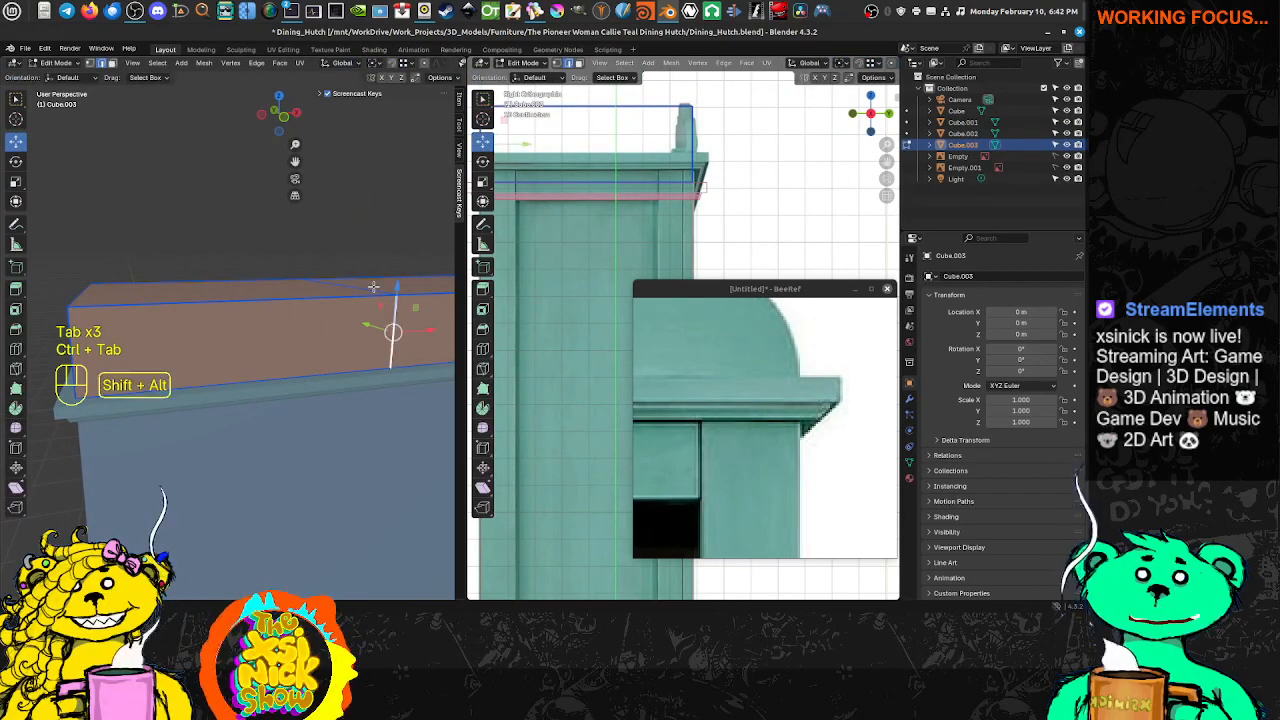
pyautogui.keyDown('alt'); pyautogui.keyDown('shift'); pyautogui.click(375, 292); pyautogui.keyUp('shift'); pyautogui.keyUp('alt')
pyautogui.scroll(-2, 375, 292)
pyautogui.moveTo(310, 298); pyautogui.dragTo(357, 316, button='middle')
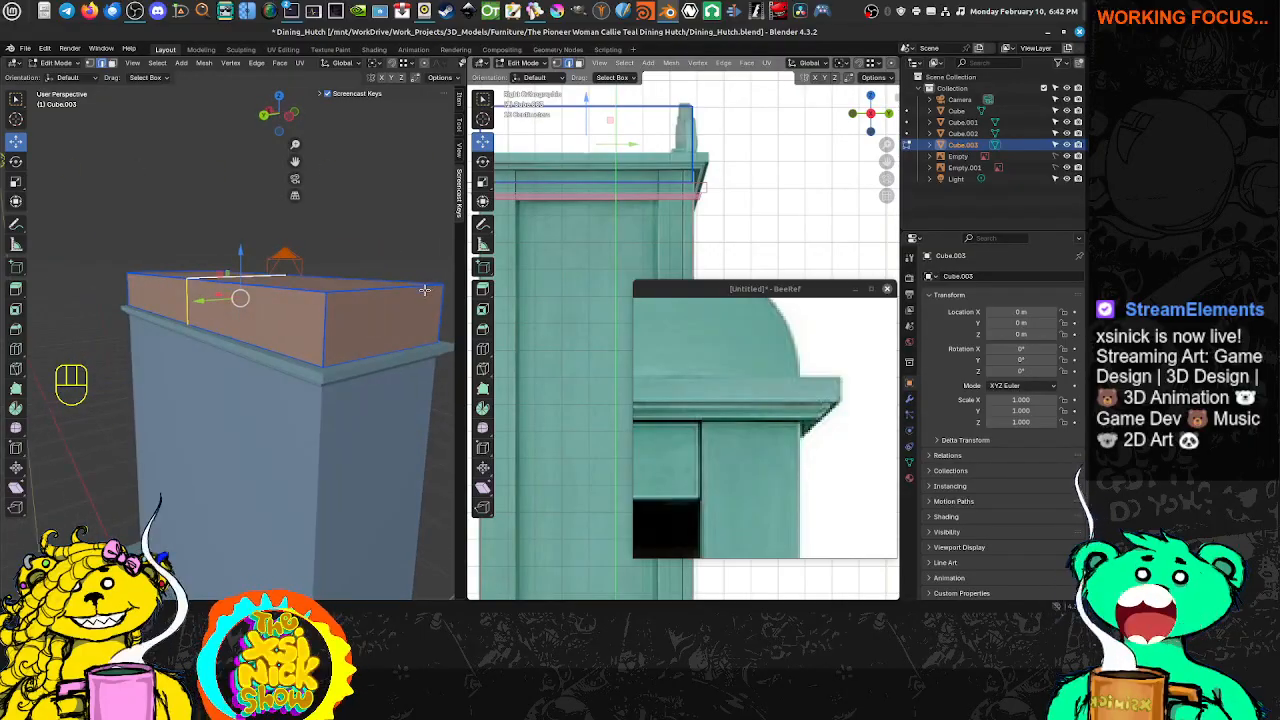
pyautogui.hotkey('ctrl', 'x')
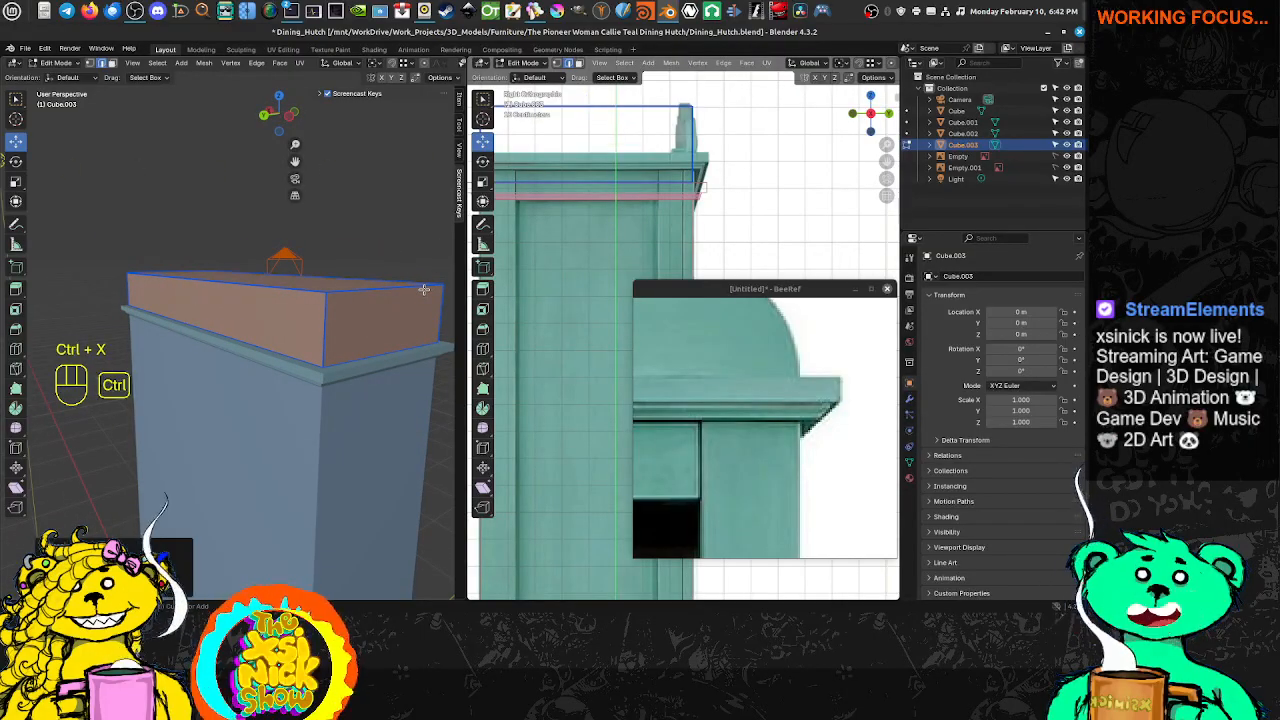
# Switch to face selection and select the +Y long face of the top box, framed against the side reference
pyautogui.hotkey('ctrl', 'Tab')
pyautogui.click(280, 306)
pyautogui.click(258, 317)
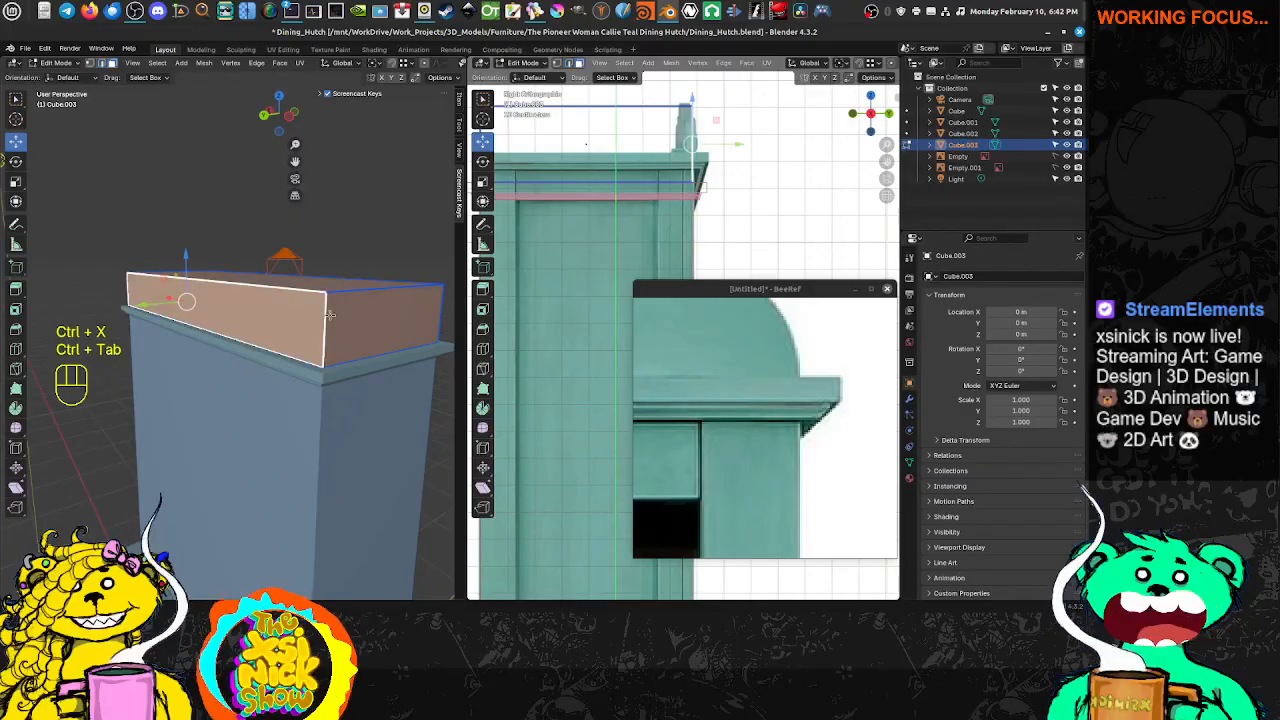
pyautogui.moveTo(258, 317); pyautogui.dragTo(165, 312, button='middle')
pyautogui.keyDown('shift'); pyautogui.moveTo(697, 136); pyautogui.dragTo(788, 205, button='middle'); pyautogui.keyUp('shift')
pyautogui.scroll(1, 734, 191)
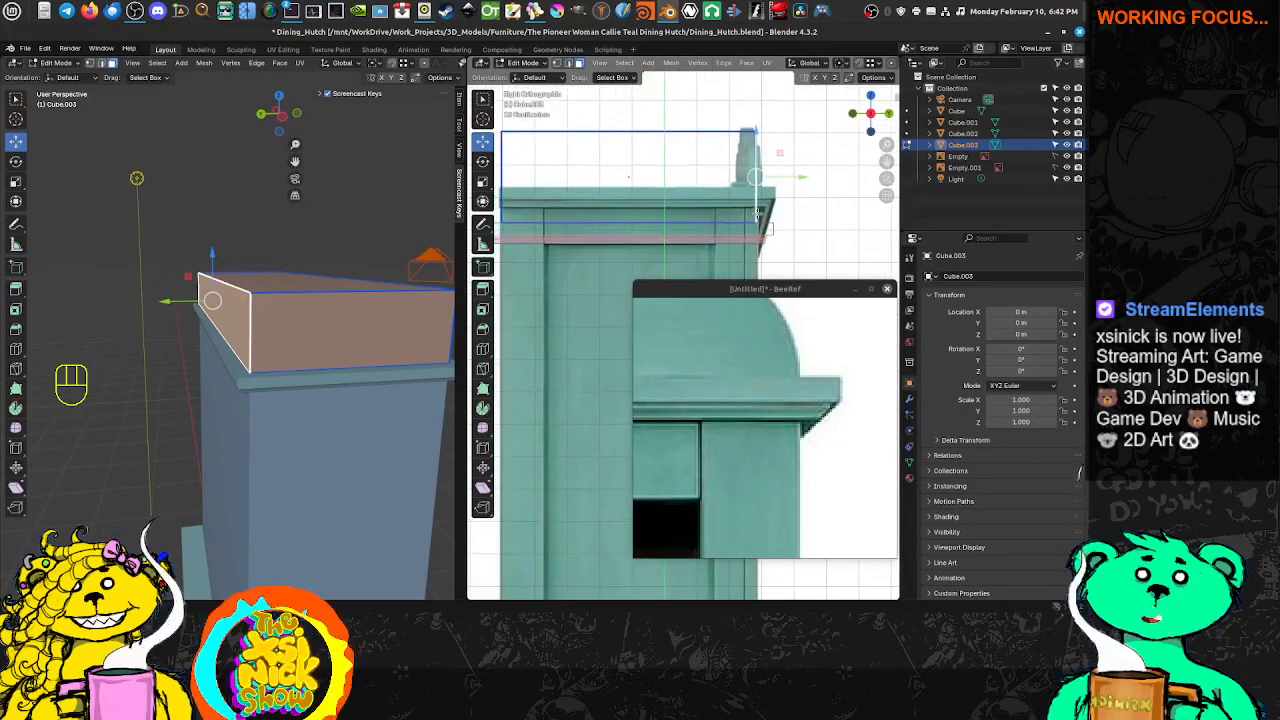
pyautogui.scroll(-1, 757, 213)
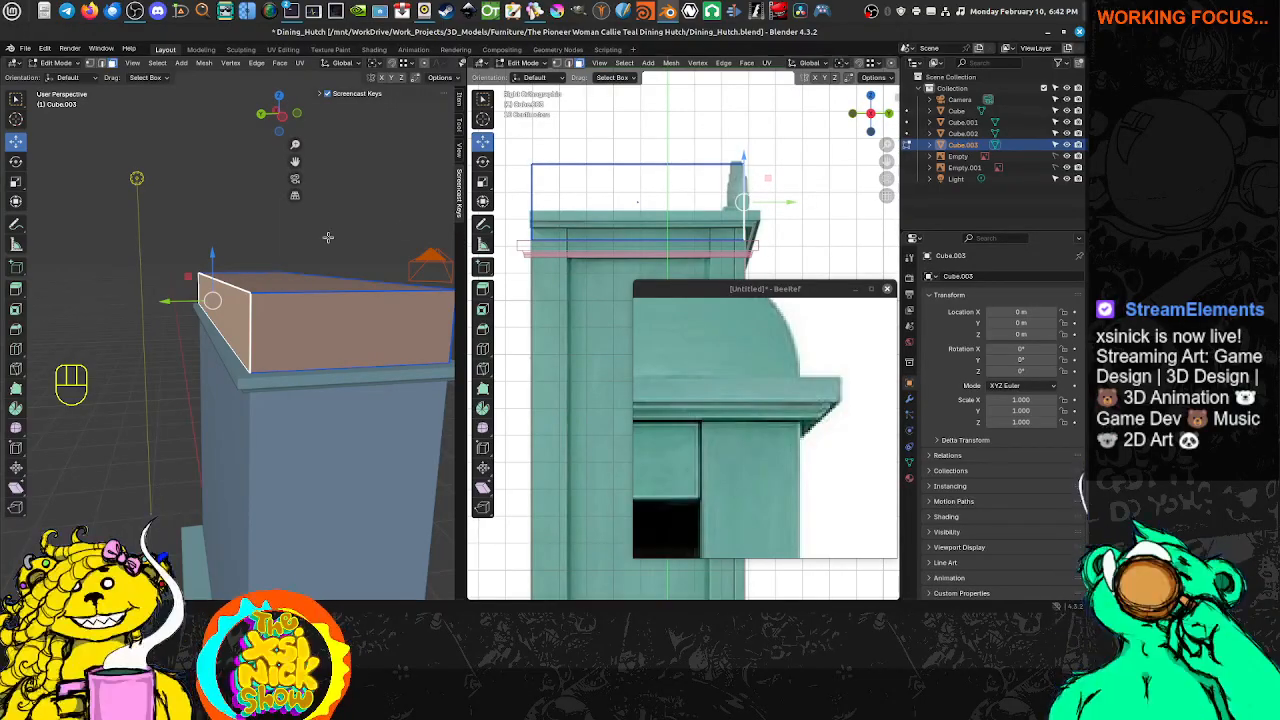
pyautogui.moveTo(246, 312); pyautogui.dragTo(217, 312, button='middle')
pyautogui.moveTo(186, 298); pyautogui.dragTo(215, 300)
pyautogui.hotkey('ctrl', 'z')
# Move the -Y long face of the top box about 0.741 m along Y to match the crest panel's thickness in the side reference
pyautogui.moveTo(301, 314); pyautogui.dragTo(230, 328, button='middle')
pyautogui.click(357, 332)
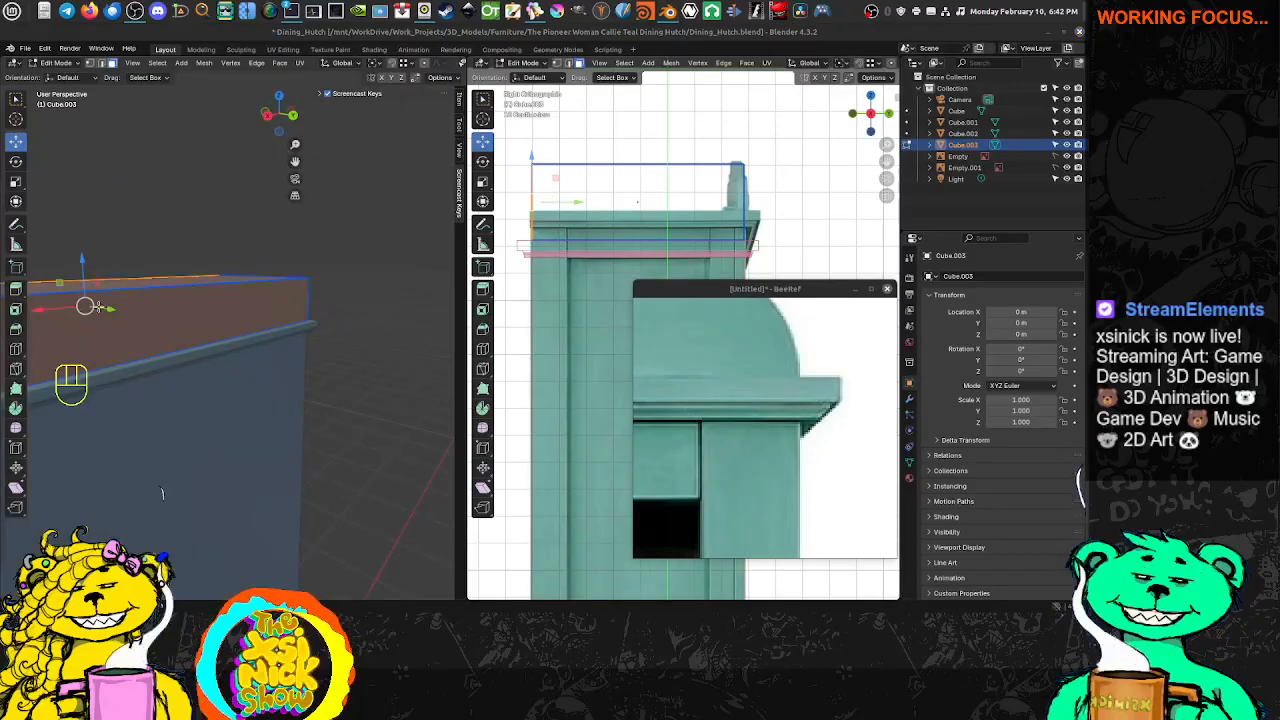
pyautogui.scroll(-3, 98, 307)
pyautogui.moveTo(260, 373); pyautogui.dragTo(249, 341, button='middle')
pyautogui.keyDown('shift'); pyautogui.moveTo(249, 341); pyautogui.dragTo(260, 340, button='middle'); pyautogui.keyUp('shift')
pyautogui.scroll(2, 246, 334)
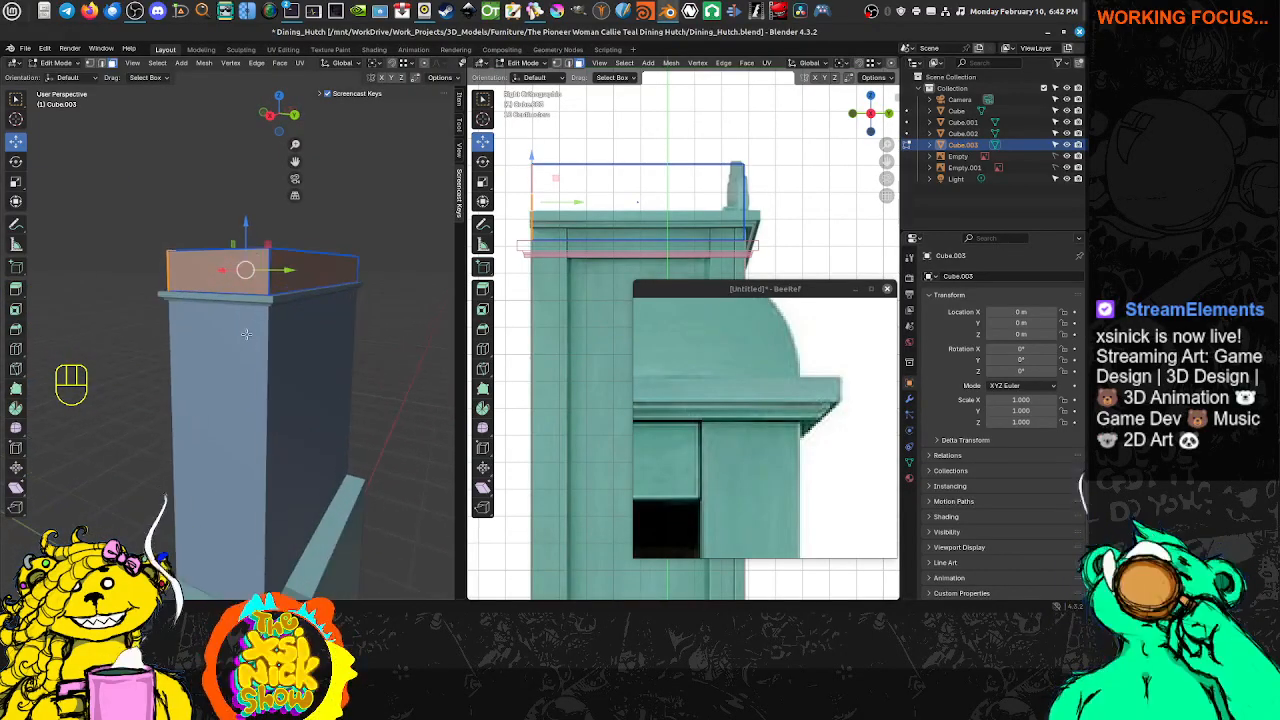
pyautogui.scroll(2, 246, 334)
pyautogui.press('g')
pyautogui.press('y')
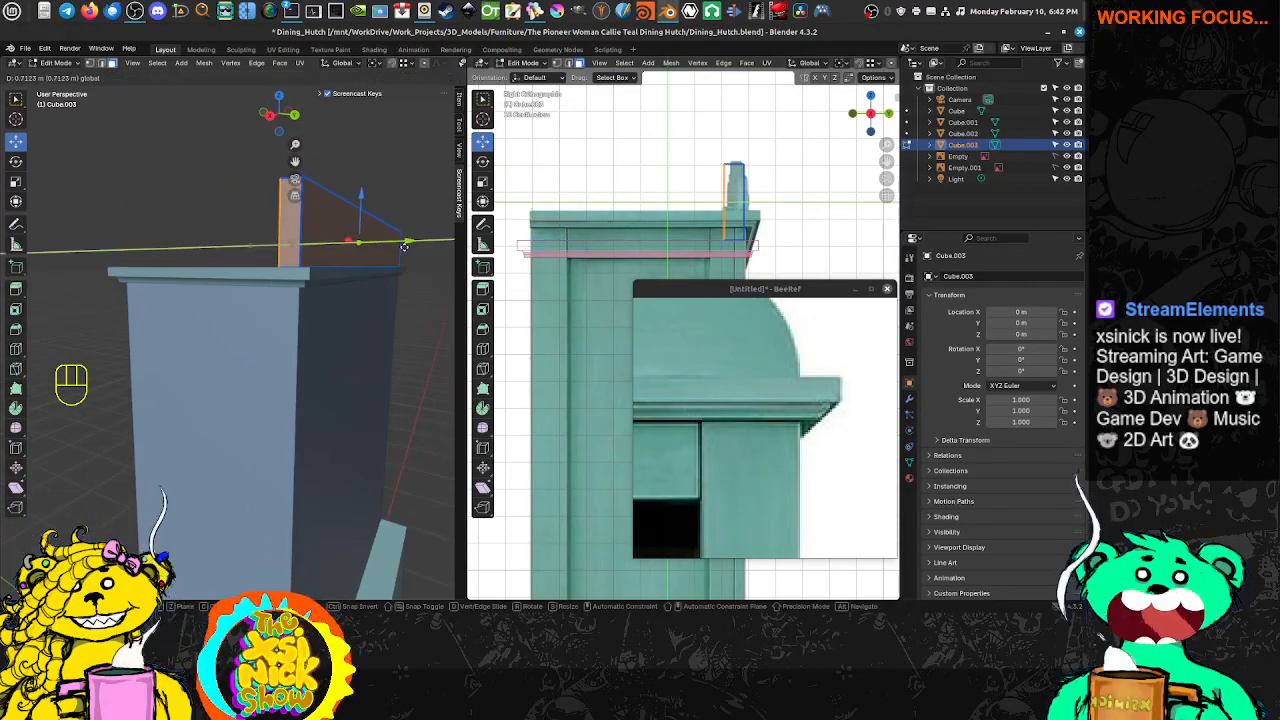
pyautogui.moveTo(404, 246); pyautogui.dragTo(408, 247)
# Examine the thinned crest panel against the whole hutch in the side and front reference views
pyautogui.keyDown('shift'); pyautogui.moveTo(750, 184); pyautogui.dragTo(786, 92, button='middle'); pyautogui.keyUp('shift')
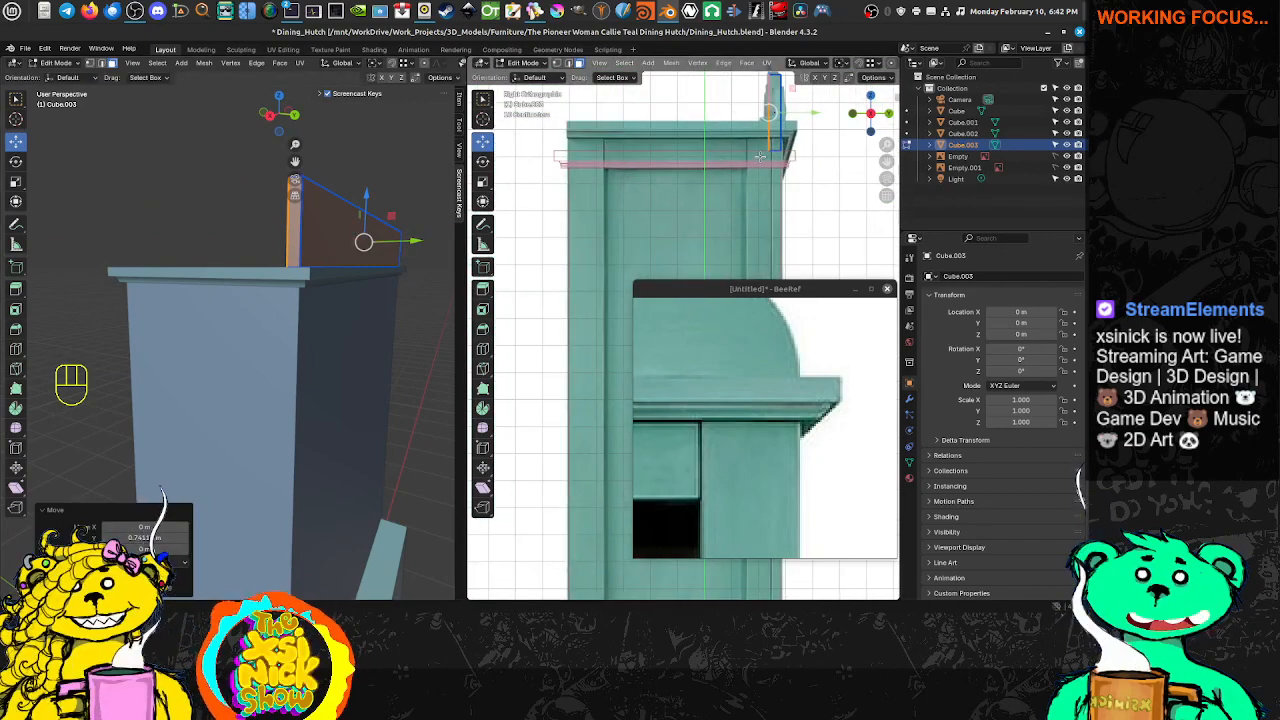
pyautogui.scroll(-7, 727, 182)
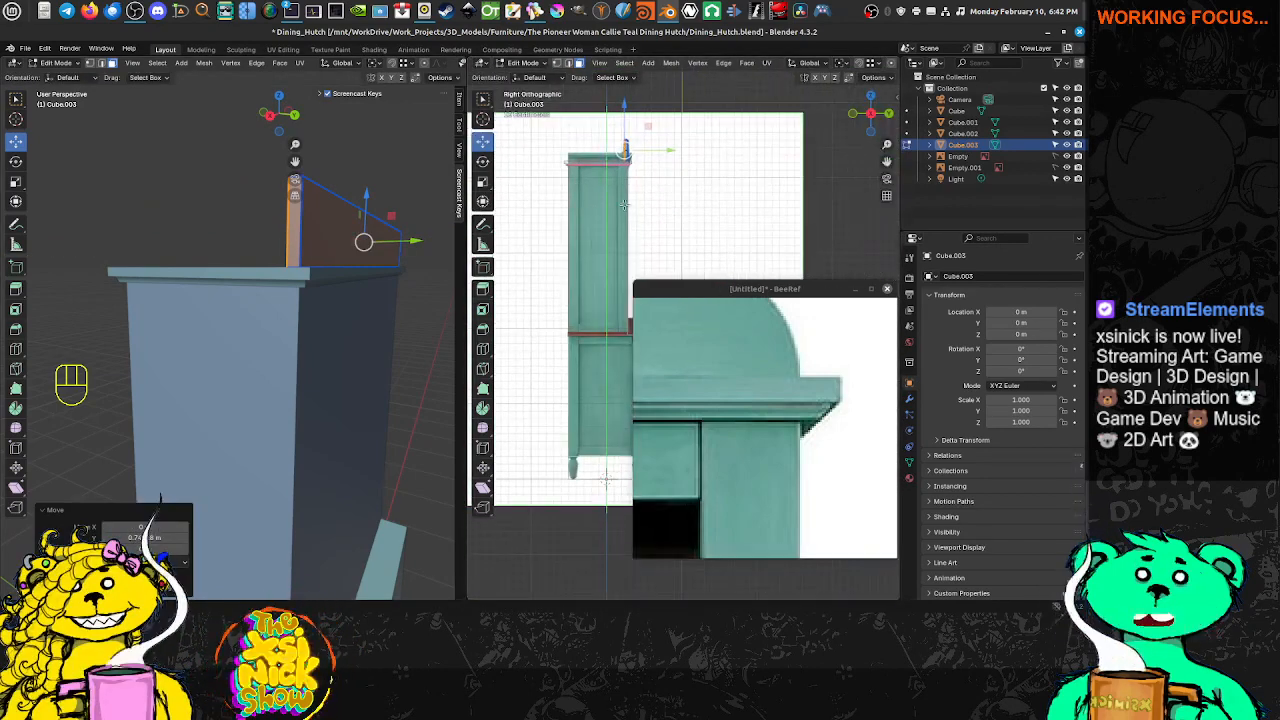
pyautogui.keyDown('shift'); pyautogui.moveTo(573, 175); pyautogui.dragTo(606, 208, button='middle'); pyautogui.keyUp('shift')
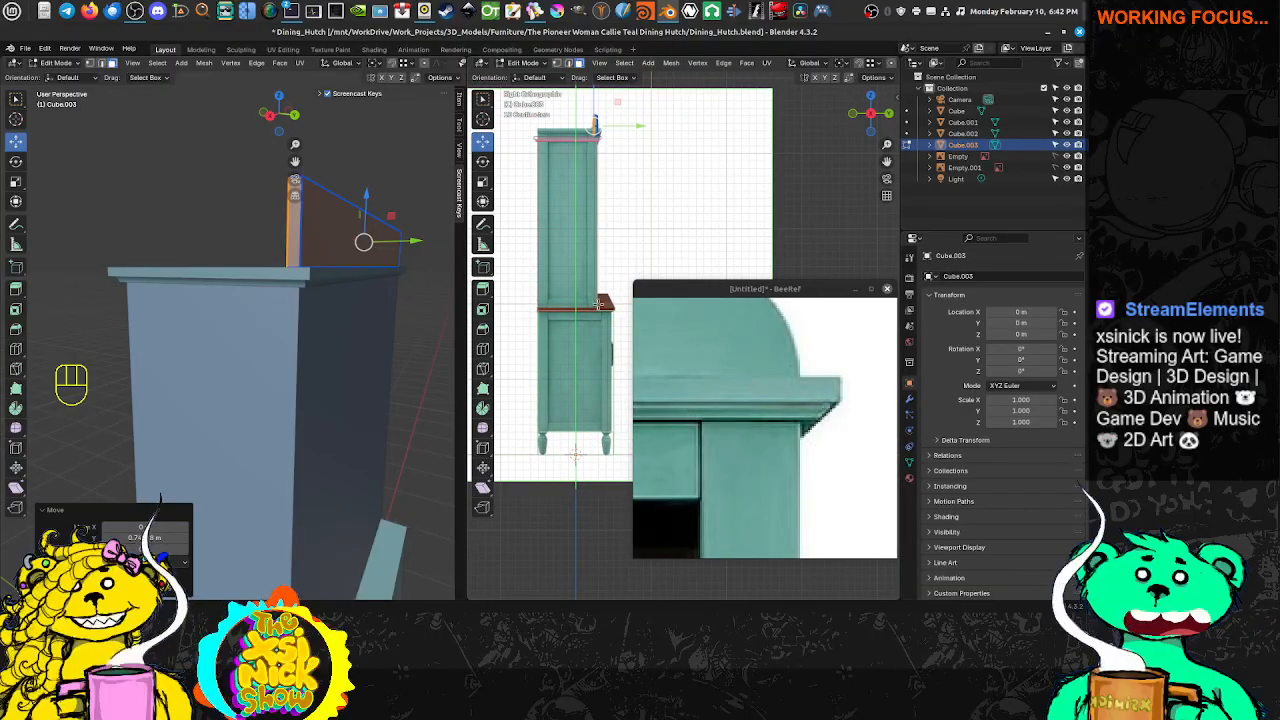
pyautogui.scroll(2, 597, 295)
pyautogui.moveTo(589, 300)
pyautogui.keyDown('shift'); pyautogui.mouseDown(button='middle')
pyautogui.moveTo(640, 326)
pyautogui.moveTo(583, 296)
pyautogui.mouseUp(button='middle'); pyautogui.keyUp('shift')
pyautogui.scroll(1, 613, 307)
pyautogui.scroll(-3, 618, 297)
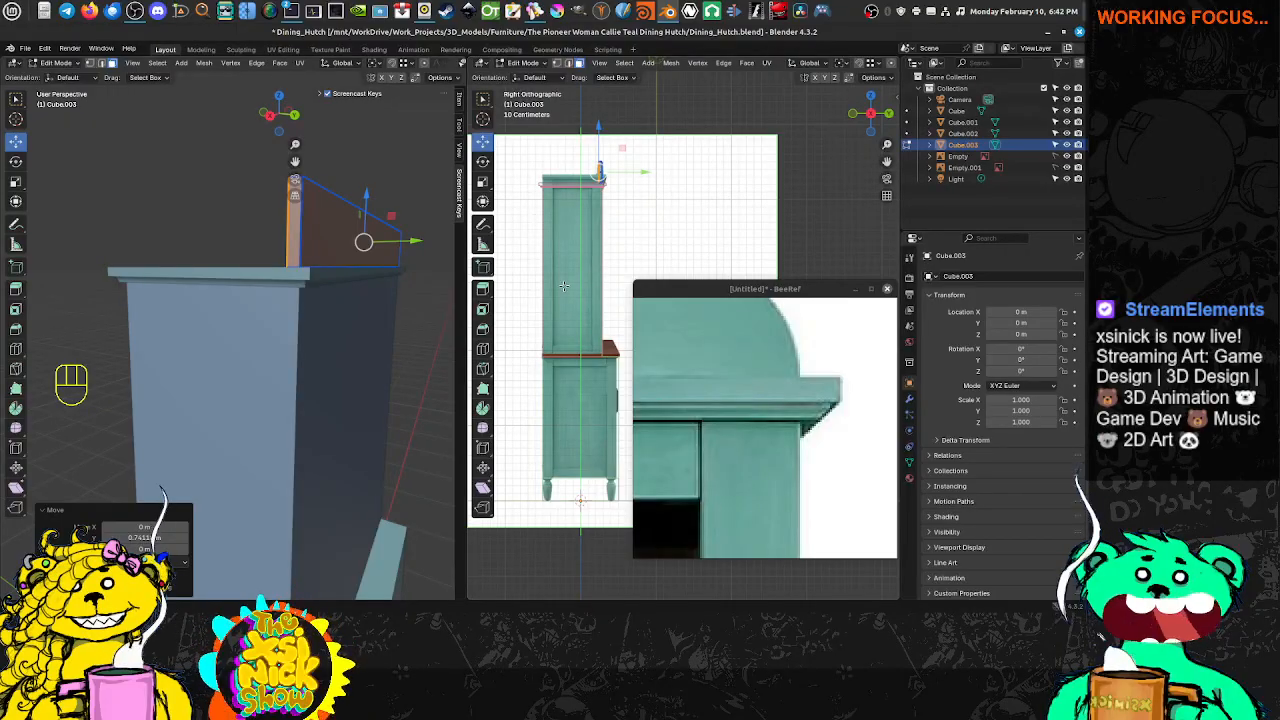
pyautogui.scroll(2, 580, 155)
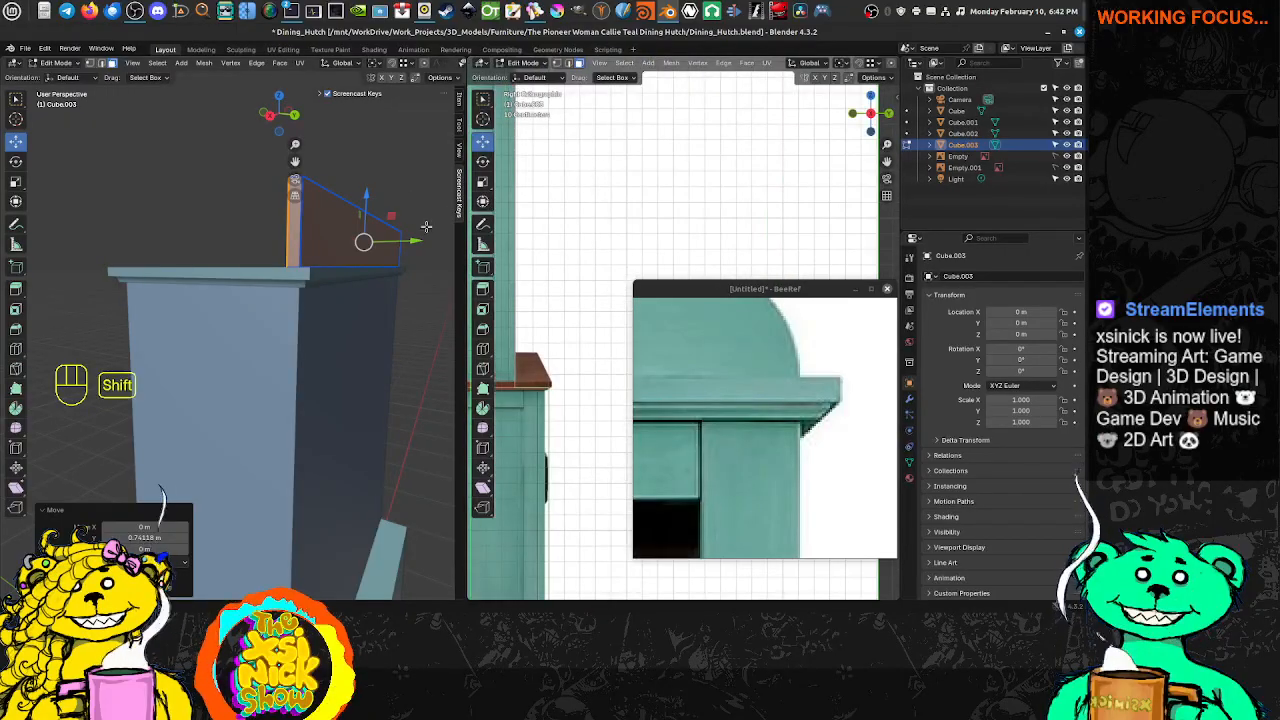
pyautogui.scroll(-1, 605, 188)
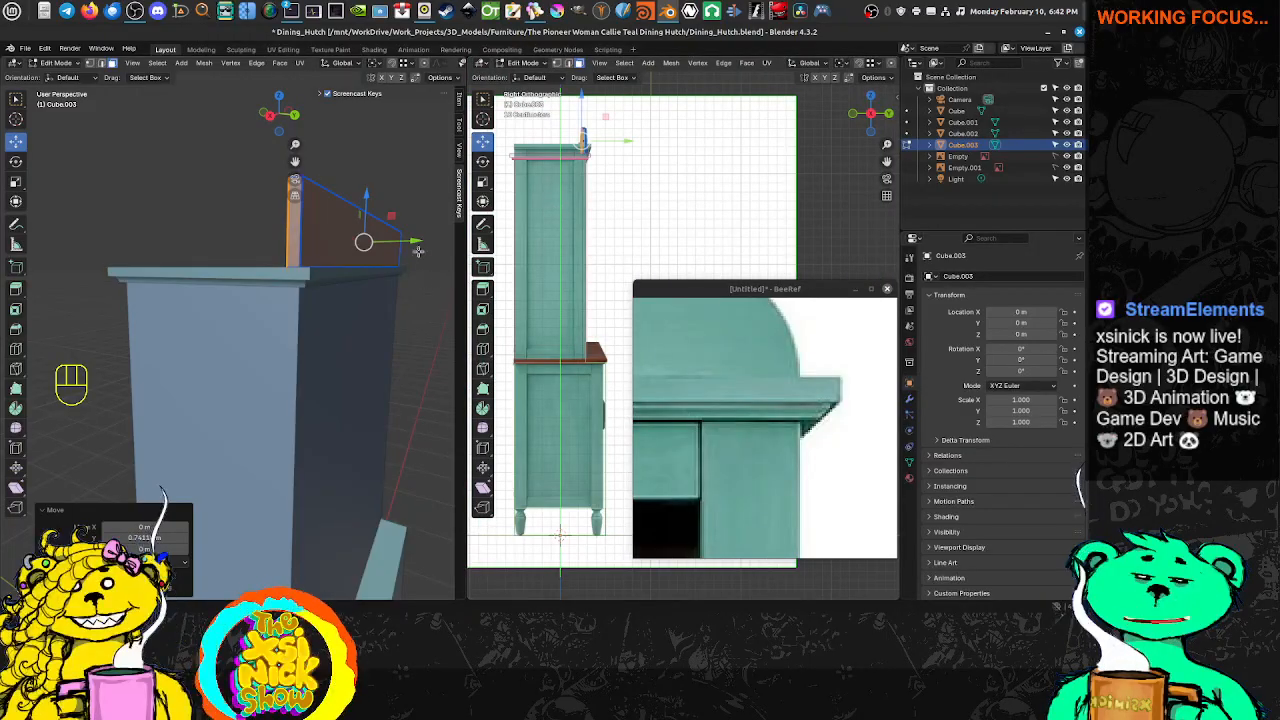
pyautogui.press('KP_1')
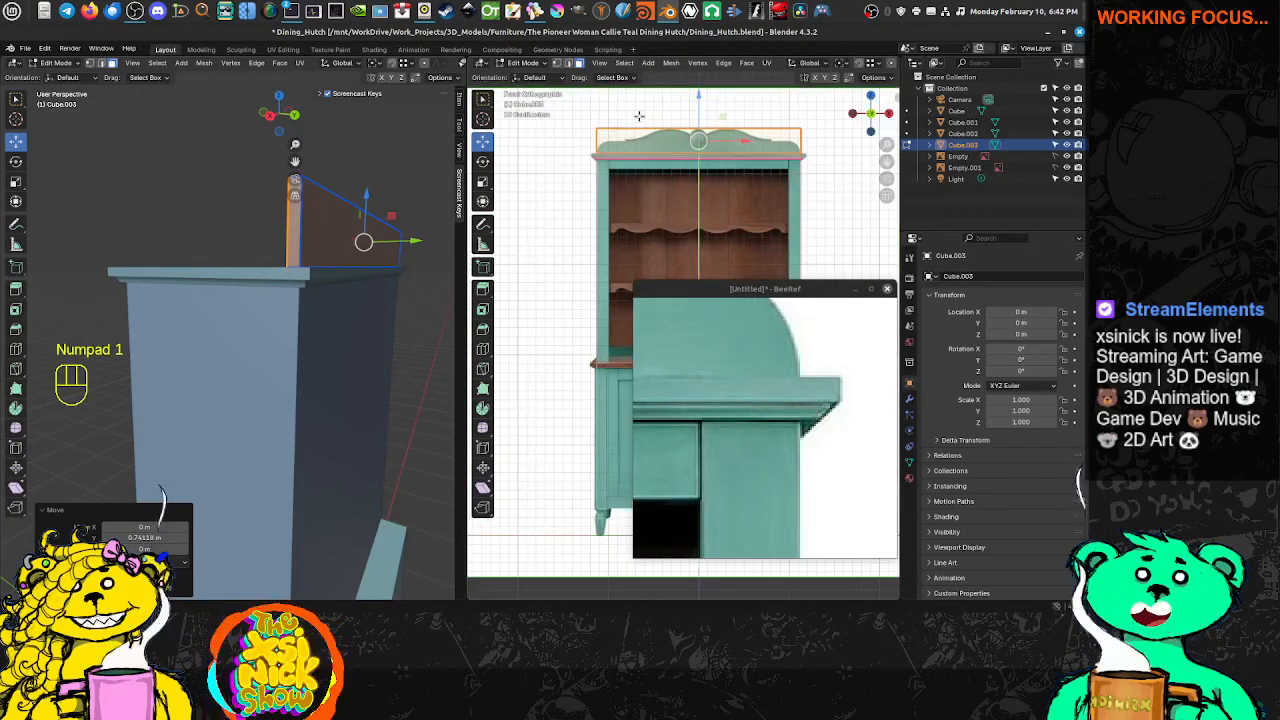
pyautogui.scroll(3, 663, 157)
pyautogui.keyDown('shift'); pyautogui.moveTo(741, 156); pyautogui.dragTo(669, 306, button='middle'); pyautogui.keyUp('shift')
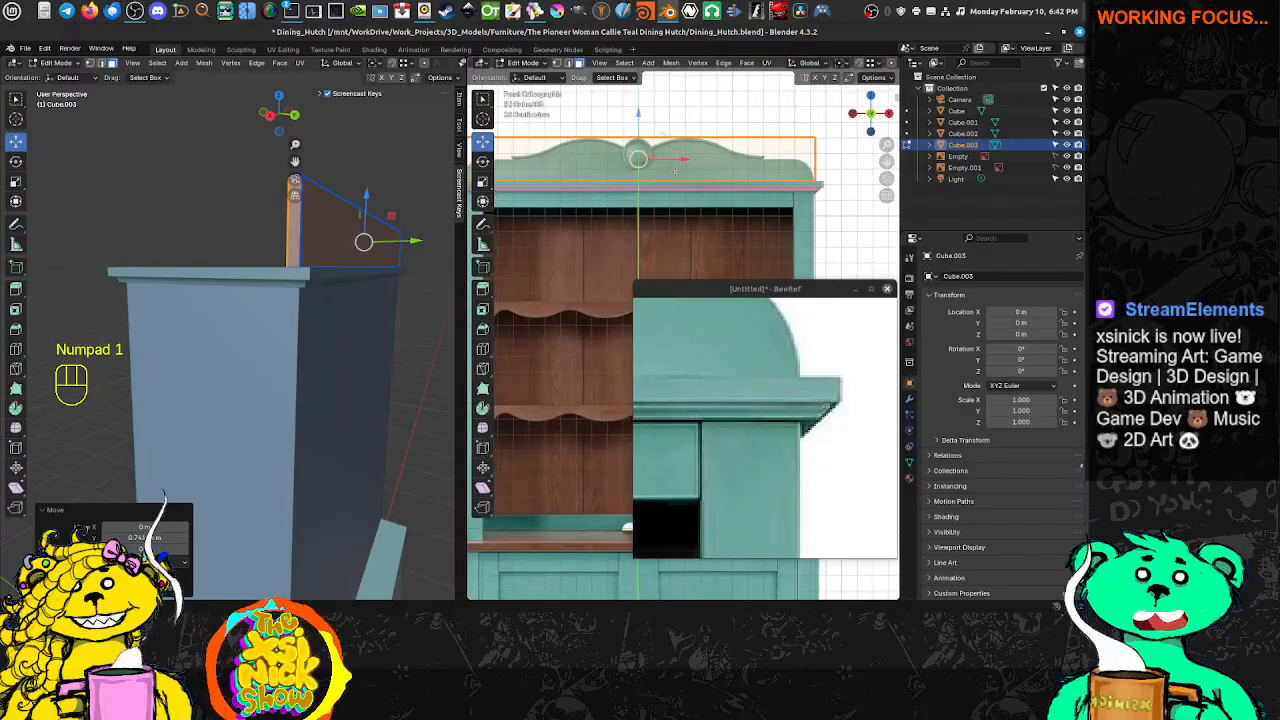
pyautogui.keyDown('shift'); pyautogui.moveTo(525, 179); pyautogui.dragTo(590, 191, button='middle'); pyautogui.keyUp('shift')
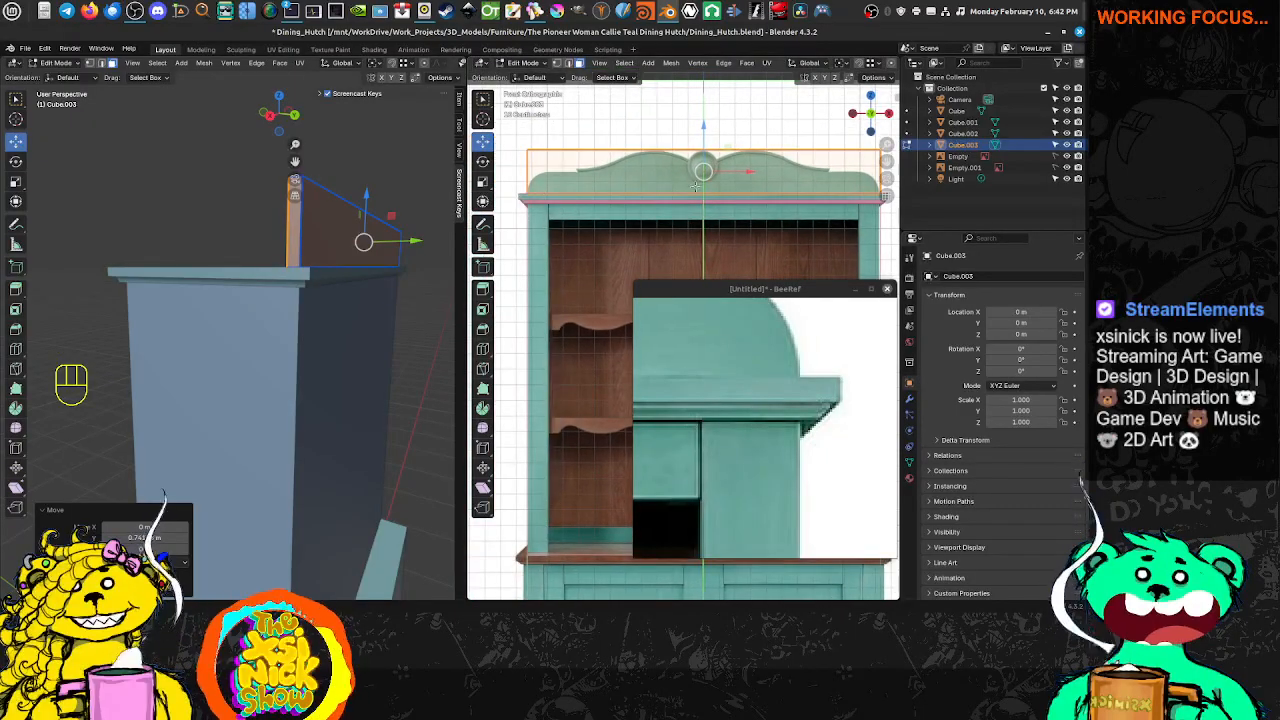
pyautogui.keyDown('shift'); pyautogui.moveTo(827, 219); pyautogui.dragTo(757, 256, button='middle'); pyautogui.keyUp('shift')
pyautogui.keyDown('shift'); pyautogui.moveTo(707, 180); pyautogui.dragTo(774, 134, button='middle'); pyautogui.keyUp('shift')
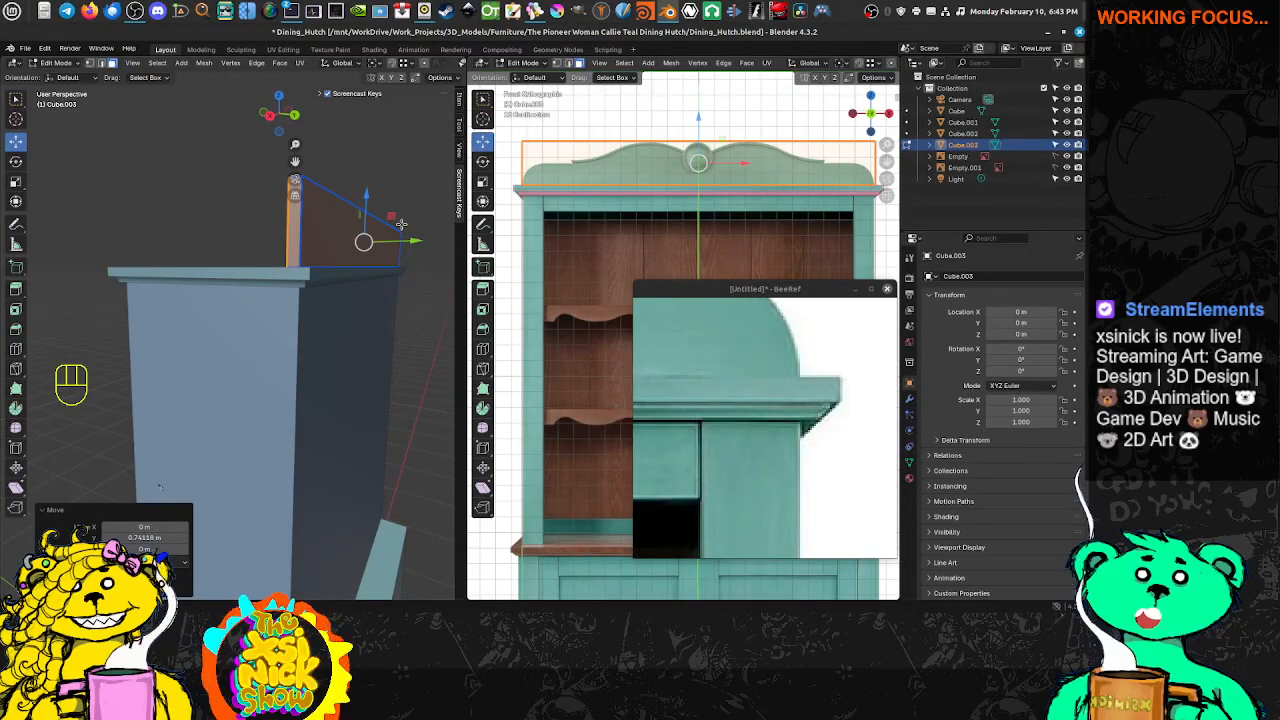
# Leave Edit Mode on the crest panel and save the Dining_Hutch file
pyautogui.press('Tab')
pyautogui.moveTo(349, 246); pyautogui.dragTo(338, 310, button='middle')
pyautogui.hotkey('ctrl', 's')
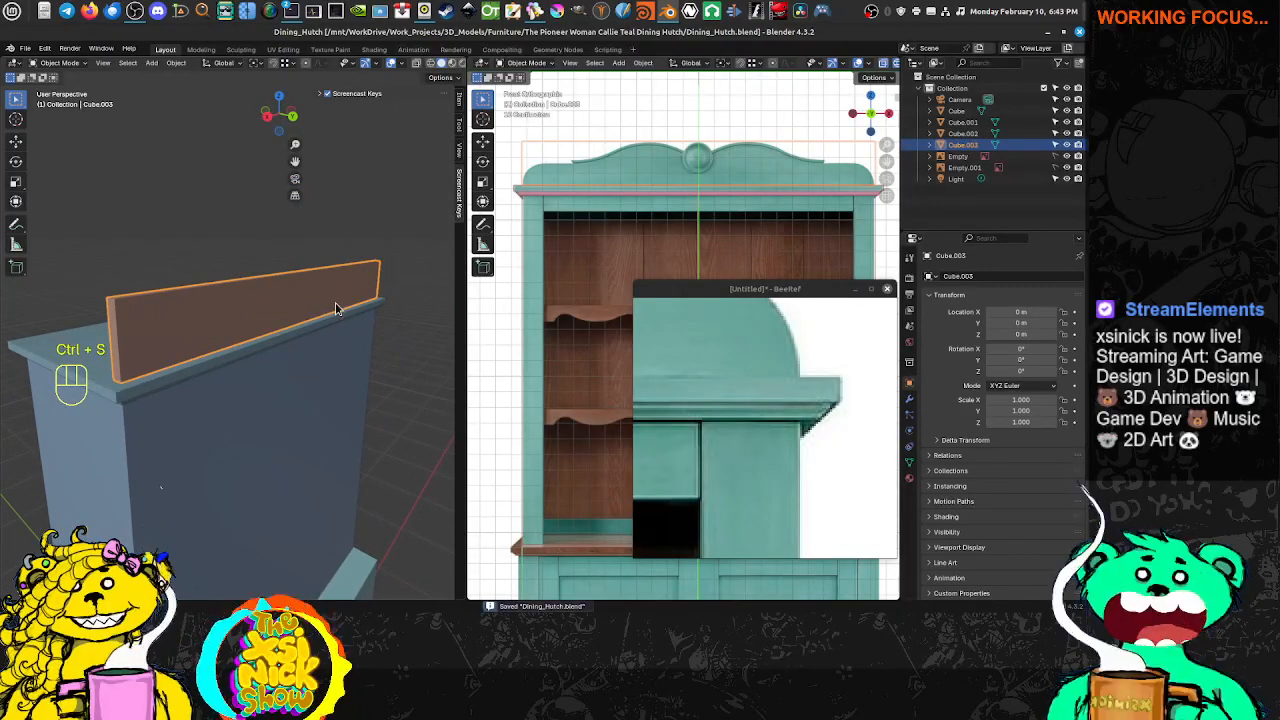
# Place the 3D cursor on the crest panel's face and align it with the centre of the round medallion in the front reference
pyautogui.scroll(5, 655, 200)
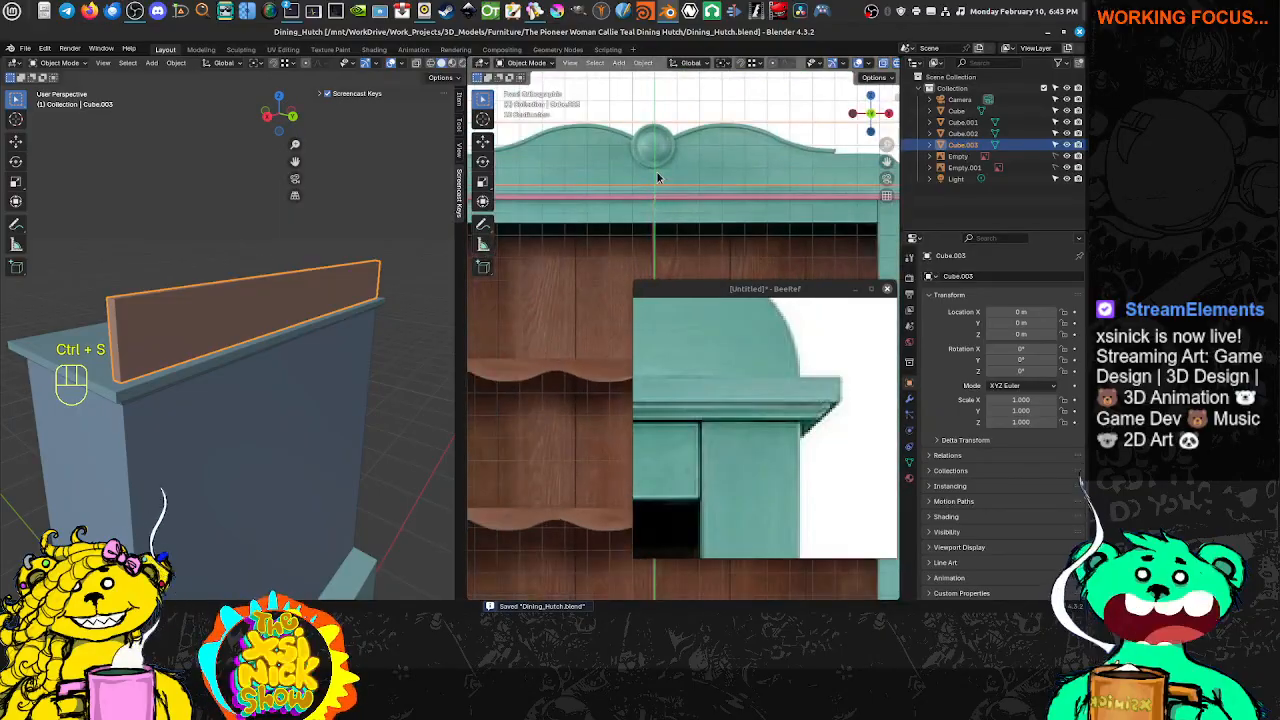
pyautogui.scroll(-5, 657, 177)
pyautogui.keyDown('shift'); pyautogui.rightClick(287, 298); pyautogui.keyUp('shift')
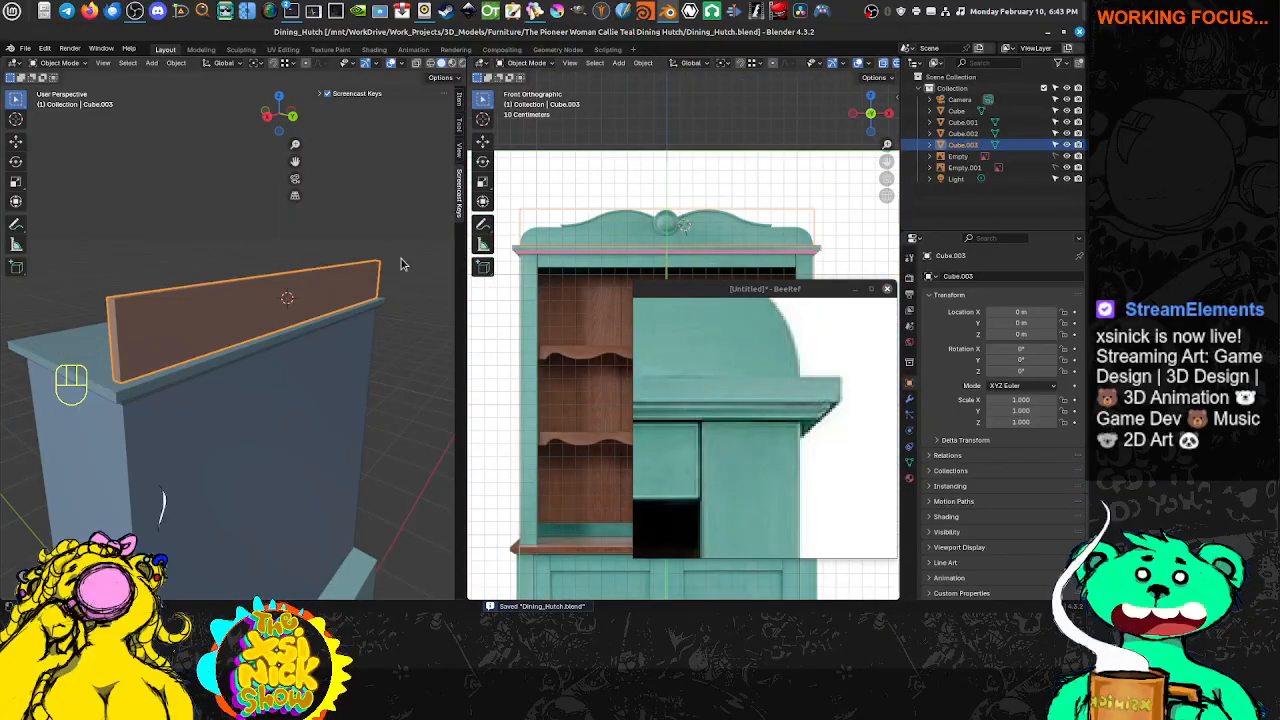
pyautogui.scroll(3, 690, 190)
pyautogui.keyDown('shift'); pyautogui.moveTo(694, 182); pyautogui.dragTo(683, 247, button='middle'); pyautogui.keyUp('shift')
pyautogui.keyDown('shift'); pyautogui.rightClick(649, 221); pyautogui.keyUp('shift')
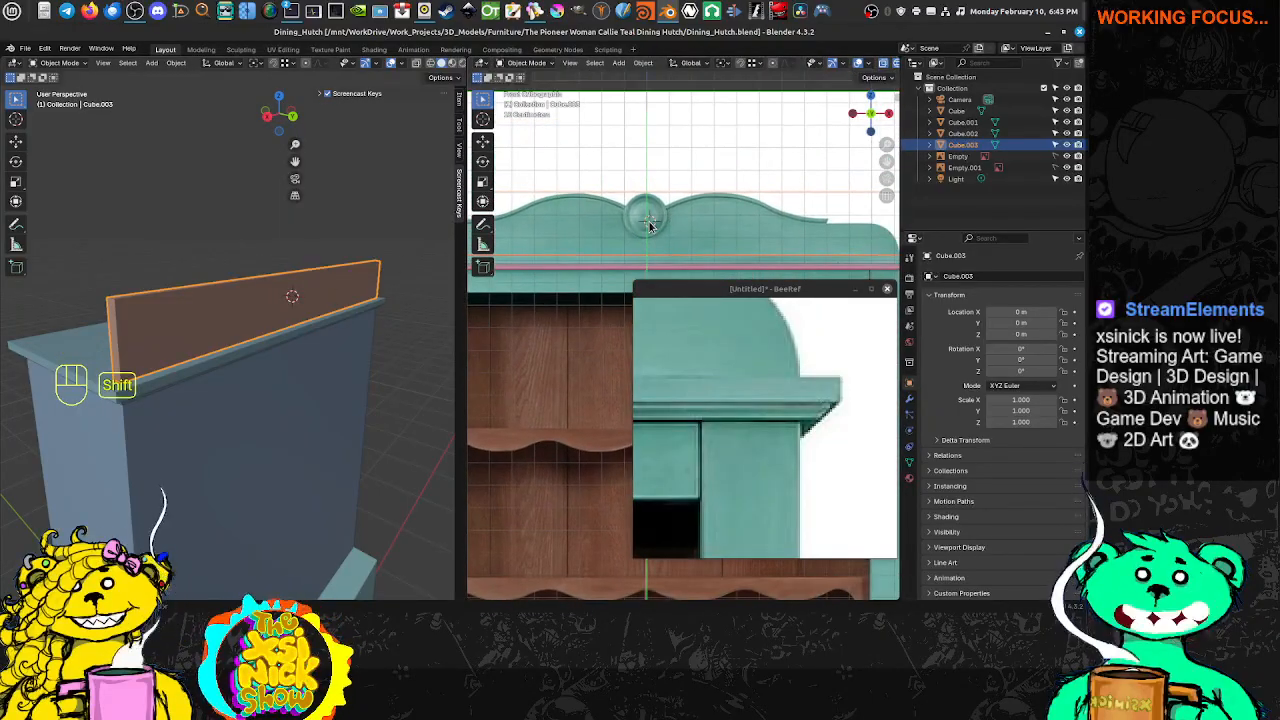
pyautogui.keyDown('shift'); pyautogui.rightClick(647, 220); pyautogui.keyUp('shift')
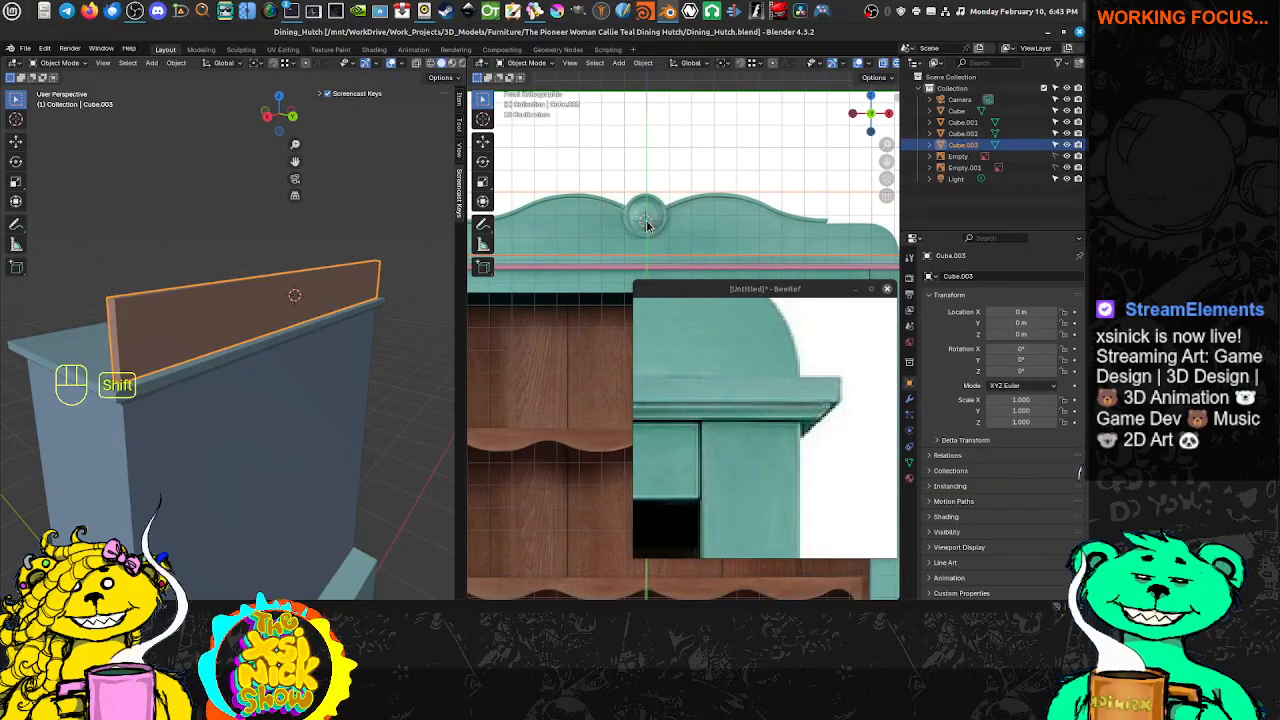
pyautogui.keyDown('shift'); pyautogui.rightClick(647, 220); pyautogui.keyUp('shift')
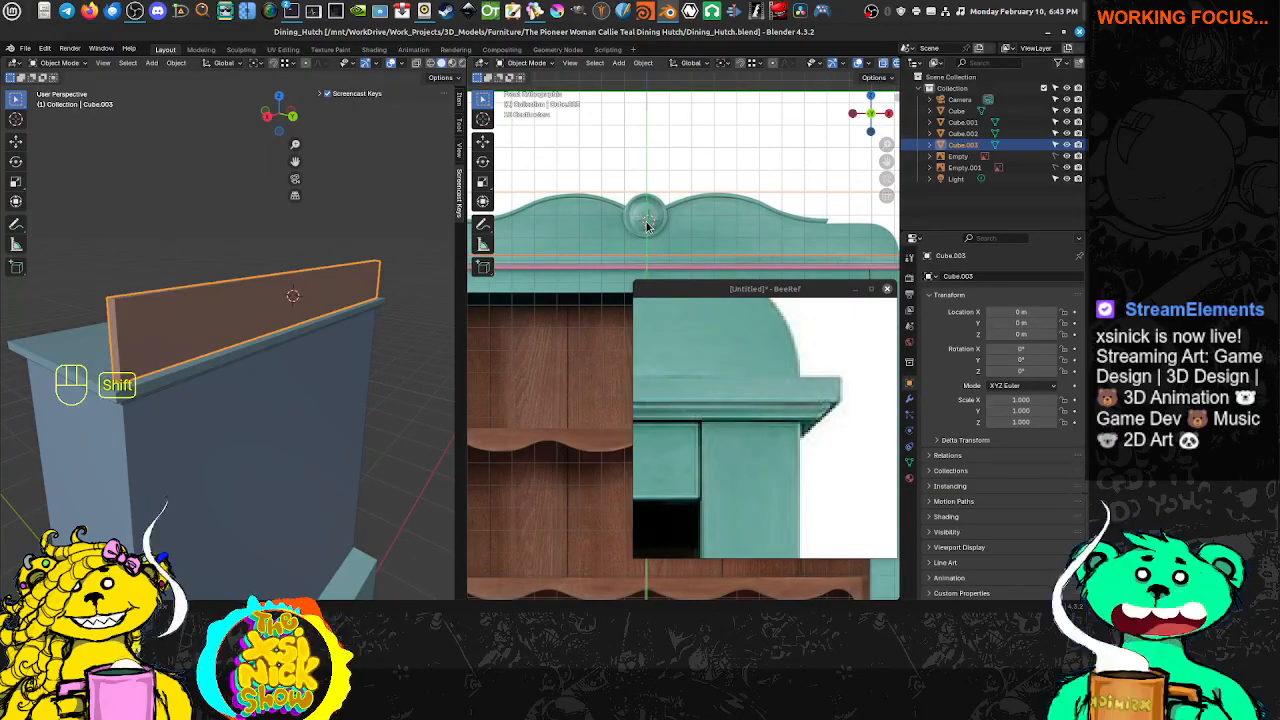
# Set the 3D cursor on the crest's round medallion and add a Bezier curve there
pyautogui.keyDown('shift'); pyautogui.rightClick(648, 225); pyautogui.keyUp('shift')
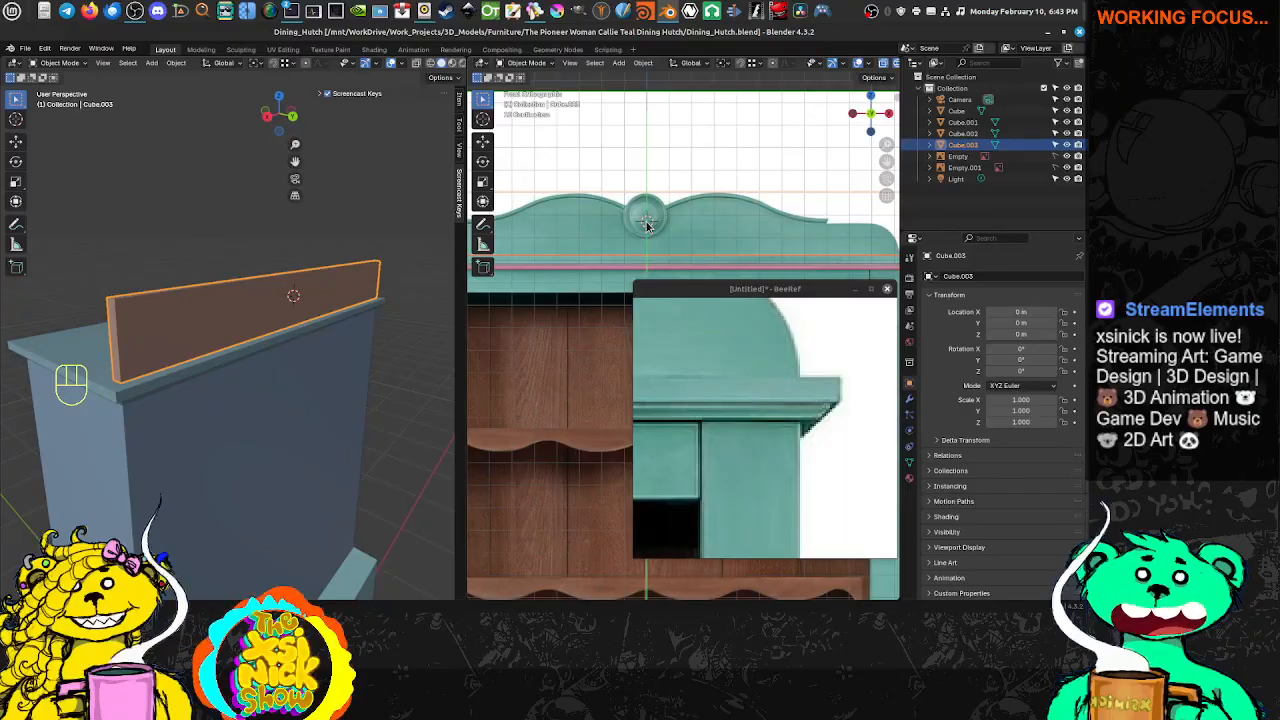
pyautogui.keyDown('shift'); pyautogui.moveTo(687, 211); pyautogui.dragTo(695, 187, button='middle'); pyautogui.keyUp('shift')
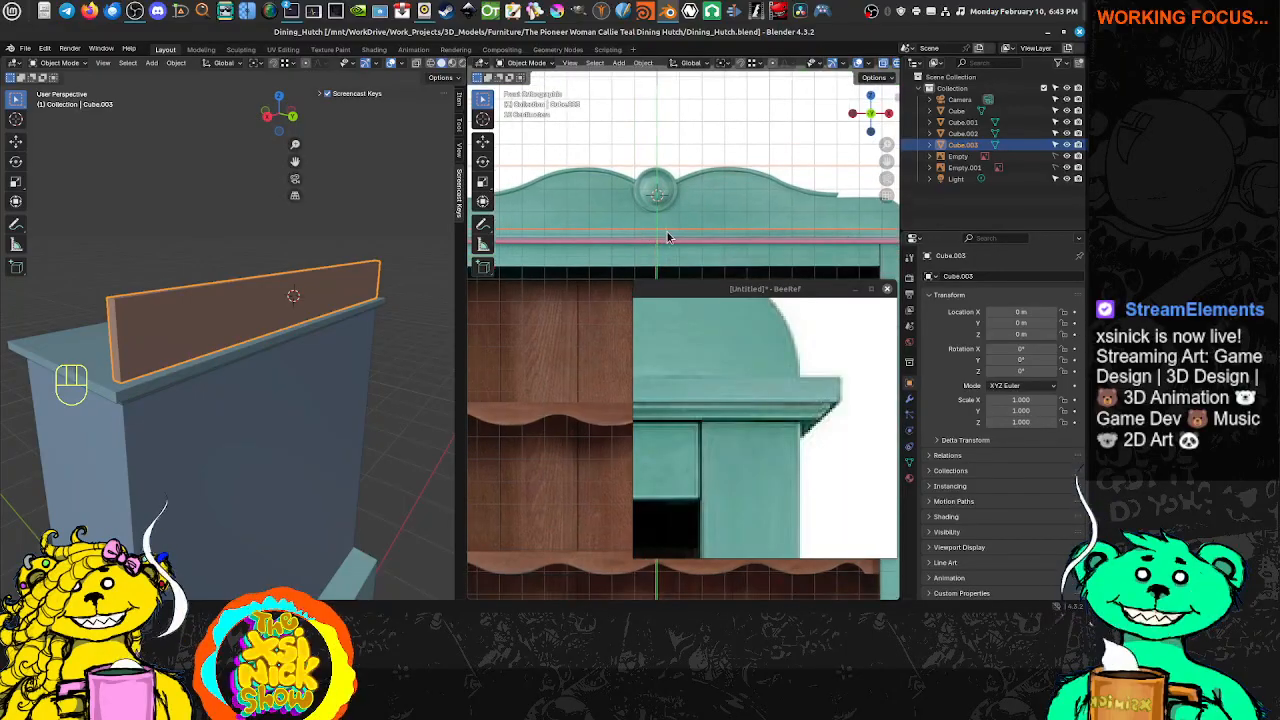
pyautogui.scroll(-4, 722, 205)
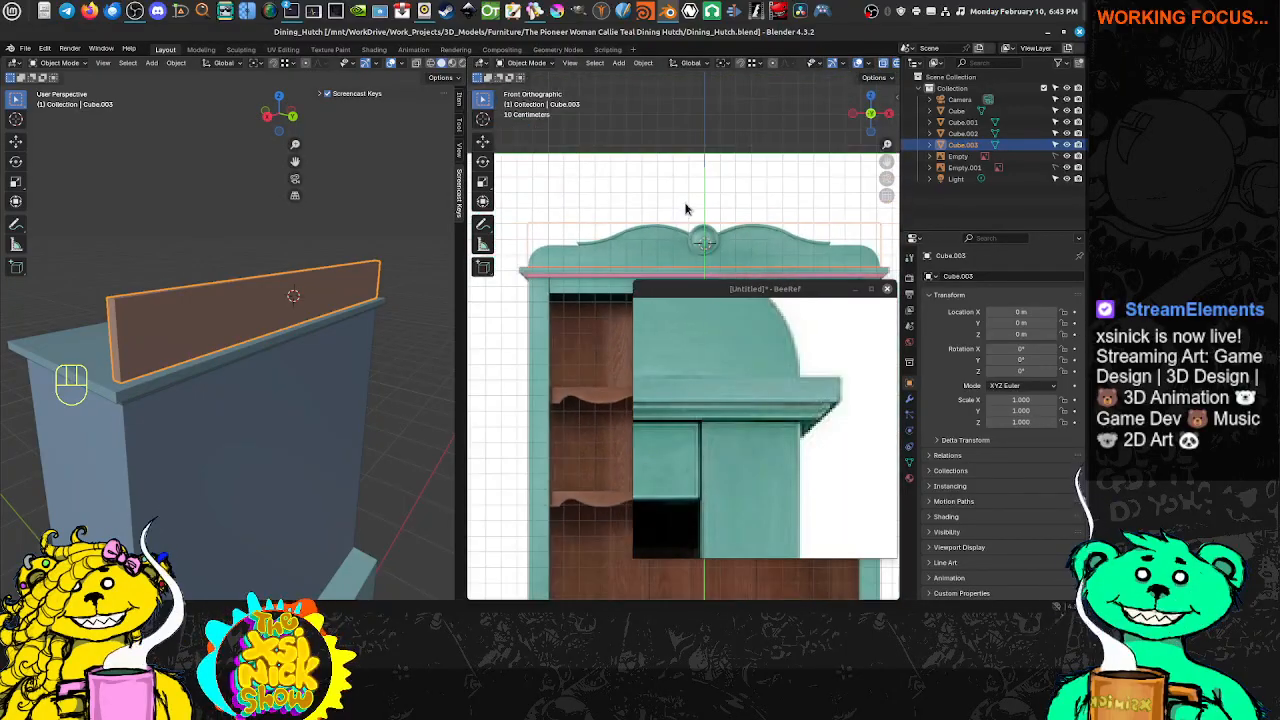
pyautogui.hotkey('shift', 'a')
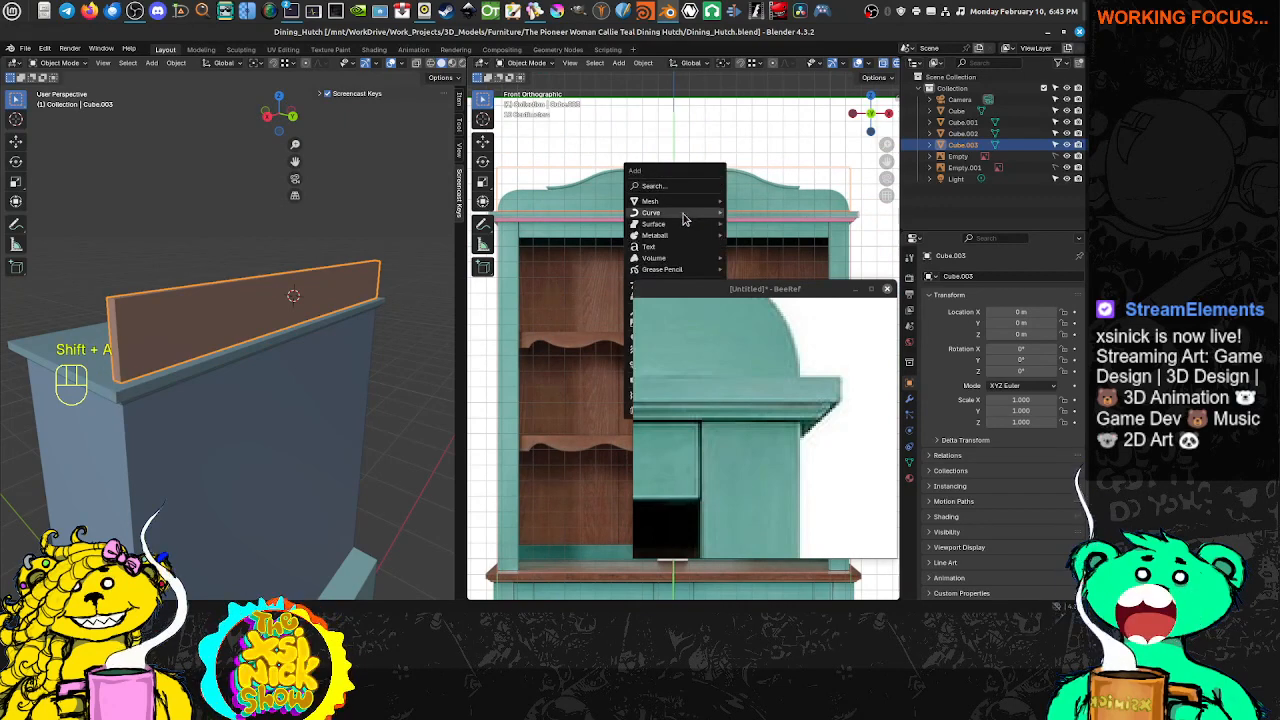
pyautogui.click(752, 213)
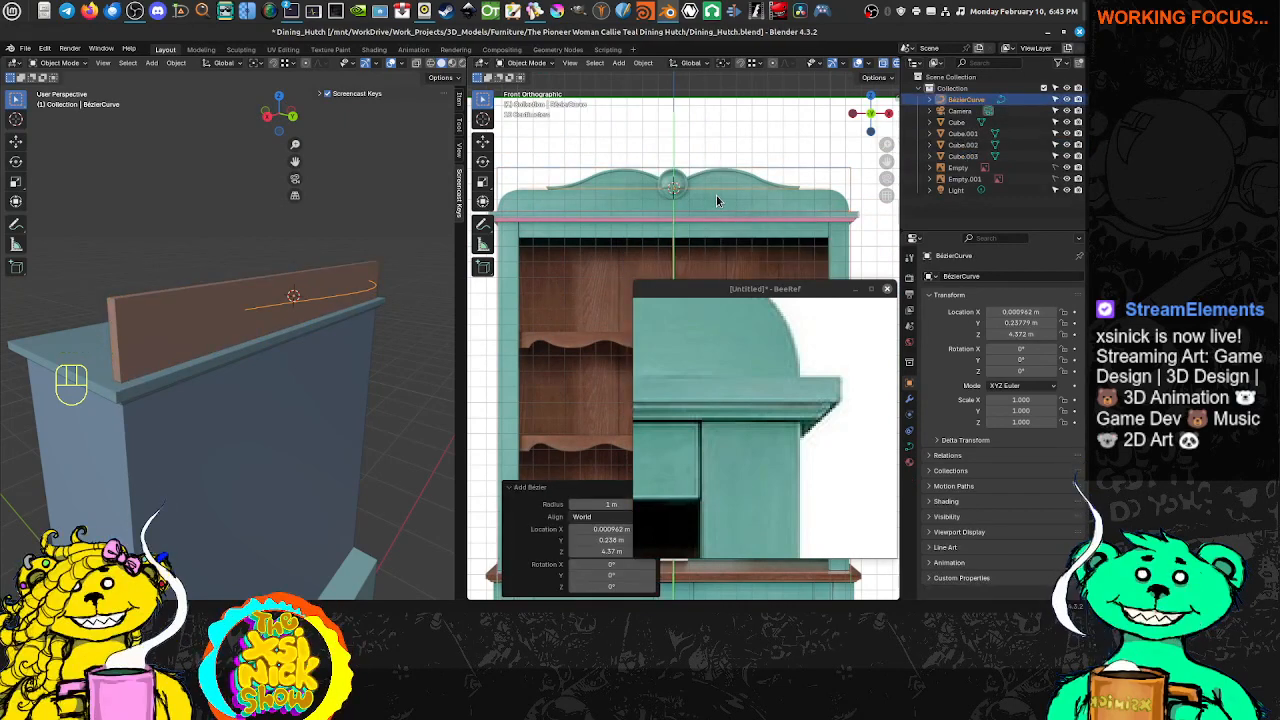
# Rotate the Bezier curve 90° about the X axis and apply its rotation and scale
pyautogui.press('r')
pyautogui.press('x')
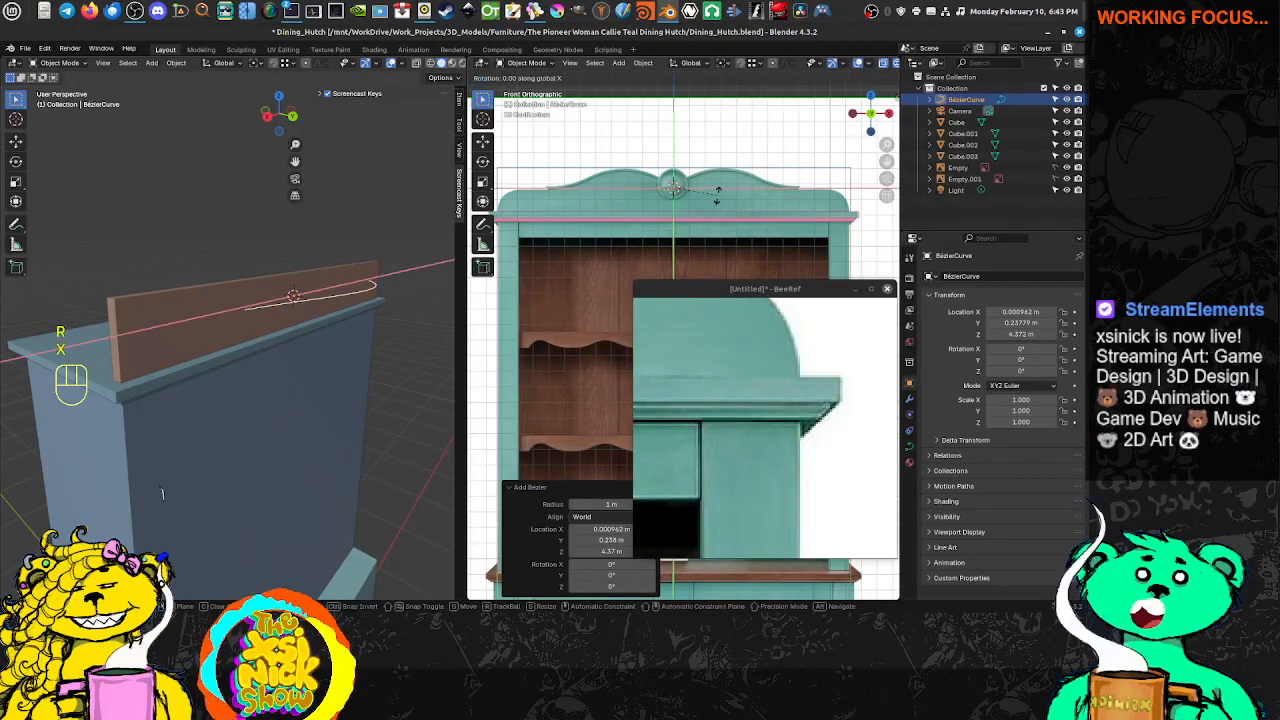
pyautogui.press('KP_9')
pyautogui.press('KP_0')
pyautogui.press('KP_Enter')
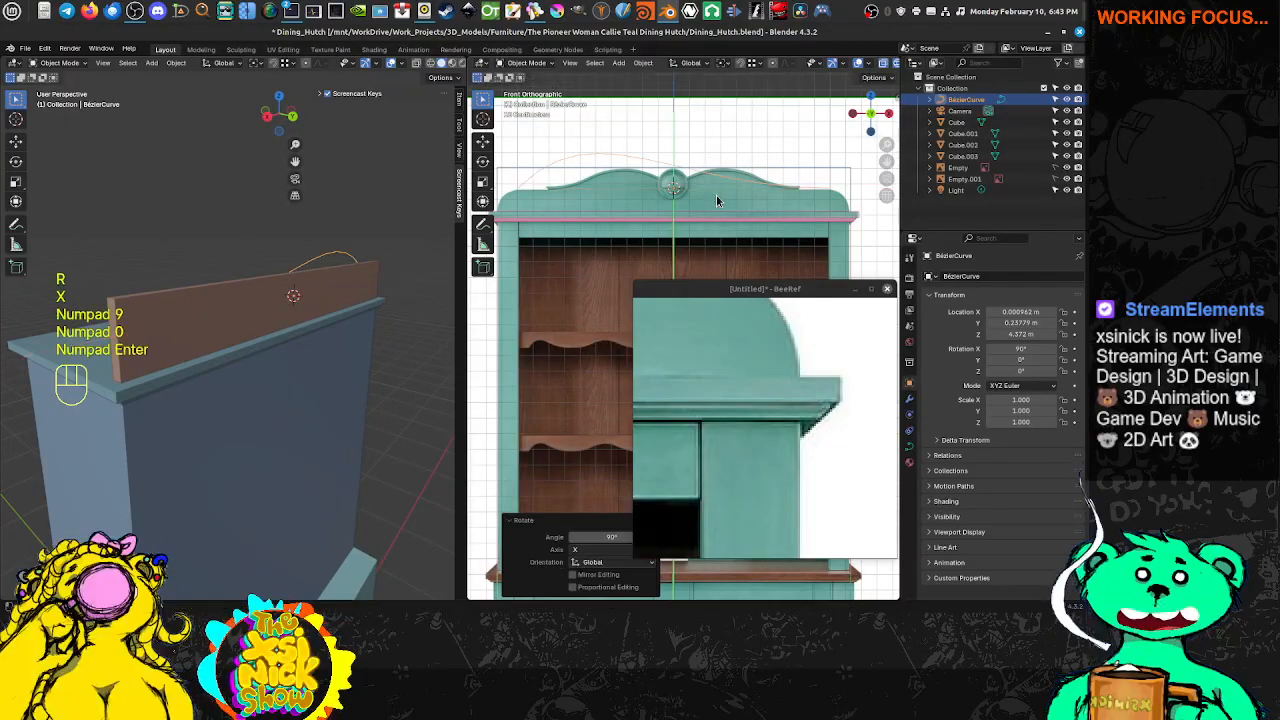
pyautogui.hotkey('ctrl', 'a')
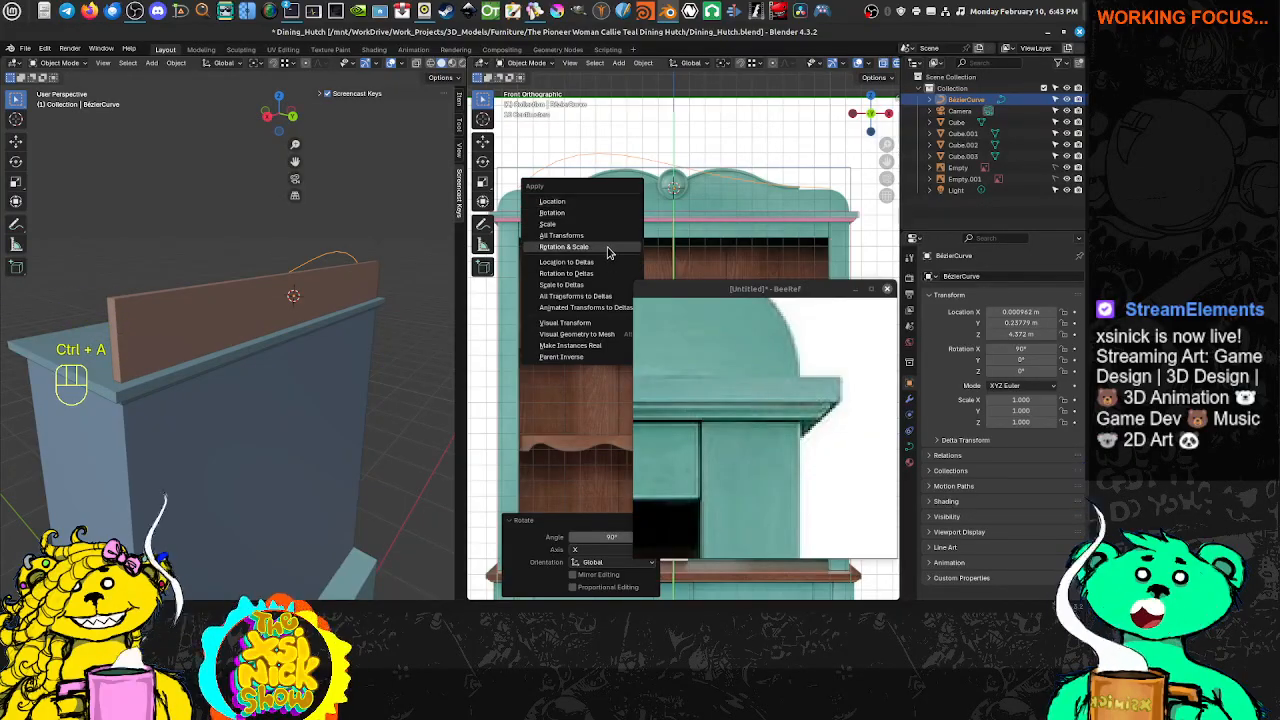
pyautogui.click(607, 252)
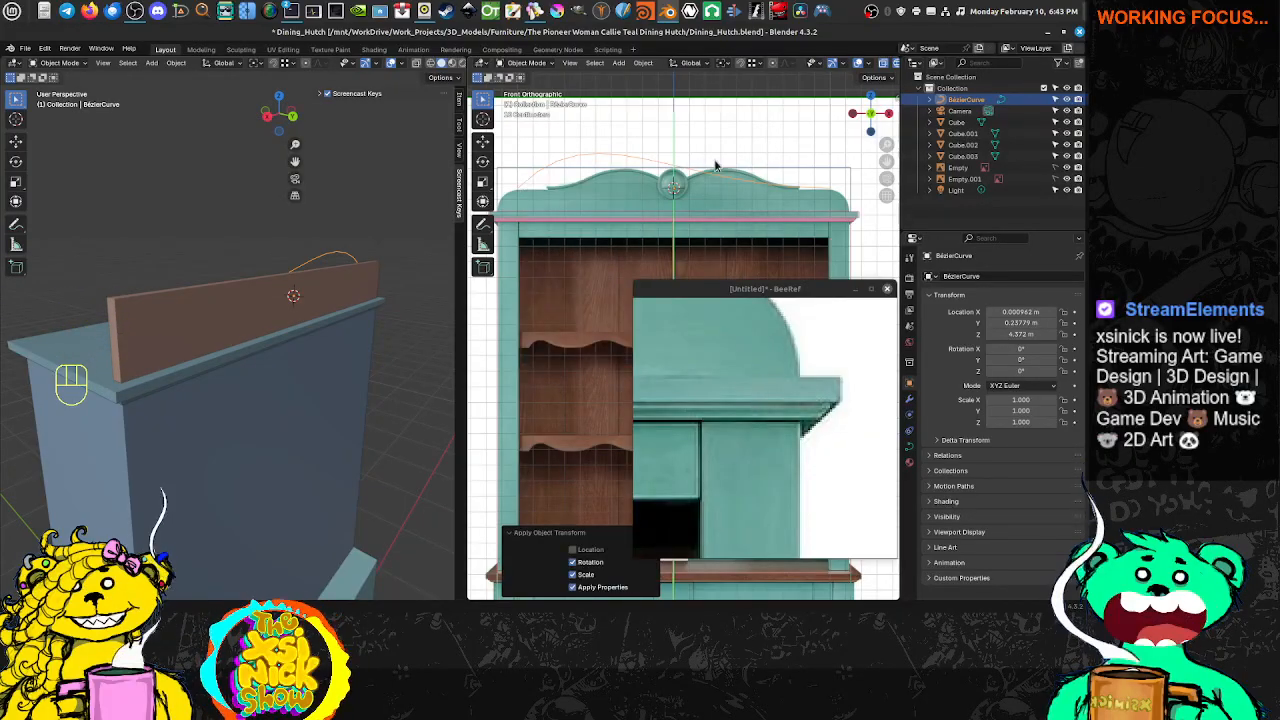
# Enter Edit Mode on the Bezier curve and maximize the front view with the whole crest in frame
pyautogui.press('Tab')
pyautogui.scroll(3, 632, 242)
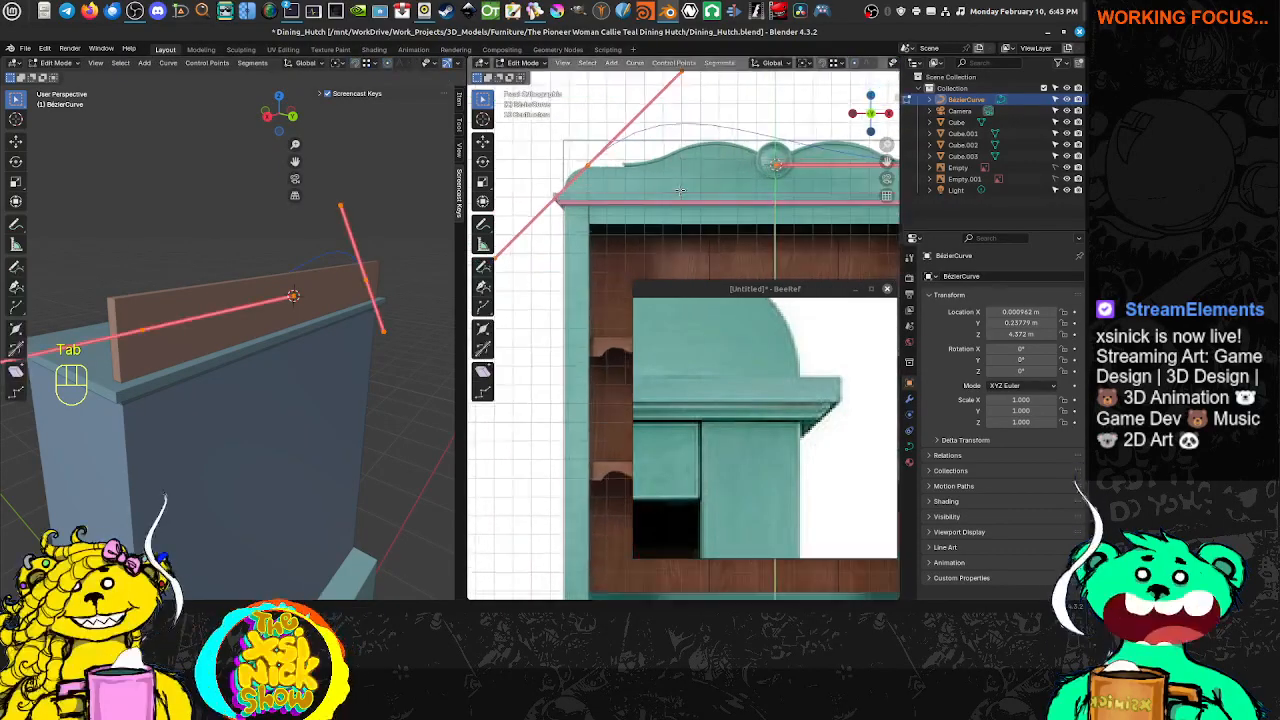
pyautogui.keyDown('shift'); pyautogui.moveTo(632, 243); pyautogui.dragTo(625, 238, button='middle'); pyautogui.keyUp('shift')
pyautogui.hotkey('ctrl', 'space')
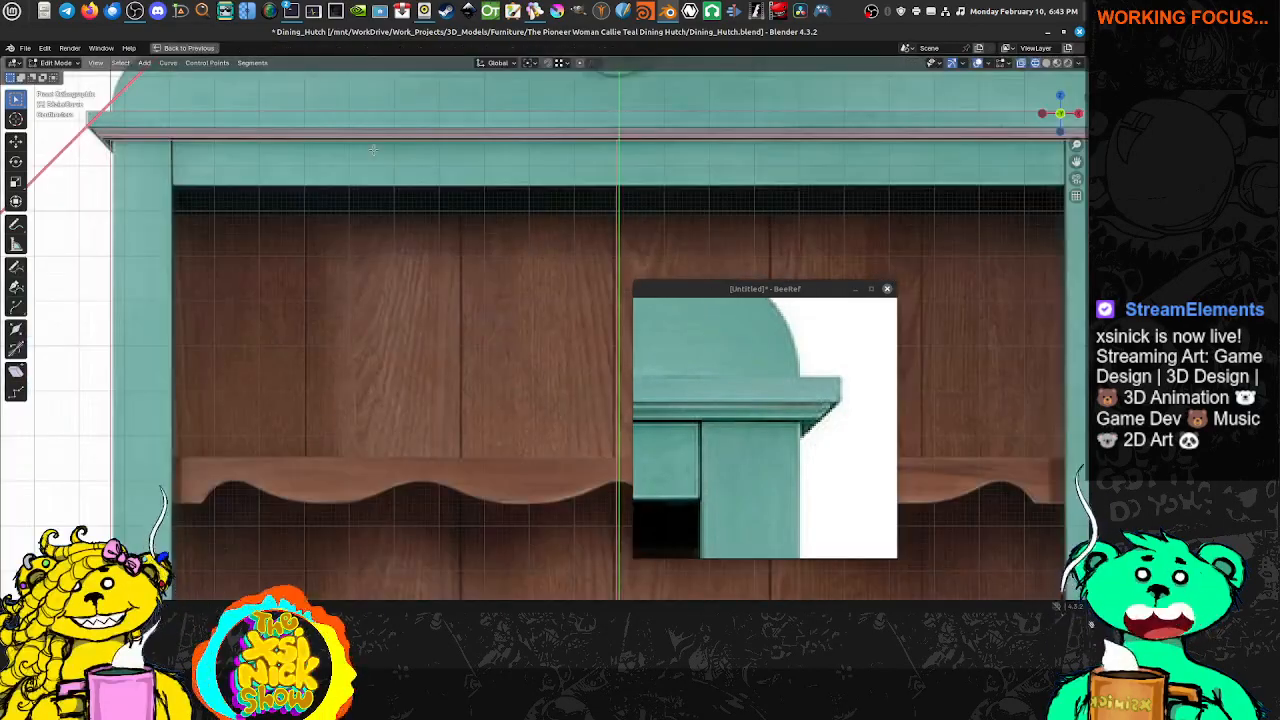
pyautogui.keyDown('shift'); pyautogui.moveTo(300, 126); pyautogui.dragTo(266, 331, button='middle'); pyautogui.keyUp('shift')
pyautogui.scroll(-1, 266, 331)
pyautogui.scroll(-1, 266, 331)
pyautogui.keyDown('shift'); pyautogui.moveTo(604, 284); pyautogui.dragTo(498, 269, button='middle'); pyautogui.keyUp('shift')
pyautogui.keyDown('shift'); pyautogui.moveTo(367, 204); pyautogui.dragTo(498, 194, button='middle'); pyautogui.keyUp('shift')
pyautogui.keyDown('shift'); pyautogui.moveTo(449, 232); pyautogui.dragTo(229, 226, button='middle'); pyautogui.keyUp('shift')
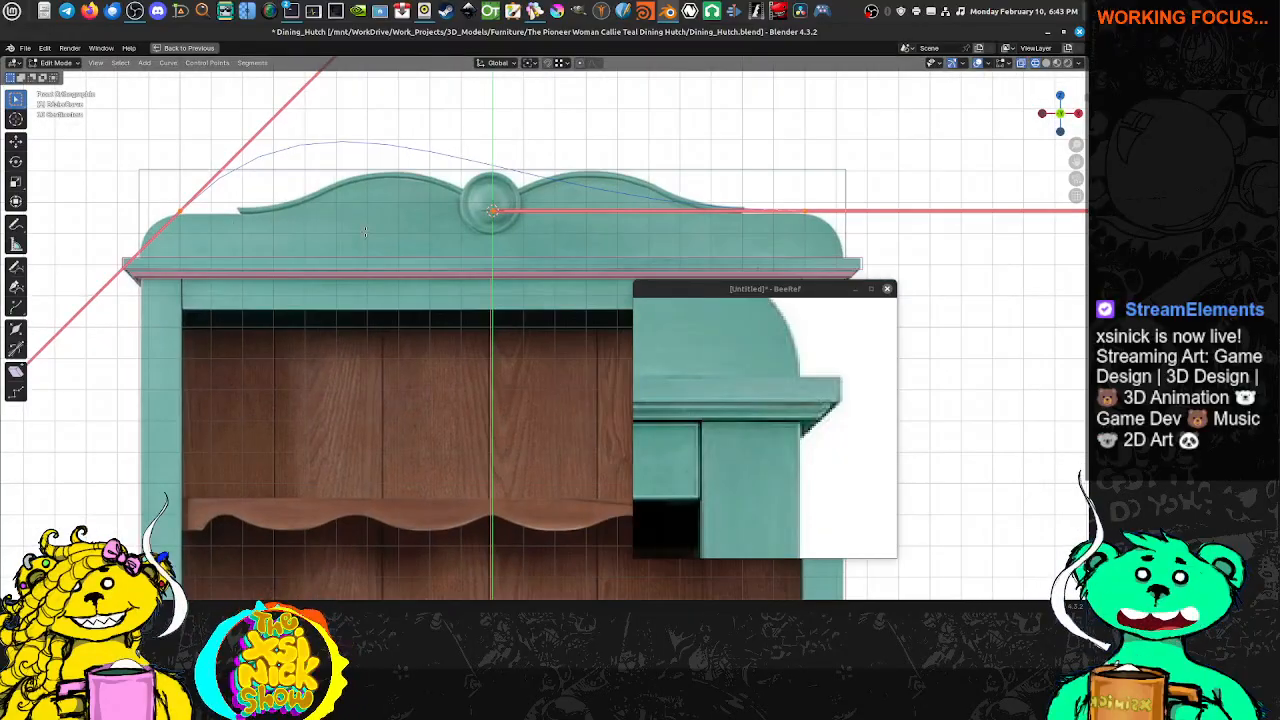
pyautogui.keyDown('shift'); pyautogui.moveTo(260, 206); pyautogui.dragTo(374, 228, button='middle'); pyautogui.keyUp('shift')
pyautogui.keyDown('shift'); pyautogui.moveTo(265, 240); pyautogui.dragTo(261, 235, button='middle'); pyautogui.keyUp('shift')
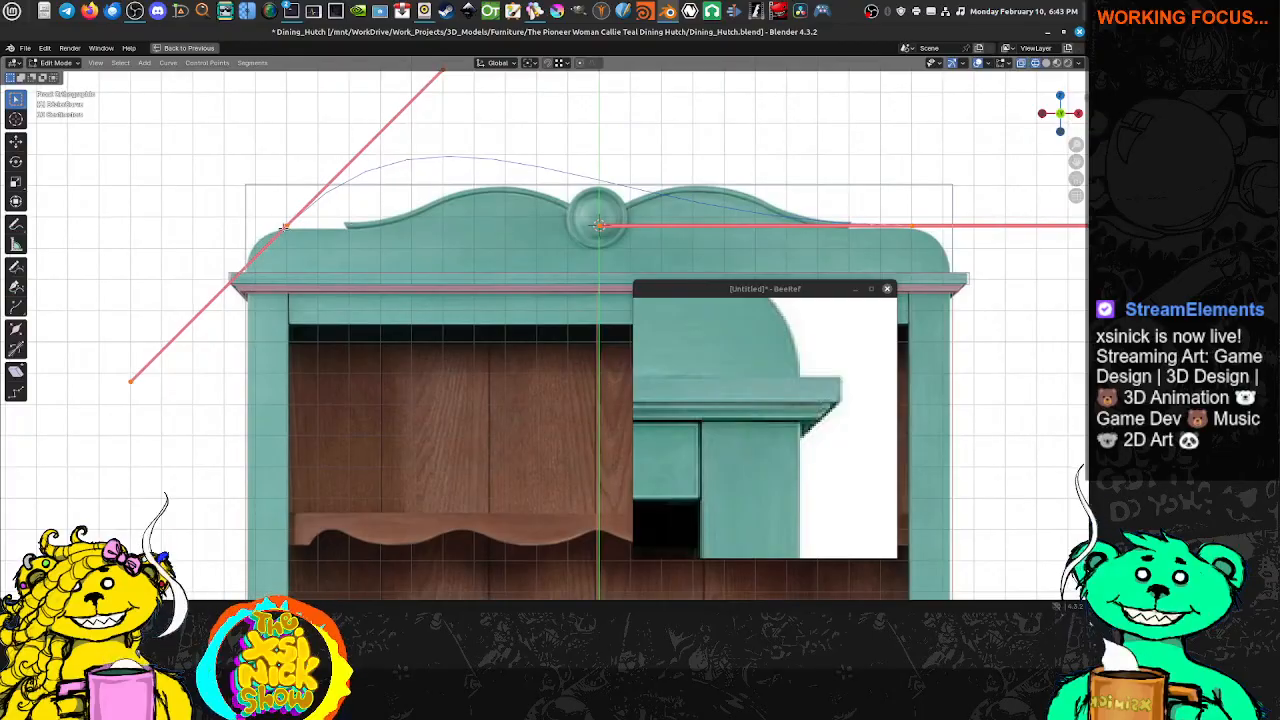
# Set the handle type of both curve control points to Automatic, moving the BeeRef reference window aside
pyautogui.click(880, 226)
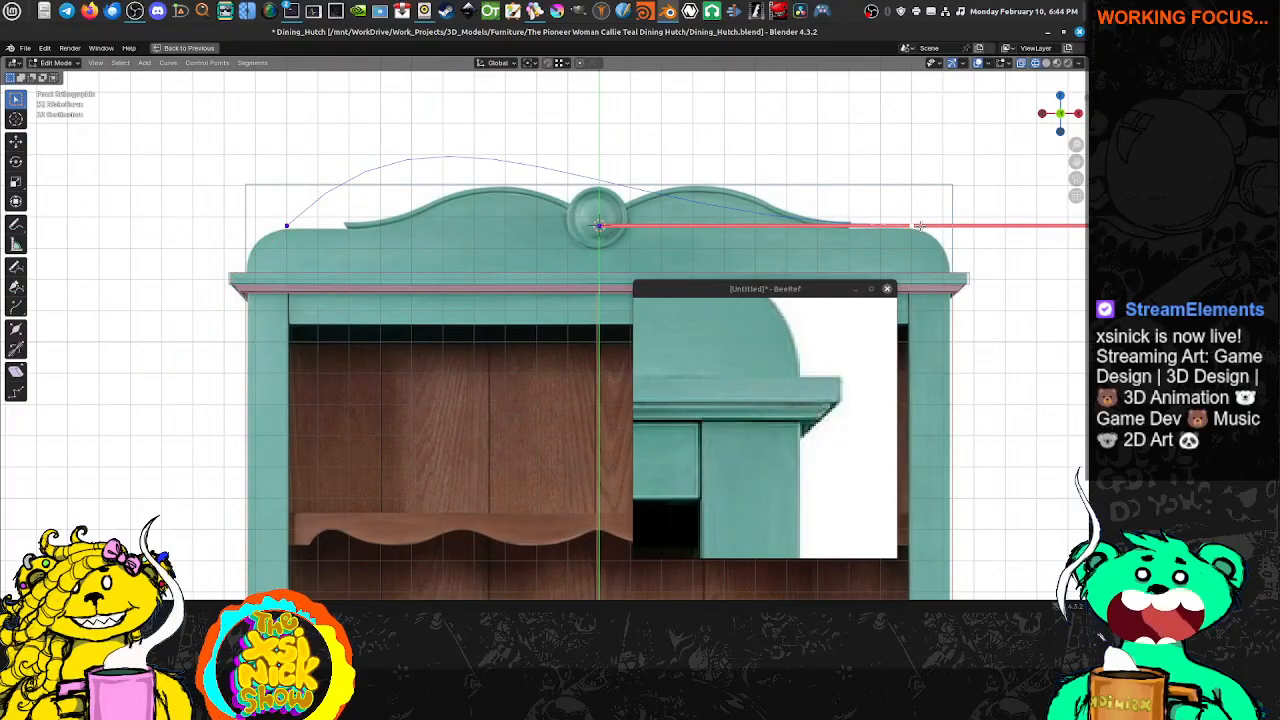
pyautogui.moveTo(209, 151); pyautogui.dragTo(920, 262)
pyautogui.keyDown('shift'); pyautogui.moveTo(882, 226); pyautogui.dragTo(535, 171, button='middle'); pyautogui.keyUp('shift')
pyautogui.rightClick(721, 223)
pyautogui.press('Escape')
pyautogui.rightClick(591, 152)
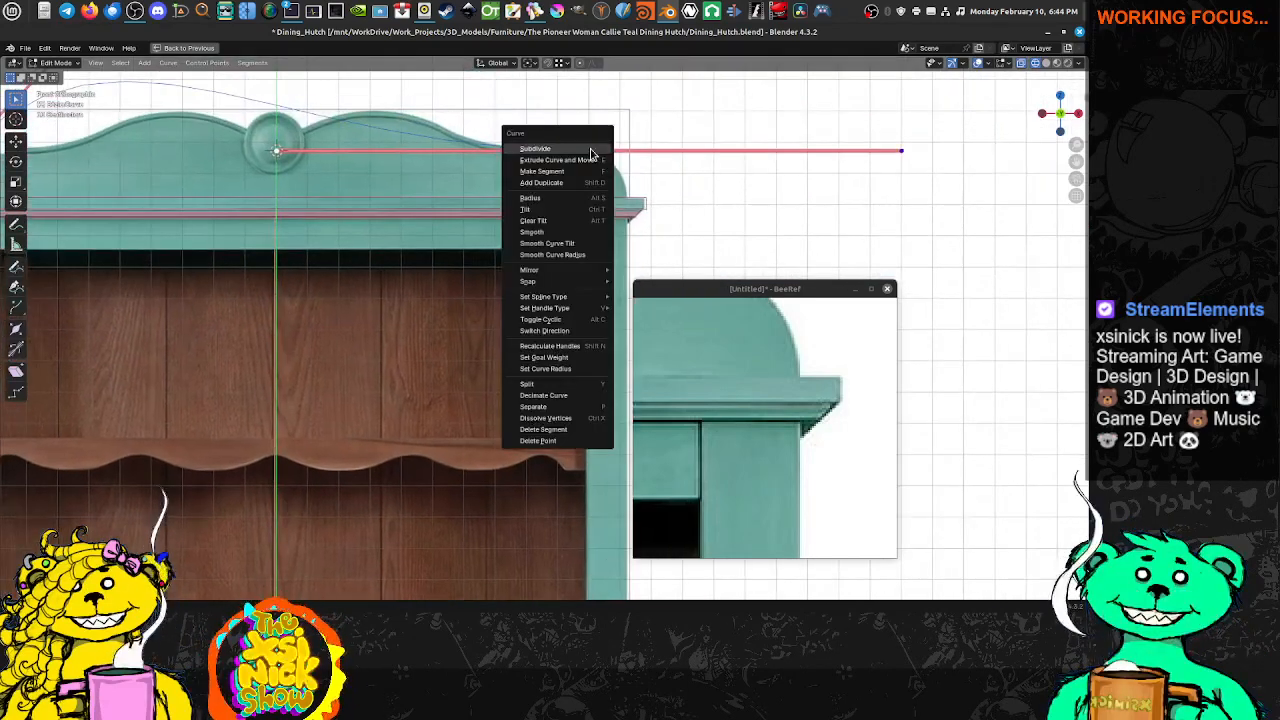
pyautogui.moveTo(565, 315)
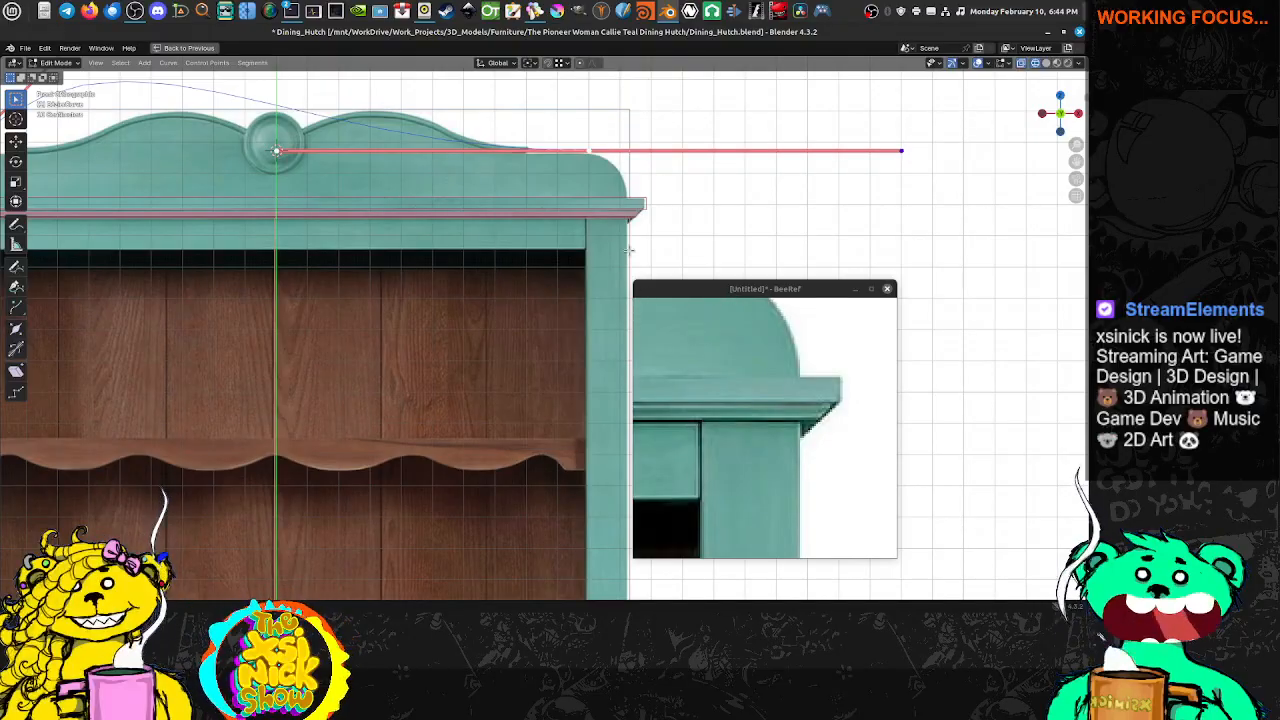
pyautogui.moveTo(749, 293); pyautogui.dragTo(871, 301)
pyautogui.rightClick(490, 260)
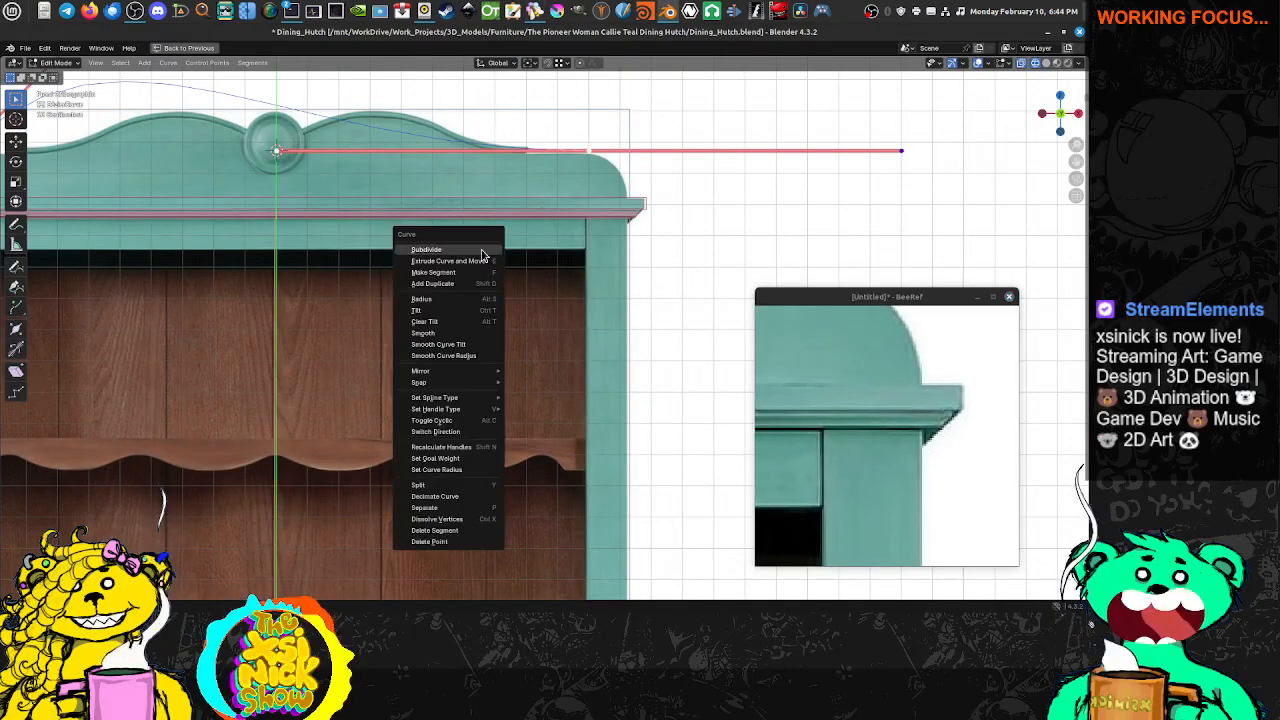
pyautogui.moveTo(482, 414)
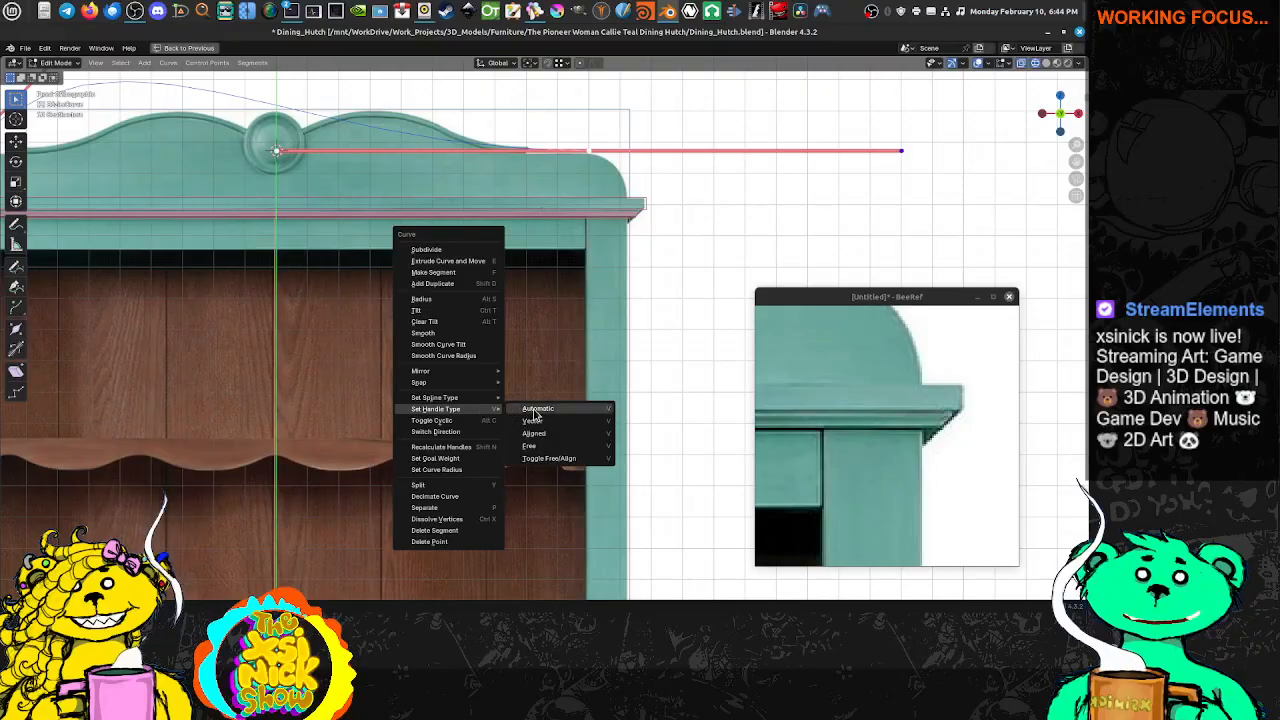
pyautogui.click(540, 409)
# With the Tweak tool, move one curve endpoint to the base of the crest's left end and the other onto its rounded corner
pyautogui.keyDown('shift'); pyautogui.moveTo(333, 224); pyautogui.dragTo(695, 306, button='middle'); pyautogui.keyUp('shift')
pyautogui.moveTo(295, 272); pyautogui.dragTo(297, 270)
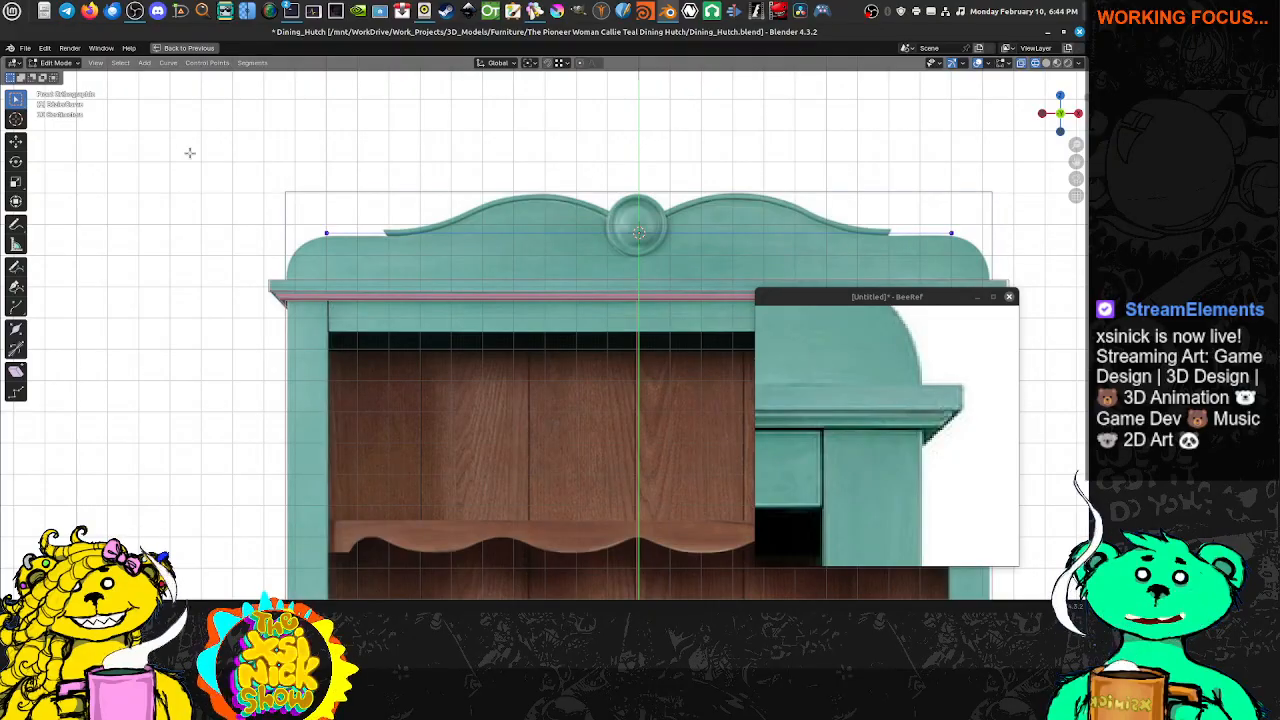
pyautogui.press('w')
pyautogui.press('w')
pyautogui.press('w')
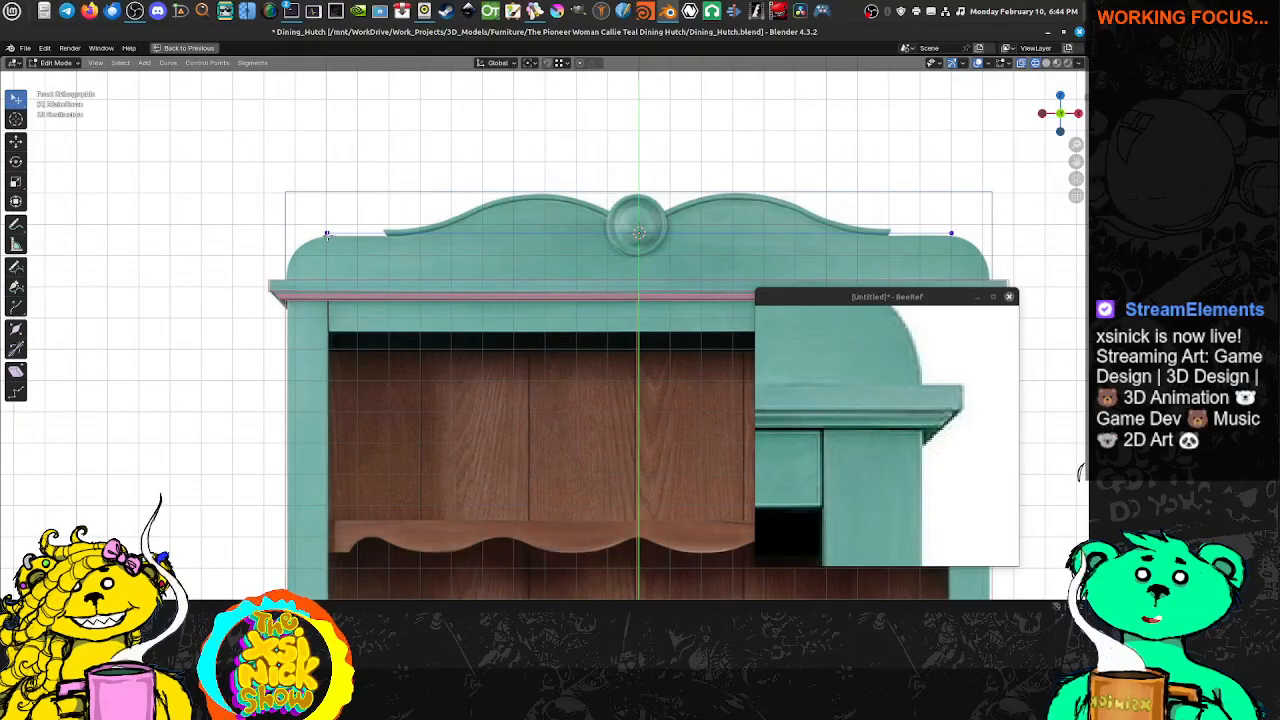
pyautogui.moveTo(327, 234); pyautogui.dragTo(281, 282)
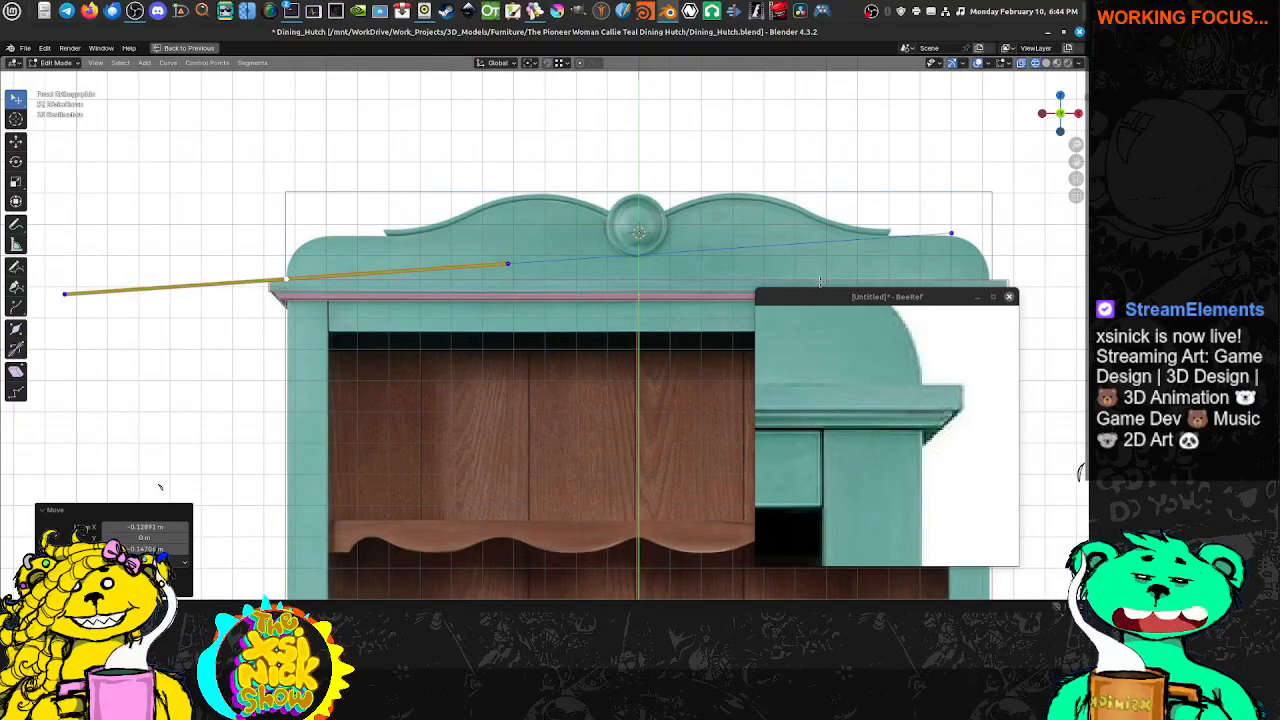
pyautogui.moveTo(962, 232); pyautogui.dragTo(308, 245)
pyautogui.scroll(3, 305, 247)
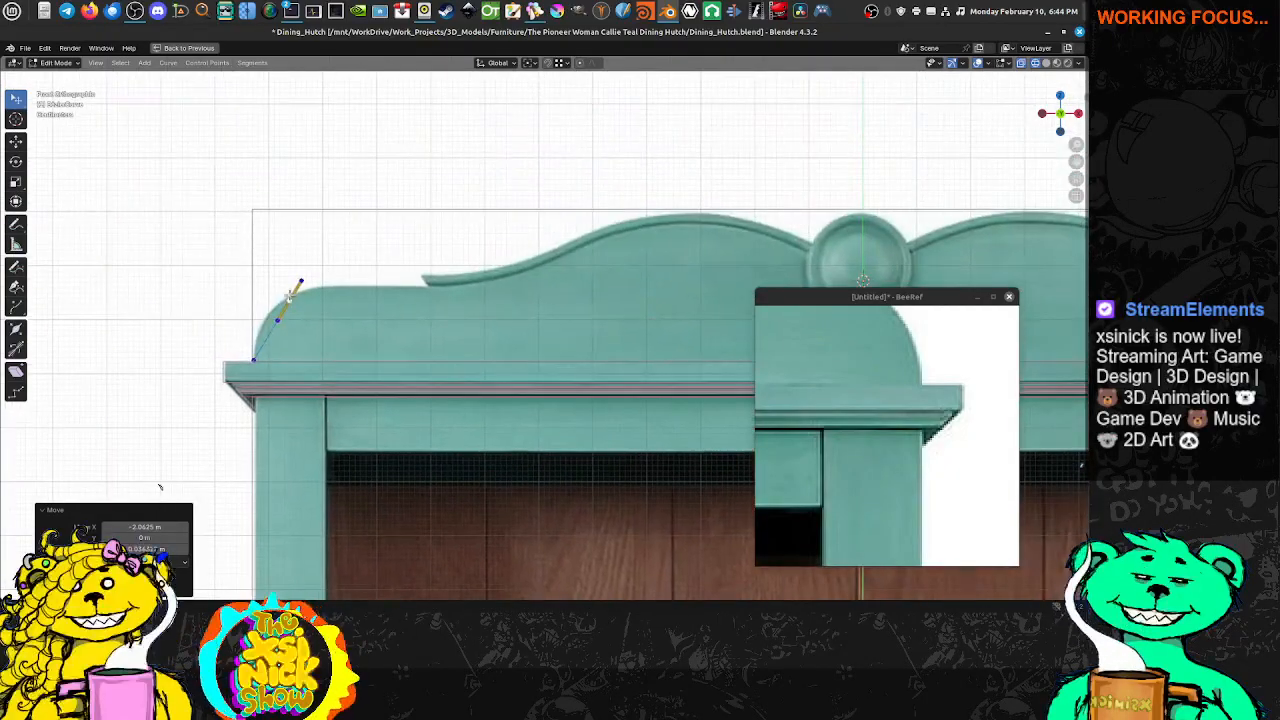
pyautogui.moveTo(290, 299); pyautogui.dragTo(267, 317)
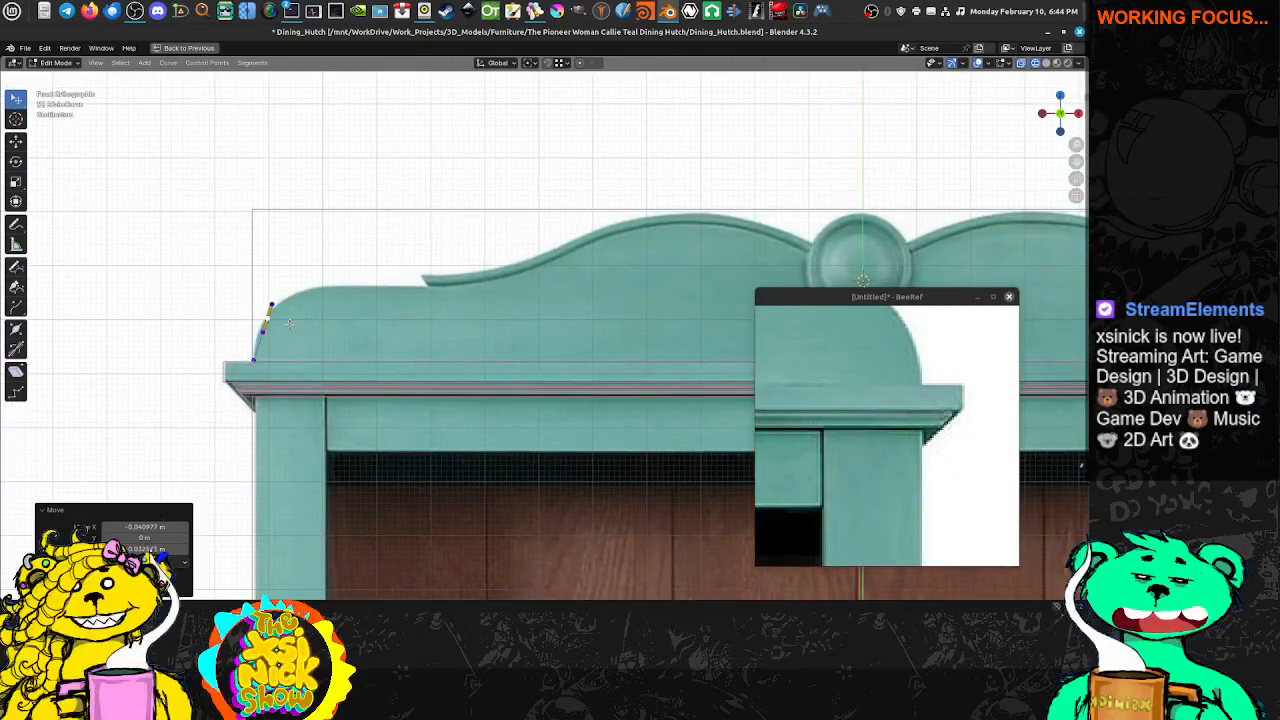
# Extend the curve with three points around the crest's rounded left corner and along the flat shoulder to the start of the scroll
pyautogui.keyDown('shift'); pyautogui.moveTo(296, 308); pyautogui.dragTo(270, 305, button='middle'); pyautogui.keyUp('shift')
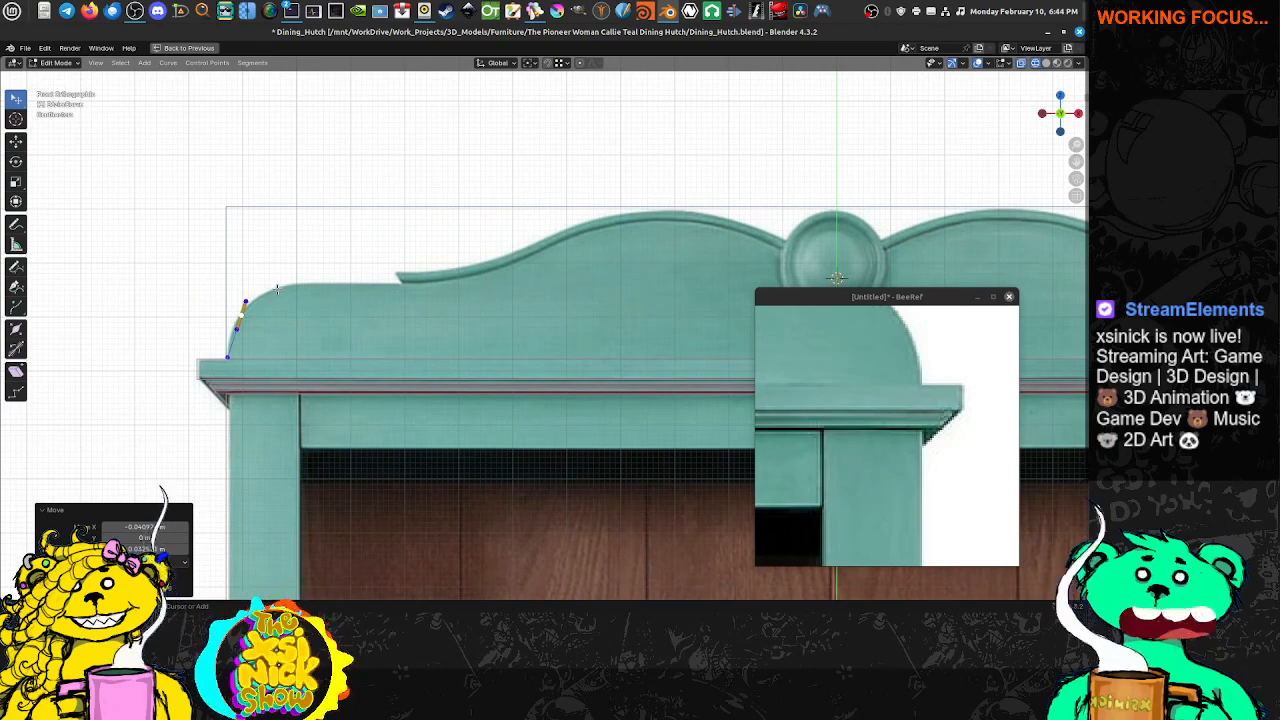
pyautogui.keyDown('ctrl'); pyautogui.rightClick(277, 290); pyautogui.keyUp('ctrl')
pyautogui.keyDown('ctrl'); pyautogui.rightClick(316, 284); pyautogui.keyUp('ctrl')
pyautogui.keyDown('ctrl'); pyautogui.rightClick(405, 286); pyautogui.keyUp('ctrl')
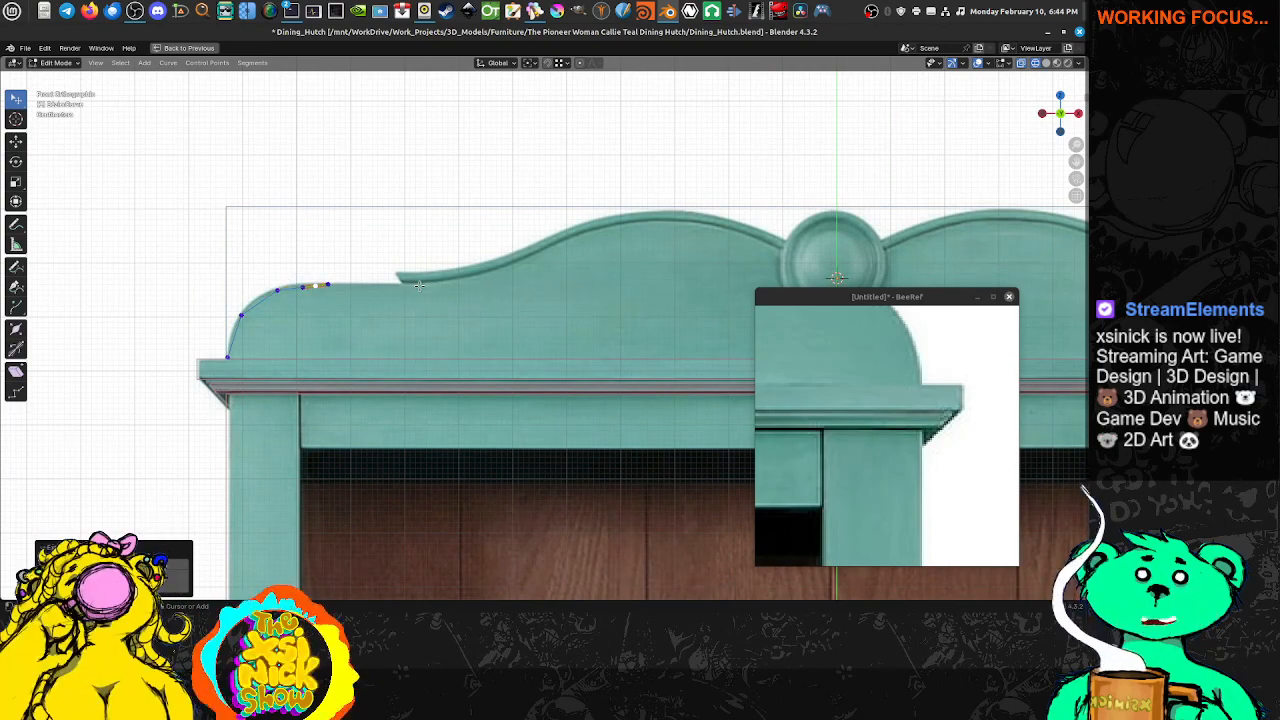
# Extend the curve with points along the underside of the crest's left scroll moulding, up to the medallion's edge
pyautogui.keyDown('shift'); pyautogui.moveTo(530, 281); pyautogui.dragTo(340, 320, button='middle'); pyautogui.keyUp('shift')
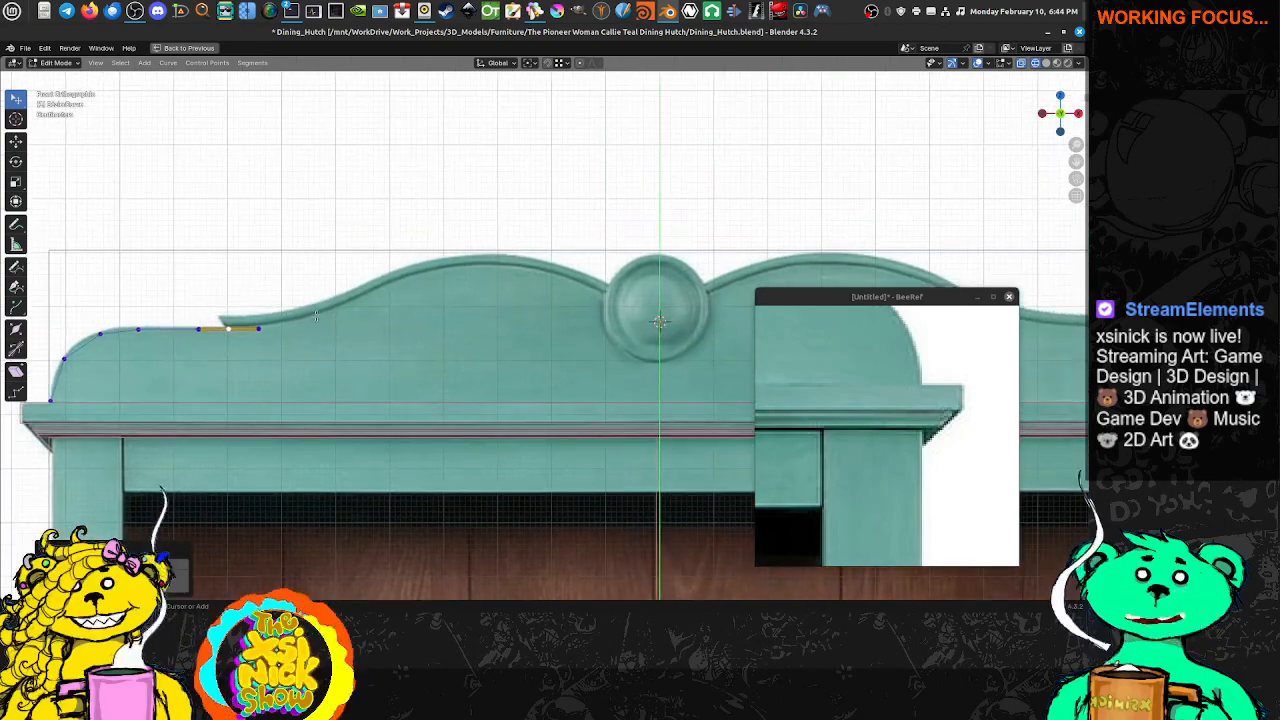
pyautogui.keyDown('ctrl'); pyautogui.rightClick(321, 315); pyautogui.keyUp('ctrl')
pyautogui.keyDown('ctrl'); pyautogui.rightClick(375, 289); pyautogui.keyUp('ctrl')
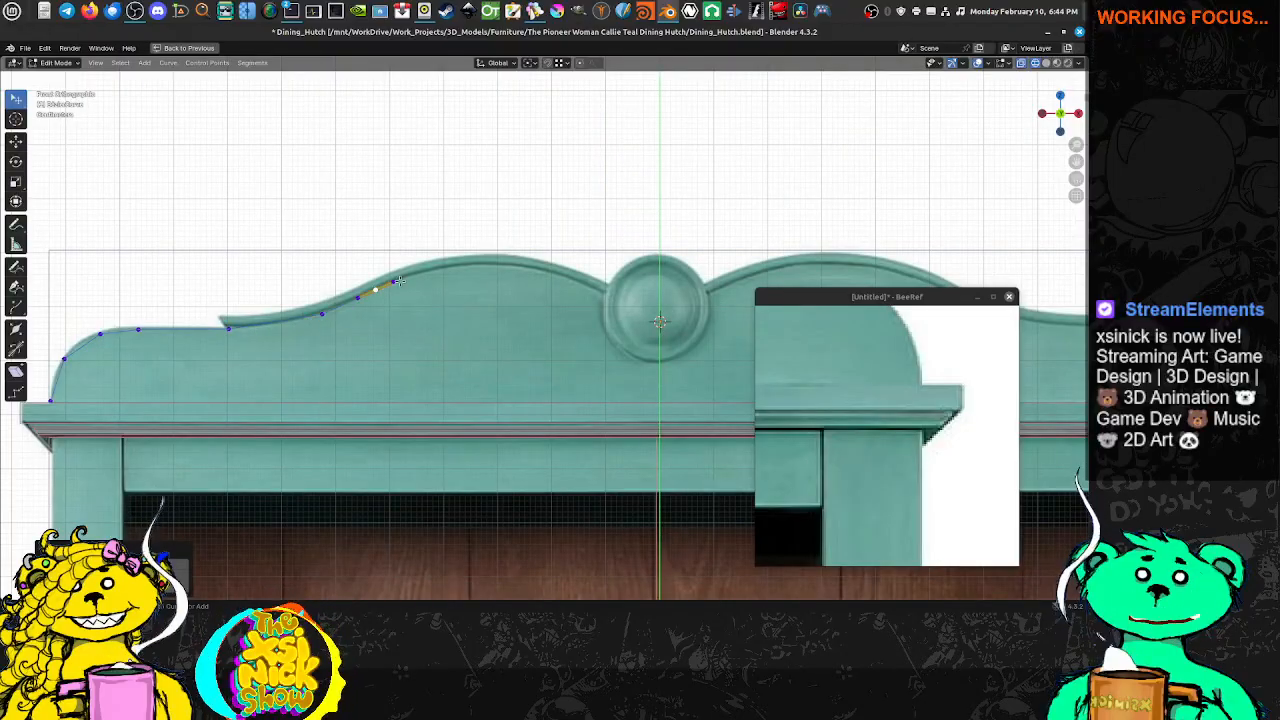
pyautogui.keyDown('ctrl'); pyautogui.rightClick(433, 270); pyautogui.keyUp('ctrl')
pyautogui.keyDown('ctrl'); pyautogui.rightClick(481, 264); pyautogui.keyUp('ctrl')
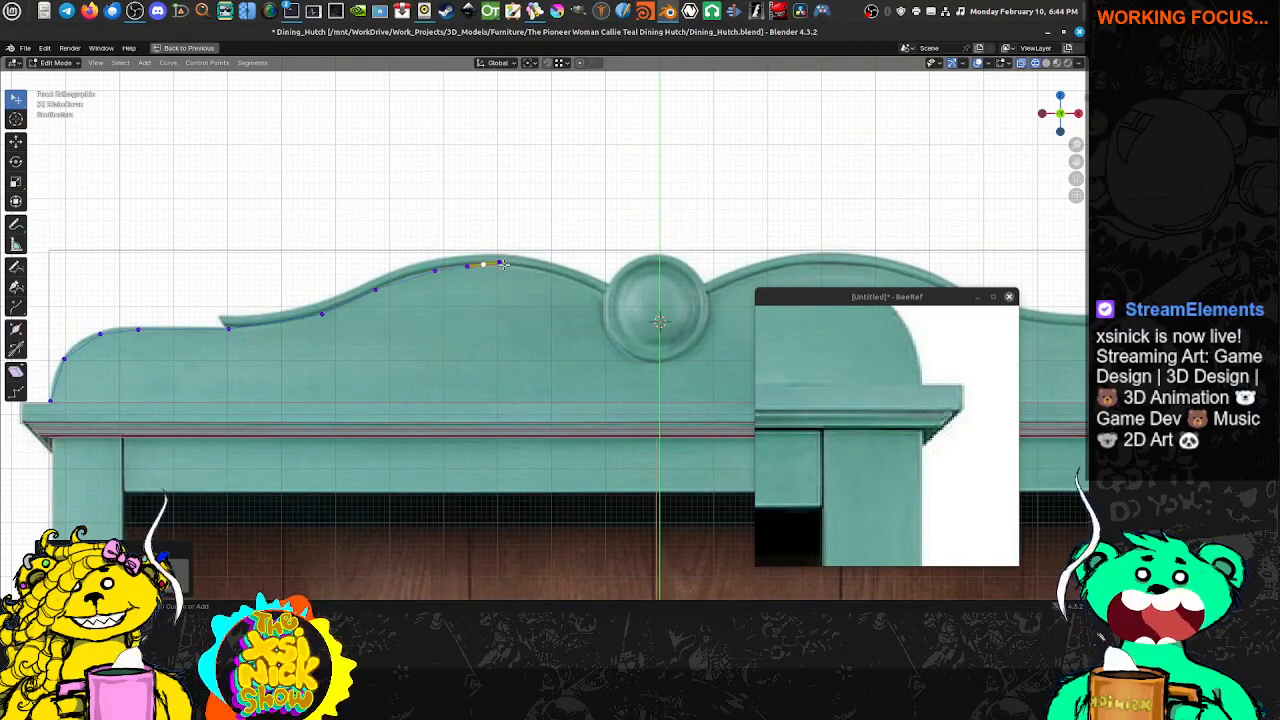
pyautogui.keyDown('ctrl'); pyautogui.rightClick(541, 270); pyautogui.keyUp('ctrl')
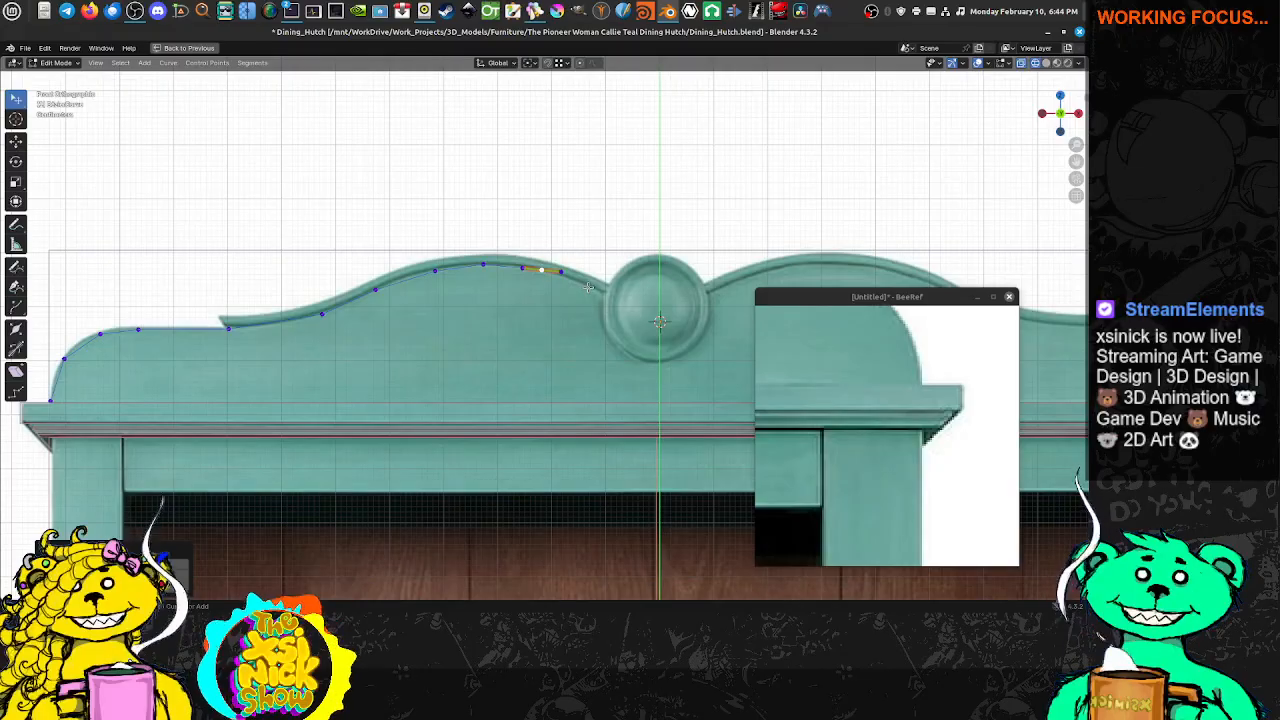
pyautogui.keyDown('ctrl'); pyautogui.rightClick(603, 291); pyautogui.keyUp('ctrl')
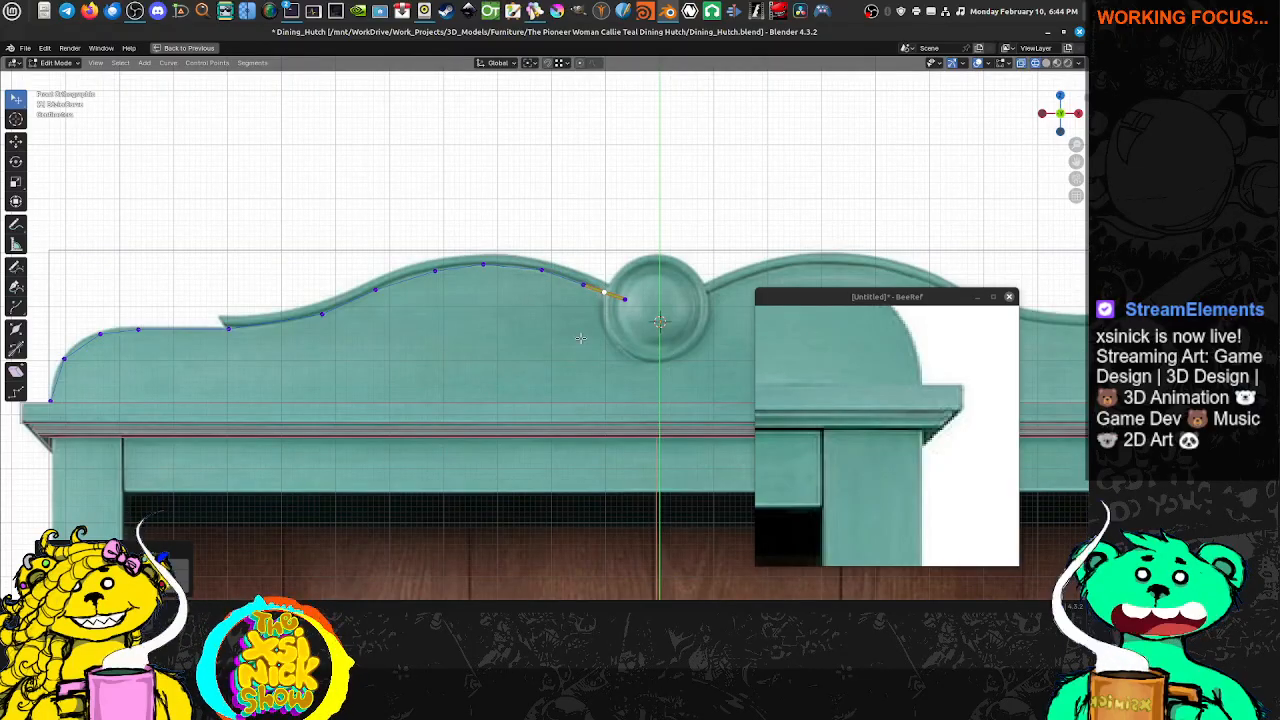
# Extend the curve with two points around the medallion's lower-left rim to its bottom centre, and deselect the points
pyautogui.keyDown('shift'); pyautogui.moveTo(692, 313); pyautogui.dragTo(528, 313, button='middle'); pyautogui.keyUp('shift')
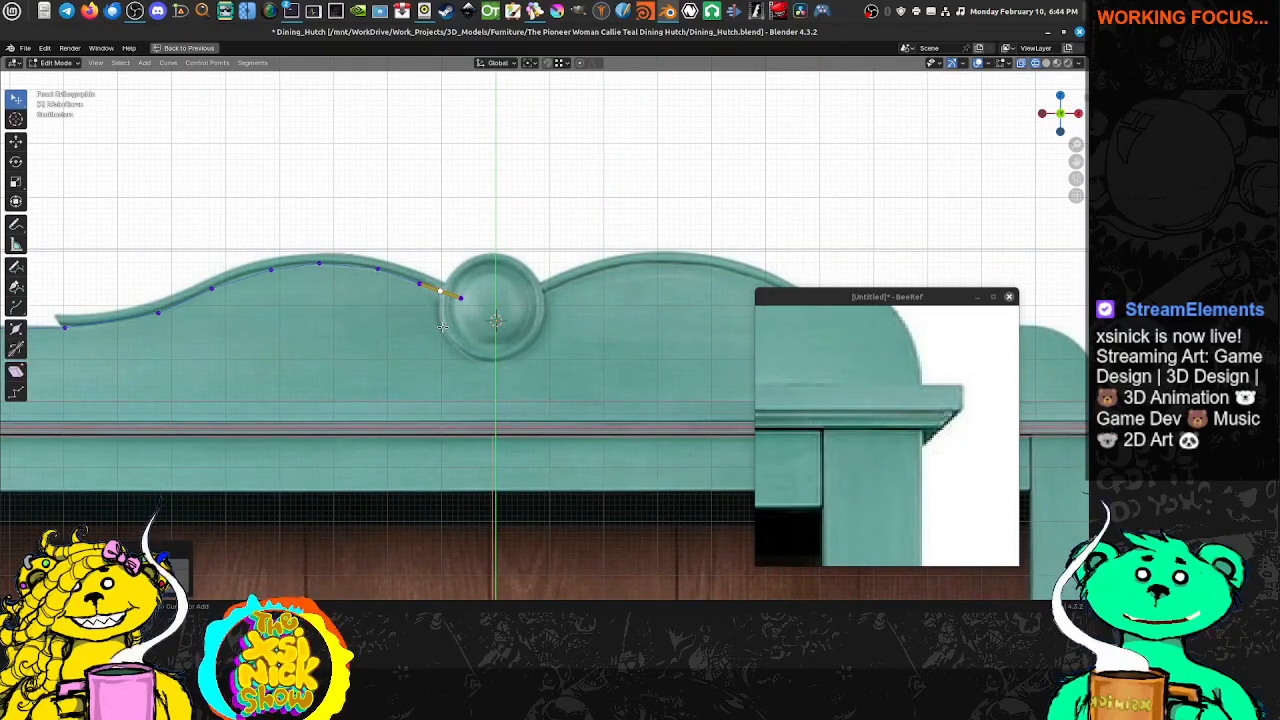
pyautogui.keyDown('ctrl'); pyautogui.rightClick(442, 327); pyautogui.keyUp('ctrl')
pyautogui.keyDown('ctrl'); pyautogui.rightClick(495, 358); pyautogui.keyUp('ctrl')
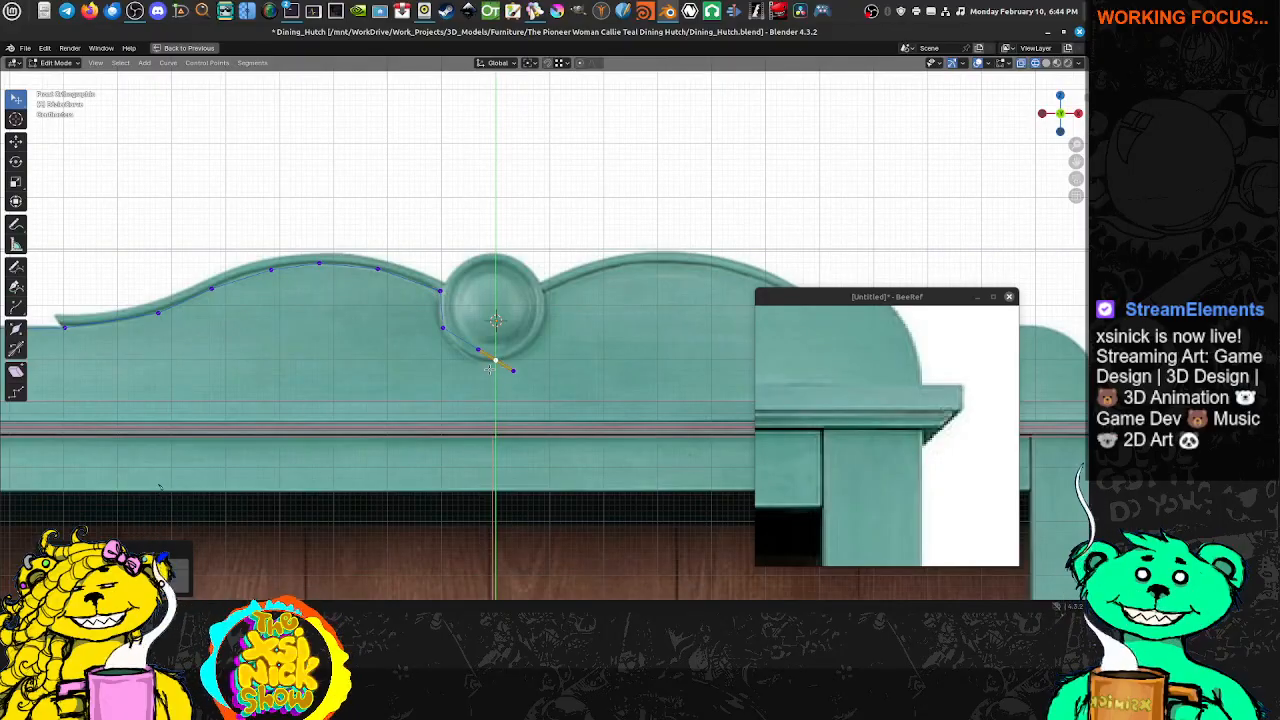
pyautogui.keyDown('shift'); pyautogui.moveTo(495, 357); pyautogui.dragTo(530, 359, button='middle'); pyautogui.keyUp('shift')
pyautogui.scroll(2, 471, 405)
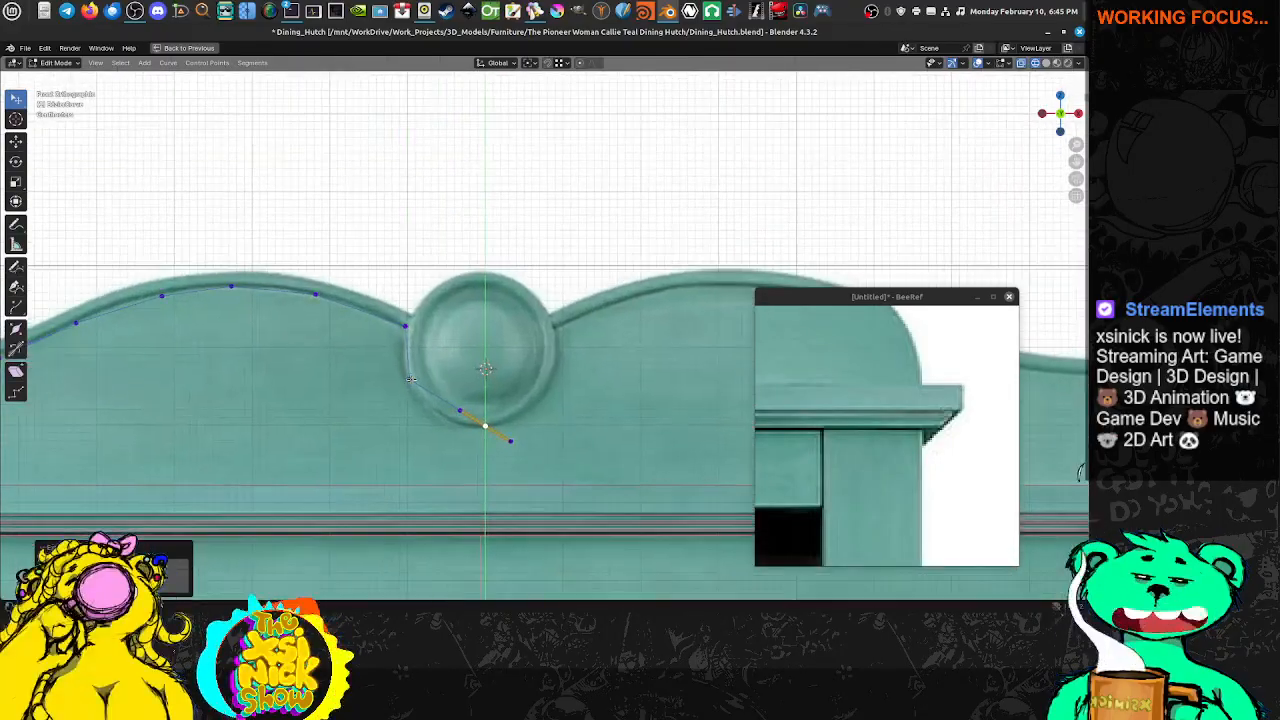
pyautogui.scroll(-3, 530, 359)
pyautogui.scroll(-1, 529, 358)
pyautogui.click(124, 312)
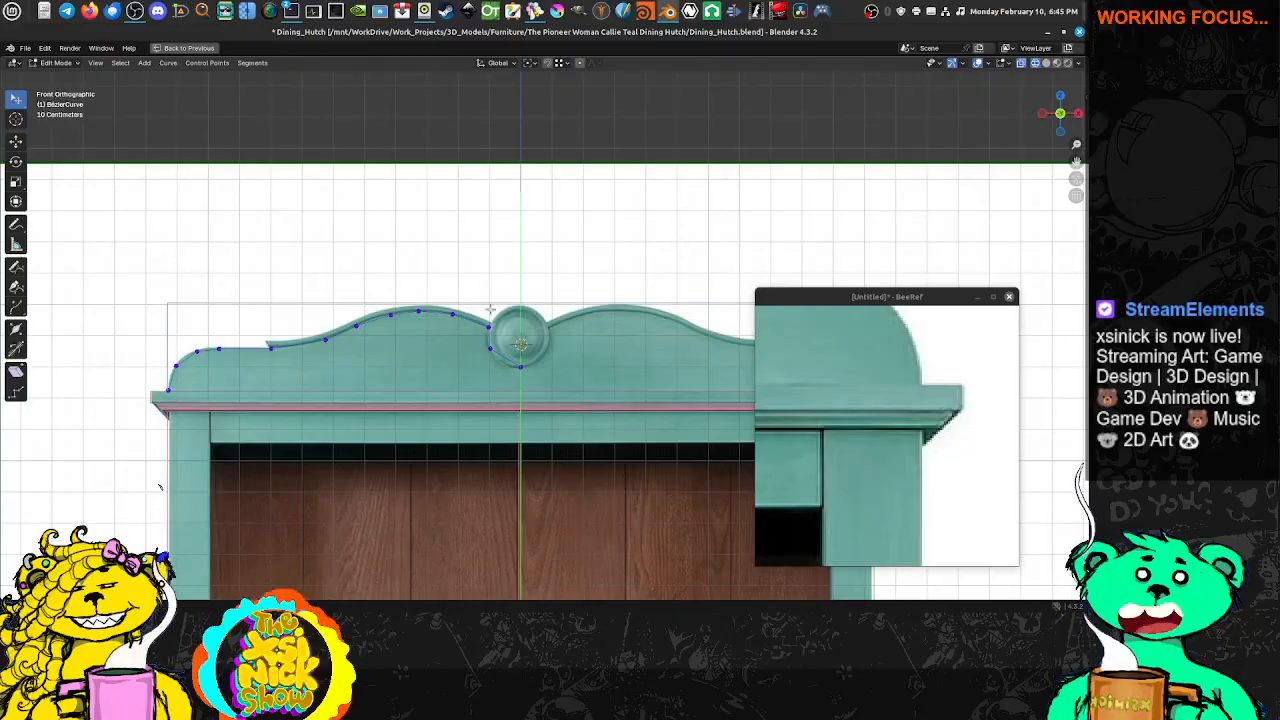
pyautogui.click(455, 313)
pyautogui.click(502, 295)
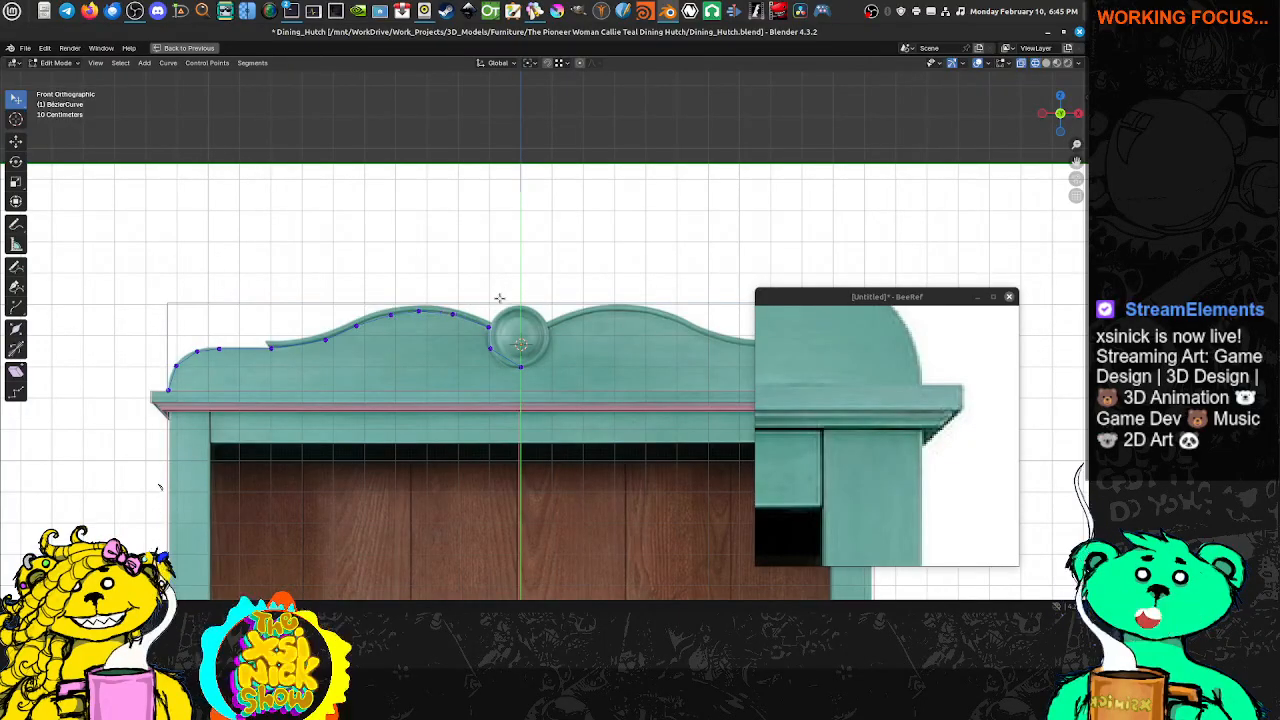
# Set the handle type of the curve points between the crest's base and the medallion's bottom to Automatic, and deselect them
pyautogui.moveTo(142, 294); pyautogui.dragTo(508, 369)
pyautogui.rightClick(454, 326)
pyautogui.moveTo(447, 328)
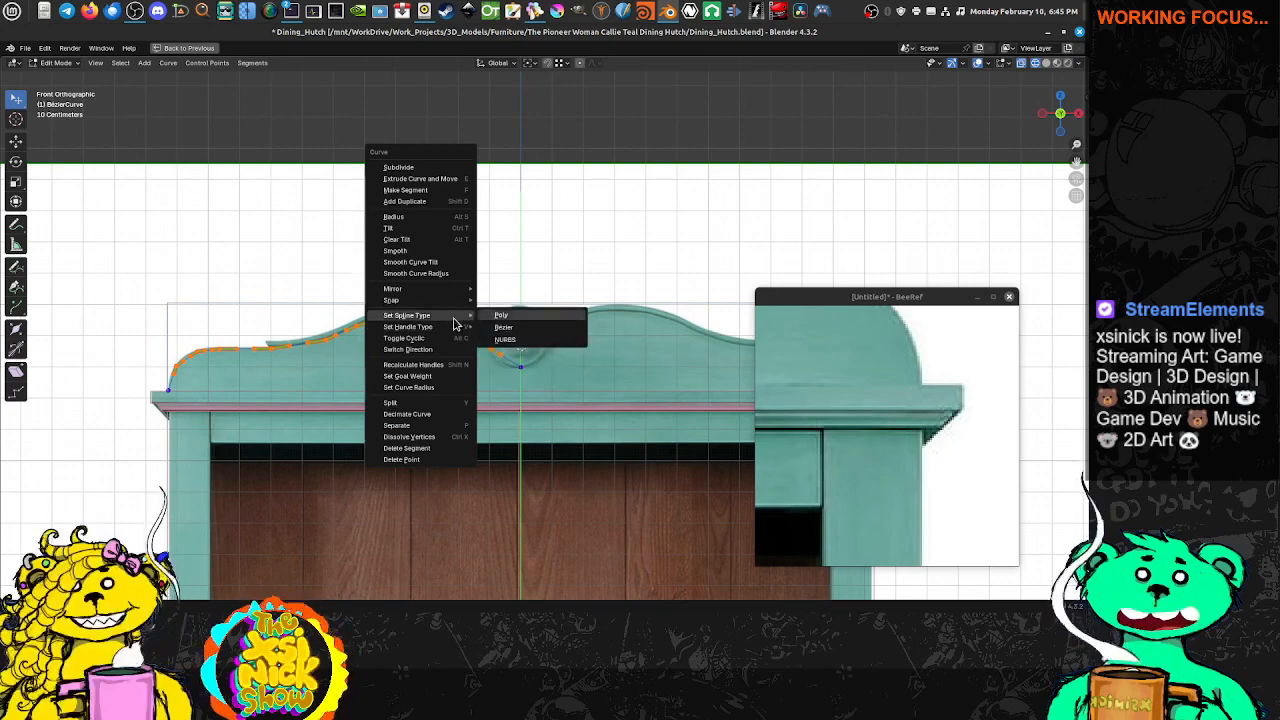
pyautogui.click(493, 328)
pyautogui.click(466, 217)
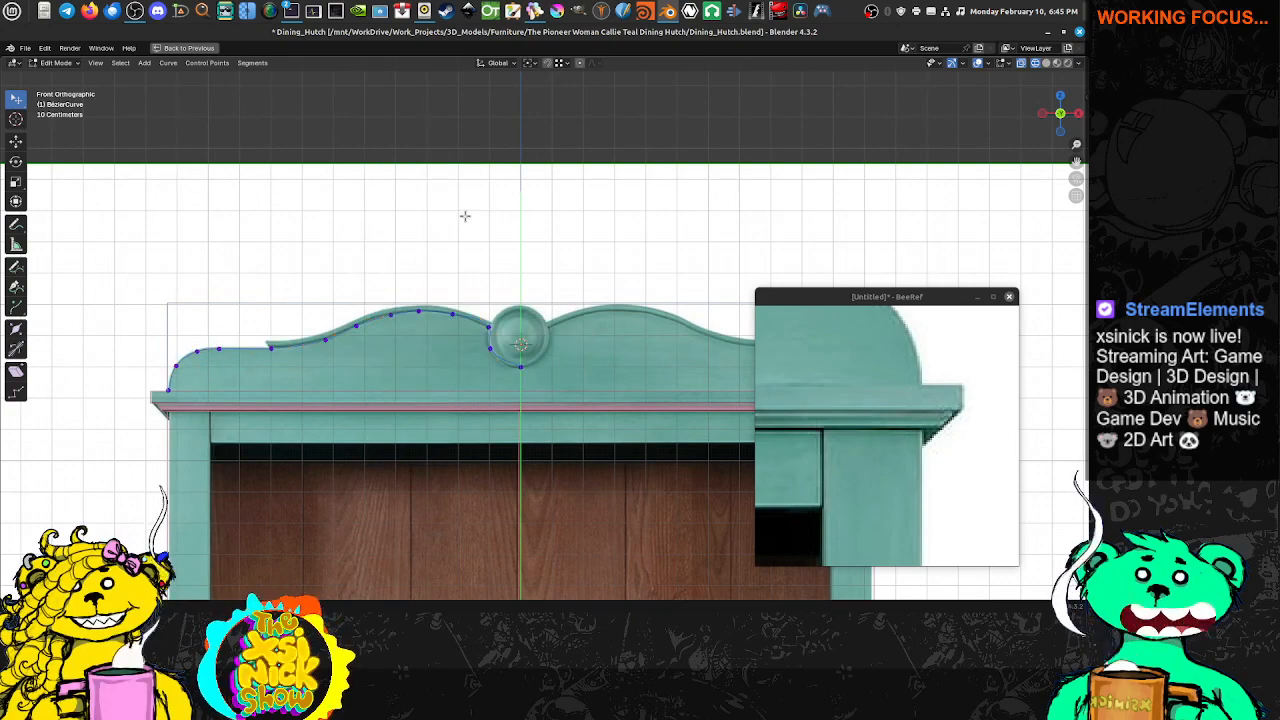
# Move the curve point on the medallion's lower-left onto the rim and stretch both of its handles to follow the round edge
pyautogui.keyDown('shift'); pyautogui.moveTo(515, 326); pyautogui.dragTo(450, 331, button='middle'); pyautogui.keyUp('shift')
pyautogui.scroll(8, 452, 340)
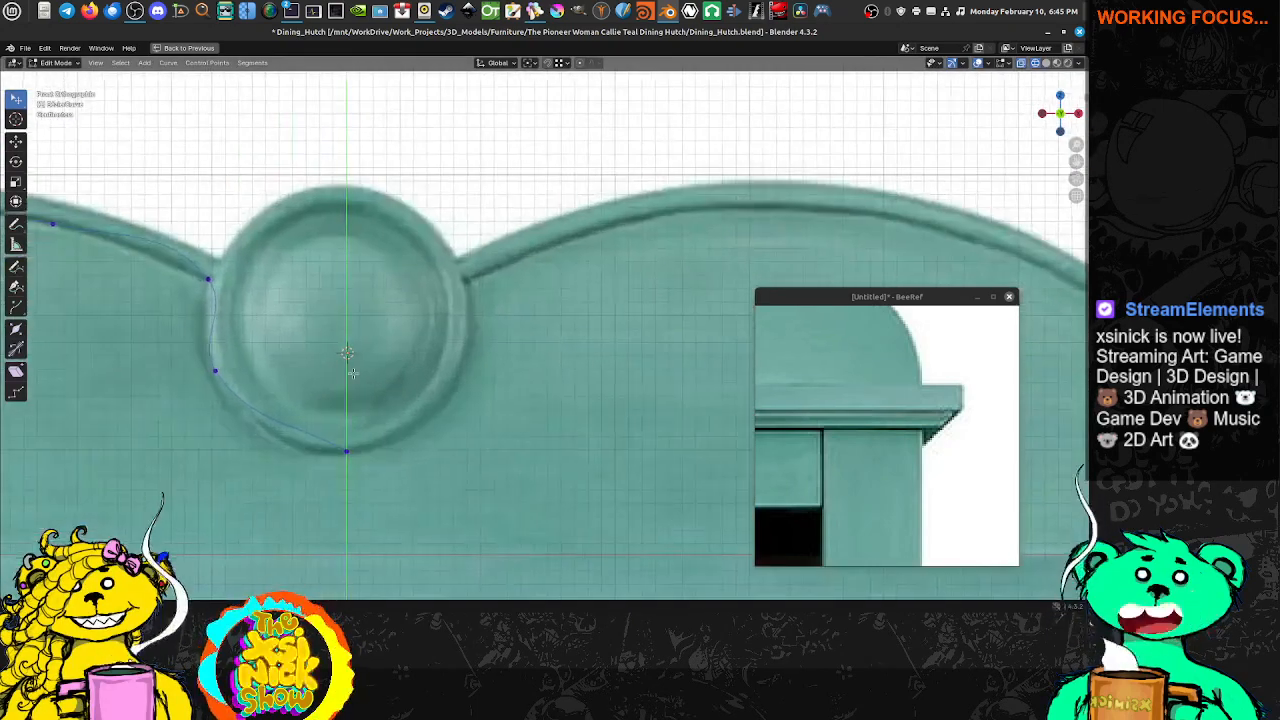
pyautogui.click(322, 334)
pyautogui.press('g')
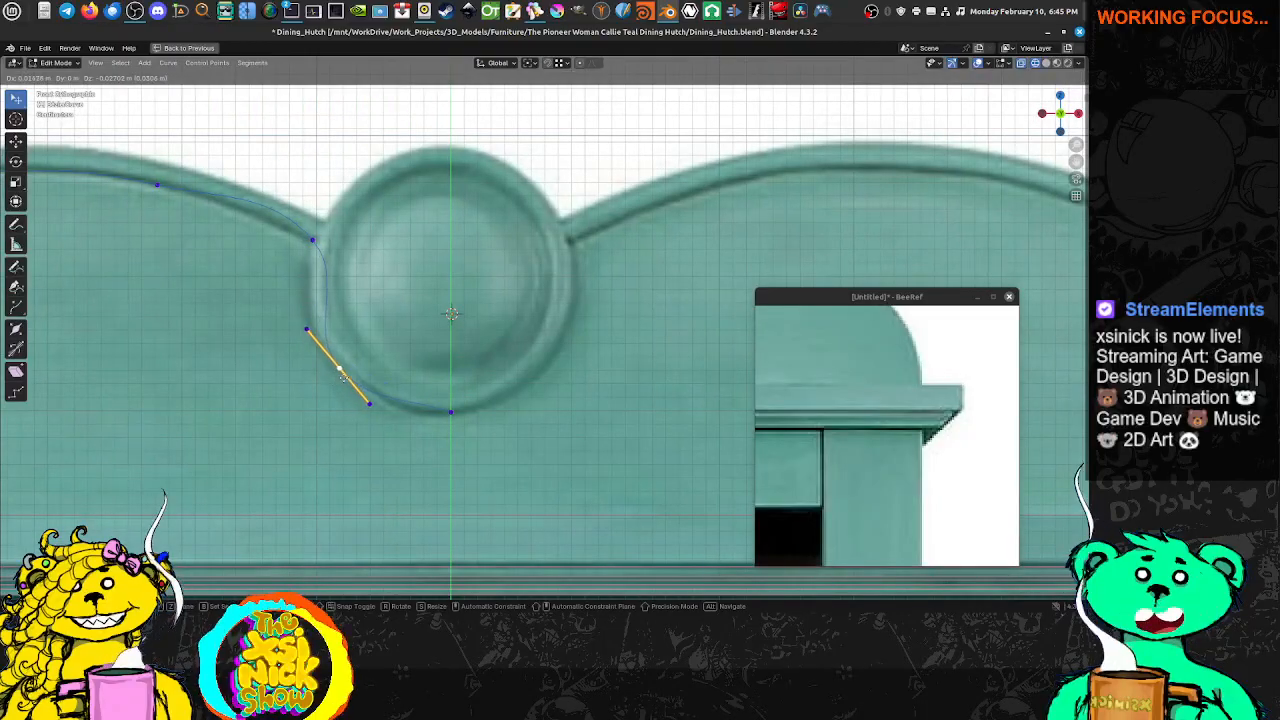
pyautogui.click(341, 373)
pyautogui.moveTo(311, 332); pyautogui.dragTo(292, 311)
pyautogui.moveTo(376, 408); pyautogui.dragTo(410, 412)
pyautogui.click(451, 421)
# Set the handles of the point where the scroll meets the medallion to Vector, and bend its lower handle along the rim
pyautogui.click(314, 241)
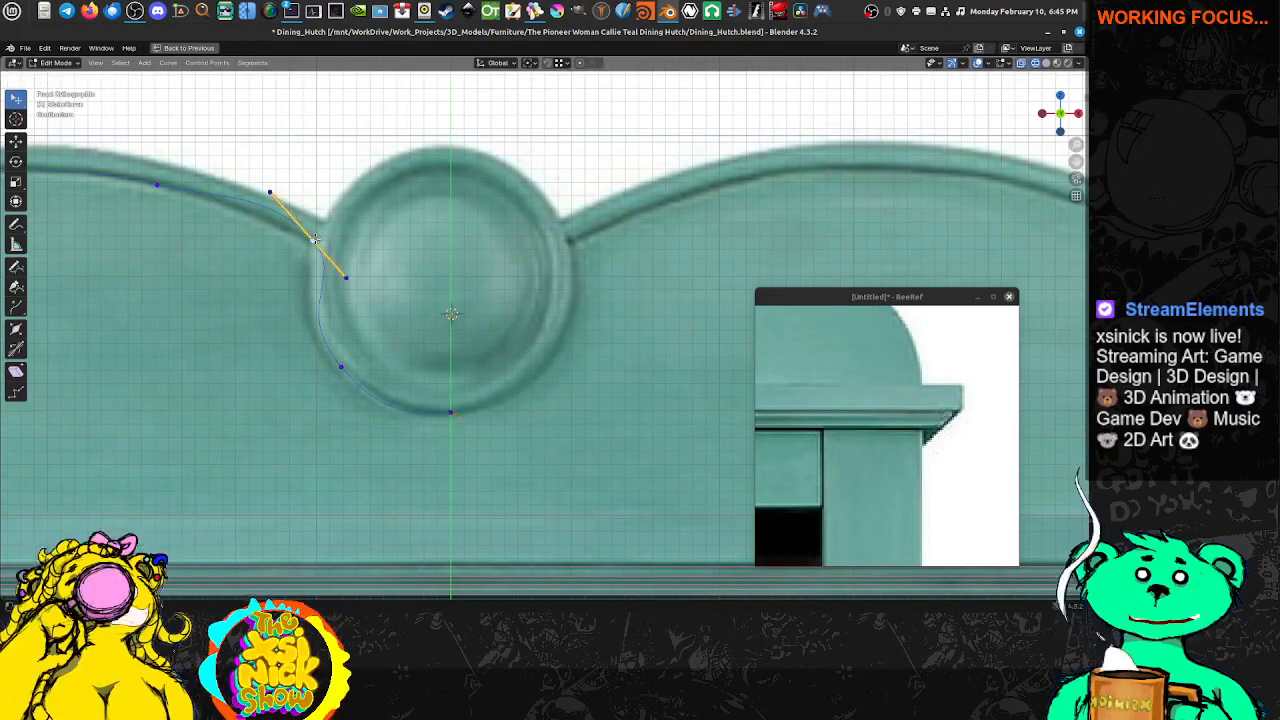
pyautogui.rightClick(313, 250)
pyautogui.moveTo(313, 249)
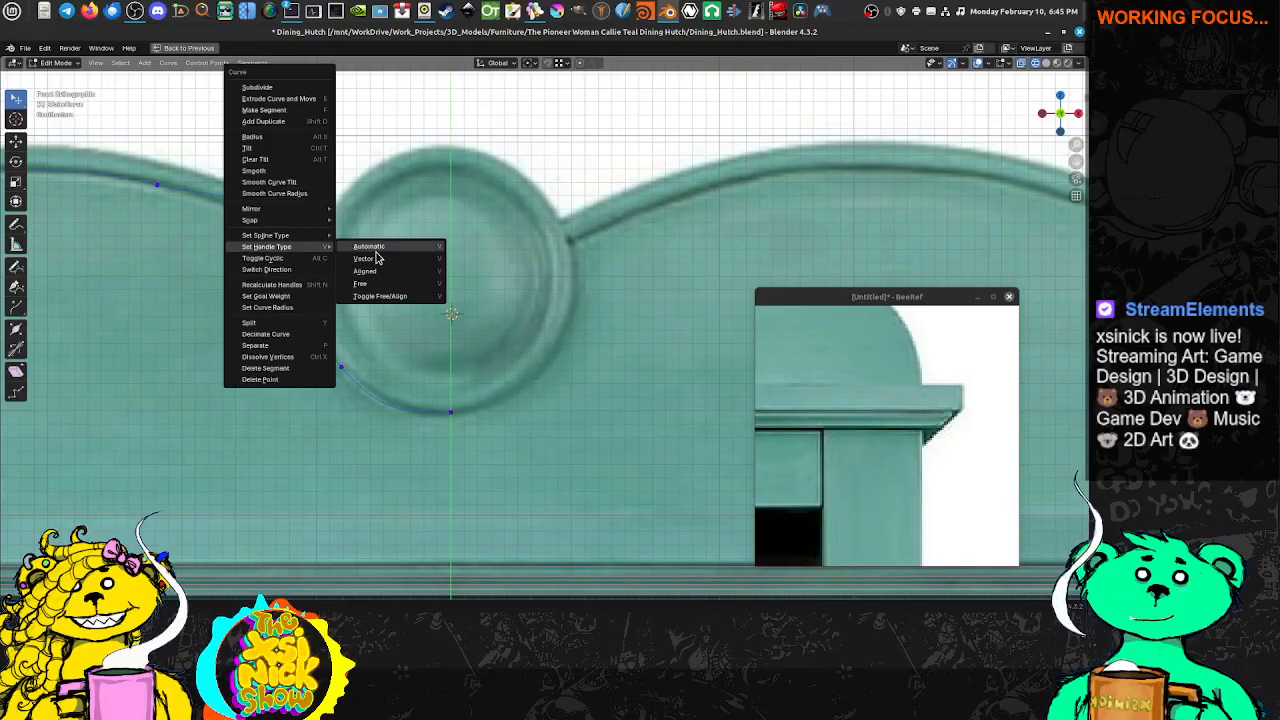
pyautogui.click(364, 259)
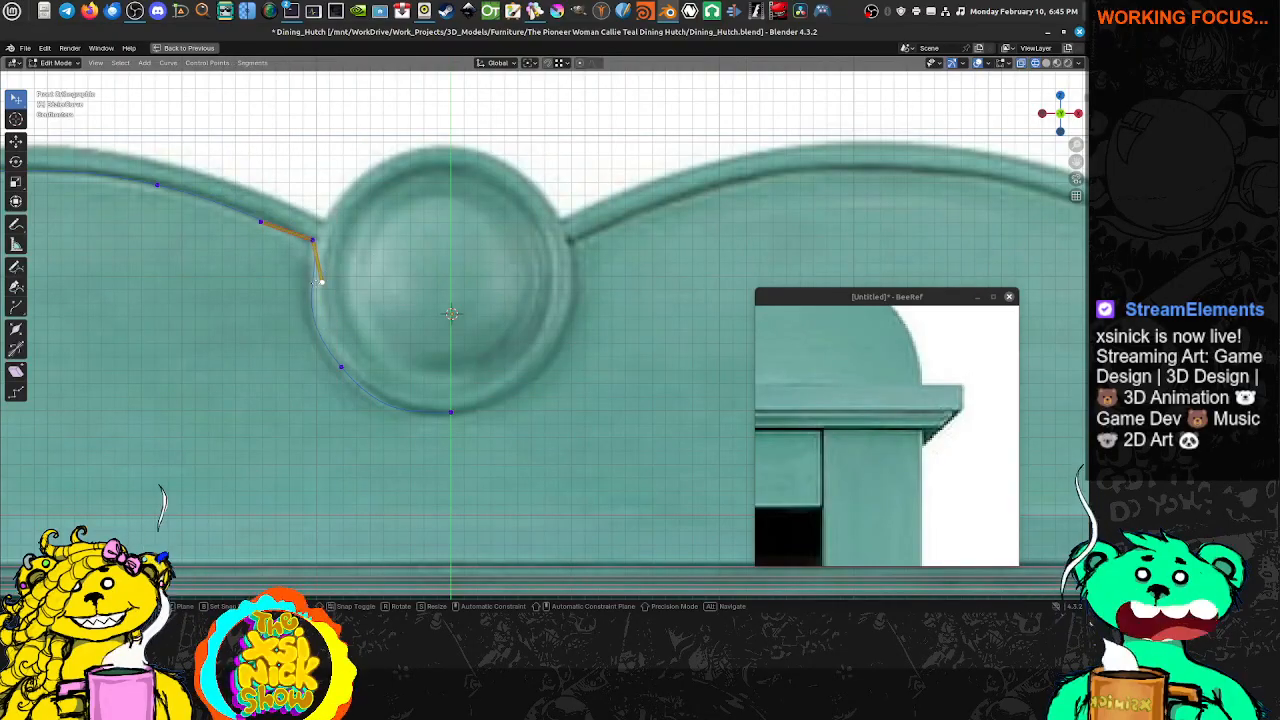
pyautogui.moveTo(322, 280); pyautogui.dragTo(312, 328)
# Fine-tune the medallion's lower-left rim point, its handle, and the scroll junction point to match the reference edge
pyautogui.click(341, 367)
pyautogui.moveTo(378, 418); pyautogui.dragTo(376, 414)
pyautogui.moveTo(341, 368); pyautogui.dragTo(341, 370)
pyautogui.moveTo(339, 370); pyautogui.dragTo(339, 369)
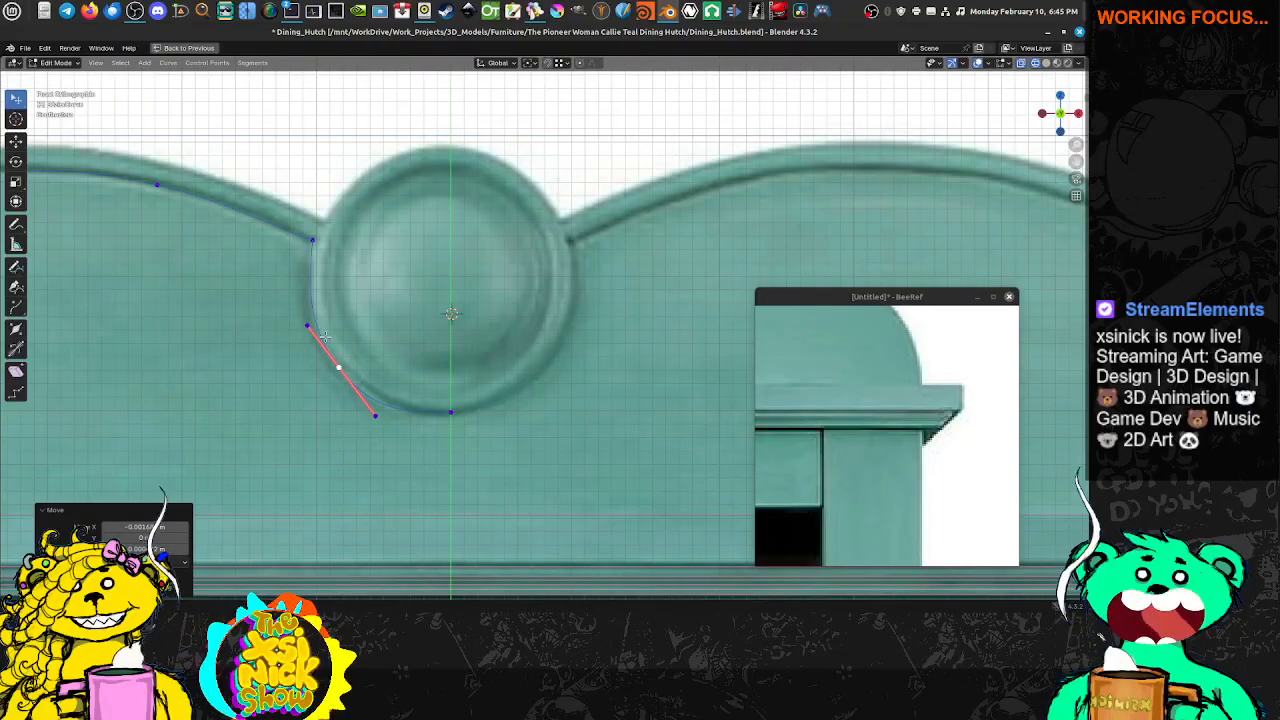
pyautogui.moveTo(313, 240); pyautogui.dragTo(313, 241)
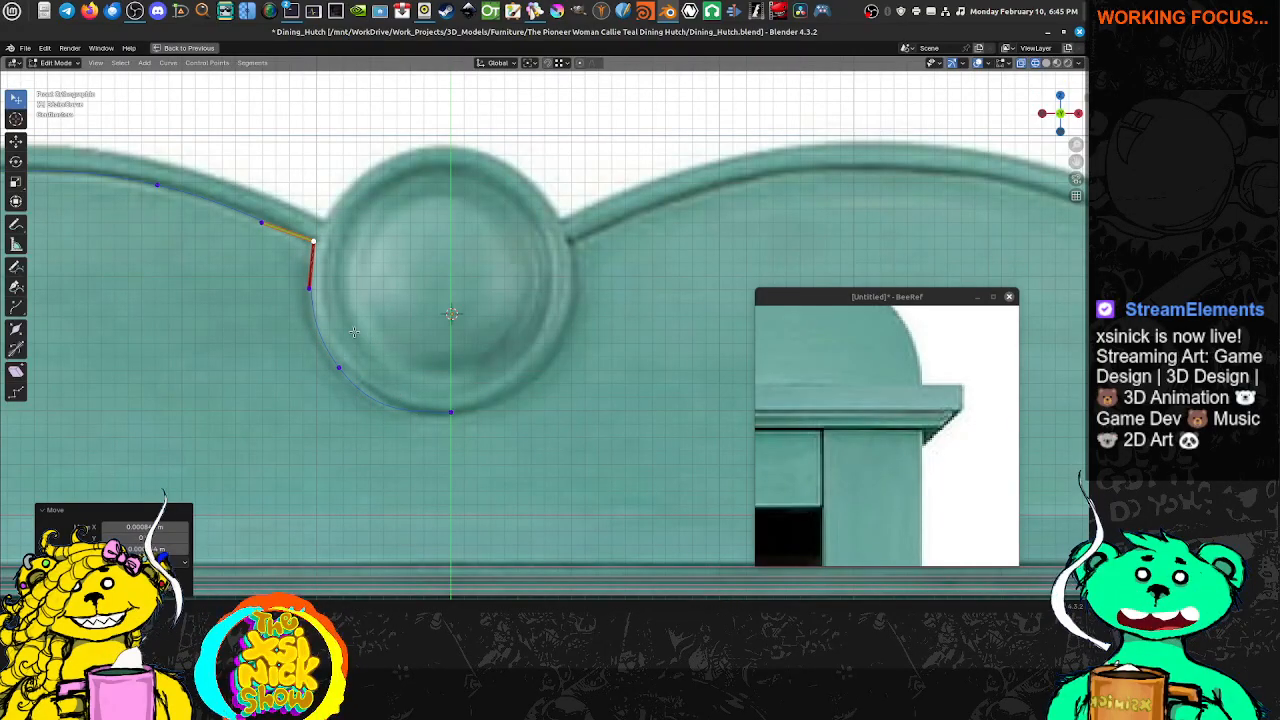
# Move the medallion's bottom curve point vertically onto the rim's edge and adjust the lower-left rim point's lower handle
pyautogui.click(452, 411)
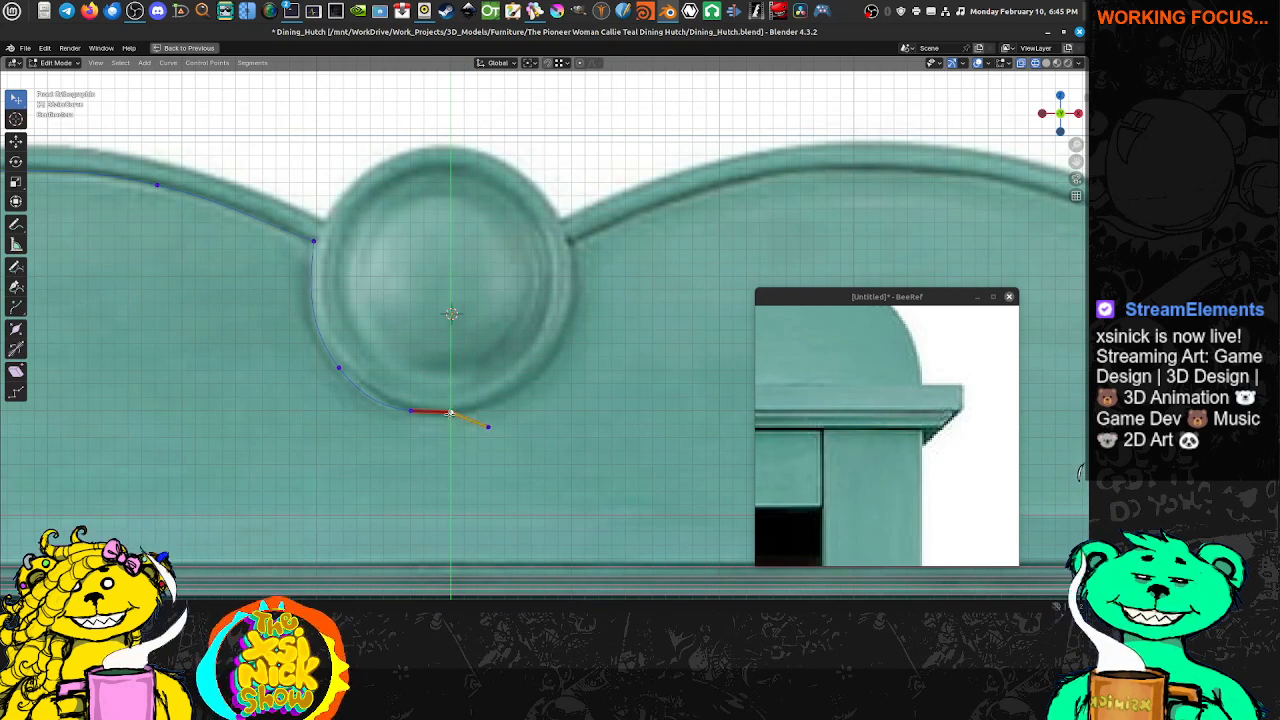
pyautogui.press('g')
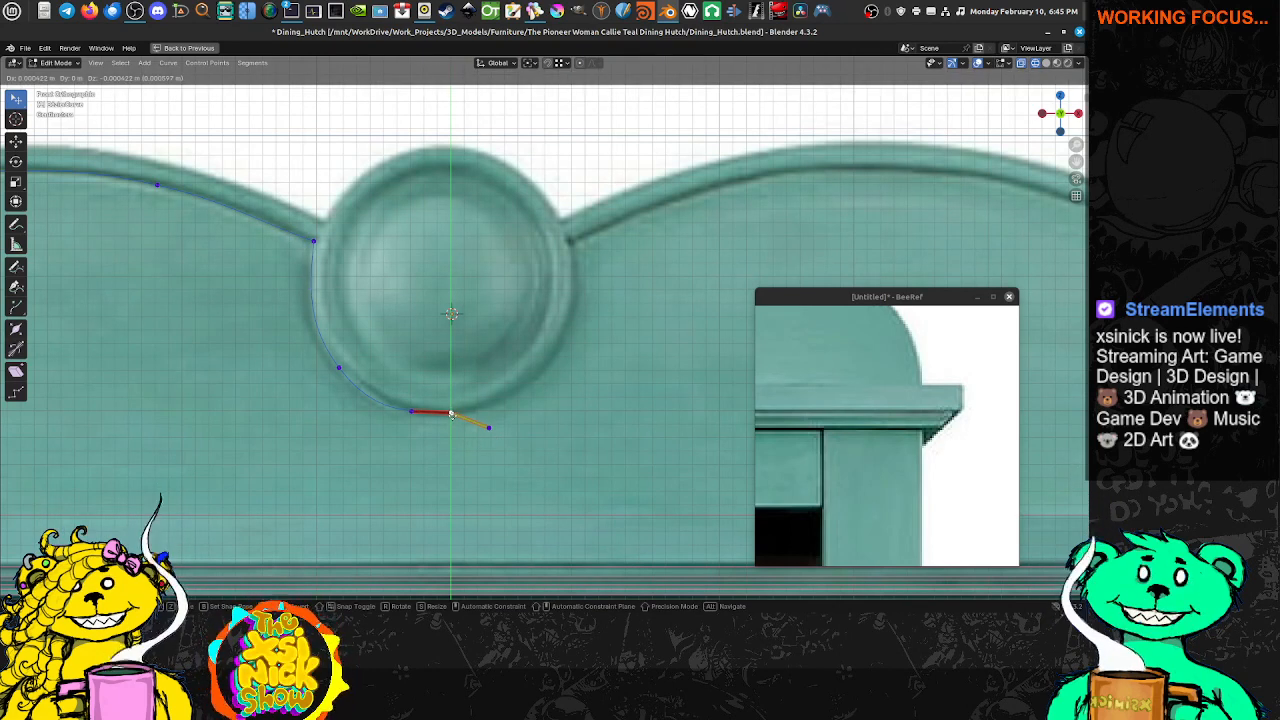
pyautogui.press('z')
pyautogui.click(451, 415)
pyautogui.click(410, 413)
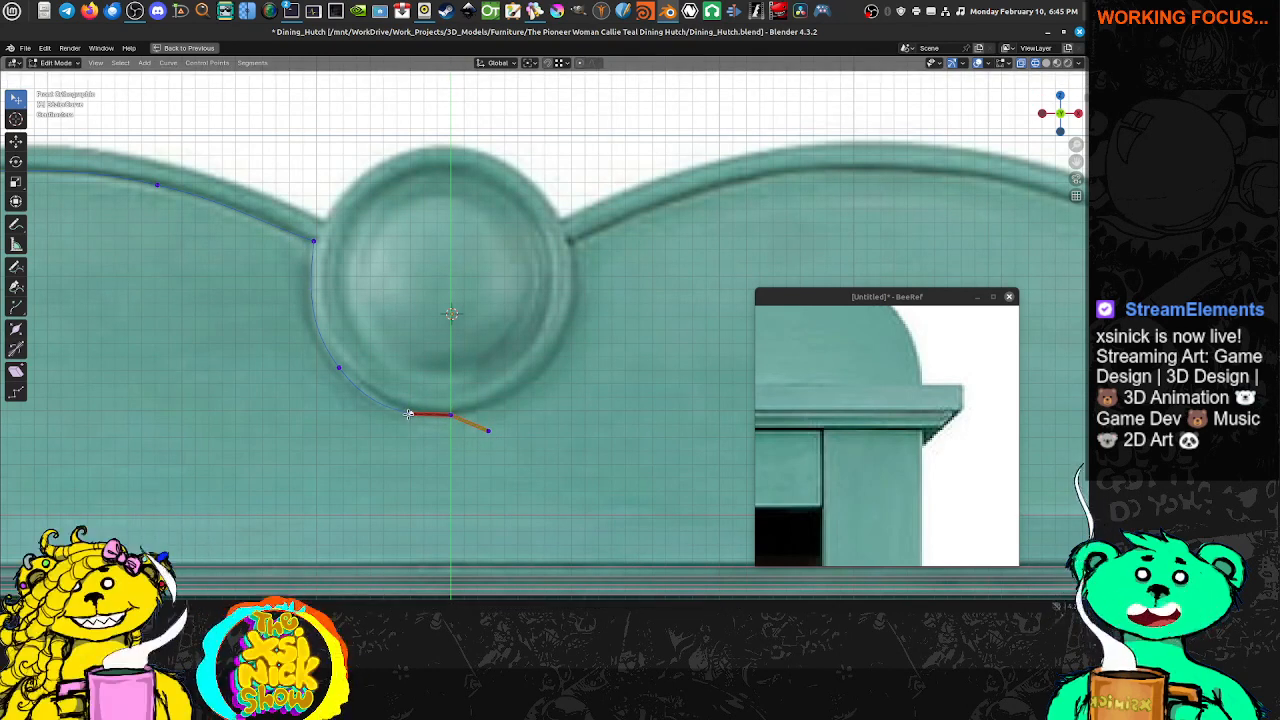
pyautogui.click(338, 369)
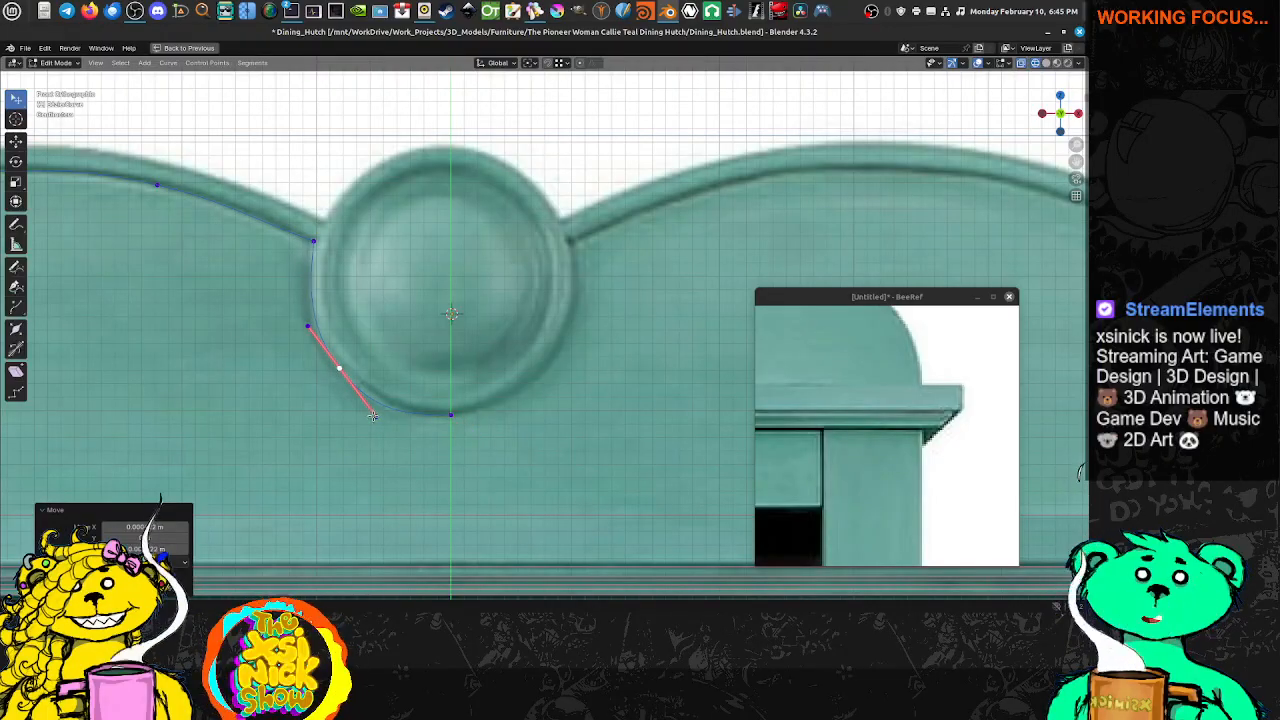
pyautogui.moveTo(373, 414)
pyautogui.mouseDown()
pyautogui.moveTo(363, 405)
pyautogui.moveTo(373, 409)
pyautogui.mouseUp()
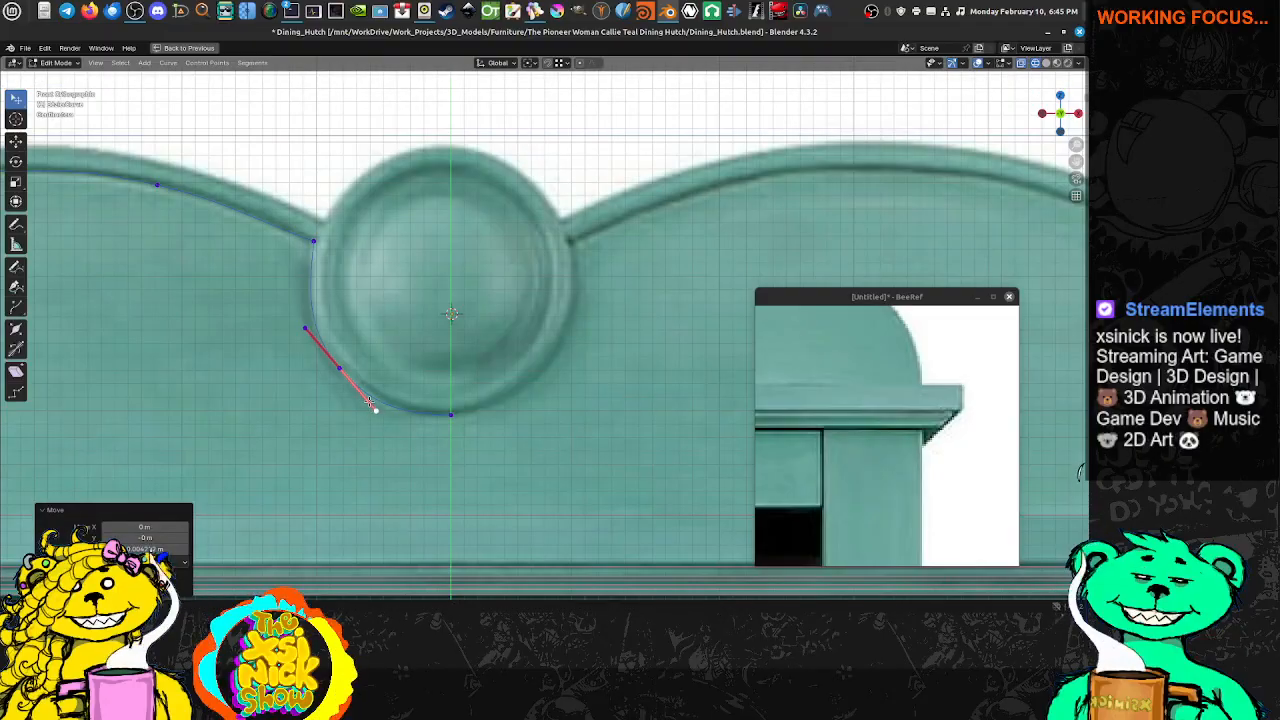
# Adjust the curve points at the crown of the left scroll and just left of it to follow the moulding's underside
pyautogui.keyDown('shift'); pyautogui.moveTo(153, 164); pyautogui.dragTo(578, 255, button='middle'); pyautogui.keyUp('shift')
pyautogui.click(582, 274)
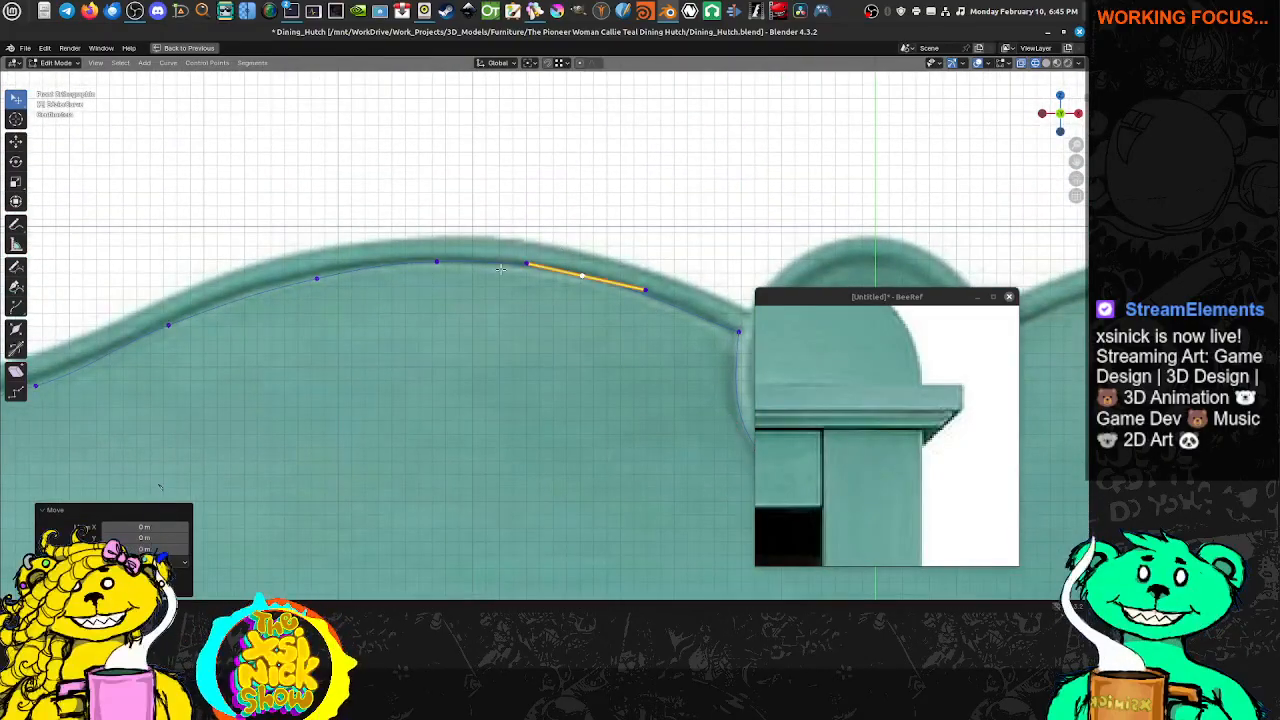
pyautogui.moveTo(434, 264); pyautogui.dragTo(429, 262)
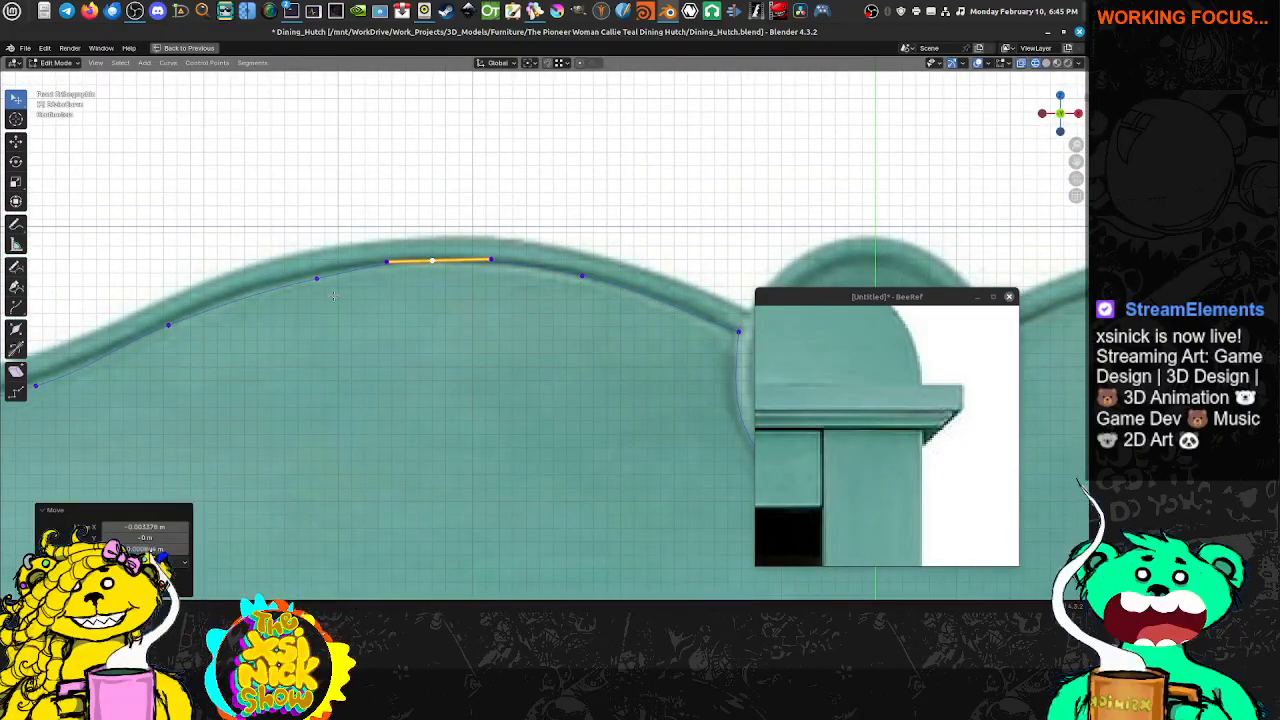
pyautogui.keyDown('shift'); pyautogui.moveTo(315, 279); pyautogui.dragTo(452, 265, button='middle'); pyautogui.keyUp('shift')
pyautogui.moveTo(453, 265); pyautogui.dragTo(416, 271)
# Reposition the two curve points on the descending slope of the left scroll to follow the moulding's underside
pyautogui.keyDown('shift'); pyautogui.moveTo(392, 323); pyautogui.dragTo(466, 240, button='middle'); pyautogui.keyUp('shift')
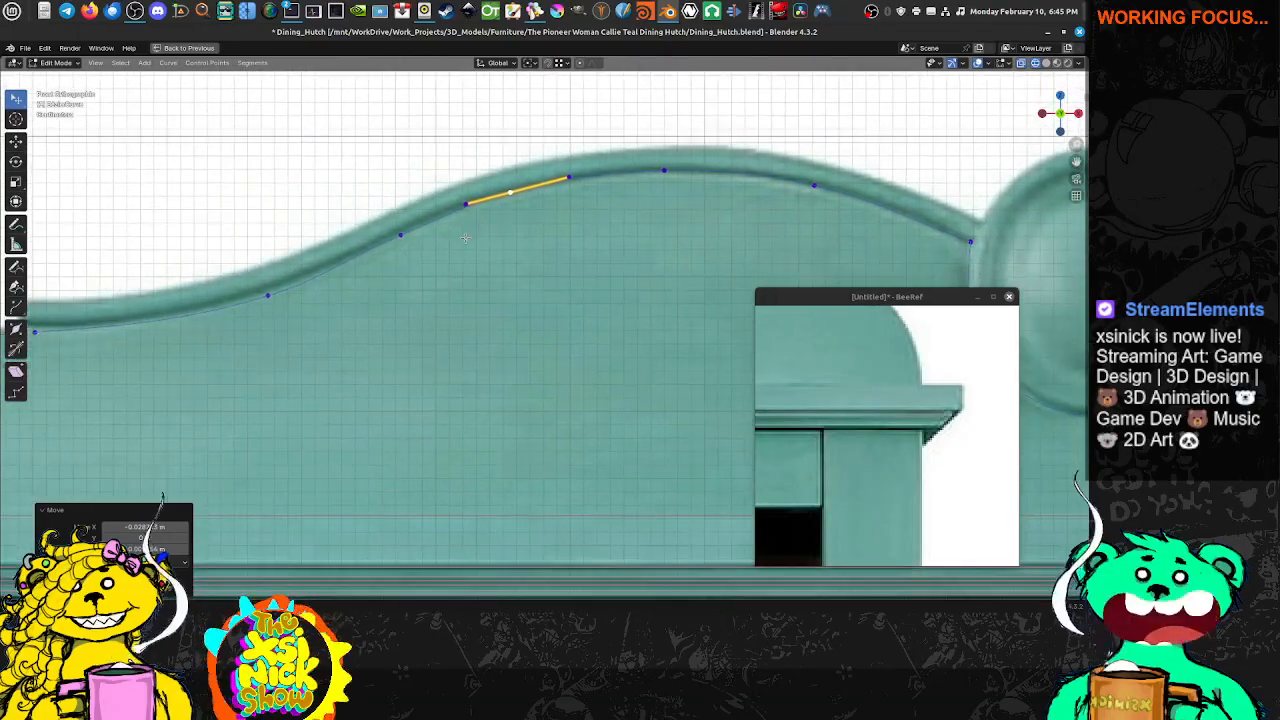
pyautogui.click(398, 237)
pyautogui.moveTo(347, 254); pyautogui.dragTo(393, 234)
pyautogui.keyDown('shift'); pyautogui.moveTo(393, 234); pyautogui.dragTo(555, 211, button='middle'); pyautogui.keyUp('shift')
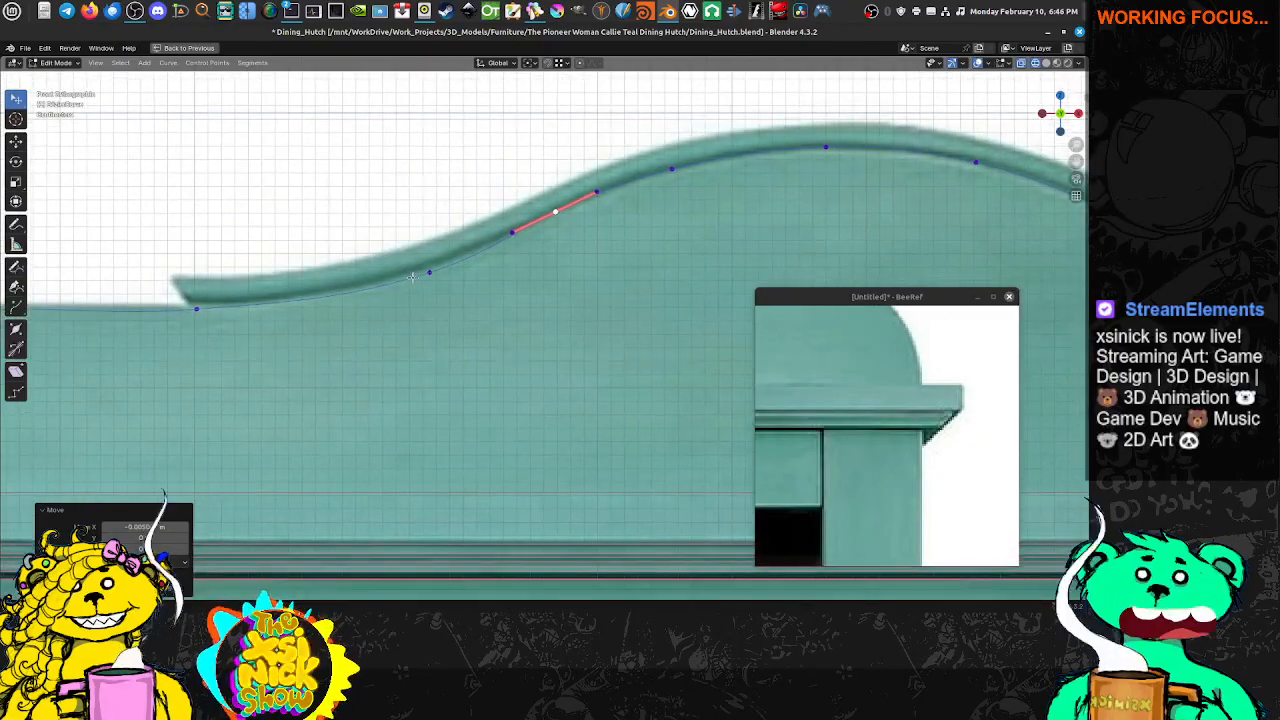
pyautogui.moveTo(429, 273); pyautogui.dragTo(418, 273)
# Align the point at the scroll's outer tip and the flat shoulder point with the crest edge, levelling the tip point's handles
pyautogui.keyDown('shift'); pyautogui.moveTo(418, 273); pyautogui.dragTo(541, 293, button='middle'); pyautogui.keyUp('shift')
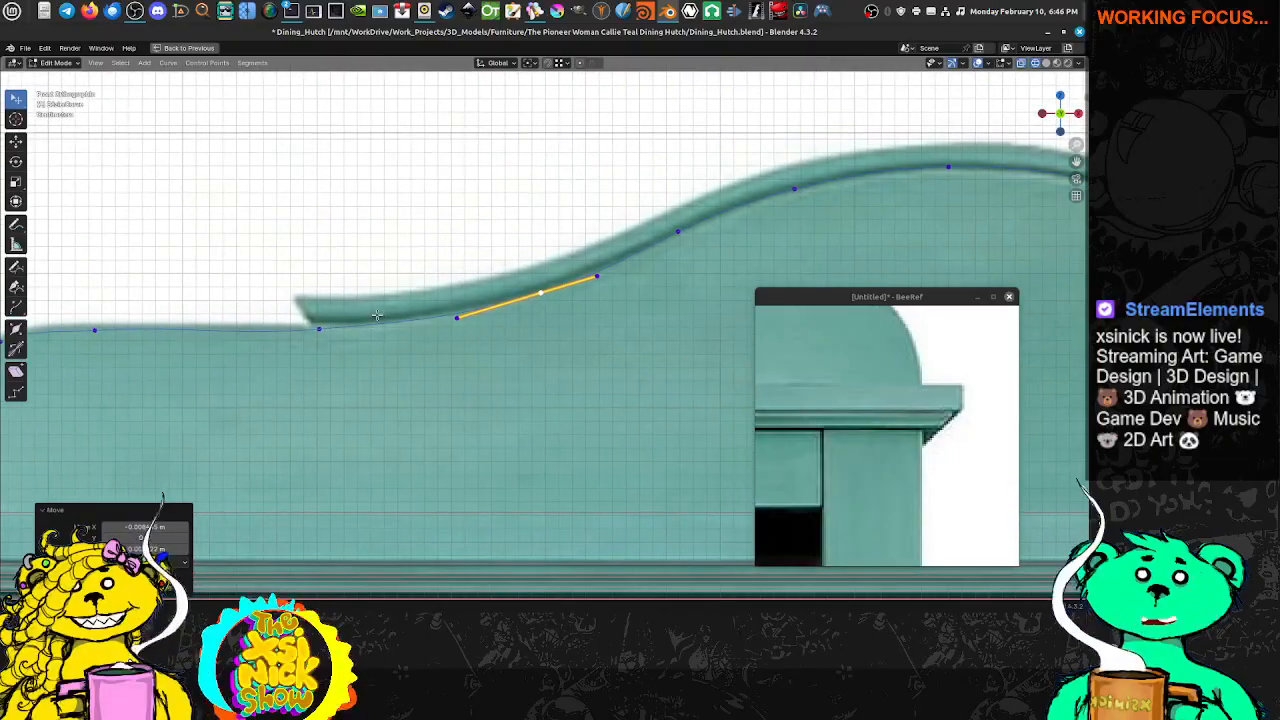
pyautogui.moveTo(320, 329); pyautogui.dragTo(316, 325)
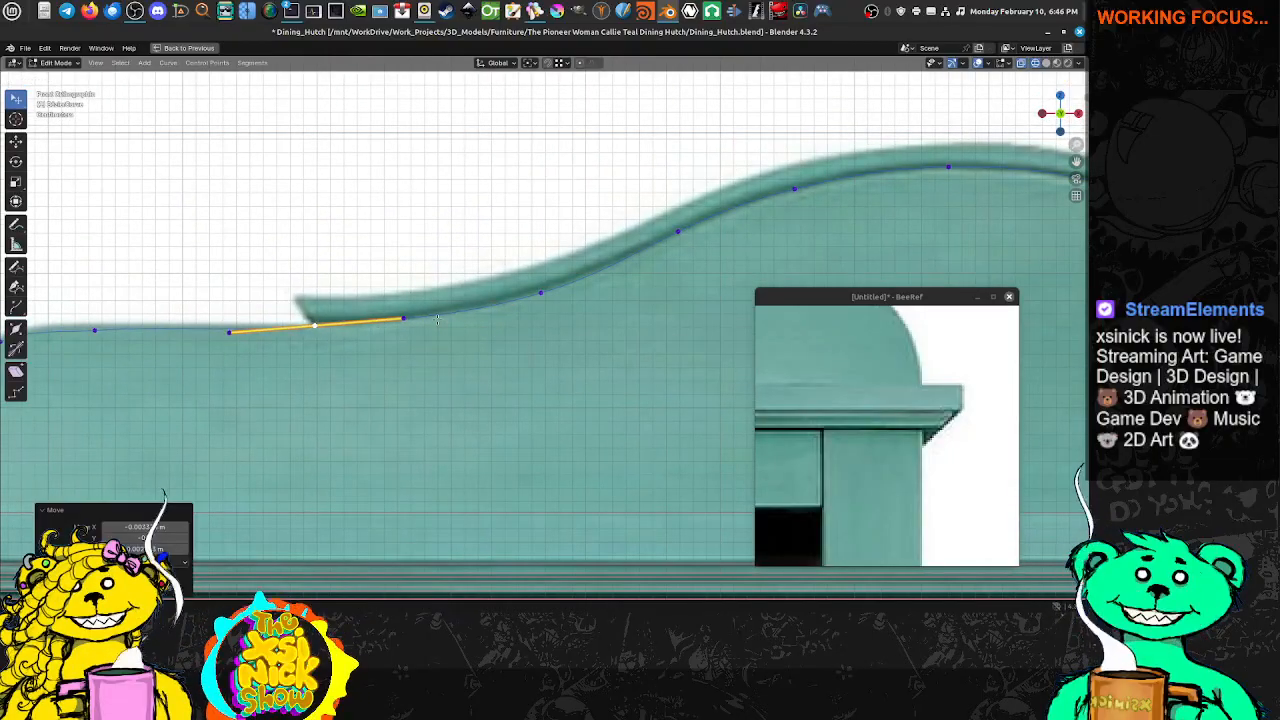
pyautogui.moveTo(405, 319); pyautogui.dragTo(413, 328)
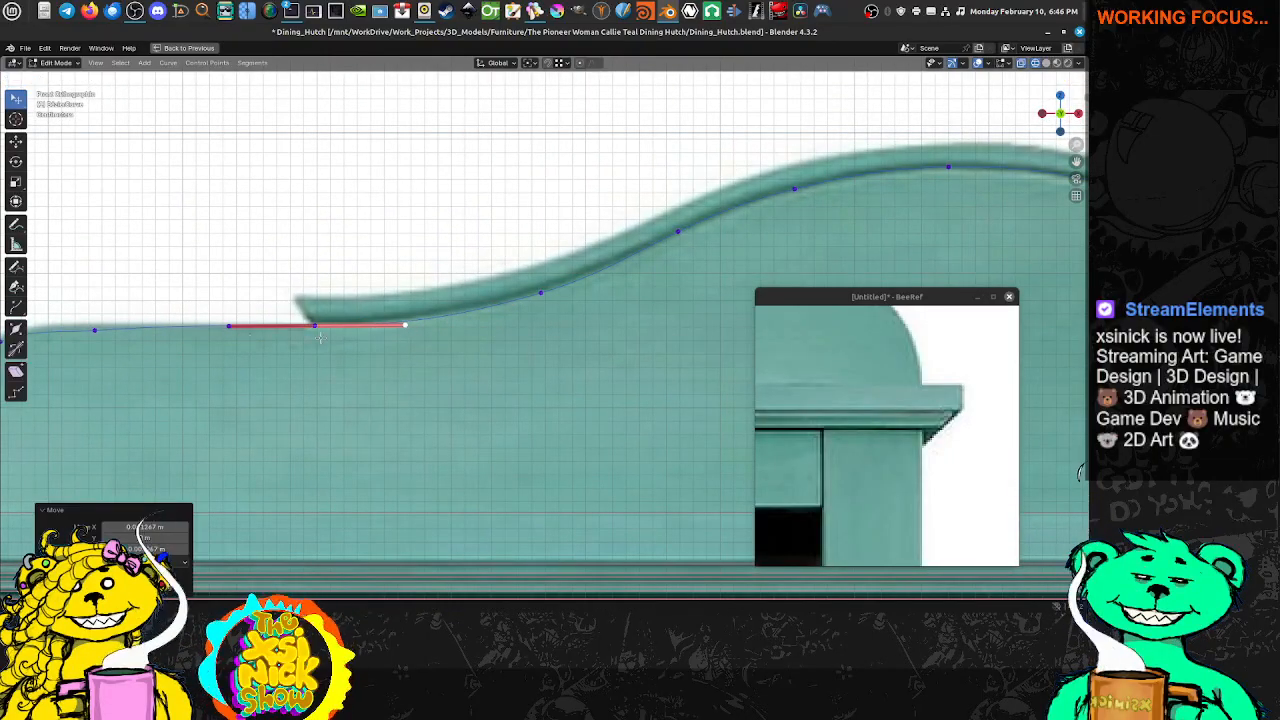
pyautogui.keyDown('shift'); pyautogui.moveTo(320, 337); pyautogui.dragTo(552, 314, button='middle'); pyautogui.keyUp('shift')
pyautogui.moveTo(328, 307)
pyautogui.mouseDown()
pyautogui.moveTo(375, 302)
pyautogui.moveTo(325, 302)
pyautogui.mouseUp()
# Fit the curve points around the crest's rounded left corner to the edge and straighten the base endpoint's handles vertically
pyautogui.keyDown('shift'); pyautogui.moveTo(230, 319); pyautogui.dragTo(372, 288, button='middle'); pyautogui.keyUp('shift')
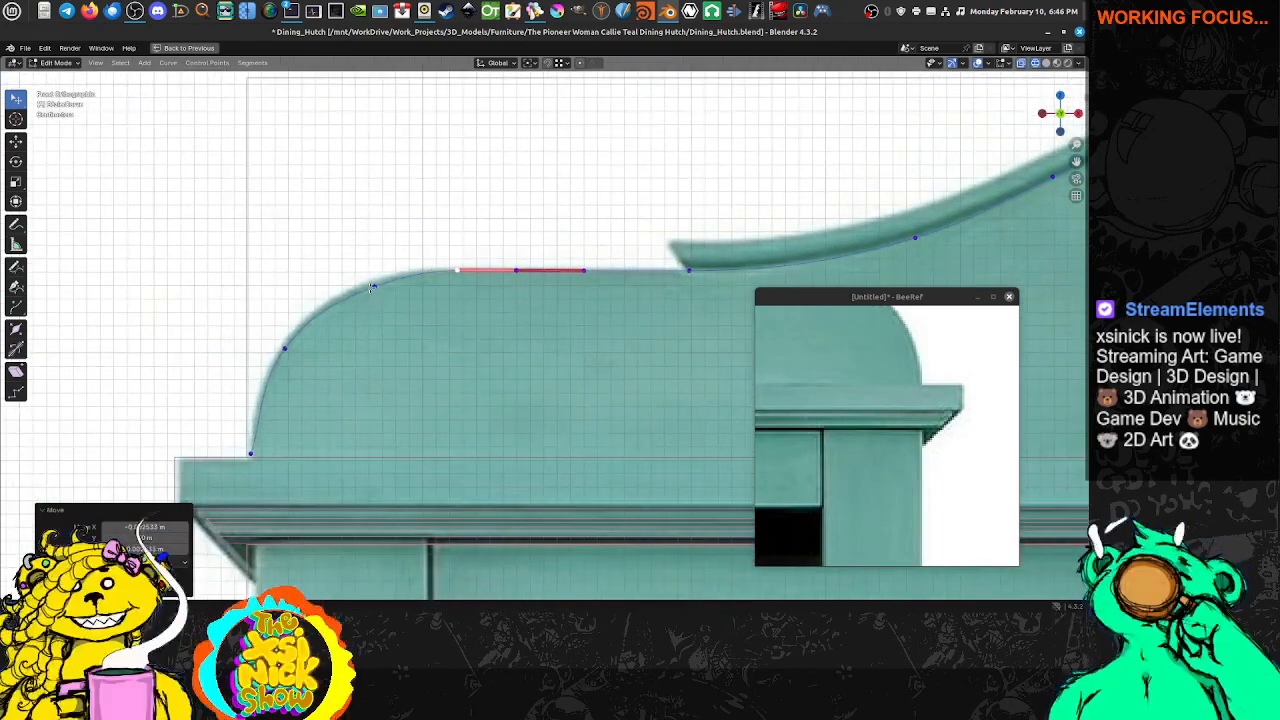
pyautogui.moveTo(373, 288); pyautogui.dragTo(361, 288)
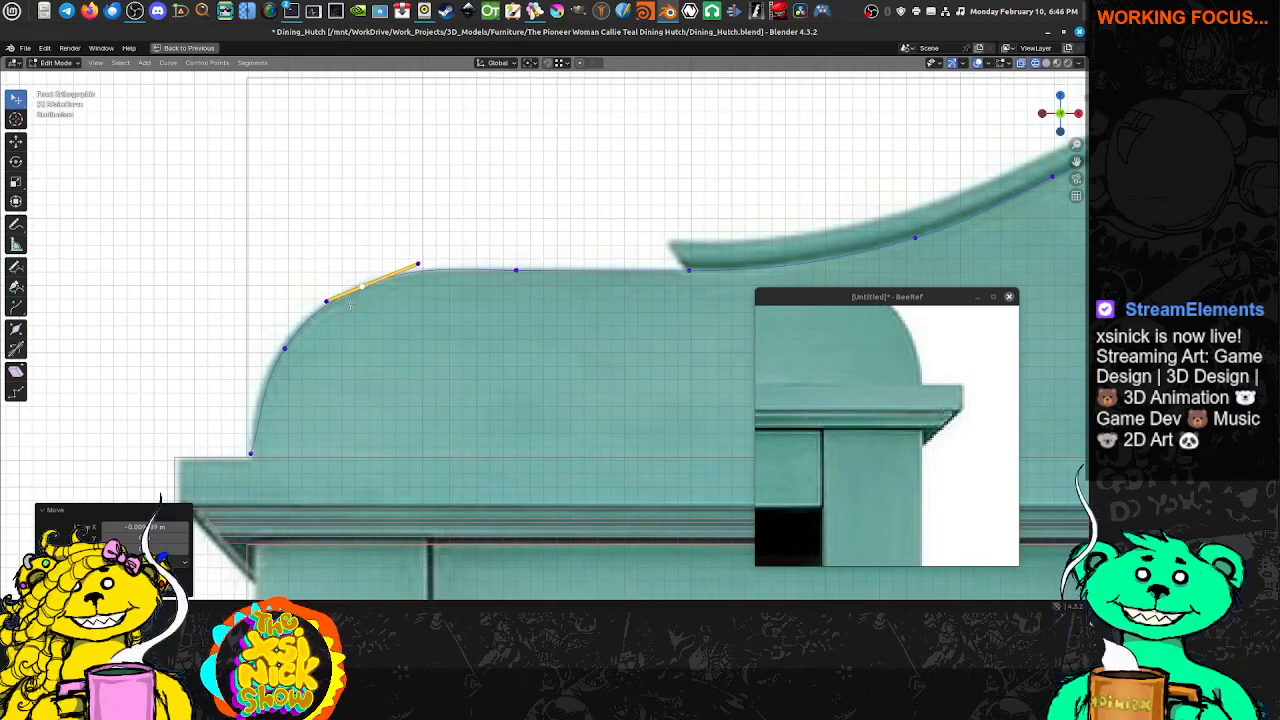
pyautogui.keyDown('shift'); pyautogui.moveTo(351, 305); pyautogui.dragTo(393, 277, button='middle'); pyautogui.keyUp('shift')
pyautogui.moveTo(324, 320); pyautogui.dragTo(292, 462)
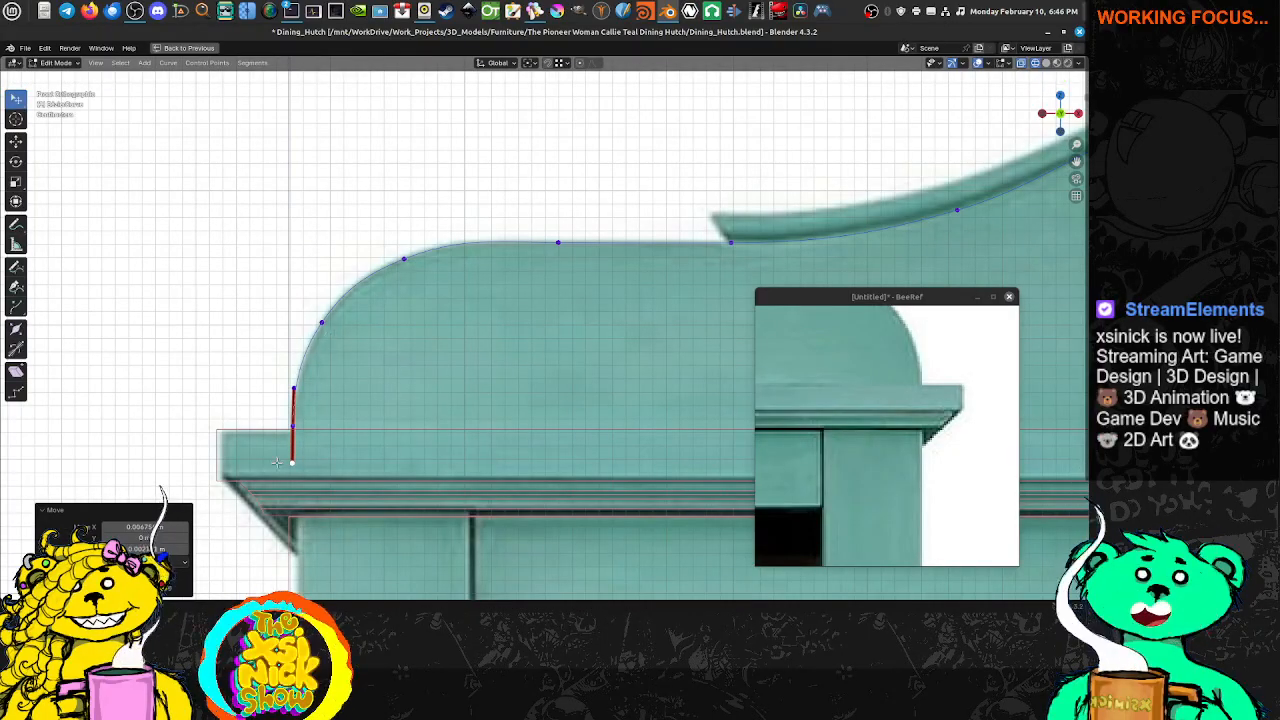
# Level the outer handle of the curve's endpoint at the medallion's bottom centre
pyautogui.keyDown('shift'); pyautogui.moveTo(277, 462); pyautogui.dragTo(5, 385, button='middle'); pyautogui.keyUp('shift')
pyautogui.keyDown('shift'); pyautogui.moveTo(1087, 385); pyautogui.dragTo(750, 394, button='middle'); pyautogui.keyUp('shift')
pyautogui.scroll(-1, 750, 394)
pyautogui.keyDown('shift'); pyautogui.moveTo(1080, 236); pyautogui.dragTo(674, 274, button='middle'); pyautogui.keyUp('shift')
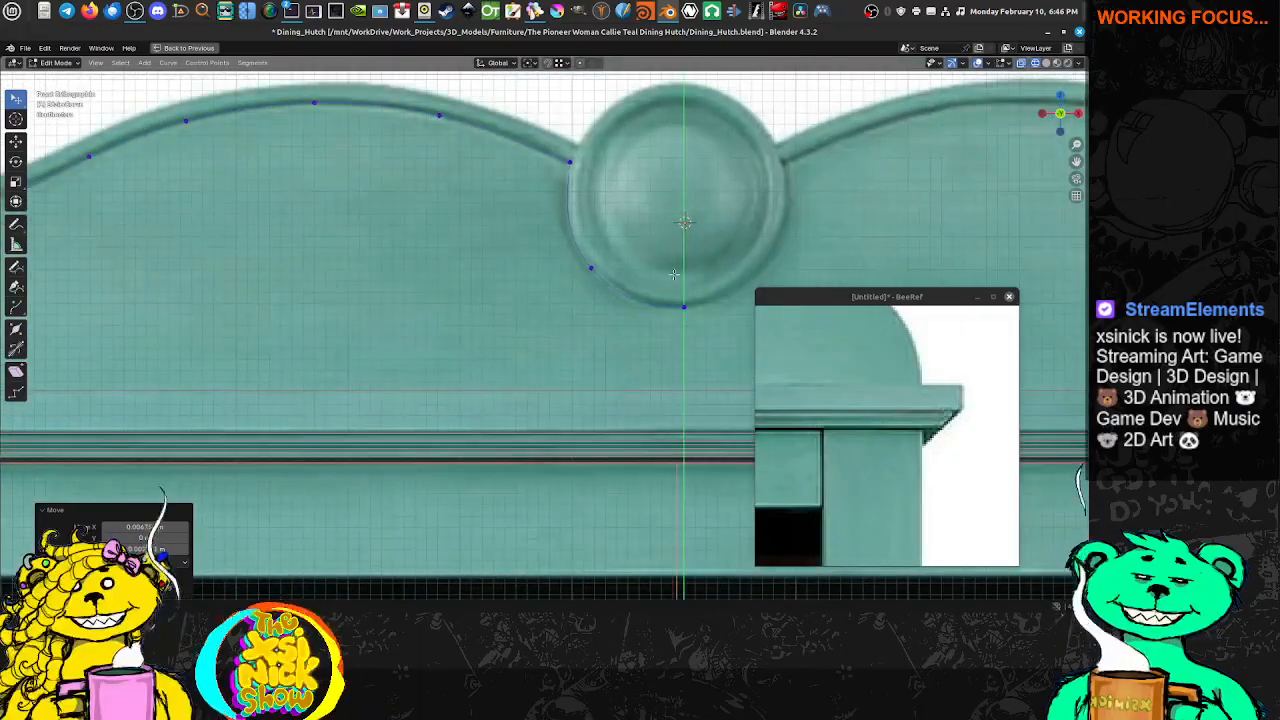
pyautogui.moveTo(703, 311)
pyautogui.mouseDown()
pyautogui.moveTo(716, 322)
pyautogui.moveTo(718, 307)
pyautogui.mouseUp()
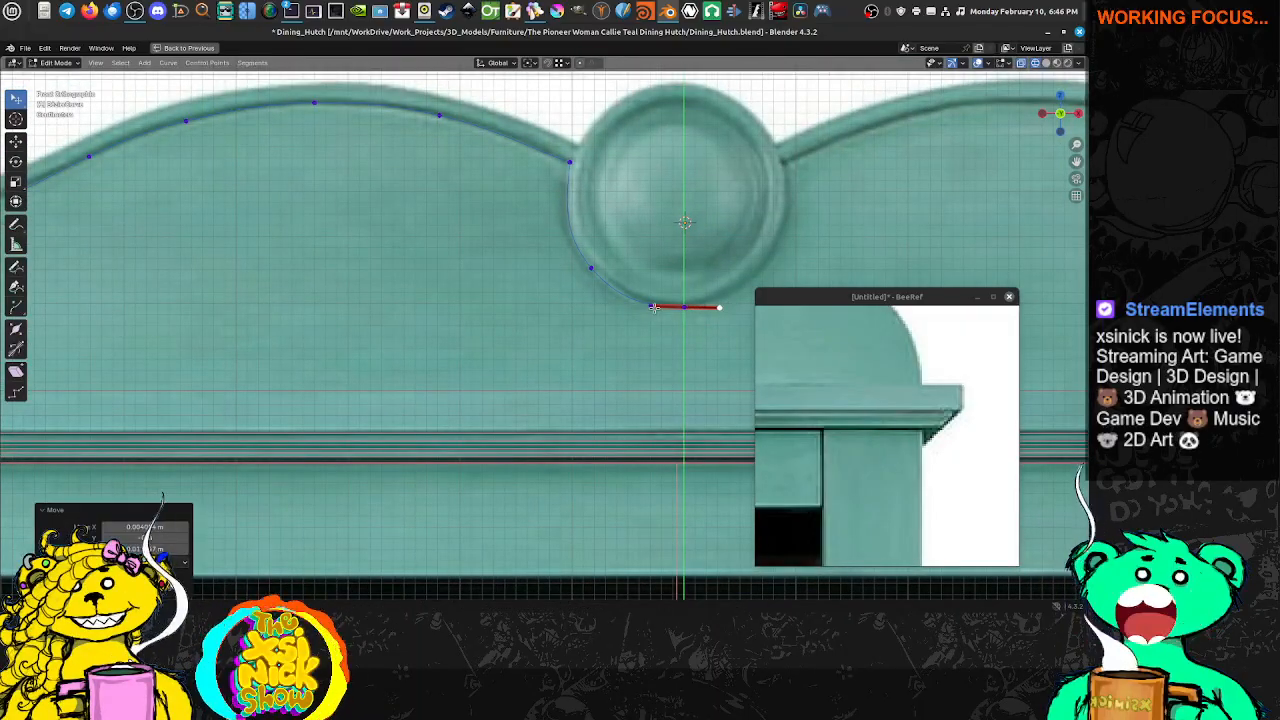
# Refine the two points on the crest's rounded left corner and the upper point's shoulder-side handle to match the reference
pyautogui.keyDown('shift'); pyautogui.moveTo(511, 315); pyautogui.dragTo(1086, 315, button='middle'); pyautogui.keyUp('shift')
pyautogui.keyDown('shift'); pyautogui.moveTo(2, 315); pyautogui.dragTo(316, 290, button='middle'); pyautogui.keyUp('shift')
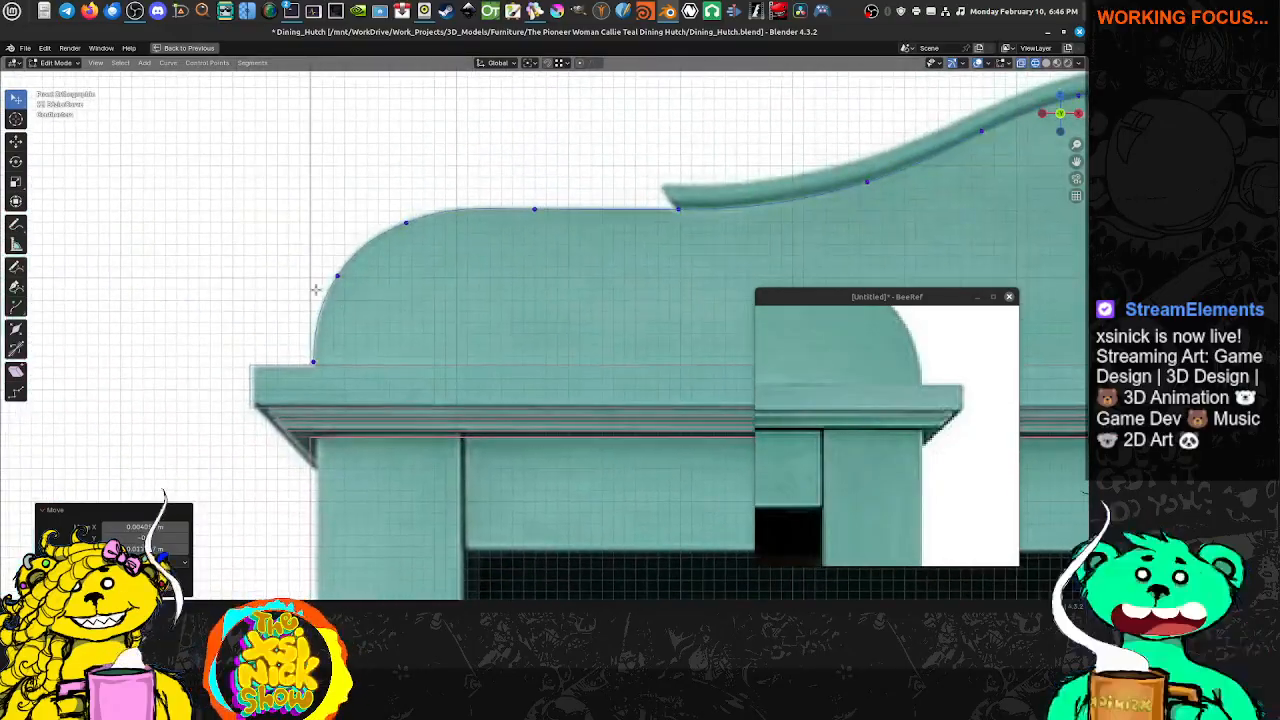
pyautogui.click(338, 274)
pyautogui.press('g')
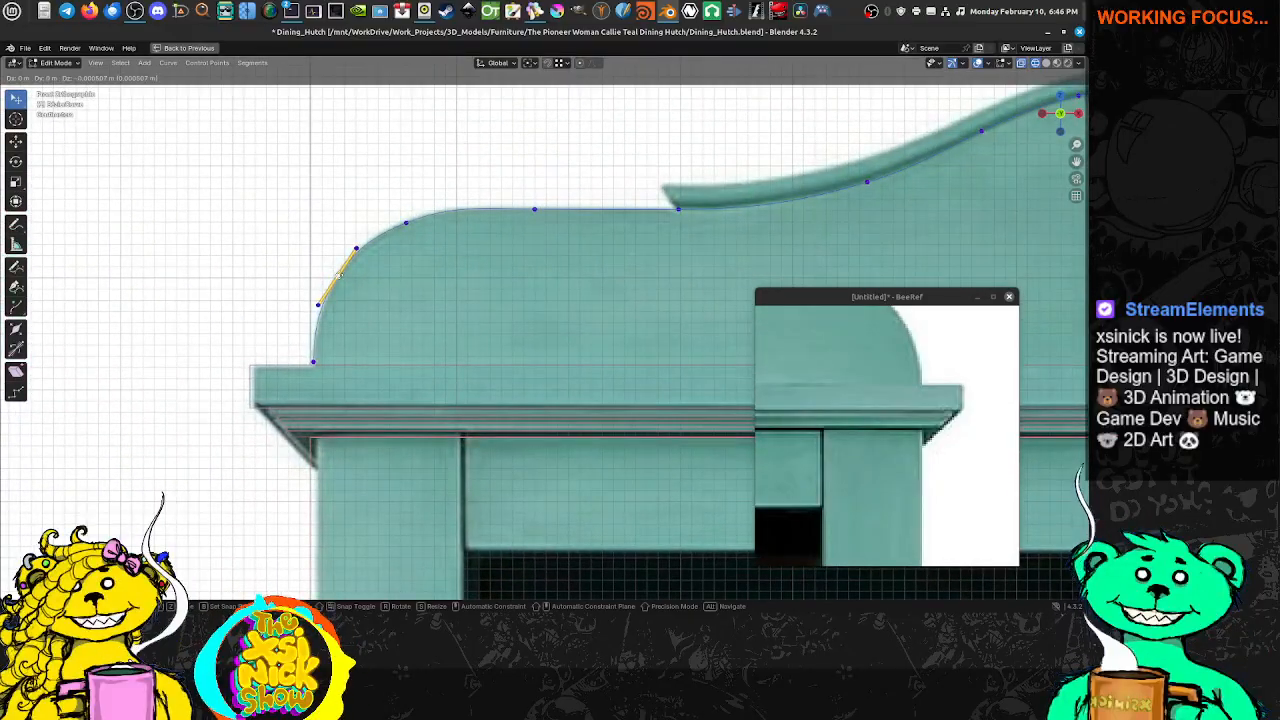
pyautogui.click(339, 275)
pyautogui.click(405, 221)
pyautogui.press('g')
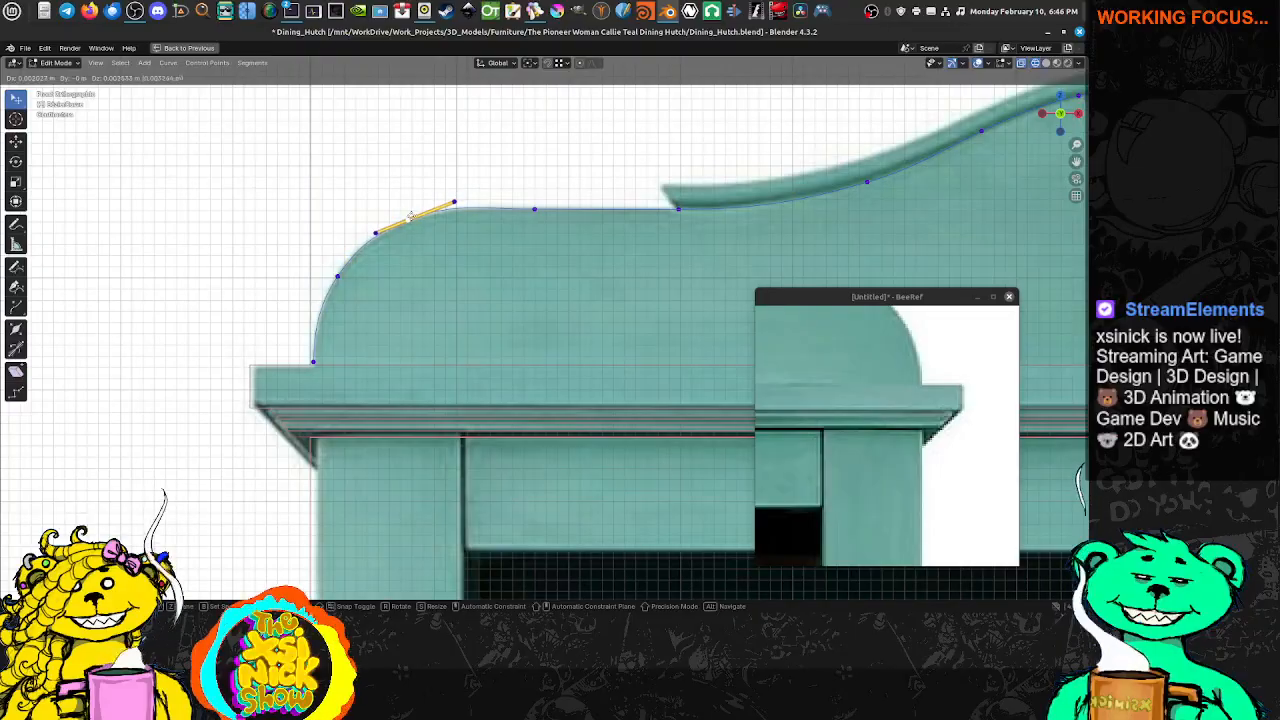
pyautogui.click(409, 217)
pyautogui.click(453, 201)
pyautogui.press('g')
pyautogui.click(450, 204)
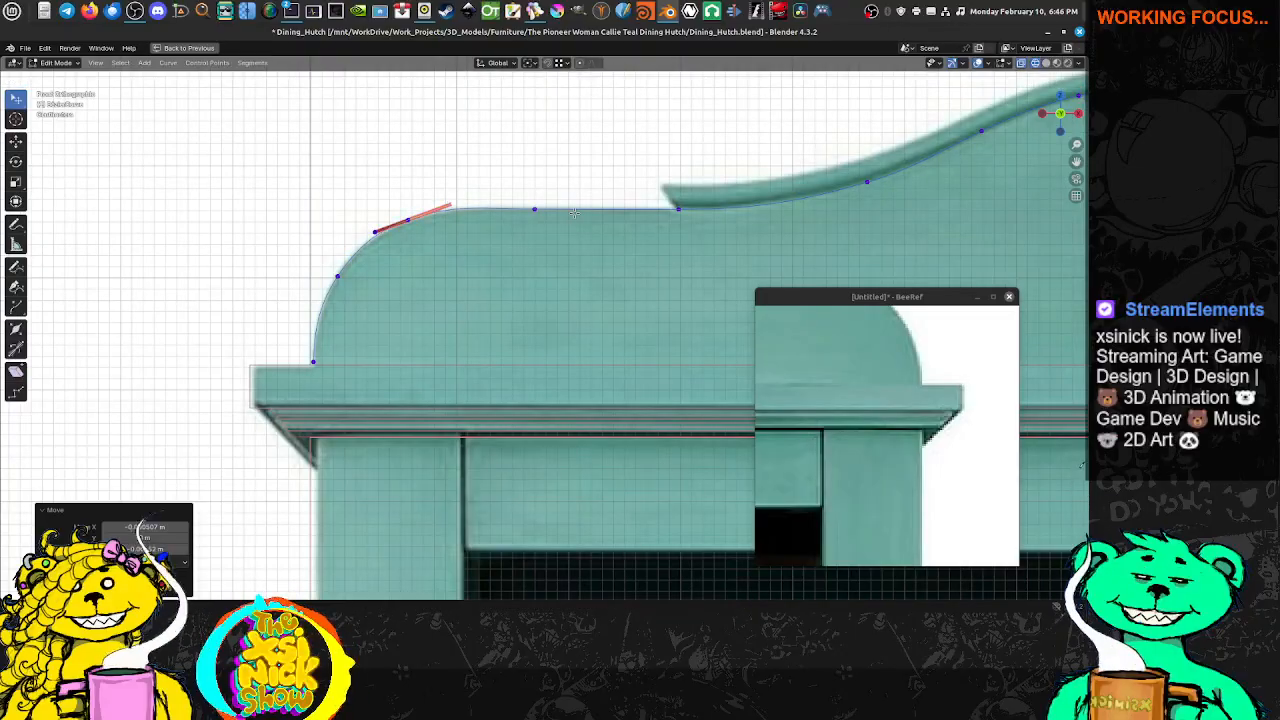
# Restore the split viewport layout, move the floating reference image window off the crest, and select the curve endpoint at the medallion's bottom
pyautogui.scroll(-5, 574, 212)
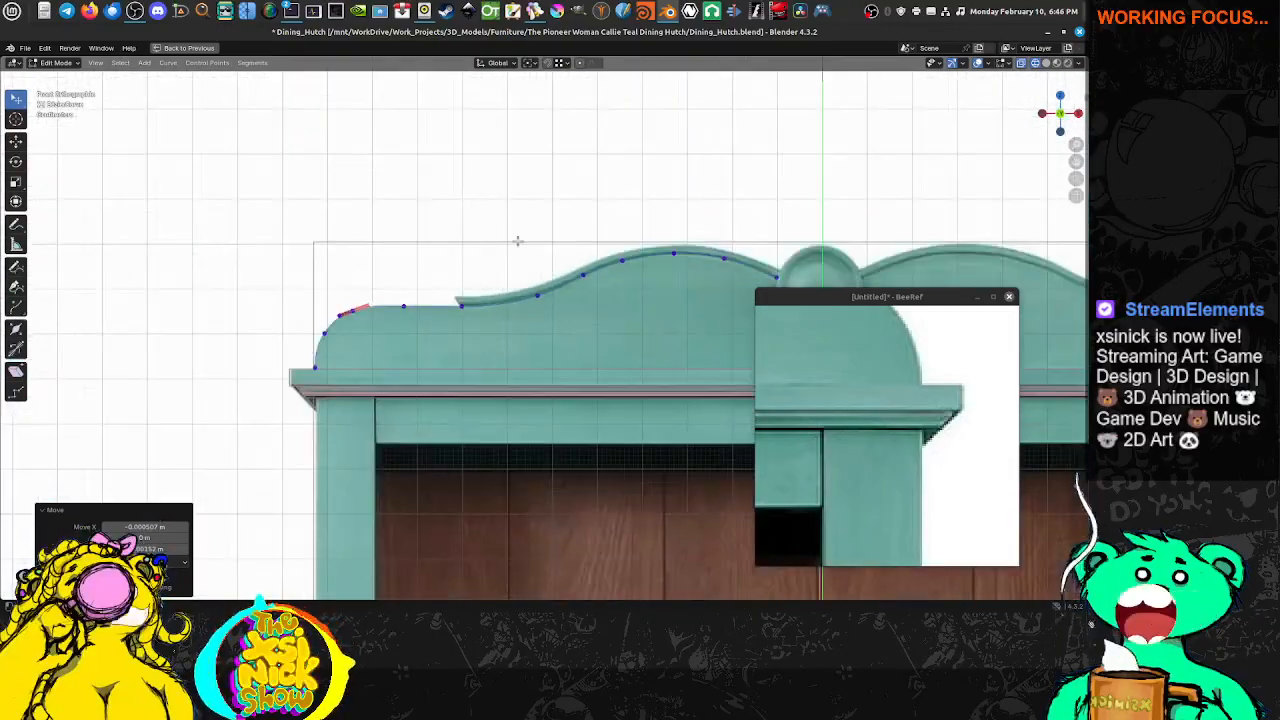
pyautogui.keyDown('ctrl'); pyautogui.scroll(18, 518, 243); pyautogui.keyUp('ctrl')
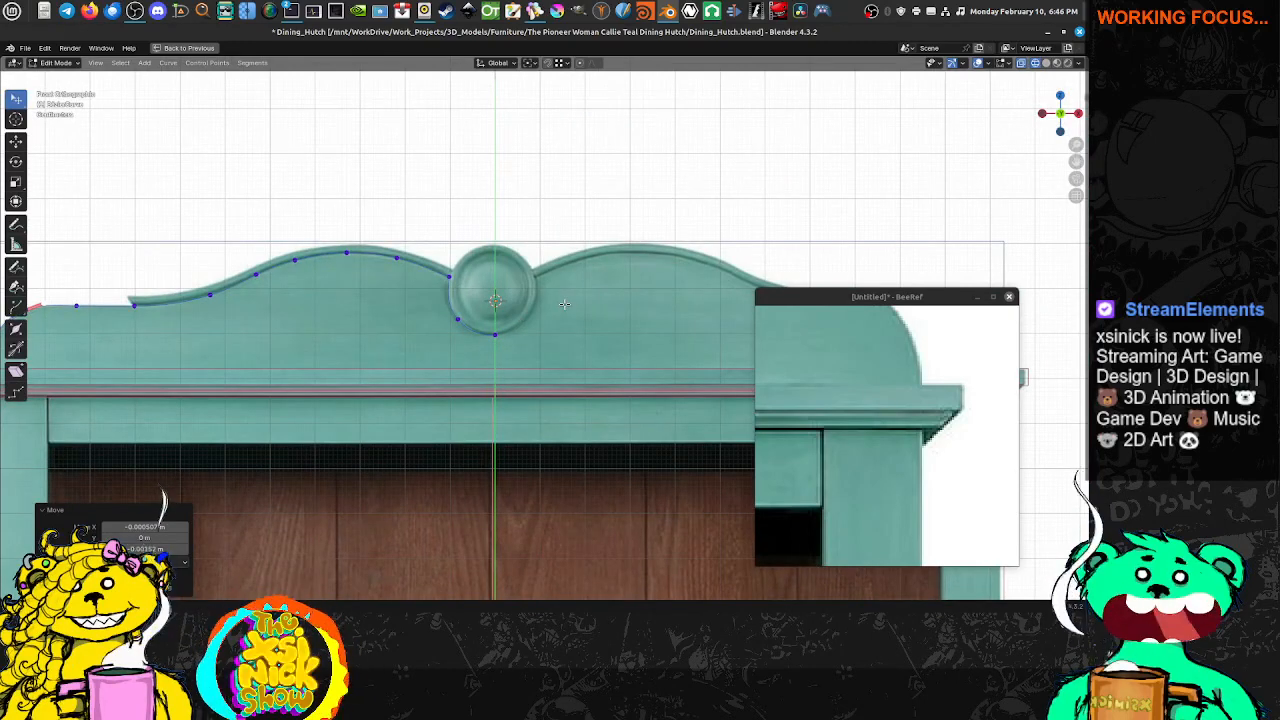
pyautogui.hotkey('ctrl', 'space')
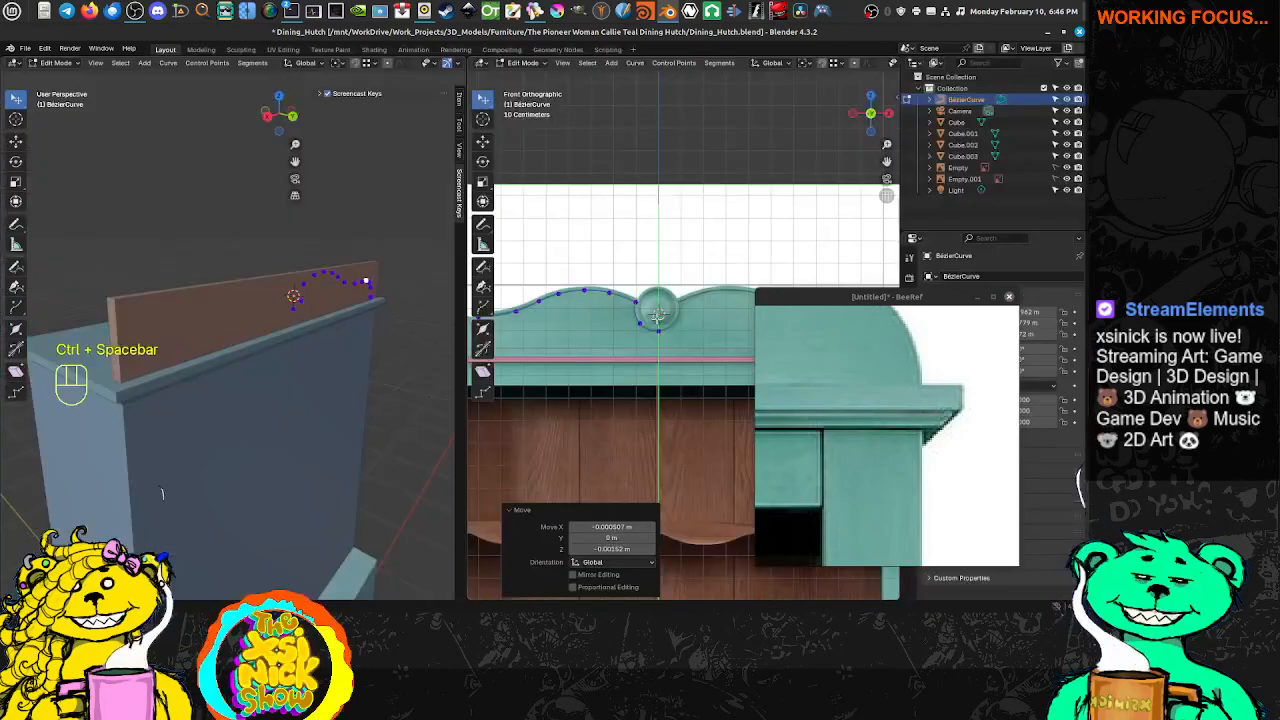
pyautogui.keyDown('shift'); pyautogui.moveTo(657, 318); pyautogui.dragTo(602, 173, button='middle'); pyautogui.keyUp('shift')
pyautogui.moveTo(900, 304); pyautogui.dragTo(700, 373)
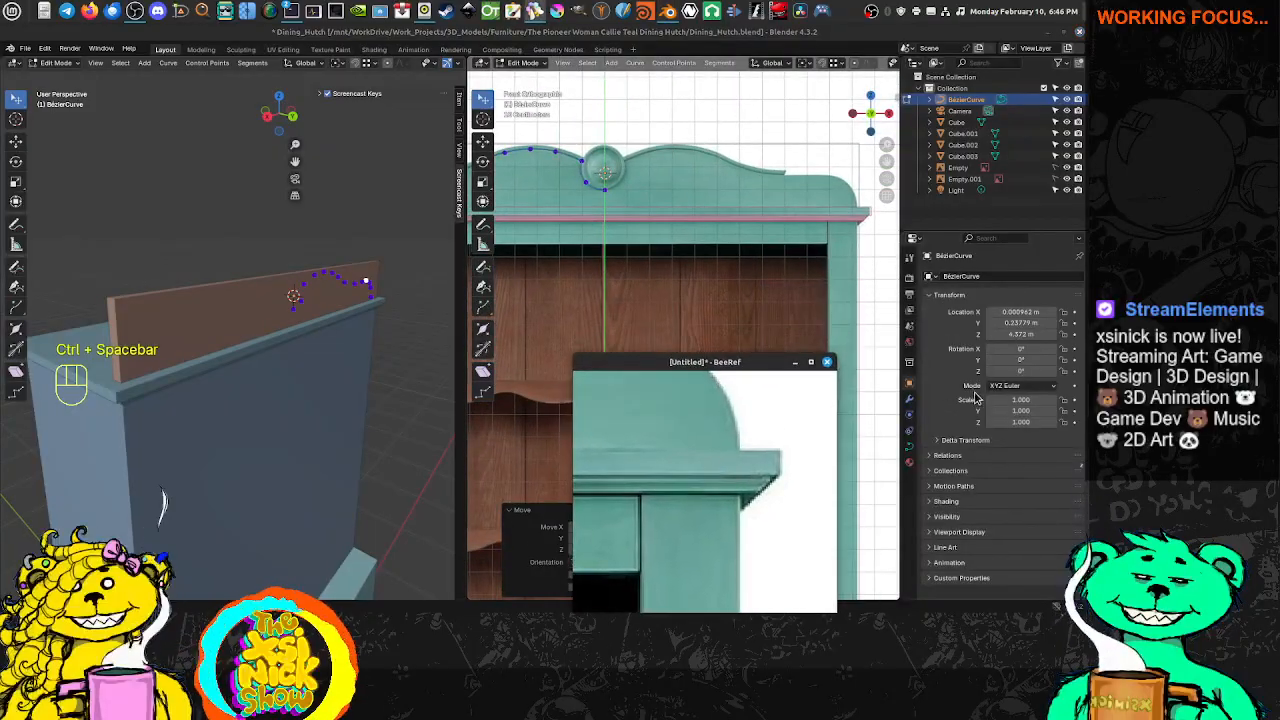
pyautogui.click(612, 192)
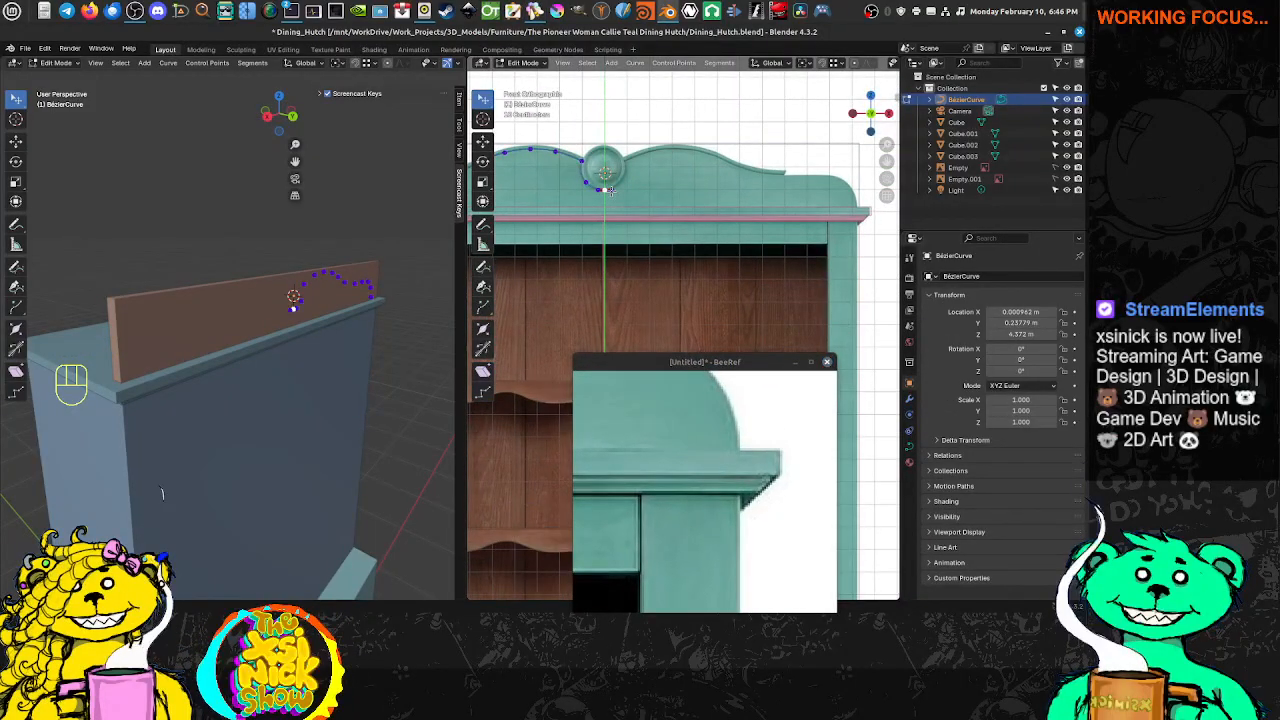
# Leave curve editing and add a Mirror modifier to the crest's Bezier curve across the X axis
pyautogui.press('Tab')
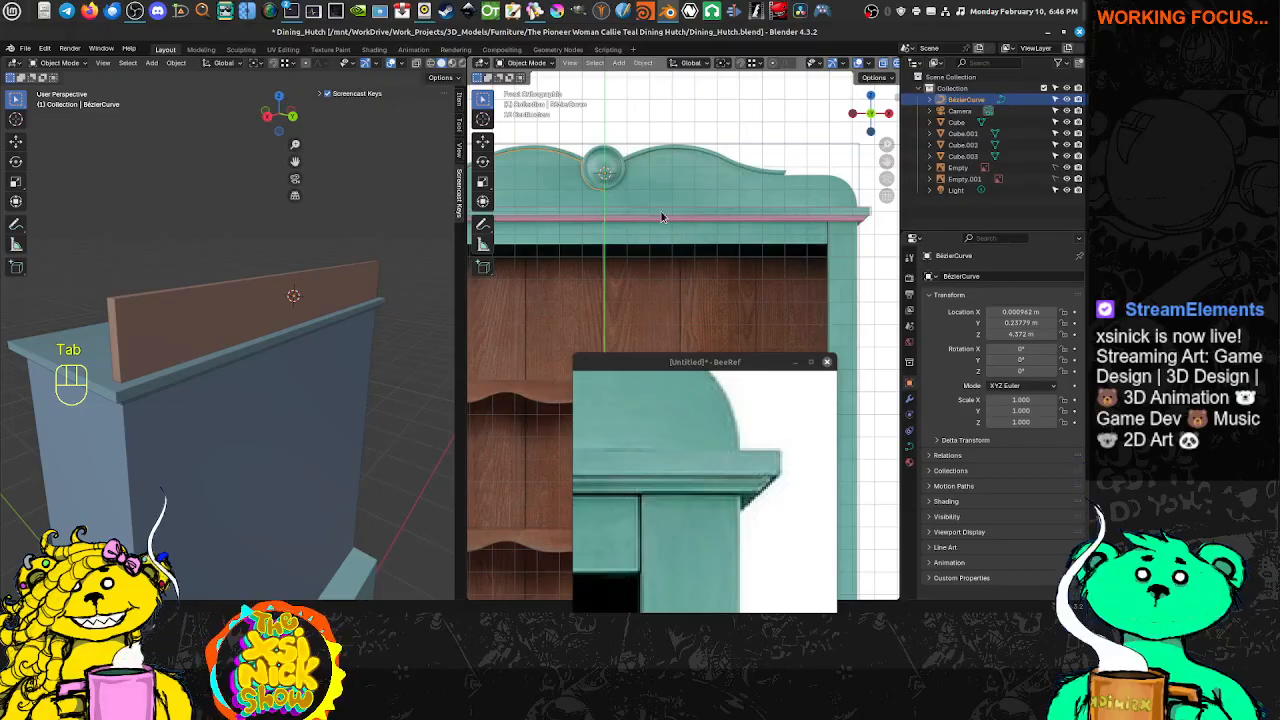
pyautogui.scroll(4, 576, 173)
pyautogui.keyDown('shift'); pyautogui.moveTo(574, 174); pyautogui.dragTo(677, 348, button='middle'); pyautogui.keyUp('shift')
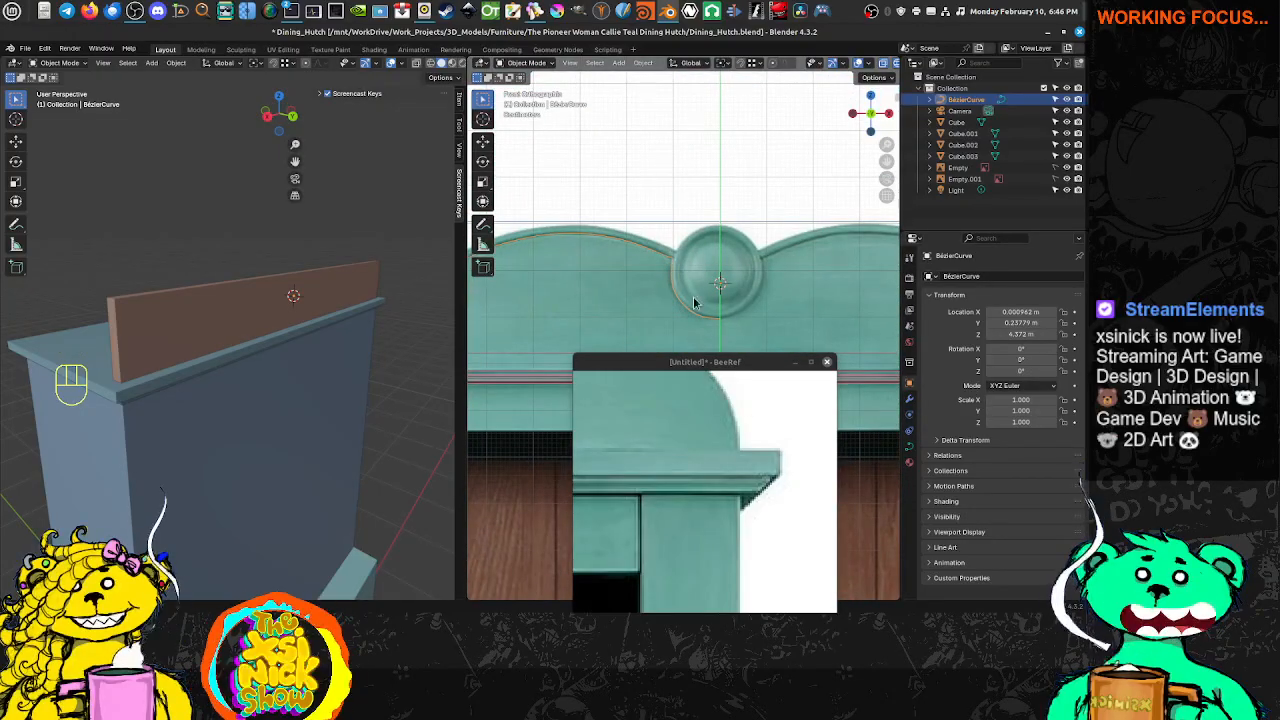
pyautogui.click(910, 447)
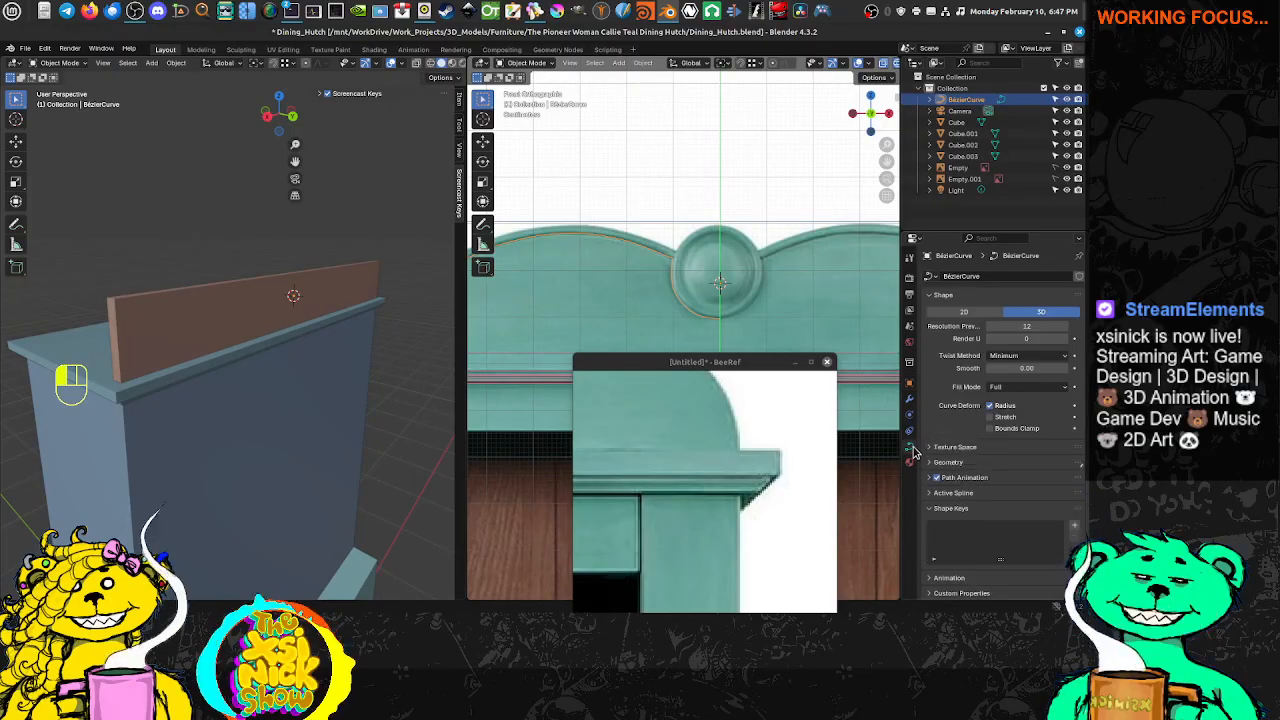
pyautogui.click(911, 396)
pyautogui.click(980, 279)
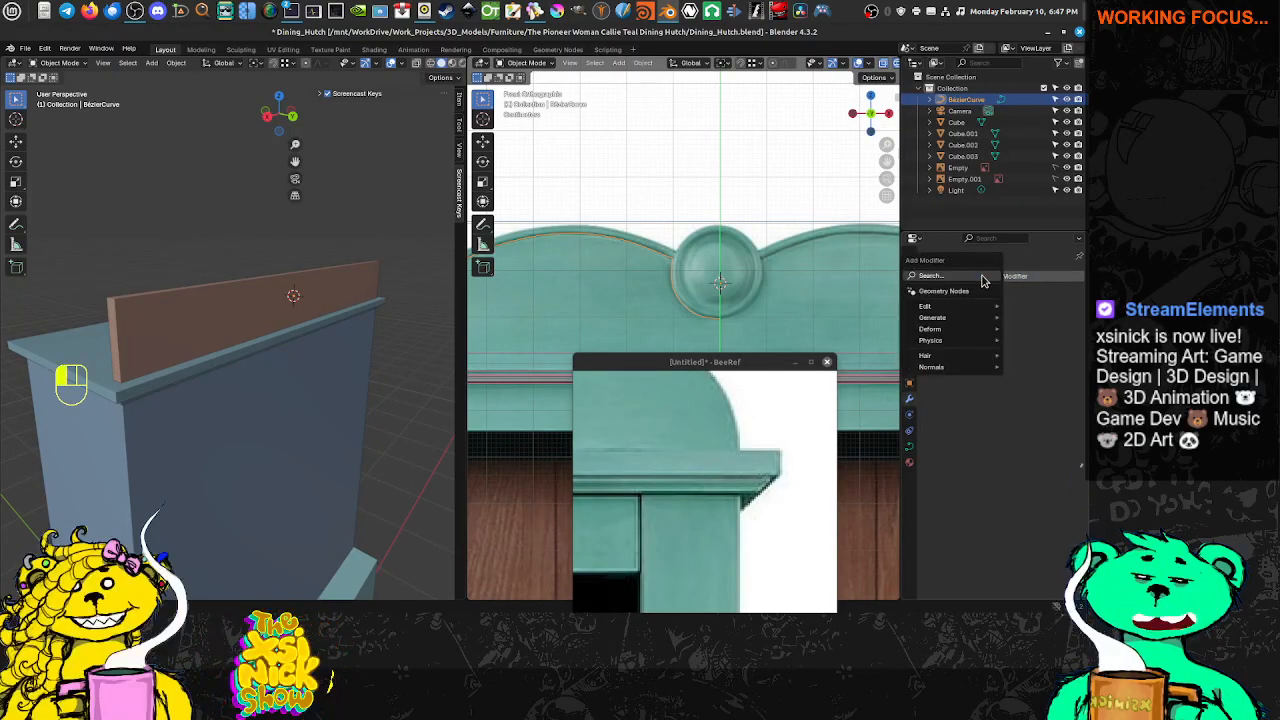
pyautogui.moveTo(963, 310)
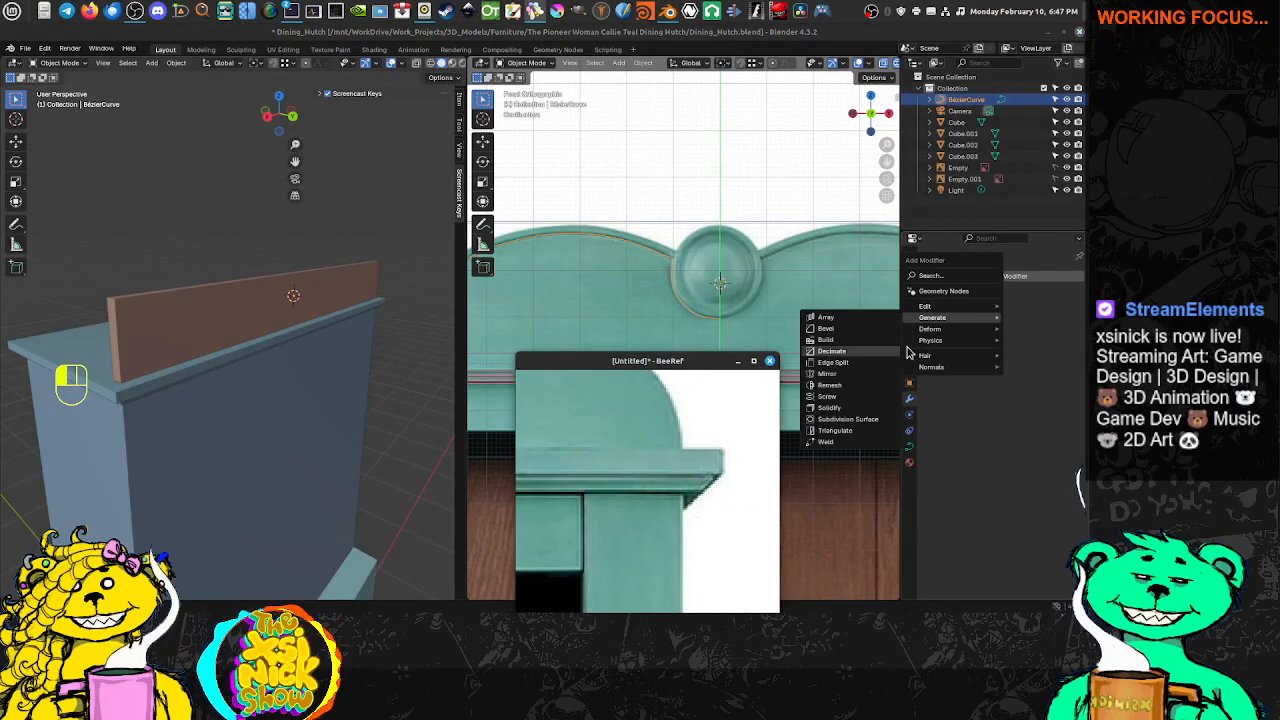
pyautogui.click(870, 378)
# Examine how the mirrored curve follows the crest and the medallion edge on both sides of the reference
pyautogui.keyDown('shift'); pyautogui.moveTo(774, 303); pyautogui.dragTo(680, 226, button='middle'); pyautogui.keyUp('shift')
pyautogui.scroll(-2, 708, 243)
pyautogui.scroll(-3, 657, 248)
pyautogui.scroll(-2, 682, 228)
pyautogui.keyDown('shift'); pyautogui.moveTo(733, 280); pyautogui.dragTo(706, 239, button='middle'); pyautogui.keyUp('shift')
pyautogui.scroll(2, 617, 217)
pyautogui.scroll(4, 617, 213)
pyautogui.keyDown('shift'); pyautogui.moveTo(612, 108); pyautogui.dragTo(674, 276, button='middle'); pyautogui.keyUp('shift')
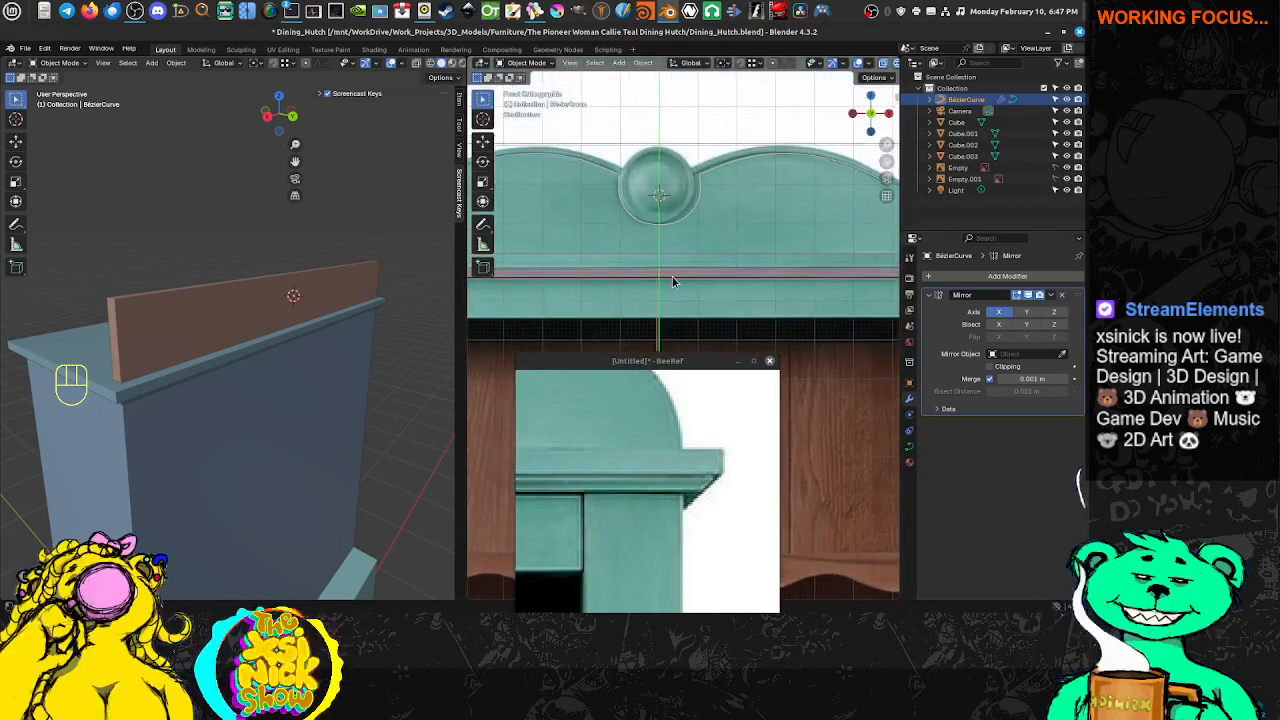
pyautogui.keyDown('shift'); pyautogui.moveTo(662, 218); pyautogui.dragTo(655, 250, button='middle'); pyautogui.keyUp('shift')
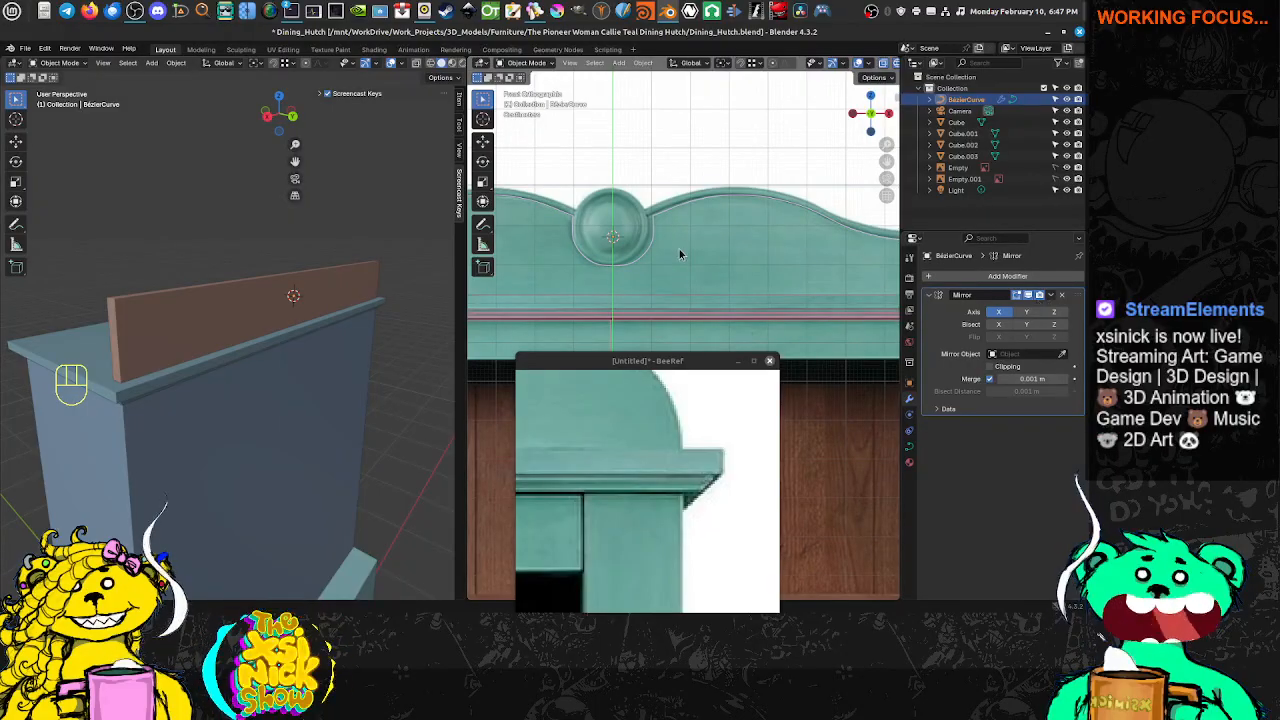
# Try to apply the Mirror modifier to the crest's Bezier curve
pyautogui.click(1052, 298)
pyautogui.click(1010, 310)
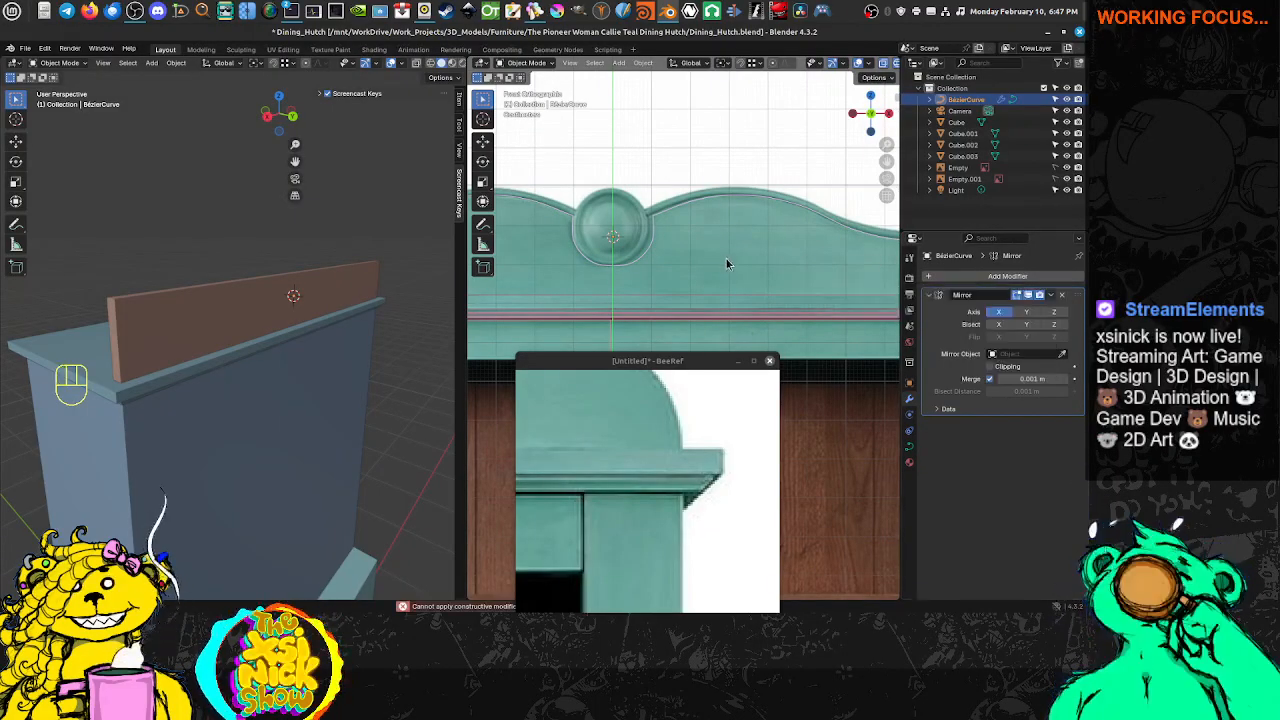
pyautogui.press('Tab')
pyautogui.scroll(2, 666, 260)
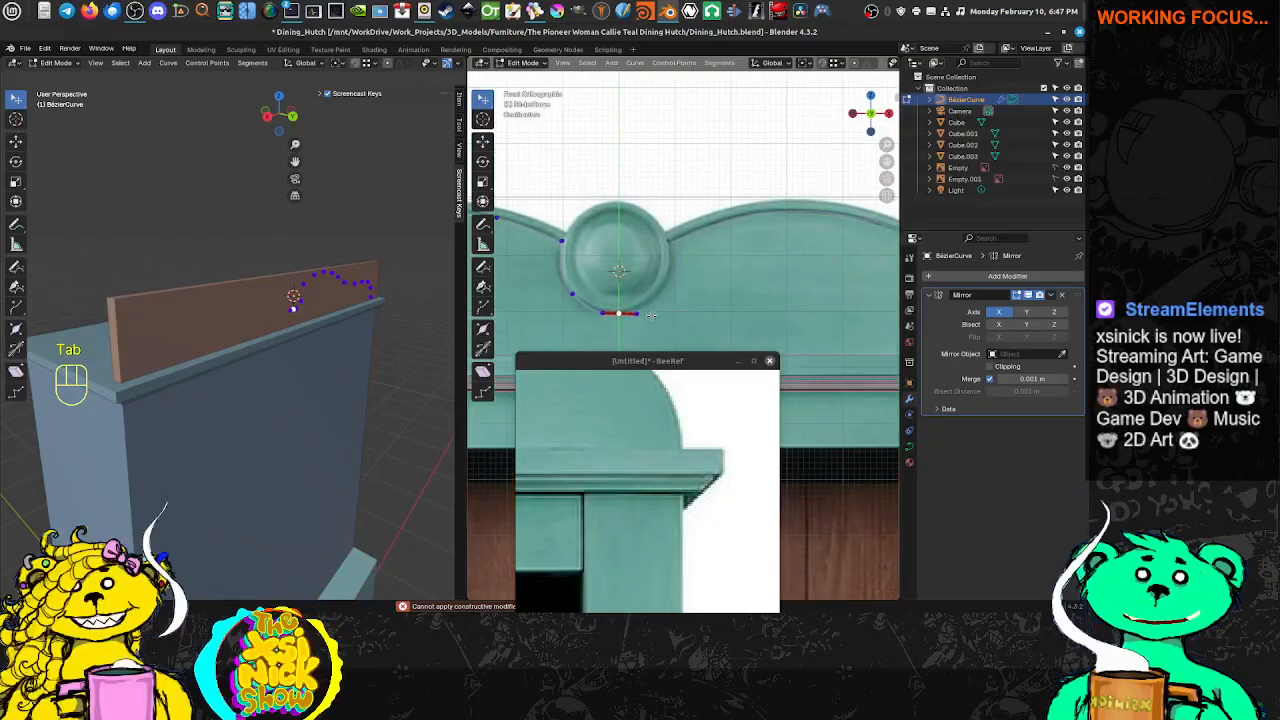
pyautogui.press('Tab')
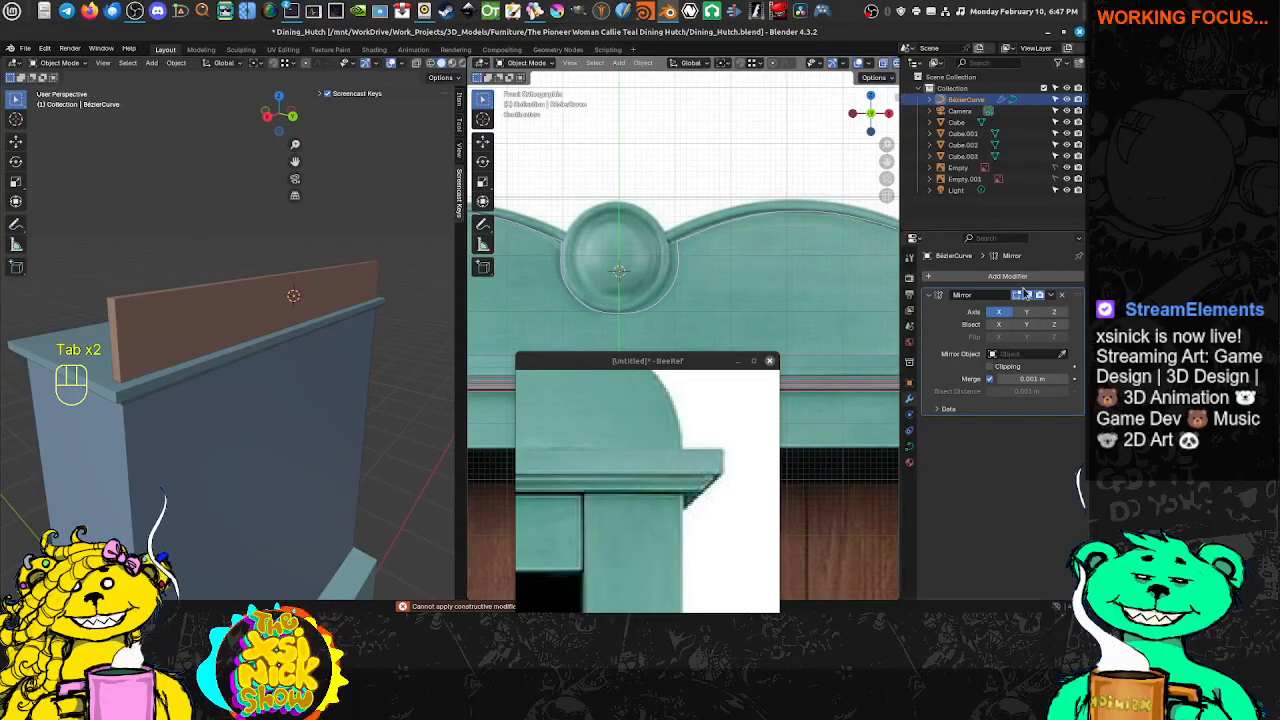
pyautogui.click(1052, 298)
pyautogui.click(1010, 310)
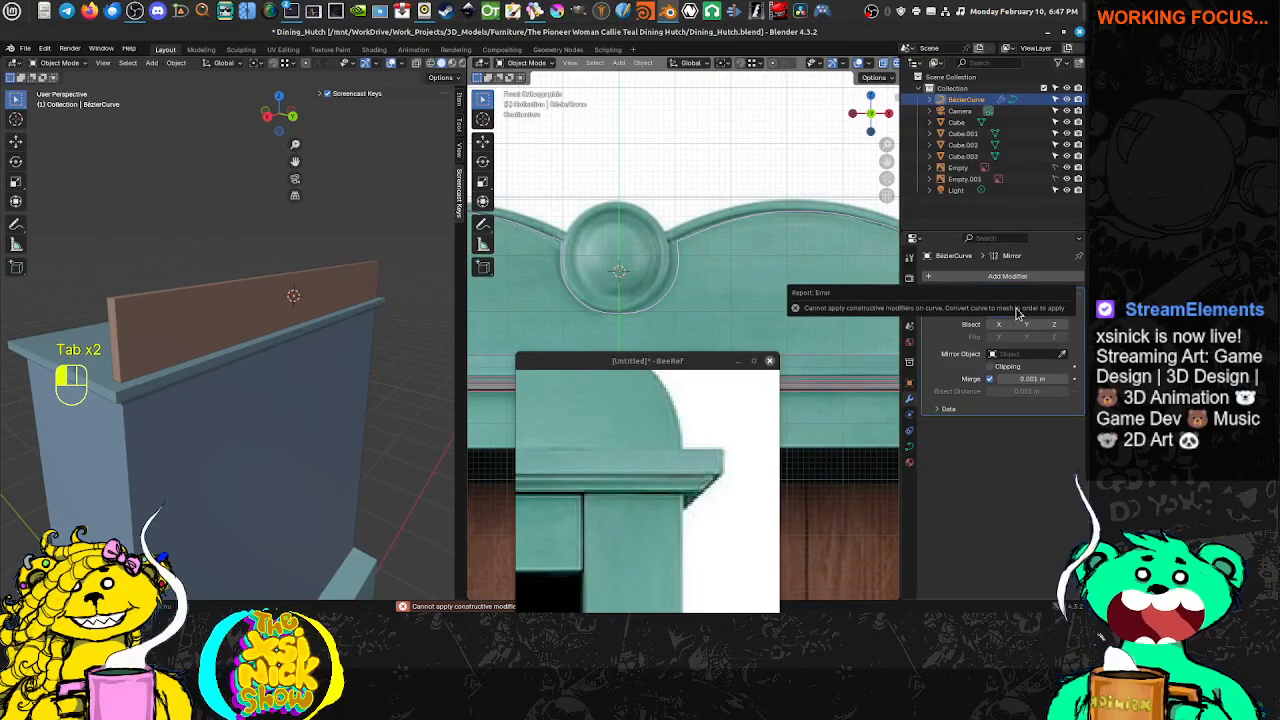
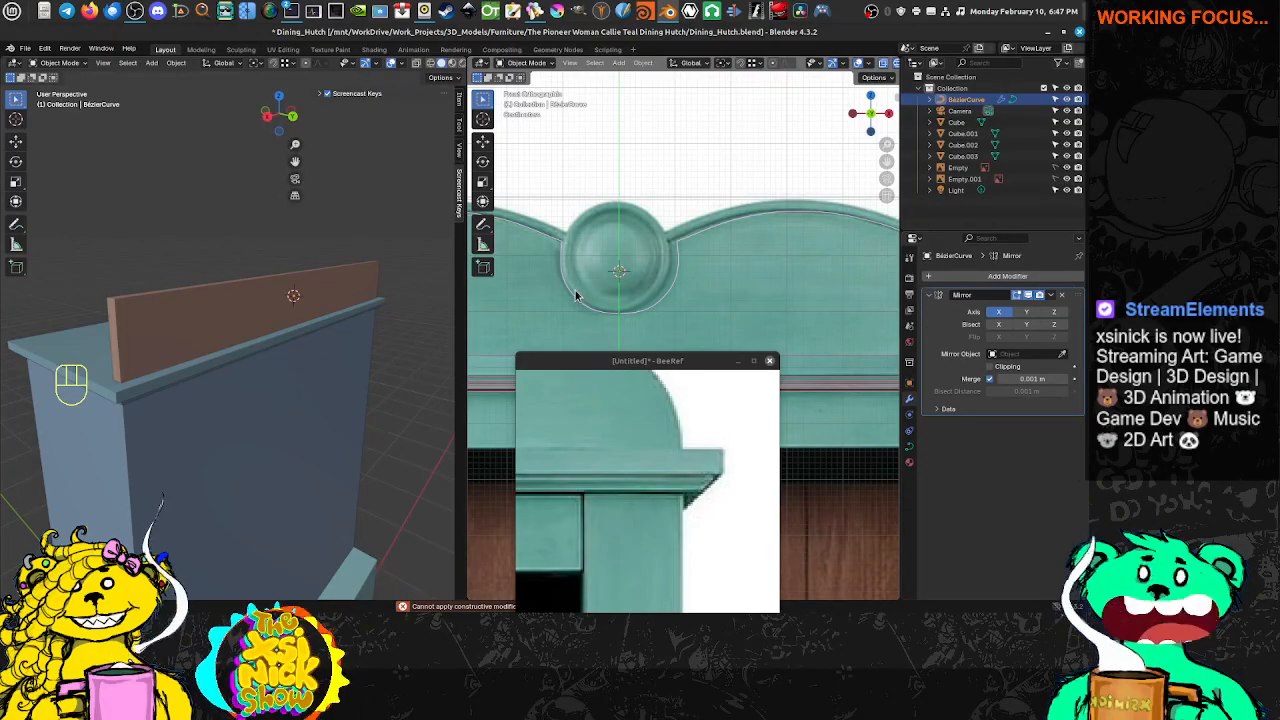
# Convert the mirrored crest curve to a mesh
pyautogui.keyDown('shift'); pyautogui.moveTo(689, 291); pyautogui.dragTo(715, 247, button='middle'); pyautogui.keyUp('shift')
pyautogui.scroll(-1, 711, 247)
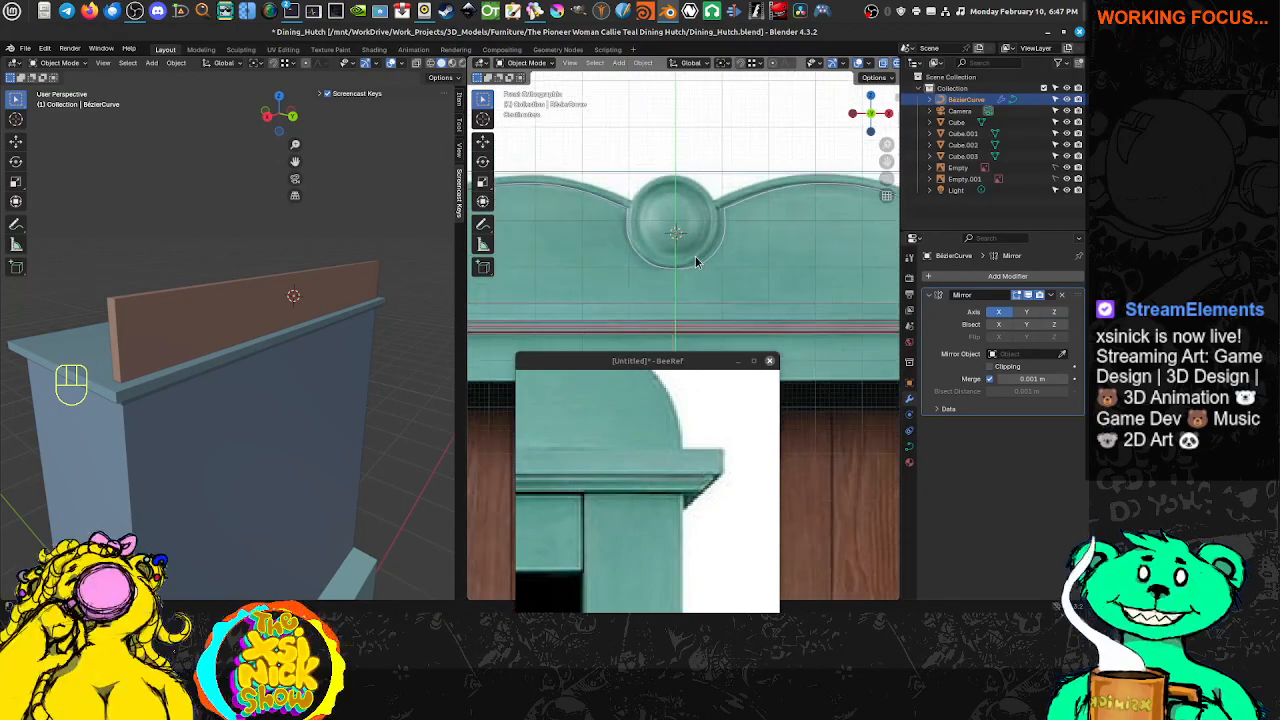
pyautogui.click(682, 268)
pyautogui.click(682, 270)
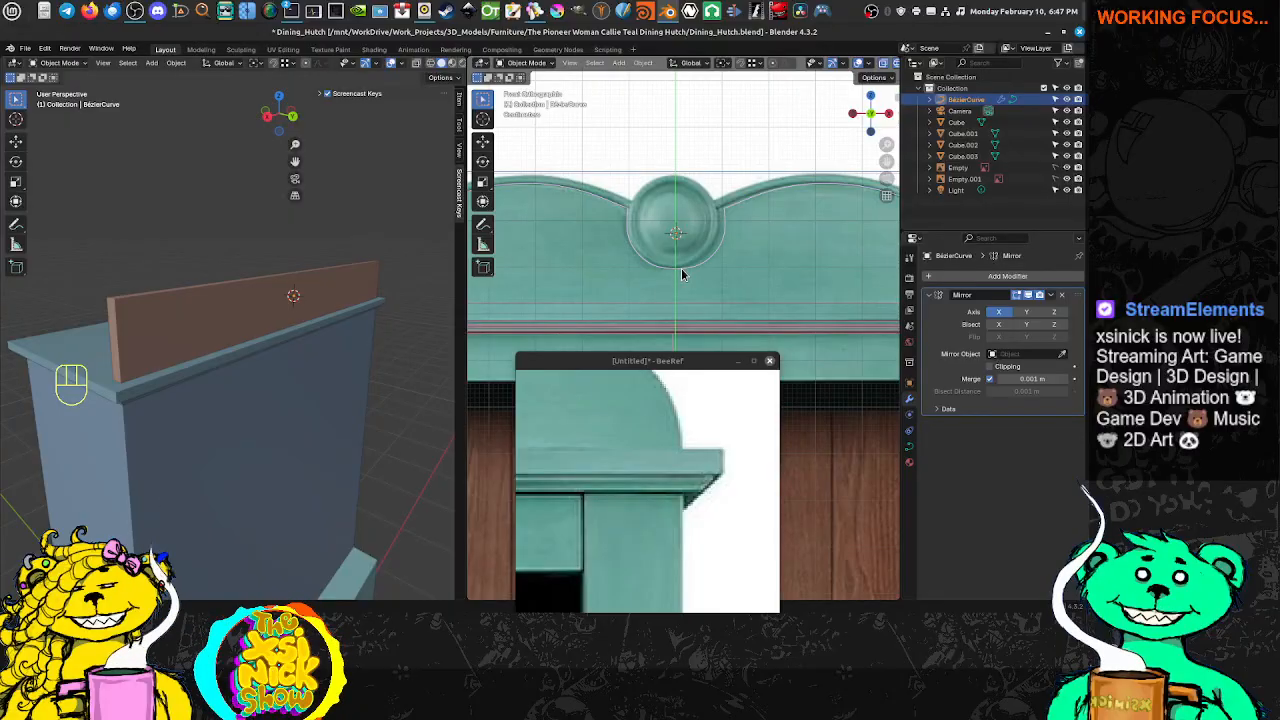
pyautogui.doubleClick(684, 268)
pyautogui.hotkey('alt', 'c')
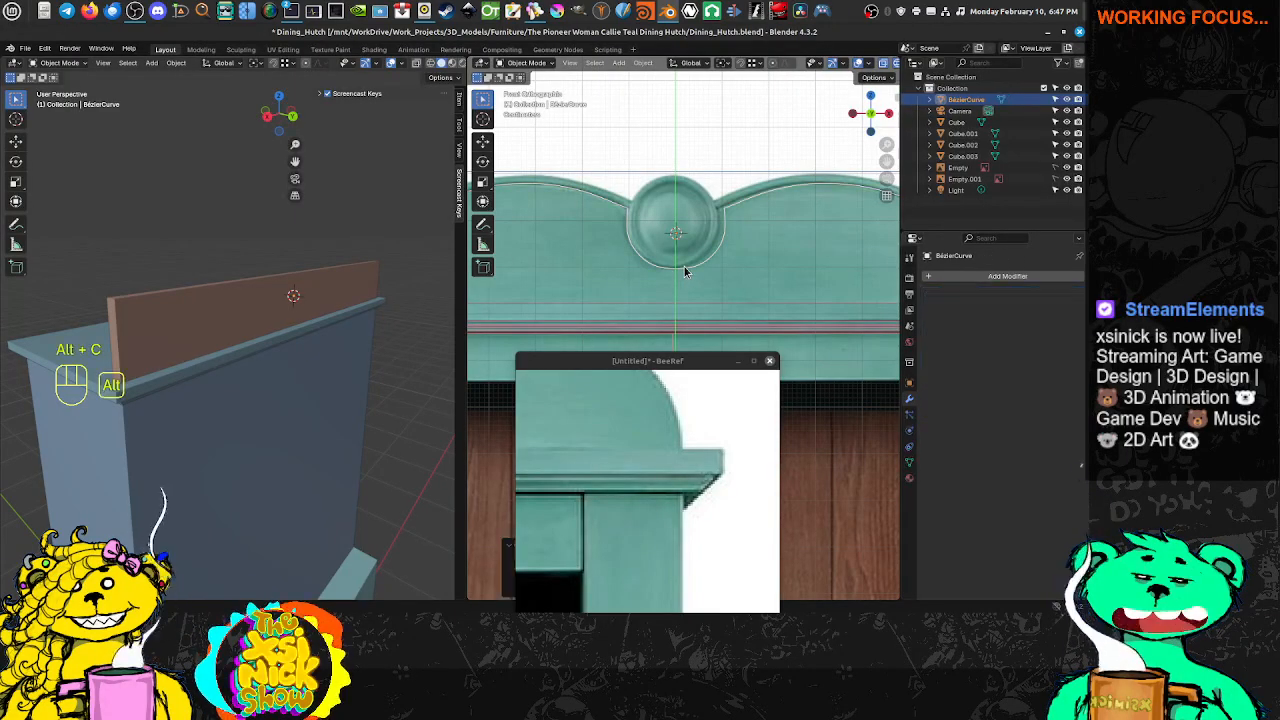
# Examine the converted outline's vertices around the medallion in vertex select mode
pyautogui.keyDown('shift'); pyautogui.moveTo(697, 258); pyautogui.dragTo(665, 270, button='middle'); pyautogui.keyUp('shift')
pyautogui.press('Tab')
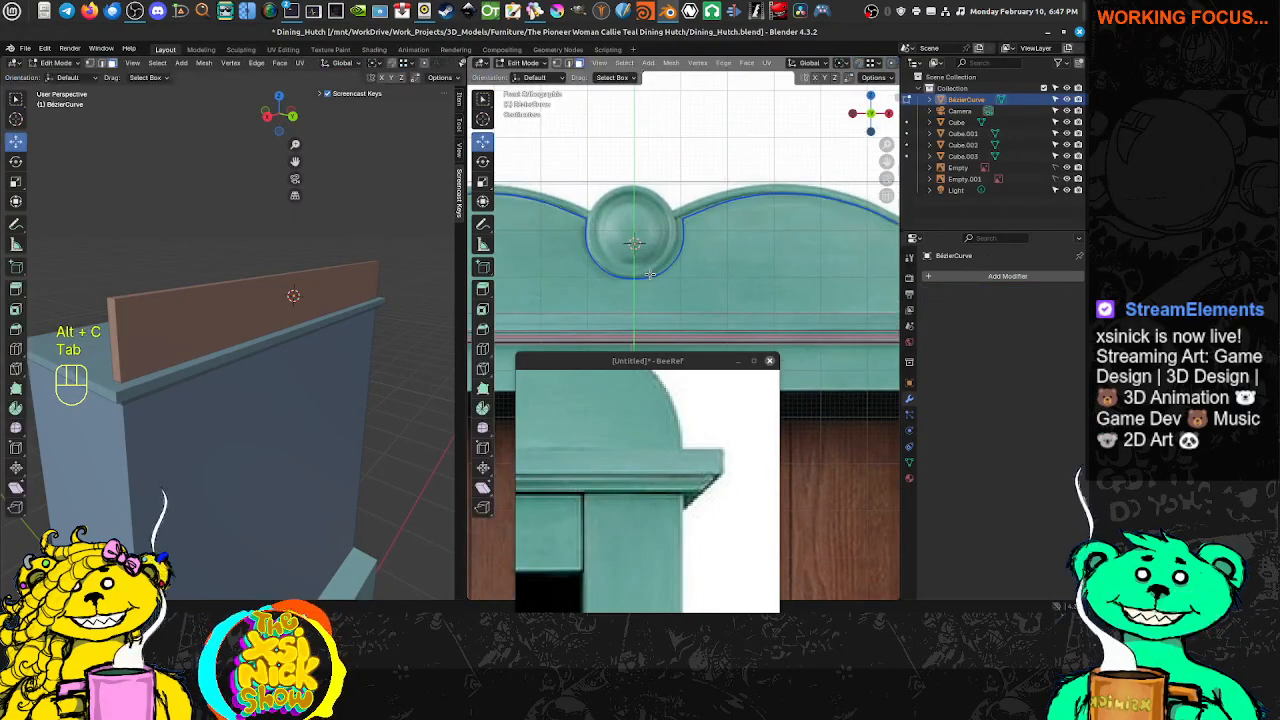
pyautogui.press('Tab')
pyautogui.press('Tab')
pyautogui.hotkey('ctrl', 'Tab')
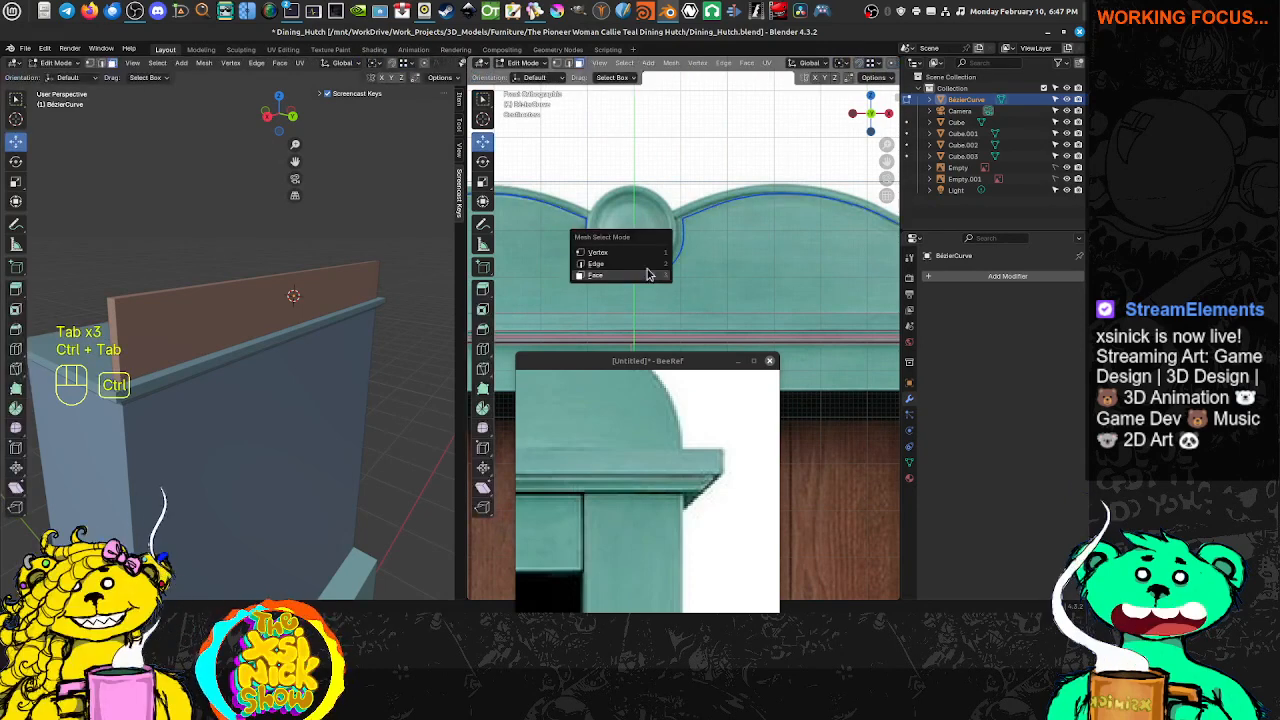
pyautogui.click(640, 251)
pyautogui.keyDown('shift'); pyautogui.moveTo(651, 278); pyautogui.dragTo(675, 240, button='middle'); pyautogui.keyUp('shift')
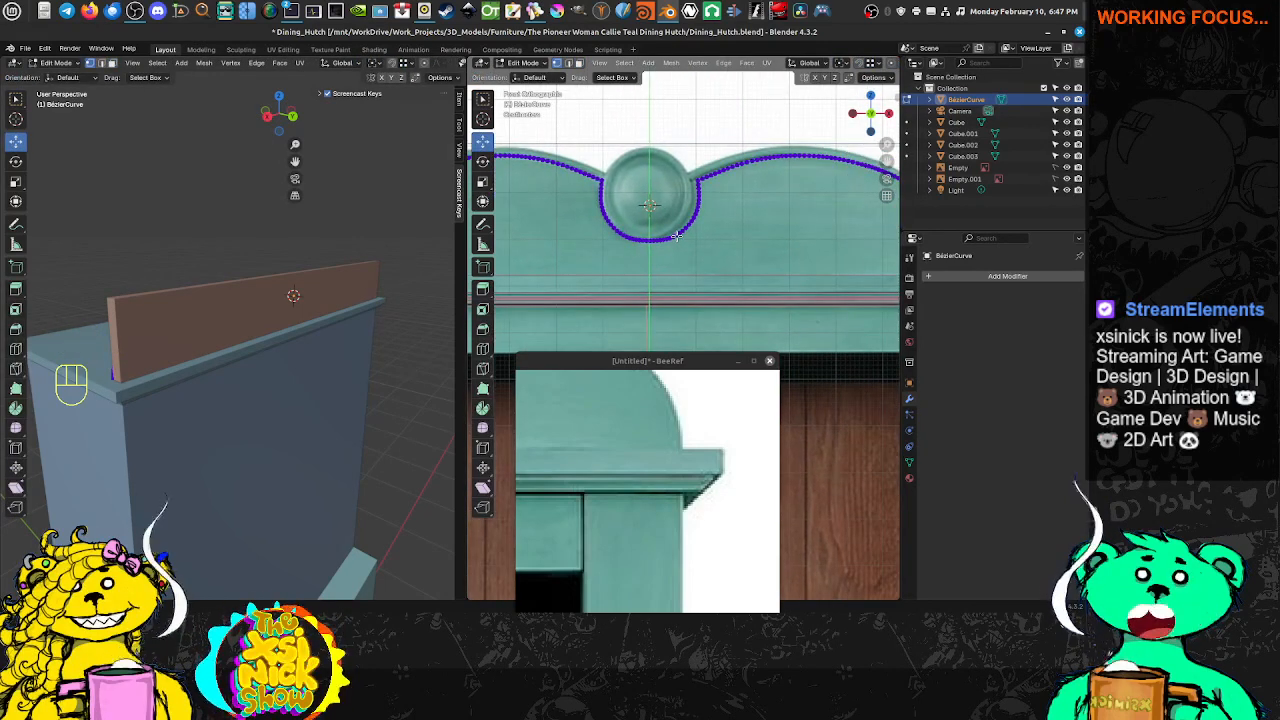
# Undo the mesh conversion to restore the editable crest curve with its Mirror modifier
pyautogui.hotkey('ctrl', 'z')
pyautogui.hotkey('ctrl', 'z')
pyautogui.hotkey('ctrl', 'z')
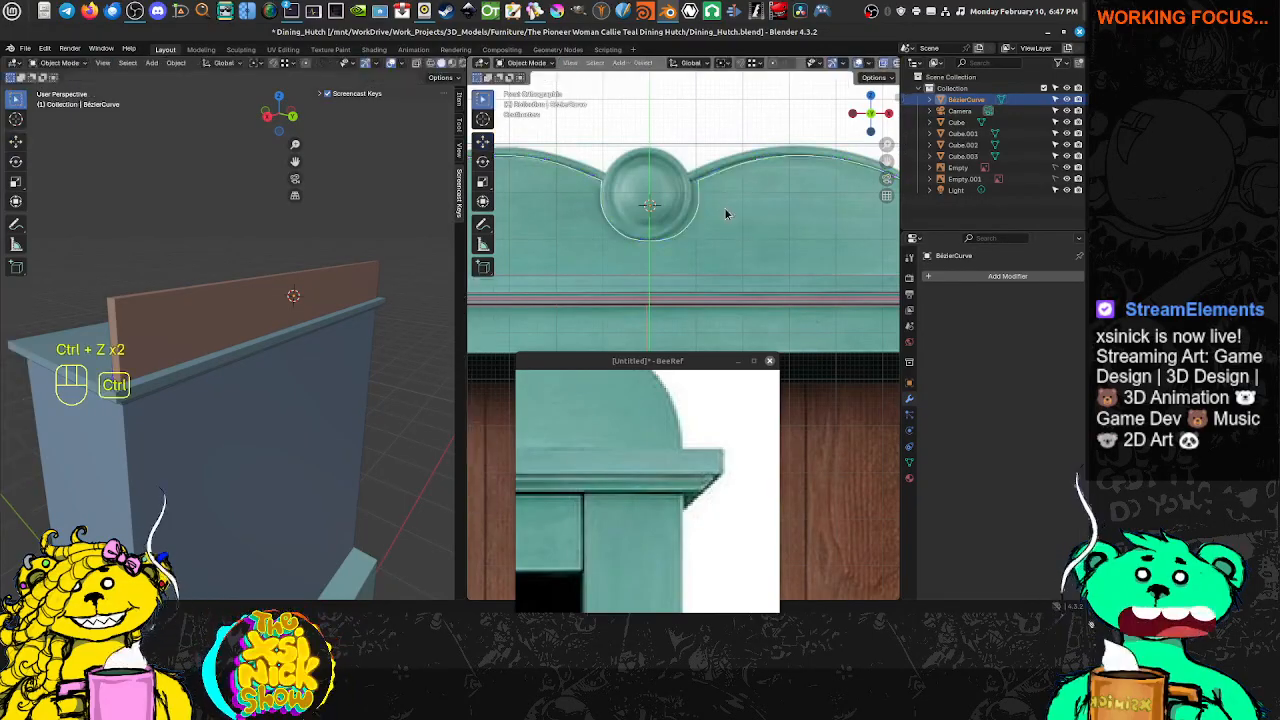
pyautogui.hotkey('ctrl', 'z')
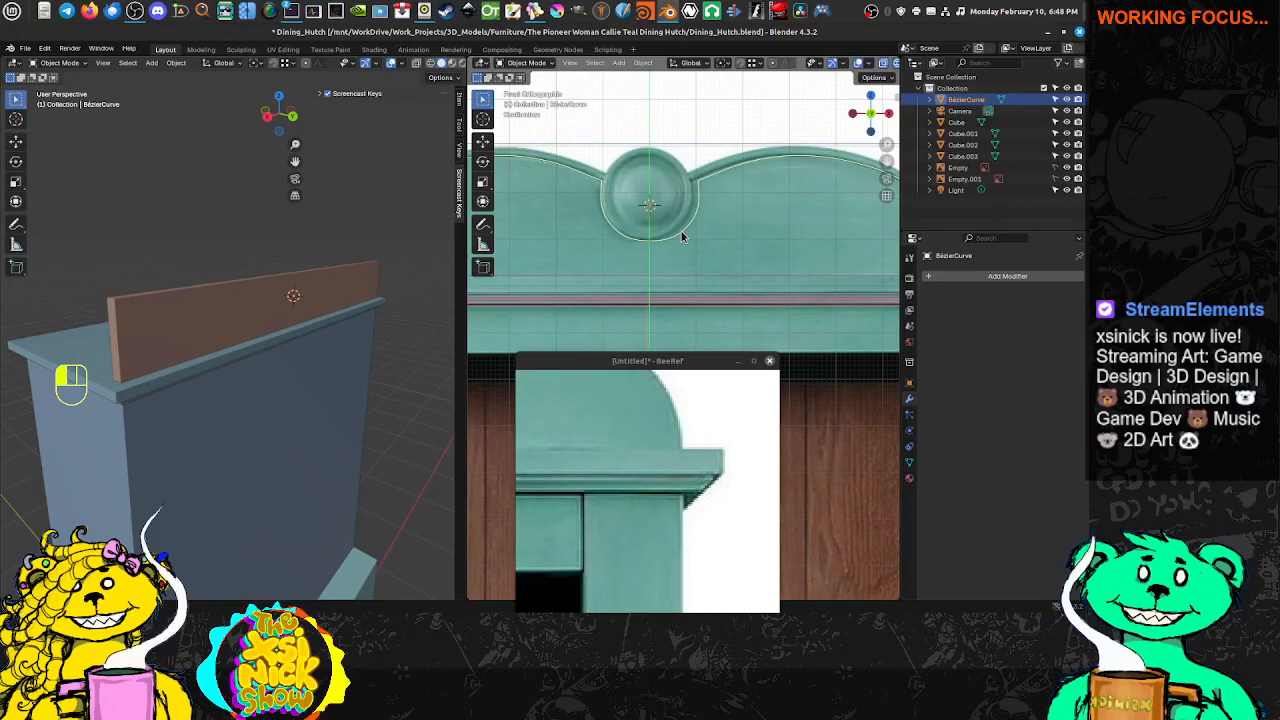
pyautogui.hotkey('ctrl', 'z')
pyautogui.hotkey('ctrl', 'z')
pyautogui.hotkey('ctrl', 'z')
pyautogui.hotkey('ctrl', 'z')
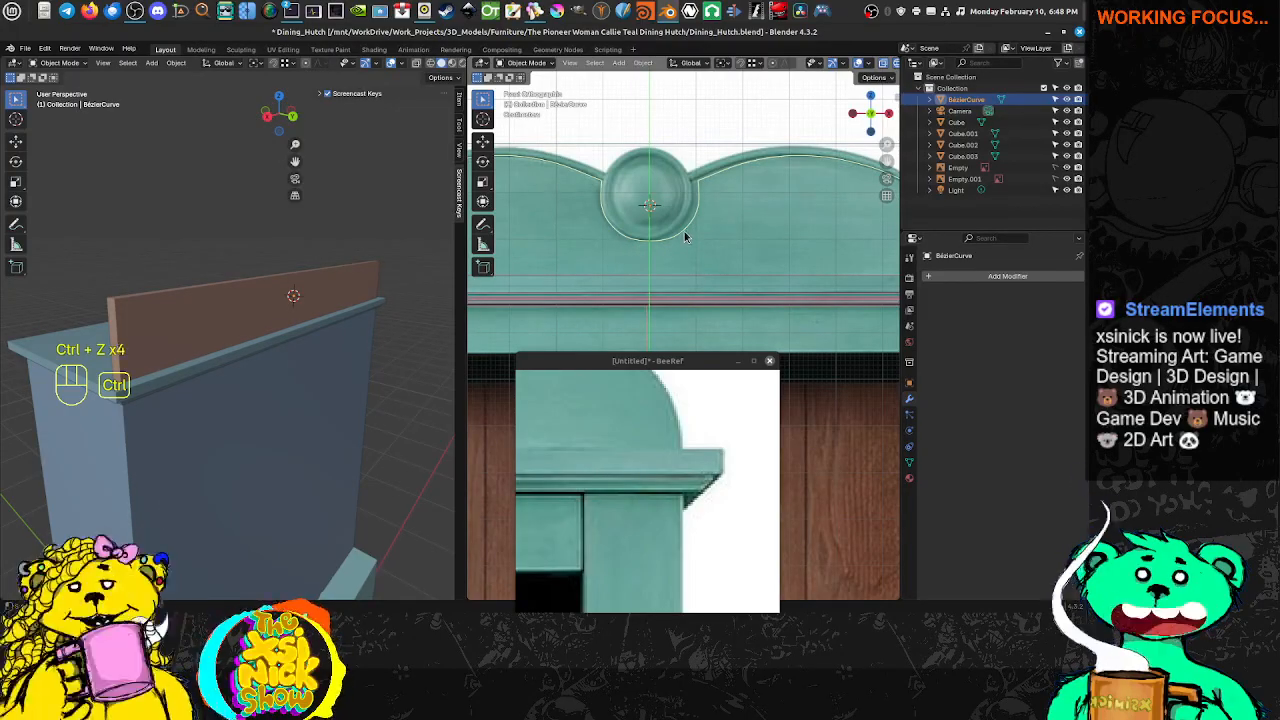
pyautogui.press('z')
pyautogui.hotkey('ctrl', 'z')
pyautogui.click(683, 232)
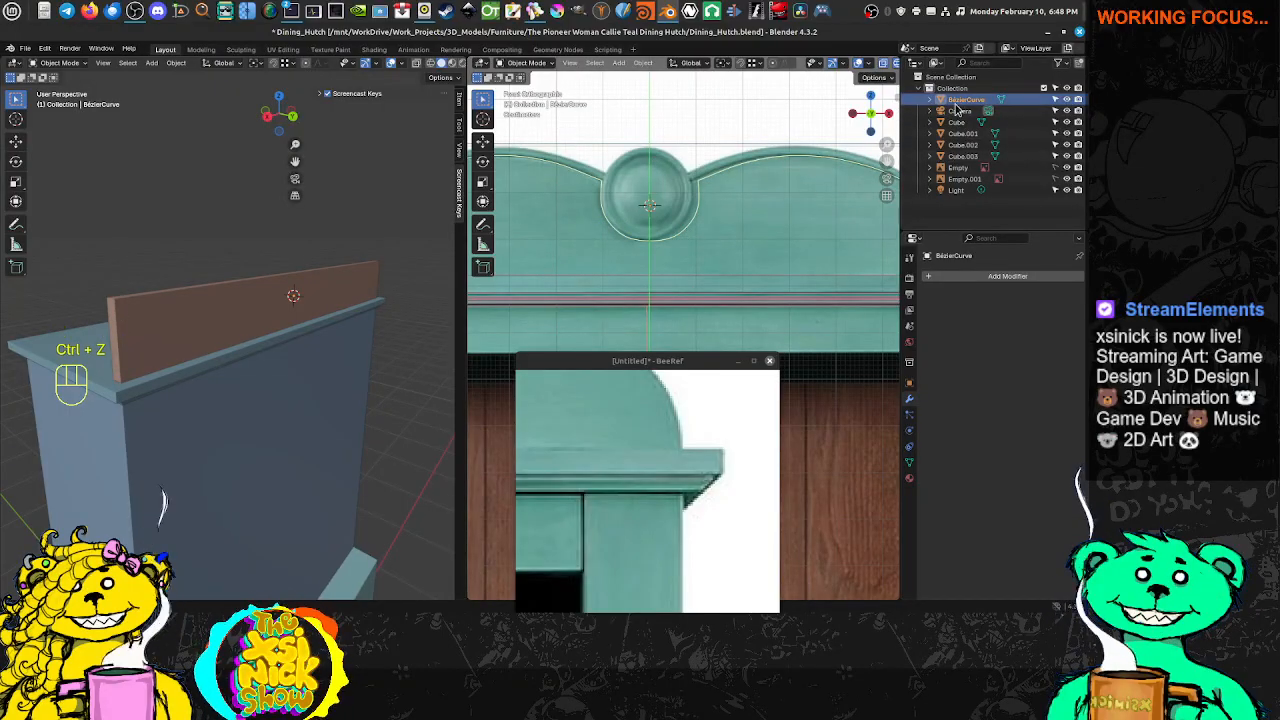
pyautogui.hotkey('ctrl', 'z')
pyautogui.hotkey('ctrl', 'z')
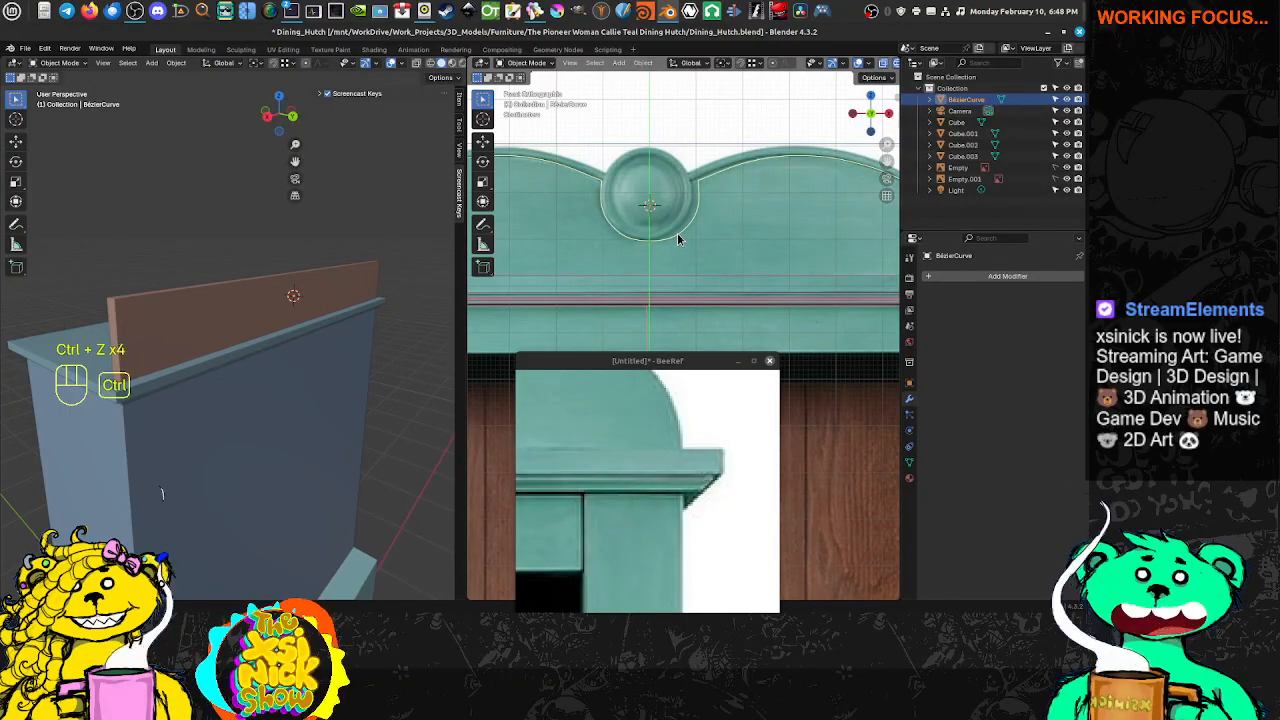
pyautogui.hotkey('ctrl', 'z')
pyautogui.hotkey('ctrl', 'z')
pyautogui.hotkey('ctrl', 'z')
pyautogui.hotkey('ctrl', 'z')
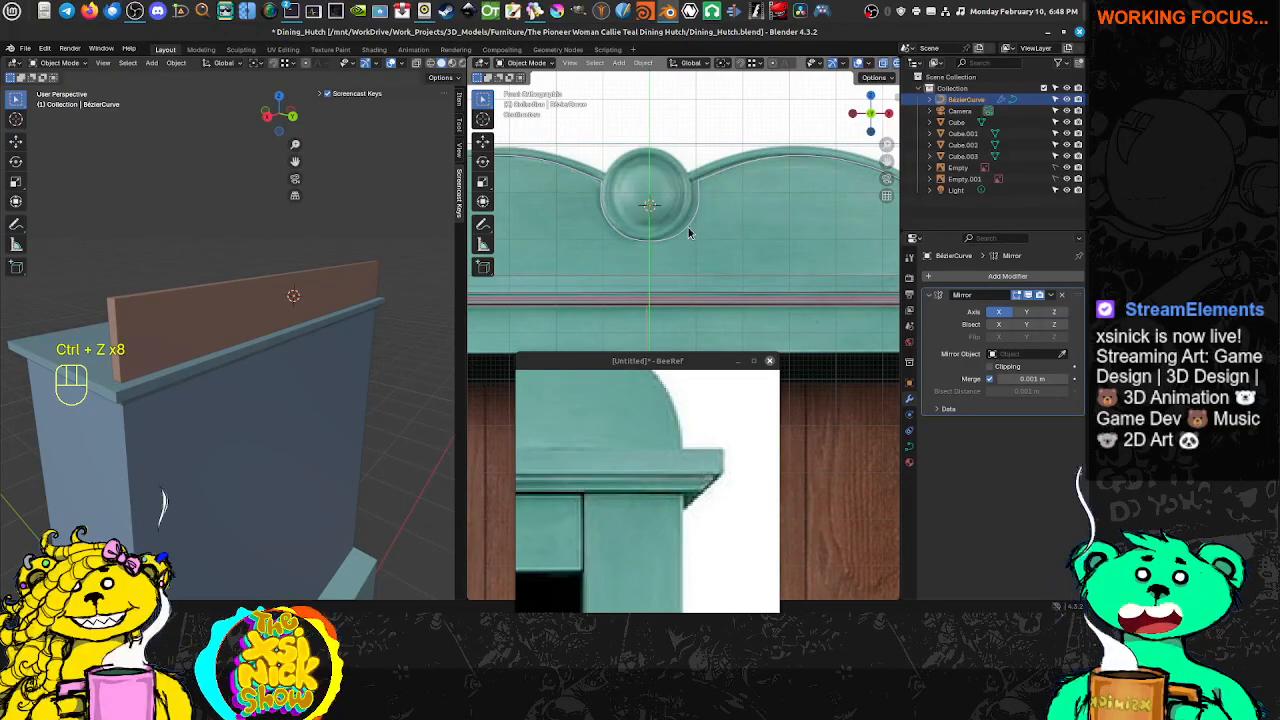
# Lower the crest curve's preview resolution and inspect its smoothness around the medallion and shoulders
pyautogui.keyDown('shift'); pyautogui.moveTo(721, 225); pyautogui.dragTo(787, 217); pyautogui.keyUp('shift')
pyautogui.click(682, 226)
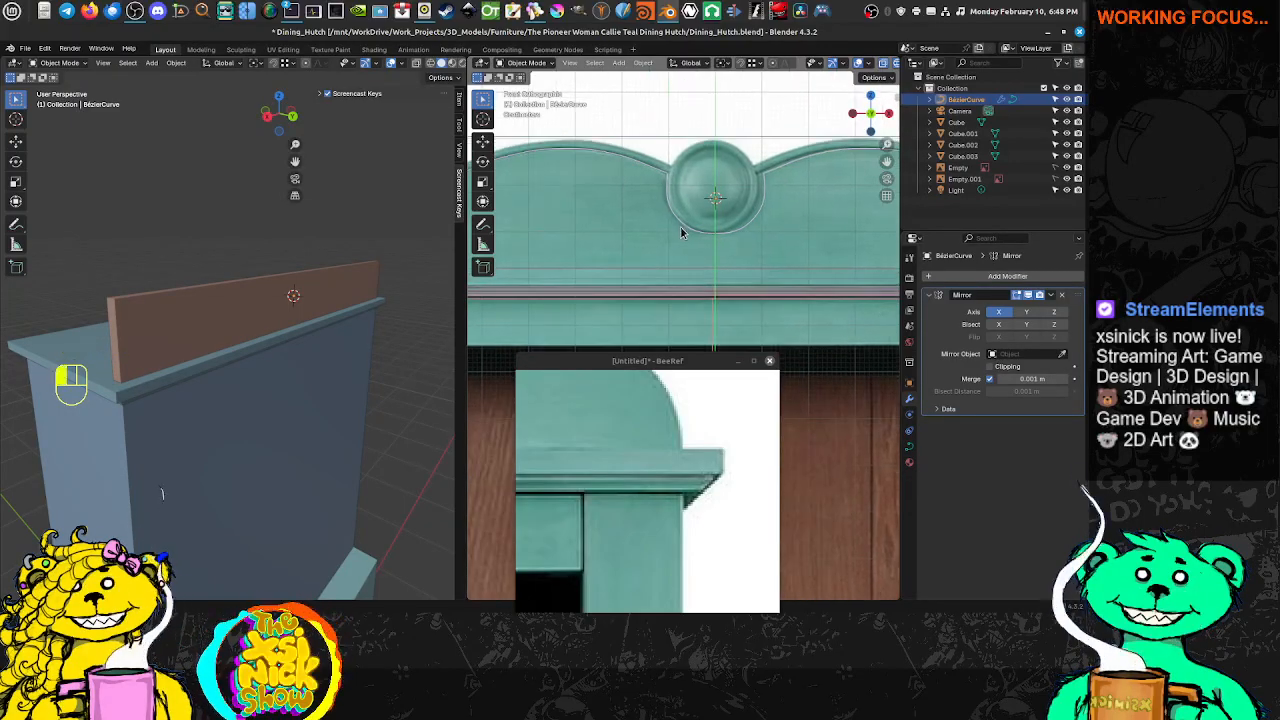
pyautogui.click(683, 222)
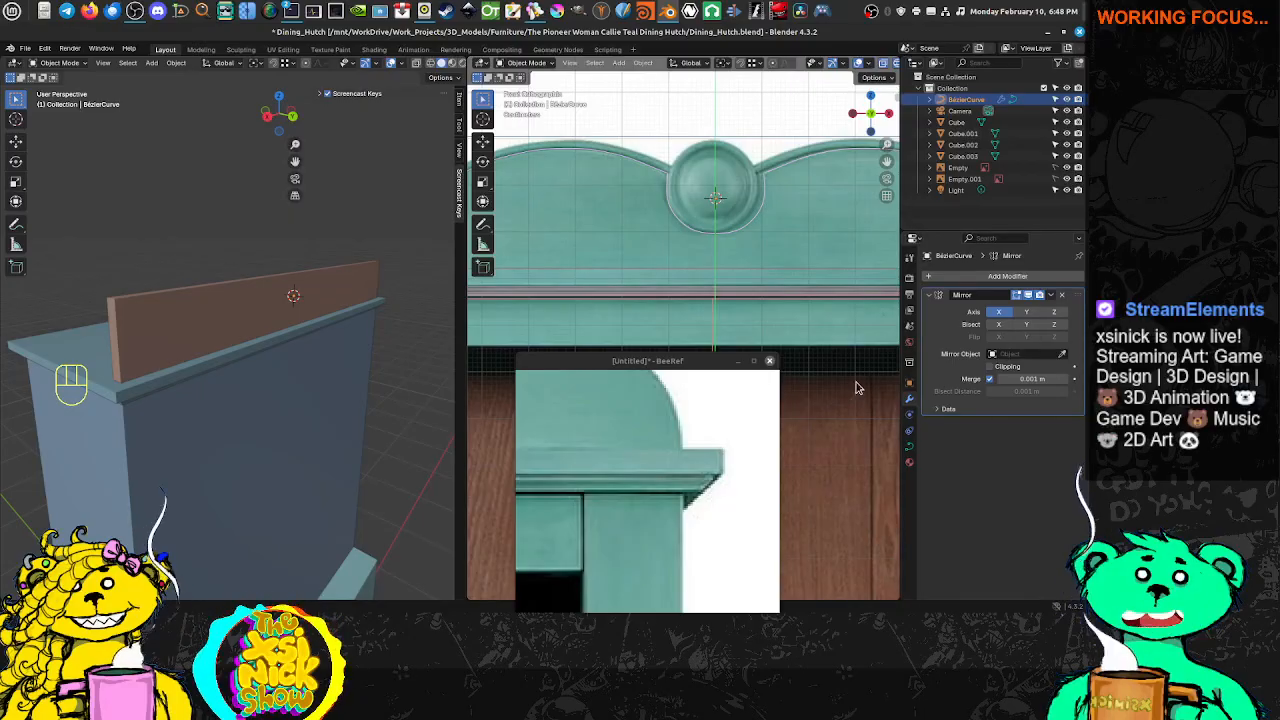
pyautogui.click(909, 447)
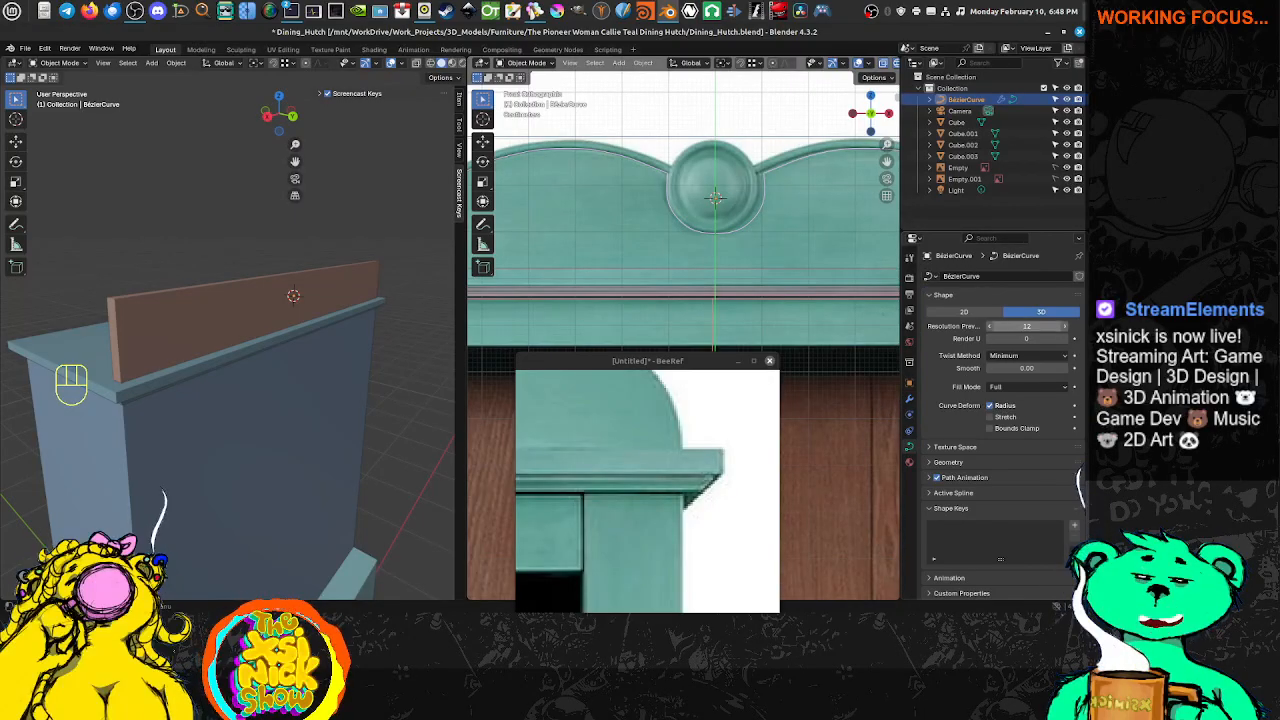
pyautogui.click(1025, 327)
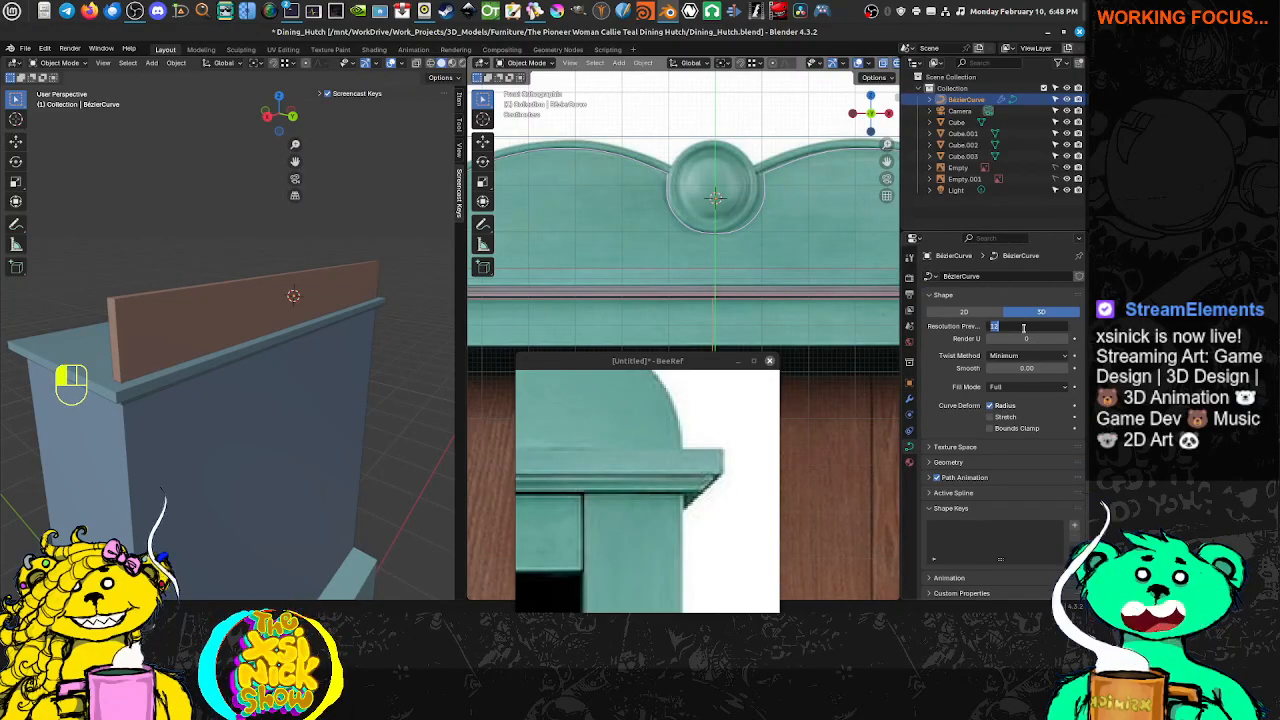
pyautogui.write('64')
pyautogui.press('Return')
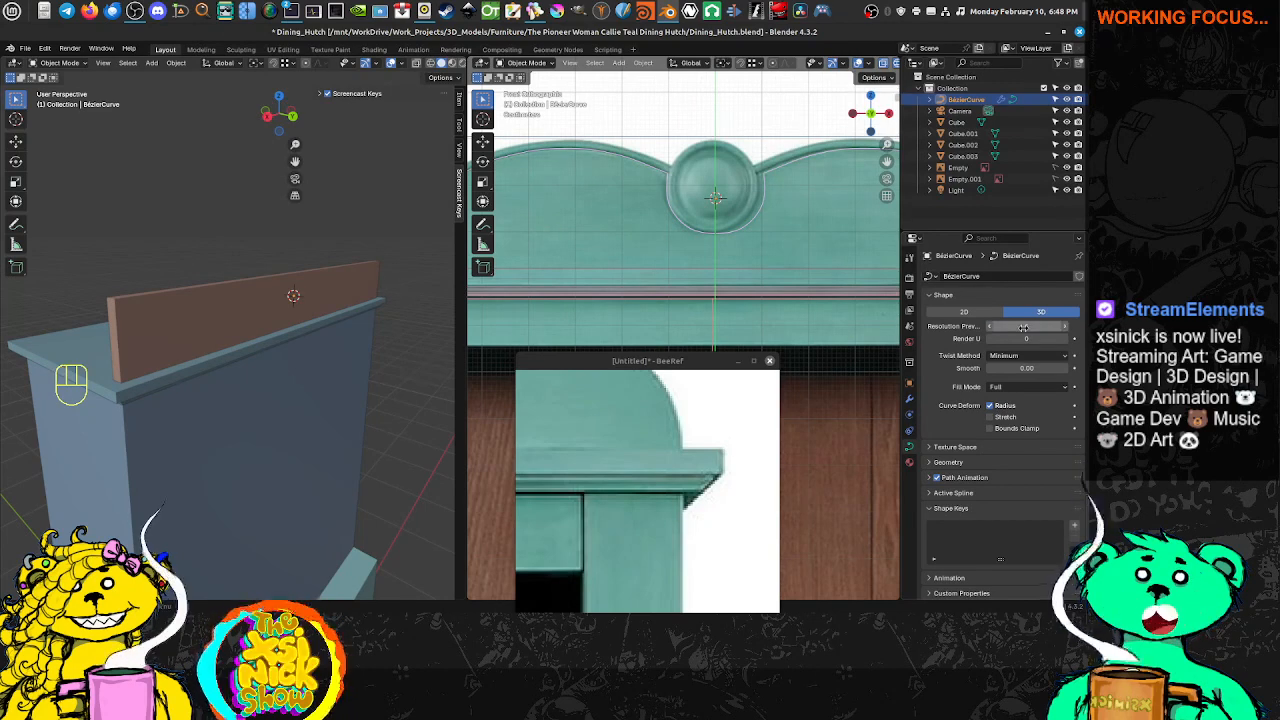
pyautogui.moveTo(674, 200)
pyautogui.keyDown('shift'); pyautogui.mouseDown(button='middle')
pyautogui.moveTo(737, 229)
pyautogui.moveTo(680, 209)
pyautogui.mouseUp(button='middle'); pyautogui.keyUp('shift')
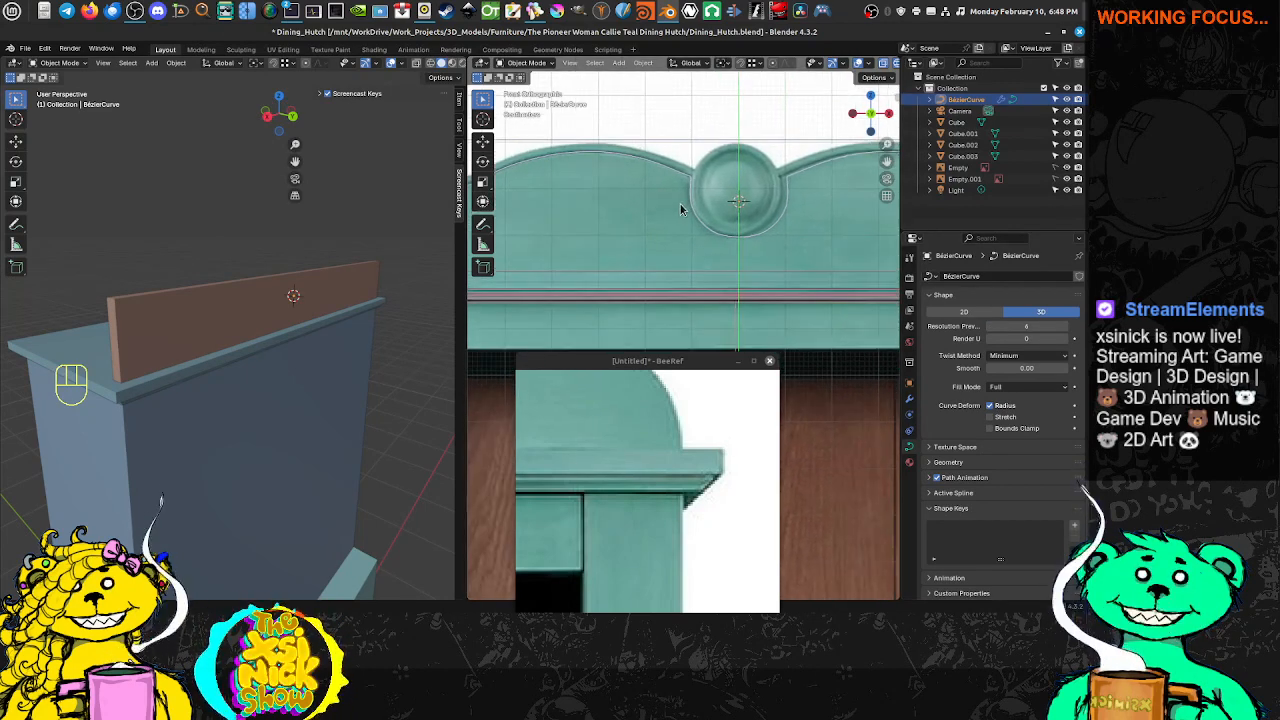
pyautogui.keyDown('shift'); pyautogui.moveTo(788, 216); pyautogui.dragTo(725, 222, button='middle'); pyautogui.keyUp('shift')
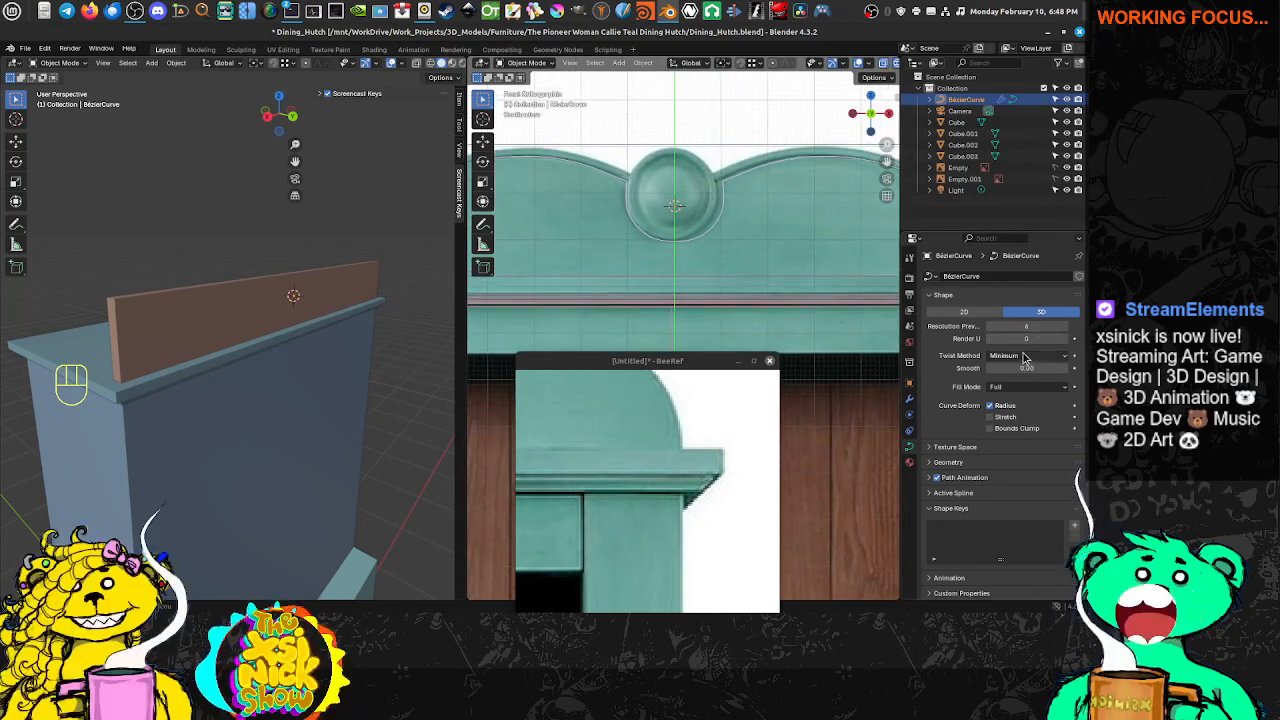
pyautogui.keyDown('shift'); pyautogui.moveTo(674, 205); pyautogui.dragTo(750, 210, button='middle'); pyautogui.keyUp('shift')
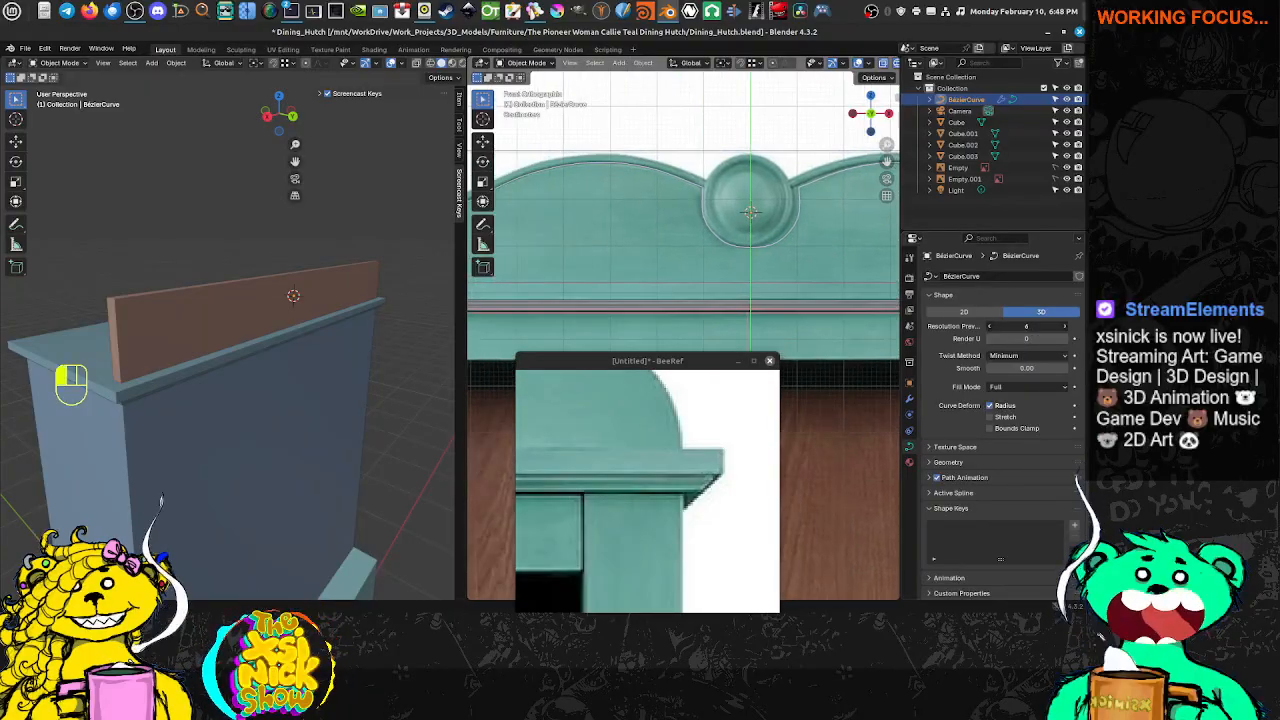
# Set the crest curve's preview resolution to 3 and show its Mirror modifier settings
pyautogui.moveTo(1045, 327); pyautogui.dragTo(1005, 327)
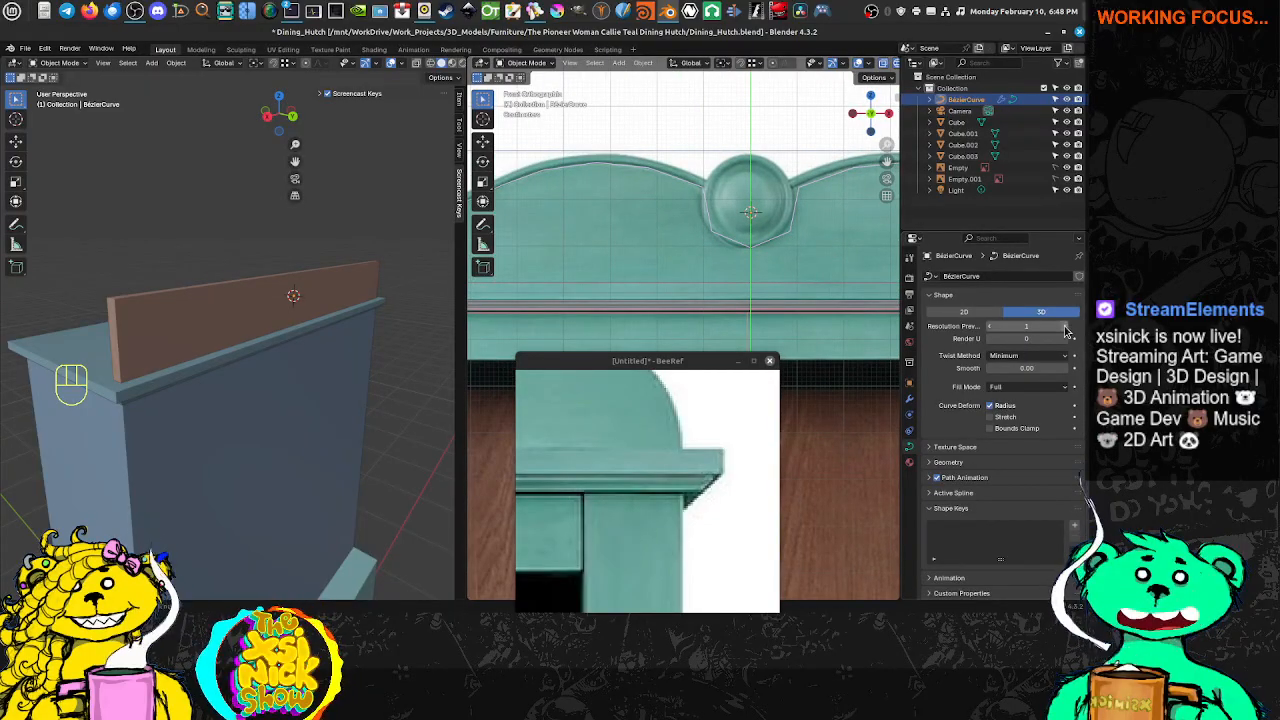
pyautogui.click(1067, 327)
pyautogui.click(1067, 327)
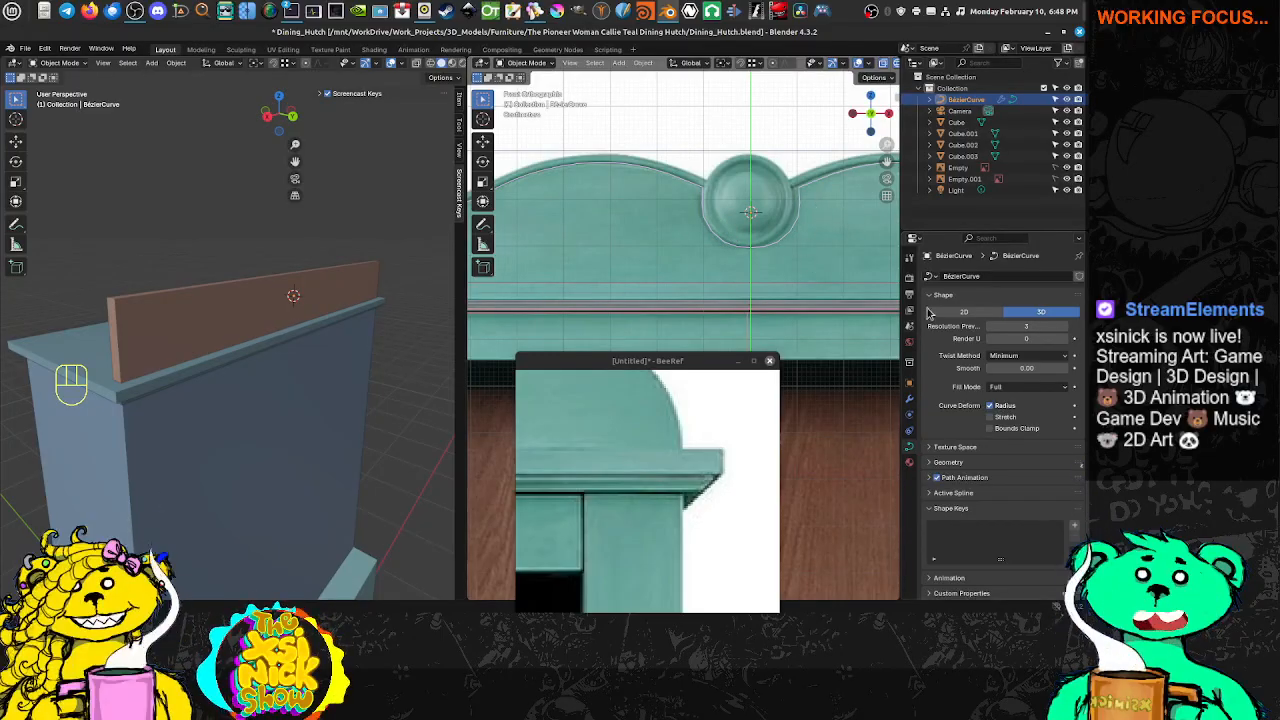
pyautogui.click(910, 399)
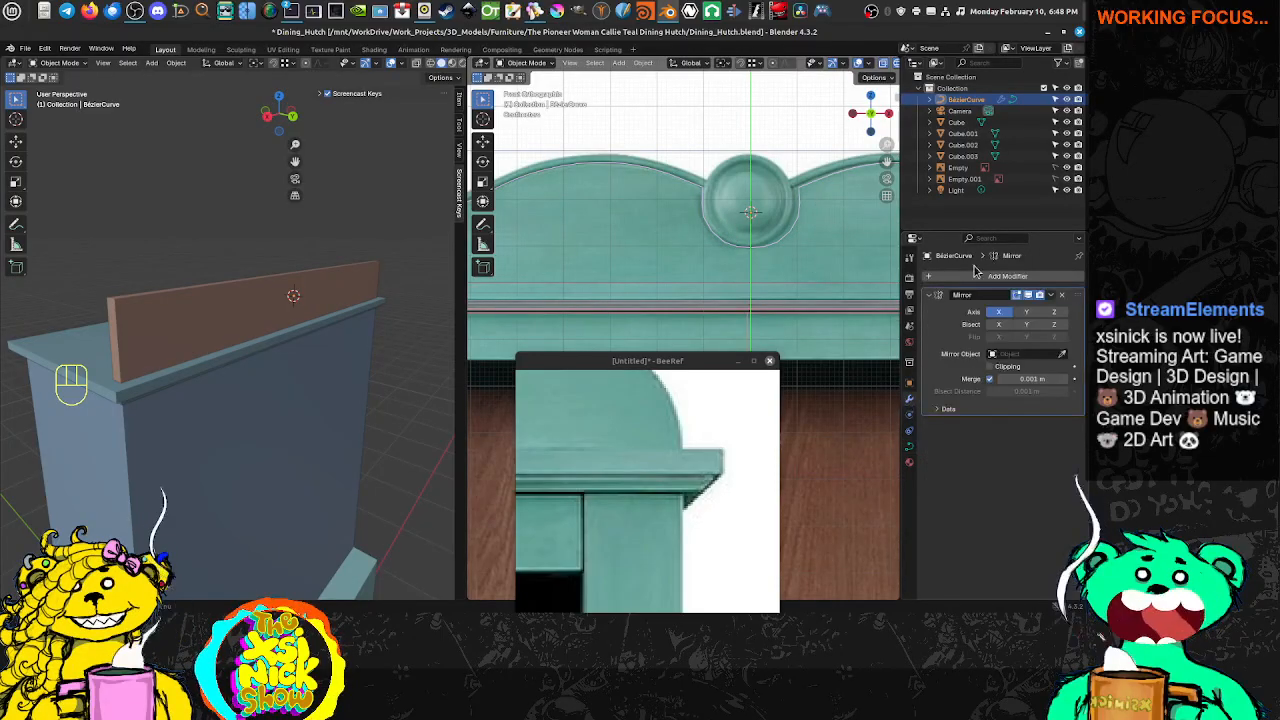
# Convert the crest curve to a mesh and enter Edit Mode in vertex select around the medallion
pyautogui.click(1055, 300)
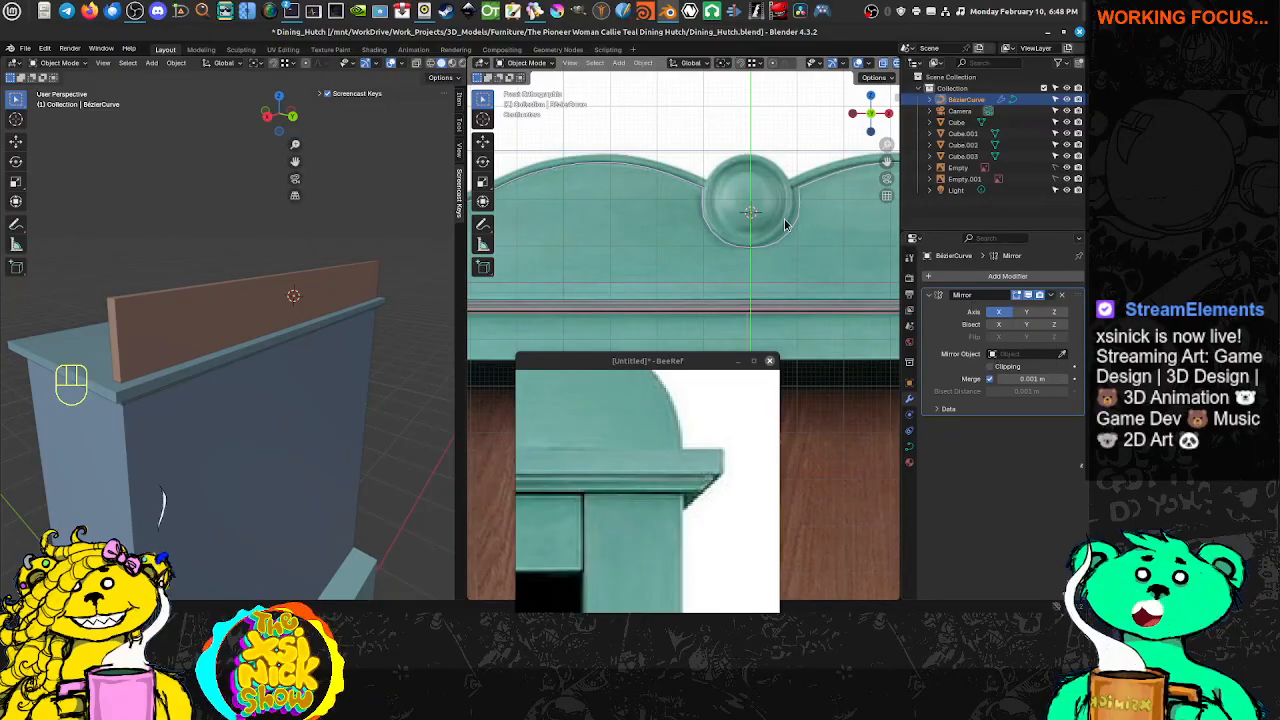
pyautogui.hotkey('alt', 'c')
pyautogui.press('`')
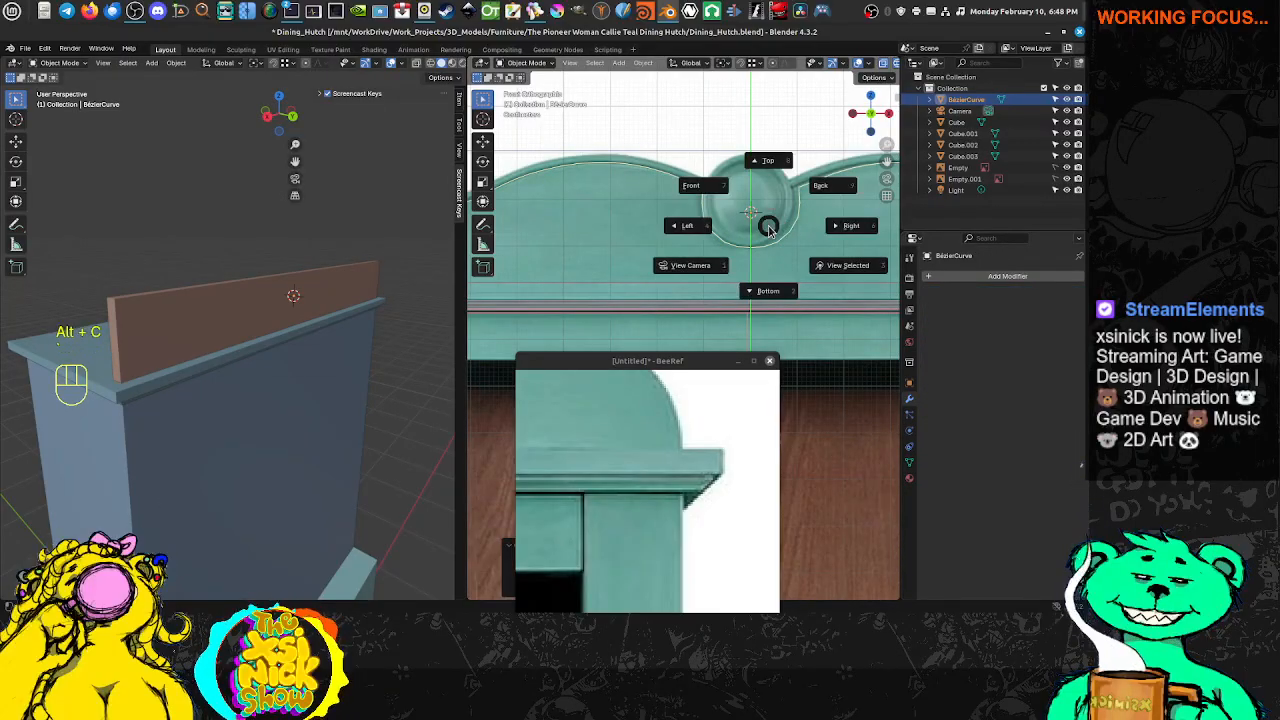
pyautogui.press('Escape')
pyautogui.press('Tab')
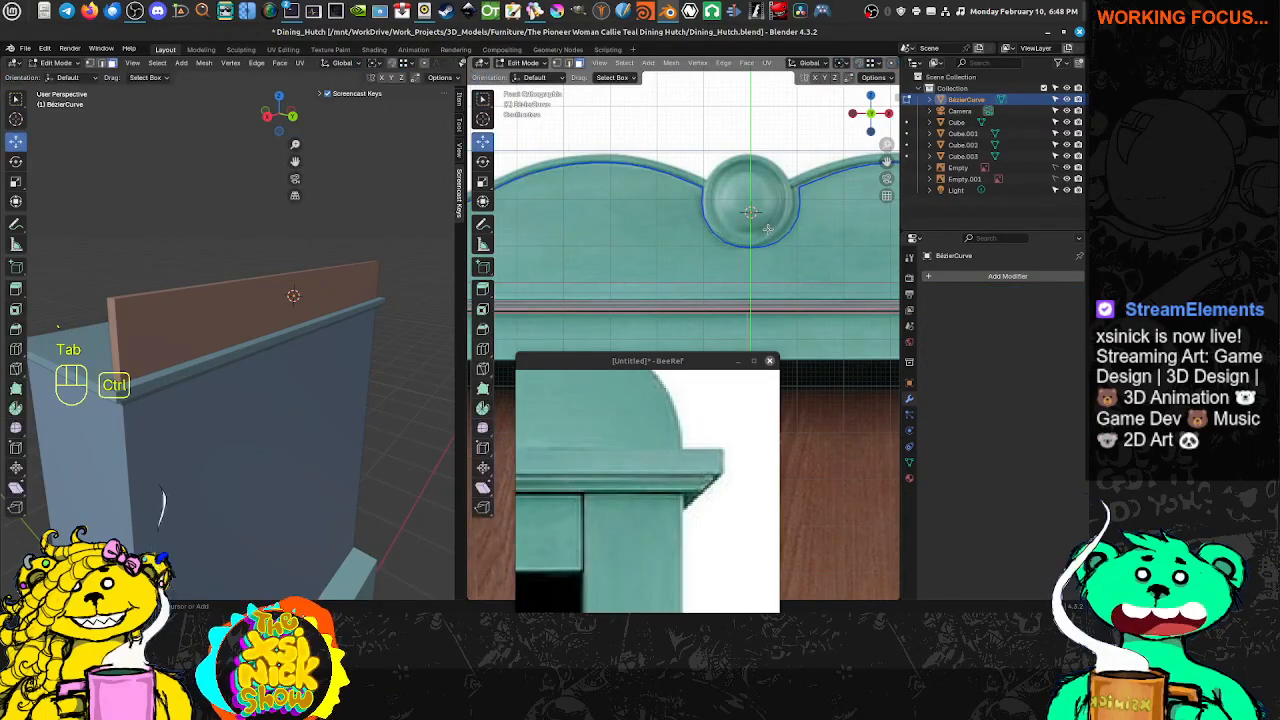
pyautogui.hotkey('ctrl', 'Tab')
pyautogui.keyDown('shift'); pyautogui.moveTo(776, 240); pyautogui.dragTo(663, 264, button='middle'); pyautogui.keyUp('shift')
pyautogui.scroll(2, 628, 241)
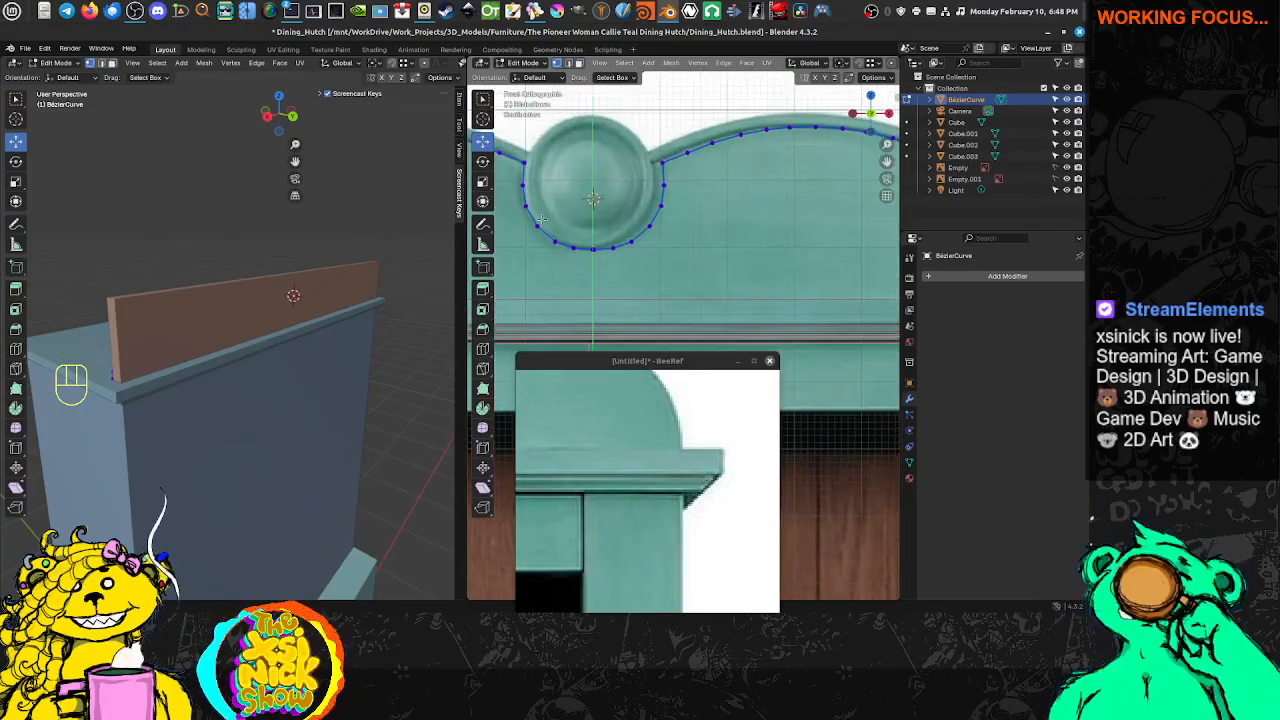
# Enable proportional editing and, with a small radius, shift the vertex on the medallion cutout's lower right inward along X
pyautogui.keyDown('shift'); pyautogui.moveTo(670, 207); pyautogui.dragTo(702, 241, button='middle'); pyautogui.keyUp('shift')
pyautogui.click(696, 221)
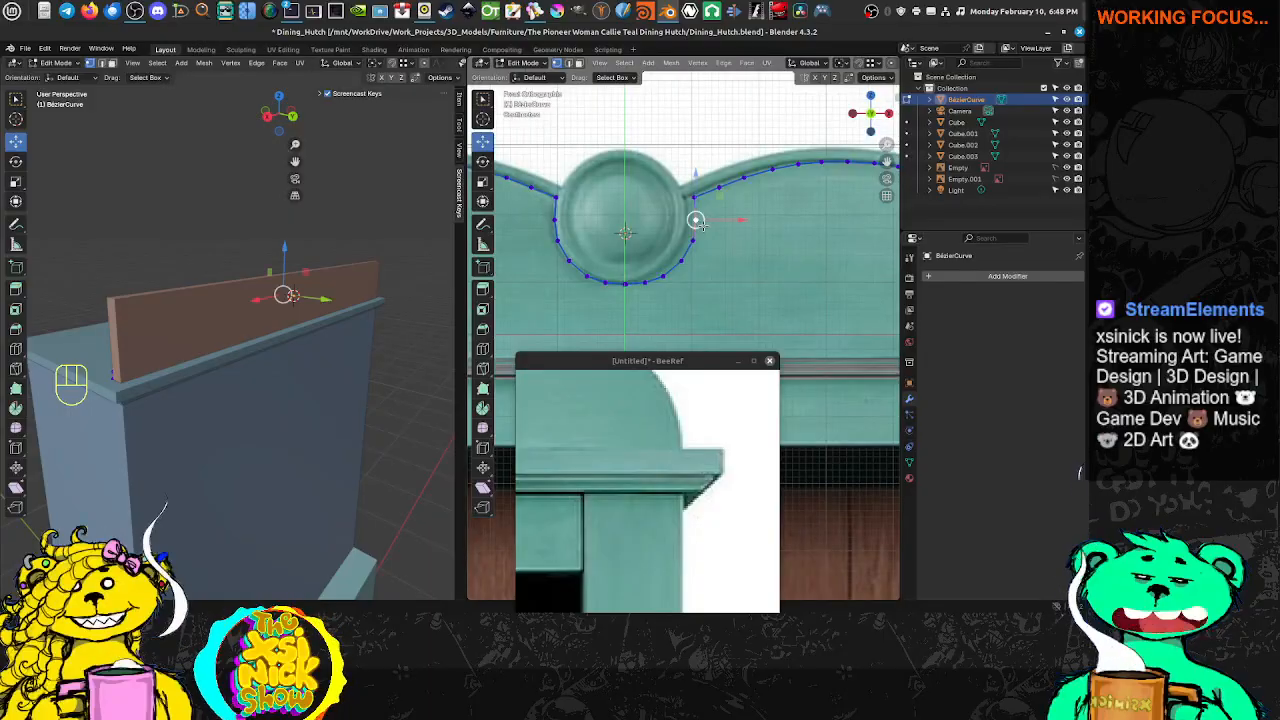
pyautogui.click(684, 255)
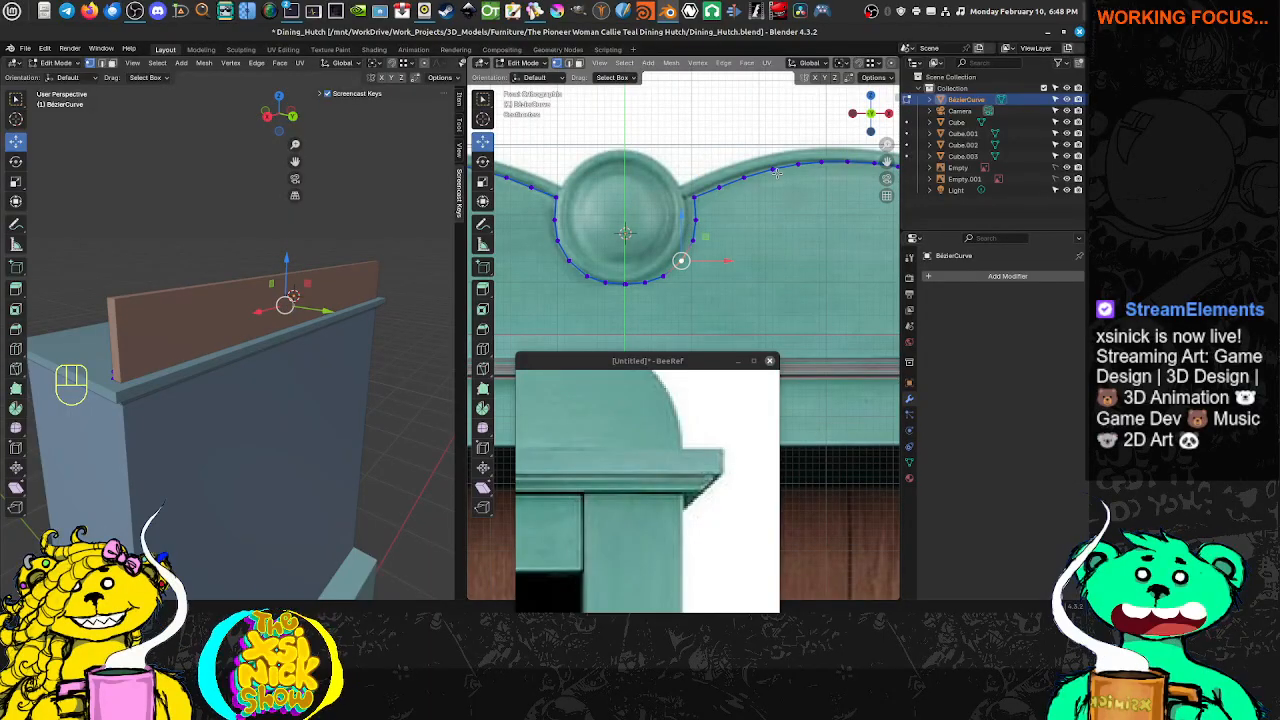
pyautogui.keyDown('shift'); pyautogui.moveTo(777, 172); pyautogui.dragTo(738, 179, button='middle'); pyautogui.keyUp('shift')
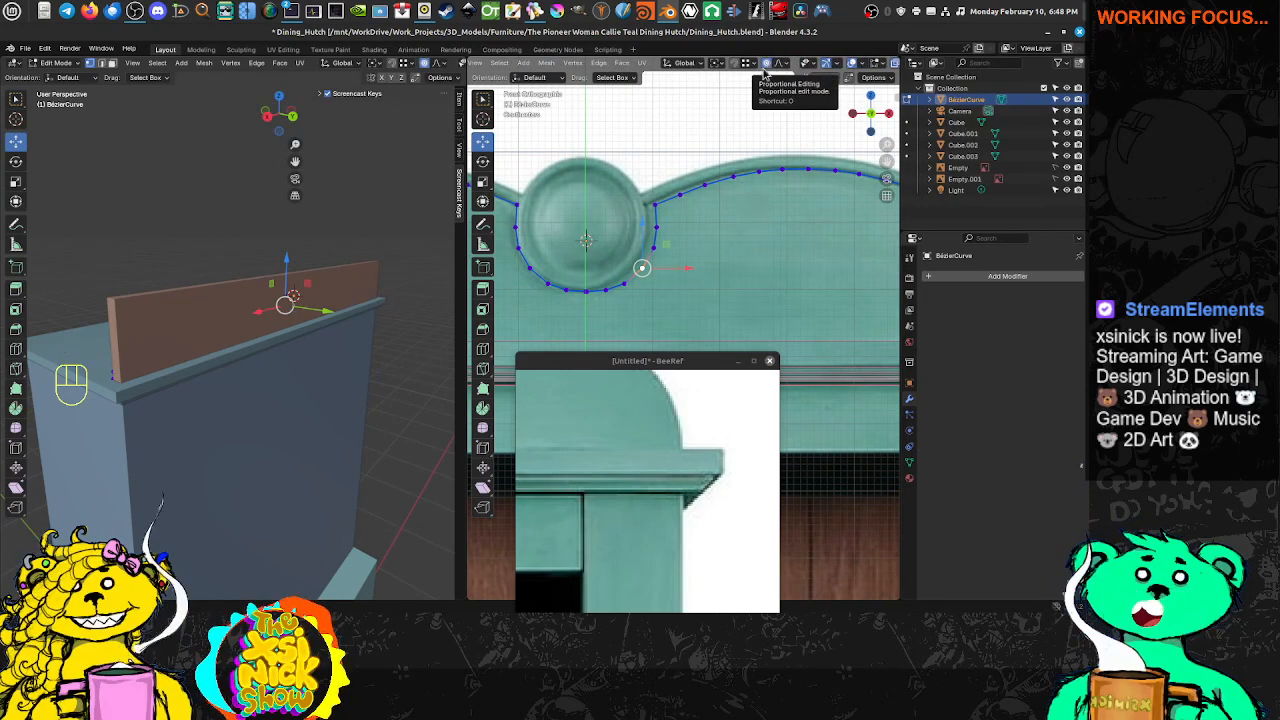
pyautogui.keyDown('shift'); pyautogui.moveTo(640, 259); pyautogui.dragTo(670, 244, button='middle'); pyautogui.keyUp('shift')
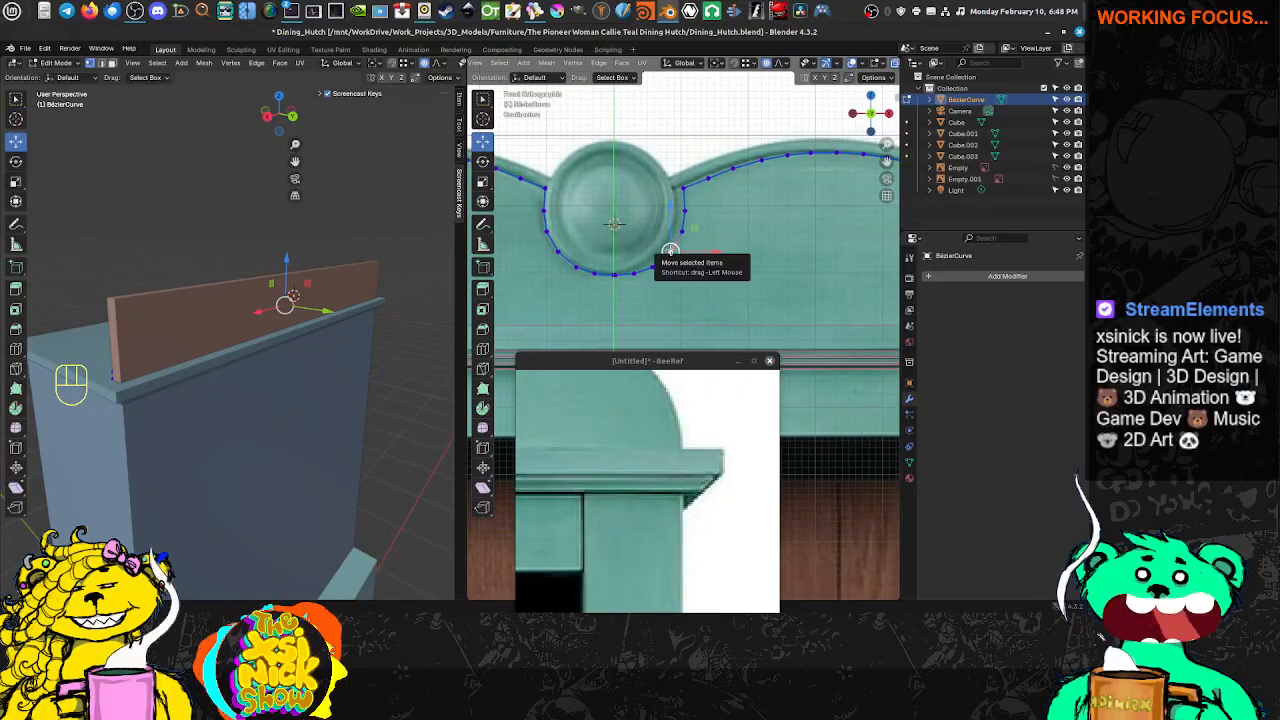
pyautogui.press('g')
pyautogui.scroll(-5, 673, 249)
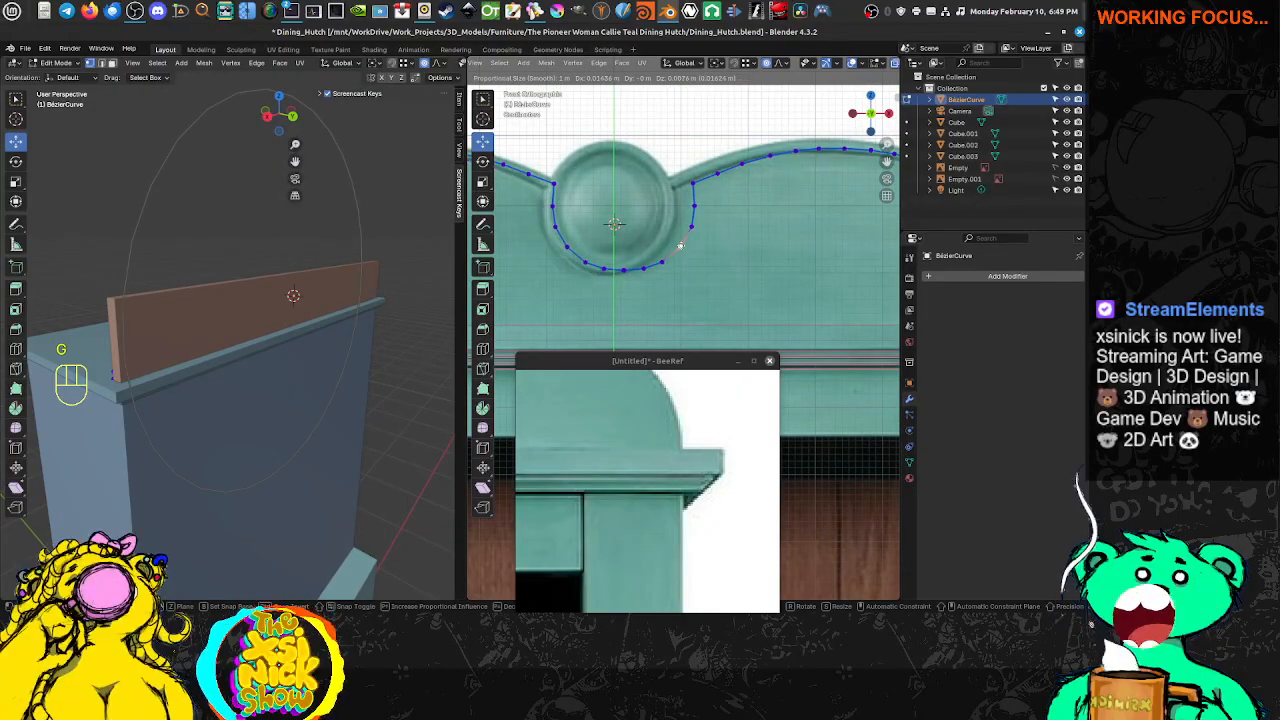
pyautogui.scroll(15, 673, 249)
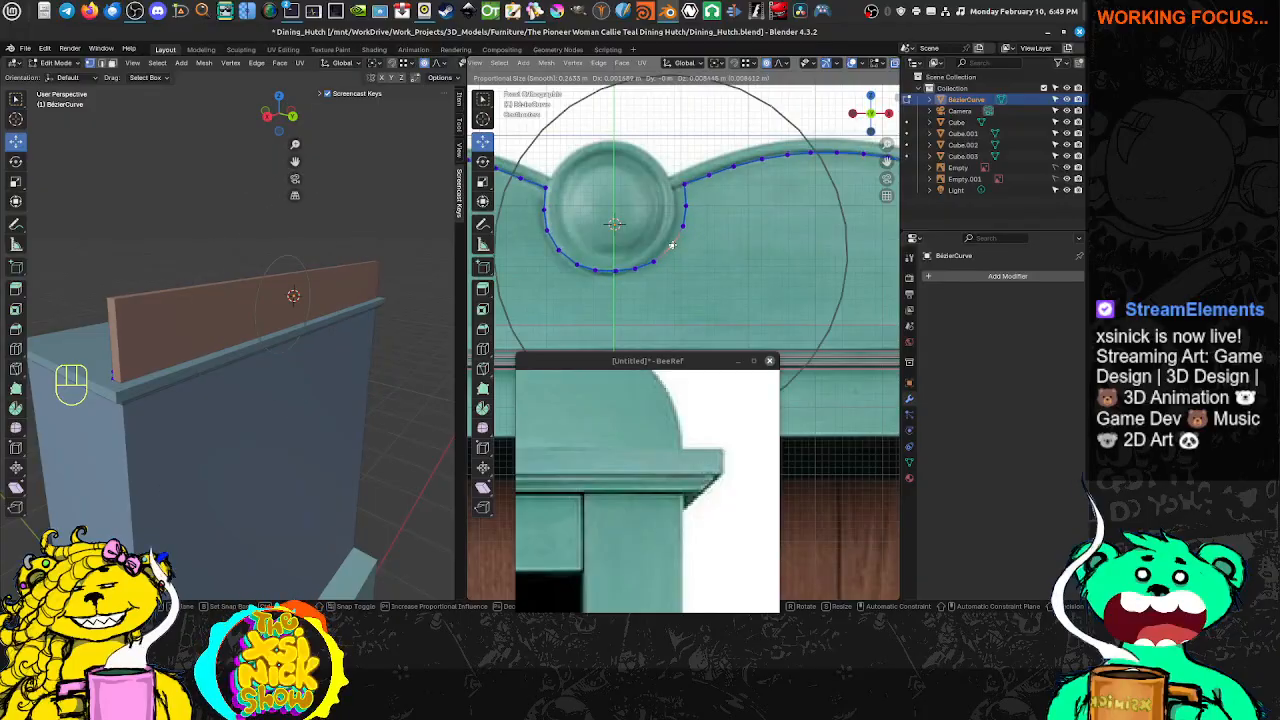
pyautogui.scroll(7, 672, 244)
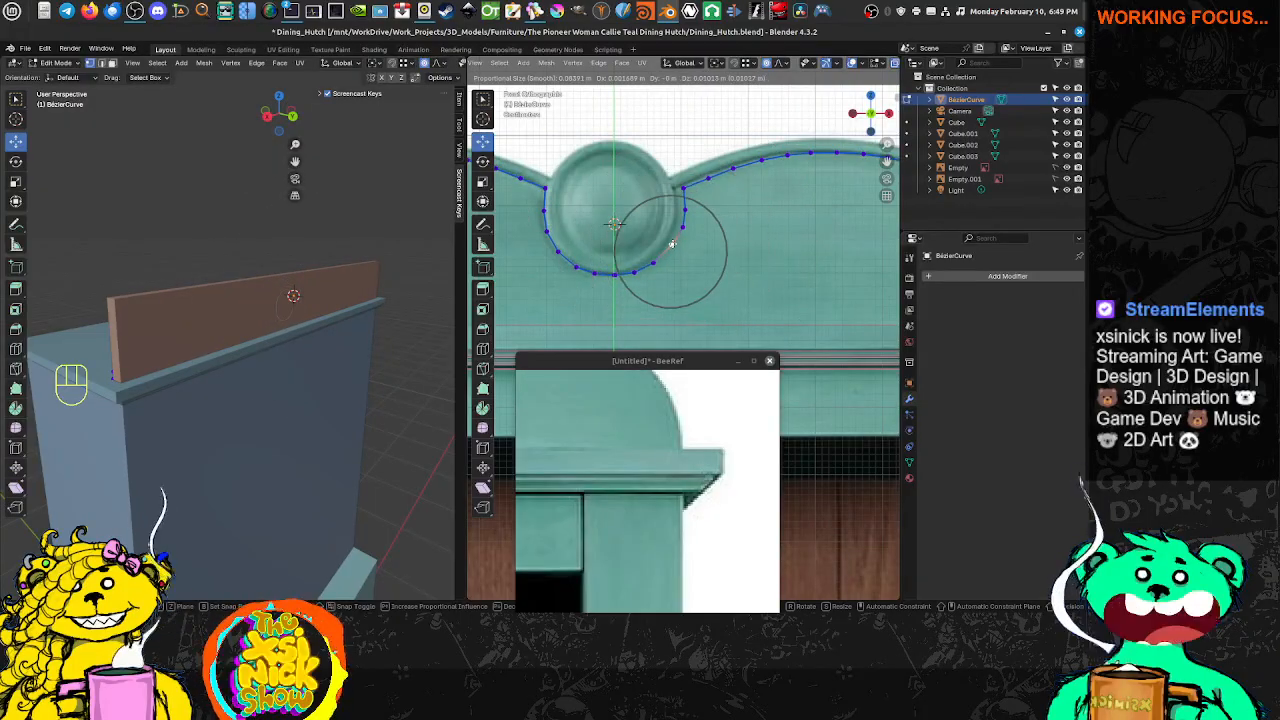
pyautogui.press('x')
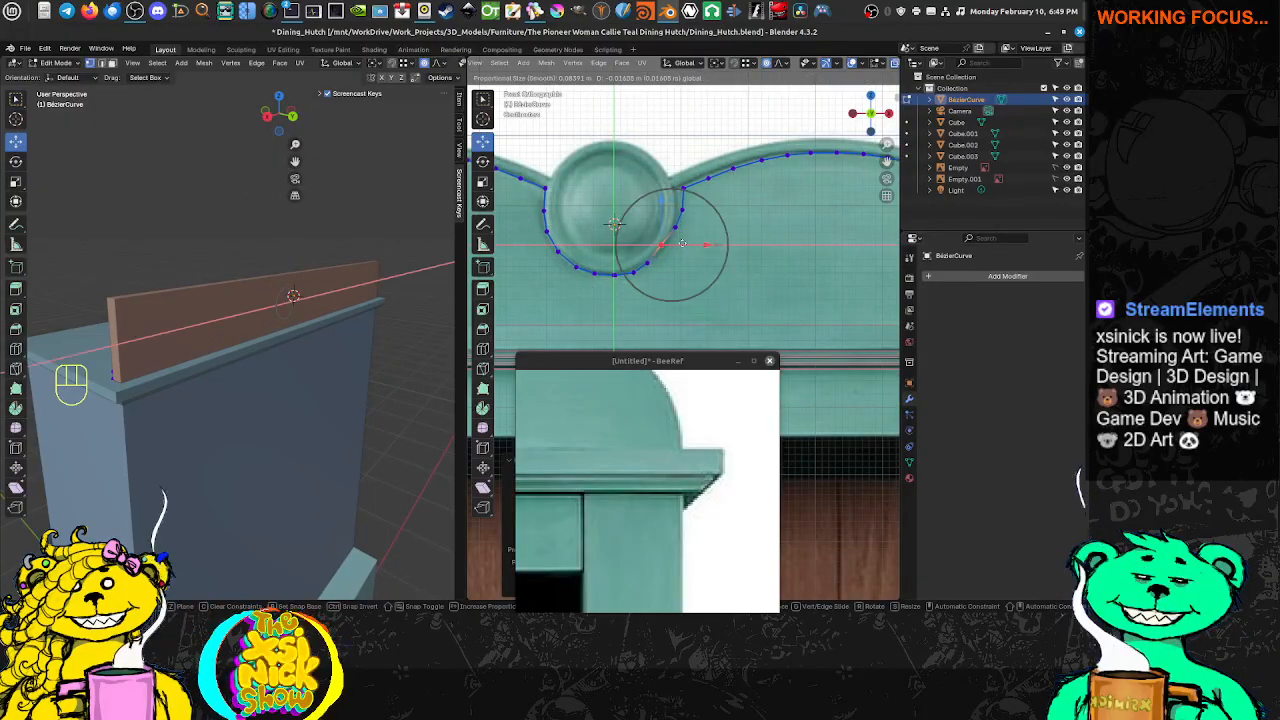
pyautogui.moveTo(687, 244); pyautogui.dragTo(686, 244)
# Switch to the Tweak tool and adjust the outline vertices along the medallion's right side and adjoining shoulder to match the reference
pyautogui.click(684, 189)
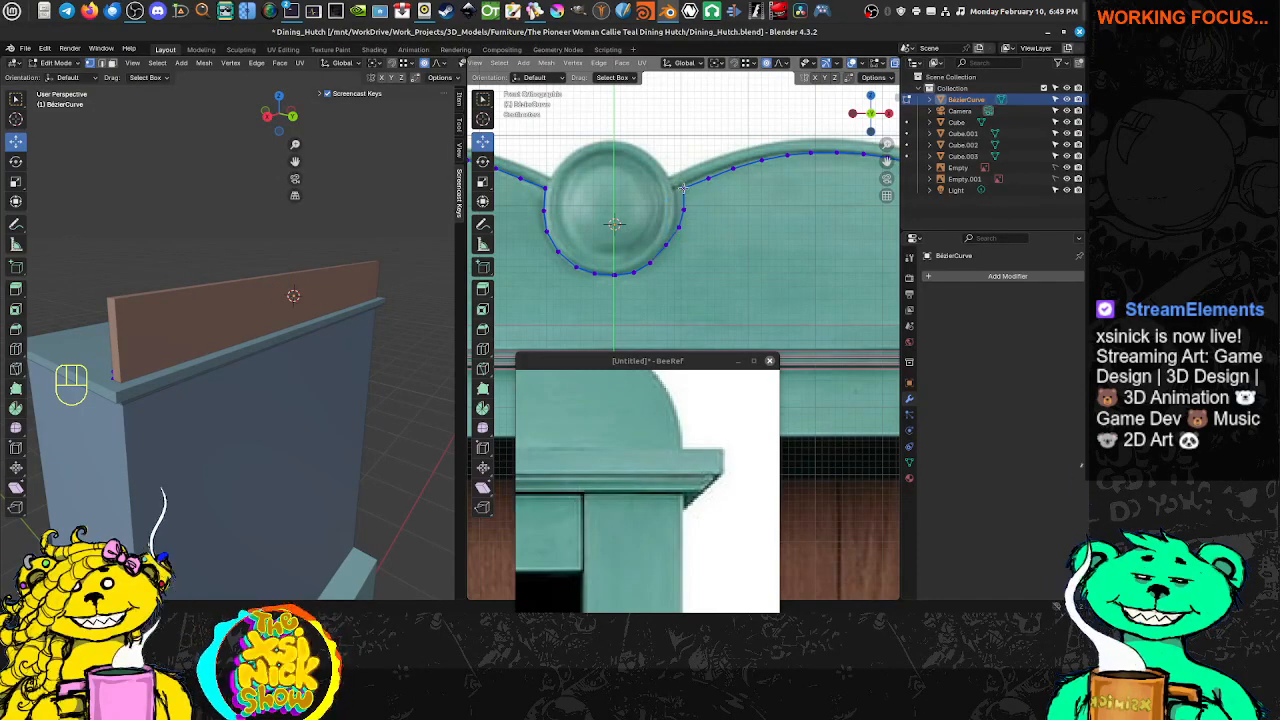
pyautogui.click(484, 100)
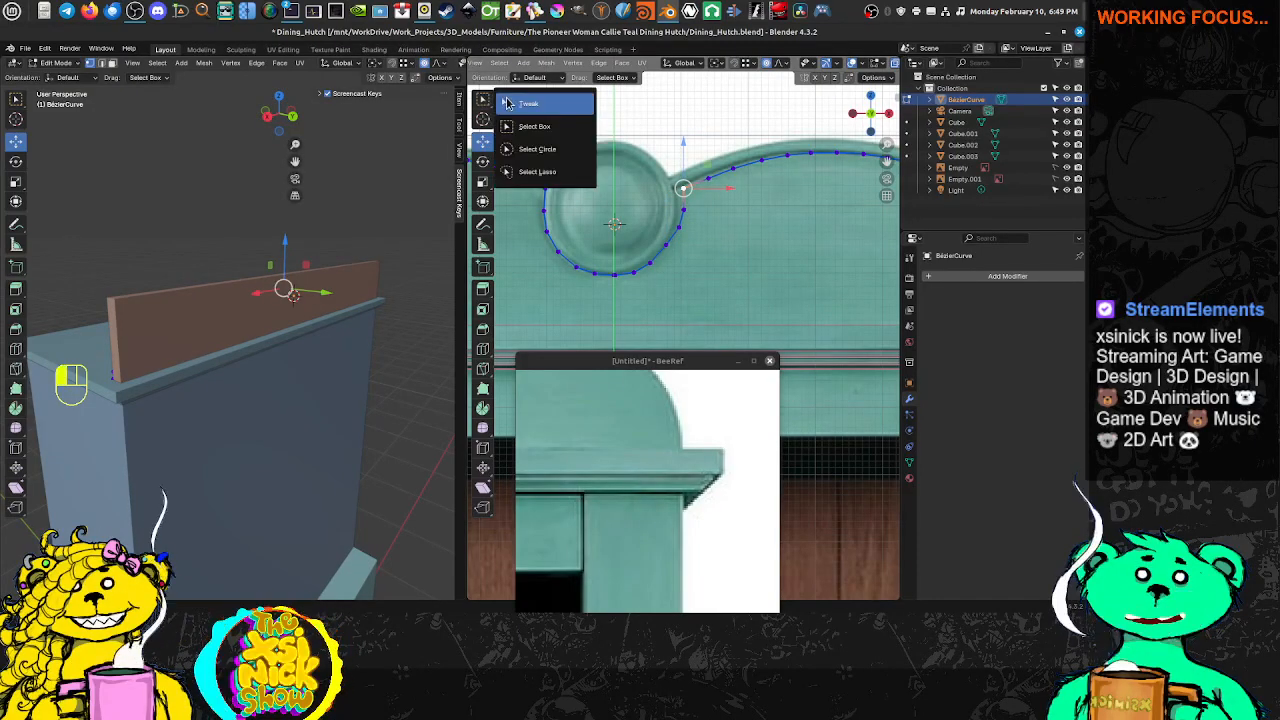
pyautogui.moveTo(507, 103); pyautogui.dragTo(507, 103)
pyautogui.moveTo(683, 188); pyautogui.dragTo(666, 247)
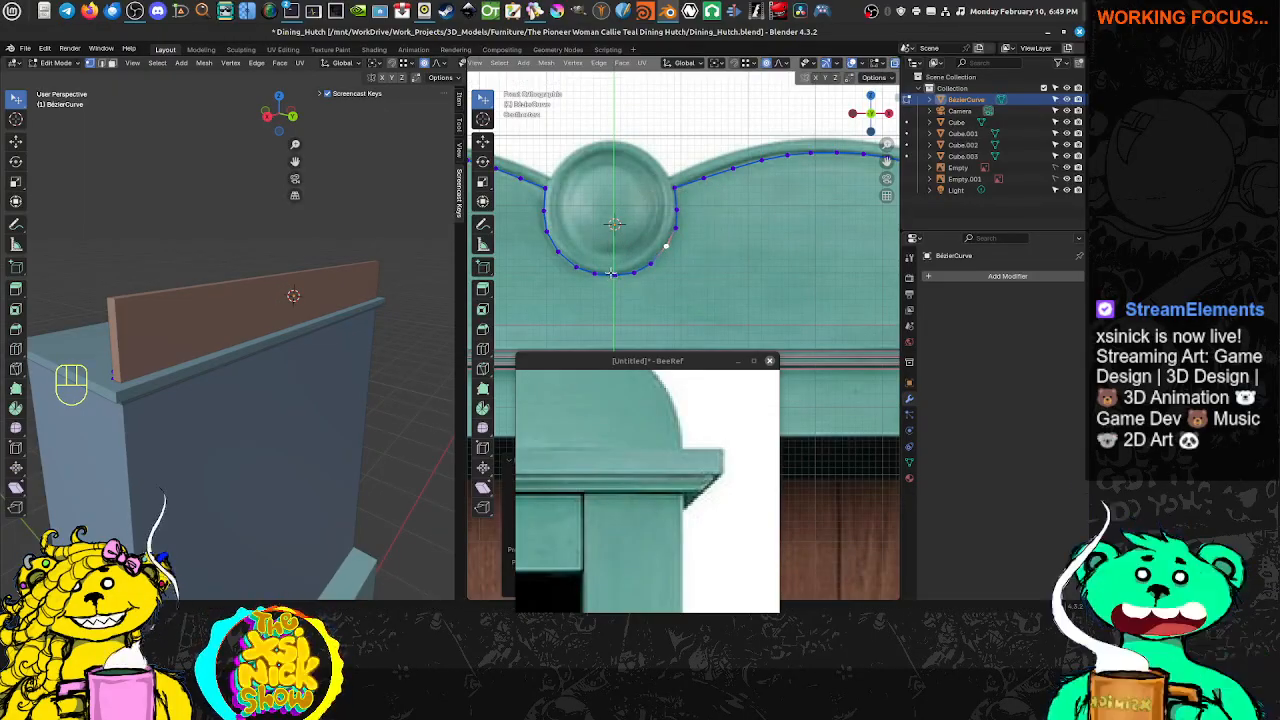
pyautogui.click(703, 177)
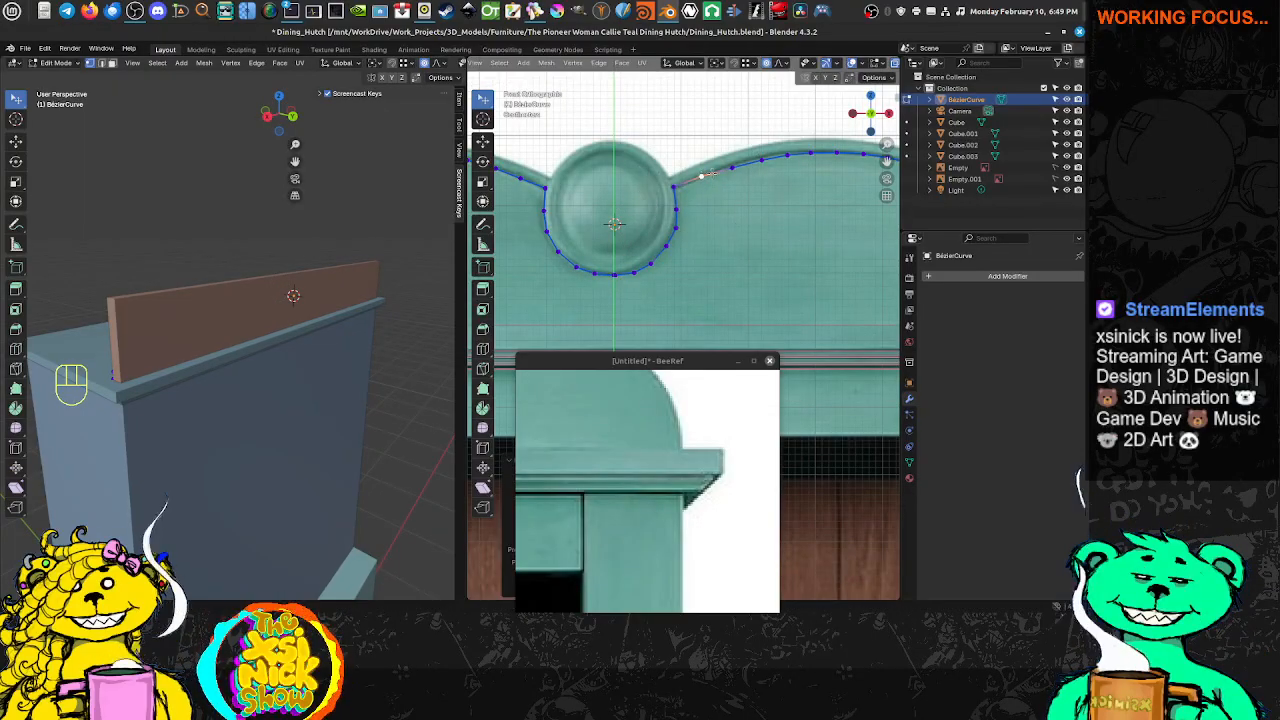
pyautogui.moveTo(733, 167); pyautogui.dragTo(787, 152)
# Join the crest outline's two lower end vertices with a straight bottom edge
pyautogui.keyDown('shift'); pyautogui.moveTo(787, 152); pyautogui.dragTo(586, 143, button='middle'); pyautogui.keyUp('shift')
pyautogui.keyDown('shift'); pyautogui.moveTo(803, 176); pyautogui.dragTo(879, 190, button='middle'); pyautogui.keyUp('shift')
pyautogui.keyDown('shift'); pyautogui.moveTo(600, 185); pyautogui.dragTo(874, 192, button='middle'); pyautogui.keyUp('shift')
pyautogui.keyDown('shift'); pyautogui.moveTo(50, 274); pyautogui.dragTo(228, 240, button='middle'); pyautogui.keyUp('shift')
pyautogui.scroll(-8, 649, 220)
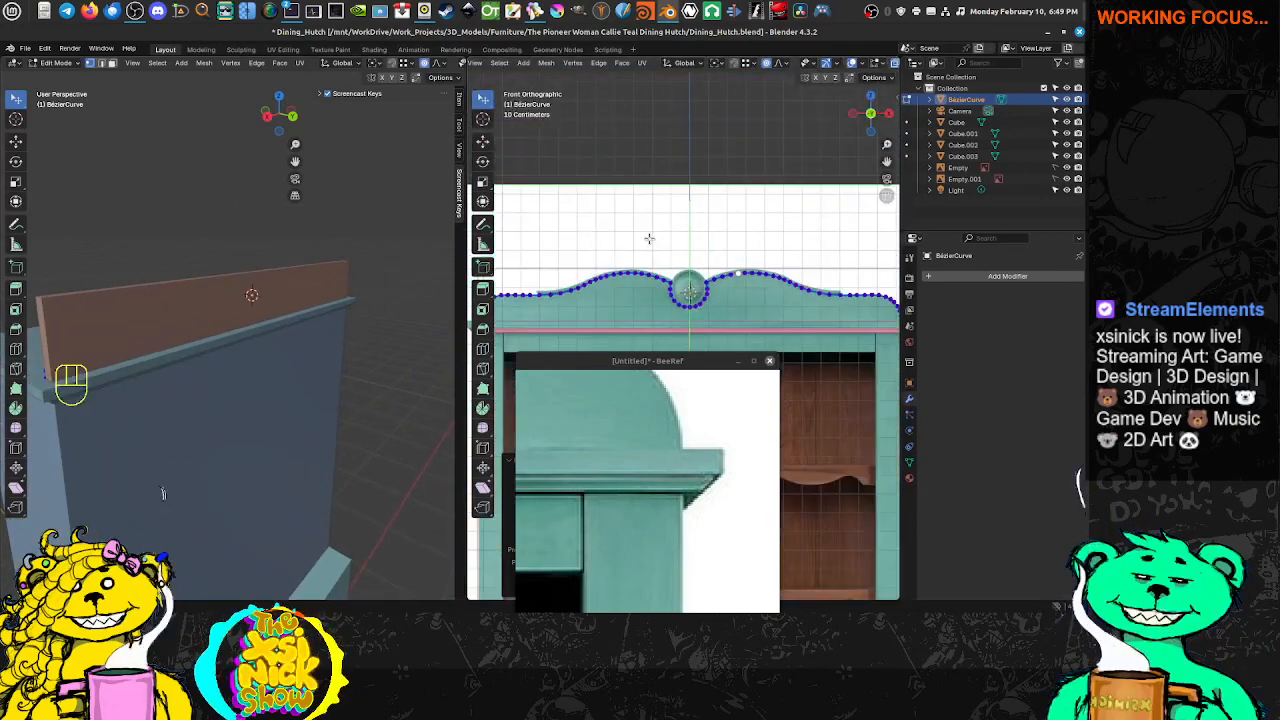
pyautogui.scroll(3, 690, 202)
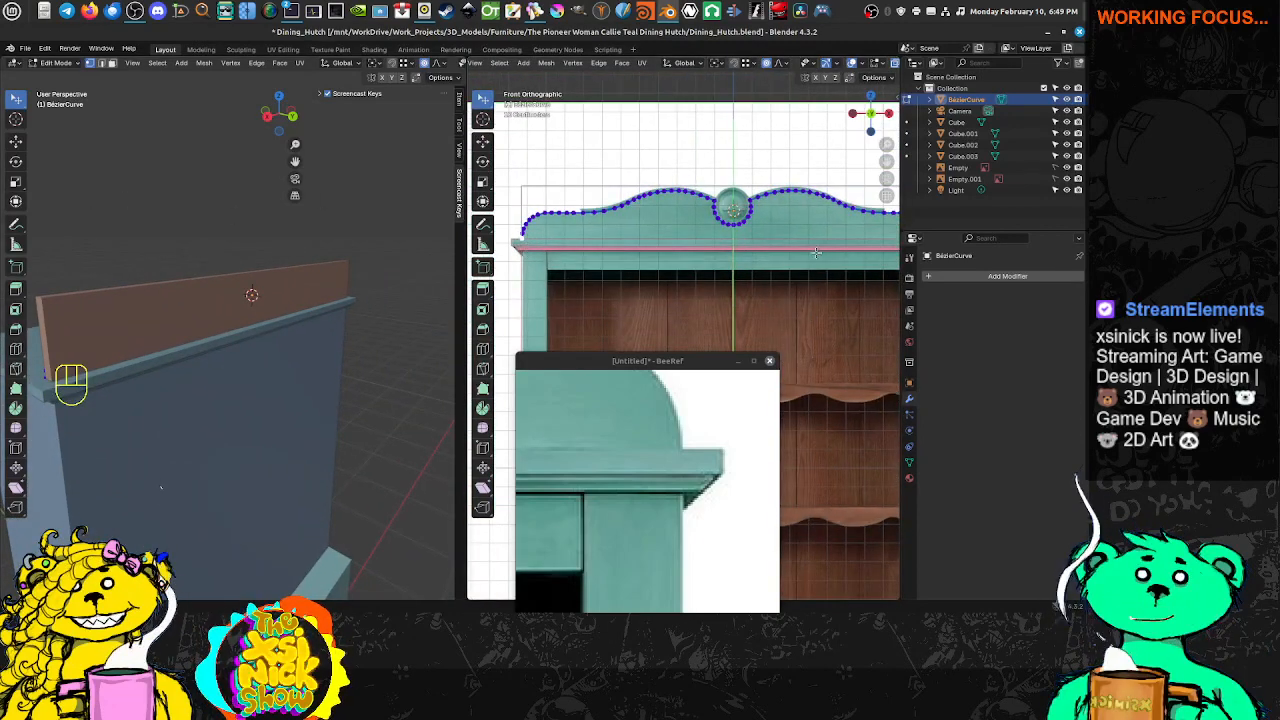
pyautogui.keyDown('shift'); pyautogui.moveTo(817, 253); pyautogui.dragTo(660, 268, button='middle'); pyautogui.keyUp('shift')
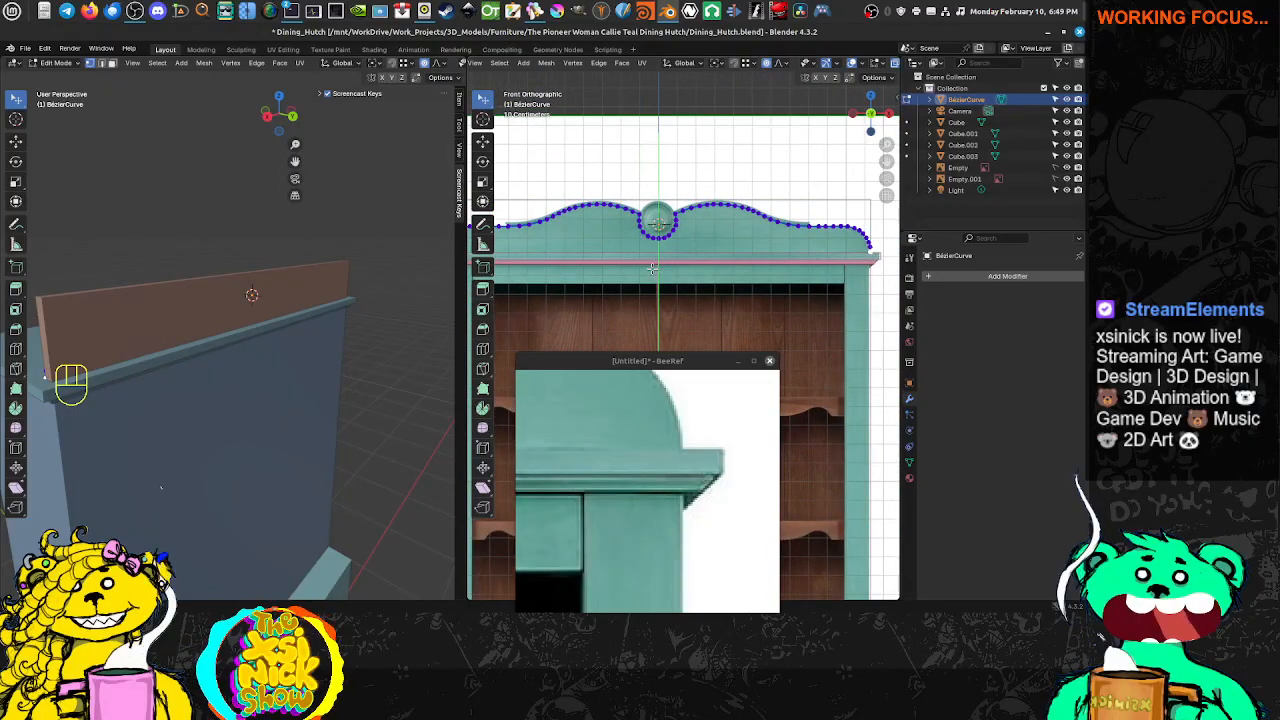
pyautogui.press('j')
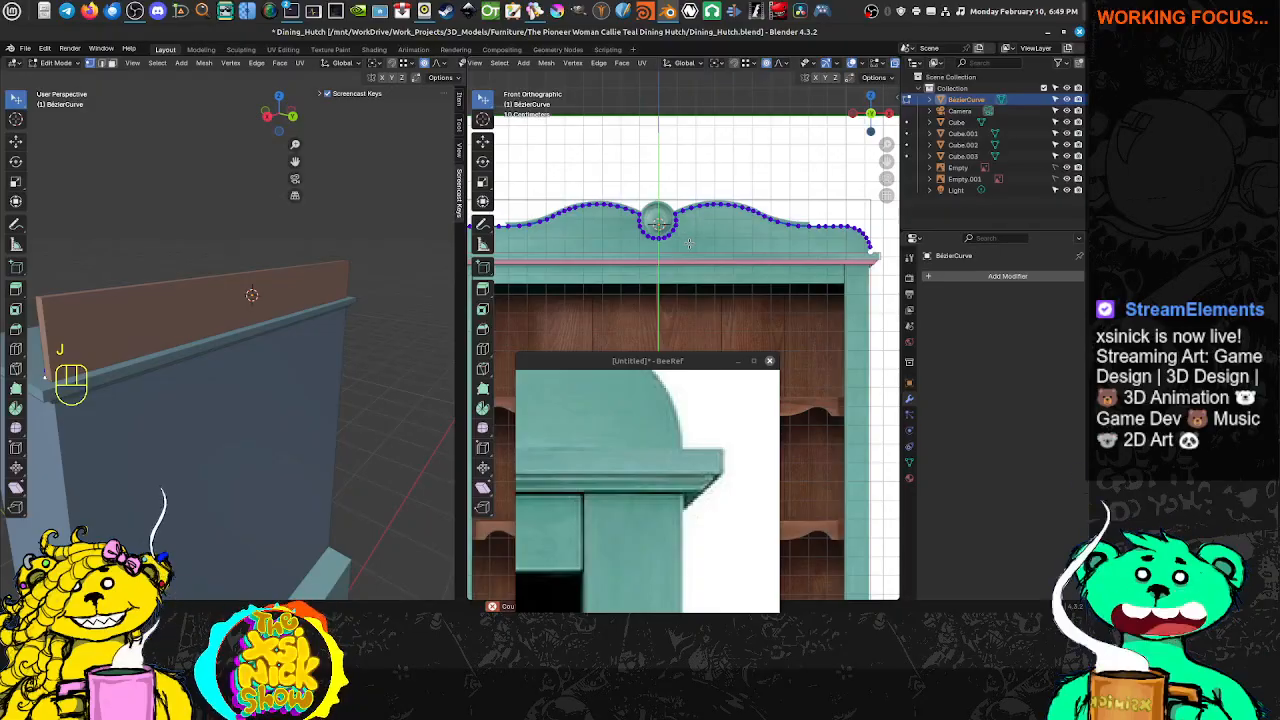
pyautogui.press('ctrl')
pyautogui.hotkey('ctrl', 'j')
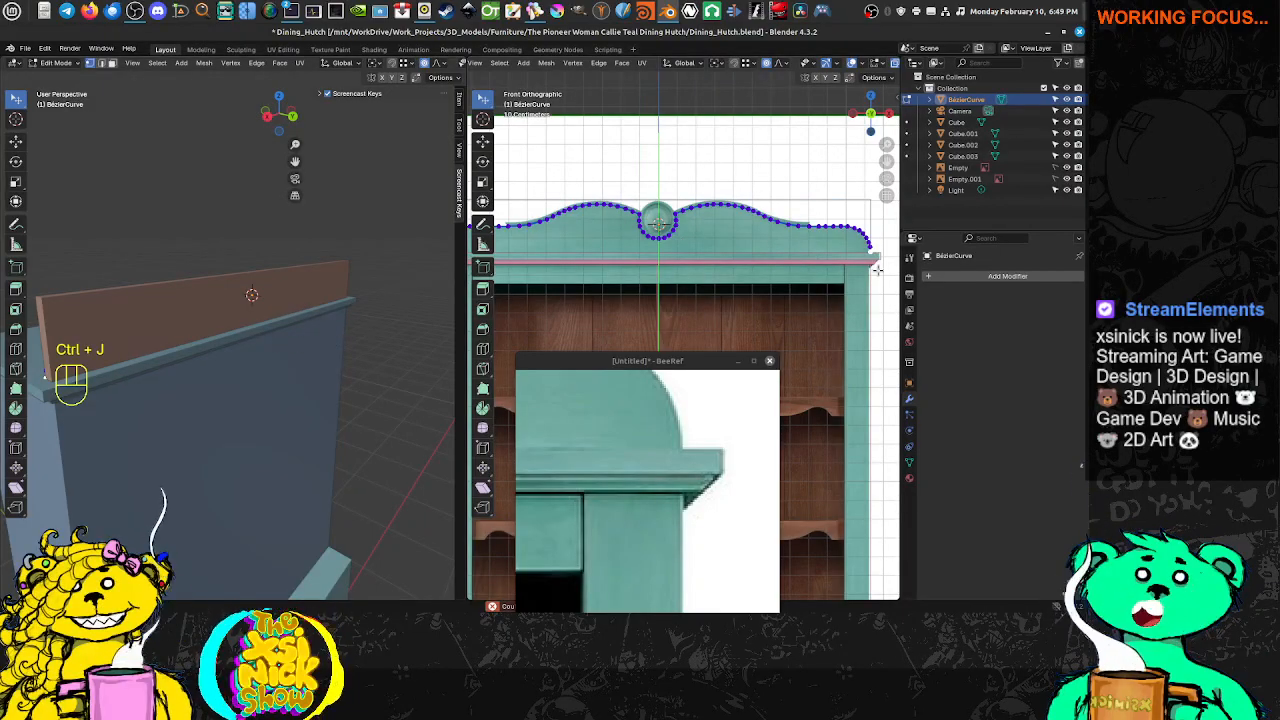
pyautogui.press('f')
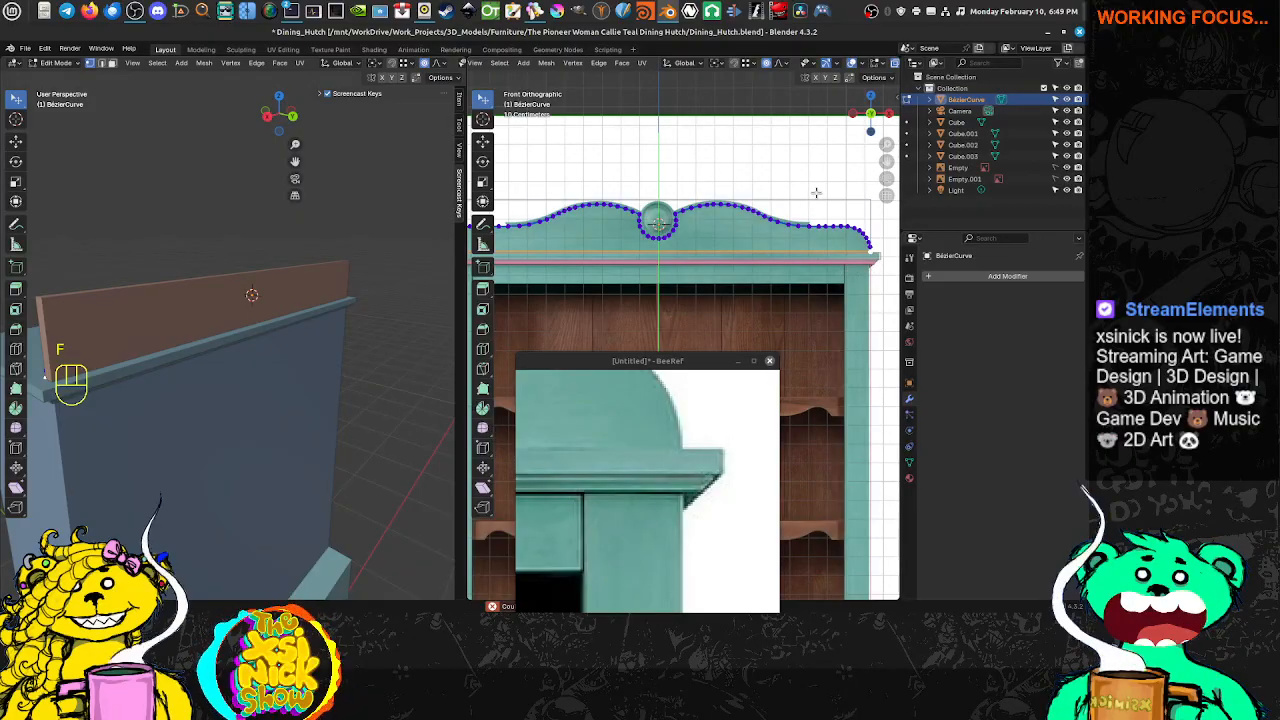
# Subdivide the crest outline's new bottom edge five times
pyautogui.keyDown('shift'); pyautogui.moveTo(734, 241); pyautogui.dragTo(771, 247, button='middle'); pyautogui.keyUp('shift')
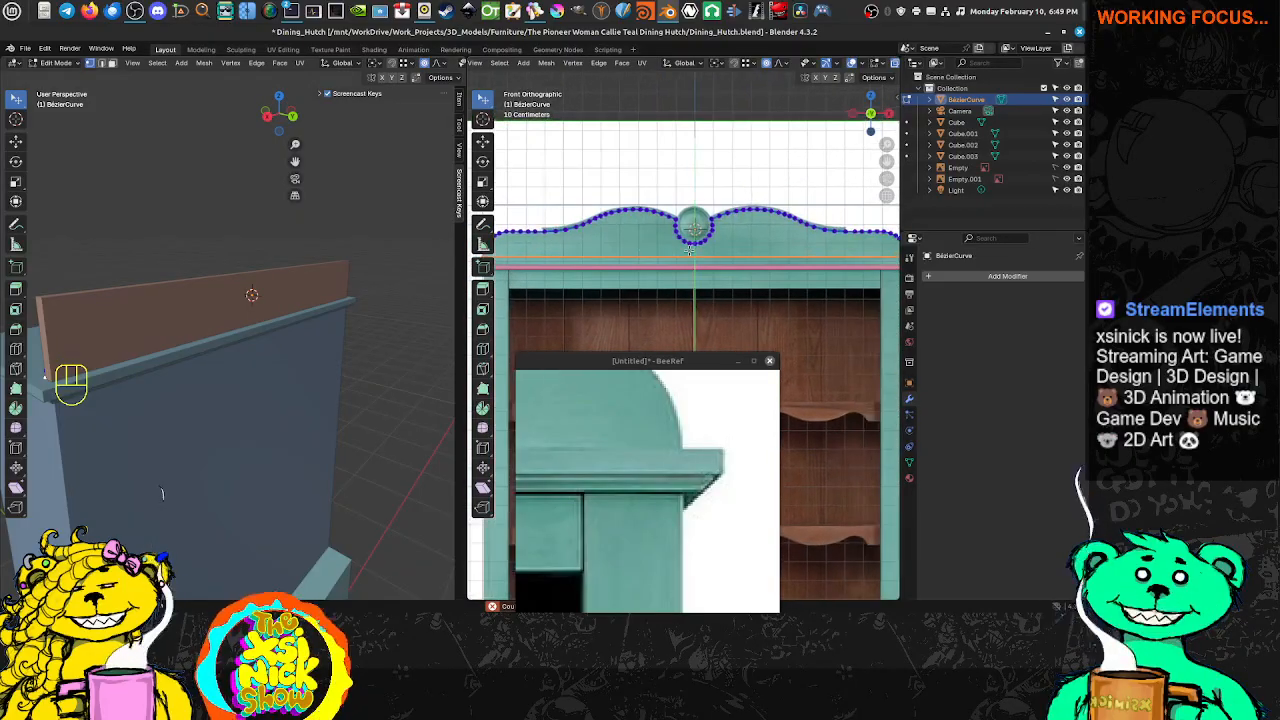
pyautogui.rightClick(773, 230)
pyautogui.click(766, 229)
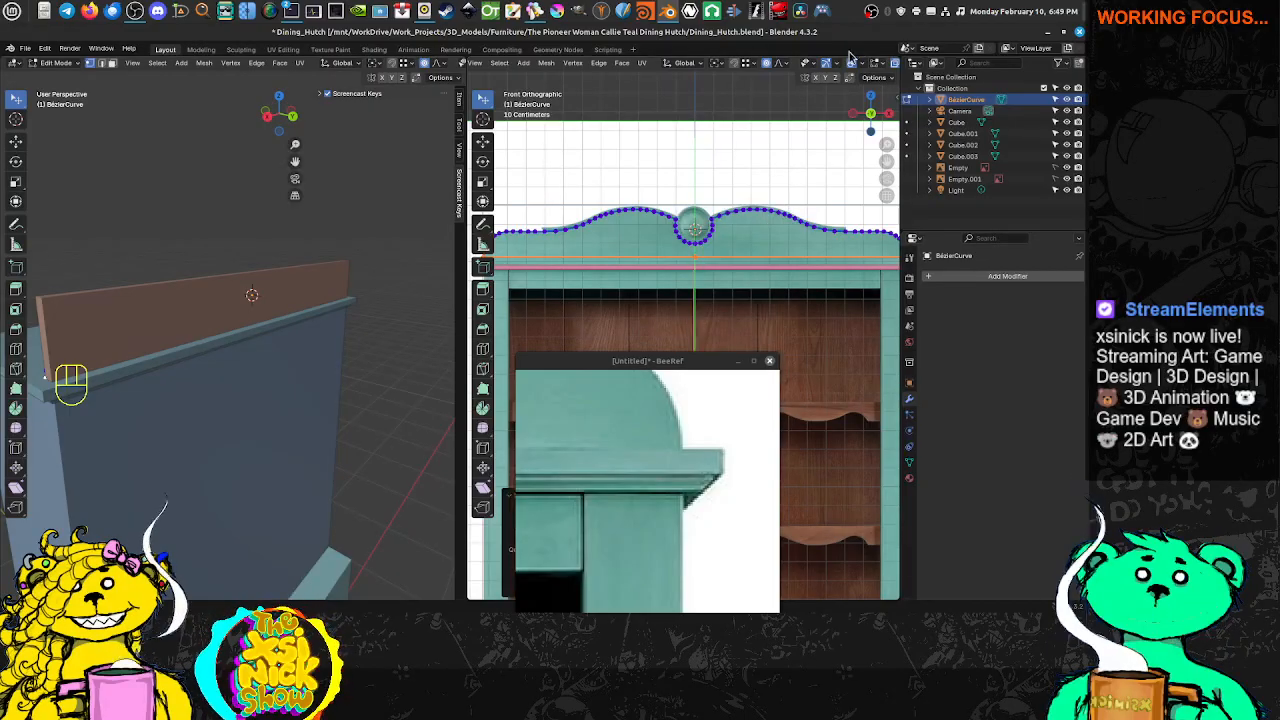
pyautogui.scroll(3, 740, 225)
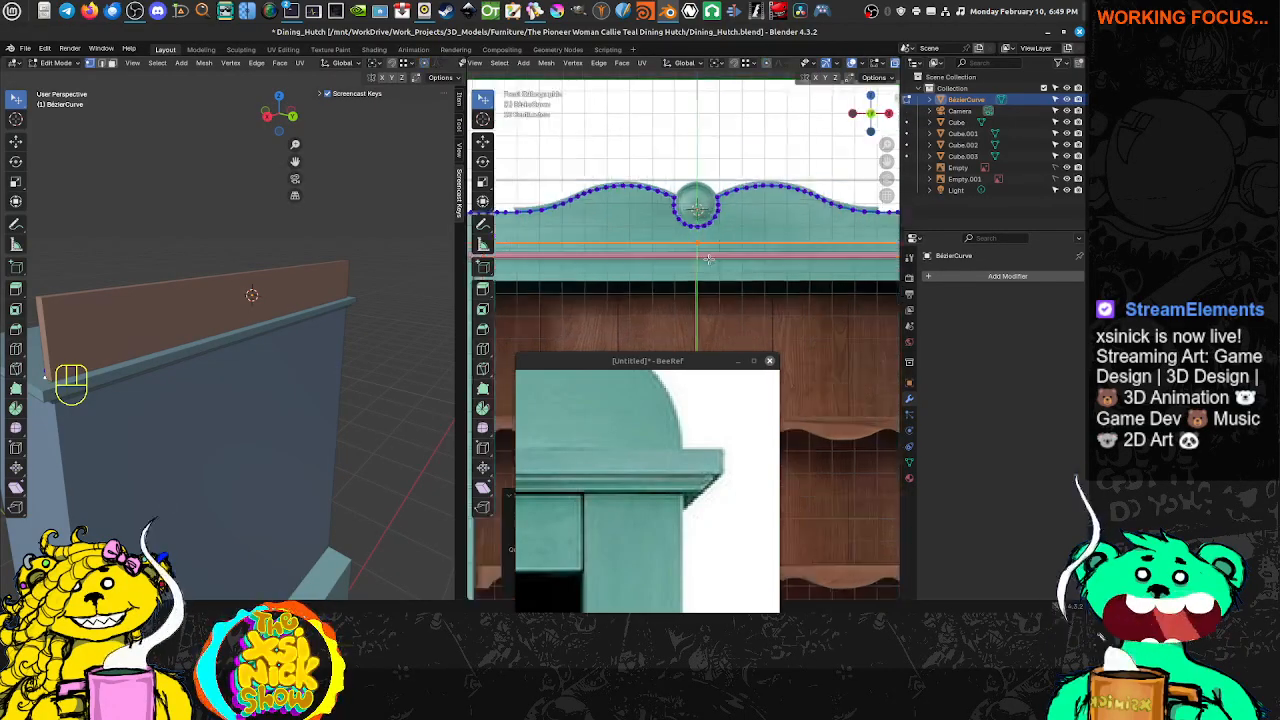
pyautogui.rightClick(737, 211)
pyautogui.click(724, 207)
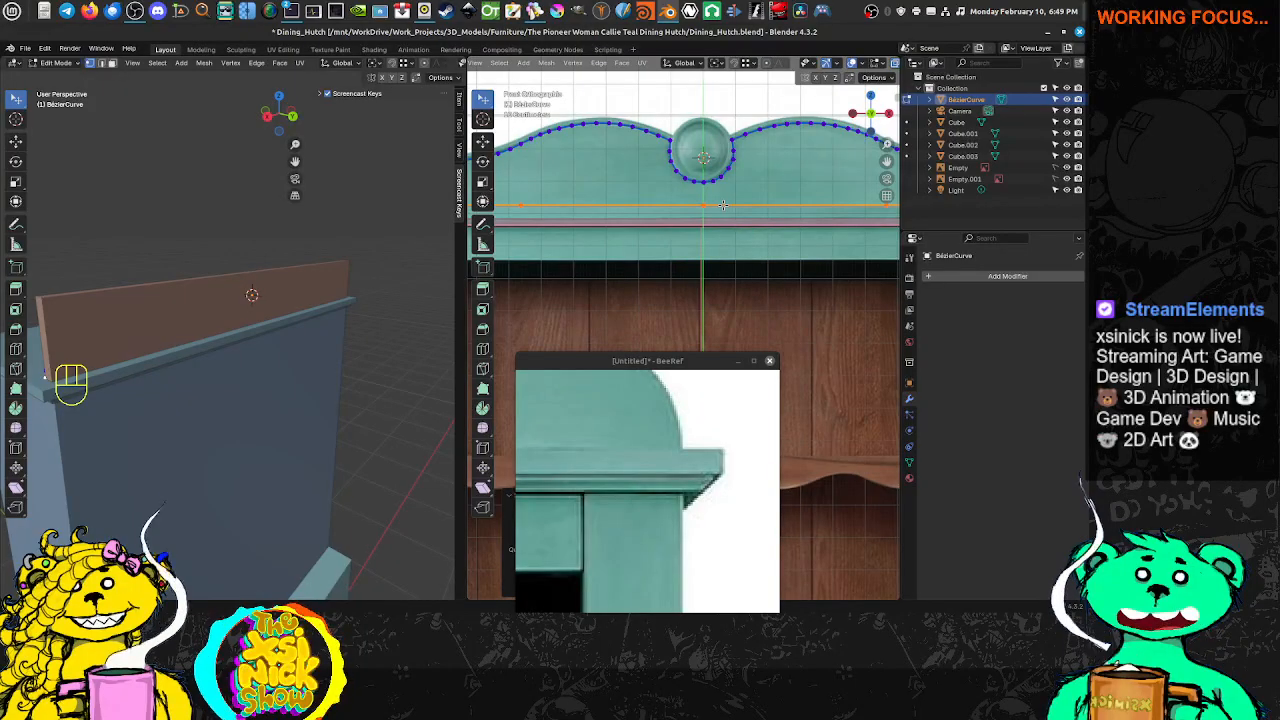
pyautogui.rightClick(724, 210)
pyautogui.click(724, 207)
pyautogui.rightClick(724, 210)
pyautogui.click(724, 207)
pyautogui.rightClick(724, 210)
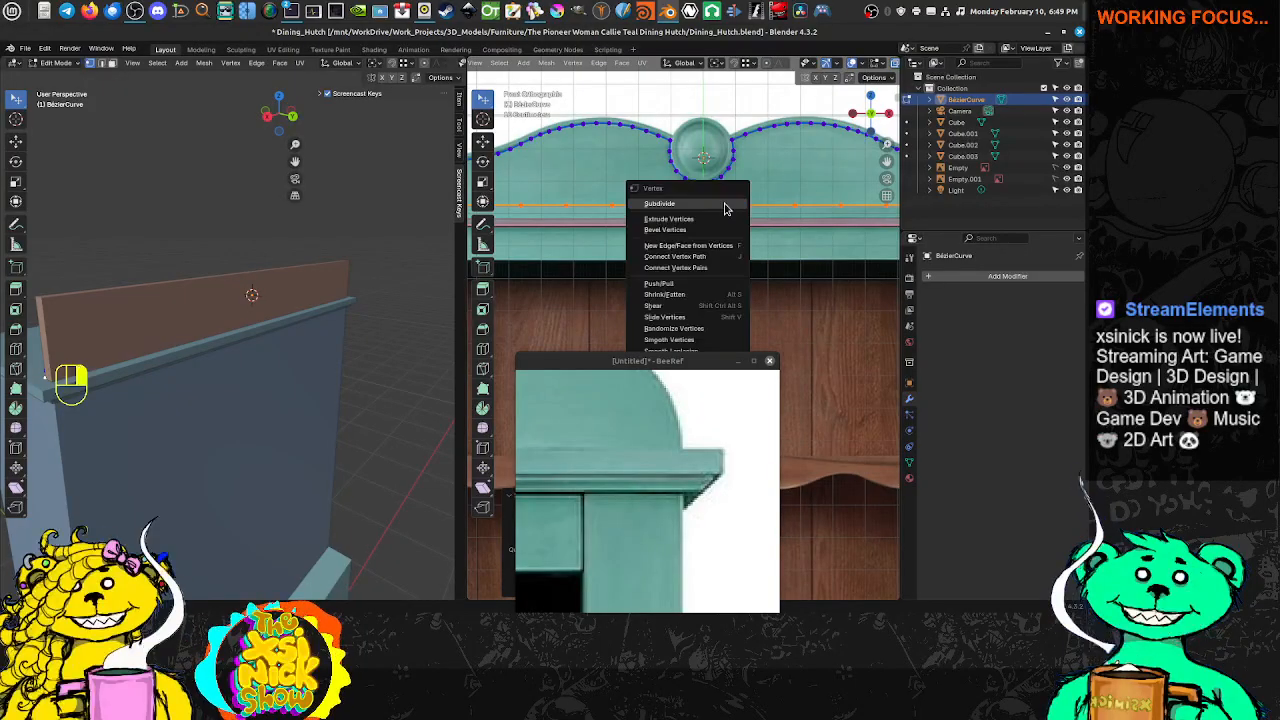
pyautogui.click(724, 207)
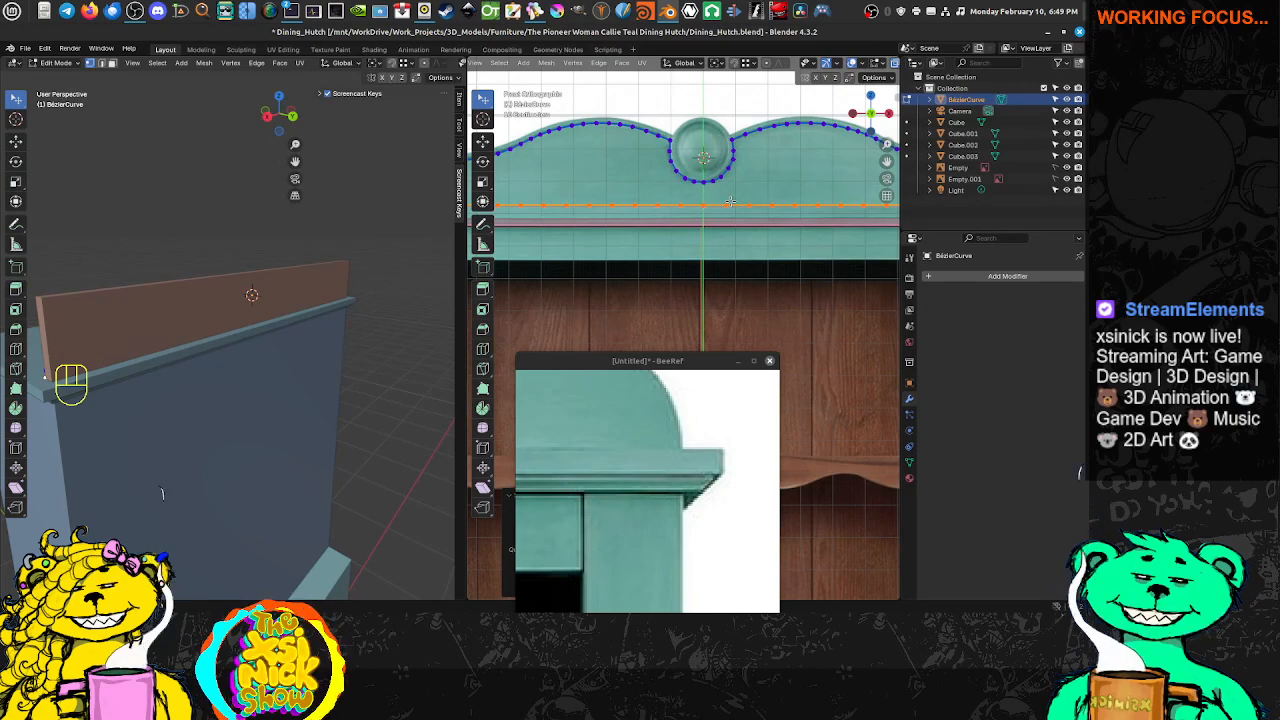
# Select all the outline vertices and fill the closed crest shape with a face
pyautogui.keyDown('shift'); pyautogui.moveTo(707, 206); pyautogui.dragTo(755, 208, button='middle'); pyautogui.keyUp('shift')
pyautogui.press('a')
pyautogui.press('f')
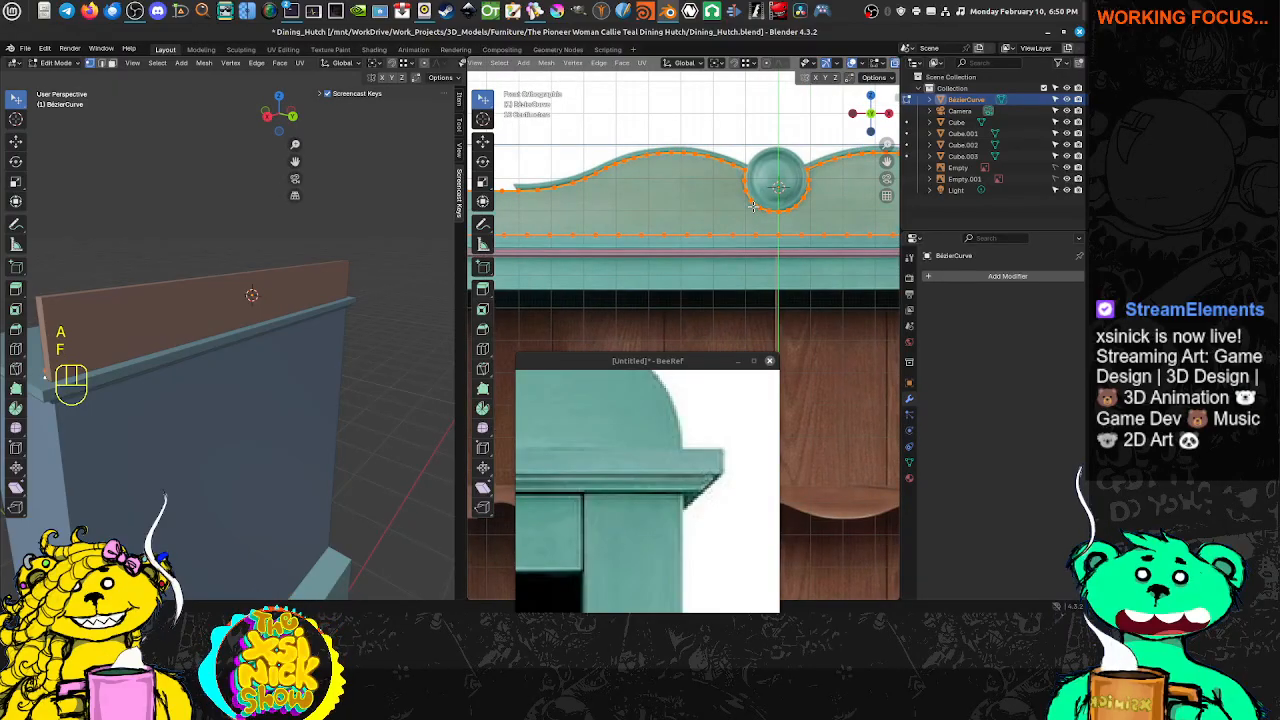
# Return to Object Mode and move the crest mesh along Y relative to the upright board on the hutch's top
pyautogui.moveTo(382, 269); pyautogui.dragTo(90, 173, button='middle')
pyautogui.press('Tab')
pyautogui.click(16, 142)
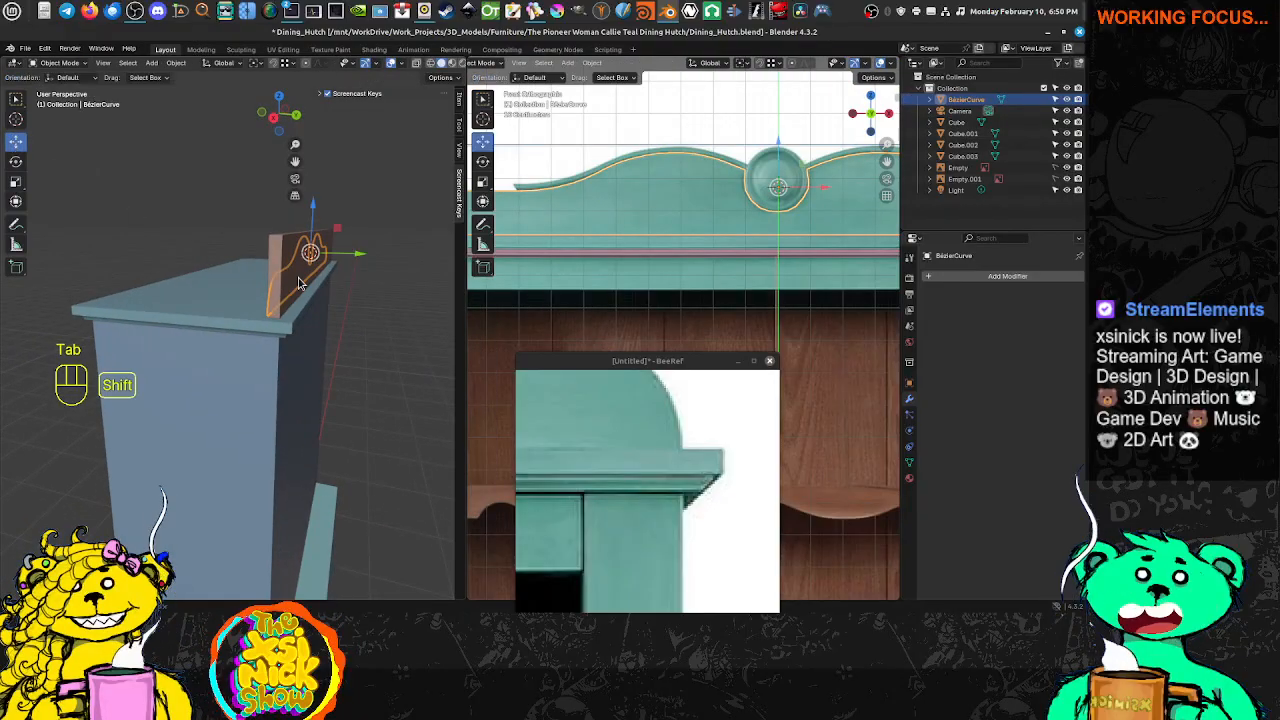
pyautogui.moveTo(372, 276); pyautogui.dragTo(306, 296, button='middle')
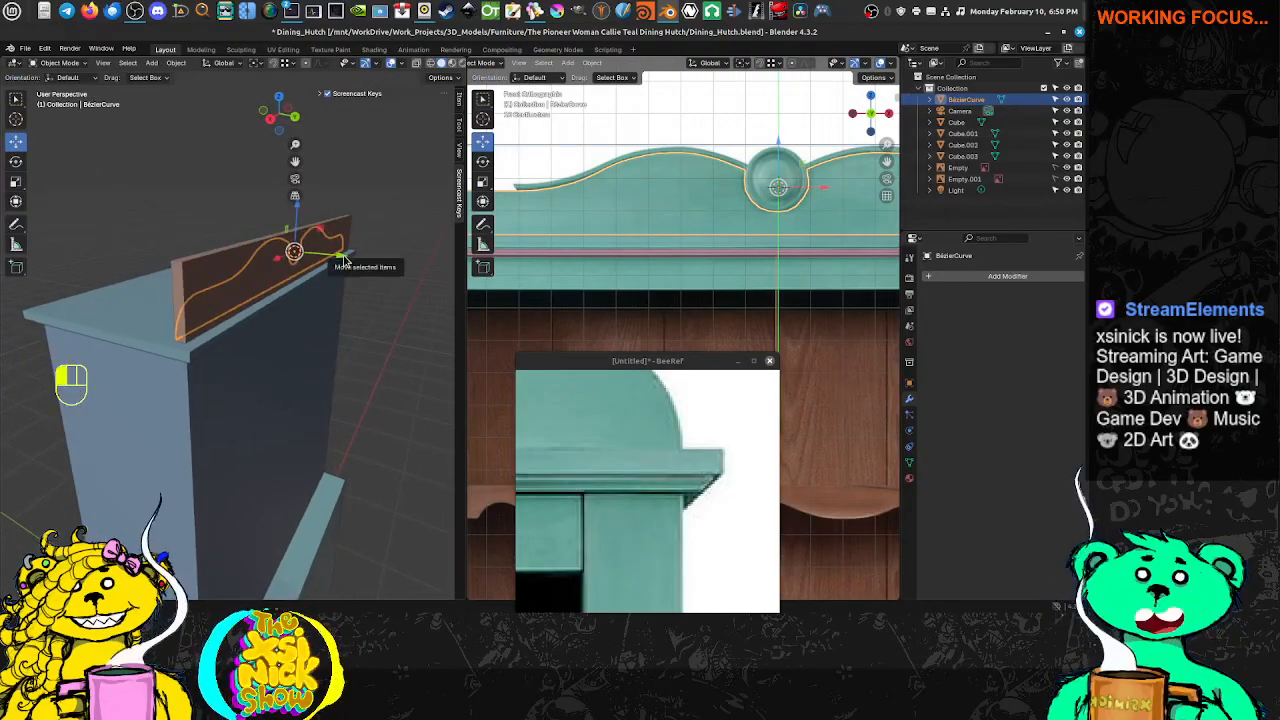
pyautogui.moveTo(345, 256); pyautogui.dragTo(352, 264)
pyautogui.keyDown('shift'); pyautogui.moveTo(376, 262); pyautogui.dragTo(313, 260, button='middle'); pyautogui.keyUp('shift')
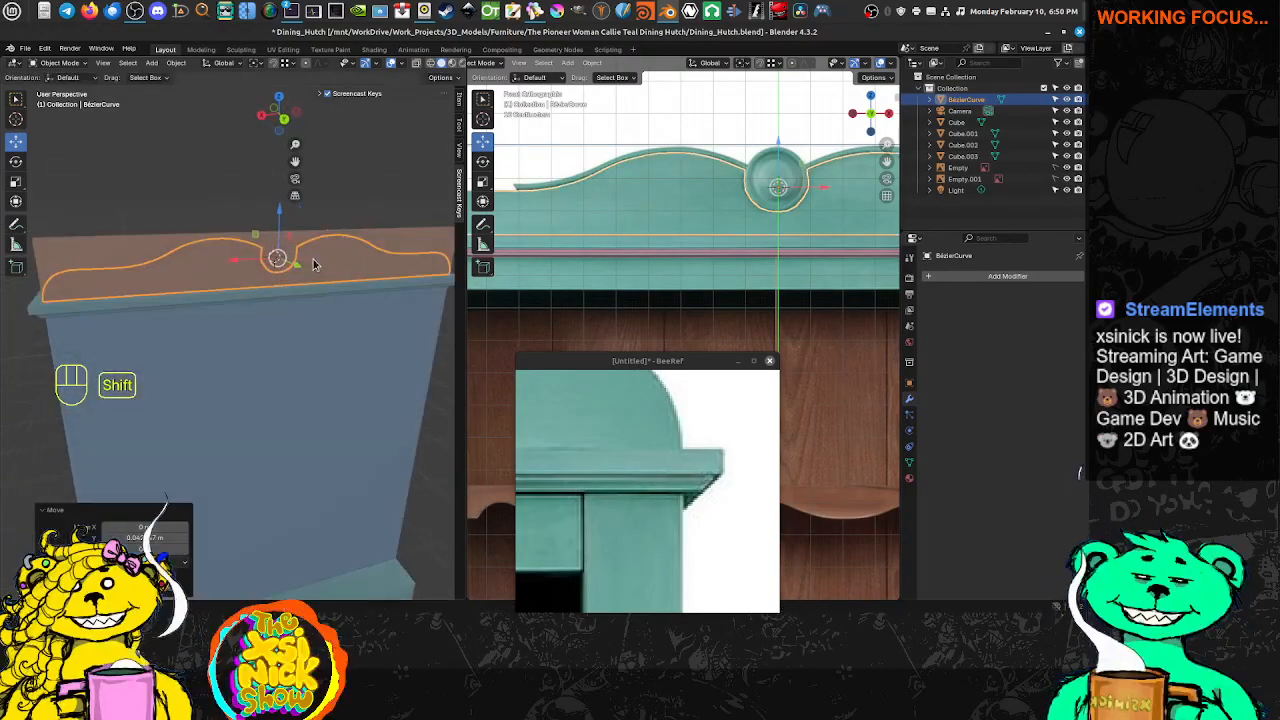
# In Edit Mode, connect the lowest vertex of the crest's central round notch to the middle vertex of the bottom edge
pyautogui.moveTo(801, 200); pyautogui.dragTo(709, 291, button='middle')
pyautogui.scroll(2, 651, 214)
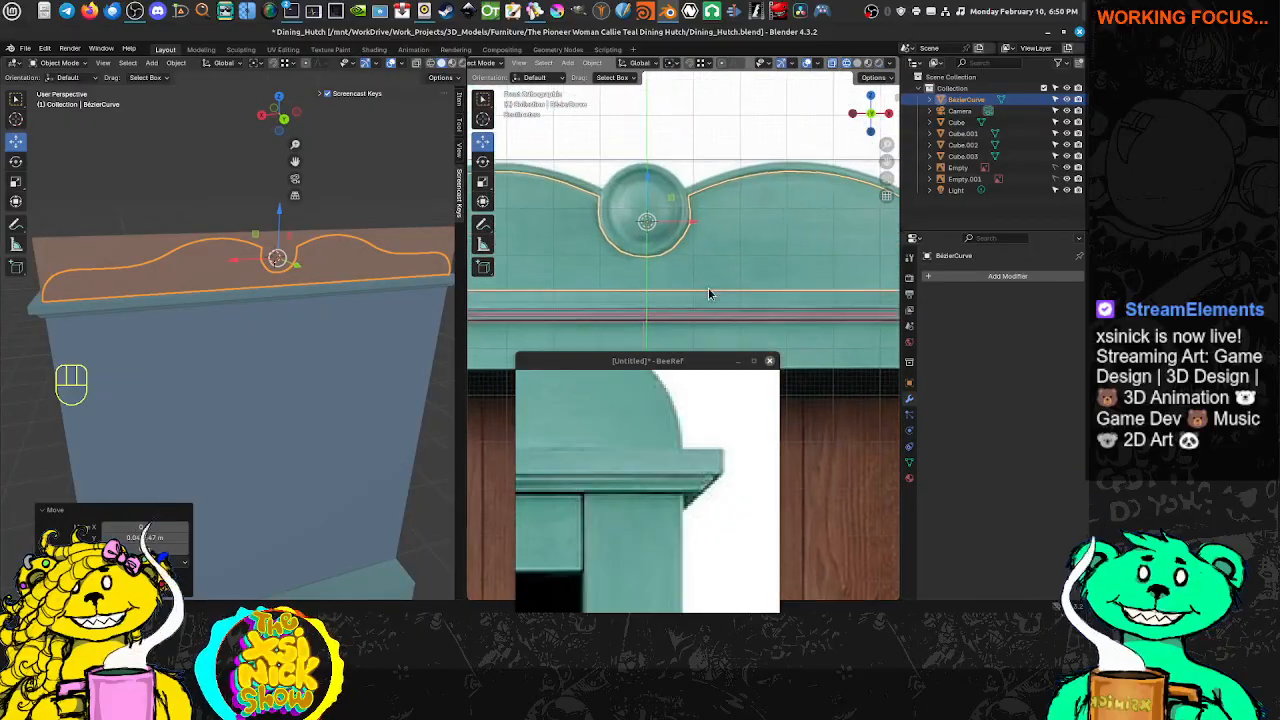
pyautogui.scroll(-2, 671, 251)
pyautogui.keyDown('shift'); pyautogui.moveTo(671, 251); pyautogui.dragTo(753, 218, button='middle'); pyautogui.keyUp('shift')
pyautogui.scroll(-3, 708, 228)
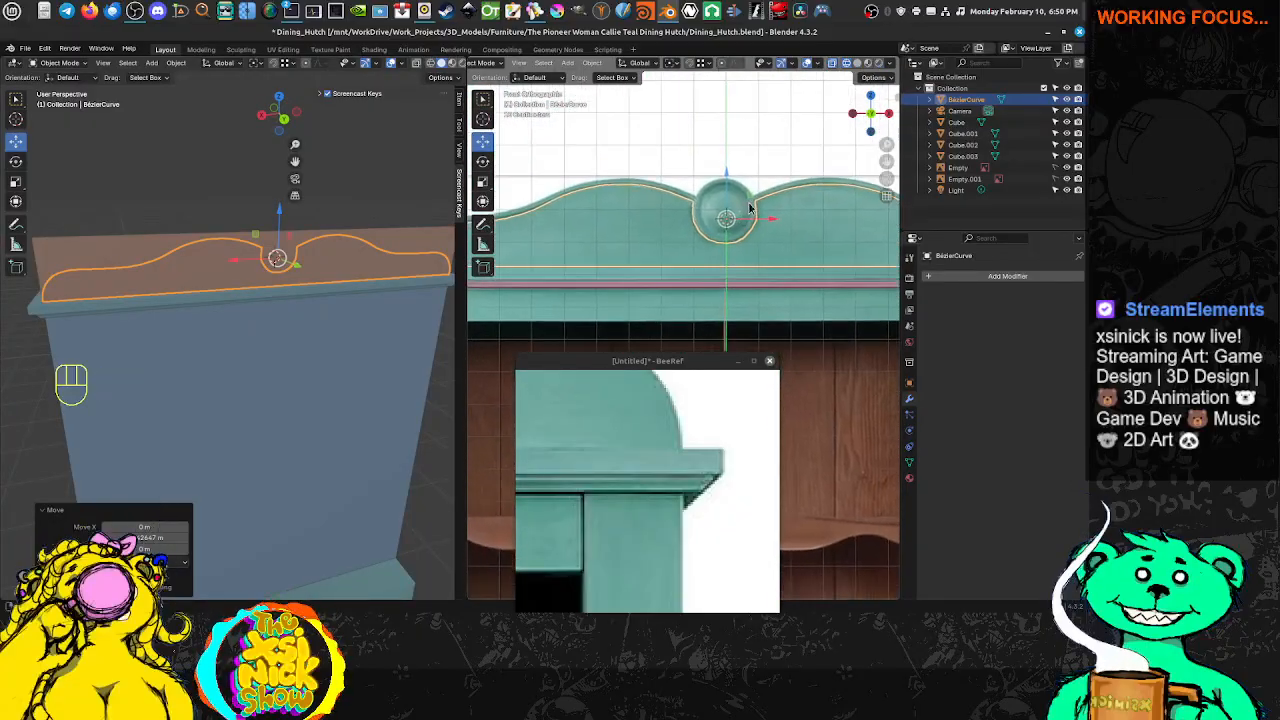
pyautogui.press('Tab')
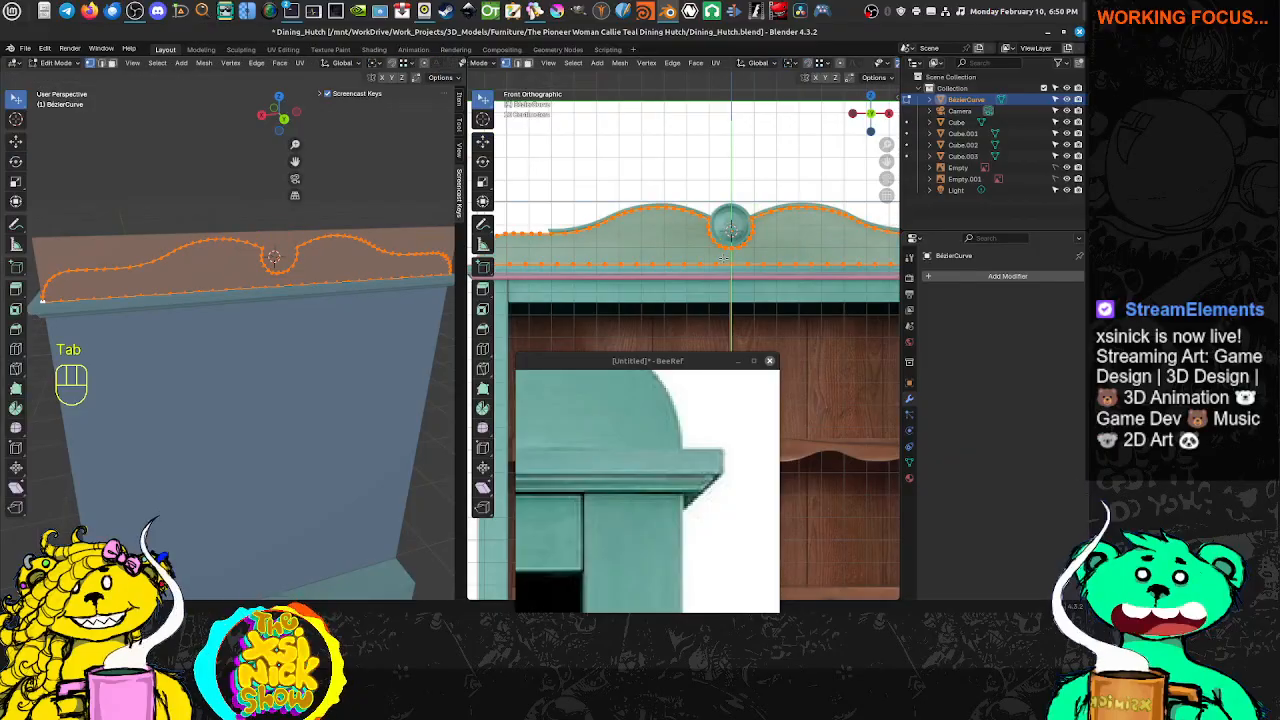
pyautogui.keyDown('shift'); pyautogui.moveTo(720, 228); pyautogui.dragTo(690, 222, button='middle'); pyautogui.keyUp('shift')
pyautogui.scroll(2, 692, 209)
pyautogui.click(697, 217)
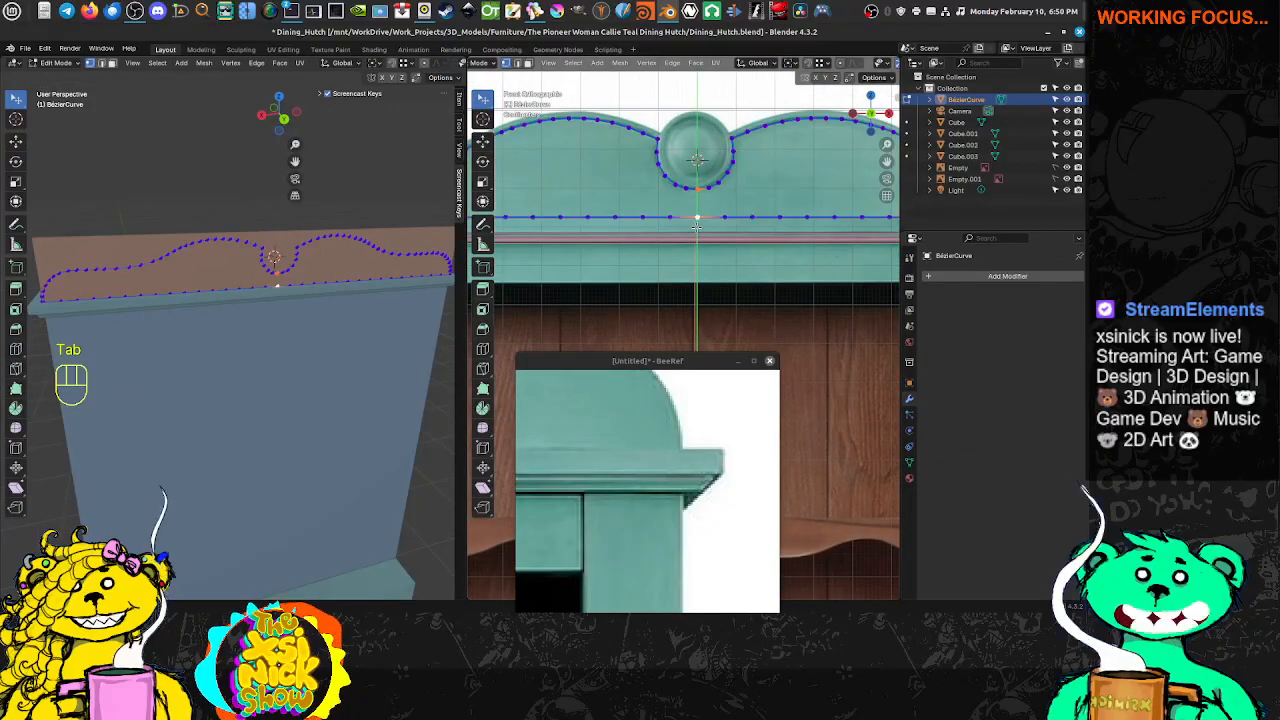
pyautogui.keyDown('shift'); pyautogui.moveTo(692, 201); pyautogui.dragTo(840, 203, button='middle'); pyautogui.keyUp('shift')
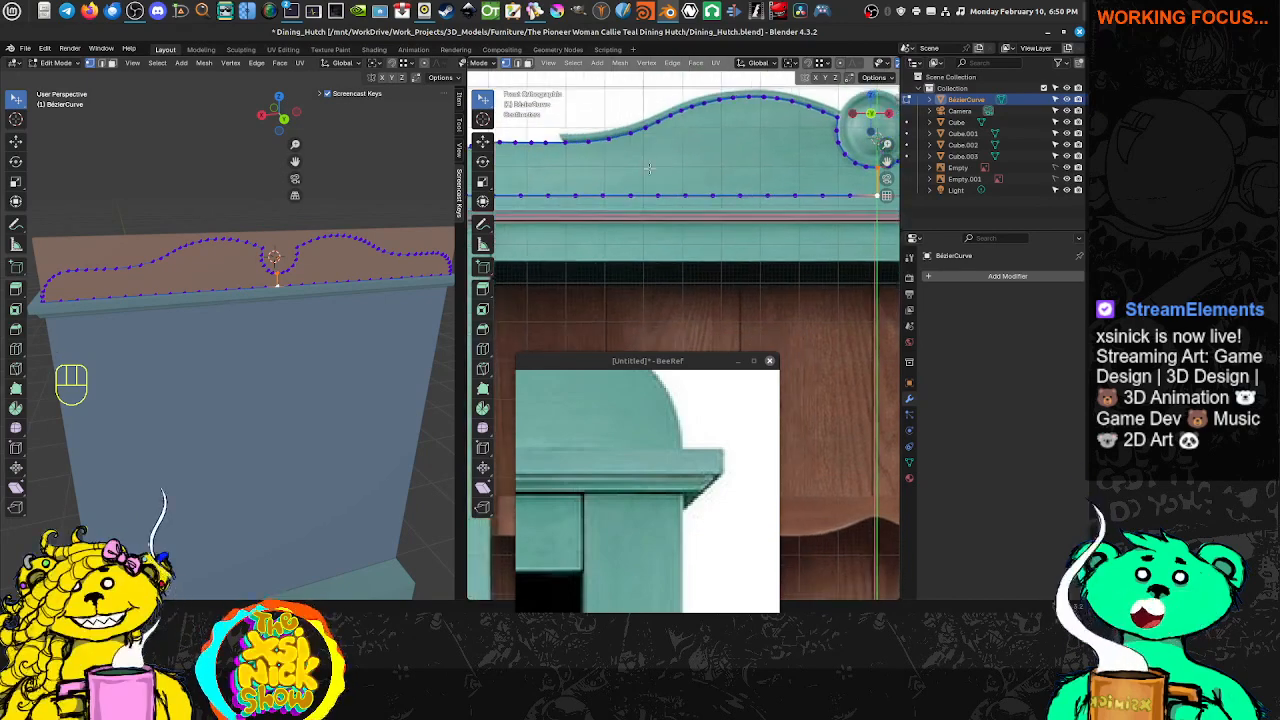
# Connect a vertex at the peak of the crest's left hump to the bottom-edge vertex nearly below it
pyautogui.keyDown('shift'); pyautogui.moveTo(680, 175); pyautogui.dragTo(720, 186, button='middle'); pyautogui.keyUp('shift')
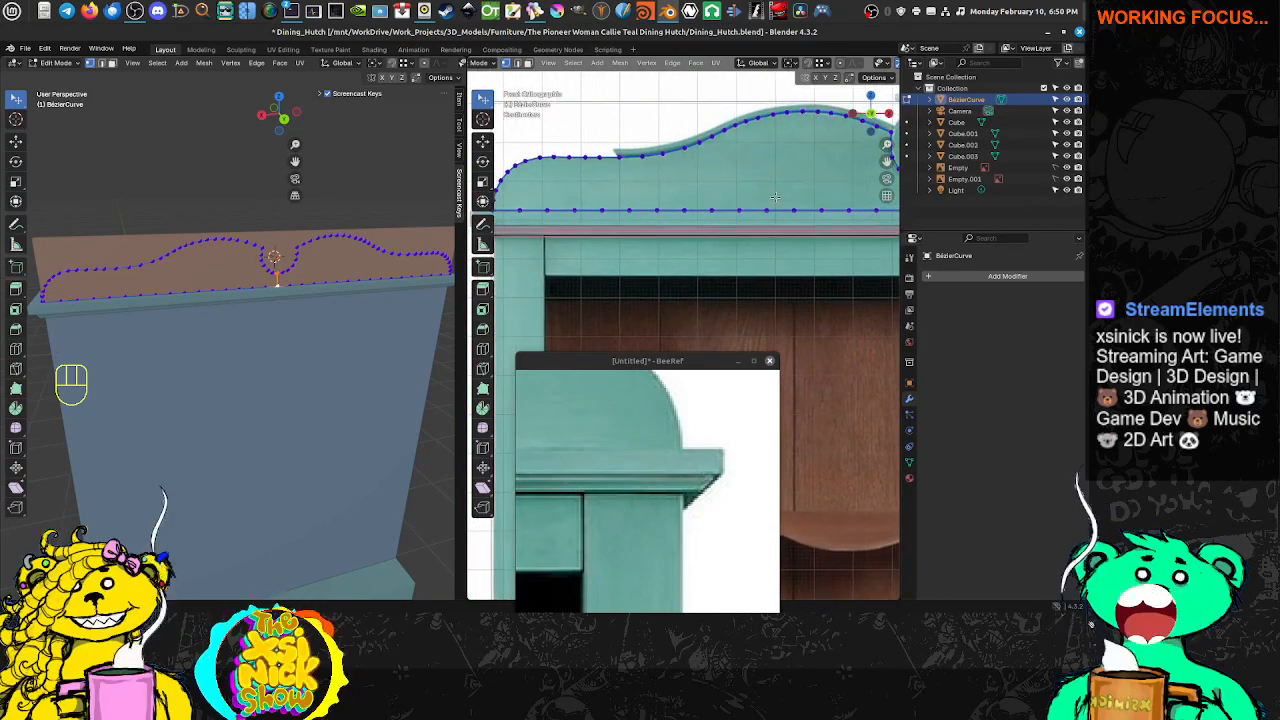
pyautogui.keyDown('shift'); pyautogui.moveTo(827, 172); pyautogui.dragTo(772, 155, button='middle'); pyautogui.keyUp('shift')
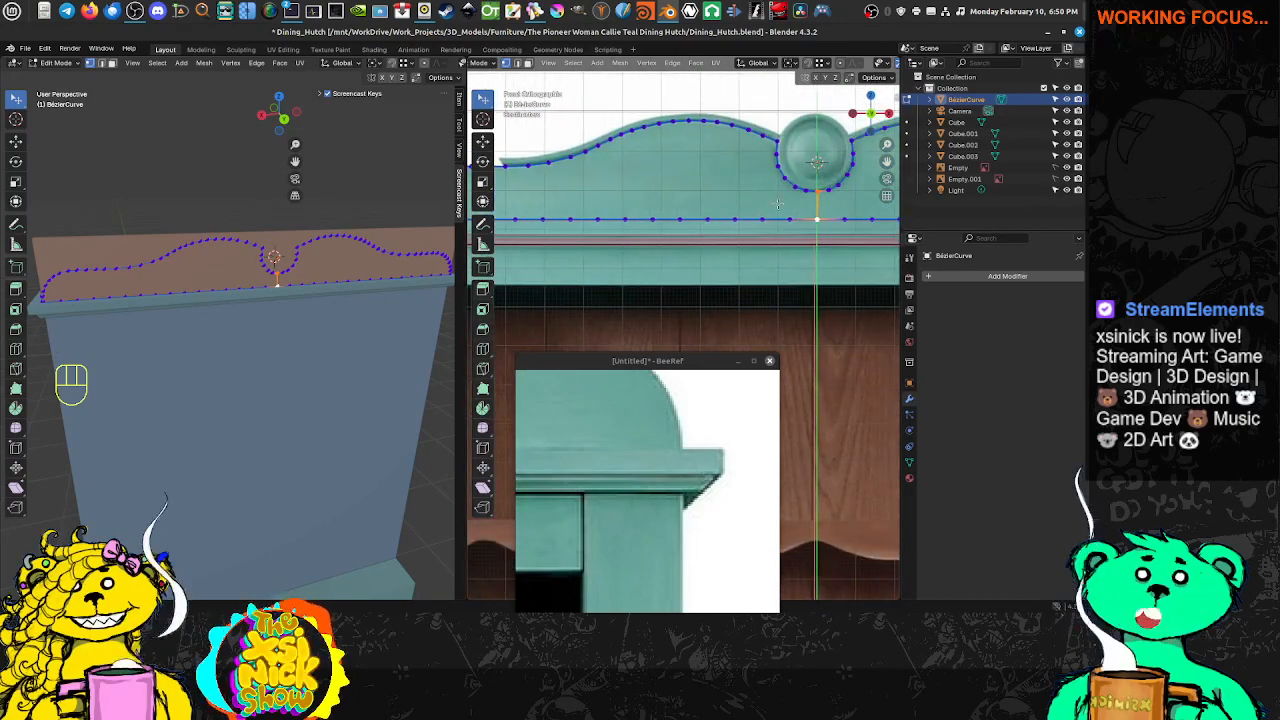
pyautogui.keyDown('shift'); pyautogui.moveTo(670, 147); pyautogui.dragTo(675, 147, button='middle'); pyautogui.keyUp('shift')
pyautogui.click(693, 127)
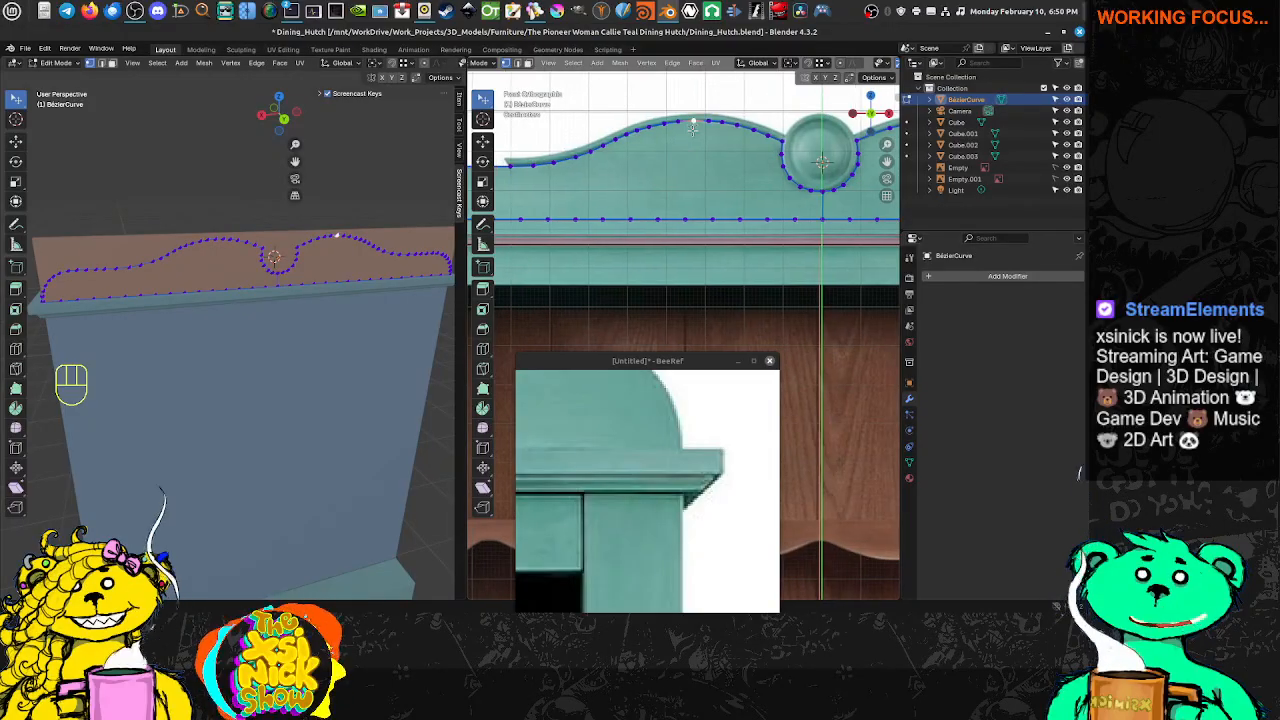
pyautogui.keyDown('shift'); pyautogui.click(680, 121); pyautogui.keyUp('shift')
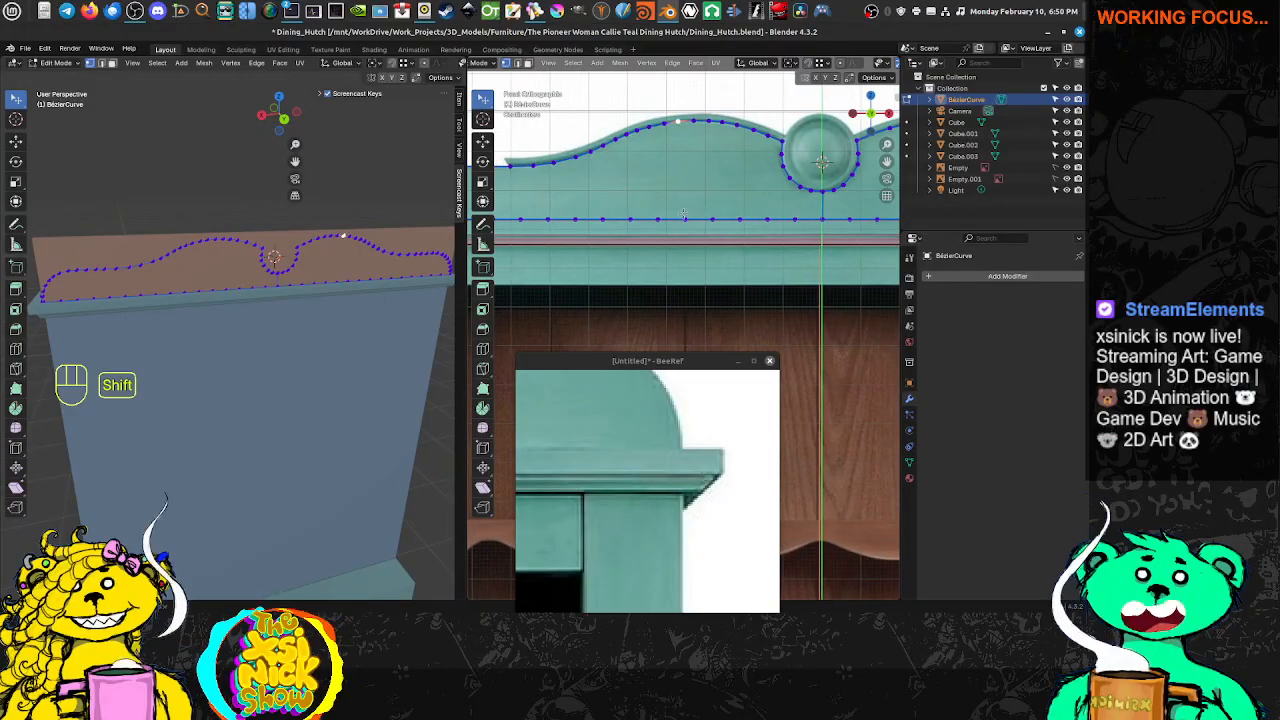
pyautogui.keyDown('shift'); pyautogui.click(685, 218); pyautogui.keyUp('shift')
pyautogui.scroll(-2, 712, 204)
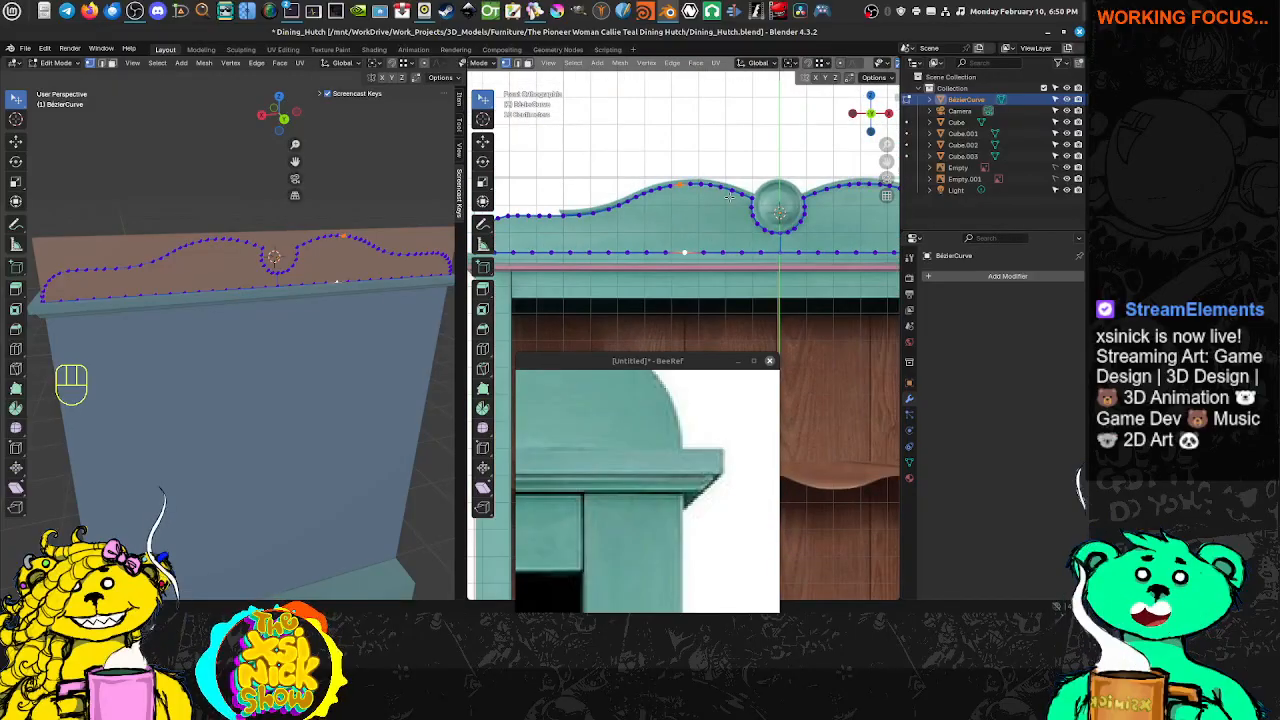
pyautogui.keyDown('shift'); pyautogui.moveTo(776, 200); pyautogui.dragTo(718, 197, button='middle'); pyautogui.keyUp('shift')
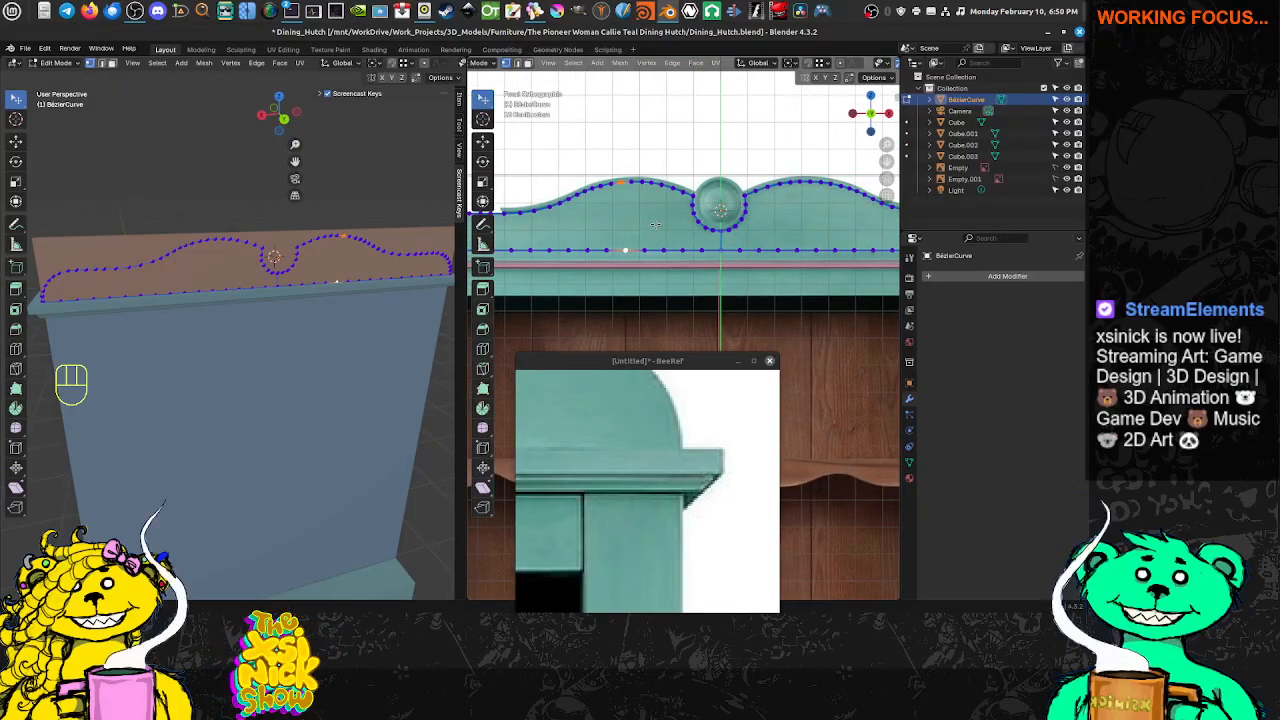
pyautogui.keyDown('shift'); pyautogui.moveTo(832, 210); pyautogui.dragTo(750, 172, button='middle'); pyautogui.keyUp('shift')
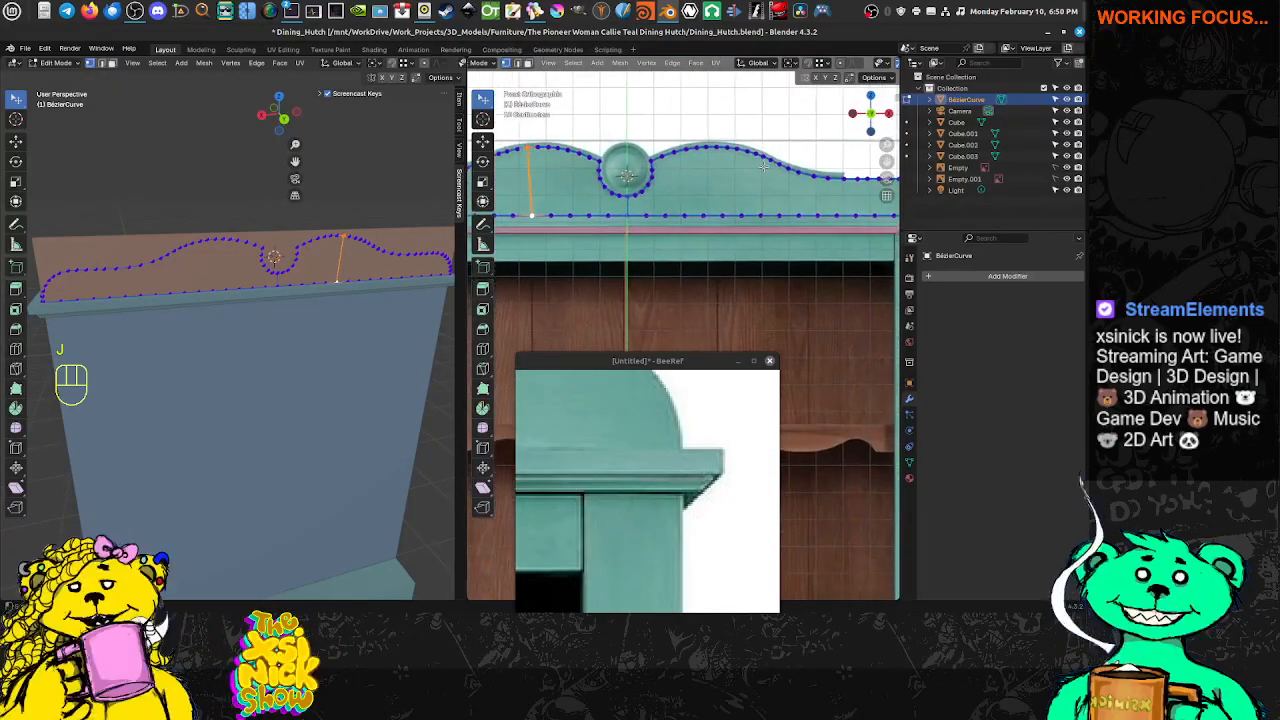
# Try to connect a vertex near the peak of the crest's right hump to a bottom-edge vertex
pyautogui.scroll(-2, 760, 174)
pyautogui.click(718, 254)
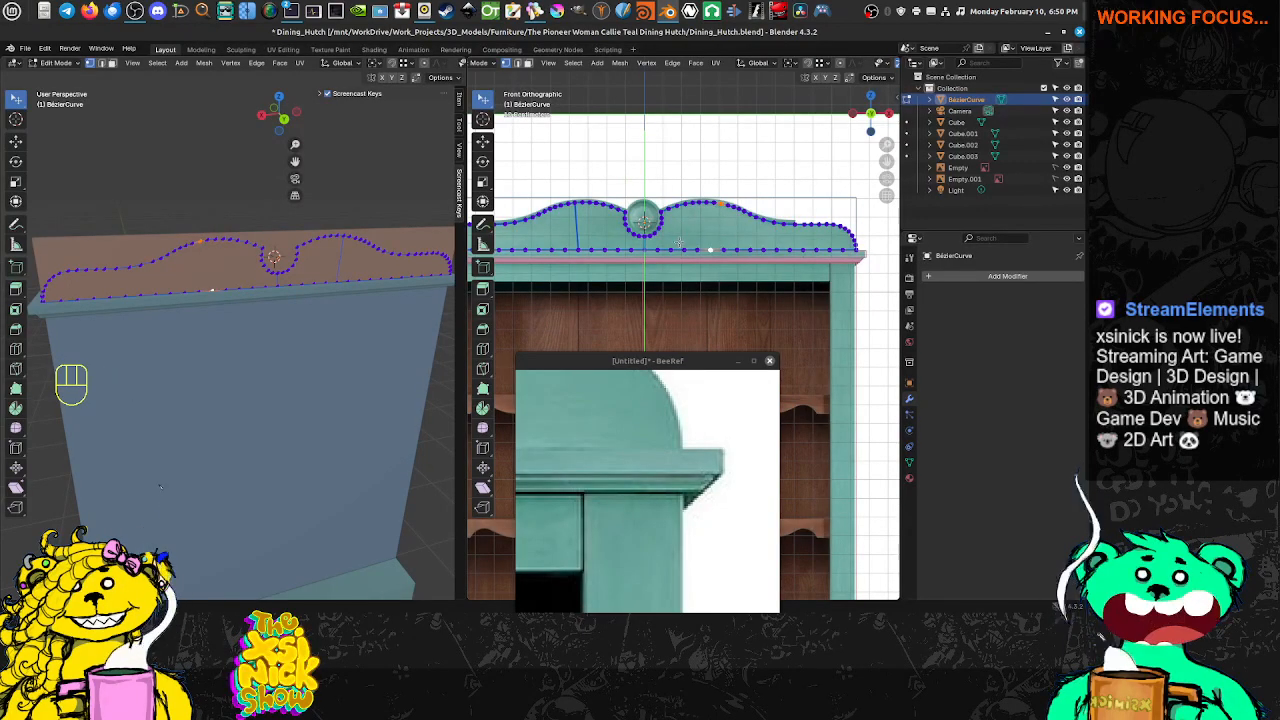
pyautogui.press('Delete')
pyautogui.press('Escape')
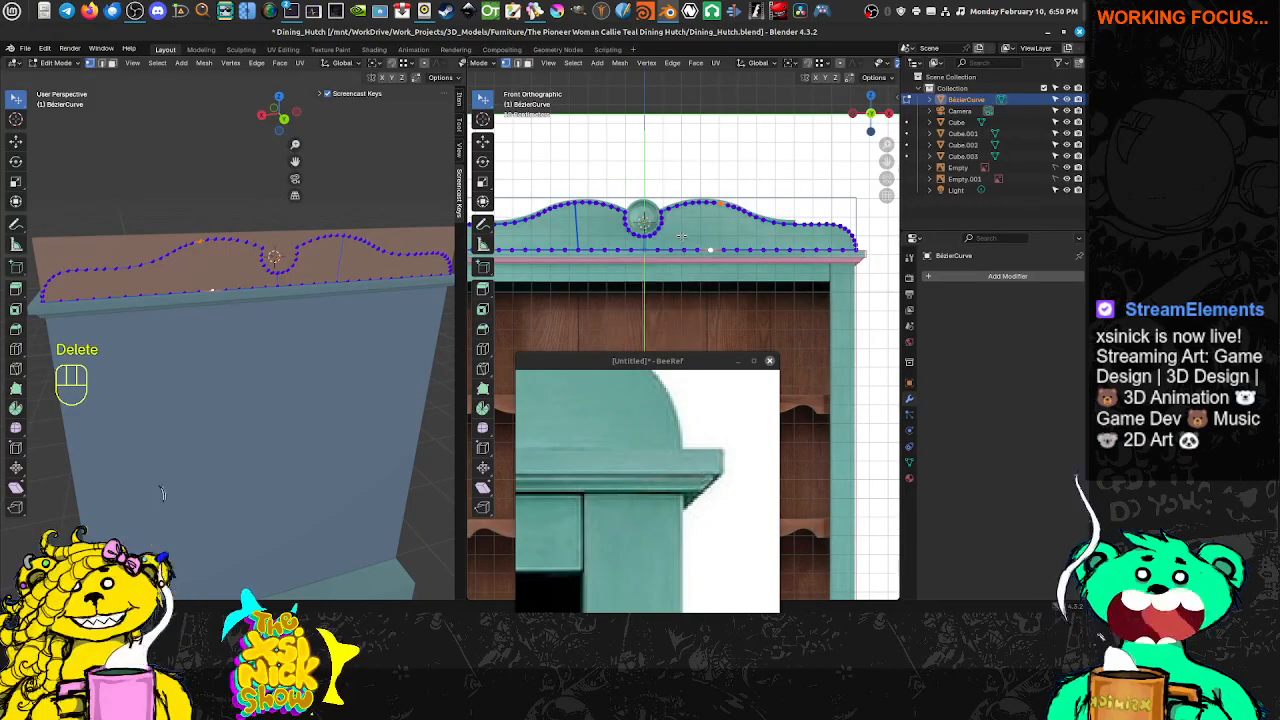
pyautogui.press('j')
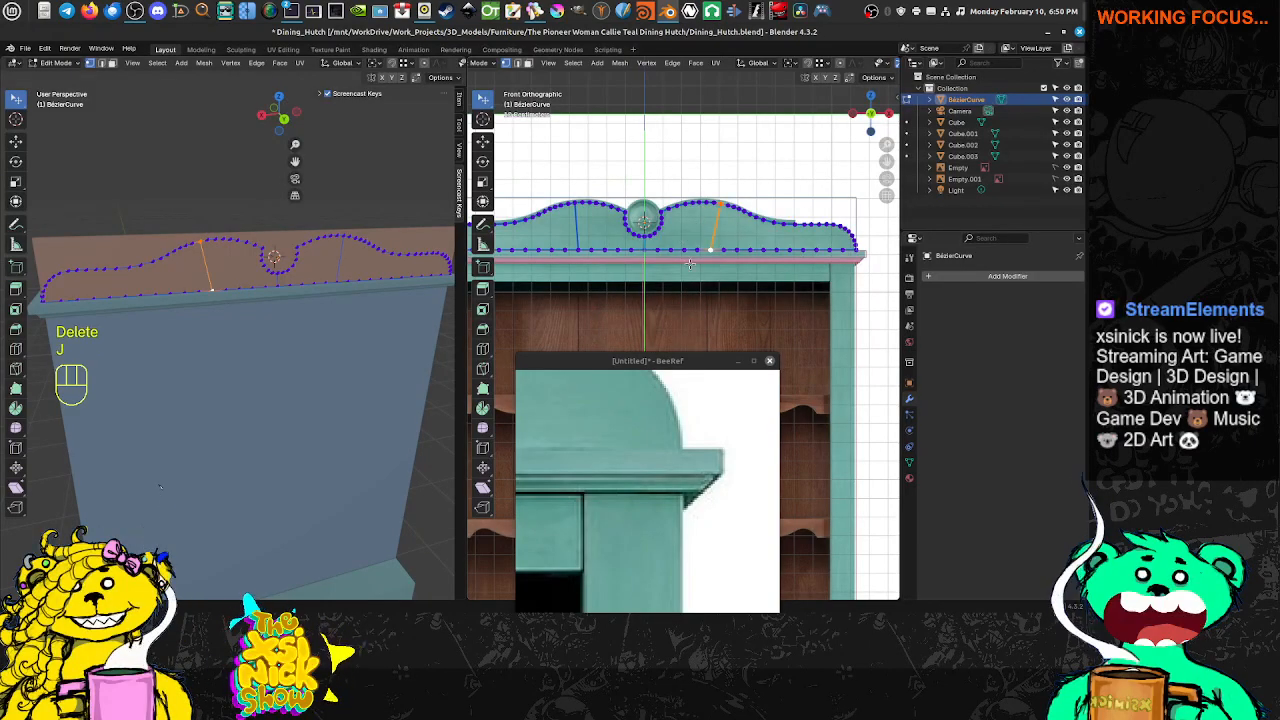
# Cycle the front view's shading back to wireframe and undo the right hump's slanted connecting edge
pyautogui.press('z')
pyautogui.click(845, 157)
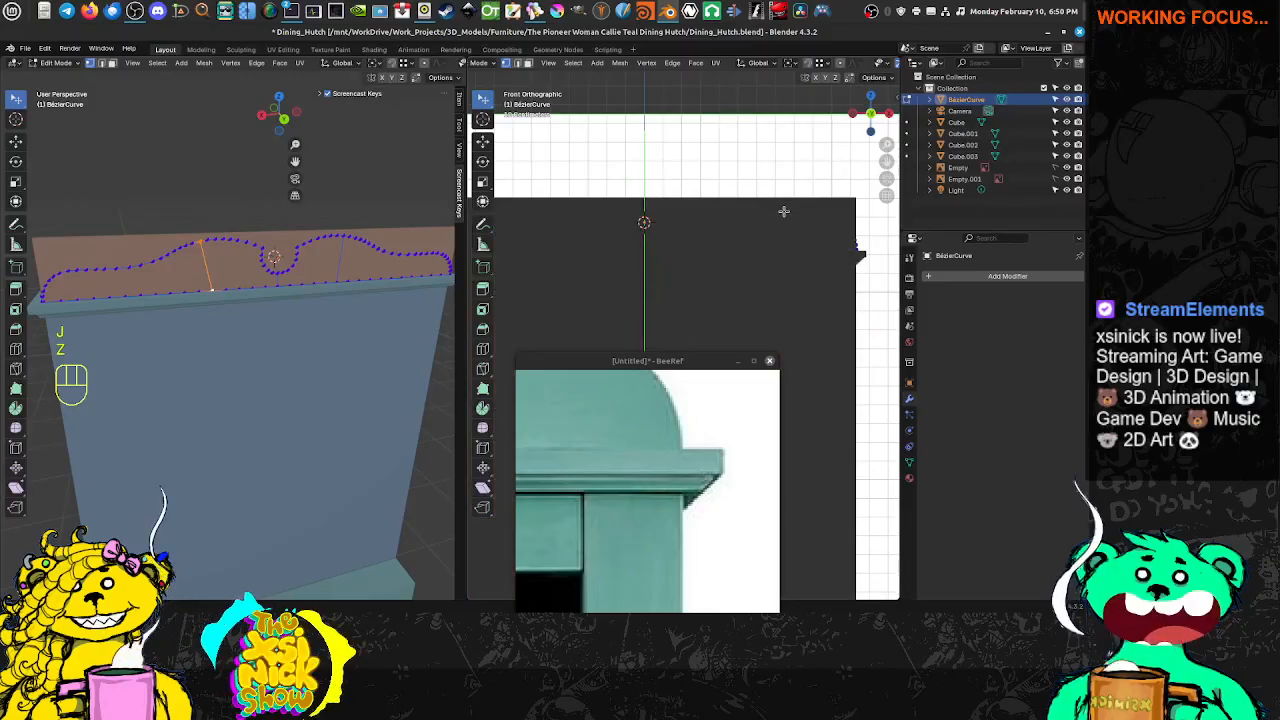
pyautogui.press('z')
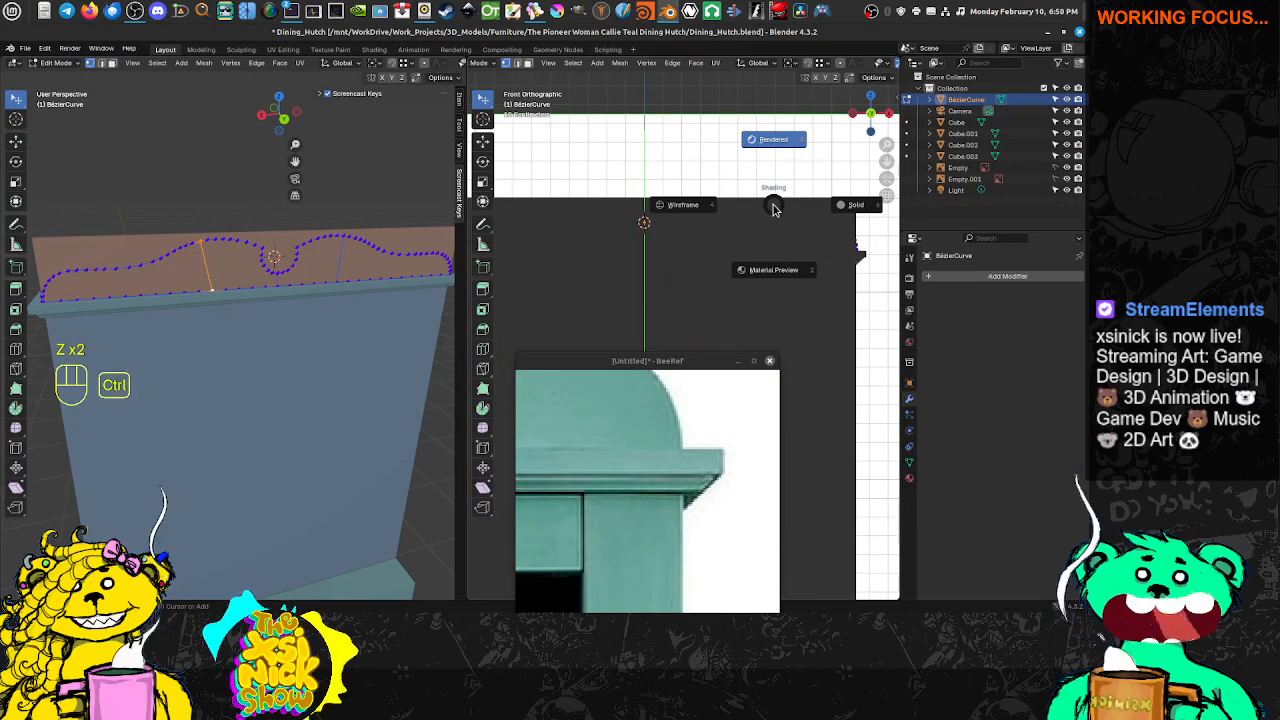
pyautogui.click(733, 250)
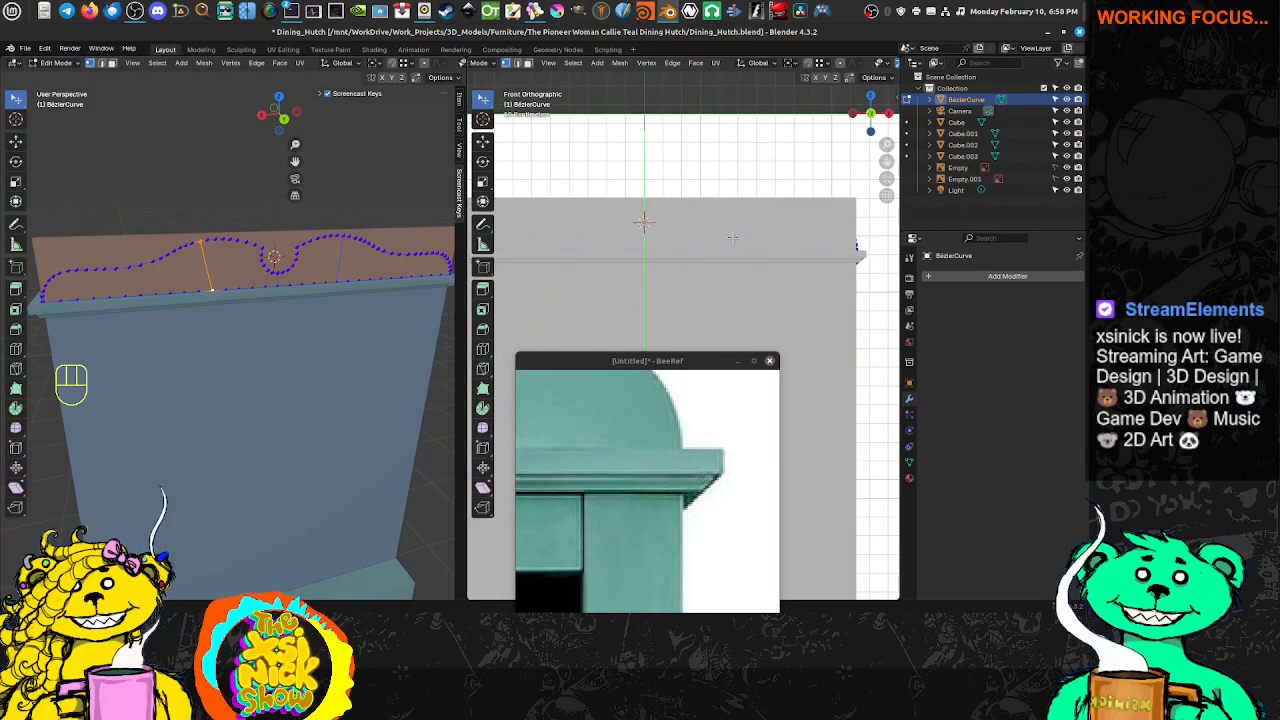
pyautogui.hotkey('shift', 'z')
pyautogui.scroll(3, 725, 230)
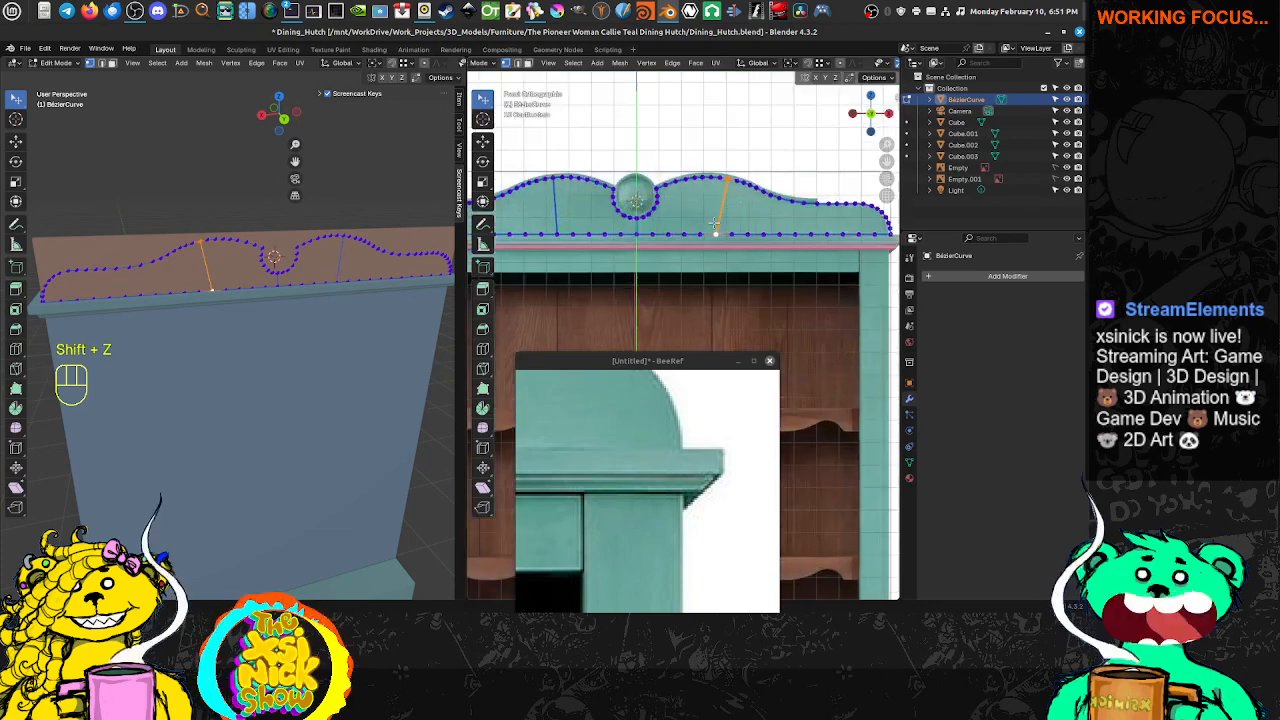
pyautogui.hotkey('ctrl', 'z')
# Try a connecting edge from the right hump to a bottom-edge vertex farther outward, and undo it
pyautogui.click(736, 150)
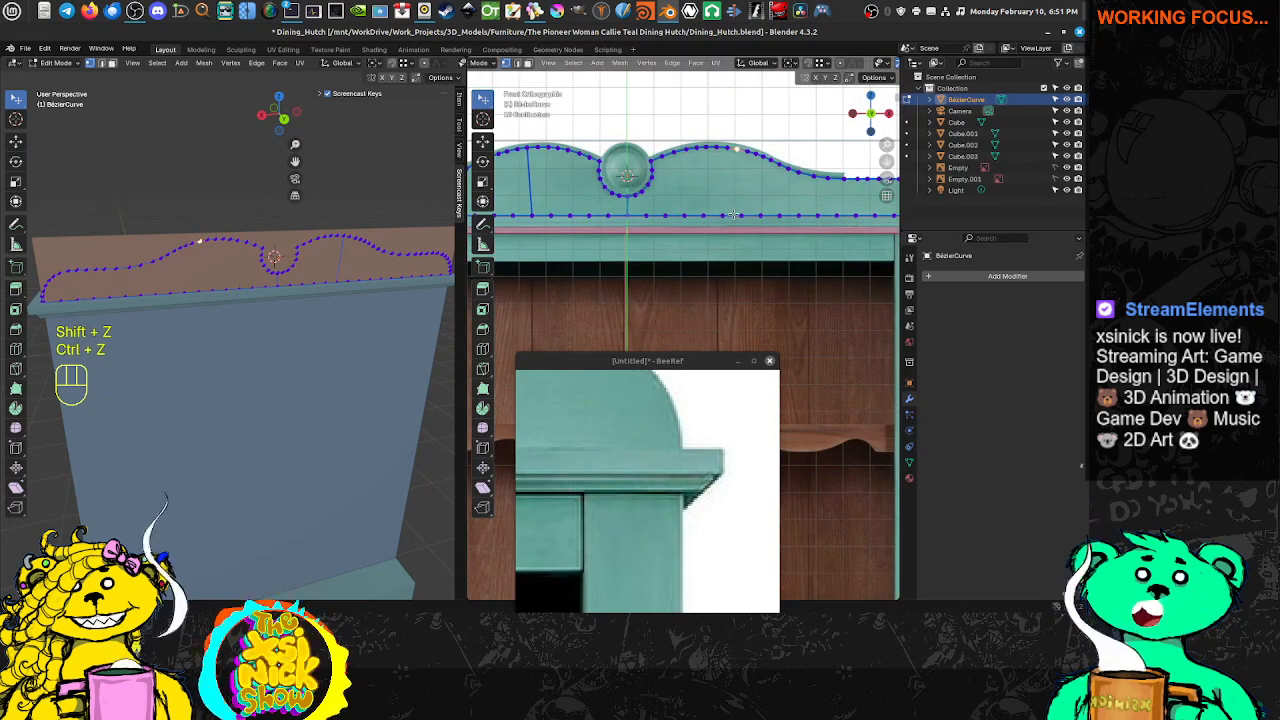
pyautogui.keyDown('shift'); pyautogui.click(740, 215); pyautogui.keyUp('shift')
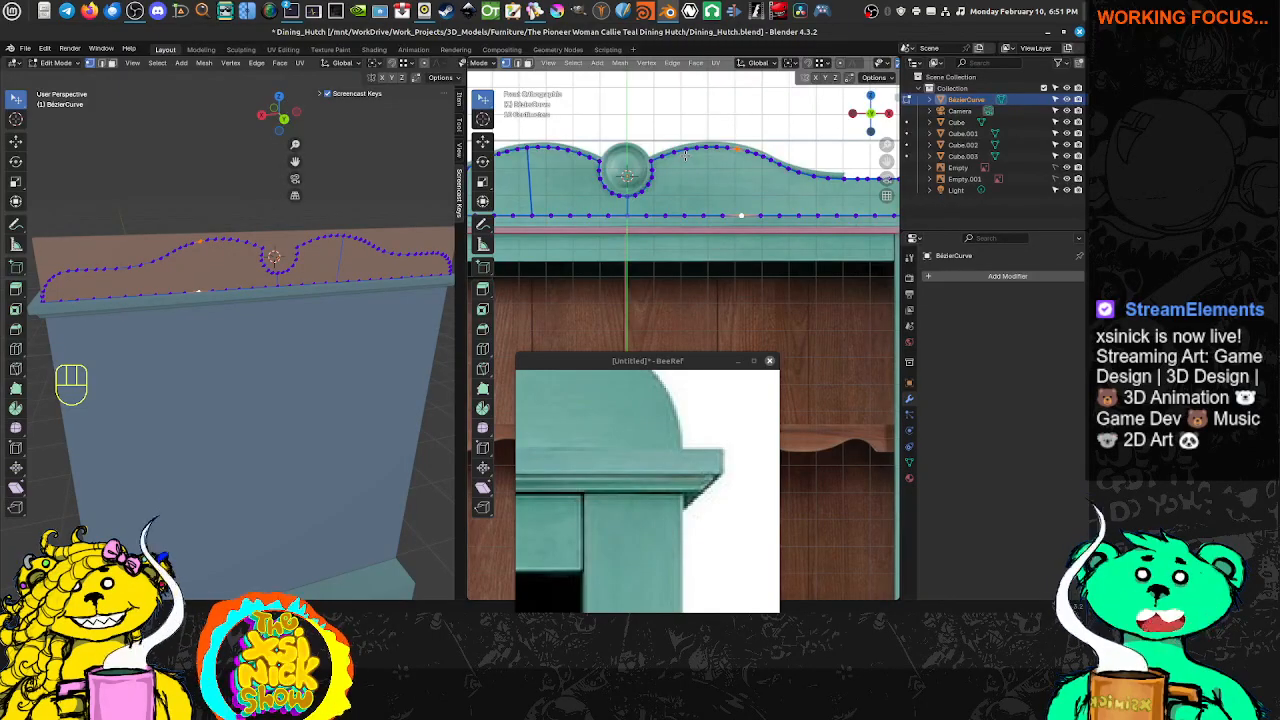
pyautogui.click(738, 180)
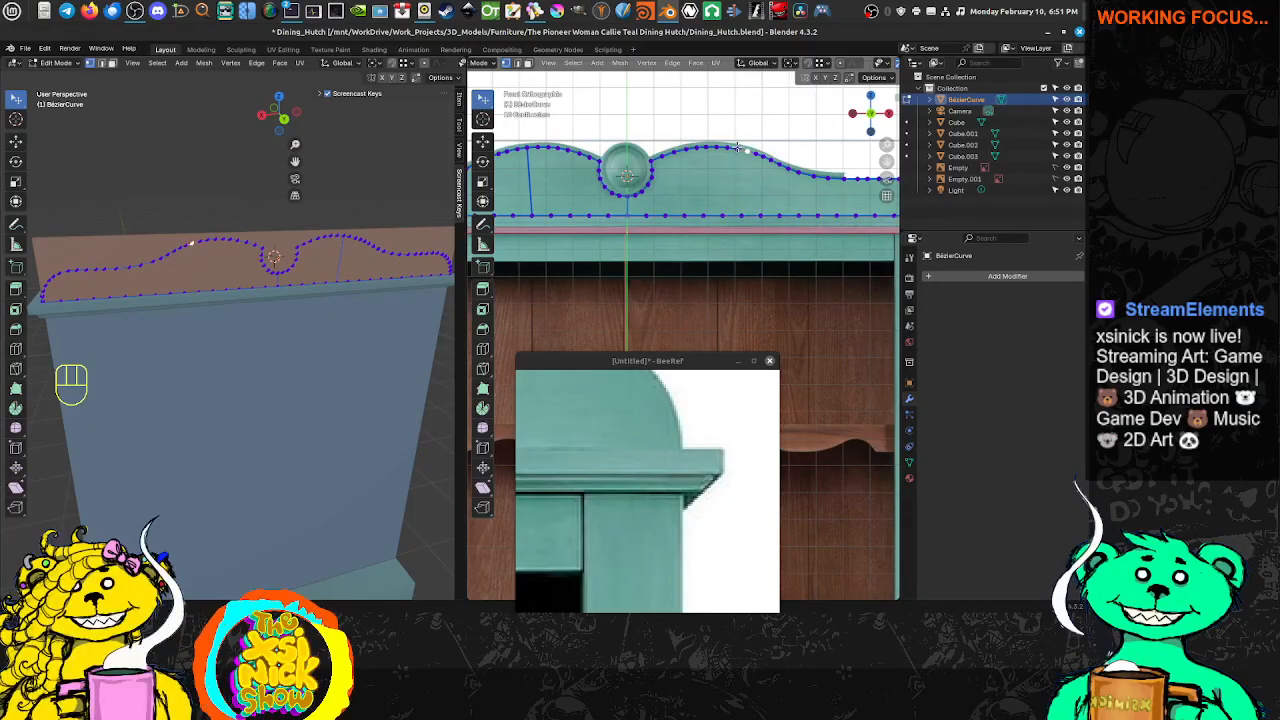
pyautogui.keyDown('shift'); pyautogui.click(722, 216); pyautogui.keyUp('shift')
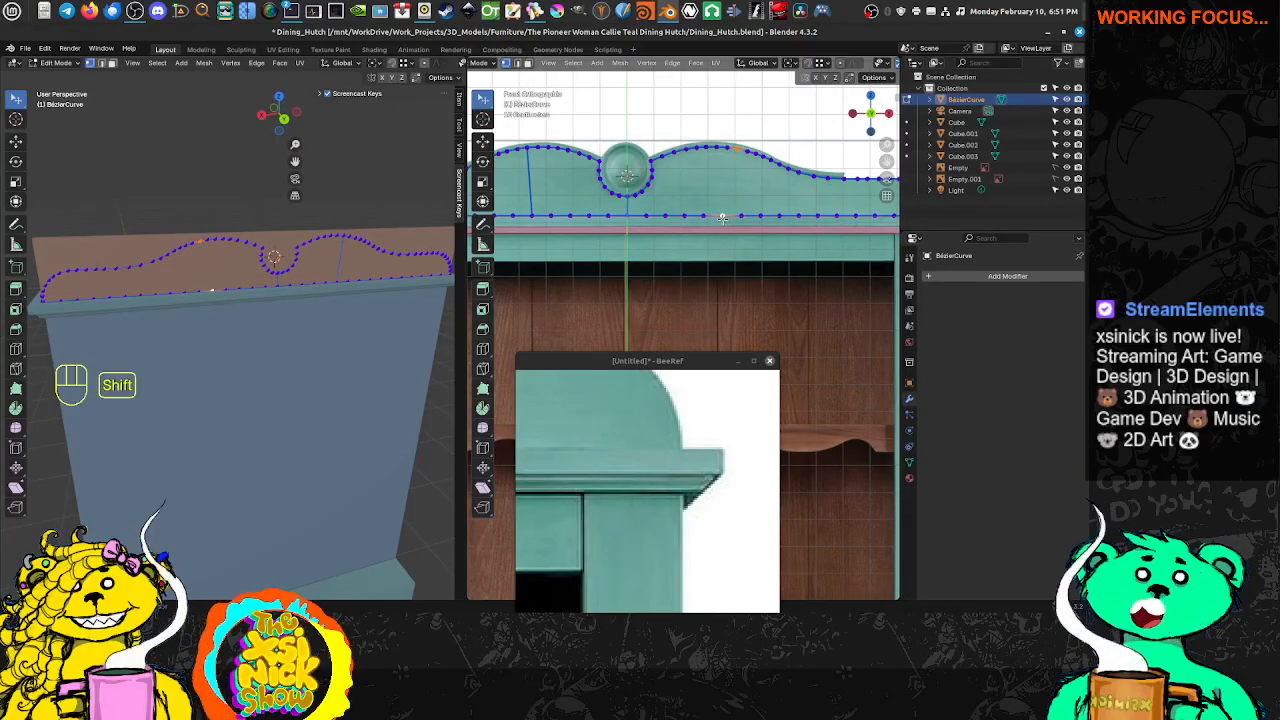
pyautogui.click(738, 211)
pyautogui.keyDown('shift'); pyautogui.click(738, 153); pyautogui.keyUp('shift')
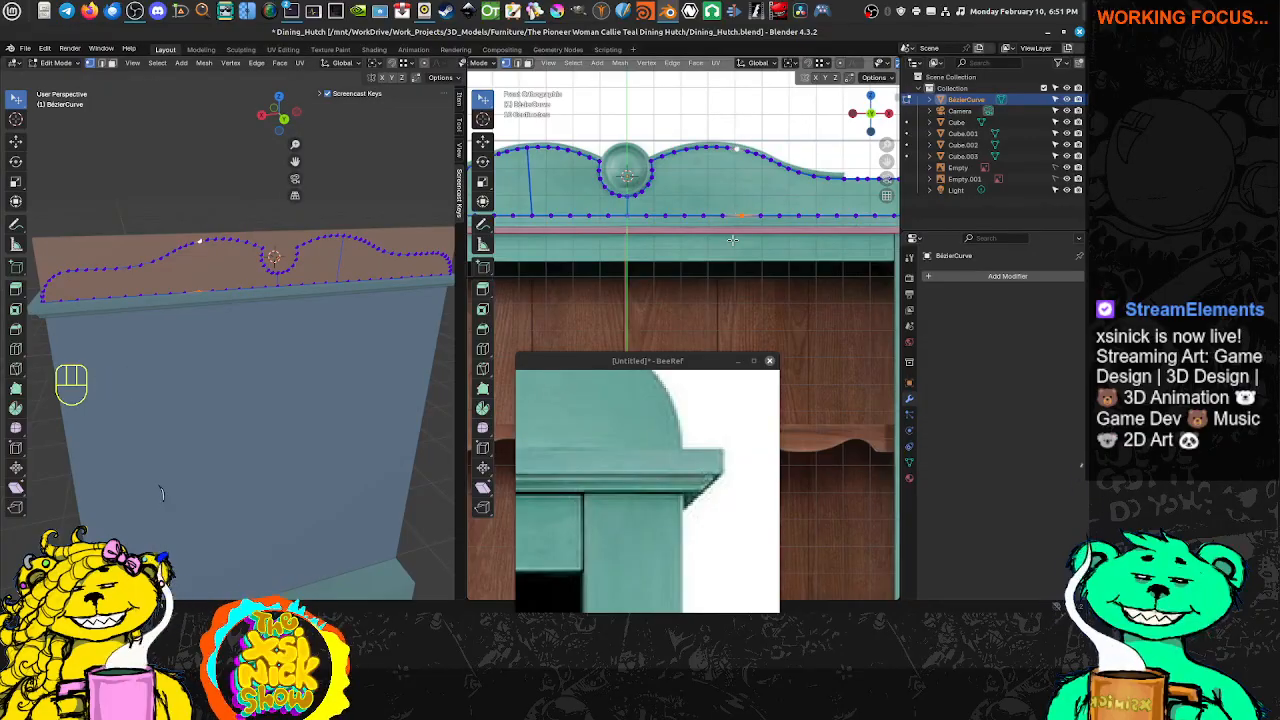
pyautogui.keyDown('shift'); pyautogui.moveTo(762, 201); pyautogui.dragTo(770, 189, button='middle'); pyautogui.keyUp('shift')
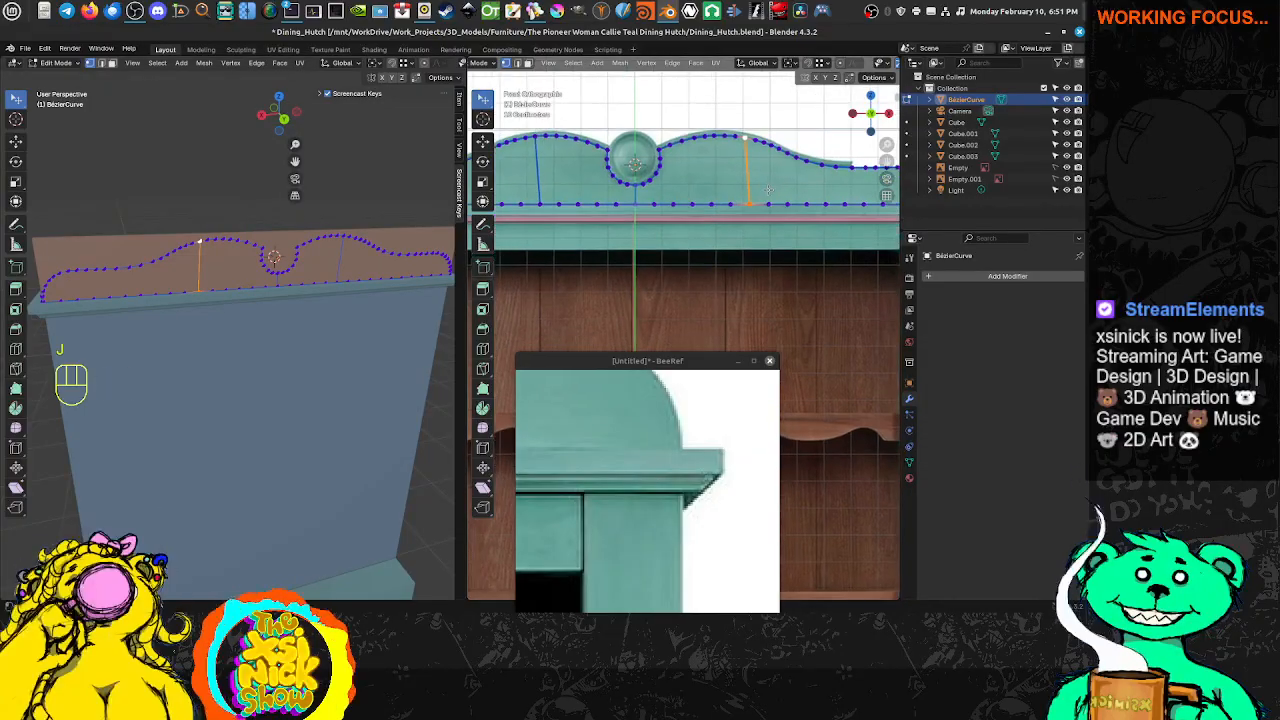
pyautogui.hotkey('ctrl', 'z')
# Connect the right hump's peak vertex to the bottom-edge vertex slightly inward, mirroring the left hump's connecting edge
pyautogui.click(737, 141)
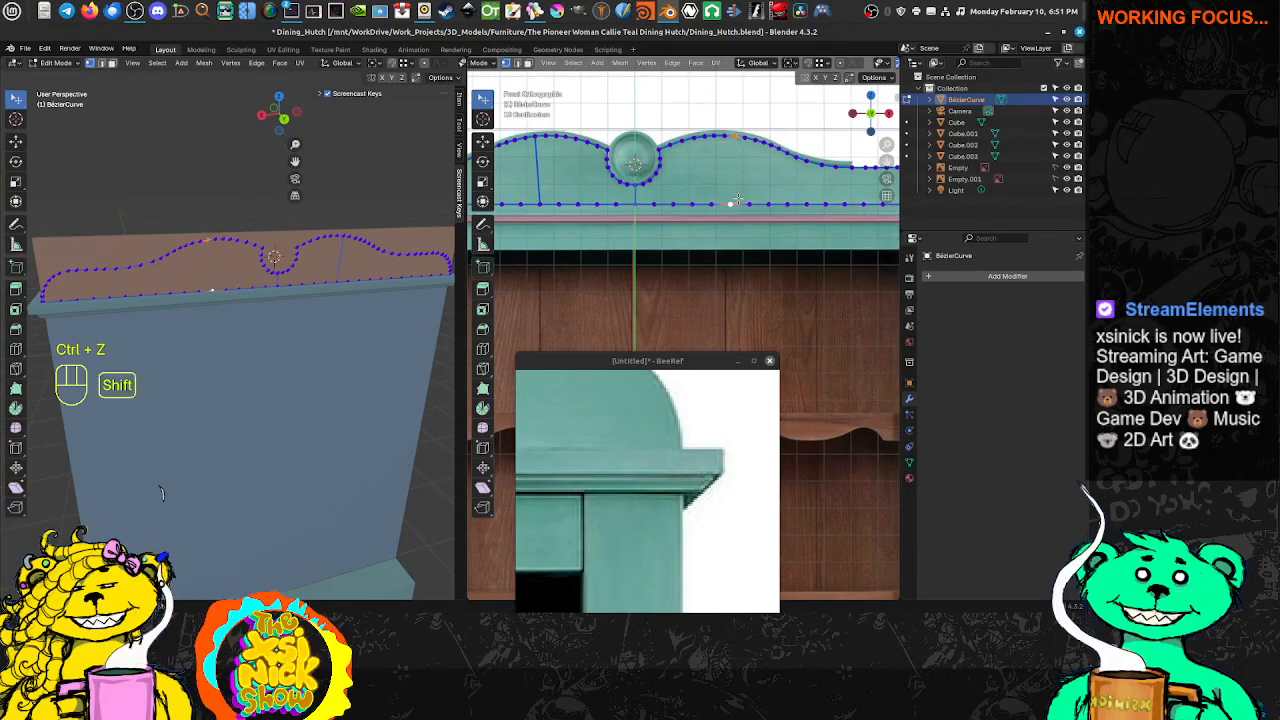
pyautogui.keyDown('shift'); pyautogui.click(731, 204); pyautogui.keyUp('shift')
pyautogui.press('j')
pyautogui.scroll(-3, 728, 180)
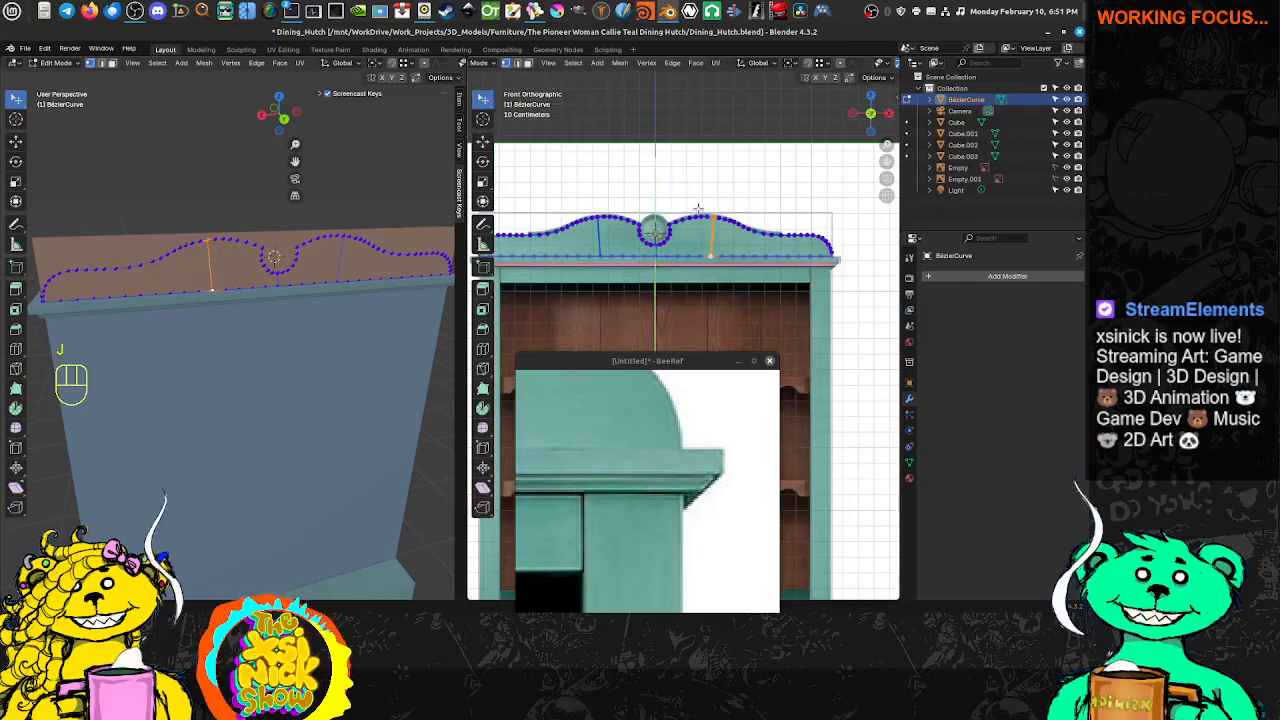
# Connect a vertex on the flat shoulder at the crest's left end to the bottom-edge vertex nearly below it
pyautogui.scroll(1, 698, 209)
pyautogui.keyDown('shift'); pyautogui.moveTo(636, 231); pyautogui.dragTo(707, 234, button='middle'); pyautogui.keyUp('shift')
pyautogui.scroll(3, 707, 234)
pyautogui.keyDown('shift'); pyautogui.moveTo(710, 170); pyautogui.dragTo(538, 224, button='middle'); pyautogui.keyUp('shift')
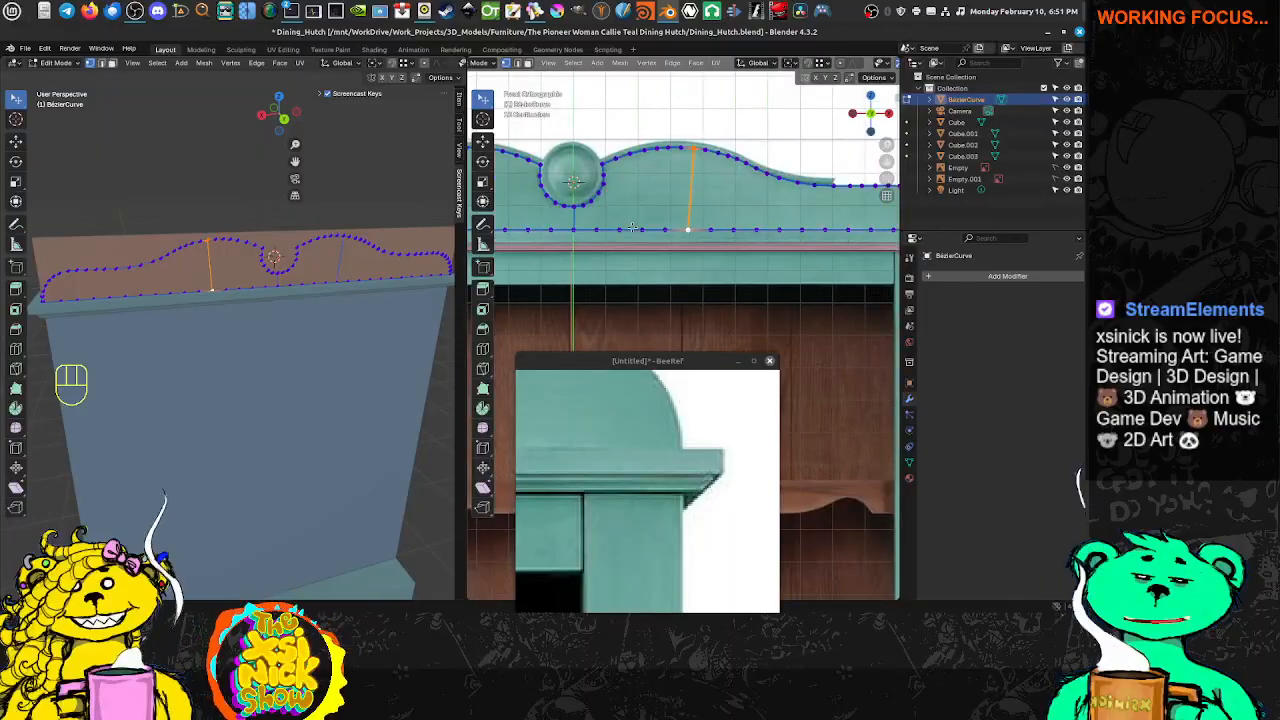
pyautogui.keyDown('shift'); pyautogui.moveTo(623, 182); pyautogui.dragTo(853, 178, button='middle'); pyautogui.keyUp('shift')
pyautogui.keyDown('shift'); pyautogui.moveTo(539, 195); pyautogui.dragTo(675, 201, button='middle'); pyautogui.keyUp('shift')
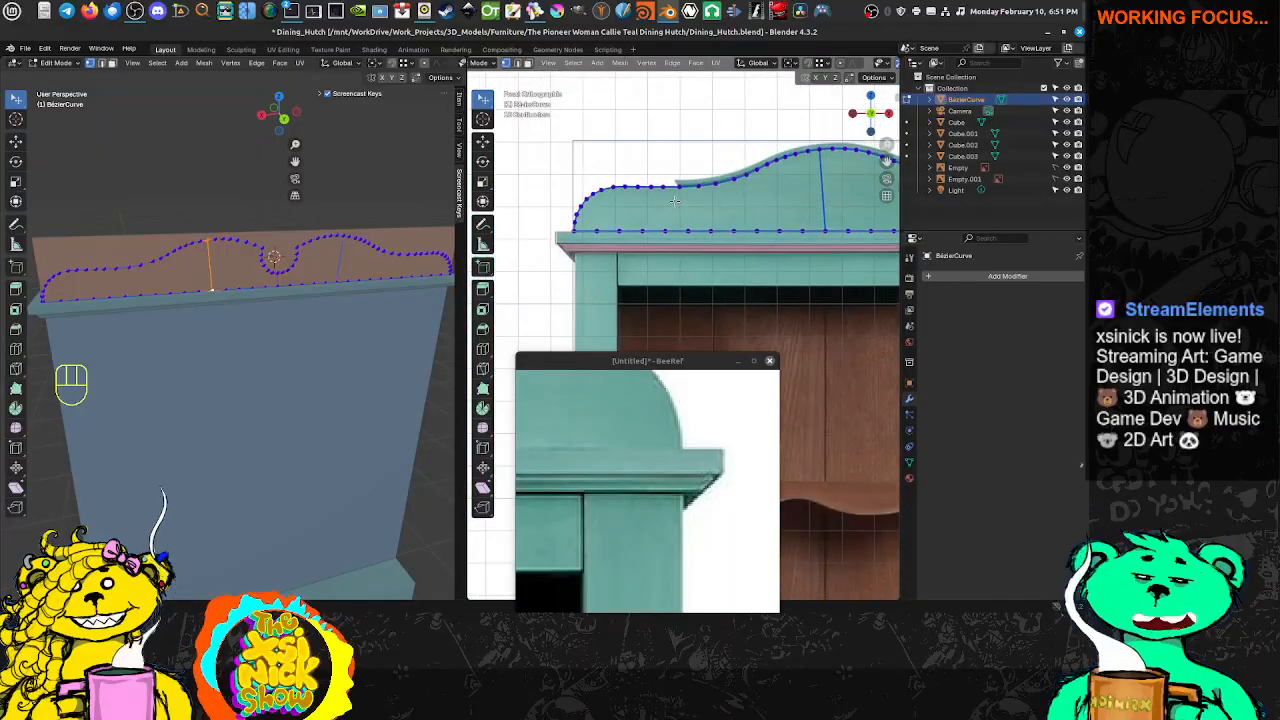
pyautogui.click(637, 187)
pyautogui.keyDown('shift'); pyautogui.click(644, 229); pyautogui.keyUp('shift')
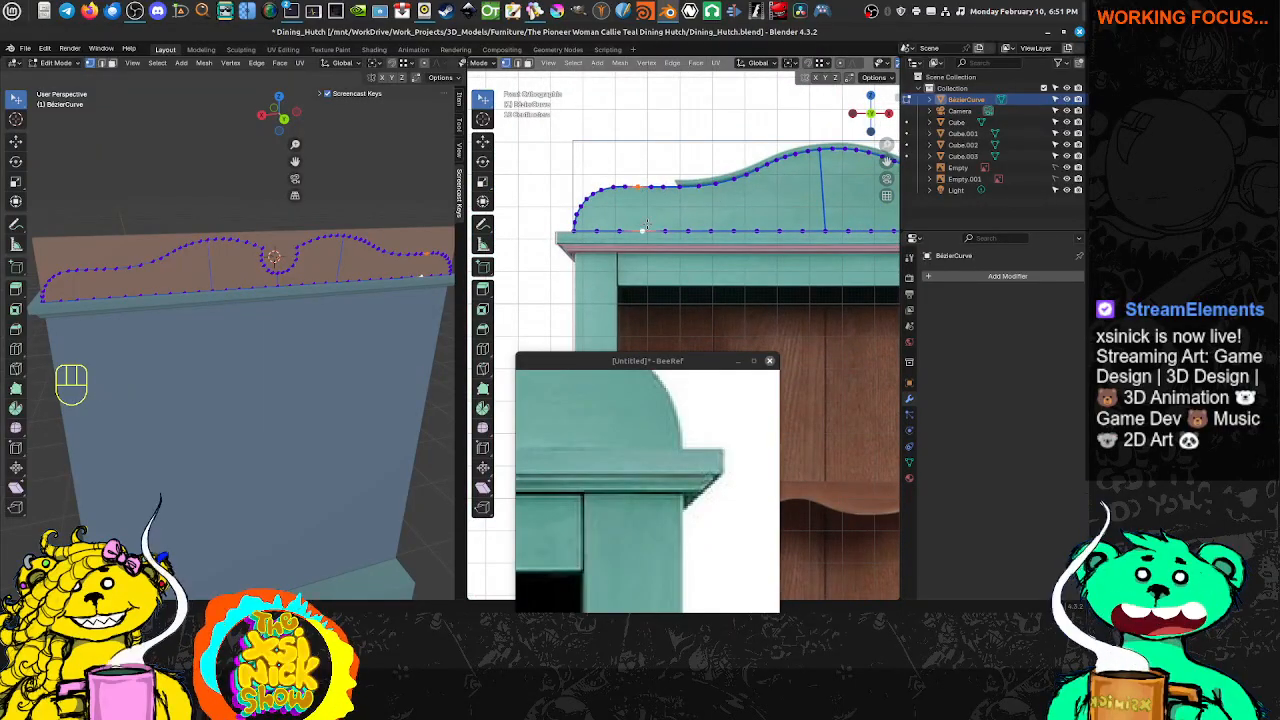
pyautogui.keyDown('shift'); pyautogui.moveTo(739, 209); pyautogui.dragTo(570, 194, button='middle'); pyautogui.keyUp('shift')
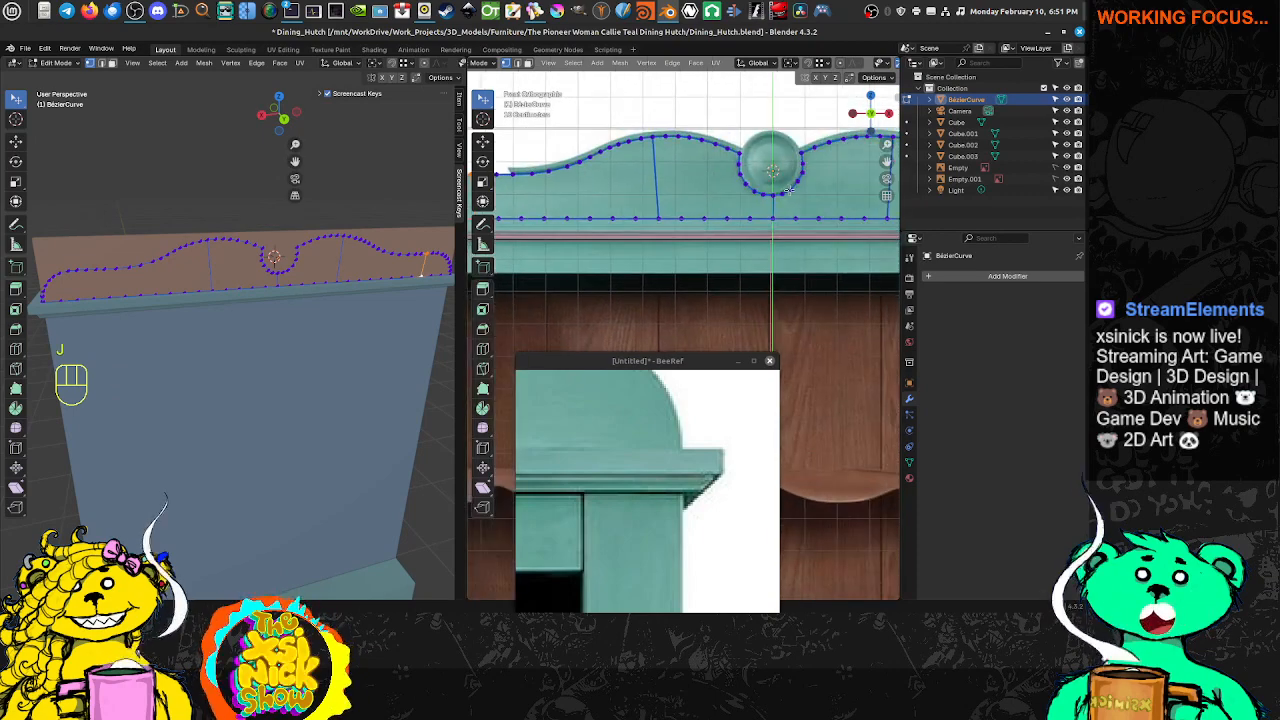
# Connect the matching flat-shoulder vertex at the crest's right end to the bottom-edge vertex just inward of it
pyautogui.scroll(-5, 797, 206)
pyautogui.keyDown('shift'); pyautogui.moveTo(797, 206); pyautogui.dragTo(677, 200, button='middle'); pyautogui.keyUp('shift')
pyautogui.scroll(3, 743, 270)
pyautogui.scroll(2, 762, 238)
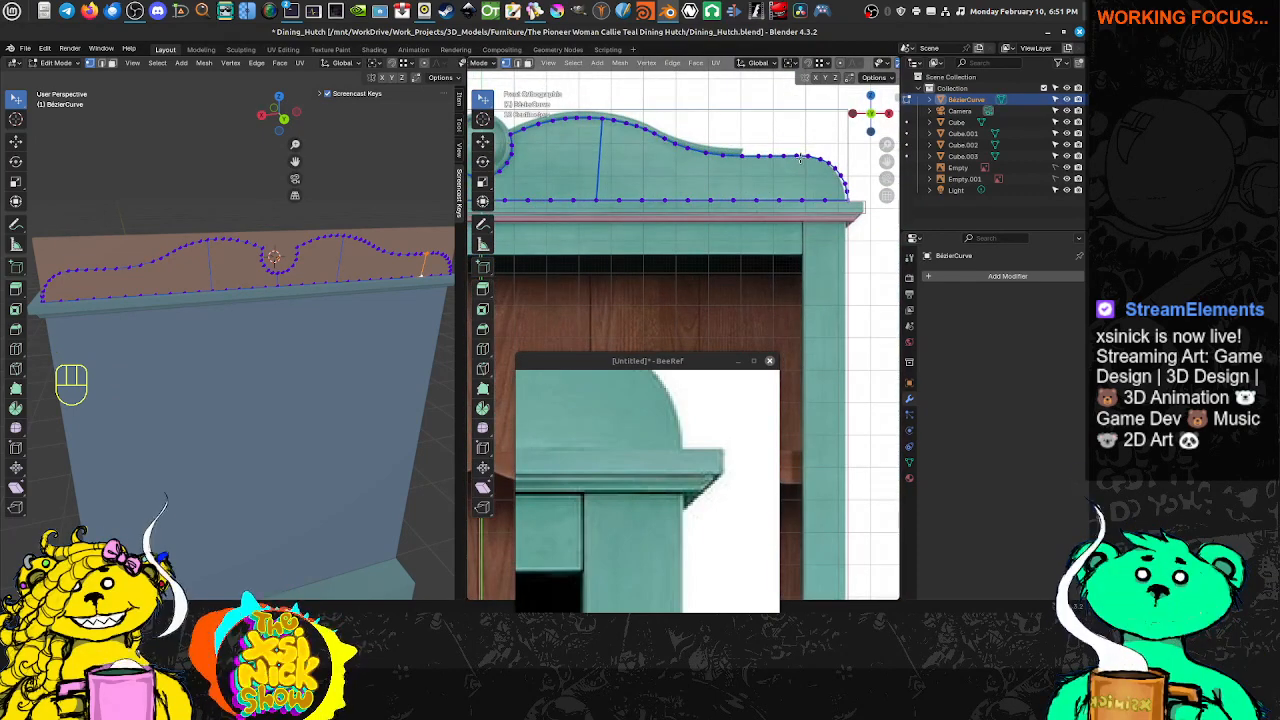
pyautogui.click(799, 157)
pyautogui.keyDown('shift'); pyautogui.click(803, 201); pyautogui.keyUp('shift')
pyautogui.scroll(-6, 789, 212)
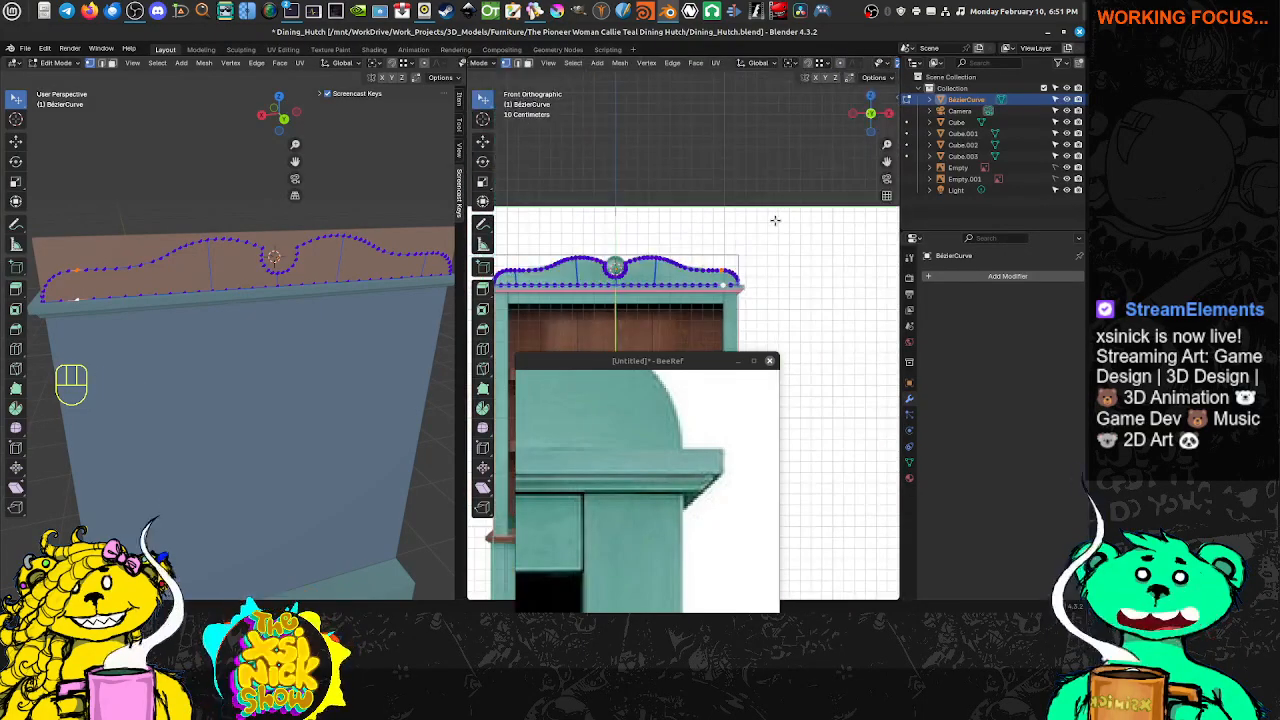
pyautogui.scroll(5, 773, 225)
pyautogui.click(797, 155)
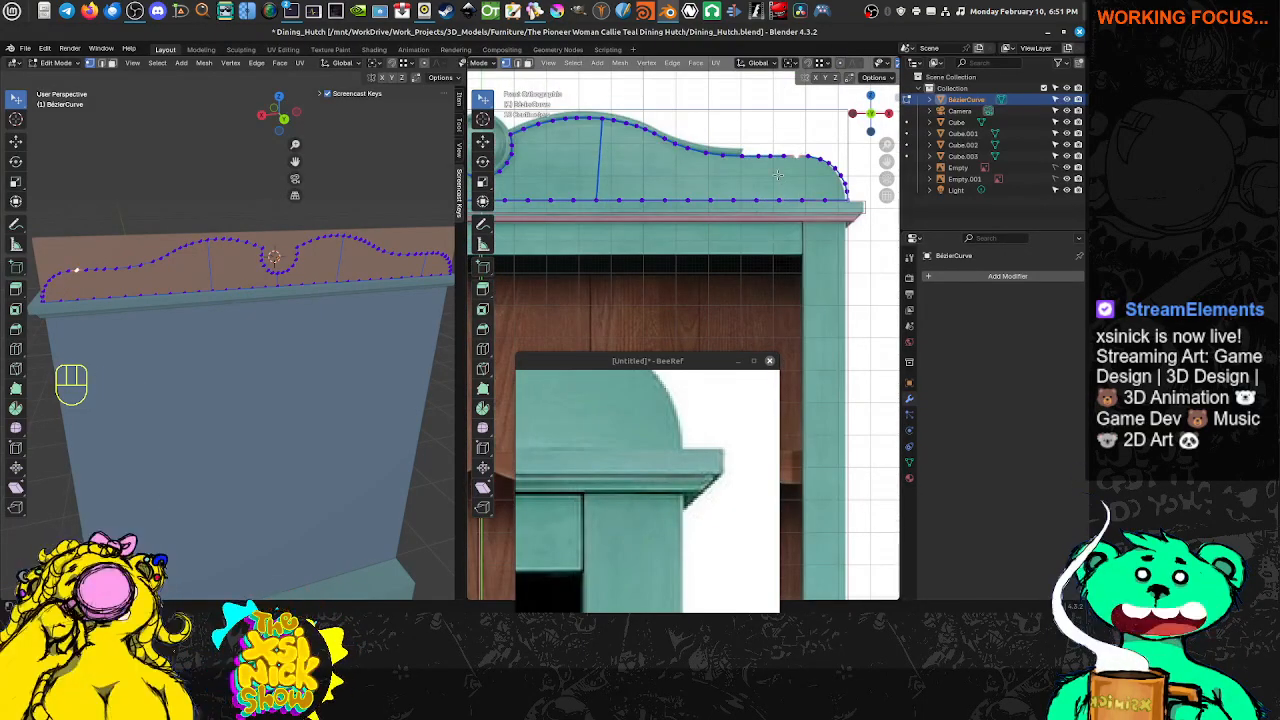
pyautogui.click(783, 158)
pyautogui.keyDown('shift'); pyautogui.click(778, 202); pyautogui.keyUp('shift')
pyautogui.press('j')
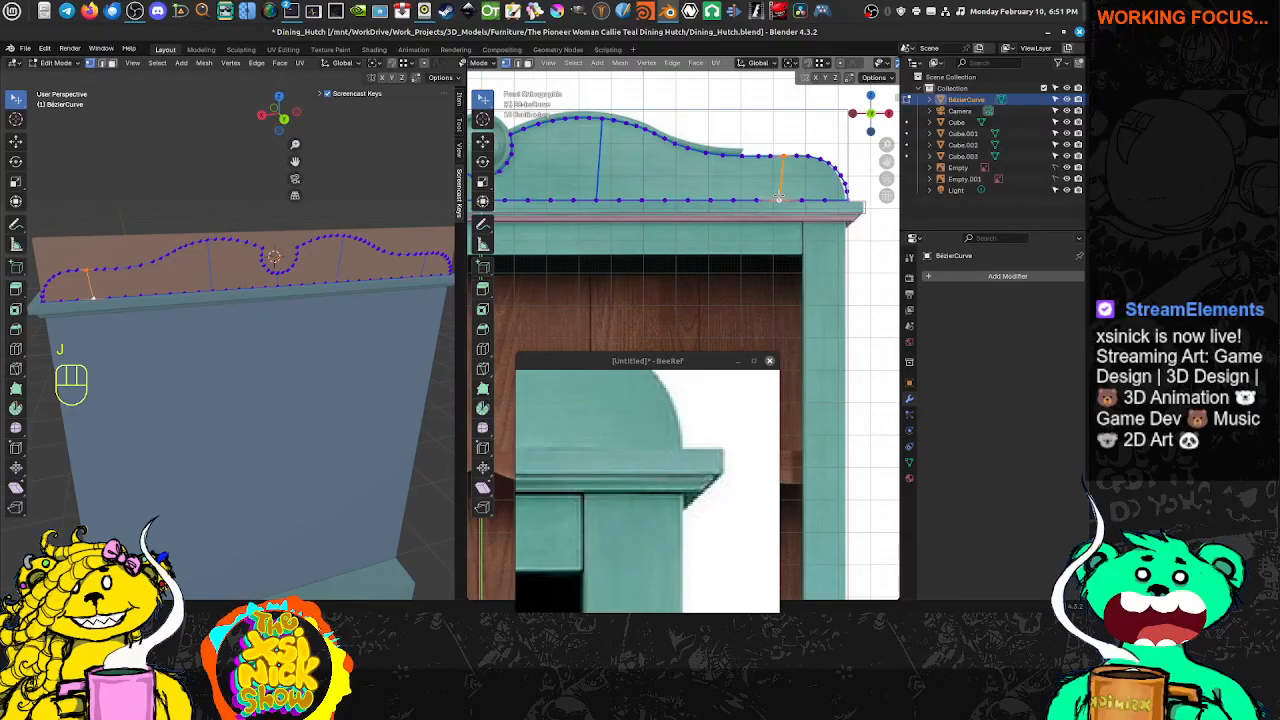
# Connect the crest's left end vertex to the matching right end vertex with a horizontal edge cutting across the vertical edges above the bottom line
pyautogui.scroll(-3, 800, 205)
pyautogui.keyDown('shift'); pyautogui.moveTo(811, 218); pyautogui.dragTo(645, 263, button='middle'); pyautogui.keyUp('shift')
pyautogui.scroll(4, 618, 227)
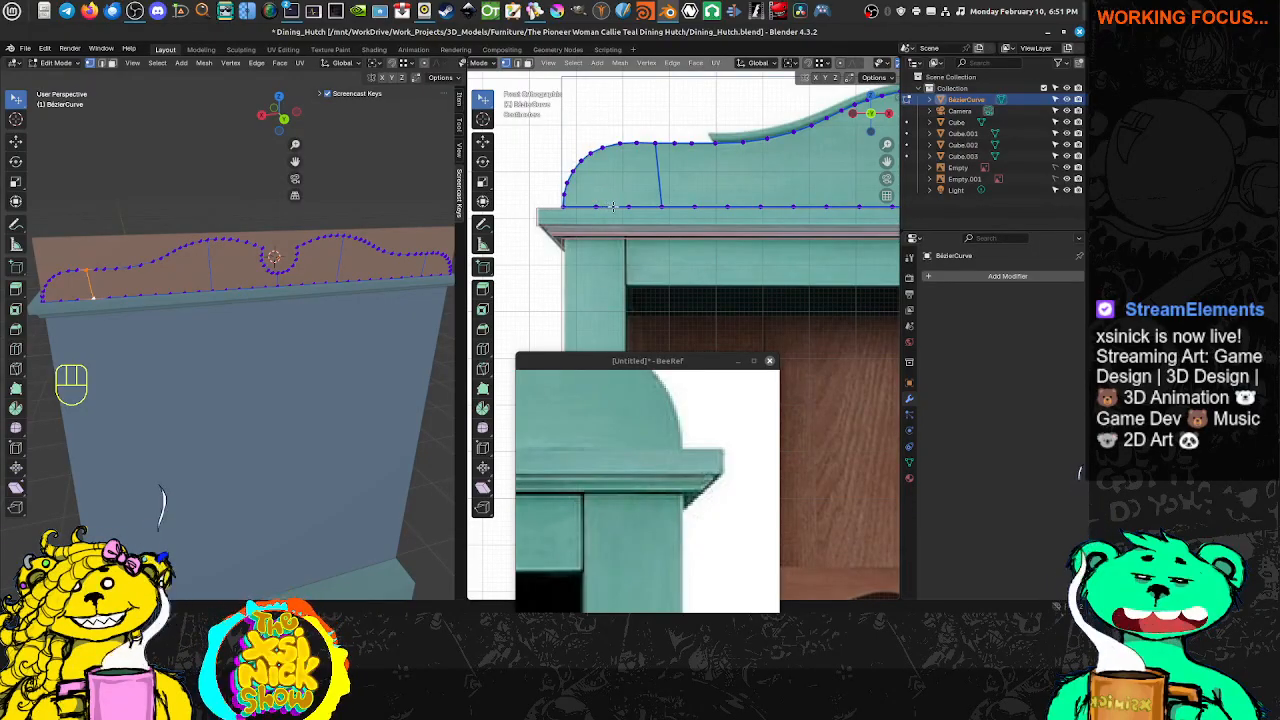
pyautogui.scroll(-4, 613, 207)
pyautogui.keyDown('shift'); pyautogui.moveTo(770, 265); pyautogui.dragTo(673, 246, button='middle'); pyautogui.keyUp('shift')
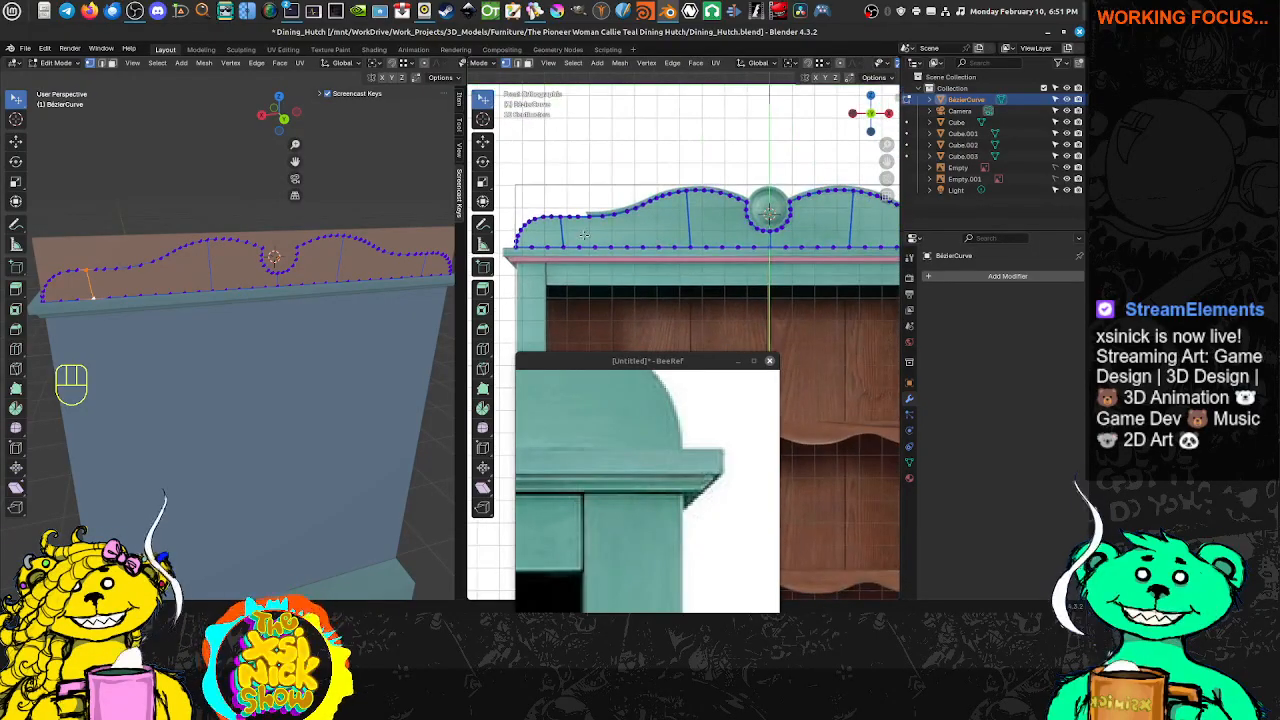
pyautogui.click(518, 239)
pyautogui.keyDown('shift'); pyautogui.moveTo(860, 240); pyautogui.dragTo(515, 230, button='middle'); pyautogui.keyUp('shift')
pyautogui.scroll(1, 652, 231)
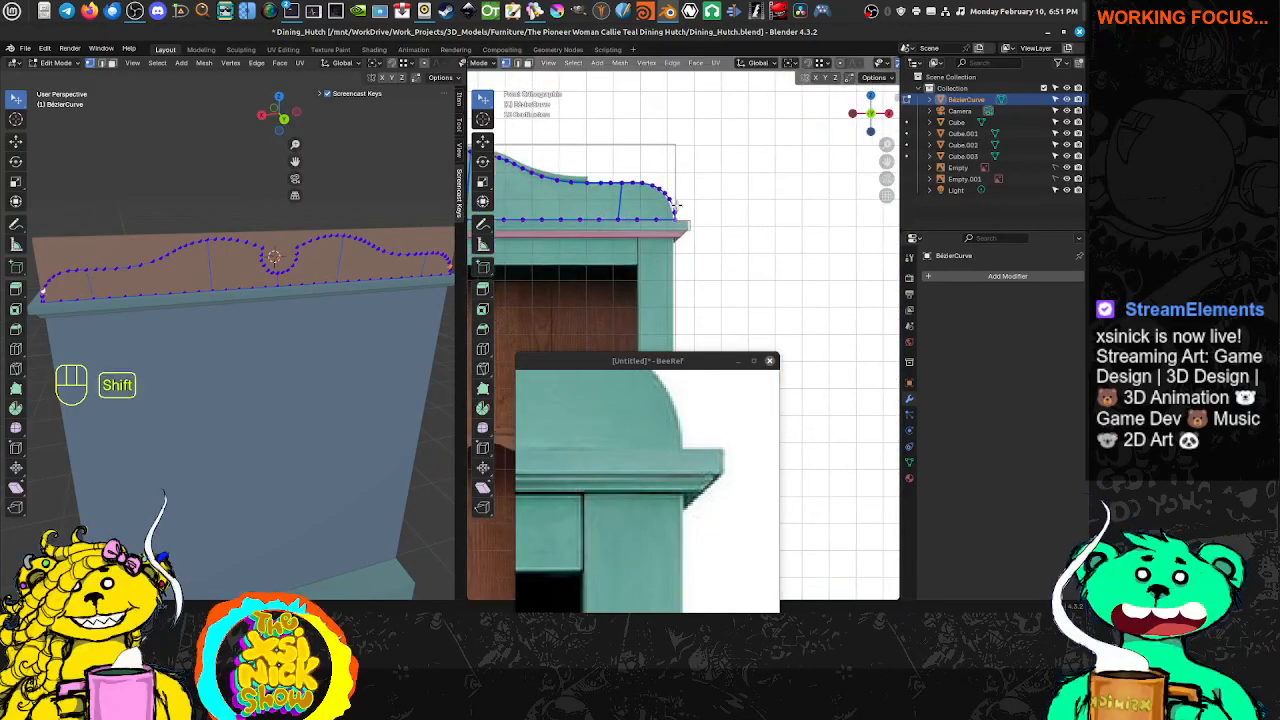
pyautogui.hotkey('shift', 'c')
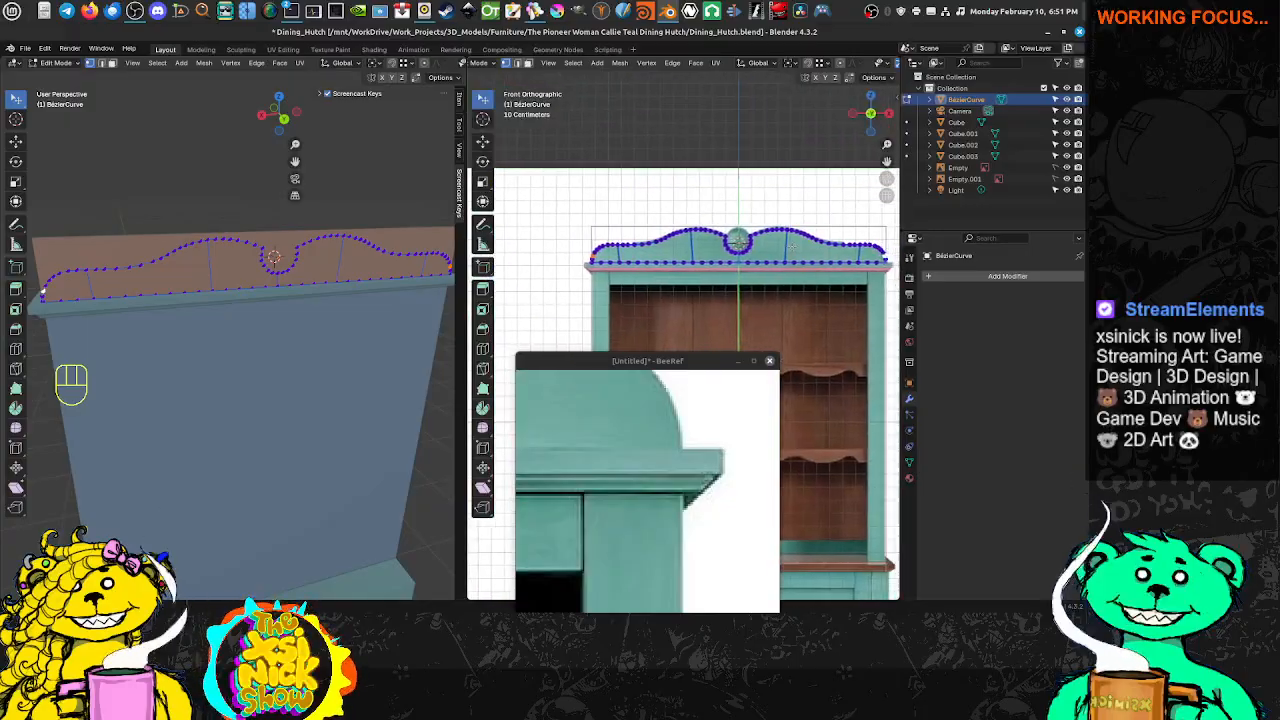
pyautogui.keyDown('shift'); pyautogui.moveTo(792, 245); pyautogui.dragTo(756, 245, button='middle'); pyautogui.keyUp('shift')
pyautogui.press('j')
pyautogui.scroll(6, 732, 243)
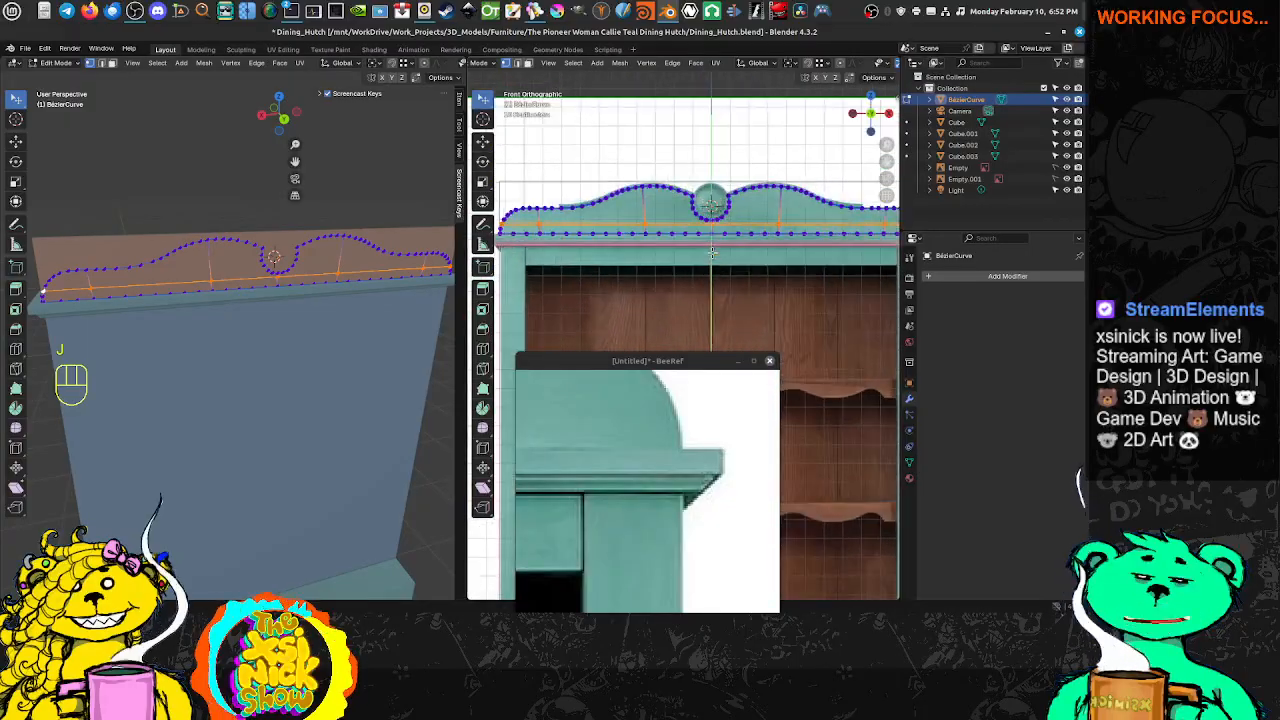
pyautogui.scroll(-3, 700, 250)
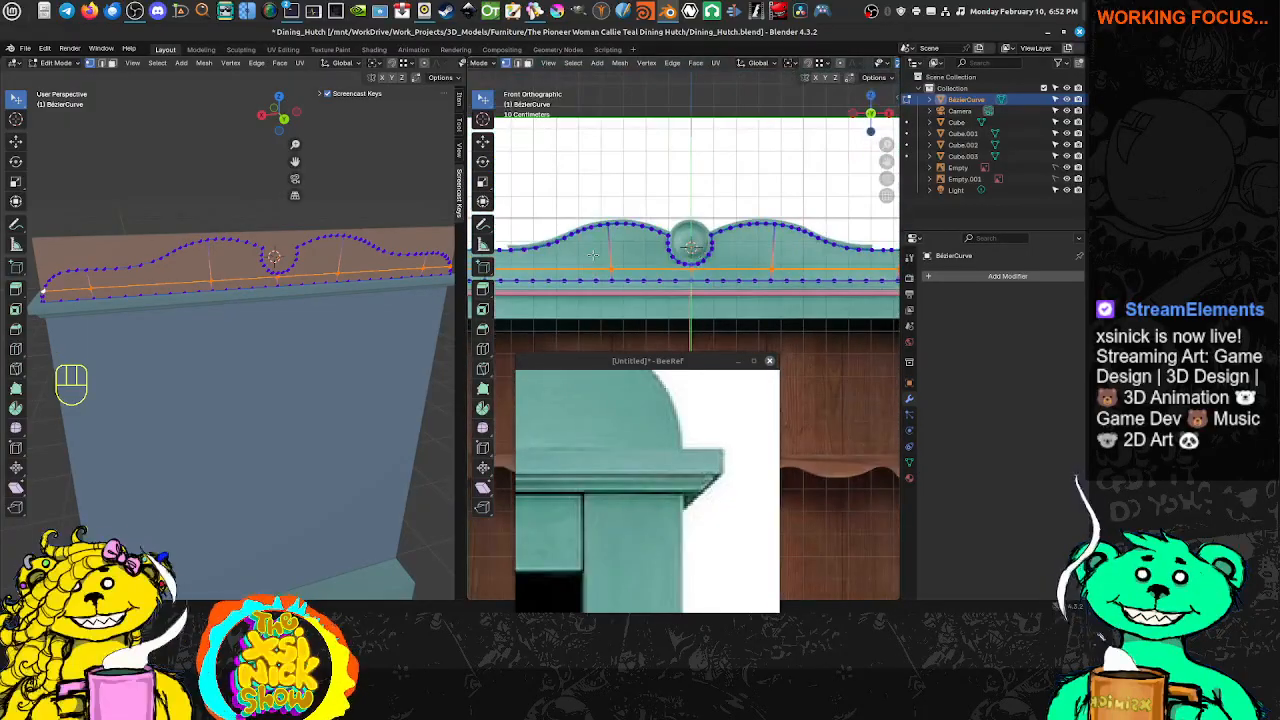
# Extrude the entire crest mesh along Y to roughly the thickness of the placeholder board behind it
pyautogui.moveTo(265, 273); pyautogui.dragTo(314, 271, button='middle')
pyautogui.press('Tab')
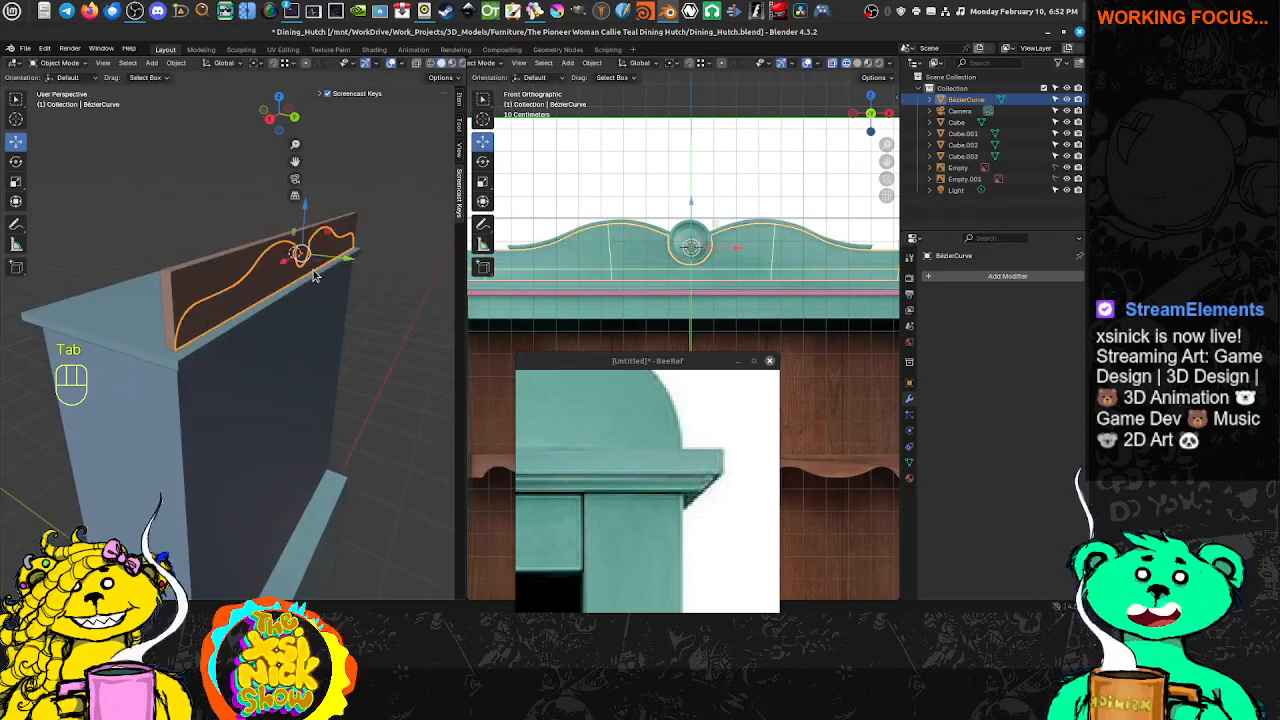
pyautogui.press('Tab')
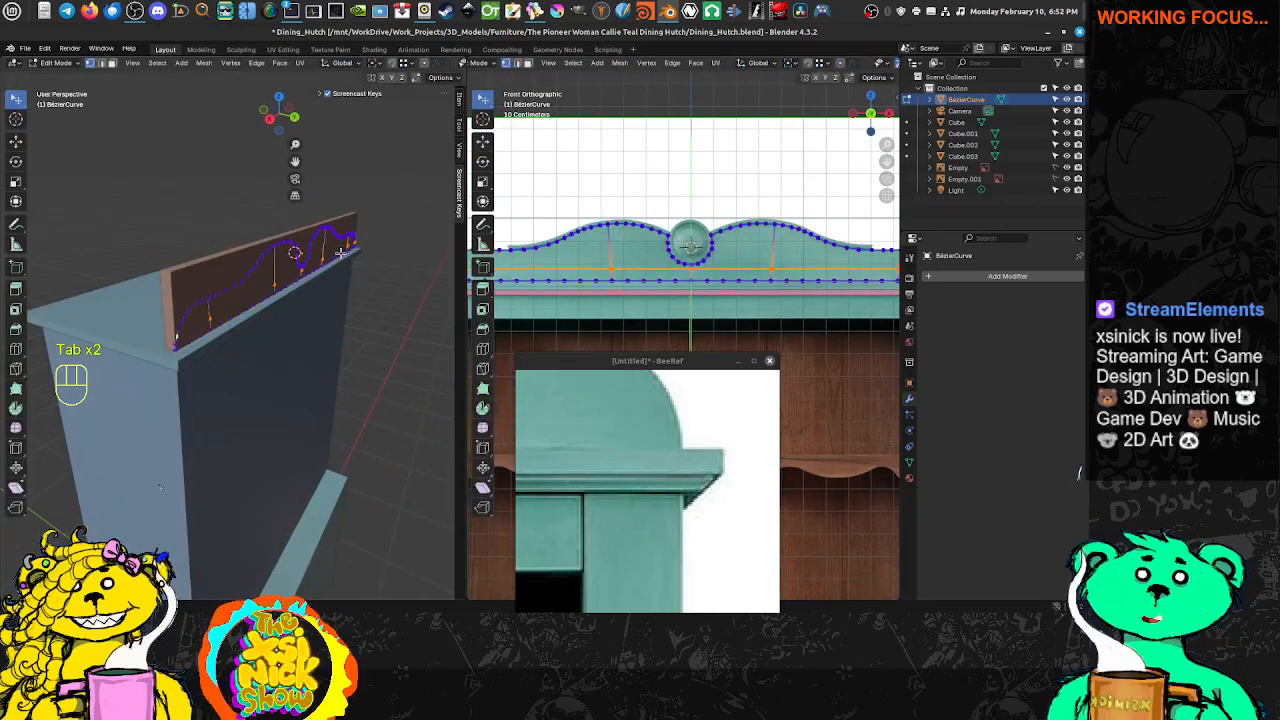
pyautogui.press('a')
pyautogui.scroll(-2, 312, 258)
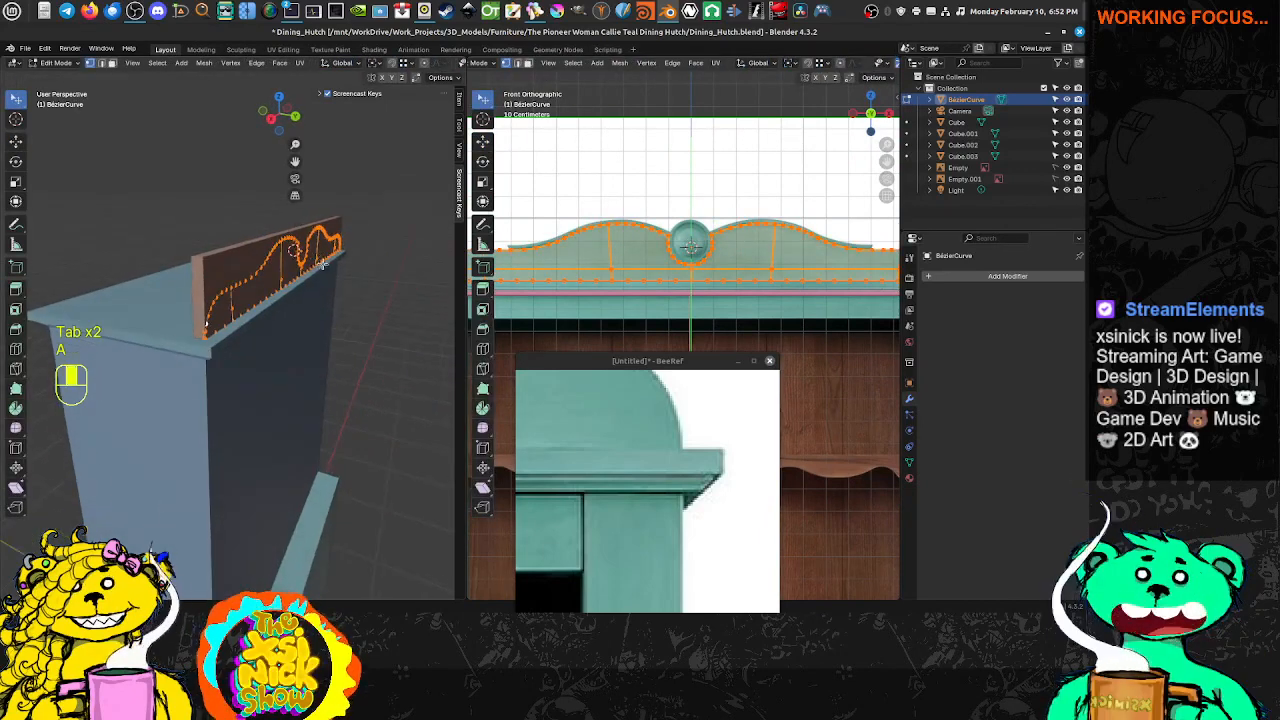
pyautogui.moveTo(322, 263); pyautogui.dragTo(328, 281, button='middle')
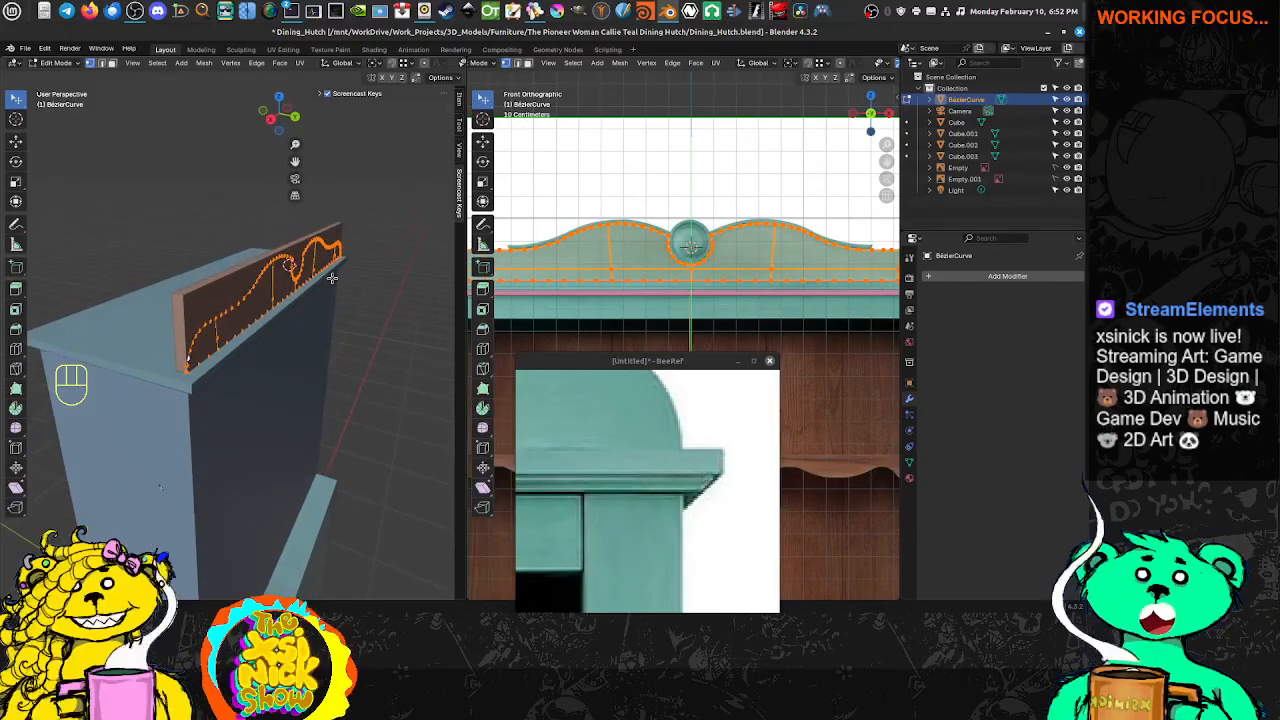
pyautogui.press('e')
pyautogui.press('x')
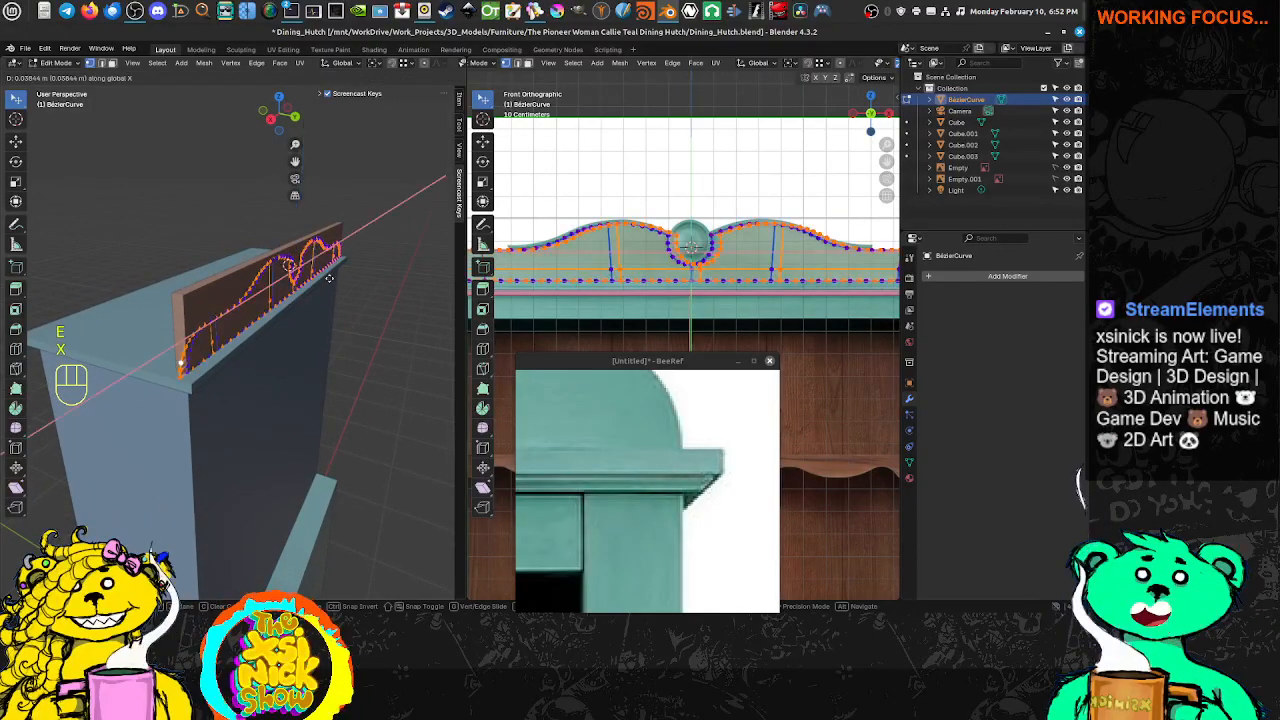
pyautogui.press('y')
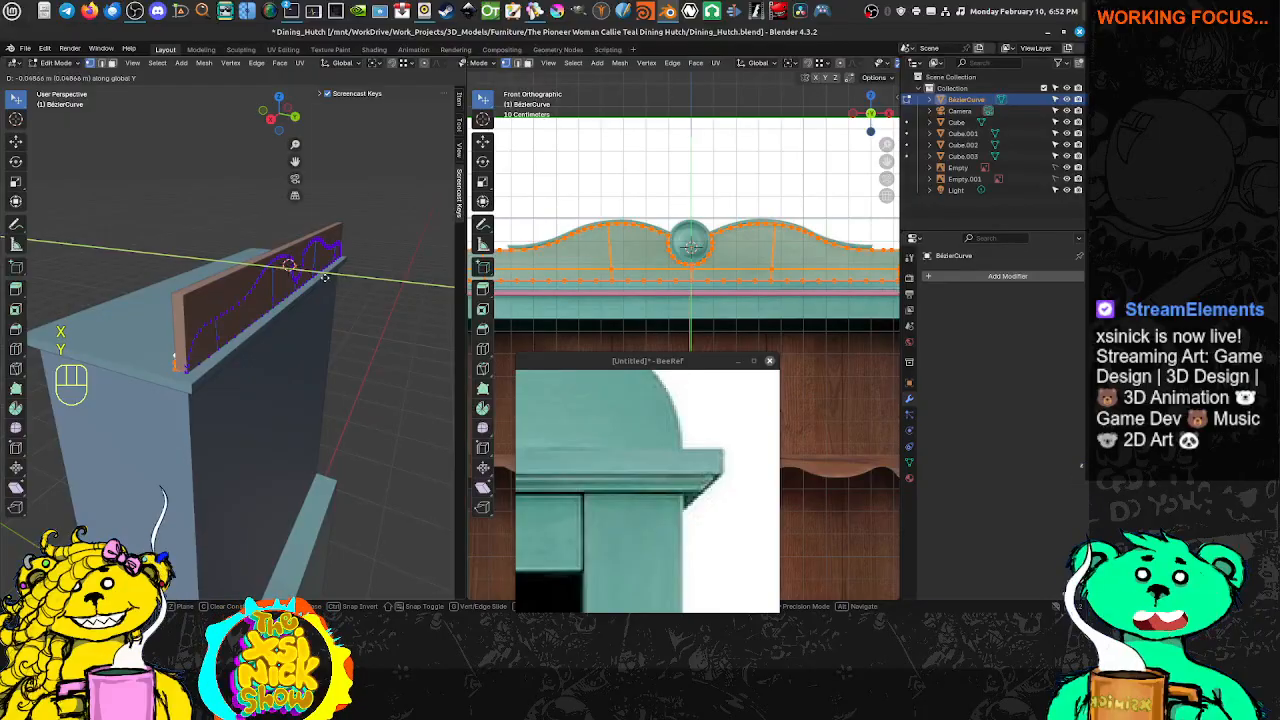
pyautogui.click(326, 277)
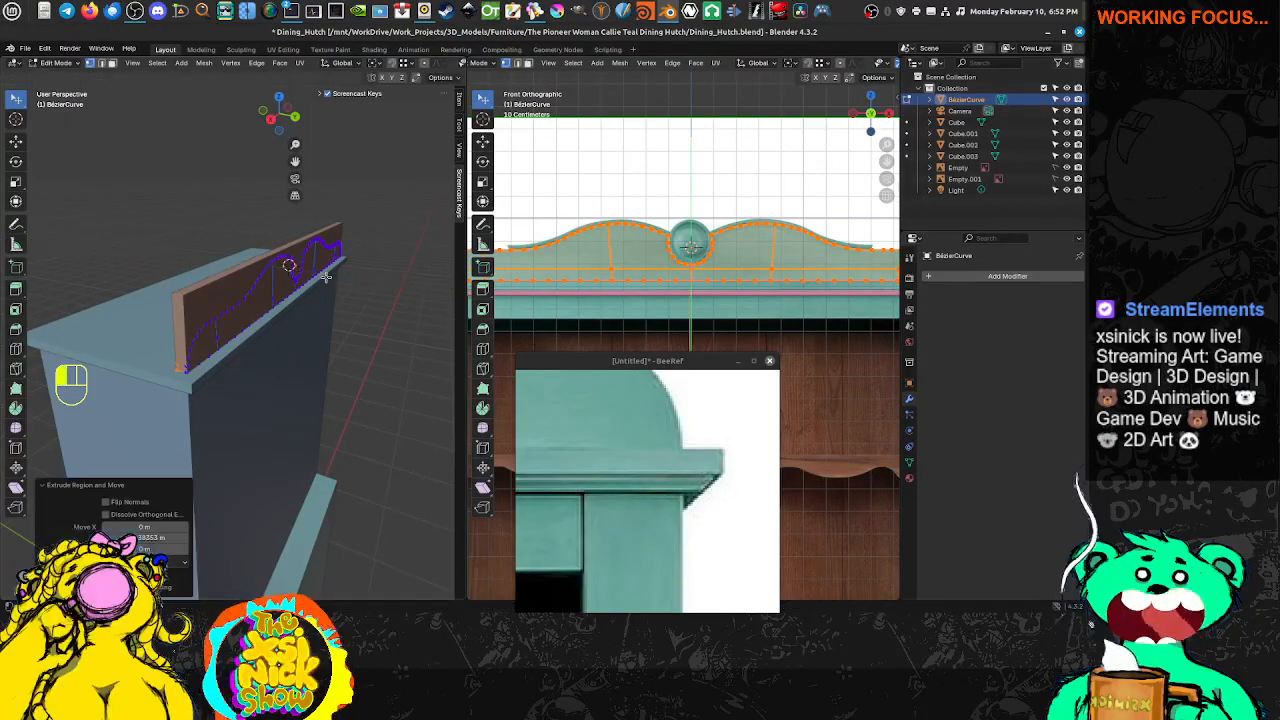
# Delete the rectangular placeholder board Cube.003 surrounding the extruded crest on the hutch's top
pyautogui.press('Tab')
pyautogui.click(216, 287)
pyautogui.moveTo(229, 297); pyautogui.dragTo(288, 343, button='middle')
pyautogui.scroll(4, 288, 343)
pyautogui.moveTo(378, 388); pyautogui.dragTo(246, 264, button='middle')
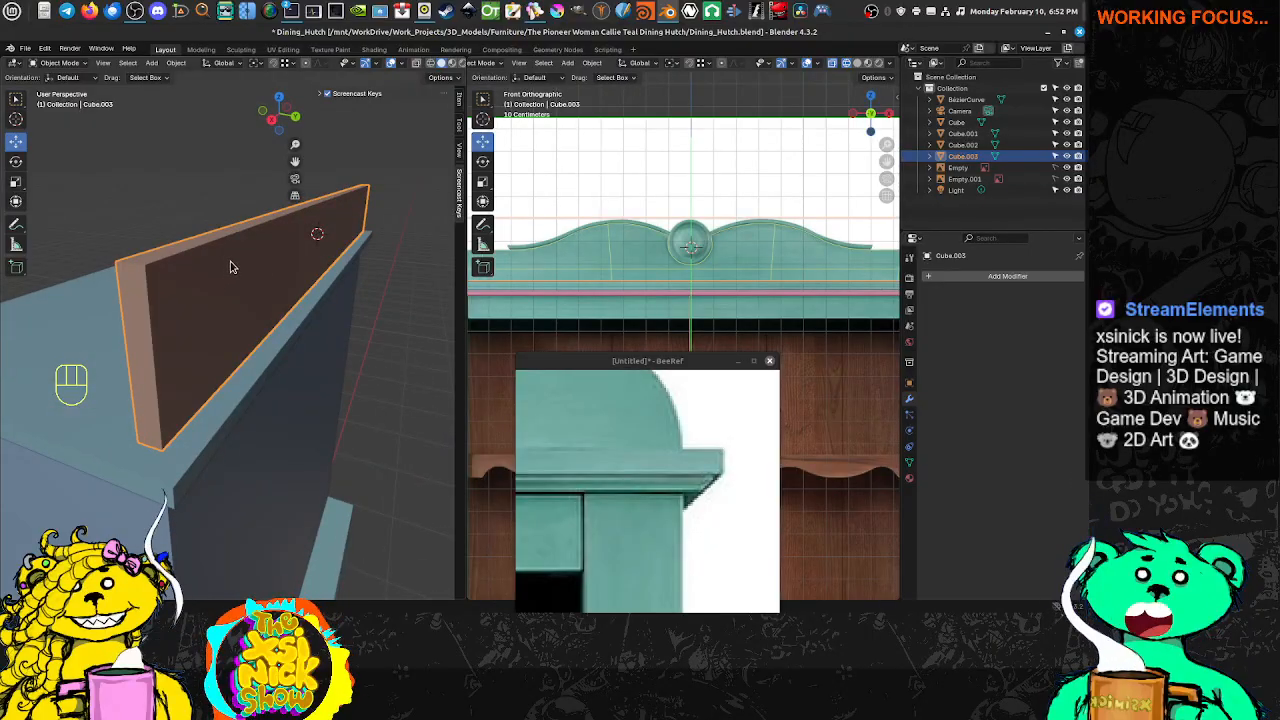
pyautogui.press('Delete')
pyautogui.moveTo(287, 306)
pyautogui.keyDown('shift'); pyautogui.mouseDown(button='middle')
pyautogui.moveTo(271, 329)
pyautogui.moveTo(285, 326)
pyautogui.moveTo(283, 264)
pyautogui.moveTo(396, 277)
pyautogui.moveTo(394, 129)
pyautogui.mouseUp(button='middle'); pyautogui.keyUp('shift')
pyautogui.moveTo(277, 303)
pyautogui.keyDown('shift'); pyautogui.mouseDown(button='middle')
pyautogui.moveTo(291, 294)
pyautogui.moveTo(255, 321)
pyautogui.moveTo(286, 349)
pyautogui.moveTo(300, 323)
pyautogui.moveTo(306, 334)
pyautogui.moveTo(296, 340)
pyautogui.moveTo(301, 288)
pyautogui.mouseUp(button='middle'); pyautogui.keyUp('shift')
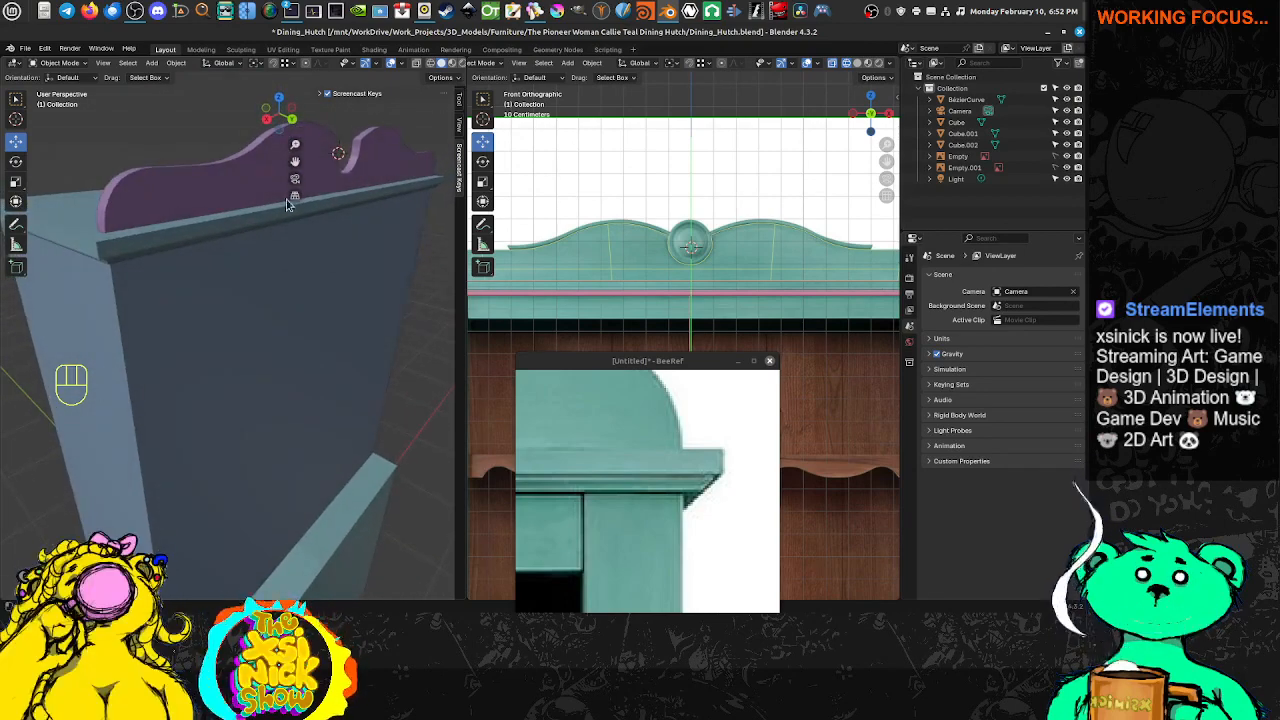
# Hide the perspective view's sidebar and enable Backface Culling in its viewport shading
pyautogui.press('n')
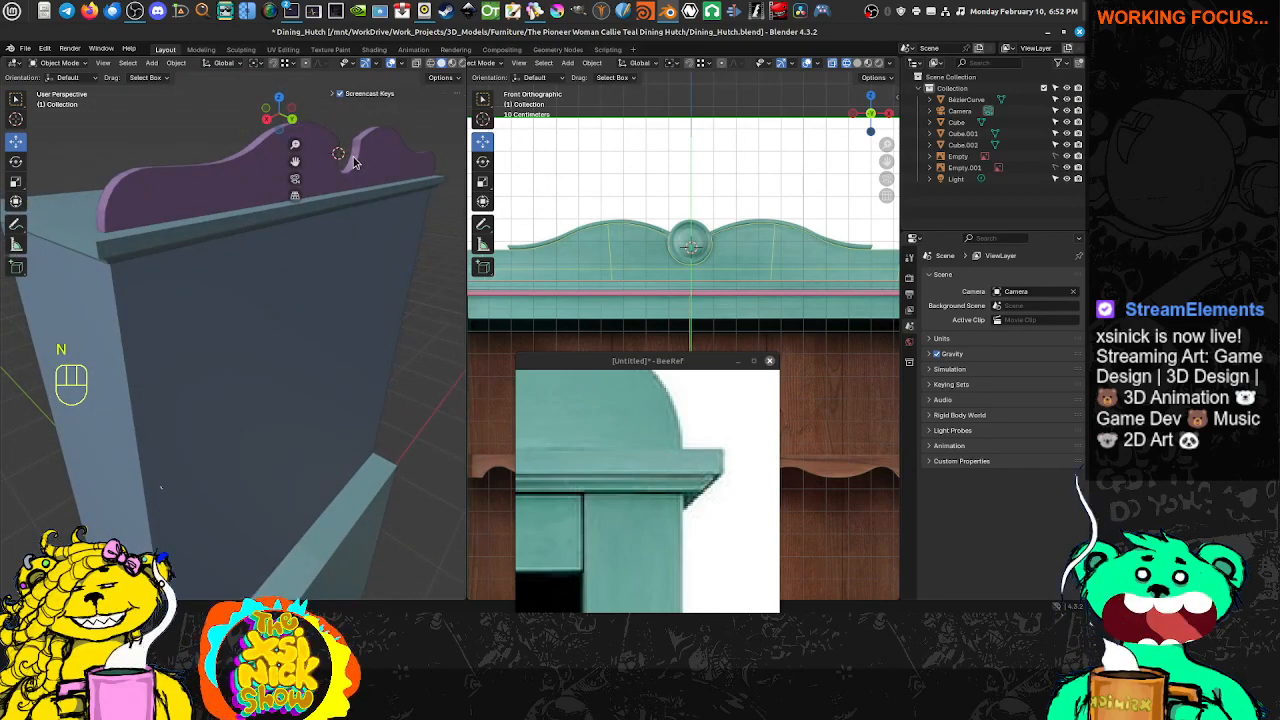
pyautogui.scroll(-2, 349, 63)
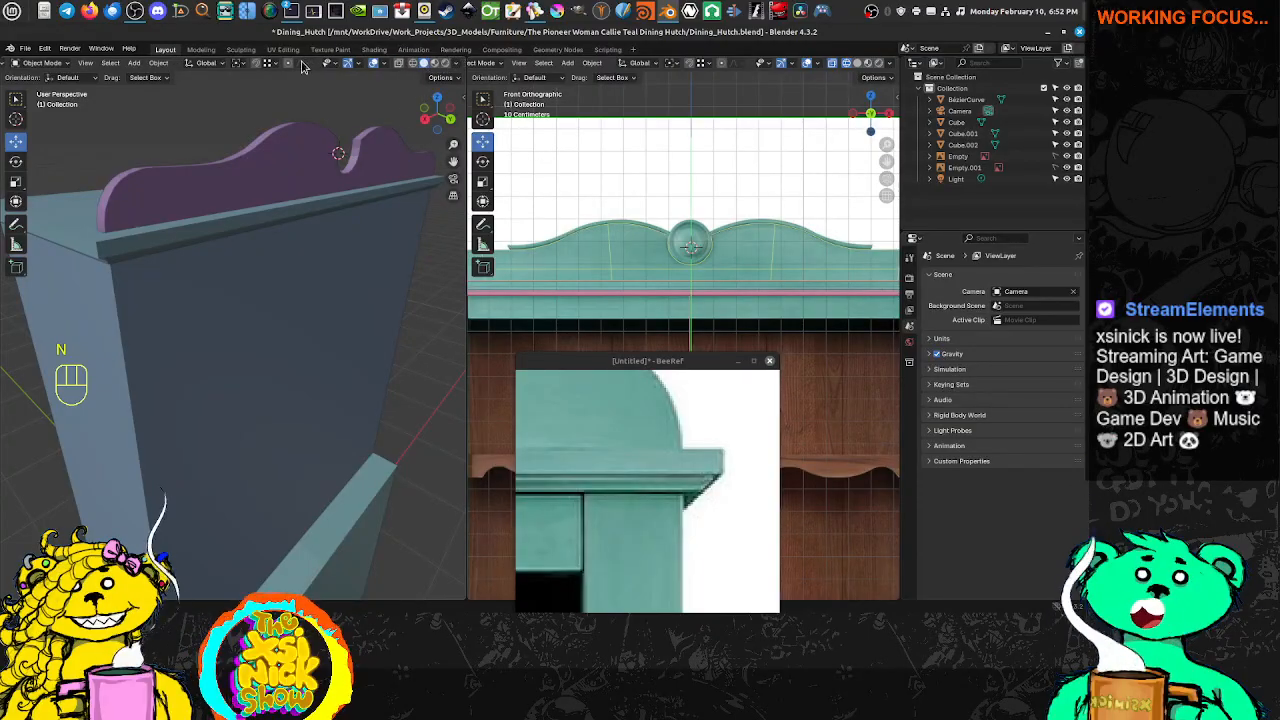
pyautogui.moveTo(231, 264); pyautogui.dragTo(272, 314, button='middle')
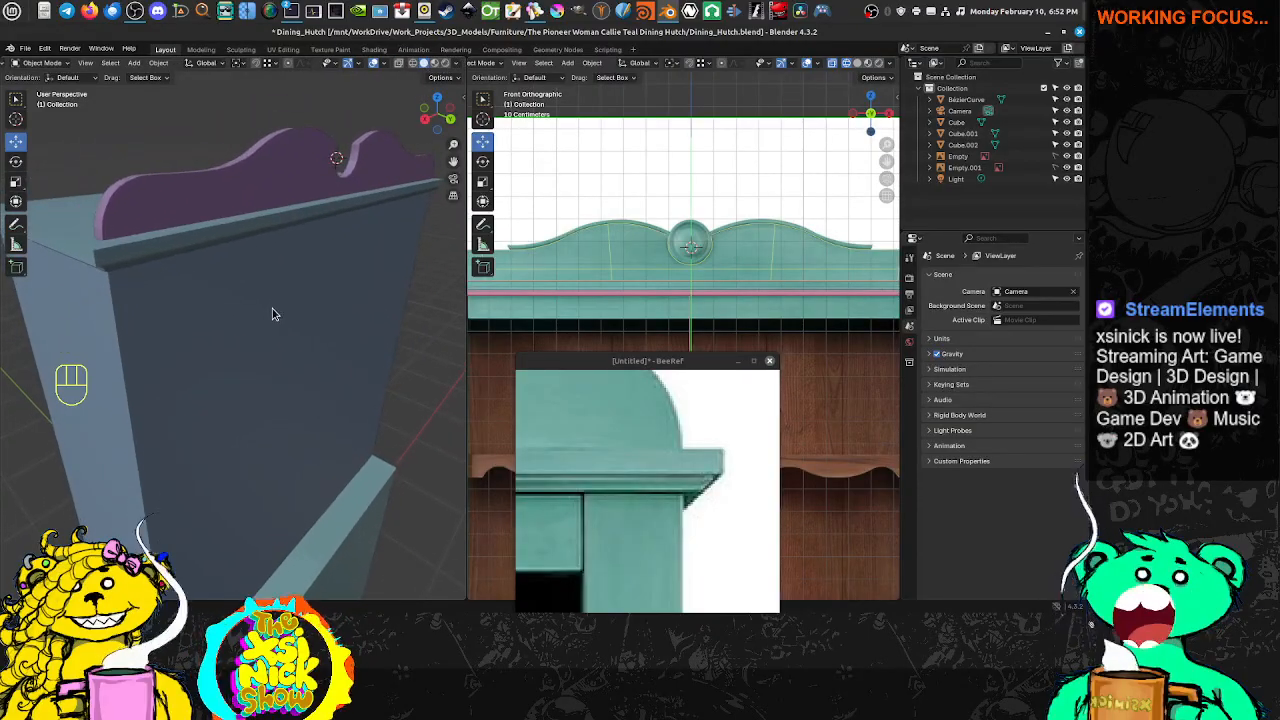
pyautogui.click(458, 64)
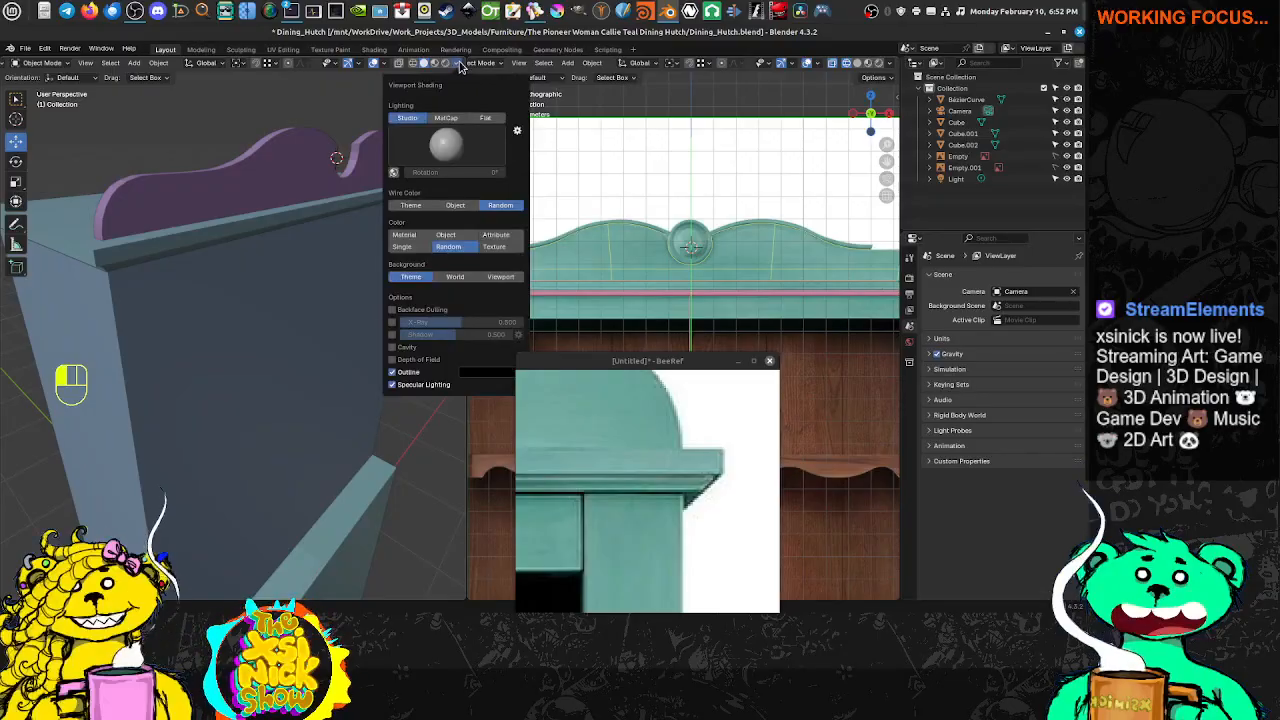
pyautogui.click(393, 310)
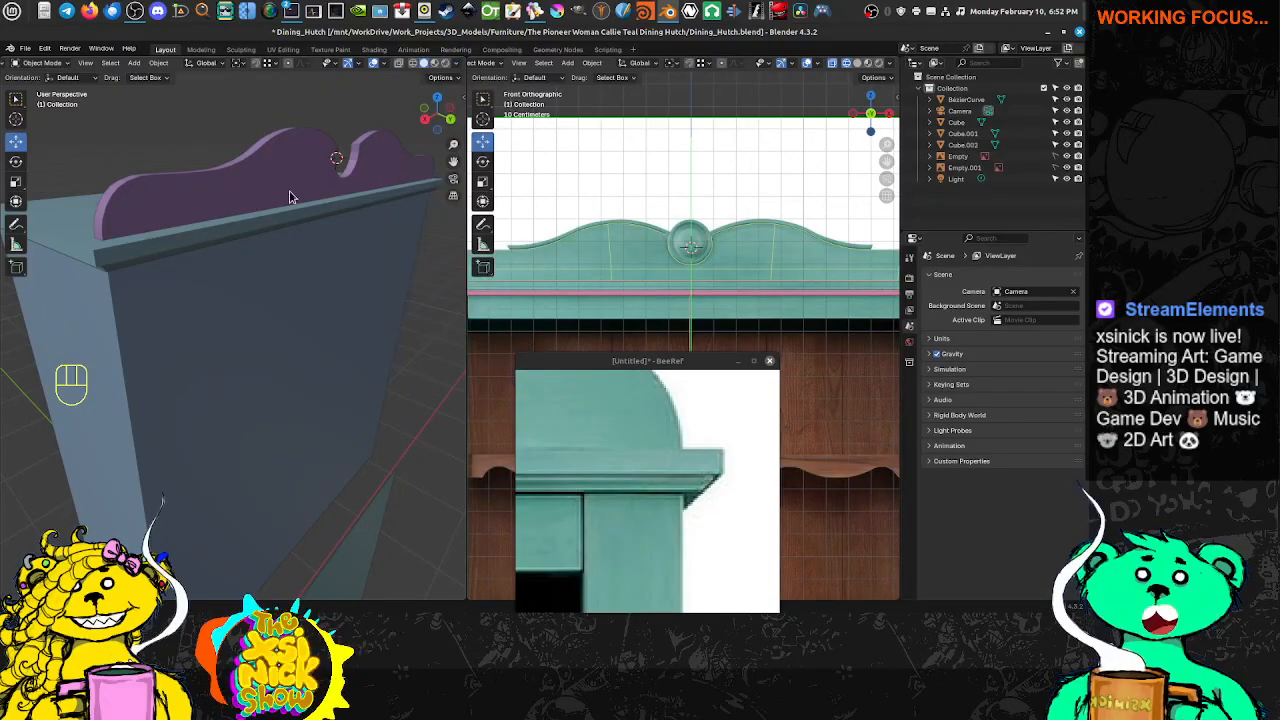
pyautogui.keyDown('shift'); pyautogui.moveTo(289, 197); pyautogui.dragTo(277, 344, button='middle'); pyautogui.keyUp('shift')
pyautogui.moveTo(311, 273); pyautogui.dragTo(352, 258, button='middle')
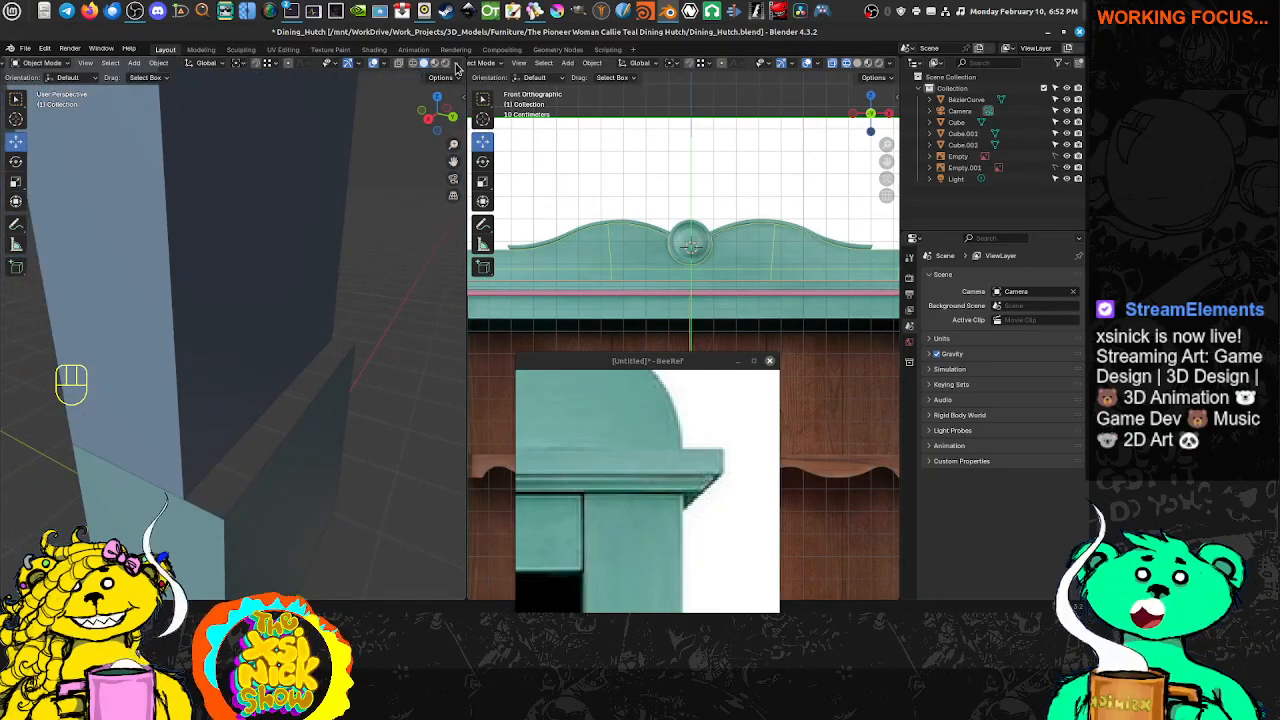
# Enable Cavity in the perspective view's viewport shading, keeping its type set to Screen
pyautogui.click(455, 63)
pyautogui.click(392, 348)
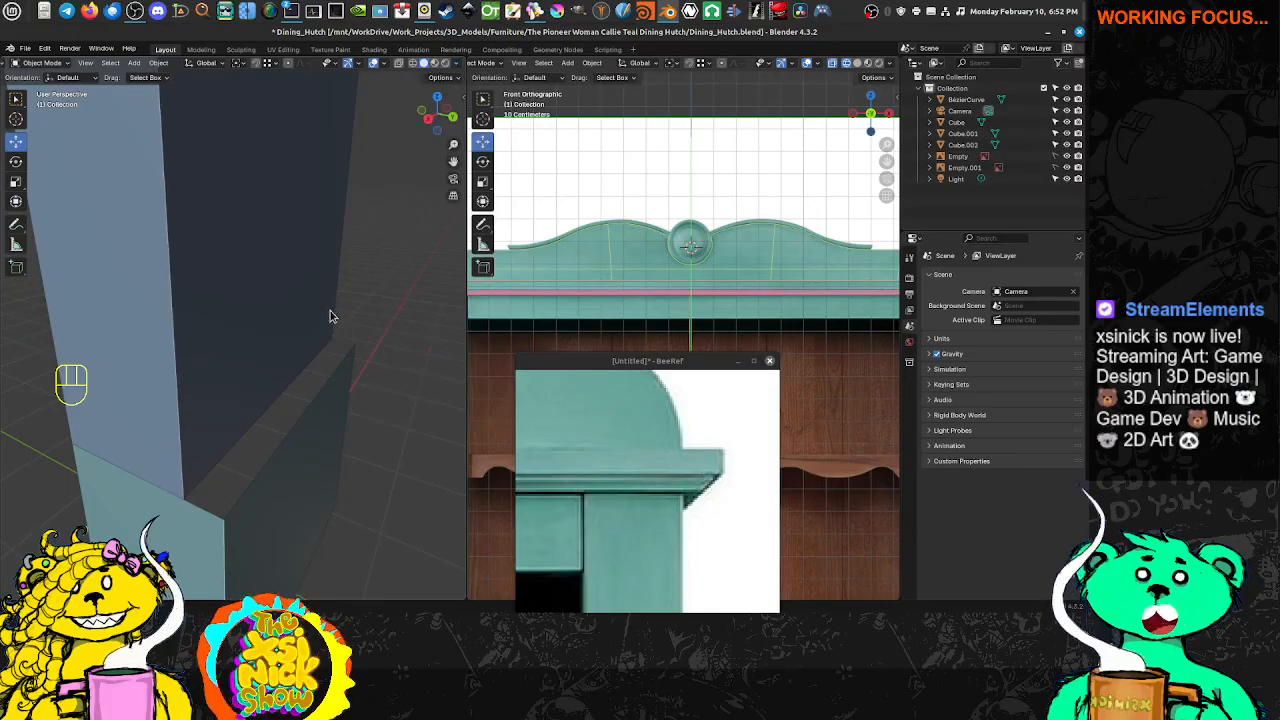
pyautogui.scroll(-5, 254, 252)
pyautogui.keyDown('shift'); pyautogui.moveTo(280, 234); pyautogui.dragTo(274, 298, button='middle'); pyautogui.keyUp('shift')
pyautogui.scroll(4, 274, 298)
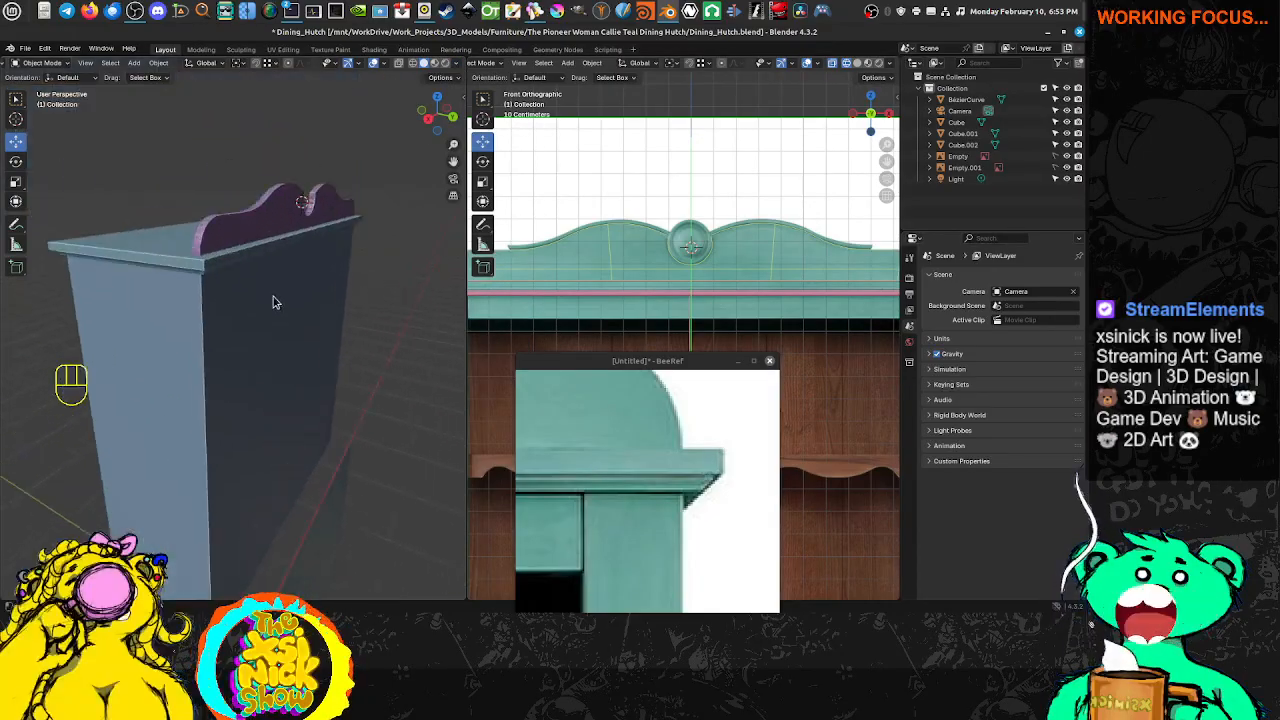
pyautogui.click(455, 63)
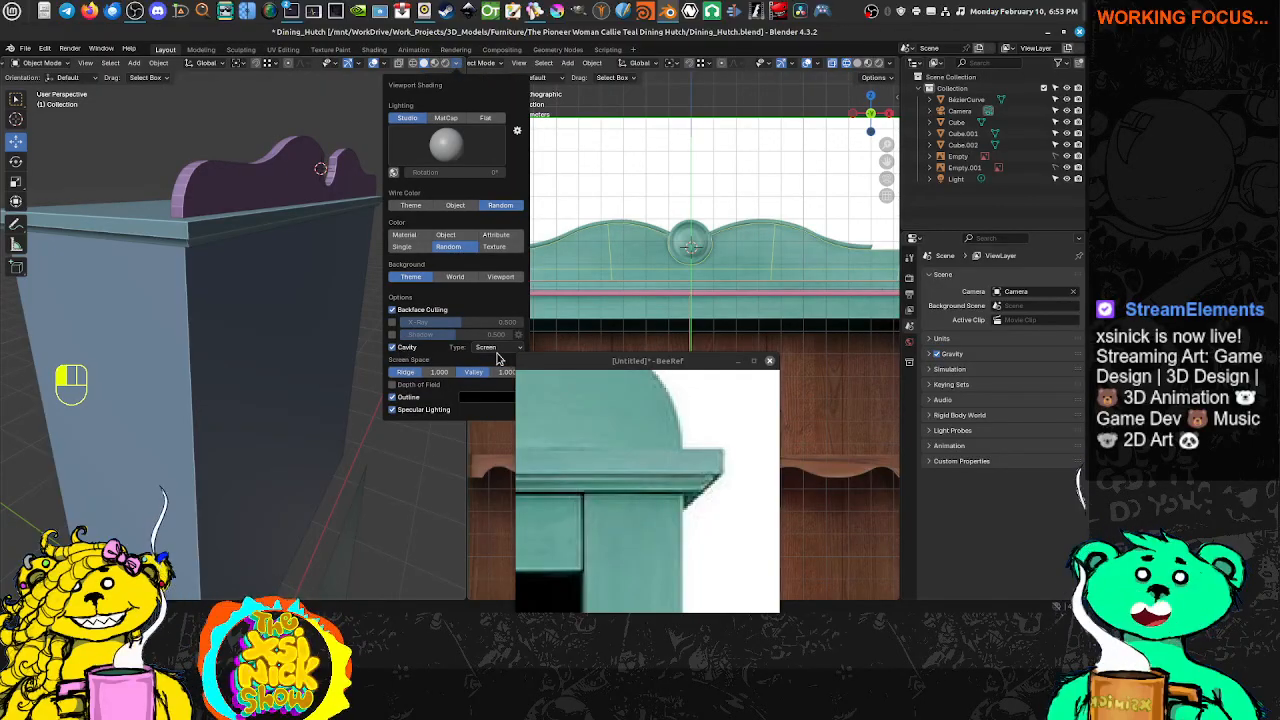
pyautogui.click(490, 347)
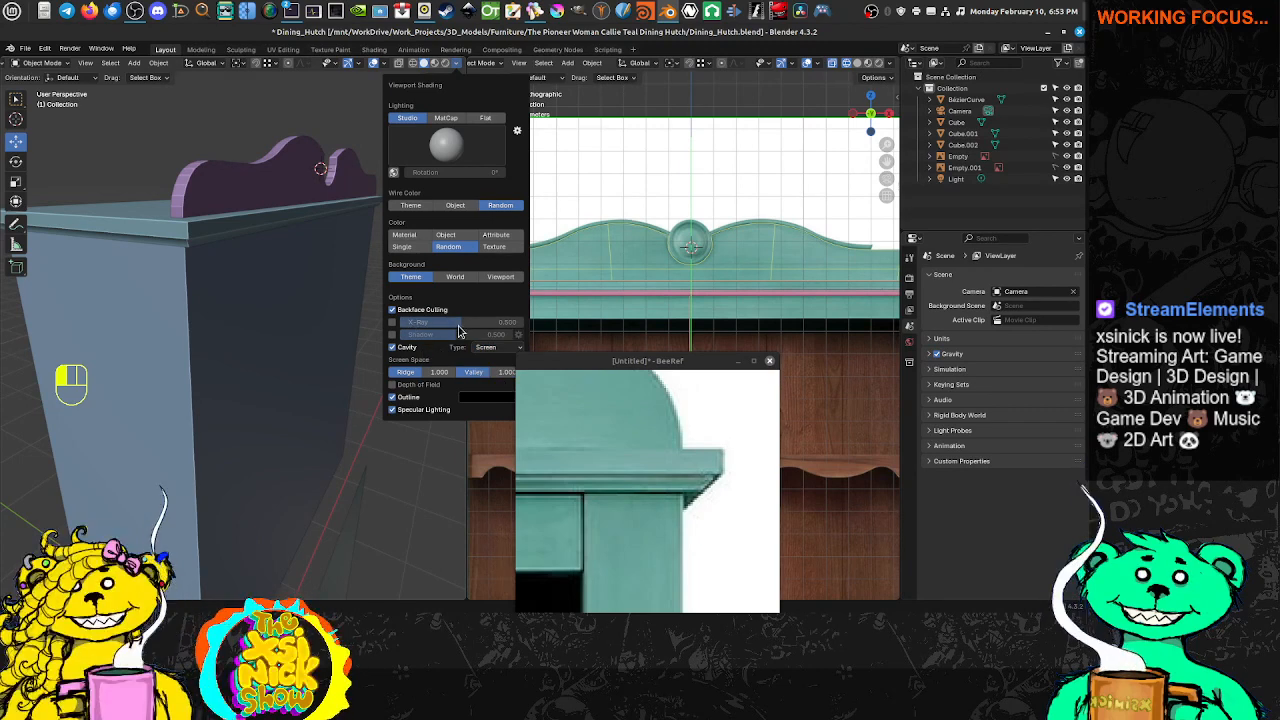
# Select the crest's vertices along the curved notch around the medallion, from one upper corner to the other, in Edit Mode
pyautogui.moveTo(347, 291)
pyautogui.mouseDown(button='middle')
pyautogui.moveTo(309, 320)
pyautogui.moveTo(318, 297)
pyautogui.mouseUp(button='middle')
pyautogui.moveTo(354, 250); pyautogui.dragTo(306, 245, button='middle')
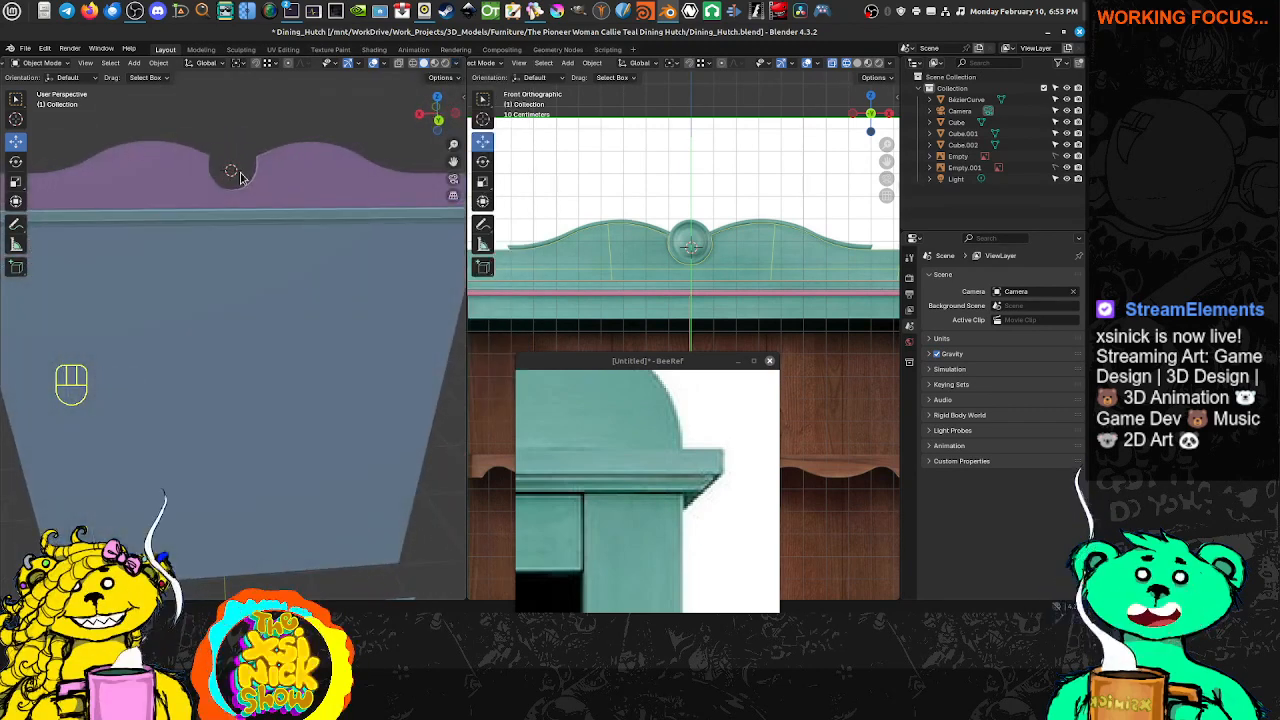
pyautogui.scroll(6, 703, 253)
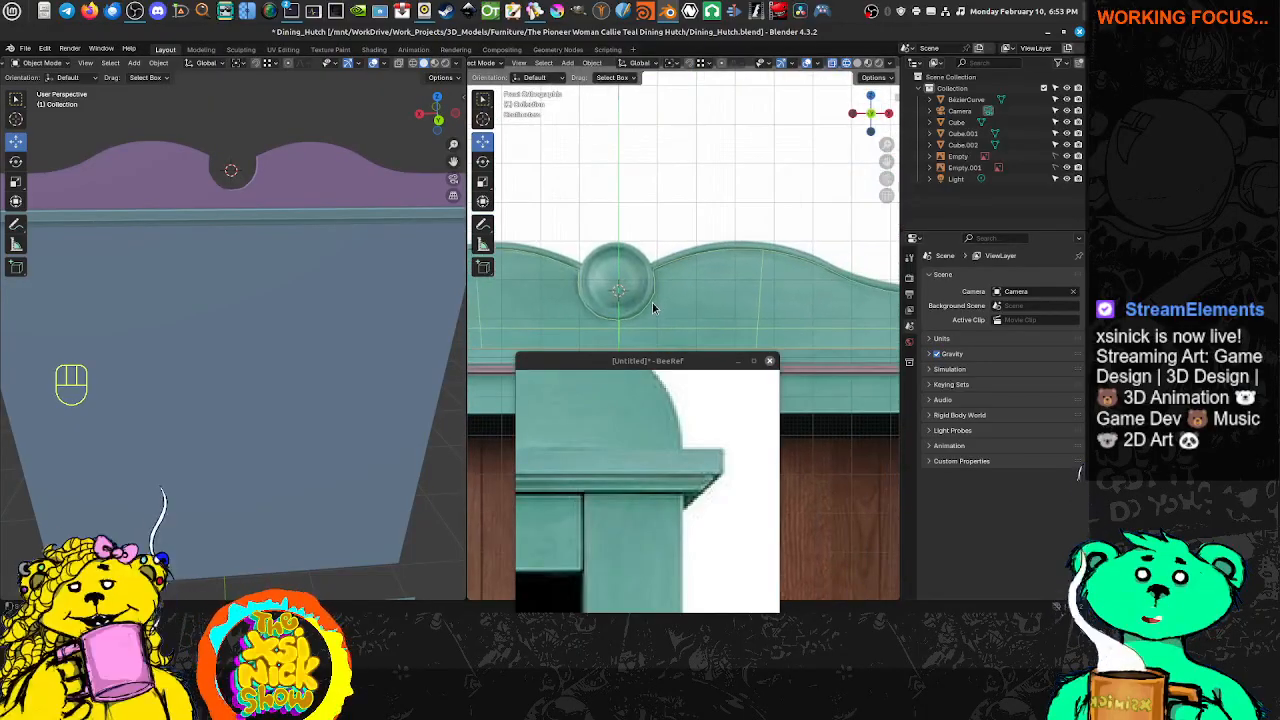
pyautogui.keyDown('shift'); pyautogui.moveTo(643, 281); pyautogui.dragTo(663, 283, button='middle'); pyautogui.keyUp('shift')
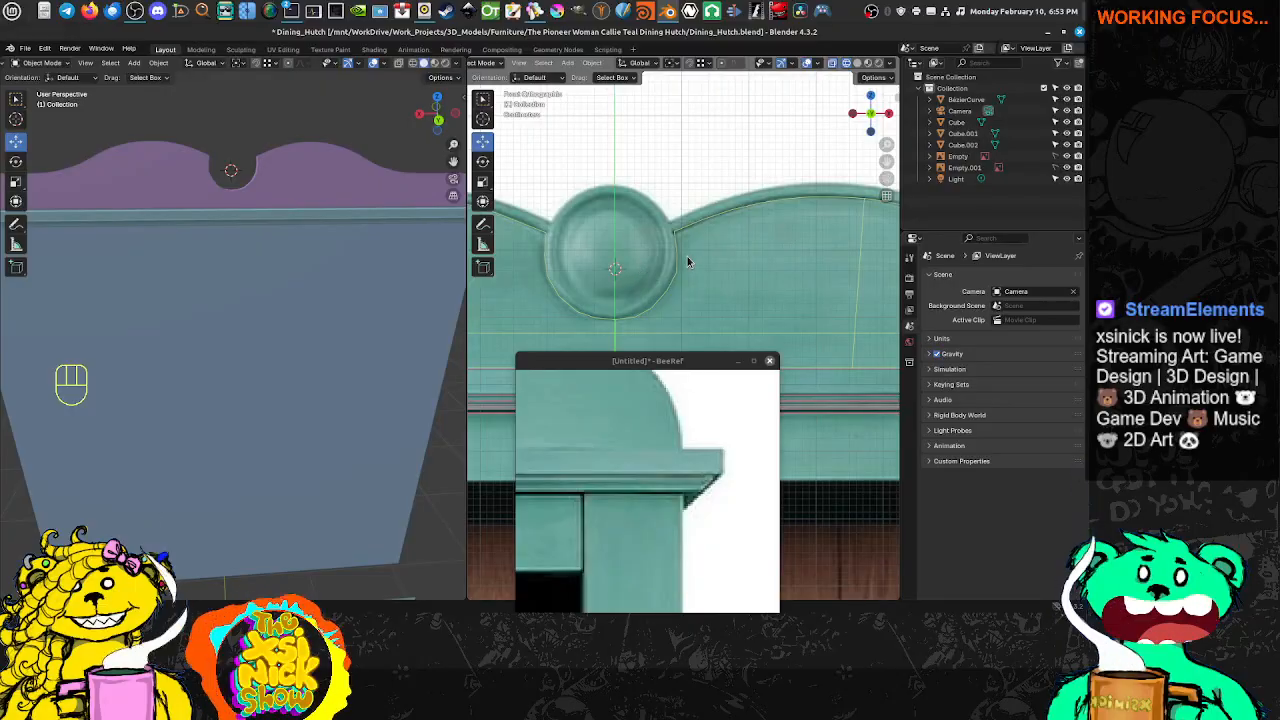
pyautogui.click(680, 259)
pyautogui.press('Tab')
pyautogui.keyDown('shift'); pyautogui.moveTo(679, 258); pyautogui.dragTo(700, 256, button='middle'); pyautogui.keyUp('shift')
pyautogui.click(588, 216)
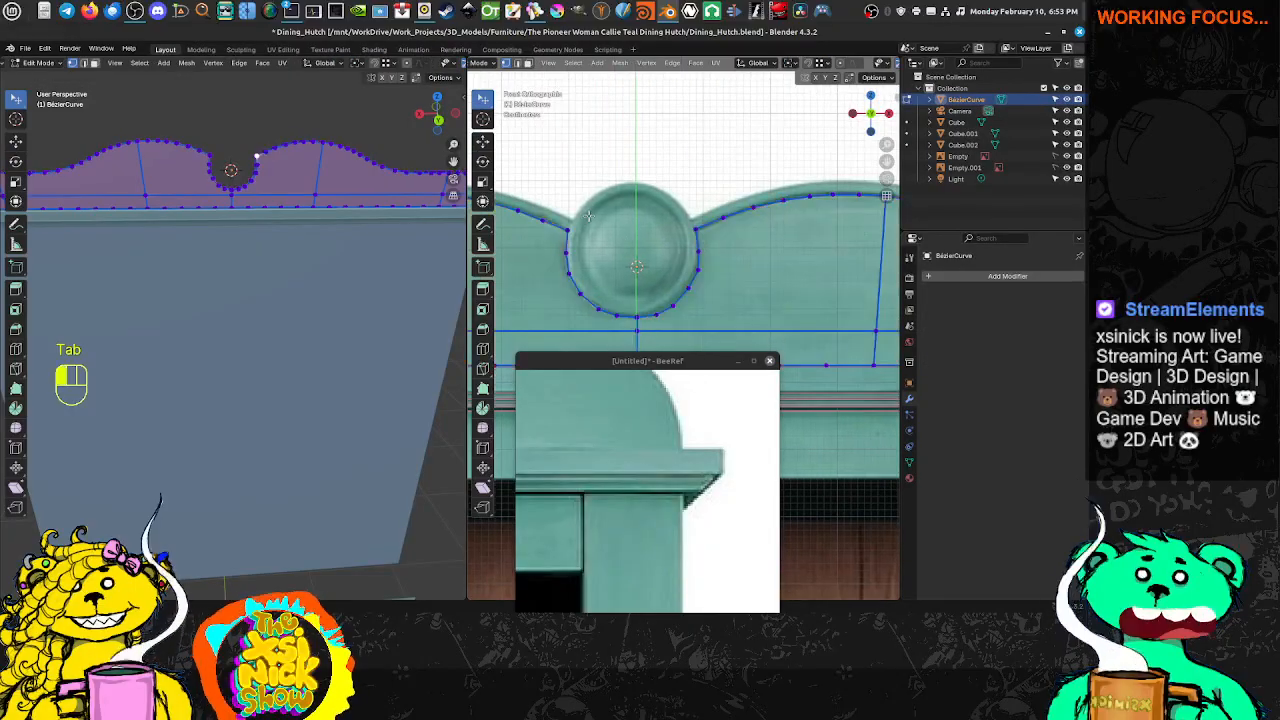
pyautogui.rightClick(588, 210)
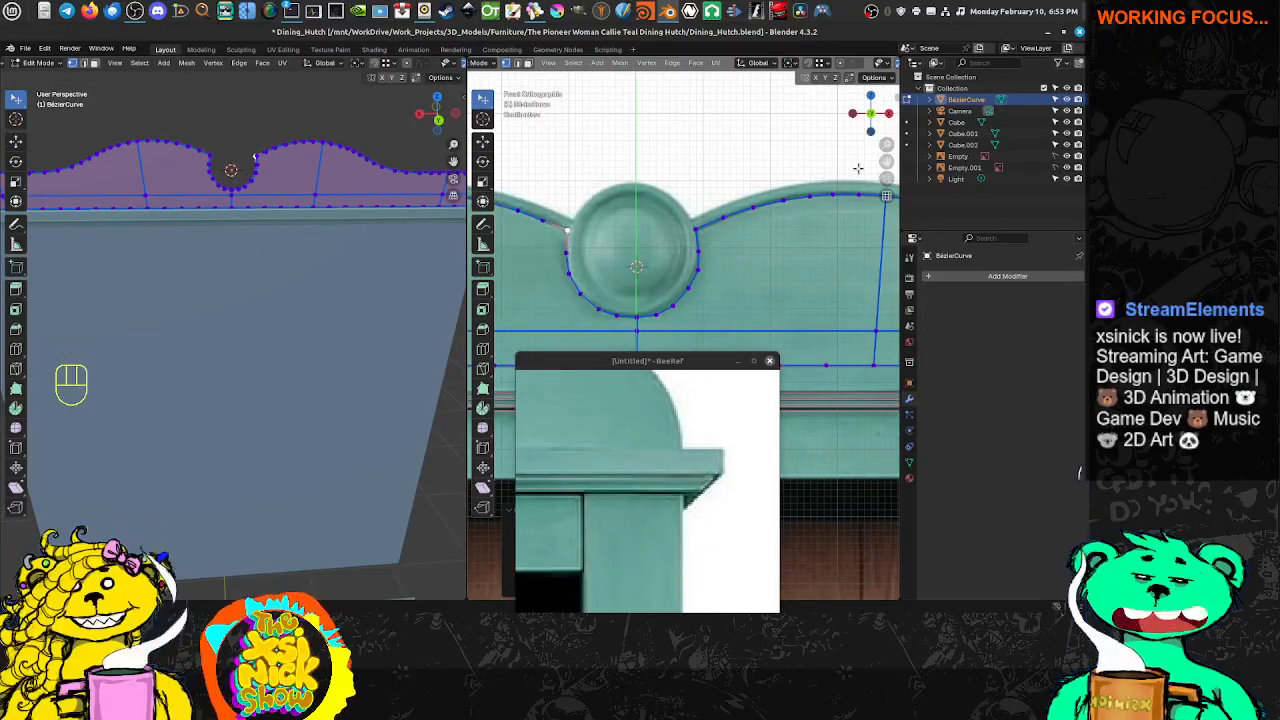
pyautogui.rightClick(573, 212)
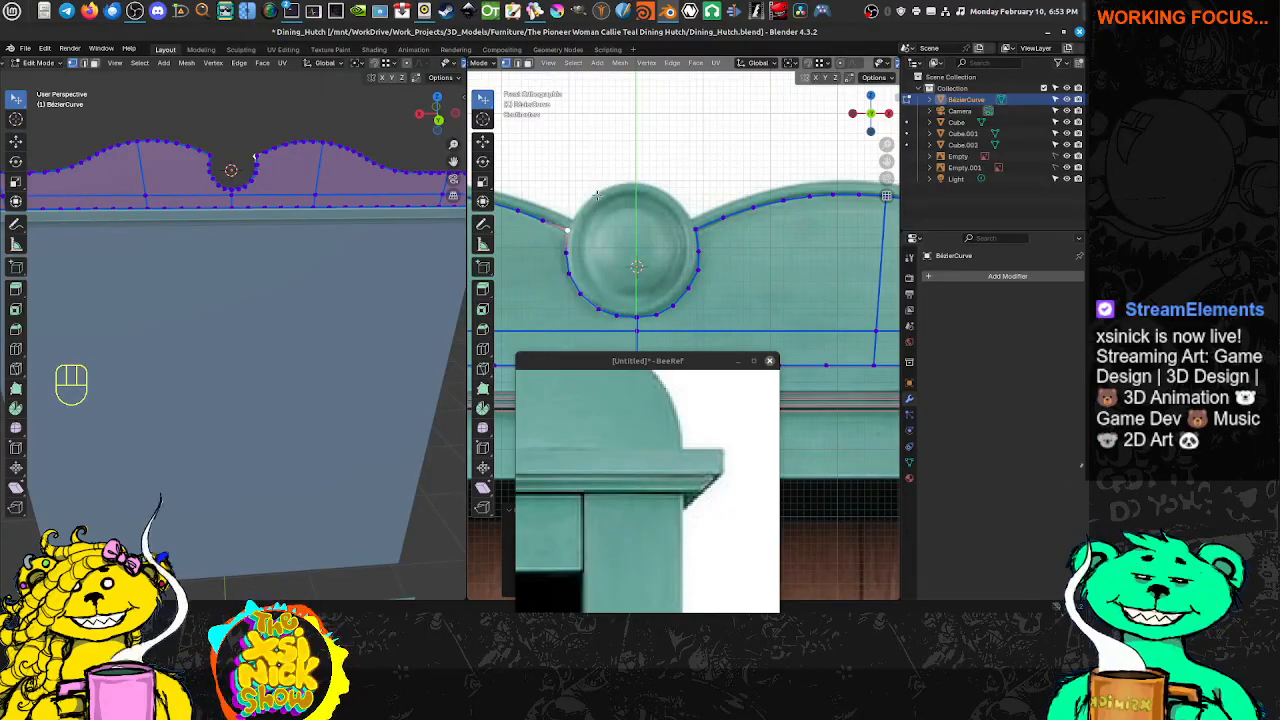
pyautogui.moveTo(596, 197)
pyautogui.keyDown('ctrl'); pyautogui.mouseDown(button='right')
pyautogui.moveTo(540, 247)
pyautogui.moveTo(600, 320)
pyautogui.moveTo(655, 320)
pyautogui.moveTo(717, 243)
pyautogui.moveTo(696, 228)
pyautogui.mouseUp(button='right'); pyautogui.keyUp('ctrl')
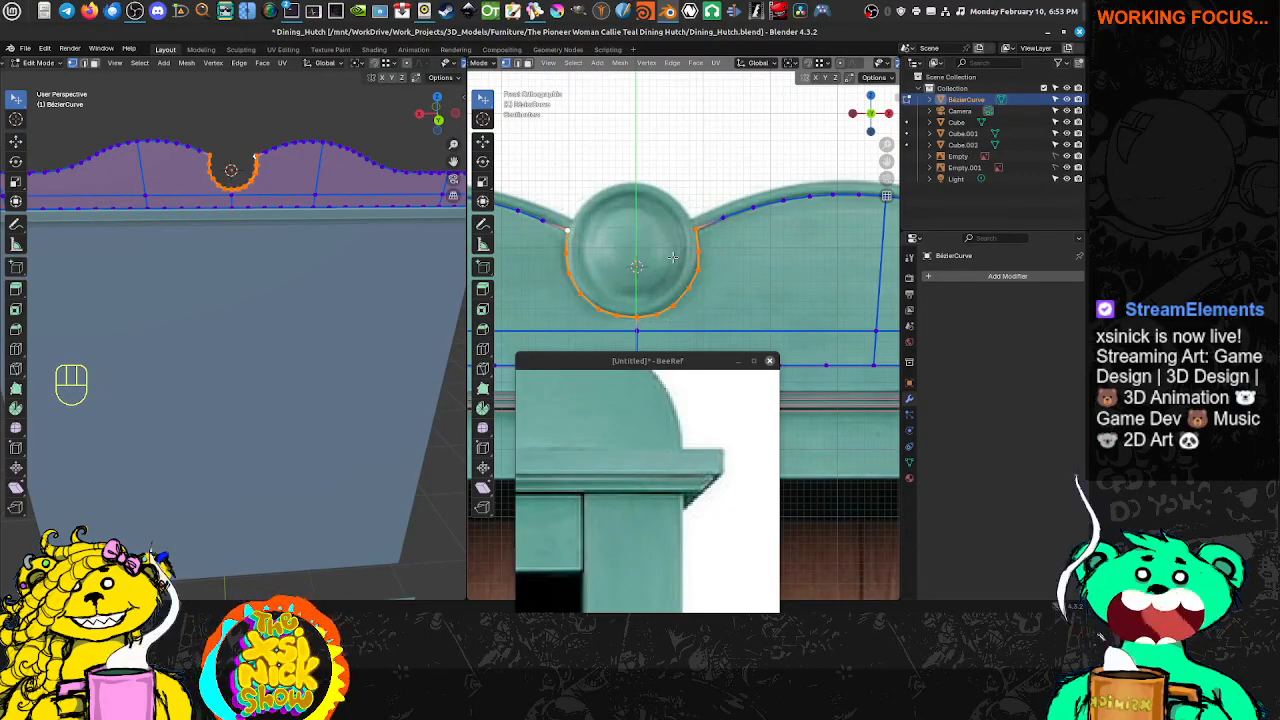
pyautogui.moveTo(285, 212); pyautogui.dragTo(336, 224, button='middle')
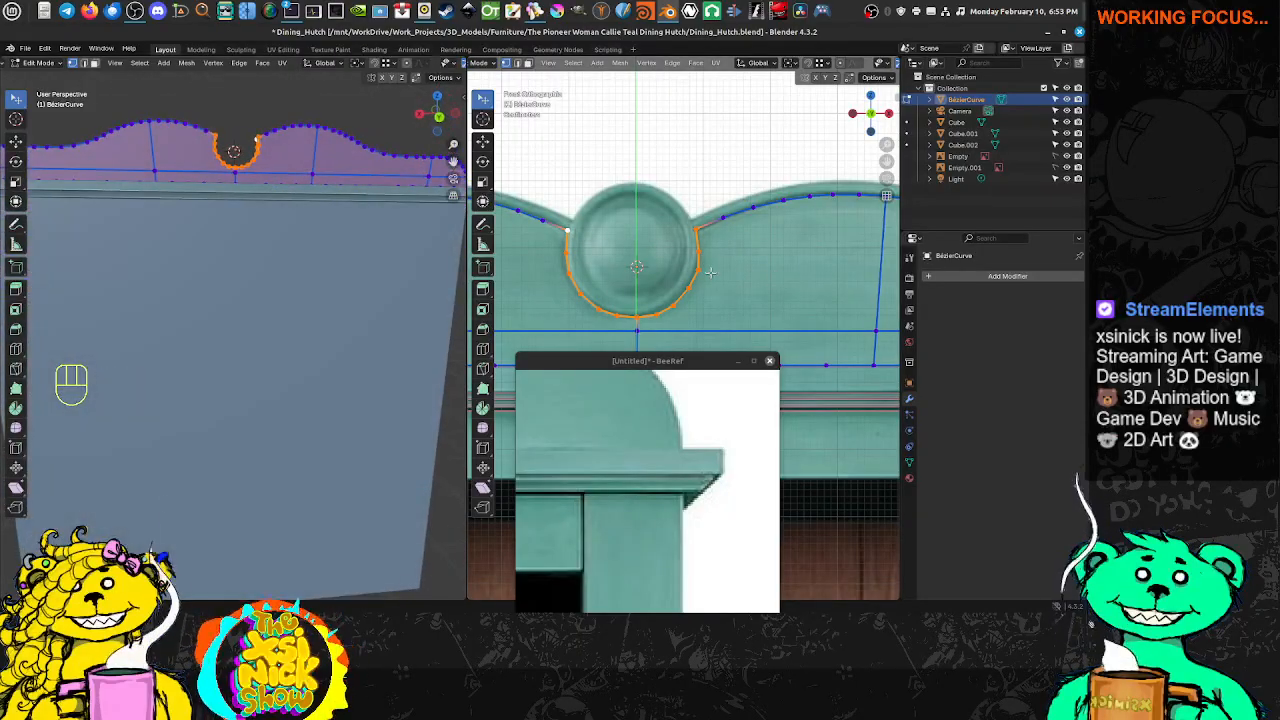
# Scale the selected notch vertices down to about 0.95 to fit the medallion's rim more tightly, and clear the selection
pyautogui.press('s')
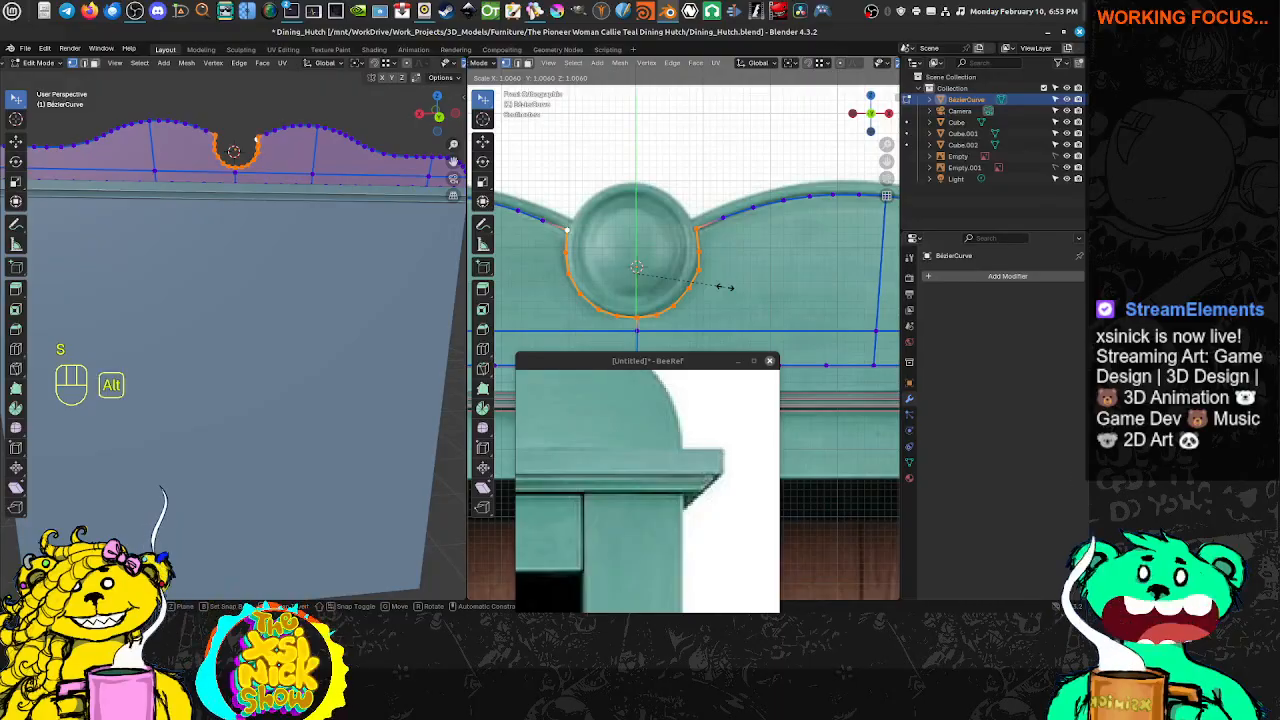
pyautogui.hotkey('alt', 's')
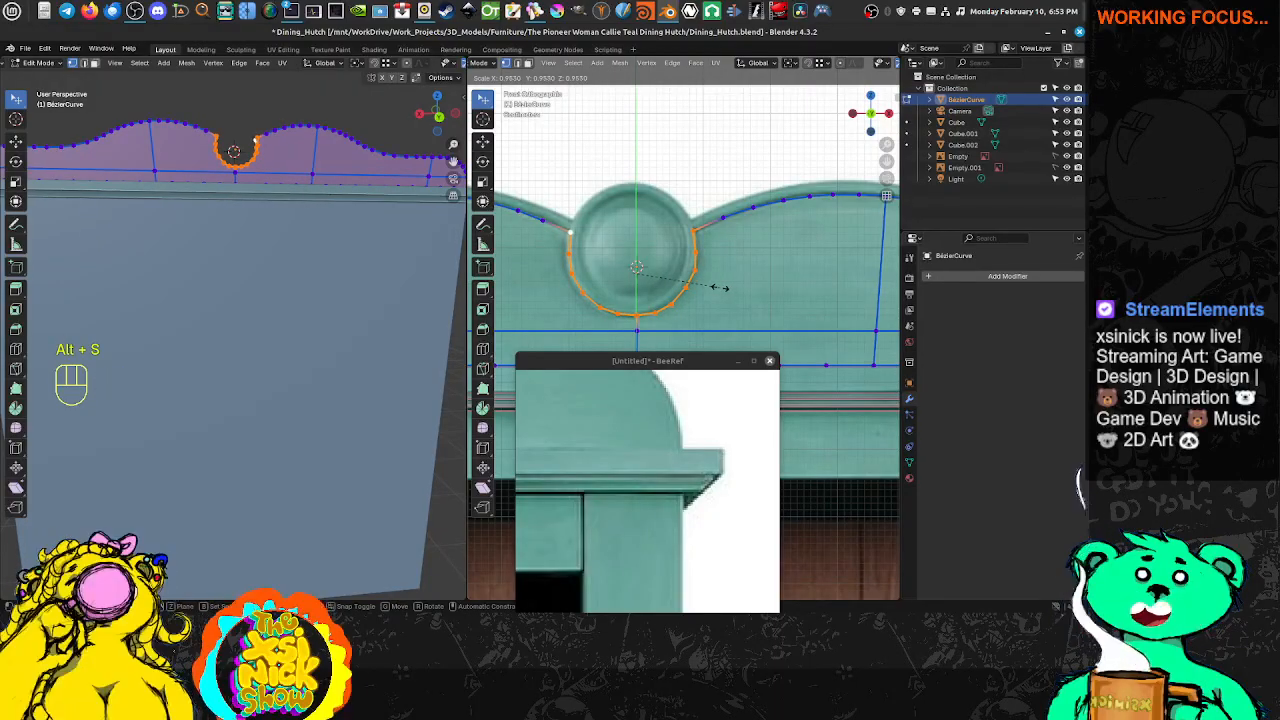
pyautogui.click(718, 287)
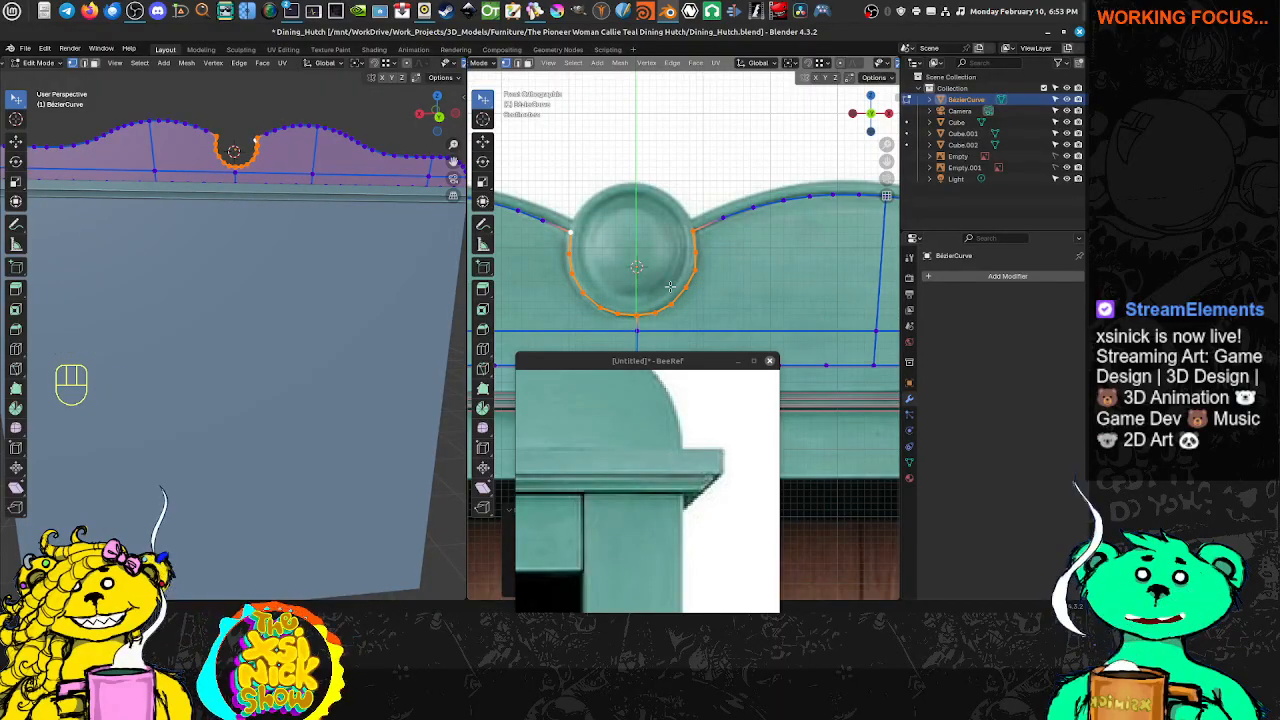
pyautogui.click(707, 259)
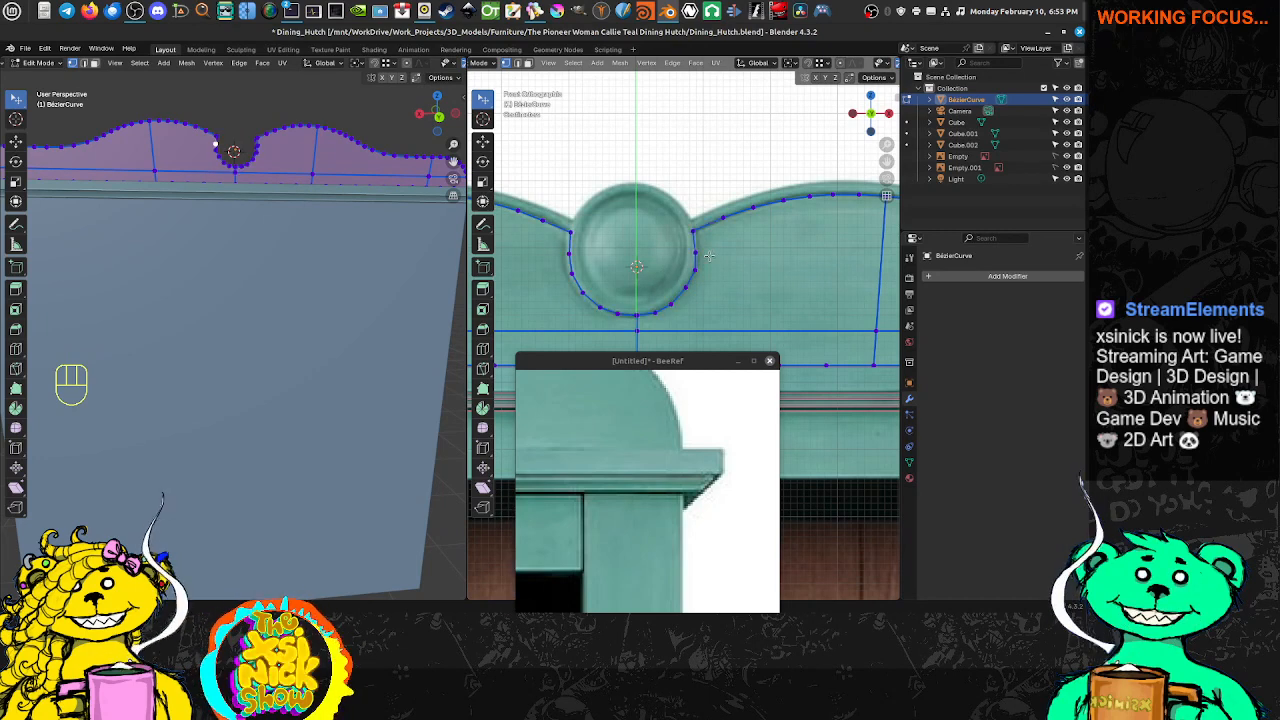
# Return to Object Mode and apply Shade Smooth to the extruded crest
pyautogui.keyDown('shift'); pyautogui.moveTo(290, 141); pyautogui.dragTo(337, 194, button='middle'); pyautogui.keyUp('shift')
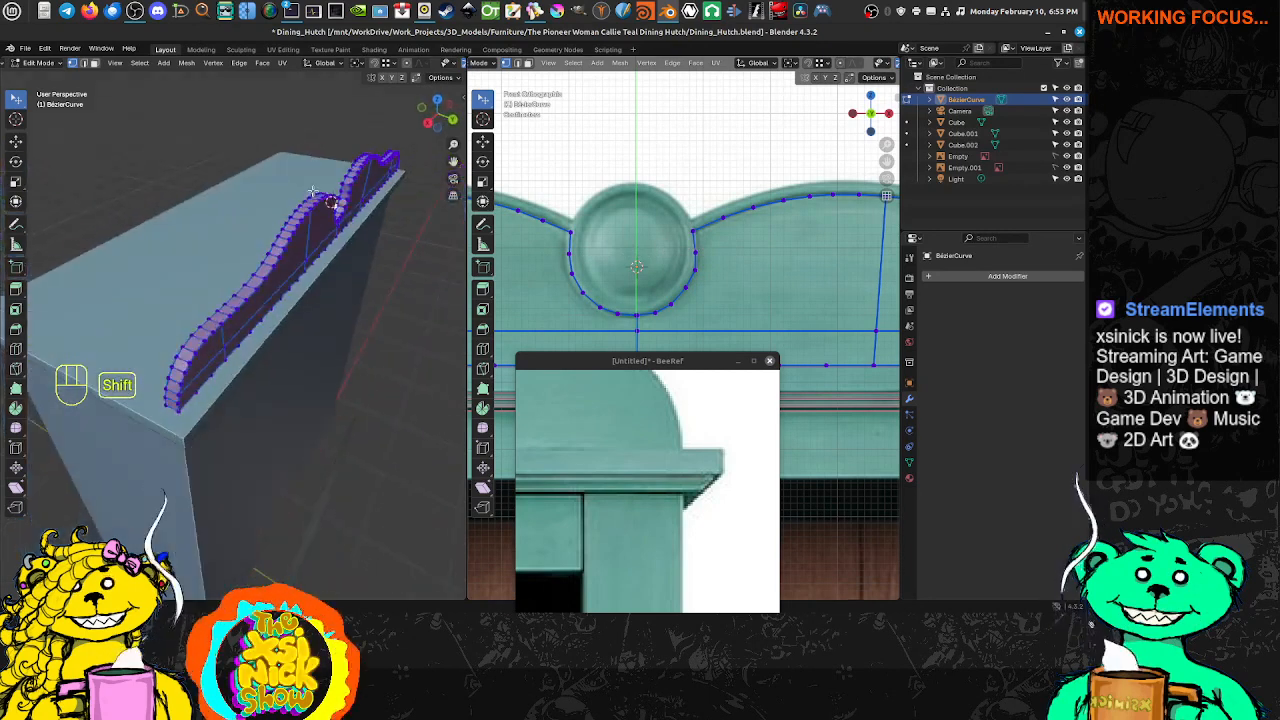
pyautogui.press('Tab')
pyautogui.keyDown('shift'); pyautogui.moveTo(618, 281); pyautogui.dragTo(615, 278, button='middle'); pyautogui.keyUp('shift')
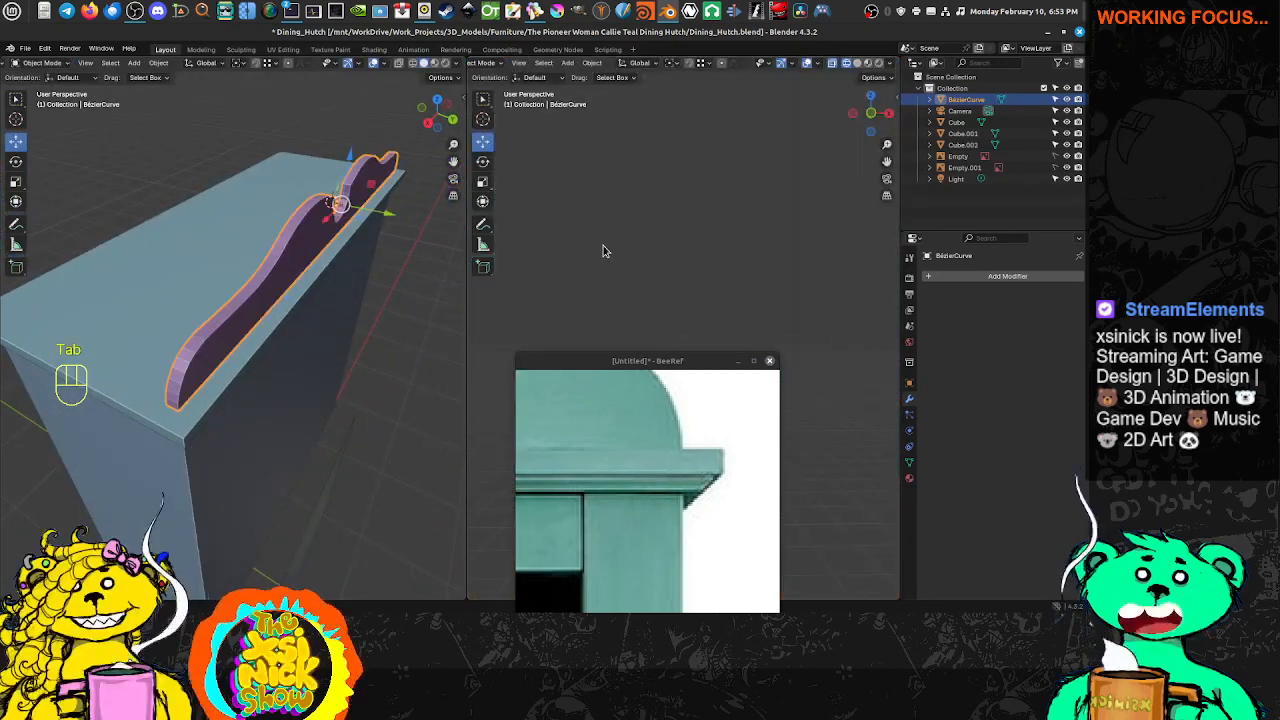
pyautogui.press('KP_5')
pyautogui.press('KP_0')
pyautogui.press('KP_1')
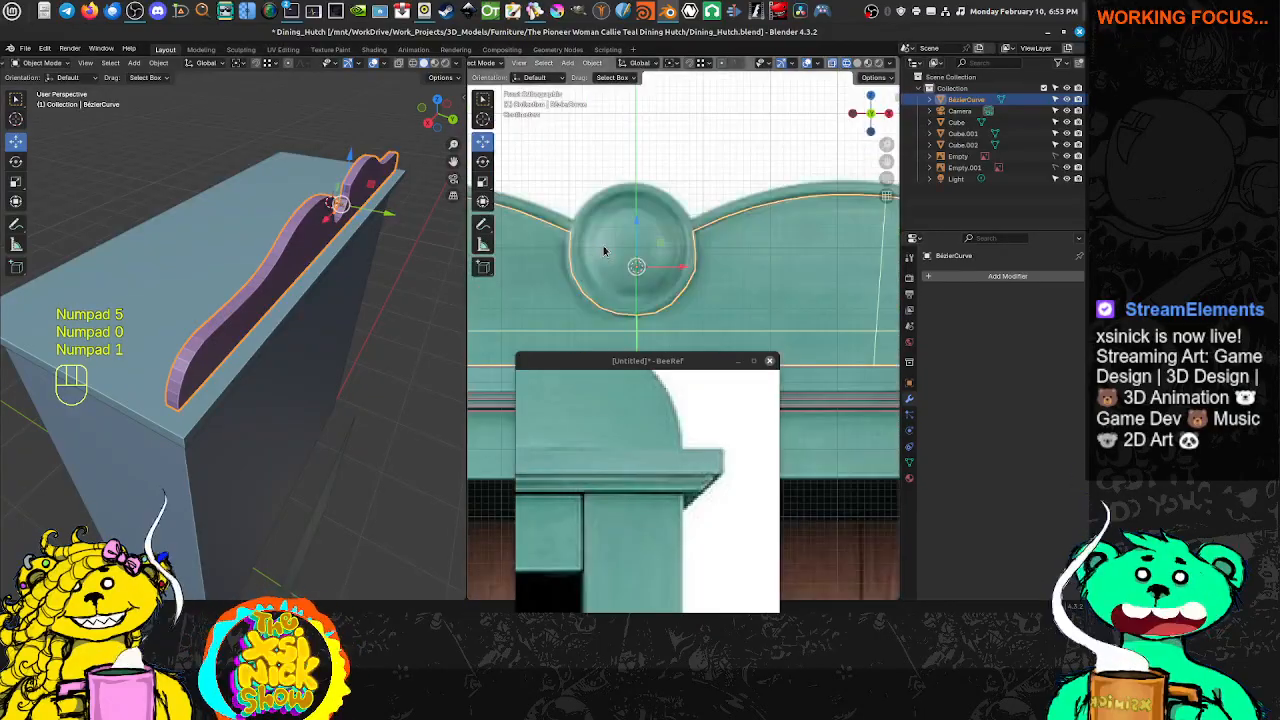
pyautogui.moveTo(279, 268); pyautogui.dragTo(251, 264, button='middle')
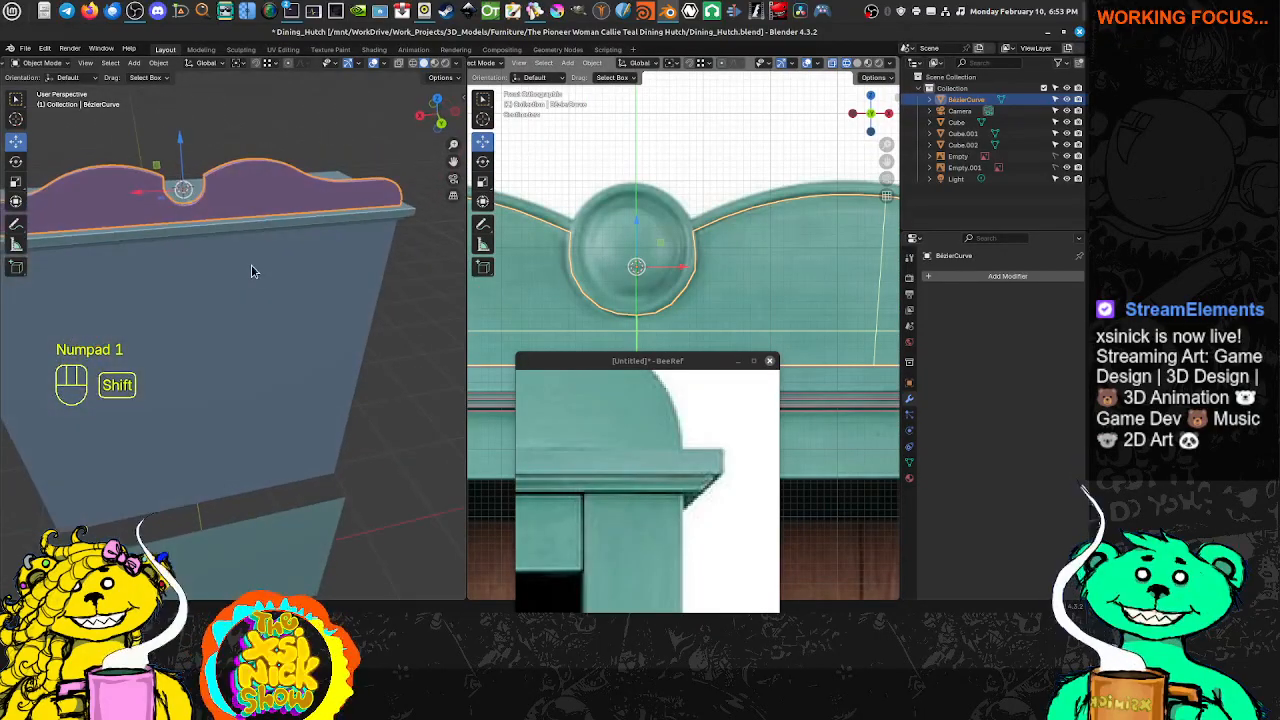
pyautogui.rightClick(283, 190)
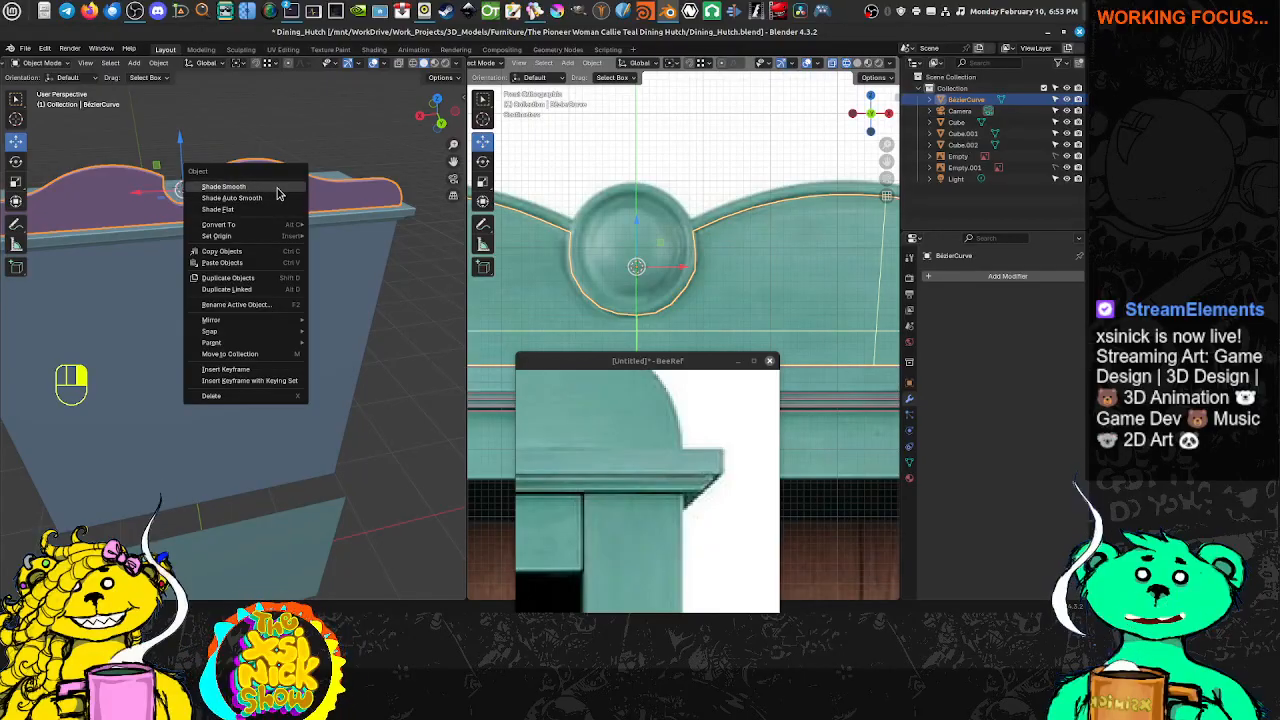
pyautogui.click(280, 187)
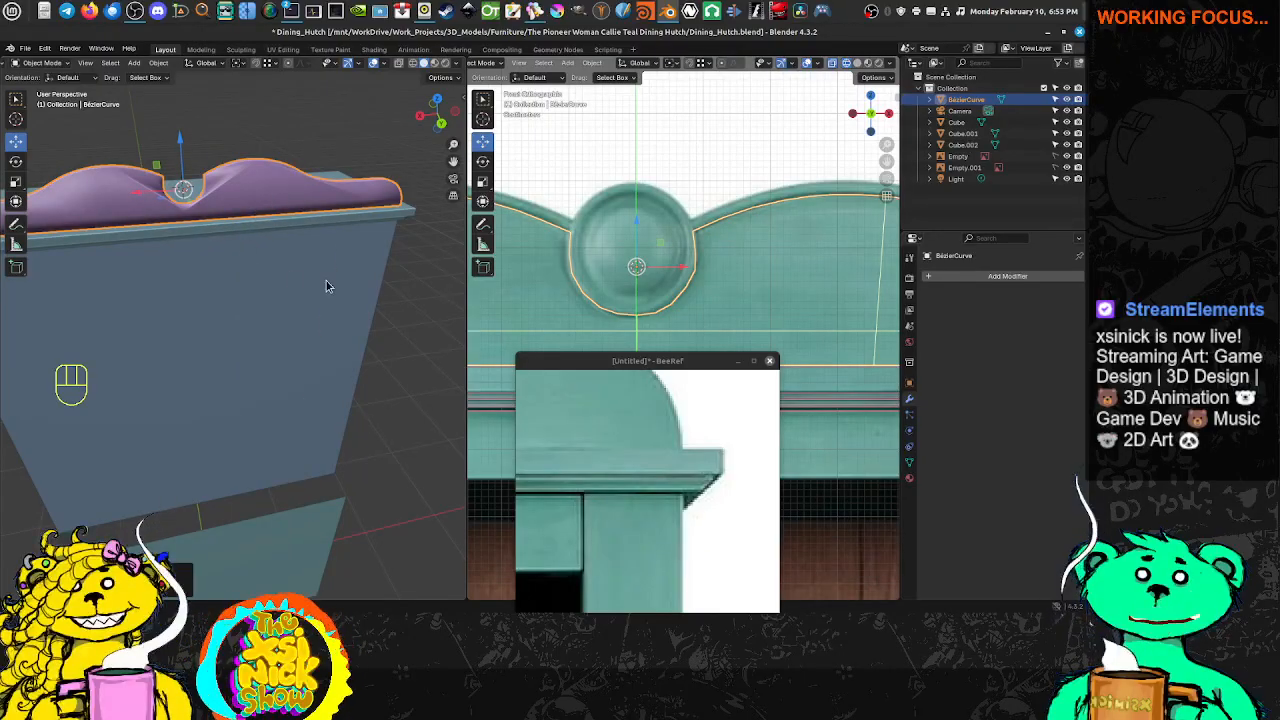
# Examine the crest's mesh in Edit Mode from the front and in perspective, especially its notch and edge connections
pyautogui.moveTo(200, 240); pyautogui.dragTo(160, 220, button='middle')
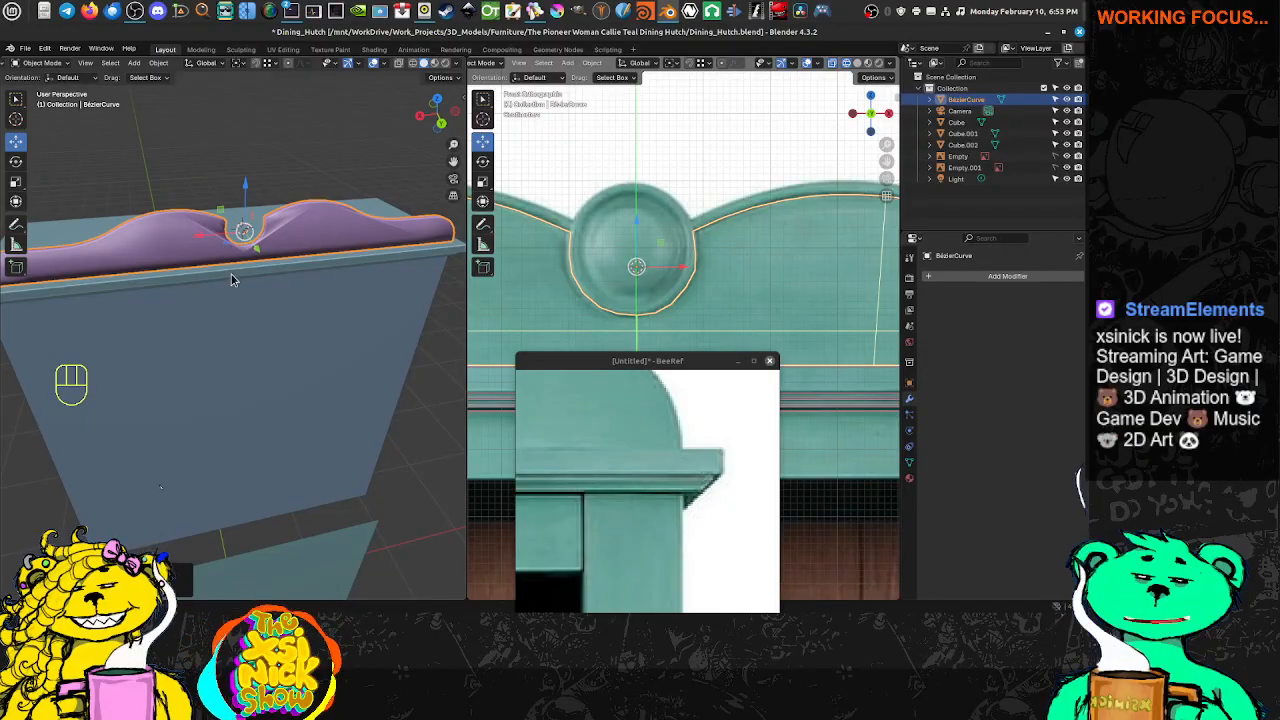
pyautogui.keyDown('shift'); pyautogui.moveTo(668, 284); pyautogui.dragTo(829, 261, button='middle'); pyautogui.keyUp('shift')
pyautogui.press('Tab')
pyautogui.scroll(-2, 829, 261)
pyautogui.keyDown('shift'); pyautogui.moveTo(719, 266); pyautogui.dragTo(719, 232, button='middle'); pyautogui.keyUp('shift')
pyautogui.scroll(-2, 726, 217)
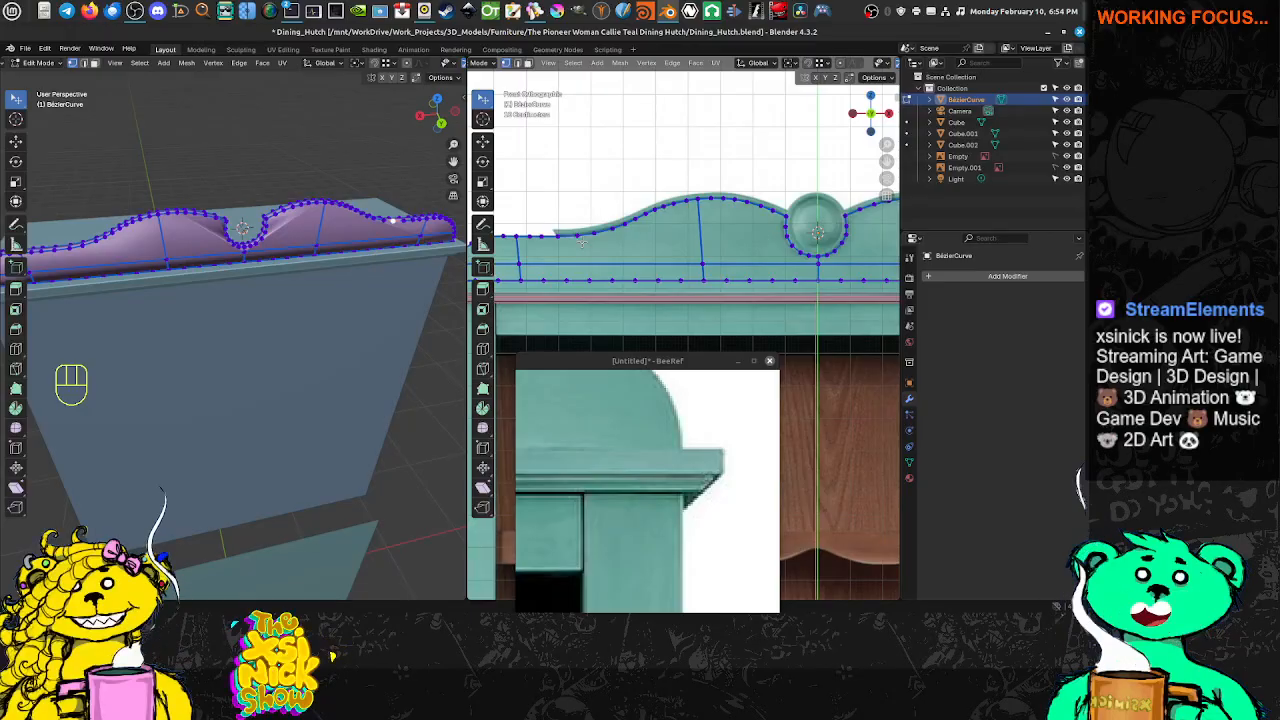
pyautogui.moveTo(632, 249); pyautogui.dragTo(711, 257, button='middle')
pyautogui.scroll(-5, 690, 253)
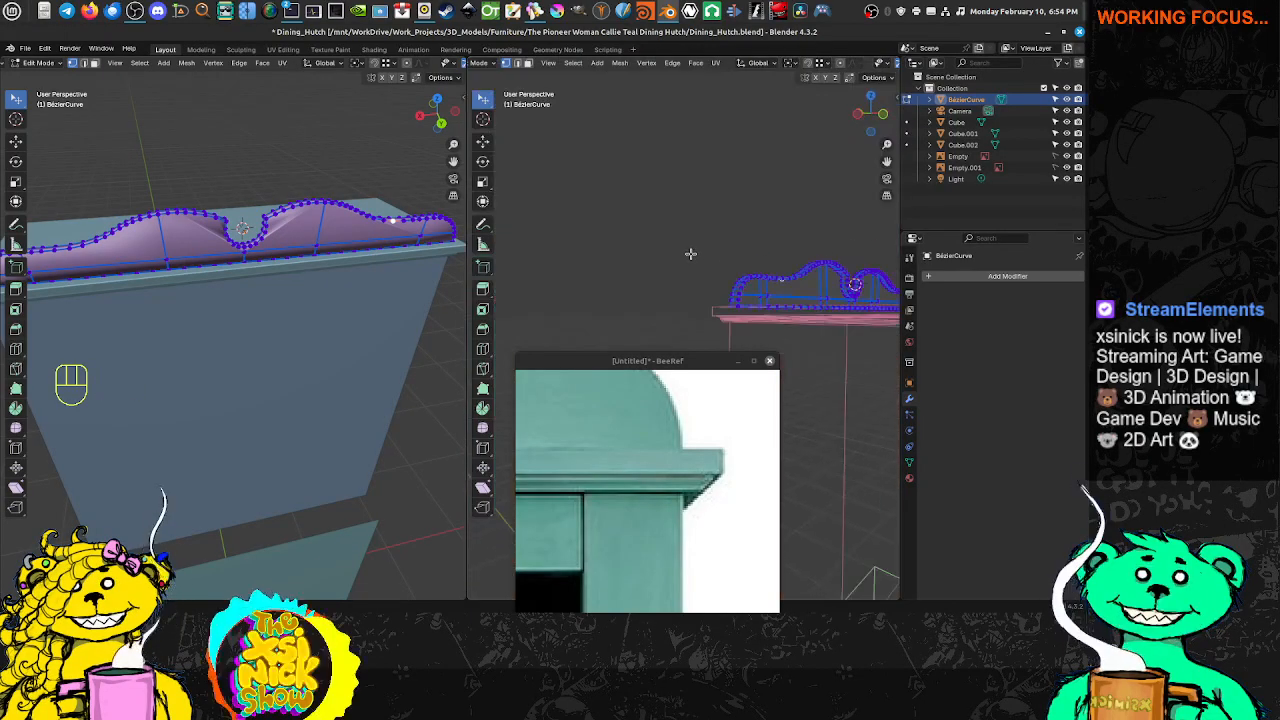
pyautogui.scroll(7, 745, 279)
pyautogui.scroll(-2, 714, 287)
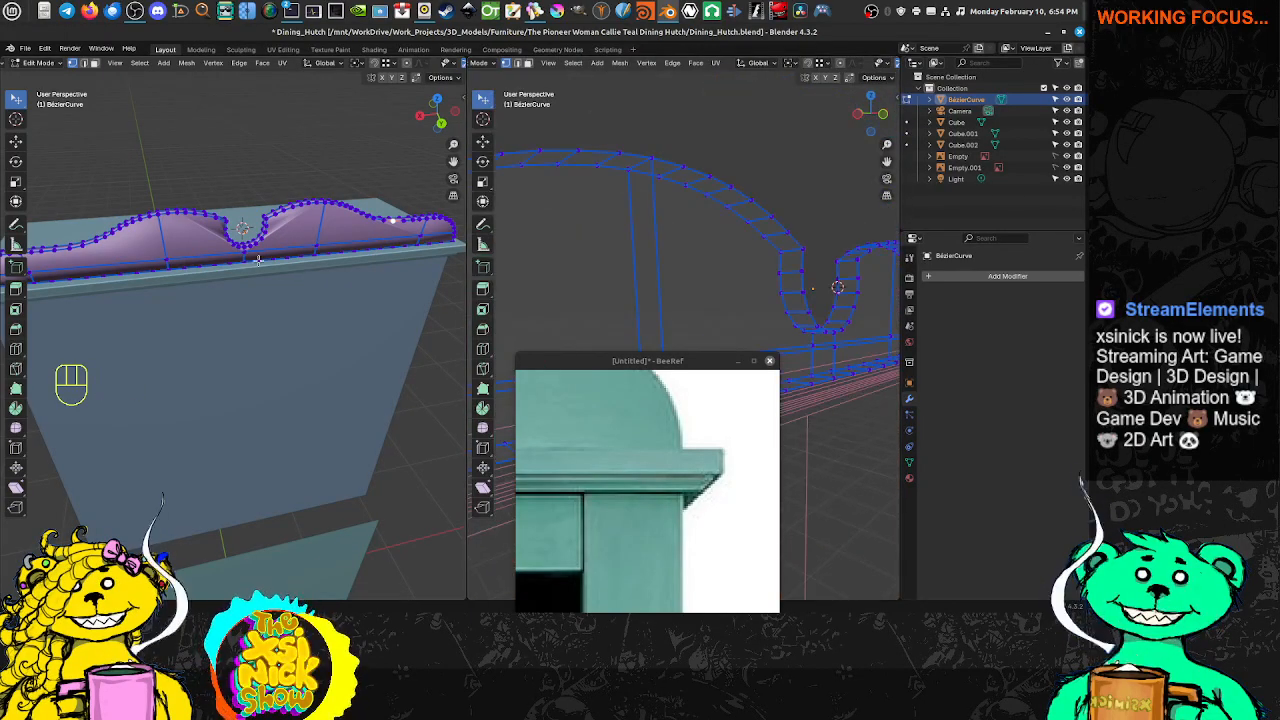
# Apply Shade Auto Smooth to the crest in Object Mode
pyautogui.keyDown('shift'); pyautogui.moveTo(287, 239); pyautogui.dragTo(278, 234, button='middle'); pyautogui.keyUp('shift')
pyautogui.press('Tab')
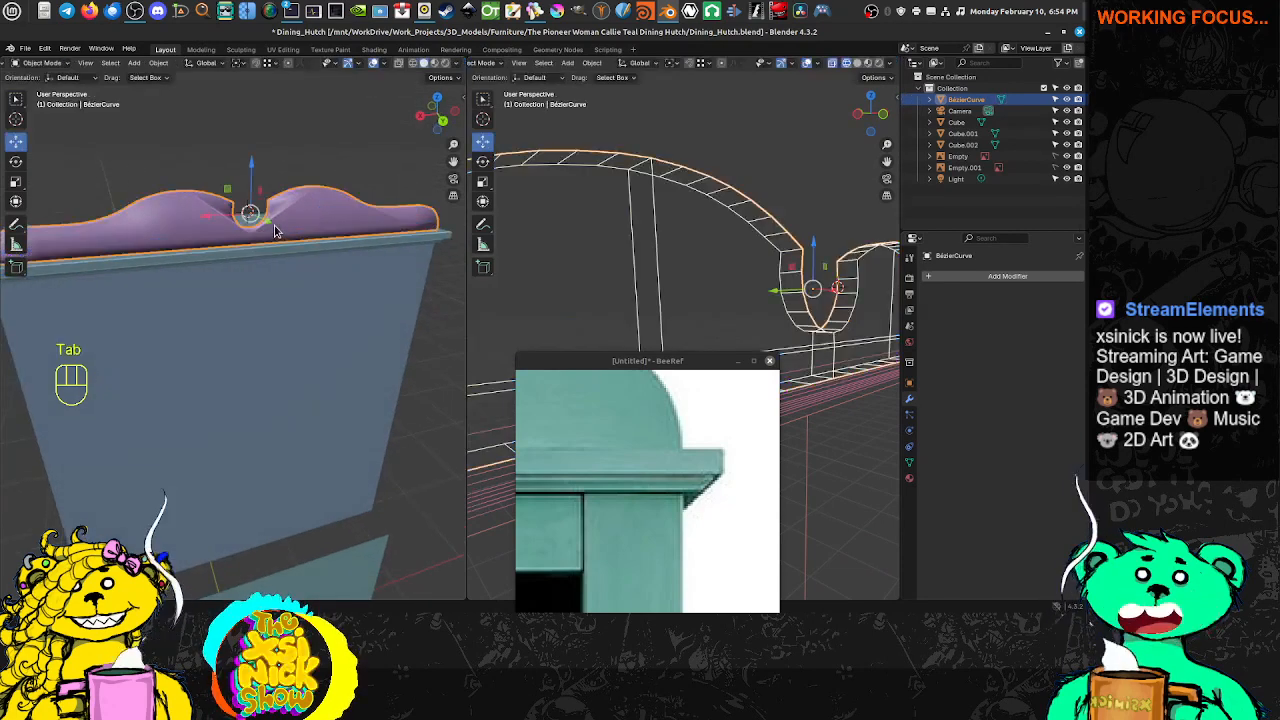
pyautogui.rightClick(276, 230)
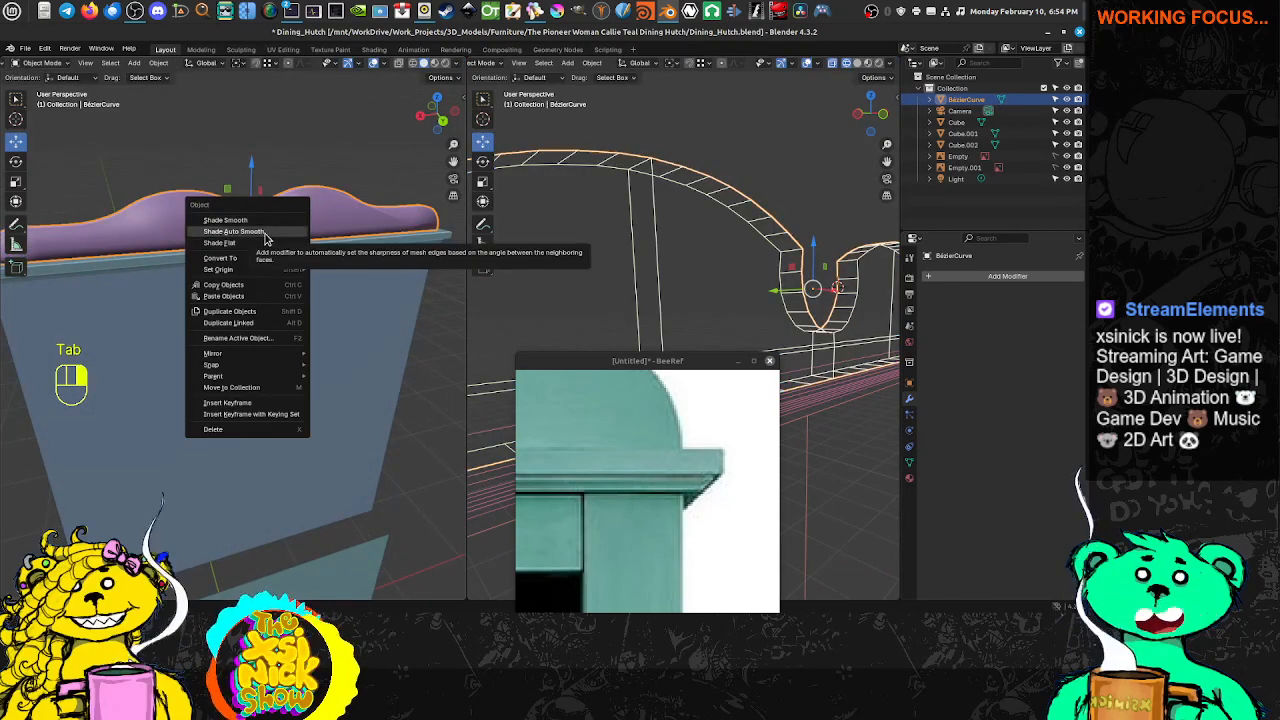
pyautogui.click(264, 233)
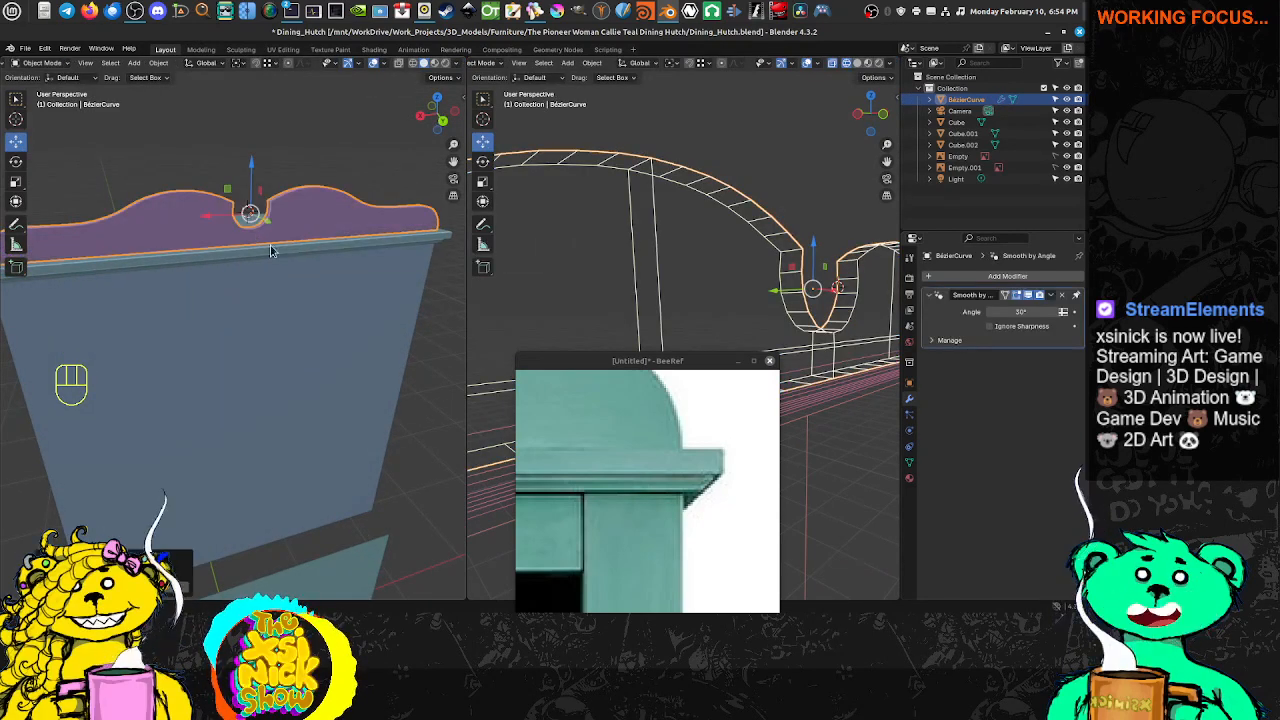
pyautogui.moveTo(270, 251); pyautogui.dragTo(180, 191, button='middle')
pyautogui.moveTo(332, 222); pyautogui.dragTo(240, 200, button='middle')
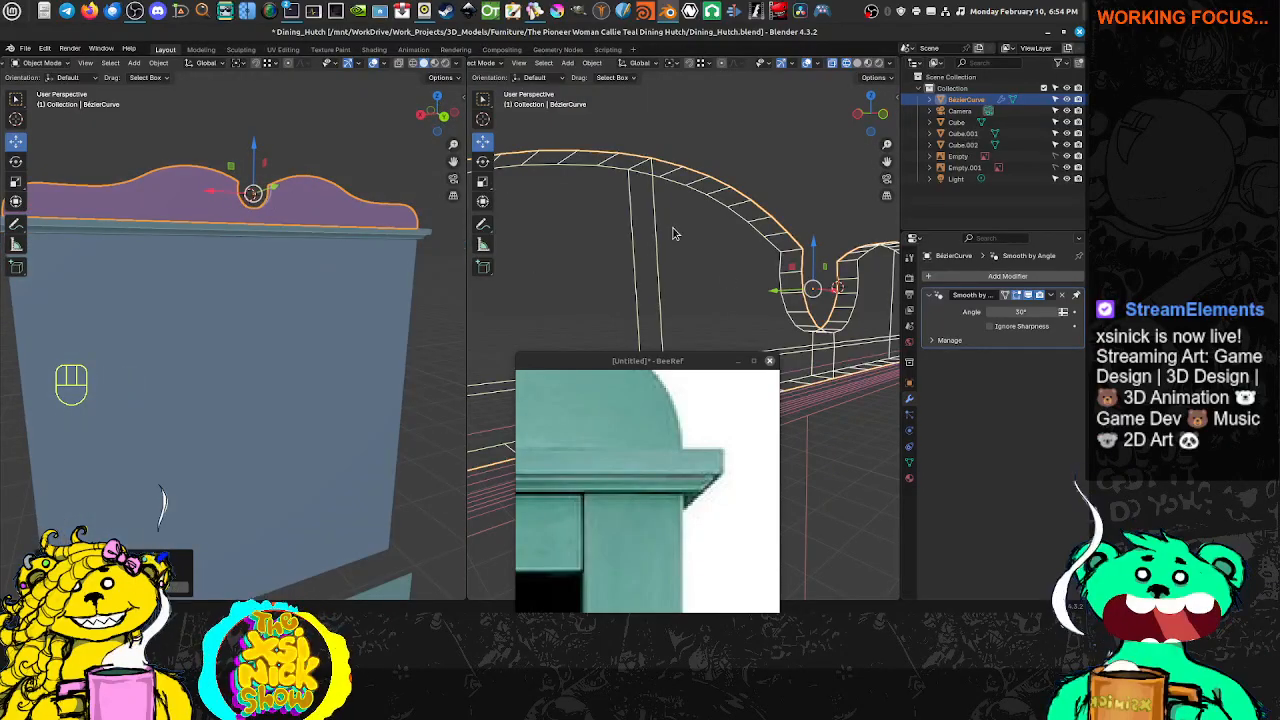
# Add a new Bézier curve at the 3D cursor in the medallion area, working in the front orthographic view
pyautogui.press('KP_1')
pyautogui.scroll(4, 620, 240)
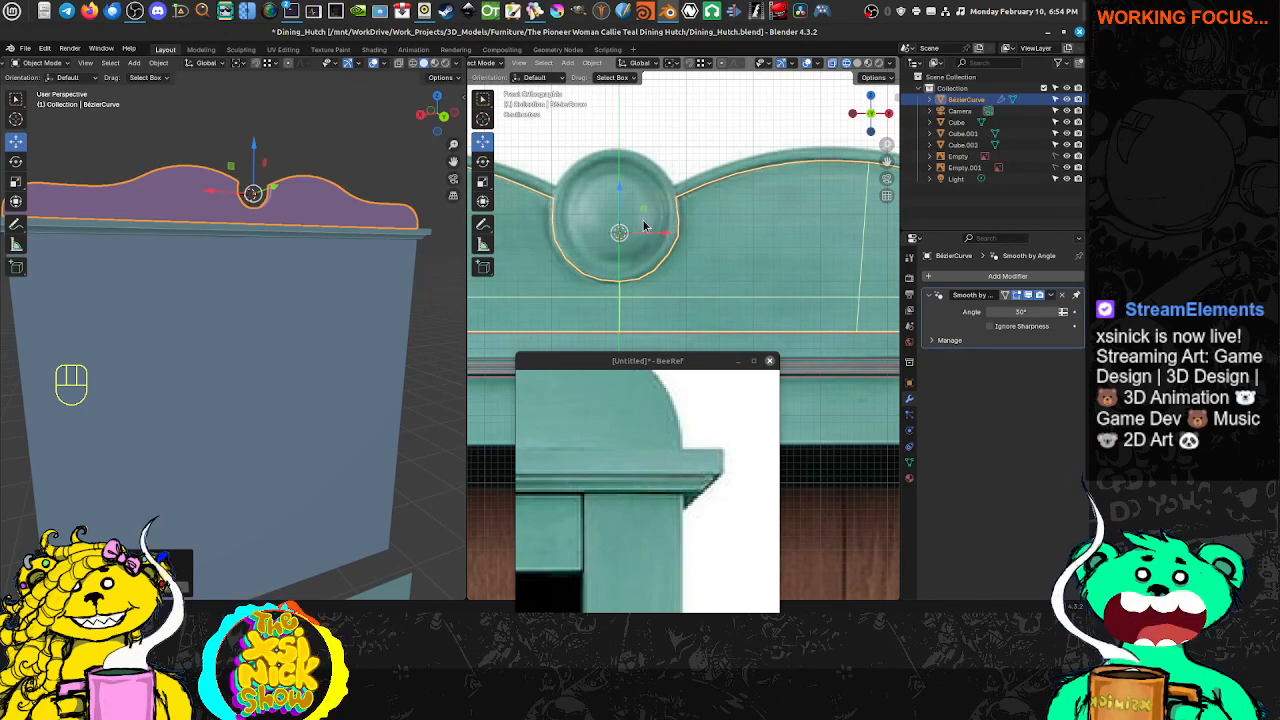
pyautogui.keyDown('shift'); pyautogui.moveTo(674, 240); pyautogui.dragTo(640, 260, button='middle'); pyautogui.keyUp('shift')
pyautogui.scroll(-1, 651, 229)
pyautogui.scroll(-1, 631, 239)
pyautogui.scroll(1, 631, 239)
pyautogui.keyDown('shift'); pyautogui.moveTo(540, 232); pyautogui.dragTo(604, 238, button='middle'); pyautogui.keyUp('shift')
pyautogui.scroll(1, 611, 257)
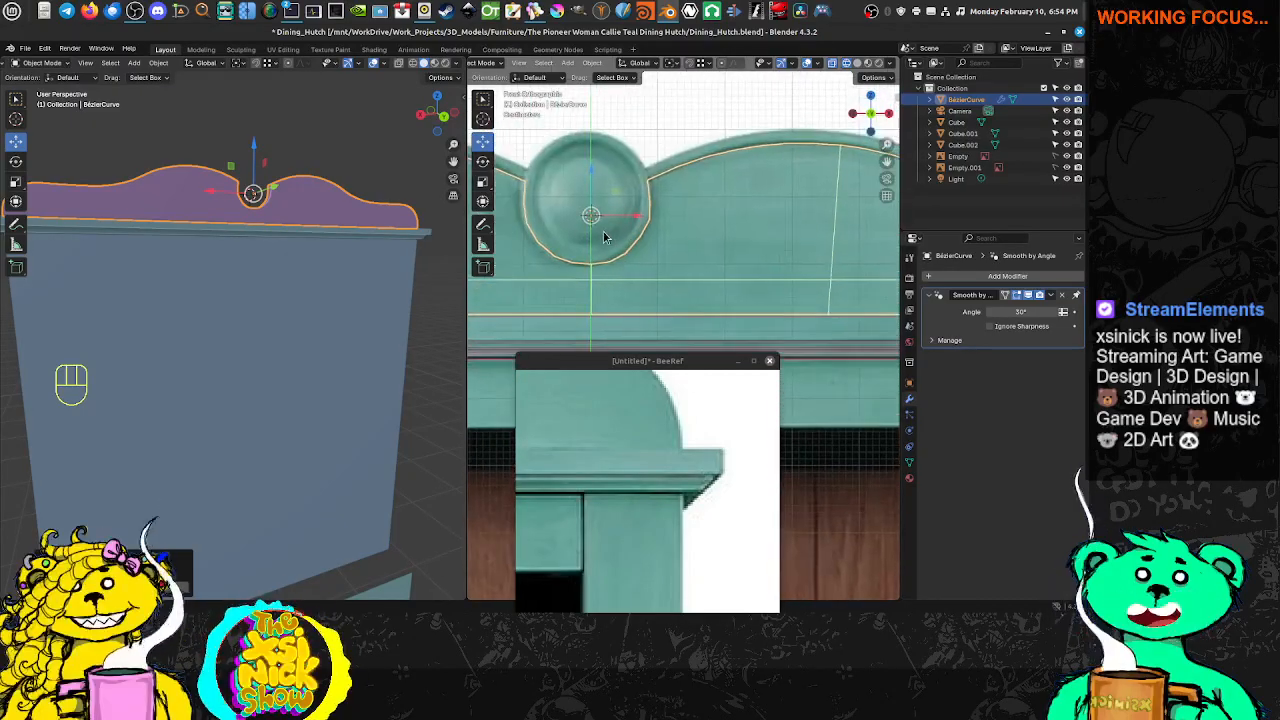
pyautogui.hotkey('shift', 'a')
pyautogui.moveTo(600, 224)
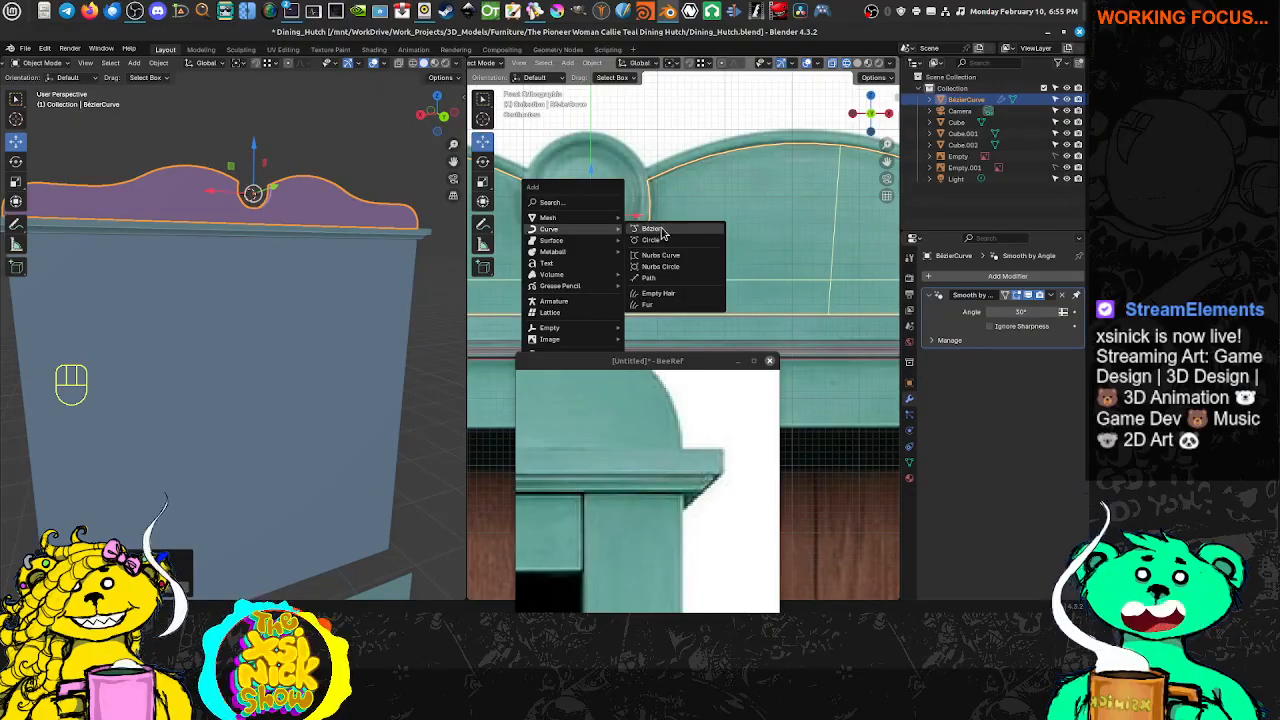
pyautogui.click(652, 229)
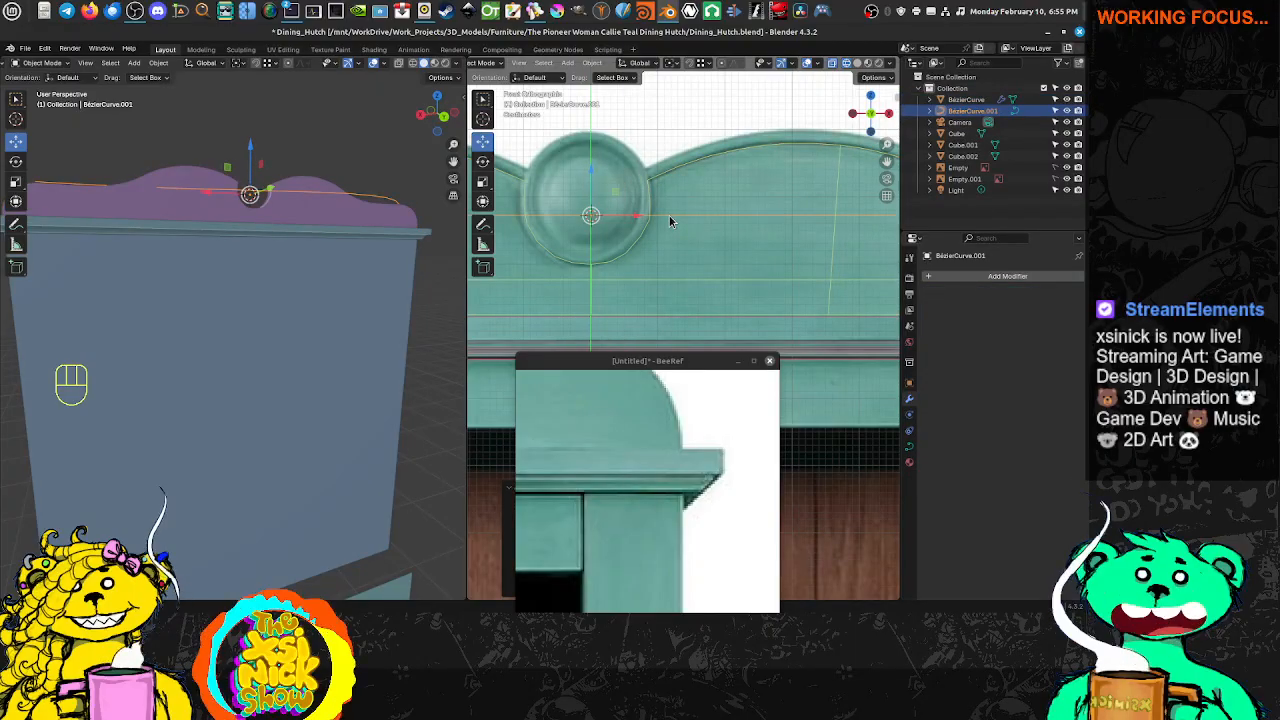
# Rotate the new Bézier curve 90 degrees about the X axis
pyautogui.press('r')
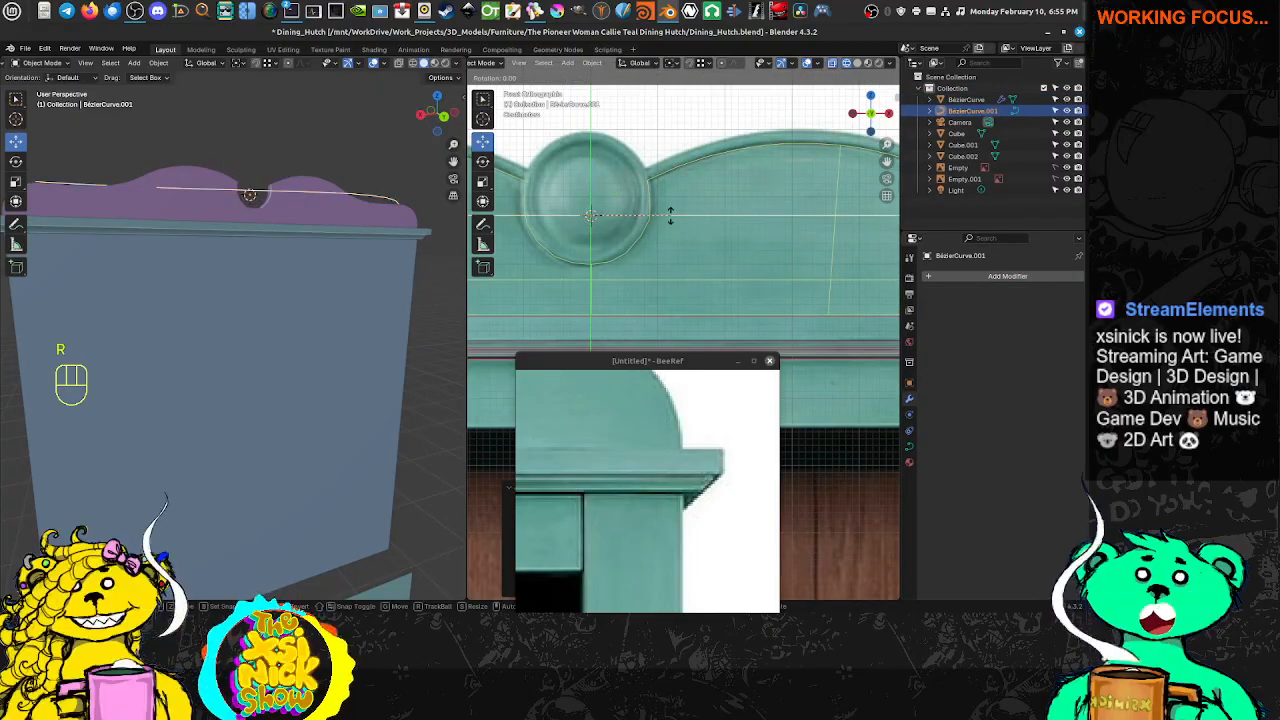
pyautogui.press('x')
pyautogui.press('KP_9')
pyautogui.press('KP_0')
pyautogui.press('KP_Enter')
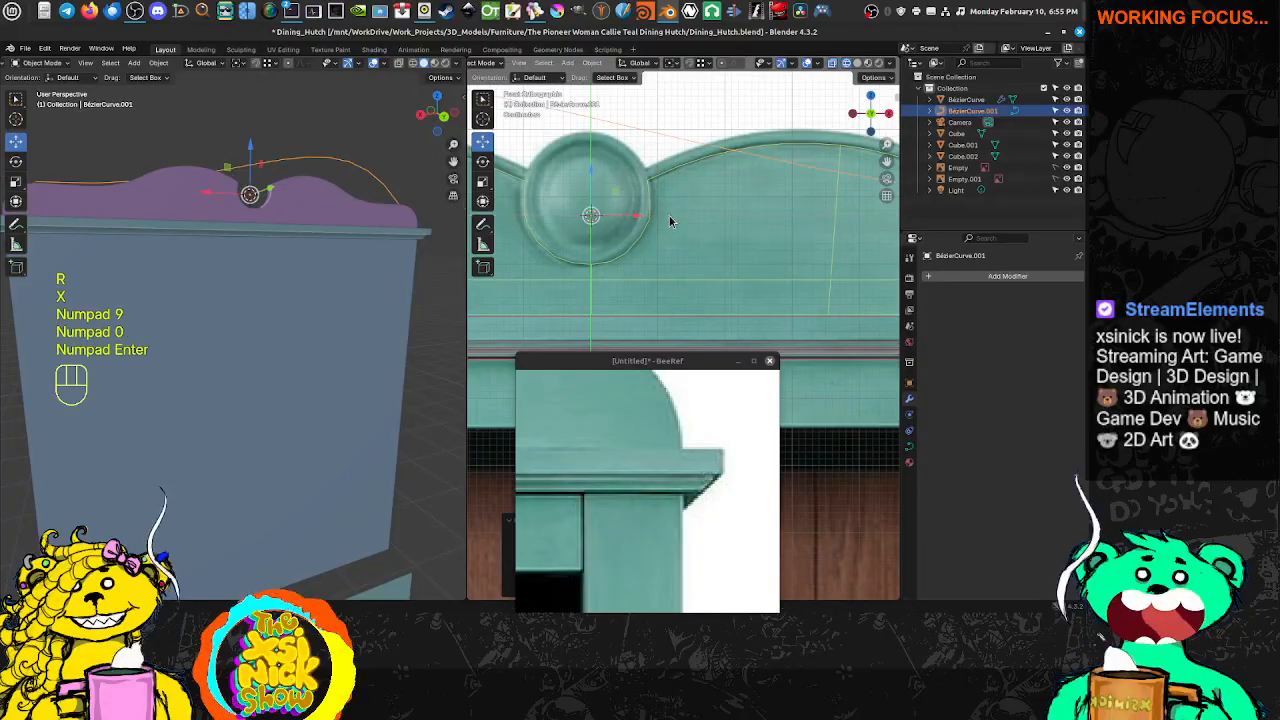
# Set the new curve's control points to the Automatic handle type in Edit Mode
pyautogui.press('Tab')
pyautogui.scroll(-3, 769, 276)
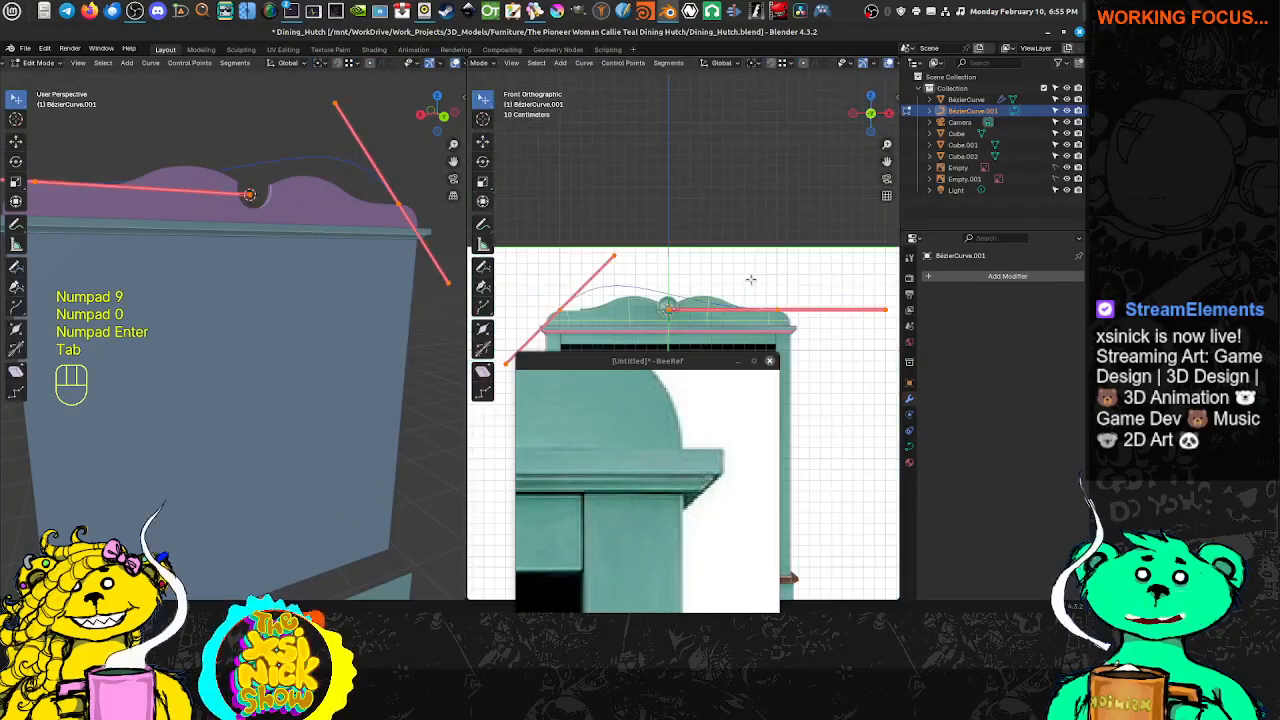
pyautogui.rightClick(748, 287)
pyautogui.moveTo(755, 288)
pyautogui.click(792, 302)
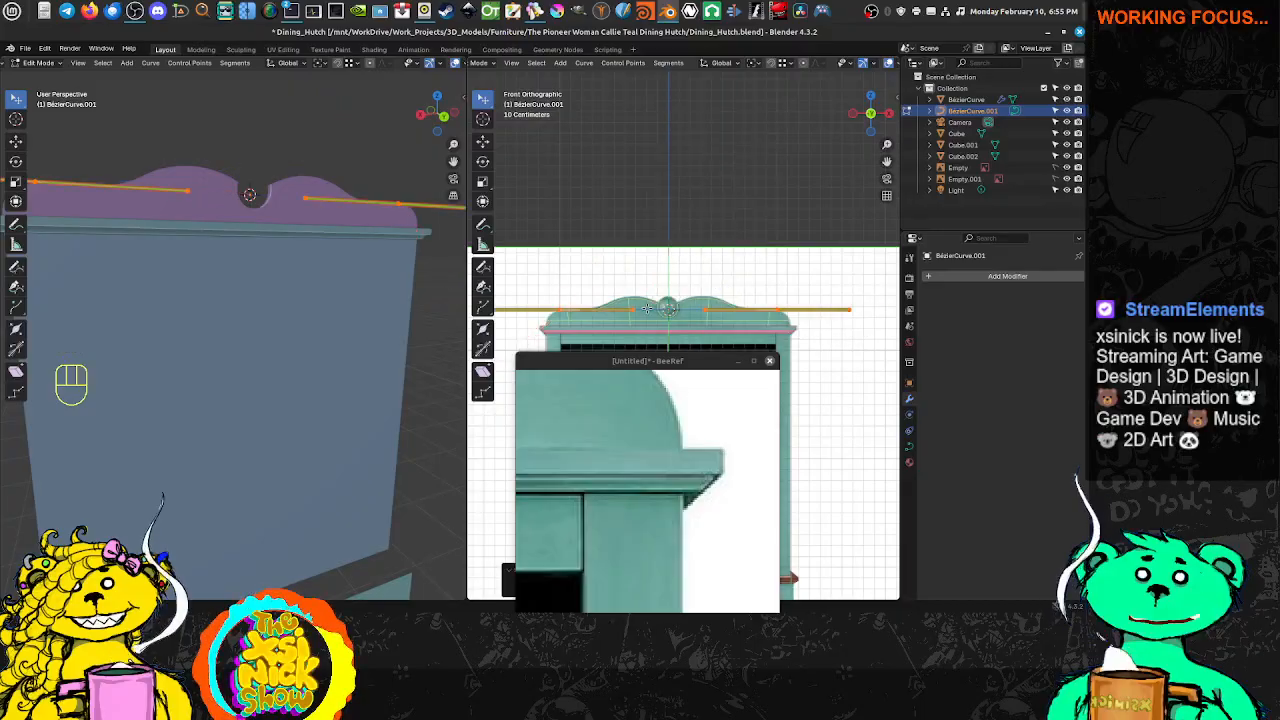
pyautogui.scroll(5, 659, 313)
pyautogui.scroll(-4, 659, 313)
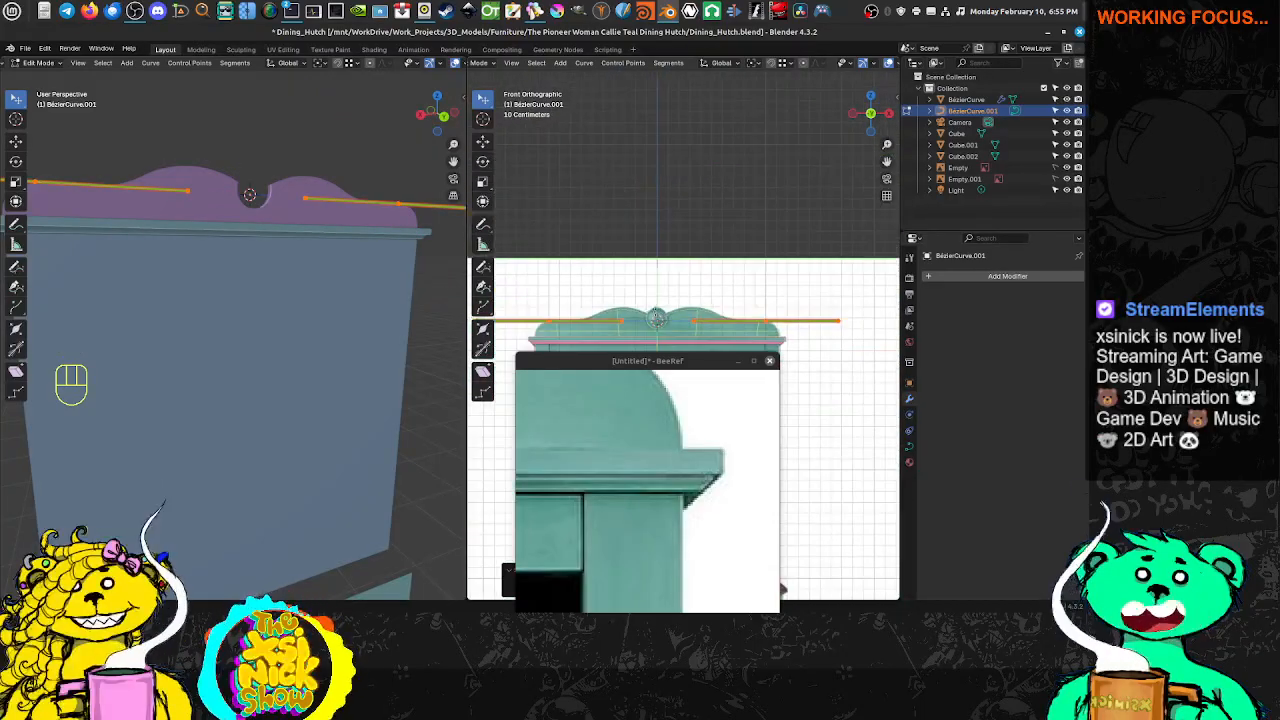
# Scale the new Bézier curve's two end points inward around their midpoint until the curve fits near the medallion
pyautogui.scroll(2, 659, 319)
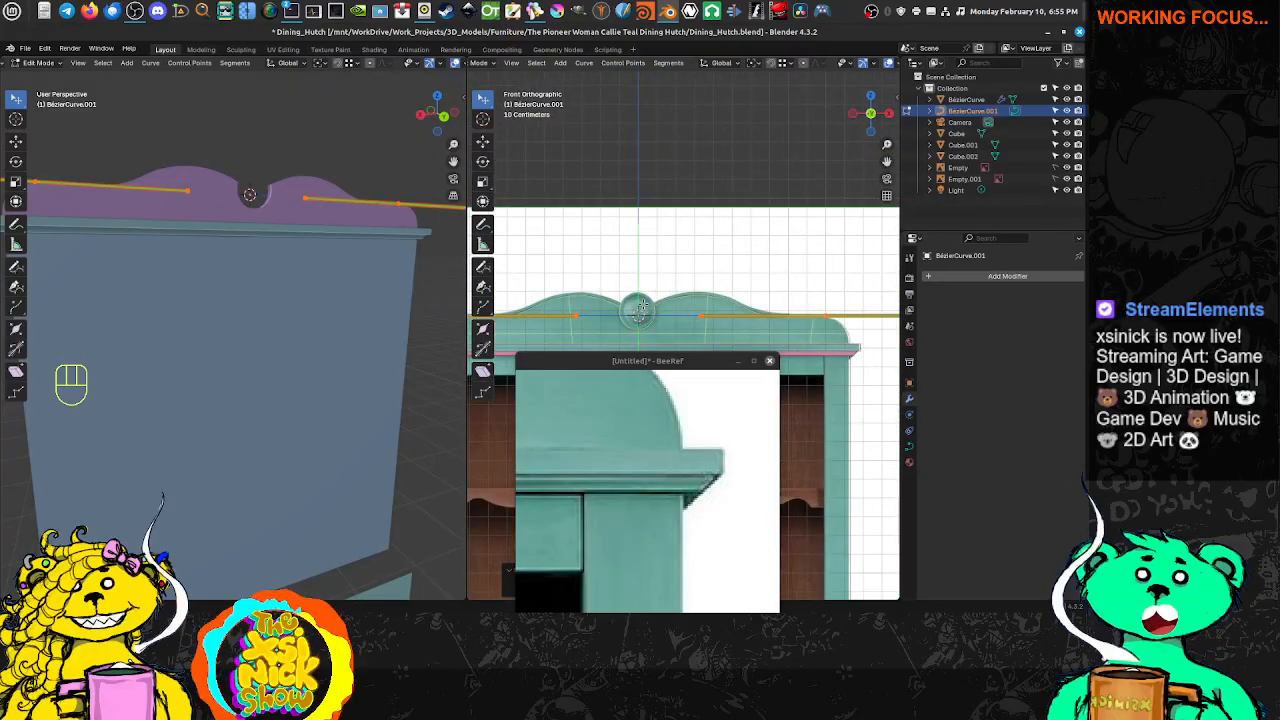
pyautogui.scroll(-3, 648, 310)
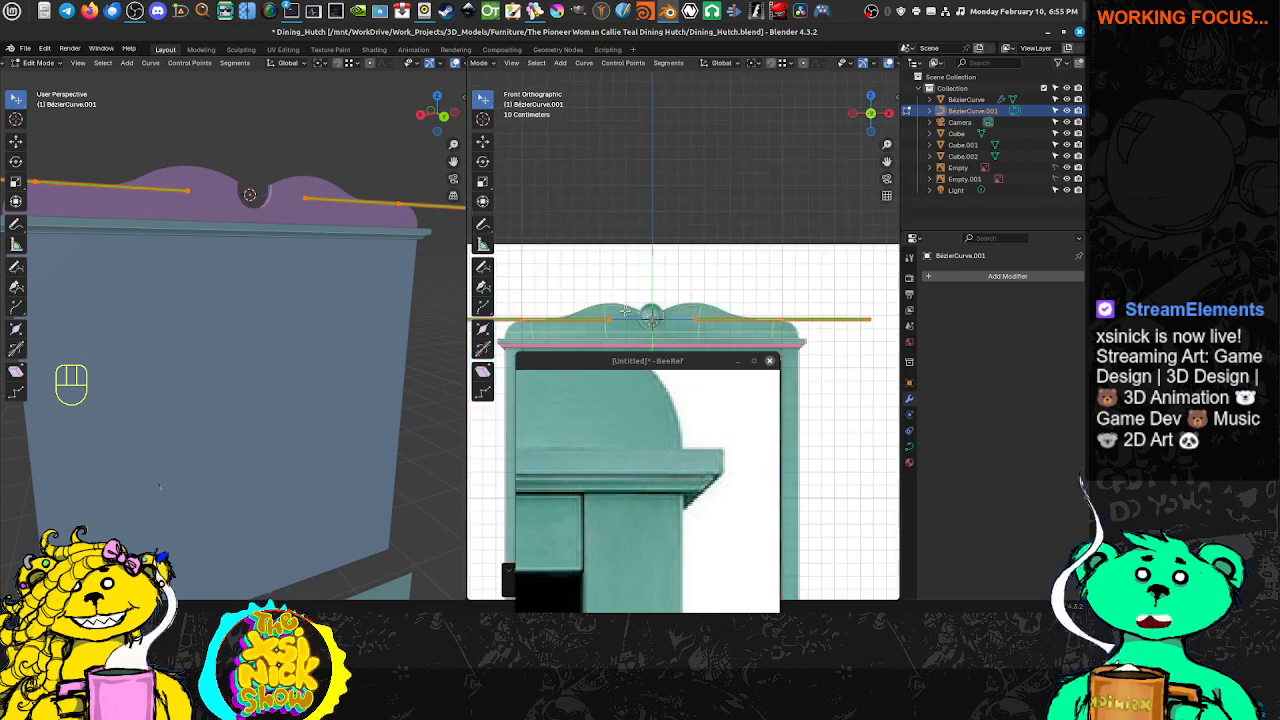
pyautogui.click(774, 318)
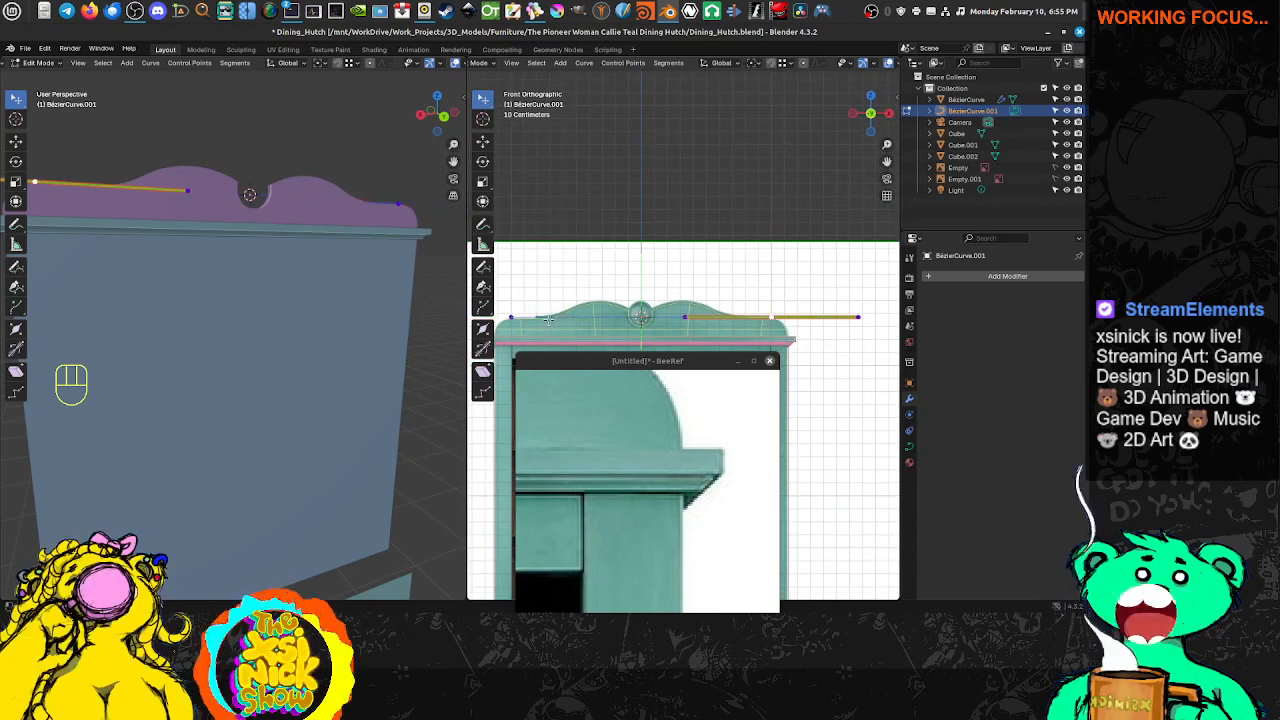
pyautogui.keyDown('shift'); pyautogui.click(513, 318); pyautogui.keyUp('shift')
pyautogui.press('s')
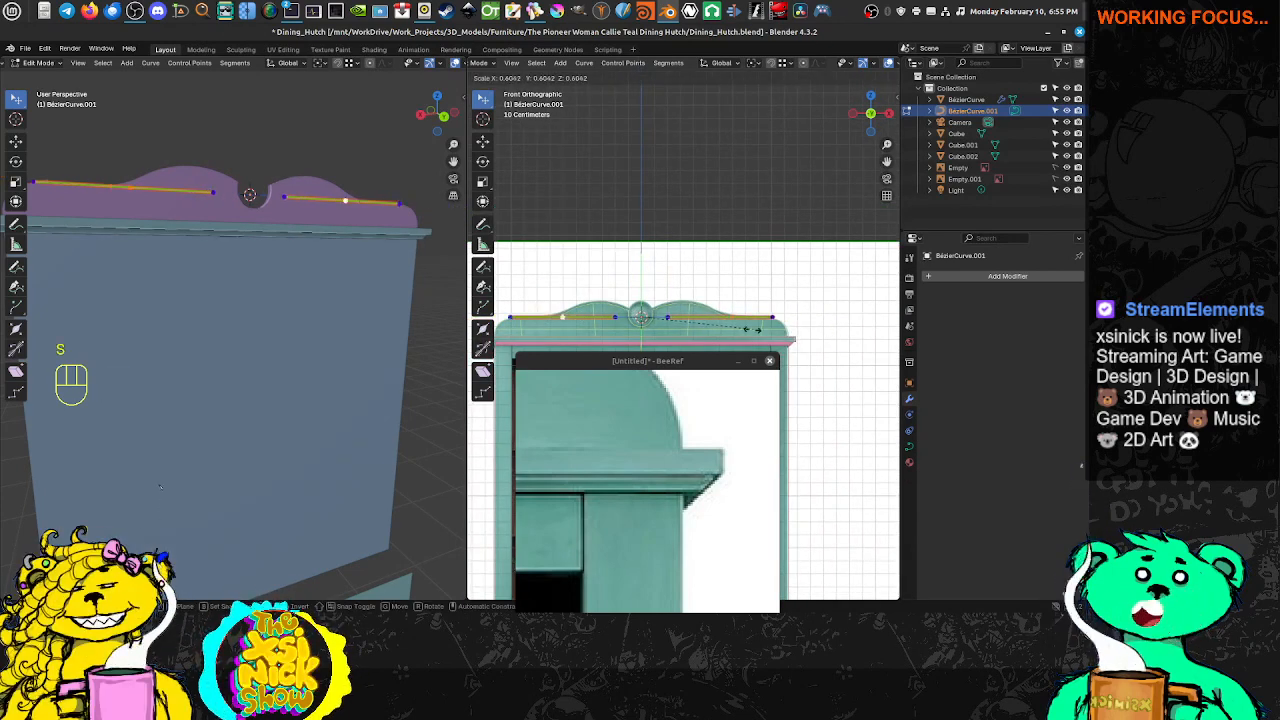
pyautogui.click(690, 320)
# Shift the curve's control points slightly so the small horizontal curve lines up with the 3D cursor over the medallion
pyautogui.scroll(2, 646, 318)
pyautogui.scroll(3, 613, 310)
pyautogui.keyDown('shift'); pyautogui.moveTo(613, 310); pyautogui.dragTo(702, 262, button='middle'); pyautogui.keyUp('shift')
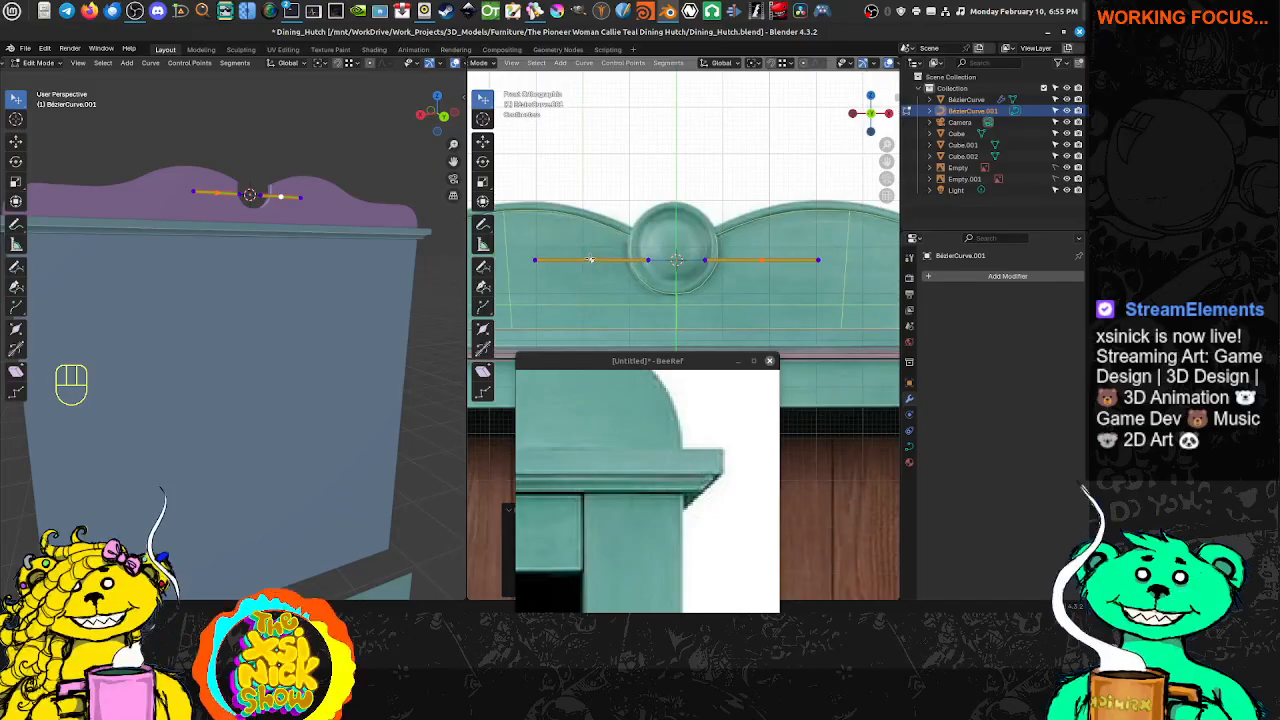
pyautogui.moveTo(591, 260)
pyautogui.mouseDown()
pyautogui.moveTo(724, 200)
pyautogui.moveTo(616, 261)
pyautogui.mouseUp()
pyautogui.click(725, 249)
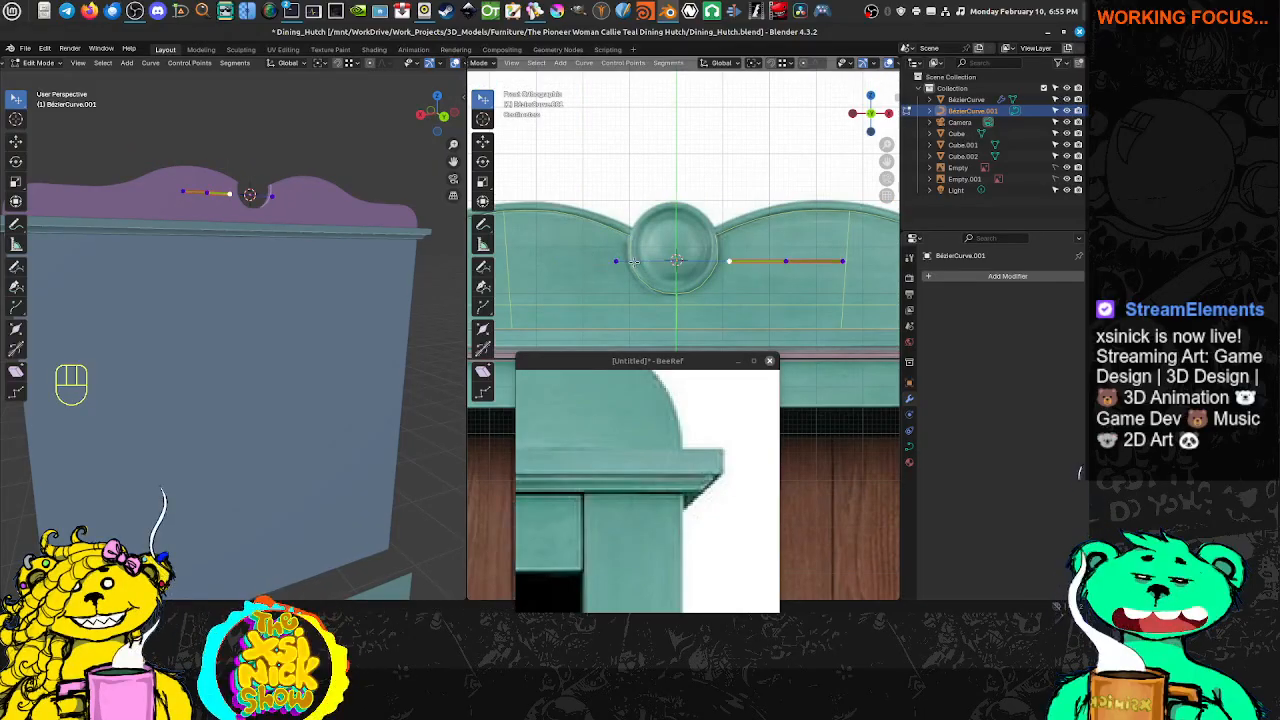
pyautogui.press('a')
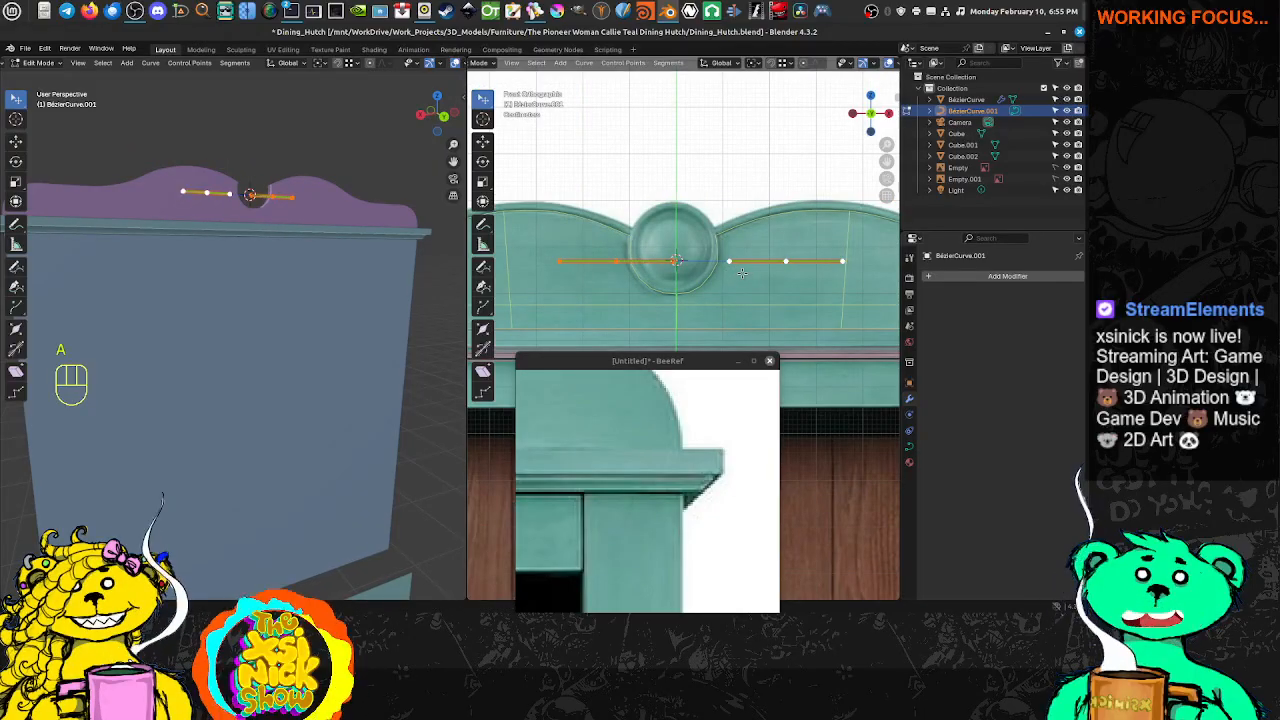
pyautogui.press('g')
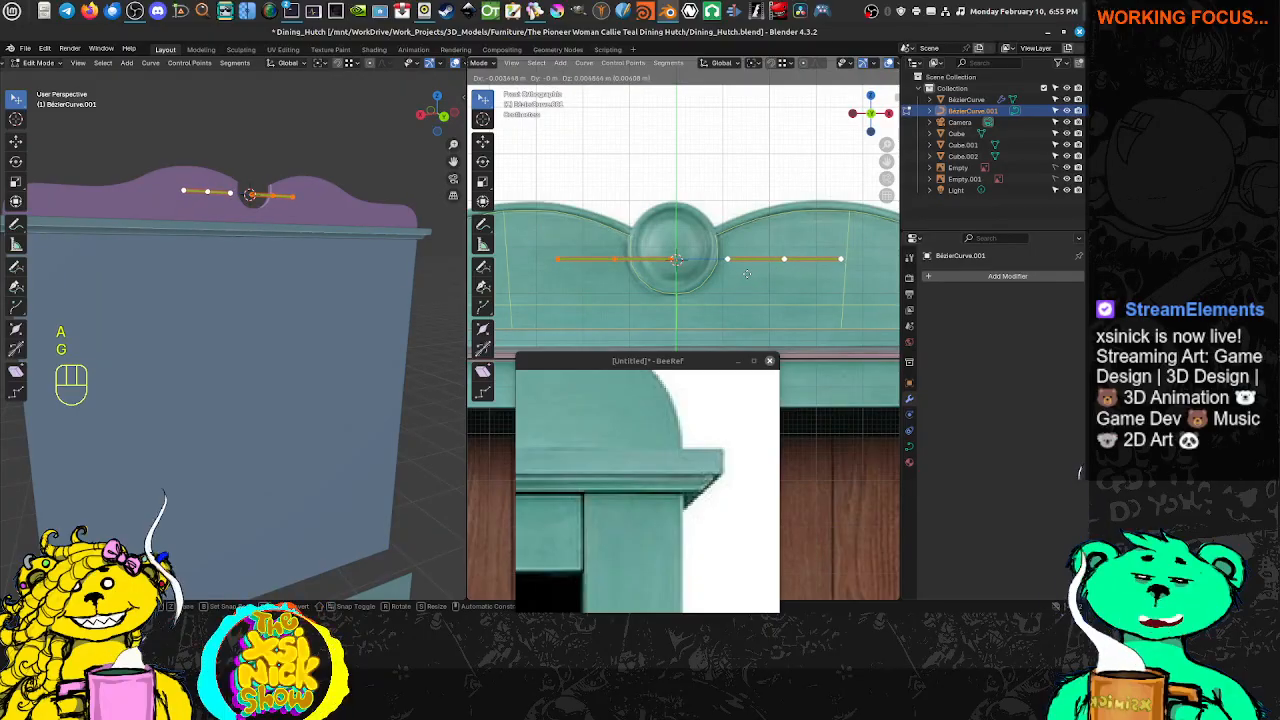
pyautogui.click(745, 274)
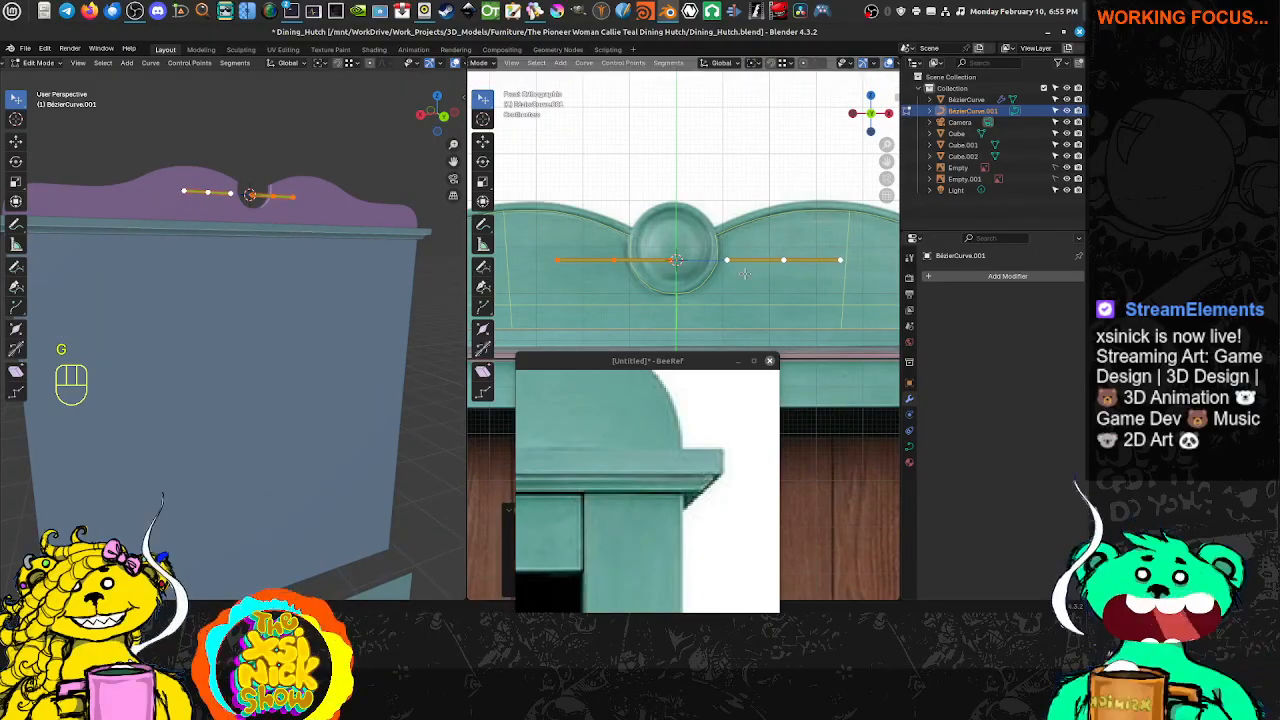
# Move the curve's left control point directly above the right one to form a short vertical segment
pyautogui.click(613, 261)
pyautogui.press('g')
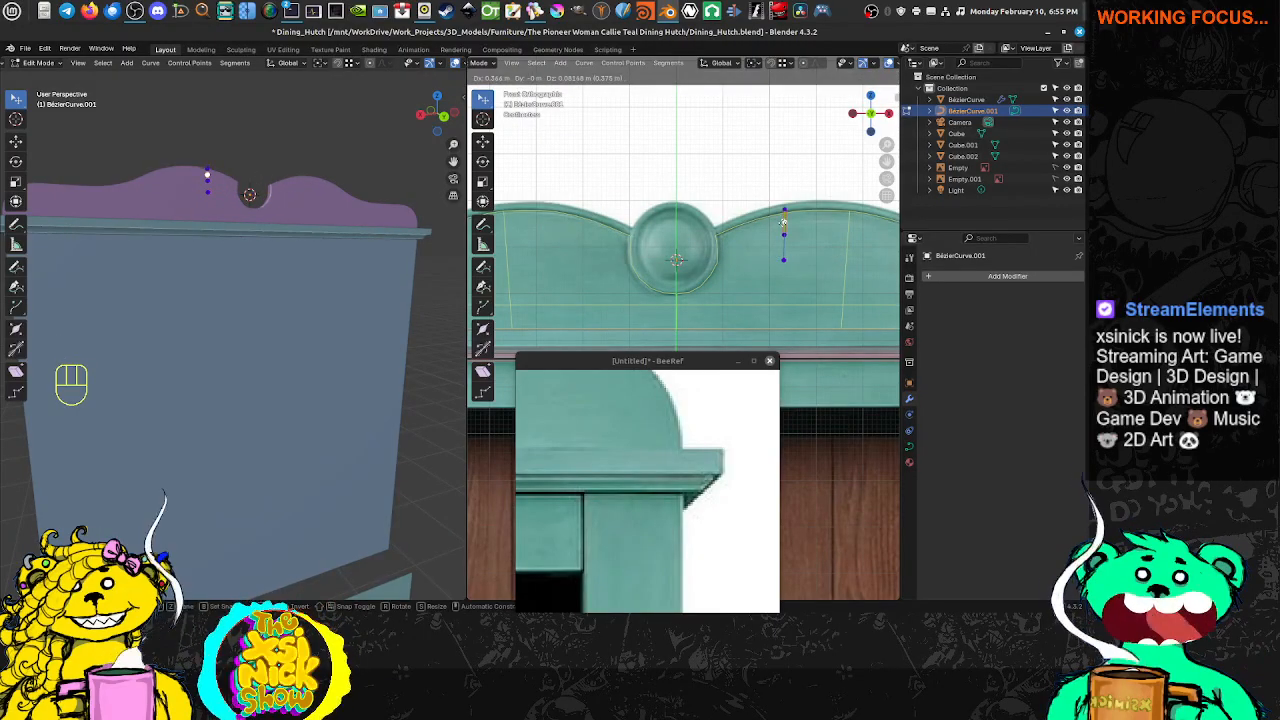
pyautogui.click(781, 222)
# Move the vertical segment to where the medallion meets the right crest arc, and raise its upper control point slightly
pyautogui.scroll(3, 789, 239)
pyautogui.keyDown('shift'); pyautogui.moveTo(857, 211); pyautogui.dragTo(781, 263, button='middle'); pyautogui.keyUp('shift')
pyautogui.rightClick(793, 163)
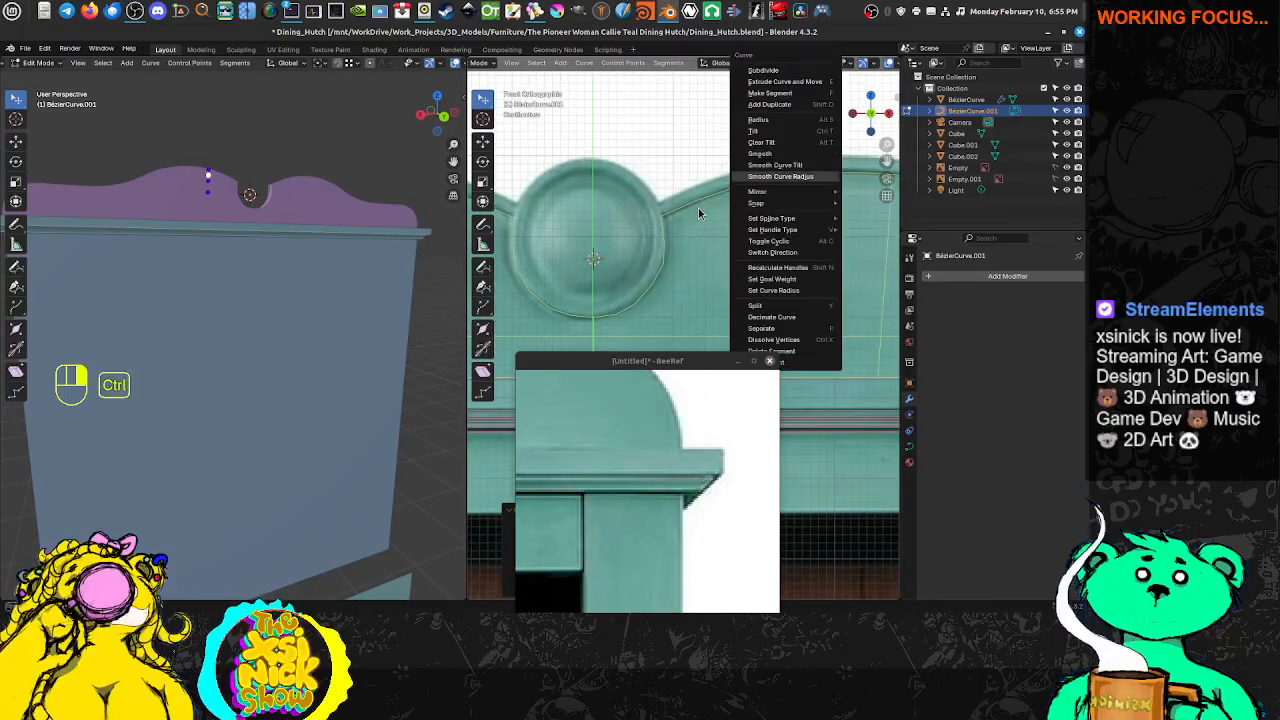
pyautogui.moveTo(762, 160)
pyautogui.keyDown('ctrl'); pyautogui.mouseDown(button='right')
pyautogui.moveTo(632, 300)
pyautogui.moveTo(650, 260)
pyautogui.mouseUp(button='right'); pyautogui.keyUp('ctrl')
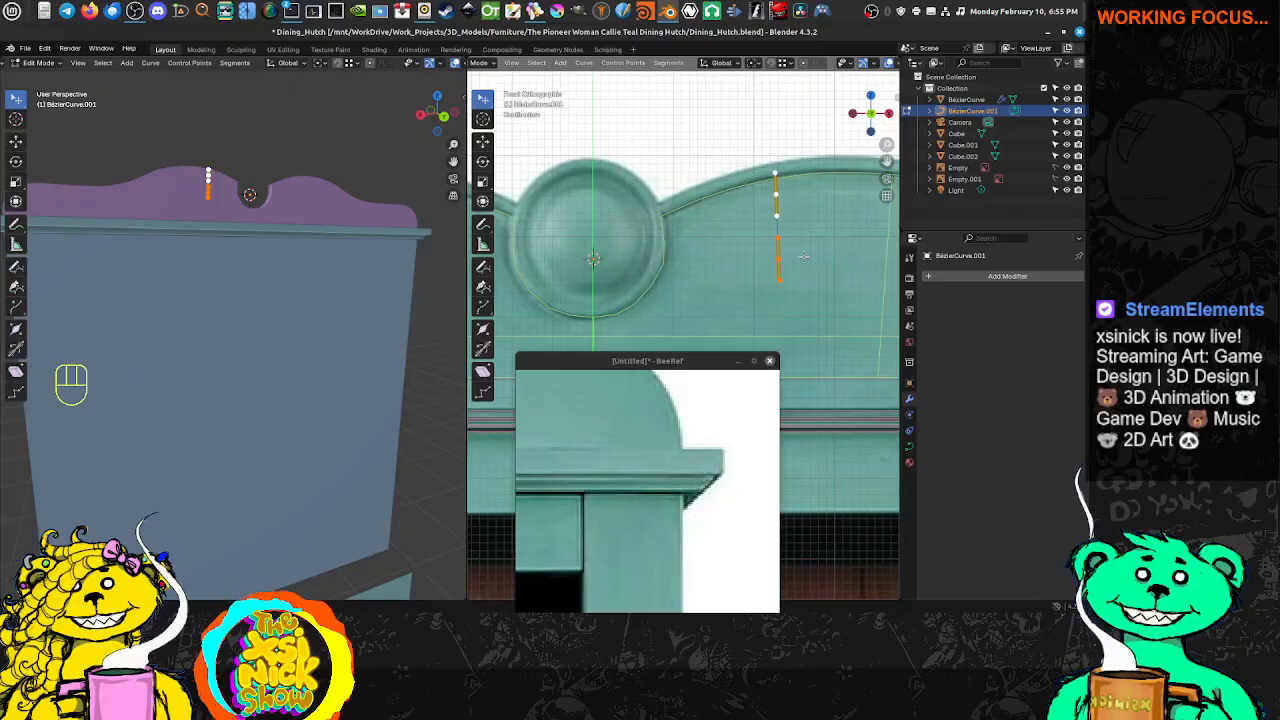
pyautogui.press('g')
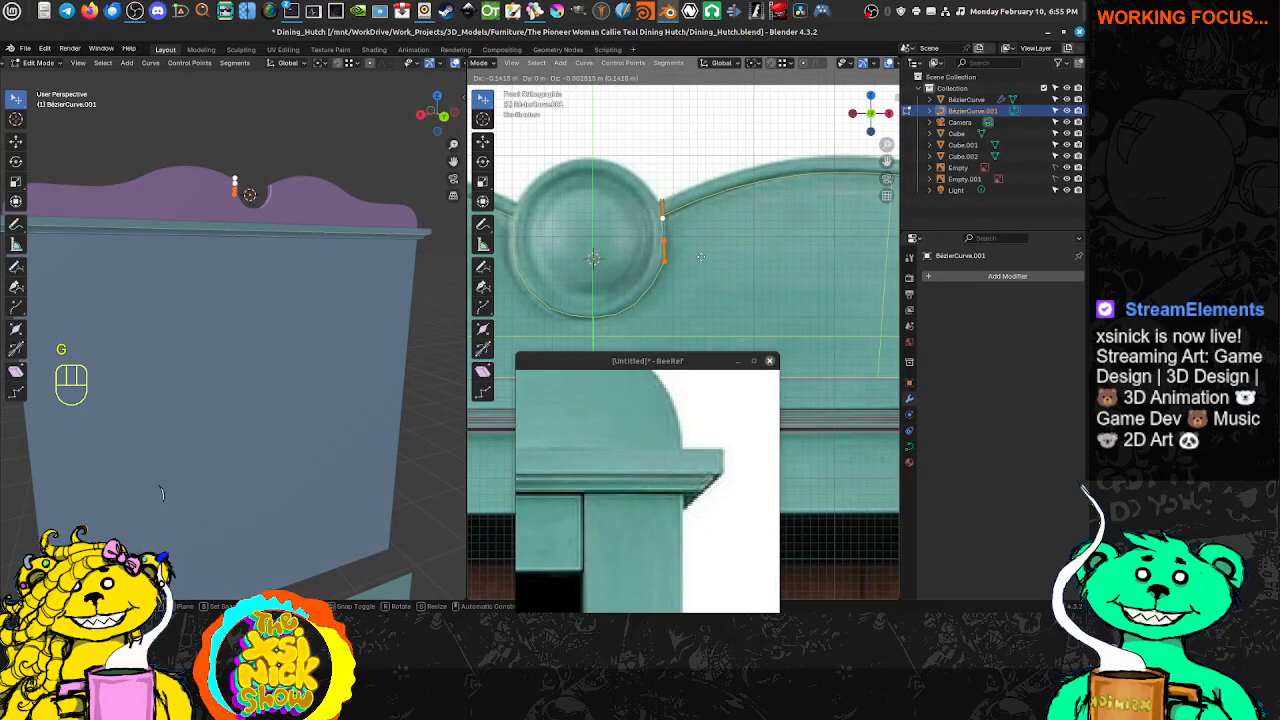
pyautogui.click(702, 259)
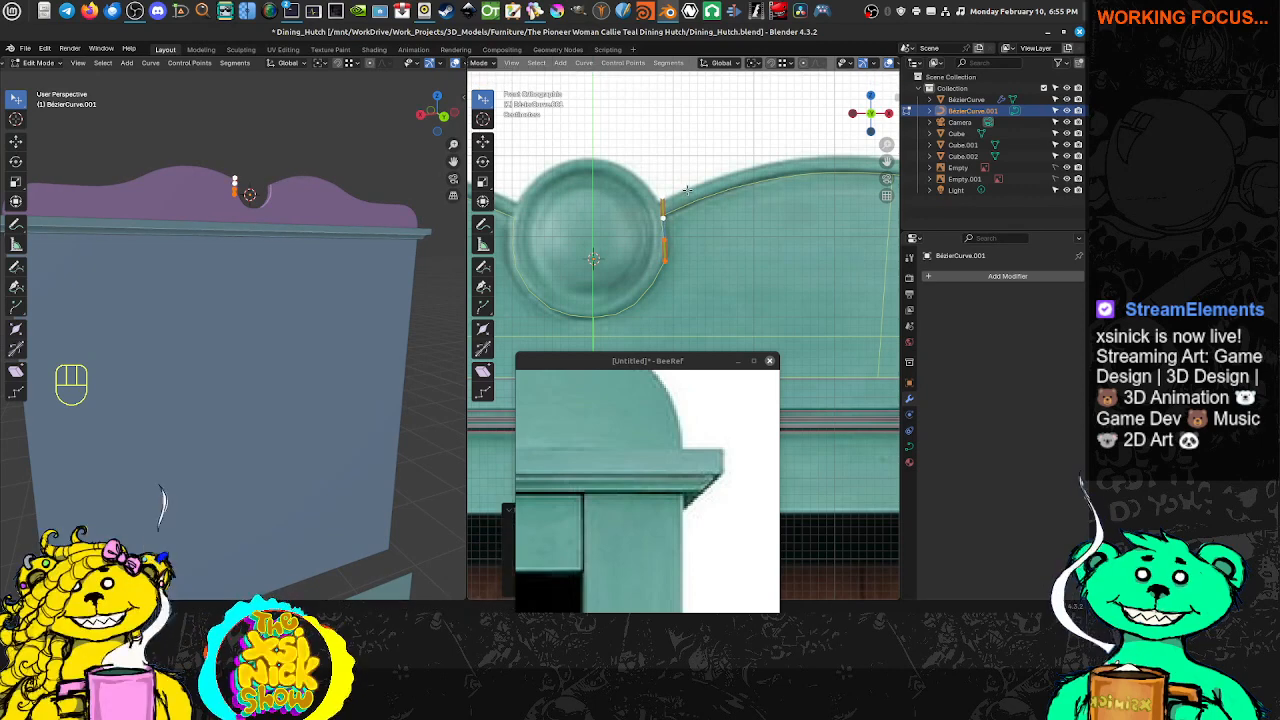
pyautogui.press('g')
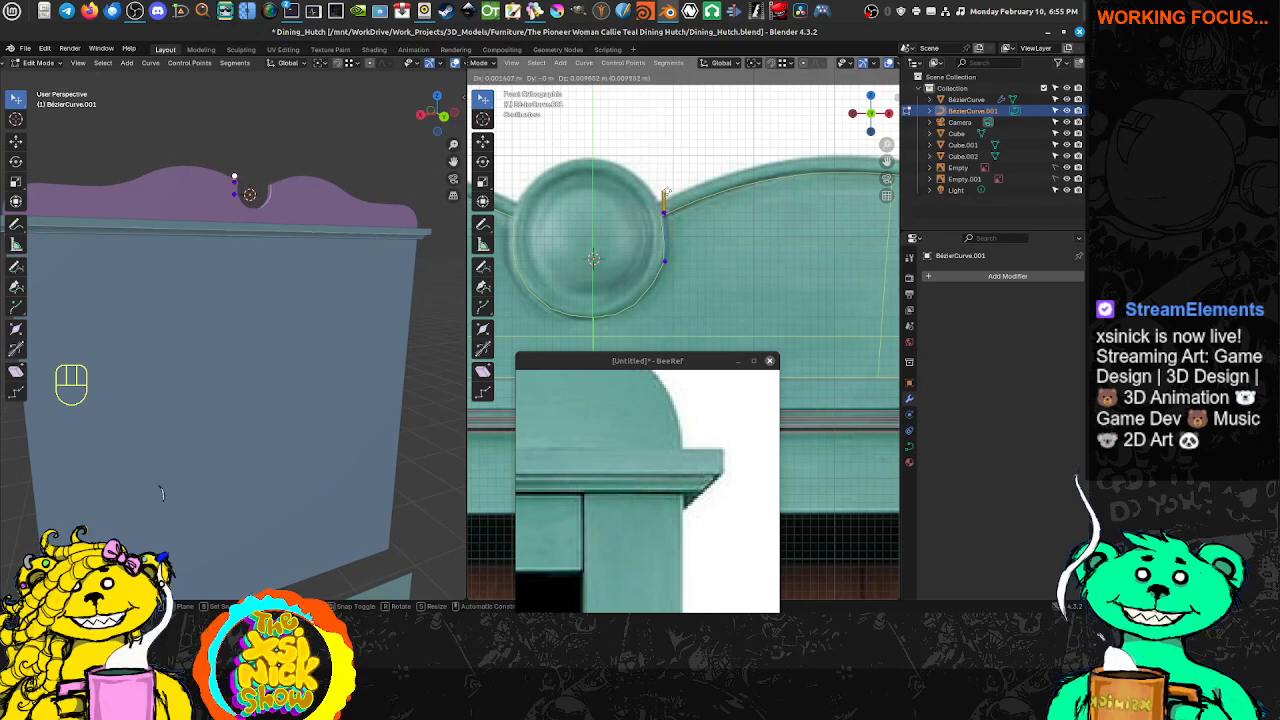
pyautogui.click(666, 188)
# Try repositioning the segment's control points individually on the crest to the right of the medallion
pyautogui.keyDown('shift'); pyautogui.moveTo(685, 232); pyautogui.dragTo(718, 178, button='middle'); pyautogui.keyUp('shift')
pyautogui.scroll(-4, 718, 178)
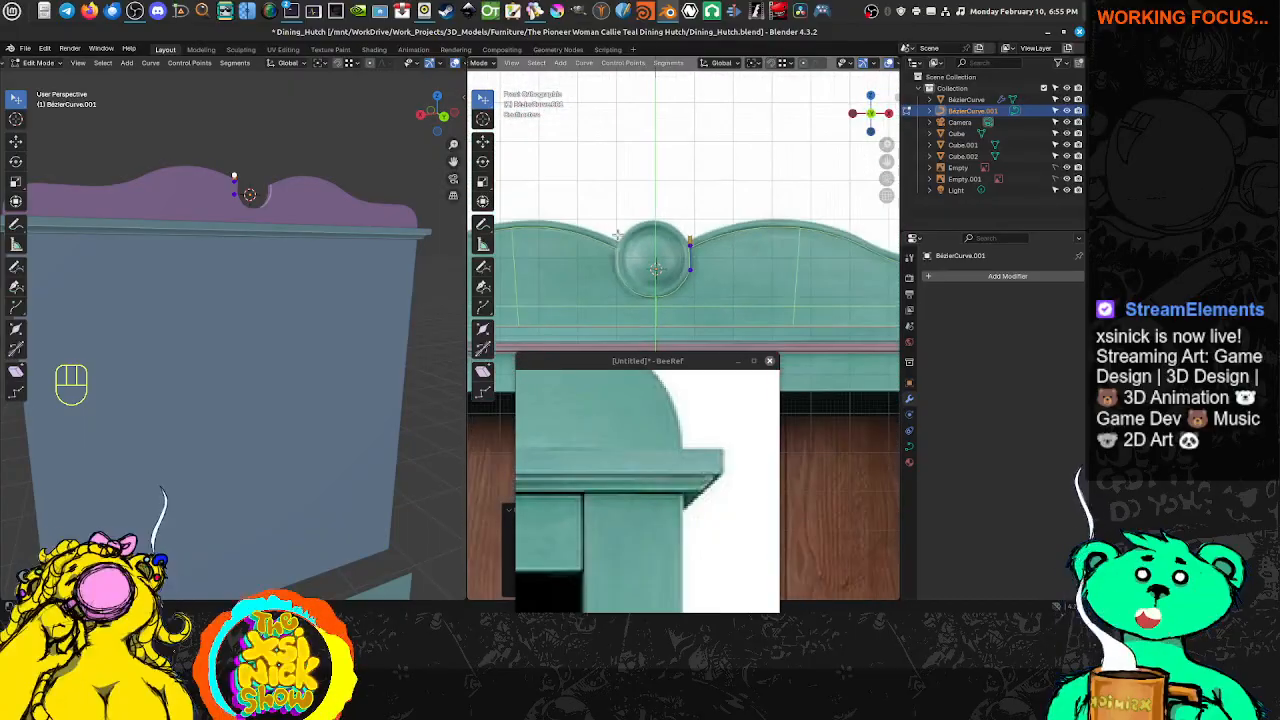
pyautogui.scroll(6, 679, 253)
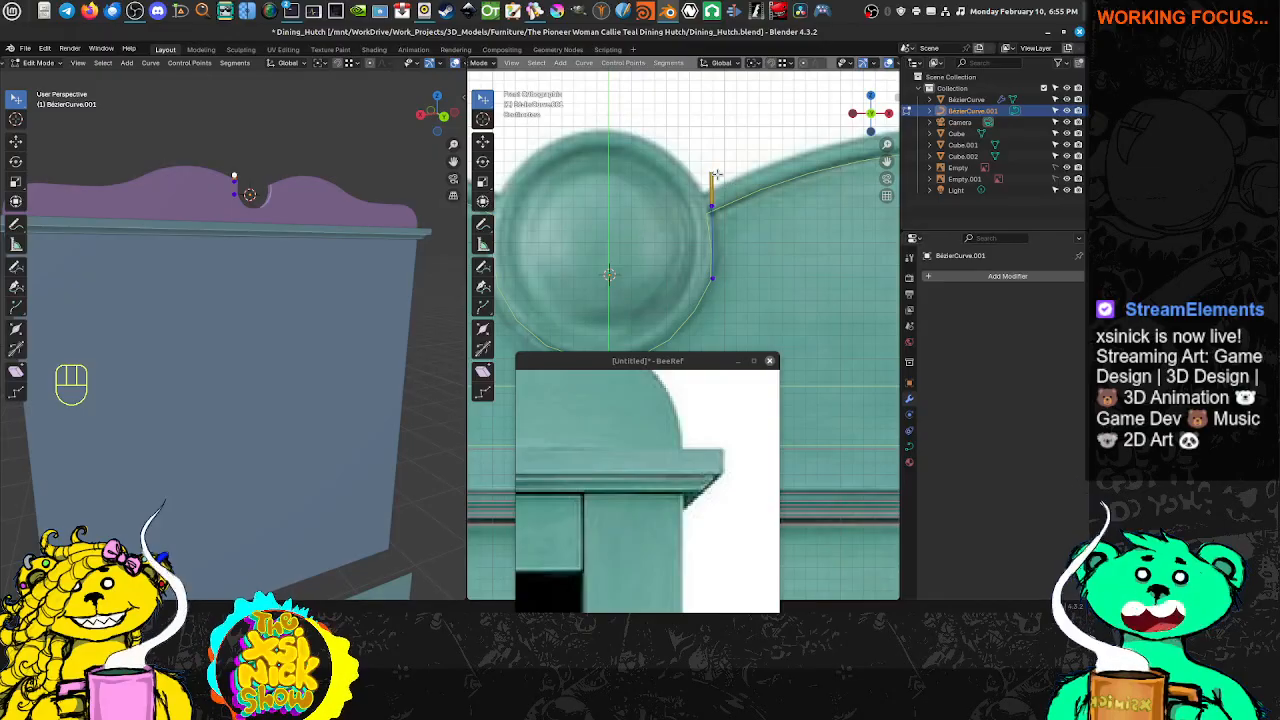
pyautogui.keyDown('shift'); pyautogui.moveTo(728, 207); pyautogui.dragTo(725, 224, button='middle'); pyautogui.keyUp('shift')
pyautogui.click(714, 227)
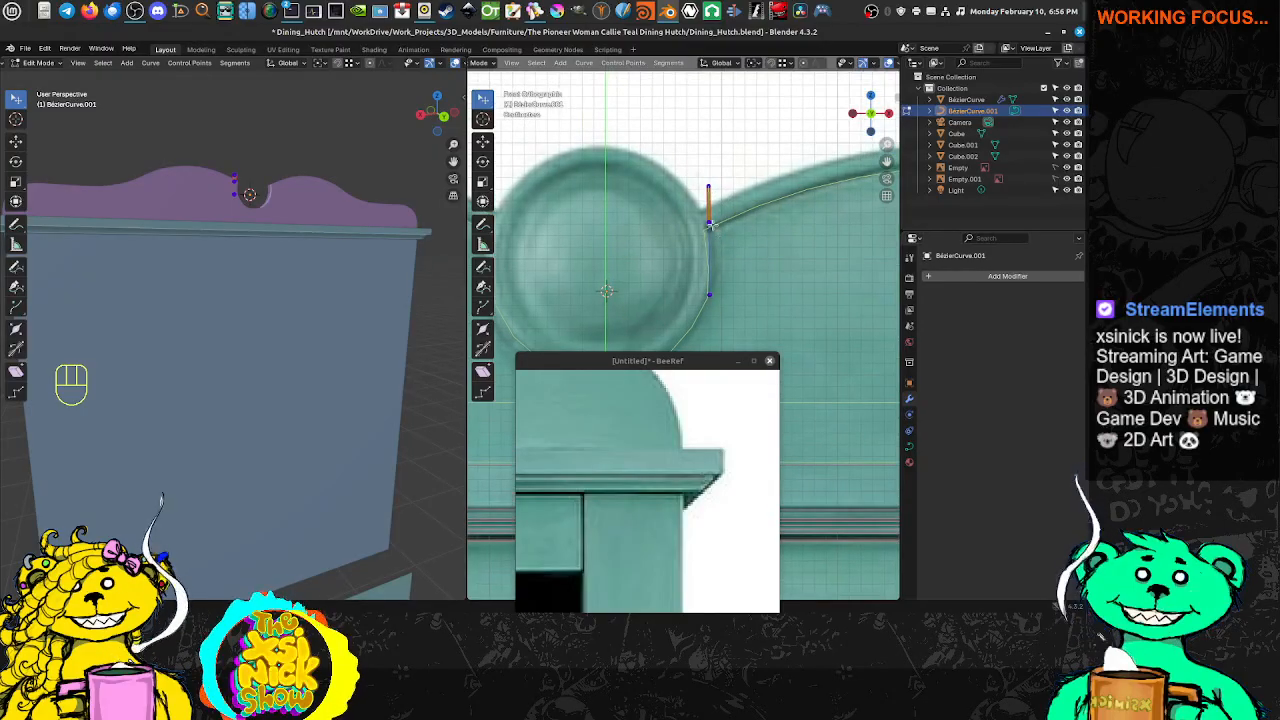
pyautogui.click(703, 176)
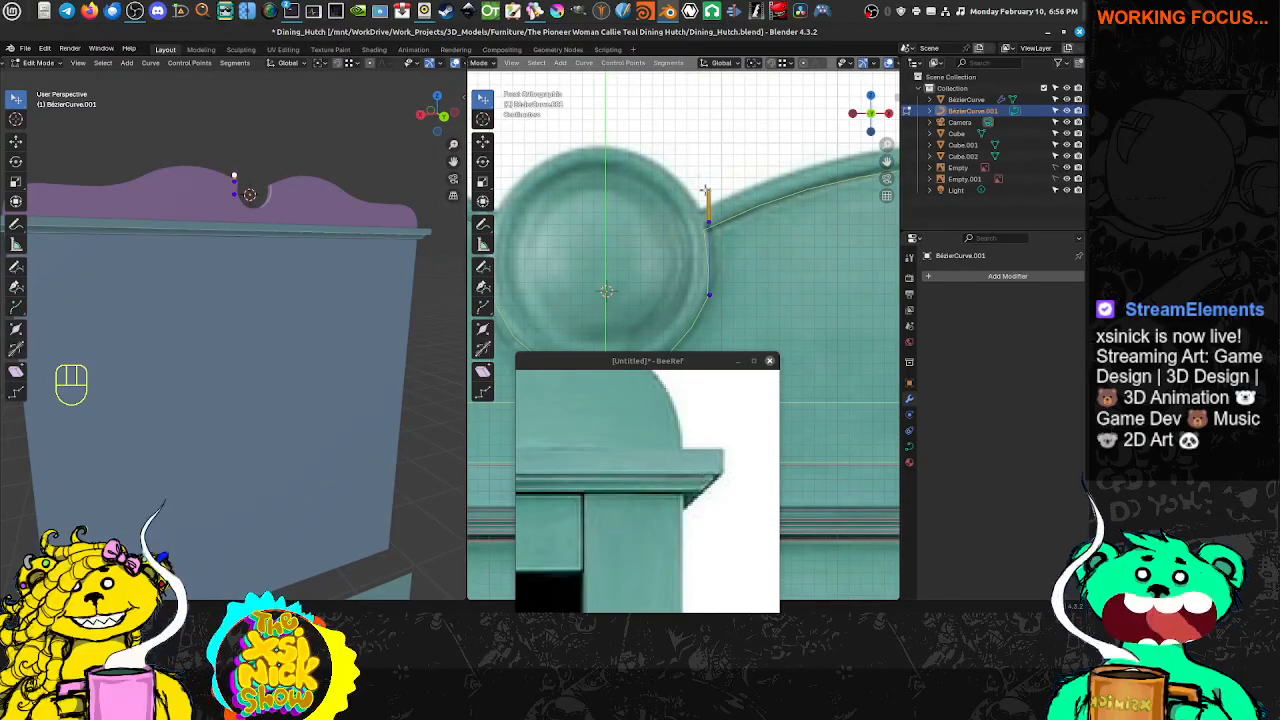
pyautogui.press('g')
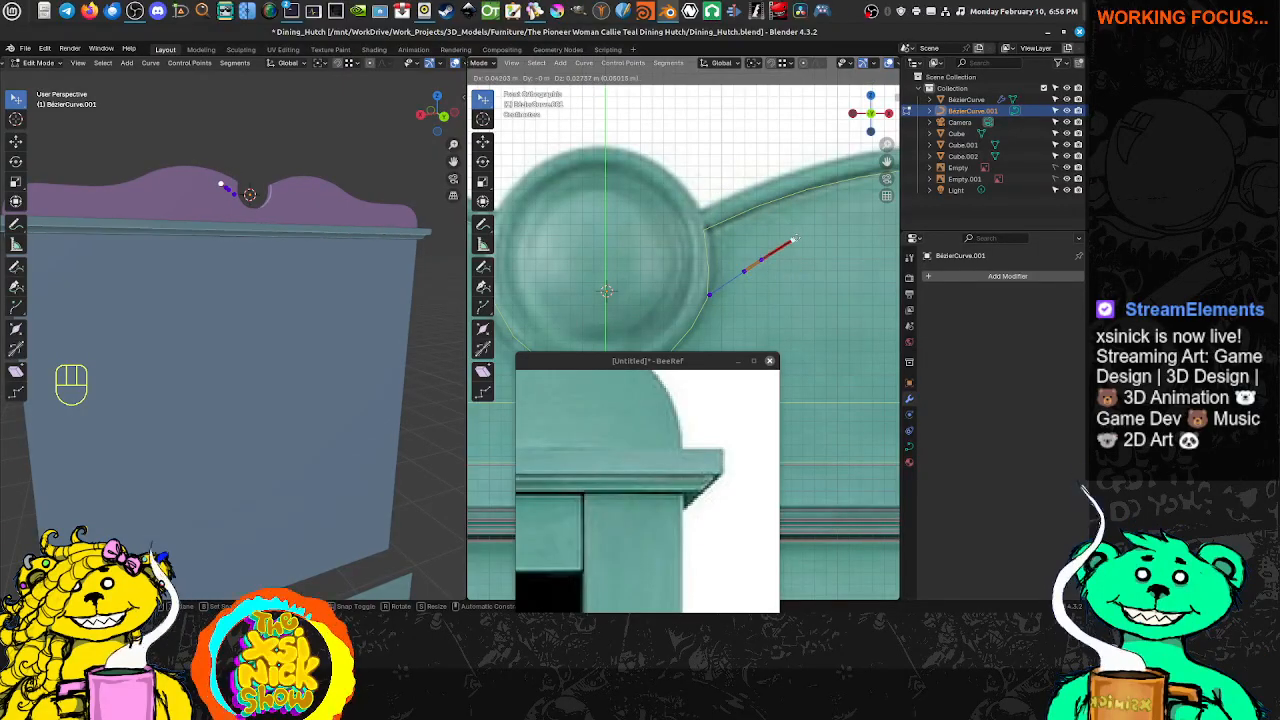
pyautogui.click(733, 315)
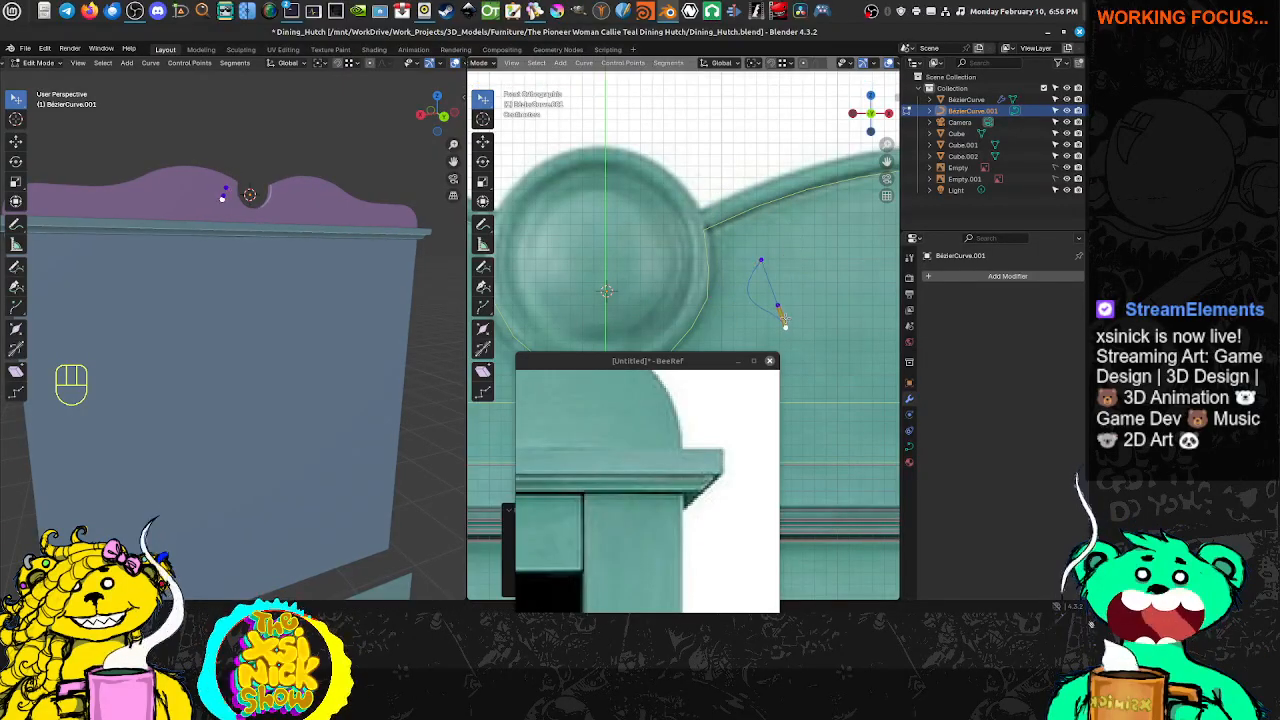
# Undo the recent control point edits back to the small horizontal curve over the medallion
pyautogui.hotkey('ctrl', 'z')
pyautogui.hotkey('ctrl', 'z')
pyautogui.hotkey('ctrl', 'z')
pyautogui.hotkey('ctrl', 'z')
pyautogui.hotkey('ctrl', 'z')
pyautogui.hotkey('ctrl', 'z')
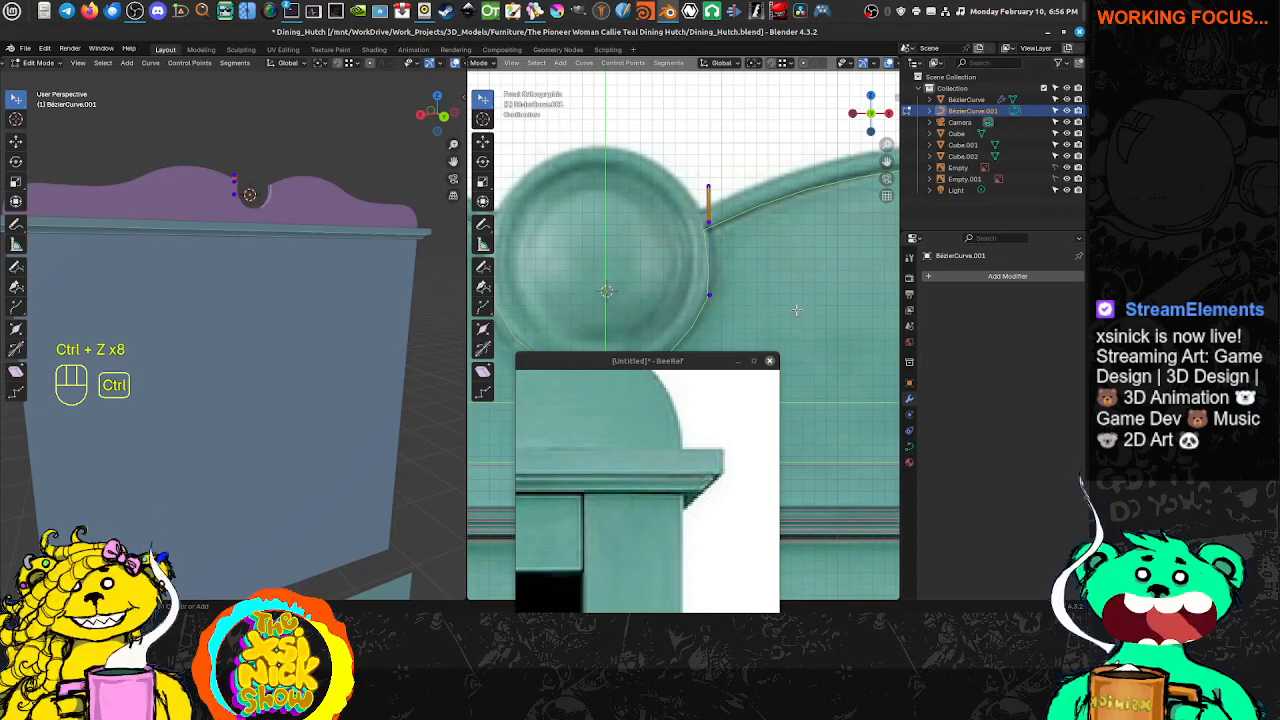
pyautogui.hotkey('ctrl', 'z')
pyautogui.hotkey('ctrl', 'z')
pyautogui.hotkey('ctrl', 'z')
pyautogui.hotkey('ctrl', 'z')
pyautogui.hotkey('ctrl', 'z')
pyautogui.hotkey('ctrl', 'z')
pyautogui.hotkey('ctrl', 'z')
pyautogui.hotkey('ctrl', 'z')
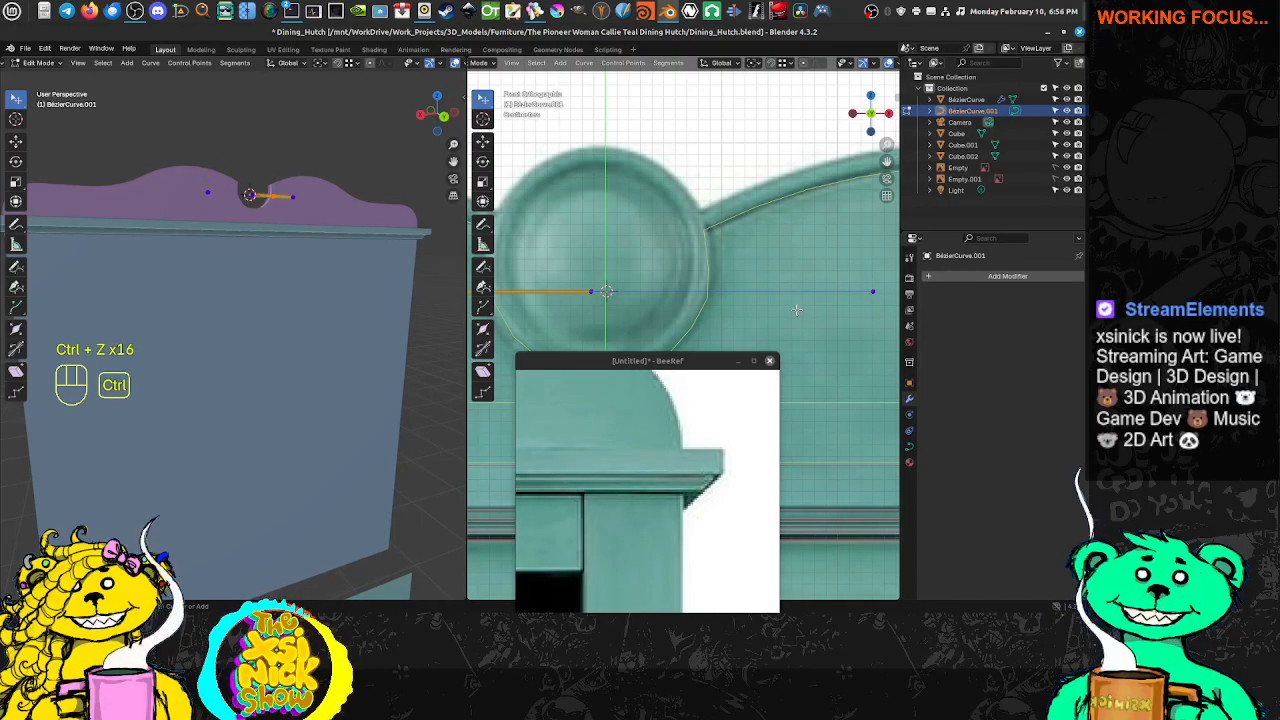
pyautogui.hotkey('ctrl', 'z')
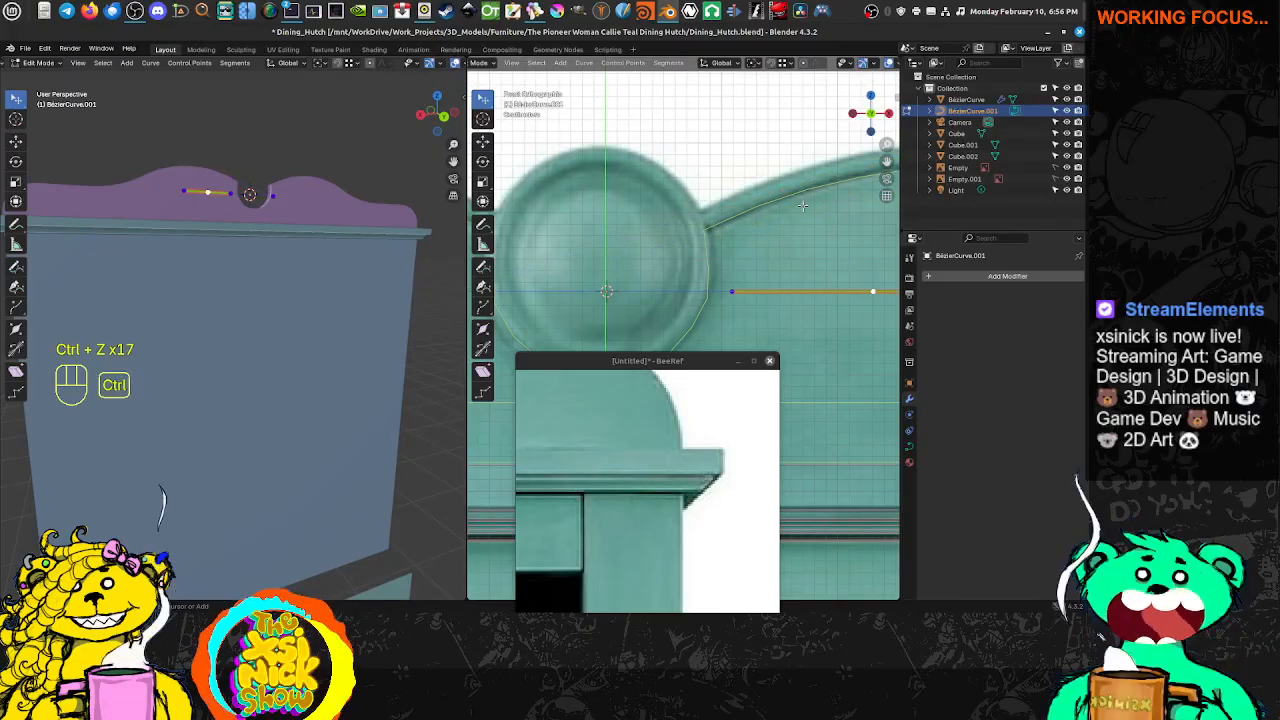
# Reposition the horizontal curve's left control point above the right one, near the top of the right crest arc
pyautogui.scroll(-4, 712, 253)
pyautogui.press('g')
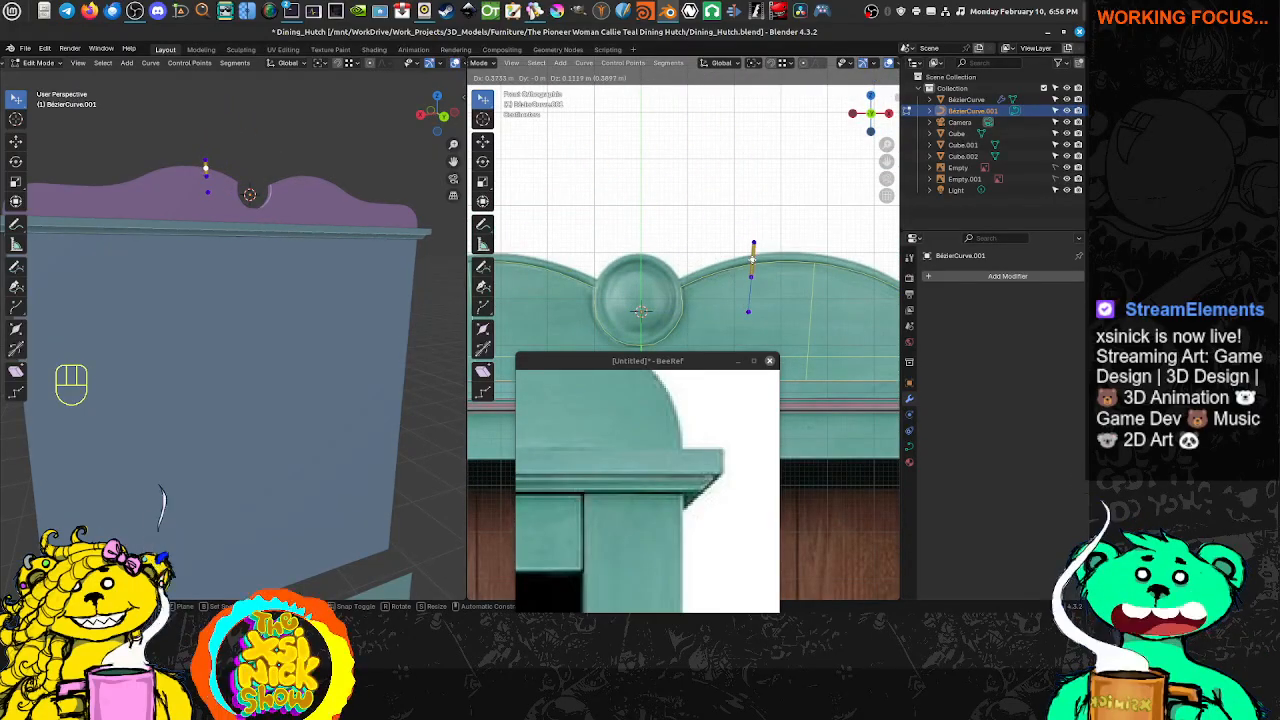
pyautogui.click(748, 258)
# Select both control points and move the vertical curve into the empty space above the right crest arc
pyautogui.keyDown('shift'); pyautogui.moveTo(776, 274); pyautogui.dragTo(734, 189, button='middle'); pyautogui.keyUp('shift')
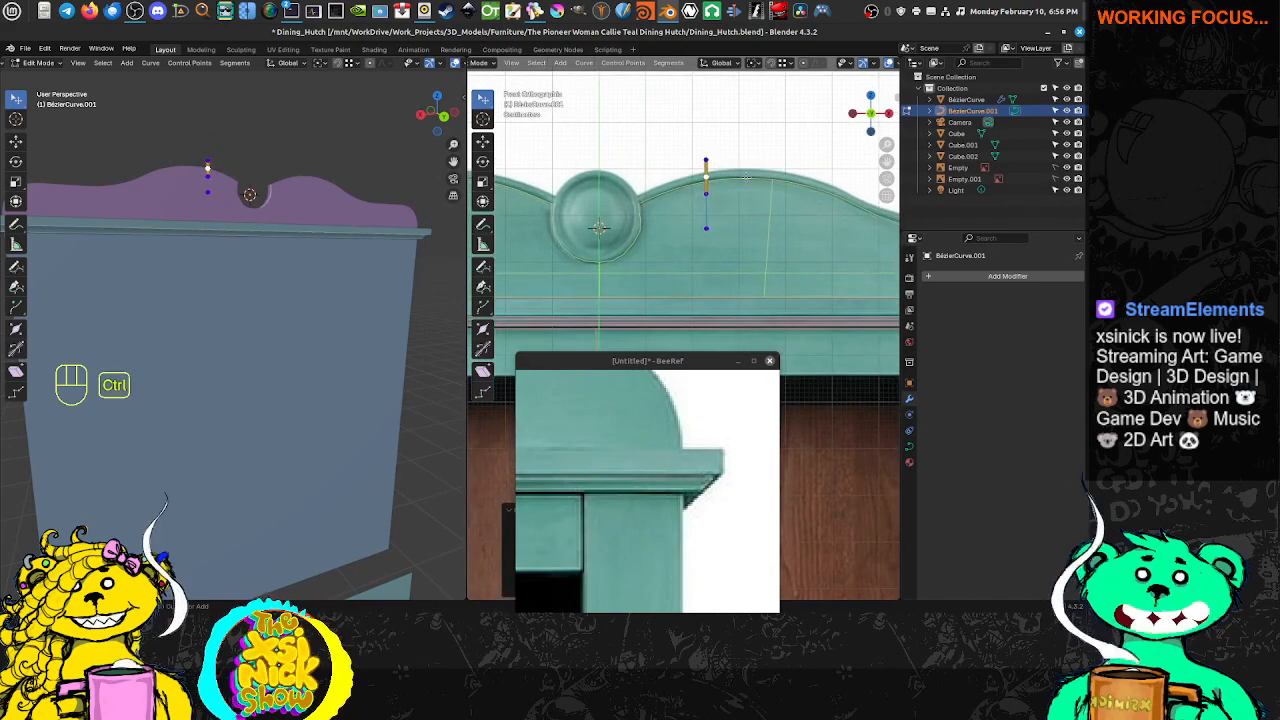
pyautogui.keyDown('ctrl'); pyautogui.moveTo(655, 175); pyautogui.dragTo(800, 222, button='right'); pyautogui.keyUp('ctrl')
pyautogui.moveTo(806, 225)
pyautogui.keyDown('shift'); pyautogui.mouseDown(button='middle')
pyautogui.moveTo(698, 271)
pyautogui.moveTo(782, 279)
pyautogui.moveTo(827, 309)
pyautogui.mouseUp(button='middle'); pyautogui.keyUp('shift')
pyautogui.scroll(2, 738, 306)
pyautogui.keyDown('shift'); pyautogui.moveTo(737, 305); pyautogui.dragTo(741, 330, button='middle'); pyautogui.keyUp('shift')
pyautogui.press('g')
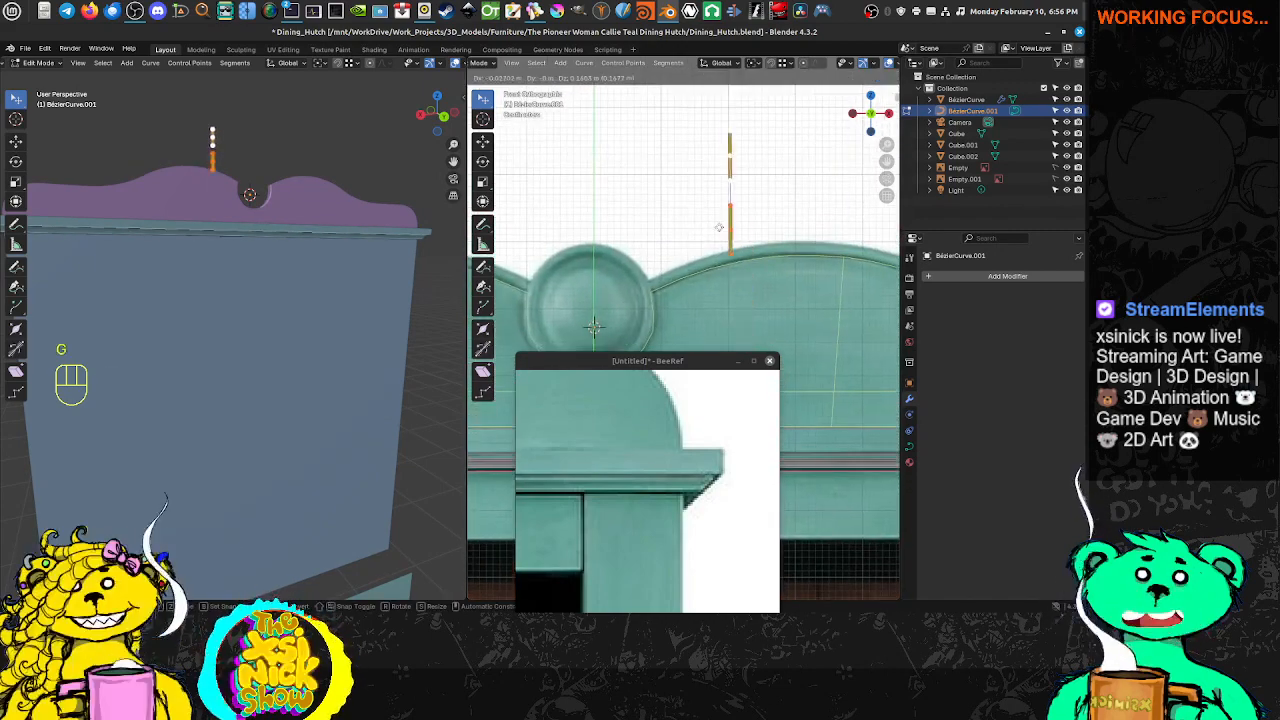
pyautogui.click(699, 237)
# Align the curve's two control points vertically by scaling them to 0 along the X axis
pyautogui.scroll(5, 702, 228)
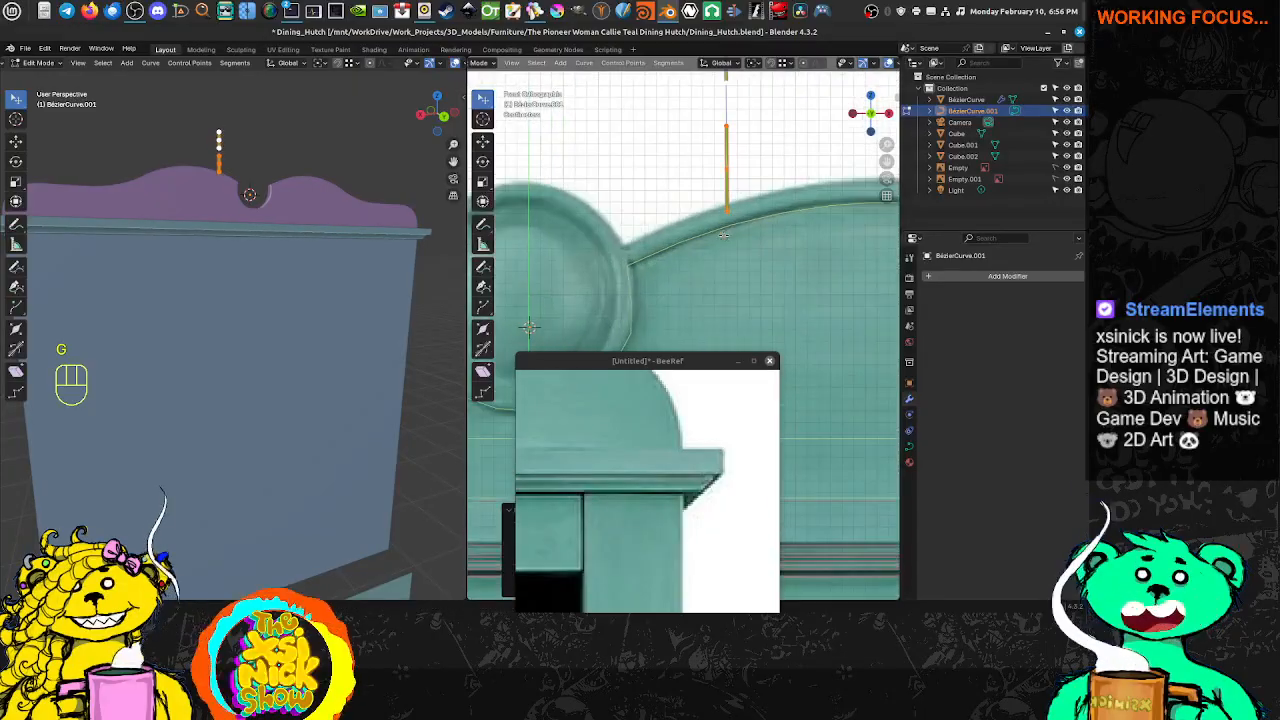
pyautogui.keyDown('shift'); pyautogui.moveTo(727, 143); pyautogui.dragTo(736, 315, button='middle'); pyautogui.keyUp('shift')
pyautogui.scroll(-5, 736, 315)
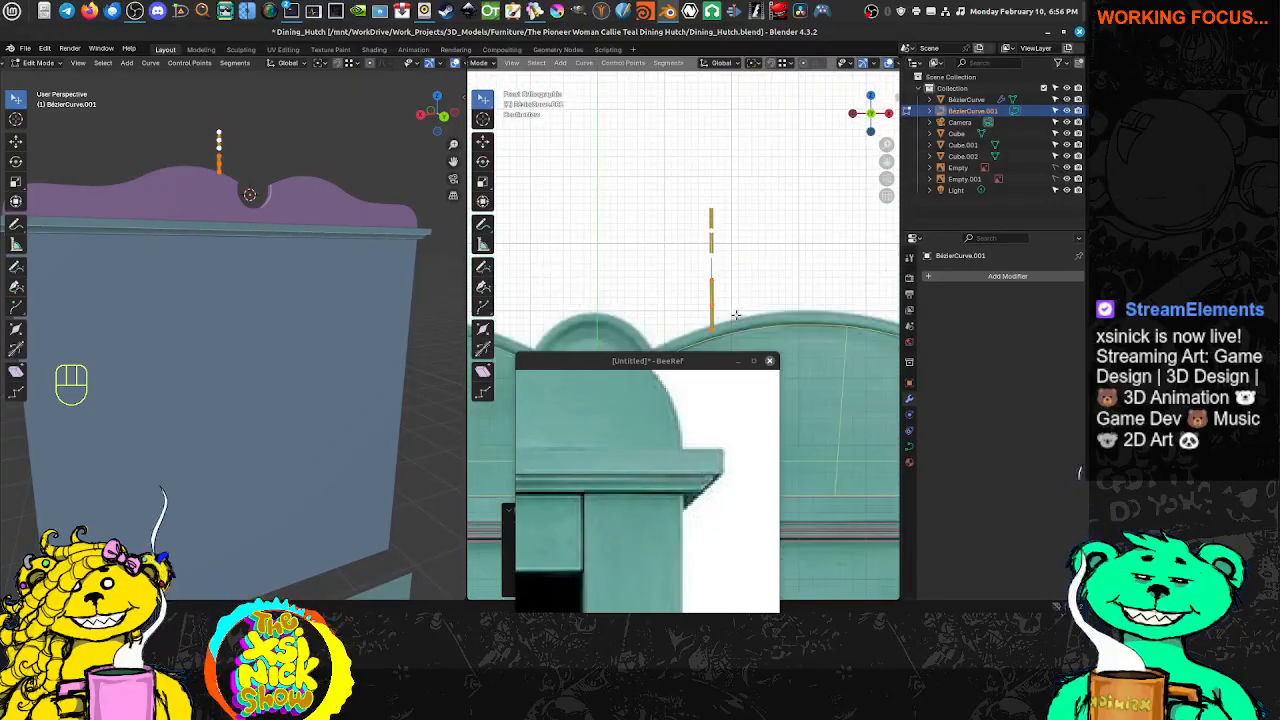
pyautogui.click(718, 238)
pyautogui.click(713, 232)
pyautogui.press('g')
pyautogui.click(712, 233)
pyautogui.keyDown('shift'); pyautogui.click(719, 306); pyautogui.keyUp('shift')
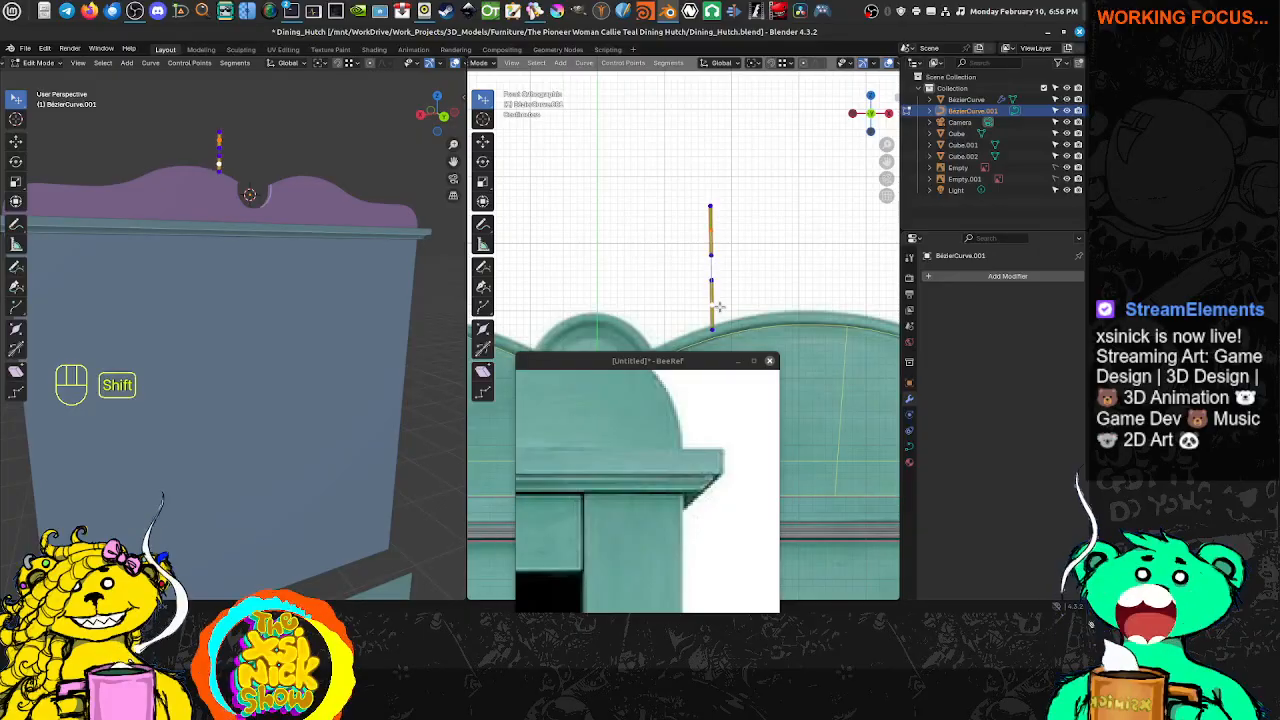
pyautogui.press('s')
pyautogui.press('x')
pyautogui.press('KP_0')
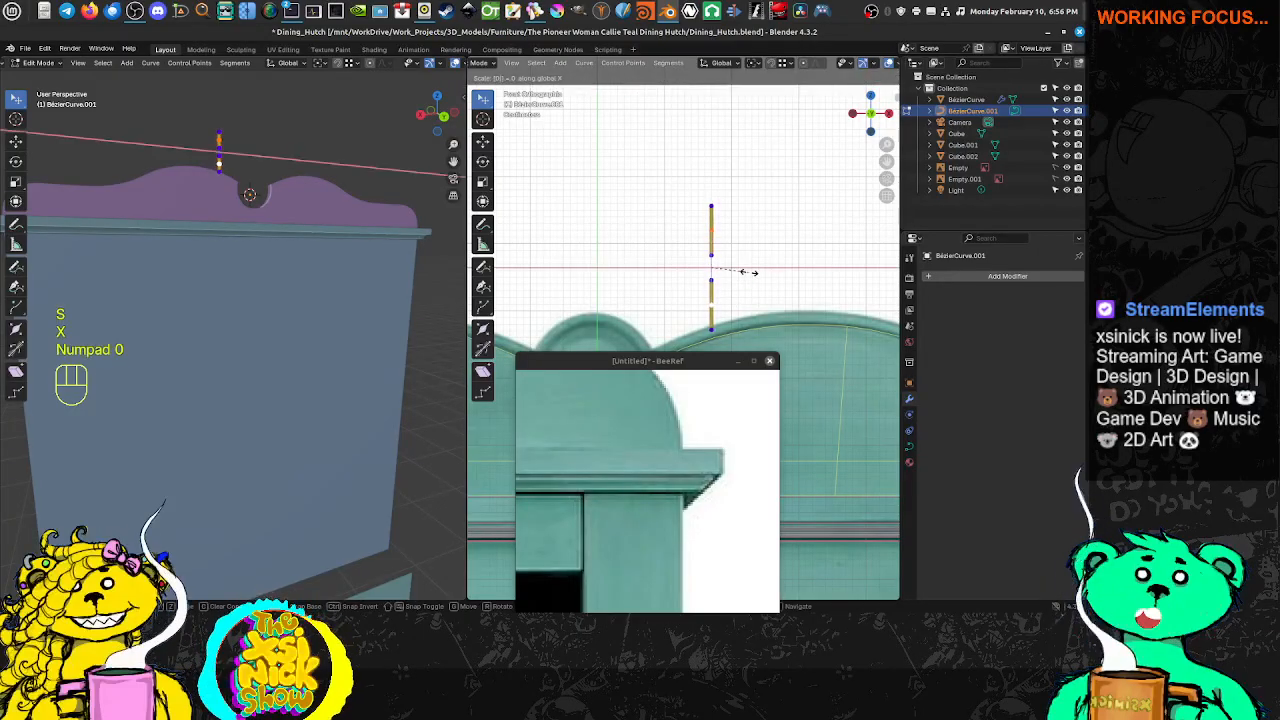
pyautogui.press('KP_Enter')
# Select the vertical curve's upper control point and extrude it about 0.02 m in the negative X direction
pyautogui.keyDown('shift'); pyautogui.moveTo(682, 241); pyautogui.dragTo(711, 158, button='middle'); pyautogui.keyUp('shift')
pyautogui.click(714, 194)
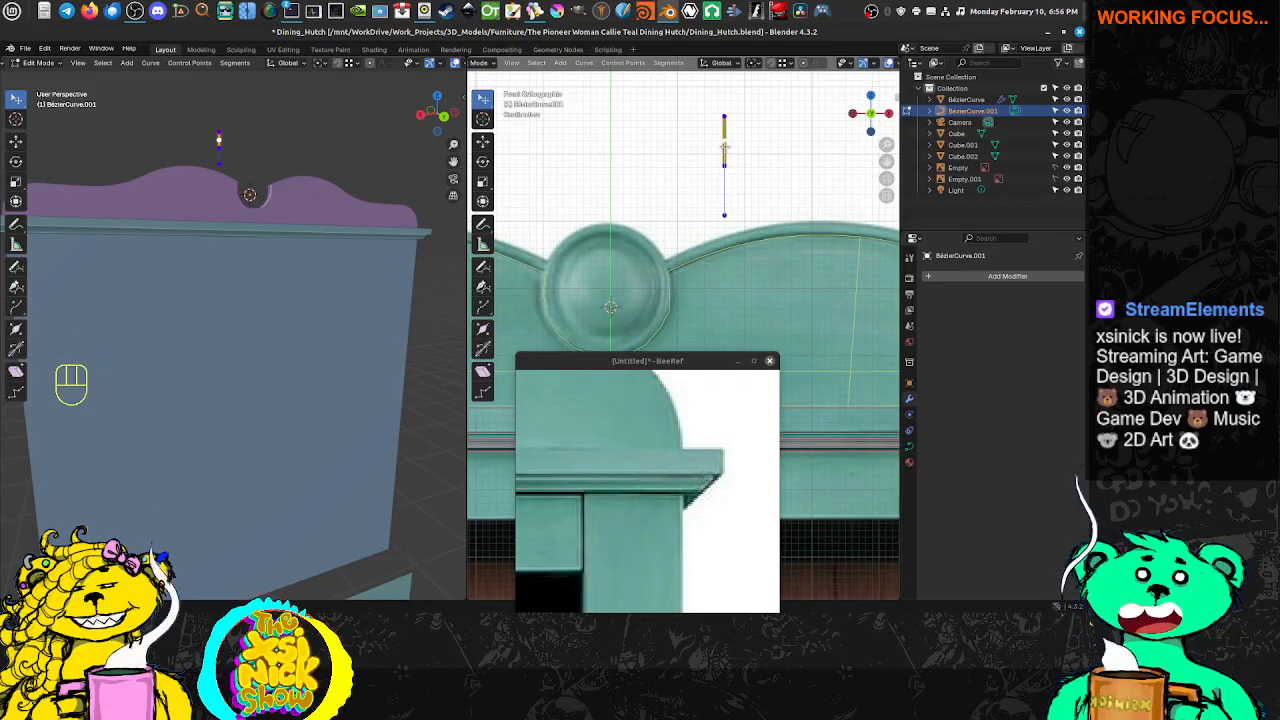
pyautogui.press('e')
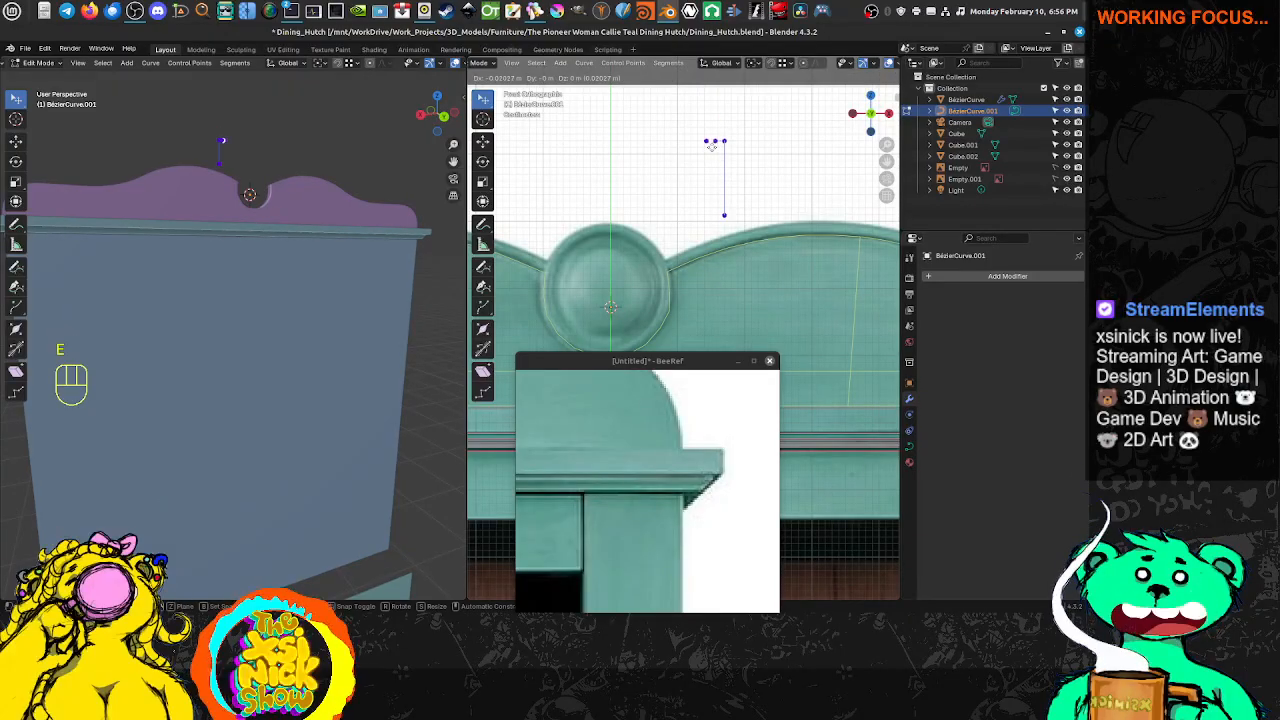
pyautogui.press('x')
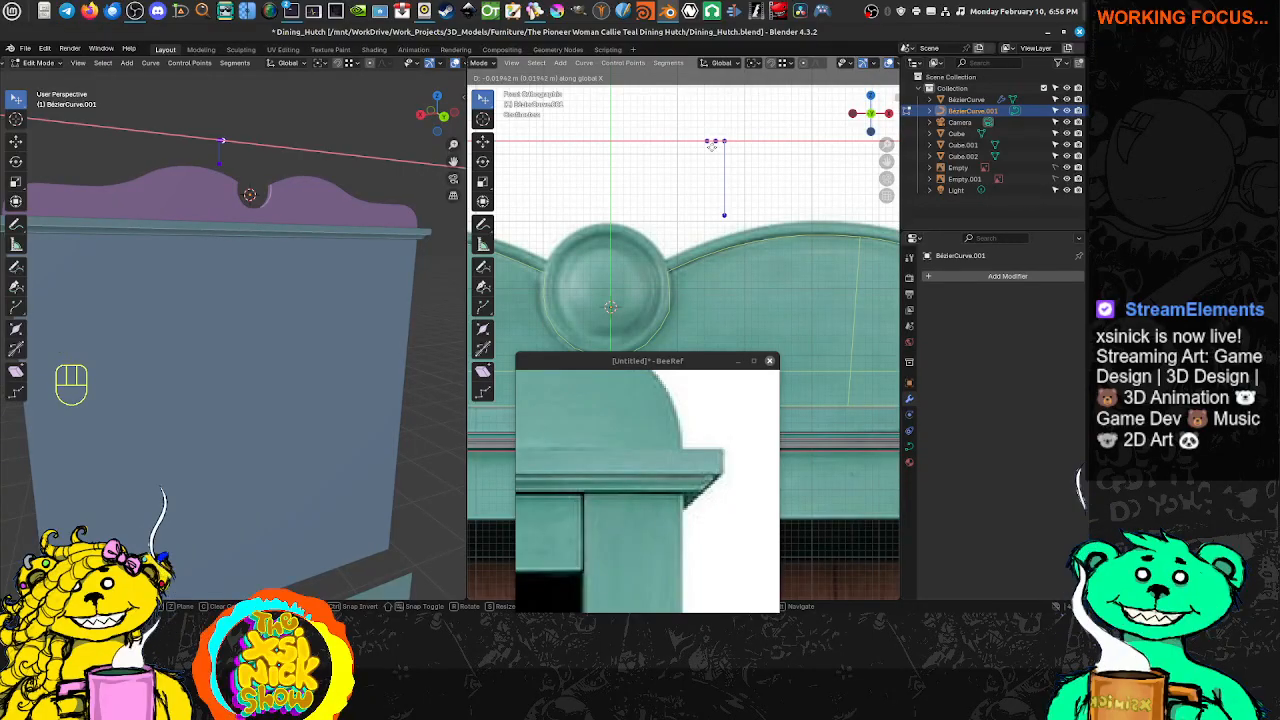
pyautogui.click(711, 146)
# Extrude the new end point about 0.015 m straight down along the Z axis
pyautogui.press('e')
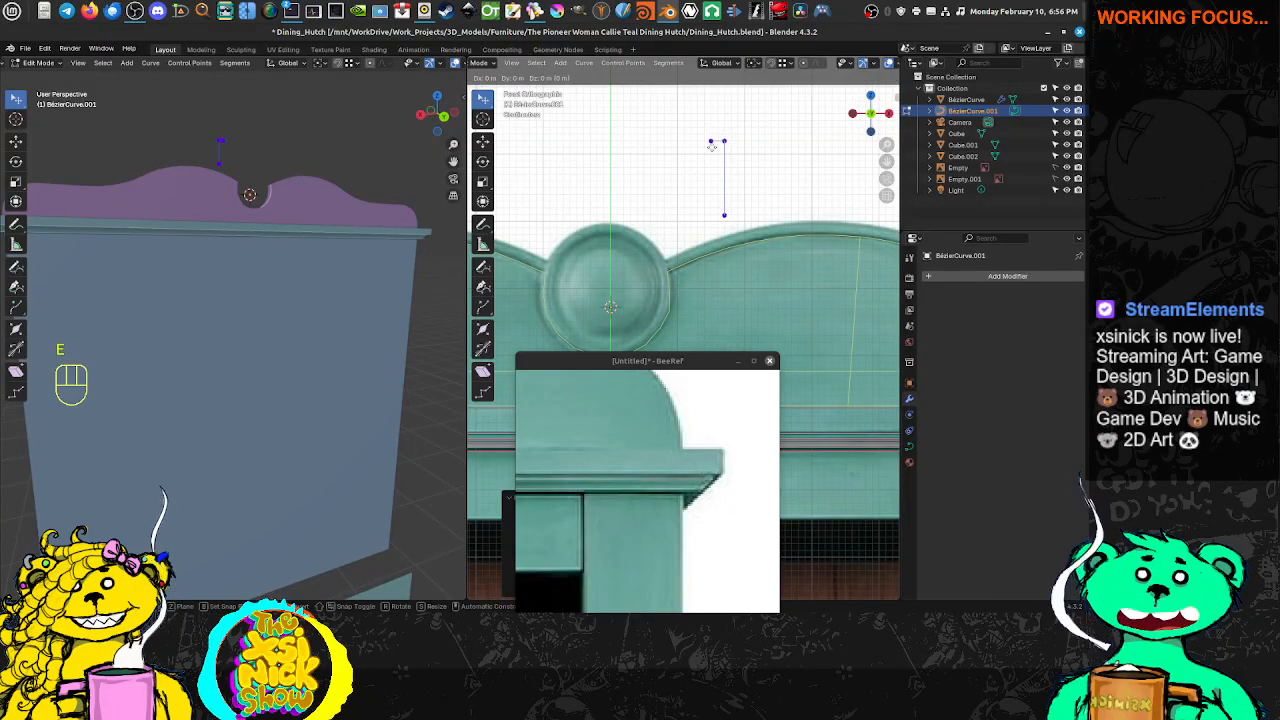
pyautogui.press('y')
pyautogui.press('t')
pyautogui.press('z')
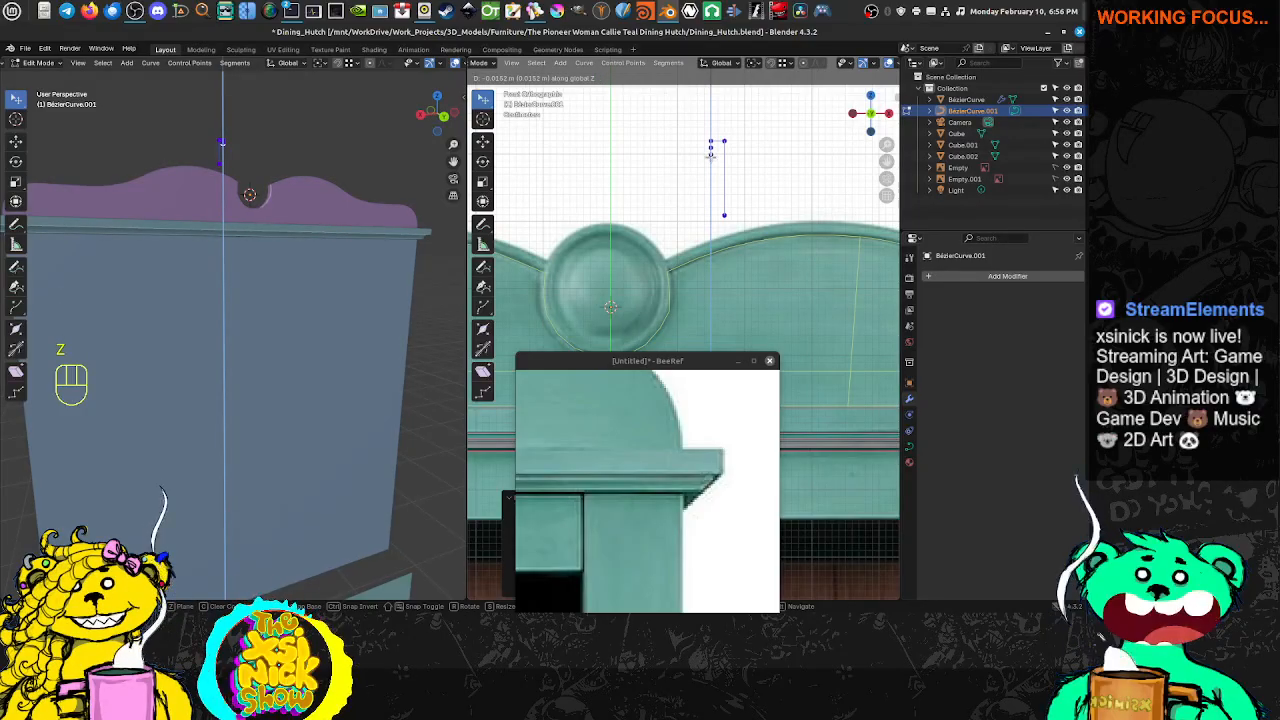
pyautogui.click(710, 155)
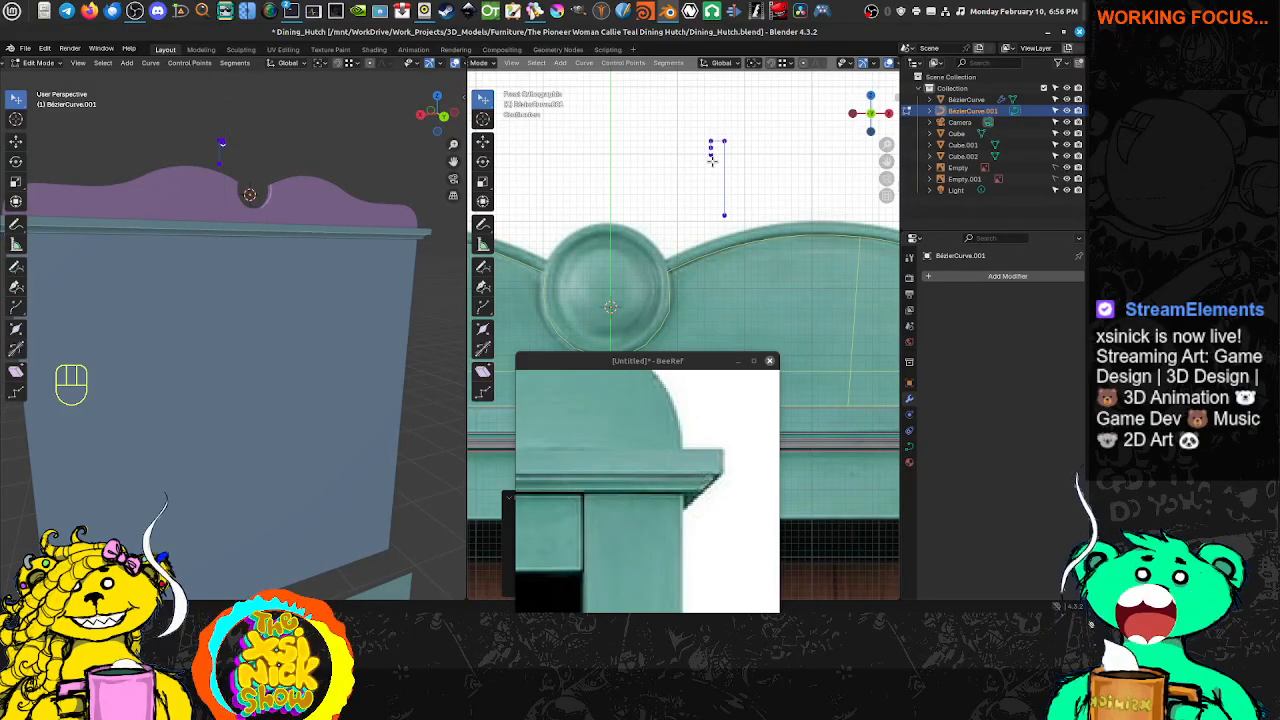
# Extrude the lowered end point a short distance in the negative X direction to form a small stepped ledge
pyautogui.press('e')
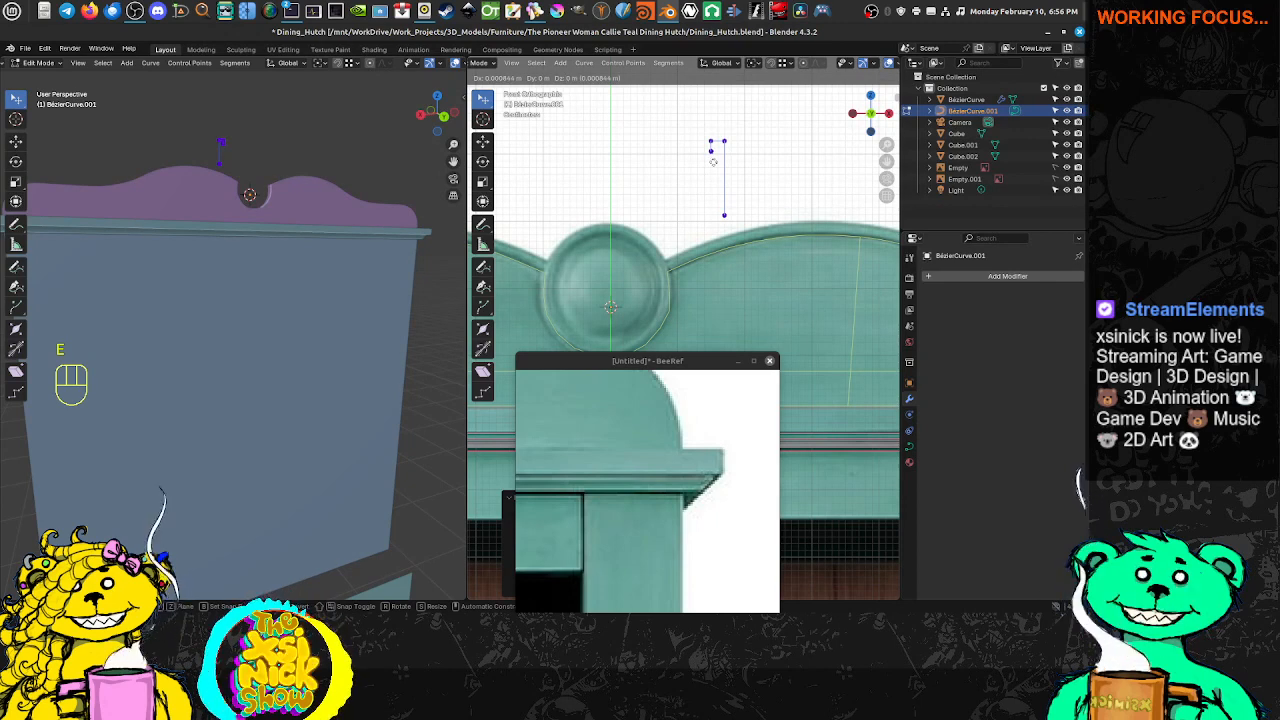
pyautogui.press('x')
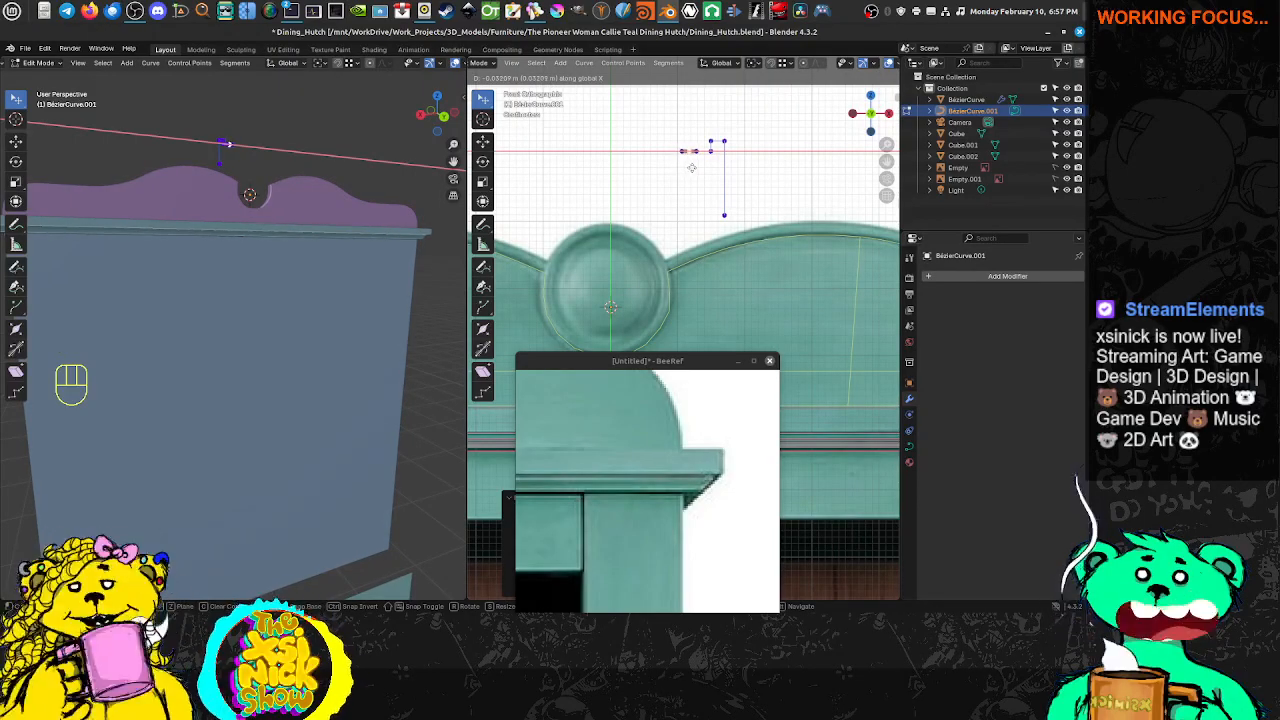
pyautogui.click(702, 170)
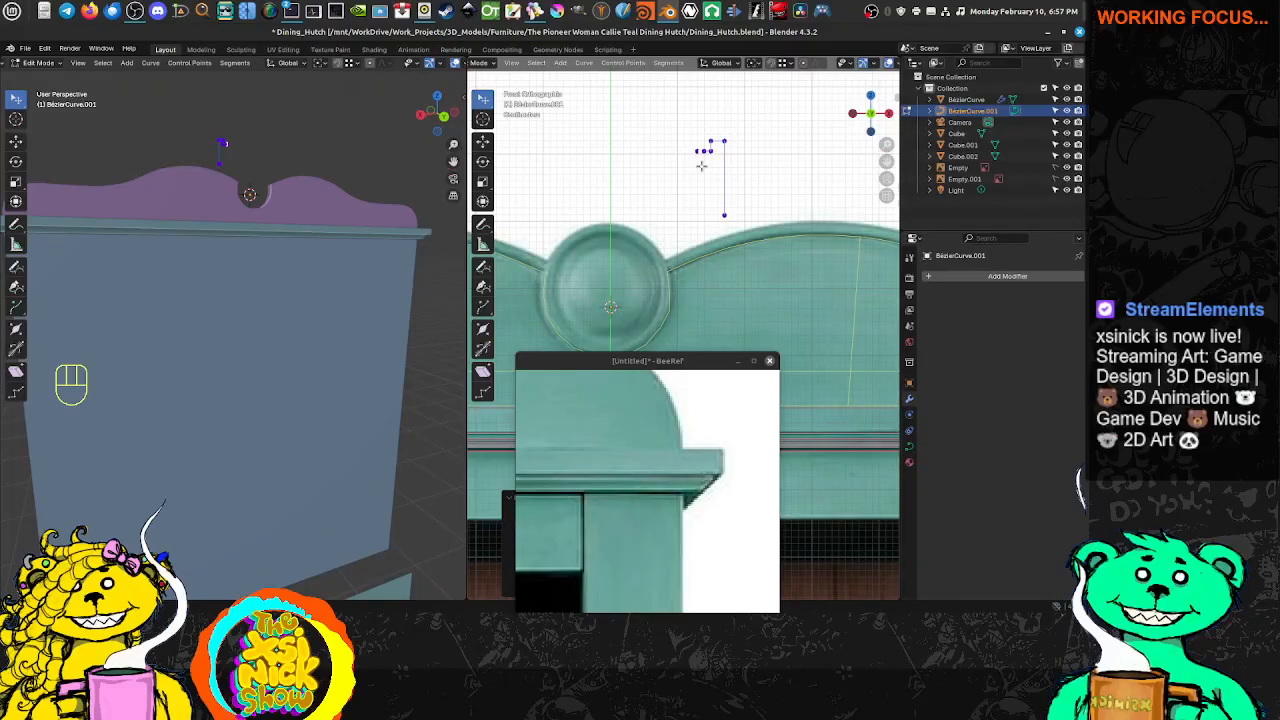
# Extrude the ledge's end point diagonally up and toward the medallion, about 0.035 m in negative X and 0.026 m in Z
pyautogui.press('e')
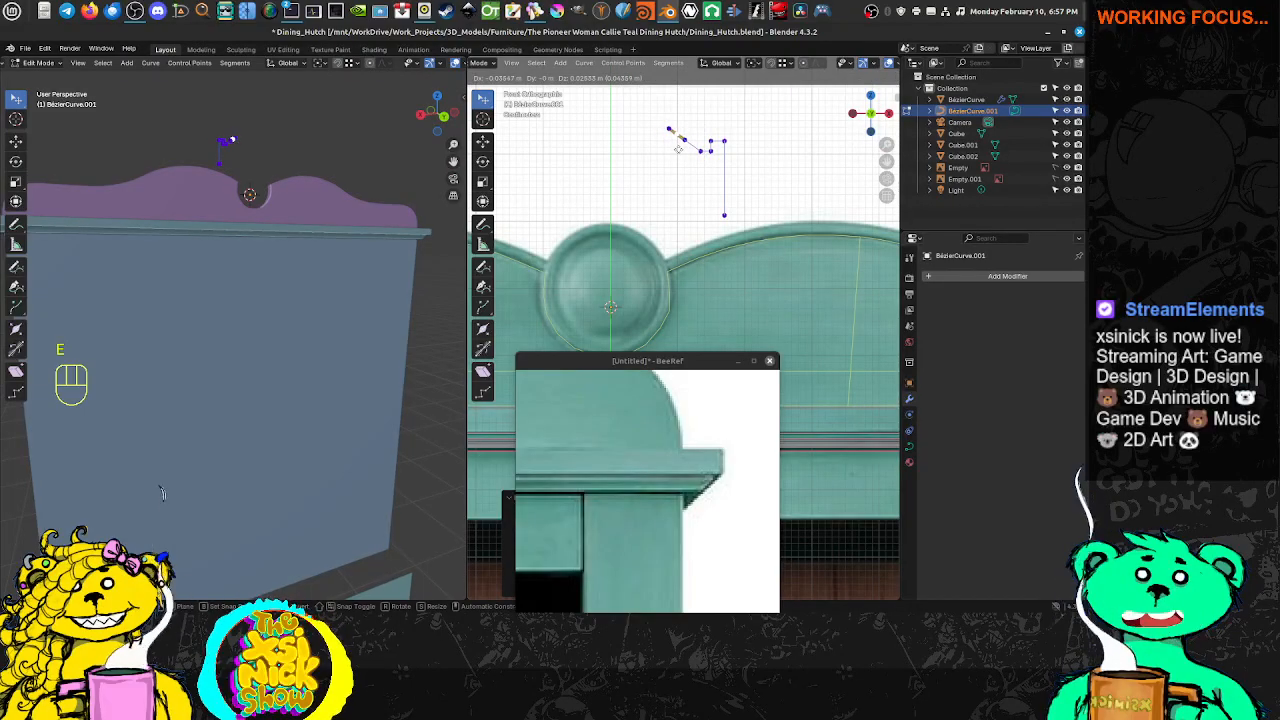
pyautogui.click(678, 148)
pyautogui.scroll(5, 709, 280)
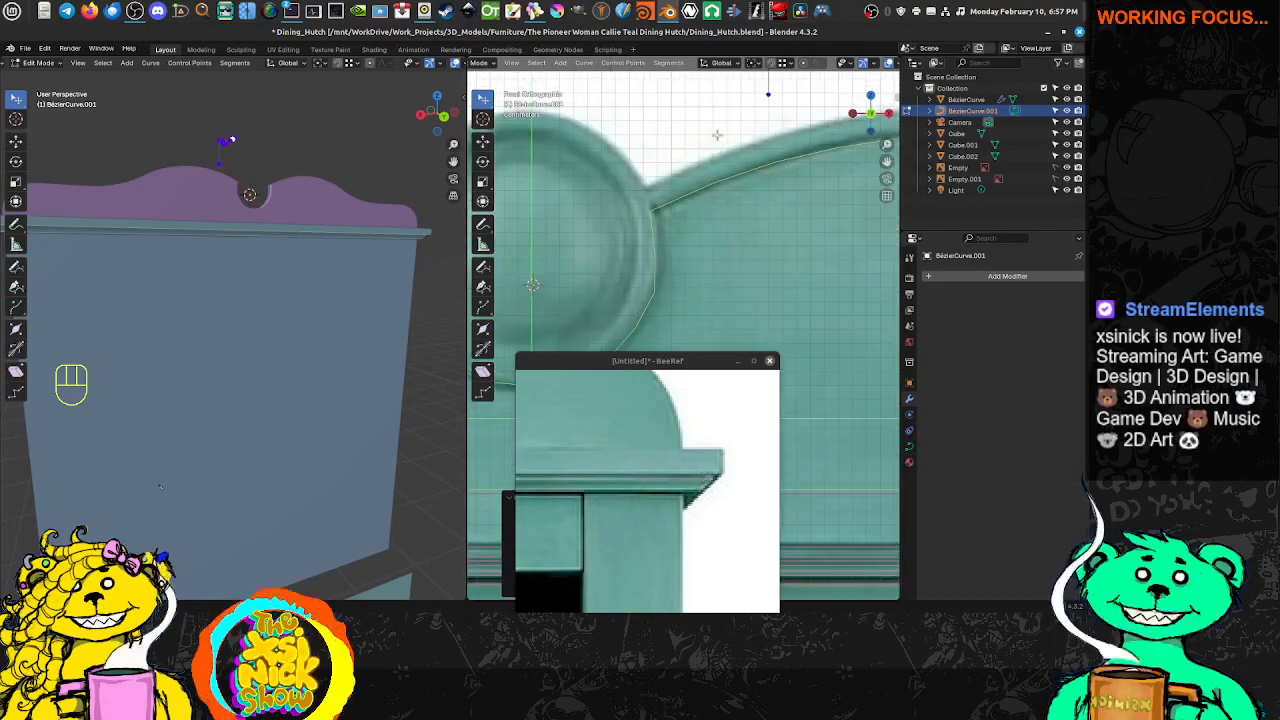
pyautogui.scroll(-2, 709, 280)
pyautogui.scroll(-7, 720, 279)
pyautogui.keyDown('shift'); pyautogui.moveTo(716, 289); pyautogui.dragTo(724, 158, button='middle'); pyautogui.keyUp('shift')
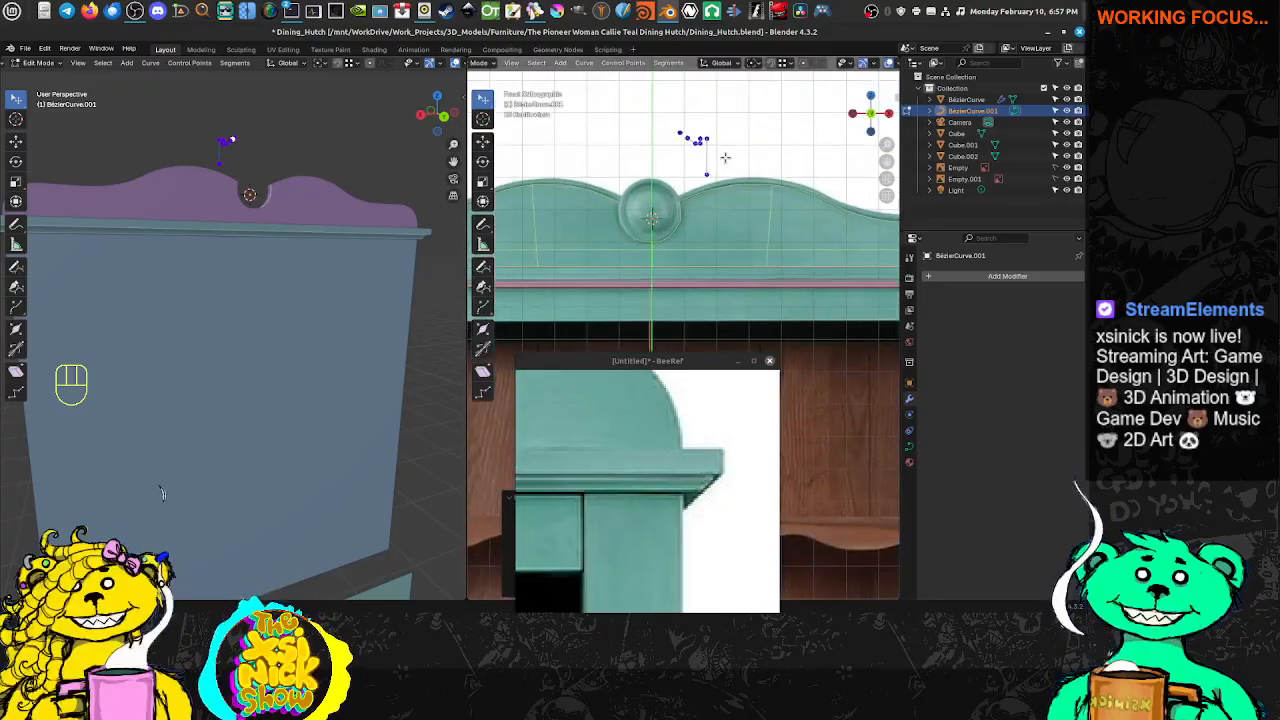
# Select the whole profile curve and move it down onto the round medallion's outer edge
pyautogui.moveTo(708, 118)
pyautogui.keyDown('ctrl'); pyautogui.mouseDown(button='right')
pyautogui.moveTo(574, 171)
pyautogui.moveTo(784, 165)
pyautogui.mouseUp(button='right'); pyautogui.keyUp('ctrl')
pyautogui.keyDown('shift'); pyautogui.moveTo(702, 212); pyautogui.dragTo(715, 160, button='middle'); pyautogui.keyUp('shift')
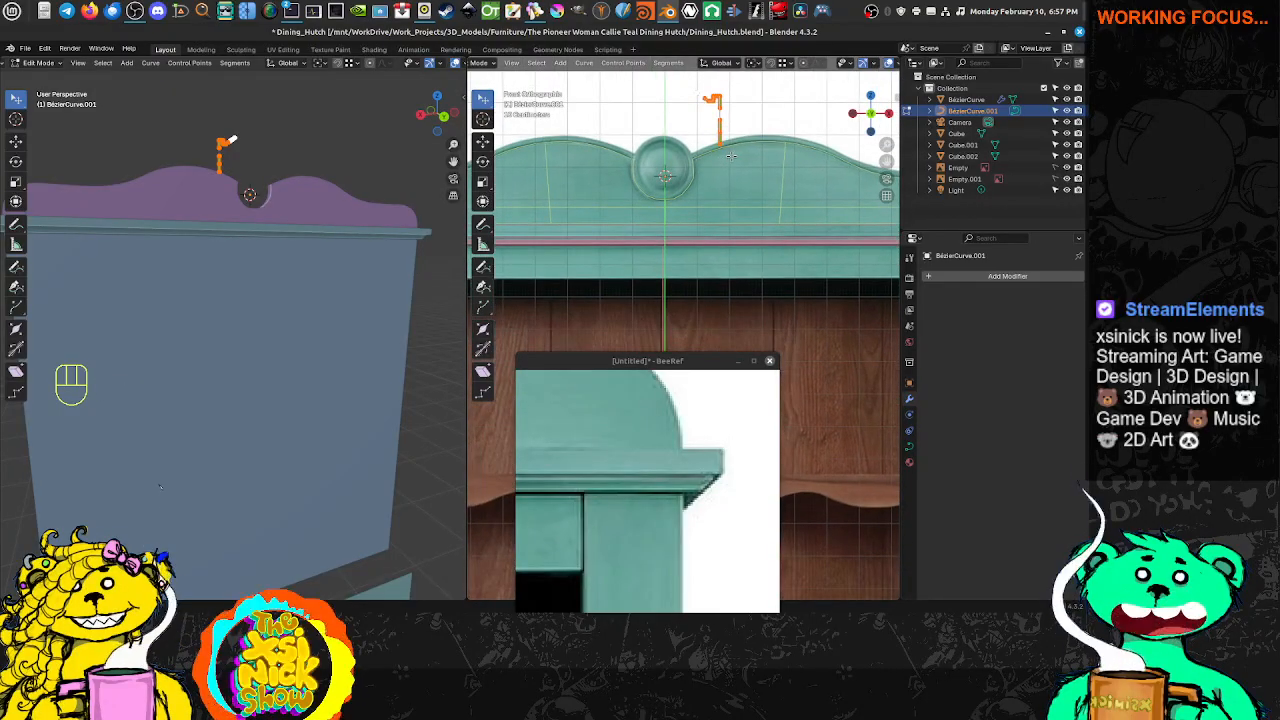
pyautogui.press('g')
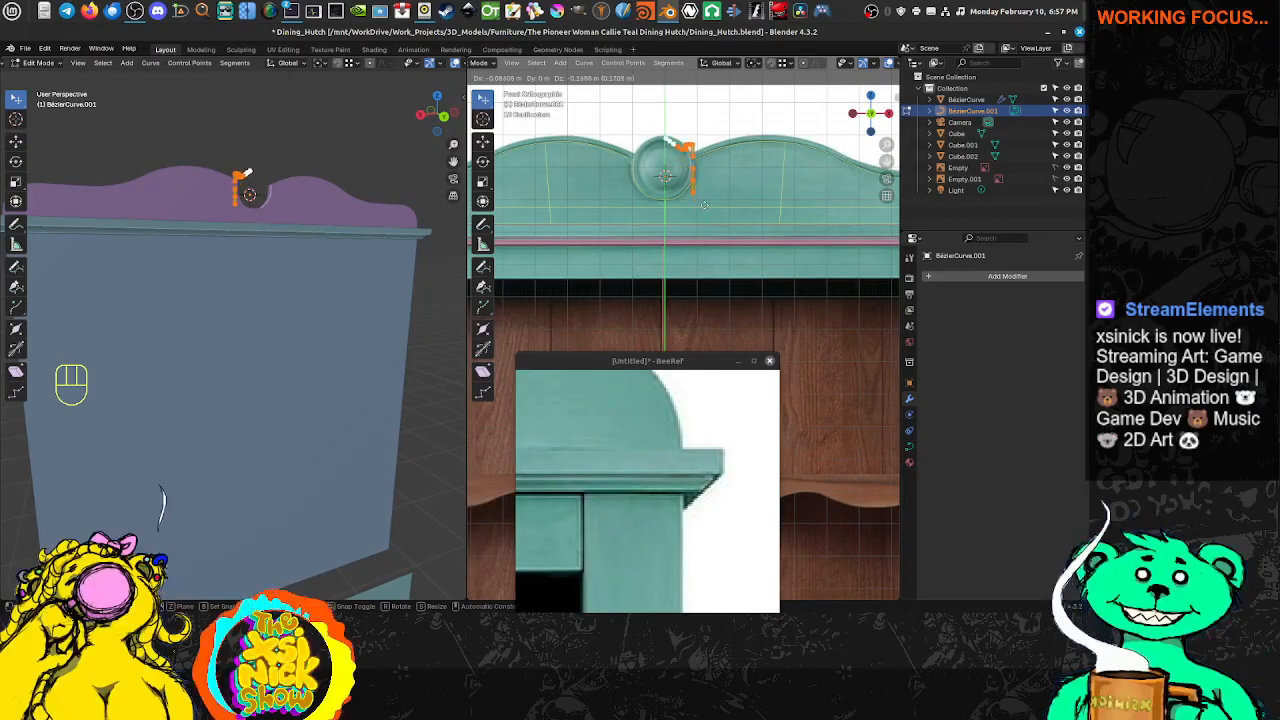
pyautogui.click(705, 205)
# Shift the profile curve slightly along X so its long straight side meets the medallion's outer edge
pyautogui.scroll(3, 705, 200)
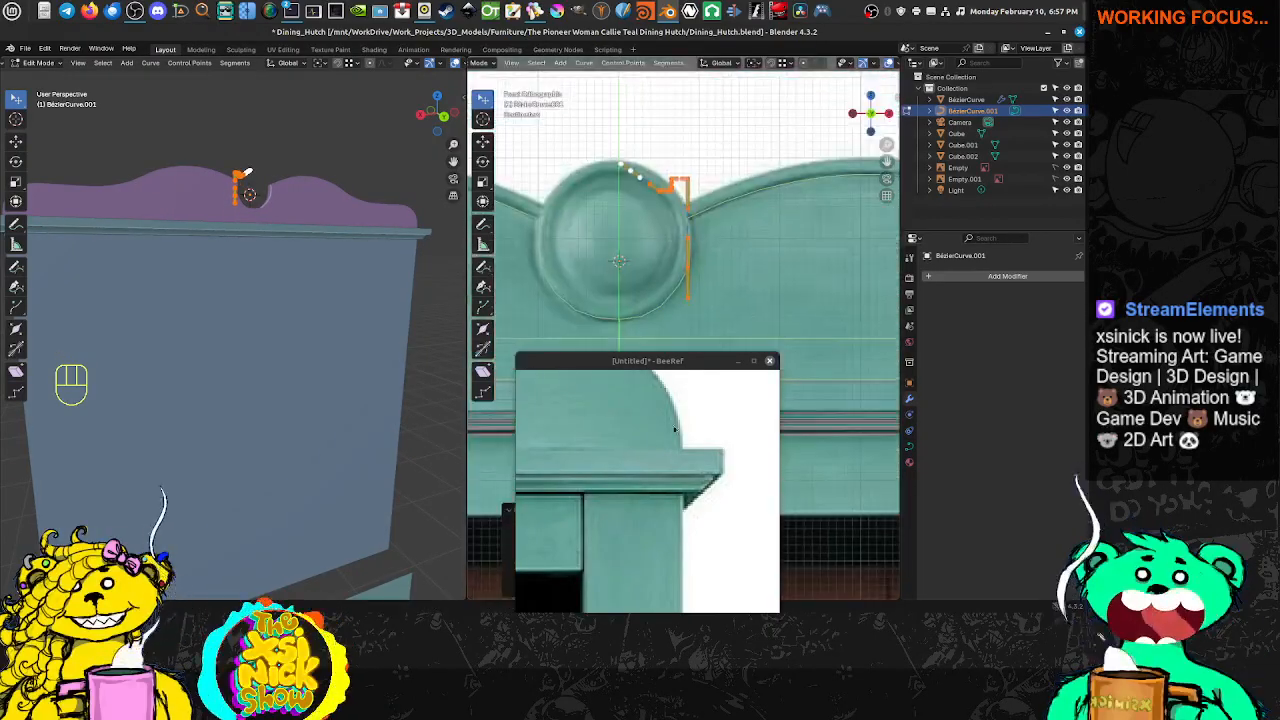
pyautogui.scroll(3, 698, 397)
pyautogui.scroll(5, 698, 285)
pyautogui.scroll(-3, 704, 193)
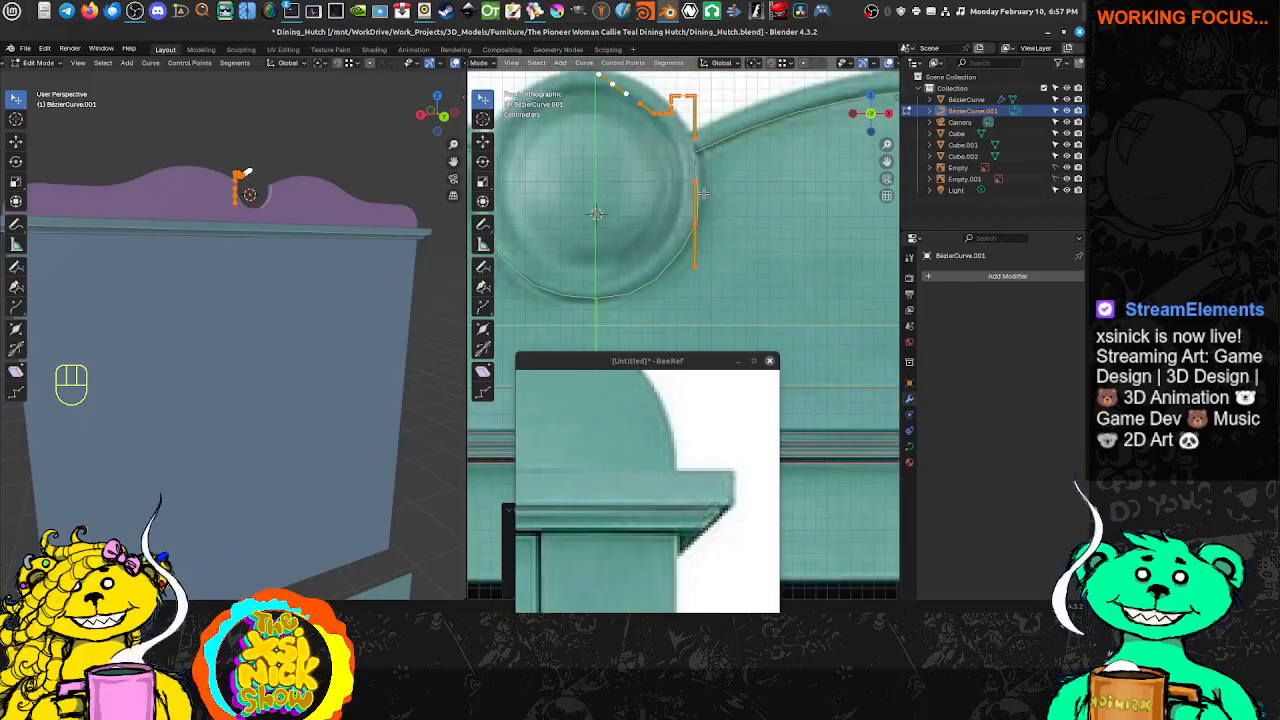
pyautogui.press('g')
pyautogui.press('x')
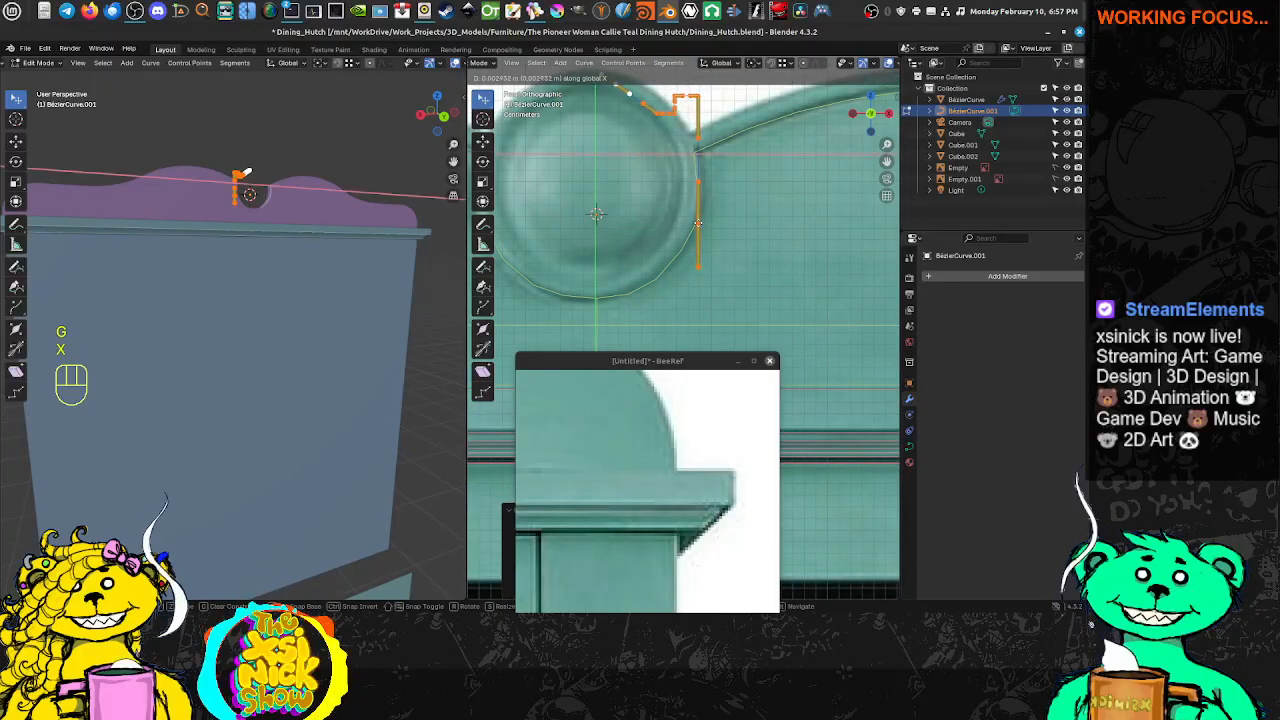
pyautogui.click(700, 222)
# Lower the whole profile curve along Z so it sits within the medallion's height
pyautogui.press('g')
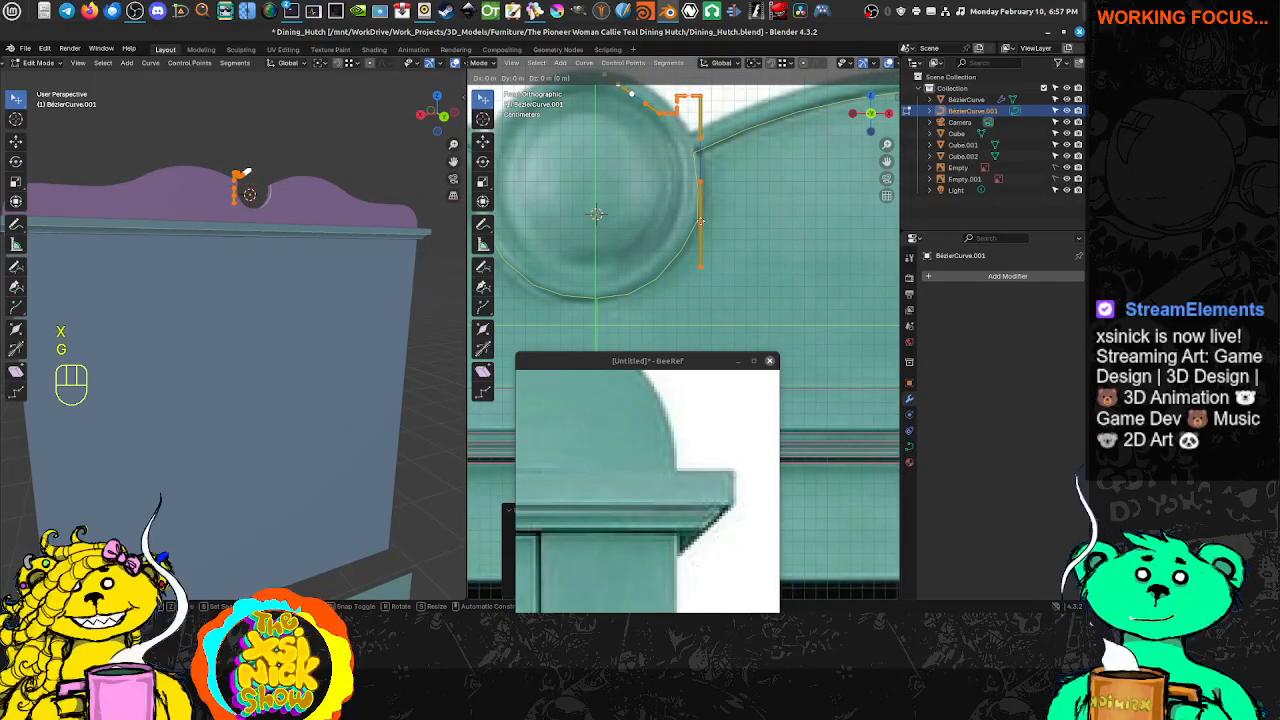
pyautogui.press('x')
pyautogui.press('y')
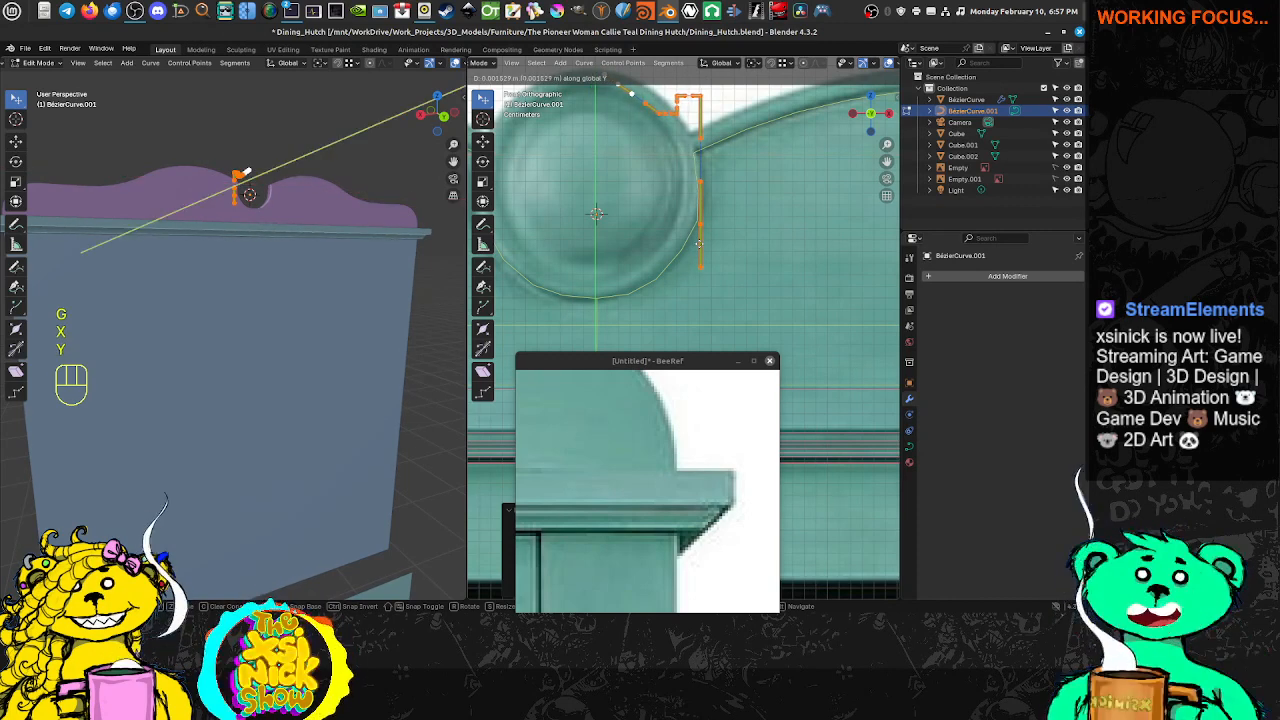
pyautogui.press('z')
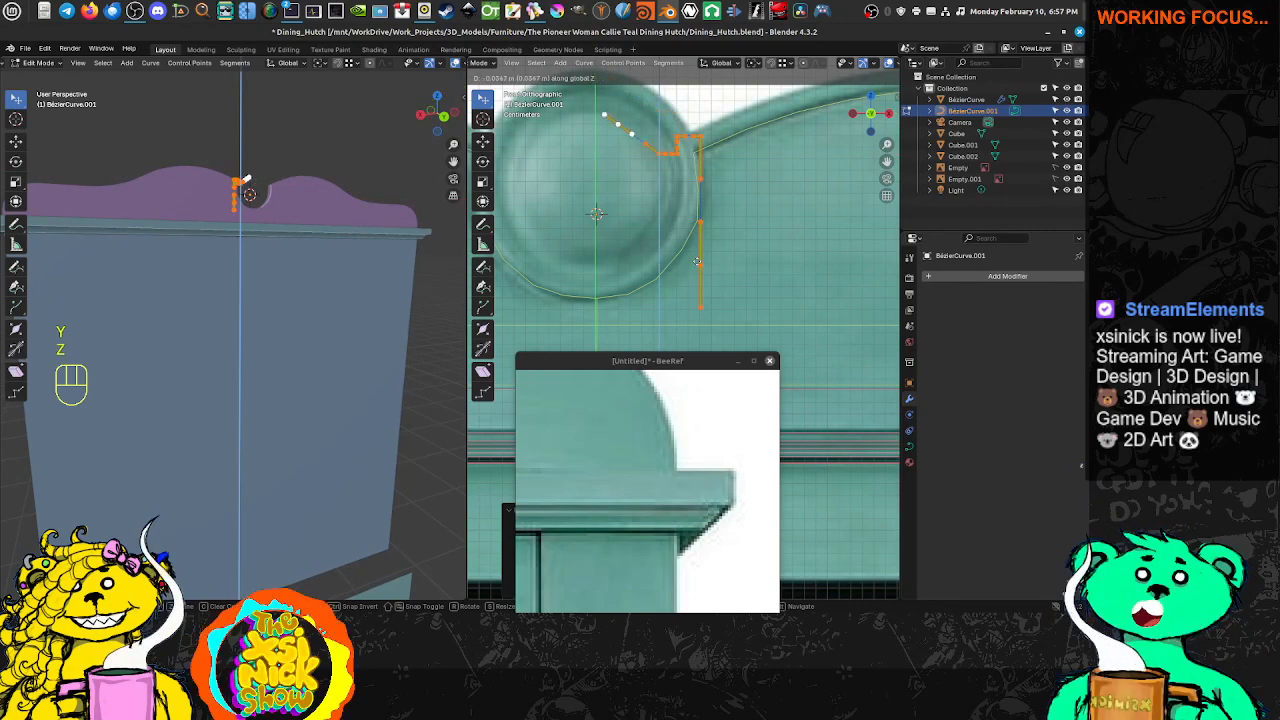
pyautogui.click(692, 290)
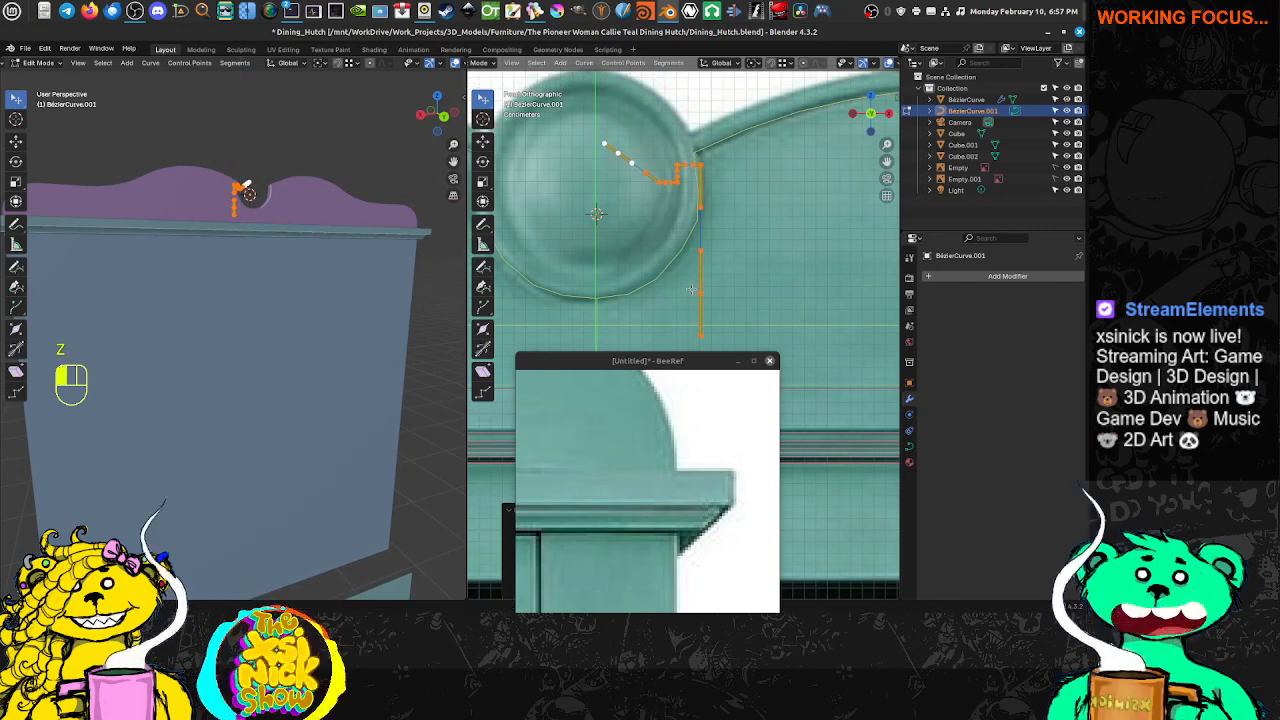
# Select all profile points except the outer vertical side and move them about 0.006 m along X to narrow the rim ledge
pyautogui.click(662, 194)
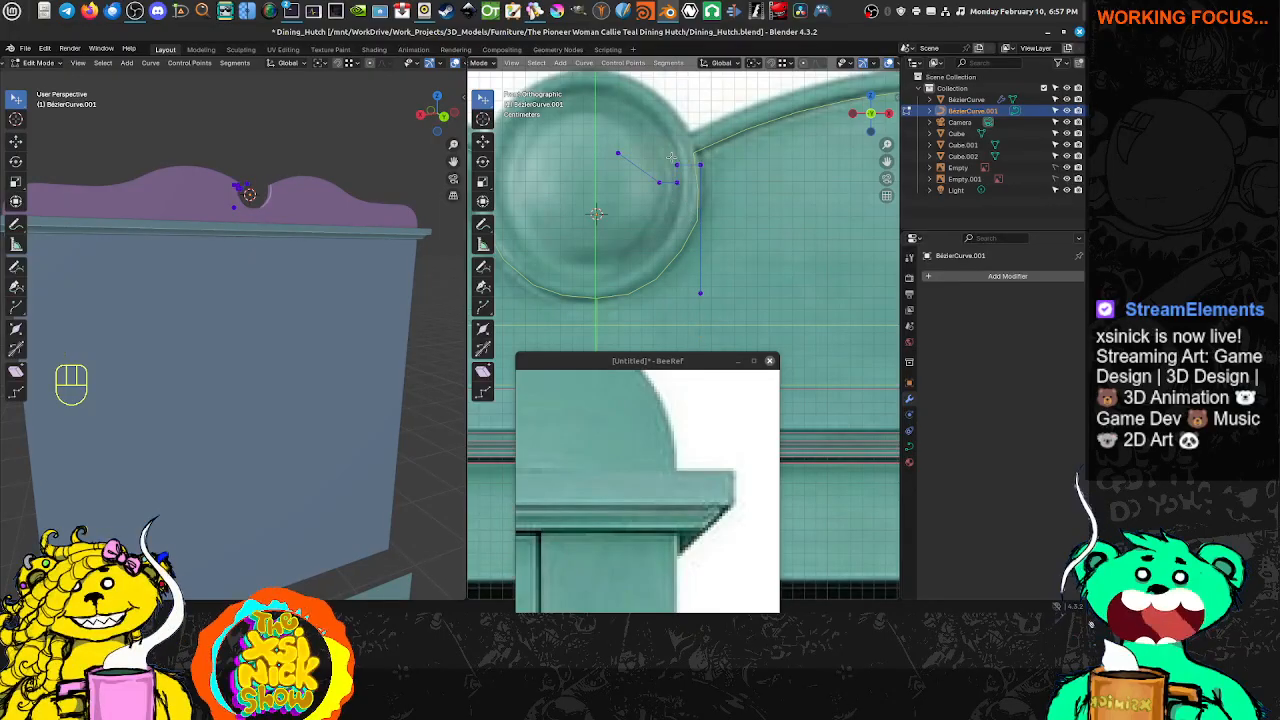
pyautogui.moveTo(689, 157)
pyautogui.keyDown('ctrl'); pyautogui.mouseDown(button='right')
pyautogui.moveTo(574, 122)
pyautogui.moveTo(681, 205)
pyautogui.mouseUp(button='right'); pyautogui.keyUp('ctrl')
pyautogui.scroll(2, 680, 215)
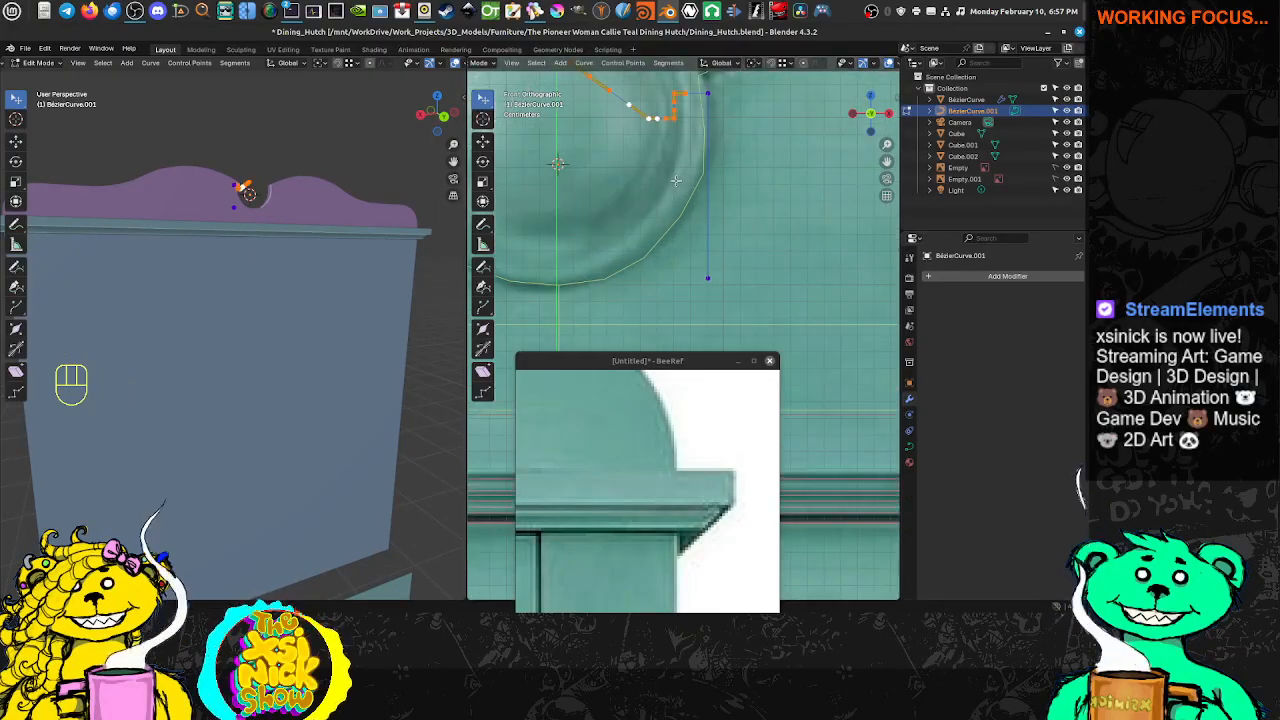
pyautogui.moveTo(685, 145)
pyautogui.keyDown('shift'); pyautogui.mouseDown(button='middle')
pyautogui.moveTo(654, 246)
pyautogui.moveTo(679, 255)
pyautogui.mouseUp(button='middle'); pyautogui.keyUp('shift')
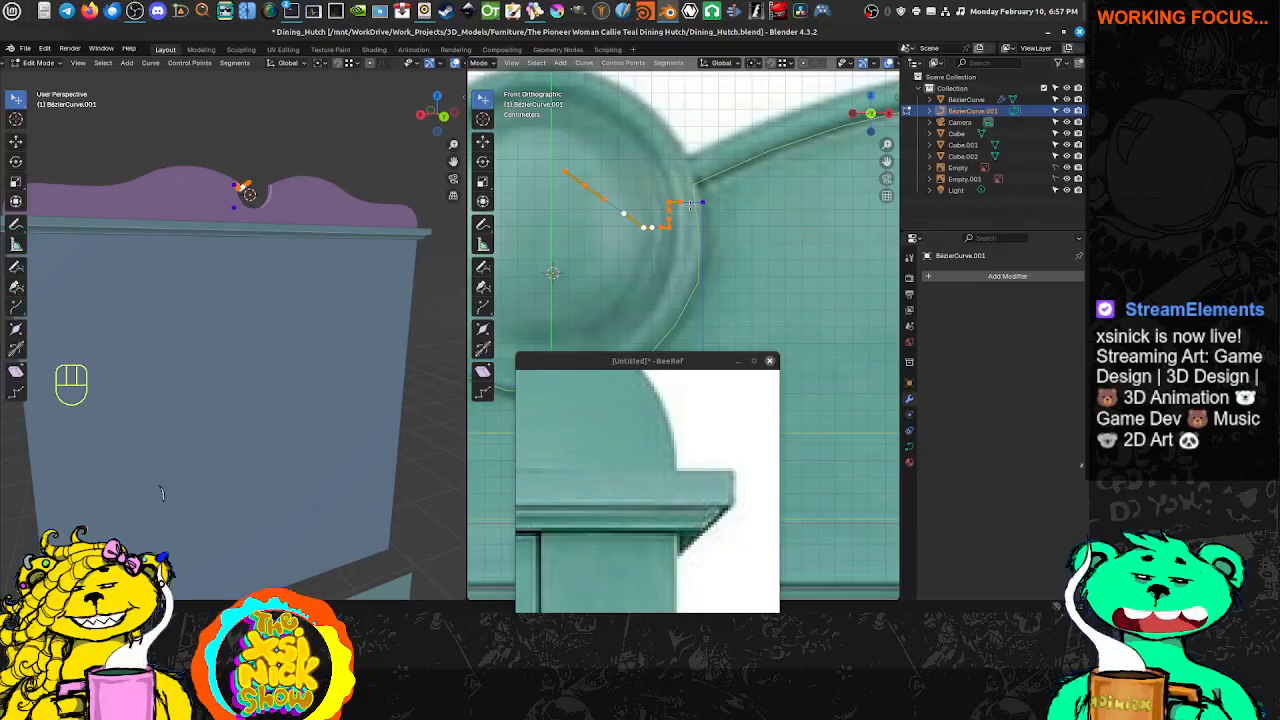
pyautogui.press('g')
pyautogui.press('x')
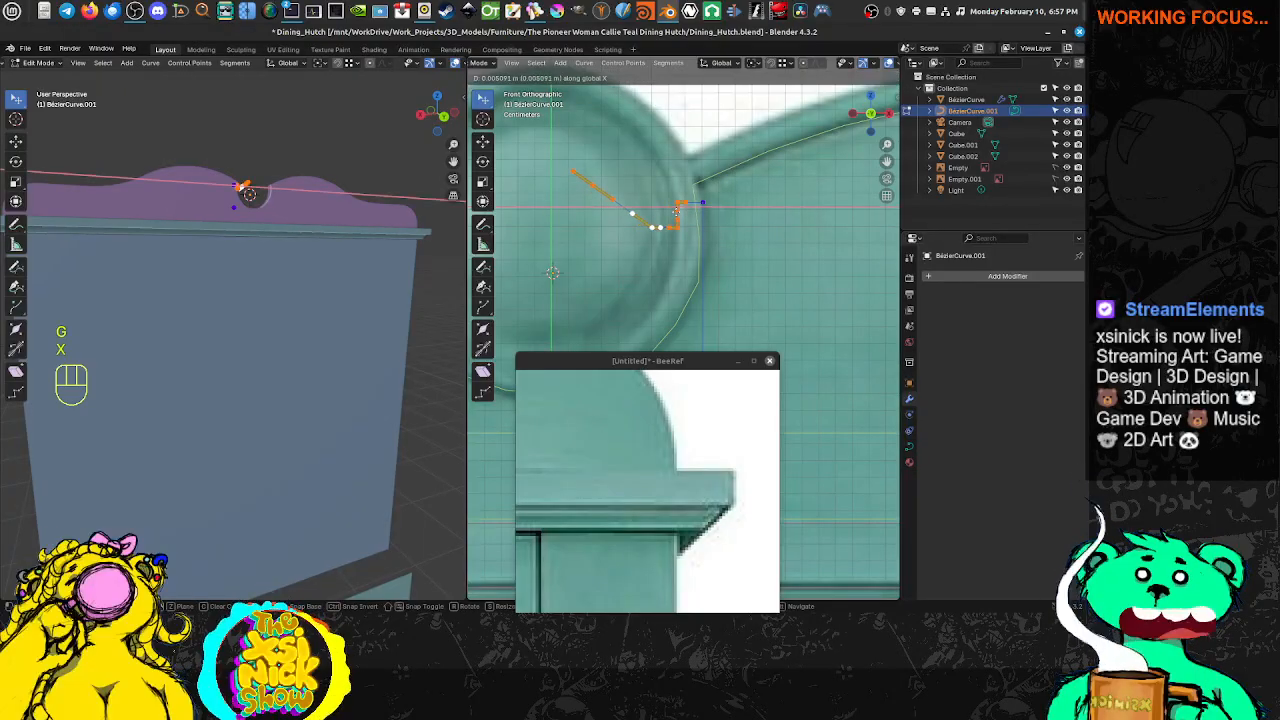
pyautogui.click(680, 190)
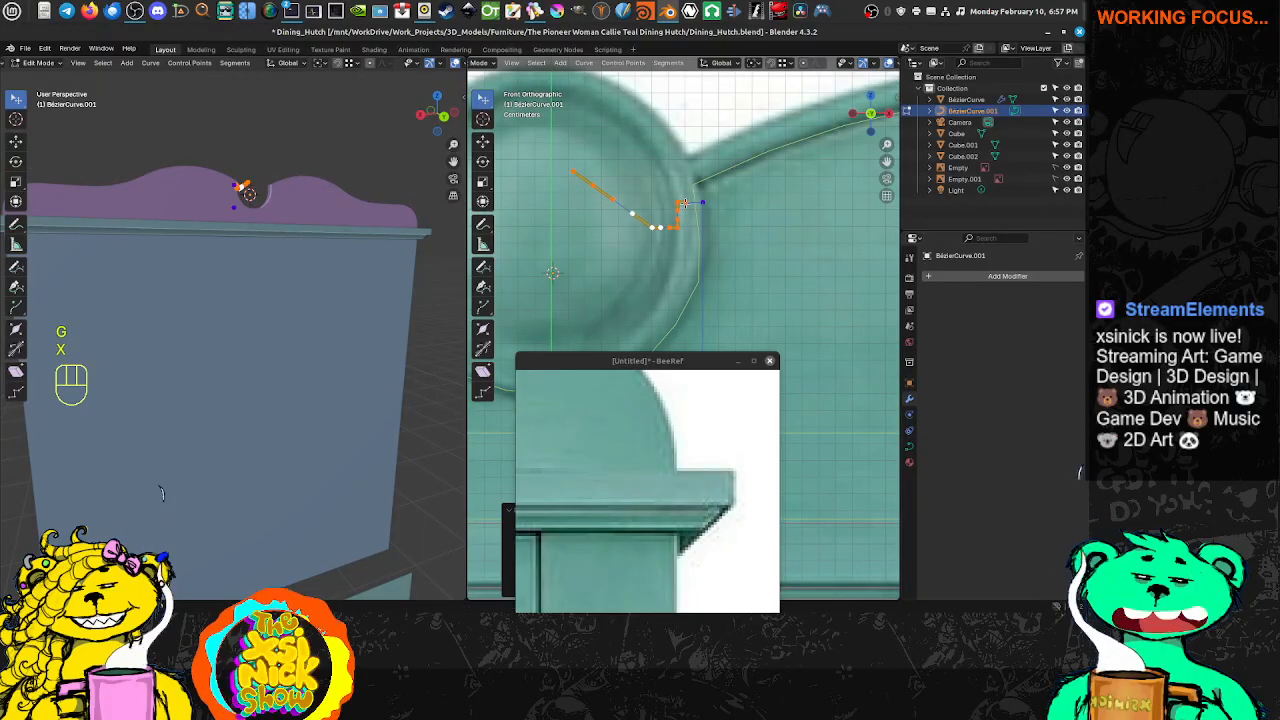
# Select the inner end point and the lower groove point beside it, and move them about 0.008 m along X toward the rim
pyautogui.click(596, 181)
pyautogui.moveTo(544, 162)
pyautogui.keyDown('ctrl'); pyautogui.mouseDown(button='right')
pyautogui.moveTo(622, 166)
pyautogui.moveTo(650, 252)
pyautogui.moveTo(570, 157)
pyautogui.moveTo(644, 260)
pyautogui.mouseUp(button='right'); pyautogui.keyUp('ctrl')
pyautogui.press('g')
pyautogui.press('x')
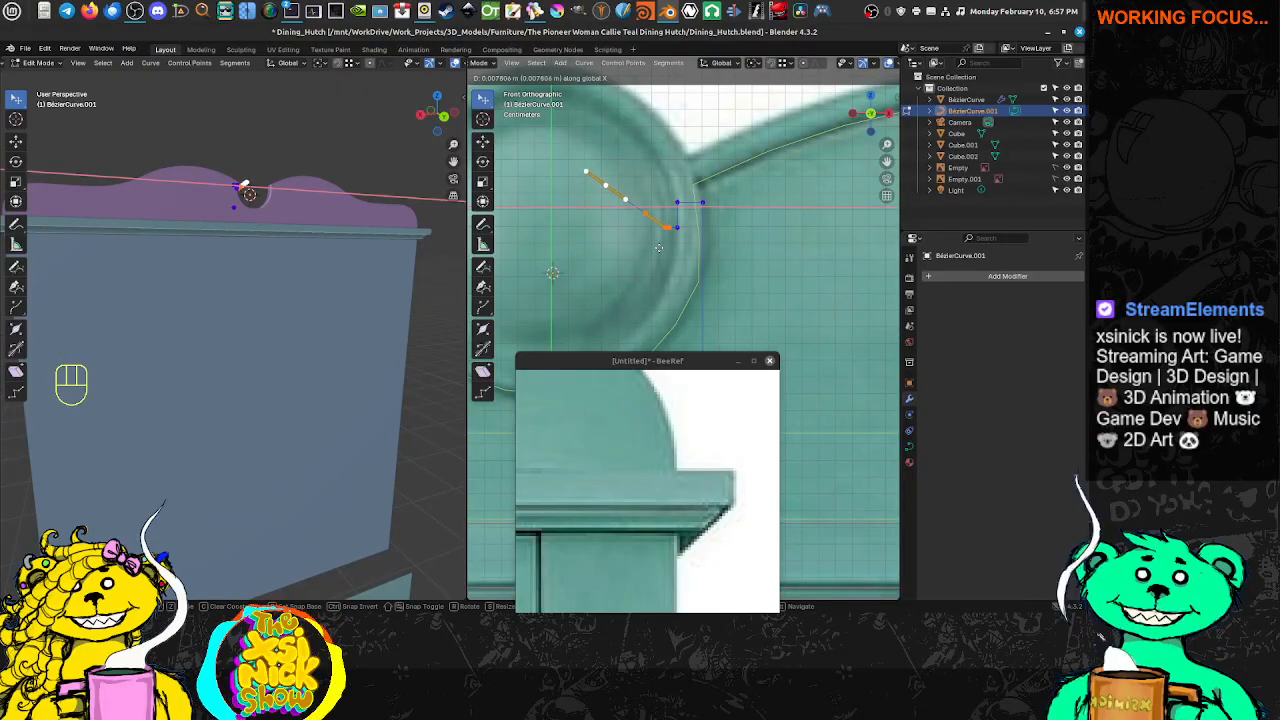
pyautogui.click(659, 247)
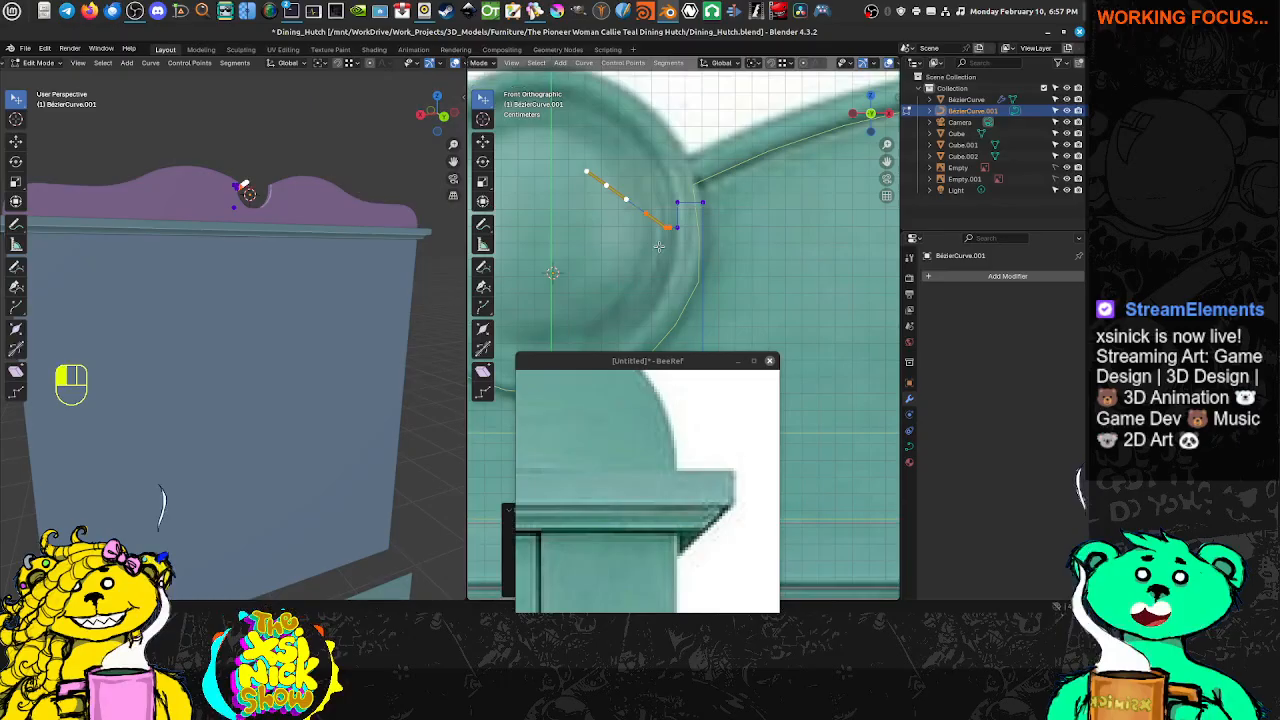
# Move the curve's inner end point level with the rim's upper ledge, and shift it along X onto the medallion's vertical centre line
pyautogui.click(628, 197)
pyautogui.click(607, 187)
pyautogui.press('g')
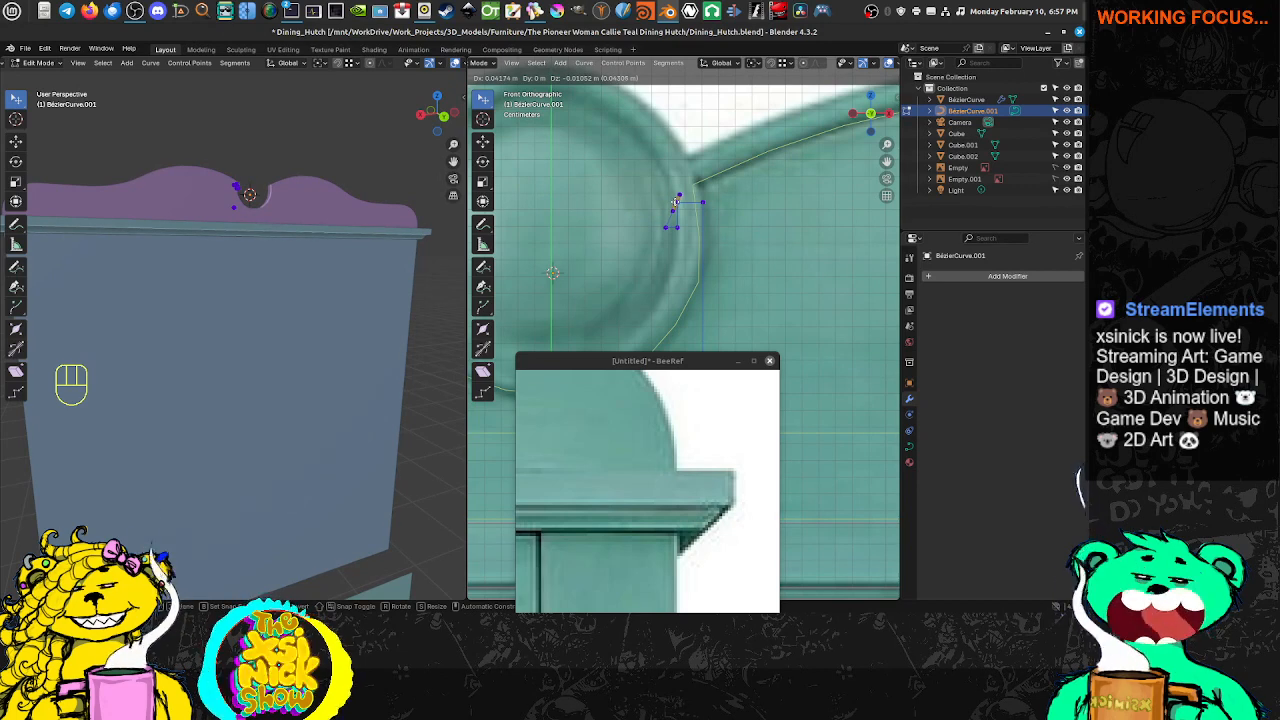
pyautogui.click(694, 202)
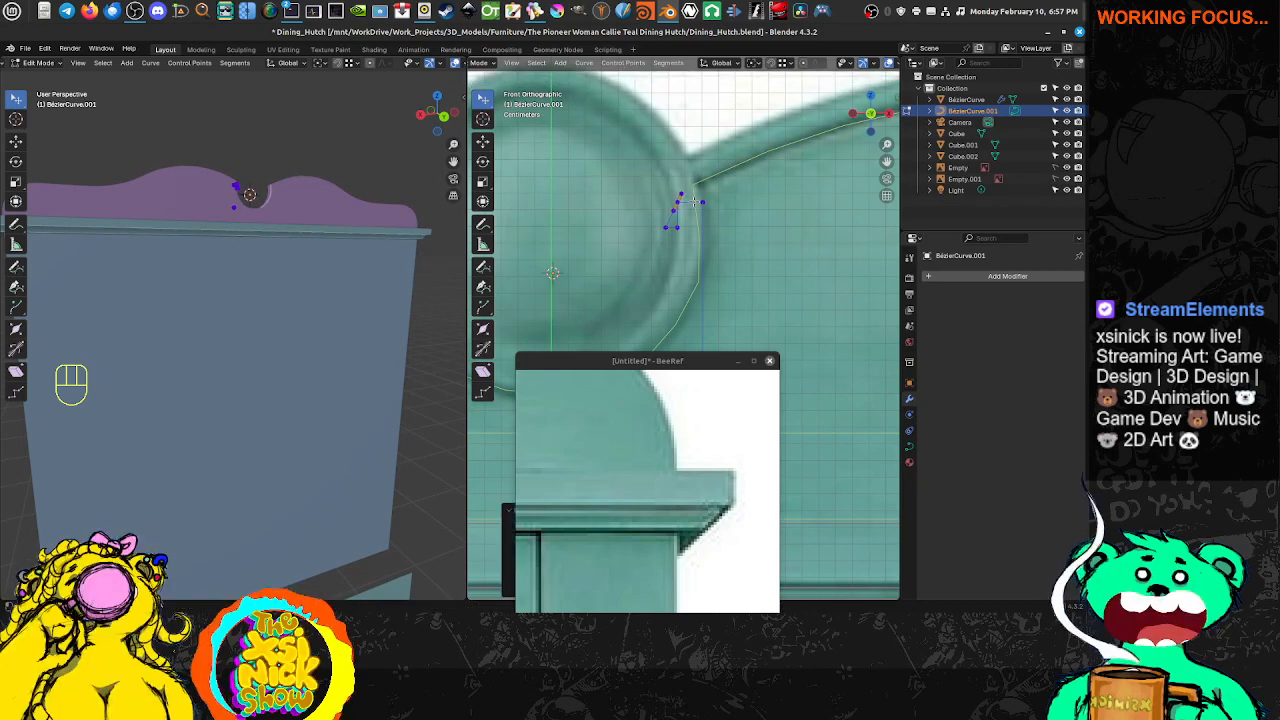
pyautogui.press('g')
pyautogui.press('x')
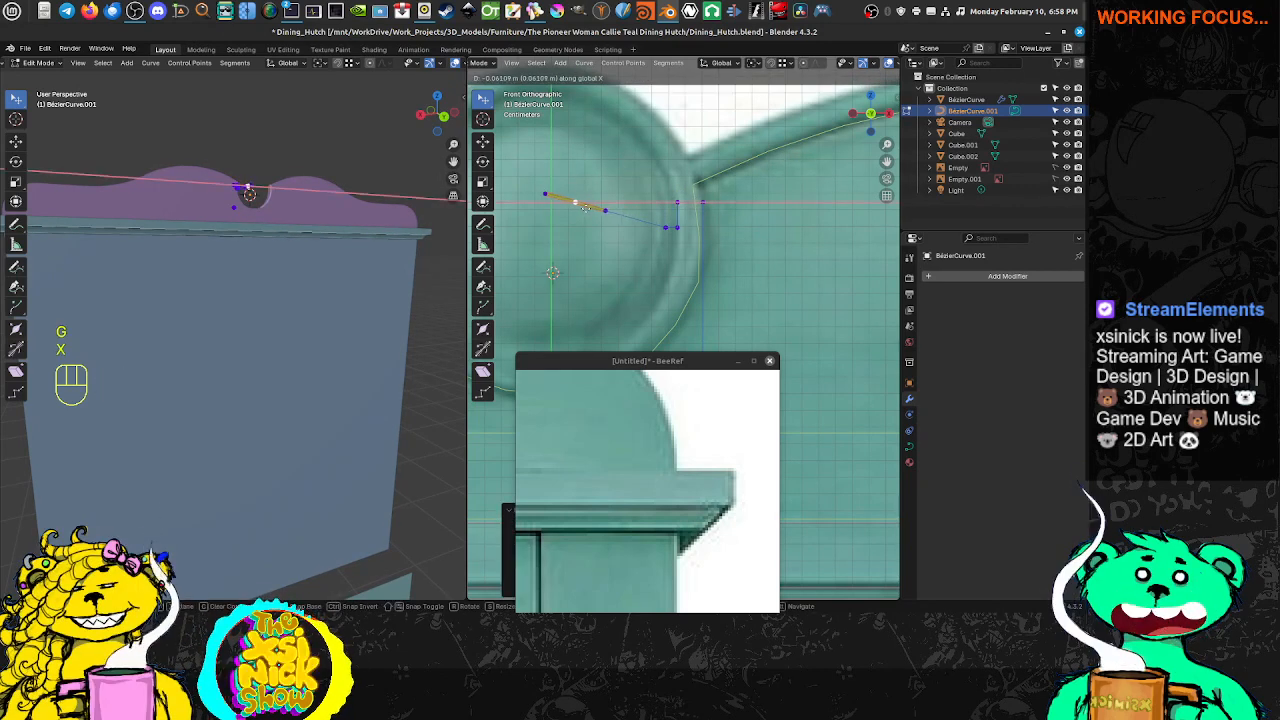
pyautogui.click(588, 212)
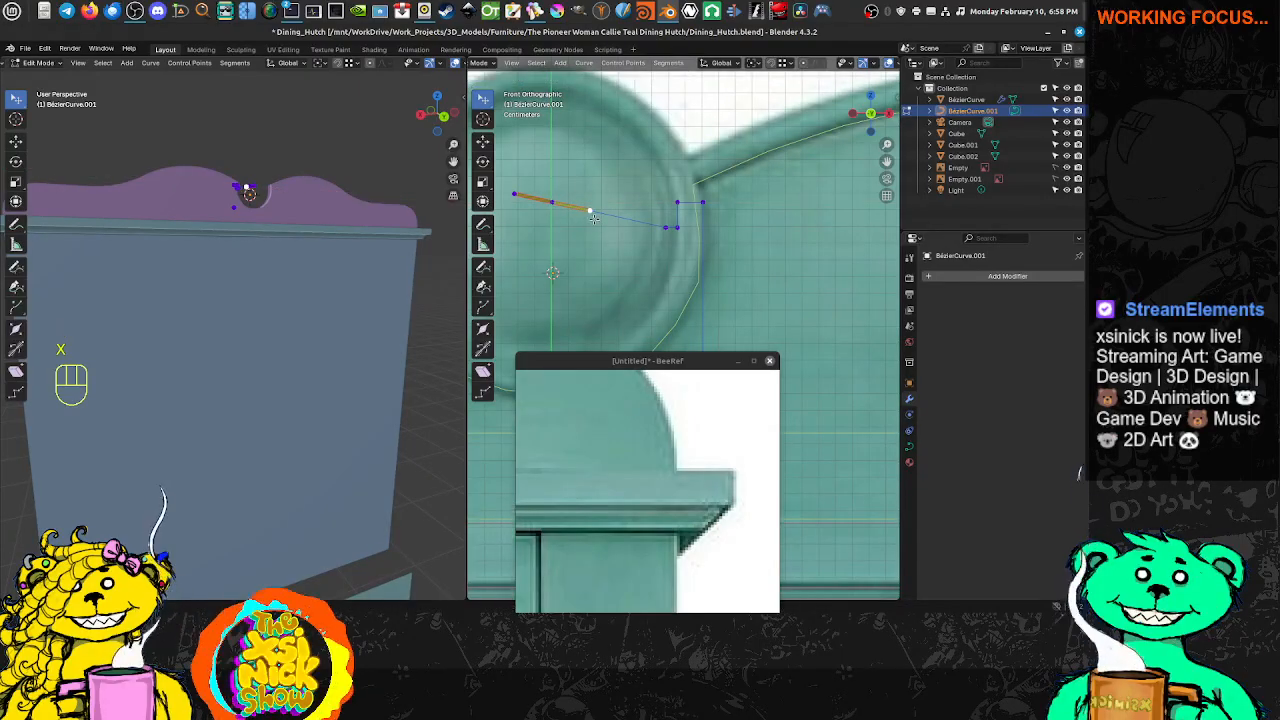
# Level the centre end point's handle, set its handle type to Automatic, and stretch the rim-side handle horizontally toward the groove
pyautogui.press('g')
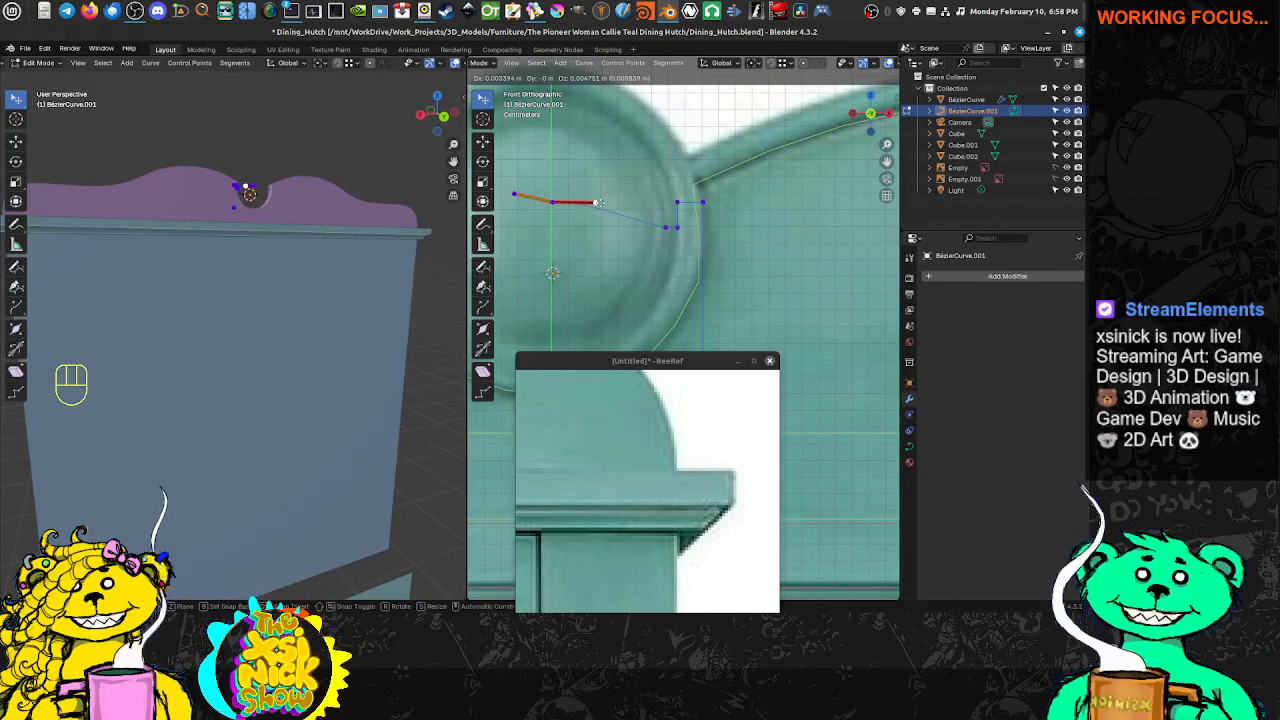
pyautogui.click(597, 203)
pyautogui.rightClick(557, 200)
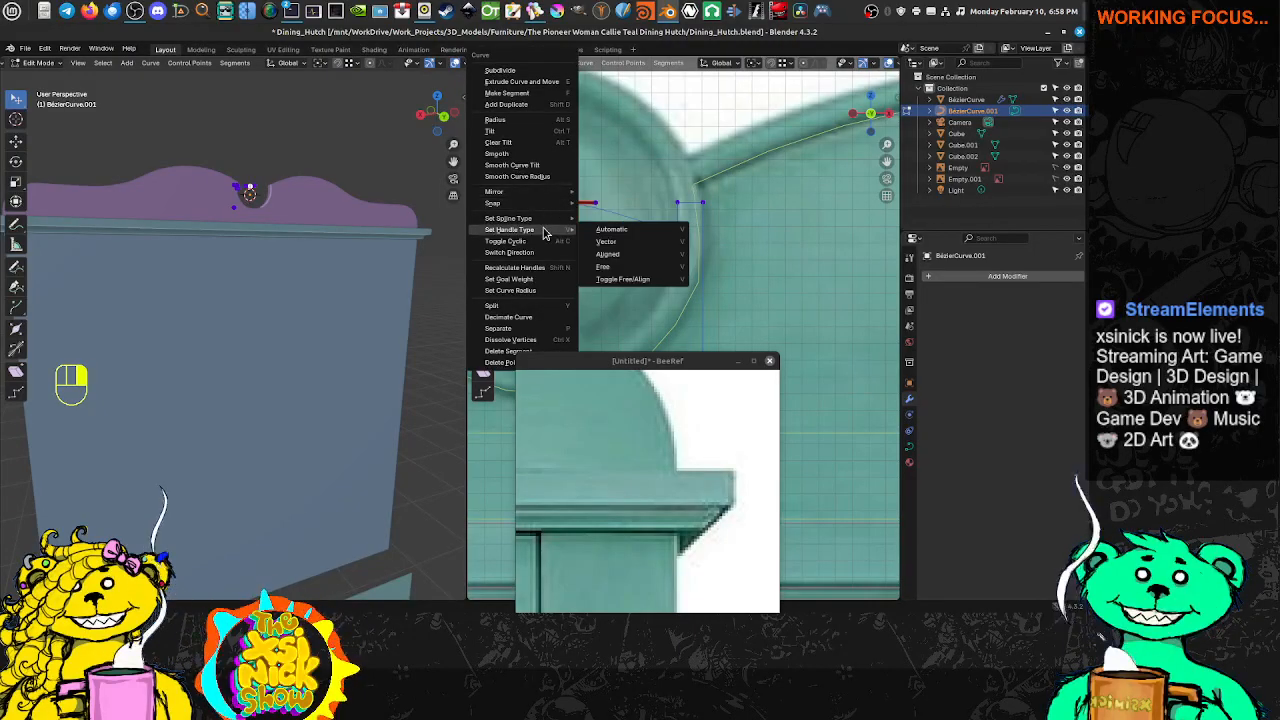
pyautogui.click(602, 228)
pyautogui.press('g')
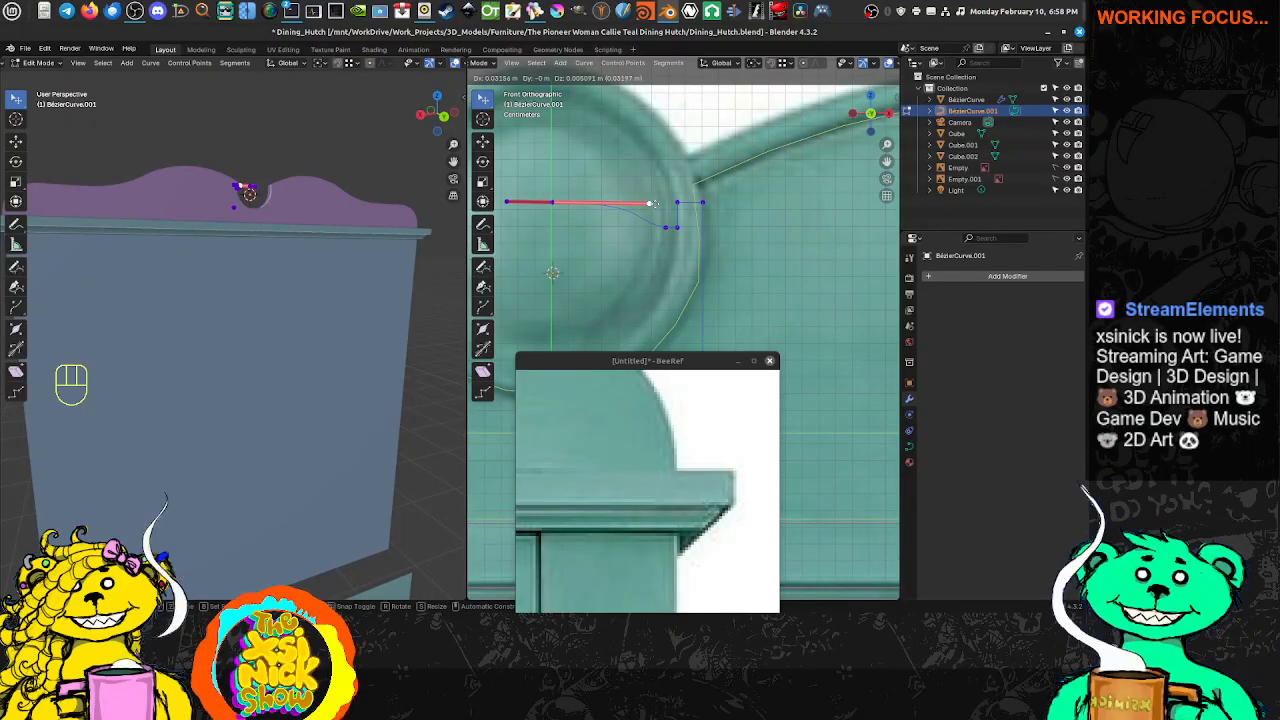
pyautogui.click(651, 203)
# Raise the inner handle of the lower groove point to round the profile where it drops from the dome
pyautogui.click(666, 227)
pyautogui.press('g')
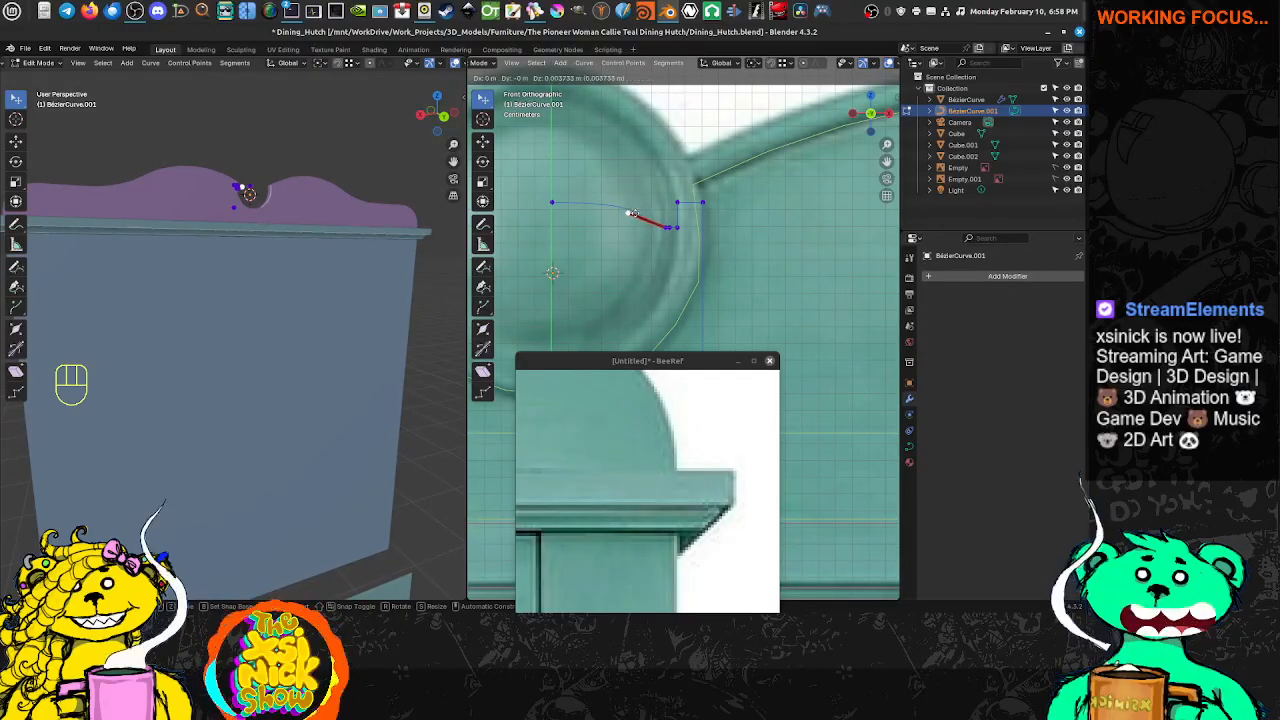
pyautogui.click(624, 210)
# Fine-tune the length of the centre end point's rim-side handle, keeping it horizontal
pyautogui.click(559, 199)
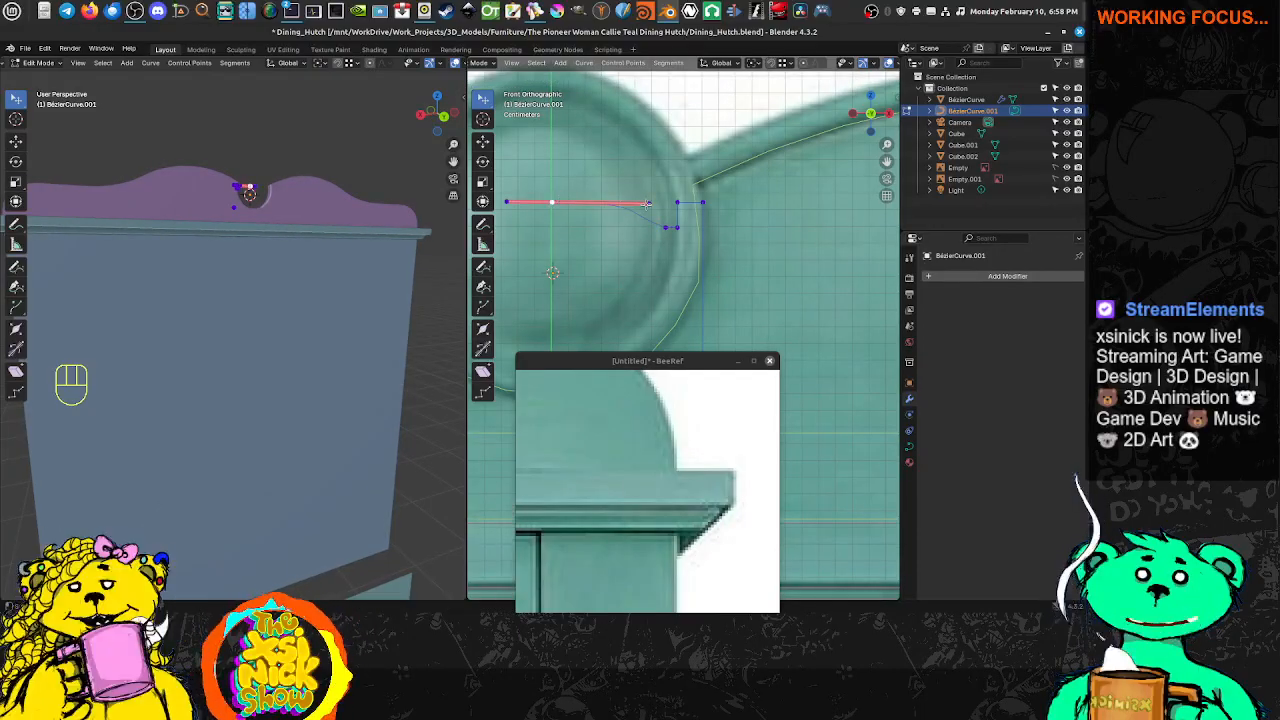
pyautogui.press('g')
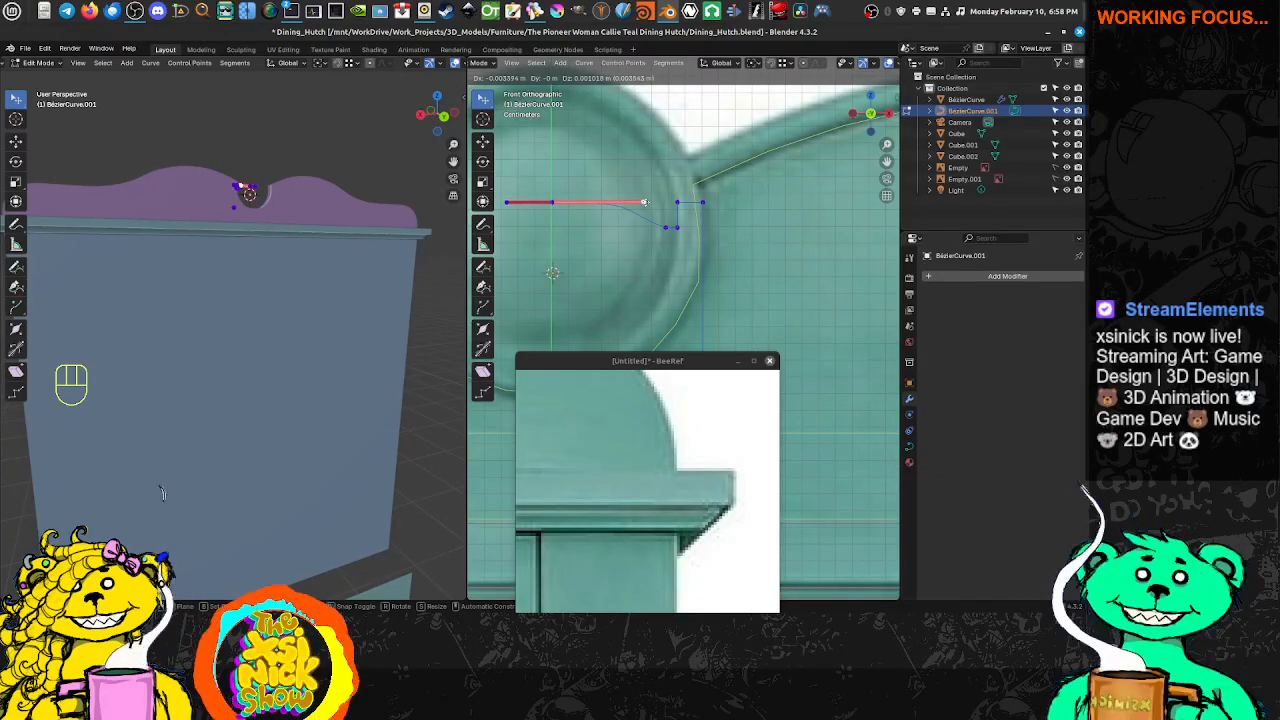
pyautogui.press('shift')
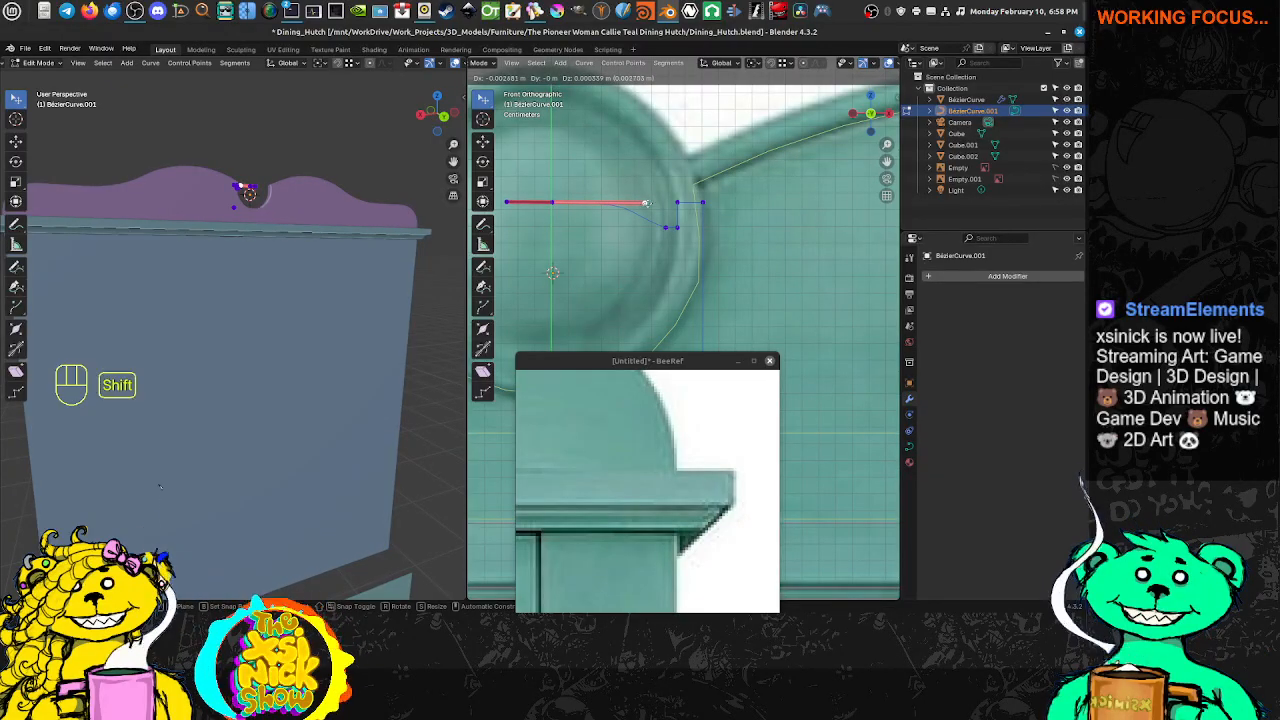
pyautogui.click(656, 204)
# Move the lower groove point's inner handle about 0.012 m along X toward the rim for a tighter dome curve
pyautogui.click(666, 226)
pyautogui.click(664, 226)
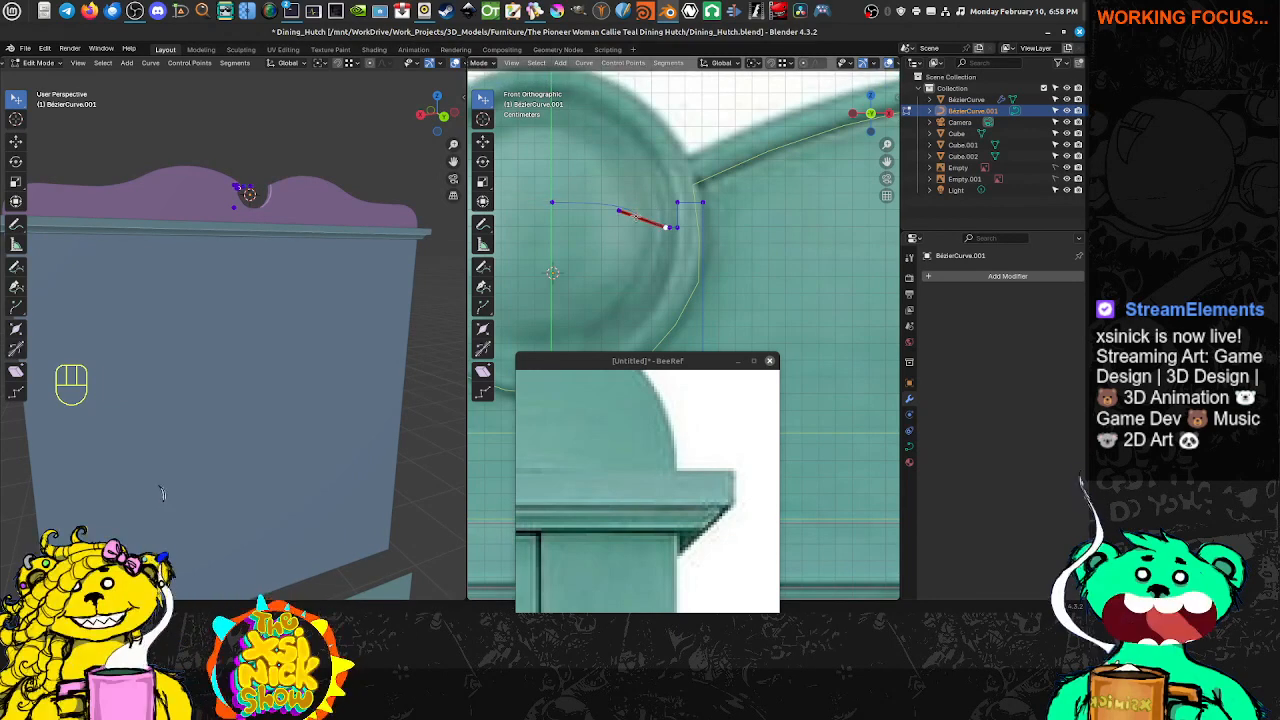
pyautogui.press('g')
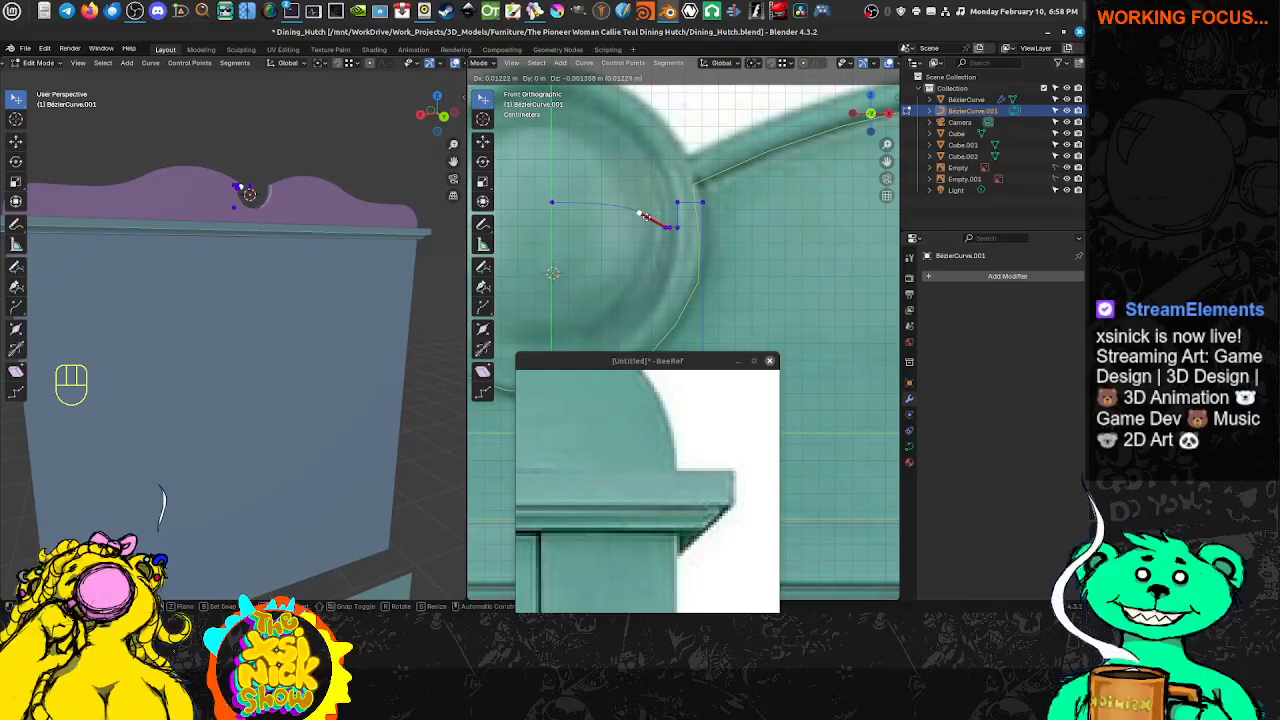
pyautogui.click(645, 216)
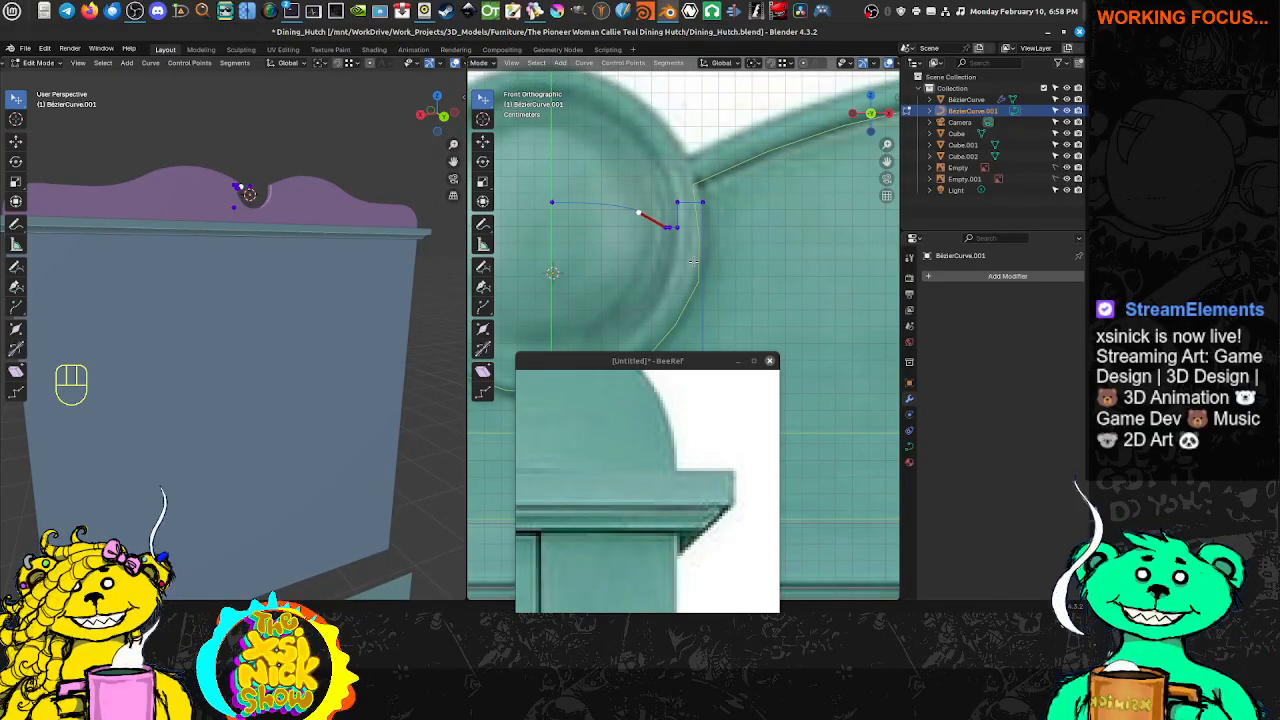
# Make a linked duplicate of the finished profile curve, place it above the medallion, and open it for editing
pyautogui.keyDown('shift'); pyautogui.moveTo(705, 317); pyautogui.dragTo(691, 236, button='middle'); pyautogui.keyUp('shift')
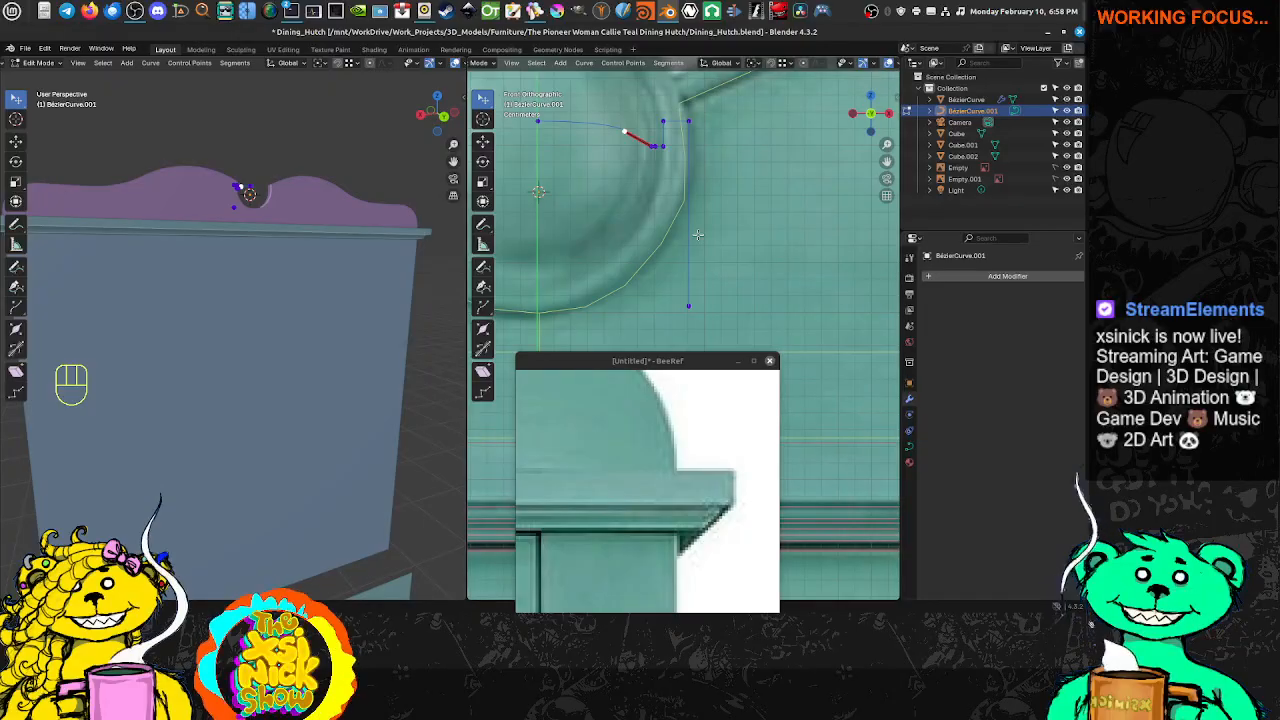
pyautogui.scroll(-3, 698, 235)
pyautogui.press('Tab')
pyautogui.scroll(1, 710, 259)
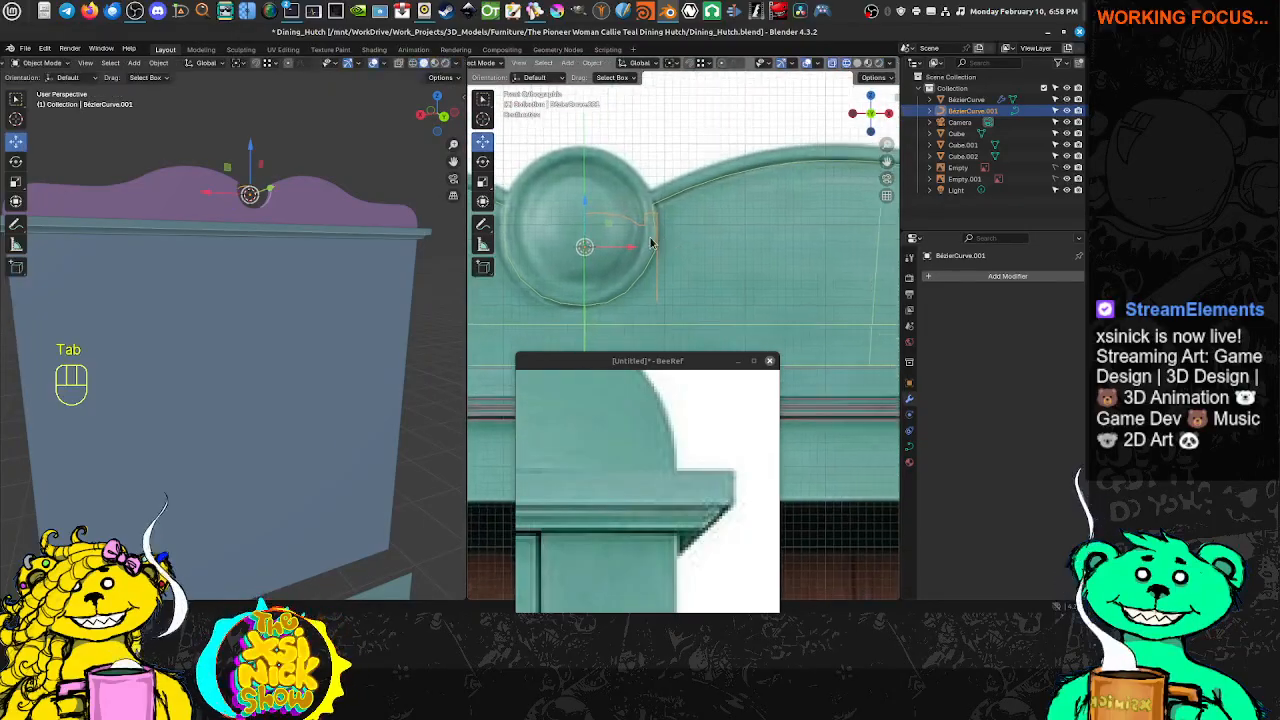
pyautogui.scroll(-3, 648, 243)
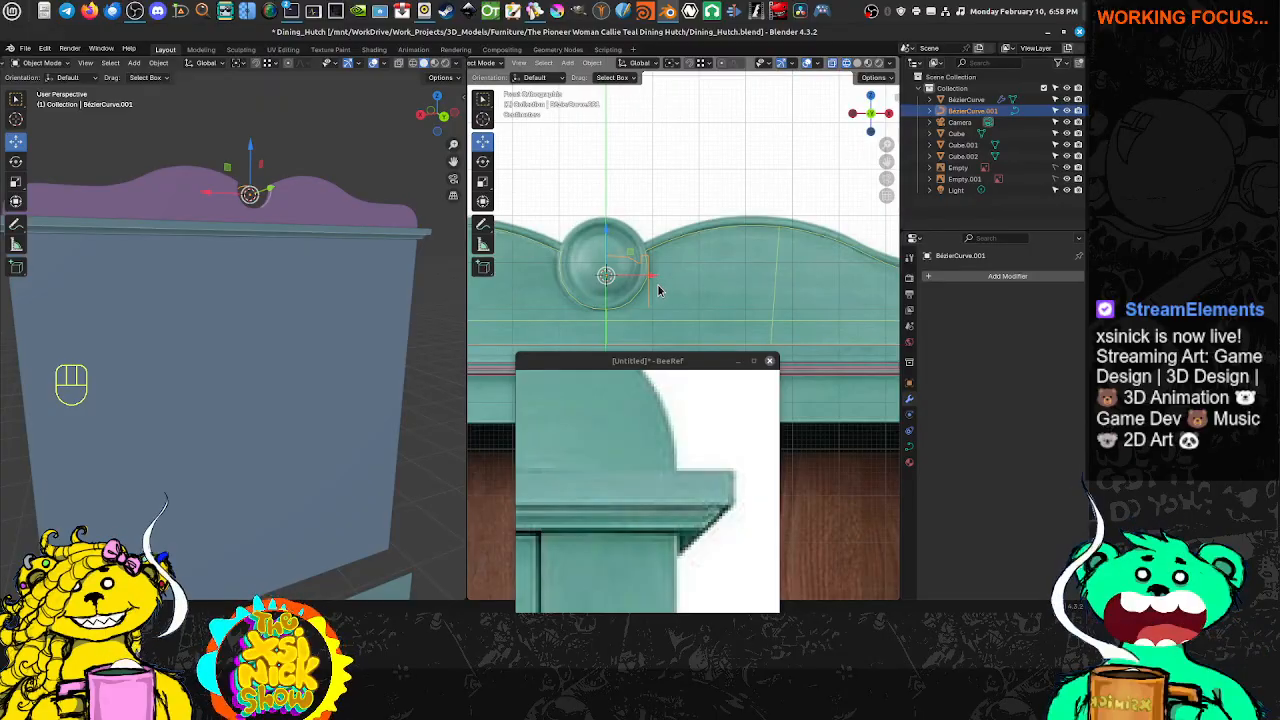
pyautogui.hotkey('alt', 'd')
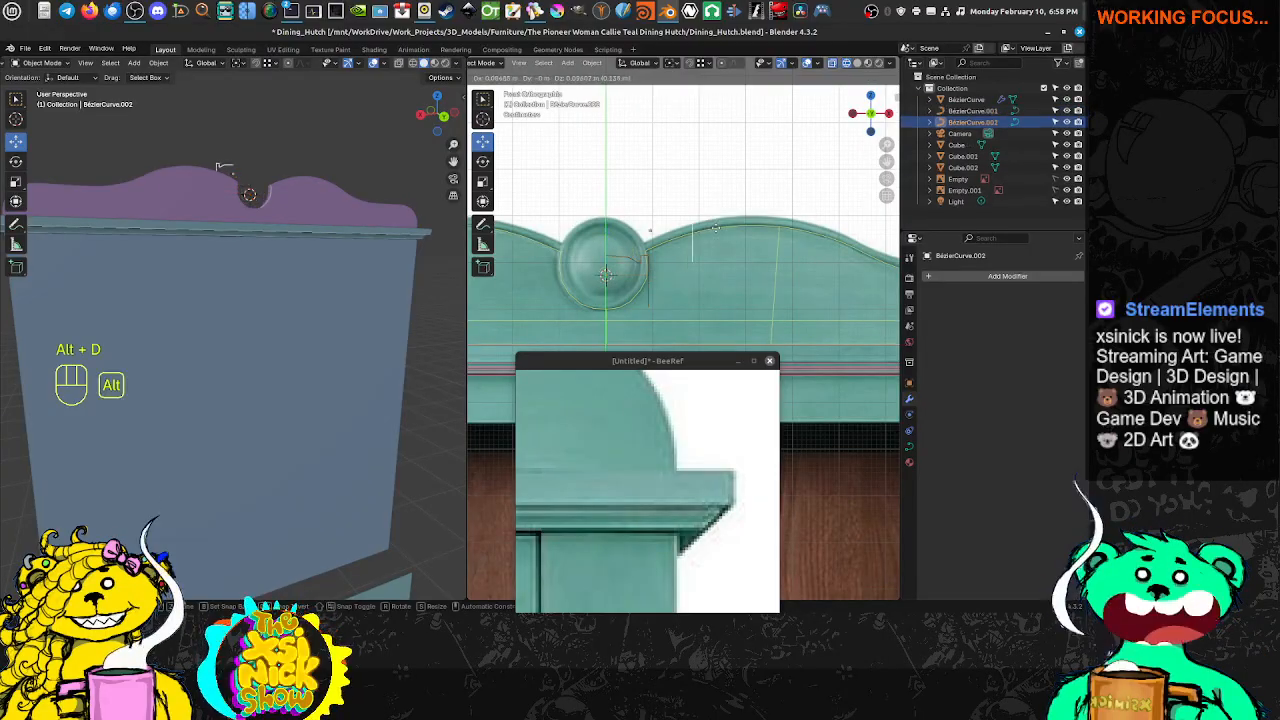
pyautogui.click(703, 187)
pyautogui.press('Tab')
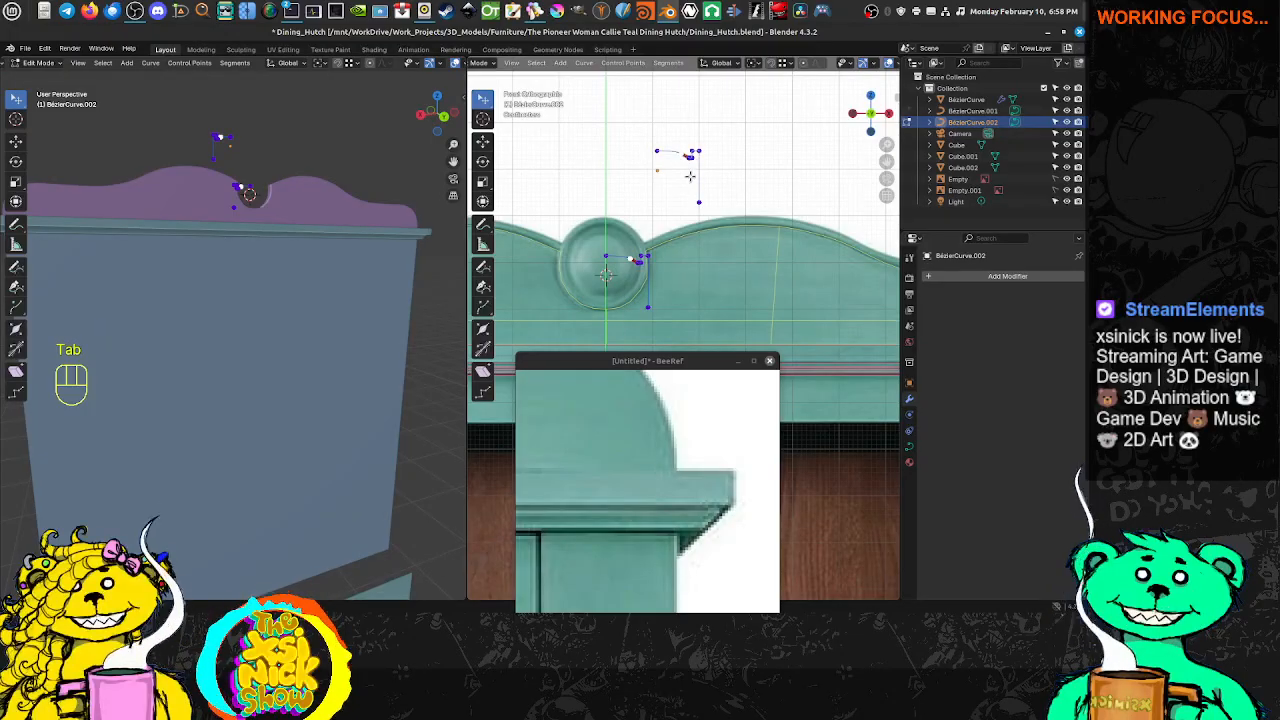
# Leave point editing on the duplicated profile curve and return it to Object Mode
pyautogui.press('Tab')
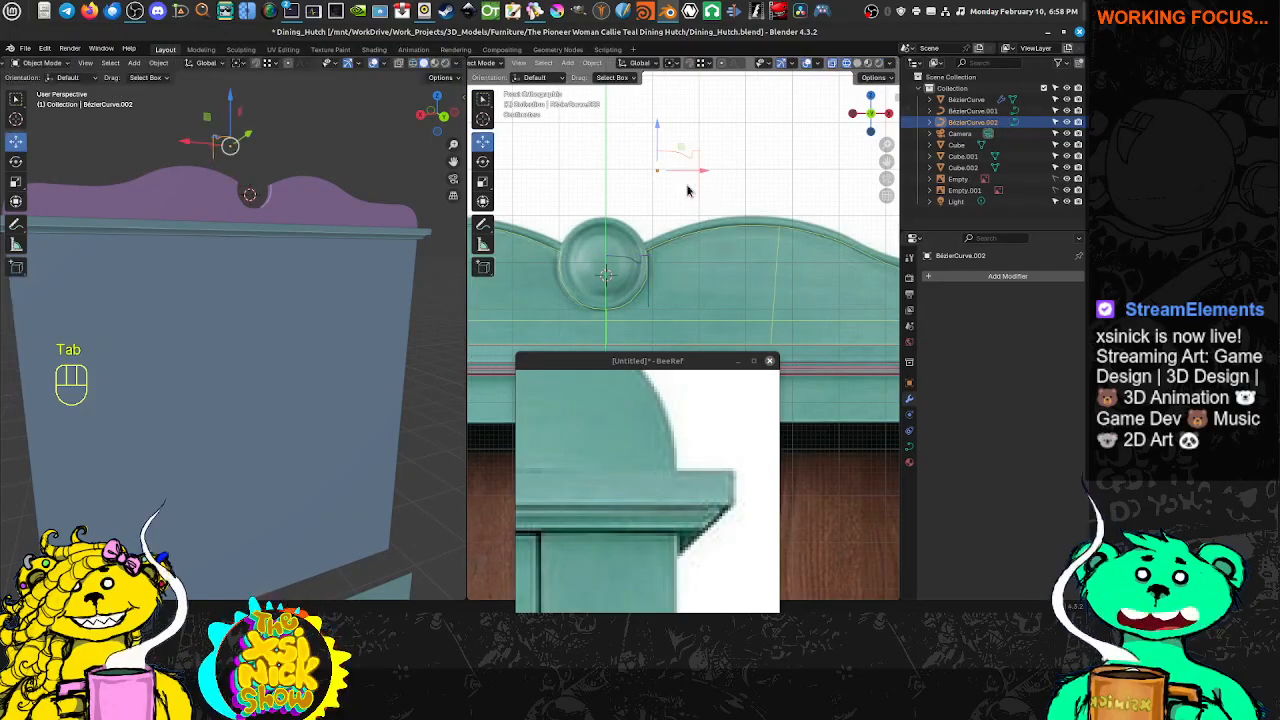
# Try rotating the duplicated profile curve 90° about the global X axis, and undo that rotation
pyautogui.press('r')
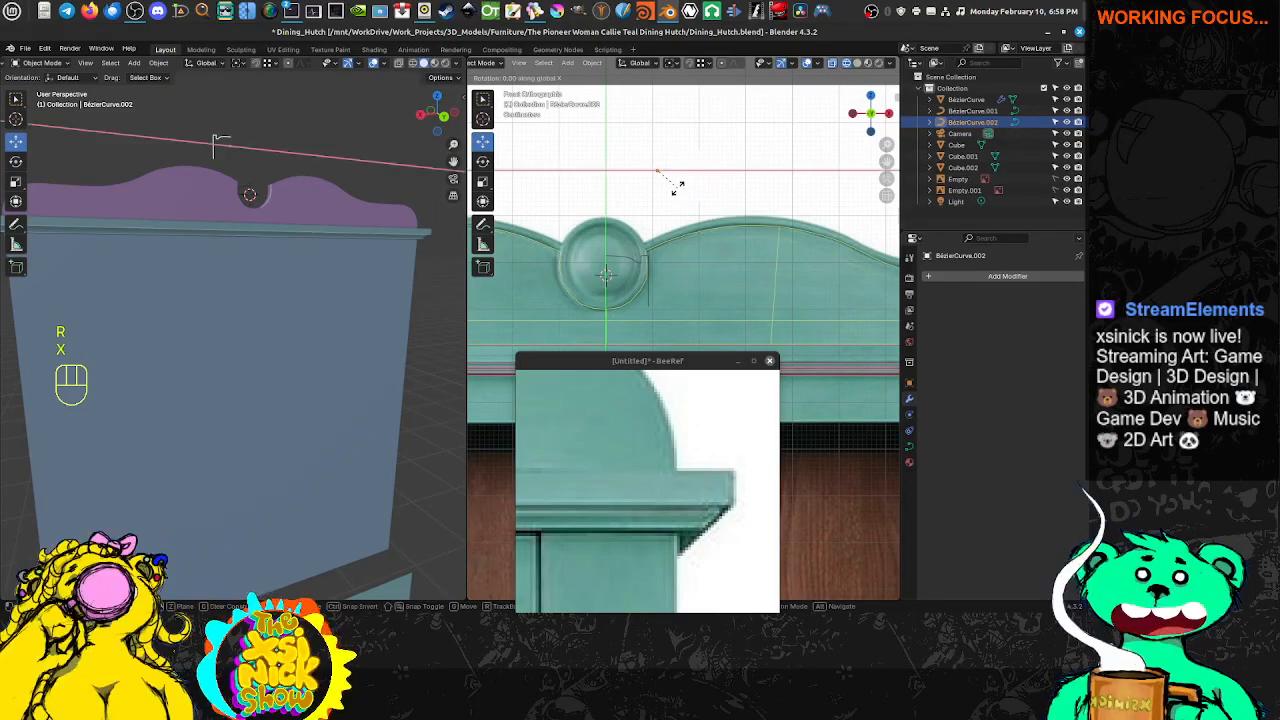
pyautogui.press('x')
pyautogui.press('KP_9')
pyautogui.press('KP_0')
pyautogui.press('KP_Enter')
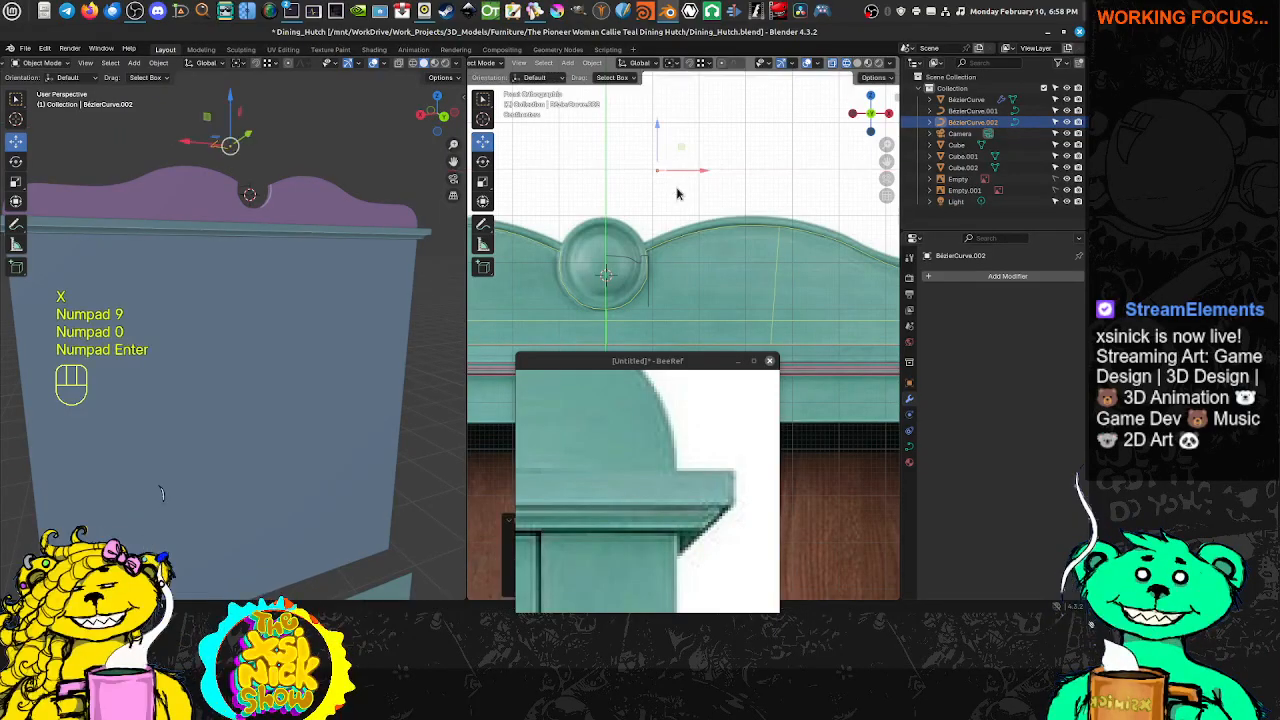
pyautogui.moveTo(288, 175); pyautogui.dragTo(280, 253, button='middle')
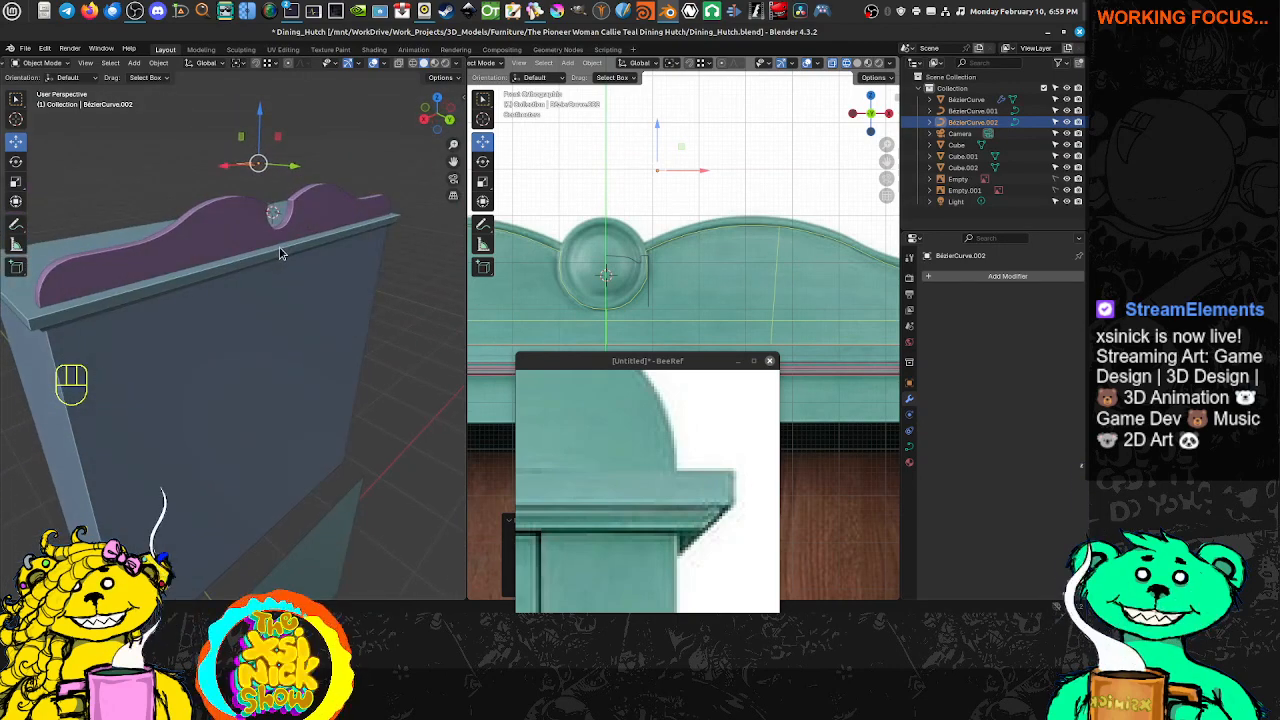
pyautogui.hotkey('ctrl', 'z')
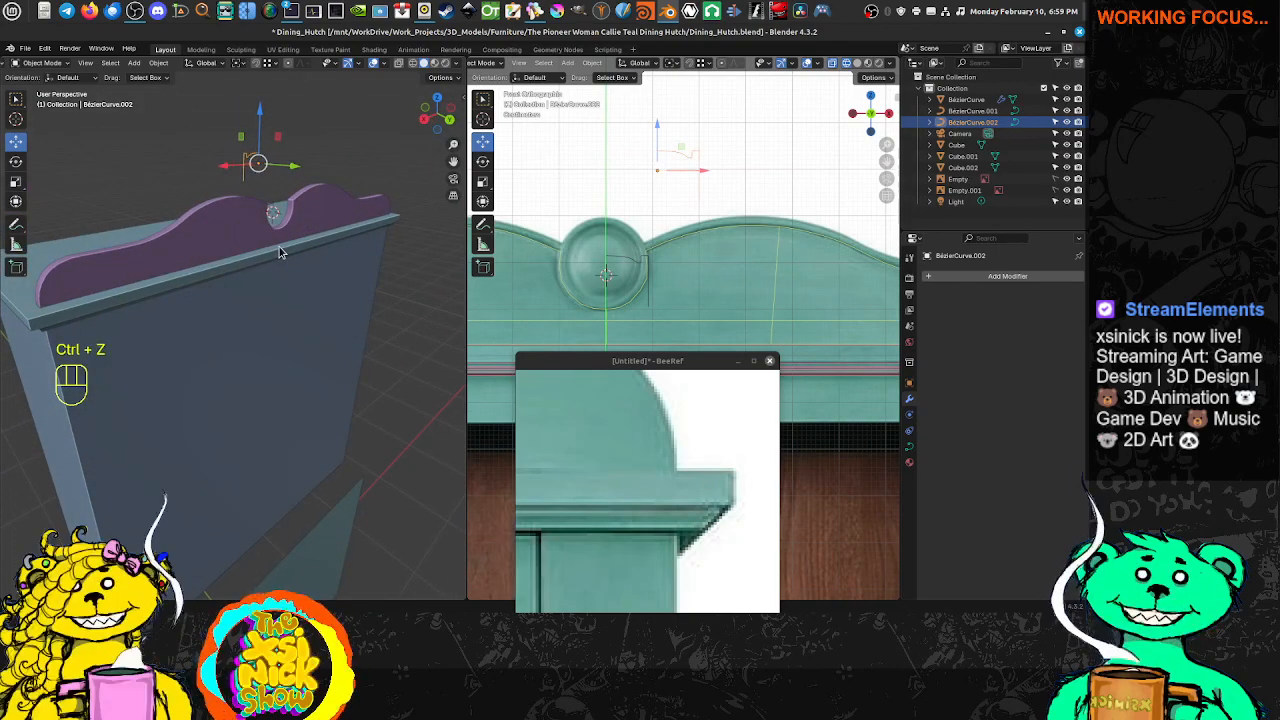
# Rotate the duplicated profile curve -90° about the global X axis
pyautogui.press('r')
pyautogui.press('x')
pyautogui.press('KP_Subtract')
pyautogui.press('KP_9')
pyautogui.press('KP_0')
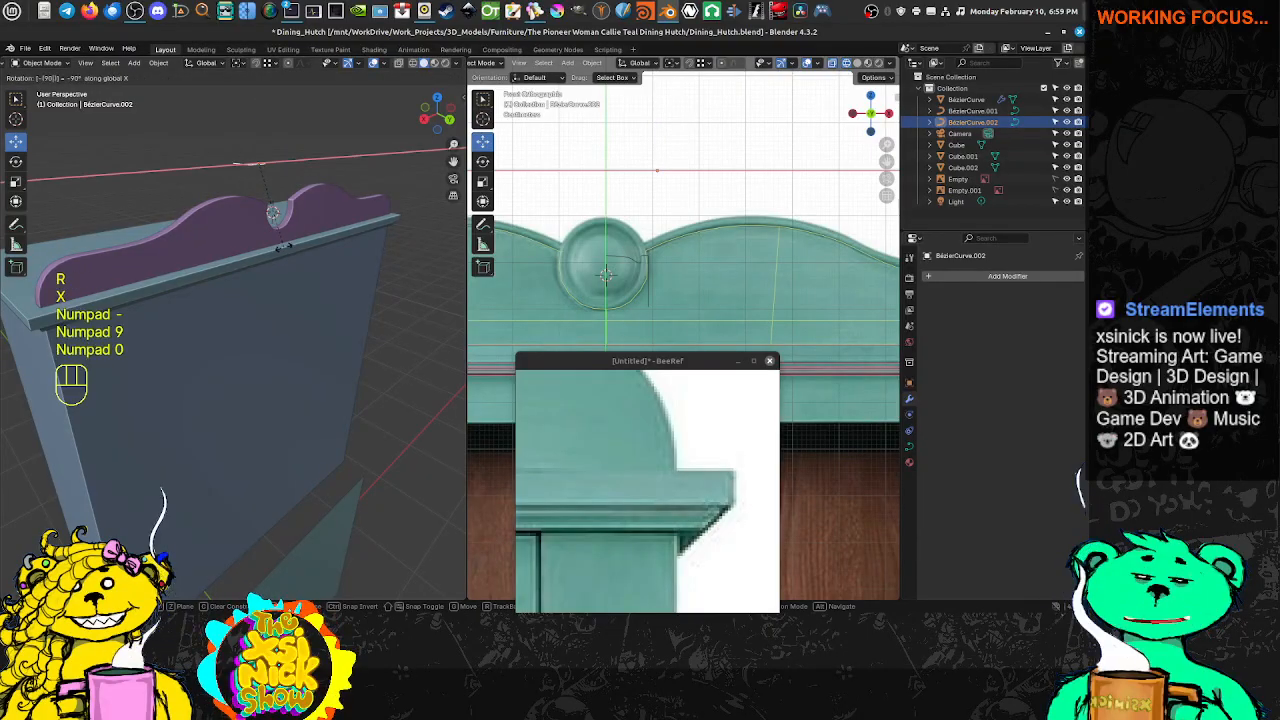
pyautogui.press('KP_Enter')
# Add a Screw modifier to the rotated profile curve and set its axis to Y to revolve it into a medallion
pyautogui.moveTo(283, 247); pyautogui.dragTo(347, 292, button='middle')
pyautogui.scroll(5, 348, 194)
pyautogui.moveTo(347, 292); pyautogui.dragTo(280, 330, button='middle')
pyautogui.moveTo(280, 330)
pyautogui.mouseDown(button='middle')
pyautogui.moveTo(267, 332)
pyautogui.moveTo(292, 334)
pyautogui.mouseUp(button='middle')
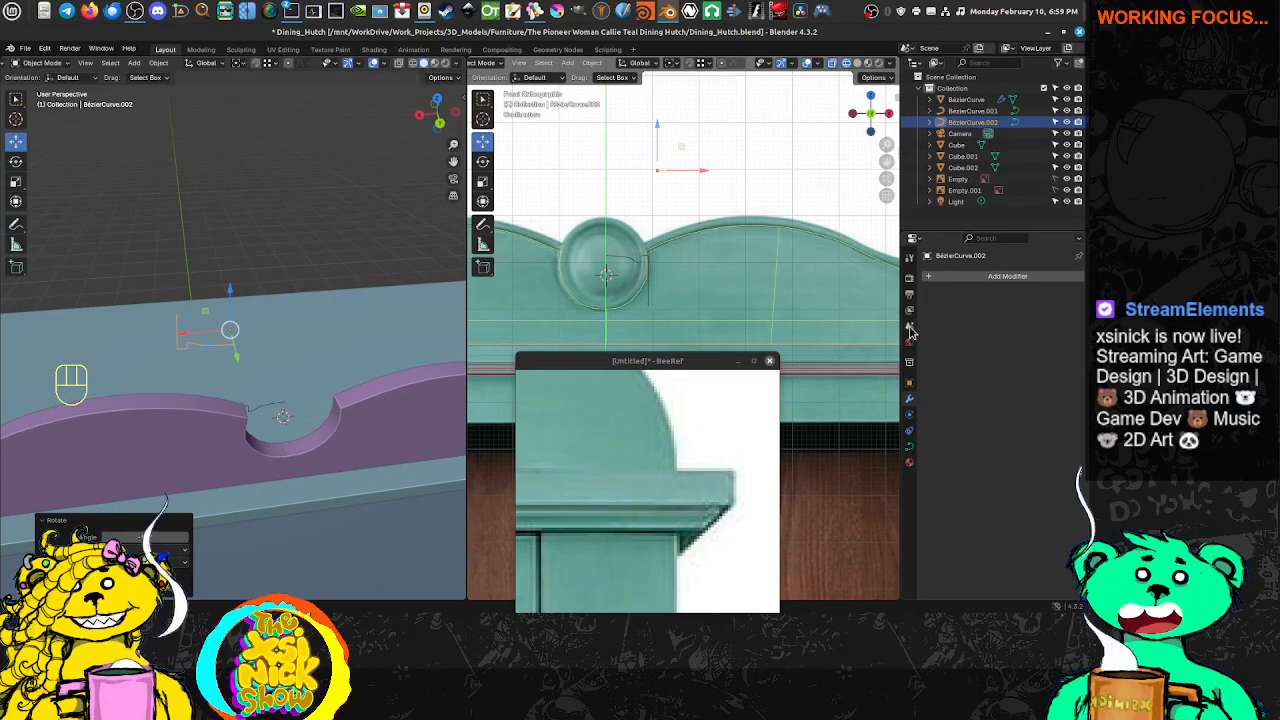
pyautogui.click(932, 280)
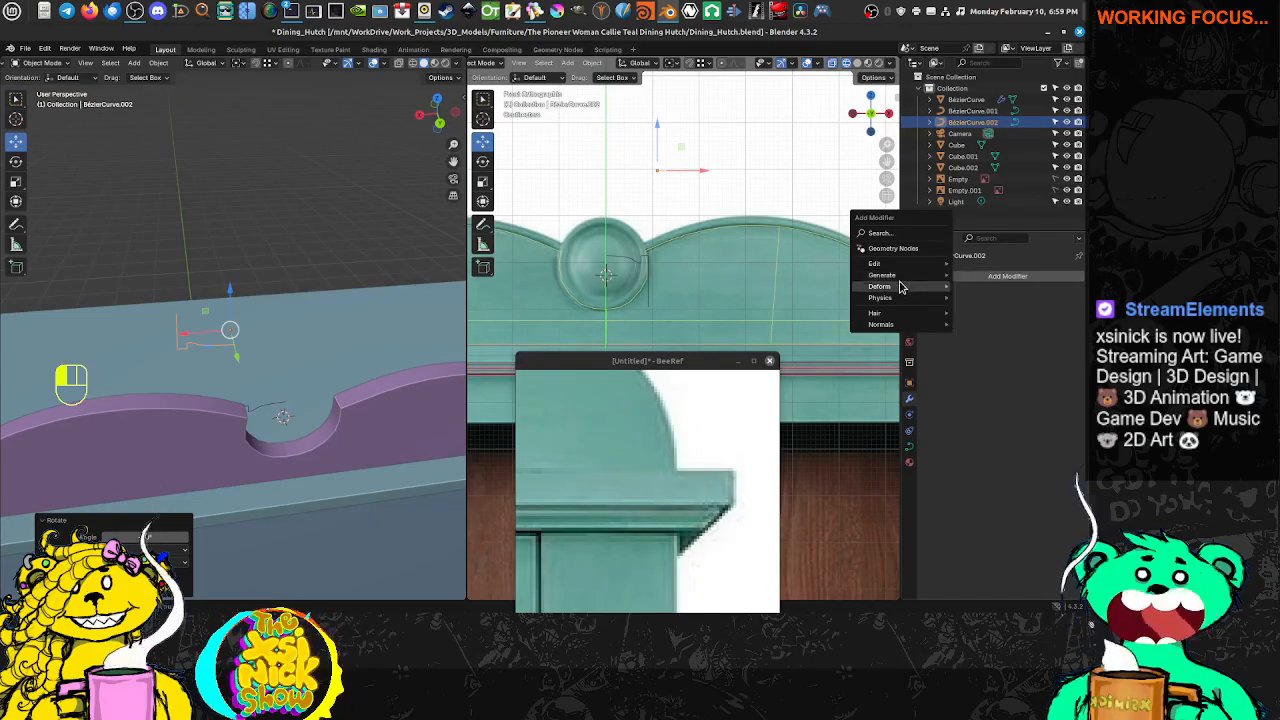
pyautogui.moveTo(908, 276)
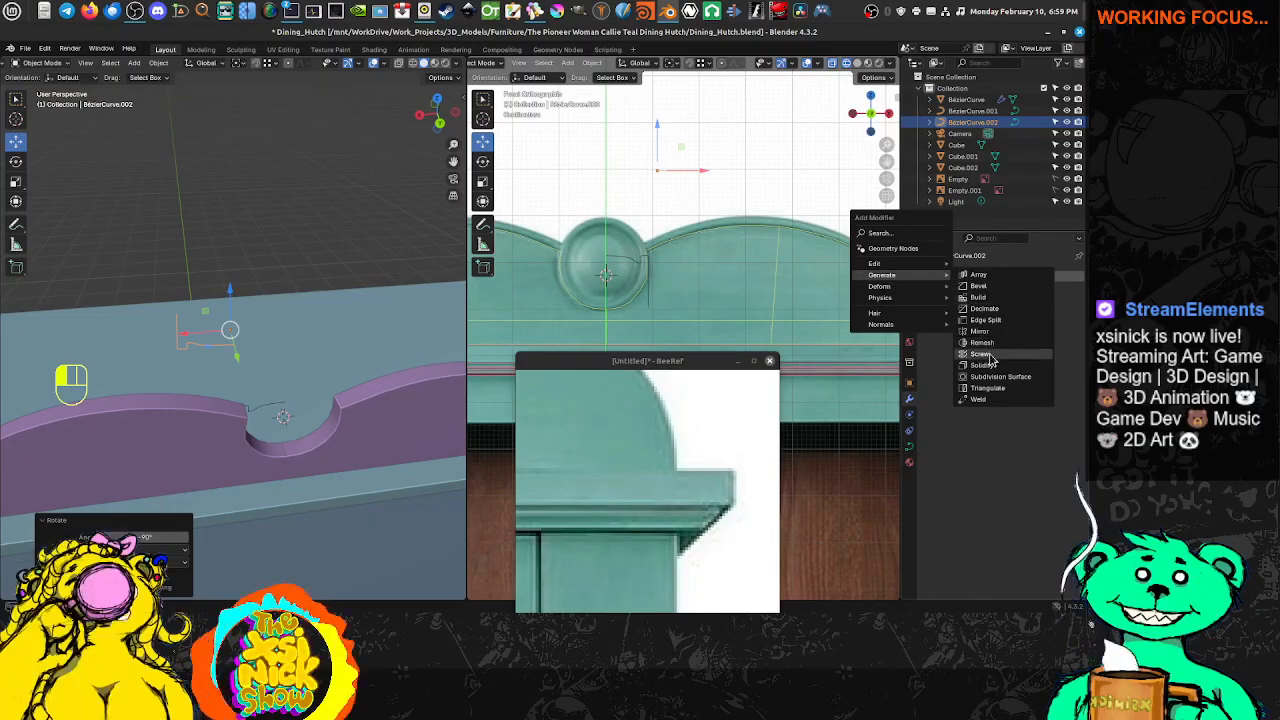
pyautogui.click(981, 354)
pyautogui.keyDown('shift'); pyautogui.moveTo(360, 364); pyautogui.dragTo(408, 362, button='middle'); pyautogui.keyUp('shift')
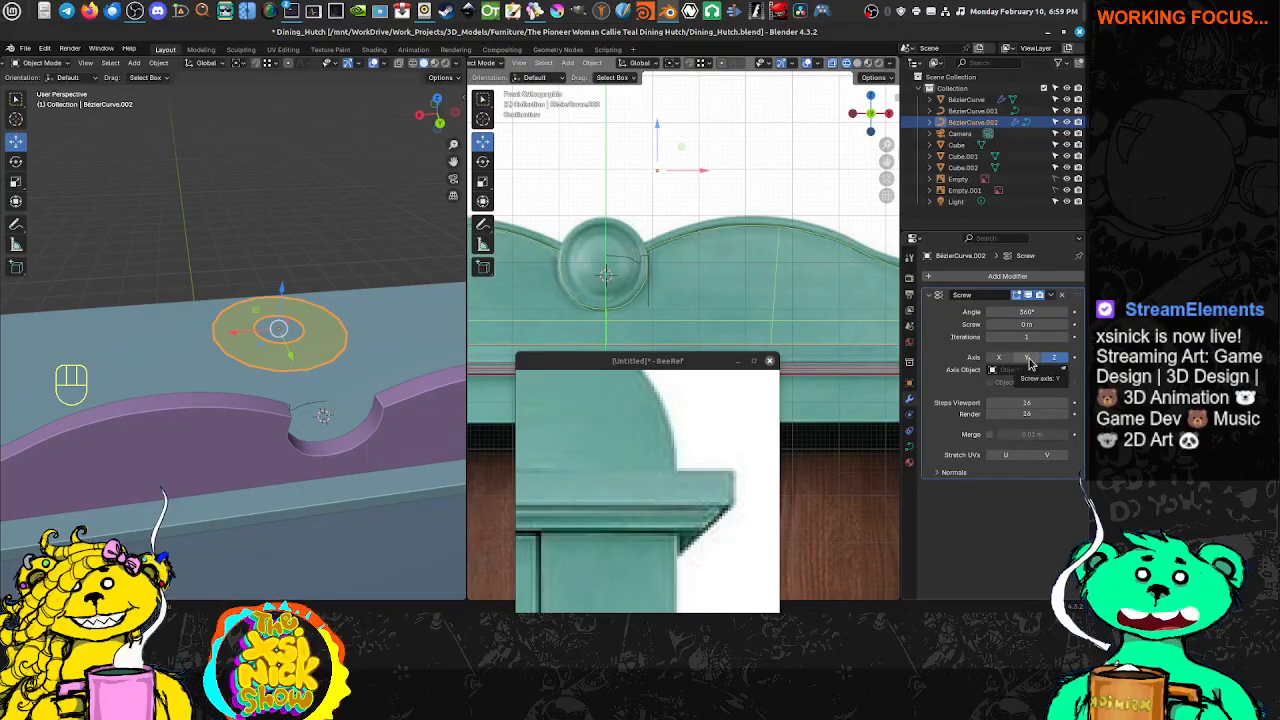
pyautogui.click(1030, 358)
pyautogui.keyDown('shift'); pyautogui.moveTo(435, 367); pyautogui.dragTo(345, 360, button='middle'); pyautogui.keyUp('shift')
pyautogui.keyDown('shift'); pyautogui.moveTo(301, 231); pyautogui.dragTo(325, 250, button='middle'); pyautogui.keyUp('shift')
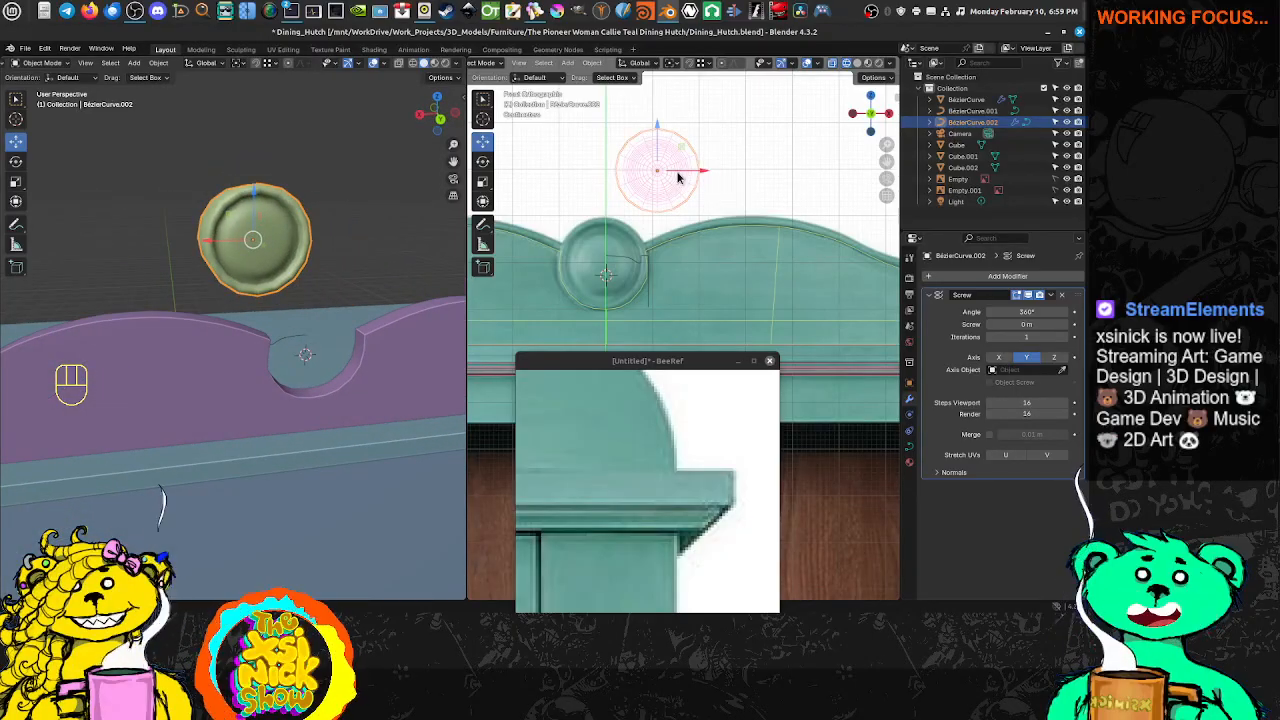
# Move the revolved medallion onto the reference medallion in front view, then nudge it slightly along X and Z to centre it
pyautogui.press('g')
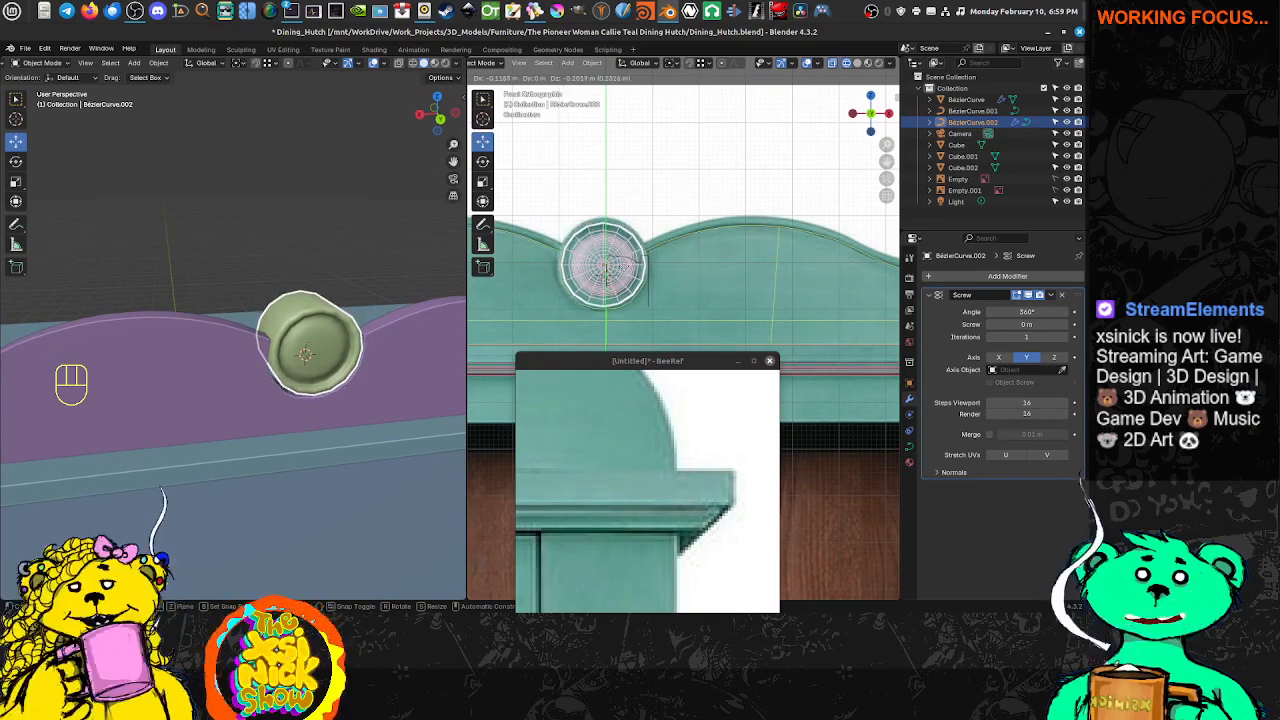
pyautogui.click(627, 265)
pyautogui.scroll(4, 627, 270)
pyautogui.keyDown('shift'); pyautogui.moveTo(542, 215); pyautogui.dragTo(627, 263, button='middle'); pyautogui.keyUp('shift')
pyautogui.moveTo(679, 266); pyautogui.dragTo(677, 266)
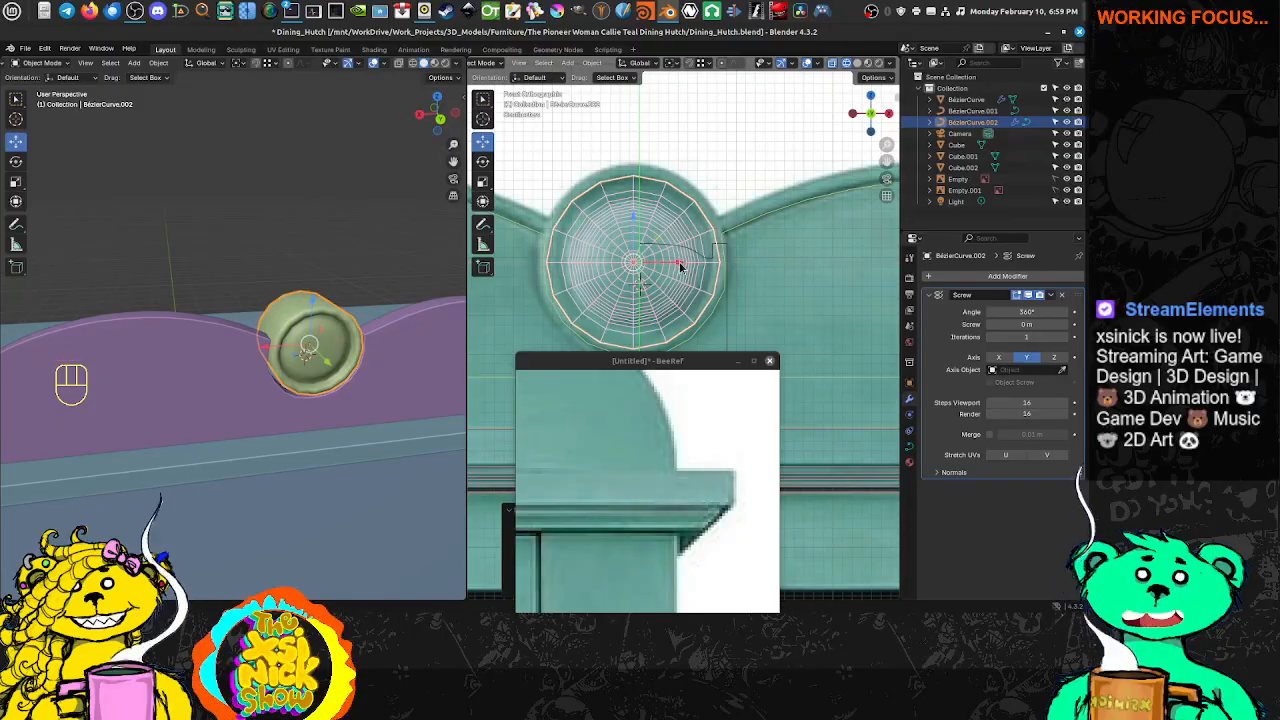
pyautogui.keyDown('shift'); pyautogui.moveTo(677, 266); pyautogui.dragTo(661, 212, button='middle'); pyautogui.keyUp('shift')
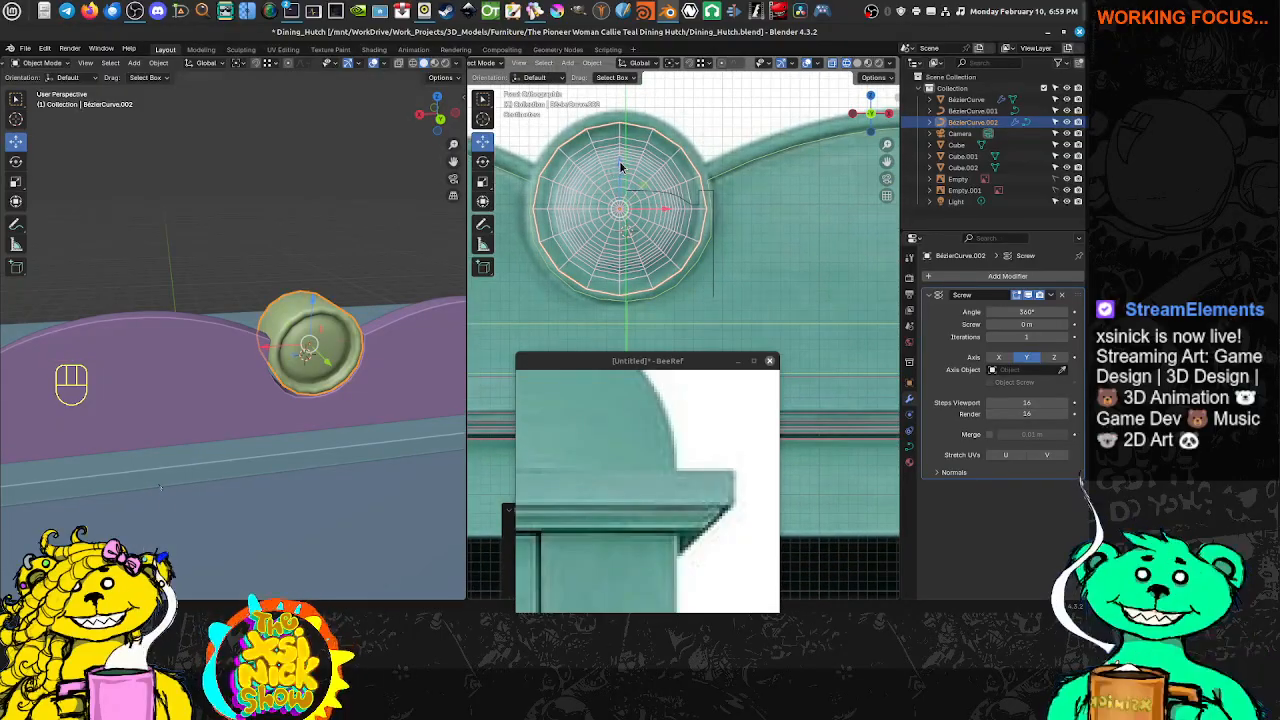
pyautogui.press('g')
pyautogui.press('z')
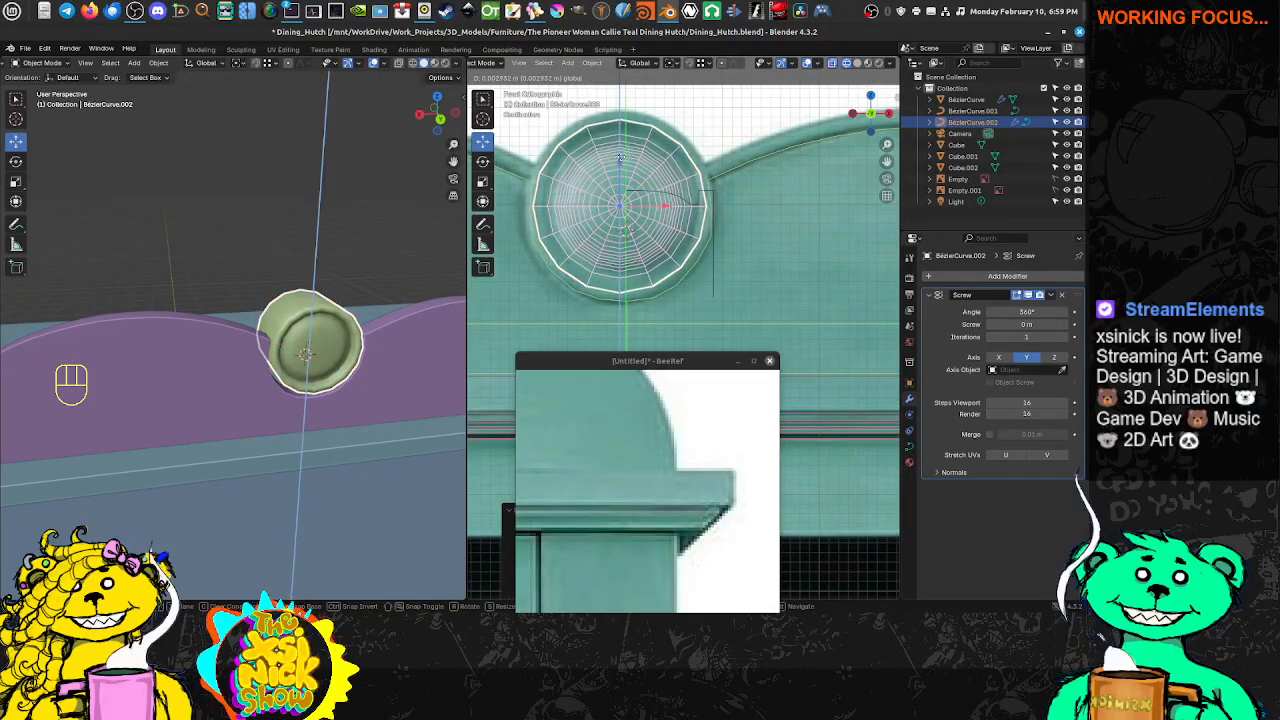
pyautogui.click(628, 167)
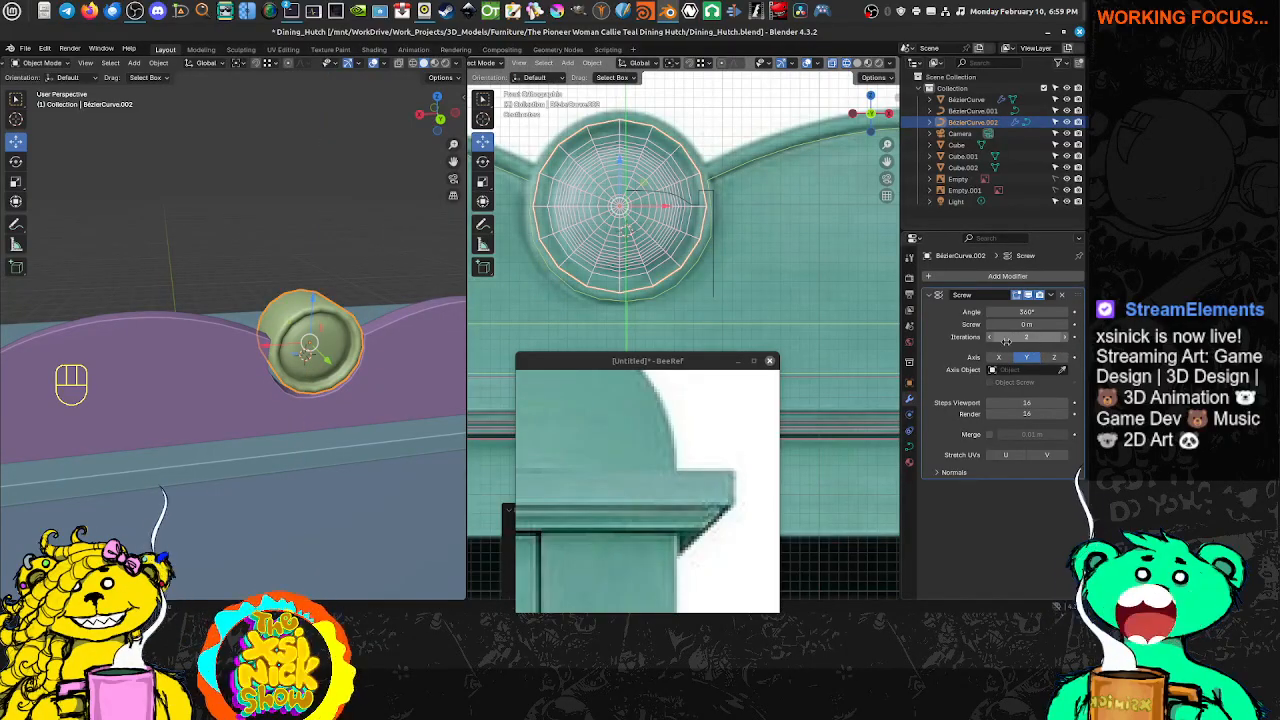
# Set the Screw modifier's viewport steps to 32 for a smoother medallion
pyautogui.click(1063, 343)
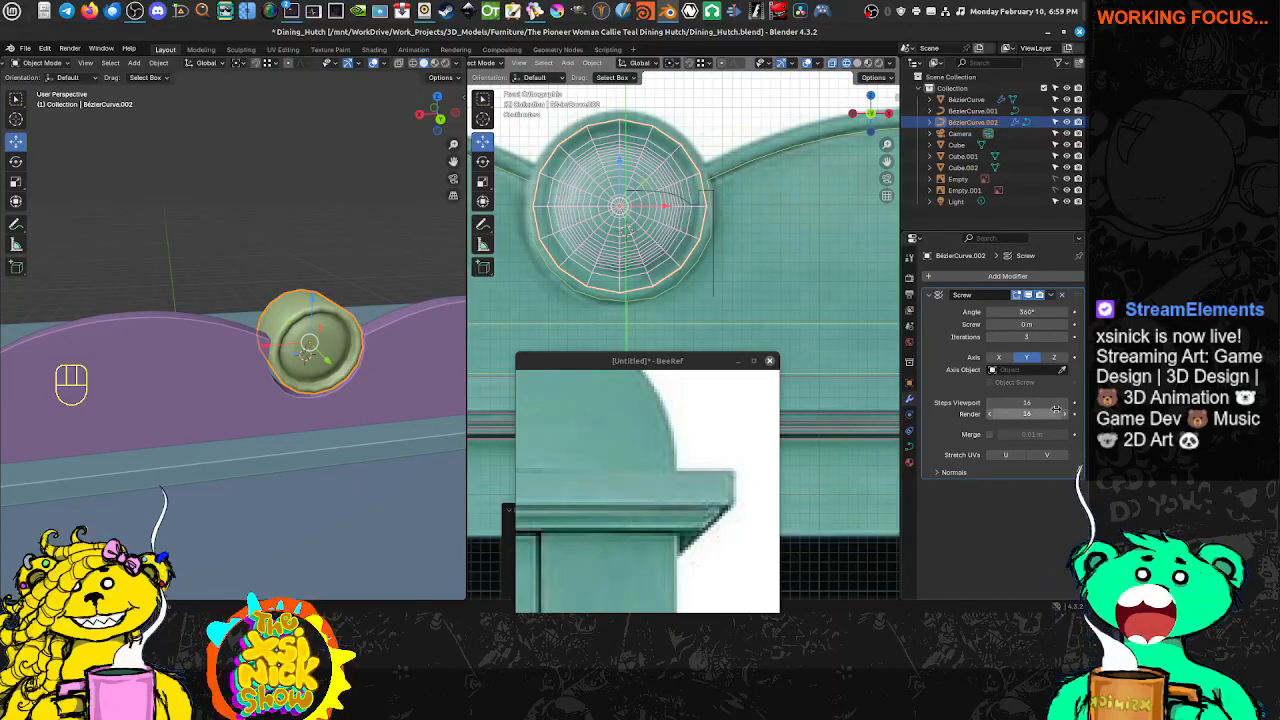
pyautogui.click(1065, 404)
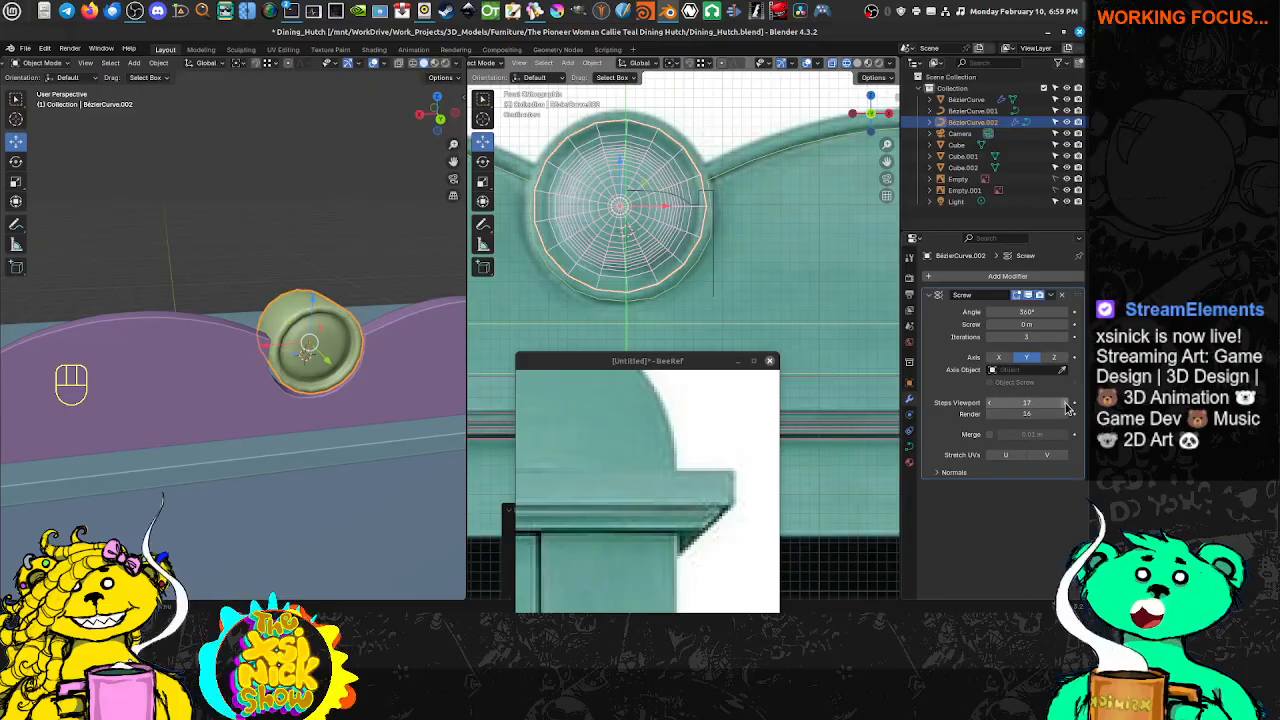
pyautogui.click(1065, 404)
pyautogui.click(1065, 404)
pyautogui.click(1065, 404)
pyautogui.click(1065, 404)
pyautogui.click(1065, 404)
pyautogui.click(1065, 404)
pyautogui.click(1065, 404)
pyautogui.click(1065, 404)
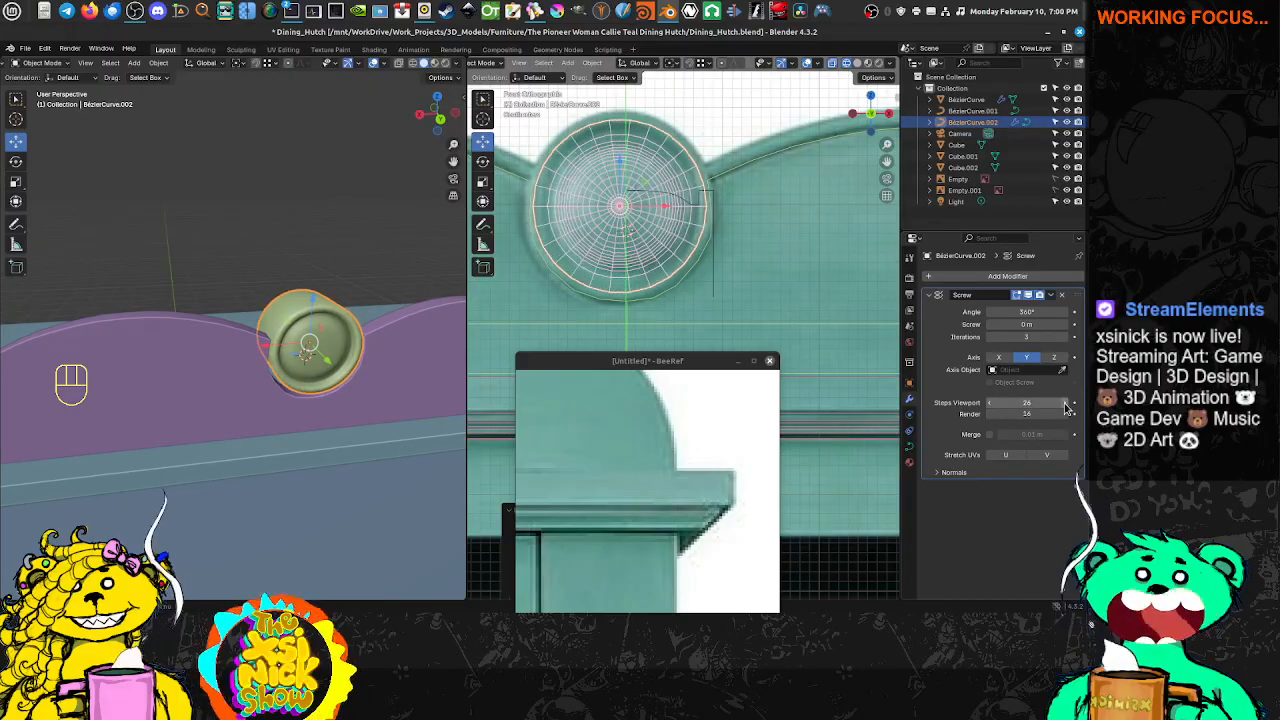
pyautogui.click(1065, 404)
pyautogui.click(1065, 404)
pyautogui.click(1065, 404)
pyautogui.click(1065, 404)
pyautogui.click(1065, 404)
pyautogui.click(1065, 404)
pyautogui.click(1065, 404)
pyautogui.click(1065, 404)
pyautogui.click(1065, 404)
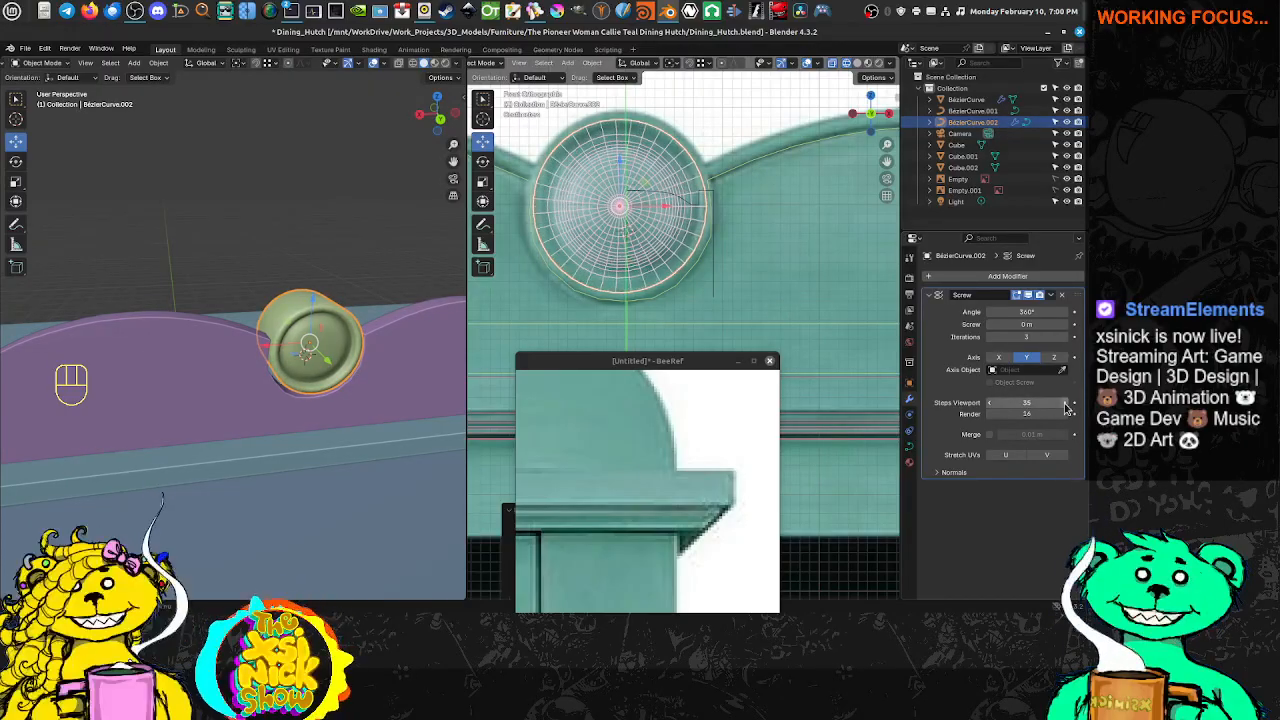
pyautogui.click(1028, 401)
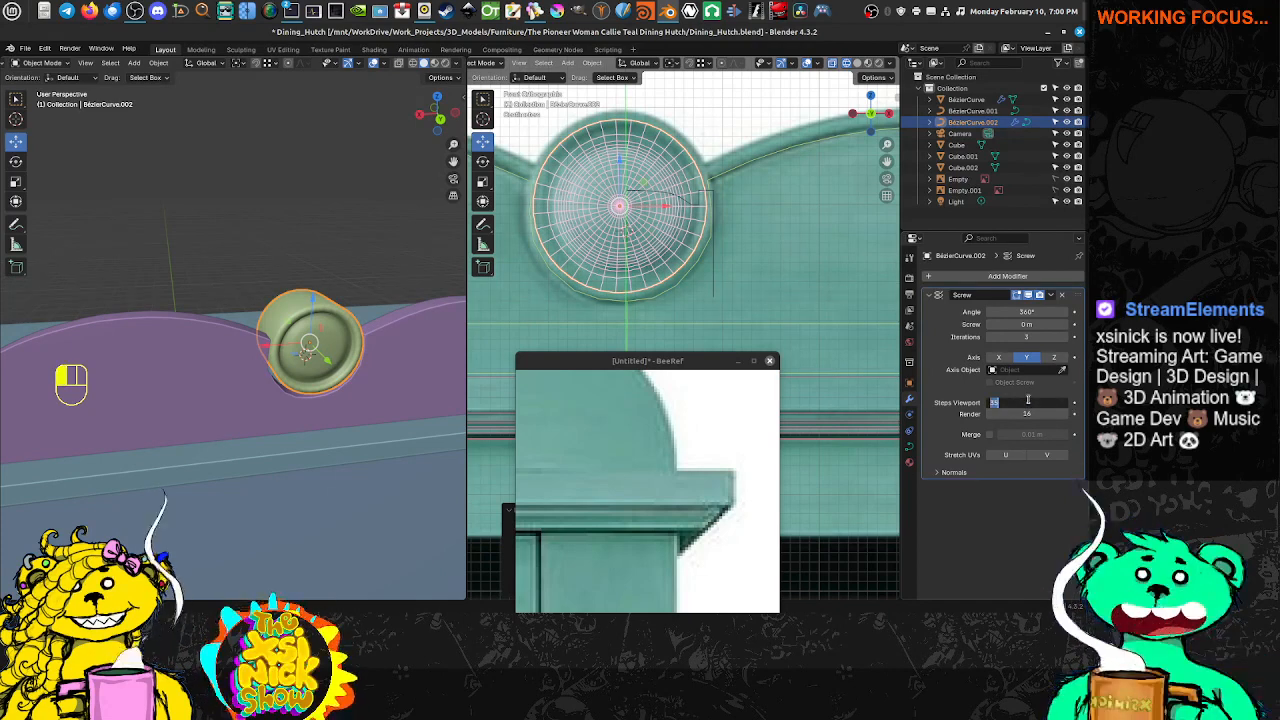
pyautogui.write('32')
pyautogui.press('Return')
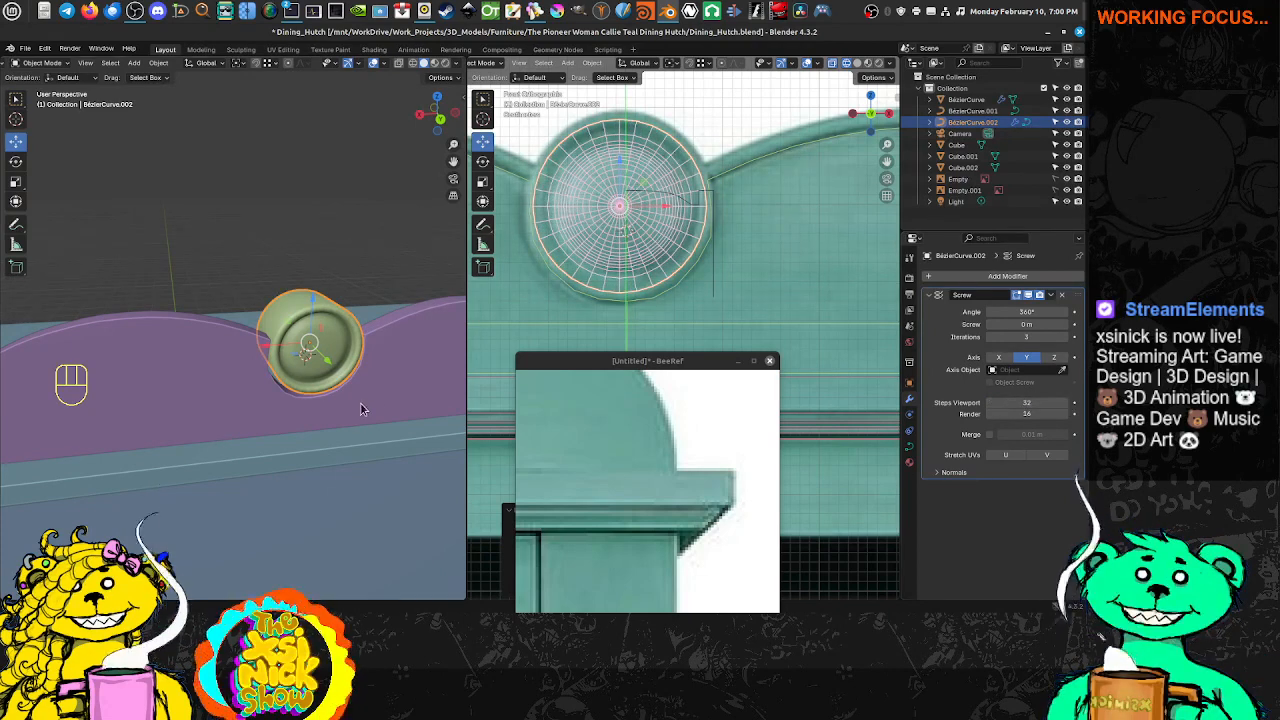
# In top view, nudge the medallion slightly in the positive Y direction so its edge sits just past the pediment board
pyautogui.moveTo(360, 403); pyautogui.dragTo(289, 394, button='middle')
pyautogui.moveTo(249, 352); pyautogui.dragTo(376, 376, button='middle')
pyautogui.keyDown('shift'); pyautogui.moveTo(376, 376); pyautogui.dragTo(294, 352, button='middle'); pyautogui.keyUp('shift')
pyautogui.press('KP_7')
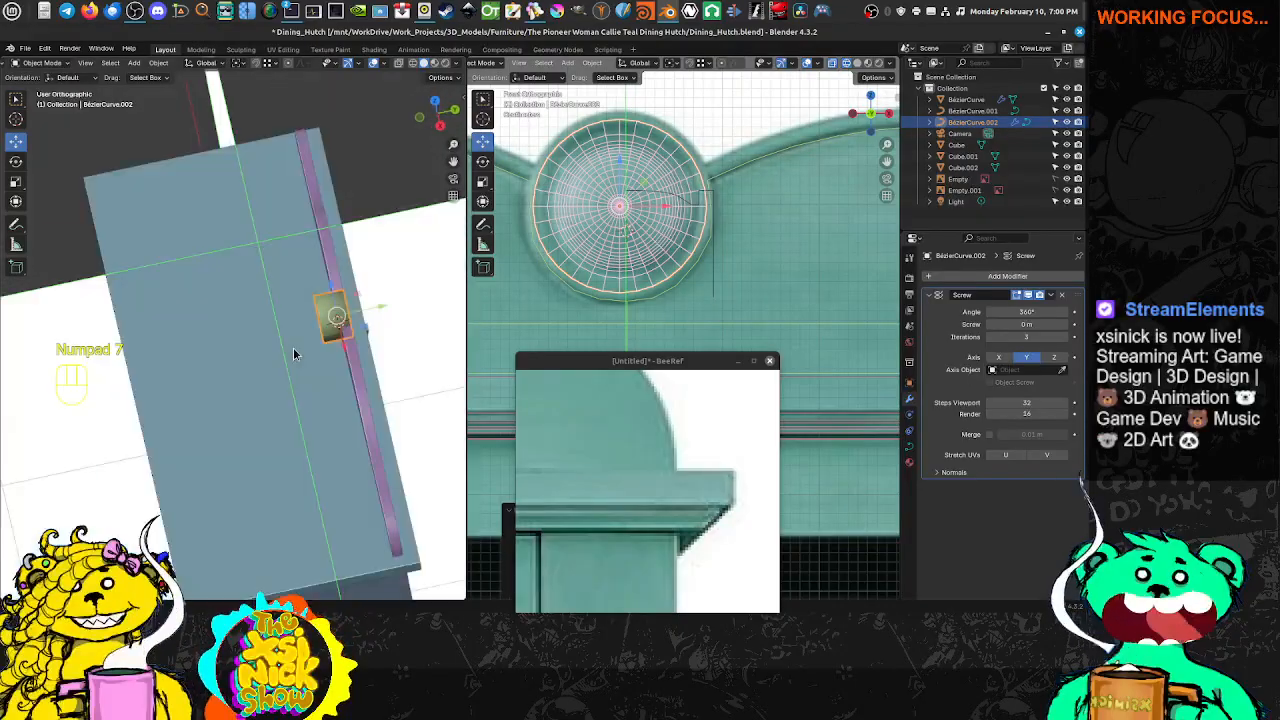
pyautogui.scroll(2, 262, 206)
pyautogui.keyDown('shift'); pyautogui.moveTo(322, 171); pyautogui.dragTo(257, 319, button='middle'); pyautogui.keyUp('shift')
pyautogui.scroll(6, 257, 320)
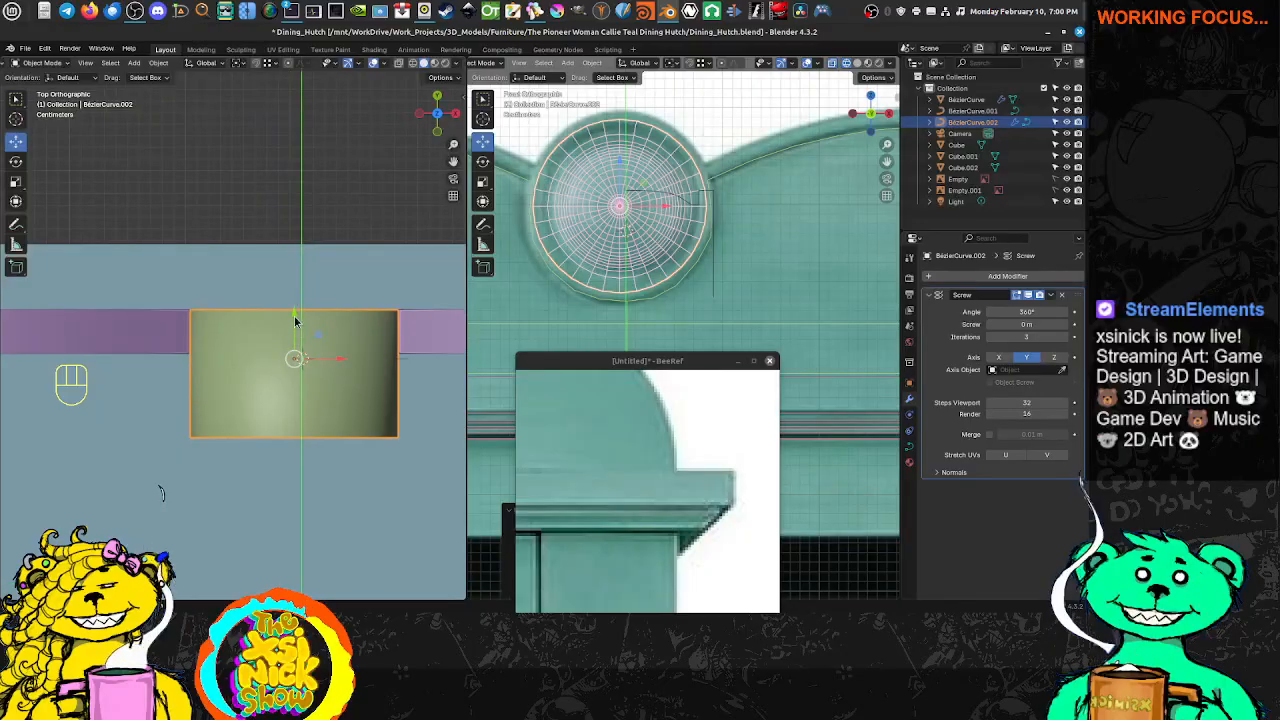
pyautogui.moveTo(295, 320); pyautogui.dragTo(293, 315)
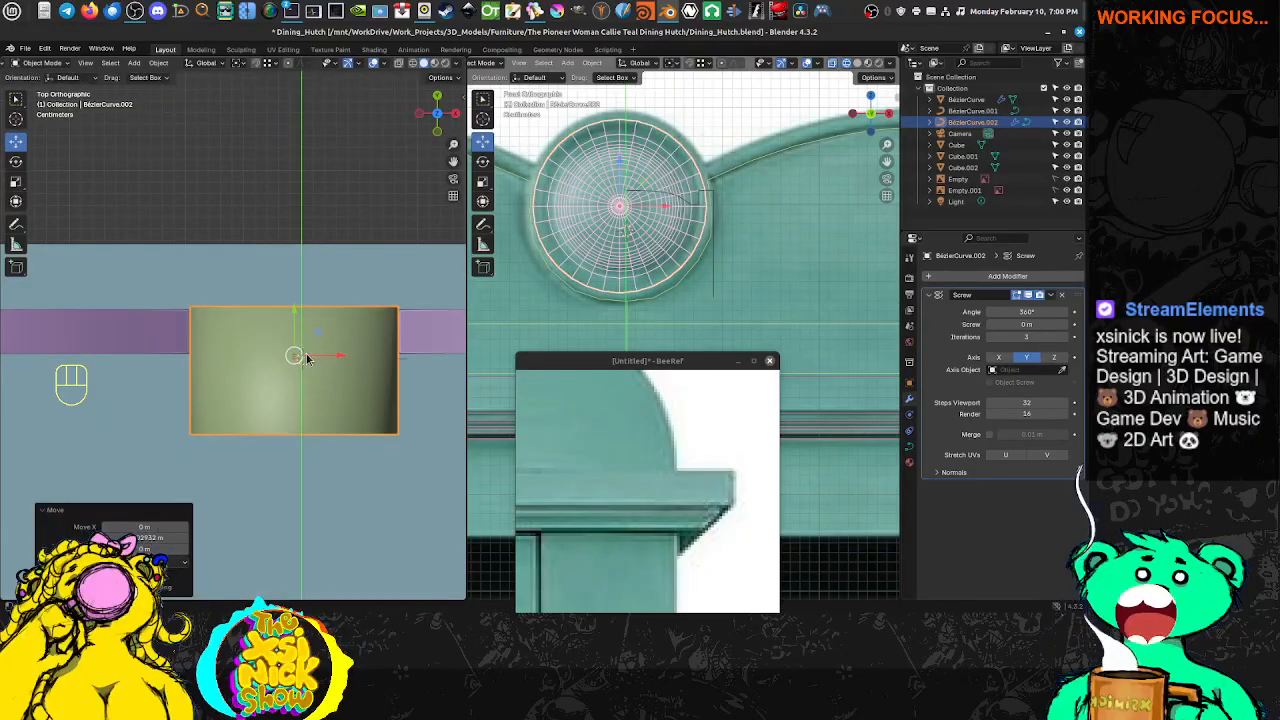
pyautogui.scroll(-5, 307, 360)
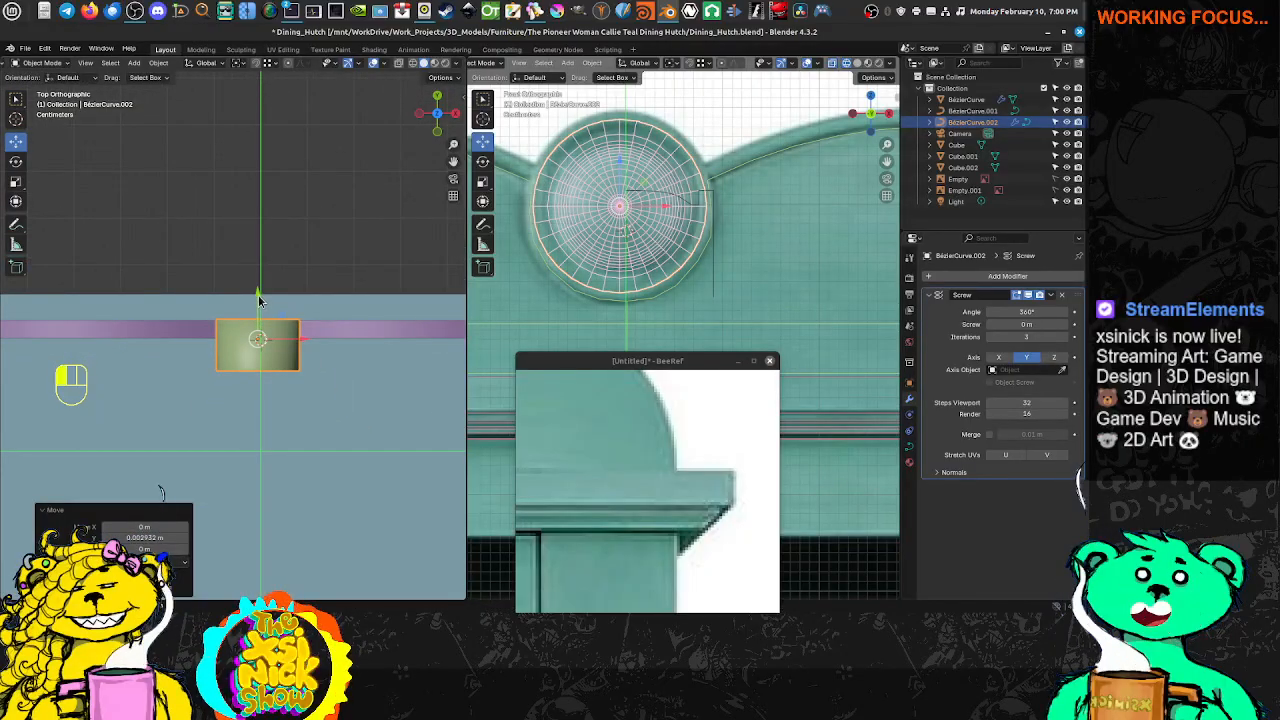
pyautogui.moveTo(259, 298); pyautogui.dragTo(260, 296)
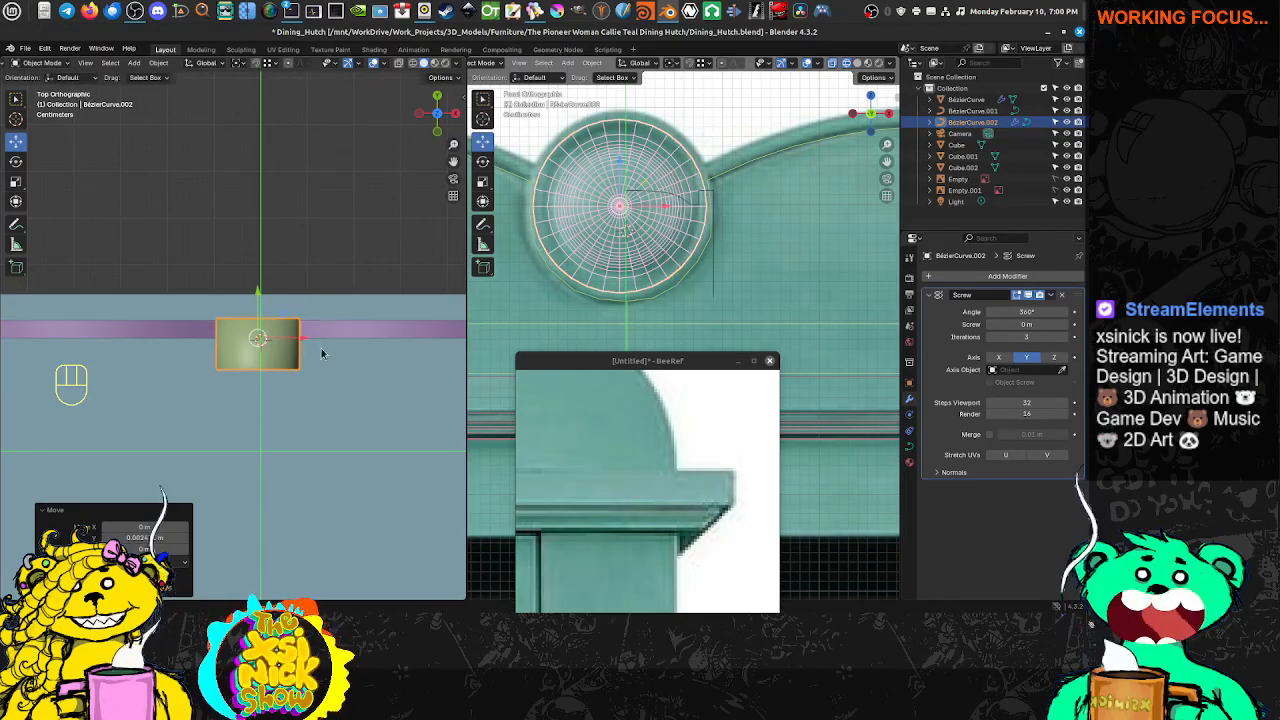
# Select the original profile curve and move it straight up along Z, clear of the pediment
pyautogui.click(716, 262)
pyautogui.scroll(-6, 680, 247)
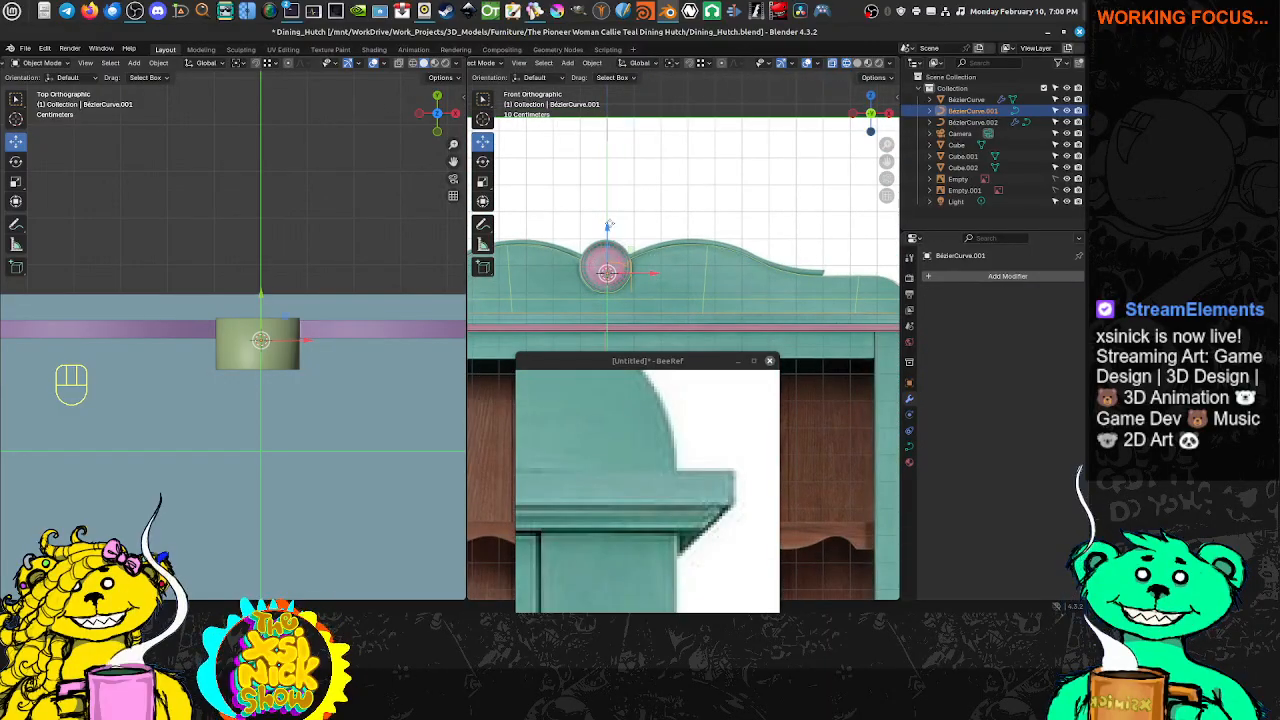
pyautogui.moveTo(609, 224); pyautogui.dragTo(609, 131)
pyautogui.scroll(3, 637, 177)
pyautogui.keyDown('shift'); pyautogui.moveTo(637, 177); pyautogui.dragTo(661, 316, button='middle'); pyautogui.keyUp('shift')
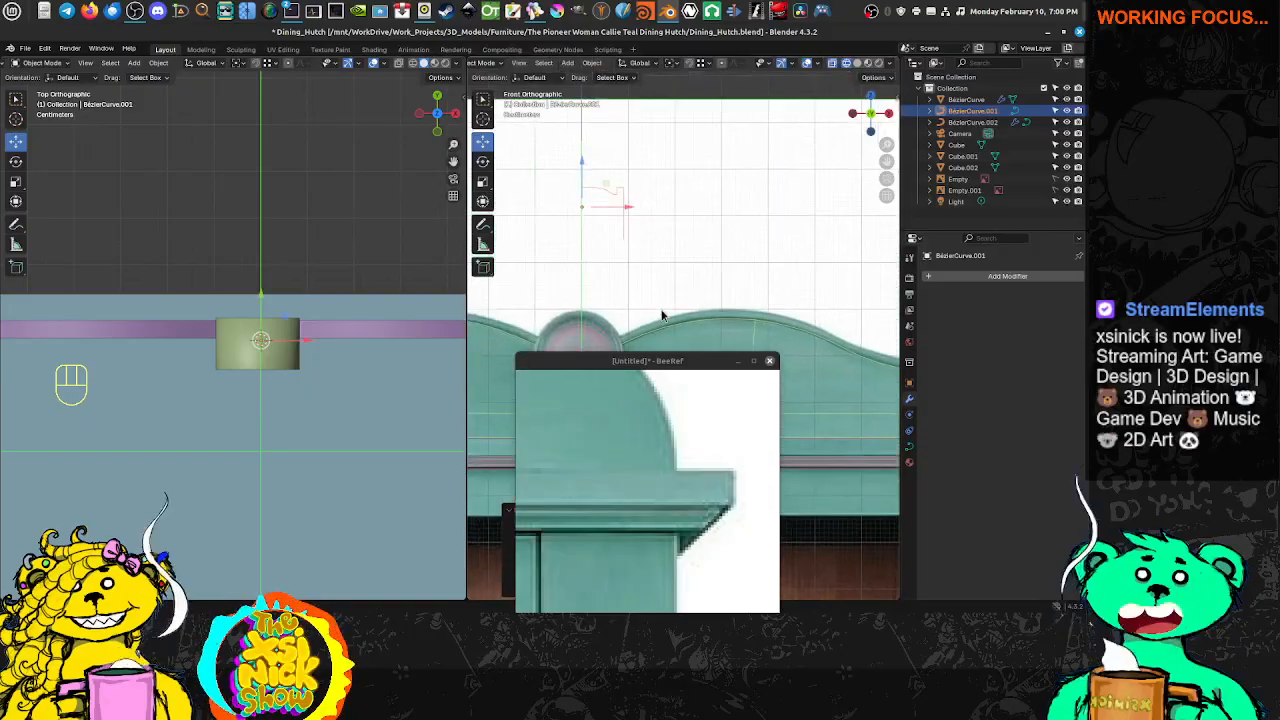
pyautogui.scroll(2, 618, 249)
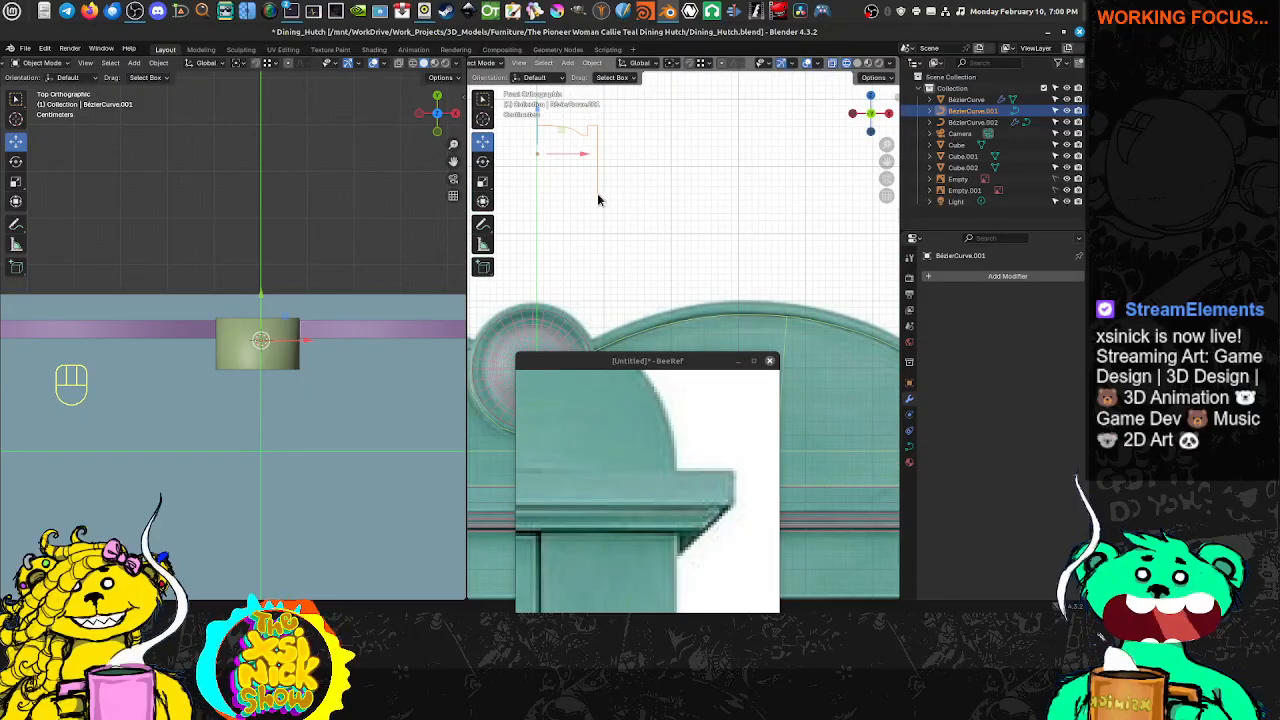
# Edit the original profile curve and raise the lower end point of its straight rim side along Z, finishing with about 0.014 m, to thin the medallion
pyautogui.press('Tab')
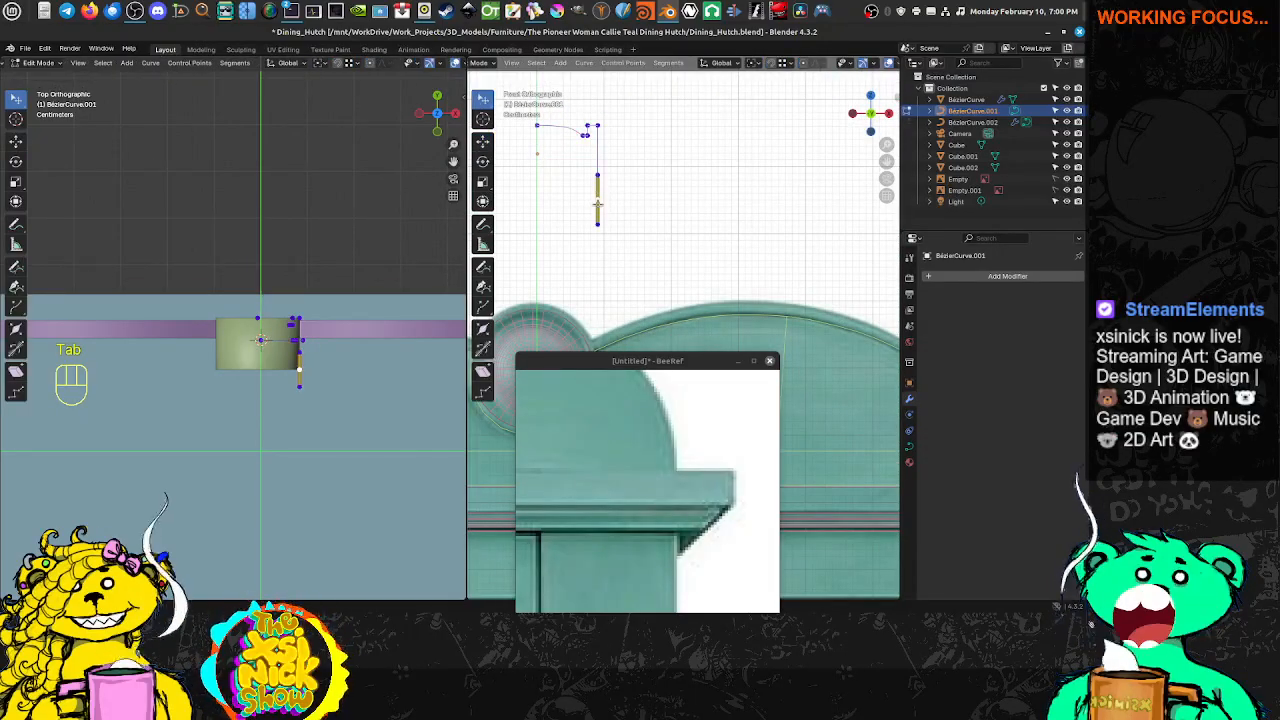
pyautogui.keyDown('shift'); pyautogui.moveTo(597, 205); pyautogui.dragTo(617, 232, button='middle'); pyautogui.keyUp('shift')
pyautogui.click(484, 148)
pyautogui.scroll(3, 629, 237)
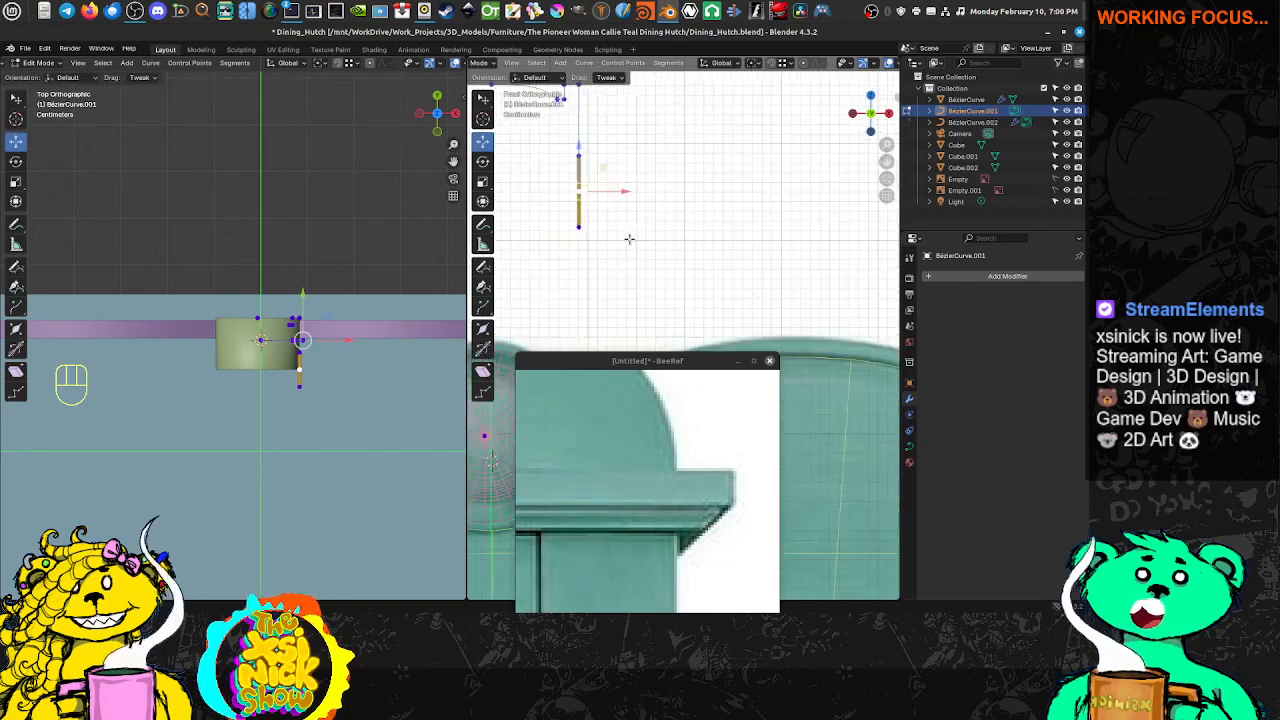
pyautogui.keyDown('shift'); pyautogui.moveTo(541, 176); pyautogui.dragTo(655, 288, button='middle'); pyautogui.keyUp('shift')
pyautogui.moveTo(671, 242); pyautogui.dragTo(671, 179)
pyautogui.scroll(10, 247, 327)
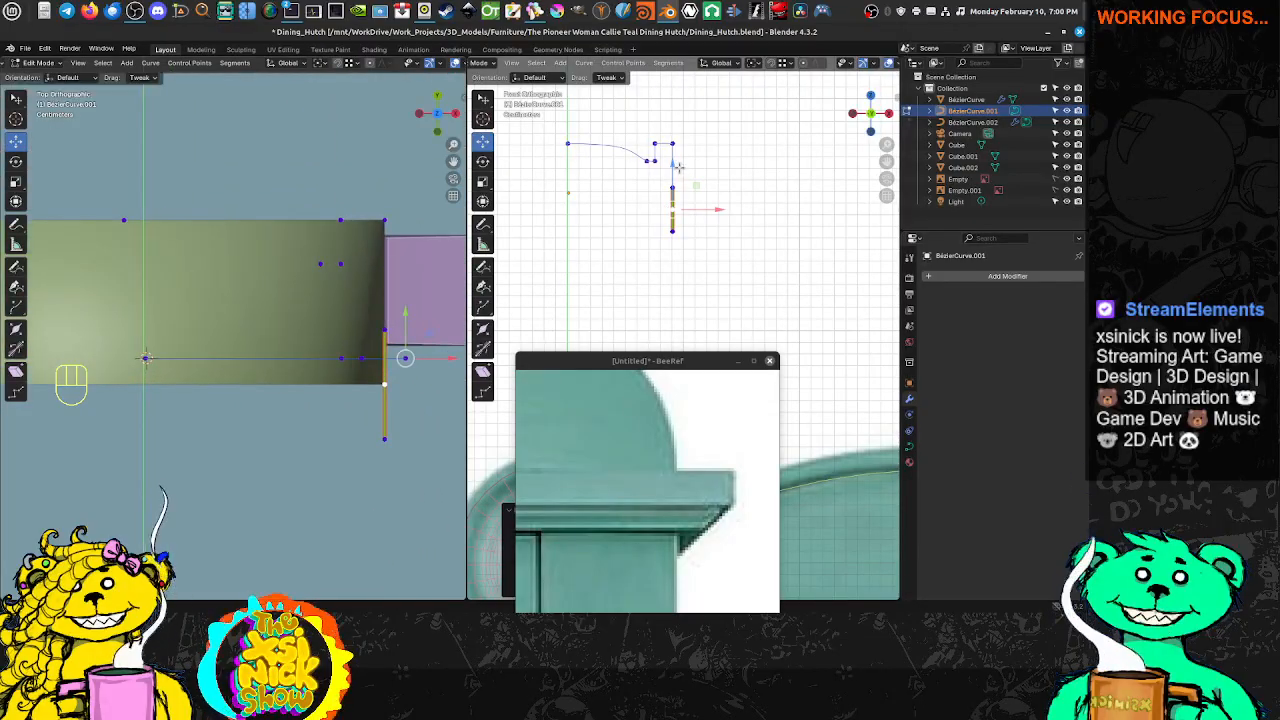
pyautogui.moveTo(676, 167); pyautogui.dragTo(674, 148)
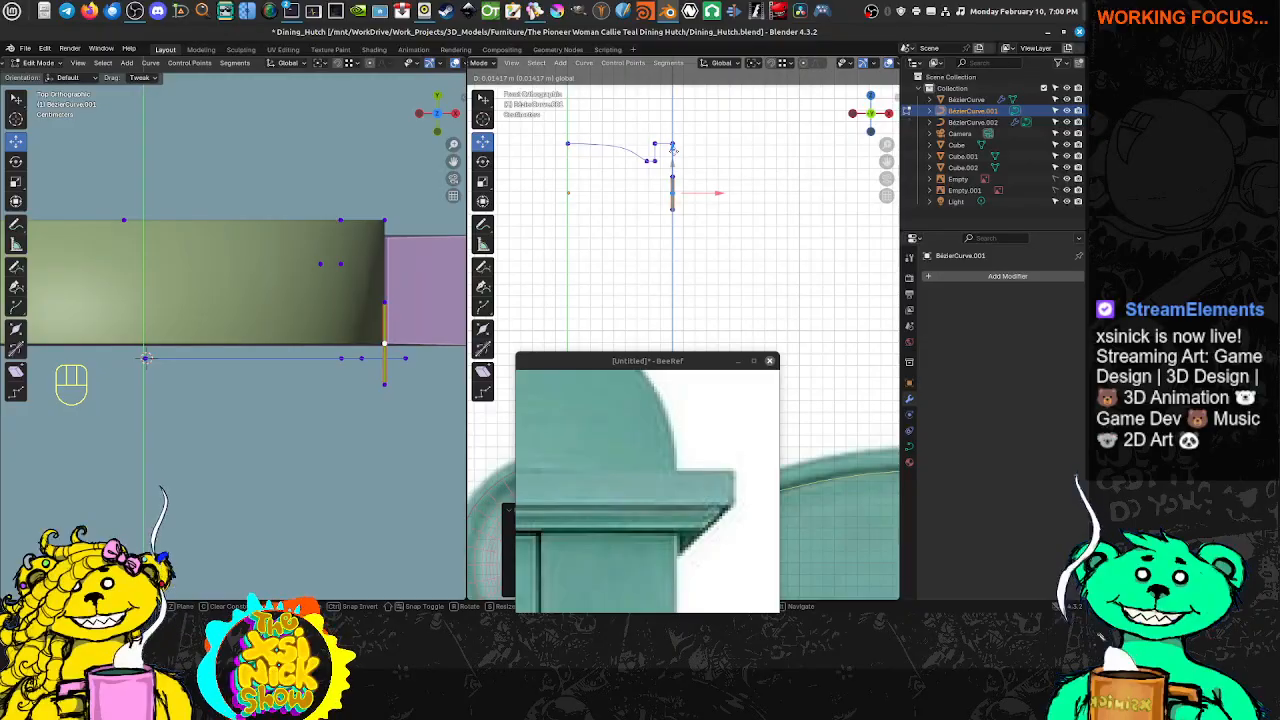
pyautogui.moveTo(674, 148); pyautogui.dragTo(674, 149)
# Examine the hutch's crown medallion up close in the BeeRef reference board and compare it with the modelled medallion at an angle
pyautogui.scroll(-10, 624, 443)
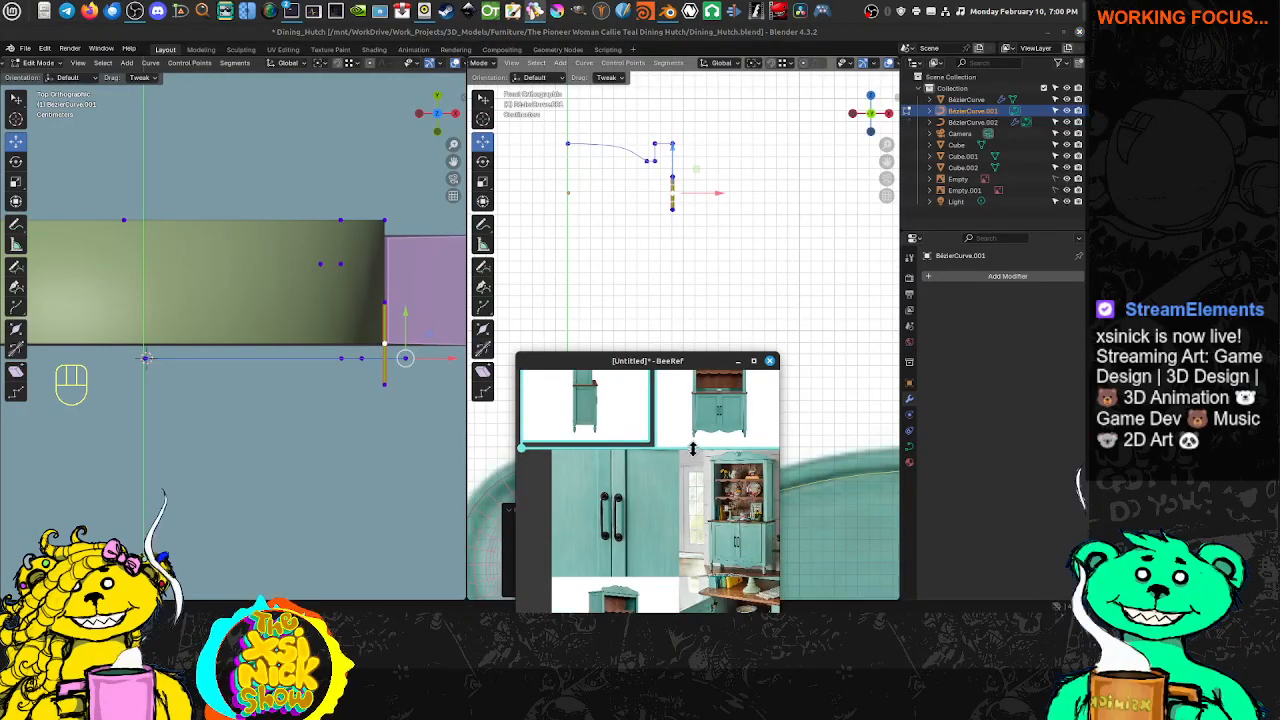
pyautogui.moveTo(694, 449); pyautogui.dragTo(607, 544, button='middle')
pyautogui.scroll(10, 625, 505)
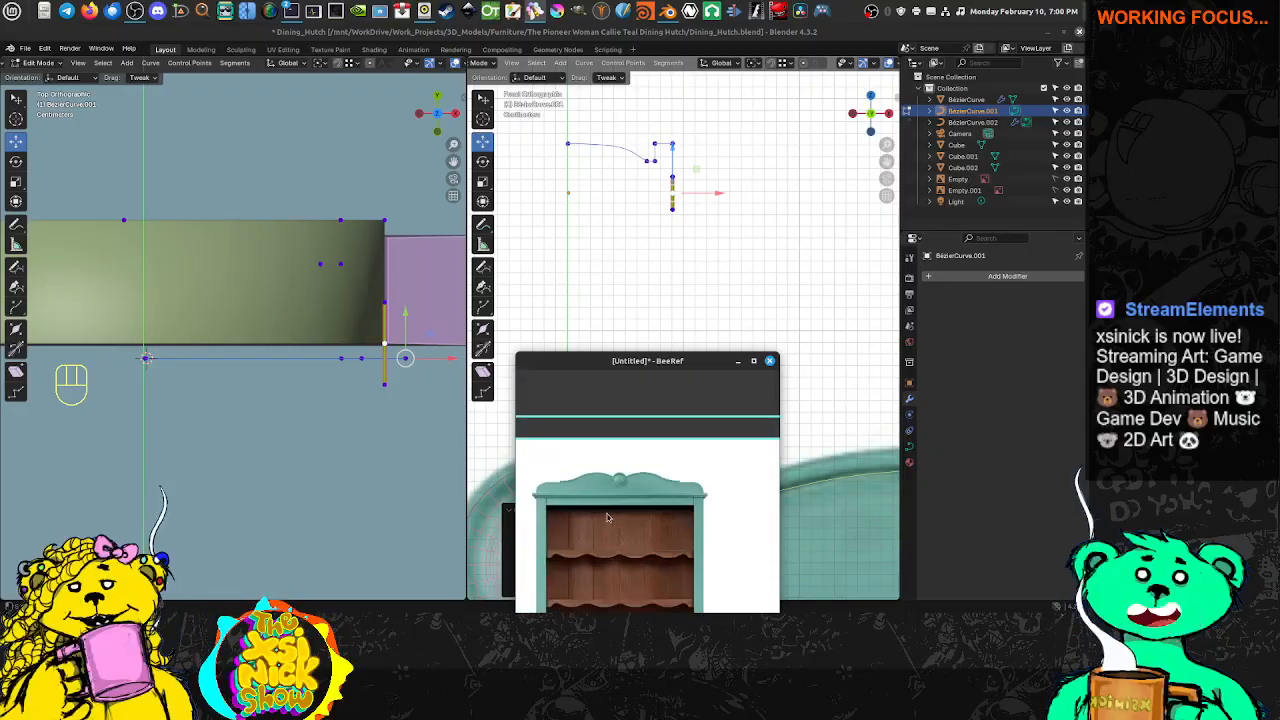
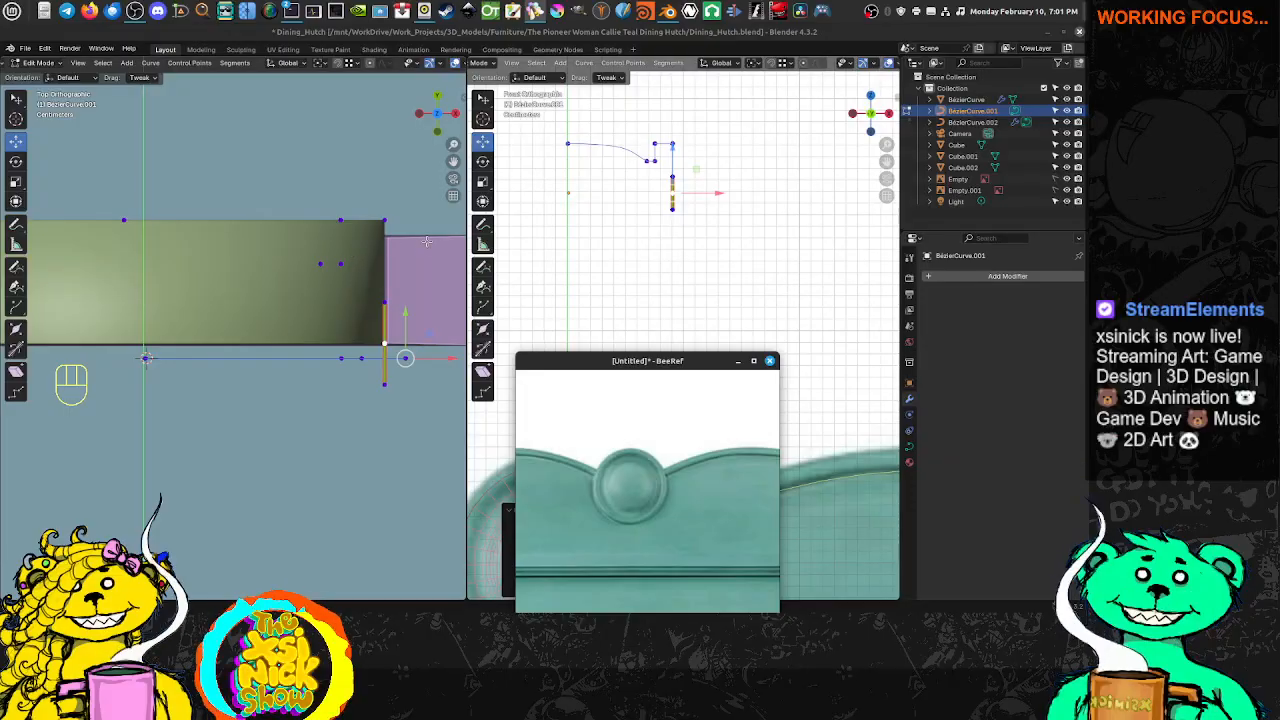
pyautogui.moveTo(427, 242); pyautogui.dragTo(266, 254, button='middle')
pyautogui.scroll(-4, 186, 180)
# Select the profile curve's rim points together and move them slightly outward along X to widen the medallion toward the reference edge
pyautogui.keyDown('shift'); pyautogui.moveTo(701, 208); pyautogui.dragTo(702, 225, button='middle'); pyautogui.keyUp('shift')
pyautogui.click(706, 143)
pyautogui.rightClick(712, 134)
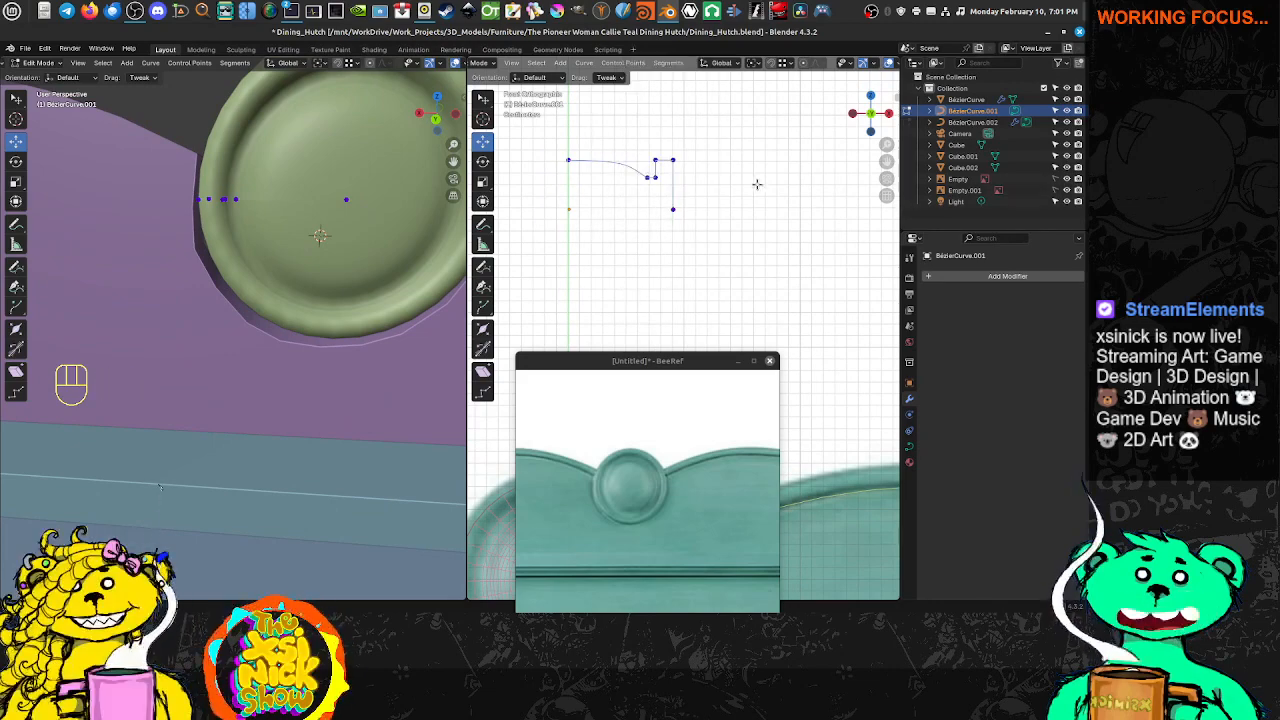
pyautogui.keyDown('ctrl'); pyautogui.moveTo(612, 166); pyautogui.dragTo(777, 200, button='right'); pyautogui.keyUp('ctrl')
pyautogui.scroll(-8, 684, 223)
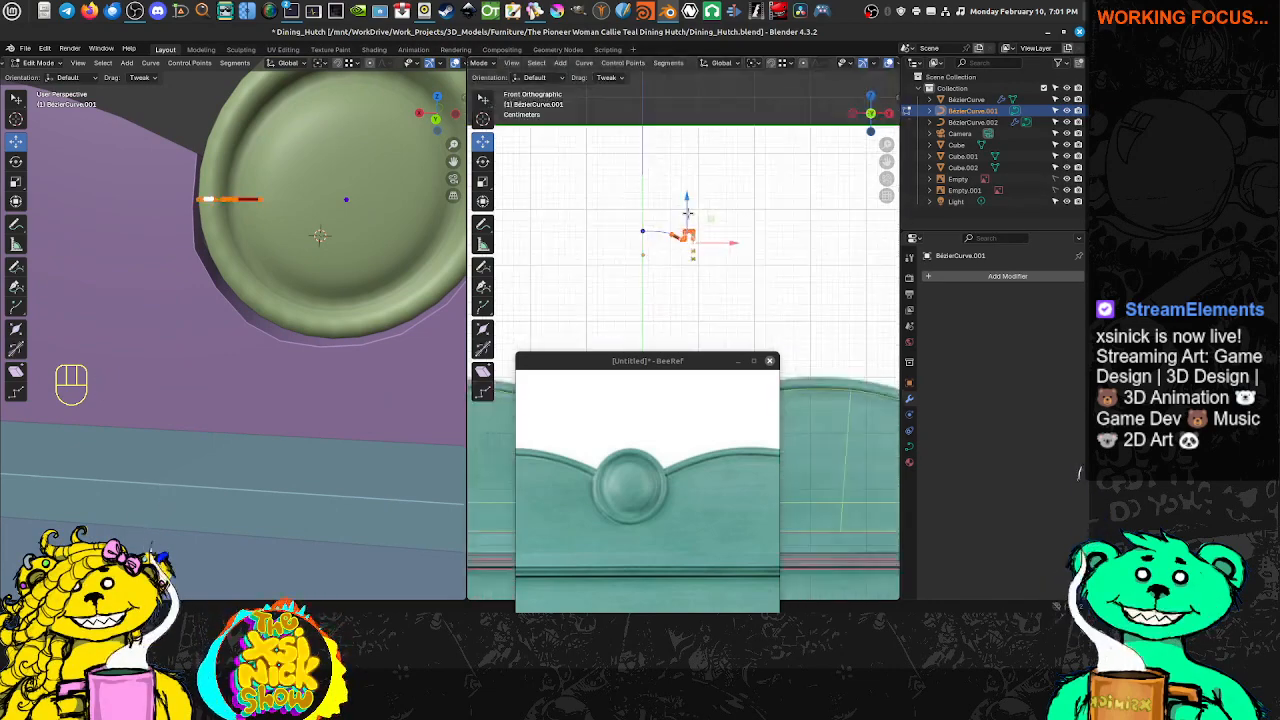
pyautogui.scroll(6, 684, 223)
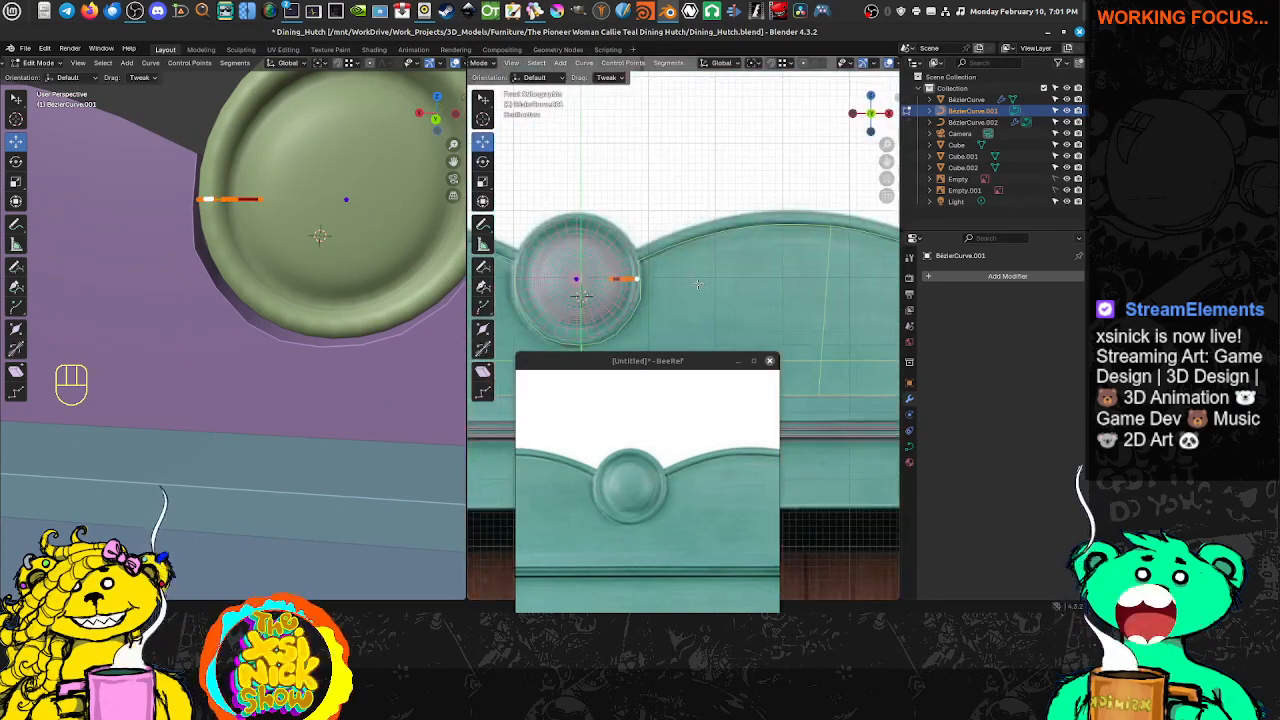
pyautogui.keyDown('shift'); pyautogui.moveTo(693, 297); pyautogui.dragTo(696, 270, button='middle'); pyautogui.keyUp('shift')
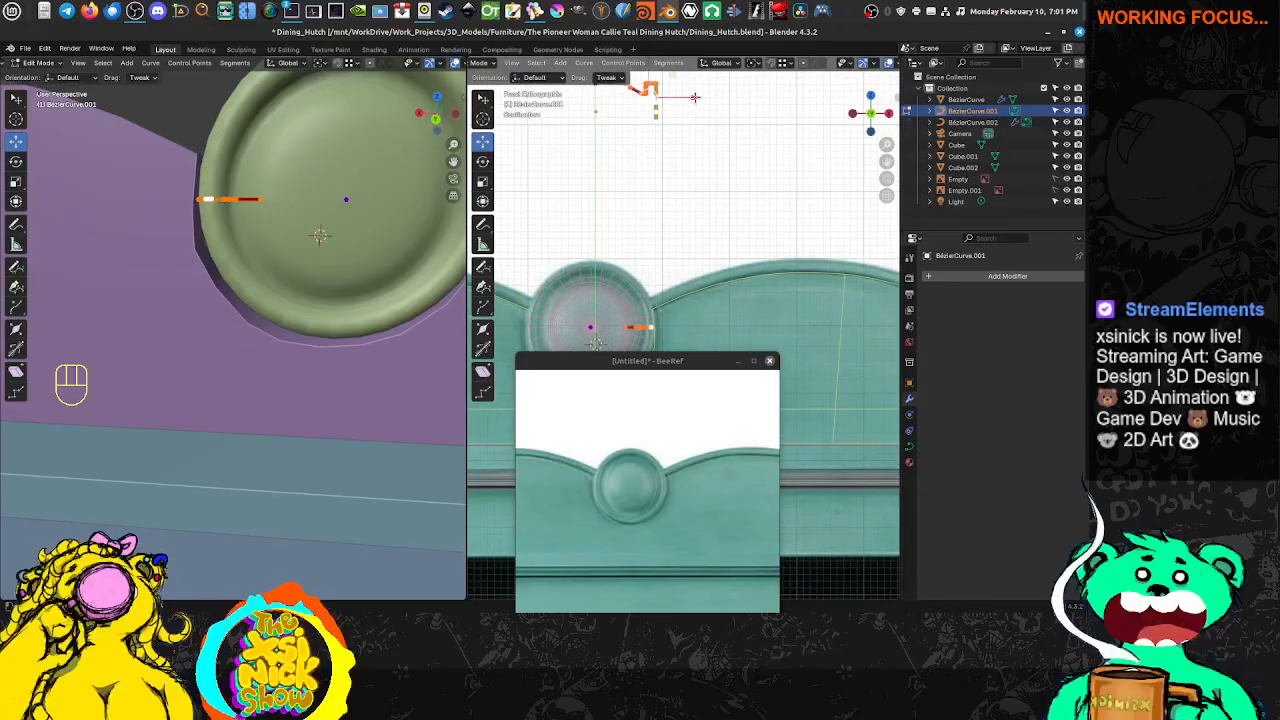
pyautogui.moveTo(697, 98); pyautogui.dragTo(707, 97)
# Compare the medallion's outline with the front reference image and nudge the selected rim points slightly further outward along X
pyautogui.keyDown('shift'); pyautogui.moveTo(646, 301); pyautogui.dragTo(645, 246, button='middle'); pyautogui.keyUp('shift')
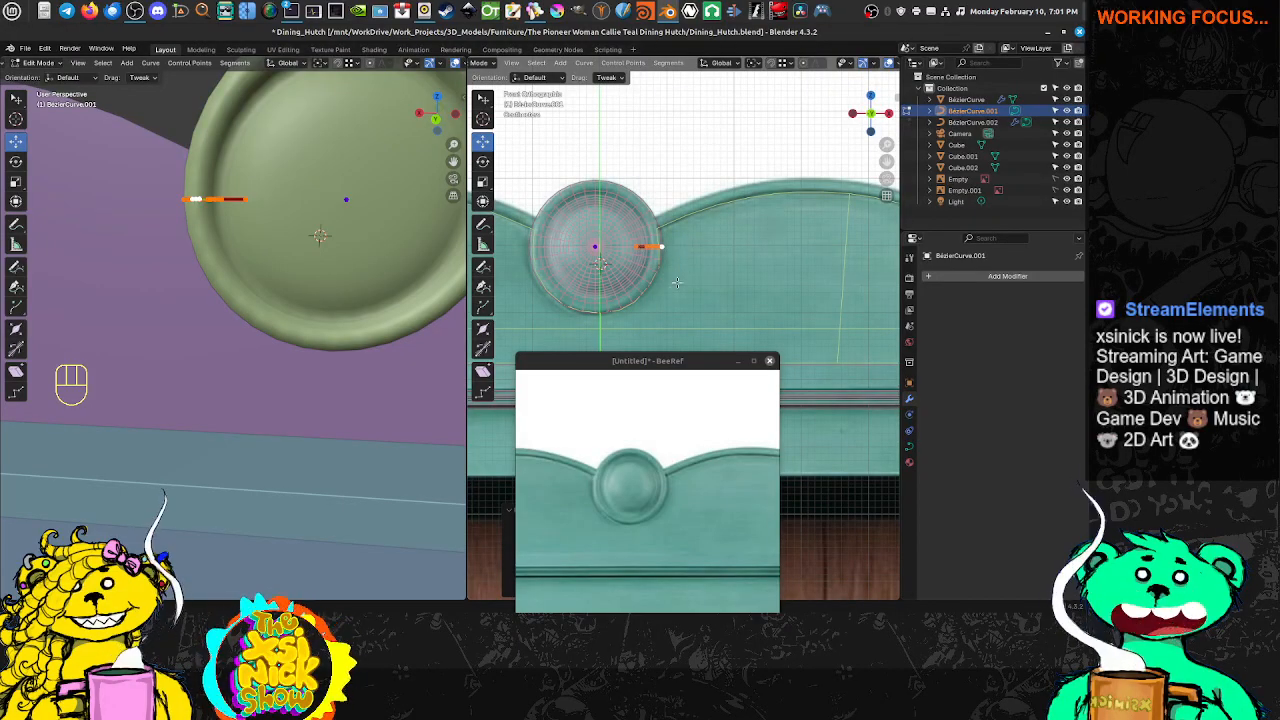
pyautogui.scroll(1, 676, 277)
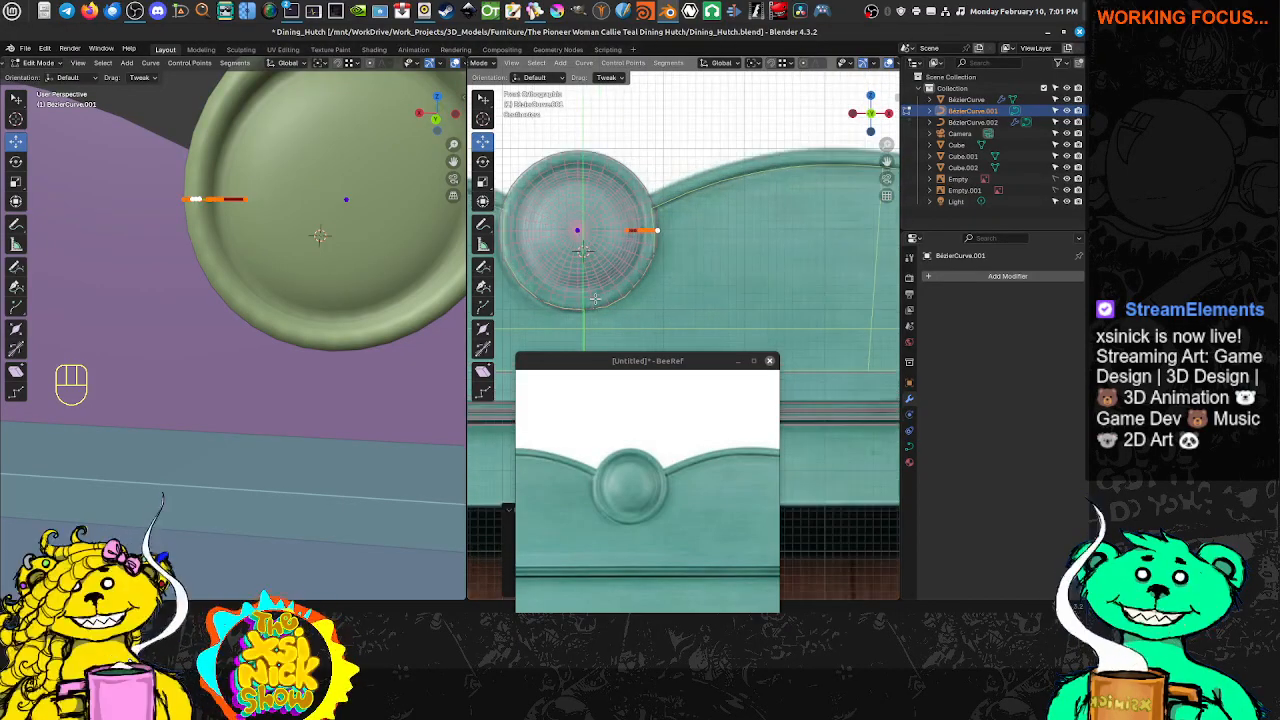
pyautogui.scroll(3, 597, 302)
pyautogui.scroll(-4, 628, 259)
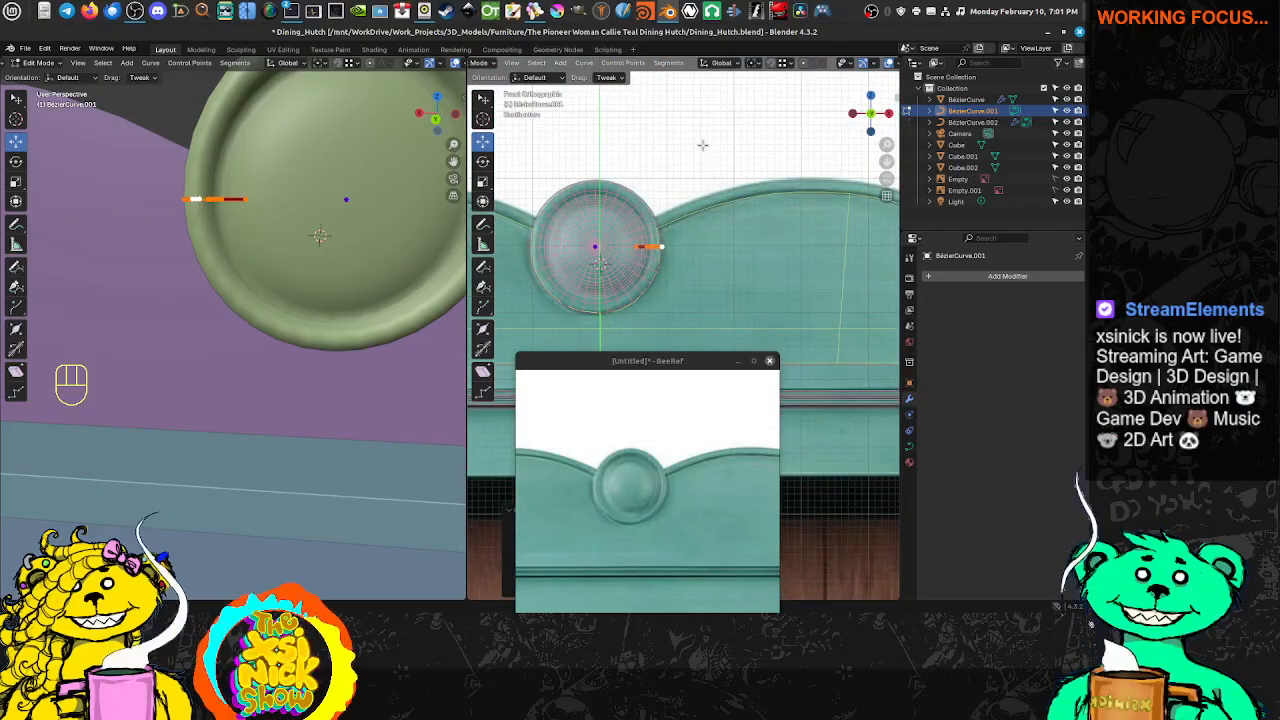
pyautogui.keyDown('shift'); pyautogui.scroll(4, 702, 145); pyautogui.keyUp('shift')
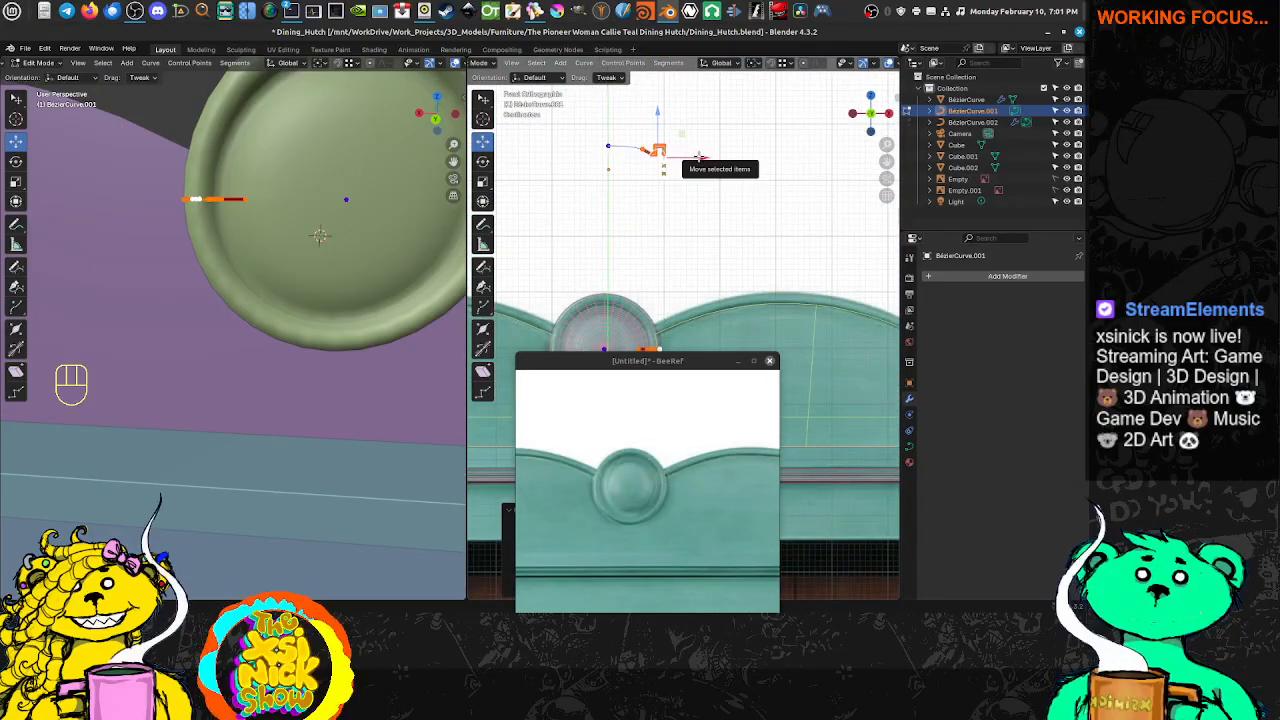
pyautogui.moveTo(702, 156); pyautogui.dragTo(703, 156)
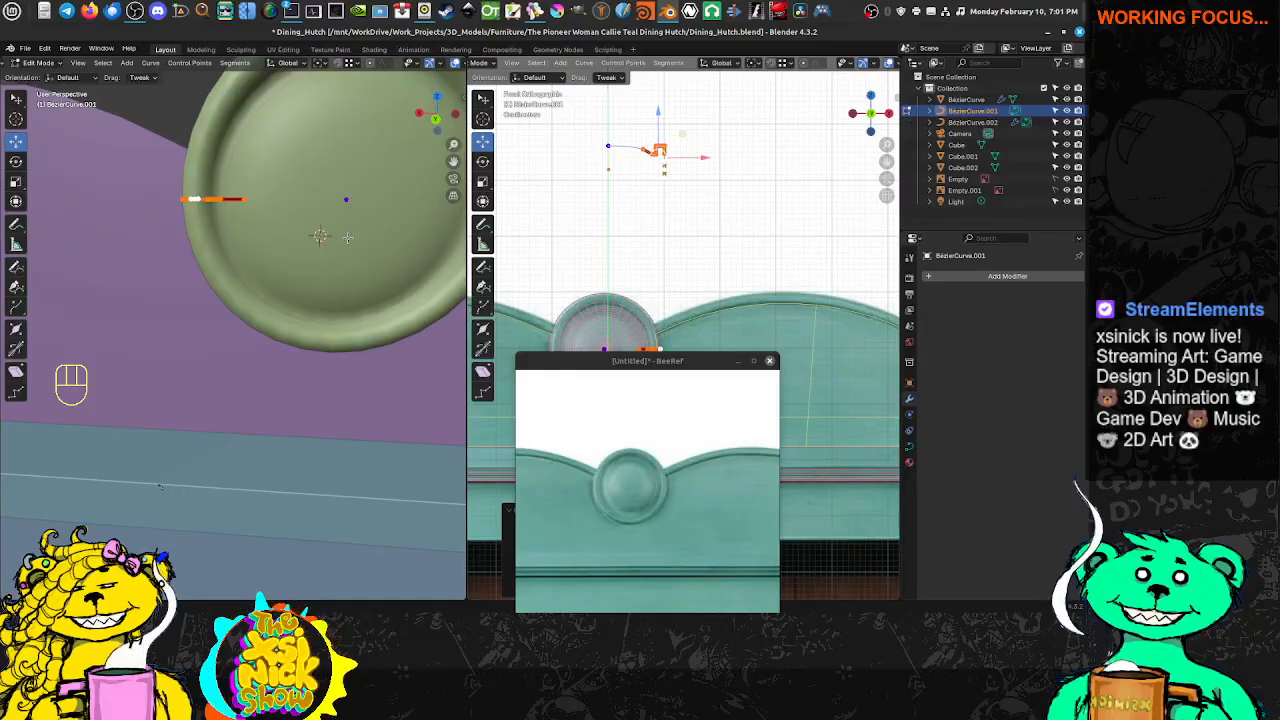
# Examine the medallion's thickness from the side and the rim section of its profile curve in front view
pyautogui.scroll(-2, 347, 238)
pyautogui.moveTo(288, 265); pyautogui.dragTo(380, 242, button='middle')
pyautogui.scroll(5, 673, 310)
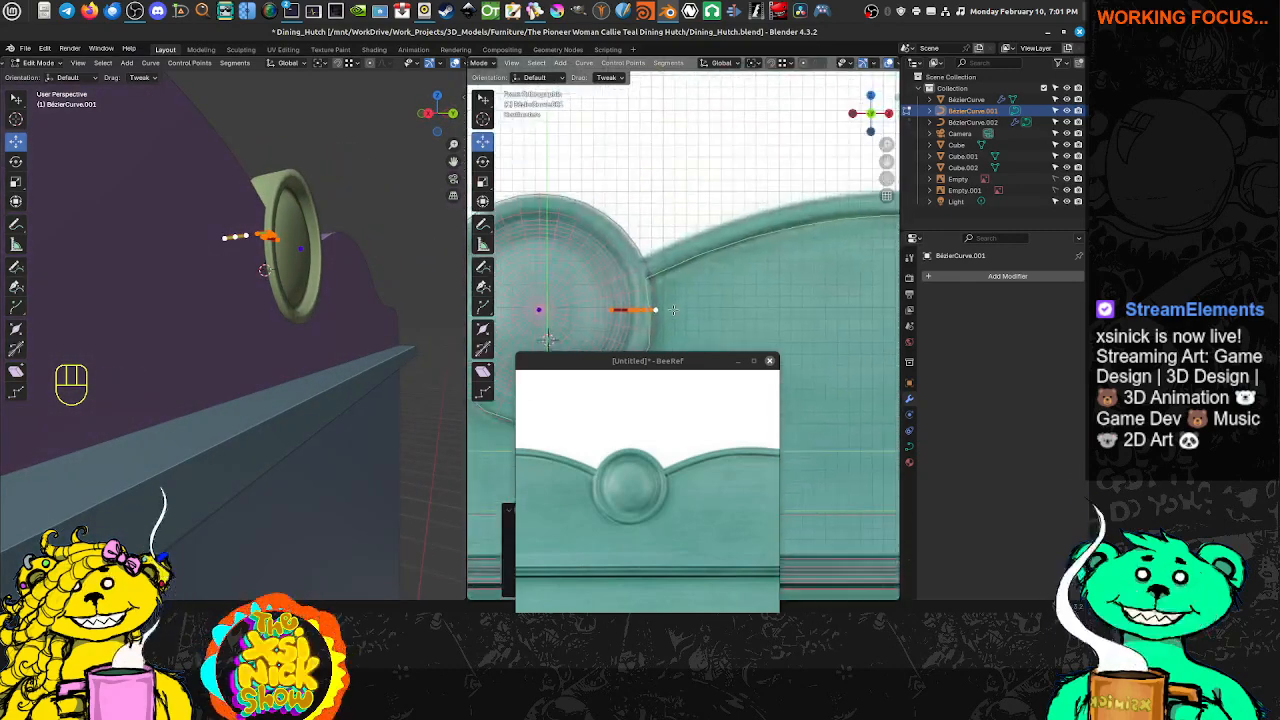
pyautogui.scroll(-7, 673, 310)
pyautogui.keyDown('shift'); pyautogui.moveTo(639, 181); pyautogui.dragTo(637, 251, button='middle'); pyautogui.keyUp('shift')
pyautogui.scroll(9, 637, 251)
pyautogui.keyDown('shift'); pyautogui.moveTo(601, 190); pyautogui.dragTo(699, 290, button='middle'); pyautogui.keyUp('shift')
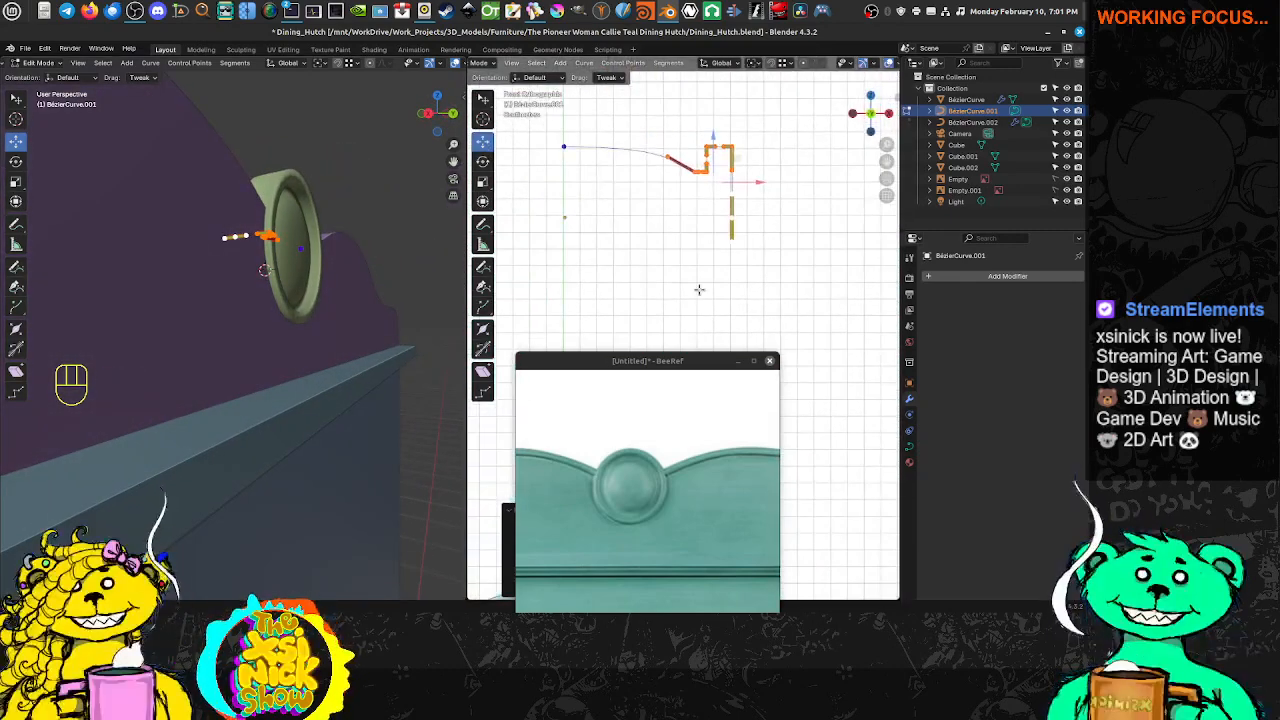
pyautogui.keyDown('shift'); pyautogui.moveTo(644, 216); pyautogui.dragTo(614, 248, button='middle'); pyautogui.keyUp('shift')
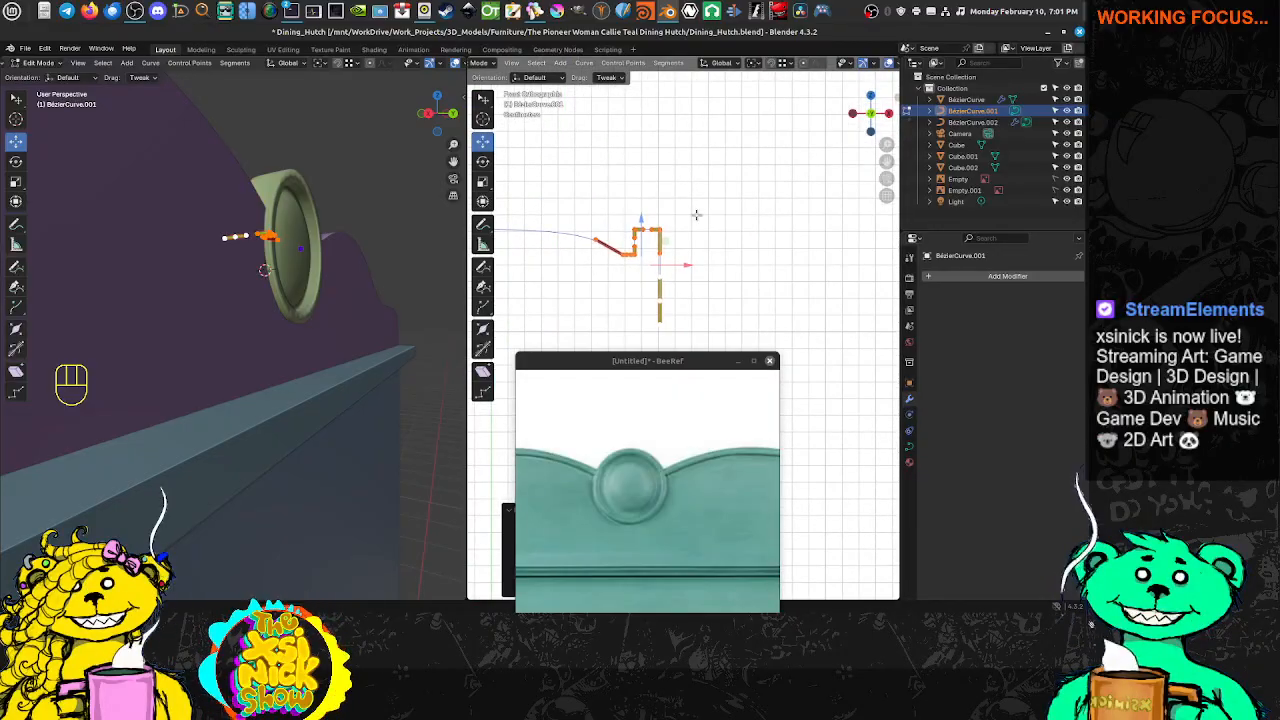
pyautogui.click(696, 215)
pyautogui.scroll(3, 660, 229)
pyautogui.moveTo(577, 146); pyautogui.dragTo(681, 151)
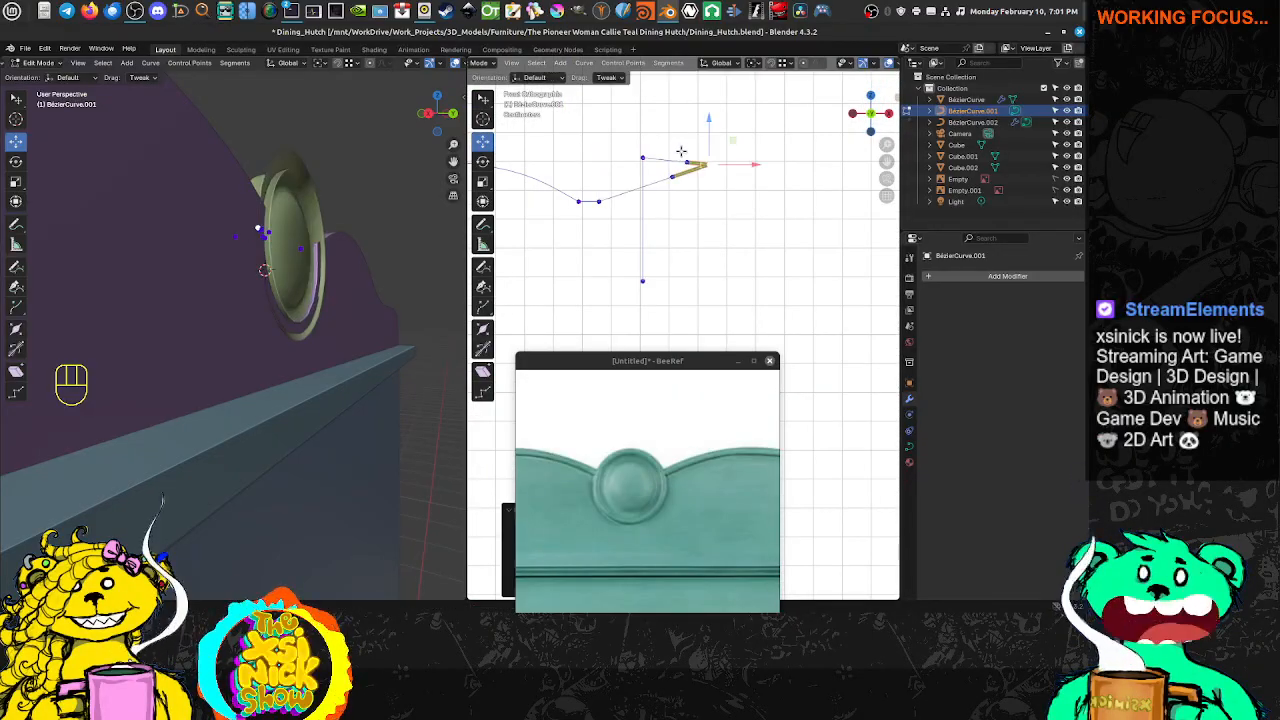
pyautogui.hotkey('ctrl', 'z')
pyautogui.hotkey('ctrl', 'z')
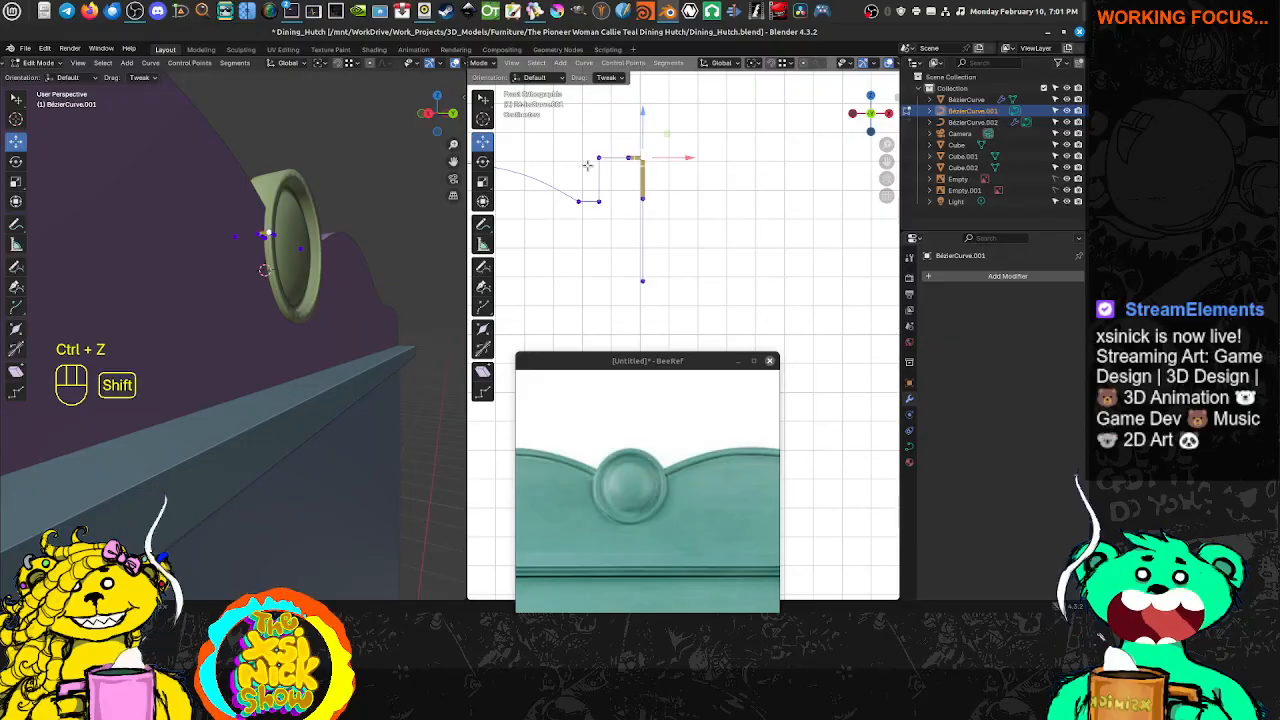
# Lower the rim's two top corner points slightly along Z and shorten the dome centre point's handle to reshape the dome curve
pyautogui.click(599, 160)
pyautogui.moveTo(621, 113); pyautogui.dragTo(621, 120)
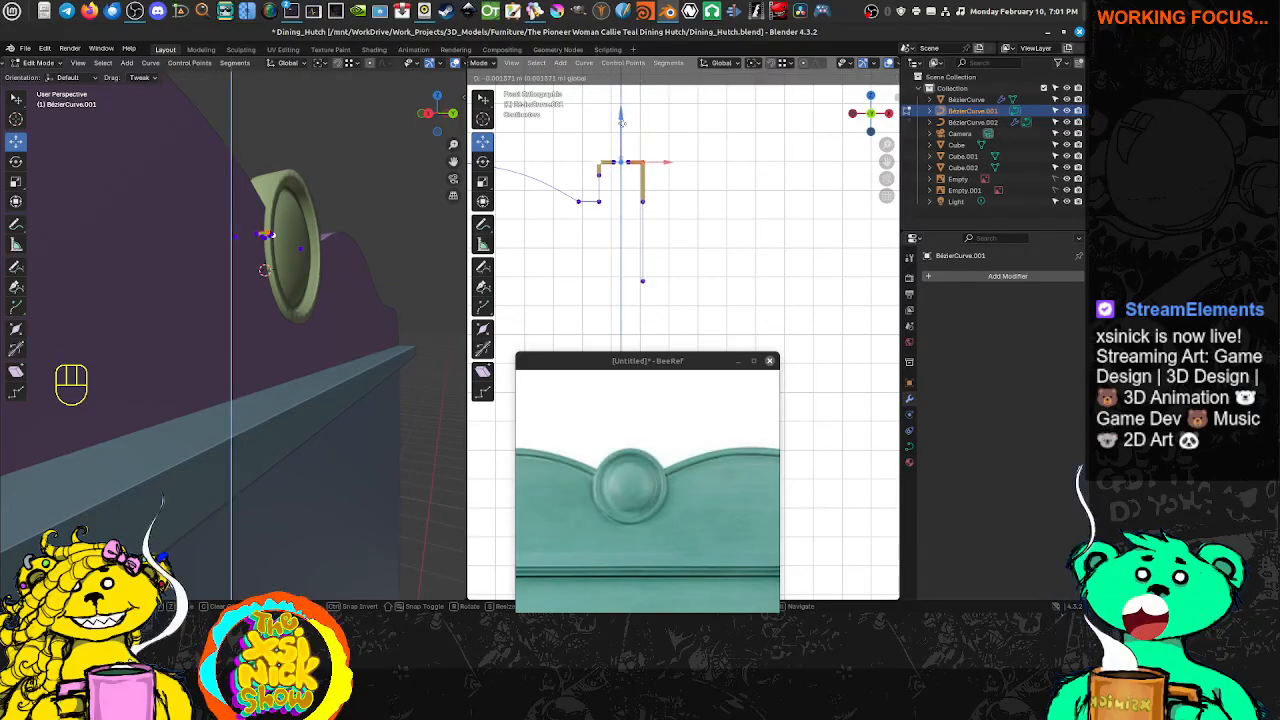
pyautogui.keyDown('shift'); pyautogui.moveTo(578, 203); pyautogui.dragTo(743, 232, button='middle'); pyautogui.keyUp('shift')
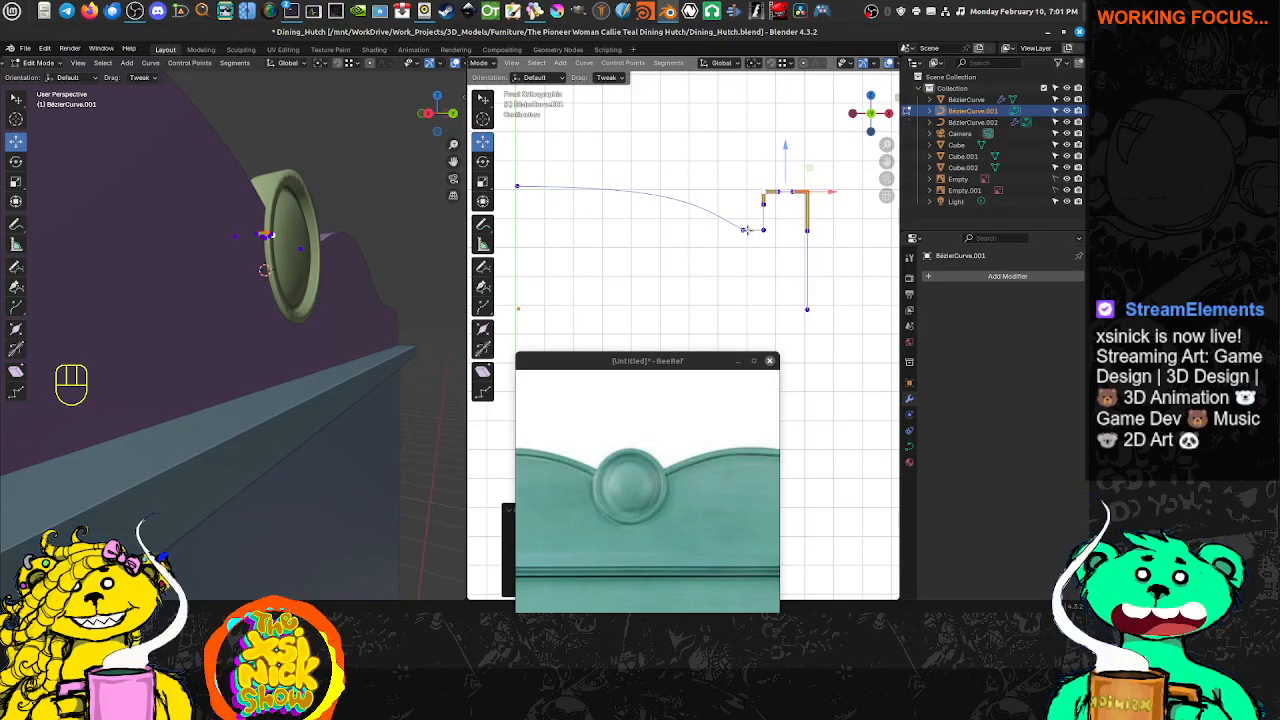
pyautogui.keyDown('shift'); pyautogui.moveTo(561, 190); pyautogui.dragTo(668, 199, button='middle'); pyautogui.keyUp('shift')
pyautogui.click(613, 191)
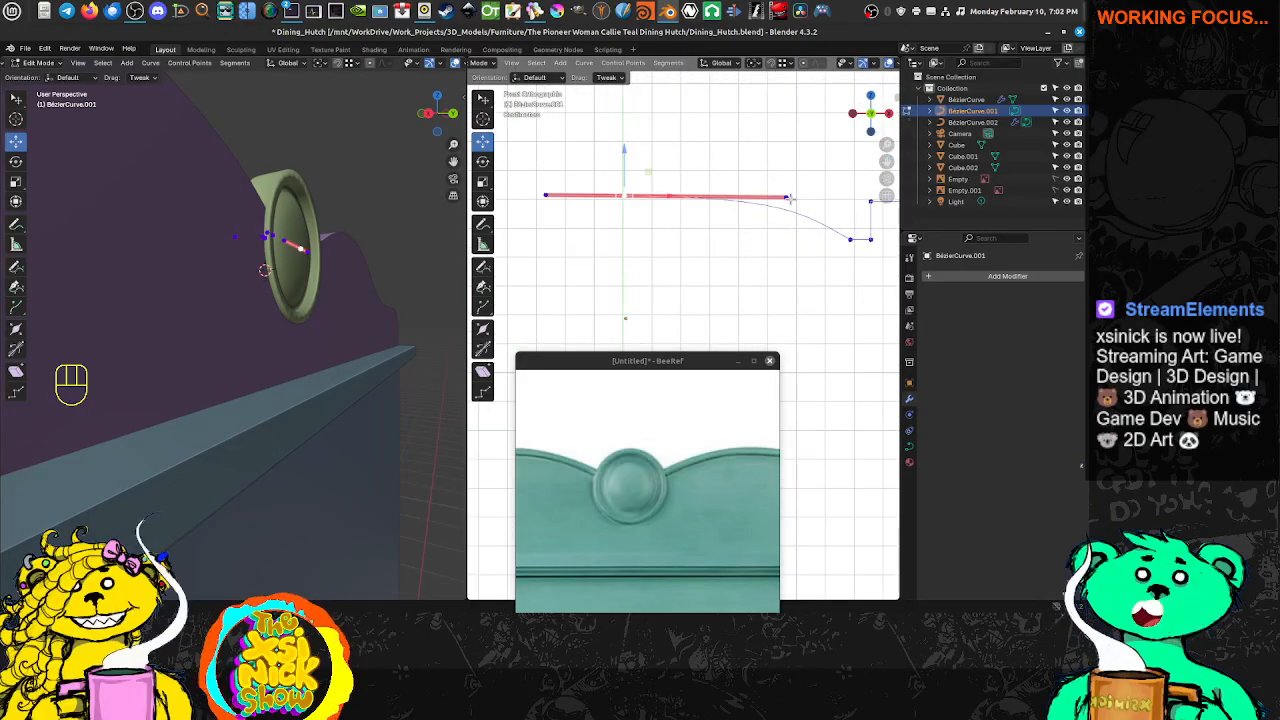
pyautogui.moveTo(790, 197); pyautogui.dragTo(771, 196)
pyautogui.keyDown('shift'); pyautogui.moveTo(780, 268); pyautogui.dragTo(706, 274, button='middle'); pyautogui.keyUp('shift')
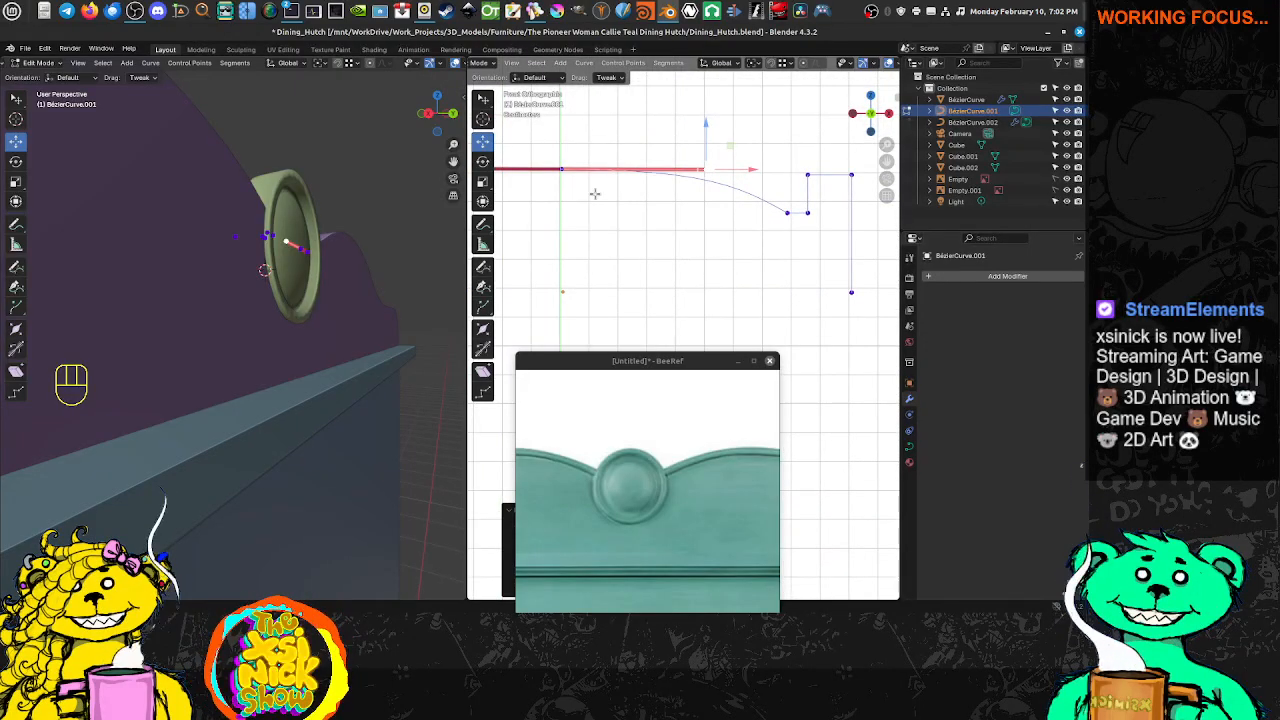
pyautogui.keyDown('shift'); pyautogui.moveTo(762, 218); pyautogui.dragTo(738, 225, button='middle'); pyautogui.keyUp('shift')
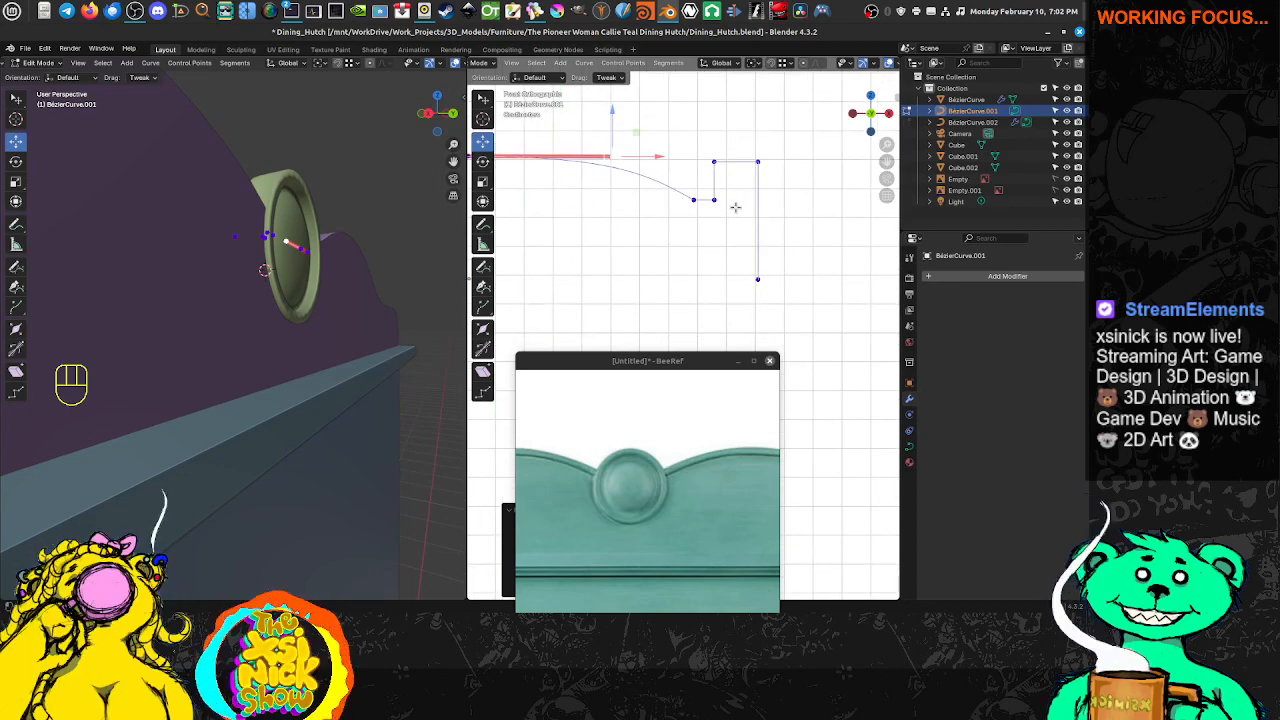
# Subdivide the rim's straight outer side between its top corner and its lower end point
pyautogui.scroll(1, 740, 162)
pyautogui.keyDown('shift'); pyautogui.moveTo(725, 162); pyautogui.dragTo(621, 240, button='middle'); pyautogui.keyUp('shift')
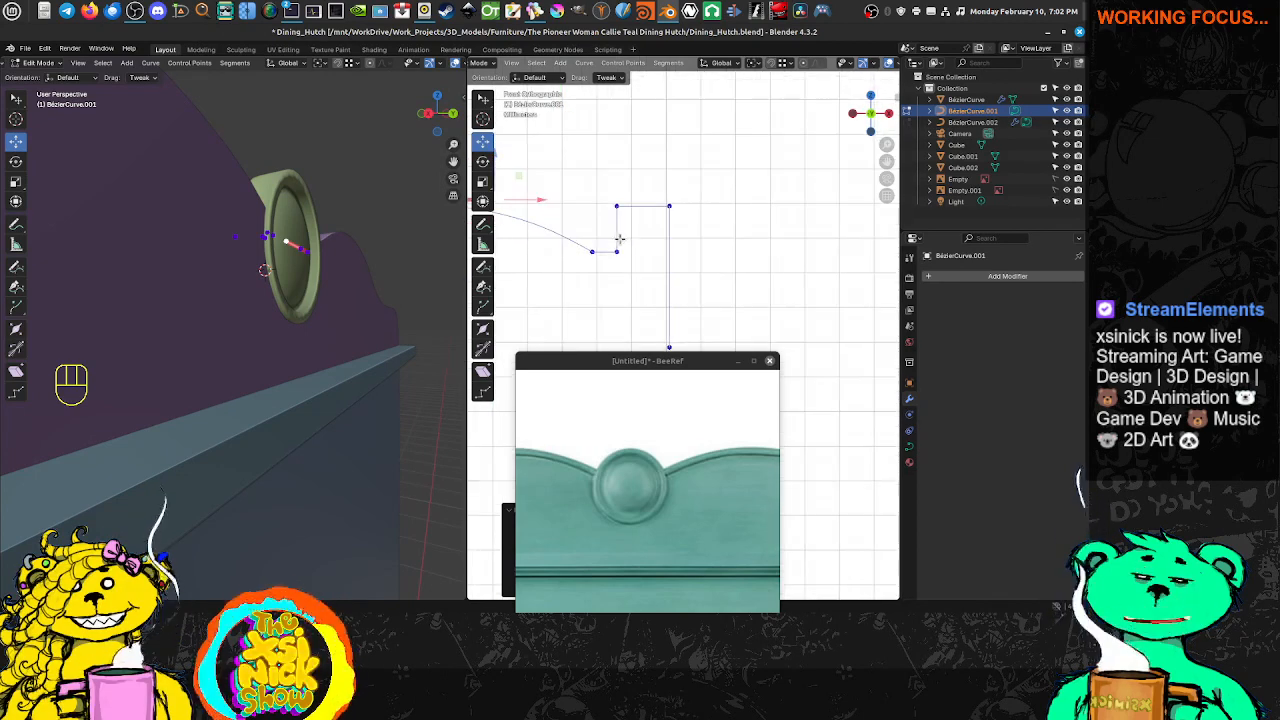
pyautogui.scroll(1, 608, 195)
pyautogui.keyDown('shift'); pyautogui.moveTo(603, 187); pyautogui.dragTo(703, 155, button='middle'); pyautogui.keyUp('shift')
pyautogui.scroll(2, 606, 230)
pyautogui.click(705, 106)
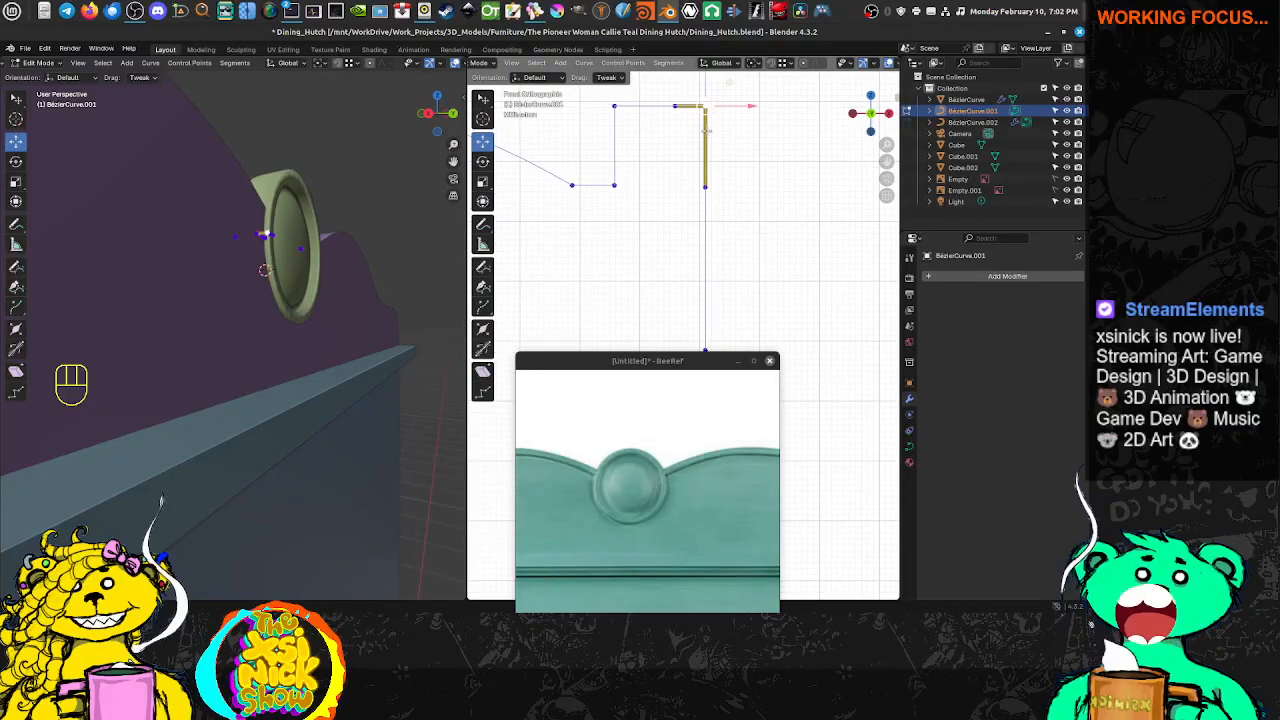
pyautogui.scroll(-1, 724, 303)
pyautogui.keyDown('shift'); pyautogui.moveTo(724, 303); pyautogui.dragTo(702, 281, button='middle'); pyautogui.keyUp('shift')
pyautogui.keyDown('shift'); pyautogui.click(694, 261); pyautogui.keyUp('shift')
pyautogui.rightClick(698, 252)
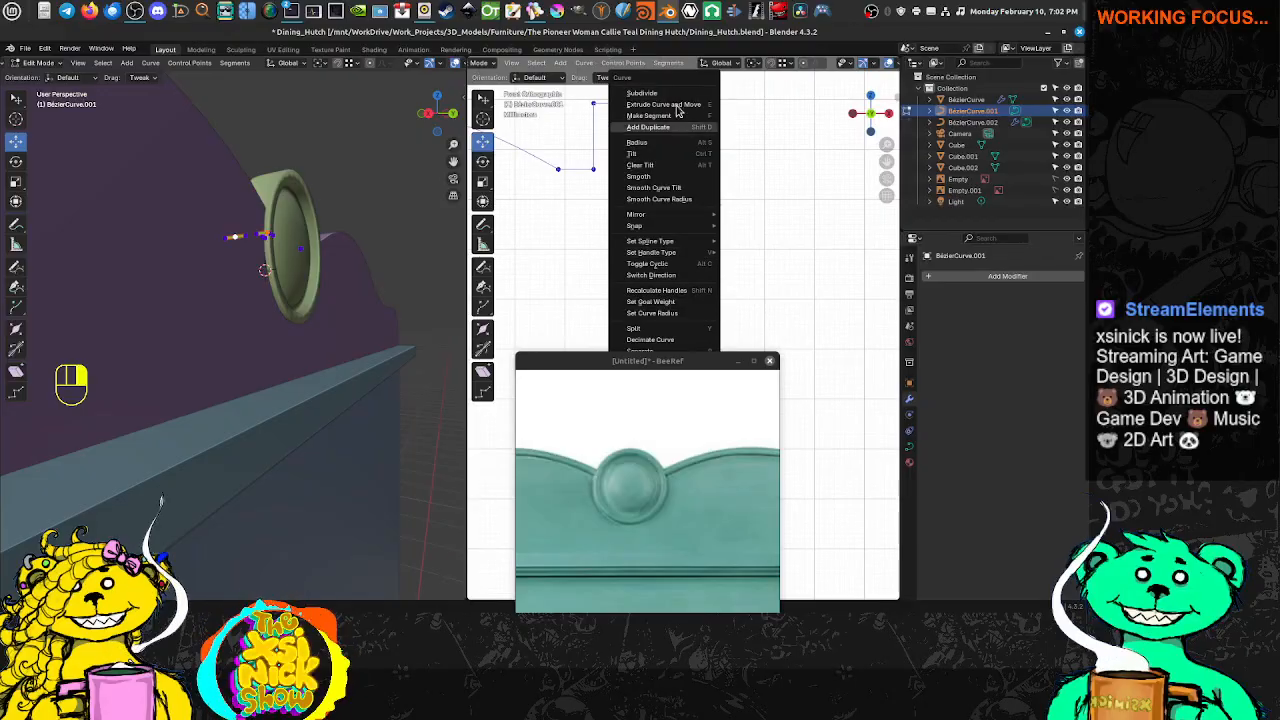
pyautogui.click(667, 93)
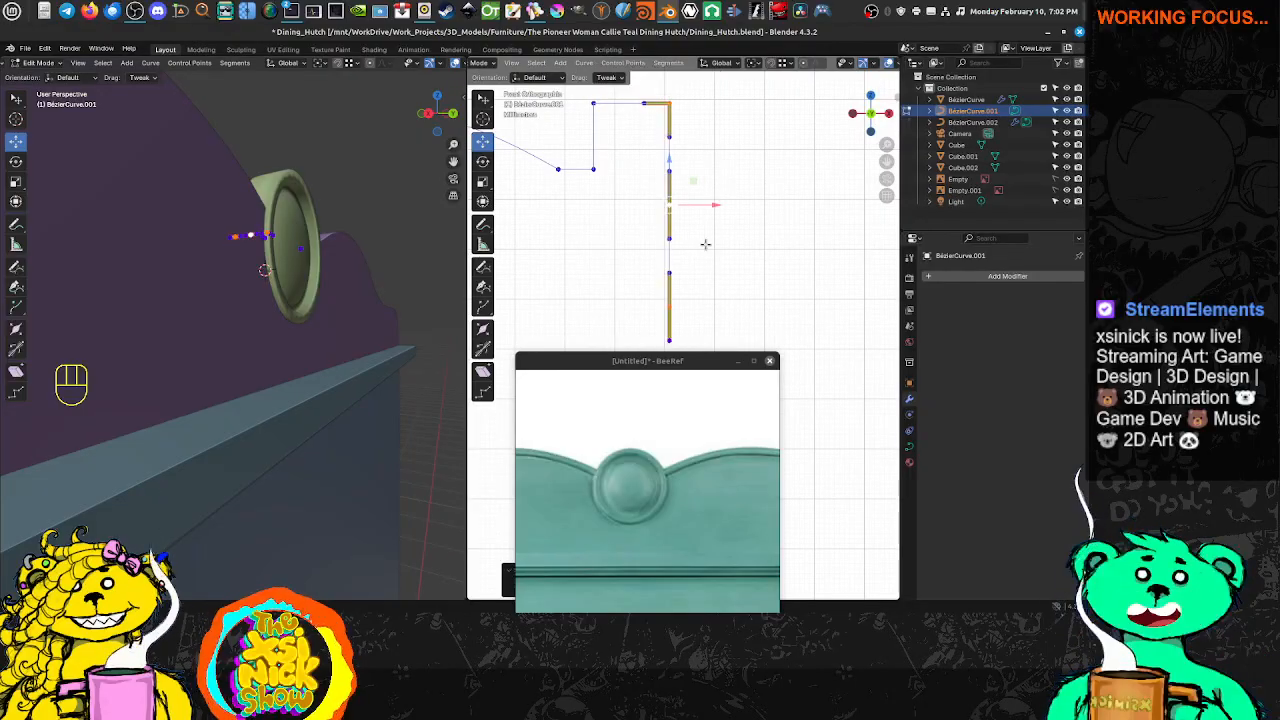
# Move only the new midpoint of the rim's outer side up along Z, level with the groove points on the inner side
pyautogui.click(673, 201)
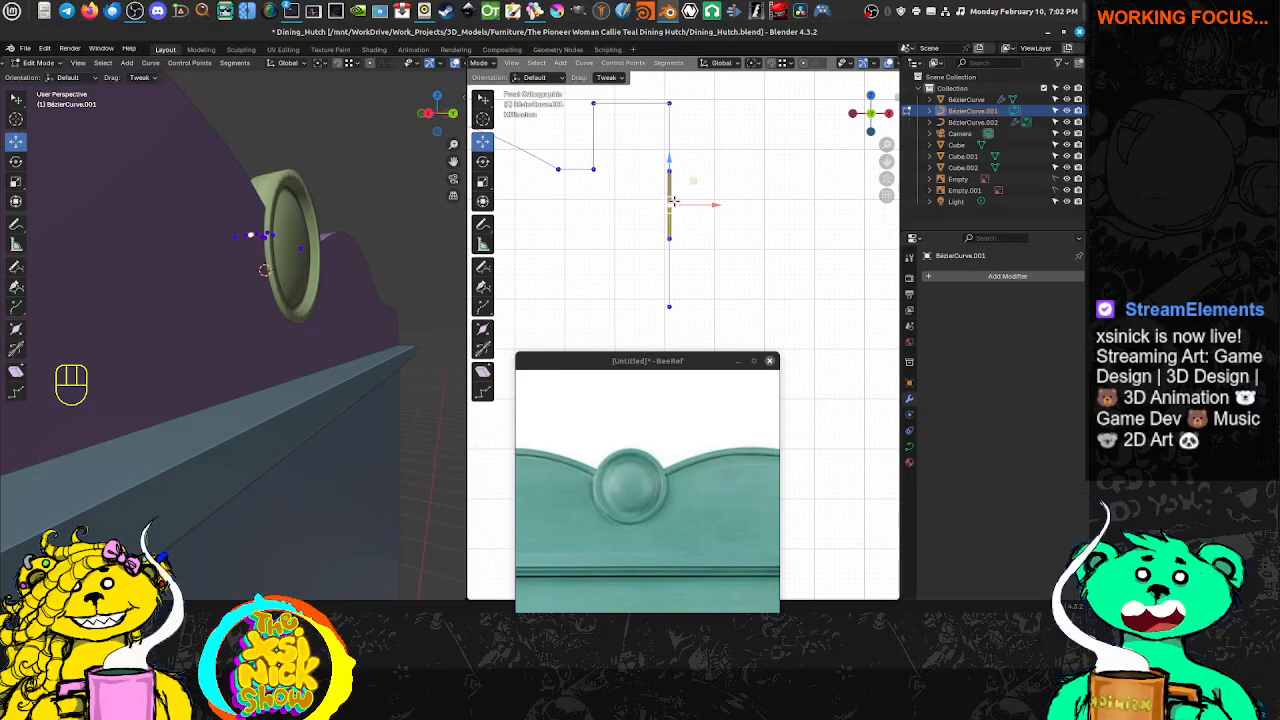
pyautogui.press('g')
pyautogui.press('y')
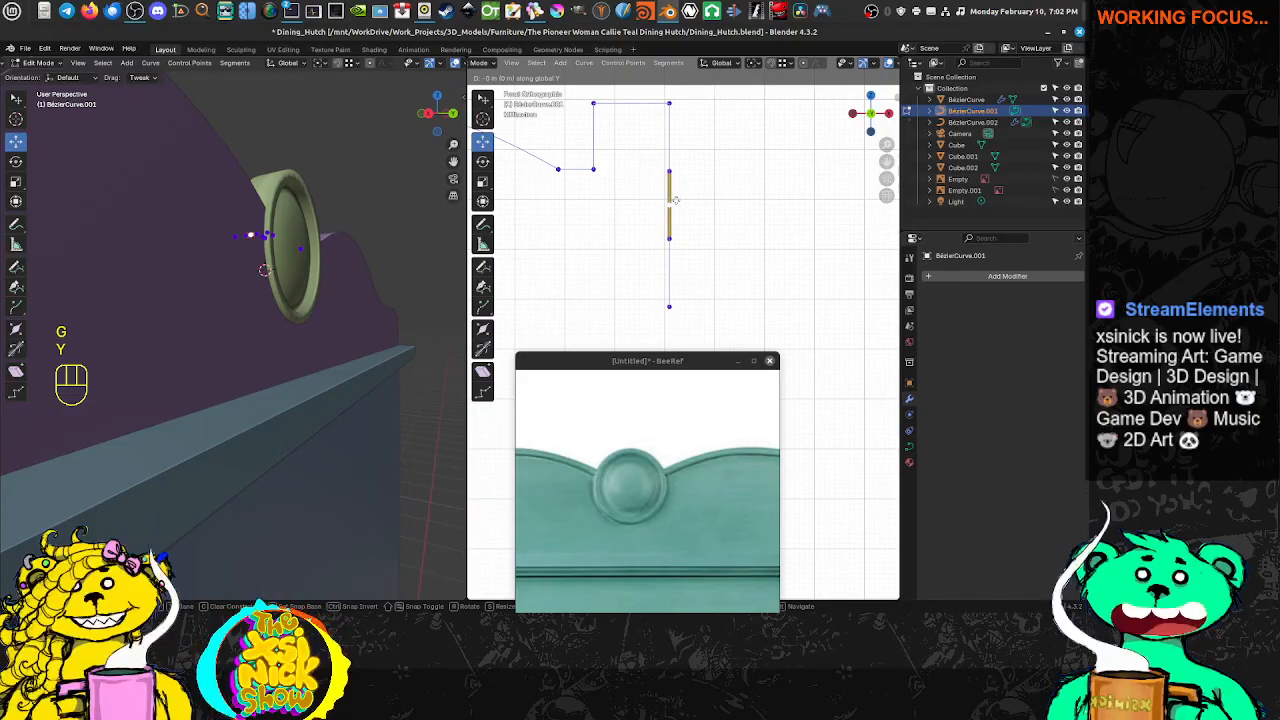
pyautogui.press('z')
pyautogui.click(620, 167)
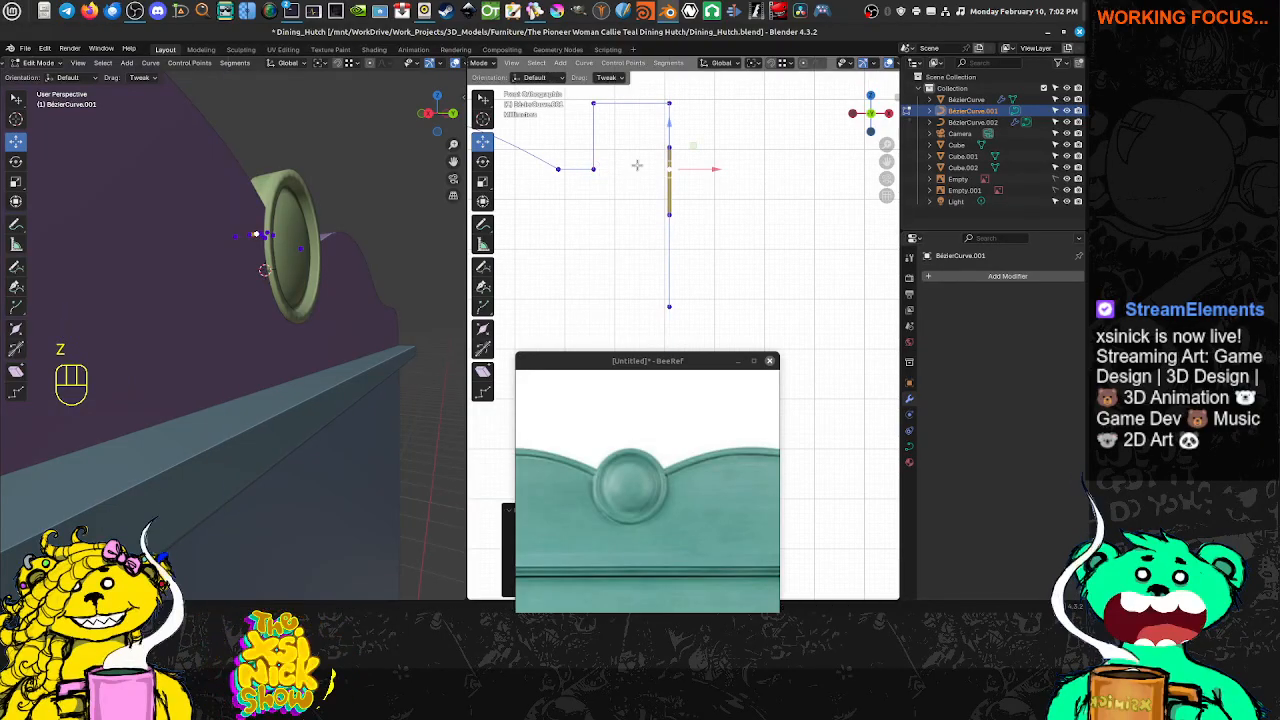
# Select the rim's two top corner points and set their handle type to Automatic to round the rim
pyautogui.keyDown('shift'); pyautogui.moveTo(636, 165); pyautogui.dragTo(656, 247, button='middle'); pyautogui.keyUp('shift')
pyautogui.click(693, 180)
pyautogui.keyDown('shift'); pyautogui.click(616, 187); pyautogui.keyUp('shift')
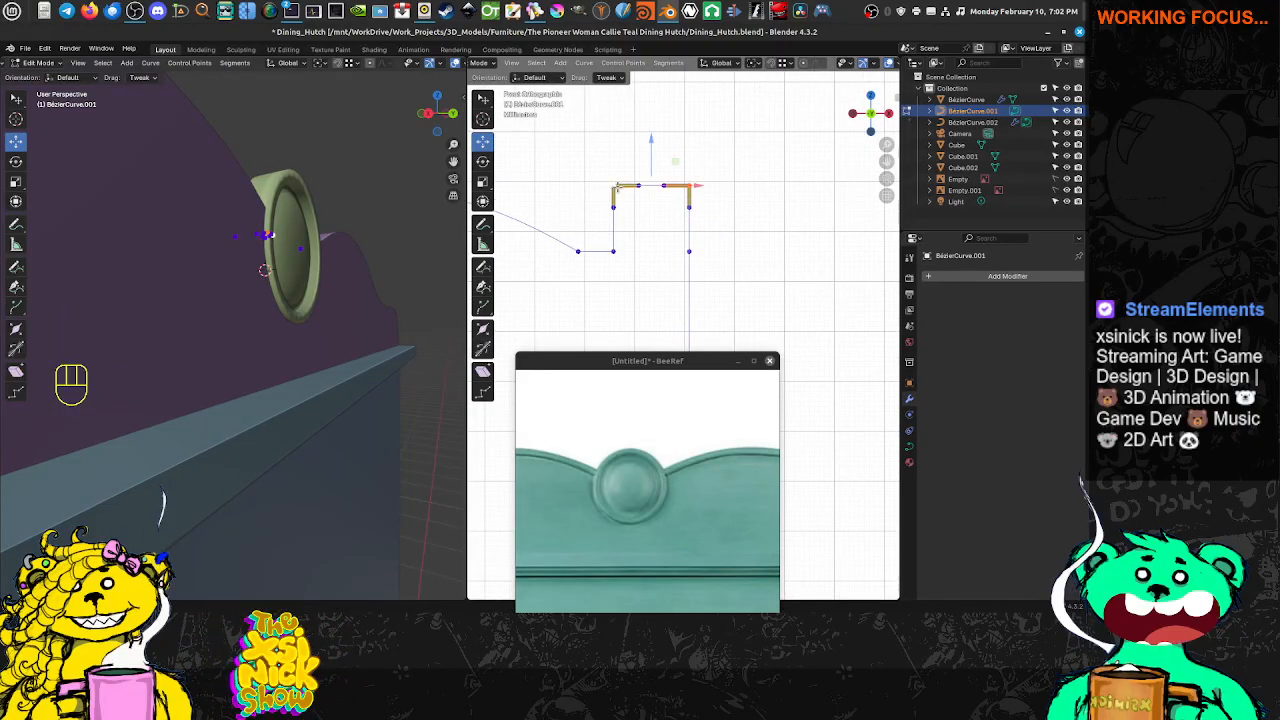
pyautogui.rightClick(618, 186)
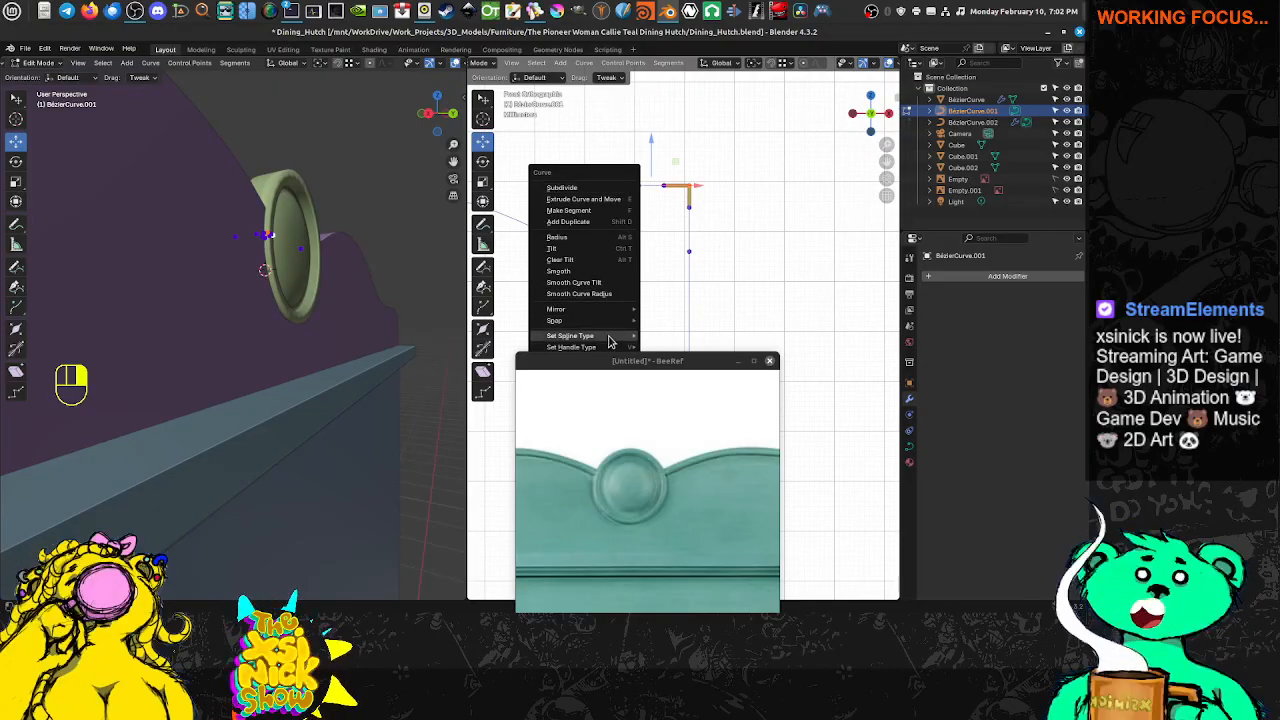
pyautogui.click(700, 331)
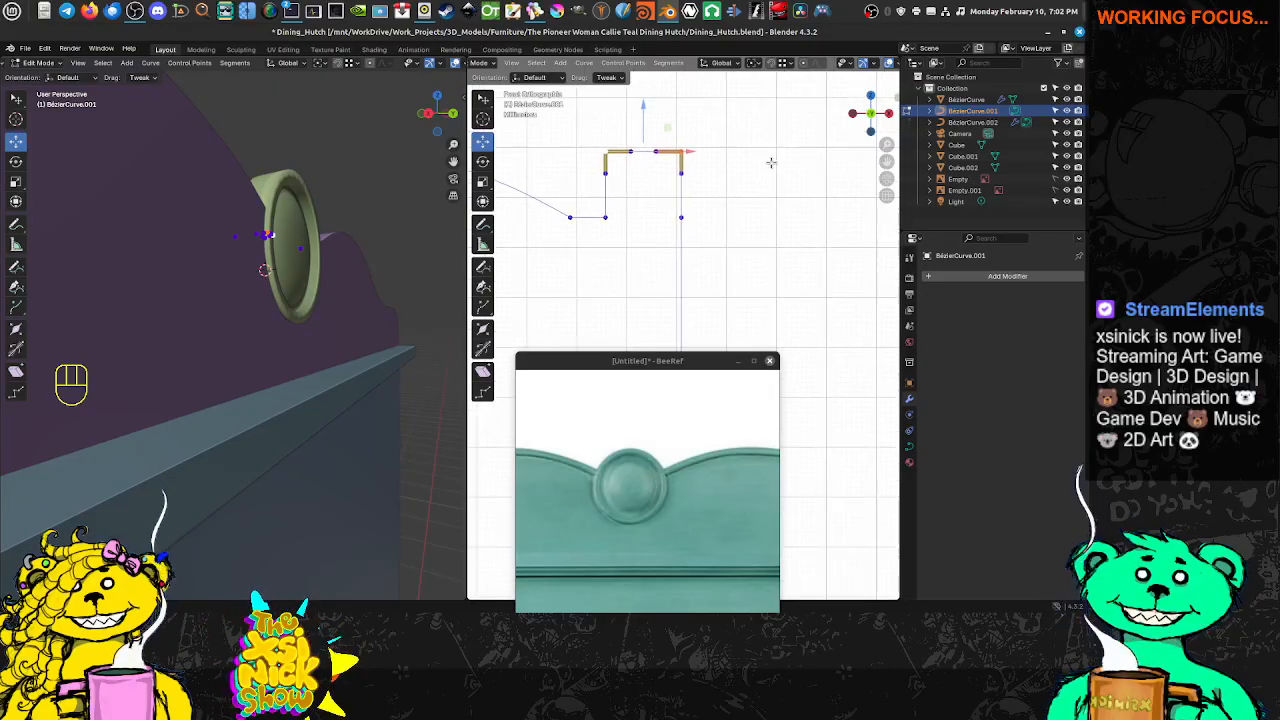
pyautogui.keyDown('shift'); pyautogui.moveTo(771, 163); pyautogui.dragTo(767, 145, button='middle'); pyautogui.keyUp('shift')
pyautogui.keyDown('shift'); pyautogui.moveTo(709, 210); pyautogui.dragTo(715, 187, button='middle'); pyautogui.keyUp('shift')
pyautogui.rightClick(618, 137)
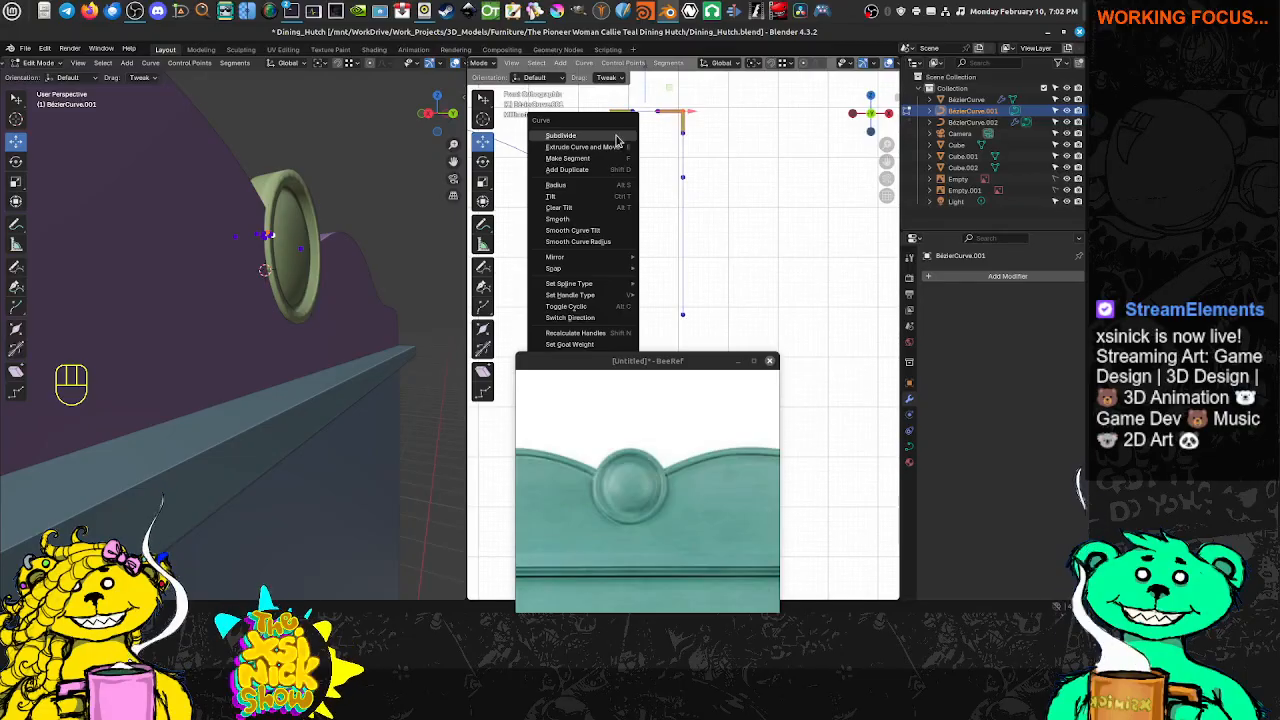
pyautogui.moveTo(612, 295)
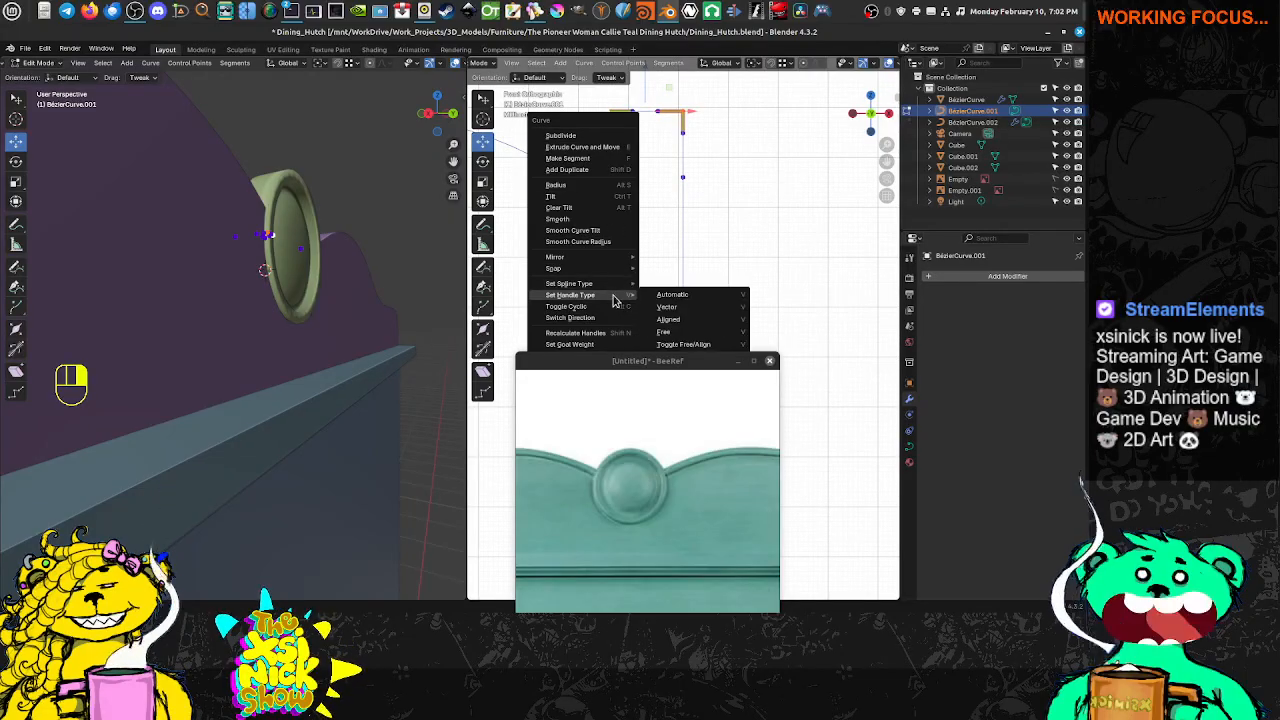
pyautogui.click(683, 295)
pyautogui.keyDown('shift'); pyautogui.moveTo(650, 137); pyautogui.dragTo(668, 280, button='middle'); pyautogui.keyUp('shift')
pyautogui.click(651, 220)
pyautogui.scroll(2, 600, 248)
pyautogui.keyDown('shift'); pyautogui.moveTo(586, 243); pyautogui.dragTo(686, 291, button='middle'); pyautogui.keyUp('shift')
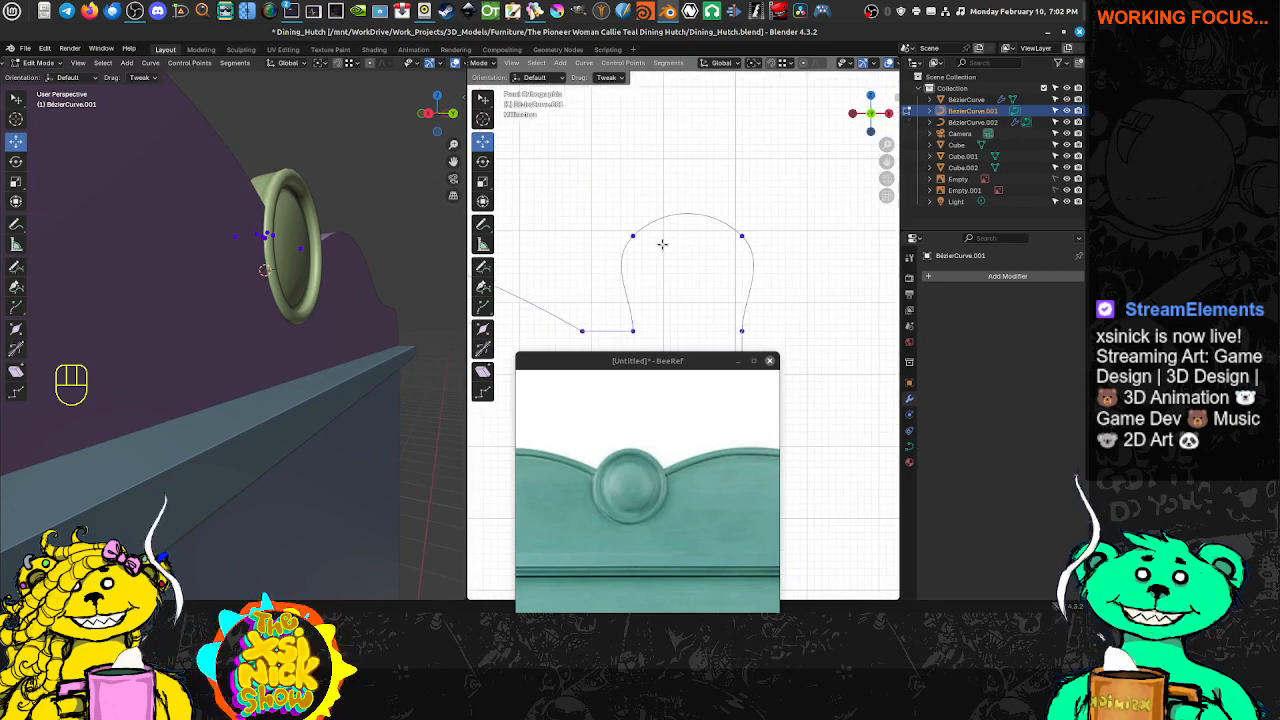
# Shorten the handles of the rim's two top corner points to reduce the outward bulge of its sides
pyautogui.click(636, 248)
pyautogui.keyDown('shift'); pyautogui.moveTo(636, 248); pyautogui.dragTo(633, 237, button='middle'); pyautogui.keyUp('shift')
pyautogui.moveTo(614, 253); pyautogui.dragTo(632, 238)
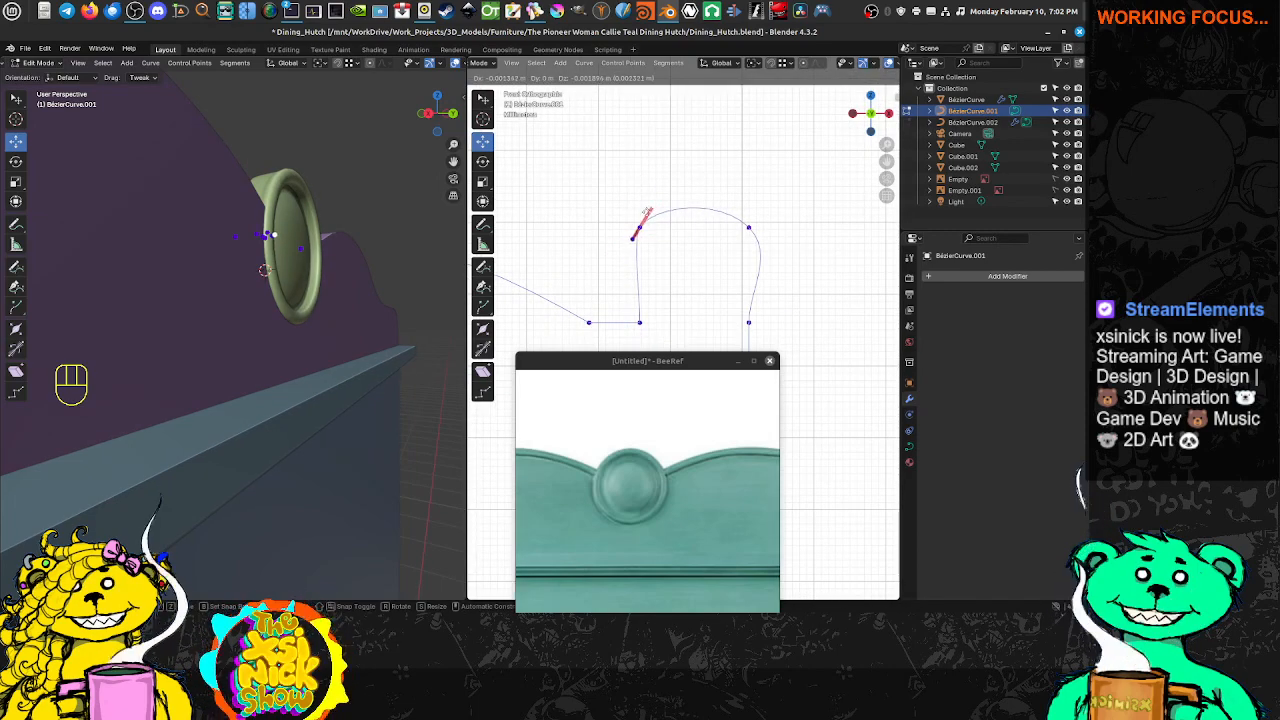
pyautogui.click(748, 228)
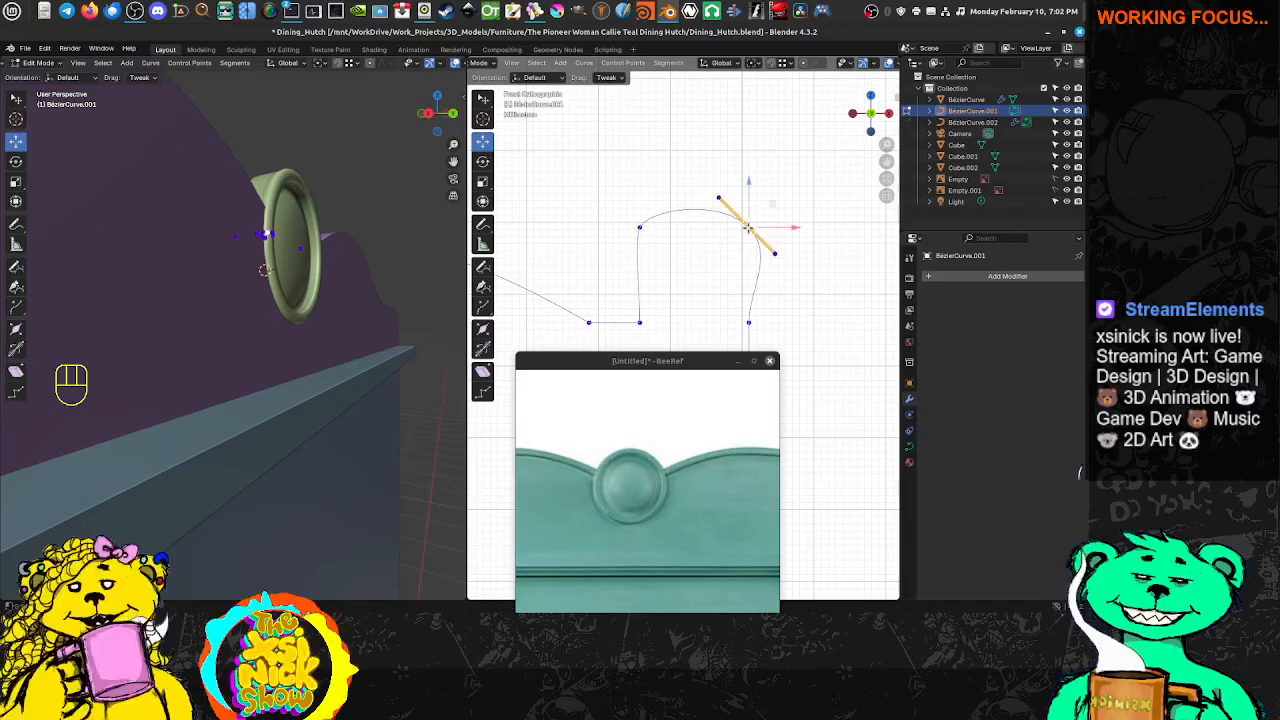
pyautogui.click(644, 229)
pyautogui.click(751, 230)
pyautogui.moveTo(776, 256); pyautogui.dragTo(738, 211)
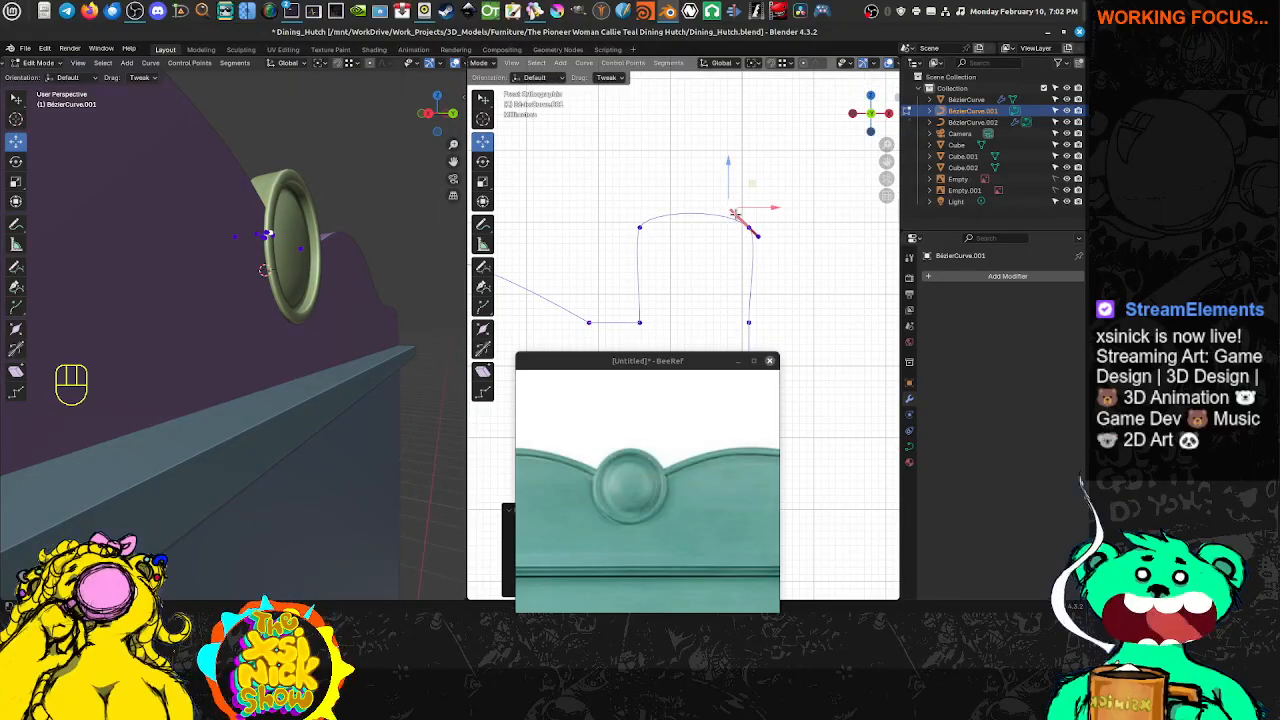
# Tilt the inner top corner point's upper handle toward the rim's centre to balance the curve against the outer corner
pyautogui.click(642, 226)
pyautogui.moveTo(649, 211); pyautogui.dragTo(651, 209)
pyautogui.click(742, 224)
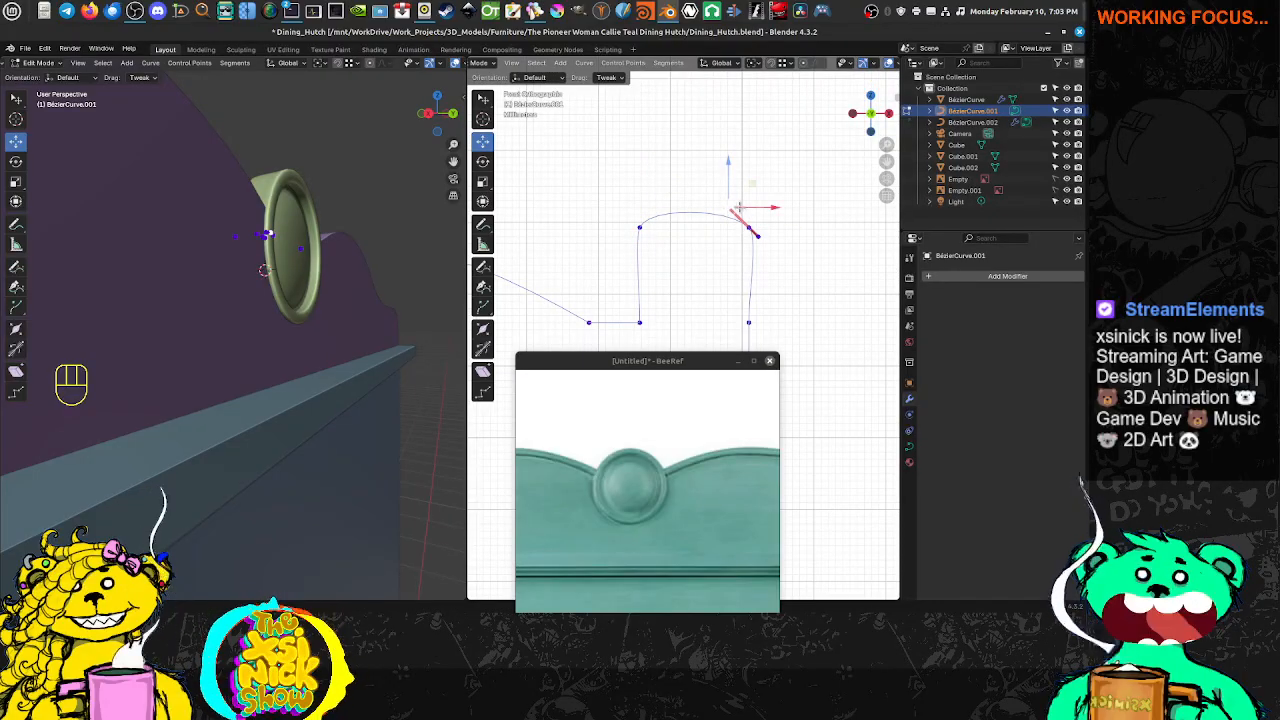
pyautogui.scroll(3, 738, 226)
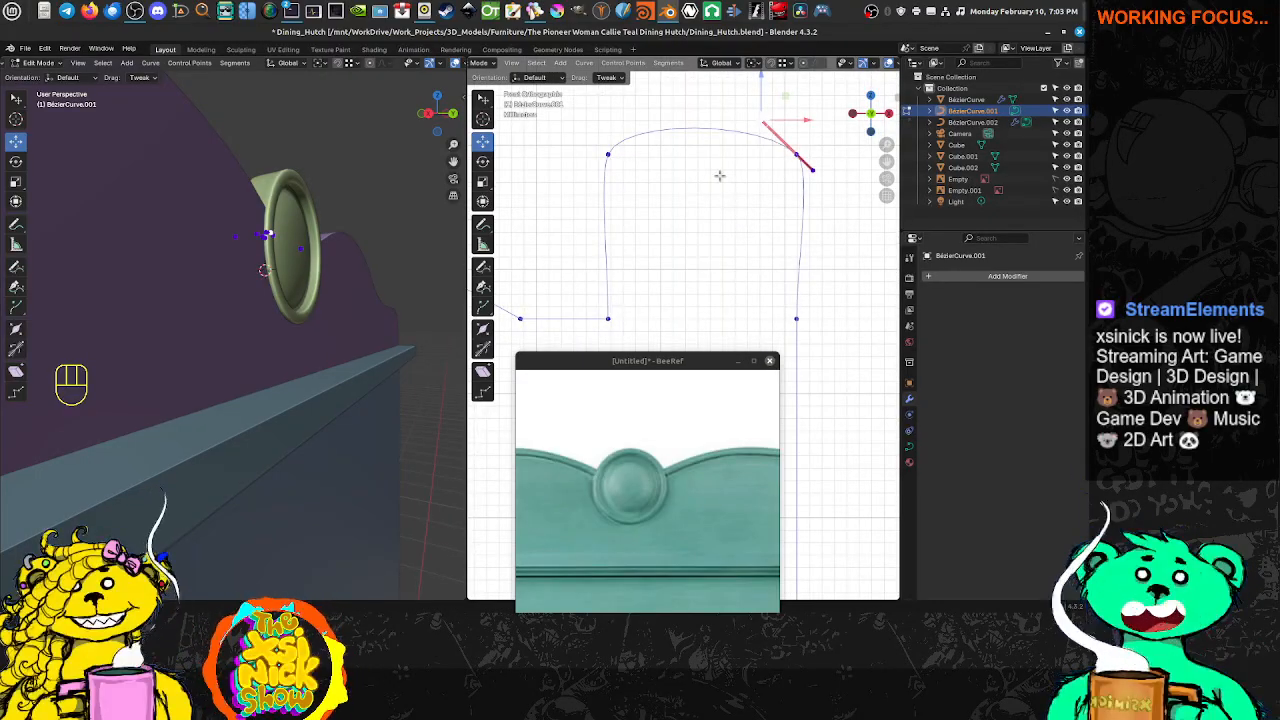
pyautogui.keyDown('shift'); pyautogui.moveTo(755, 170); pyautogui.dragTo(743, 206, button='middle'); pyautogui.keyUp('shift')
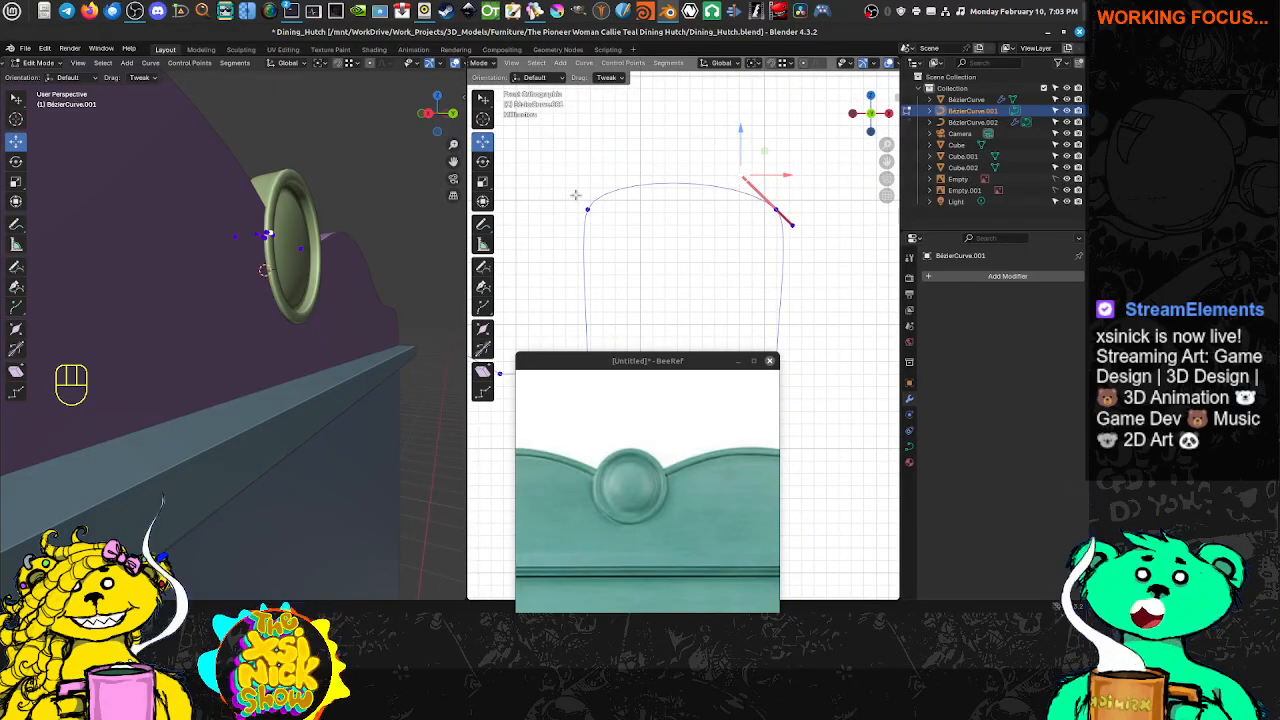
pyautogui.click(586, 207)
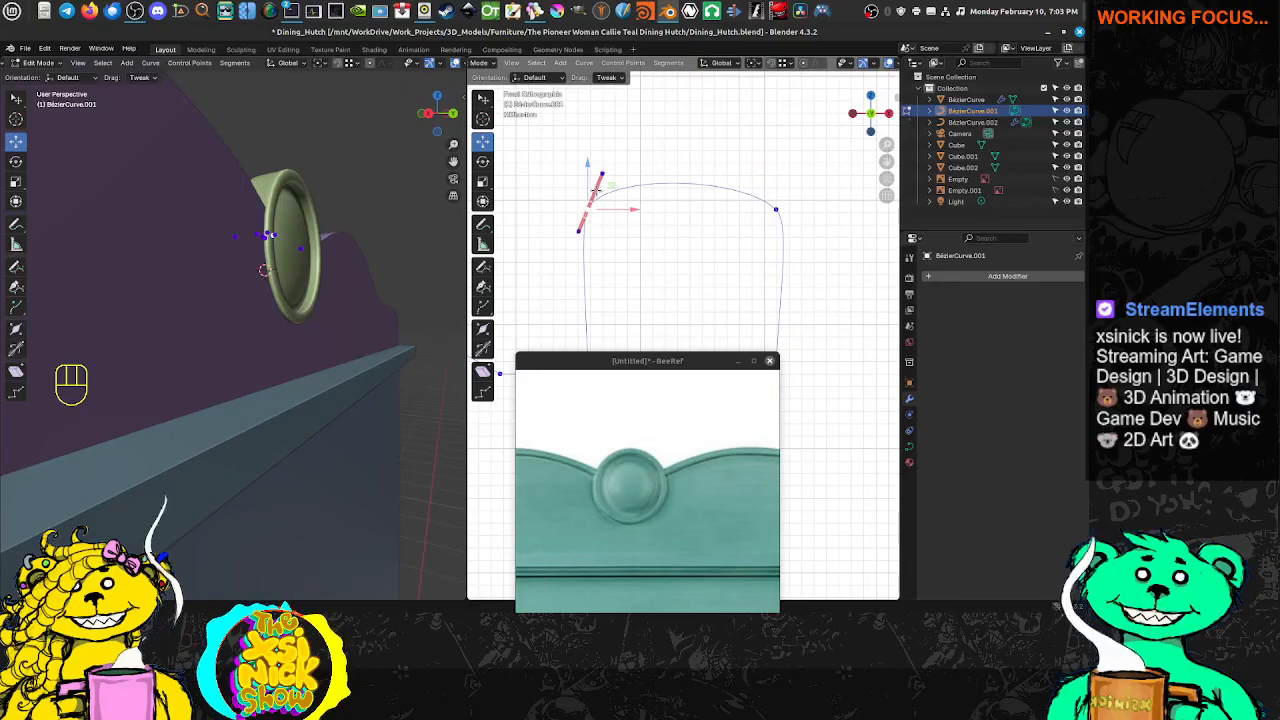
pyautogui.press('g')
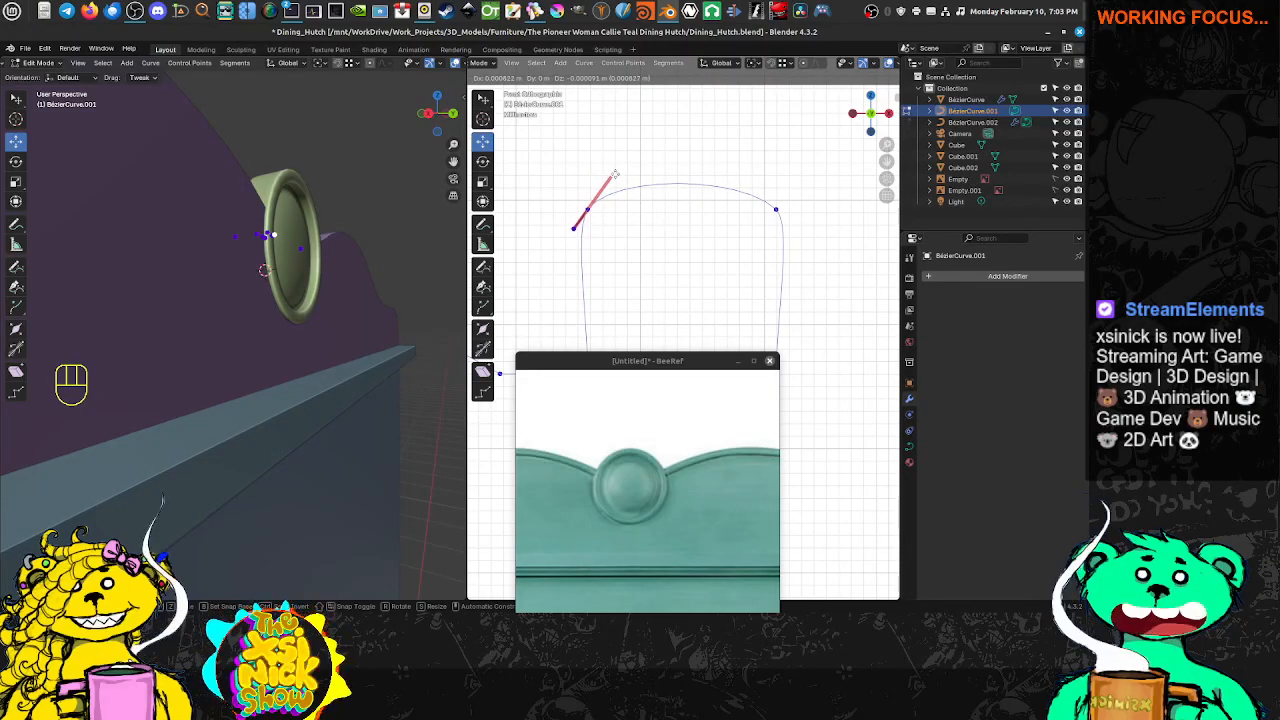
pyautogui.click(615, 175)
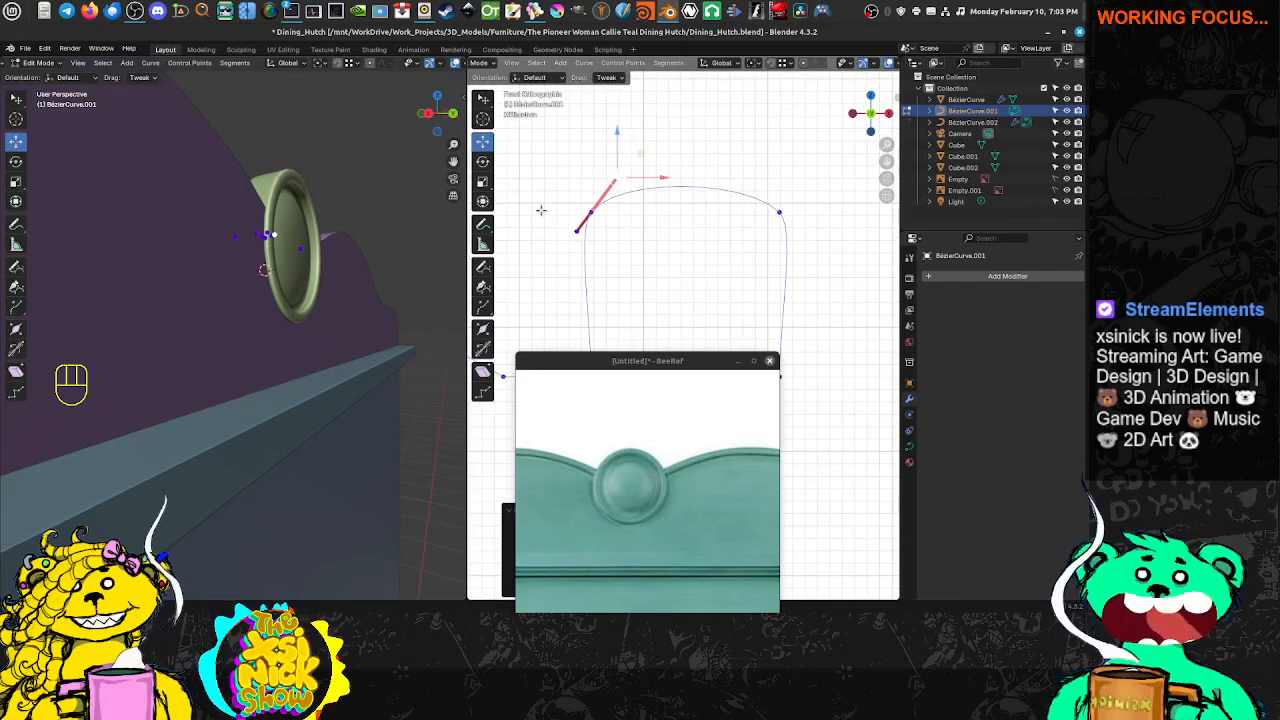
# Set the handle type of the rim's two top corner points to Aligned
pyautogui.click(587, 220)
pyautogui.keyDown('shift'); pyautogui.click(779, 212); pyautogui.keyUp('shift')
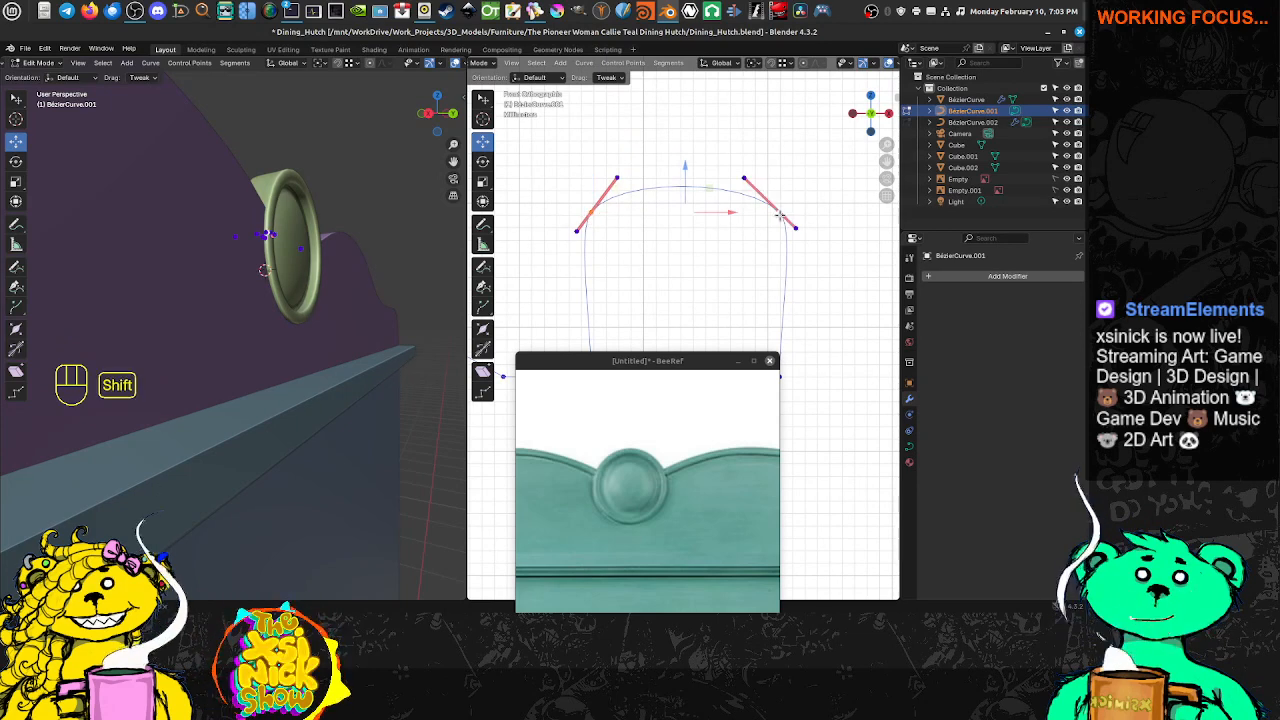
pyautogui.rightClick(778, 220)
pyautogui.moveTo(778, 220)
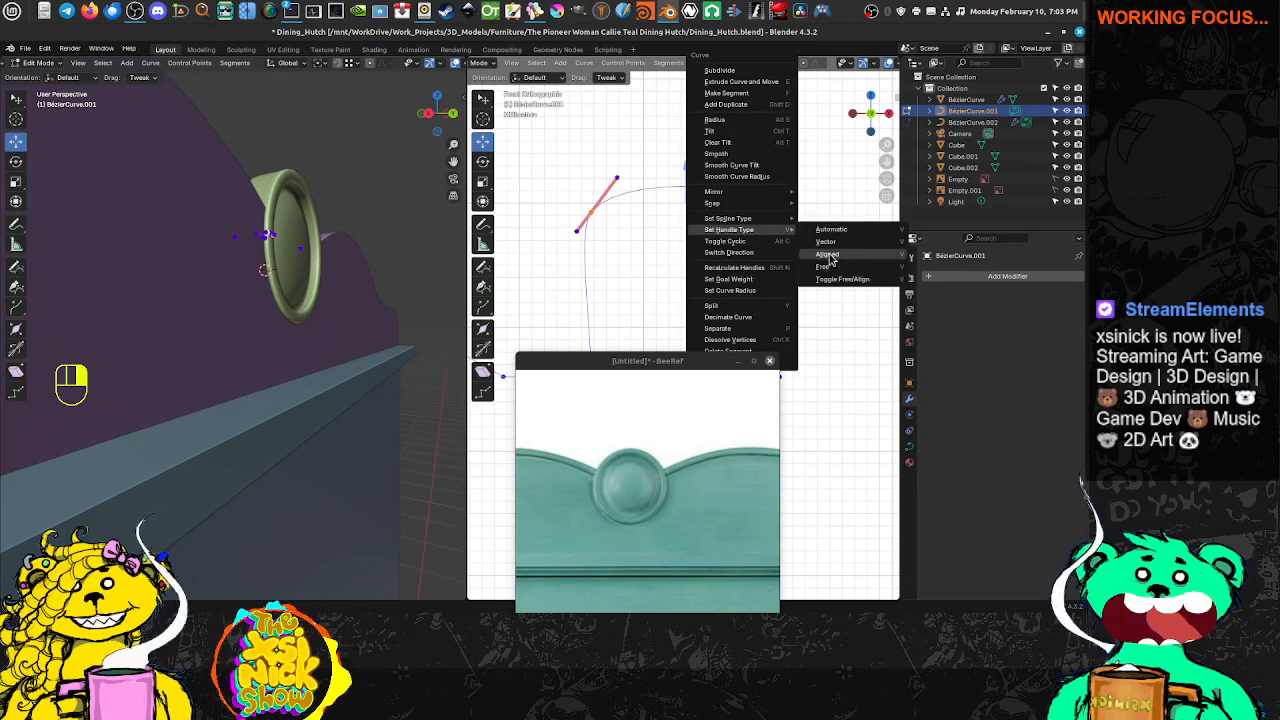
pyautogui.click(828, 254)
pyautogui.click(732, 243)
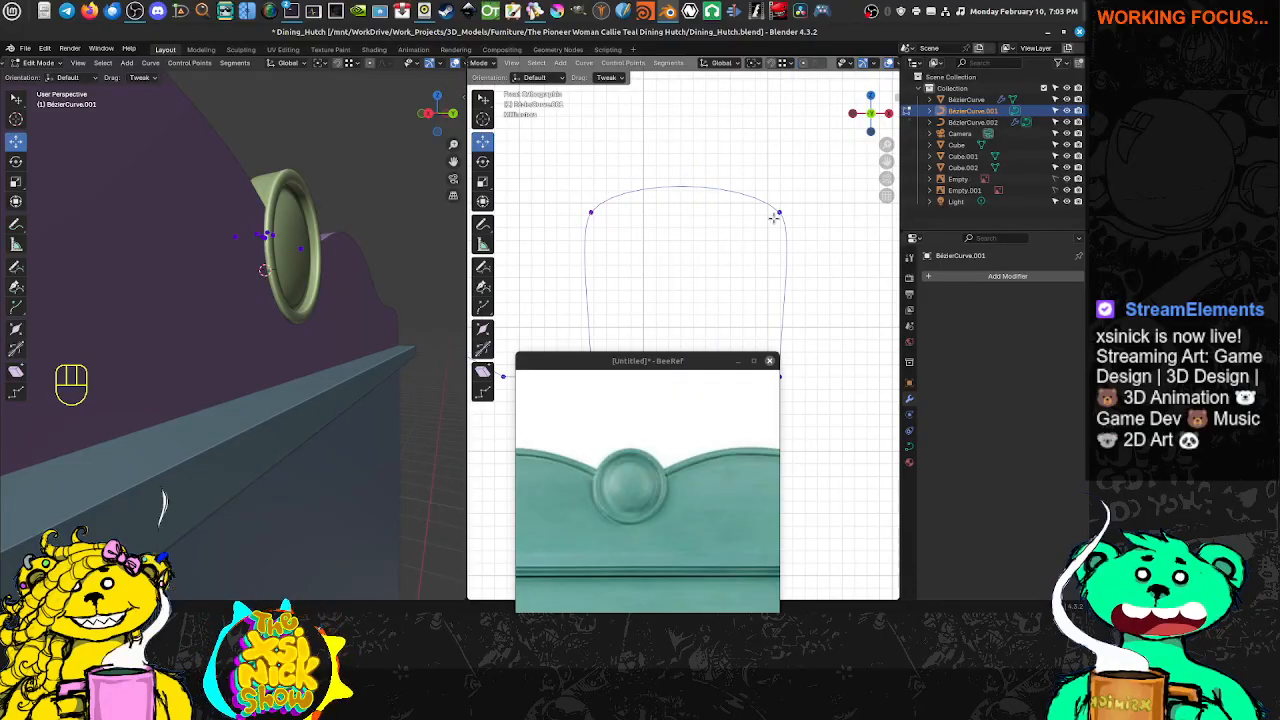
# Try to move the outer top corner point's lower handle inward to straighten the rim's outer side, and undo the change
pyautogui.click(777, 217)
pyautogui.moveTo(796, 233); pyautogui.dragTo(783, 235)
pyautogui.press('z')
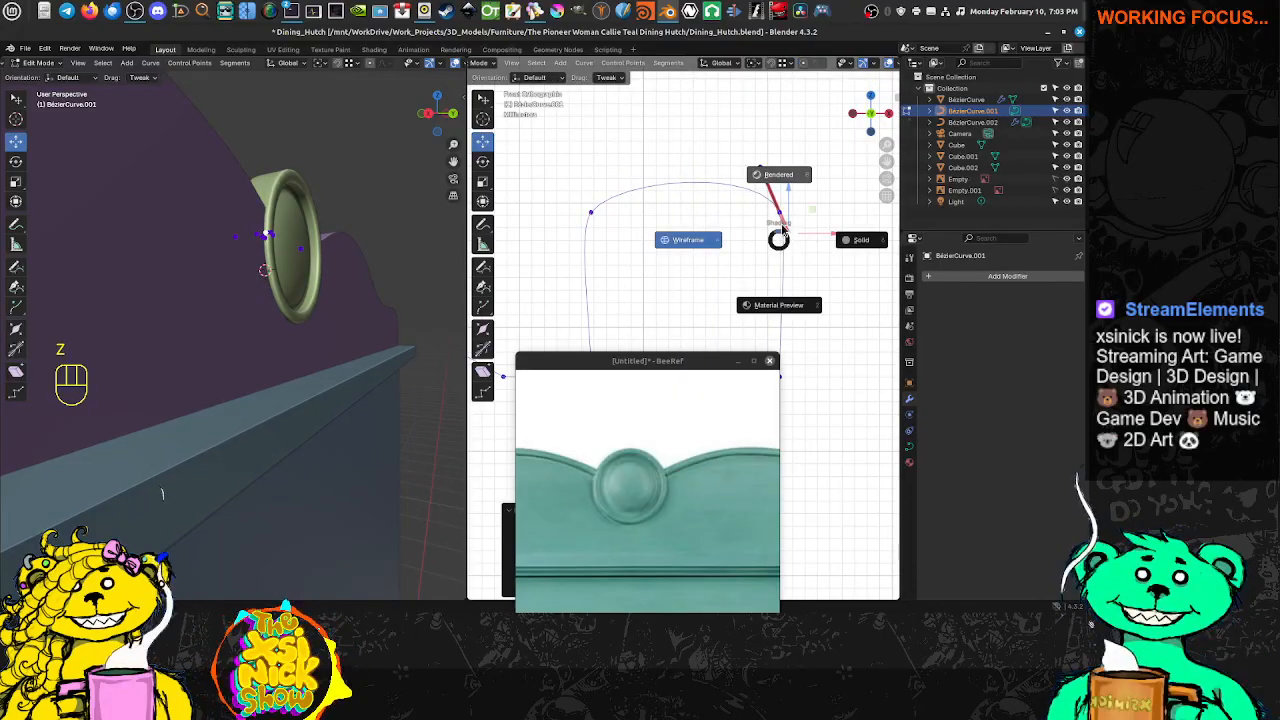
pyautogui.press('z')
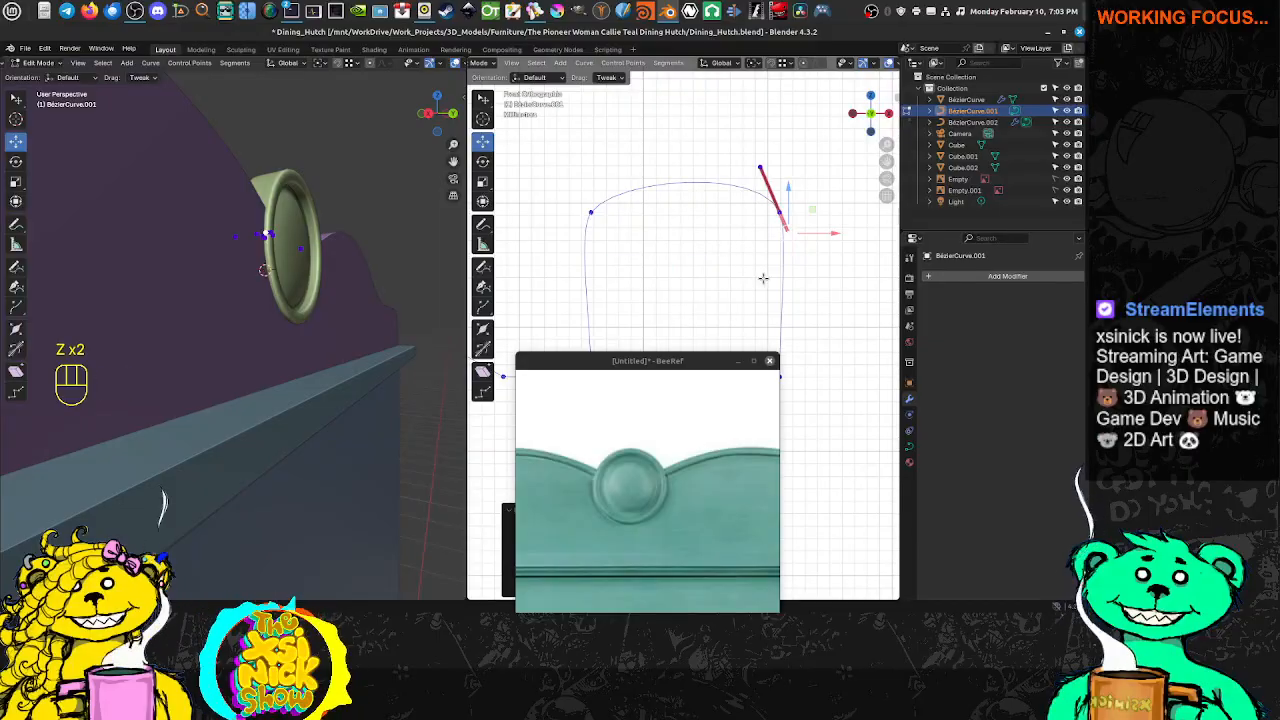
pyautogui.hotkey('ctrl', 'z')
pyautogui.hotkey('ctrl', 'z')
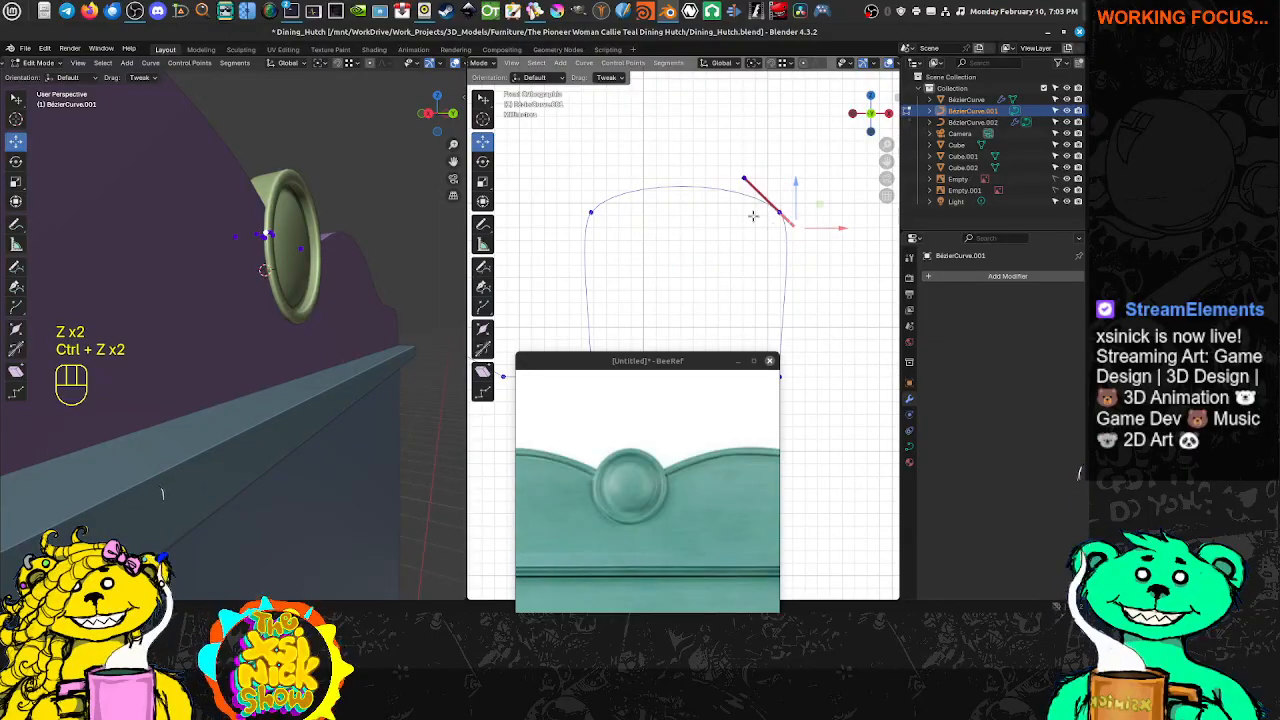
# Set the handle type of the rim's two top corner points to Vector
pyautogui.click(605, 218)
pyautogui.keyDown('shift'); pyautogui.click(745, 211); pyautogui.keyUp('shift')
pyautogui.rightClick(752, 216)
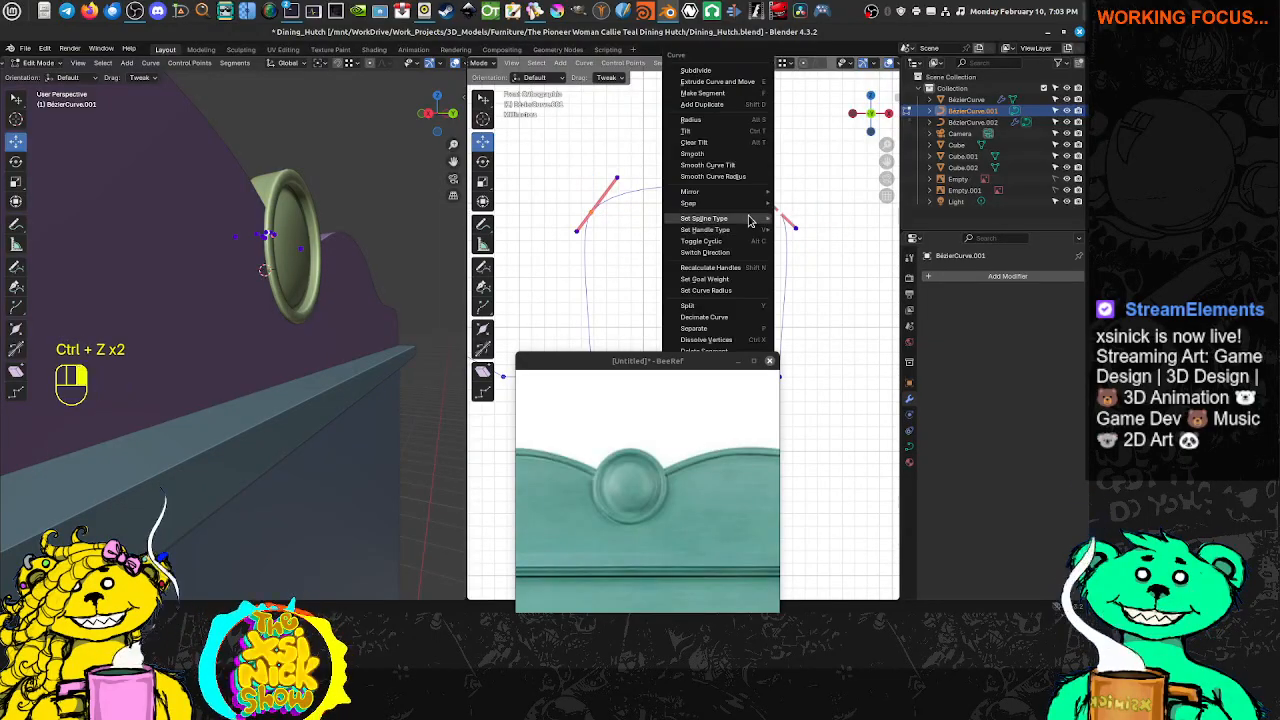
pyautogui.moveTo(754, 219)
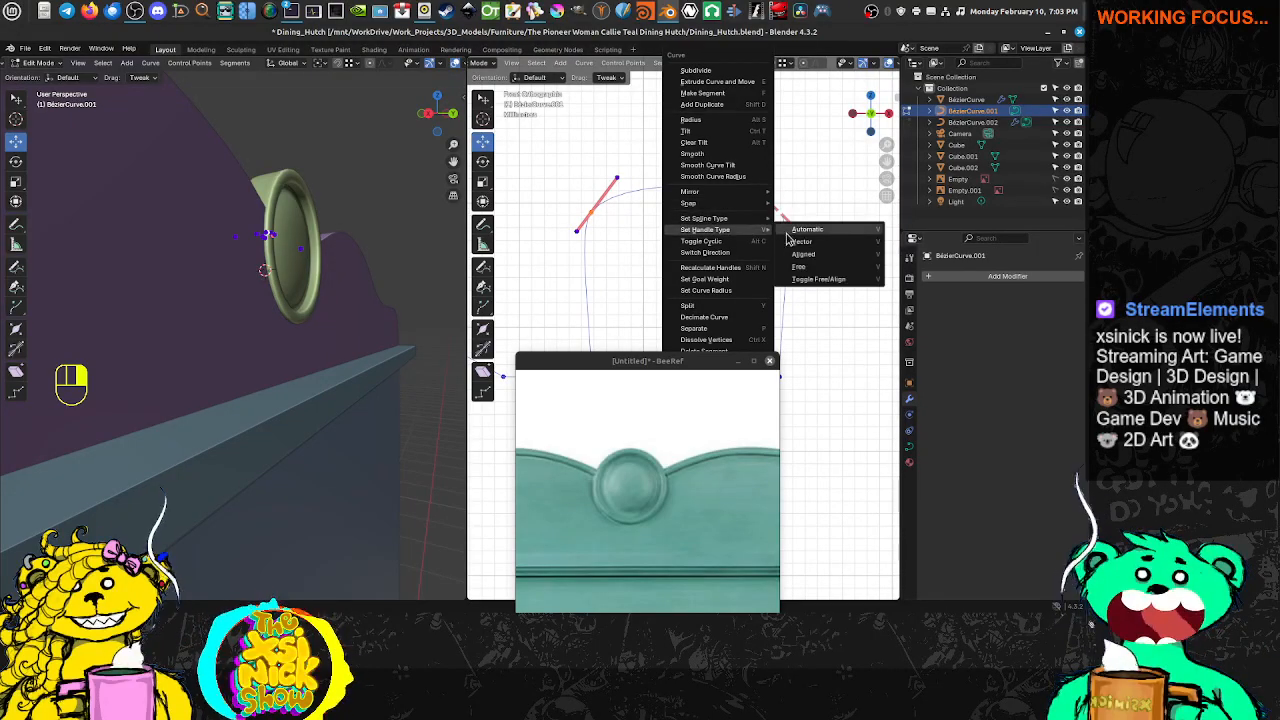
pyautogui.click(793, 241)
# Pull the upper handles of both top corner points up and shorter to arch the rim's top between its straight sides
pyautogui.click(591, 212)
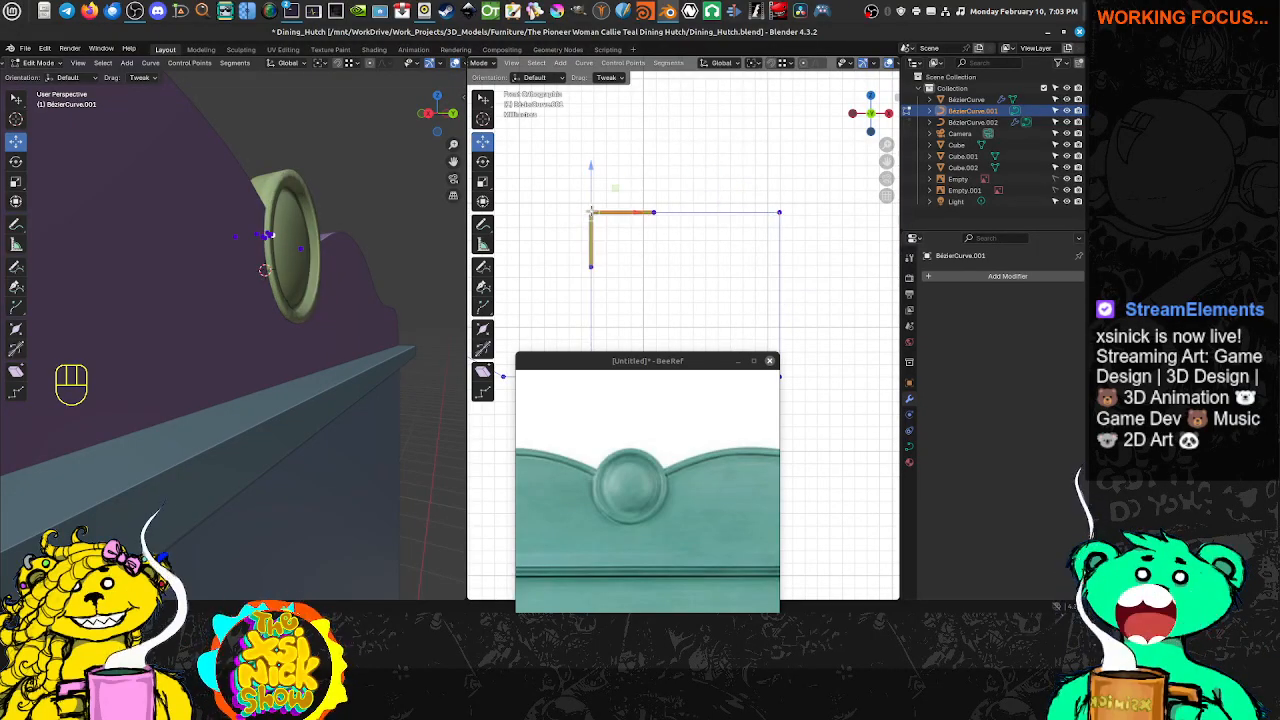
pyautogui.moveTo(660, 213); pyautogui.dragTo(615, 180)
pyautogui.click(779, 212)
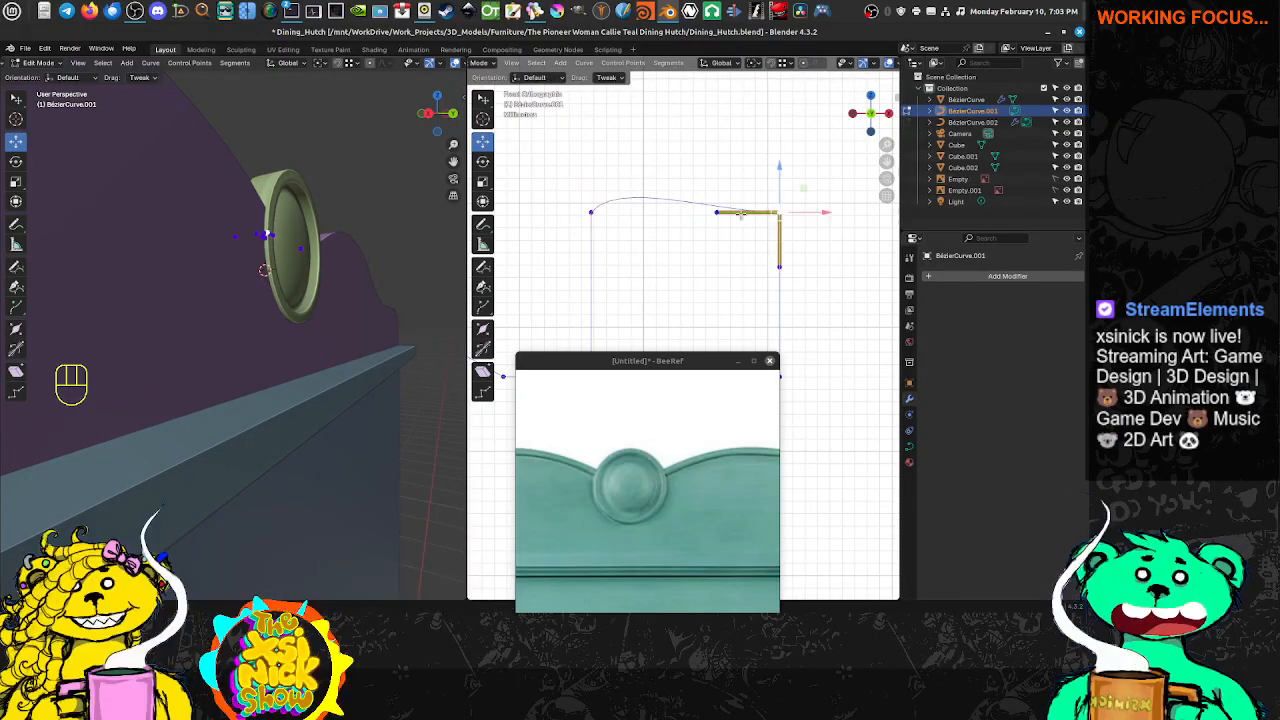
pyautogui.moveTo(722, 212); pyautogui.dragTo(755, 182)
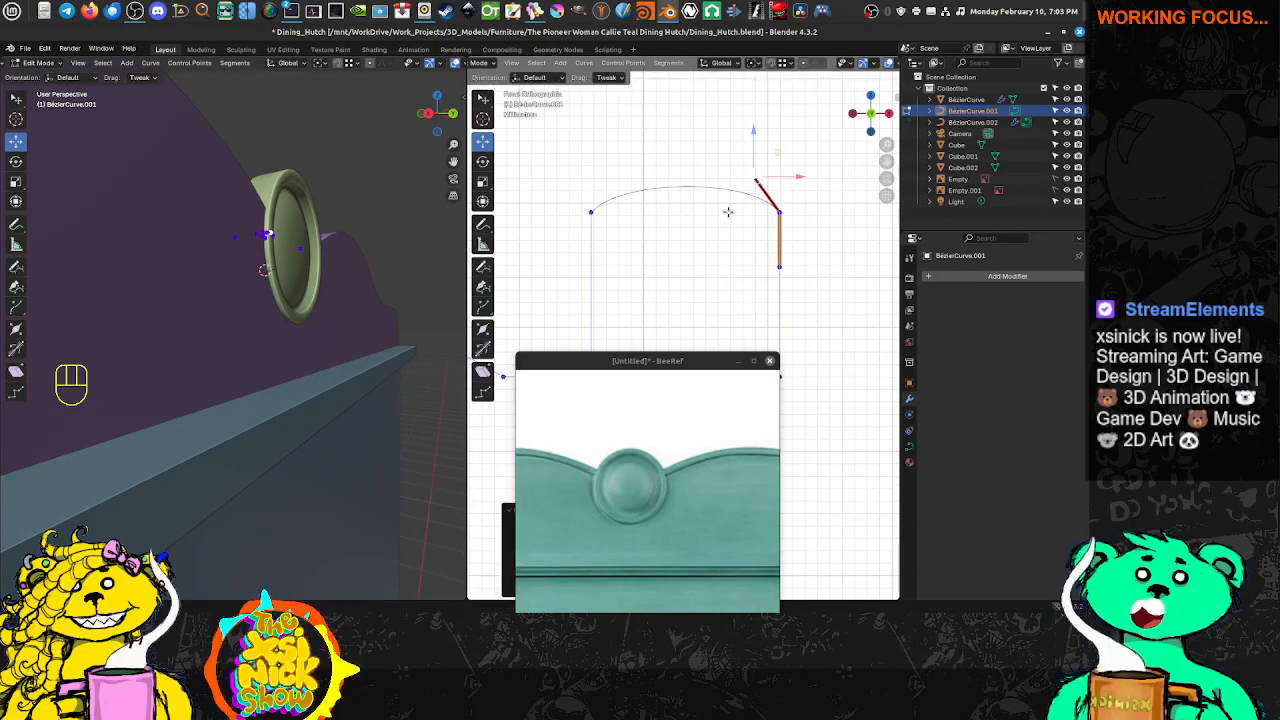
# Examine the revolved medallion's rim from several angles and compare its front outline with the reference image in wireframe display
pyautogui.keyDown('shift'); pyautogui.moveTo(711, 295); pyautogui.dragTo(707, 226, button='middle'); pyautogui.keyUp('shift')
pyautogui.scroll(-1, 709, 221)
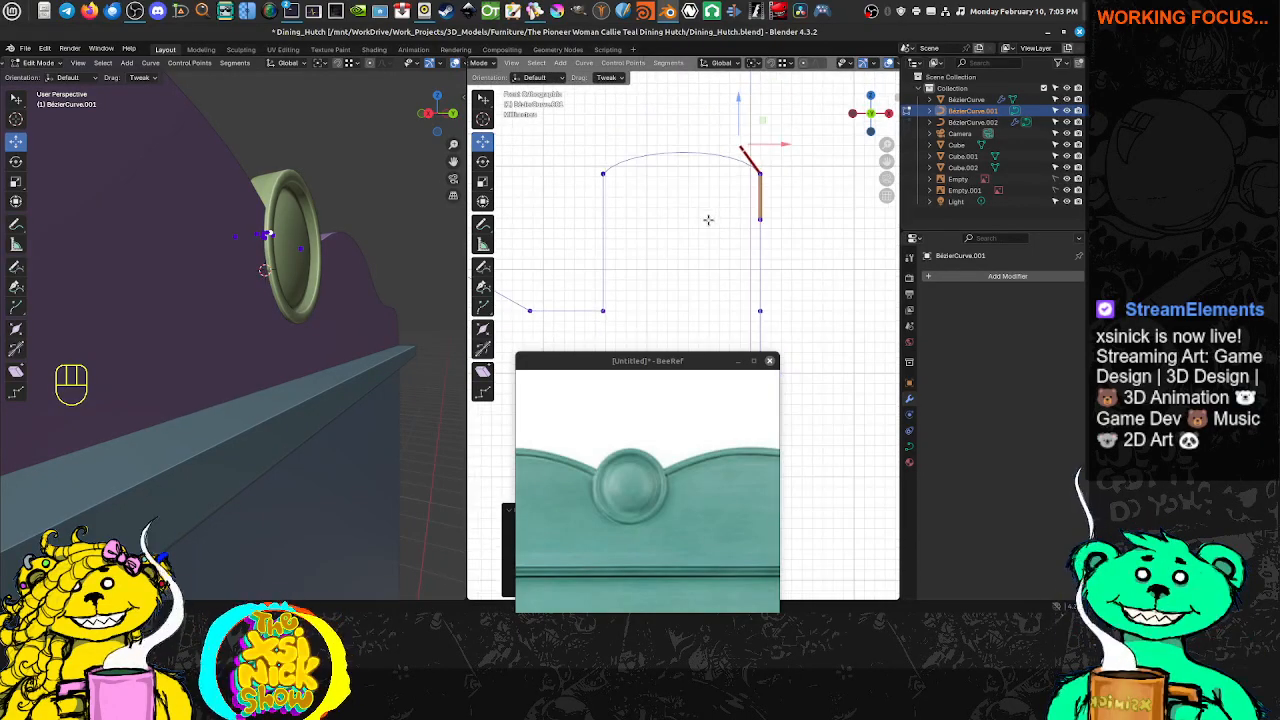
pyautogui.moveTo(430, 219); pyautogui.dragTo(226, 258, button='middle')
pyautogui.scroll(2, 261, 257)
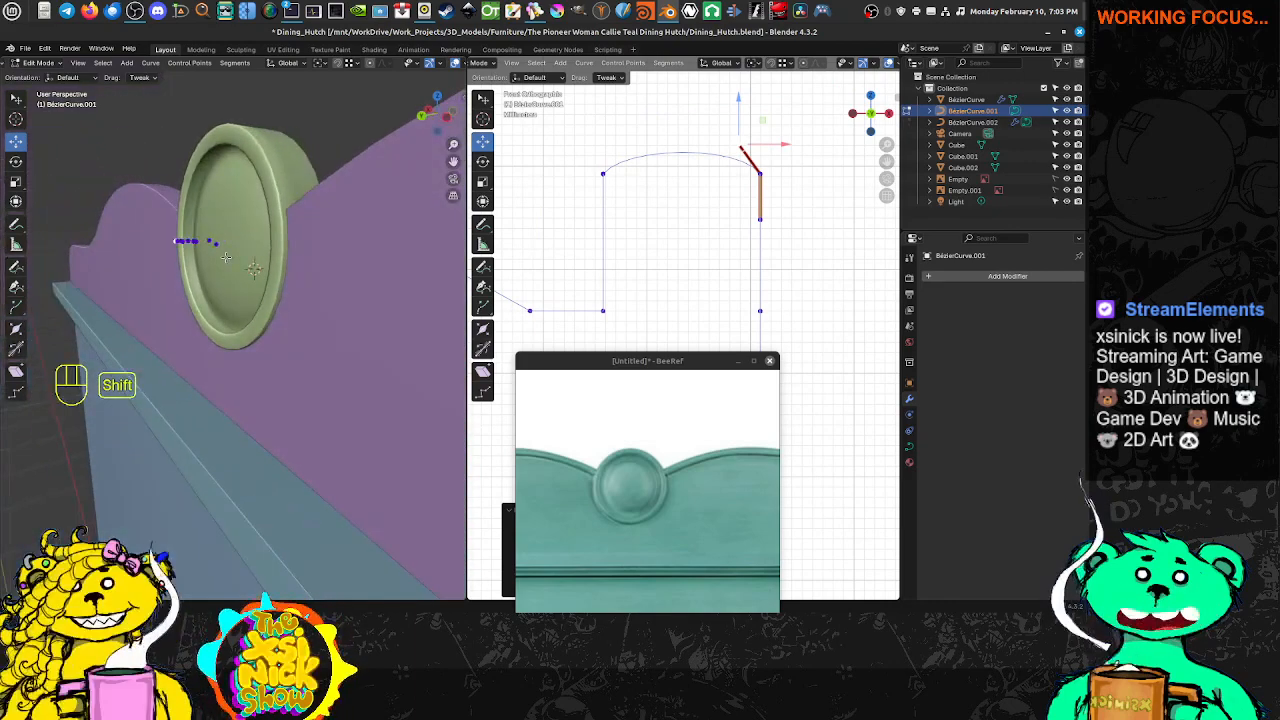
pyautogui.moveTo(333, 278); pyautogui.dragTo(366, 308, button='middle')
pyautogui.scroll(-3, 718, 200)
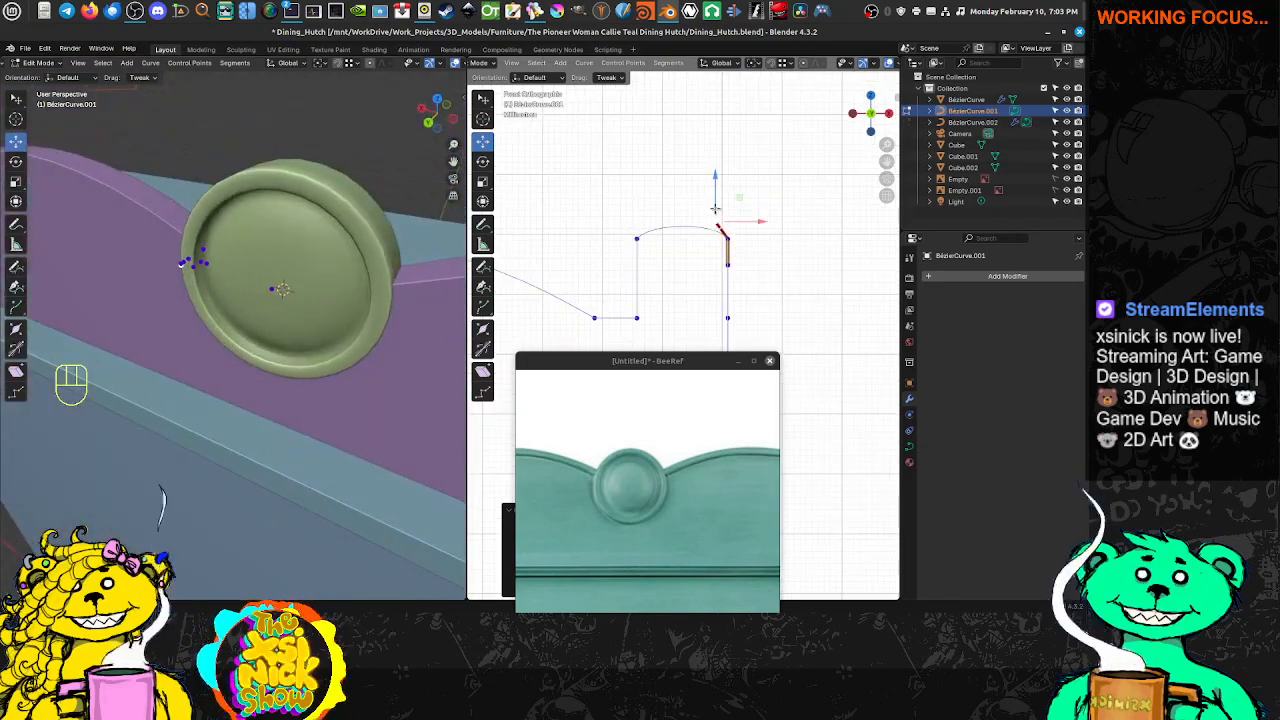
pyautogui.keyDown('shift'); pyautogui.moveTo(733, 197); pyautogui.dragTo(766, 174, button='middle'); pyautogui.keyUp('shift')
pyautogui.scroll(-3, 752, 180)
pyautogui.scroll(-6, 760, 200)
pyautogui.keyDown('shift'); pyautogui.moveTo(705, 320); pyautogui.dragTo(751, 140, button='middle'); pyautogui.keyUp('shift')
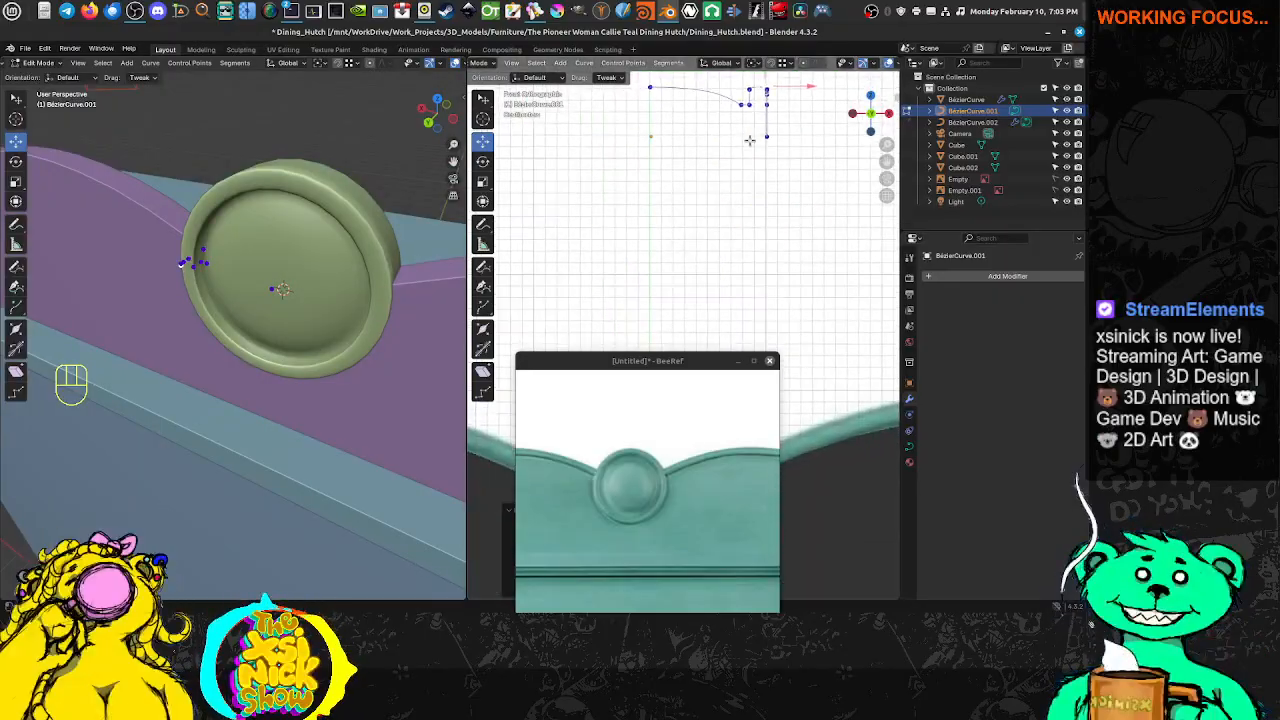
pyautogui.scroll(-9, 745, 155)
pyautogui.keyDown('shift'); pyautogui.moveTo(738, 264); pyautogui.dragTo(729, 157, button='middle'); pyautogui.keyUp('shift')
pyautogui.scroll(5, 674, 240)
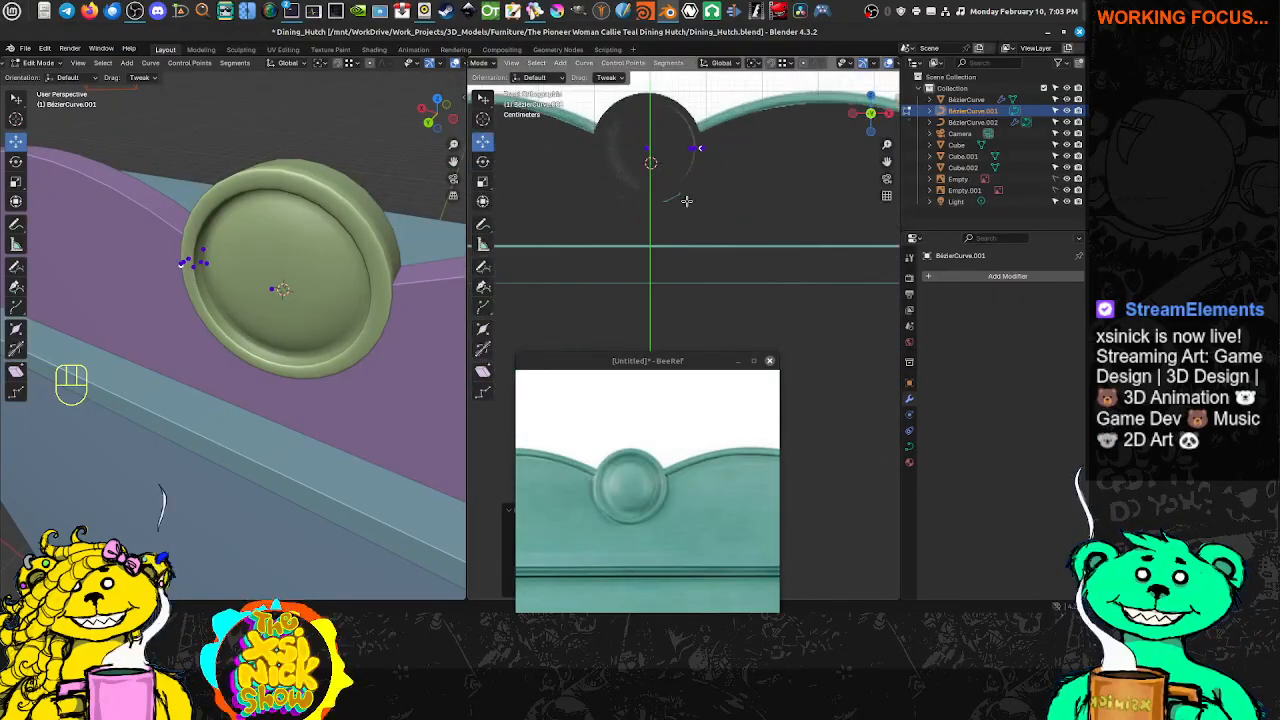
pyautogui.keyDown('shift'); pyautogui.moveTo(693, 198); pyautogui.dragTo(698, 260, button='middle'); pyautogui.keyUp('shift')
pyautogui.scroll(-4, 700, 242)
pyautogui.scroll(3, 700, 240)
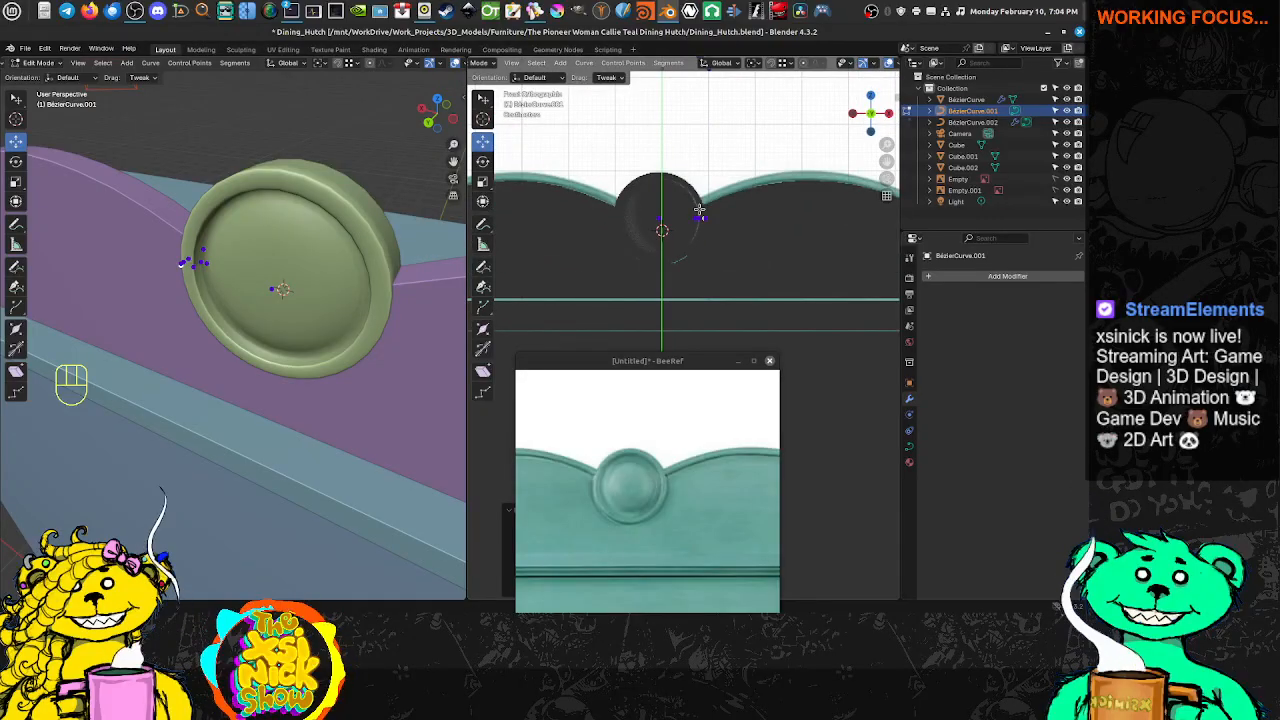
pyautogui.hotkey('shift', 'z')
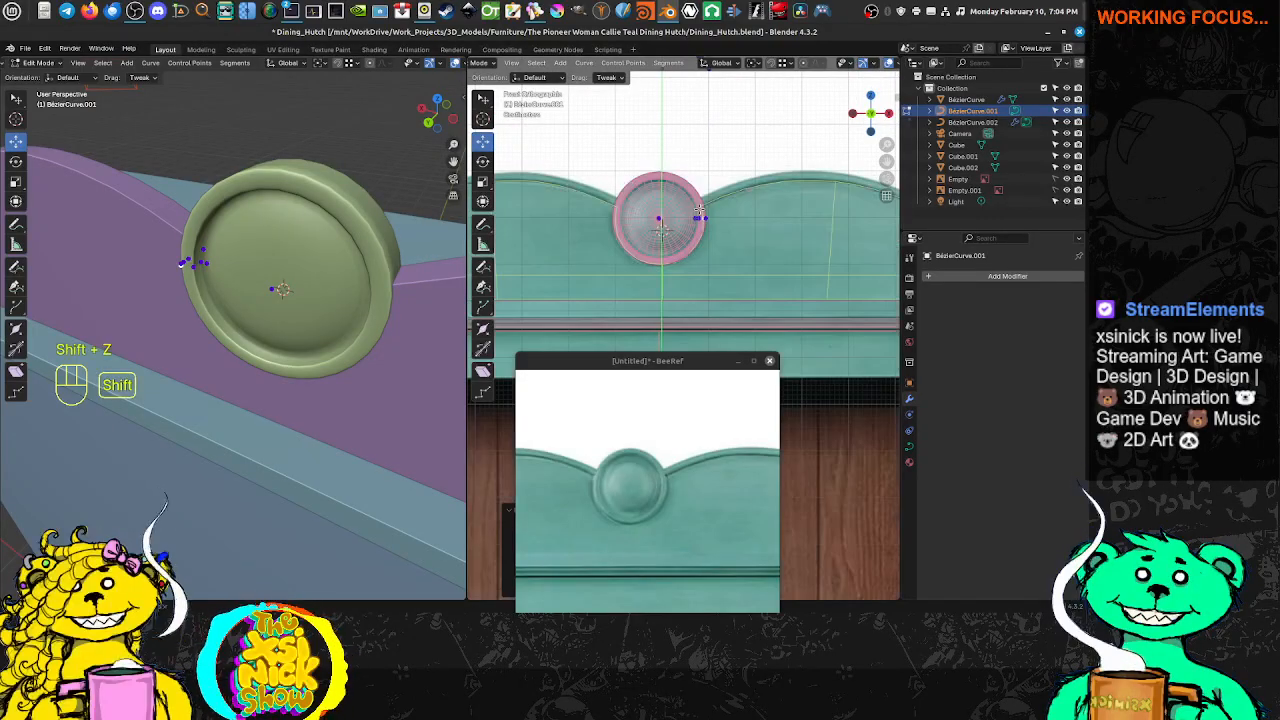
pyautogui.scroll(5, 699, 209)
pyautogui.keyDown('shift'); pyautogui.moveTo(742, 80); pyautogui.dragTo(724, 372, button='middle'); pyautogui.keyUp('shift')
pyautogui.scroll(-2, 763, 163)
pyautogui.keyDown('shift'); pyautogui.moveTo(763, 163); pyautogui.dragTo(750, 305, button='middle'); pyautogui.keyUp('shift')
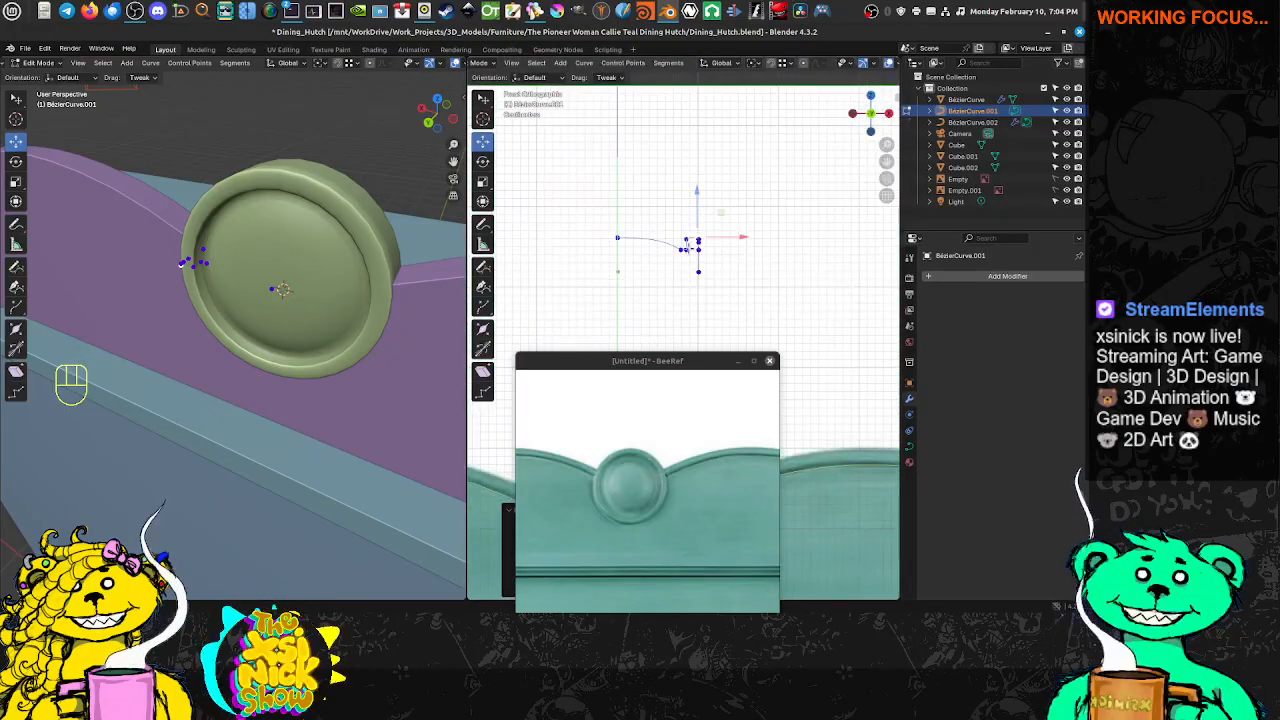
pyautogui.scroll(4, 709, 163)
pyautogui.scroll(8, 709, 163)
pyautogui.moveTo(418, 258); pyautogui.dragTo(316, 277, button='middle')
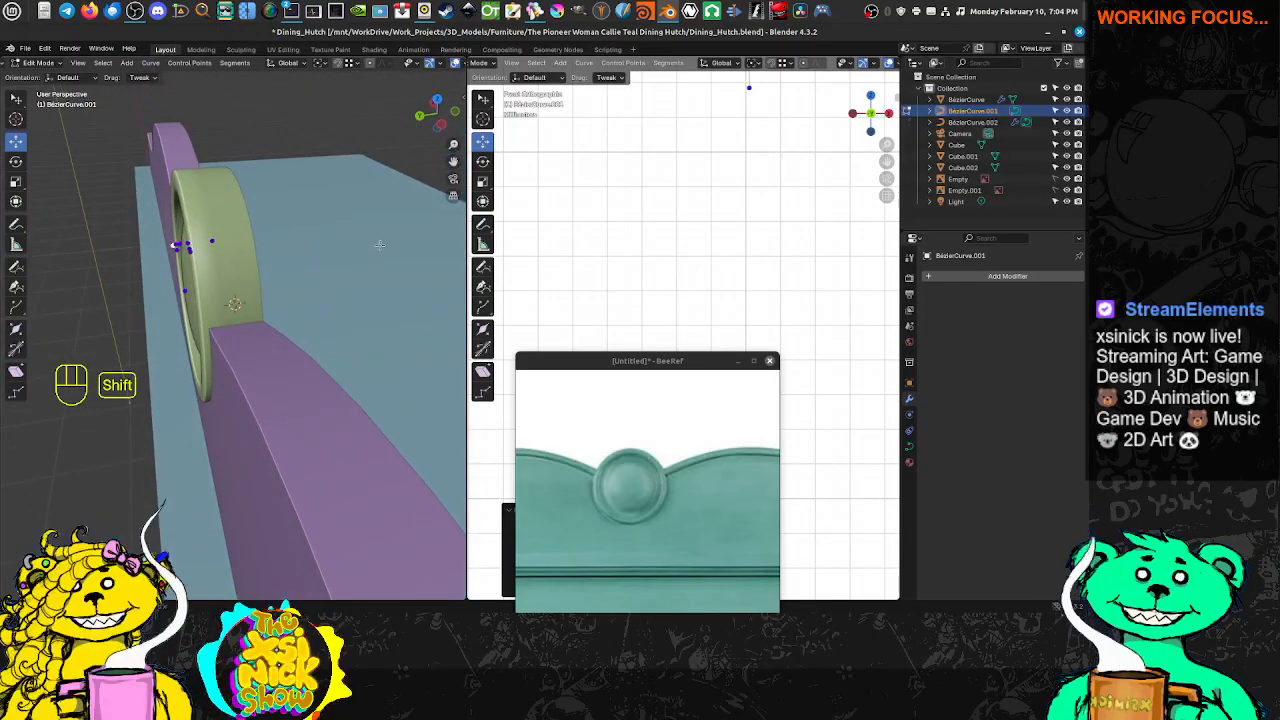
# Move the inner top corner point's upper handle to stand nearly vertical above the point and lengthen it
pyautogui.keyDown('shift'); pyautogui.moveTo(628, 185); pyautogui.dragTo(634, 275, button='middle'); pyautogui.keyUp('shift')
pyautogui.moveTo(678, 177)
pyautogui.keyDown('shift'); pyautogui.mouseDown(button='middle')
pyautogui.moveTo(658, 287)
pyautogui.moveTo(677, 202)
pyautogui.mouseUp(button='middle'); pyautogui.keyUp('shift')
pyautogui.click(671, 190)
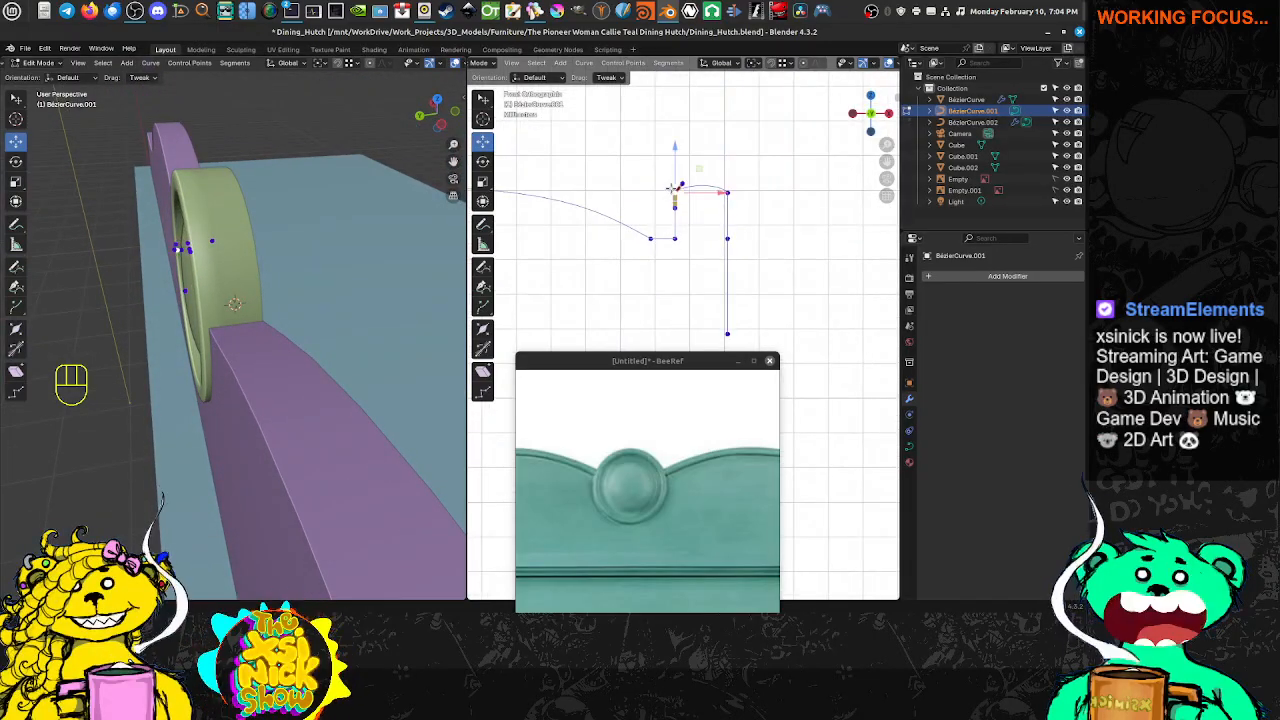
pyautogui.moveTo(683, 178); pyautogui.dragTo(679, 174)
pyautogui.press('z')
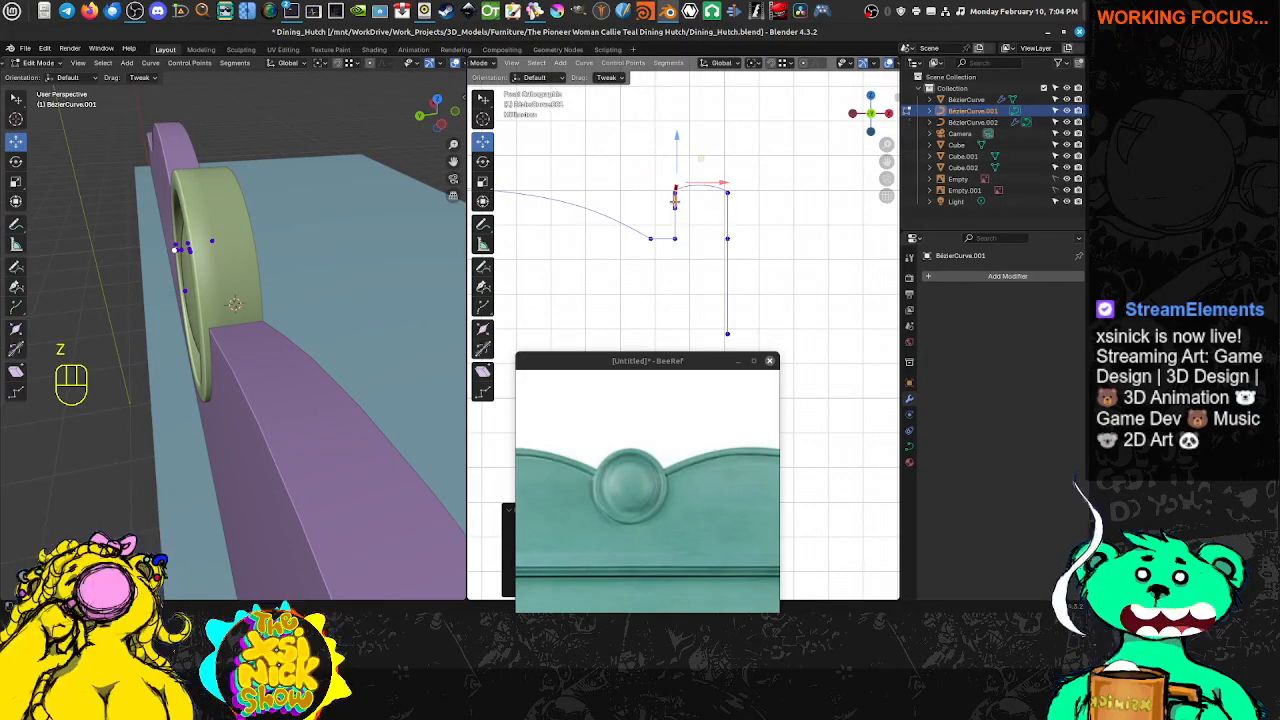
pyautogui.scroll(4, 682, 161)
pyautogui.keyDown('shift'); pyautogui.moveTo(682, 162); pyautogui.dragTo(681, 368, button='middle'); pyautogui.keyUp('shift')
pyautogui.moveTo(668, 233); pyautogui.dragTo(666, 223)
# Stand the outer top corner point's upper handle straight up and align the inner corner's upper handle vertically to match
pyautogui.click(772, 254)
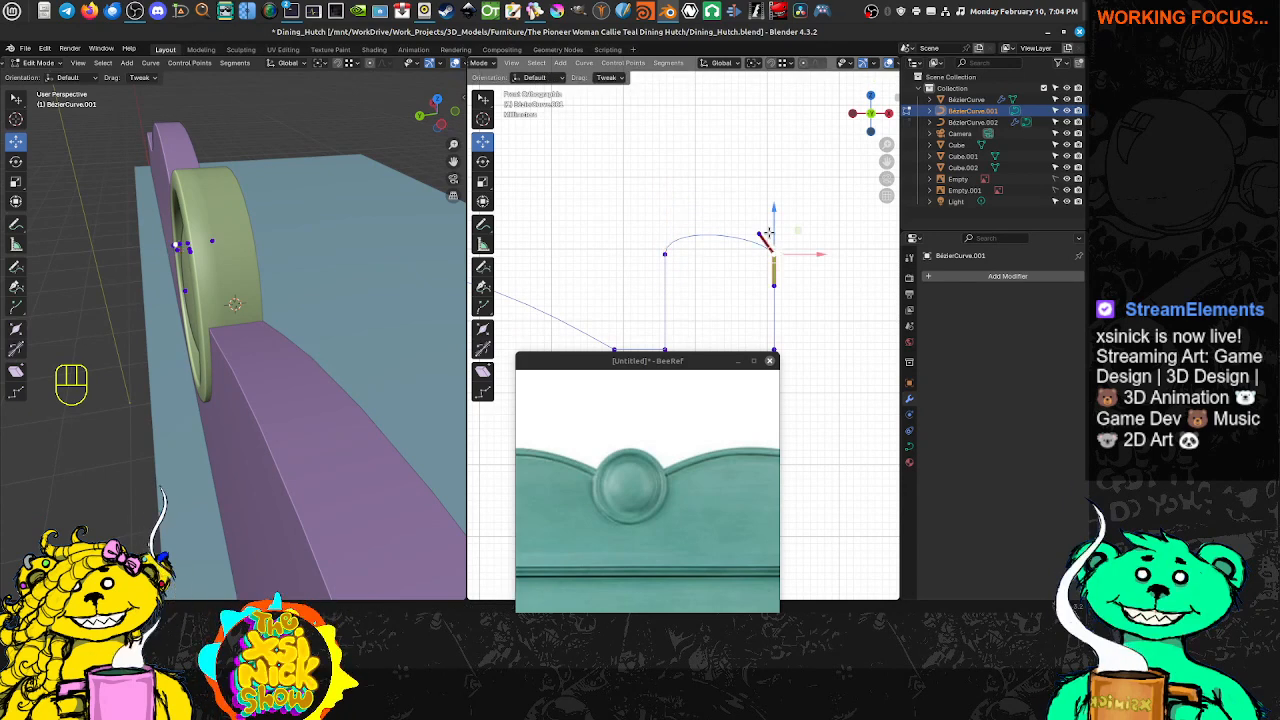
pyautogui.moveTo(758, 231); pyautogui.dragTo(774, 220)
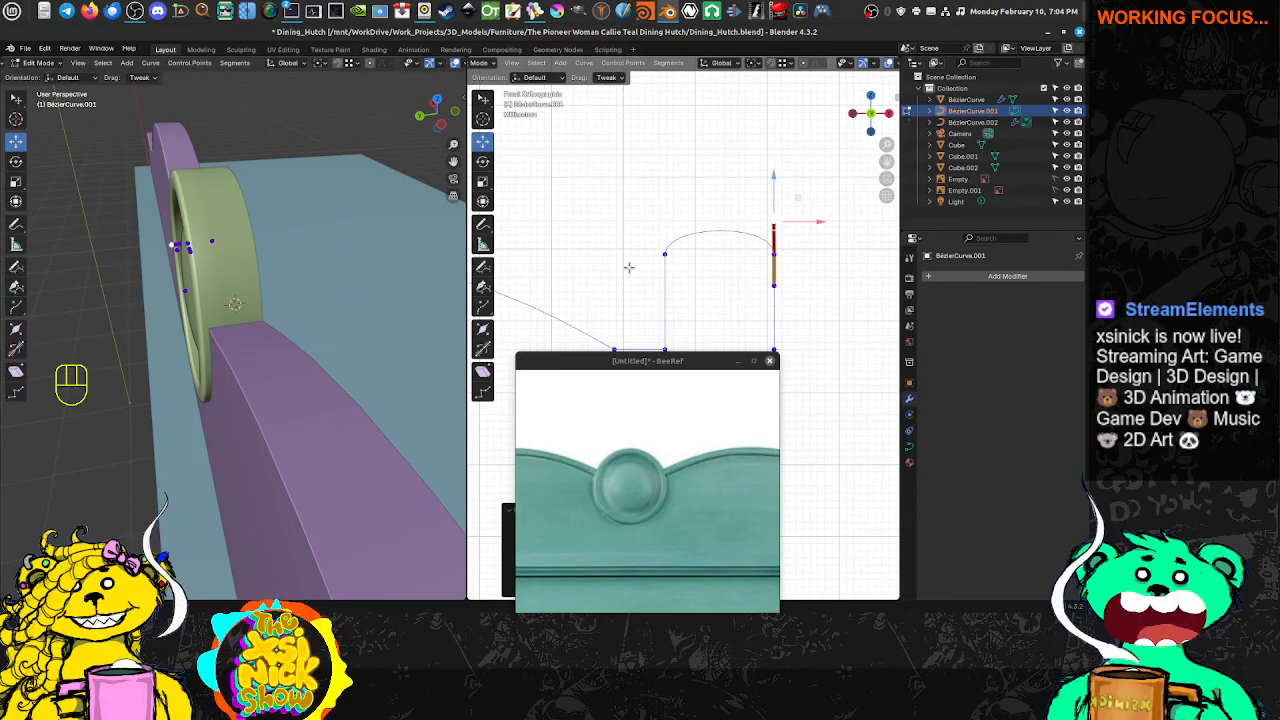
pyautogui.keyDown('shift'); pyautogui.moveTo(628, 291); pyautogui.dragTo(634, 258, button='middle'); pyautogui.keyUp('shift')
pyautogui.click(668, 230)
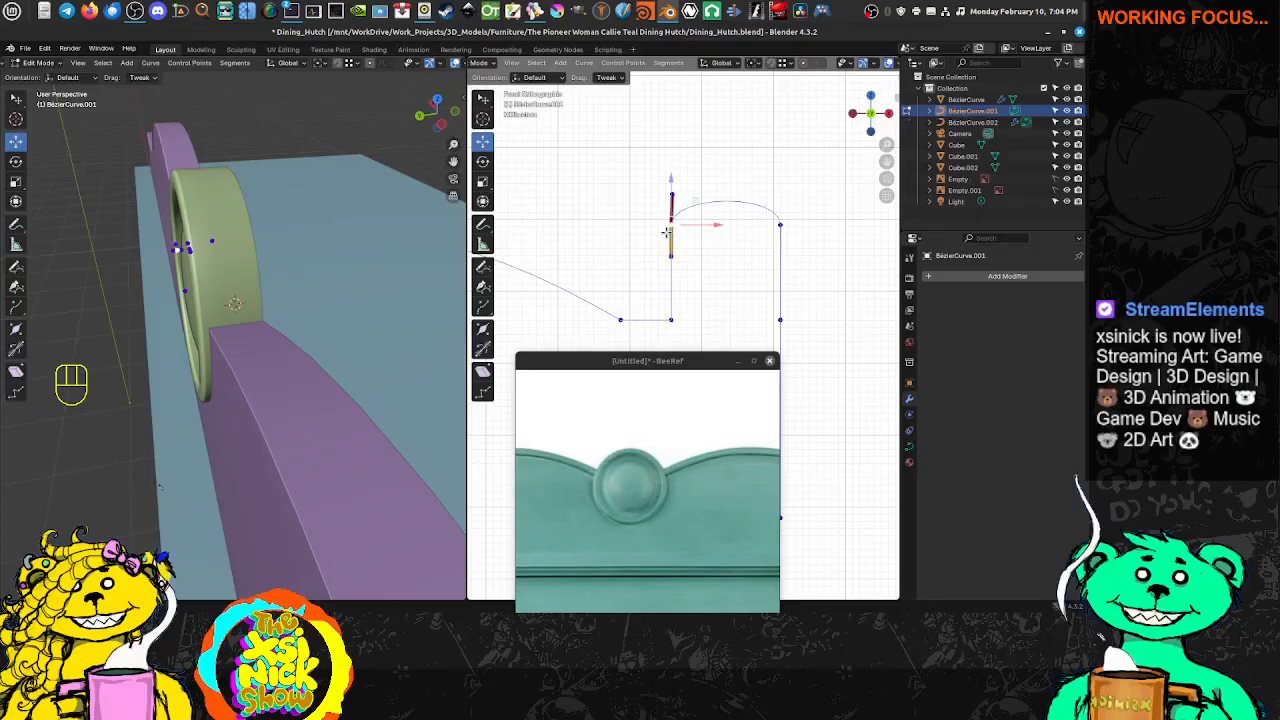
pyautogui.keyDown('shift'); pyautogui.click(774, 226); pyautogui.keyUp('shift')
pyautogui.click(673, 195)
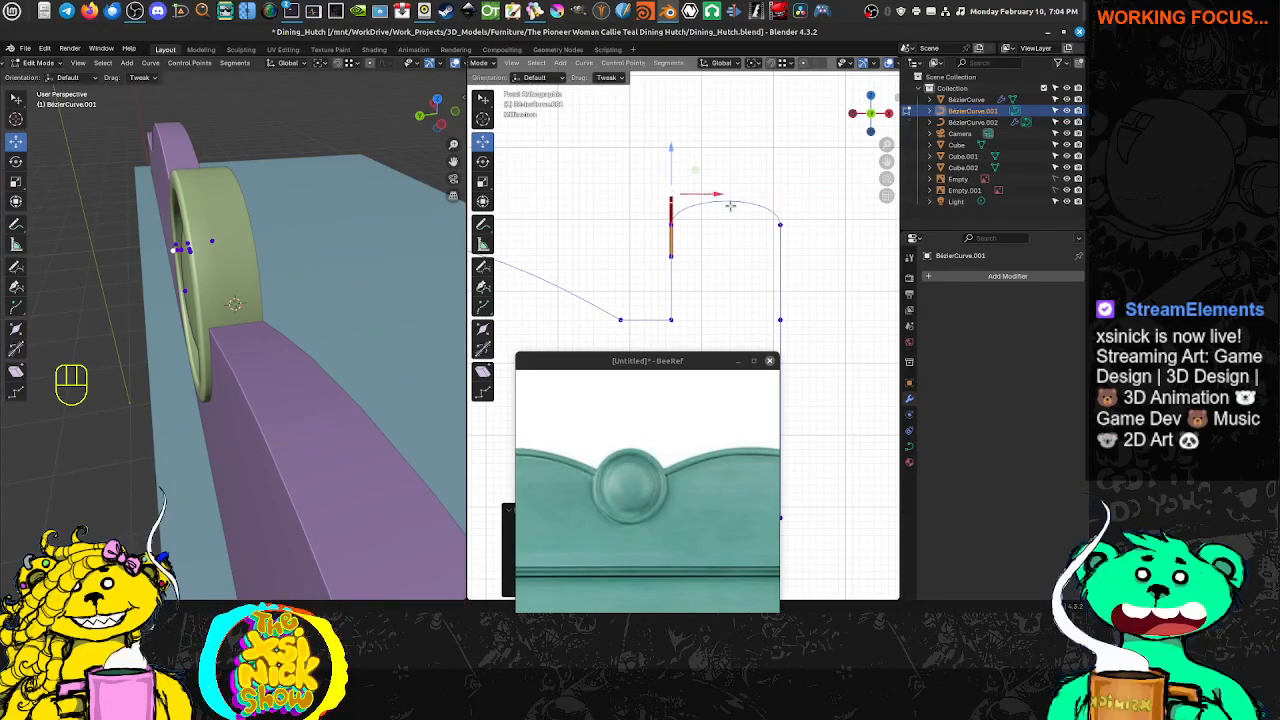
# Select both top corner points of the rim profile and lower them together slightly
pyautogui.click(779, 221)
pyautogui.keyDown('shift'); pyautogui.click(675, 224); pyautogui.keyUp('shift')
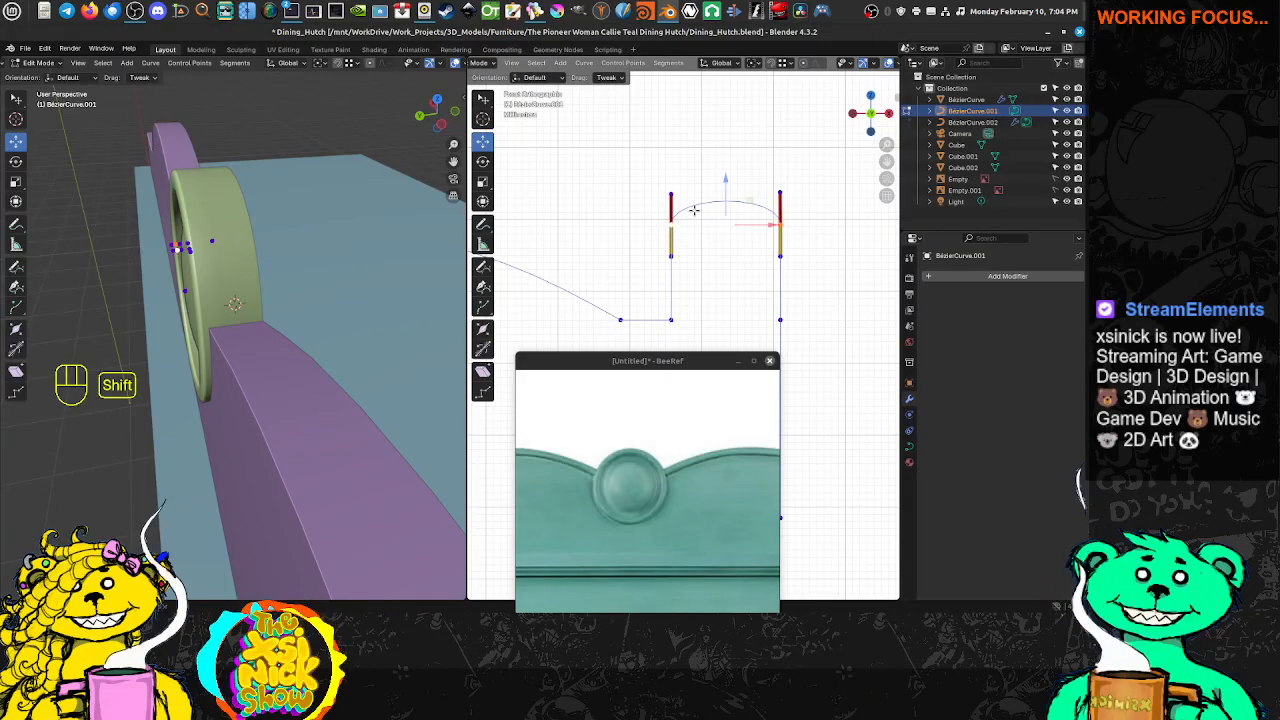
pyautogui.click(714, 185)
pyautogui.keyDown('shift'); pyautogui.click(670, 223); pyautogui.keyUp('shift')
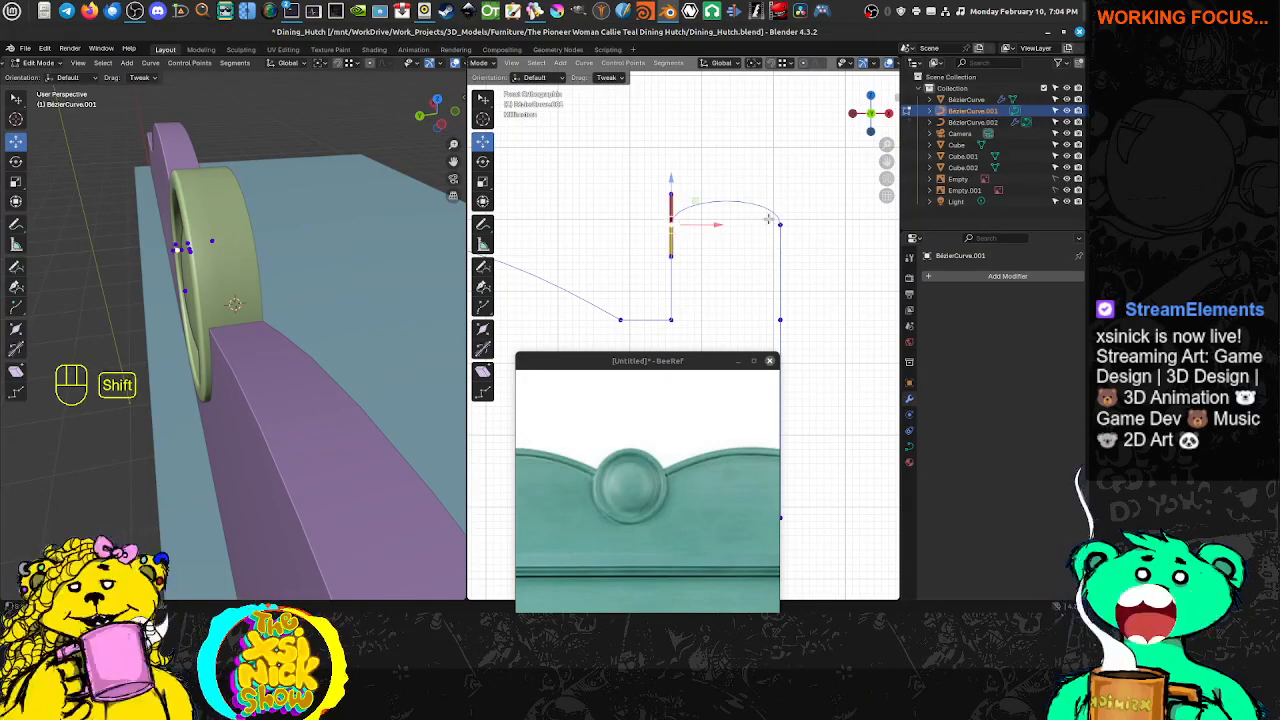
pyautogui.keyDown('shift'); pyautogui.click(779, 222); pyautogui.keyUp('shift')
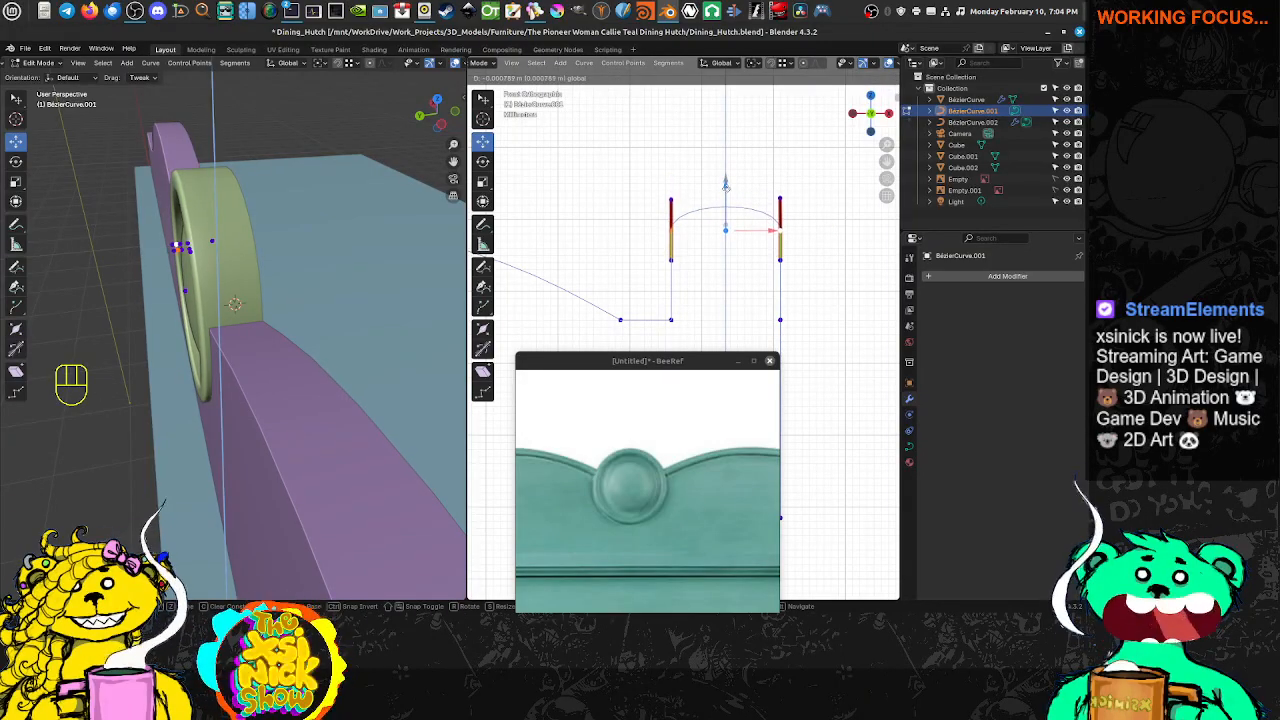
# Raise the upper handles of both top corner points together to make the rim's top arch rounder
pyautogui.scroll(-4, 725, 200)
pyautogui.keyDown('shift'); pyautogui.moveTo(746, 229); pyautogui.dragTo(843, 229, button='middle'); pyautogui.keyUp('shift')
pyautogui.moveTo(718, 249)
pyautogui.keyDown('shift'); pyautogui.mouseDown(button='middle')
pyautogui.moveTo(807, 249)
pyautogui.moveTo(720, 254)
pyautogui.mouseUp(button='middle'); pyautogui.keyUp('shift')
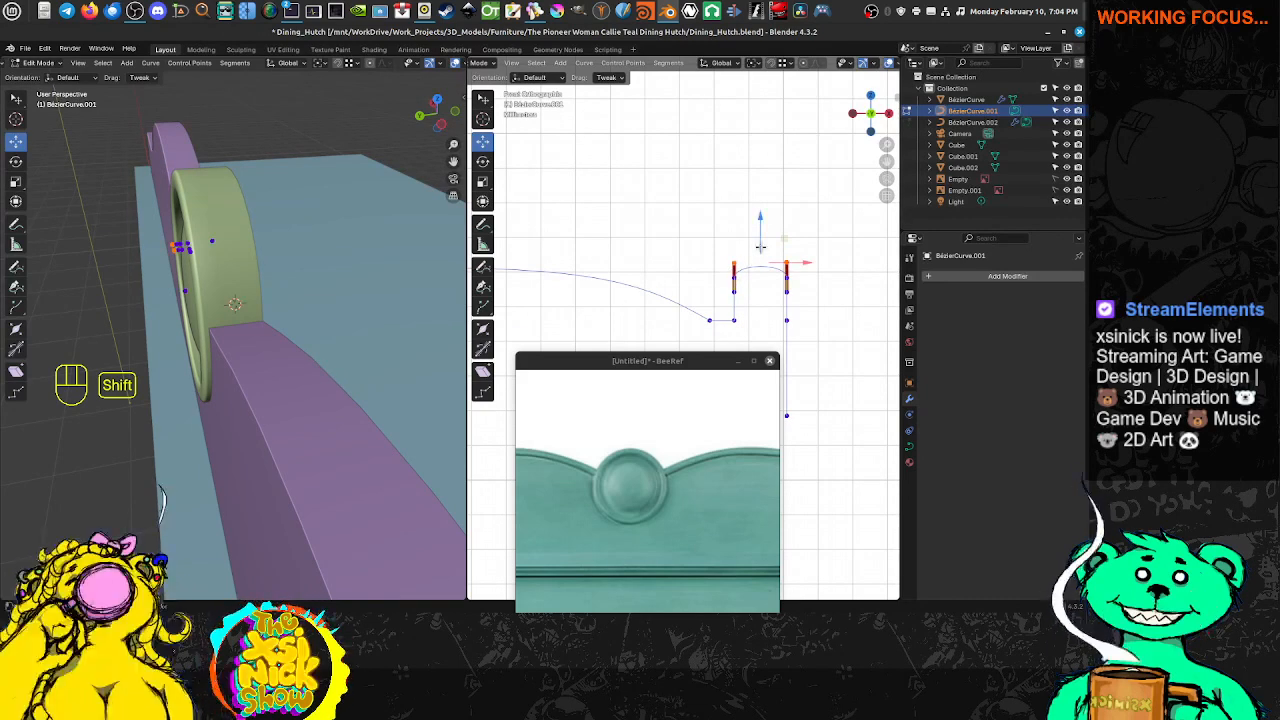
pyautogui.moveTo(761, 235); pyautogui.dragTo(761, 225)
pyautogui.scroll(6, 764, 236)
pyautogui.keyDown('shift'); pyautogui.moveTo(797, 246); pyautogui.dragTo(659, 291, button='middle'); pyautogui.keyUp('shift')
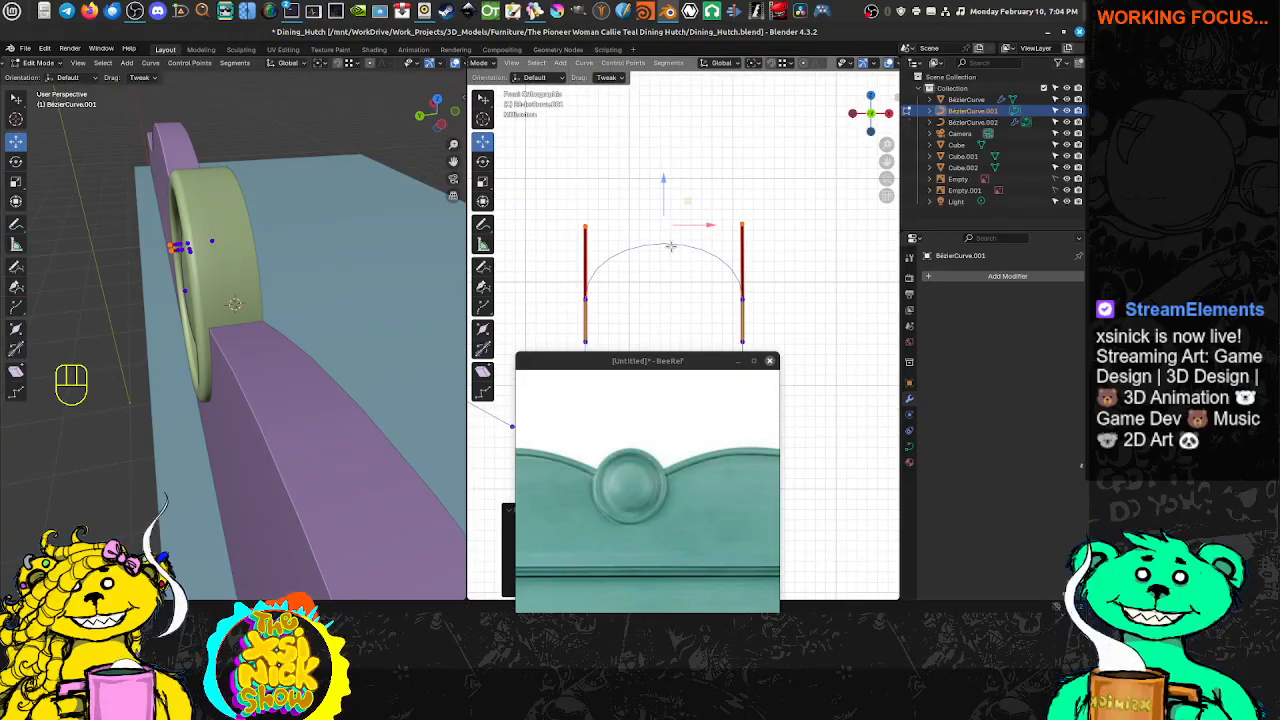
pyautogui.moveTo(663, 195); pyautogui.dragTo(663, 191)
# Lower both top corner points of the rim with their handles about 0.0028 m along Z to shorten the rim
pyautogui.keyDown('shift'); pyautogui.moveTo(597, 258); pyautogui.dragTo(734, 276, button='middle'); pyautogui.keyUp('shift')
pyautogui.scroll(-5, 734, 276)
pyautogui.scroll(4, 612, 330)
pyautogui.keyDown('shift'); pyautogui.moveTo(612, 330); pyautogui.dragTo(600, 274, button='middle'); pyautogui.keyUp('shift')
pyautogui.scroll(3, 543, 275)
pyautogui.keyDown('shift'); pyautogui.moveTo(763, 267); pyautogui.dragTo(555, 264, button='middle'); pyautogui.keyUp('shift')
pyautogui.keyDown('shift'); pyautogui.moveTo(848, 245); pyautogui.dragTo(655, 268, button='middle'); pyautogui.keyUp('shift')
pyautogui.click(637, 177)
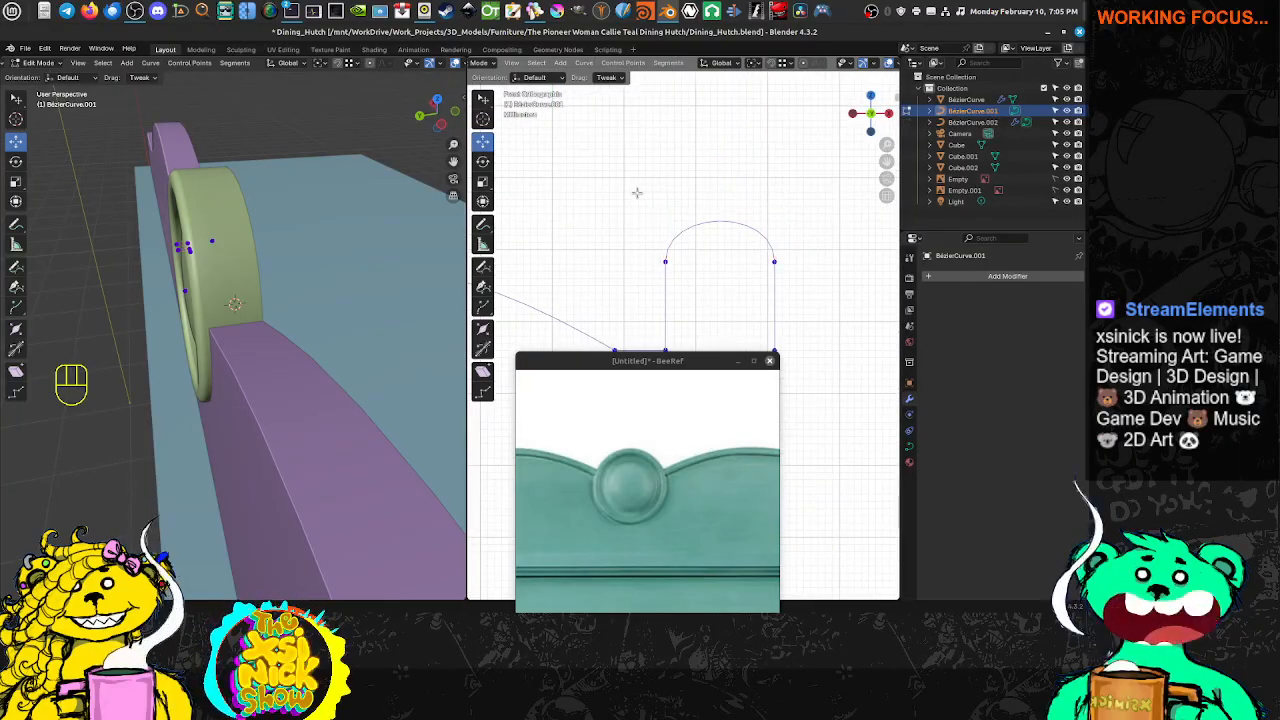
pyautogui.keyDown('shift'); pyautogui.click(776, 262); pyautogui.keyUp('shift')
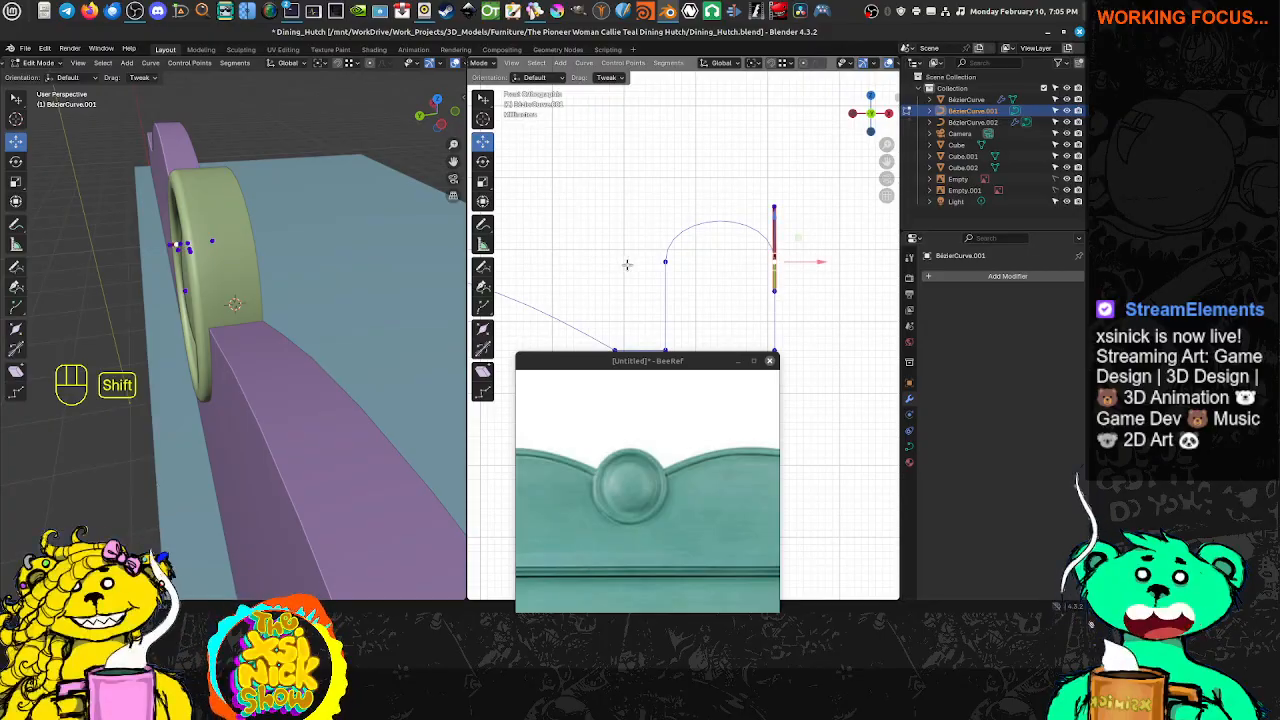
pyautogui.keyDown('shift'); pyautogui.click(663, 263); pyautogui.keyUp('shift')
pyautogui.keyDown('shift'); pyautogui.click(658, 204); pyautogui.keyUp('shift')
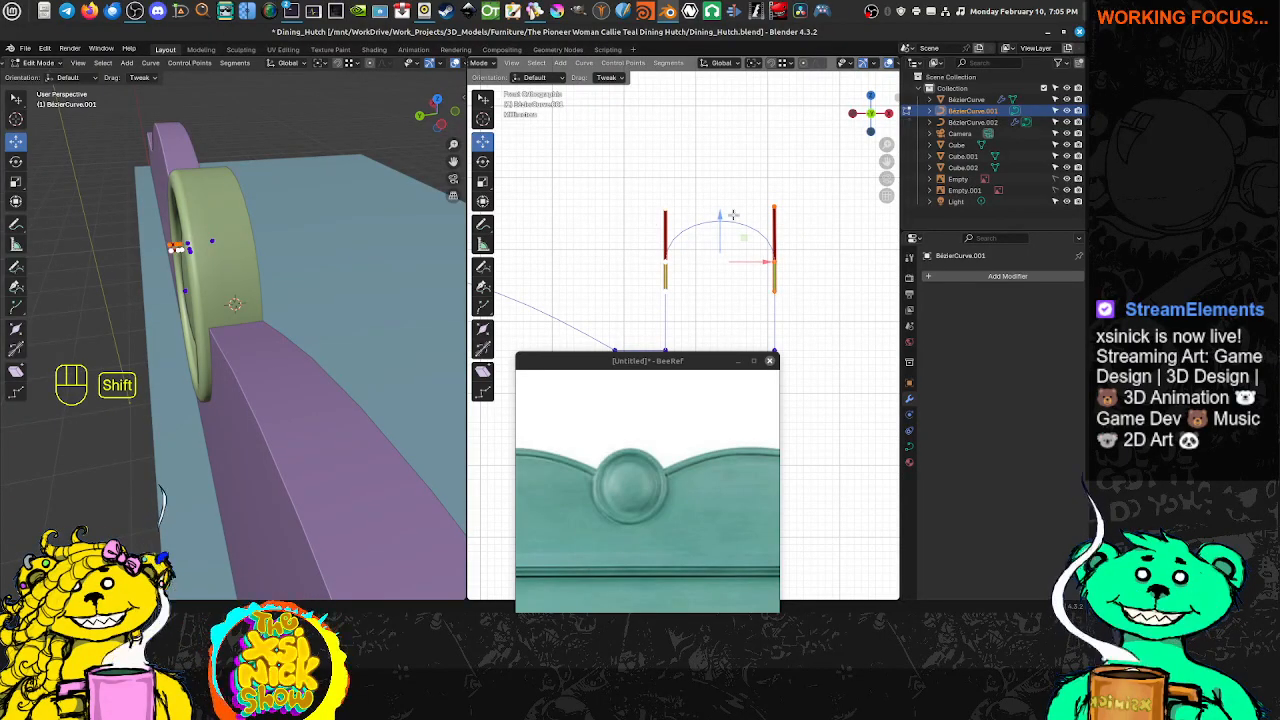
pyautogui.press('g')
pyautogui.press('z')
pyautogui.click(719, 236)
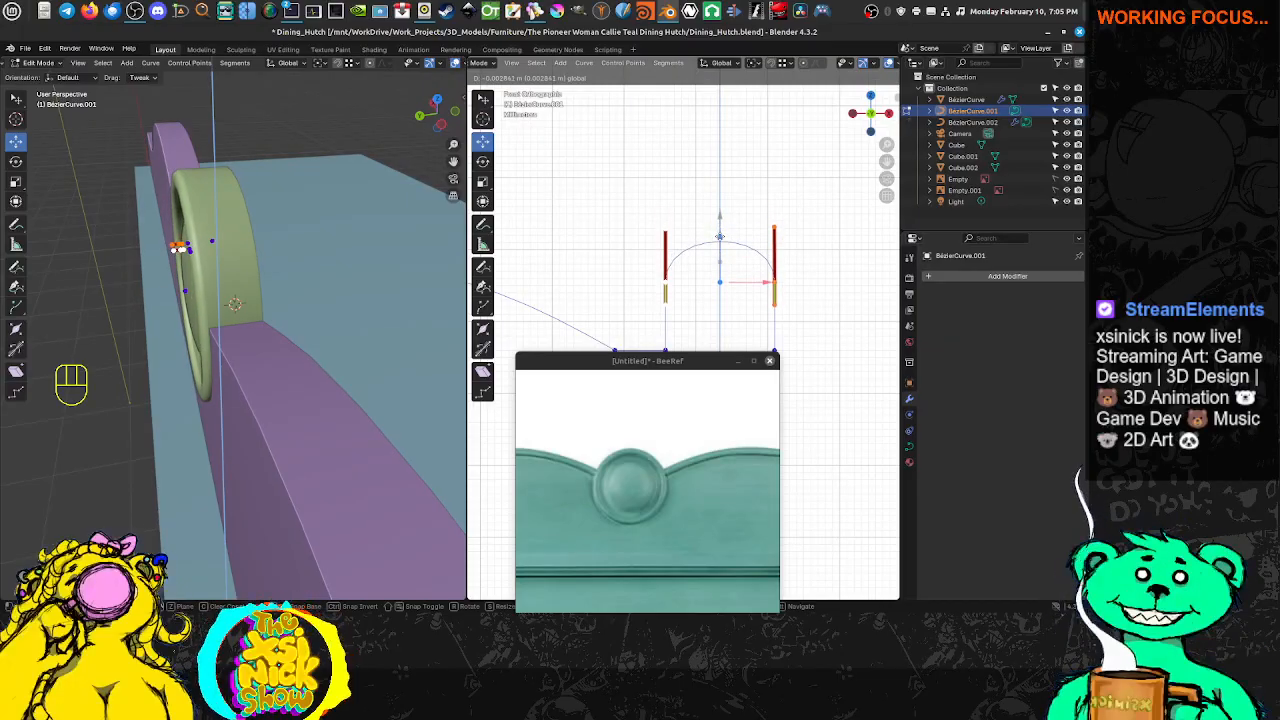
# Pull the groove-side handle of the dome's outer edge point down to start curving the groove floor
pyautogui.scroll(-4, 741, 208)
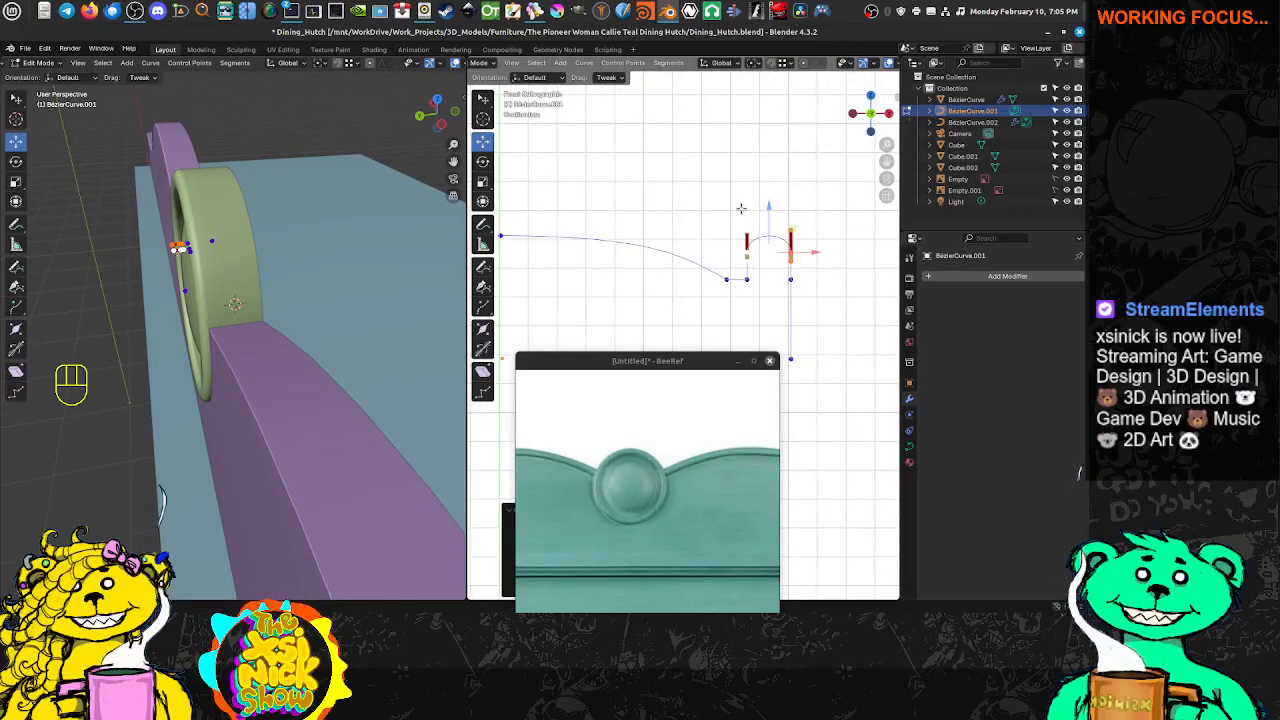
pyautogui.scroll(5, 608, 503)
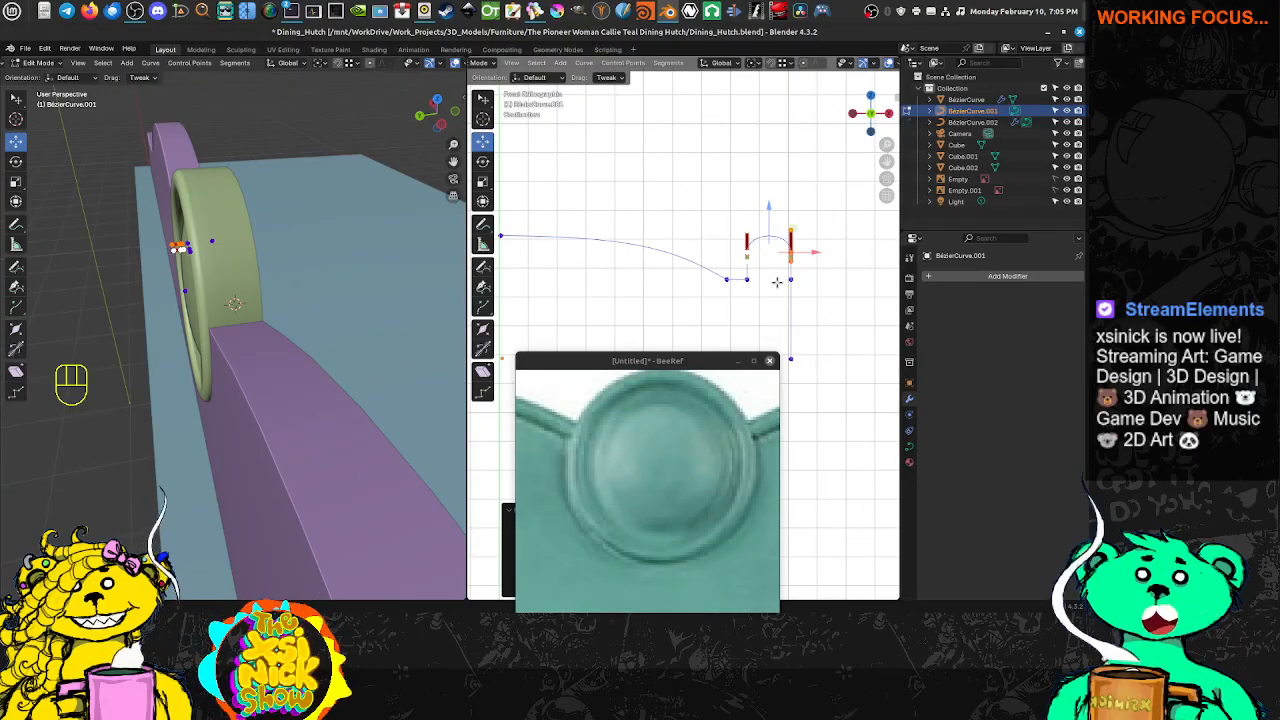
pyautogui.scroll(2, 733, 289)
pyautogui.click(748, 266)
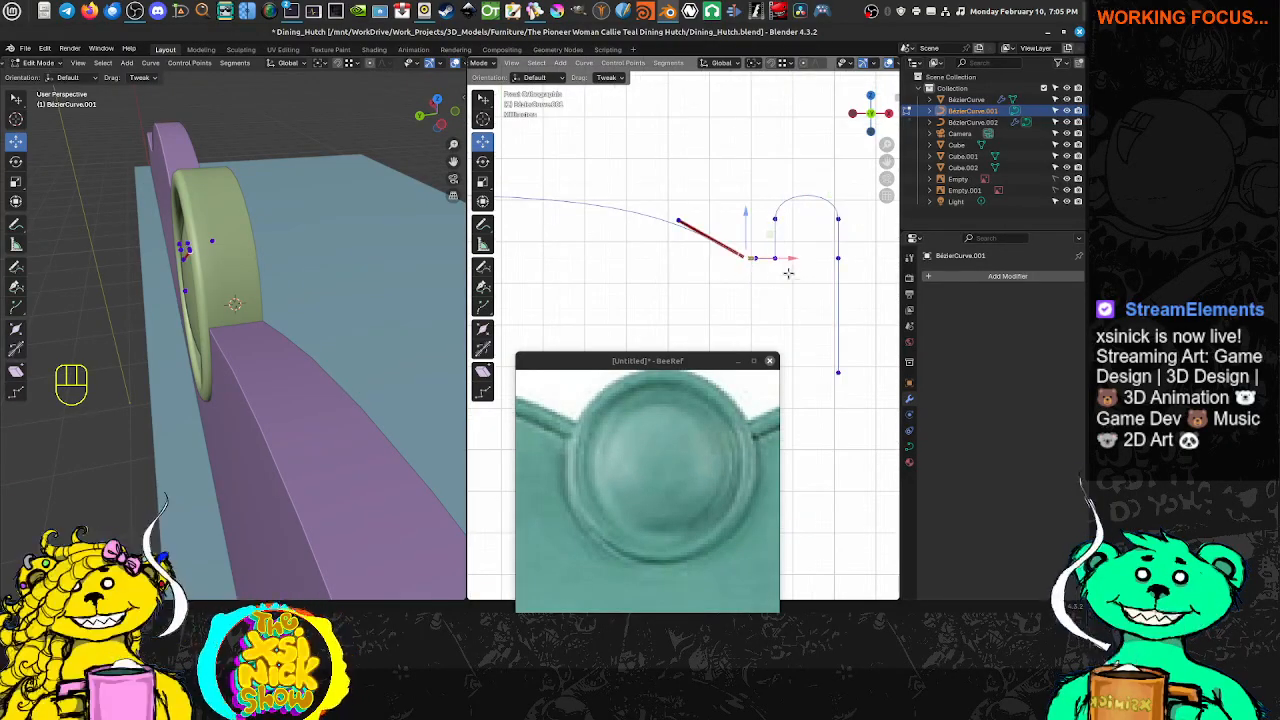
pyautogui.keyDown('shift'); pyautogui.moveTo(762, 272); pyautogui.dragTo(718, 294, button='middle'); pyautogui.keyUp('shift')
pyautogui.scroll(5, 726, 238)
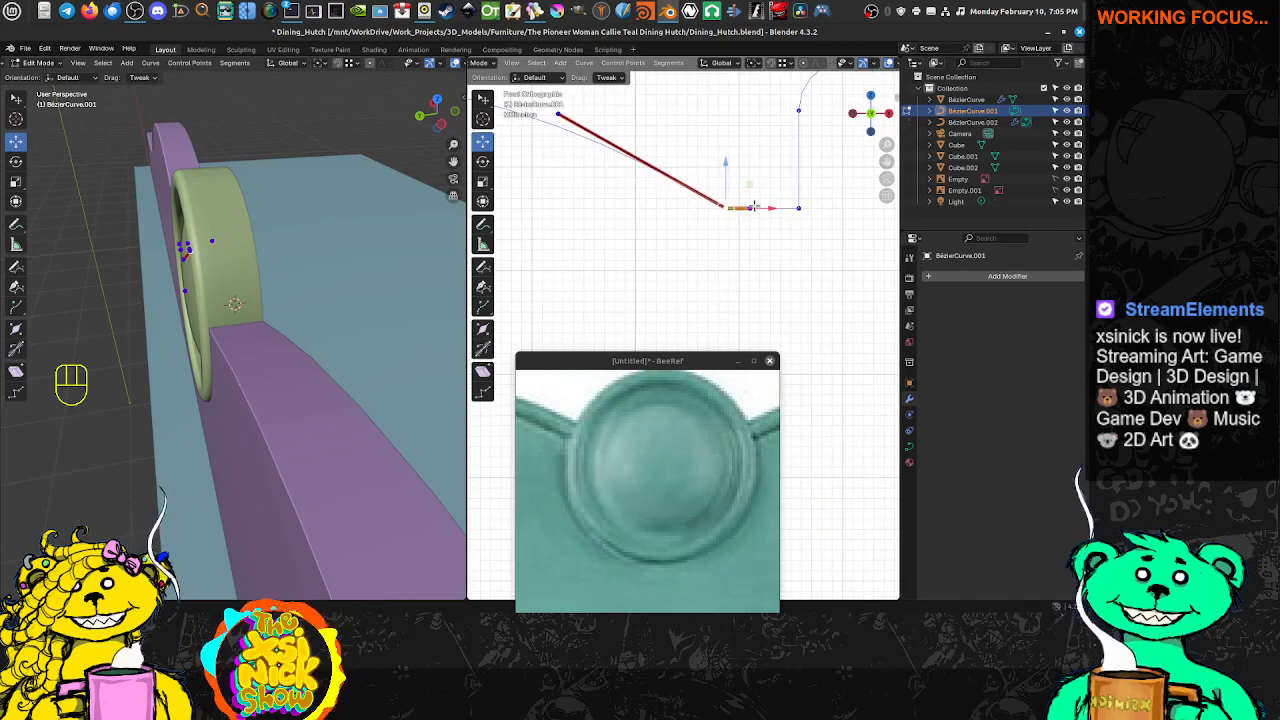
pyautogui.press('g')
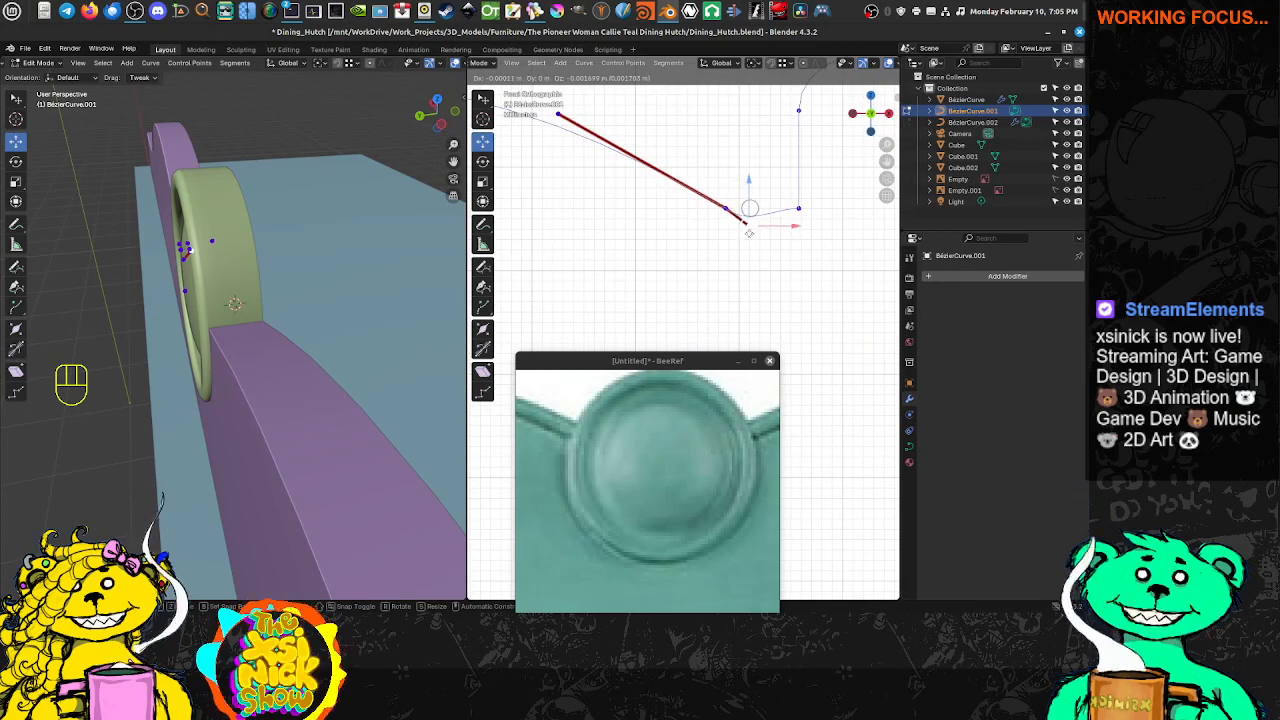
pyautogui.click(748, 224)
# Pull the groove-side handle of the rim's inner base point down and steepen it to round out the groove
pyautogui.click(799, 208)
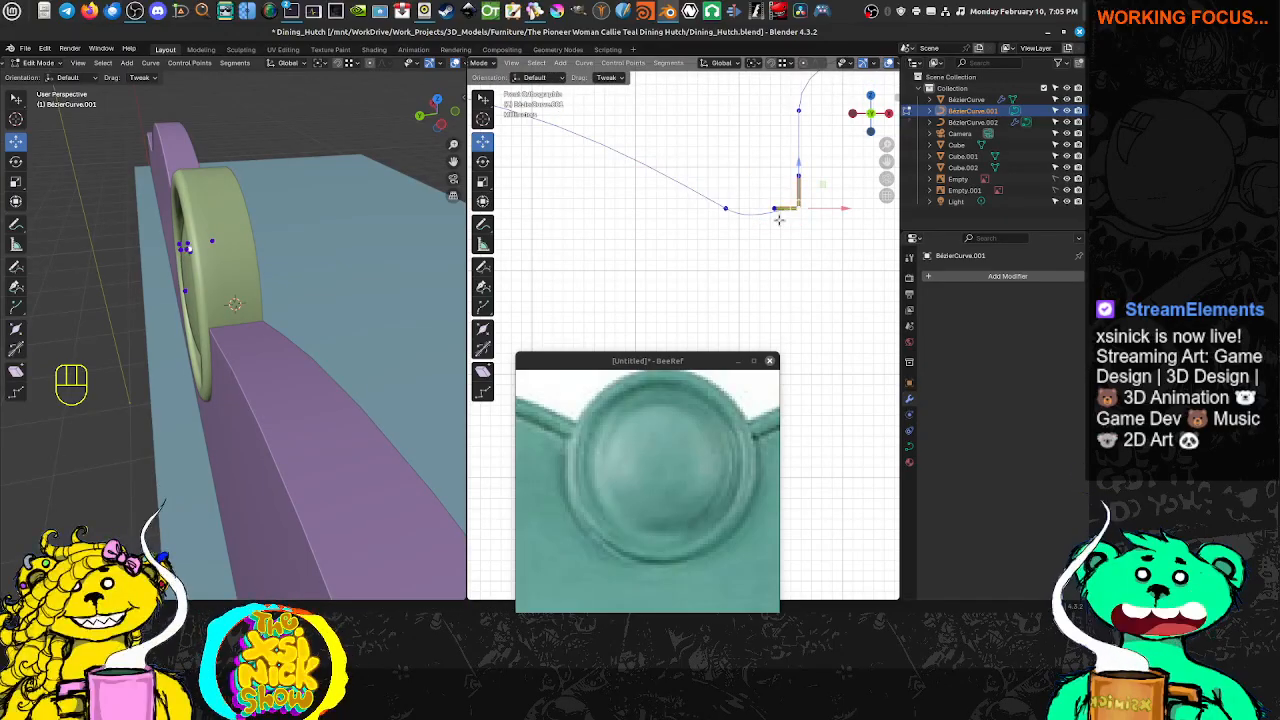
pyautogui.press('g')
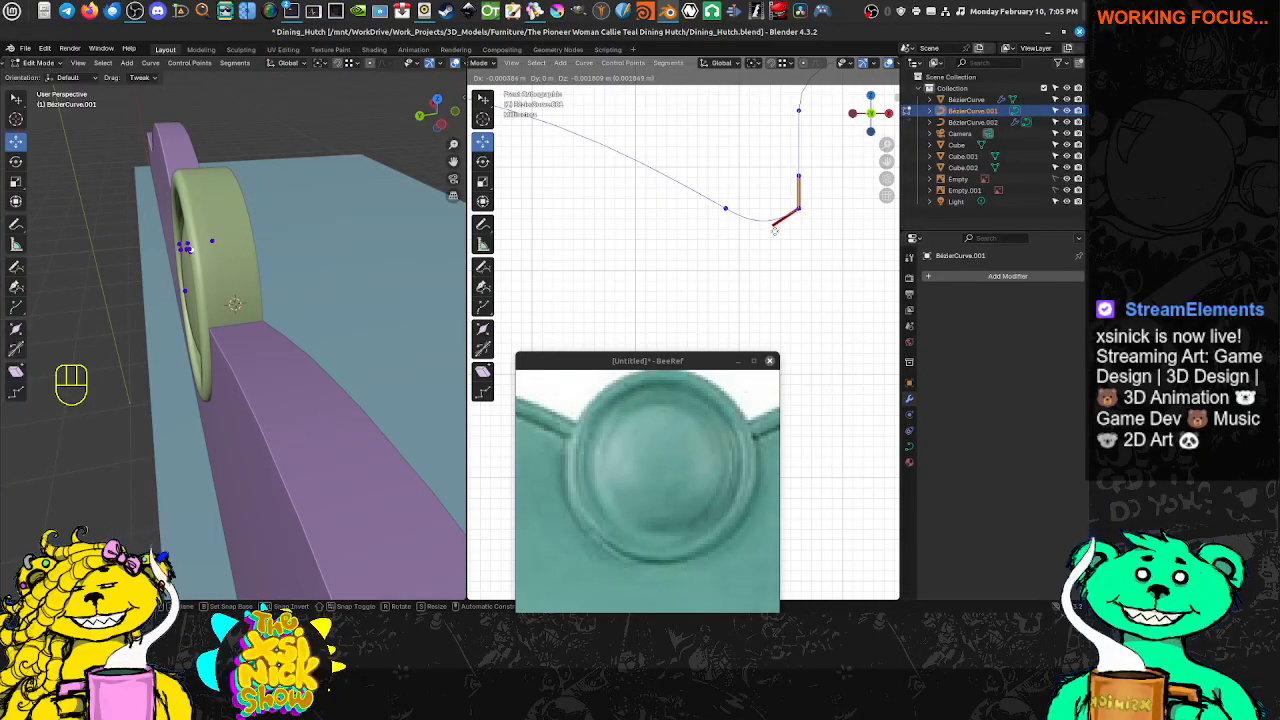
pyautogui.moveTo(757, 214); pyautogui.dragTo(782, 222)
pyautogui.click(797, 208)
pyautogui.keyDown('shift'); pyautogui.moveTo(290, 244); pyautogui.dragTo(413, 206, button='middle'); pyautogui.keyUp('shift')
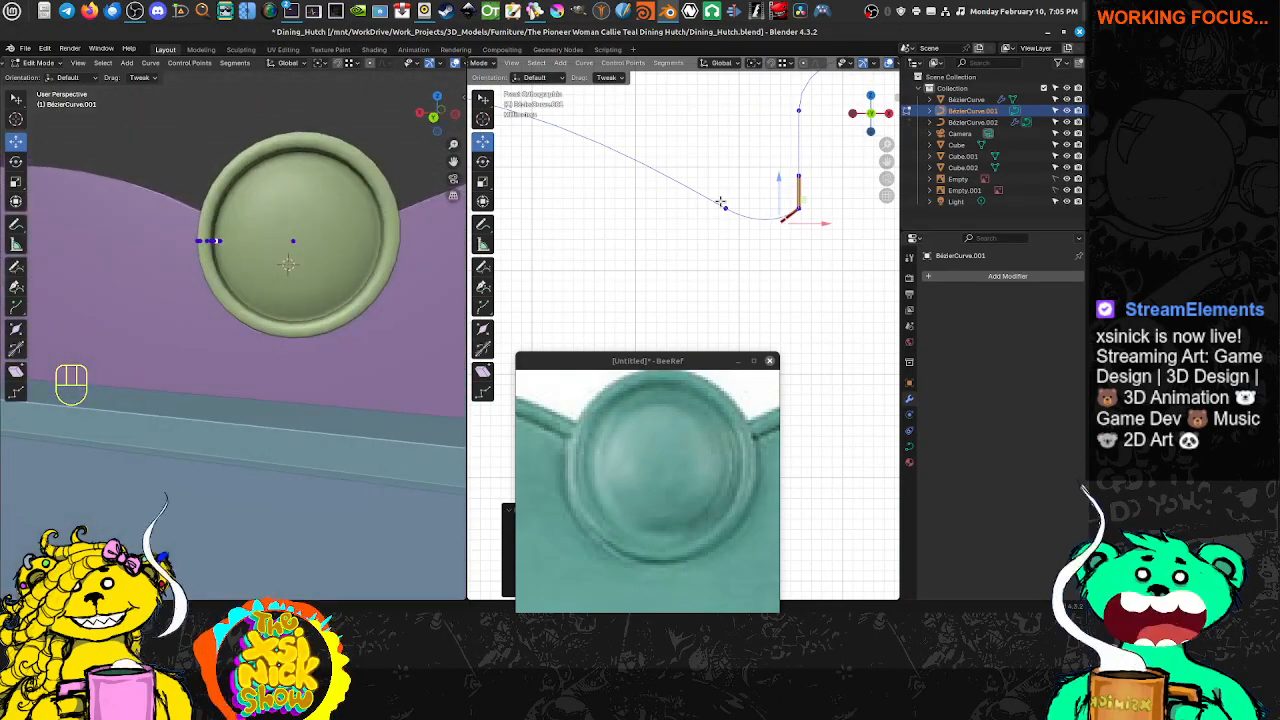
pyautogui.keyDown('shift'); pyautogui.moveTo(805, 208); pyautogui.dragTo(640, 260, button='middle'); pyautogui.keyUp('shift')
pyautogui.moveTo(619, 276)
pyautogui.mouseDown()
pyautogui.moveTo(637, 286)
pyautogui.moveTo(553, 287)
pyautogui.moveTo(613, 283)
pyautogui.mouseUp()
pyautogui.click(561, 261)
pyautogui.click(632, 262)
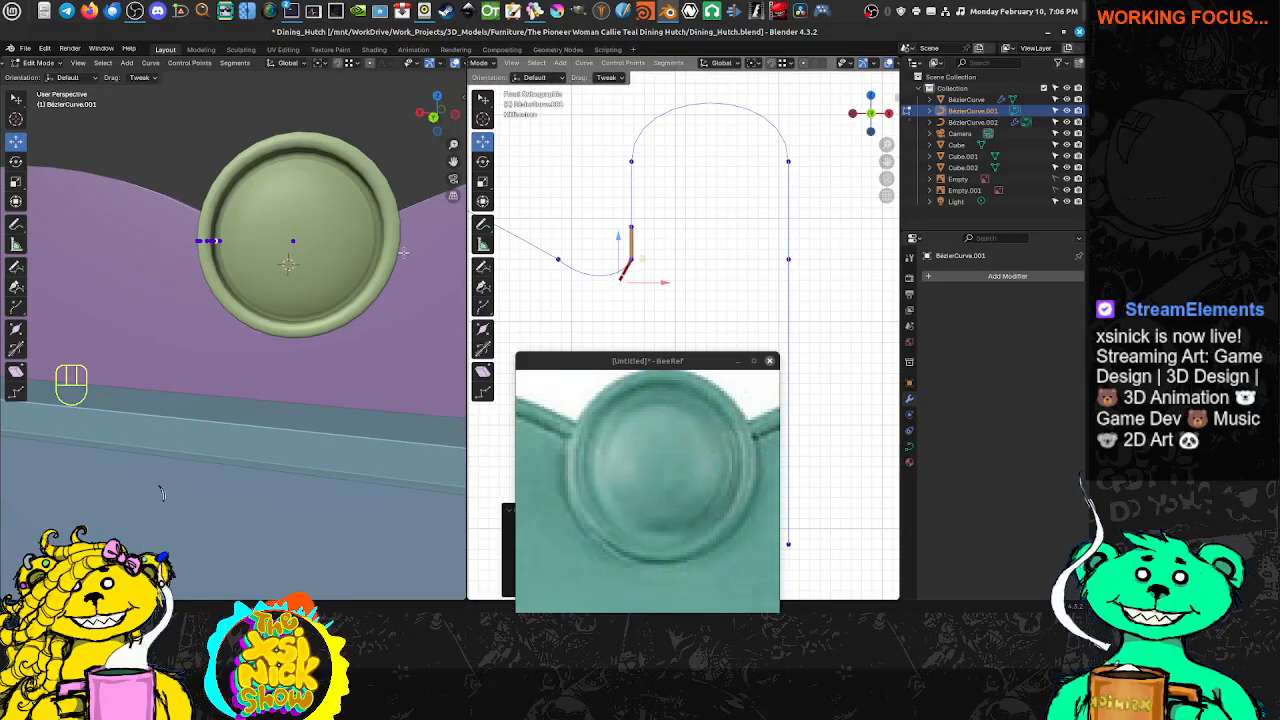
# Compare the medallion with the reference image and align the dome edge point's groove-side handle with its opposite handle
pyautogui.keyDown('shift'); pyautogui.moveTo(386, 252); pyautogui.dragTo(6, 263, button='middle'); pyautogui.keyUp('shift')
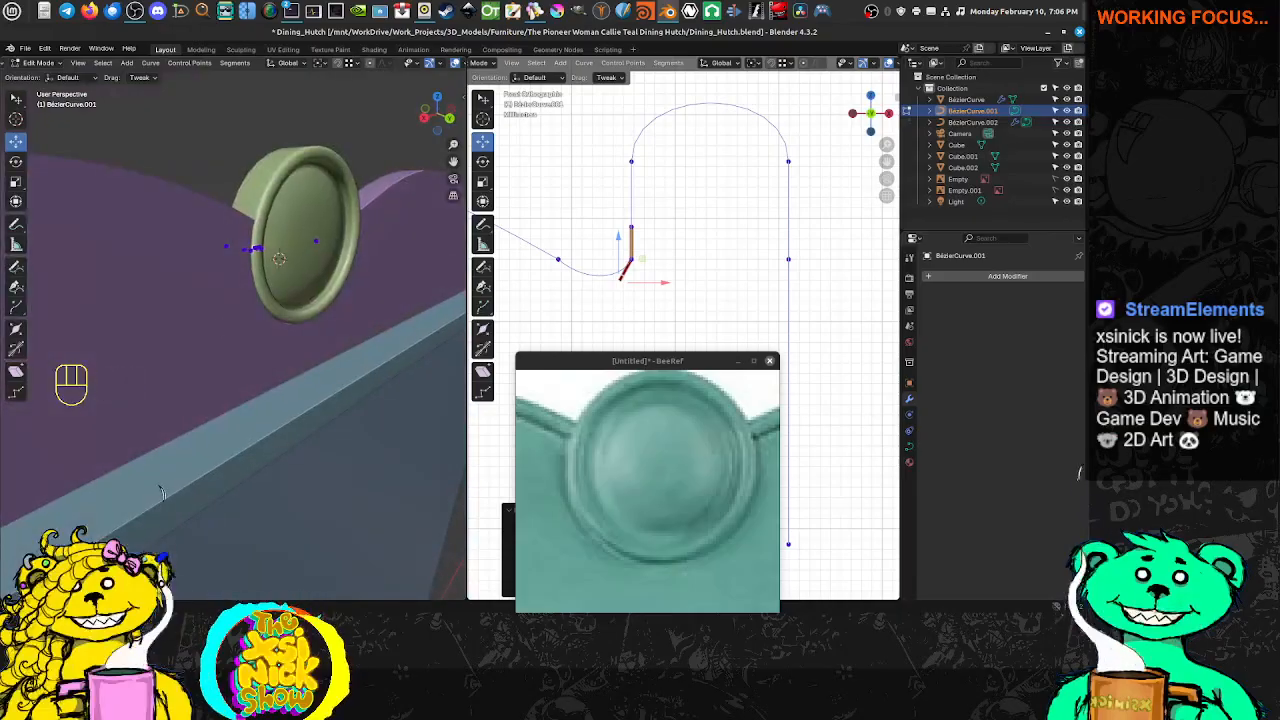
pyautogui.keyDown('shift'); pyautogui.moveTo(469, 439); pyautogui.dragTo(159, 487, button='middle'); pyautogui.keyUp('shift')
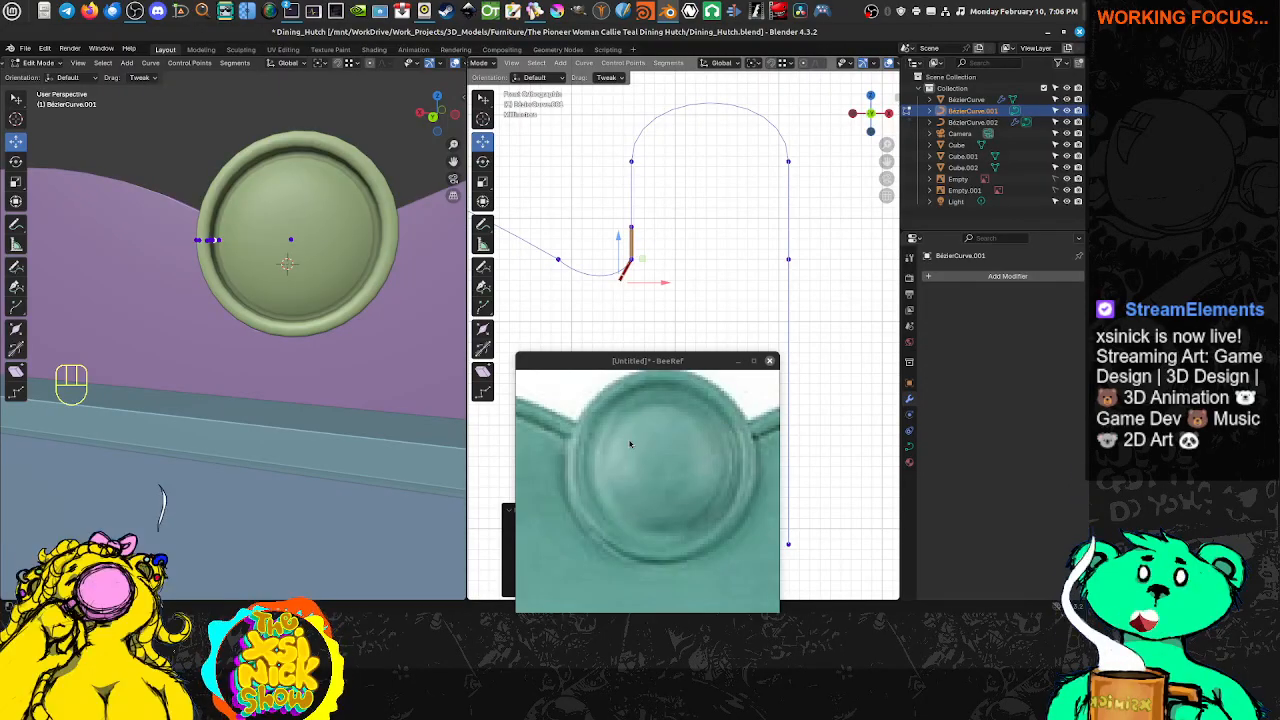
pyautogui.scroll(-8, 674, 300)
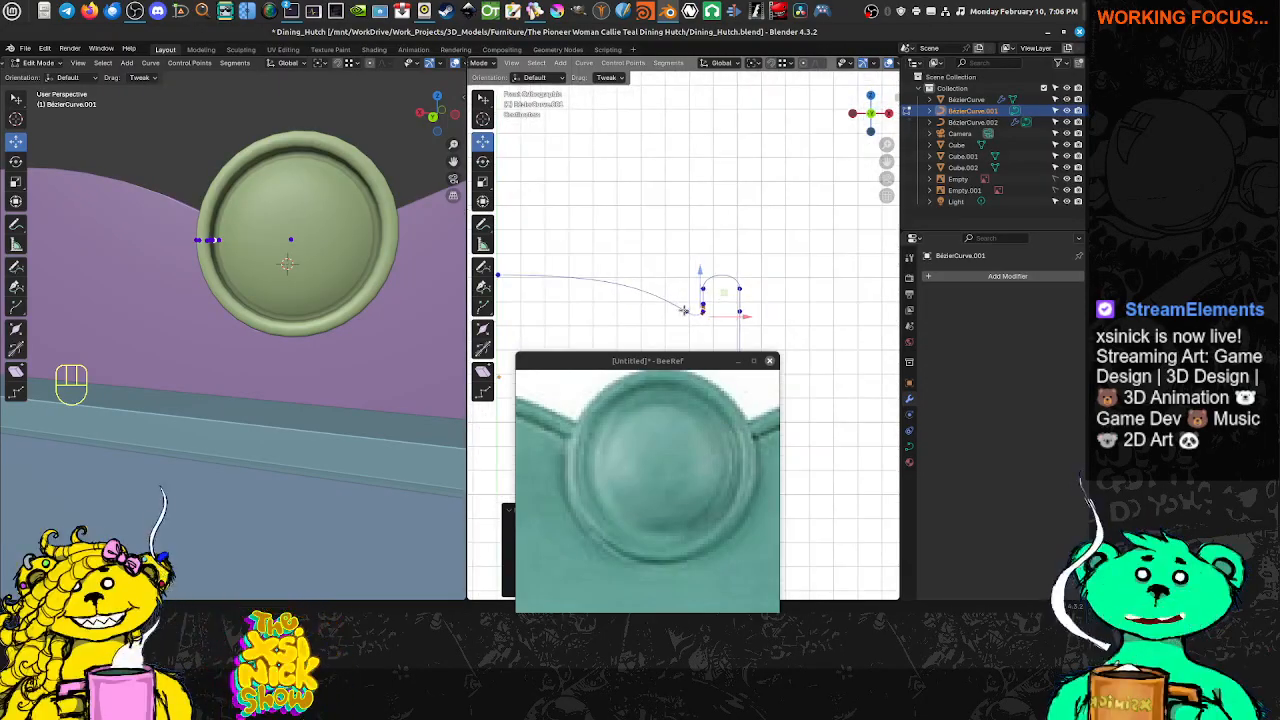
pyautogui.scroll(2, 684, 310)
pyautogui.click(690, 308)
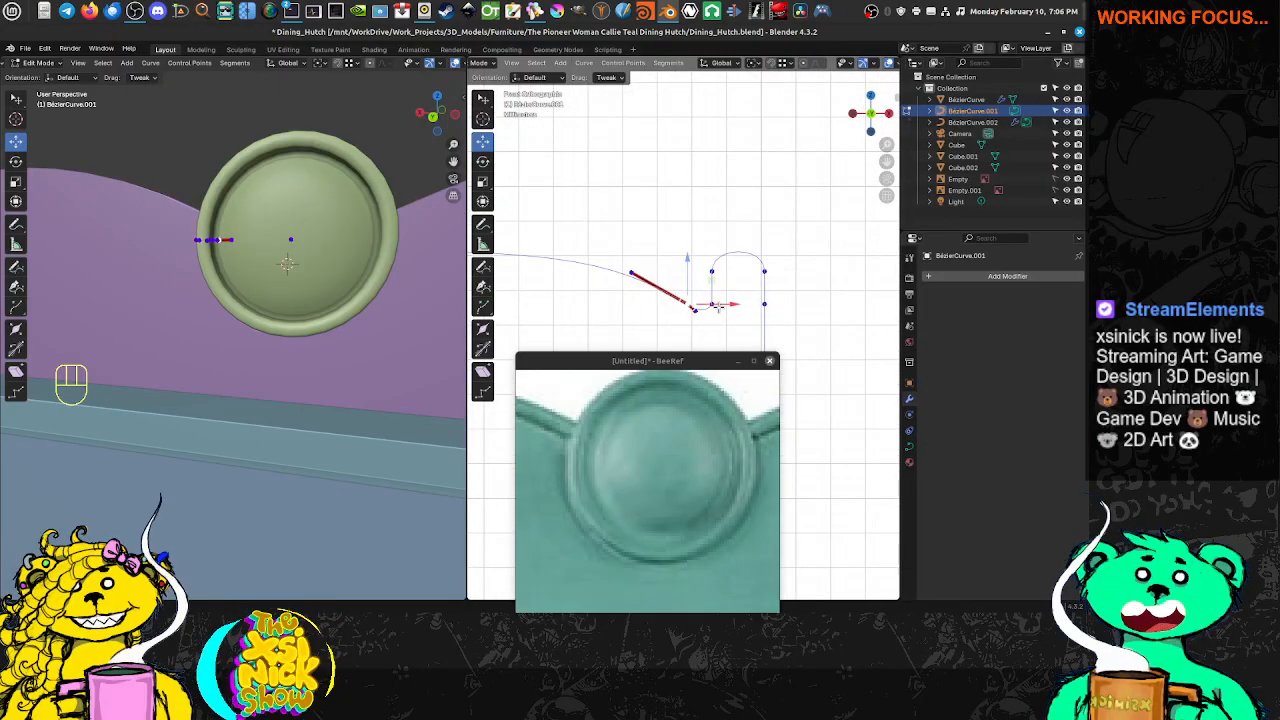
pyautogui.scroll(7, 731, 305)
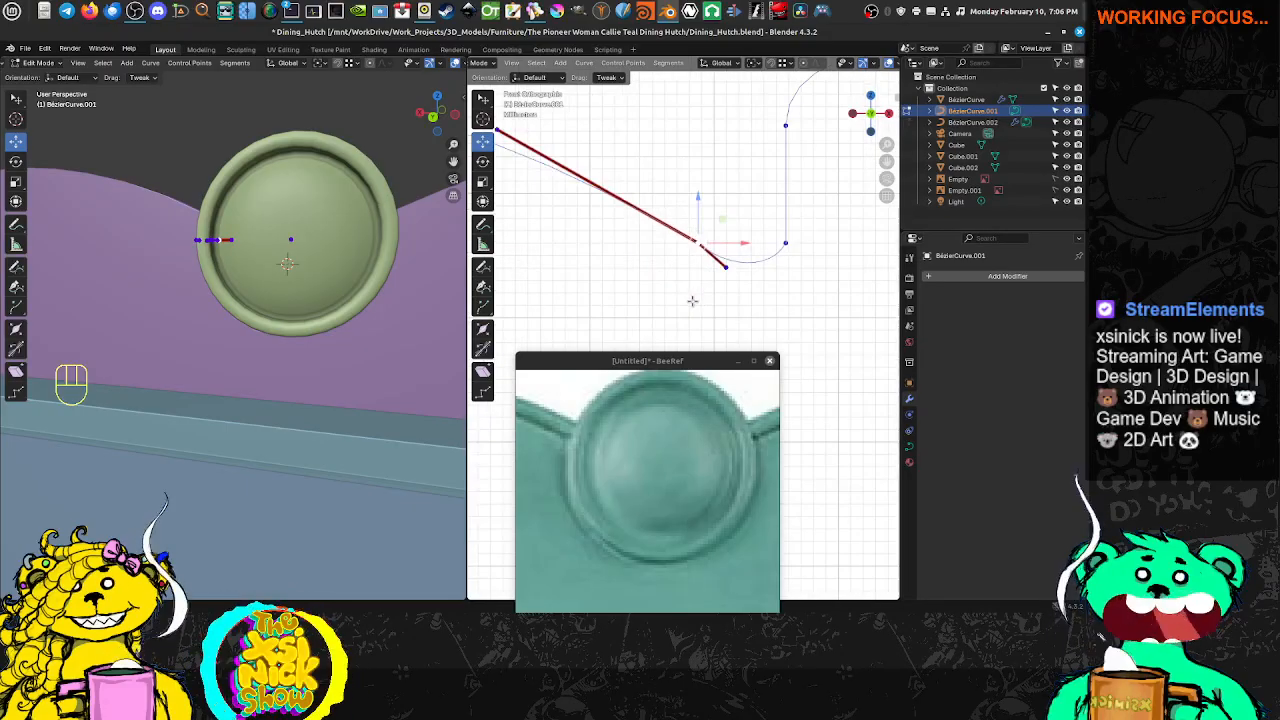
pyautogui.moveTo(759, 267); pyautogui.dragTo(727, 242)
# Slide the dome's outer edge point about 0.0087 m along X toward the medallion's centre to widen the groove
pyautogui.scroll(-9, 745, 275)
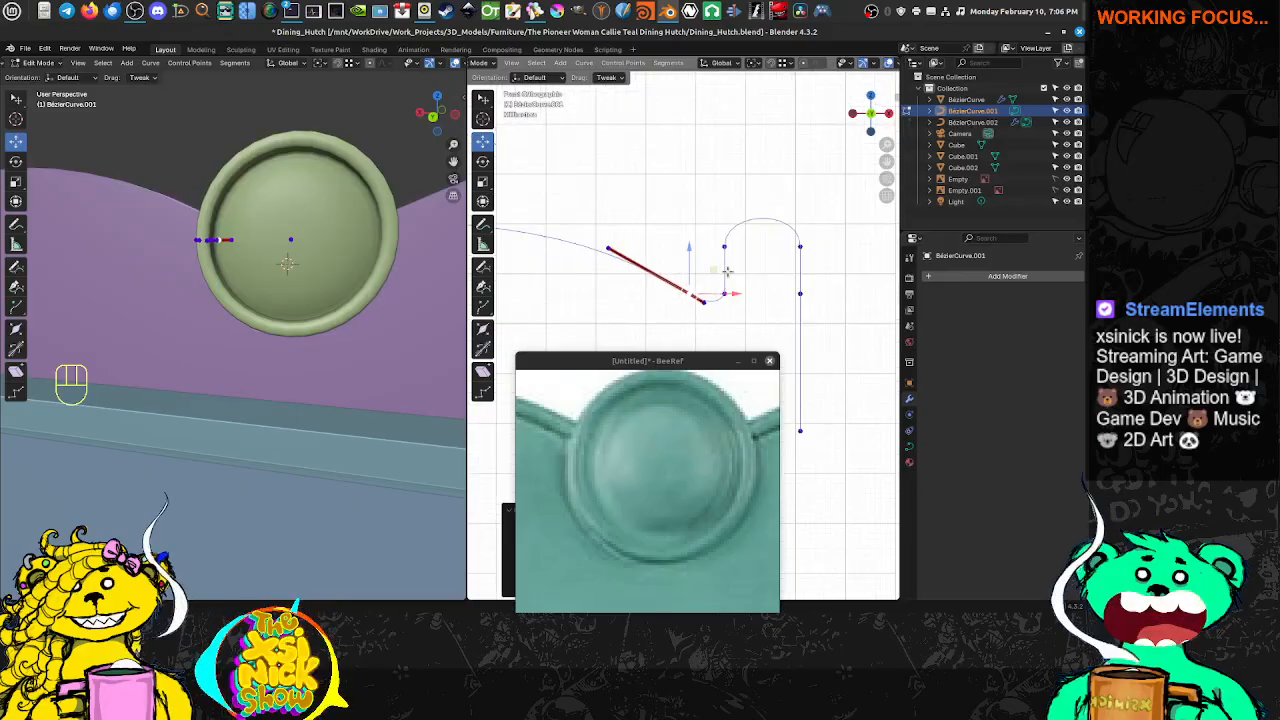
pyautogui.moveTo(770, 288); pyautogui.dragTo(747, 291)
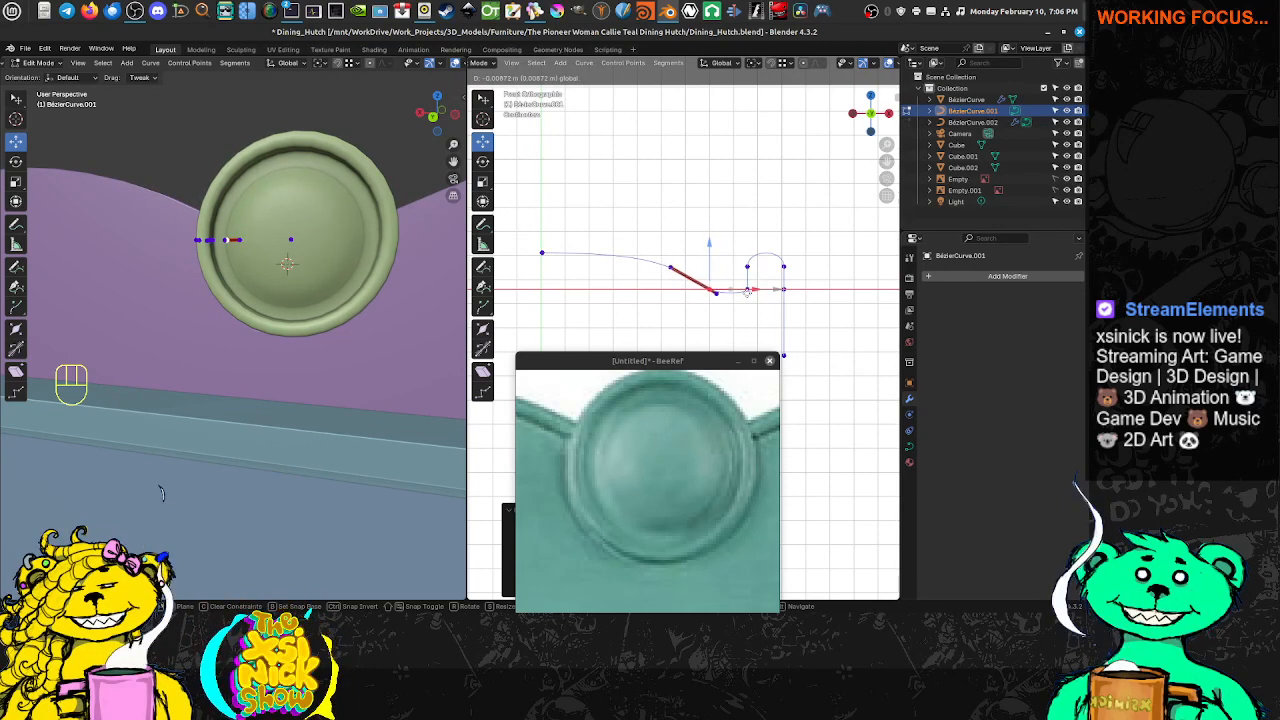
pyautogui.moveTo(748, 290); pyautogui.dragTo(747, 290)
# Undo the accidental shift of the rim's inner base point and lengthen its groove-side handle at a shallower slope toward the dome
pyautogui.scroll(6, 725, 280)
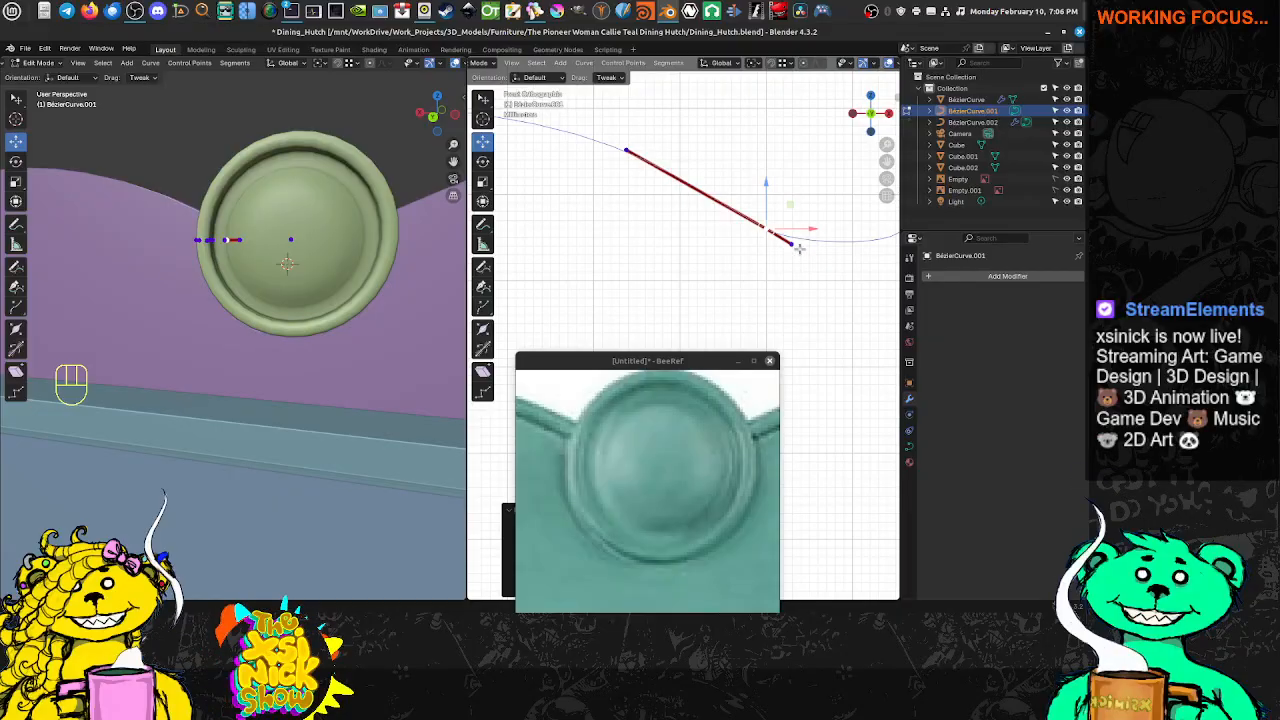
pyautogui.scroll(-5, 790, 255)
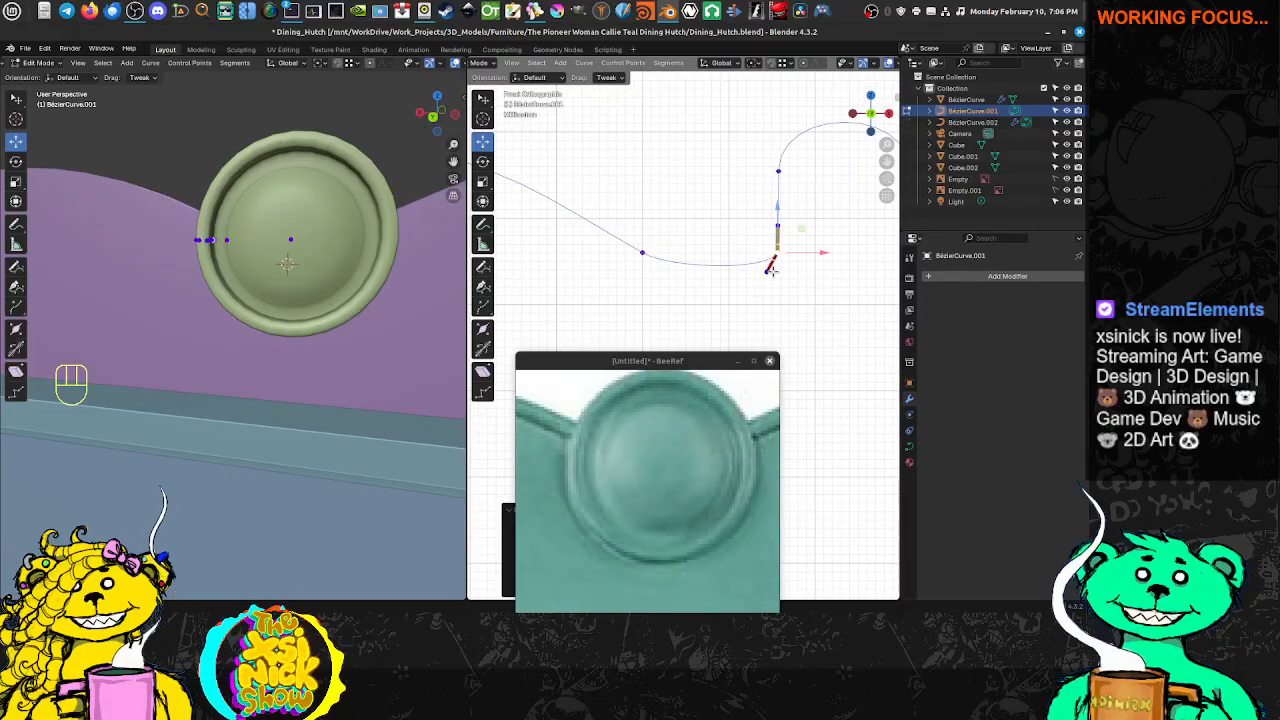
pyautogui.hotkey('ctrl', 'z')
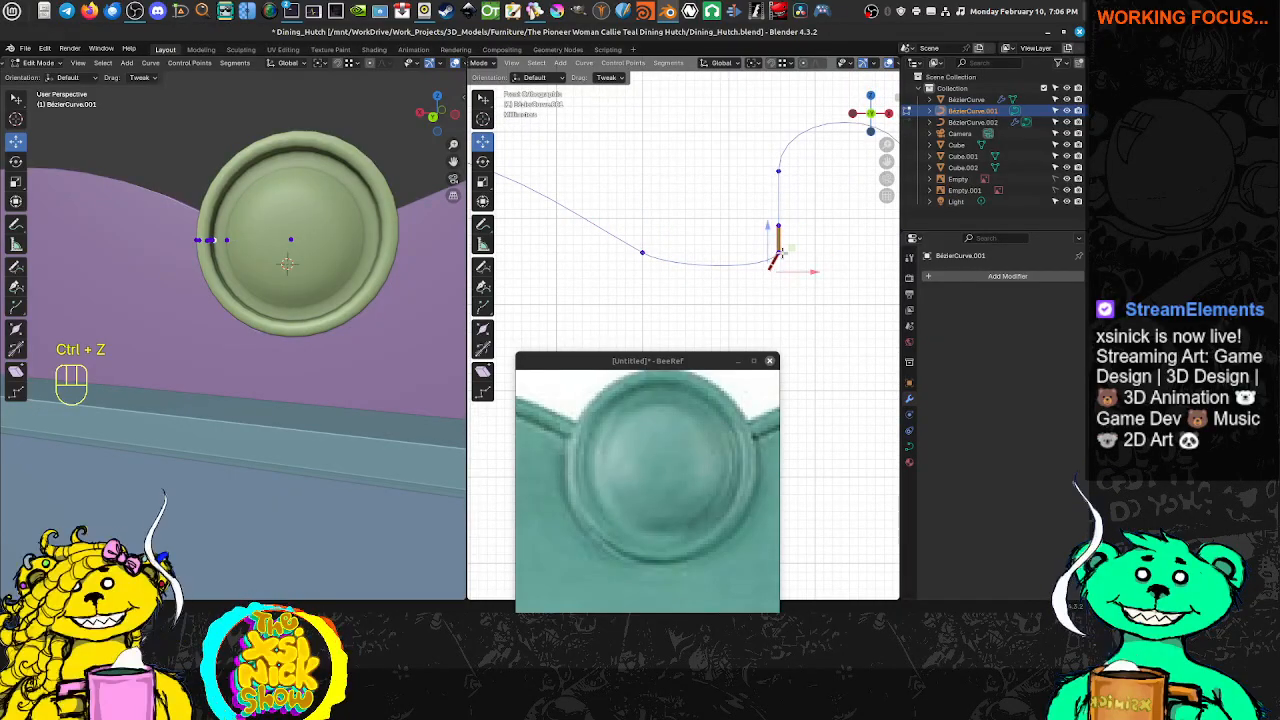
pyautogui.moveTo(782, 252); pyautogui.dragTo(734, 280)
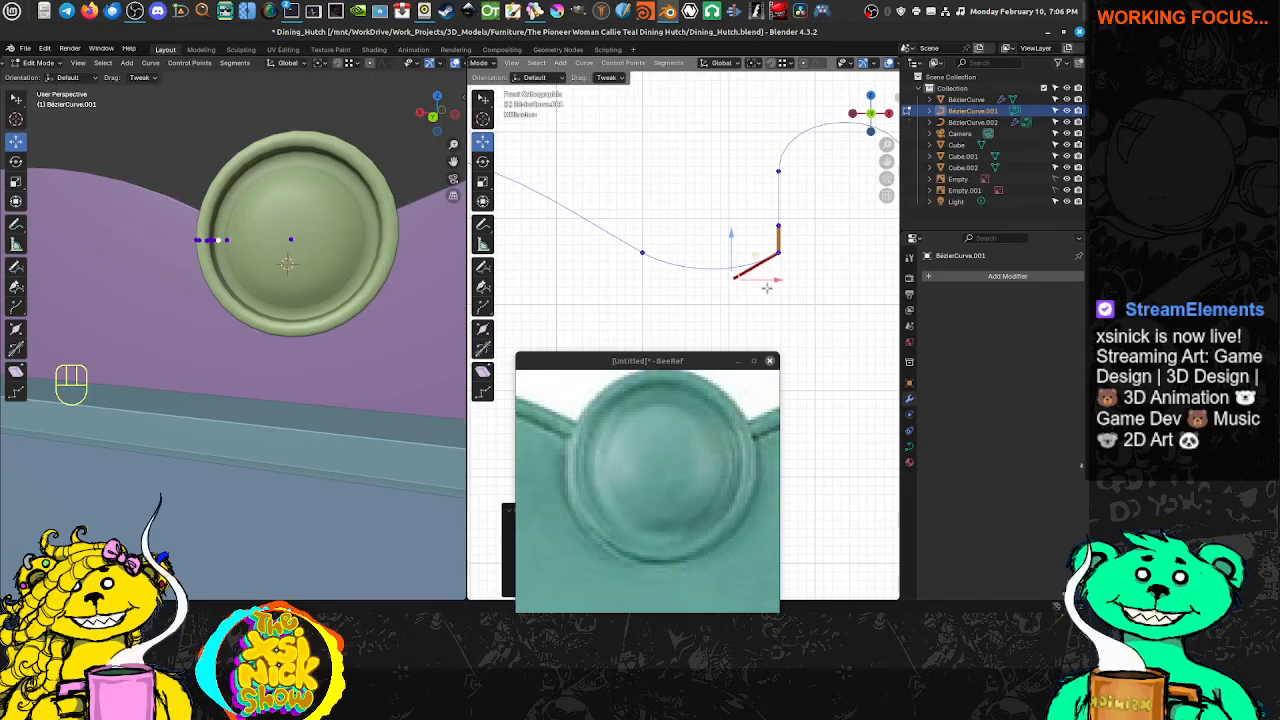
pyautogui.click(789, 298)
# Tilt the upper handle of the rim's inner base point outward and shorten it to continue the groove's curve into the wall
pyautogui.scroll(-1, 718, 261)
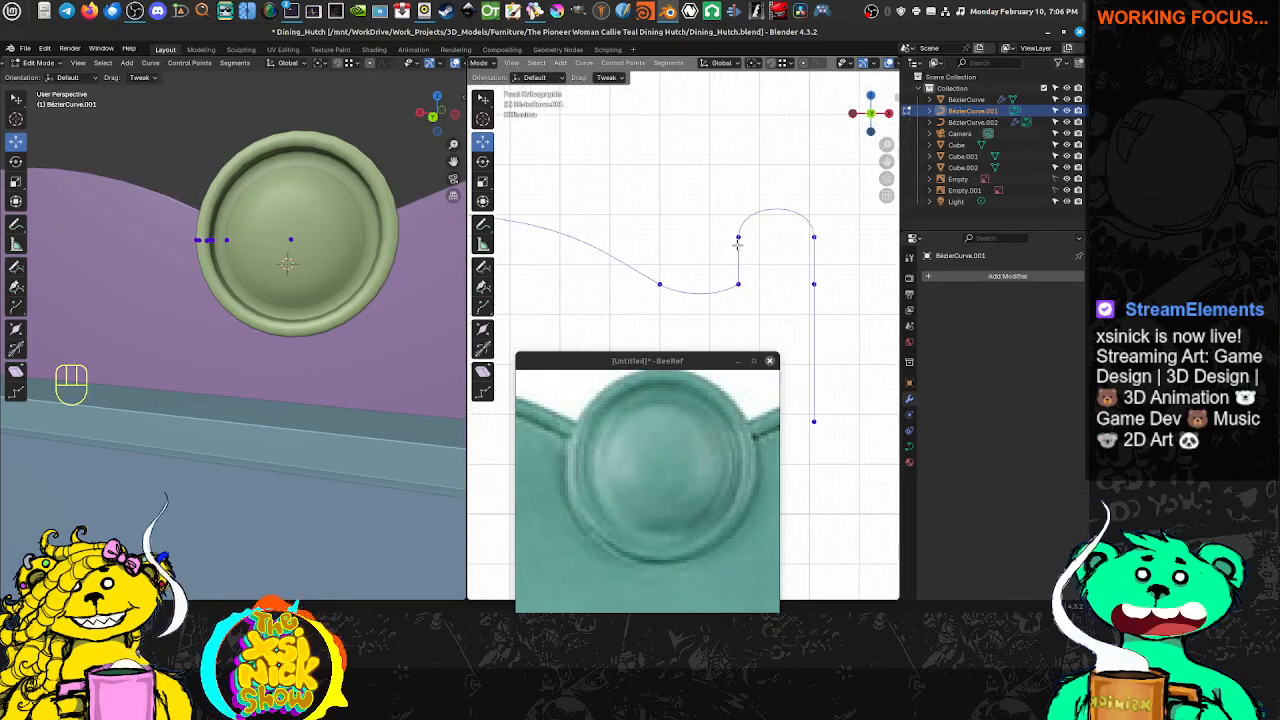
pyautogui.scroll(-1, 792, 279)
pyautogui.scroll(-1, 785, 265)
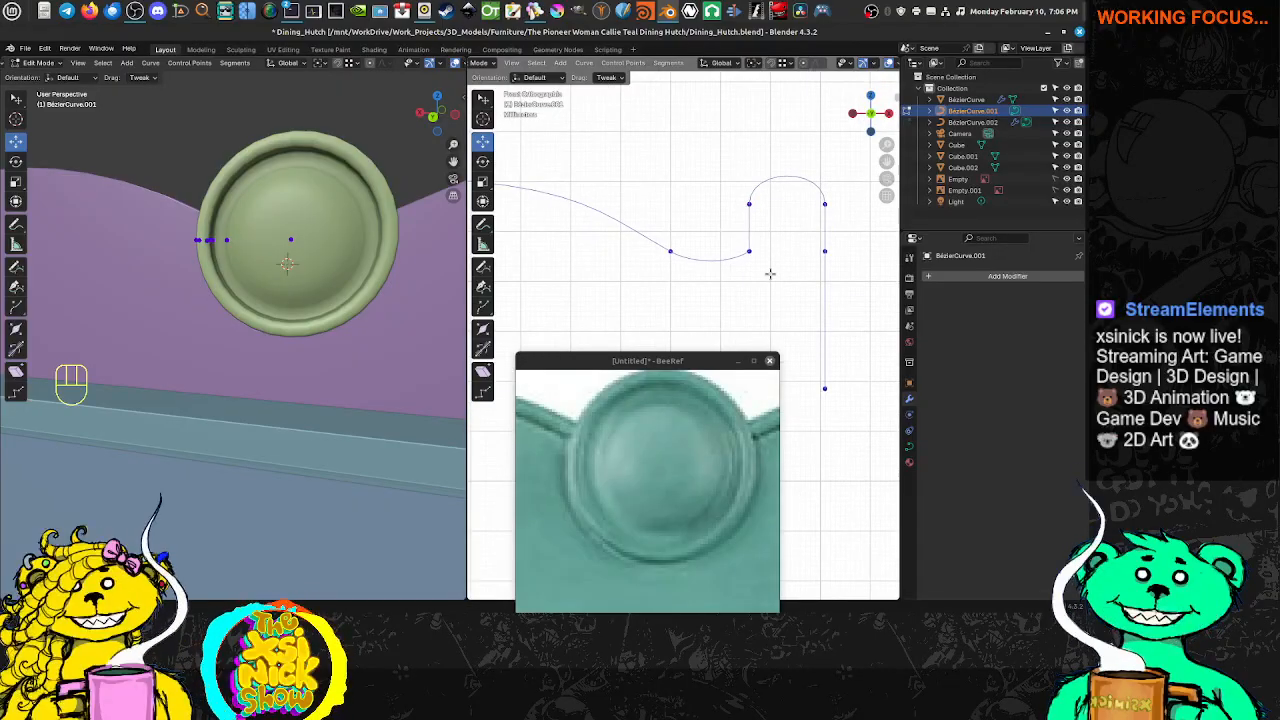
pyautogui.scroll(4, 744, 259)
pyautogui.keyDown('shift'); pyautogui.moveTo(820, 171); pyautogui.dragTo(659, 299, button='middle'); pyautogui.keyUp('shift')
pyautogui.click(665, 298)
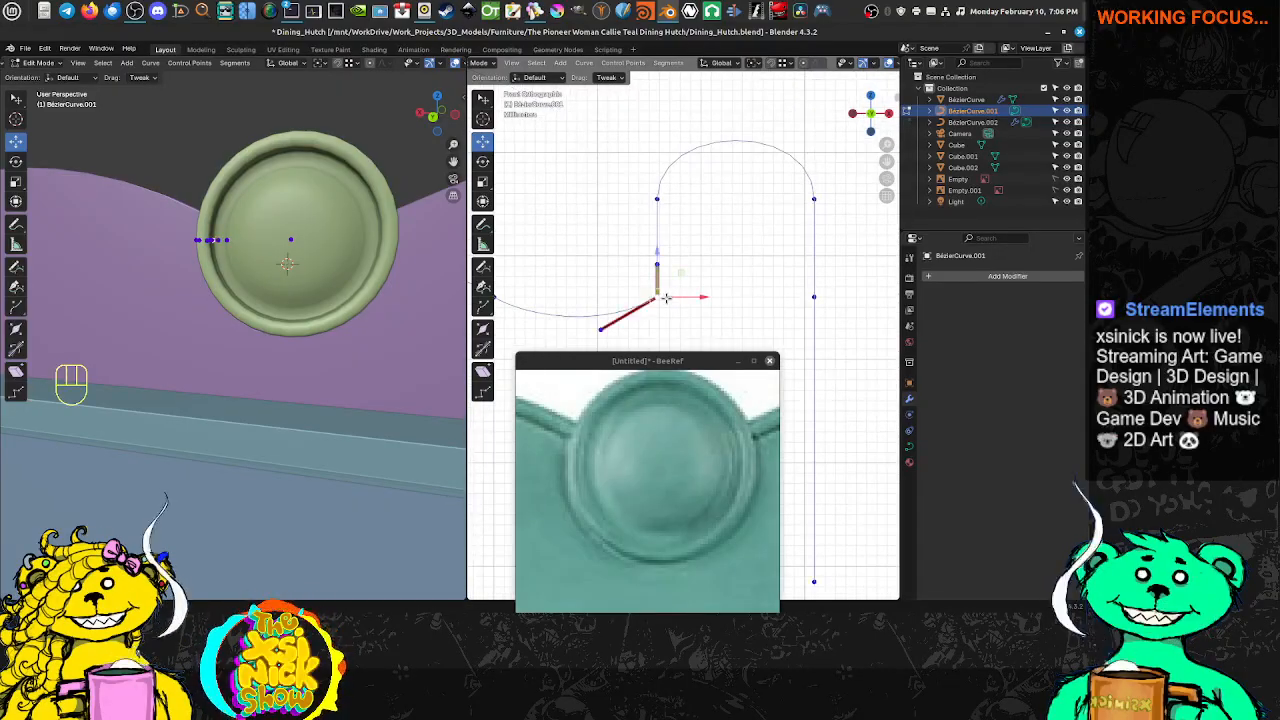
pyautogui.scroll(4, 660, 270)
pyautogui.press('e')
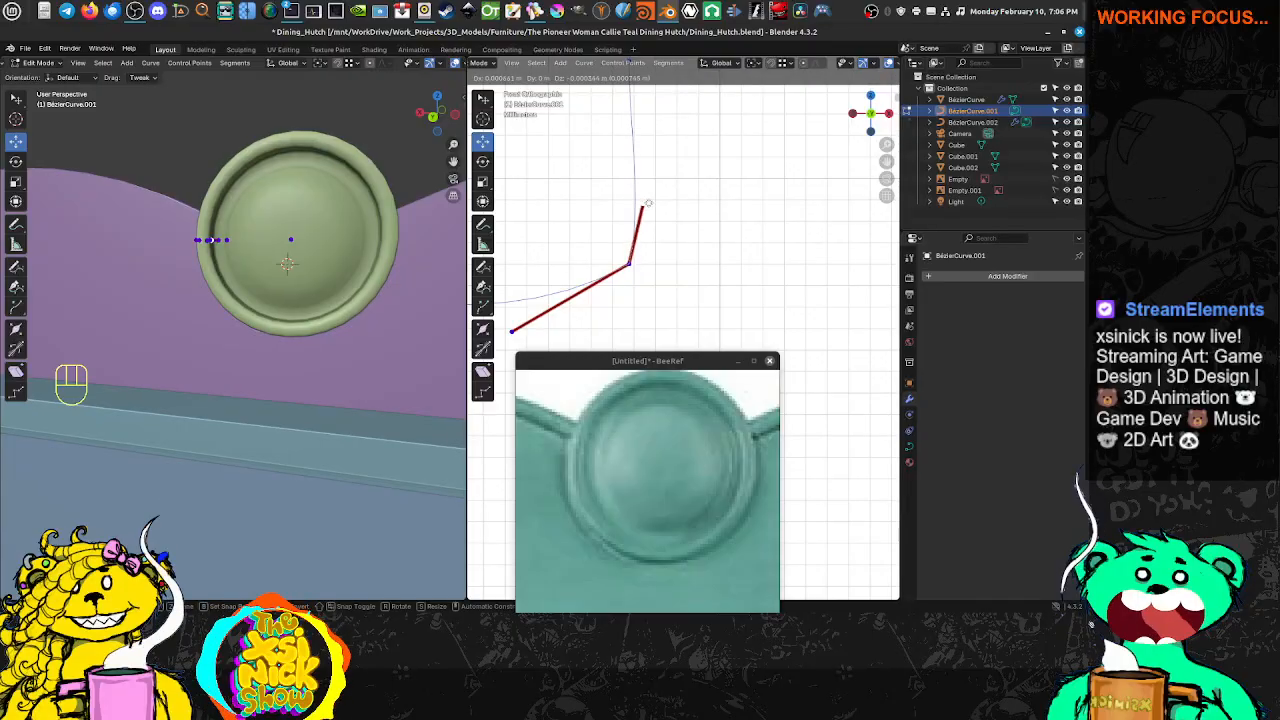
pyautogui.click(648, 247)
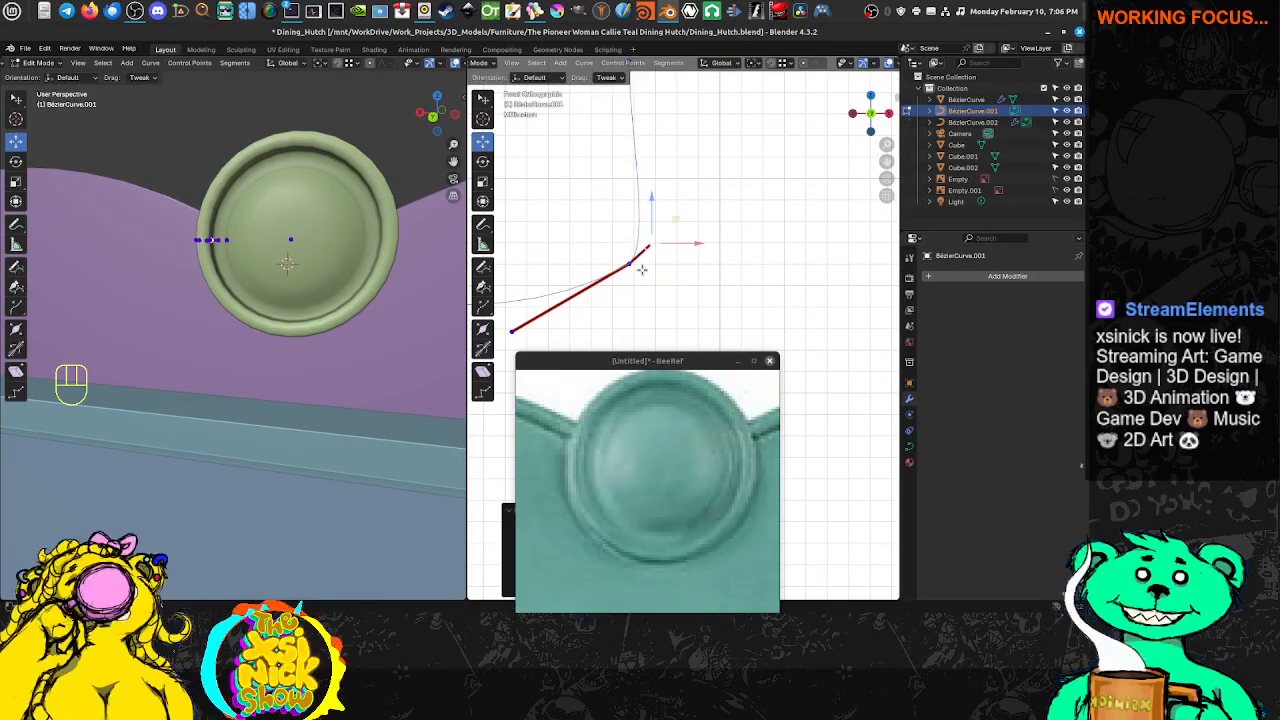
pyautogui.keyDown('shift'); pyautogui.moveTo(643, 272); pyautogui.dragTo(718, 312, button='middle'); pyautogui.keyUp('shift')
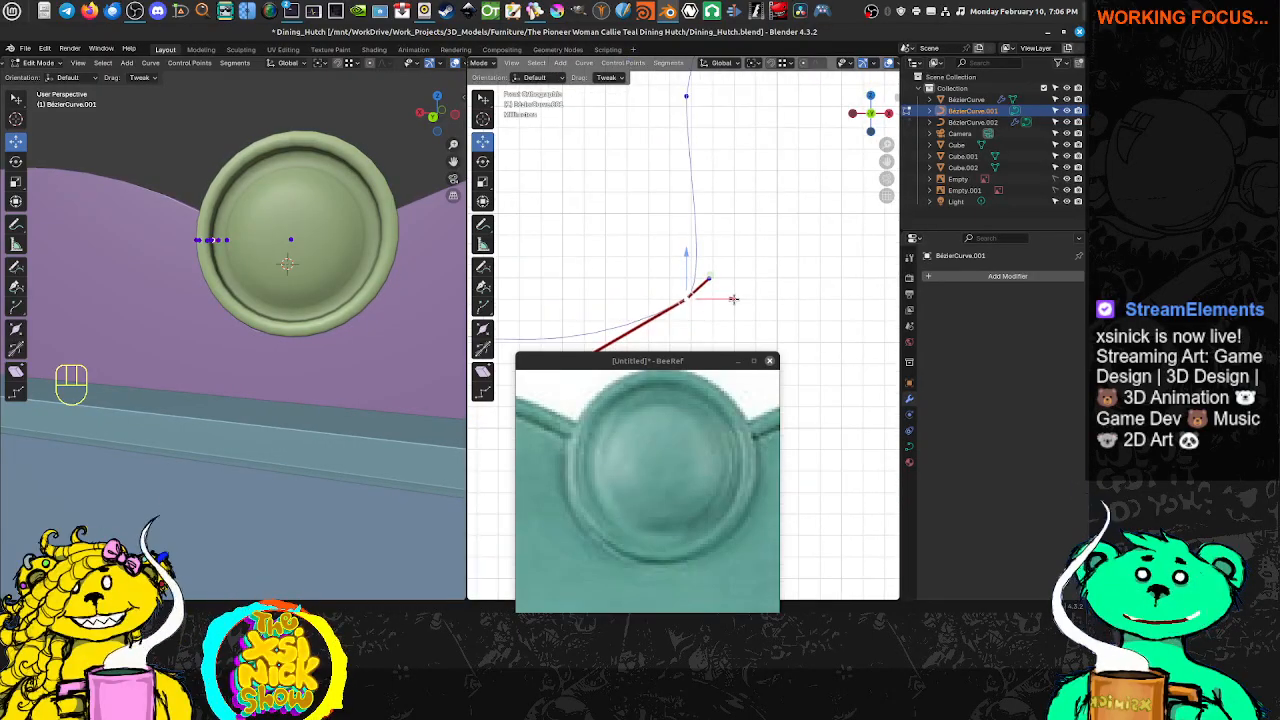
# Slide the rim's inner base point about 0.0007 m along X toward the dome and lengthen its groove-side handle
pyautogui.press('g')
pyautogui.press('x')
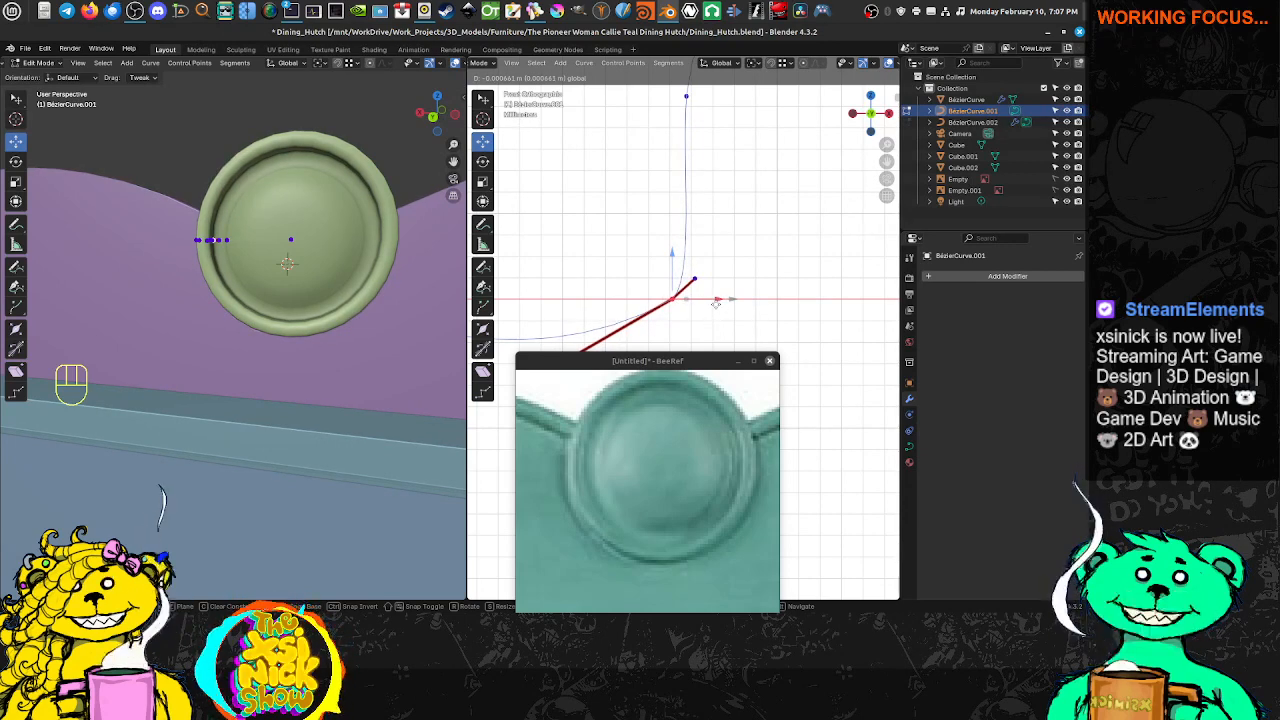
pyautogui.click(716, 303)
pyautogui.scroll(-3, 690, 312)
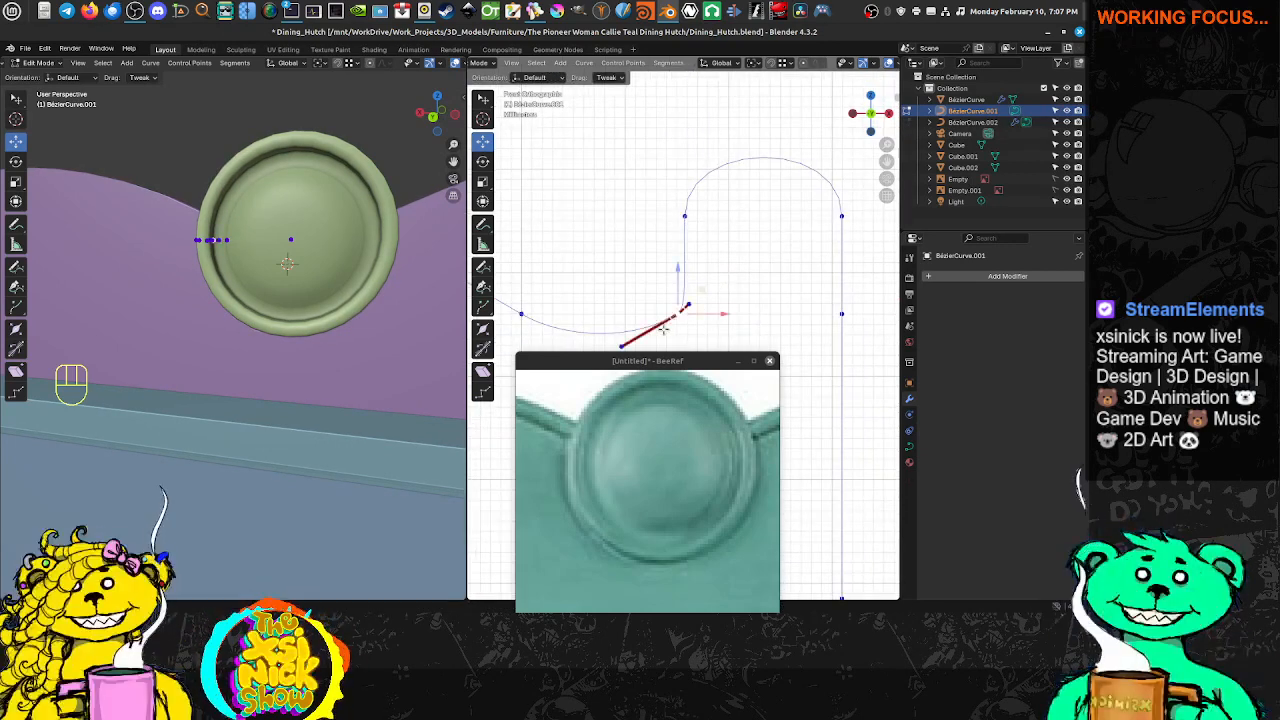
pyautogui.keyDown('shift'); pyautogui.moveTo(645, 340); pyautogui.dragTo(638, 306, button='middle'); pyautogui.keyUp('shift')
pyautogui.press('g')
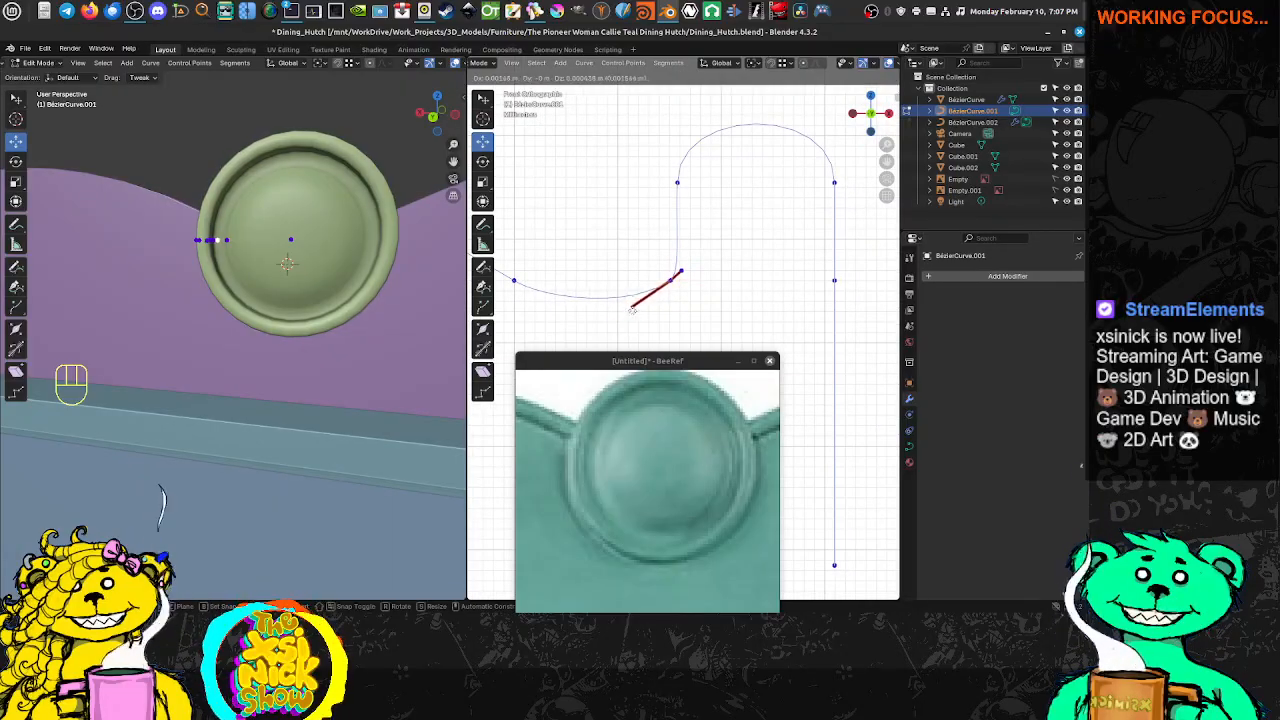
pyautogui.click(612, 313)
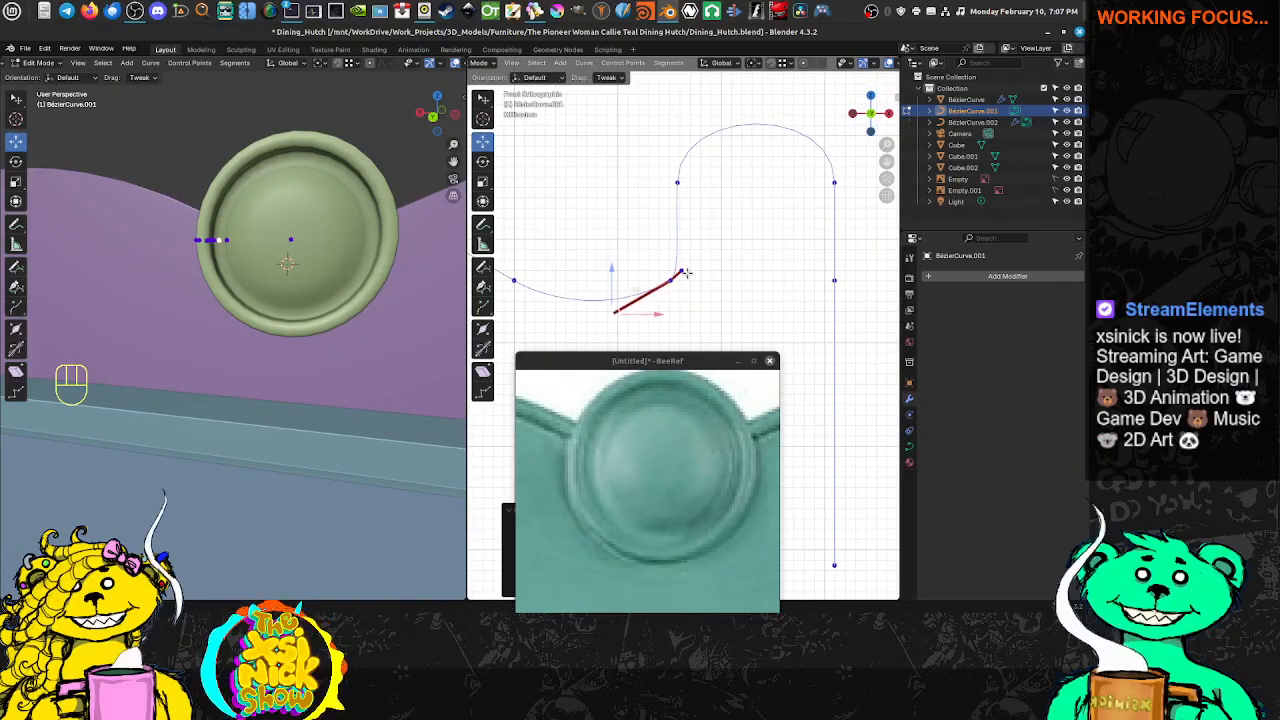
# Tilt the inner base point's upper handle outward along X, and shift the point about 0.0006 m along X toward the dome
pyautogui.press('g')
pyautogui.press('x')
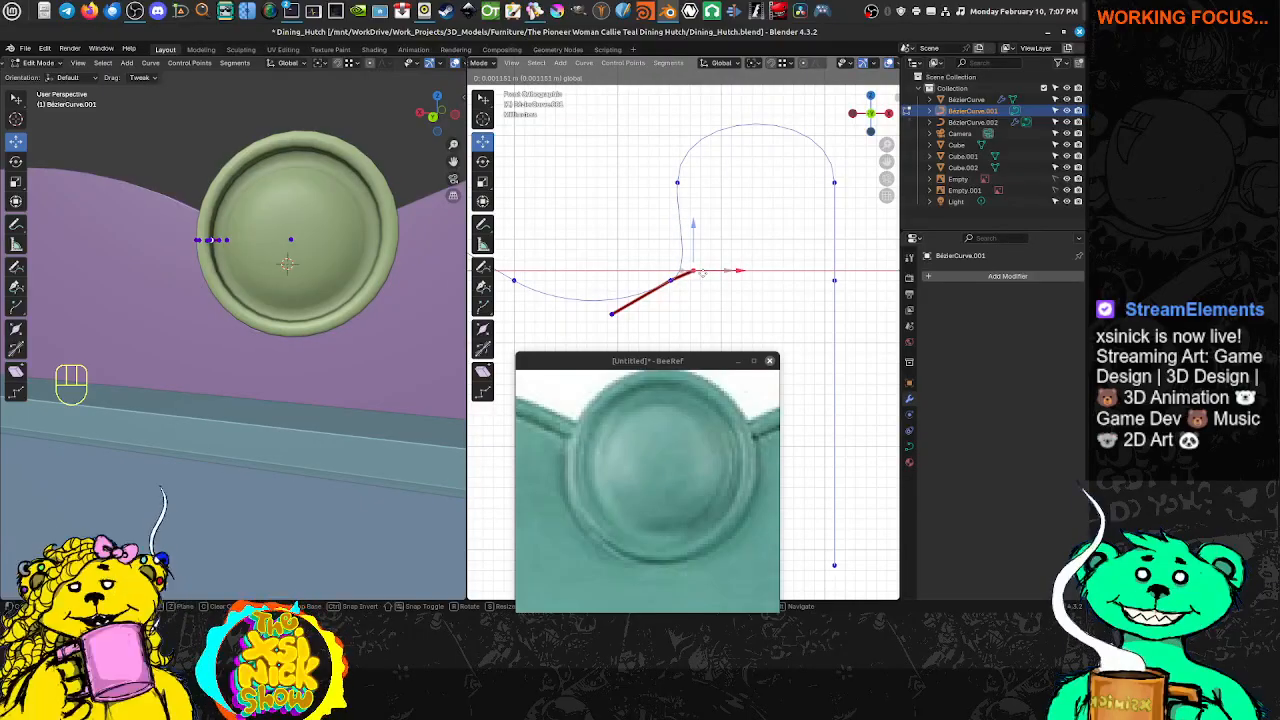
pyautogui.click(697, 267)
pyautogui.moveTo(711, 245); pyautogui.dragTo(715, 243)
pyautogui.click(668, 282)
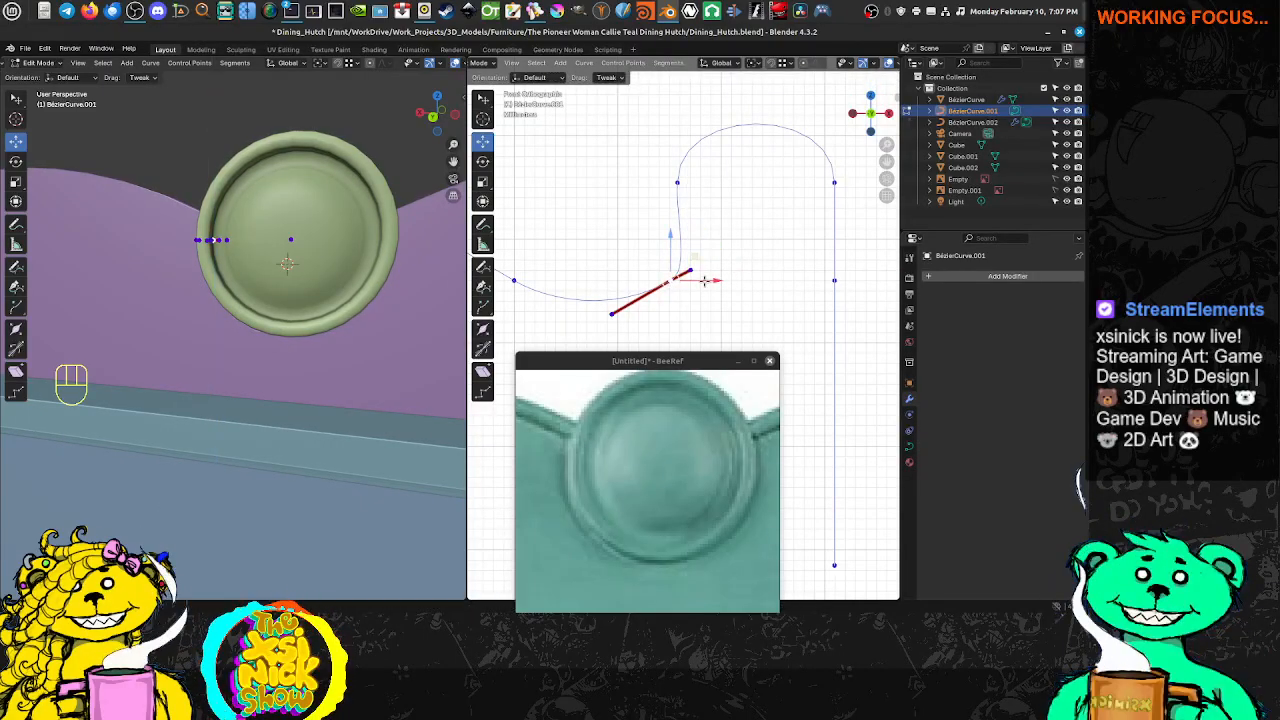
pyautogui.press('g')
pyautogui.press('x')
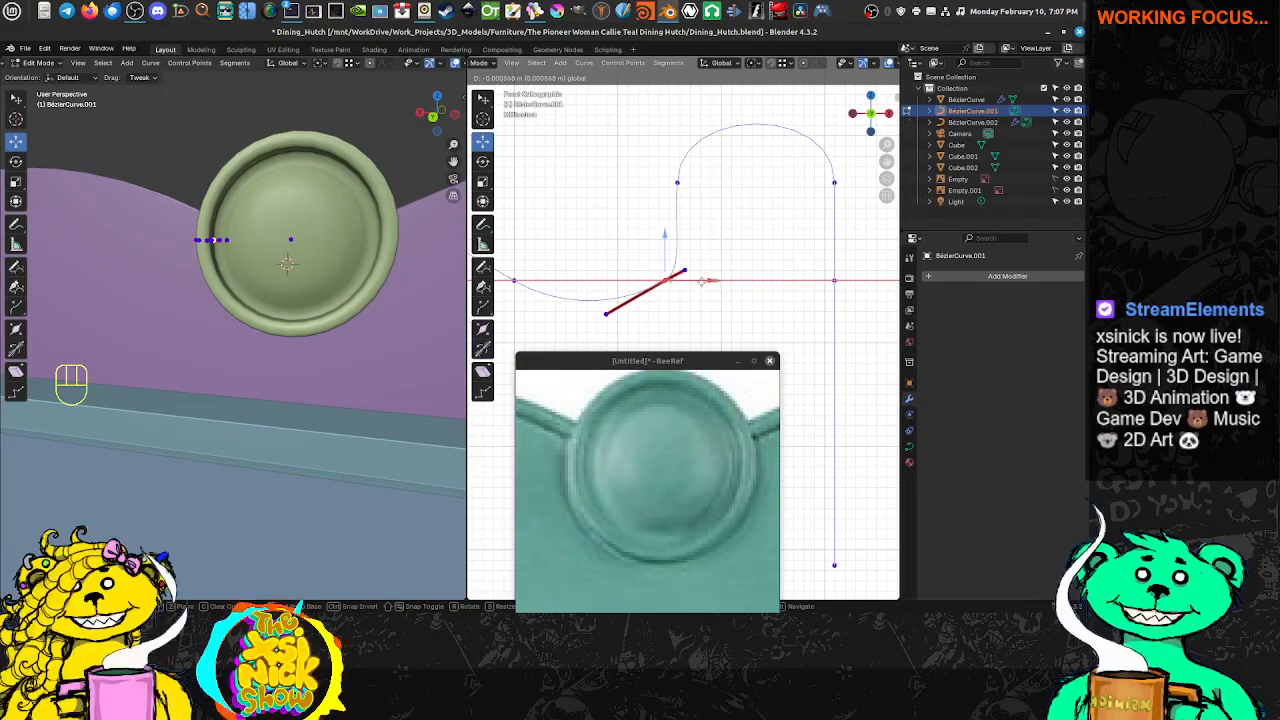
pyautogui.click(702, 281)
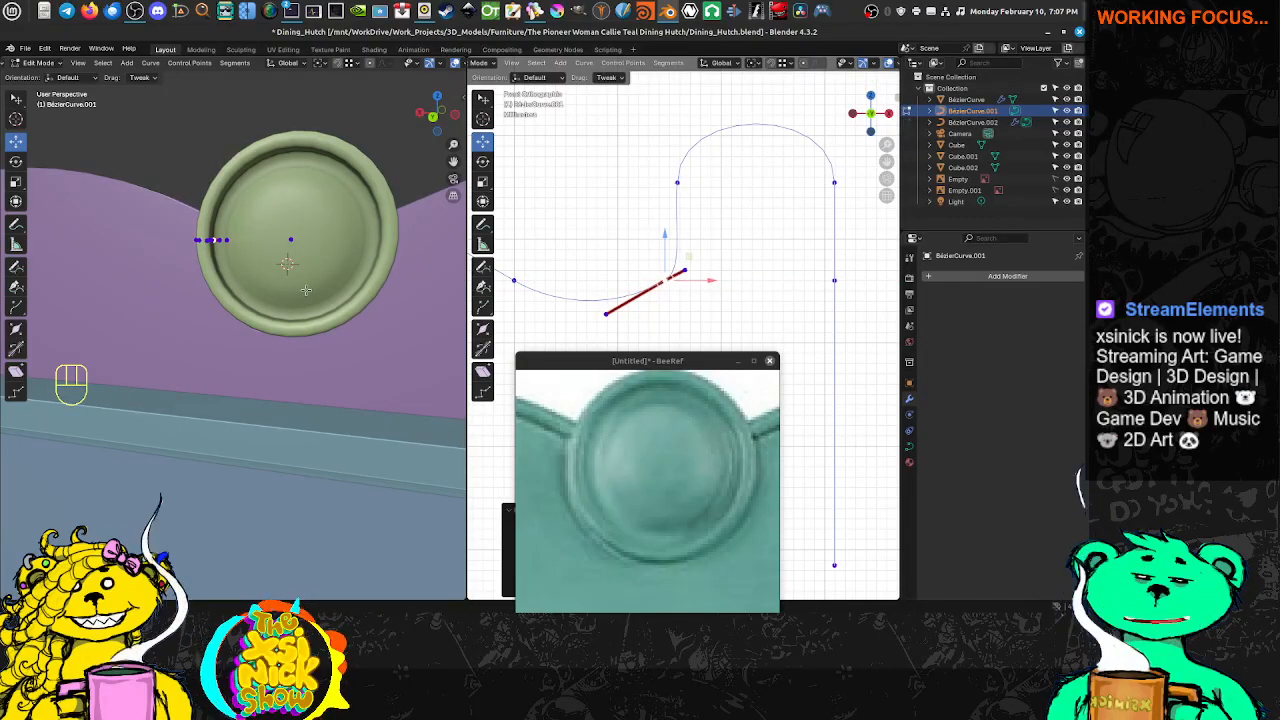
# Examine the medallion's rim, groove and dome against the reference, and inspect the trim along the pediment's curved edge in the reference images
pyautogui.scroll(-3, 306, 287)
pyautogui.moveTo(282, 306)
pyautogui.keyDown('shift'); pyautogui.mouseDown(button='middle')
pyautogui.moveTo(386, 297)
pyautogui.moveTo(285, 295)
pyautogui.mouseUp(button='middle'); pyautogui.keyUp('shift')
pyautogui.scroll(8, 302, 212)
pyautogui.moveTo(326, 147); pyautogui.dragTo(282, 296, button='middle')
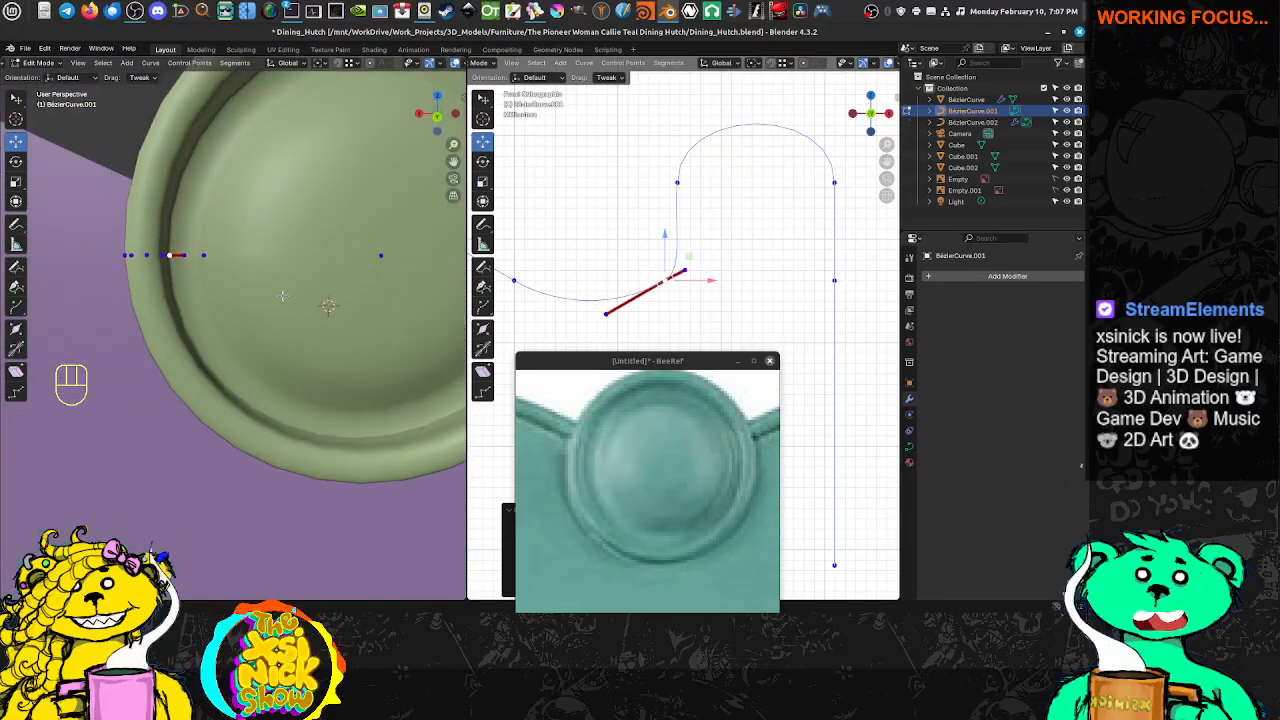
pyautogui.scroll(-9, 638, 241)
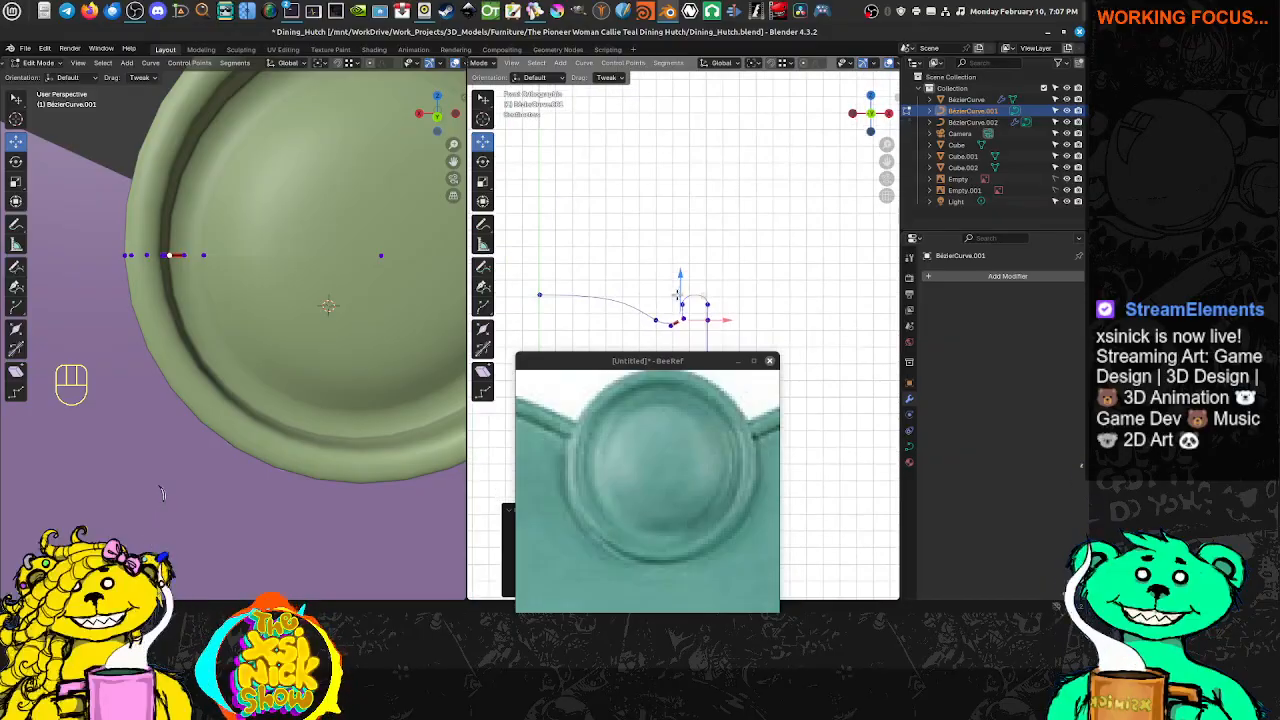
pyautogui.keyDown('shift'); pyautogui.moveTo(572, 223); pyautogui.dragTo(579, 254, button='middle'); pyautogui.keyUp('shift')
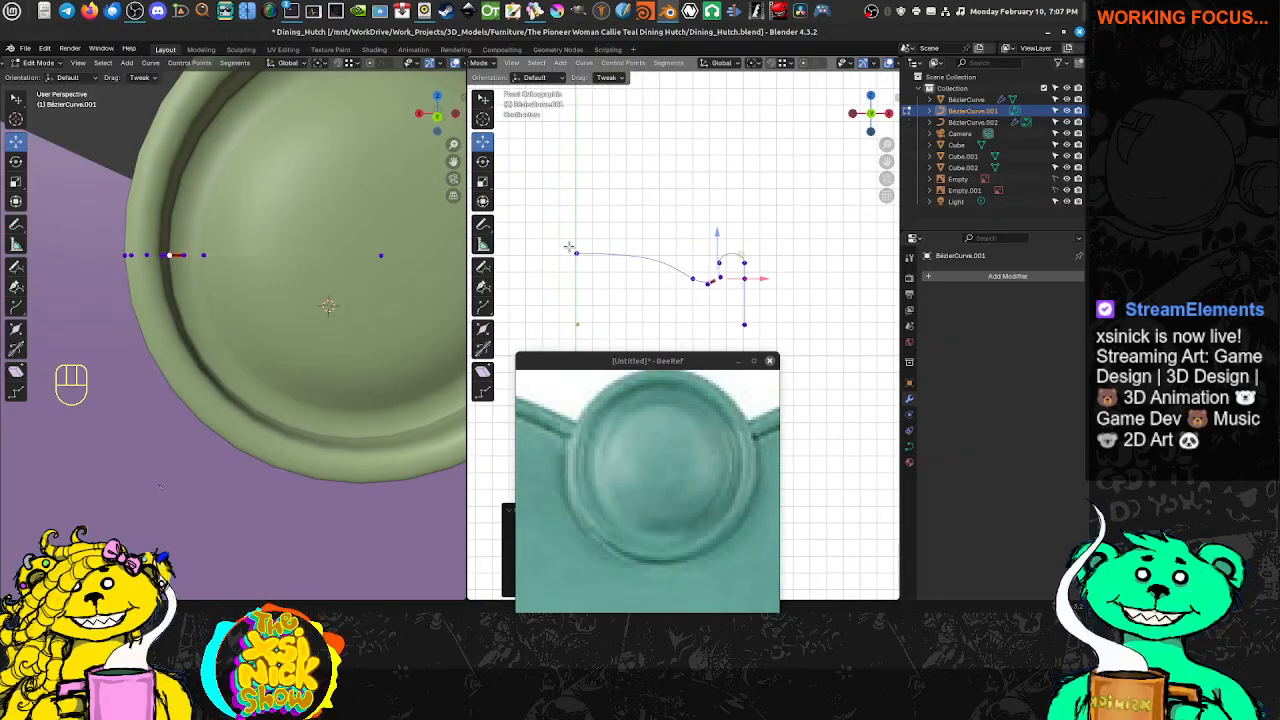
pyautogui.click(576, 254)
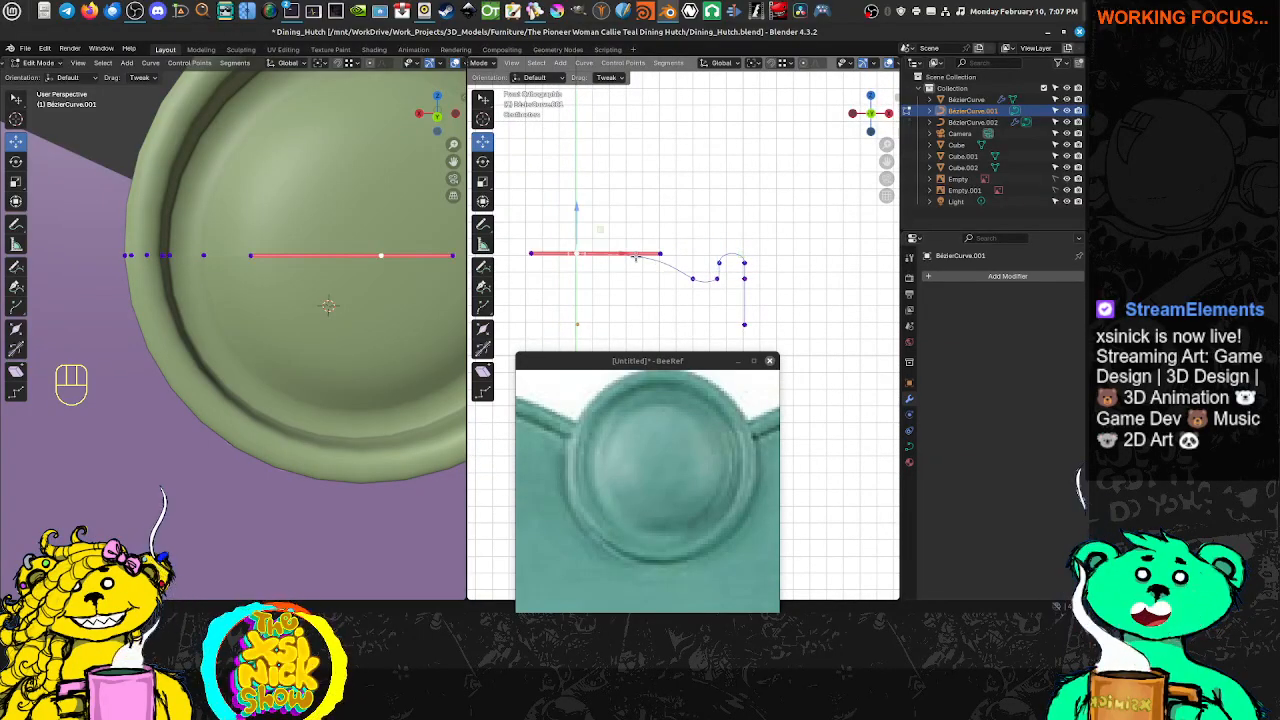
pyautogui.scroll(-9, 414, 189)
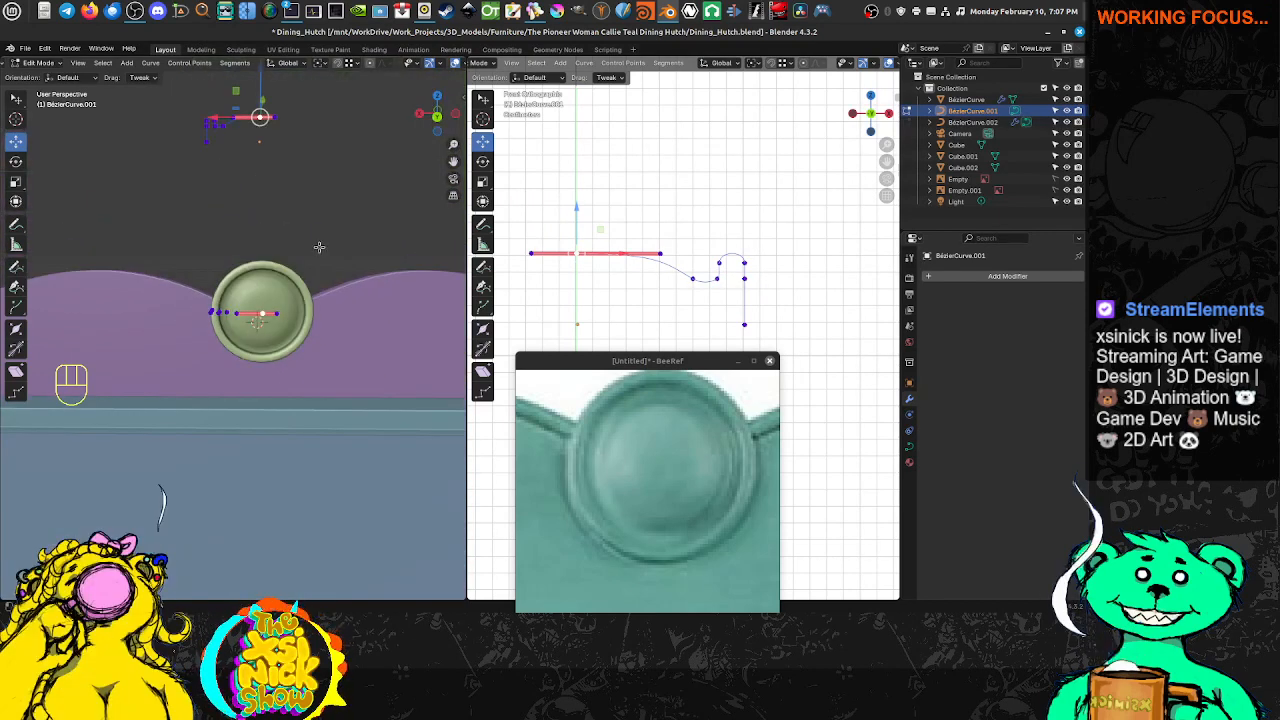
pyautogui.scroll(-6, 636, 446)
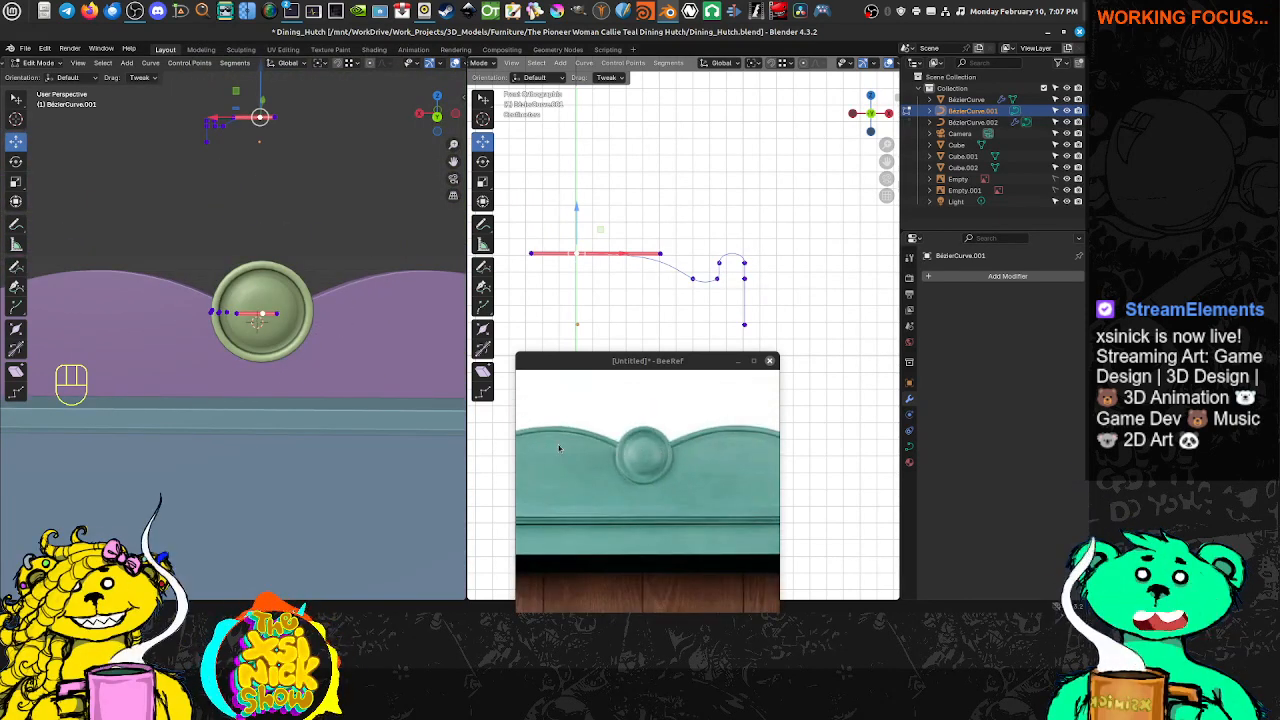
pyautogui.scroll(-5, 559, 448)
pyautogui.scroll(8, 646, 441)
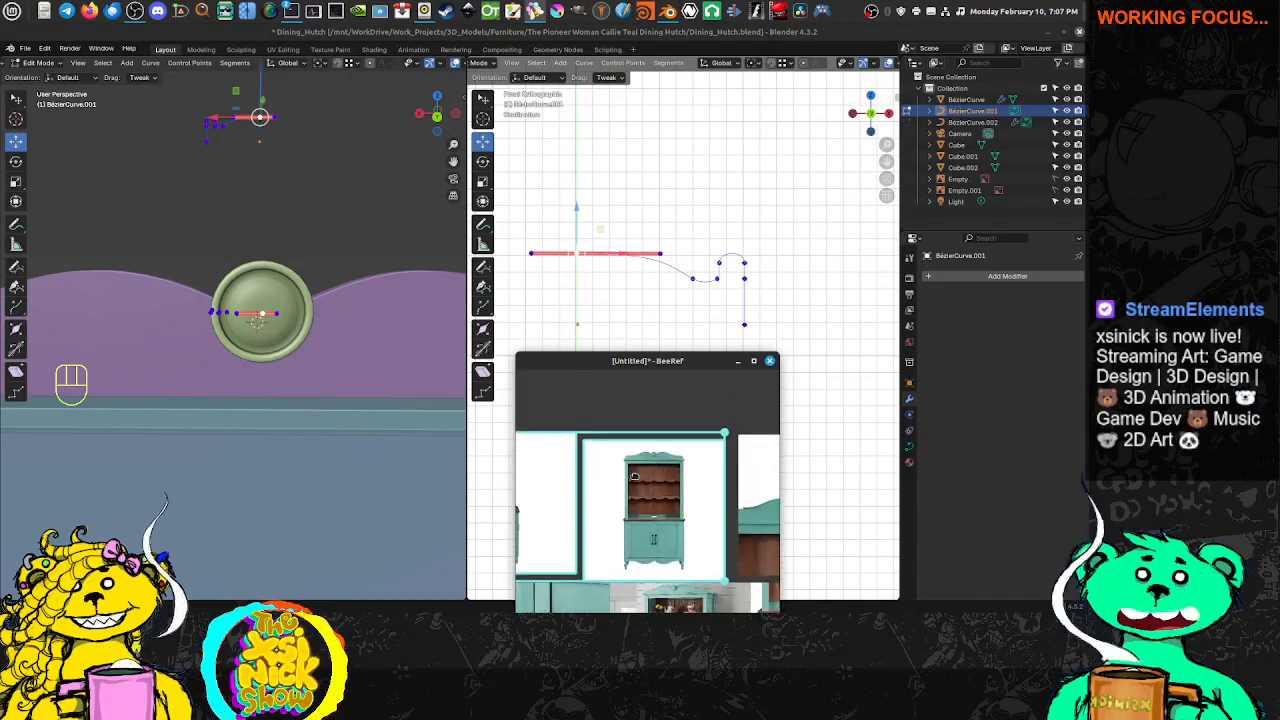
pyautogui.scroll(6, 646, 441)
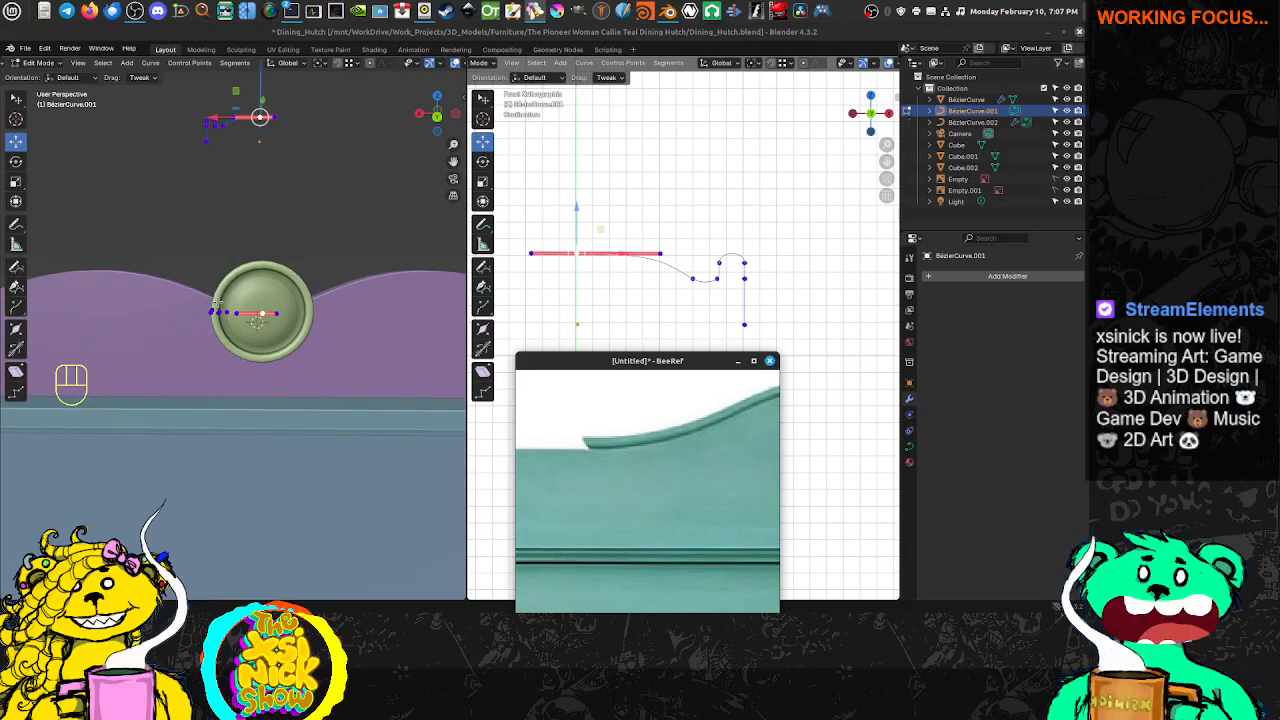
# Finish editing the medallion profile and, on the pediment board, select the top-edge faces from the medallion down one curved side to the trim's end
pyautogui.moveTo(175, 297); pyautogui.dragTo(220, 303, button='middle')
pyautogui.press('Tab')
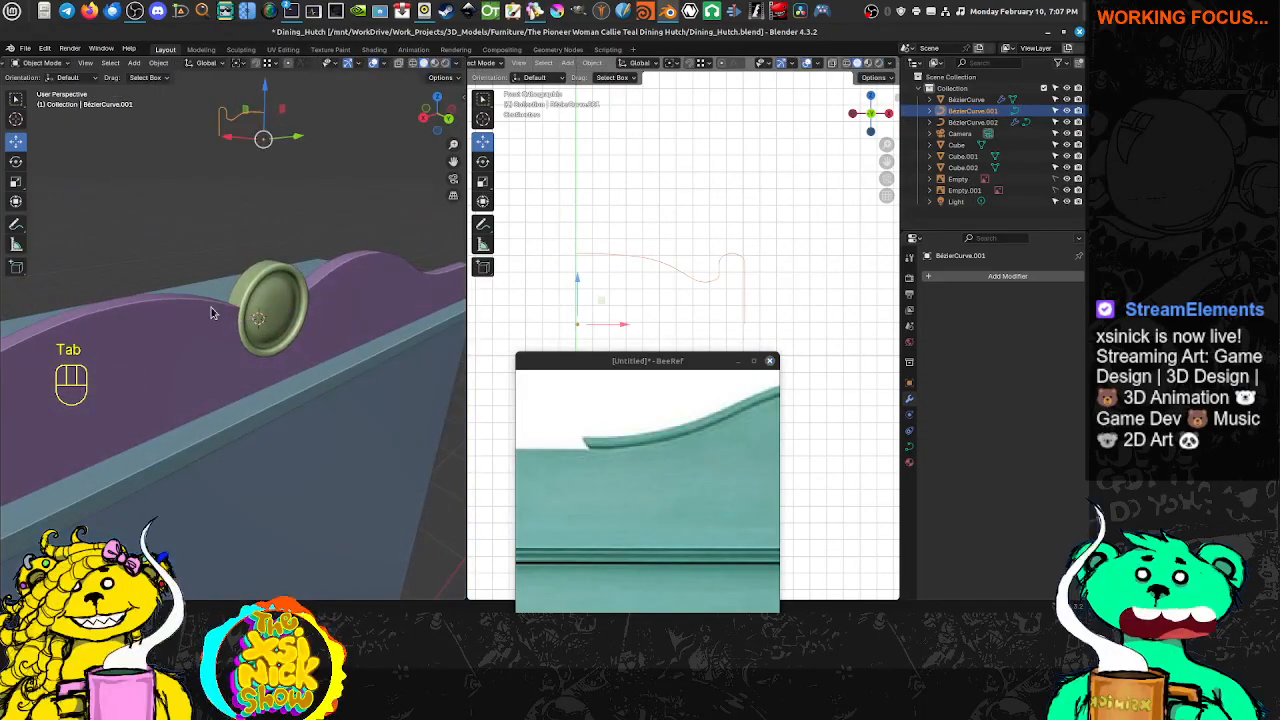
pyautogui.click(220, 303)
pyautogui.click(212, 308)
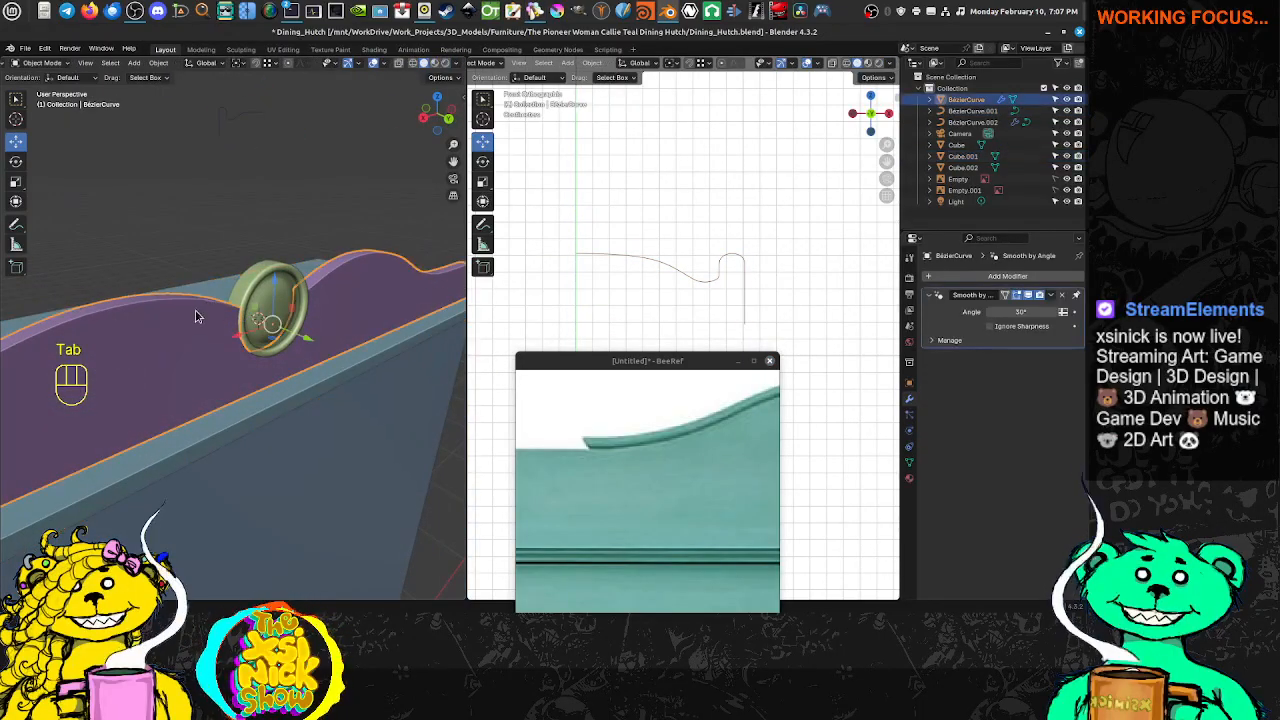
pyautogui.moveTo(196, 316); pyautogui.dragTo(168, 303, button='middle')
pyautogui.press('Tab')
pyautogui.keyDown('shift'); pyautogui.moveTo(168, 303); pyautogui.dragTo(222, 320, button='middle'); pyautogui.keyUp('shift')
pyautogui.hotkey('ctrl', 'Tab')
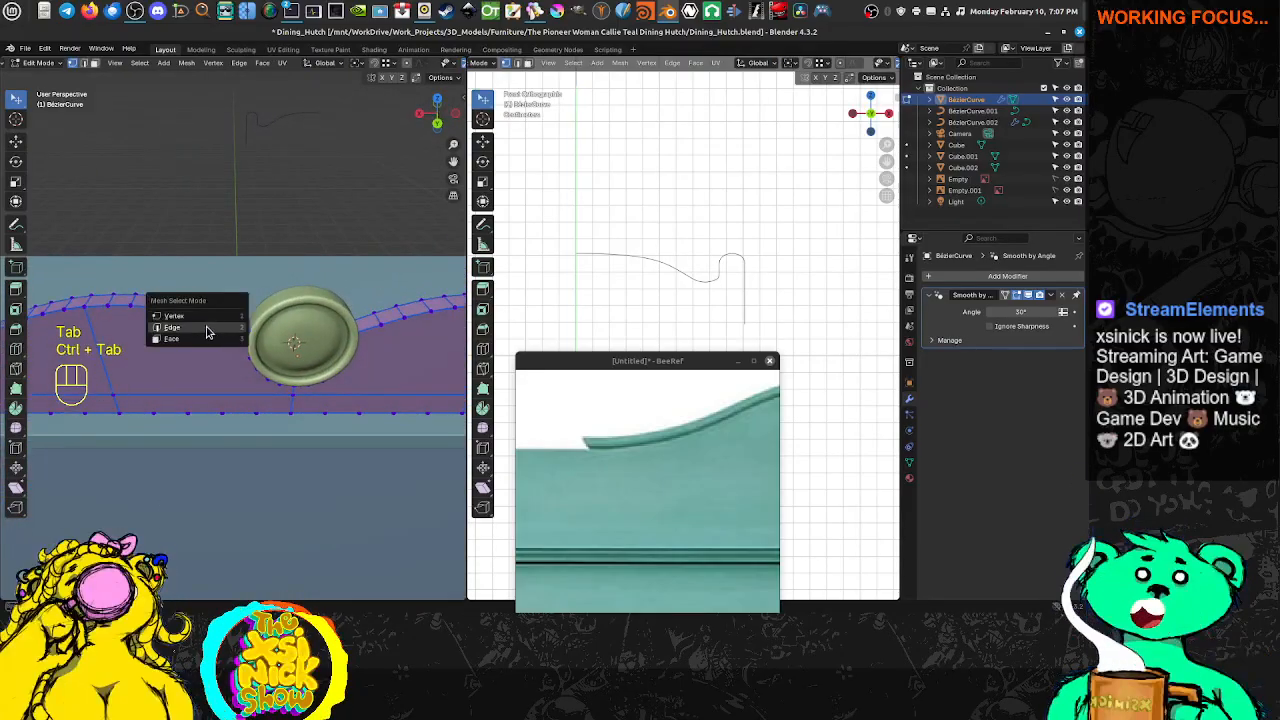
pyautogui.click(205, 329)
pyautogui.keyDown('shift'); pyautogui.moveTo(180, 326); pyautogui.dragTo(246, 326, button='middle'); pyautogui.keyUp('shift')
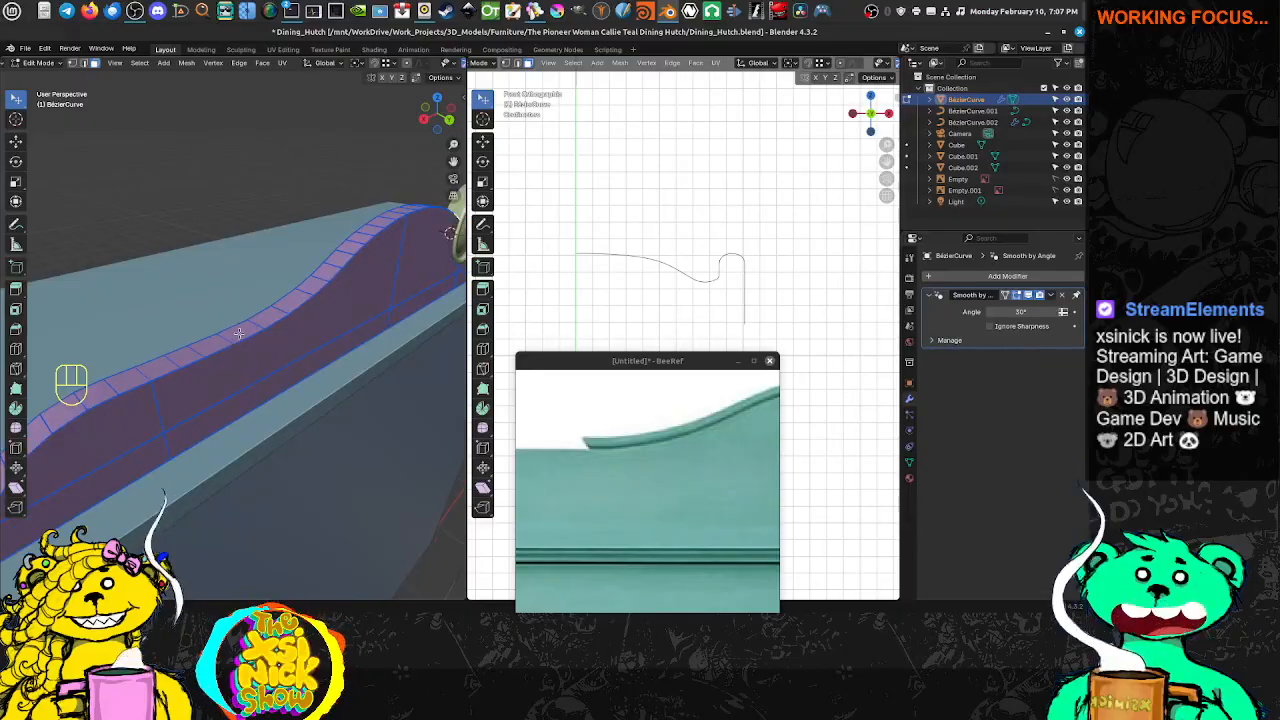
pyautogui.keyDown('ctrl'); pyautogui.click(239, 333); pyautogui.keyUp('ctrl')
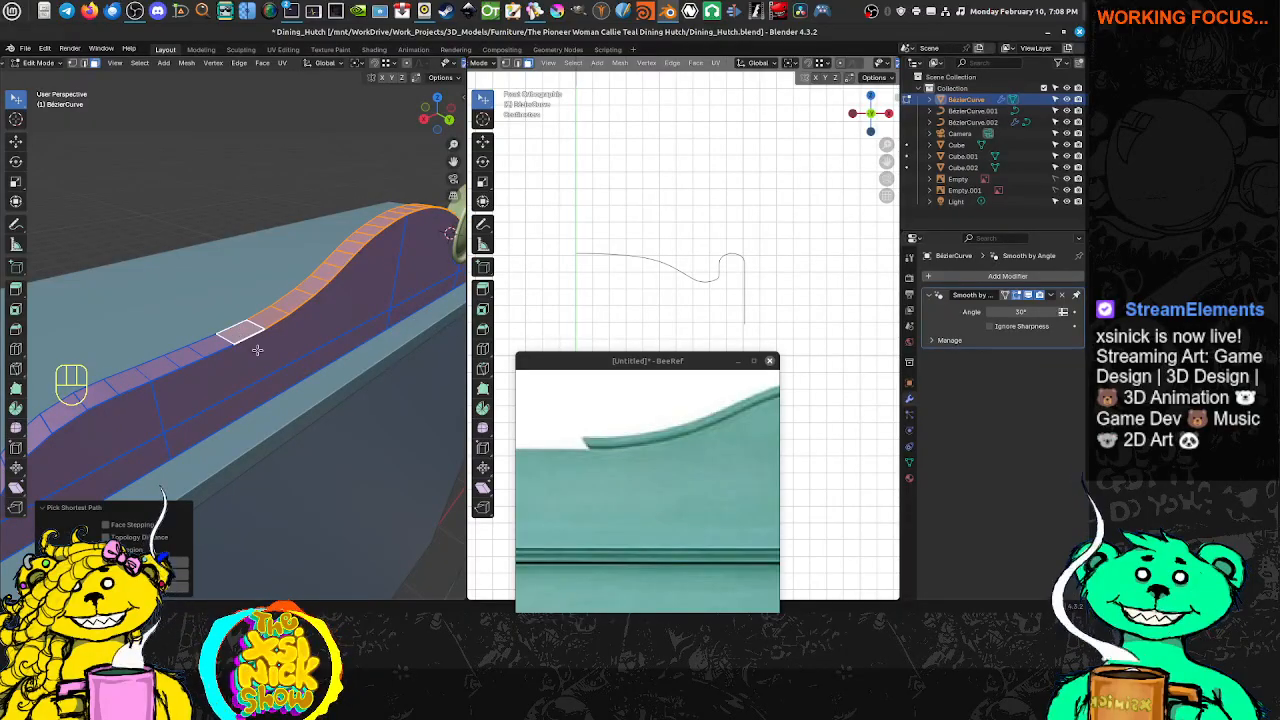
# Show the front view in wireframe over the reference image and switch the pediment board to vertex selection
pyautogui.scroll(-8, 689, 266)
pyautogui.keyDown('shift'); pyautogui.moveTo(660, 297); pyautogui.dragTo(726, 183, button='middle'); pyautogui.keyUp('shift')
pyautogui.keyDown('shift'); pyautogui.moveTo(490, 298); pyautogui.dragTo(656, 230, button='middle'); pyautogui.keyUp('shift')
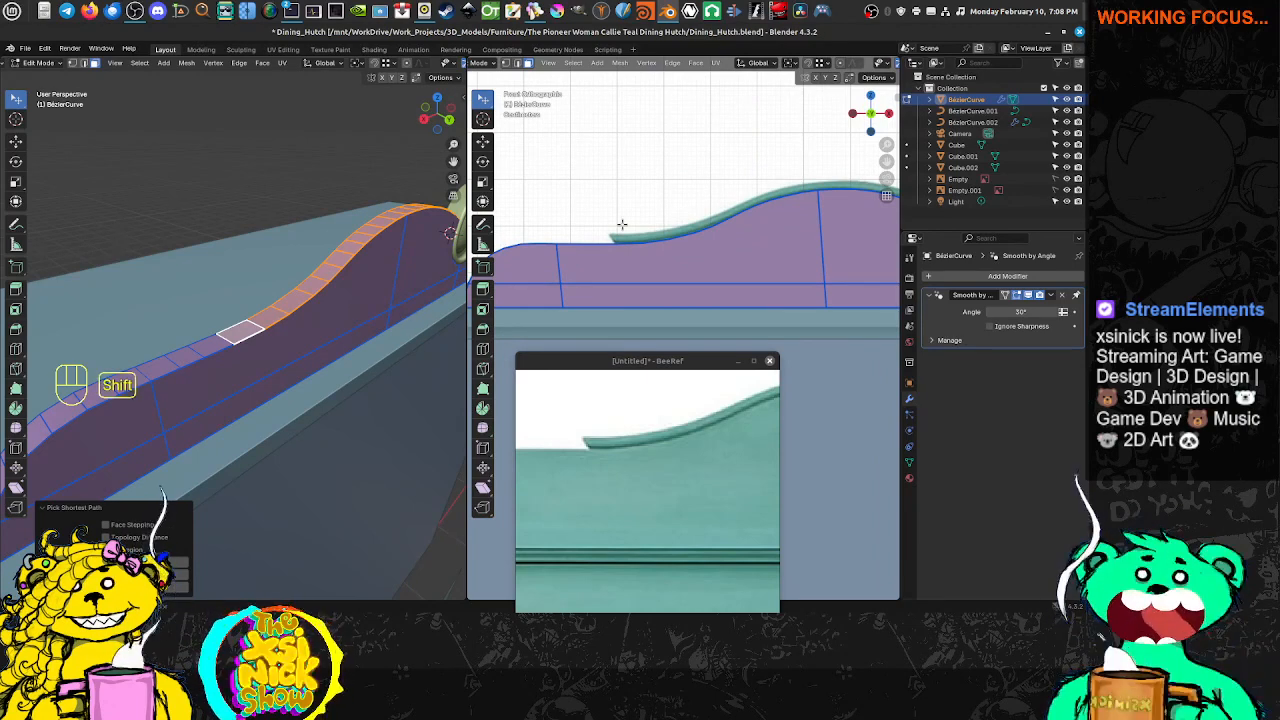
pyautogui.hotkey('shift', 'z')
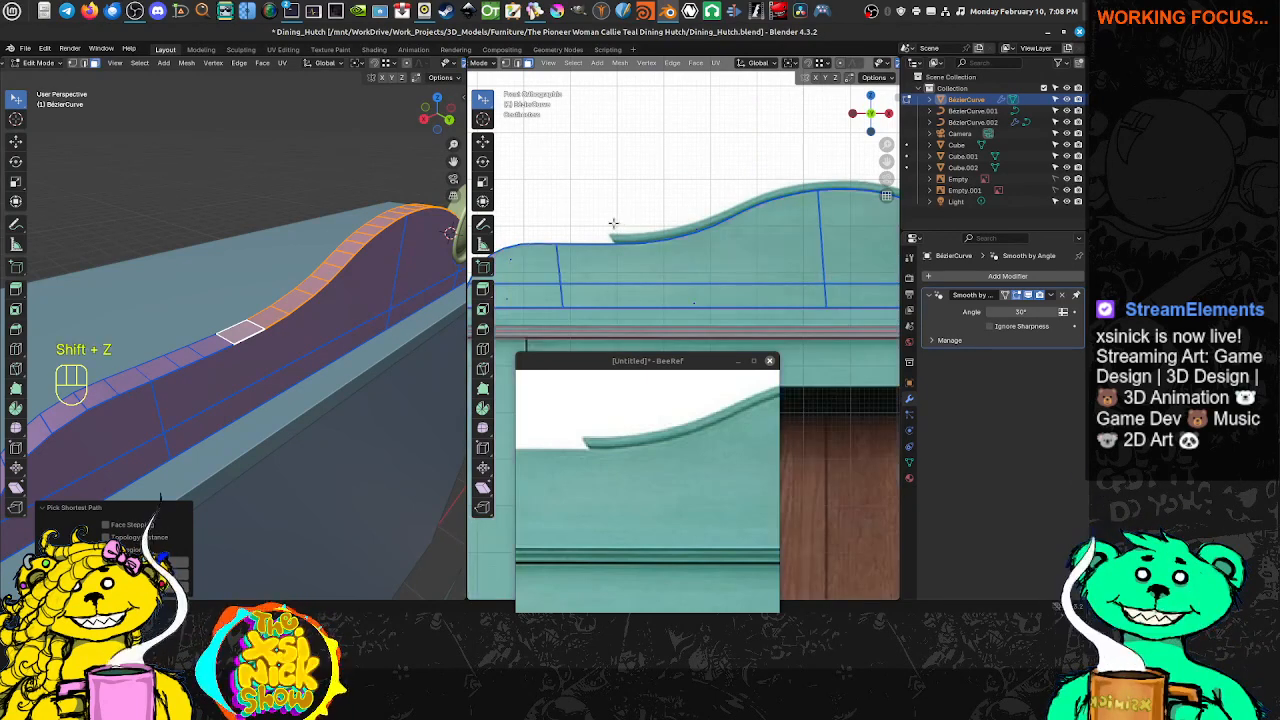
pyautogui.press('Tab')
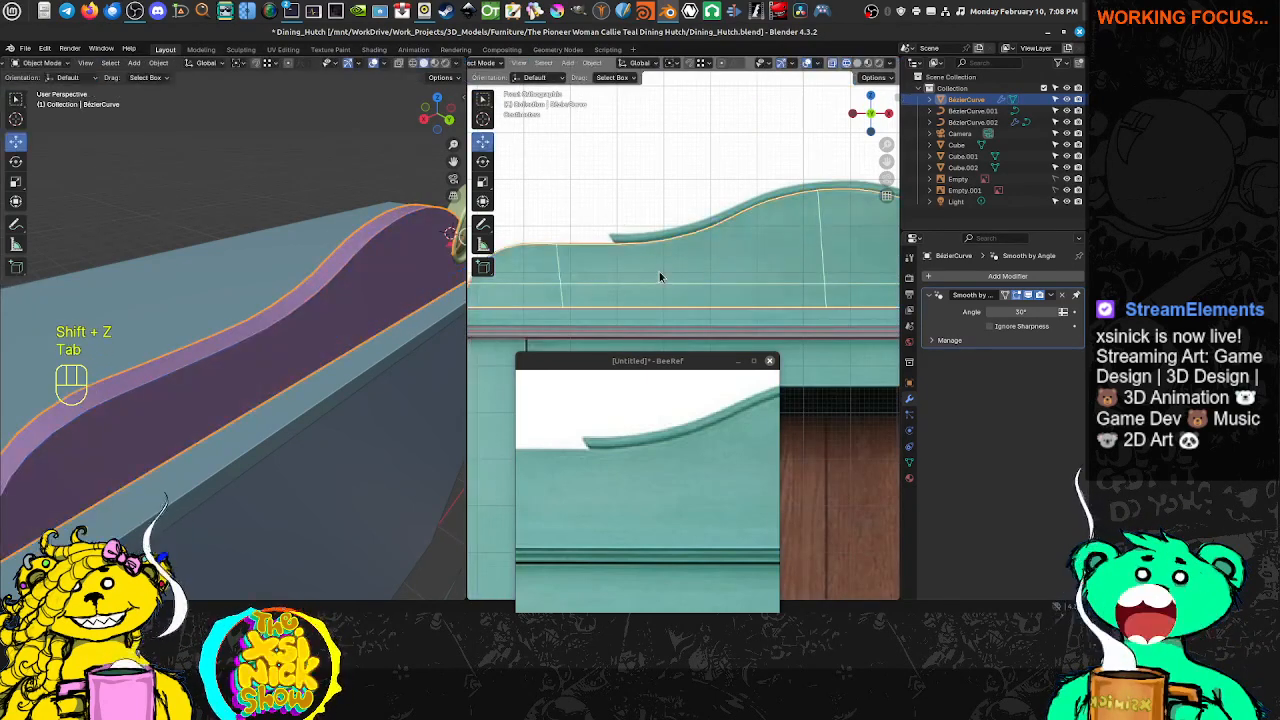
pyautogui.press('Tab')
pyautogui.hotkey('ctrl', 'Tab')
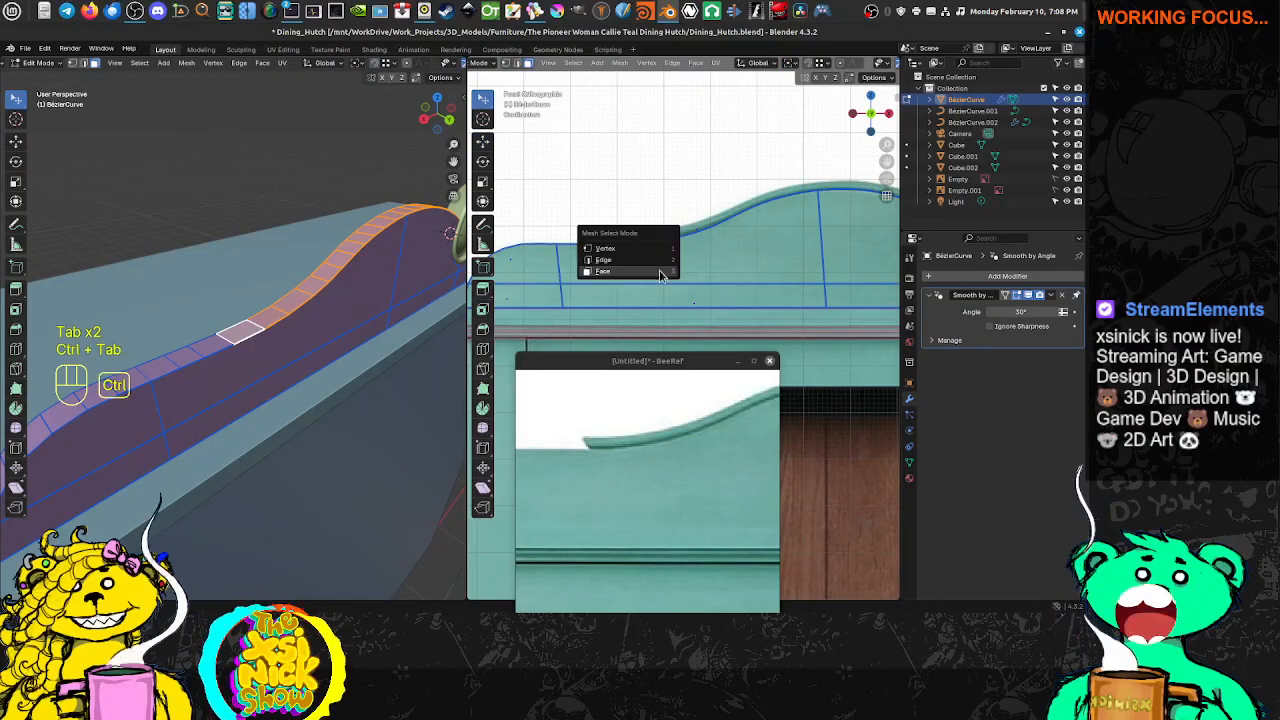
pyautogui.click(643, 245)
# Compare the selected top-edge strip with the trim in the reference, from the medallion to the trim's outer end
pyautogui.scroll(-5, 645, 261)
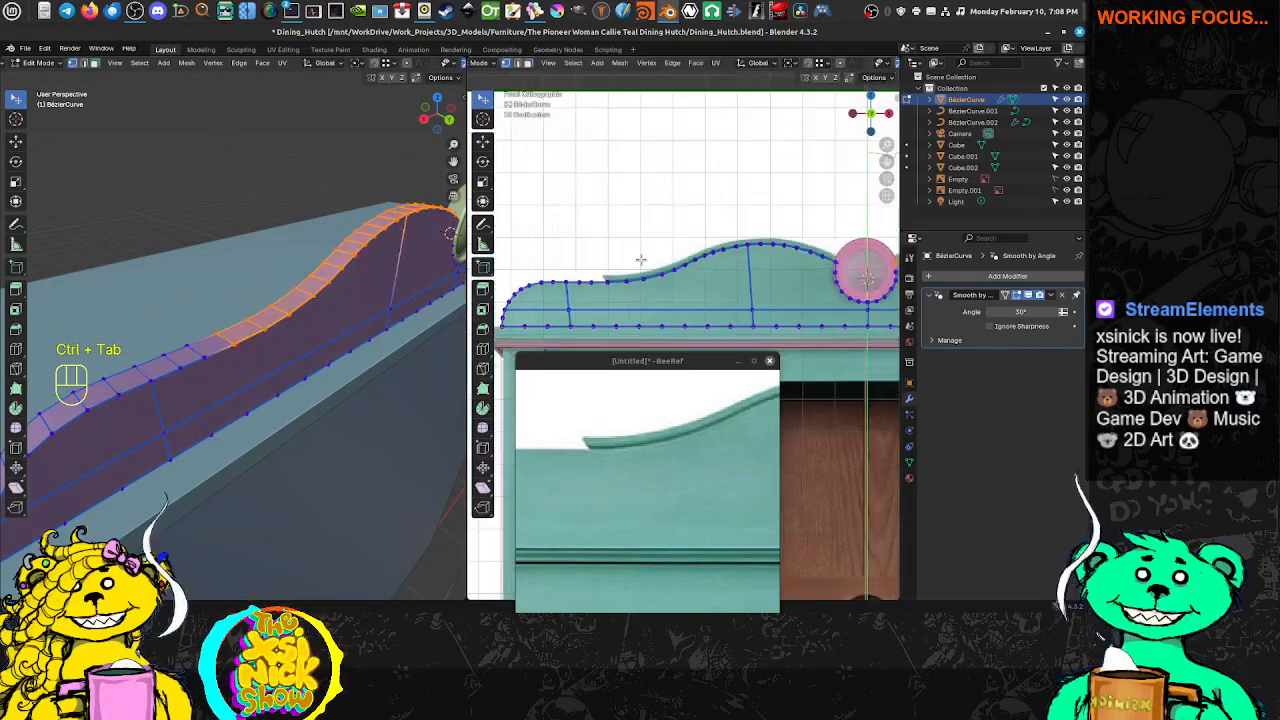
pyautogui.keyDown('shift'); pyautogui.moveTo(857, 310); pyautogui.dragTo(743, 179, button='middle'); pyautogui.keyUp('shift')
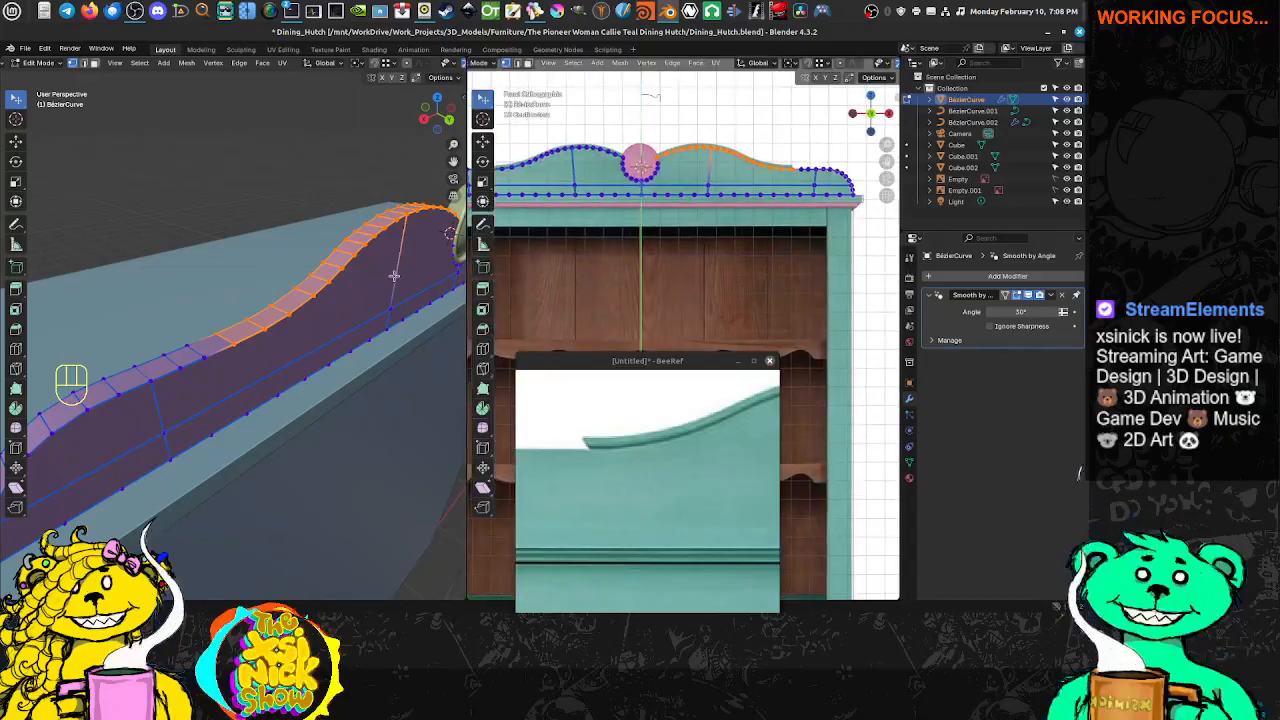
pyautogui.scroll(-8, 395, 277)
pyautogui.keyDown('shift'); pyautogui.moveTo(395, 277); pyautogui.dragTo(414, 298, button='middle'); pyautogui.keyUp('shift')
pyautogui.scroll(-2, 706, 227)
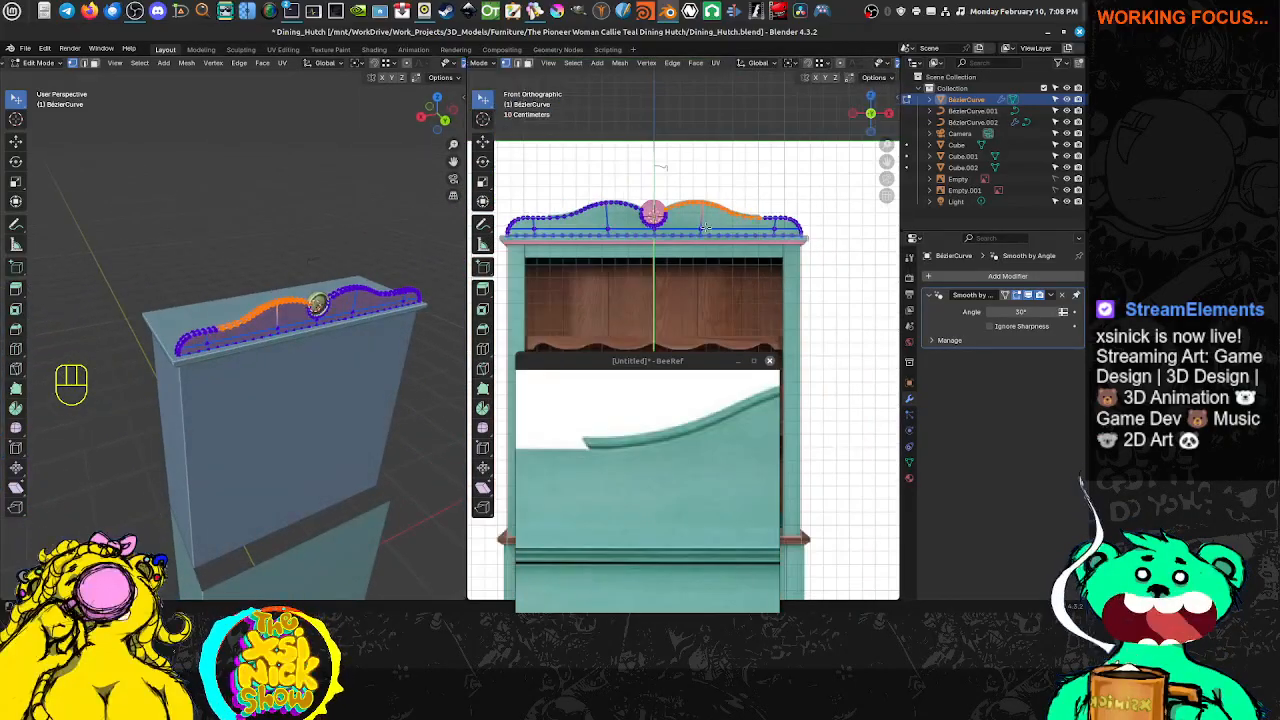
pyautogui.keyDown('shift'); pyautogui.moveTo(774, 222); pyautogui.dragTo(738, 270, button='middle'); pyautogui.keyUp('shift')
pyautogui.scroll(5, 731, 228)
pyautogui.keyDown('shift'); pyautogui.moveTo(776, 180); pyautogui.dragTo(718, 254, button='middle'); pyautogui.keyUp('shift')
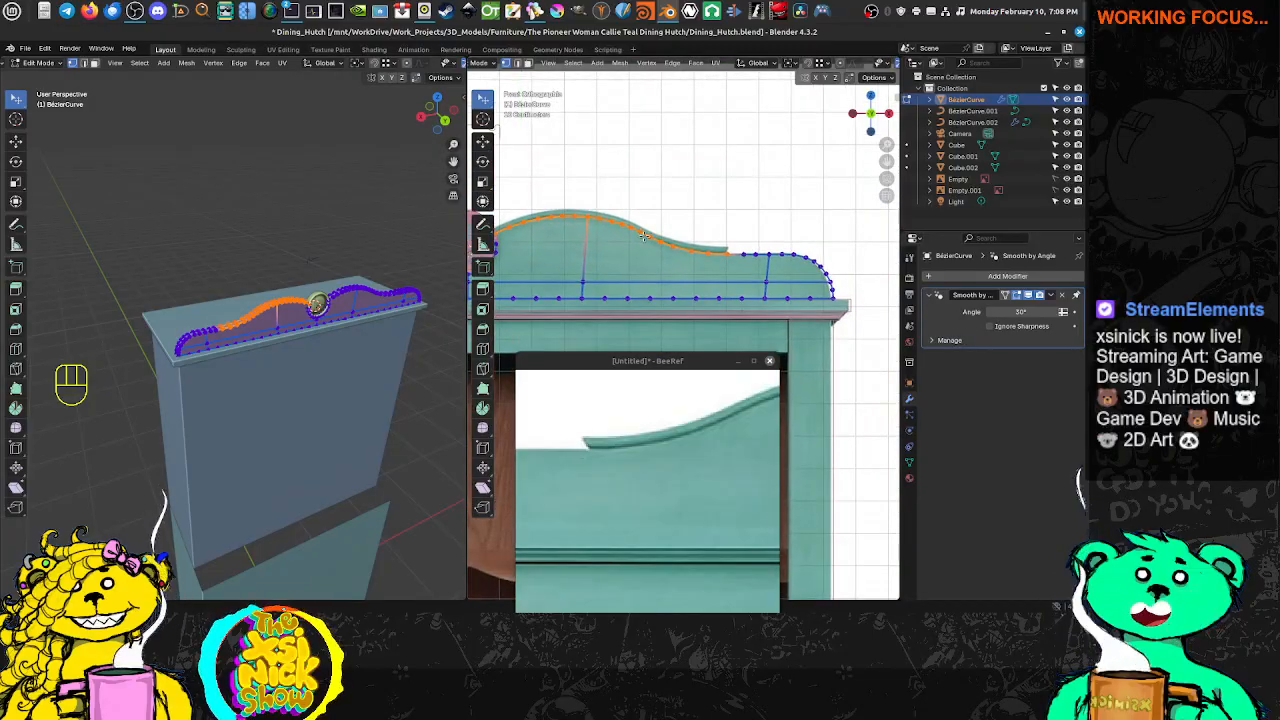
pyautogui.keyDown('shift'); pyautogui.moveTo(644, 235); pyautogui.dragTo(738, 235, button='middle'); pyautogui.keyUp('shift')
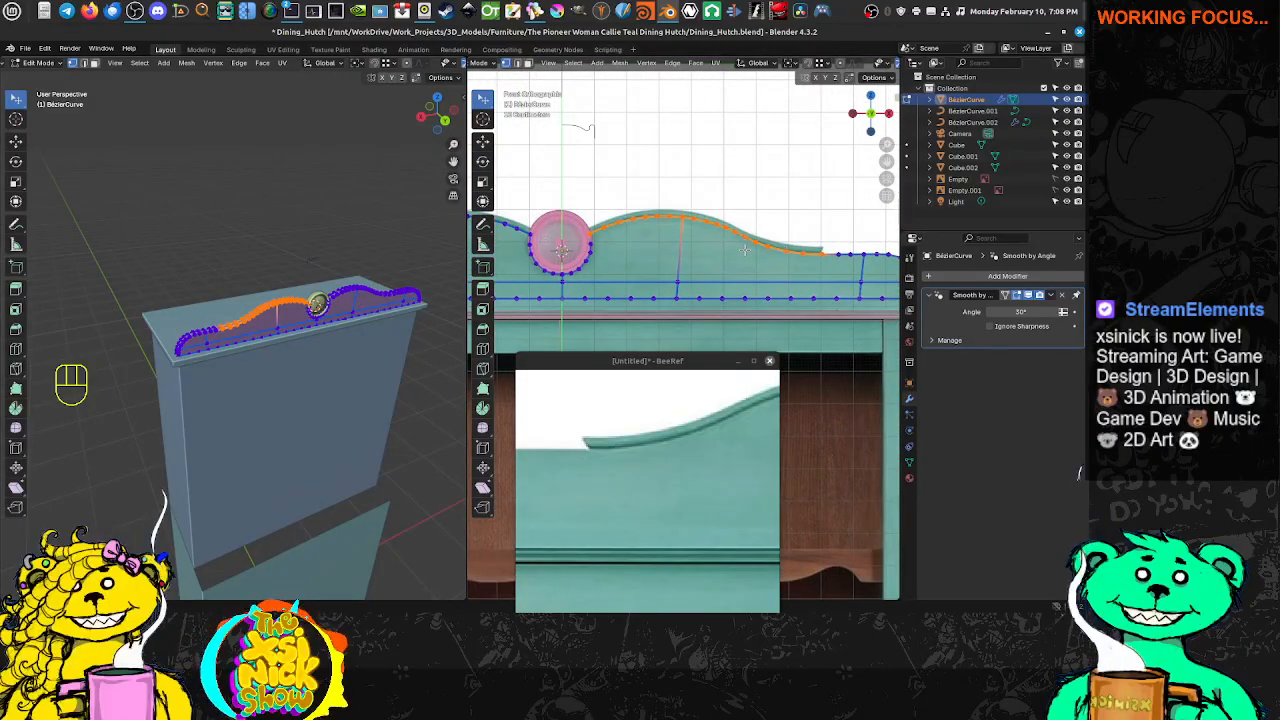
pyautogui.keyDown('shift'); pyautogui.moveTo(749, 243); pyautogui.dragTo(711, 224, button='middle'); pyautogui.keyUp('shift')
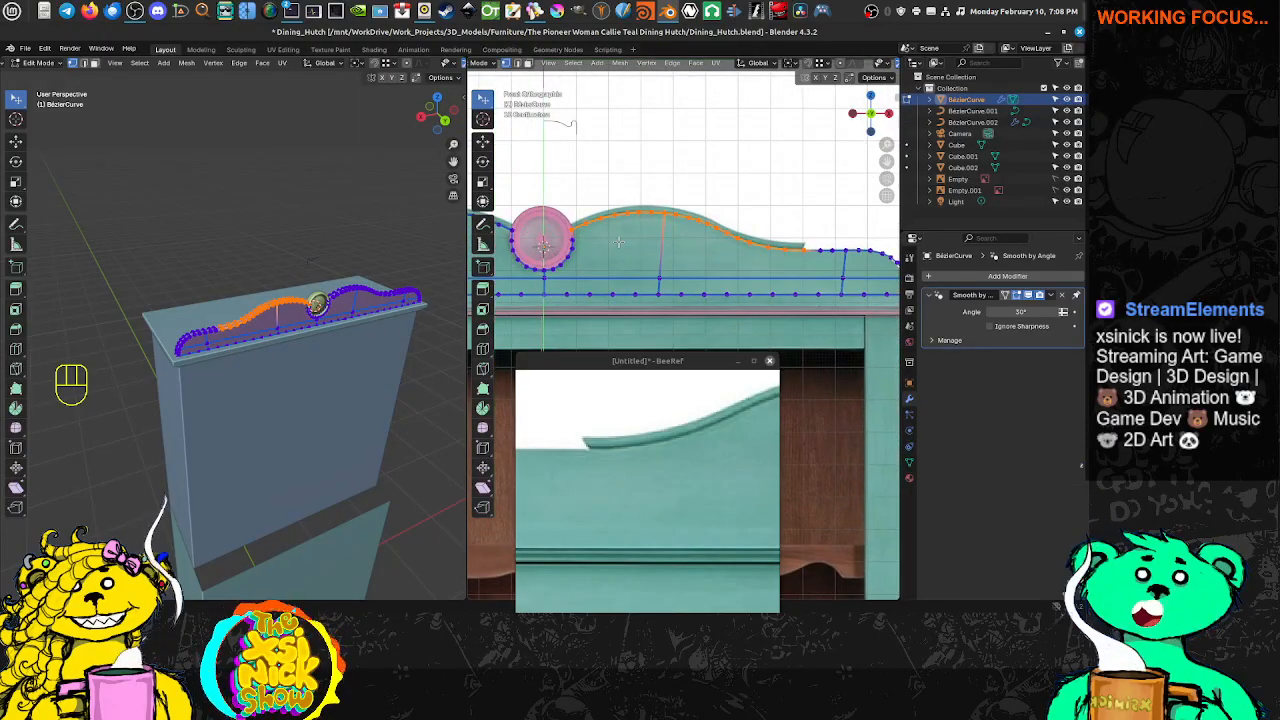
# Duplicate the selected top-edge strip in place, separate the copy into its own object and leave Edit Mode
pyautogui.scroll(3, 236, 300)
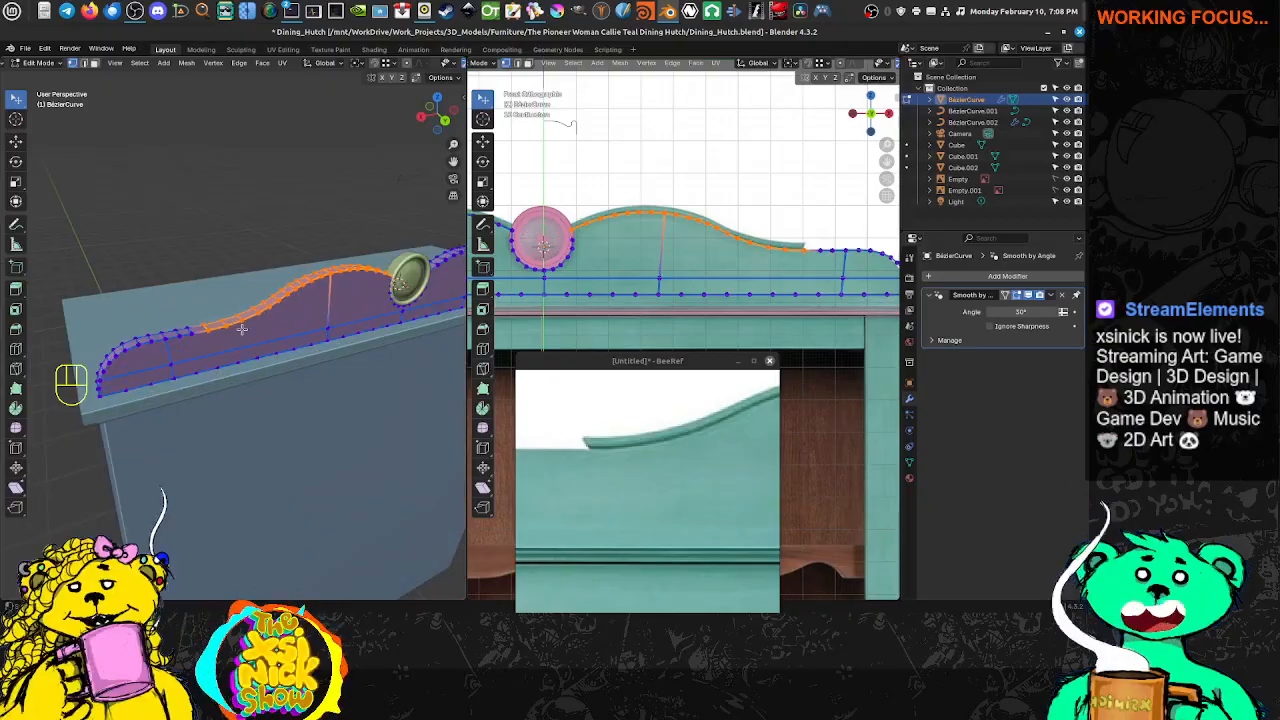
pyautogui.keyDown('shift'); pyautogui.moveTo(265, 322); pyautogui.dragTo(299, 330, button='middle'); pyautogui.keyUp('shift')
pyautogui.hotkey('shift', 'd')
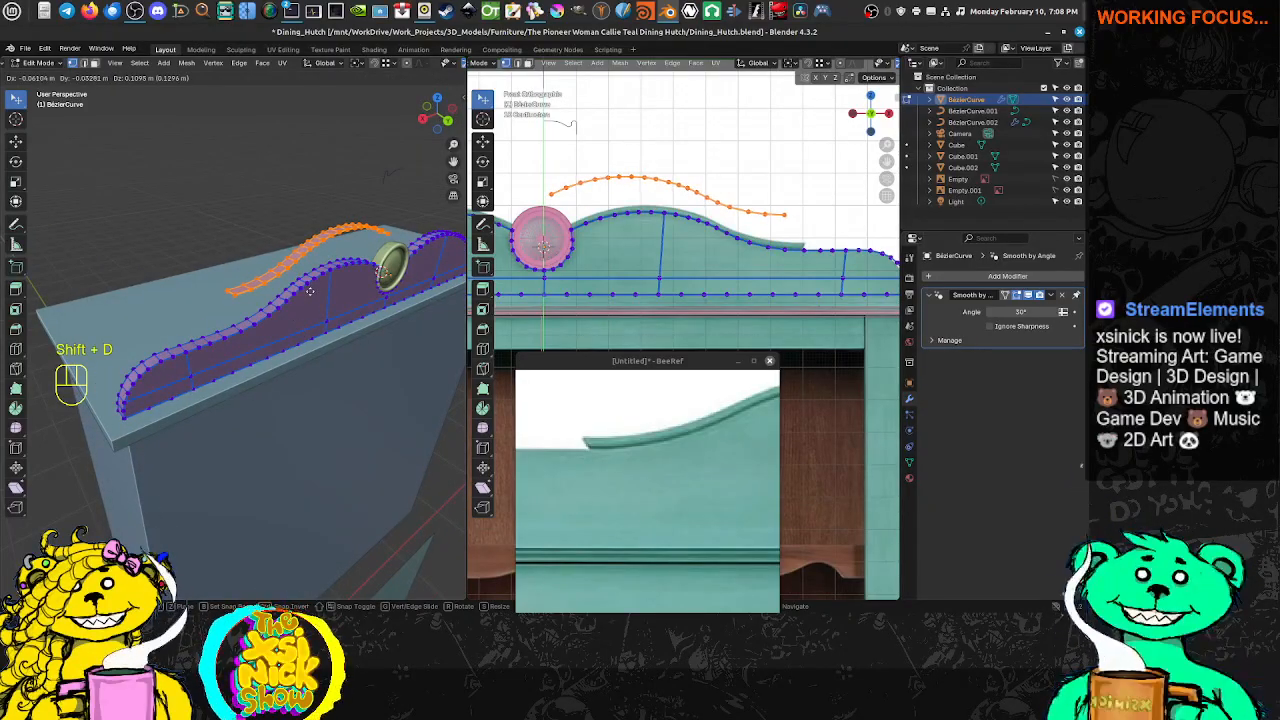
pyautogui.rightClick(309, 291)
pyautogui.press('p')
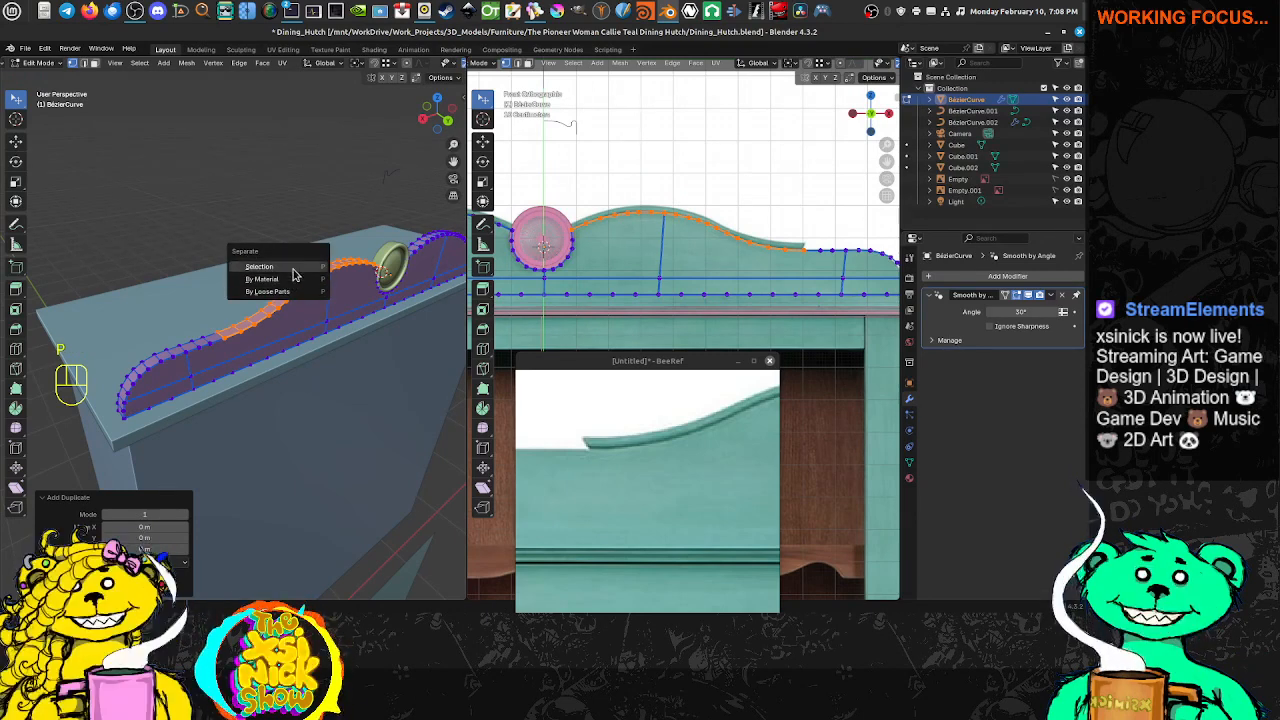
pyautogui.click(294, 268)
pyautogui.press('Tab')
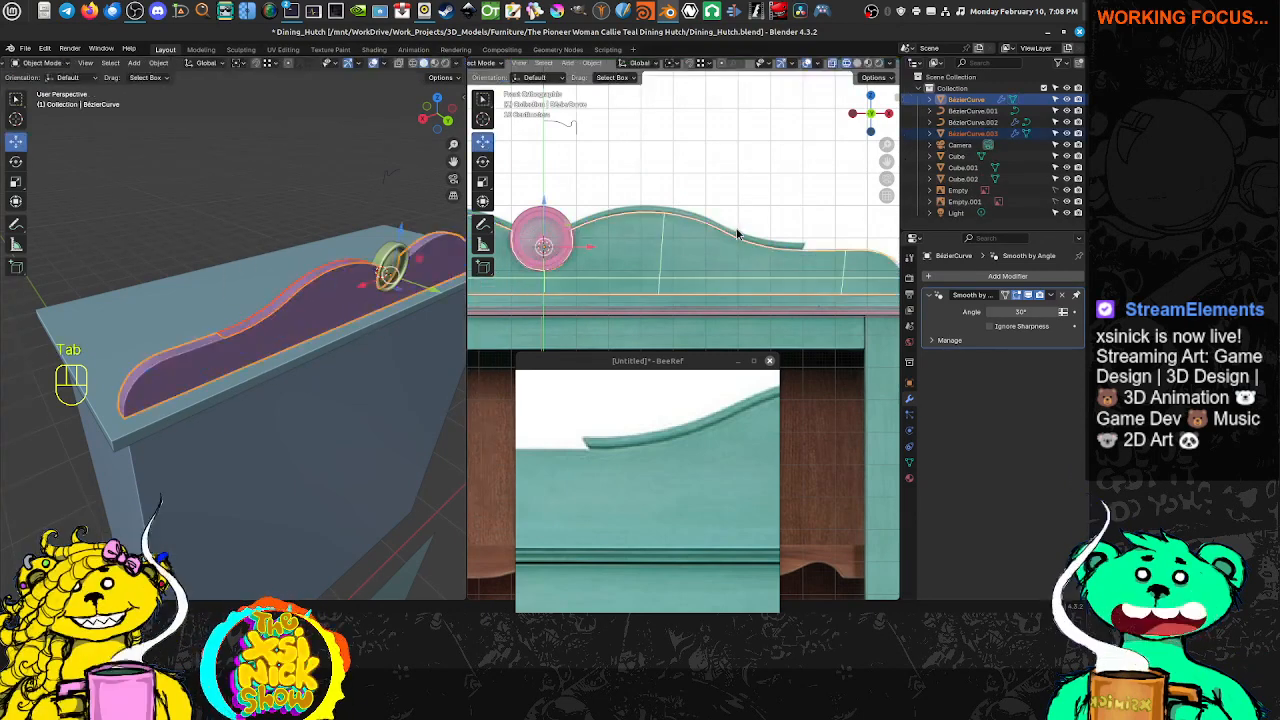
# Select the separated trim strip beside the medallion and extrude all its faces about 0.023 m outward along the normals
pyautogui.click(296, 293)
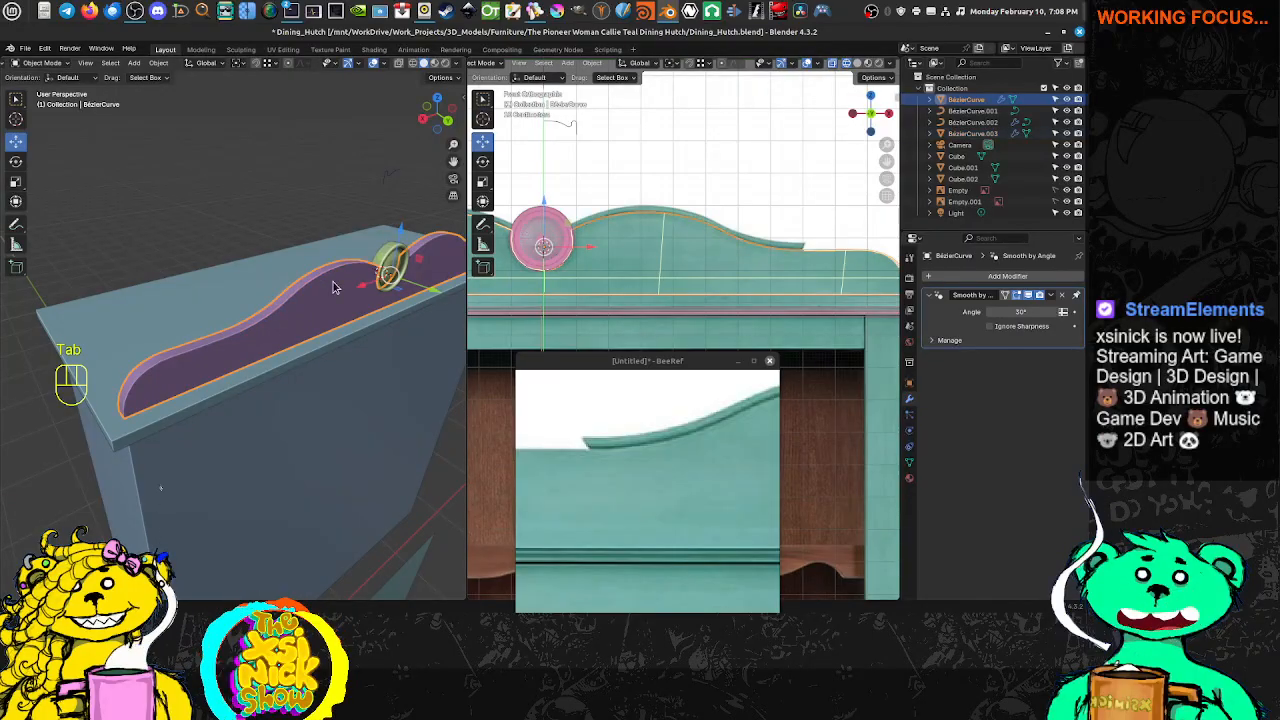
pyautogui.click(306, 289)
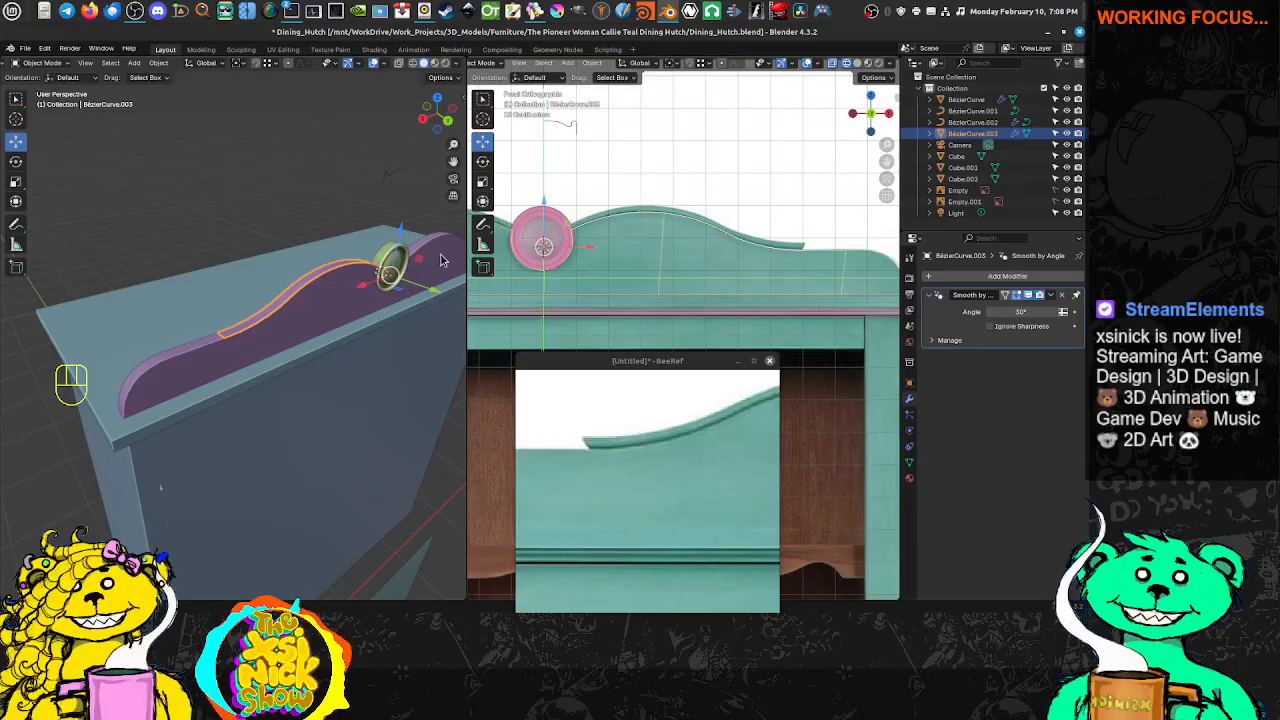
pyautogui.scroll(-1, 650, 459)
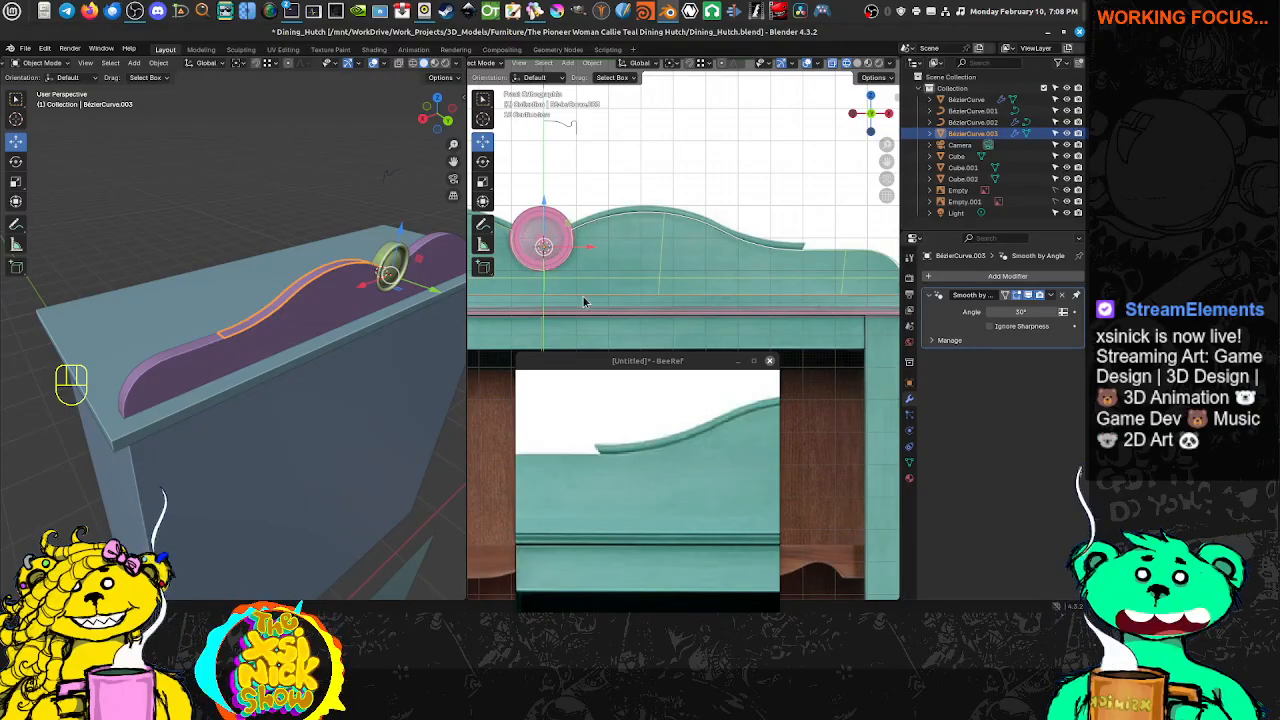
pyautogui.press('Tab')
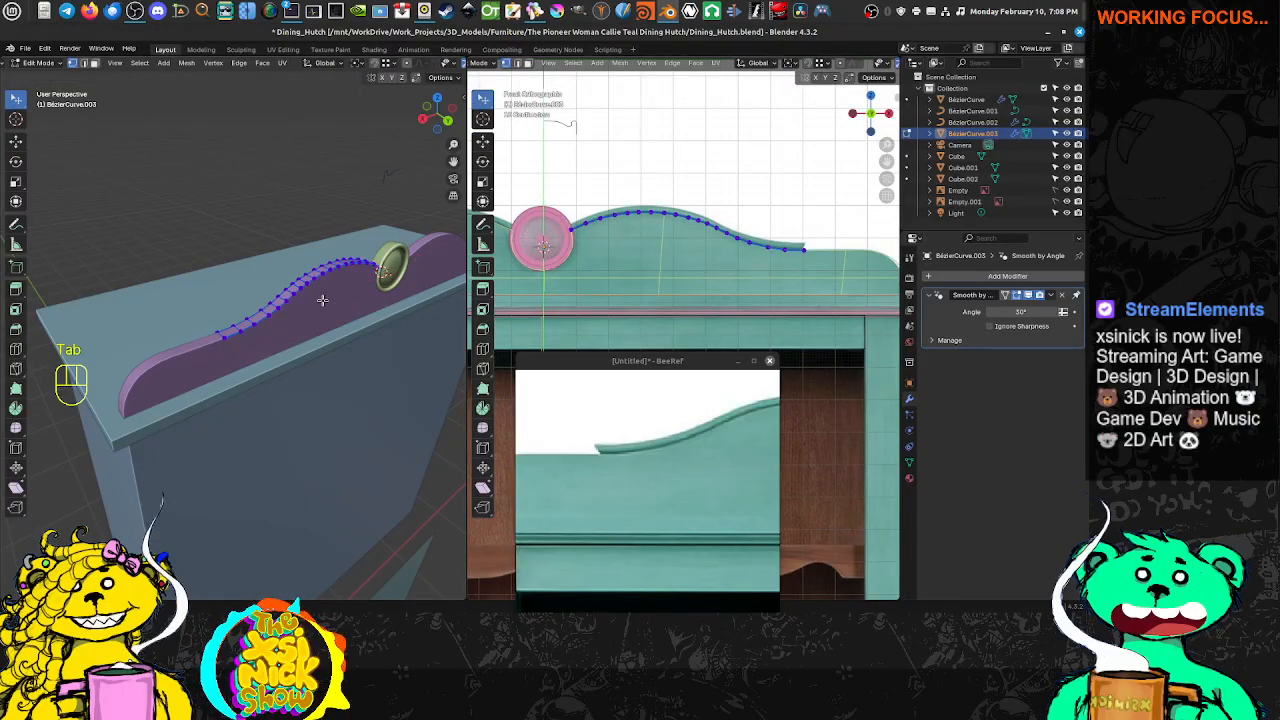
pyautogui.press('a')
pyautogui.keyDown('shift'); pyautogui.moveTo(682, 245); pyautogui.dragTo(680, 254, button='middle'); pyautogui.keyUp('shift')
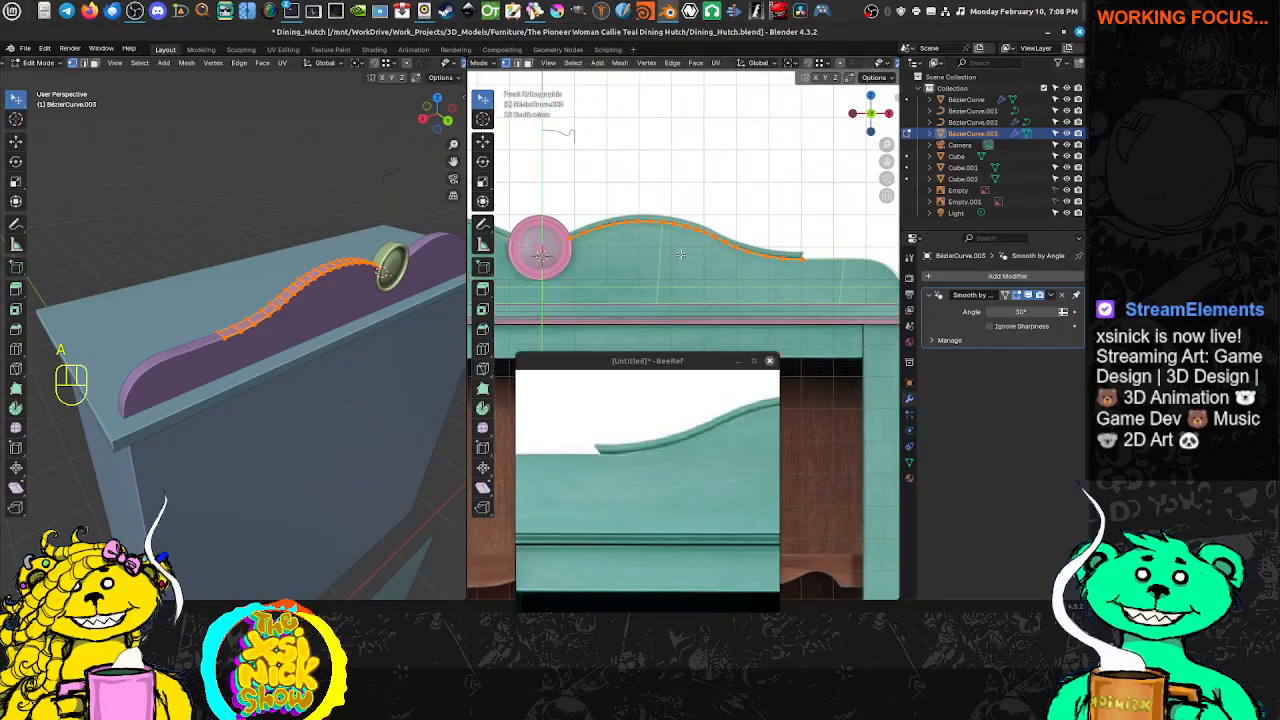
pyautogui.press('e')
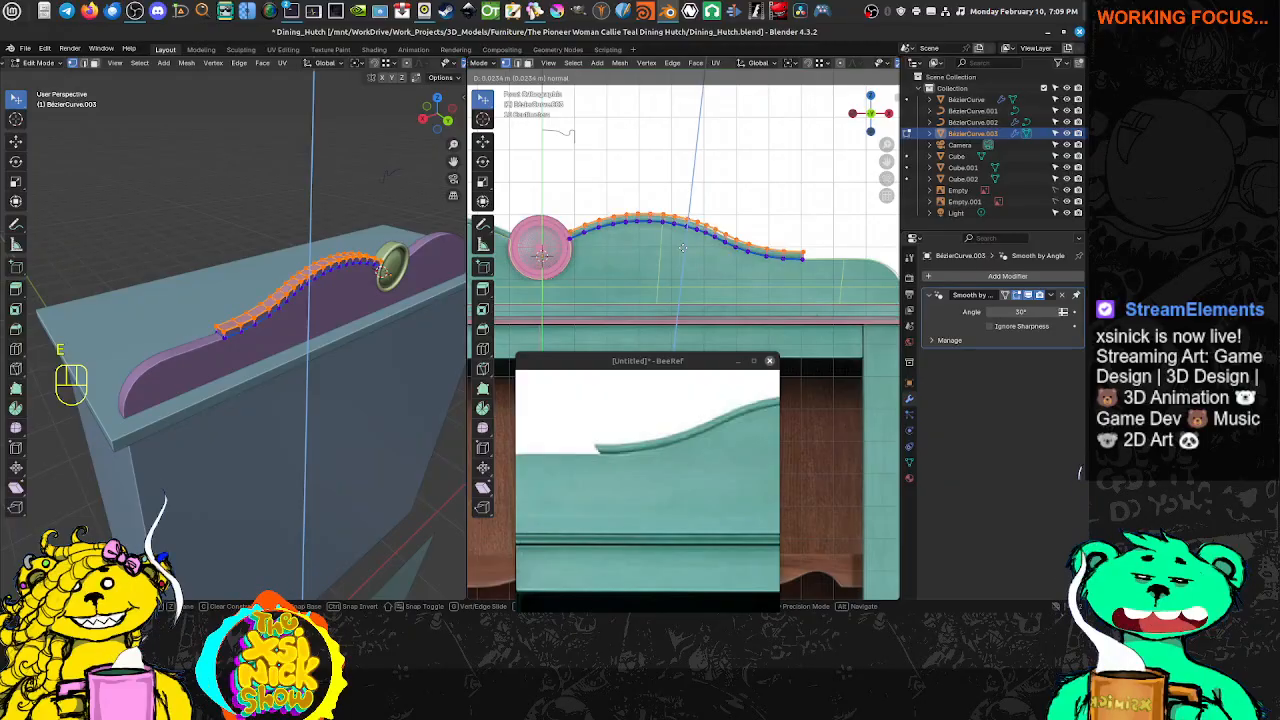
pyautogui.click(683, 248)
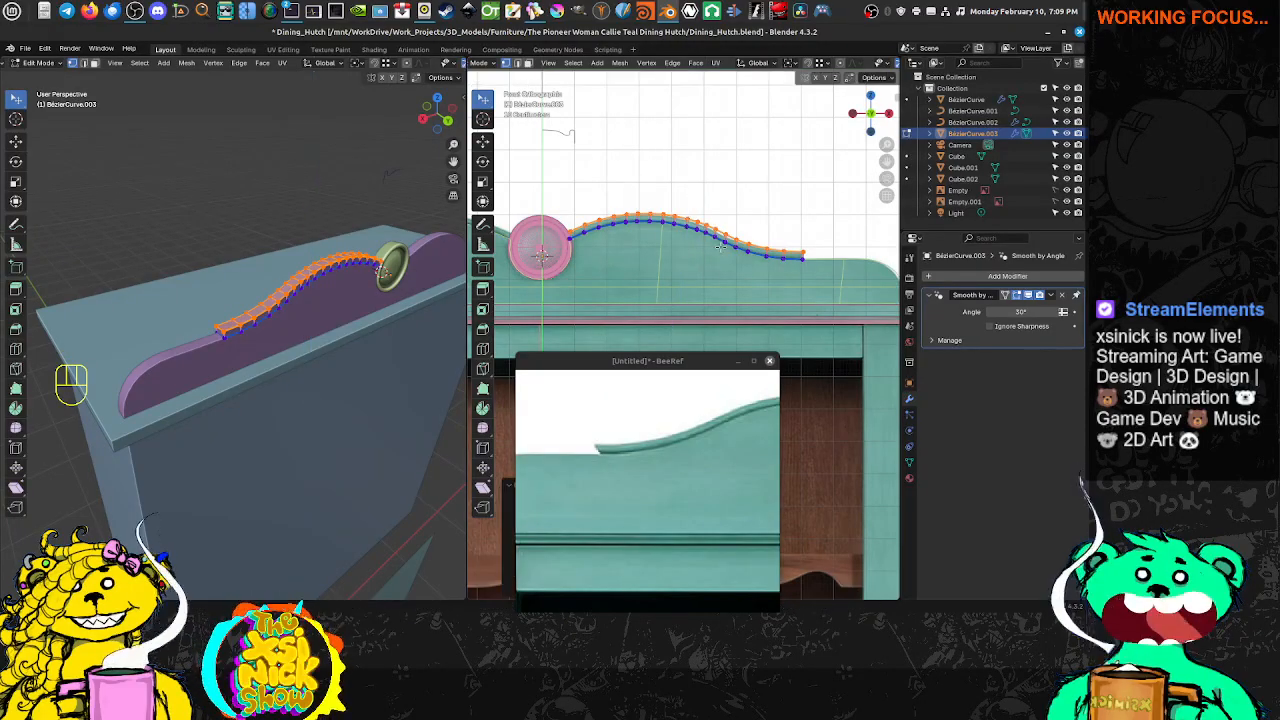
# Check the trim's outer end against the reference, then move its upper corner at the medallion end inward so it meets the medallion's rim
pyautogui.scroll(4, 816, 246)
pyautogui.keyDown('shift'); pyautogui.moveTo(813, 249); pyautogui.dragTo(610, 351, button='middle'); pyautogui.keyUp('shift')
pyautogui.scroll(3, 749, 264)
pyautogui.scroll(2, 746, 262)
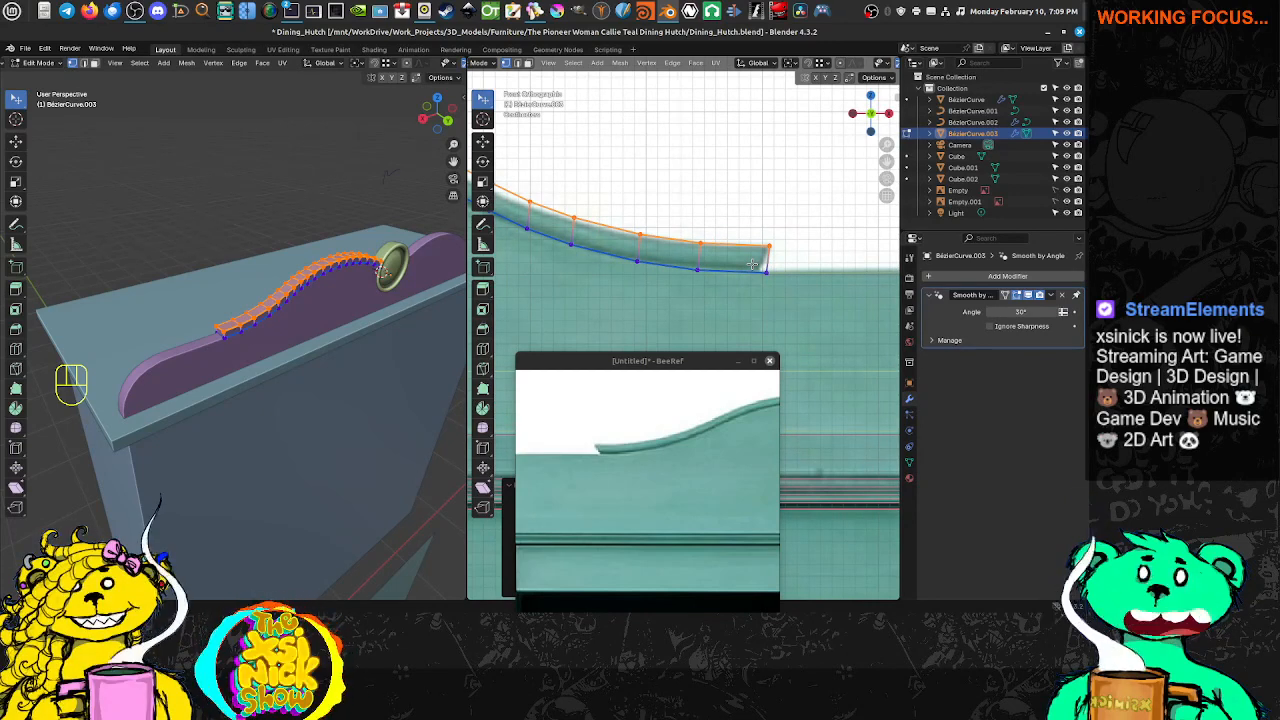
pyautogui.scroll(-5, 712, 263)
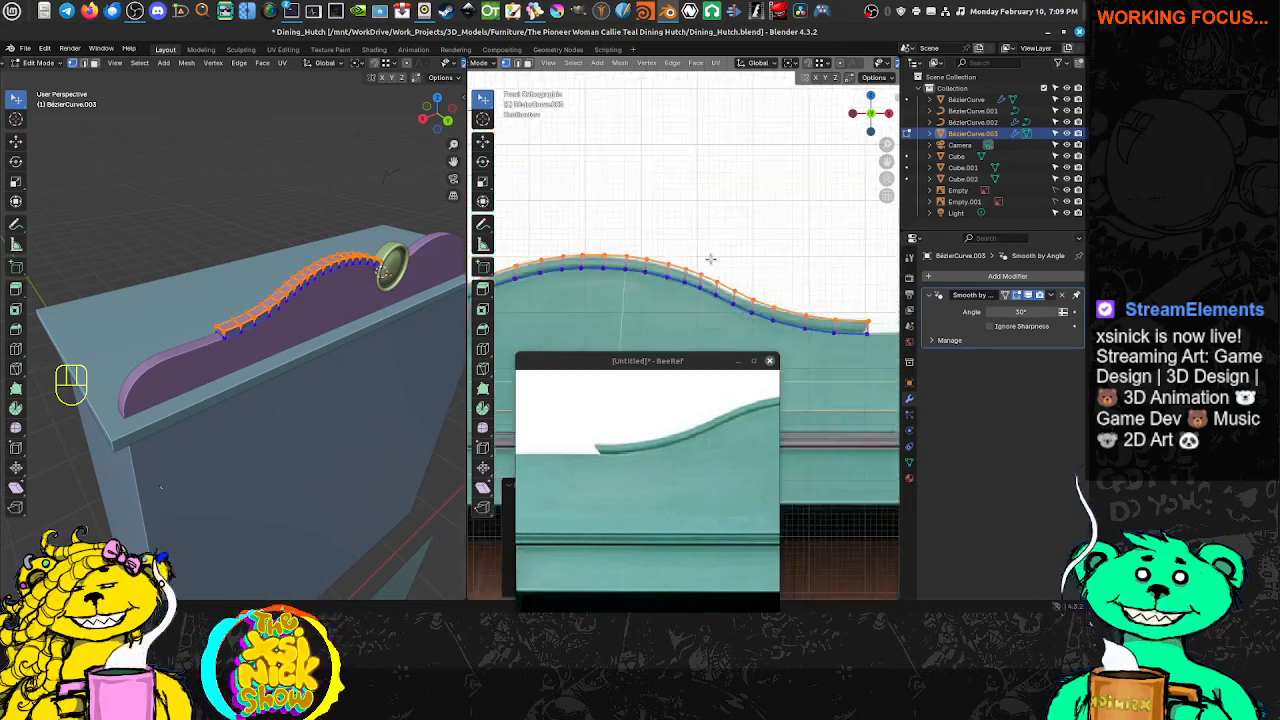
pyautogui.keyDown('shift'); pyautogui.moveTo(813, 301); pyautogui.dragTo(685, 289, button='middle'); pyautogui.keyUp('shift')
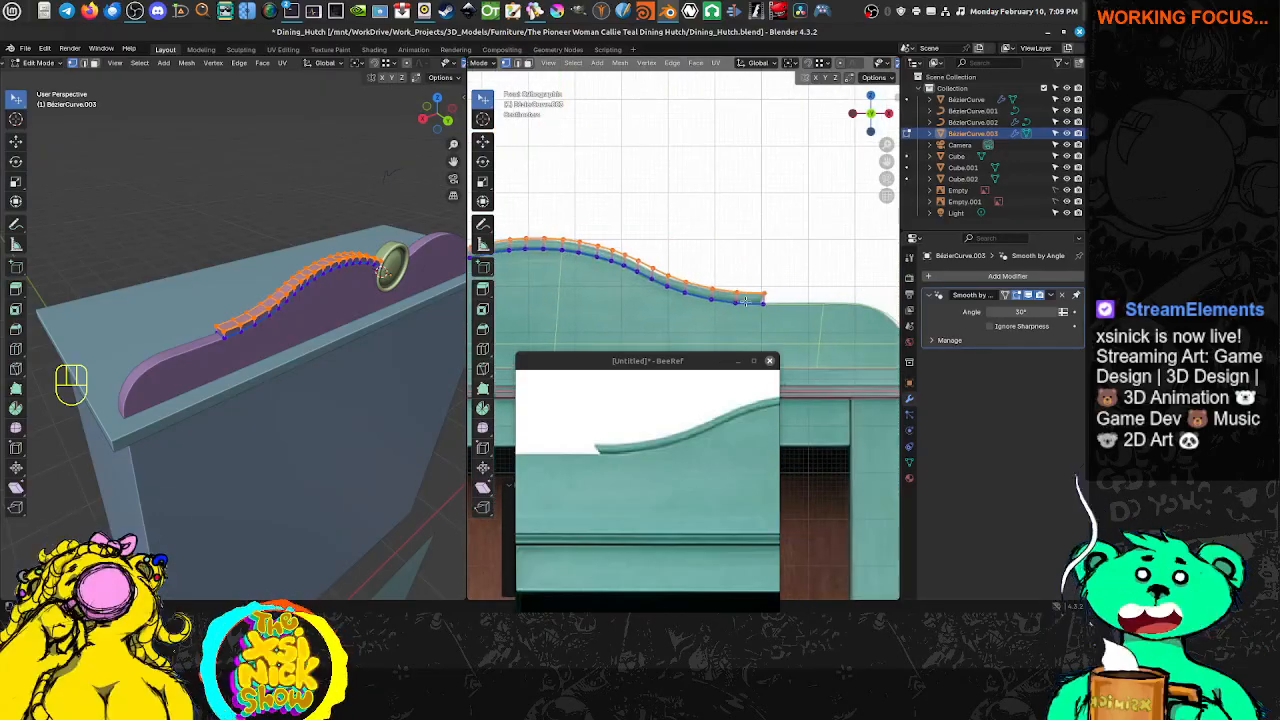
pyautogui.scroll(8, 577, 251)
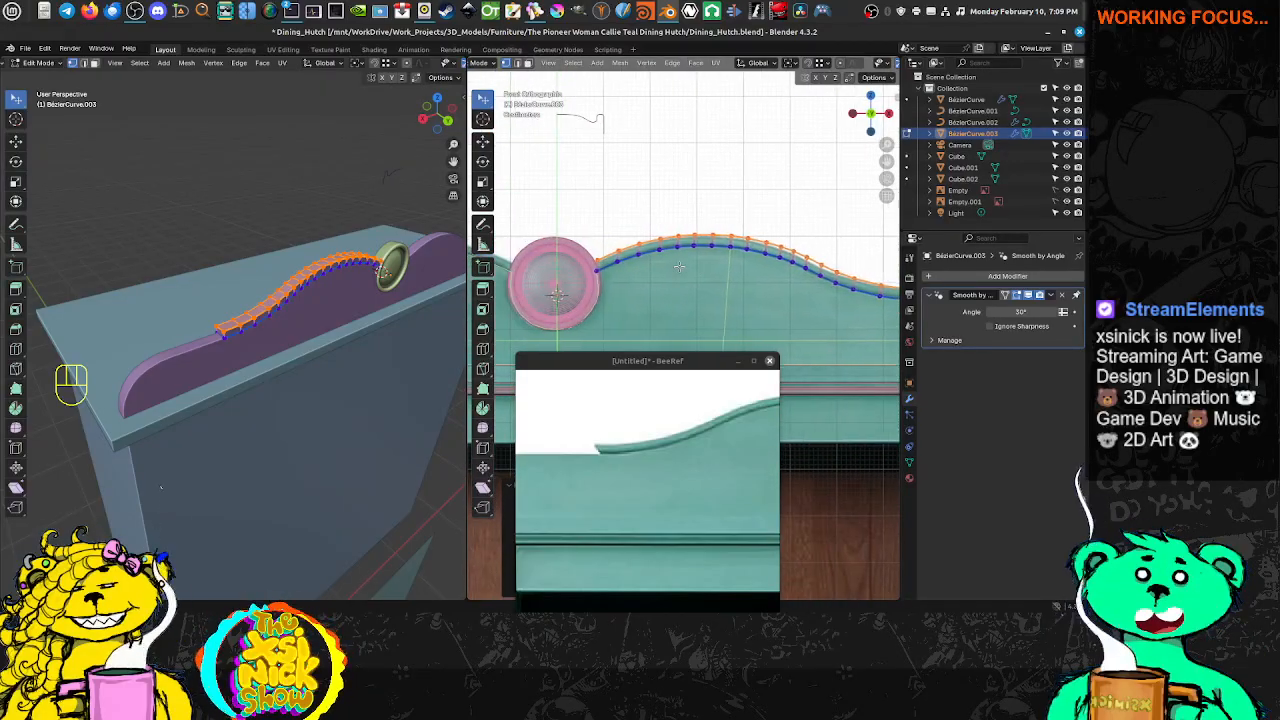
pyautogui.scroll(3, 540, 322)
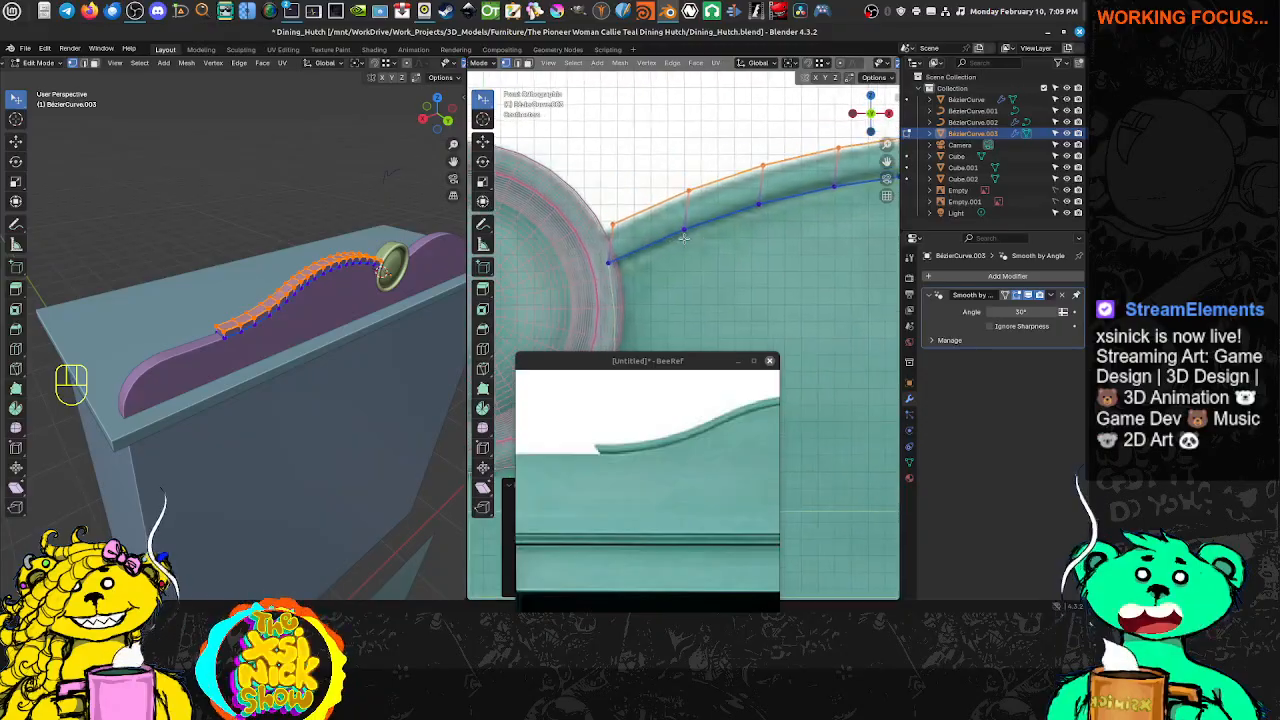
pyautogui.click(658, 205)
pyautogui.moveTo(606, 235); pyautogui.dragTo(661, 203)
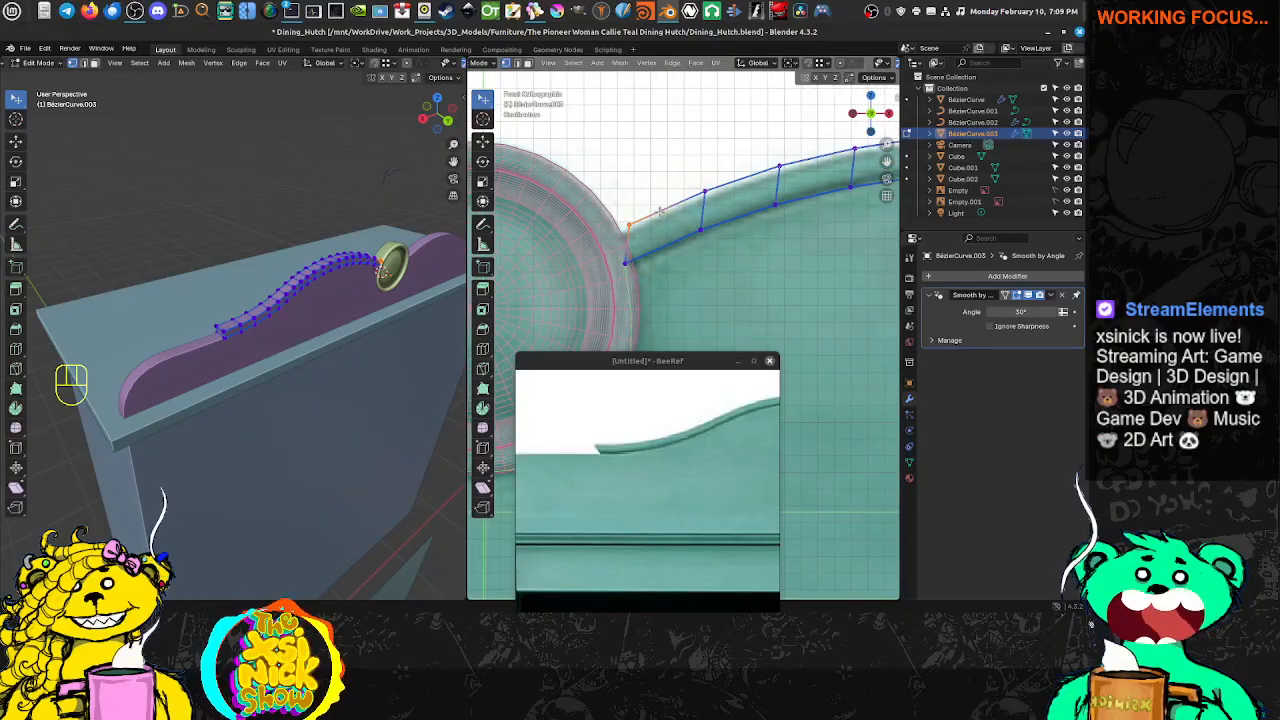
pyautogui.press('g')
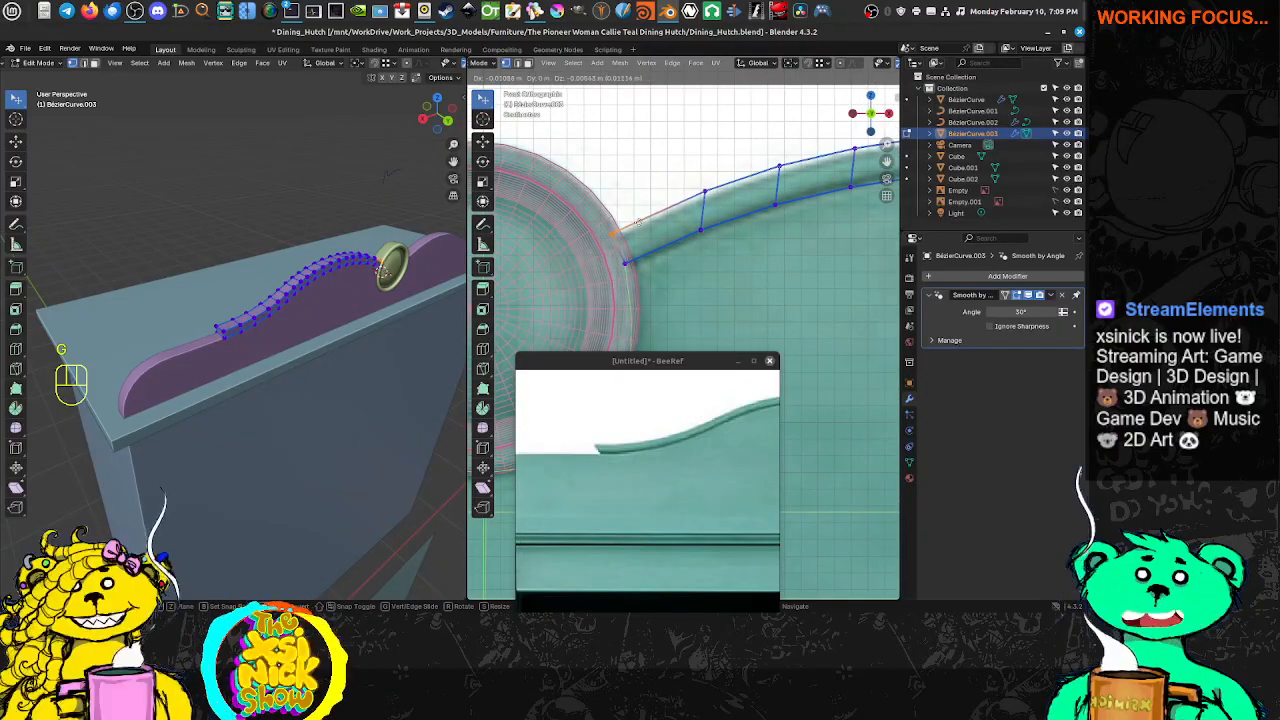
pyautogui.click(638, 221)
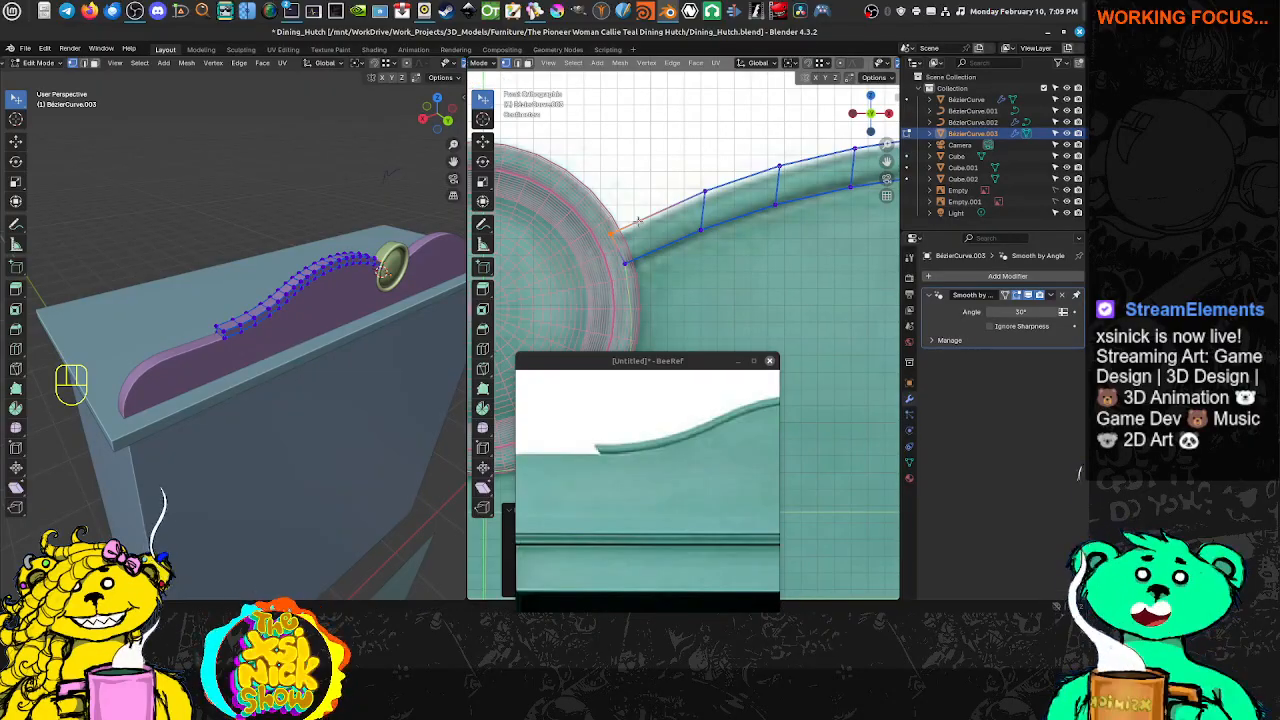
# Shift the lower corner of the trim's outer end about 0.006 m toward the medallion to match the reference's slanted end
pyautogui.click(695, 199)
pyautogui.scroll(-6, 695, 199)
pyautogui.keyDown('shift'); pyautogui.moveTo(712, 178); pyautogui.dragTo(540, 180, button='middle'); pyautogui.keyUp('shift')
pyautogui.scroll(3, 716, 280)
pyautogui.keyDown('shift'); pyautogui.moveTo(754, 291); pyautogui.dragTo(707, 291, button='middle'); pyautogui.keyUp('shift')
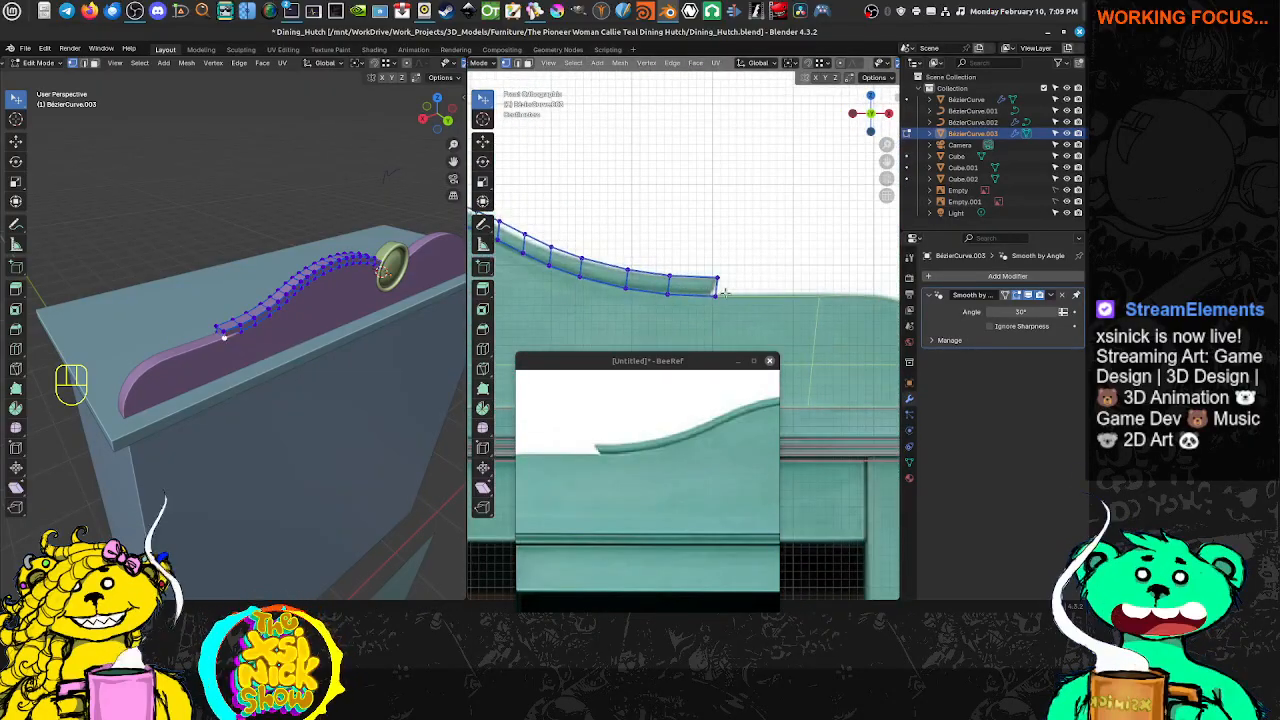
pyautogui.rightClick(725, 300)
pyautogui.keyDown('ctrl'); pyautogui.click(713, 297); pyautogui.keyUp('ctrl')
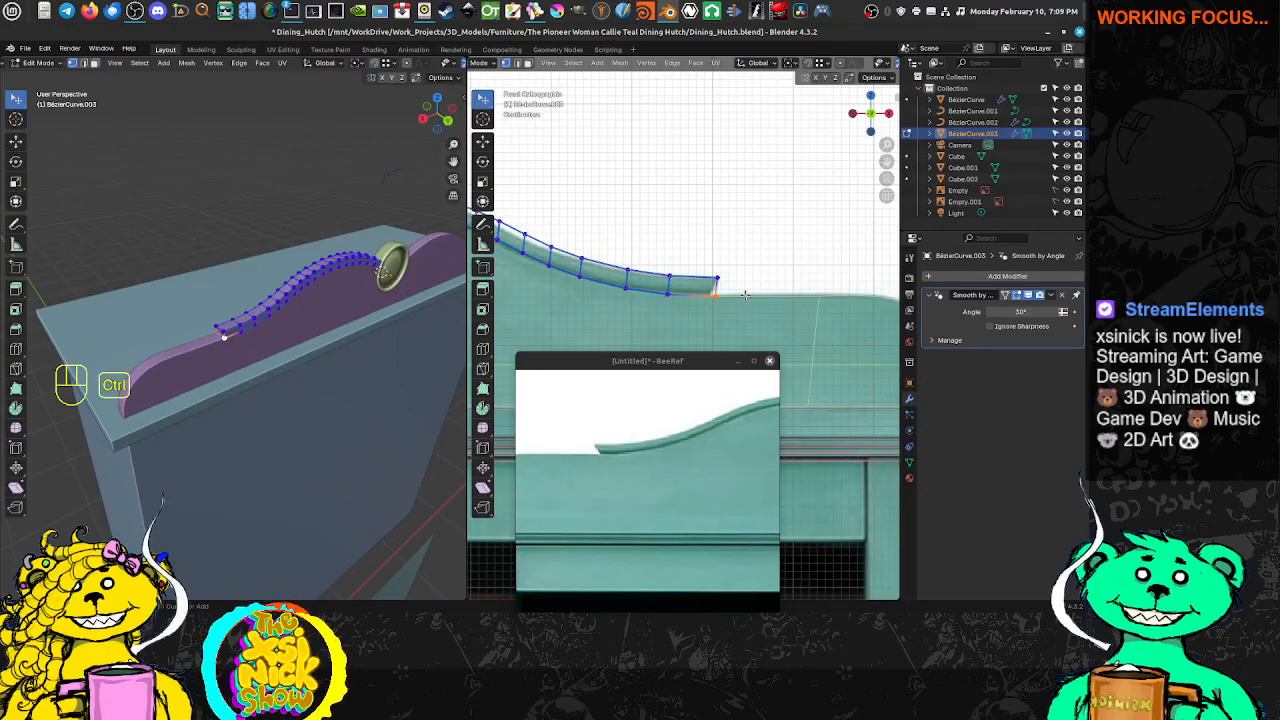
pyautogui.scroll(3, 735, 295)
pyautogui.press('g')
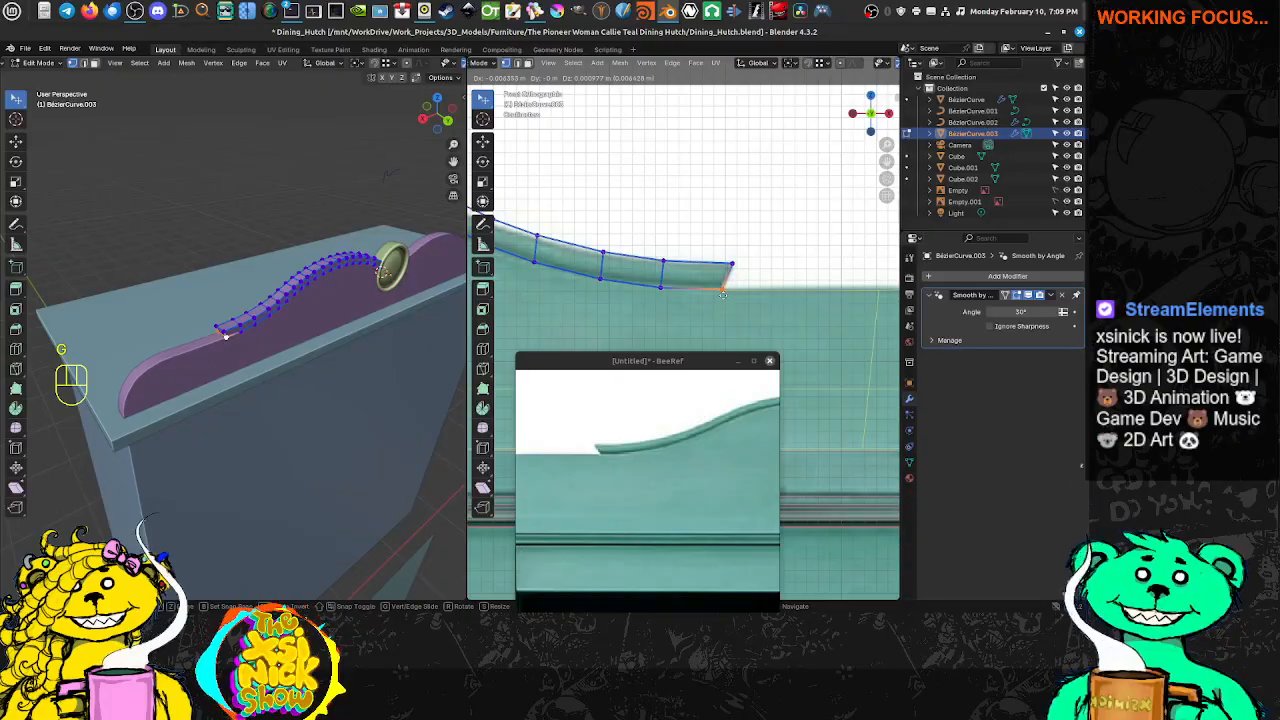
pyautogui.click(723, 295)
pyautogui.scroll(-5, 766, 265)
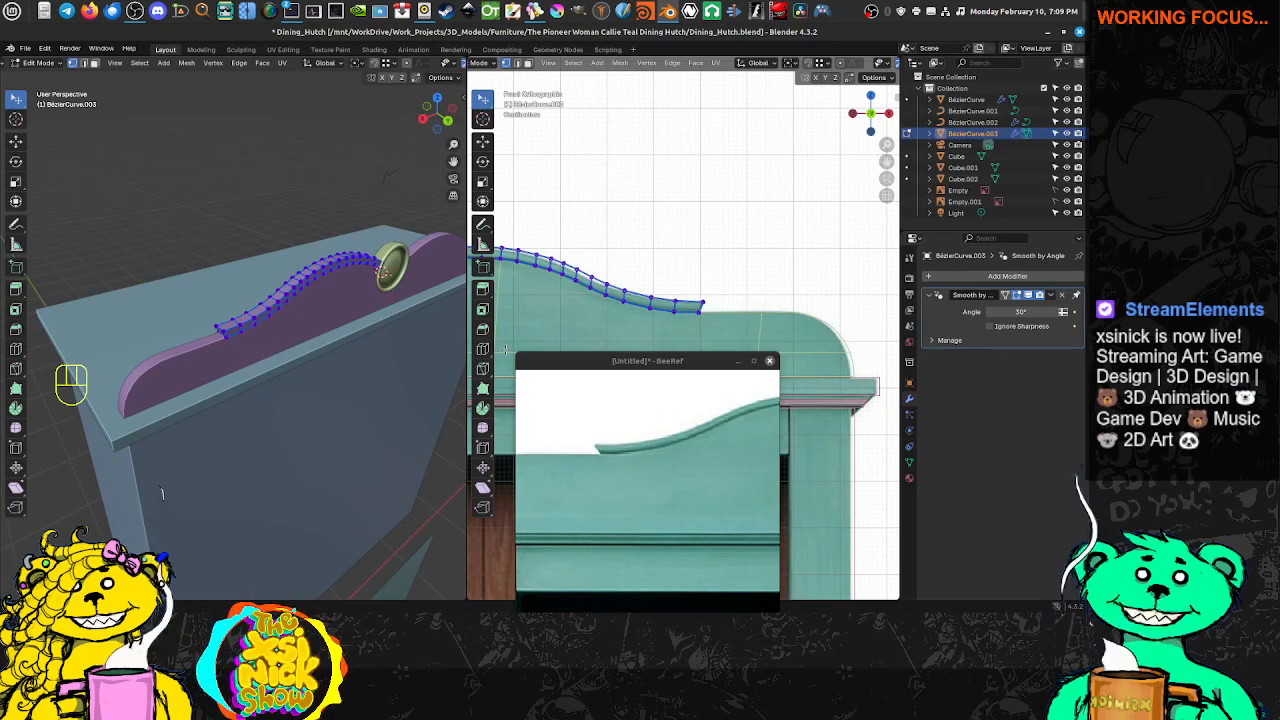
pyautogui.moveTo(232, 334); pyautogui.dragTo(267, 292, button='middle')
pyautogui.scroll(7, 256, 304)
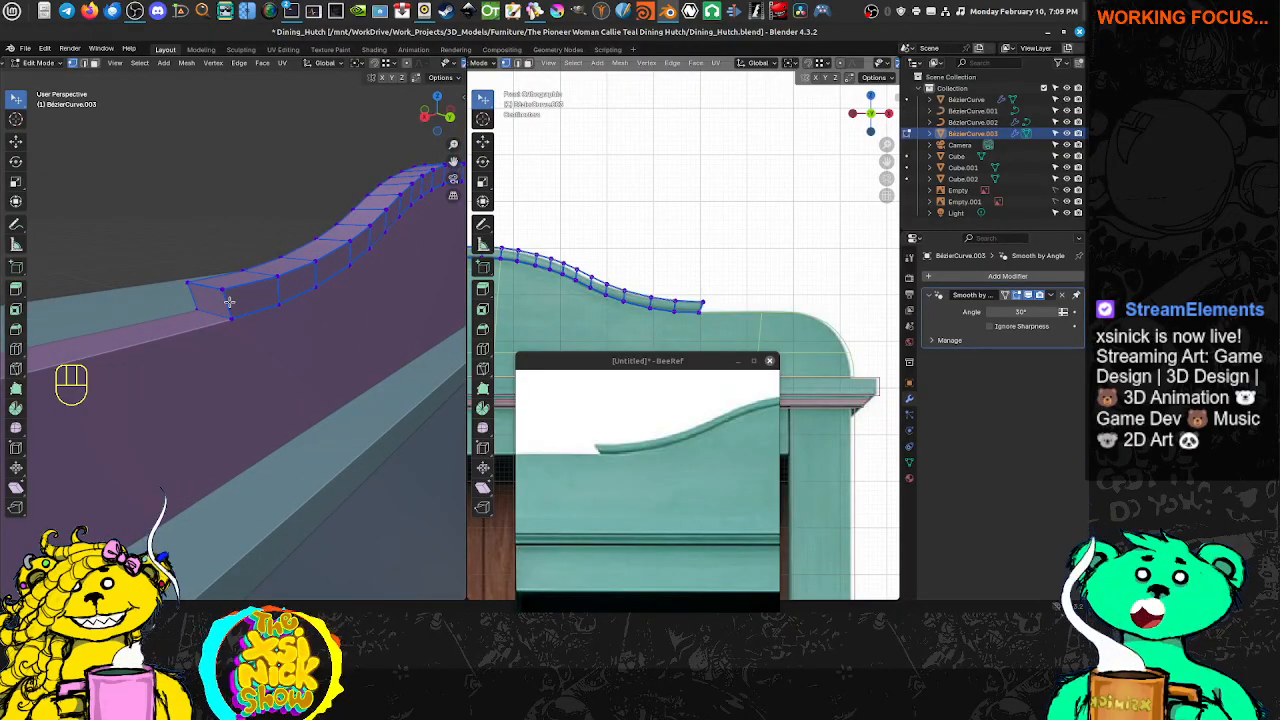
pyautogui.moveTo(259, 297); pyautogui.dragTo(245, 303, button='middle')
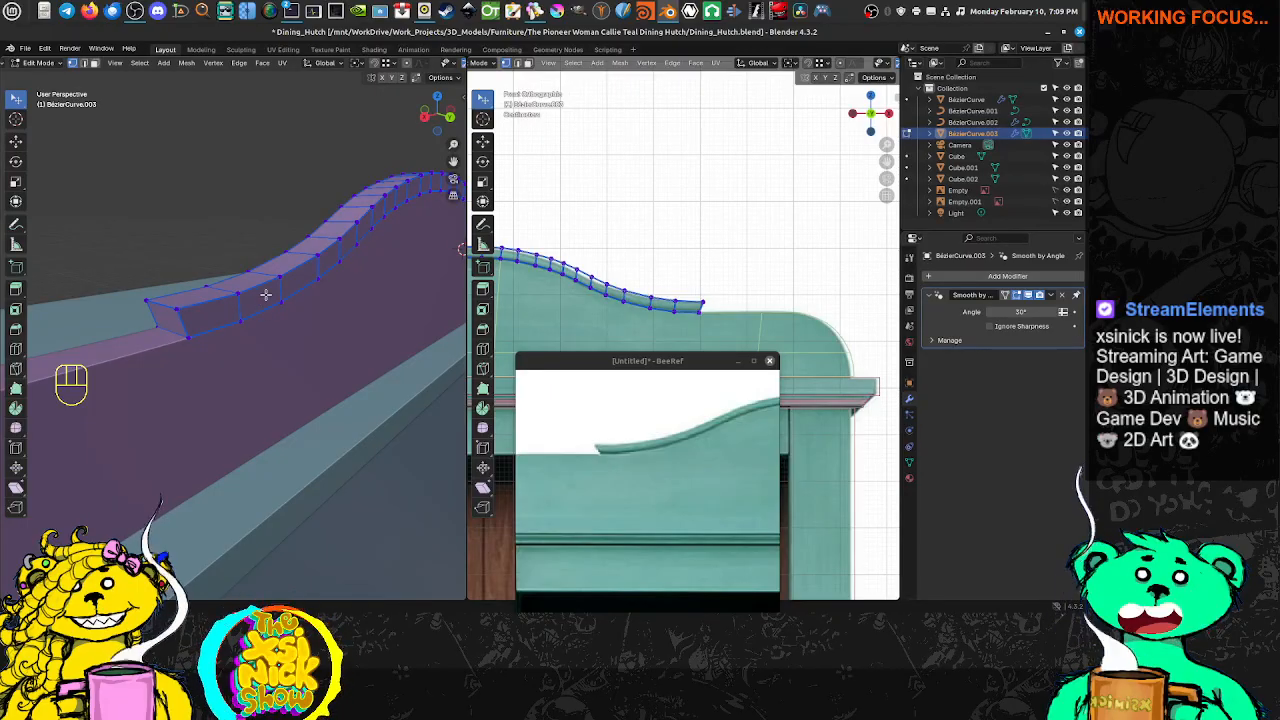
pyautogui.moveTo(266, 293); pyautogui.dragTo(270, 294, button='middle')
pyautogui.hotkey('ctrl', 'r')
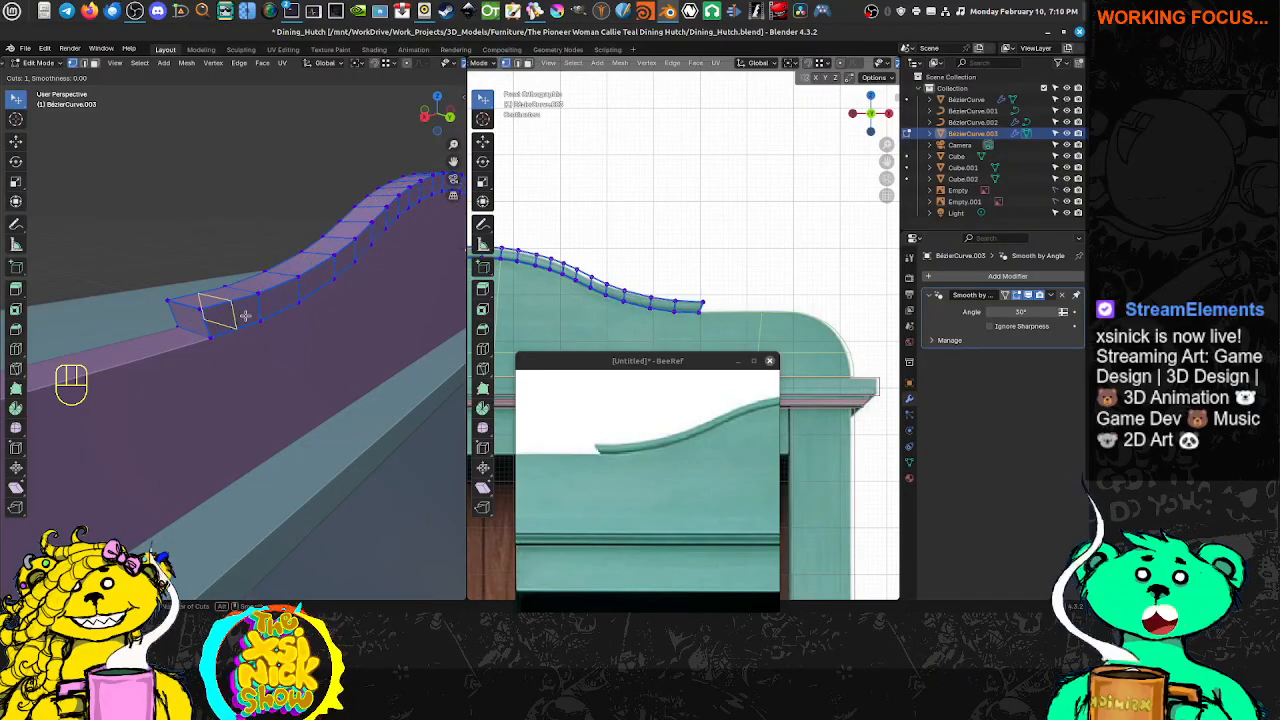
pyautogui.hotkey('ctrl', 'Tab')
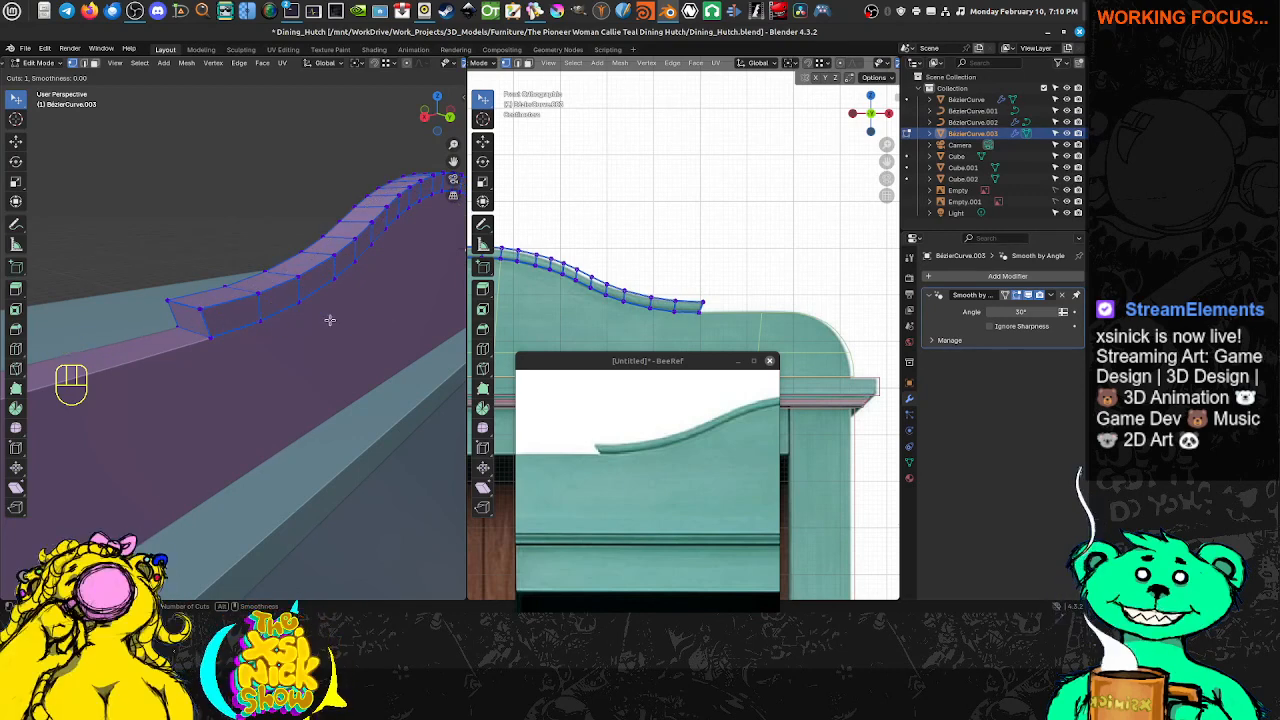
pyautogui.hotkey('ctrl', 'Tab')
pyautogui.press('Escape')
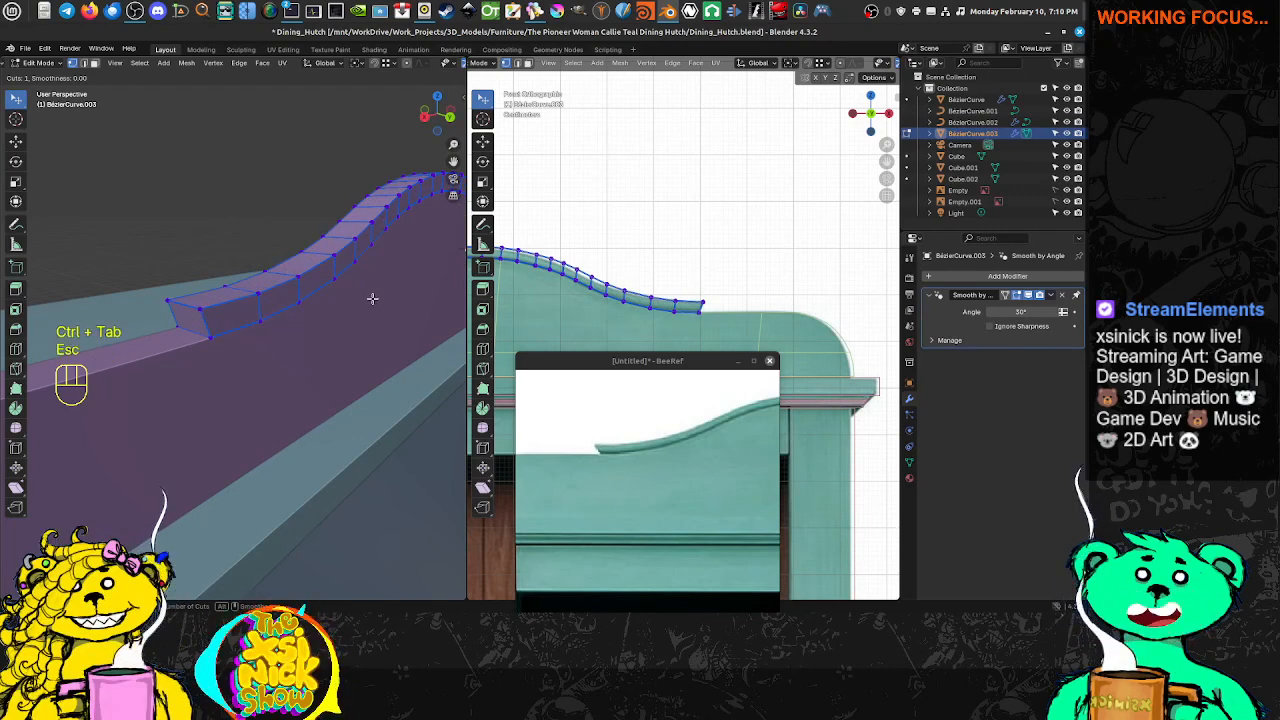
# Switch to face selection and select the trim's whole row of front faces from the outer end to the medallion
pyautogui.hotkey('ctrl', 'Tab')
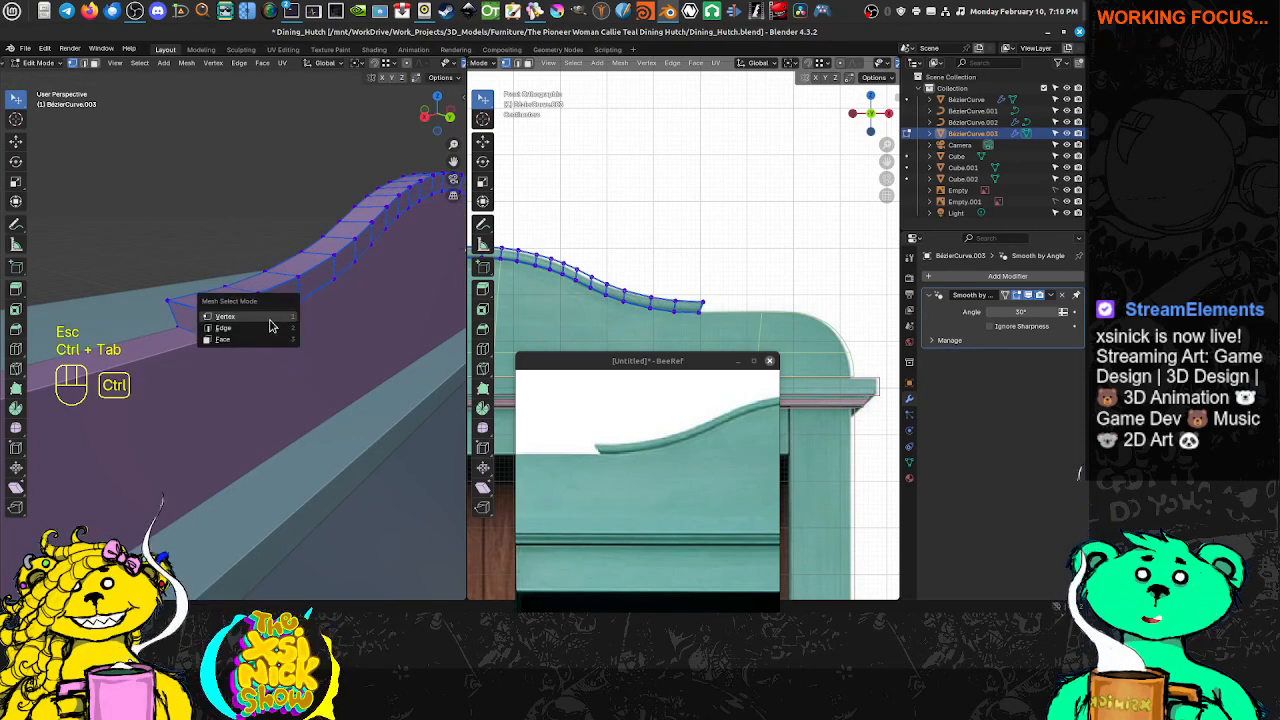
pyautogui.click(257, 341)
pyautogui.click(237, 310)
pyautogui.keyDown('shift'); pyautogui.moveTo(414, 203); pyautogui.dragTo(219, 285, button='middle'); pyautogui.keyUp('shift')
pyautogui.scroll(-5, 281, 235)
pyautogui.scroll(4, 337, 302)
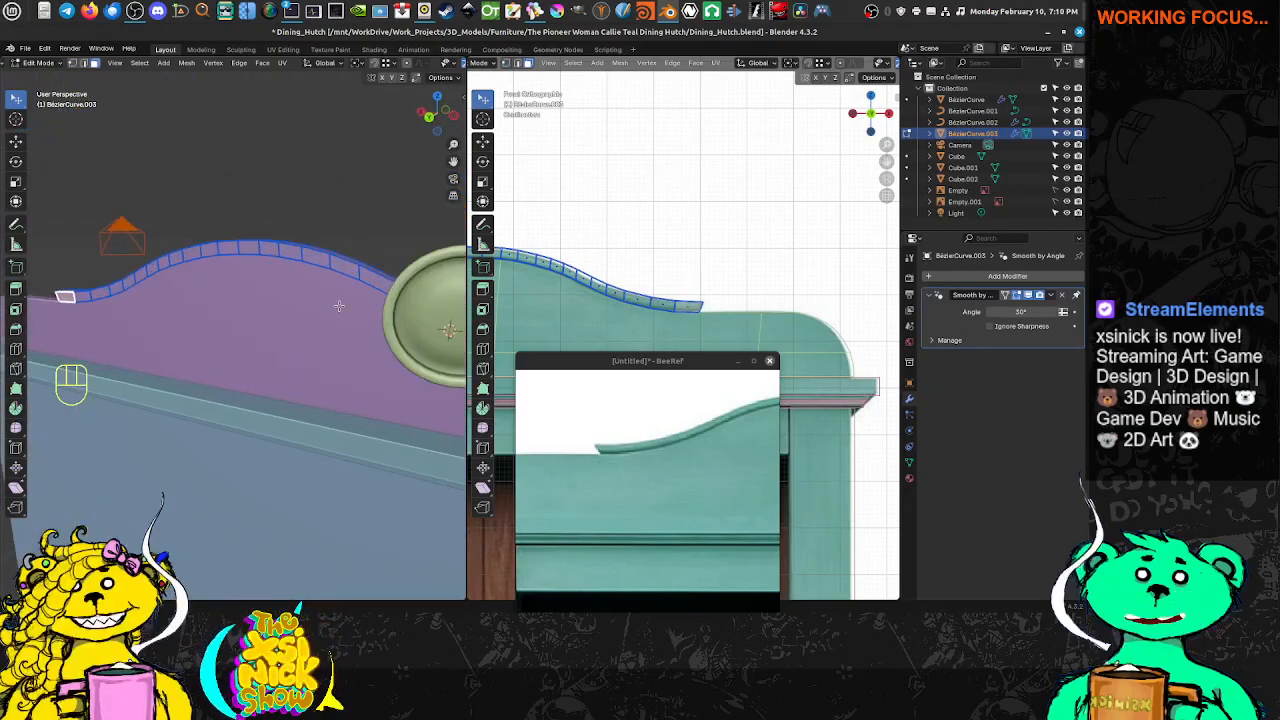
pyautogui.keyDown('ctrl'); pyautogui.click(436, 262); pyautogui.keyUp('ctrl')
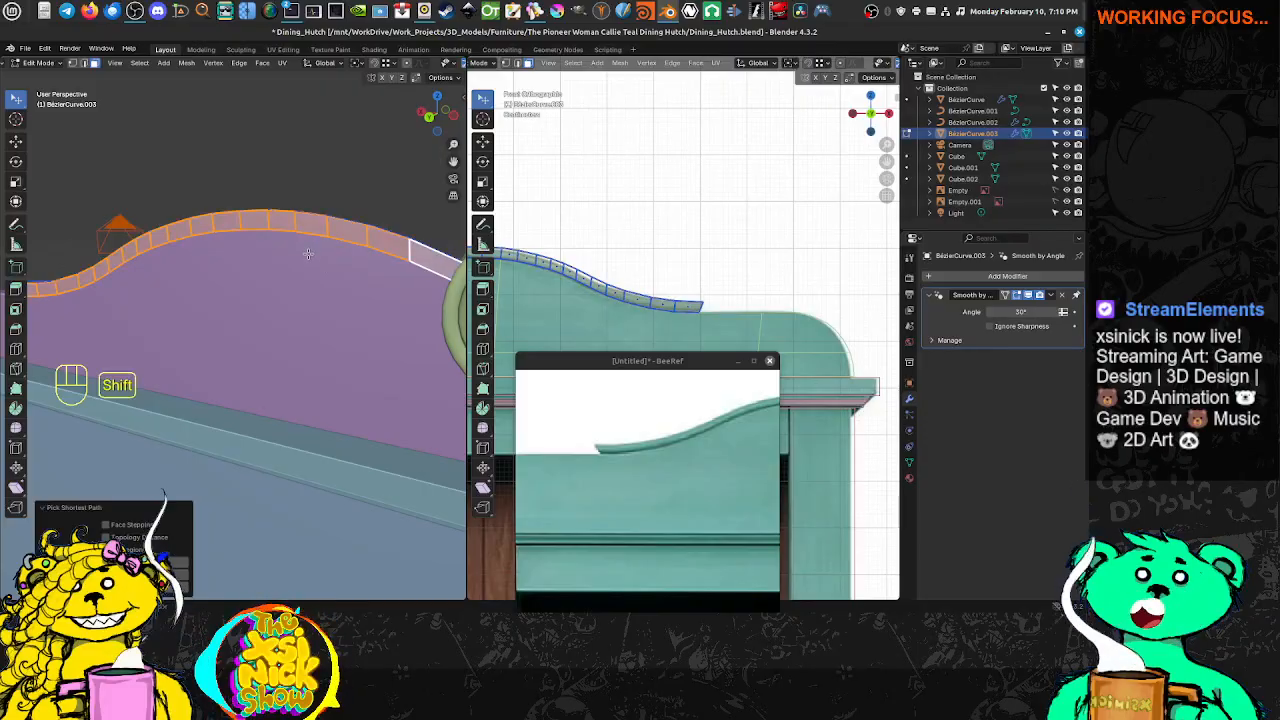
# Separate the selected front faces into their own object and open that object in Edit Mode
pyautogui.moveTo(308, 254); pyautogui.dragTo(341, 273, button='middle')
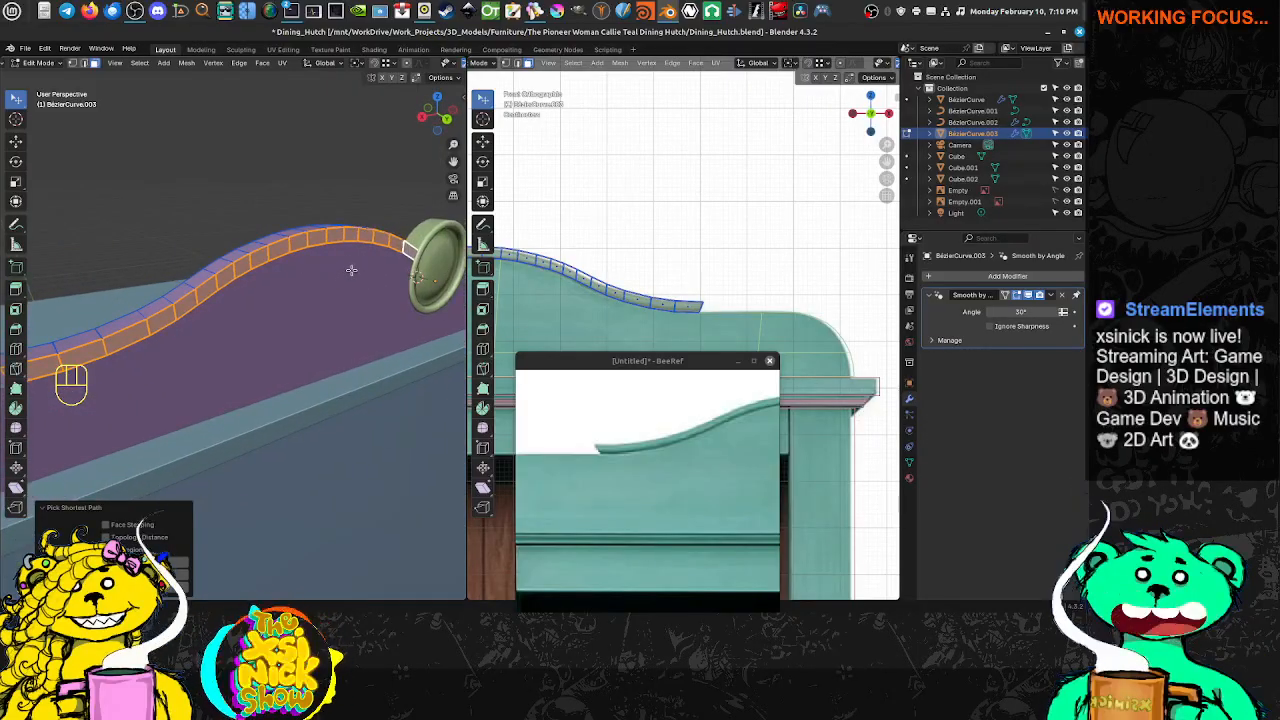
pyautogui.moveTo(240, 295); pyautogui.dragTo(262, 298, button='middle')
pyautogui.keyDown('shift'); pyautogui.moveTo(262, 298); pyautogui.dragTo(308, 303, button='middle'); pyautogui.keyUp('shift')
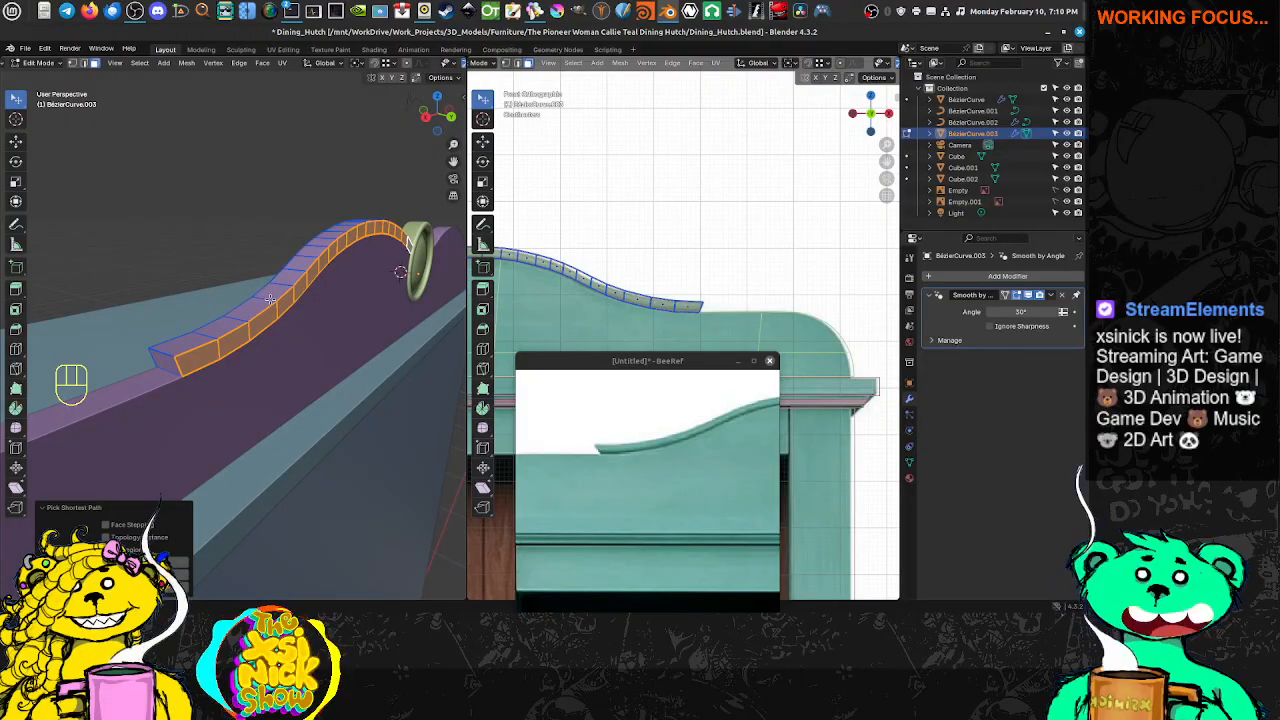
pyautogui.moveTo(272, 302)
pyautogui.mouseDown(button='middle')
pyautogui.moveTo(286, 304)
pyautogui.moveTo(276, 312)
pyautogui.mouseUp(button='middle')
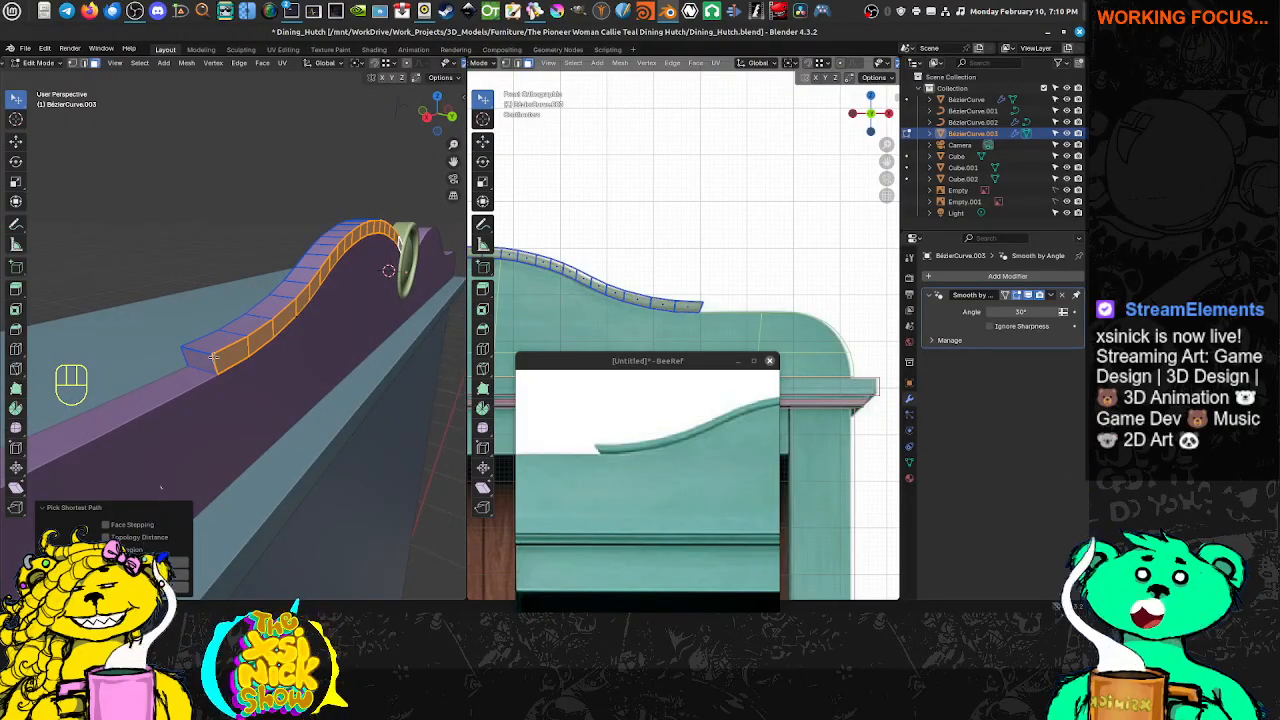
pyautogui.keyDown('shift'); pyautogui.moveTo(261, 372); pyautogui.dragTo(275, 362, button='middle'); pyautogui.keyUp('shift')
pyautogui.press('p')
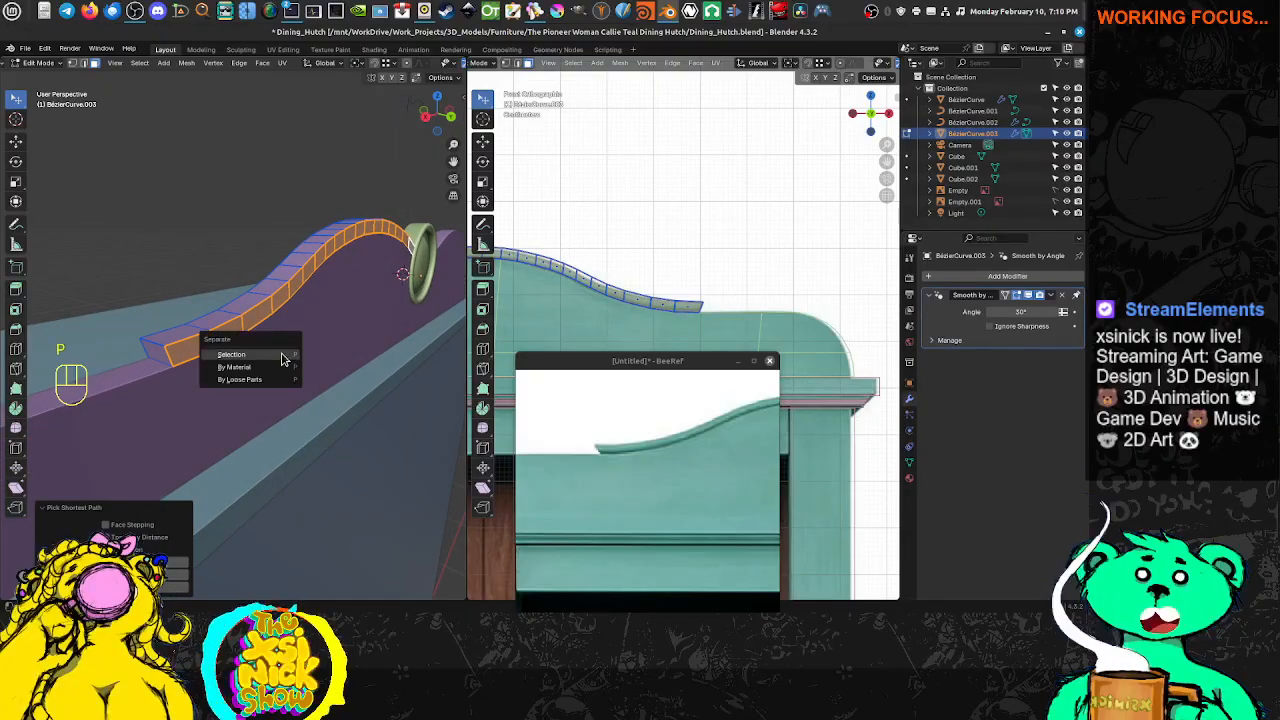
pyautogui.click(278, 354)
pyautogui.press('Tab')
pyautogui.press('Tab')
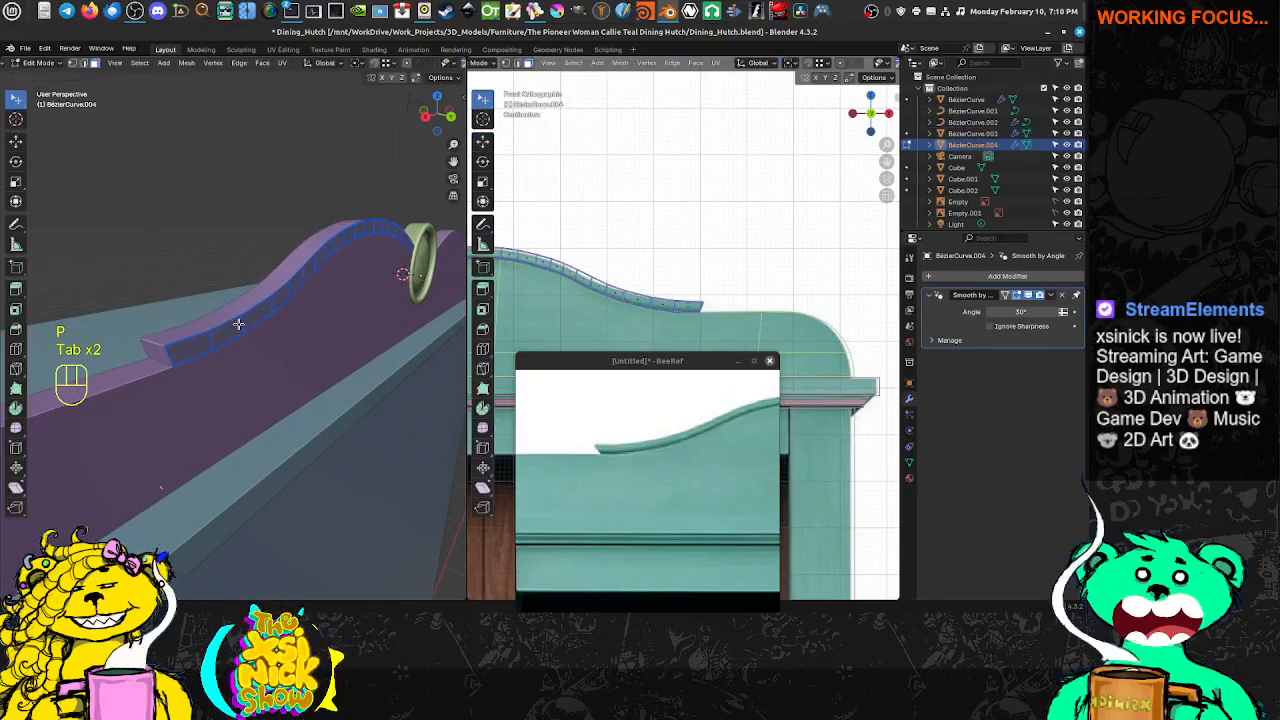
# Add one centred loop cut running lengthwise along the separated front strip
pyautogui.moveTo(238, 326)
pyautogui.keyDown('shift'); pyautogui.mouseDown(button='middle')
pyautogui.moveTo(231, 334)
pyautogui.moveTo(241, 324)
pyautogui.mouseUp(button='middle'); pyautogui.keyUp('shift')
pyautogui.scroll(2, 242, 324)
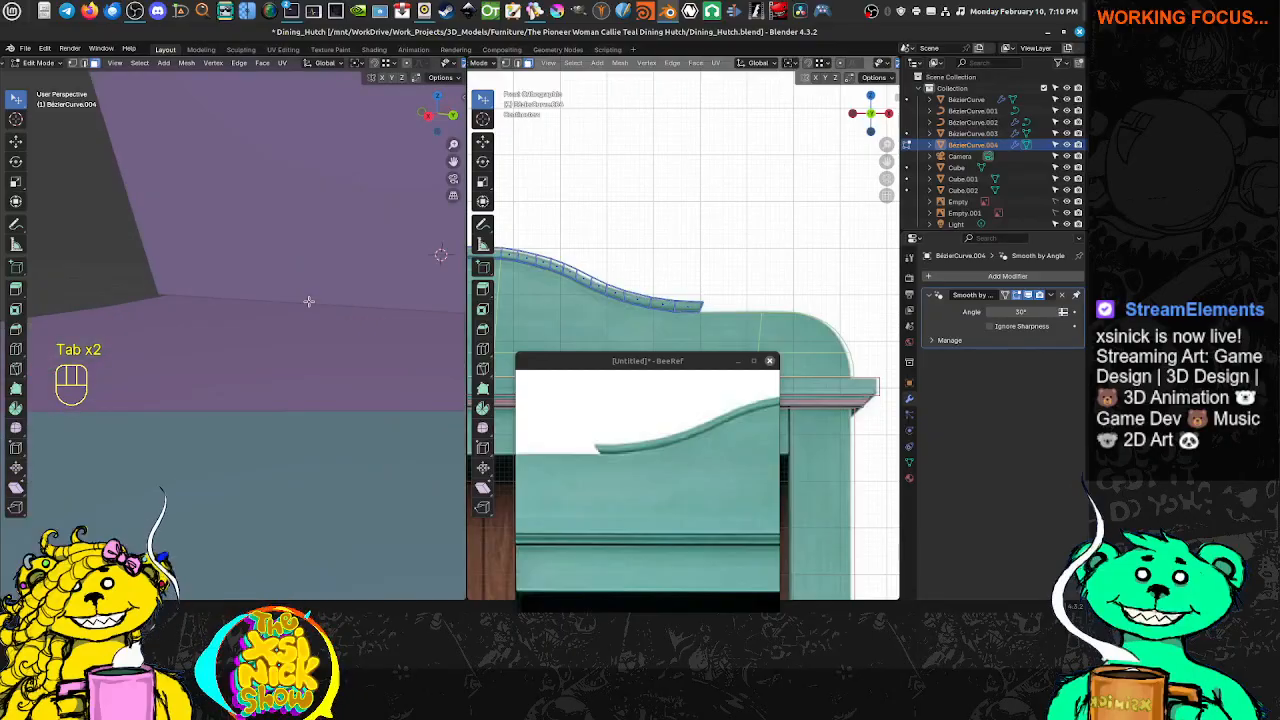
pyautogui.scroll(-1, 308, 302)
pyautogui.keyDown('shift'); pyautogui.moveTo(320, 300); pyautogui.dragTo(267, 320, button='middle'); pyautogui.keyUp('shift')
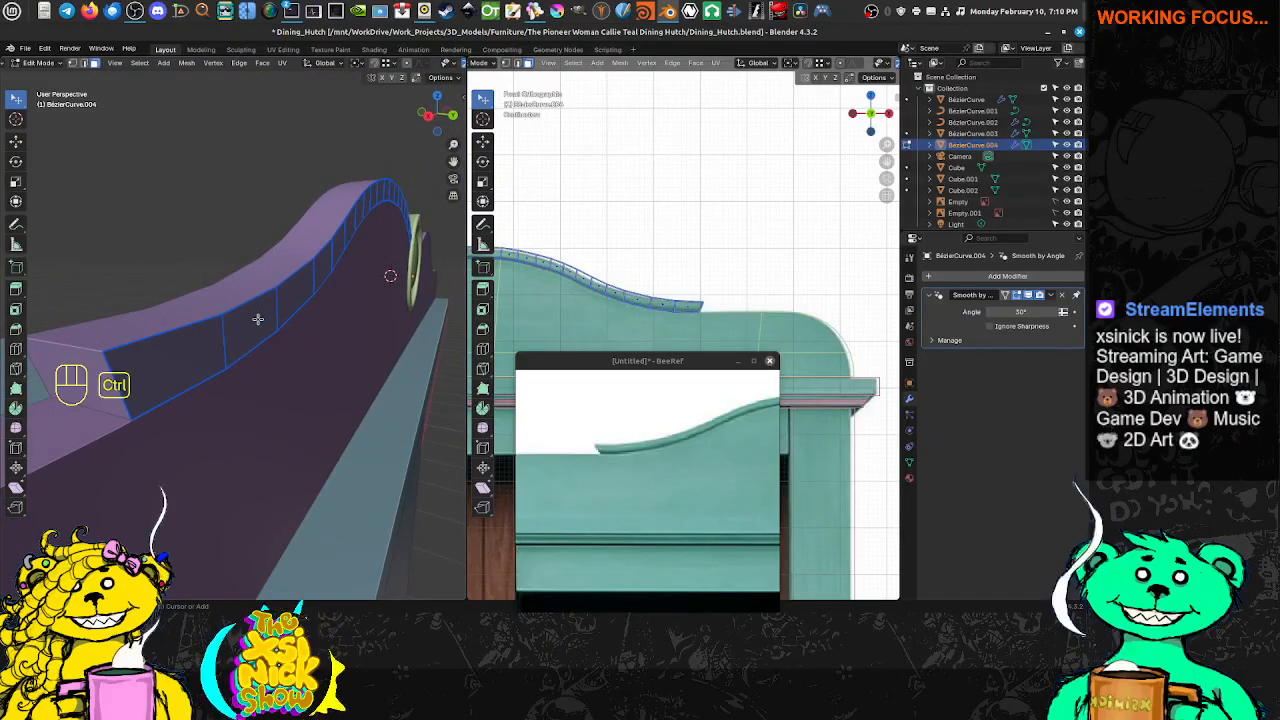
pyautogui.hotkey('ctrl', 'r')
pyautogui.click(222, 334)
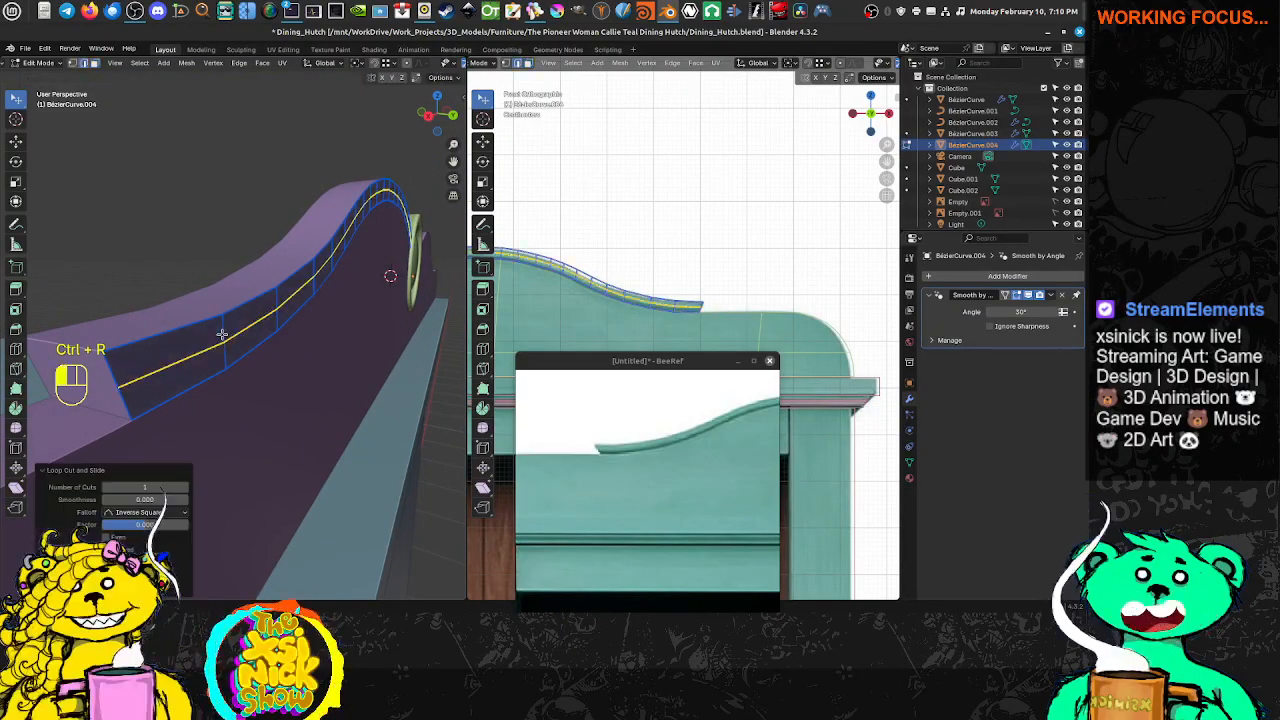
# Move the front strip's centre edge loop outward along Y by about 0.005 m in the side view
pyautogui.moveTo(275, 323); pyautogui.dragTo(285, 323, button='middle')
pyautogui.click(17, 146)
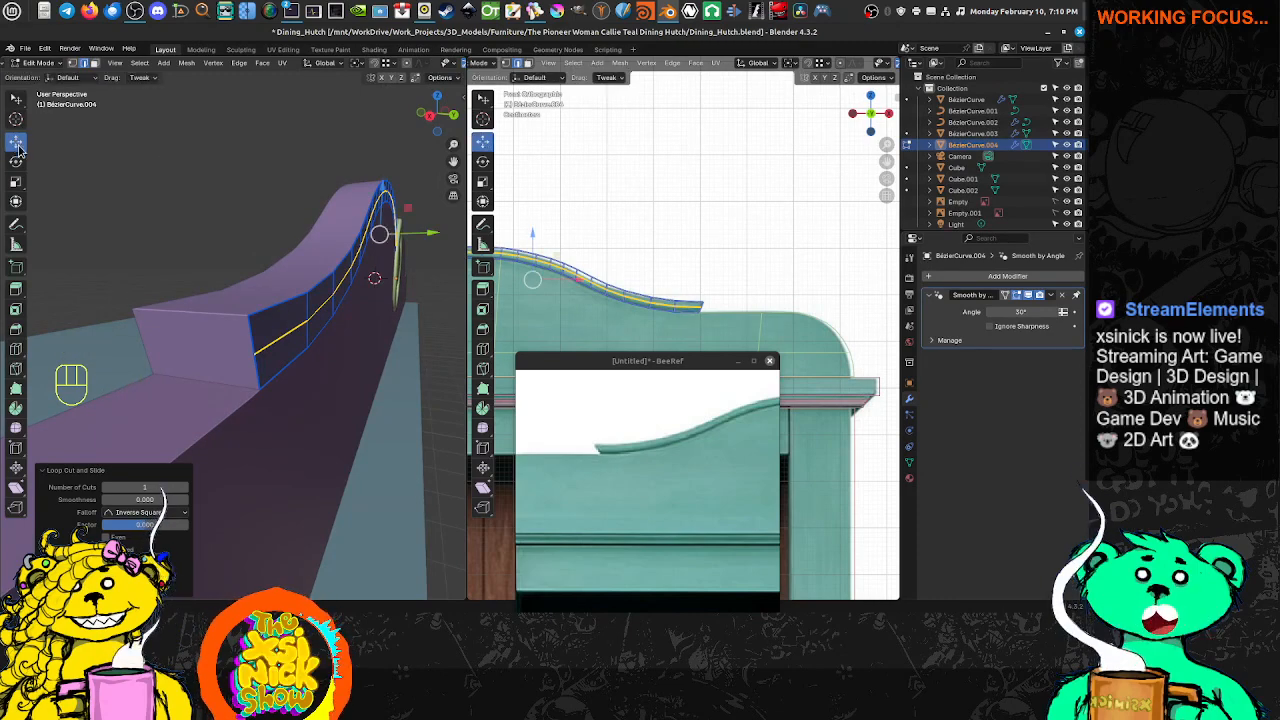
pyautogui.keyDown('shift'); pyautogui.moveTo(379, 235); pyautogui.dragTo(382, 191, button='middle'); pyautogui.keyUp('shift')
pyautogui.scroll(-1, 376, 196)
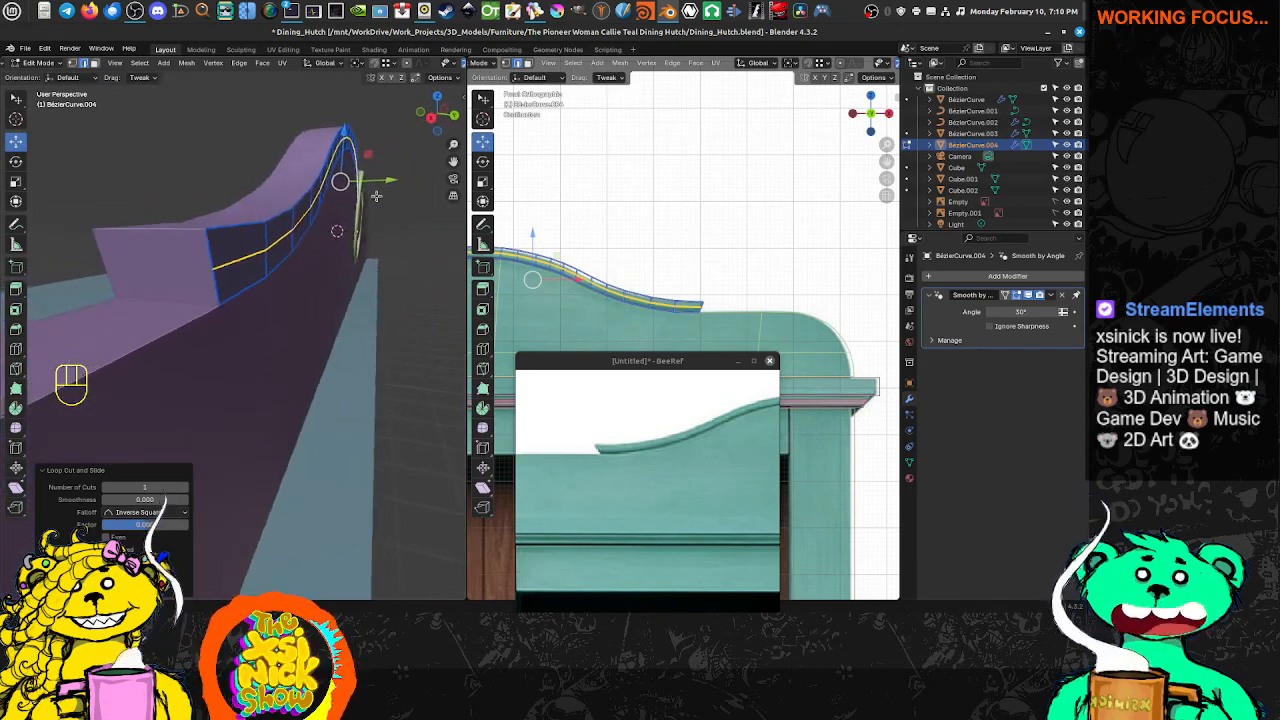
pyautogui.press('KP_1')
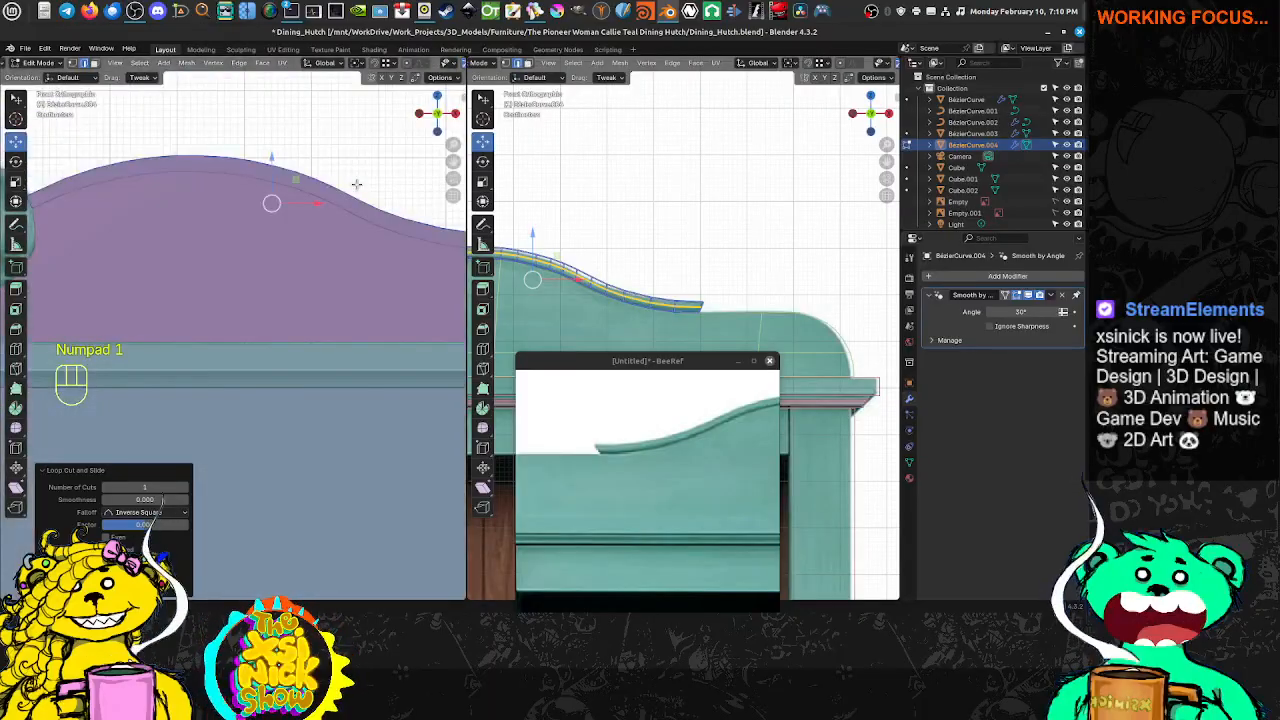
pyautogui.press('KP_6')
pyautogui.press('KP_3')
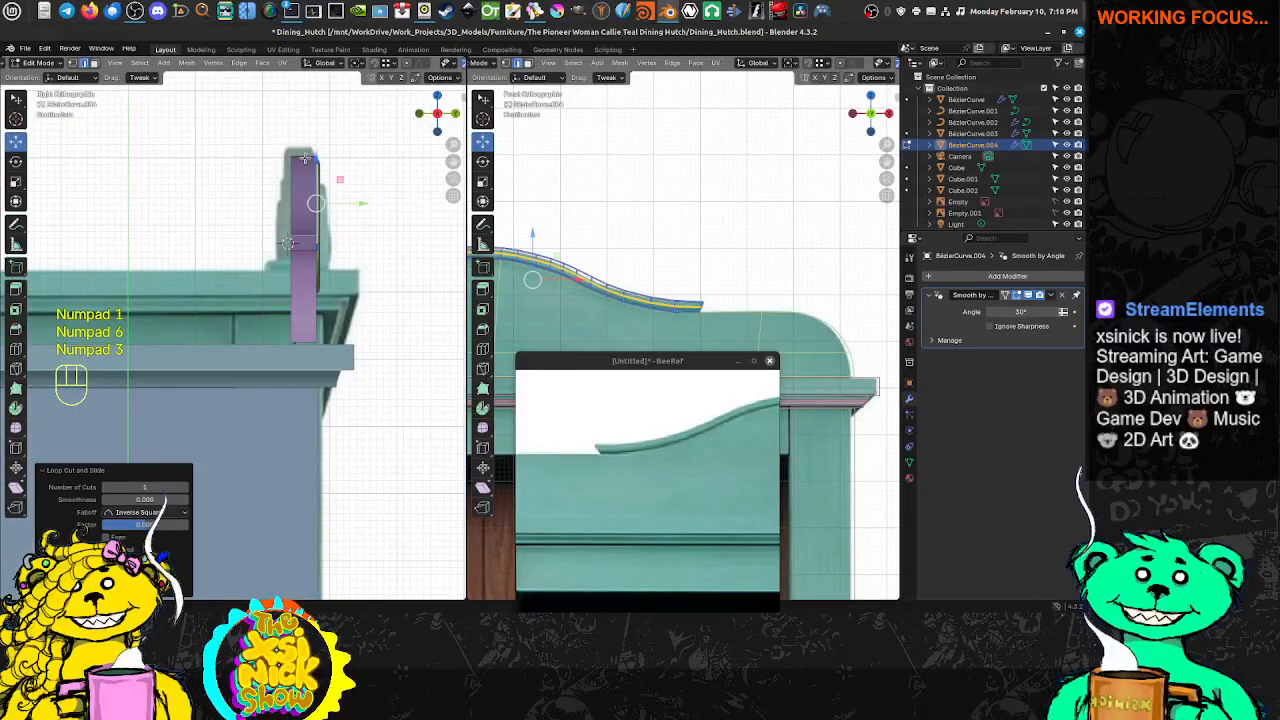
pyautogui.scroll(5, 305, 158)
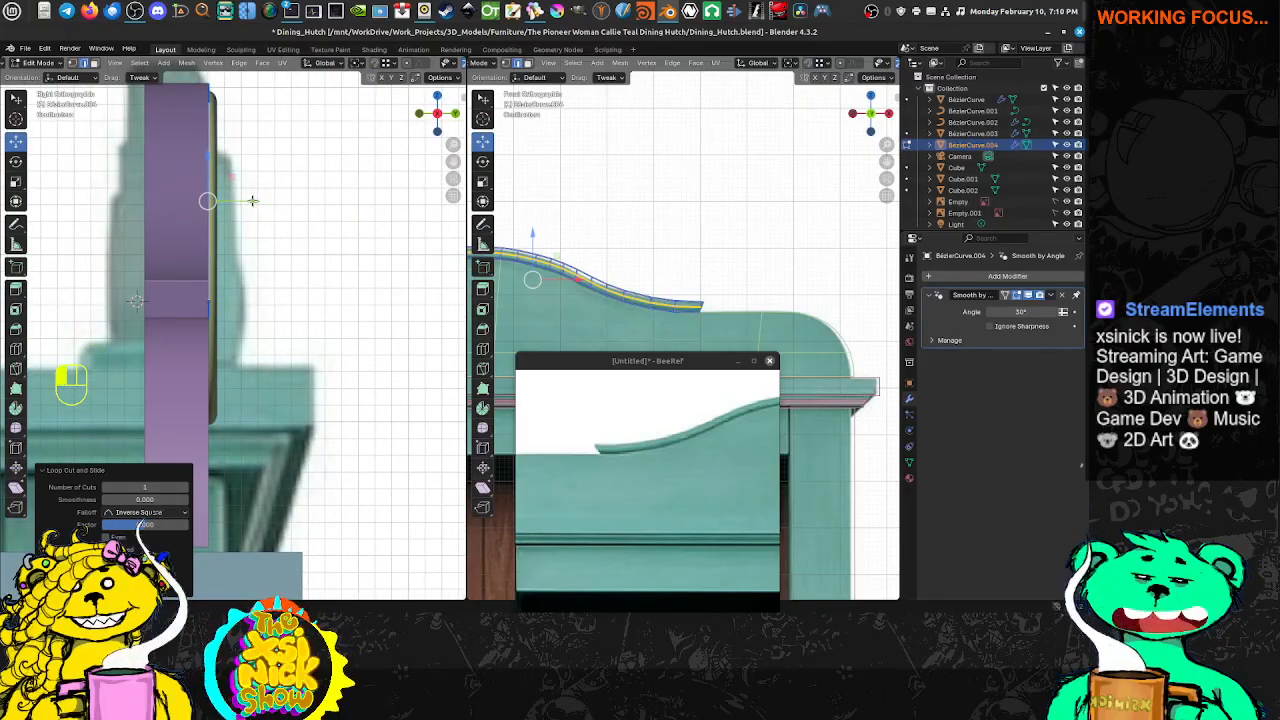
pyautogui.hotkey('ctrl', 'r')
pyautogui.click(255, 201)
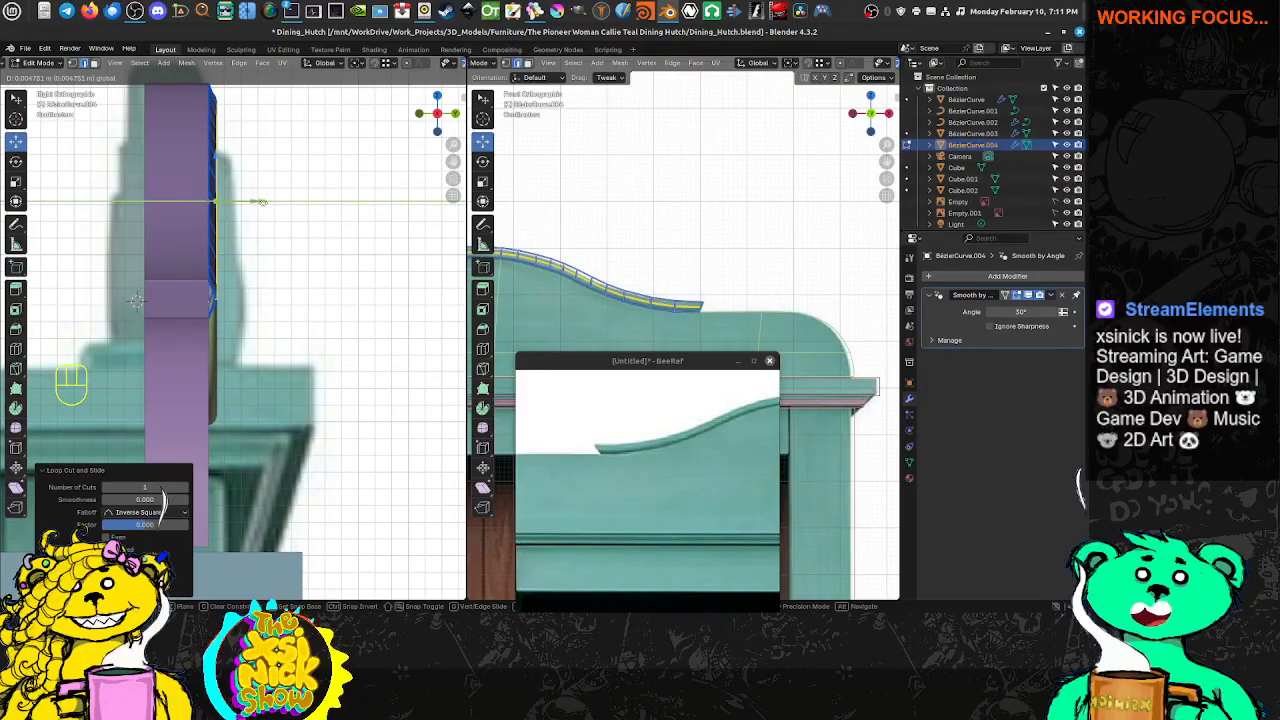
pyautogui.click(258, 202)
# Bevel the strip's centre edge loop with 4 segments and a width of about 0.009 m to round the front
pyautogui.moveTo(258, 202); pyautogui.dragTo(334, 360, button='middle')
pyautogui.scroll(-2, 251, 225)
pyautogui.scroll(-1, 334, 360)
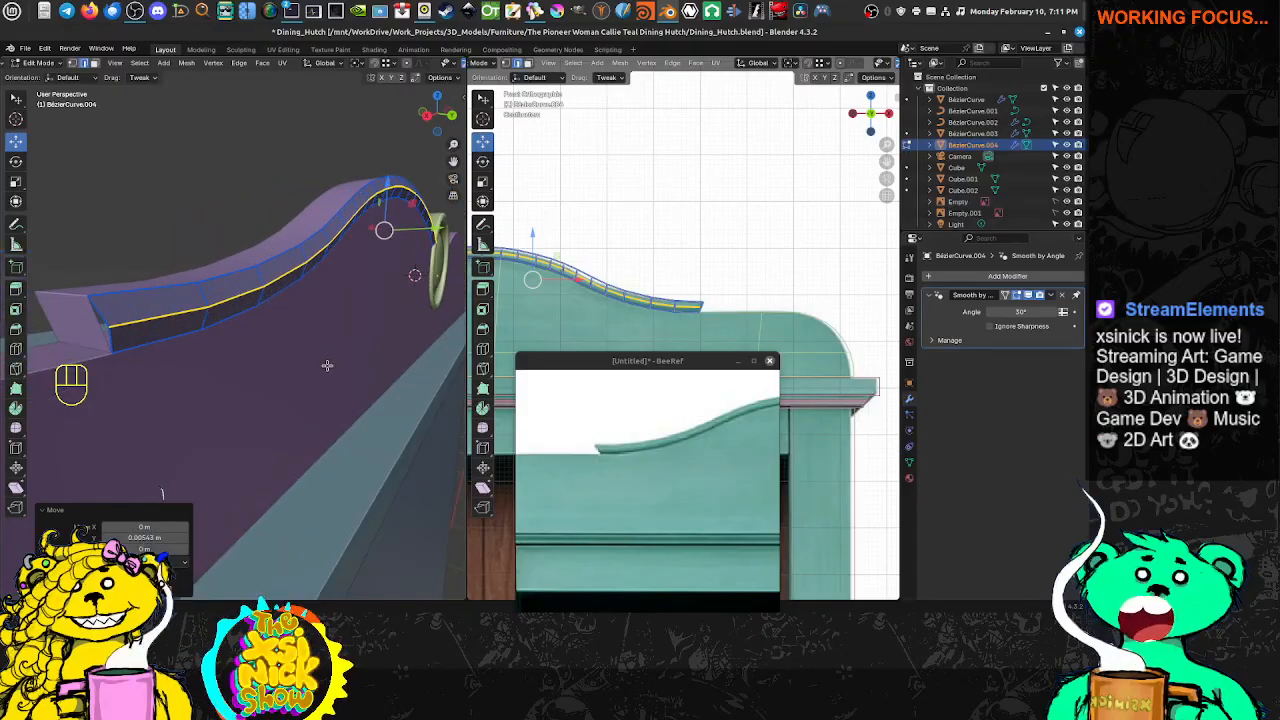
pyautogui.hotkey('ctrl', 'b')
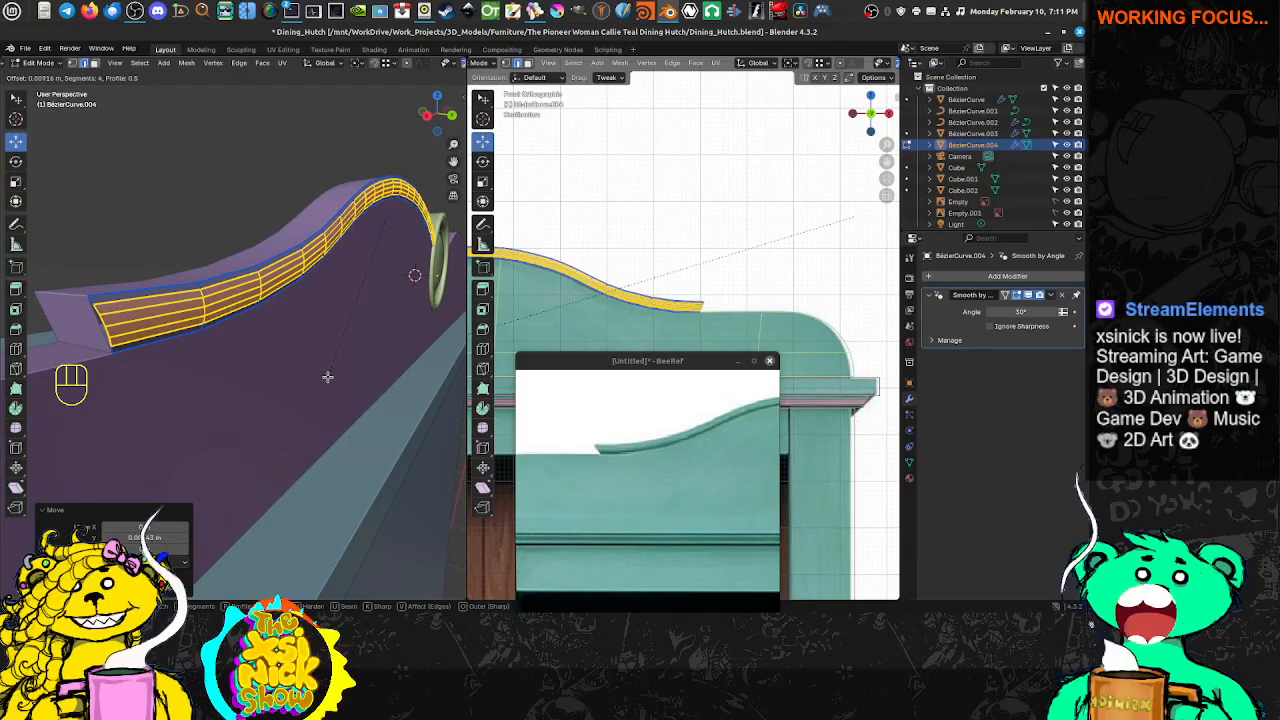
pyautogui.click(327, 377)
# Fill the open gap at the rounded strip's outer end with faces between its upper and lower edges
pyautogui.moveTo(116, 315); pyautogui.dragTo(237, 366, button='middle')
pyautogui.keyDown('shift'); pyautogui.moveTo(321, 367); pyautogui.dragTo(306, 320, button='middle'); pyautogui.keyUp('shift')
pyautogui.scroll(1, 284, 374)
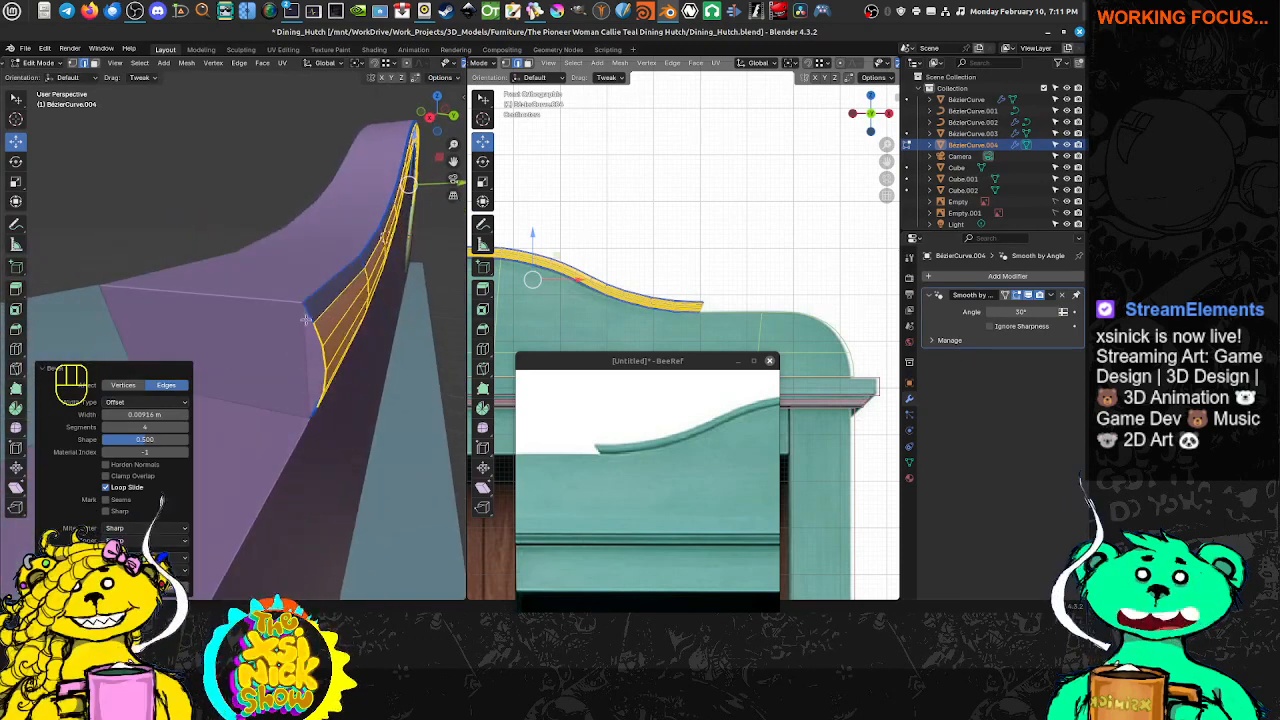
pyautogui.press('Tab')
pyautogui.press('Tab')
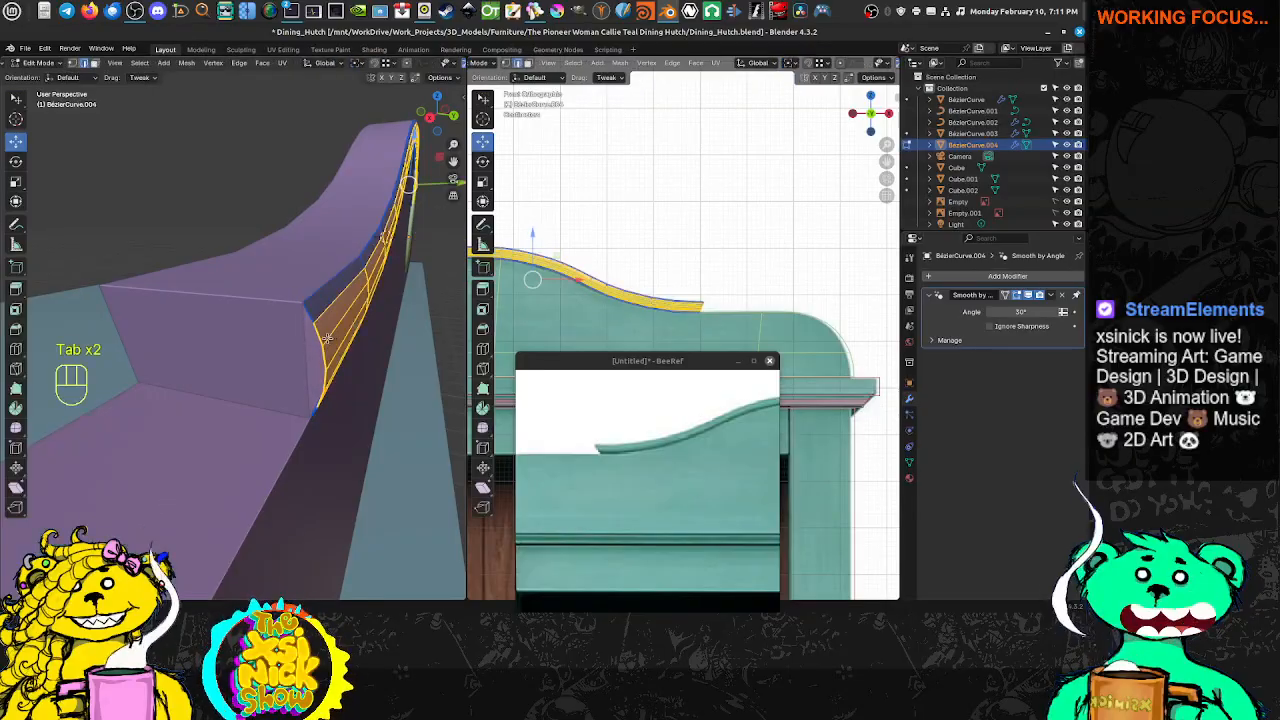
pyautogui.click(309, 317)
pyautogui.moveTo(334, 374); pyautogui.dragTo(332, 362, button='middle')
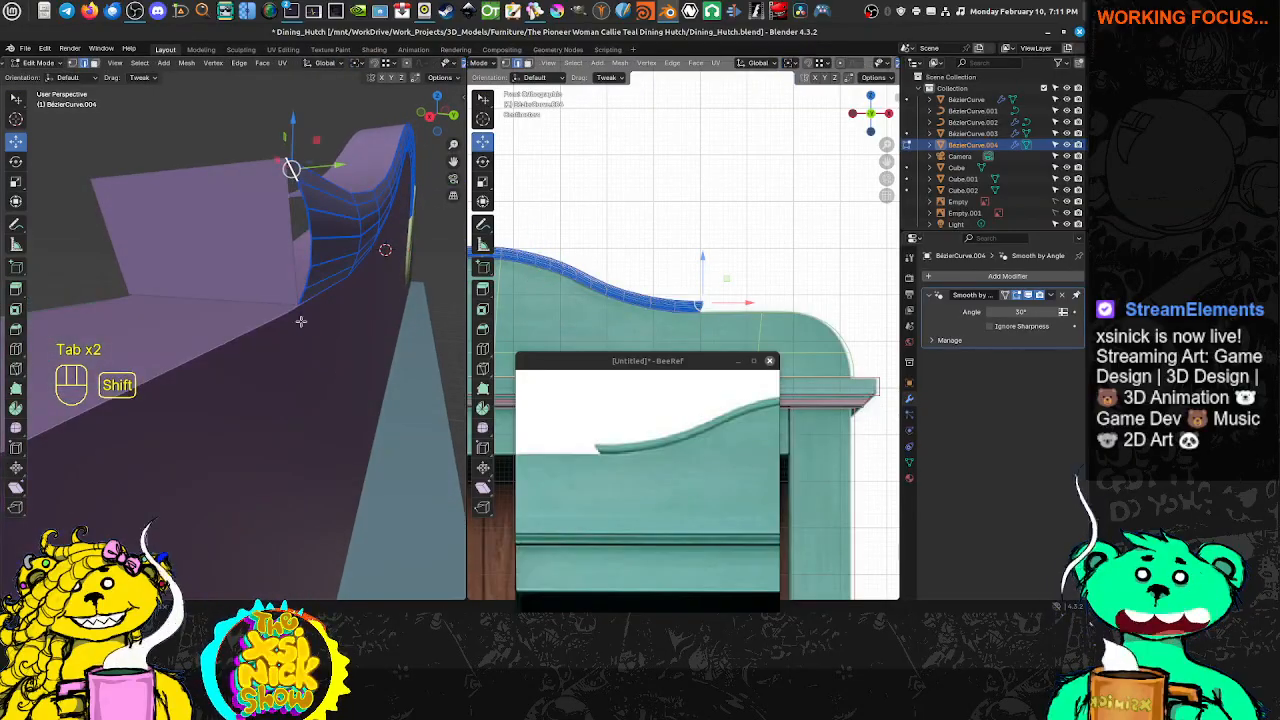
pyautogui.keyDown('shift'); pyautogui.click(300, 293); pyautogui.keyUp('shift')
pyautogui.press('f')
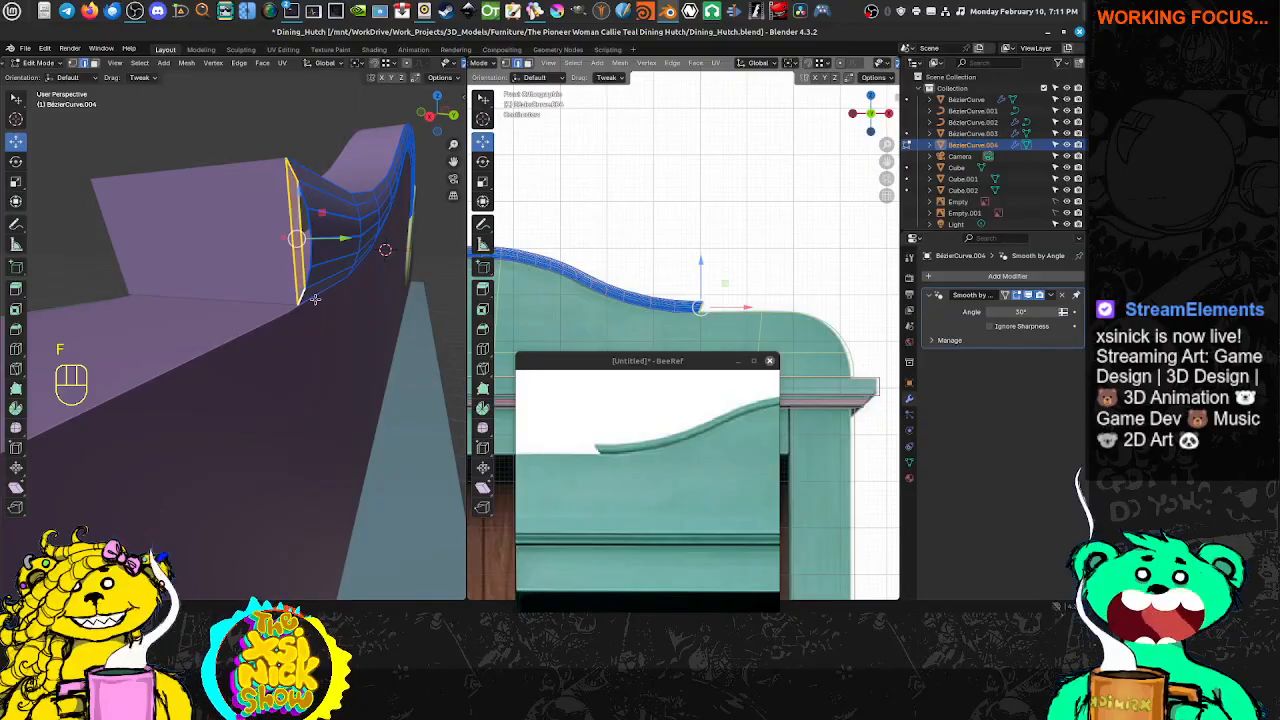
pyautogui.click(305, 257)
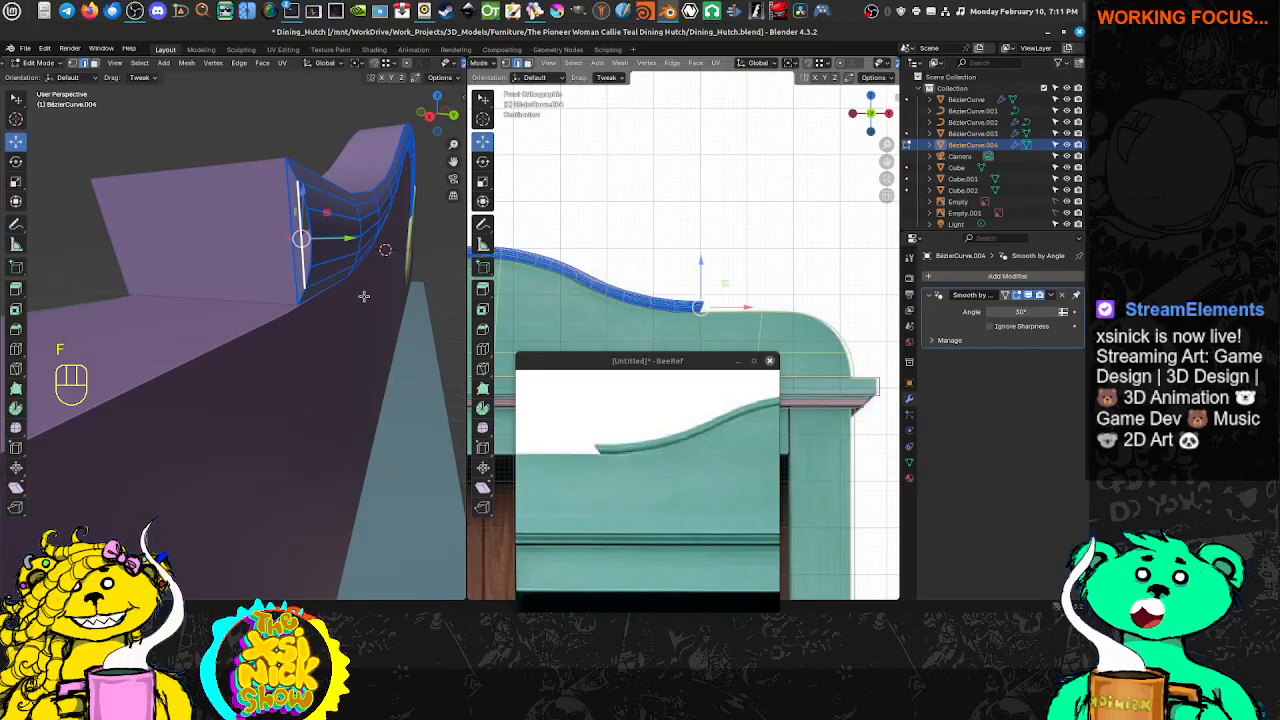
pyautogui.press('f')
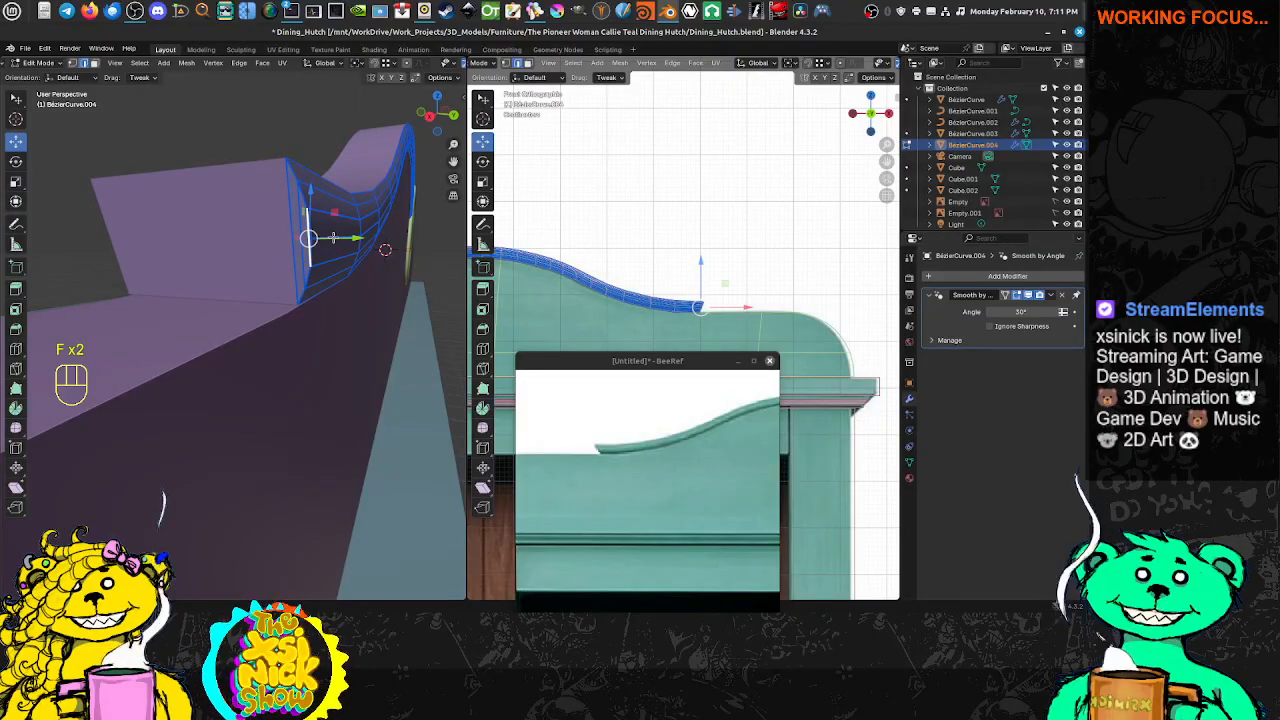
pyautogui.press('f')
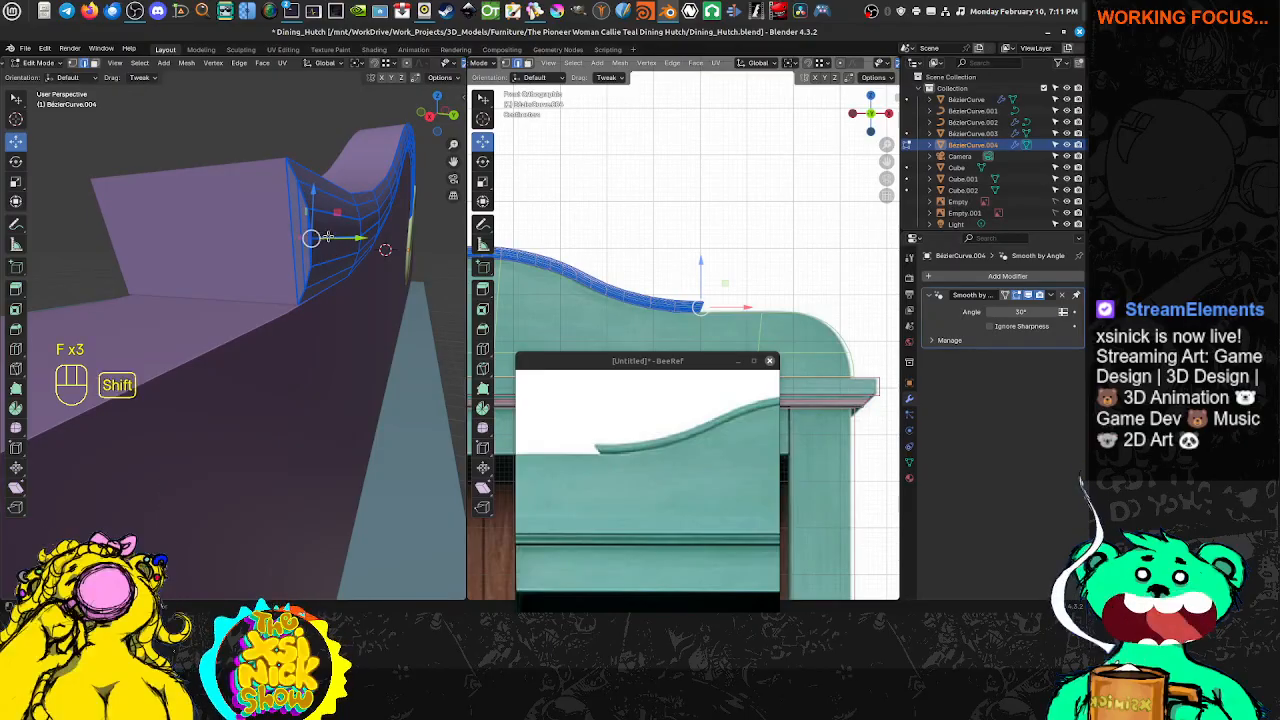
# Examine the filled outer end of the rounded front strip from close up and in isolation
pyautogui.moveTo(331, 257)
pyautogui.mouseDown(button='middle')
pyautogui.moveTo(327, 282)
pyautogui.moveTo(336, 265)
pyautogui.mouseUp(button='middle')
pyautogui.scroll(1, 247, 322)
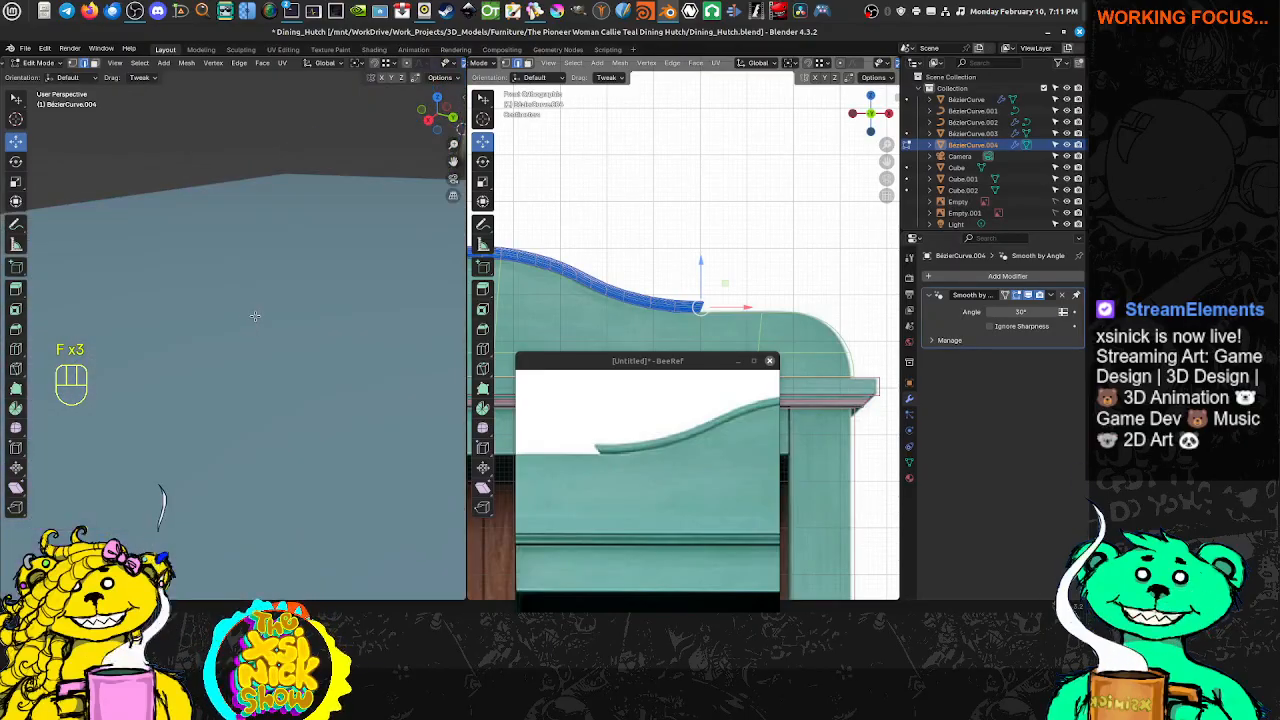
pyautogui.scroll(-1, 256, 316)
pyautogui.scroll(1, 256, 316)
pyautogui.scroll(-1, 256, 316)
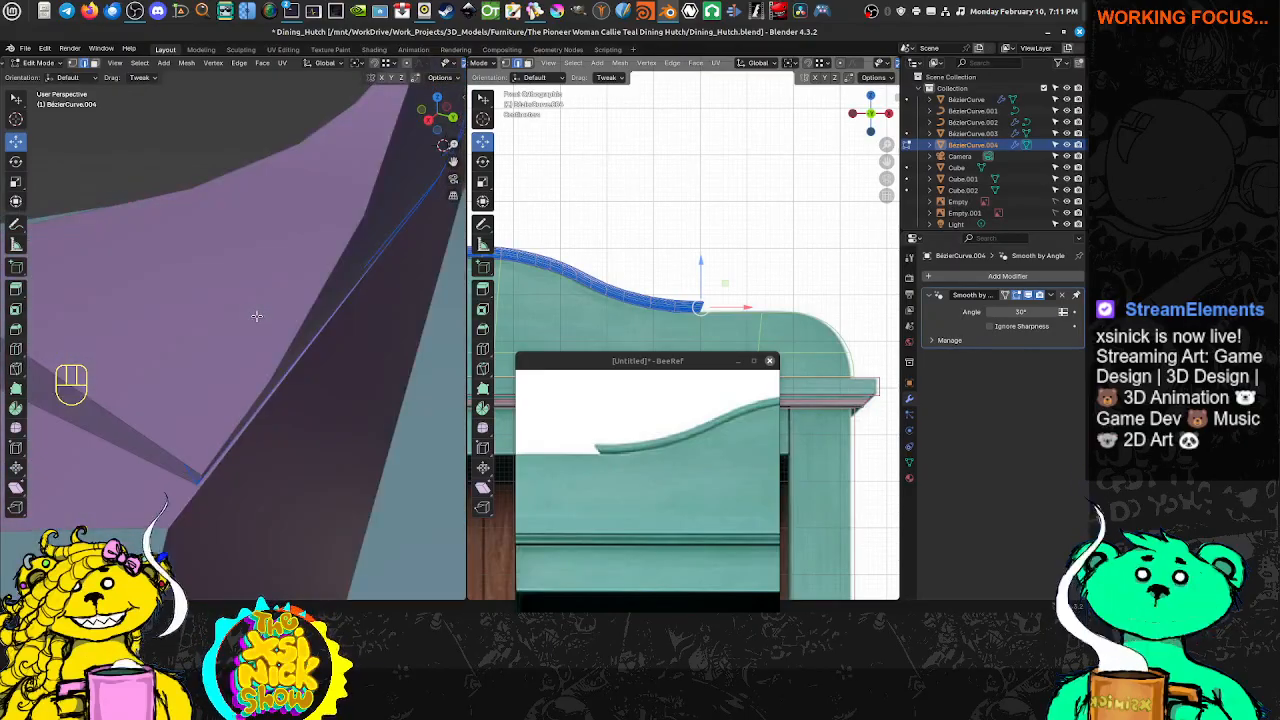
pyautogui.scroll(-1, 256, 316)
pyautogui.keyDown('shift'); pyautogui.moveTo(262, 313); pyautogui.dragTo(195, 314, button='middle'); pyautogui.keyUp('shift')
pyautogui.press('KP_Divide')
pyautogui.scroll(1, 330, 401)
pyautogui.press('KP_Divide')
pyautogui.scroll(-5, 353, 364)
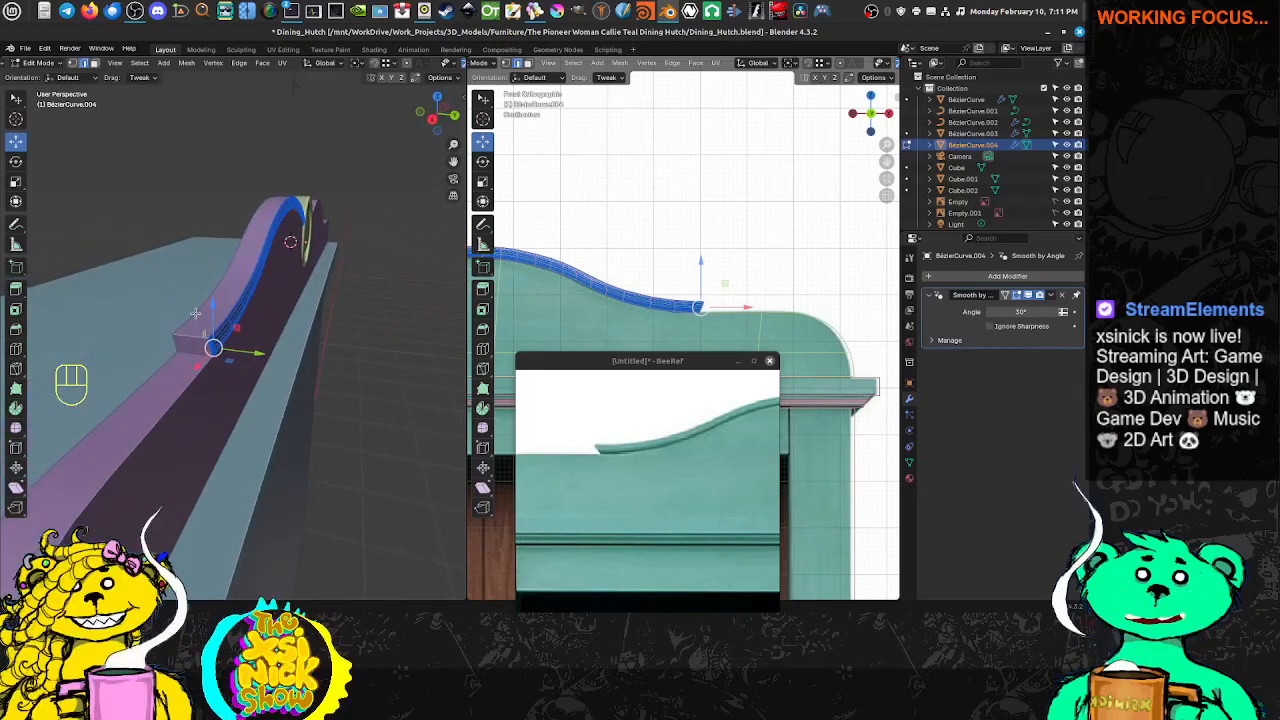
# Return to Object Mode and join the rounded front strip to the main trim object
pyautogui.press('Tab')
pyautogui.keyDown('shift'); pyautogui.click(226, 326); pyautogui.keyUp('shift')
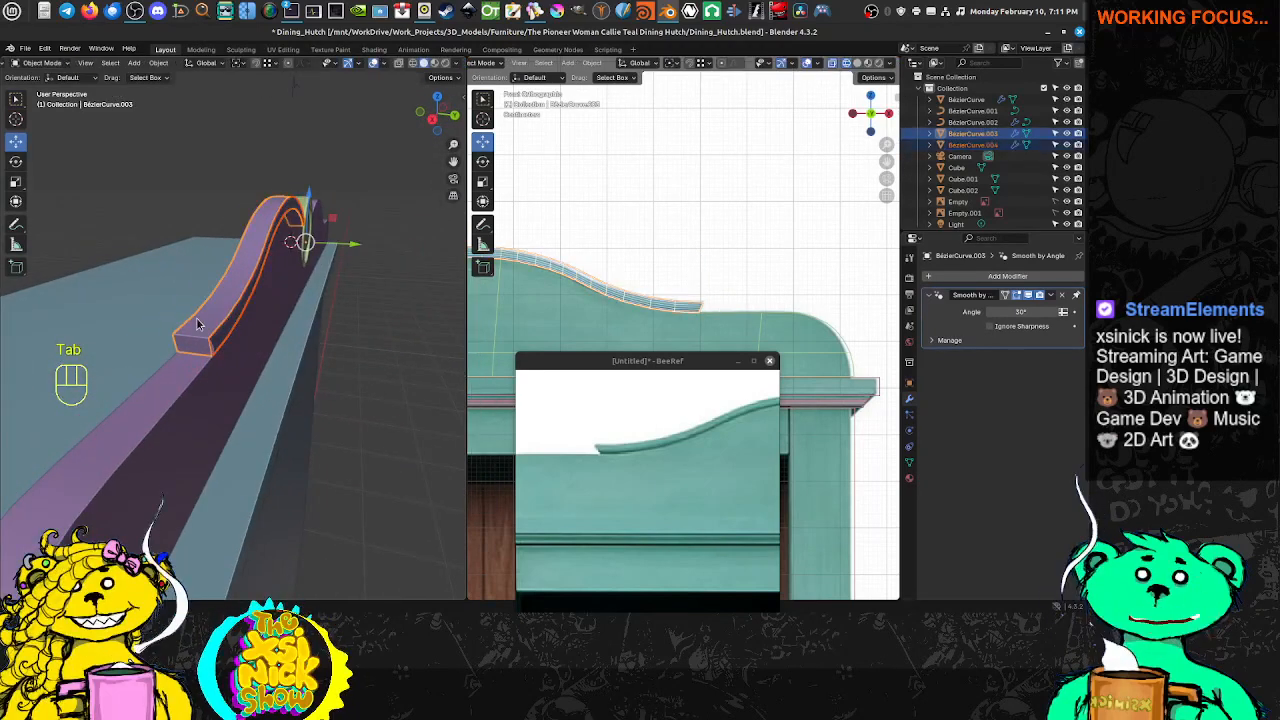
pyautogui.hotkey('ctrl', 'j')
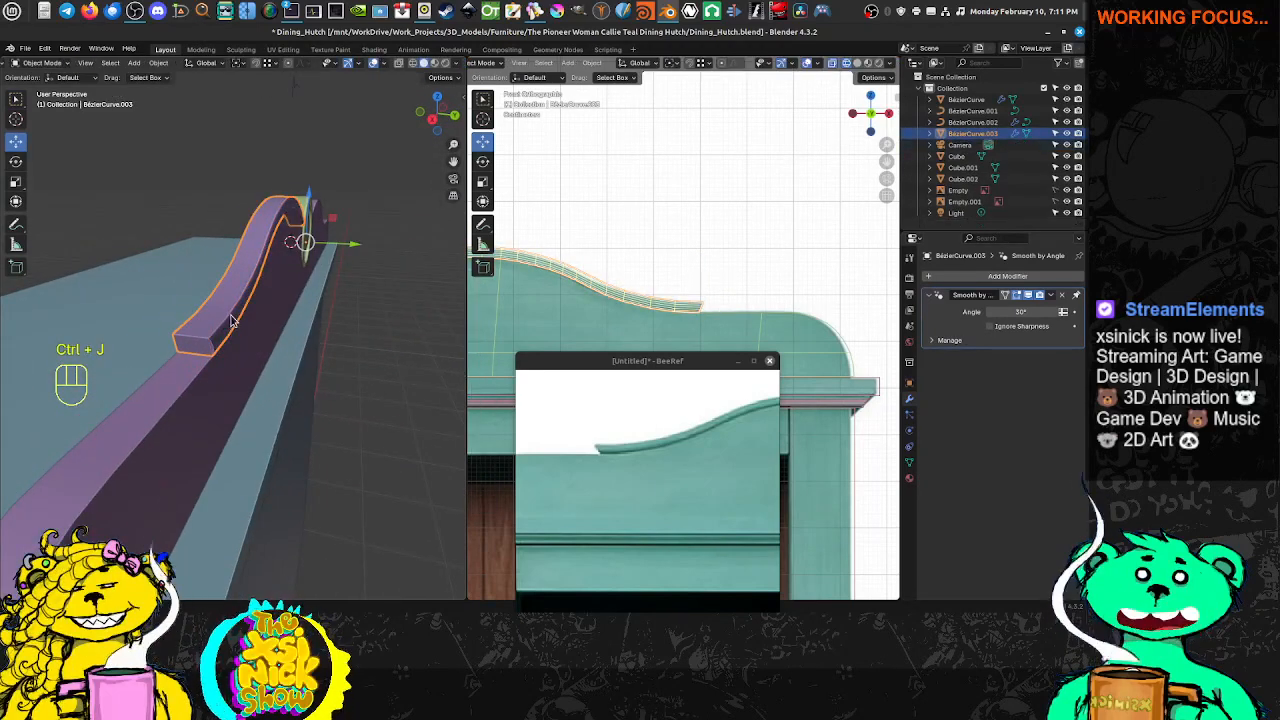
# Select all of the joined trim's geometry in Edit Mode and merge its vertices by distance
pyautogui.press('Tab')
pyautogui.keyDown('shift'); pyautogui.moveTo(231, 314); pyautogui.dragTo(288, 303, button='middle'); pyautogui.keyUp('shift')
pyautogui.scroll(2, 289, 303)
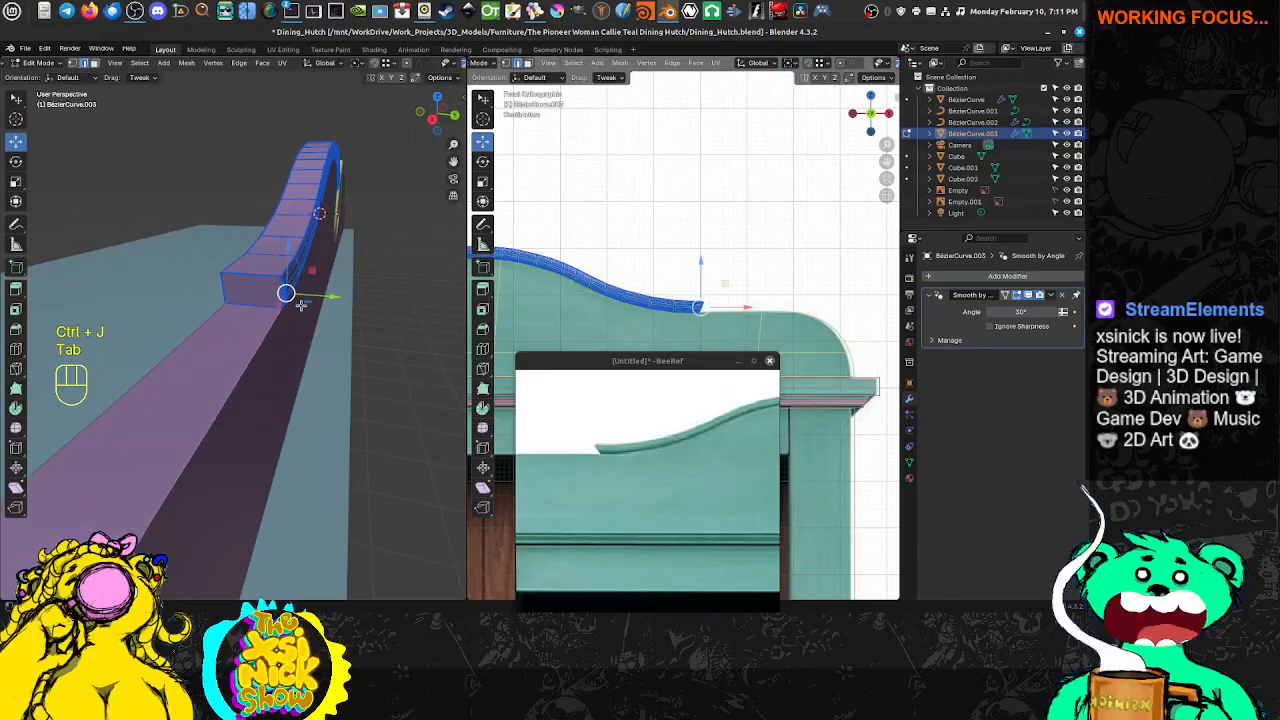
pyautogui.press('a')
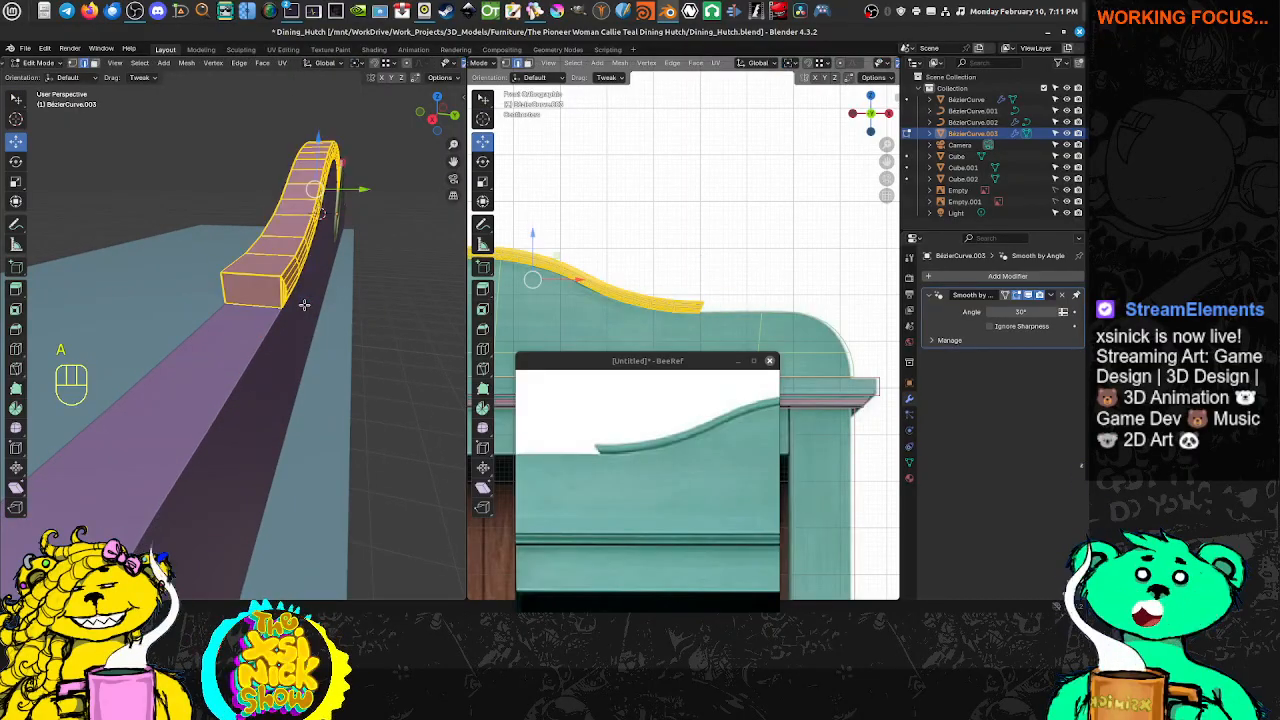
pyautogui.hotkey('alt', 'm')
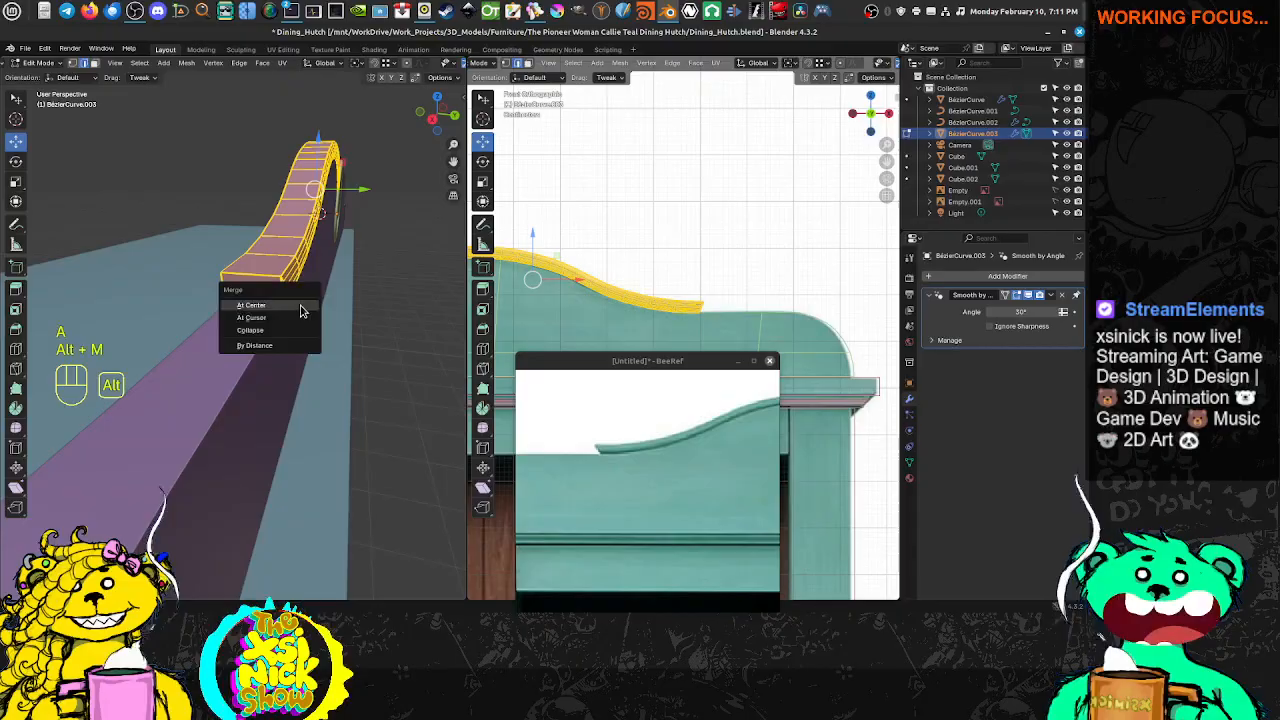
pyautogui.click(255, 344)
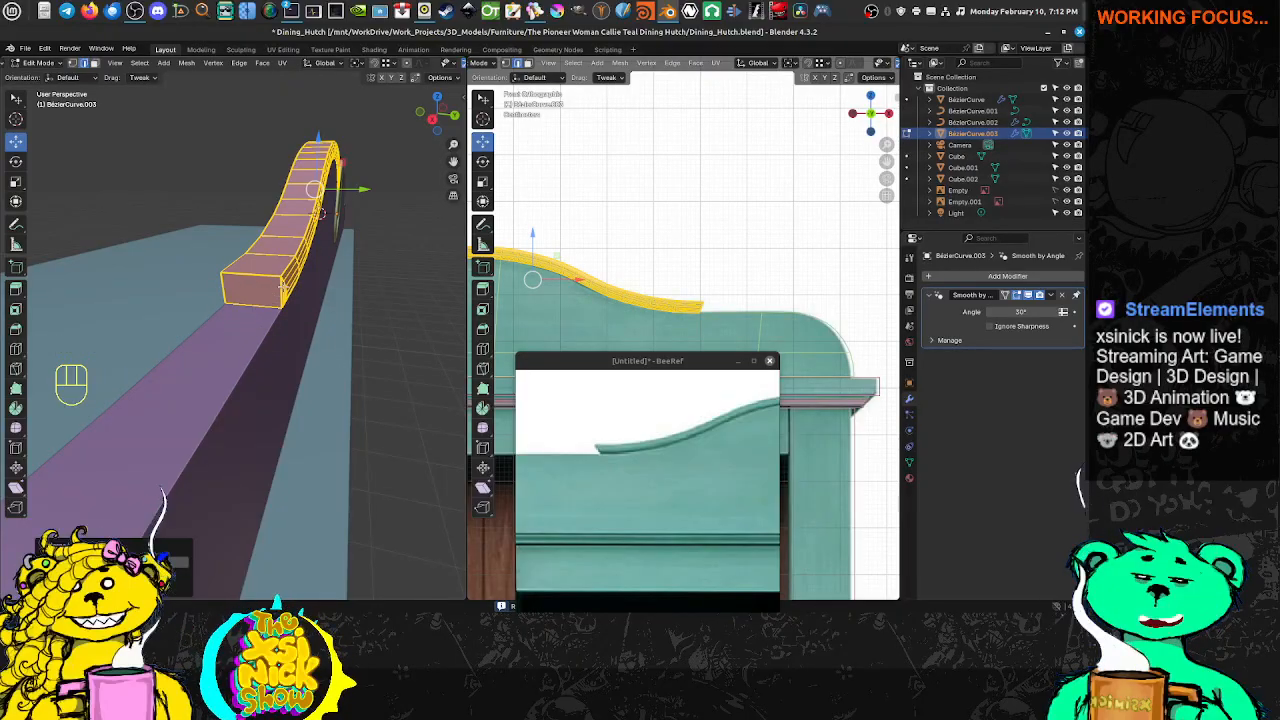
# Switch to face selection, try pulling a face at the trim's outer end outward, and undo the move
pyautogui.hotkey('ctrl', 'Tab')
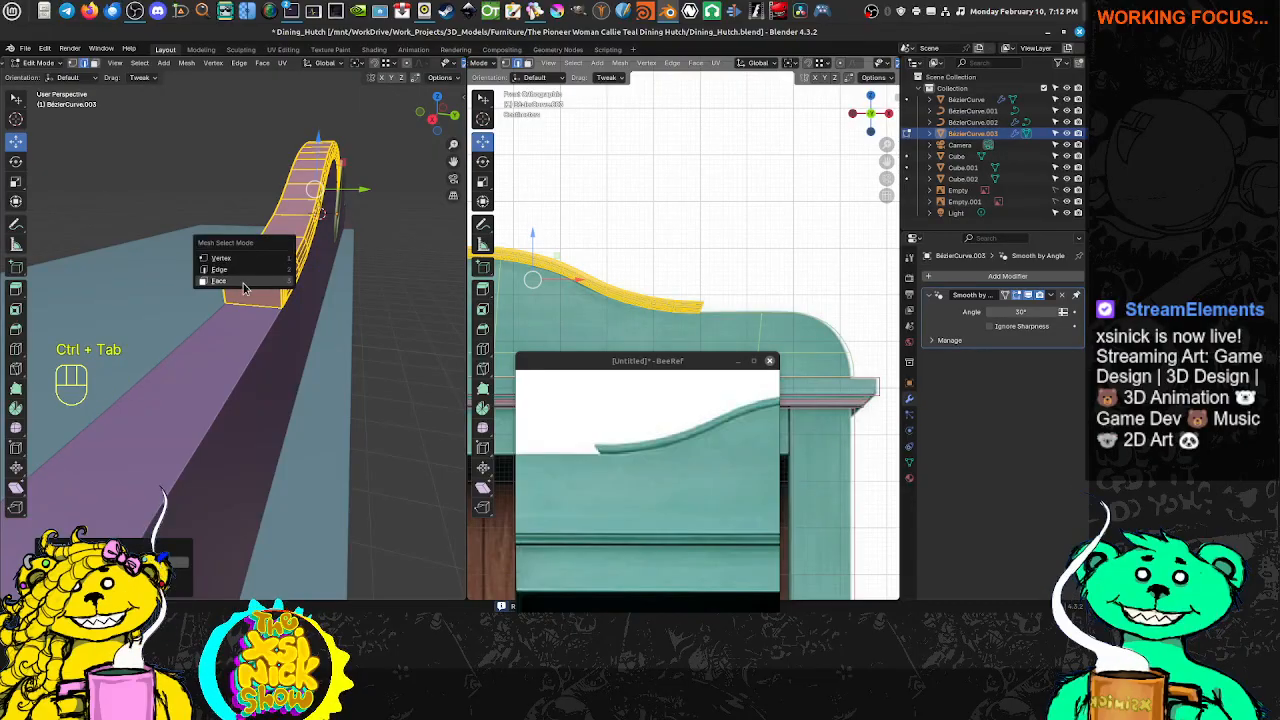
pyautogui.click(244, 283)
pyautogui.scroll(4, 276, 285)
pyautogui.scroll(-4, 278, 295)
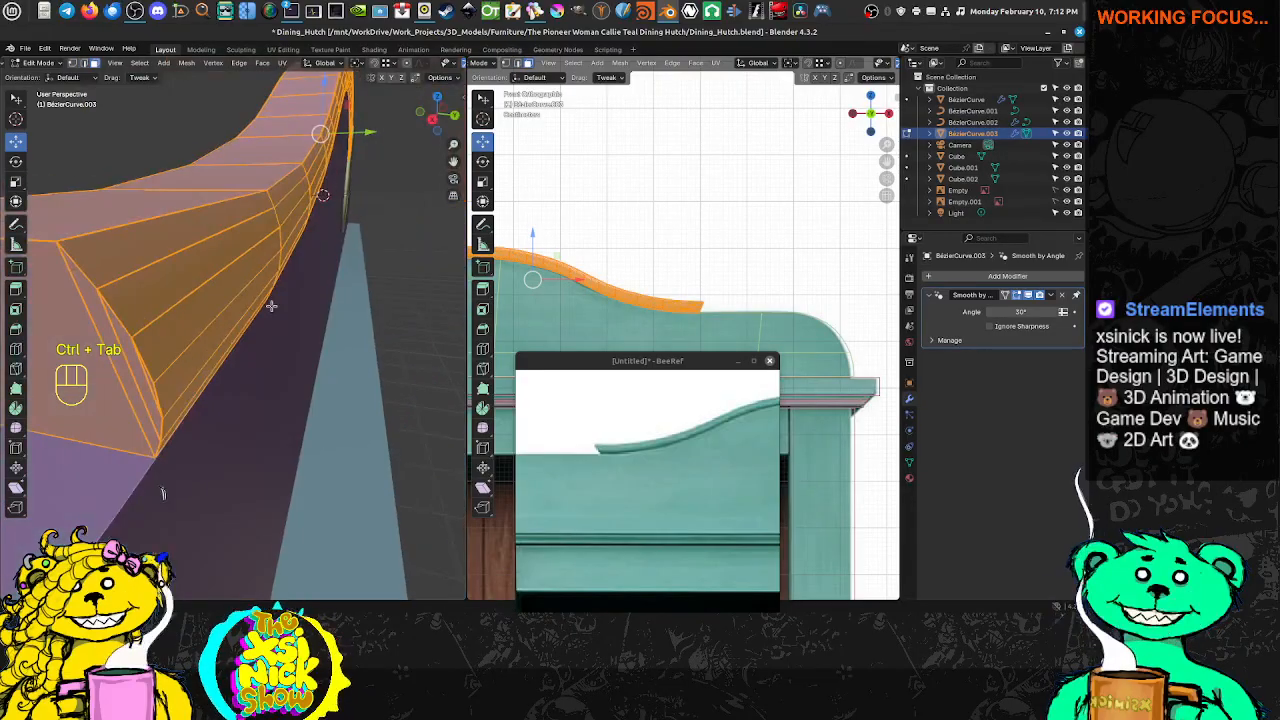
pyautogui.click(163, 255)
pyautogui.moveTo(247, 191); pyautogui.dragTo(313, 167)
pyautogui.hotkey('ctrl', 'z')
# Return to Object Mode and add a Mirror modifier on the X axis to copy the trim across the medallion
pyautogui.moveTo(396, 209); pyautogui.dragTo(237, 284, button='middle')
pyautogui.scroll(-4, 305, 255)
pyautogui.moveTo(335, 286); pyautogui.dragTo(195, 267, button='middle')
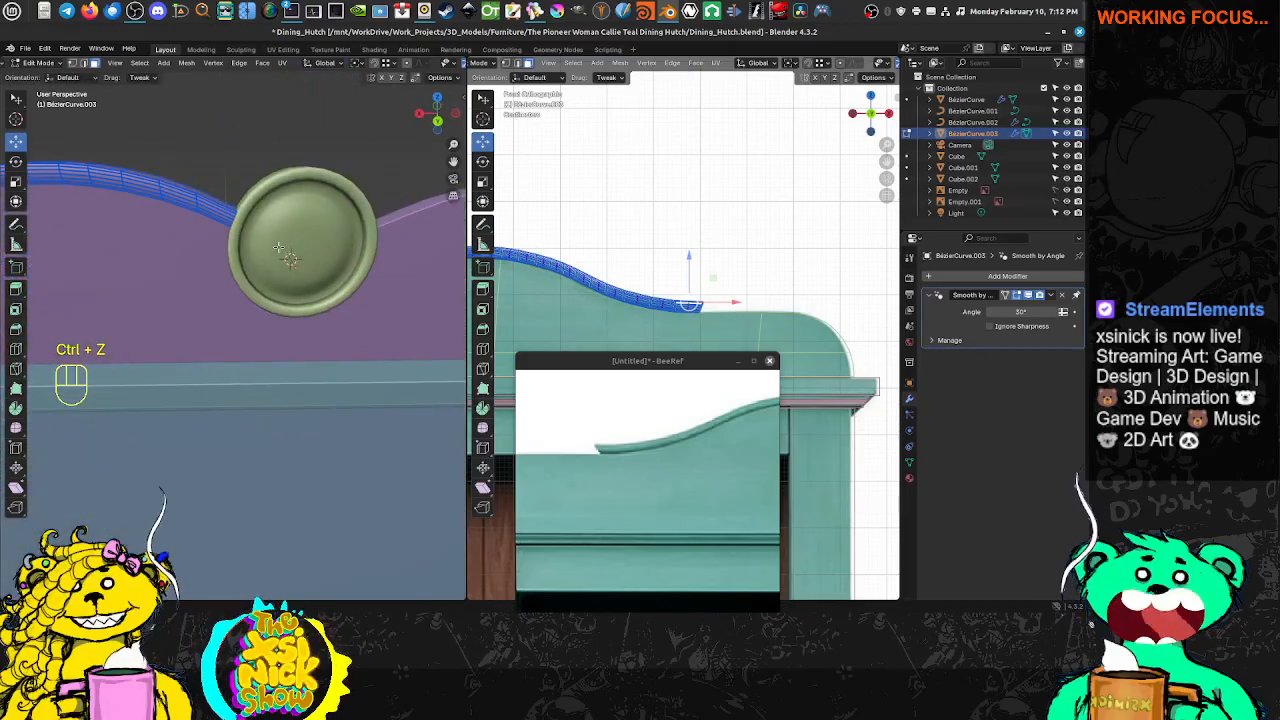
pyautogui.press('Tab')
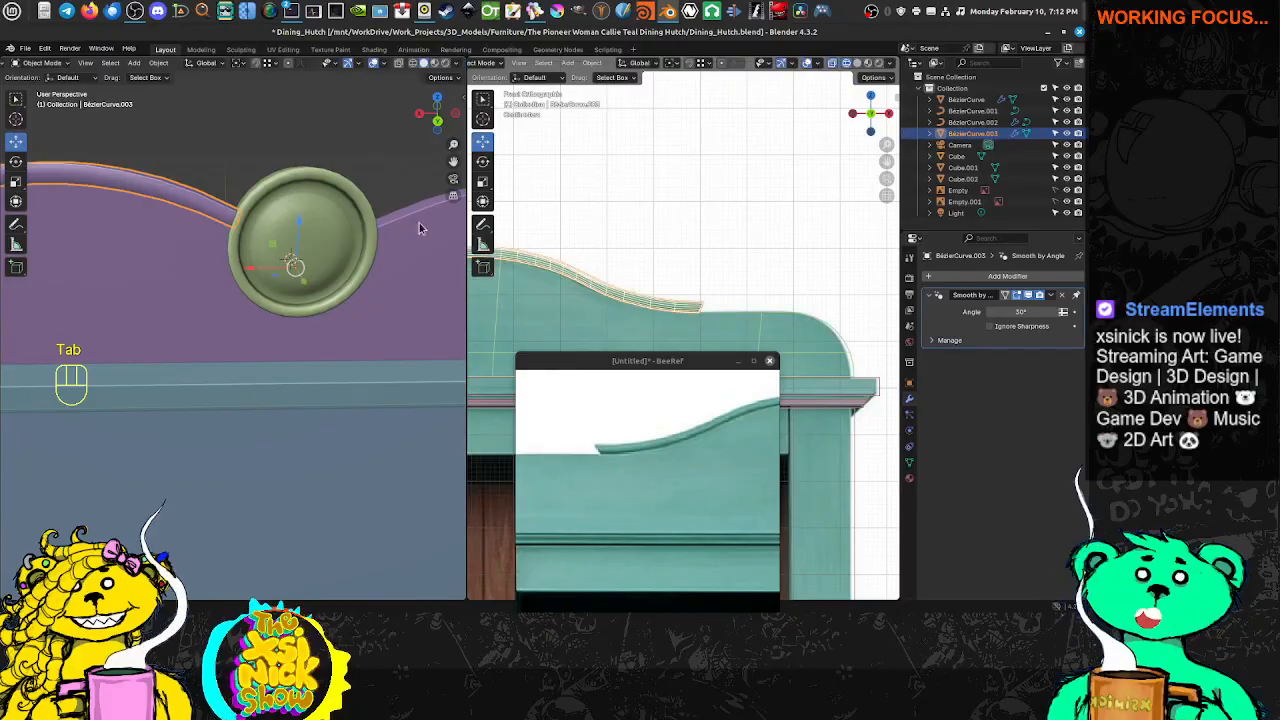
pyautogui.moveTo(312, 274); pyautogui.dragTo(388, 279, button='middle')
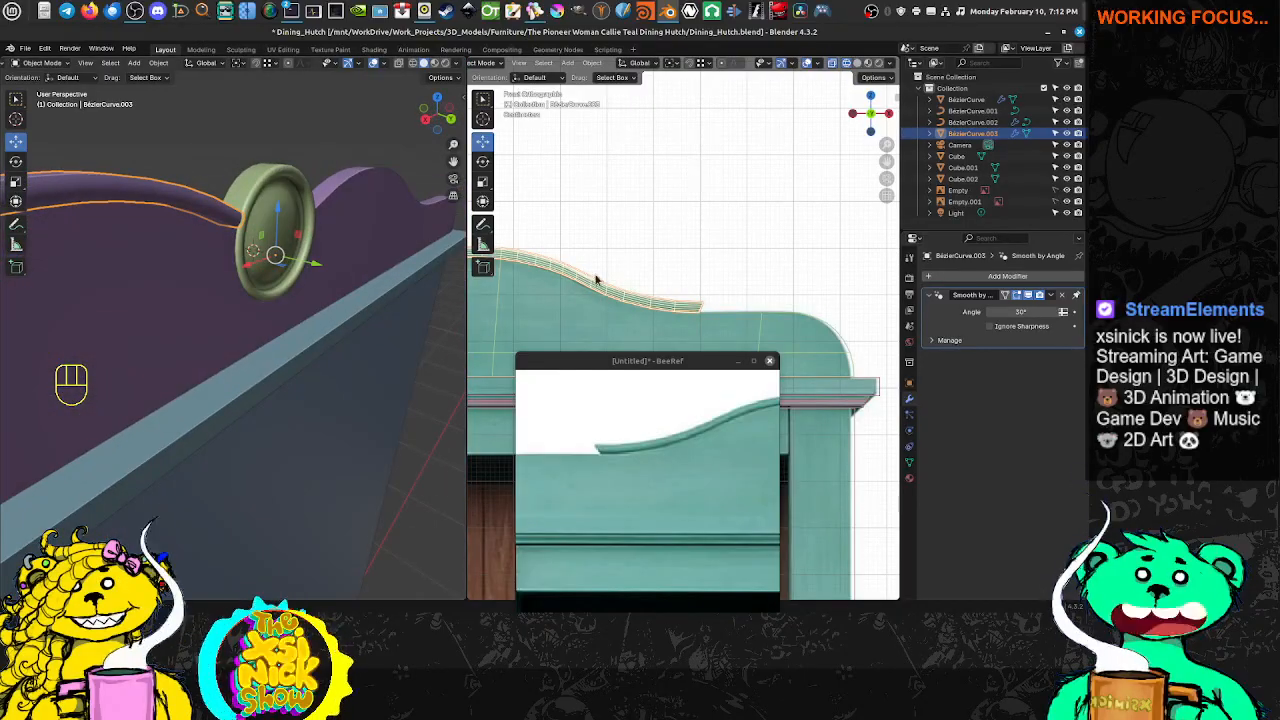
pyautogui.click(985, 280)
pyautogui.moveTo(967, 278)
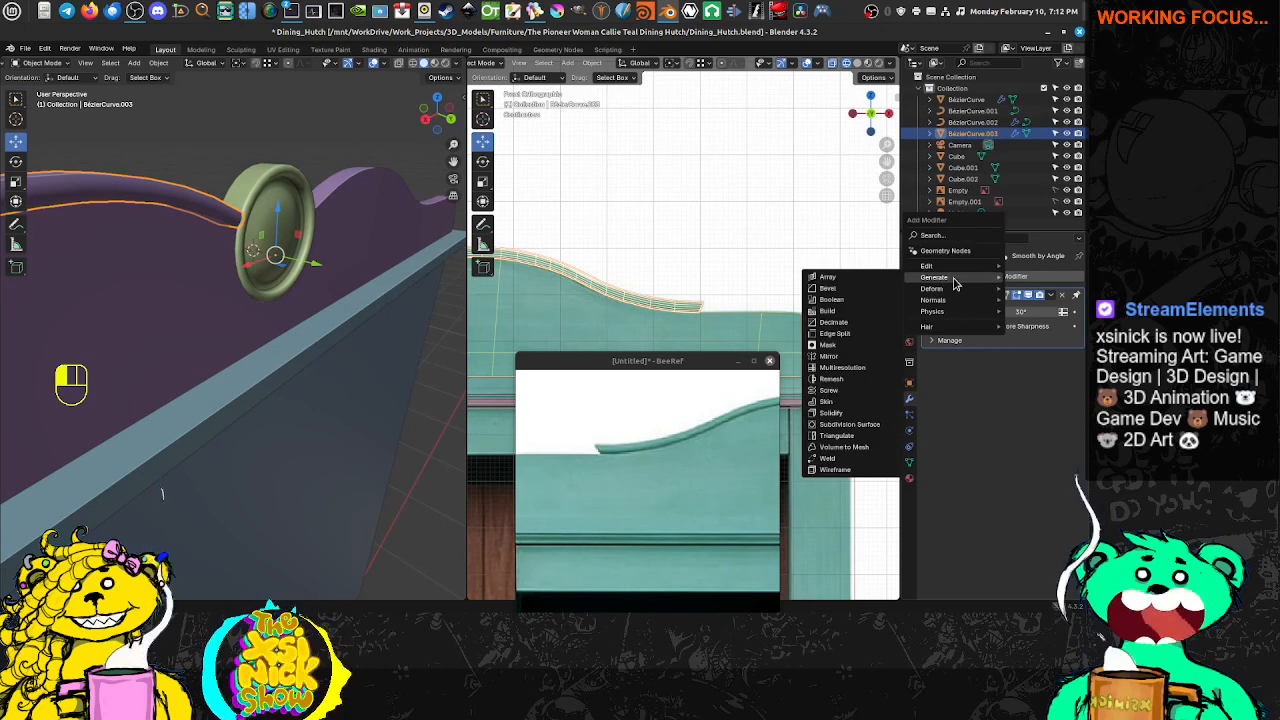
pyautogui.click(830, 356)
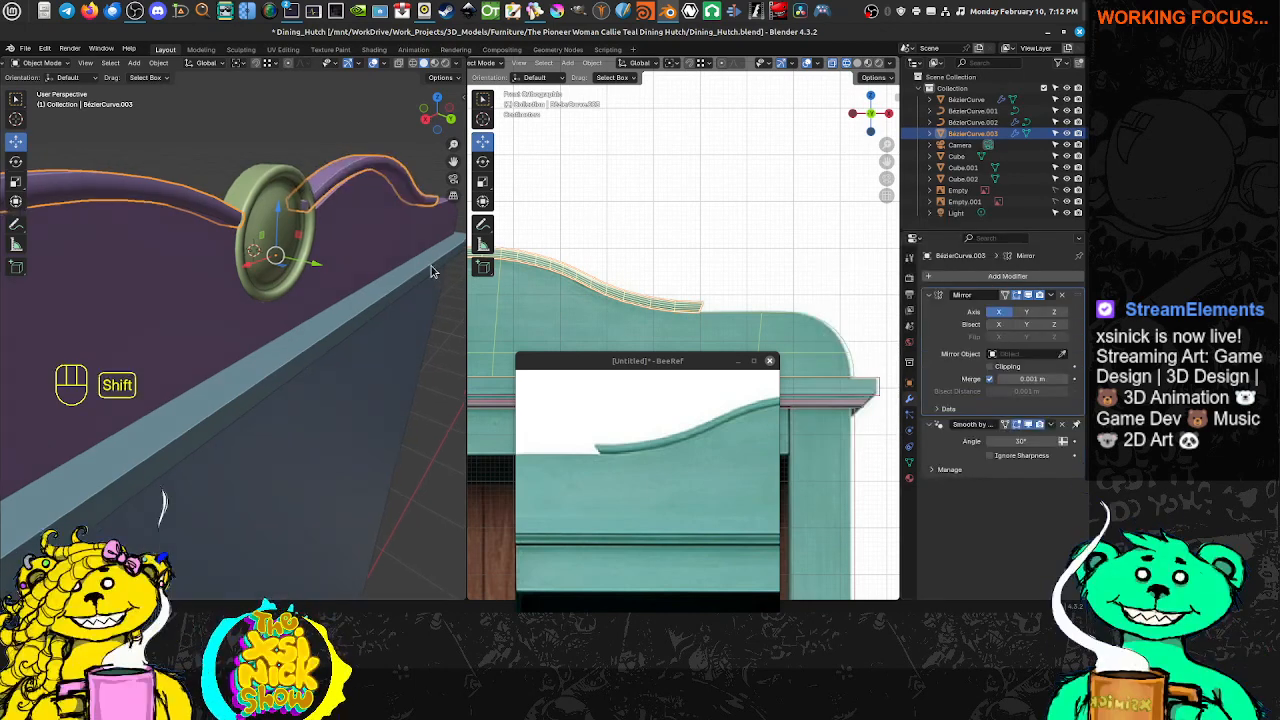
# Examine the mirrored trim on both sides of the medallion, checking where its inner ends meet the rim
pyautogui.moveTo(432, 271); pyautogui.dragTo(276, 270, button='middle')
pyautogui.scroll(-5, 312, 265)
pyautogui.scroll(-3, 731, 271)
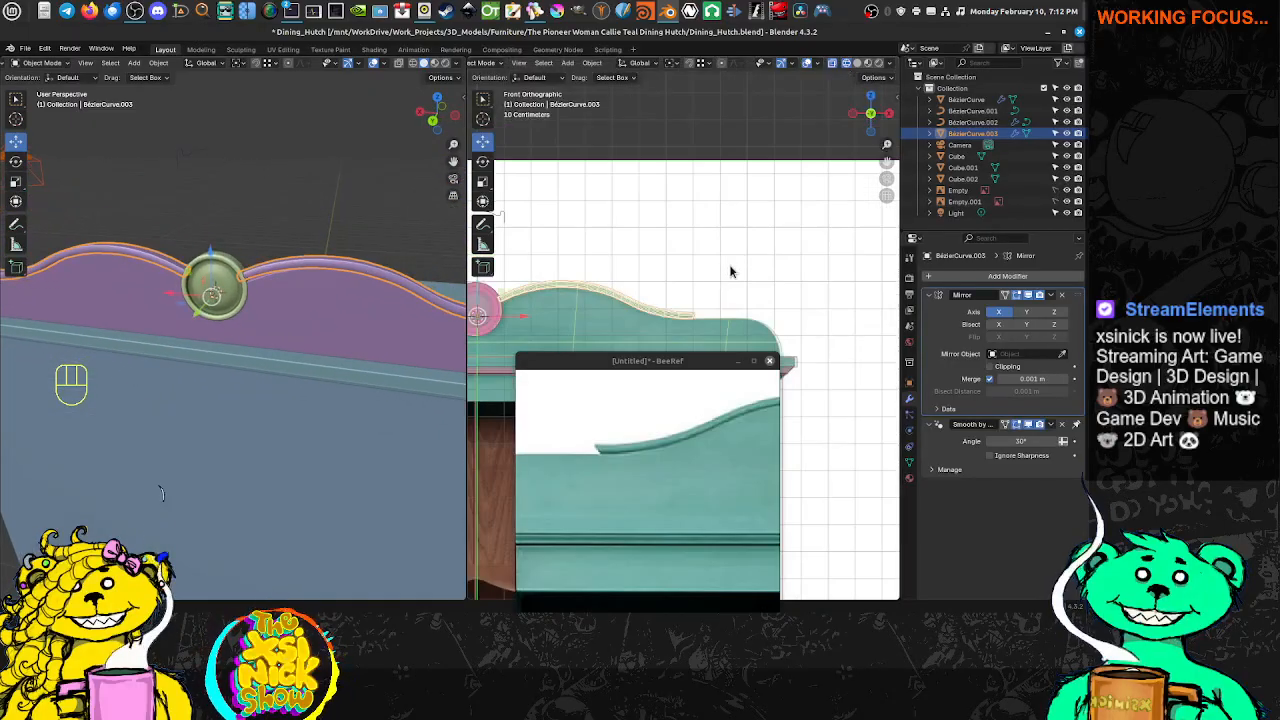
pyautogui.scroll(-3, 731, 271)
pyautogui.keyDown('shift'); pyautogui.moveTo(661, 289); pyautogui.dragTo(749, 277, button='middle'); pyautogui.keyUp('shift')
pyautogui.scroll(3, 688, 279)
pyautogui.keyDown('shift'); pyautogui.moveTo(862, 279); pyautogui.dragTo(809, 273, button='middle'); pyautogui.keyUp('shift')
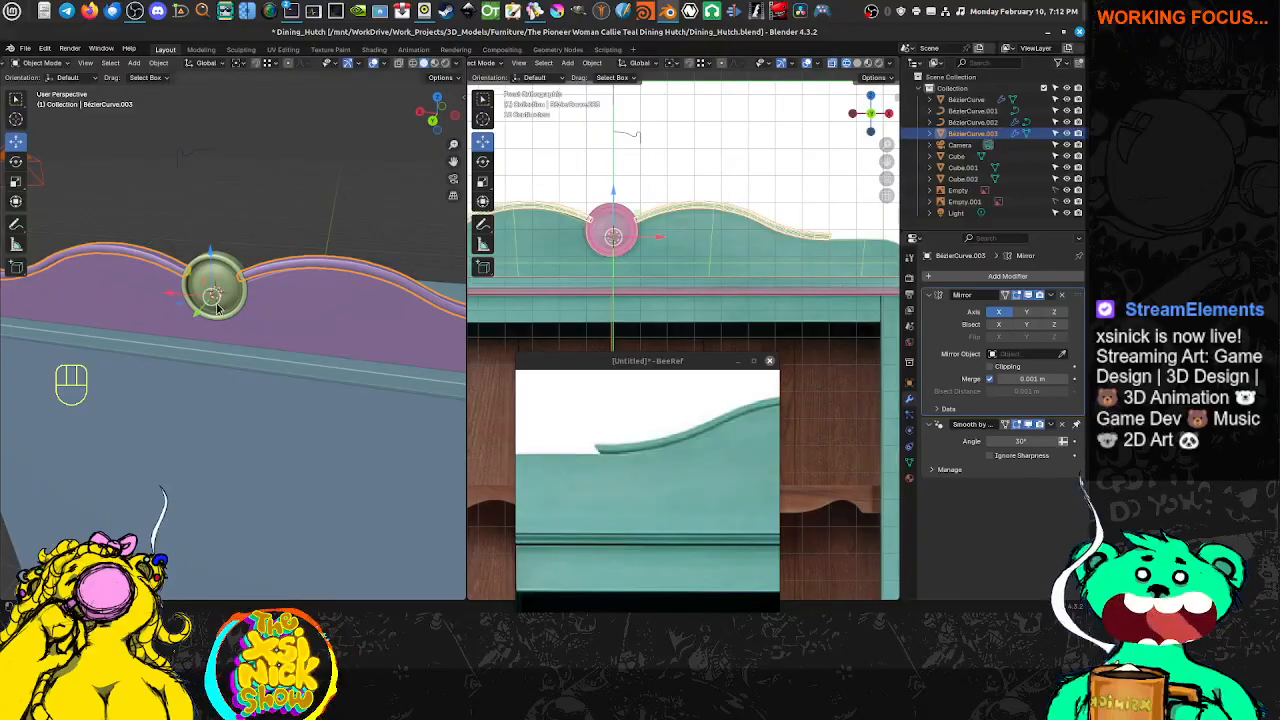
pyautogui.keyDown('shift'); pyautogui.moveTo(217, 304); pyautogui.dragTo(231, 272, button='middle'); pyautogui.keyUp('shift')
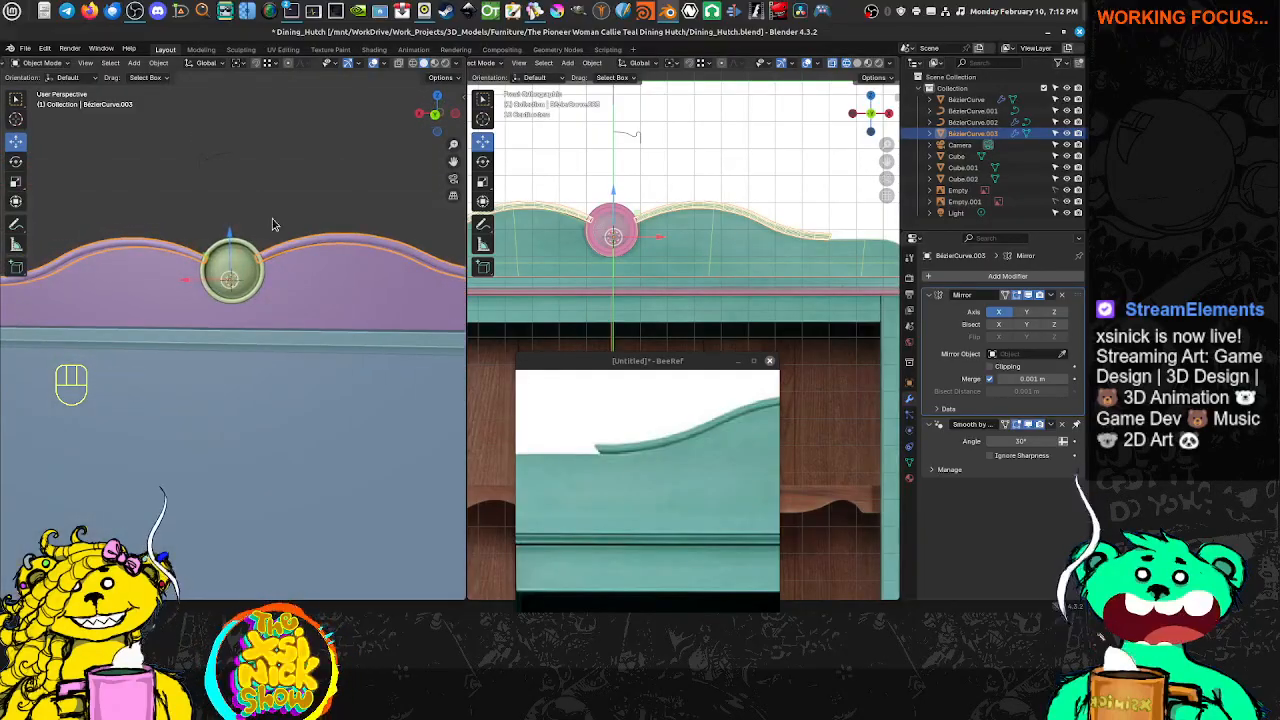
pyautogui.scroll(6, 278, 240)
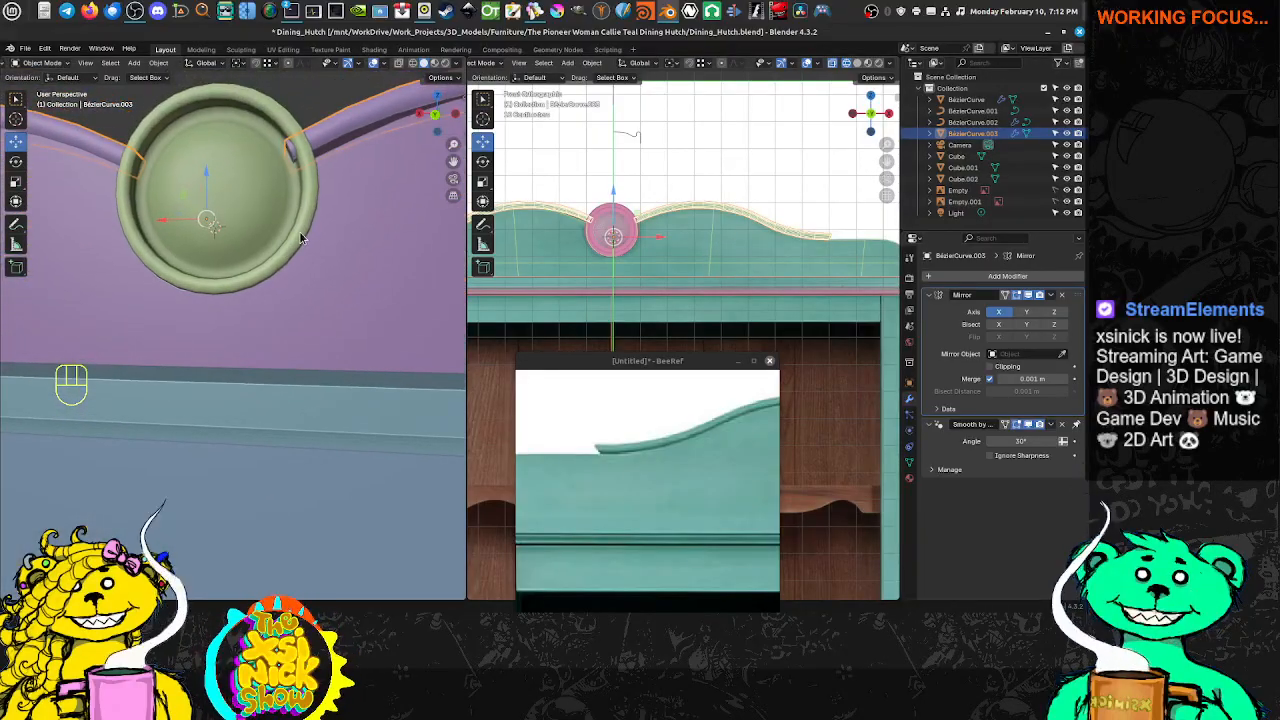
# Select the curved pediment board behind the medallion and open it in Edit Mode
pyautogui.keyDown('shift'); pyautogui.moveTo(322, 181); pyautogui.dragTo(309, 281, button='middle'); pyautogui.keyUp('shift')
pyautogui.scroll(-2, 264, 268)
pyautogui.scroll(1, 290, 275)
pyautogui.keyDown('shift'); pyautogui.moveTo(242, 251); pyautogui.dragTo(337, 279, button='middle'); pyautogui.keyUp('shift')
pyautogui.click(369, 292)
pyautogui.press('Tab')
pyautogui.scroll(-8, 301, 309)
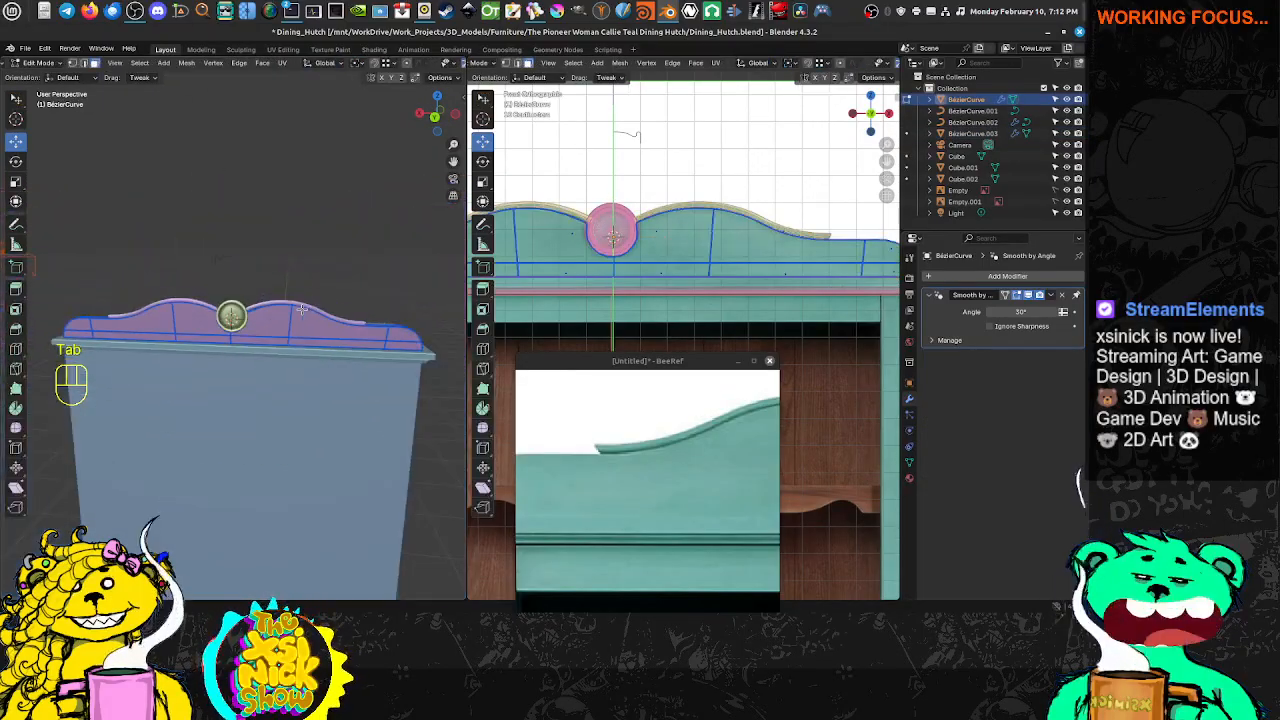
# Lasso-select all faces of the pediment board's +X half, from the centre line to its outer end in front view
pyautogui.moveTo(409, 327)
pyautogui.mouseDown(button='middle')
pyautogui.moveTo(305, 375)
pyautogui.moveTo(411, 338)
pyautogui.mouseUp(button='middle')
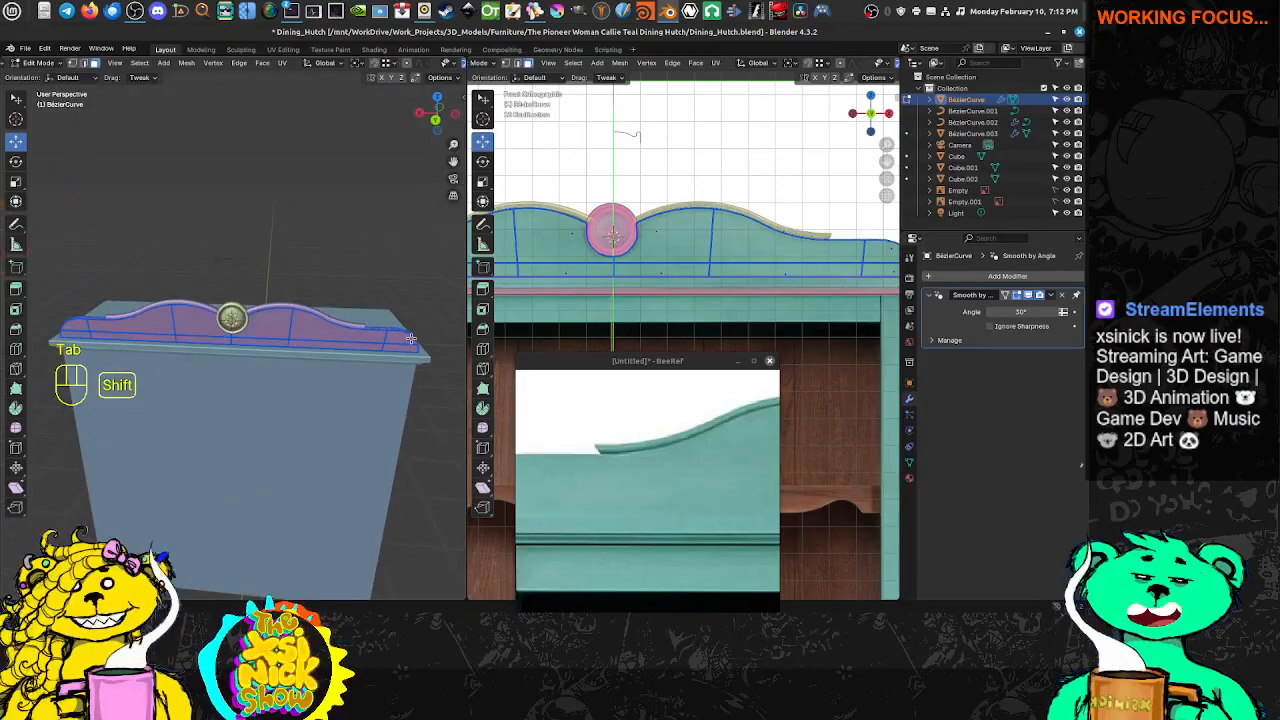
pyautogui.press('KP_7')
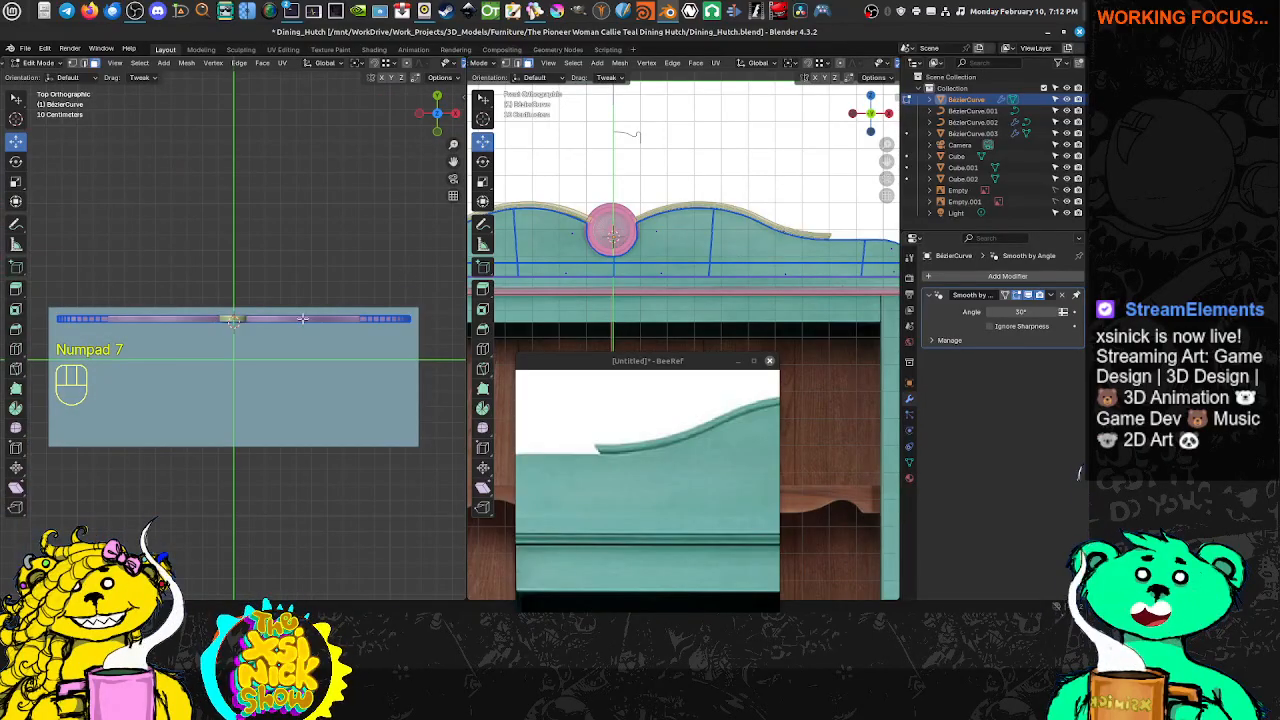
pyautogui.scroll(-2, 712, 227)
pyautogui.keyDown('shift'); pyautogui.moveTo(692, 217); pyautogui.dragTo(616, 187, button='middle'); pyautogui.keyUp('shift')
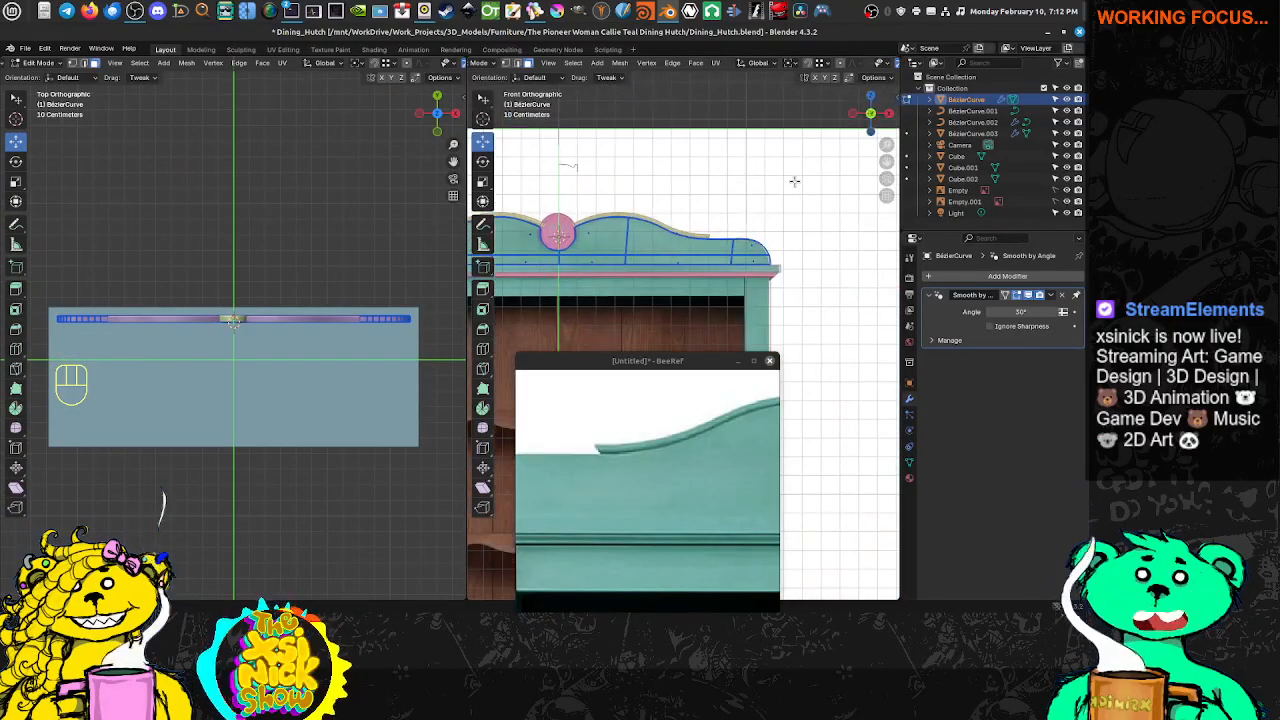
pyautogui.moveTo(342, 286); pyautogui.dragTo(305, 279, button='middle')
pyautogui.click(585, 200)
pyautogui.press('ctrl')
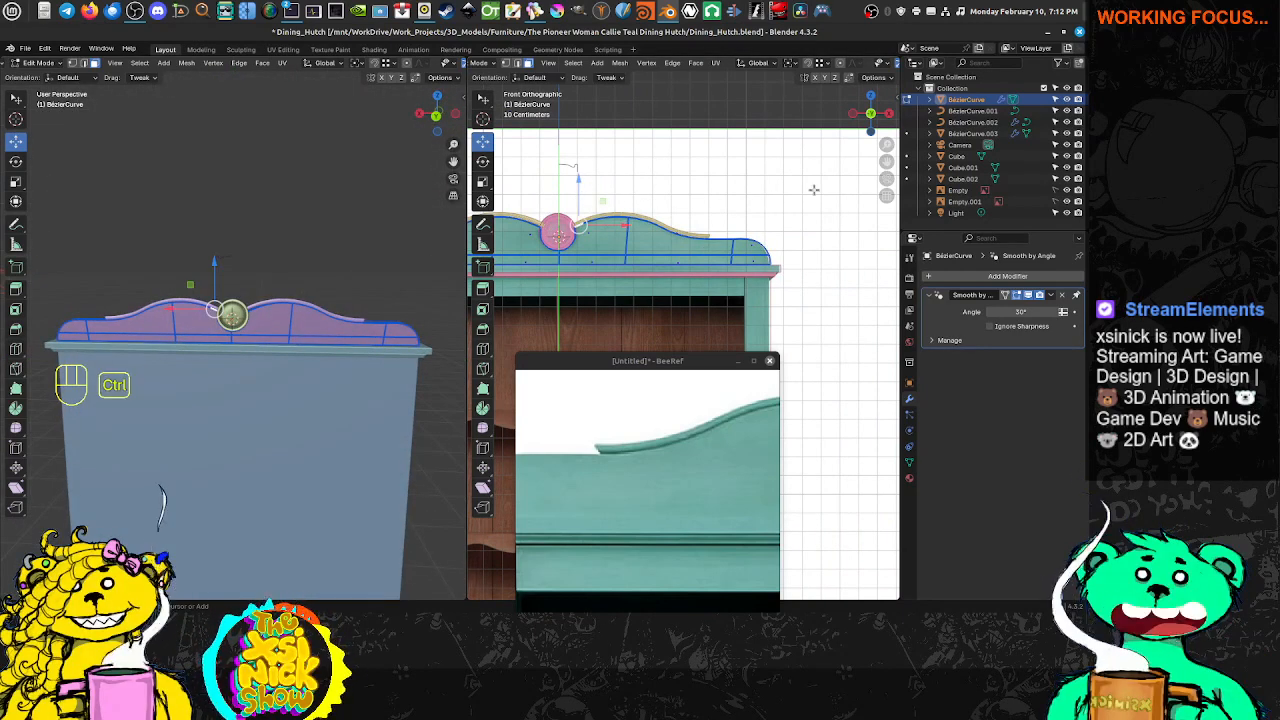
pyautogui.rightClick(772, 277)
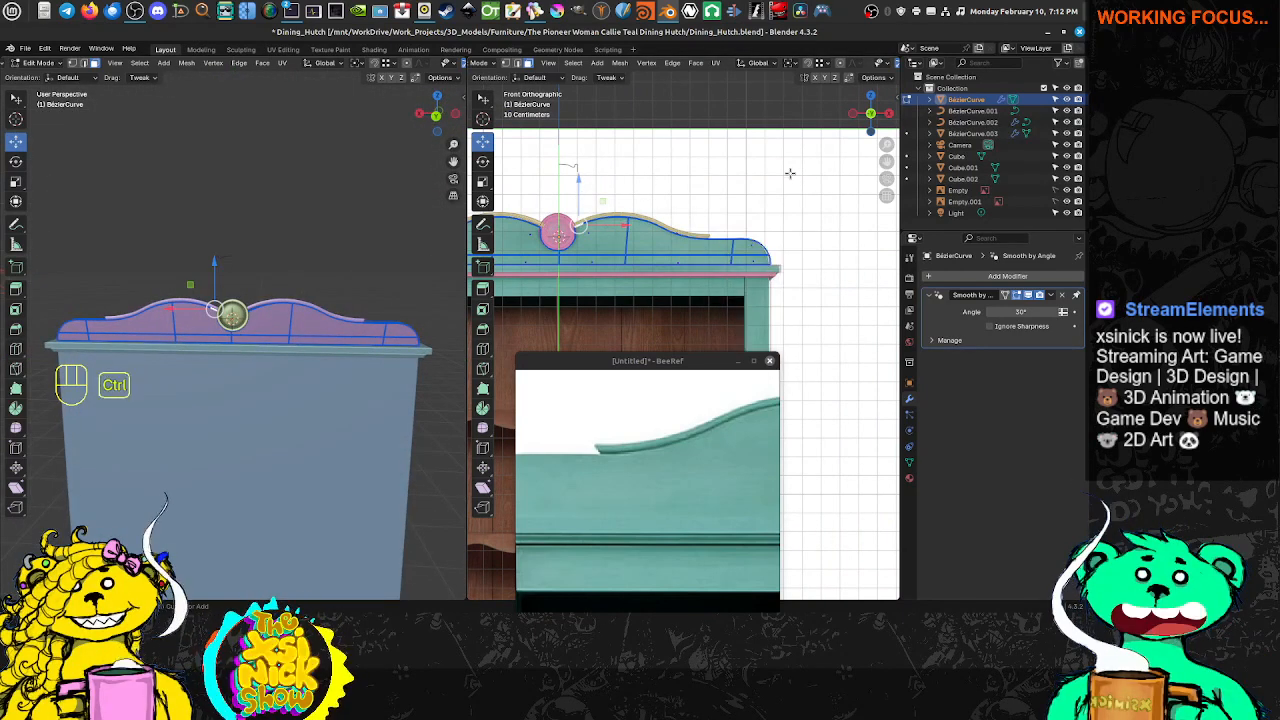
pyautogui.moveTo(790, 173)
pyautogui.keyDown('ctrl'); pyautogui.mouseDown(button='right')
pyautogui.moveTo(590, 190)
pyautogui.moveTo(558, 232)
pyautogui.moveTo(655, 306)
pyautogui.moveTo(821, 175)
pyautogui.mouseUp(button='right'); pyautogui.keyUp('ctrl')
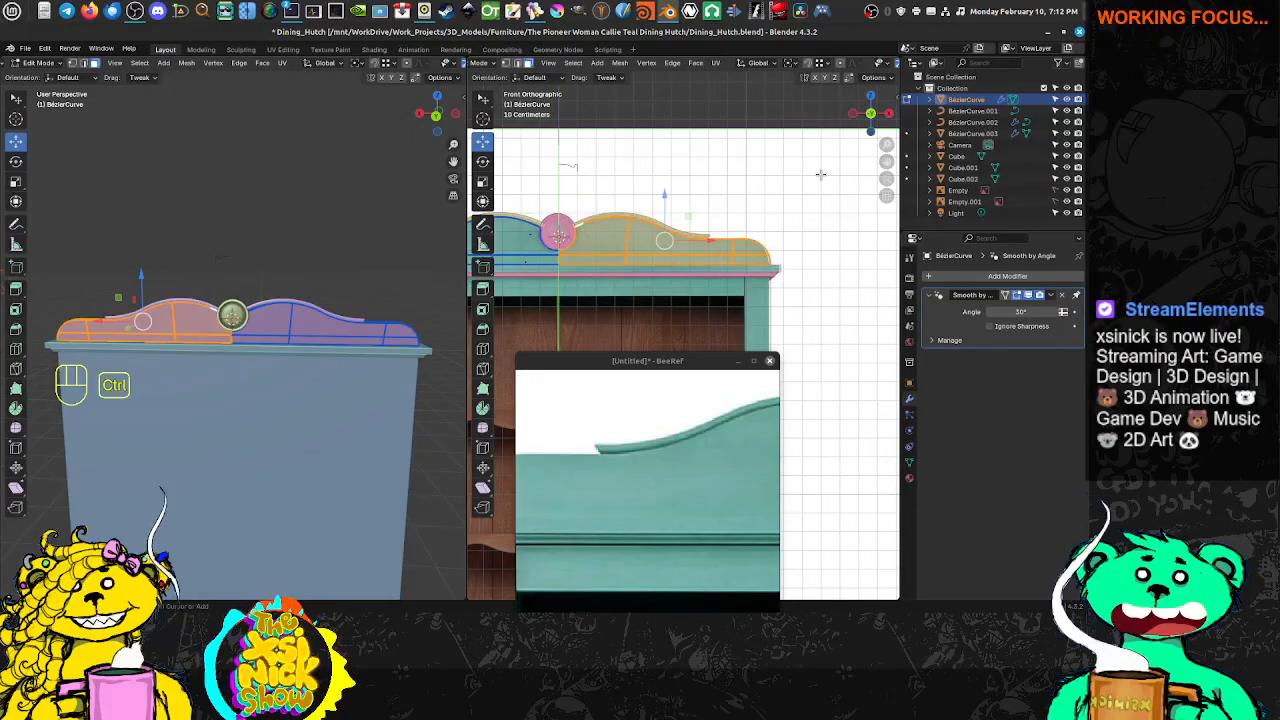
# Try deleting the selected +X half of the pediment board and undo the deletion
pyautogui.moveTo(702, 205); pyautogui.dragTo(643, 254, button='middle')
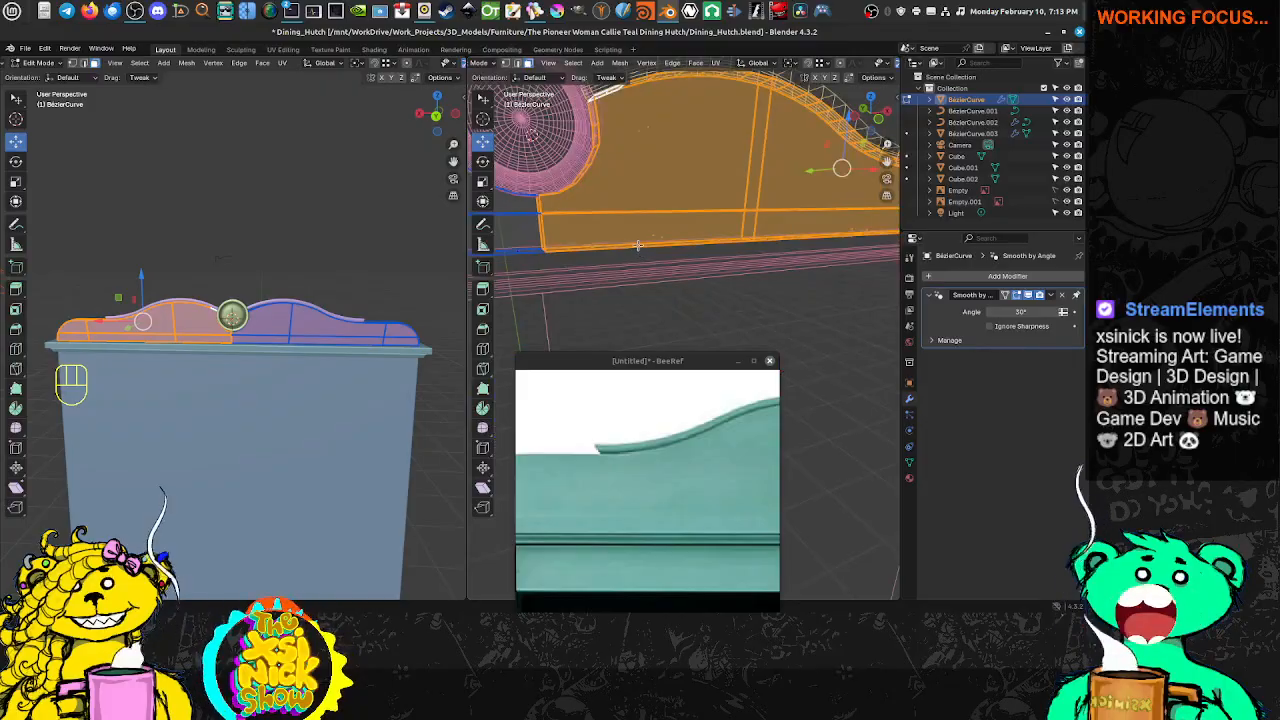
pyautogui.press('x')
pyautogui.click(631, 276)
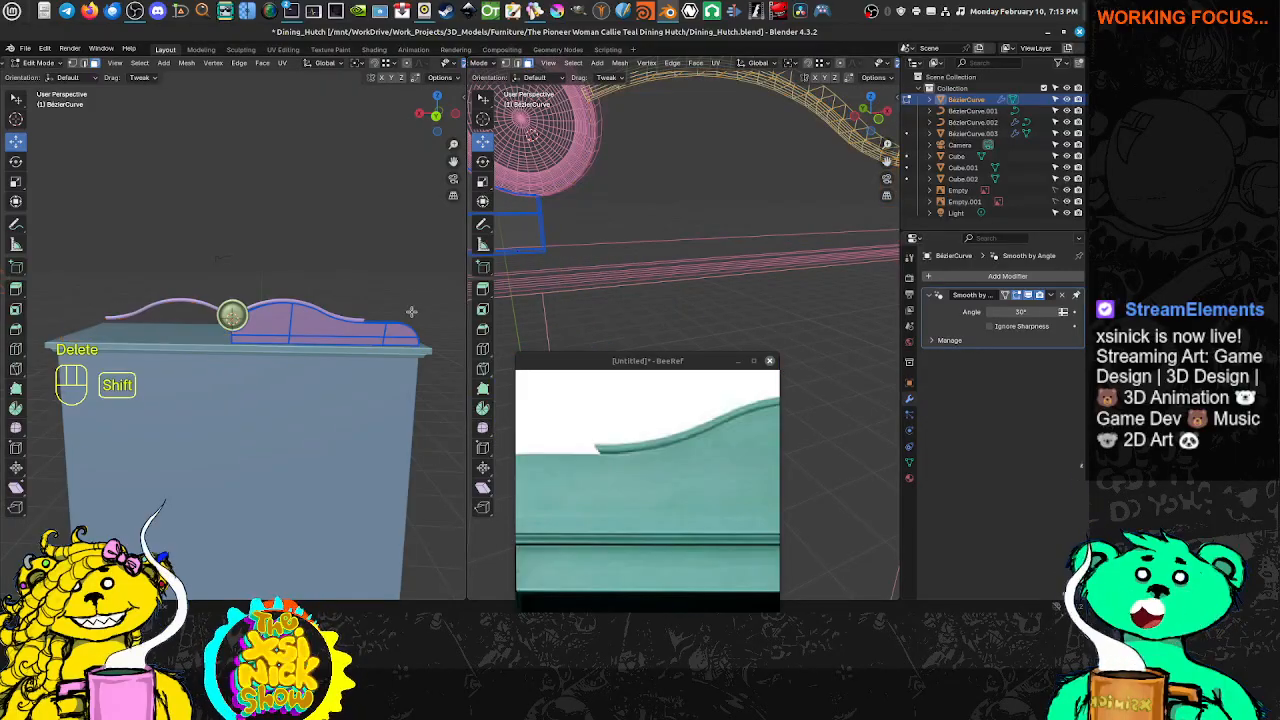
pyautogui.moveTo(411, 312); pyautogui.dragTo(313, 312, button='middle')
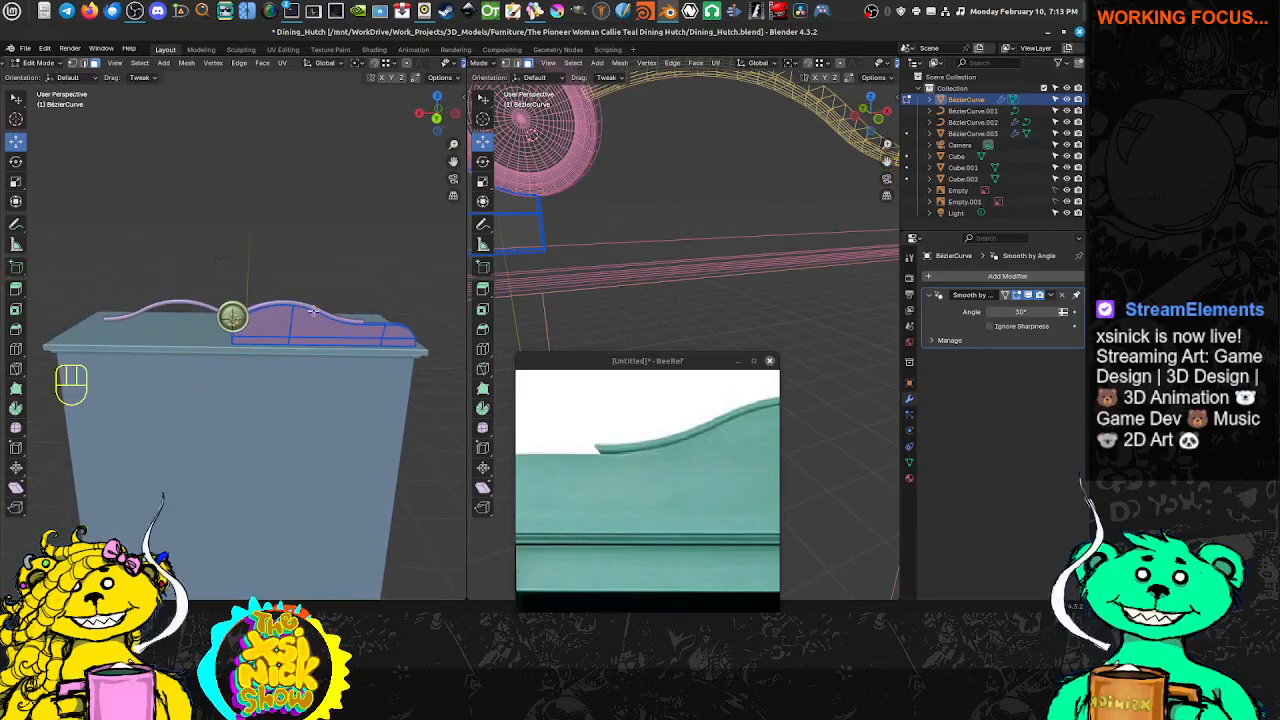
pyautogui.hotkey('ctrl', 'z')
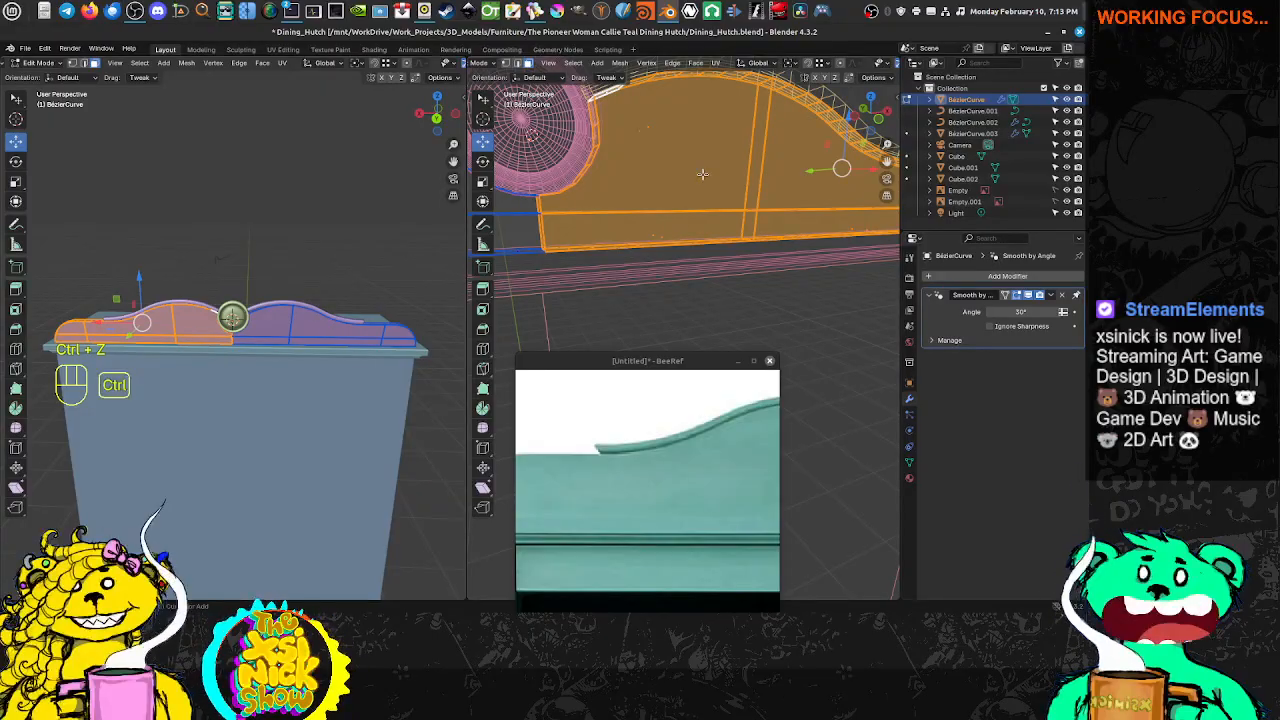
# Invert the selection to the pediment board's -X half and delete its faces
pyautogui.hotkey('ctrl', 'i')
pyautogui.scroll(8, 262, 300)
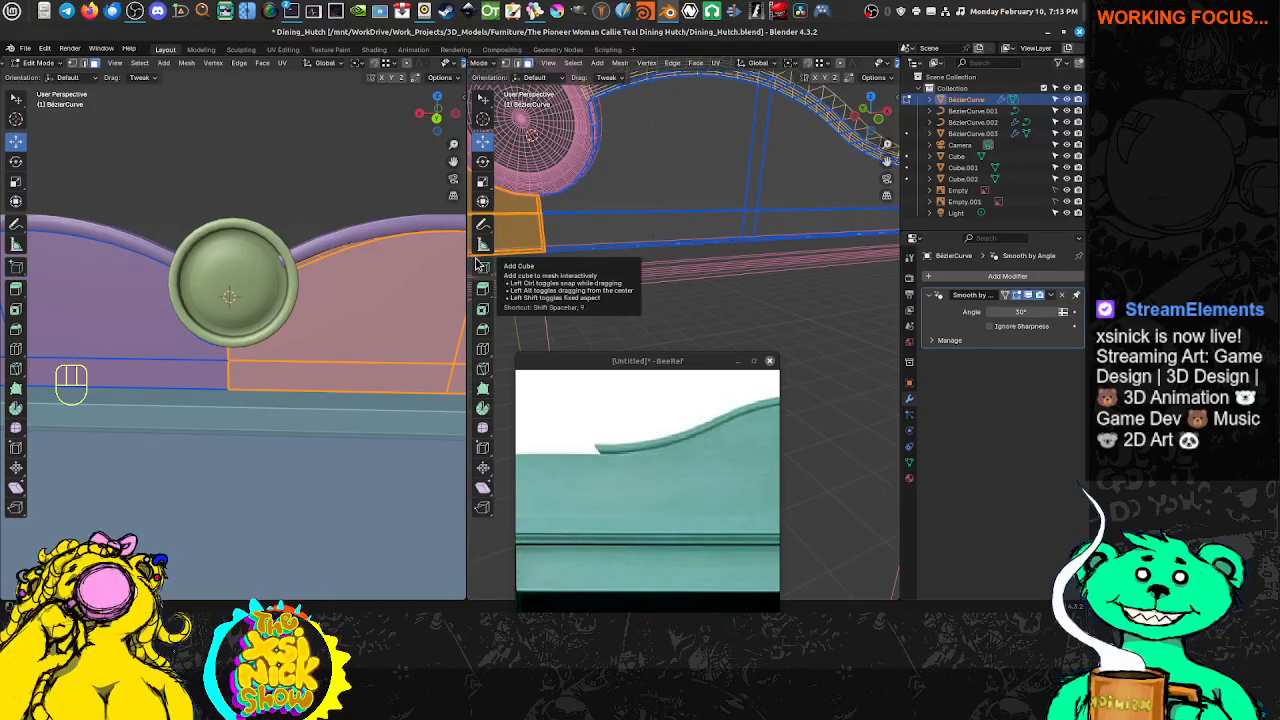
pyautogui.press('Delete')
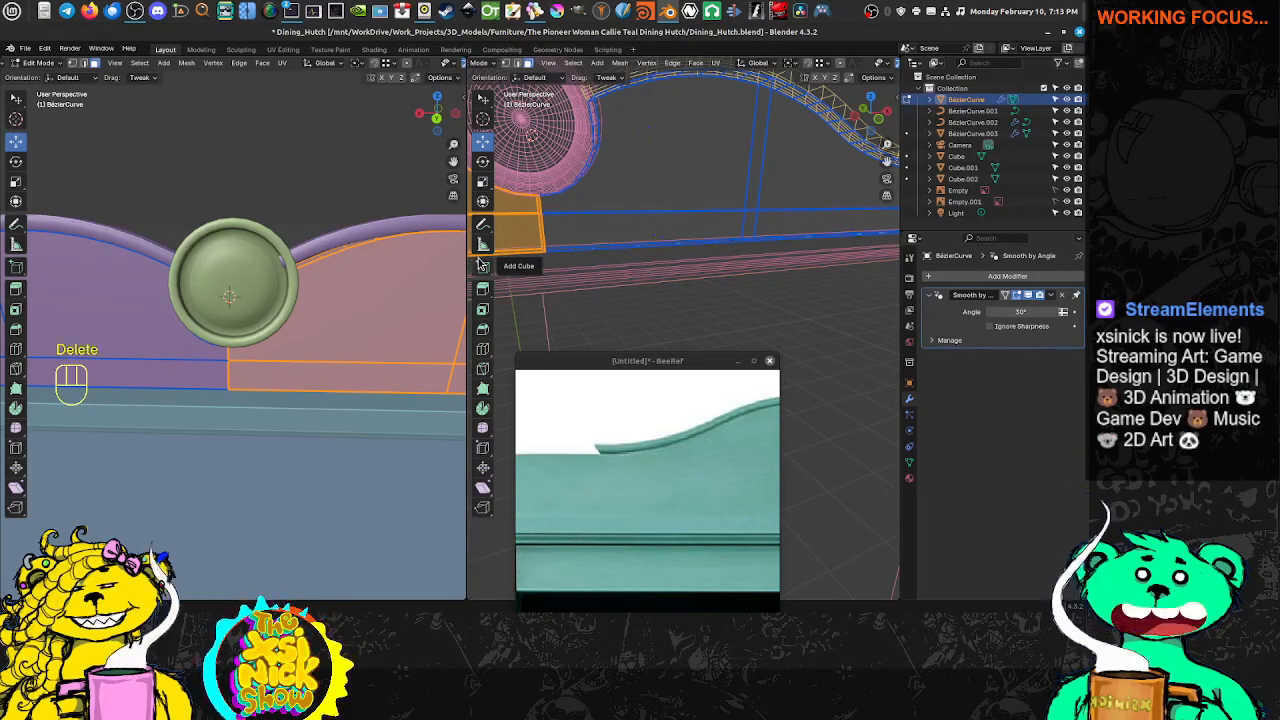
pyautogui.keyDown('shift'); pyautogui.moveTo(302, 355); pyautogui.dragTo(321, 345, button='middle'); pyautogui.keyUp('shift')
pyautogui.press('Delete')
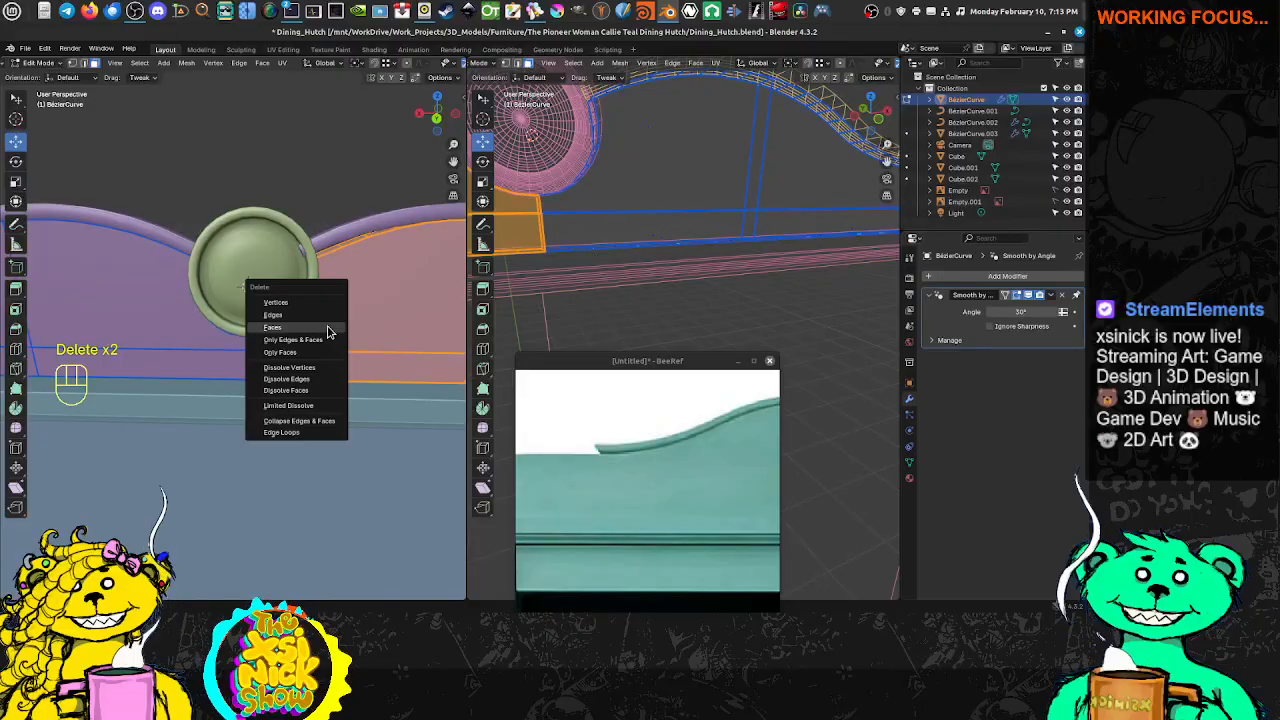
pyautogui.click(326, 327)
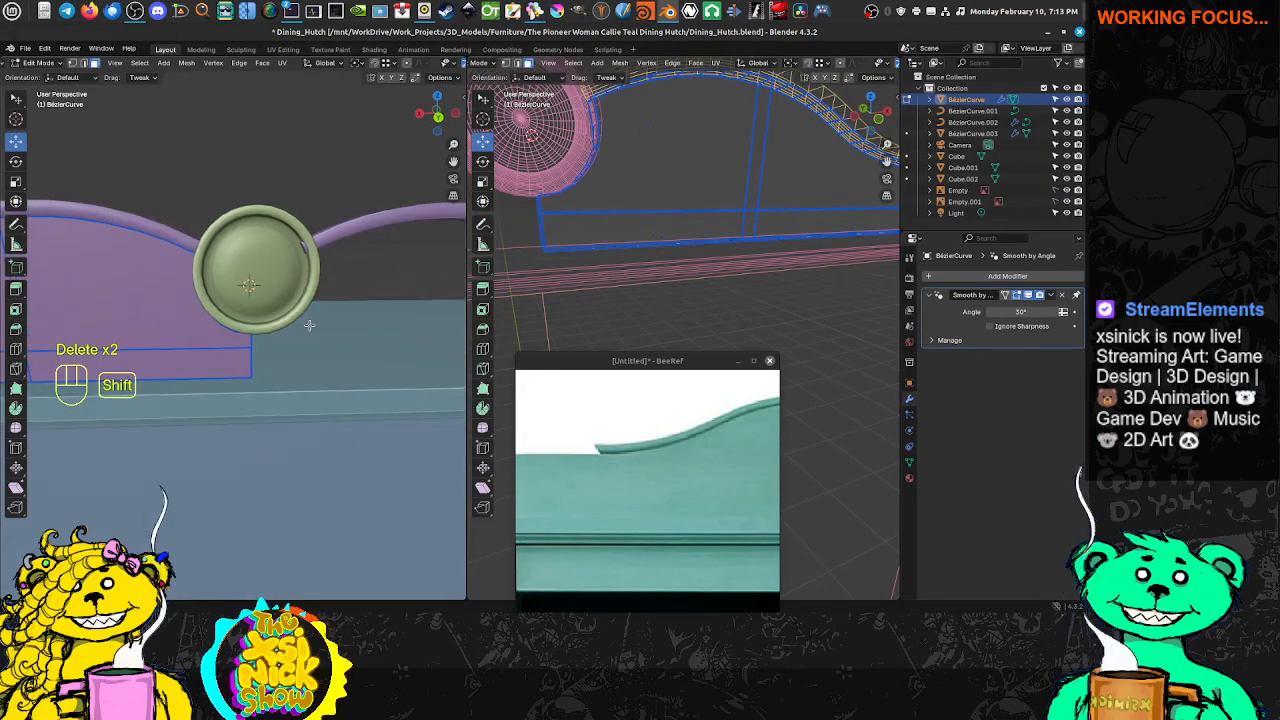
# Return to Object Mode and add a Mirror modifier on the X axis to the remaining half of the pediment board
pyautogui.click(212, 357)
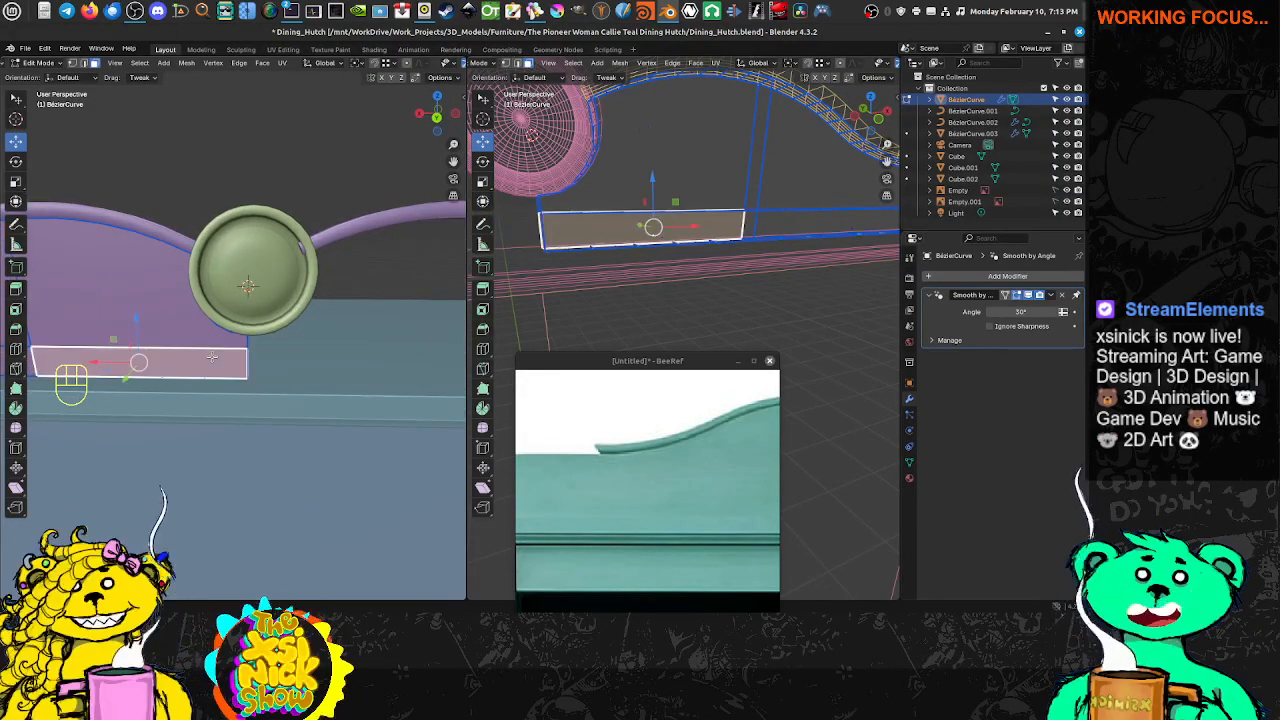
pyautogui.press('Tab')
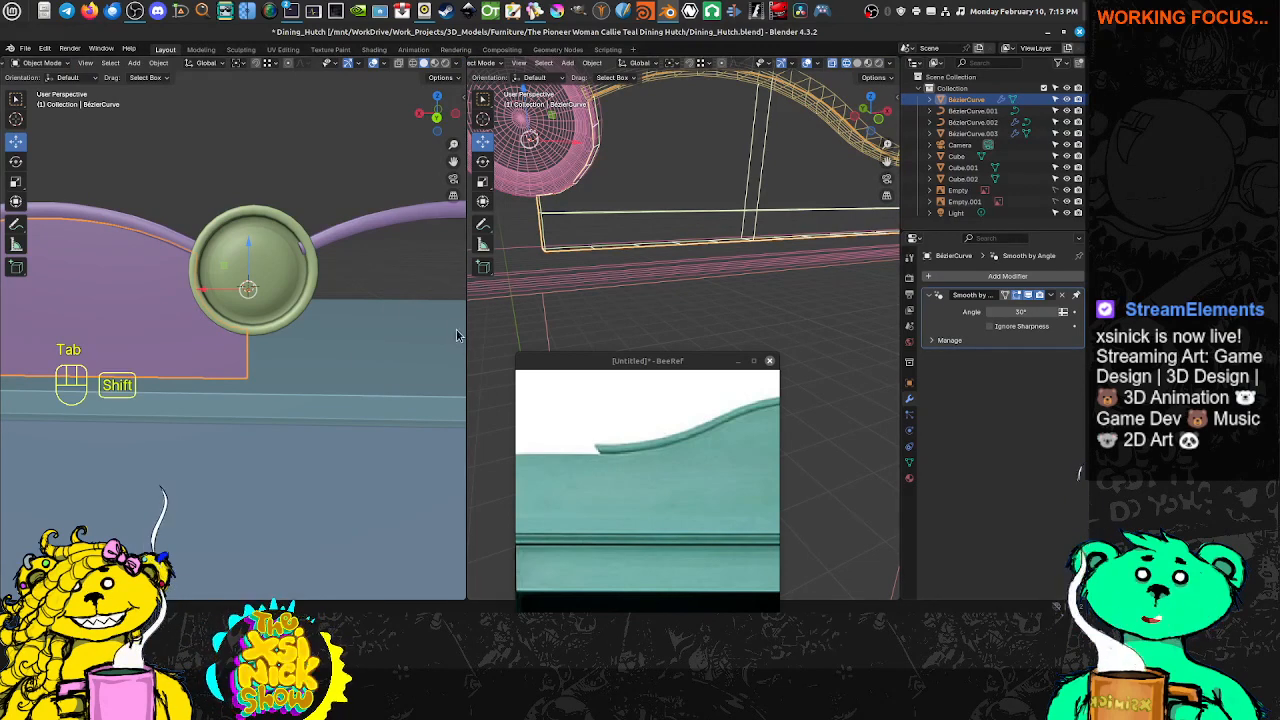
pyautogui.moveTo(457, 334); pyautogui.dragTo(322, 302, button='middle')
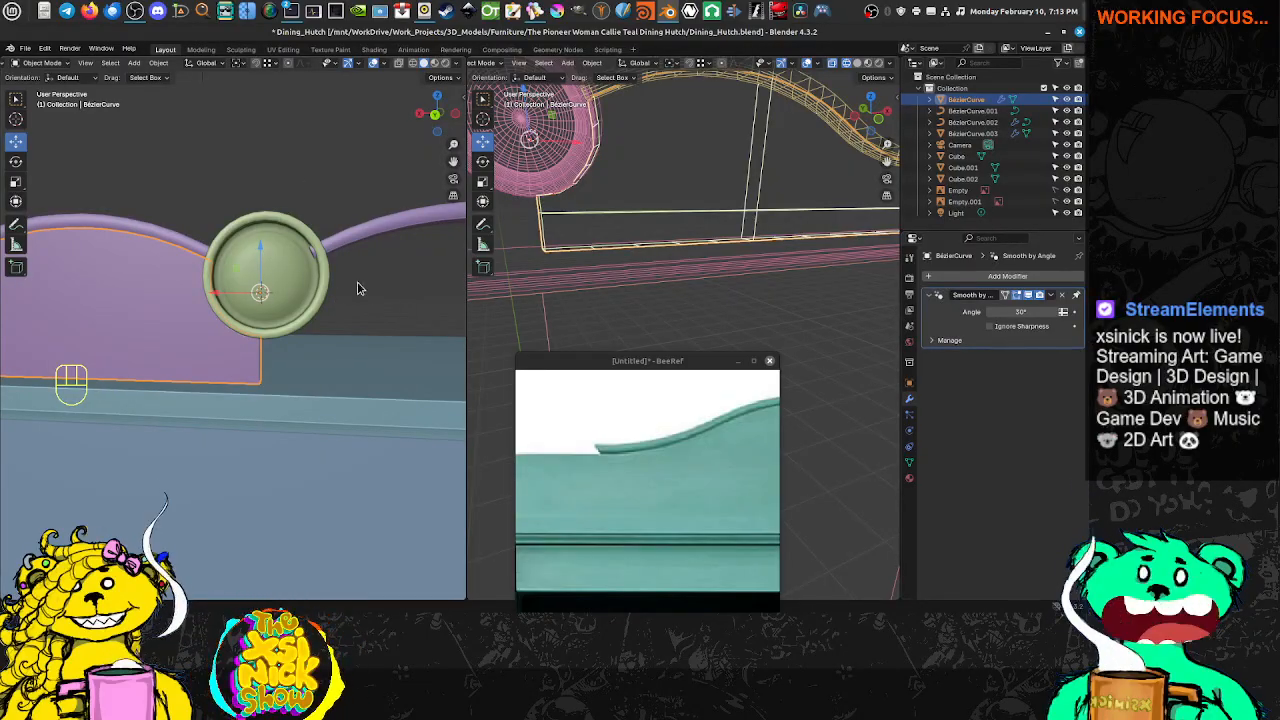
pyautogui.click(946, 278)
pyautogui.moveTo(947, 283)
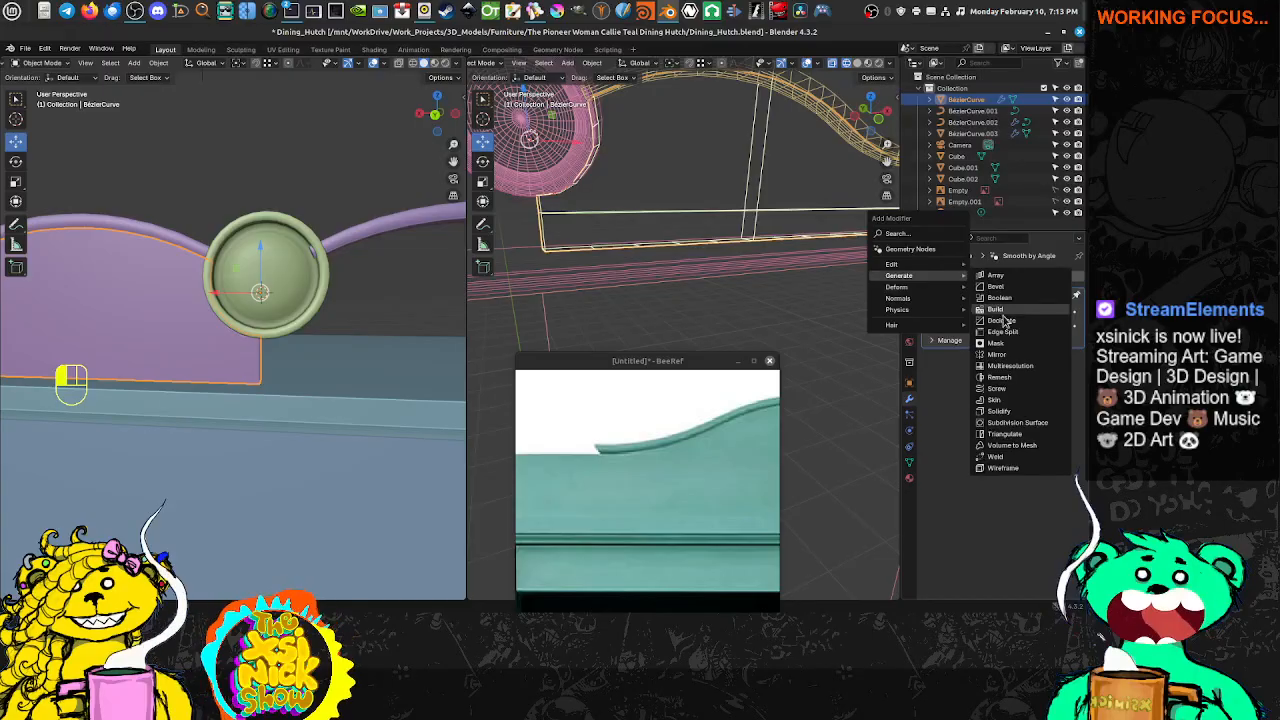
pyautogui.click(995, 357)
pyautogui.keyDown('shift'); pyautogui.moveTo(222, 381); pyautogui.dragTo(302, 390, button='middle'); pyautogui.keyUp('shift')
# Reopen the pediment board in Edit Mode, show its centre seam in front view, and switch to vertex selection
pyautogui.press('Tab')
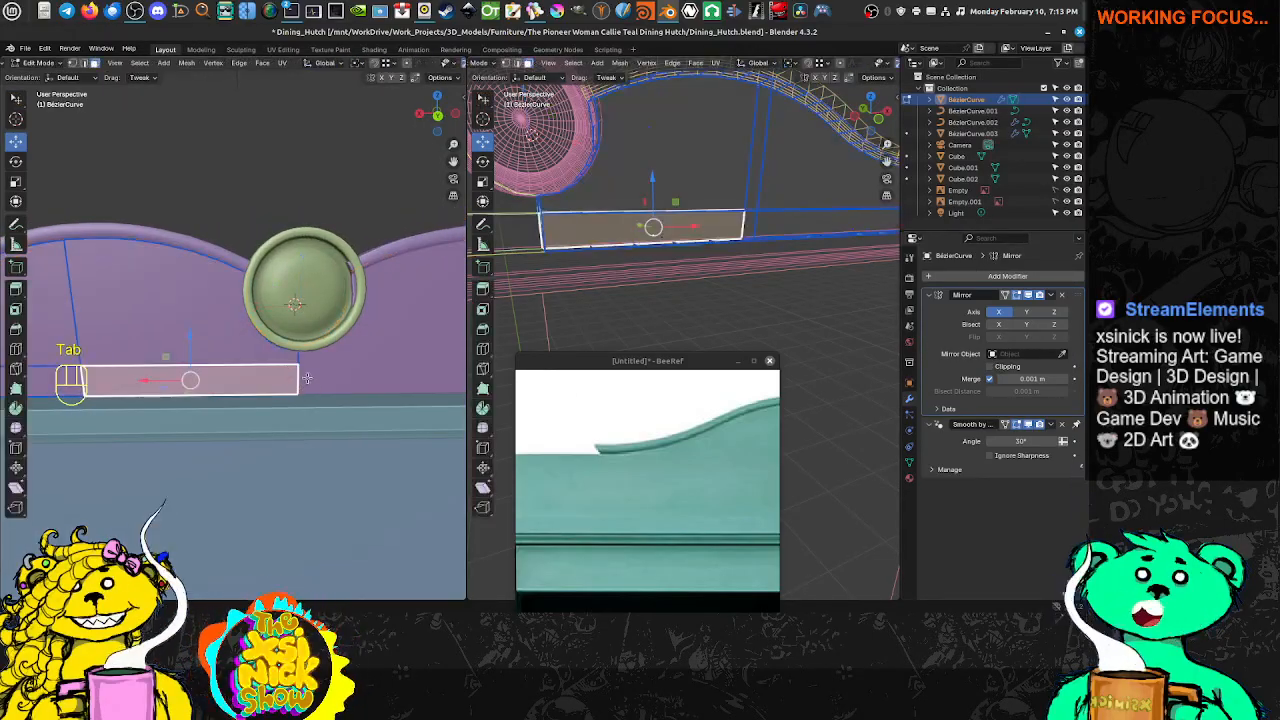
pyautogui.hotkey('ctrl', 'Tab')
pyautogui.click(255, 353)
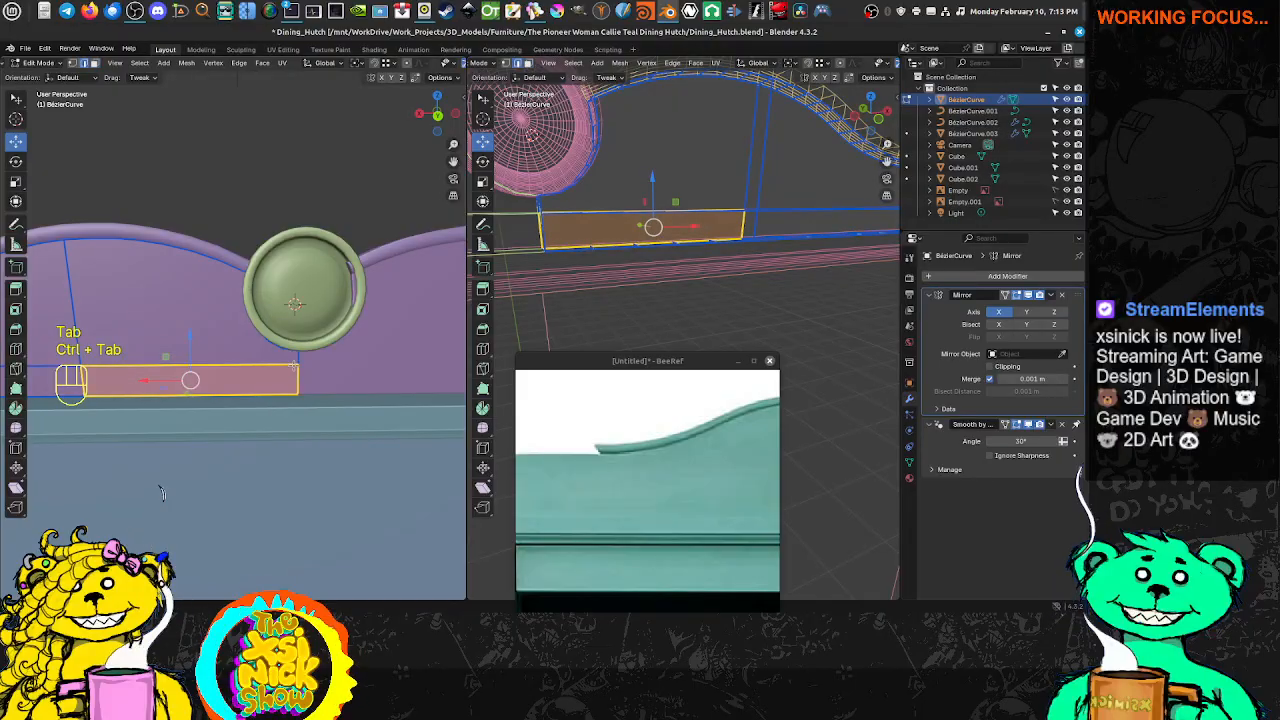
pyautogui.click(298, 361)
pyautogui.moveTo(344, 380); pyautogui.dragTo(614, 220, button='middle')
pyautogui.press('KP_1')
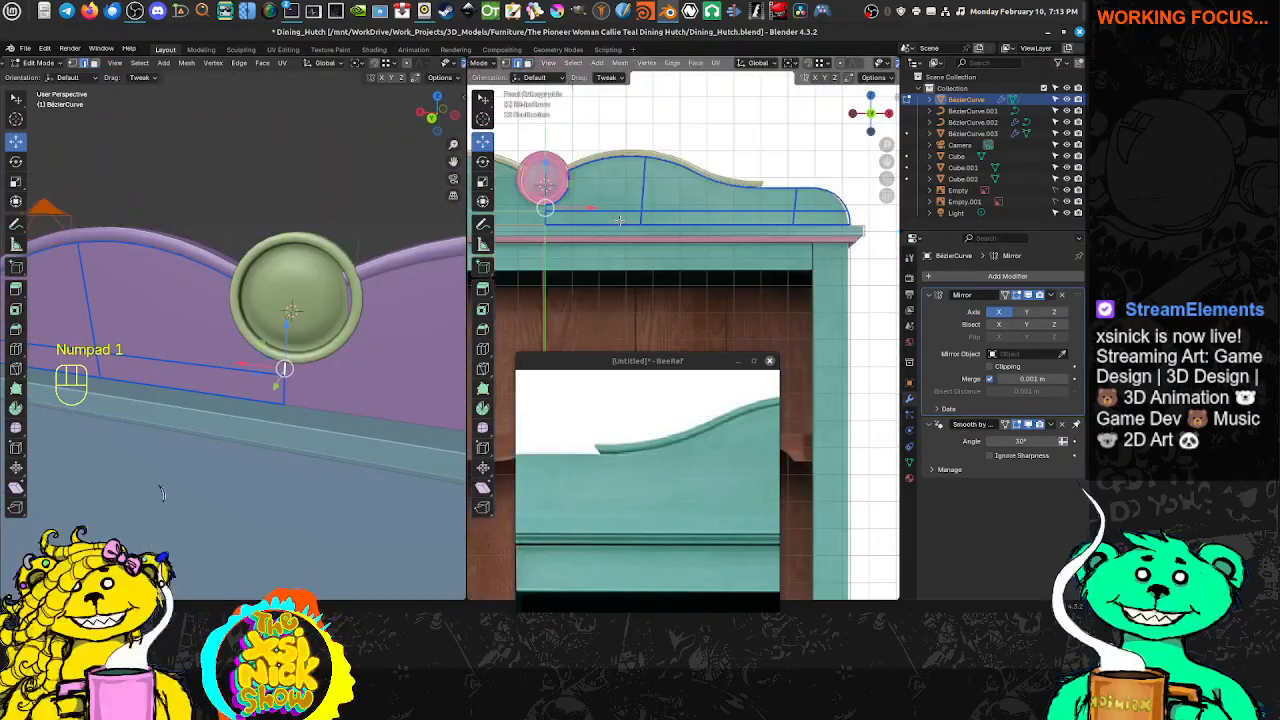
pyautogui.scroll(3, 621, 220)
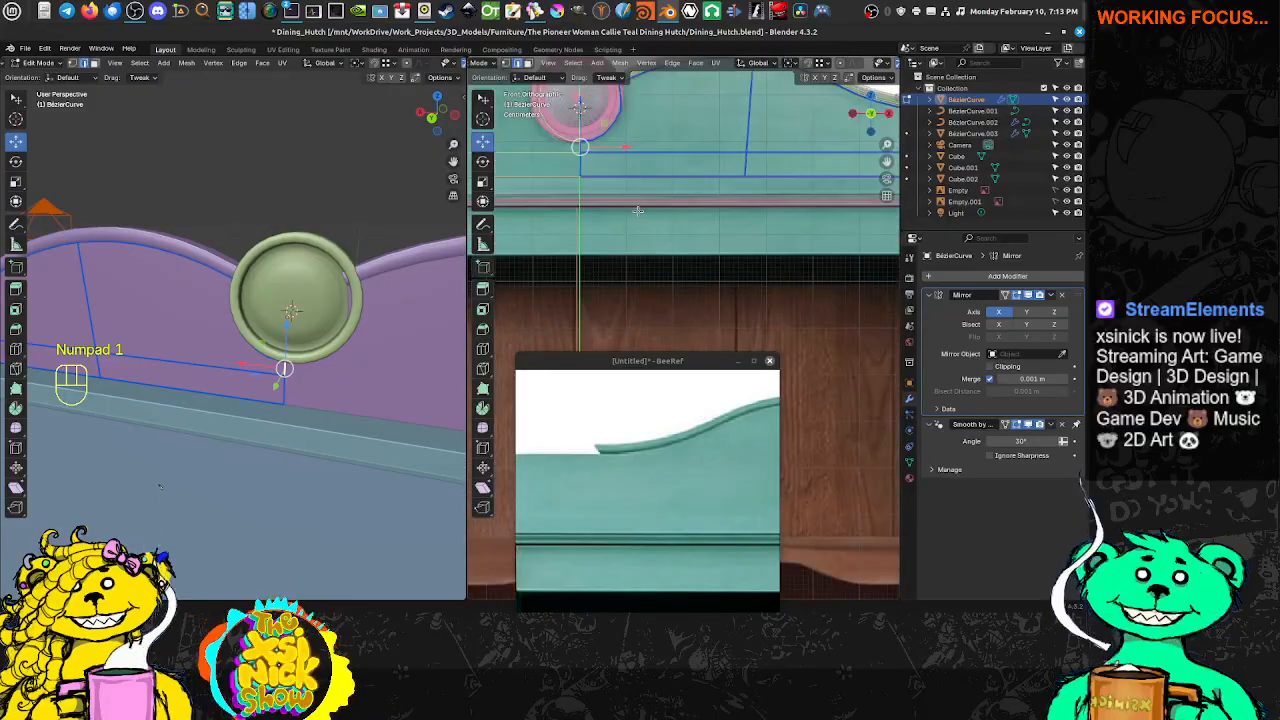
pyautogui.hotkey('ctrl', 'Tab')
pyautogui.click(627, 200)
pyautogui.keyDown('shift'); pyautogui.moveTo(597, 176); pyautogui.dragTo(610, 203, button='middle'); pyautogui.keyUp('shift')
pyautogui.scroll(1, 610, 203)
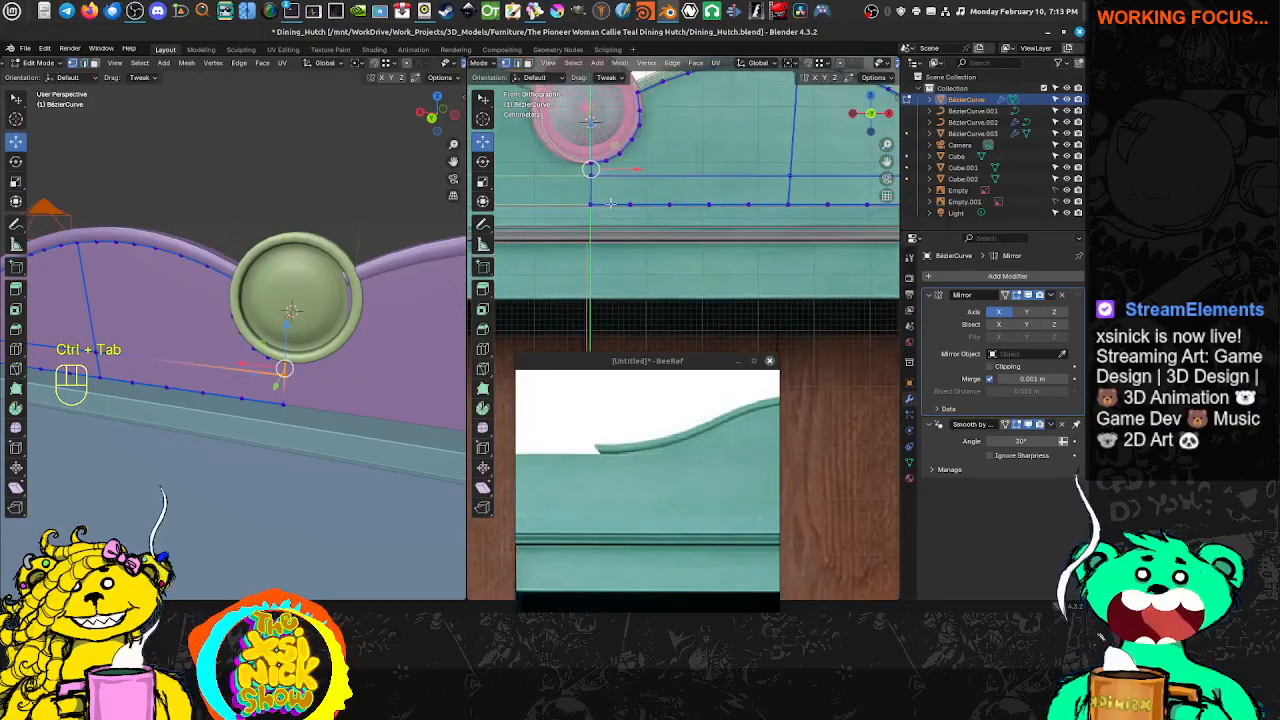
# Box-select the vertices on the centre seam below the medallion, scale them to 0 along X, and return to Object Mode
pyautogui.click(563, 145)
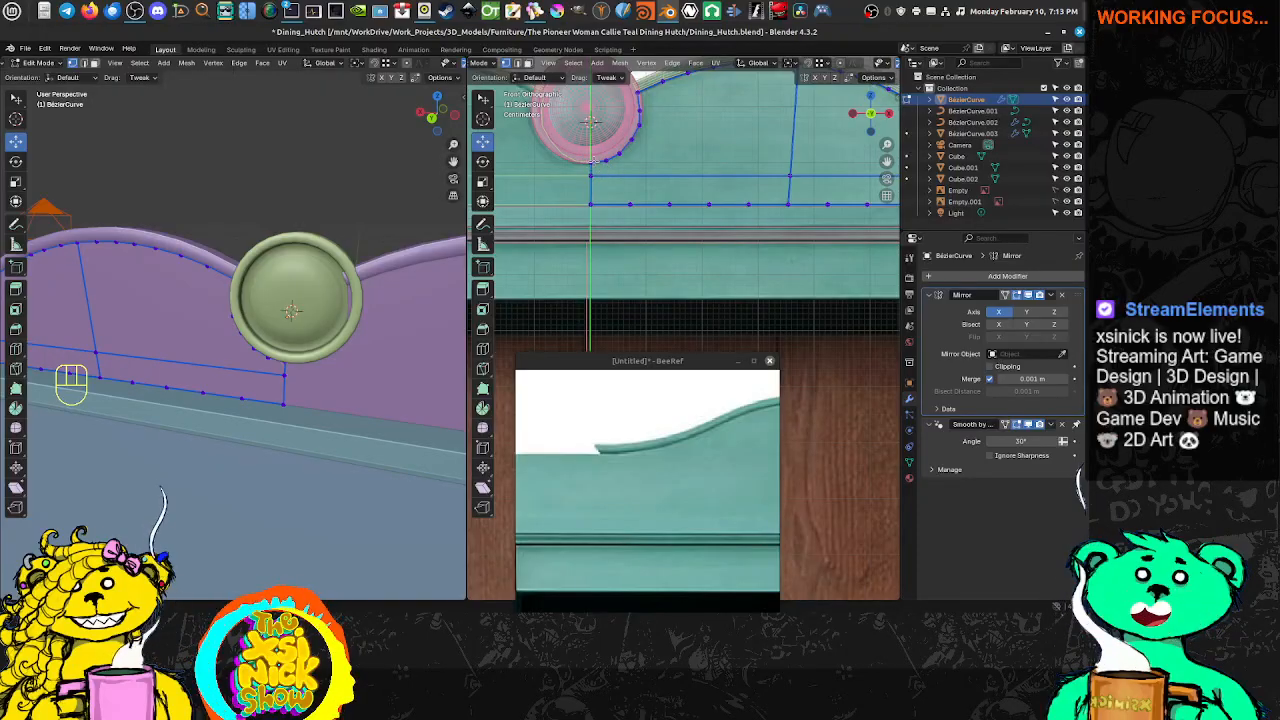
pyautogui.press('b')
pyautogui.moveTo(572, 148); pyautogui.dragTo(599, 222)
pyautogui.keyDown('shift'); pyautogui.moveTo(600, 222); pyautogui.dragTo(661, 320, button='middle'); pyautogui.keyUp('shift')
pyautogui.scroll(5, 672, 326)
pyautogui.scroll(2, 650, 316)
pyautogui.keyDown('shift'); pyautogui.moveTo(623, 261); pyautogui.dragTo(643, 263, button='middle'); pyautogui.keyUp('shift')
pyautogui.press('s')
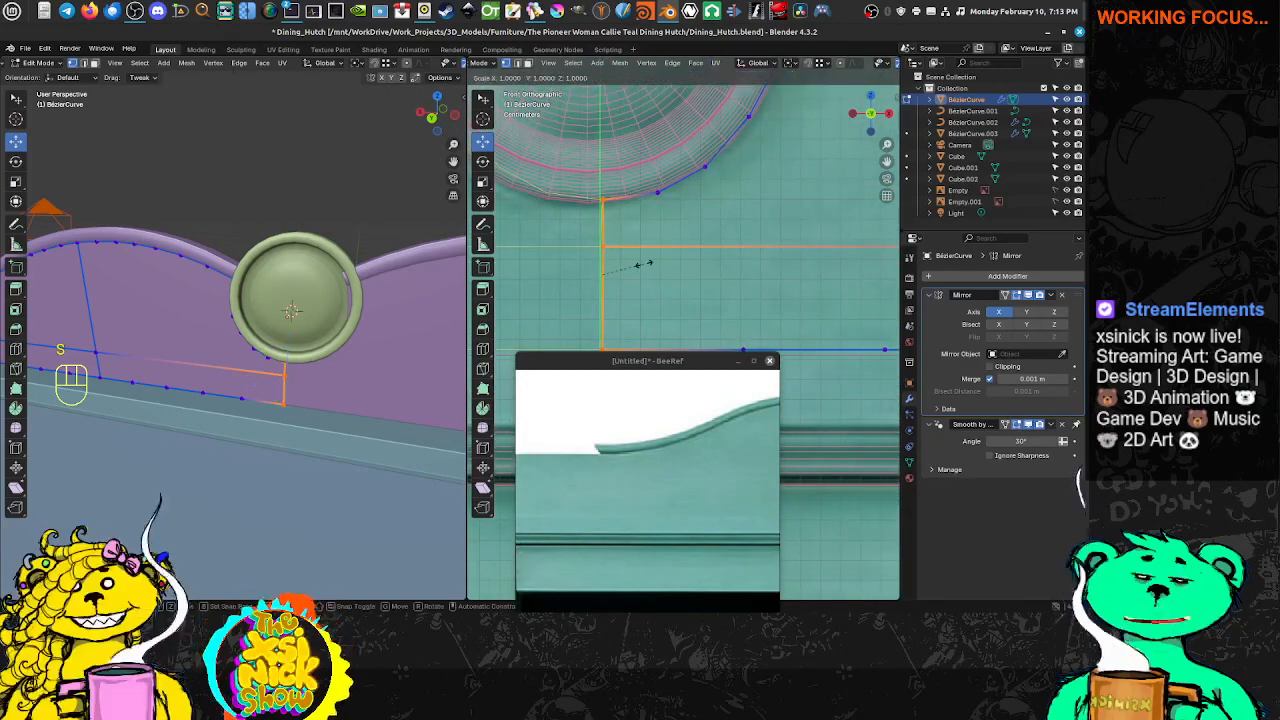
pyautogui.press('x')
pyautogui.press('KP_0')
pyautogui.press('KP_Enter')
pyautogui.press('Tab')
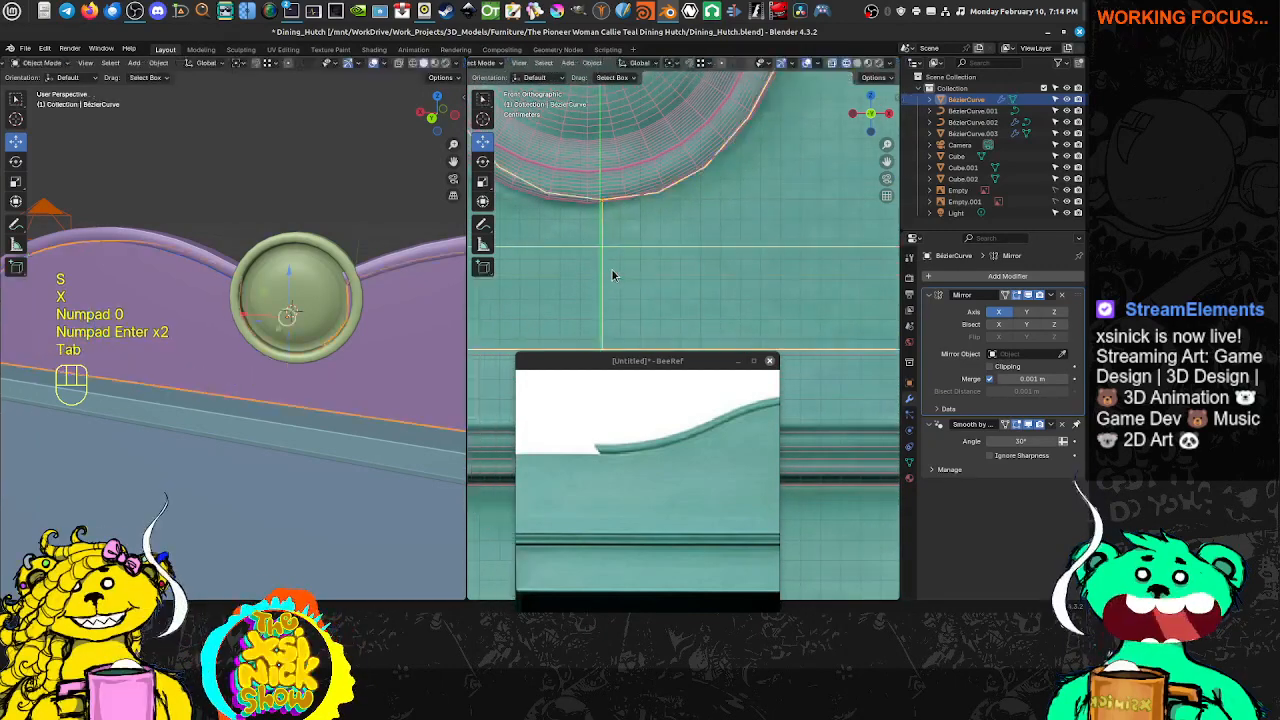
# Snap the 3D cursor to the selected seam vertices and move the pediment board's origin to the cursor in Object Mode
pyautogui.scroll(-4, 610, 256)
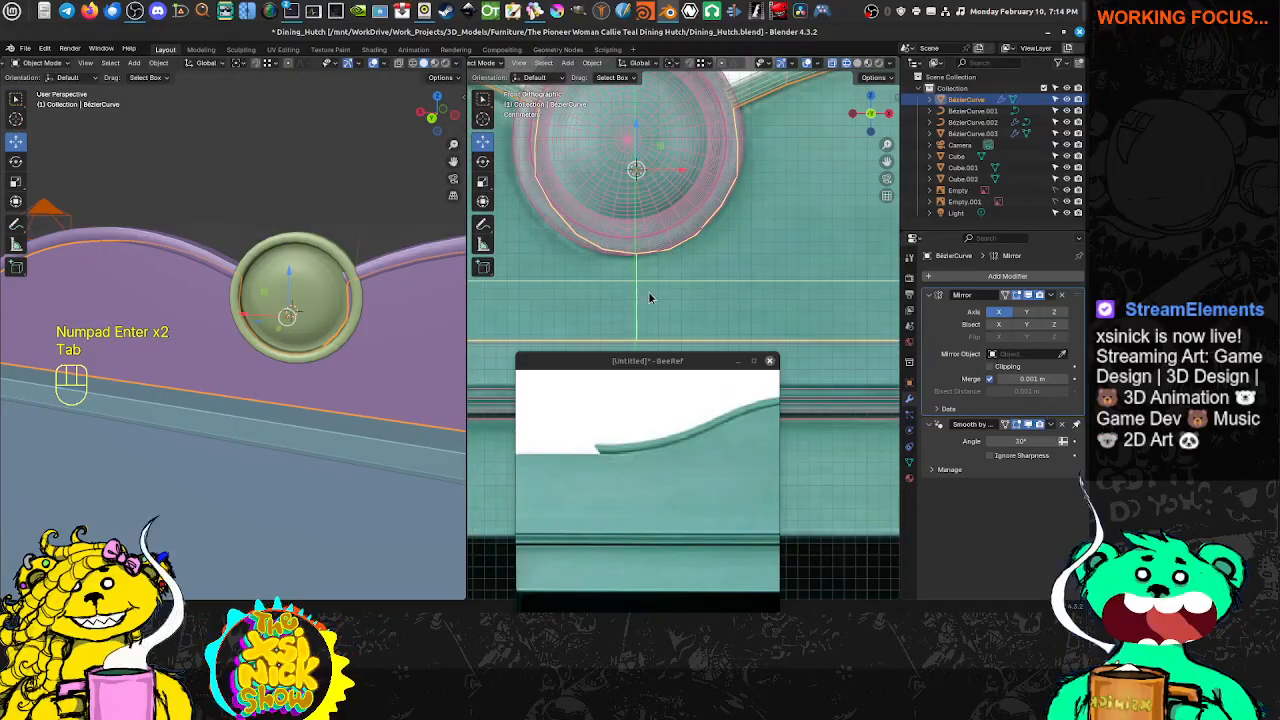
pyautogui.press('Tab')
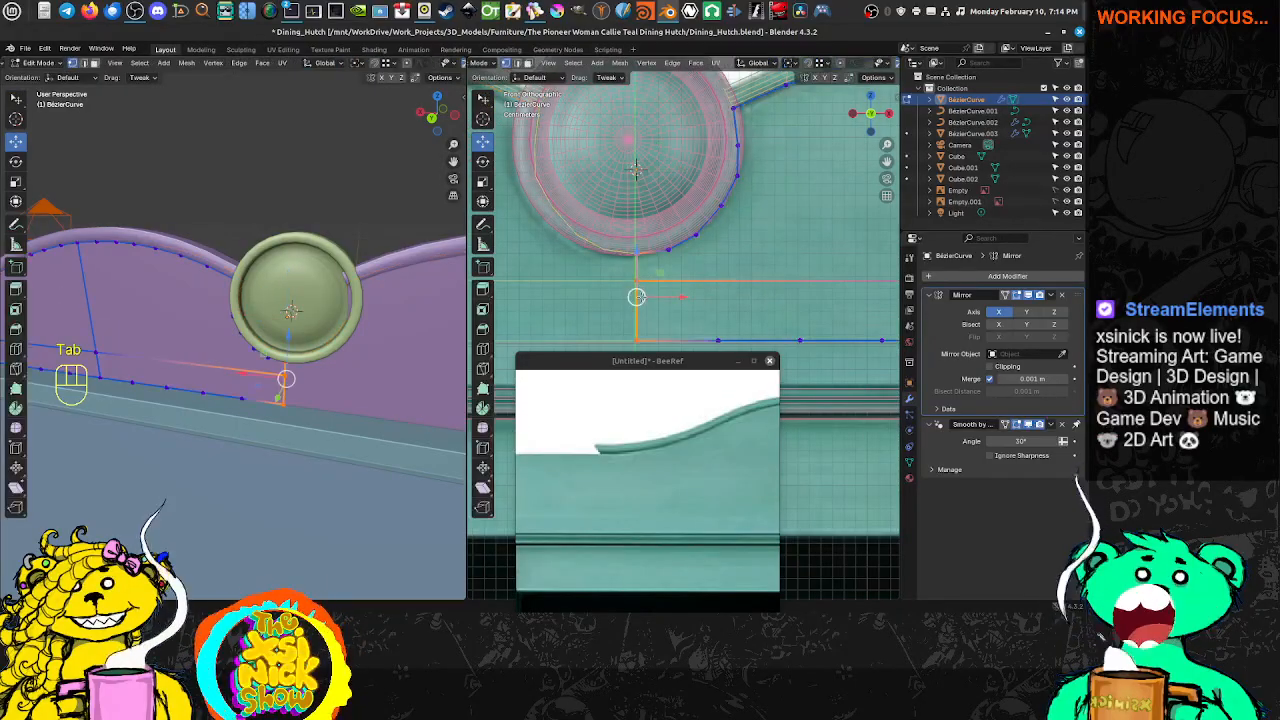
pyautogui.hotkey('shift', 's')
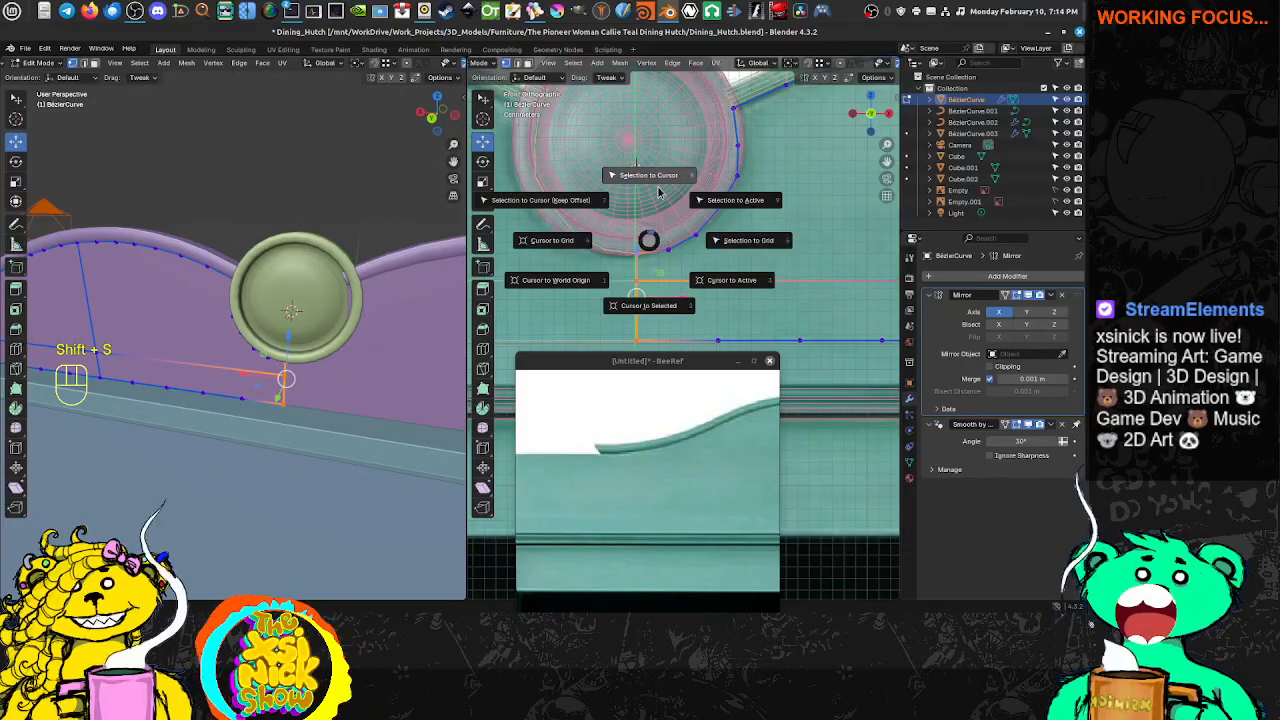
pyautogui.click(645, 305)
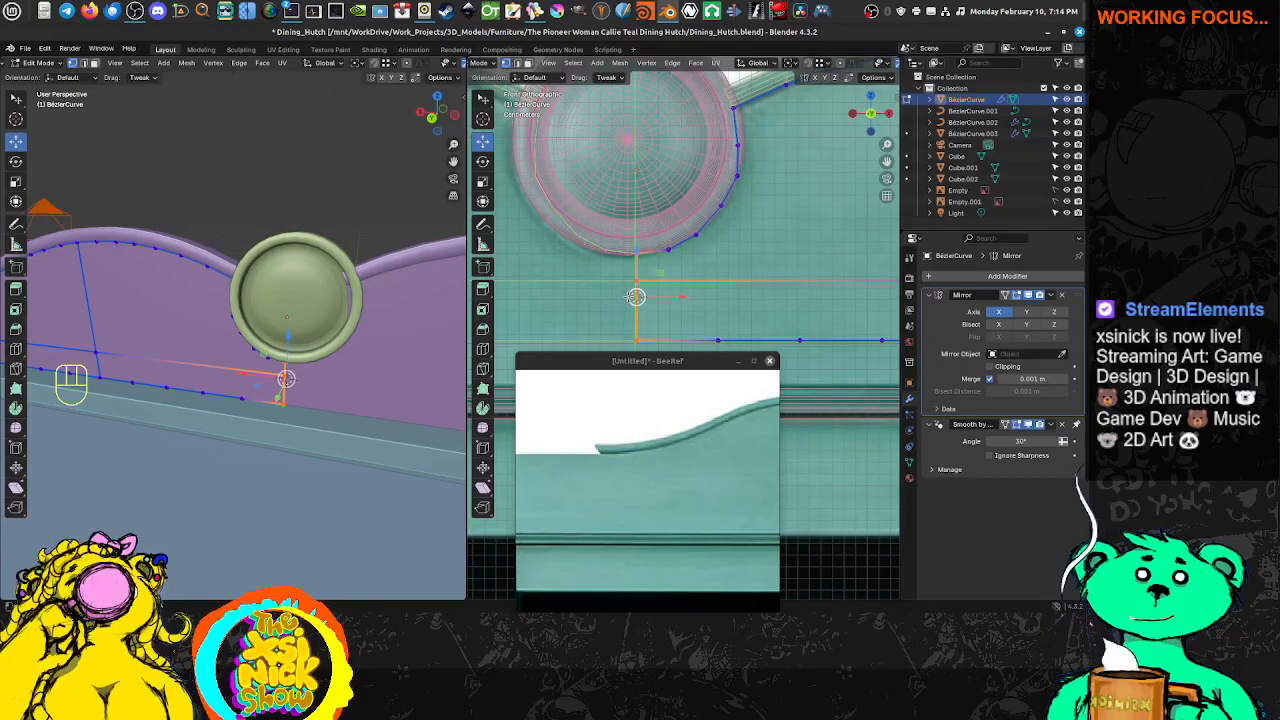
pyautogui.press('Tab')
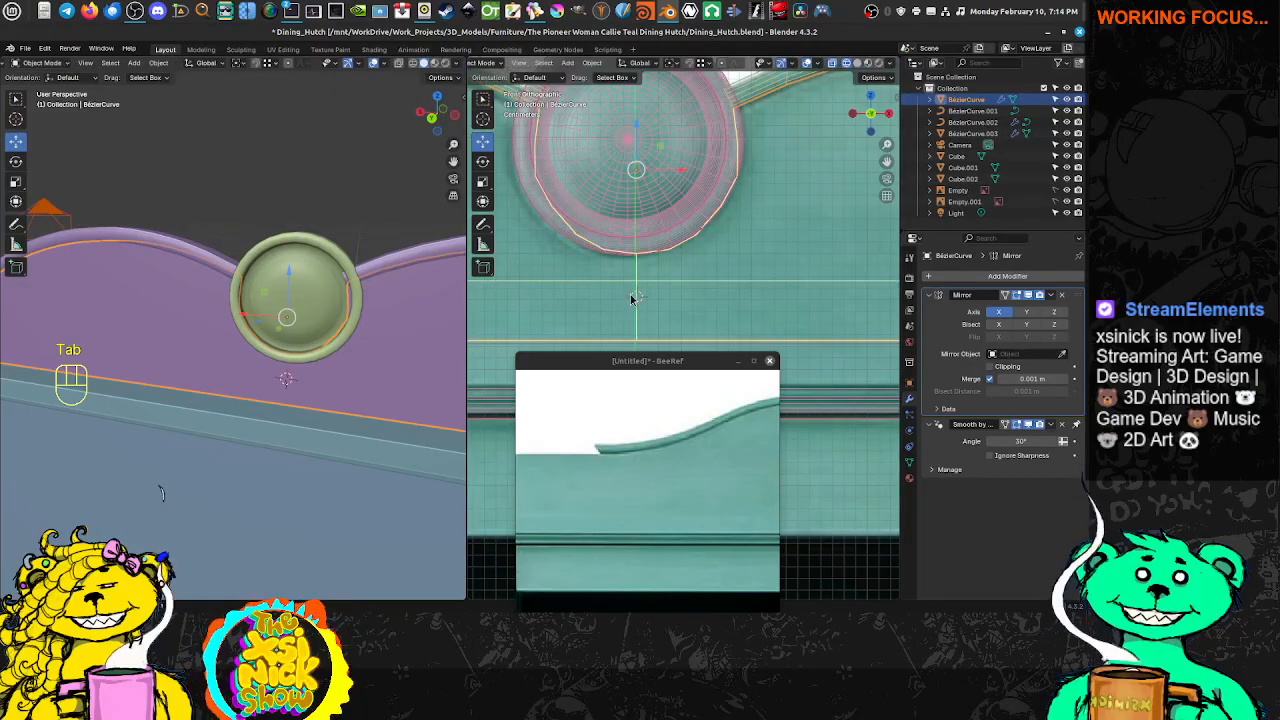
pyautogui.press('Insert')
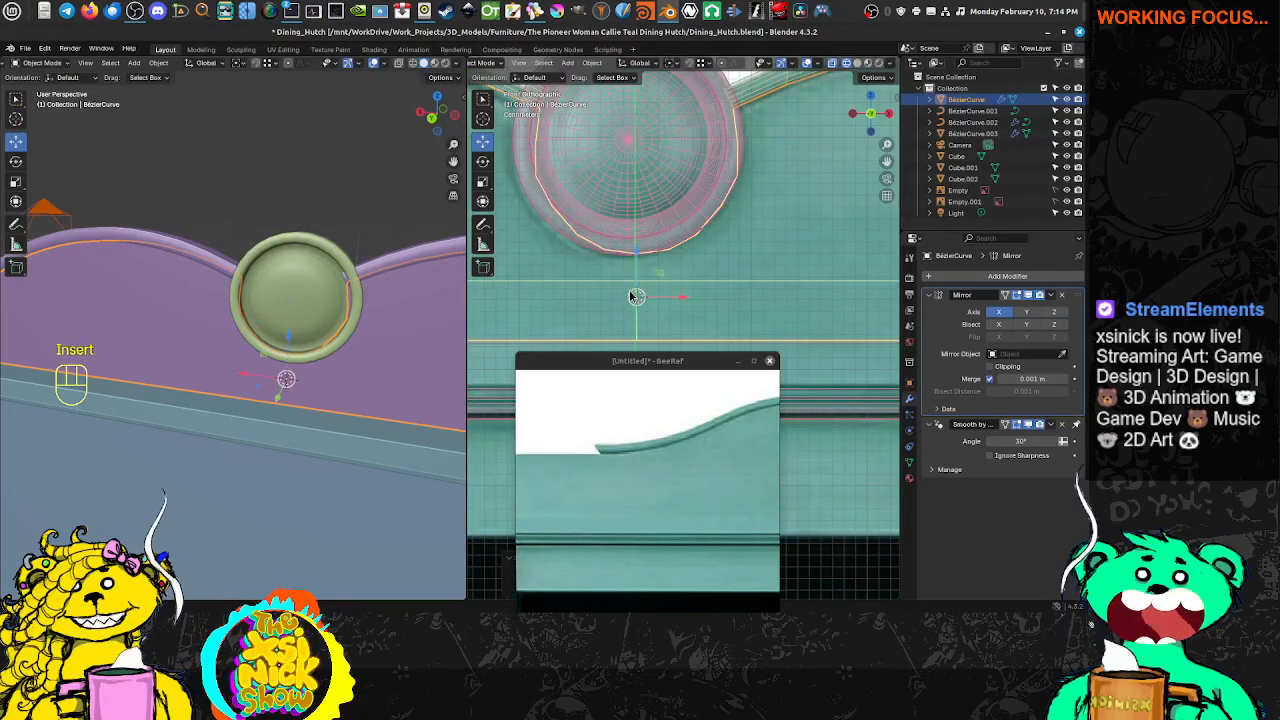
# Examine the mirrored pediment board in front view, checking its centre seam and its alignment around the medallion
pyautogui.scroll(-3, 703, 262)
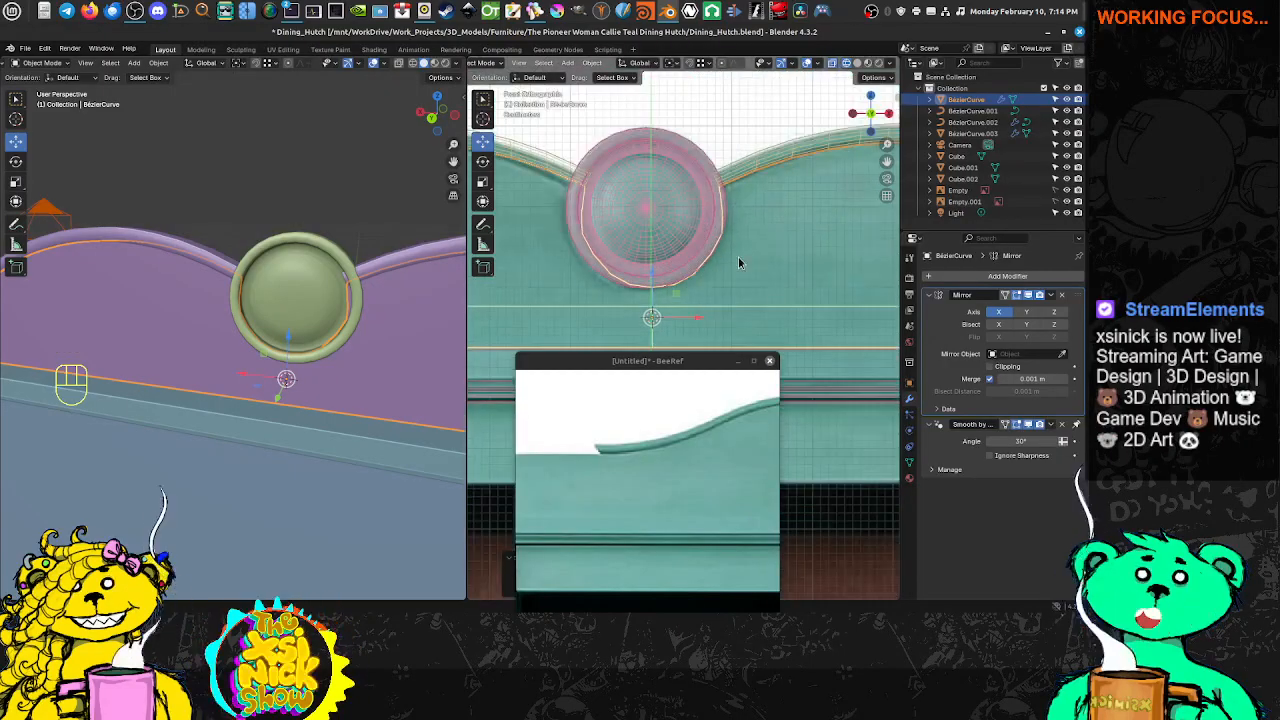
pyautogui.keyDown('shift'); pyautogui.moveTo(676, 249); pyautogui.dragTo(700, 263, button='middle'); pyautogui.keyUp('shift')
pyautogui.keyDown('shift'); pyautogui.moveTo(688, 317); pyautogui.dragTo(622, 227, button='middle'); pyautogui.keyUp('shift')
pyautogui.scroll(1, 652, 283)
pyautogui.scroll(4, 654, 280)
pyautogui.keyDown('shift'); pyautogui.moveTo(619, 110); pyautogui.dragTo(655, 278, button='middle'); pyautogui.keyUp('shift')
pyautogui.scroll(-1, 655, 278)
pyautogui.scroll(-5, 655, 278)
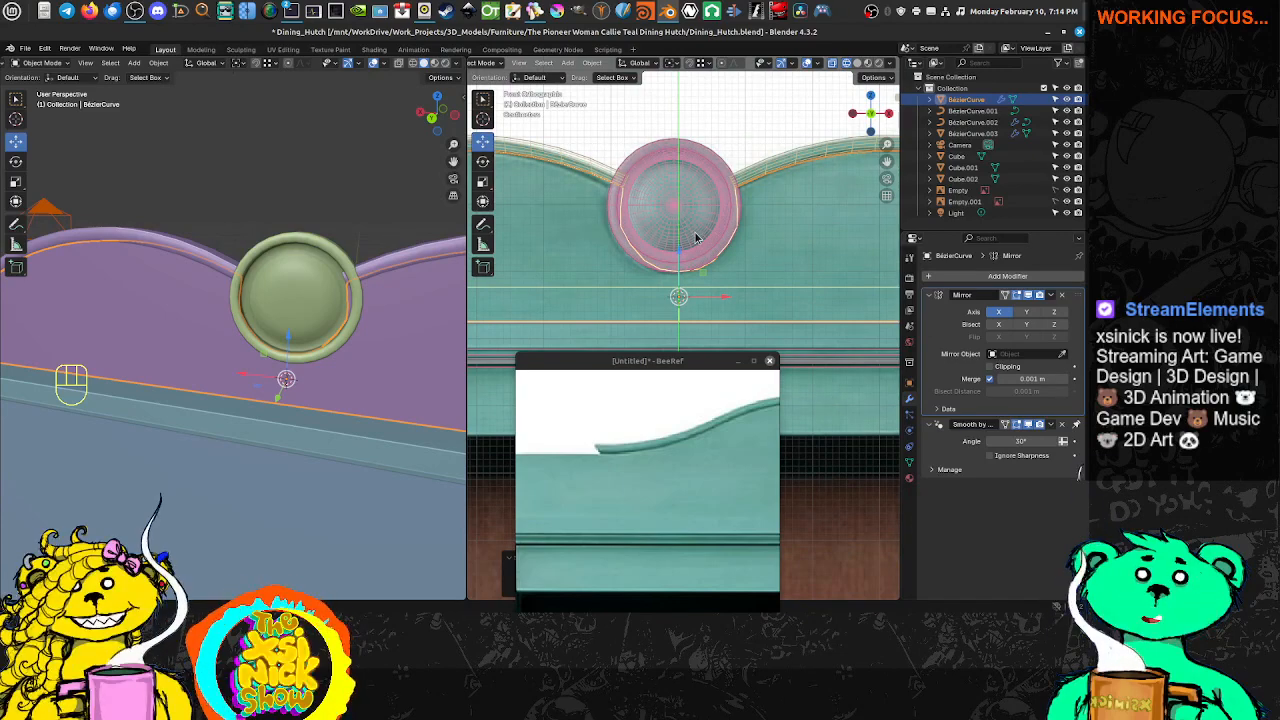
# Select the round medallion, show its transform values, and set its X location to 0 m
pyautogui.keyDown('shift'); pyautogui.moveTo(727, 248); pyautogui.dragTo(692, 232, button='middle'); pyautogui.keyUp('shift')
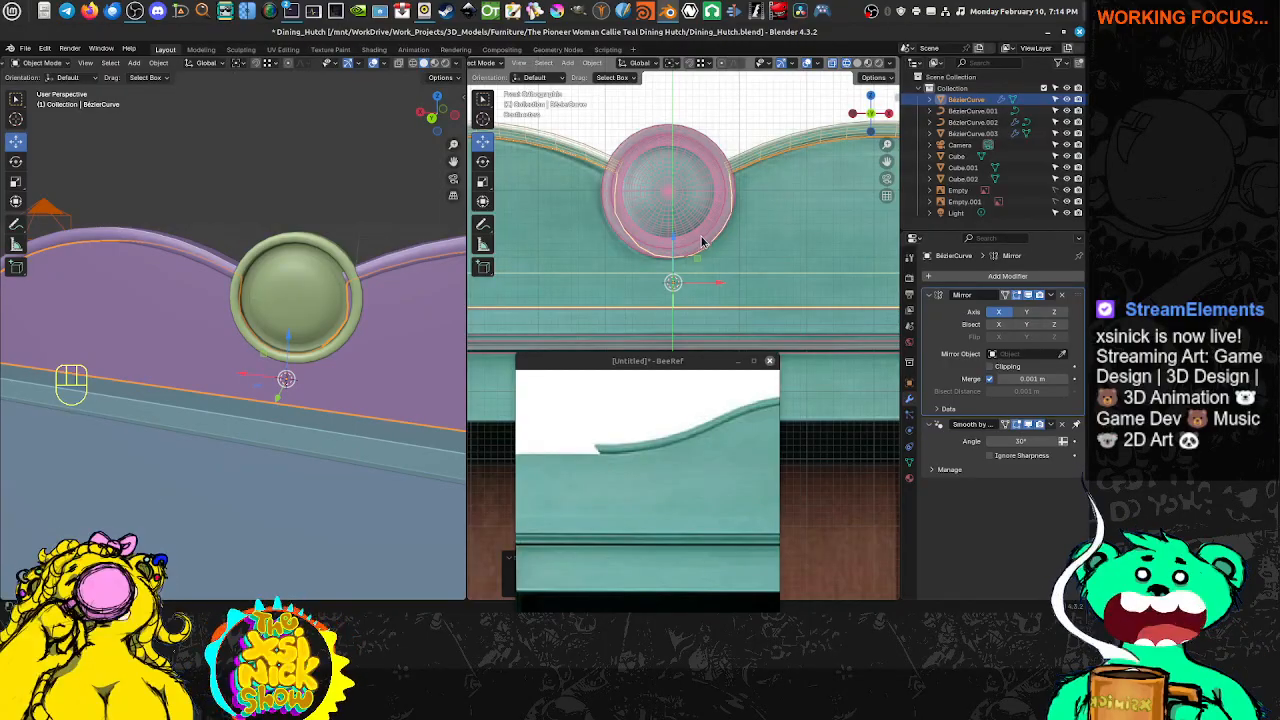
pyautogui.keyDown('shift'); pyautogui.moveTo(704, 233); pyautogui.dragTo(672, 242, button='middle'); pyautogui.keyUp('shift')
pyautogui.scroll(1, 660, 237)
pyautogui.click(647, 181)
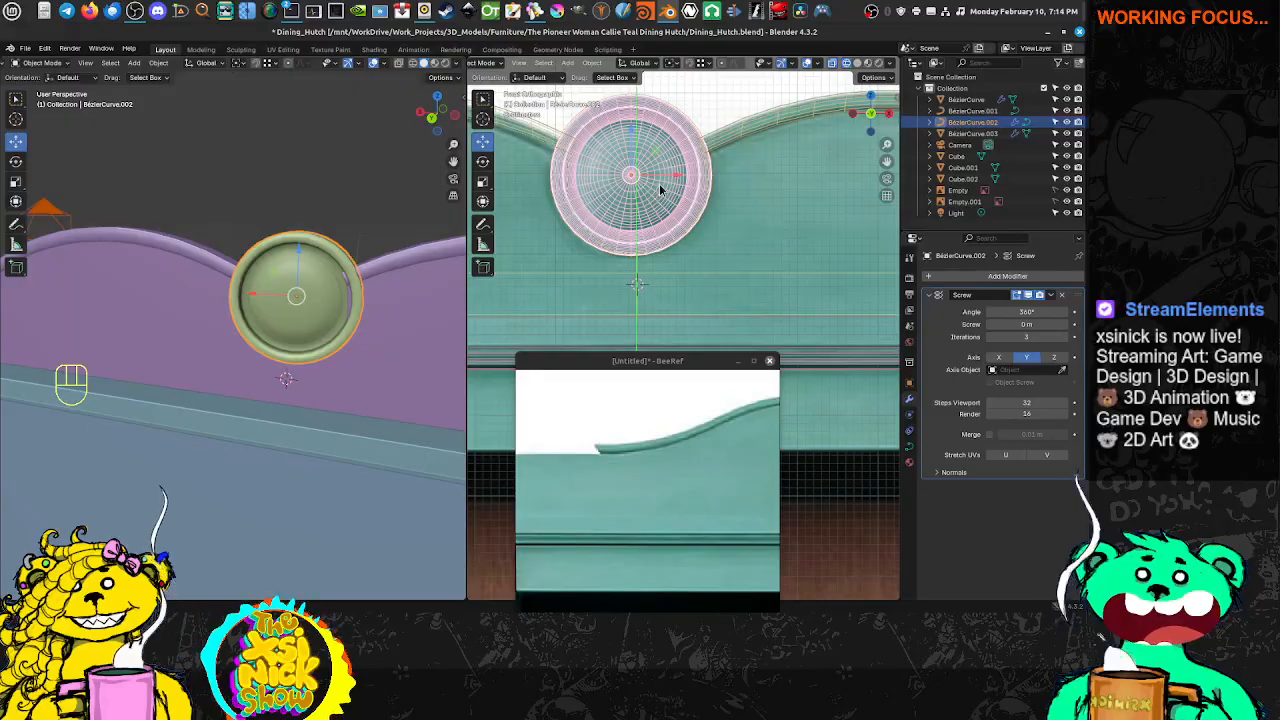
pyautogui.keyDown('shift'); pyautogui.moveTo(660, 190); pyautogui.dragTo(634, 208, button='middle'); pyautogui.keyUp('shift')
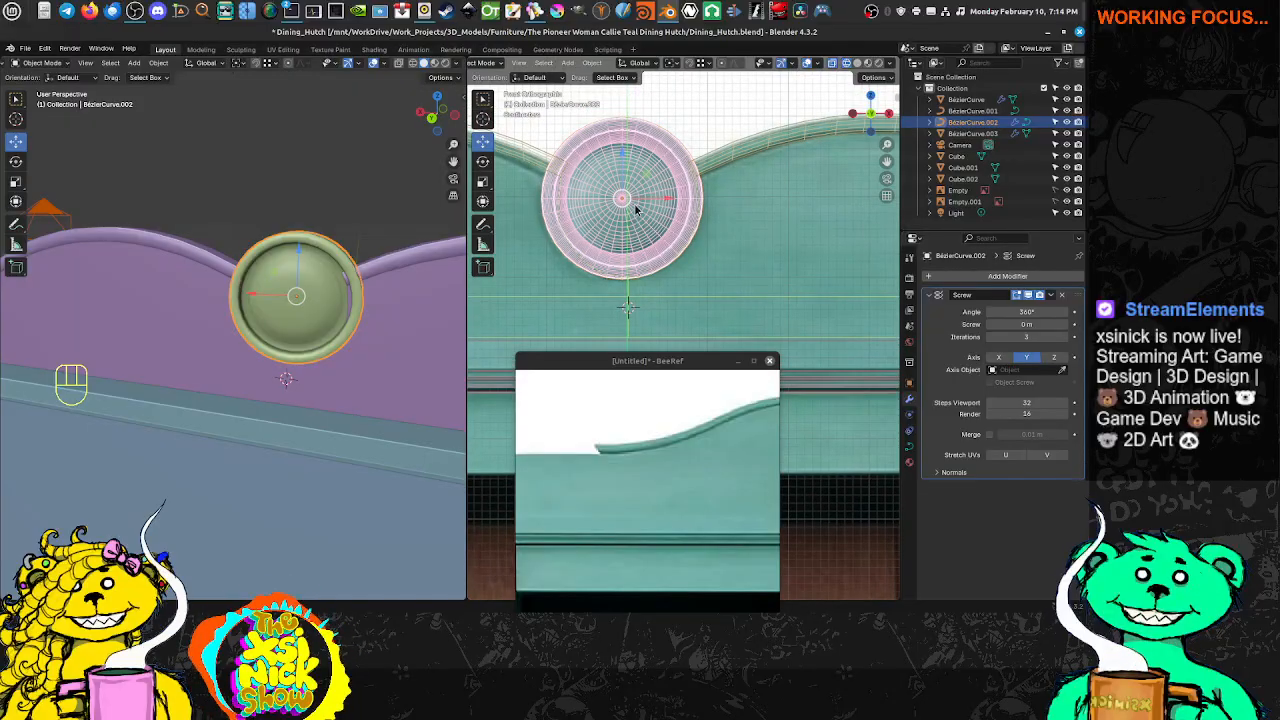
pyautogui.click(690, 200)
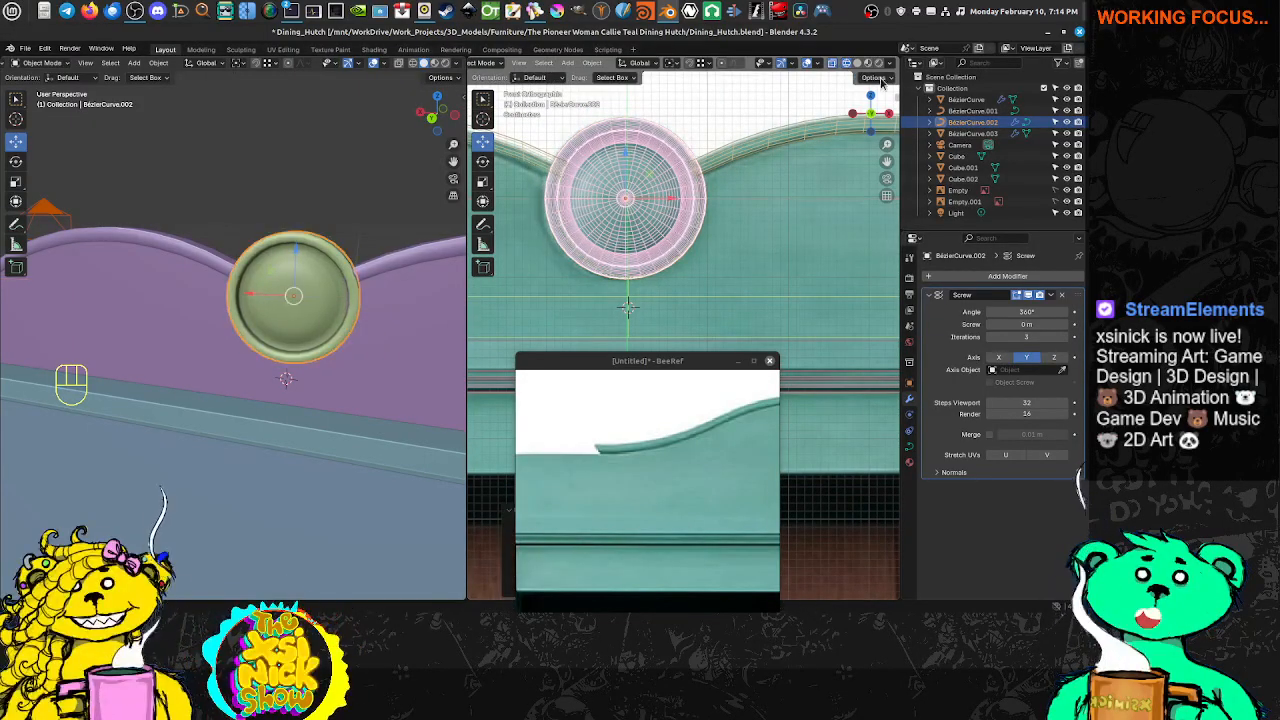
pyautogui.click(897, 97)
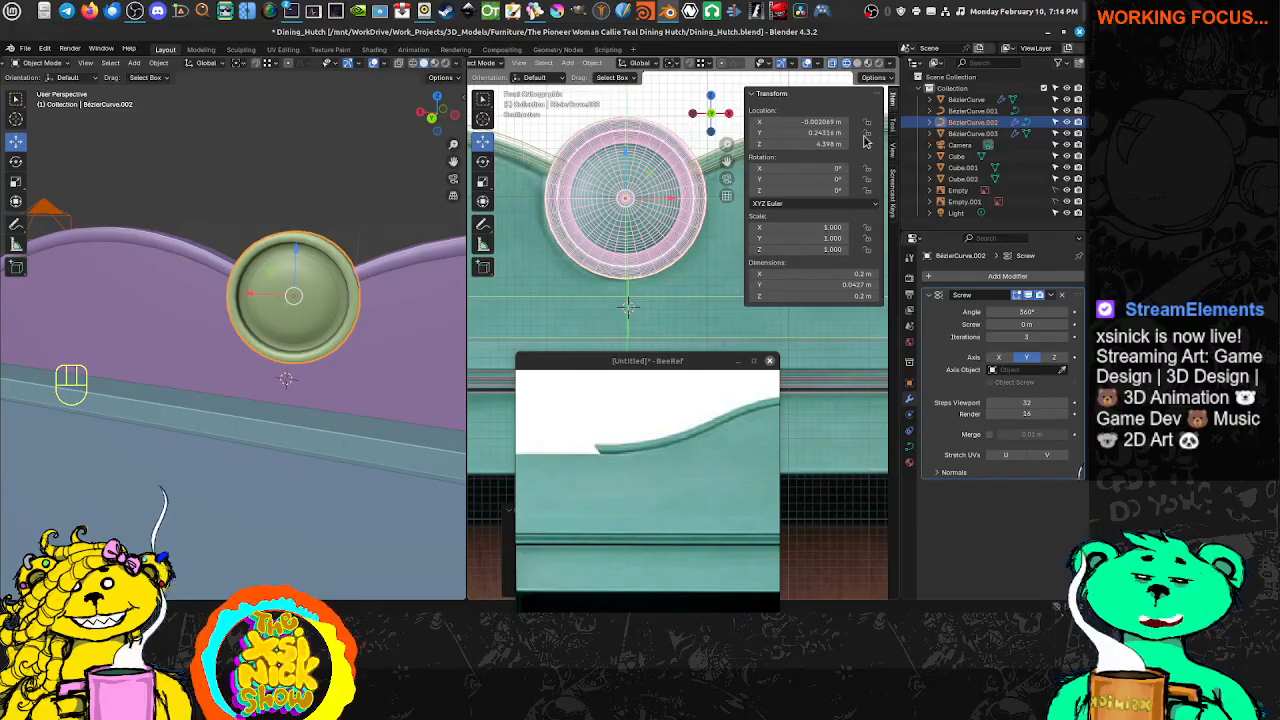
pyautogui.click(810, 121)
pyautogui.write('0')
pyautogui.press('Return')
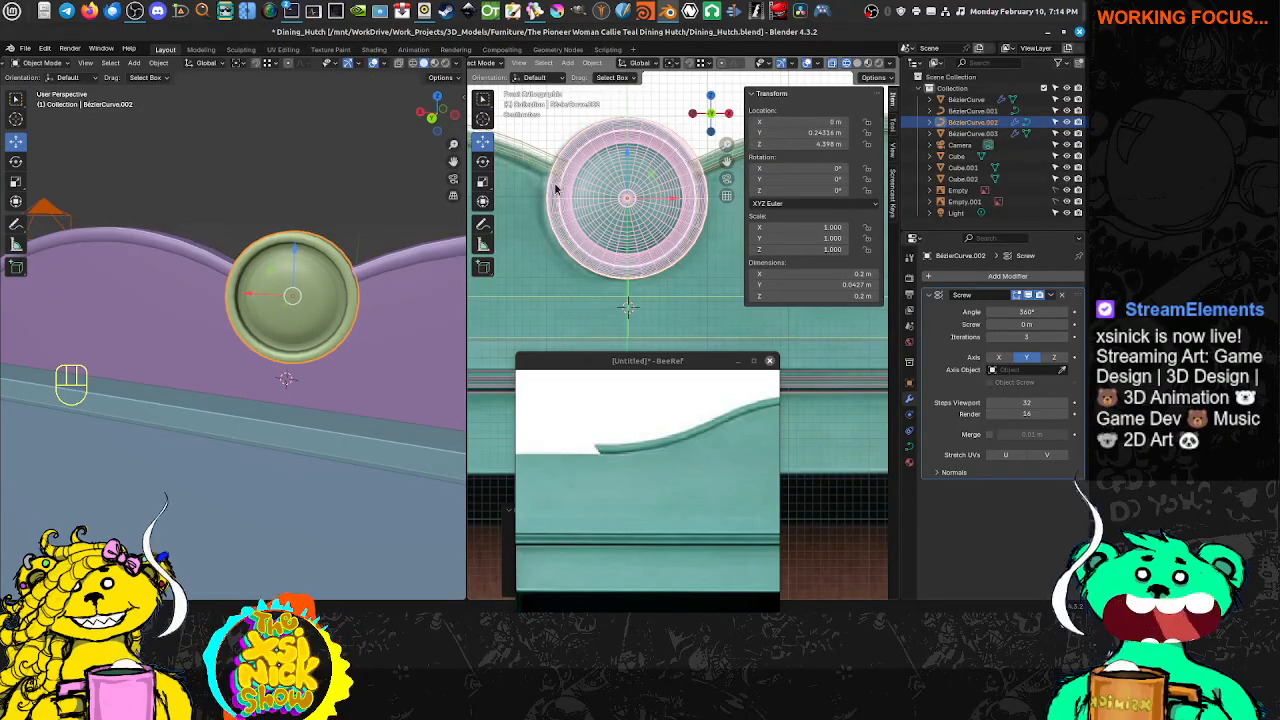
# Select the pediment board behind the medallion and set its X location to 0 m
pyautogui.click(674, 286)
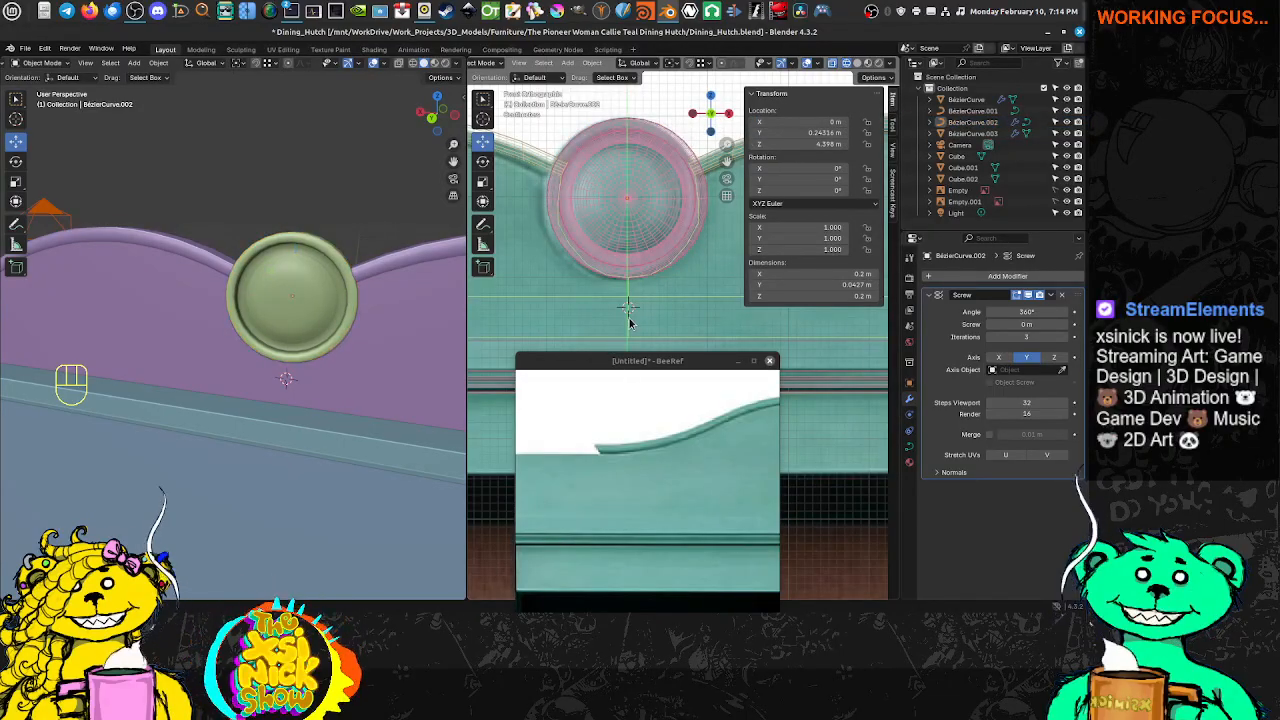
pyautogui.click(660, 322)
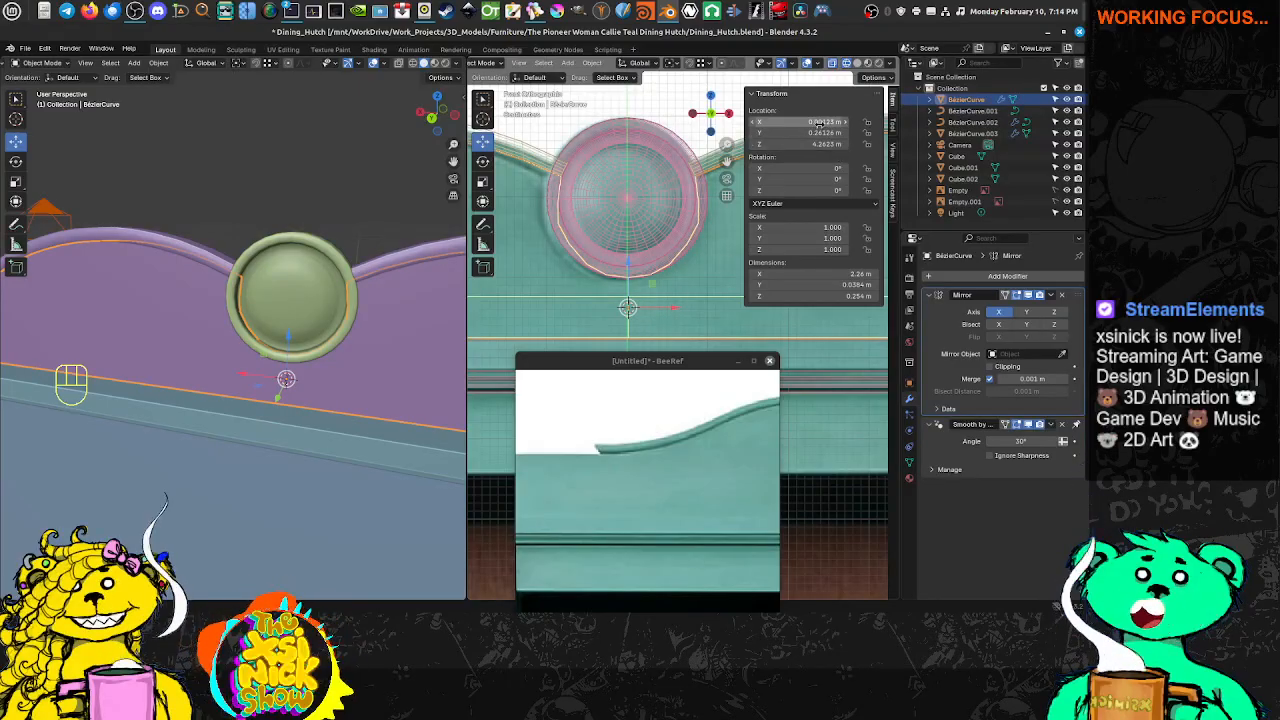
pyautogui.click(819, 122)
pyautogui.write('0')
pyautogui.press('Return')
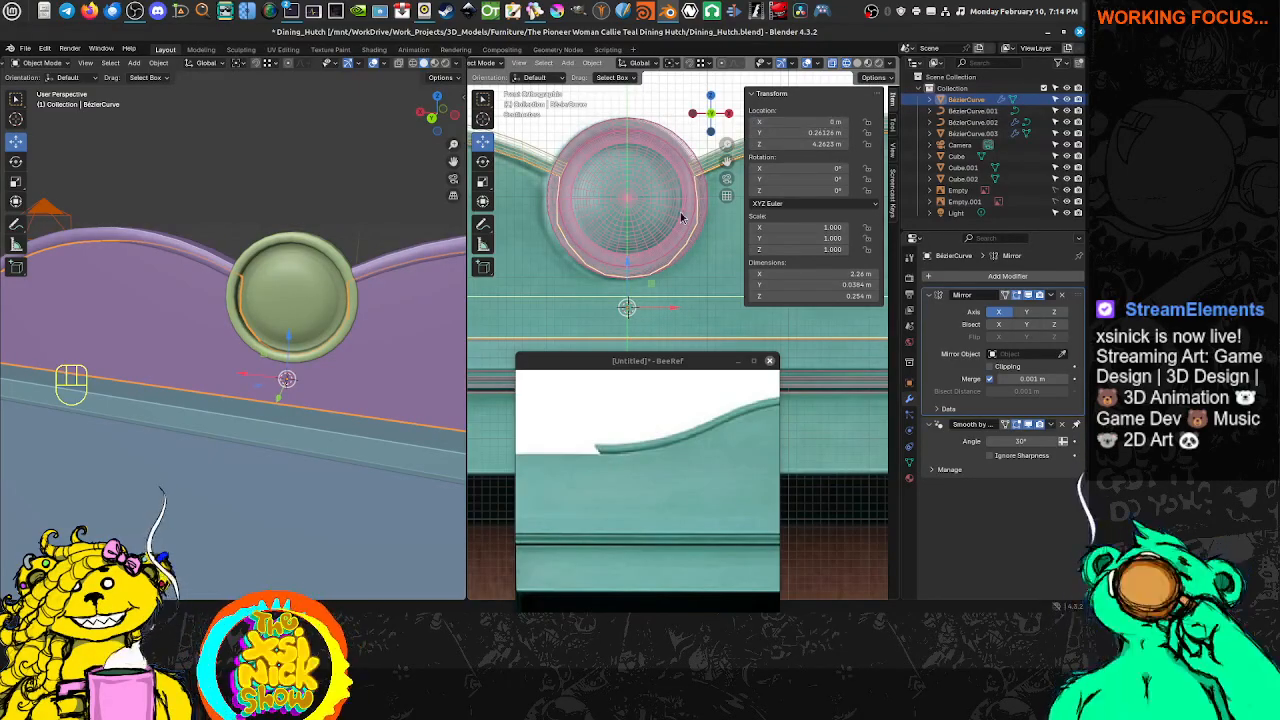
# Select the raised trim and check its X location and its alignment with the reference around the medallion and outer end
pyautogui.scroll(-3, 651, 251)
pyautogui.click(613, 249)
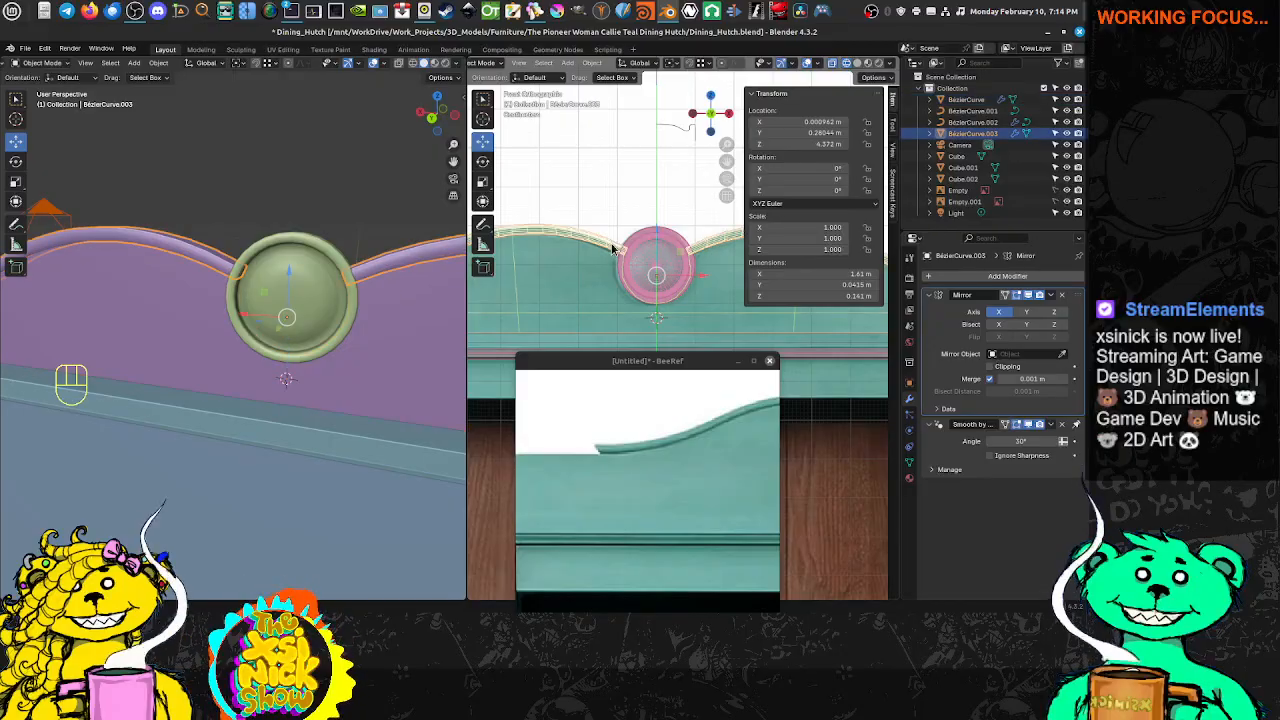
pyautogui.scroll(4, 616, 229)
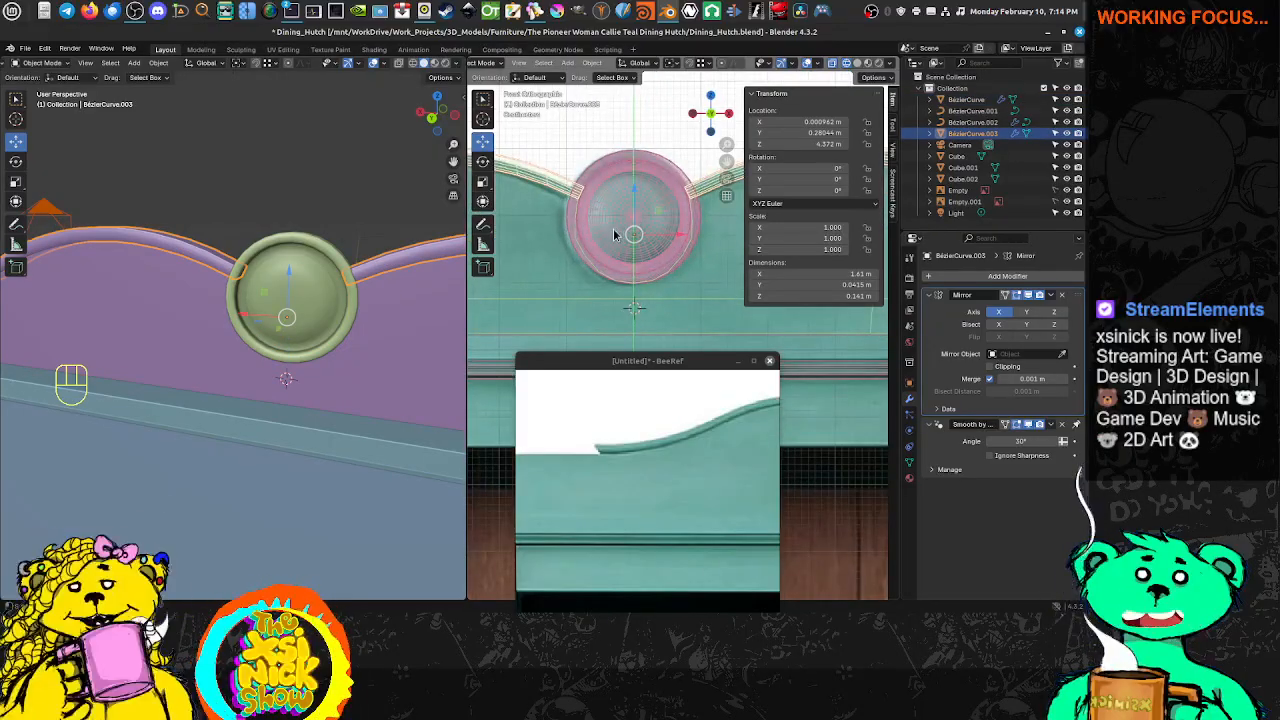
pyautogui.scroll(5, 619, 227)
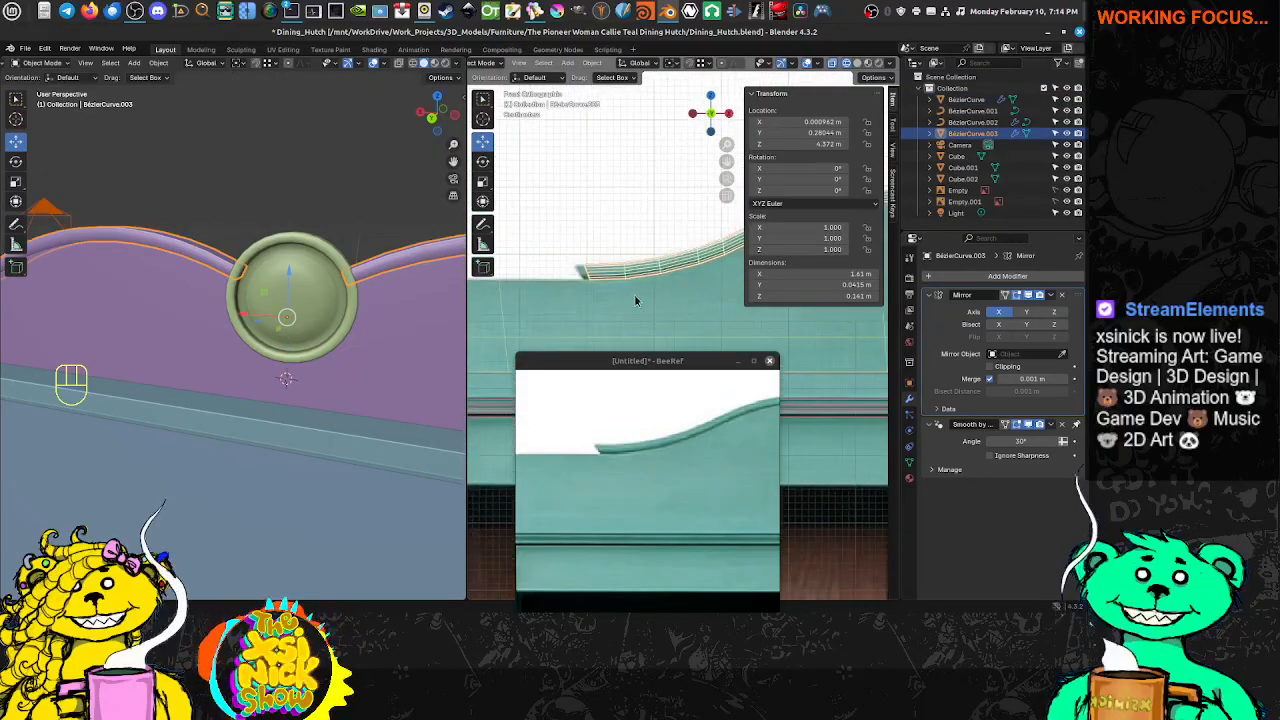
pyautogui.scroll(-5, 560, 258)
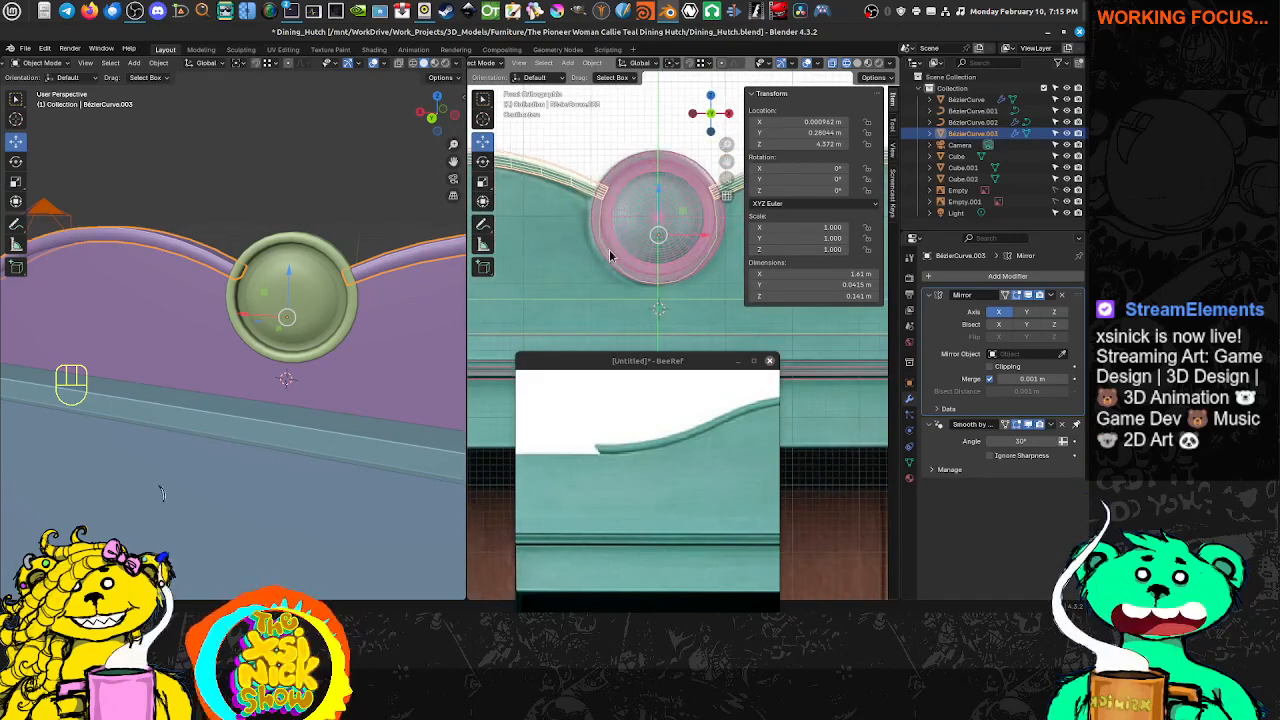
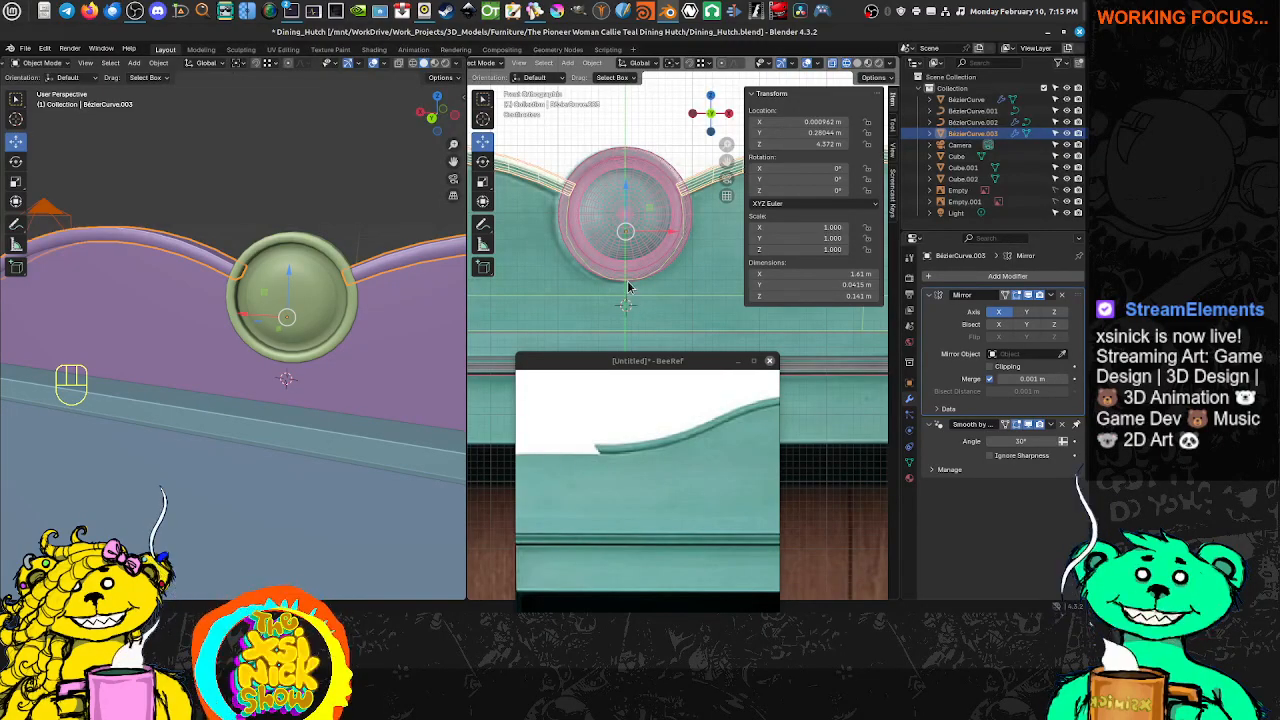
# Select the pediment board again and snap the 3D cursor to its origin
pyautogui.click(624, 333)
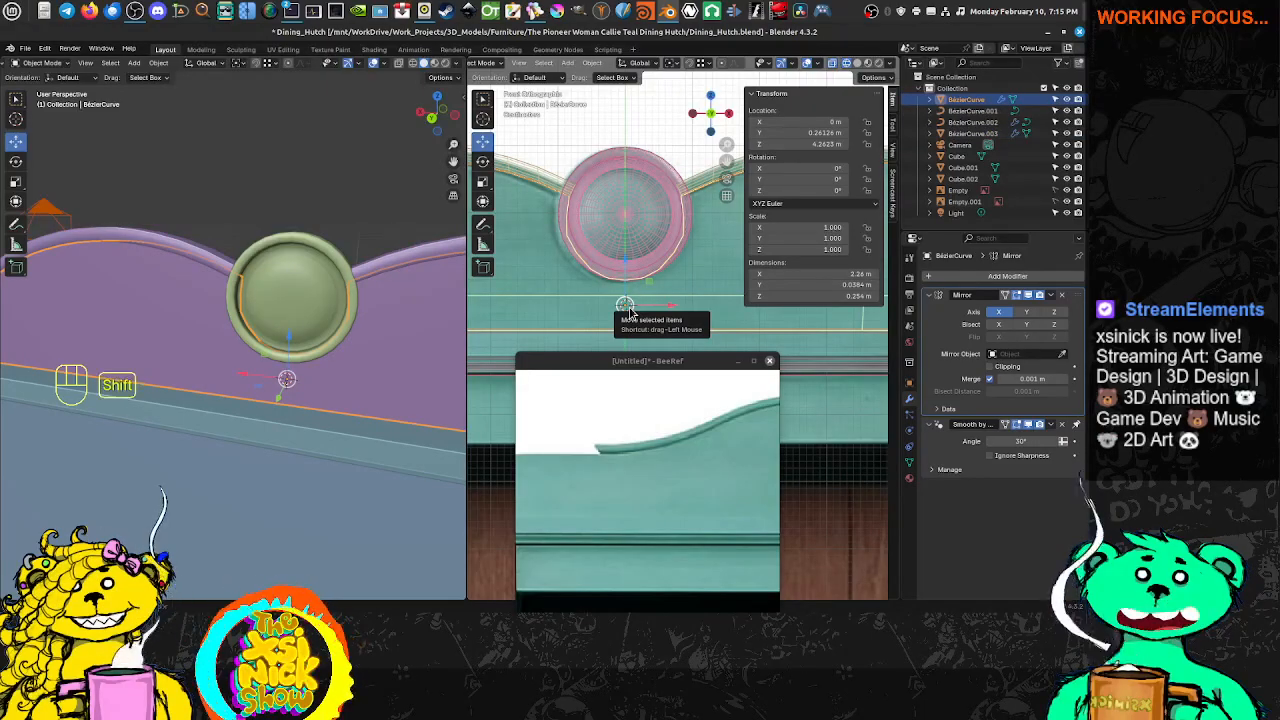
pyautogui.hotkey('shift', 's')
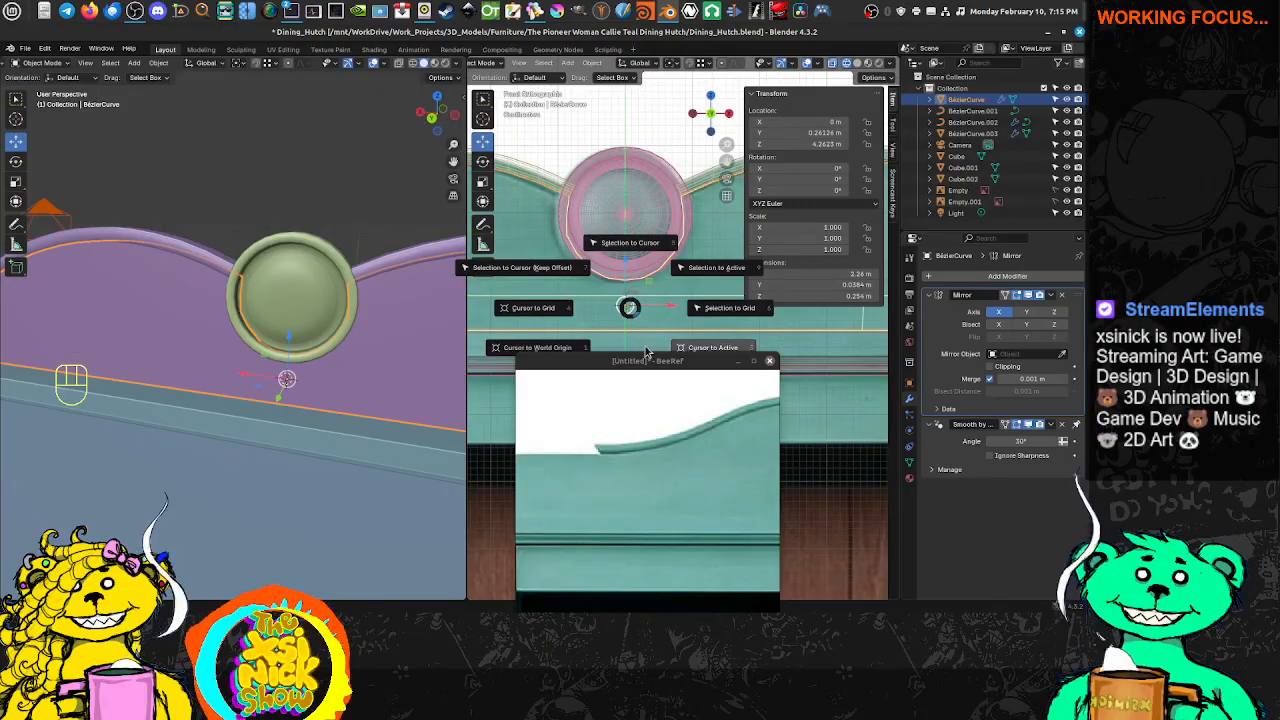
pyautogui.click(601, 342)
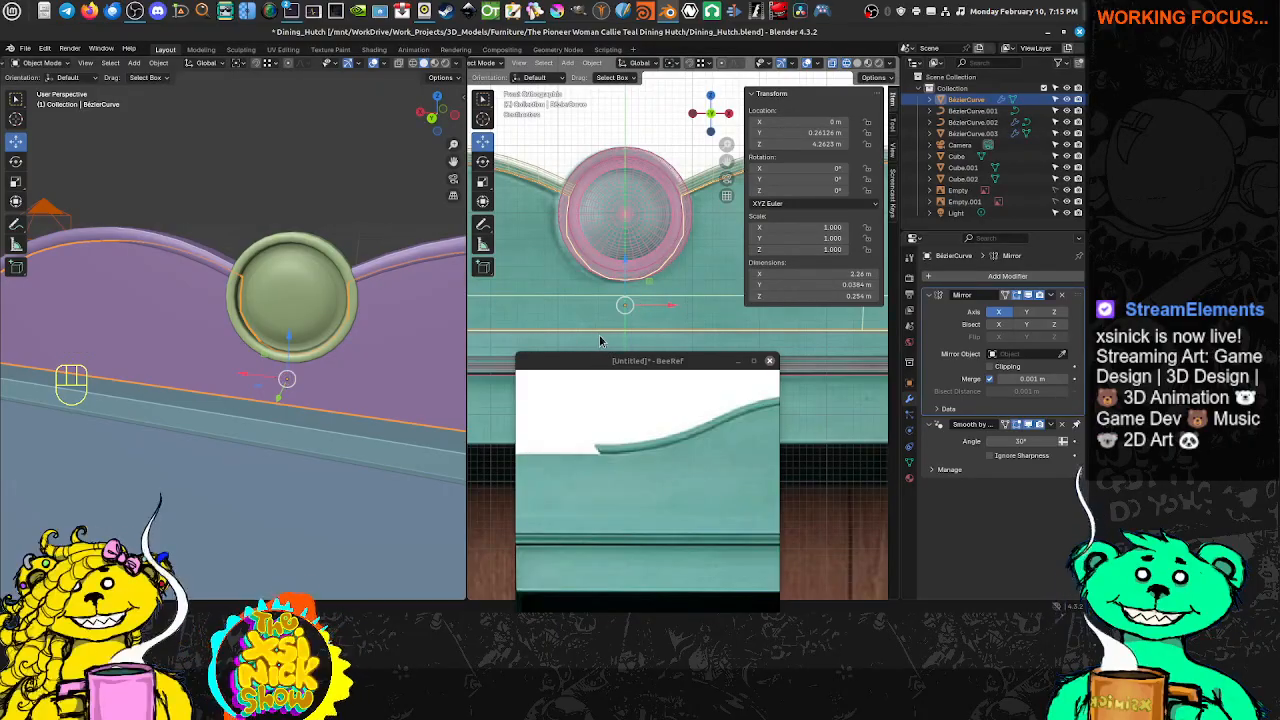
pyautogui.keyDown('shift'); pyautogui.moveTo(650, 320); pyautogui.dragTo(640, 281, button='middle'); pyautogui.keyUp('shift')
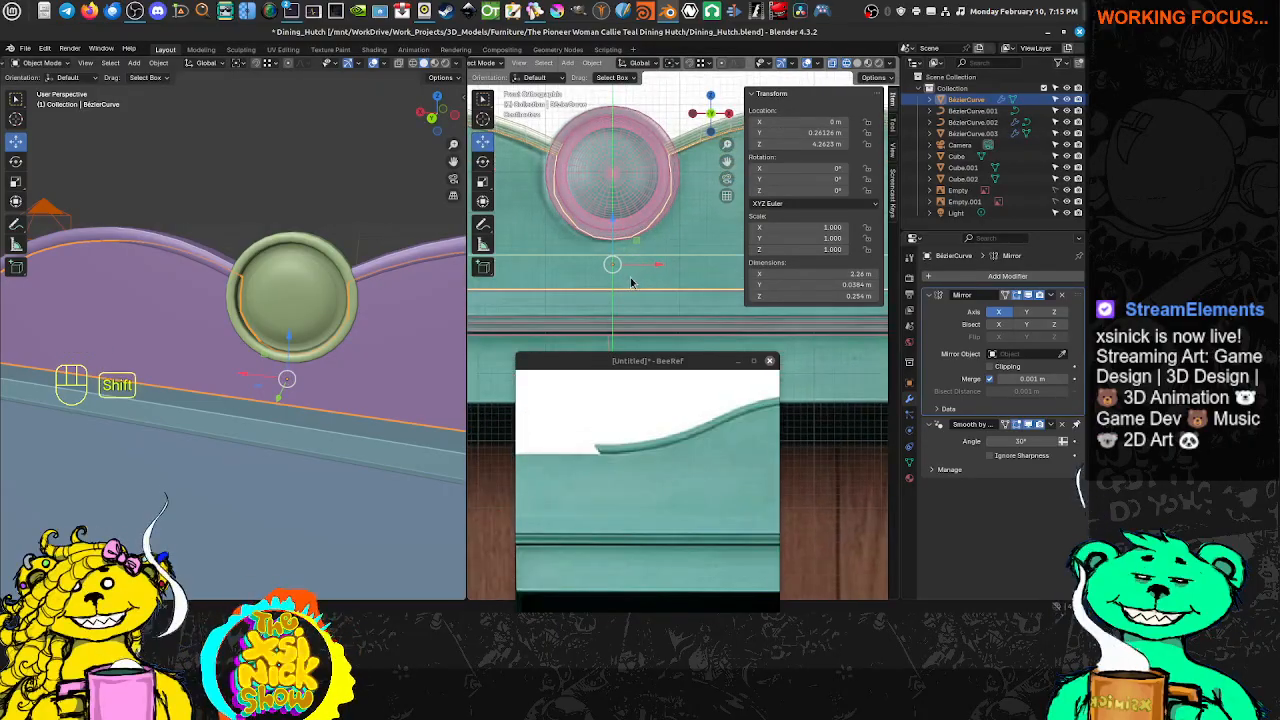
pyautogui.hotkey('shift', 's')
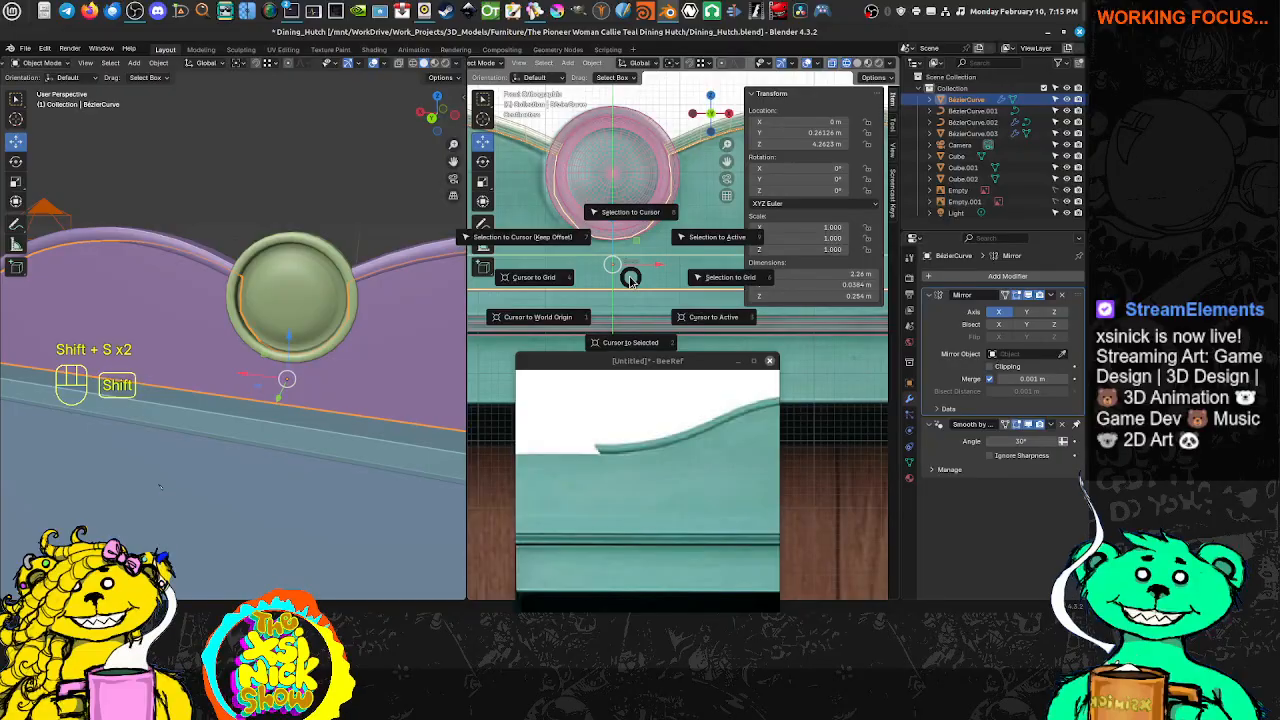
pyautogui.click(628, 347)
pyautogui.keyDown('shift'); pyautogui.moveTo(619, 212); pyautogui.dragTo(634, 279, button='middle'); pyautogui.keyUp('shift')
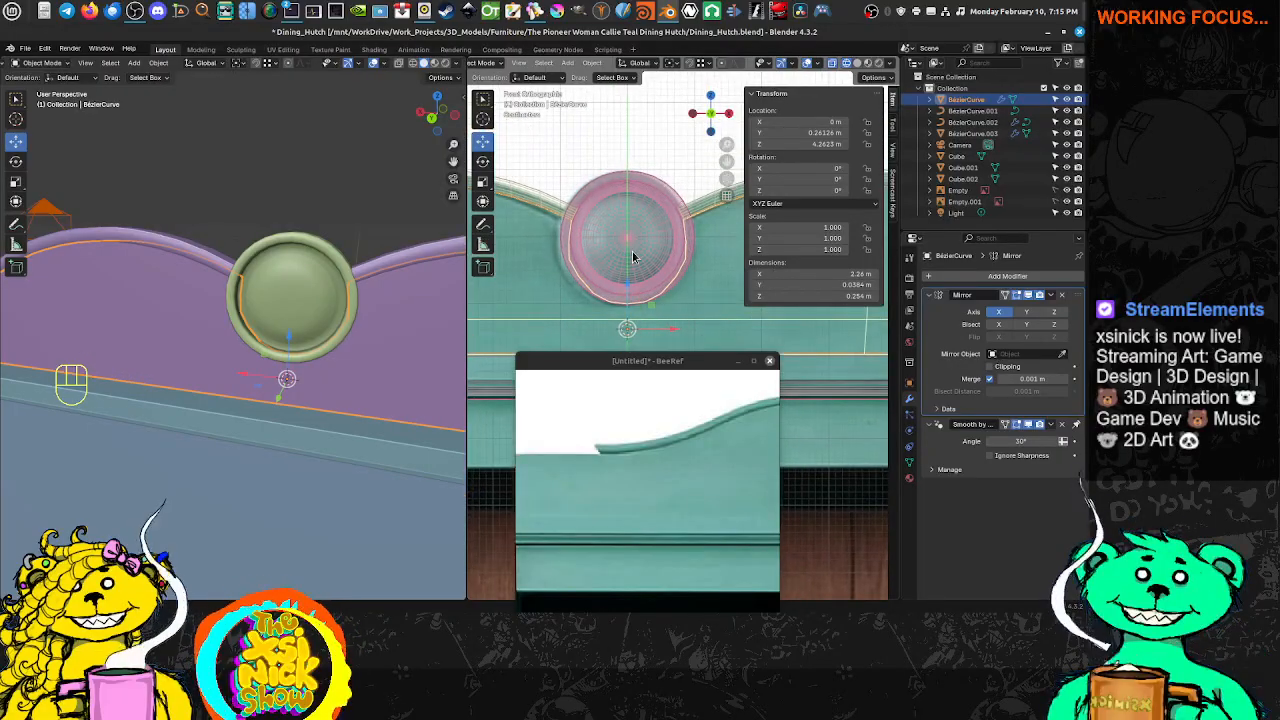
# Select the round medallion and inspect its centring on the pediment up close in front view
pyautogui.click(633, 252)
pyautogui.scroll(5, 615, 240)
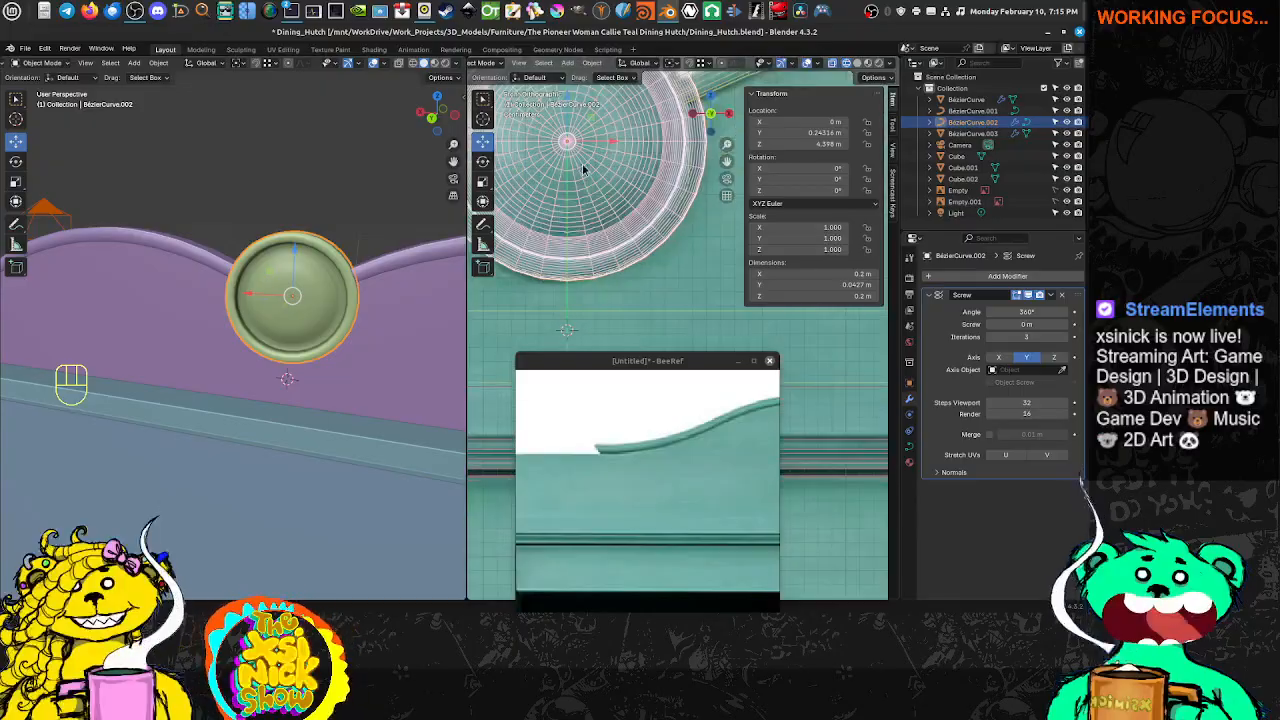
pyautogui.press('KP_Decimal')
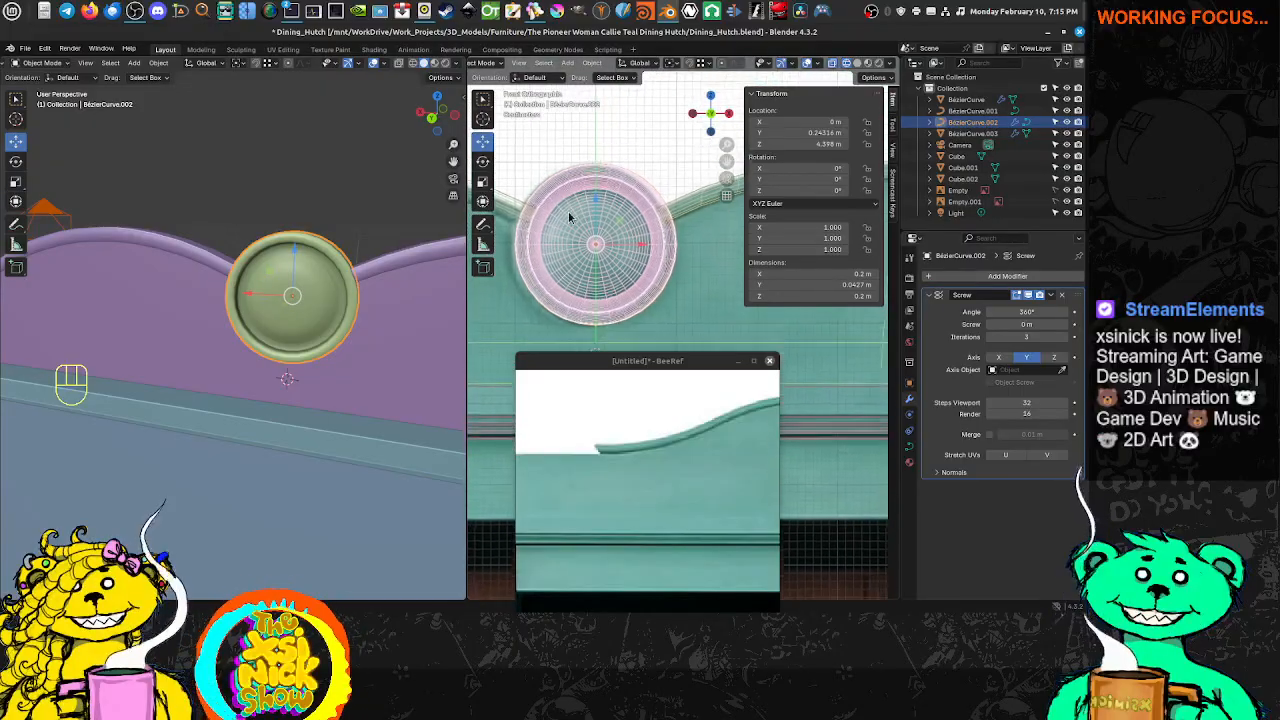
pyautogui.scroll(5, 575, 205)
pyautogui.scroll(-5, 651, 261)
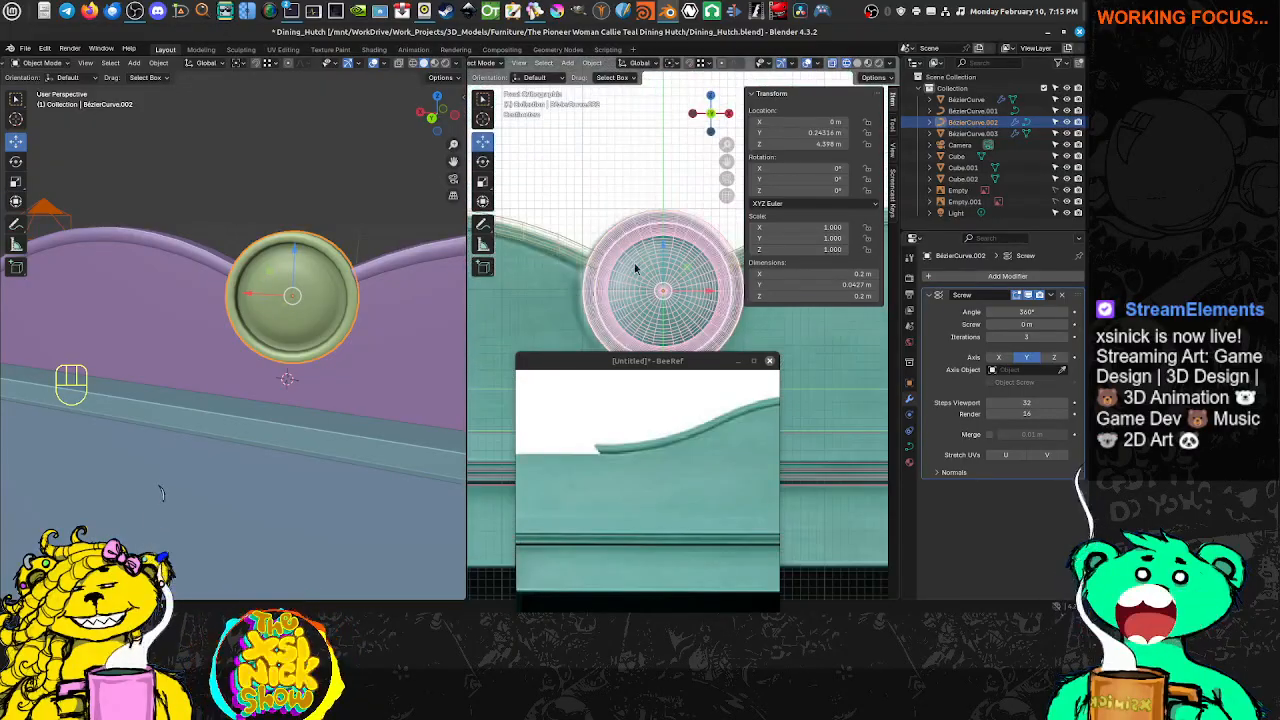
pyautogui.keyDown('shift'); pyautogui.moveTo(634, 266); pyautogui.dragTo(577, 188, button='middle'); pyautogui.keyUp('shift')
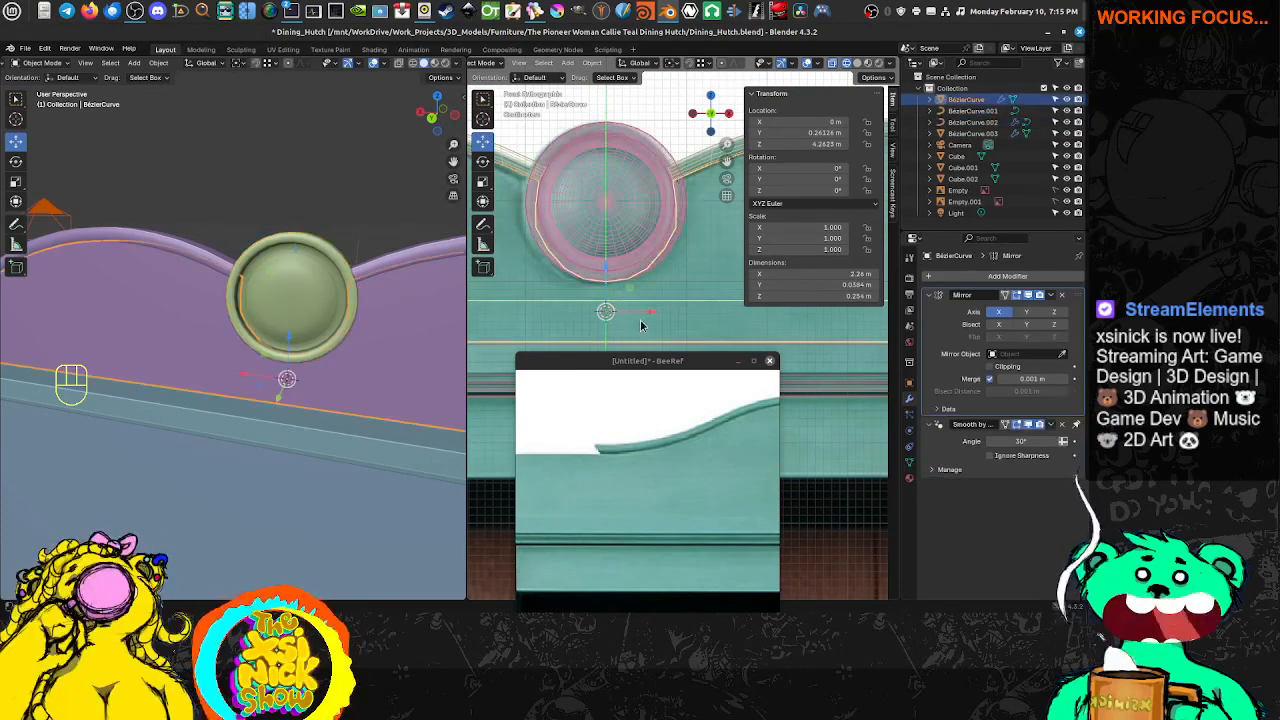
# Select the raised trim and move its origin to the 3D cursor on the pediment board's centre line
pyautogui.click(549, 209)
pyautogui.click(564, 193)
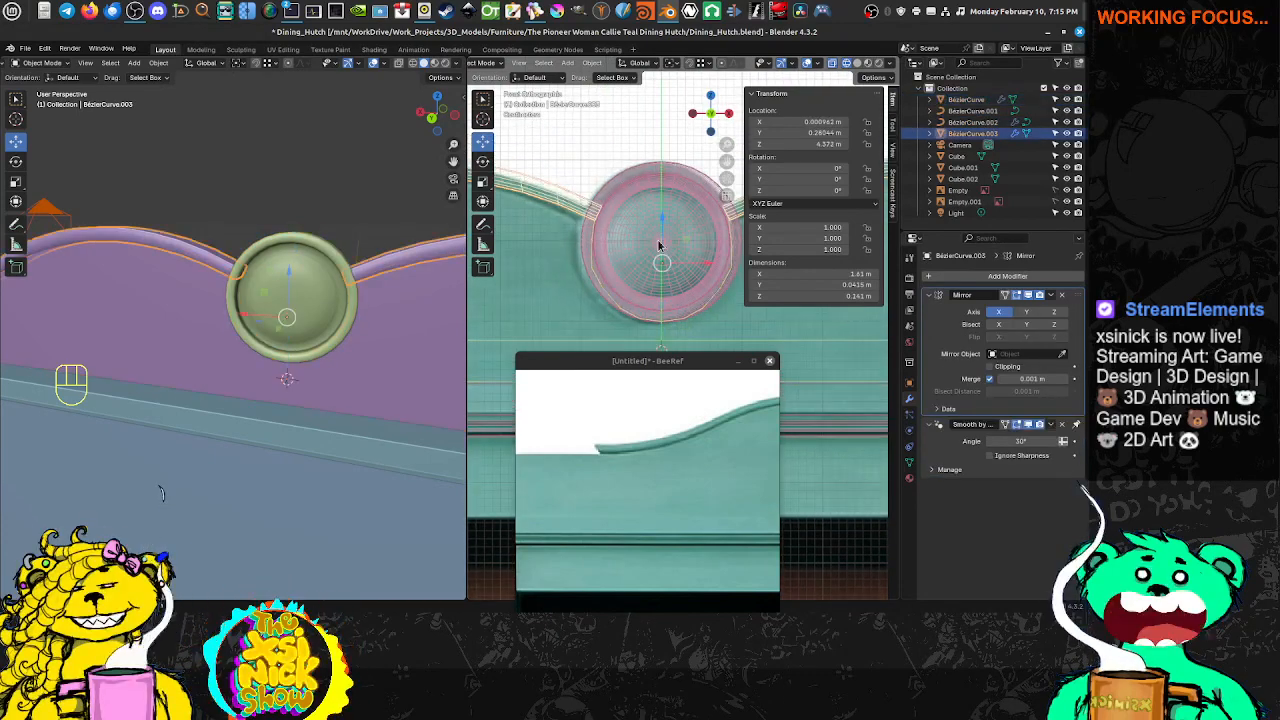
pyautogui.scroll(-3, 638, 248)
pyautogui.keyDown('shift'); pyautogui.moveTo(689, 276); pyautogui.dragTo(641, 283, button='middle'); pyautogui.keyUp('shift')
pyautogui.scroll(4, 614, 282)
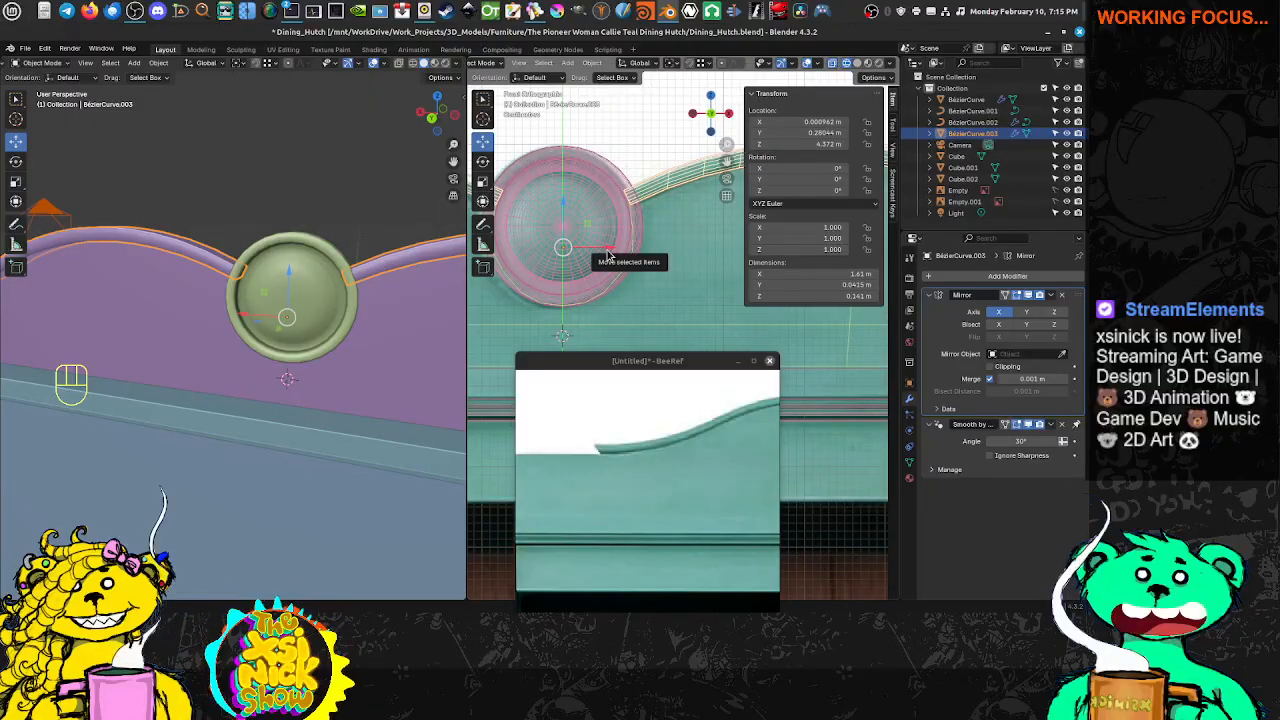
pyautogui.press('Insert')
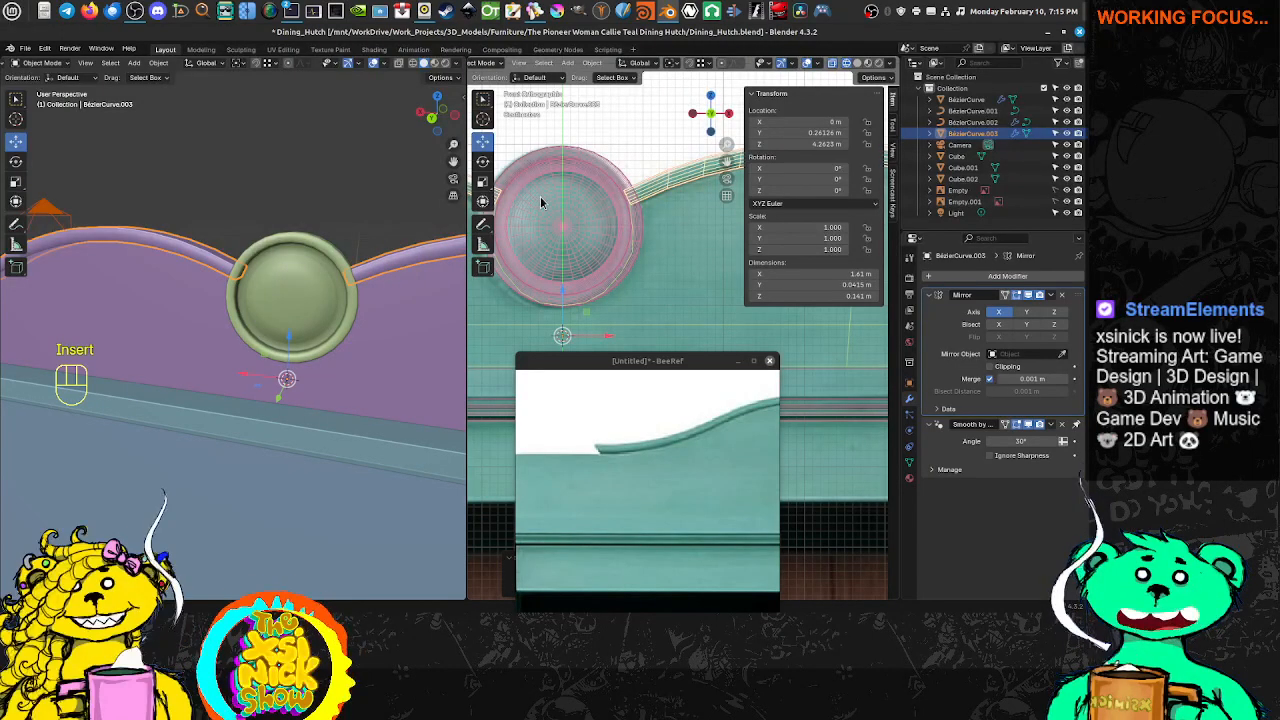
# Examine the mirrored trim and pediment against the reference in front view and the whole hutch in perspective
pyautogui.scroll(-3, 650, 241)
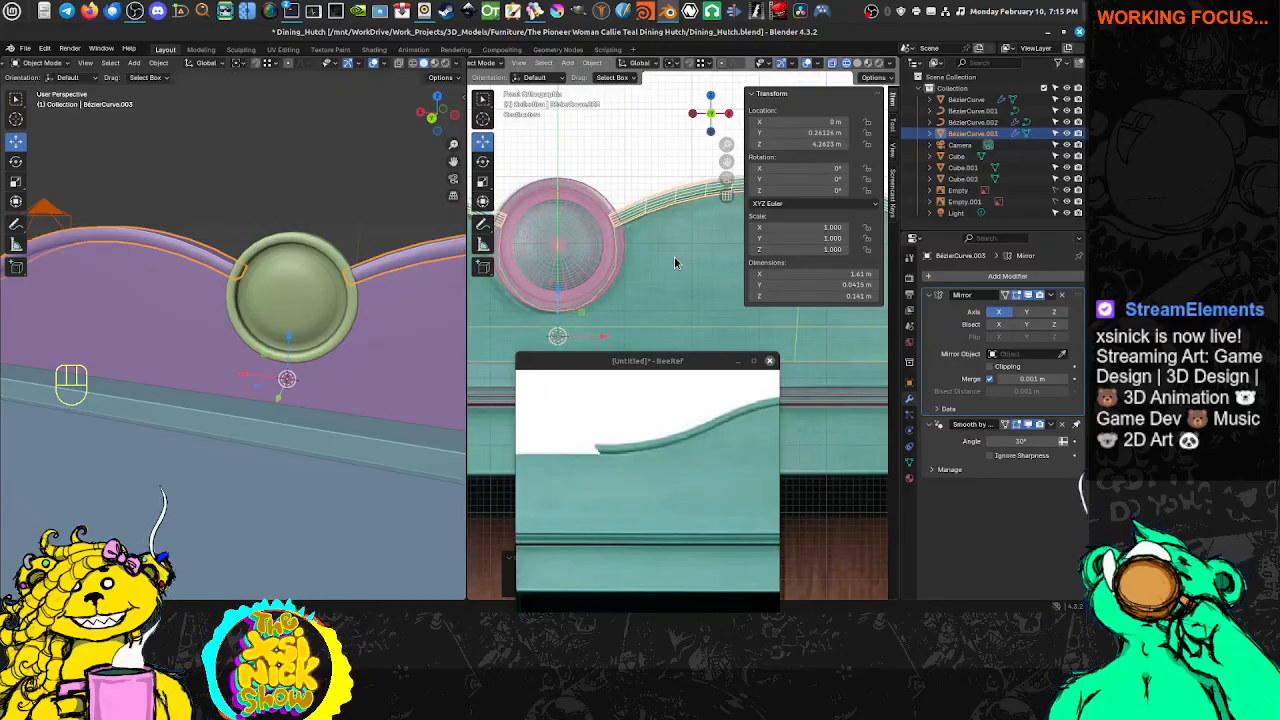
pyautogui.scroll(-3, 671, 251)
pyautogui.scroll(3, 675, 266)
pyautogui.keyDown('shift'); pyautogui.moveTo(598, 252); pyautogui.dragTo(597, 211, button='middle'); pyautogui.keyUp('shift')
pyautogui.scroll(-6, 620, 260)
pyautogui.scroll(-2, 652, 266)
pyautogui.keyDown('shift'); pyautogui.moveTo(706, 289); pyautogui.dragTo(654, 277, button='middle'); pyautogui.keyUp('shift')
pyautogui.scroll(1, 653, 276)
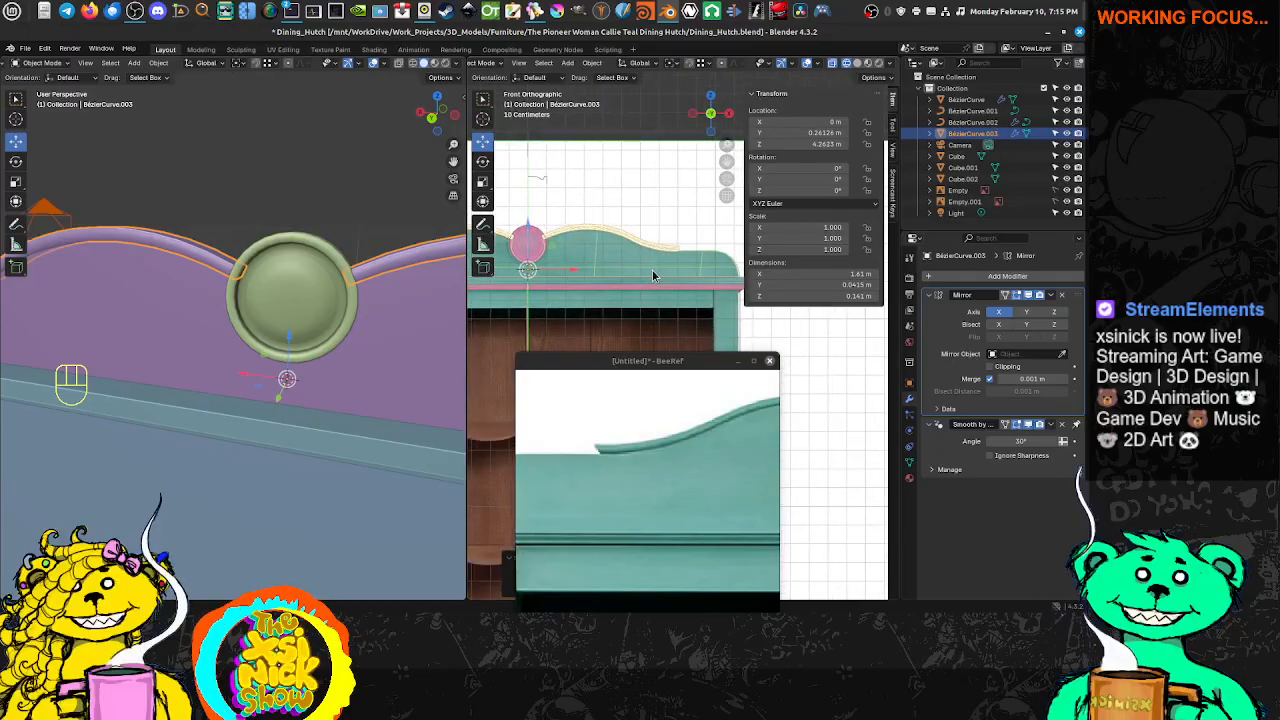
pyautogui.keyDown('shift'); pyautogui.moveTo(222, 299); pyautogui.dragTo(363, 279, button='middle'); pyautogui.keyUp('shift')
pyautogui.scroll(-6, 340, 291)
pyautogui.moveTo(363, 279); pyautogui.dragTo(332, 265, button='middle')
pyautogui.scroll(4, 629, 227)
pyautogui.keyDown('shift'); pyautogui.moveTo(514, 229); pyautogui.dragTo(690, 300, button='middle'); pyautogui.keyUp('shift')
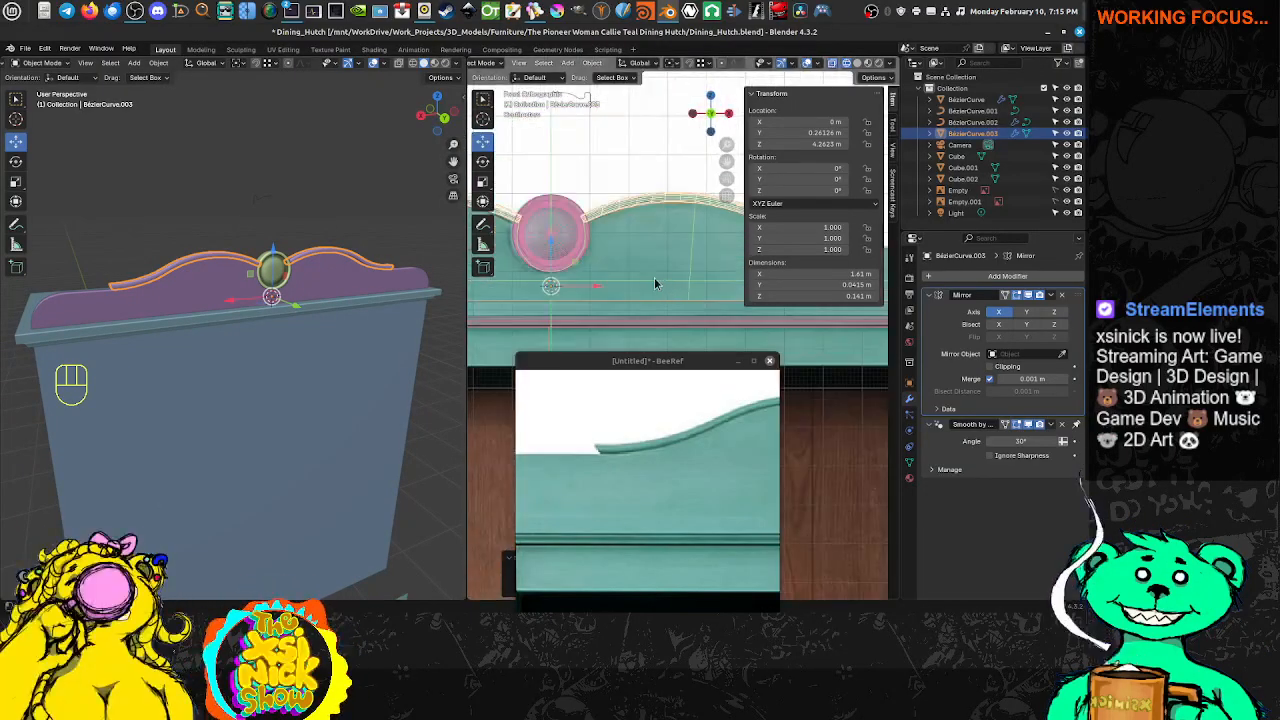
# Select the round medallion on the hutch's crest and examine its shape and fit against the trim
pyautogui.scroll(3, 600, 212)
pyautogui.keyDown('shift'); pyautogui.moveTo(566, 187); pyautogui.dragTo(644, 234, button='middle'); pyautogui.keyUp('shift')
pyautogui.moveTo(223, 280); pyautogui.dragTo(337, 360, button='middle')
pyautogui.scroll(4, 265, 272)
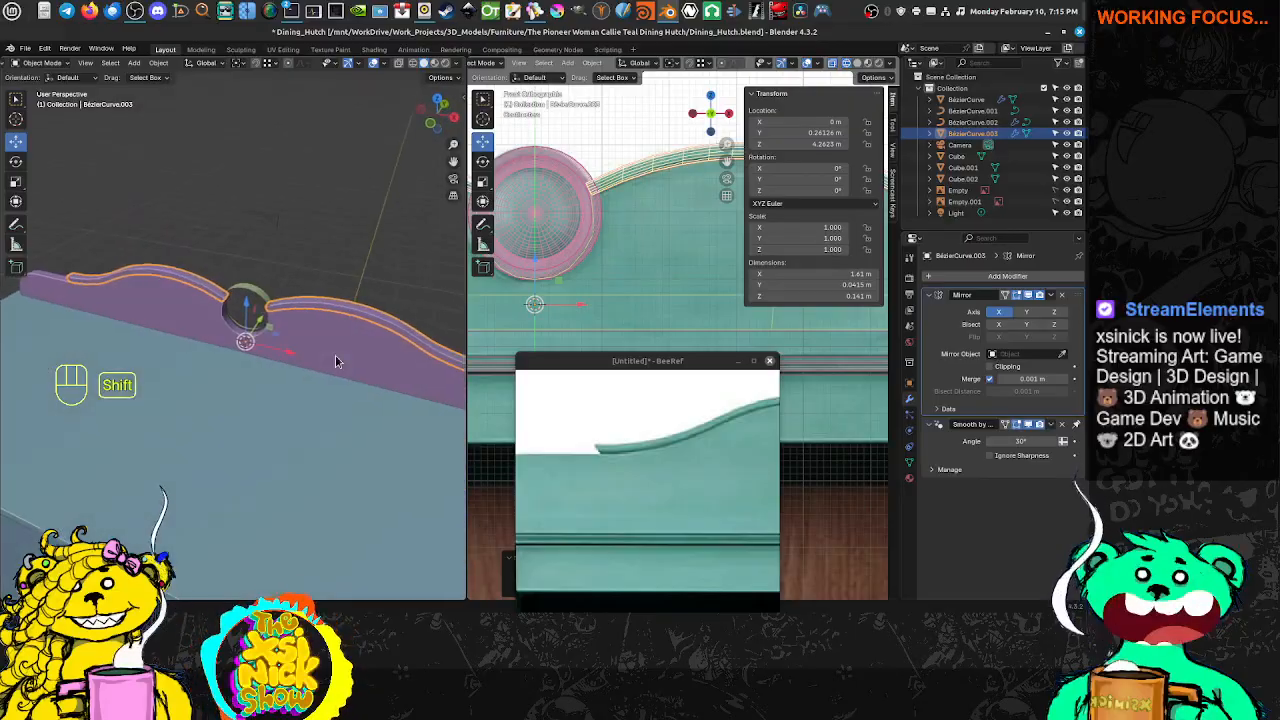
pyautogui.moveTo(250, 308); pyautogui.dragTo(337, 314, button='middle')
pyautogui.moveTo(145, 325); pyautogui.dragTo(186, 318, button='middle')
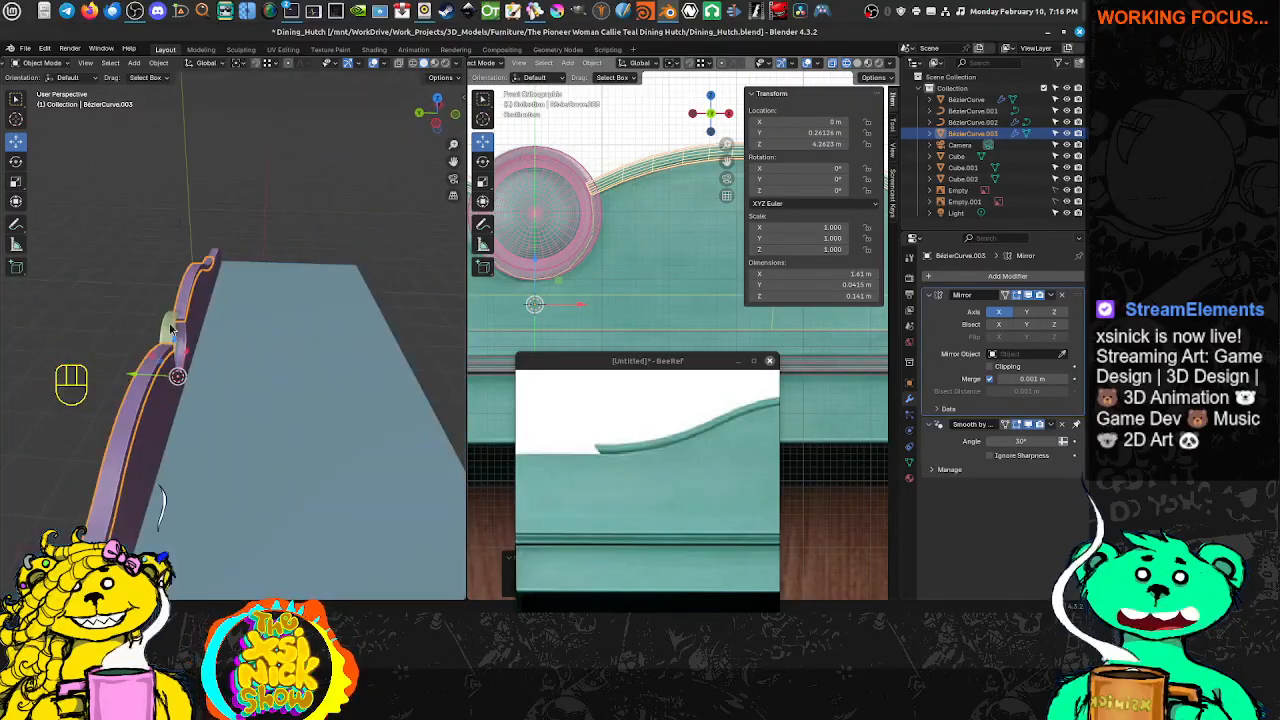
pyautogui.click(173, 329)
pyautogui.moveTo(168, 360); pyautogui.dragTo(235, 333, button='middle')
pyautogui.scroll(7, 243, 352)
pyautogui.scroll(-2, 248, 335)
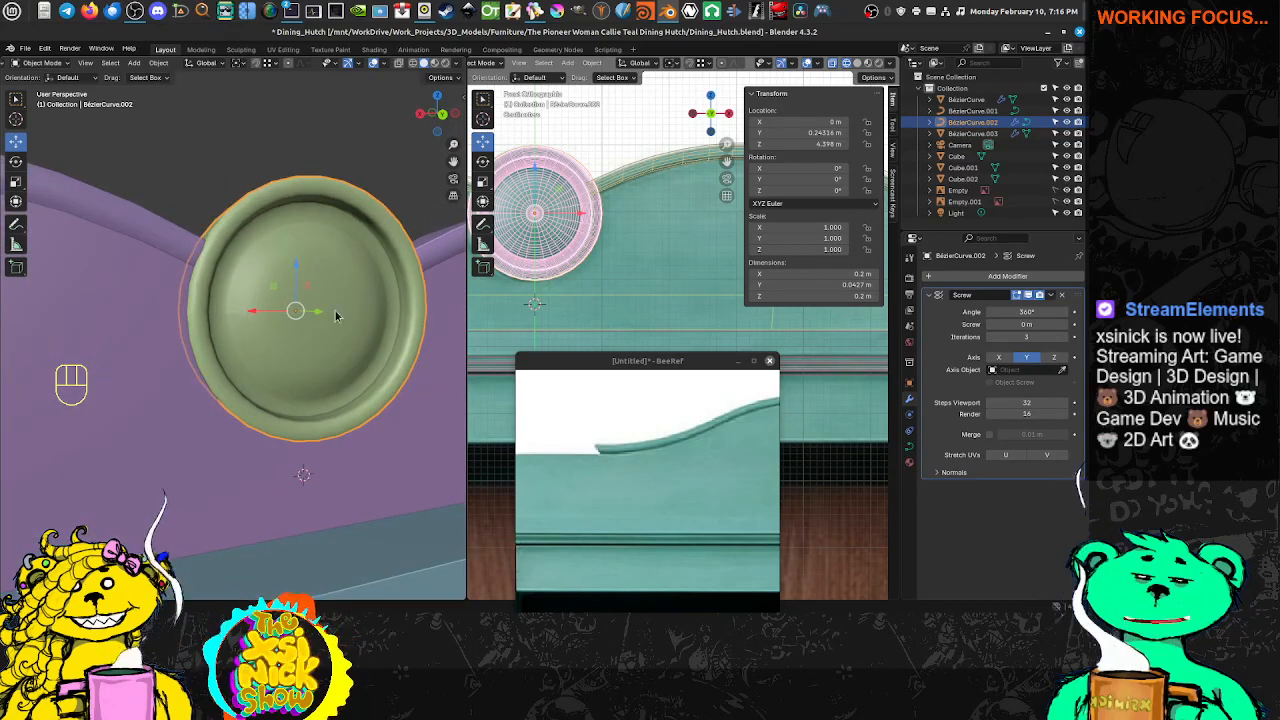
pyautogui.moveTo(367, 277); pyautogui.dragTo(364, 281, button='middle')
pyautogui.scroll(2, 350, 293)
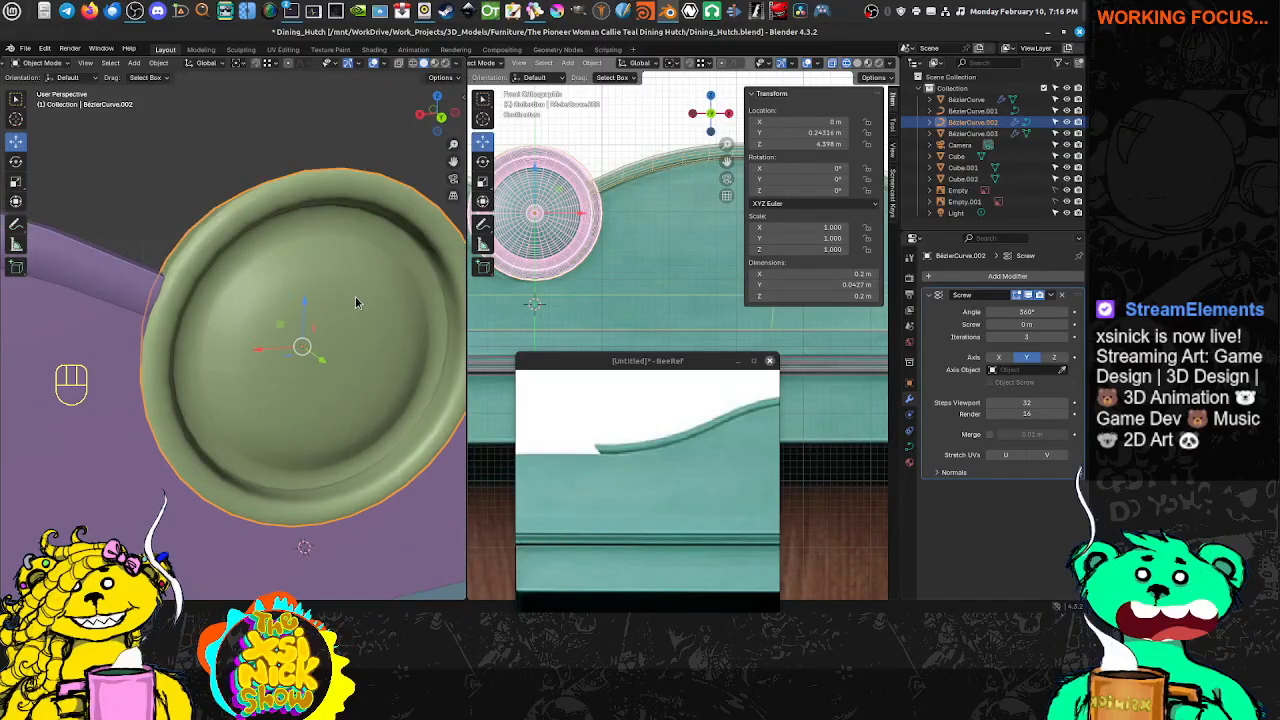
pyautogui.scroll(2, 602, 200)
pyautogui.keyDown('shift'); pyautogui.moveTo(511, 207); pyautogui.dragTo(707, 280, button='middle'); pyautogui.keyUp('shift')
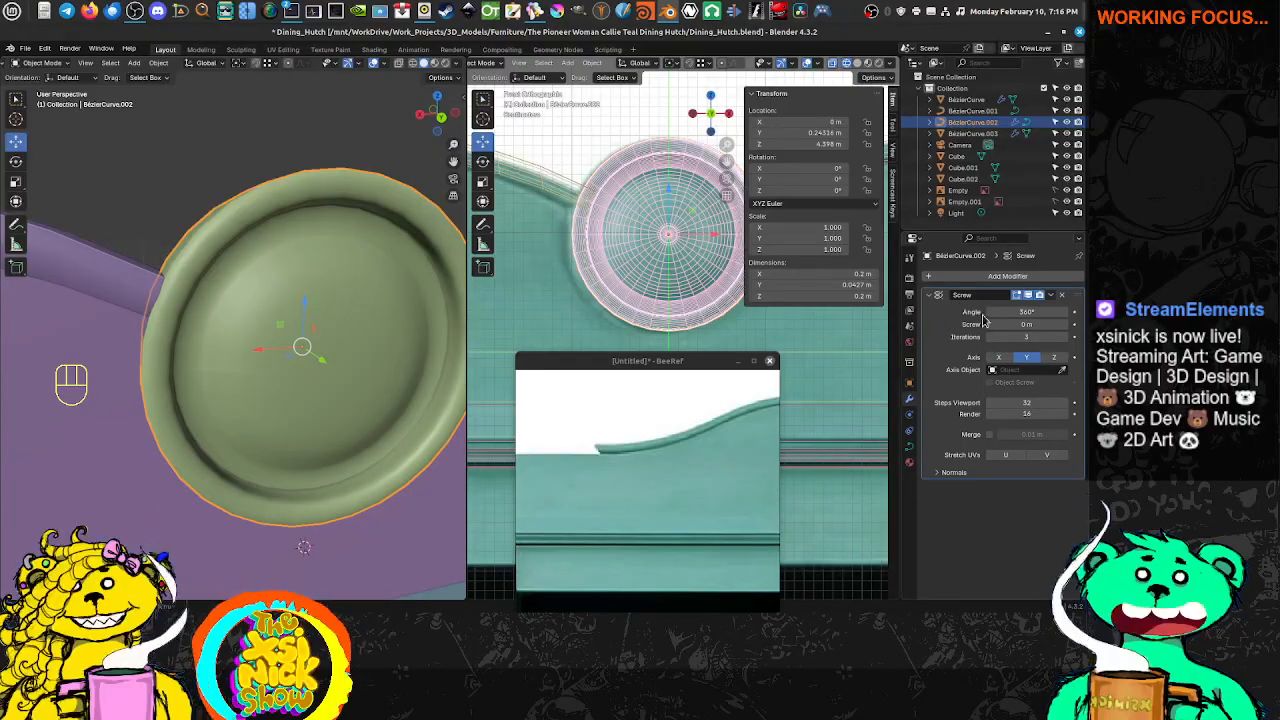
# Set the viewport steps of the medallion's Screw modifier to 32
pyautogui.moveTo(1028, 404)
pyautogui.mouseDown()
pyautogui.moveTo(1000, 404)
pyautogui.moveTo(1030, 404)
pyautogui.mouseUp()
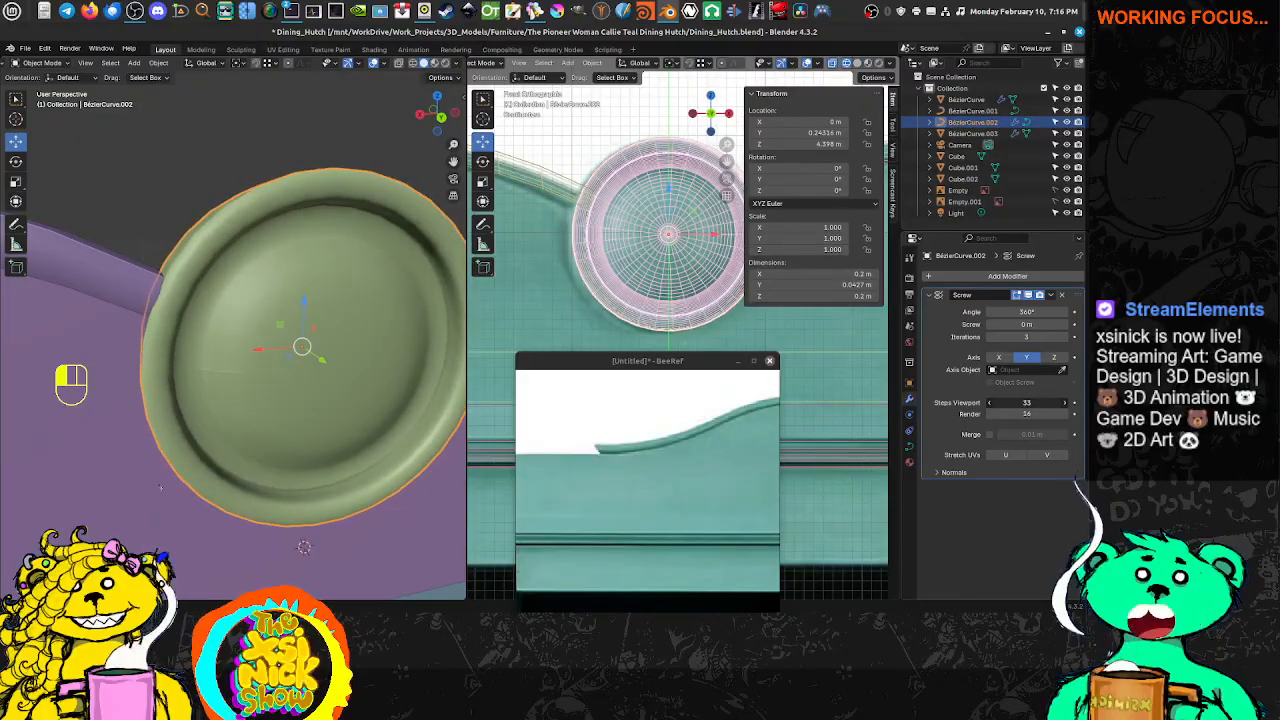
pyautogui.click(1028, 404)
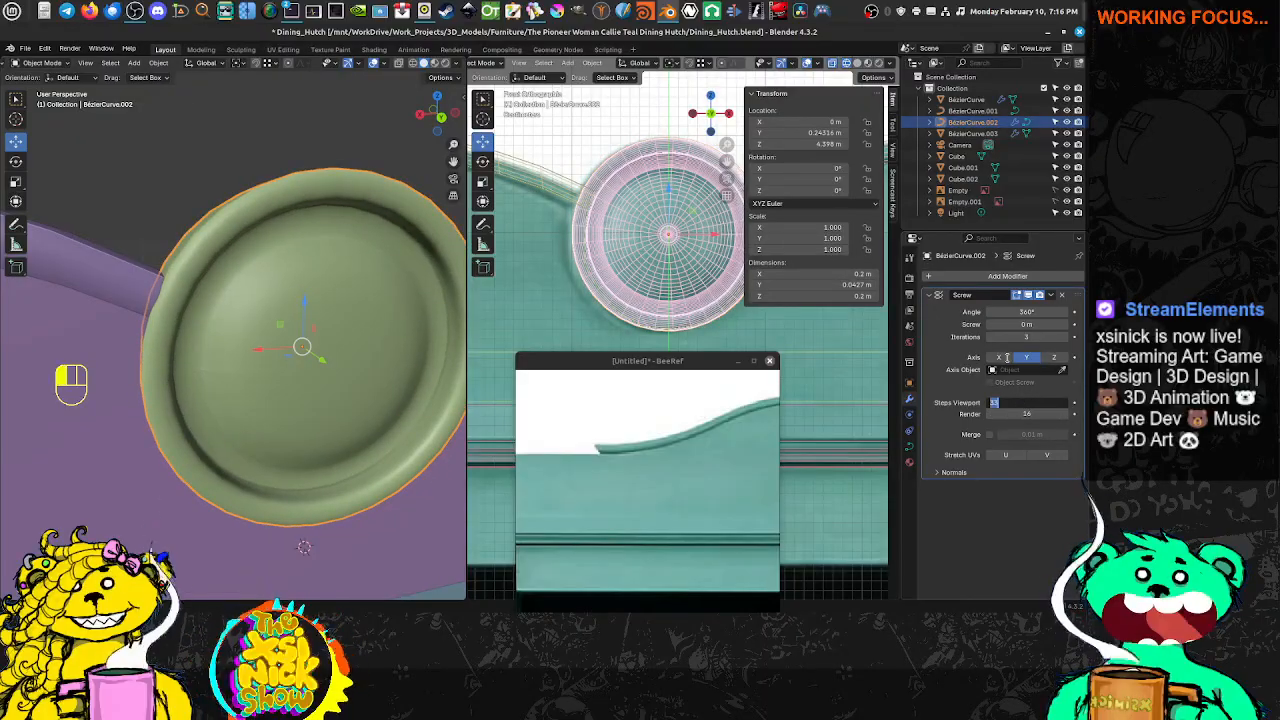
pyautogui.write('32')
pyautogui.click(1007, 358)
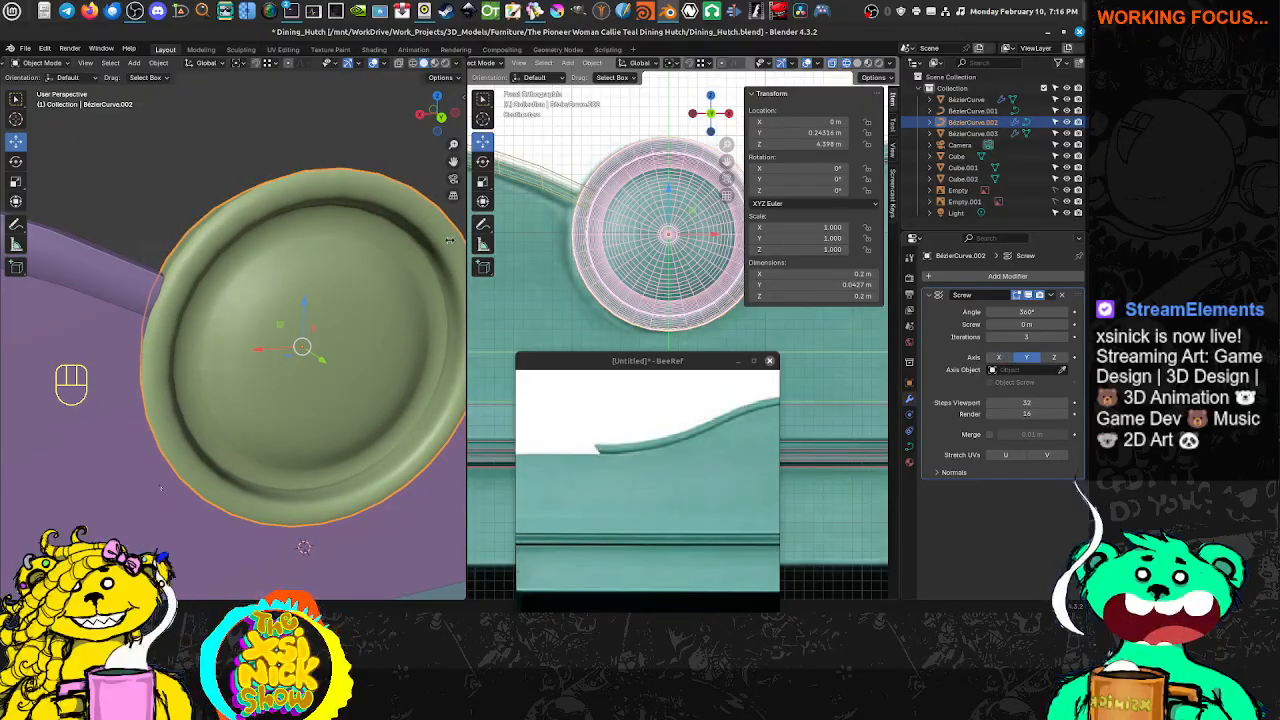
# Select the profile curve above the medallion and lower its preview resolution to 1
pyautogui.scroll(-5, 234, 271)
pyautogui.keyDown('shift'); pyautogui.moveTo(306, 288); pyautogui.dragTo(274, 294, button='middle'); pyautogui.keyUp('shift')
pyautogui.scroll(-5, 622, 232)
pyautogui.keyDown('shift'); pyautogui.moveTo(621, 212); pyautogui.dragTo(540, 262, button='middle'); pyautogui.keyUp('shift')
pyautogui.scroll(3, 618, 192)
pyautogui.click(600, 126)
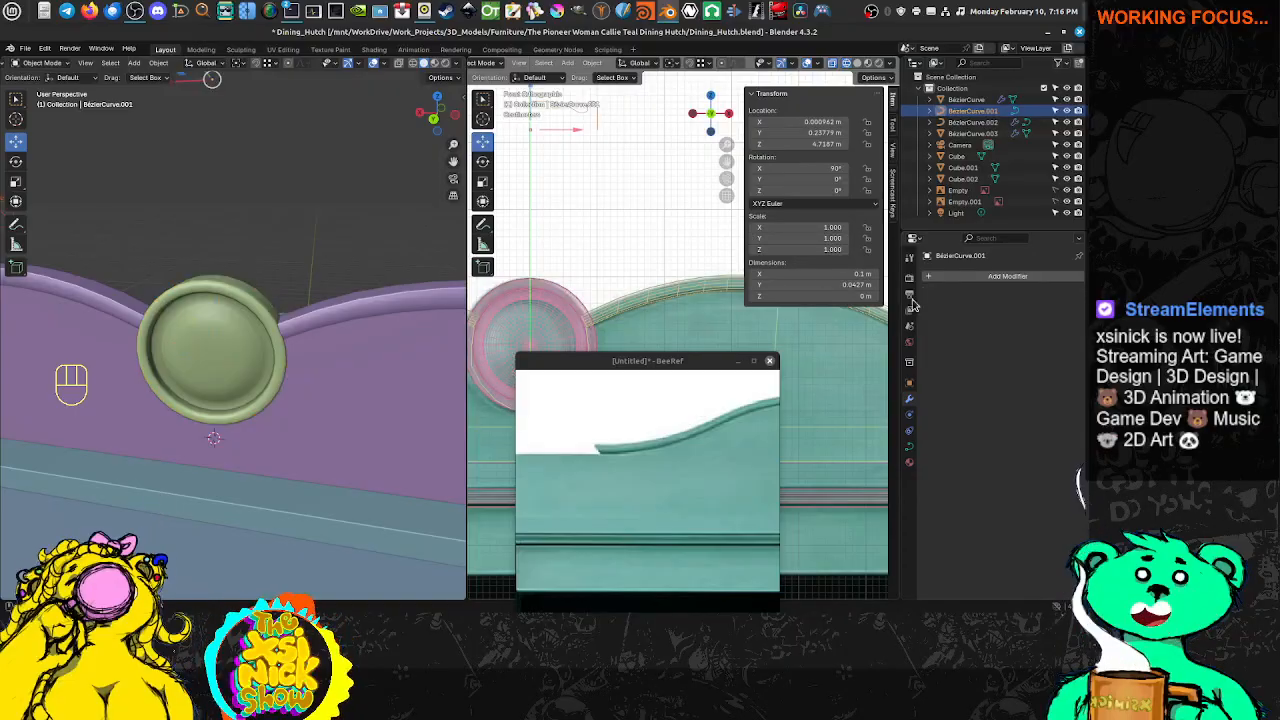
pyautogui.click(910, 449)
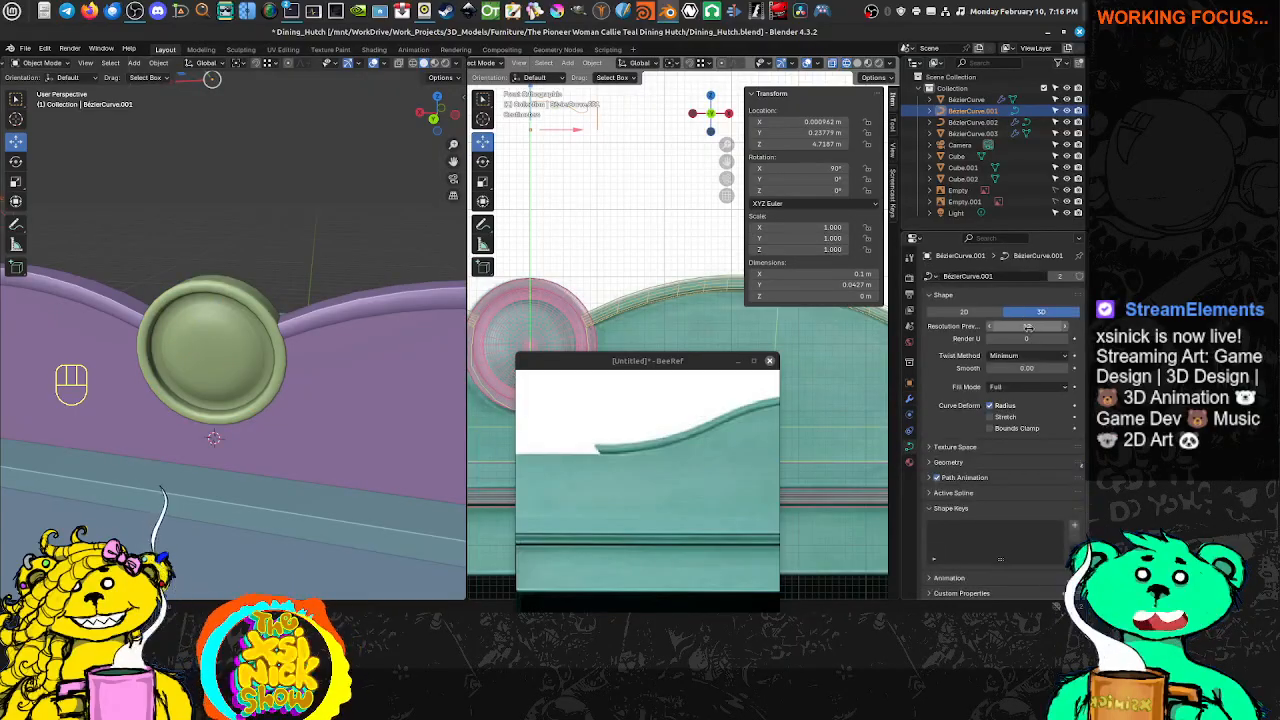
pyautogui.moveTo(1026, 326); pyautogui.dragTo(990, 326)
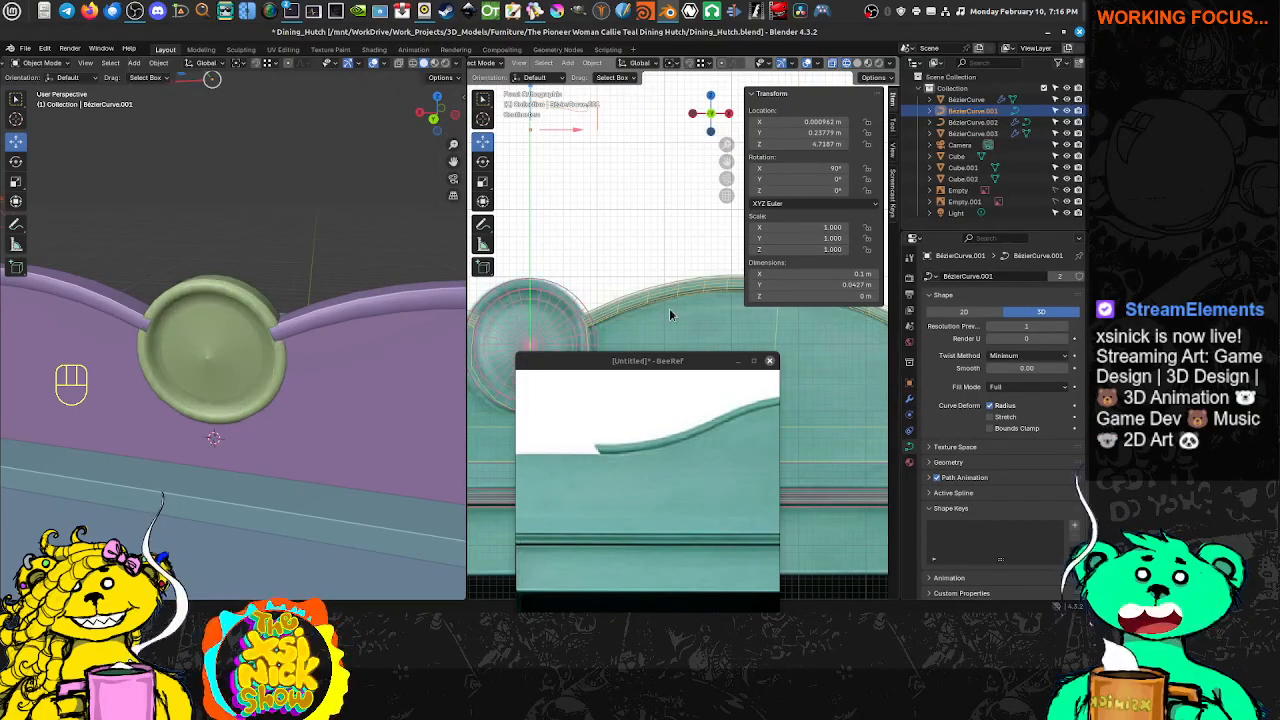
# Examine the low-resolution medallion from several angles to judge its surface and rim shape
pyautogui.keyDown('shift'); pyautogui.moveTo(113, 311); pyautogui.dragTo(254, 290, button='middle'); pyautogui.keyUp('shift')
pyautogui.scroll(1, 256, 291)
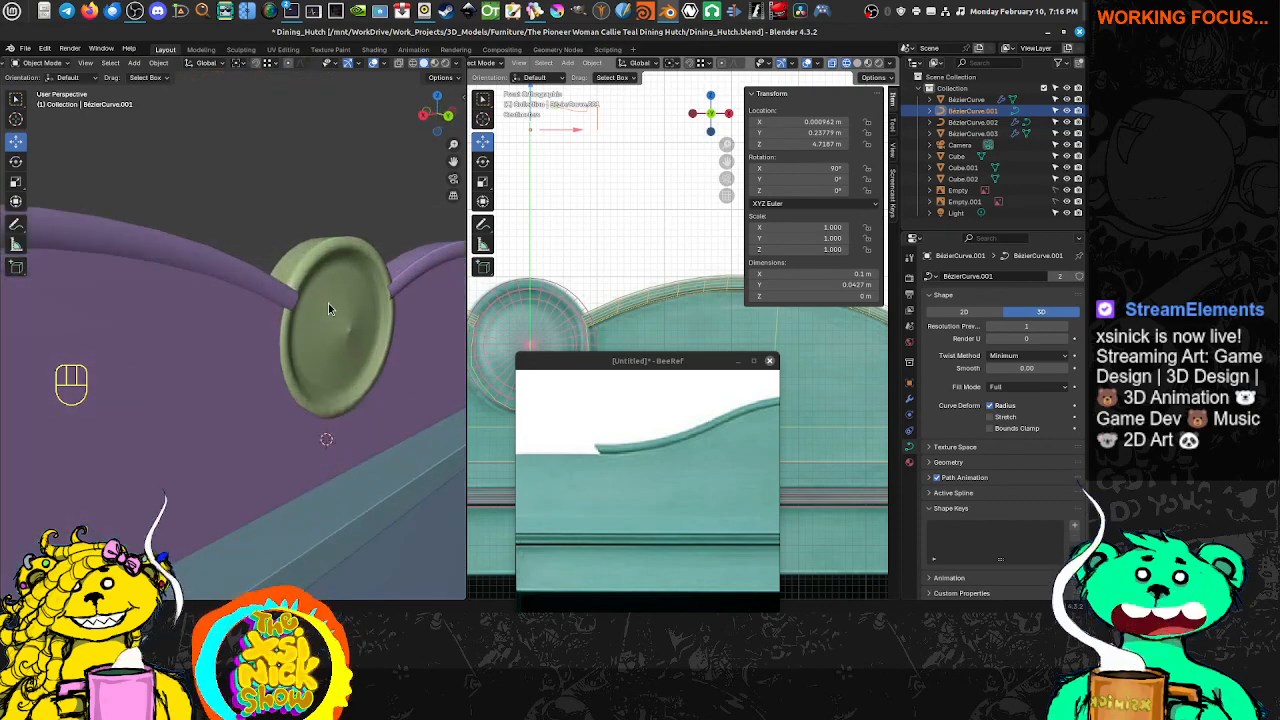
pyautogui.keyDown('shift'); pyautogui.moveTo(351, 303); pyautogui.dragTo(388, 302, button='middle'); pyautogui.keyUp('shift')
pyautogui.moveTo(388, 302); pyautogui.dragTo(340, 308, button='middle')
pyautogui.keyDown('shift'); pyautogui.moveTo(257, 364); pyautogui.dragTo(330, 360, button='middle'); pyautogui.keyUp('shift')
pyautogui.moveTo(330, 360); pyautogui.dragTo(251, 318, button='middle')
pyautogui.keyDown('shift'); pyautogui.moveTo(120, 335); pyautogui.dragTo(263, 306, button='middle'); pyautogui.keyUp('shift')
pyautogui.scroll(3, 263, 306)
pyautogui.keyDown('shift'); pyautogui.moveTo(371, 286); pyautogui.dragTo(259, 331, button='middle'); pyautogui.keyUp('shift')
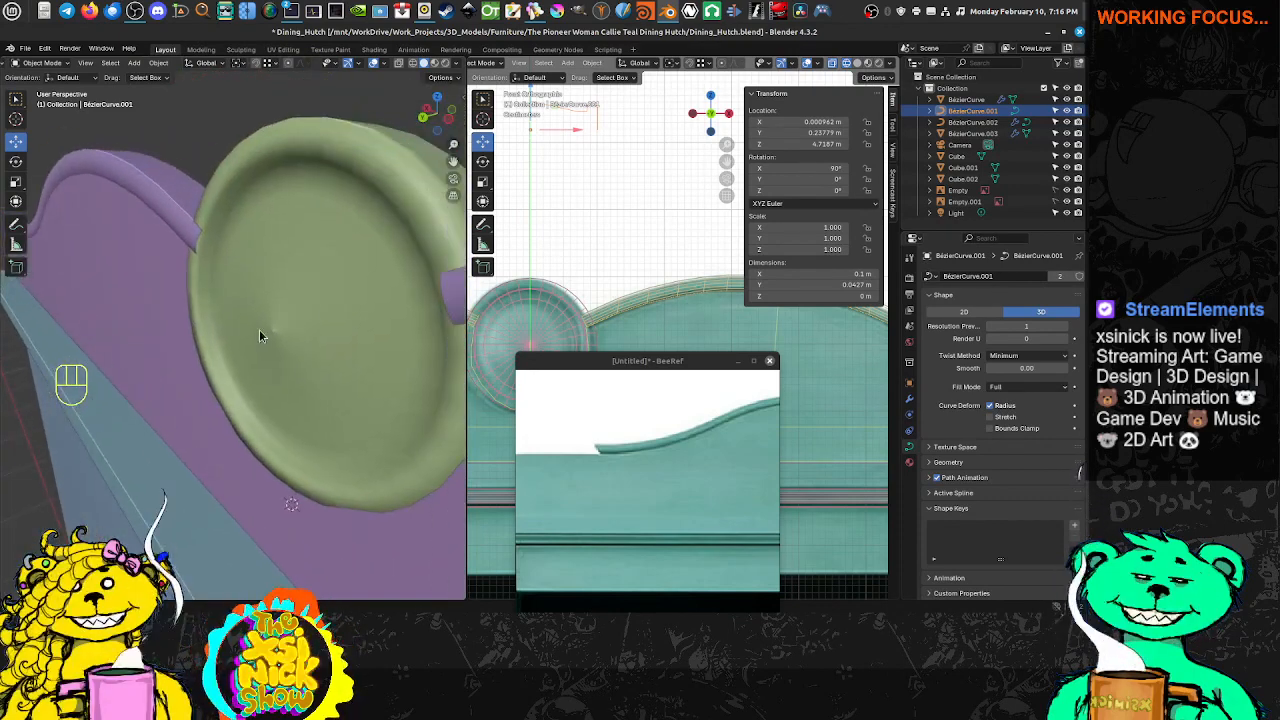
# Set the medallion profile curve's preview resolution to 3
pyautogui.keyDown('shift'); pyautogui.moveTo(603, 152); pyautogui.dragTo(625, 252, button='middle'); pyautogui.keyUp('shift')
pyautogui.scroll(1, 625, 252)
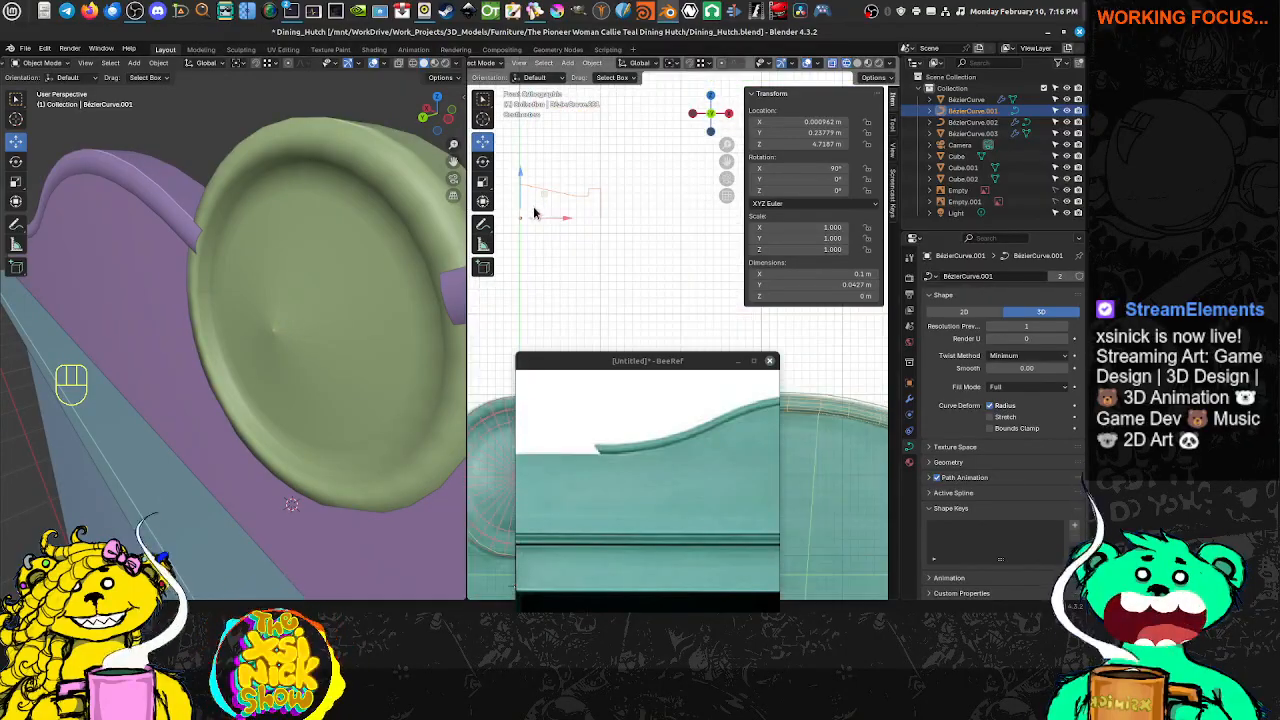
pyautogui.scroll(1, 543, 194)
pyautogui.keyDown('shift'); pyautogui.moveTo(500, 172); pyautogui.dragTo(558, 207, button='middle'); pyautogui.keyUp('shift')
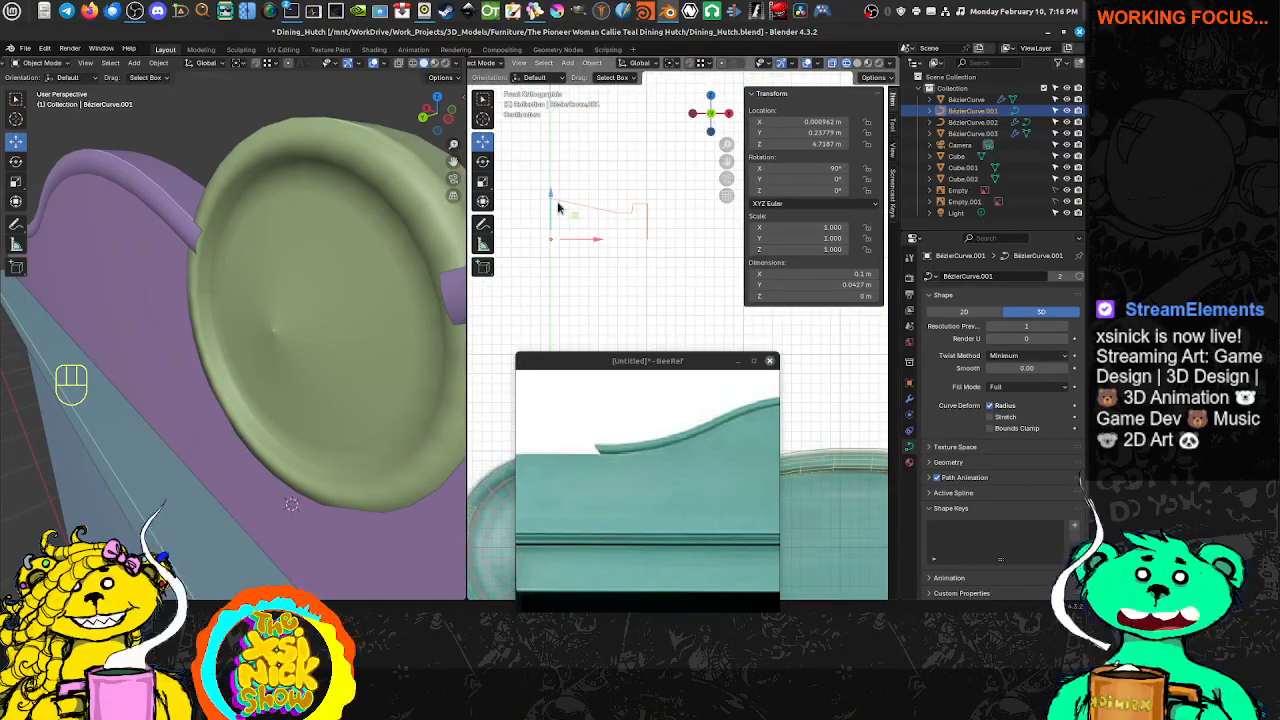
pyautogui.doubleClick(1027, 326)
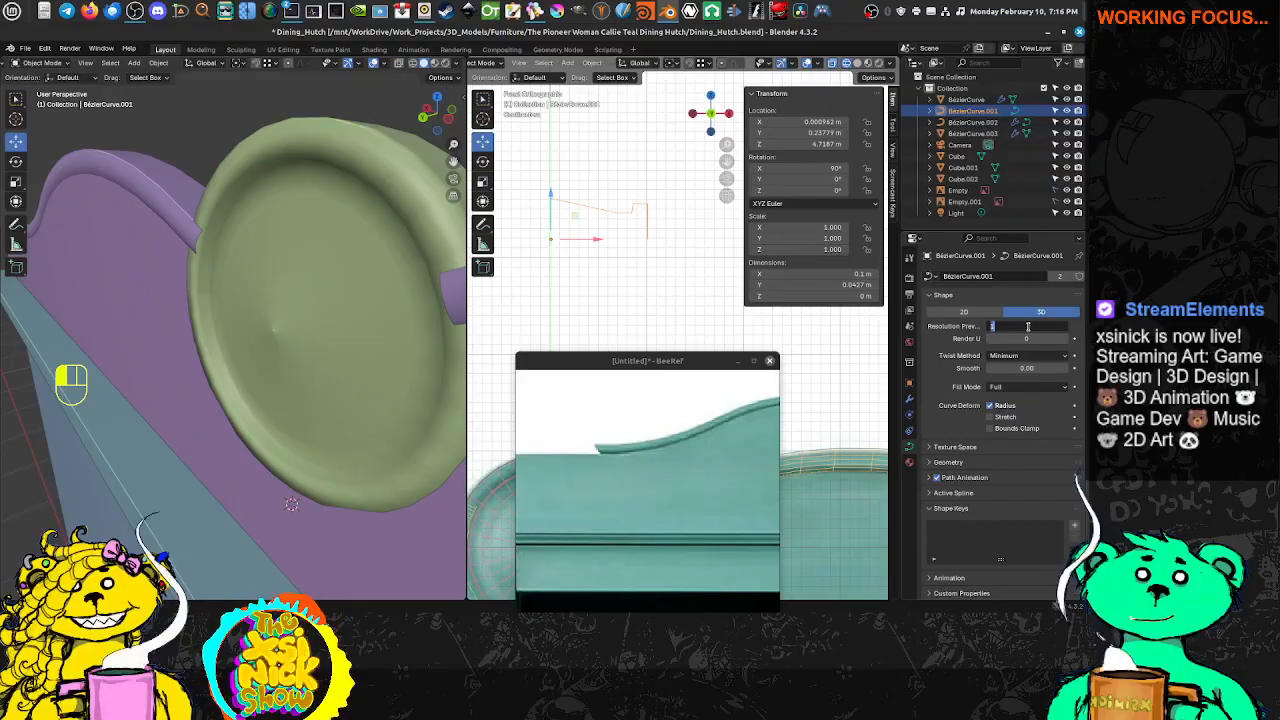
pyautogui.press('Return')
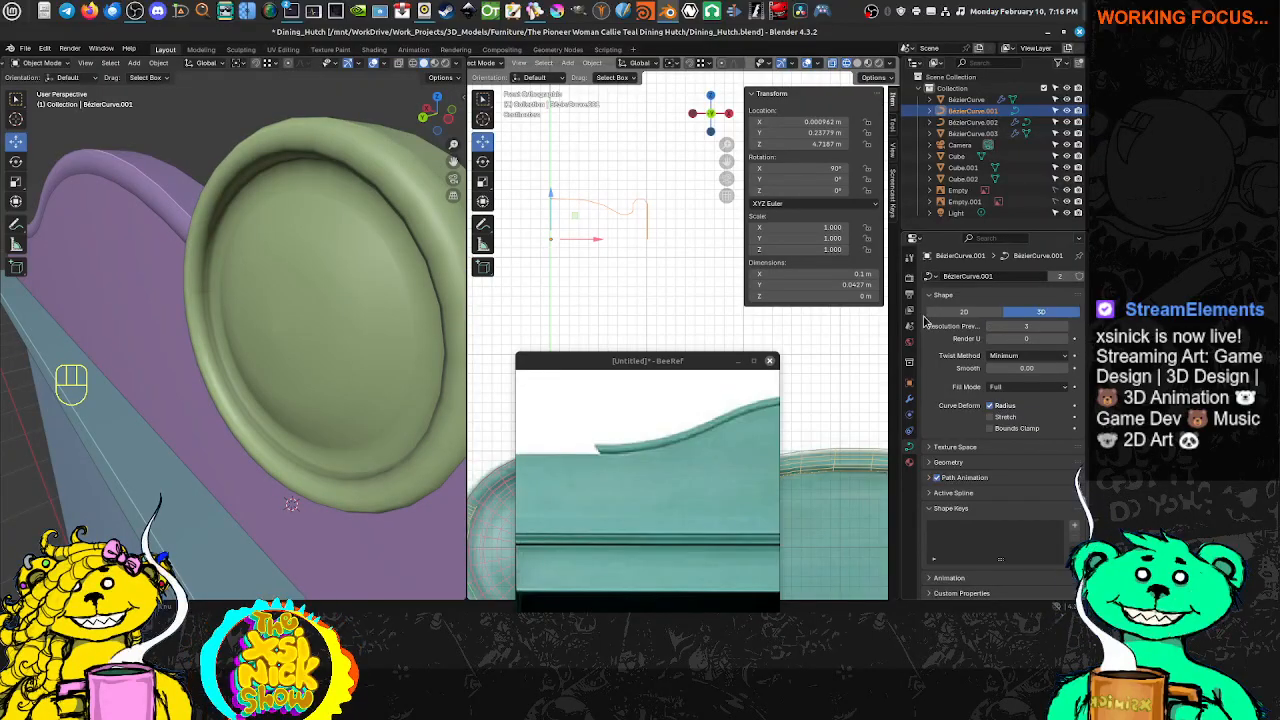
# Check the medallion's smoothness and raise the profile curve's preview resolution to 6
pyautogui.scroll(-3, 602, 292)
pyautogui.scroll(1, 612, 254)
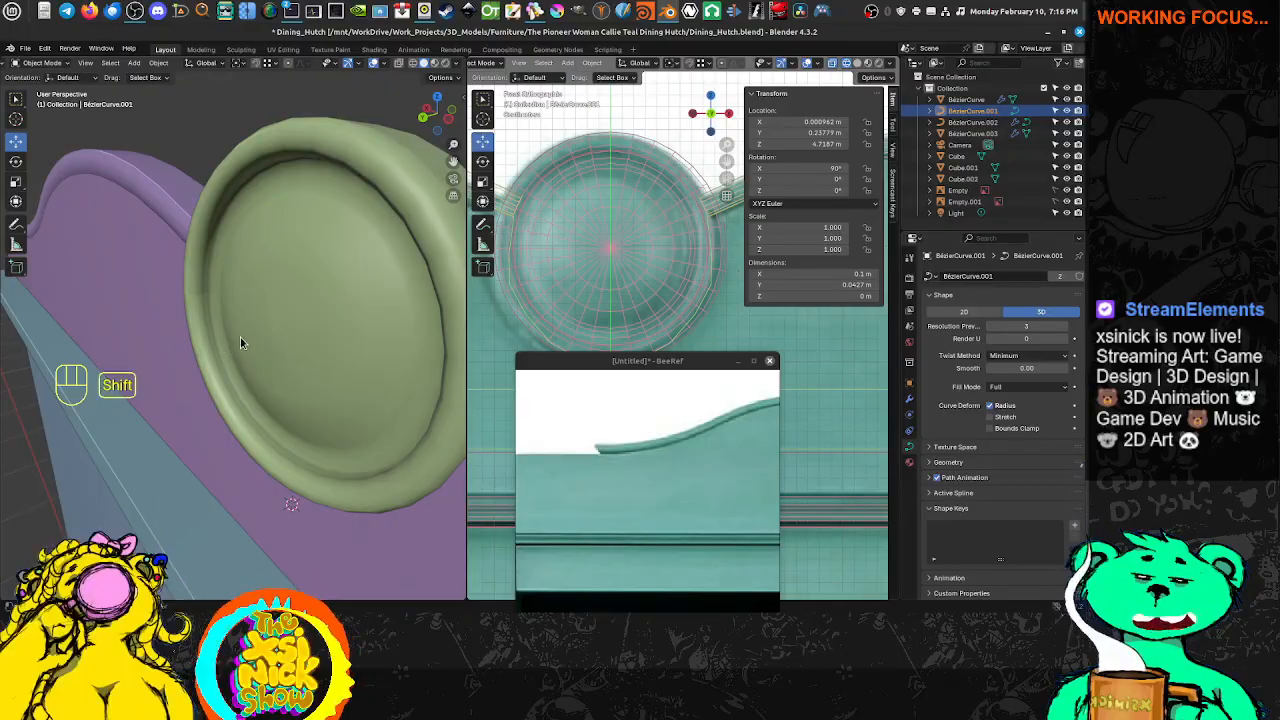
pyautogui.keyDown('shift'); pyautogui.moveTo(240, 343); pyautogui.dragTo(333, 335, button='middle'); pyautogui.keyUp('shift')
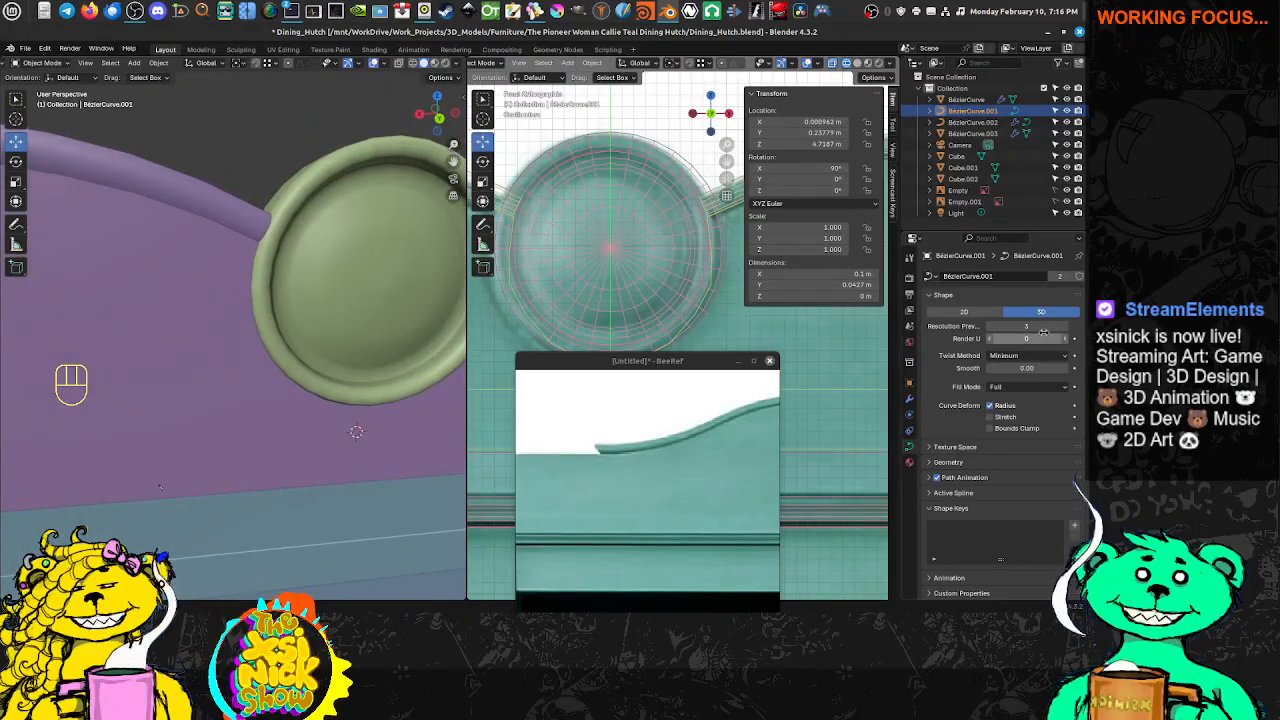
pyautogui.write('8')
pyautogui.press('Return')
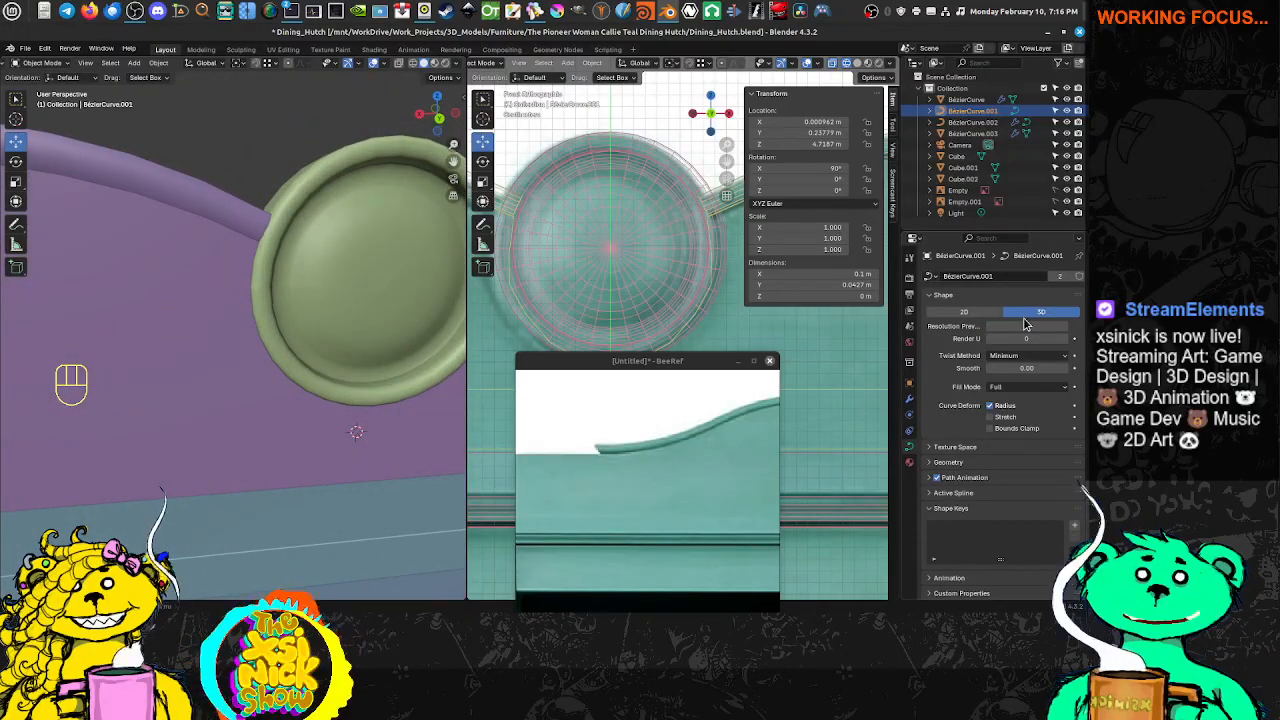
# Select the medallion and convert it from a curve with a Screw modifier to a mesh
pyautogui.keyDown('shift'); pyautogui.moveTo(585, 258); pyautogui.dragTo(585, 225, button='middle'); pyautogui.keyUp('shift')
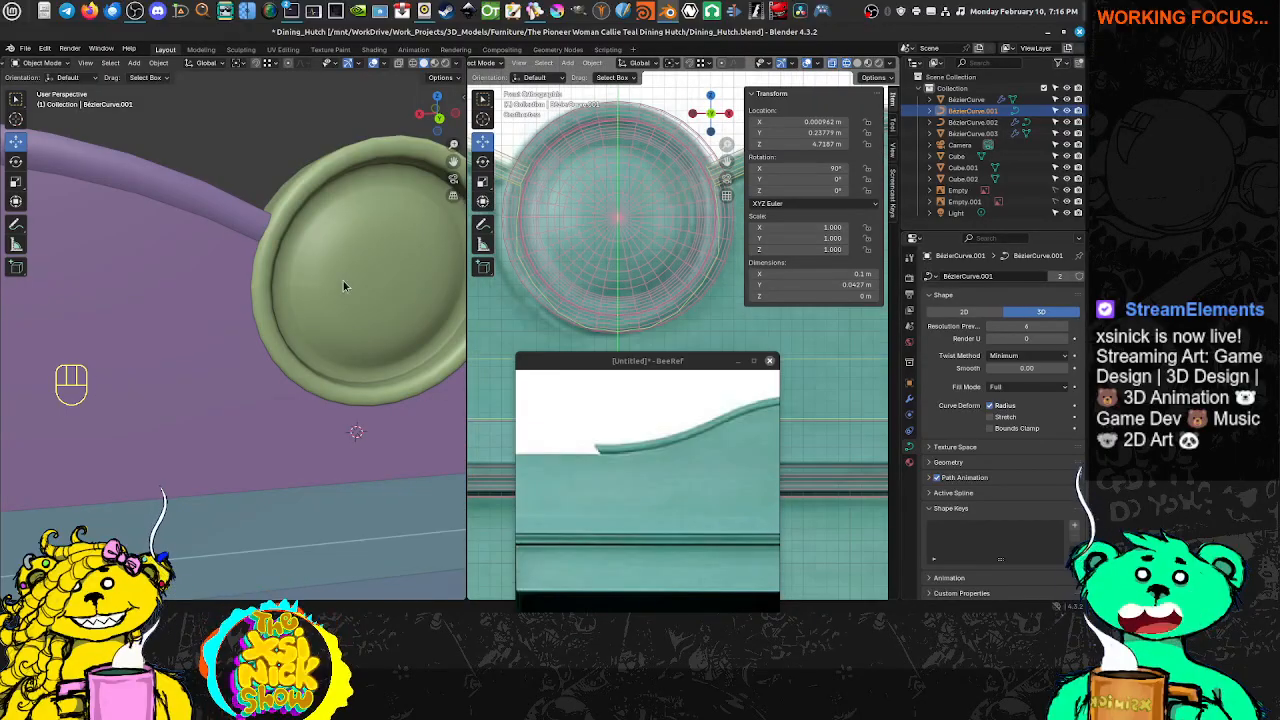
pyautogui.moveTo(319, 299)
pyautogui.keyDown('shift'); pyautogui.mouseDown(button='middle')
pyautogui.moveTo(370, 298)
pyautogui.moveTo(333, 300)
pyautogui.mouseUp(button='middle'); pyautogui.keyUp('shift')
pyautogui.keyDown('shift'); pyautogui.moveTo(658, 186); pyautogui.dragTo(614, 231, button='middle'); pyautogui.keyUp('shift')
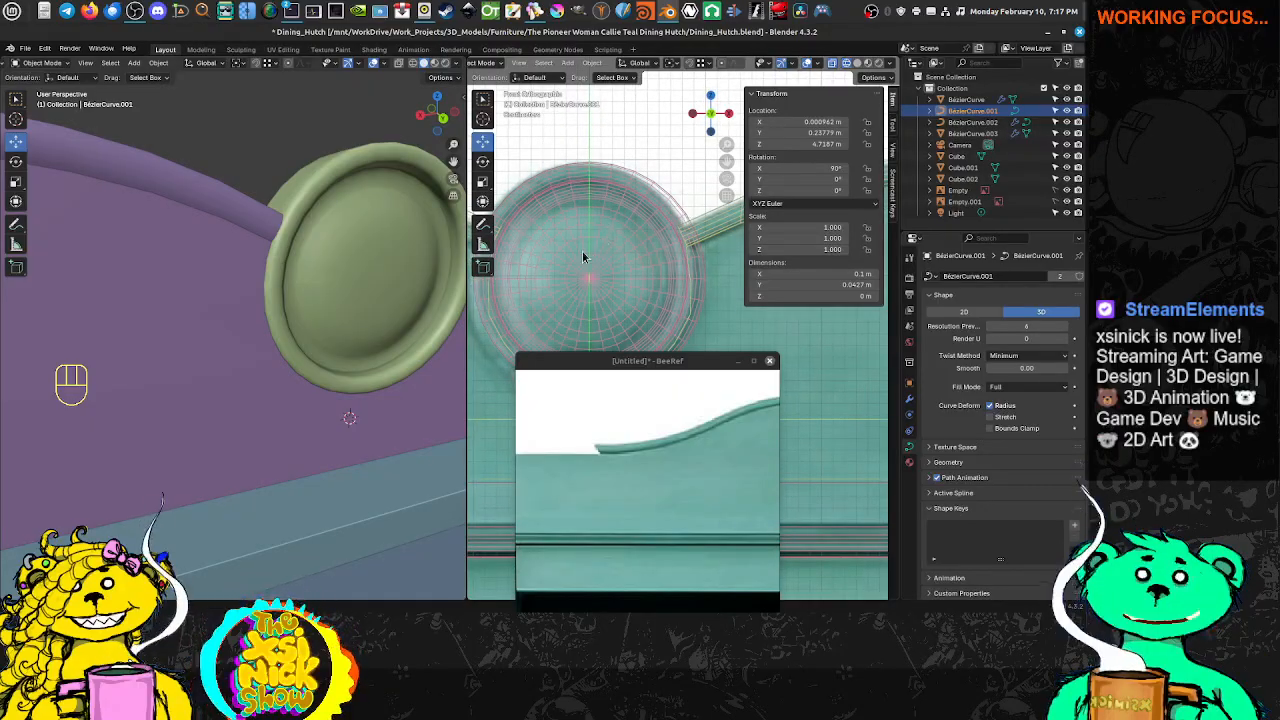
pyautogui.click(583, 243)
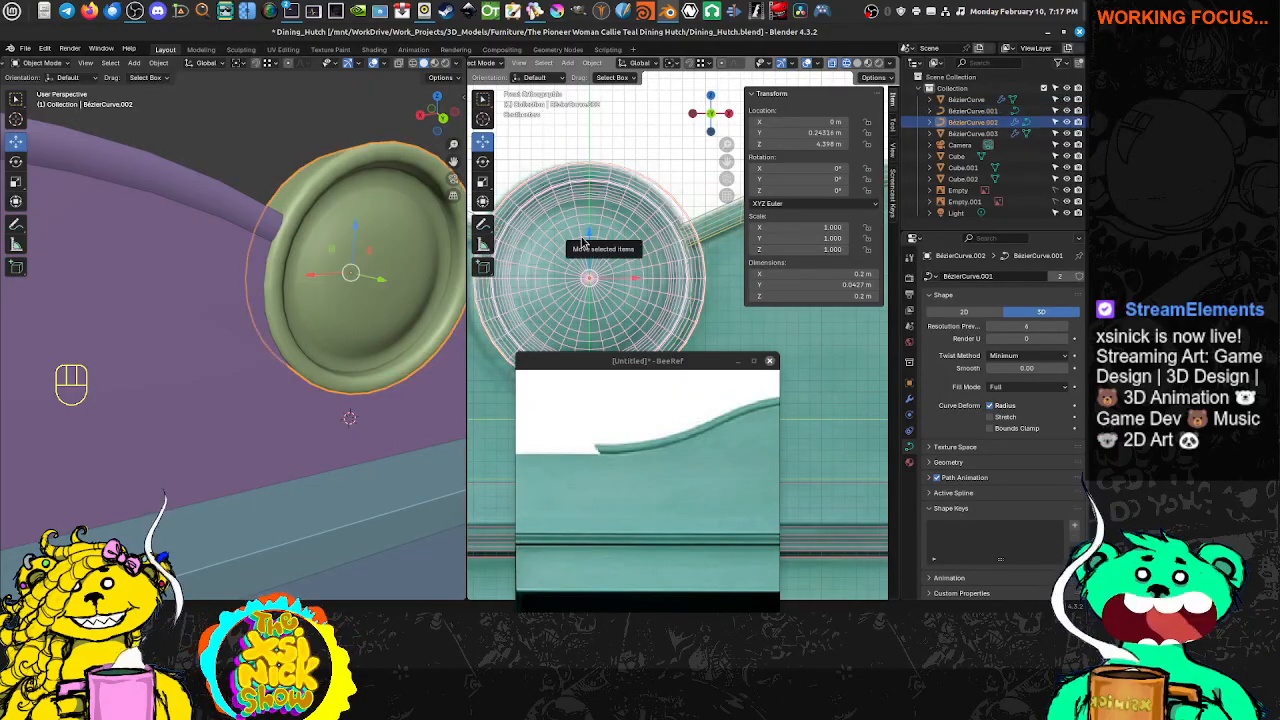
pyautogui.press('alt')
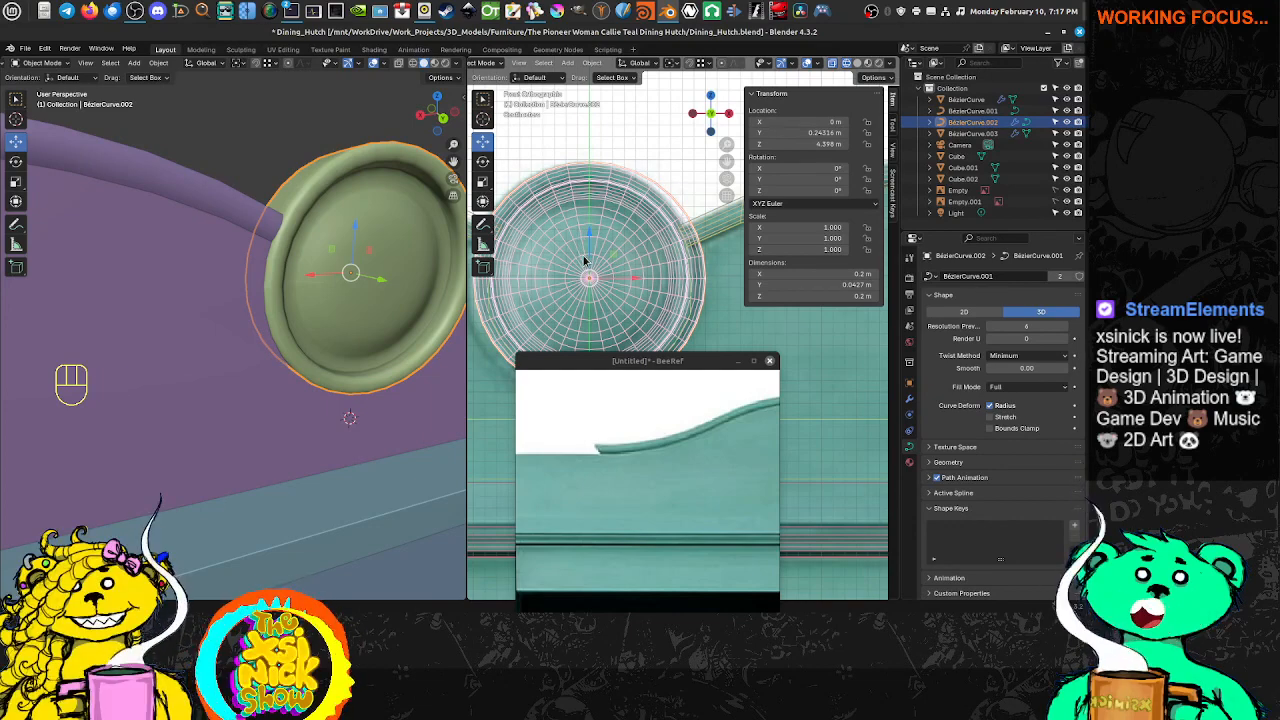
pyautogui.hotkey('alt', 'c')
# Enter edit mode on the medallion mesh and select the open edge loop around its back
pyautogui.moveTo(288, 249); pyautogui.dragTo(257, 226, button='middle')
pyautogui.press('Tab')
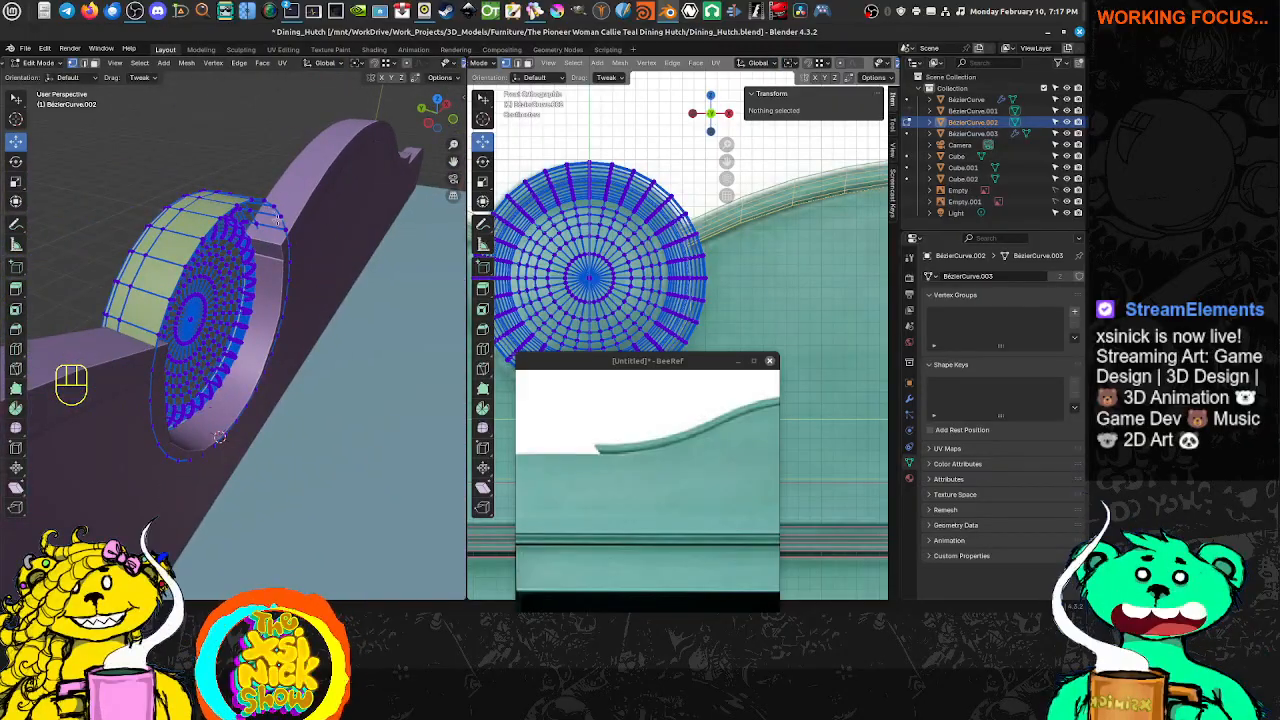
pyautogui.press('Tab')
pyautogui.press('Tab')
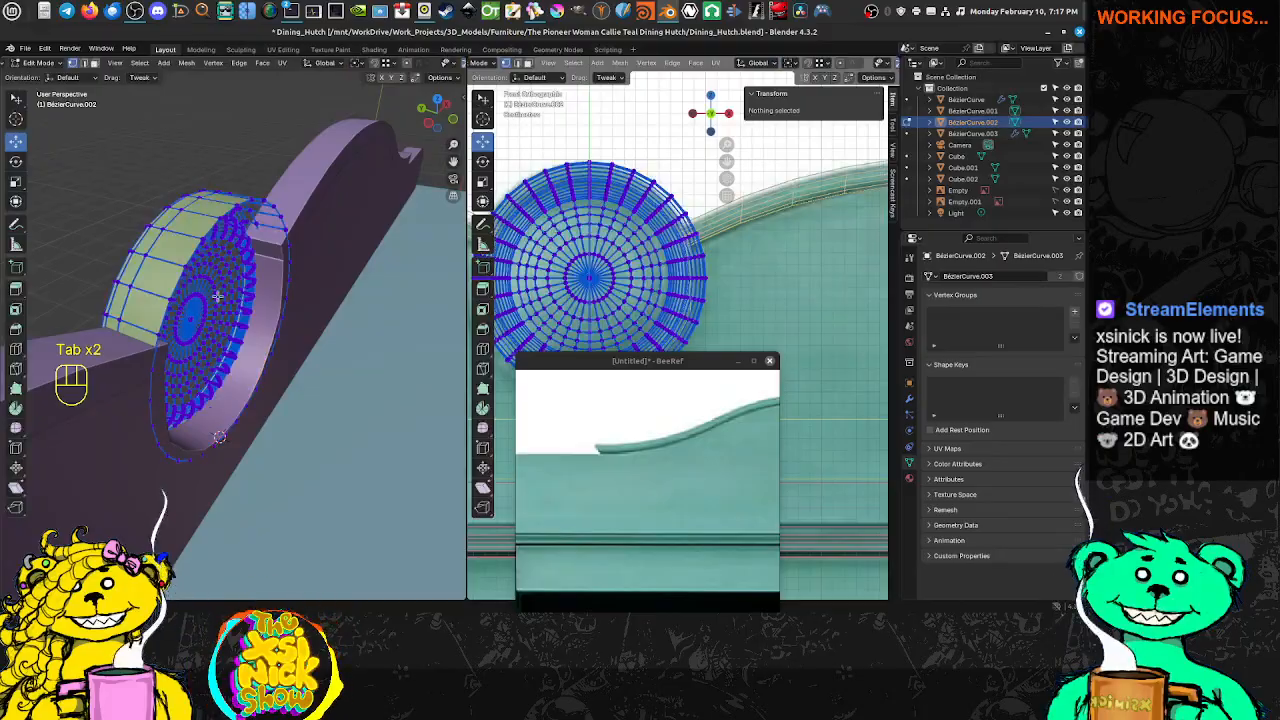
pyautogui.keyDown('alt'); pyautogui.keyDown('shift'); pyautogui.click(293, 258); pyautogui.keyUp('shift'); pyautogui.keyUp('alt')
pyautogui.keyDown('alt'); pyautogui.keyDown('shift'); pyautogui.click(294, 280); pyautogui.keyUp('shift'); pyautogui.keyUp('alt')
# Try to cap the medallion's open back with a single face, and undo the fill
pyautogui.moveTo(299, 291)
pyautogui.mouseDown(button='middle')
pyautogui.moveTo(293, 260)
pyautogui.moveTo(265, 273)
pyautogui.moveTo(274, 262)
pyautogui.moveTo(282, 281)
pyautogui.mouseUp(button='middle')
pyautogui.press('f')
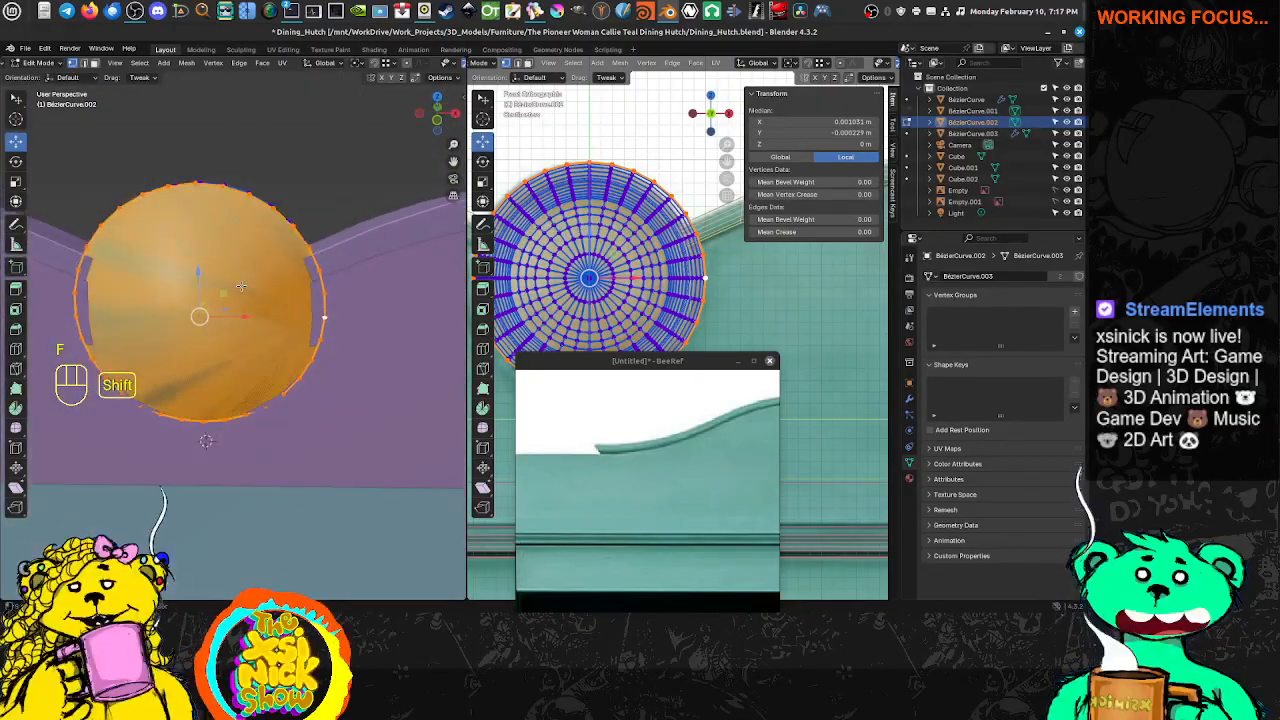
pyautogui.press('z')
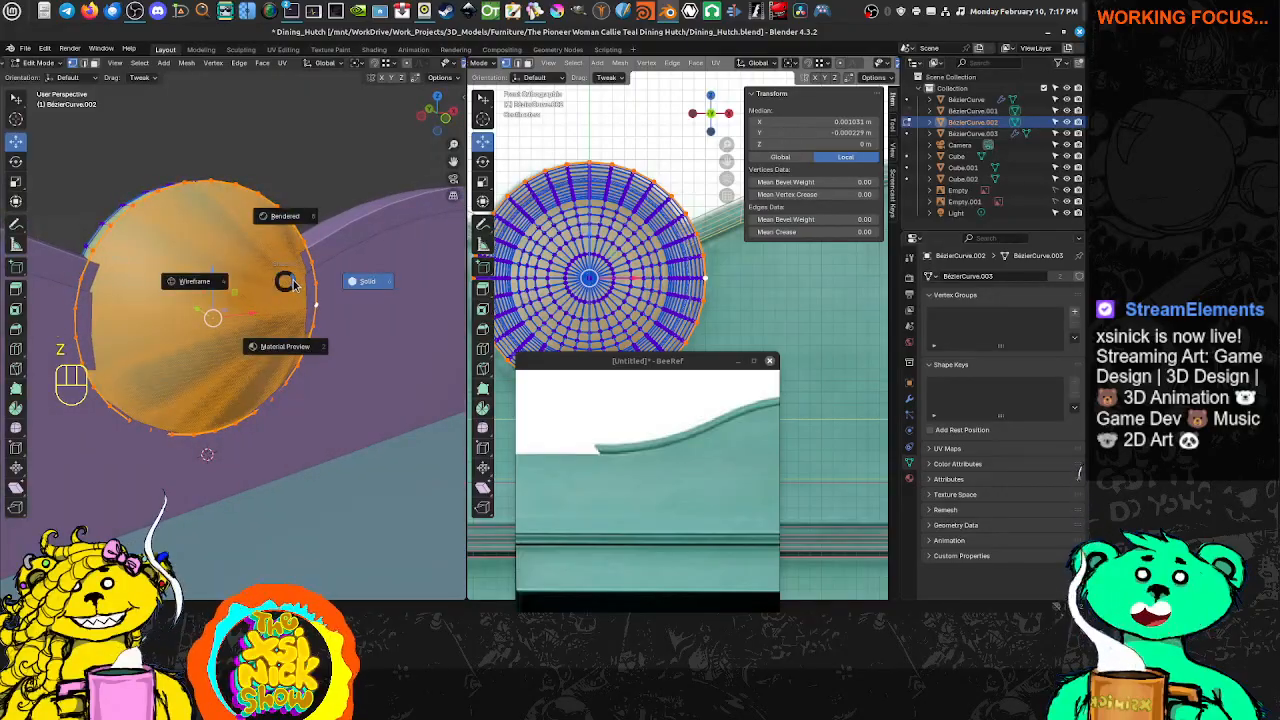
pyautogui.moveTo(231, 320)
pyautogui.mouseDown(button='middle')
pyautogui.moveTo(283, 349)
pyautogui.moveTo(322, 279)
pyautogui.moveTo(236, 309)
pyautogui.mouseUp(button='middle')
pyautogui.hotkey('ctrl', 'z')
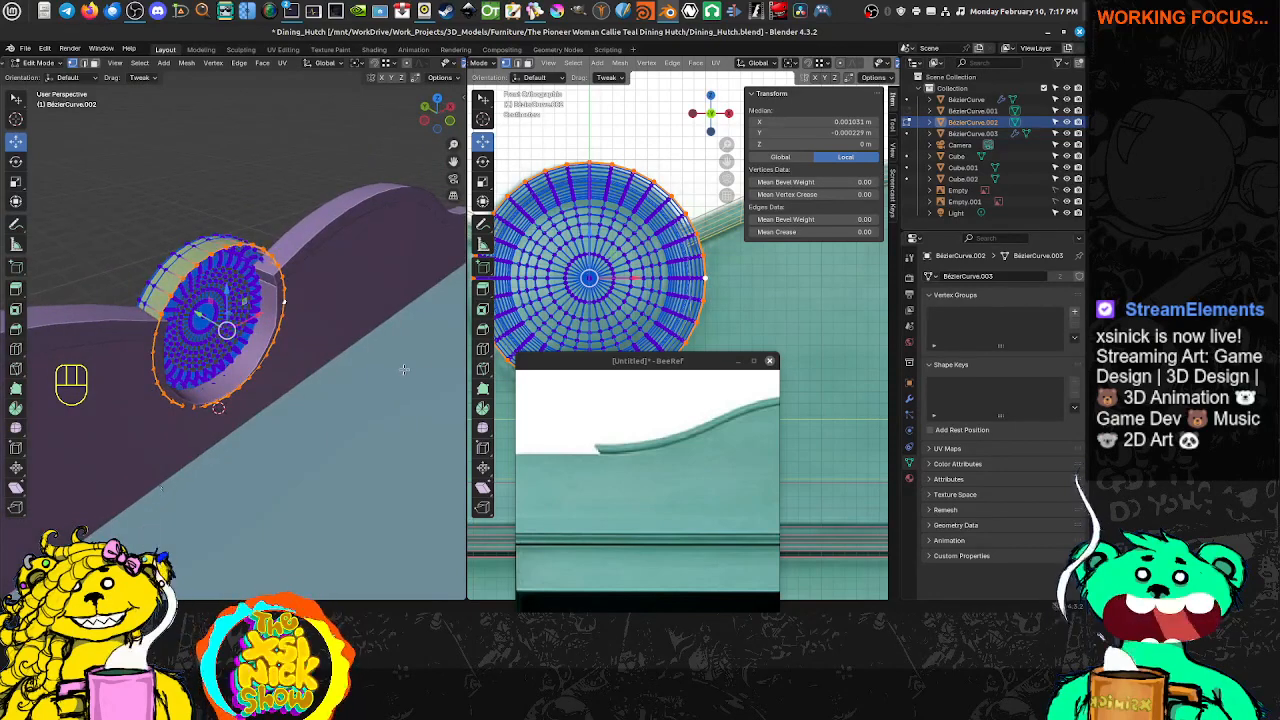
# Extrude the medallion's back edge loop in place and shrink it inward to form a flat ring of faces
pyautogui.press('i')
pyautogui.click(373, 356)
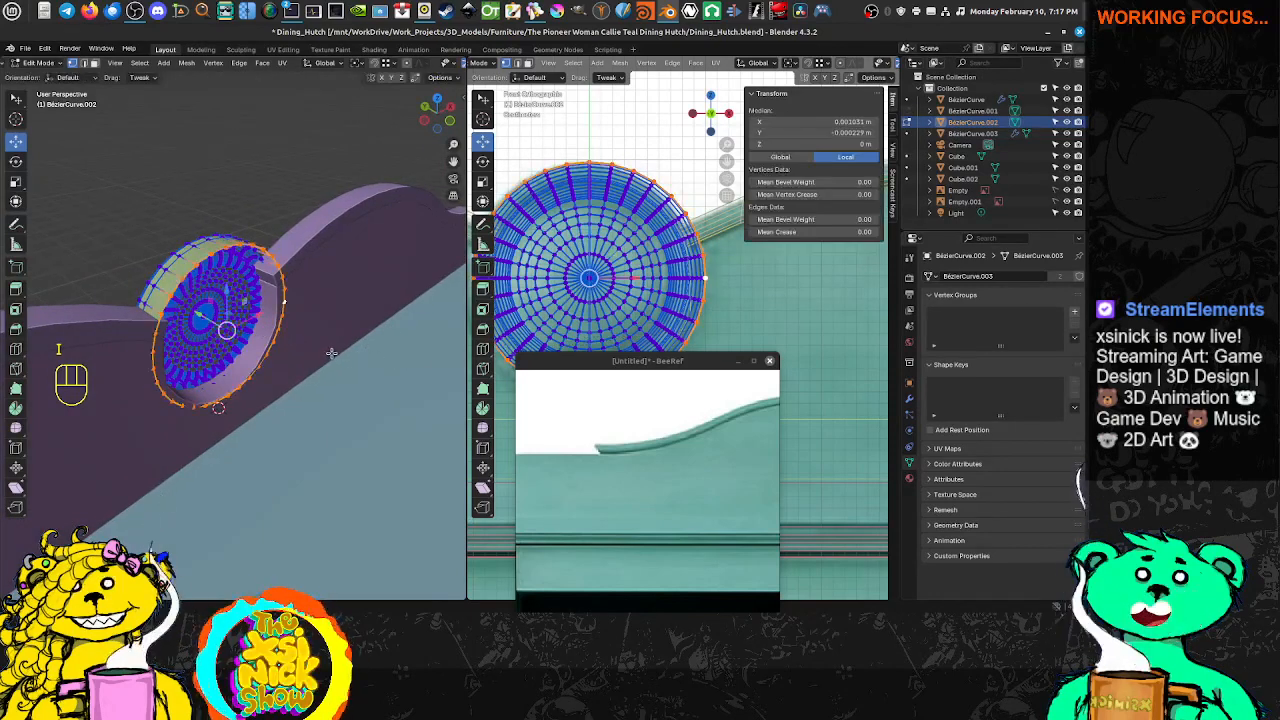
pyautogui.press('e')
pyautogui.rightClick(388, 348)
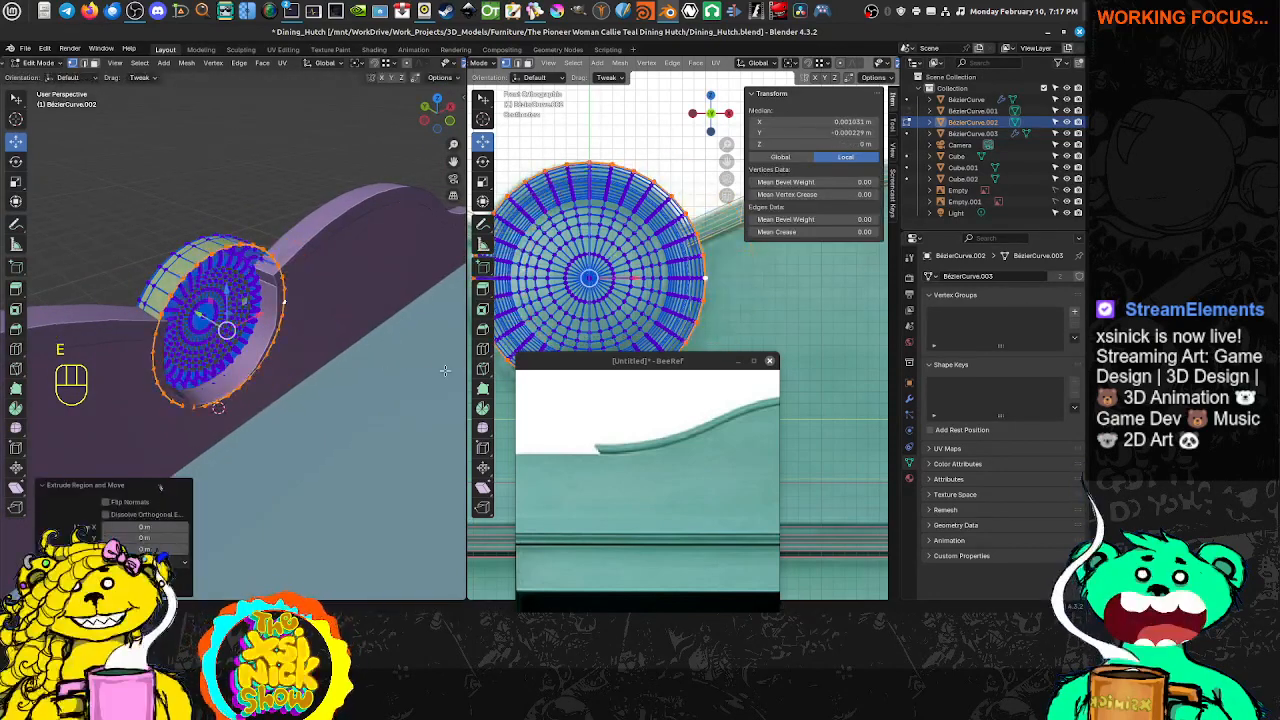
pyautogui.hotkey('alt', 's')
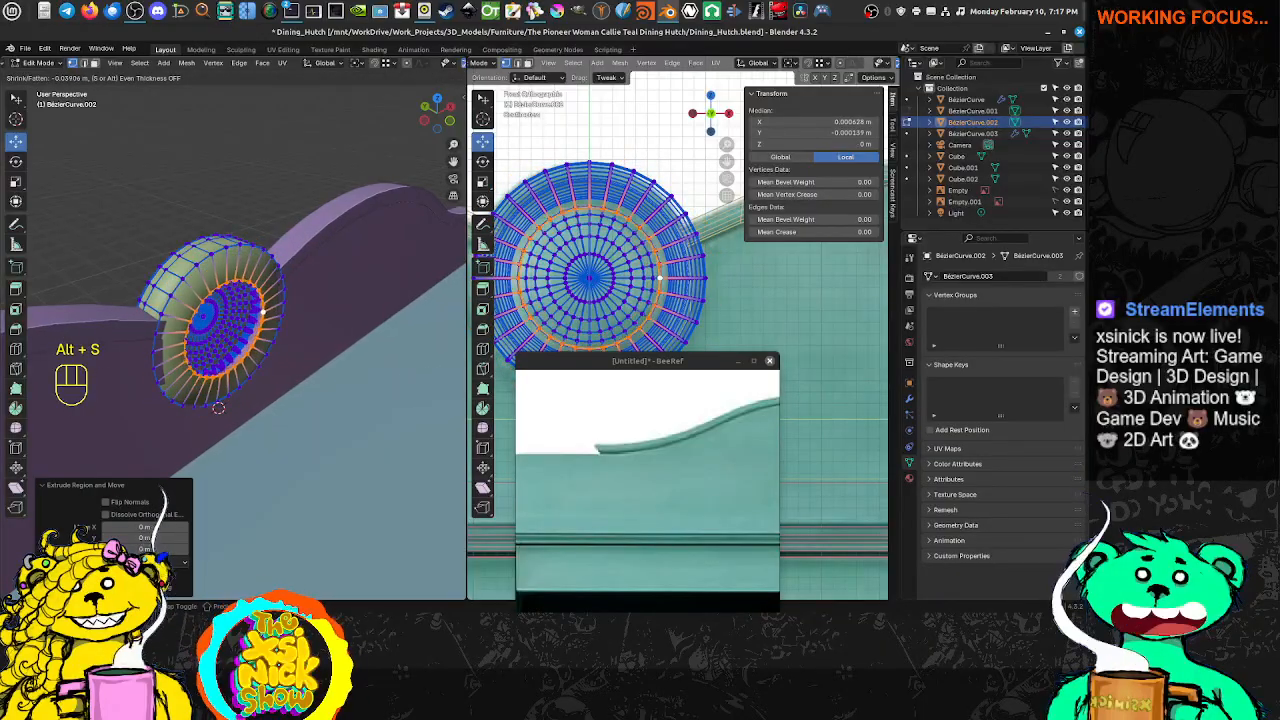
pyautogui.click(227, 330)
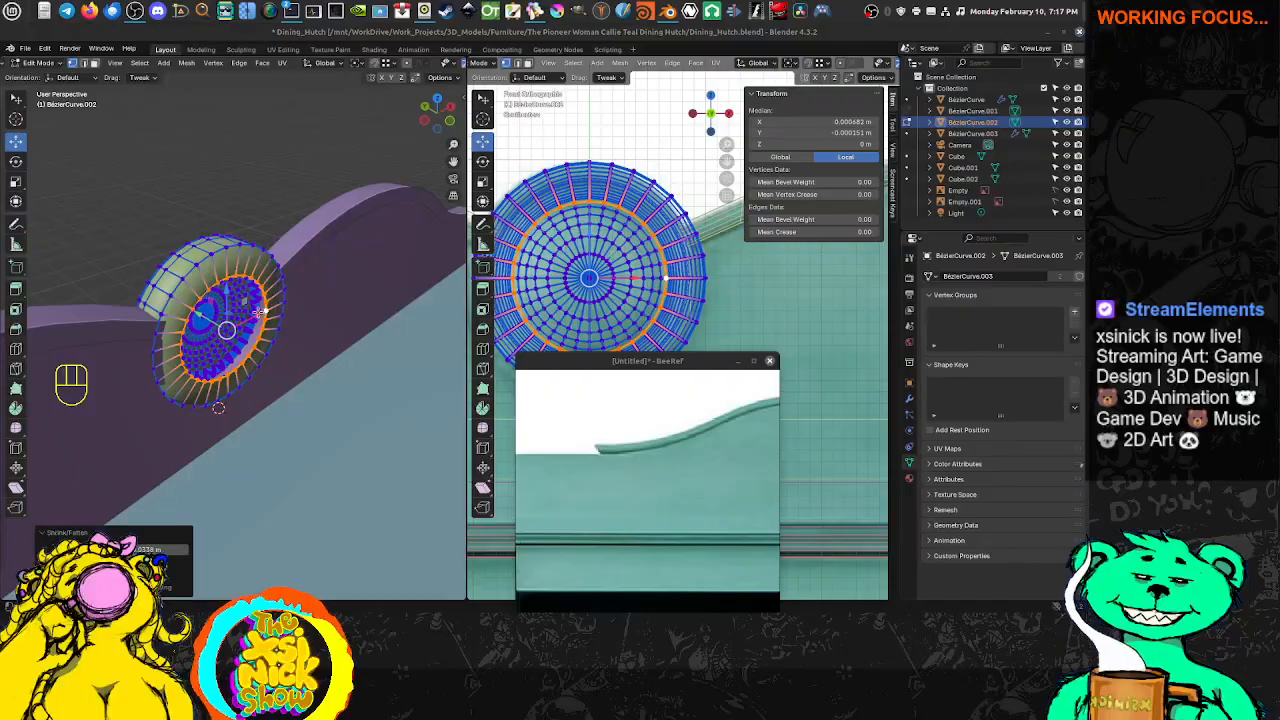
# Extrude the medallion's inner back loop in place, shrink it inward, and merge it at center to close the back
pyautogui.moveTo(258, 311)
pyautogui.mouseDown(button='middle')
pyautogui.moveTo(195, 278)
pyautogui.moveTo(260, 320)
pyautogui.mouseUp(button='middle')
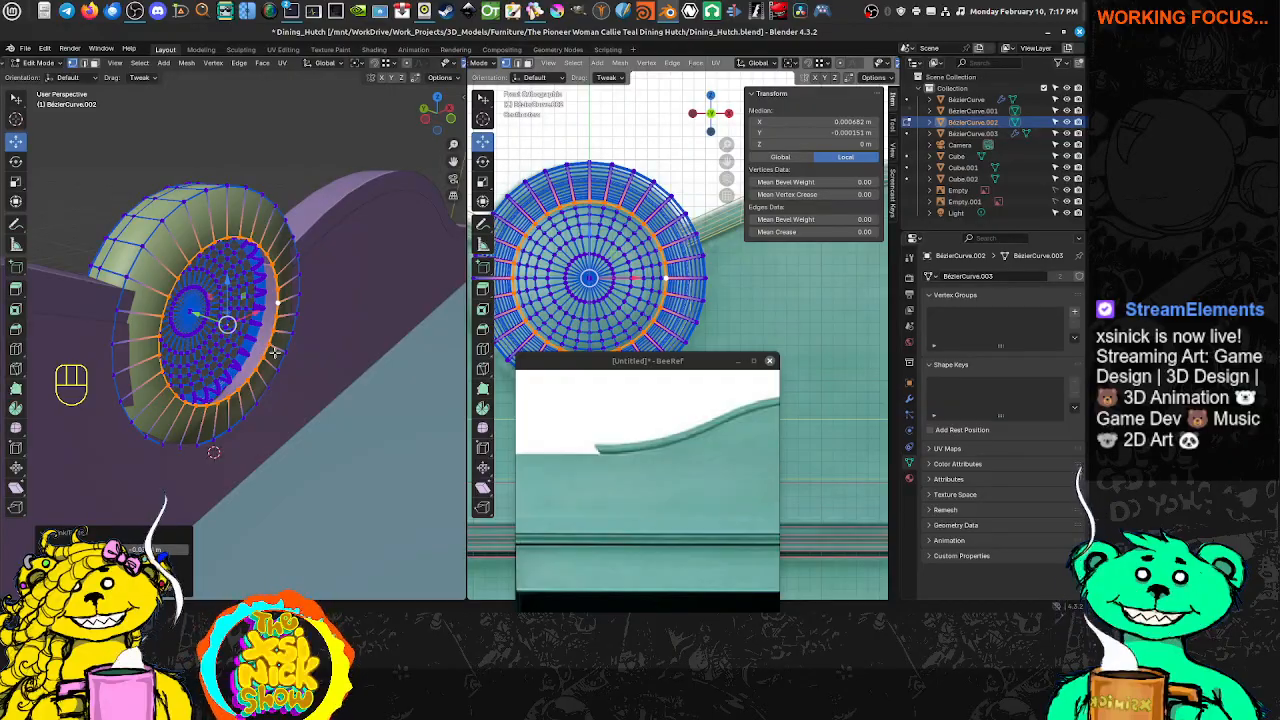
pyautogui.press('e')
pyautogui.click(343, 337)
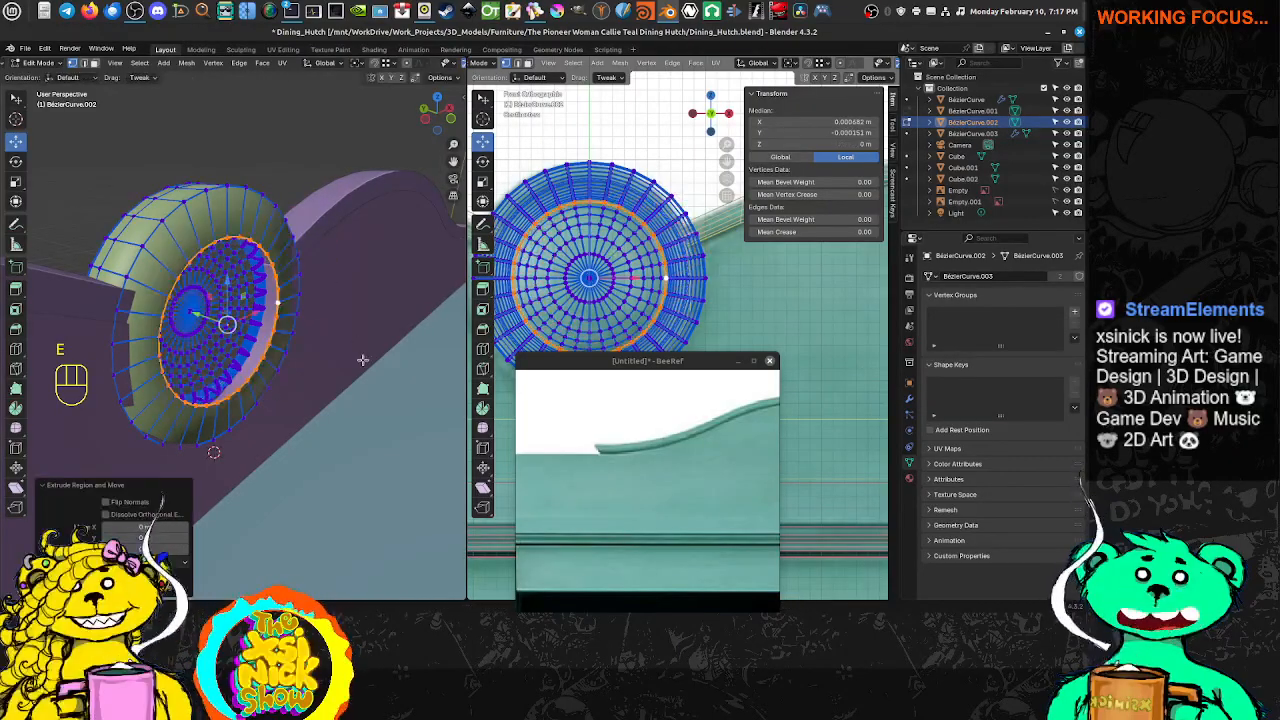
pyautogui.hotkey('alt', 's')
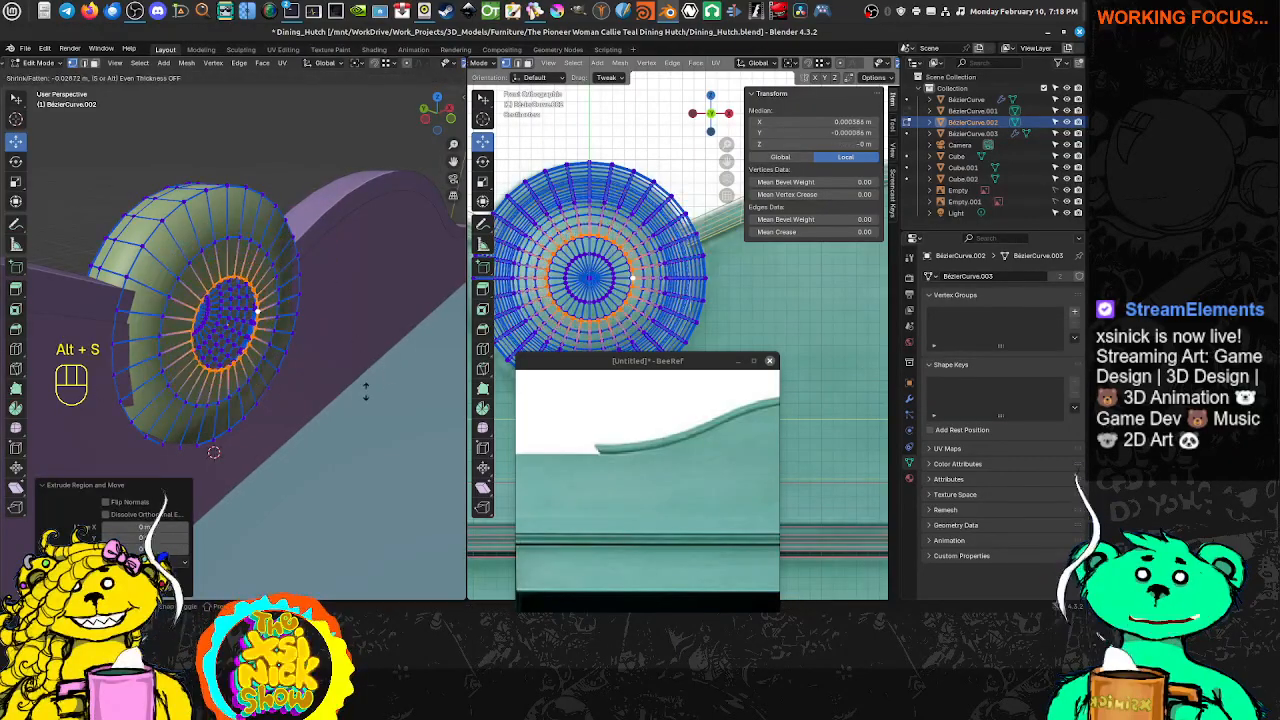
pyautogui.click(365, 391)
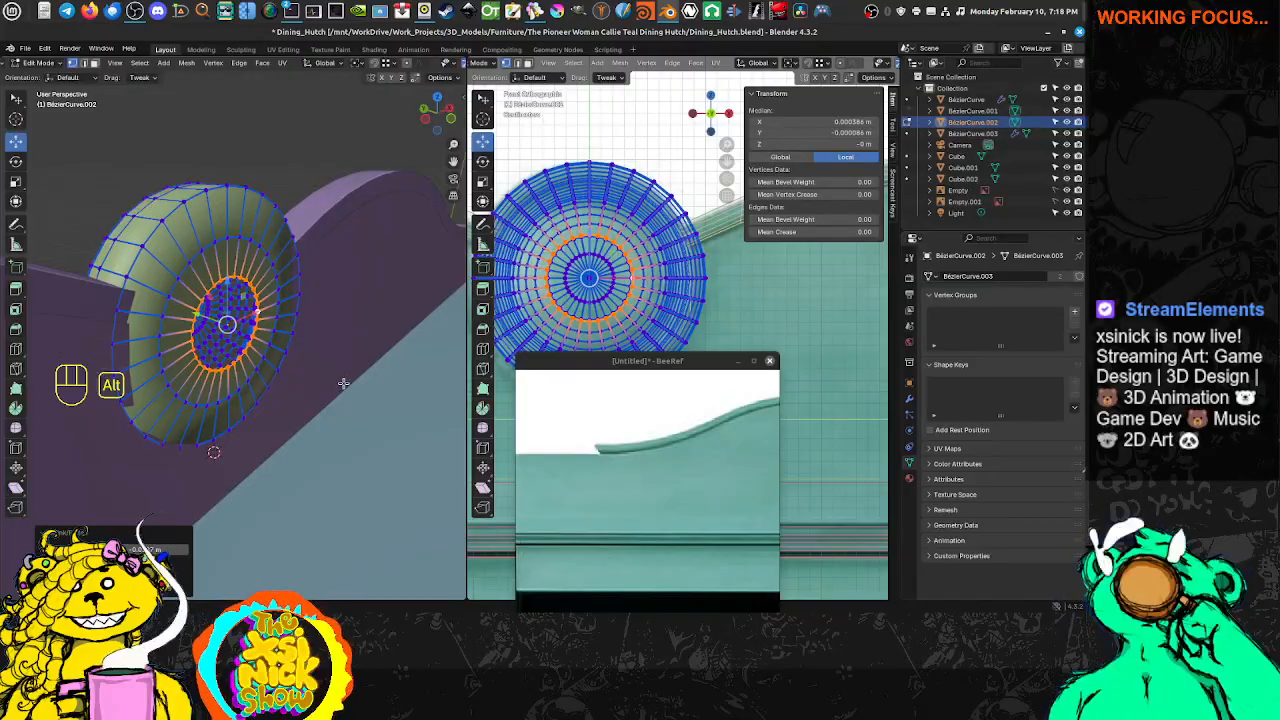
pyautogui.hotkey('alt', 'm')
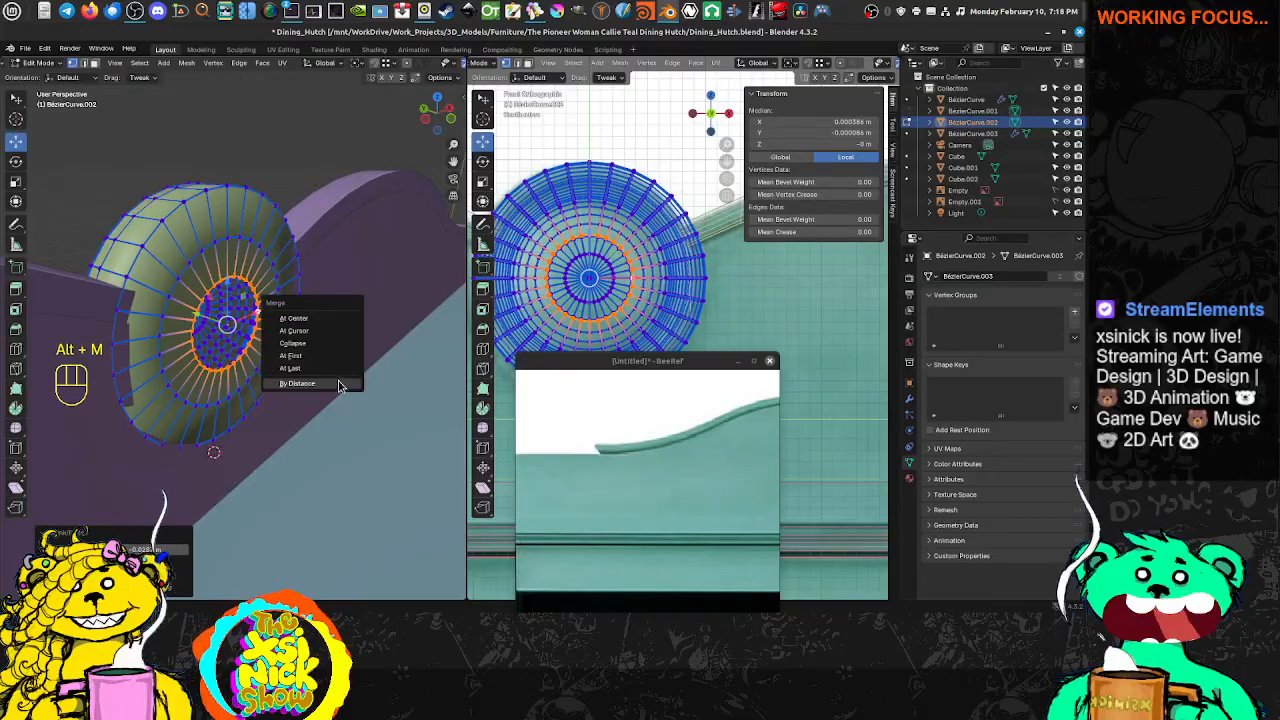
pyautogui.click(318, 318)
pyautogui.moveTo(247, 329); pyautogui.dragTo(187, 330, button='middle')
pyautogui.press('Tab')
# Examine the medallion's front and its vertex rings from several angles, in both object and edit mode
pyautogui.moveTo(279, 256); pyautogui.dragTo(309, 238, button='middle')
pyautogui.rightClick(305, 244)
pyautogui.click(302, 242)
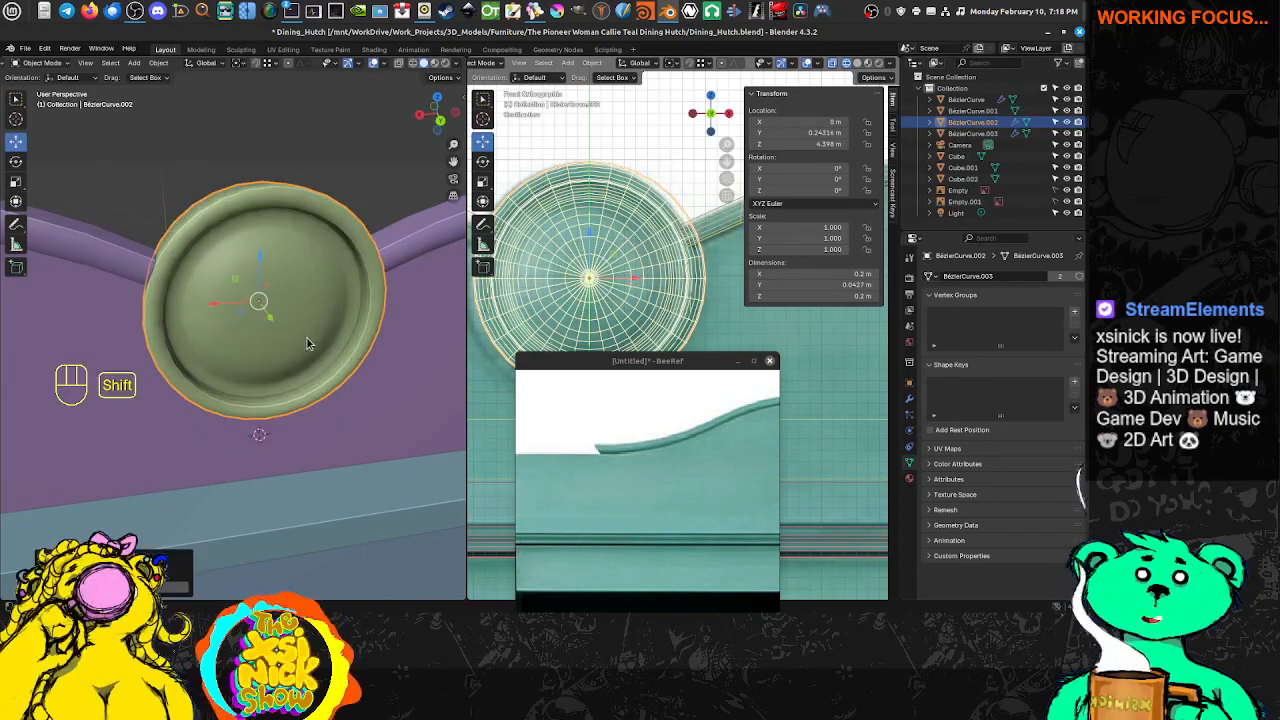
pyautogui.moveTo(307, 338); pyautogui.dragTo(225, 306, button='middle')
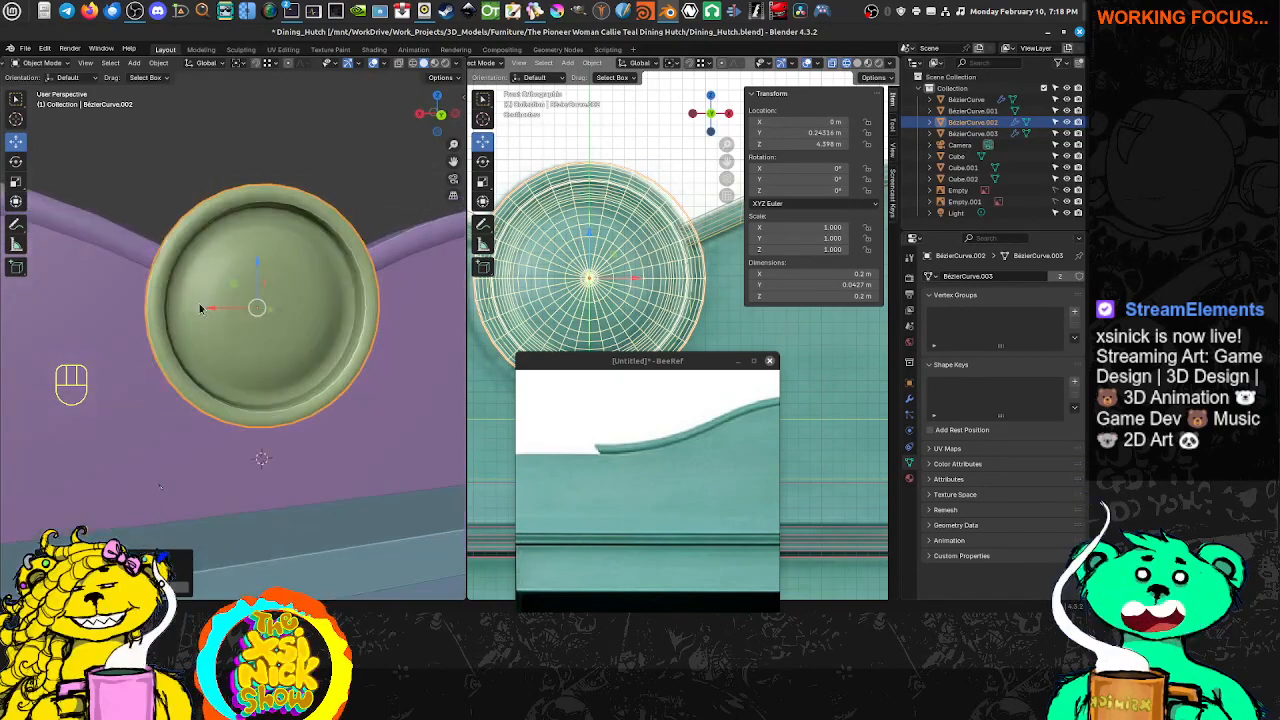
pyautogui.scroll(7, 180, 309)
pyautogui.press('Tab')
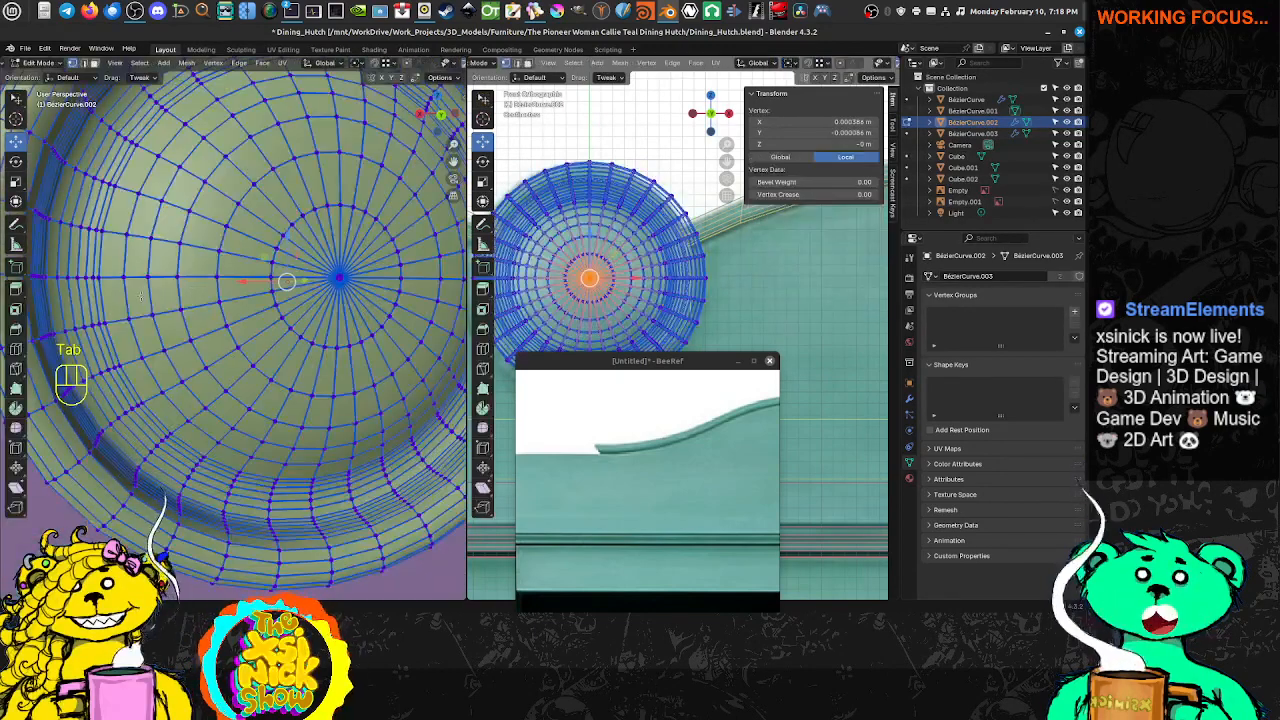
pyautogui.keyDown('shift'); pyautogui.moveTo(68, 279); pyautogui.dragTo(193, 335, button='middle'); pyautogui.keyUp('shift')
pyautogui.click(159, 288)
pyautogui.click(230, 289)
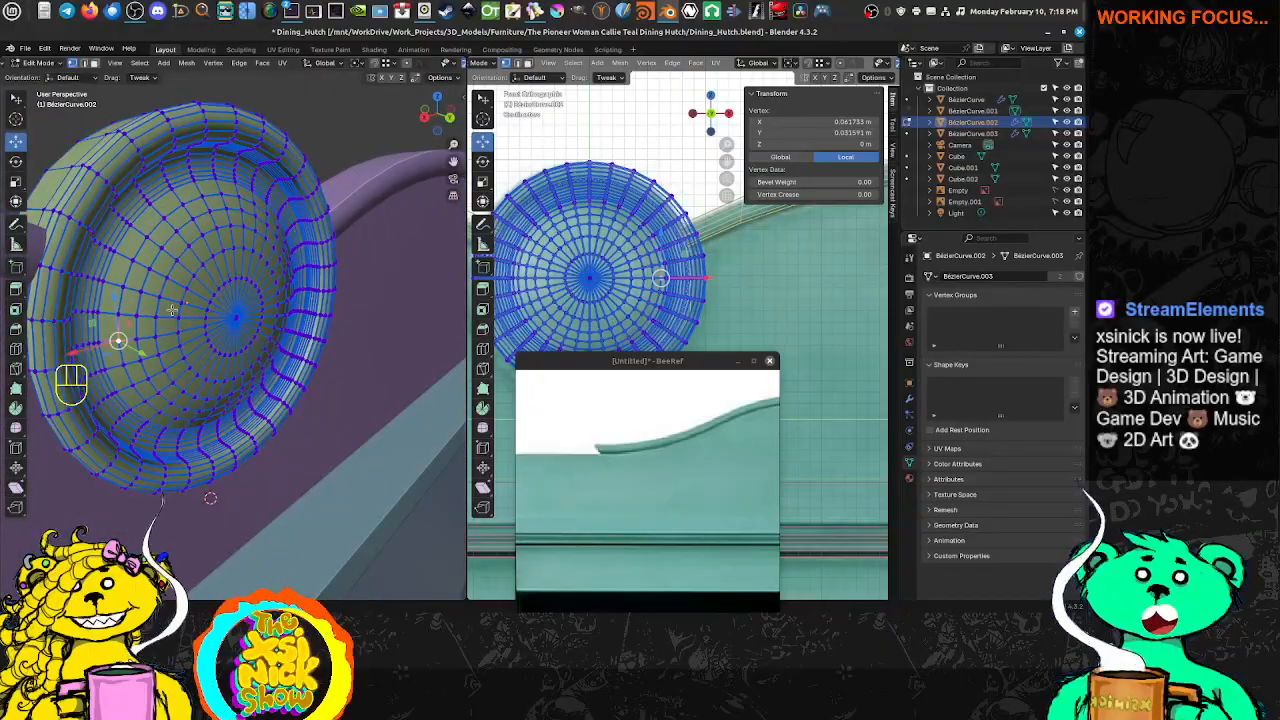
# Merge all of the medallion's vertices by distance, using a small merge distance that preserves its concentric rings
pyautogui.press('a')
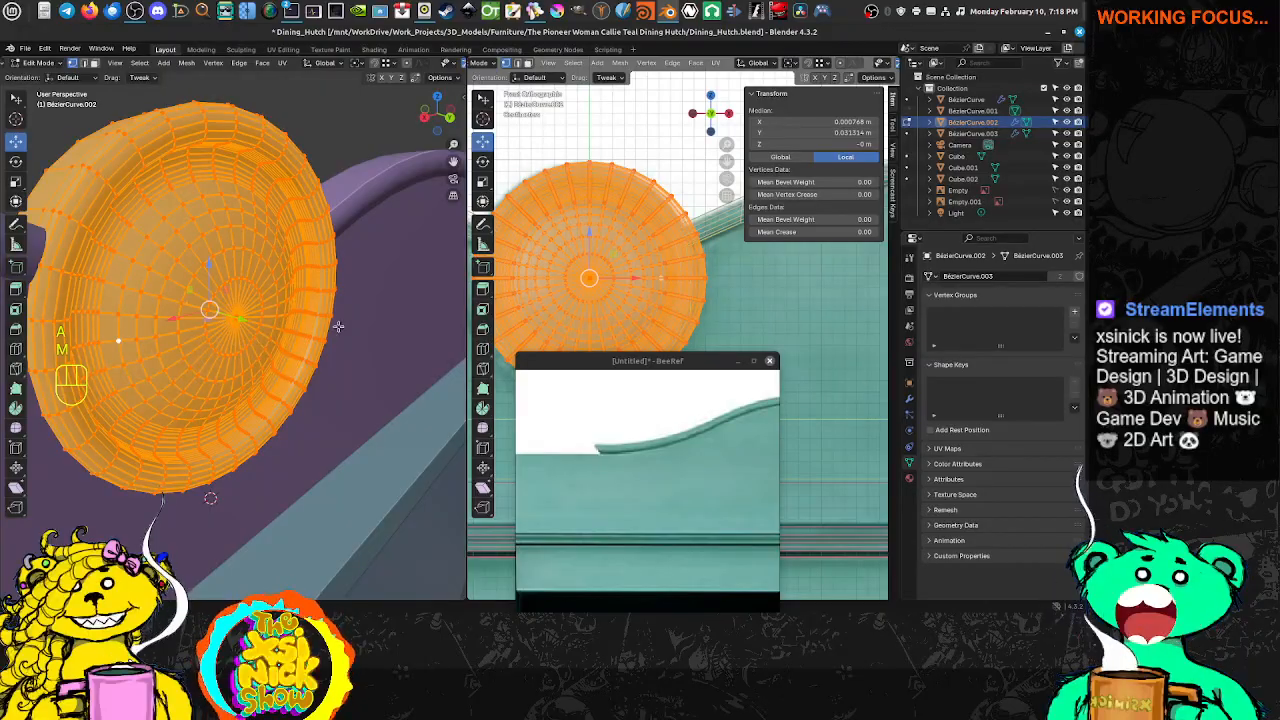
pyautogui.hotkey('alt', 'm')
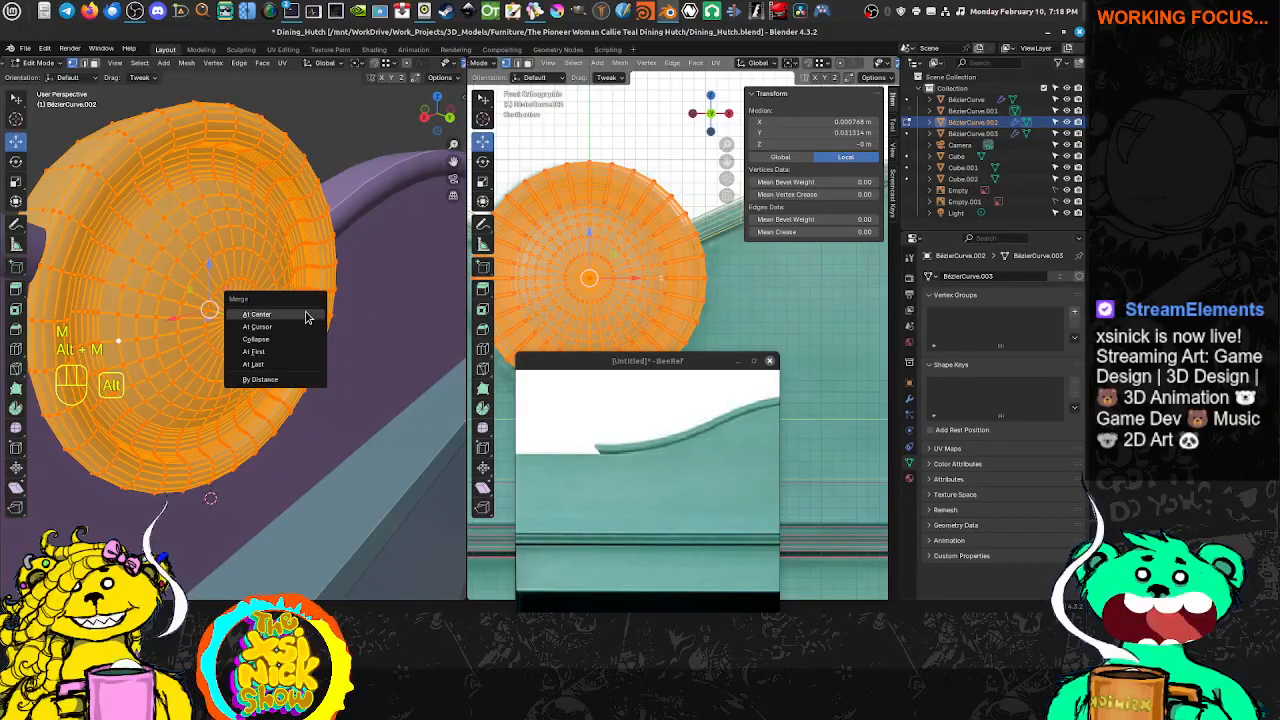
pyautogui.click(272, 381)
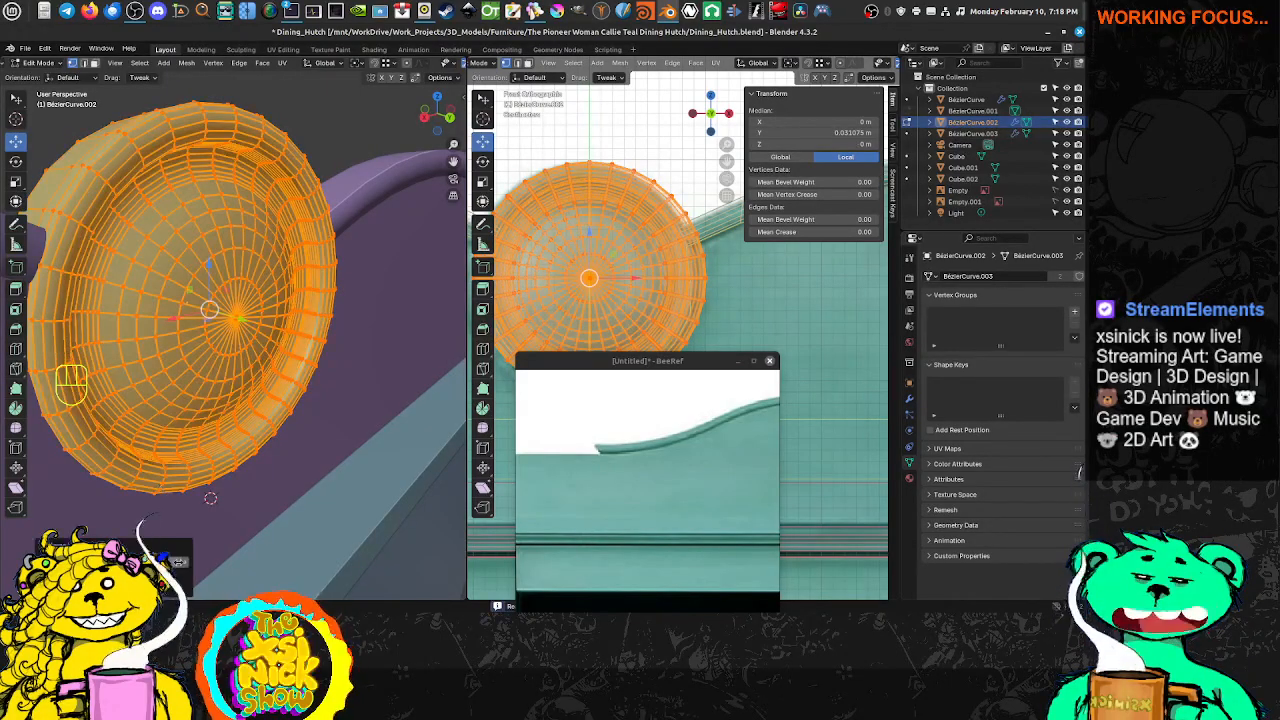
pyautogui.click(185, 564)
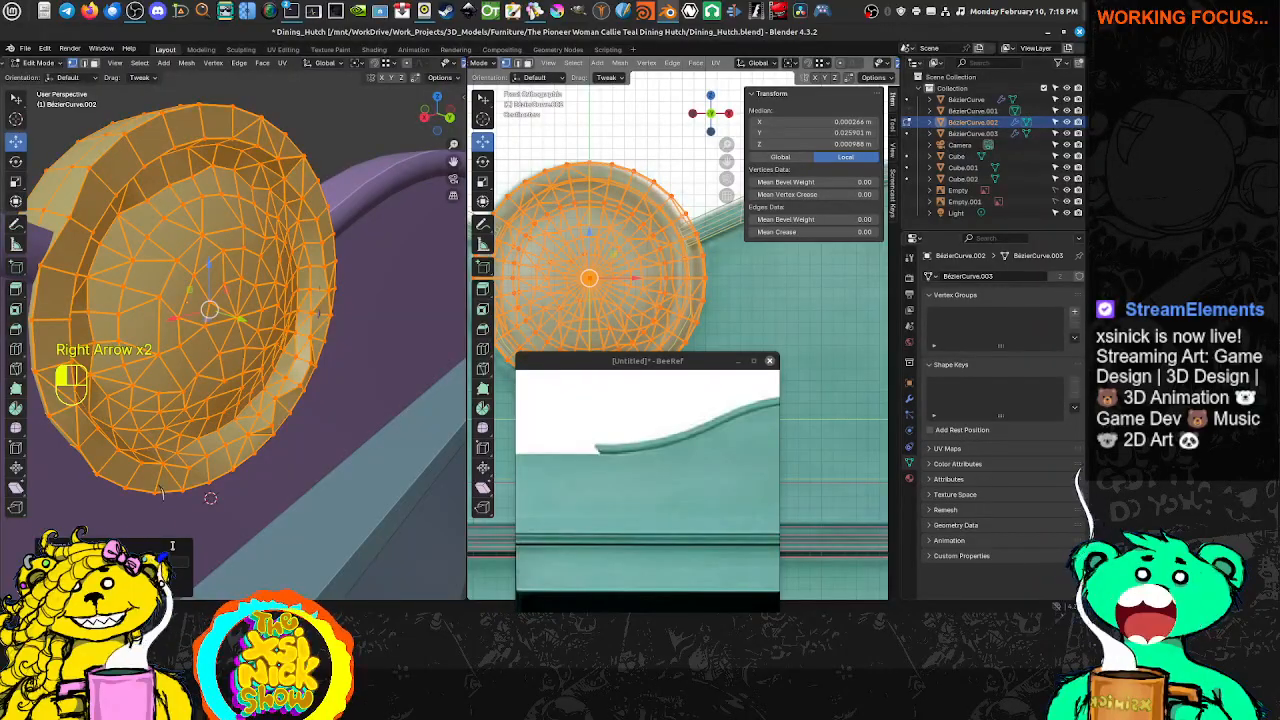
pyautogui.press('Right')
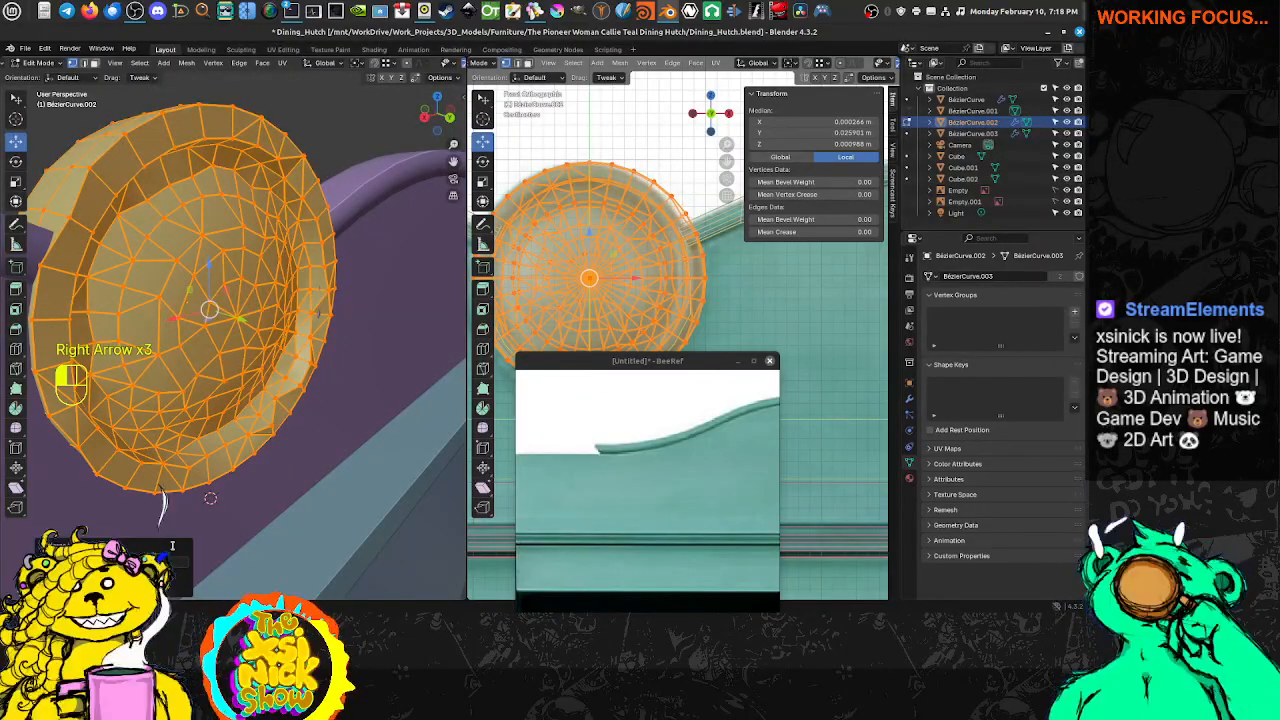
pyautogui.click(172, 546)
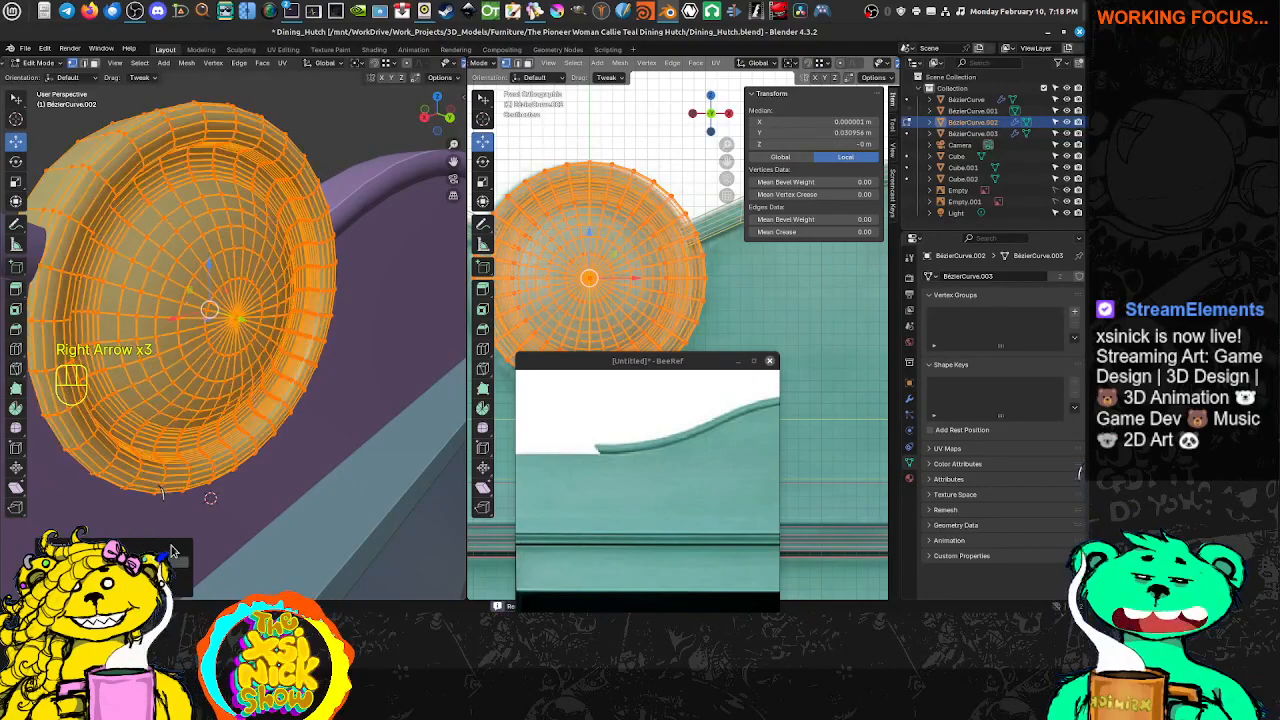
# Examine the cleaned medallion and the curved trim beside it from the front and the back
pyautogui.moveTo(196, 186); pyautogui.dragTo(340, 242, button='middle')
pyautogui.scroll(6, 201, 311)
pyautogui.scroll(-6, 263, 252)
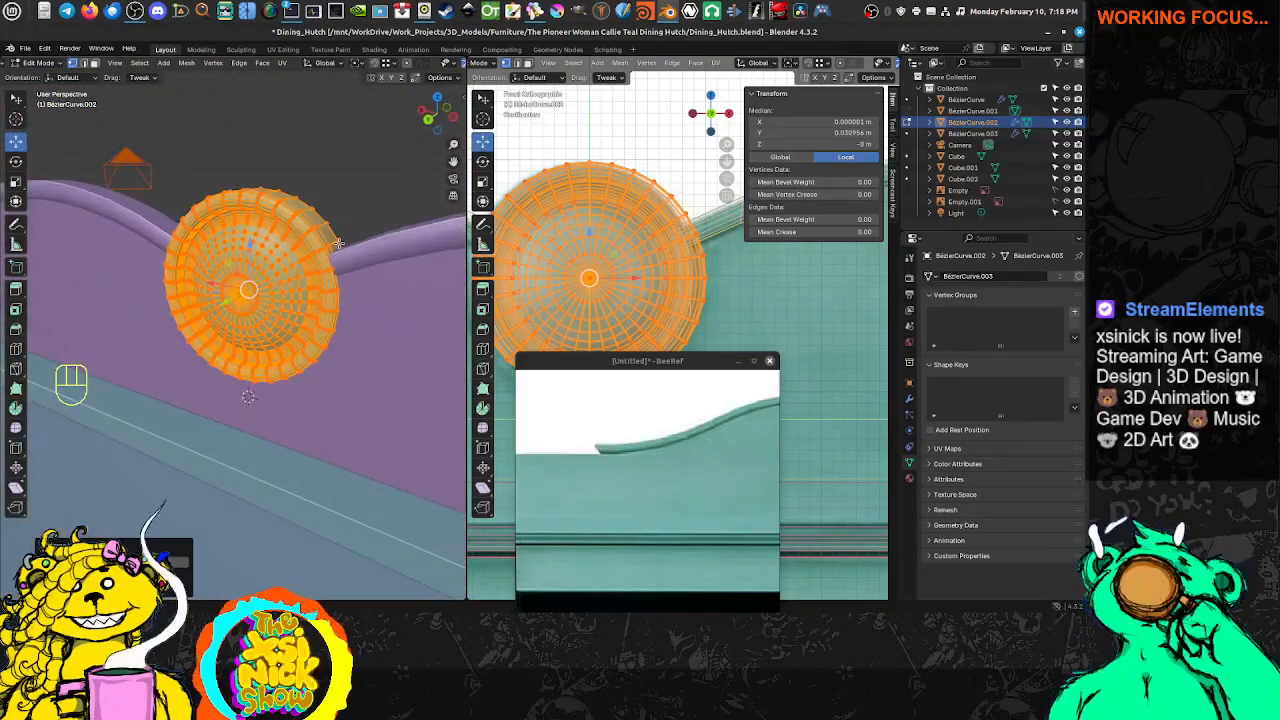
pyautogui.moveTo(343, 244); pyautogui.dragTo(247, 265, button='middle')
pyautogui.keyDown('shift'); pyautogui.moveTo(644, 301); pyautogui.dragTo(654, 260, button='middle'); pyautogui.keyUp('shift')
pyautogui.scroll(-4, 618, 280)
pyautogui.scroll(2, 660, 248)
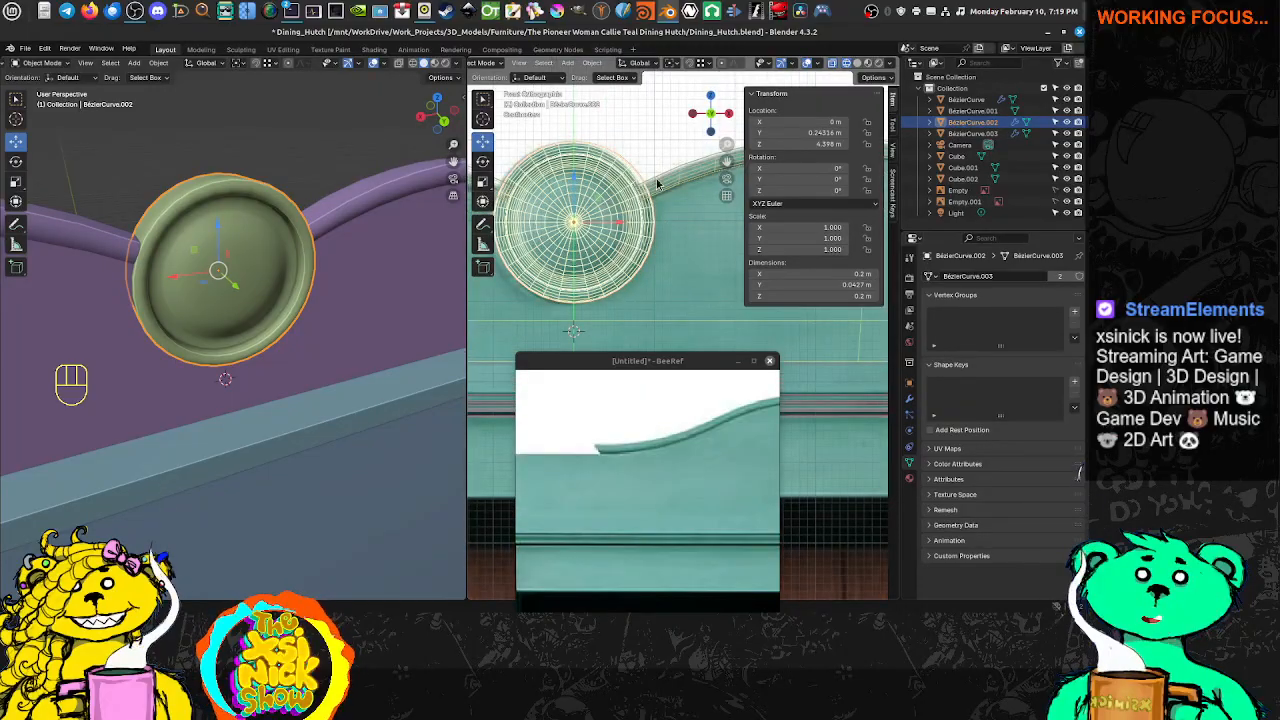
pyautogui.click(658, 183)
pyautogui.scroll(-2, 665, 212)
pyautogui.click(536, 288)
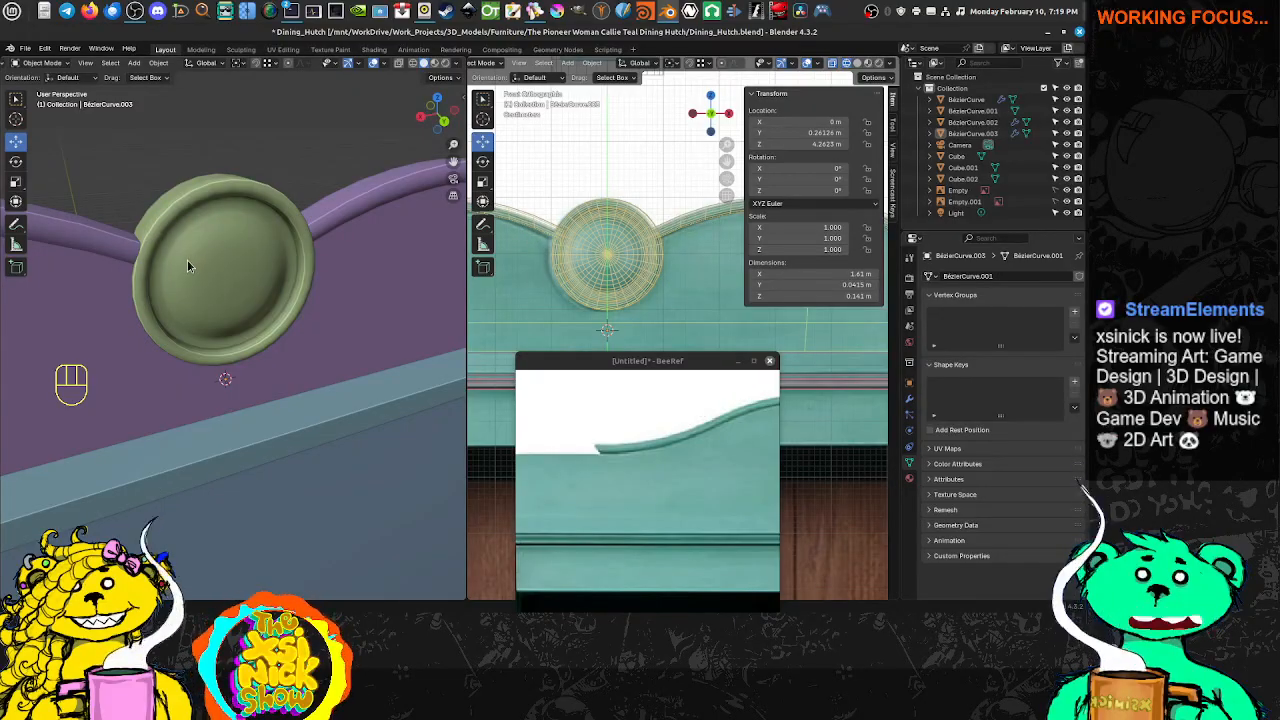
pyautogui.moveTo(199, 227); pyautogui.dragTo(313, 262, button='middle')
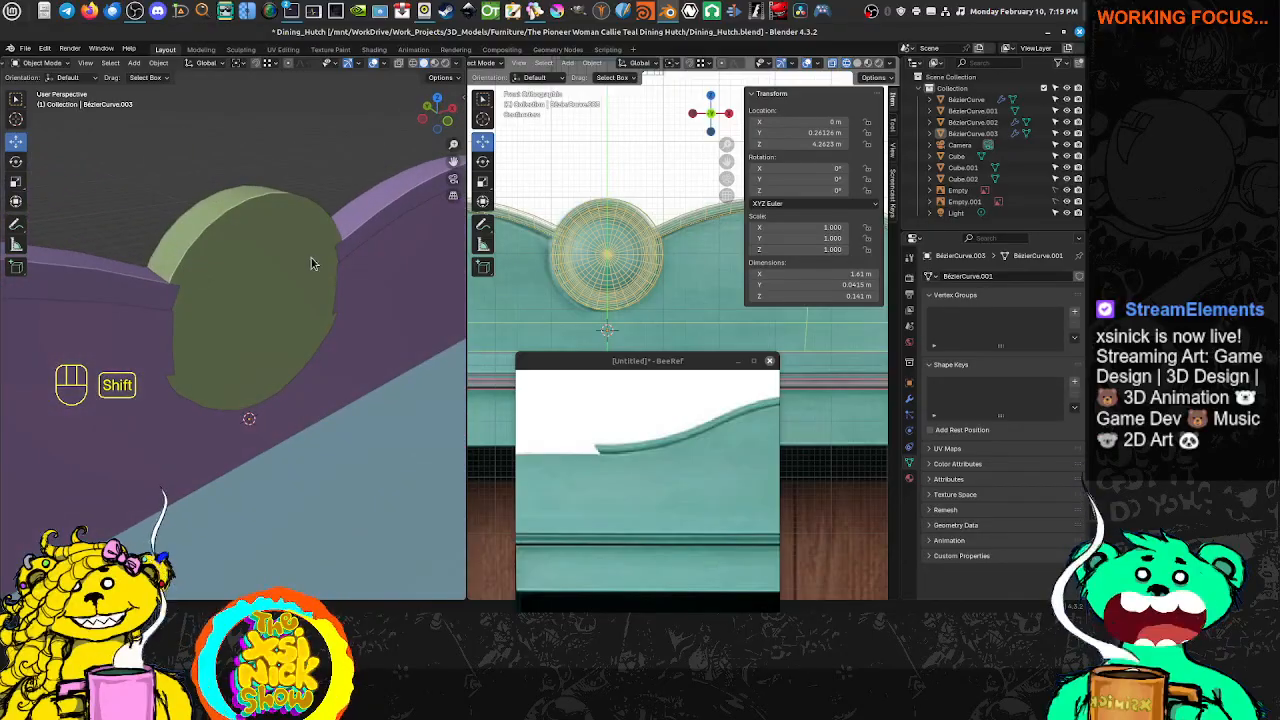
# Expand the selection to the medallion's whole back cap, move it slightly backward along Y, and save the file
pyautogui.click(249, 305)
pyautogui.press('Tab')
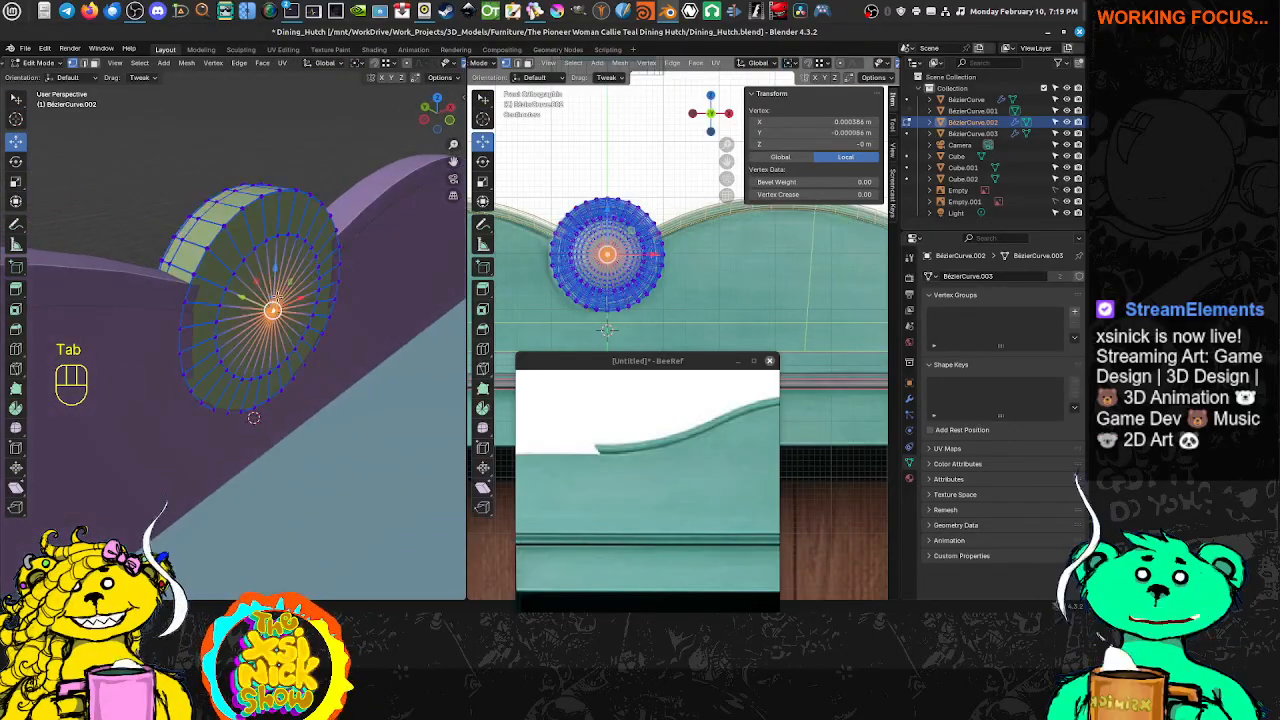
pyautogui.press('ctrl+KP_Add')
pyautogui.press('ctrl+KP_Add')
pyautogui.moveTo(234, 303); pyautogui.dragTo(255, 302, button='middle')
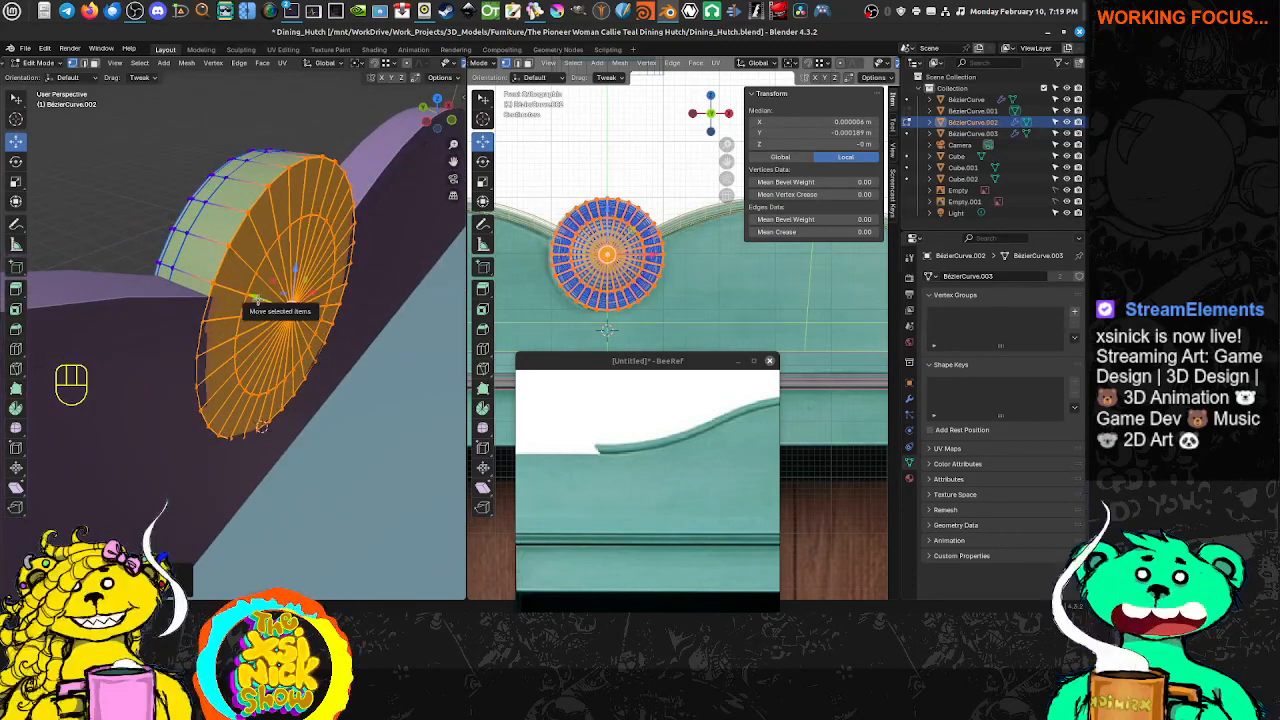
pyautogui.moveTo(257, 300); pyautogui.dragTo(260, 302)
pyautogui.moveTo(381, 337); pyautogui.dragTo(181, 298, button='middle')
pyautogui.press('Tab')
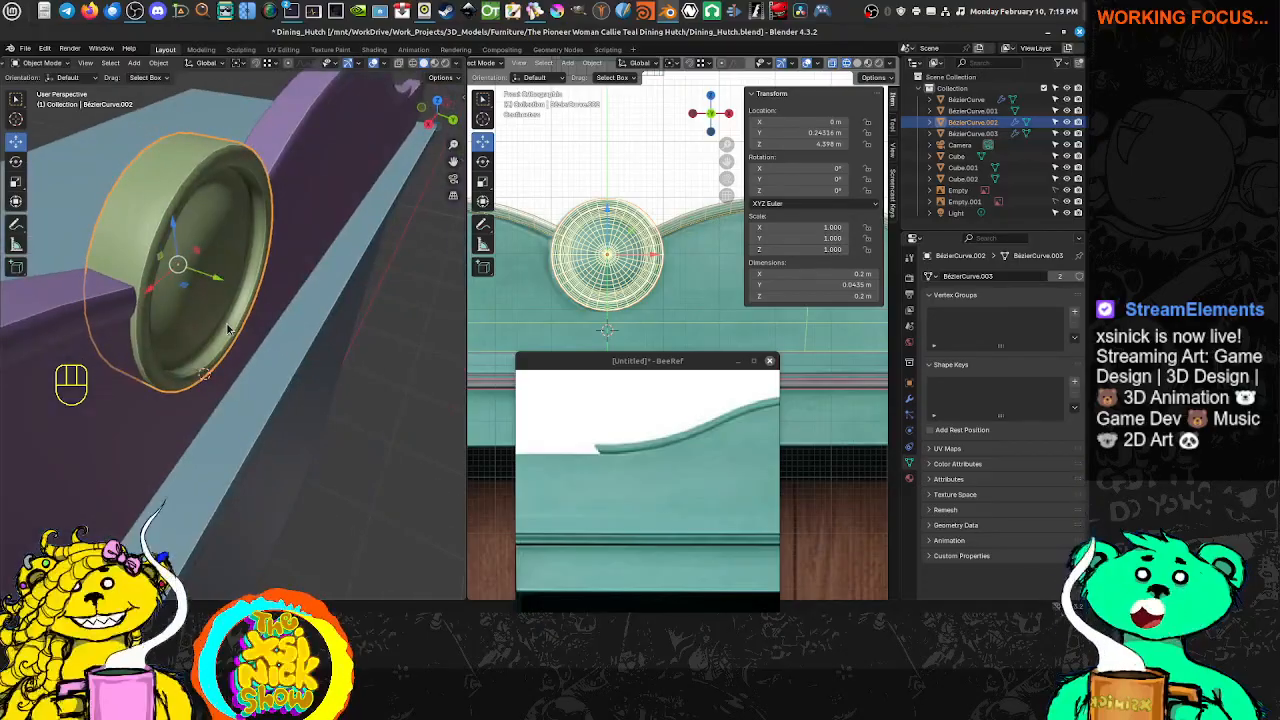
pyautogui.hotkey('ctrl', 's')
# Duplicate the medallion's back cap faces in place and separate the copy into its own object
pyautogui.moveTo(281, 341); pyautogui.dragTo(92, 253, button='middle')
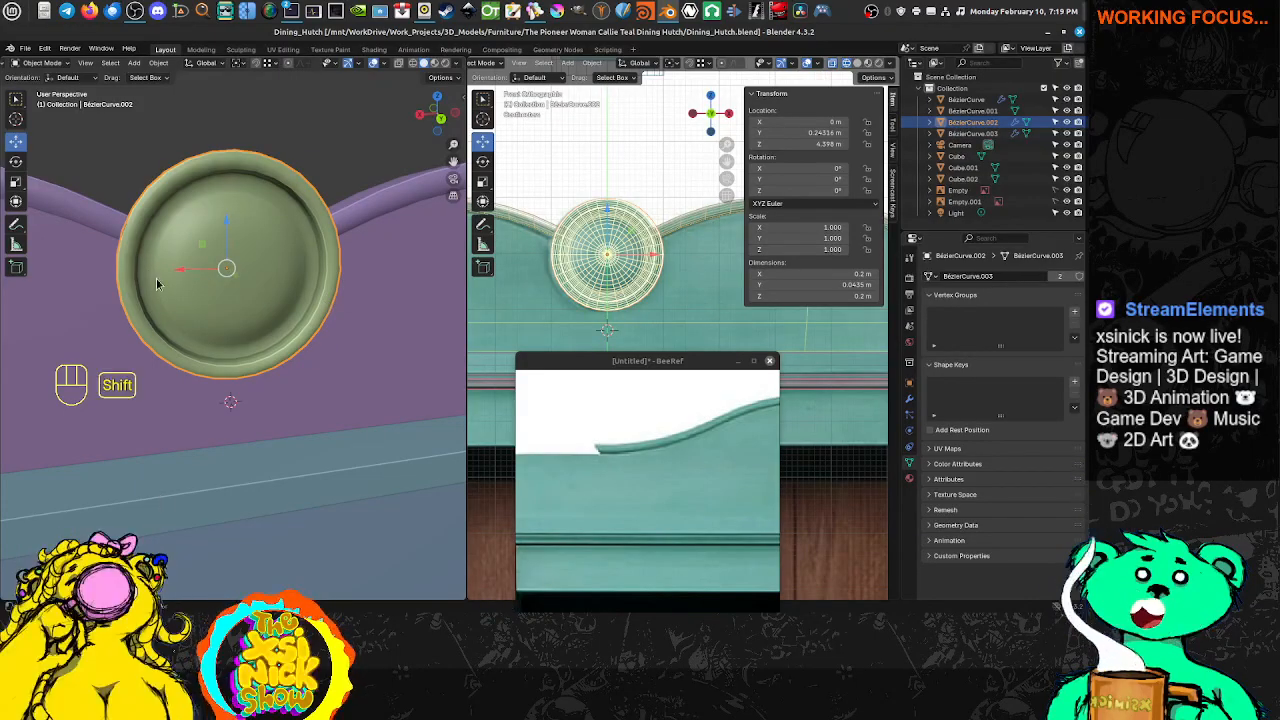
pyautogui.moveTo(156, 282); pyautogui.dragTo(283, 328, button='middle')
pyautogui.press('Tab')
pyautogui.hotkey('shift', 'd')
pyautogui.rightClick(275, 250)
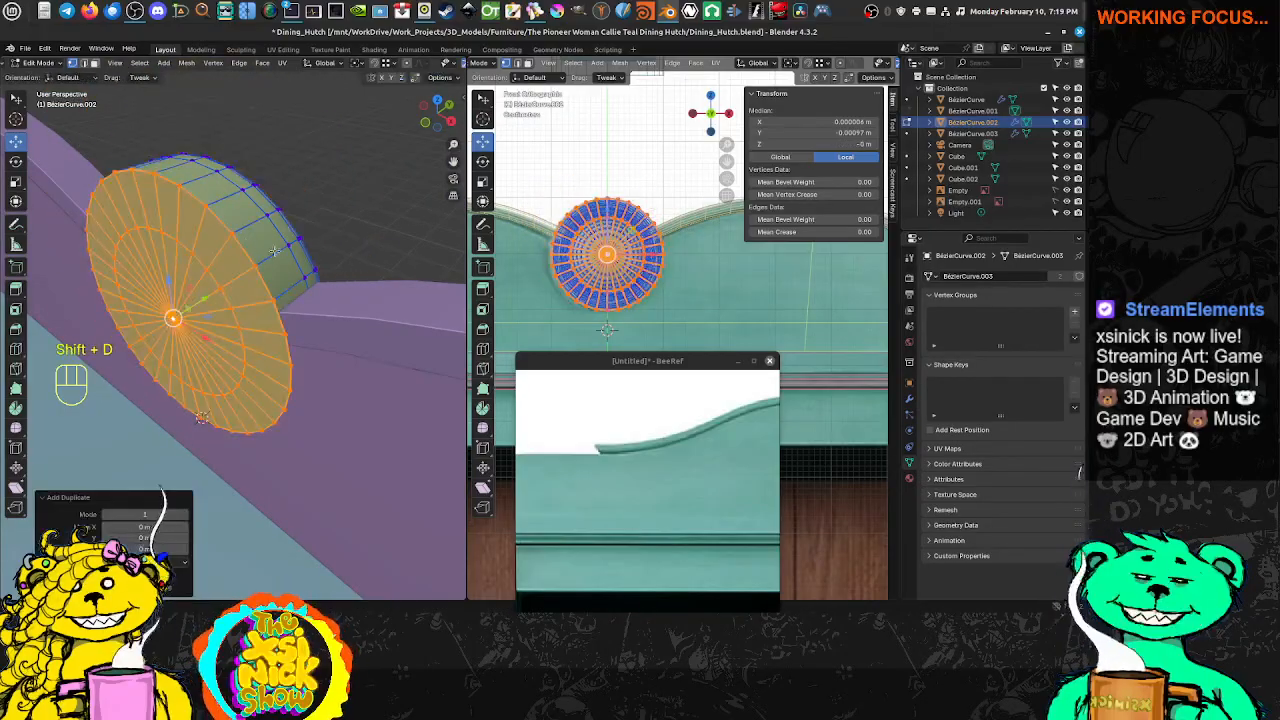
pyautogui.press('p')
pyautogui.click(218, 268)
pyautogui.press('Tab')
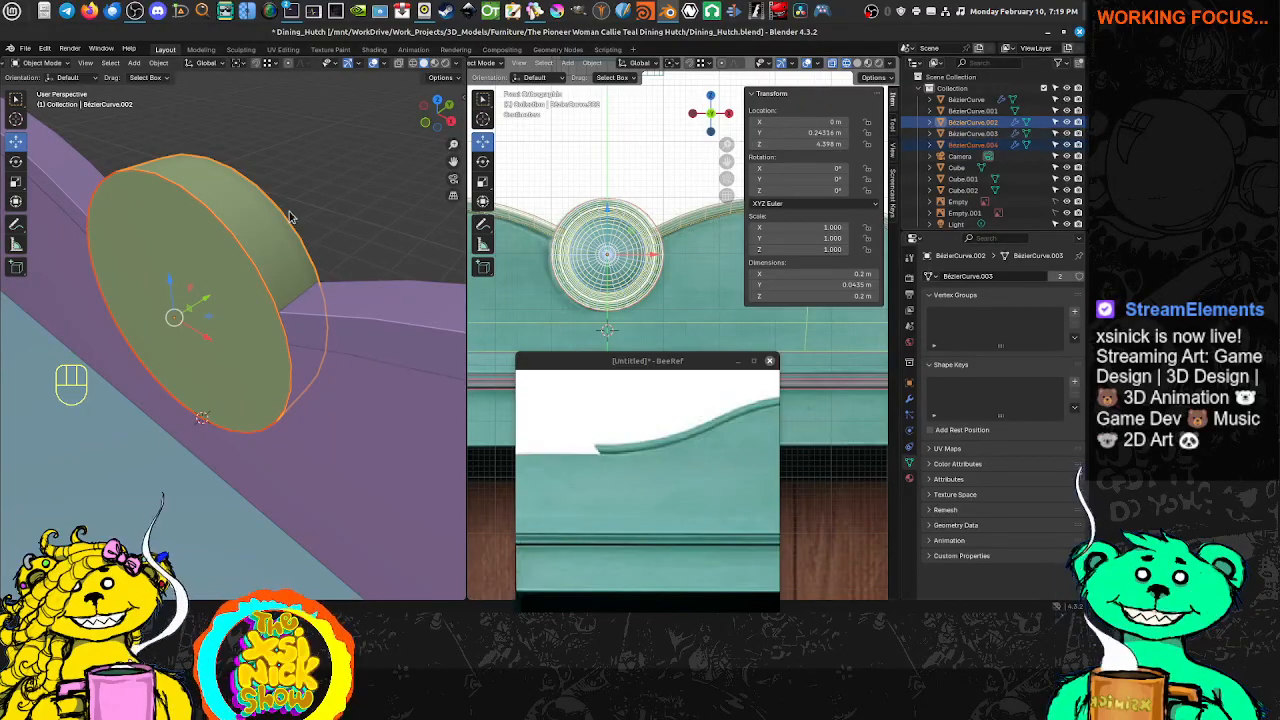
# Select the separated disc and move it backward along Y by about 0.0063 m
pyautogui.click(166, 254)
pyautogui.click(166, 254)
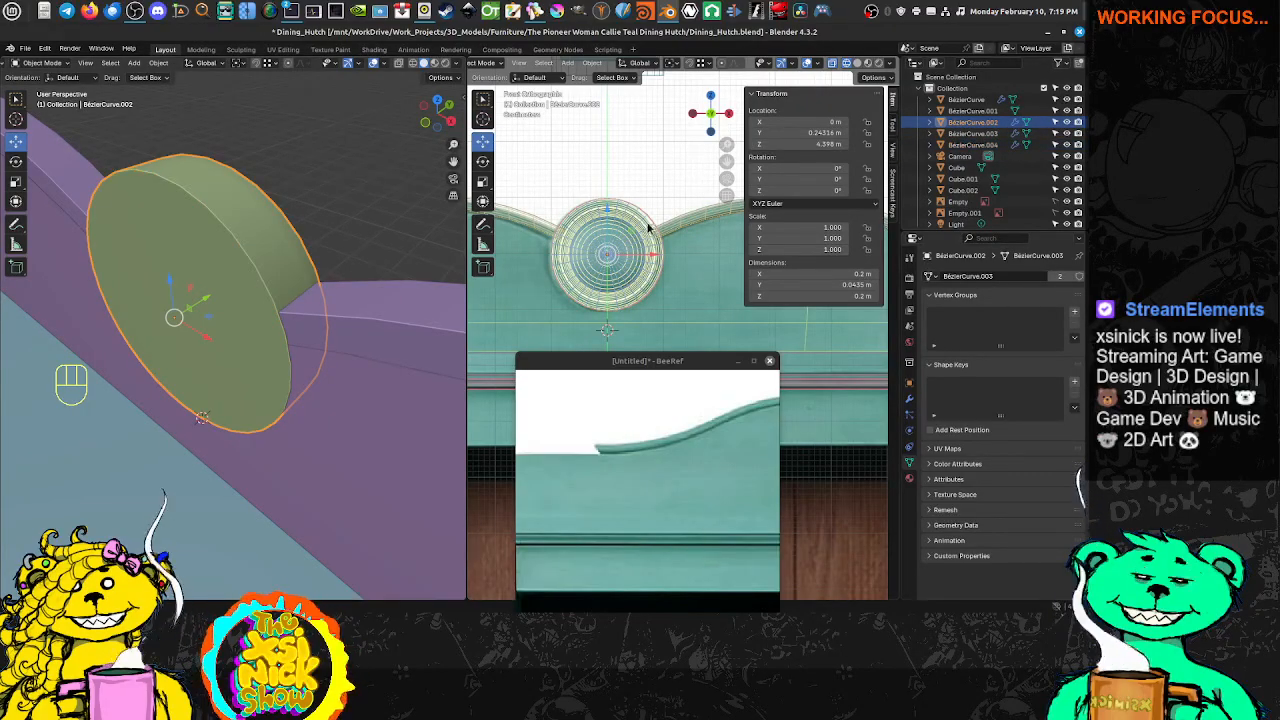
pyautogui.click(606, 213)
pyautogui.moveTo(203, 256); pyautogui.dragTo(256, 283, button='middle')
pyautogui.moveTo(213, 288); pyautogui.dragTo(204, 290)
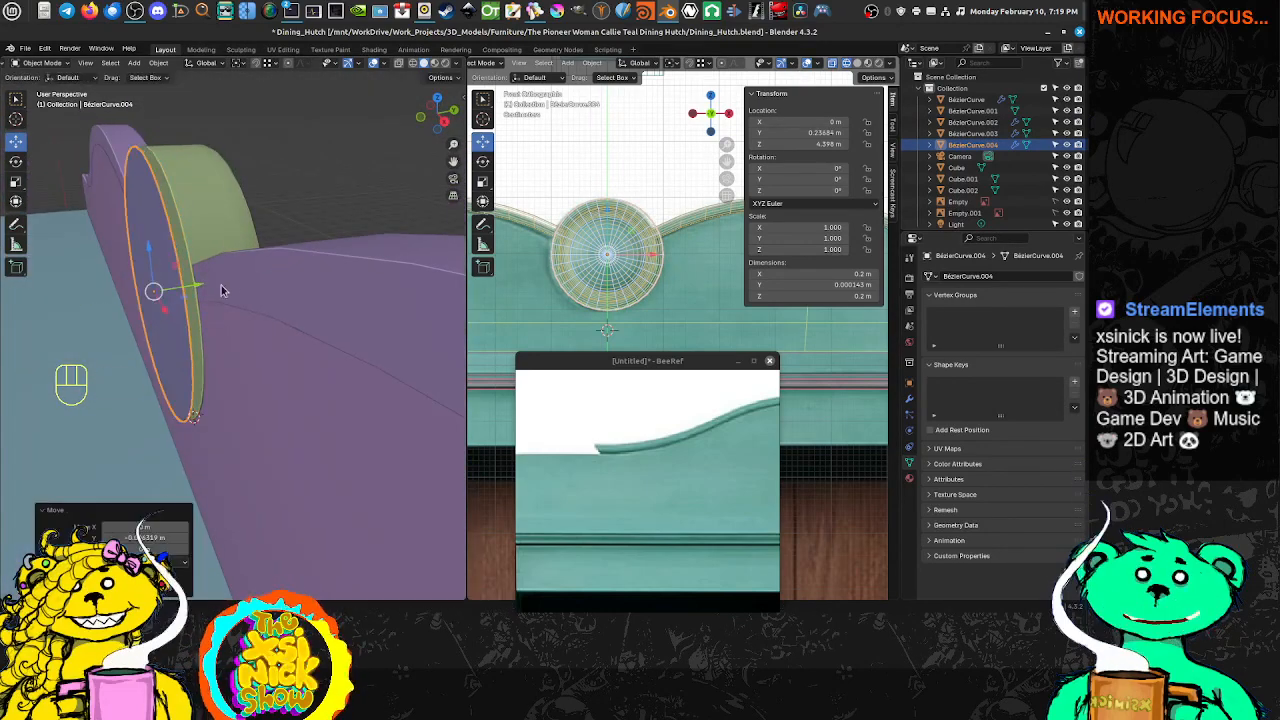
# Extrude the disc's outer edge loop forward along Y by about 0.054 m to form a rim around the medallion
pyautogui.press('Tab')
pyautogui.moveTo(245, 277); pyautogui.dragTo(280, 266, button='middle')
pyautogui.keyDown('alt'); pyautogui.keyDown('shift'); pyautogui.click(232, 263); pyautogui.keyUp('shift'); pyautogui.keyUp('alt')
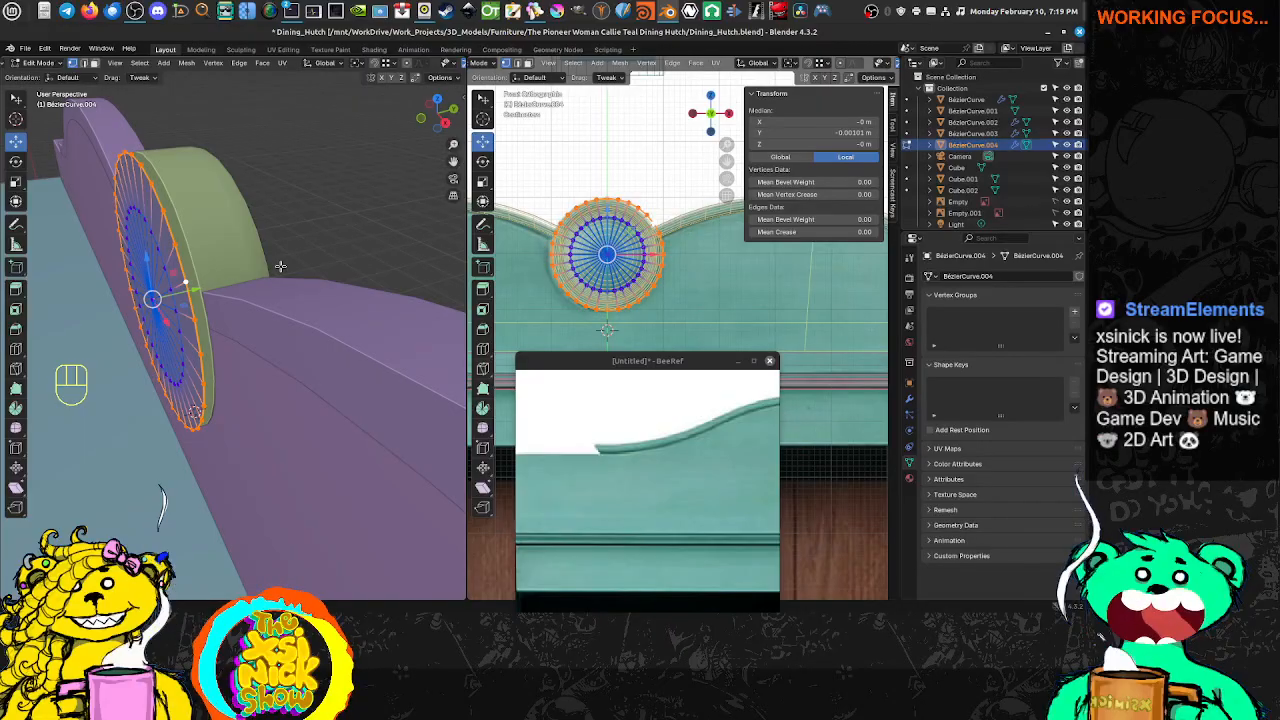
pyautogui.press('e')
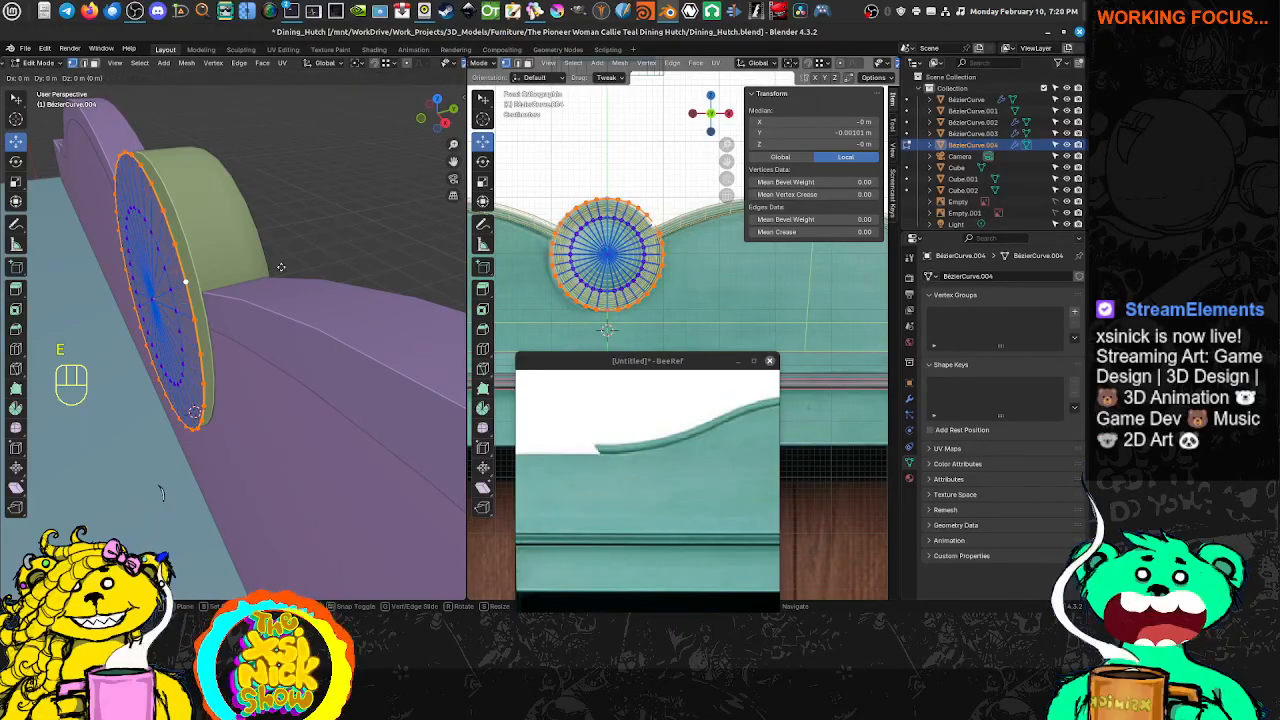
pyautogui.press('x')
pyautogui.press('z')
pyautogui.press('y')
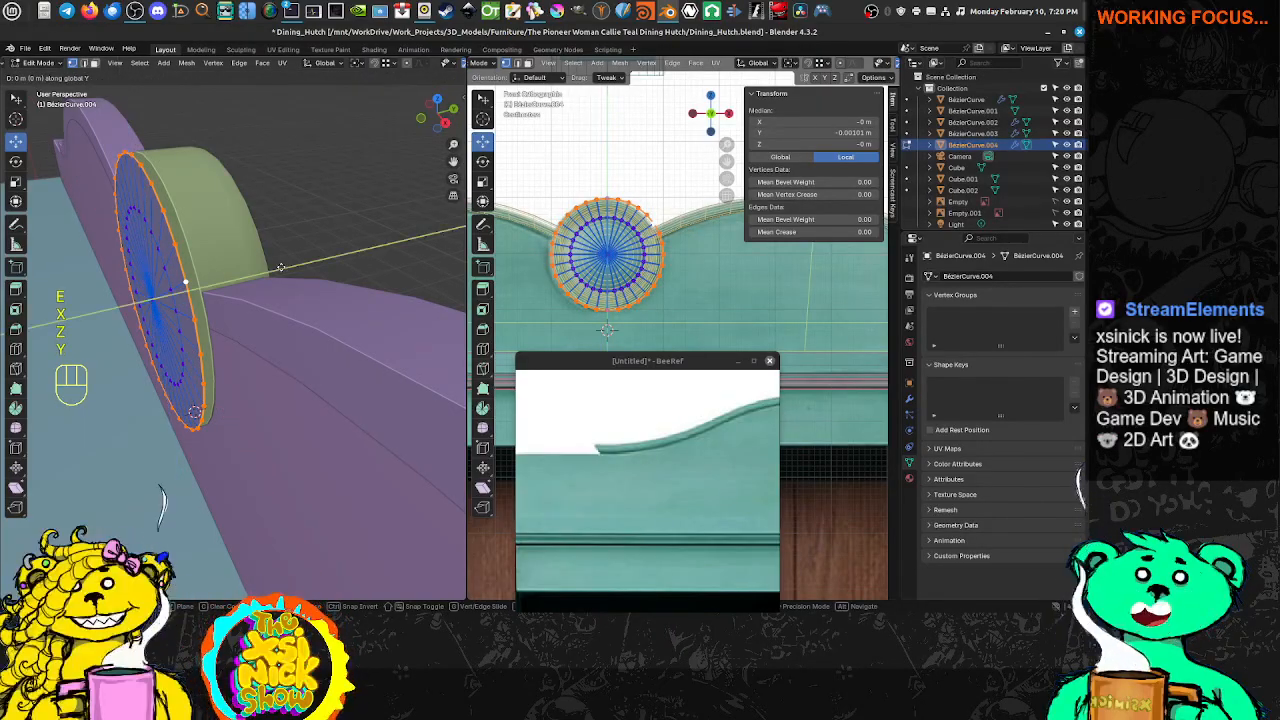
pyautogui.click(348, 254)
pyautogui.moveTo(348, 254); pyautogui.dragTo(296, 266, button='middle')
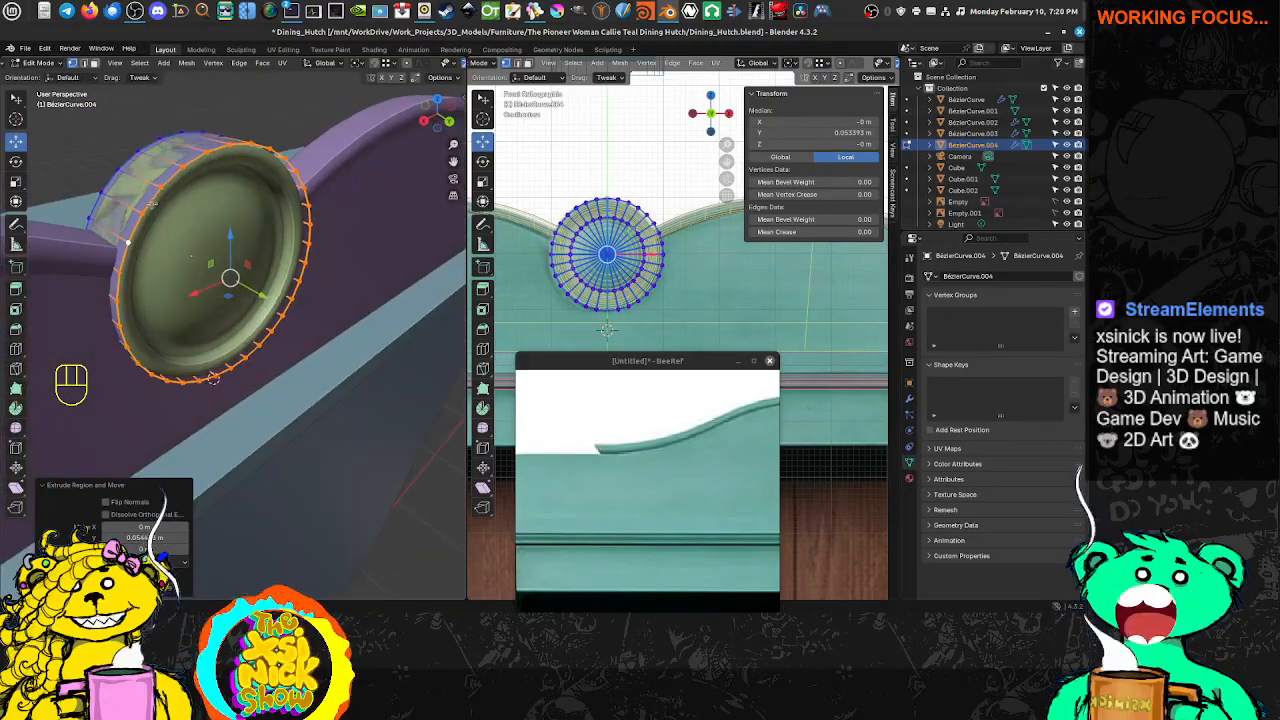
# Extrude the rim's front edge loop inward as two concentric rings, scaled to about 0.65 and 0.72
pyautogui.moveTo(138, 229); pyautogui.dragTo(240, 263, button='middle')
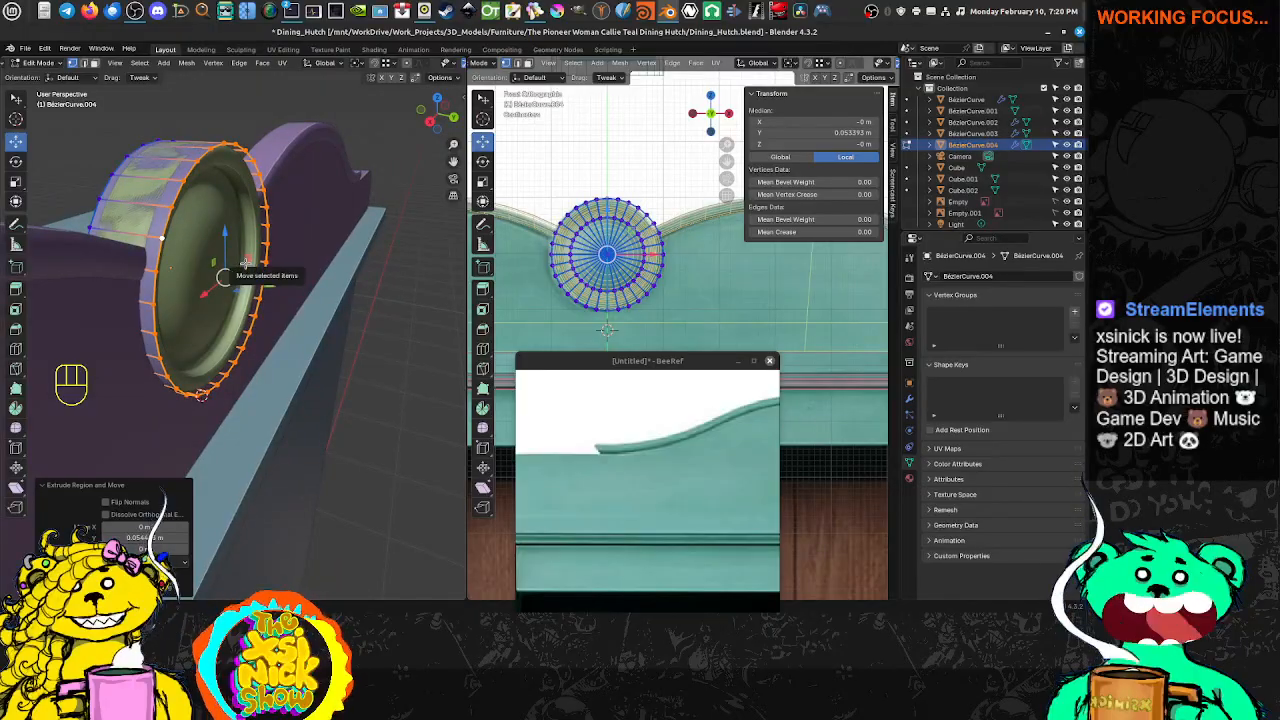
pyautogui.moveTo(259, 263); pyautogui.dragTo(282, 295, button='middle')
pyautogui.moveTo(381, 301); pyautogui.dragTo(346, 300, button='middle')
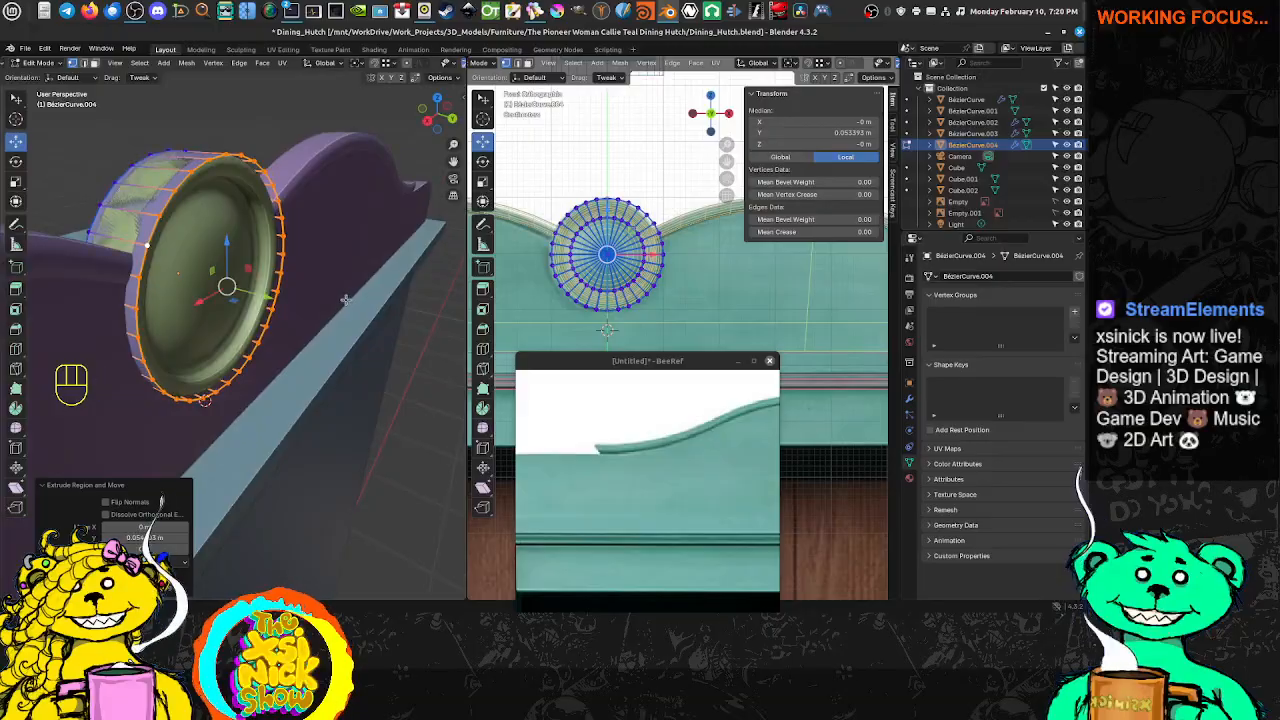
pyautogui.press('e')
pyautogui.rightClick(374, 279)
pyautogui.press('s')
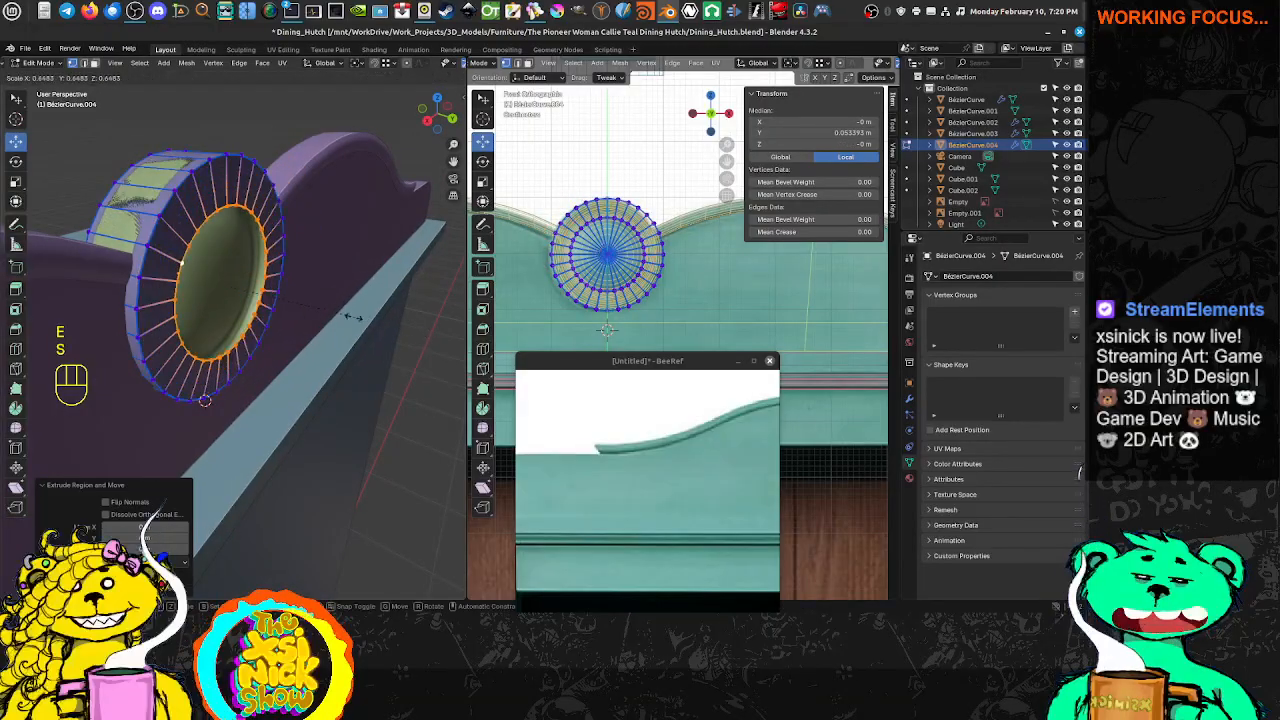
pyautogui.click(347, 316)
pyautogui.press('e')
pyautogui.rightClick(373, 281)
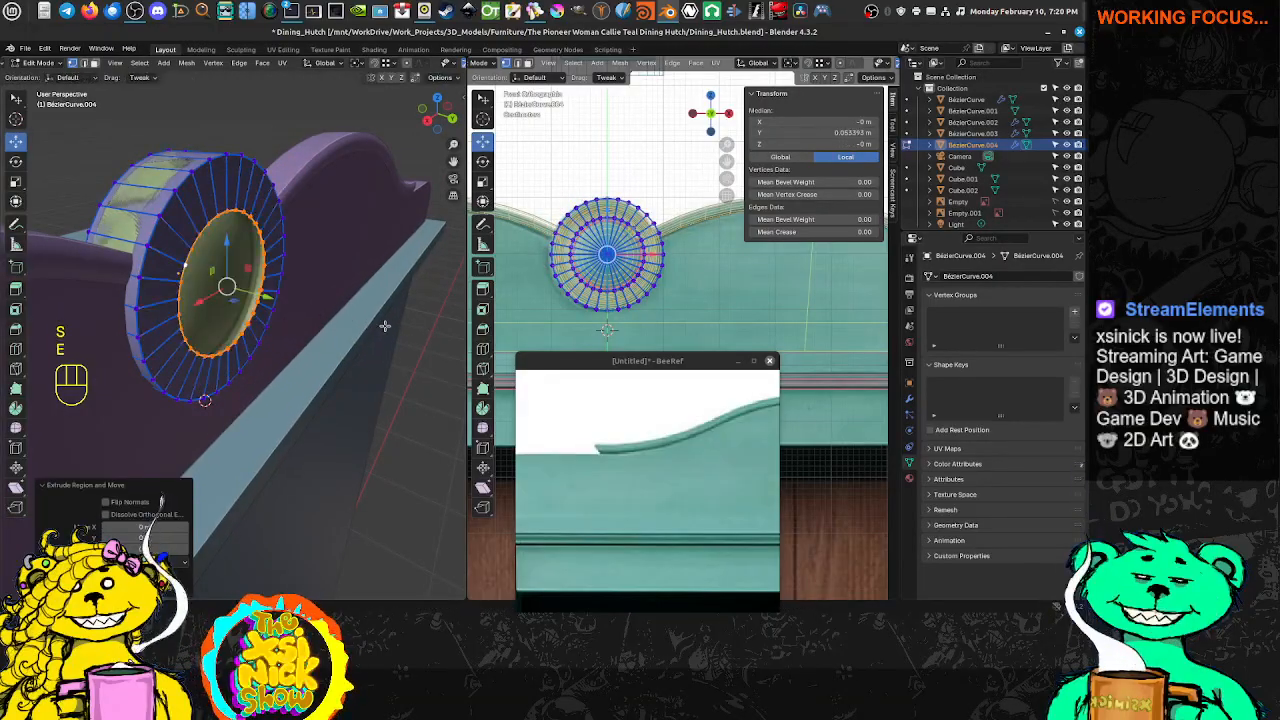
pyautogui.press('s')
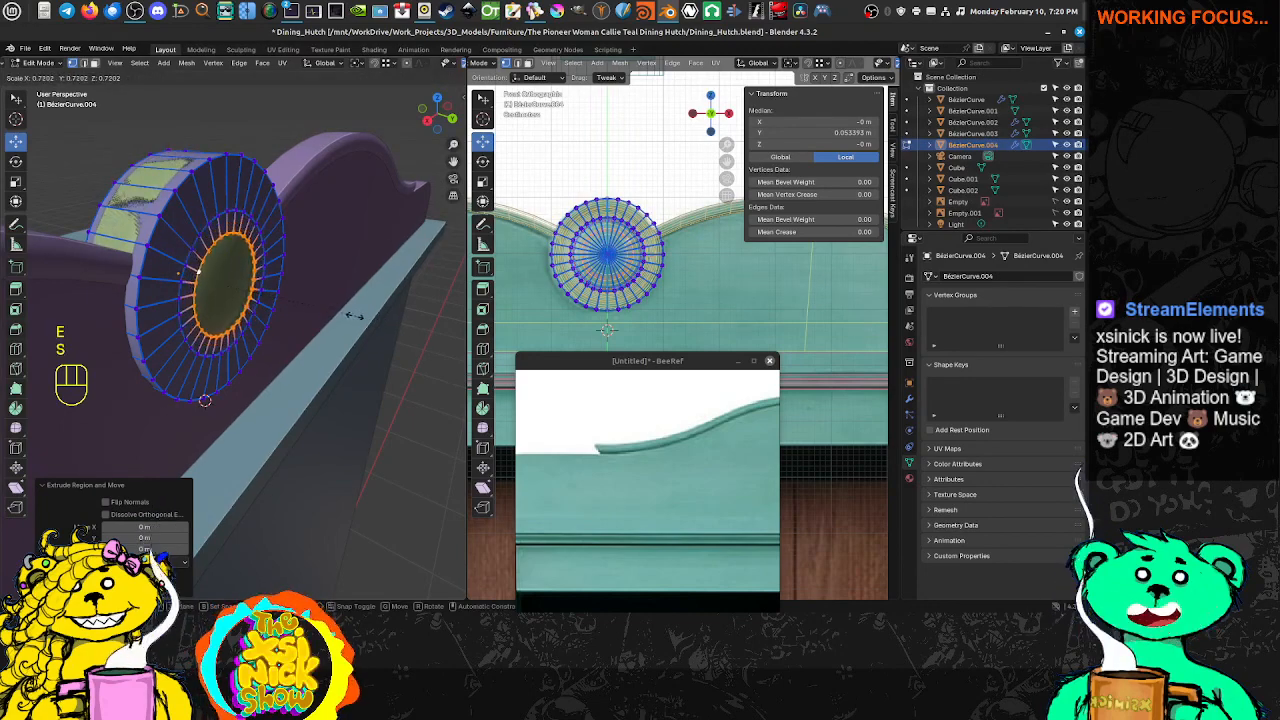
pyautogui.click(340, 320)
# Close the disc's front by merging the innermost ring at its center, leave mesh editing, and save the file
pyautogui.hotkey('alt', 'm')
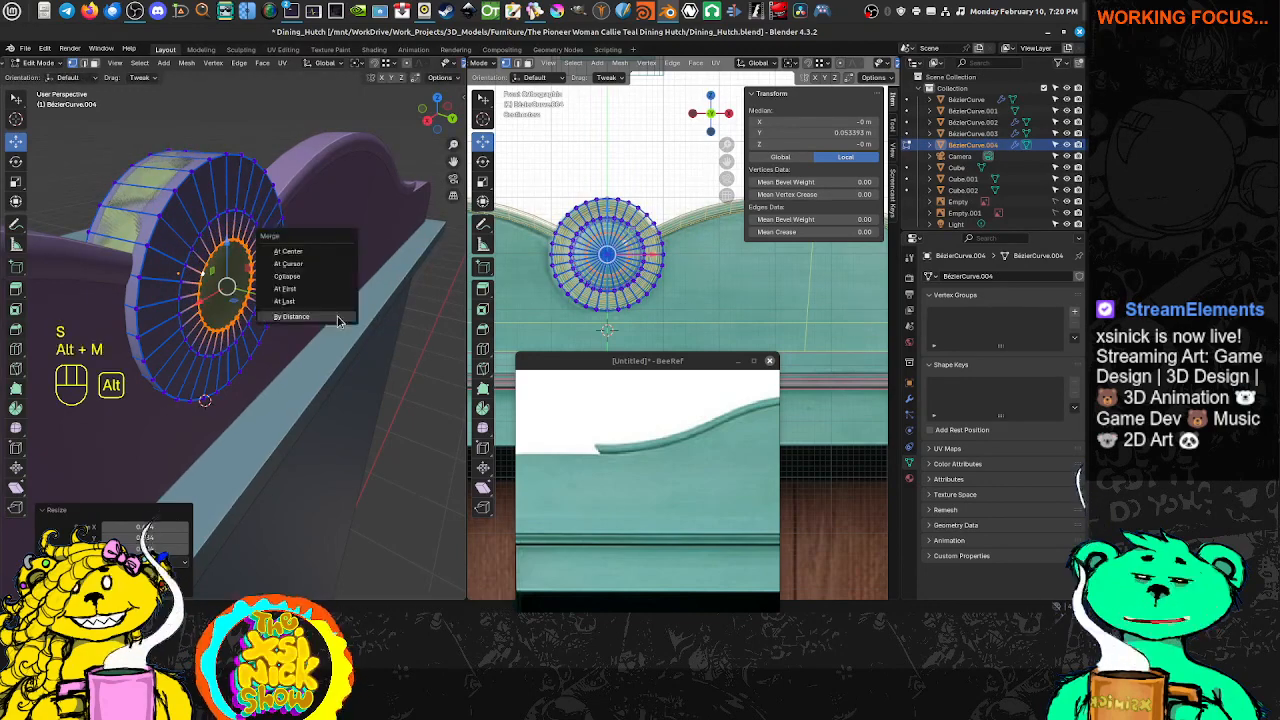
pyautogui.click(312, 252)
pyautogui.moveTo(263, 289); pyautogui.dragTo(175, 230, button='middle')
pyautogui.press('Tab')
pyautogui.moveTo(248, 266); pyautogui.dragTo(387, 311, button='middle')
pyautogui.click(398, 249)
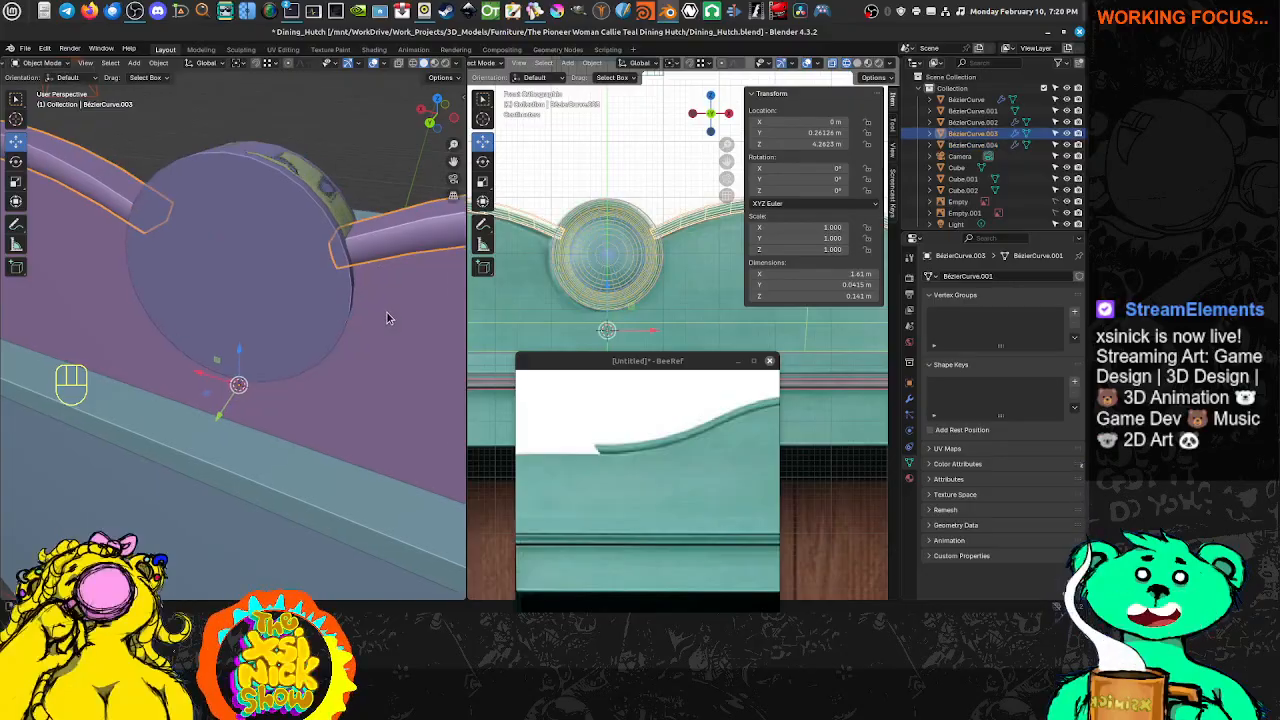
pyautogui.hotkey('ctrl', 's')
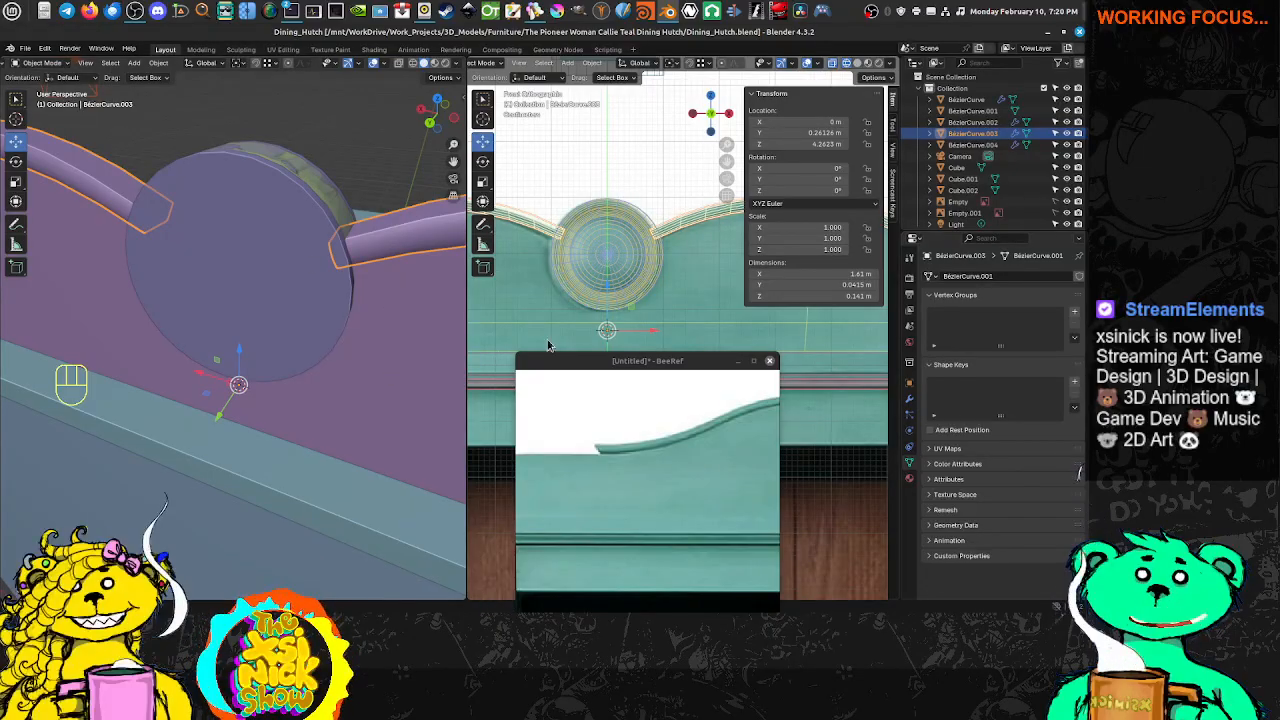
# Convert the curved trim molding and the crest panel to plain meshes, applying their Mirror and Smooth by Angle modifiers
pyautogui.moveTo(310, 269); pyautogui.dragTo(240, 285, button='middle')
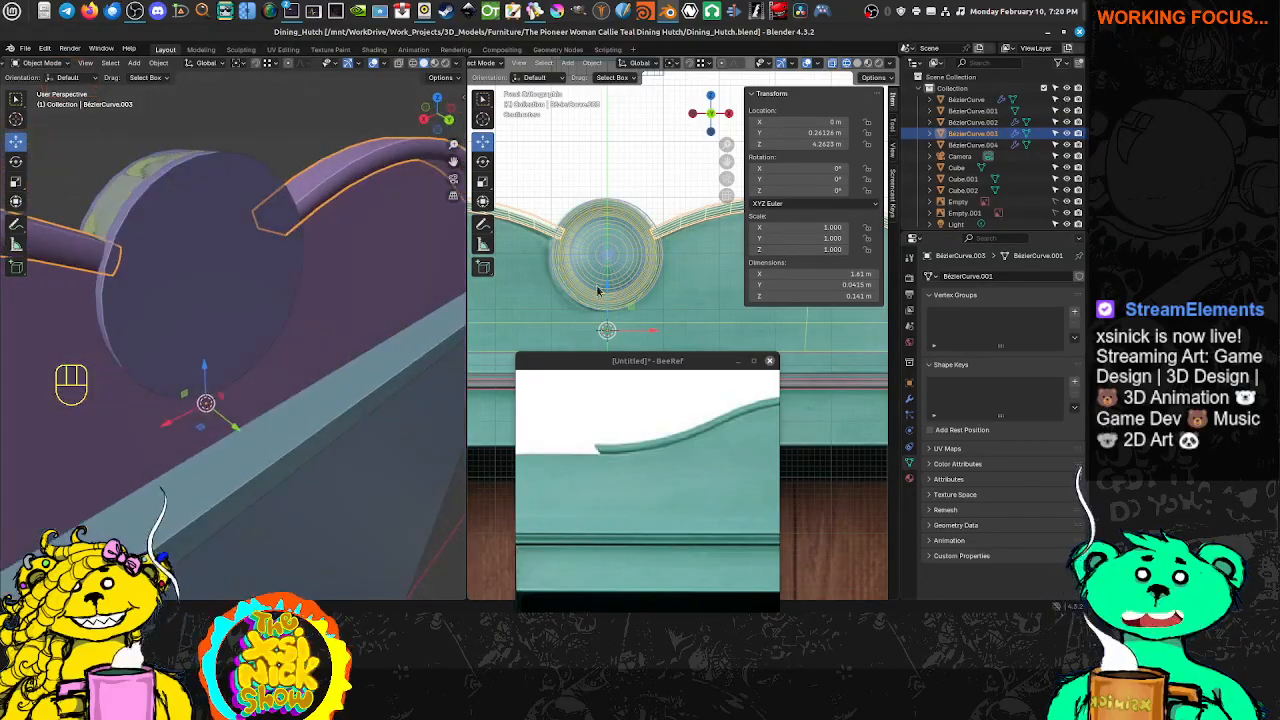
pyautogui.click(909, 401)
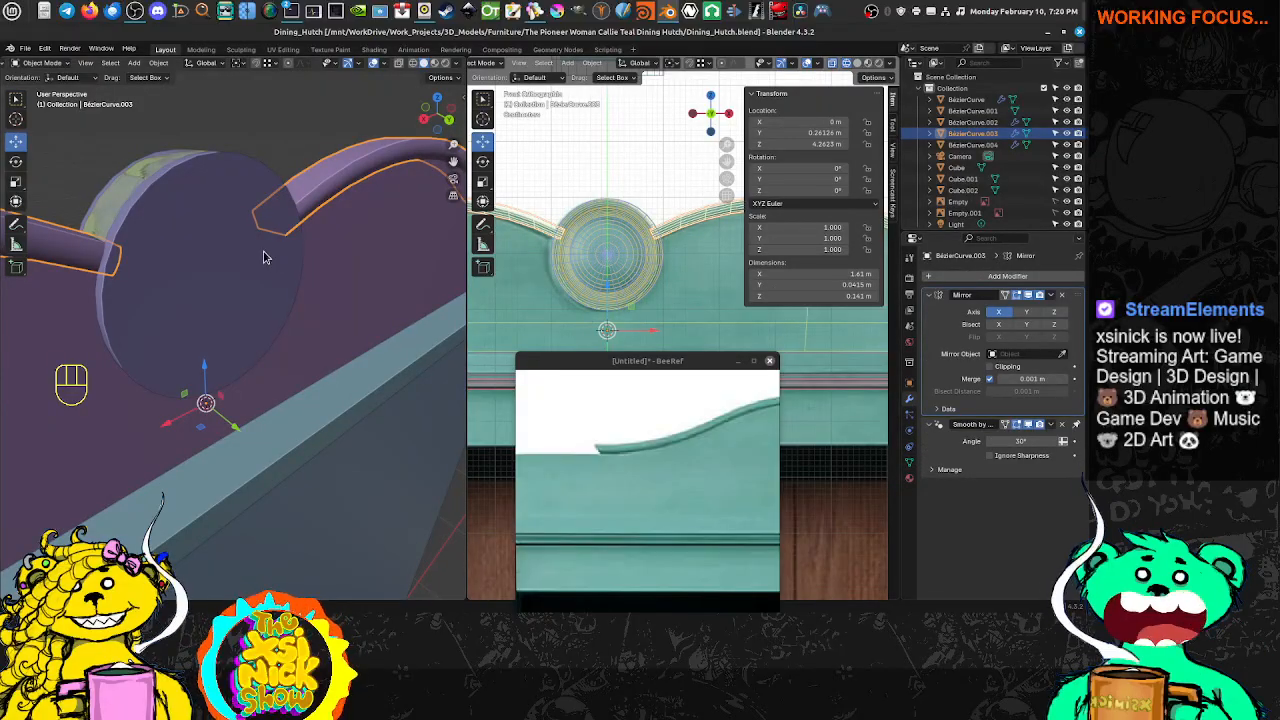
pyautogui.moveTo(300, 276); pyautogui.dragTo(339, 270, button='middle')
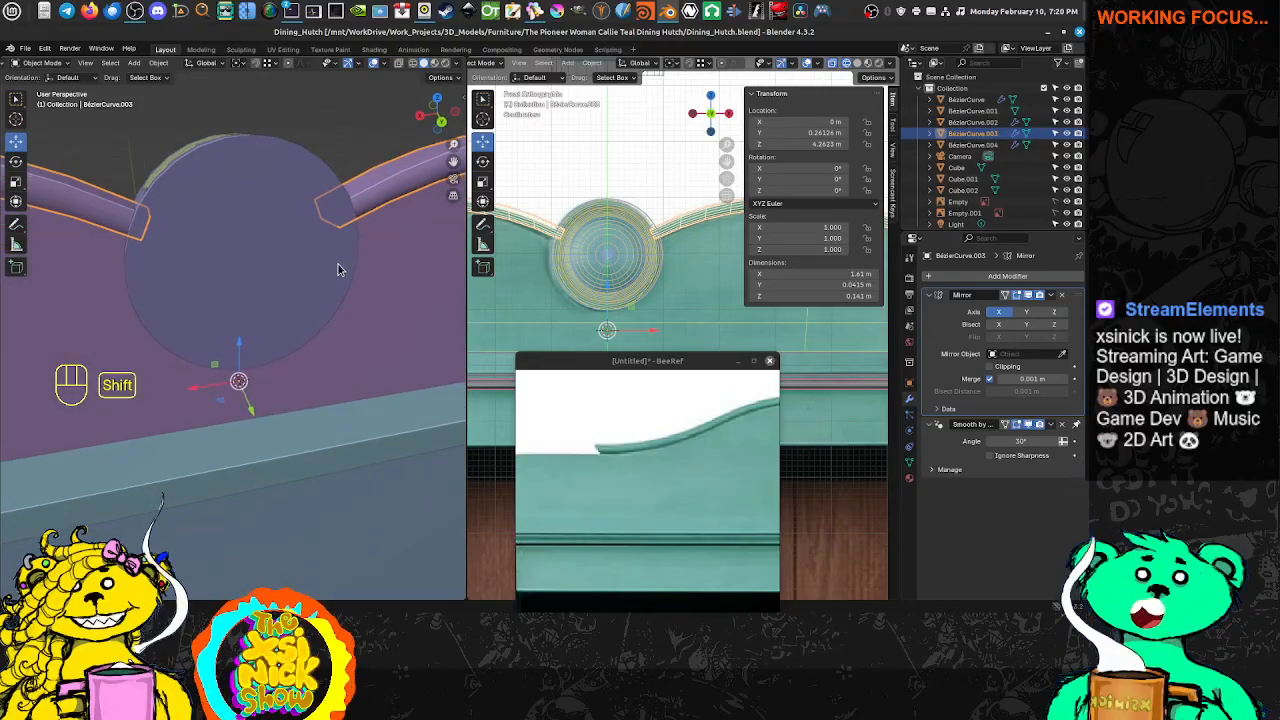
pyautogui.click(342, 232)
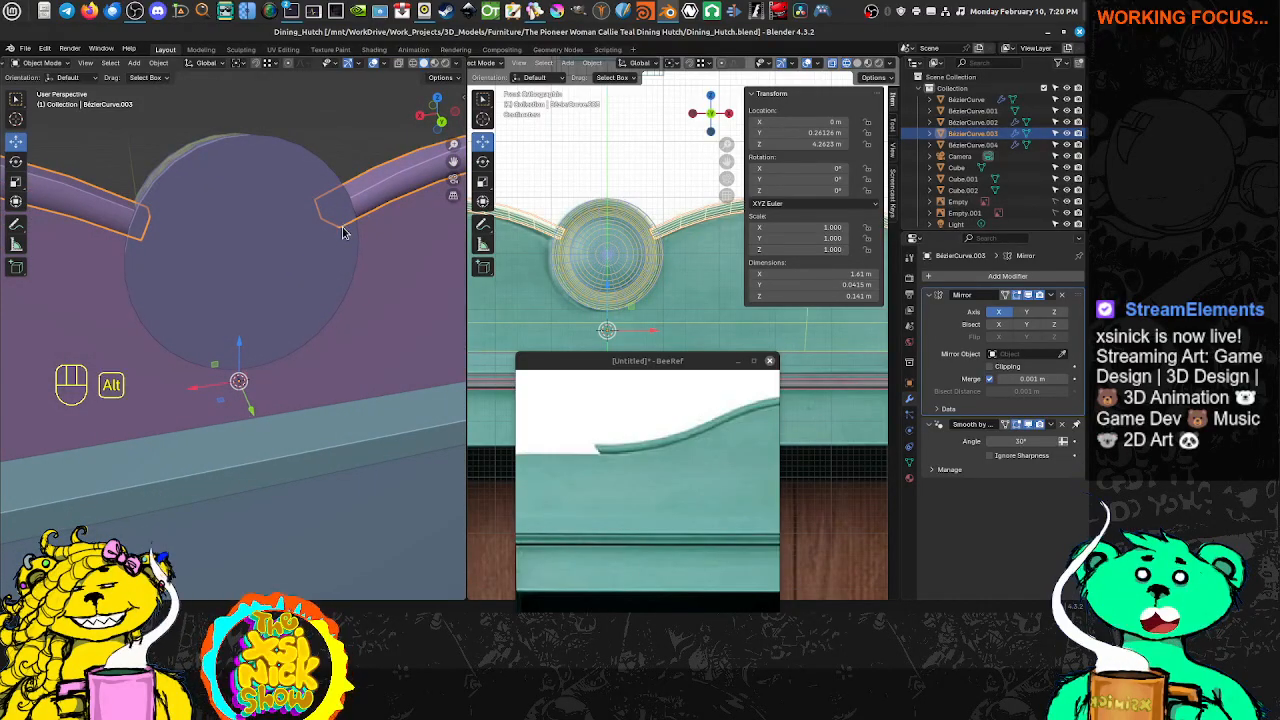
pyautogui.hotkey('alt', 'c')
pyautogui.hotkey('alt', 'x')
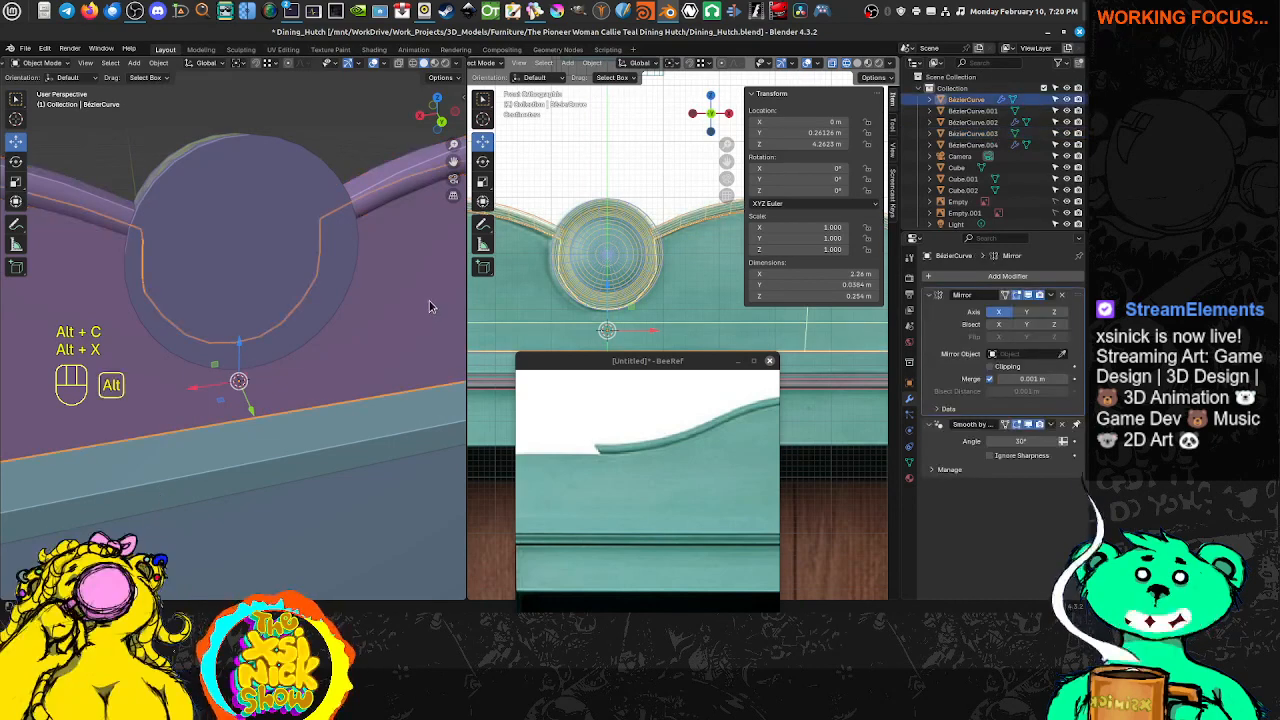
pyautogui.hotkey('alt', 'c')
pyautogui.moveTo(371, 249); pyautogui.dragTo(363, 273, button='middle')
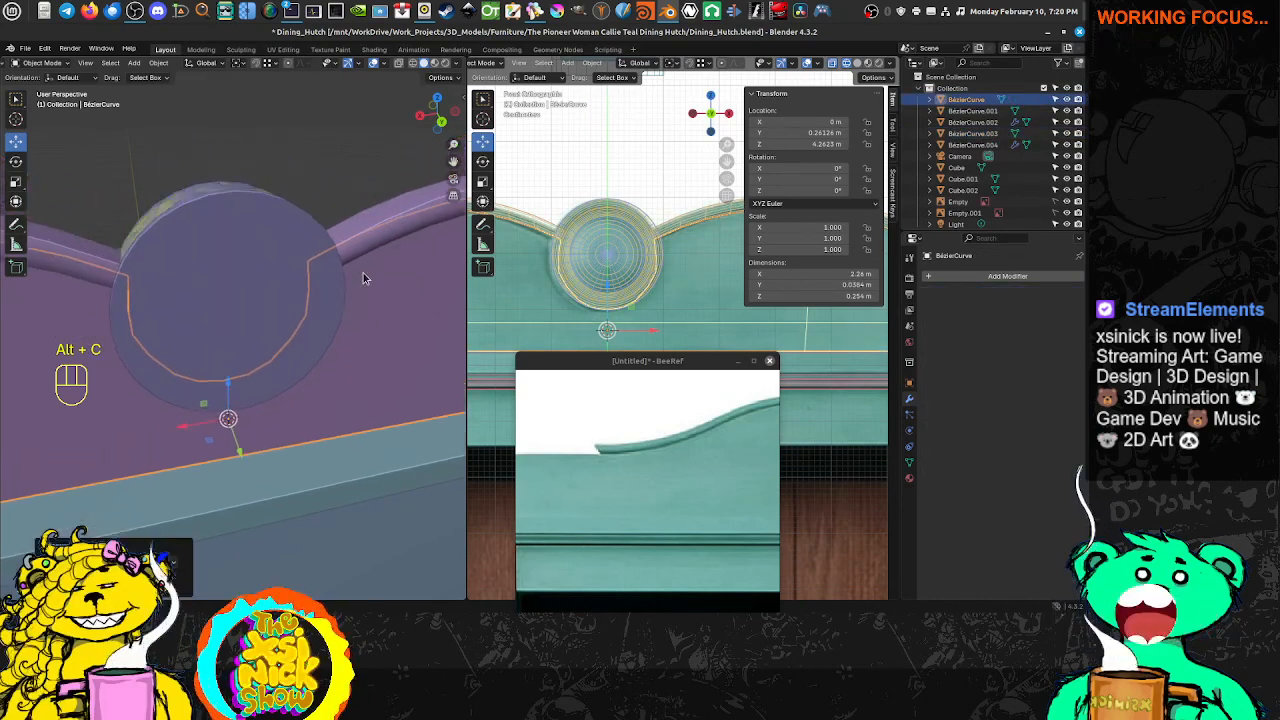
# Add a Boolean modifier set to Difference to the curved trim molding, using the closed disc BézierCurve.004 as the cutter
pyautogui.click(357, 237)
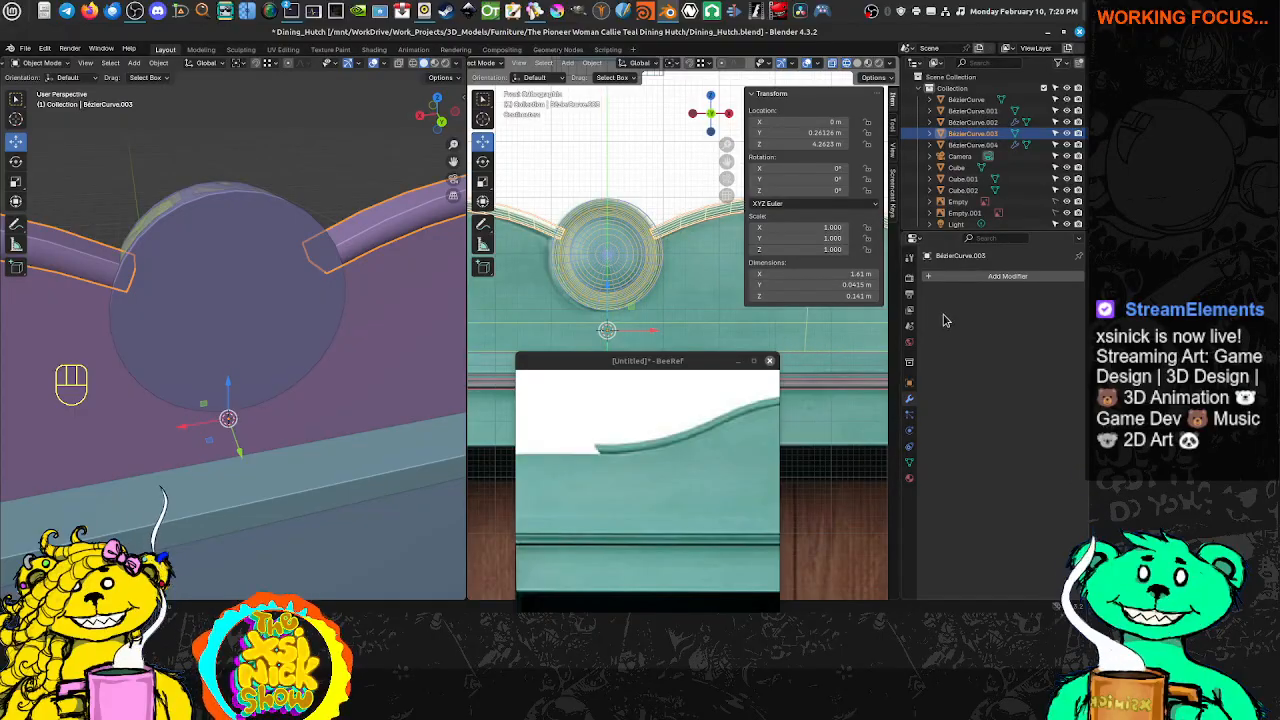
pyautogui.click(942, 277)
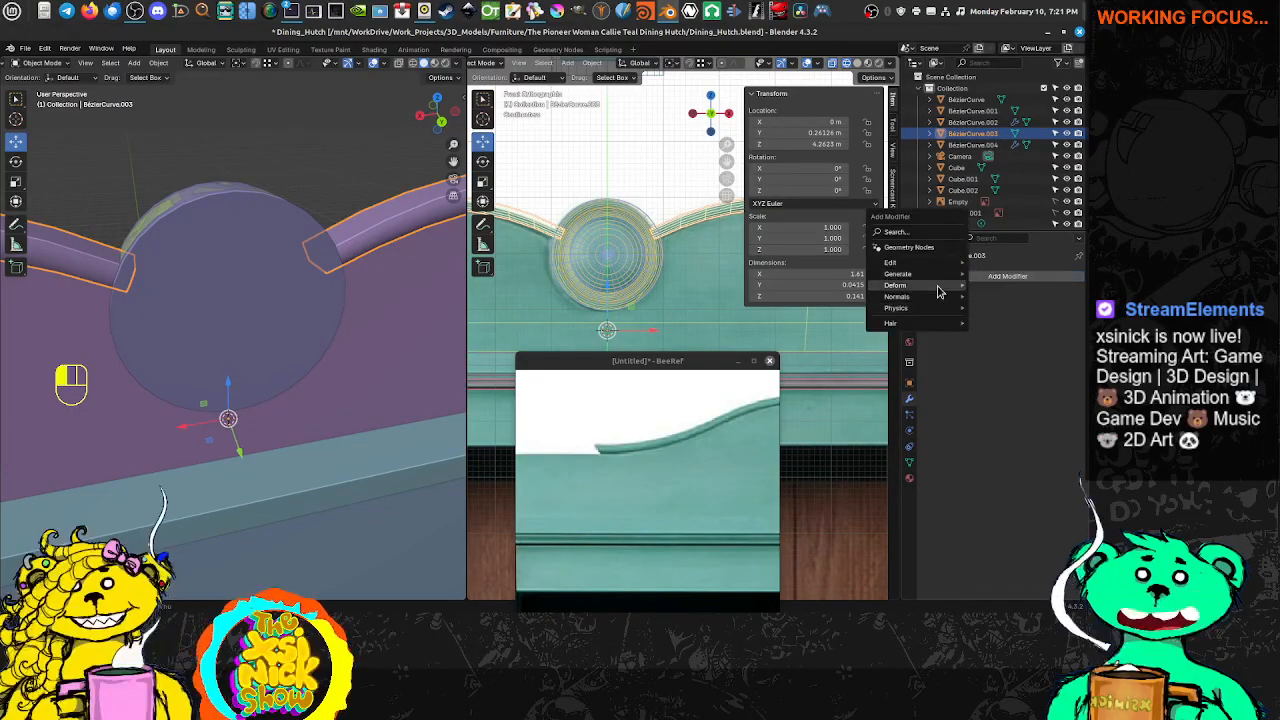
pyautogui.moveTo(937, 277)
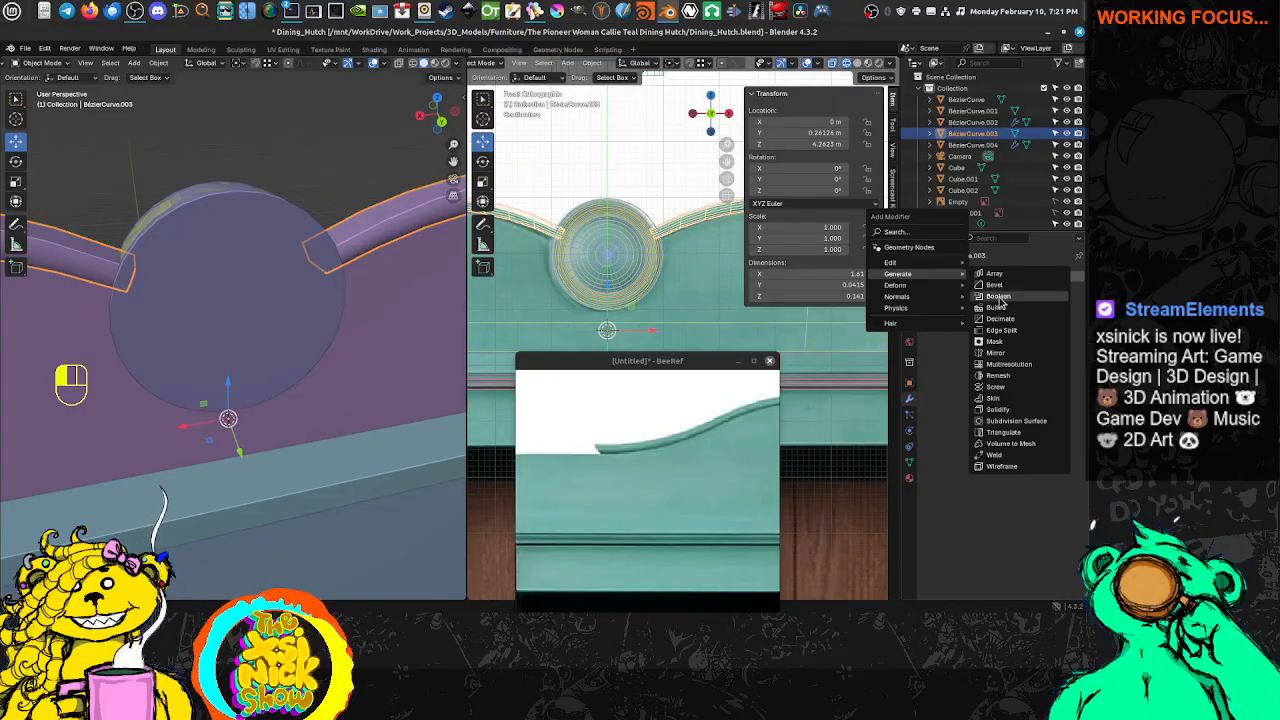
pyautogui.click(998, 296)
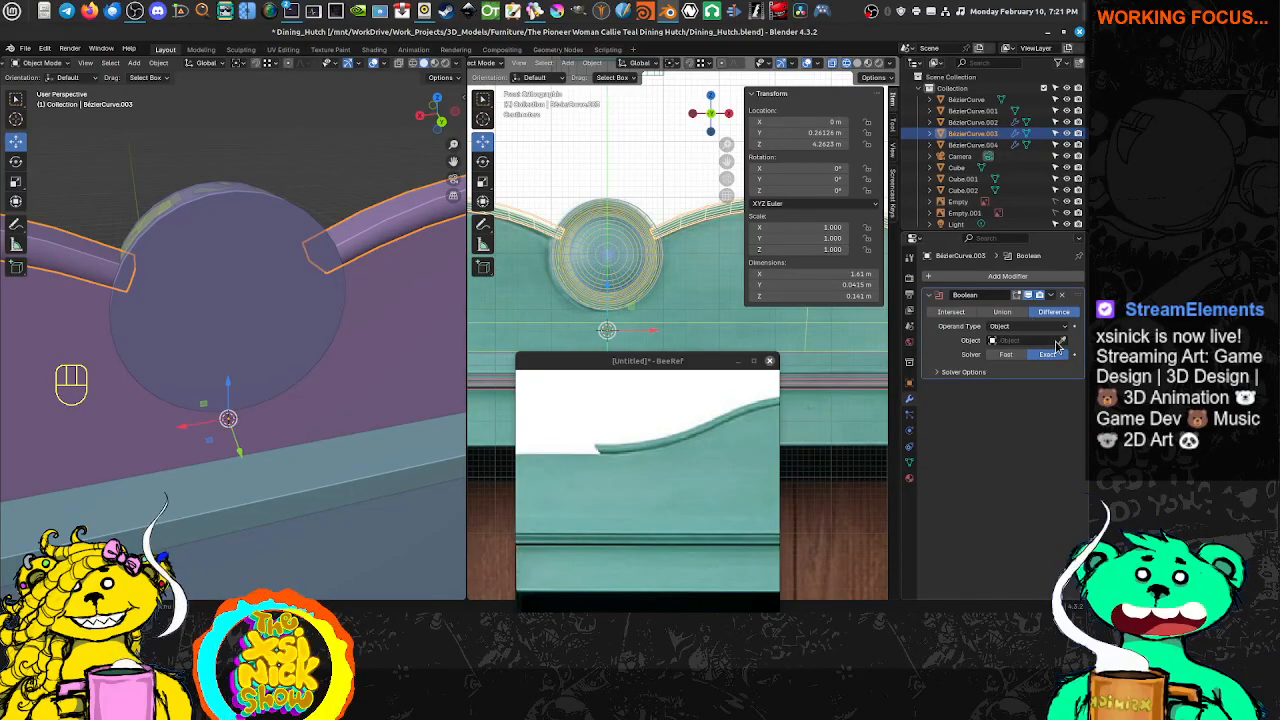
pyautogui.click(244, 231)
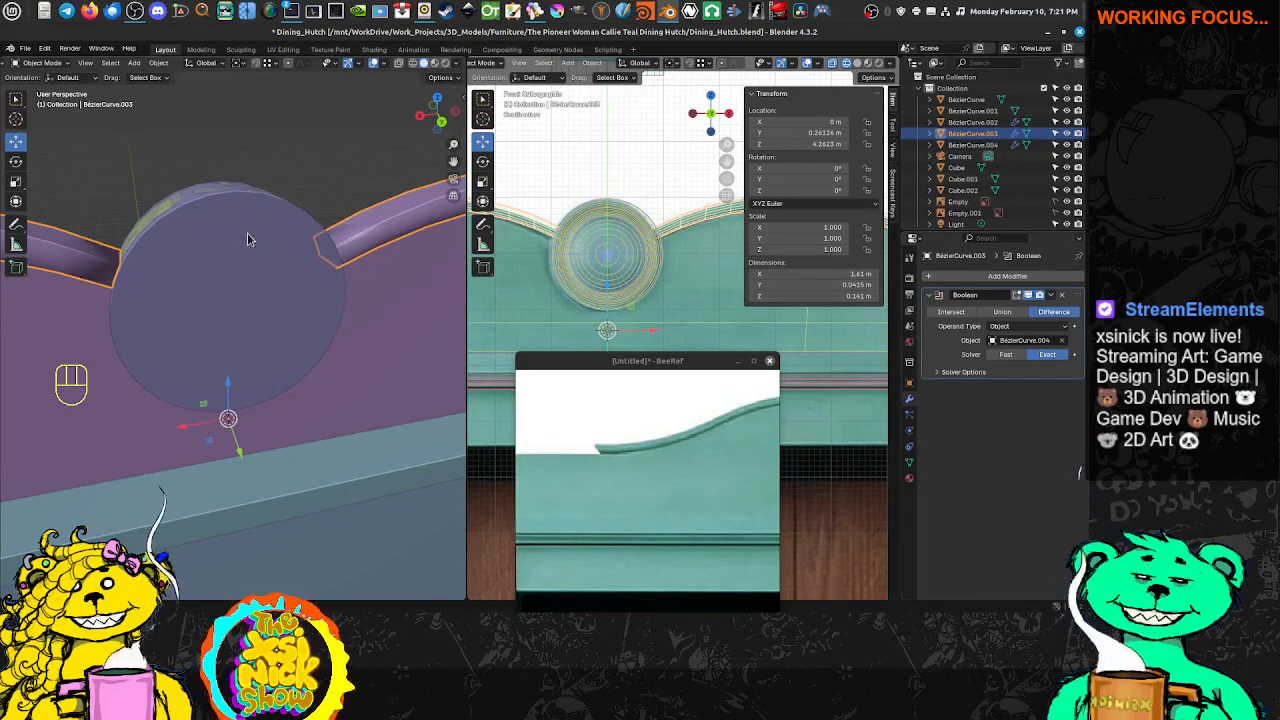
pyautogui.moveTo(417, 289); pyautogui.dragTo(368, 285, button='middle')
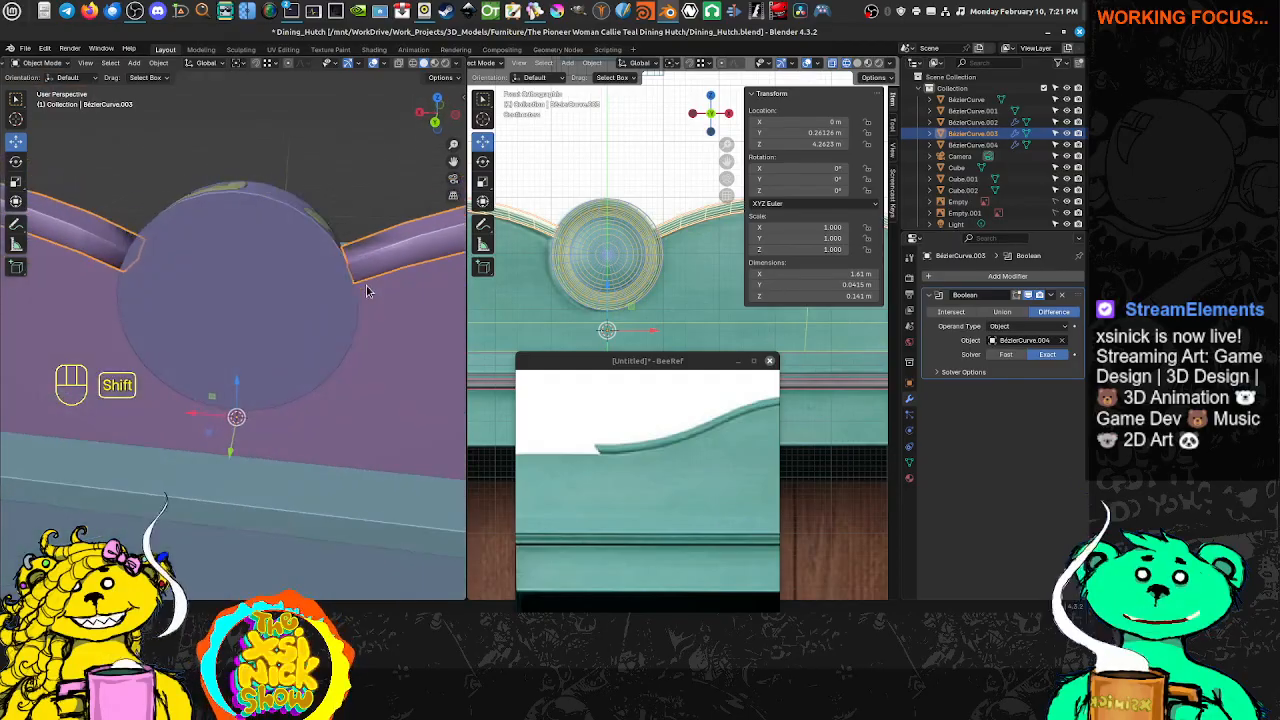
pyautogui.moveTo(273, 256); pyautogui.dragTo(306, 243, button='middle')
# Set the closed disc's viewport display to Wire
pyautogui.click(252, 246)
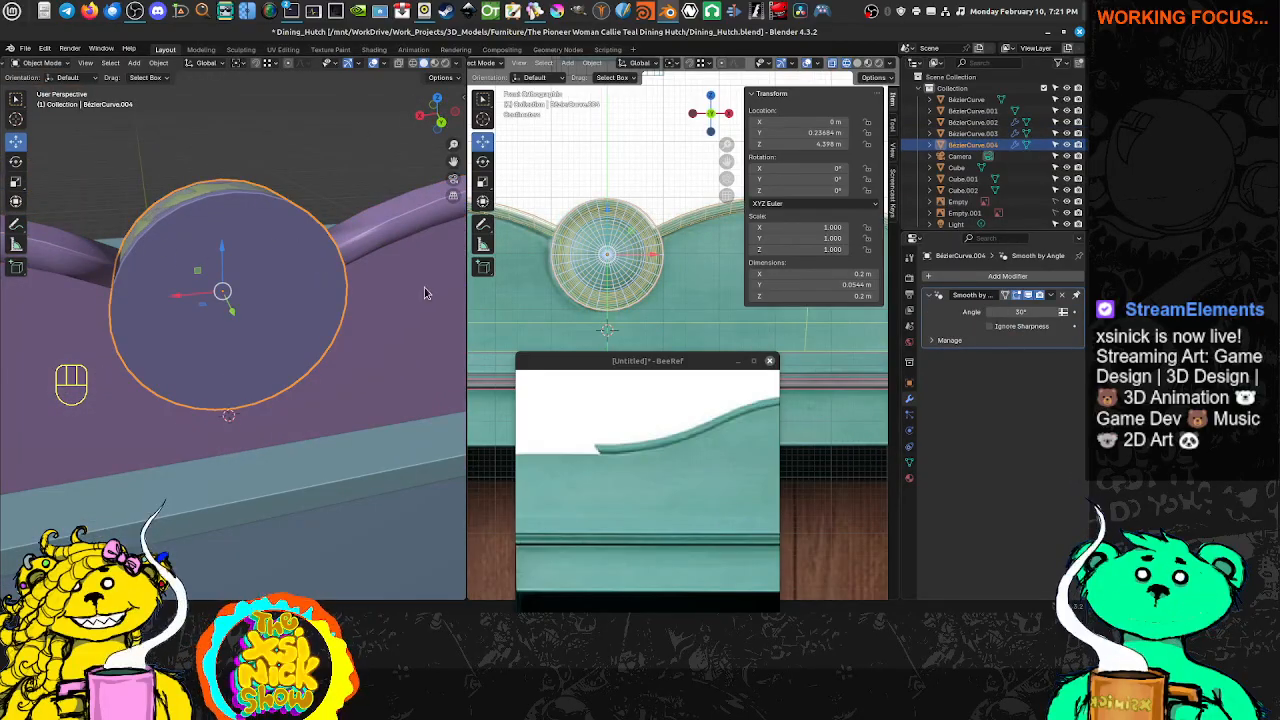
pyautogui.click(910, 463)
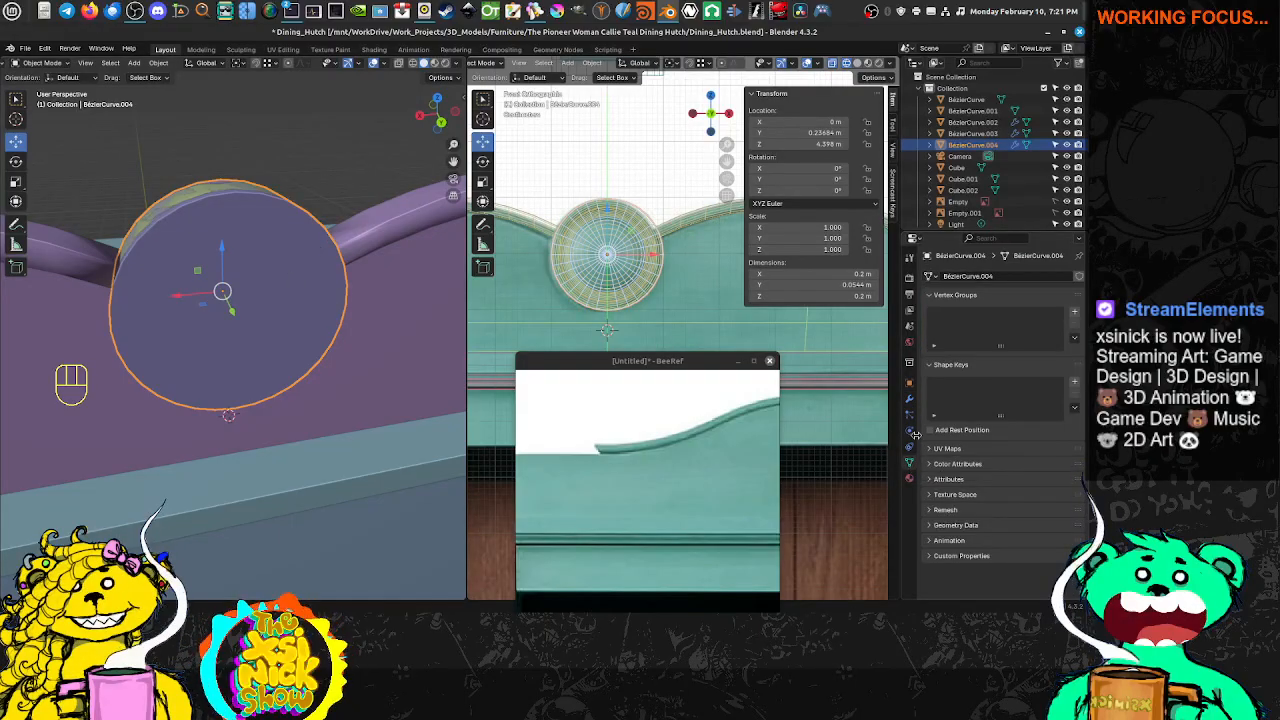
pyautogui.click(909, 384)
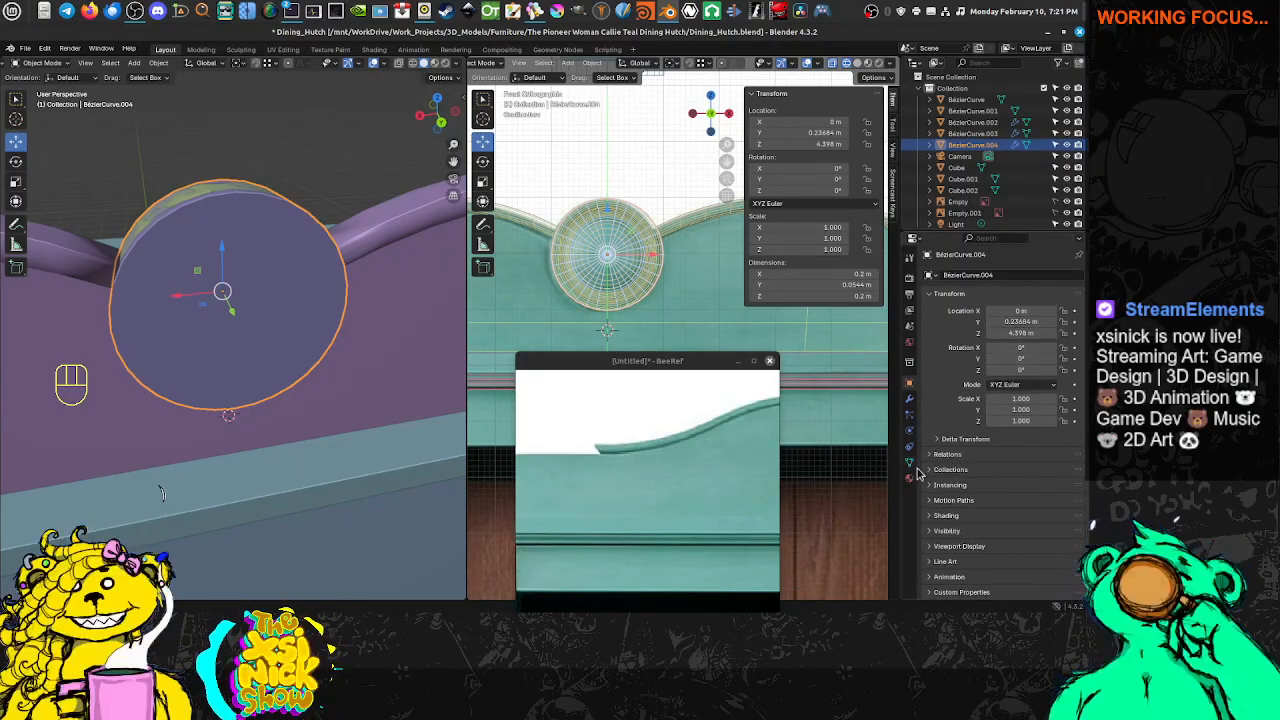
pyautogui.click(932, 531)
pyautogui.scroll(-2, 926, 487)
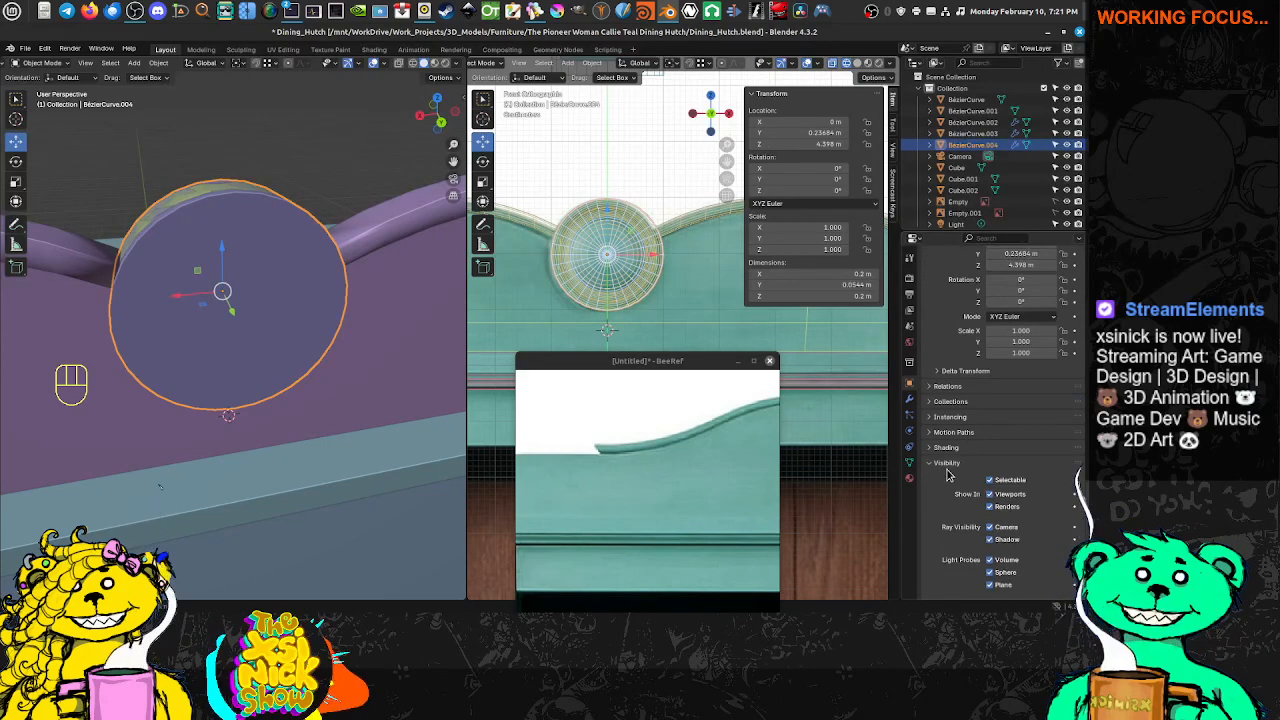
pyautogui.click(909, 464)
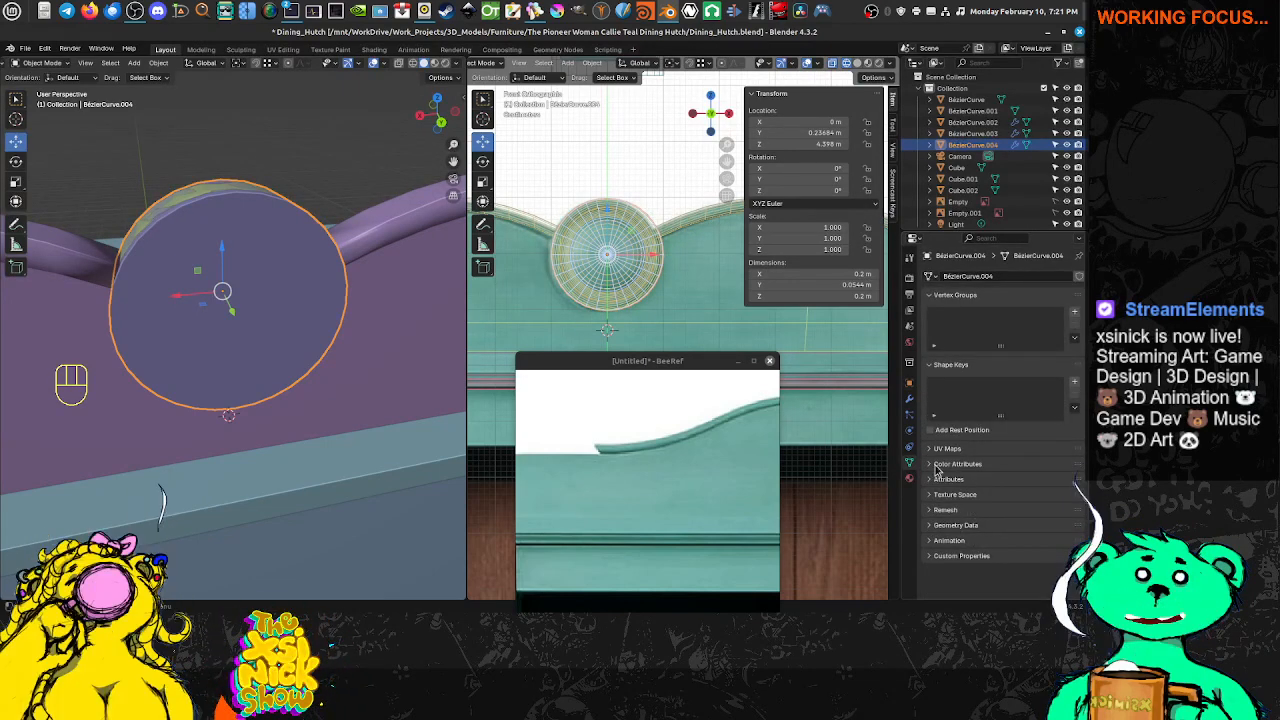
pyautogui.click(909, 384)
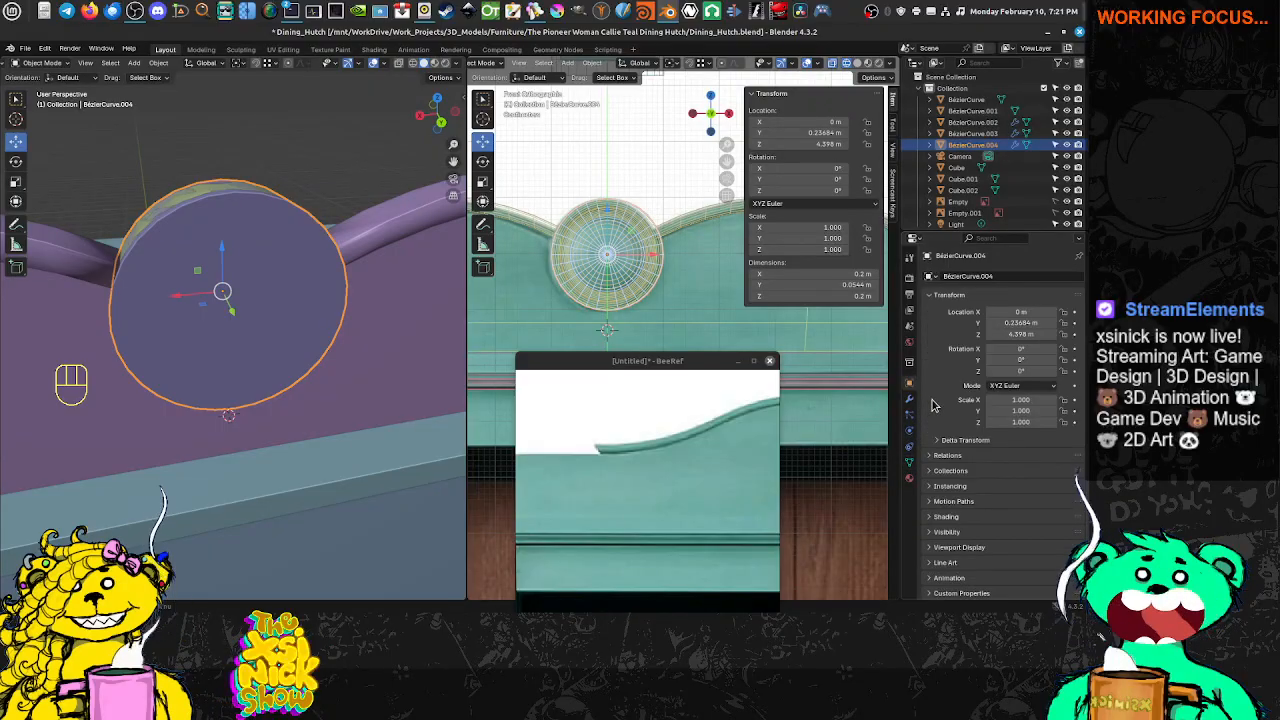
pyautogui.click(966, 548)
pyautogui.scroll(-3, 990, 530)
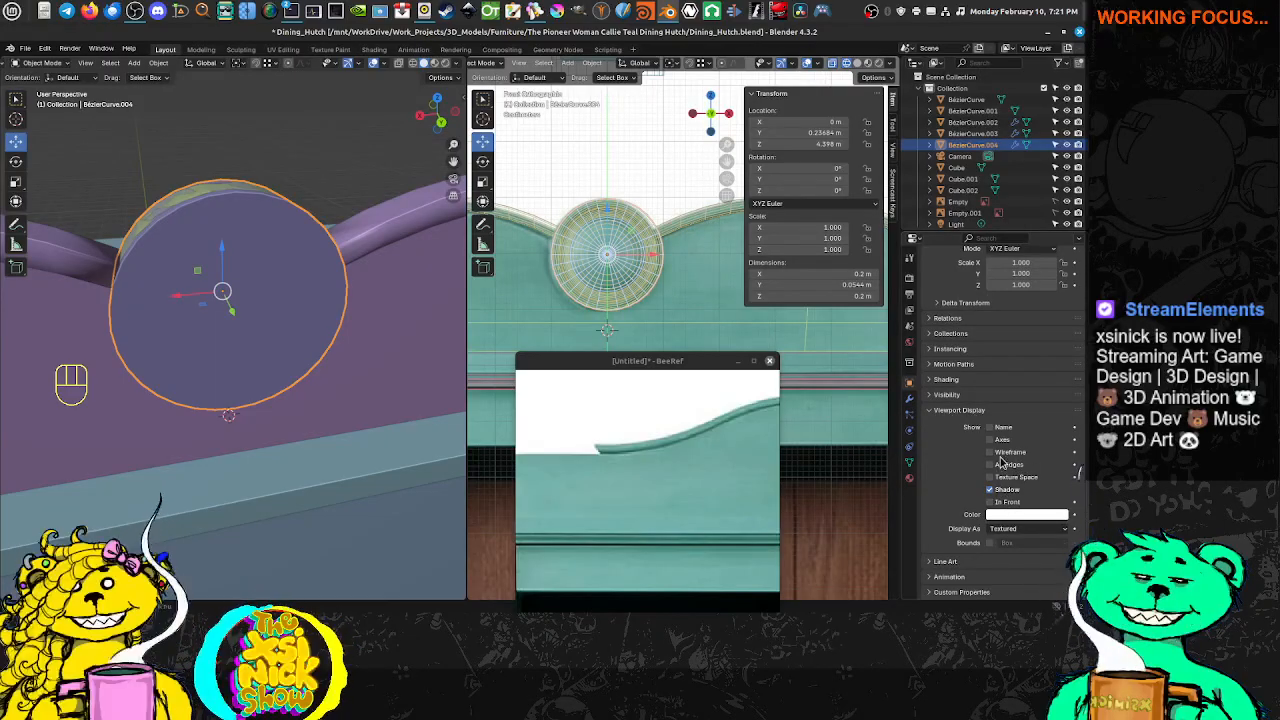
pyautogui.click(1008, 529)
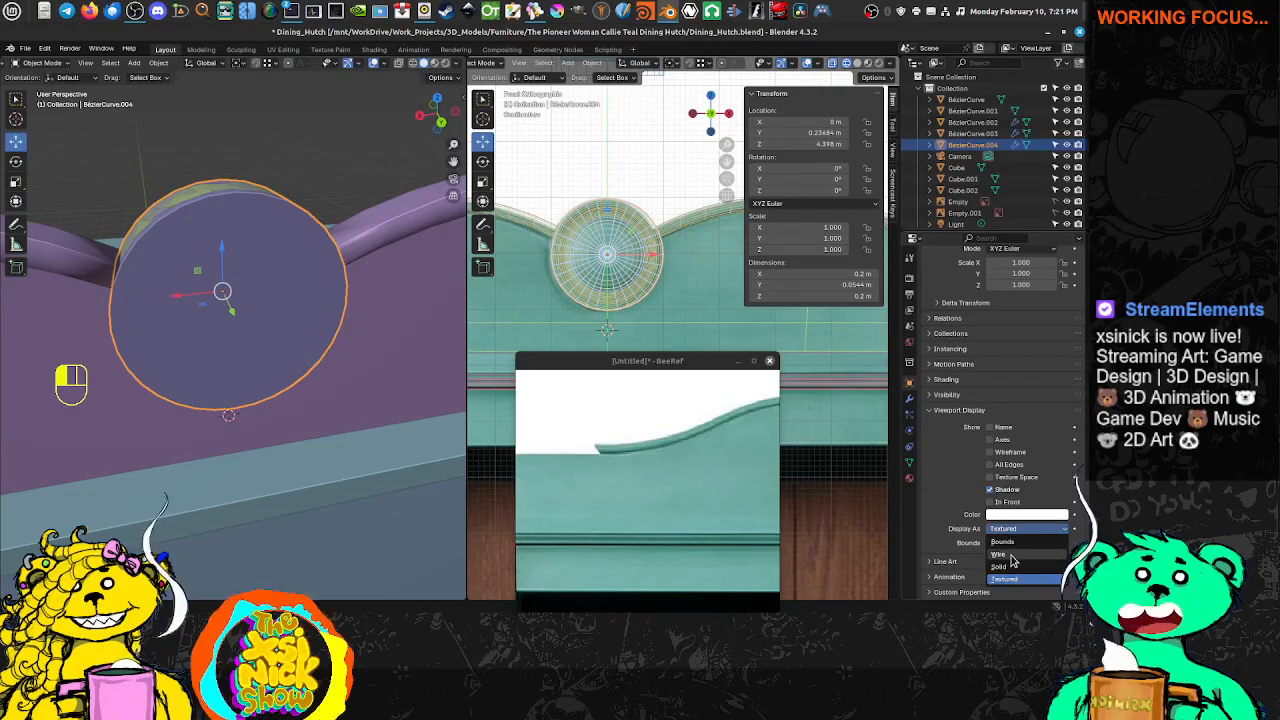
pyautogui.click(1000, 554)
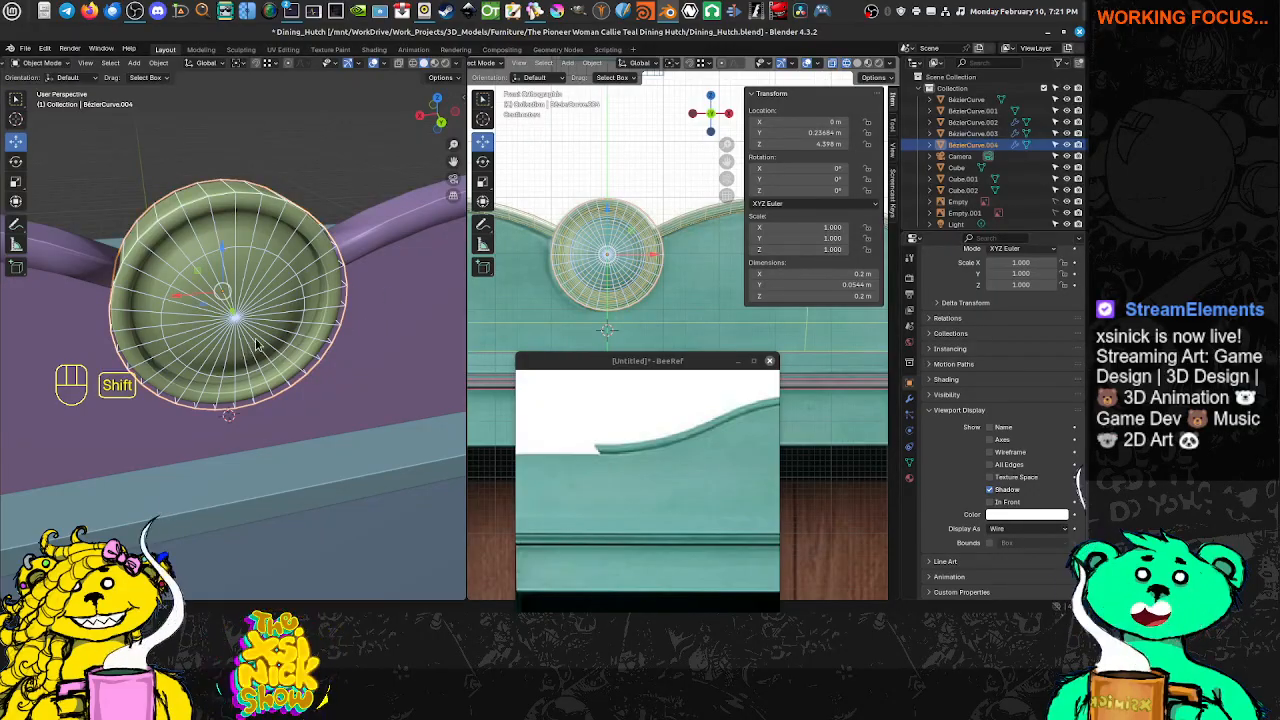
# Add a Boolean modifier set to Difference to the crest panel behind the medallion, using disc BézierCurve.004 as the cutter
pyautogui.moveTo(256, 341); pyautogui.dragTo(394, 307, button='middle')
pyautogui.click(371, 271)
pyautogui.click(394, 307)
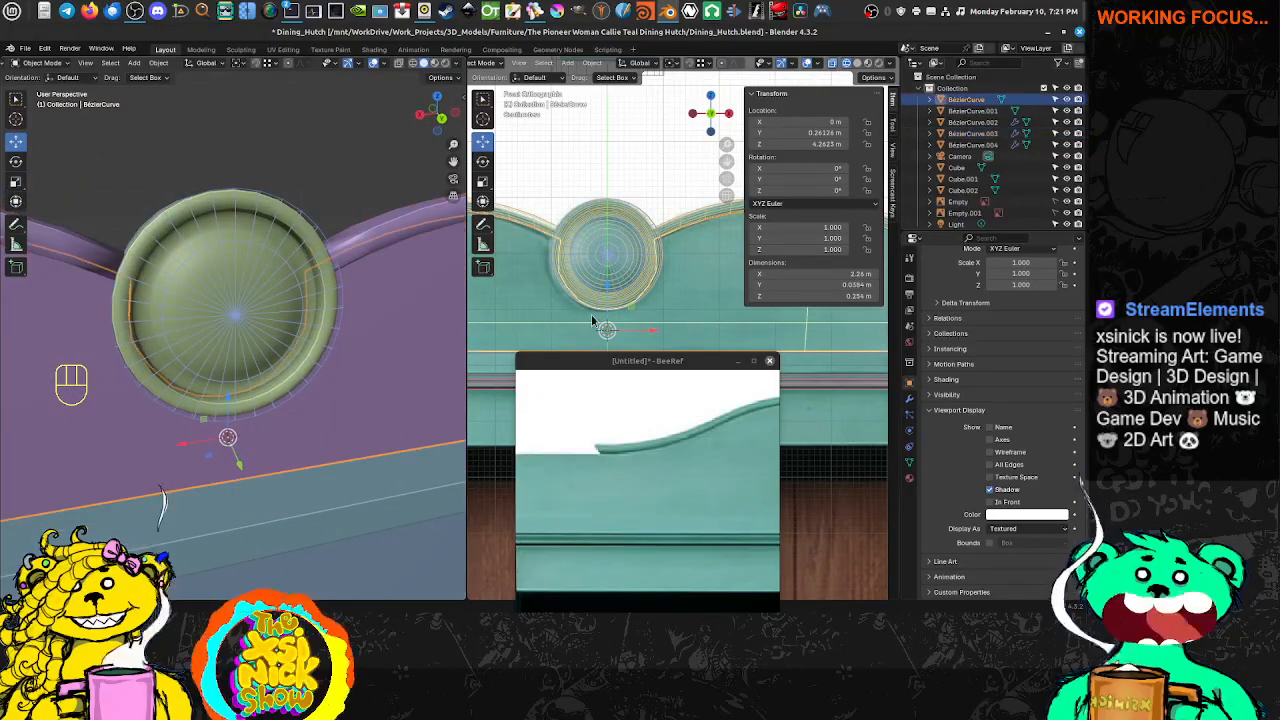
pyautogui.click(910, 400)
pyautogui.click(978, 280)
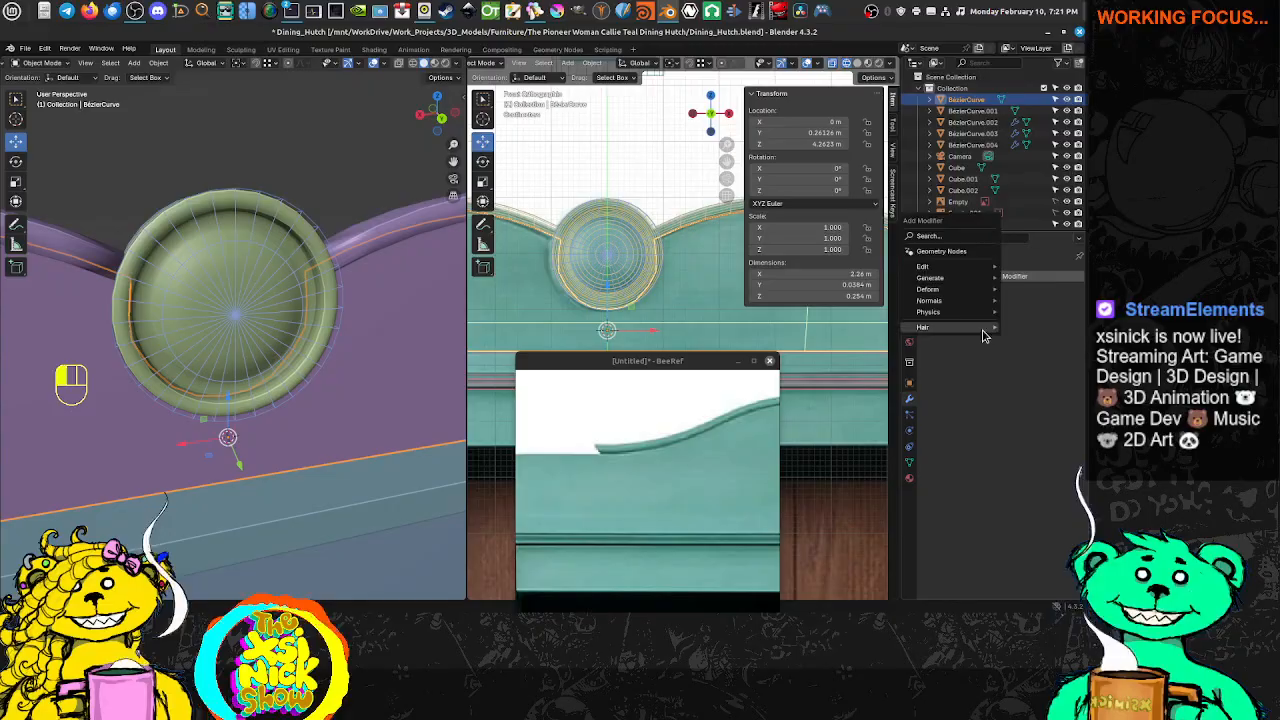
pyautogui.click(968, 279)
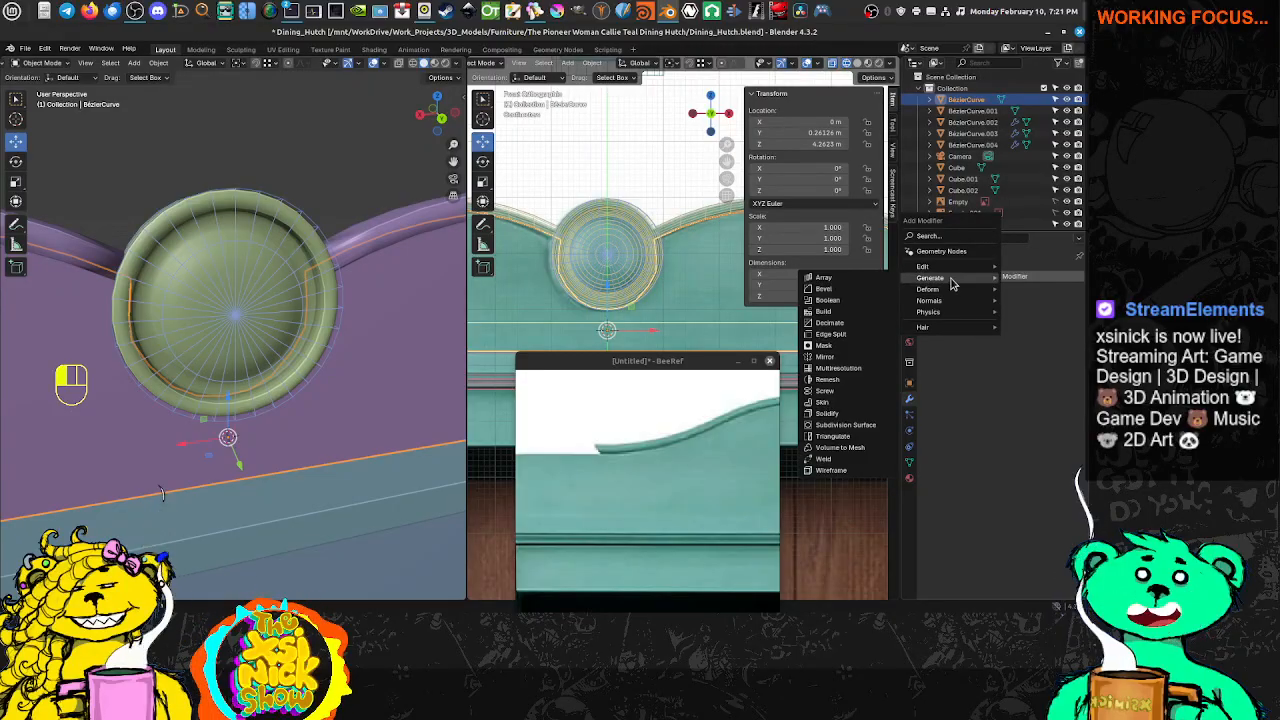
pyautogui.click(828, 300)
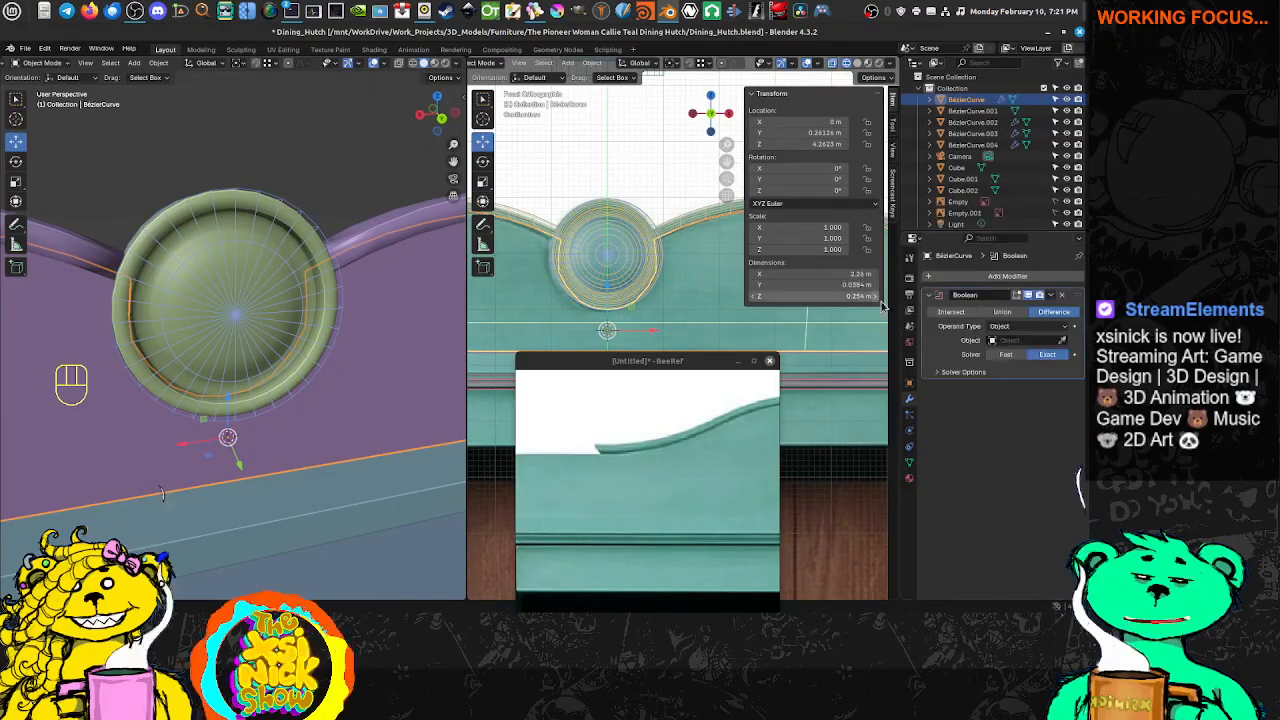
pyautogui.click(1063, 342)
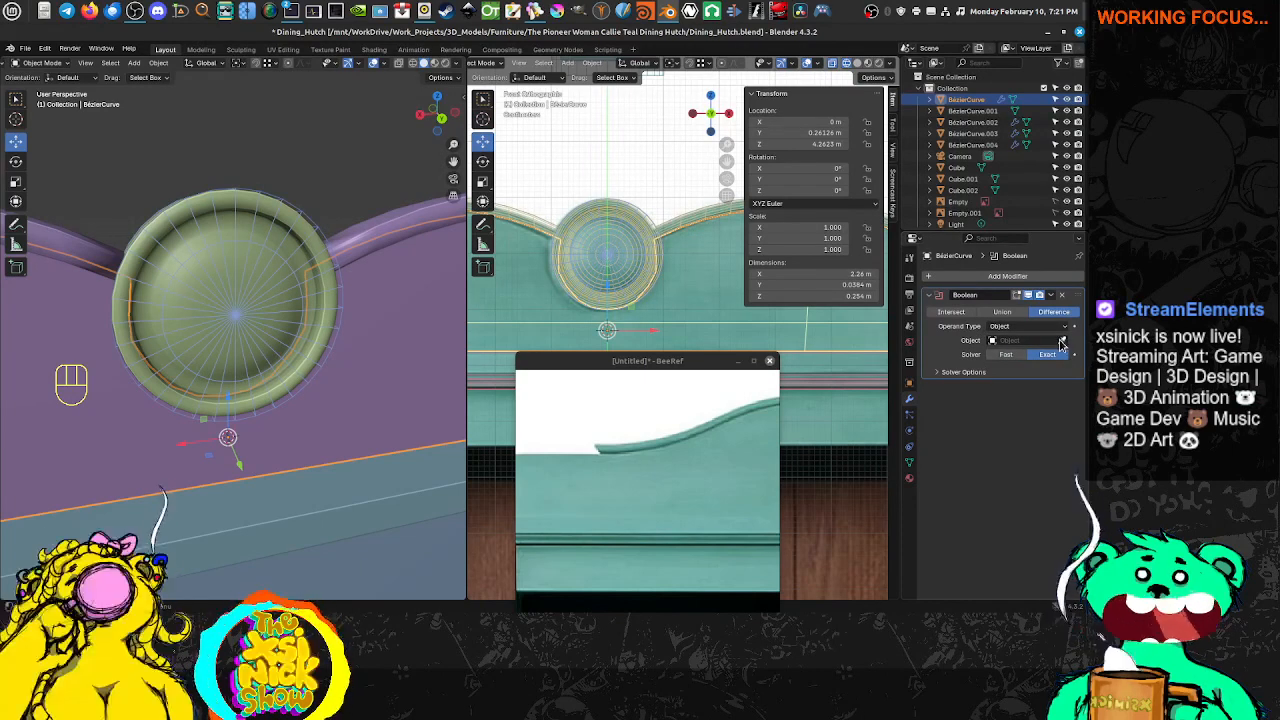
pyautogui.click(323, 226)
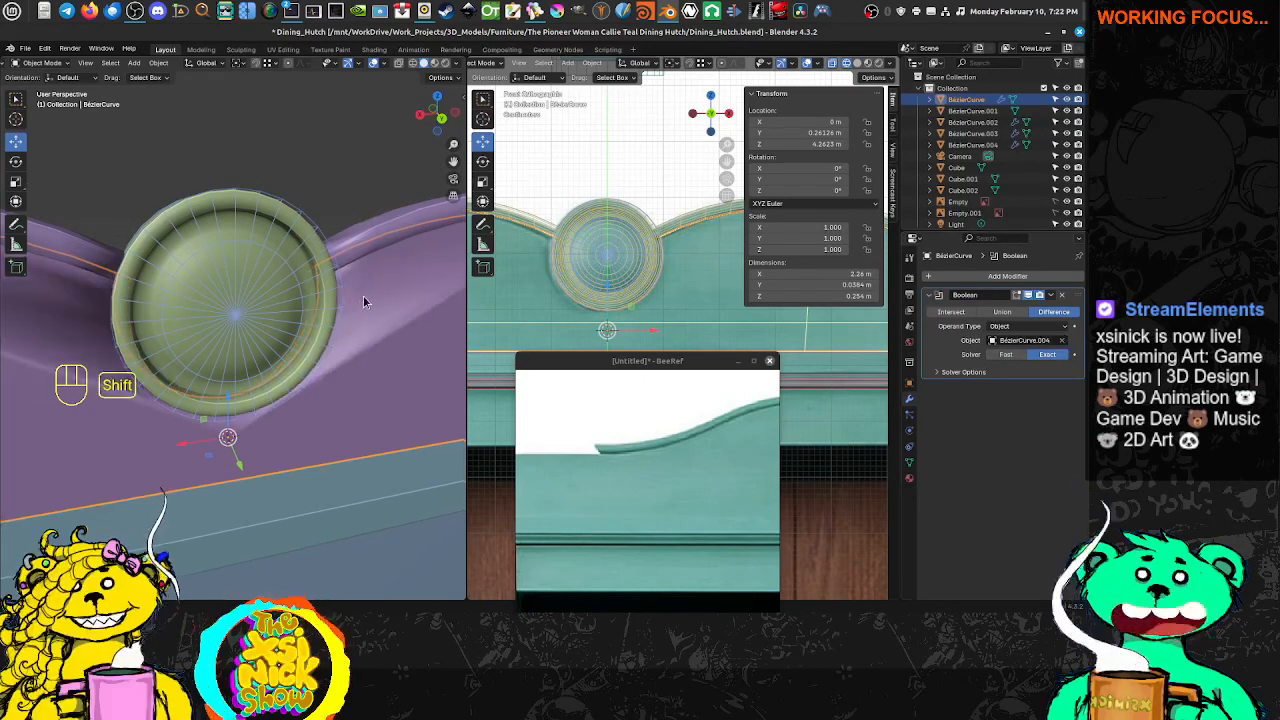
# Convert the crest panel and the curved trim molding to plain meshes, applying their Boolean modifiers
pyautogui.moveTo(363, 295); pyautogui.dragTo(371, 200, button='middle')
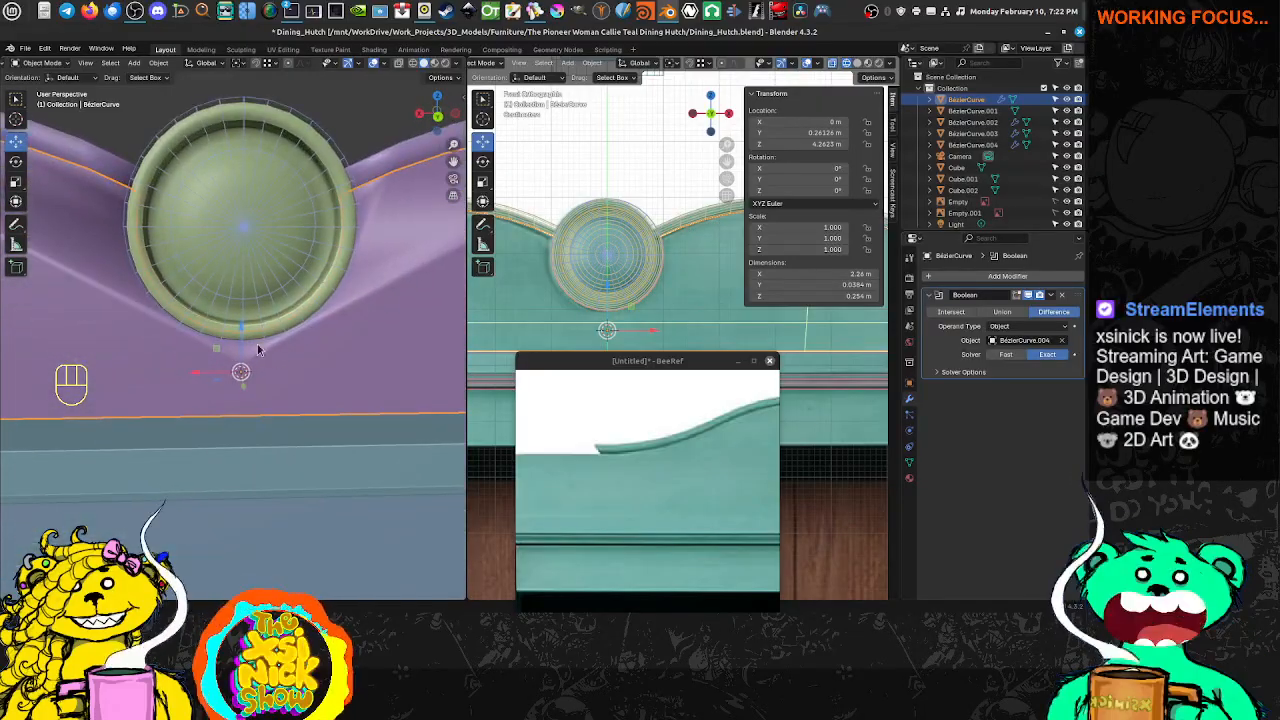
pyautogui.keyDown('shift'); pyautogui.moveTo(384, 323); pyautogui.dragTo(345, 298, button='middle'); pyautogui.keyUp('shift')
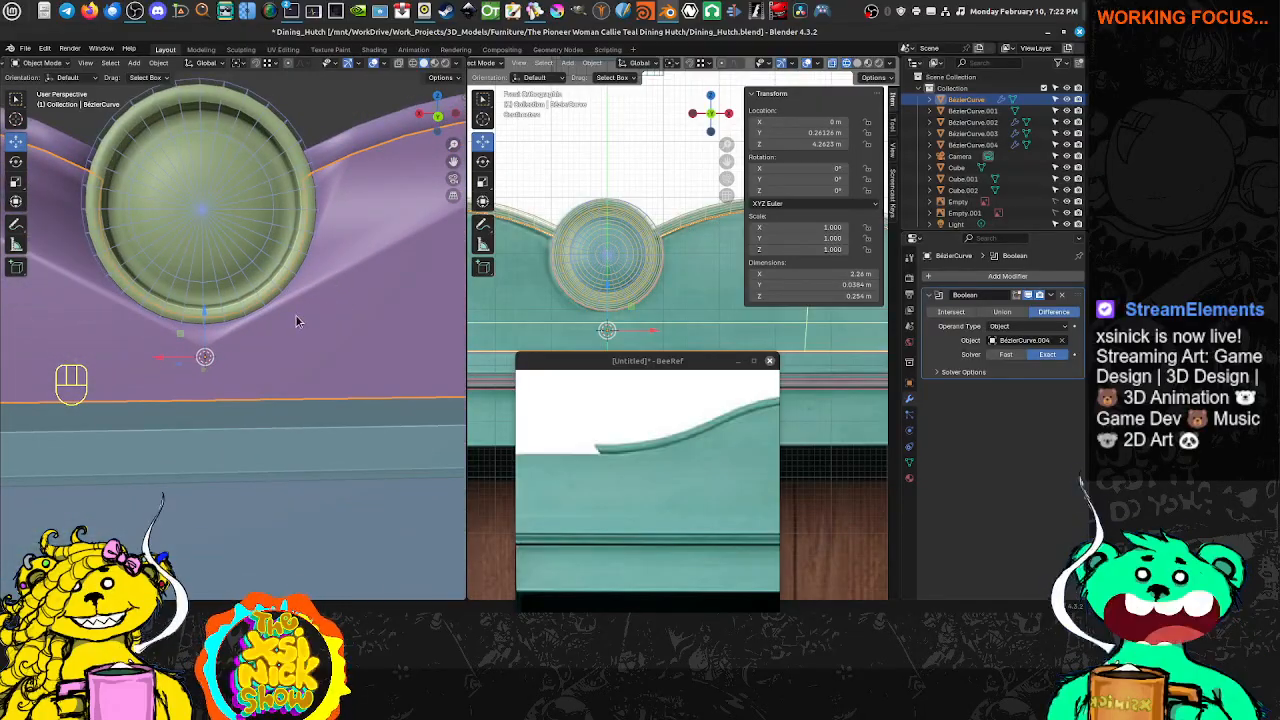
pyautogui.press('Tab')
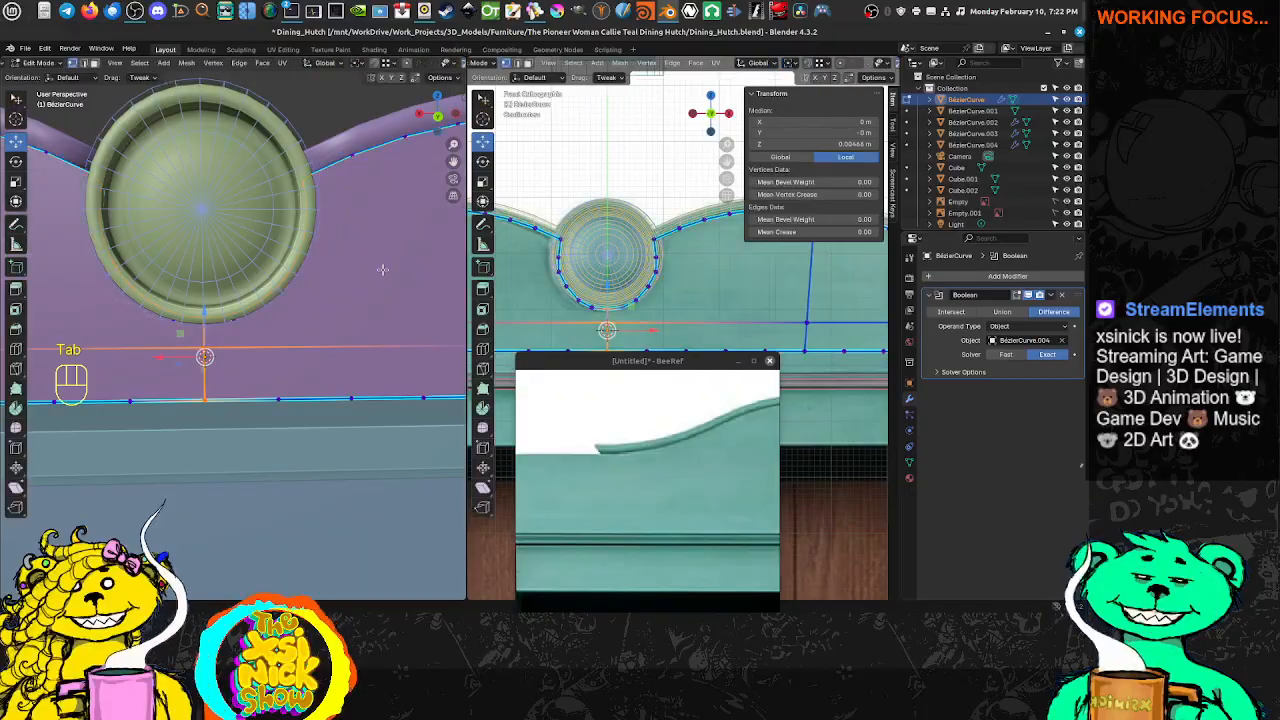
pyautogui.moveTo(292, 270); pyautogui.dragTo(340, 285, button='middle')
pyautogui.press('Tab')
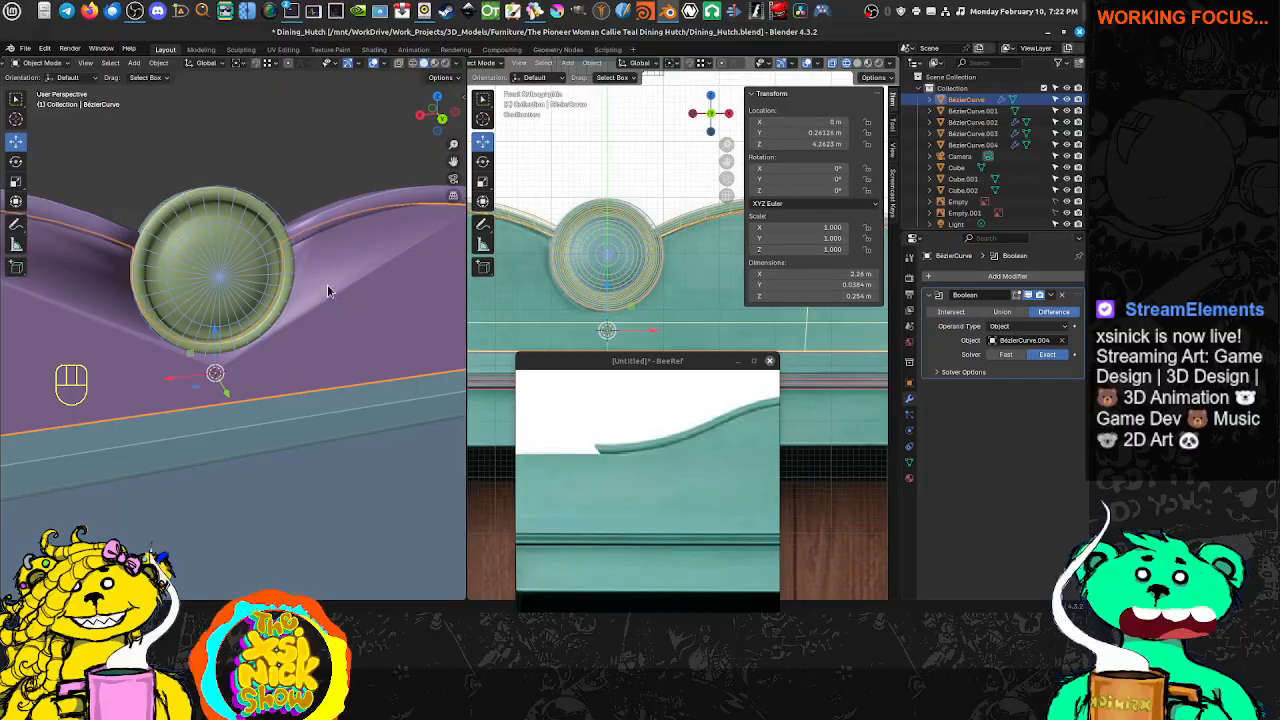
pyautogui.keyDown('shift'); pyautogui.click(367, 211); pyautogui.keyUp('shift')
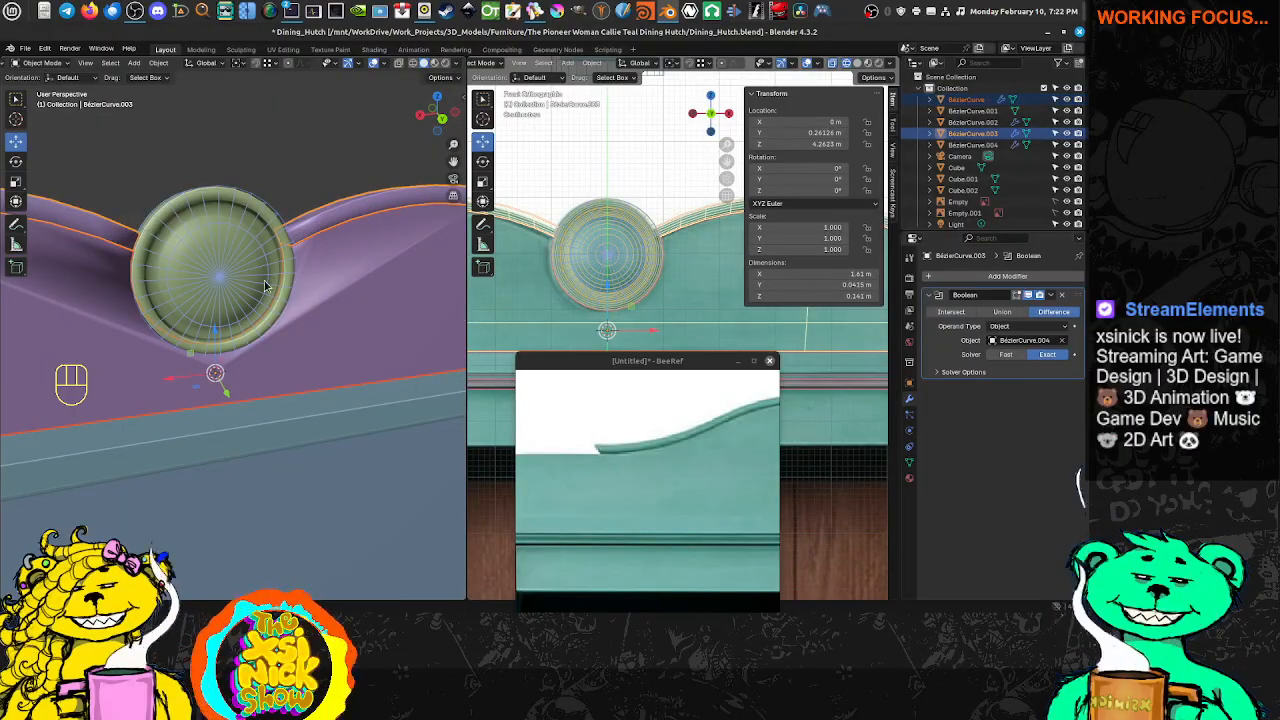
pyautogui.keyDown('shift'); pyautogui.moveTo(266, 287); pyautogui.dragTo(367, 287, button='middle'); pyautogui.keyUp('shift')
pyautogui.hotkey('alt', 'c')
pyautogui.click(395, 276)
# Isolate the crest panel in local view within a maximized 3D viewport, with its mesh open in Edit Mode
pyautogui.scroll(2, 385, 246)
pyautogui.click(371, 275)
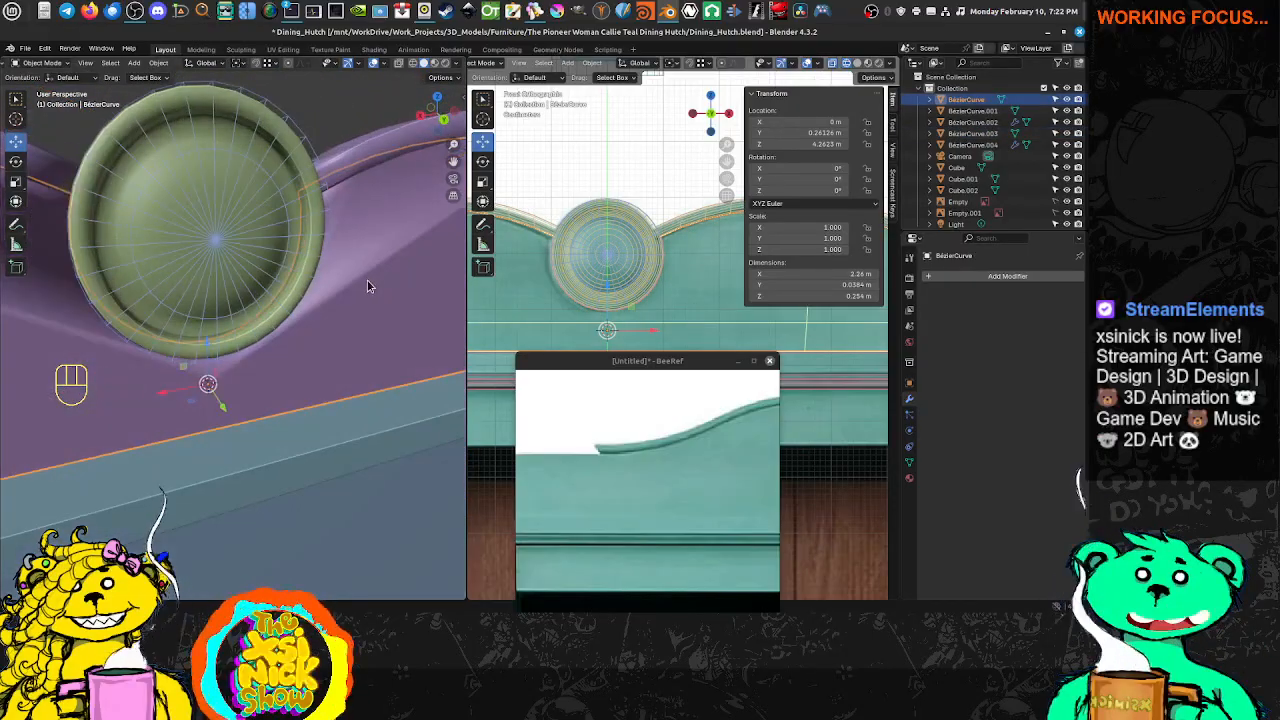
pyautogui.hotkey('ctrl', 'space')
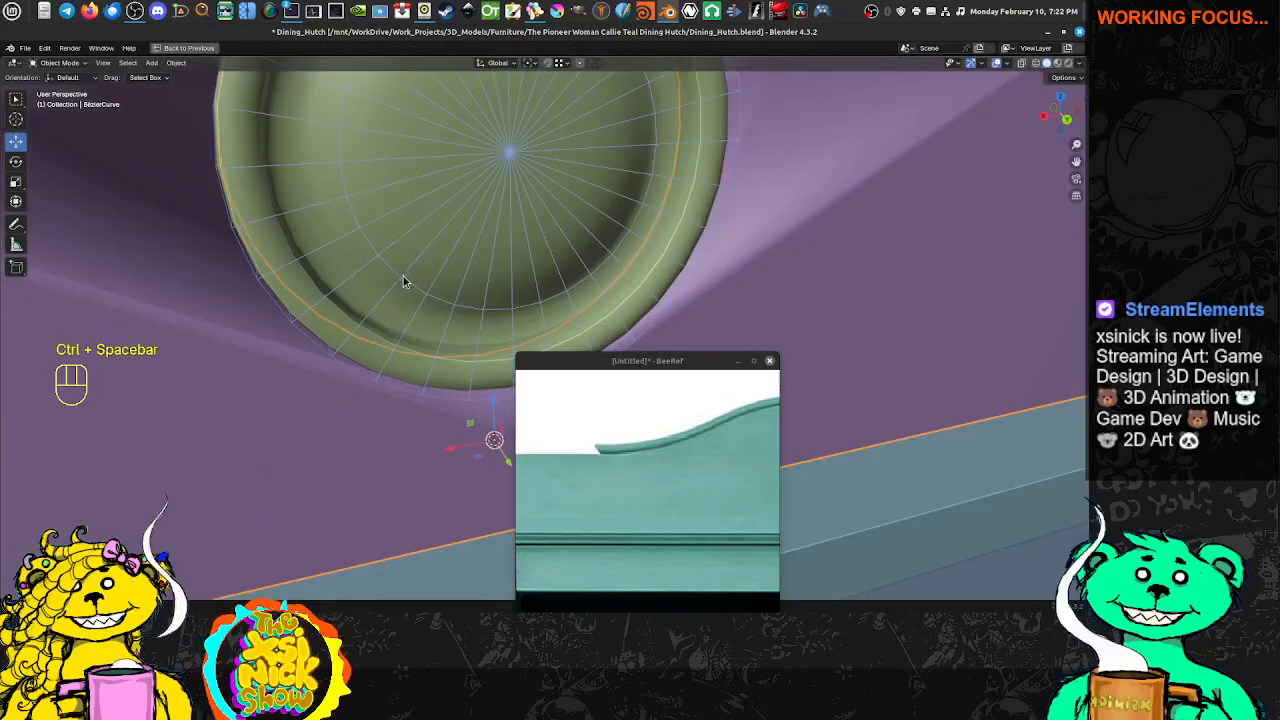
pyautogui.scroll(-7, 391, 286)
pyautogui.keyDown('shift'); pyautogui.moveTo(391, 288); pyautogui.dragTo(407, 257, button='middle'); pyautogui.keyUp('shift')
pyautogui.press('Tab')
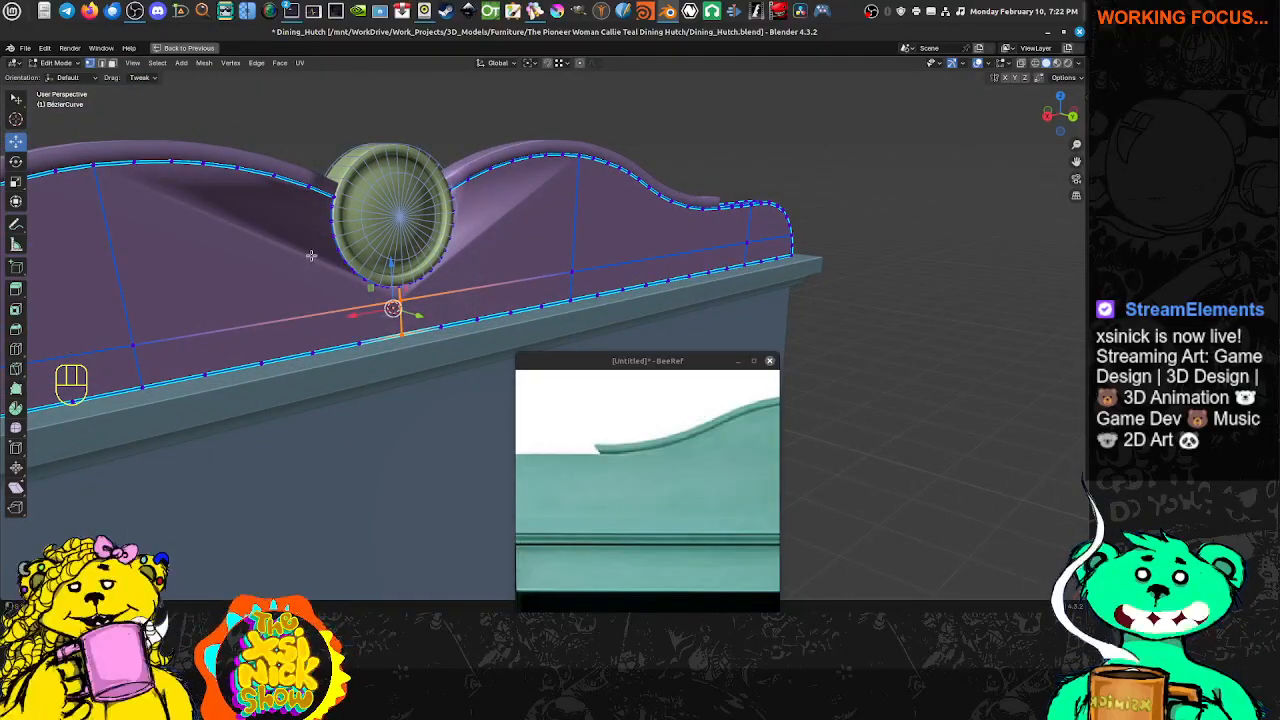
pyautogui.press('KP_Divide')
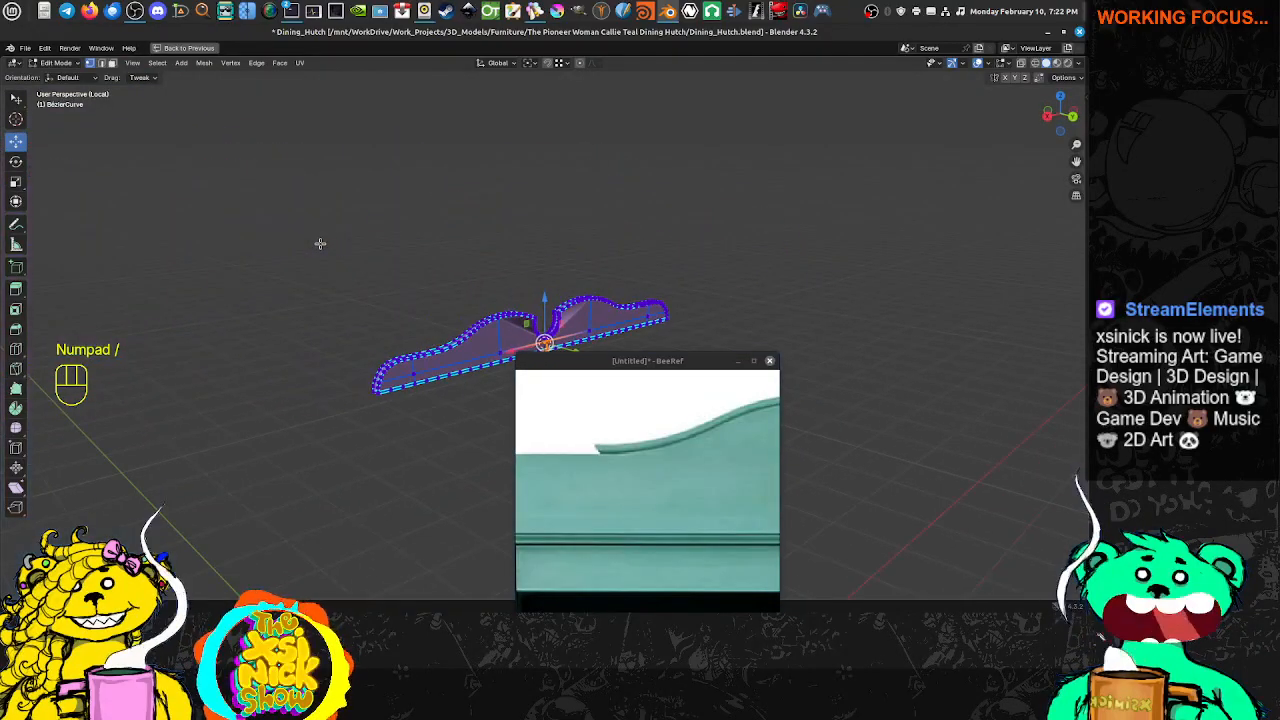
pyautogui.keyDown('shift'); pyautogui.moveTo(483, 251); pyautogui.dragTo(446, 348, button='middle'); pyautogui.keyUp('shift')
pyautogui.scroll(3, 371, 211)
pyautogui.scroll(4, 371, 211)
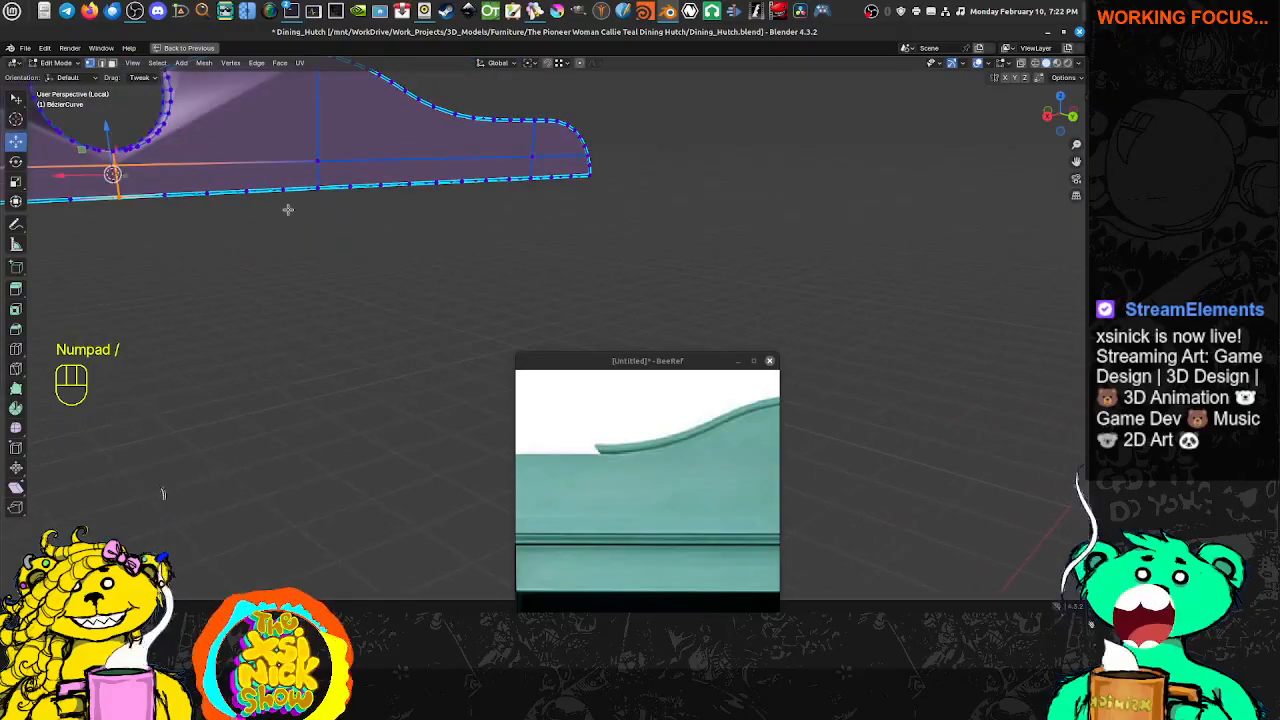
# Connect facing front and back vertices across the cutout's inner rim, just right of its lowest point and on its lower-left curve
pyautogui.keyDown('shift'); pyautogui.moveTo(289, 210); pyautogui.dragTo(553, 406, button='middle'); pyautogui.keyUp('shift')
pyautogui.scroll(2, 280, 309)
pyautogui.keyDown('shift'); pyautogui.moveTo(320, 351); pyautogui.dragTo(268, 385, button='middle'); pyautogui.keyUp('shift')
pyautogui.scroll(2, 252, 299)
pyautogui.scroll(1, 252, 299)
pyautogui.keyDown('shift'); pyautogui.moveTo(195, 302); pyautogui.dragTo(366, 314, button='middle'); pyautogui.keyUp('shift')
pyautogui.moveTo(366, 314); pyautogui.dragTo(317, 297, button='middle')
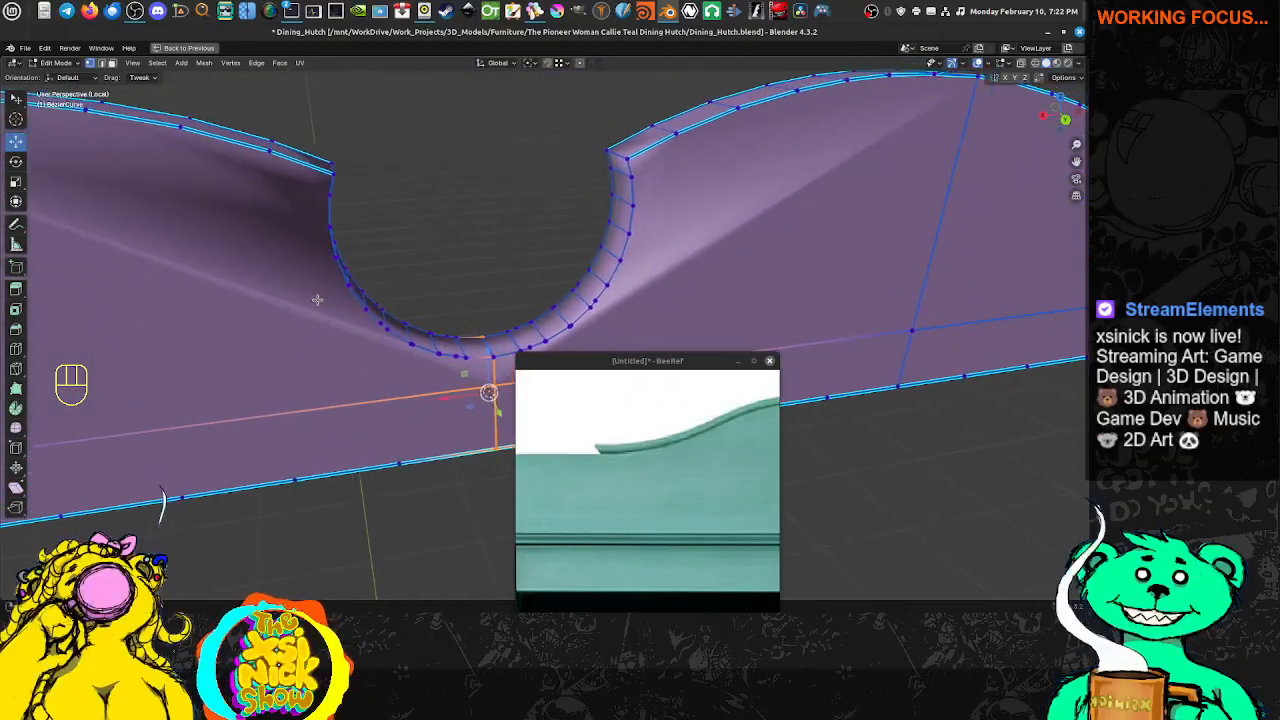
pyautogui.scroll(-2, 337, 297)
pyautogui.keyDown('shift'); pyautogui.moveTo(422, 314); pyautogui.dragTo(382, 302, button='middle'); pyautogui.keyUp('shift')
pyautogui.keyDown('shift'); pyautogui.moveTo(382, 302); pyautogui.dragTo(330, 313, button='middle'); pyautogui.keyUp('shift')
pyautogui.keyDown('shift'); pyautogui.moveTo(330, 313); pyautogui.dragTo(410, 355, button='middle'); pyautogui.keyUp('shift')
pyautogui.scroll(2, 329, 320)
pyautogui.click(340, 336)
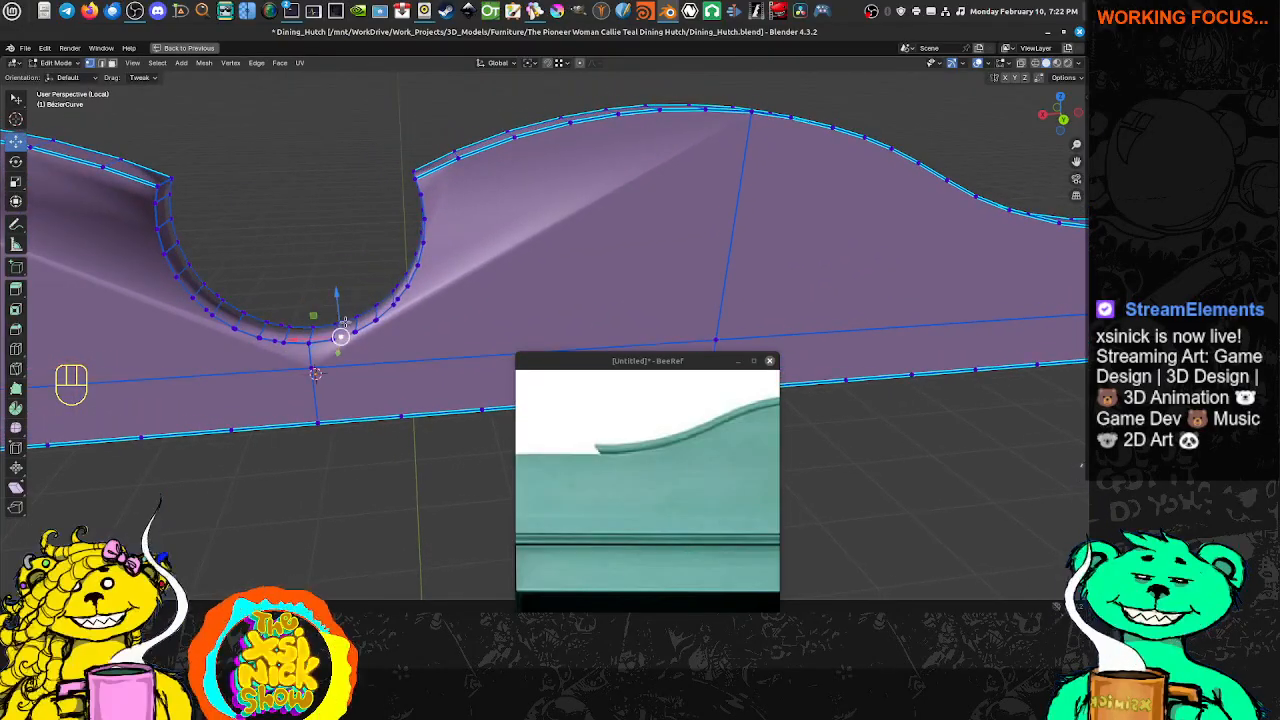
pyautogui.moveTo(342, 326); pyautogui.dragTo(271, 340, button='middle')
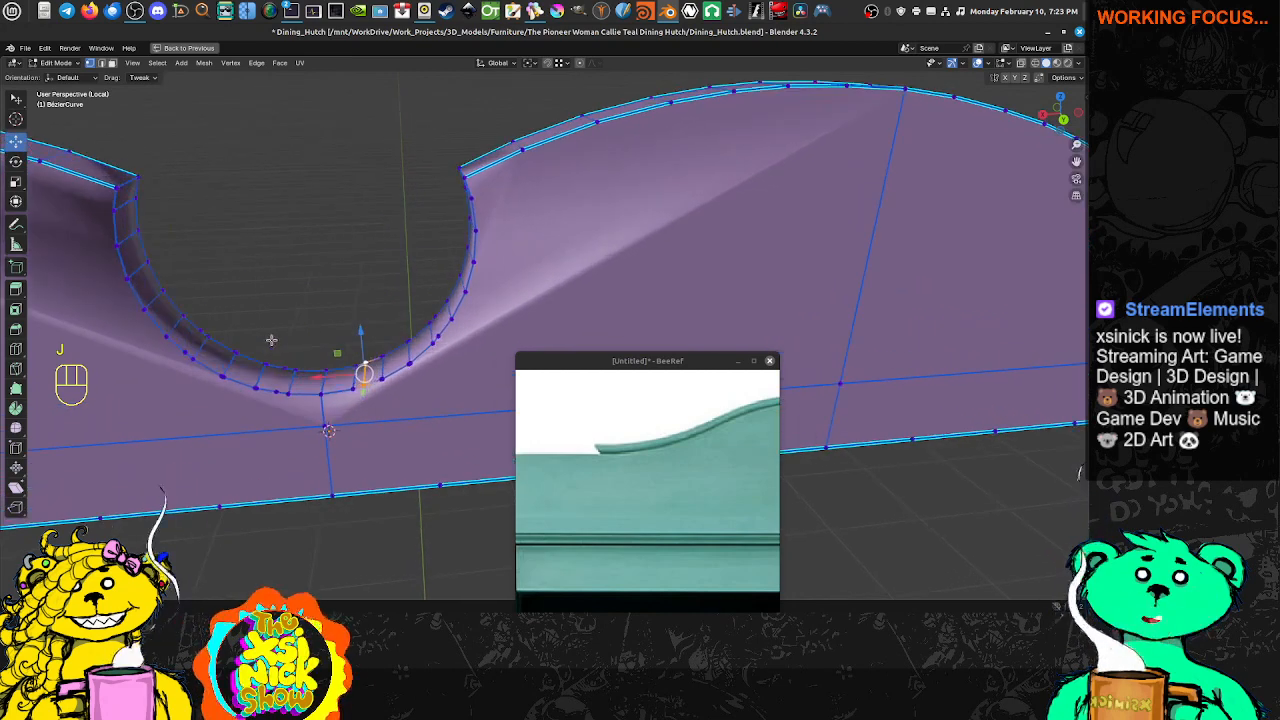
pyautogui.click(187, 352)
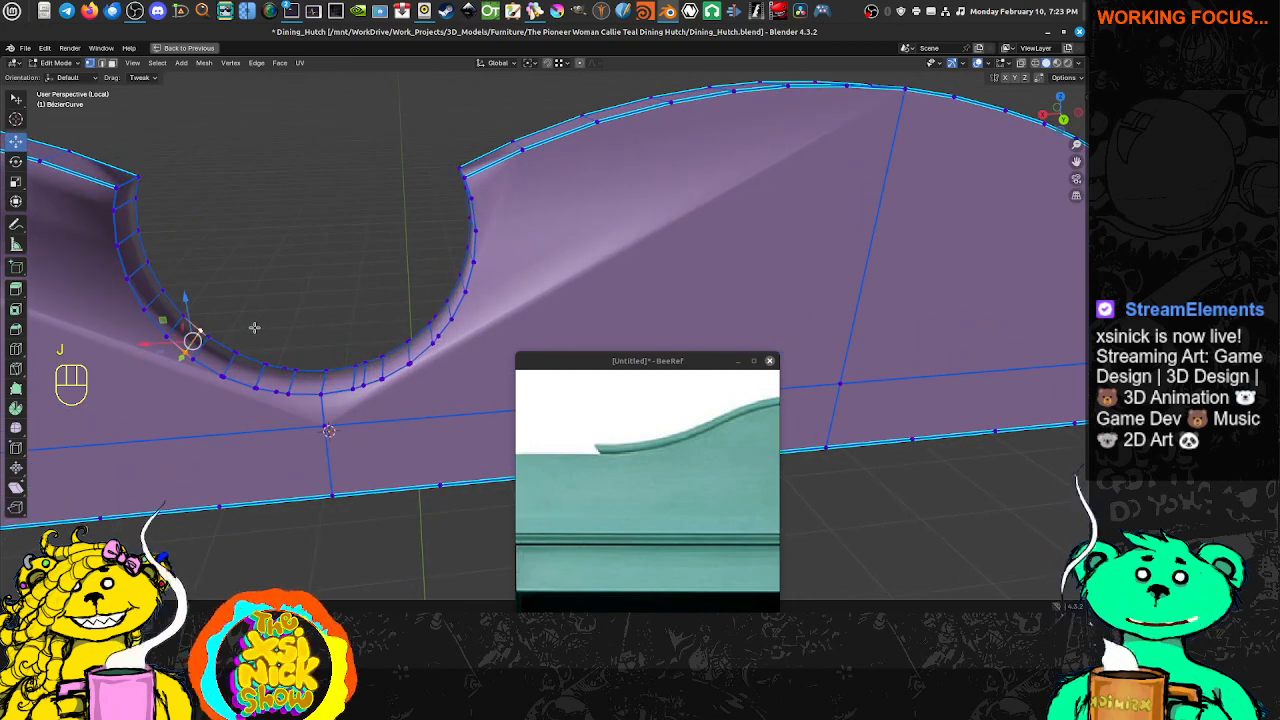
# Connect front and back vertices across the cutout's rim on its lower-right curve and just left of its lowest point
pyautogui.keyDown('shift'); pyautogui.moveTo(313, 333); pyautogui.dragTo(392, 322, button='middle'); pyautogui.keyUp('shift')
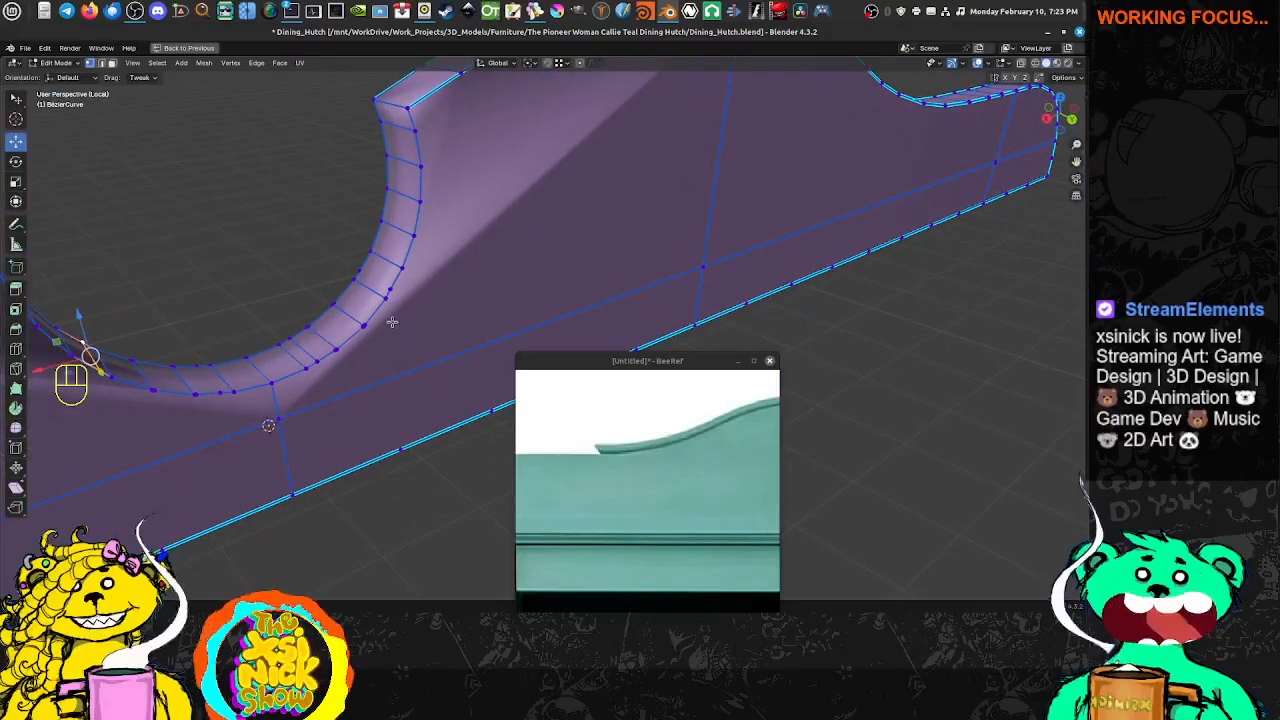
pyautogui.keyDown('shift'); pyautogui.click(370, 276); pyautogui.keyUp('shift')
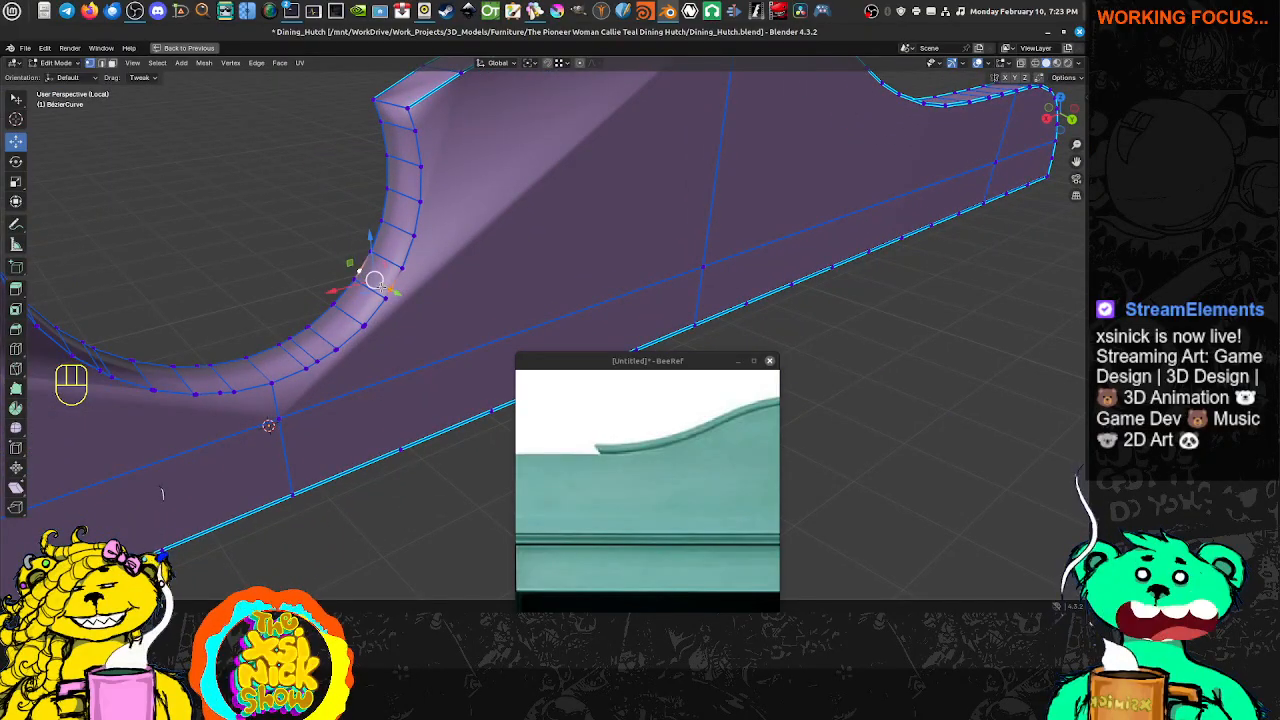
pyautogui.moveTo(476, 313); pyautogui.dragTo(348, 323, button='middle')
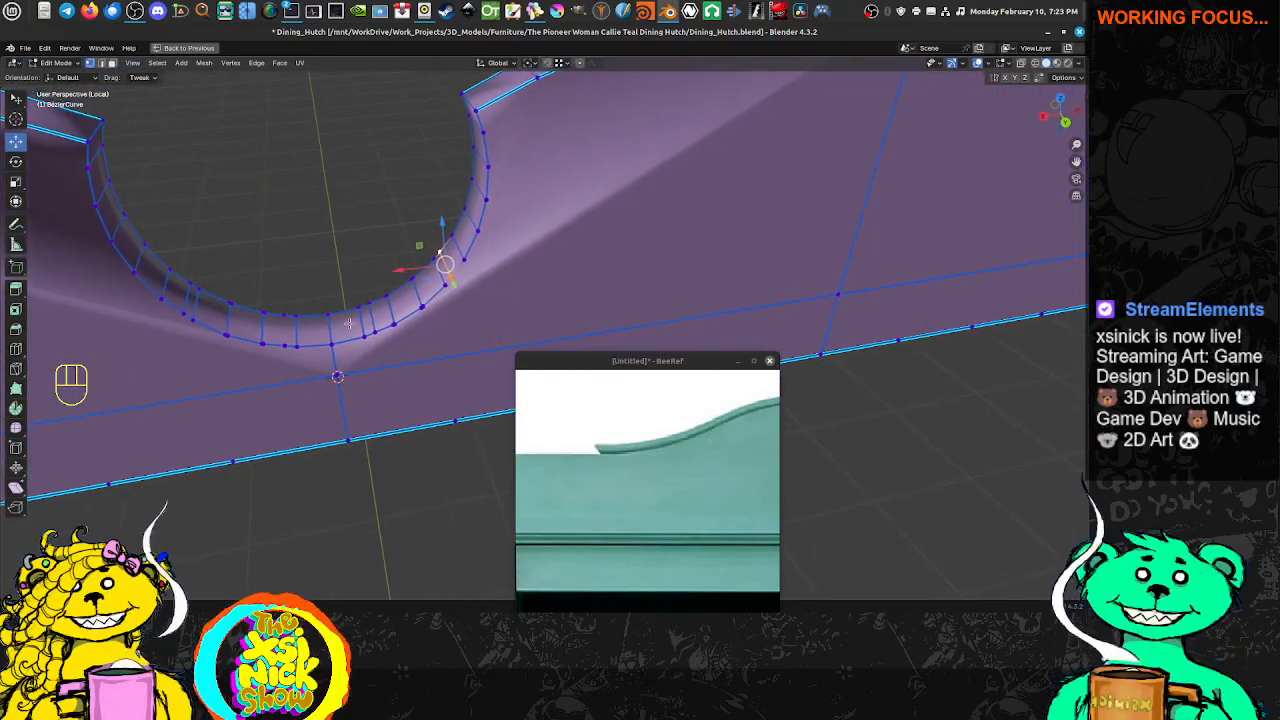
pyautogui.keyDown('shift'); pyautogui.click(282, 338); pyautogui.keyUp('shift')
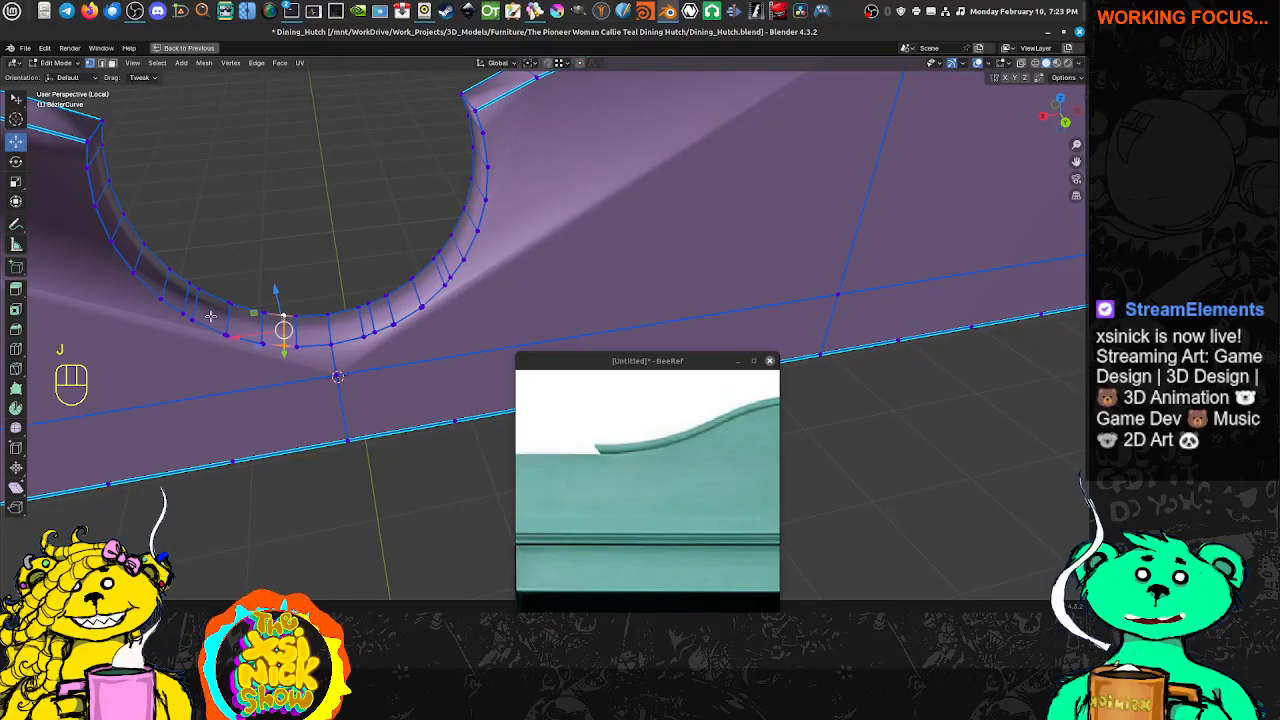
# Join the closely spaced front and back vertex pairs on the rim's lower-left curve with edges across the panel's thickness
pyautogui.scroll(3, 208, 301)
pyautogui.keyDown('shift'); pyautogui.moveTo(97, 302); pyautogui.dragTo(213, 356, button='middle'); pyautogui.keyUp('shift')
pyautogui.scroll(-1, 222, 338)
pyautogui.scroll(1, 212, 318)
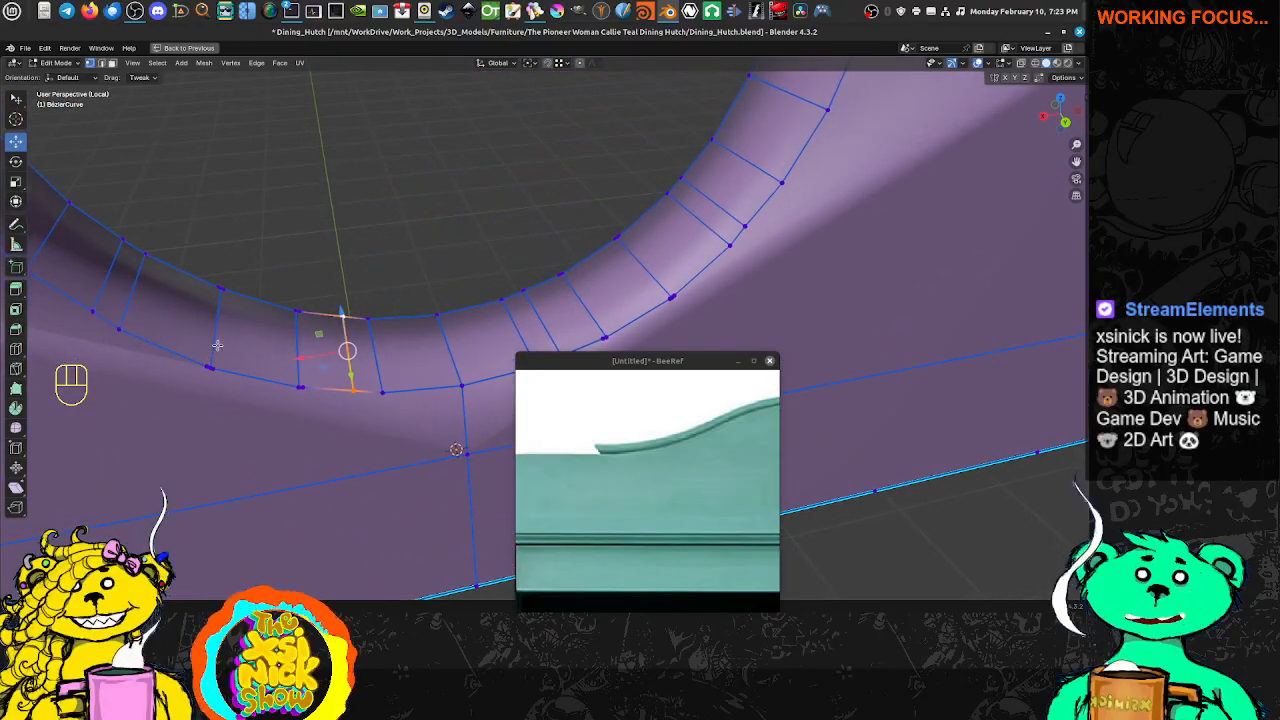
pyautogui.click(219, 366)
pyautogui.keyDown('shift'); pyautogui.click(230, 297); pyautogui.keyUp('shift')
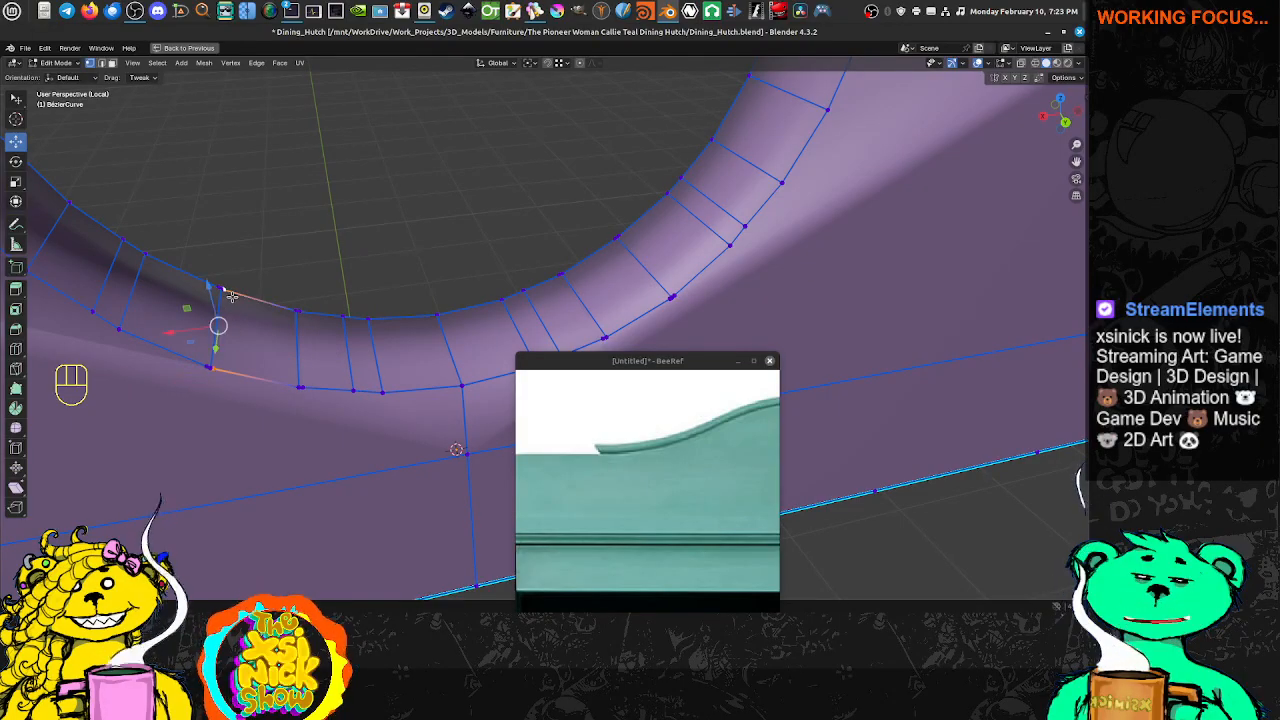
pyautogui.click(206, 285)
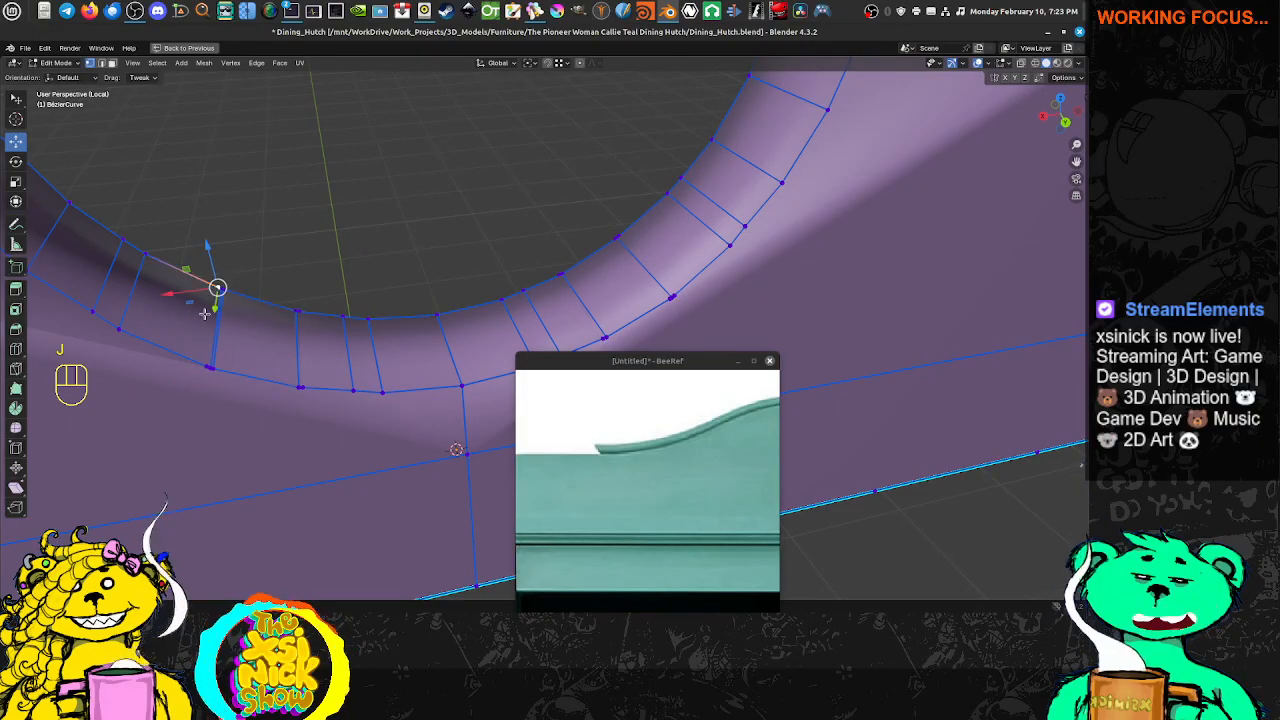
pyautogui.keyDown('shift'); pyautogui.click(201, 356); pyautogui.keyUp('shift')
# Join the remaining front and back vertex pairs on the rim's lower-right curve with edges across the panel's thickness
pyautogui.moveTo(452, 318); pyautogui.dragTo(453, 327, button='middle')
pyautogui.click(478, 347)
pyautogui.keyDown('shift'); pyautogui.click(451, 289); pyautogui.keyUp('shift')
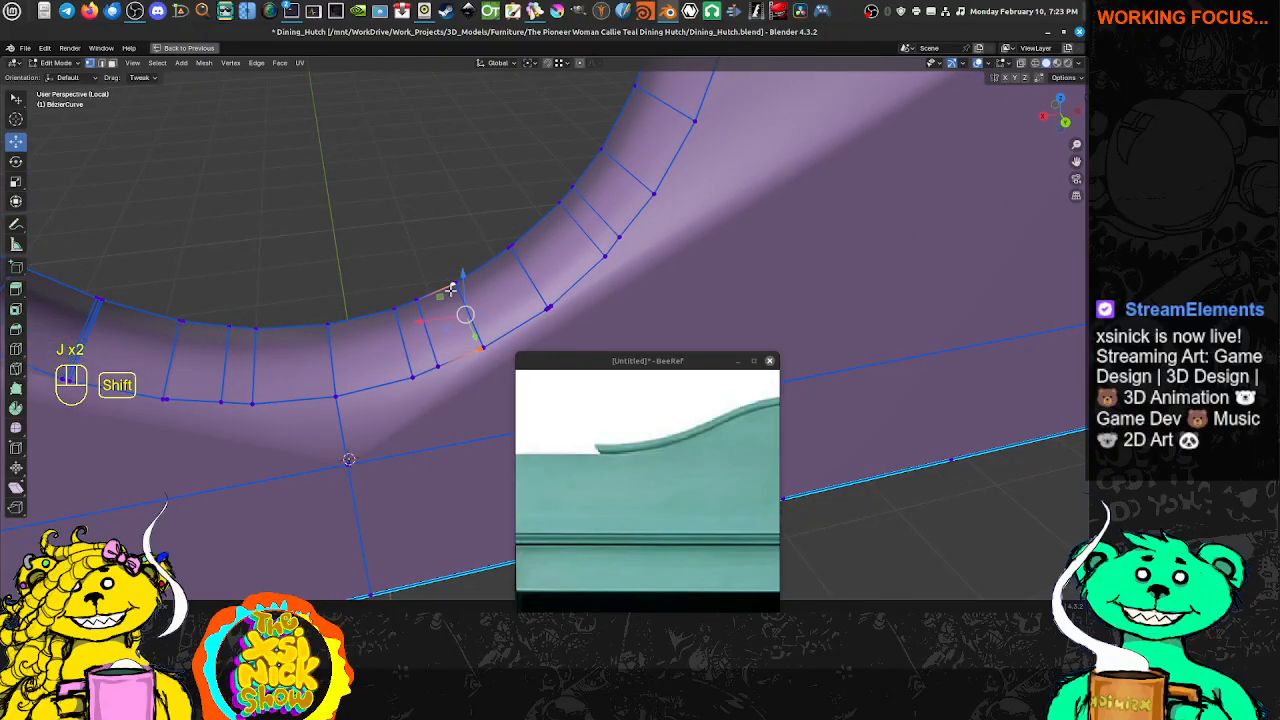
pyautogui.press('j')
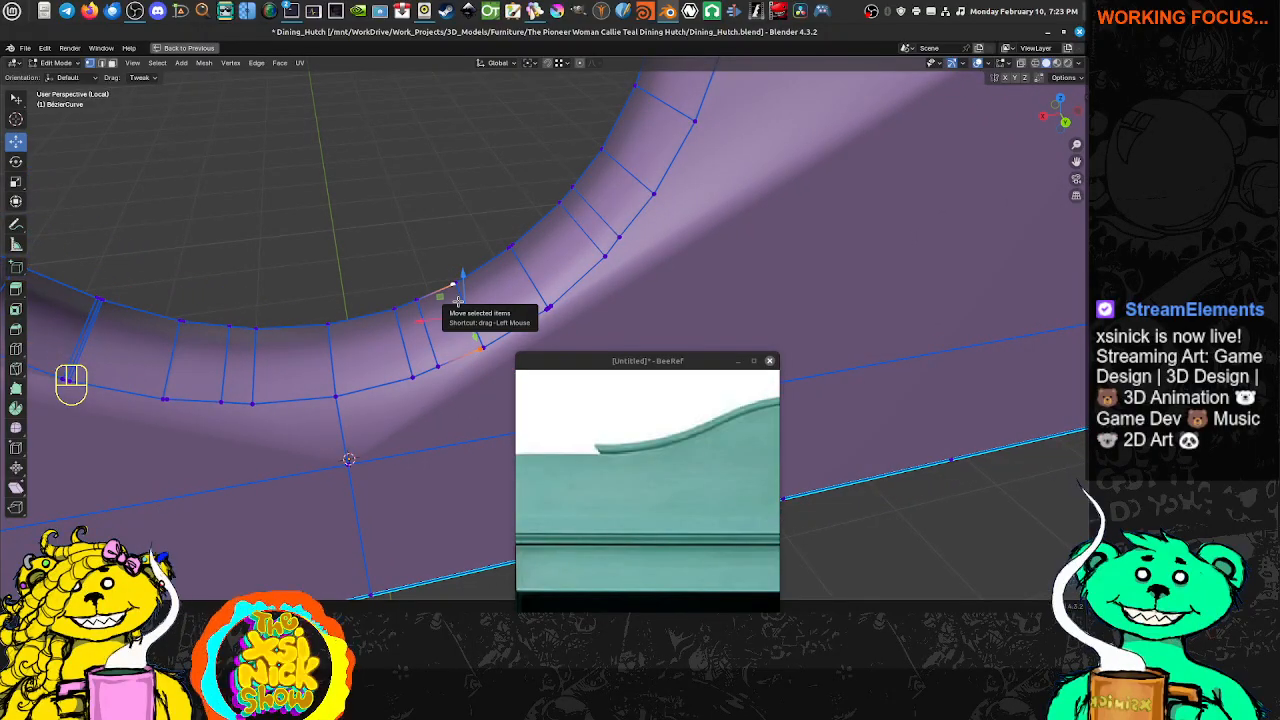
pyautogui.click(548, 307)
pyautogui.keyDown('shift'); pyautogui.click(515, 245); pyautogui.keyUp('shift')
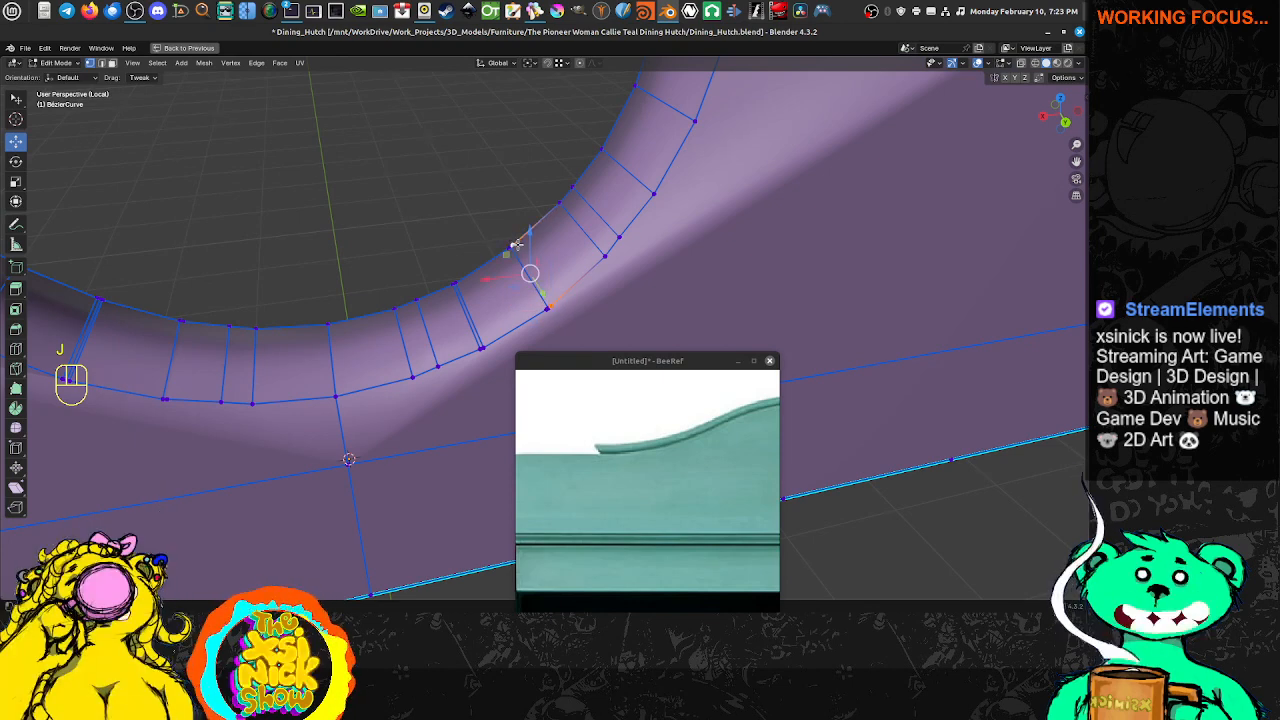
pyautogui.press('j')
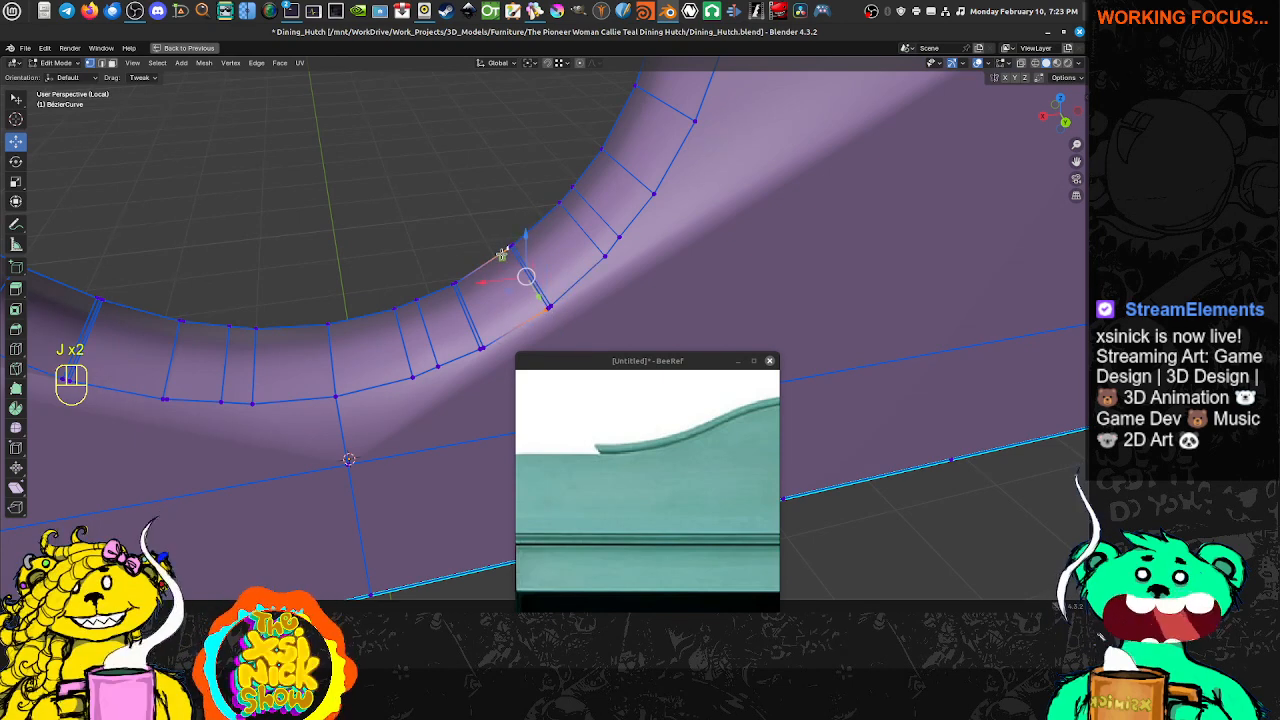
pyautogui.press('j')
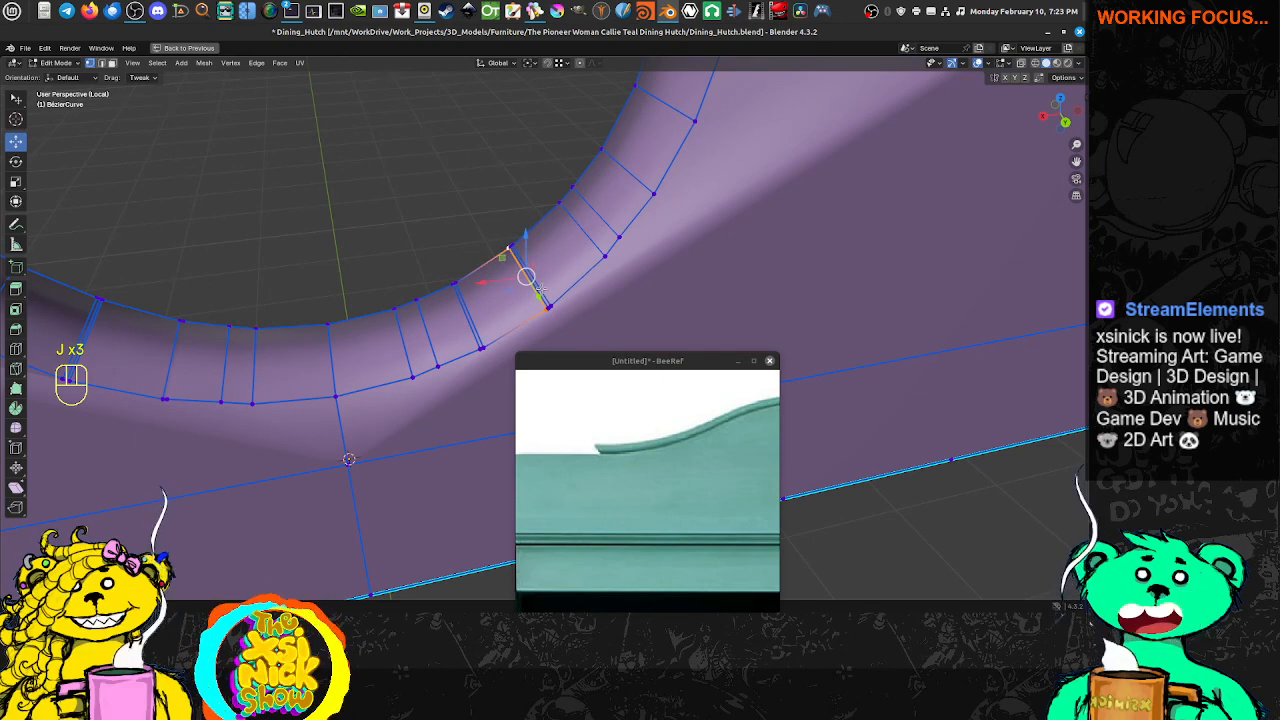
pyautogui.scroll(2, 438, 316)
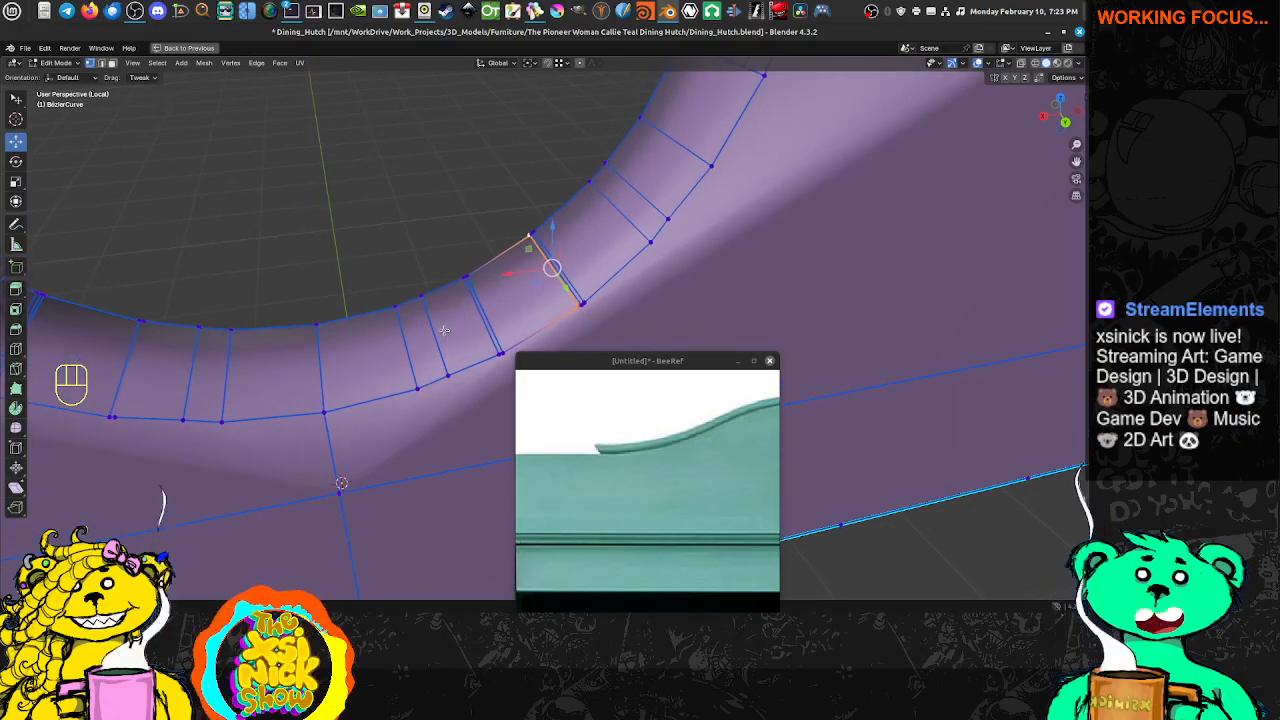
pyautogui.scroll(-5, 470, 304)
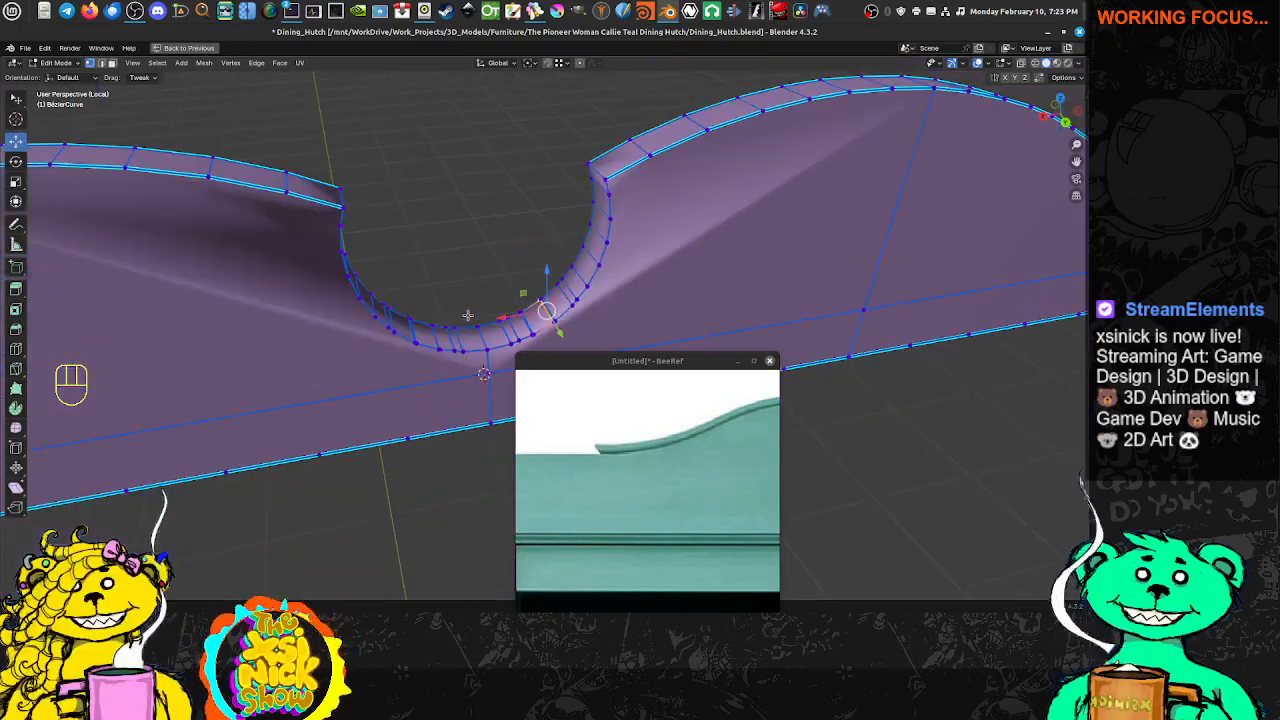
# Connect a front vertex on the cutout's lower-left curve to the vertex below it on the panel's bottom edge
pyautogui.scroll(1, 459, 311)
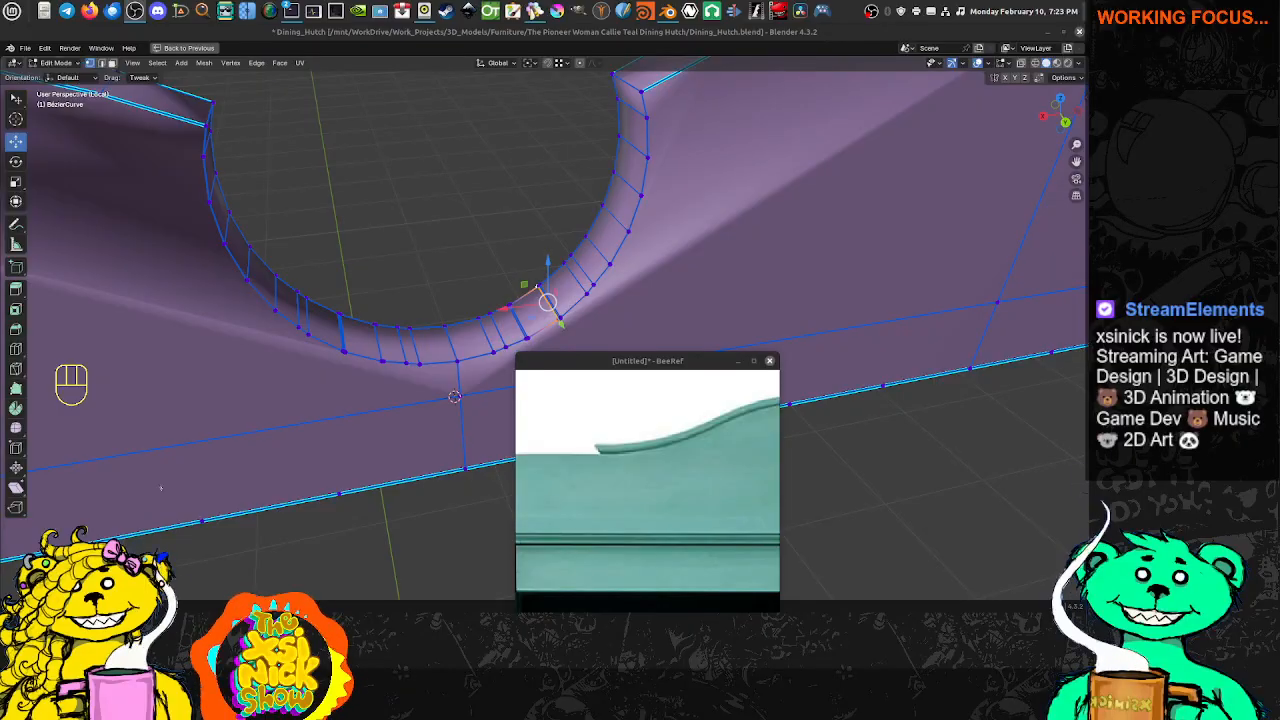
pyautogui.moveTo(497, 400); pyautogui.dragTo(410, 368, button='middle')
pyautogui.click(379, 272)
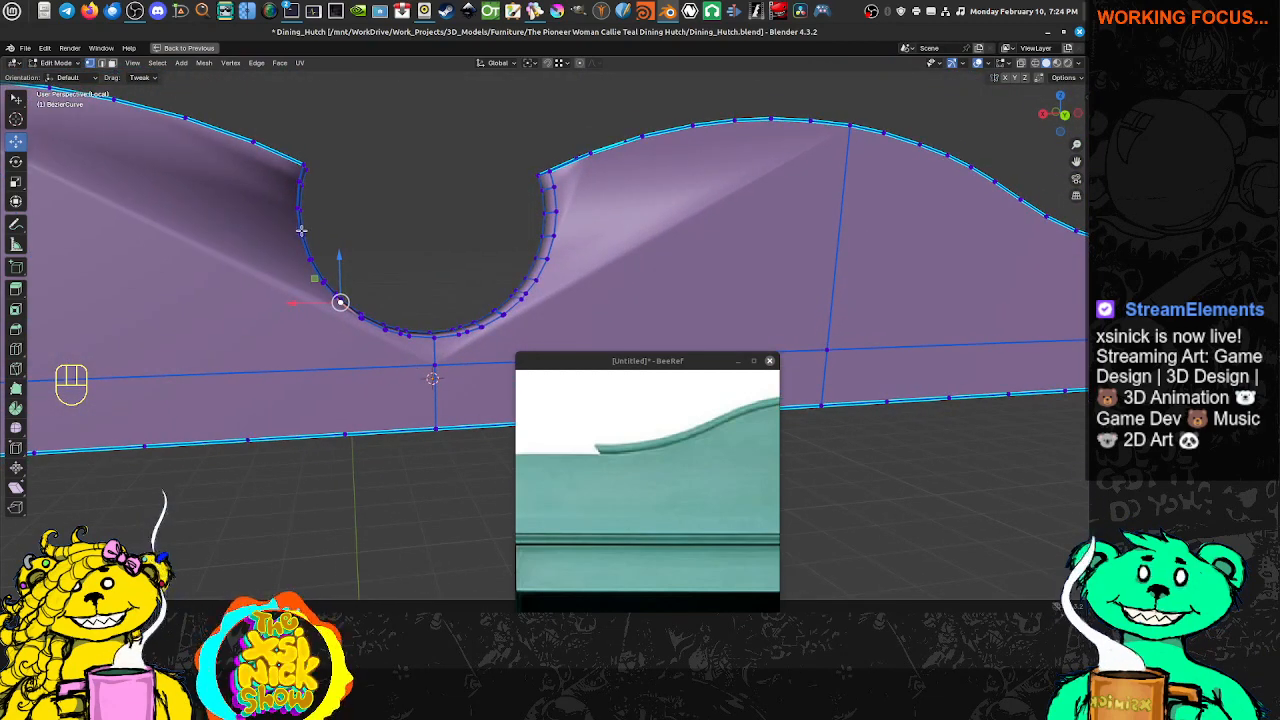
pyautogui.click(358, 318)
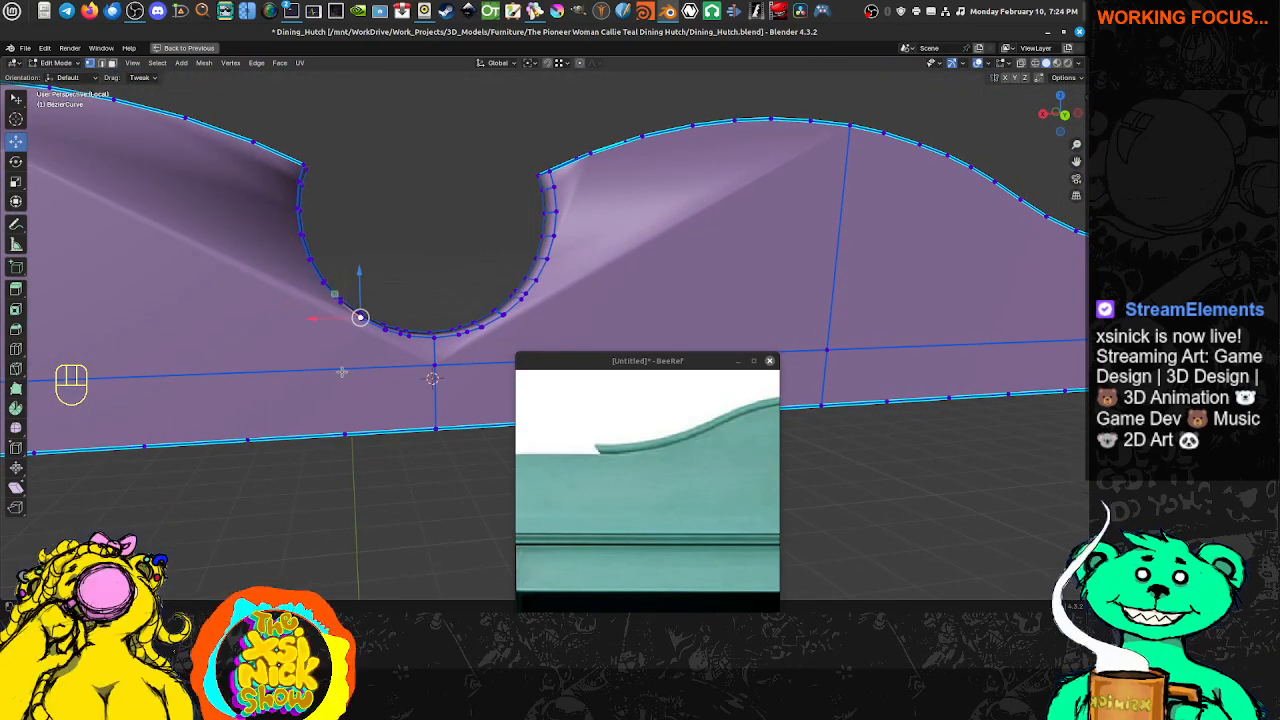
pyautogui.click(340, 304)
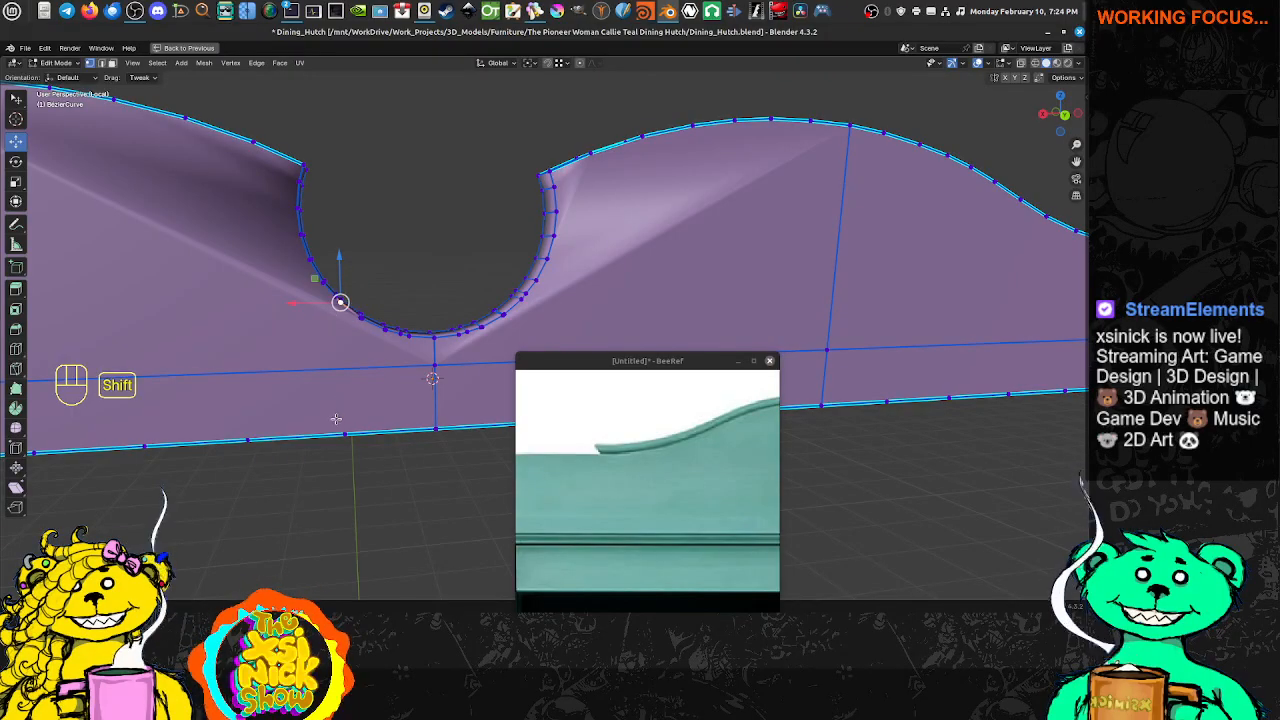
pyautogui.keyDown('shift'); pyautogui.click(346, 428); pyautogui.keyUp('shift')
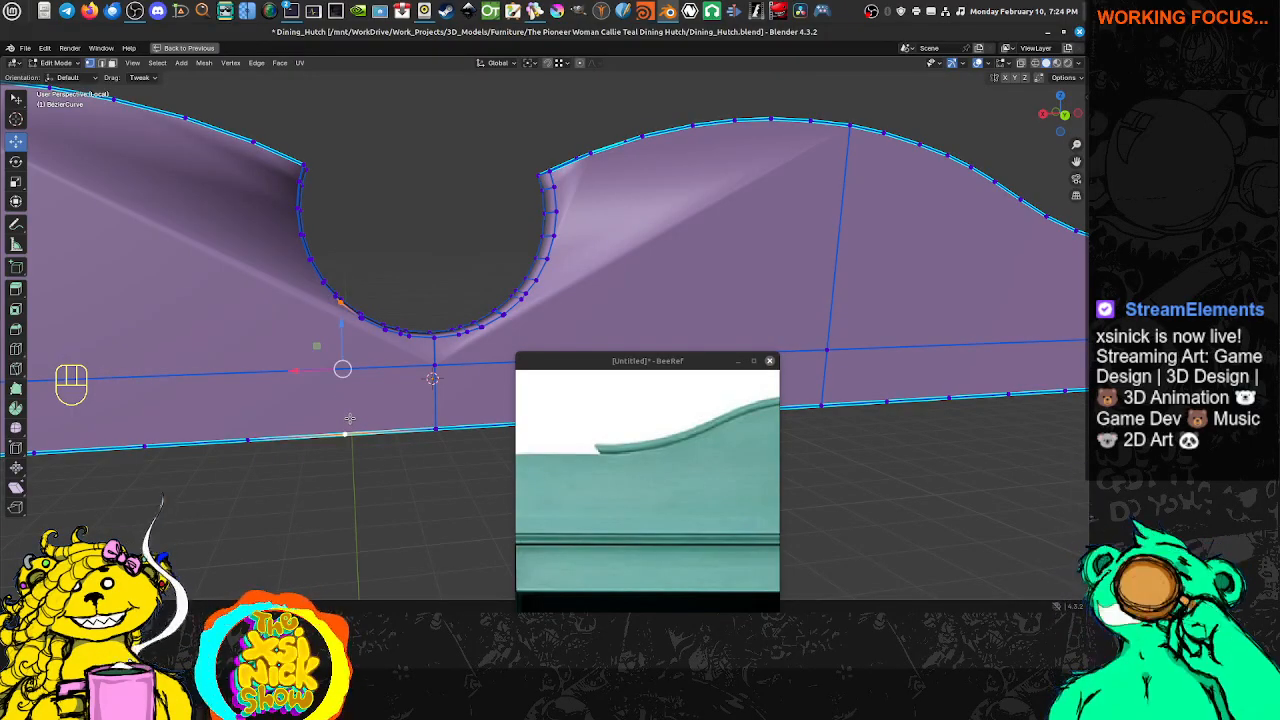
pyautogui.press('j')
pyautogui.moveTo(425, 358); pyautogui.dragTo(346, 368, button='middle')
pyautogui.keyDown('shift'); pyautogui.moveTo(394, 409); pyautogui.dragTo(480, 286, button='middle'); pyautogui.keyUp('shift')
pyautogui.keyDown('shift'); pyautogui.moveTo(480, 286); pyautogui.dragTo(466, 309, button='middle'); pyautogui.keyUp('shift')
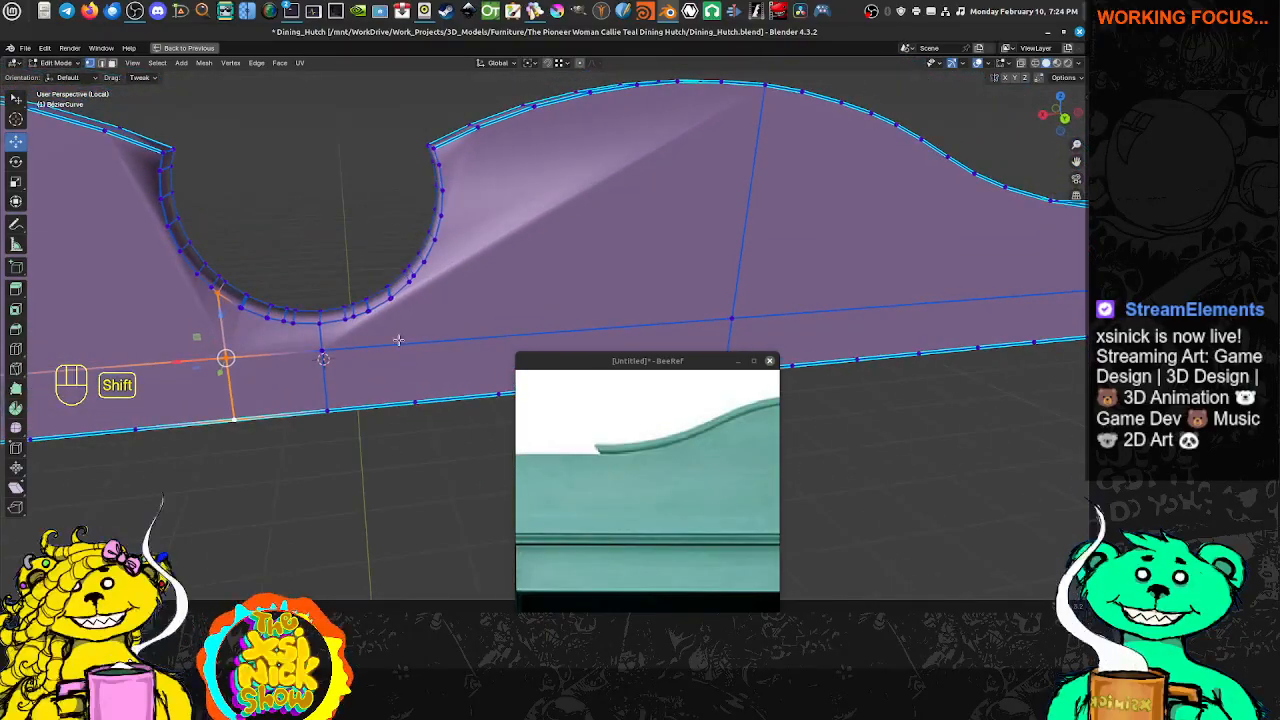
pyautogui.moveTo(398, 340); pyautogui.dragTo(411, 316, button='middle')
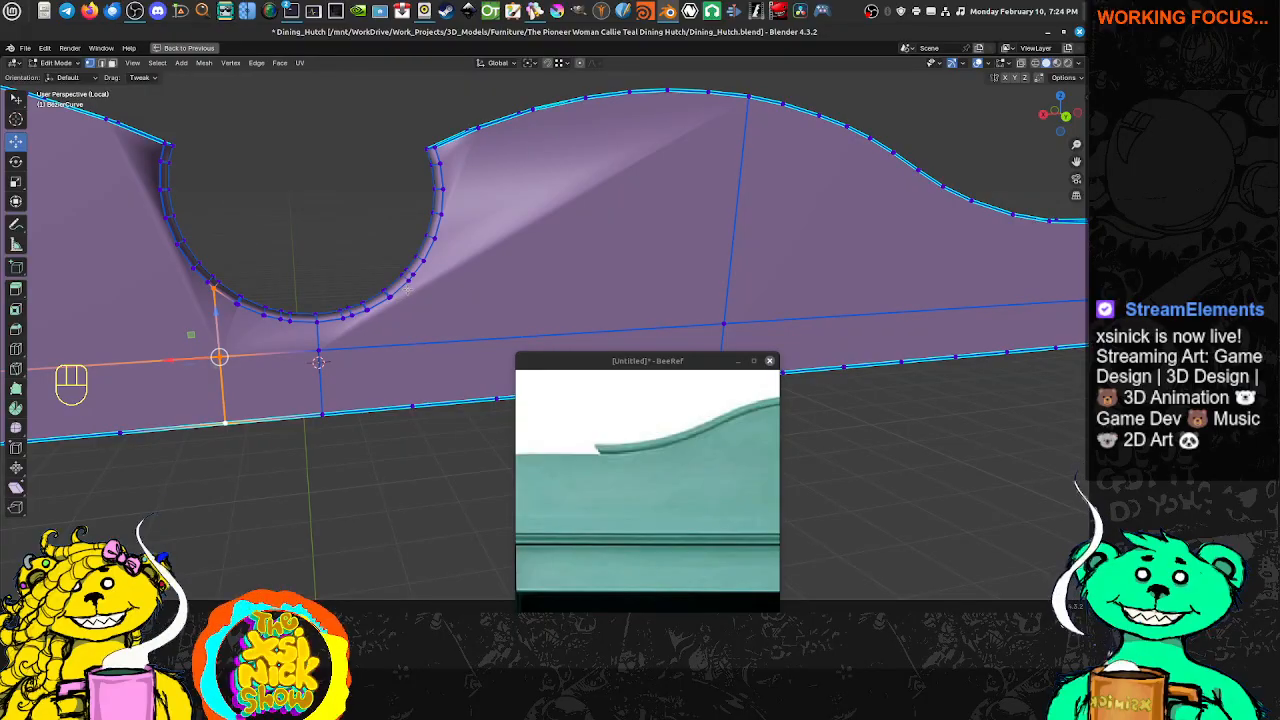
# Connect a vertex on the cutout's lower-right curve to the vertex below it on the panel's bottom edge
pyautogui.click(406, 287)
pyautogui.keyDown('shift'); pyautogui.click(410, 401); pyautogui.keyUp('shift')
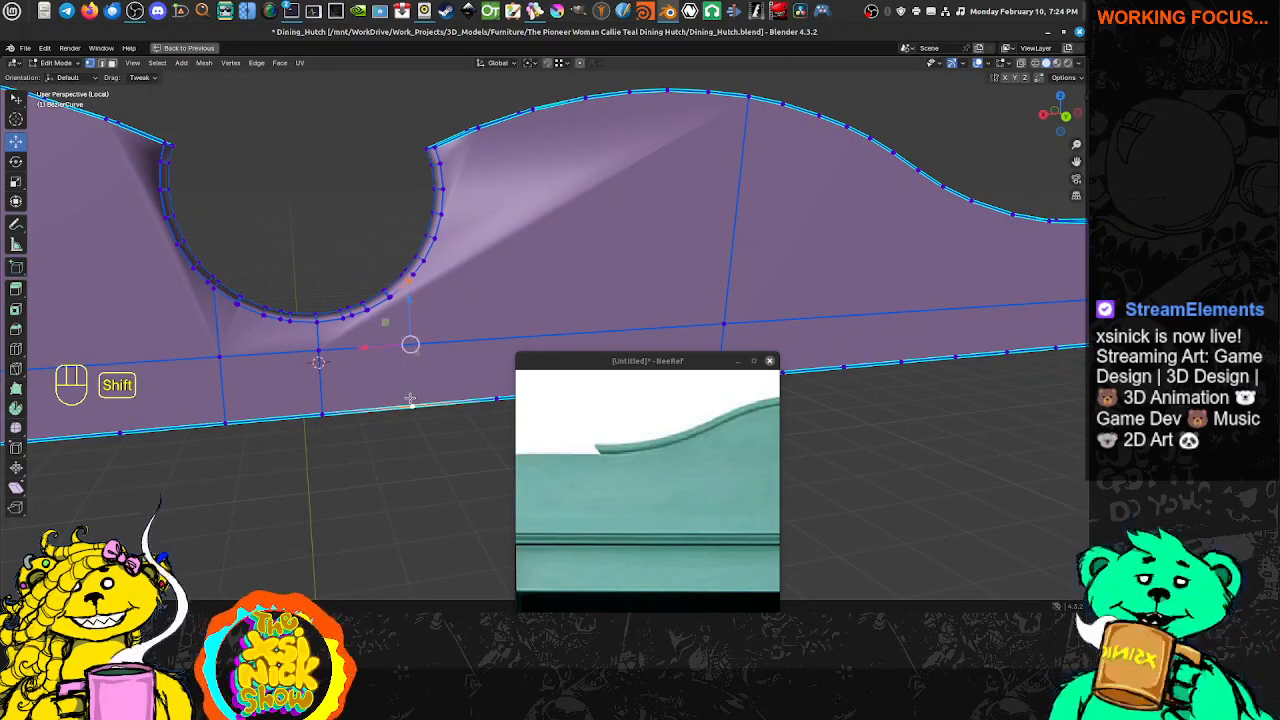
pyautogui.press('j')
# Connect a vertex on the cutout's left side to one on the panel's rounded left end with a long edge, seen from the back
pyautogui.moveTo(410, 398); pyautogui.dragTo(470, 318, button='middle')
pyautogui.scroll(-2, 445, 307)
pyautogui.click(447, 269)
pyautogui.keyDown('shift'); pyautogui.moveTo(365, 318); pyautogui.dragTo(600, 240, button='middle'); pyautogui.keyUp('shift')
pyautogui.press('KP_1')
pyautogui.press('KP_3')
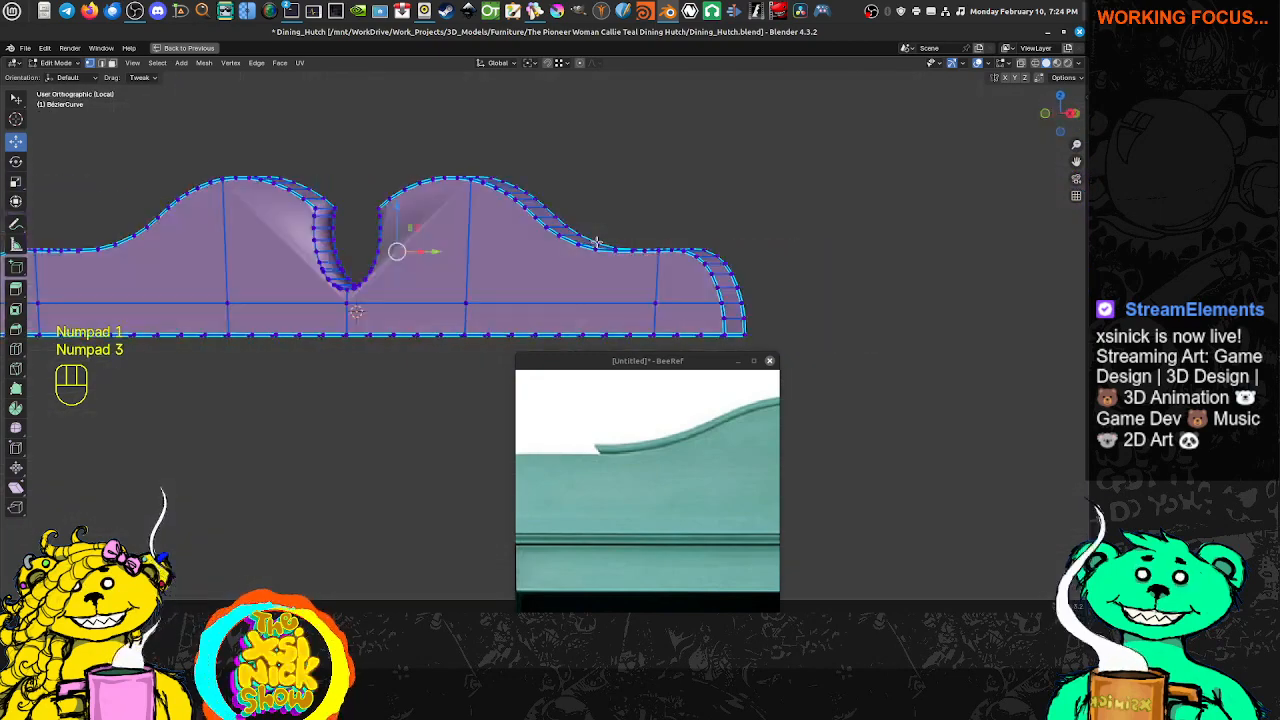
pyautogui.press('KP_1')
pyautogui.press('KP_3')
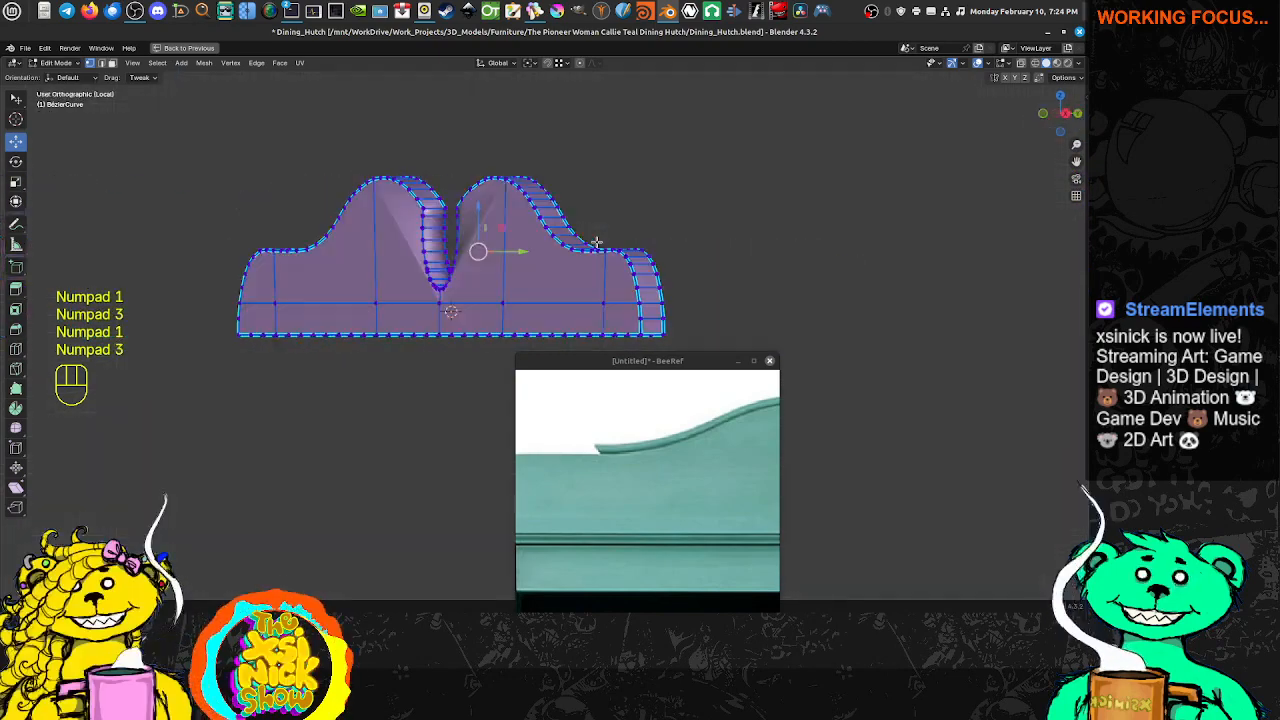
pyautogui.press('ctrl+KP_3')
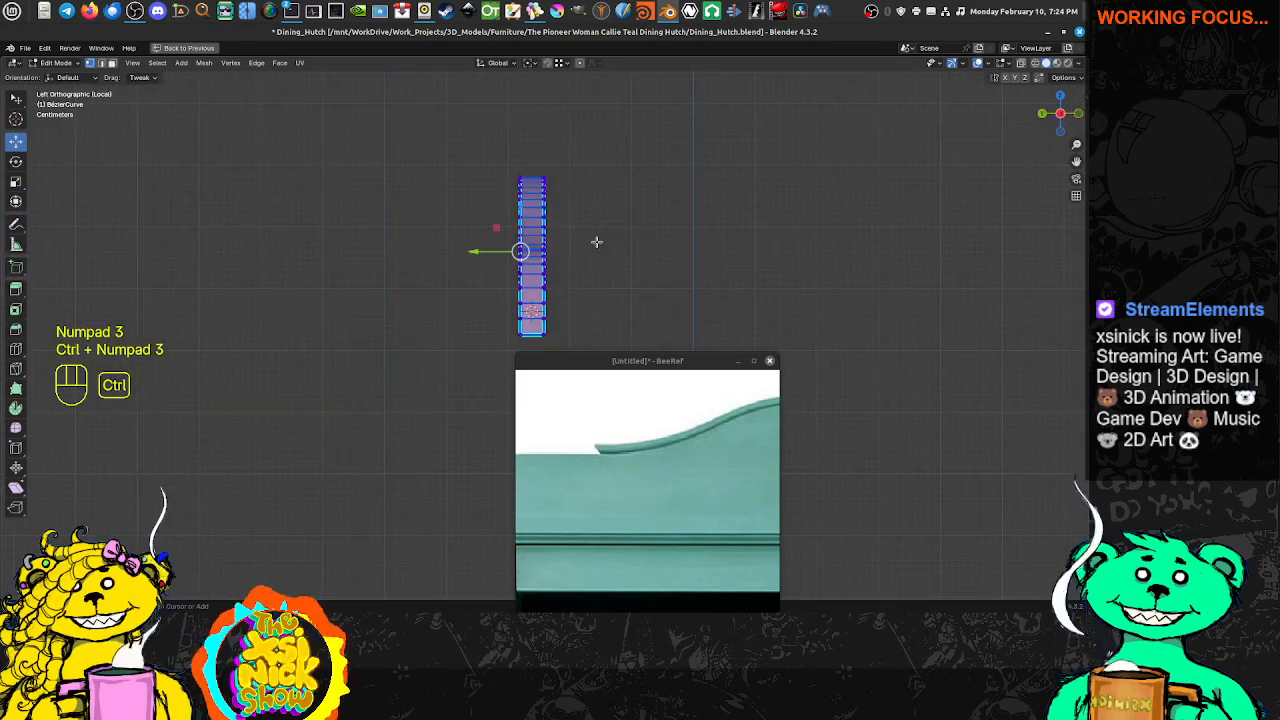
pyautogui.press('ctrl+KP_1')
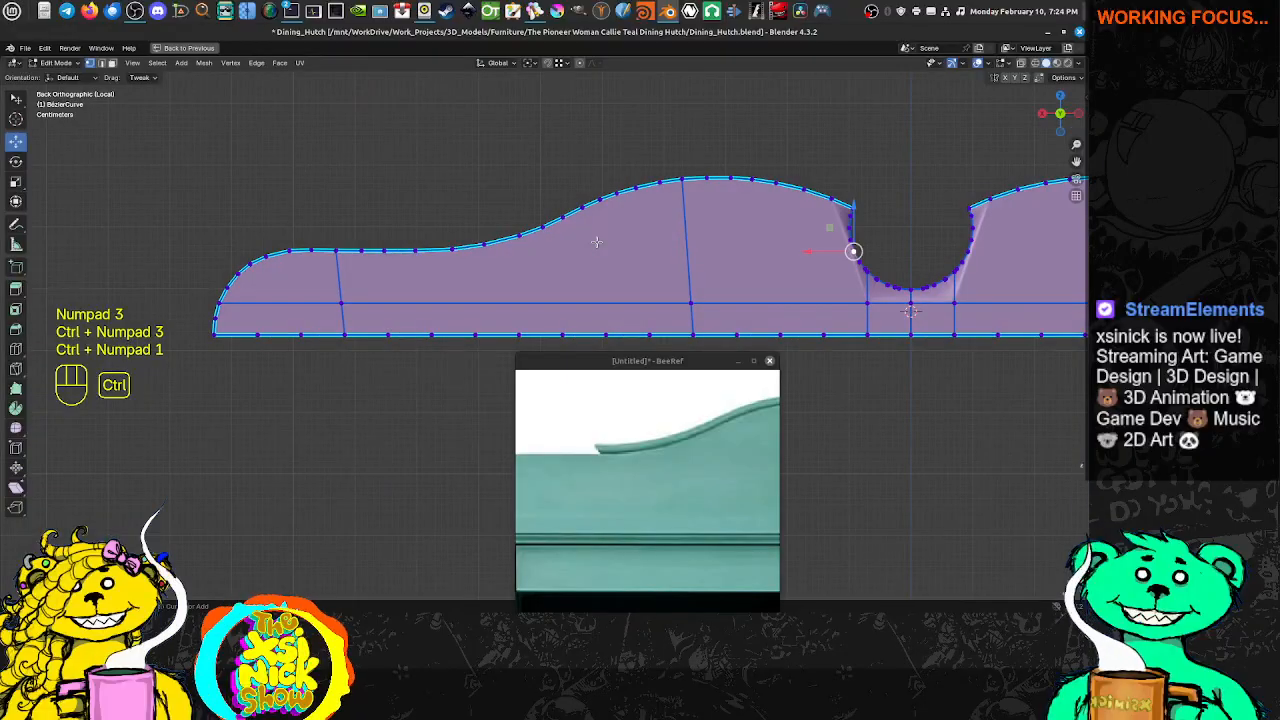
pyautogui.keyDown('shift'); pyautogui.click(238, 273); pyautogui.keyUp('shift')
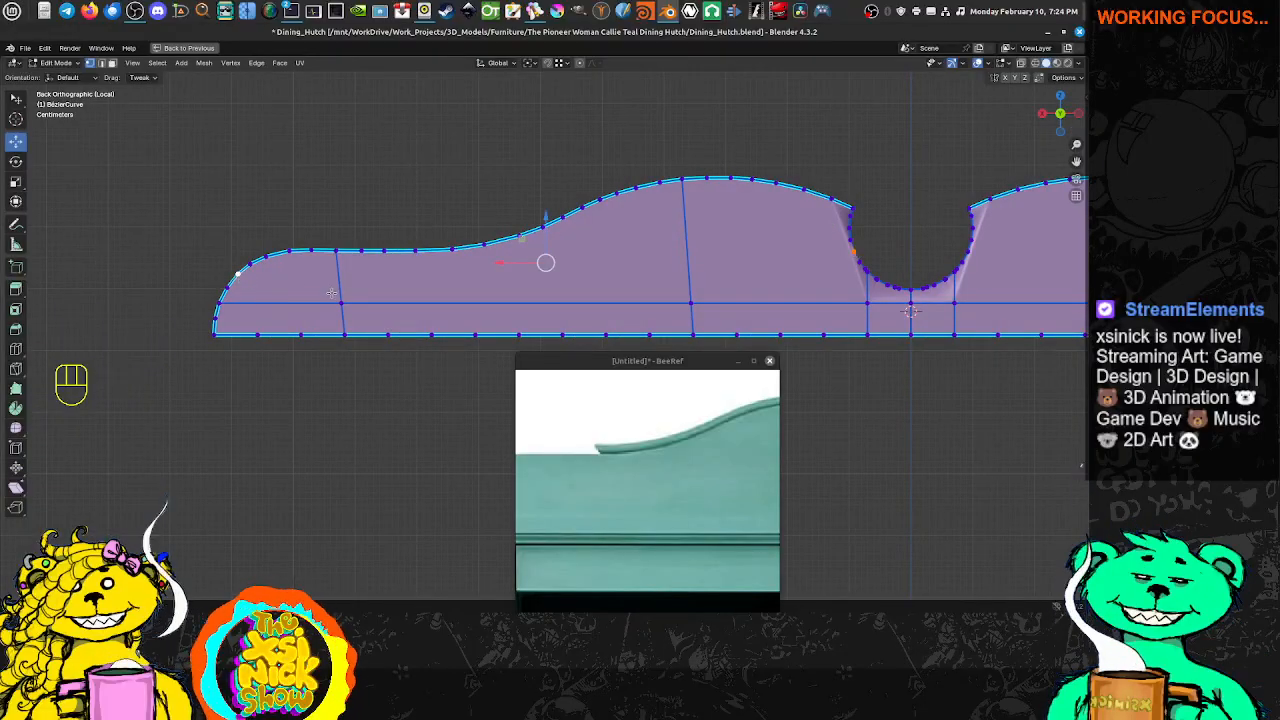
pyautogui.press('j')
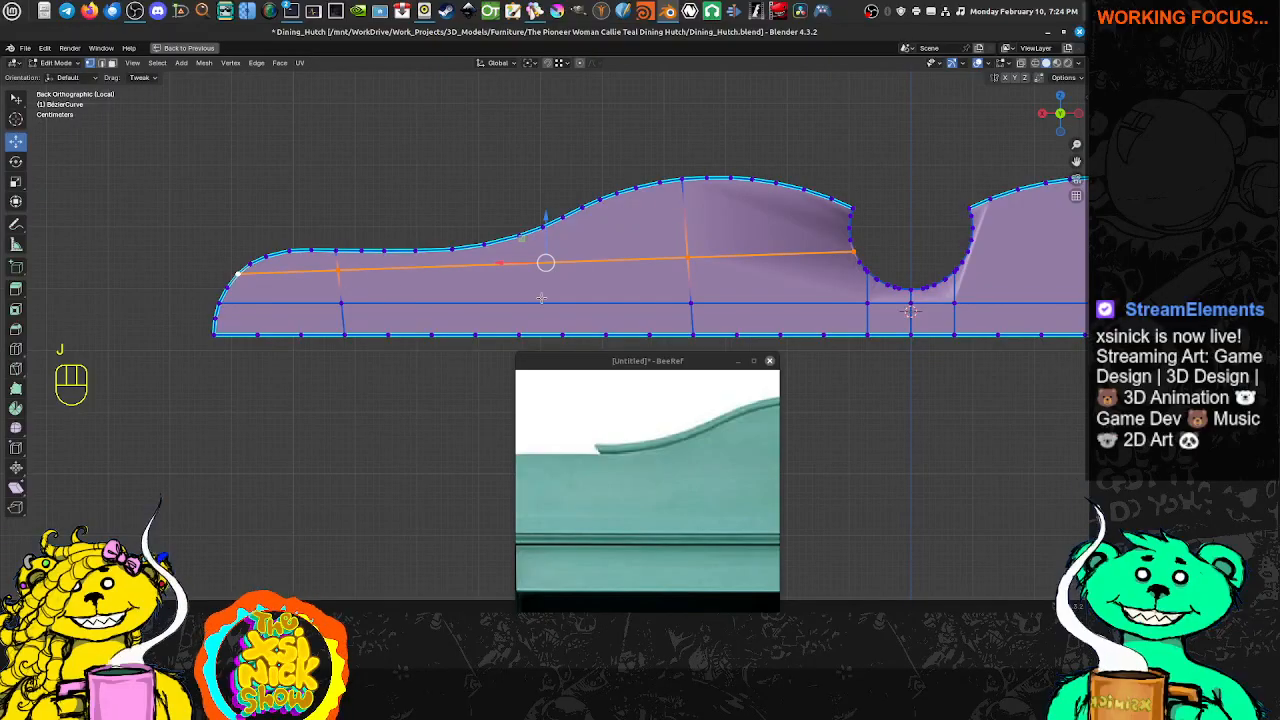
# Connect a top-edge vertex between the left crest and the cutout to the vertex directly below it on the panel's bottom edge
pyautogui.keyDown('shift'); pyautogui.moveTo(623, 306); pyautogui.dragTo(412, 316, button='middle'); pyautogui.keyUp('shift')
pyautogui.keyDown('shift'); pyautogui.moveTo(592, 298); pyautogui.dragTo(493, 305, button='middle'); pyautogui.keyUp('shift')
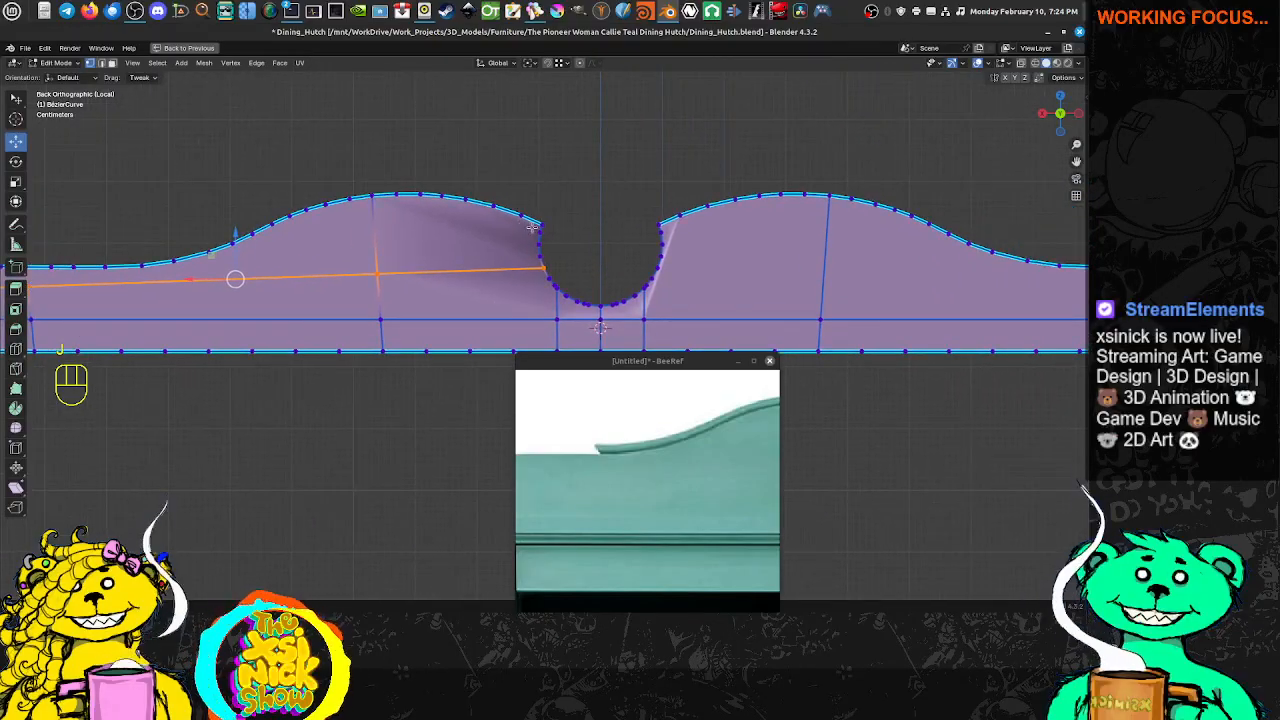
pyautogui.keyDown('shift'); pyautogui.moveTo(533, 228); pyautogui.dragTo(451, 217, button='middle'); pyautogui.keyUp('shift')
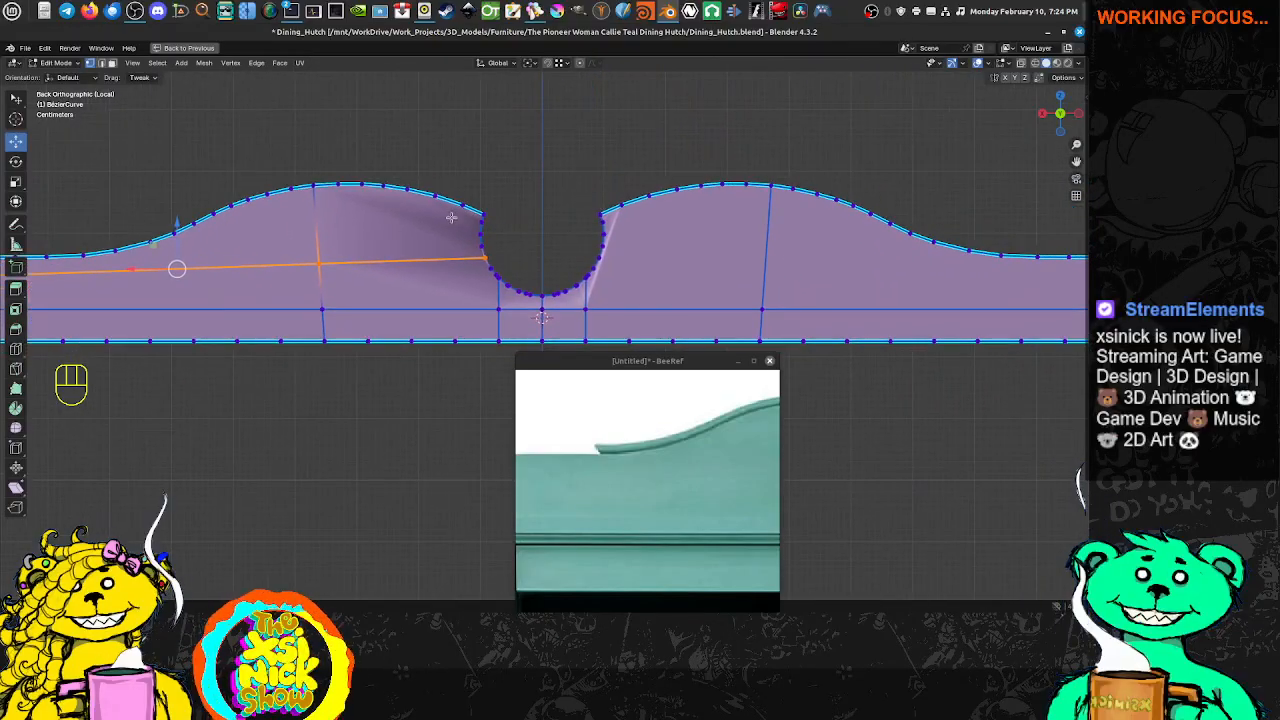
pyautogui.click(407, 189)
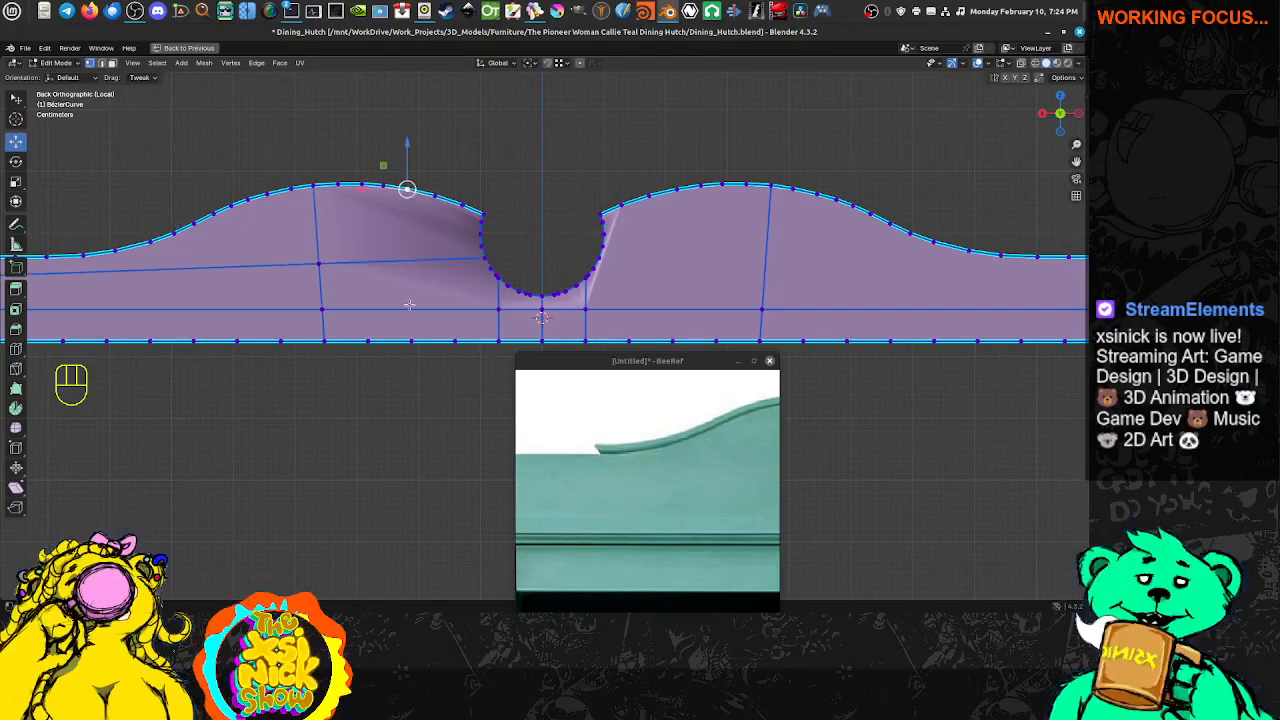
pyautogui.keyDown('shift'); pyautogui.click(414, 343); pyautogui.keyUp('shift')
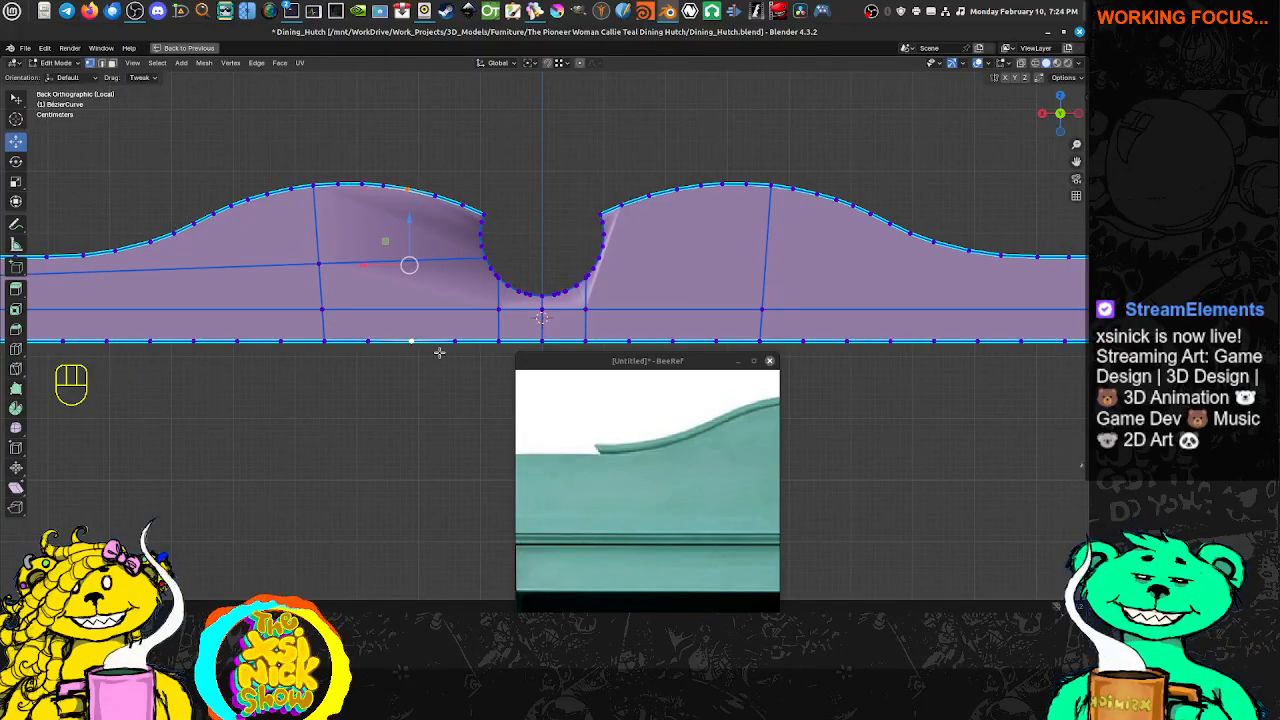
pyautogui.press('j')
# Connect a vertex on the panel's left slope horizontally to the vertex at mid-height on the cutout's left side
pyautogui.keyDown('shift'); pyautogui.moveTo(440, 264); pyautogui.dragTo(374, 240, button='middle'); pyautogui.keyUp('shift')
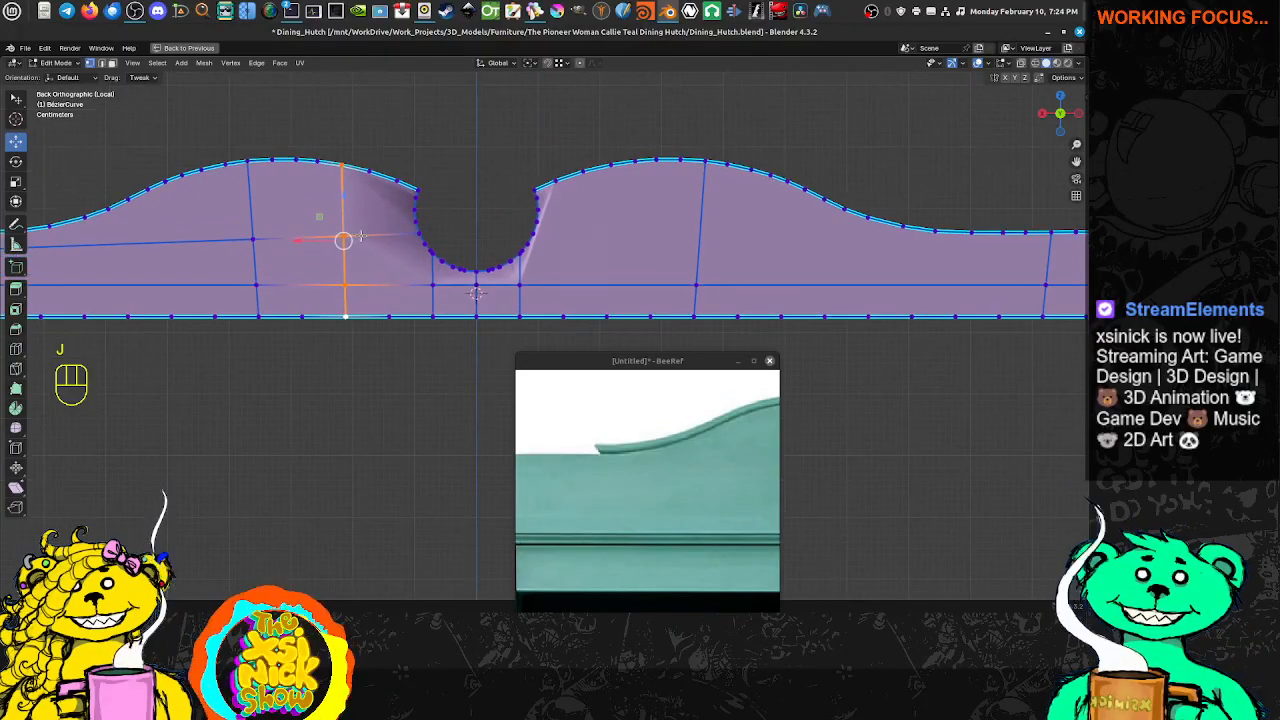
pyautogui.scroll(4, 380, 244)
pyautogui.keyDown('shift'); pyautogui.moveTo(341, 179); pyautogui.dragTo(569, 328, button='middle'); pyautogui.keyUp('shift')
pyautogui.keyDown('shift'); pyautogui.moveTo(491, 310); pyautogui.dragTo(608, 274, button='middle'); pyautogui.keyUp('shift')
pyautogui.scroll(-2, 574, 236)
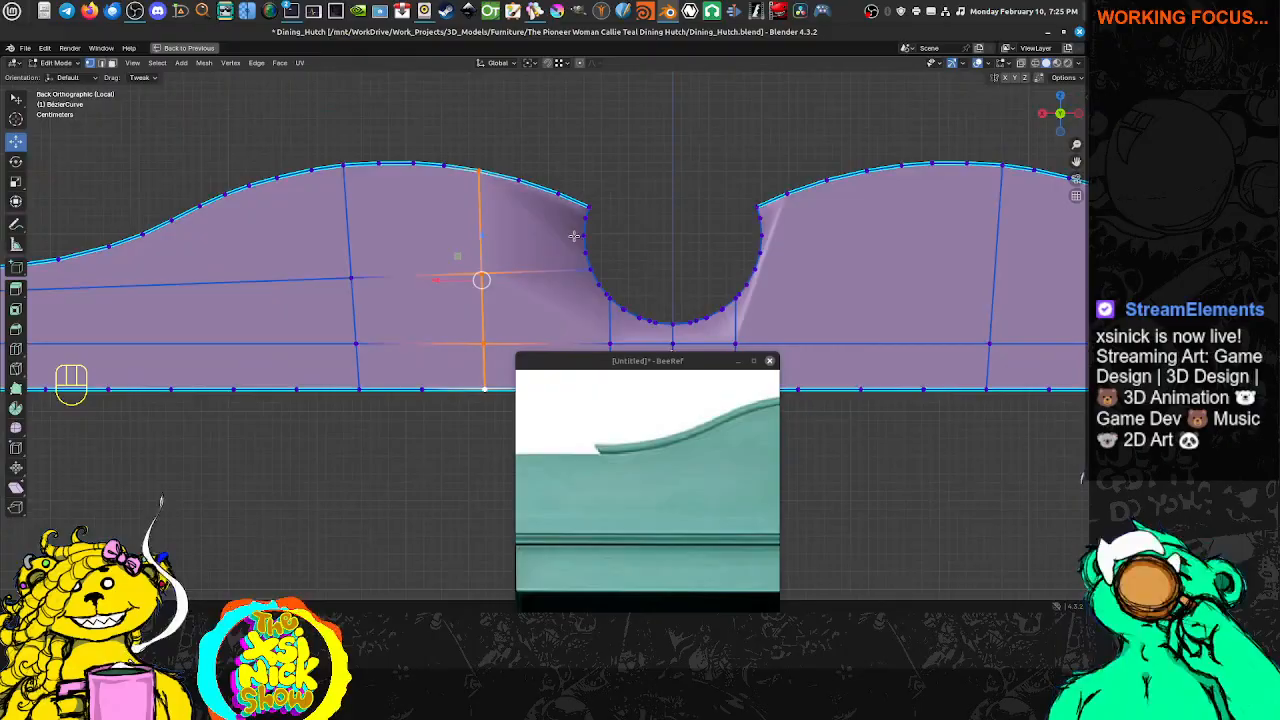
pyautogui.click(140, 233)
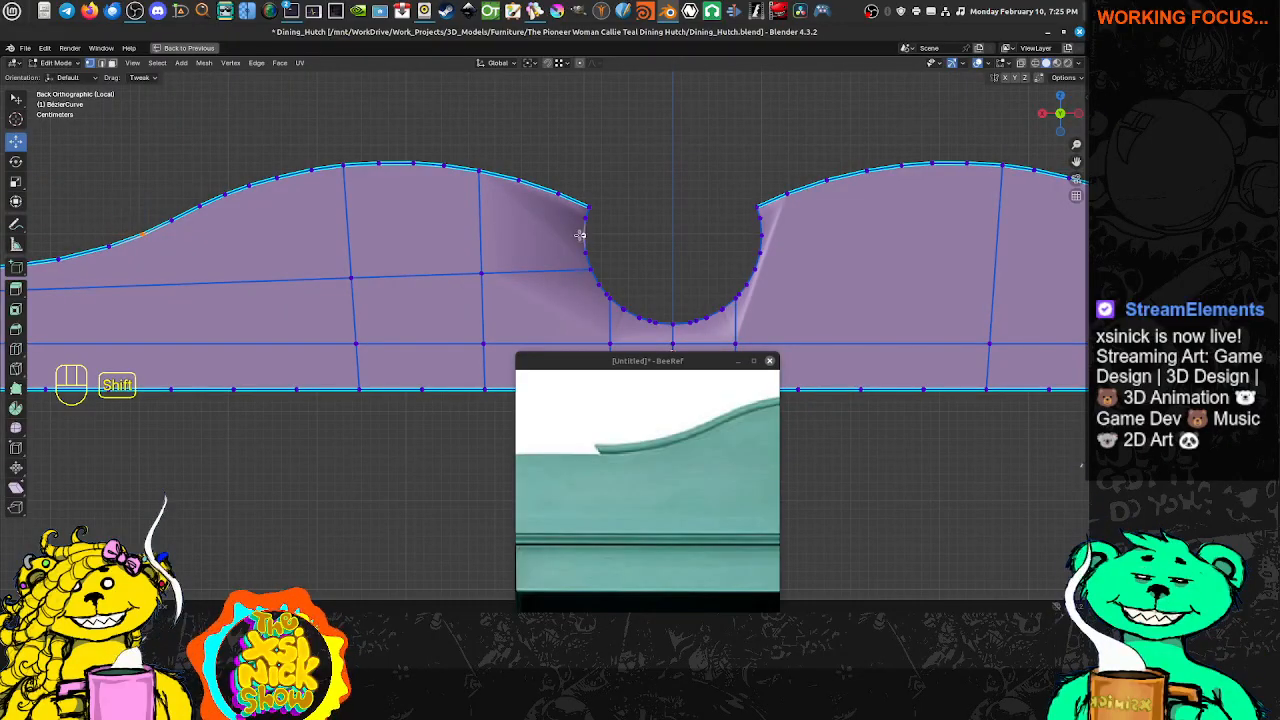
pyautogui.keyDown('shift'); pyautogui.click(582, 235); pyautogui.keyUp('shift')
pyautogui.press('j')
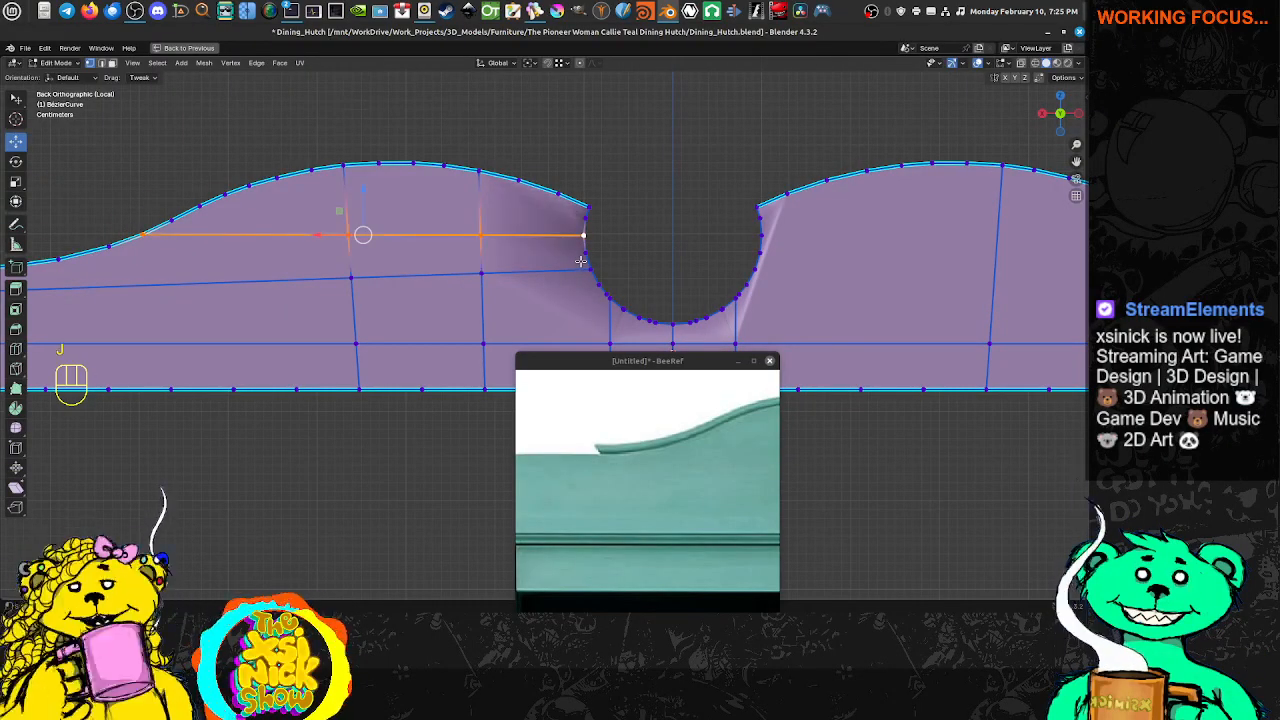
# Connect a bottom-edge vertex left of the cutout diagonally to a vertex on the cutout's lower-left curve
pyautogui.keyDown('shift'); pyautogui.moveTo(581, 261); pyautogui.dragTo(464, 297, button='middle'); pyautogui.keyUp('shift')
pyautogui.scroll(2, 443, 304)
pyautogui.keyDown('shift'); pyautogui.moveTo(433, 255); pyautogui.dragTo(469, 304, button='middle'); pyautogui.keyUp('shift')
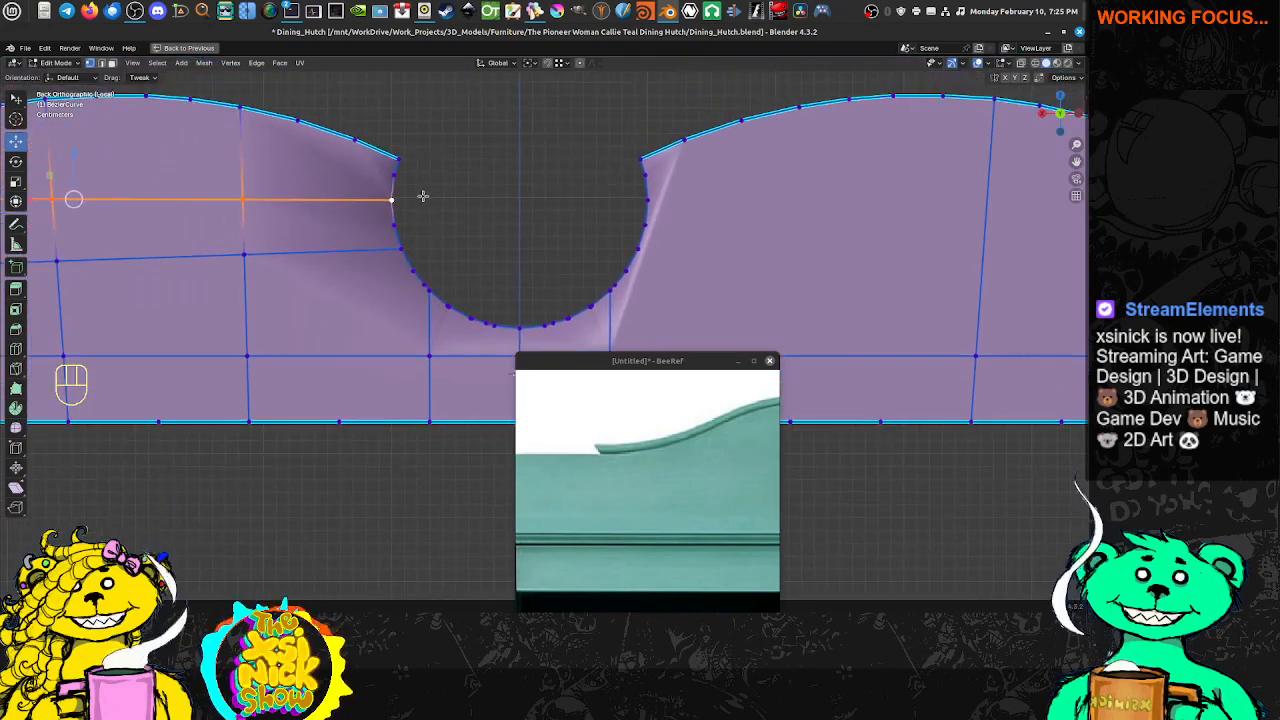
pyautogui.keyDown('shift'); pyautogui.moveTo(423, 196); pyautogui.dragTo(377, 206, button='middle'); pyautogui.keyUp('shift')
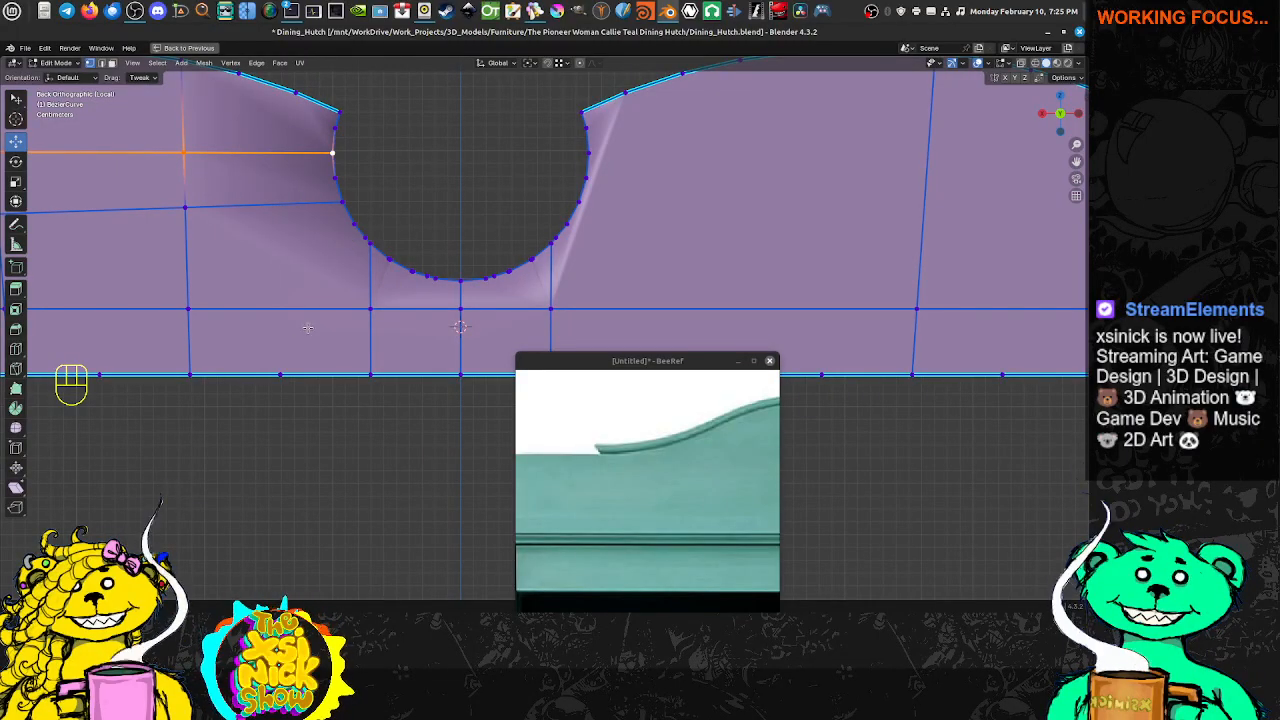
pyautogui.click(280, 372)
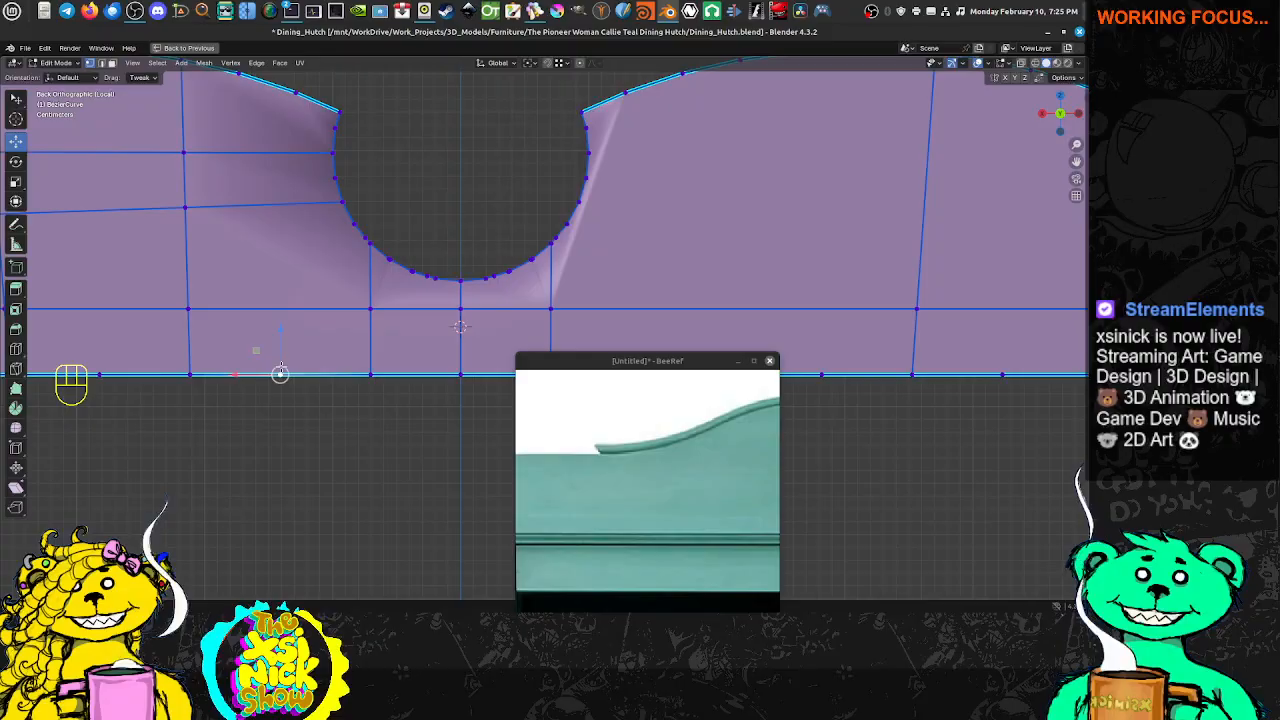
pyautogui.keyDown('shift'); pyautogui.click(354, 224); pyautogui.keyUp('shift')
pyautogui.press('j')
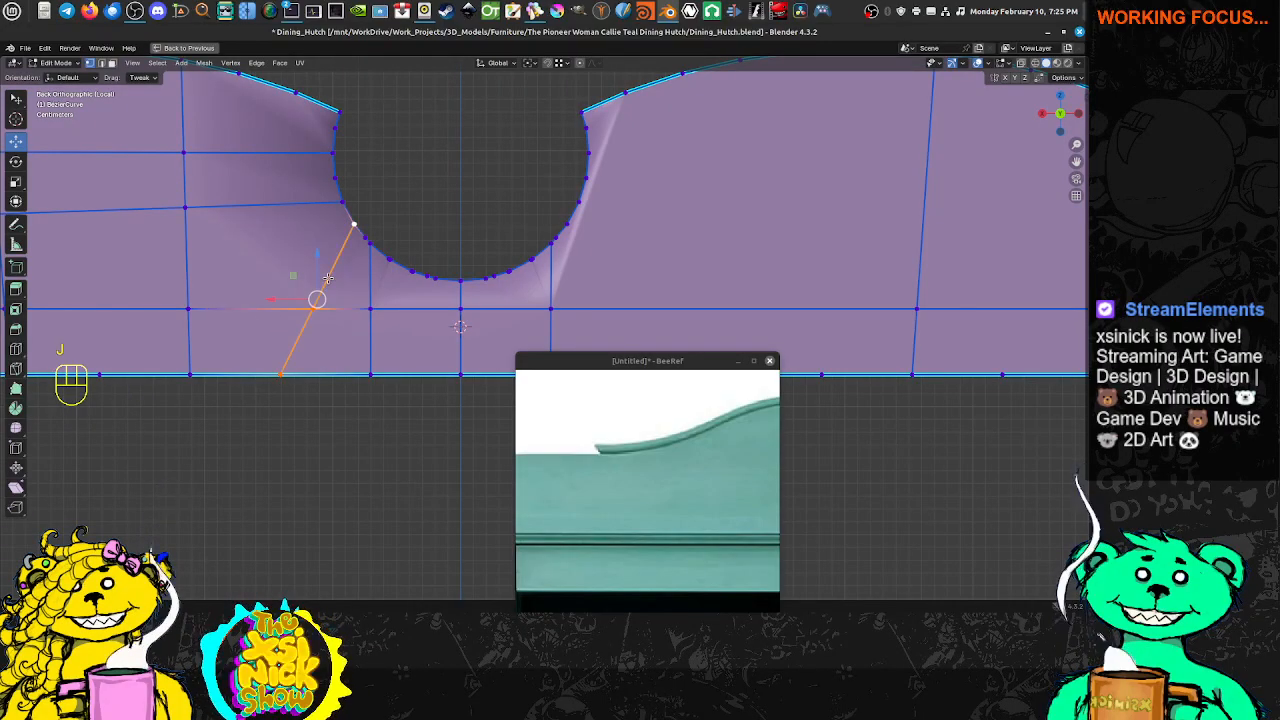
# Connect the vertex just below the cutout's upper-left corner to a higher vertex on the panel's left slope
pyautogui.keyDown('shift'); pyautogui.moveTo(325, 133); pyautogui.dragTo(542, 169, button='middle'); pyautogui.keyUp('shift')
pyautogui.click(535, 171)
pyautogui.keyDown('shift'); pyautogui.moveTo(412, 166); pyautogui.dragTo(613, 166, button='middle'); pyautogui.keyUp('shift')
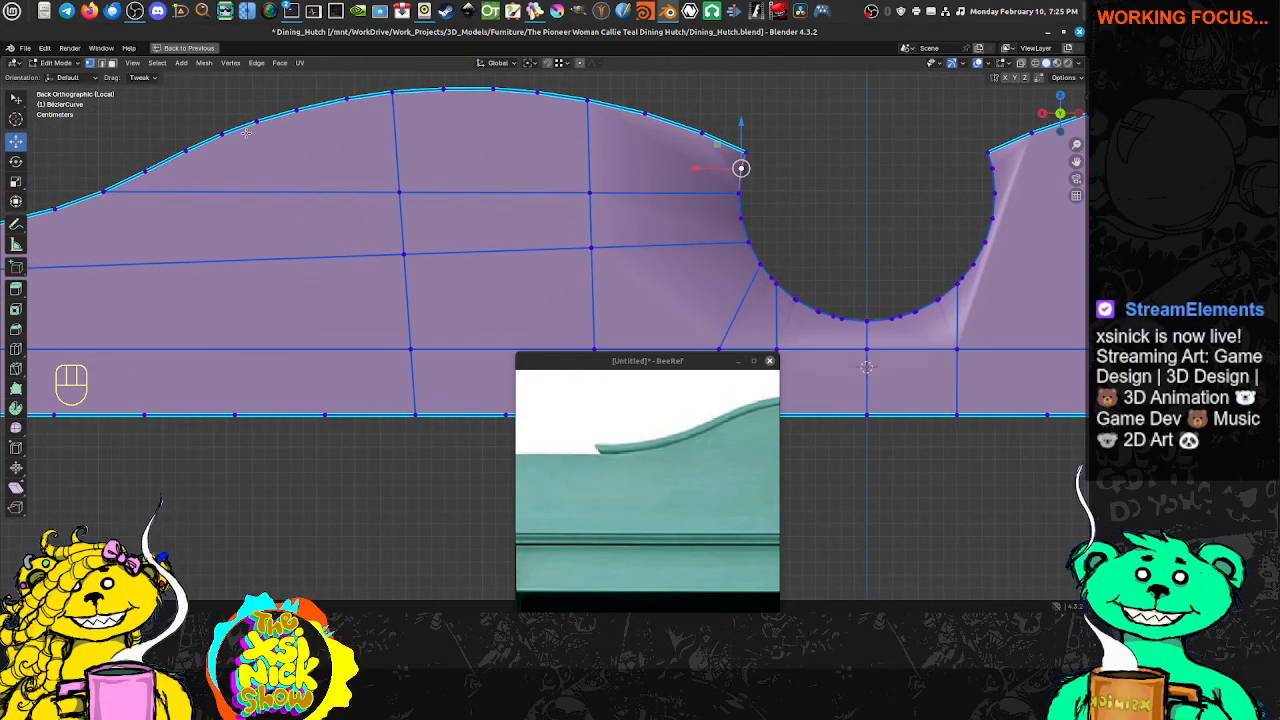
pyautogui.keyDown('shift'); pyautogui.click(185, 150); pyautogui.keyUp('shift')
pyautogui.press('j')
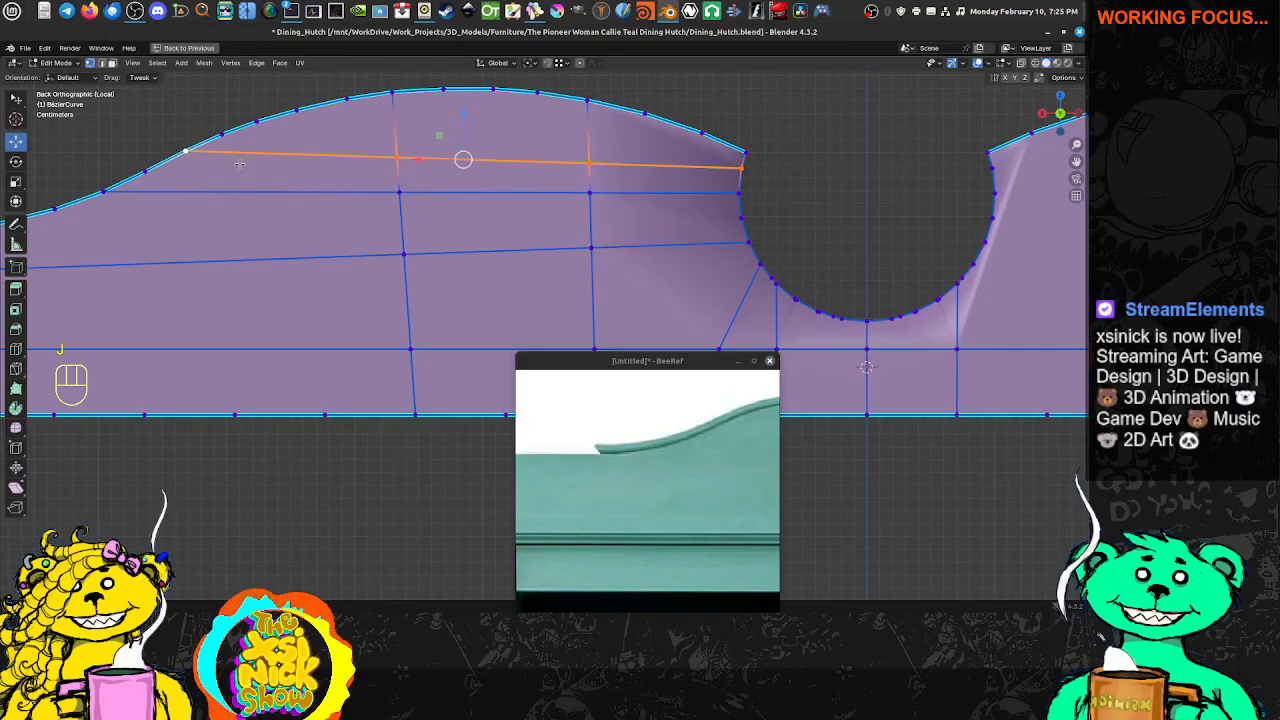
# Connect the closely spaced front and back rim vertices beside the cutout's lowest point across the panel's thickness
pyautogui.keyDown('shift'); pyautogui.moveTo(463, 186); pyautogui.dragTo(283, 138, button='middle'); pyautogui.keyUp('shift')
pyautogui.keyDown('shift'); pyautogui.moveTo(657, 284); pyautogui.dragTo(427, 288, button='middle'); pyautogui.keyUp('shift')
pyautogui.scroll(1, 427, 289)
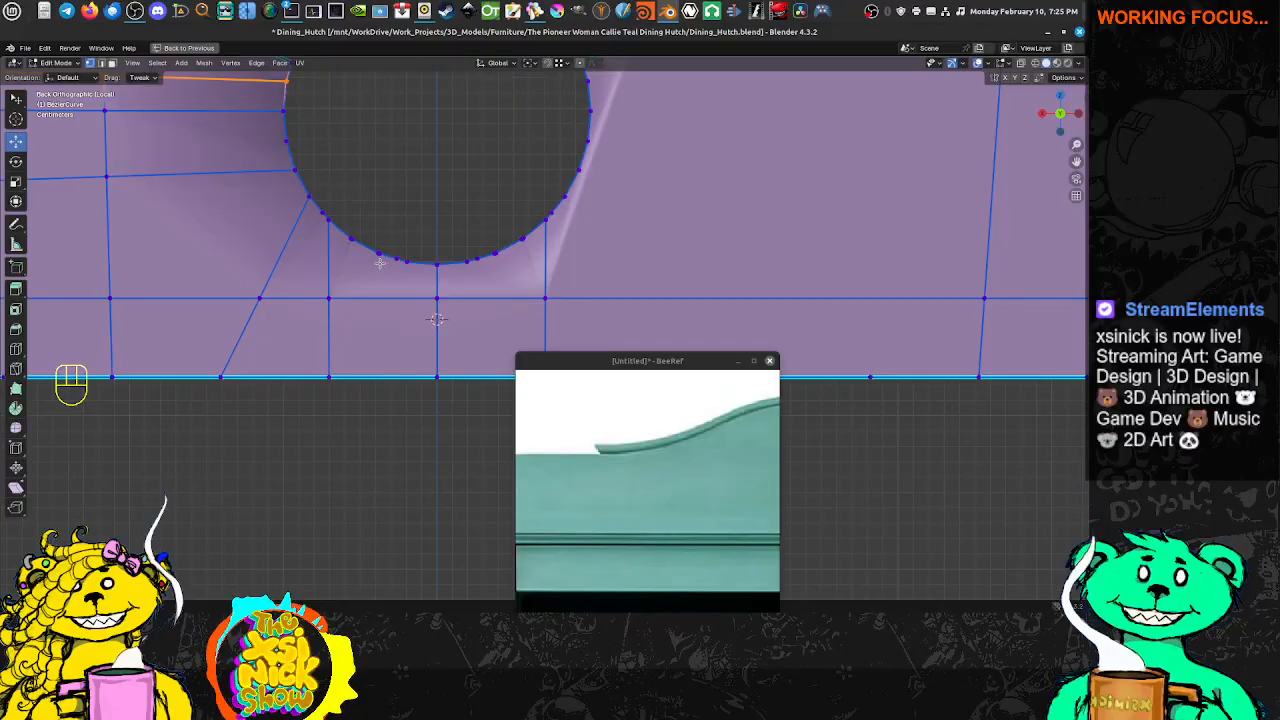
pyautogui.moveTo(374, 251); pyautogui.dragTo(640, 315, button='middle')
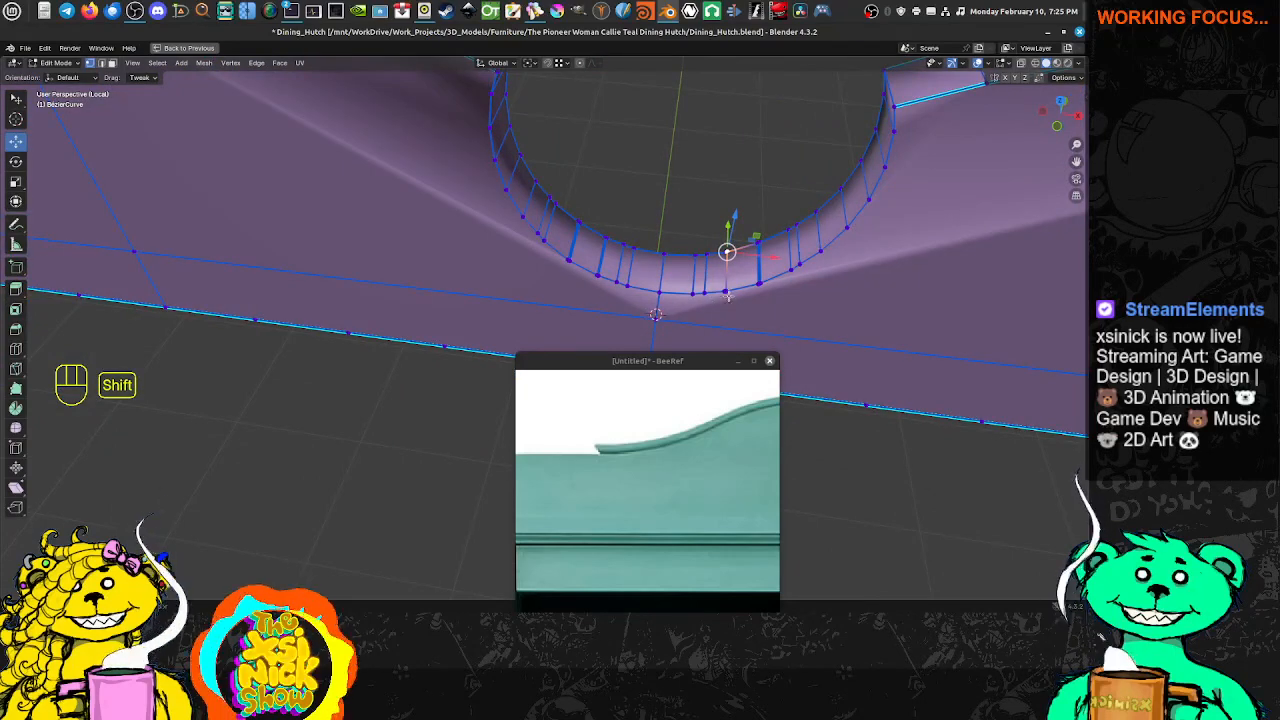
pyautogui.moveTo(728, 297); pyautogui.dragTo(693, 180, button='middle')
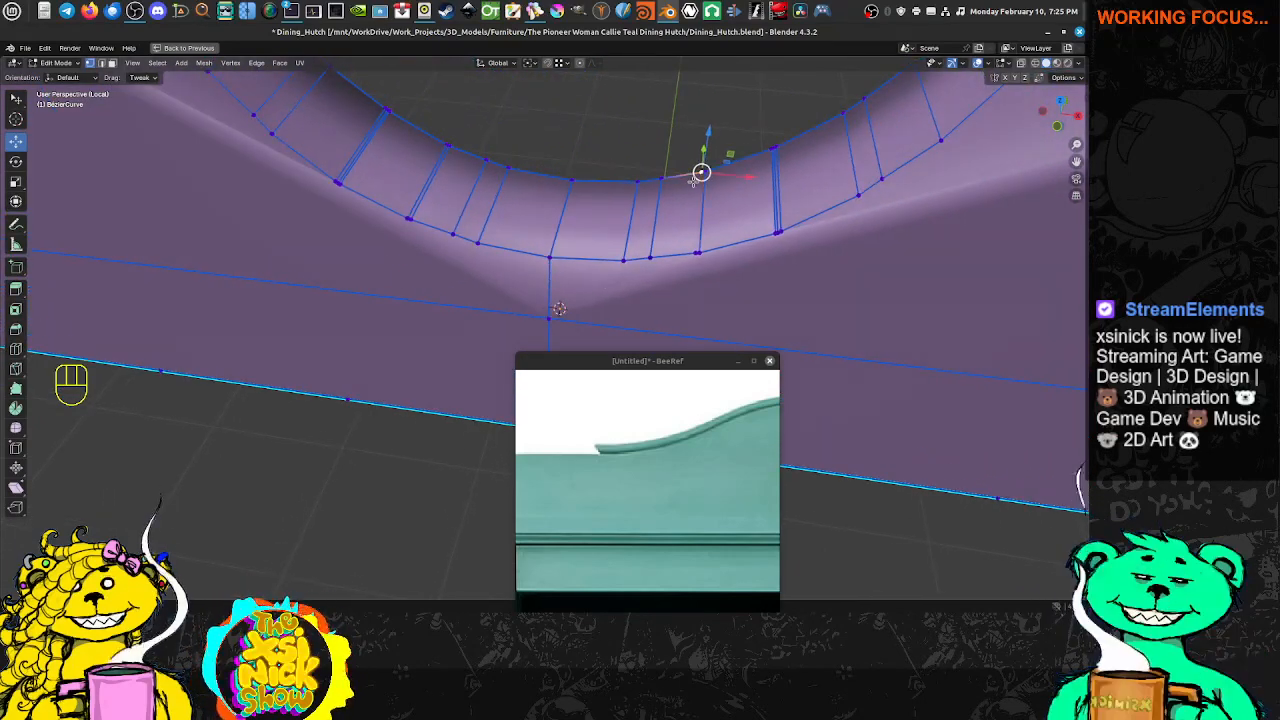
pyautogui.keyDown('shift'); pyautogui.click(686, 248); pyautogui.keyUp('shift')
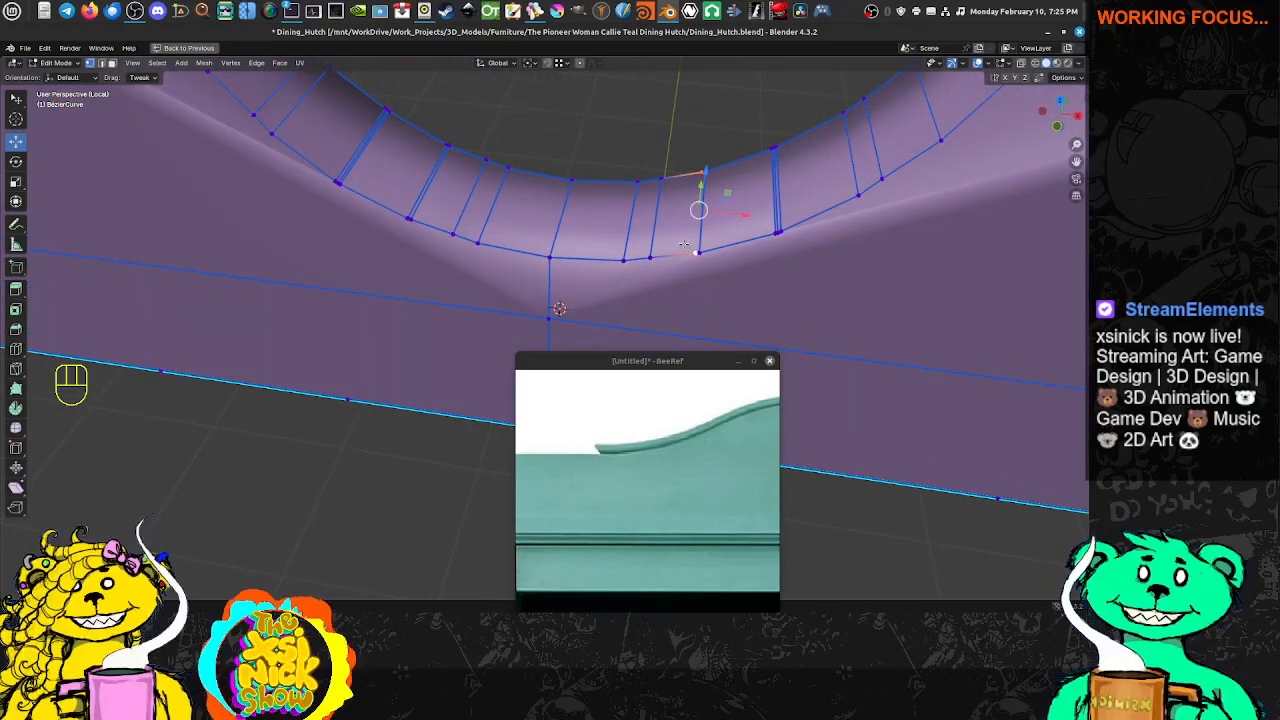
# Add a centred vertical loop cut in the lower row of faces, just left of the edge below the cutout's lowest point
pyautogui.keyDown('shift'); pyautogui.moveTo(698, 281); pyautogui.dragTo(589, 78, button='middle'); pyautogui.keyUp('shift')
pyautogui.moveTo(586, 134); pyautogui.dragTo(446, 202, button='middle')
pyautogui.scroll(-2, 629, 149)
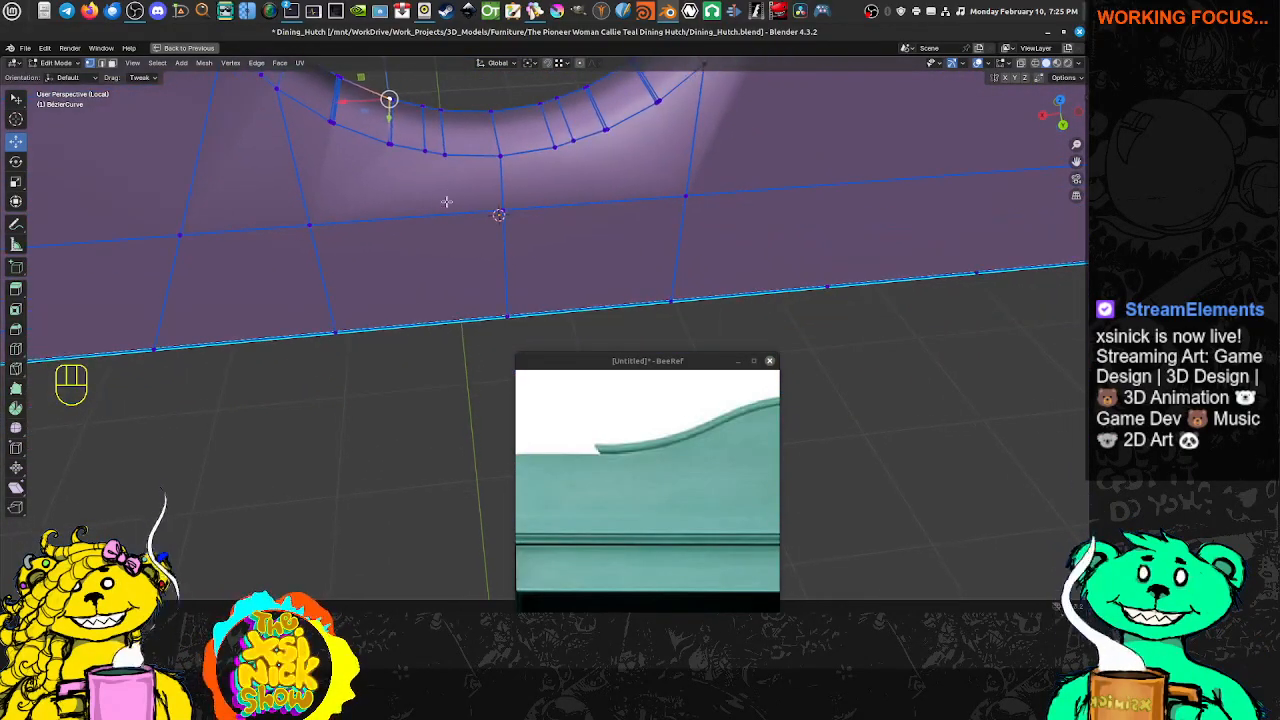
pyautogui.hotkey('ctrl', 'r')
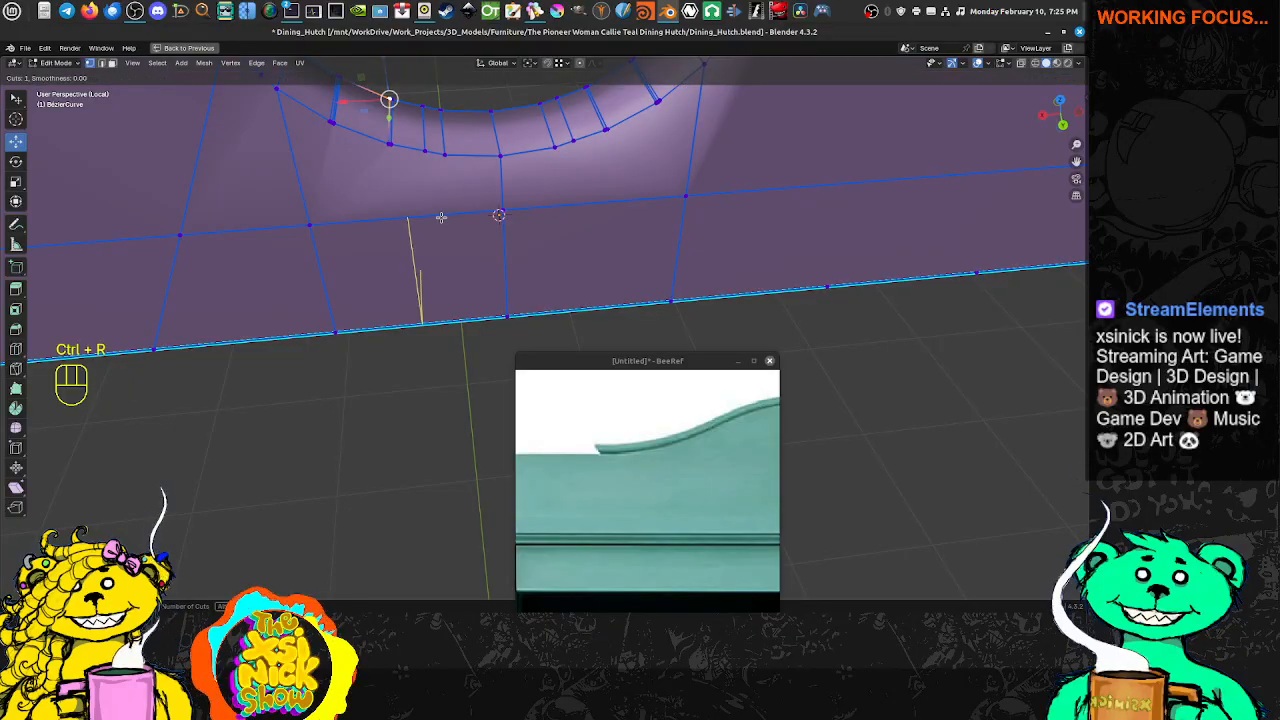
pyautogui.click(441, 217)
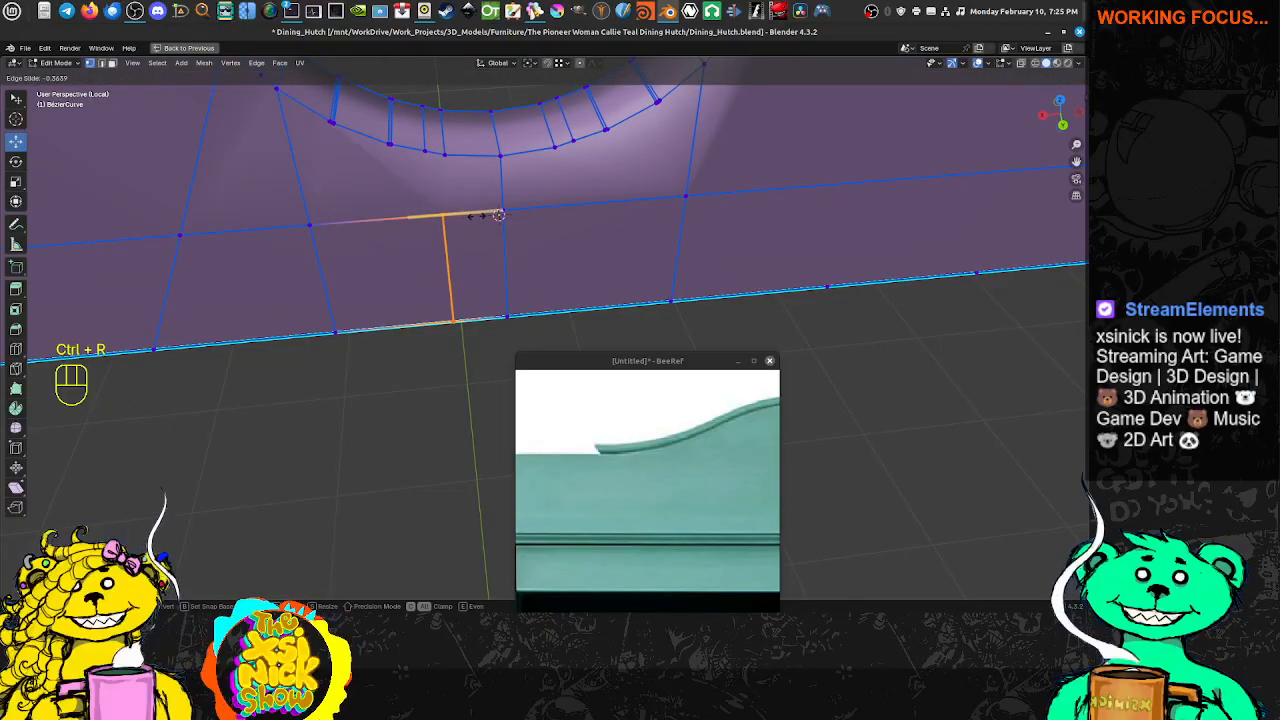
pyautogui.click(476, 213)
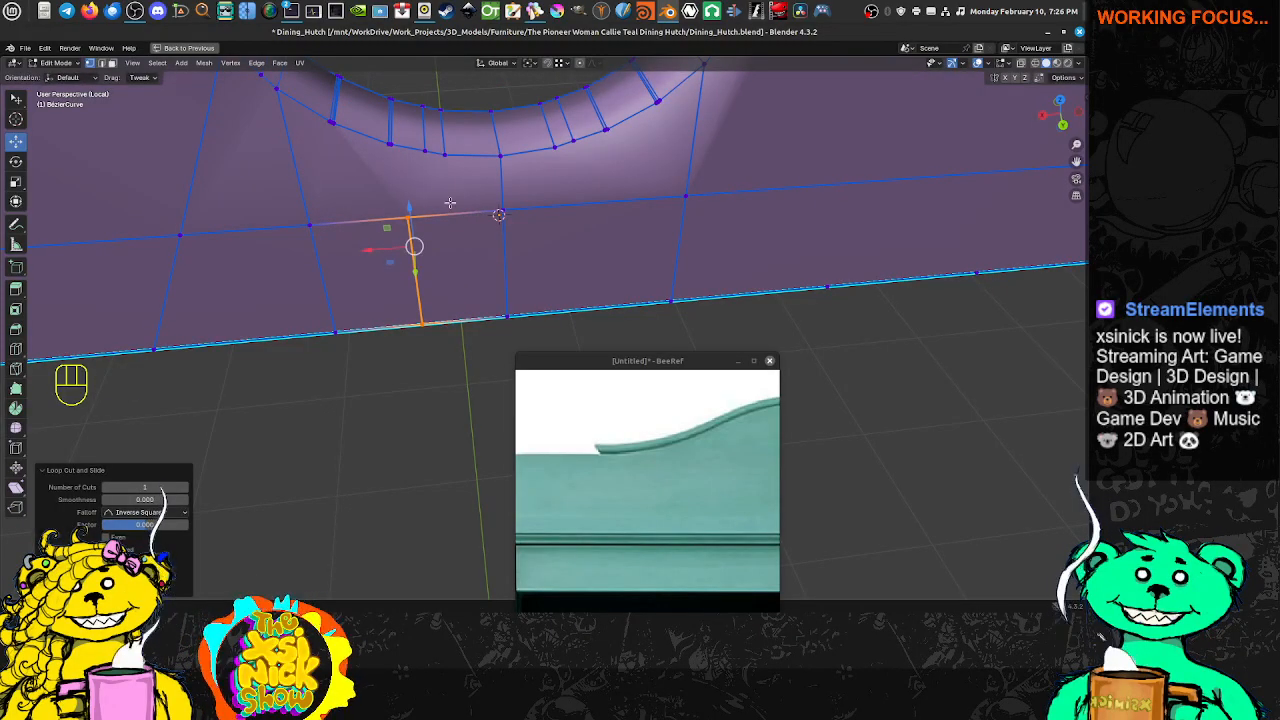
# Connect the rim vertex left of the cutout's lowest point to the new loop cut's upper vertex
pyautogui.keyDown('shift'); pyautogui.moveTo(452, 203); pyautogui.dragTo(410, 166, button='middle'); pyautogui.keyUp('shift')
pyautogui.click(395, 184)
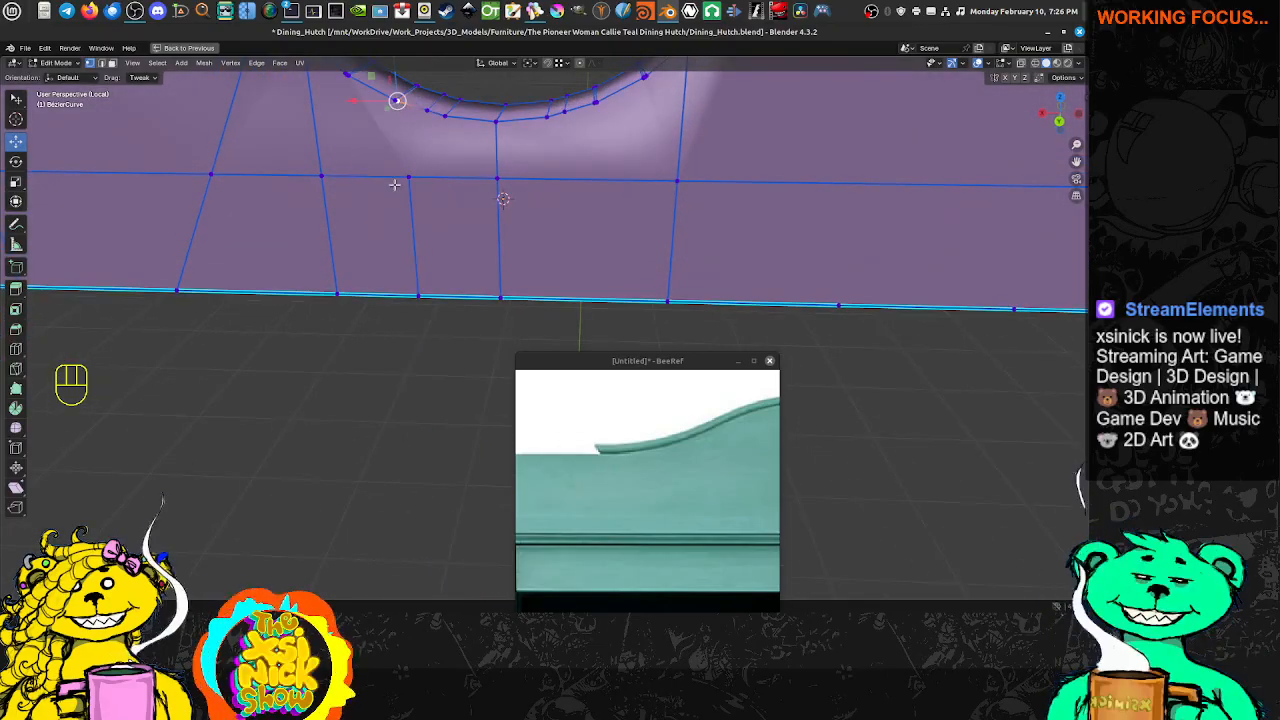
pyautogui.keyDown('shift'); pyautogui.click(412, 180); pyautogui.keyUp('shift')
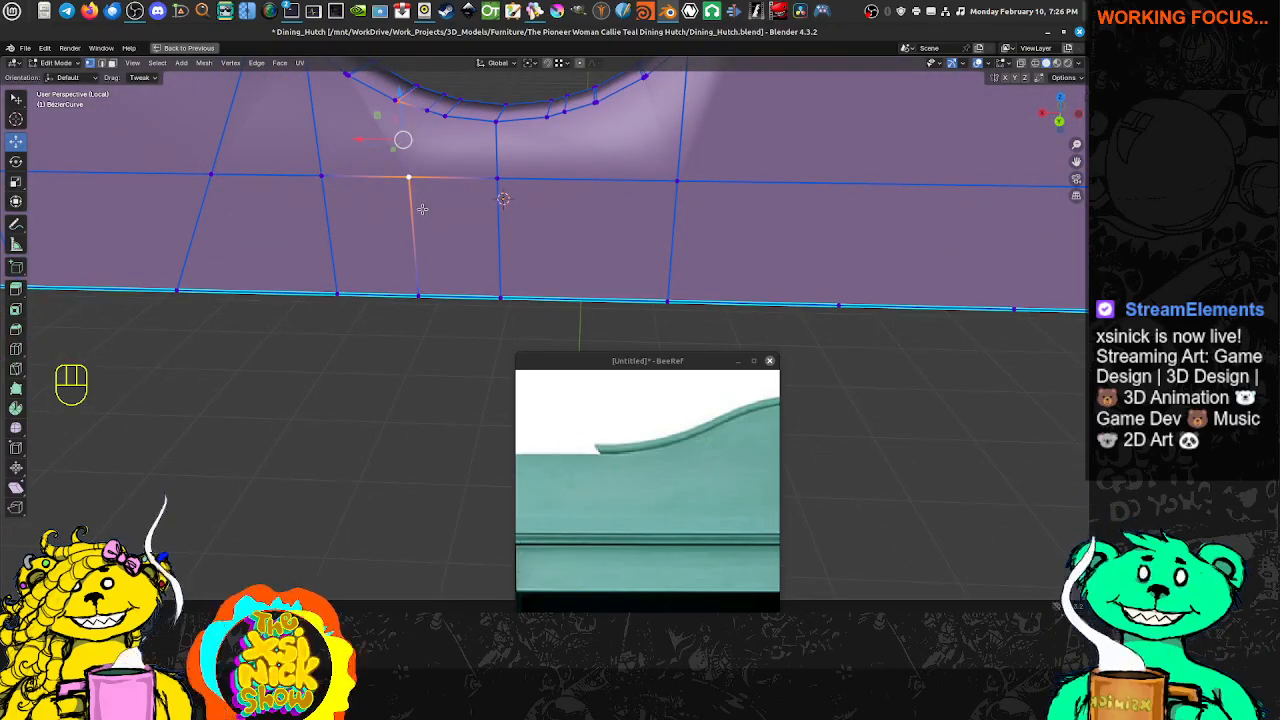
pyautogui.press('j')
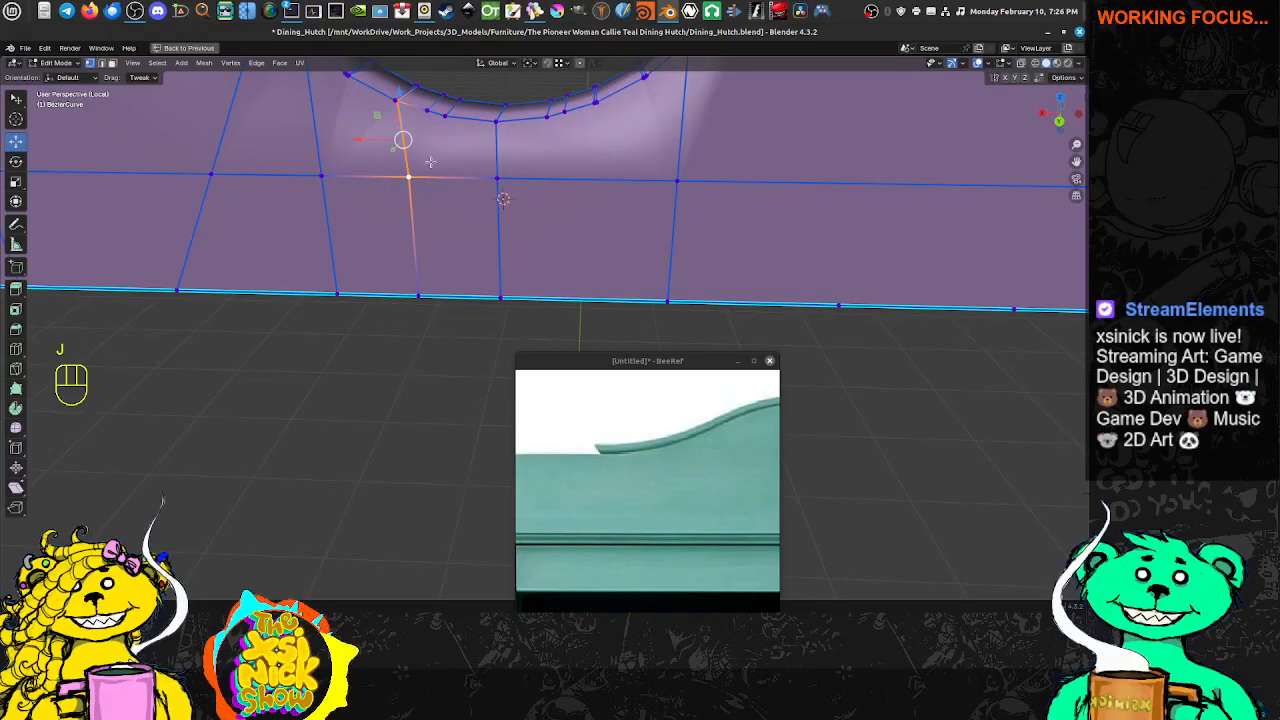
# Connect a vertex farther up the cutout's lower-left curve diagonally to the same upper vertex of the loop cut
pyautogui.moveTo(433, 162); pyautogui.dragTo(443, 229, button='middle')
pyautogui.scroll(3, 396, 155)
pyautogui.scroll(-5, 443, 233)
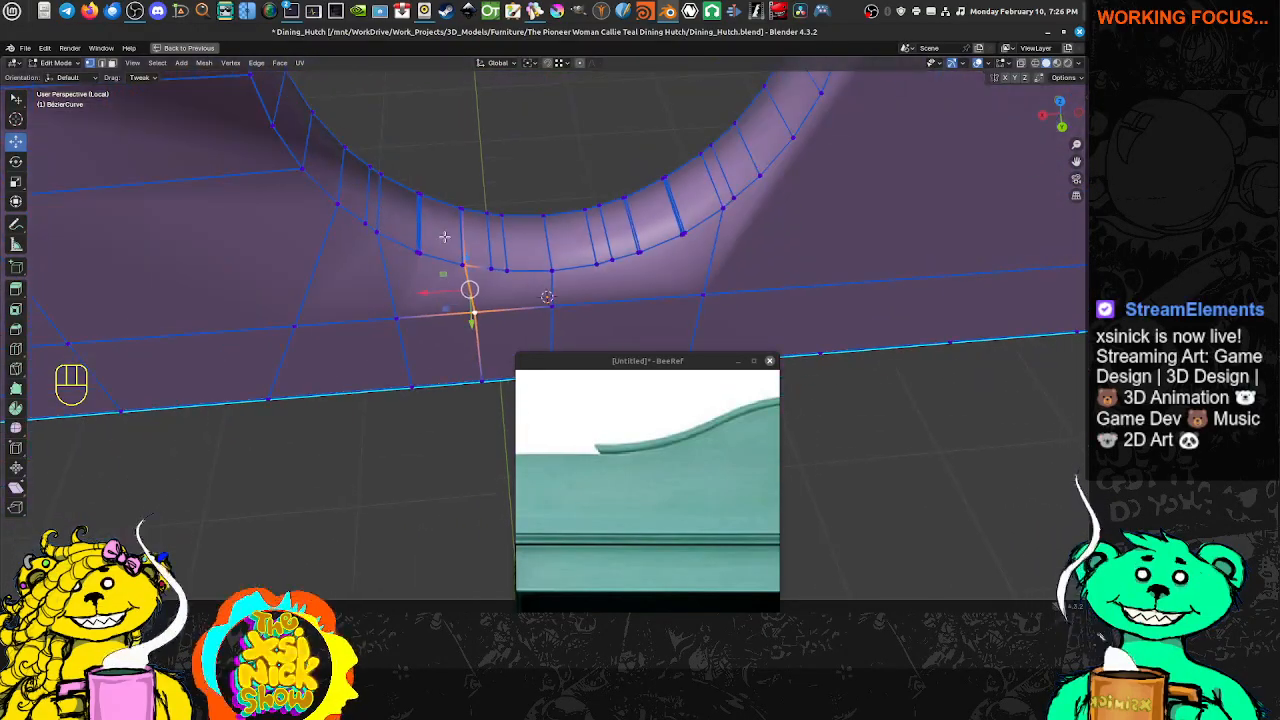
pyautogui.scroll(-4, 444, 237)
pyautogui.scroll(4, 445, 240)
pyautogui.moveTo(444, 240); pyautogui.dragTo(419, 253, button='middle')
pyautogui.scroll(3, 412, 250)
pyautogui.keyDown('shift'); pyautogui.moveTo(358, 213); pyautogui.dragTo(499, 215, button='middle'); pyautogui.keyUp('shift')
pyautogui.scroll(-1, 498, 219)
pyautogui.keyDown('shift'); pyautogui.moveTo(486, 157); pyautogui.dragTo(420, 142, button='middle'); pyautogui.keyUp('shift')
pyautogui.click(417, 136)
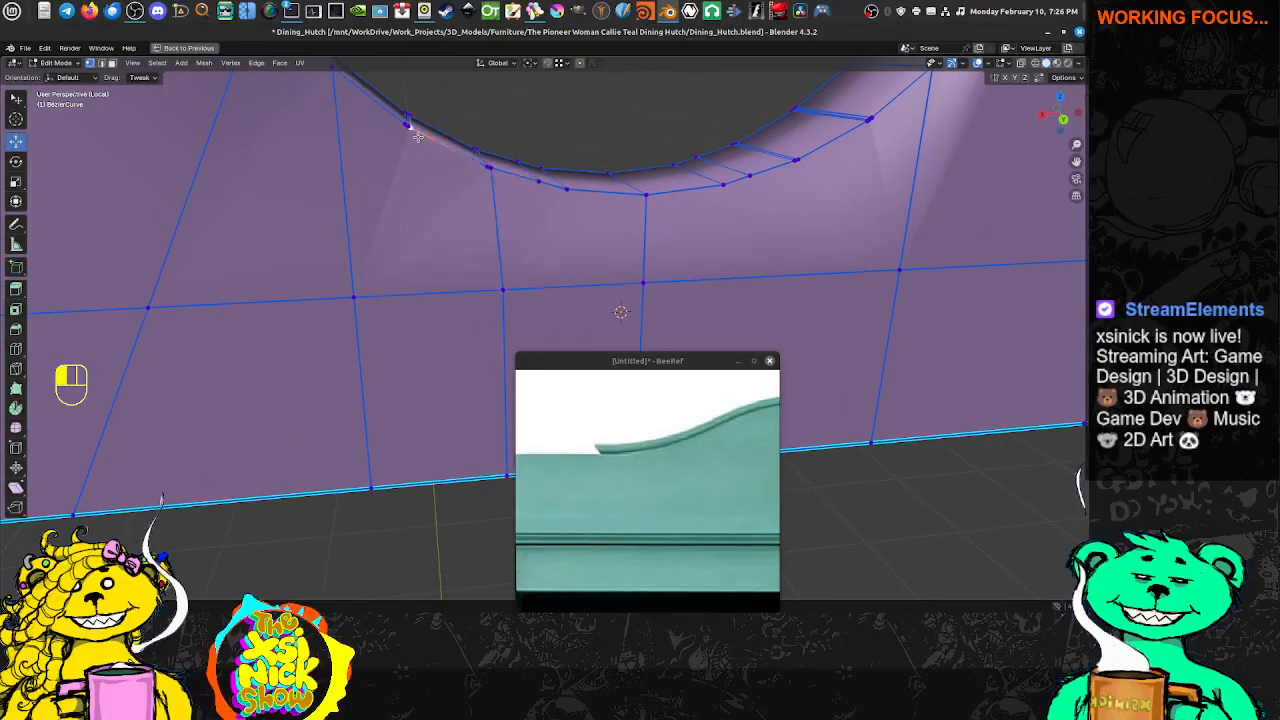
pyautogui.keyDown('shift'); pyautogui.click(504, 292); pyautogui.keyUp('shift')
pyautogui.press('j')
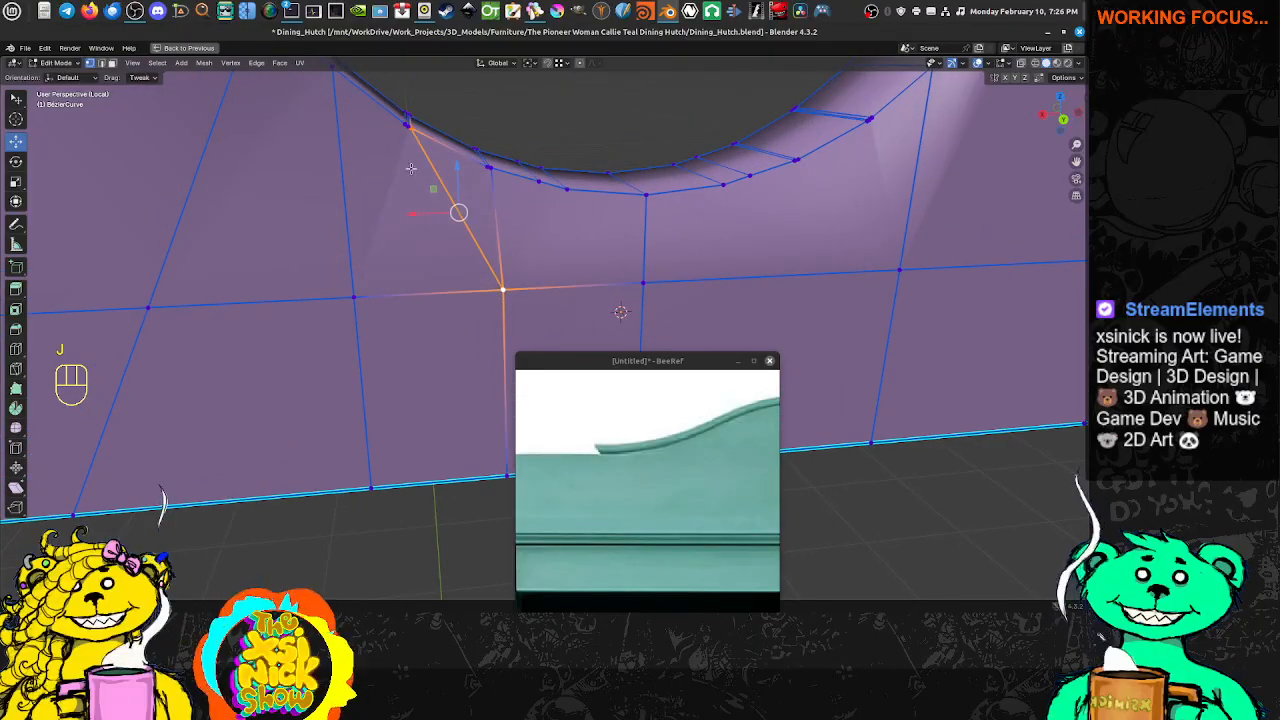
# Undo the diagonal connection from the cutout's lower-left curve and reconnect a front rim vertex there to the loop cut's upper vertex
pyautogui.keyDown('shift'); pyautogui.moveTo(411, 168); pyautogui.dragTo(414, 262, button='middle'); pyautogui.keyUp('shift')
pyautogui.scroll(3, 412, 260)
pyautogui.click(299, 140)
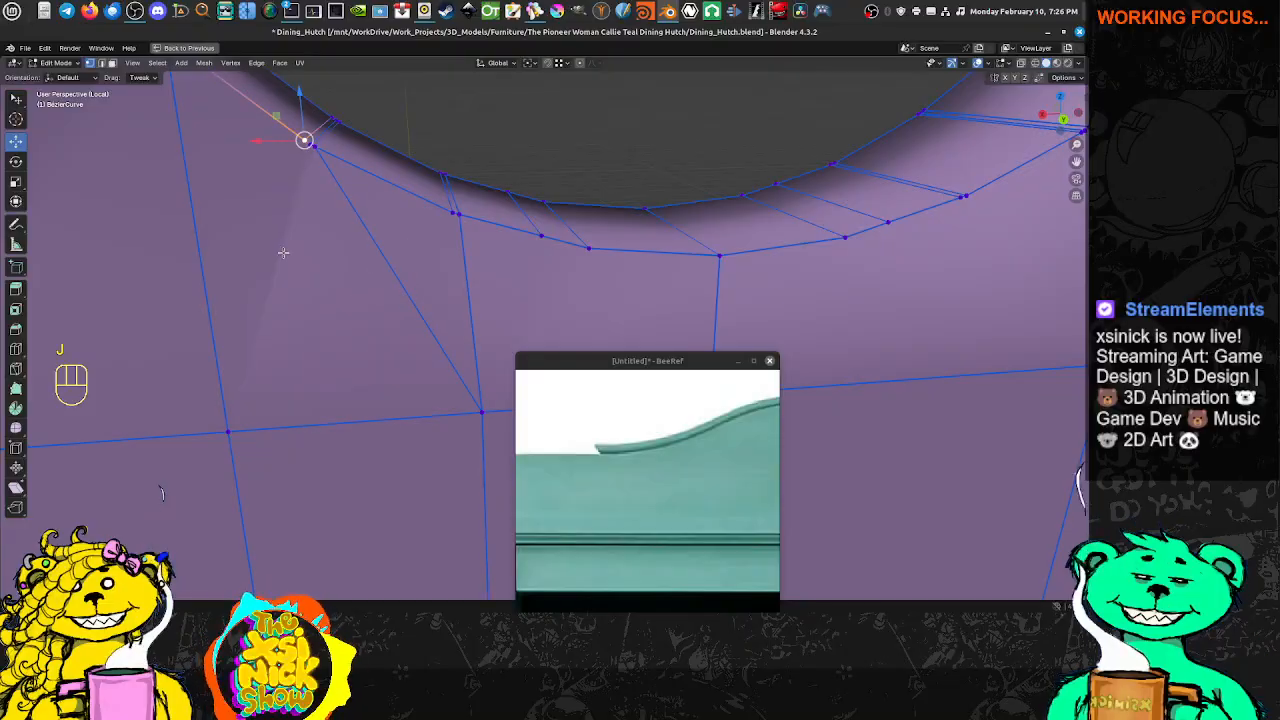
pyautogui.scroll(-7, 346, 300)
pyautogui.keyDown('shift'); pyautogui.moveTo(449, 303); pyautogui.dragTo(343, 280, button='middle'); pyautogui.keyUp('shift')
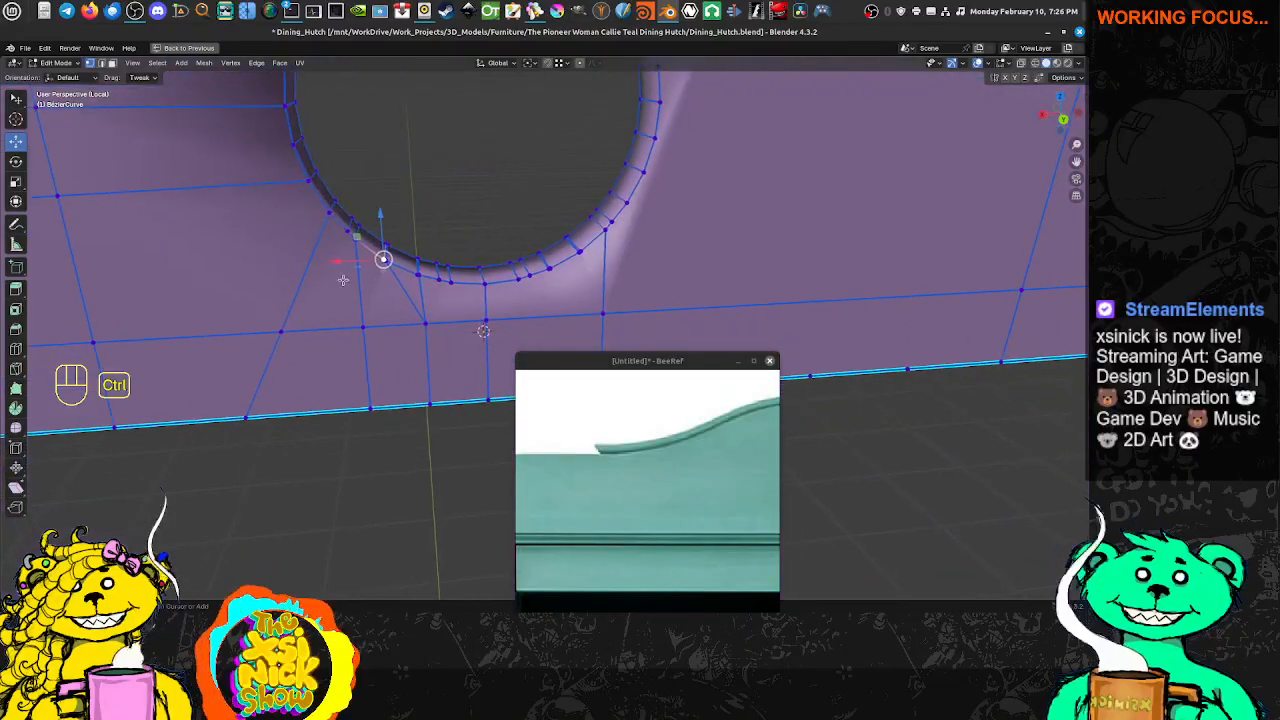
pyautogui.hotkey('ctrl', 'z')
pyautogui.scroll(3, 400, 270)
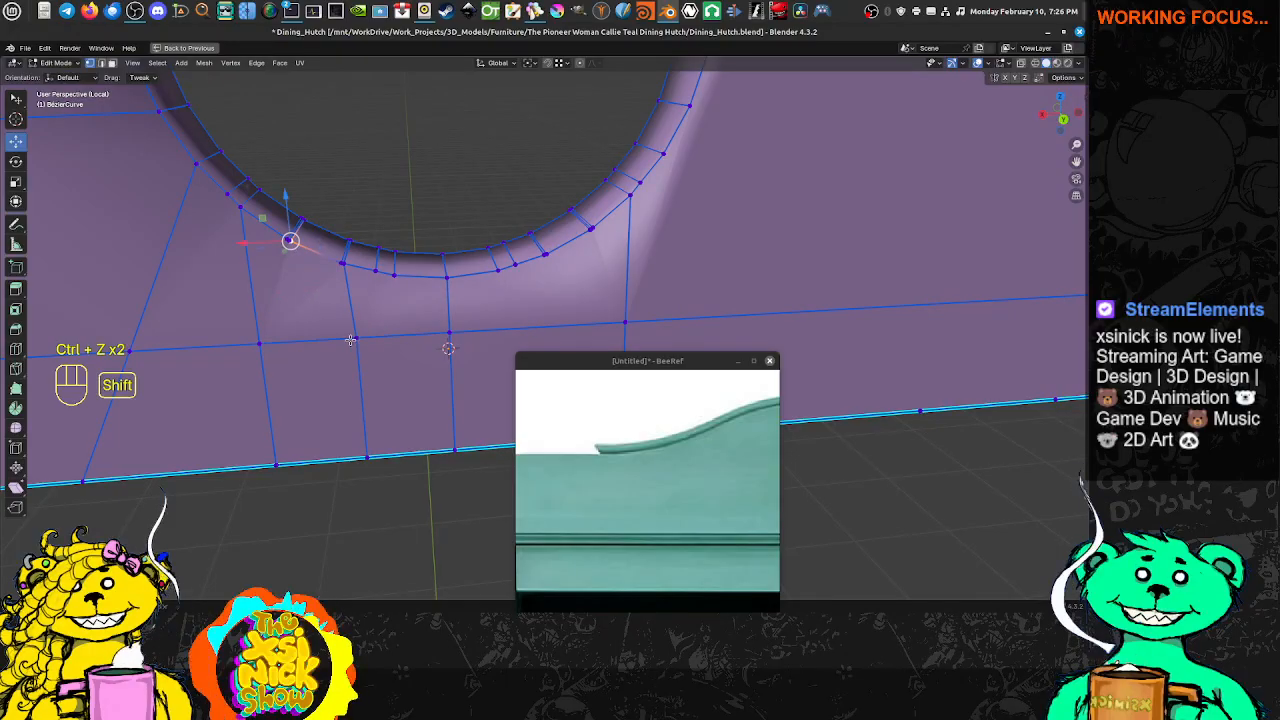
pyautogui.keyDown('shift'); pyautogui.click(351, 337); pyautogui.keyUp('shift')
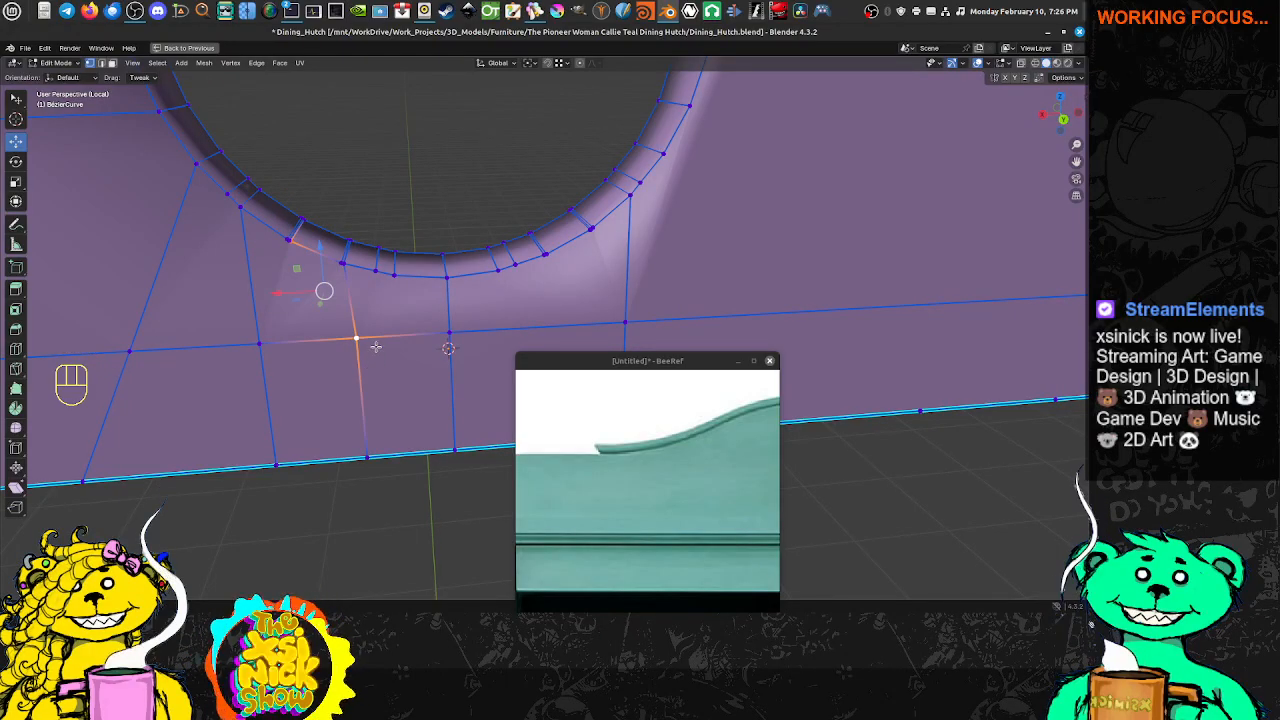
# Connect the front rim vertex just left of the cutout's lowest point to the horizontal edge's vertex directly below that lowest point
pyautogui.moveTo(387, 296)
pyautogui.mouseDown(button='middle')
pyautogui.moveTo(439, 336)
pyautogui.moveTo(376, 300)
pyautogui.mouseUp(button='middle')
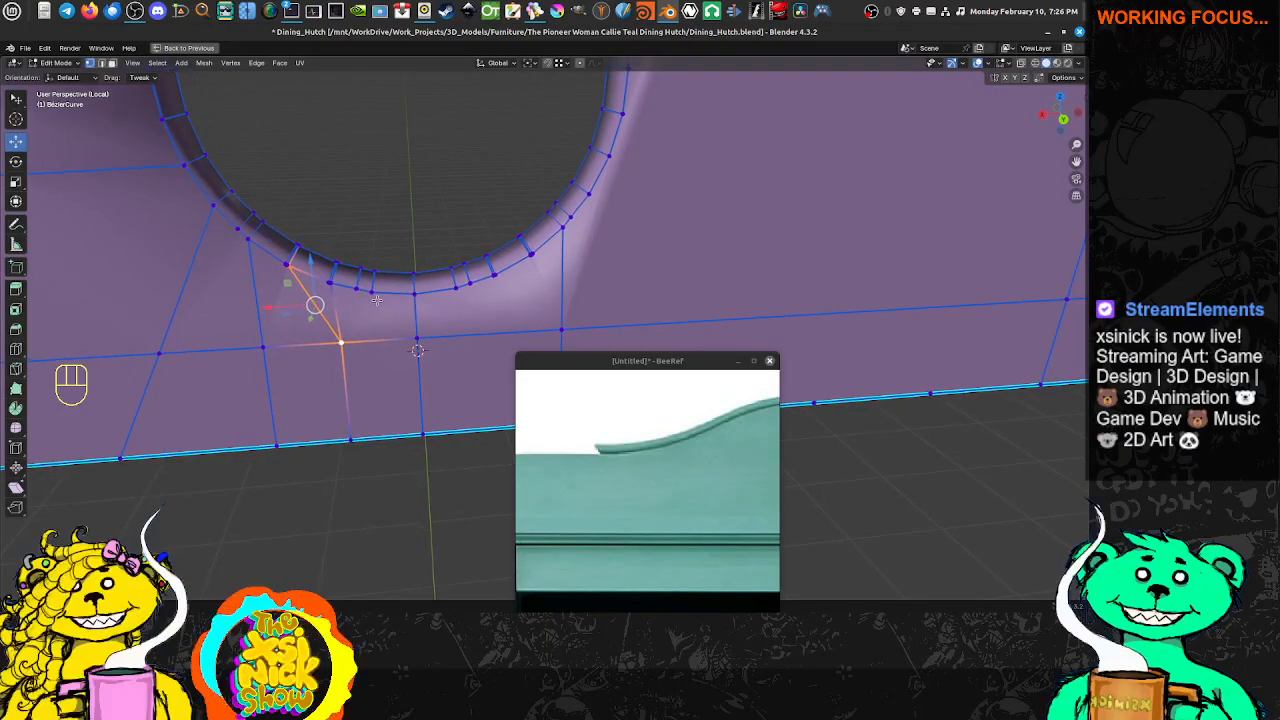
pyautogui.click(371, 290)
pyautogui.keyDown('shift'); pyautogui.click(417, 338); pyautogui.keyUp('shift')
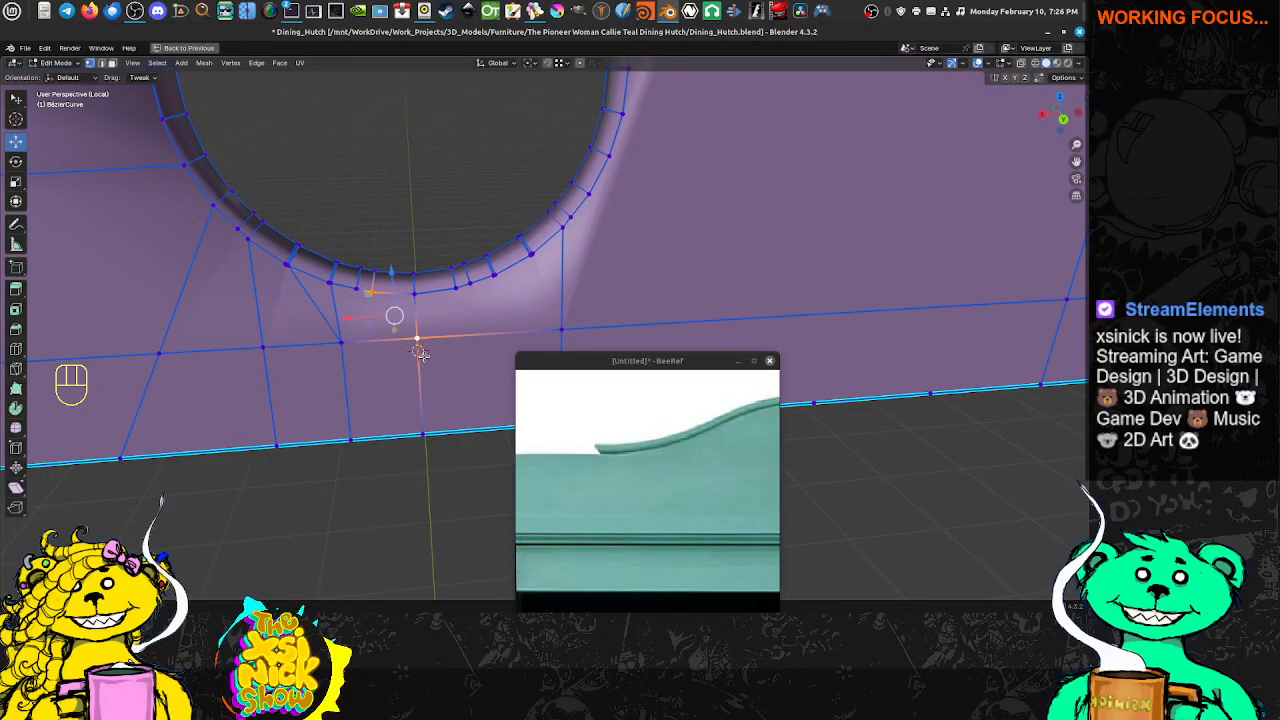
# Connect the unconnected vertex on the cutout's left wall across the panel to a vertex low on the sloping upper edge
pyautogui.moveTo(420, 348); pyautogui.dragTo(401, 288, button='middle')
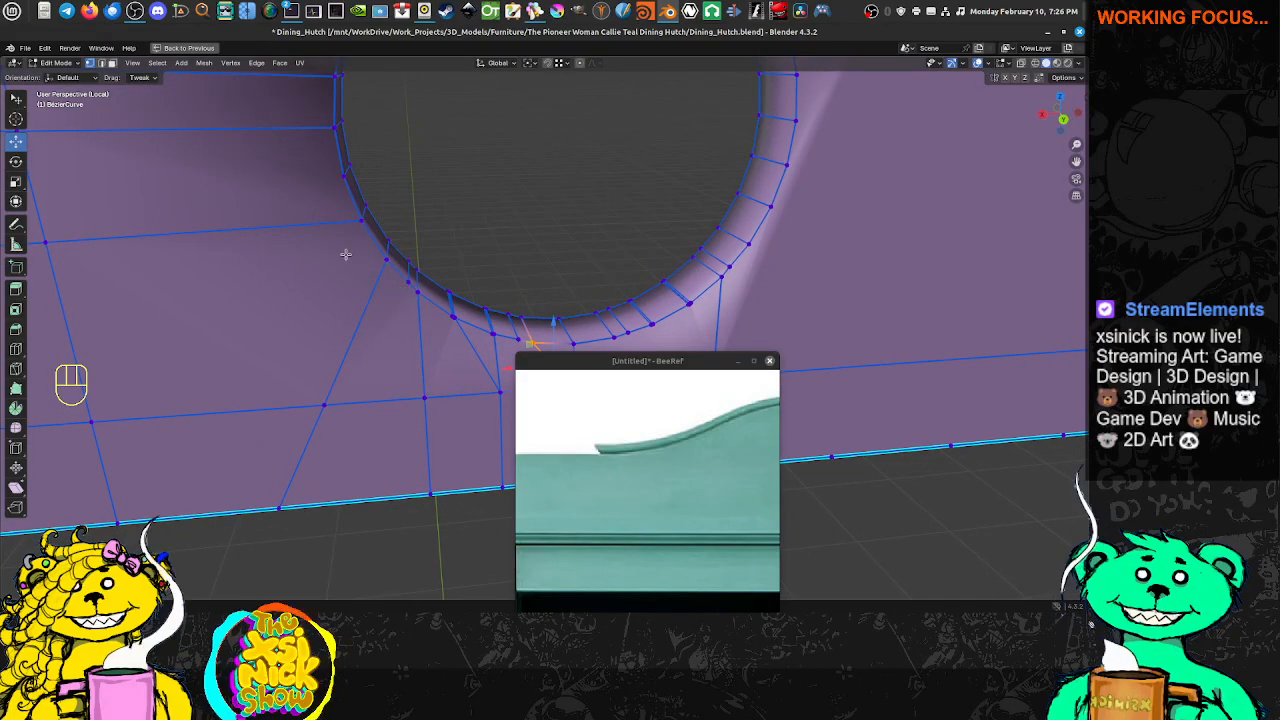
pyautogui.moveTo(345, 255); pyautogui.dragTo(403, 277, button='middle')
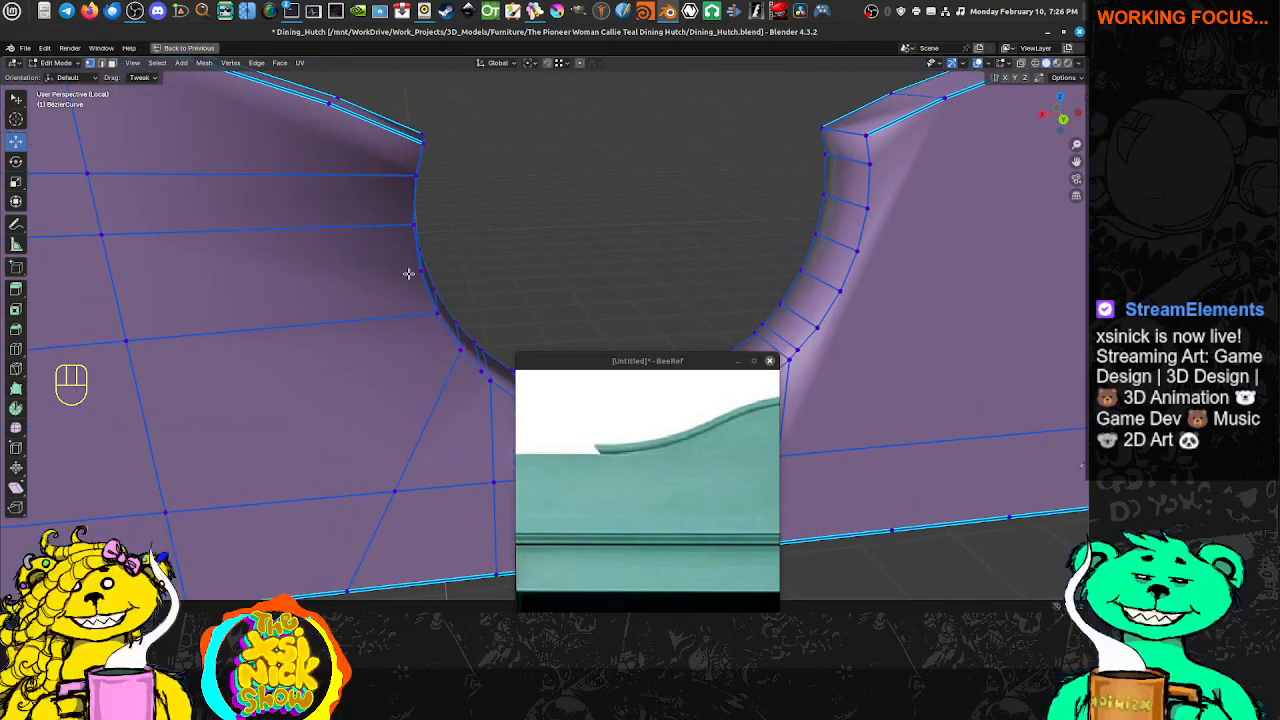
pyautogui.scroll(-1, 408, 273)
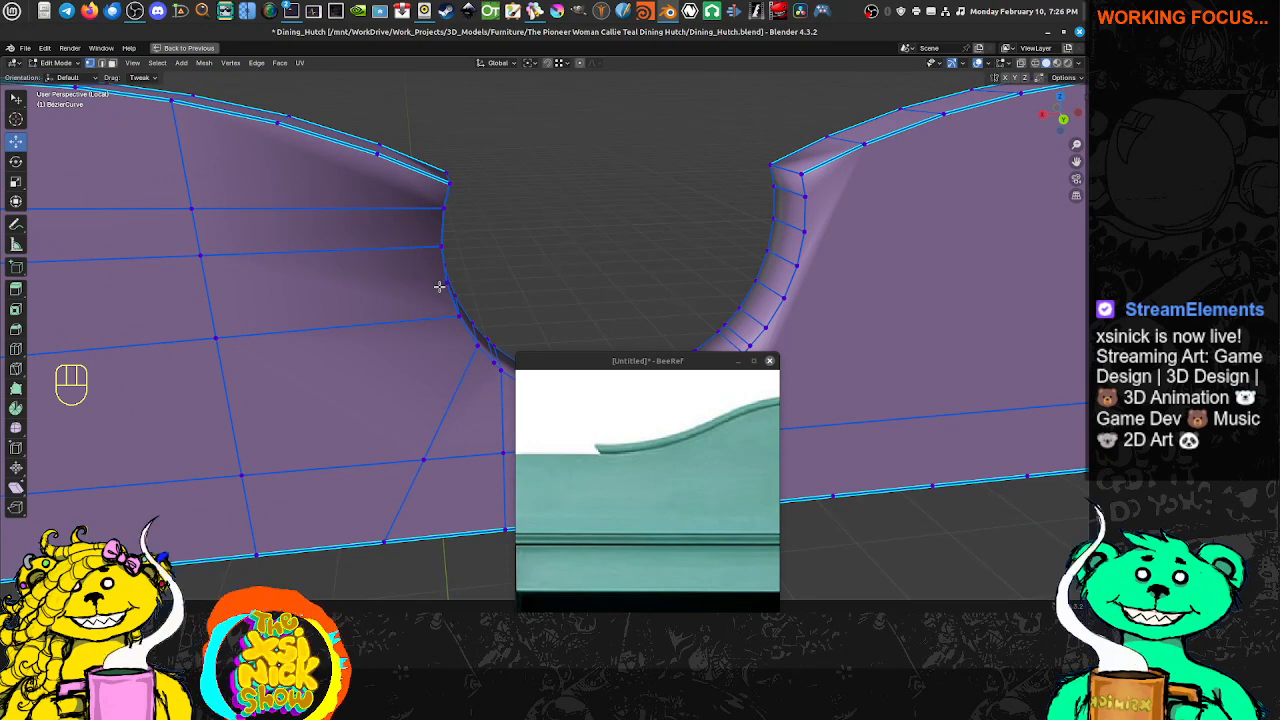
pyautogui.click(440, 286)
pyautogui.keyDown('shift'); pyautogui.moveTo(303, 297); pyautogui.dragTo(598, 270, button='middle'); pyautogui.keyUp('shift')
pyautogui.scroll(-2, 592, 270)
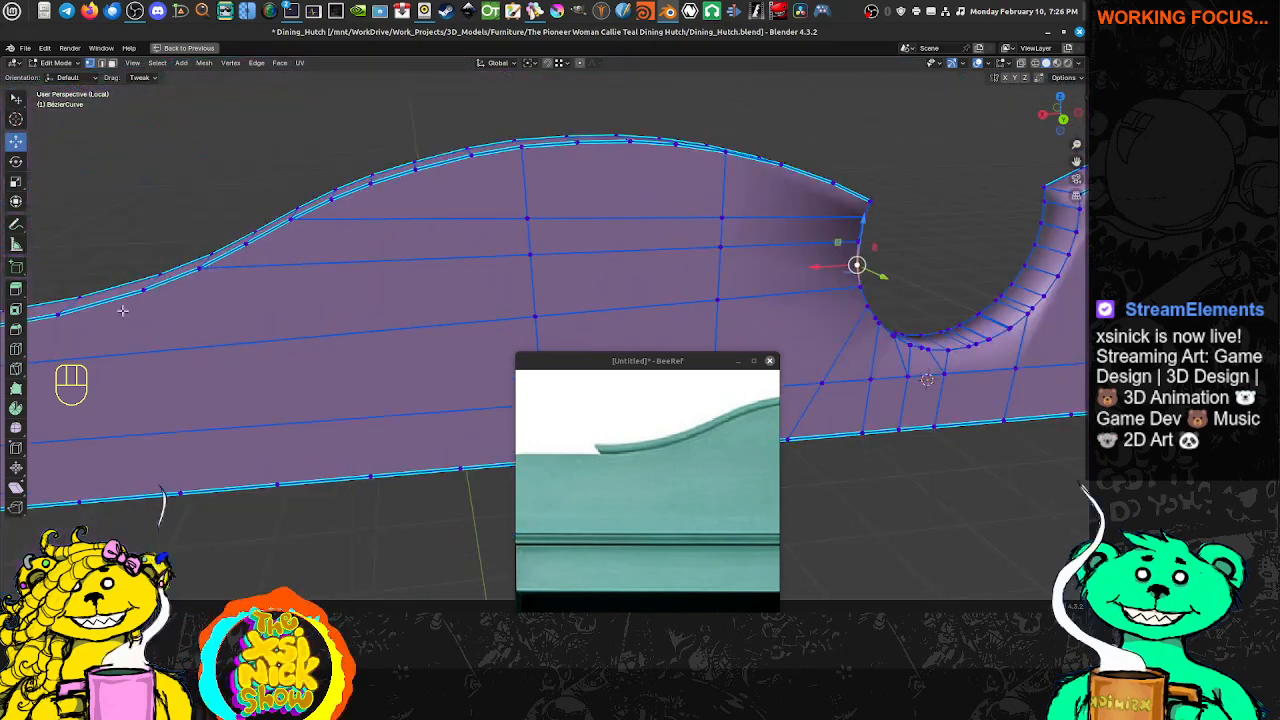
pyautogui.keyDown('shift'); pyautogui.moveTo(123, 310); pyautogui.dragTo(242, 280, button='middle'); pyautogui.keyUp('shift')
pyautogui.keyDown('shift'); pyautogui.click(242, 271); pyautogui.keyUp('shift')
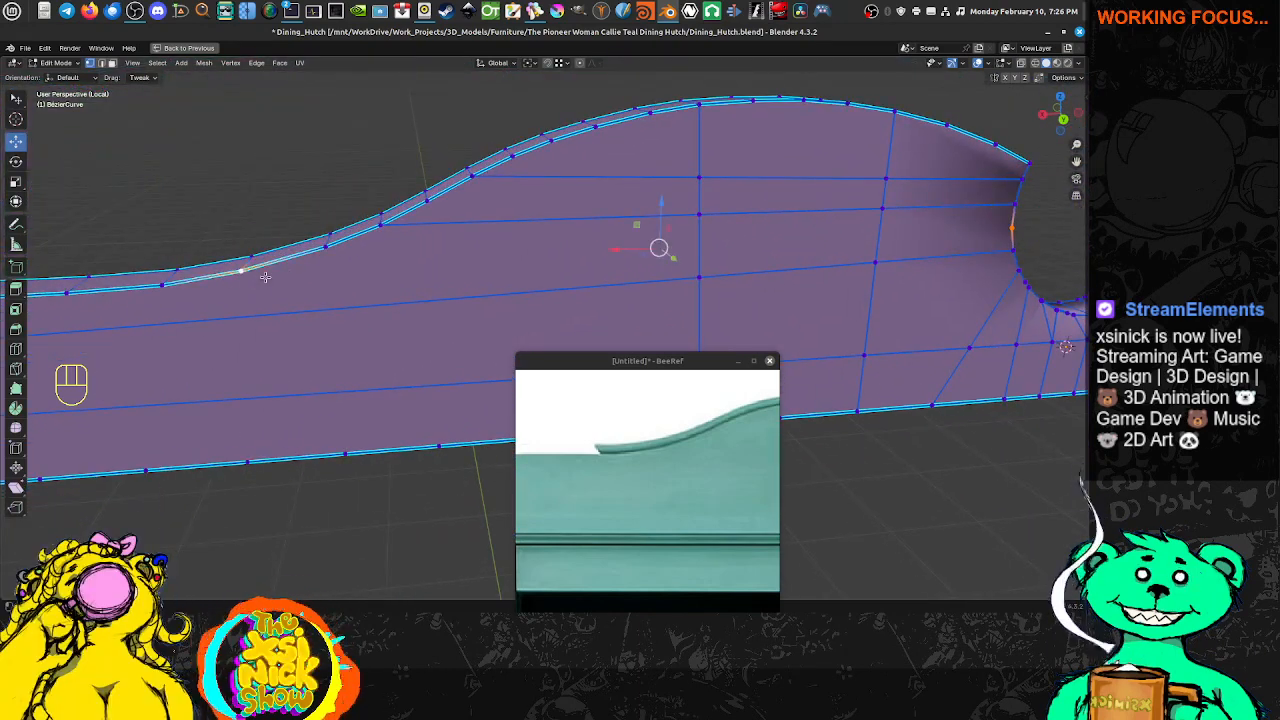
pyautogui.press('j')
# Connect the next vertex up the left sloping edge vertically to the bottom-edge vertex below it
pyautogui.moveTo(510, 268); pyautogui.dragTo(332, 257, button='middle')
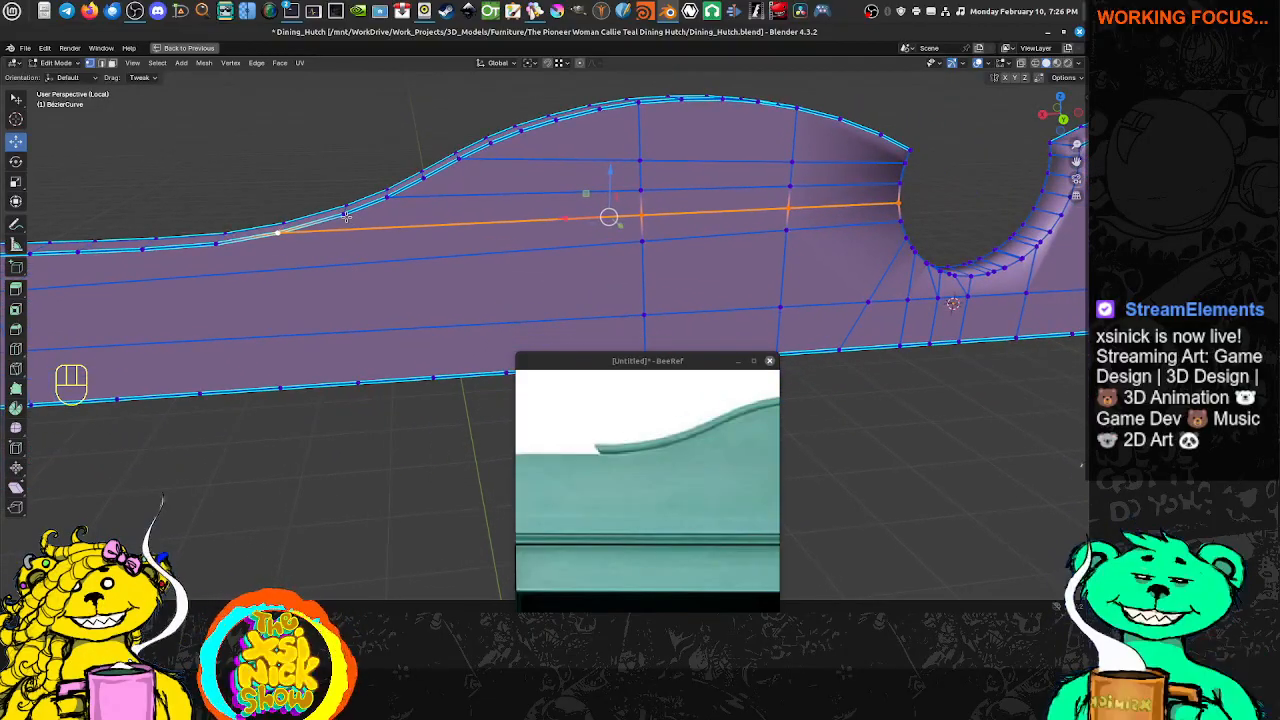
pyautogui.click(346, 214)
pyautogui.keyDown('shift'); pyautogui.click(351, 376); pyautogui.keyUp('shift')
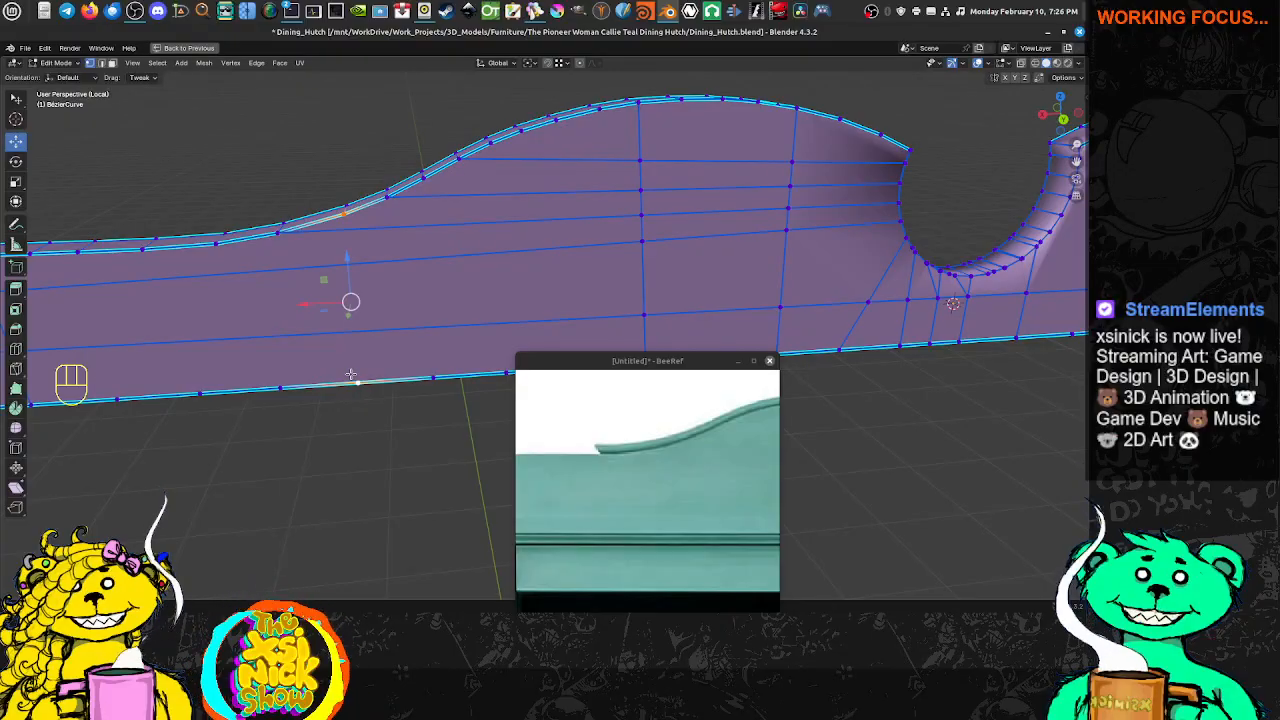
pyautogui.press('j')
# Connect the bottom-edge vertex where the slanted edge left of the cutout ends straight up to the top curve
pyautogui.keyDown('shift'); pyautogui.moveTo(356, 372); pyautogui.dragTo(392, 294, button='middle'); pyautogui.keyUp('shift')
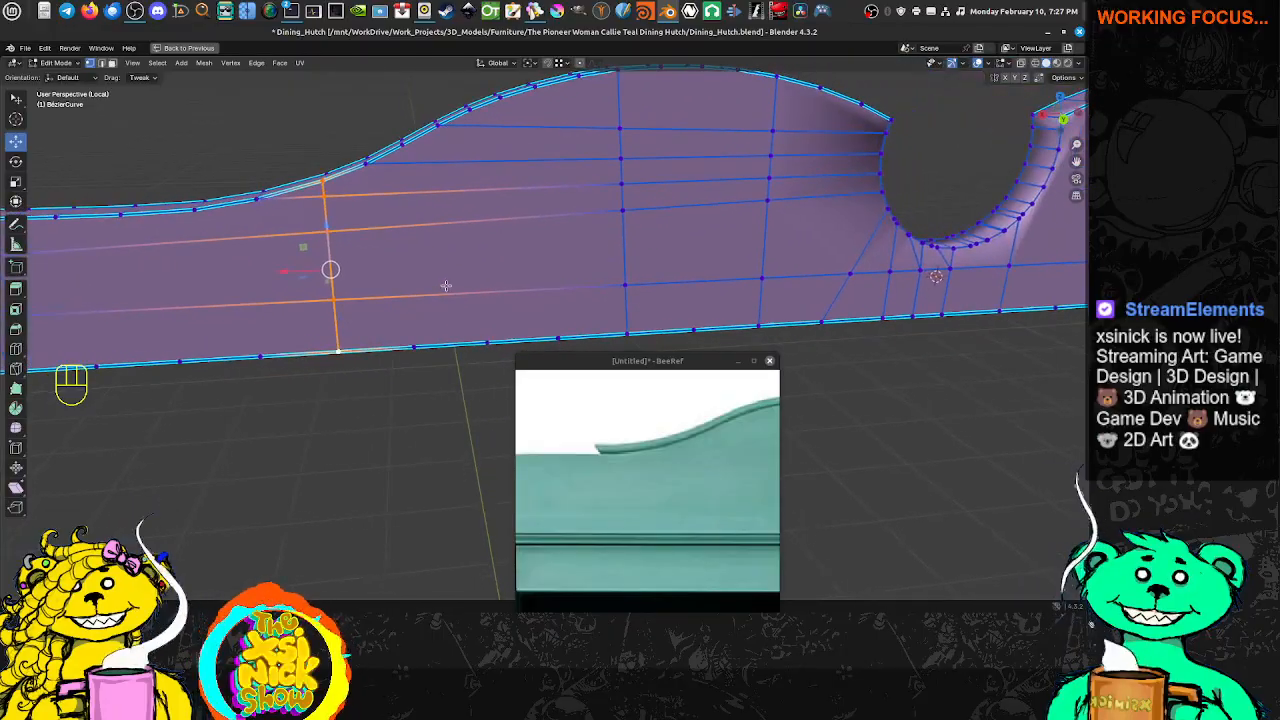
pyautogui.scroll(-2, 466, 283)
pyautogui.keyDown('shift'); pyautogui.moveTo(801, 251); pyautogui.dragTo(492, 271, button='middle'); pyautogui.keyUp('shift')
pyautogui.scroll(4, 482, 270)
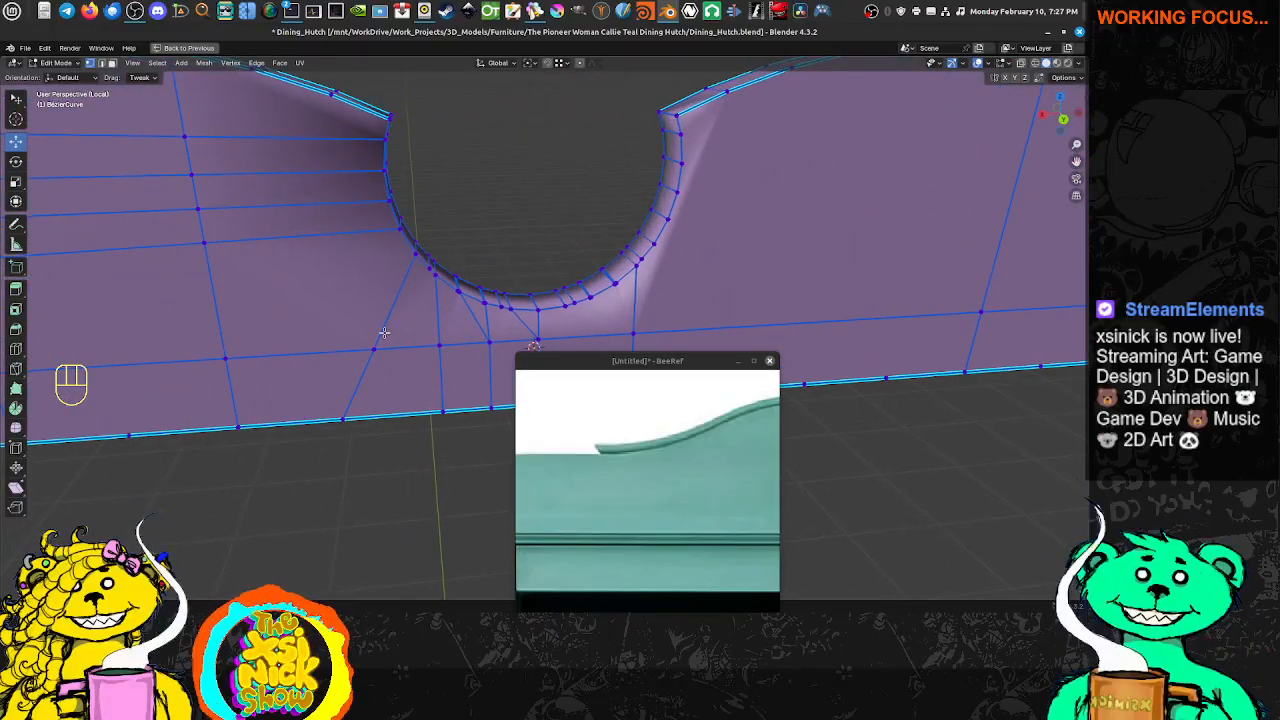
pyautogui.click(336, 418)
pyautogui.keyDown('shift'); pyautogui.moveTo(335, 113); pyautogui.dragTo(368, 225, button='middle'); pyautogui.keyUp('shift')
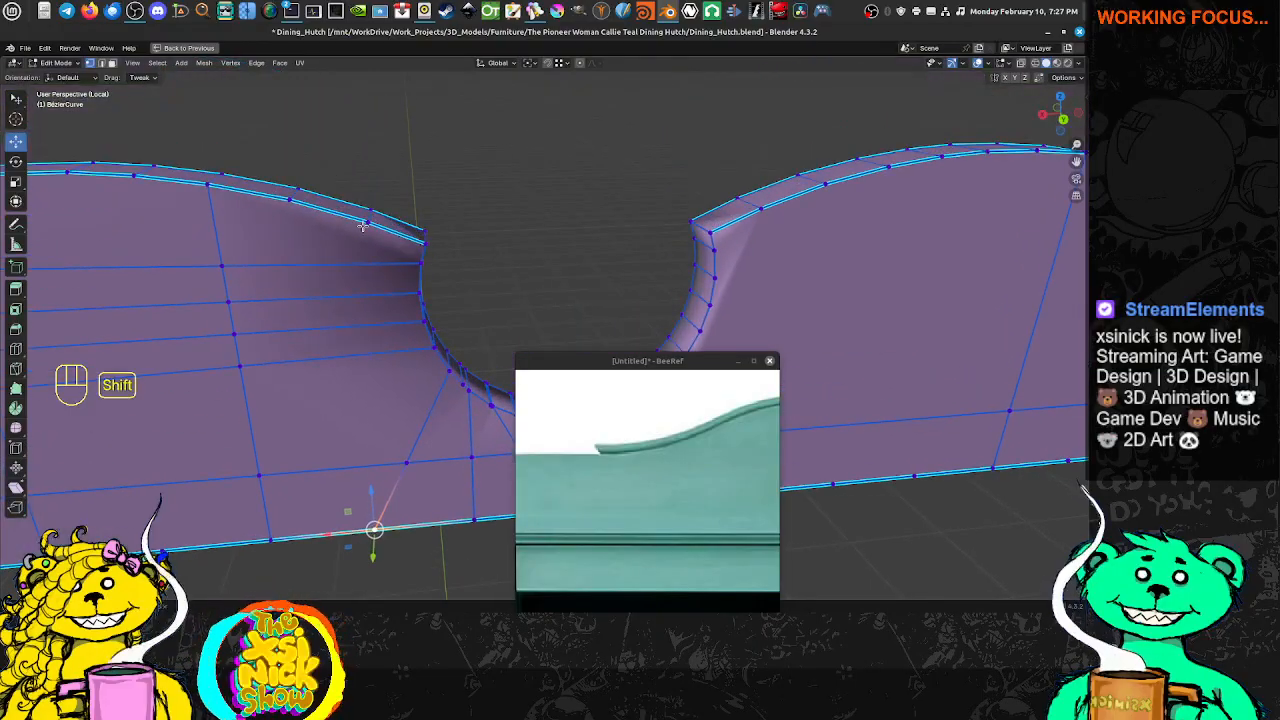
pyautogui.keyDown('shift'); pyautogui.click(365, 222); pyautogui.keyUp('shift')
pyautogui.press('j')
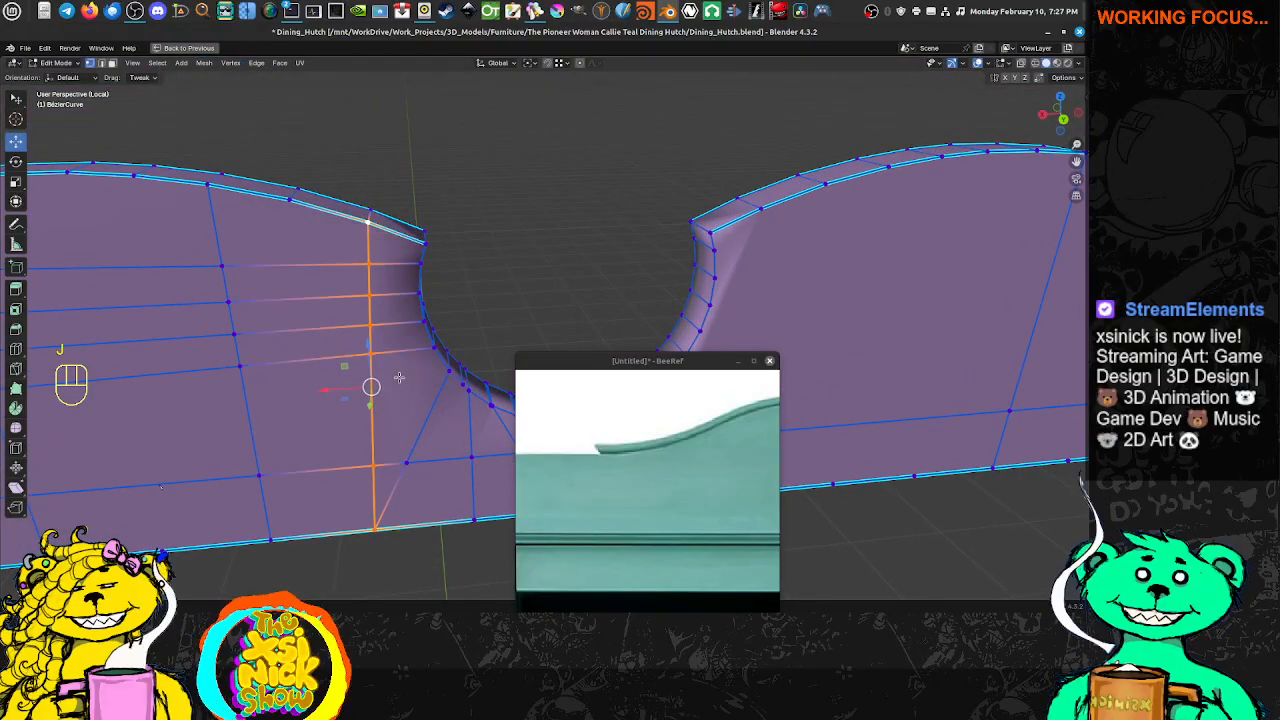
# Add a centred loop cut through the panel's thickness, running along the curved top edge and the cutout rim
pyautogui.keyDown('shift'); pyautogui.moveTo(426, 407); pyautogui.dragTo(391, 330, button='middle'); pyautogui.keyUp('shift')
pyautogui.scroll(-2, 391, 330)
pyautogui.keyDown('shift'); pyautogui.moveTo(469, 366); pyautogui.dragTo(400, 314, button='middle'); pyautogui.keyUp('shift')
pyautogui.press('Tab')
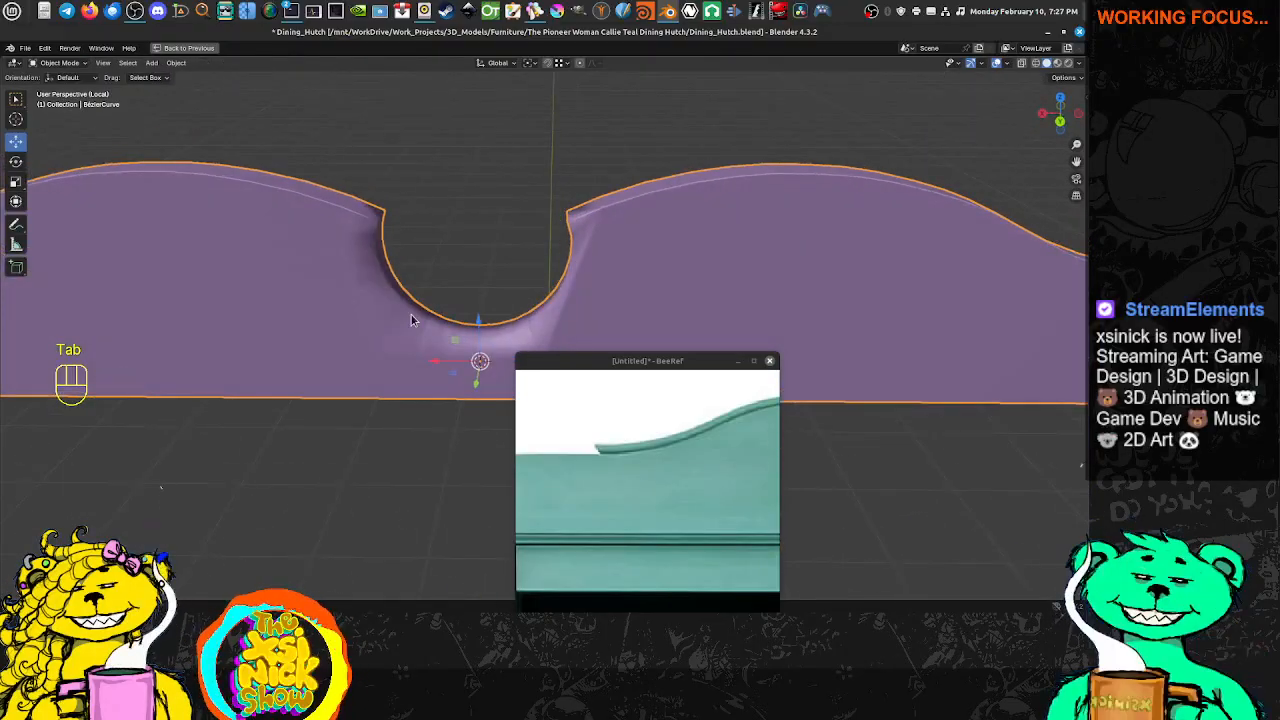
pyautogui.press('Tab')
pyautogui.moveTo(513, 306); pyautogui.dragTo(386, 196, button='middle')
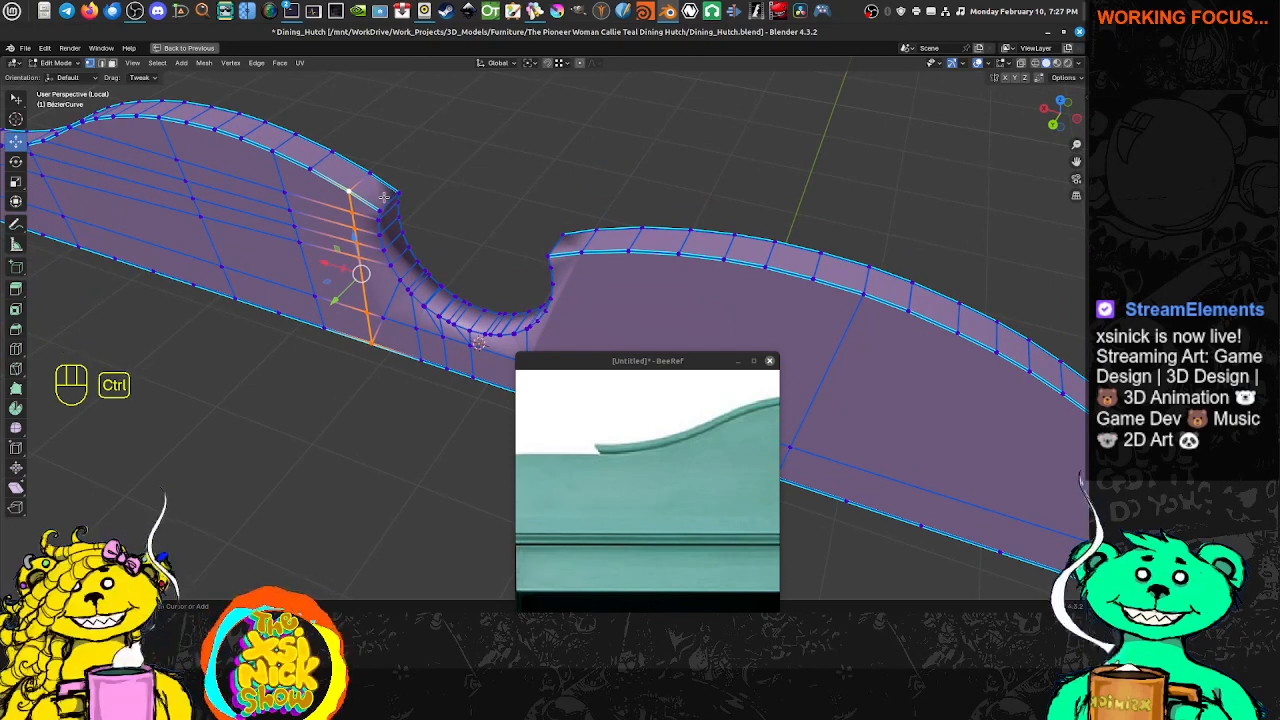
pyautogui.hotkey('ctrl', 'r')
pyautogui.click(384, 197)
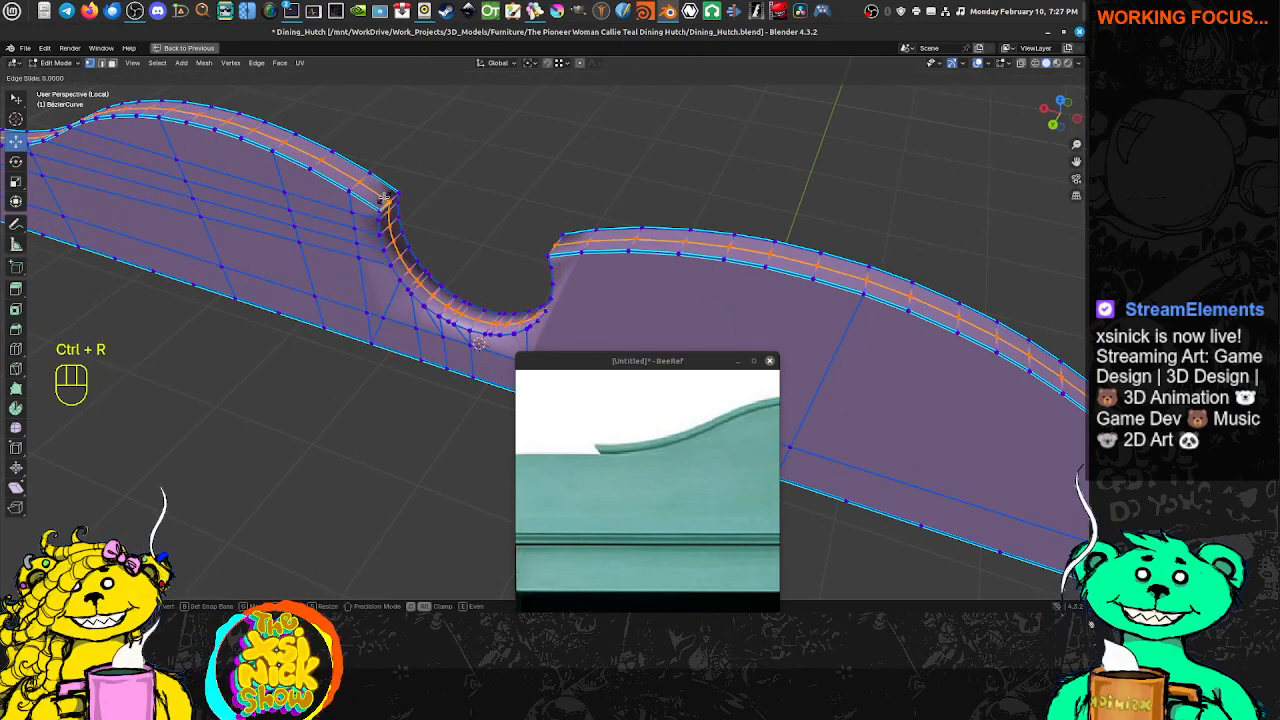
pyautogui.rightClick(385, 197)
# Switch to face selection and select the front faces below and left of the cutout, up to the raised curve
pyautogui.moveTo(424, 329); pyautogui.dragTo(456, 334, button='middle')
pyautogui.hotkey('ctrl', 'Tab')
pyautogui.click(386, 318)
pyautogui.keyDown('shift'); pyautogui.click(456, 334); pyautogui.keyUp('shift')
pyautogui.keyDown('shift'); pyautogui.click(436, 339); pyautogui.keyUp('shift')
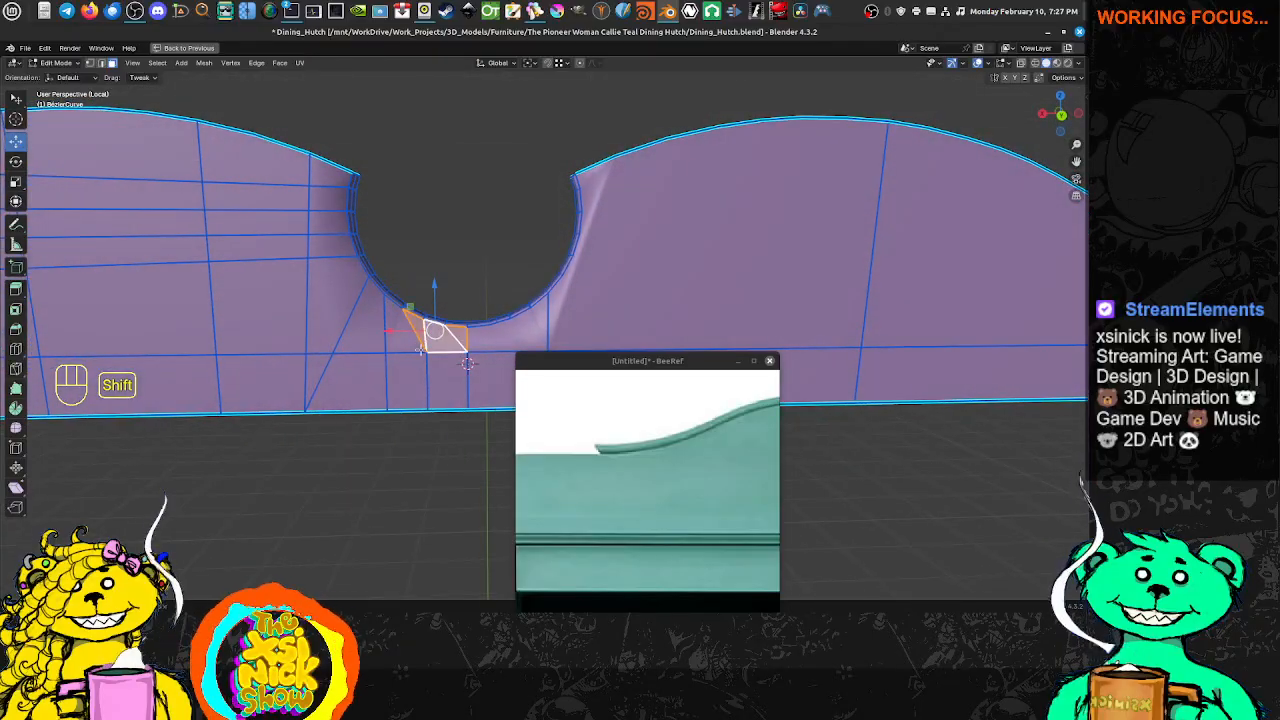
pyautogui.keyDown('shift'); pyautogui.click(436, 361); pyautogui.keyUp('shift')
pyautogui.keyDown('ctrl'); pyautogui.click(334, 305); pyautogui.keyUp('ctrl')
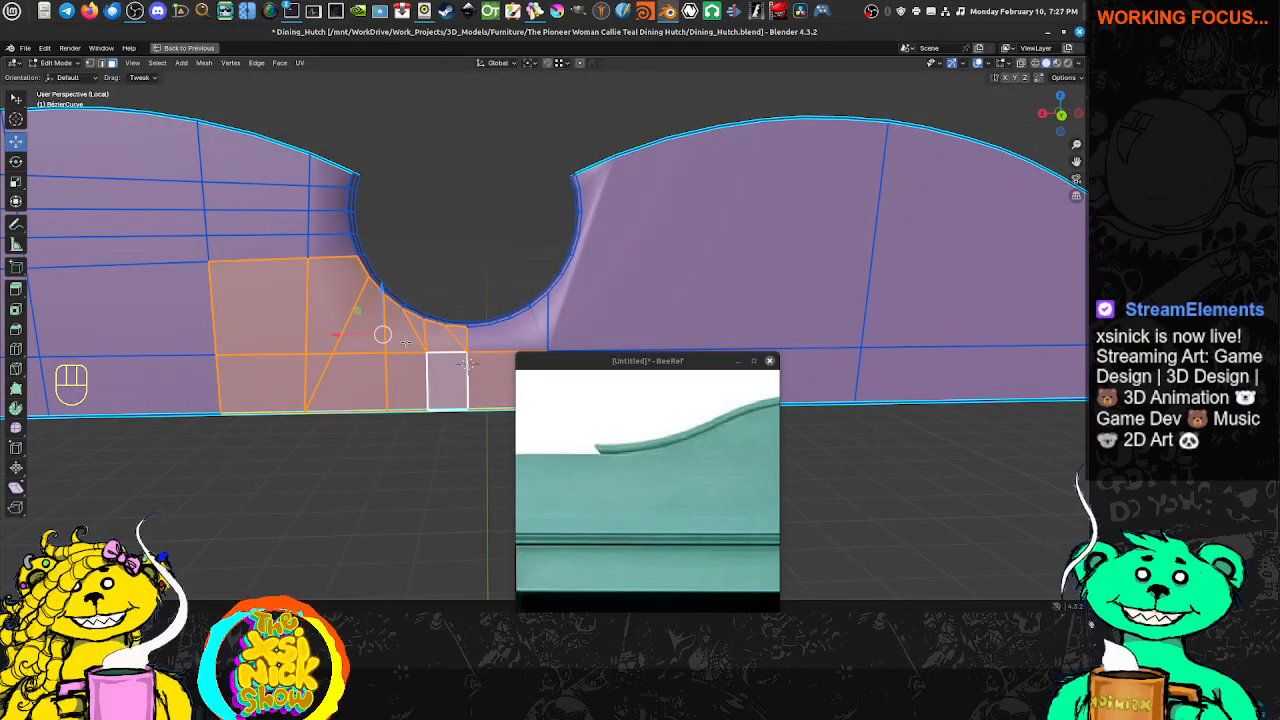
pyautogui.keyDown('shift'); pyautogui.click(499, 377); pyautogui.keyUp('shift')
pyautogui.keyDown('shift'); pyautogui.moveTo(335, 282); pyautogui.dragTo(463, 318, button='middle'); pyautogui.keyUp('shift')
pyautogui.moveTo(460, 315)
pyautogui.keyDown('ctrl'); pyautogui.mouseDown(button='right')
pyautogui.moveTo(412, 191)
pyautogui.moveTo(211, 423)
pyautogui.moveTo(381, 399)
pyautogui.mouseUp(button='right'); pyautogui.keyUp('ctrl')
pyautogui.keyDown('shift'); pyautogui.moveTo(125, 272); pyautogui.dragTo(447, 276, button='middle'); pyautogui.keyUp('shift')
pyautogui.keyDown('shift'); pyautogui.click(424, 200); pyautogui.keyUp('shift')
# Extend the face selection across the remaining front faces to the panel's rounded left end
pyautogui.keyDown('shift'); pyautogui.moveTo(112, 334); pyautogui.dragTo(411, 228, button='middle'); pyautogui.keyUp('shift')
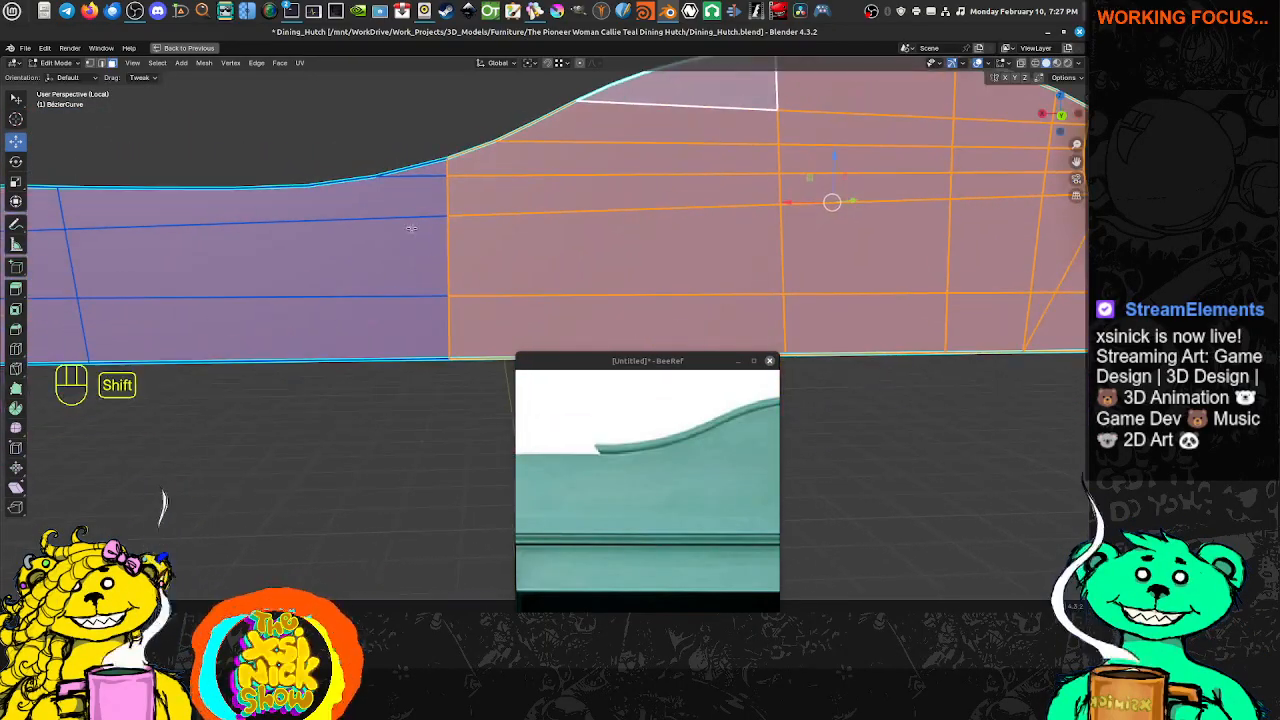
pyautogui.keyDown('shift'); pyautogui.click(421, 174); pyautogui.keyUp('shift')
pyautogui.keyDown('shift'); pyautogui.click(370, 245); pyautogui.keyUp('shift')
pyautogui.keyDown('shift'); pyautogui.click(366, 209); pyautogui.keyUp('shift')
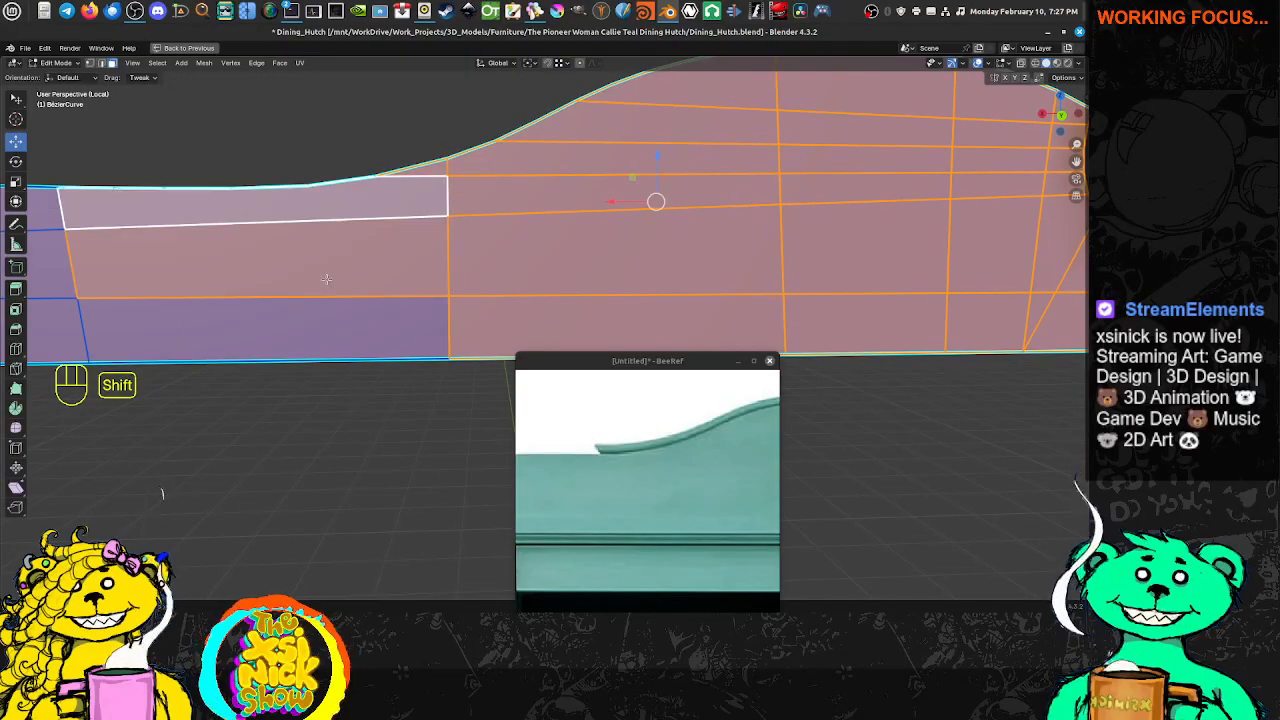
pyautogui.keyDown('shift'); pyautogui.click(133, 298); pyautogui.keyUp('shift')
pyautogui.keyDown('shift'); pyautogui.moveTo(134, 298); pyautogui.dragTo(392, 277, button='middle'); pyautogui.keyUp('shift')
pyautogui.keyDown('shift'); pyautogui.click(326, 204); pyautogui.keyUp('shift')
pyautogui.keyDown('shift'); pyautogui.click(280, 250); pyautogui.keyUp('shift')
pyautogui.keyDown('shift'); pyautogui.click(247, 312); pyautogui.keyUp('shift')
pyautogui.press('Tab')
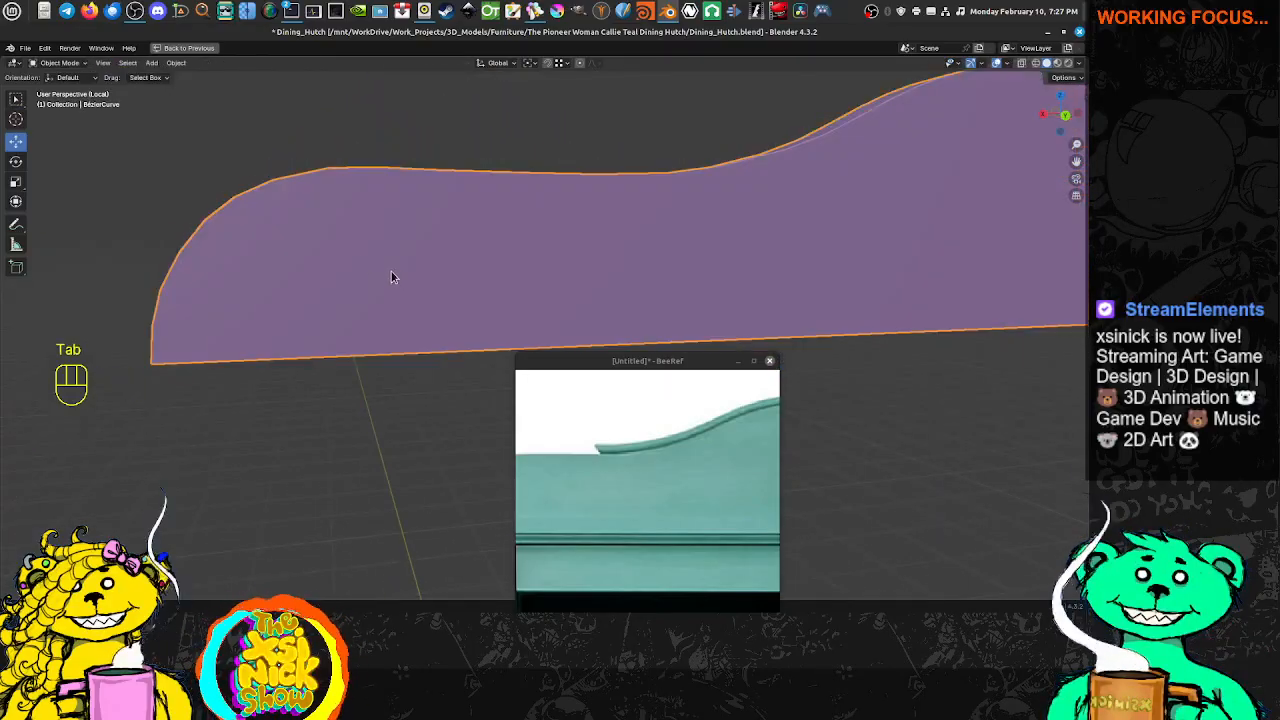
pyautogui.press('Tab')
pyautogui.press('Tab')
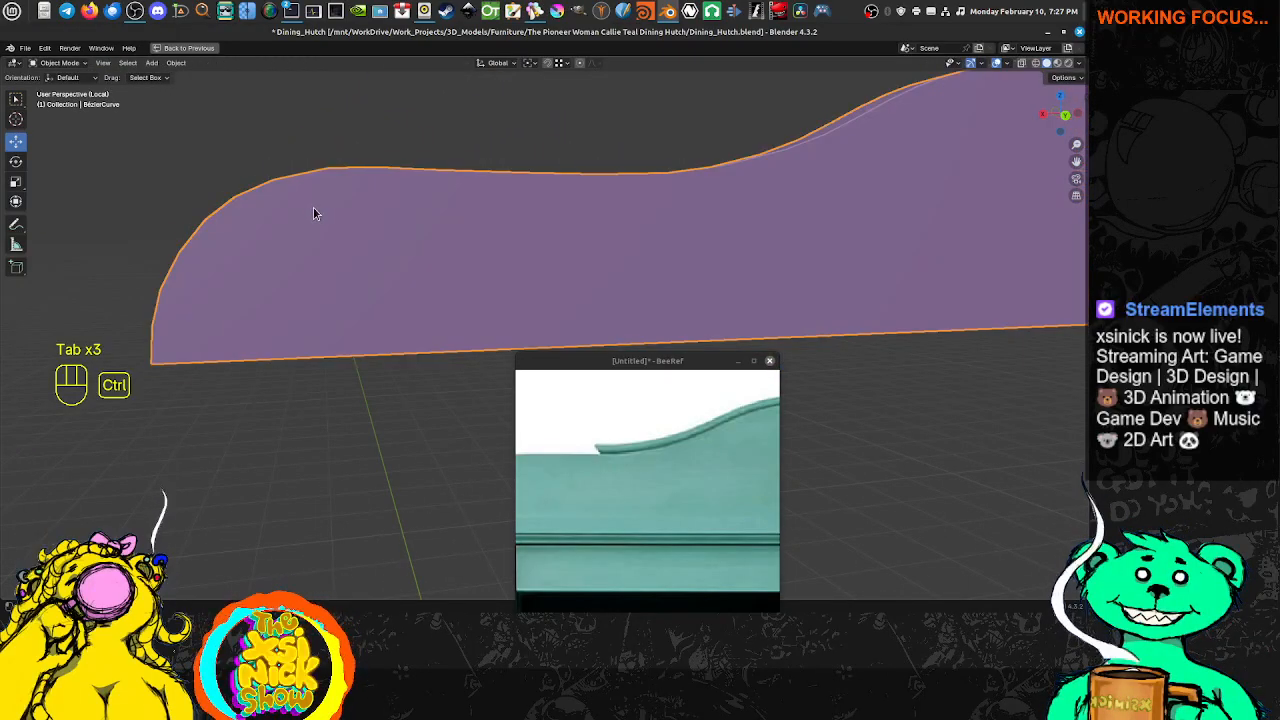
pyautogui.hotkey('ctrl', 'Tab')
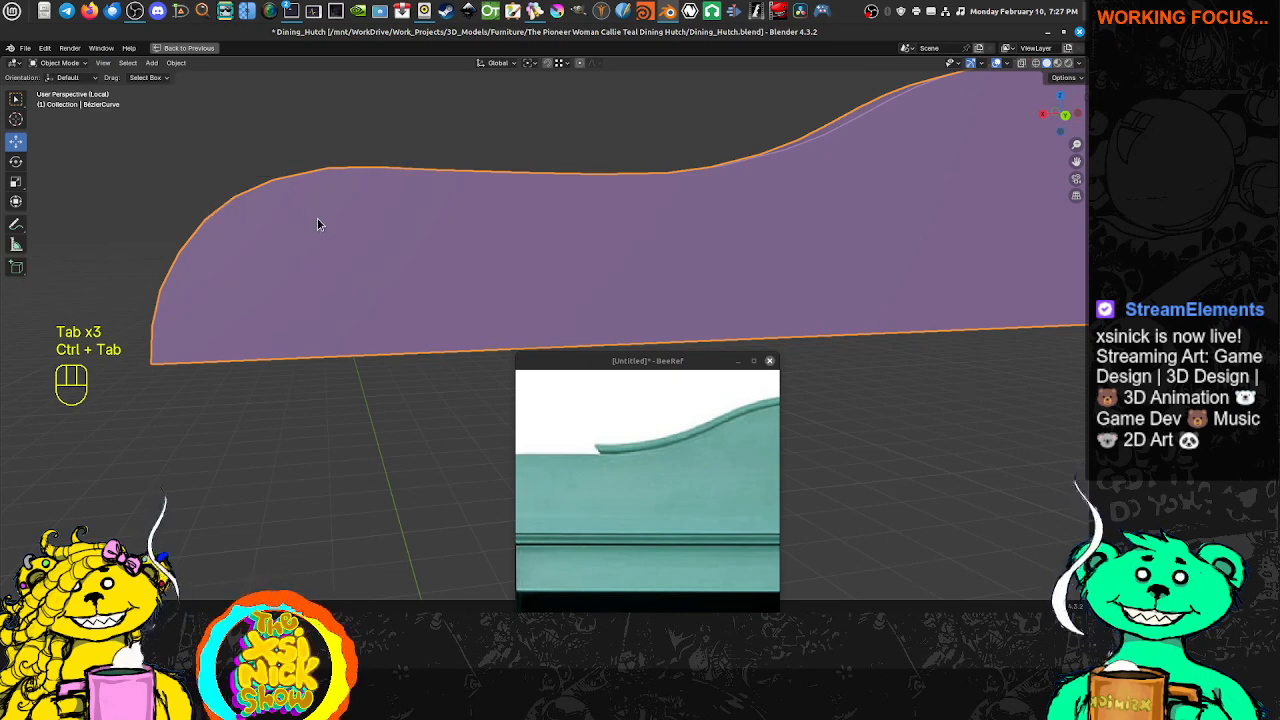
pyautogui.press('Tab')
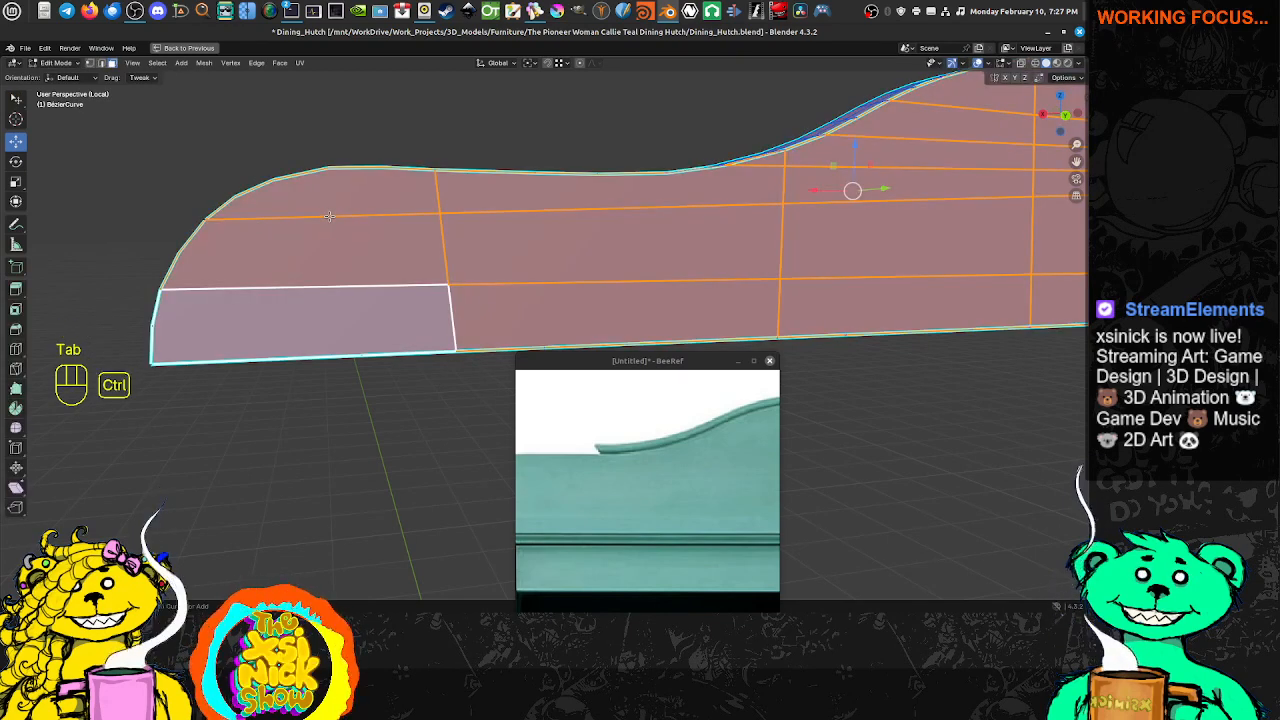
# Switch to vertex selection and connect a vertex on the rounded left end's upper curve to the first bottom-edge vertex from the corner
pyautogui.hotkey('ctrl', 'Tab')
pyautogui.click(320, 175)
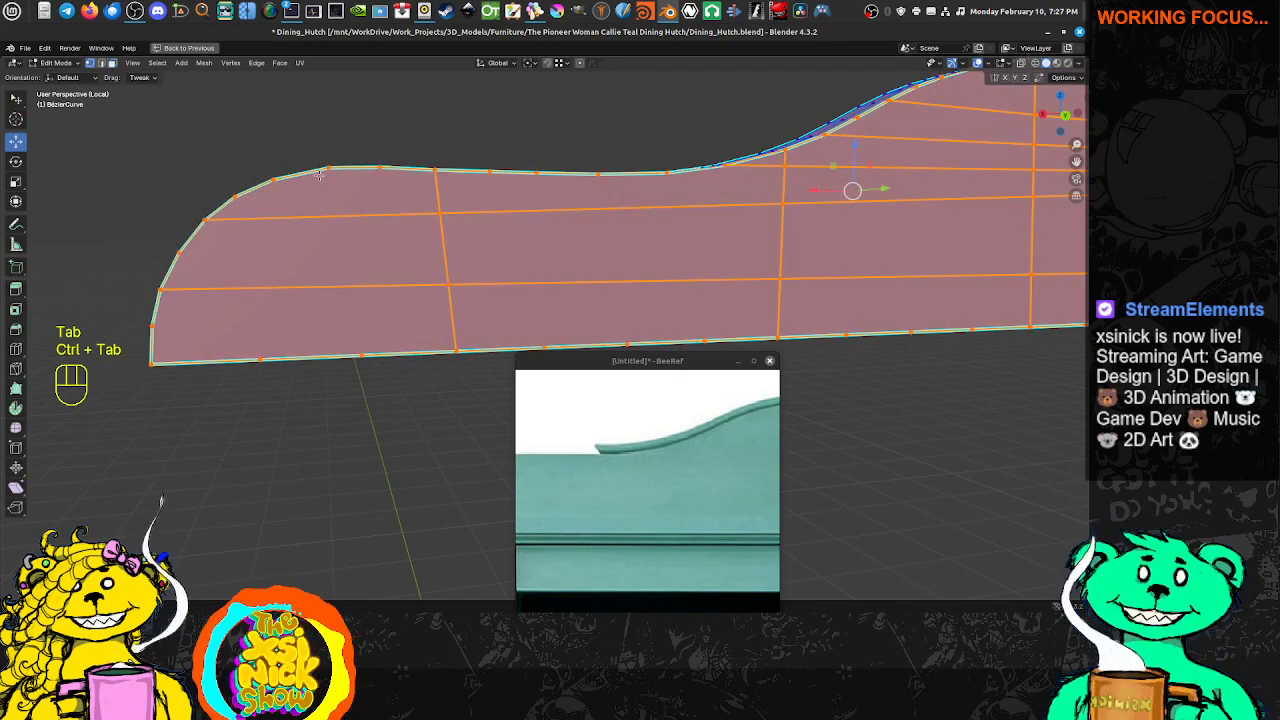
pyautogui.click(270, 178)
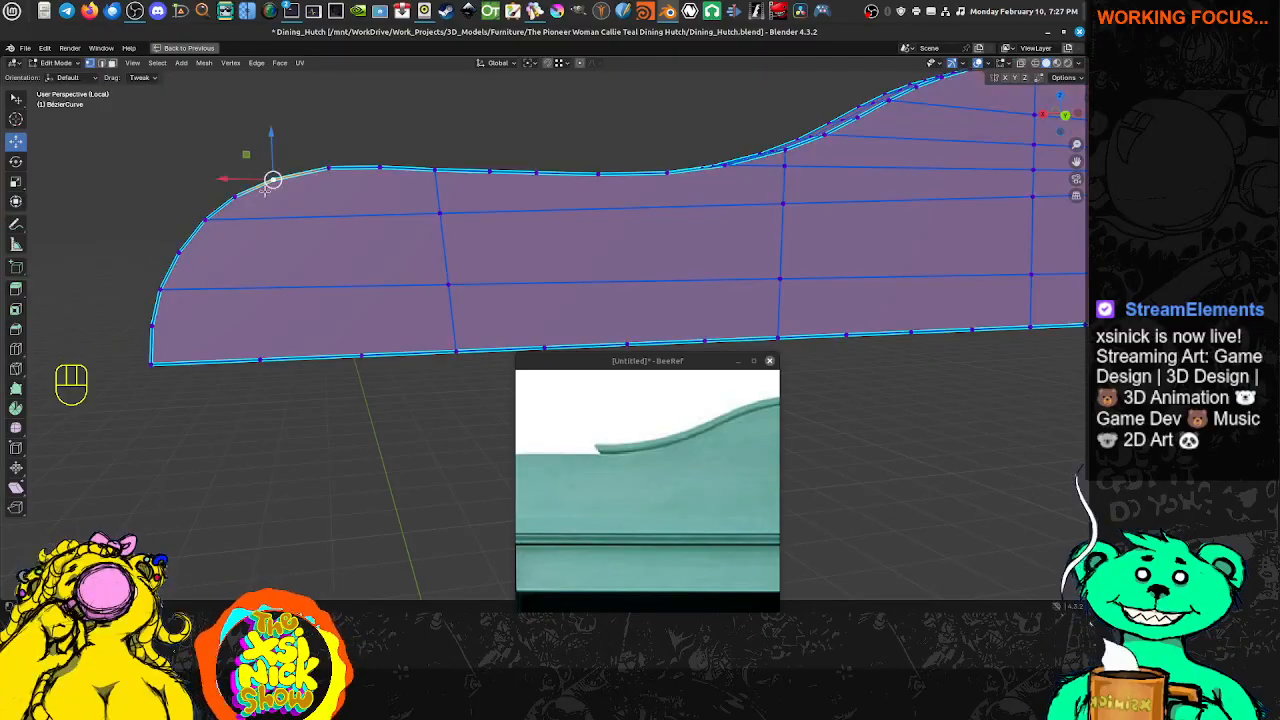
pyautogui.keyDown('shift'); pyautogui.click(261, 357); pyautogui.keyUp('shift')
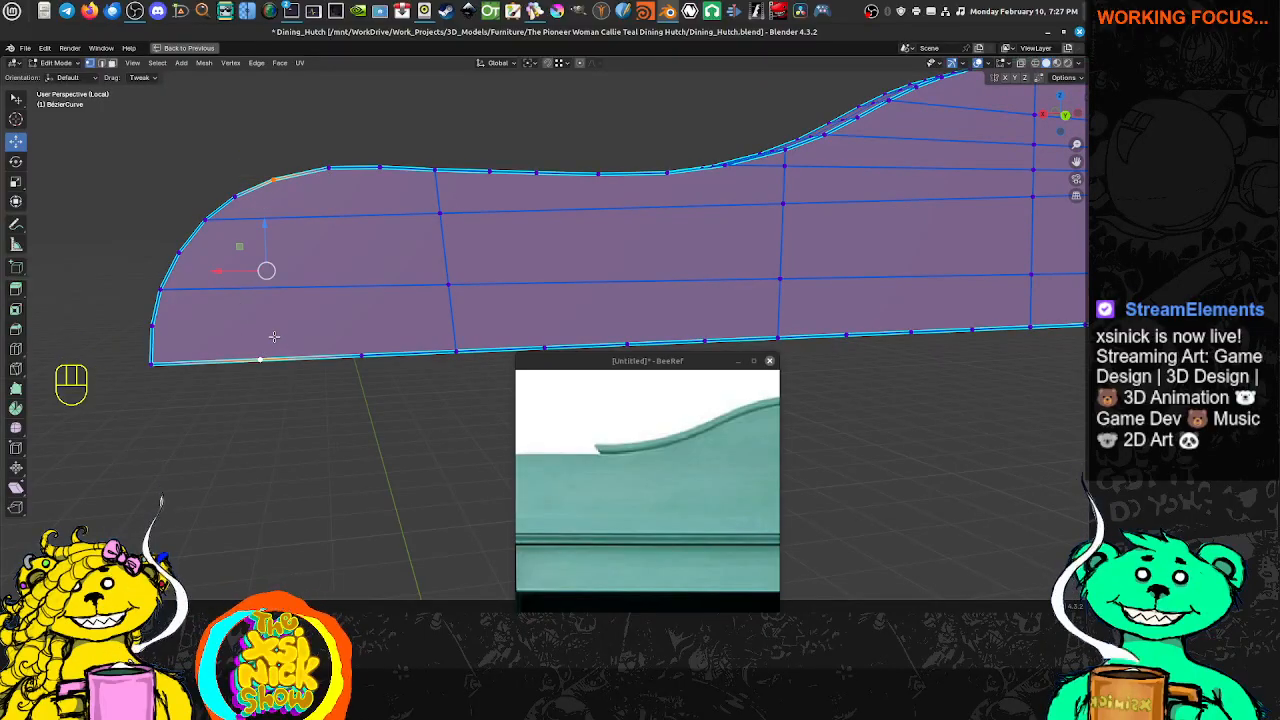
pyautogui.press('j')
# Connect the next top-curve vertex to the right with the second bottom-edge vertex from the left corner
pyautogui.moveTo(404, 317); pyautogui.dragTo(384, 326, button='middle')
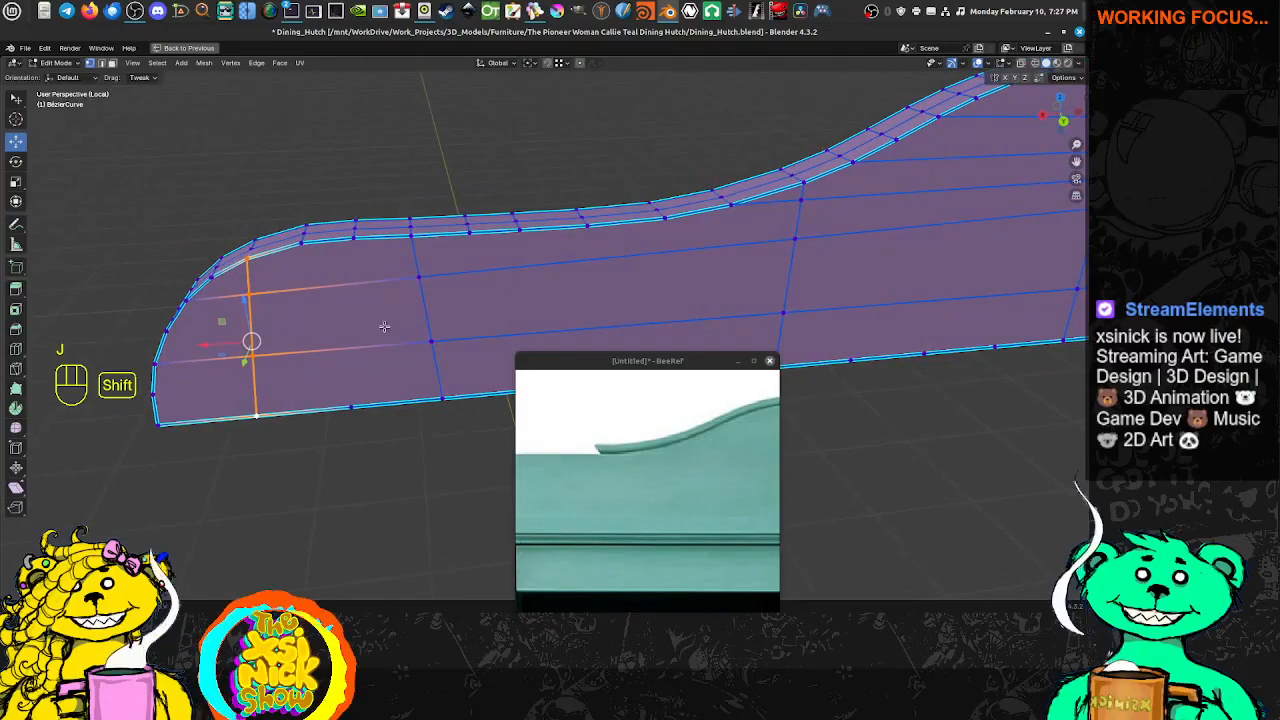
pyautogui.click(305, 249)
pyautogui.keyDown('shift'); pyautogui.click(345, 398); pyautogui.keyUp('shift')
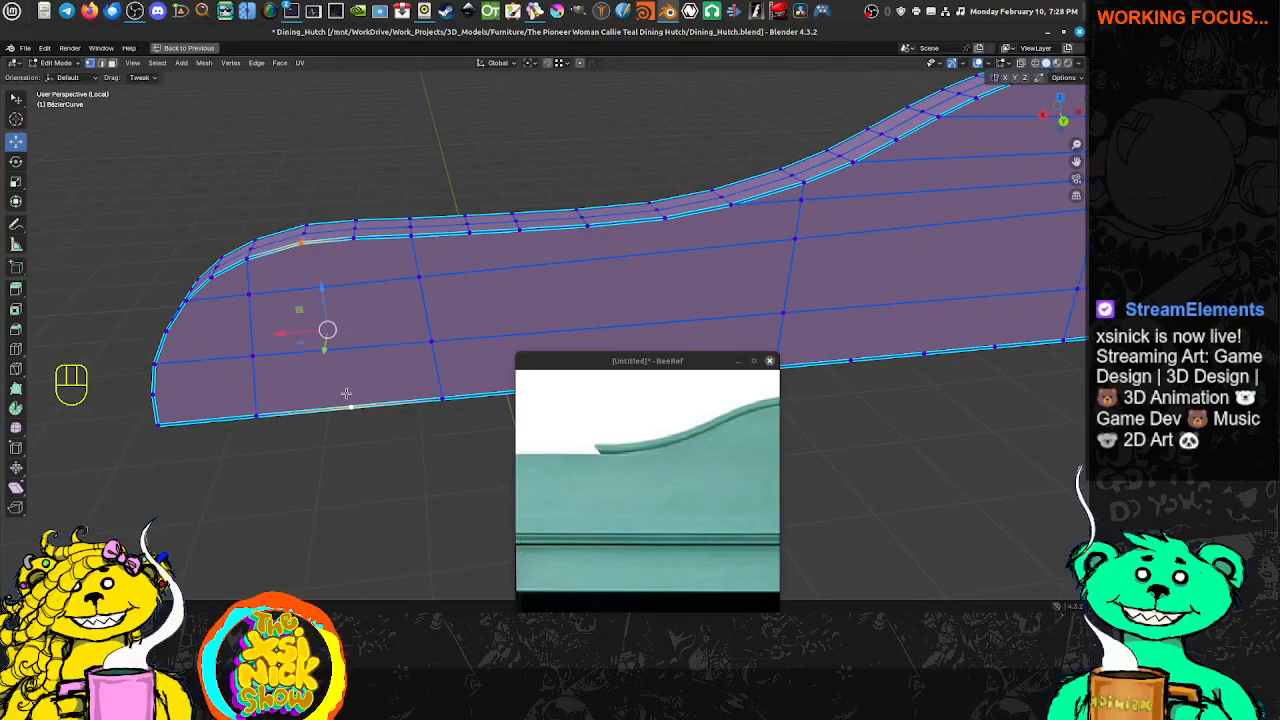
pyautogui.press('j')
# Connect the vertex midway along the low stretch of the top curve to the bottom-edge vertex below it
pyautogui.keyDown('shift'); pyautogui.moveTo(398, 370); pyautogui.dragTo(530, 143, button='middle'); pyautogui.keyUp('shift')
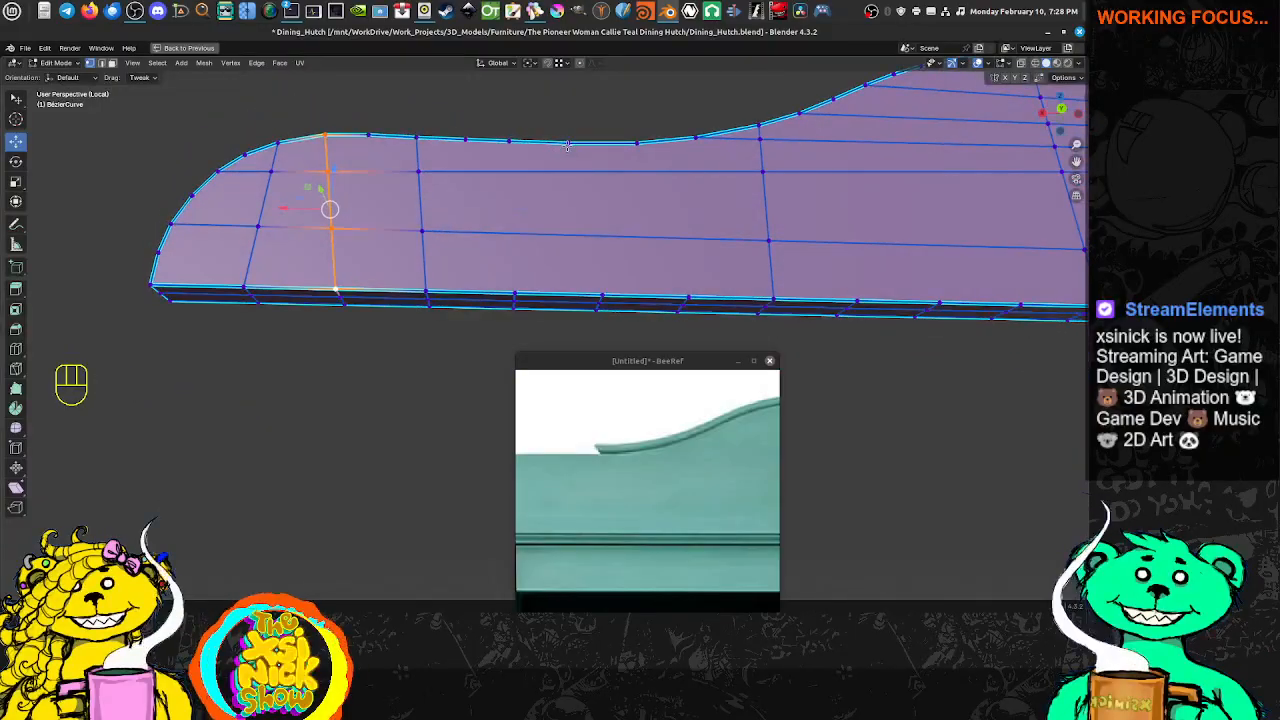
pyautogui.click(567, 146)
pyautogui.keyDown('shift'); pyautogui.click(600, 288); pyautogui.keyUp('shift')
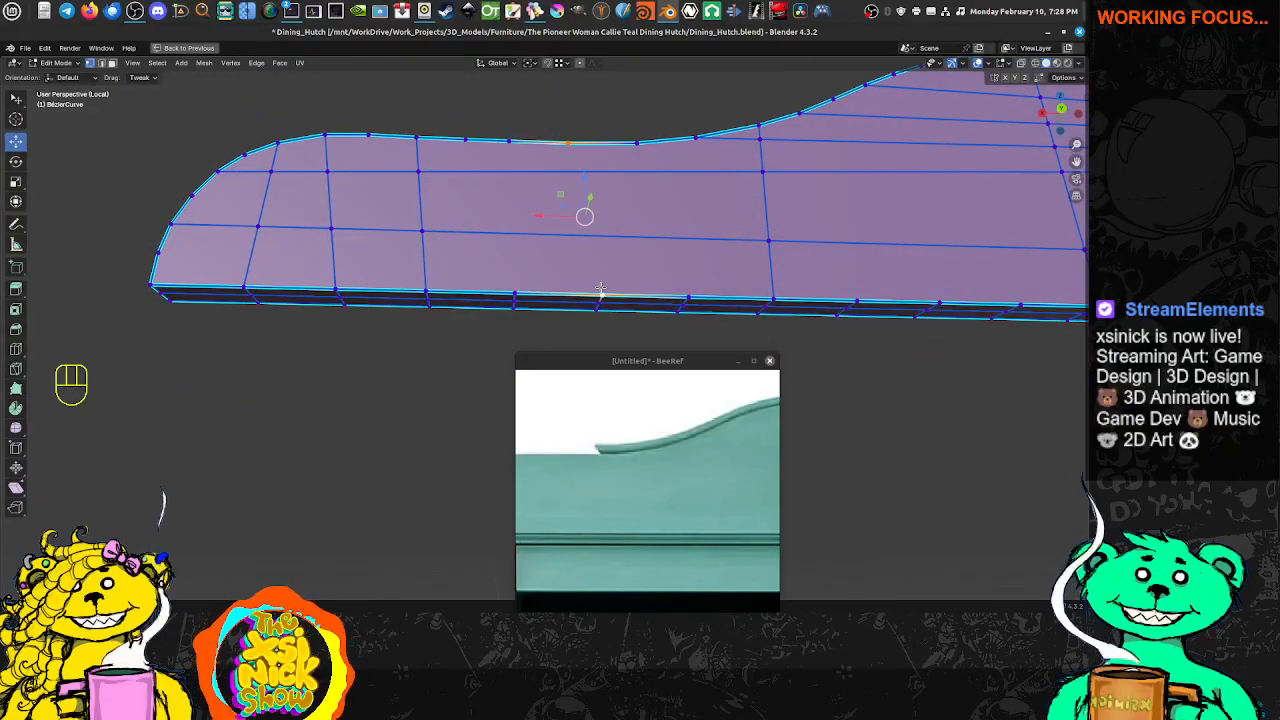
pyautogui.press('j')
pyautogui.moveTo(581, 270)
pyautogui.keyDown('shift'); pyautogui.mouseDown(button='middle')
pyautogui.moveTo(640, 290)
pyautogui.moveTo(574, 289)
pyautogui.moveTo(640, 307)
pyautogui.moveTo(597, 289)
pyautogui.mouseUp(button='middle'); pyautogui.keyUp('shift')
# Switch to face selection and select all front faces from the rounded left end to the panel's centre line under the cutout
pyautogui.hotkey('ctrl', 'Tab')
pyautogui.click(491, 305)
pyautogui.keyDown('shift'); pyautogui.moveTo(443, 283); pyautogui.dragTo(482, 272, button='middle'); pyautogui.keyUp('shift')
pyautogui.scroll(-1, 482, 272)
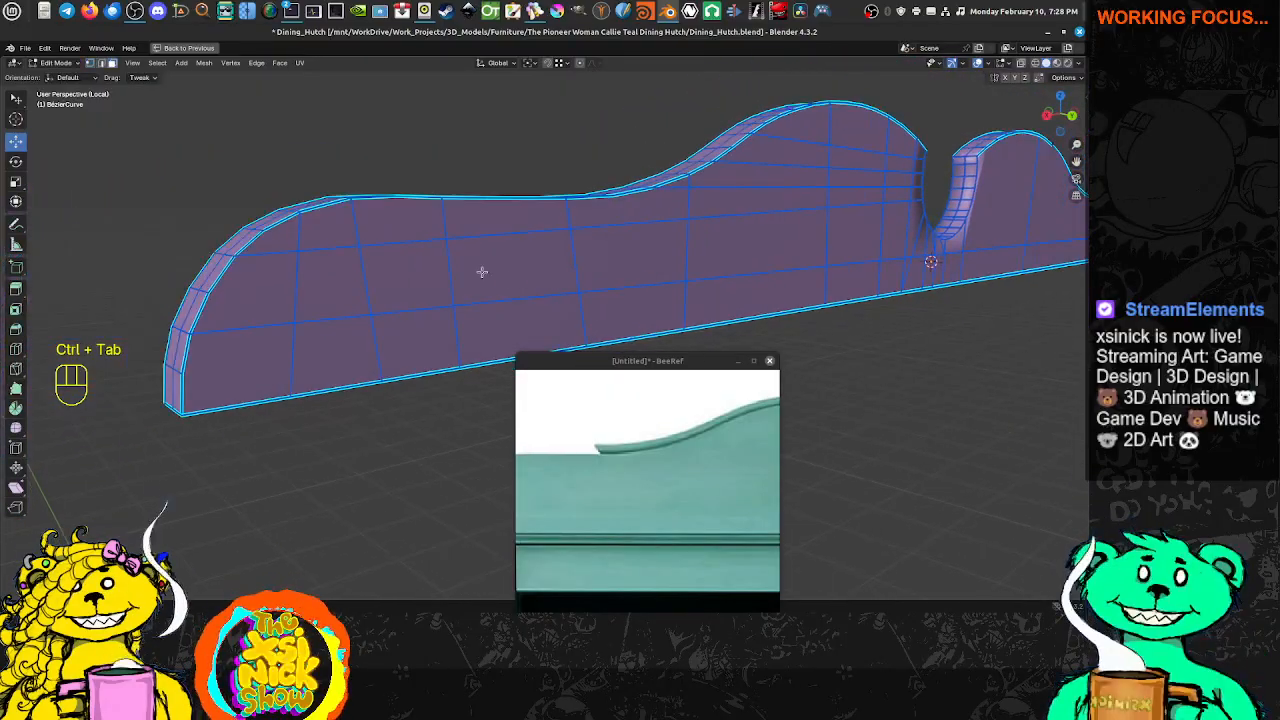
pyautogui.moveTo(378, 232)
pyautogui.keyDown('ctrl'); pyautogui.mouseDown(button='right')
pyautogui.moveTo(270, 351)
pyautogui.moveTo(626, 289)
pyautogui.moveTo(626, 228)
pyautogui.moveTo(615, 236)
pyautogui.mouseUp(button='right'); pyautogui.keyUp('ctrl')
pyautogui.moveTo(713, 256)
pyautogui.keyDown('shift'); pyautogui.mouseDown(button='middle')
pyautogui.moveTo(521, 262)
pyautogui.moveTo(446, 284)
pyautogui.mouseUp(button='middle'); pyautogui.keyUp('shift')
pyautogui.moveTo(438, 209)
pyautogui.keyDown('ctrl'); pyautogui.mouseDown(button='right')
pyautogui.moveTo(433, 294)
pyautogui.moveTo(651, 255)
pyautogui.moveTo(662, 160)
pyautogui.moveTo(442, 208)
pyautogui.mouseUp(button='right'); pyautogui.keyUp('ctrl')
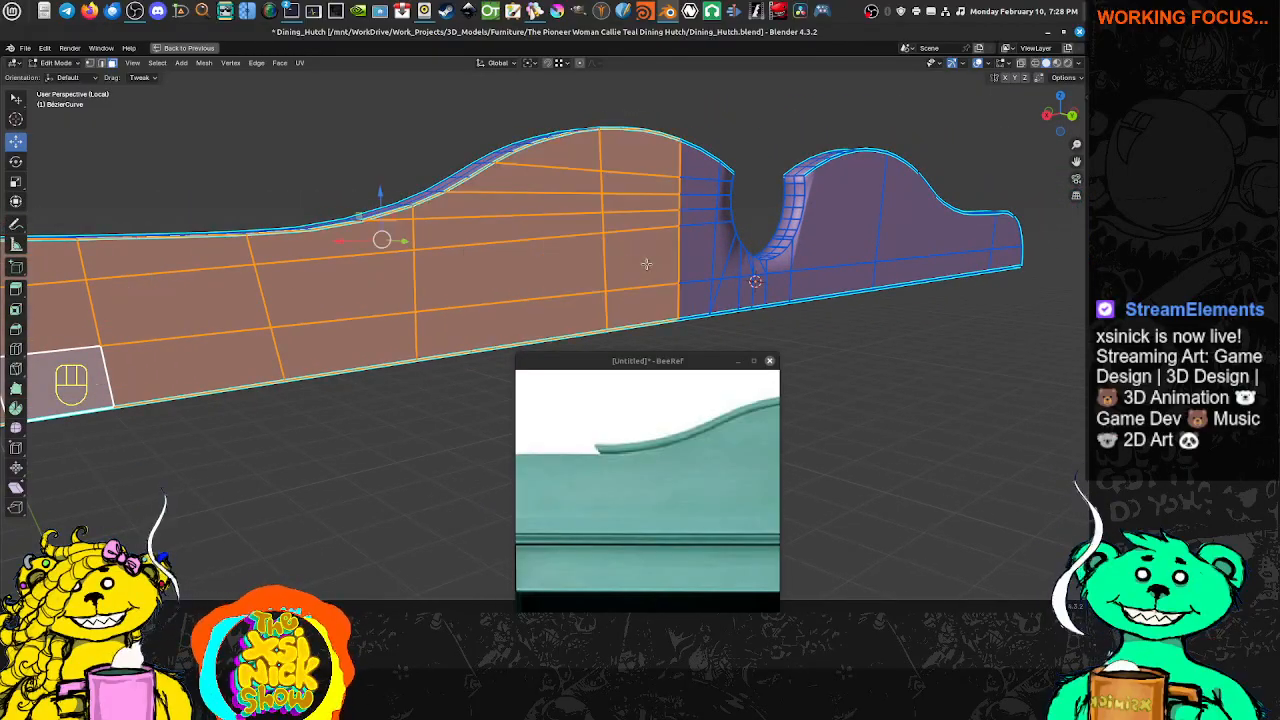
pyautogui.moveTo(442, 208)
pyautogui.mouseDown(button='middle')
pyautogui.moveTo(576, 262)
pyautogui.moveTo(525, 273)
pyautogui.mouseUp(button='middle')
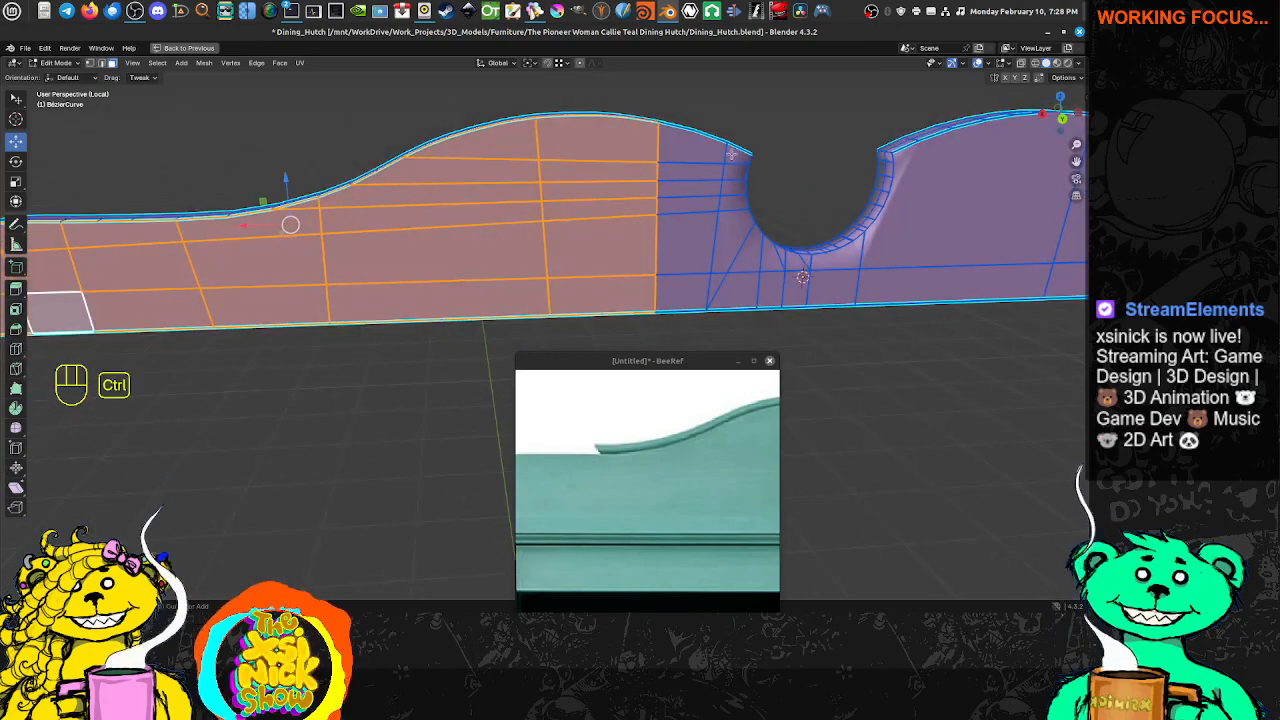
pyautogui.moveTo(731, 155)
pyautogui.keyDown('ctrl'); pyautogui.mouseDown(button='right')
pyautogui.moveTo(625, 290)
pyautogui.moveTo(765, 298)
pyautogui.moveTo(803, 272)
pyautogui.mouseUp(button='right'); pyautogui.keyUp('ctrl')
# Duplicate the selected front faces in place and separate the duplicate into its own object
pyautogui.moveTo(790, 310); pyautogui.dragTo(754, 220, button='middle')
pyautogui.moveTo(754, 340)
pyautogui.keyDown('shift'); pyautogui.mouseDown(button='middle')
pyautogui.moveTo(565, 198)
pyautogui.moveTo(551, 271)
pyautogui.moveTo(590, 238)
pyautogui.moveTo(580, 214)
pyautogui.moveTo(586, 250)
pyautogui.moveTo(518, 225)
pyautogui.mouseUp(button='middle'); pyautogui.keyUp('shift')
pyautogui.scroll(-4, 545, 225)
pyautogui.keyDown('shift'); pyautogui.moveTo(765, 231); pyautogui.dragTo(600, 264, button='middle'); pyautogui.keyUp('shift')
pyautogui.hotkey('shift', 'd')
pyautogui.rightClick(682, 215)
pyautogui.keyDown('shift'); pyautogui.moveTo(720, 262); pyautogui.dragTo(531, 272, button='middle'); pyautogui.keyUp('shift')
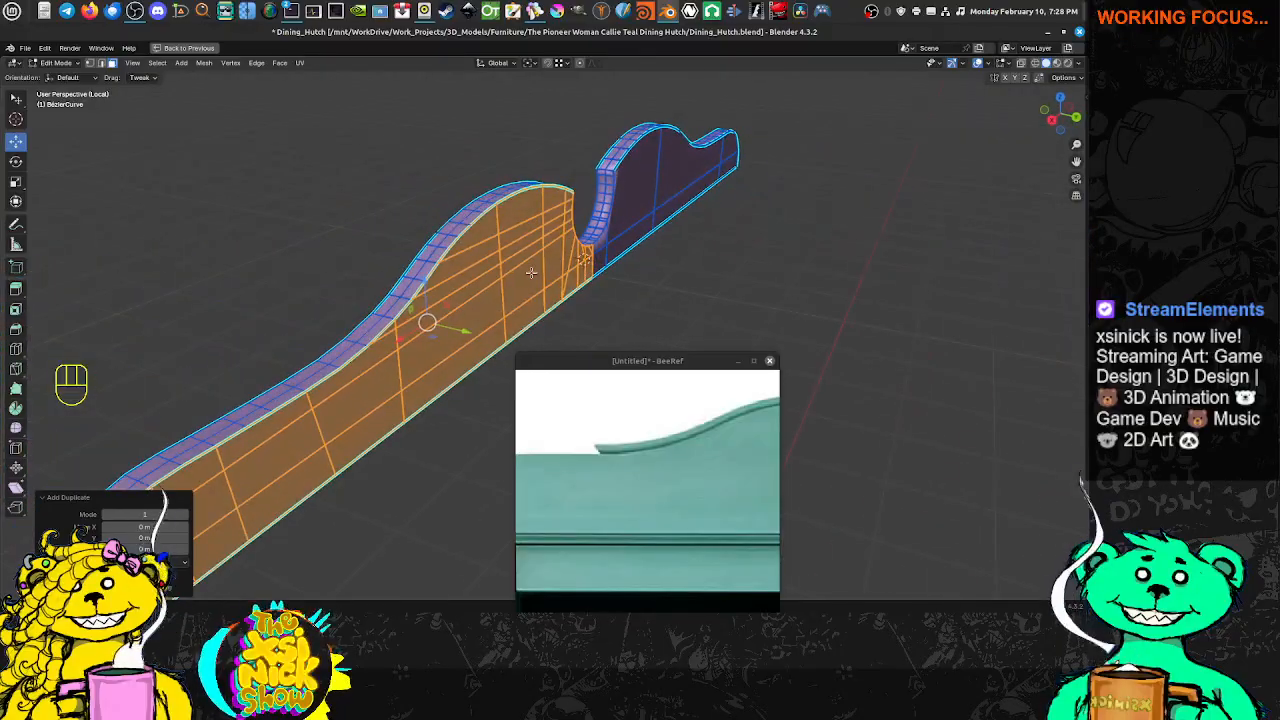
pyautogui.press('p')
pyautogui.click(524, 267)
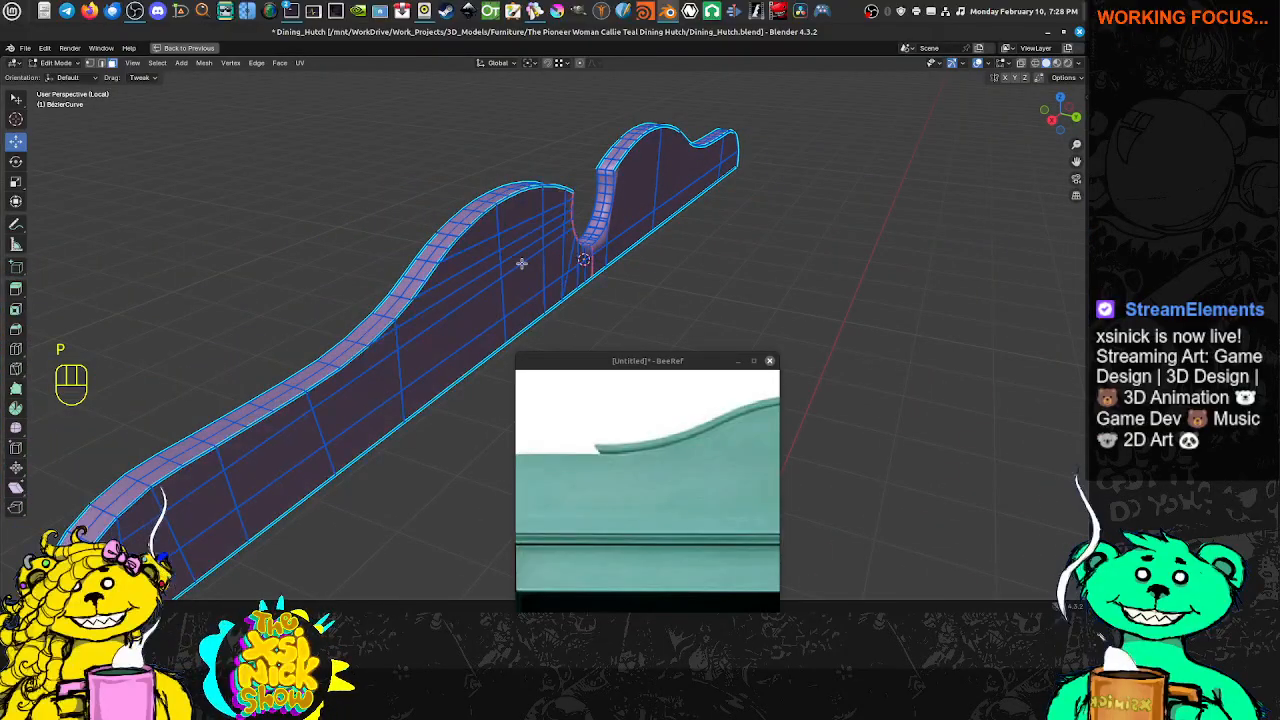
# Open the separated half-panel for editing and extrude all its faces about 0.038 m, snapped to the original panel's far edge
pyautogui.press('Tab')
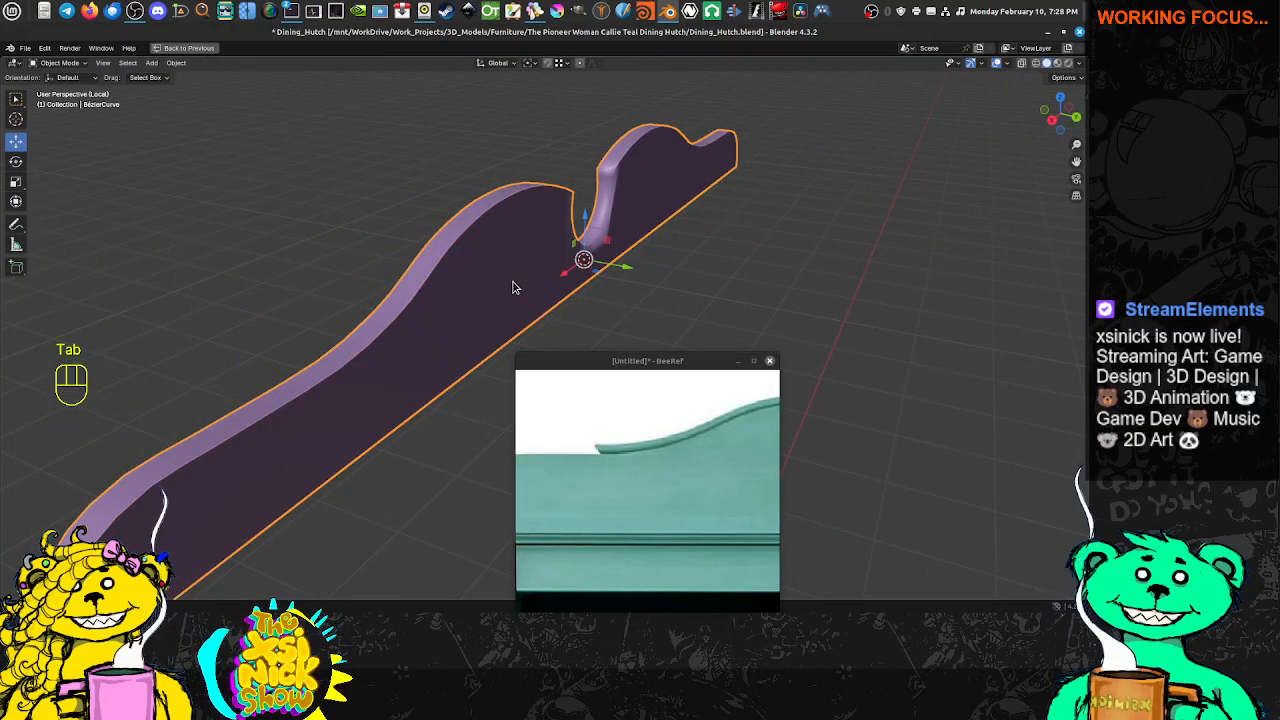
pyautogui.click(464, 265)
pyautogui.click(464, 265)
pyautogui.click(464, 265)
pyautogui.press('Tab')
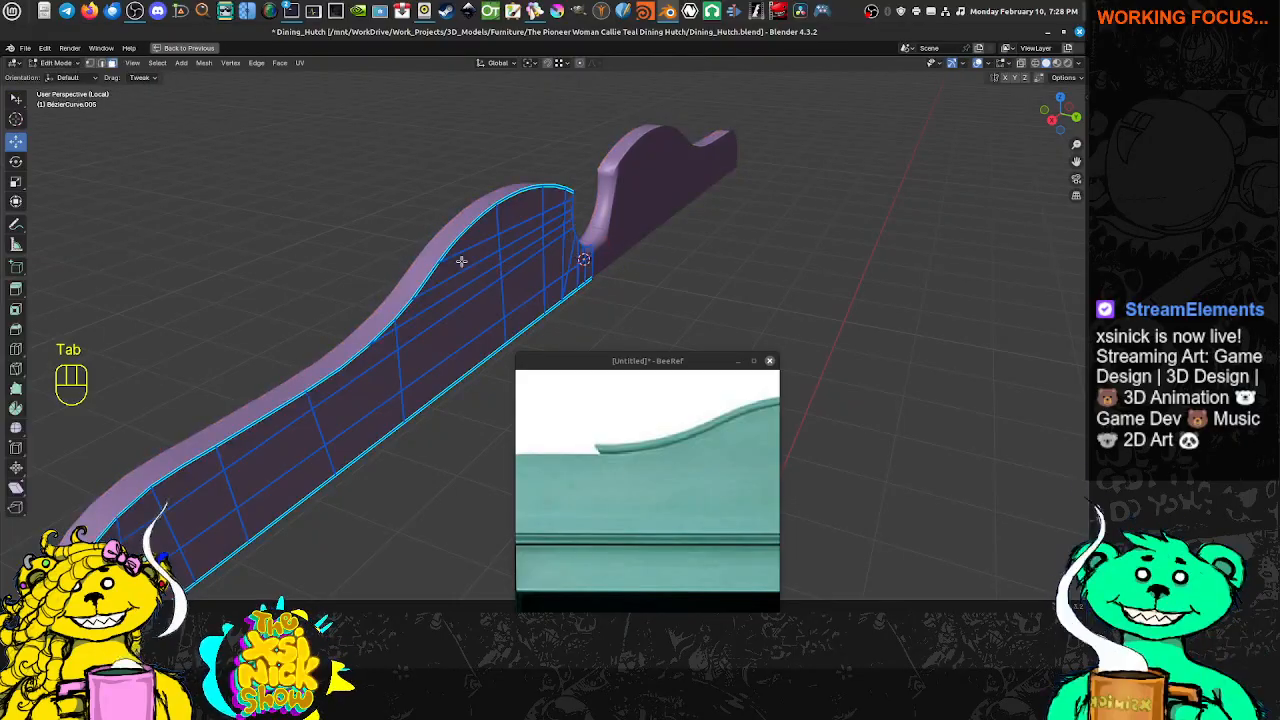
pyautogui.moveTo(461, 262); pyautogui.dragTo(522, 261, button='middle')
pyautogui.click(591, 295)
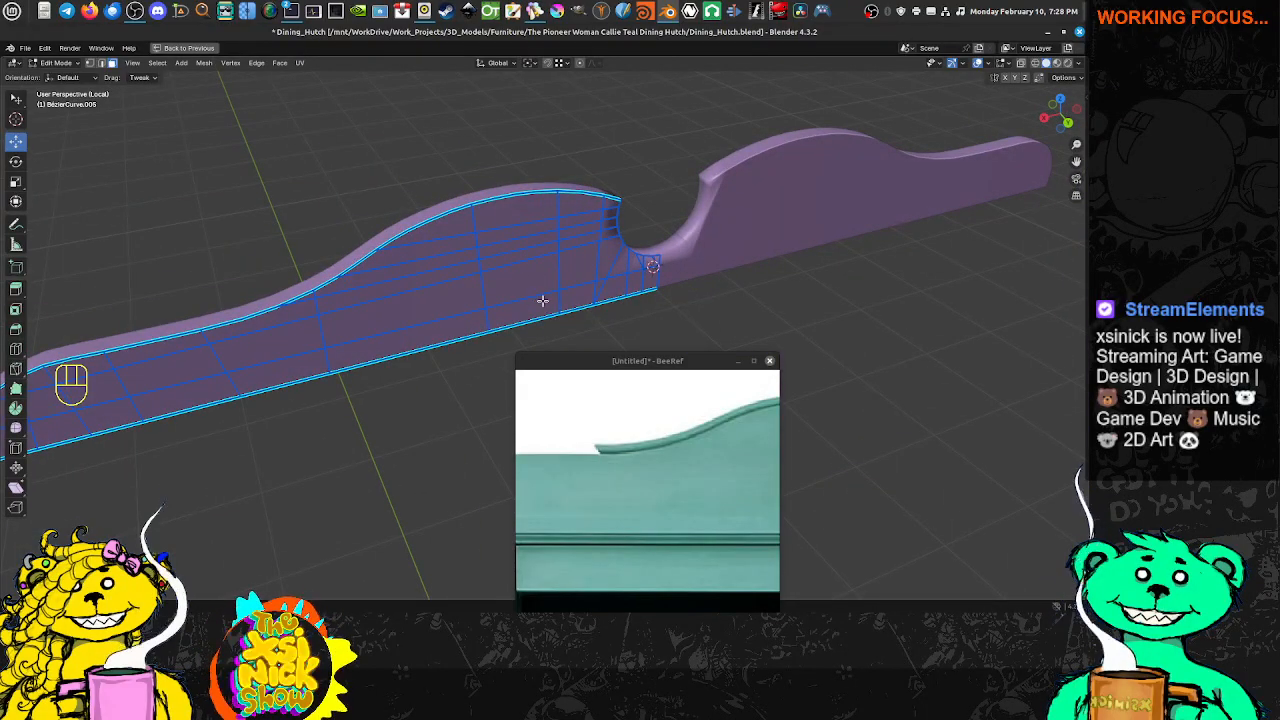
pyautogui.press('a')
pyautogui.moveTo(483, 302); pyautogui.dragTo(560, 306, button='middle')
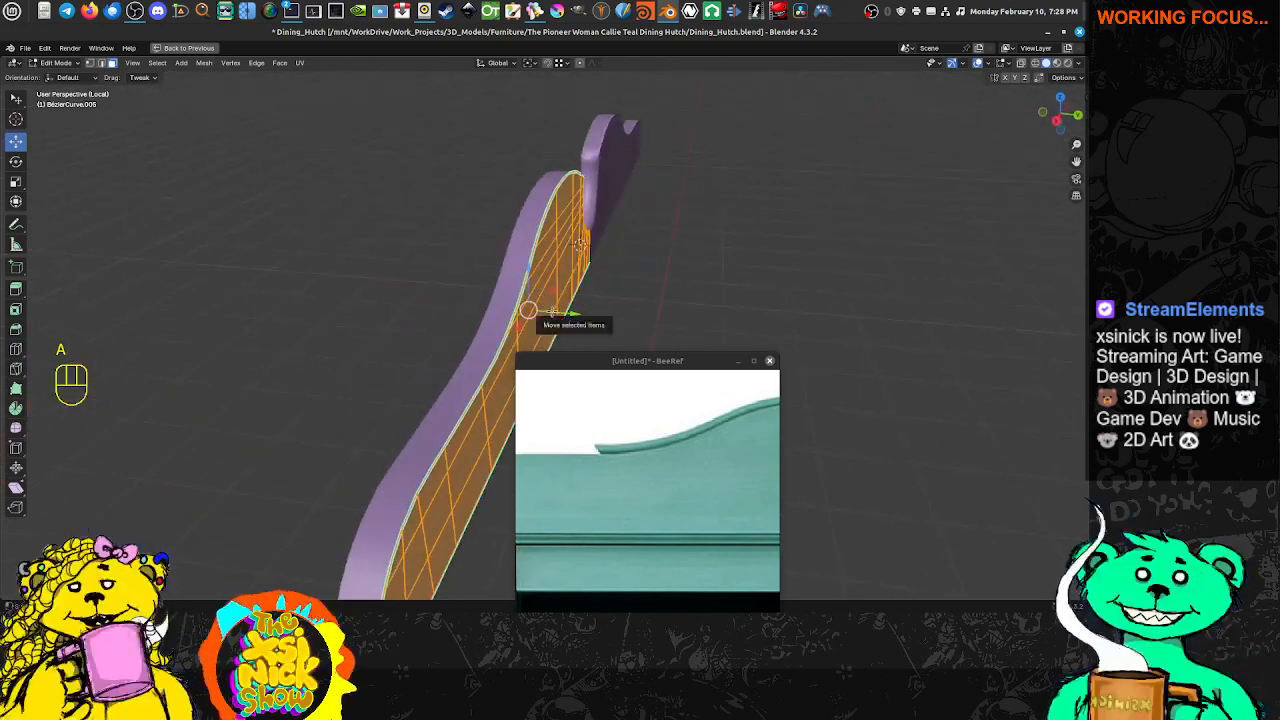
pyautogui.press('g')
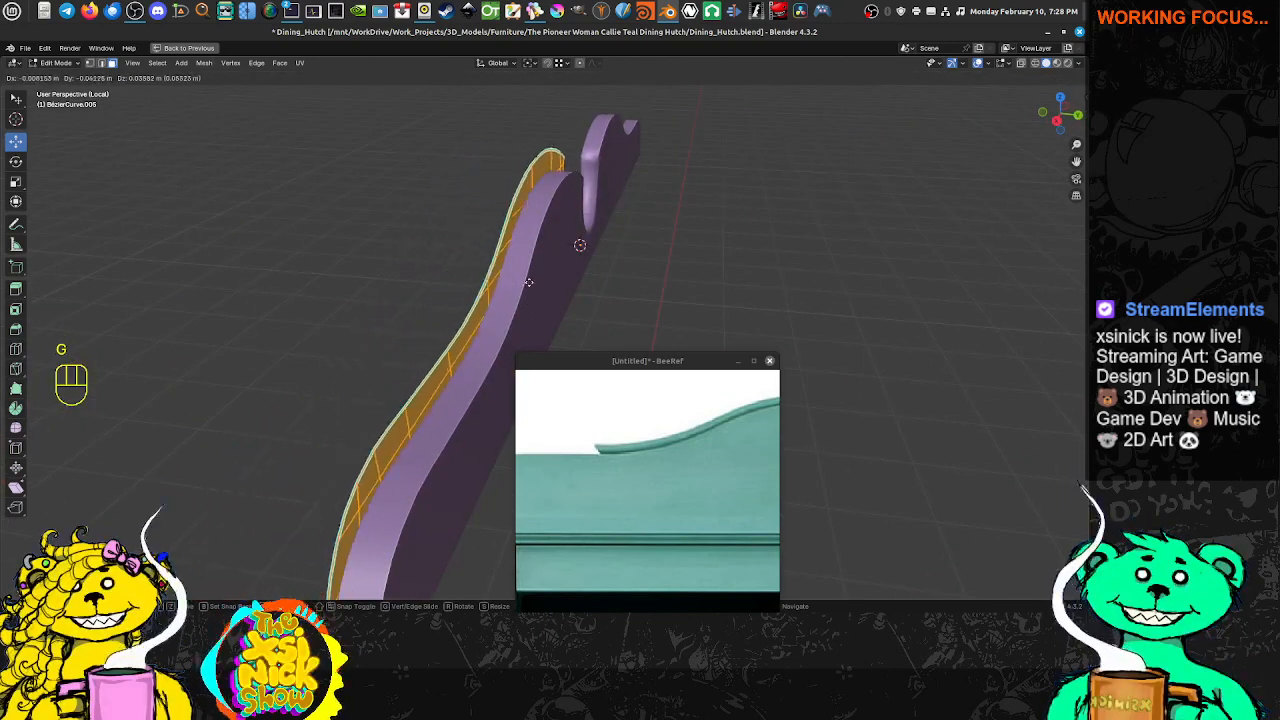
pyautogui.click(577, 294)
pyautogui.press('e')
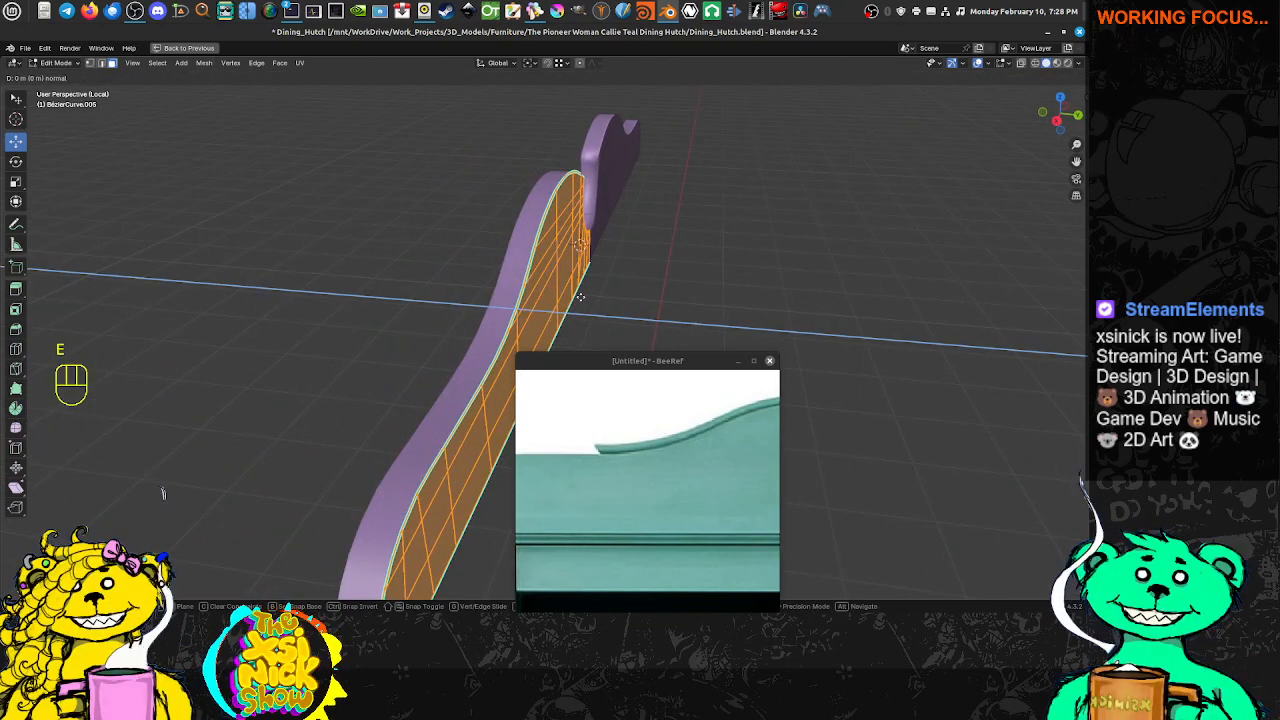
pyautogui.press('ctrl')
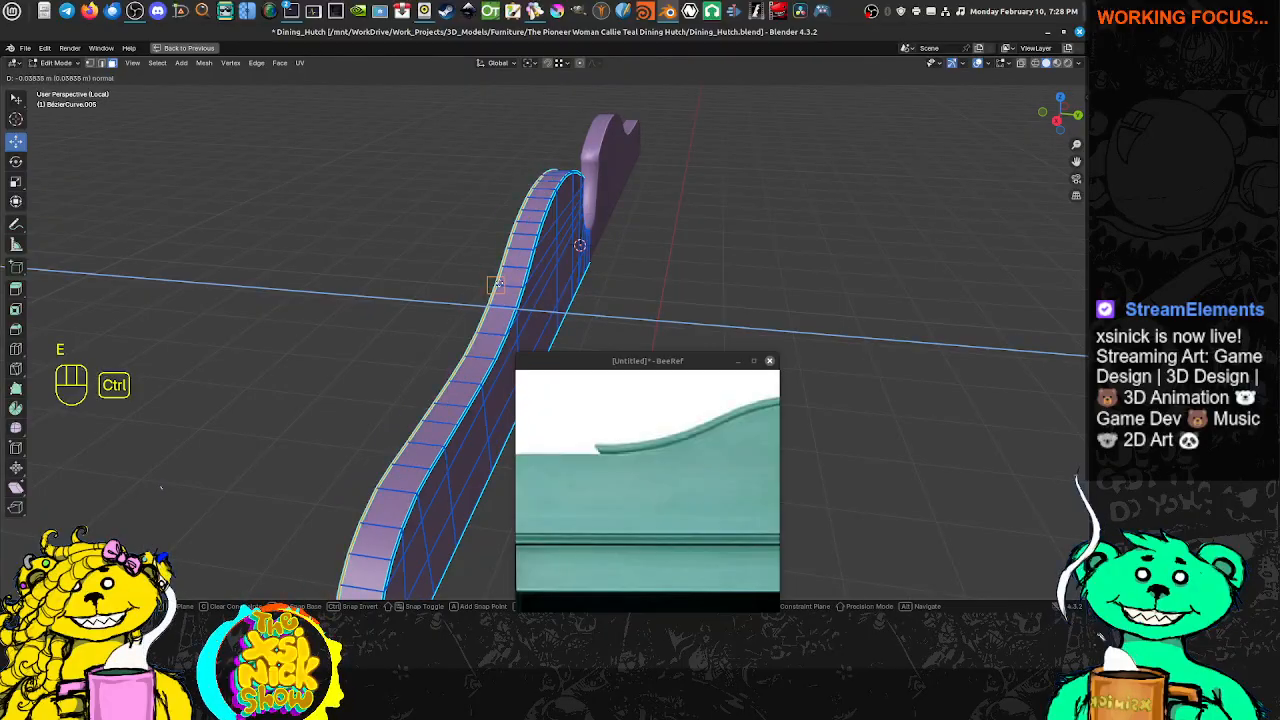
pyautogui.click(498, 284)
# Return to Object Mode and delete the original full-width panel, keeping the new left half
pyautogui.keyDown('shift'); pyautogui.moveTo(530, 297); pyautogui.dragTo(576, 252, button='middle'); pyautogui.keyUp('shift')
pyautogui.keyDown('shift'); pyautogui.moveTo(576, 252); pyautogui.dragTo(415, 249, button='middle'); pyautogui.keyUp('shift')
pyautogui.press('Tab')
pyautogui.keyDown('shift'); pyautogui.moveTo(748, 242); pyautogui.dragTo(602, 282, button='middle'); pyautogui.keyUp('shift')
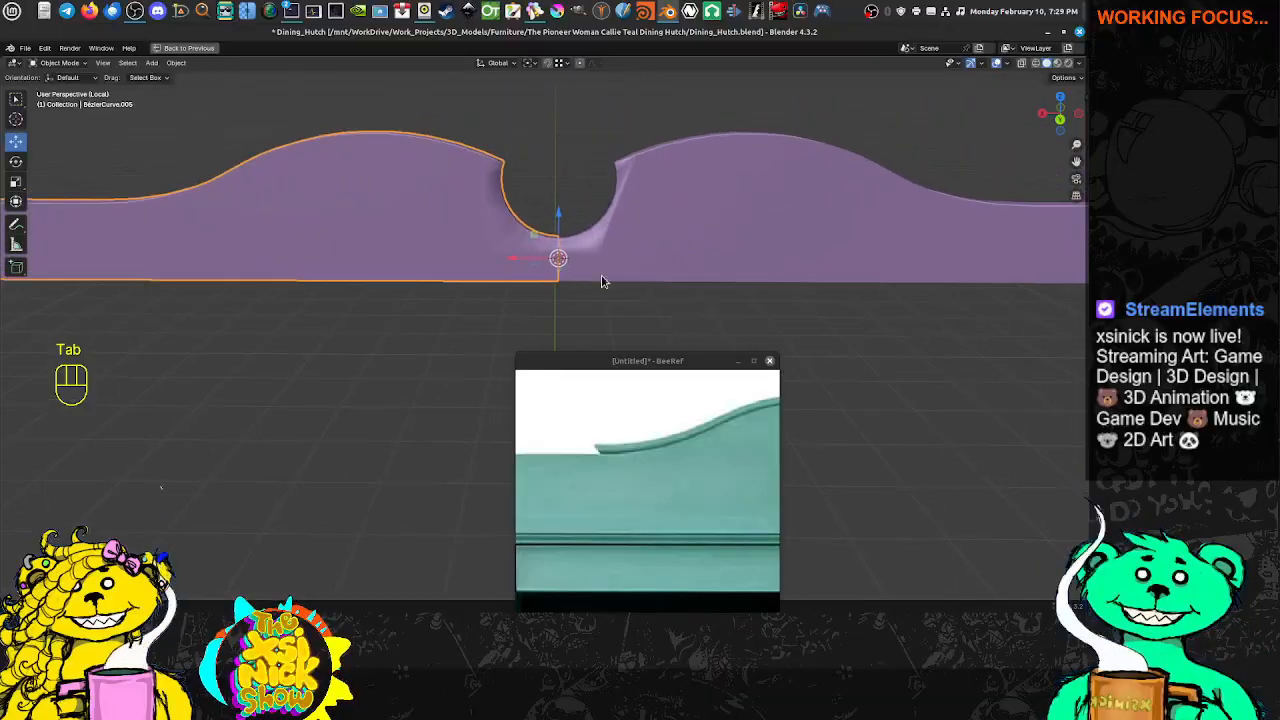
pyautogui.keyDown('shift'); pyautogui.click(697, 248); pyautogui.keyUp('shift')
pyautogui.press('Delete')
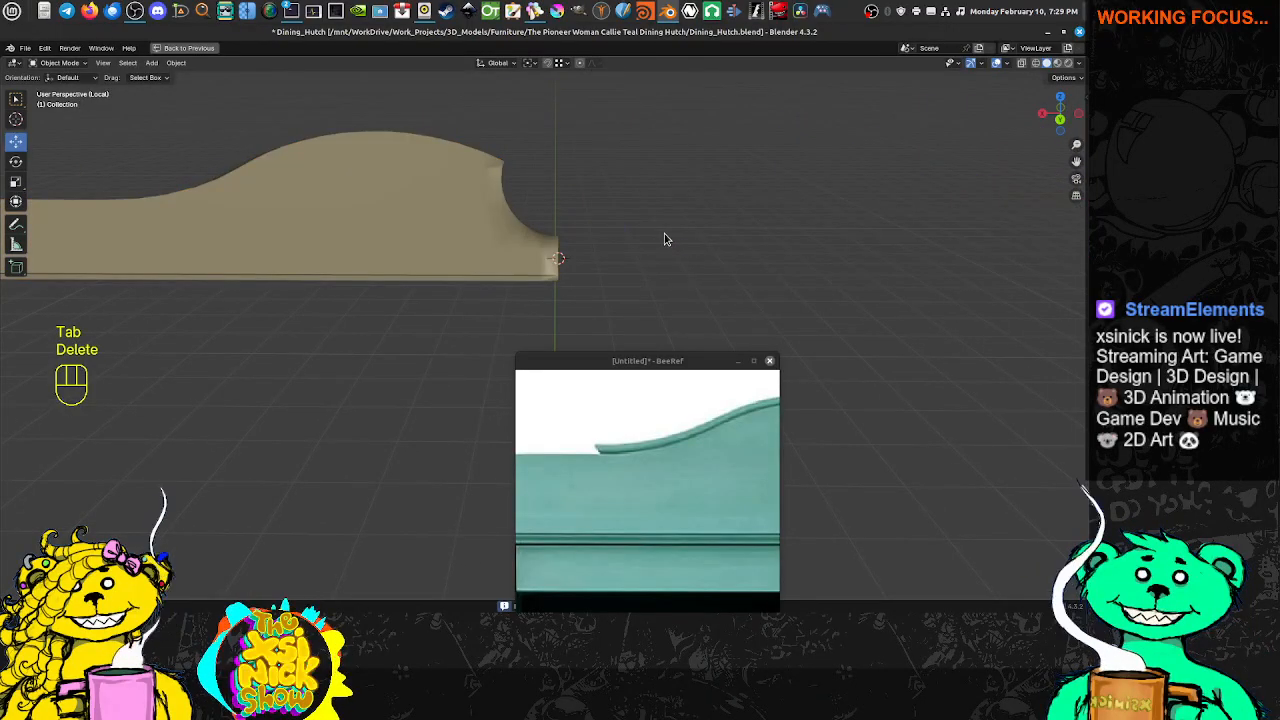
# Select the whole mesh of the half-panel and flip its normals
pyautogui.moveTo(664, 233); pyautogui.dragTo(534, 254, button='middle')
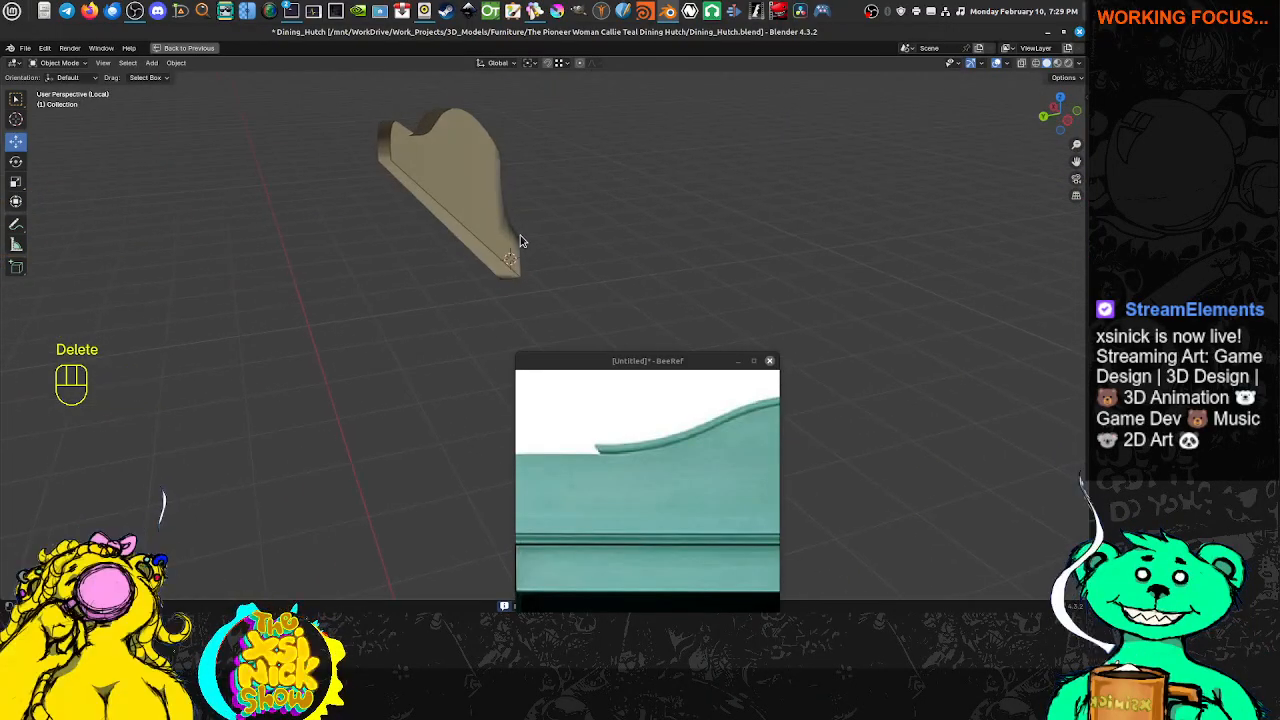
pyautogui.press('Tab')
pyautogui.keyDown('shift'); pyautogui.moveTo(505, 234); pyautogui.dragTo(498, 283, button='middle'); pyautogui.keyUp('shift')
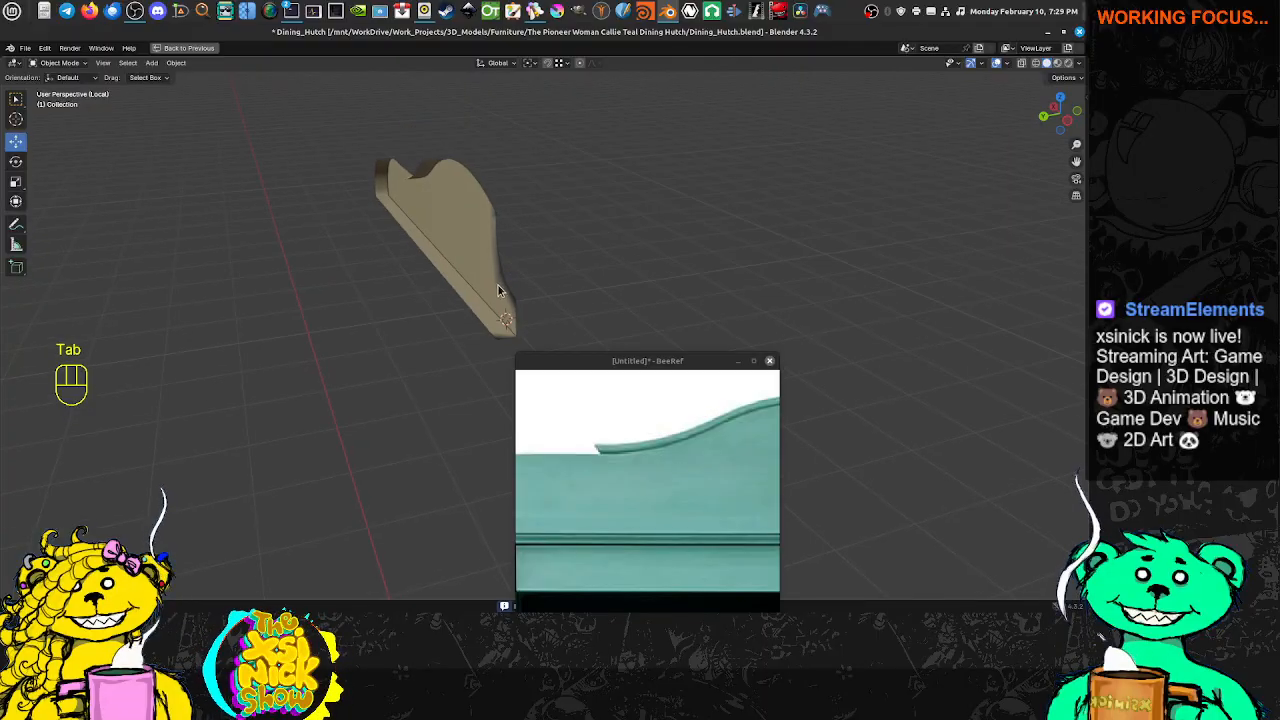
pyautogui.click(491, 272)
pyautogui.press('Tab')
pyautogui.press('a')
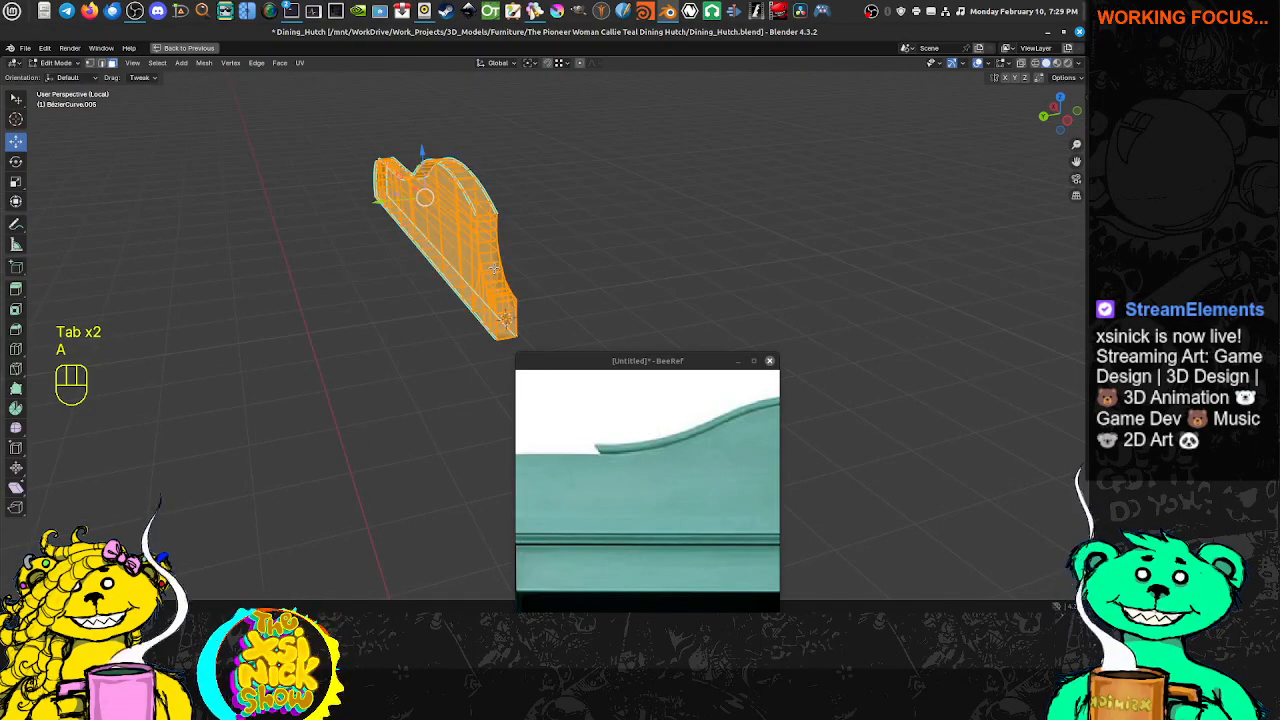
pyautogui.hotkey('alt', 'n')
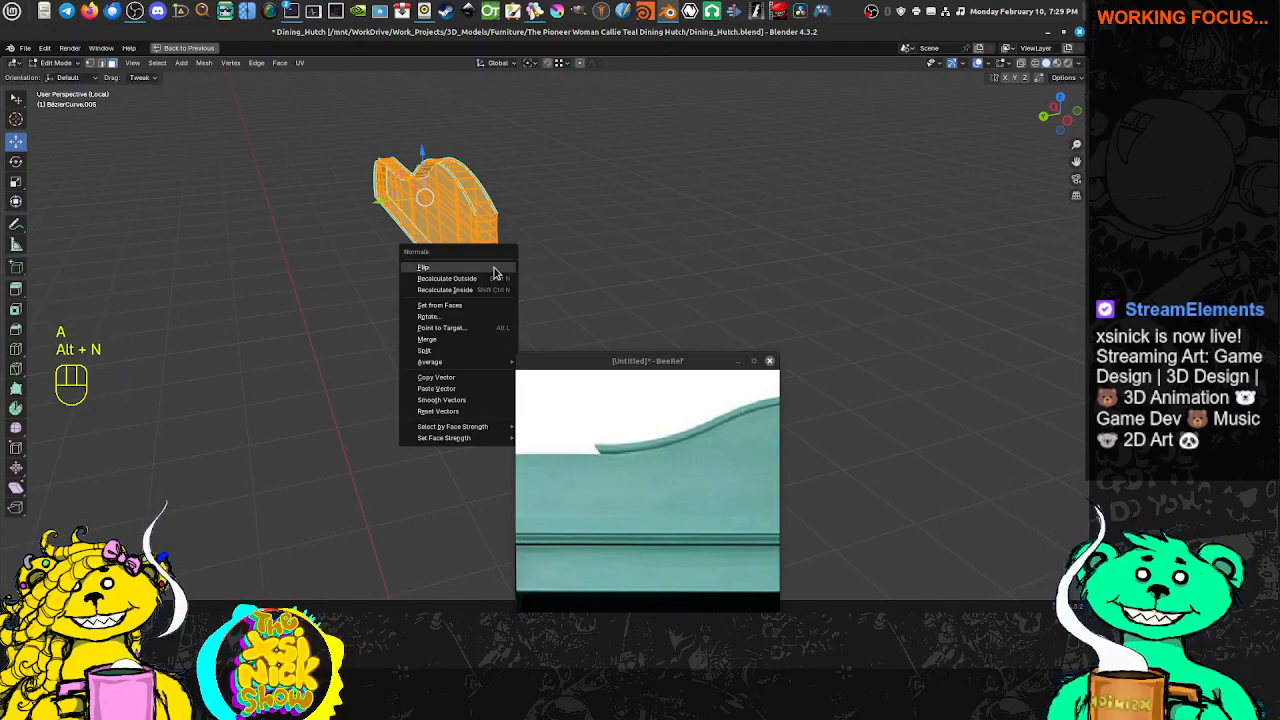
pyautogui.click(494, 272)
pyautogui.press('Tab')
pyautogui.press('Tab')
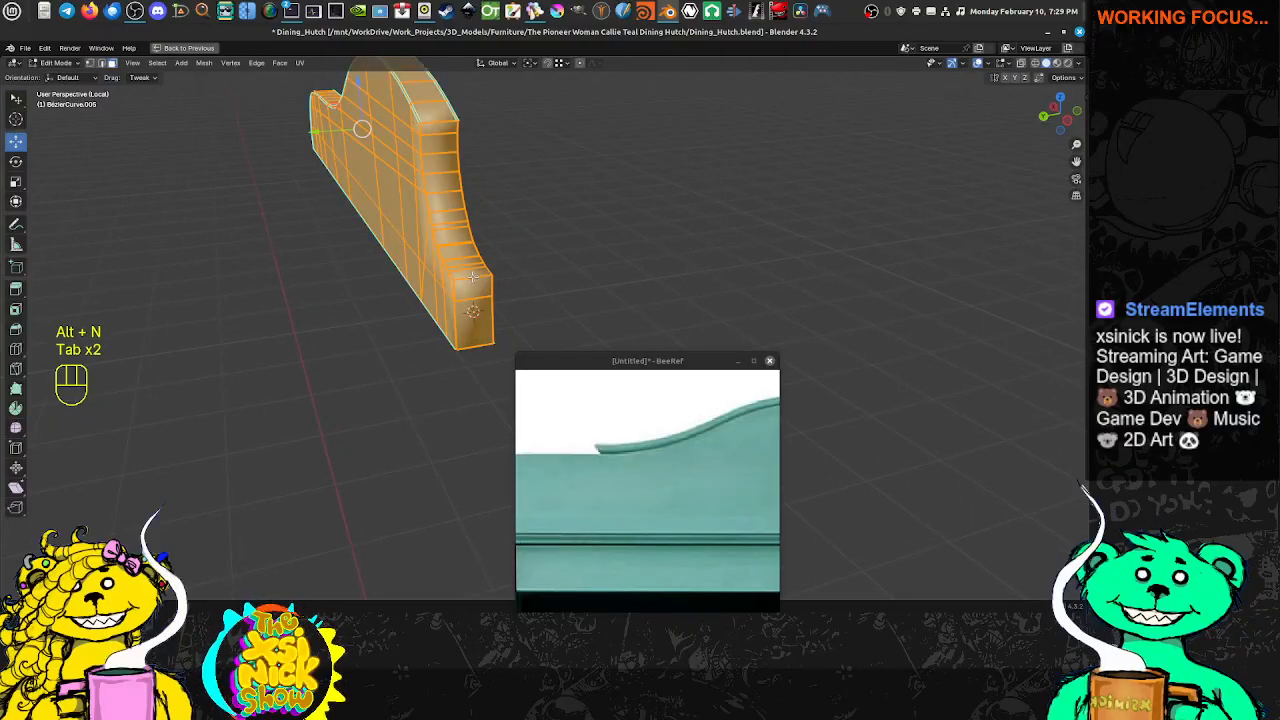
# Add one centred loop cut through the half-panel's thickness, running along the top curve and cutout
pyautogui.hotkey('ctrl', 'r')
pyautogui.click(472, 274)
pyautogui.hotkey('ctrl', 'Tab')
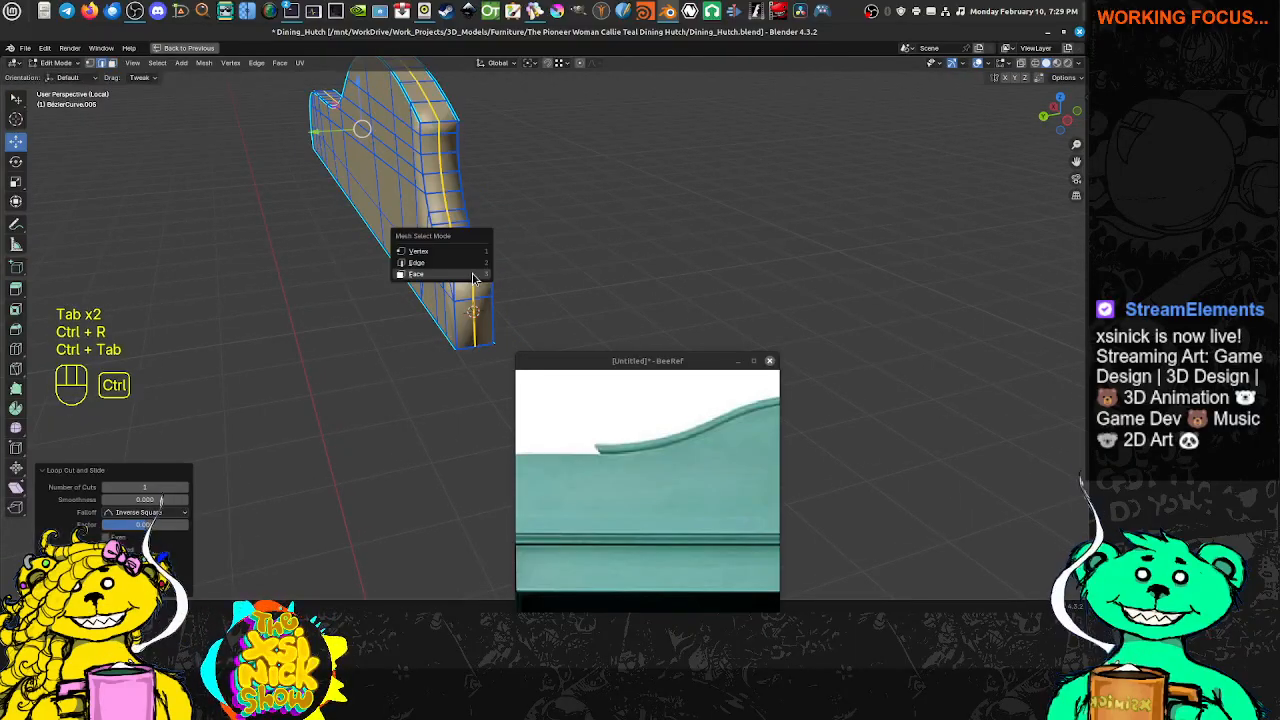
pyautogui.click(449, 284)
pyautogui.click(473, 292)
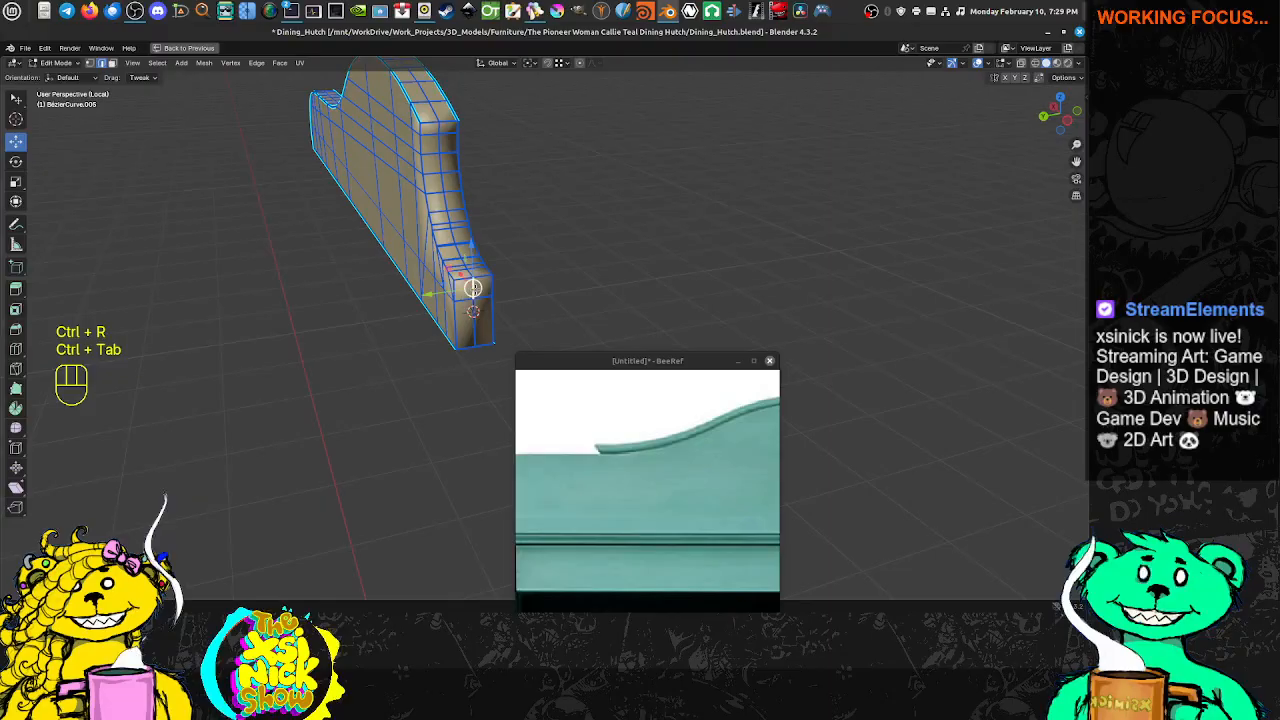
# Switch to face selection and delete the four faces closing the half-panel's end at the centre line
pyautogui.hotkey('ctrl', 'Tab')
pyautogui.click(452, 290)
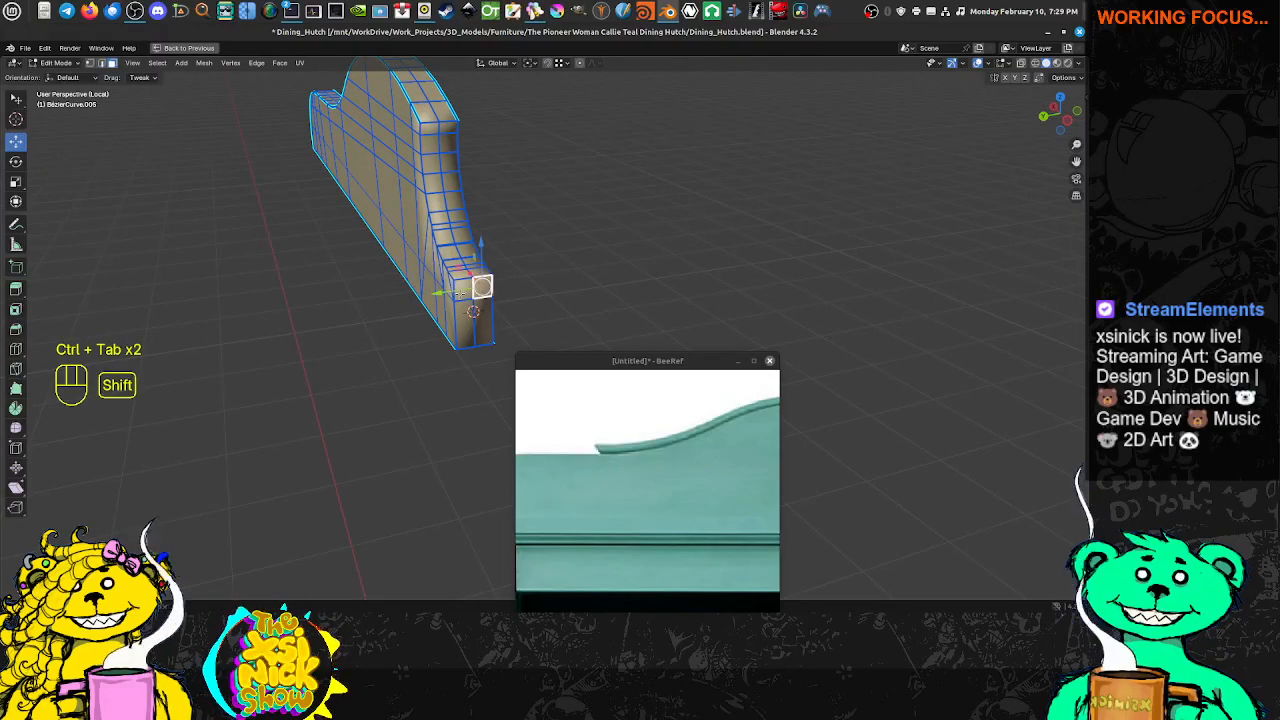
pyautogui.keyDown('shift'); pyautogui.click(461, 292); pyautogui.keyUp('shift')
pyautogui.keyDown('shift'); pyautogui.click(465, 319); pyautogui.keyUp('shift')
pyautogui.keyDown('shift'); pyautogui.click(483, 320); pyautogui.keyUp('shift')
pyautogui.press('x')
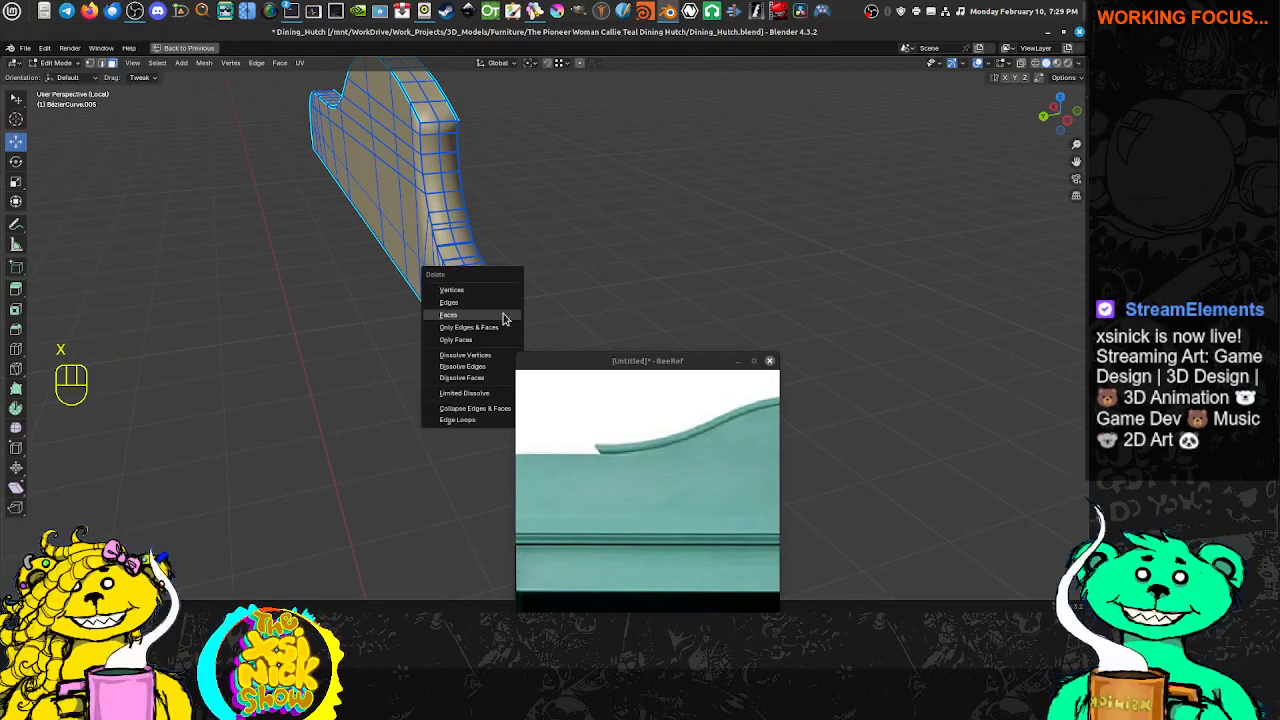
pyautogui.click(481, 317)
pyautogui.moveTo(480, 311); pyautogui.dragTo(527, 311, button='middle')
pyautogui.press('x')
# Apply Shade Auto Smooth to the half-panel in Object Mode and save the file
pyautogui.press('Tab')
pyautogui.rightClick(507, 292)
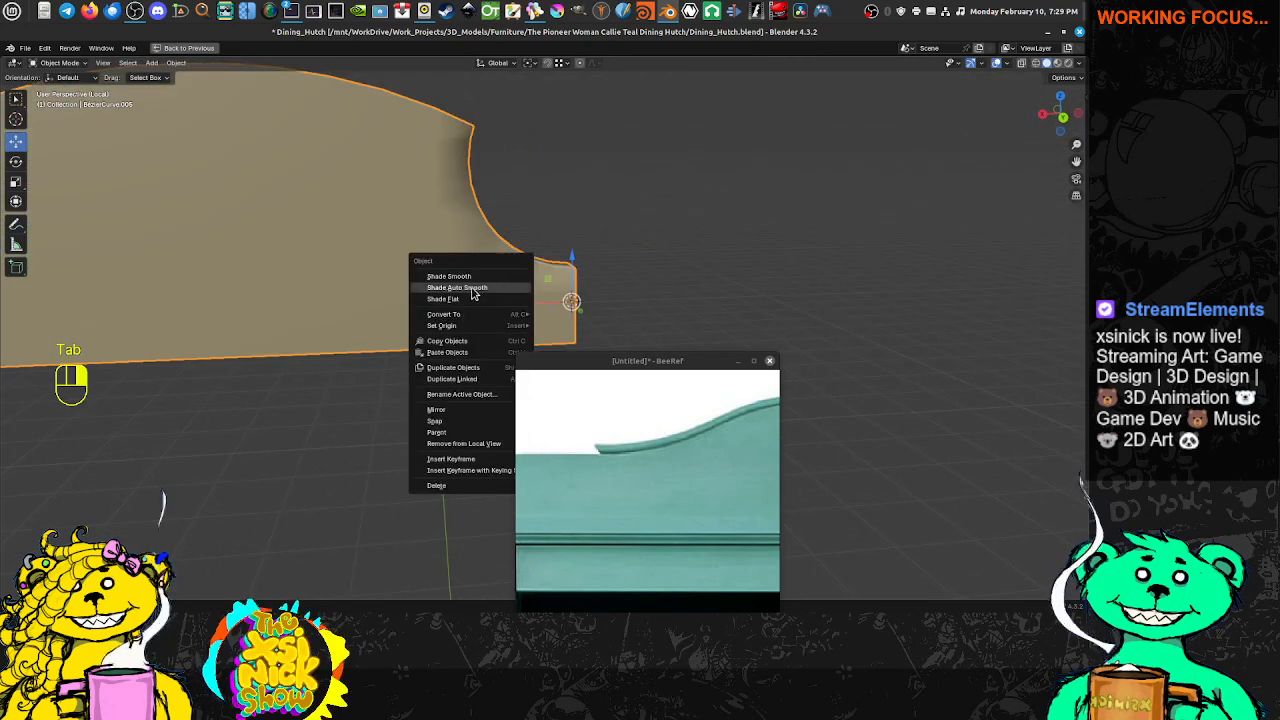
pyautogui.click(471, 288)
pyautogui.click(643, 184)
pyautogui.scroll(-1, 388, 268)
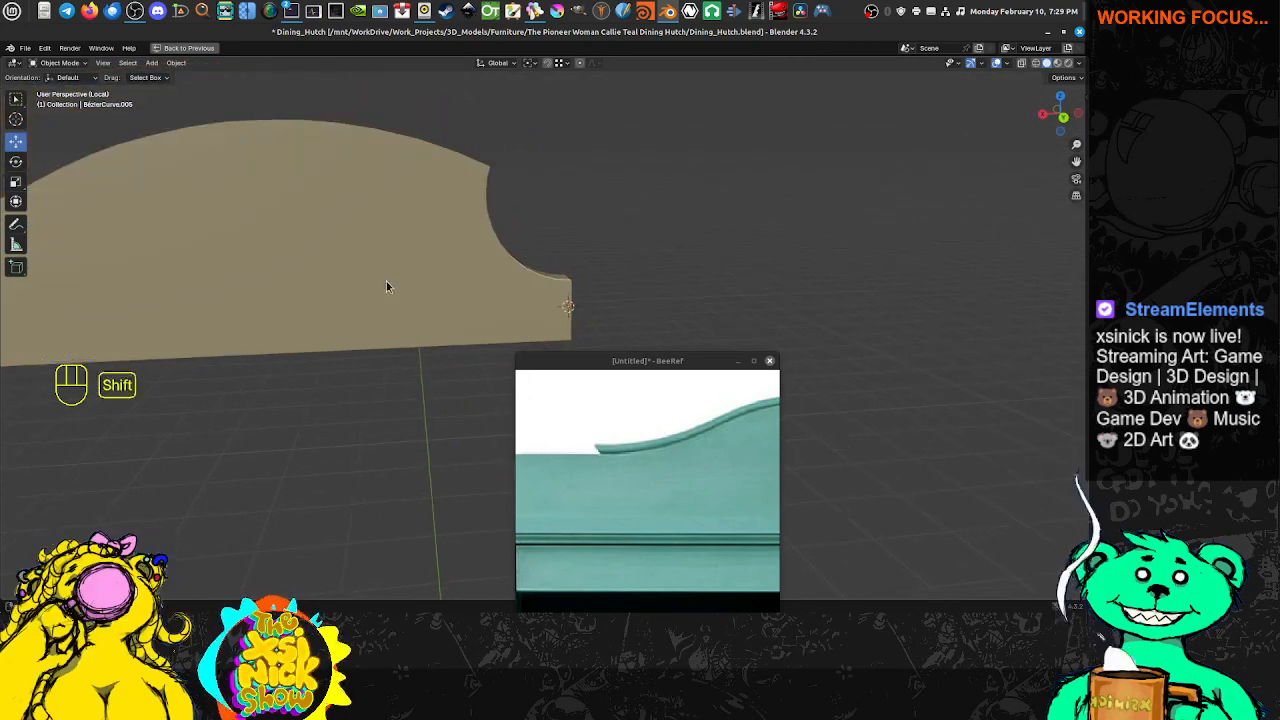
pyautogui.moveTo(386, 281); pyautogui.dragTo(440, 283, button='middle')
pyautogui.hotkey('ctrl', 's')
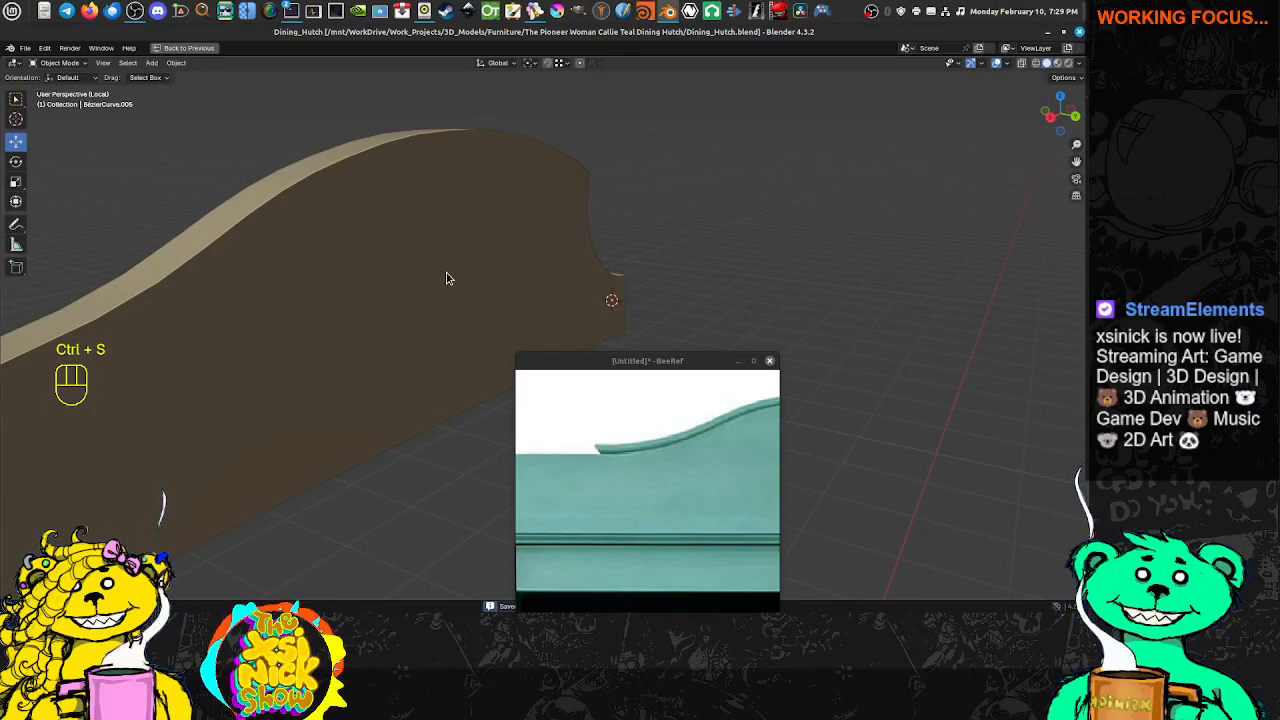
# Leave local view and delete the spare ring floating above the hutch
pyautogui.press('KP_Decimal')
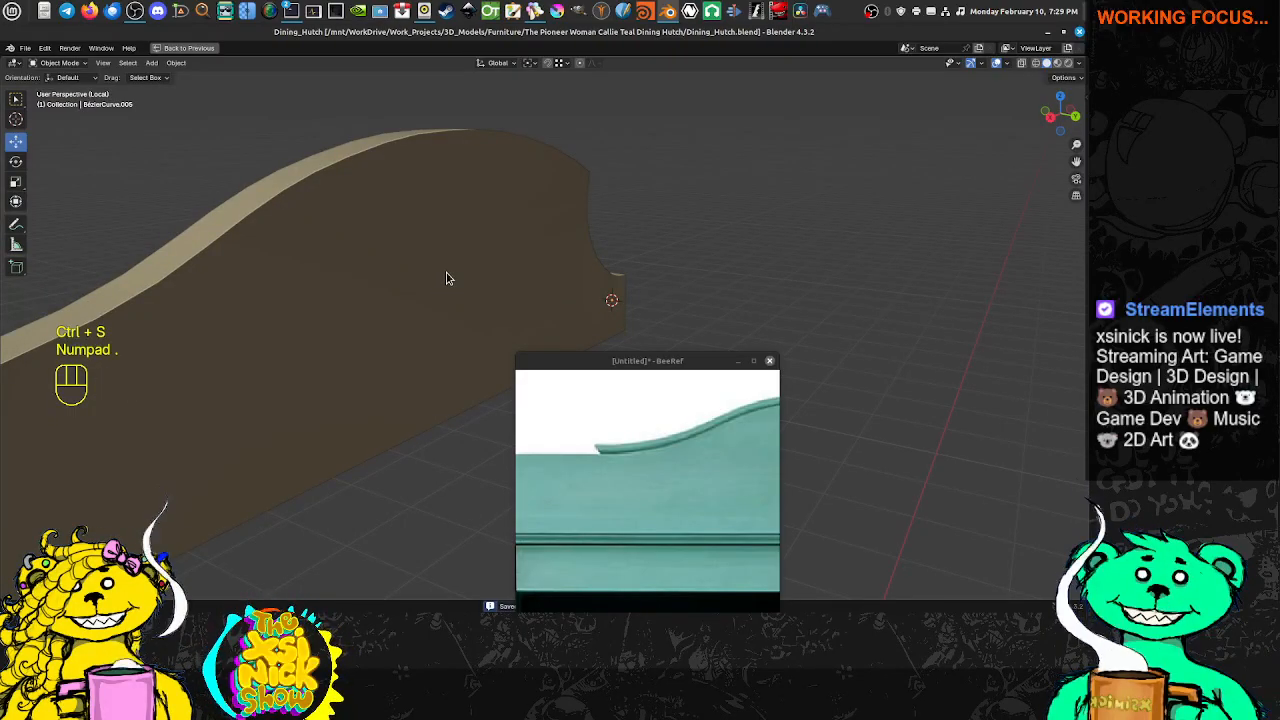
pyautogui.press('KP_Divide')
pyautogui.moveTo(446, 278); pyautogui.dragTo(470, 224, button='middle')
pyautogui.scroll(-2, 530, 267)
pyautogui.click(405, 314)
pyautogui.click(490, 192)
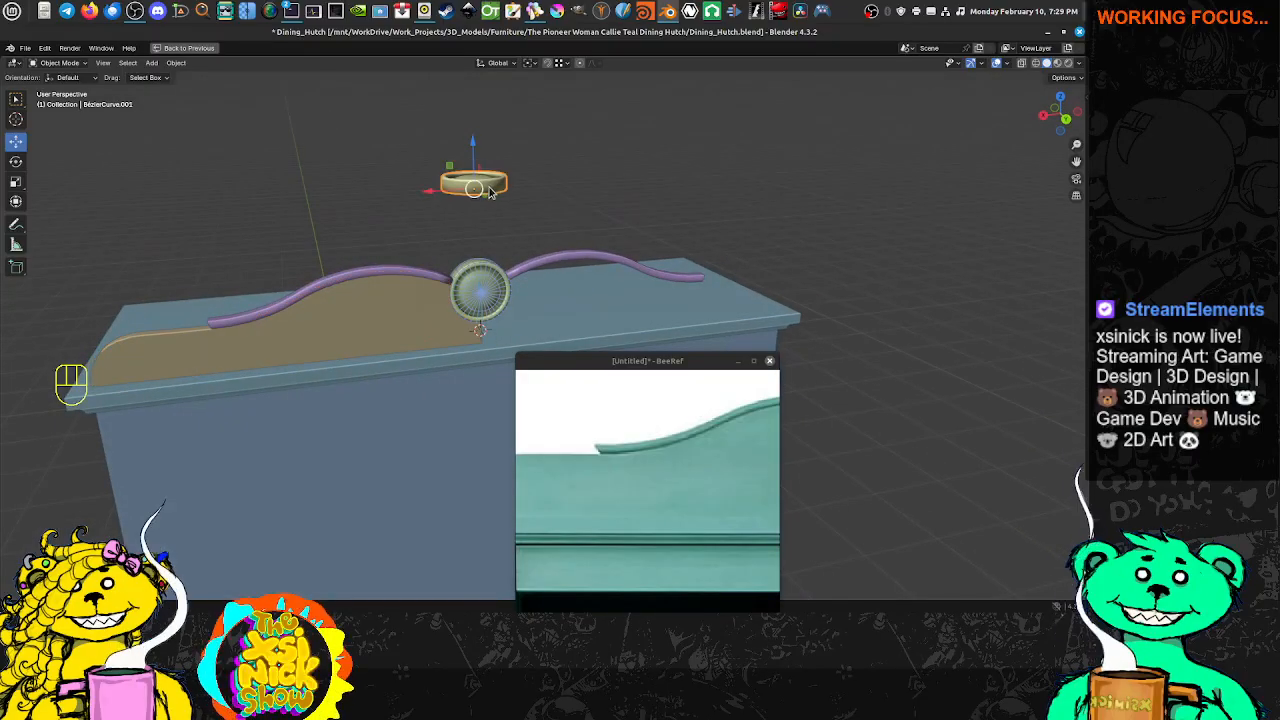
pyautogui.press('Delete')
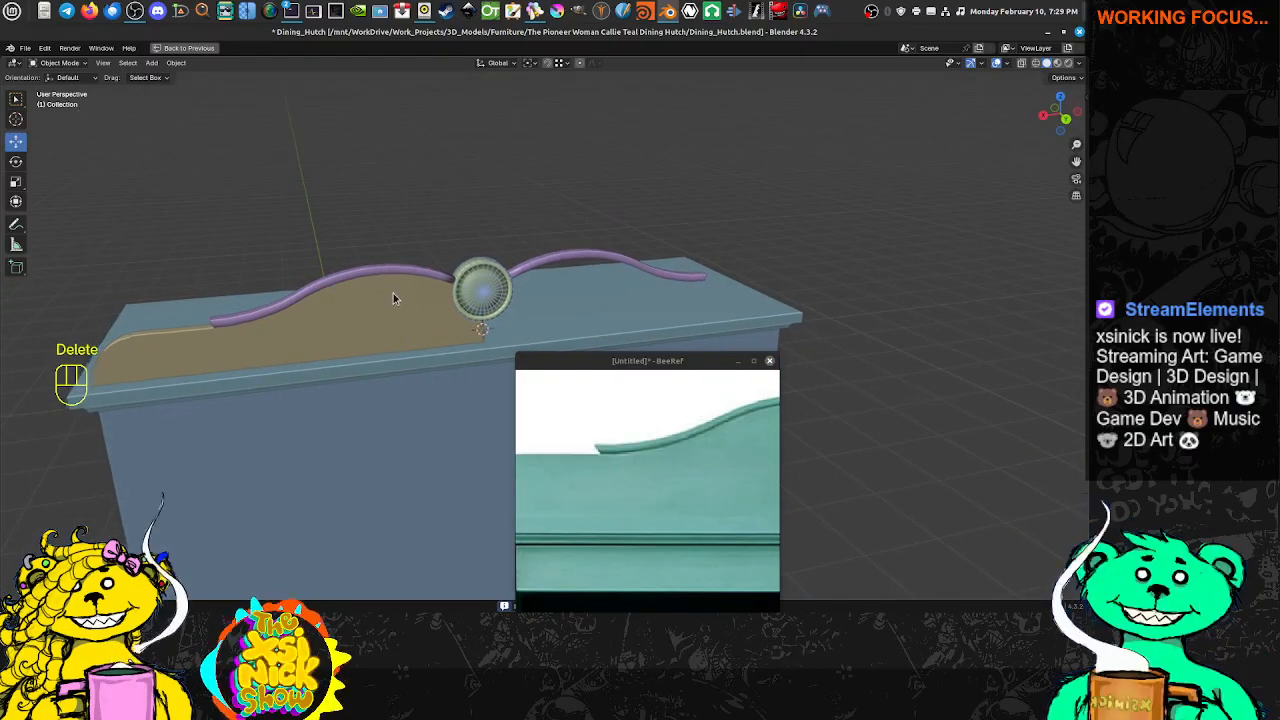
# Delete the extra dense disc overlapping the medallion at the crest's centre
pyautogui.scroll(2, 480, 265)
pyautogui.click(480, 257)
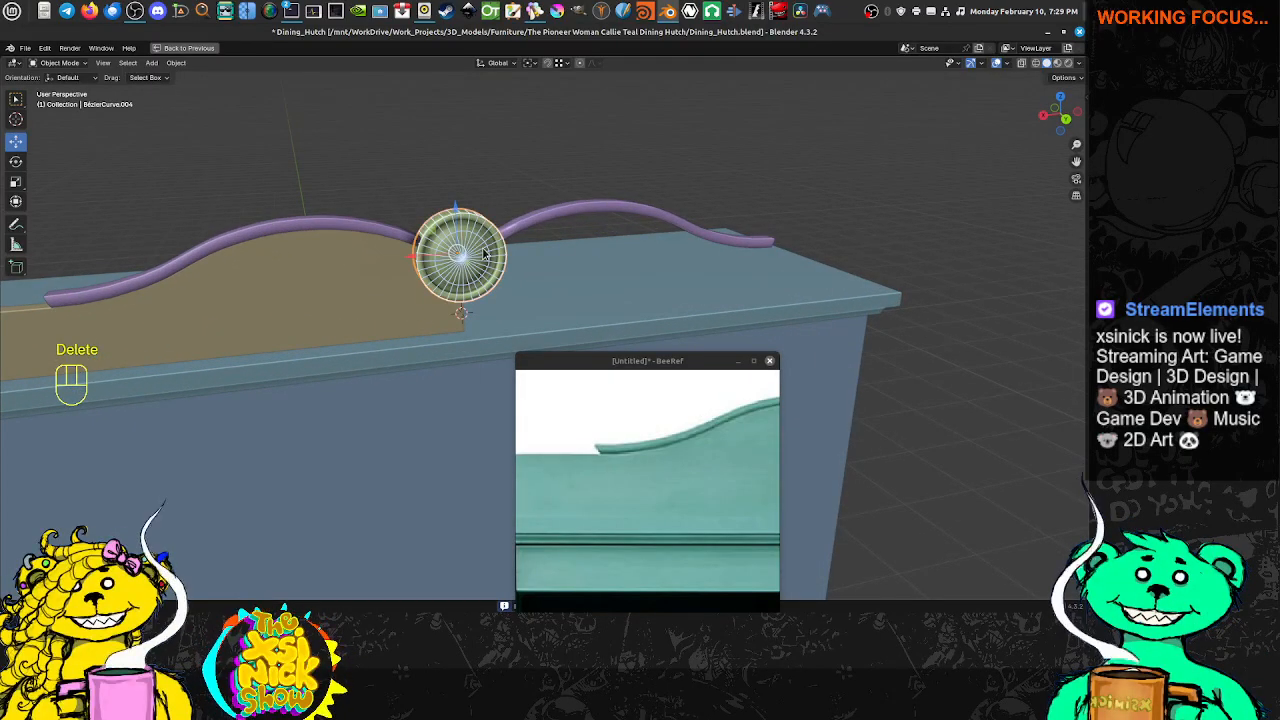
pyautogui.press('Delete')
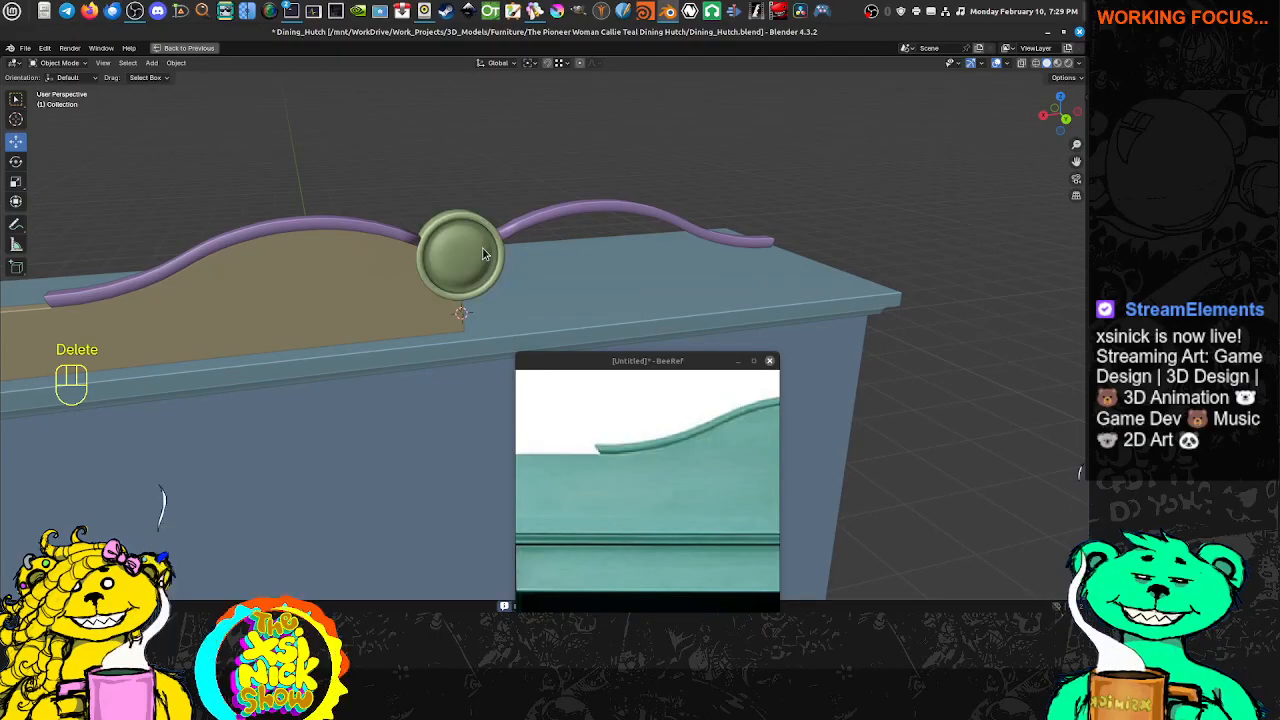
# Select the left half-panel and restore the viewport from maximized to the full multi-editor layout
pyautogui.click(349, 317)
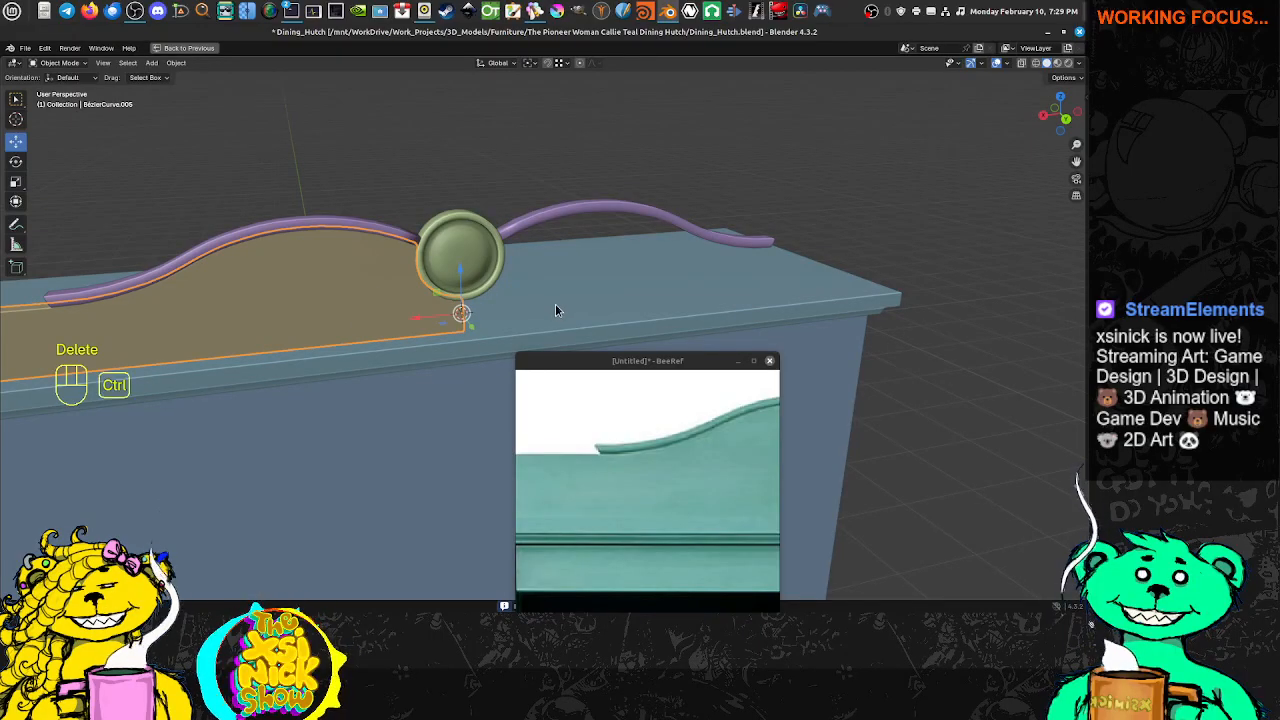
pyautogui.hotkey('ctrl', 'space')
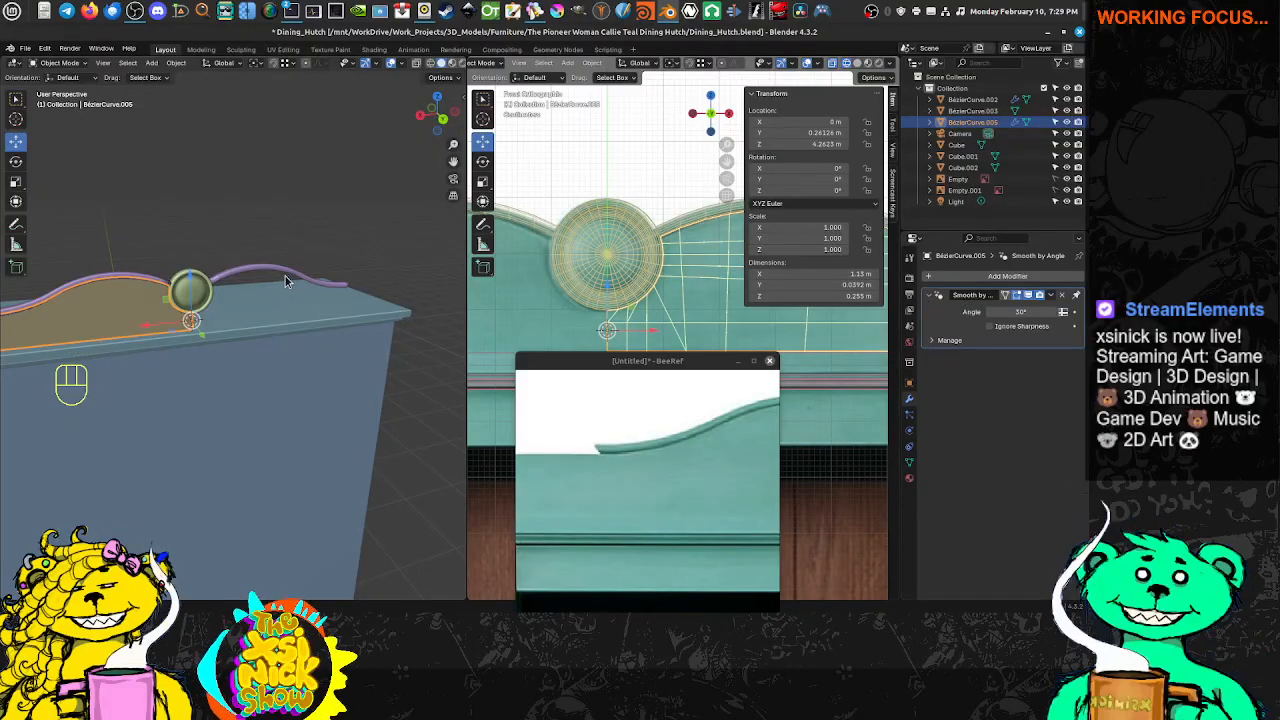
# Convert the left half-panel to a mesh to apply its smoothing, and add a Mirror modifier on the X axis
pyautogui.hotkey('alt', 'c')
pyautogui.click(970, 278)
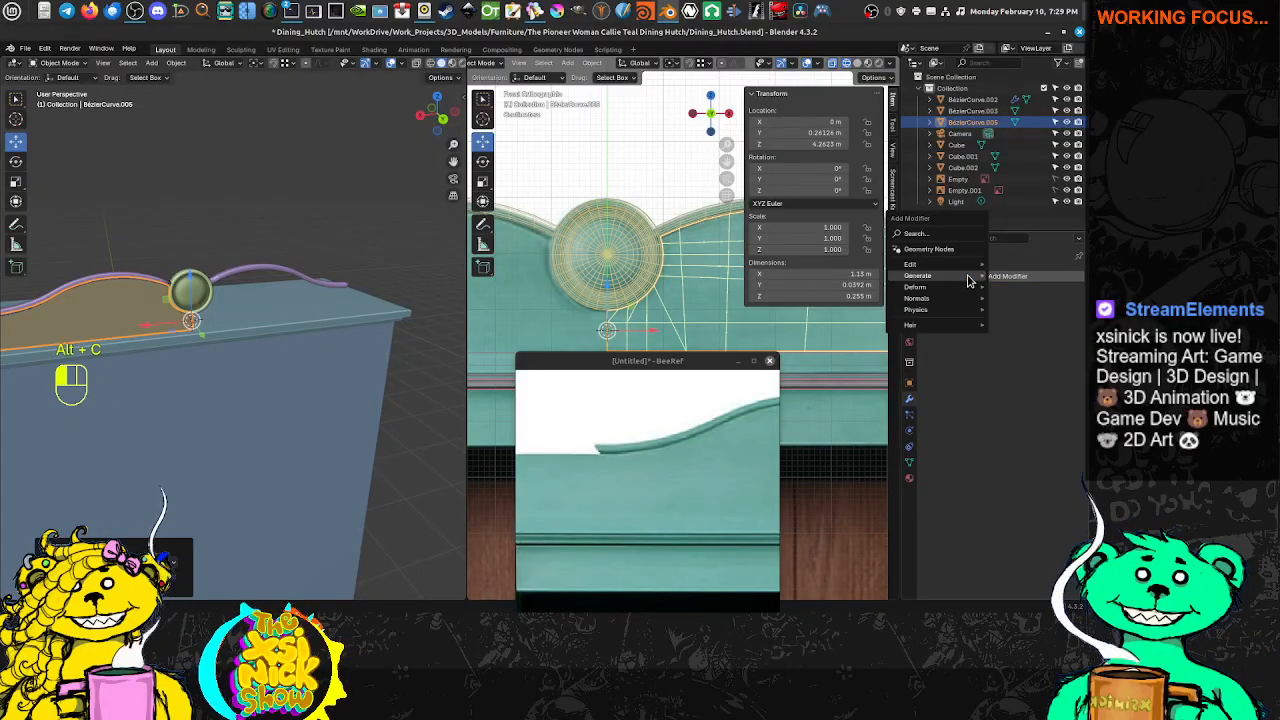
pyautogui.moveTo(954, 281)
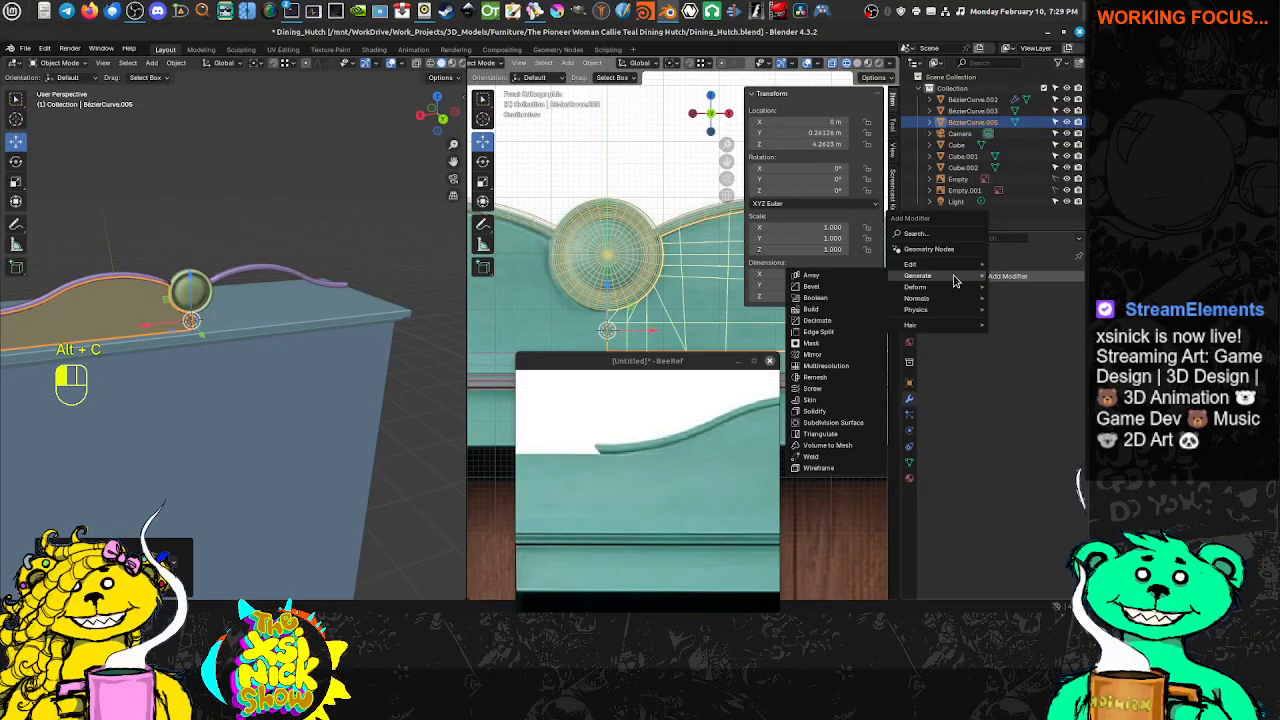
pyautogui.click(822, 354)
pyautogui.press('KP_Decimal')
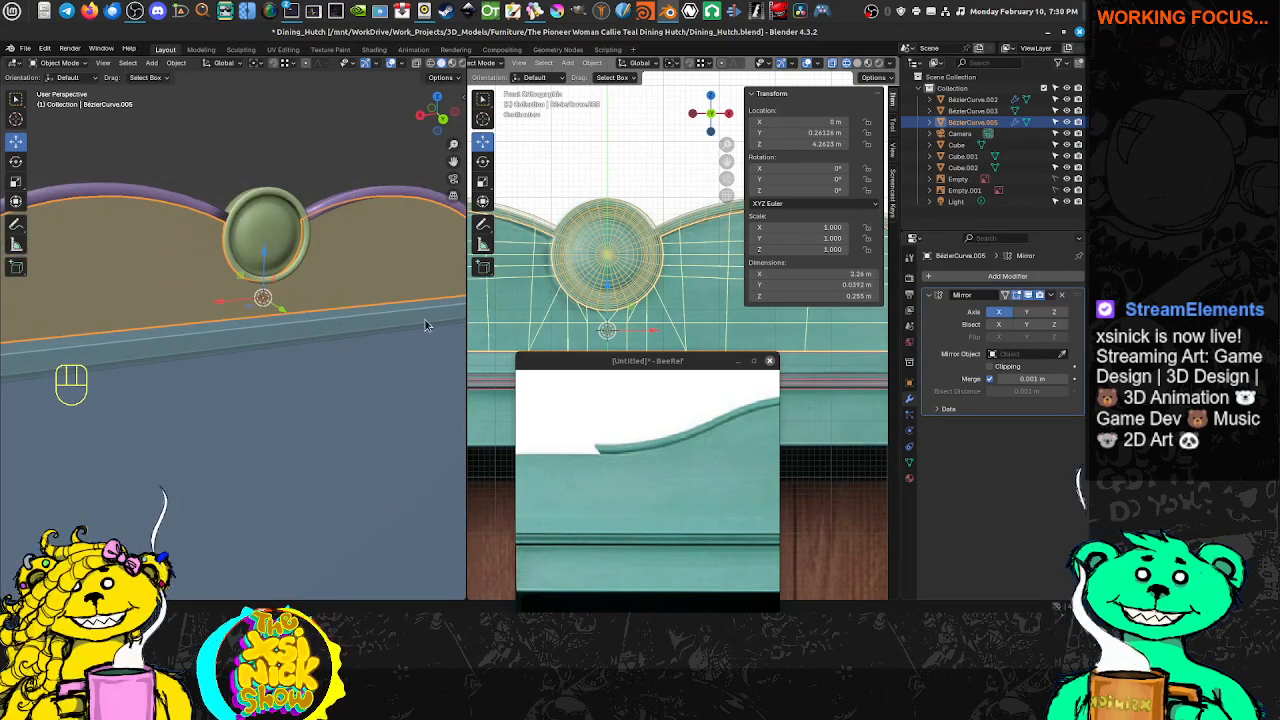
pyautogui.keyDown('shift'); pyautogui.moveTo(354, 260); pyautogui.dragTo(324, 238, button='middle'); pyautogui.keyUp('shift')
# Isolate the curved trim in local view and select the two end faces beside the medallion in Edit Mode
pyautogui.click(217, 218)
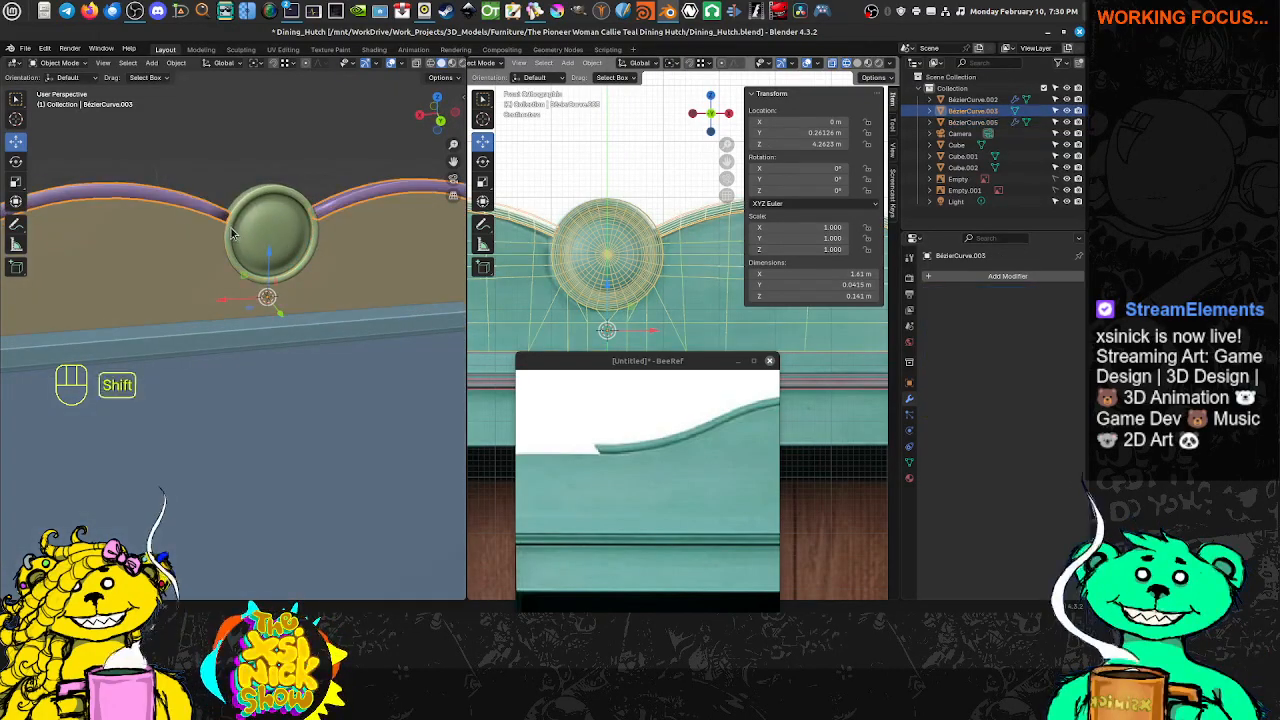
pyautogui.keyDown('shift'); pyautogui.moveTo(220, 219); pyautogui.dragTo(300, 338, button='middle'); pyautogui.keyUp('shift')
pyautogui.press('KP_Divide')
pyautogui.scroll(8, 218, 332)
pyautogui.scroll(3, 257, 329)
pyautogui.press('Tab')
pyautogui.hotkey('ctrl', 'Tab')
pyautogui.click(204, 326)
pyautogui.keyDown('shift'); pyautogui.click(258, 320); pyautogui.keyUp('shift')
# Examine the trim's end in wireframe shading and return the viewport to solid shading
pyautogui.scroll(-6, 334, 334)
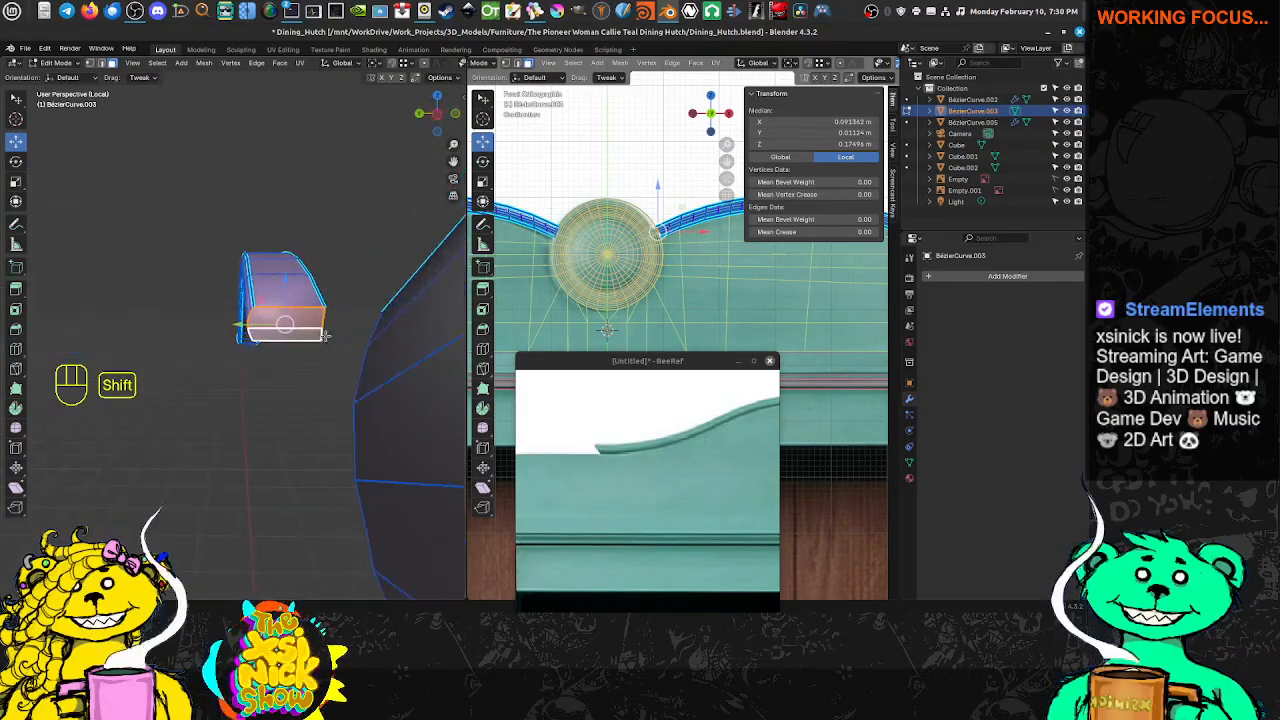
pyautogui.press('z')
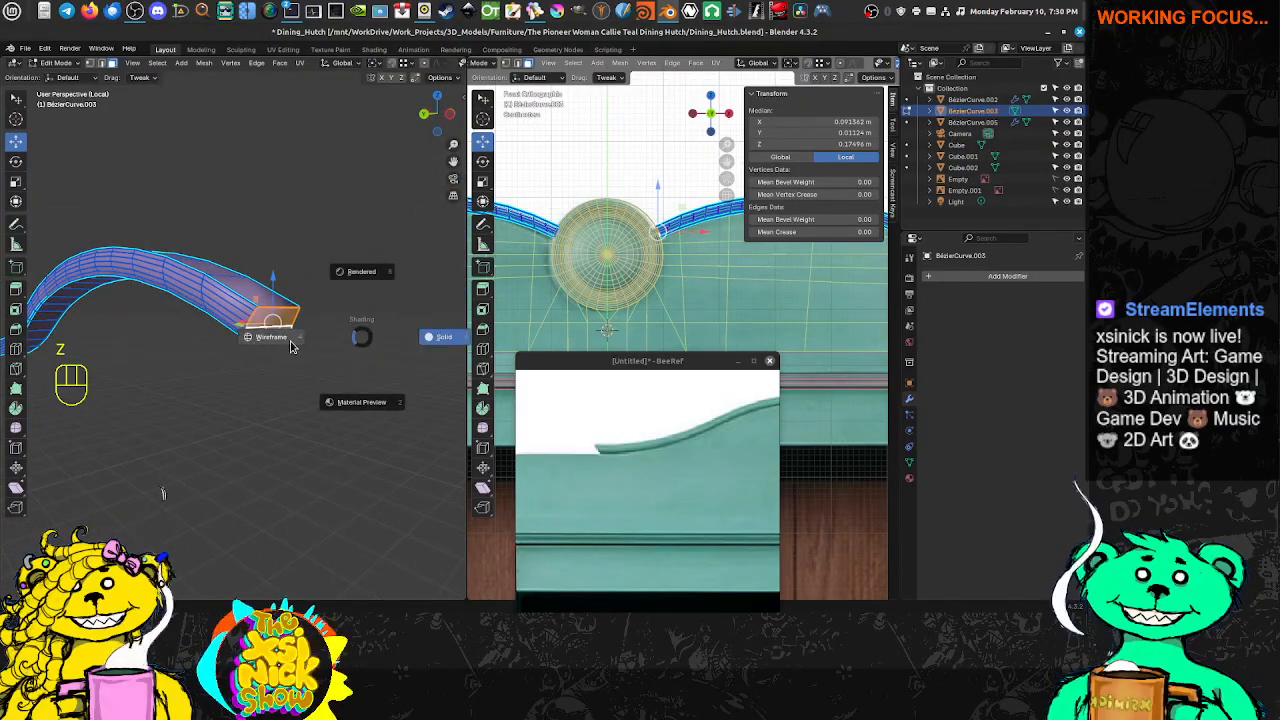
pyautogui.click(229, 435)
pyautogui.moveTo(306, 389)
pyautogui.mouseDown(button='middle')
pyautogui.moveTo(357, 383)
pyautogui.moveTo(179, 393)
pyautogui.moveTo(315, 386)
pyautogui.mouseUp(button='middle')
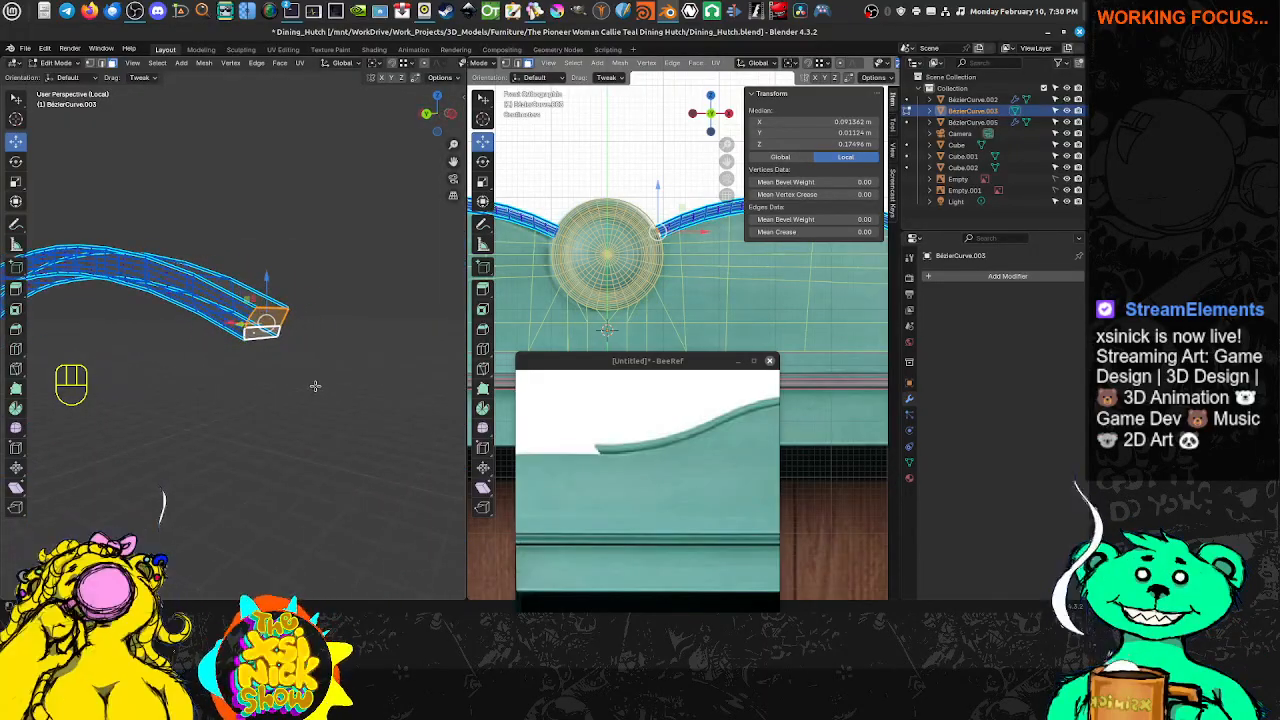
pyautogui.press('z')
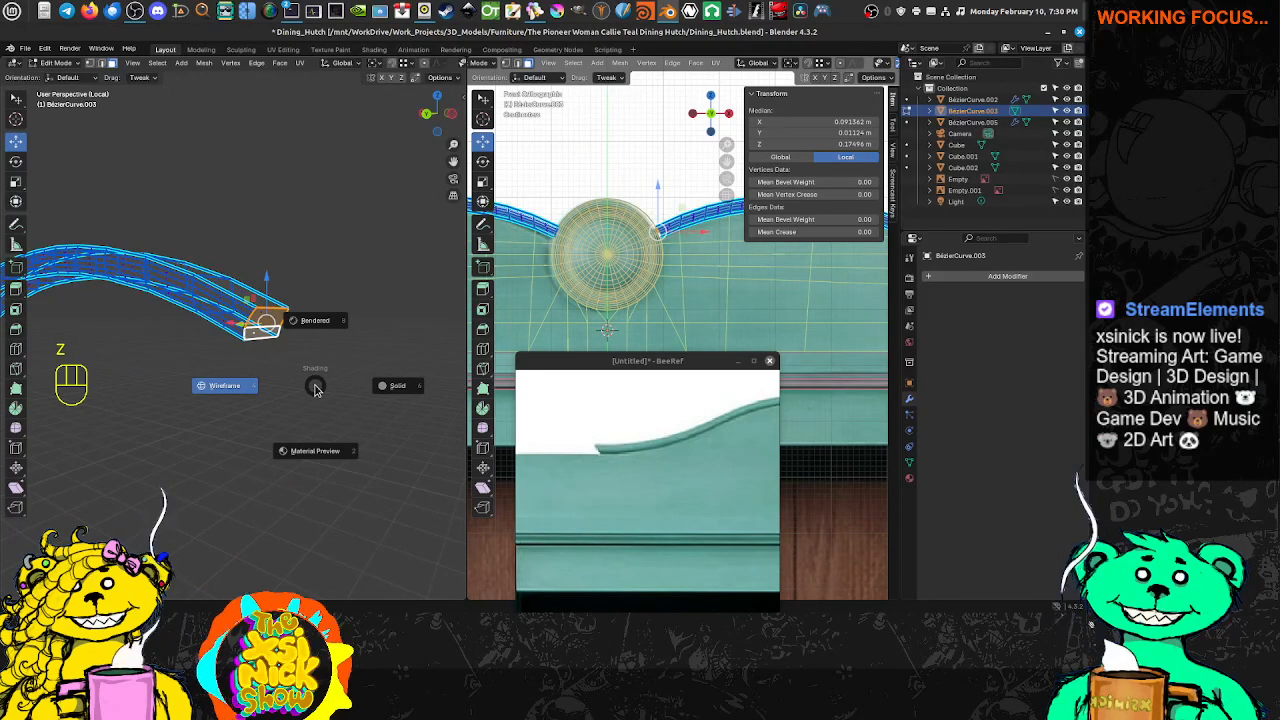
pyautogui.click(298, 388)
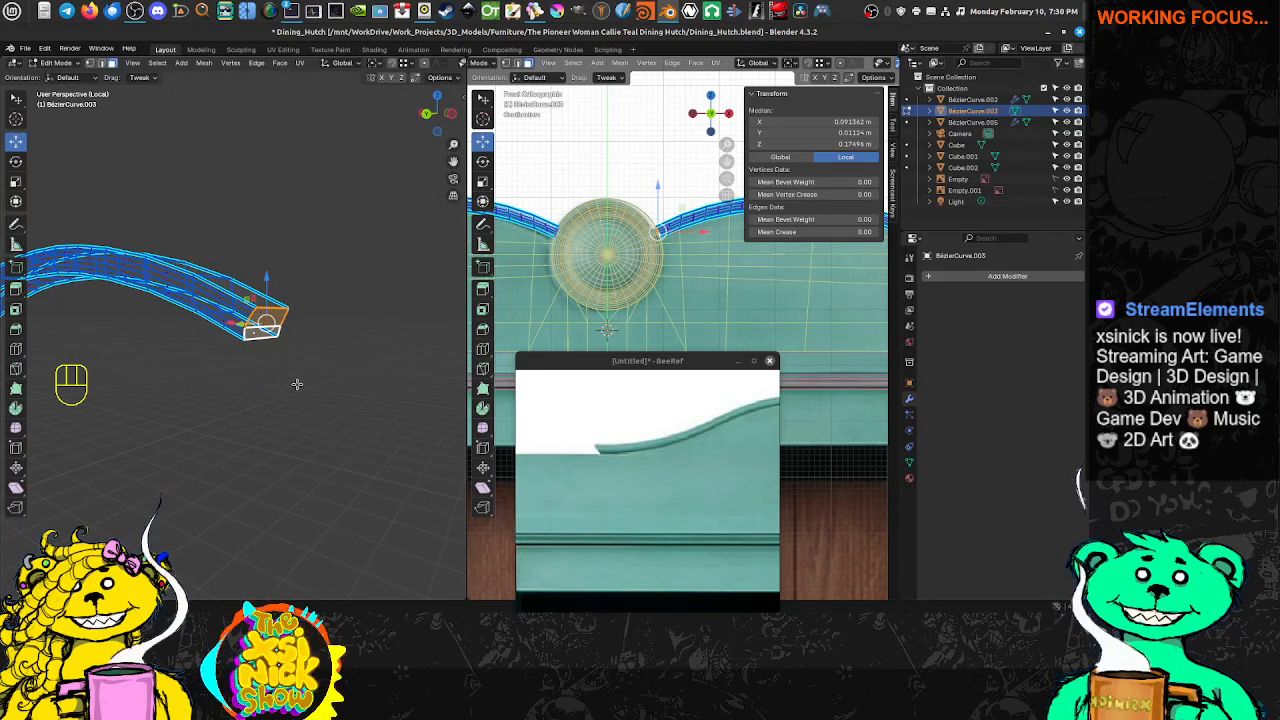
pyautogui.hotkey('shift', 'z')
# Apply Shade Auto Smooth to the curved trim in Object Mode and leave local view
pyautogui.press('Tab')
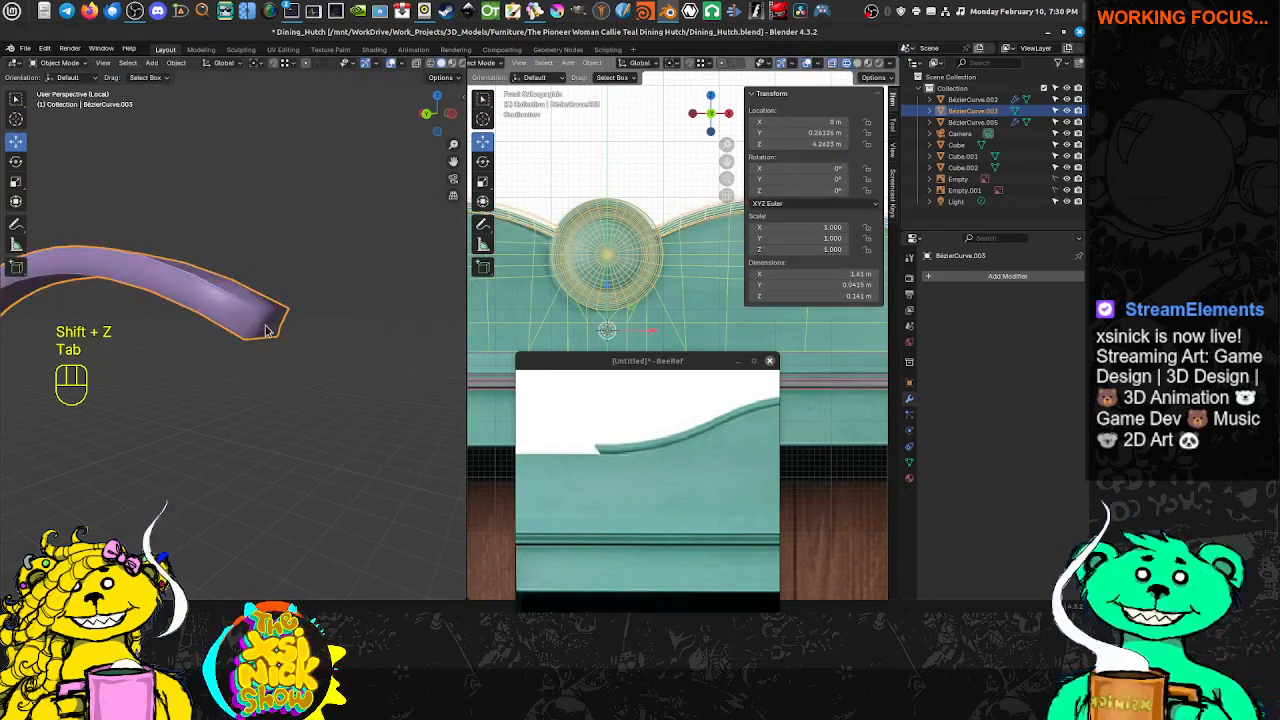
pyautogui.rightClick(270, 323)
pyautogui.click(255, 320)
pyautogui.moveTo(252, 323); pyautogui.dragTo(350, 354, button='middle')
pyautogui.moveTo(226, 348); pyautogui.dragTo(280, 346, button='middle')
pyautogui.scroll(-4, 329, 354)
pyautogui.keyDown('shift'); pyautogui.moveTo(435, 348); pyautogui.dragTo(321, 352, button='middle'); pyautogui.keyUp('shift')
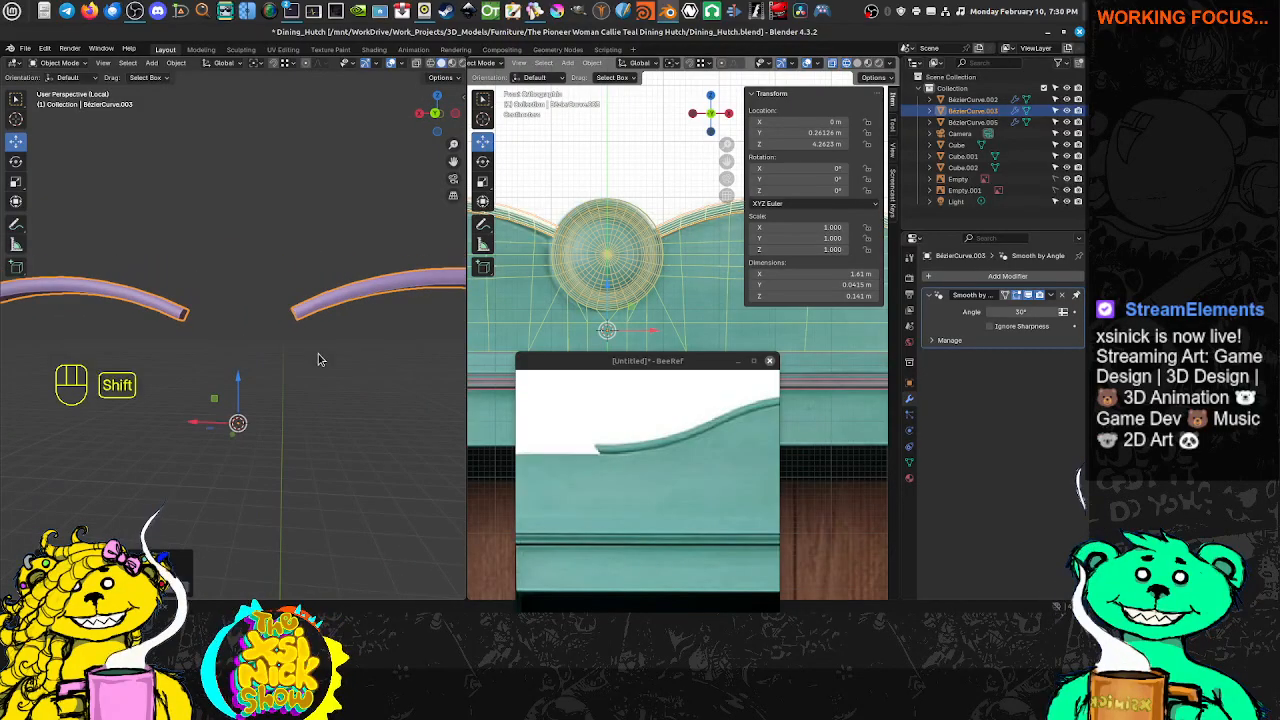
pyautogui.press('KP_Divide')
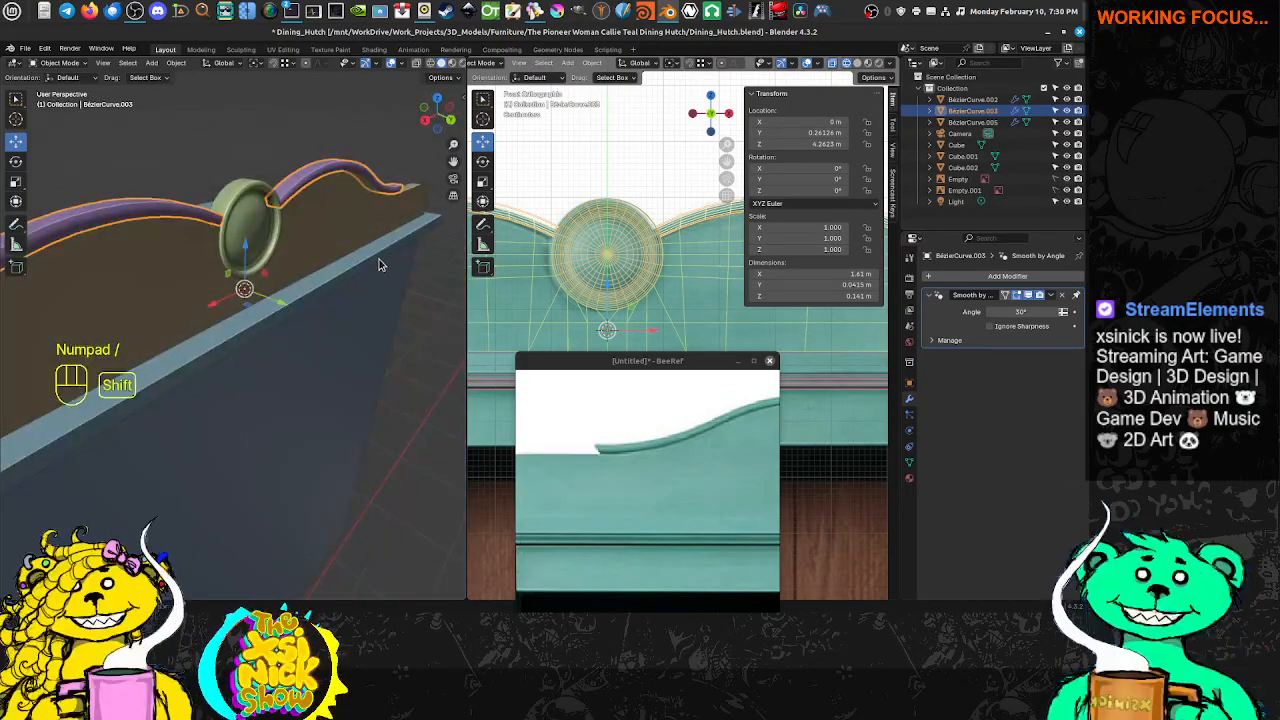
# Select the medallion and examine its mesh and its fit against the trim and back panel
pyautogui.moveTo(379, 259); pyautogui.dragTo(305, 235, button='middle')
pyautogui.click(282, 231)
pyautogui.press('Tab')
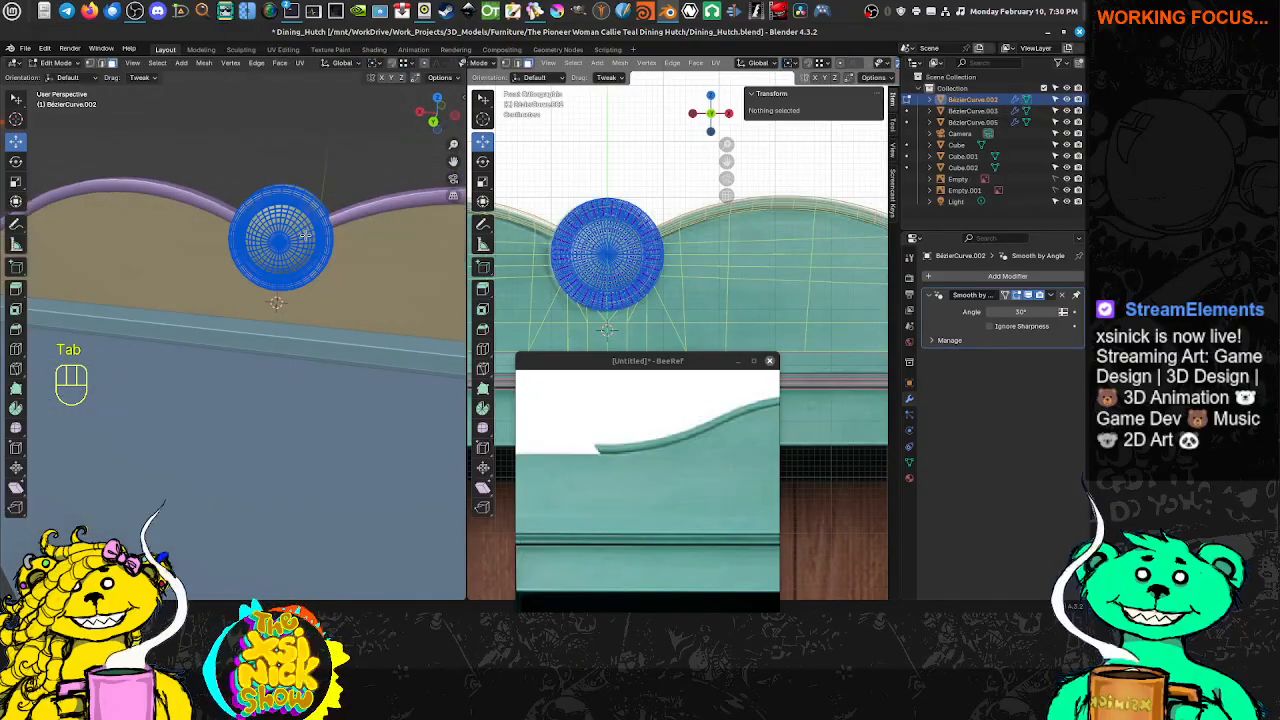
pyautogui.press('Tab')
pyautogui.scroll(4, 272, 241)
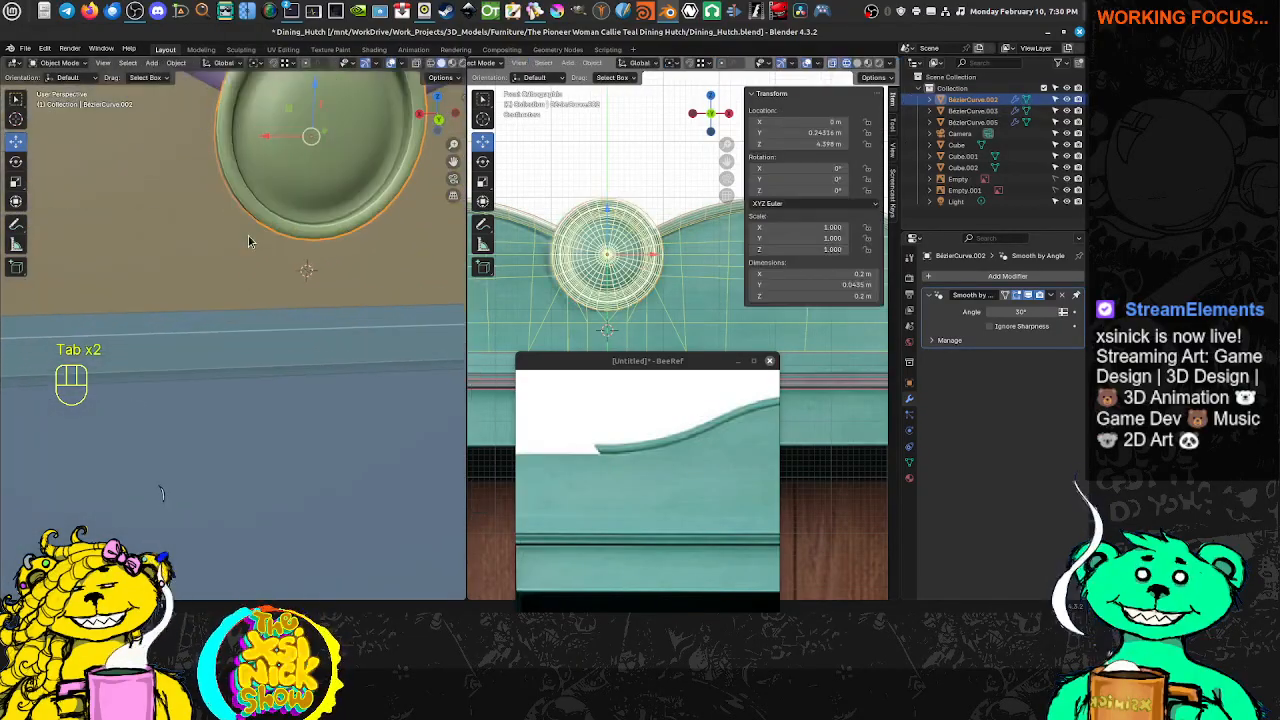
pyautogui.moveTo(272, 241); pyautogui.dragTo(302, 232, button='middle')
pyautogui.scroll(-4, 312, 221)
pyautogui.moveTo(302, 232); pyautogui.dragTo(240, 246, button='middle')
pyautogui.scroll(-3, 595, 236)
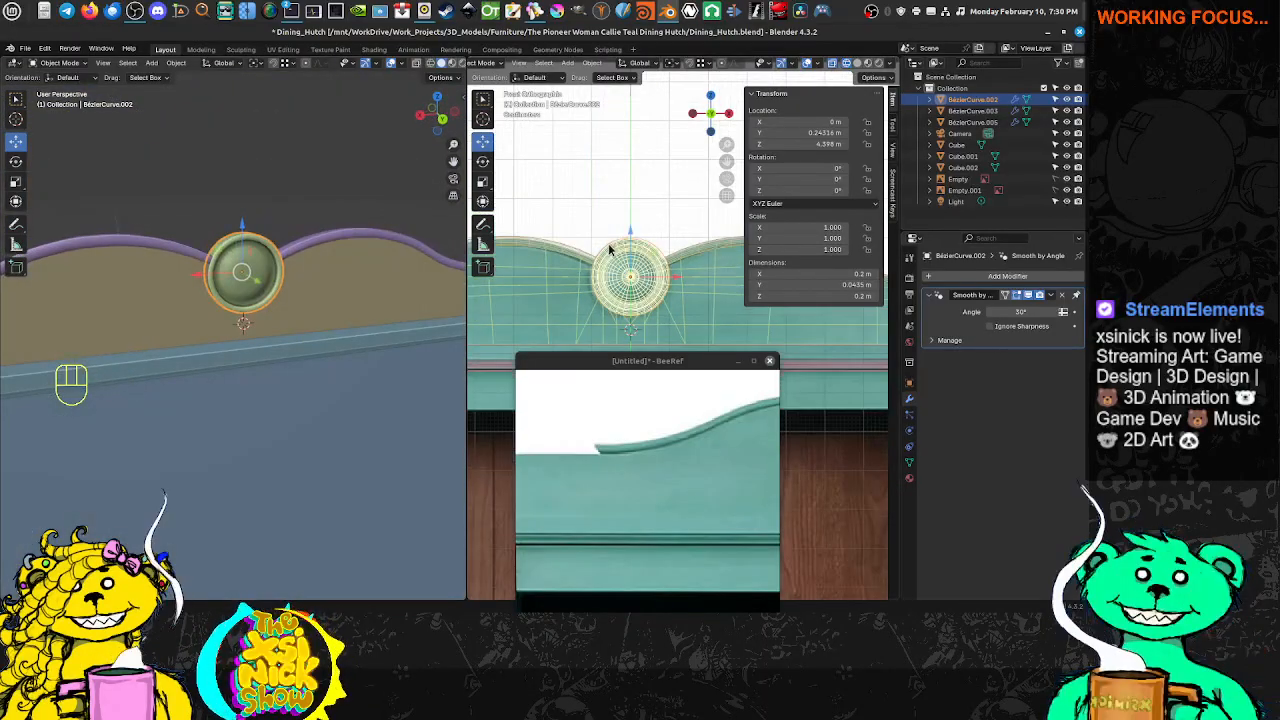
pyautogui.scroll(-2, 595, 236)
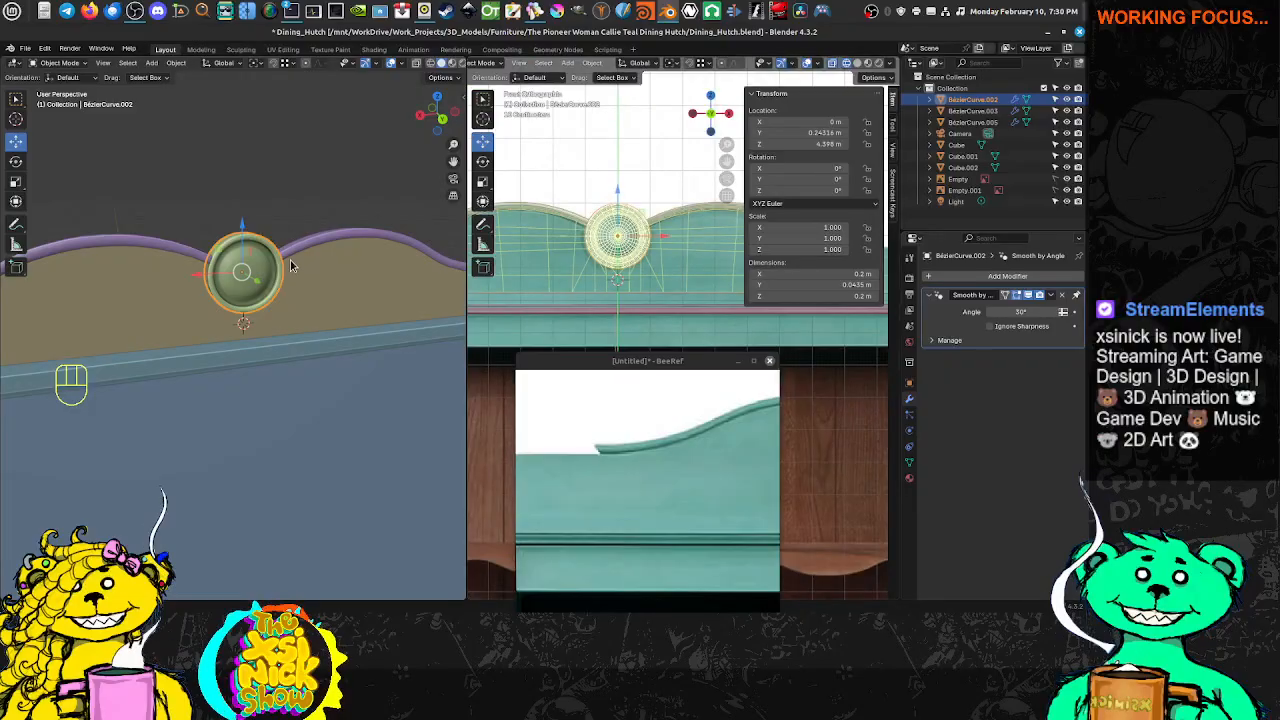
# Try to join the medallion and trim into the back panel while its Mirror modifier is active, and undo the join
pyautogui.keyDown('shift'); pyautogui.click(181, 254); pyautogui.keyUp('shift')
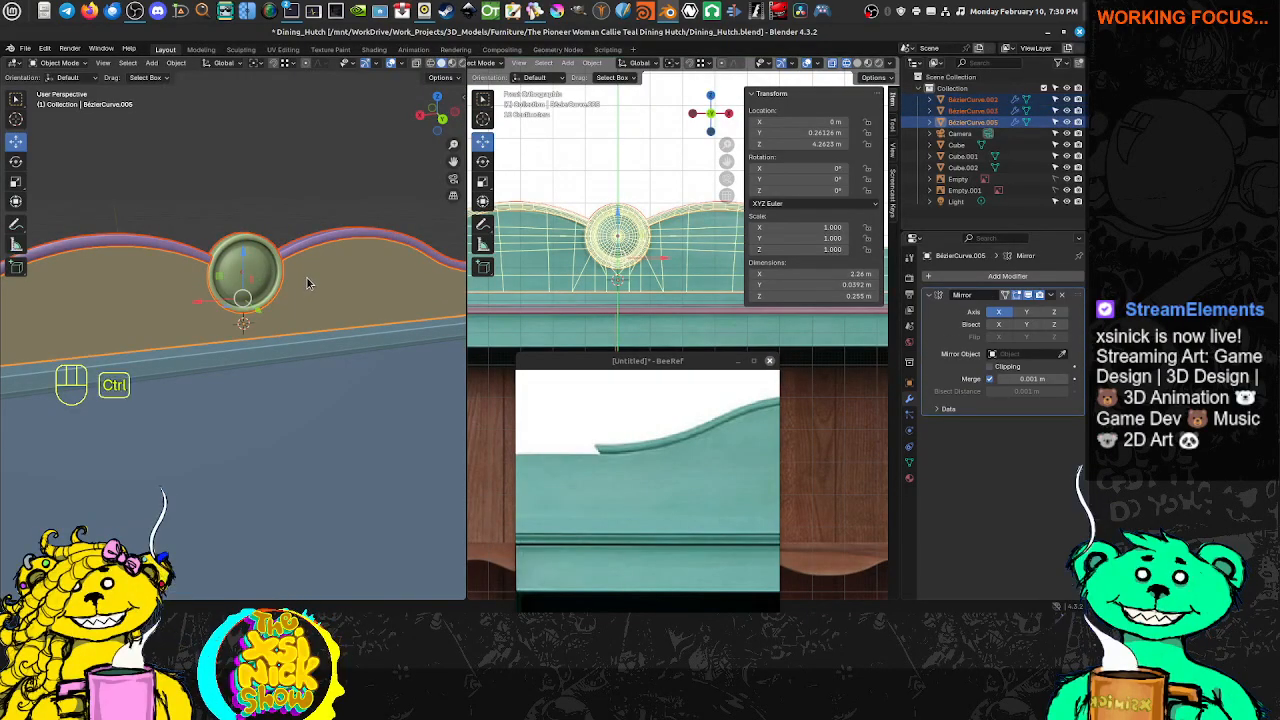
pyautogui.hotkey('ctrl', 'j')
pyautogui.moveTo(276, 284)
pyautogui.keyDown('shift'); pyautogui.mouseDown(button='middle')
pyautogui.moveTo(331, 287)
pyautogui.moveTo(255, 294)
pyautogui.mouseUp(button='middle'); pyautogui.keyUp('shift')
pyautogui.press('Tab')
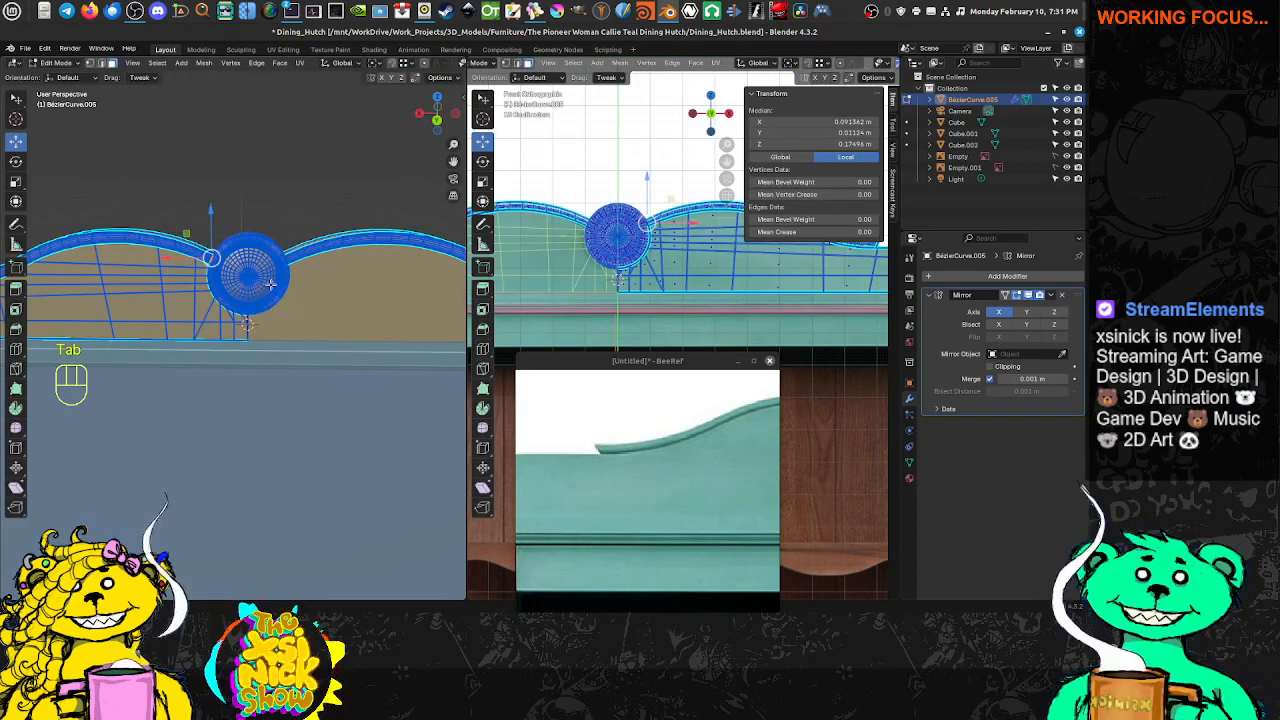
pyautogui.press('Tab')
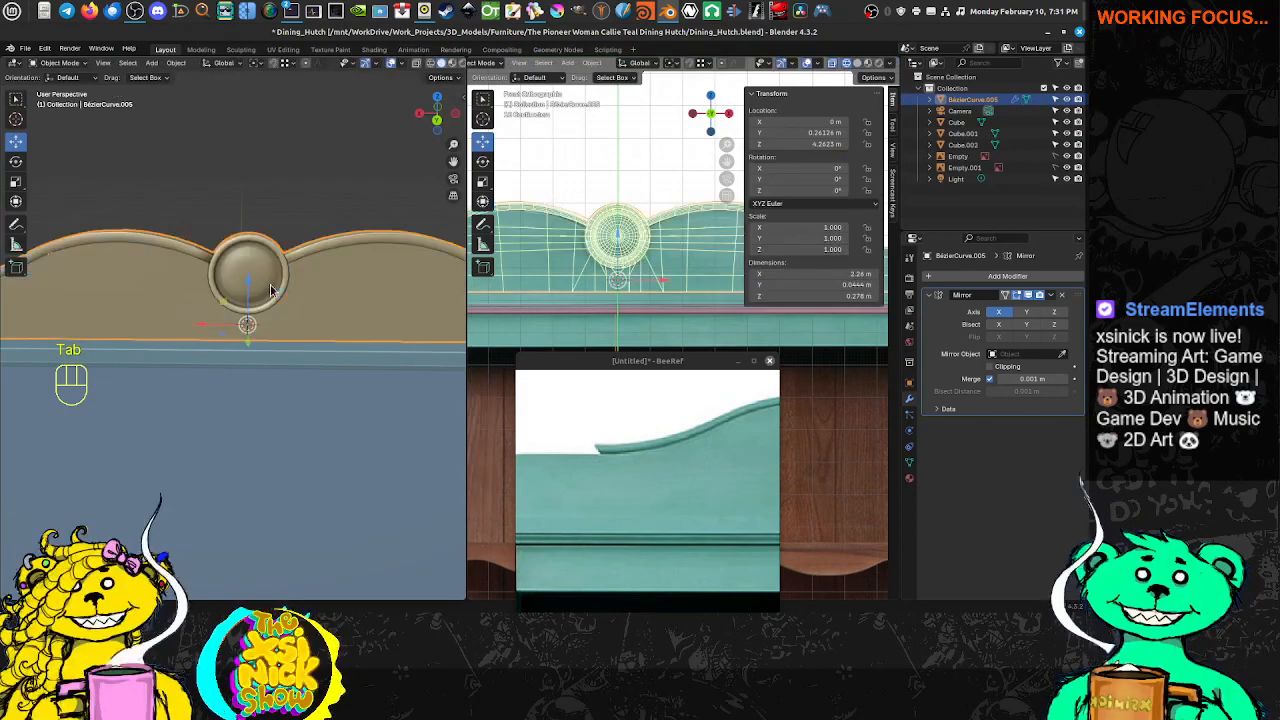
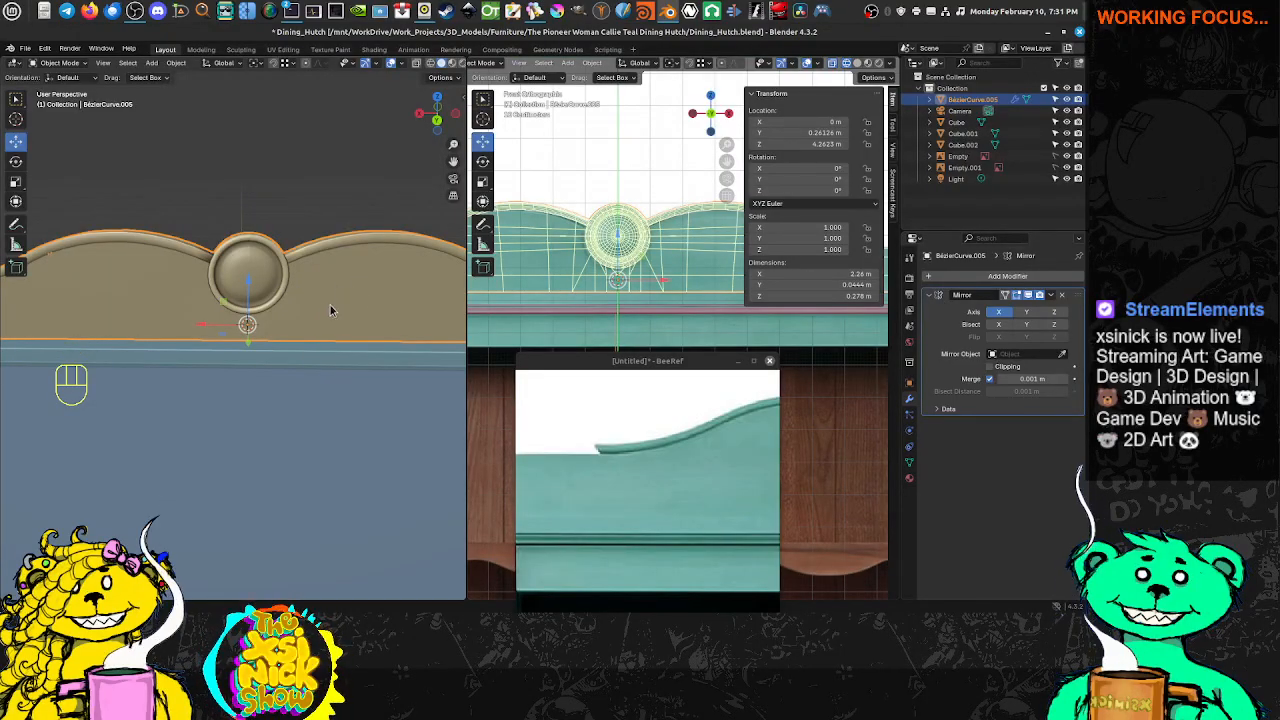
pyautogui.hotkey('ctrl', 'z')
pyautogui.hotkey('ctrl', 'z')
pyautogui.hotkey('ctrl', 'z')
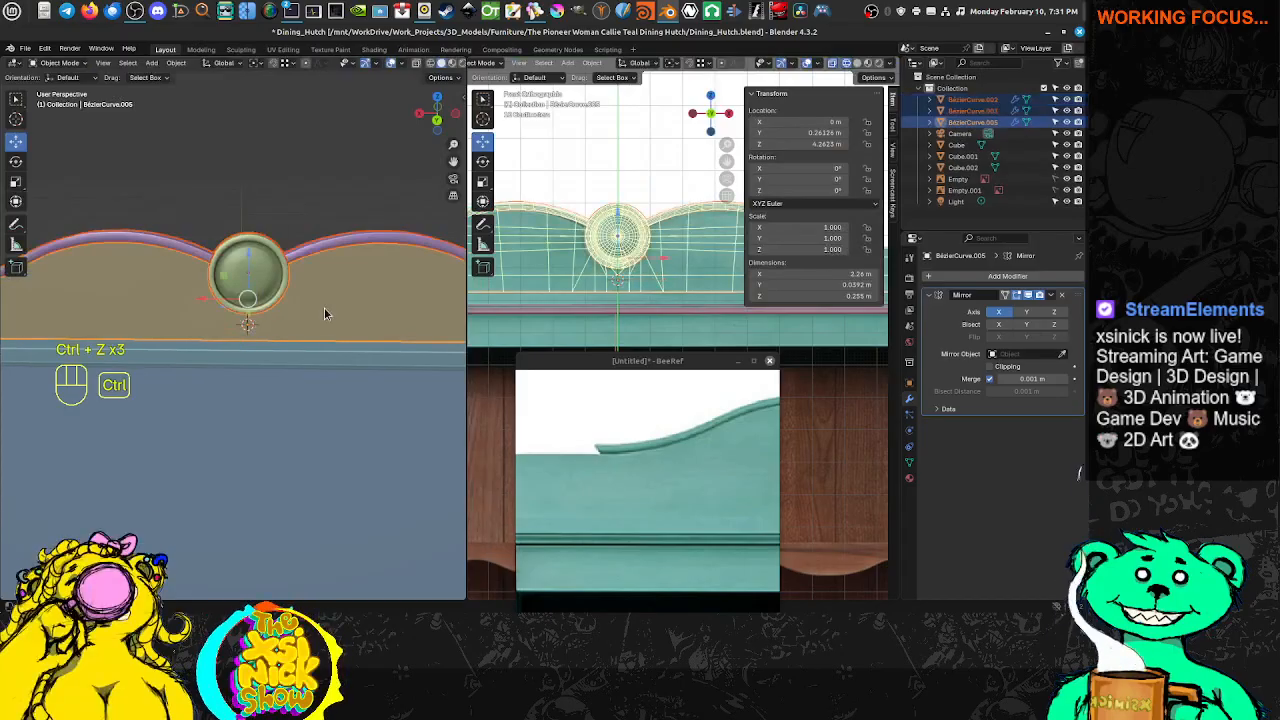
# Convert the back panel, medallion and curved trim to meshes one by one, applying their modifiers
pyautogui.click(320, 310)
pyautogui.hotkey('alt', 'c')
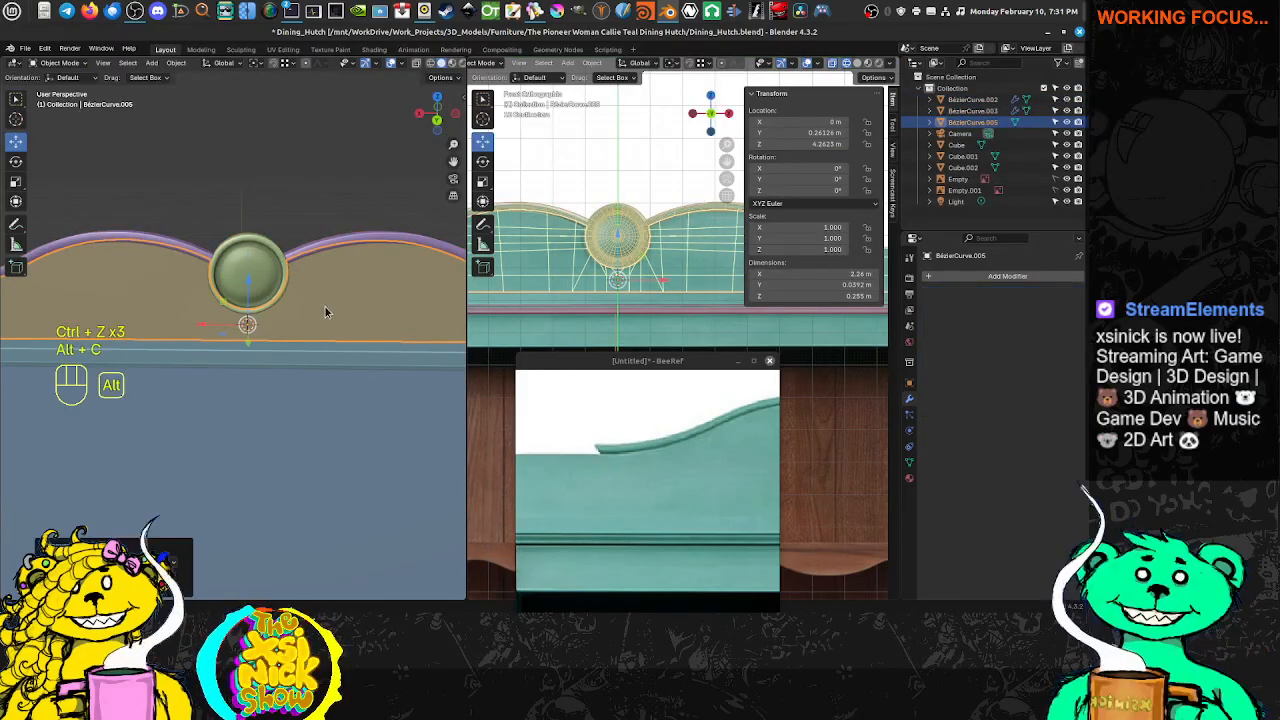
pyautogui.click(274, 264)
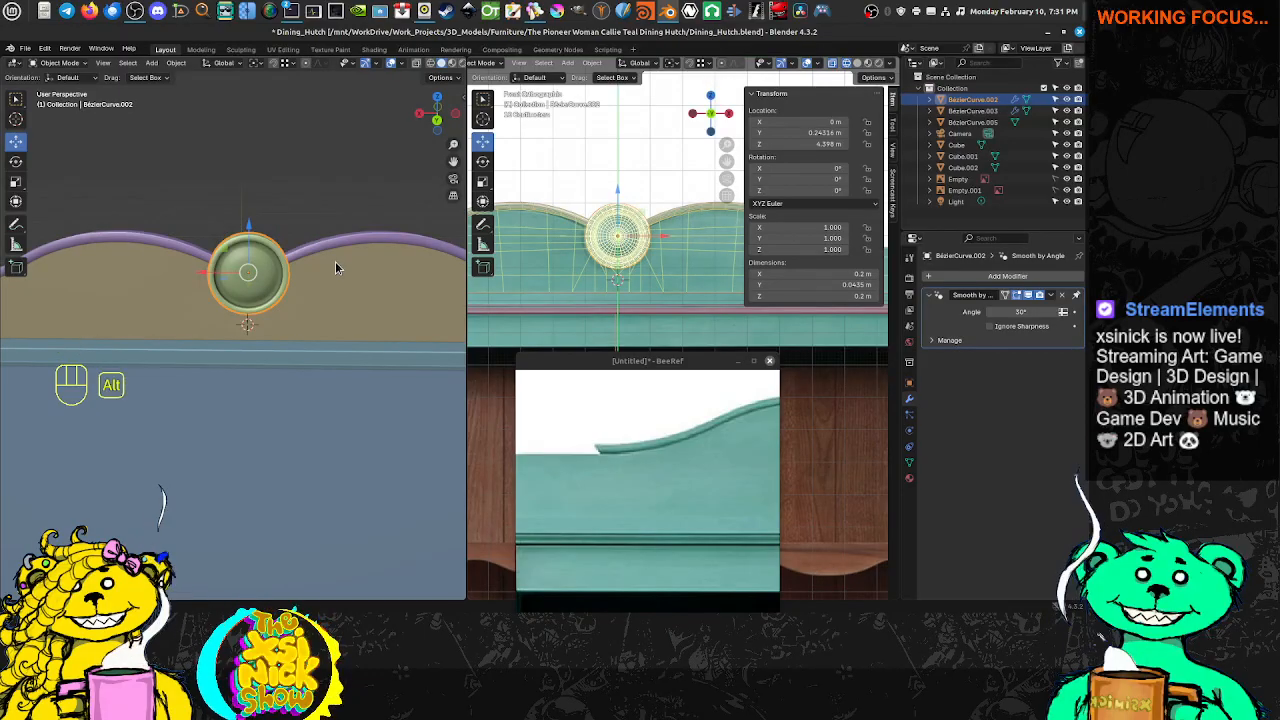
pyautogui.hotkey('alt', 'c')
pyautogui.click(303, 257)
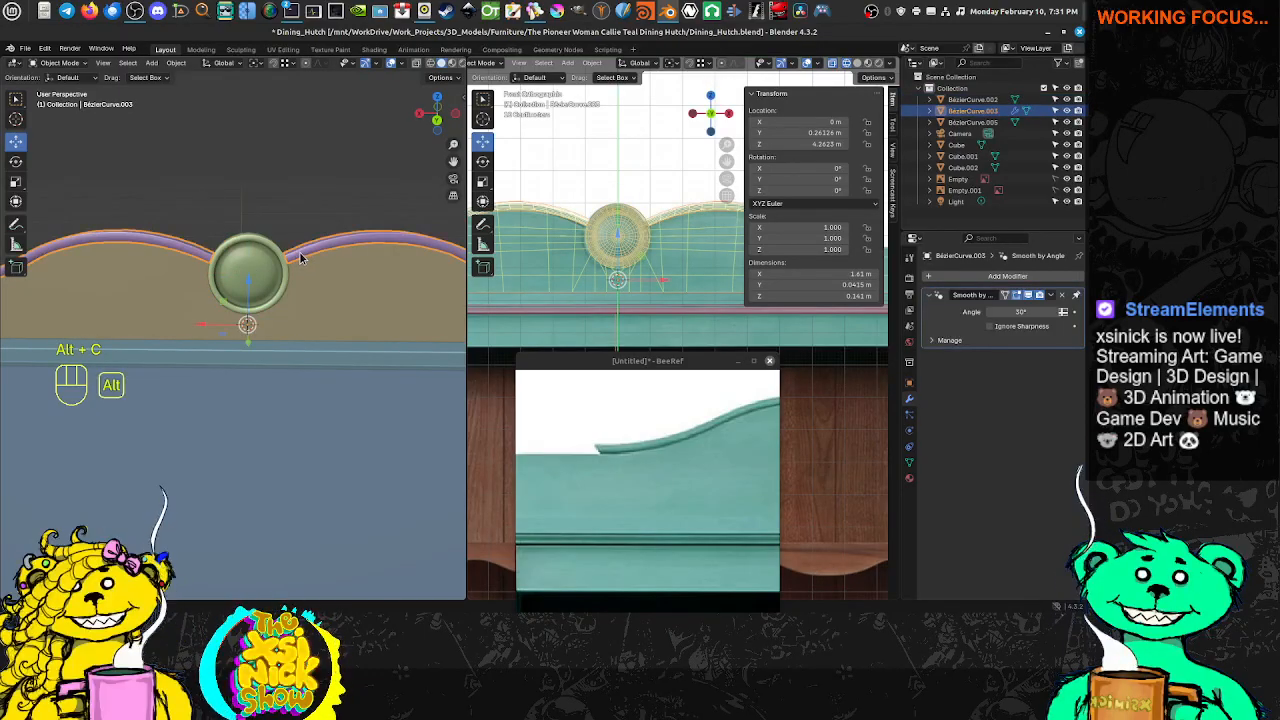
pyautogui.hotkey('alt', 'c')
# Join the trim and medallion into the back panel as a single crest object
pyautogui.keyDown('shift'); pyautogui.click(274, 266); pyautogui.keyUp('shift')
pyautogui.keyDown('shift'); pyautogui.click(303, 302); pyautogui.keyUp('shift')
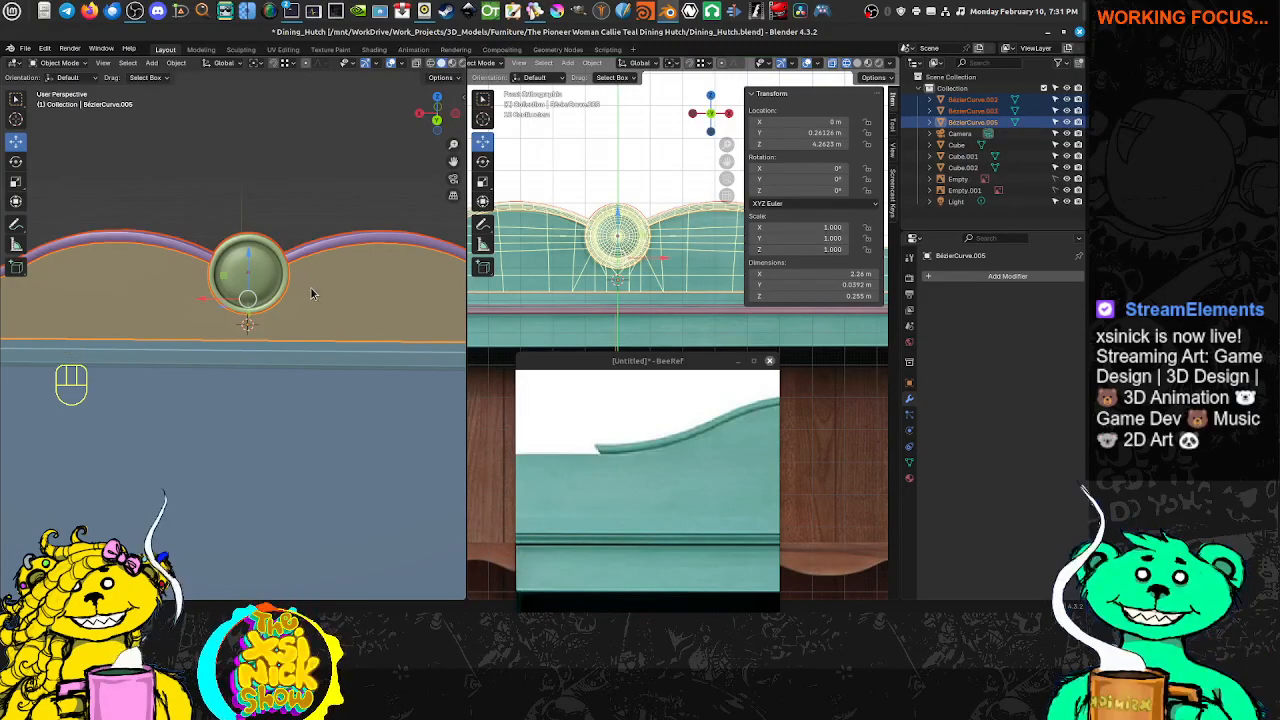
pyautogui.hotkey('ctrl', 'j')
pyautogui.moveTo(284, 292)
pyautogui.keyDown('shift'); pyautogui.mouseDown(button='middle')
pyautogui.moveTo(345, 281)
pyautogui.moveTo(291, 271)
pyautogui.mouseUp(button='middle'); pyautogui.keyUp('shift')
pyautogui.scroll(-3, 615, 249)
pyautogui.scroll(-1, 628, 258)
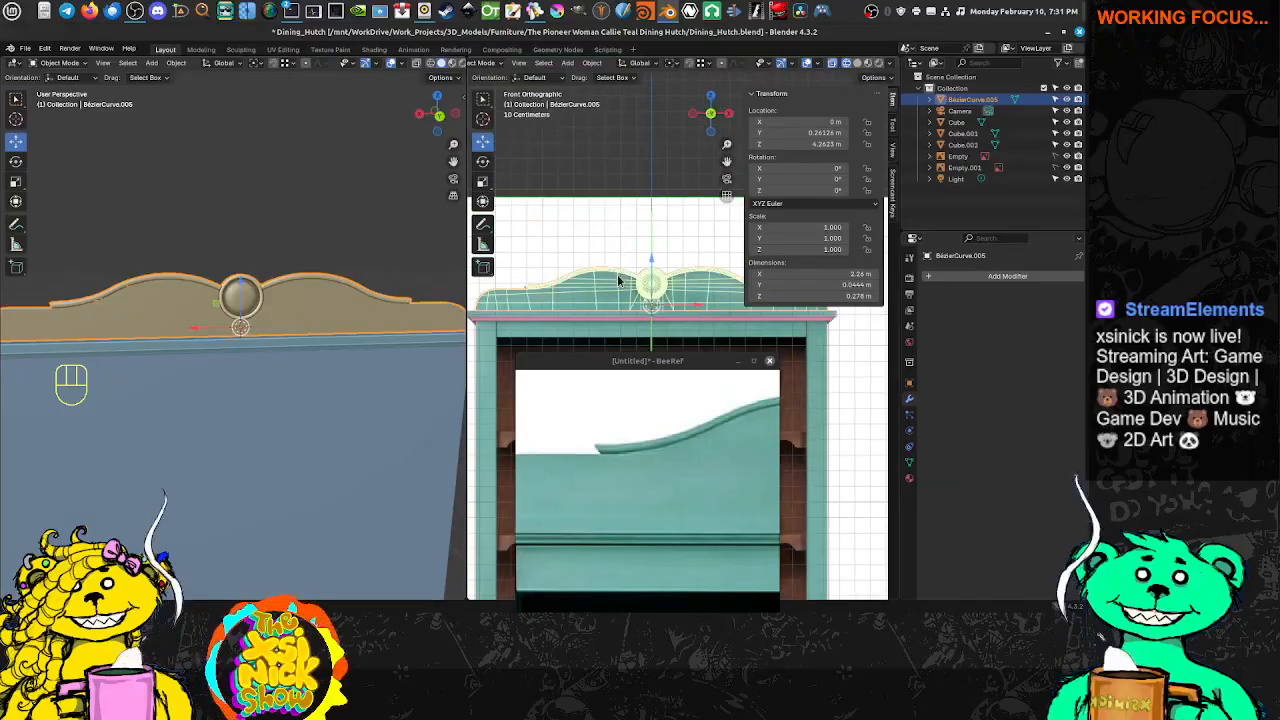
# Add the cabinet's top board to the crest selection and save the file
pyautogui.moveTo(618, 276); pyautogui.dragTo(572, 243, button='middle')
pyautogui.scroll(-2, 188, 302)
pyautogui.keyDown('shift'); pyautogui.moveTo(280, 318); pyautogui.dragTo(351, 323, button='middle'); pyautogui.keyUp('shift')
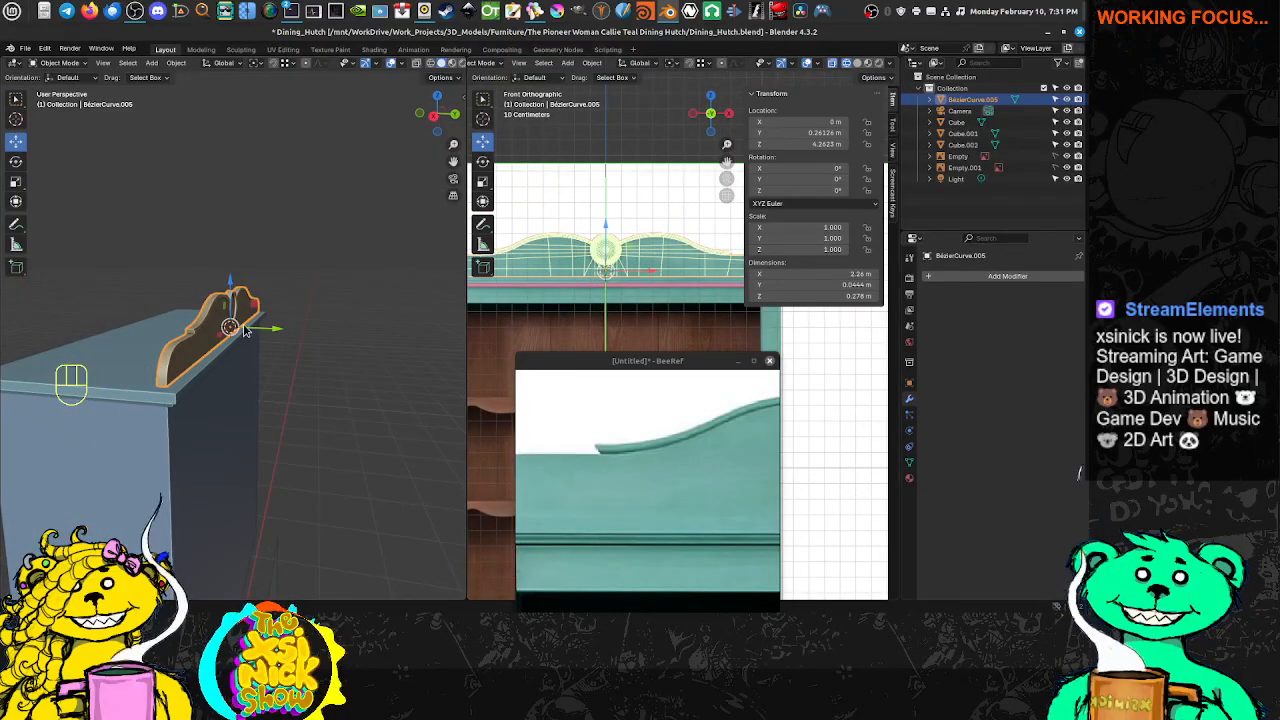
pyautogui.moveTo(245, 331); pyautogui.dragTo(239, 257, button='middle')
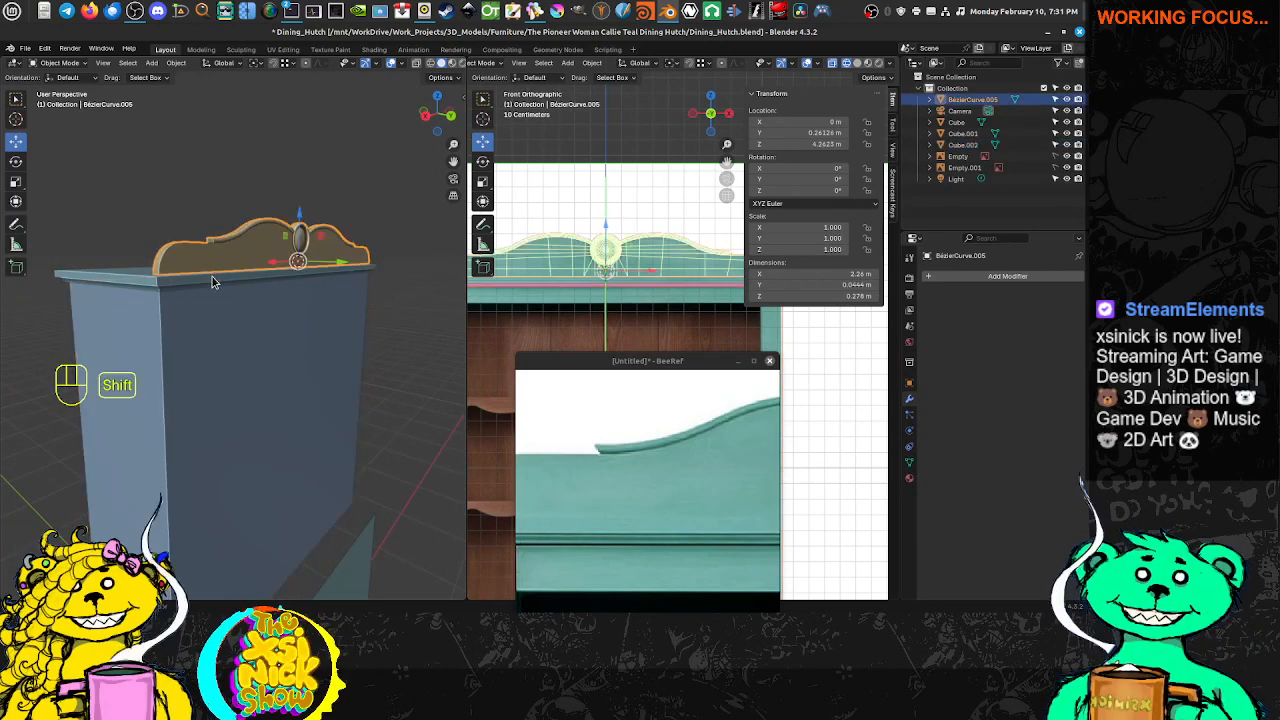
pyautogui.keyDown('shift'); pyautogui.click(212, 281); pyautogui.keyUp('shift')
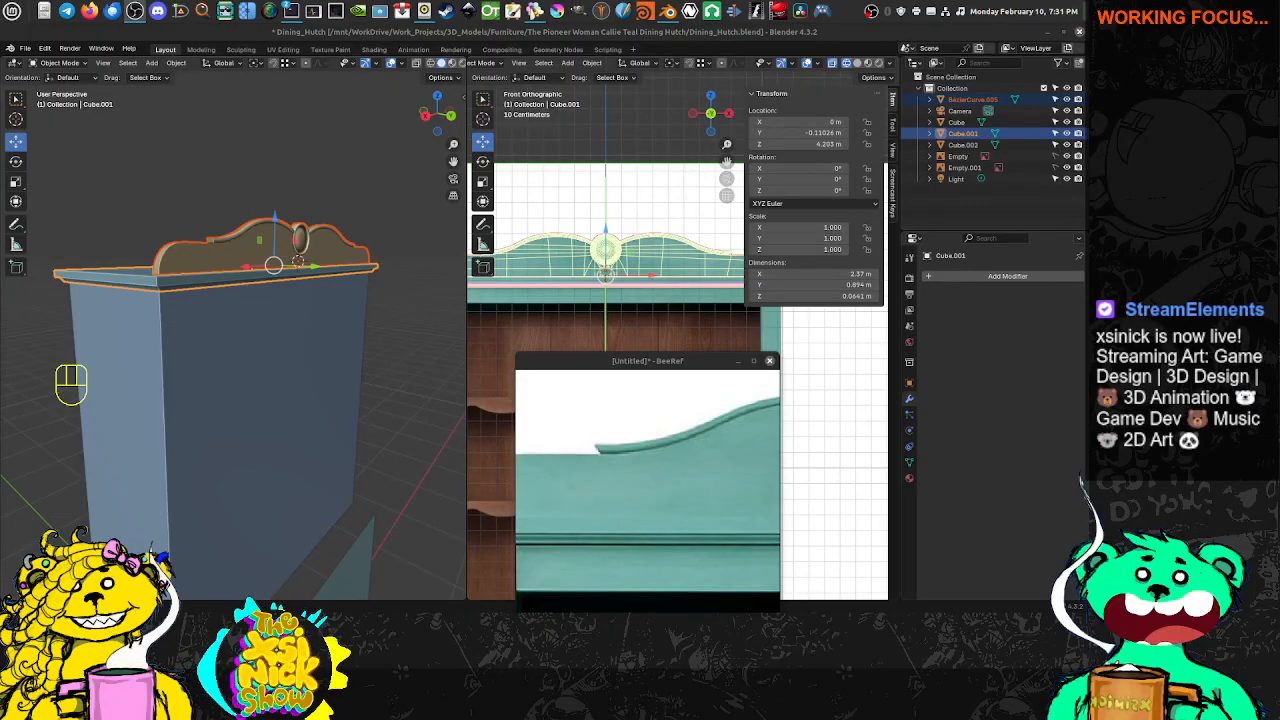
pyautogui.scroll(-2, 660, 303)
pyautogui.keyDown('shift'); pyautogui.moveTo(660, 303); pyautogui.dragTo(632, 292, button='middle'); pyautogui.keyUp('shift')
pyautogui.hotkey('ctrl', 's')
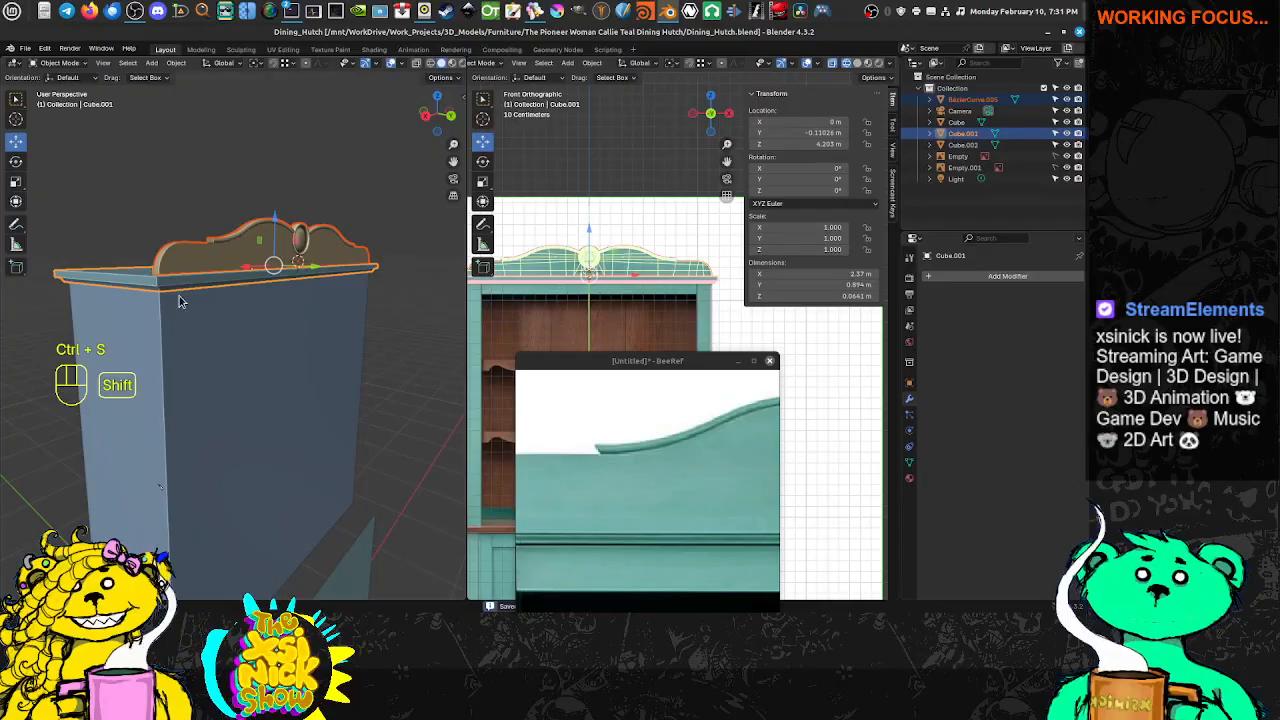
# Select the joined crest on its own and open its mesh for editing near the medallion
pyautogui.moveTo(180, 302)
pyautogui.mouseDown(button='middle')
pyautogui.moveTo(205, 280)
pyautogui.moveTo(190, 290)
pyautogui.moveTo(240, 300)
pyautogui.moveTo(286, 246)
pyautogui.moveTo(239, 278)
pyautogui.mouseUp(button='middle')
pyautogui.scroll(4, 285, 245)
pyautogui.keyDown('shift'); pyautogui.moveTo(237, 212); pyautogui.dragTo(241, 298, button='middle'); pyautogui.keyUp('shift')
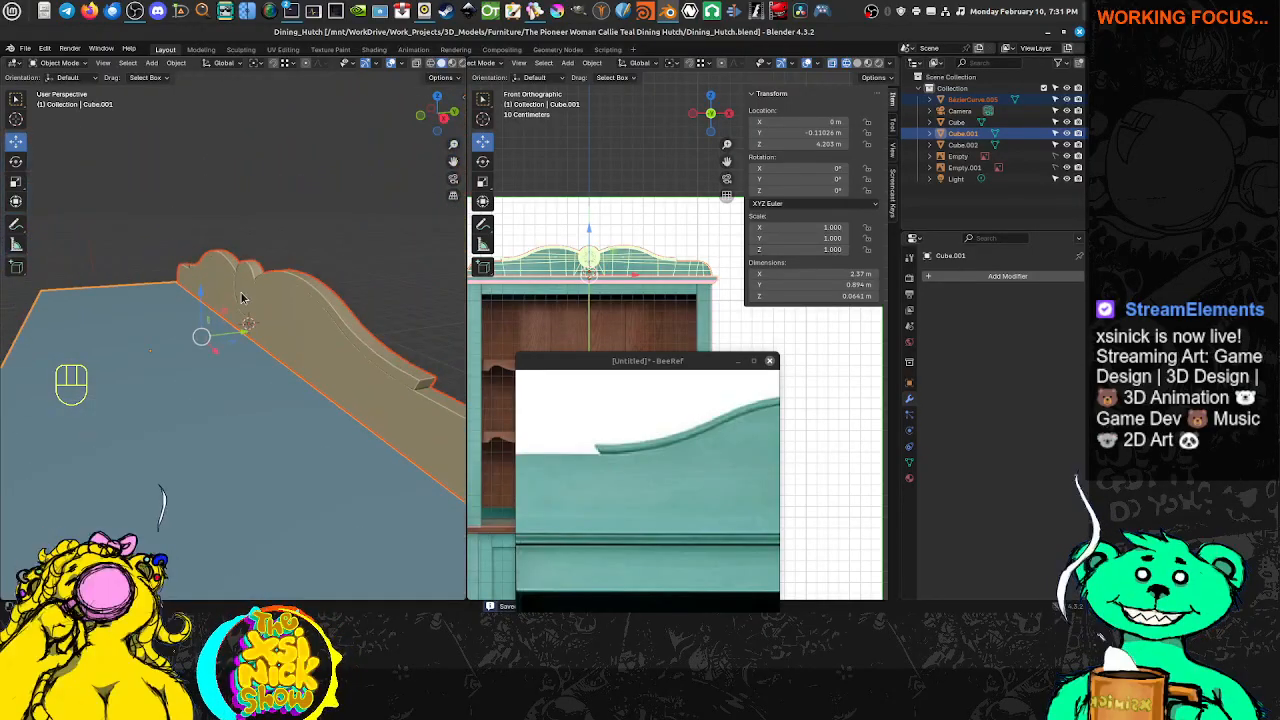
pyautogui.scroll(7, 245, 292)
pyautogui.scroll(-1, 268, 246)
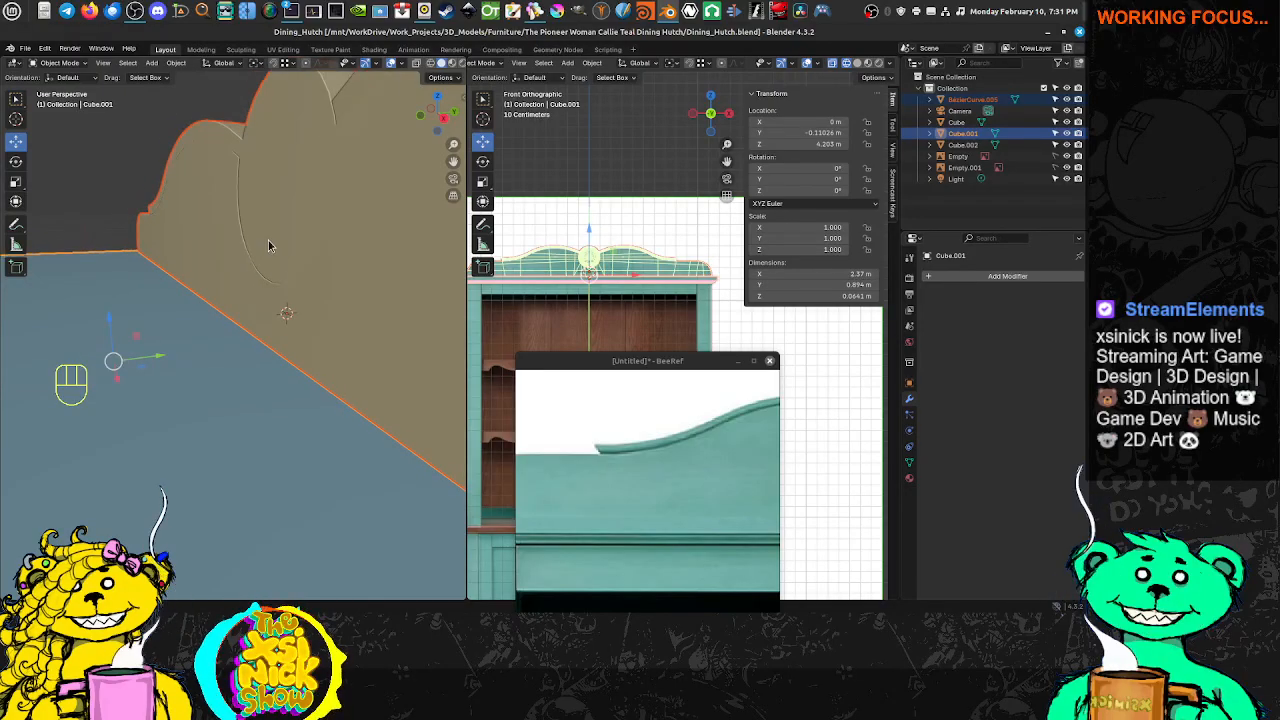
pyautogui.click(268, 242)
pyautogui.moveTo(268, 250); pyautogui.dragTo(211, 268, button='middle')
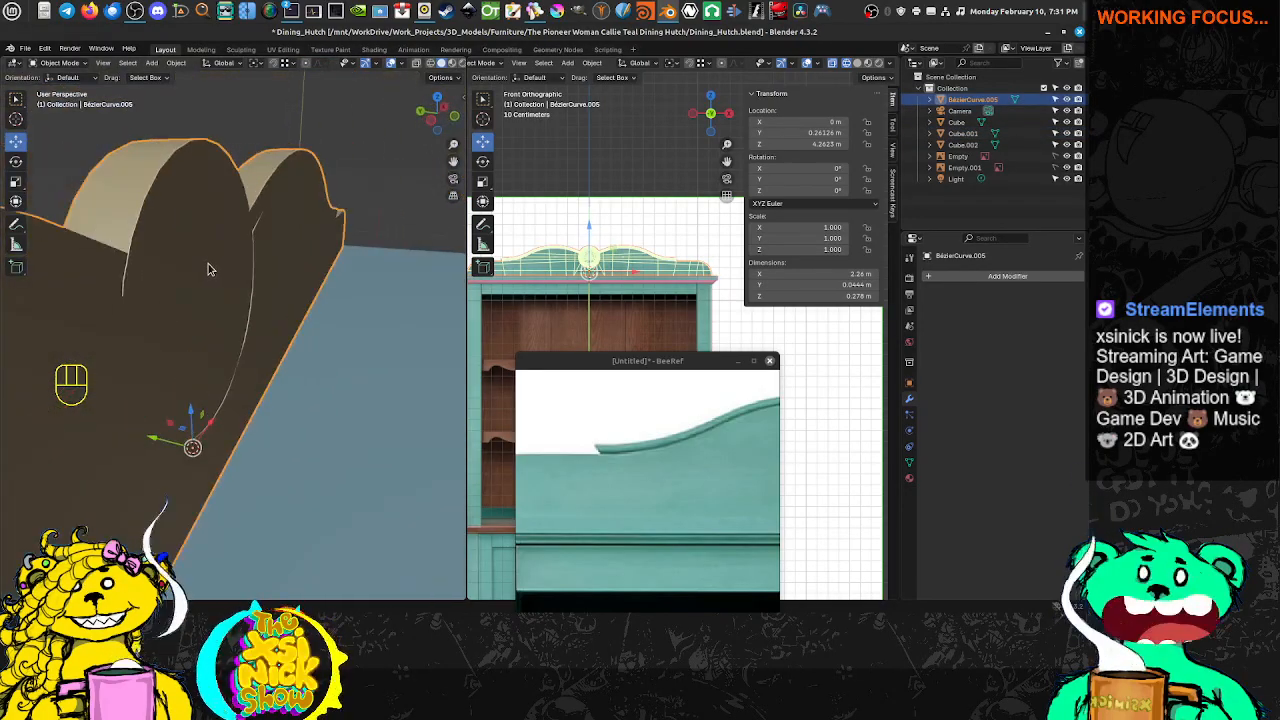
pyautogui.press('Tab')
pyautogui.keyDown('shift'); pyautogui.scroll(3, 293, 296); pyautogui.keyUp('shift')
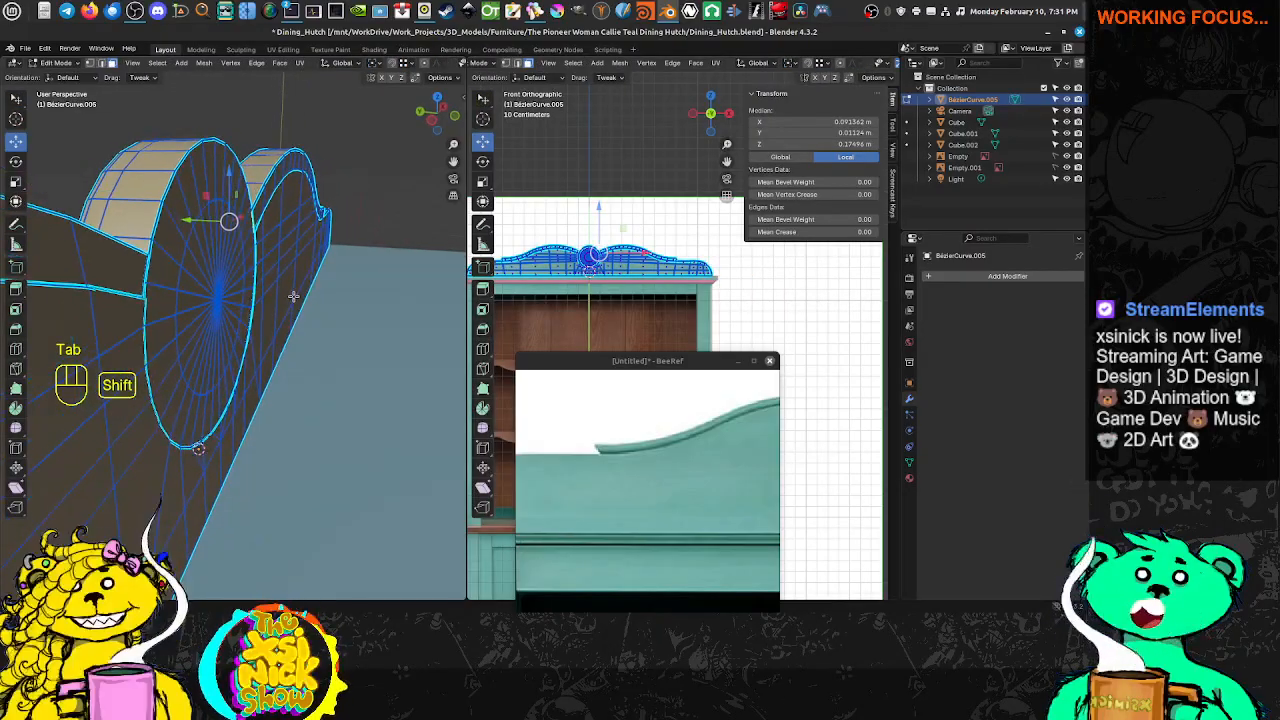
# In vertex mode, select the medallion's plain disc outward from its centre by growing the selection twice, and isolate the crest in local view
pyautogui.hotkey('ctrl', 'Tab')
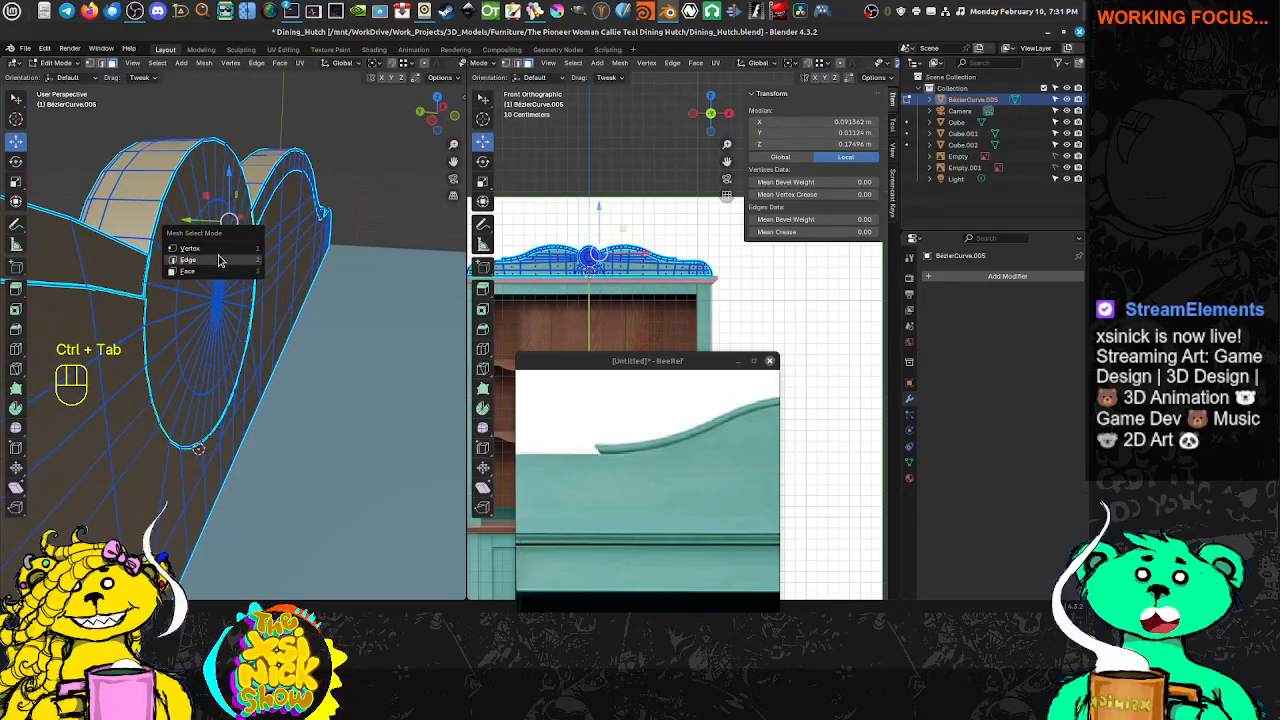
pyautogui.click(221, 259)
pyautogui.click(216, 297)
pyautogui.hotkey('ctrl', 'Tab')
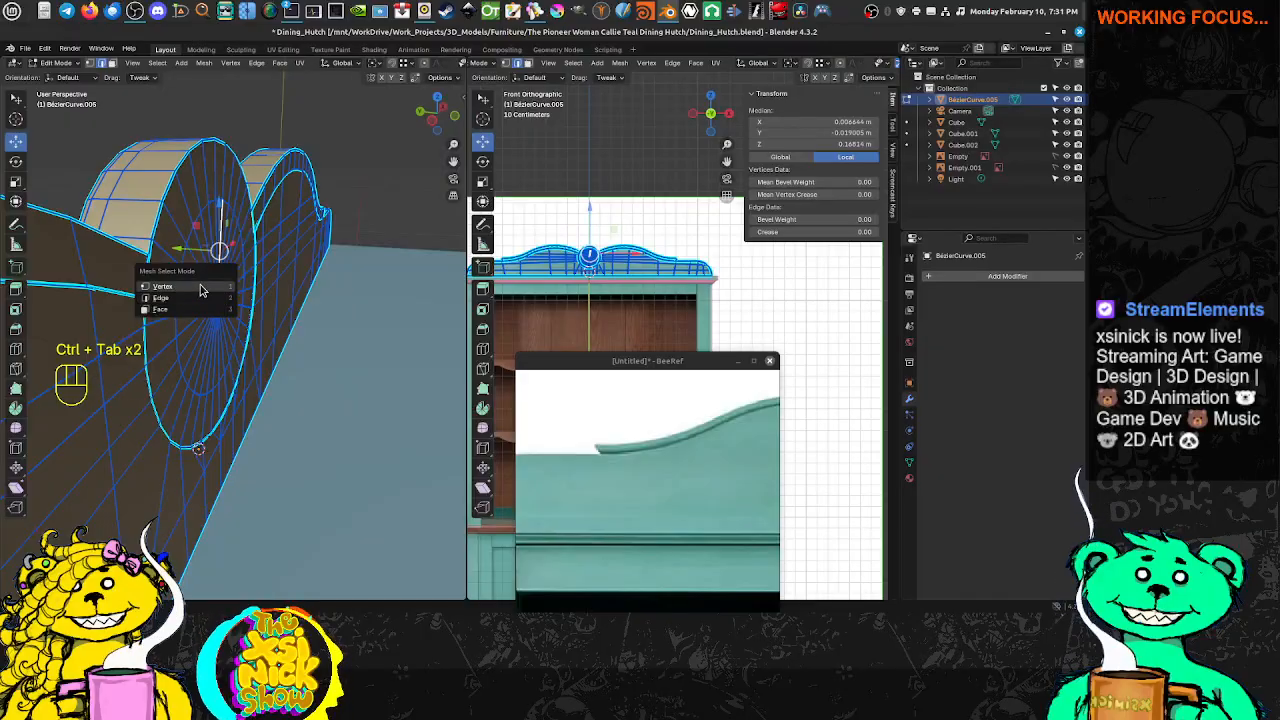
pyautogui.click(203, 288)
pyautogui.moveTo(203, 288); pyautogui.dragTo(233, 329, button='middle')
pyautogui.click(163, 292)
pyautogui.press('ctrl+KP_Add')
pyautogui.press('ctrl+KP_Add')
pyautogui.moveTo(233, 329); pyautogui.dragTo(234, 357, button='middle')
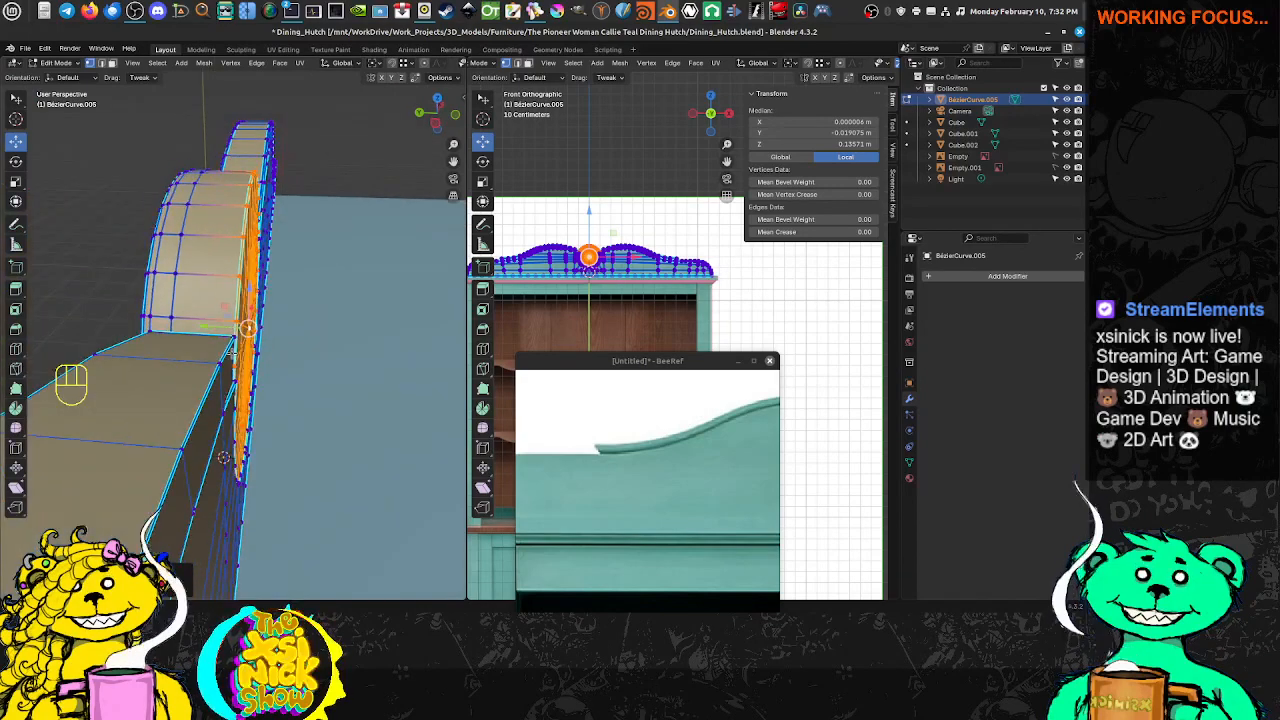
pyautogui.press('KP_Divide')
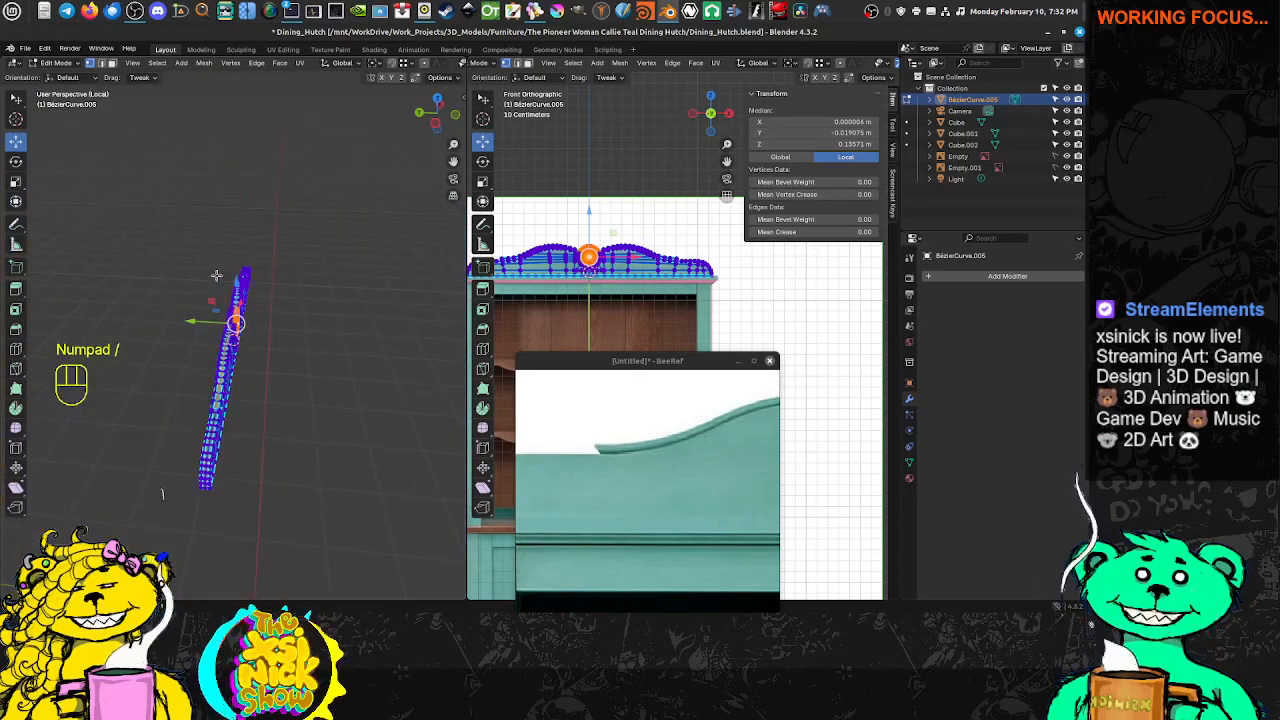
# View the isolated crest from the top in wireframe and undo the stray vertex move
pyautogui.press('KP_7')
pyautogui.scroll(16, 211, 288)
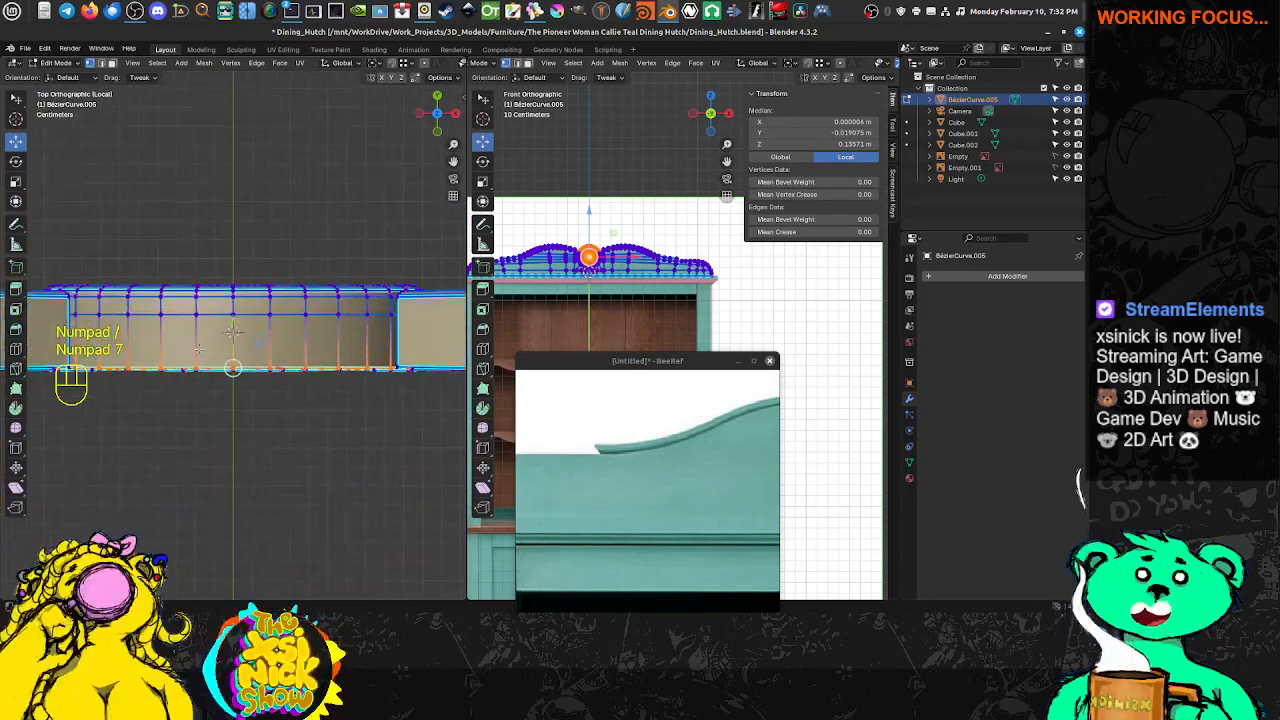
pyautogui.keyDown('shift'); pyautogui.moveTo(205, 371); pyautogui.dragTo(361, 324, button='middle'); pyautogui.keyUp('shift')
pyautogui.scroll(-5, 361, 324)
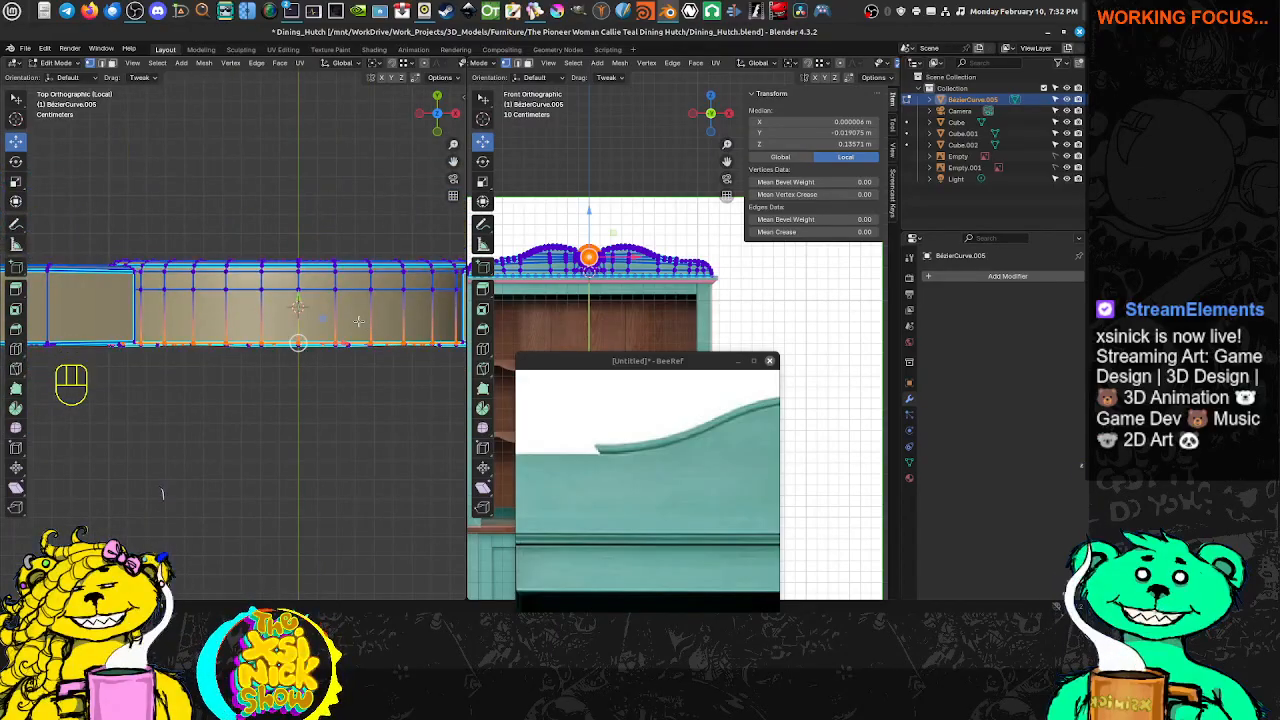
pyautogui.click(297, 292)
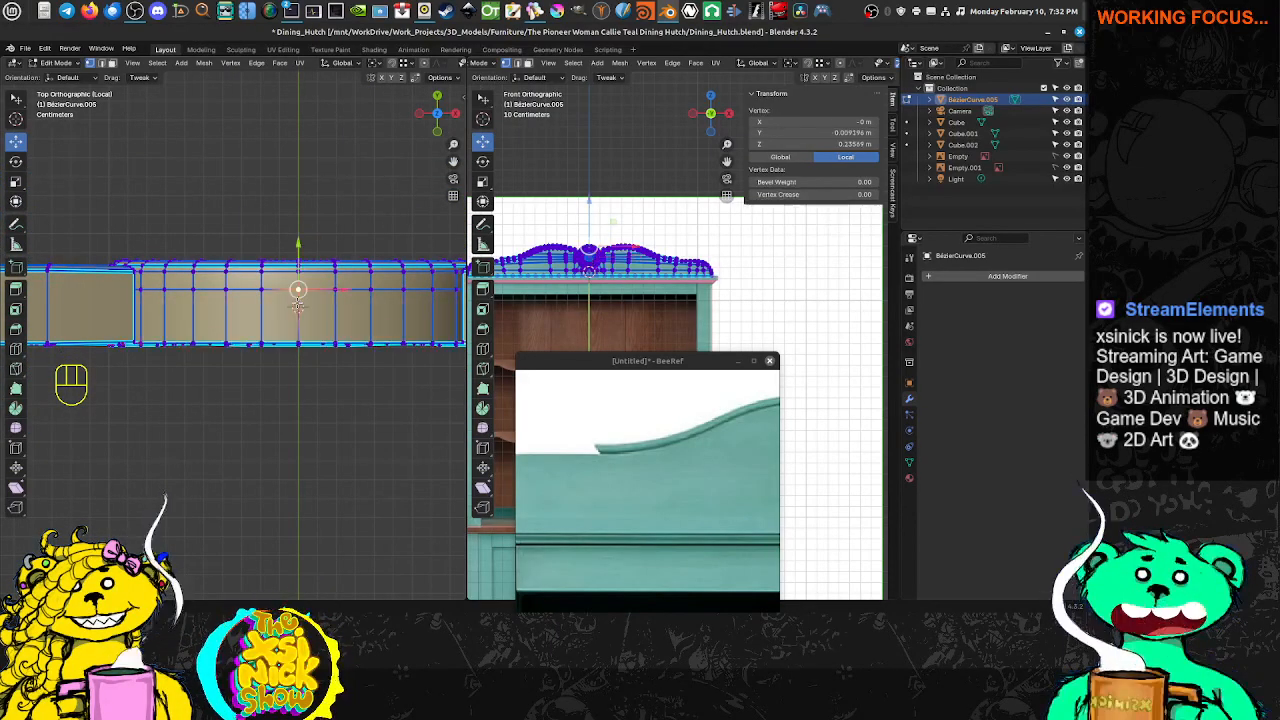
pyautogui.scroll(-8, 295, 310)
pyautogui.scroll(-3, 148, 332)
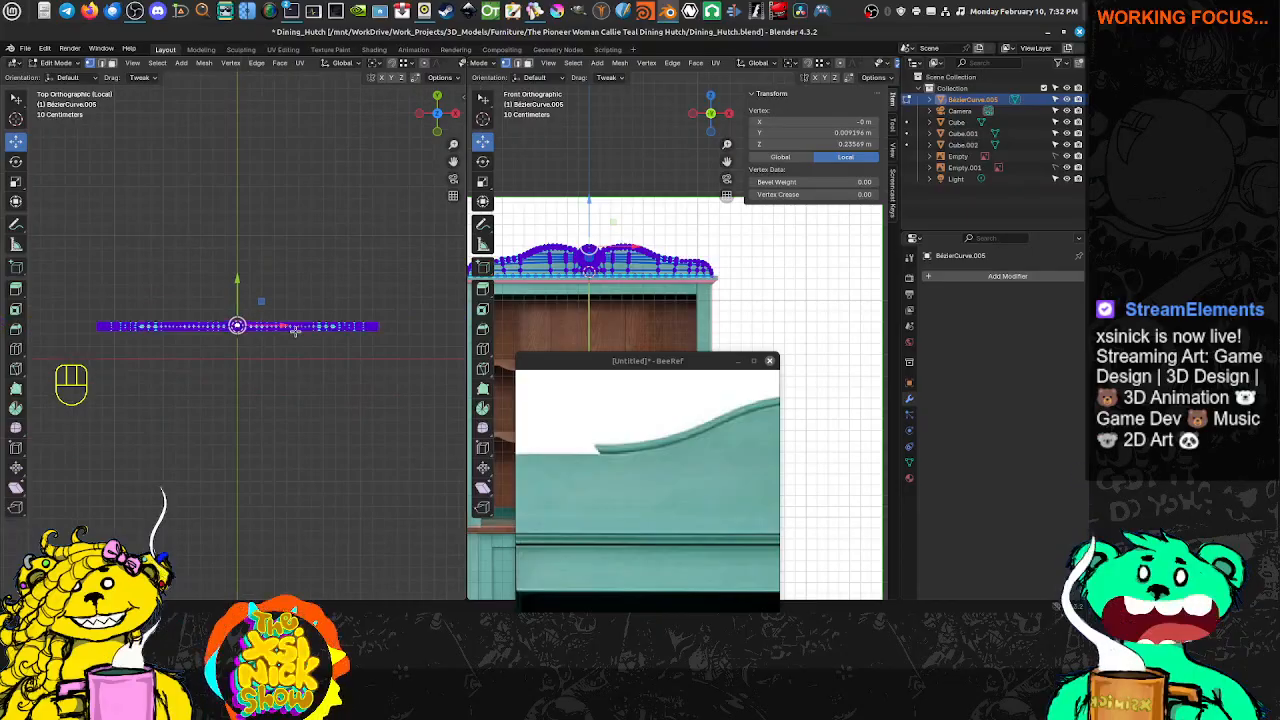
pyautogui.press('z')
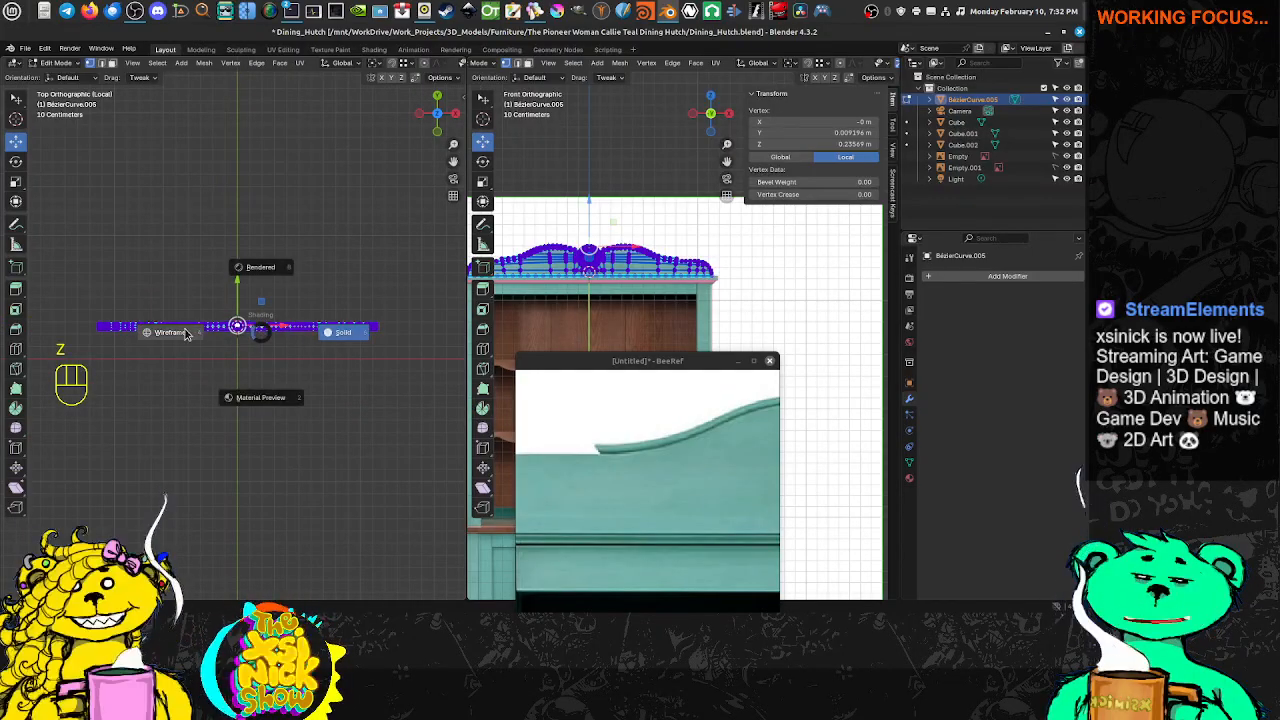
pyautogui.scroll(5, 133, 342)
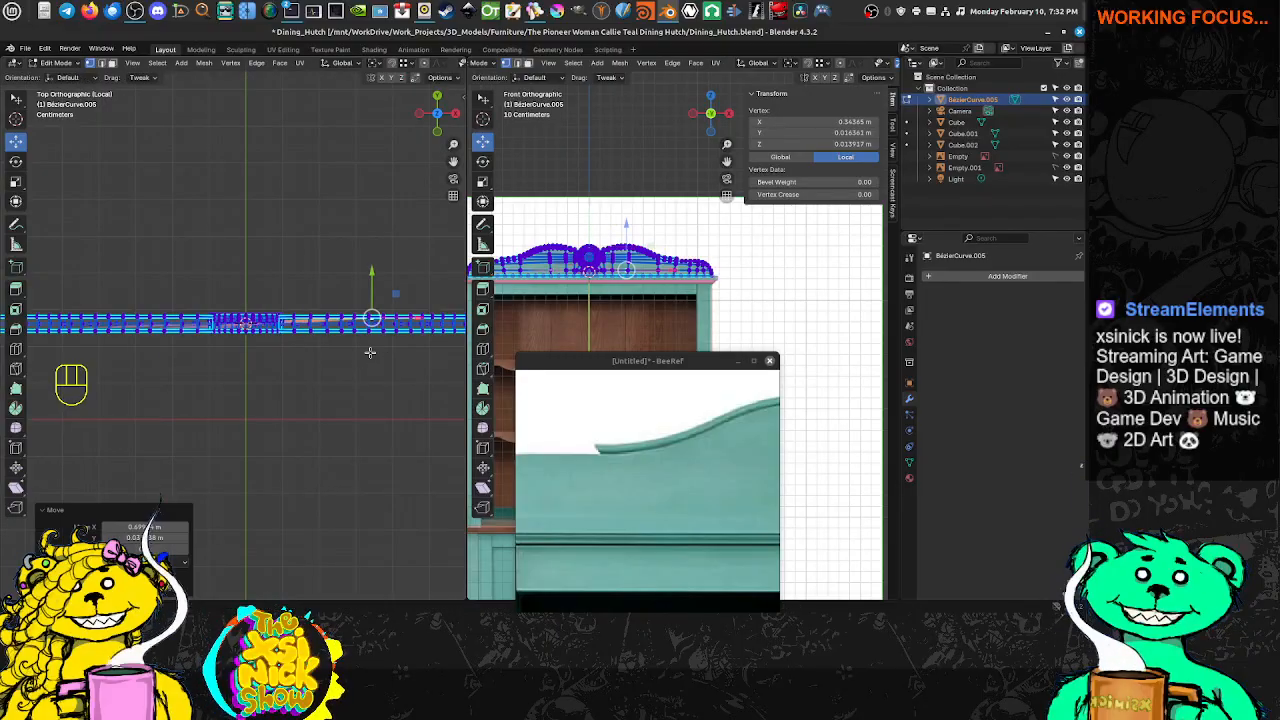
pyautogui.hotkey('ctrl', 'z')
# Box-select all vertices along the crest's -Y side, including the medallion's plain disc, and check the selection in perspective
pyautogui.keyDown('shift'); pyautogui.moveTo(392, 335); pyautogui.dragTo(430, 320, button='middle'); pyautogui.keyUp('shift')
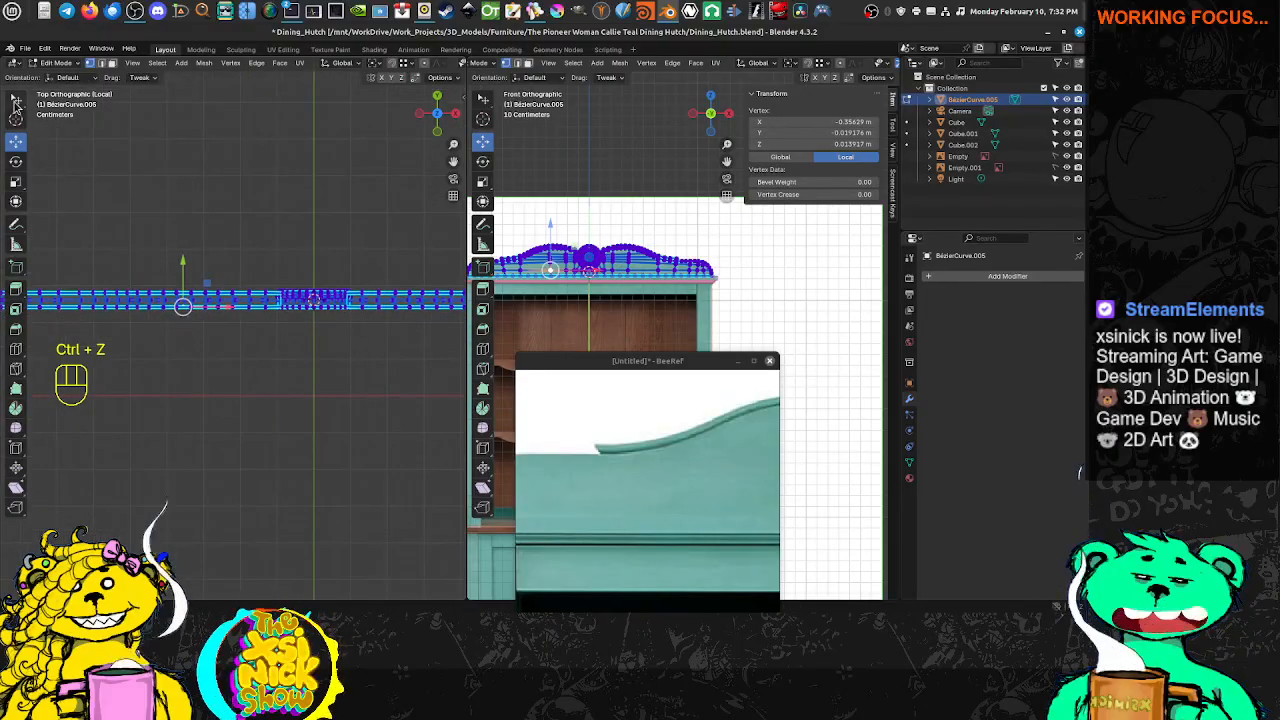
pyautogui.moveTo(14, 101); pyautogui.dragTo(62, 126)
pyautogui.scroll(-3, 280, 346)
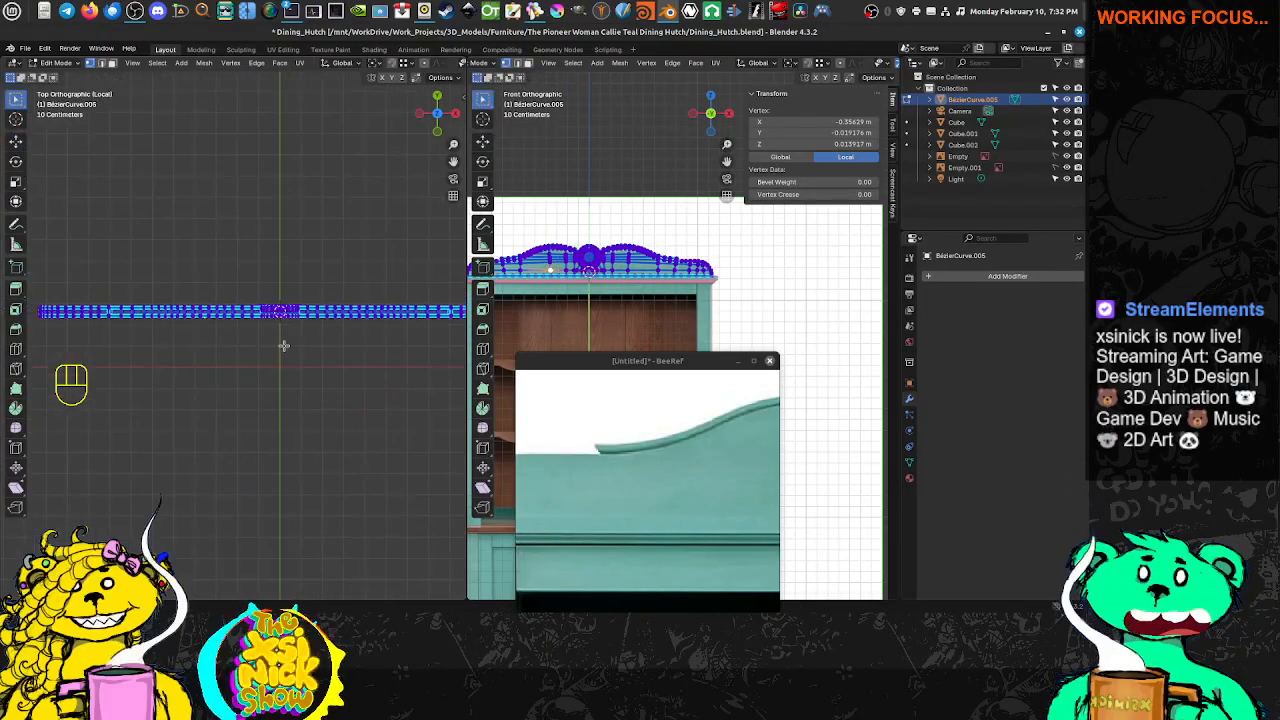
pyautogui.scroll(-1, 206, 348)
pyautogui.moveTo(70, 351); pyautogui.dragTo(462, 334)
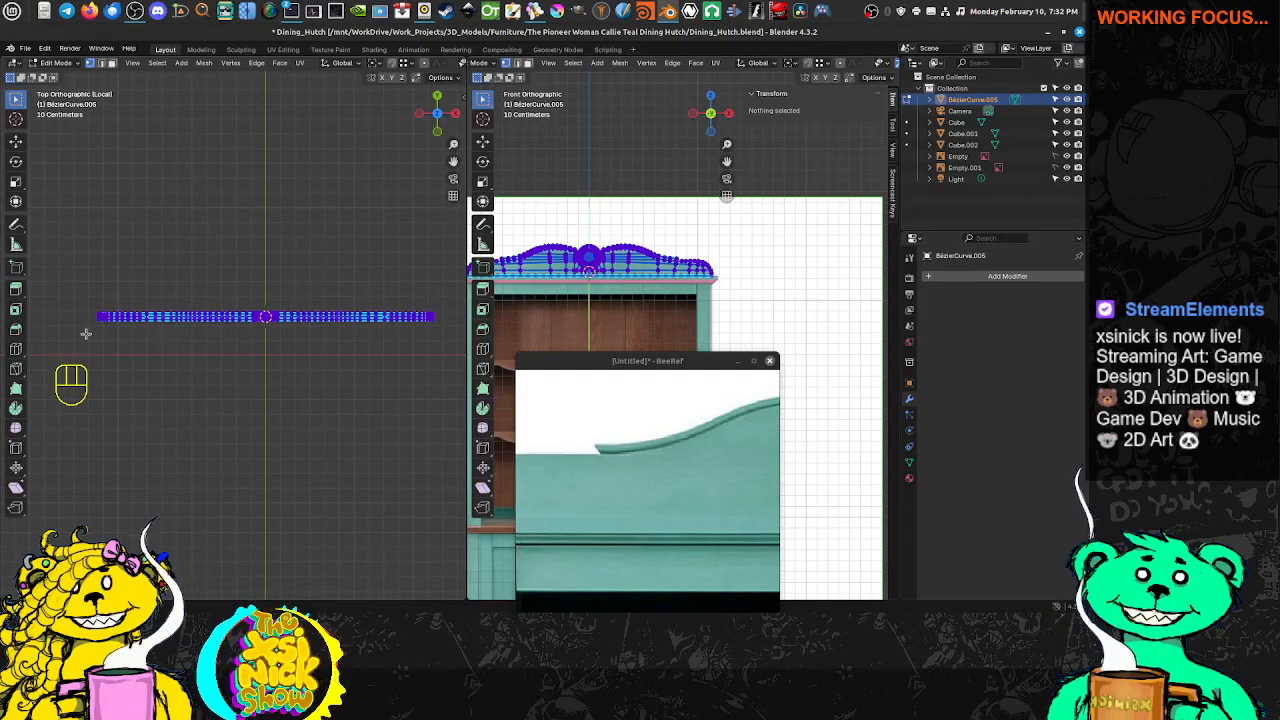
pyautogui.moveTo(289, 330); pyautogui.dragTo(446, 318)
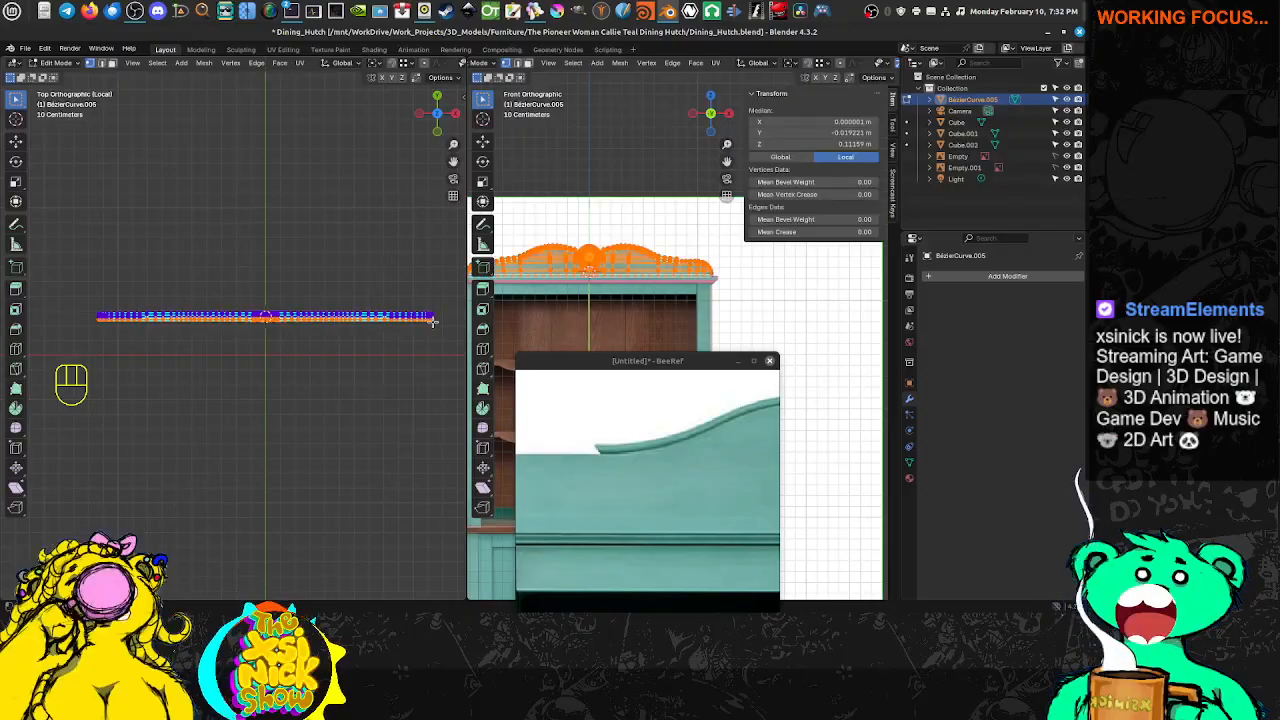
pyautogui.scroll(2, 268, 308)
pyautogui.scroll(2, 270, 312)
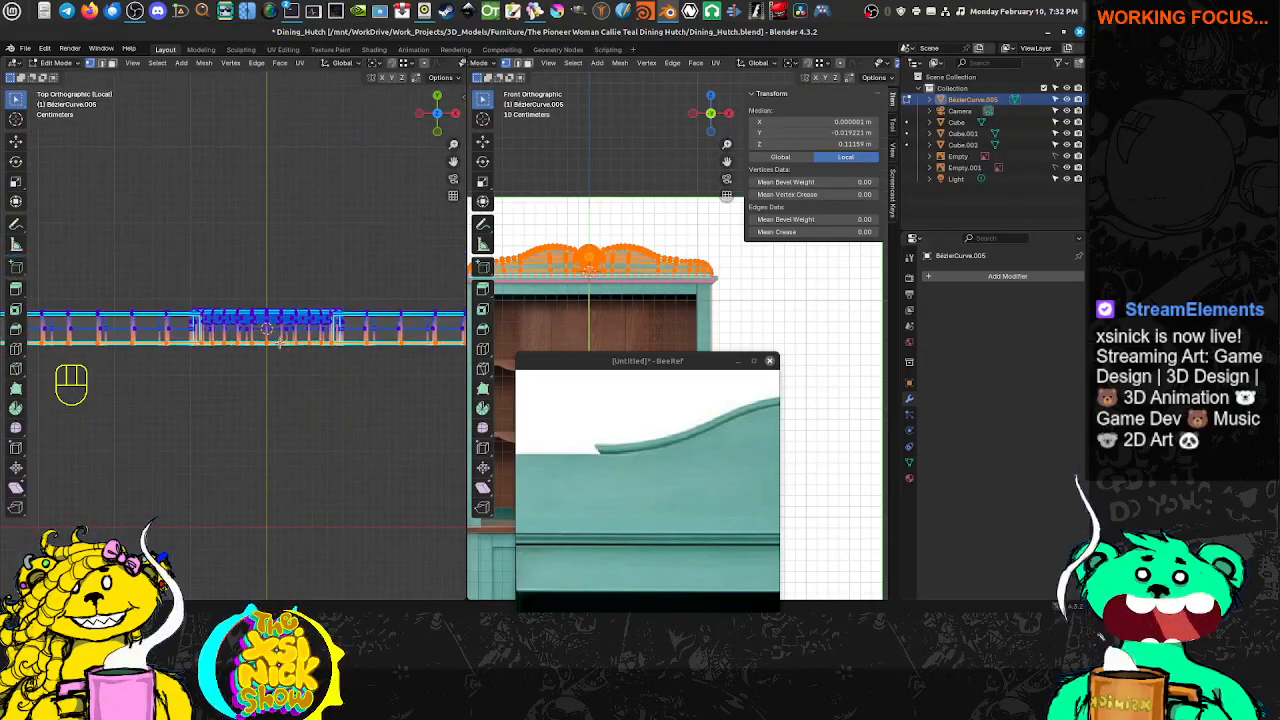
pyautogui.moveTo(280, 343); pyautogui.dragTo(315, 285, button='middle')
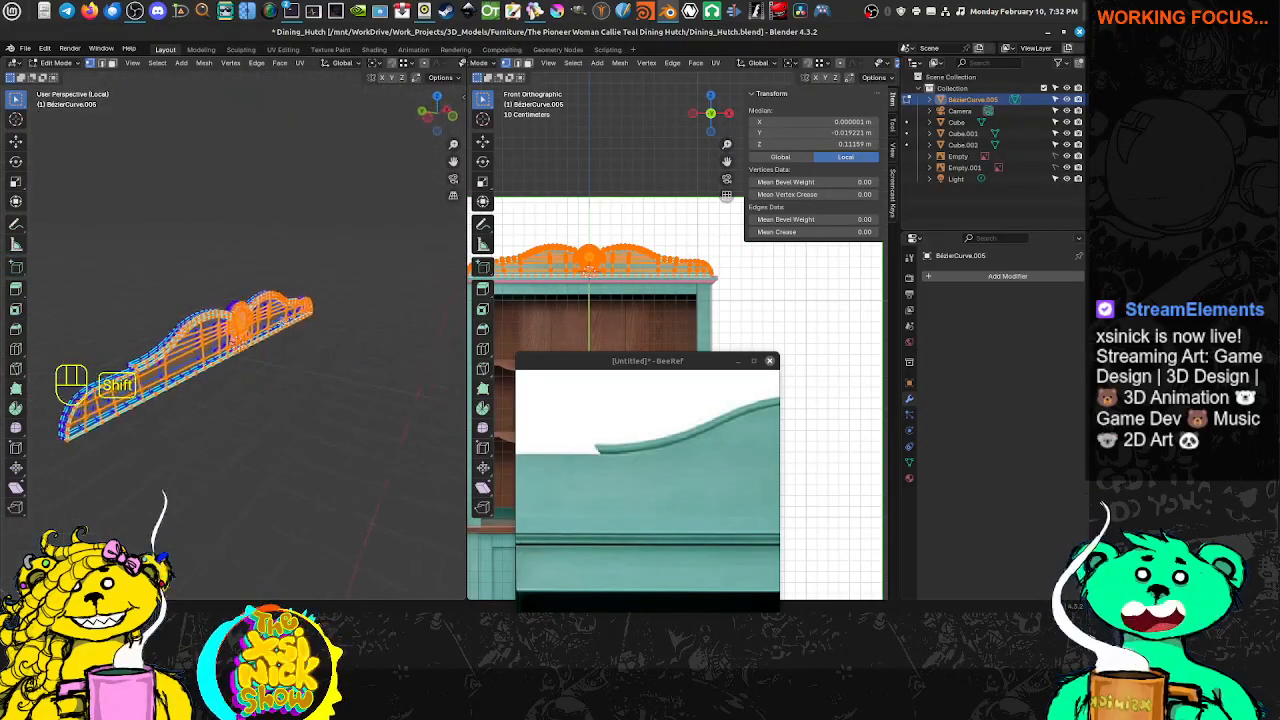
pyautogui.moveTo(240, 336); pyautogui.dragTo(273, 322, button='middle')
pyautogui.scroll(4, 309, 307)
pyautogui.scroll(3, 321, 314)
pyautogui.scroll(-7, 294, 331)
pyautogui.scroll(3, 298, 373)
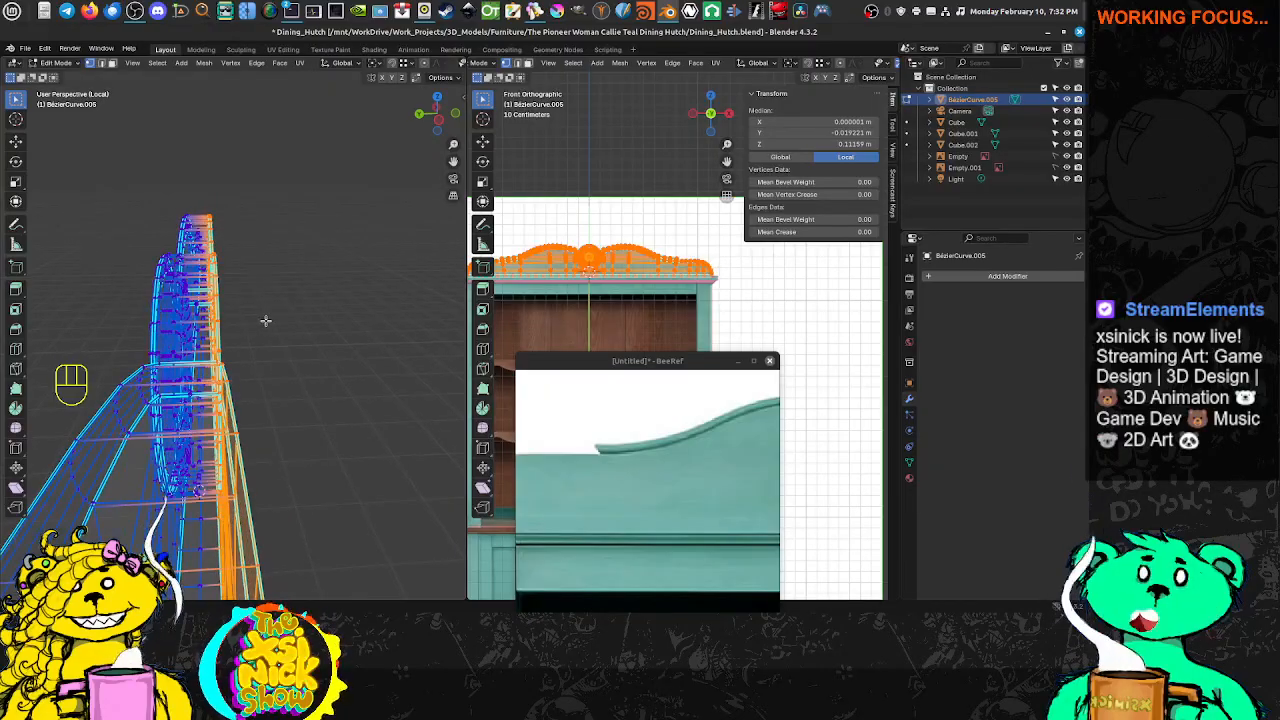
# Flatten the selected -Y side vertices by scaling them to 0 along Y
pyautogui.press('s')
pyautogui.press('x')
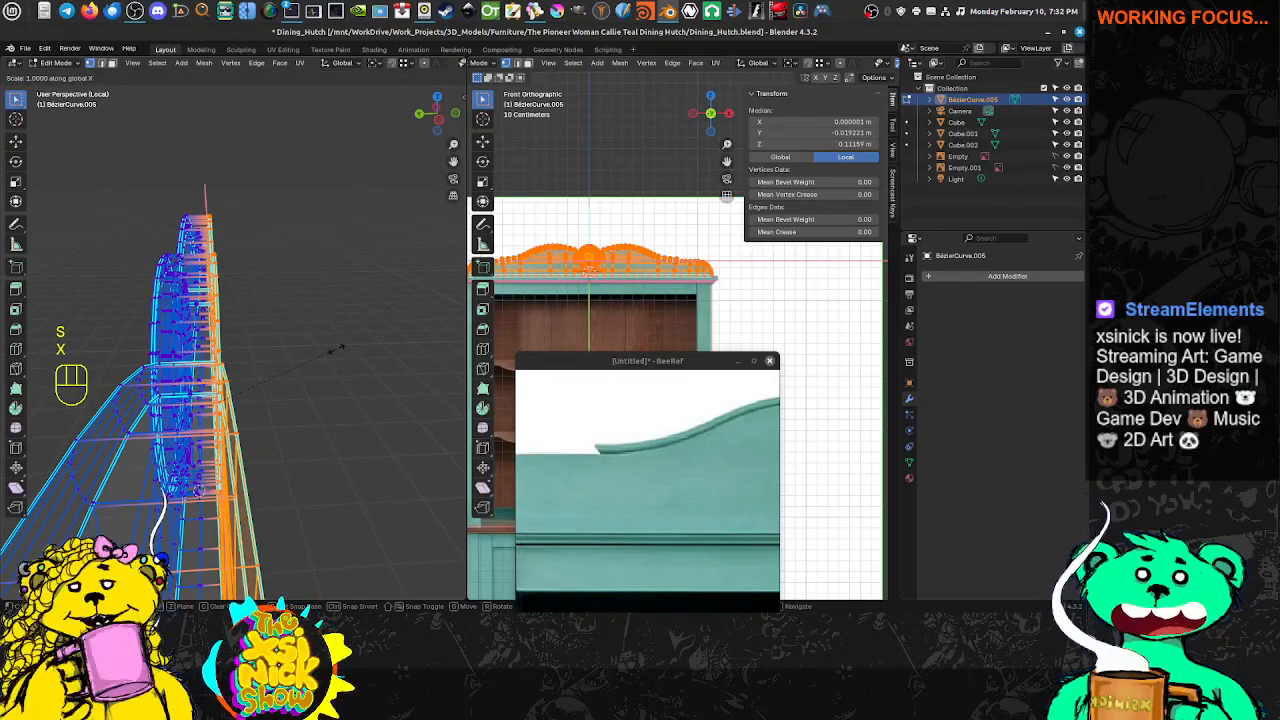
pyautogui.press('y')
pyautogui.press('KP_0')
pyautogui.press('KP_Enter')
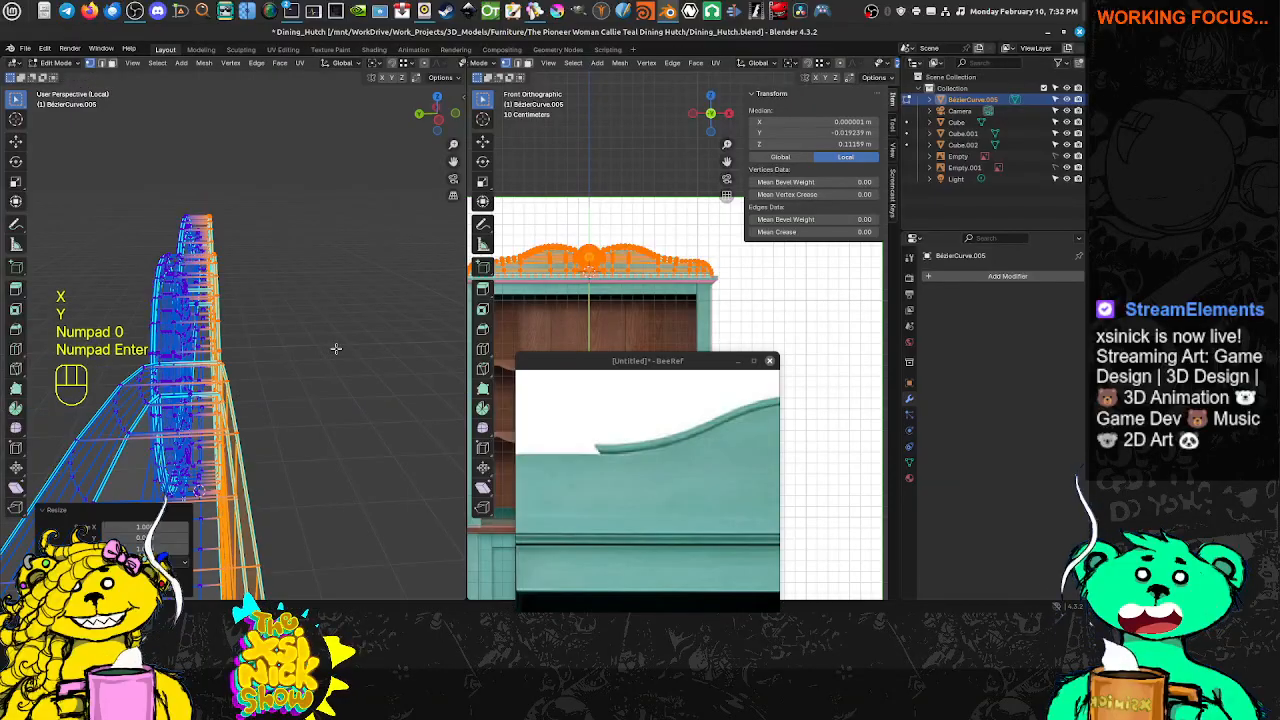
# In solid shading, select the medallion's whole -Y disc from its centre vertex and move it outward about 0.0035 m along -Y
pyautogui.moveTo(351, 371); pyautogui.dragTo(240, 346, button='middle')
pyautogui.click(241, 347)
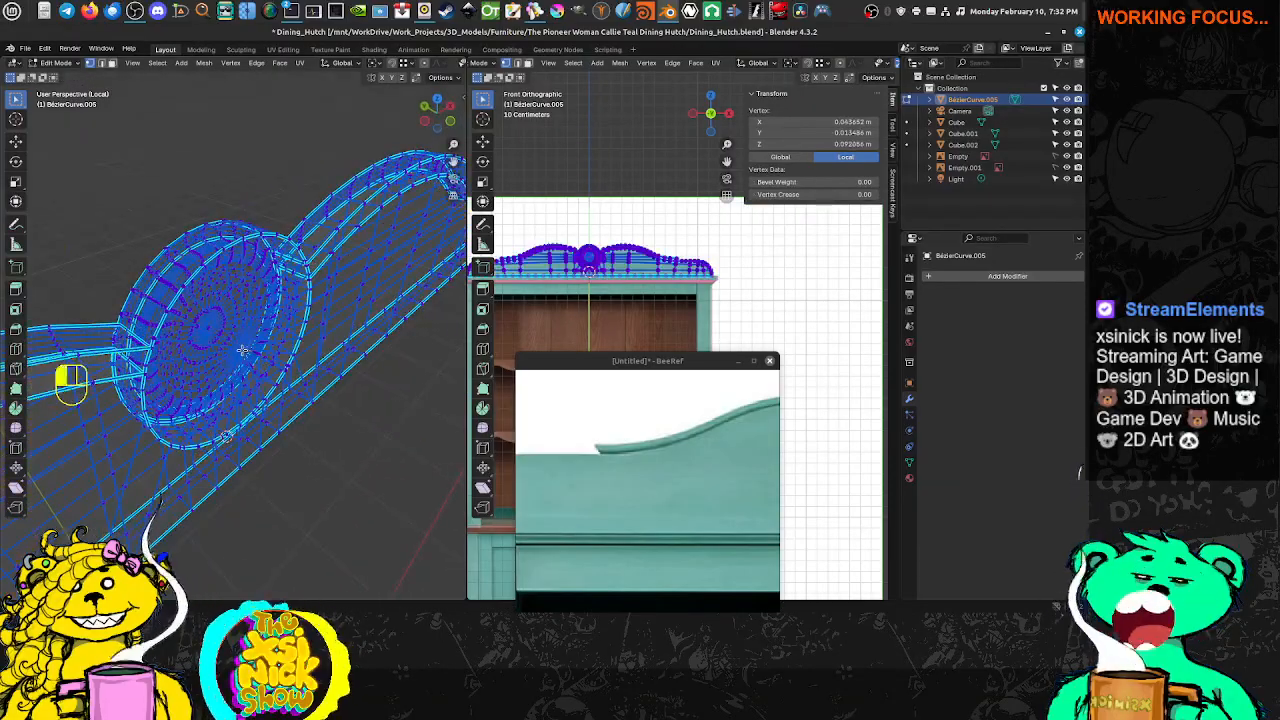
pyautogui.click(242, 349)
pyautogui.hotkey('shift', 'z')
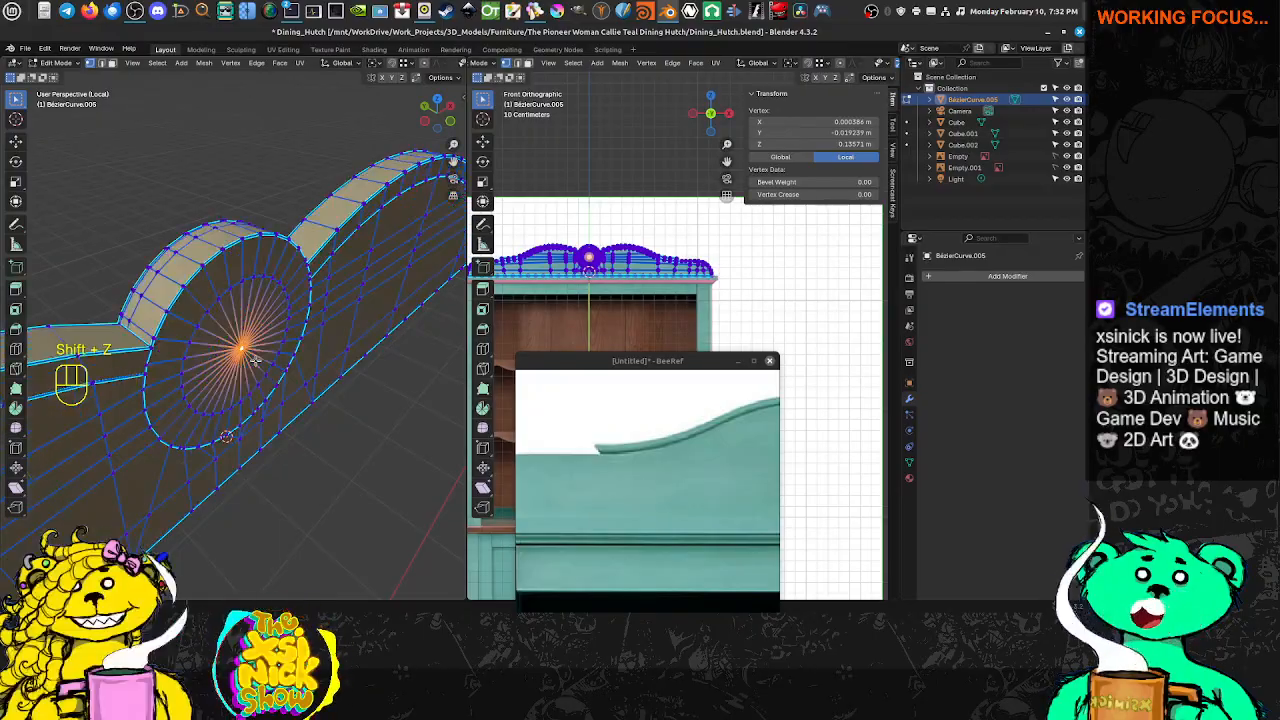
pyautogui.moveTo(254, 362); pyautogui.dragTo(328, 338, button='middle')
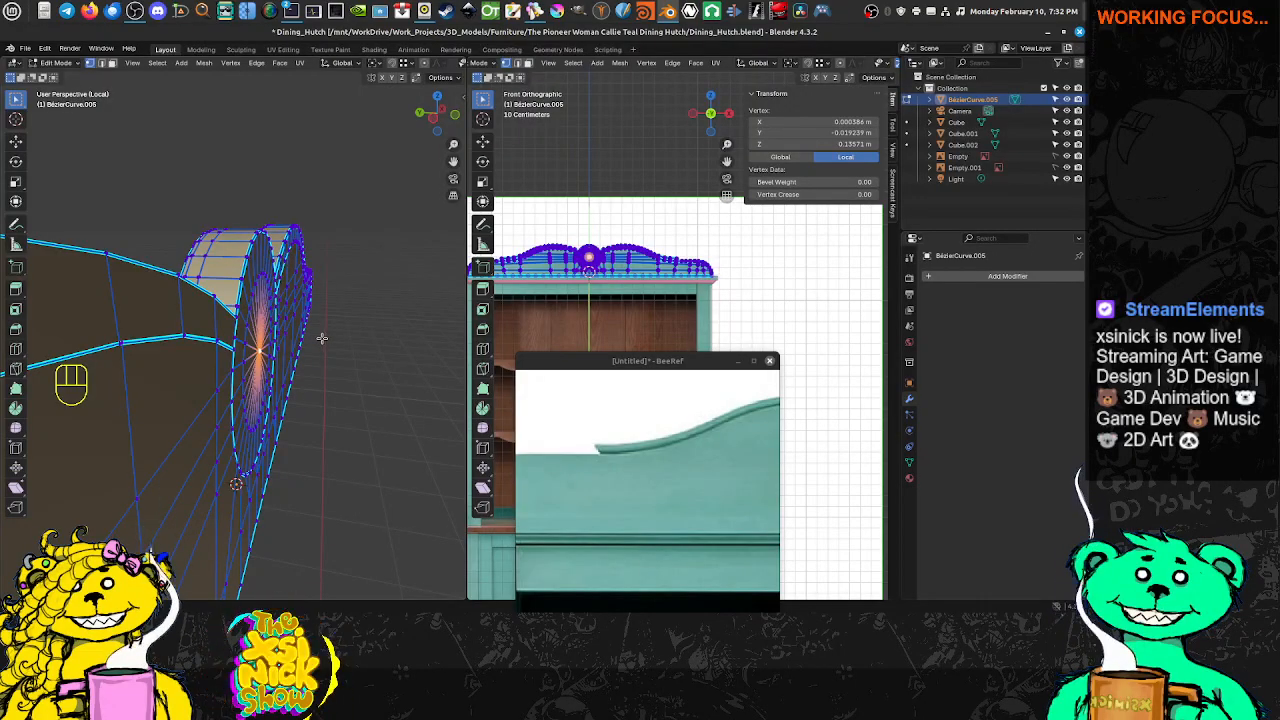
pyautogui.press('ctrl+KP_Add')
pyautogui.press('ctrl+KP_Add')
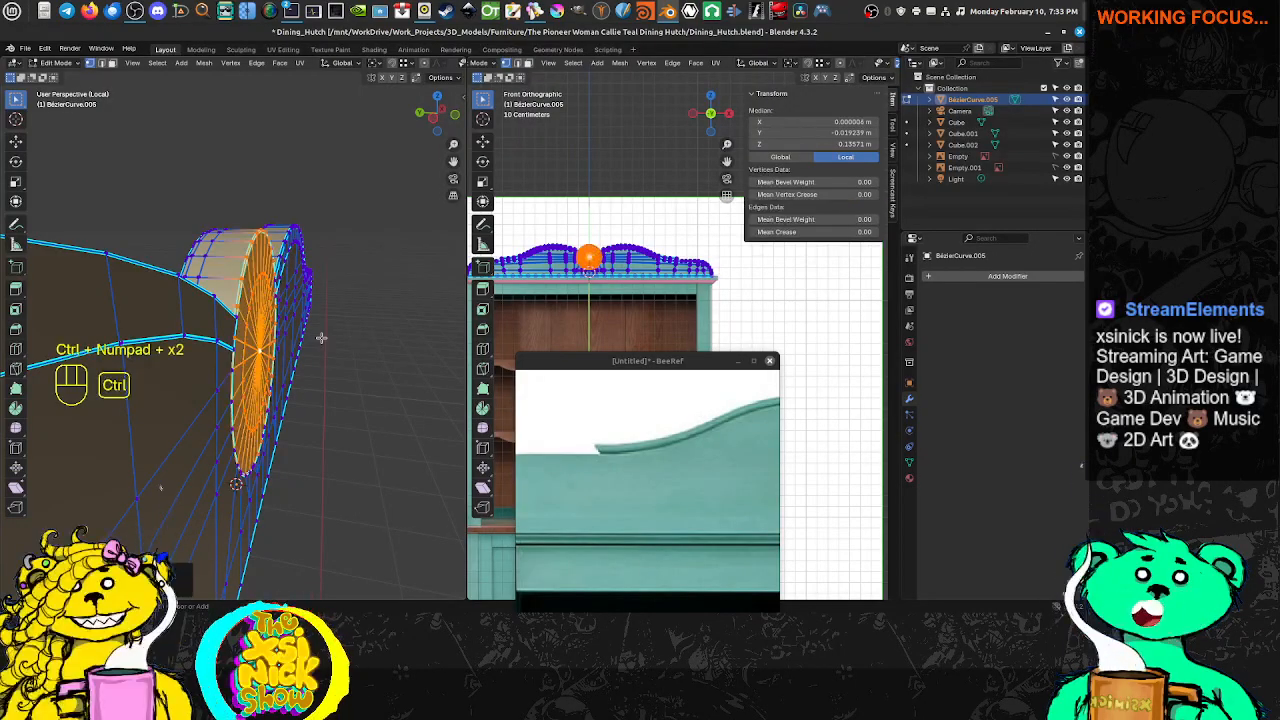
pyautogui.press('g')
pyautogui.press('x')
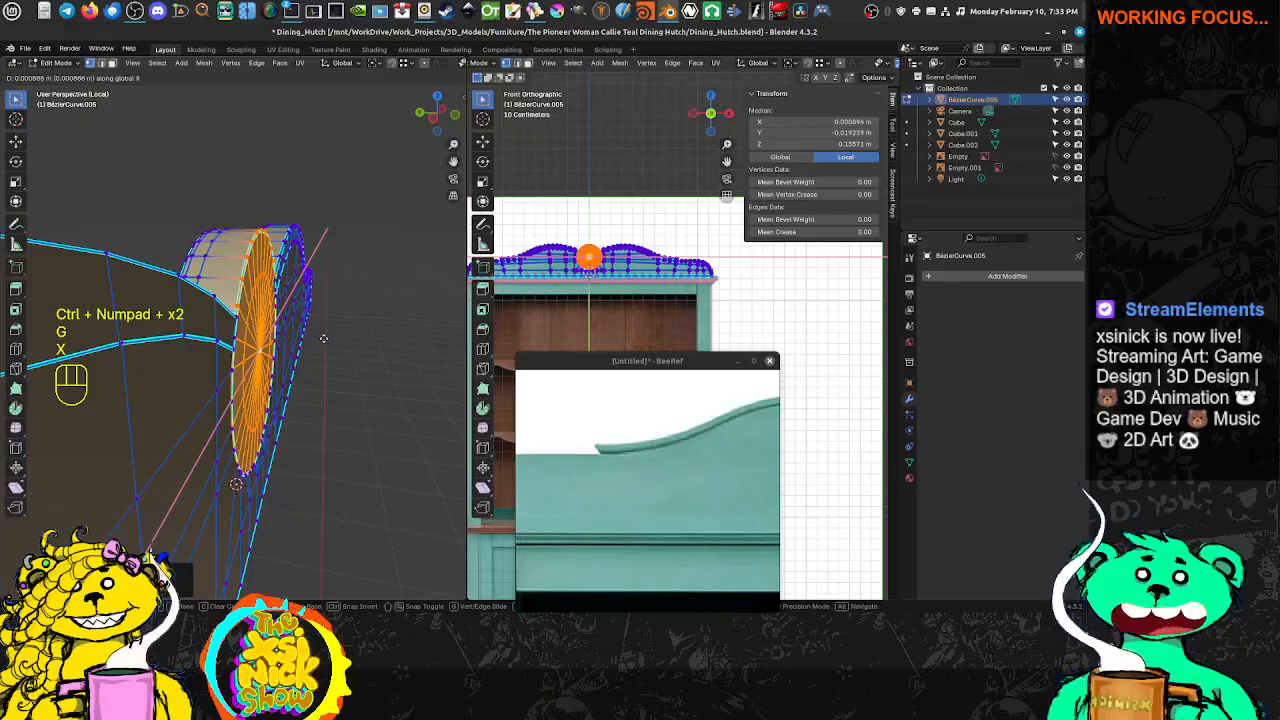
pyautogui.press('y')
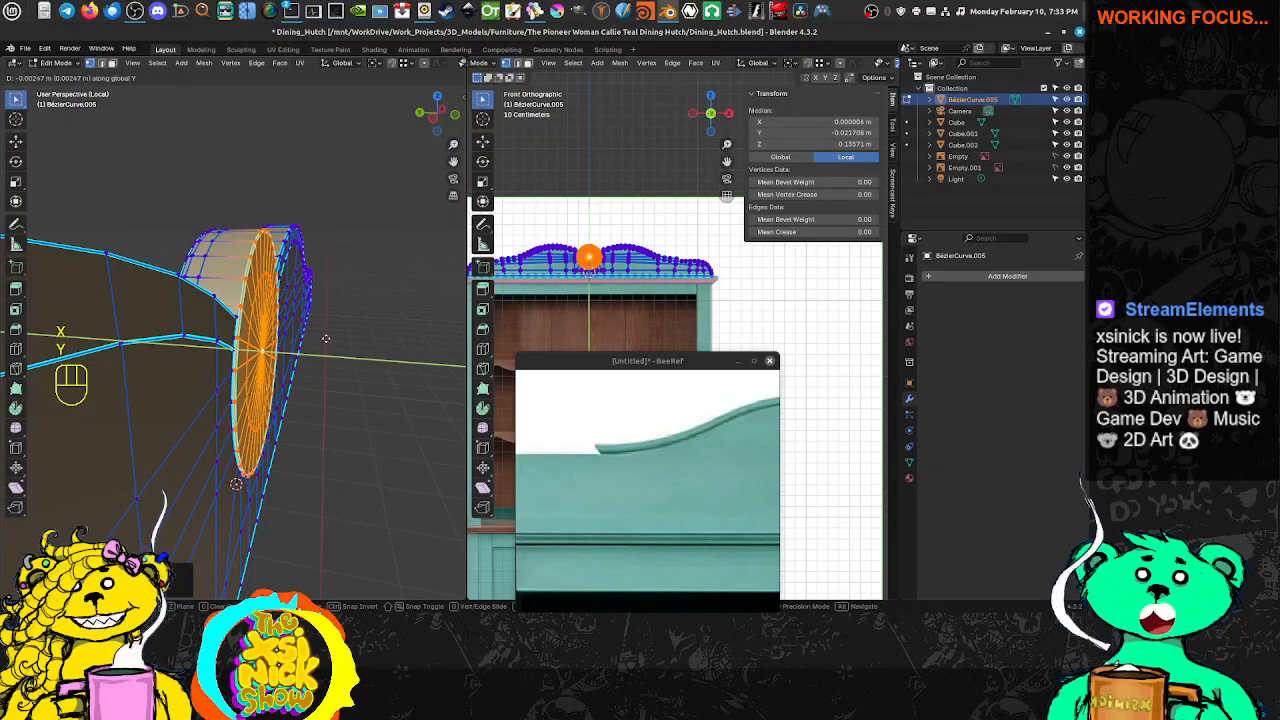
pyautogui.click(325, 337)
# In face select mode, select the end face at the outer tip of one curved trim
pyautogui.moveTo(309, 341); pyautogui.dragTo(315, 281, button='middle')
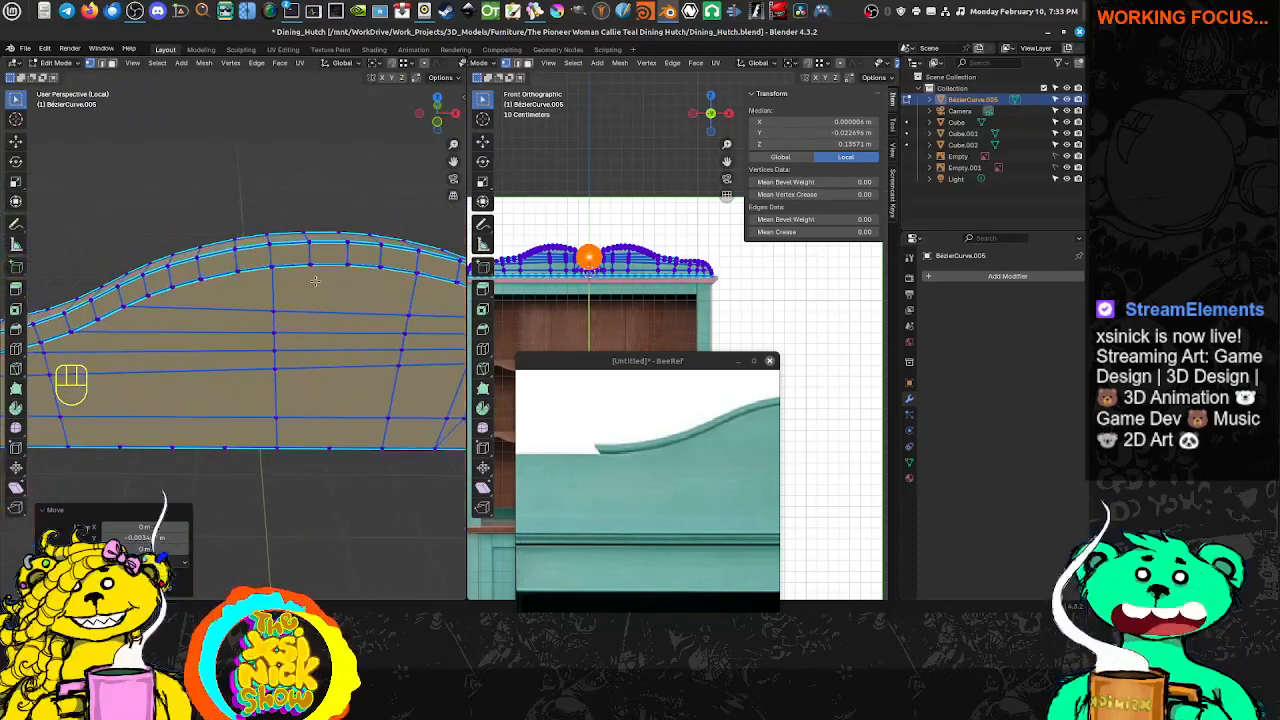
pyautogui.keyDown('shift'); pyautogui.moveTo(325, 375); pyautogui.dragTo(445, 315, button='middle'); pyautogui.keyUp('shift')
pyautogui.moveTo(22, 334); pyautogui.dragTo(261, 350, button='middle')
pyautogui.scroll(6, 200, 370)
pyautogui.hotkey('ctrl', 'Tab')
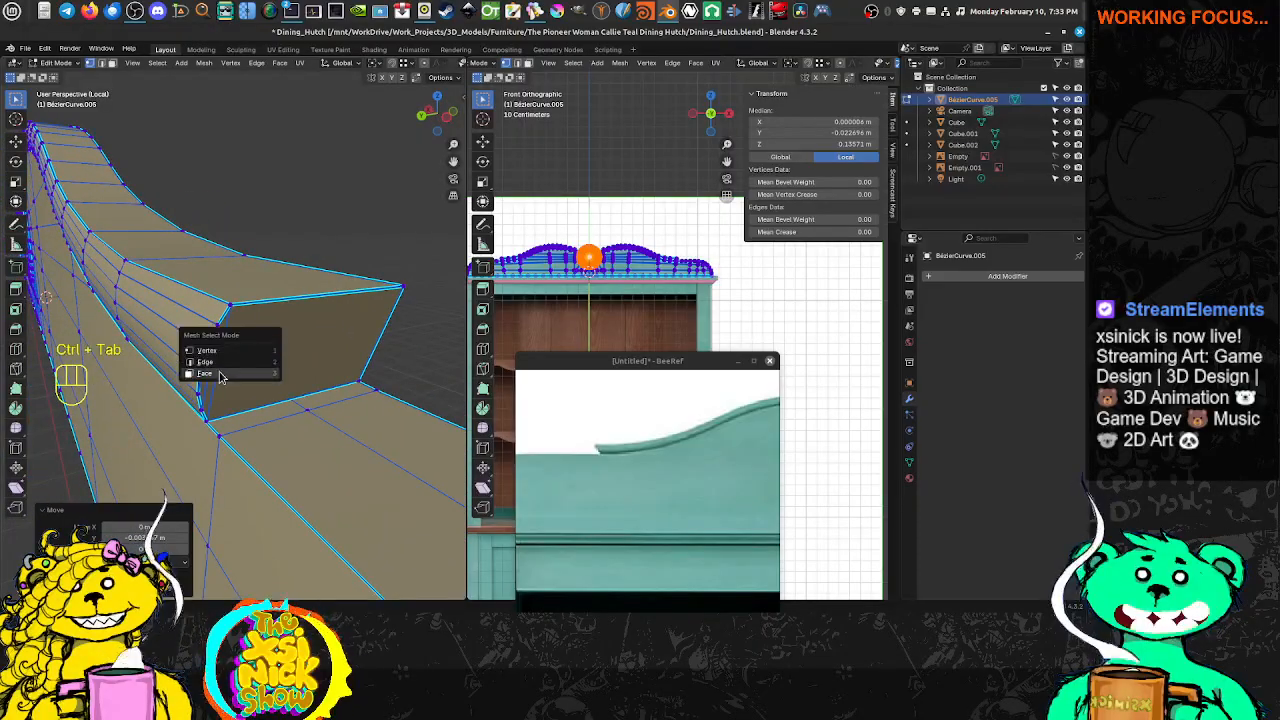
pyautogui.click(222, 377)
pyautogui.moveTo(200, 380); pyautogui.dragTo(277, 365, button='middle')
pyautogui.scroll(-7, 277, 357)
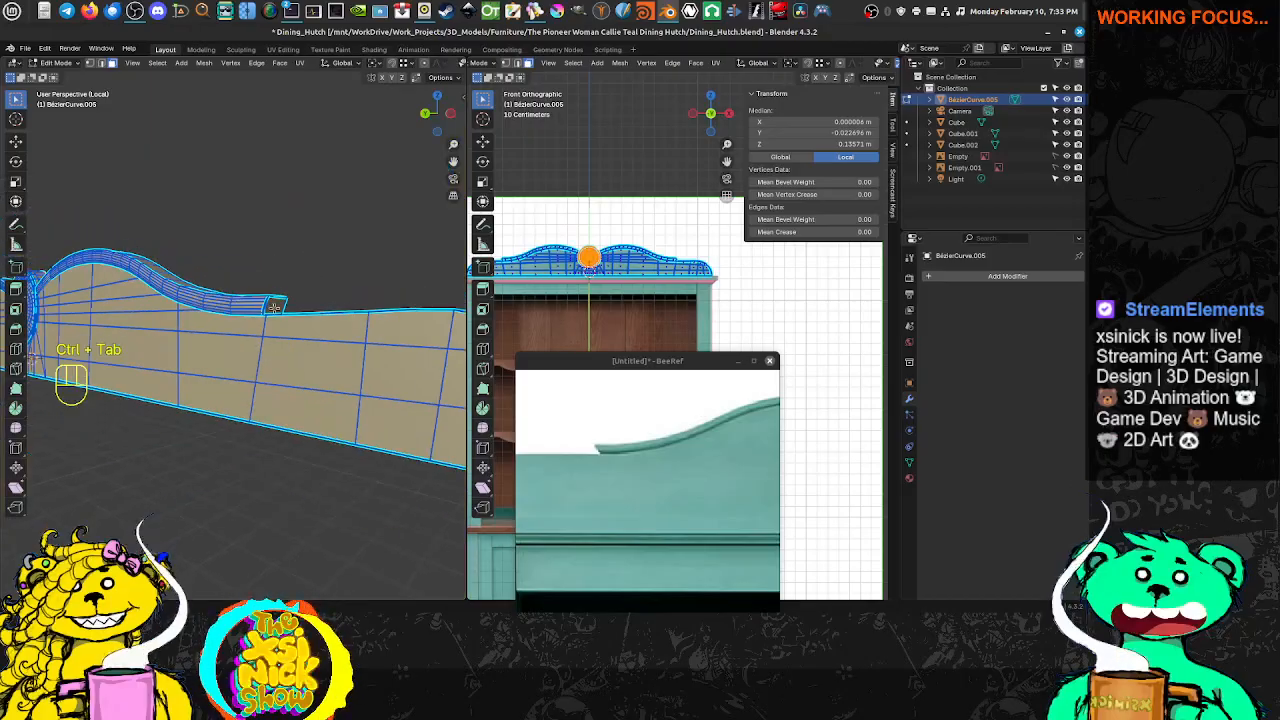
pyautogui.click(274, 307)
pyautogui.moveTo(273, 305); pyautogui.dragTo(253, 326, button='middle')
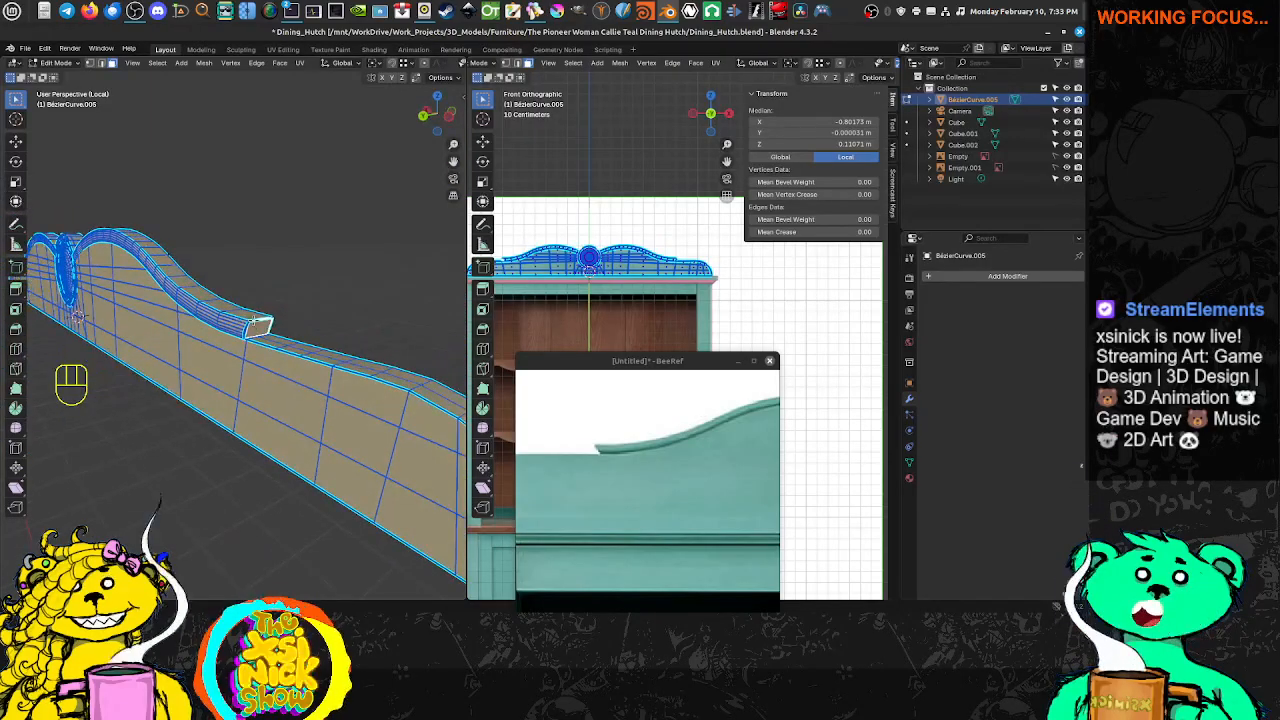
pyautogui.press('j')
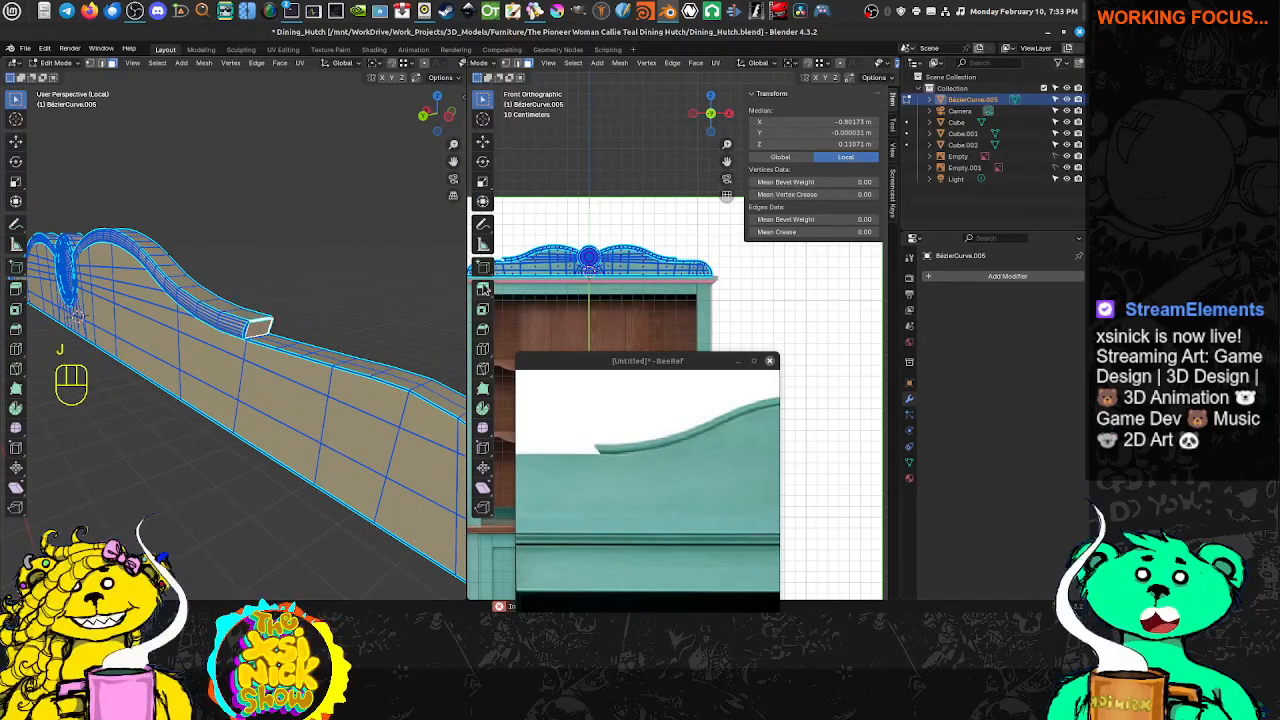
pyautogui.press('i')
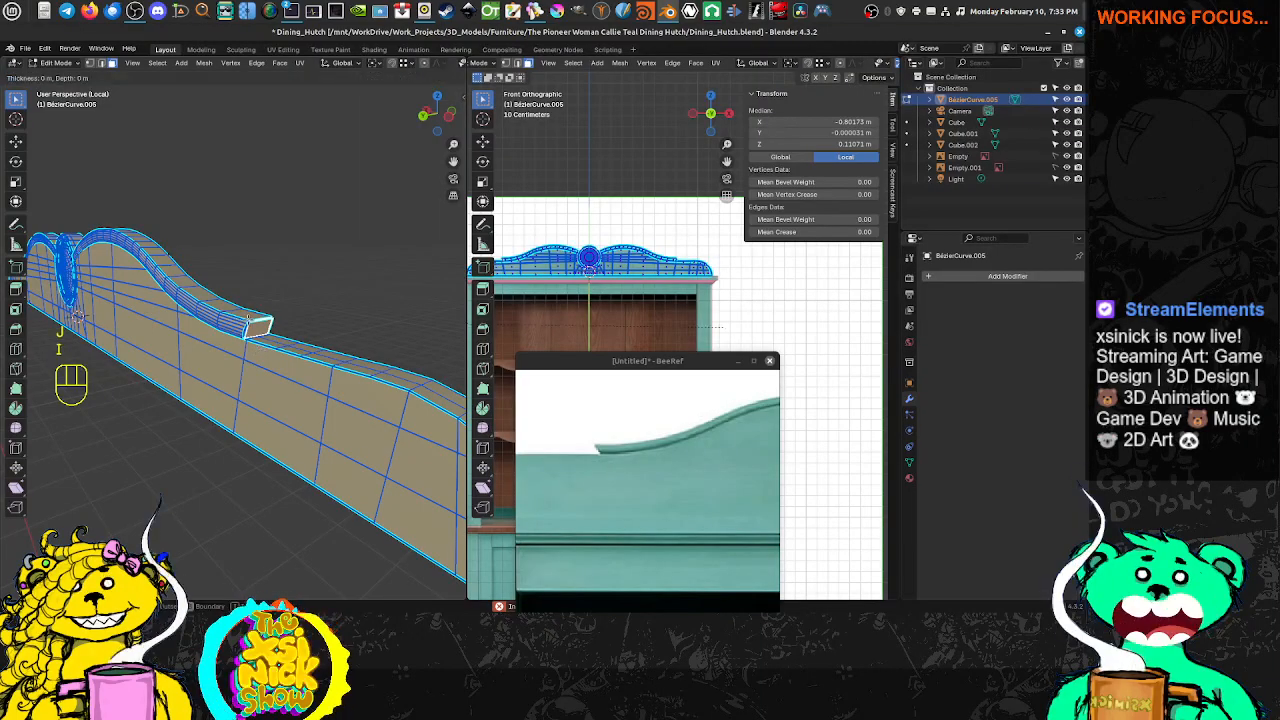
pyautogui.rightClick(246, 321)
pyautogui.press('i')
pyautogui.press('i')
pyautogui.rightClick(261, 323)
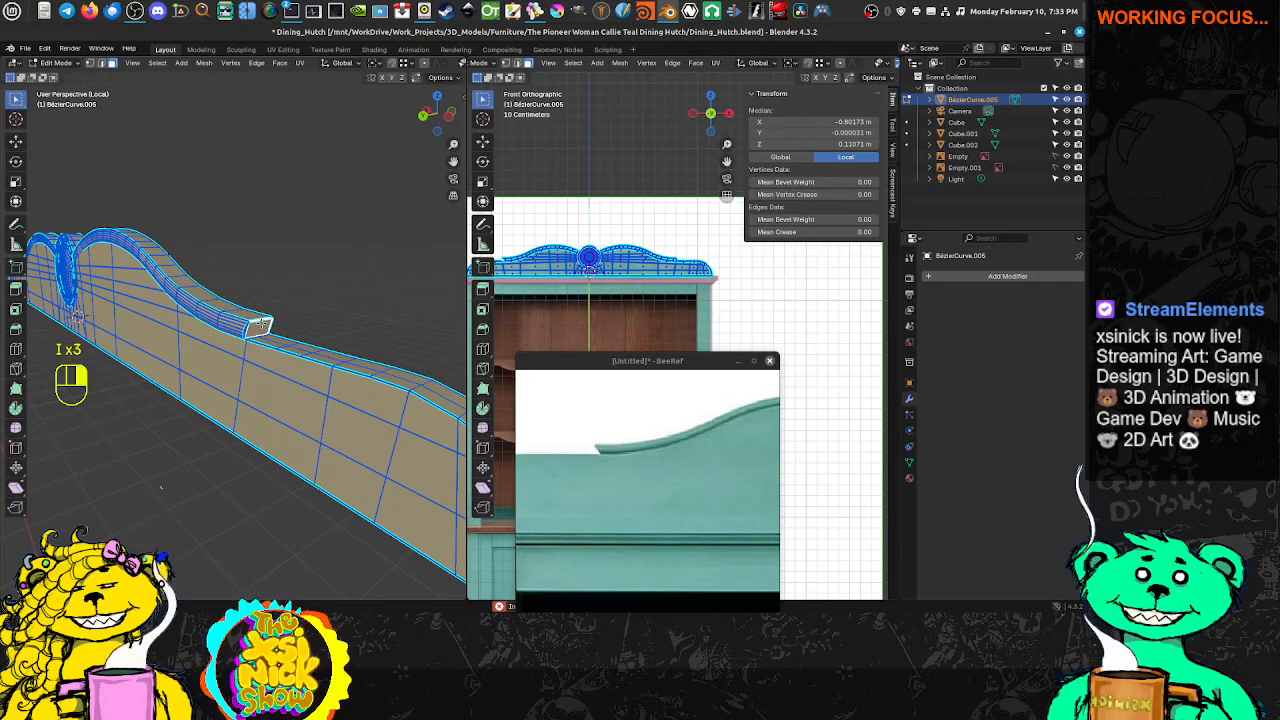
pyautogui.hotkey('ctrl', 'z')
pyautogui.hotkey('ctrl', 'z')
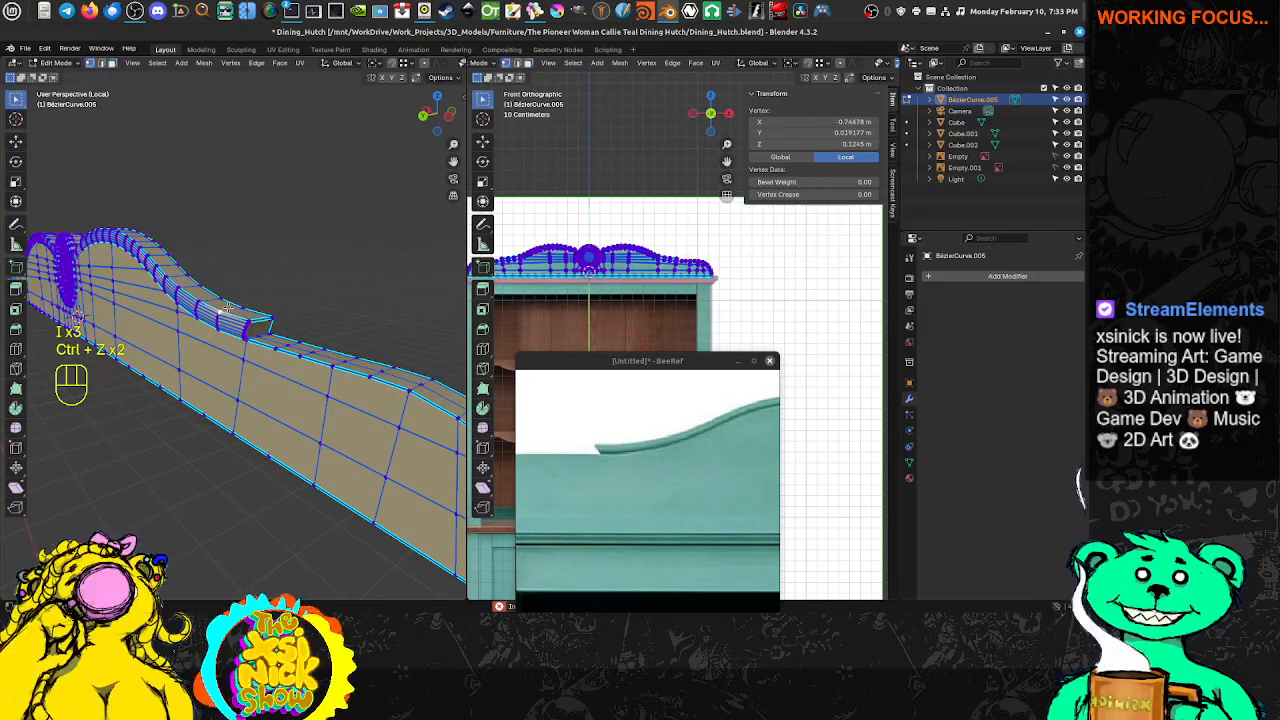
pyautogui.press('i')
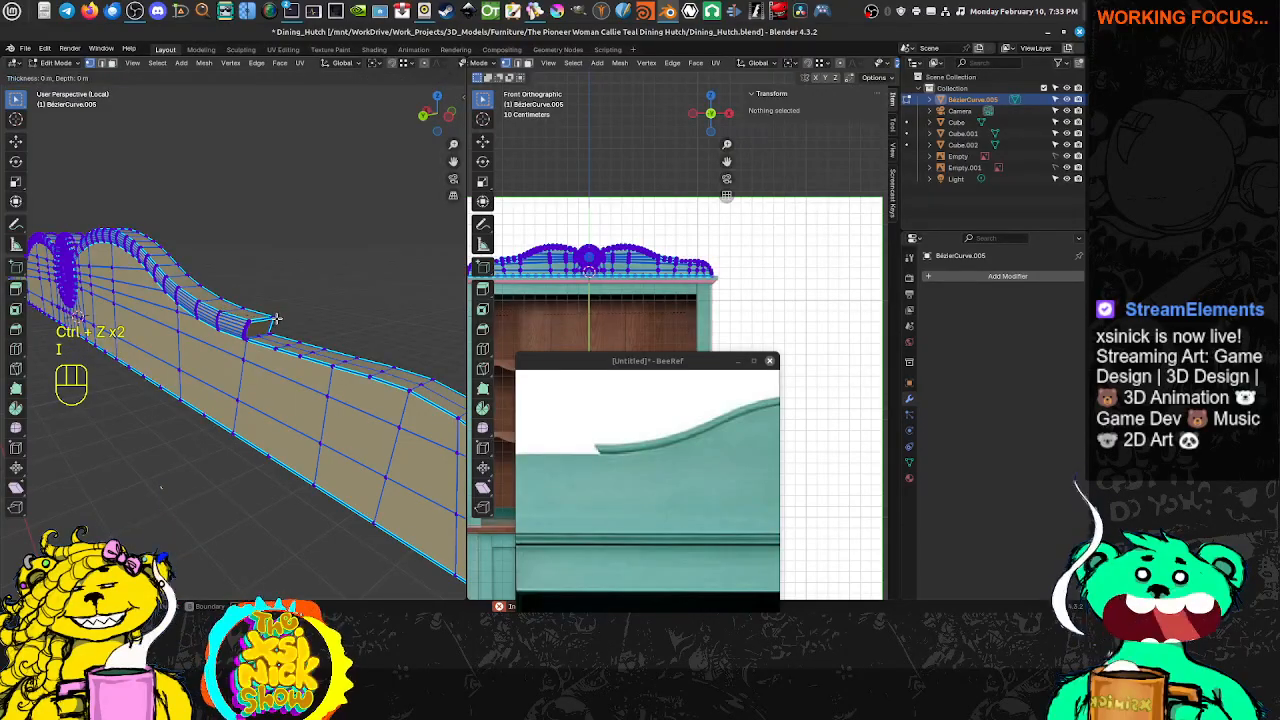
pyautogui.hotkey('ctrl', 'z')
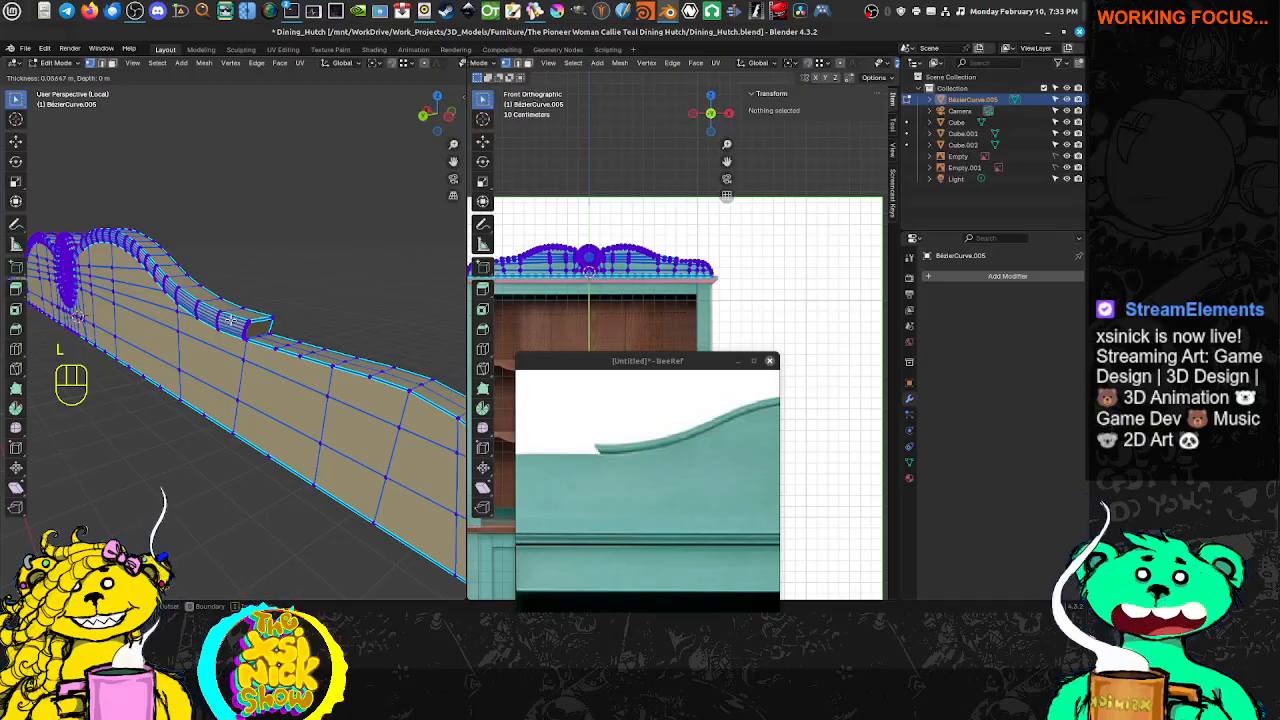
pyautogui.rightClick(241, 313)
# Select both curved trims as linked geometry, separate the selection into its own object and return to Object Mode
pyautogui.press('l')
pyautogui.moveTo(228, 315); pyautogui.dragTo(121, 272, button='middle')
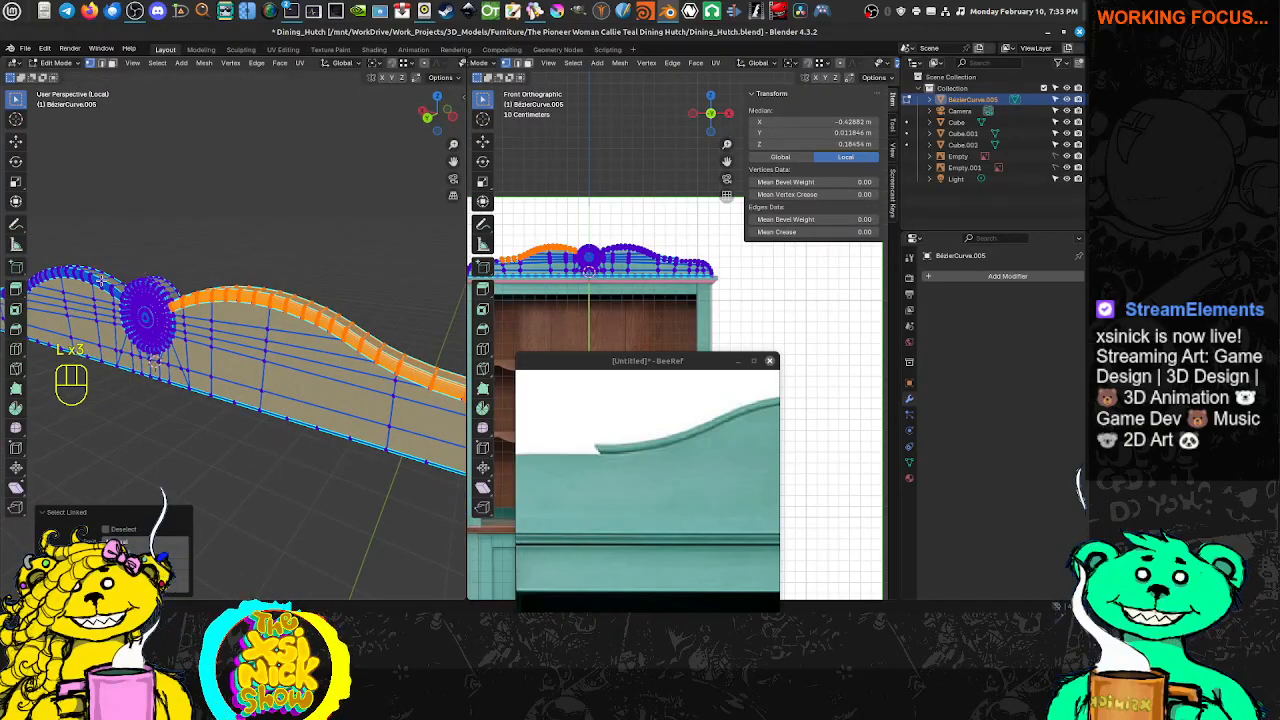
pyautogui.press('l')
pyautogui.press('p')
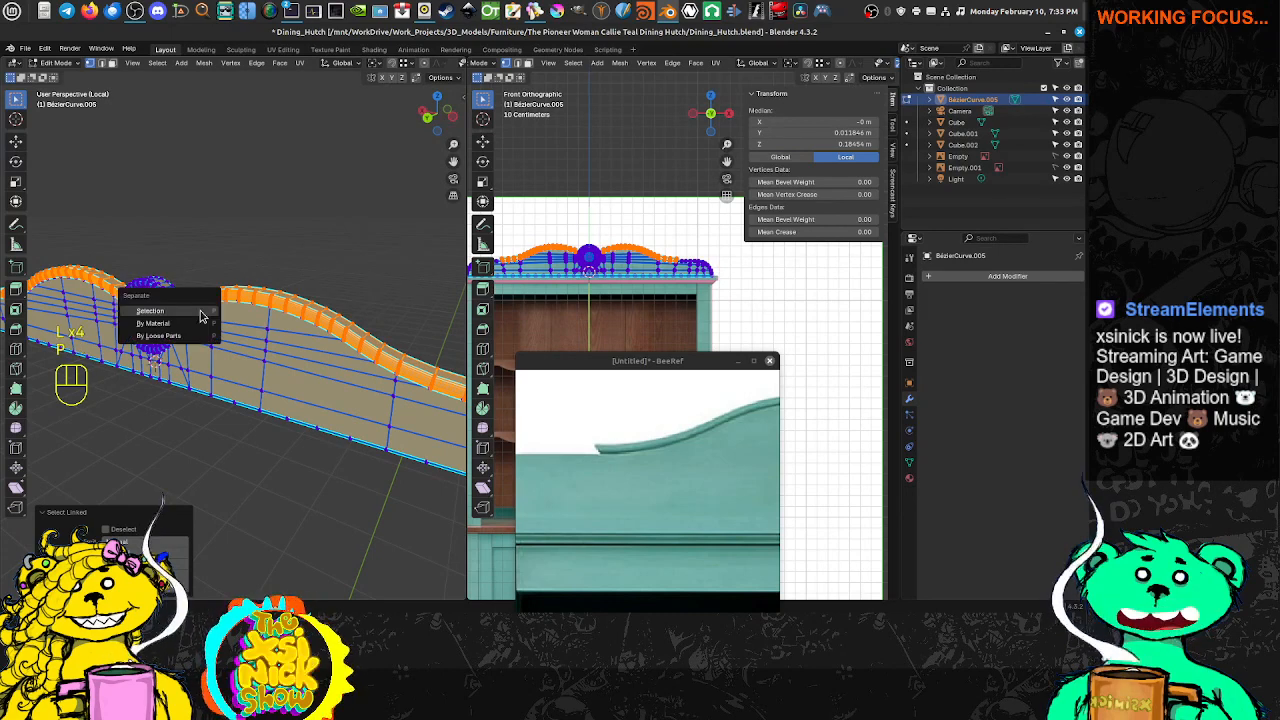
pyautogui.click(197, 316)
pyautogui.press('Tab')
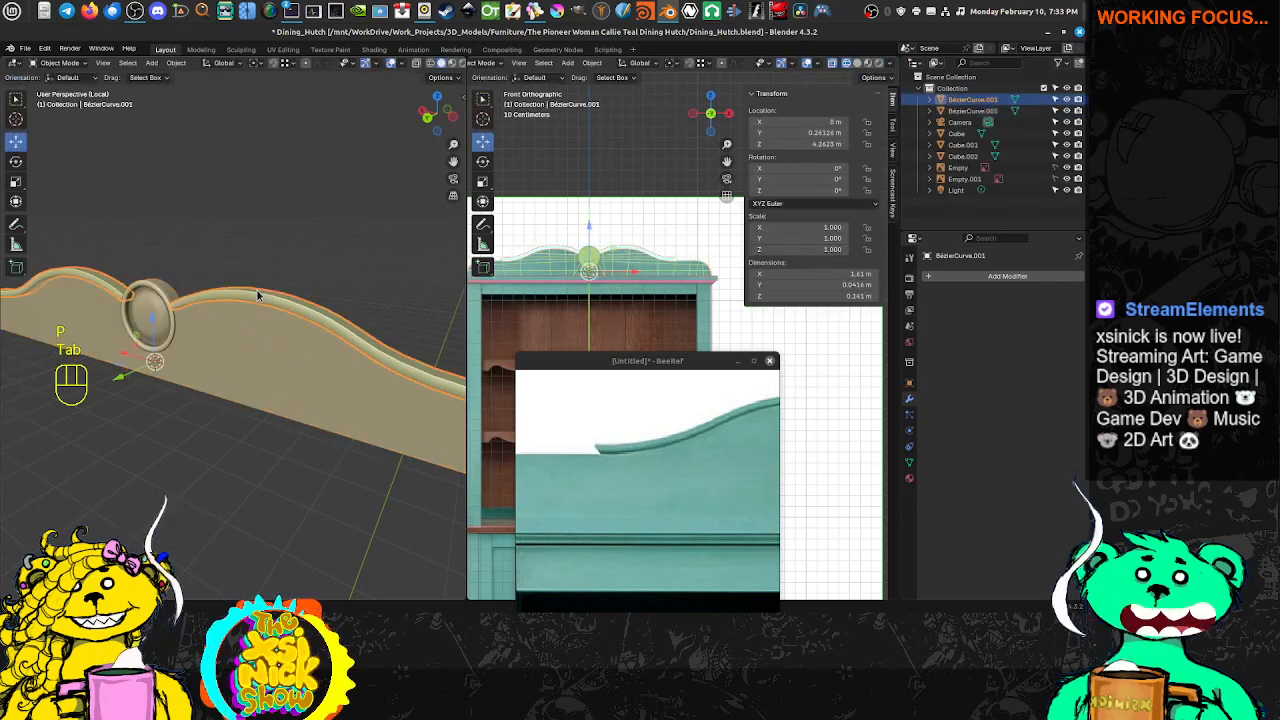
# Isolate the separated trims in local view and turn them to show their undersides
pyautogui.press('KP_Decimal')
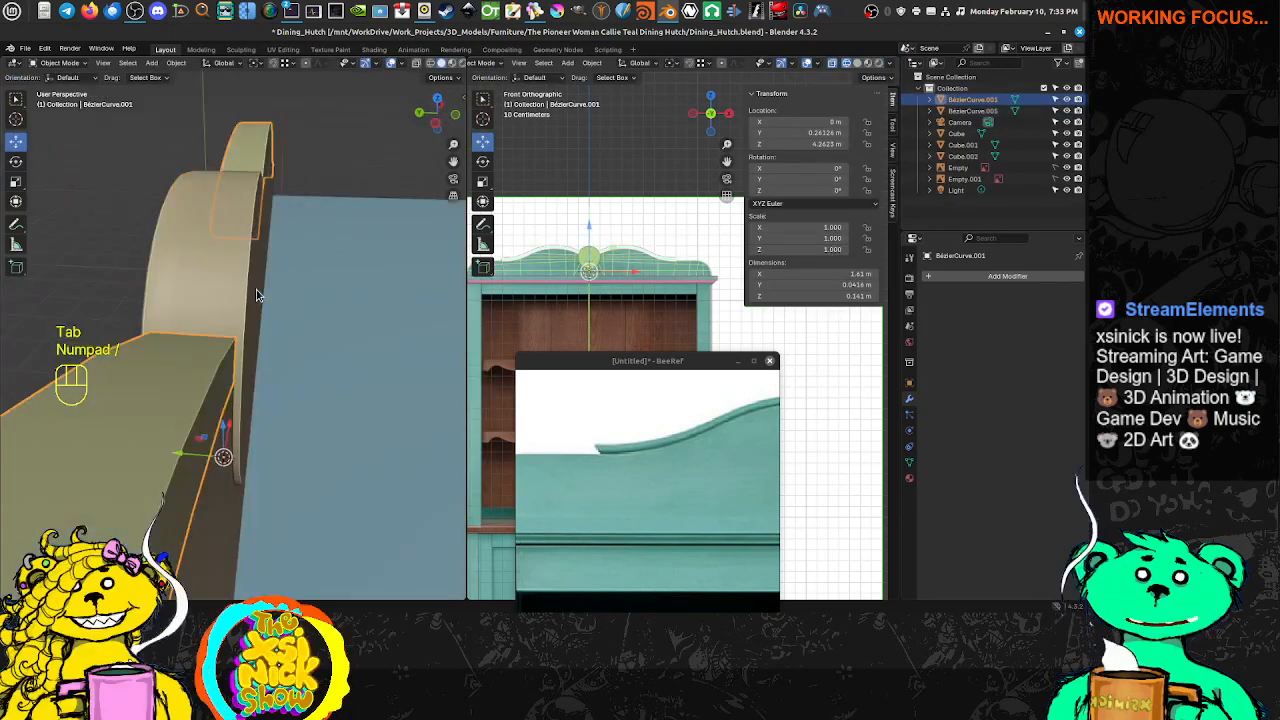
pyautogui.press('KP_Divide')
pyautogui.press('KP_Divide')
pyautogui.moveTo(257, 295); pyautogui.dragTo(305, 215, button='middle')
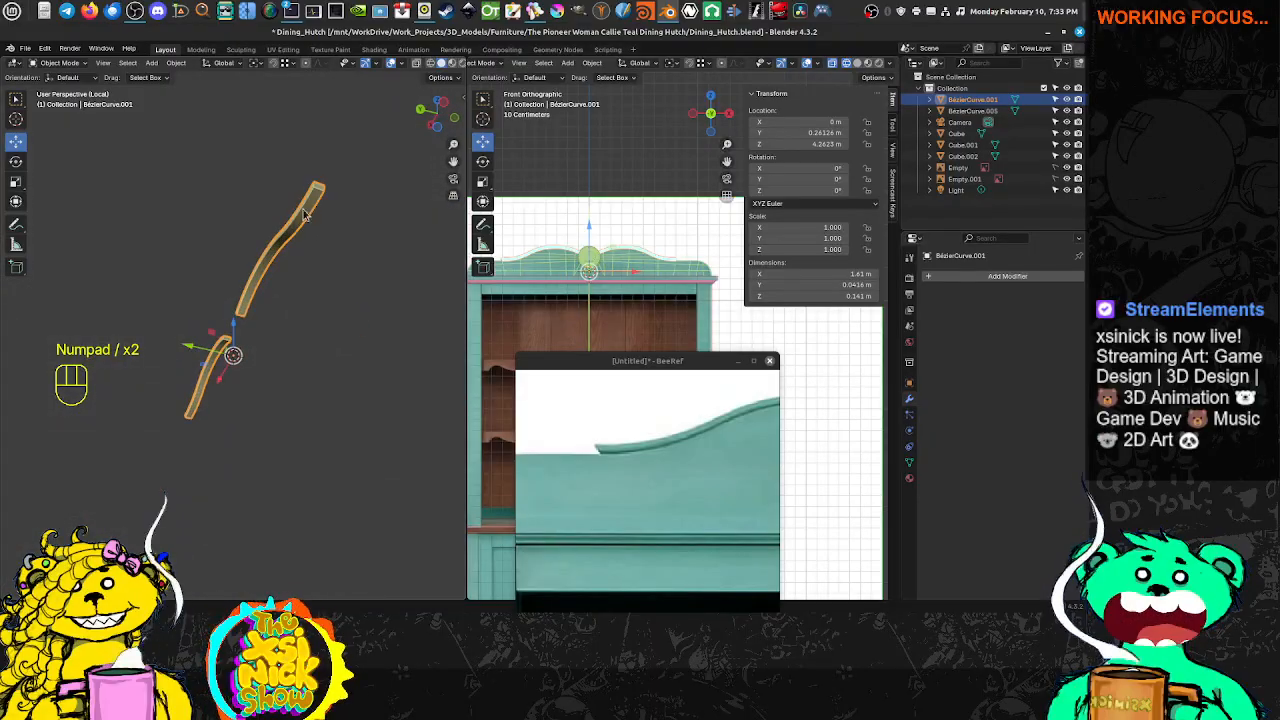
pyautogui.hotkey('ctrl', 'Tab')
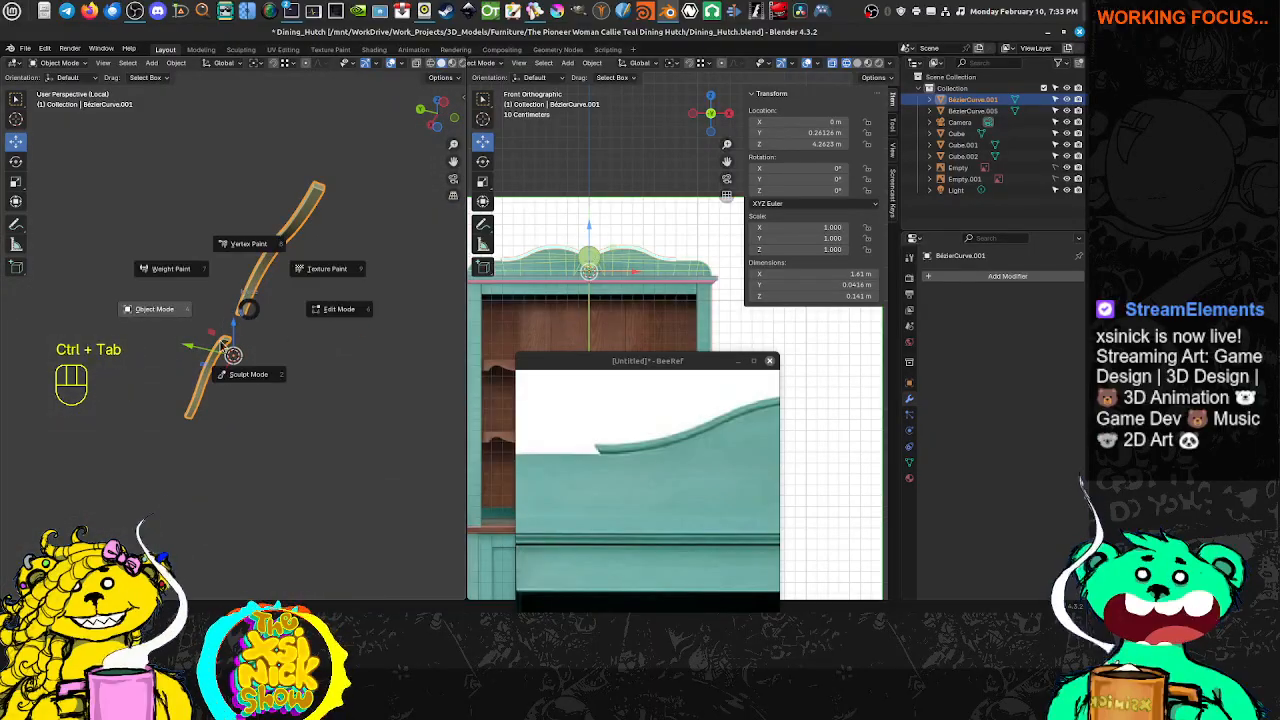
pyautogui.click(260, 348)
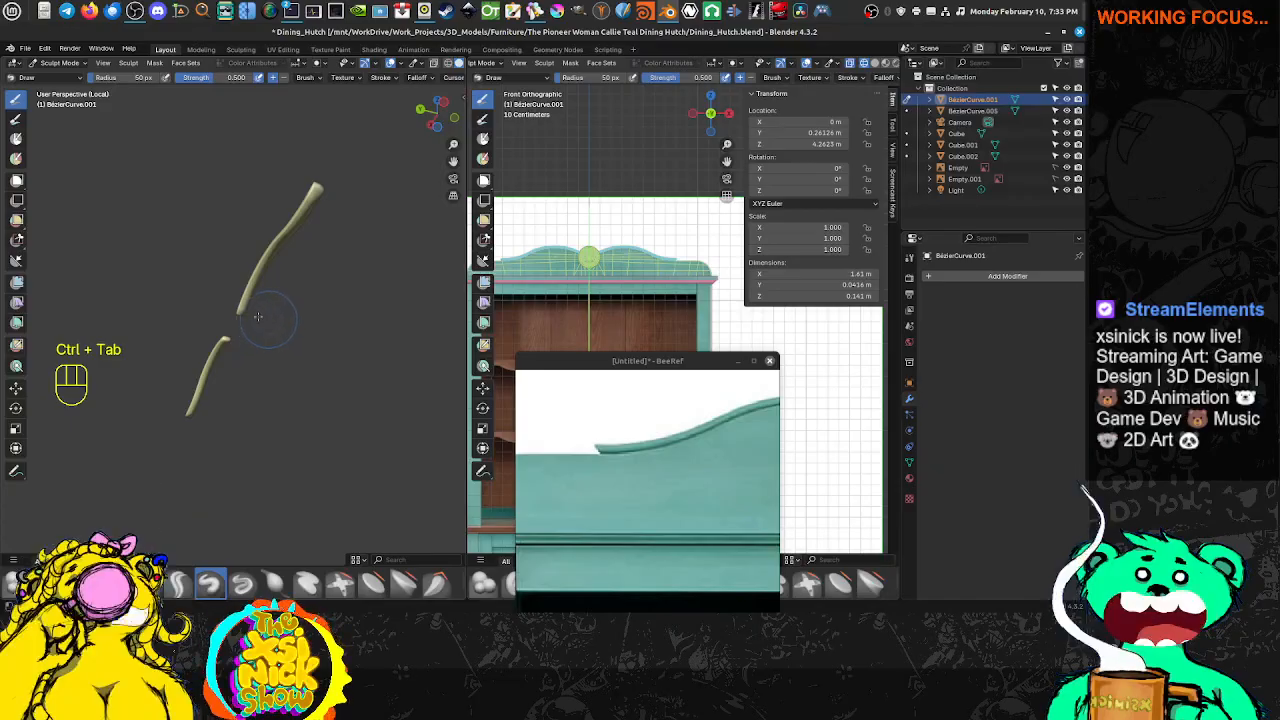
pyautogui.click(58, 63)
pyautogui.click(60, 76)
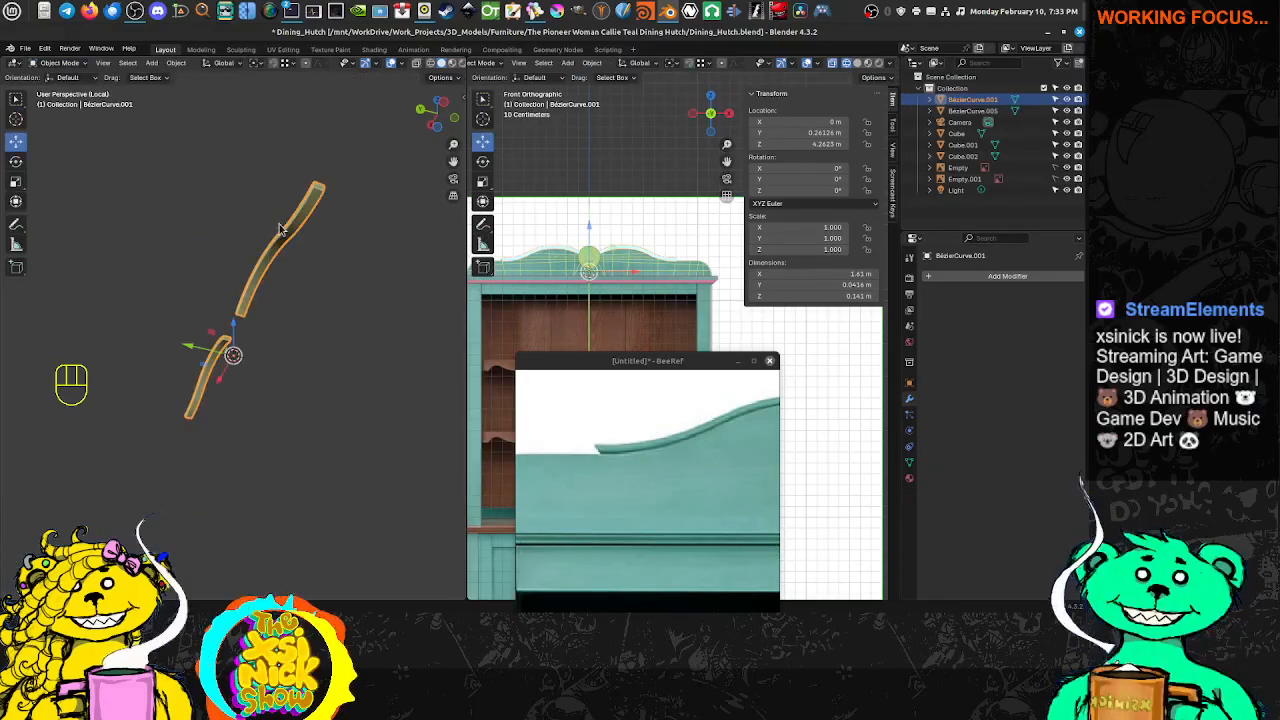
pyautogui.hotkey('ctrl', 'Tab')
pyautogui.hotkey('ctrl', 'Tab')
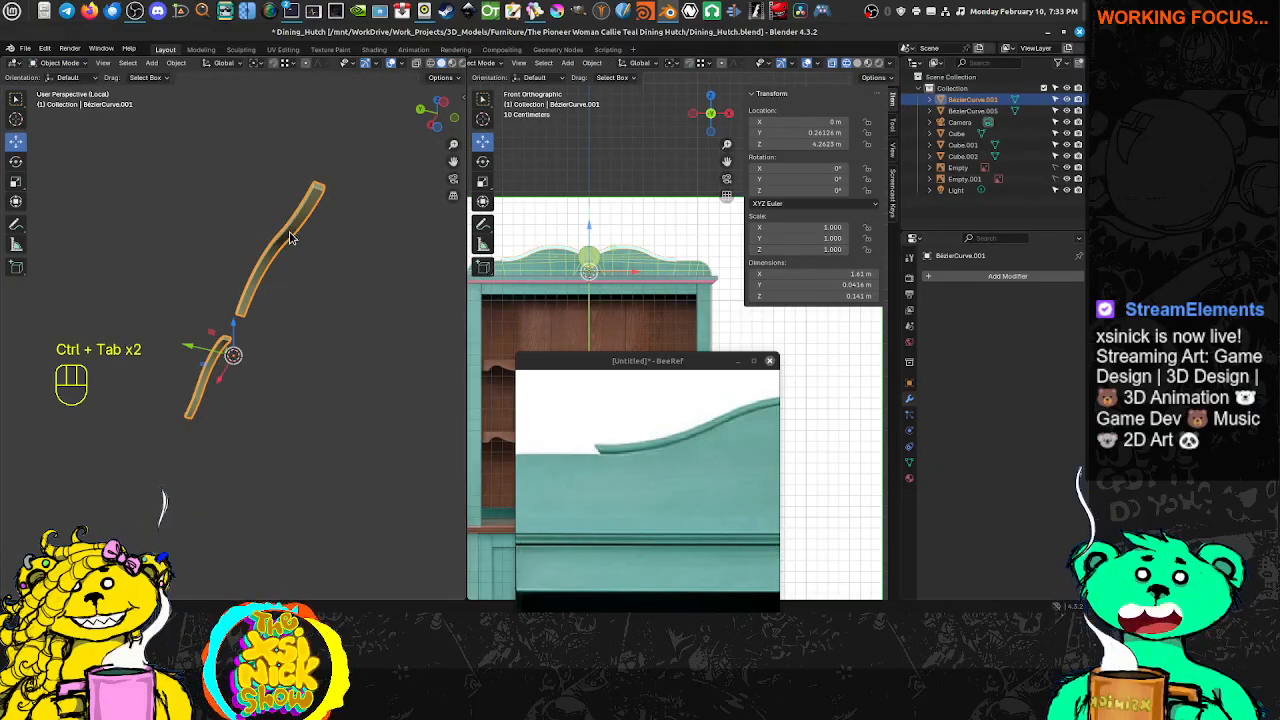
# In Edit Mode with face selection, select the whole run of underside faces on one curved trim
pyautogui.press('Tab')
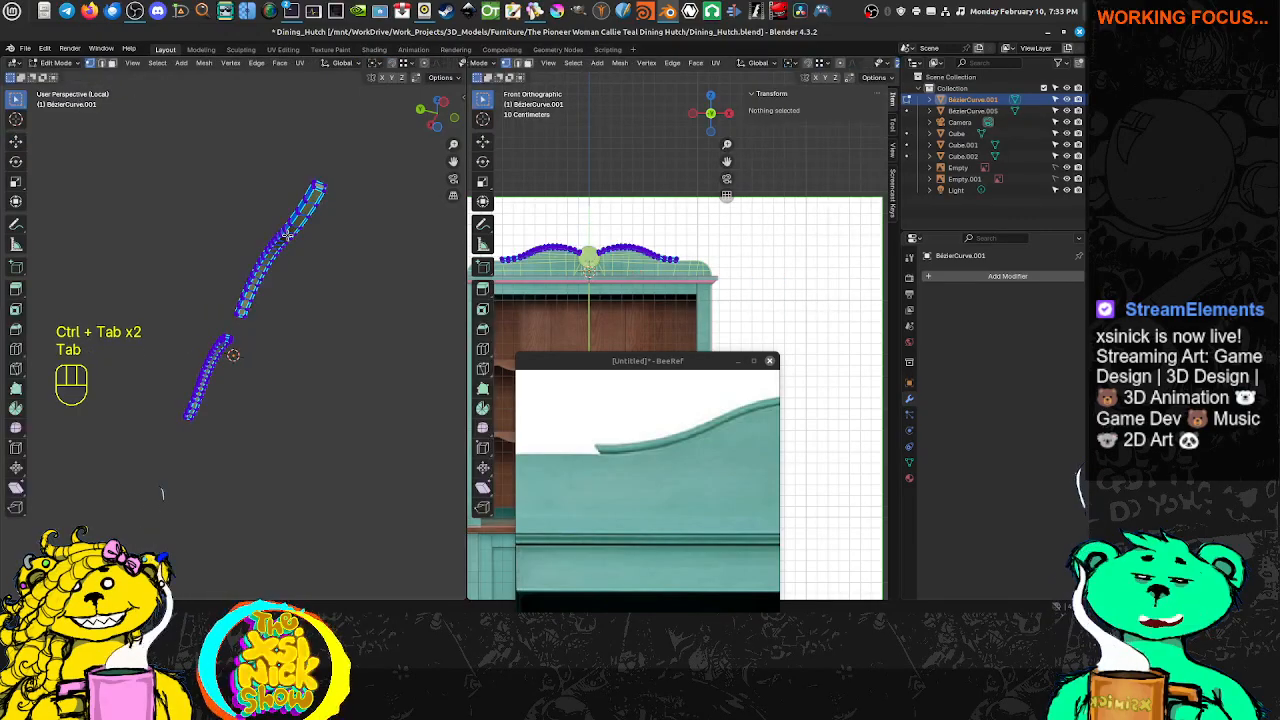
pyautogui.hotkey('ctrl', 'Tab')
pyautogui.click(275, 248)
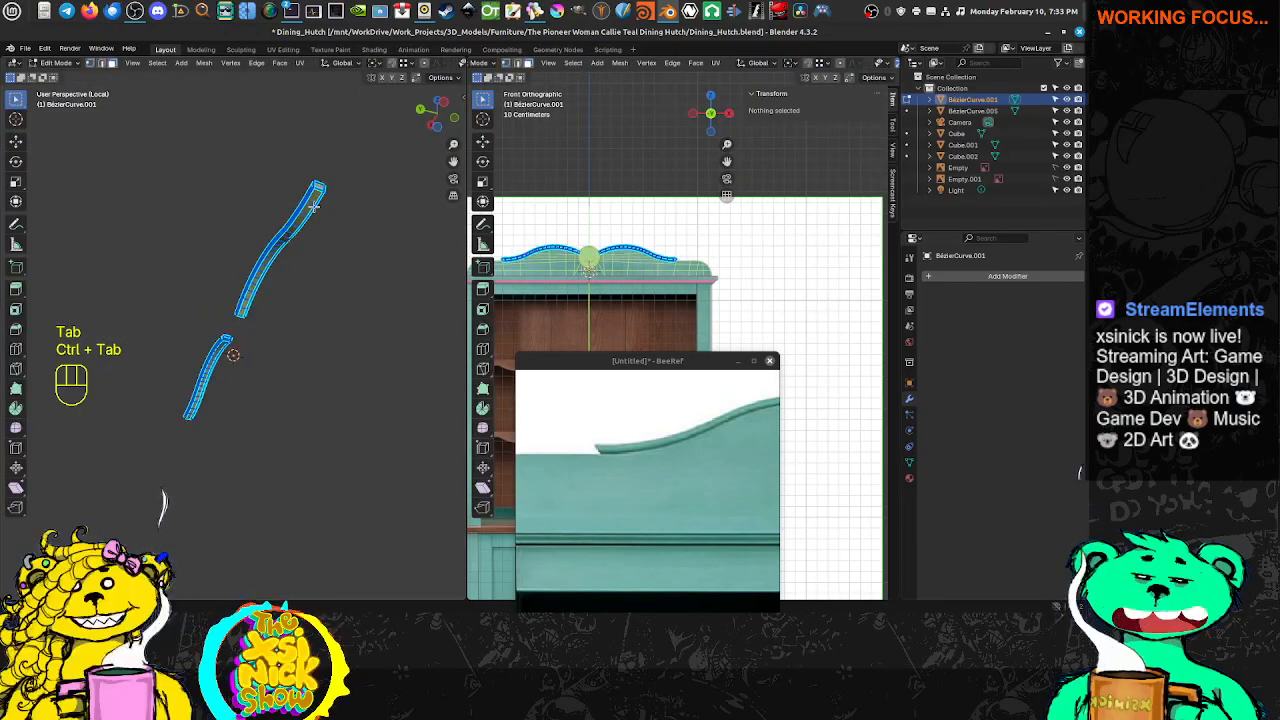
pyautogui.scroll(2, 315, 205)
pyautogui.scroll(2, 357, 151)
pyautogui.click(385, 114)
pyautogui.moveTo(316, 229); pyautogui.dragTo(354, 187, button='middle')
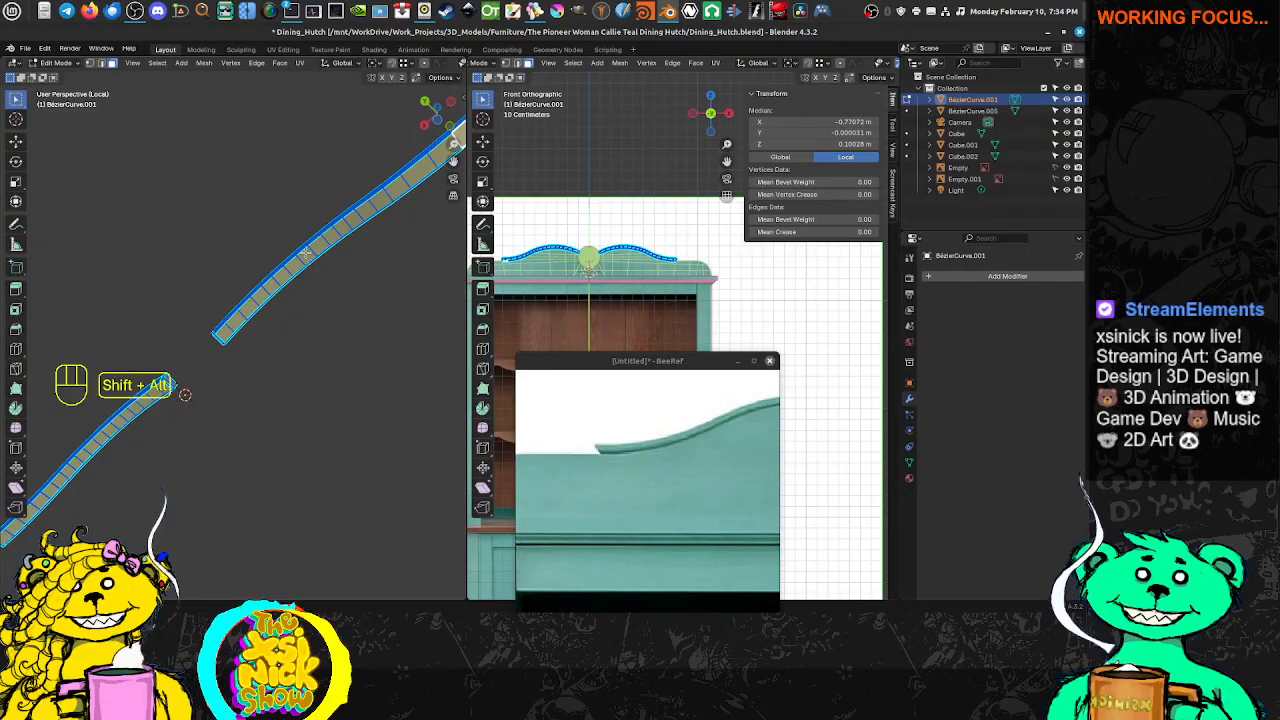
pyautogui.keyDown('alt'); pyautogui.keyDown('shift'); pyautogui.click(311, 251); pyautogui.keyUp('shift'); pyautogui.keyUp('alt')
pyautogui.moveTo(311, 251); pyautogui.dragTo(118, 350, button='middle')
pyautogui.click(227, 330)
pyautogui.keyDown('ctrl'); pyautogui.click(228, 323); pyautogui.keyUp('ctrl')
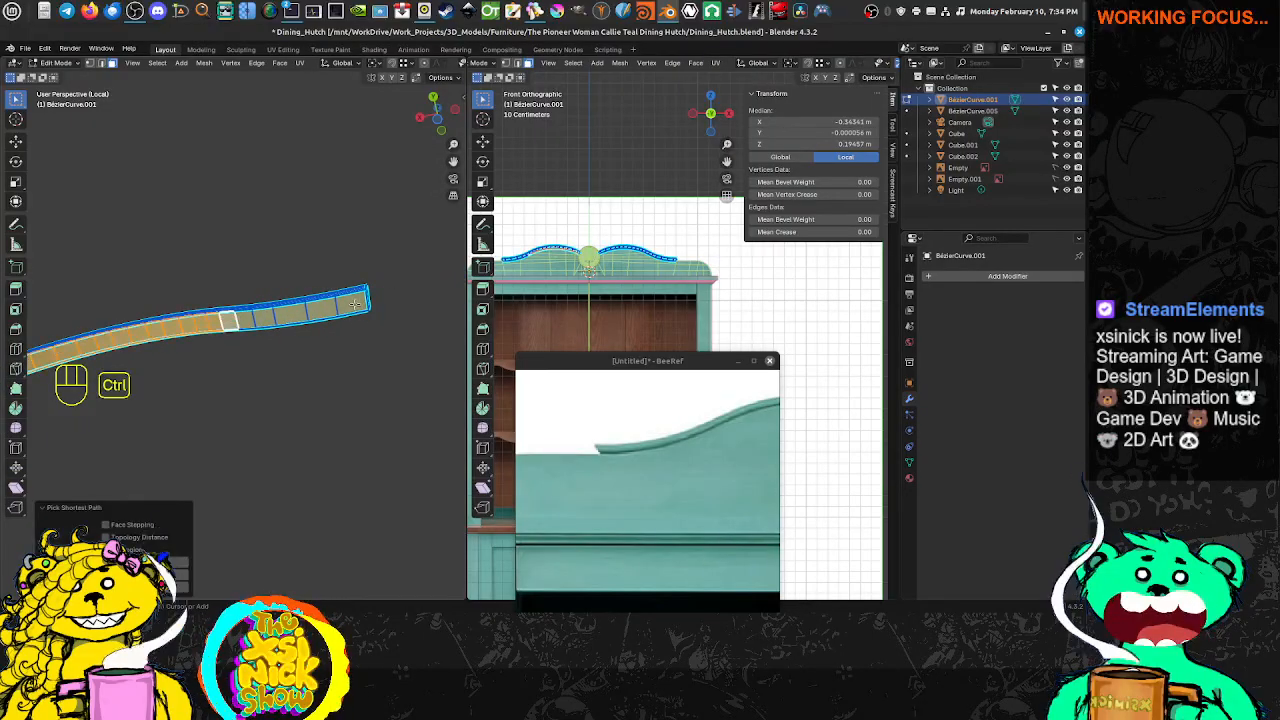
pyautogui.keyDown('ctrl'); pyautogui.click(355, 303); pyautogui.keyUp('ctrl')
# Add the other trim's underside faces to the selection and delete the faces under both trims
pyautogui.moveTo(268, 325); pyautogui.dragTo(516, 297, button='middle')
pyautogui.keyDown('ctrl'); pyautogui.keyDown('shift'); pyautogui.click(223, 300); pyautogui.keyUp('shift'); pyautogui.keyUp('ctrl')
pyautogui.keyDown('ctrl'); pyautogui.click(175, 289); pyautogui.keyUp('ctrl')
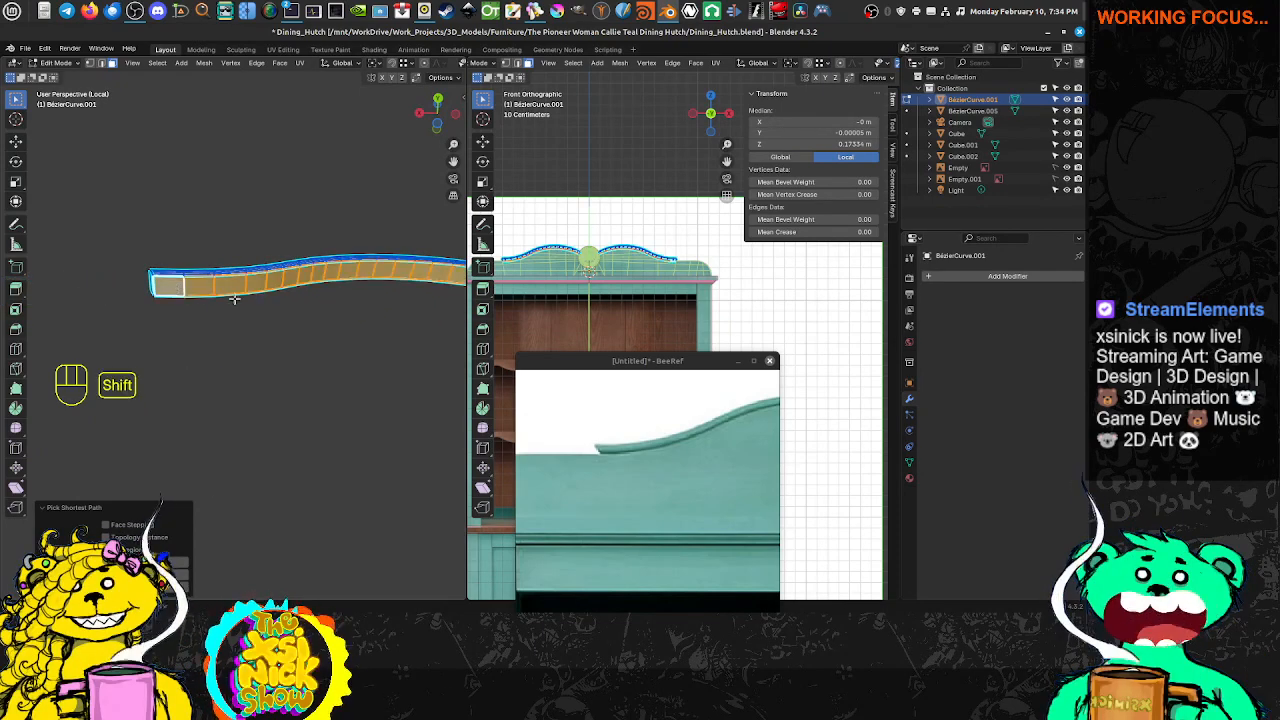
pyautogui.moveTo(234, 298)
pyautogui.mouseDown(button='middle')
pyautogui.moveTo(400, 360)
pyautogui.moveTo(141, 312)
pyautogui.moveTo(142, 298)
pyautogui.moveTo(266, 326)
pyautogui.moveTo(234, 317)
pyautogui.mouseUp(button='middle')
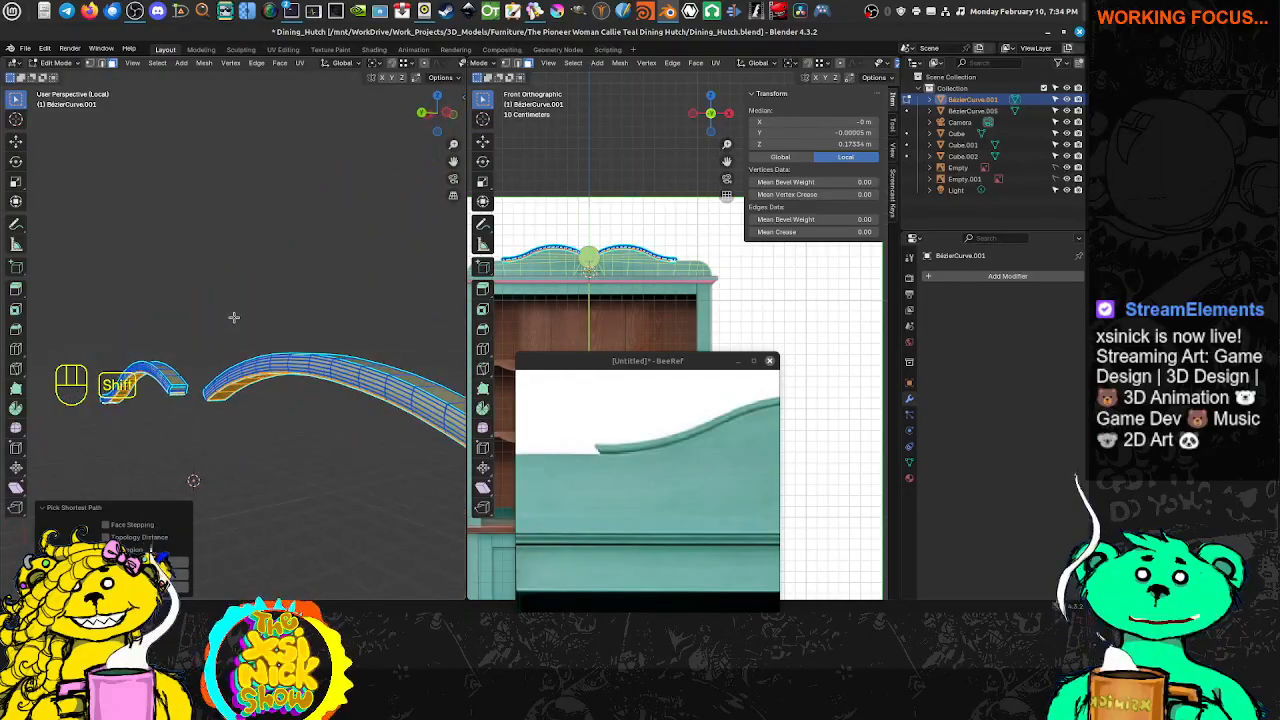
pyautogui.press('Delete')
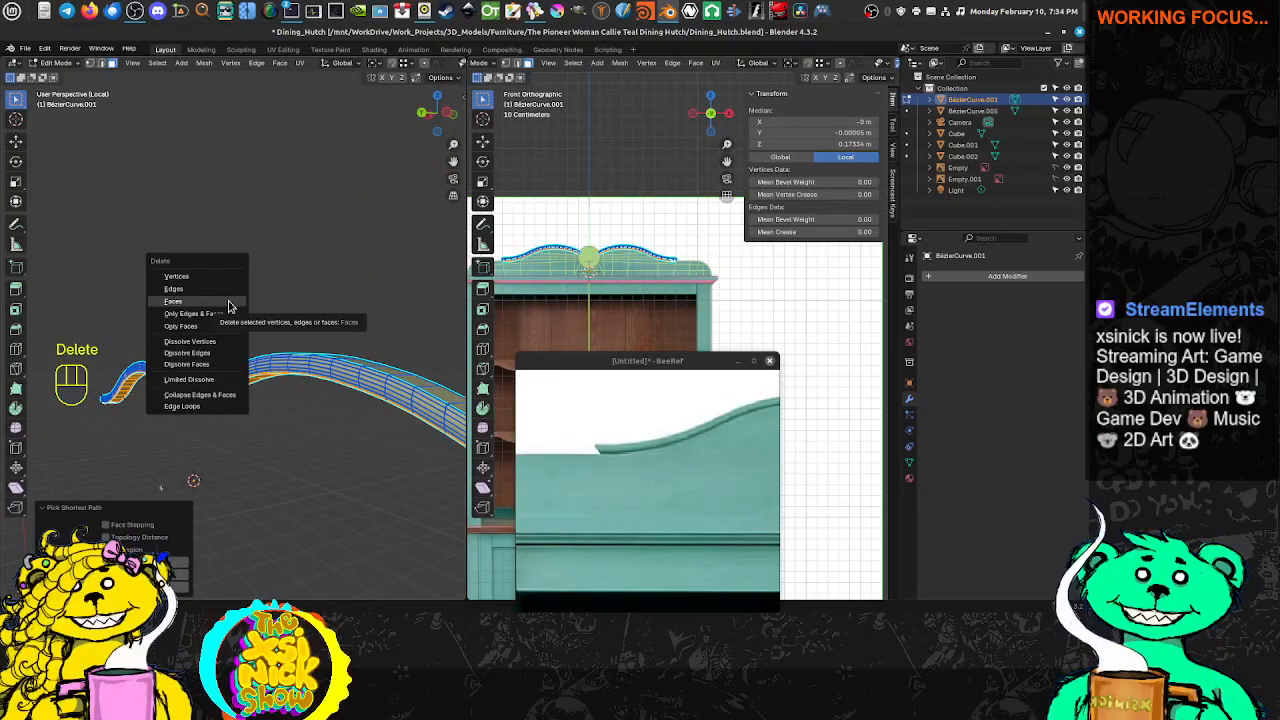
pyautogui.click(229, 306)
pyautogui.moveTo(187, 315); pyautogui.dragTo(229, 317, button='middle')
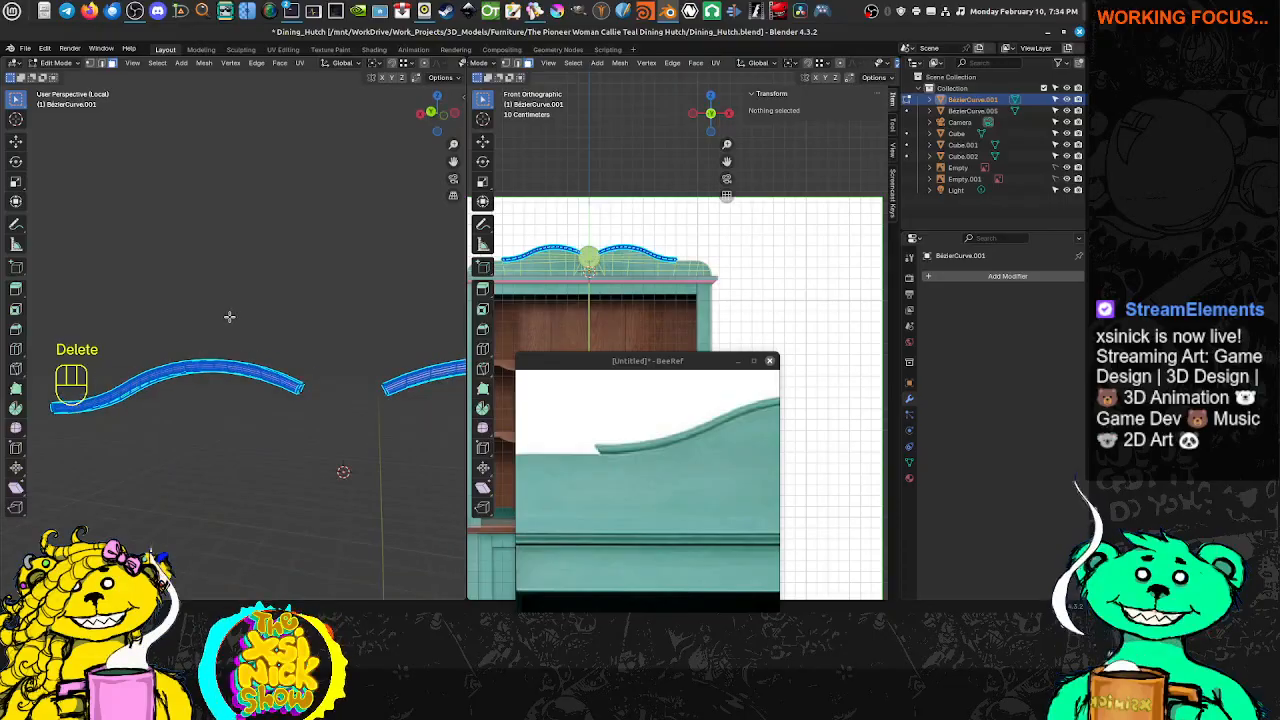
# Return to Object Mode and examine the trims in Material Preview and solid shading from the side
pyautogui.press('Tab')
pyautogui.moveTo(340, 366); pyautogui.dragTo(267, 368, button='middle')
pyautogui.keyDown('shift'); pyautogui.moveTo(267, 368); pyautogui.dragTo(355, 114, button='middle'); pyautogui.keyUp('shift')
pyautogui.click(451, 64)
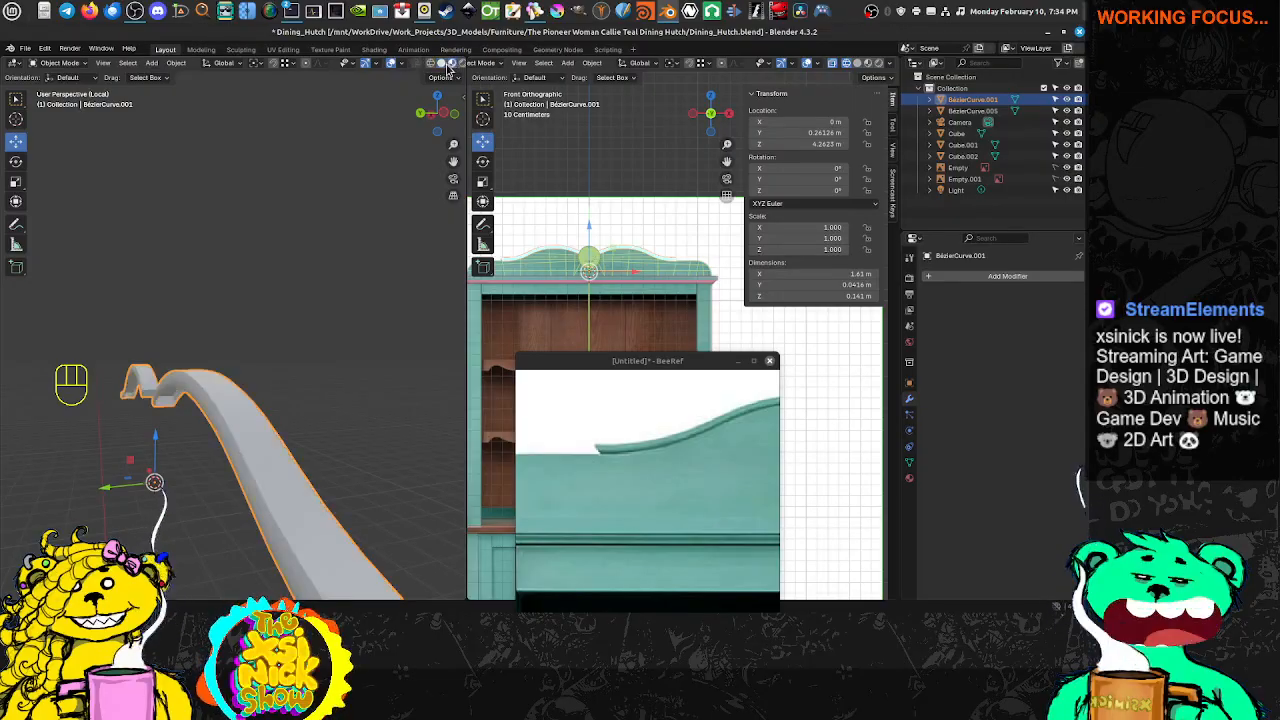
pyautogui.click(440, 65)
pyautogui.moveTo(207, 278)
pyautogui.mouseDown(button='middle')
pyautogui.moveTo(229, 286)
pyautogui.moveTo(170, 276)
pyautogui.mouseUp(button='middle')
pyautogui.moveTo(230, 337); pyautogui.dragTo(182, 314, button='middle')
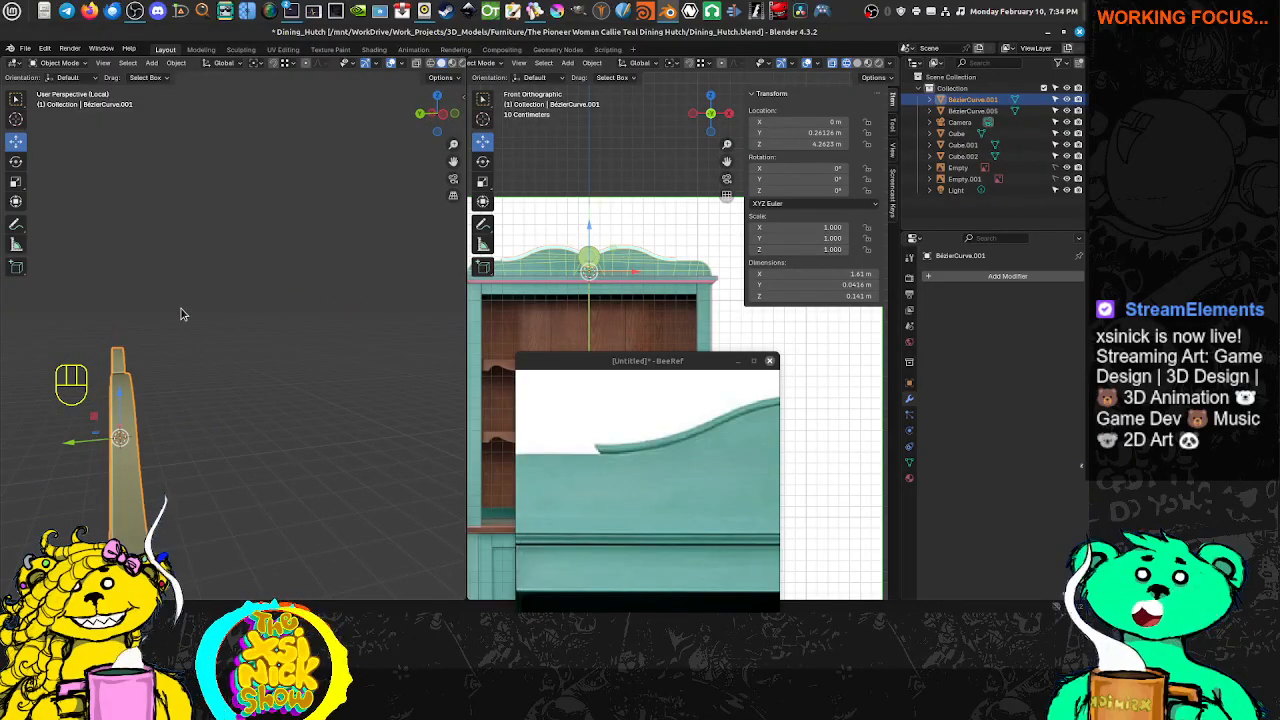
# Leave local view and join the separated trims back into the crest object
pyautogui.press('KP_Divide')
pyautogui.moveTo(212, 290); pyautogui.dragTo(434, 342, button='middle')
pyautogui.moveTo(272, 338)
pyautogui.mouseDown(button='middle')
pyautogui.moveTo(328, 331)
pyautogui.moveTo(285, 350)
pyautogui.moveTo(258, 336)
pyautogui.moveTo(270, 333)
pyautogui.mouseUp(button='middle')
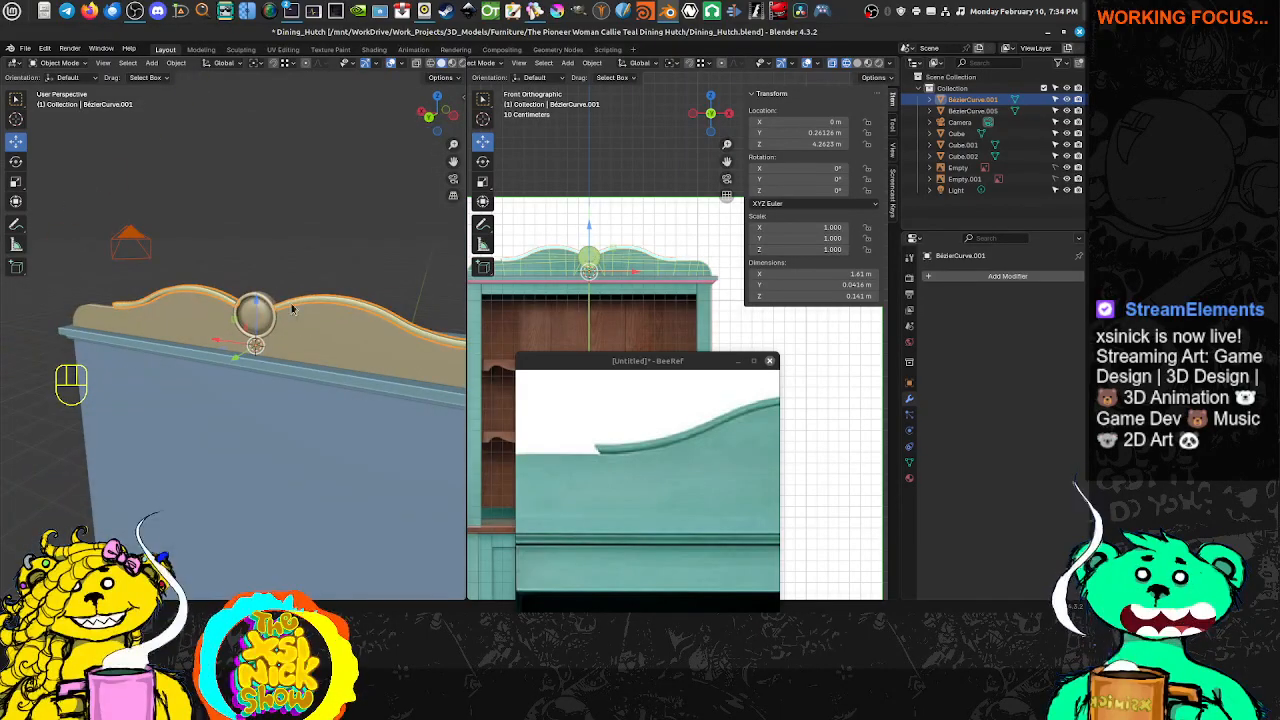
pyautogui.keyDown('shift'); pyautogui.click(274, 316); pyautogui.keyUp('shift')
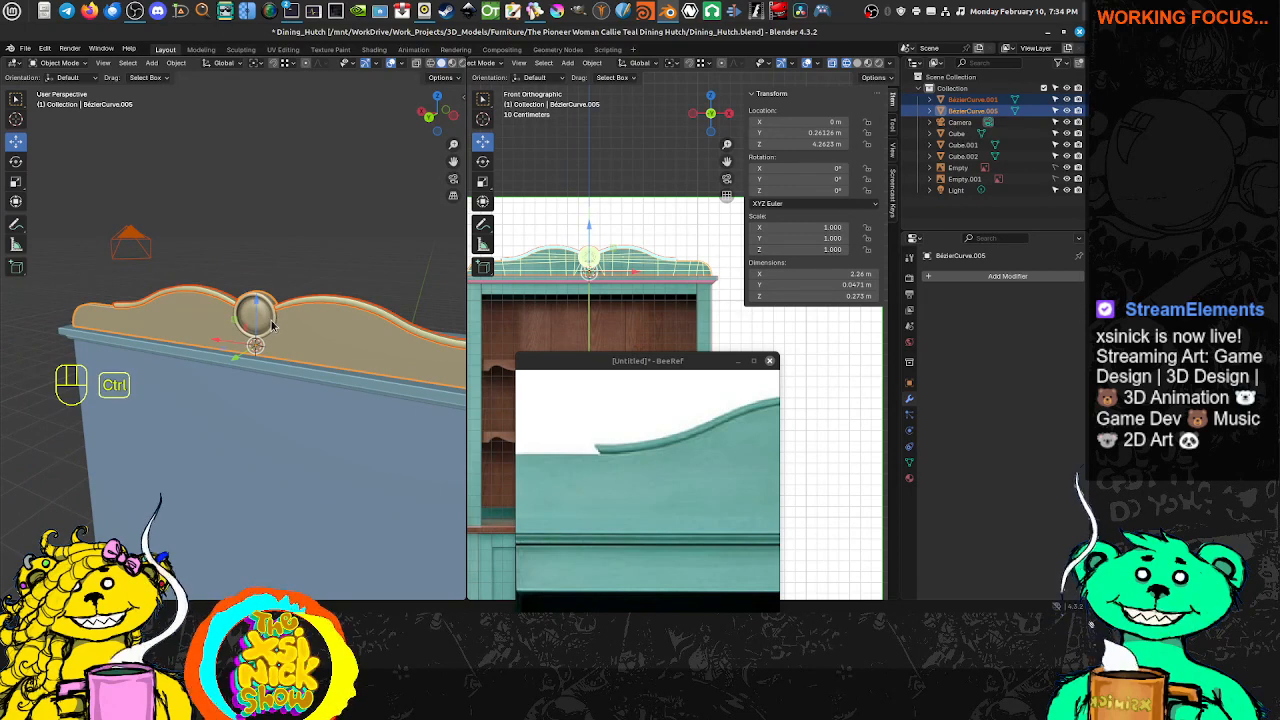
pyautogui.hotkey('ctrl', 'j')
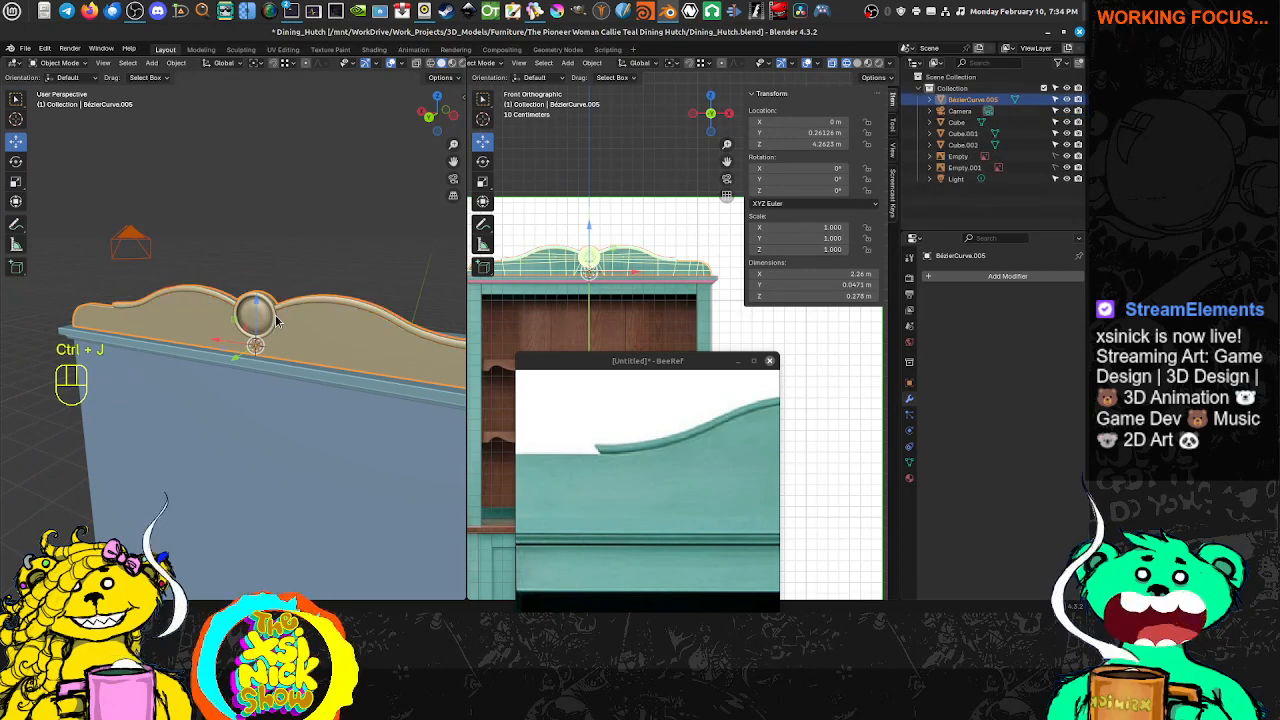
# Deselect the crest and compare its medallion and trim with the BeeRef reference images and the front view of the hutch
pyautogui.click(371, 213)
pyautogui.moveTo(300, 292); pyautogui.dragTo(183, 300, button='middle')
pyautogui.scroll(6, 247, 297)
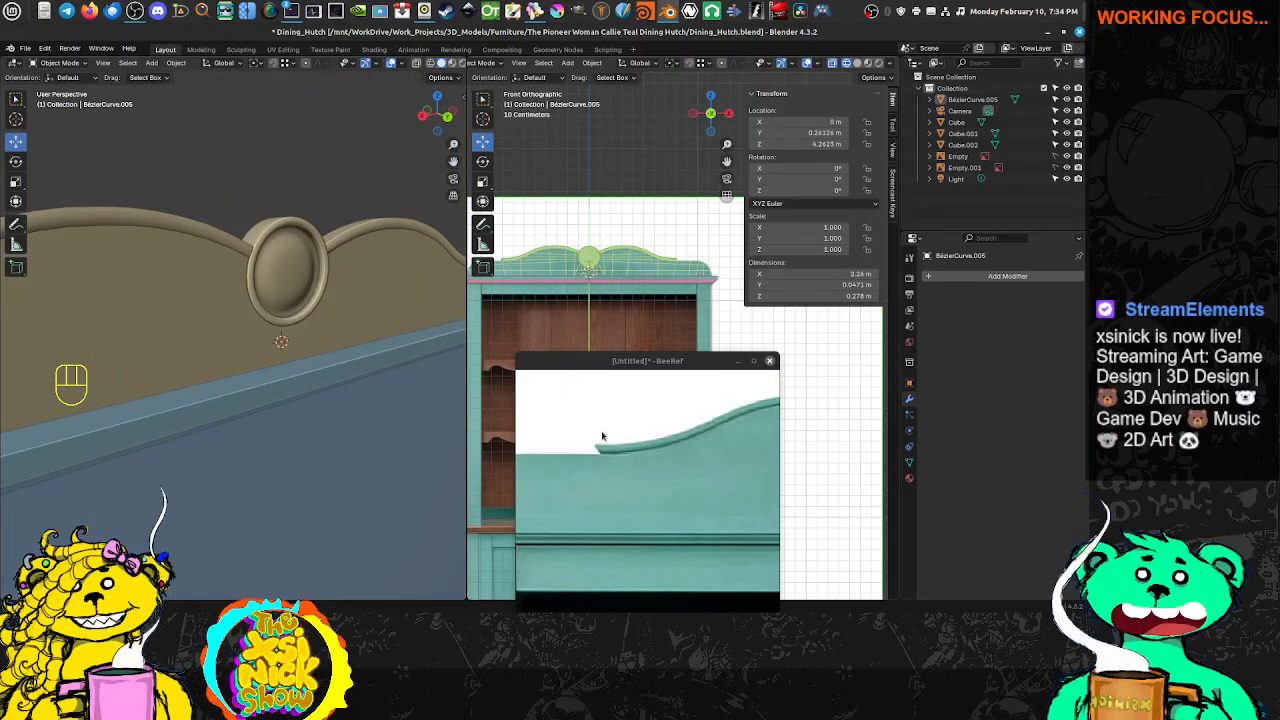
pyautogui.scroll(-2, 196, 336)
pyautogui.moveTo(194, 336); pyautogui.dragTo(262, 338, button='middle')
pyautogui.scroll(-5, 666, 409)
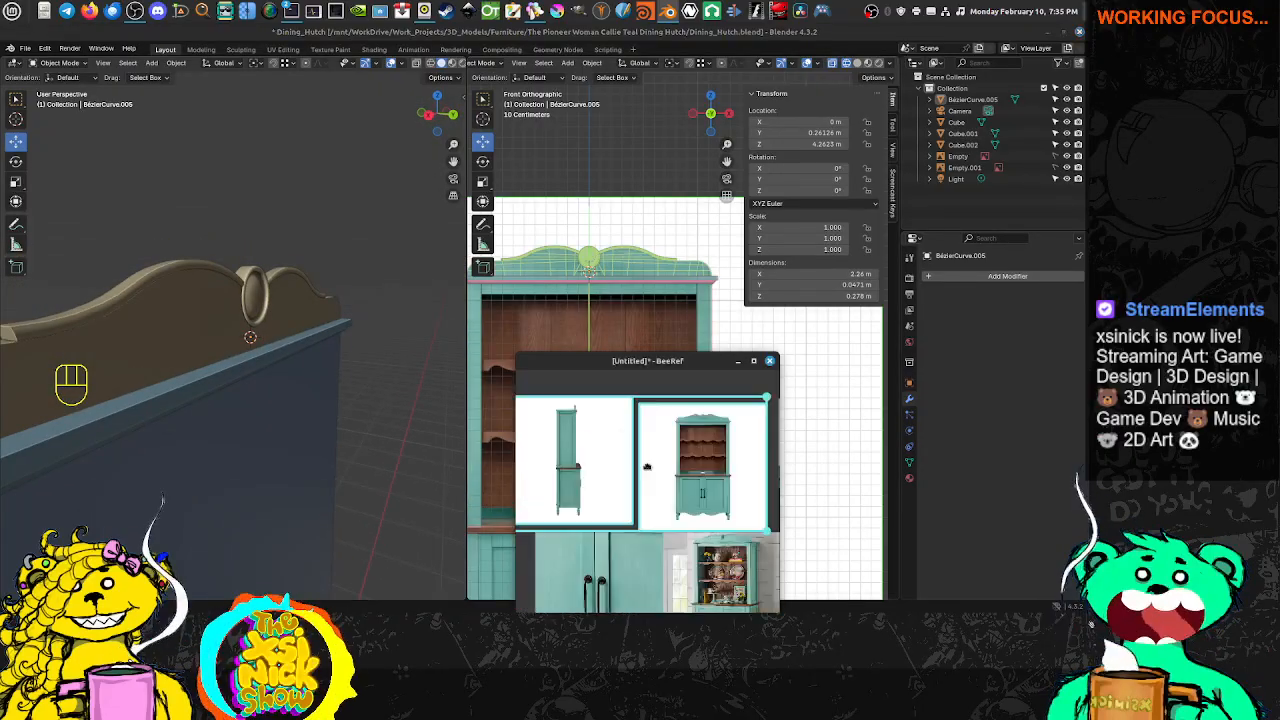
pyautogui.moveTo(612, 459); pyautogui.dragTo(607, 464, button='middle')
pyautogui.keyDown('shift'); pyautogui.moveTo(566, 283); pyautogui.dragTo(546, 222, button='middle'); pyautogui.keyUp('shift')
pyautogui.scroll(-1, 556, 228)
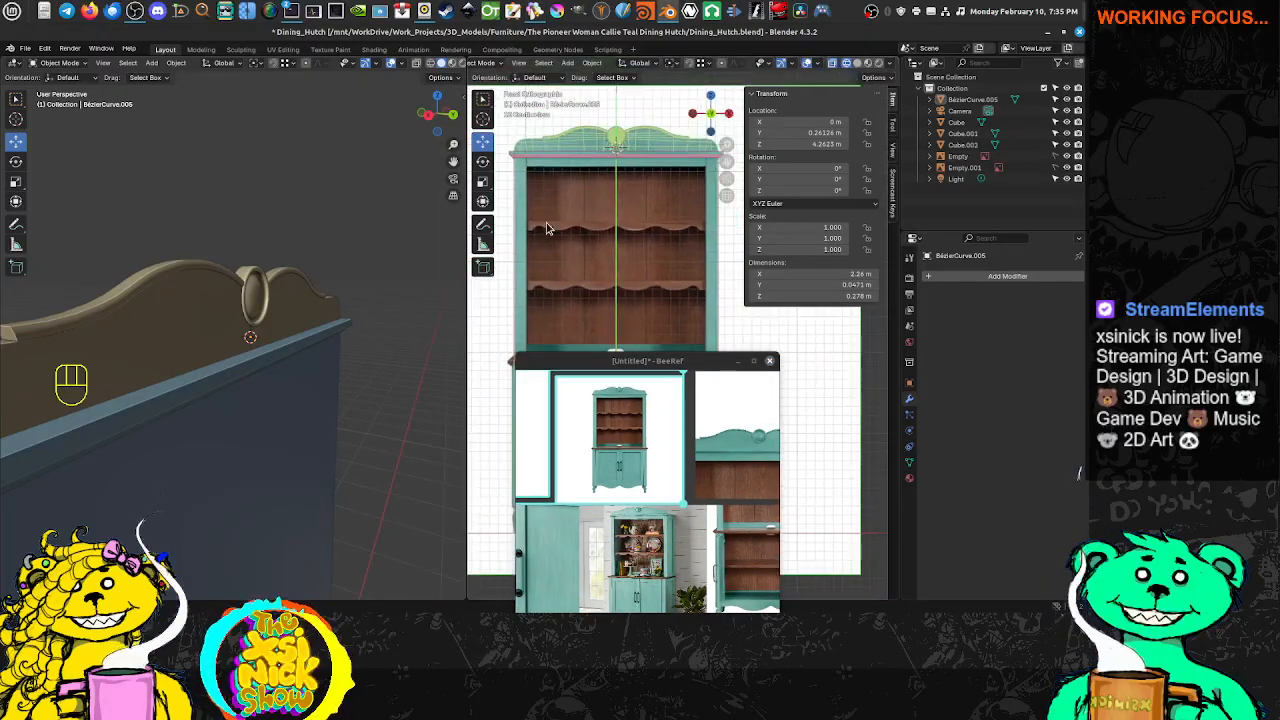
# Examine the side-view reference of the hutch's upper cabinet in BeeRef and compare it with the modelled crest and cabinet from the side
pyautogui.scroll(4, 612, 457)
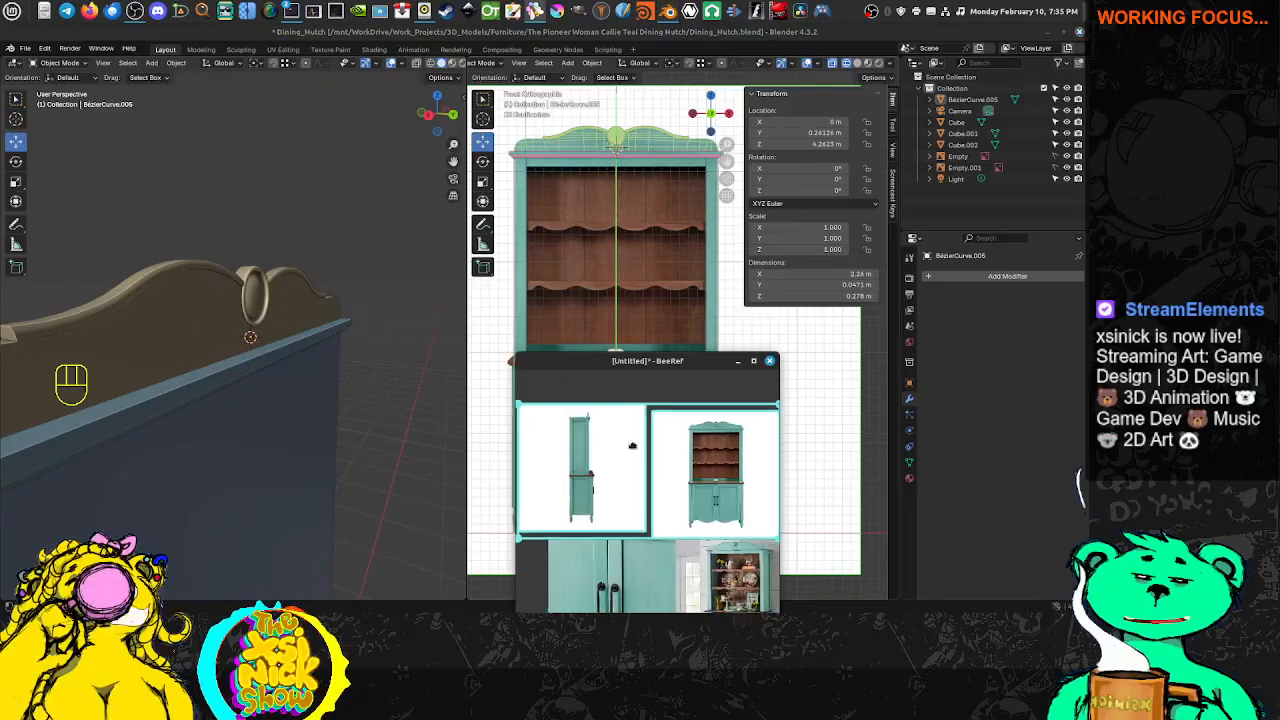
pyautogui.scroll(6, 579, 479)
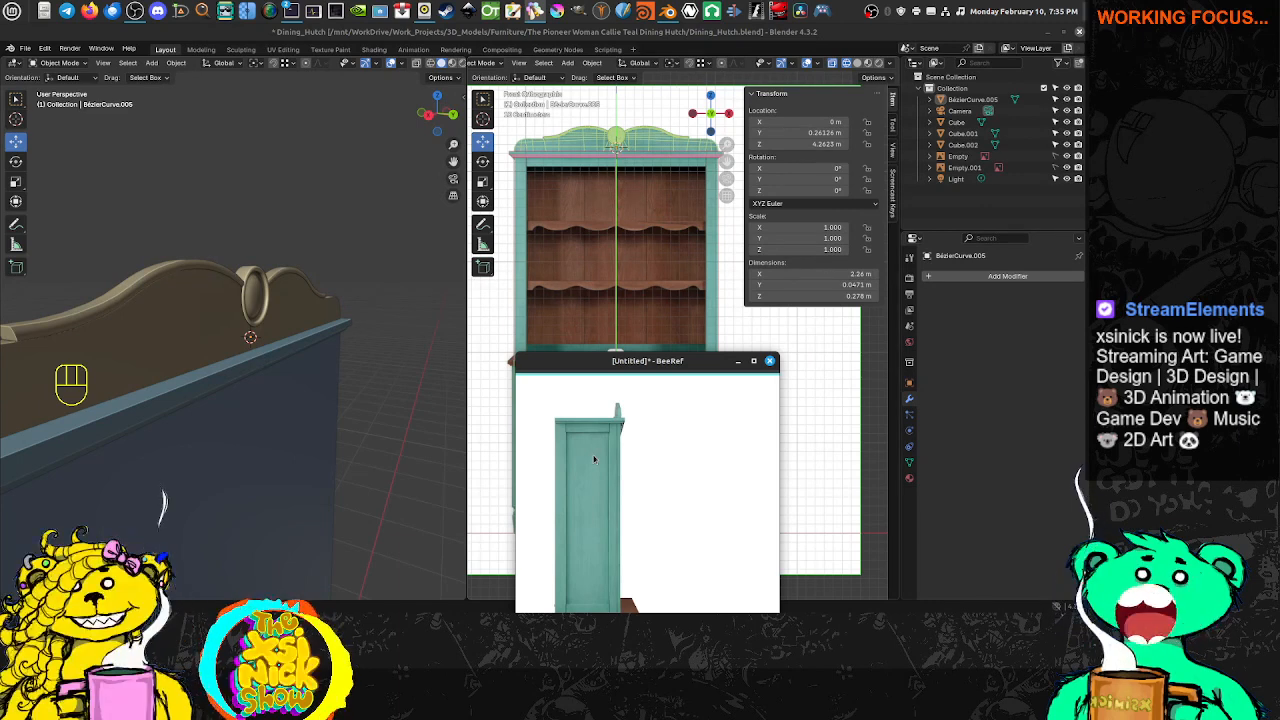
pyautogui.moveTo(226, 381); pyautogui.dragTo(351, 300, button='middle')
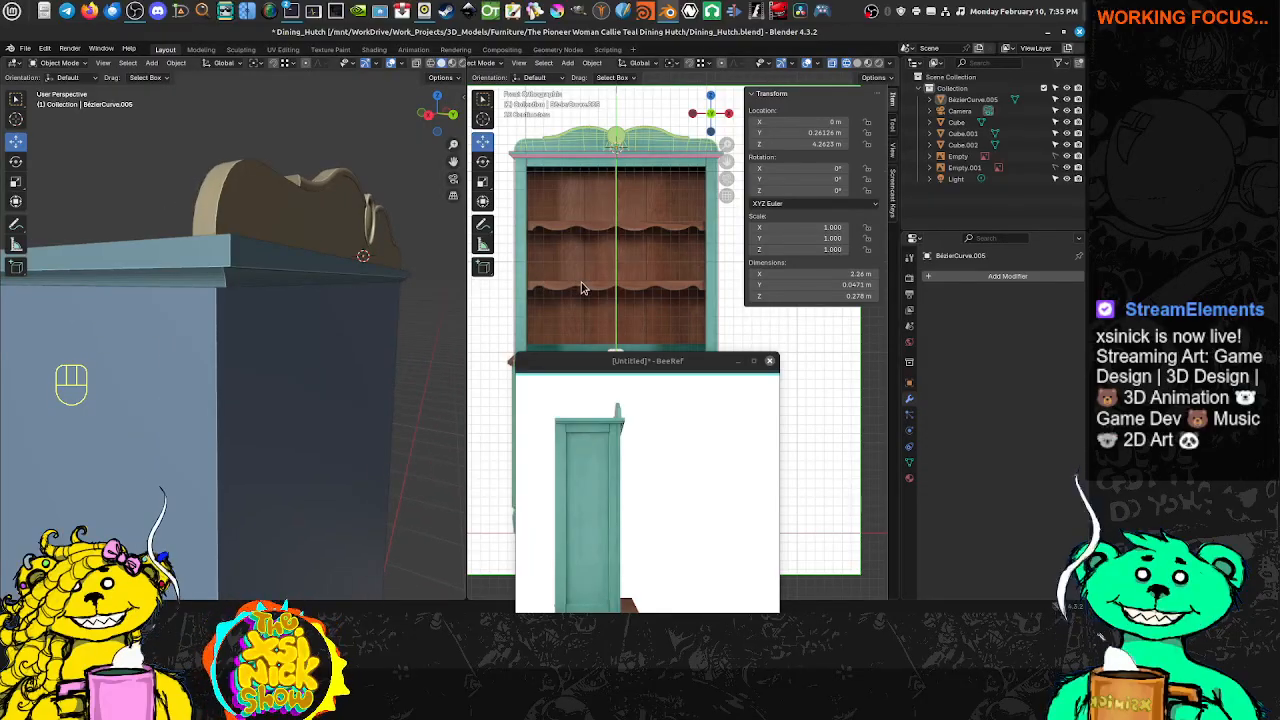
pyautogui.scroll(-10, 588, 418)
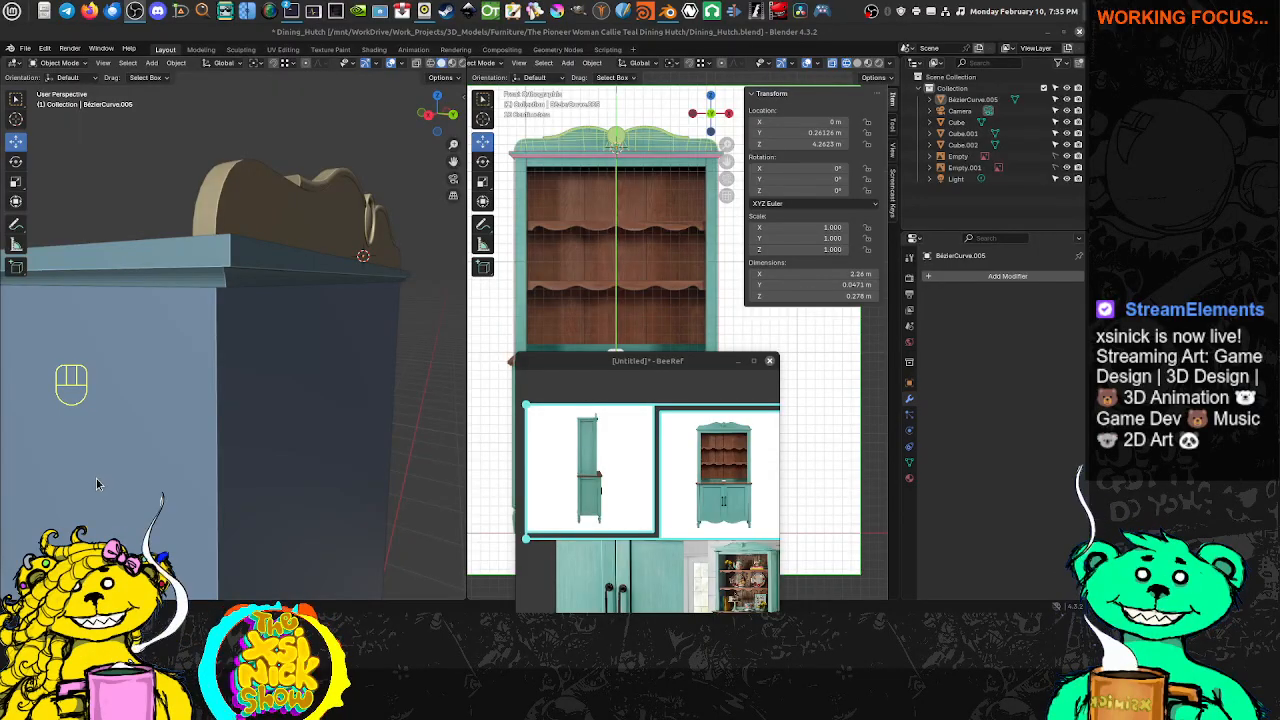
# Place the 3D cursor on the upper cabinet's left frame post in the front view and add a mesh plane there
pyautogui.keyDown('shift'); pyautogui.moveTo(651, 238); pyautogui.dragTo(691, 175, button='middle'); pyautogui.keyUp('shift')
pyautogui.keyDown('shift'); pyautogui.moveTo(608, 224); pyautogui.dragTo(609, 252, button='middle'); pyautogui.keyUp('shift')
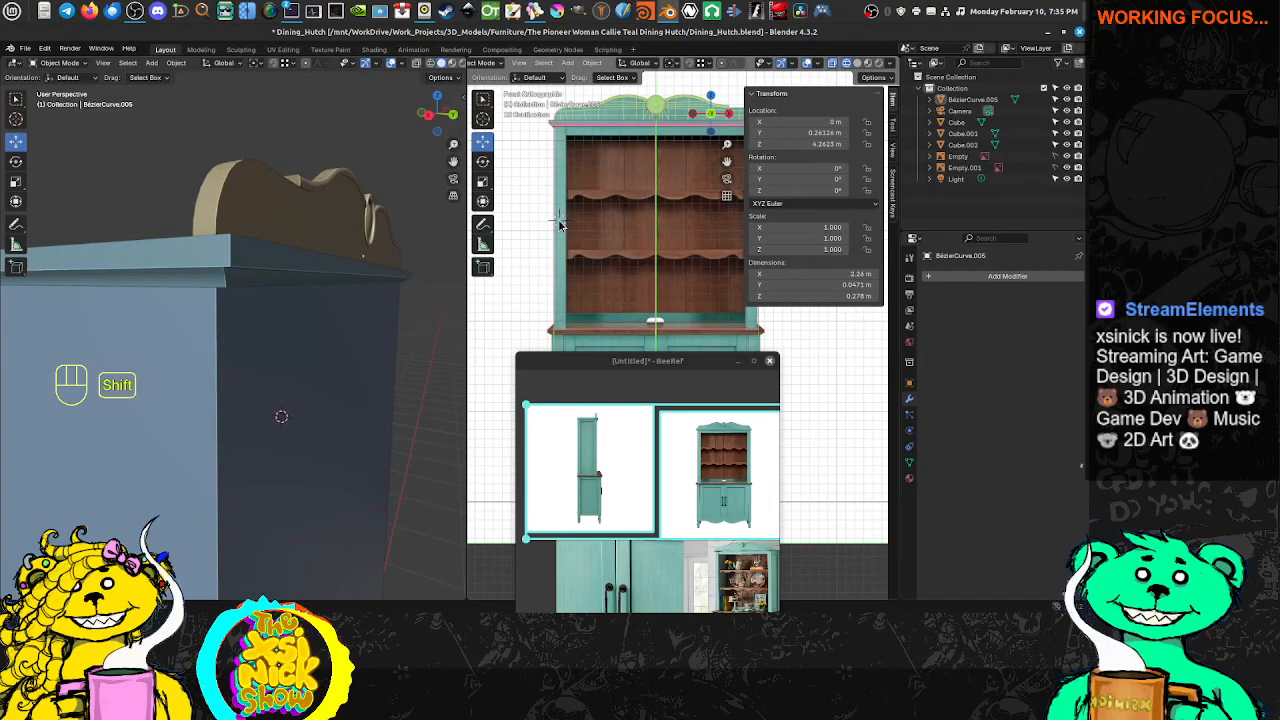
pyautogui.scroll(3, 593, 228)
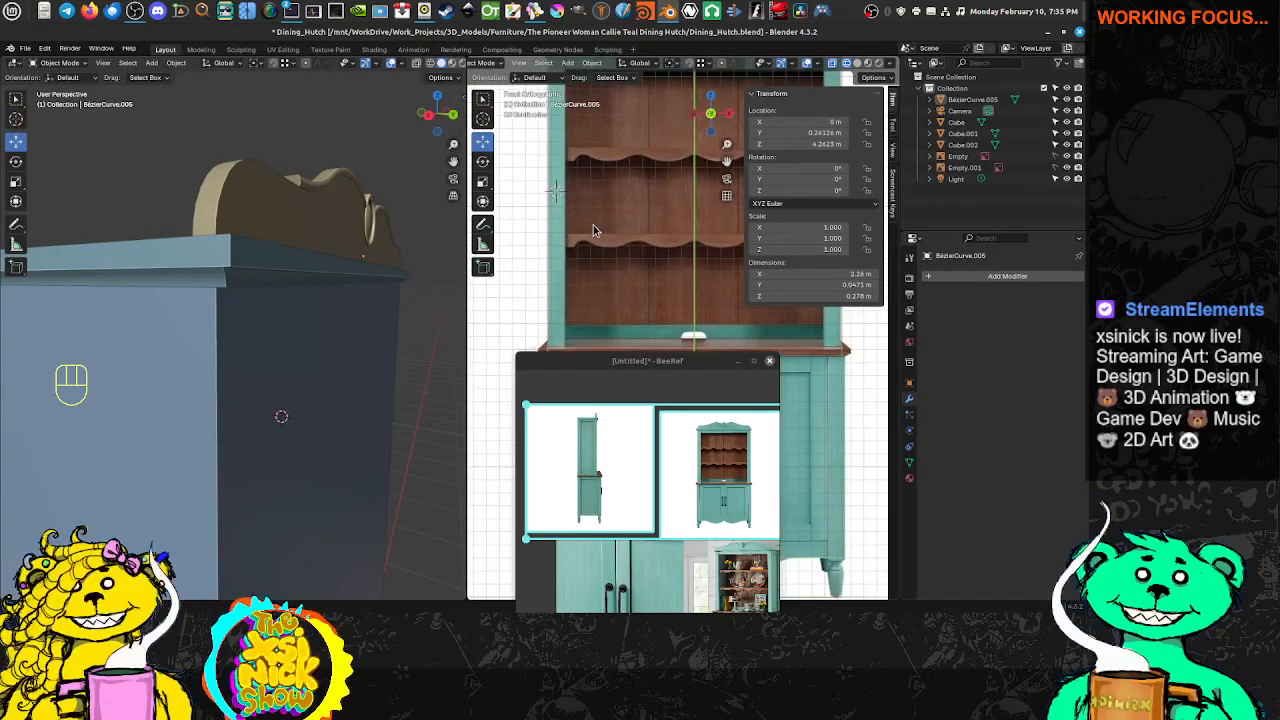
pyautogui.scroll(4, 593, 224)
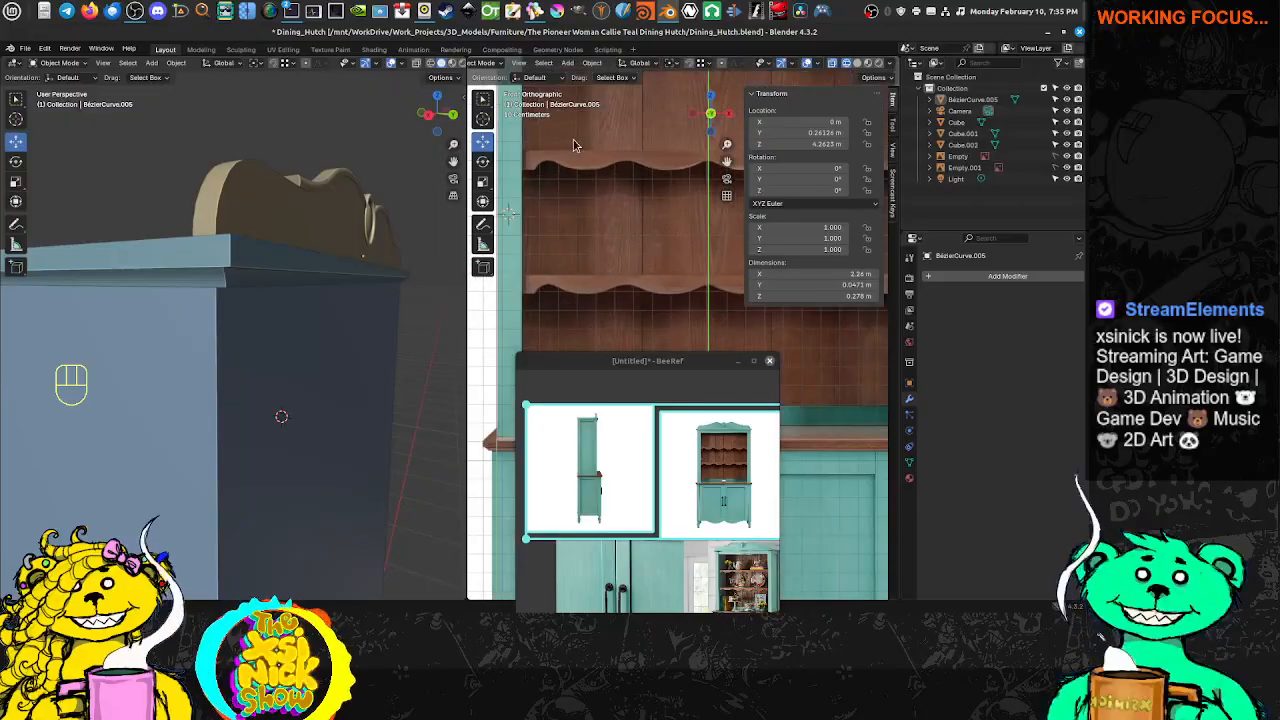
pyautogui.scroll(-3, 626, 232)
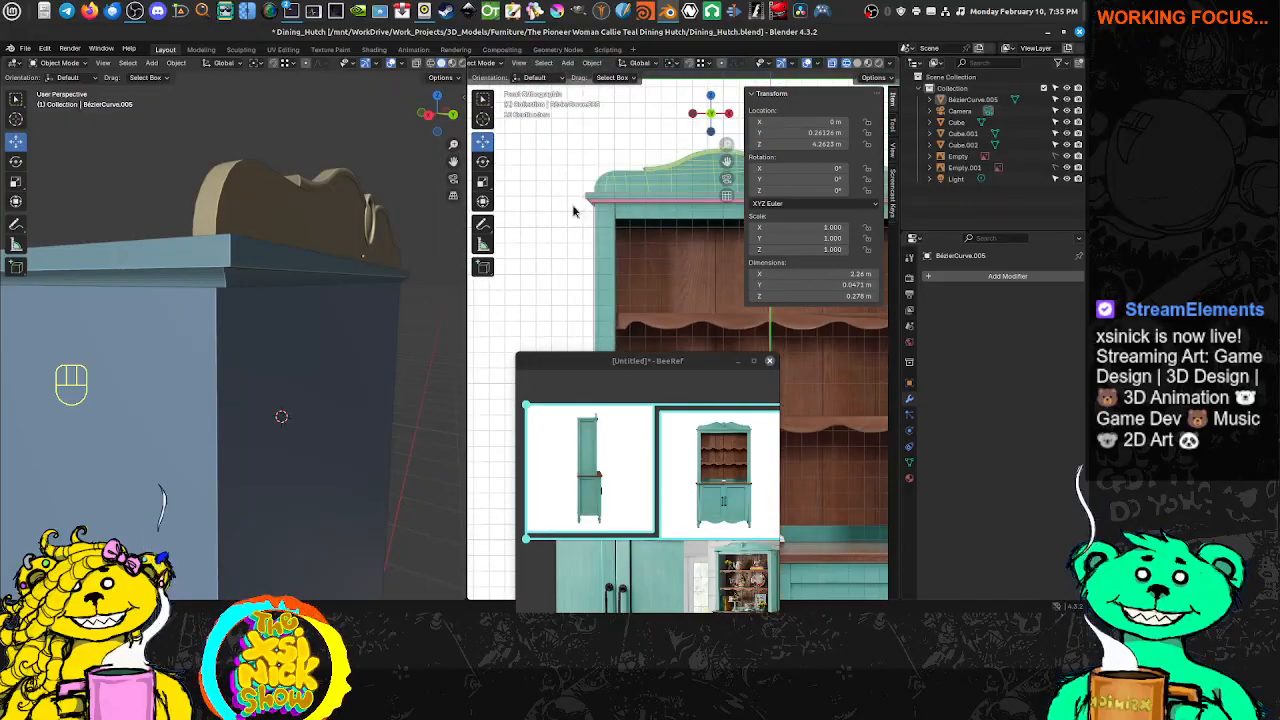
pyautogui.scroll(-2, 590, 181)
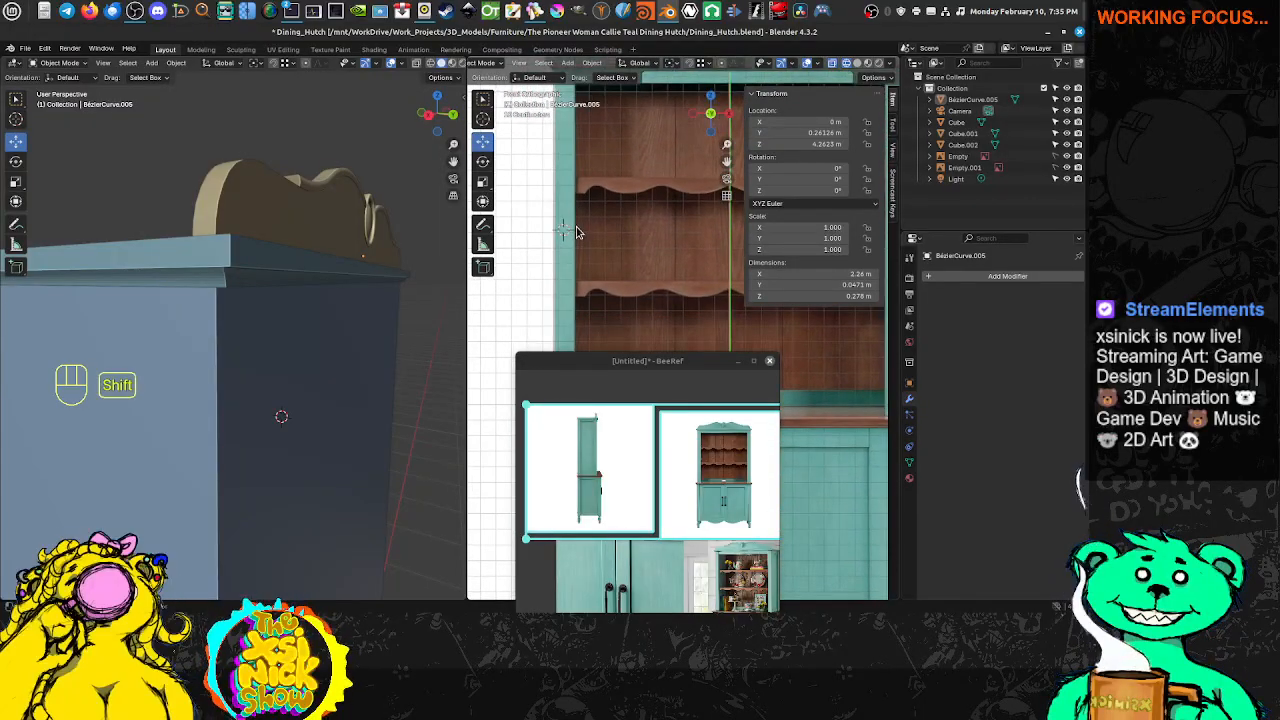
pyautogui.hotkey('shift', 'a')
pyautogui.moveTo(576, 231)
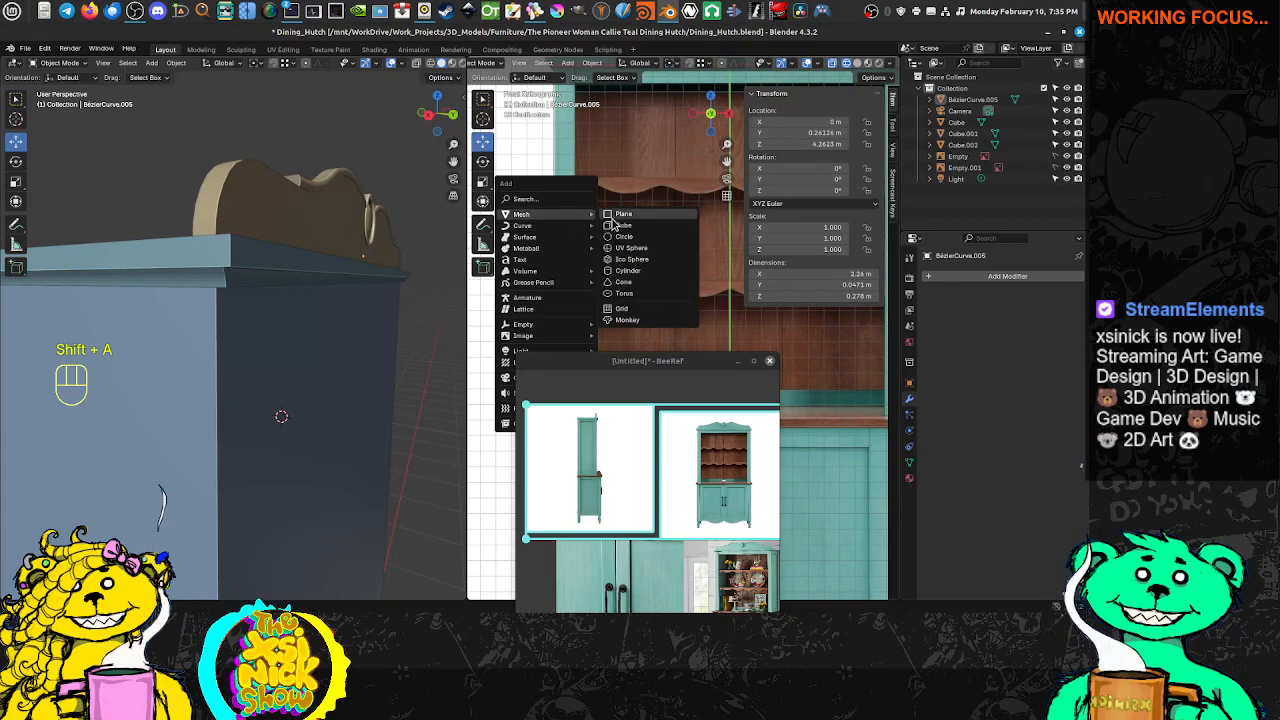
pyautogui.click(617, 221)
# Rotate the new plane 90° about the global X axis
pyautogui.press('r')
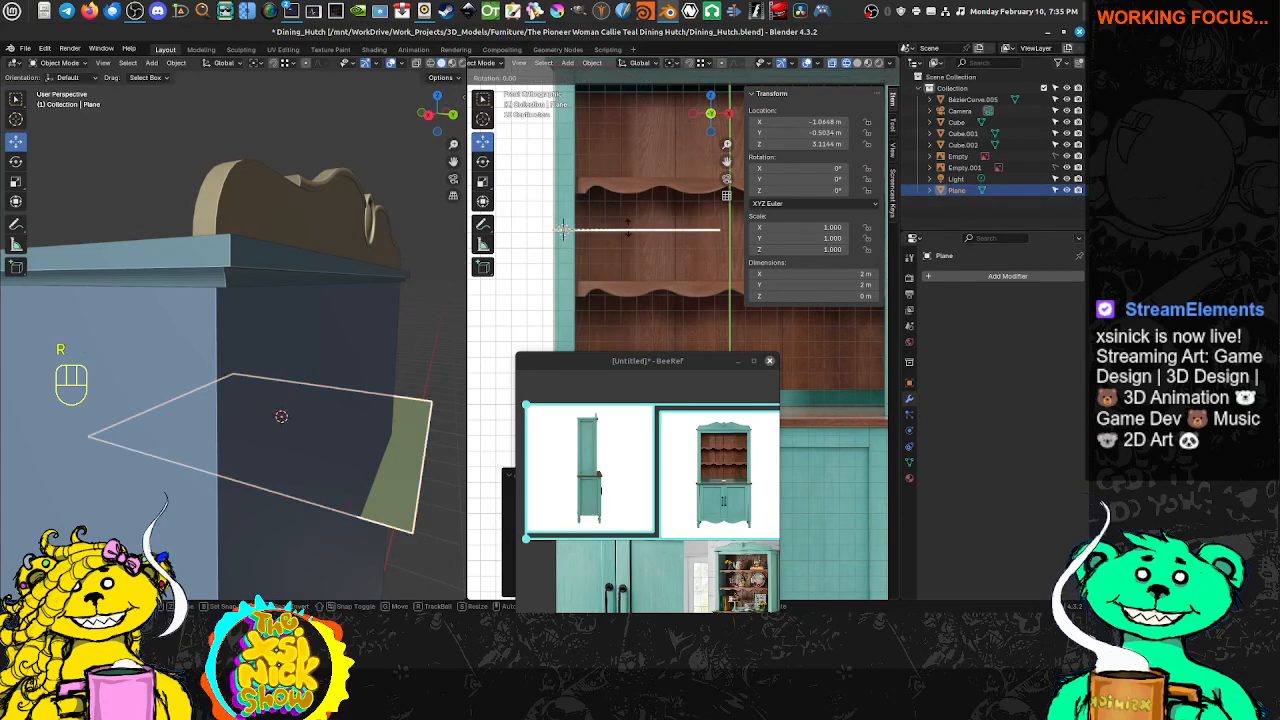
pyautogui.press('z')
pyautogui.press('x')
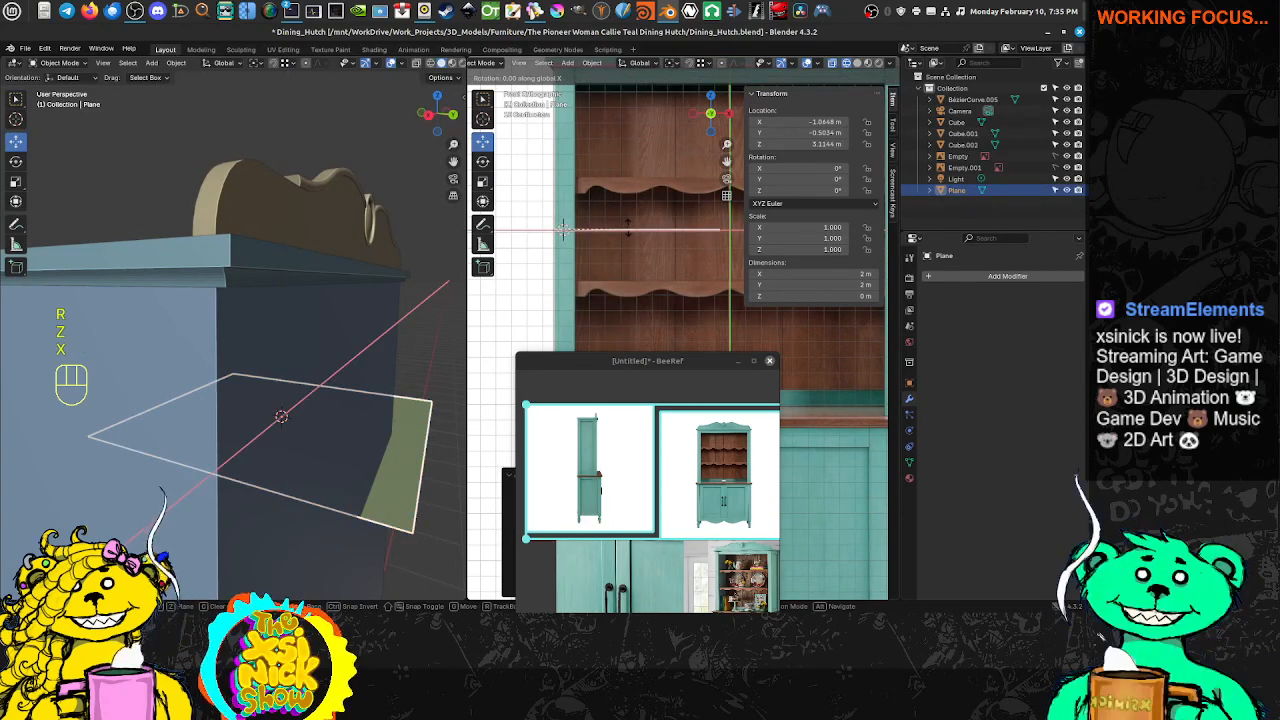
pyautogui.press('KP_9')
pyautogui.press('KP_0')
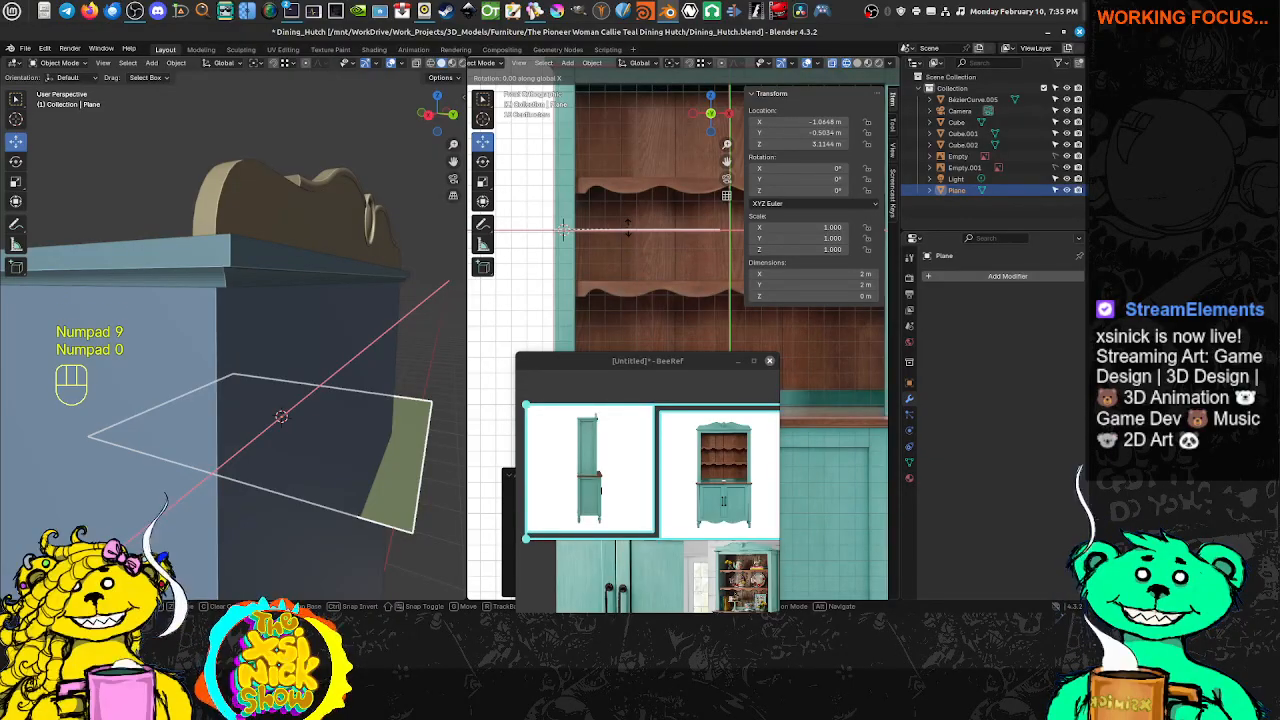
pyautogui.press('KP_9')
pyautogui.press('KP_0')
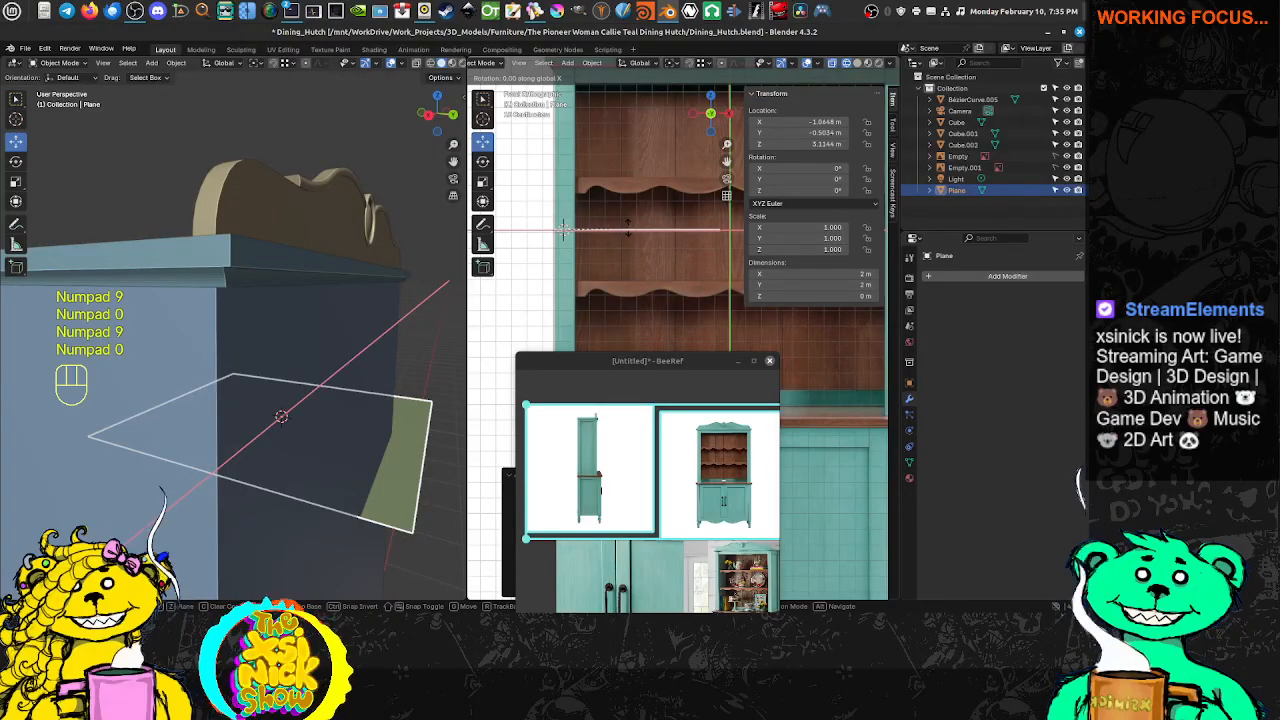
pyautogui.rightClick(697, 190)
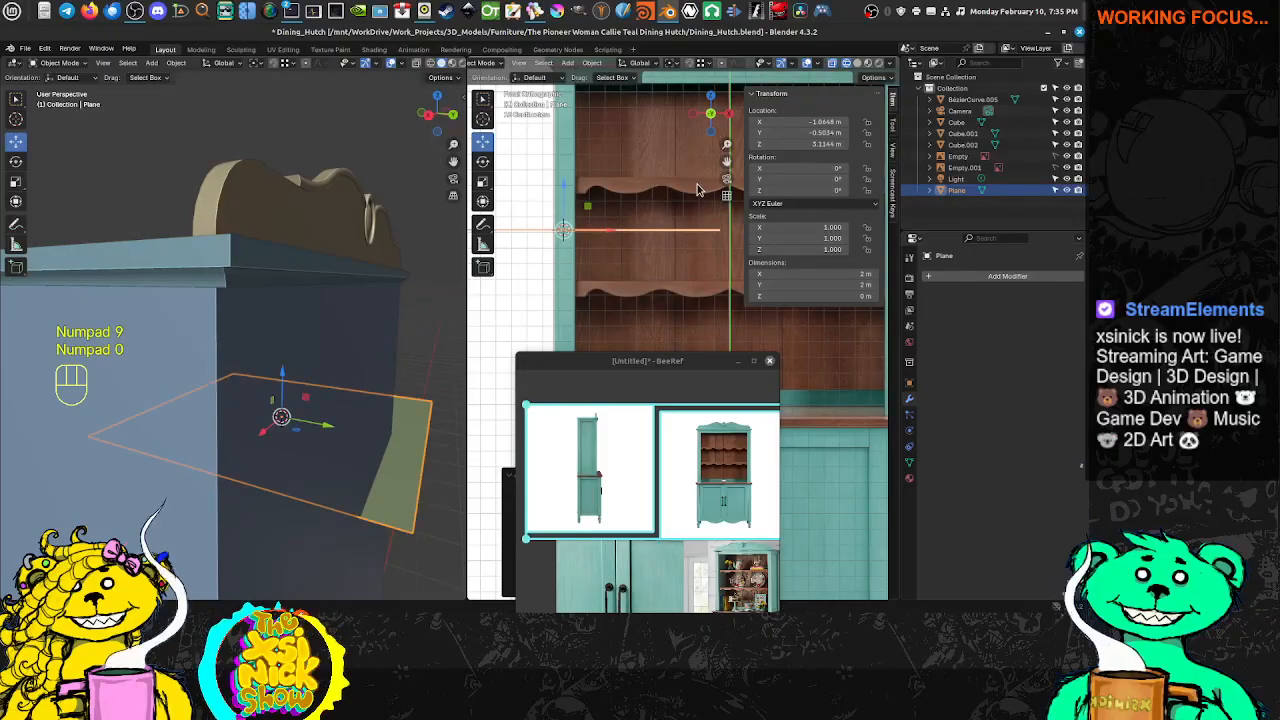
pyautogui.press('r')
pyautogui.press('x')
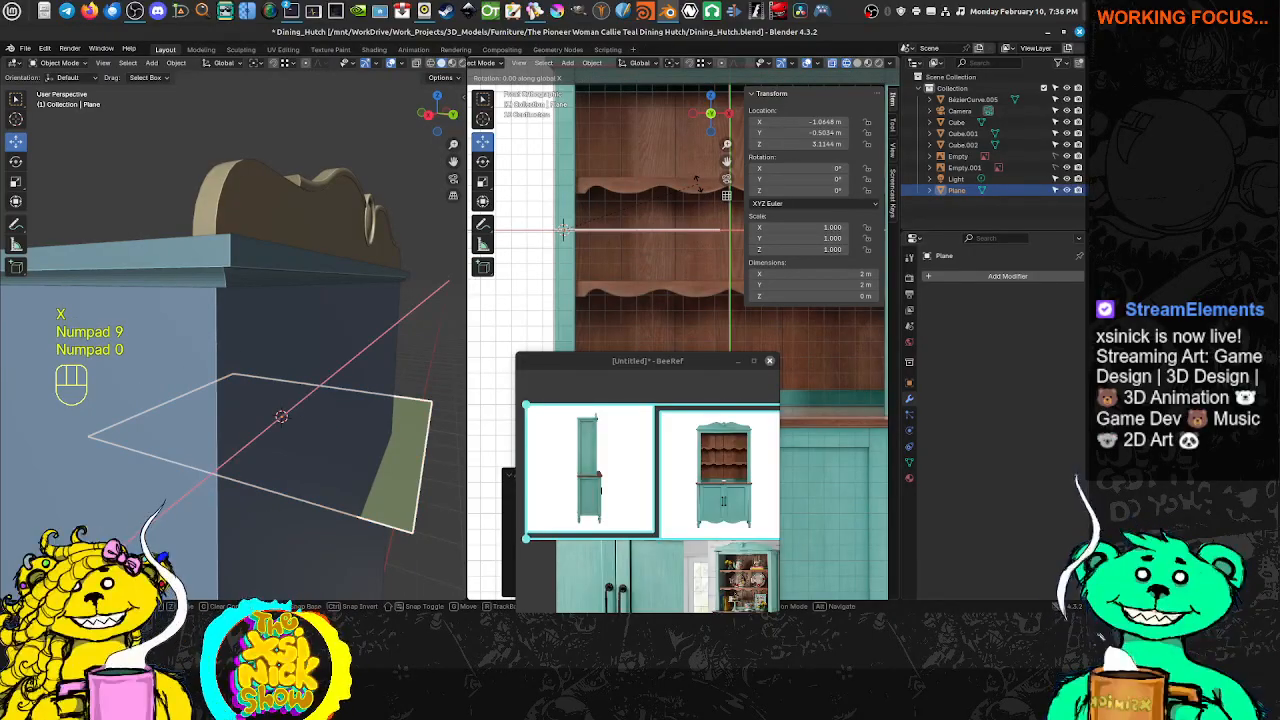
pyautogui.press('Escape')
pyautogui.keyDown('shift'); pyautogui.moveTo(697, 266); pyautogui.dragTo(673, 262, button='middle'); pyautogui.keyUp('shift')
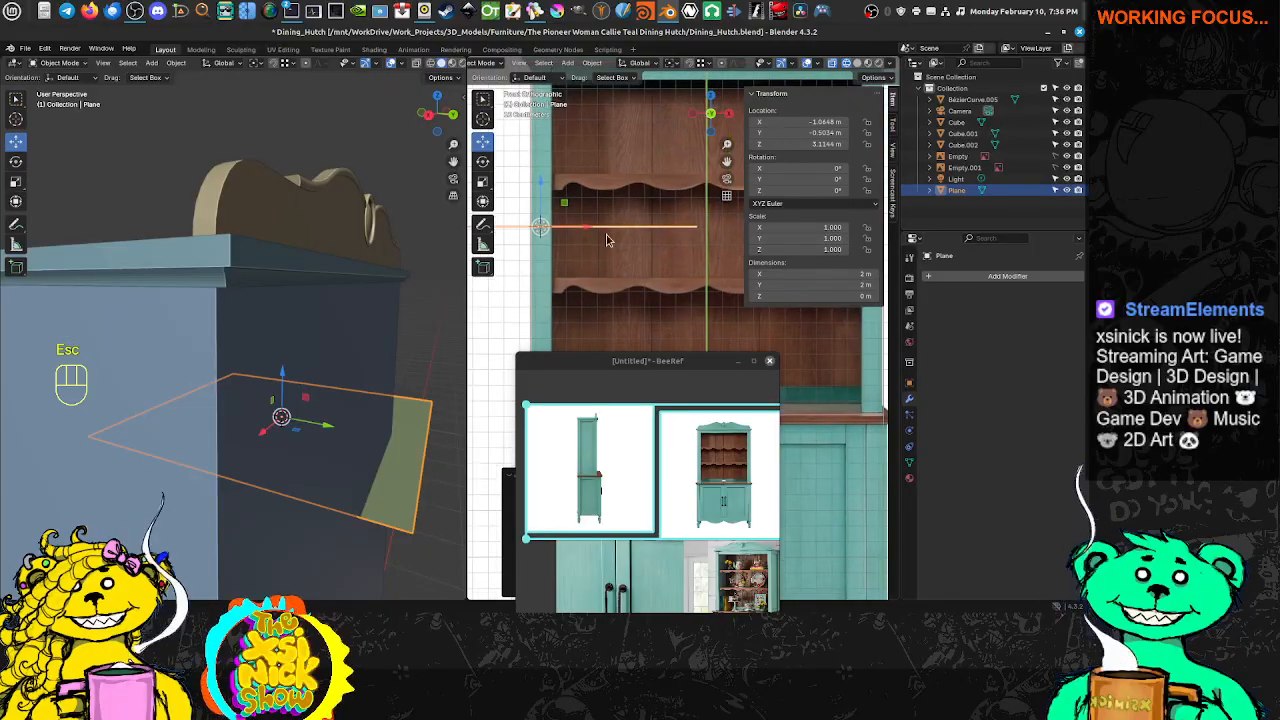
pyautogui.press('r')
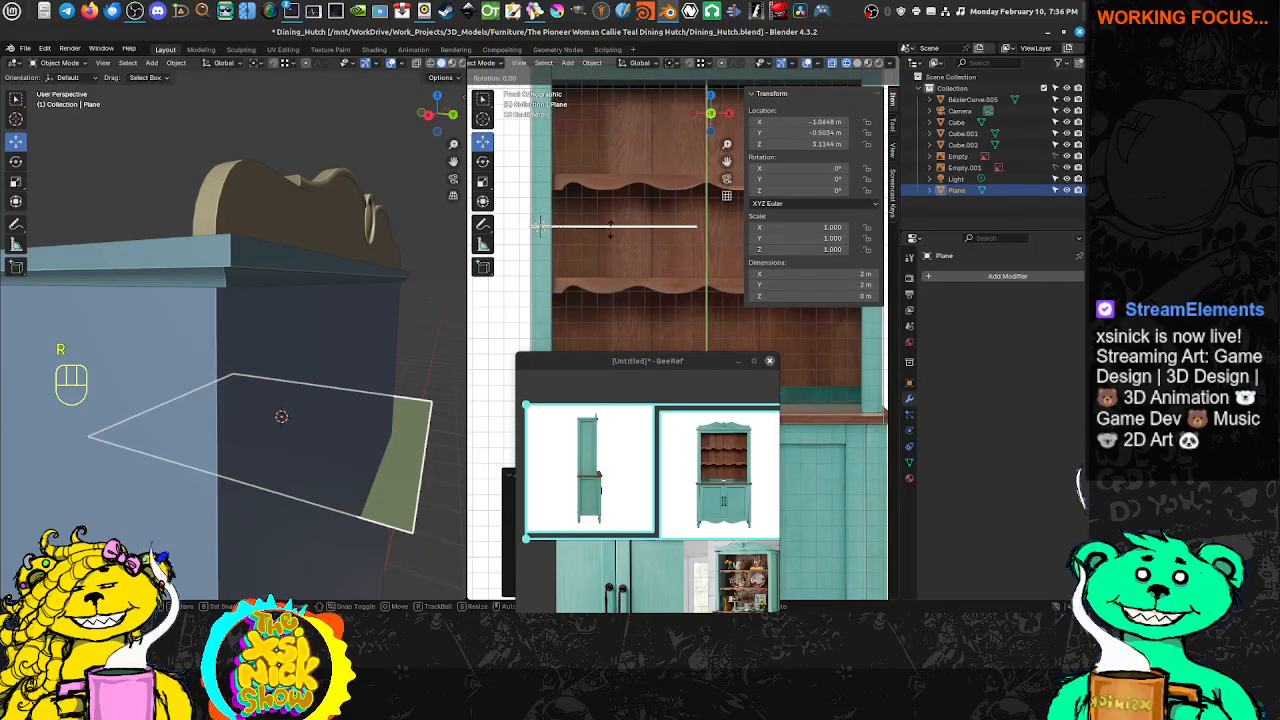
pyautogui.press('x')
pyautogui.press('KP_0')
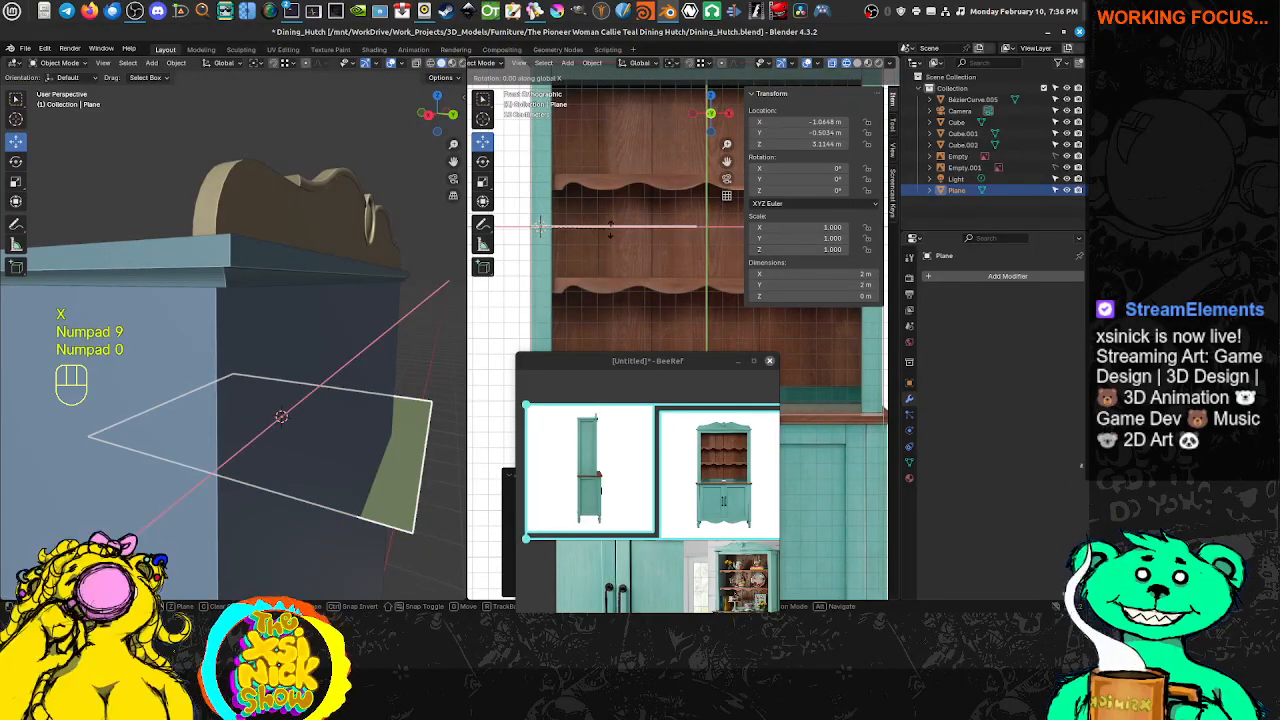
pyautogui.press('KP_9')
pyautogui.press('KP_0')
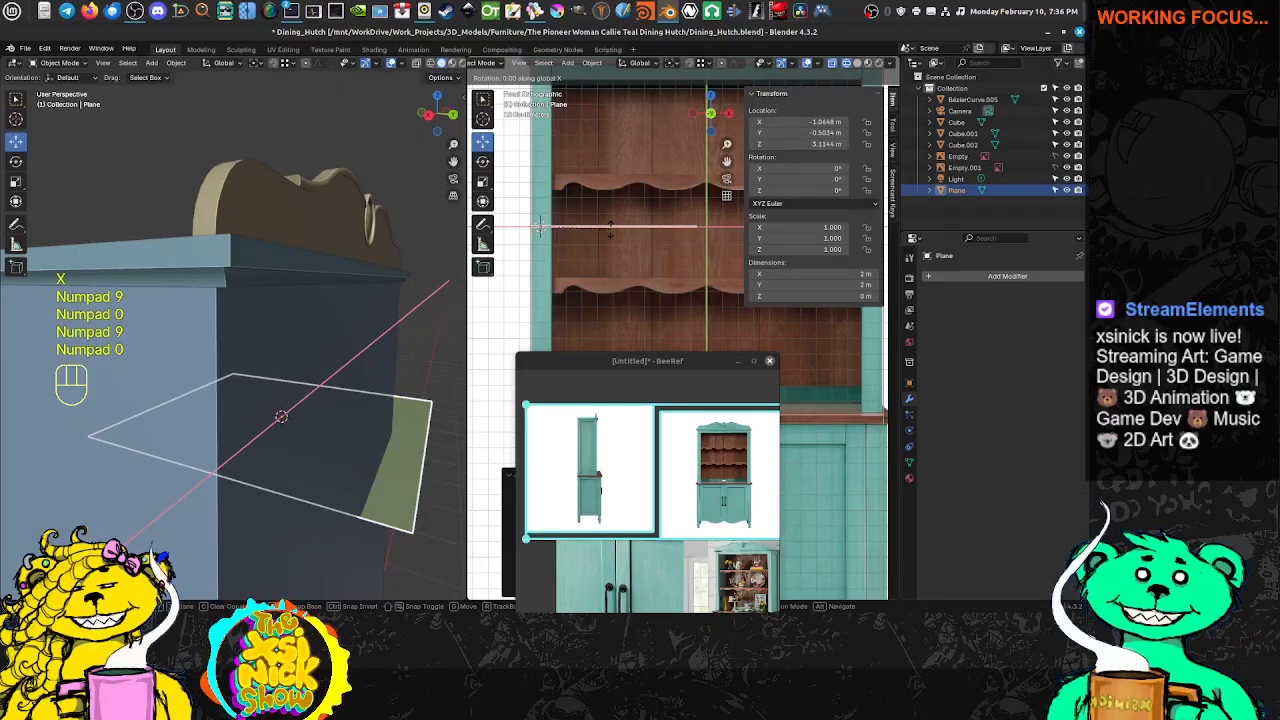
pyautogui.press('Escape')
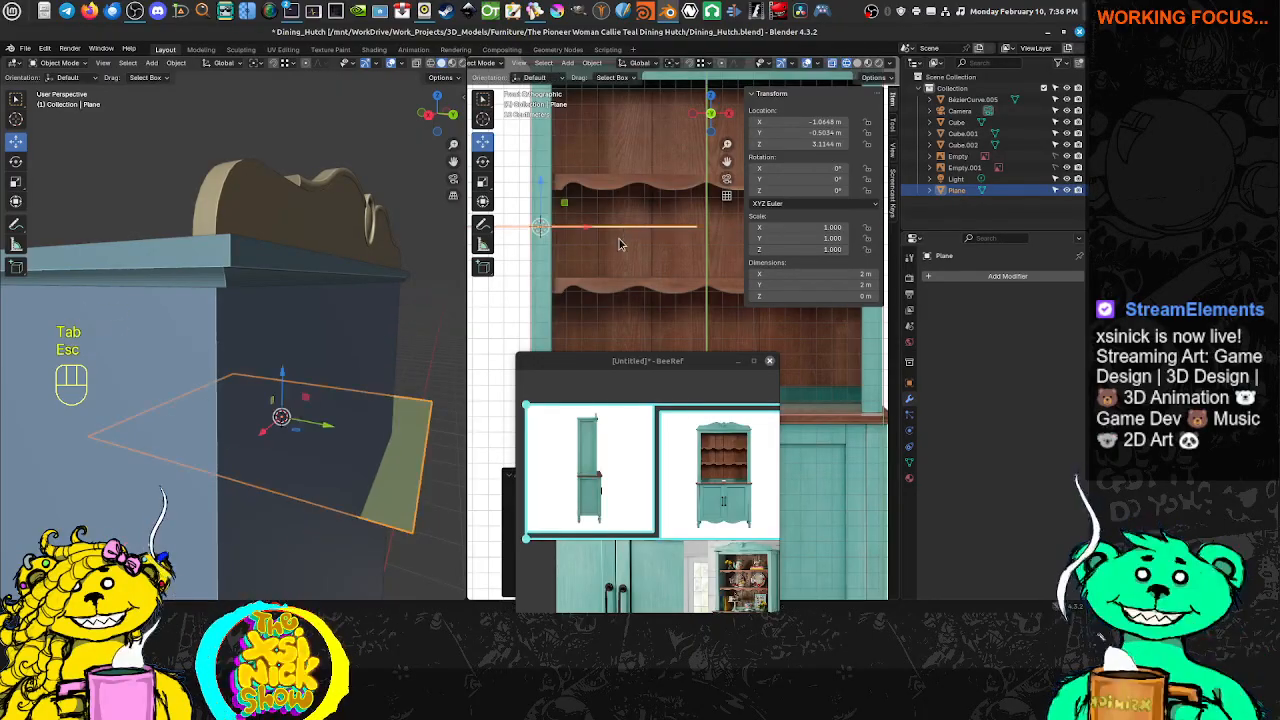
pyautogui.moveTo(388, 392)
pyautogui.mouseDown(button='middle')
pyautogui.moveTo(349, 400)
pyautogui.moveTo(362, 408)
pyautogui.moveTo(322, 403)
pyautogui.moveTo(340, 385)
pyautogui.mouseUp(button='middle')
pyautogui.scroll(-6, 358, 406)
pyautogui.press('r')
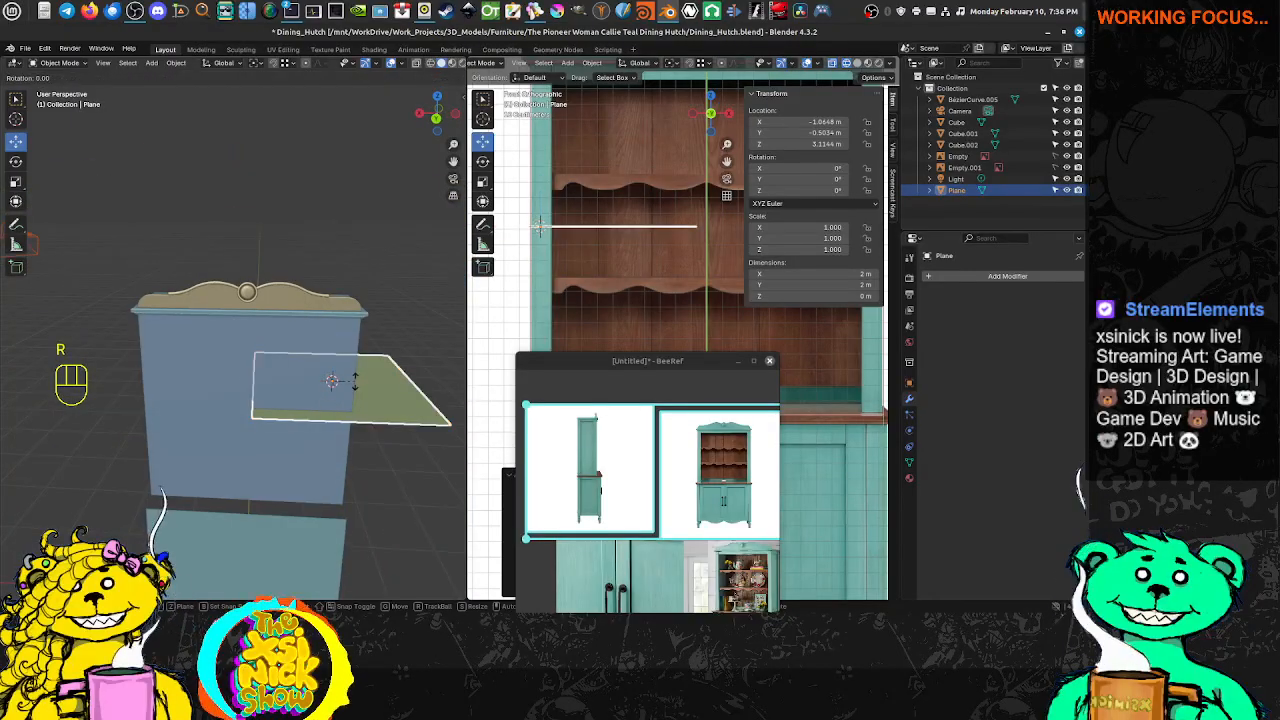
pyautogui.press('x')
pyautogui.press('KP_9')
pyautogui.press('KP_0')
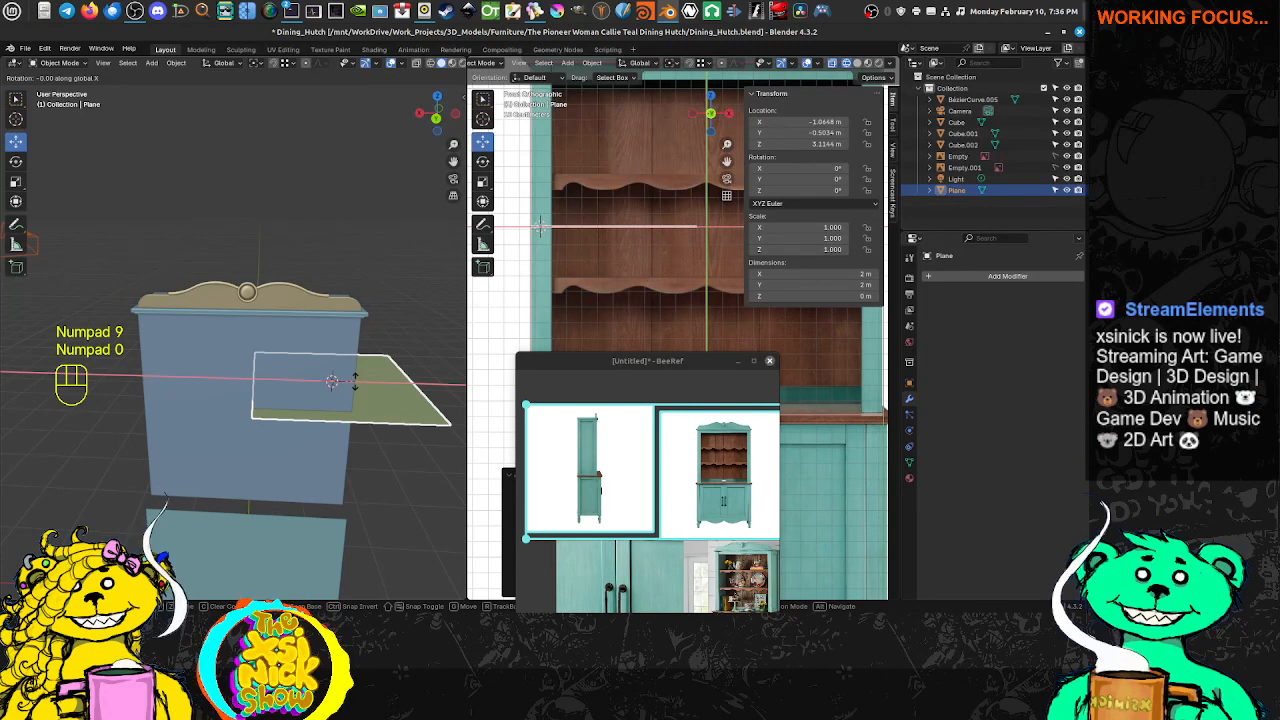
pyautogui.press('Tab')
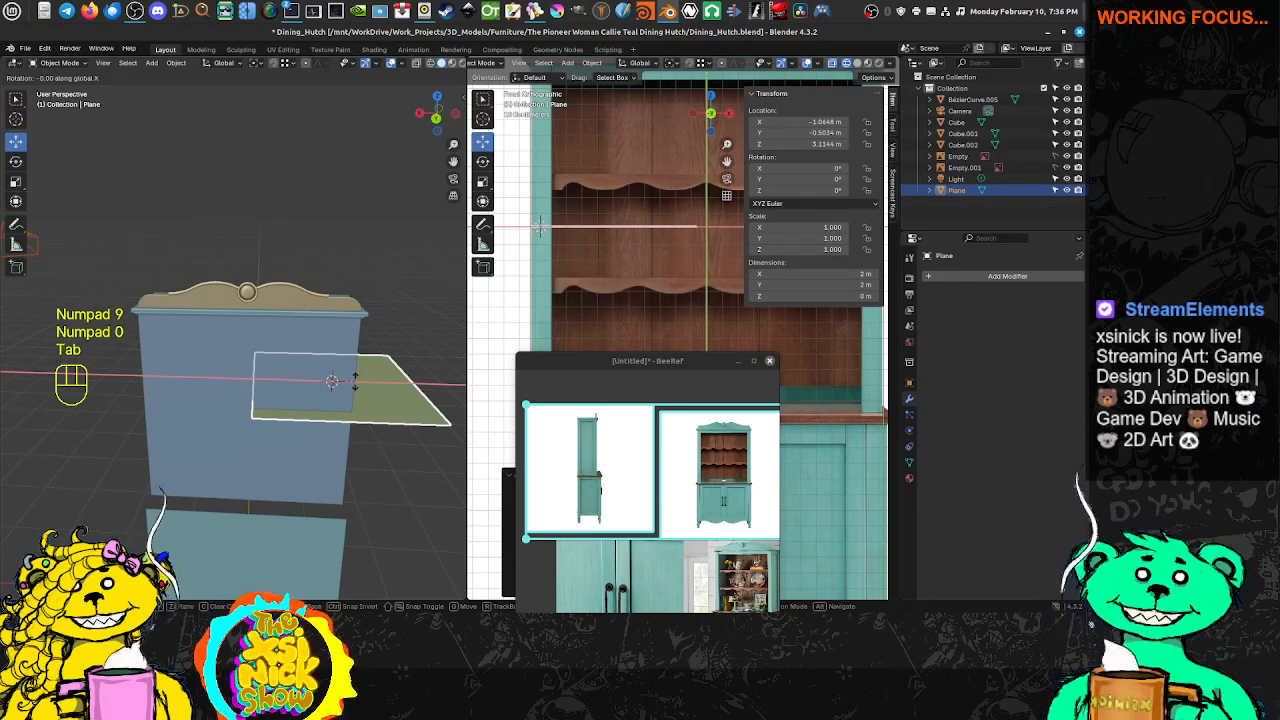
pyautogui.rightClick(62, 262)
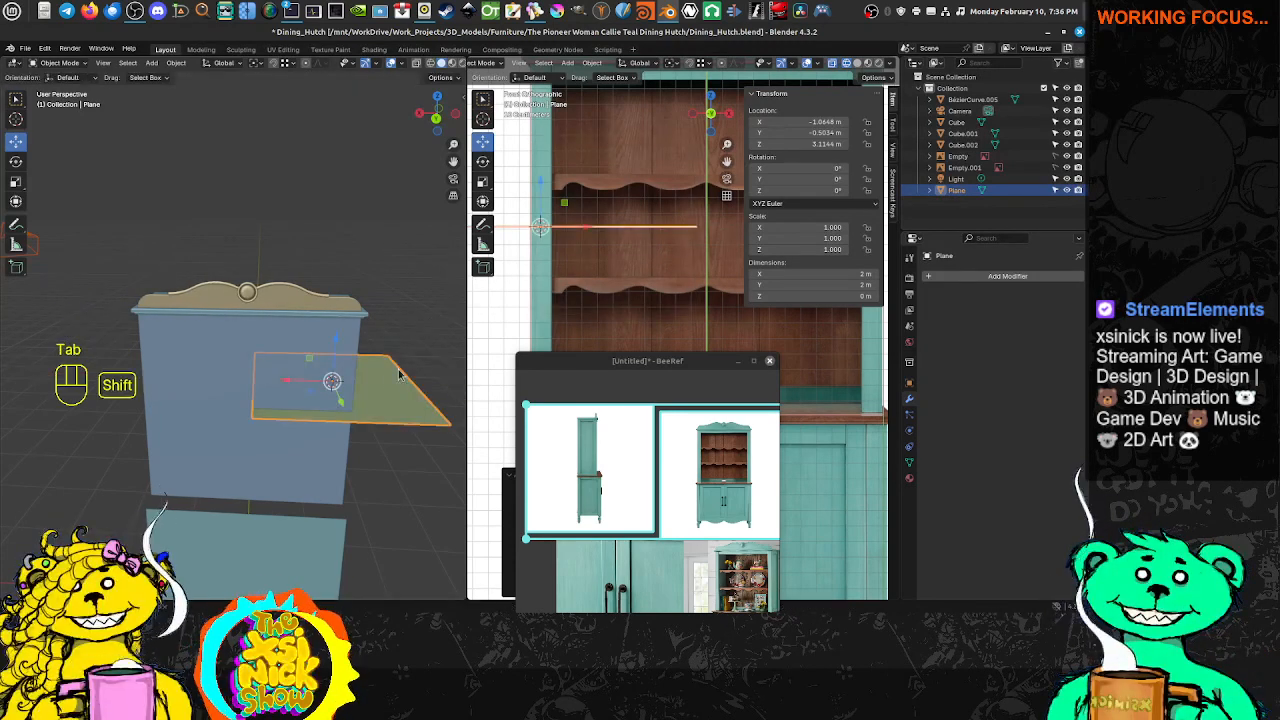
# Set the plane's X rotation to 90° so that it stands upright
pyautogui.moveTo(430, 398); pyautogui.dragTo(443, 366, button='middle')
pyautogui.click(832, 168)
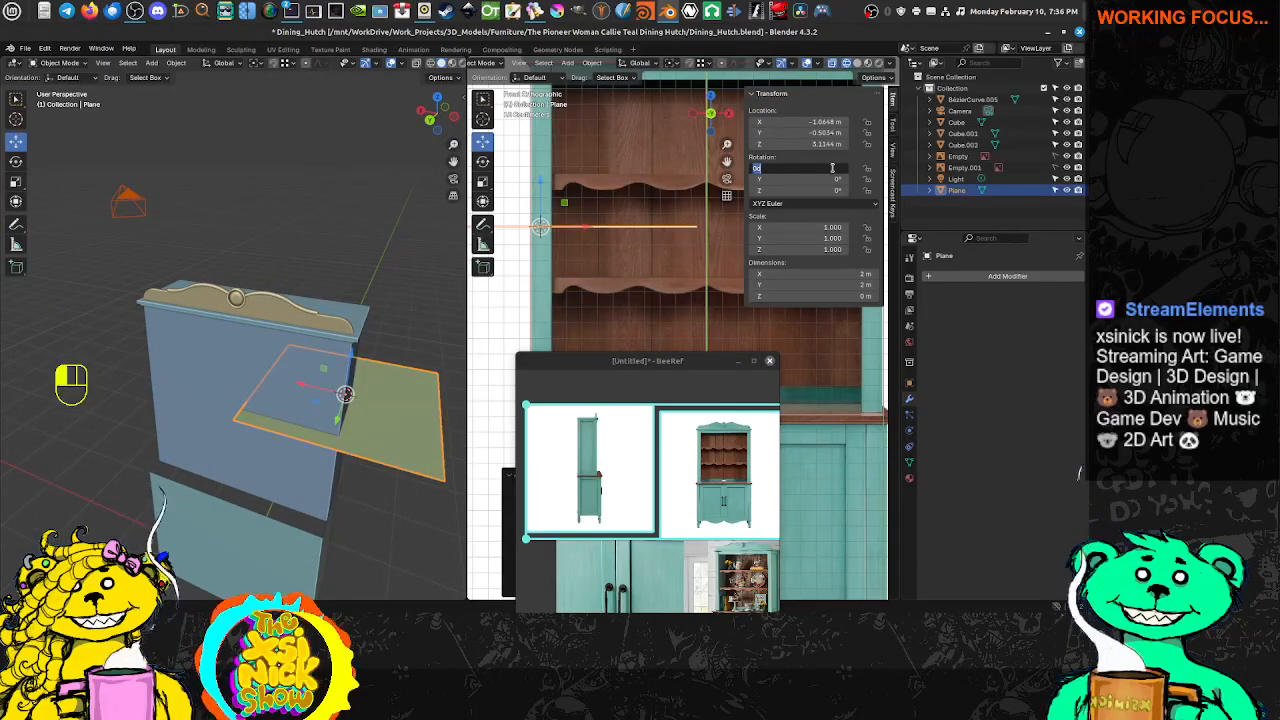
pyautogui.press('Escape')
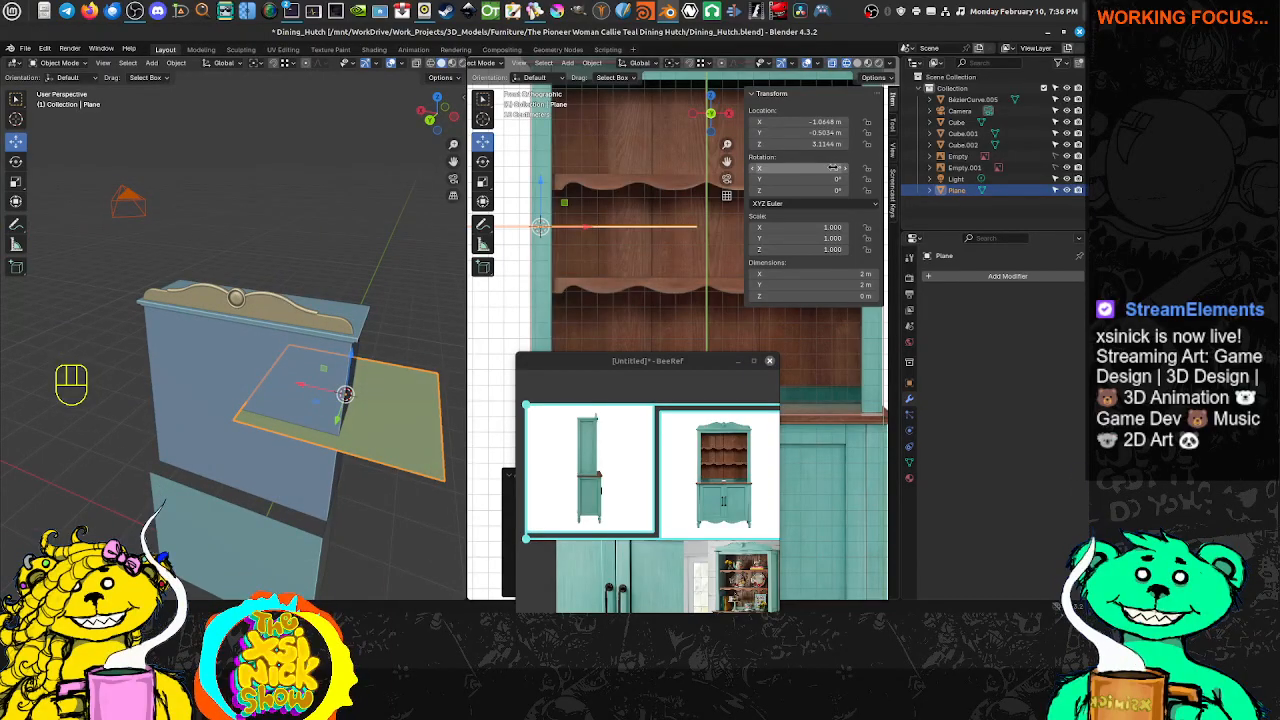
pyautogui.press('KP_9')
pyautogui.press('KP_0')
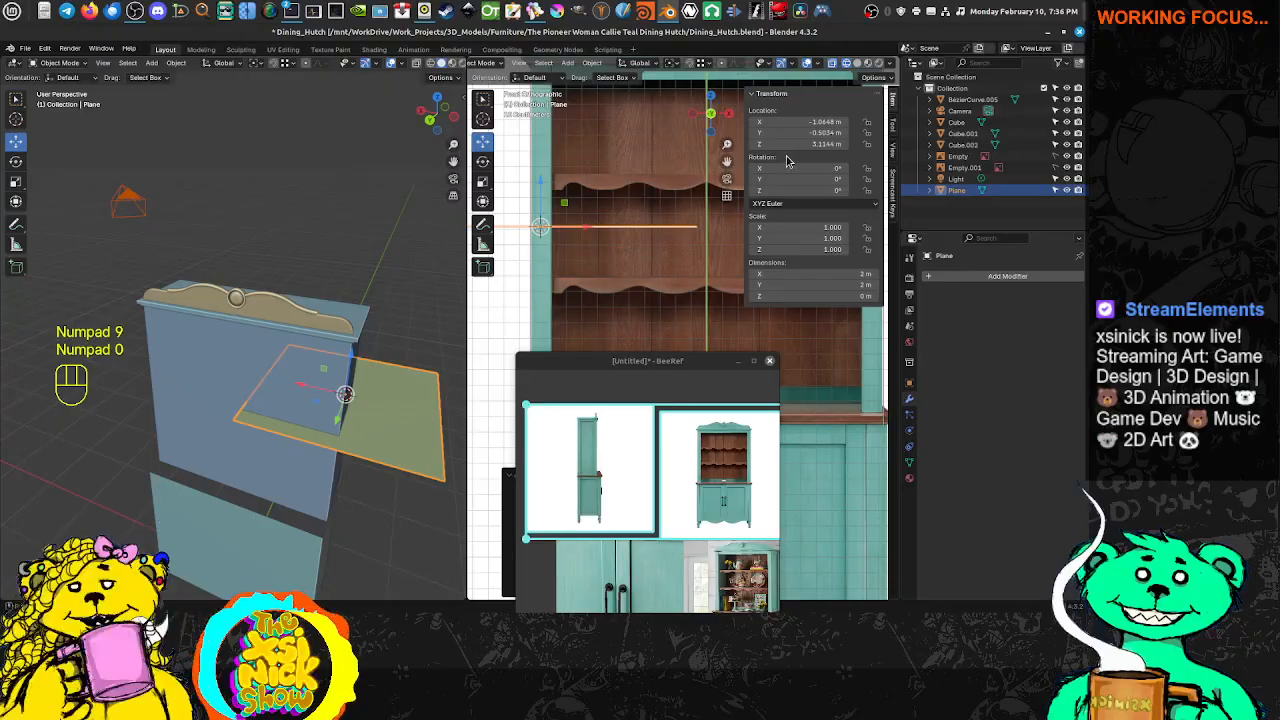
pyautogui.click(785, 168)
pyautogui.write('90')
pyautogui.press('Return')
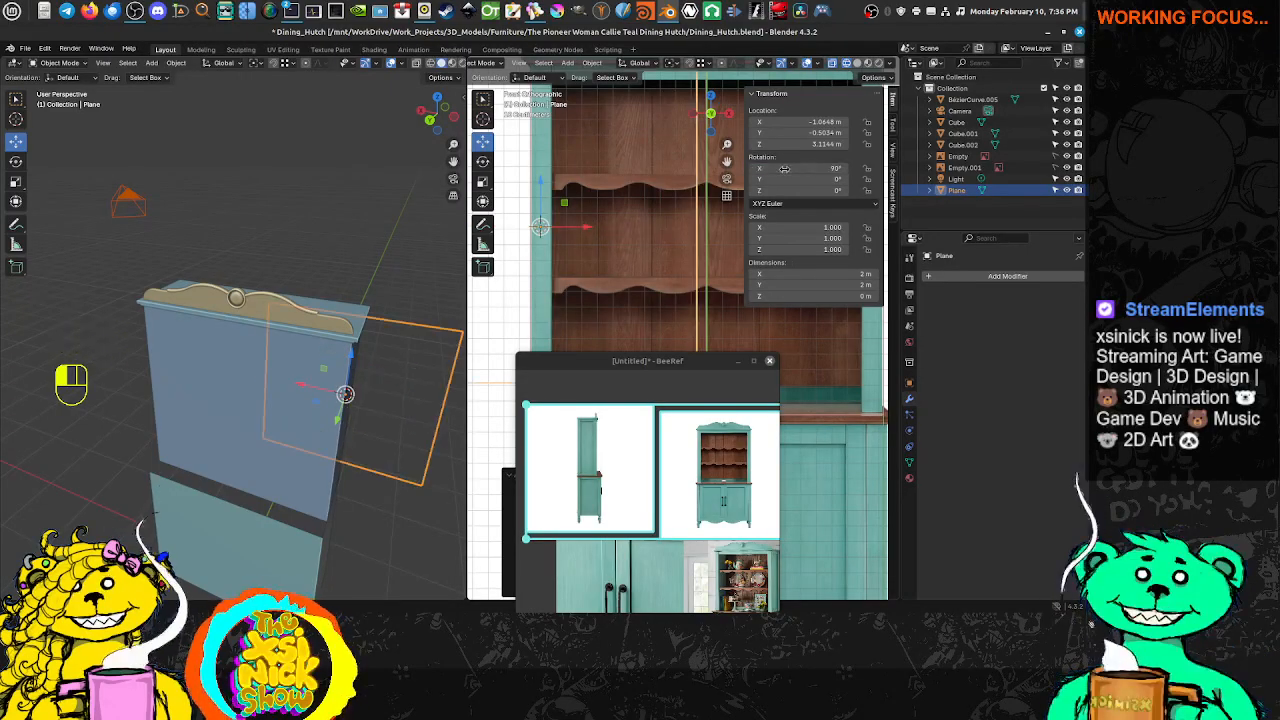
pyautogui.moveTo(331, 291); pyautogui.dragTo(388, 299, button='middle')
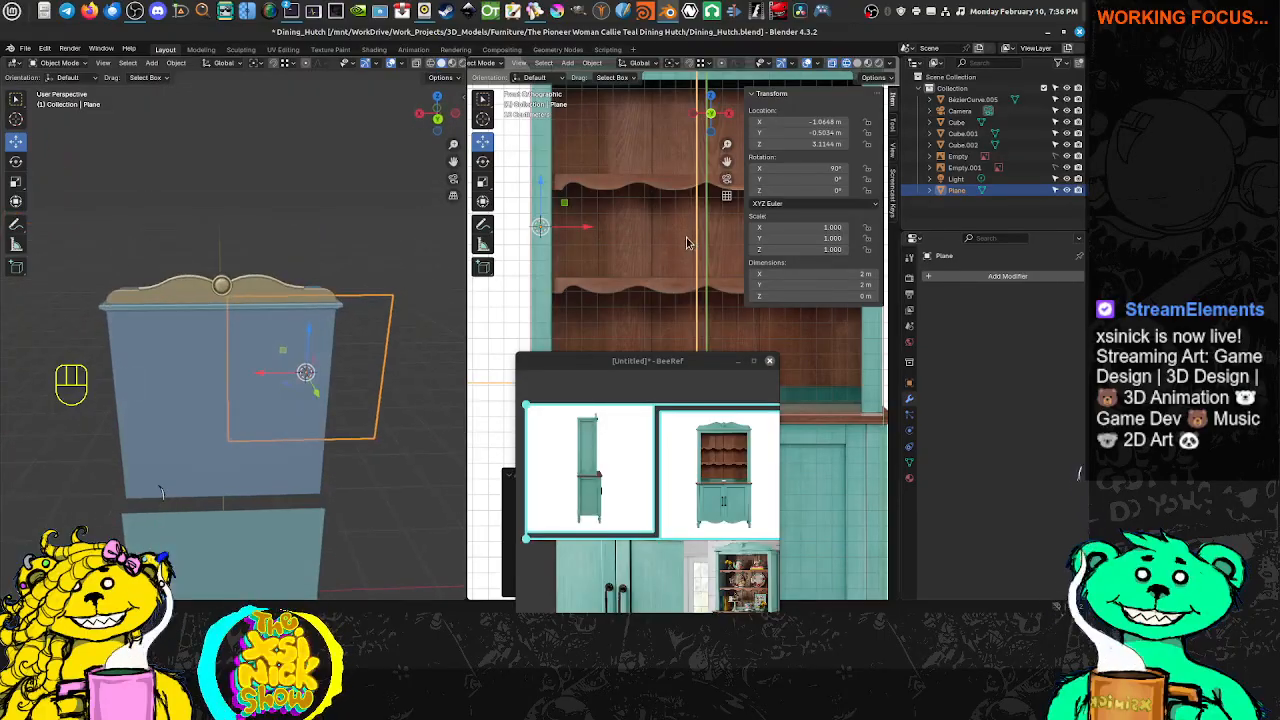
pyautogui.scroll(-4, 686, 239)
pyautogui.keyDown('shift'); pyautogui.moveTo(656, 250); pyautogui.dragTo(593, 243, button='middle'); pyautogui.keyUp('shift')
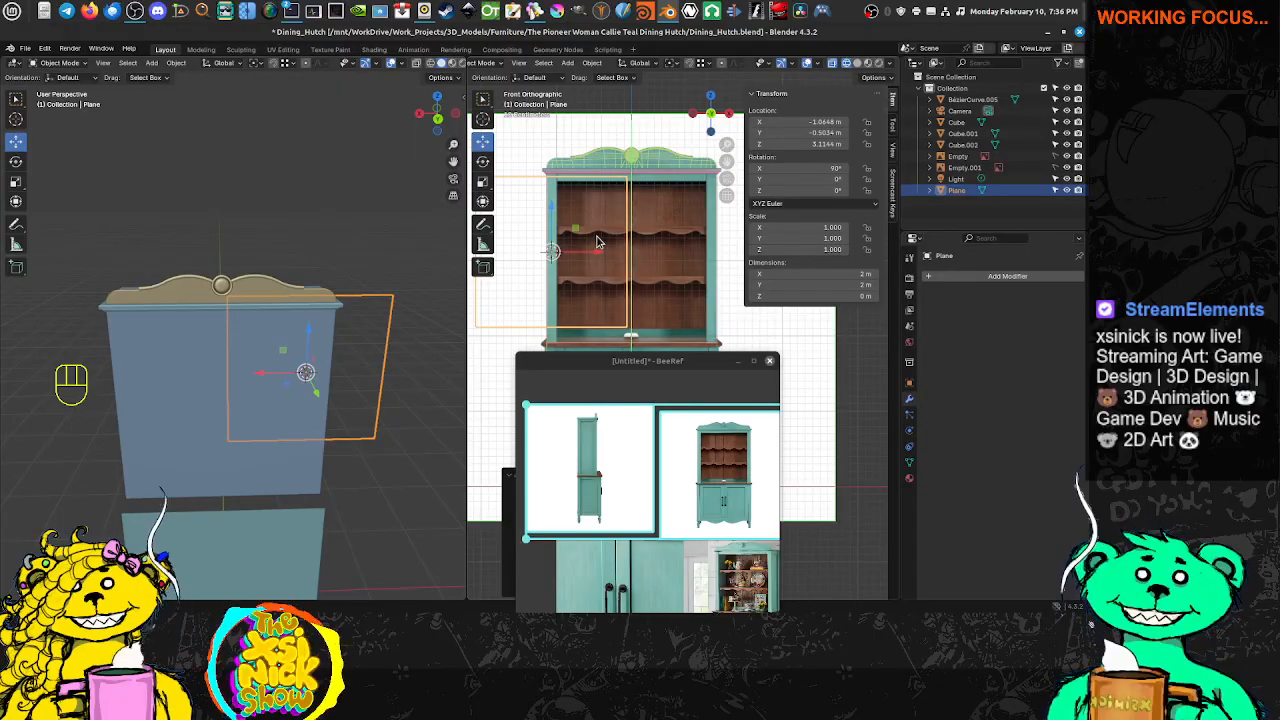
# Examine the hutch model from the front and sides to check which way its parts face relative to the plane
pyautogui.click(326, 259)
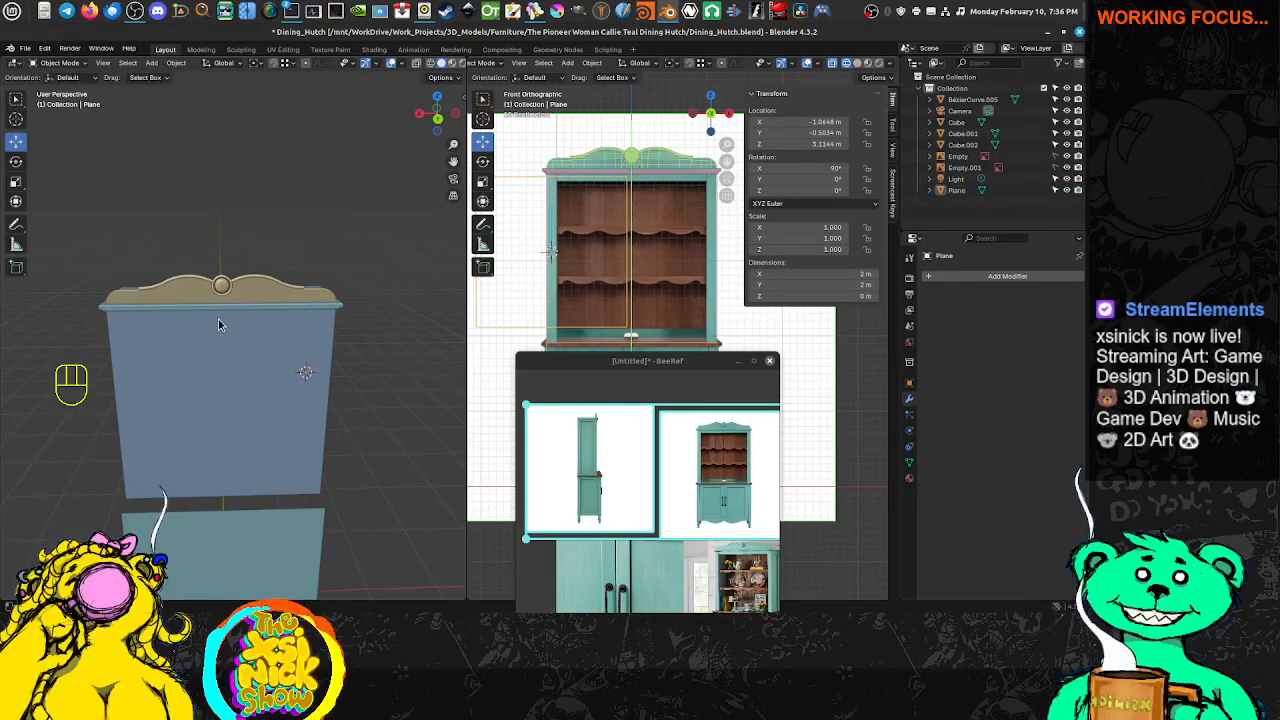
pyautogui.keyDown('shift'); pyautogui.moveTo(221, 323); pyautogui.dragTo(261, 266, button='middle'); pyautogui.keyUp('shift')
pyautogui.click(233, 260)
pyautogui.scroll(-2, 260, 302)
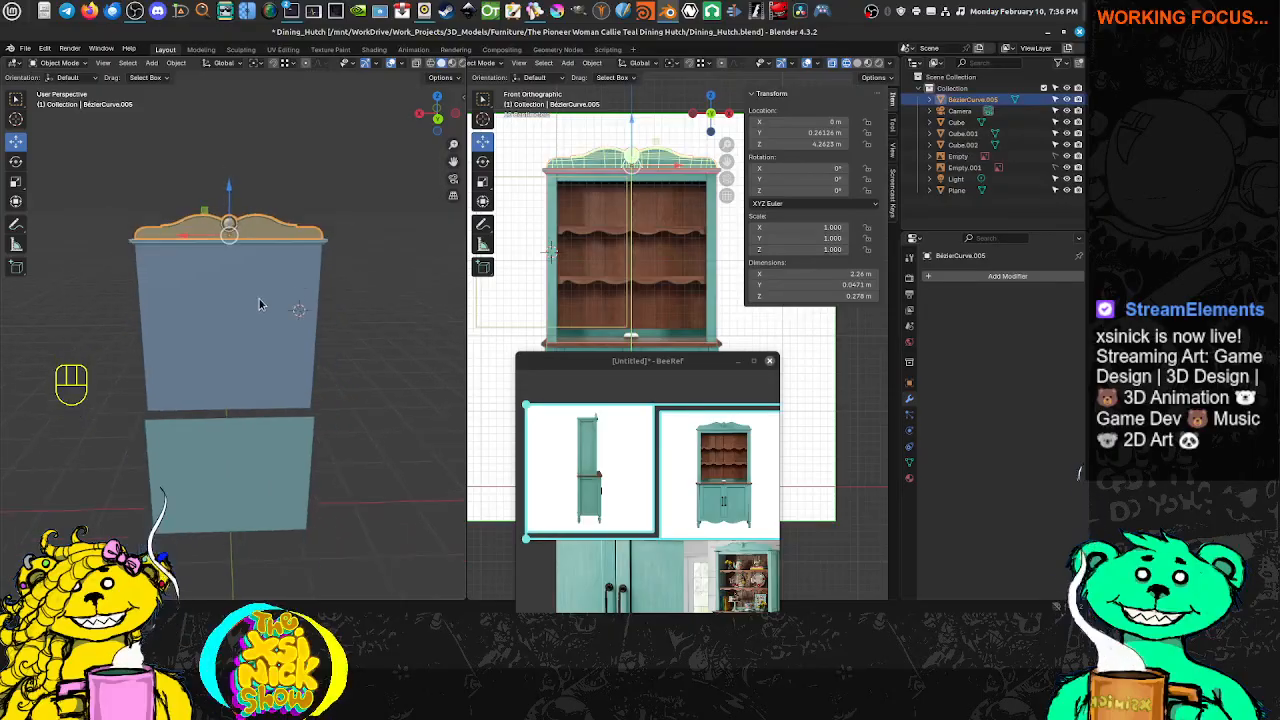
pyautogui.moveTo(254, 322); pyautogui.dragTo(285, 285, button='middle')
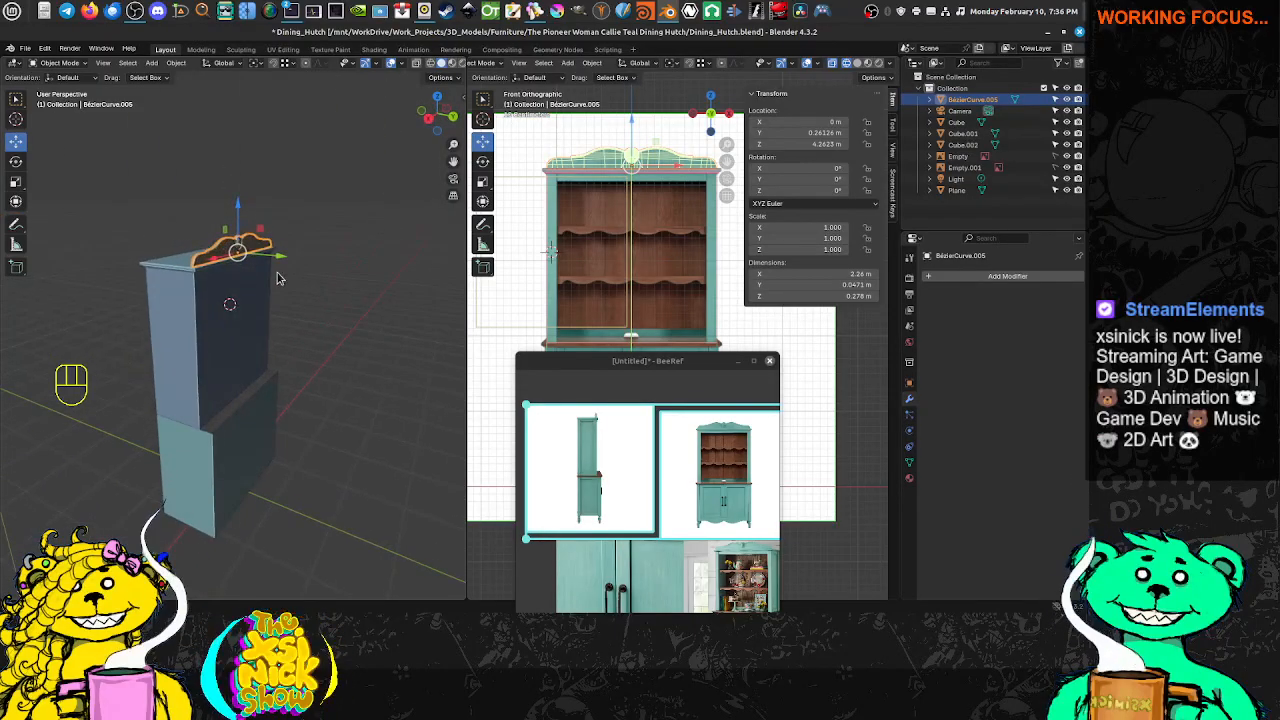
pyautogui.press('KP_1')
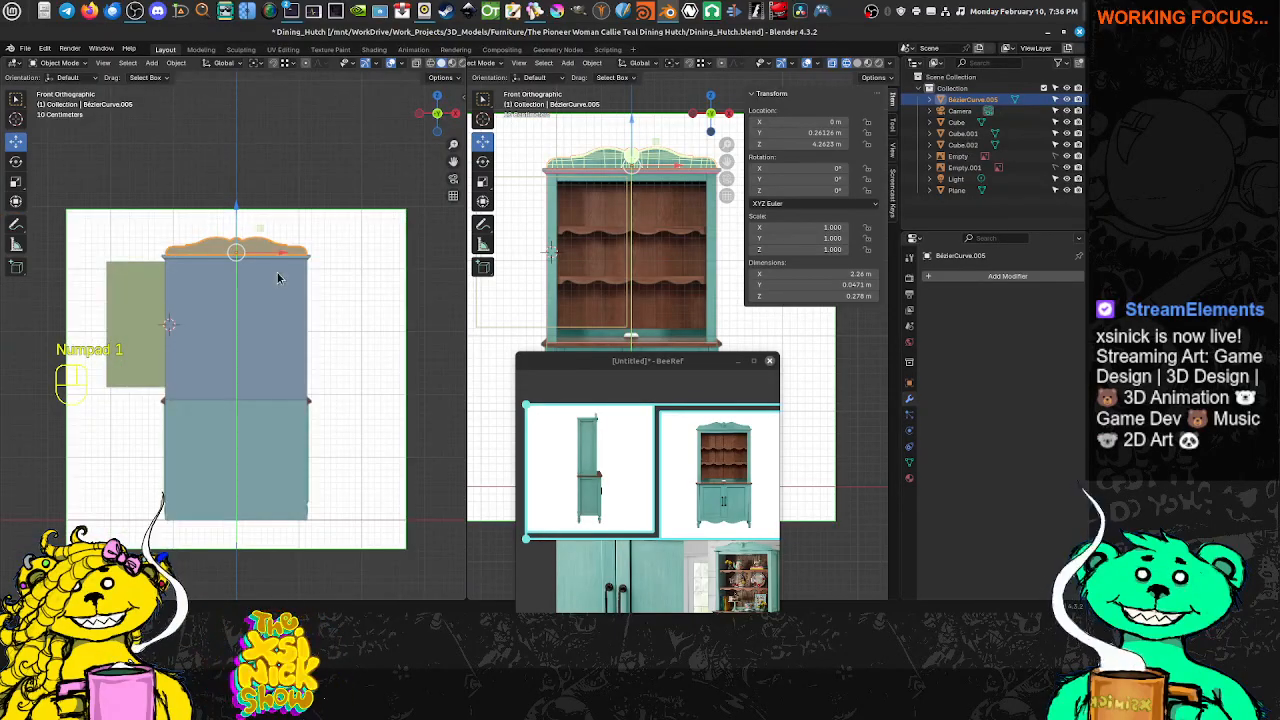
pyautogui.moveTo(354, 306); pyautogui.dragTo(113, 341, button='middle')
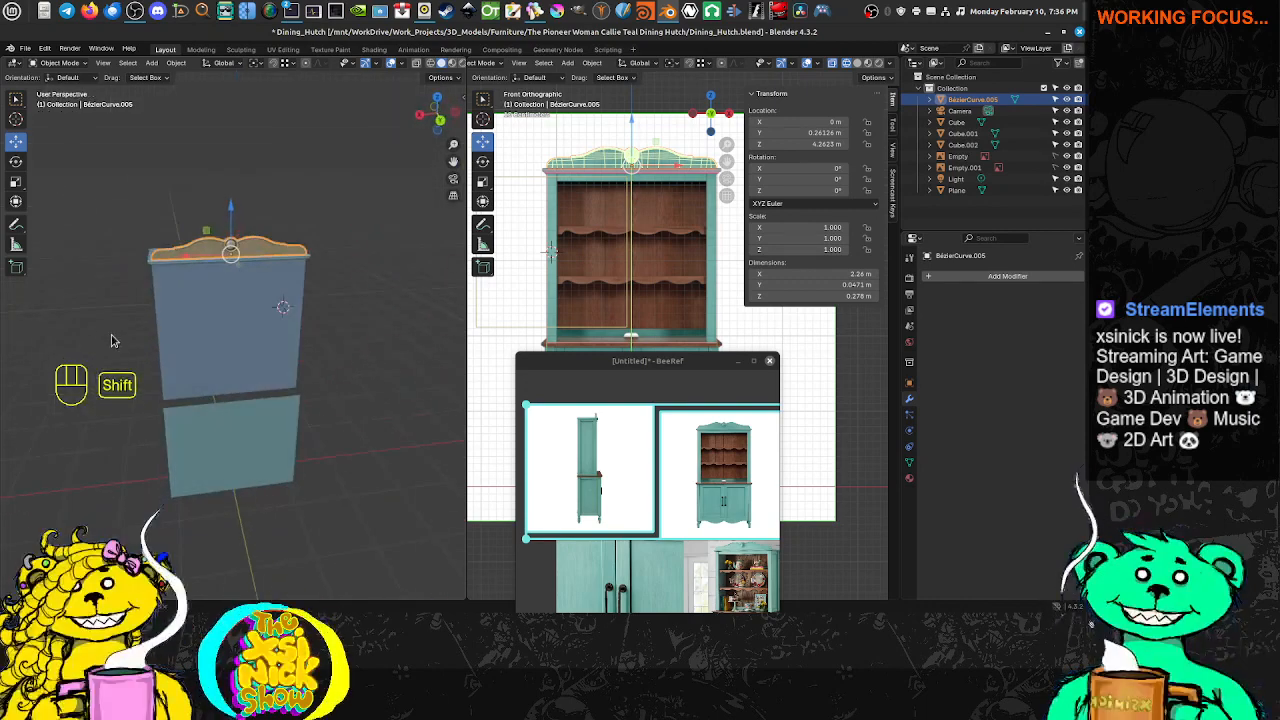
pyautogui.moveTo(273, 291); pyautogui.dragTo(254, 453, button='middle')
# Reset the 3D cursor to the world origin and make it the pivot point for the selected crest and both cabinet bodies
pyautogui.click(254, 453)
pyautogui.moveTo(283, 508); pyautogui.dragTo(287, 492, button='middle')
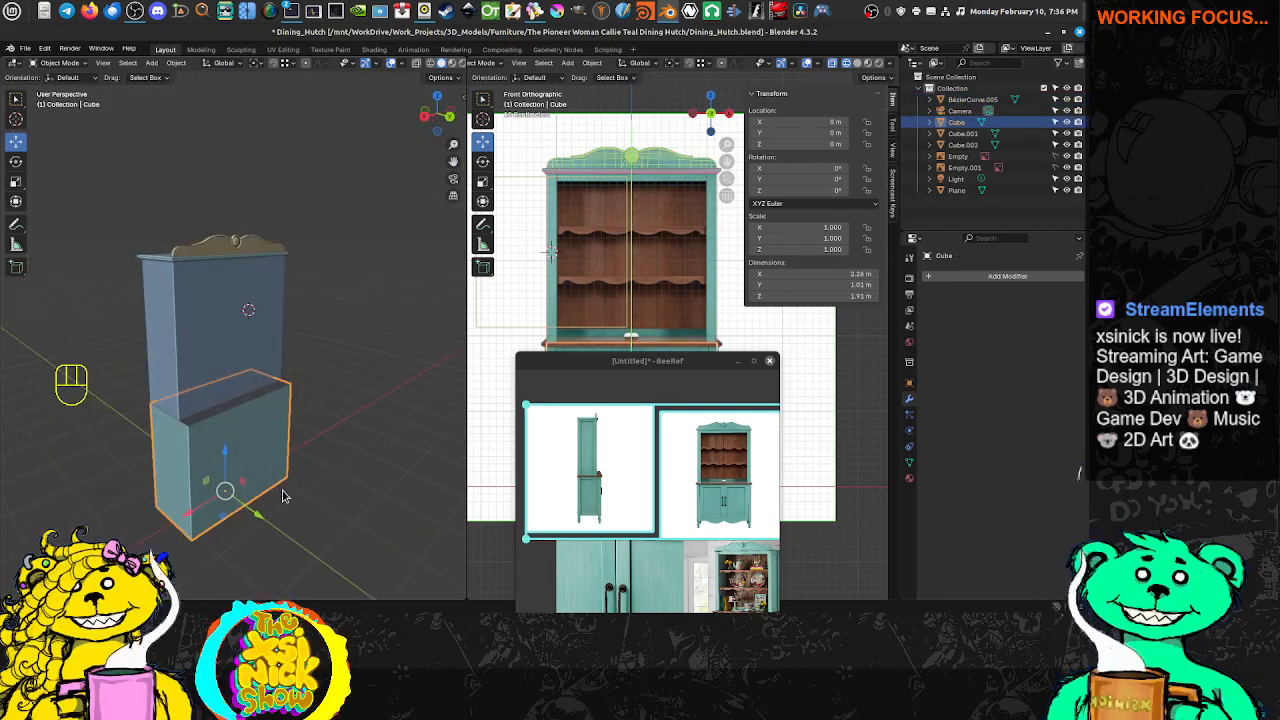
pyautogui.hotkey('shift', 'c')
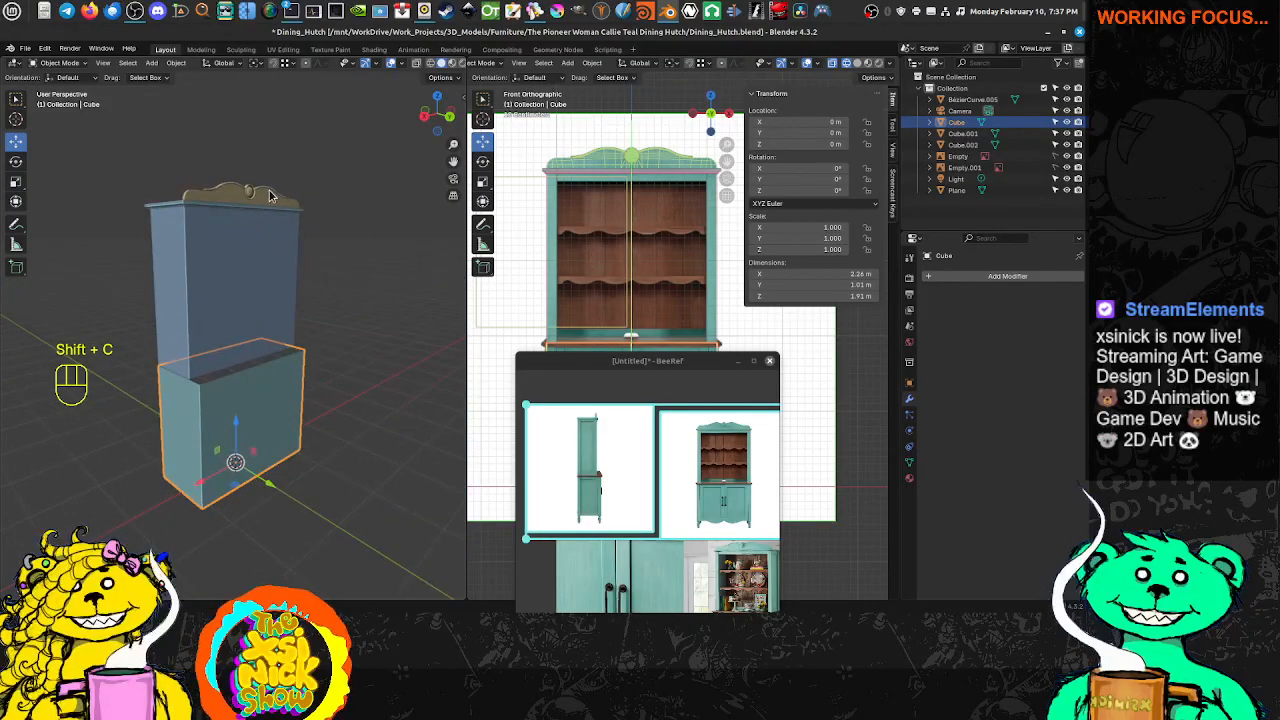
pyautogui.keyDown('shift'); pyautogui.click(268, 196); pyautogui.keyUp('shift')
pyautogui.keyDown('shift'); pyautogui.click(266, 270); pyautogui.keyUp('shift')
pyautogui.keyDown('shift'); pyautogui.click(258, 394); pyautogui.keyUp('shift')
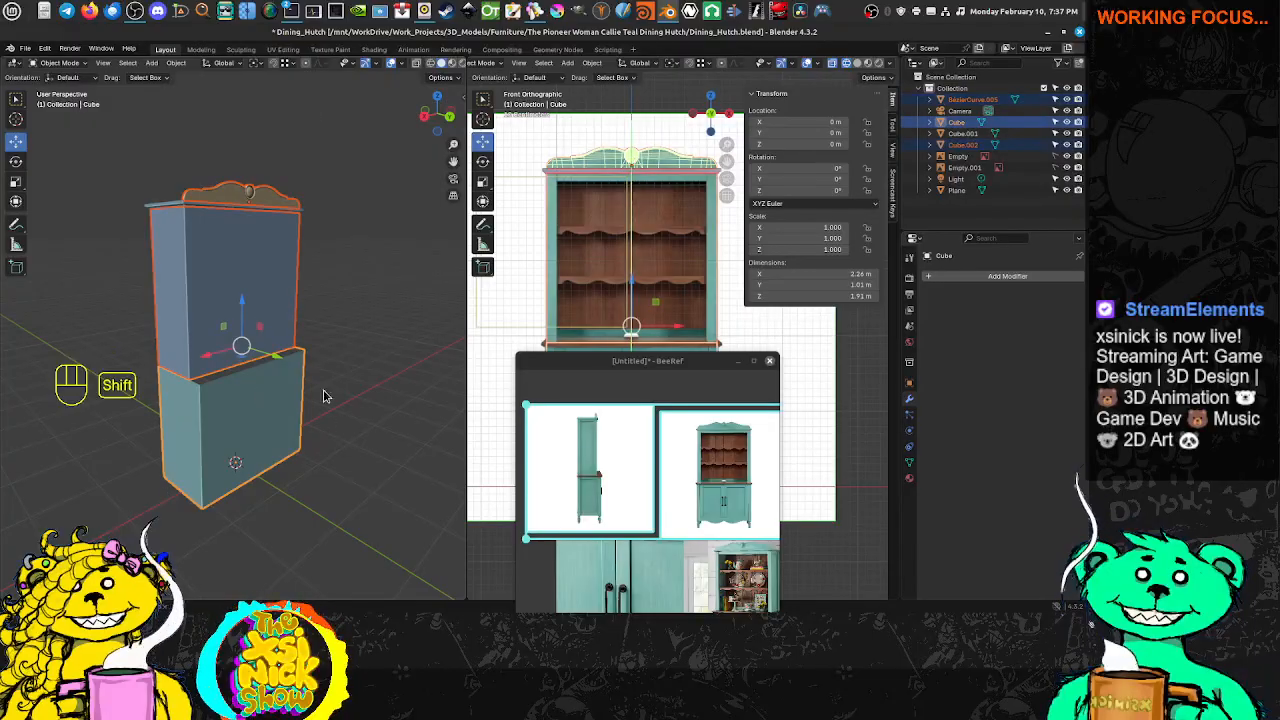
pyautogui.click(260, 63)
pyautogui.click(279, 114)
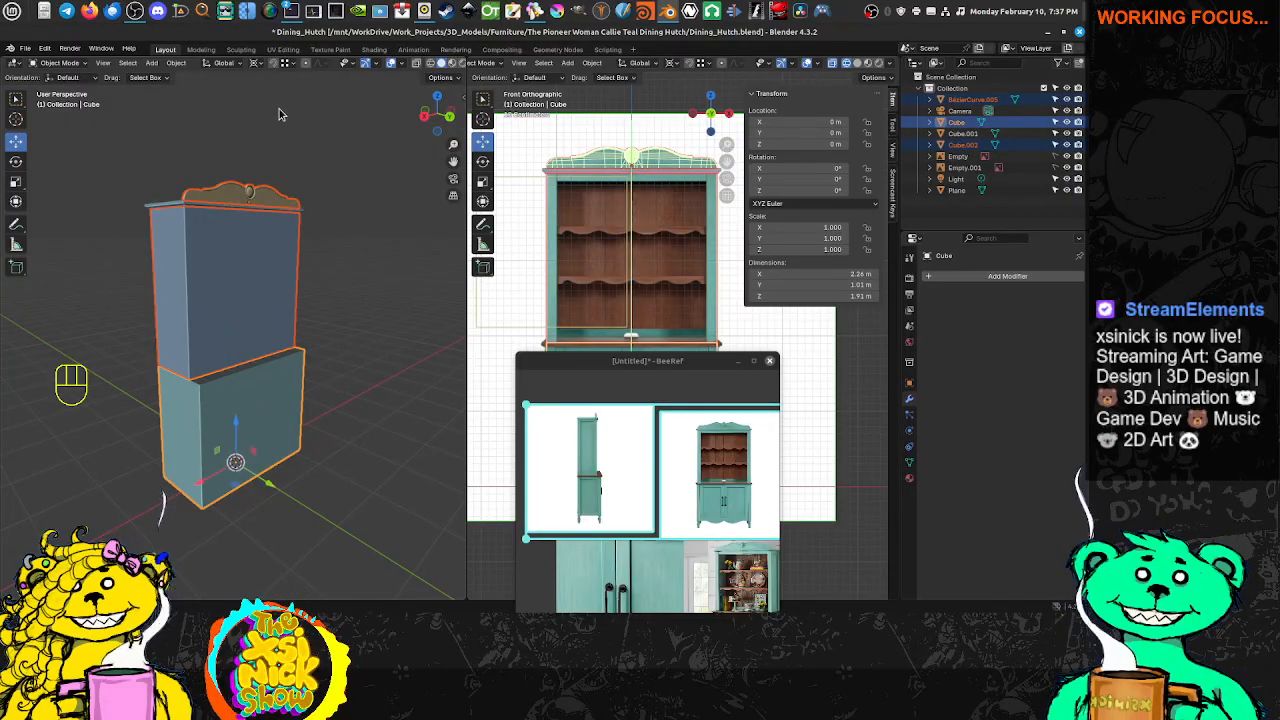
# Add the top moulding to the selection and rotate all four hutch parts by 90180° about the Z axis
pyautogui.moveTo(347, 347); pyautogui.dragTo(338, 351, button='middle')
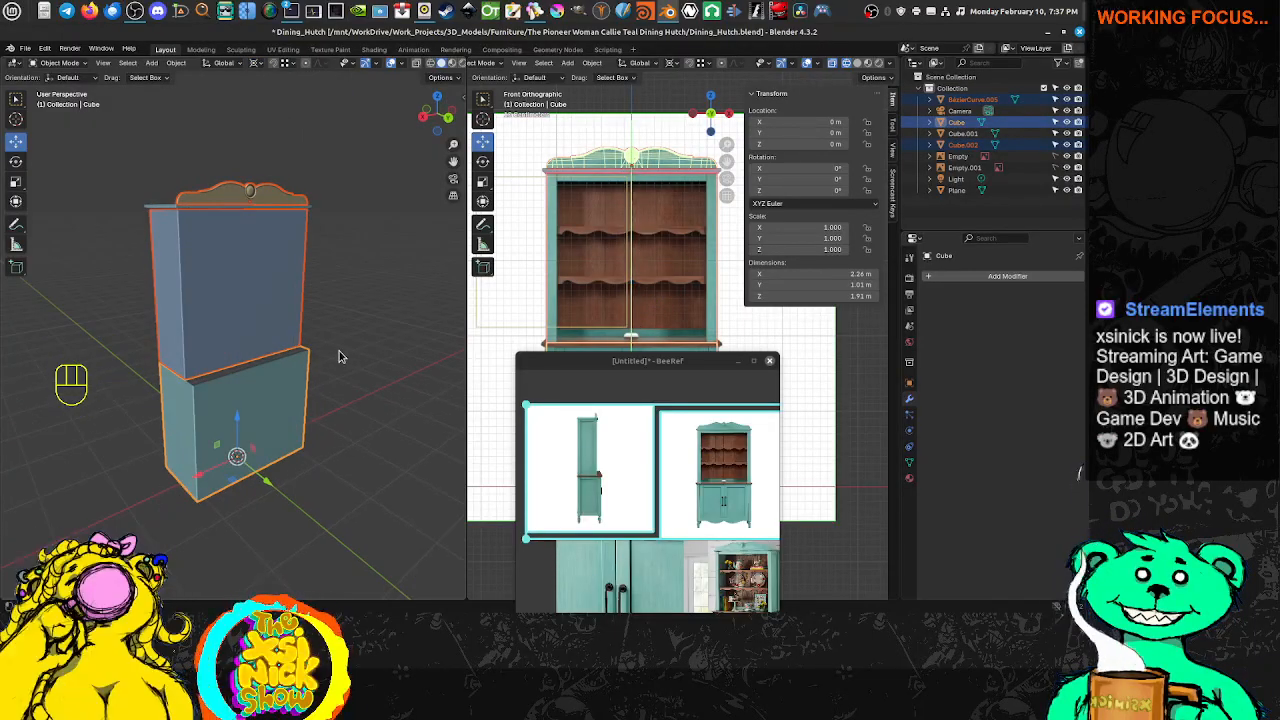
pyautogui.keyDown('shift'); pyautogui.click(170, 210); pyautogui.keyUp('shift')
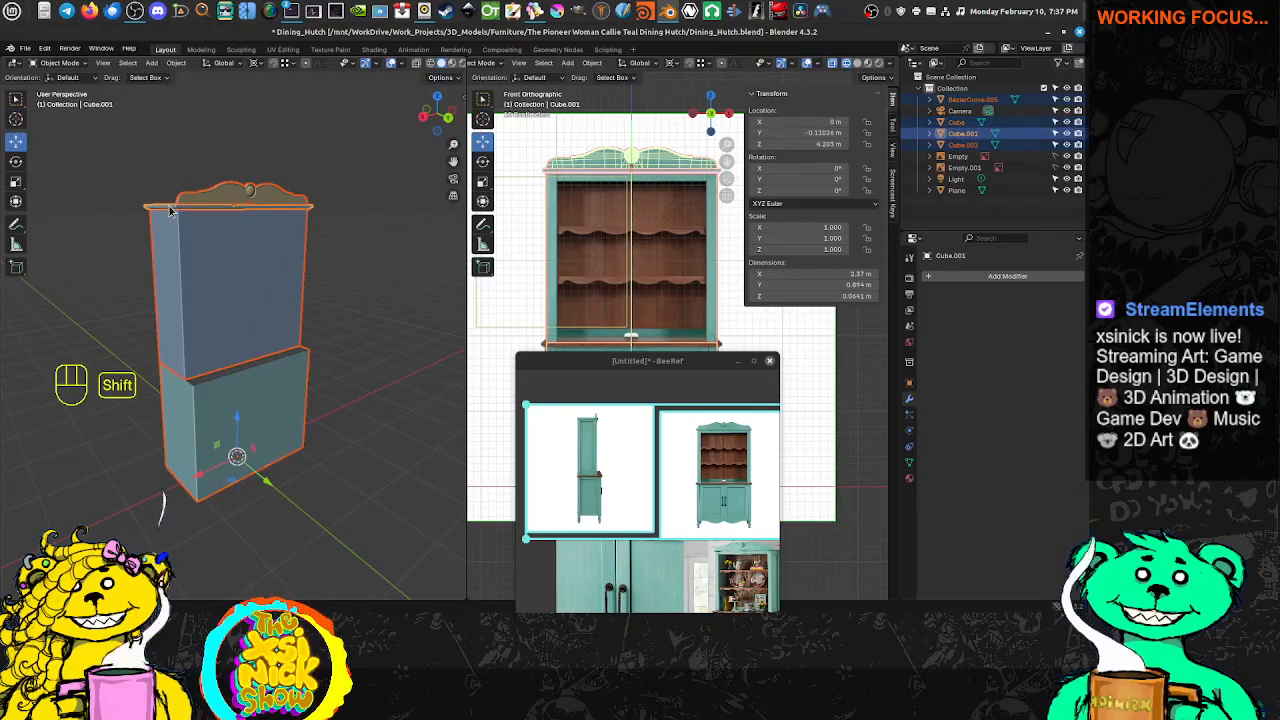
pyautogui.moveTo(234, 241); pyautogui.dragTo(443, 243, button='middle')
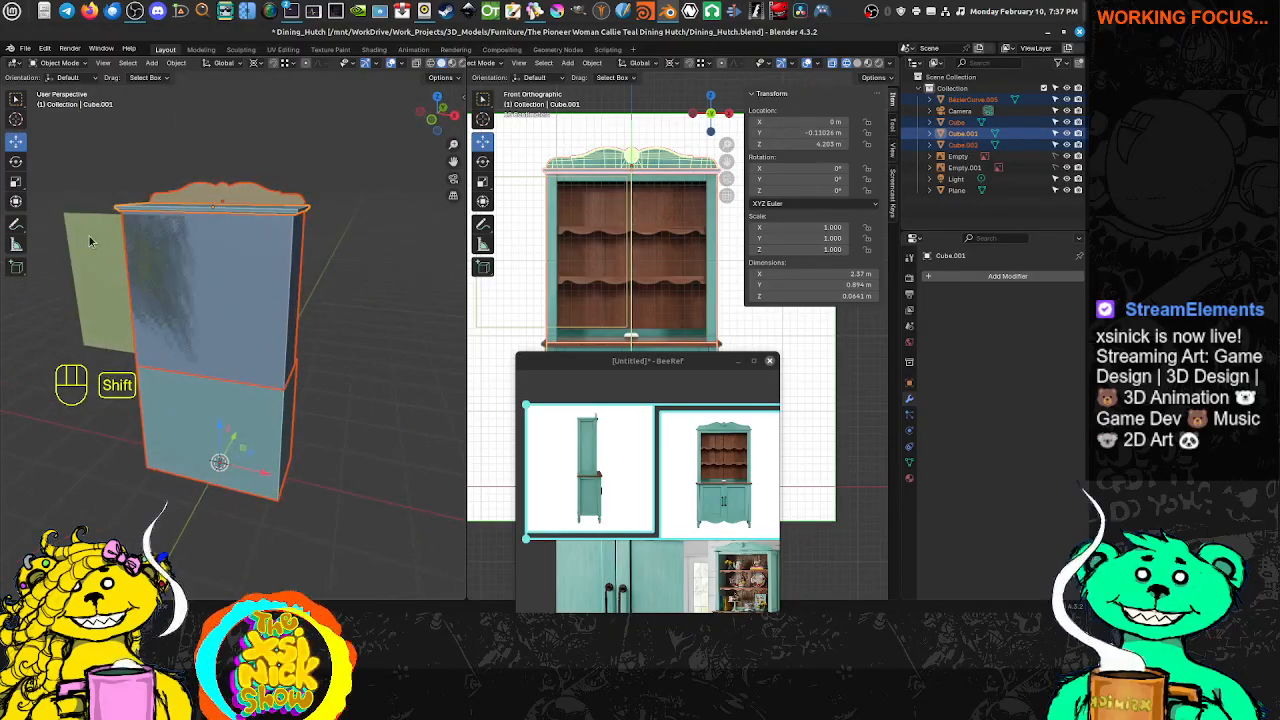
pyautogui.moveTo(379, 277); pyautogui.dragTo(158, 278, button='middle')
pyautogui.press('r')
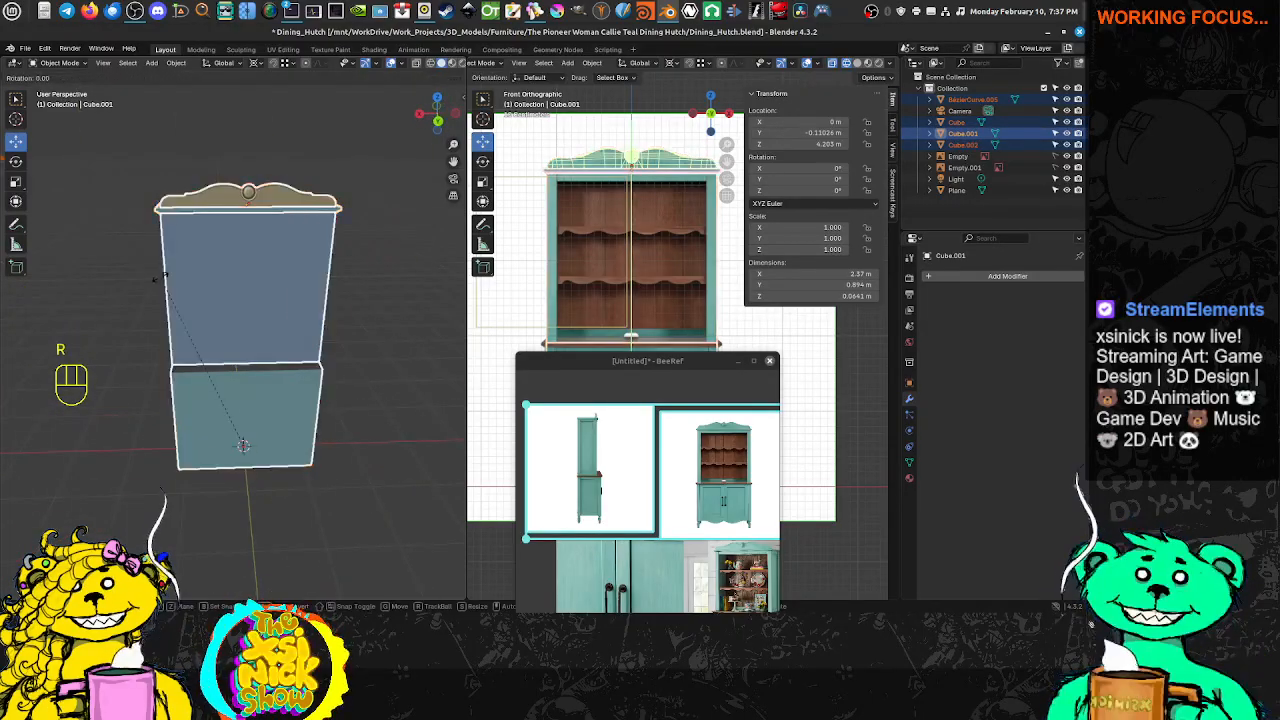
pyautogui.press('z')
pyautogui.press('KP_9')
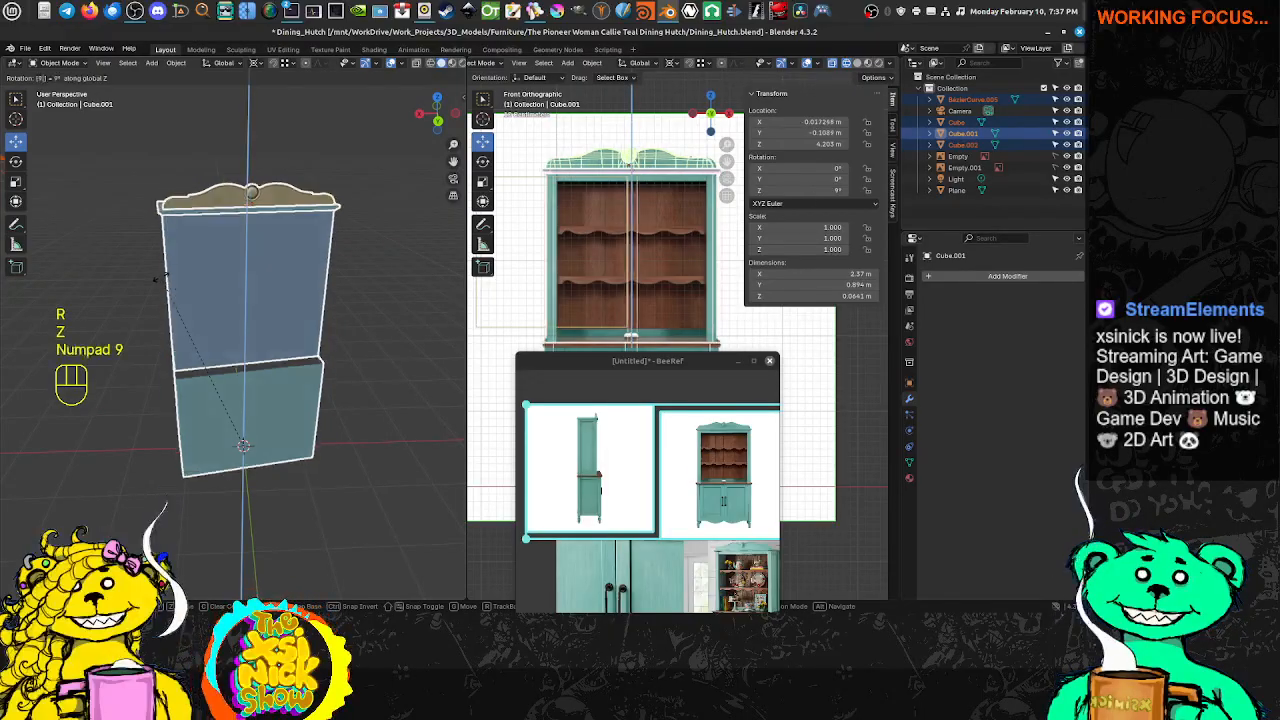
pyautogui.press('KP_0')
pyautogui.press('KP_1')
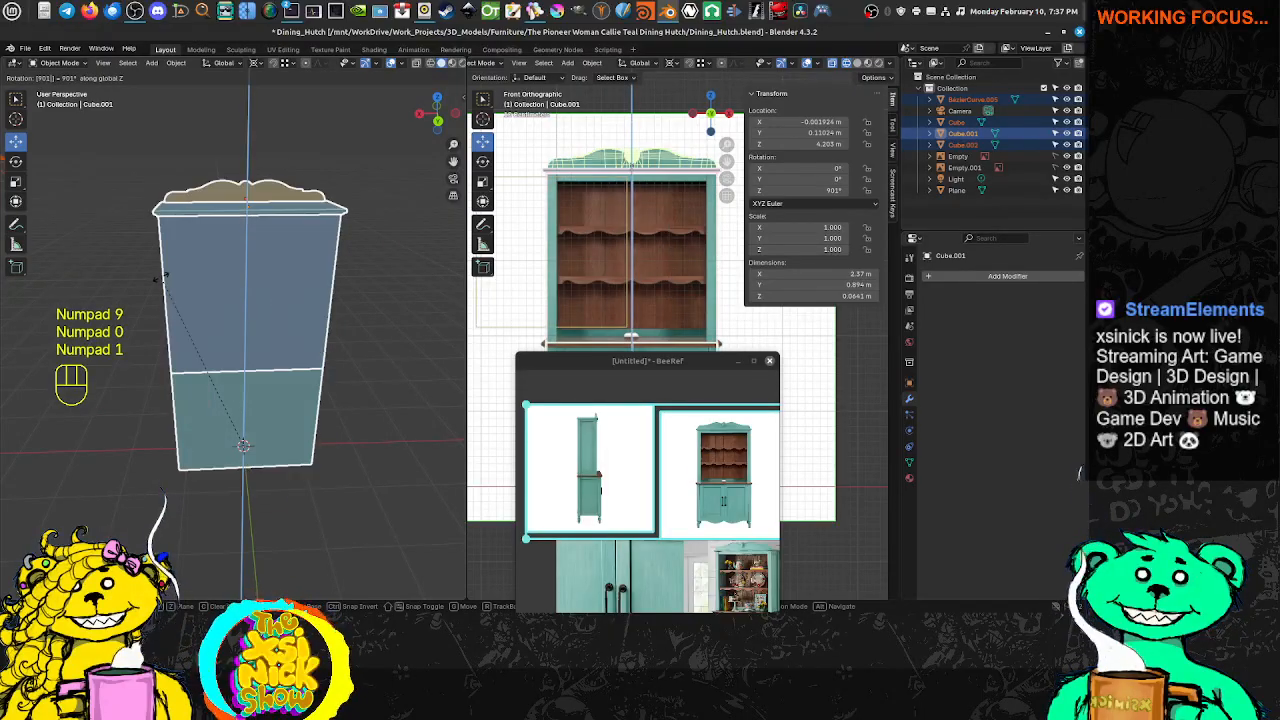
pyautogui.press('KP_8')
pyautogui.press('KP_0')
pyautogui.press('KP_Enter')
pyautogui.press('KP_Enter')
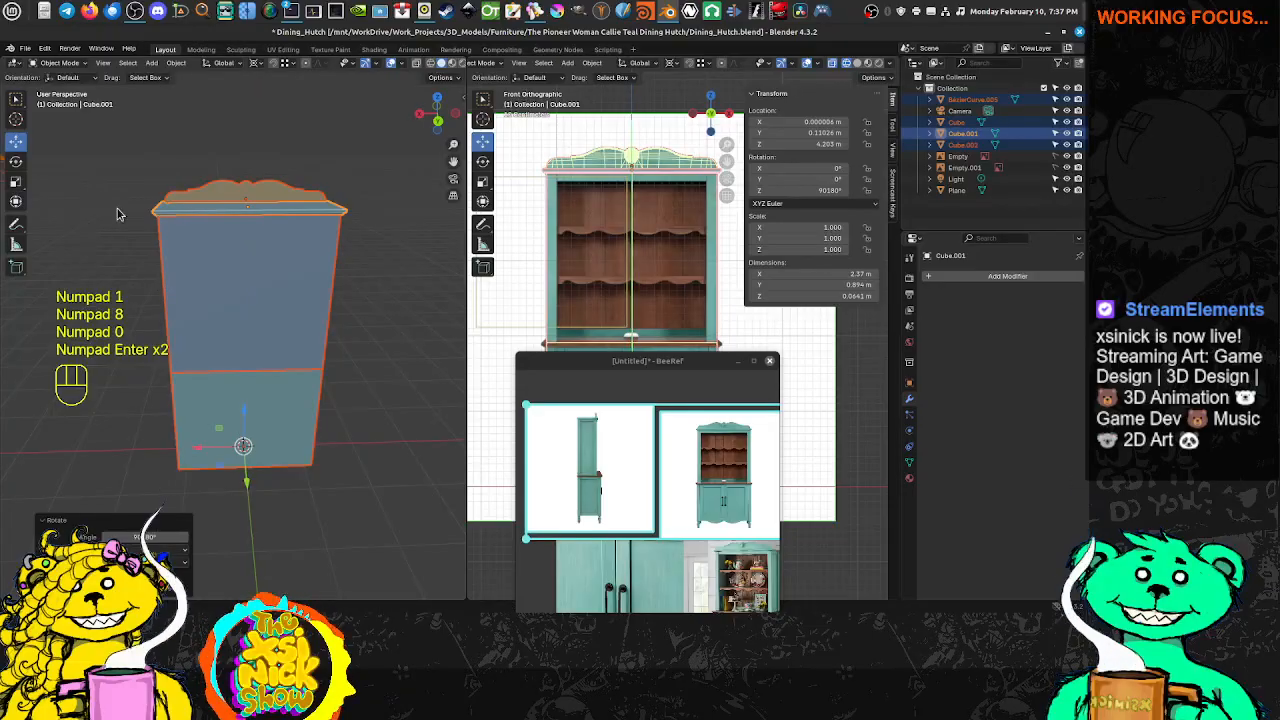
# Select the upright plane and examine its position over the upper cabinet in the front reference
pyautogui.moveTo(337, 214); pyautogui.dragTo(345, 308, button='middle')
pyautogui.click(530, 183)
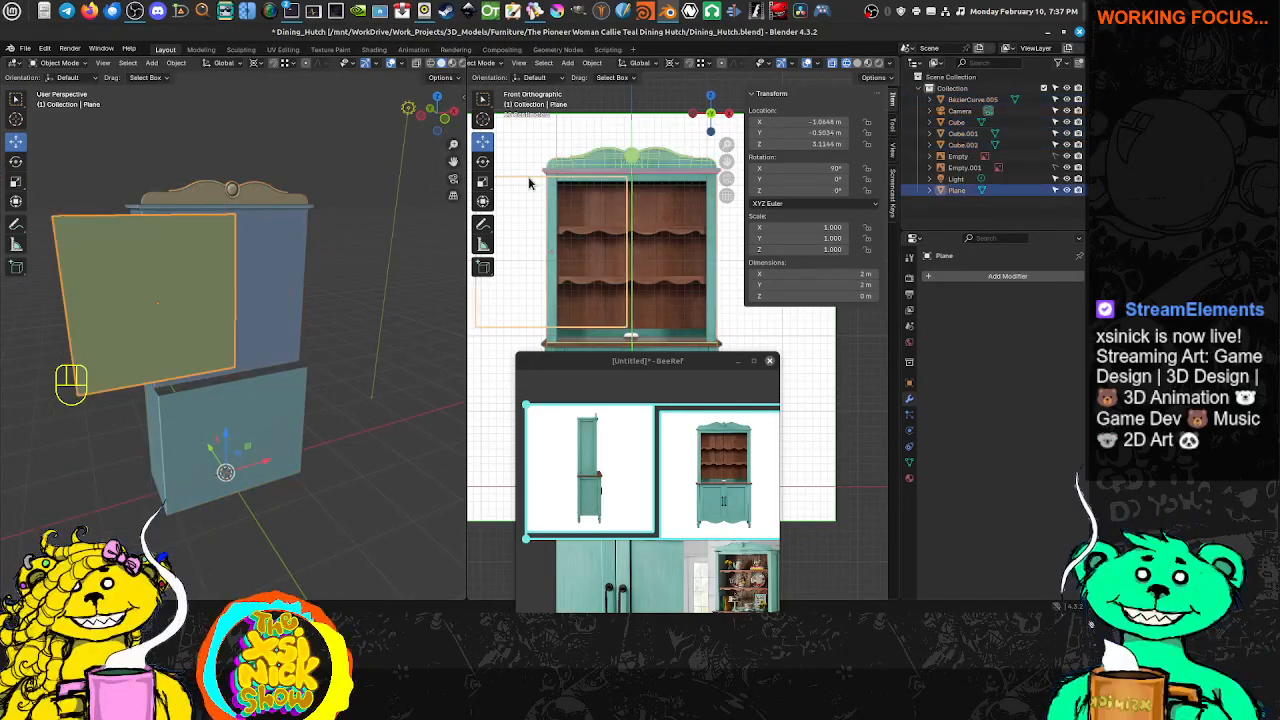
pyautogui.keyDown('shift'); pyautogui.moveTo(640, 278); pyautogui.dragTo(609, 293, button='middle'); pyautogui.keyUp('shift')
pyautogui.press('Tab')
pyautogui.scroll(2, 648, 262)
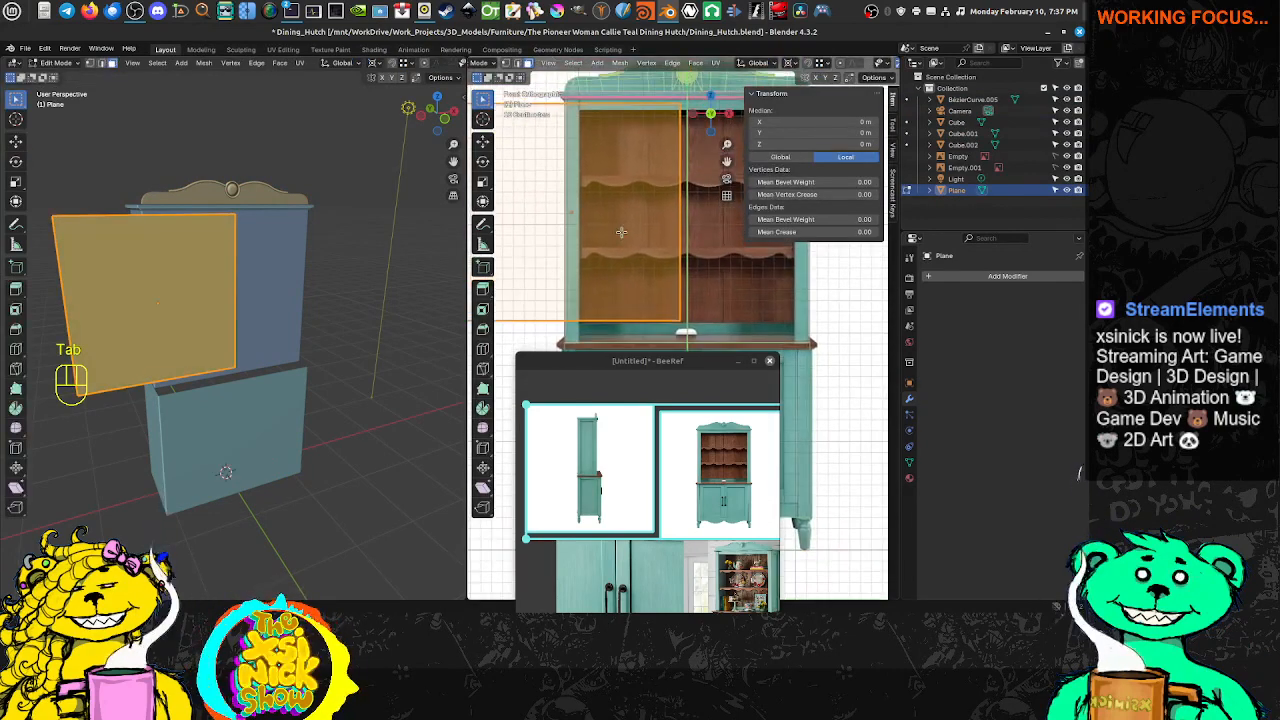
pyautogui.keyDown('shift'); pyautogui.moveTo(607, 239); pyautogui.dragTo(624, 206, button='middle'); pyautogui.keyUp('shift')
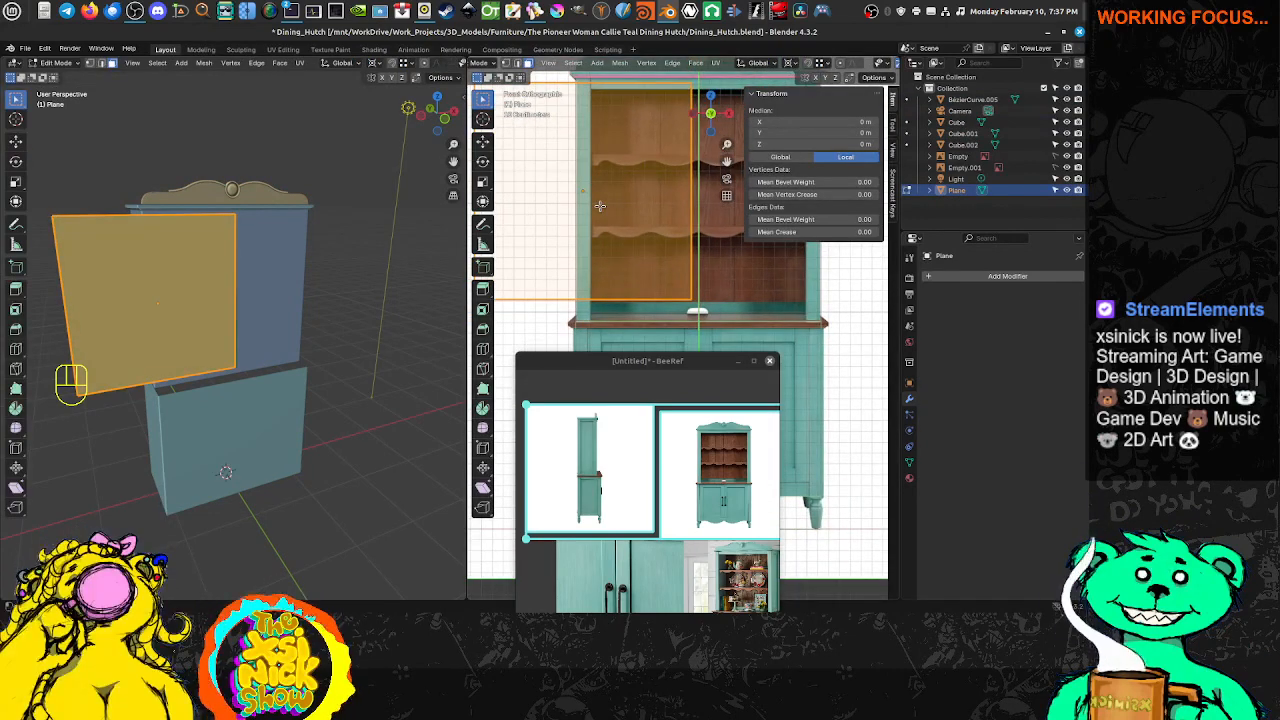
pyautogui.press('Tab')
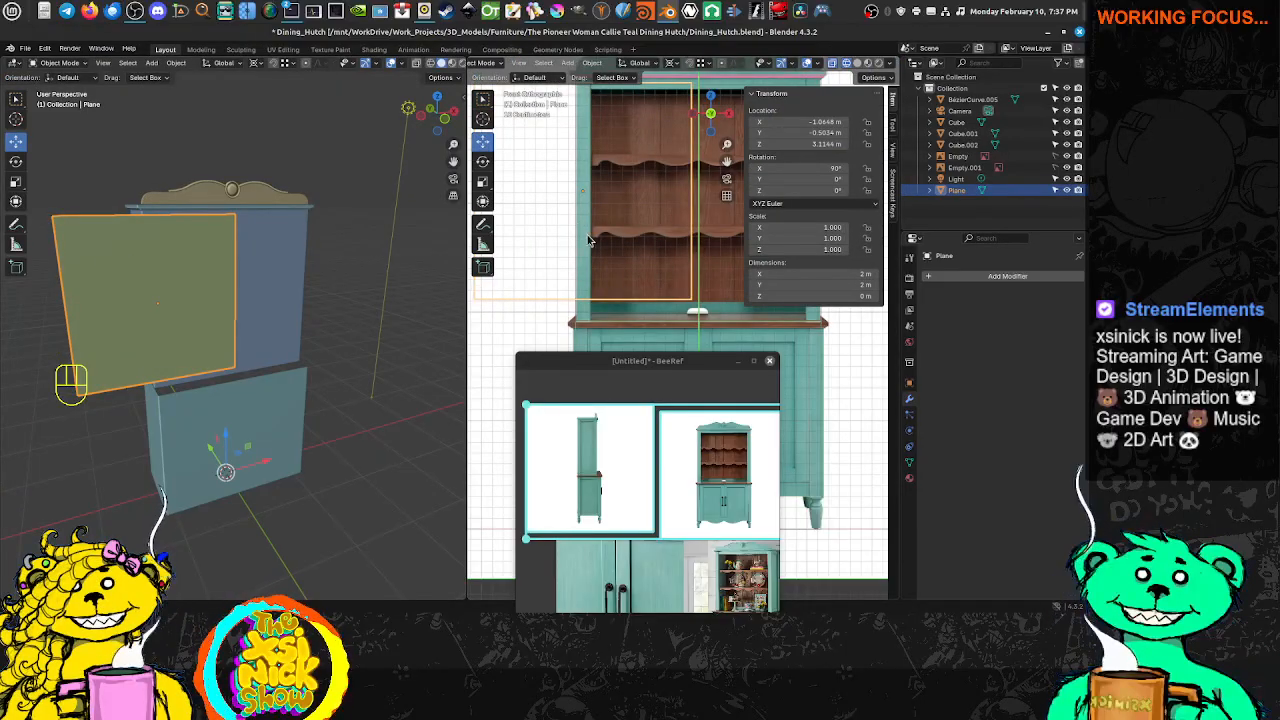
pyautogui.scroll(-3, 620, 215)
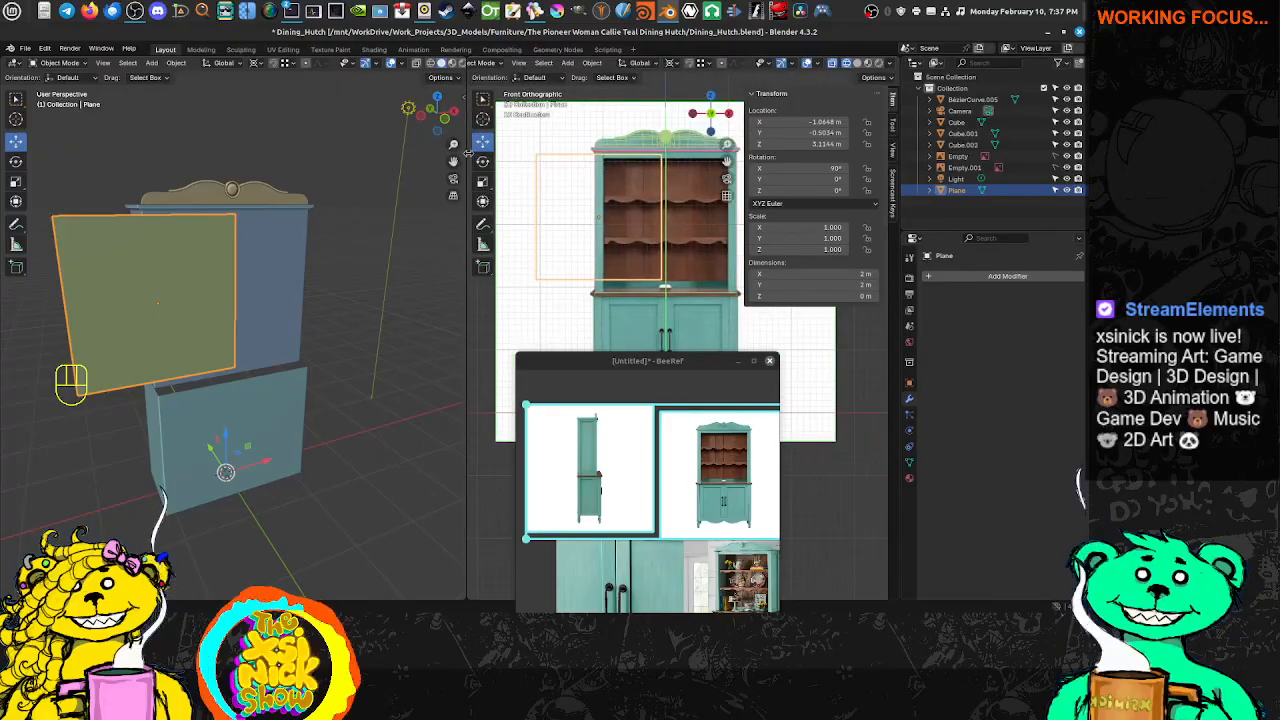
pyautogui.scroll(-5, 520, 179)
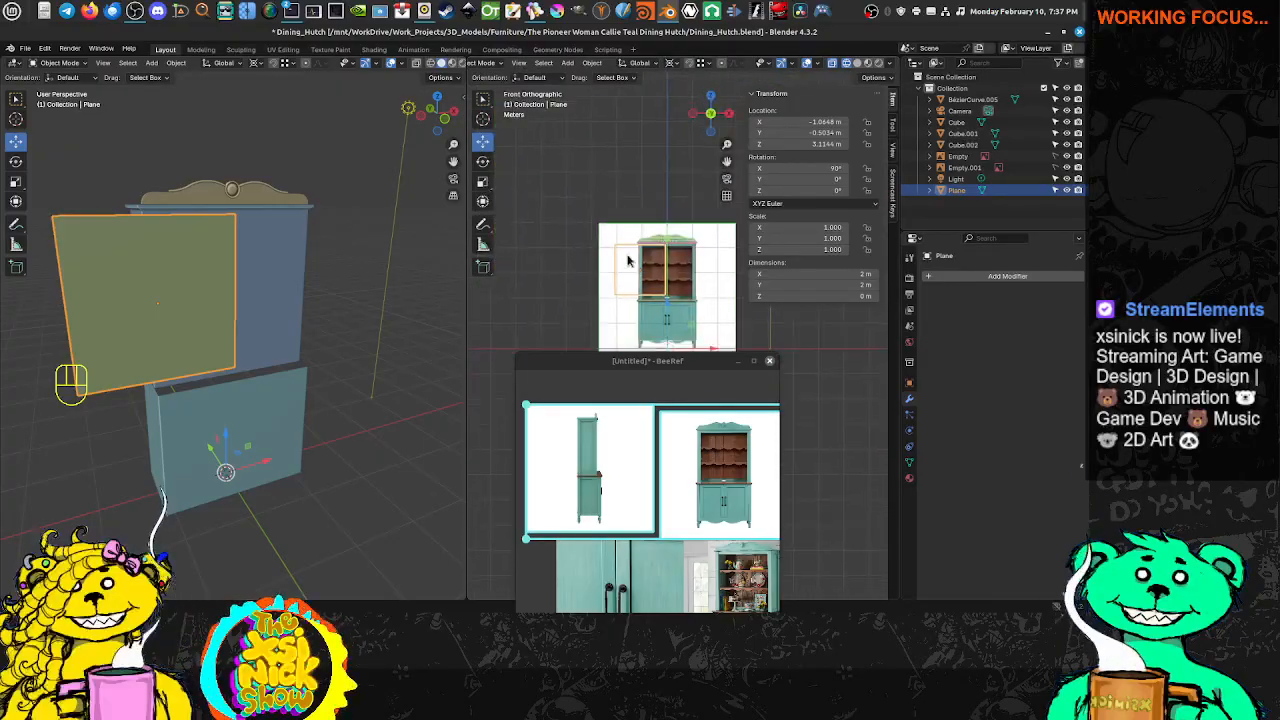
# Reselect the upright plane and change the transform pivot from the 3D cursor to the plane's own centre
pyautogui.click(545, 169)
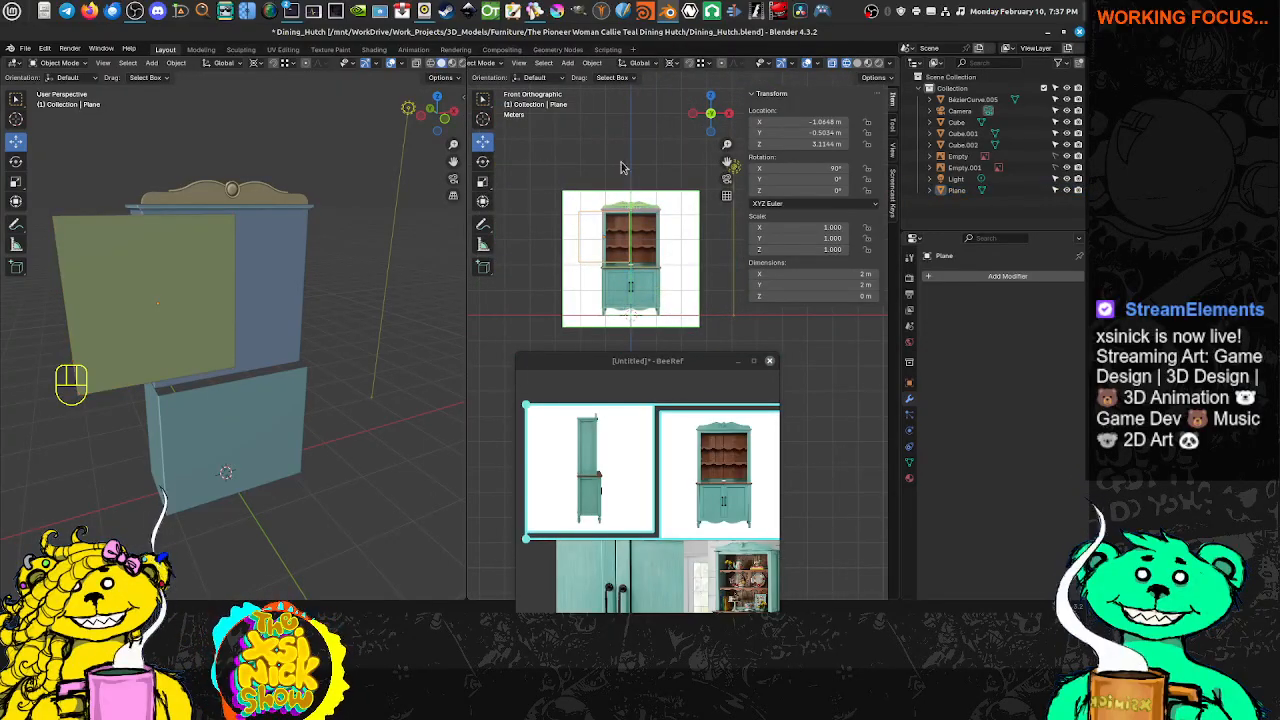
pyautogui.scroll(2, 601, 230)
pyautogui.click(540, 168)
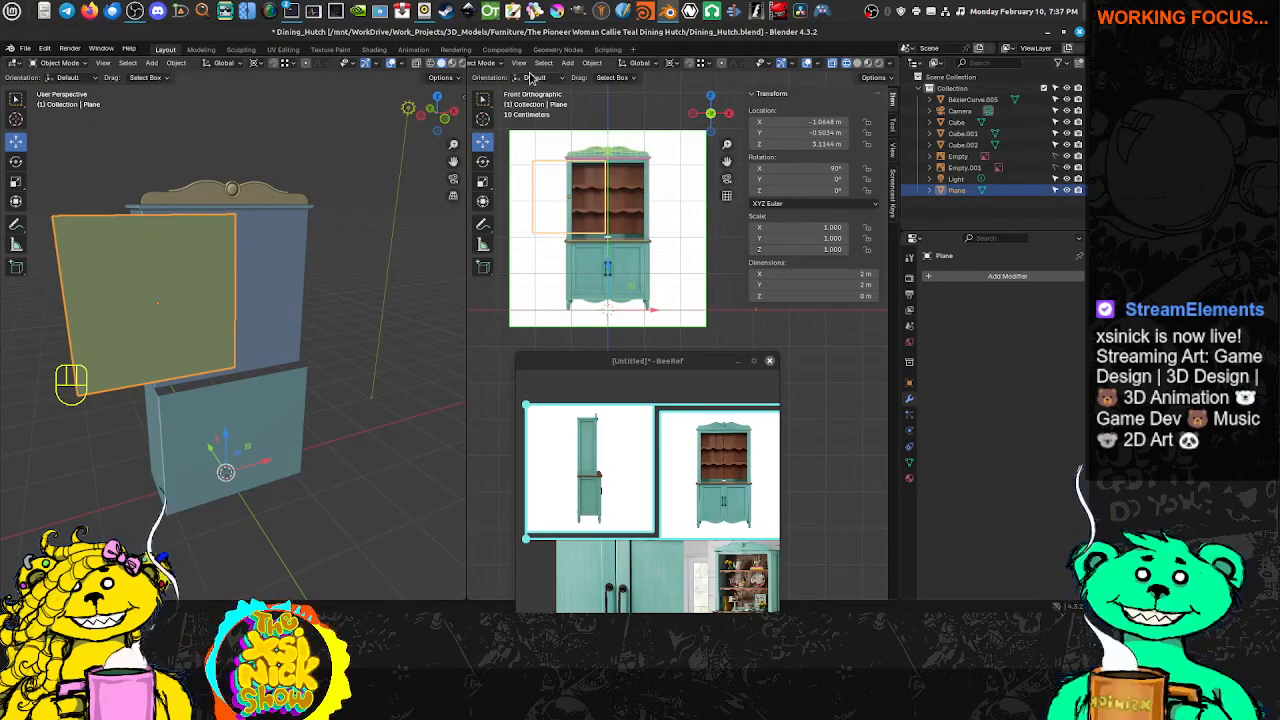
pyautogui.click(256, 63)
pyautogui.click(287, 103)
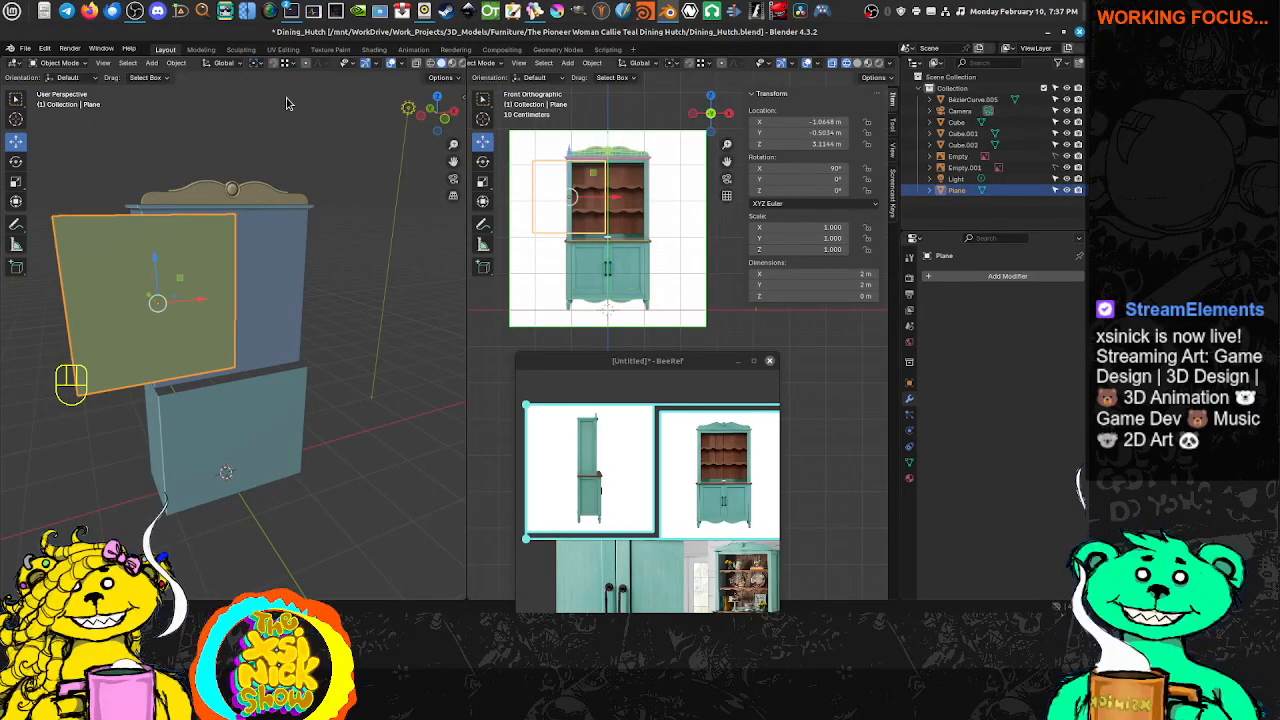
# Lower the plane along Z to about 1.93 m so its centre sits at the countertop's upper surface
pyautogui.scroll(3, 688, 246)
pyautogui.scroll(1, 636, 133)
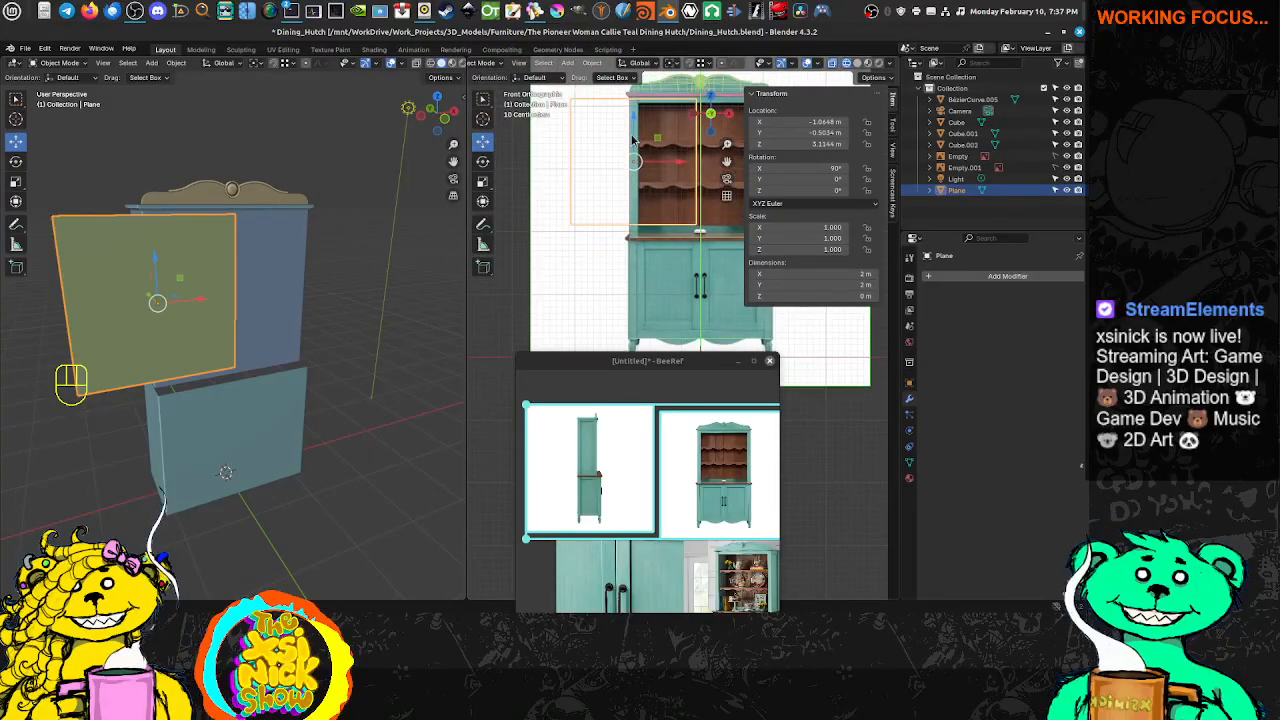
pyautogui.moveTo(634, 160); pyautogui.dragTo(630, 198)
pyautogui.scroll(5, 588, 201)
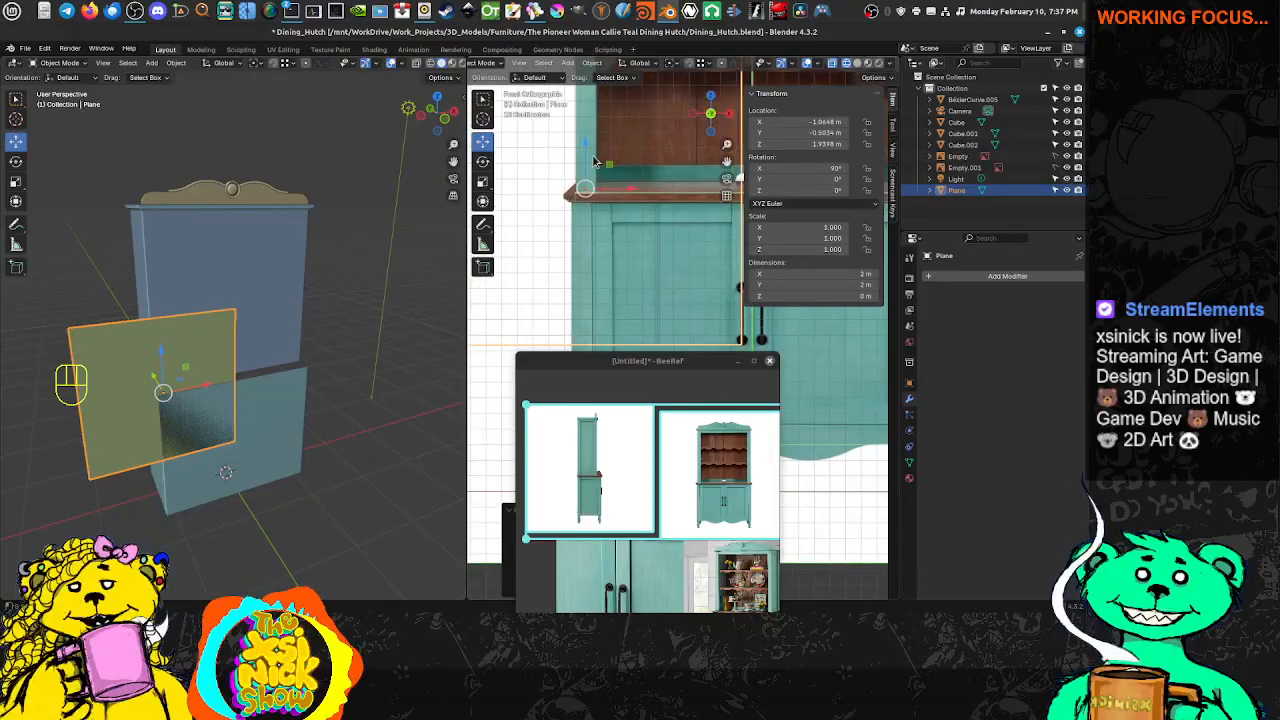
pyautogui.moveTo(585, 142); pyautogui.dragTo(585, 158)
pyautogui.scroll(-3, 590, 170)
# Scale the plane's face along X to about 0.13 m wide to match the upper cabinet's left stile
pyautogui.press('Tab')
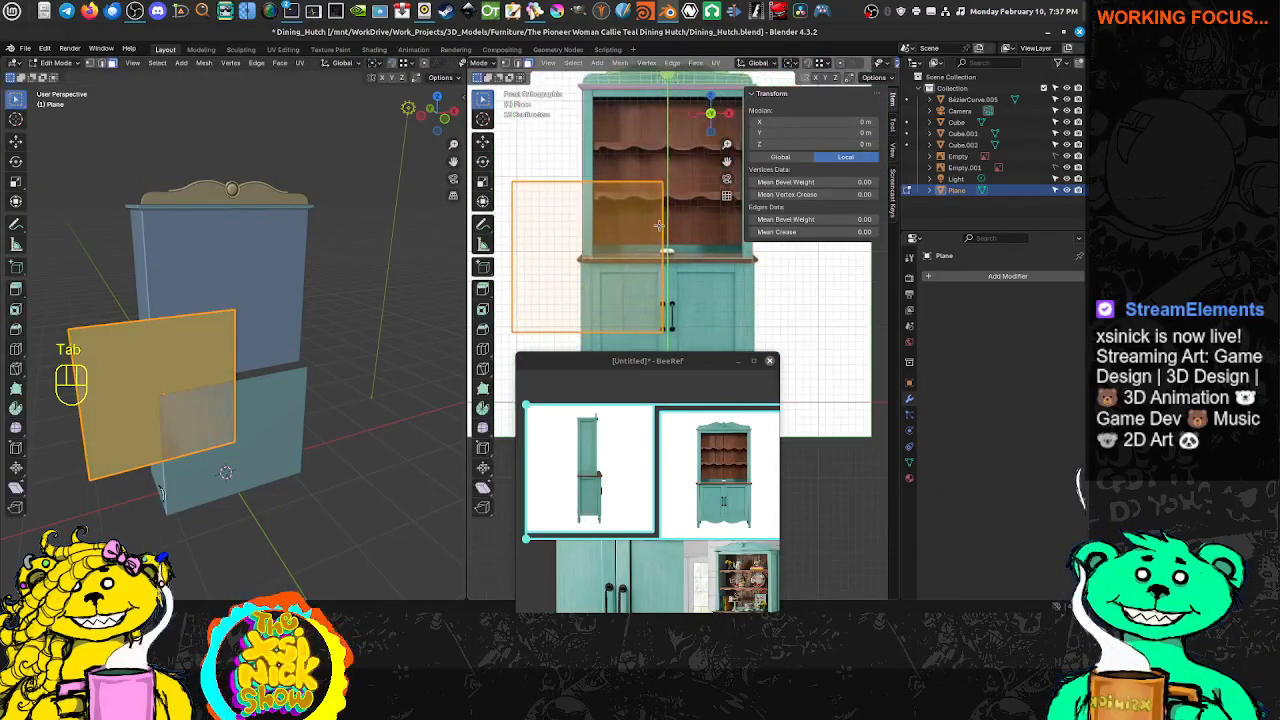
pyautogui.press('s')
pyautogui.press('x')
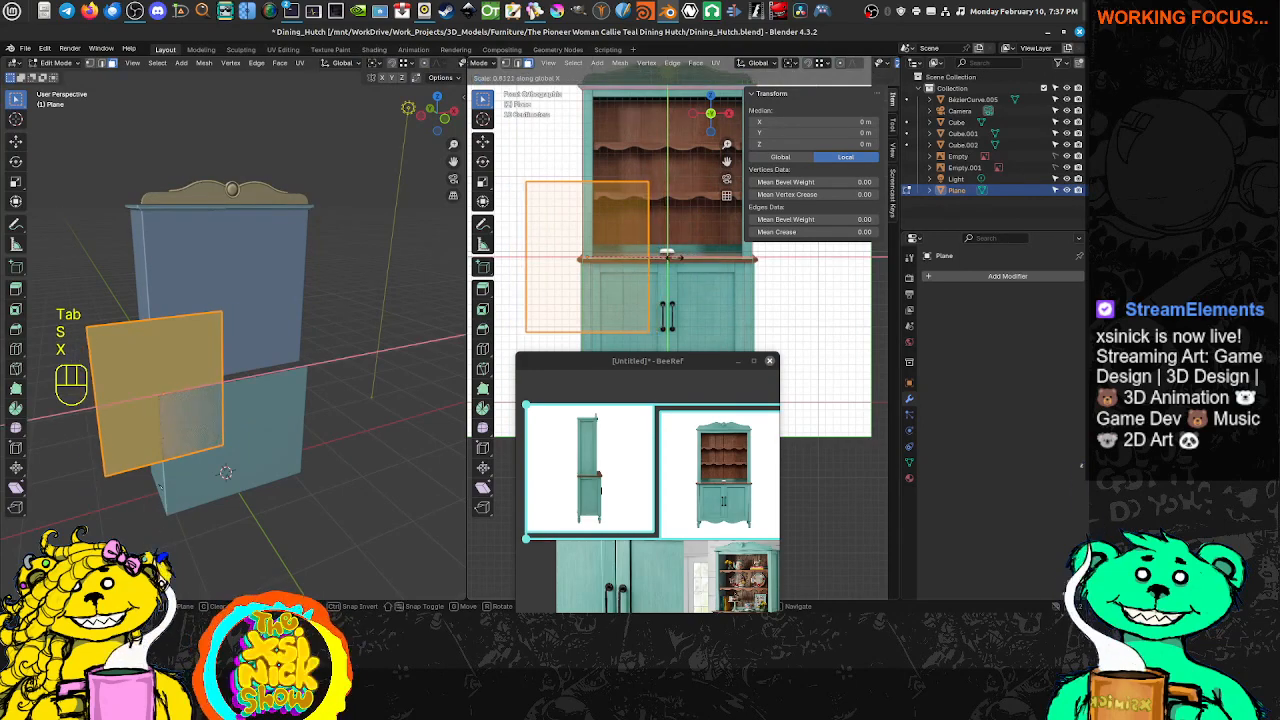
pyautogui.click(596, 256)
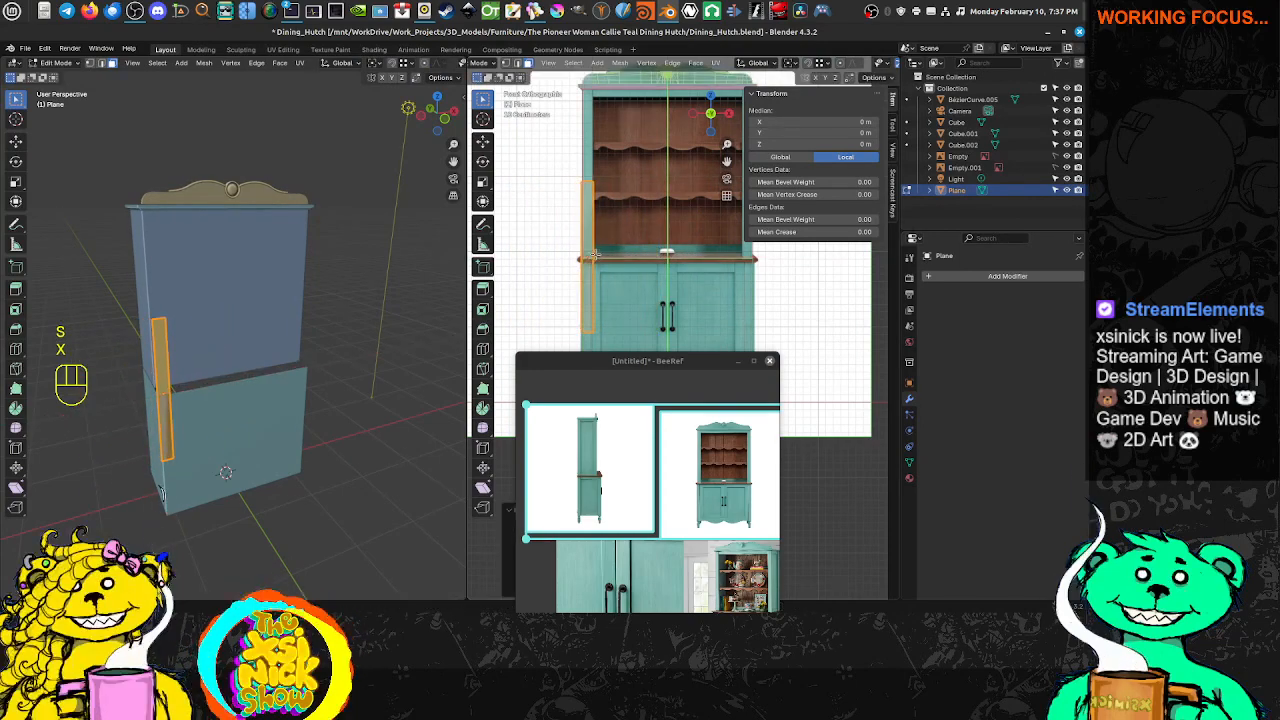
pyautogui.scroll(3, 630, 316)
pyautogui.scroll(3, 629, 316)
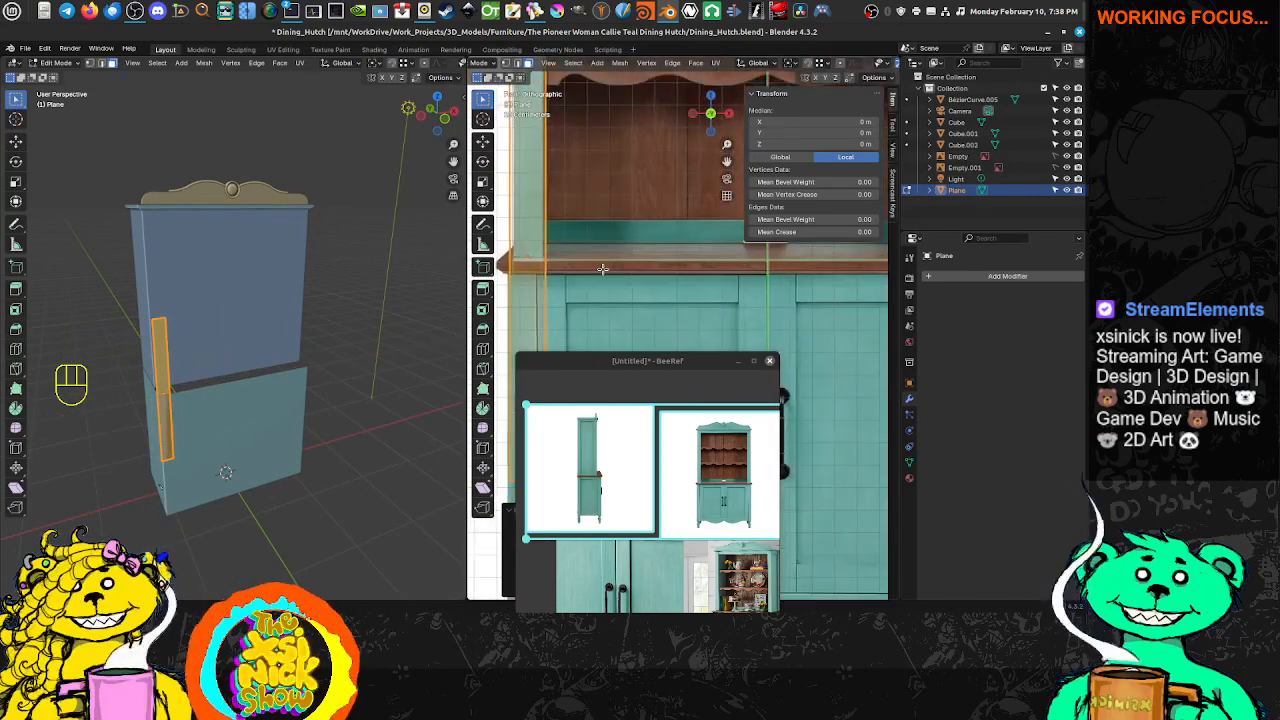
pyautogui.press('s')
pyautogui.press('s')
pyautogui.press('x')
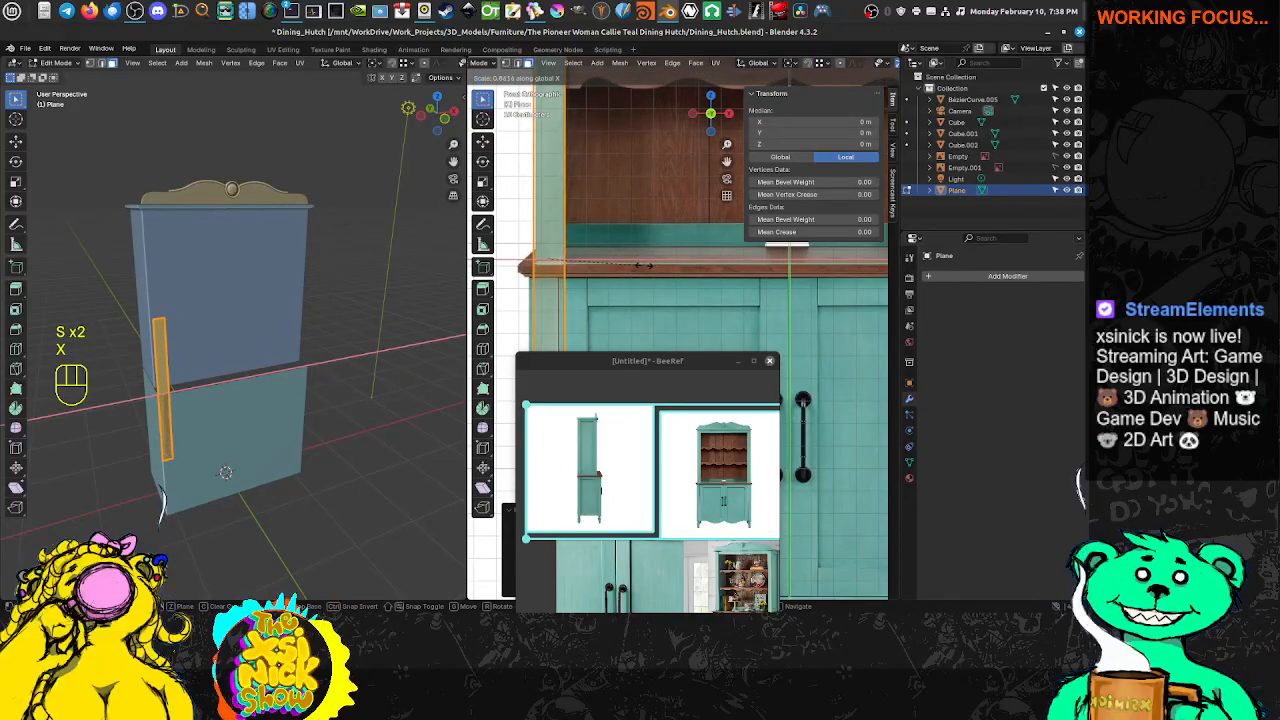
pyautogui.click(639, 267)
# Move the strip's face up about 1 m along Z so its lower edge rests on the countertop
pyautogui.scroll(-2, 590, 264)
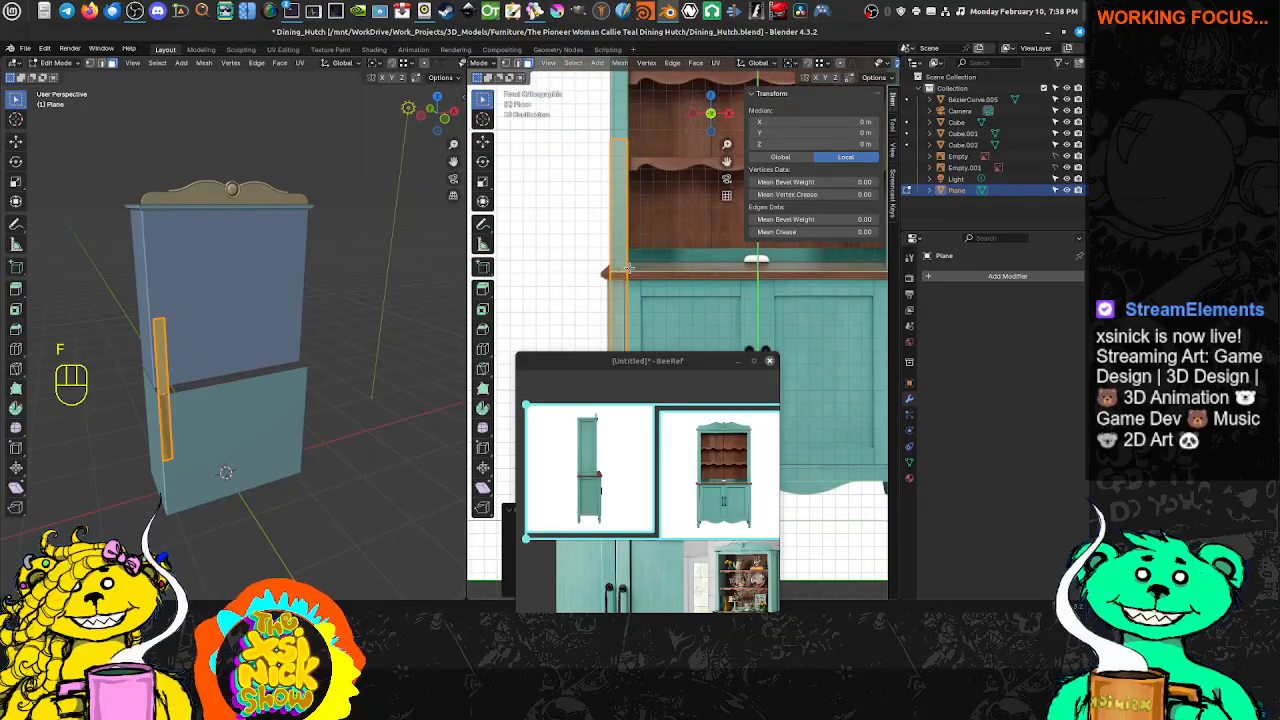
pyautogui.press('x')
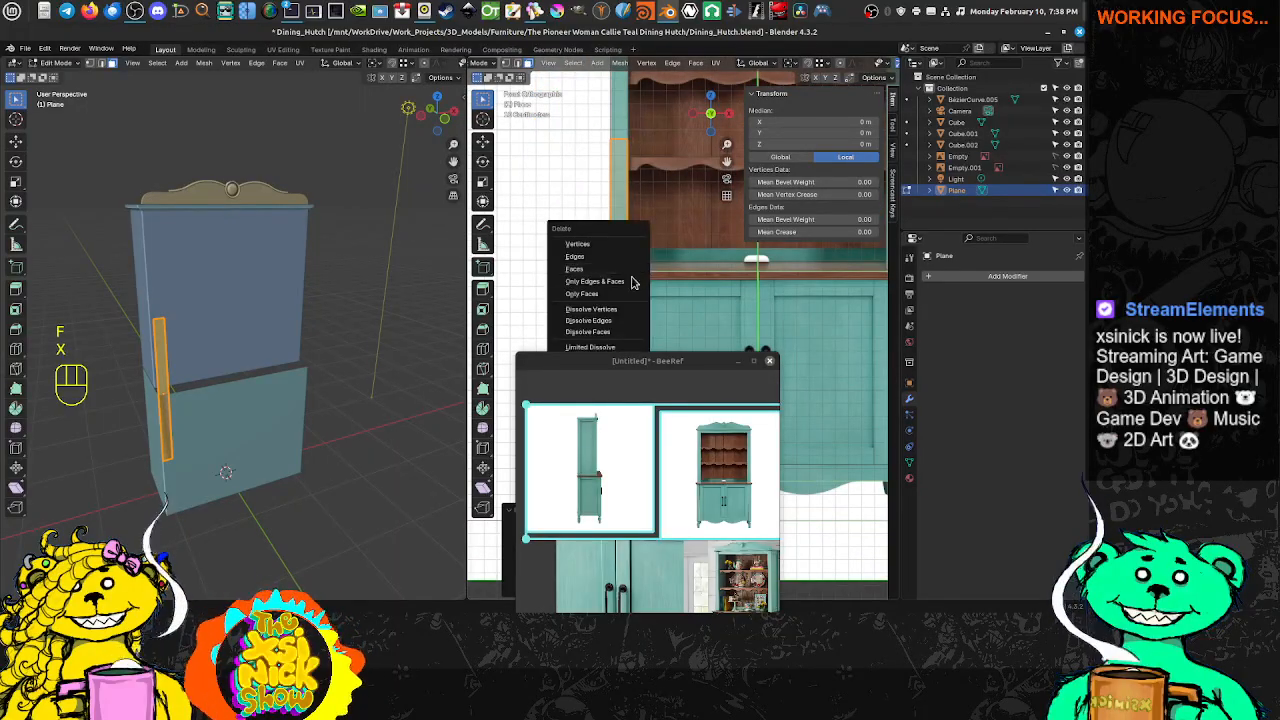
pyautogui.press('Escape')
pyautogui.press('g')
pyautogui.press('y')
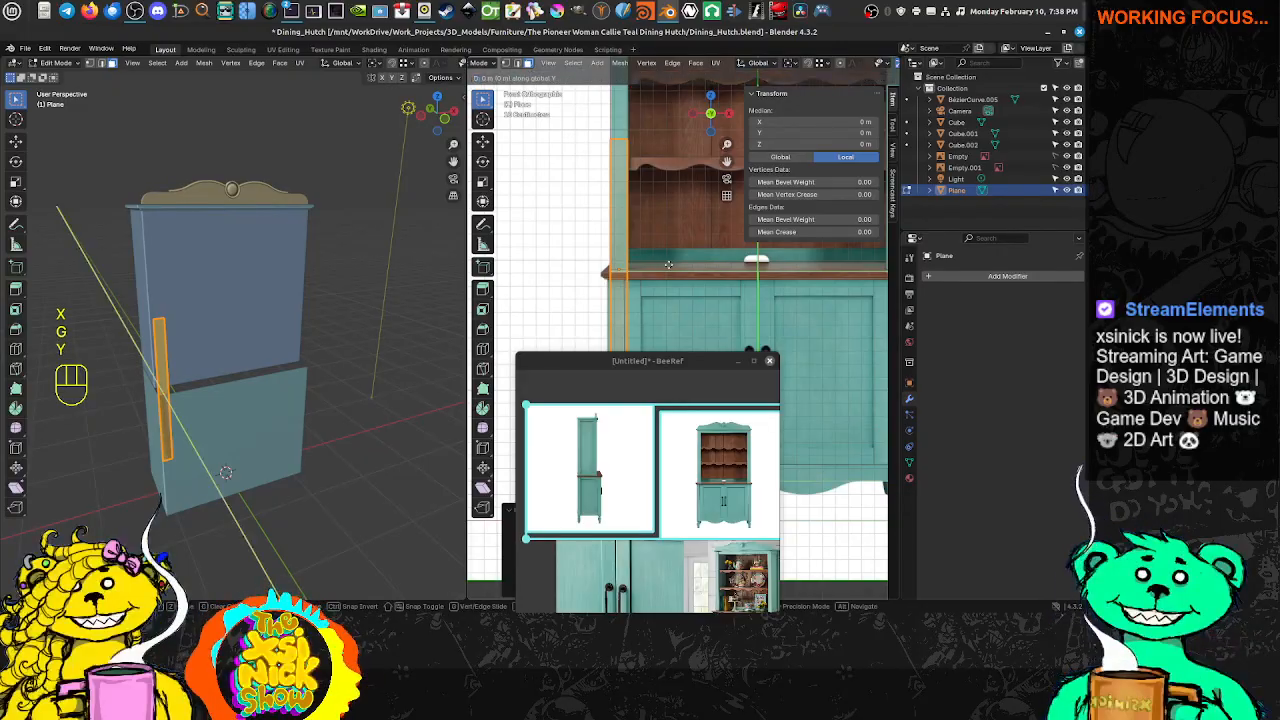
pyautogui.press('z')
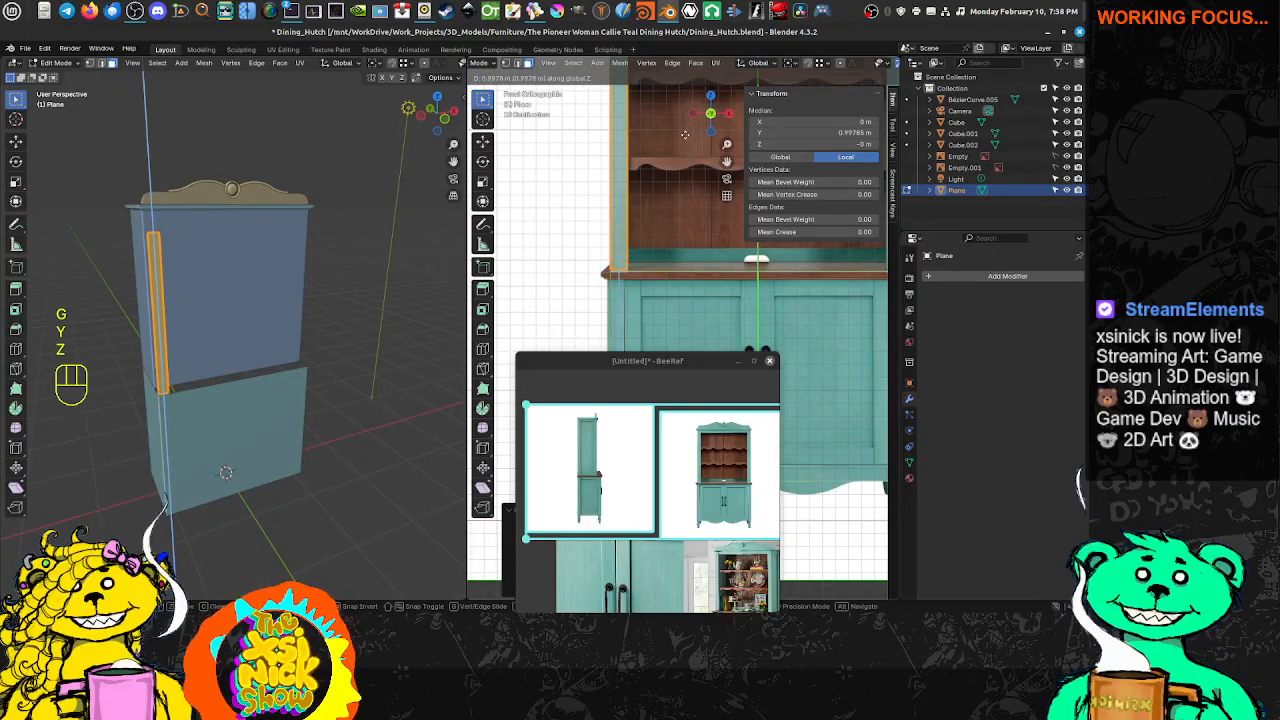
pyautogui.click(685, 133)
pyautogui.scroll(4, 575, 255)
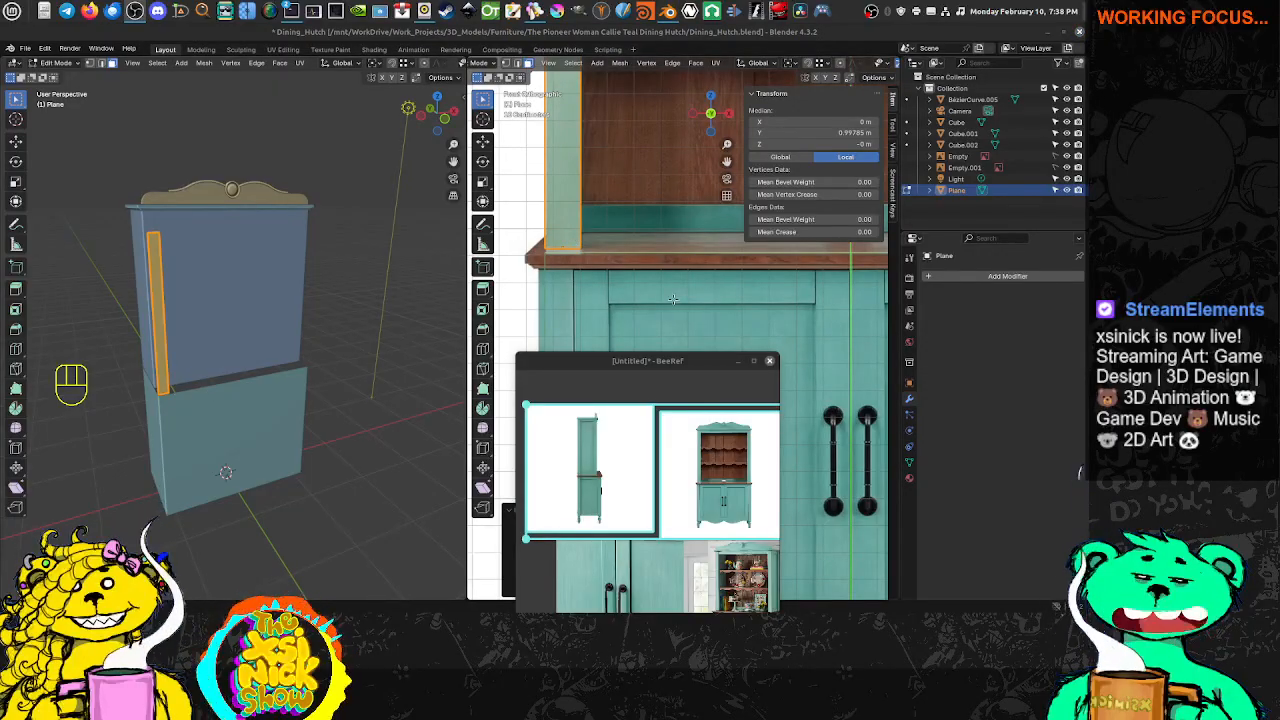
pyautogui.keyDown('shift'); pyautogui.moveTo(614, 216); pyautogui.dragTo(613, 256, button='middle'); pyautogui.keyUp('shift')
pyautogui.scroll(-6, 580, 212)
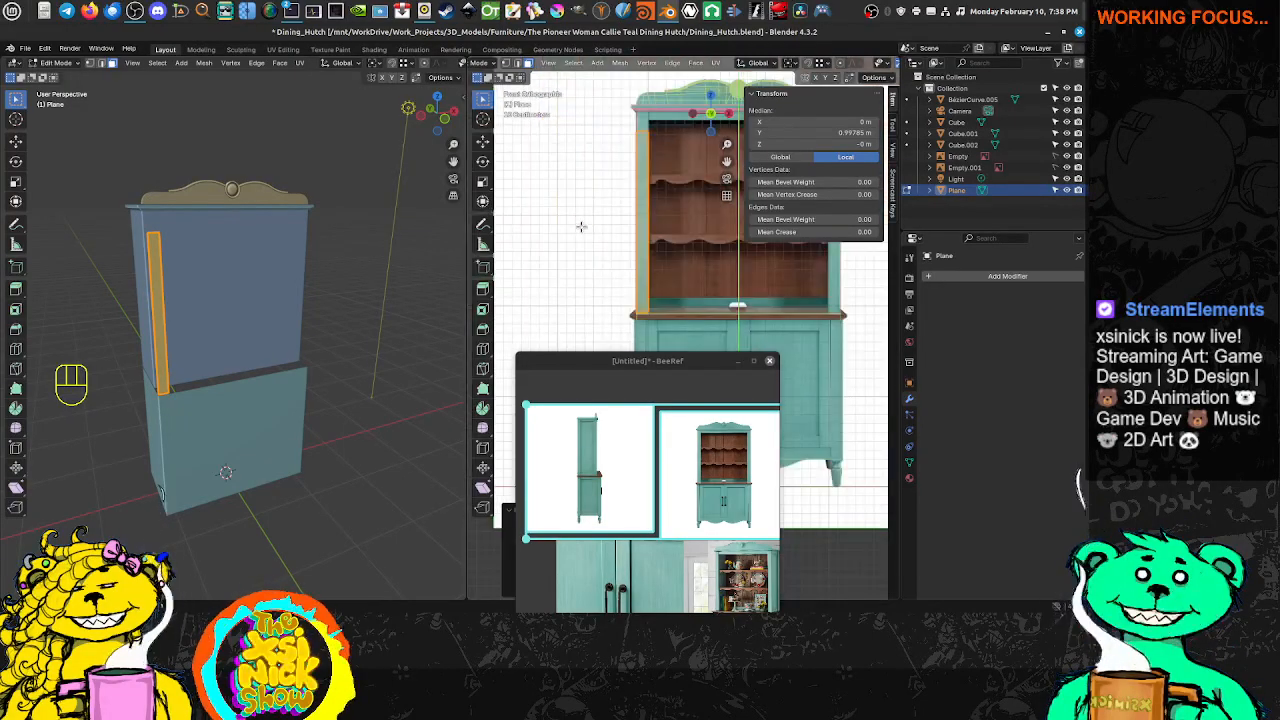
# Select the strip's two top vertices and raise them about 0.23 m along Z to just under the top moulding
pyautogui.keyDown('shift'); pyautogui.moveTo(626, 158); pyautogui.dragTo(594, 200, button='middle'); pyautogui.keyUp('shift')
pyautogui.press('Tab')
pyautogui.press('Tab')
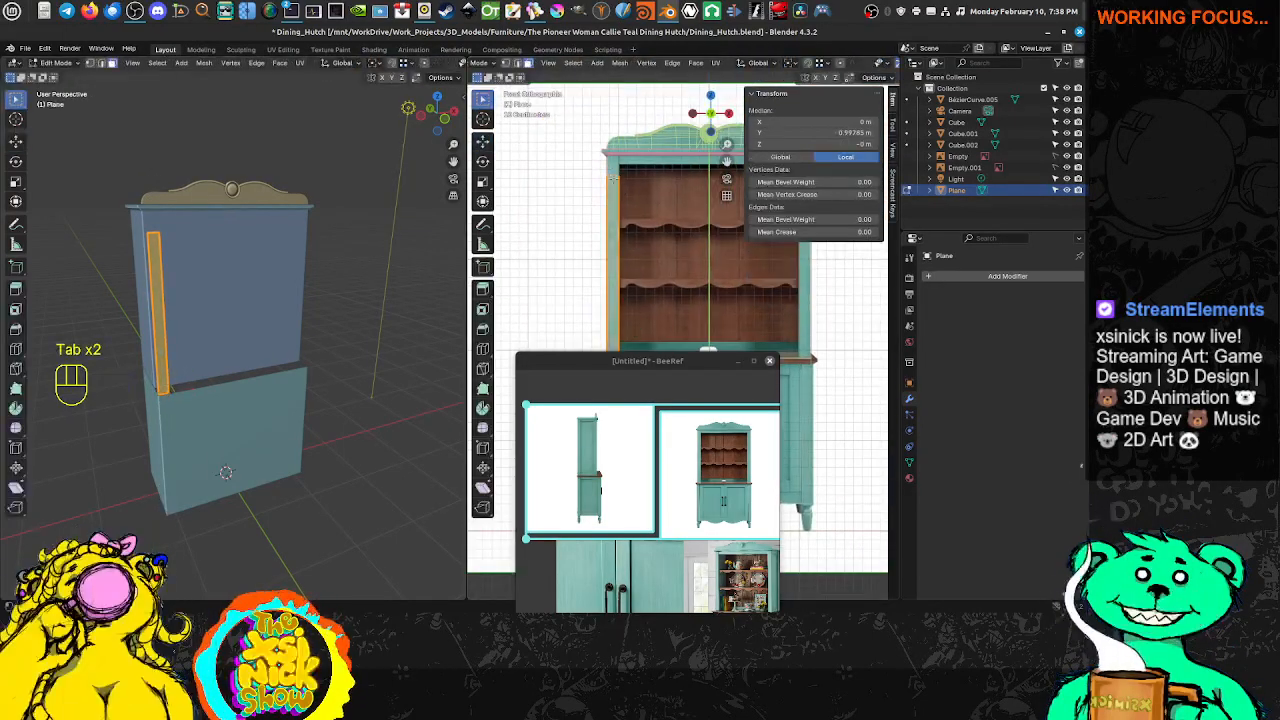
pyautogui.hotkey('ctrl', 'Tab')
pyautogui.click(598, 174)
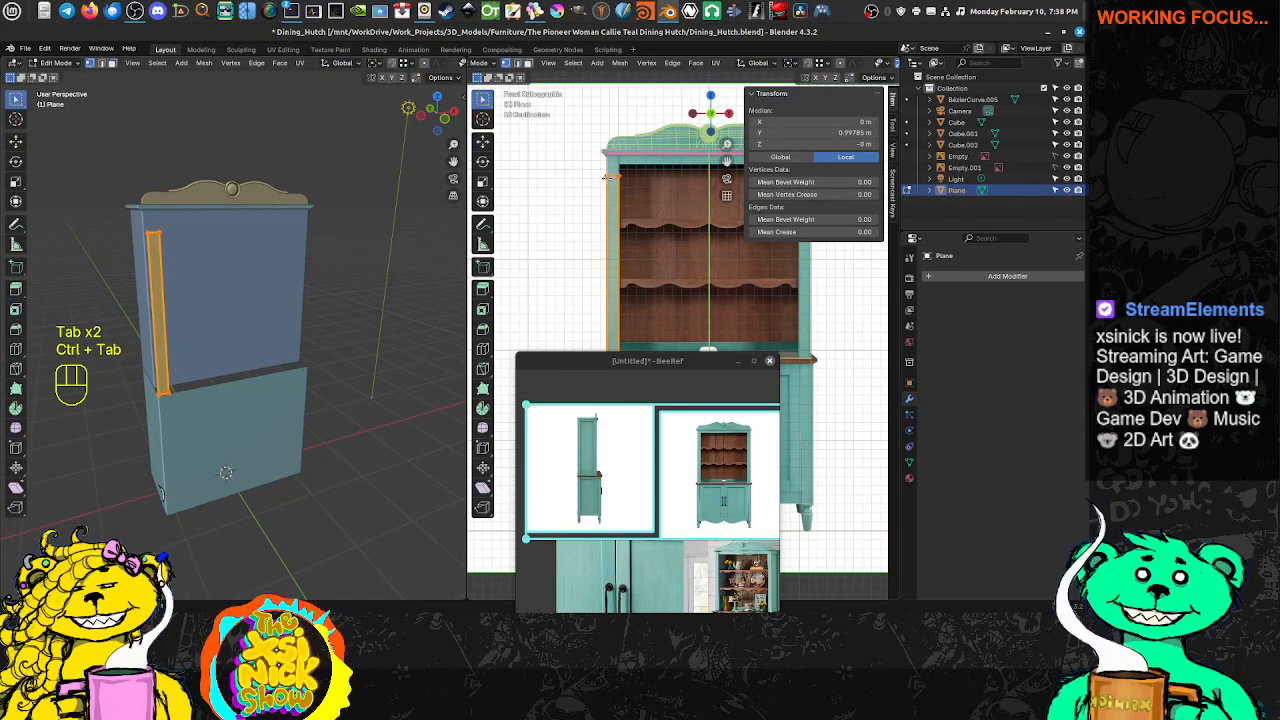
pyautogui.click(608, 176)
pyautogui.scroll(4, 616, 176)
pyautogui.keyDown('shift'); pyautogui.moveTo(608, 165); pyautogui.dragTo(648, 430, button='middle'); pyautogui.keyUp('shift')
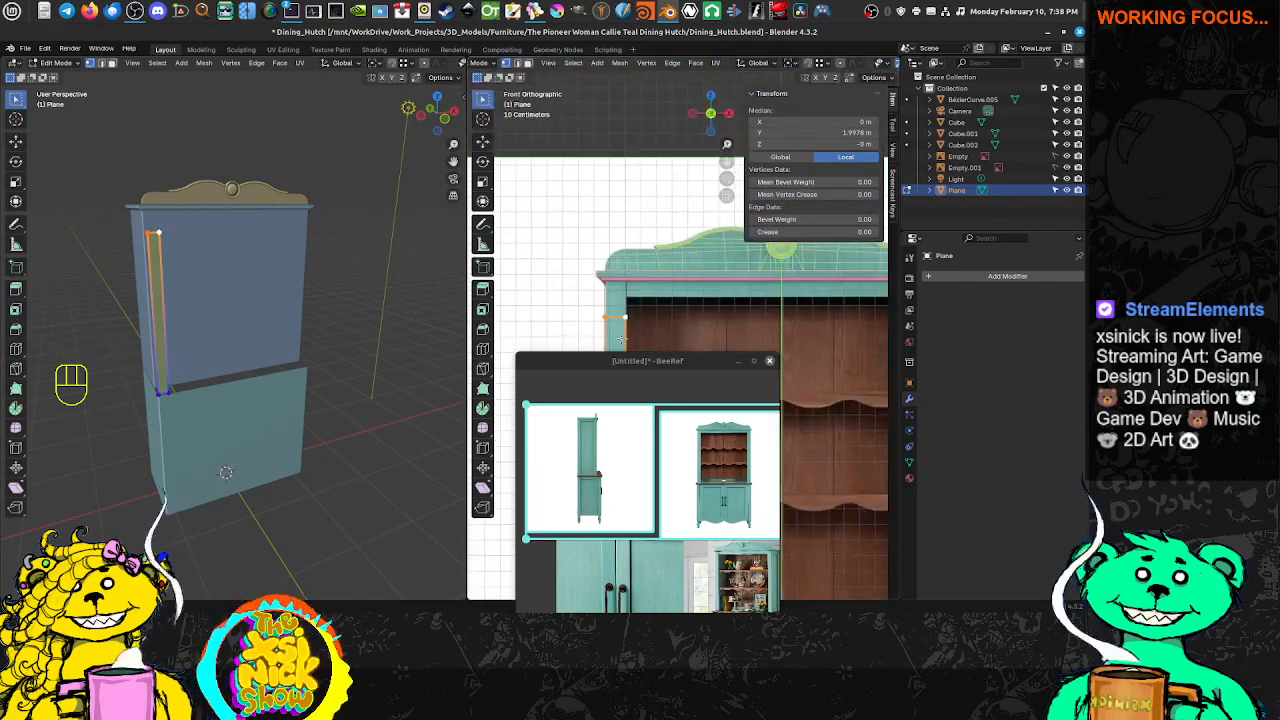
pyautogui.scroll(2, 606, 188)
pyautogui.keyDown('shift'); pyautogui.moveTo(561, 326); pyautogui.dragTo(576, 188, button='middle'); pyautogui.keyUp('shift')
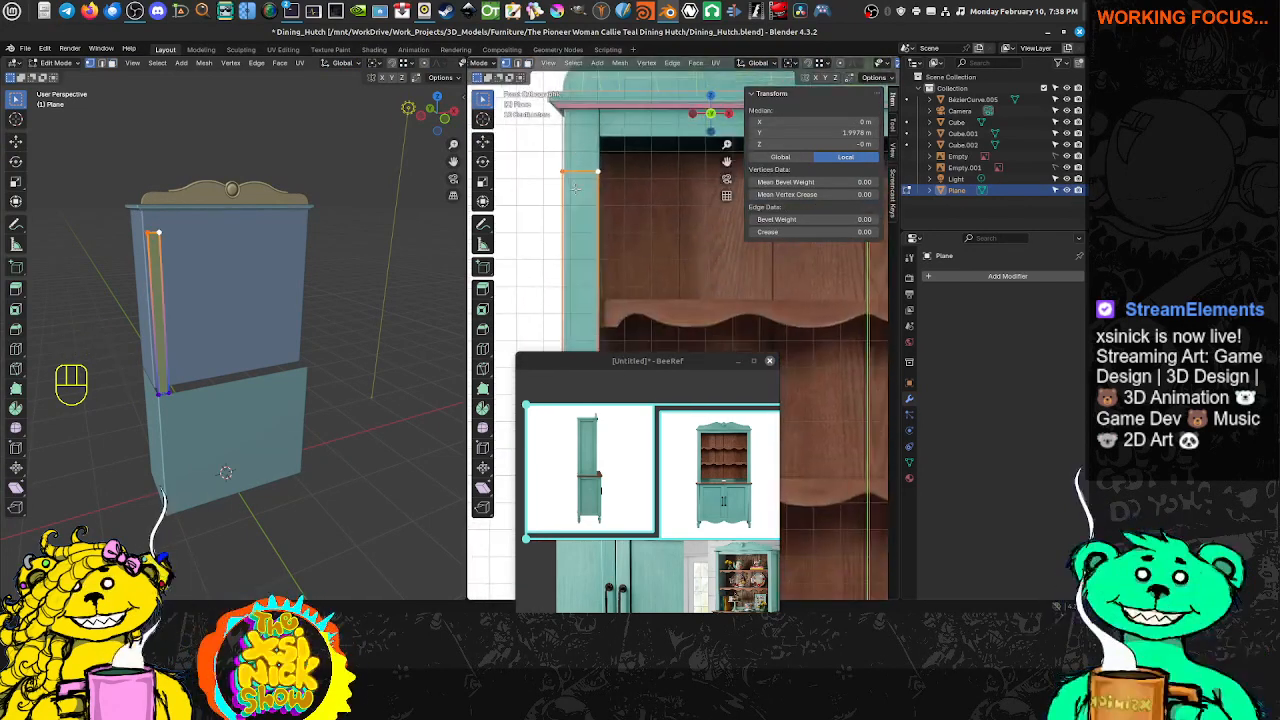
pyautogui.press('g')
pyautogui.press('z')
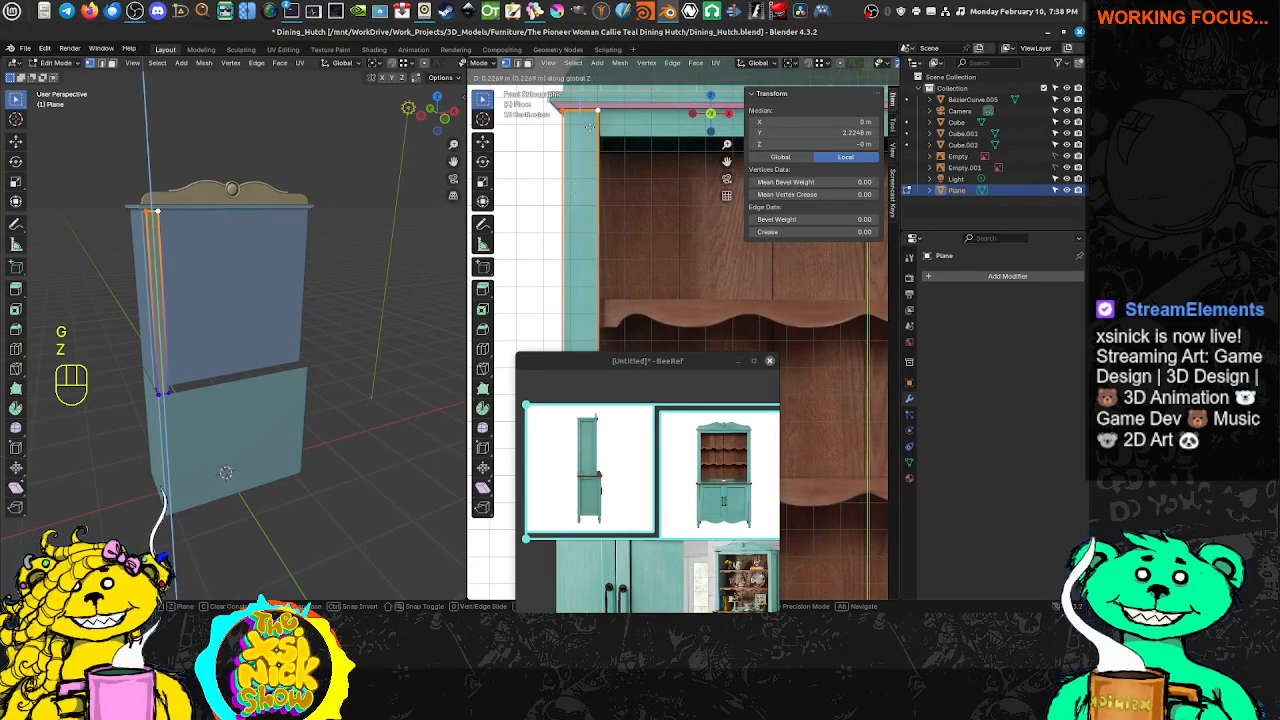
pyautogui.click(590, 126)
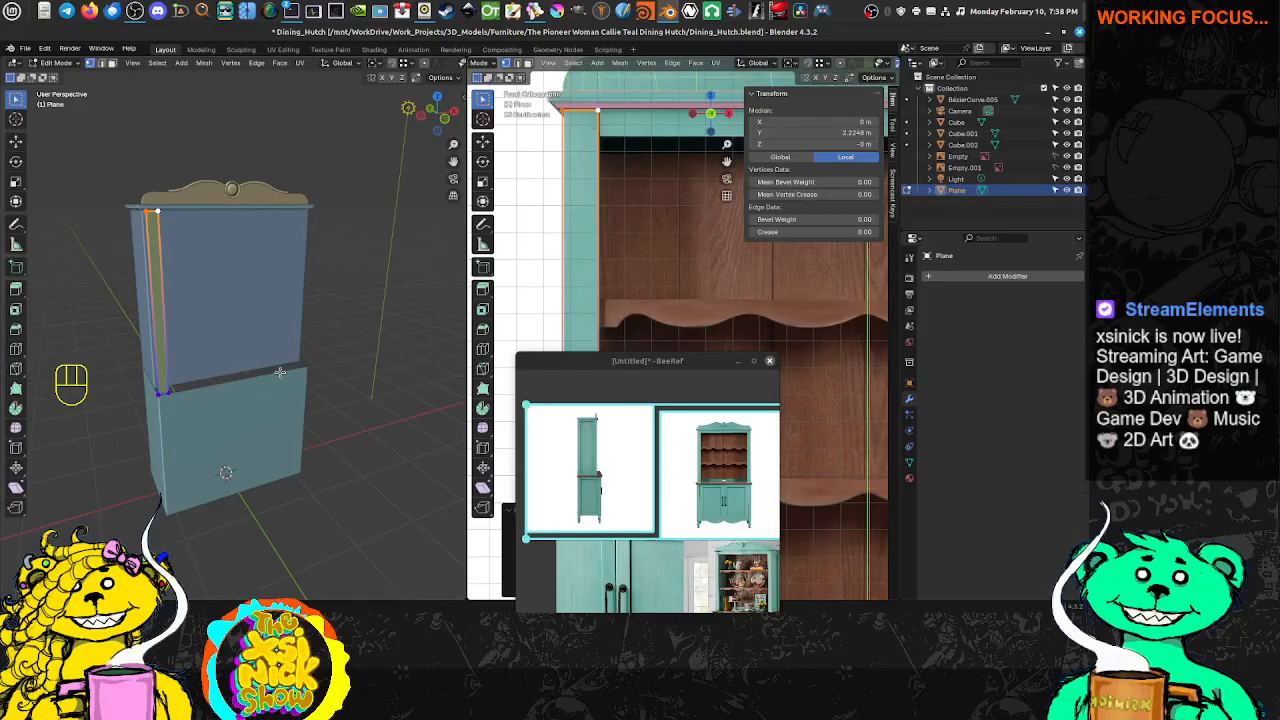
# In Object Mode, move the whole strip back against the upper cabinet's front left corner, at about Y -0.28 m
pyautogui.moveTo(280, 372)
pyautogui.mouseDown(button='middle')
pyautogui.moveTo(330, 365)
pyautogui.moveTo(270, 385)
pyautogui.mouseUp(button='middle')
pyautogui.press('Tab')
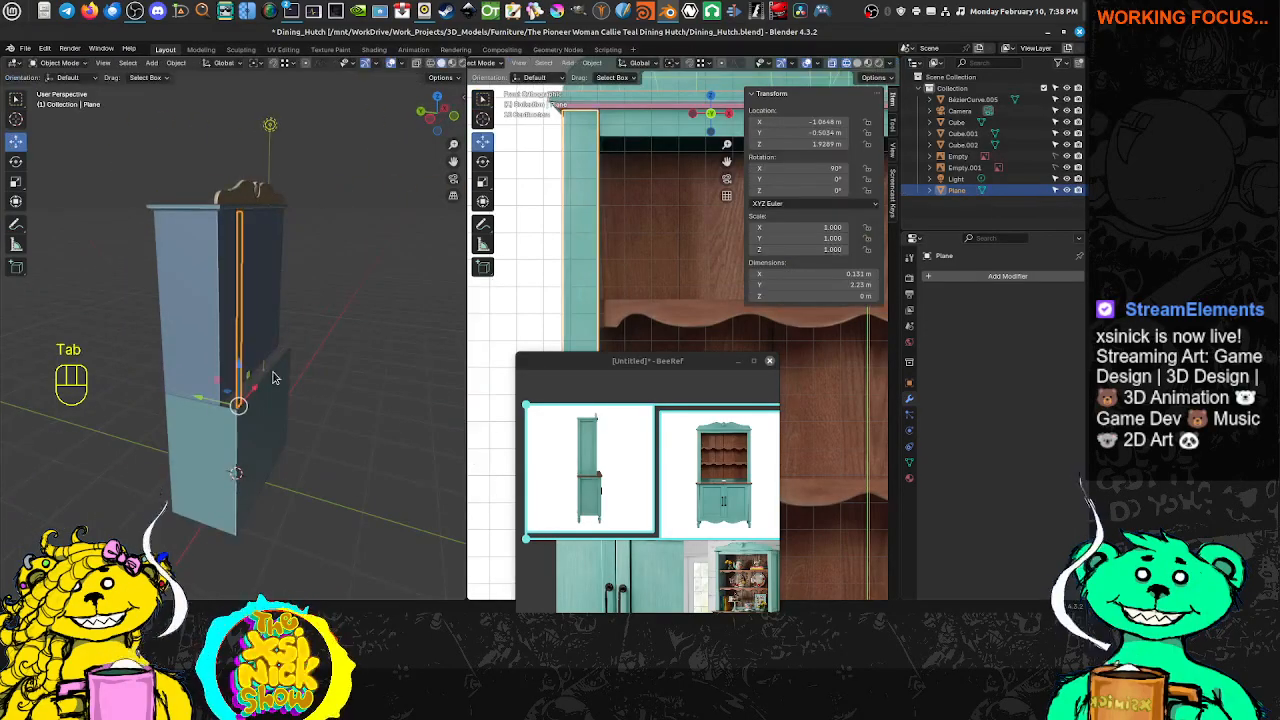
pyautogui.scroll(6, 300, 375)
pyautogui.keyDown('shift'); pyautogui.moveTo(400, 366); pyautogui.dragTo(275, 366, button='middle'); pyautogui.keyUp('shift')
pyautogui.press('g')
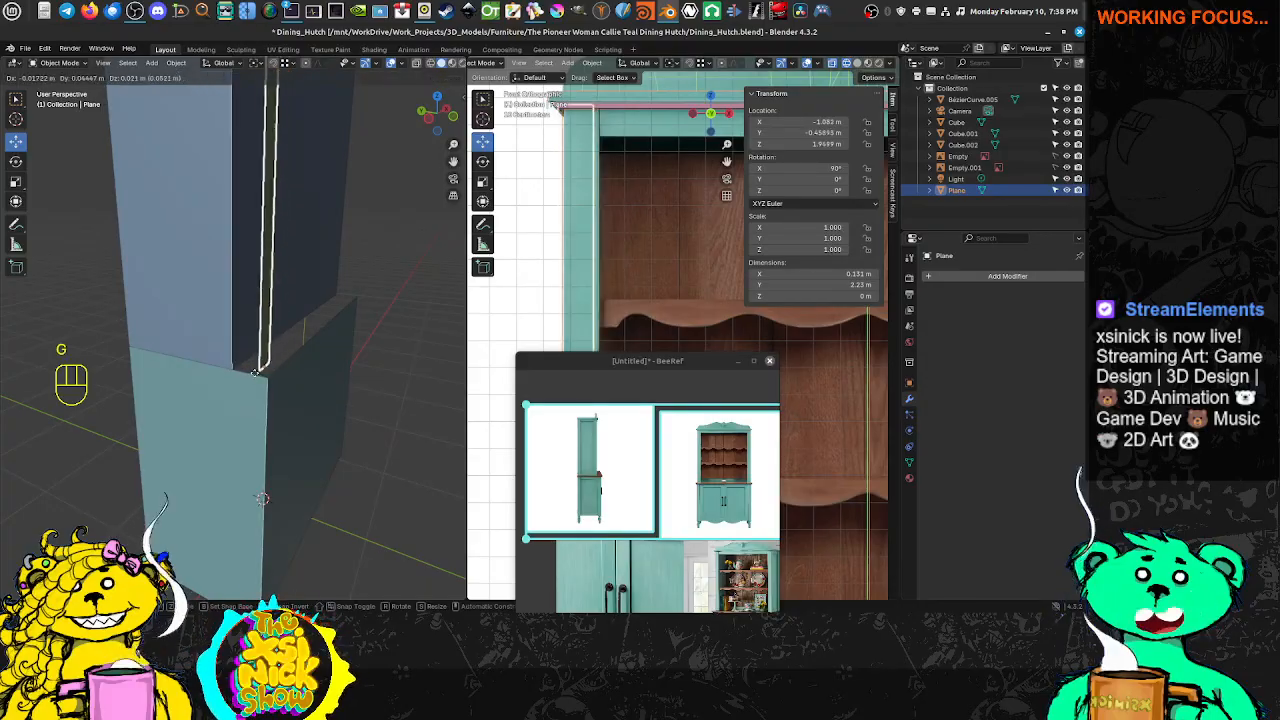
pyautogui.click(240, 366)
pyautogui.keyDown('shift'); pyautogui.moveTo(240, 366); pyautogui.dragTo(210, 364, button='middle'); pyautogui.keyUp('shift')
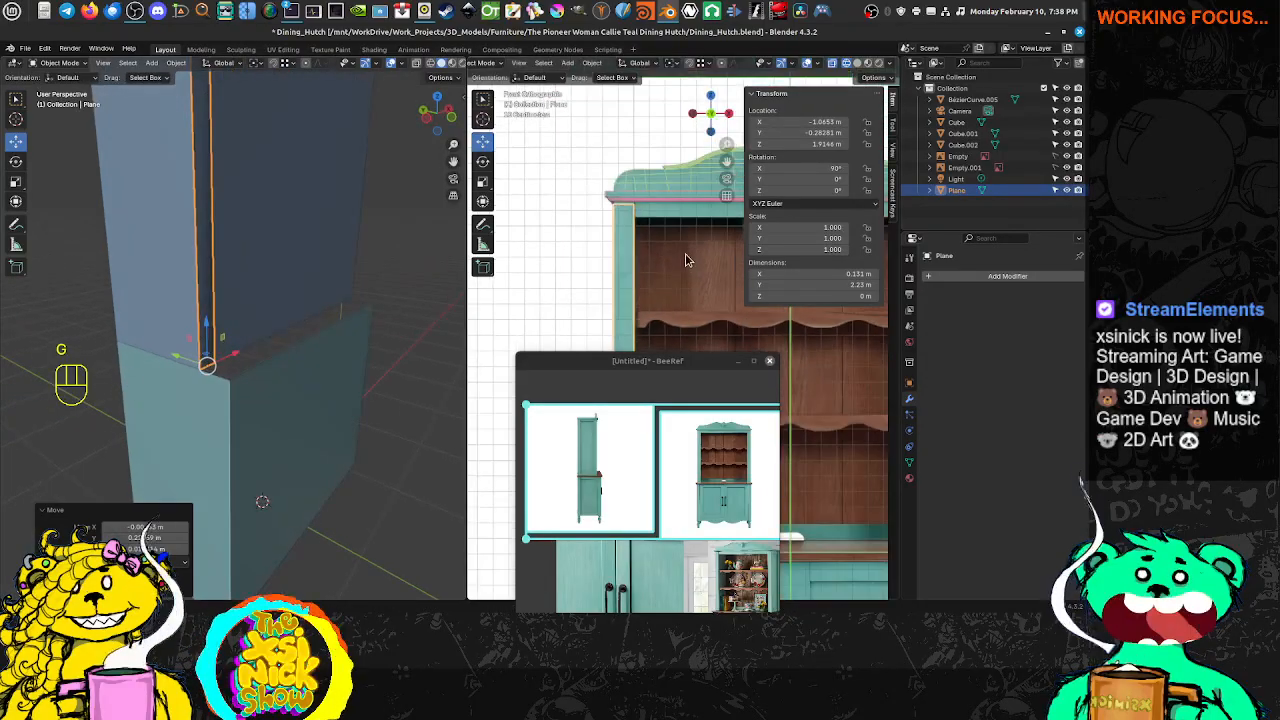
pyautogui.press('Tab')
pyautogui.hotkey('ctrl', 'Tab')
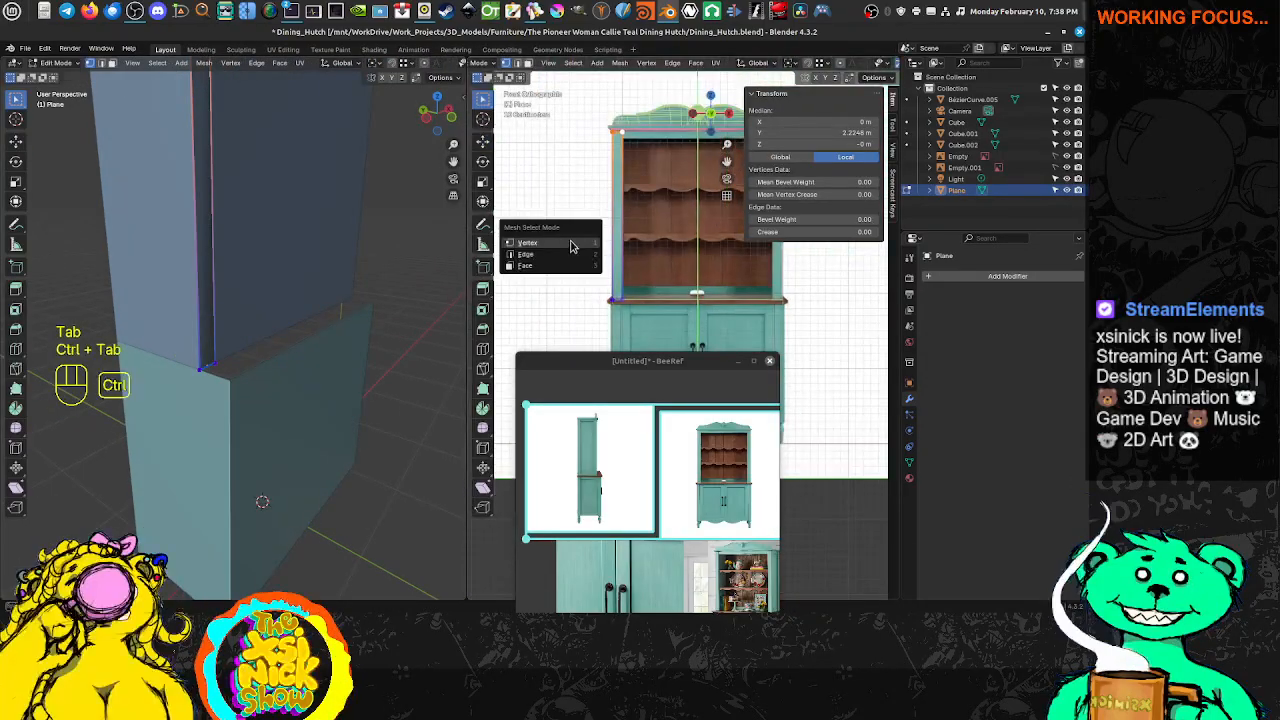
pyautogui.click(535, 255)
pyautogui.click(610, 168)
pyautogui.scroll(5, 625, 195)
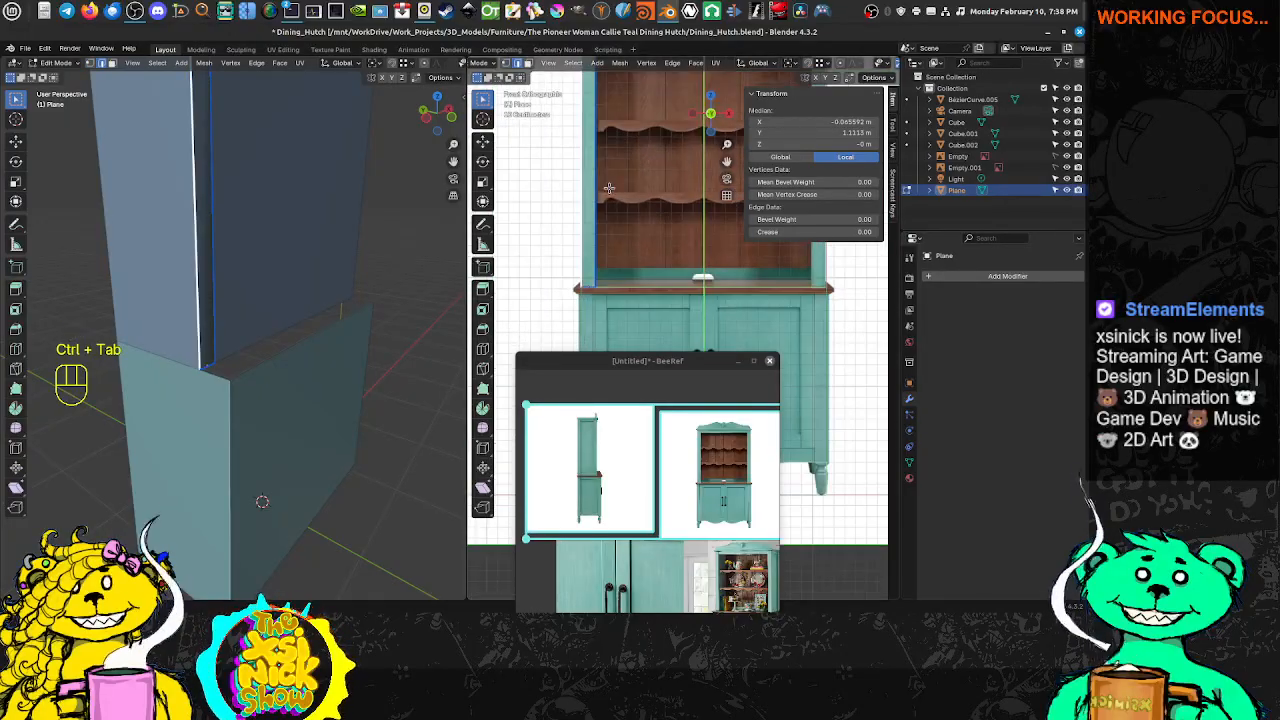
pyautogui.scroll(2, 625, 252)
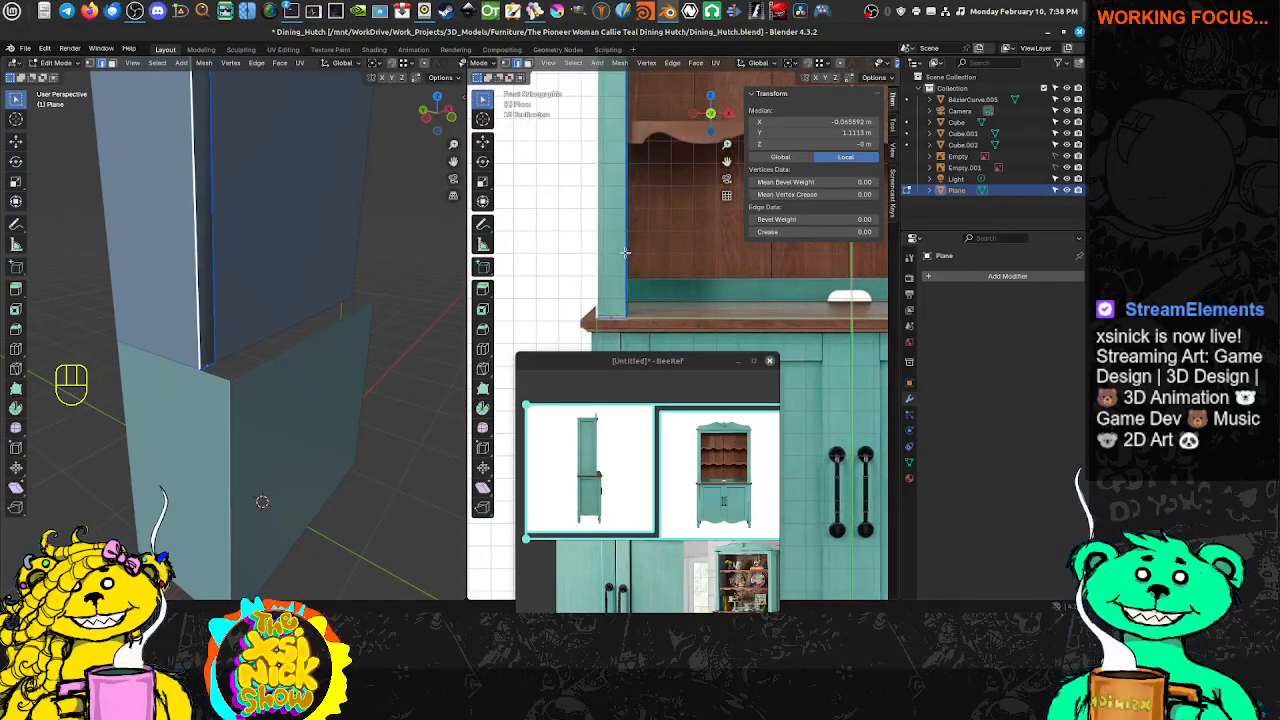
pyautogui.scroll(2, 630, 262)
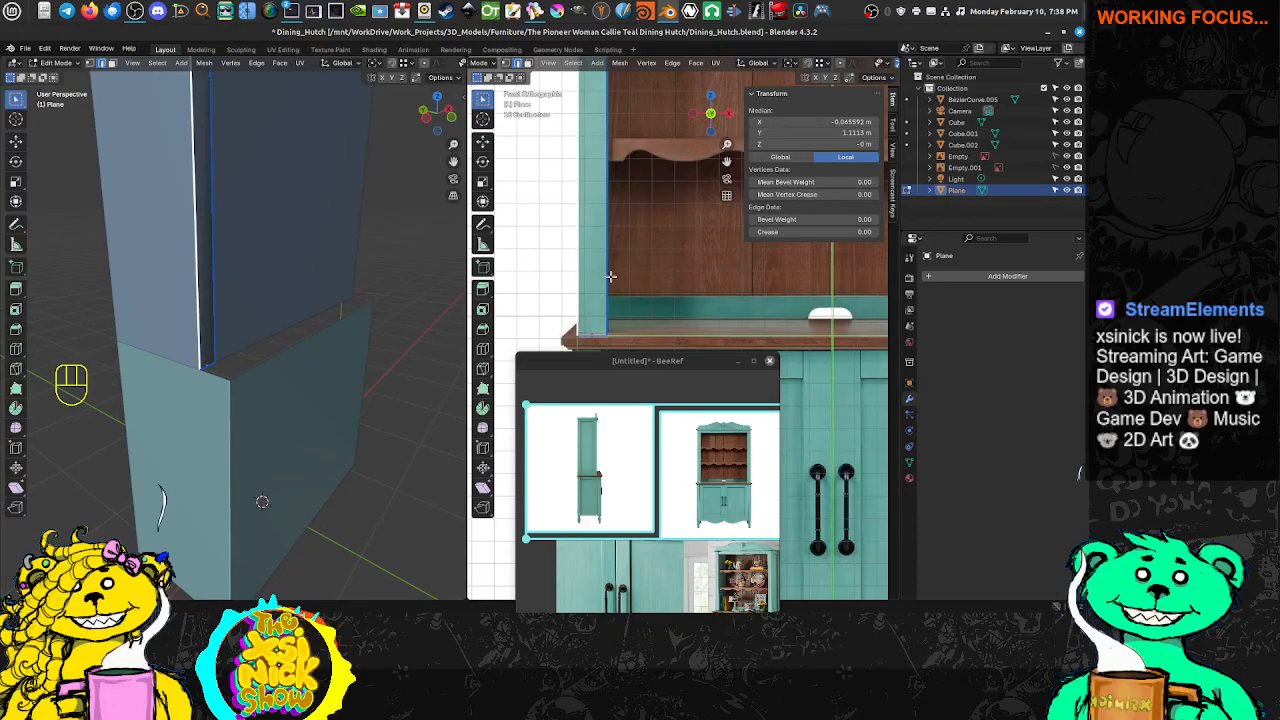
pyautogui.press('Tab')
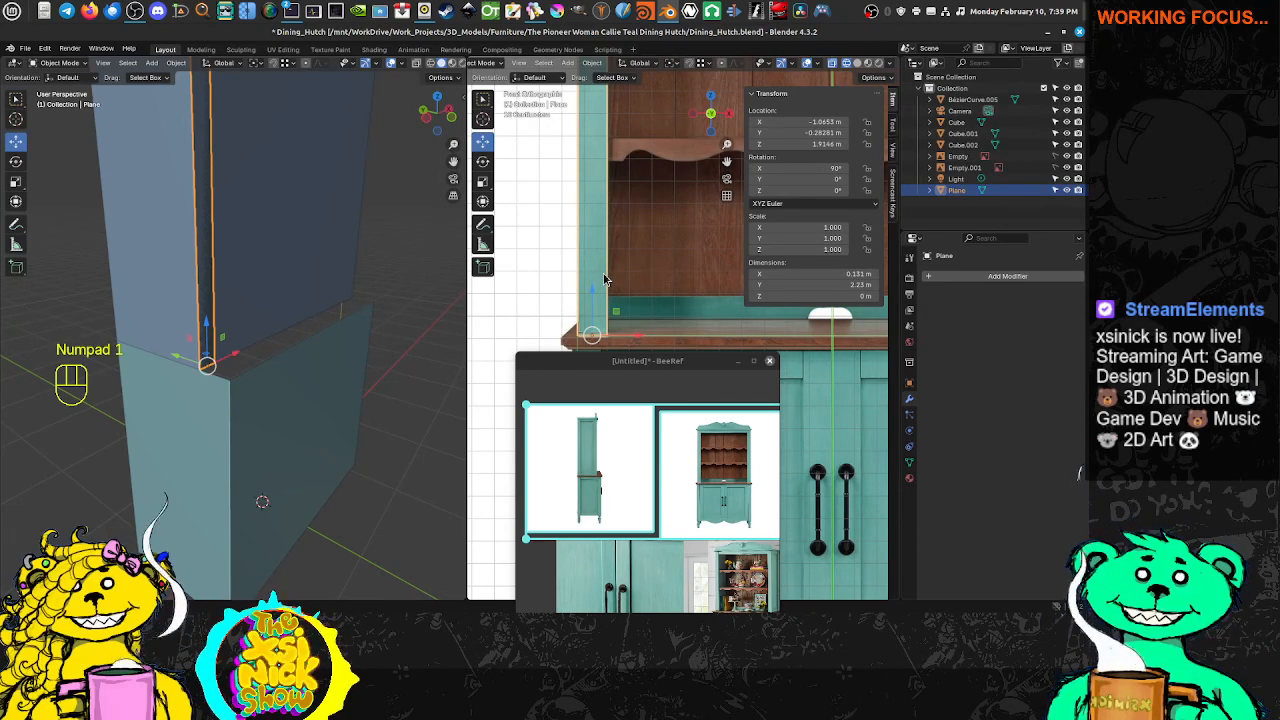
# In the right side view, make the side reference image Empty.001 selectable and select it
pyautogui.press('KP_1')
pyautogui.press('KP_3')
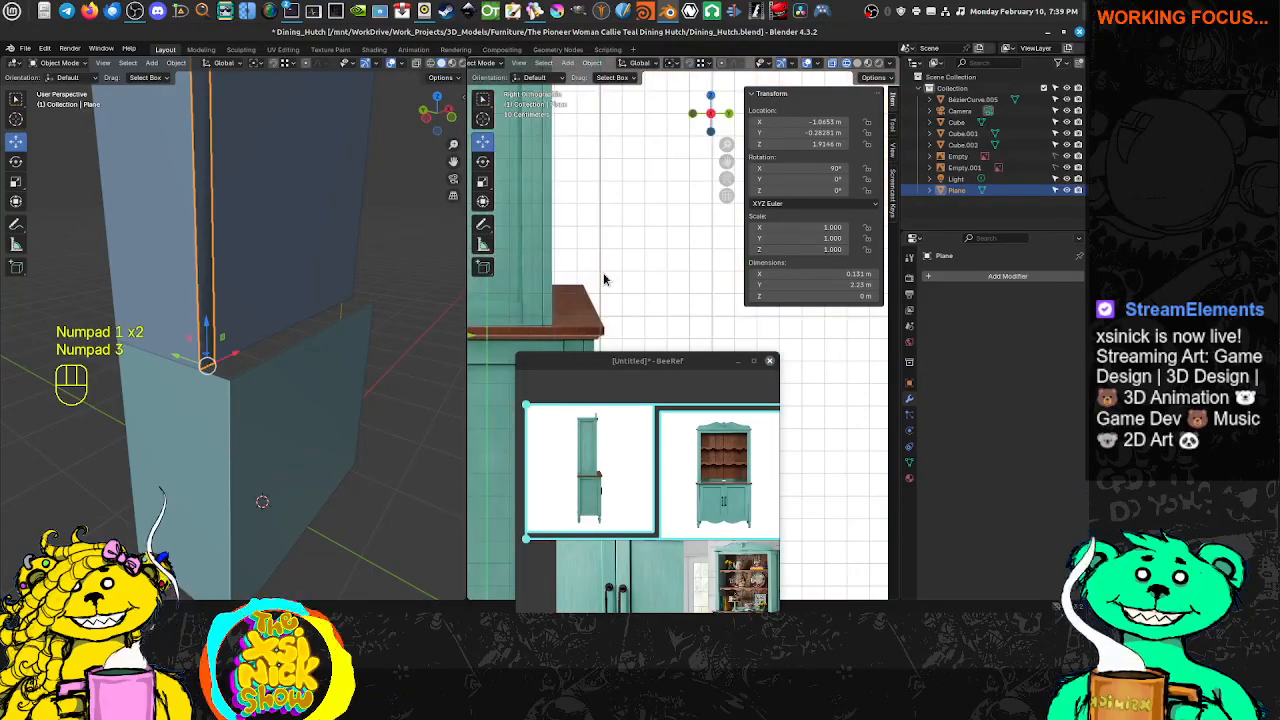
pyautogui.keyDown('shift'); pyautogui.moveTo(547, 301); pyautogui.dragTo(571, 277, button='middle'); pyautogui.keyUp('shift')
pyautogui.scroll(-4, 640, 263)
pyautogui.scroll(-2, 637, 262)
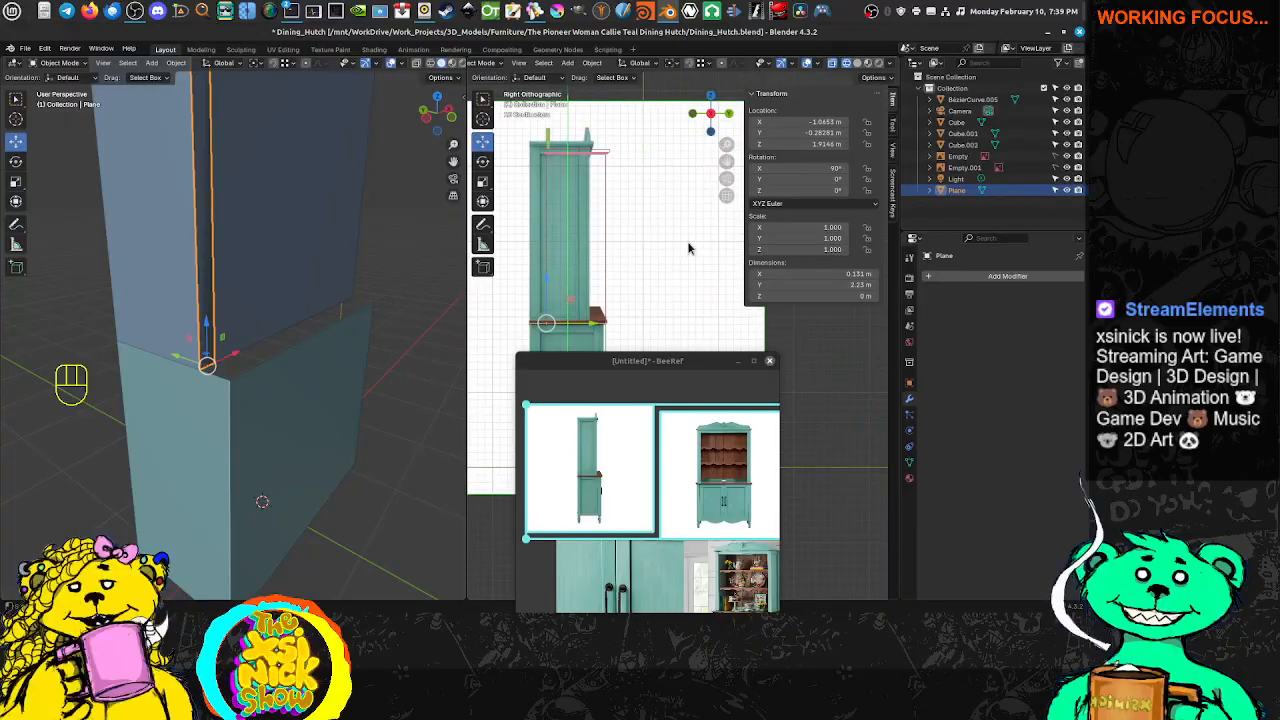
pyautogui.click(686, 264)
pyautogui.keyDown('shift'); pyautogui.moveTo(686, 271); pyautogui.dragTo(616, 249, button='middle'); pyautogui.keyUp('shift')
pyautogui.scroll(-1, 669, 249)
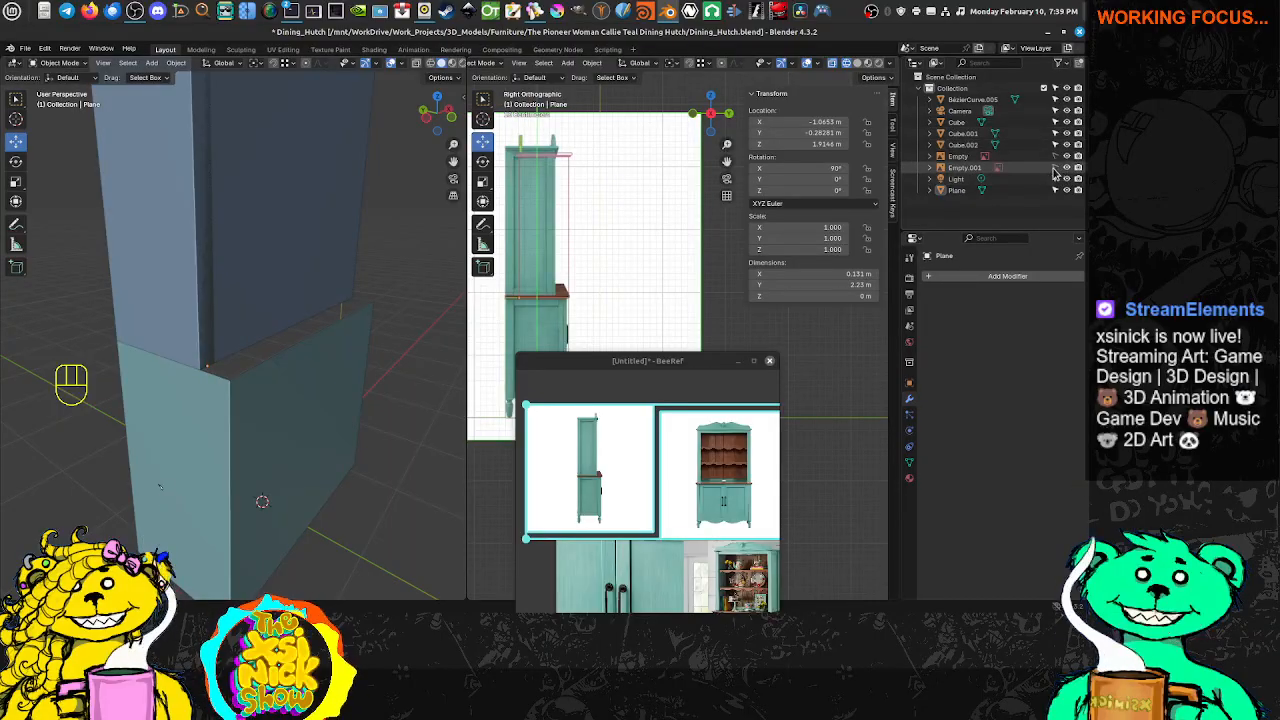
pyautogui.click(700, 276)
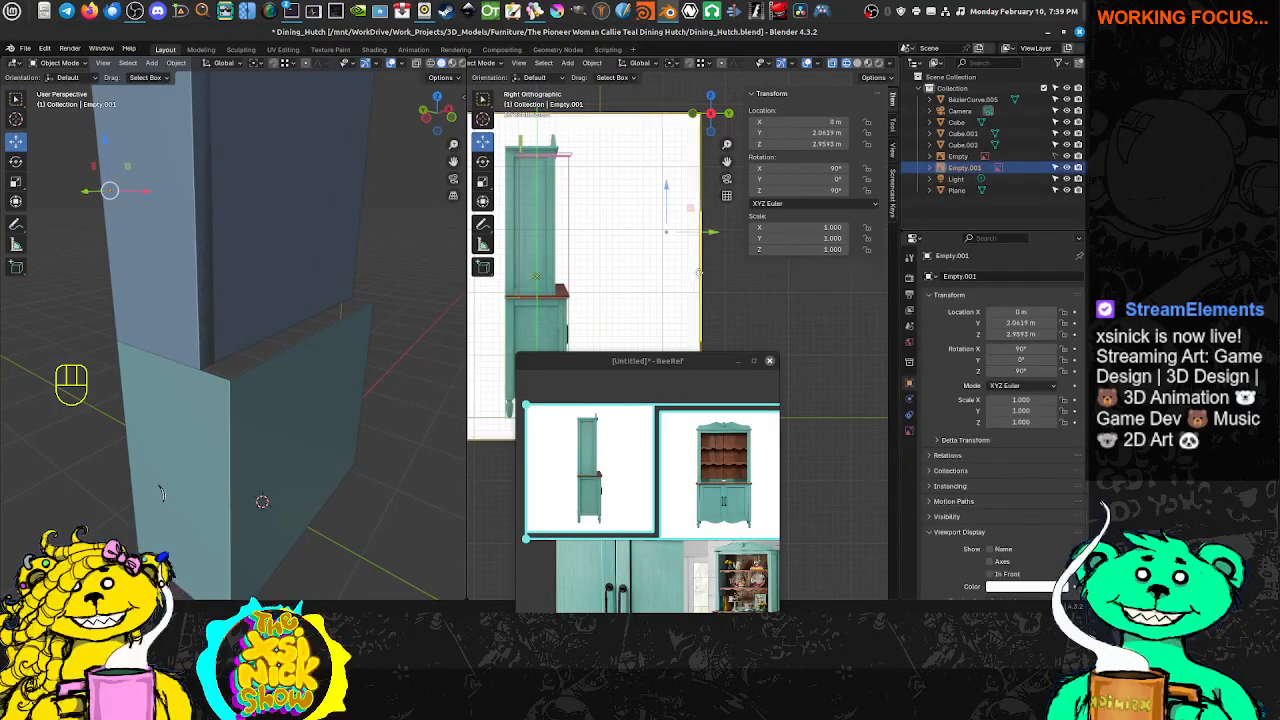
pyautogui.keyDown('shift'); pyautogui.moveTo(678, 261); pyautogui.dragTo(712, 253, button='middle'); pyautogui.keyUp('shift')
pyautogui.scroll(-2, 731, 282)
pyautogui.rightClick(731, 281)
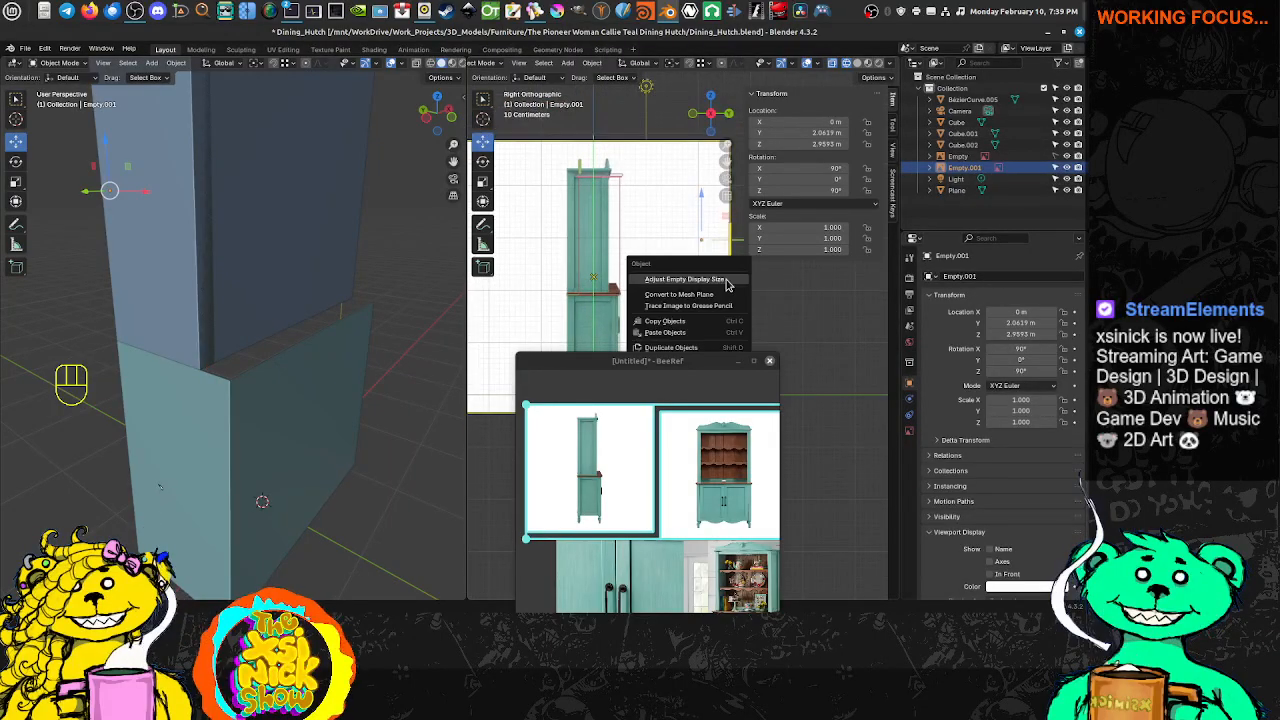
pyautogui.click(684, 279)
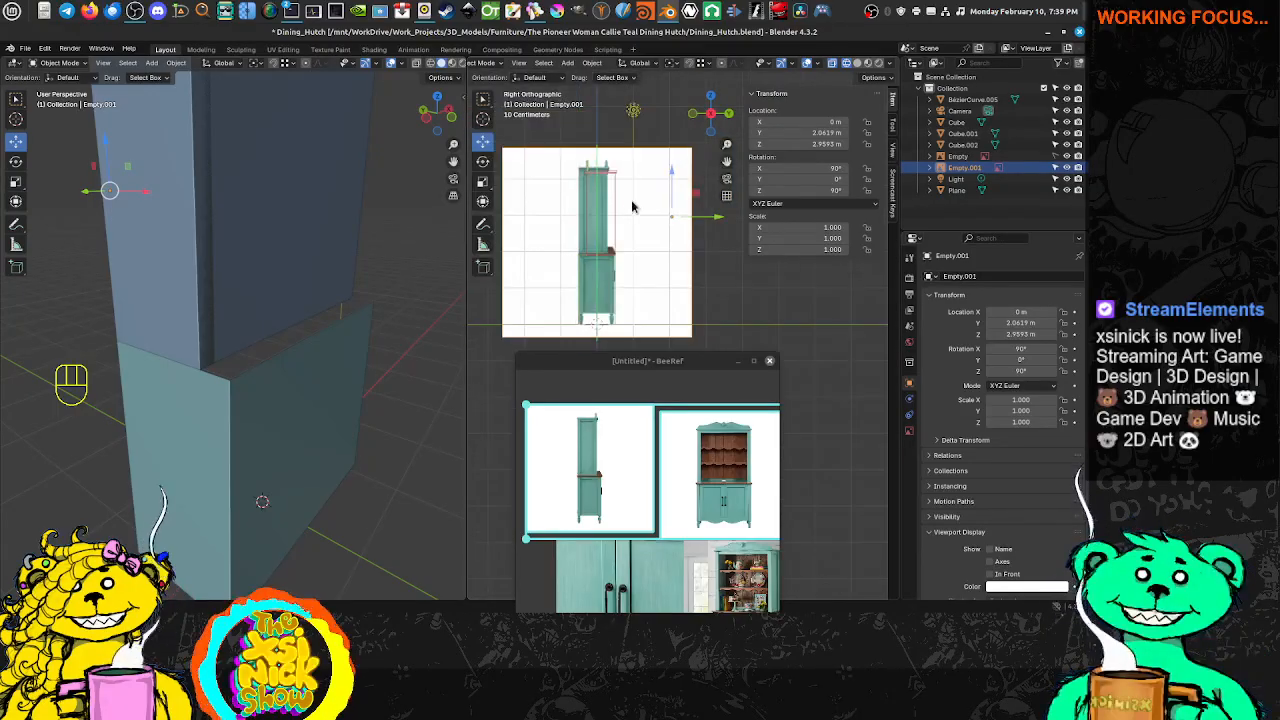
pyautogui.click(692, 249)
pyautogui.rightClick(691, 249)
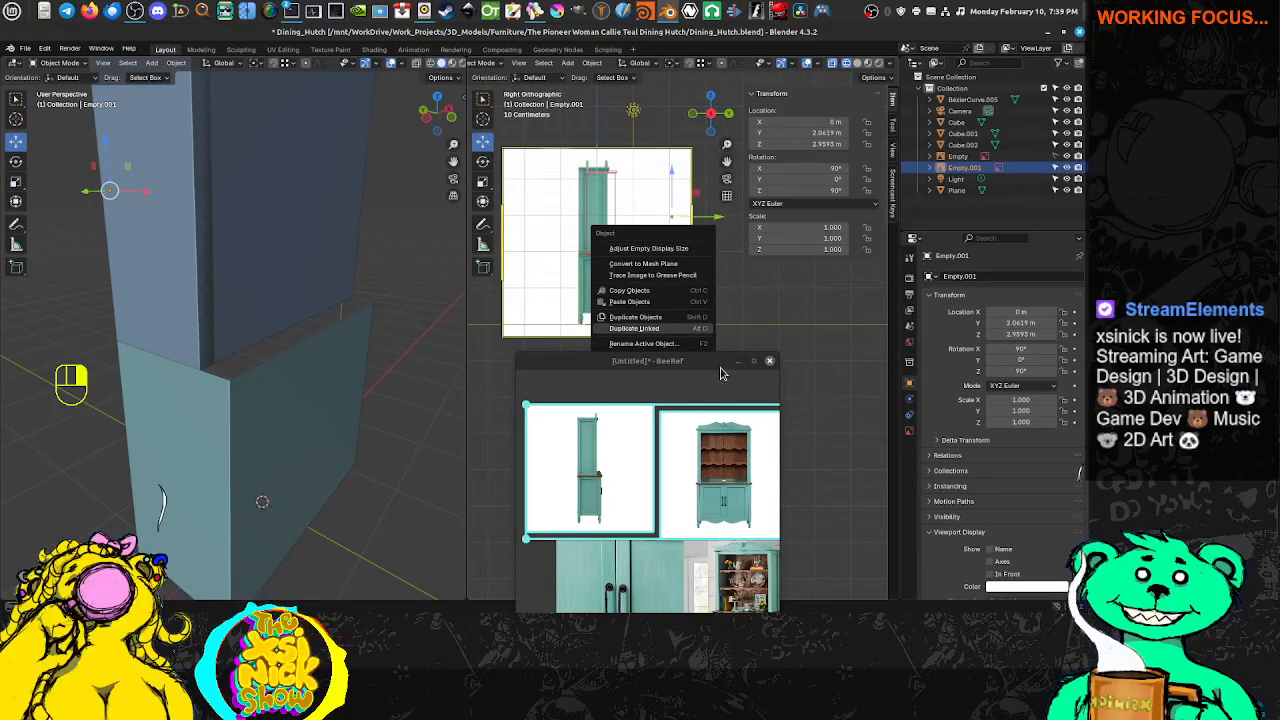
# Move the BeeRef window clear of the side view and mirror the side reference image along global Y
pyautogui.moveTo(719, 362); pyautogui.dragTo(921, 359)
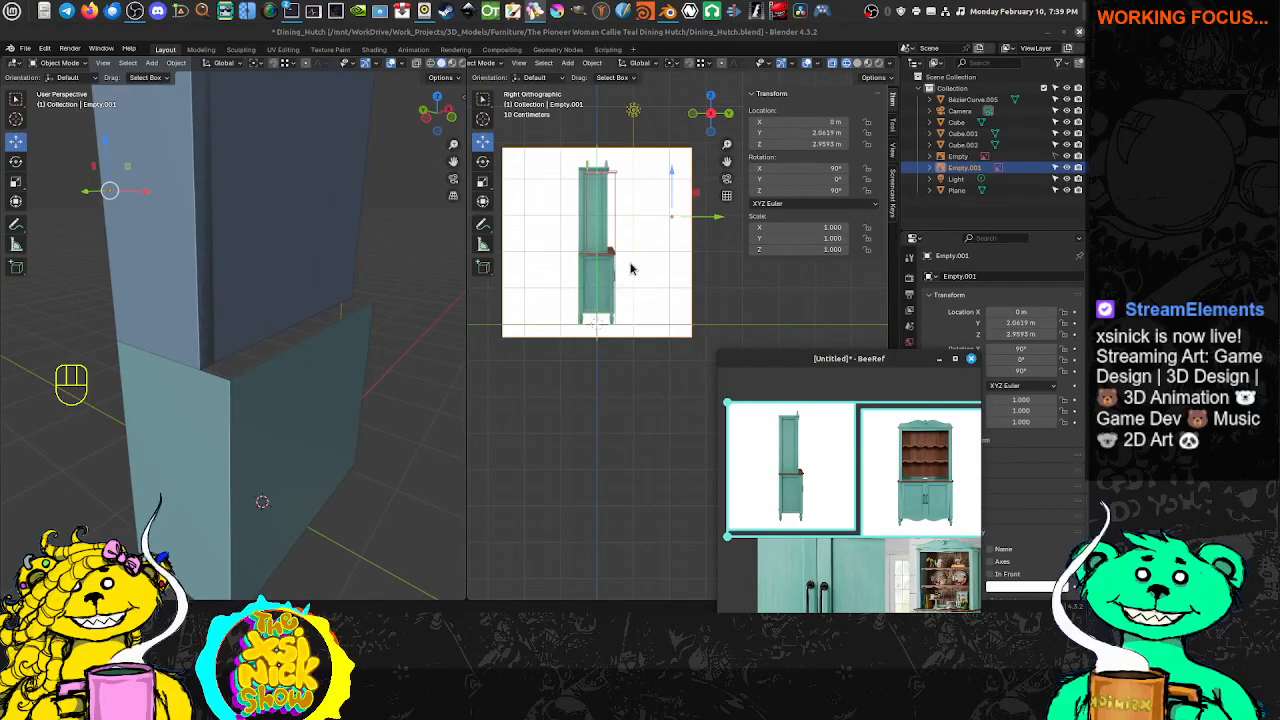
pyautogui.click(690, 272)
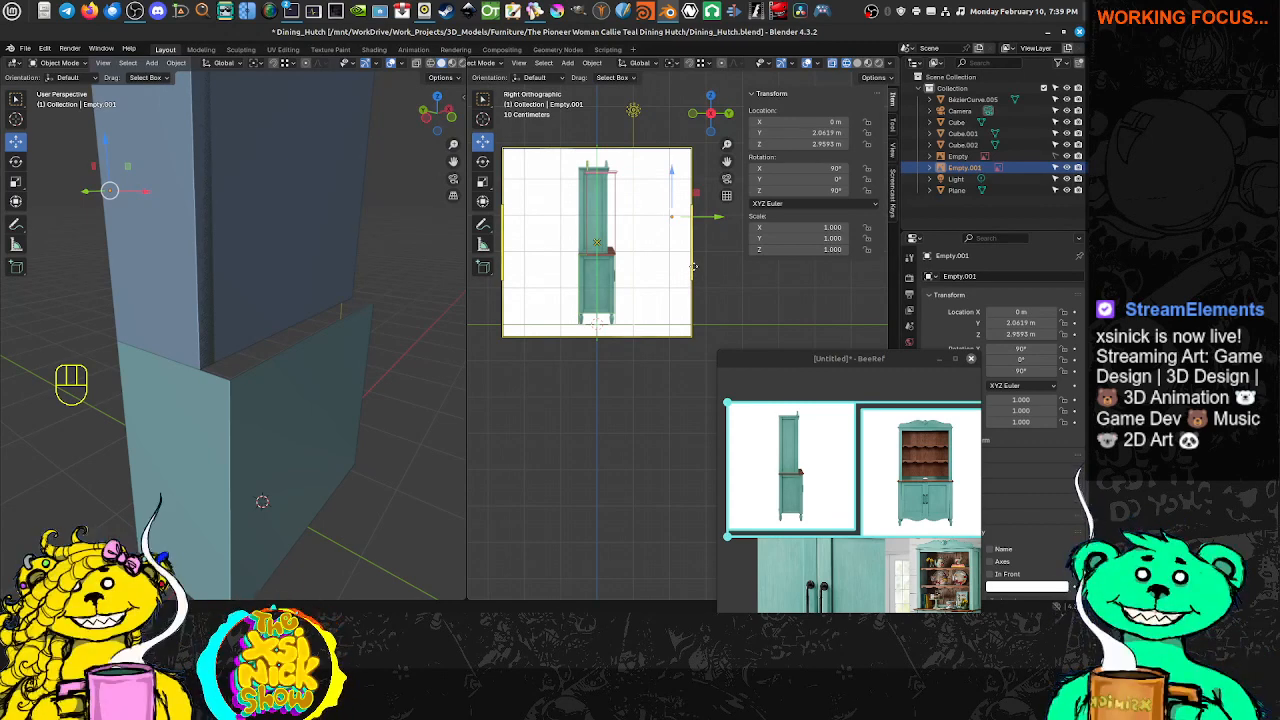
pyautogui.rightClick(692, 266)
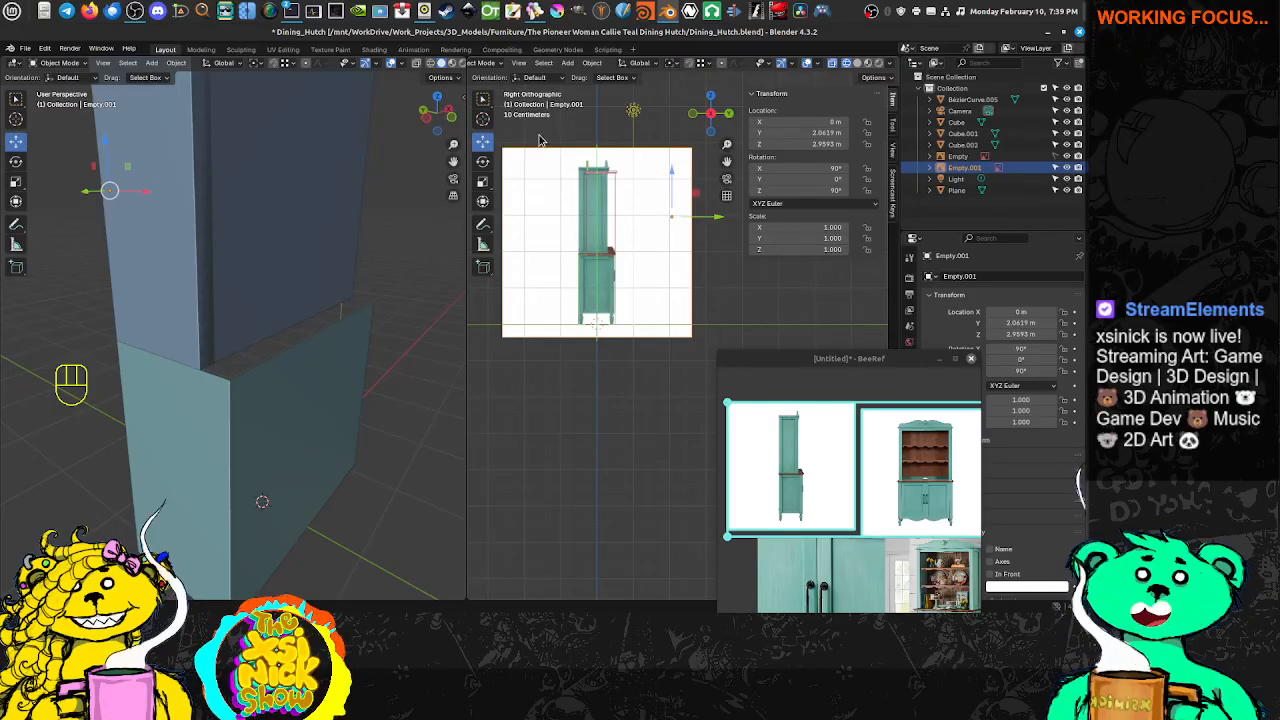
pyautogui.rightClick(500, 178)
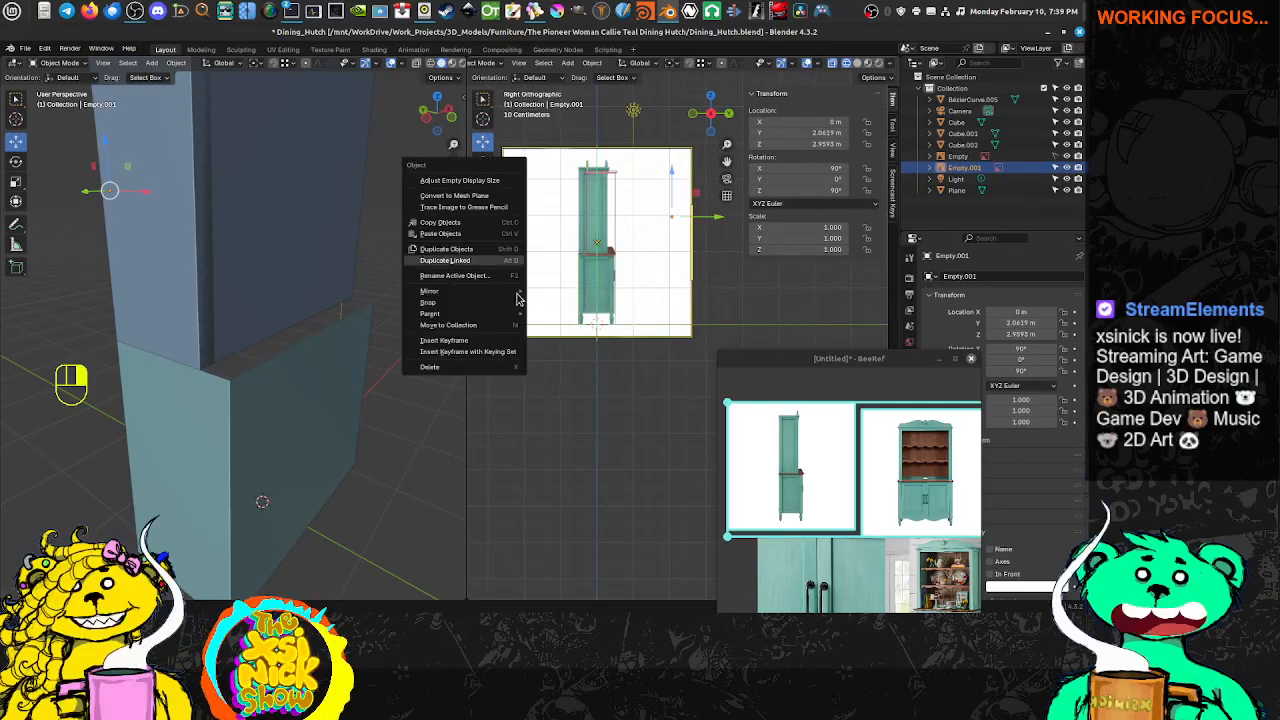
pyautogui.moveTo(515, 293)
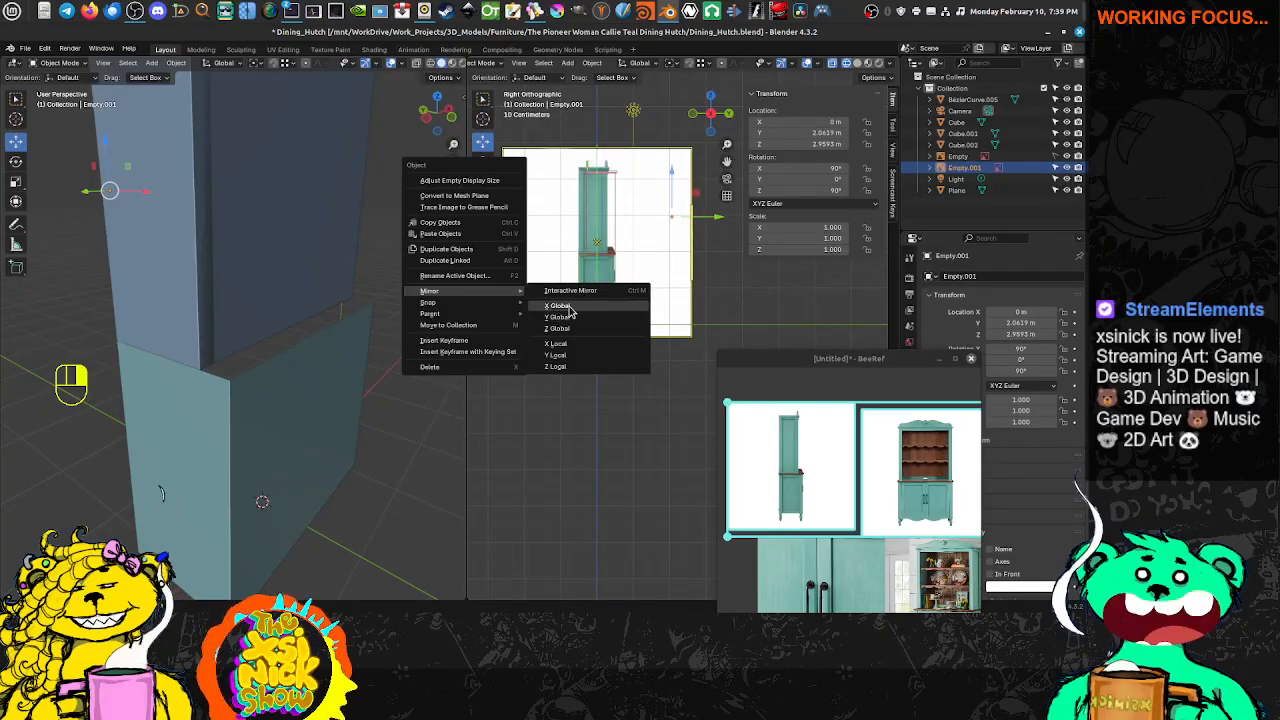
pyautogui.click(563, 318)
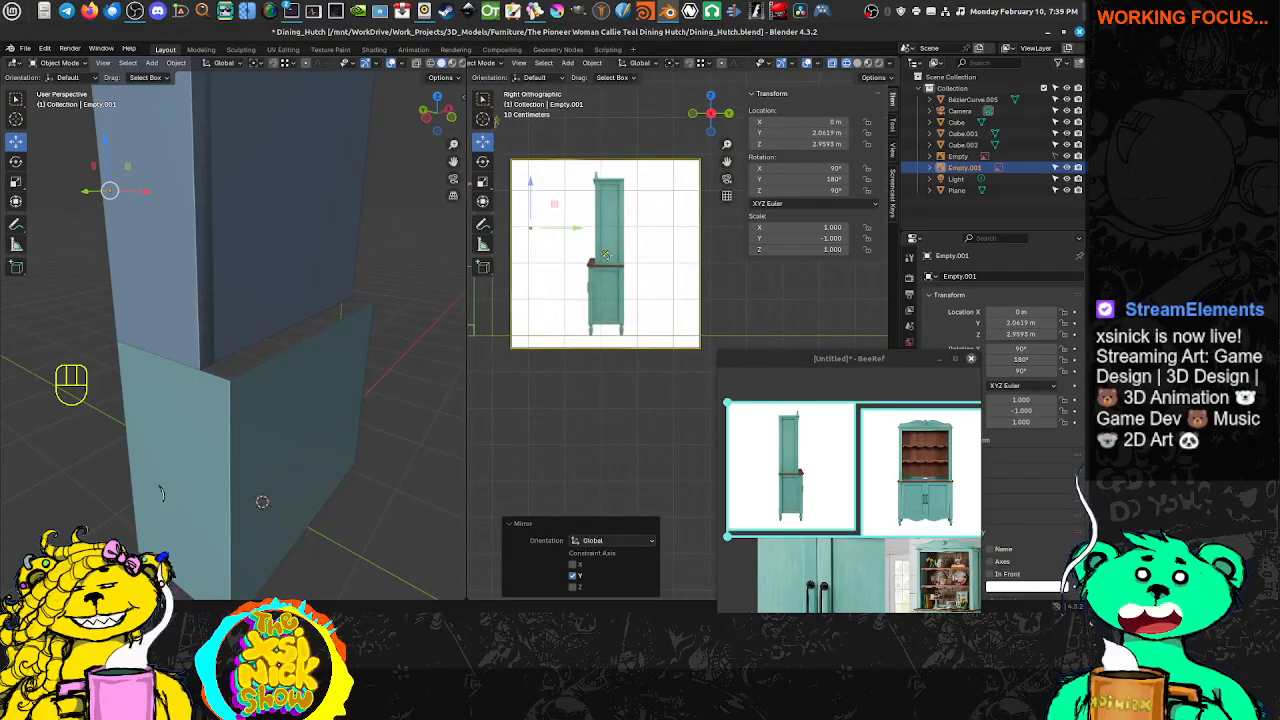
# Move the mirrored side reference image about -4.12 m along Y so it lines up with the model
pyautogui.keyDown('shift'); pyautogui.moveTo(625, 259); pyautogui.dragTo(703, 229, button='middle'); pyautogui.keyUp('shift')
pyautogui.press('g')
pyautogui.press('y')
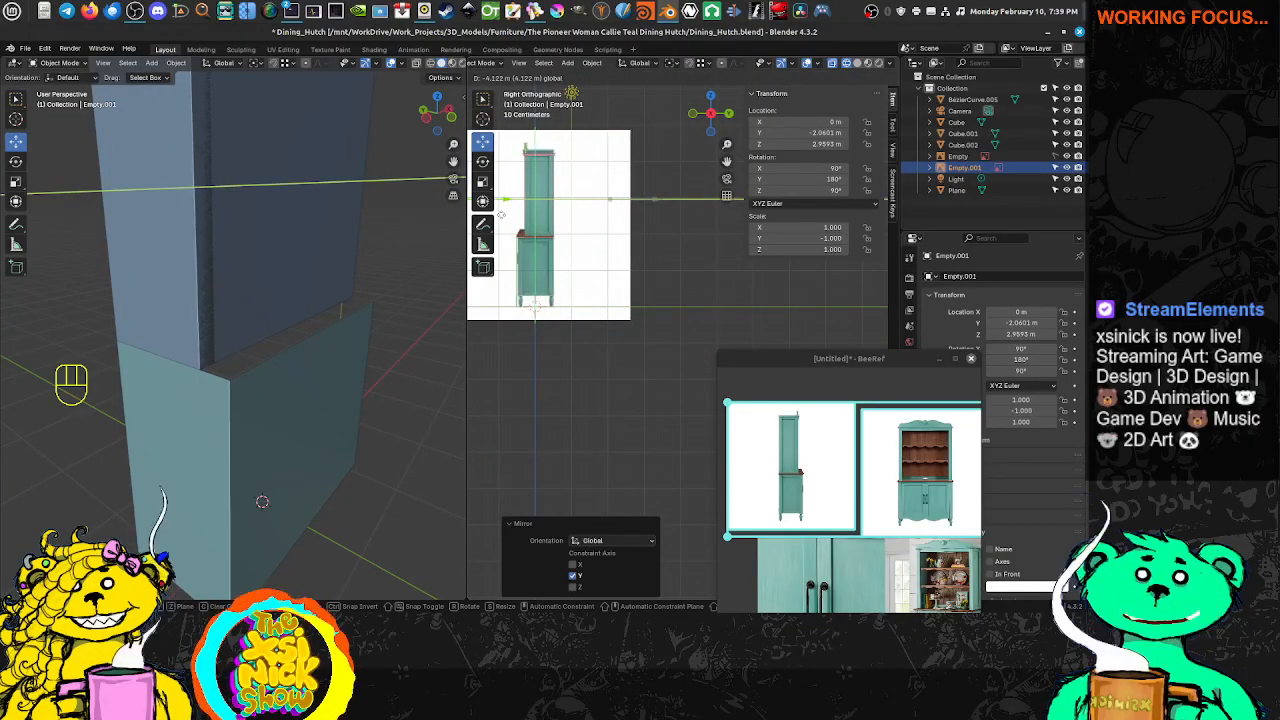
pyautogui.moveTo(502, 215); pyautogui.dragTo(505, 202)
pyautogui.scroll(3, 506, 198)
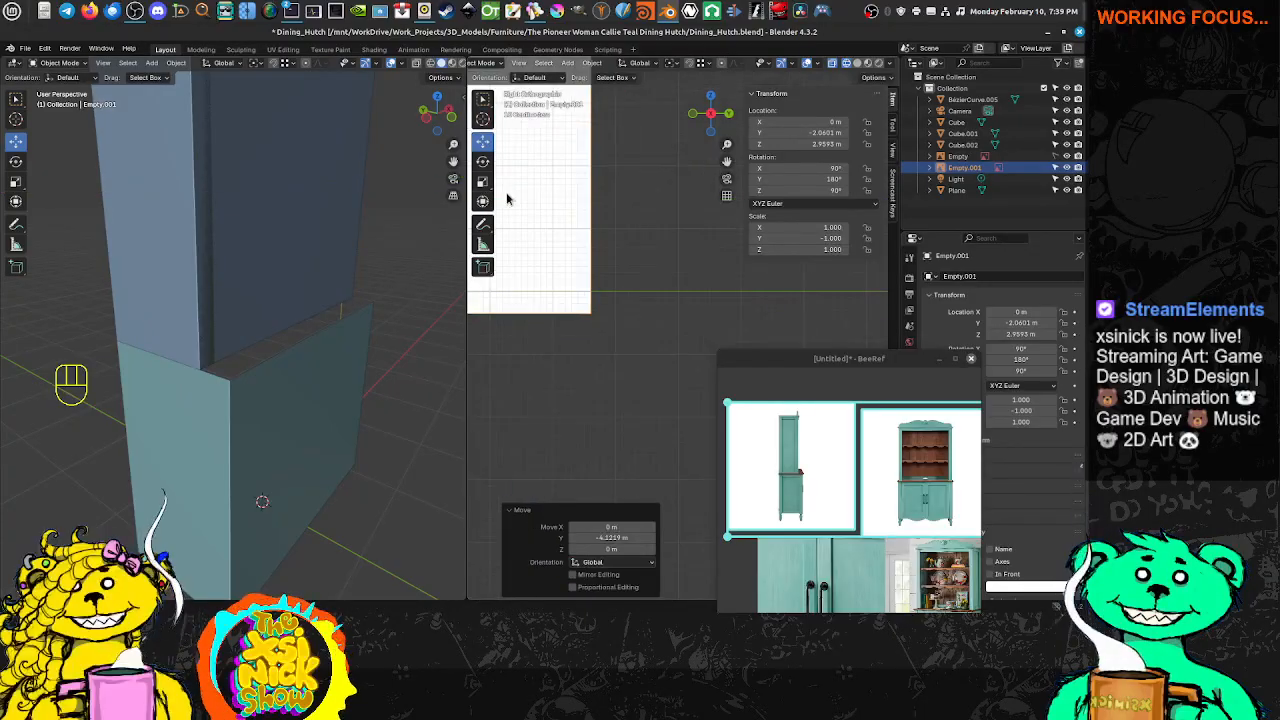
pyautogui.keyDown('shift'); pyautogui.moveTo(507, 198); pyautogui.dragTo(672, 231, button='middle'); pyautogui.keyUp('shift')
pyautogui.scroll(3, 668, 224)
pyautogui.keyDown('shift'); pyautogui.moveTo(614, 185); pyautogui.dragTo(628, 383, button='middle'); pyautogui.keyUp('shift')
pyautogui.scroll(4, 603, 269)
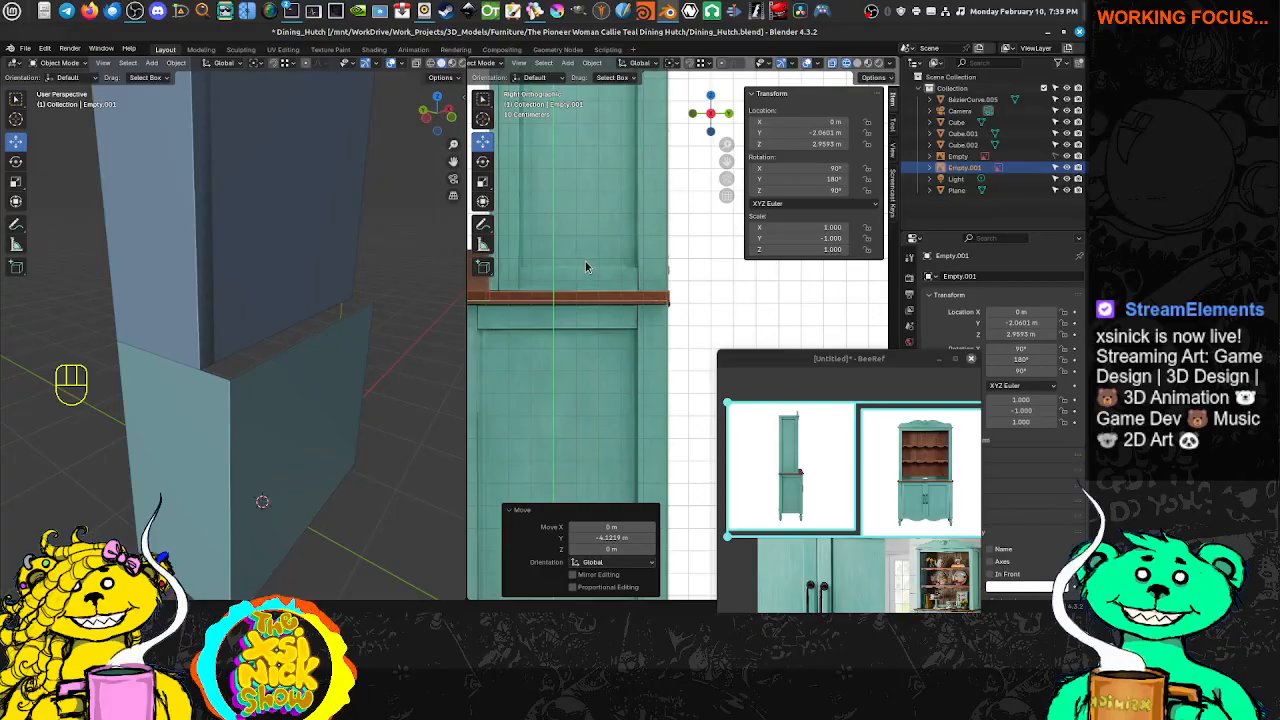
pyautogui.keyDown('shift'); pyautogui.moveTo(585, 261); pyautogui.dragTo(669, 280, button='middle'); pyautogui.keyUp('shift')
pyautogui.scroll(-3, 666, 281)
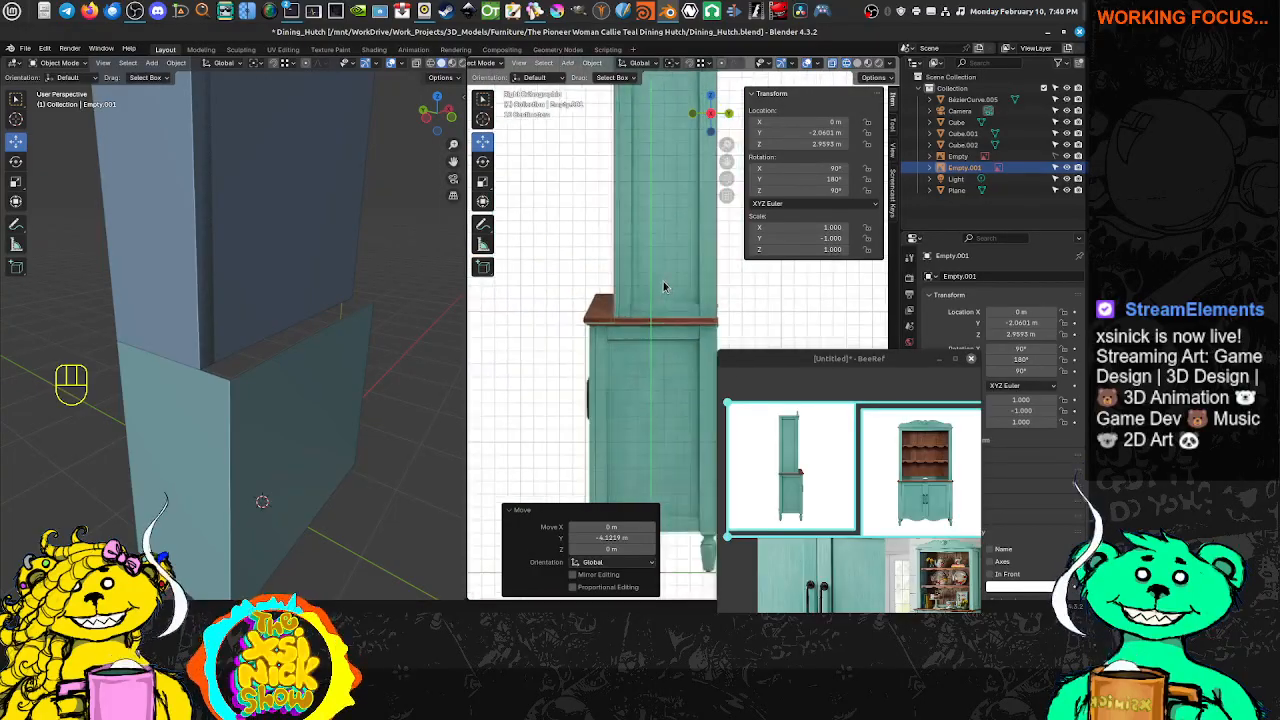
# Select the left stile strip, enter Edit Mode and activate the Move tool
pyautogui.press('Tab')
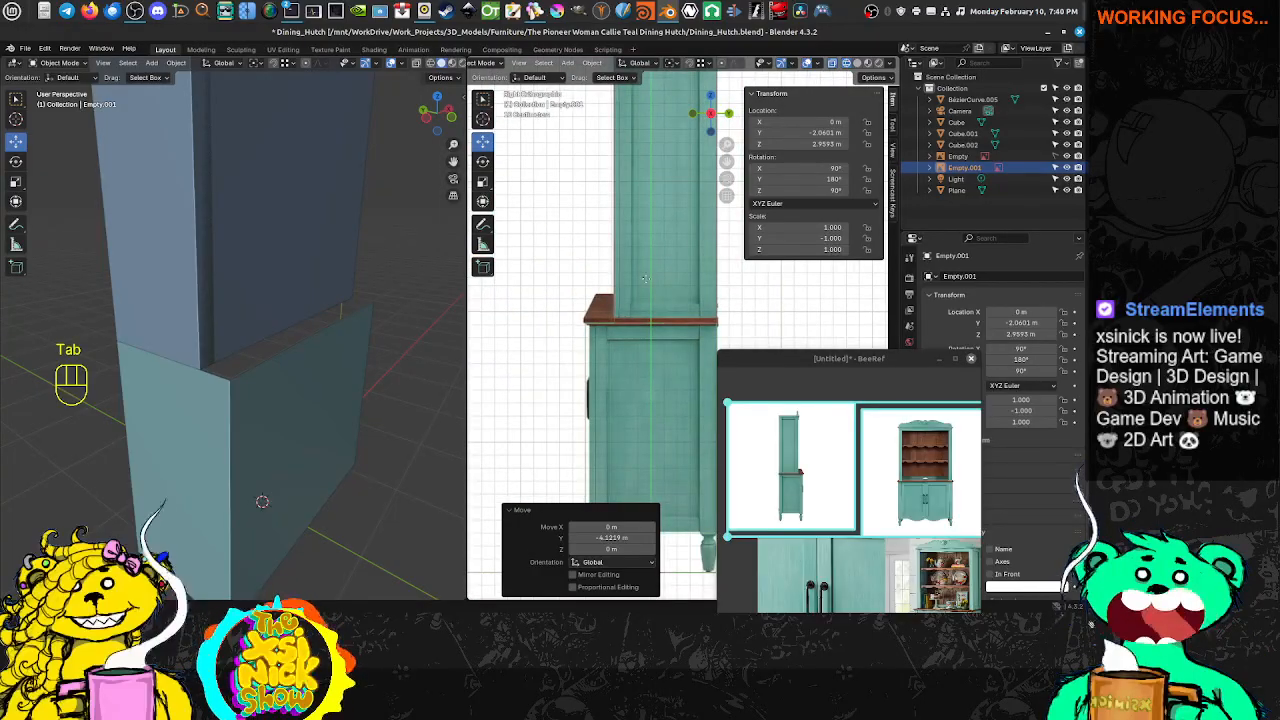
pyautogui.click(208, 287)
pyautogui.press('Tab')
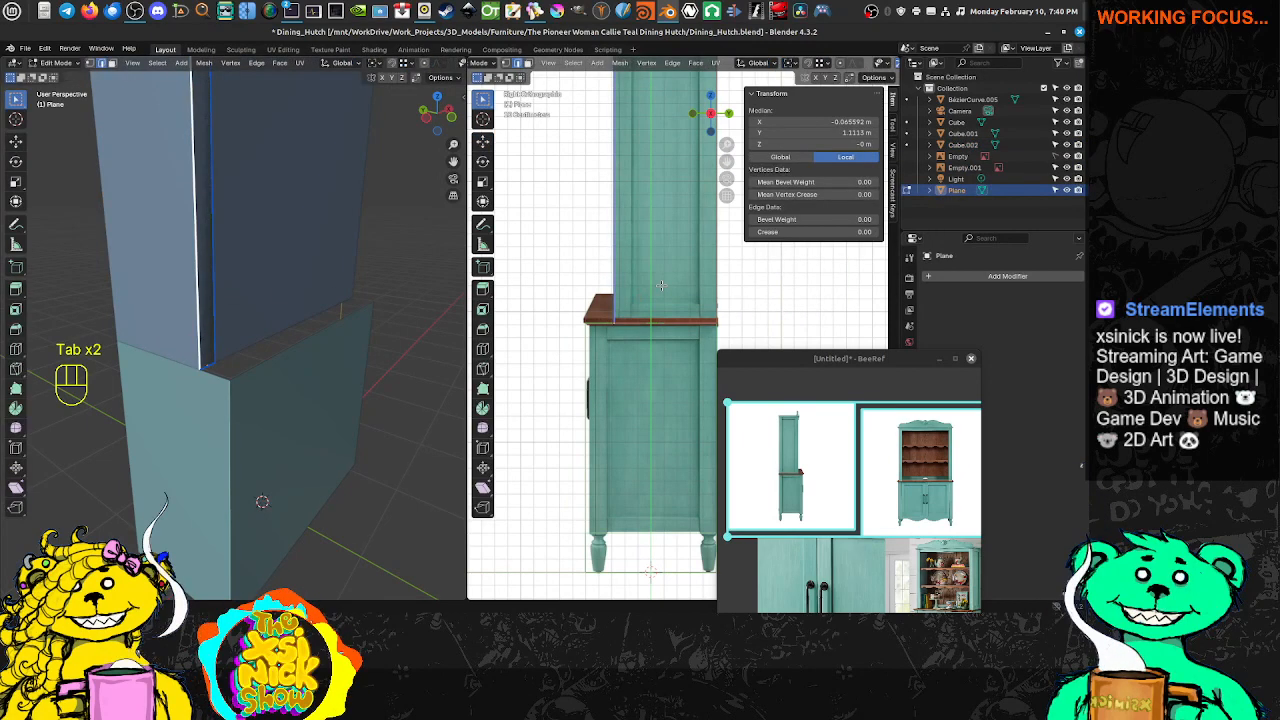
pyautogui.keyDown('shift'); pyautogui.moveTo(661, 286); pyautogui.dragTo(652, 316, button='middle'); pyautogui.keyUp('shift')
pyautogui.scroll(2, 621, 349)
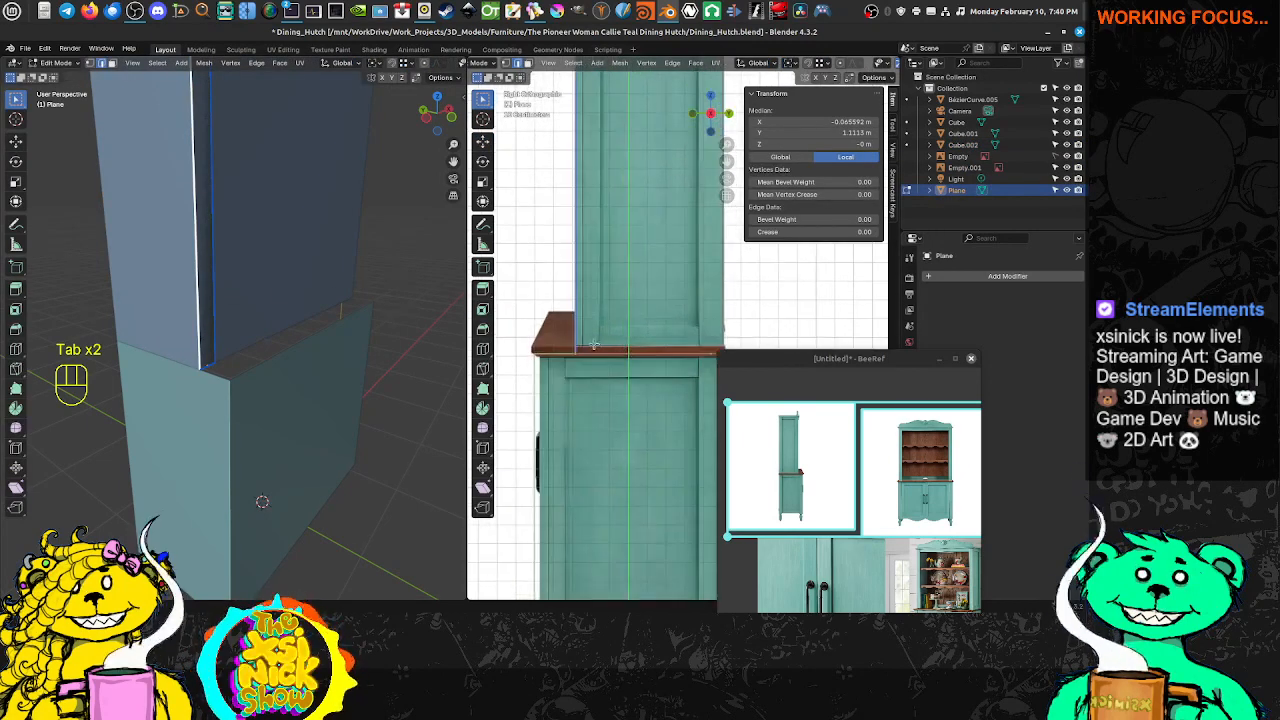
pyautogui.click(483, 141)
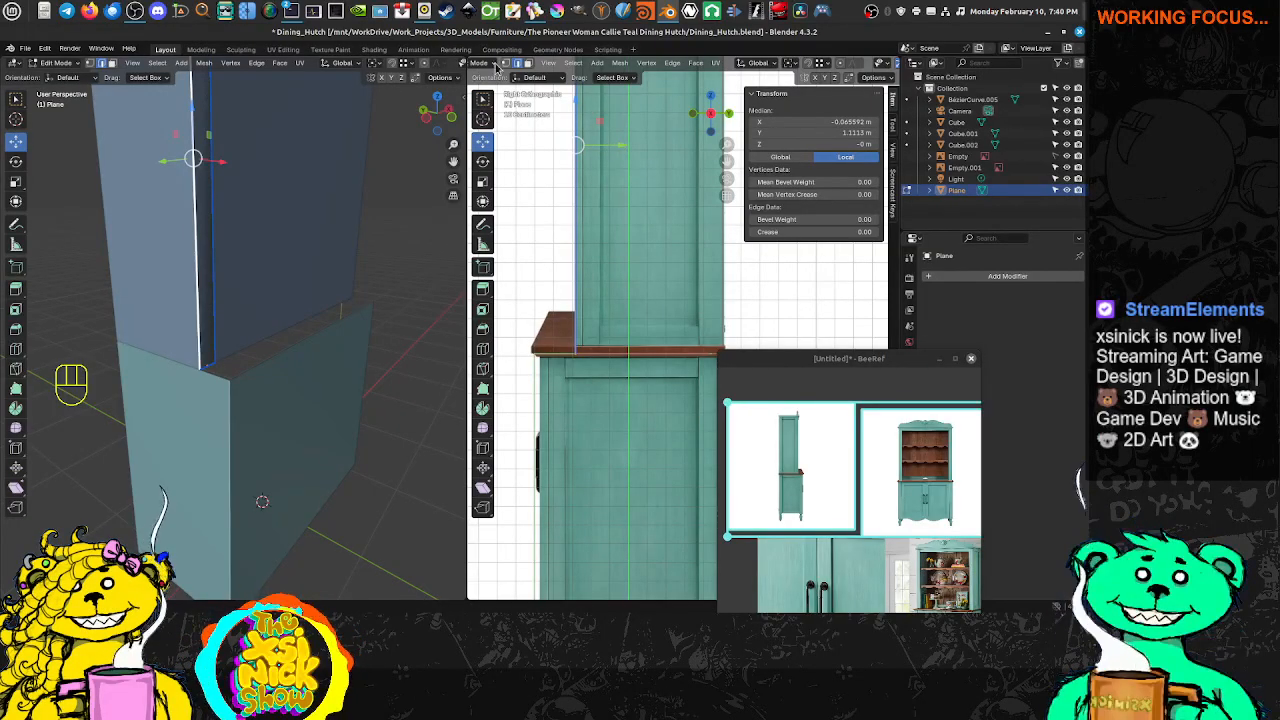
# In Object Mode, move the stile strip about 0.03 m back along Y, to about Y -0.25 m
pyautogui.scroll(-3, 643, 182)
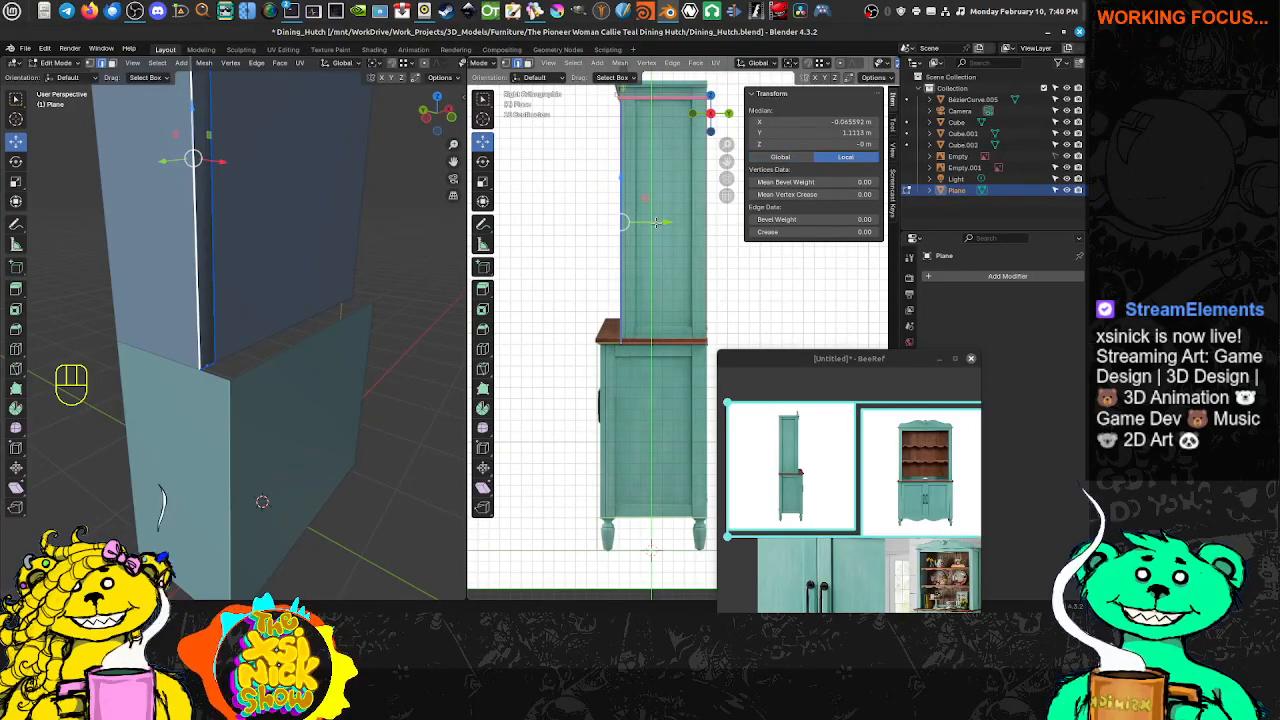
pyautogui.scroll(1, 636, 220)
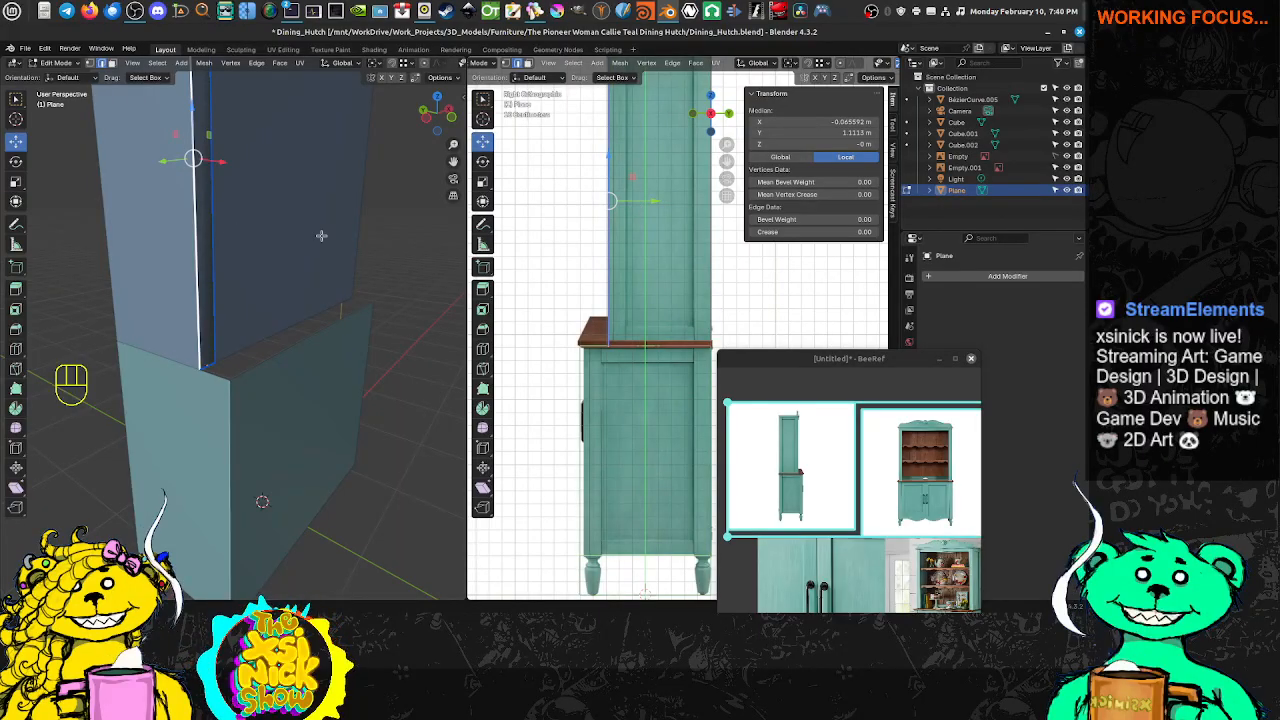
pyautogui.press('Tab')
pyautogui.scroll(3, 628, 346)
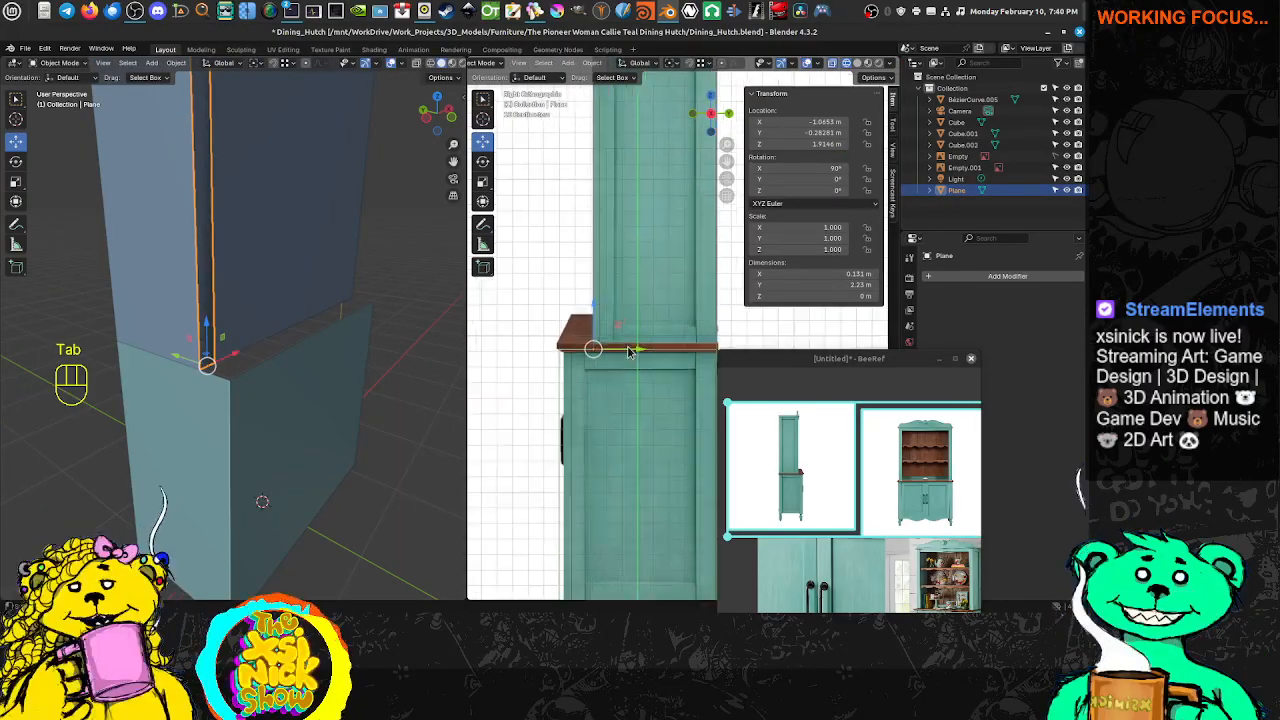
pyautogui.press('g')
pyautogui.press('y')
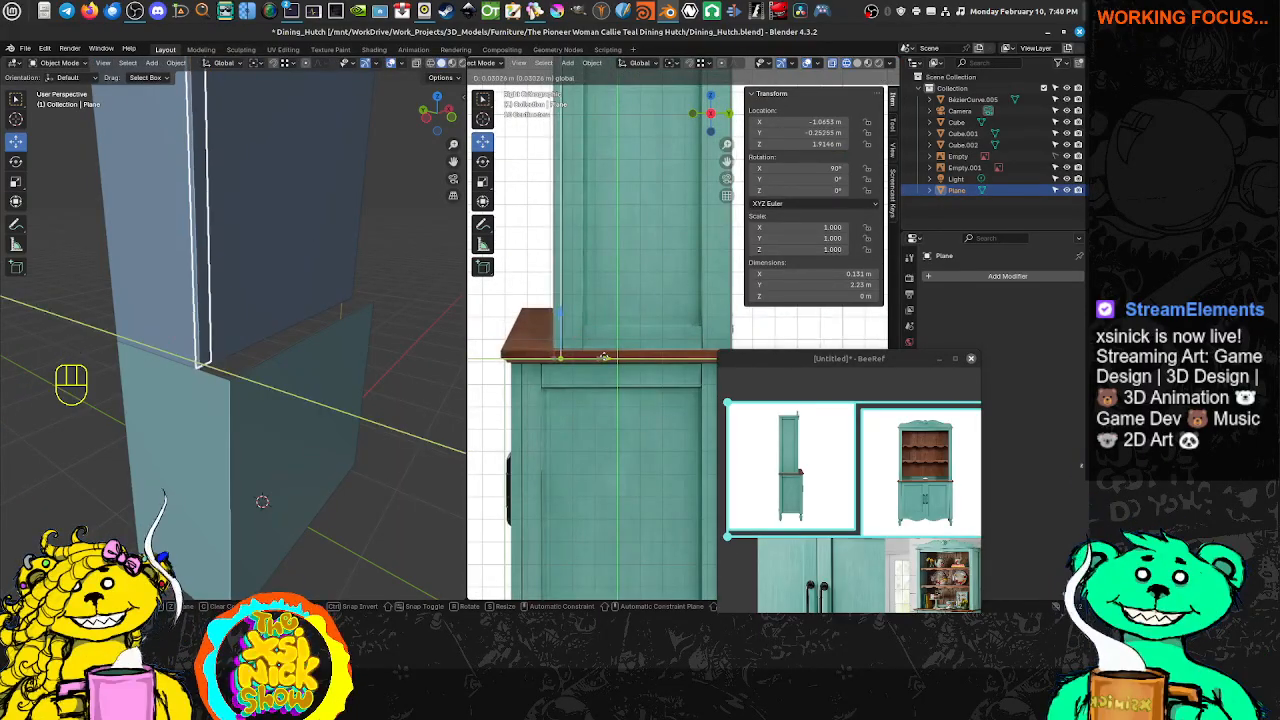
pyautogui.click(602, 355)
# Extrude the stile strip's face about 0.035 m forward along its normal in Edit Mode, and return to Object Mode
pyautogui.press('Tab')
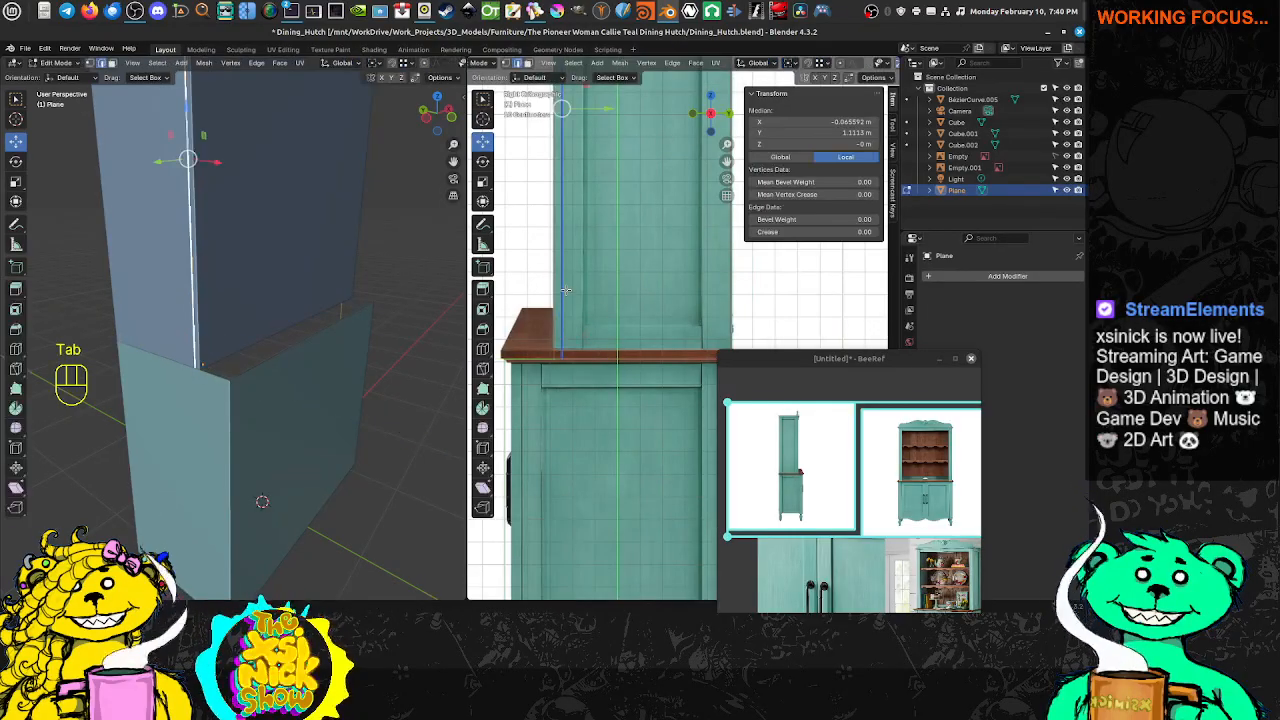
pyautogui.keyDown('shift'); pyautogui.moveTo(605, 208); pyautogui.dragTo(640, 266, button='middle'); pyautogui.keyUp('shift')
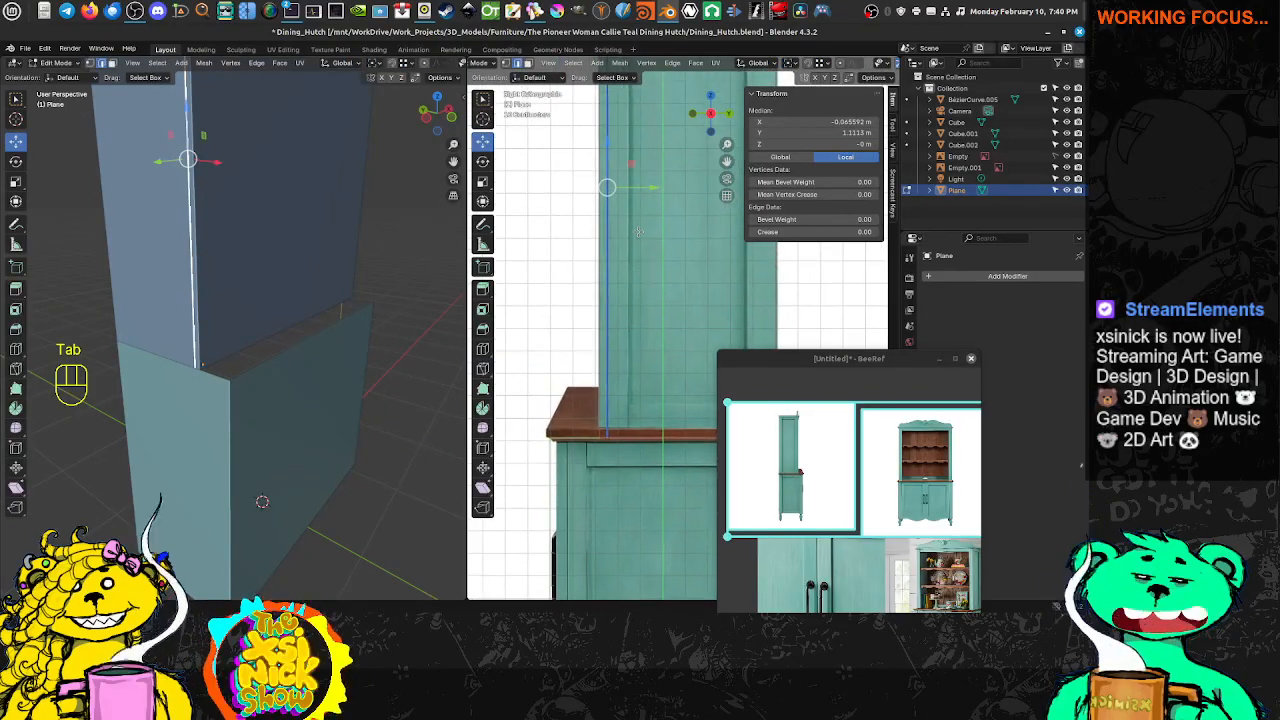
pyautogui.hotkey('ctrl', 'Tab')
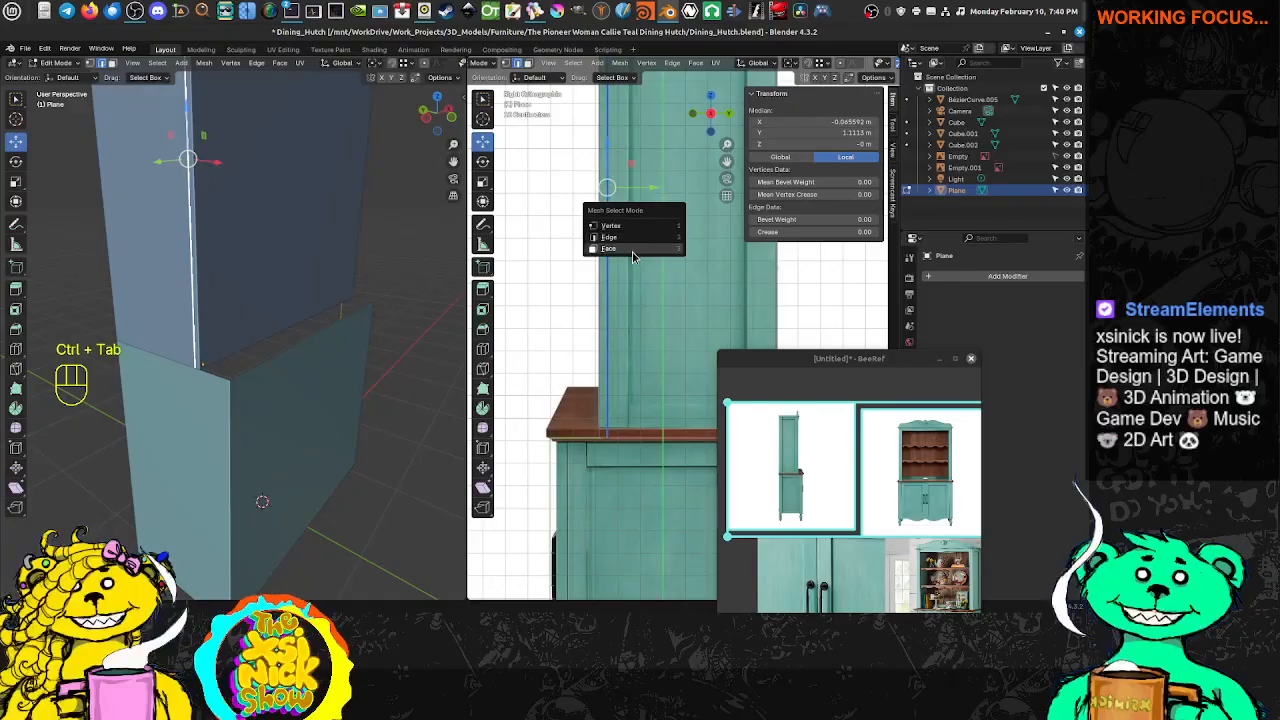
pyautogui.press('a')
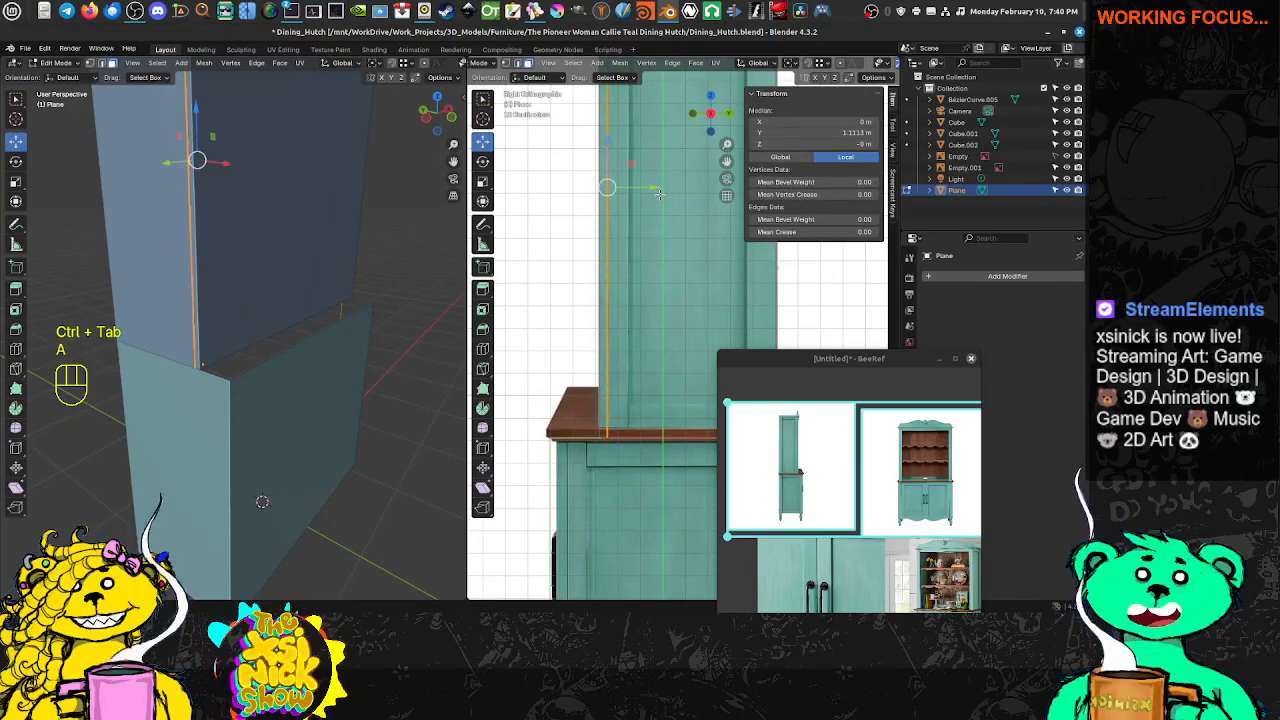
pyautogui.press('e')
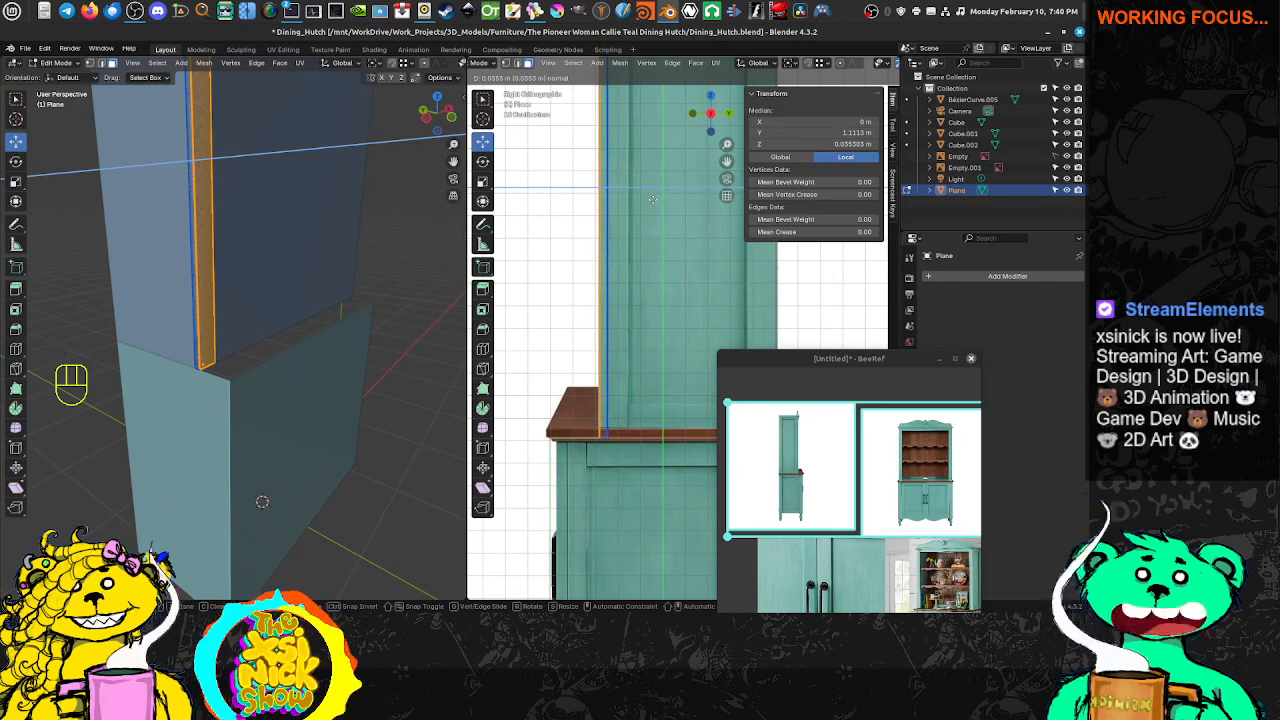
pyautogui.click(651, 199)
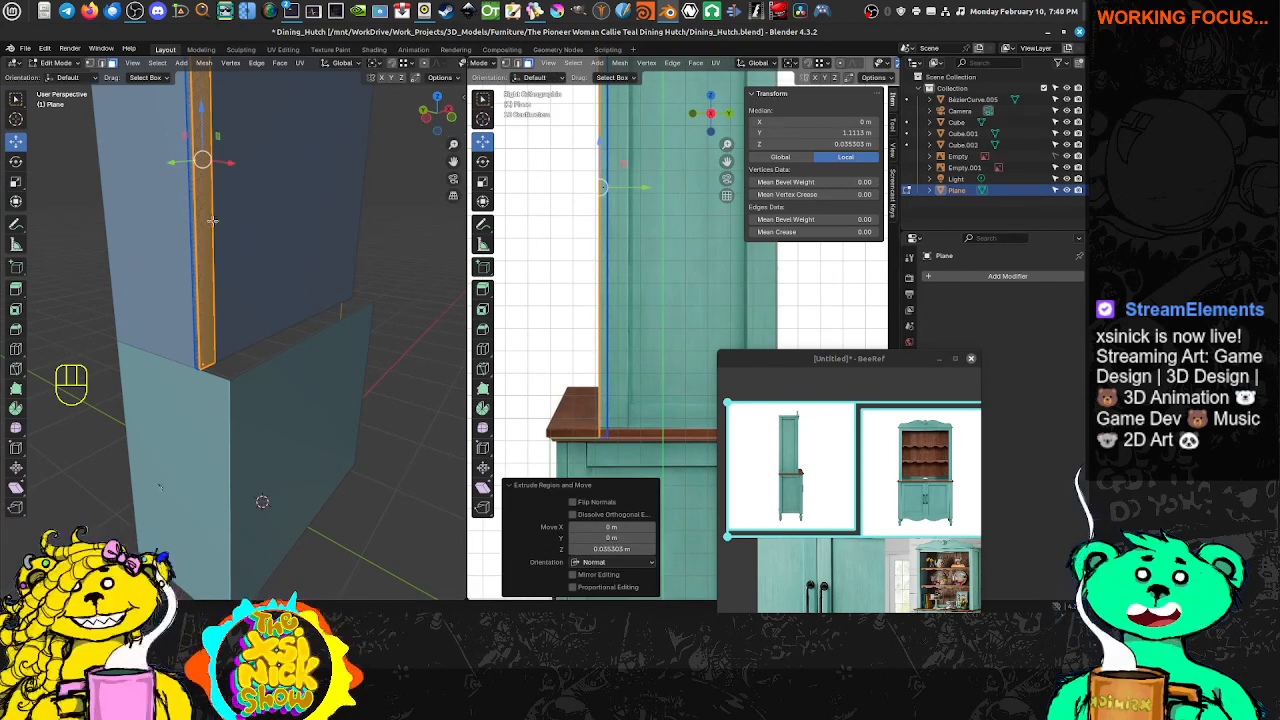
pyautogui.moveTo(273, 223); pyautogui.dragTo(254, 252, button='middle')
pyautogui.press('Tab')
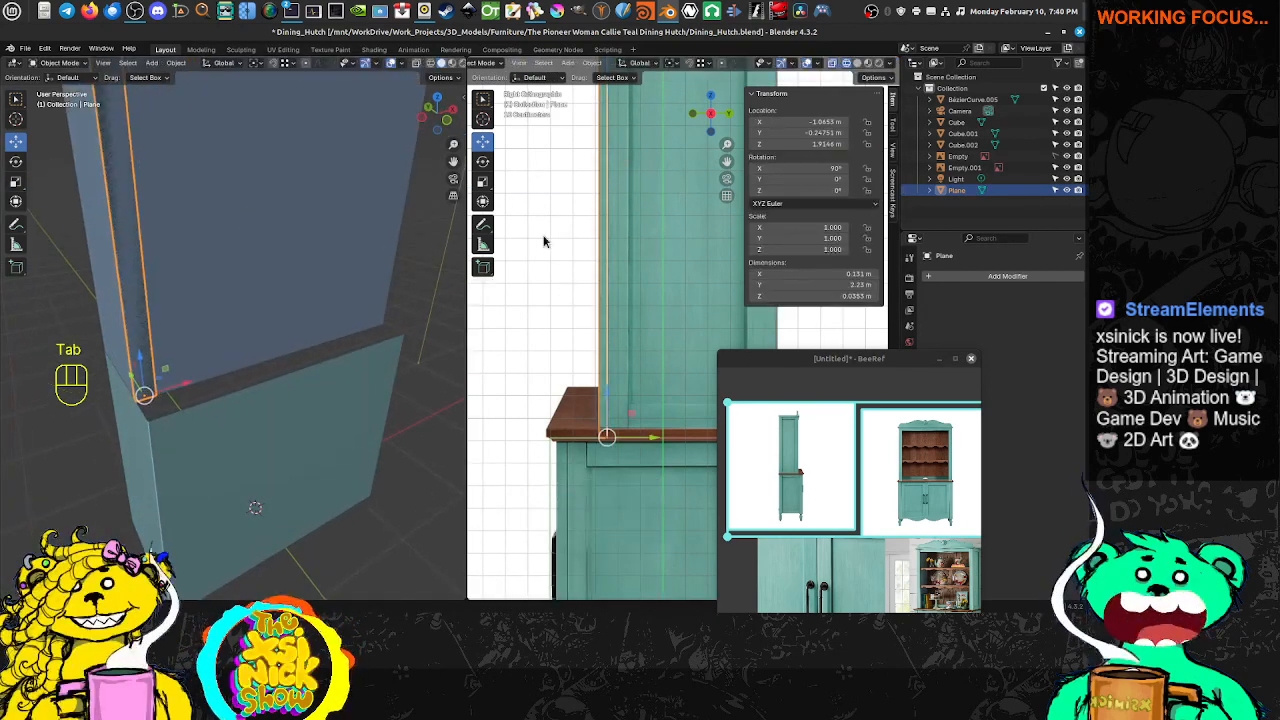
# Examine the extruded stile against the front reference image, from the countertop up to the crown moulding
pyautogui.scroll(-3, 562, 246)
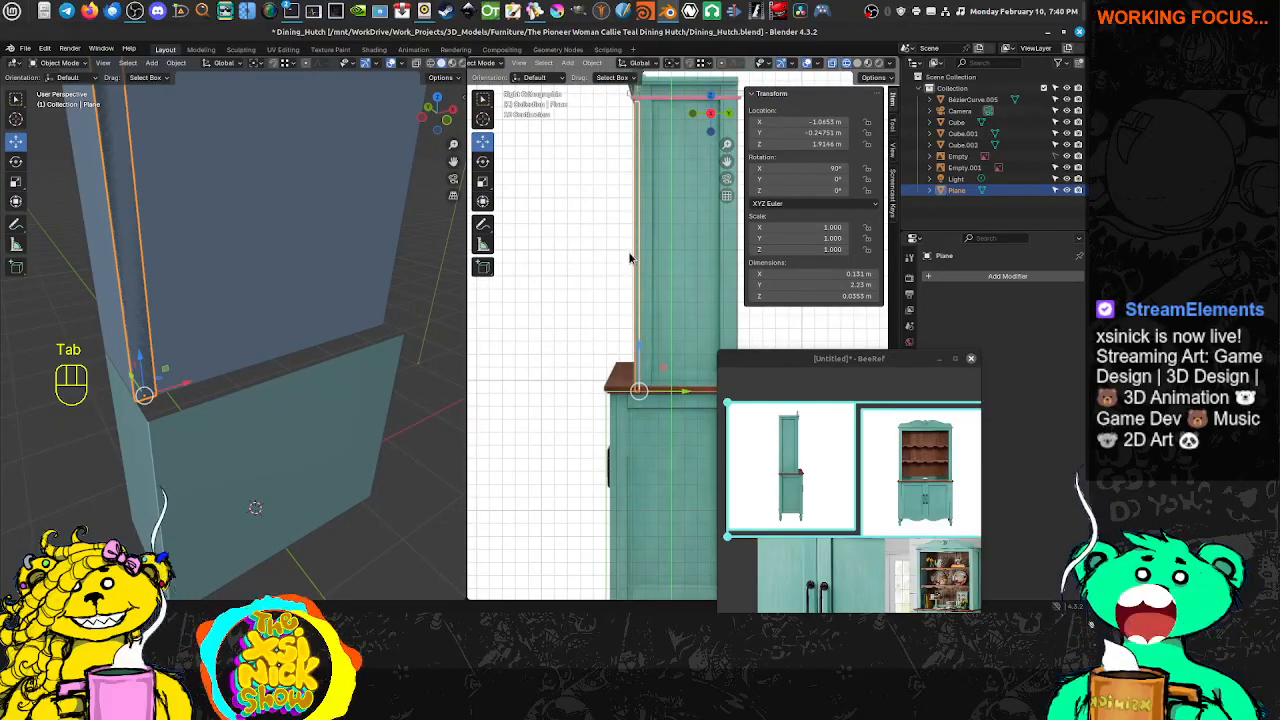
pyautogui.press('KP_1')
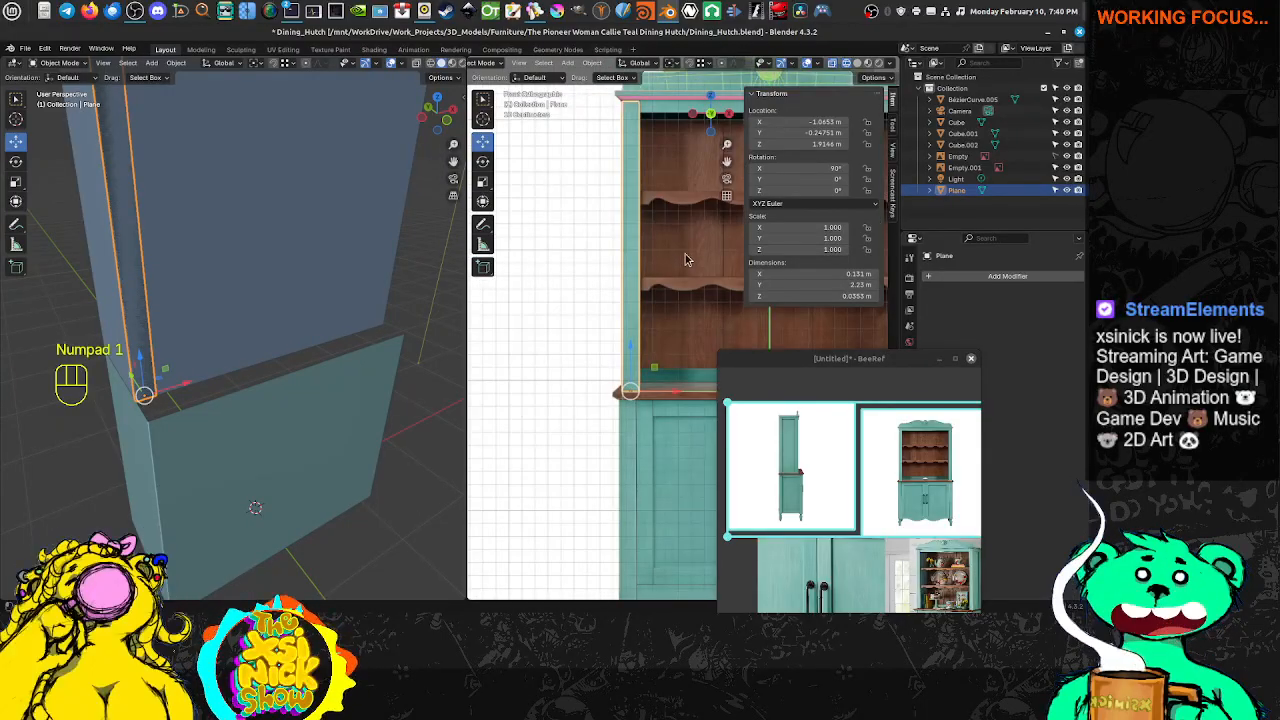
pyautogui.keyDown('shift'); pyautogui.moveTo(686, 264); pyautogui.dragTo(584, 250, button='middle'); pyautogui.keyUp('shift')
pyautogui.scroll(-4, 584, 250)
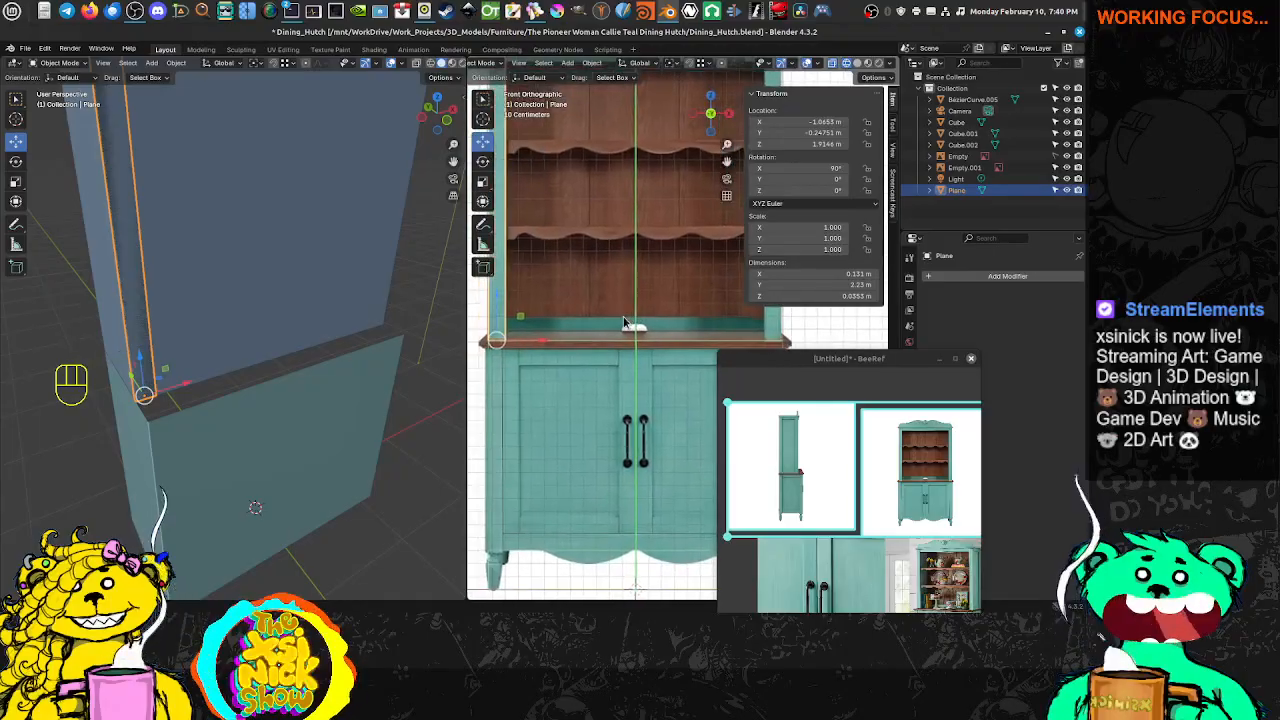
pyautogui.keyDown('shift'); pyautogui.moveTo(616, 328); pyautogui.dragTo(600, 326, button='middle'); pyautogui.keyUp('shift')
pyautogui.scroll(1, 545, 190)
pyautogui.keyDown('shift'); pyautogui.moveTo(556, 221); pyautogui.dragTo(607, 350, button='middle'); pyautogui.keyUp('shift')
pyautogui.scroll(4, 549, 236)
pyautogui.keyDown('shift'); pyautogui.moveTo(551, 203); pyautogui.dragTo(710, 311, button='middle'); pyautogui.keyUp('shift')
pyautogui.scroll(3, 610, 217)
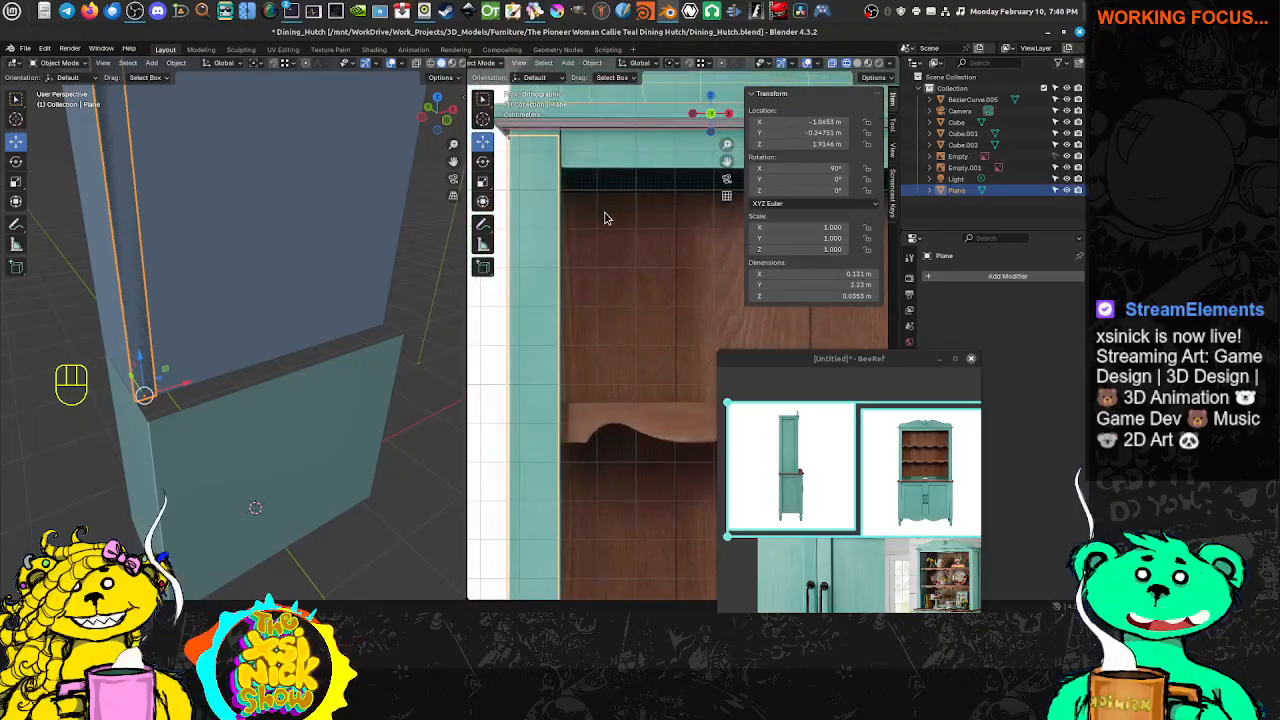
pyautogui.keyDown('shift'); pyautogui.moveTo(603, 211); pyautogui.dragTo(663, 261, button='middle'); pyautogui.keyUp('shift')
# Raise the left stile's top face about 0.019 m along Z, snapping it to the crown moulding's underside, and return to Object Mode
pyautogui.press('Tab')
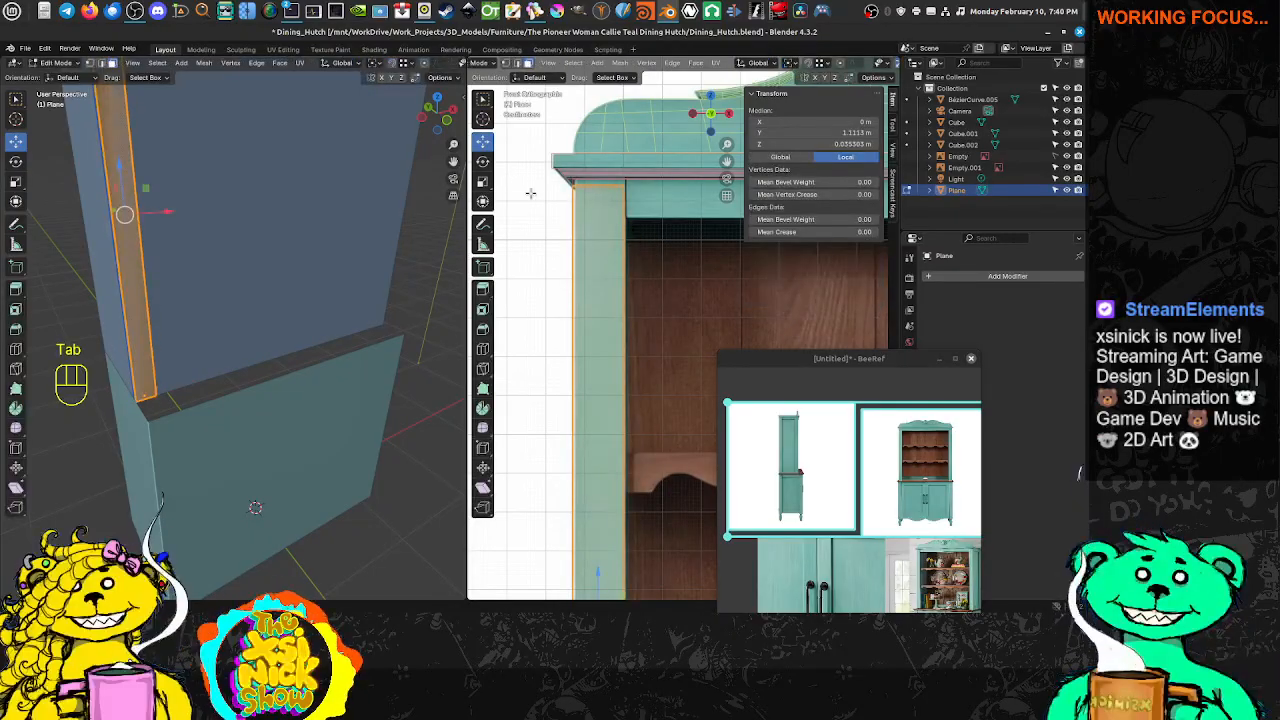
pyautogui.keyDown('shift'); pyautogui.moveTo(617, 196); pyautogui.dragTo(614, 221, button='middle'); pyautogui.keyUp('shift')
pyautogui.keyDown('shift'); pyautogui.moveTo(138, 171); pyautogui.dragTo(272, 304, button='middle'); pyautogui.keyUp('shift')
pyautogui.hotkey('ctrl', 'Tab')
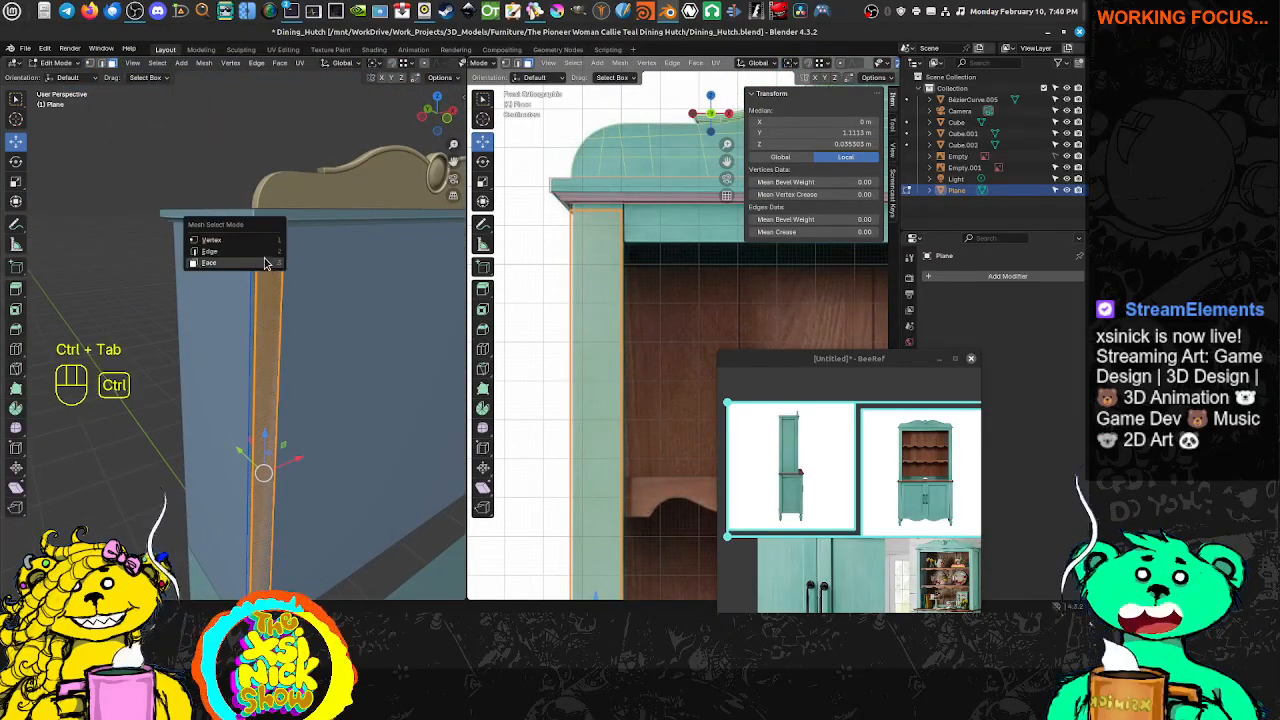
pyautogui.click(216, 243)
pyautogui.scroll(5, 263, 210)
pyautogui.keyDown('shift'); pyautogui.moveTo(263, 210); pyautogui.dragTo(272, 309, button='middle'); pyautogui.keyUp('shift')
pyautogui.hotkey('ctrl', 'Tab')
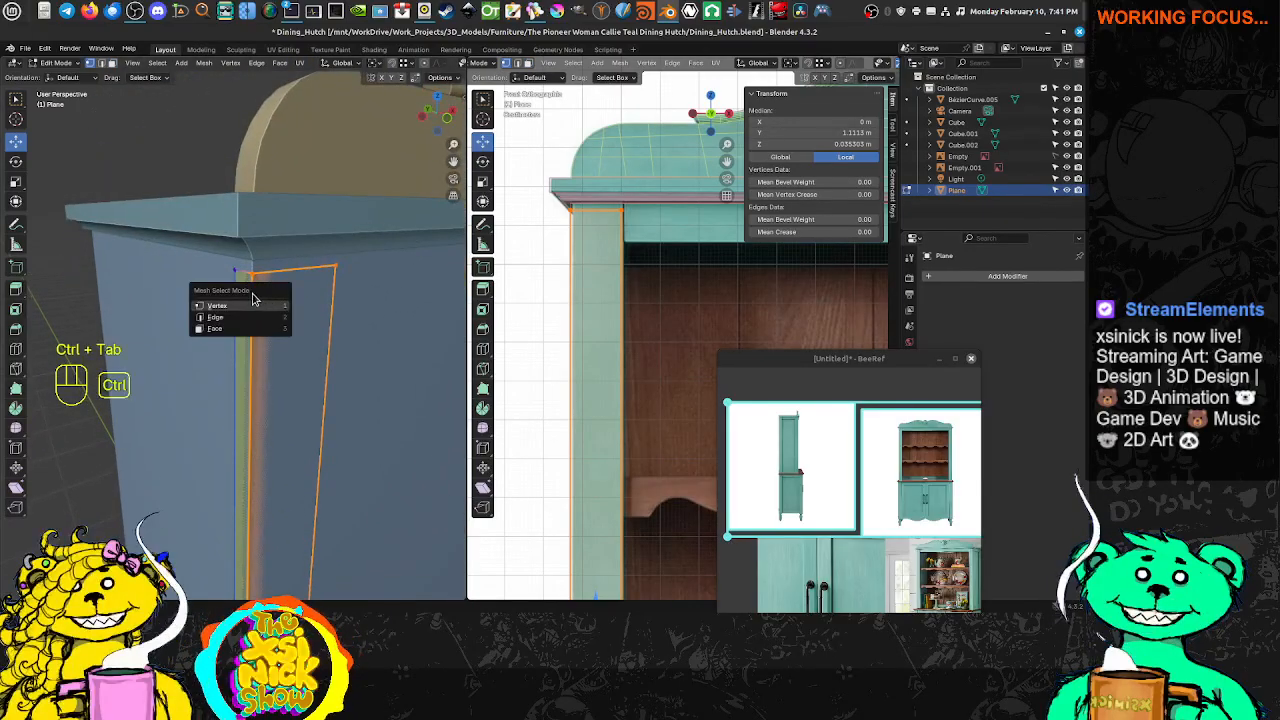
pyautogui.click(234, 329)
pyautogui.click(268, 268)
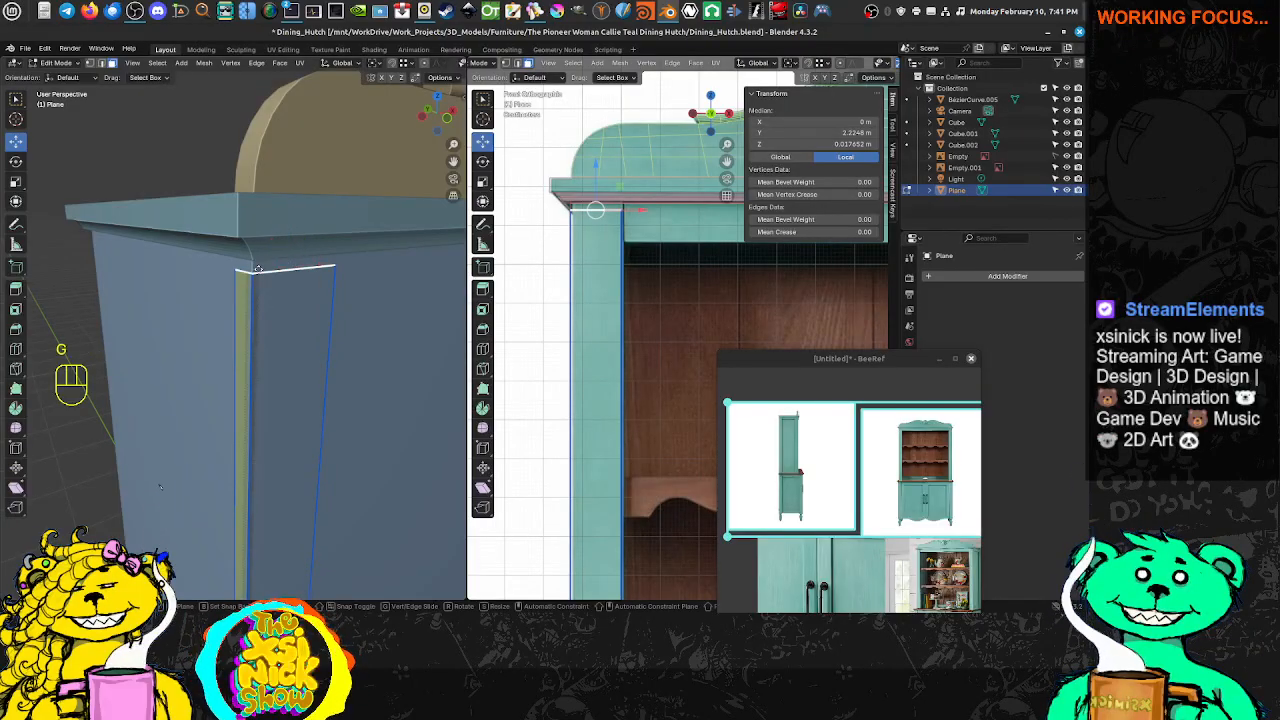
pyautogui.press('g')
pyautogui.press('z')
pyautogui.keyDown('ctrl'); pyautogui.click(258, 262); pyautogui.keyUp('ctrl')
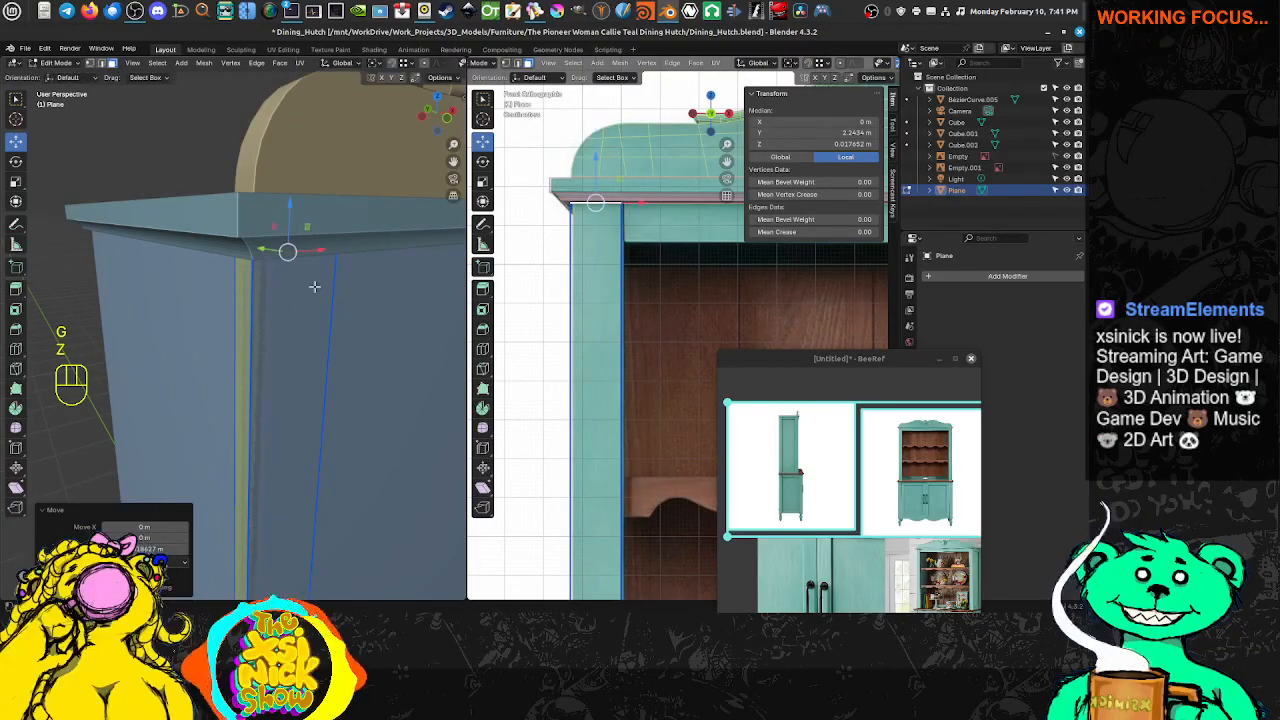
pyautogui.keyDown('shift'); pyautogui.moveTo(258, 262); pyautogui.dragTo(316, 277, button='middle'); pyautogui.keyUp('shift')
pyautogui.scroll(-3, 316, 273)
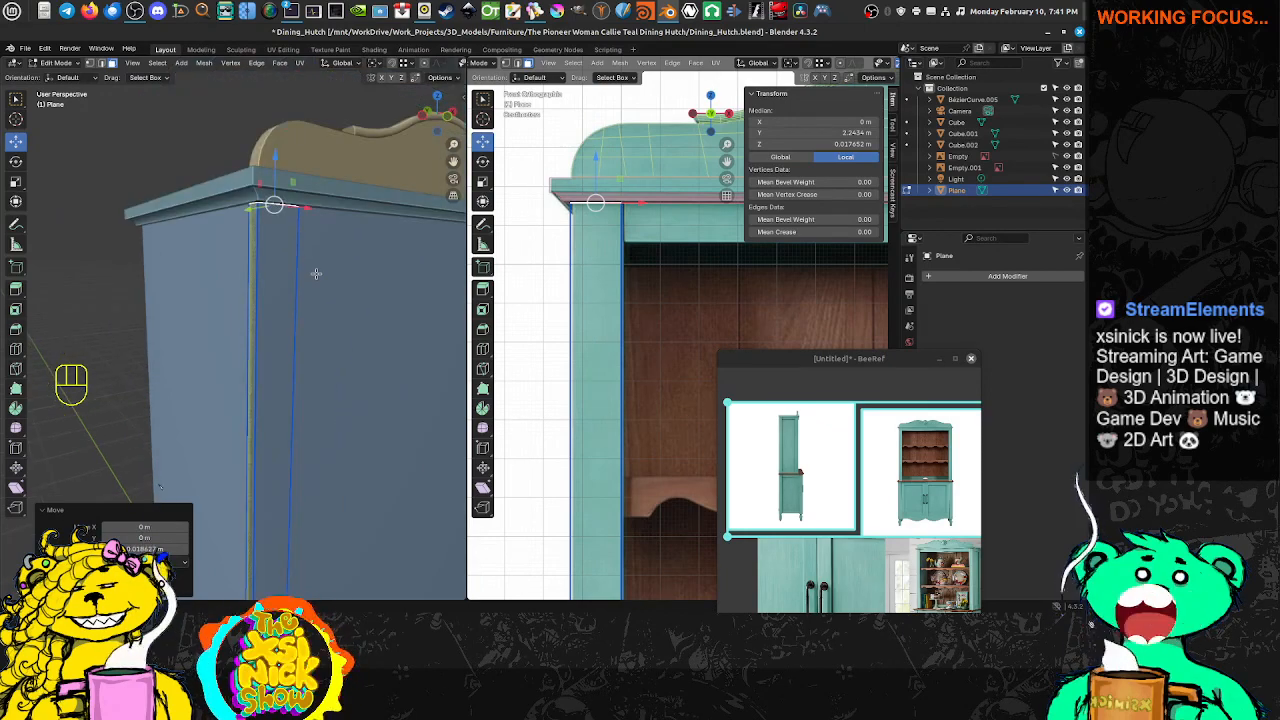
pyautogui.press('Tab')
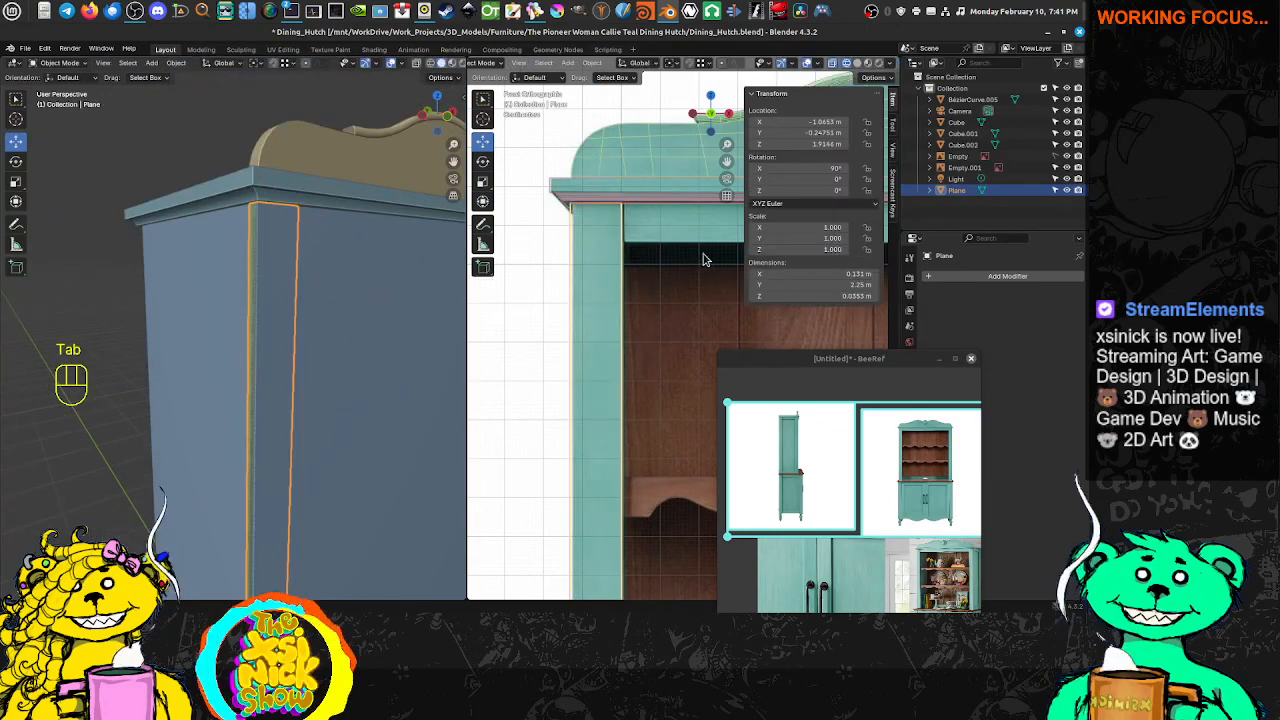
# Duplicate the left stile and move the copy about 2.11 m along X onto the right side of the upper cabinet
pyautogui.scroll(-5, 541, 204)
pyautogui.keyDown('shift'); pyautogui.moveTo(654, 364); pyautogui.dragTo(581, 309, button='middle'); pyautogui.keyUp('shift')
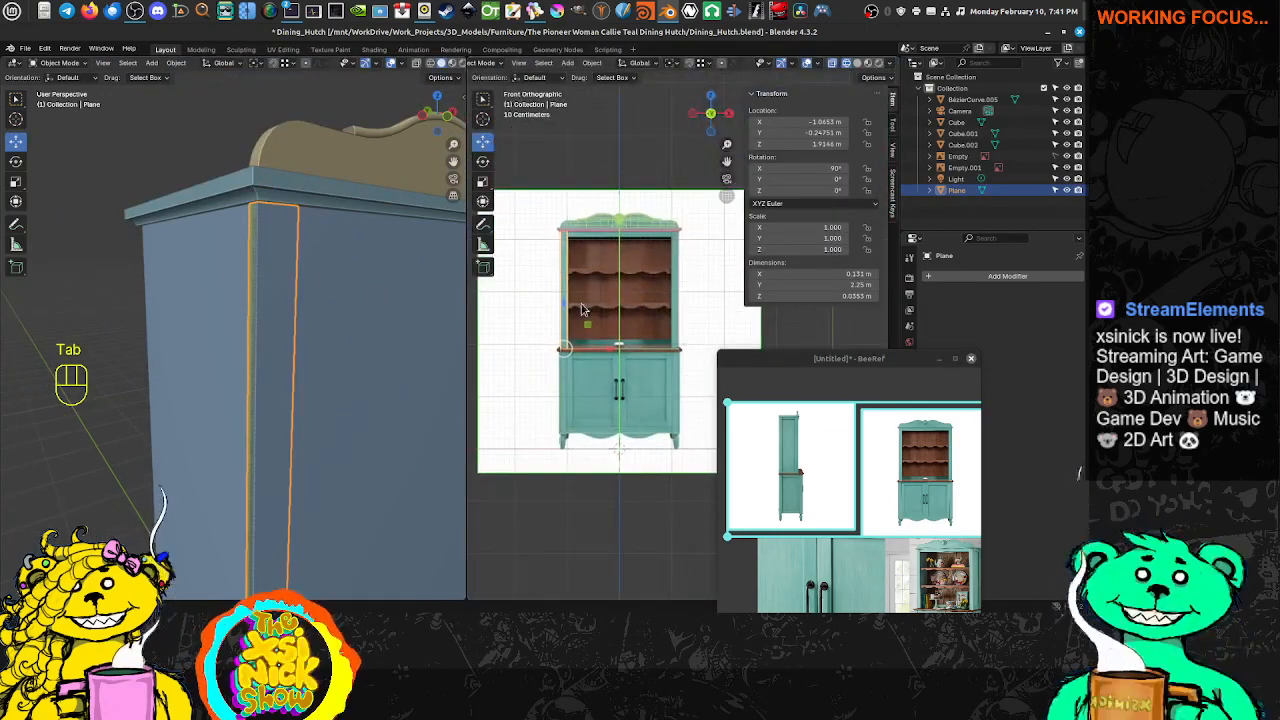
pyautogui.hotkey('shift', 'd')
pyautogui.press('x')
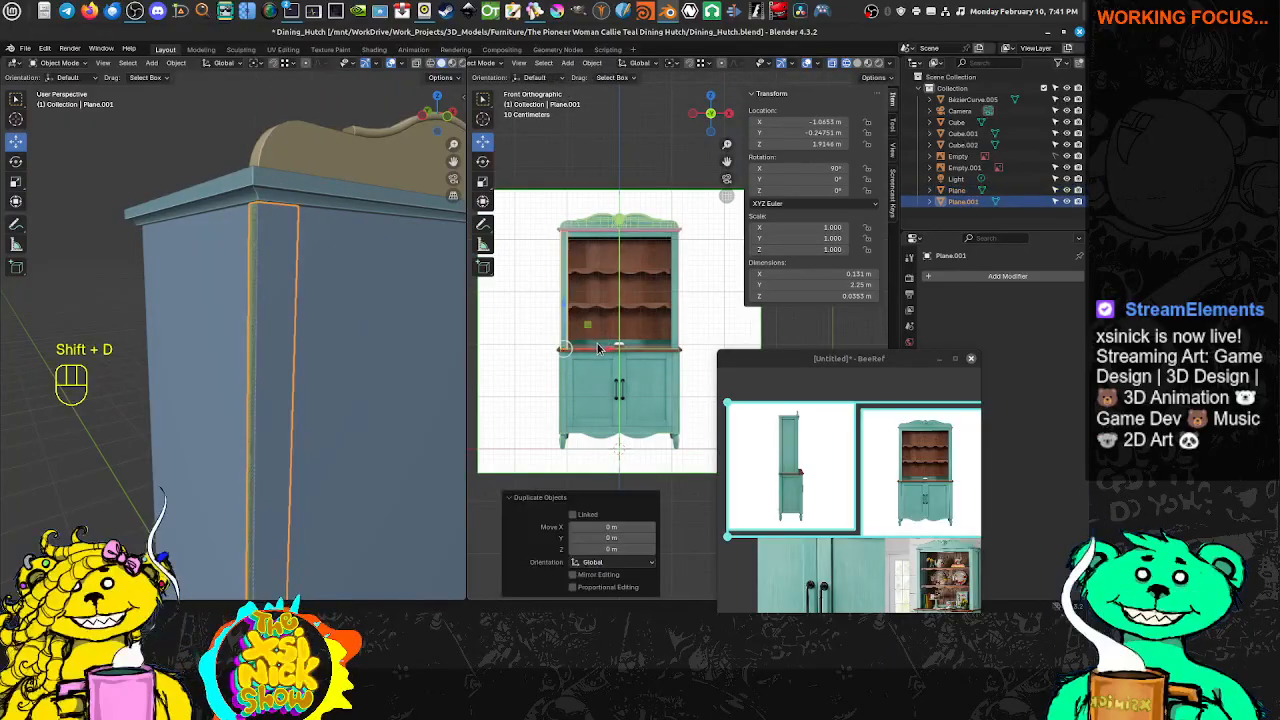
pyautogui.click(701, 350)
# Move the right stile another 0.008 m or so along X to align it with the front reference image
pyautogui.scroll(8, 701, 350)
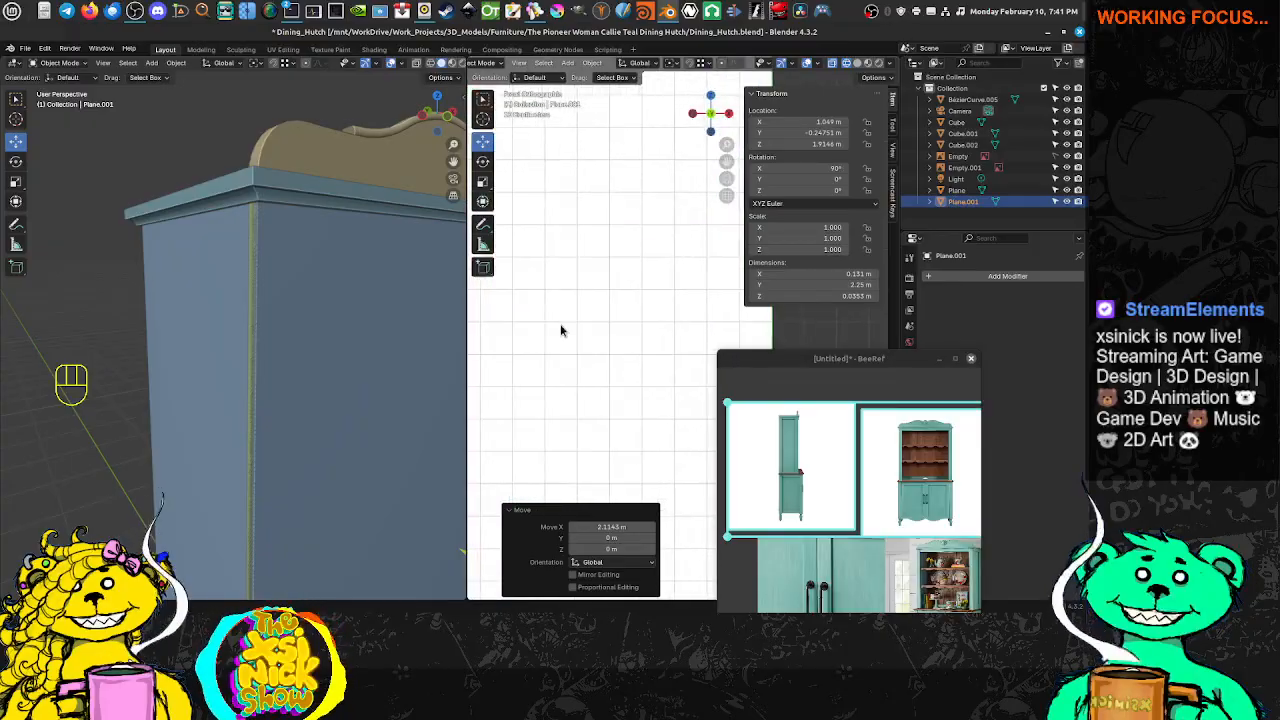
pyautogui.keyDown('shift'); pyautogui.moveTo(513, 385); pyautogui.dragTo(690, 339, button='middle'); pyautogui.keyUp('shift')
pyautogui.scroll(3, 621, 291)
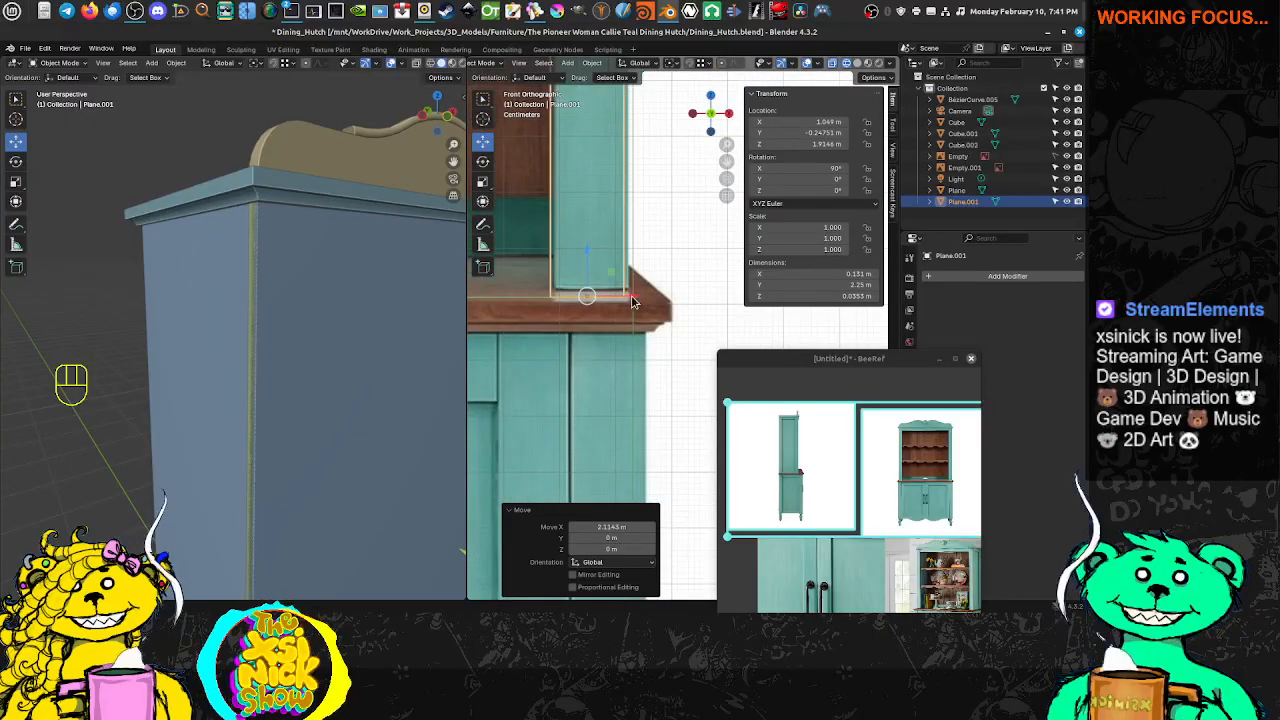
pyautogui.press('g')
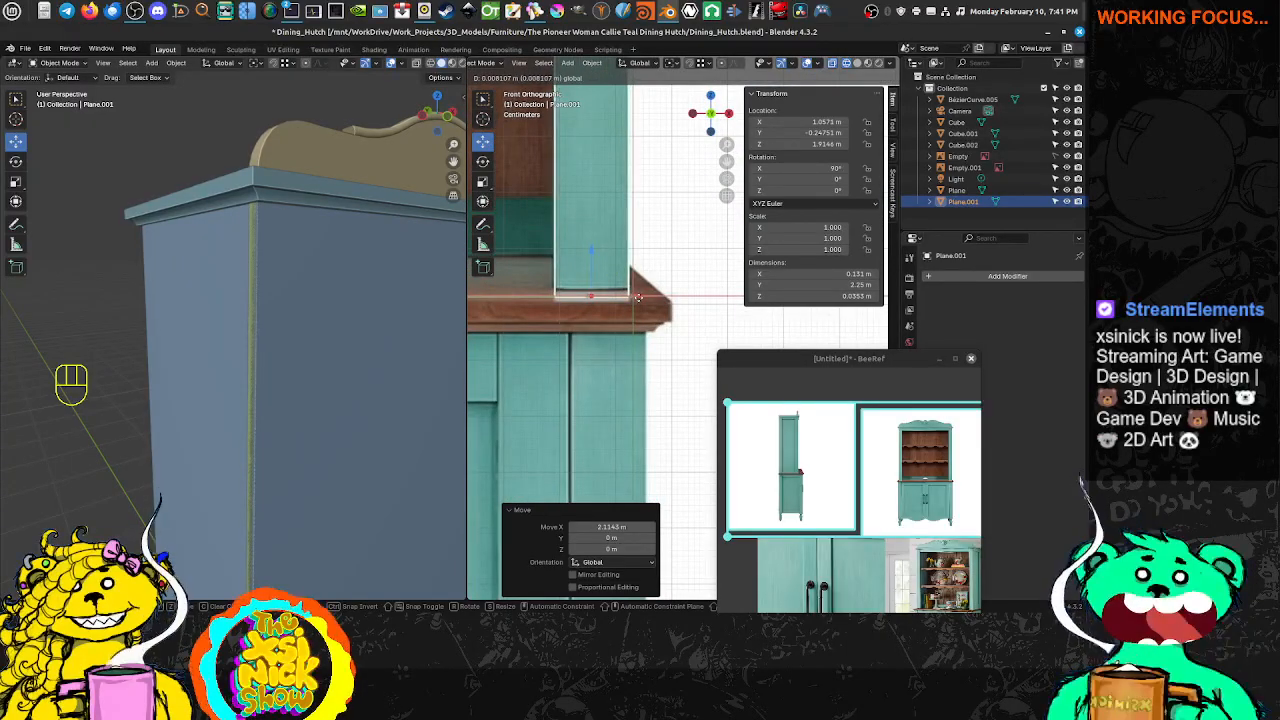
pyautogui.click(638, 297)
pyautogui.scroll(-7, 632, 293)
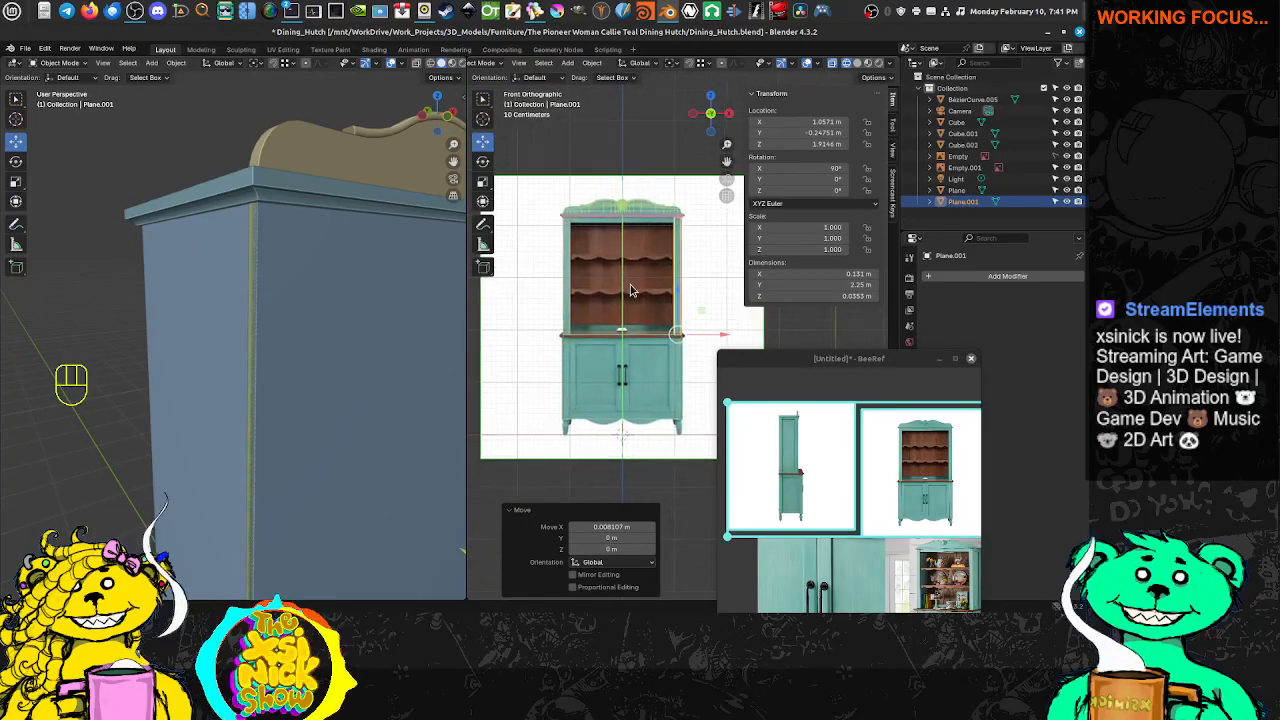
# Duplicate the right stile in place and rotate the copy 90° about the global Y axis
pyautogui.scroll(5, 630, 290)
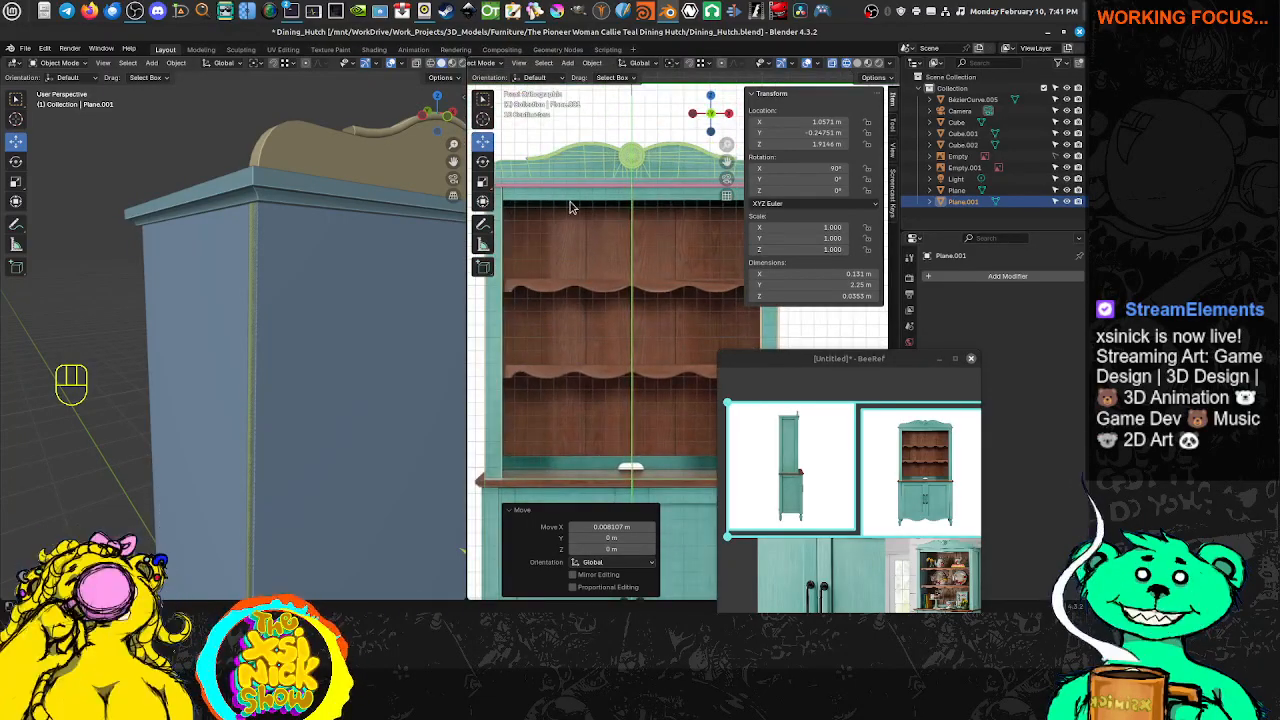
pyautogui.scroll(-3, 640, 215)
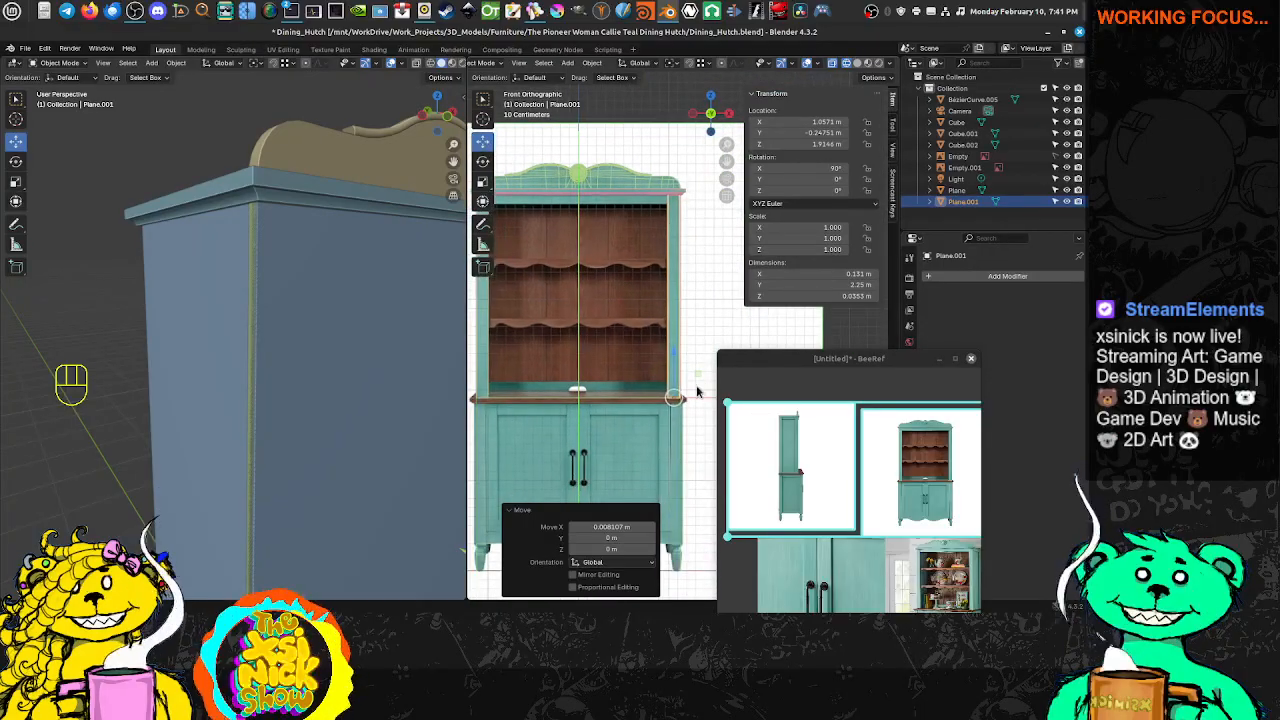
pyautogui.hotkey('shift', 'd')
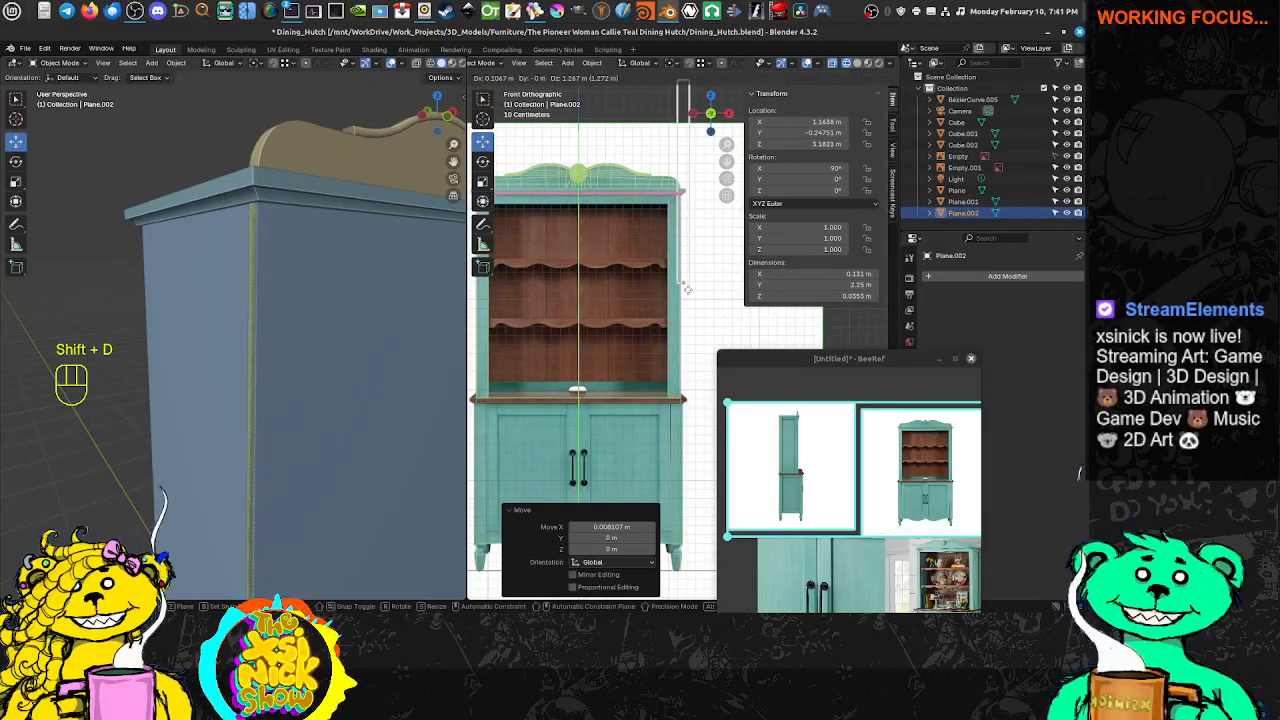
pyautogui.rightClick(696, 338)
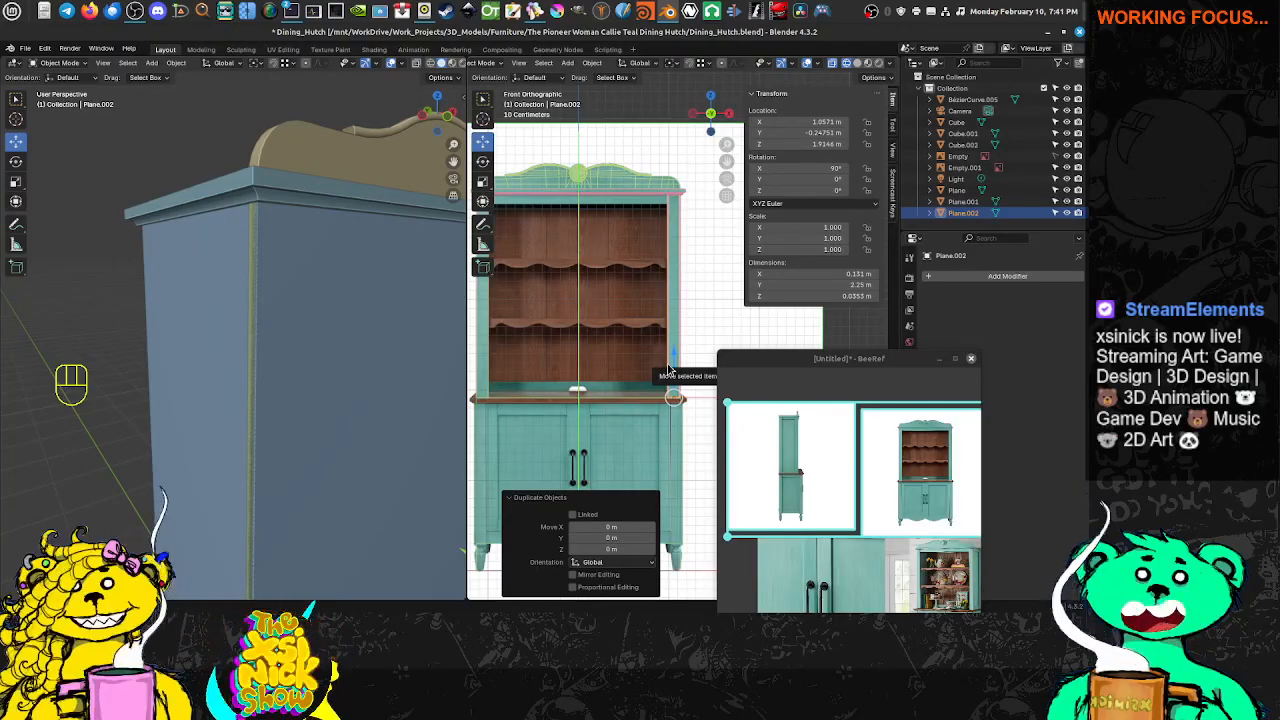
pyautogui.press('r')
pyautogui.press('z')
pyautogui.press('x')
pyautogui.press('x')
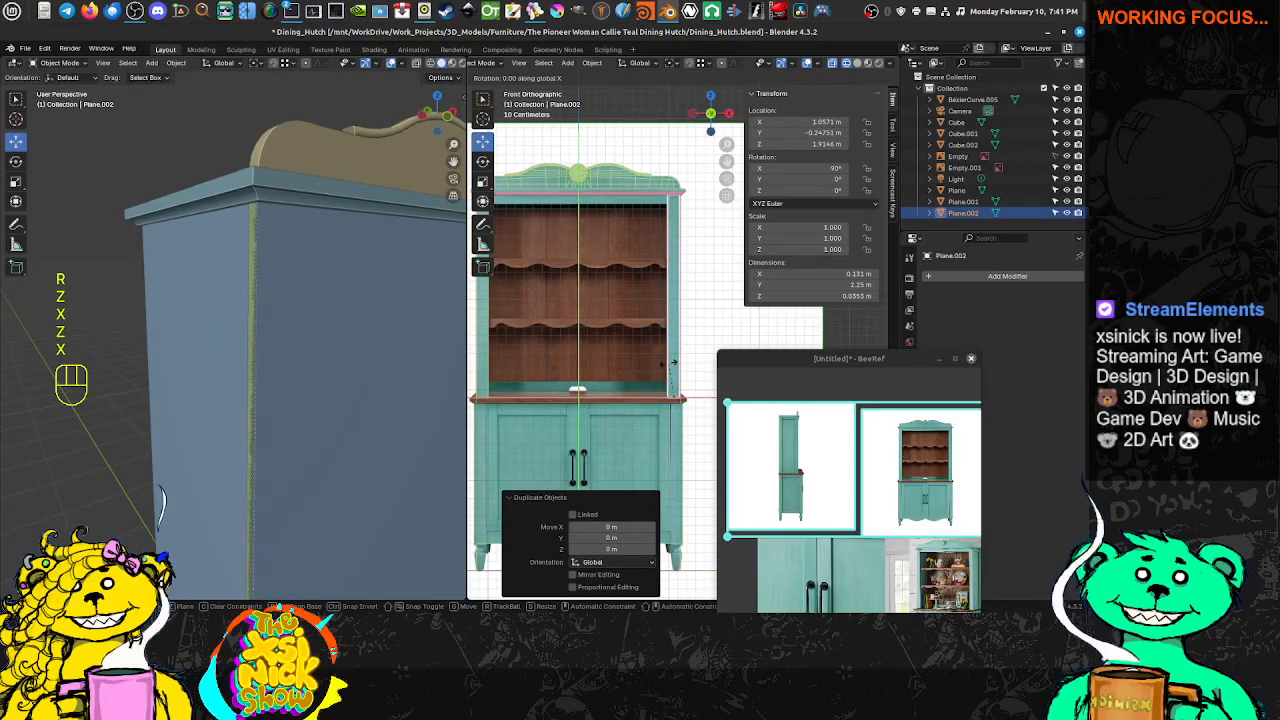
pyautogui.press('y')
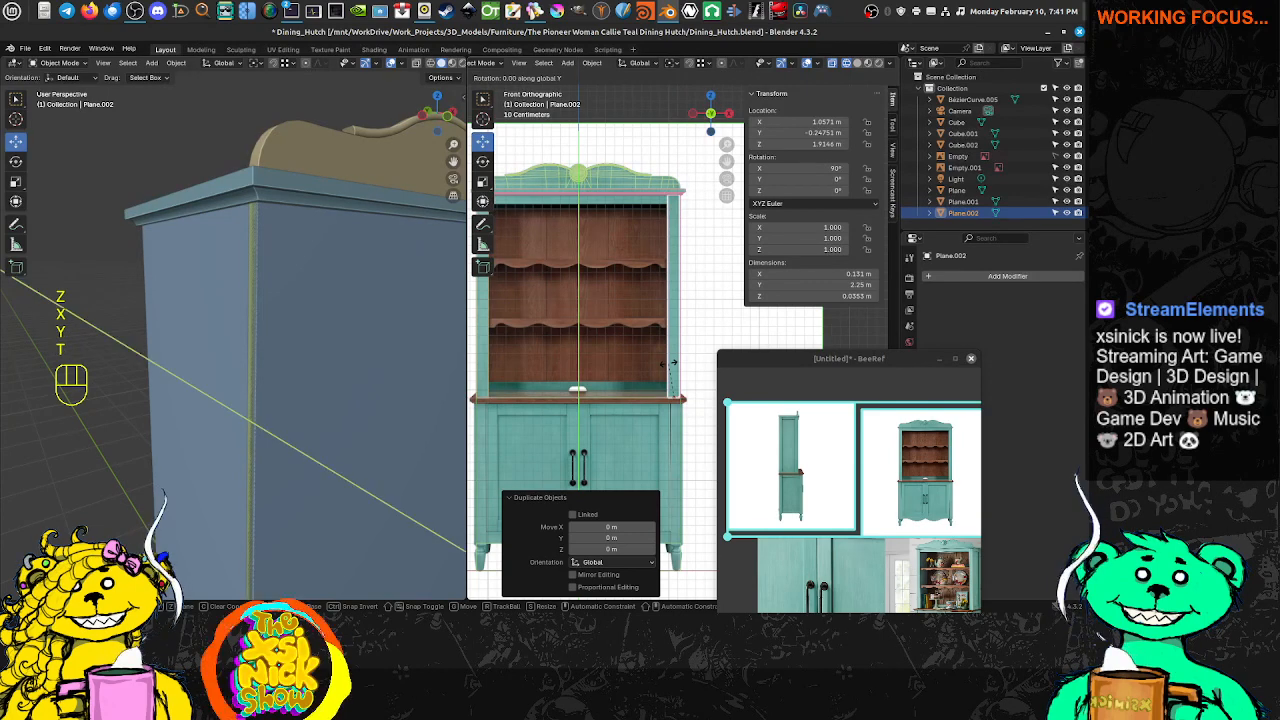
pyautogui.press('KP_9')
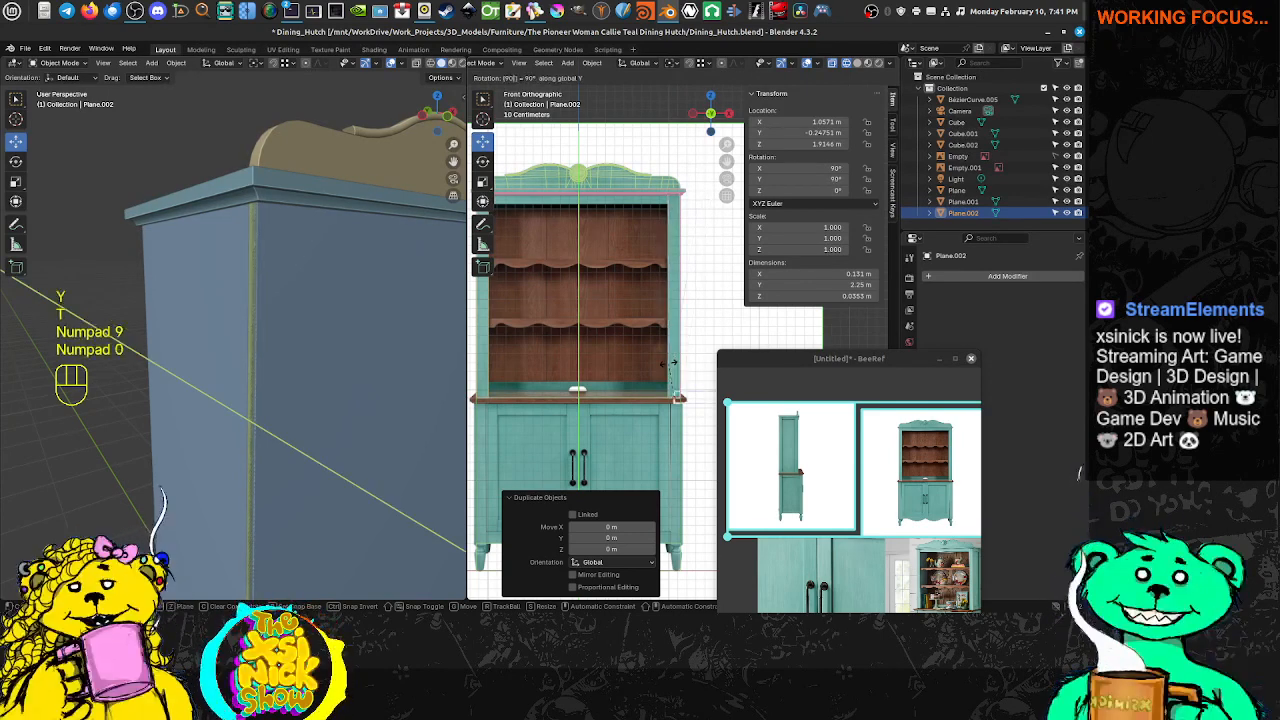
pyautogui.press('KP_0')
pyautogui.press('KP_Enter')
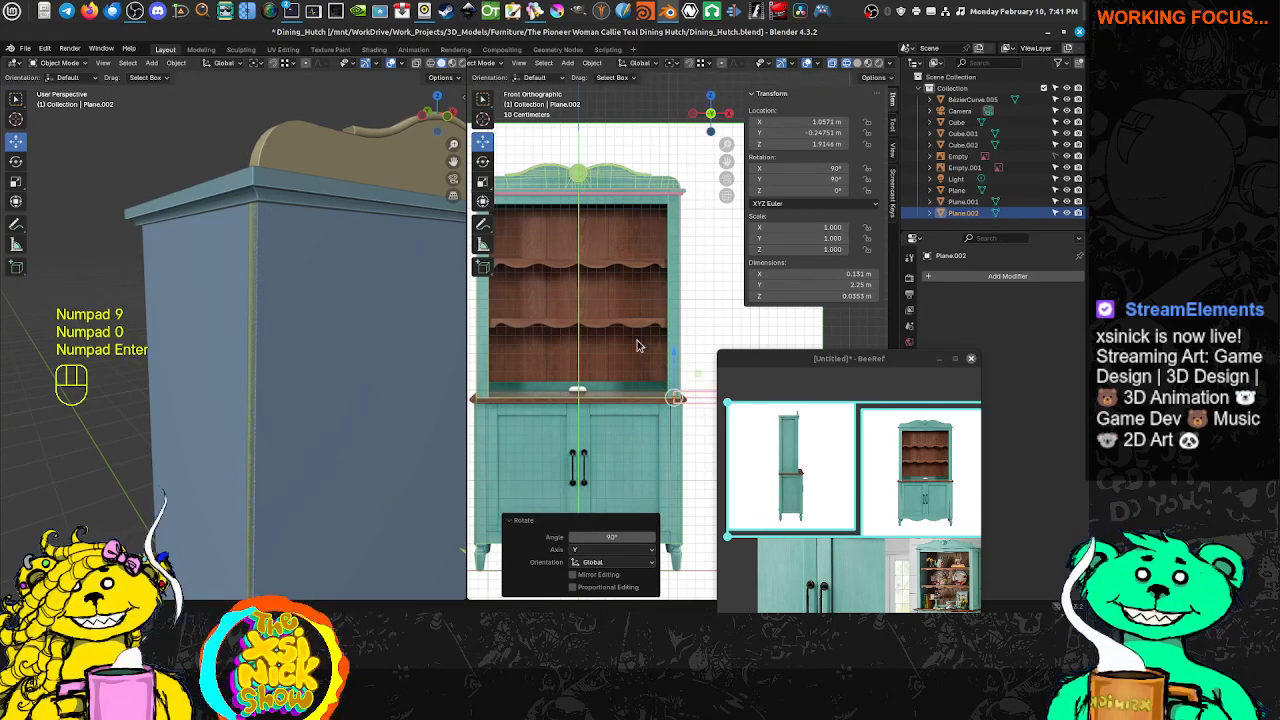
# Move the rotated copy about -2.04 m along X and 2.15 m along Z to the top rail area below the crown
pyautogui.press('g')
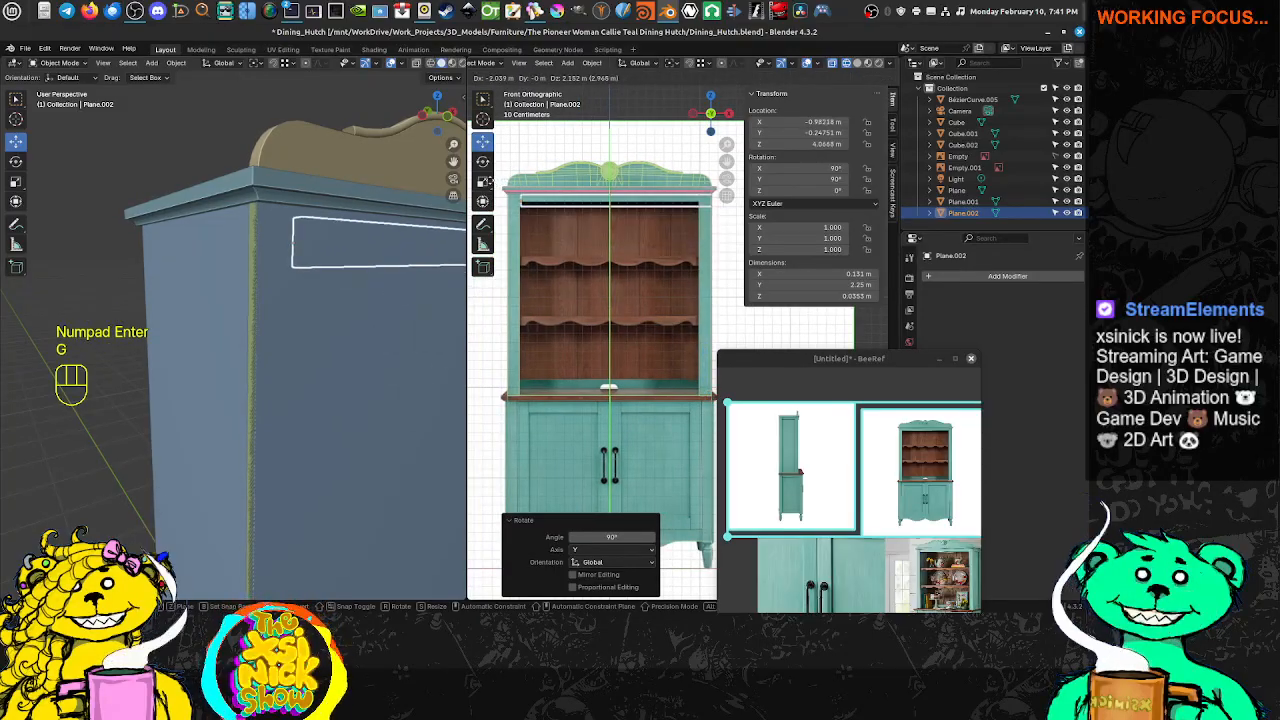
pyautogui.click(488, 180)
pyautogui.scroll(4, 594, 220)
pyautogui.keyDown('shift'); pyautogui.moveTo(594, 220); pyautogui.dragTo(774, 306, button='middle'); pyautogui.keyUp('shift')
pyautogui.keyDown('shift'); pyautogui.moveTo(652, 220); pyautogui.dragTo(728, 343, button='middle'); pyautogui.keyUp('shift')
pyautogui.scroll(1, 617, 270)
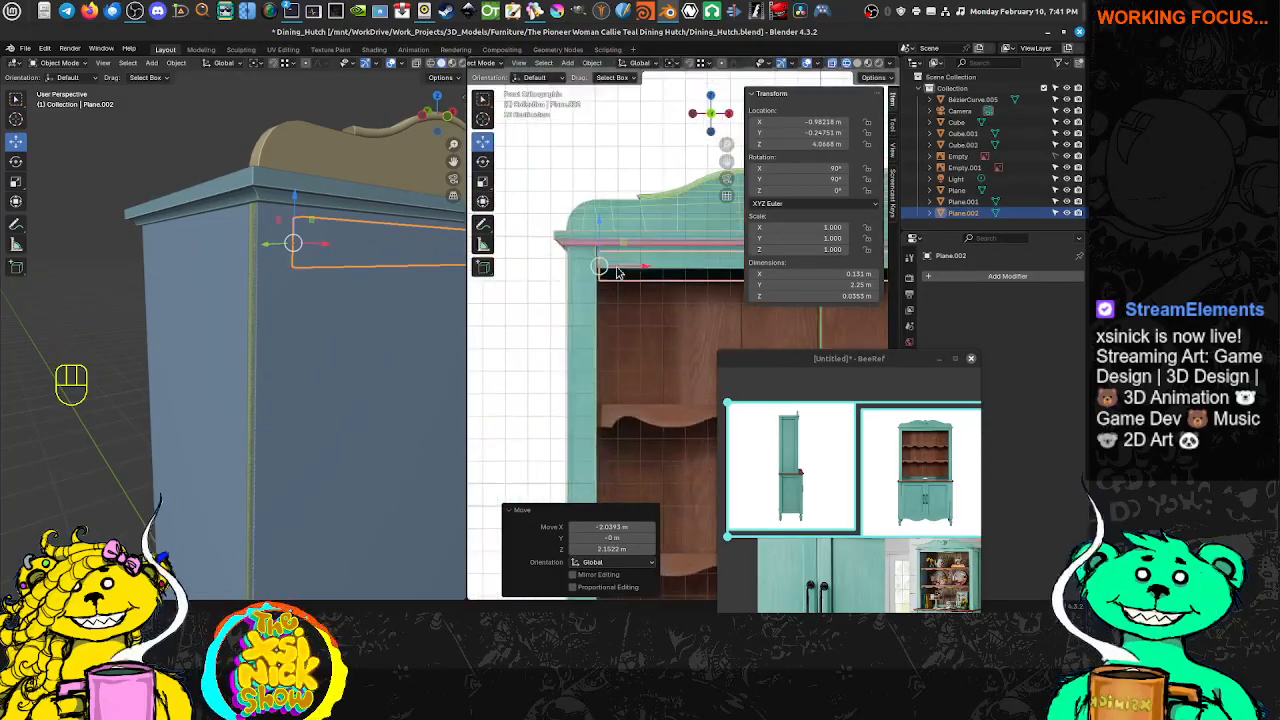
pyautogui.scroll(3, 617, 272)
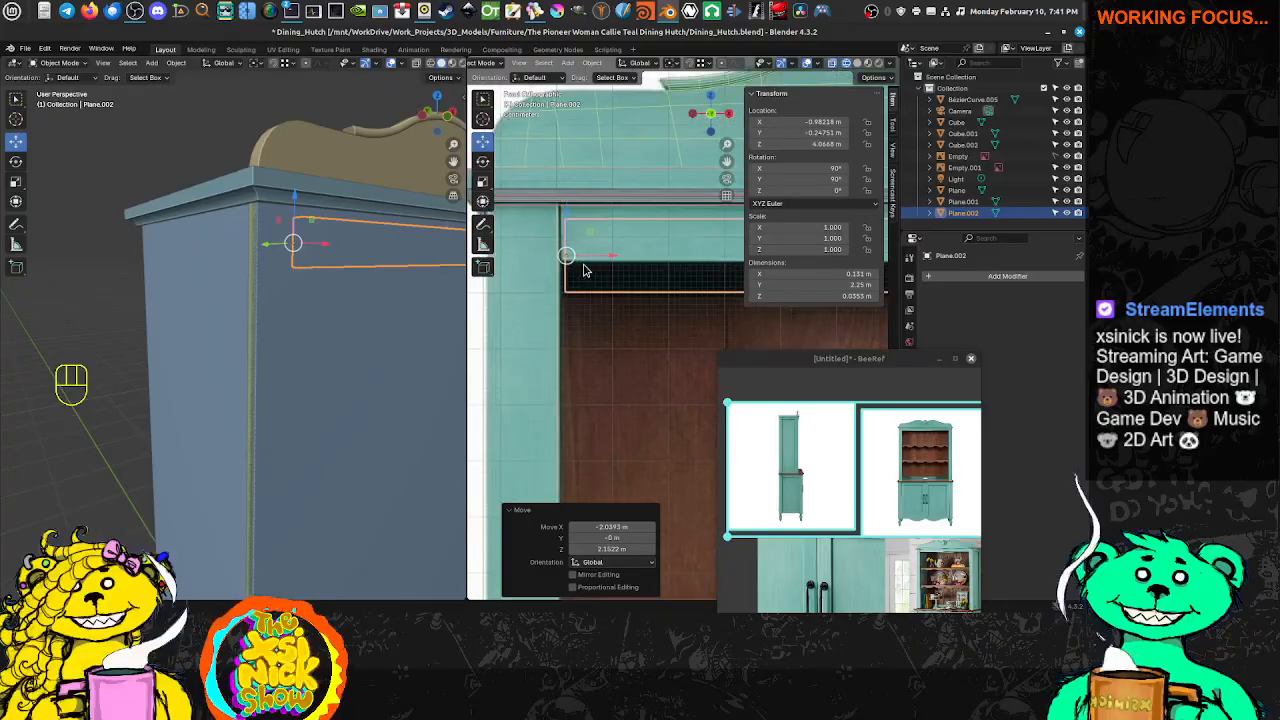
# Move the top rail about -0.015 m along X and 0.026 m along Z to line it up under the crown
pyautogui.keyDown('shift'); pyautogui.moveTo(586, 270); pyautogui.dragTo(609, 295, button='middle'); pyautogui.keyUp('shift')
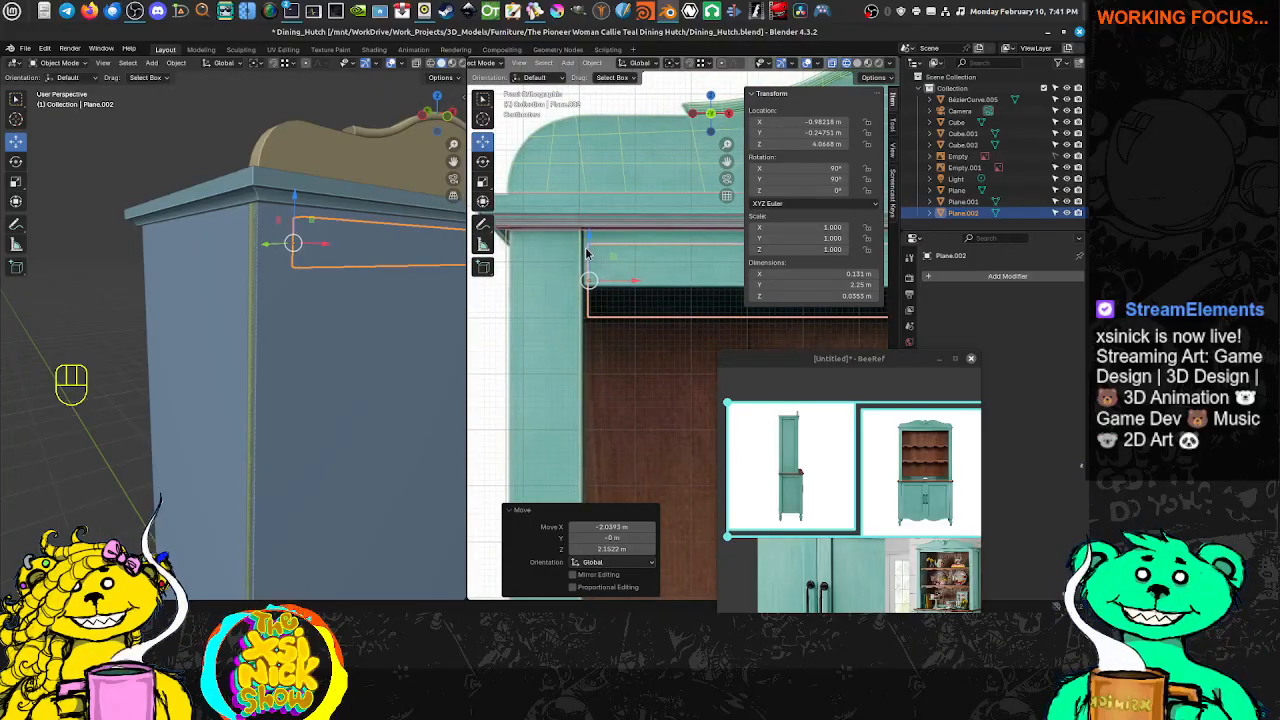
pyautogui.press('g')
pyautogui.keyDown('ctrl'); pyautogui.click(580, 237); pyautogui.keyUp('ctrl')
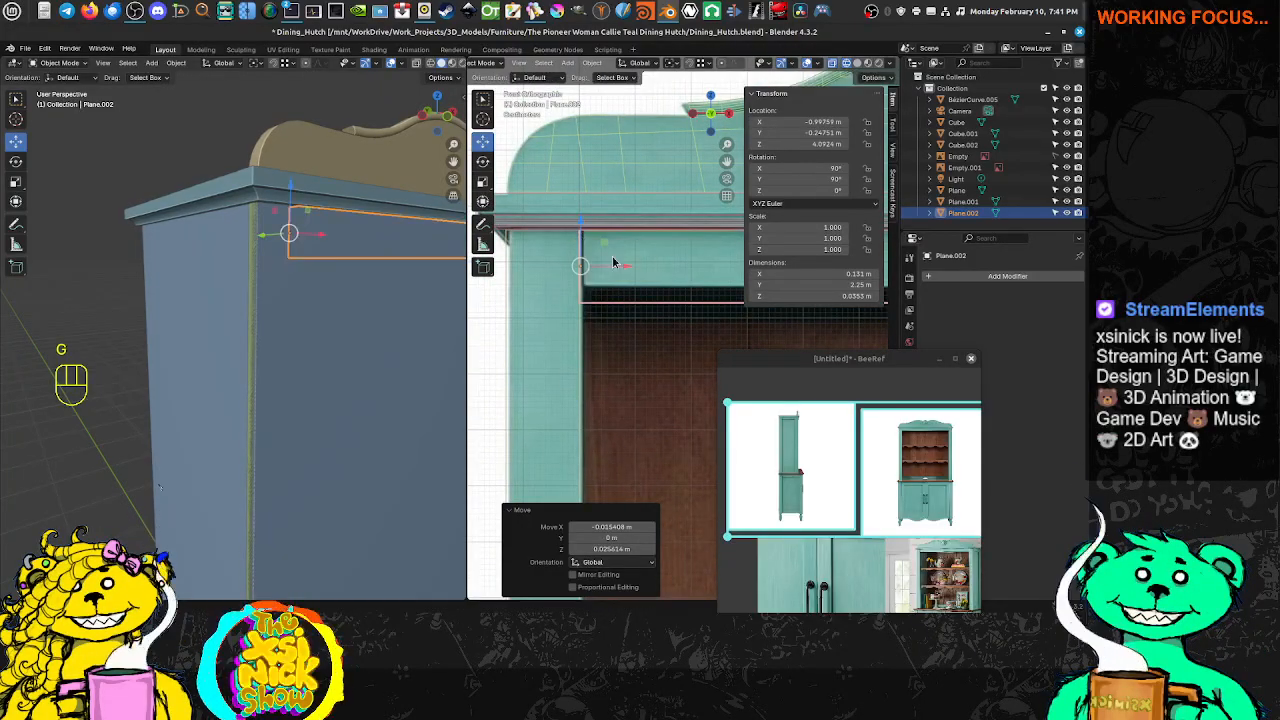
pyautogui.keyDown('shift'); pyautogui.moveTo(634, 268); pyautogui.dragTo(586, 258, button='middle'); pyautogui.keyUp('shift')
pyautogui.scroll(-3, 246, 264)
# Delete the two front faces of the upper cabinet box to open its front
pyautogui.keyDown('shift'); pyautogui.moveTo(426, 356); pyautogui.dragTo(328, 301, button='middle'); pyautogui.keyUp('shift')
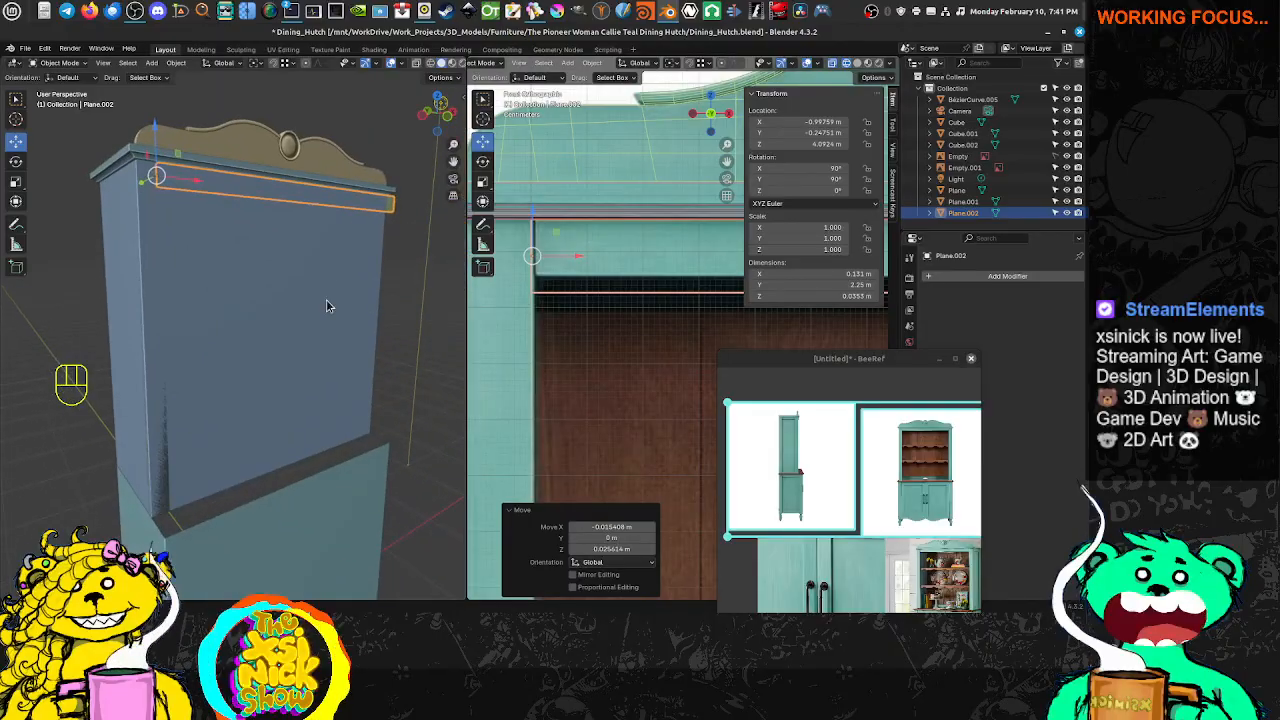
pyautogui.click(280, 301)
pyautogui.press('Tab')
pyautogui.hotkey('ctrl', 'Tab')
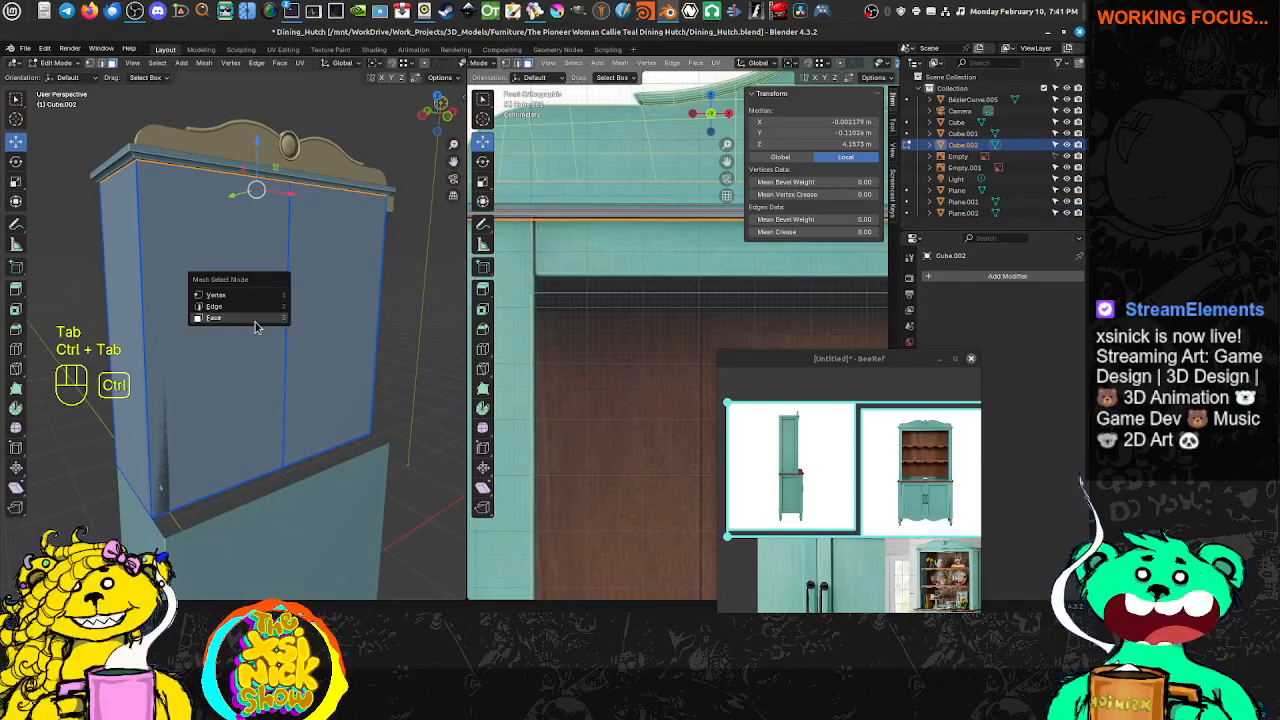
pyautogui.click(255, 320)
pyautogui.click(254, 318)
pyautogui.keyDown('shift'); pyautogui.click(323, 307); pyautogui.keyUp('shift')
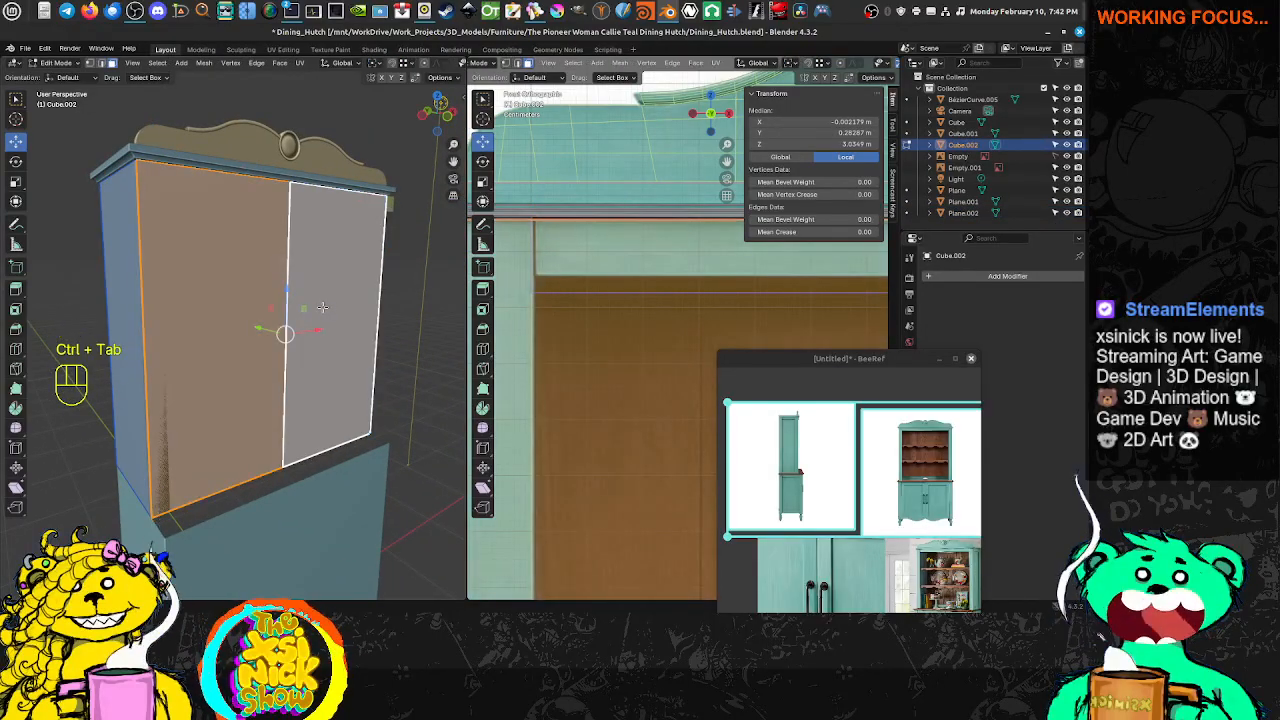
pyautogui.press('Delete')
pyautogui.click(316, 313)
pyautogui.press('Tab')
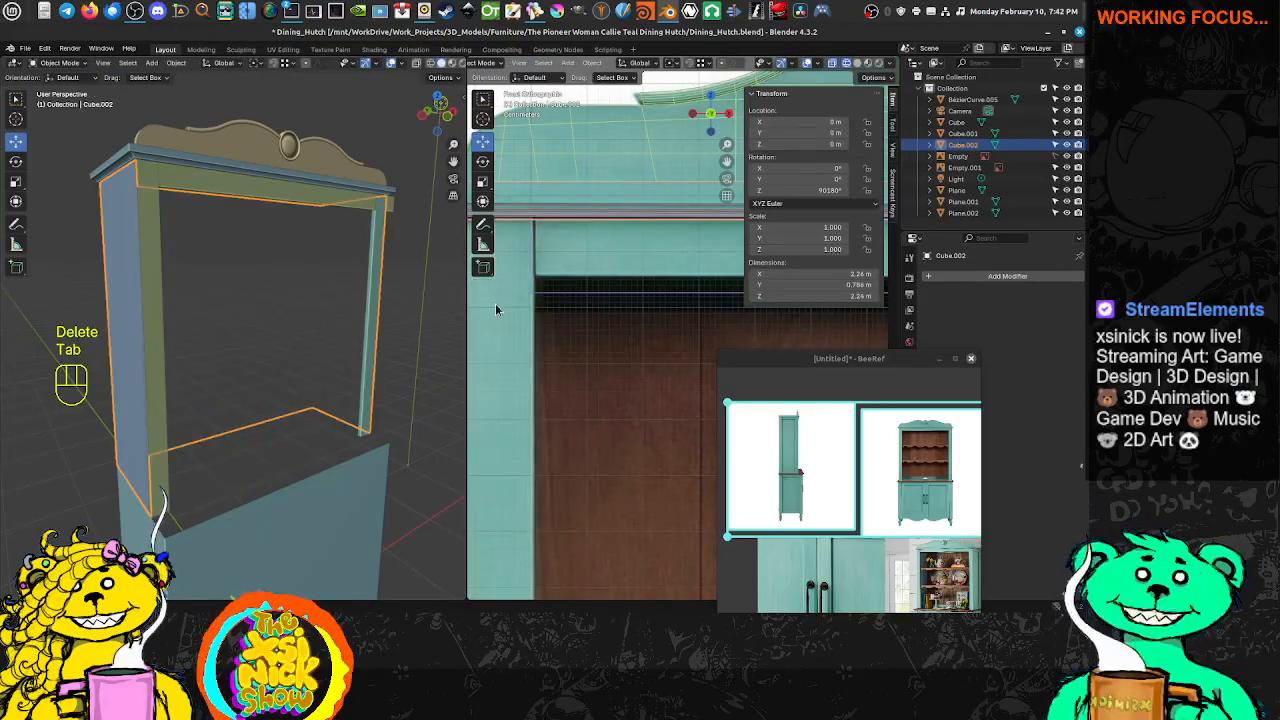
# Raise the top rail's lower vertices to match the front reference, making the rail about 0.10 m high
pyautogui.keyDown('shift'); pyautogui.moveTo(495, 303); pyautogui.dragTo(466, 309, button='middle'); pyautogui.keyUp('shift')
pyautogui.keyDown('shift'); pyautogui.moveTo(669, 234); pyautogui.dragTo(636, 264, button='middle'); pyautogui.keyUp('shift')
pyautogui.click(569, 323)
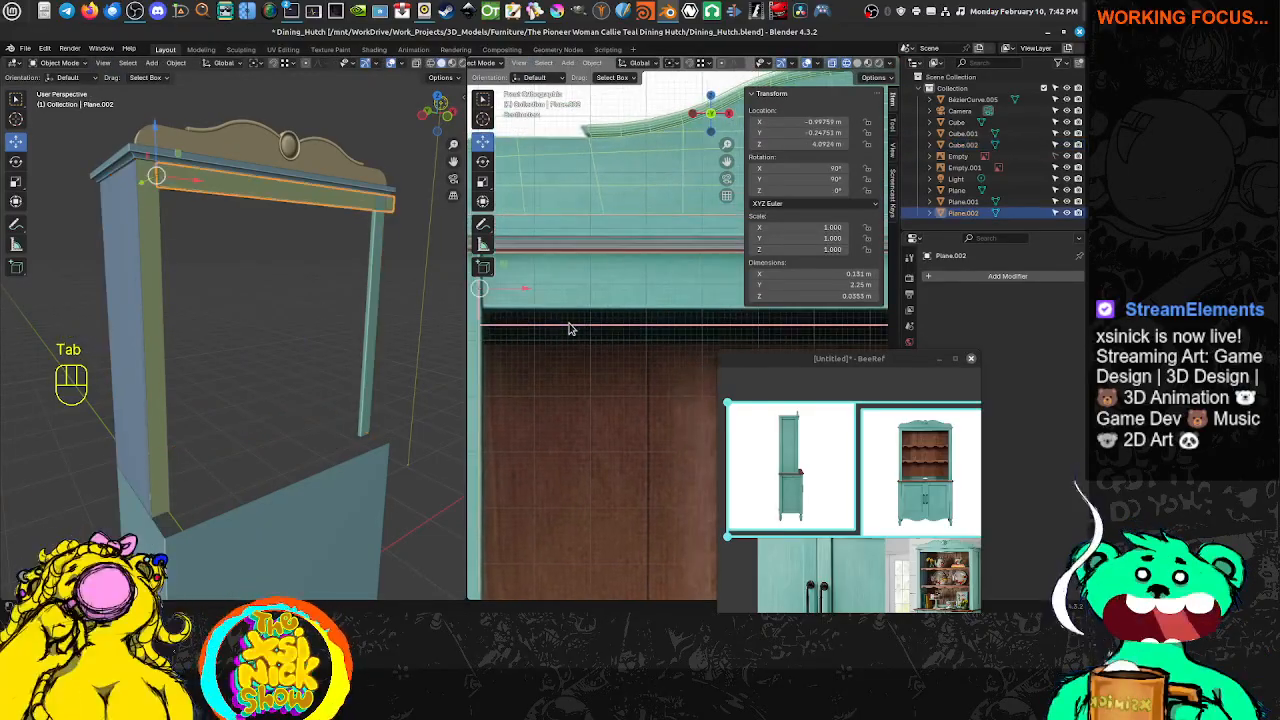
pyautogui.press('Tab')
pyautogui.scroll(-5, 640, 290)
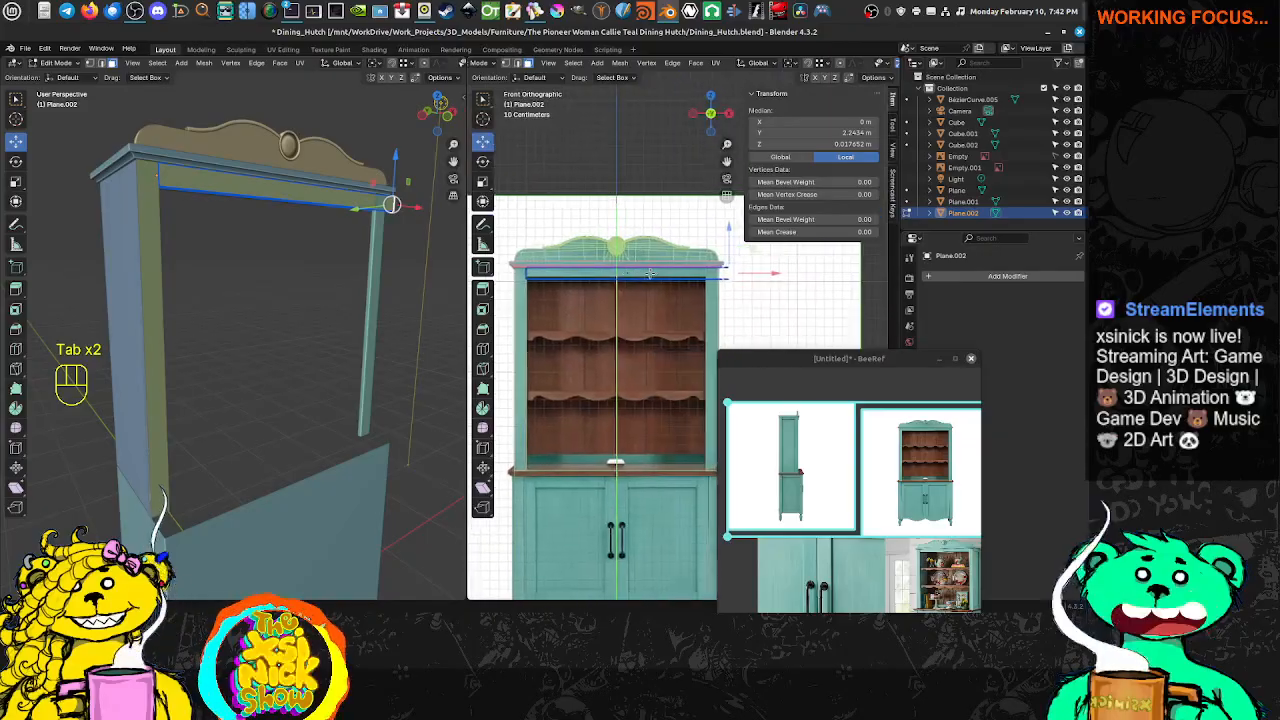
pyautogui.hotkey('ctrl', 'Tab')
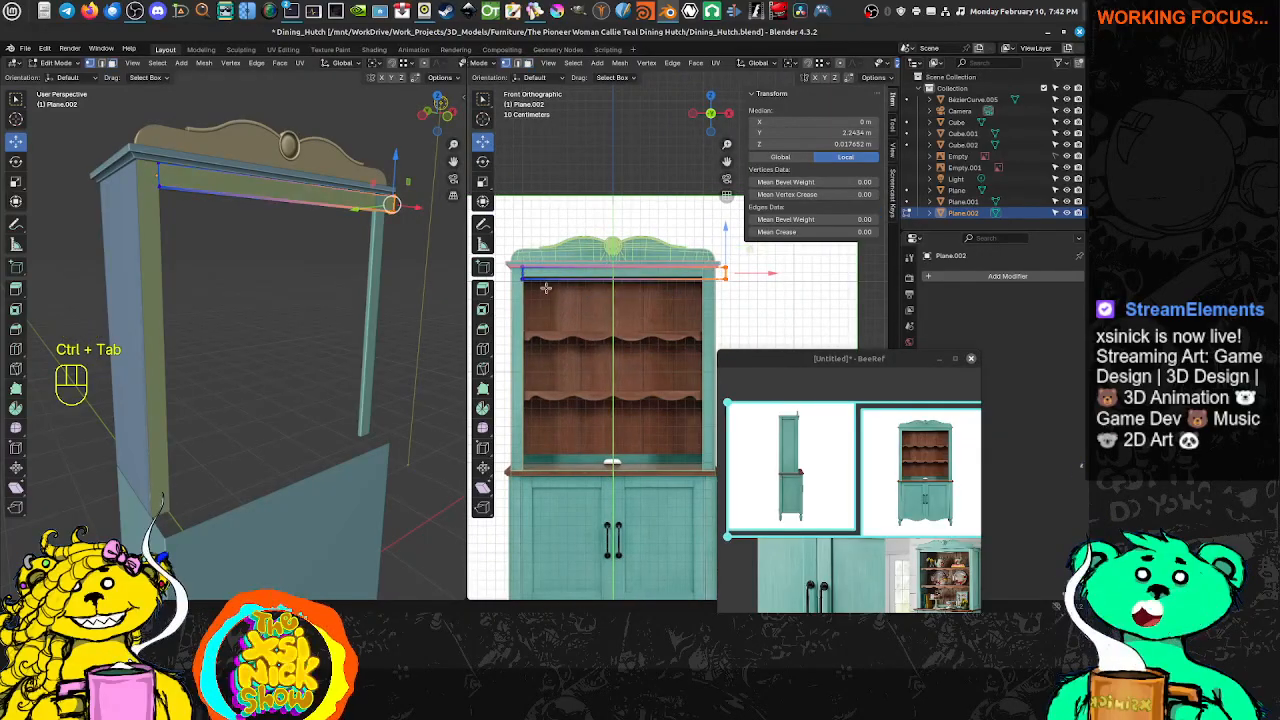
pyautogui.moveTo(510, 302); pyautogui.dragTo(749, 278)
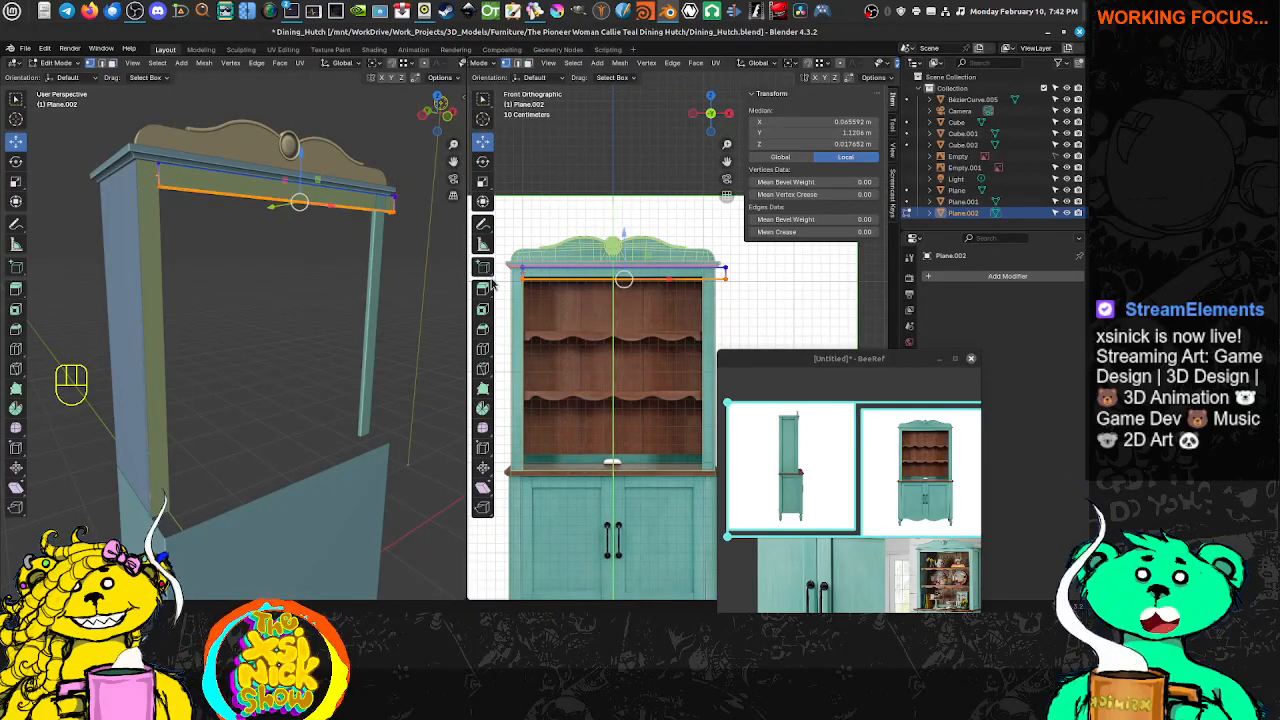
pyautogui.scroll(1, 586, 260)
pyautogui.scroll(7, 586, 260)
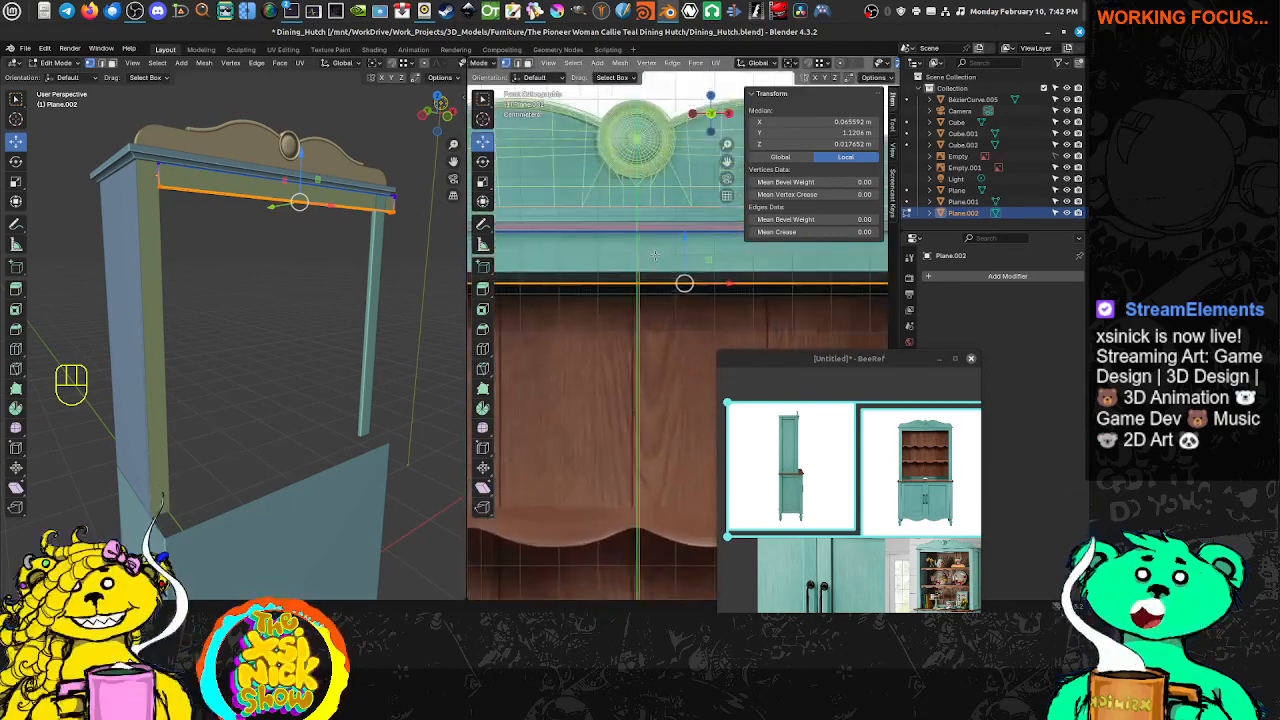
pyautogui.scroll(2, 684, 252)
pyautogui.moveTo(636, 268); pyautogui.dragTo(637, 252)
# Move the top rail's right end vertices about -0.264 m along X to the inner edge of the right stile
pyautogui.scroll(-3, 632, 285)
pyautogui.keyDown('shift'); pyautogui.moveTo(632, 285); pyautogui.dragTo(775, 281, button='middle'); pyautogui.keyUp('shift')
pyautogui.press('g')
pyautogui.press('x')
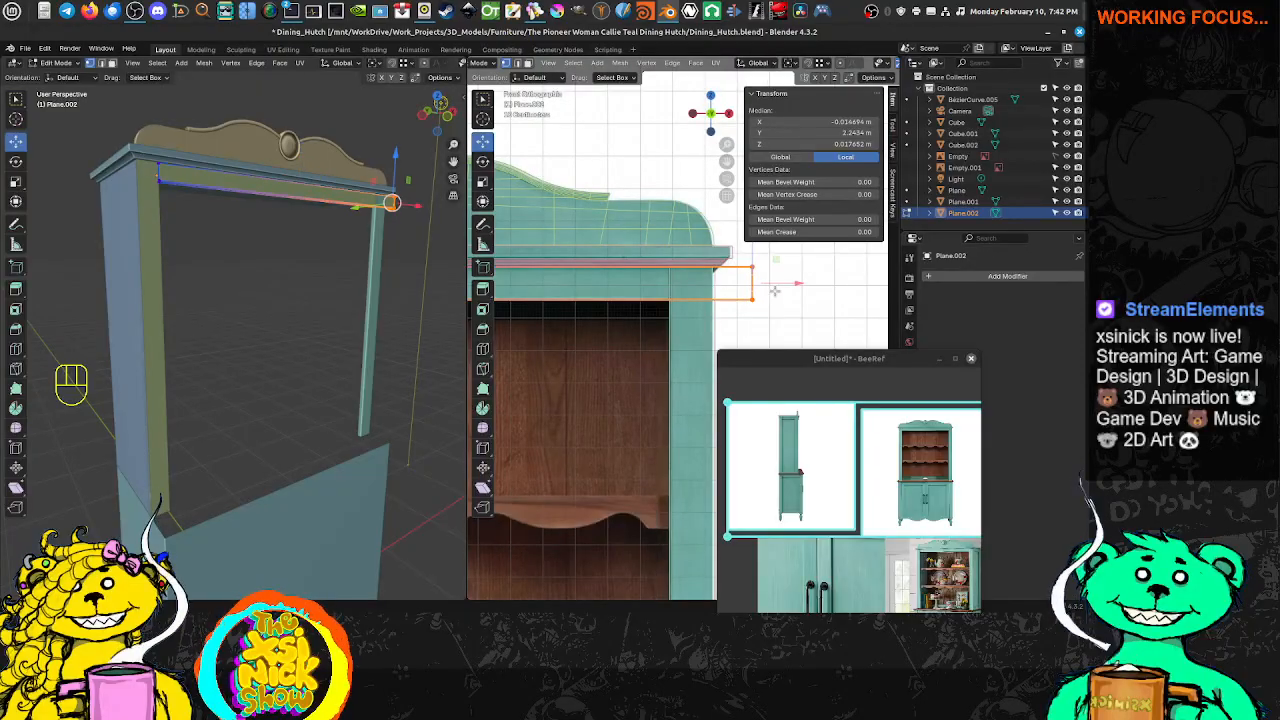
pyautogui.click(701, 308)
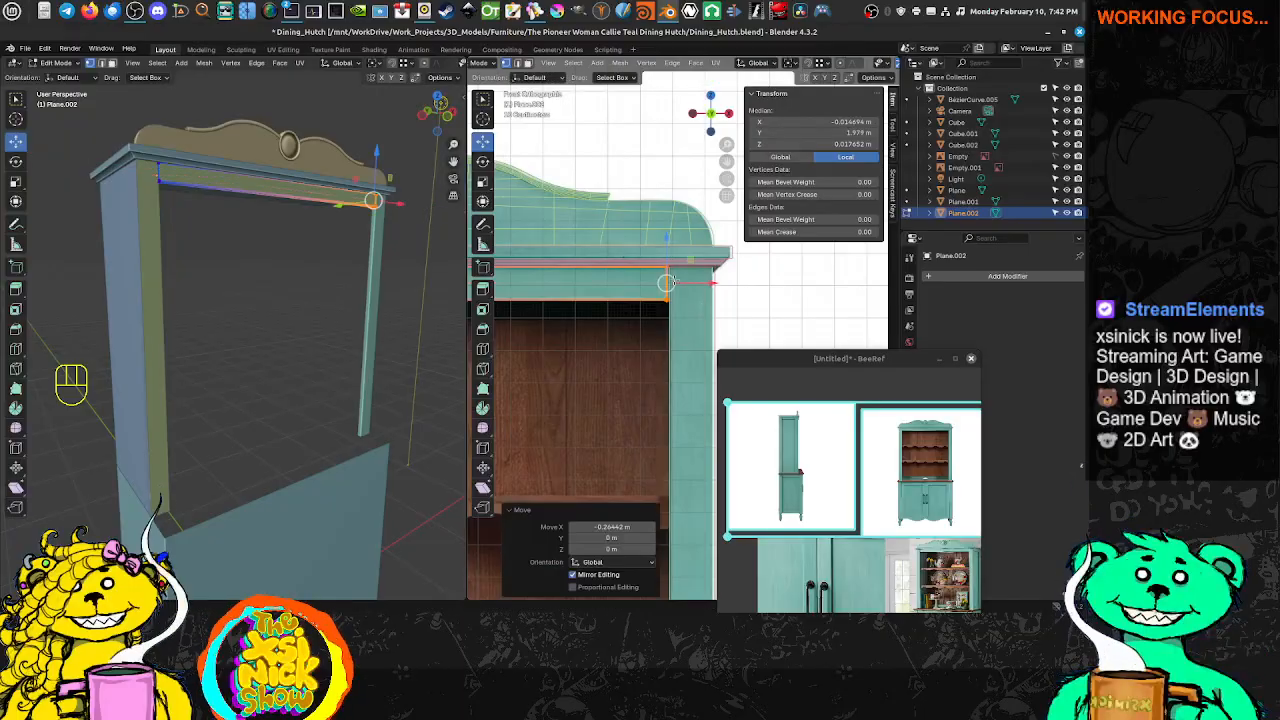
# Nudge the top rail's right end about 0.0086 m along X to meet the right stile, and return to Object Mode
pyautogui.scroll(5, 641, 292)
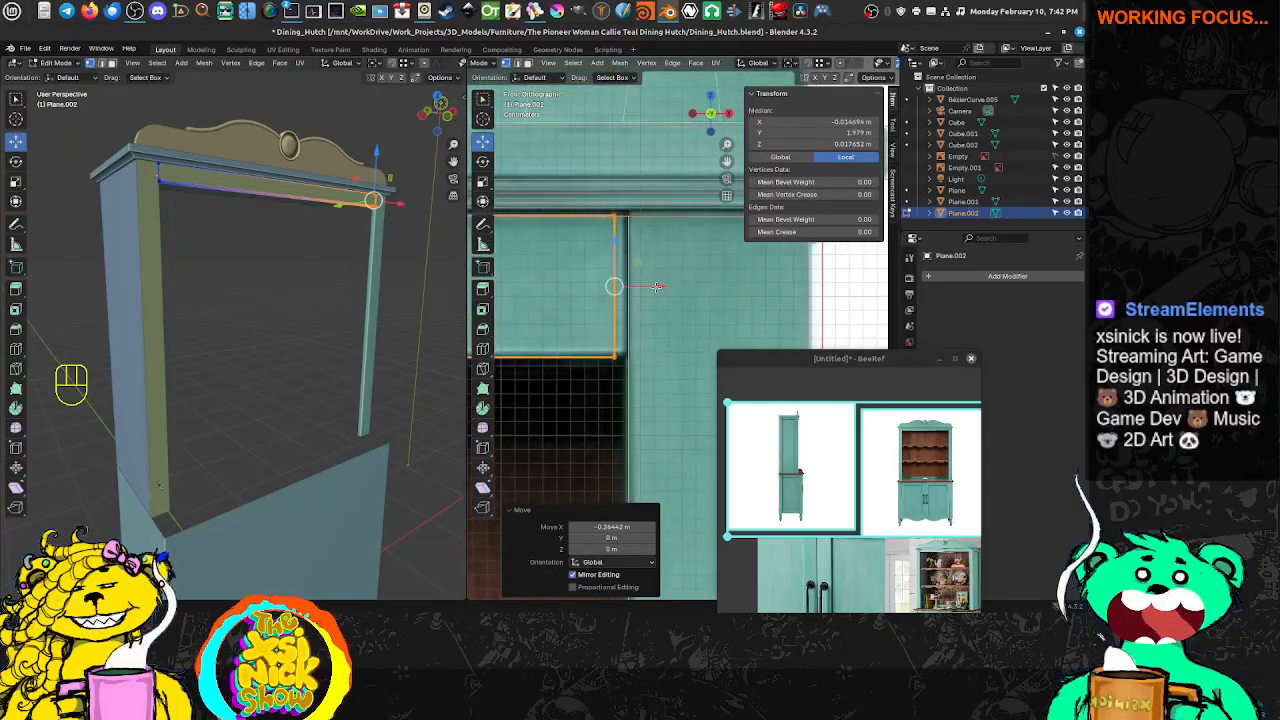
pyautogui.press('g')
pyautogui.press('x')
pyautogui.click(640, 241)
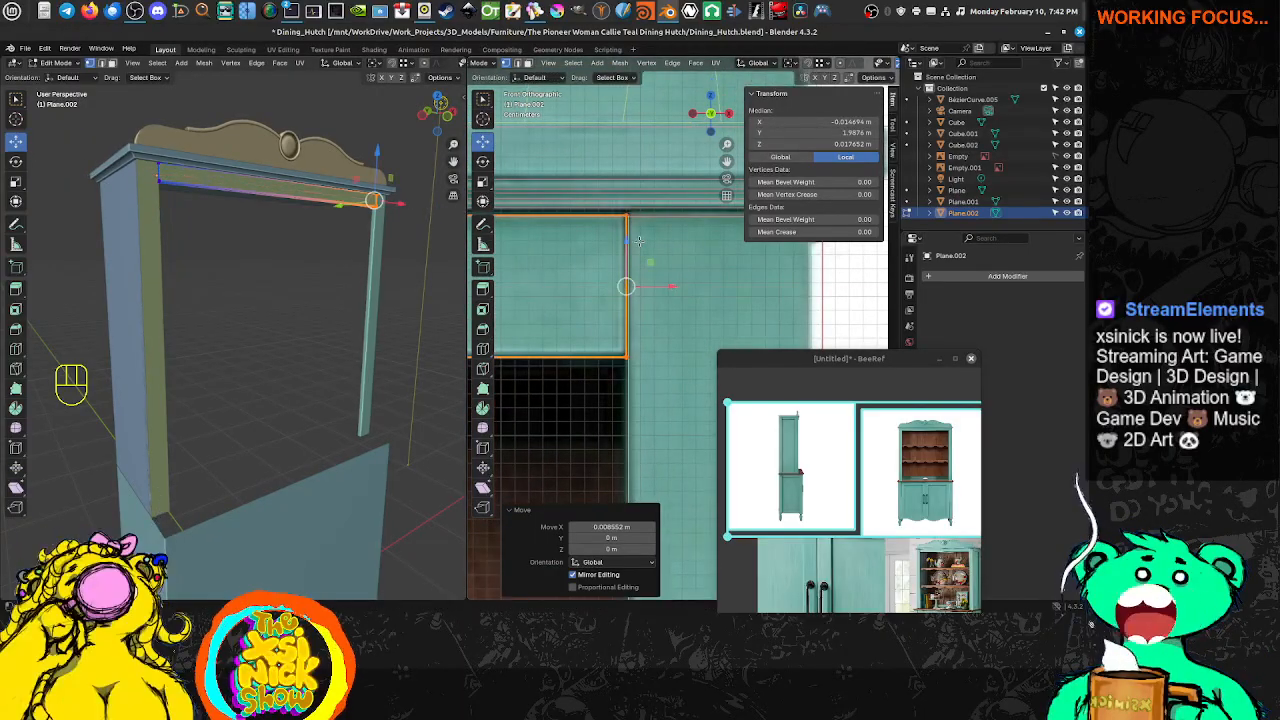
pyautogui.scroll(-4, 590, 322)
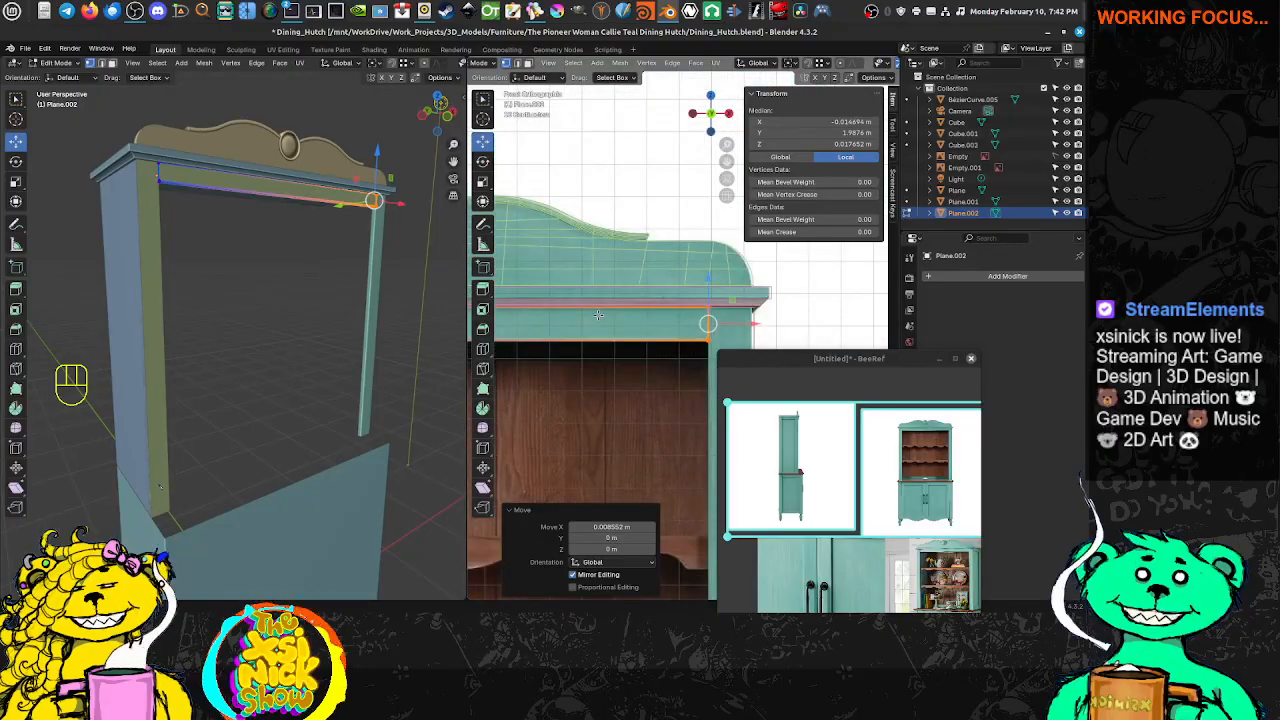
pyautogui.moveTo(85, 131); pyautogui.dragTo(195, 236, button='middle')
pyautogui.scroll(5, 193, 181)
pyautogui.scroll(-6, 194, 236)
pyautogui.press('Tab')
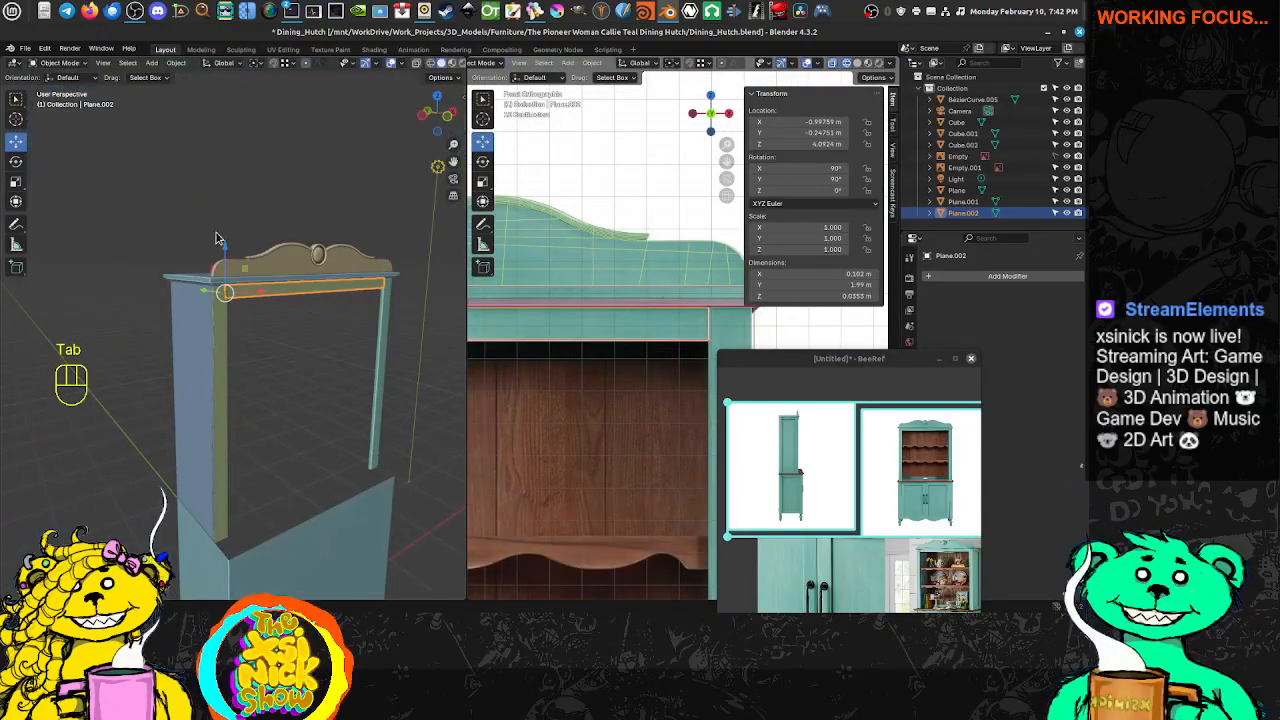
# Select both stiles and the top rail of the front frame and duplicate them in place
pyautogui.keyDown('shift'); pyautogui.moveTo(300, 390); pyautogui.dragTo(300, 294, button='middle'); pyautogui.keyUp('shift')
pyautogui.scroll(-6, 650, 292)
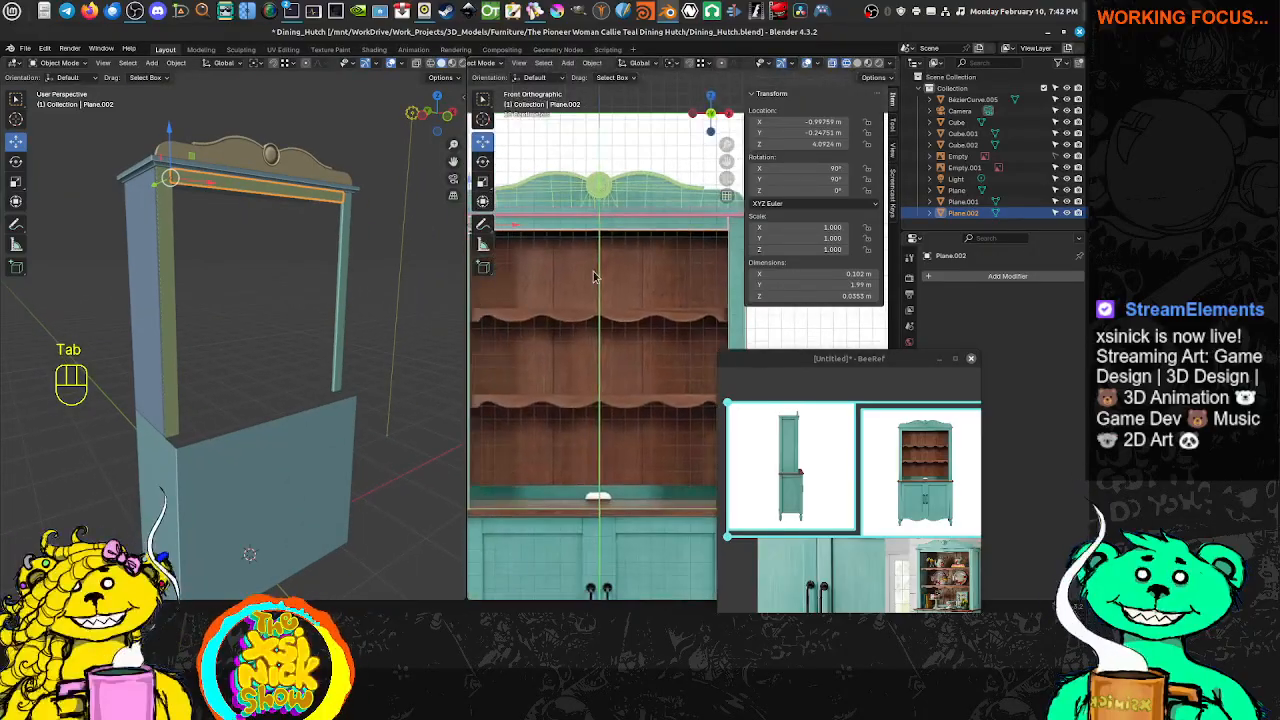
pyautogui.scroll(5, 785, 425)
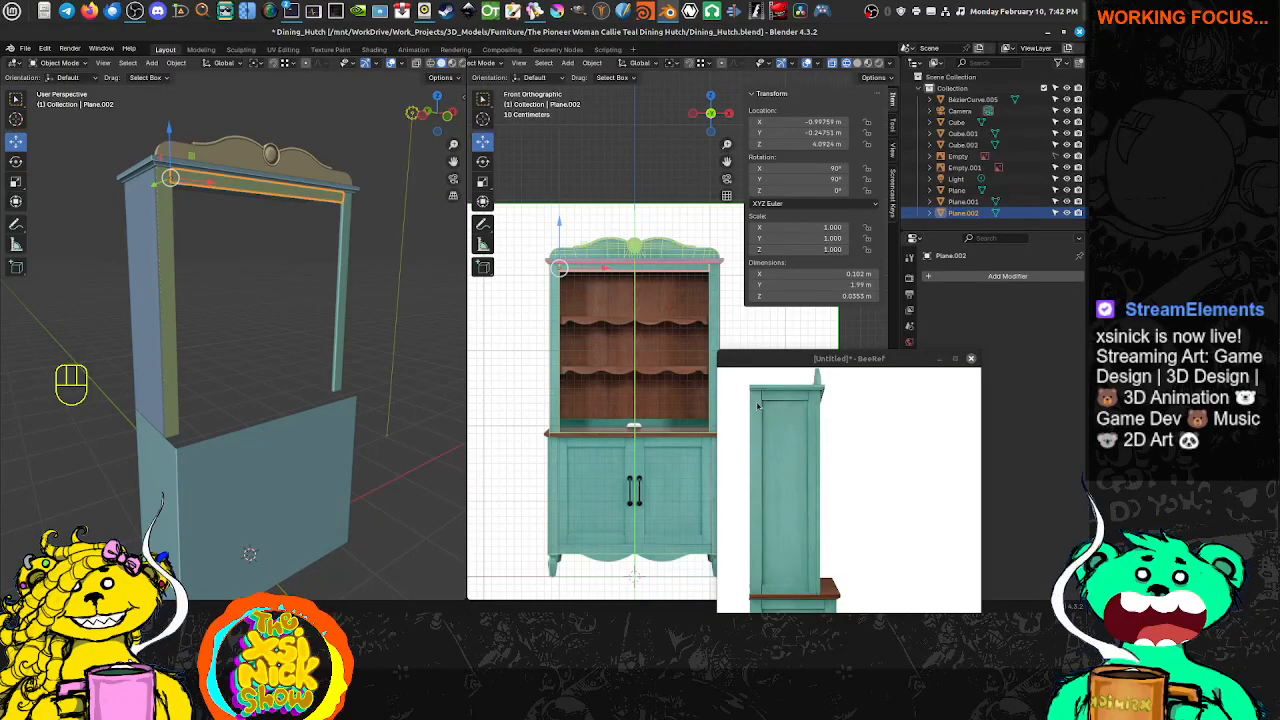
pyautogui.scroll(-4, 851, 415)
pyautogui.scroll(5, 845, 412)
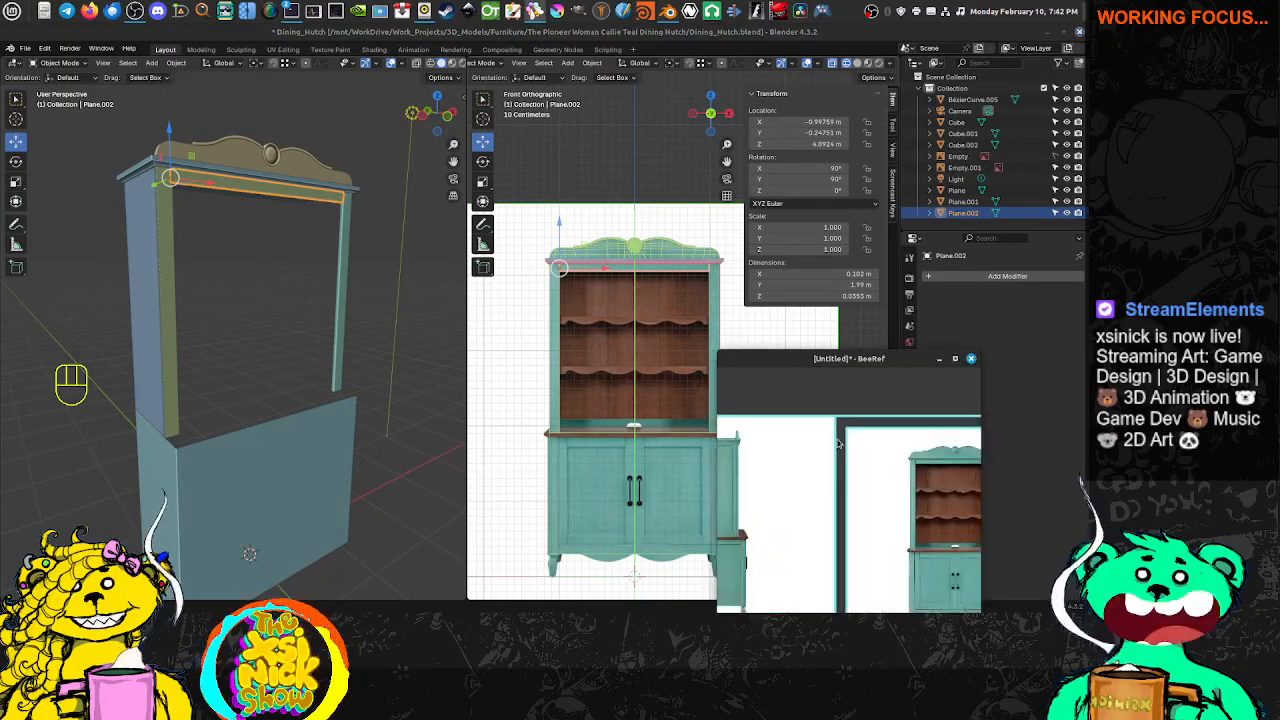
pyautogui.scroll(-5, 860, 400)
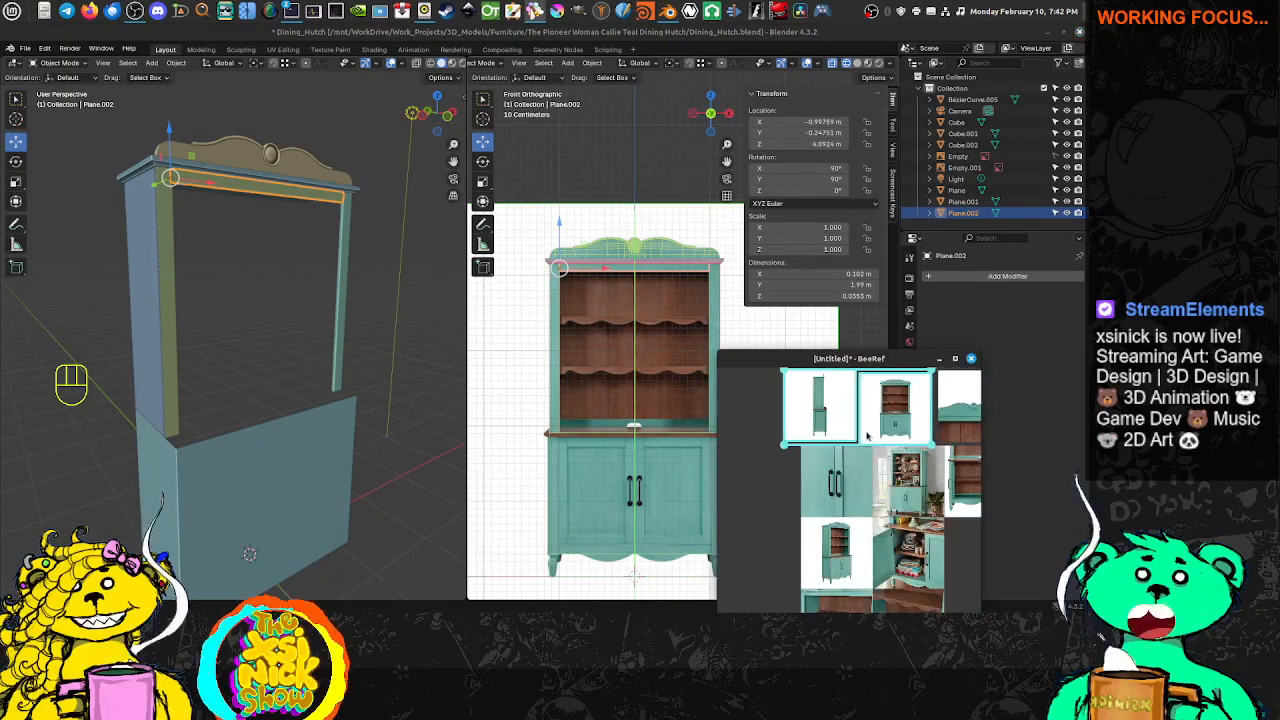
pyautogui.click(344, 231)
pyautogui.keyDown('shift'); pyautogui.click(307, 199); pyautogui.keyUp('shift')
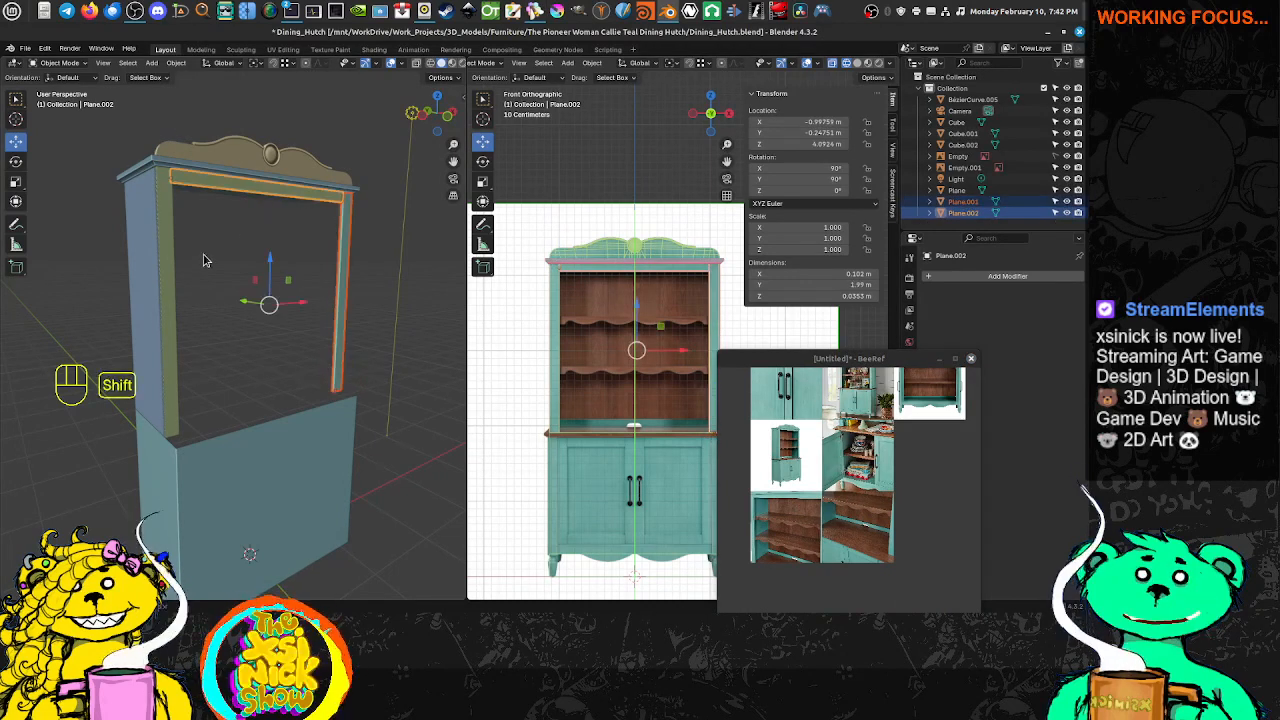
pyautogui.keyDown('shift'); pyautogui.click(171, 271); pyautogui.keyUp('shift')
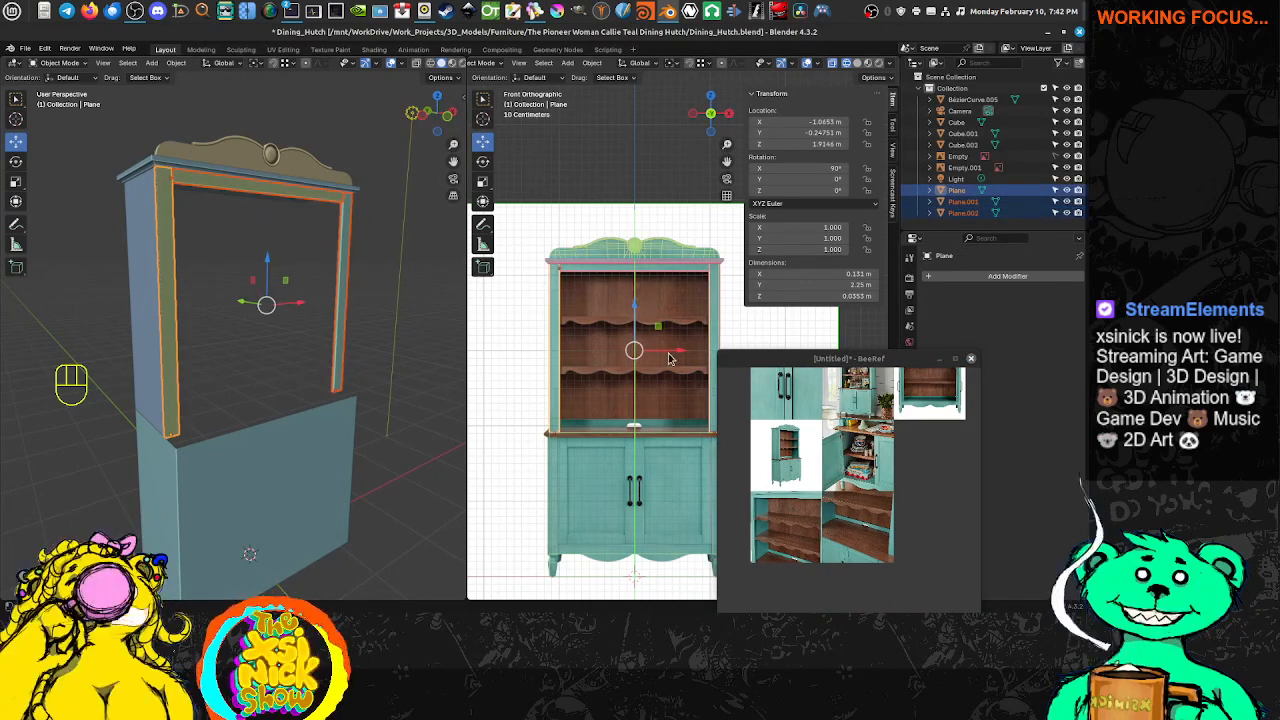
pyautogui.hotkey('shift', 'd')
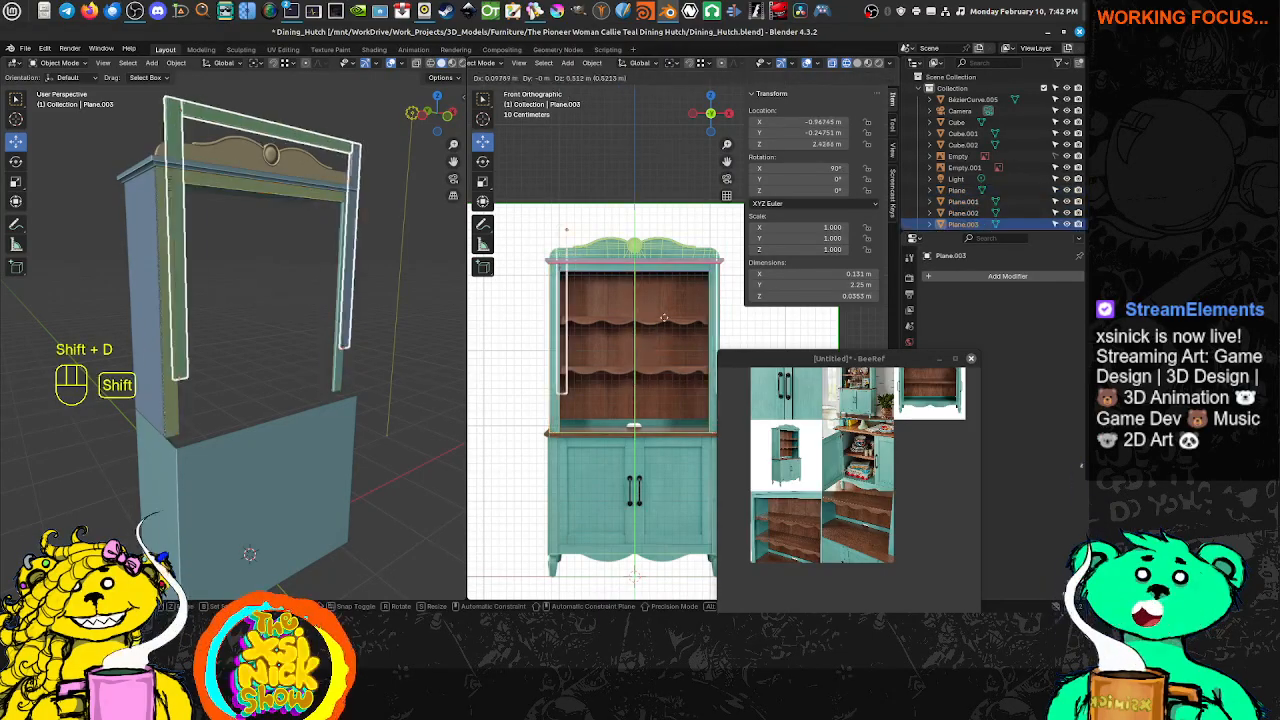
pyautogui.rightClick(643, 322)
# In the right side view, move the duplicated frame about 0.75 m along Y to the back of the upper cabinet
pyautogui.press('KP_6')
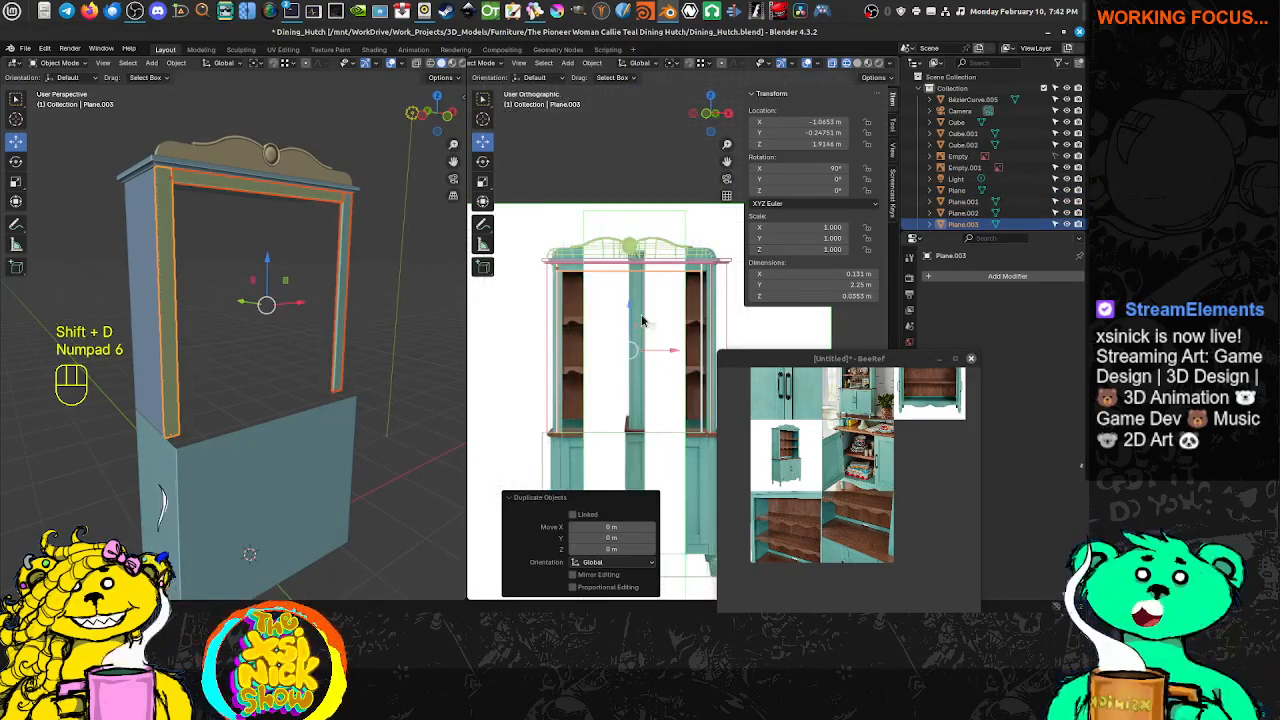
pyautogui.press('KP_1')
pyautogui.press('KP_3')
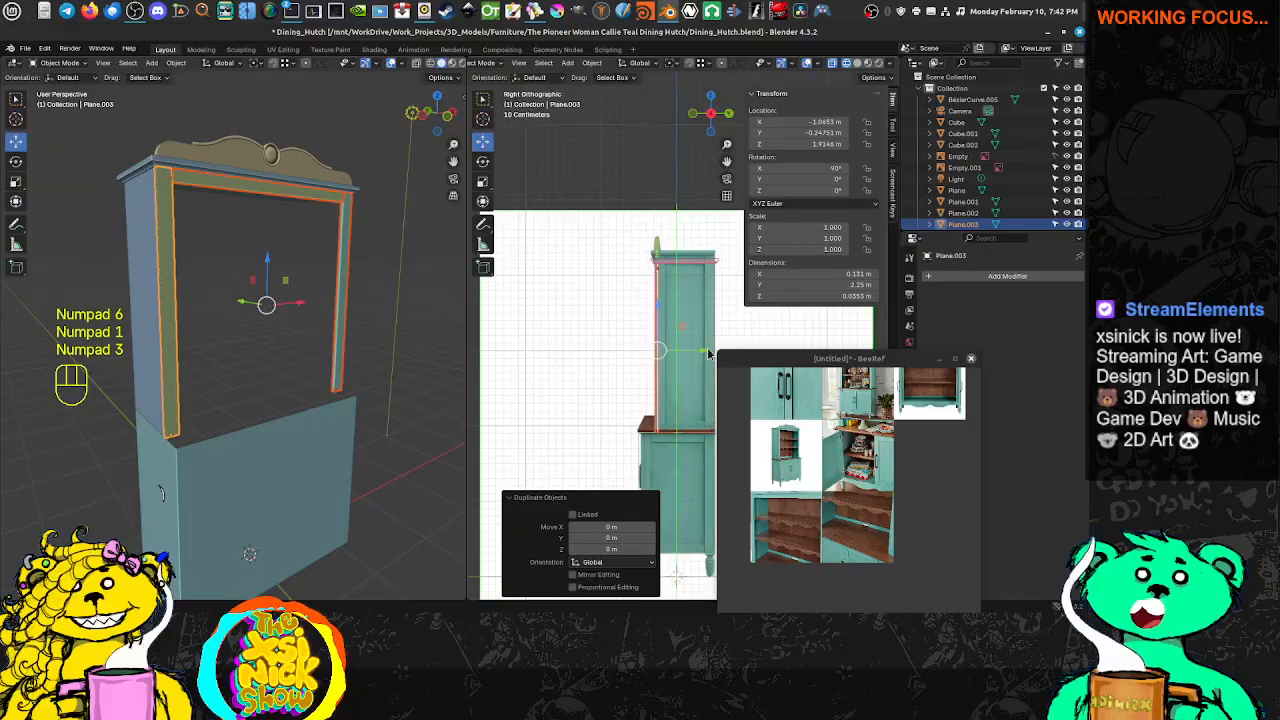
pyautogui.keyDown('shift'); pyautogui.moveTo(711, 326); pyautogui.dragTo(624, 286, button='middle'); pyautogui.keyUp('shift')
pyautogui.scroll(2, 588, 299)
pyautogui.scroll(3, 588, 303)
pyautogui.keyDown('shift'); pyautogui.moveTo(546, 301); pyautogui.dragTo(660, 302, button='middle'); pyautogui.keyUp('shift')
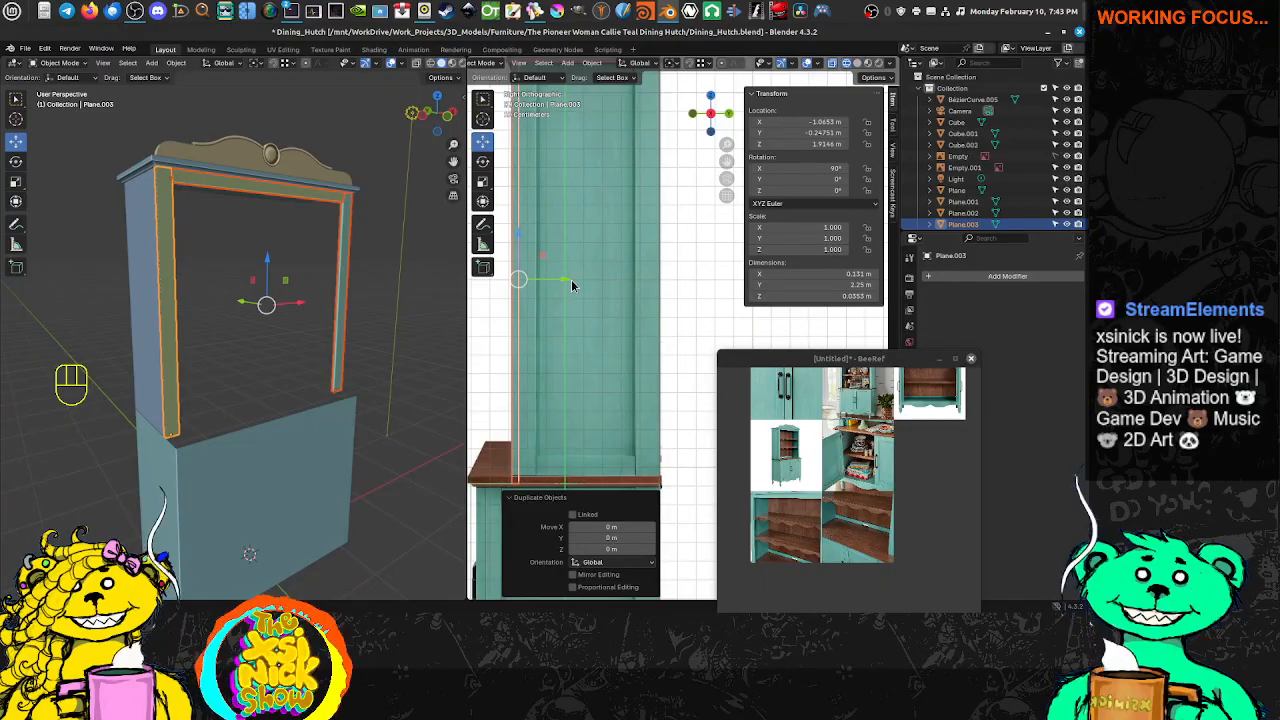
pyautogui.press('g')
pyautogui.press('y')
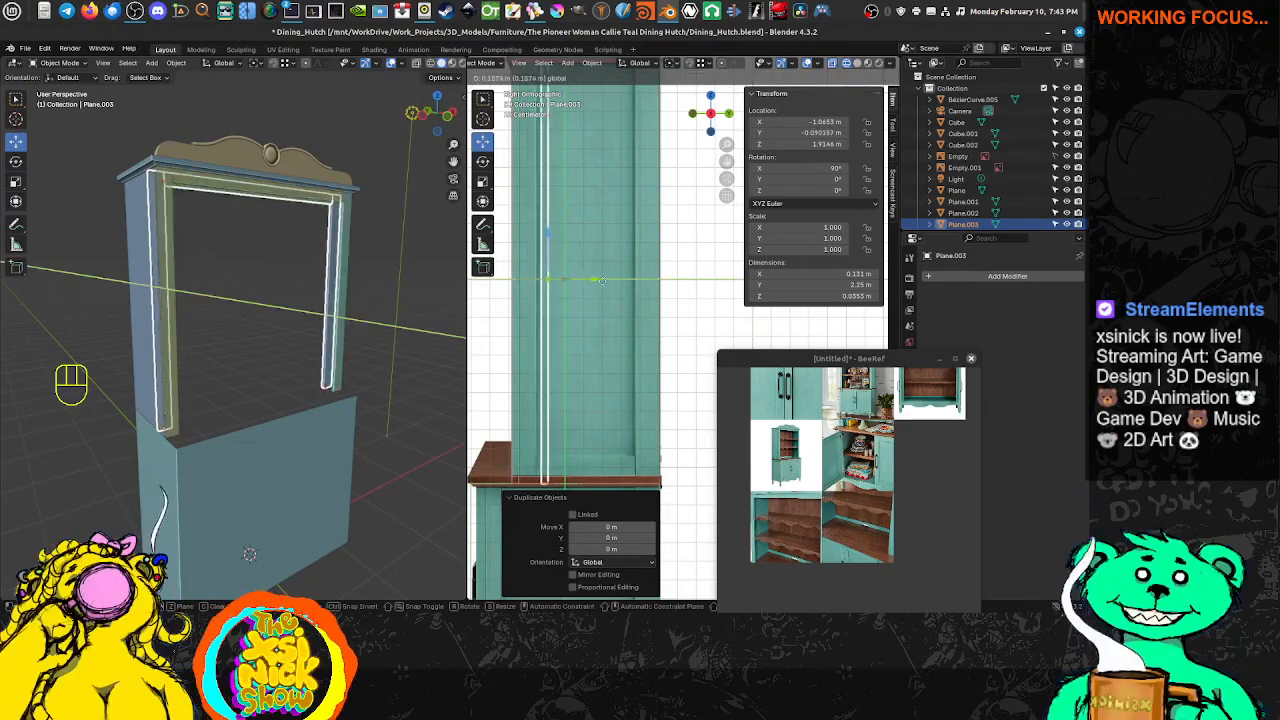
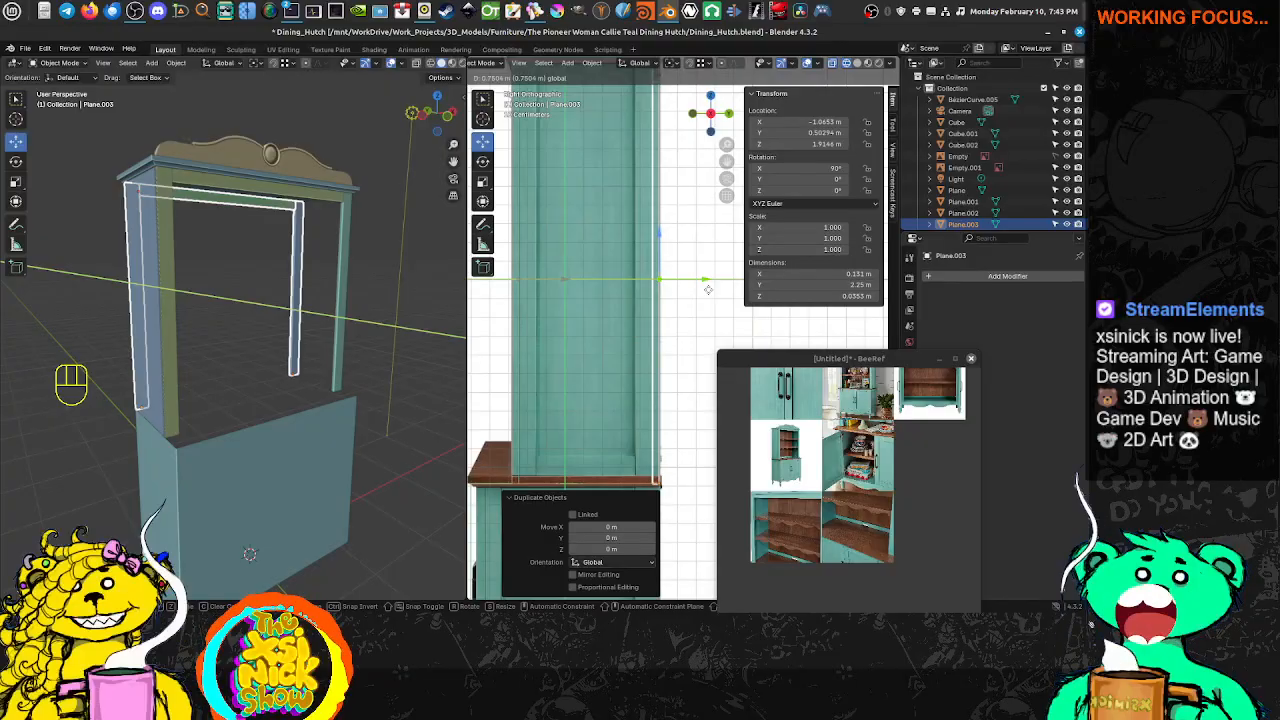
pyautogui.click(708, 289)
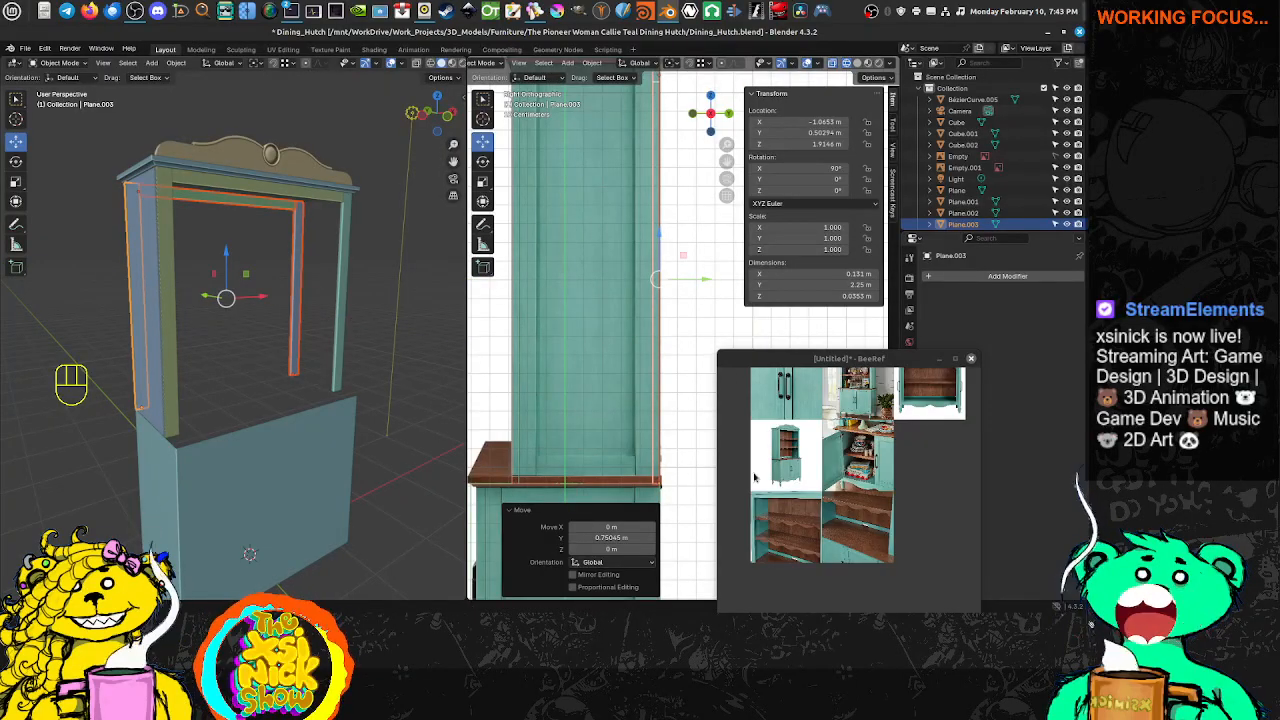
# Examine the angled reference photo of the hutch around the open shelves, cabinet side and countertop
pyautogui.scroll(10, 755, 477)
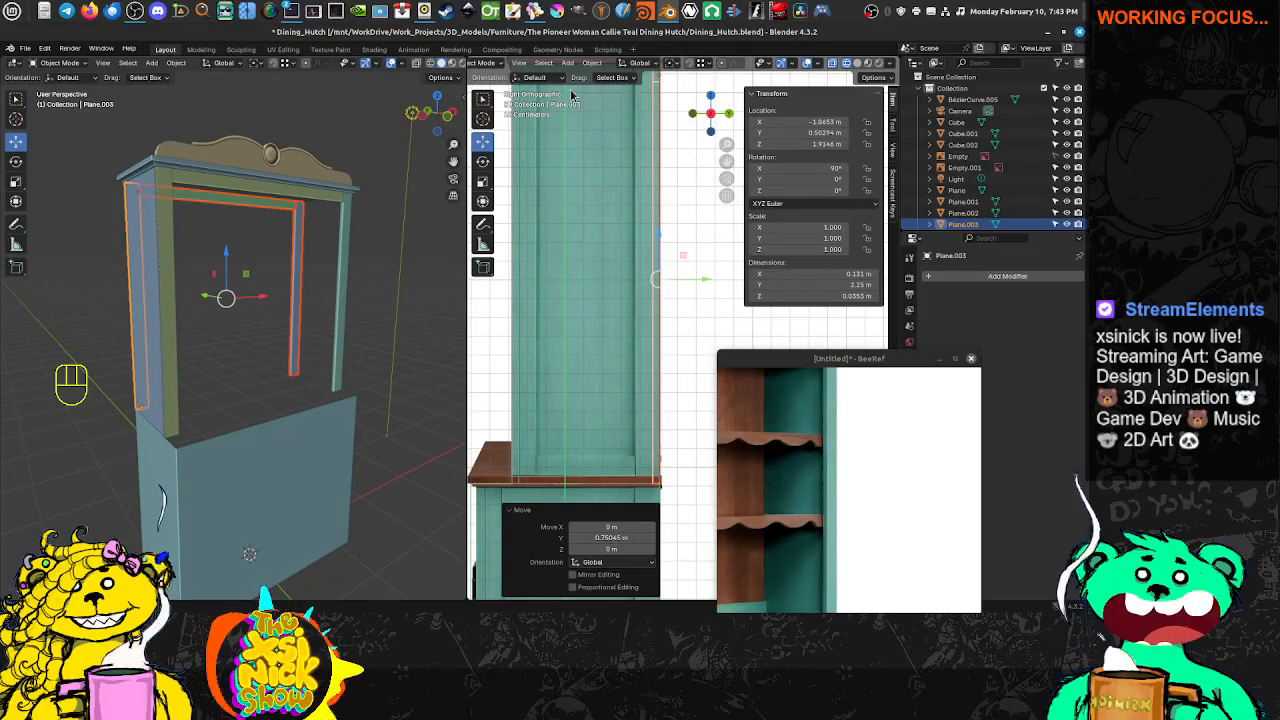
pyautogui.scroll(-6, 822, 398)
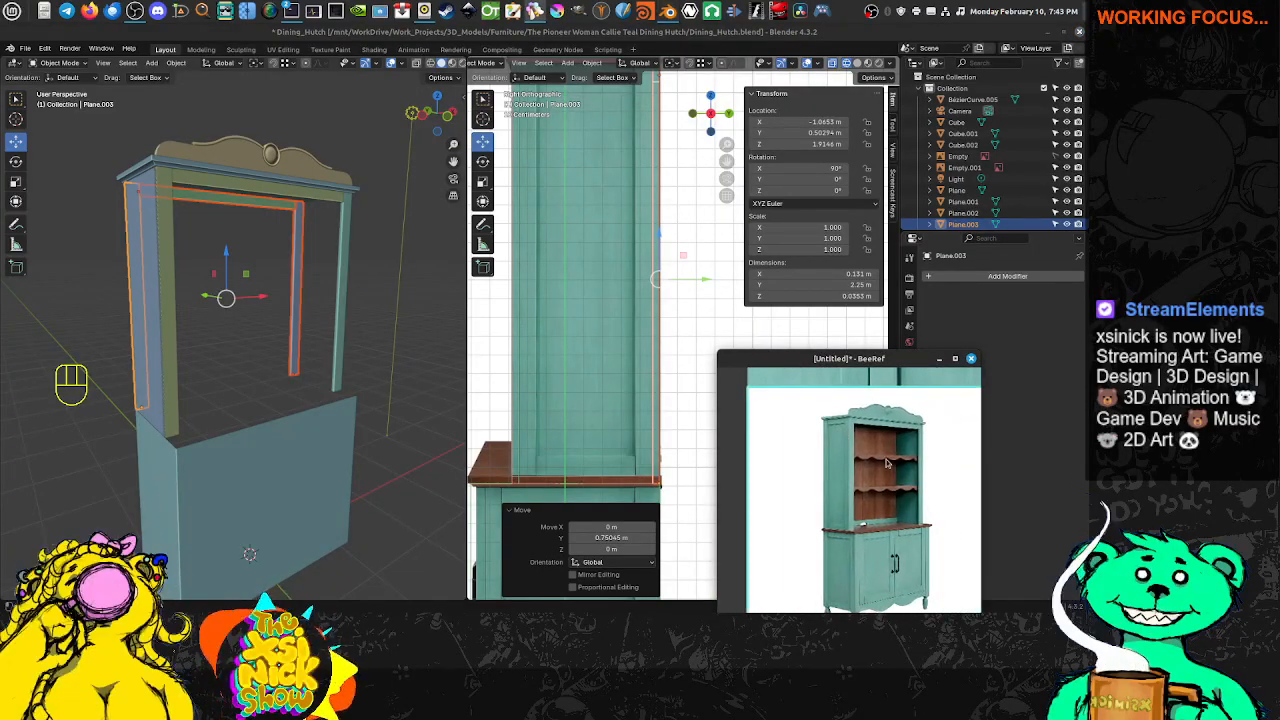
pyautogui.scroll(8, 887, 502)
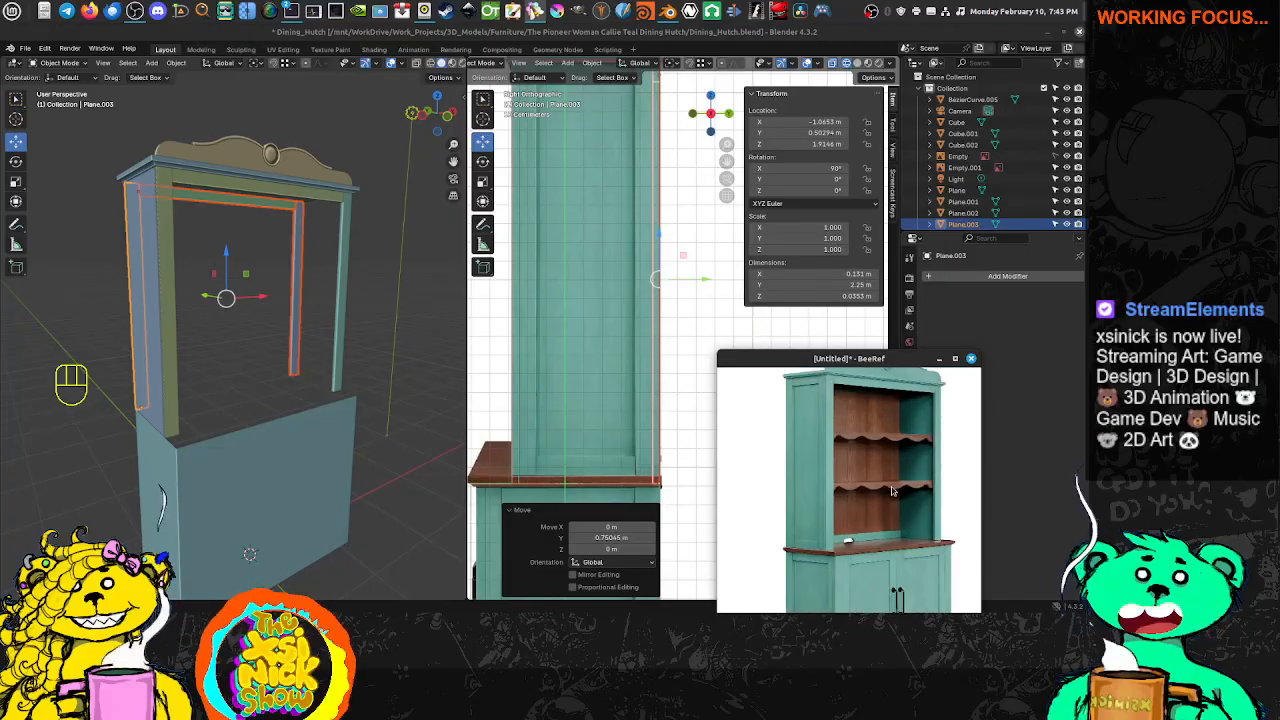
pyautogui.scroll(-3, 881, 540)
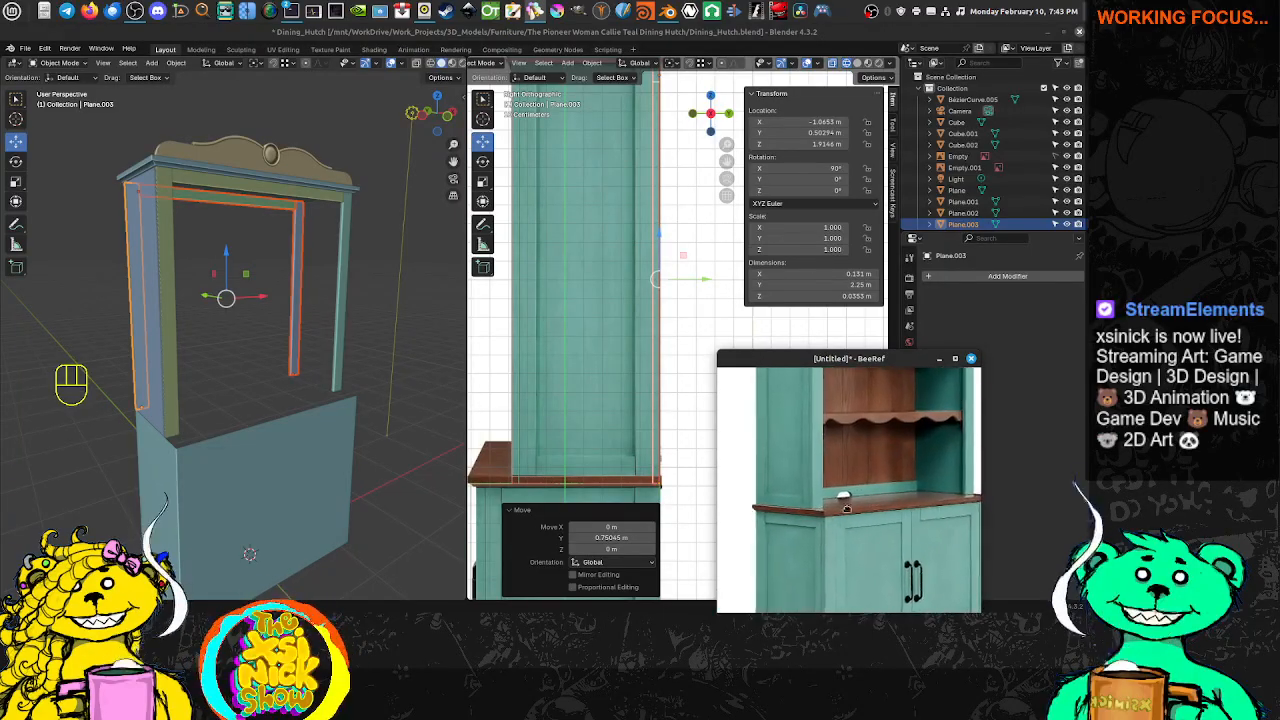
pyautogui.scroll(3, 778, 442)
pyautogui.scroll(-3, 657, 287)
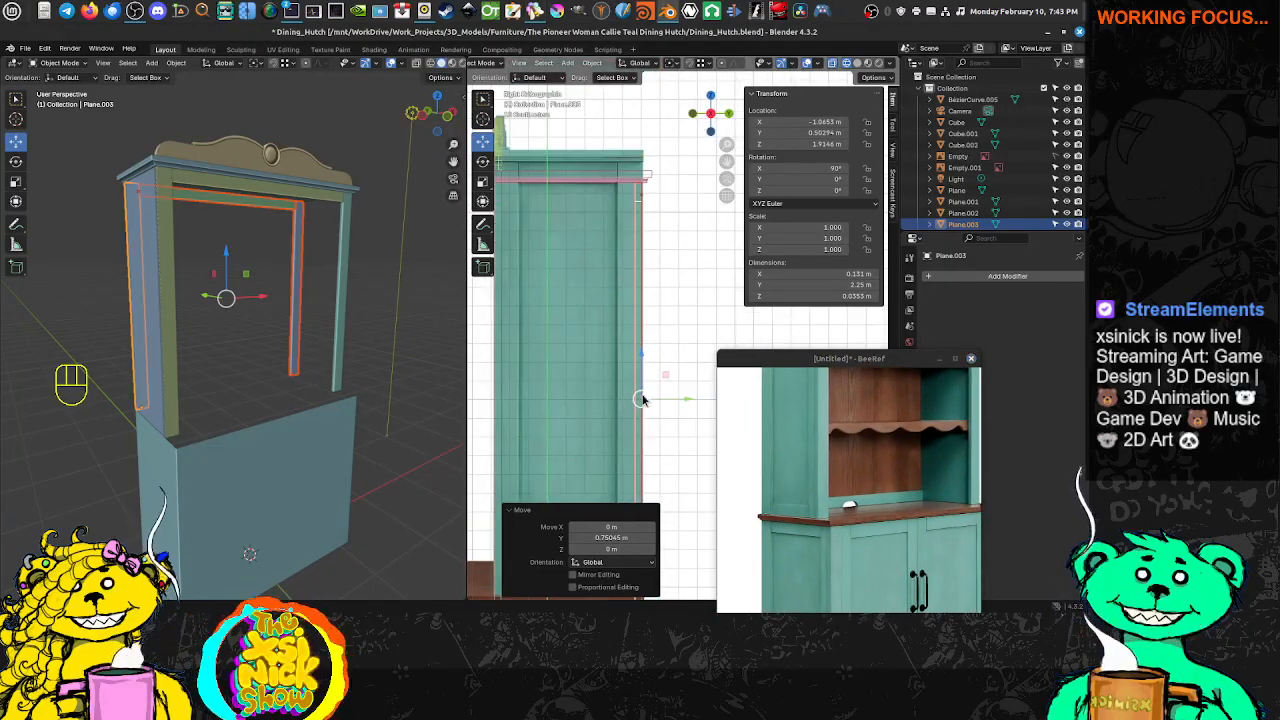
# Rotate the back frame's right stile 90° about the global Z axis so it faces the cabinet's side
pyautogui.scroll(3, 645, 360)
pyautogui.click(297, 235)
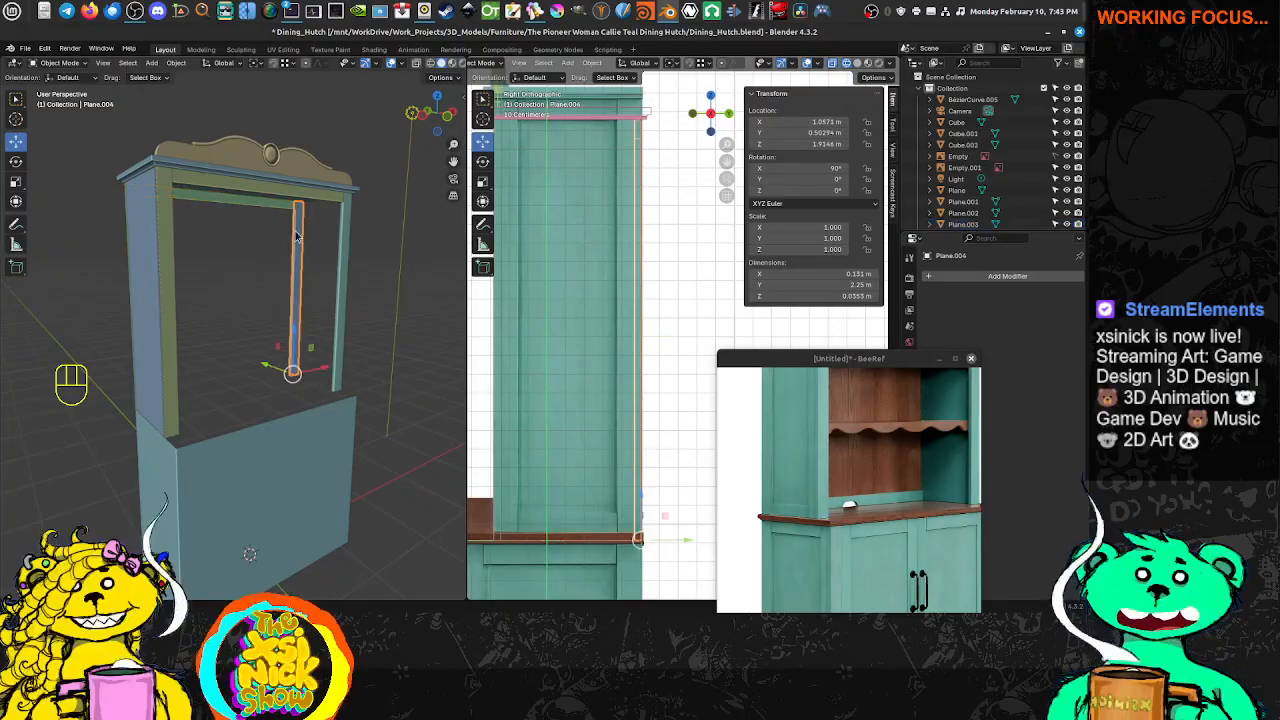
pyautogui.keyDown('shift'); pyautogui.moveTo(645, 314); pyautogui.dragTo(627, 280, button='middle'); pyautogui.keyUp('shift')
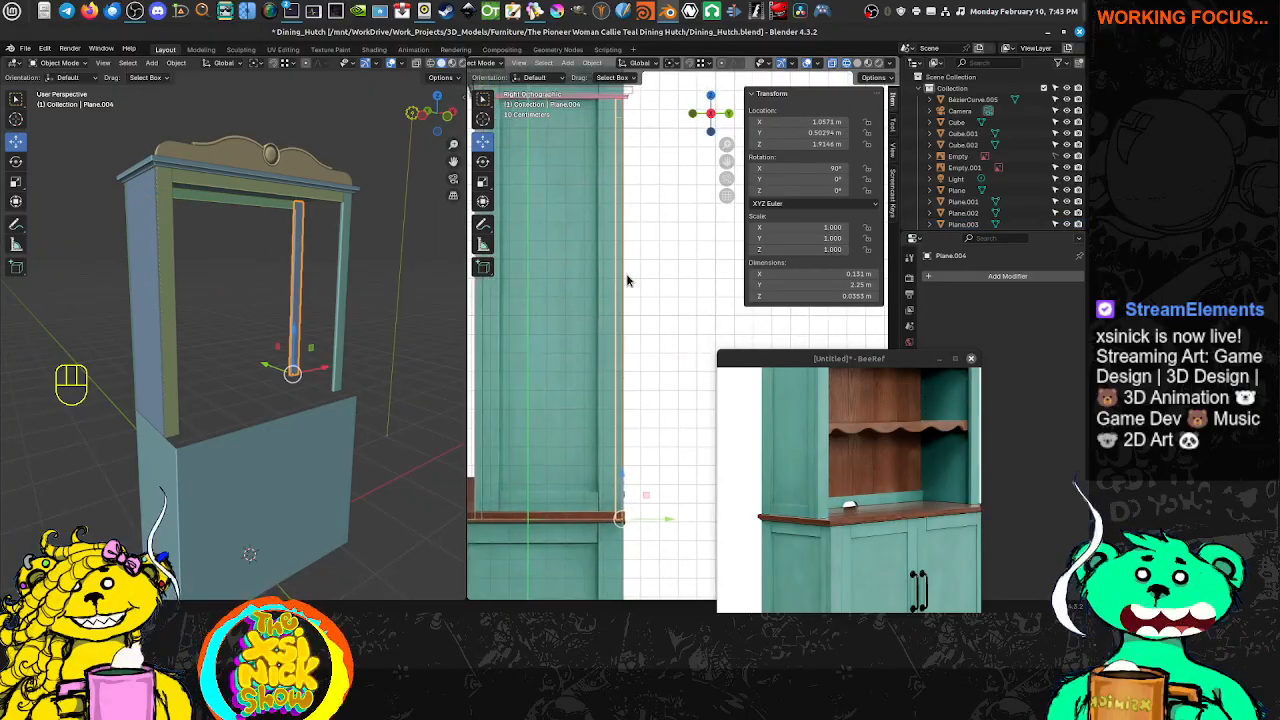
pyautogui.press('r')
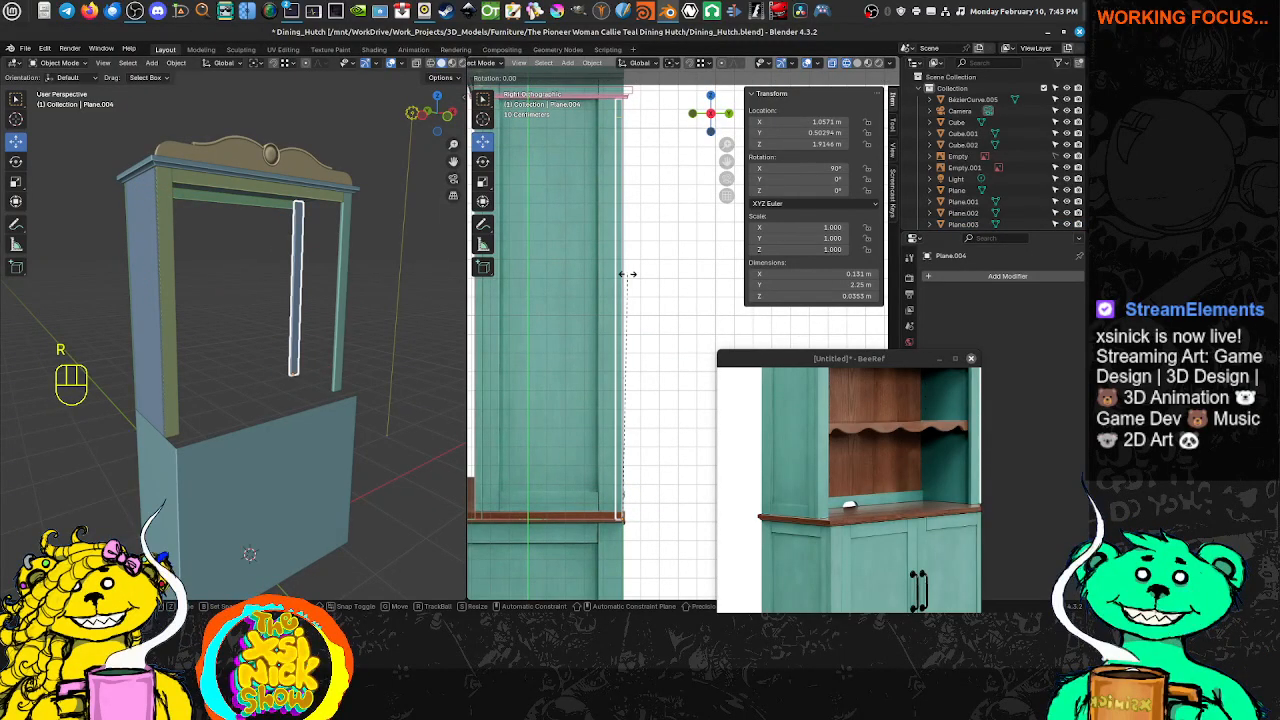
pyautogui.press('z')
pyautogui.press('KP_9')
pyautogui.press('KP_0')
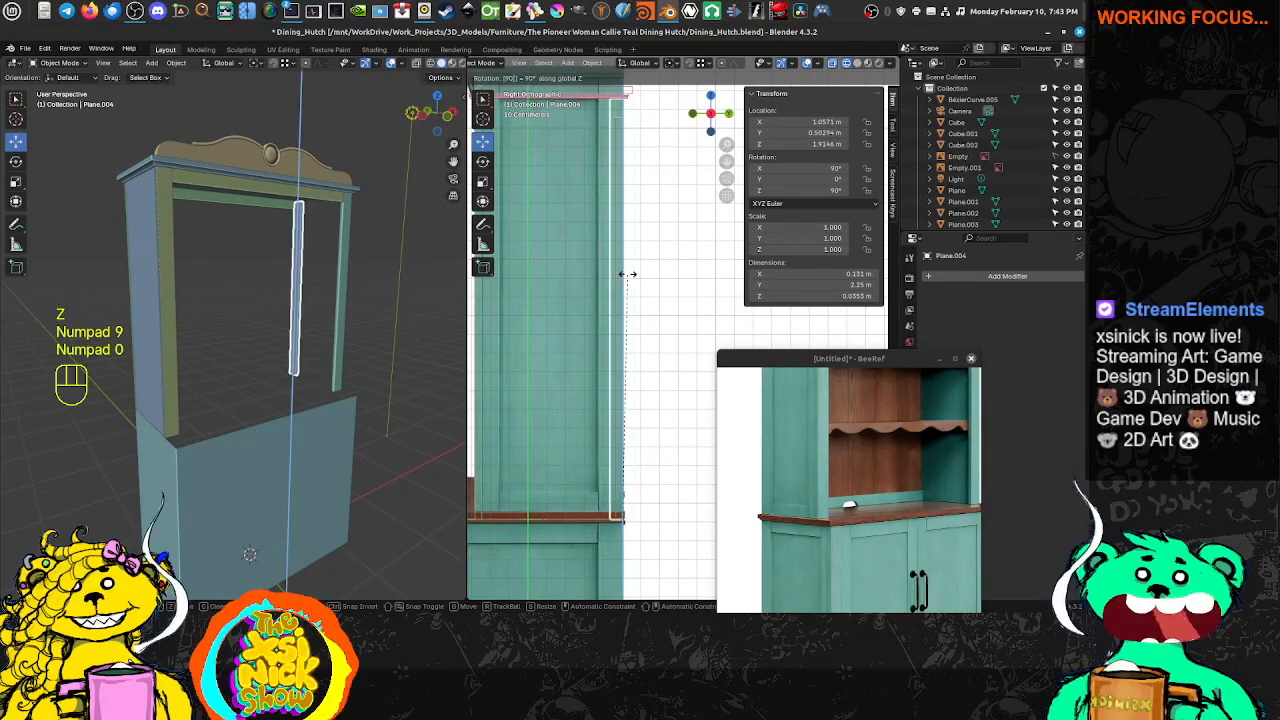
pyautogui.press('KP_Enter')
# Move the rotated stile about -0.057 m along Y to line up with the cabinet side's rear edge
pyautogui.keyDown('shift'); pyautogui.moveTo(655, 452); pyautogui.dragTo(649, 334, button='middle'); pyautogui.keyUp('shift')
pyautogui.moveTo(650, 401); pyautogui.dragTo(639, 401)
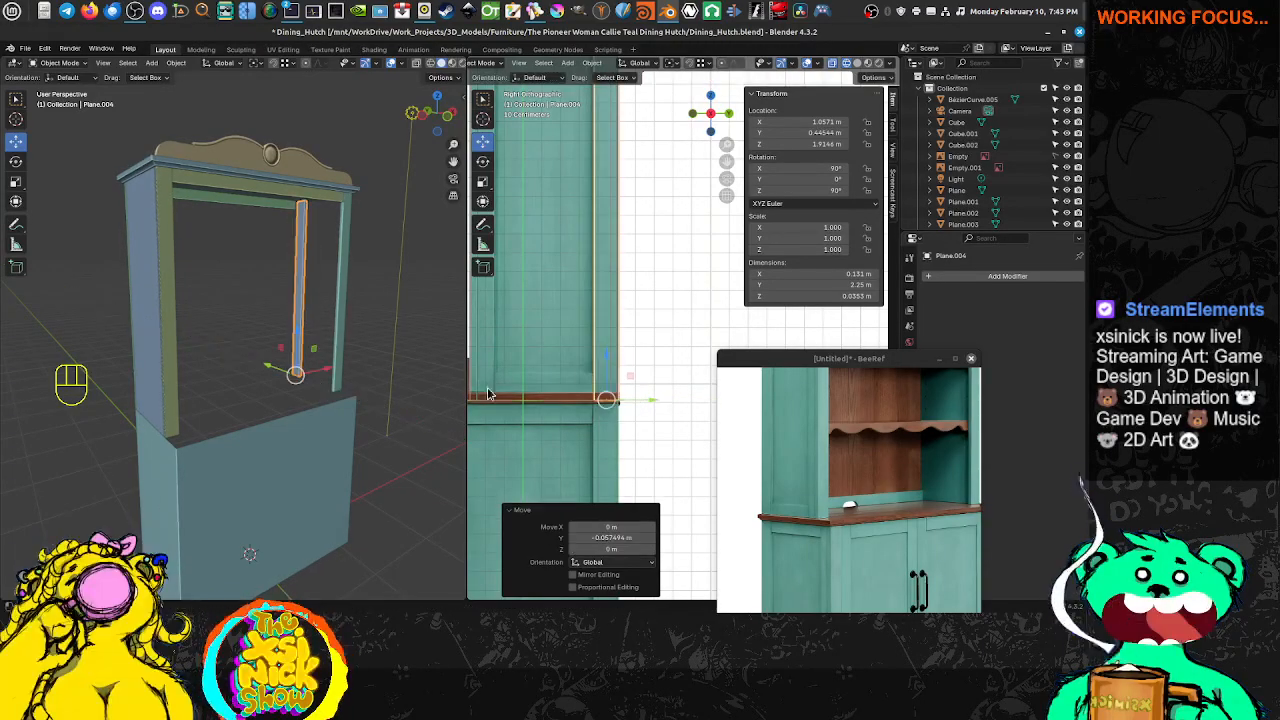
pyautogui.keyDown('shift'); pyautogui.moveTo(592, 335); pyautogui.dragTo(647, 318, button='middle'); pyautogui.keyUp('shift')
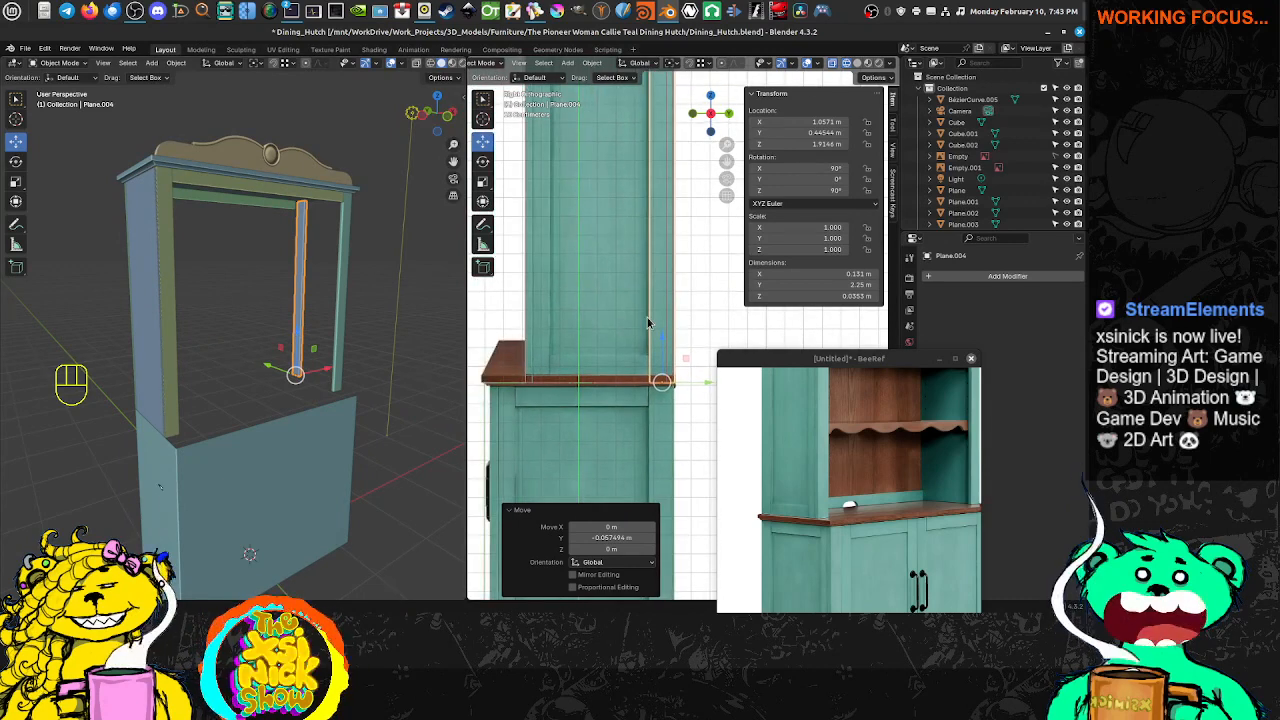
# In the front view, move the rotated stile about 0.038 m along X toward the cabinet's outer right edge
pyautogui.press('KP_1')
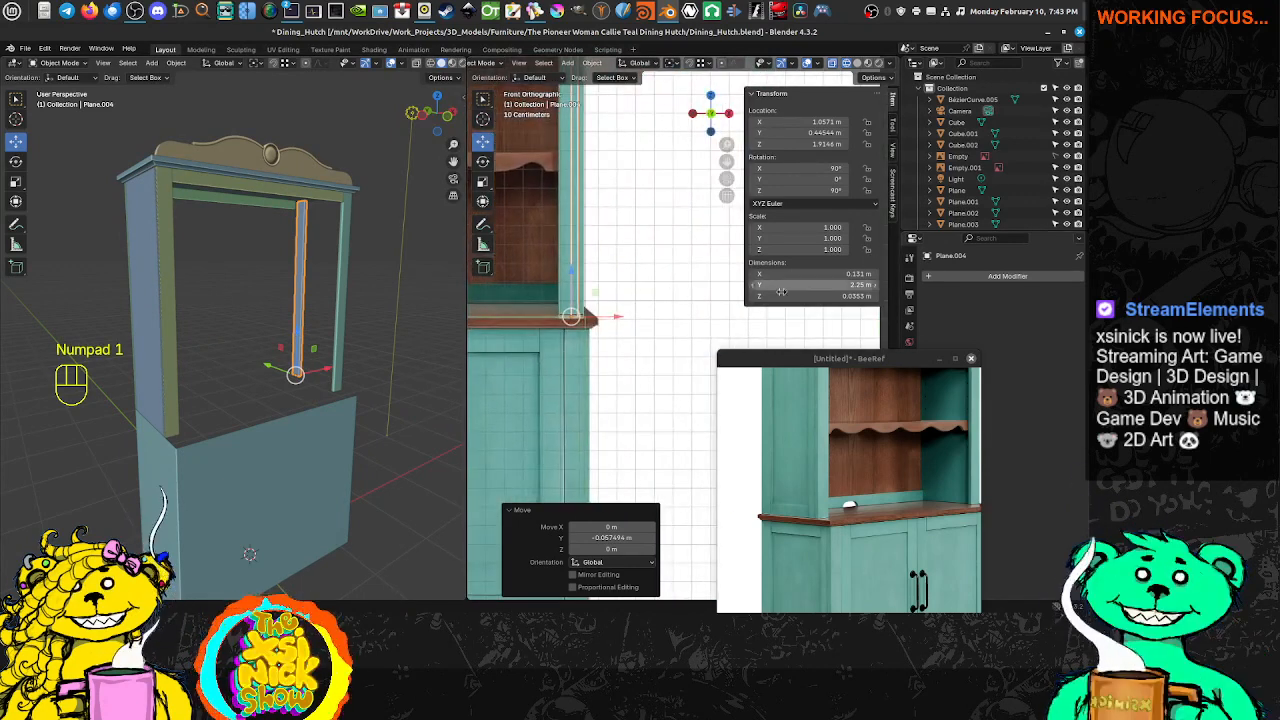
pyautogui.scroll(2, 570, 316)
pyautogui.keyDown('shift'); pyautogui.moveTo(558, 314); pyautogui.dragTo(596, 332, button='middle'); pyautogui.keyUp('shift')
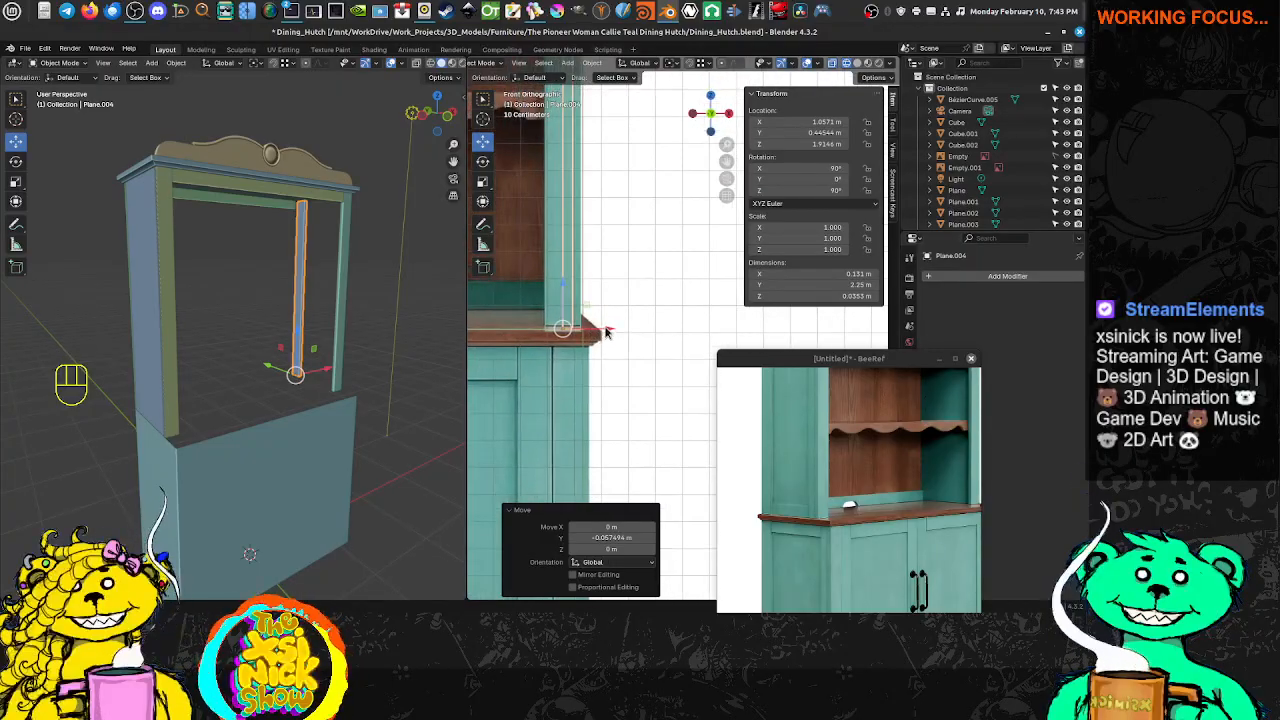
pyautogui.press('g')
pyautogui.press('x')
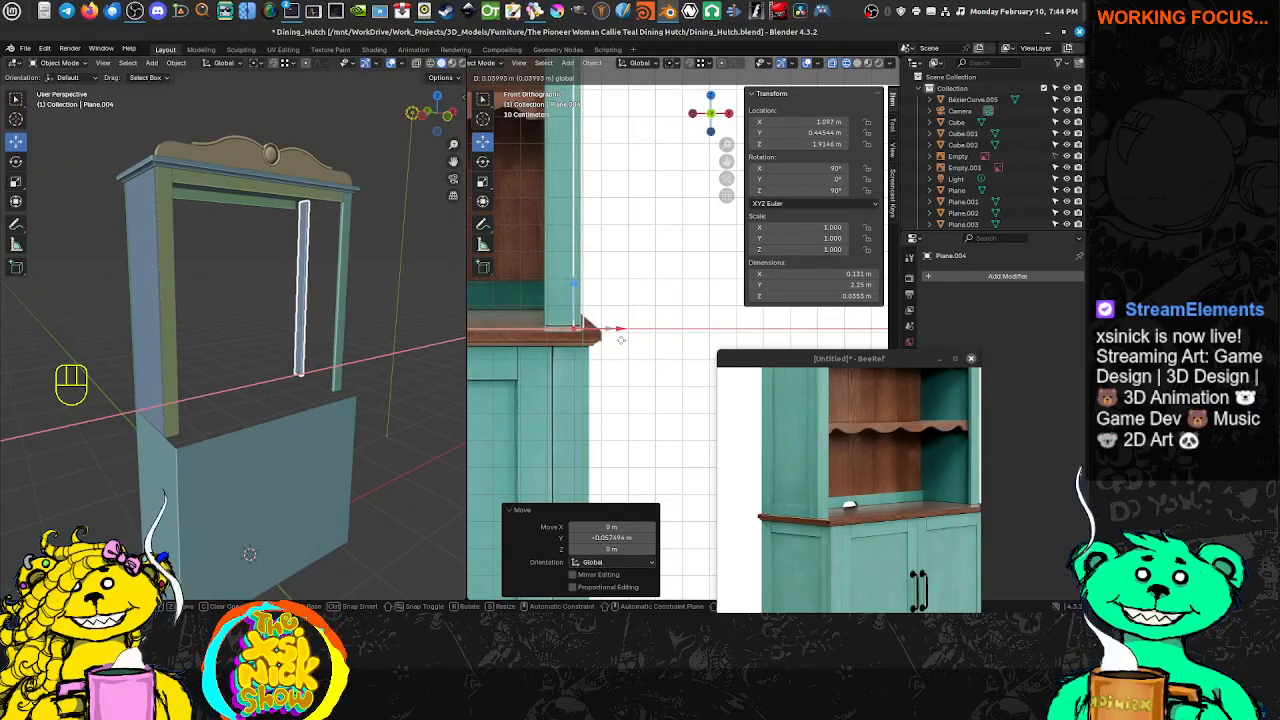
pyautogui.click(617, 340)
pyautogui.scroll(2, 673, 318)
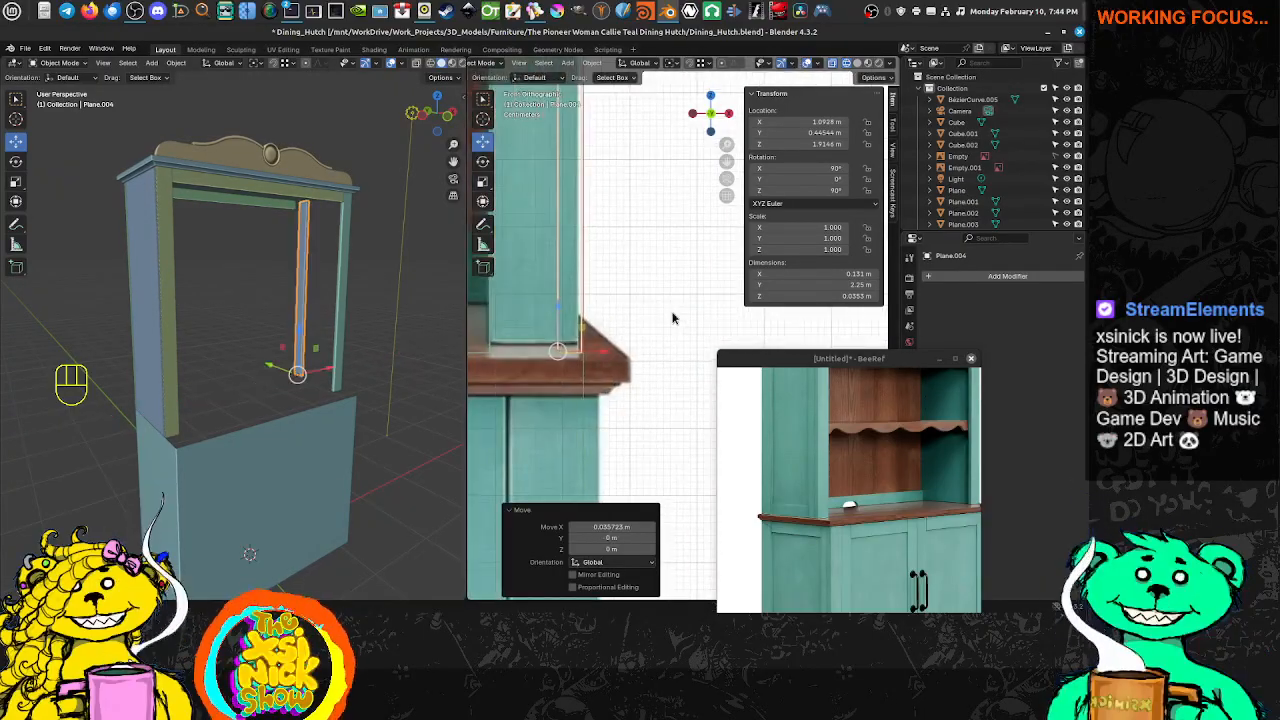
pyautogui.scroll(2, 632, 323)
pyautogui.press('g')
pyautogui.press('x')
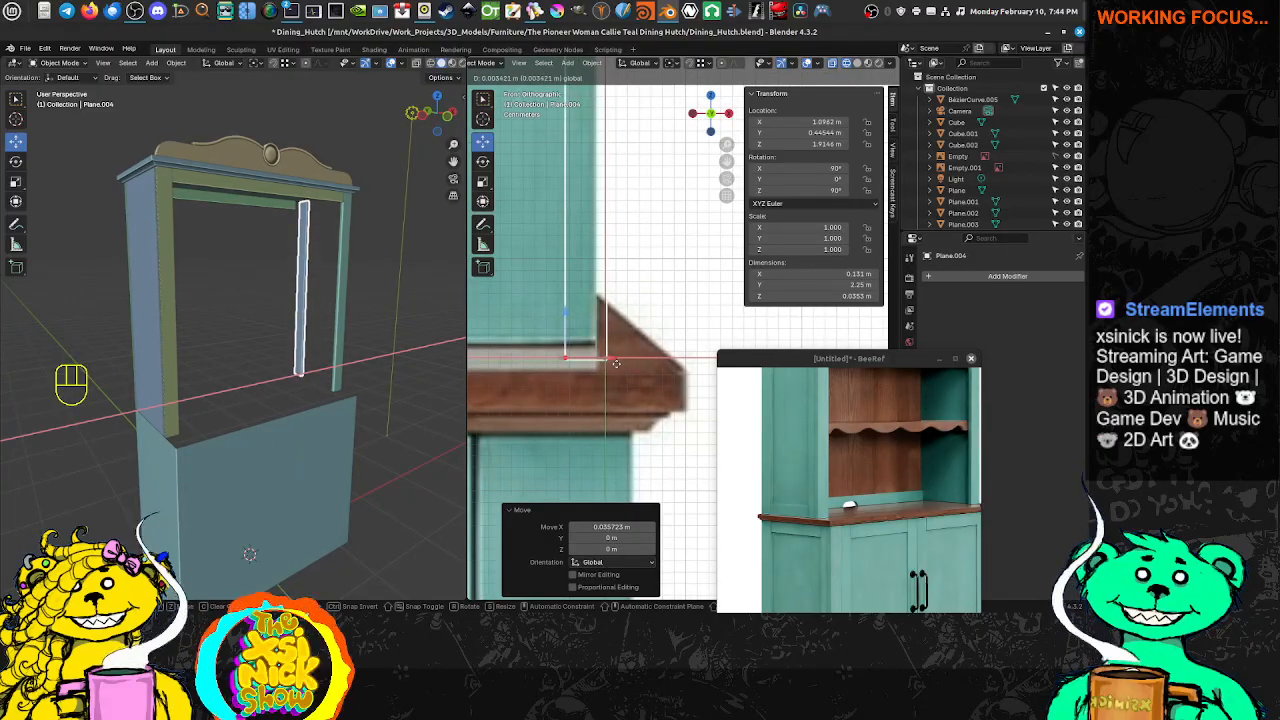
pyautogui.click(615, 363)
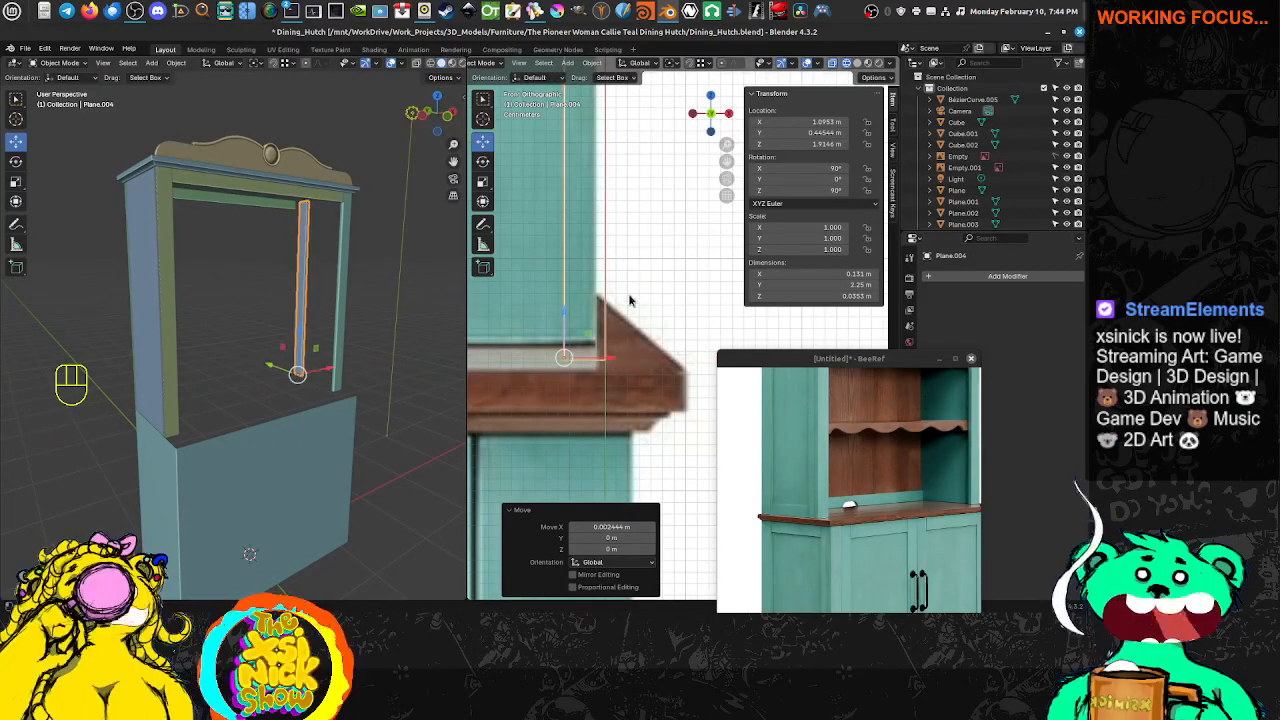
# In the right side view, duplicate the side stile and move the copy about -0.62 m along Y to the cabinet's front
pyautogui.scroll(-5, 590, 275)
pyautogui.keyDown('shift'); pyautogui.moveTo(691, 289); pyautogui.dragTo(630, 306, button='middle'); pyautogui.keyUp('shift')
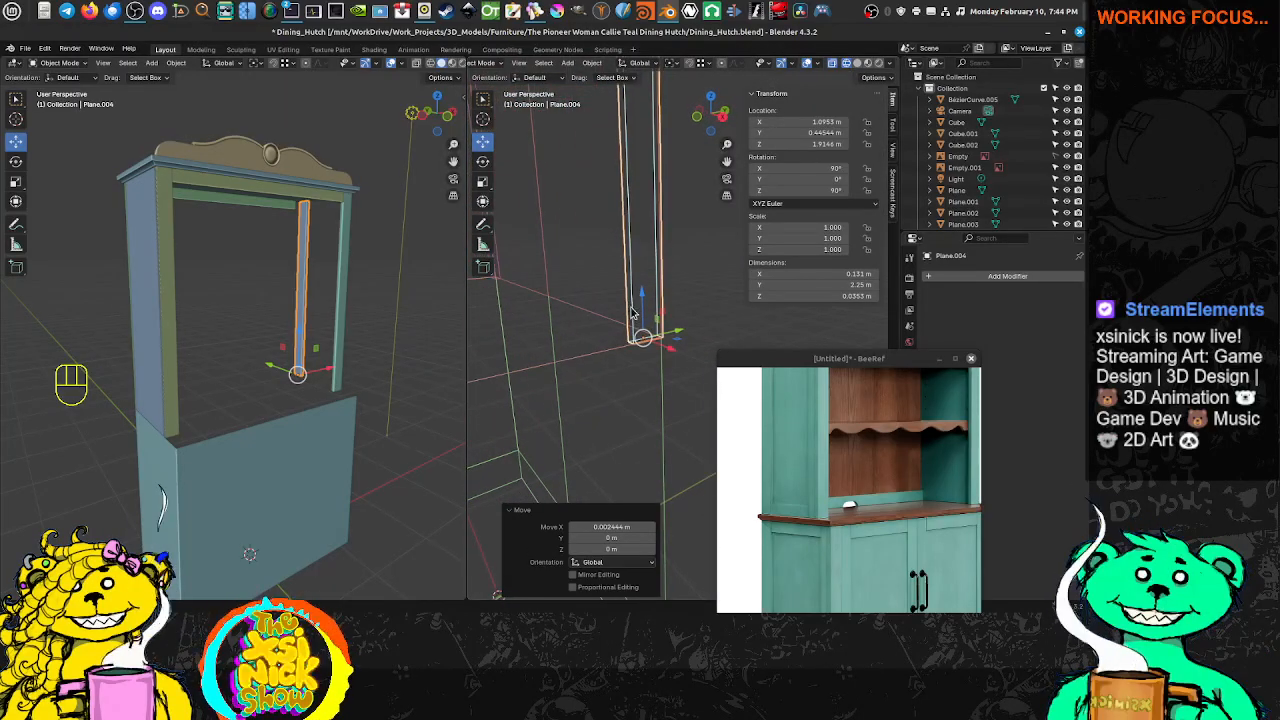
pyautogui.scroll(1, 305, 285)
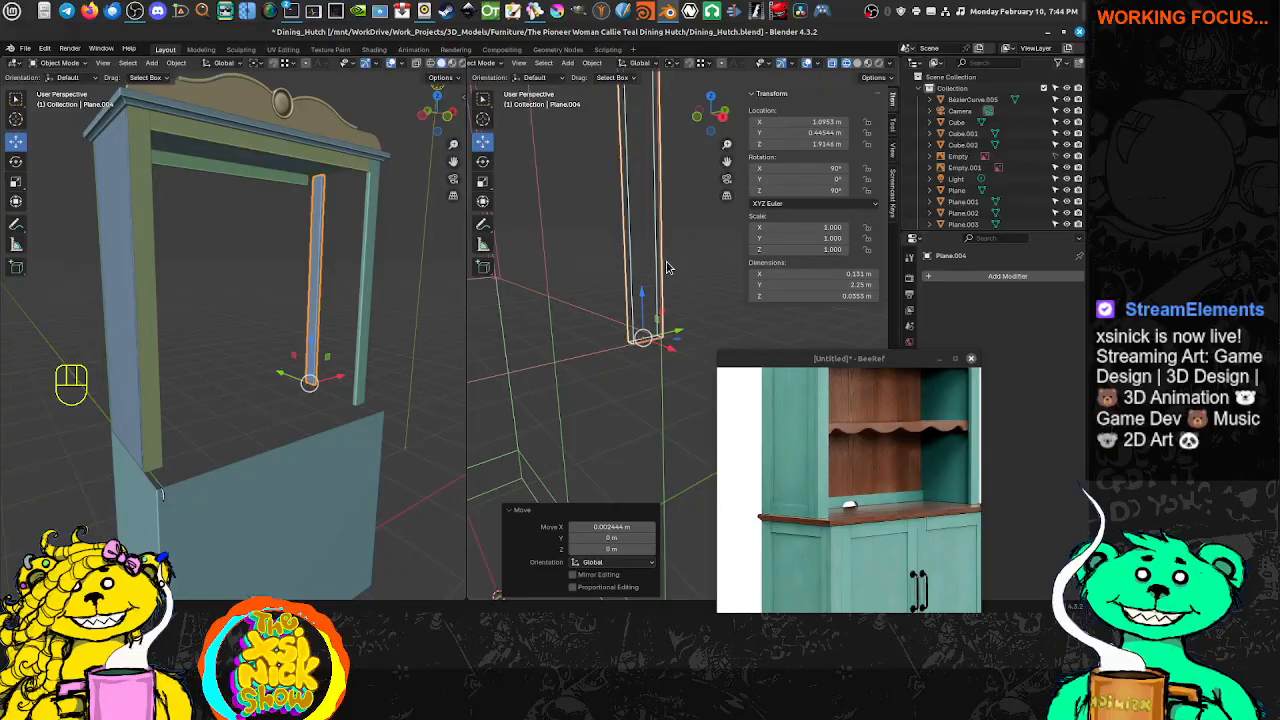
pyautogui.press('KP_3')
pyautogui.press('KP_1')
pyautogui.press('KP_3')
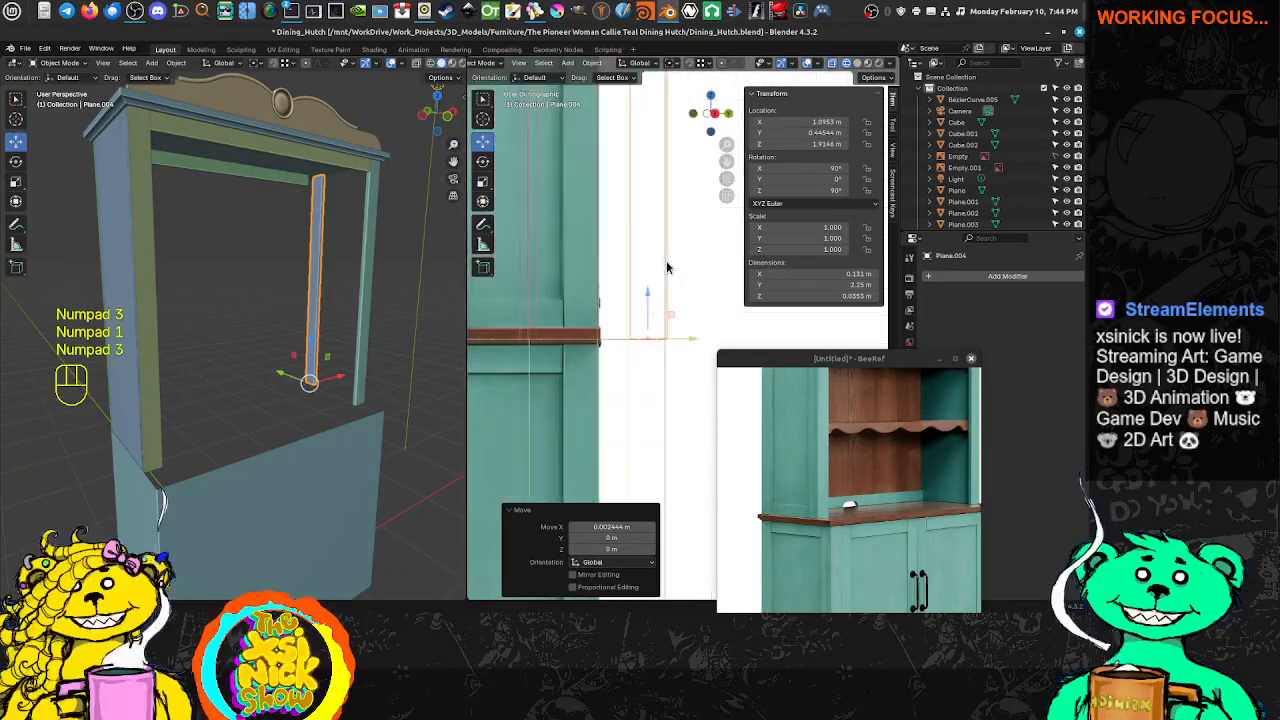
pyautogui.scroll(-3, 666, 260)
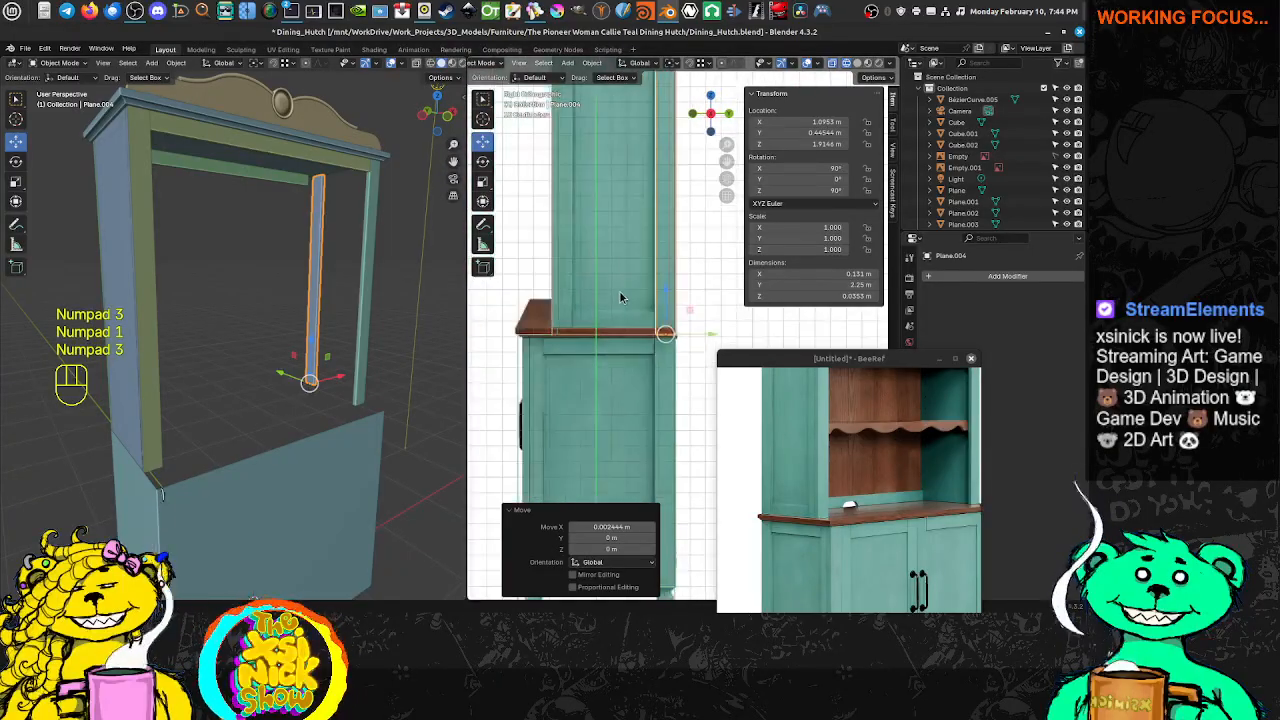
pyautogui.scroll(2, 690, 340)
pyautogui.hotkey('shift', 'd')
pyautogui.rightClick(695, 335)
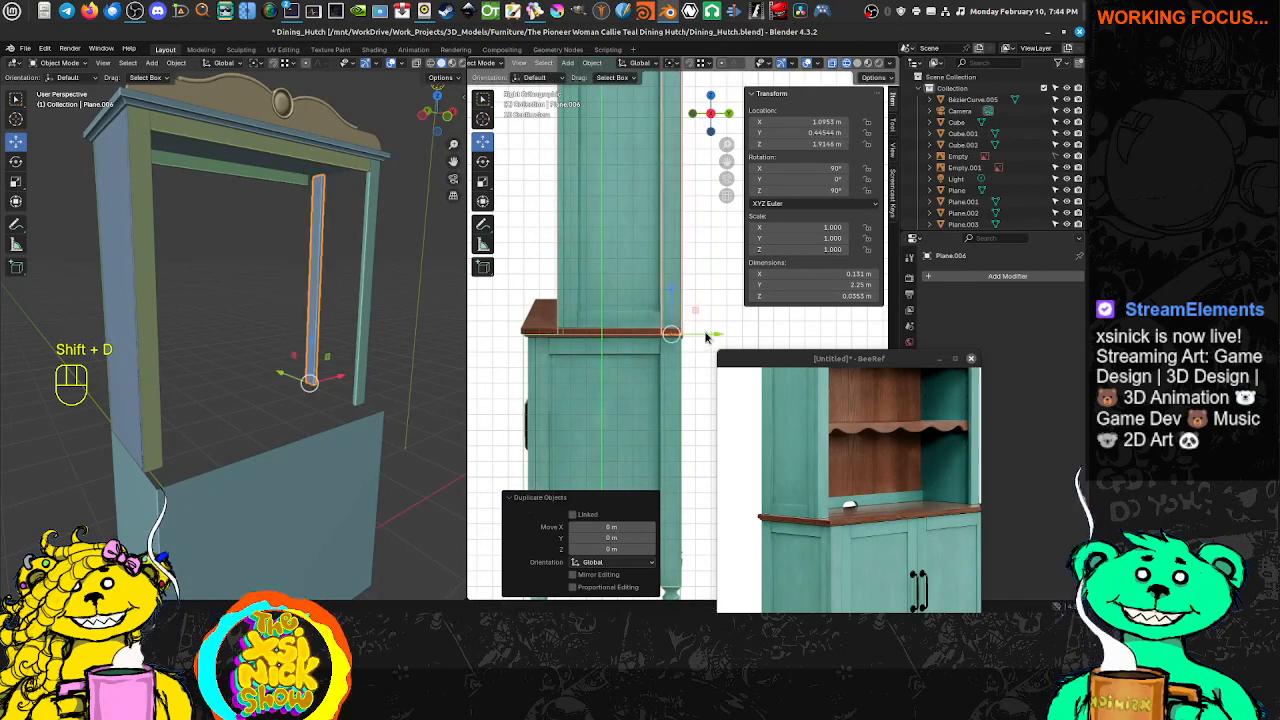
pyautogui.press('g')
pyautogui.press('y')
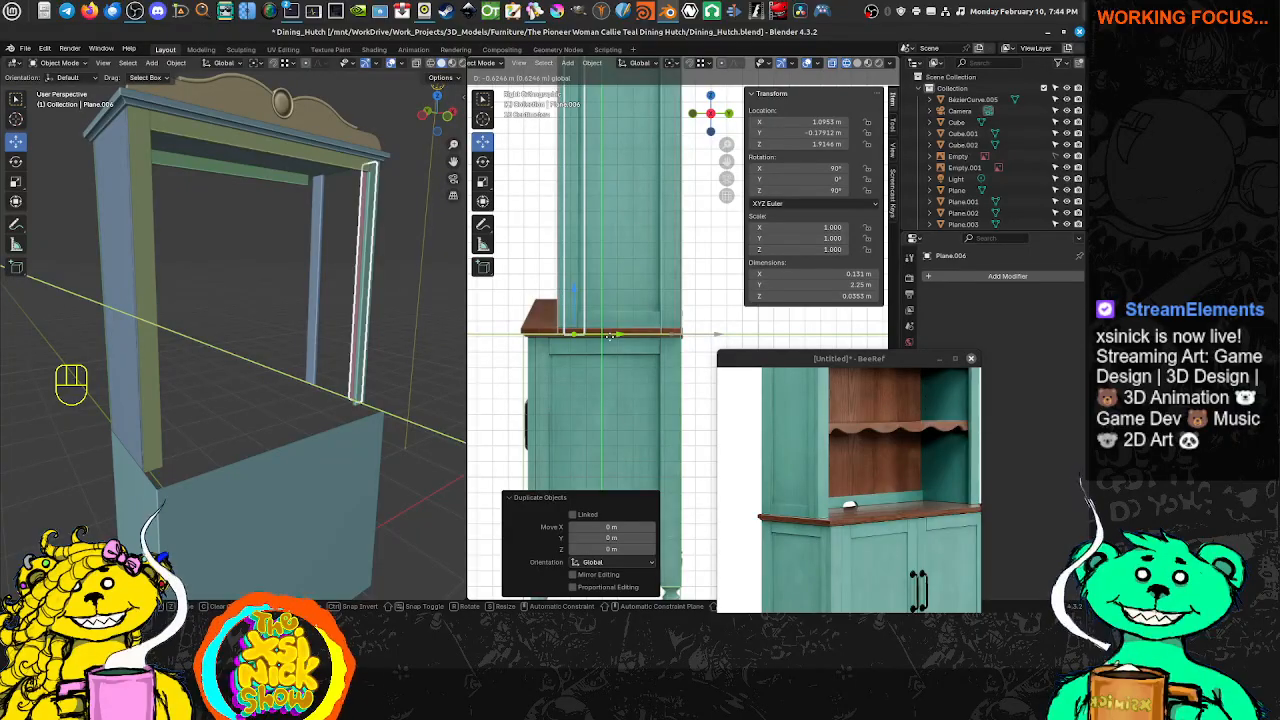
pyautogui.click(609, 336)
# Nudge the front side stile about -0.002 m along Y to fine-tune its position against the reference
pyautogui.scroll(6, 545, 328)
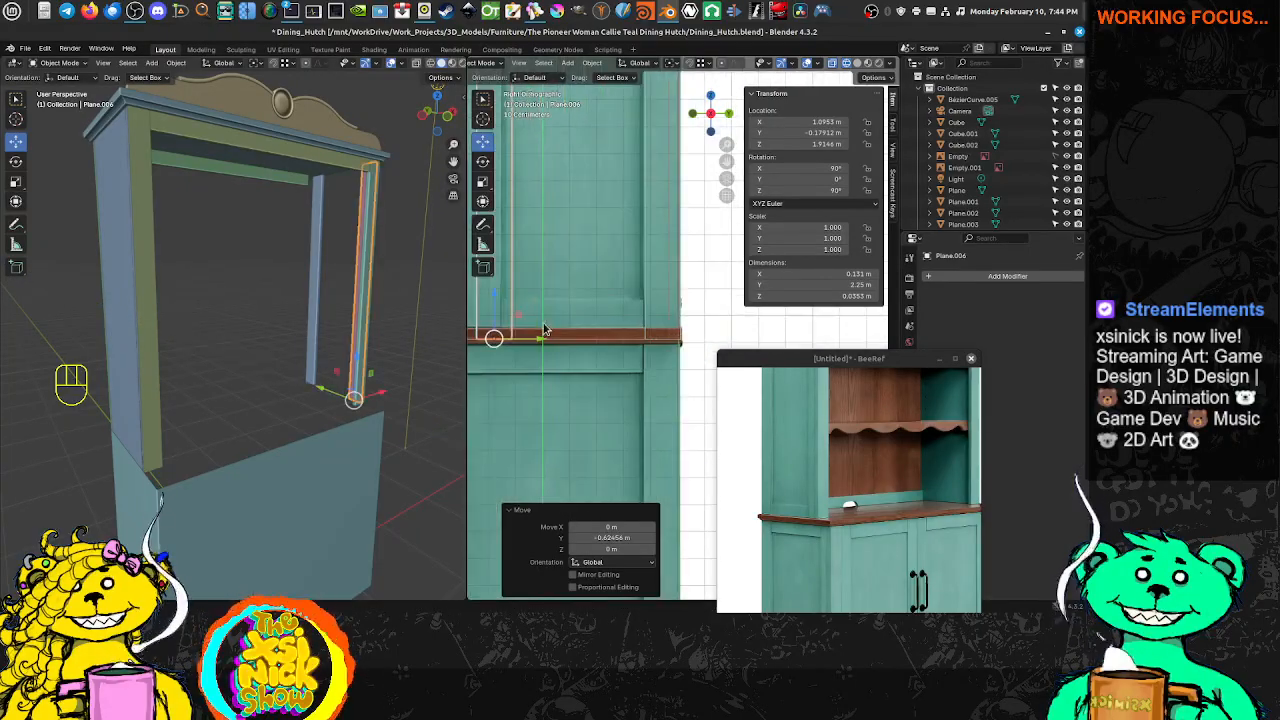
pyautogui.scroll(4, 539, 321)
pyautogui.keyDown('shift'); pyautogui.moveTo(537, 320); pyautogui.dragTo(705, 321, button='middle'); pyautogui.keyUp('shift')
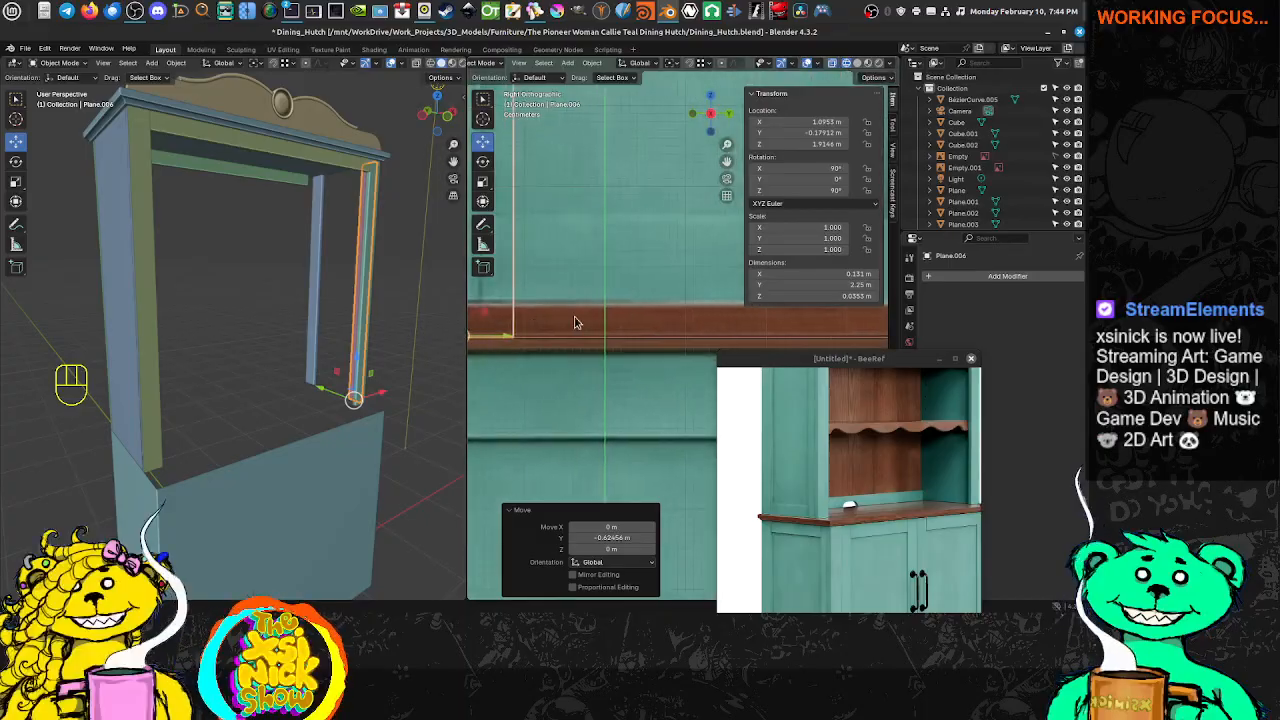
pyautogui.keyDown('shift'); pyautogui.moveTo(577, 322); pyautogui.dragTo(693, 322, button='middle'); pyautogui.keyUp('shift')
pyautogui.keyDown('shift'); pyautogui.moveTo(596, 341); pyautogui.dragTo(617, 341, button='middle'); pyautogui.keyUp('shift')
pyautogui.press('g')
pyautogui.press('y')
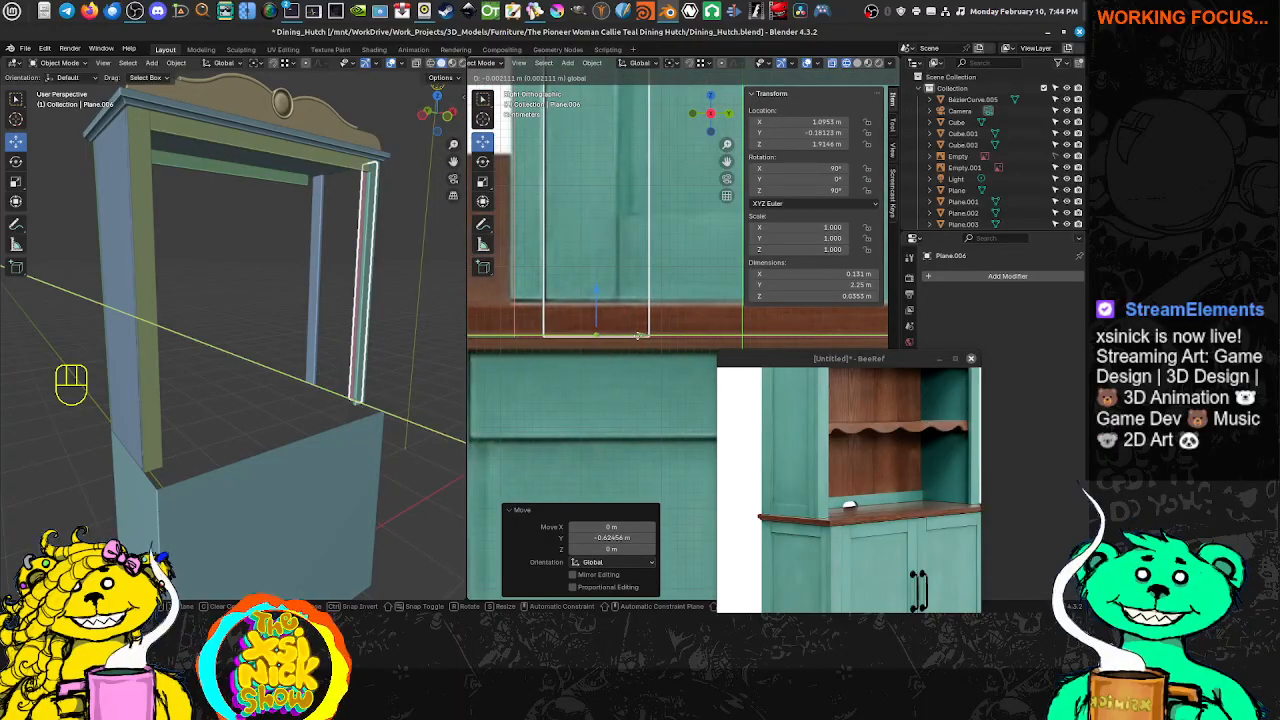
pyautogui.moveTo(638, 336); pyautogui.dragTo(637, 336)
# Rotate the back frame's top rail 90° about global Z and move it about -0.61 m along Y over the side panel
pyautogui.scroll(-6, 583, 320)
pyautogui.keyDown('shift'); pyautogui.moveTo(717, 276); pyautogui.dragTo(609, 324, button='middle'); pyautogui.keyUp('shift')
pyautogui.scroll(-3, 638, 311)
pyautogui.keyDown('shift'); pyautogui.moveTo(624, 232); pyautogui.dragTo(622, 240, button='middle'); pyautogui.keyUp('shift')
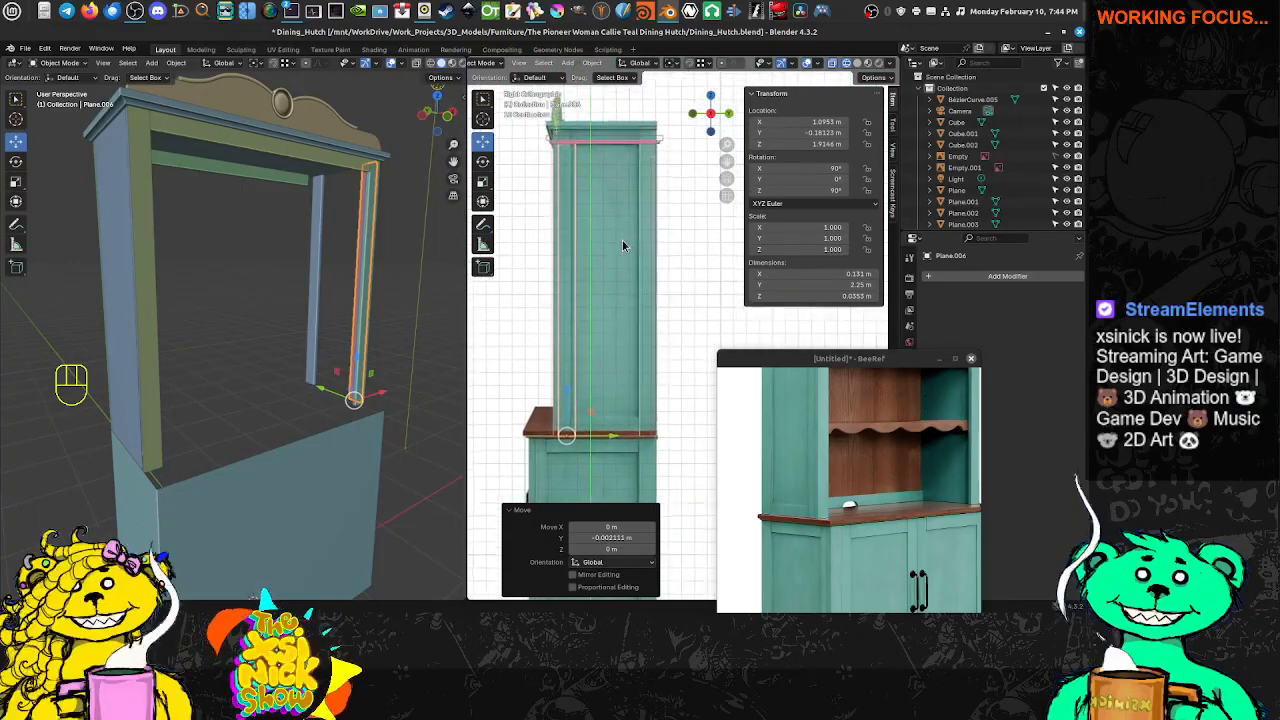
pyautogui.click(260, 171)
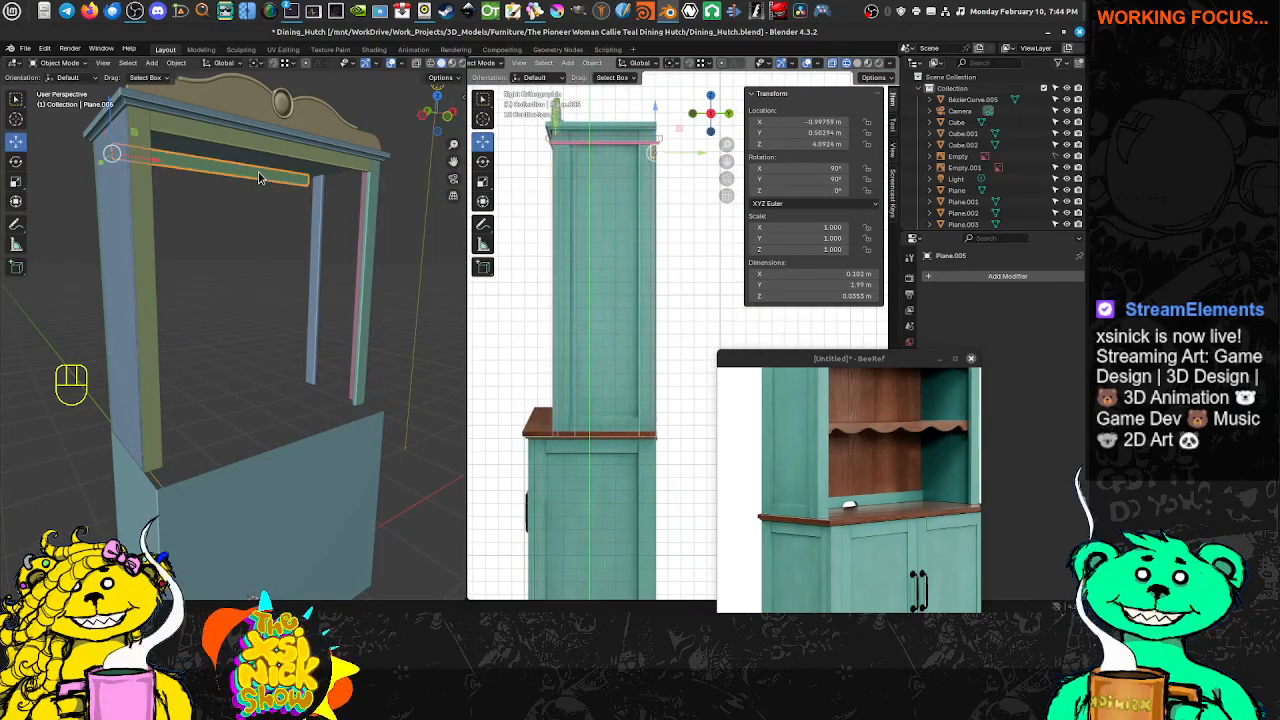
pyautogui.keyDown('shift'); pyautogui.moveTo(684, 182); pyautogui.dragTo(647, 195, button='middle'); pyautogui.keyUp('shift')
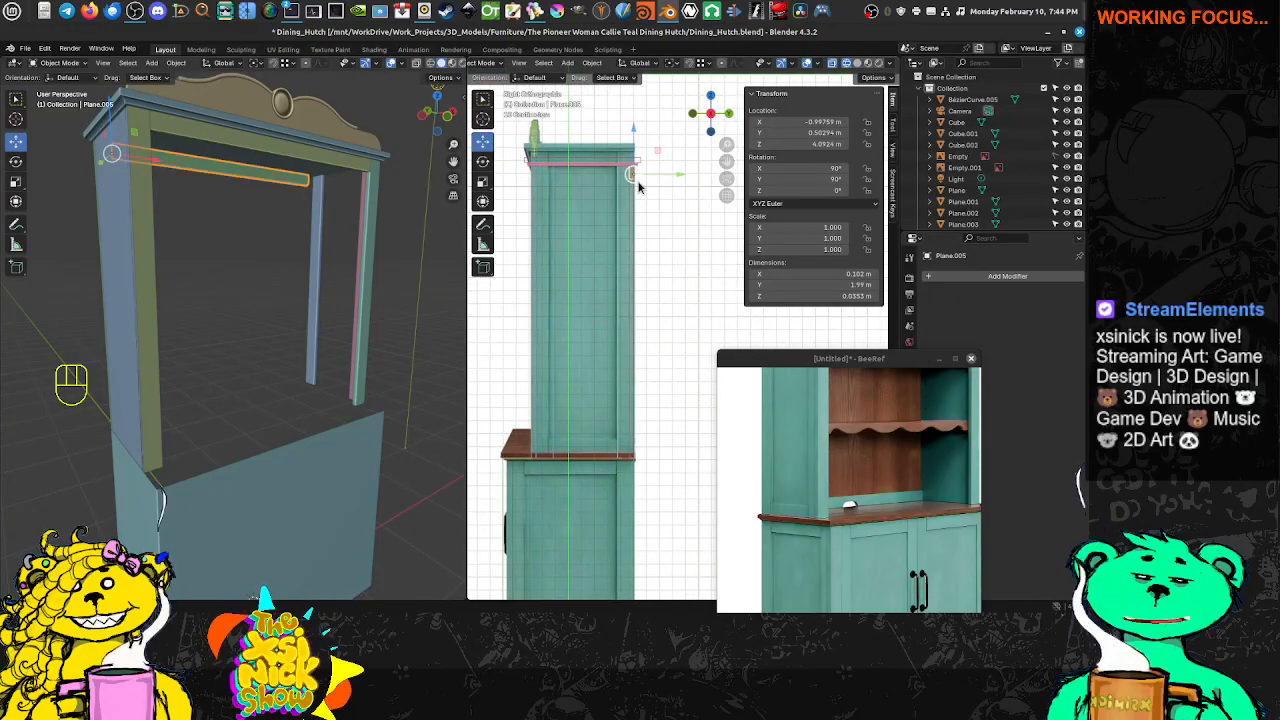
pyautogui.press('r')
pyautogui.press('z')
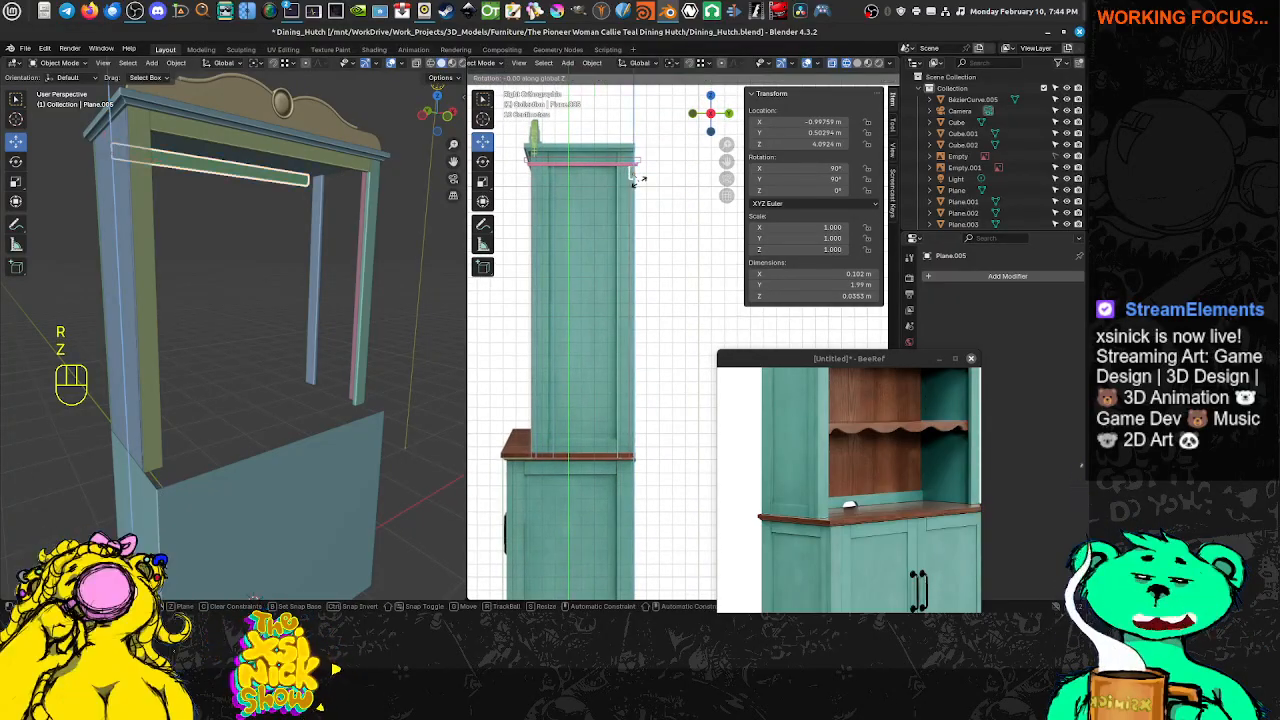
pyautogui.press('KP_9')
pyautogui.press('KP_0')
pyautogui.press('KP_Enter')
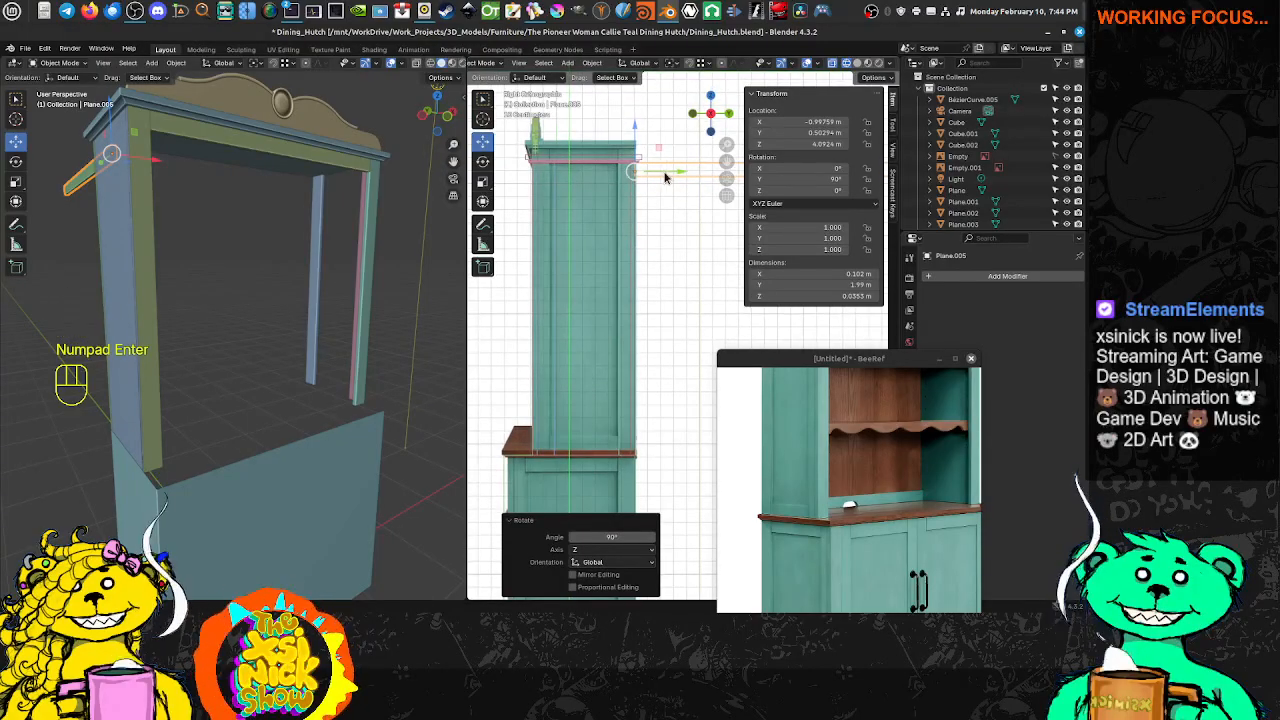
pyautogui.moveTo(680, 173); pyautogui.dragTo(600, 177)
pyautogui.scroll(4, 551, 197)
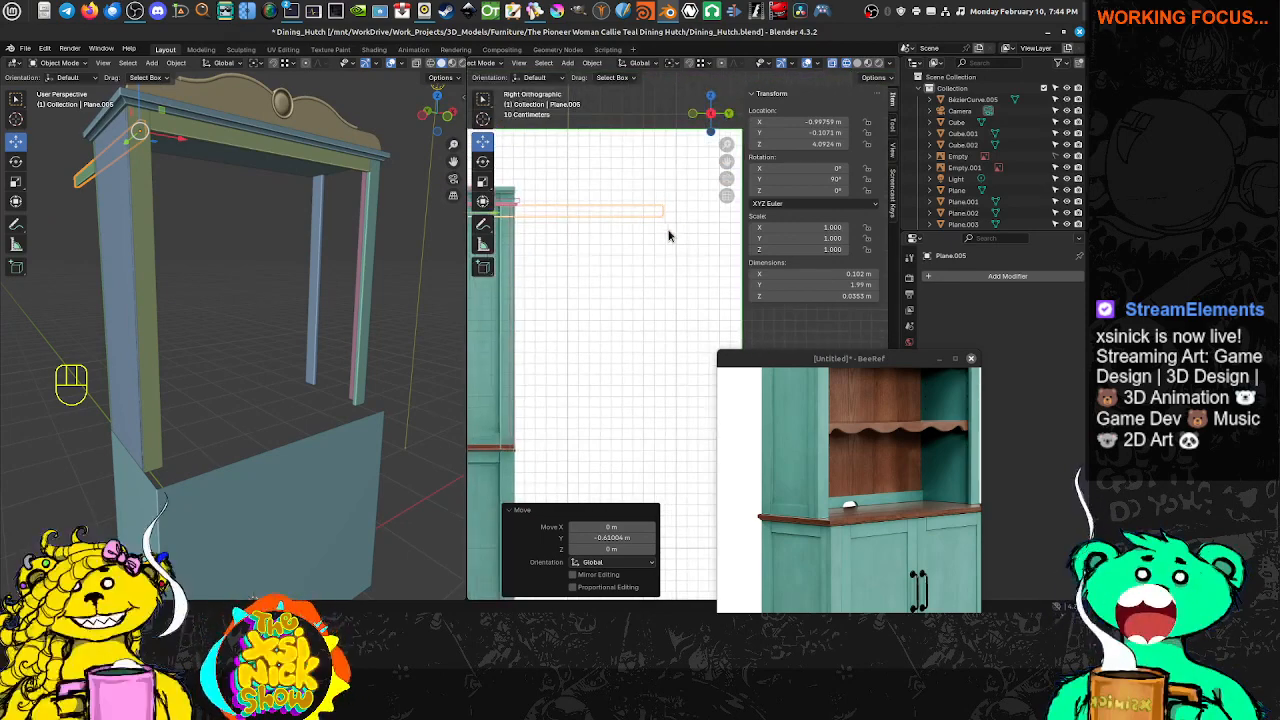
# In Edit Mode, shorten the side top rail by moving its far end about -1.48 m, plus another -0.024 m, along Y
pyautogui.press('Tab')
pyautogui.moveTo(689, 210); pyautogui.dragTo(533, 217)
pyautogui.keyDown('shift'); pyautogui.moveTo(553, 221); pyautogui.dragTo(684, 183, button='middle'); pyautogui.keyUp('shift')
pyautogui.scroll(3, 650, 186)
pyautogui.keyDown('shift'); pyautogui.moveTo(602, 189); pyautogui.dragTo(703, 294, button='middle'); pyautogui.keyUp('shift')
pyautogui.scroll(4, 680, 290)
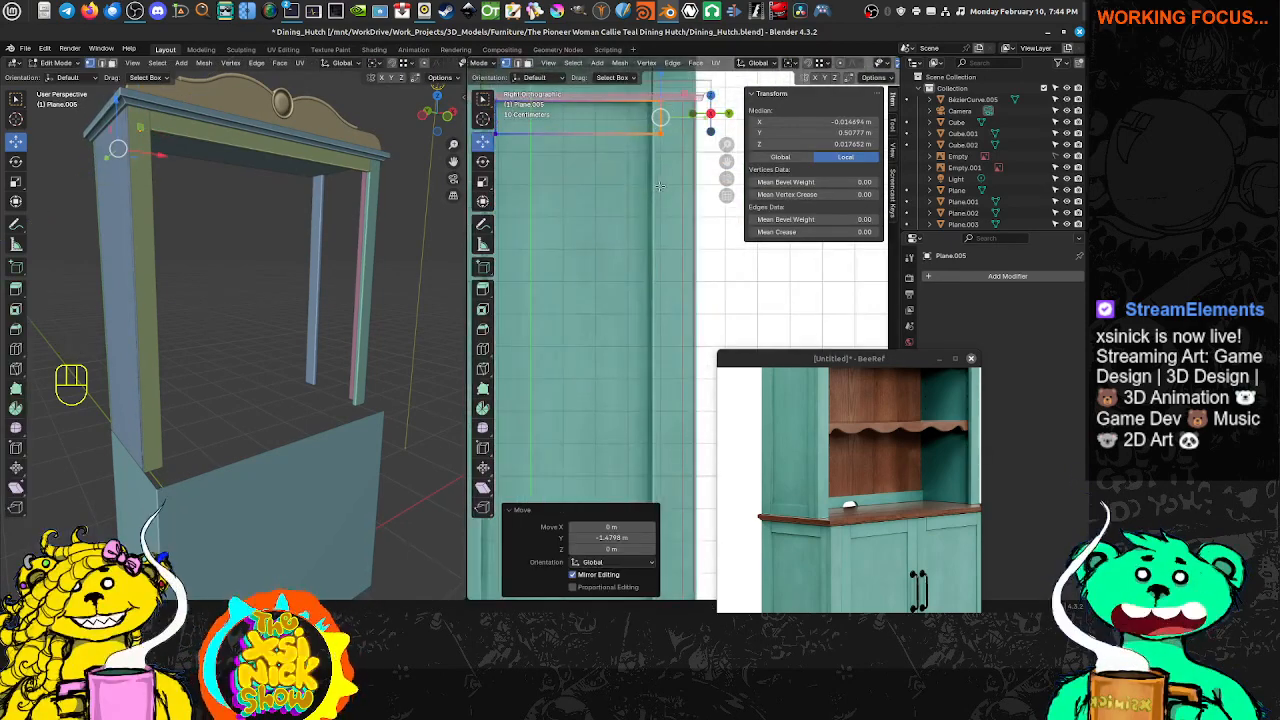
pyautogui.keyDown('shift'); pyautogui.moveTo(657, 188); pyautogui.dragTo(657, 268, button='middle'); pyautogui.keyUp('shift')
pyautogui.scroll(2, 667, 239)
pyautogui.scroll(1, 679, 204)
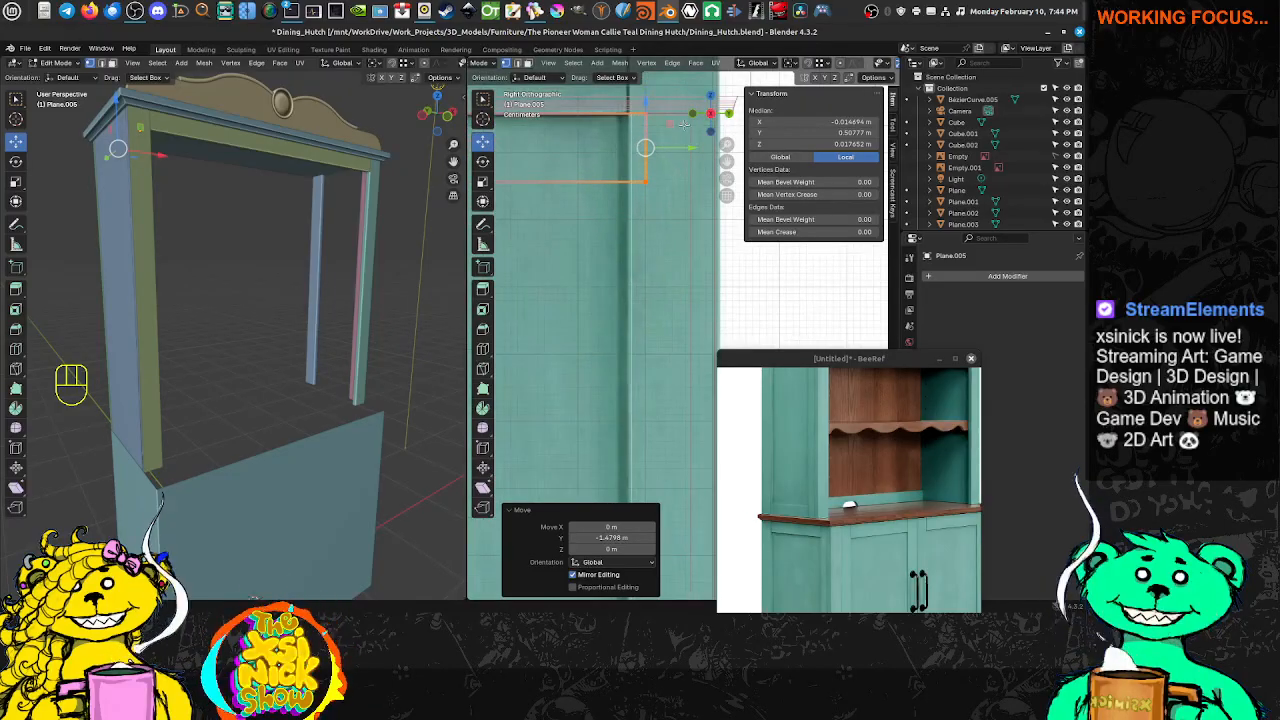
pyautogui.moveTo(686, 149); pyautogui.dragTo(667, 160)
pyautogui.keyDown('shift'); pyautogui.moveTo(667, 165); pyautogui.dragTo(659, 225, button='middle'); pyautogui.keyUp('shift')
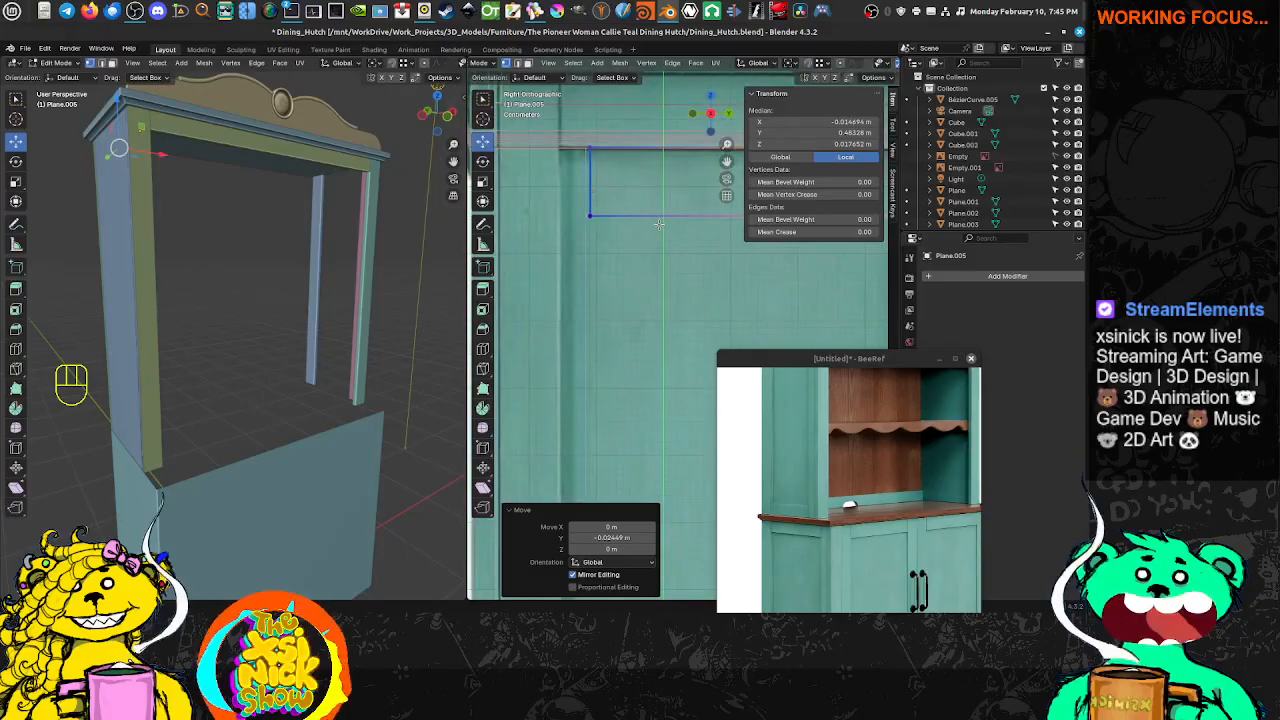
# Shift the side top rail about -0.005 m along Y and extend its far end to make the rail 0.492 m long
pyautogui.press('Tab')
pyautogui.moveTo(612, 190); pyautogui.dragTo(611, 191)
pyautogui.keyDown('shift'); pyautogui.moveTo(683, 206); pyautogui.dragTo(569, 220, button='middle'); pyautogui.keyUp('shift')
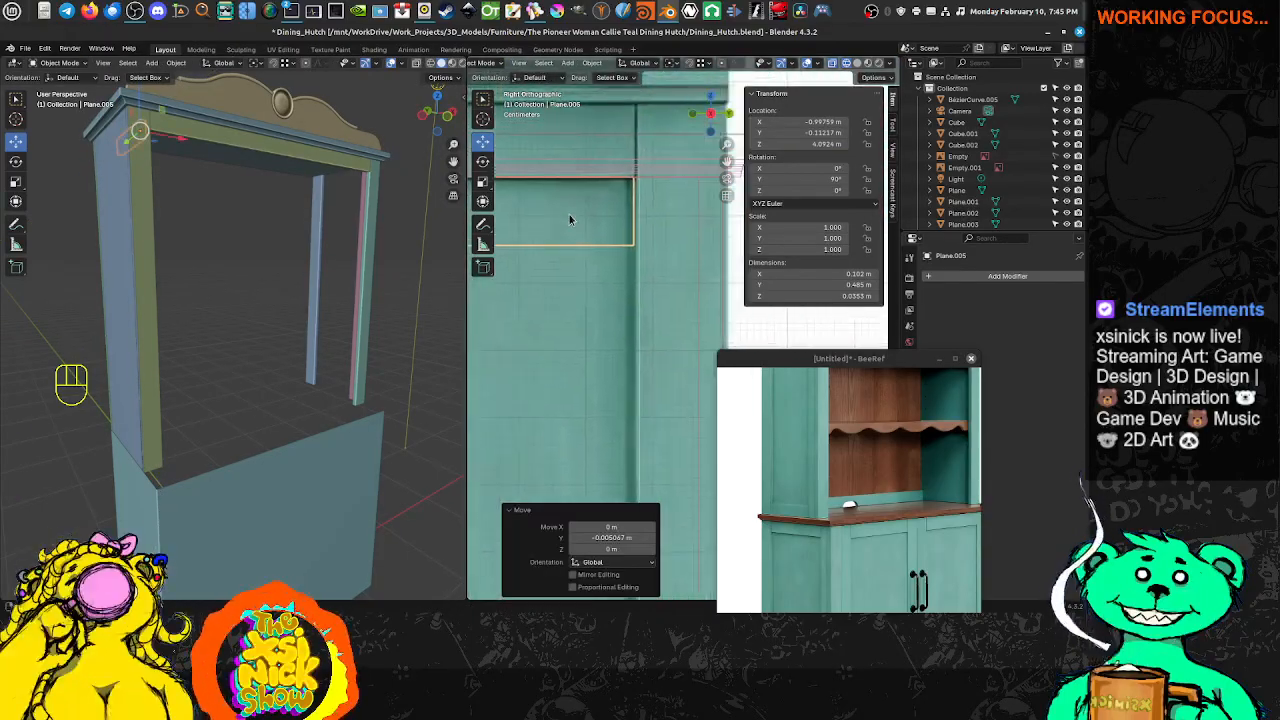
pyautogui.press('Tab')
pyautogui.moveTo(658, 212); pyautogui.dragTo(665, 212)
pyautogui.press('Tab')
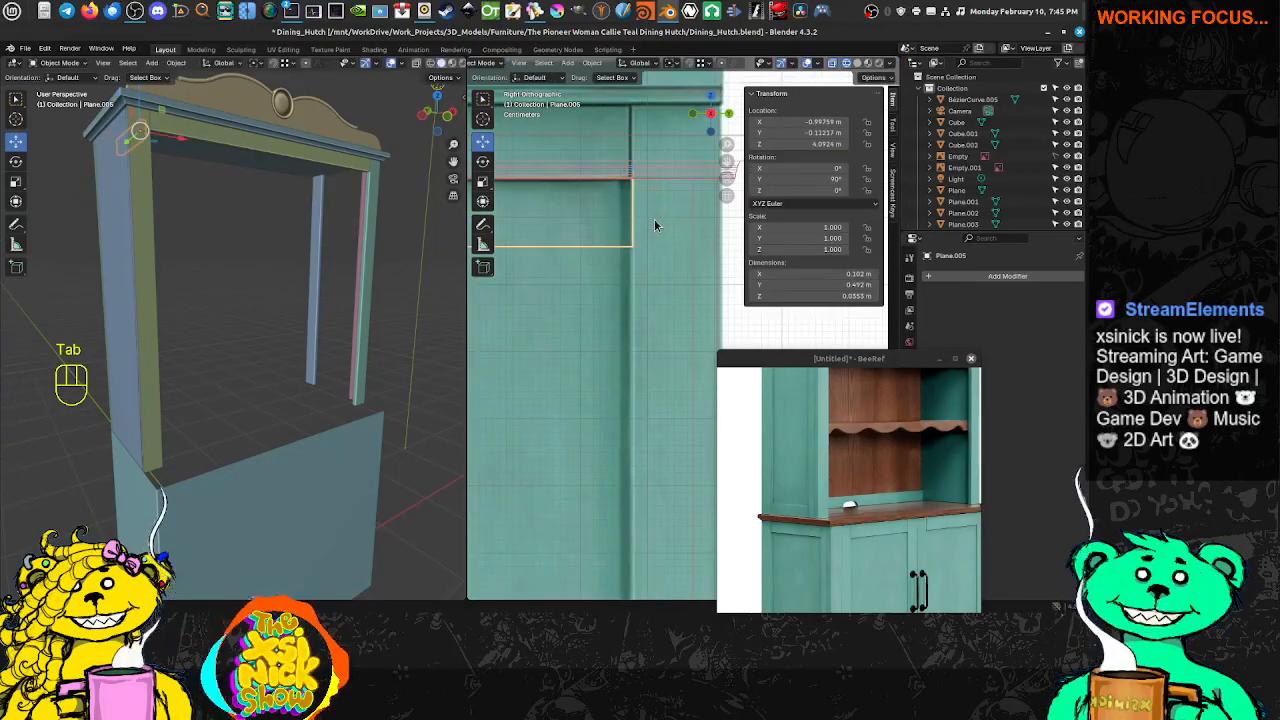
# In the front view, move the side top rail about 2.12 m along X to the cabinet's right side
pyautogui.scroll(-5, 652, 222)
pyautogui.press('KP_1')
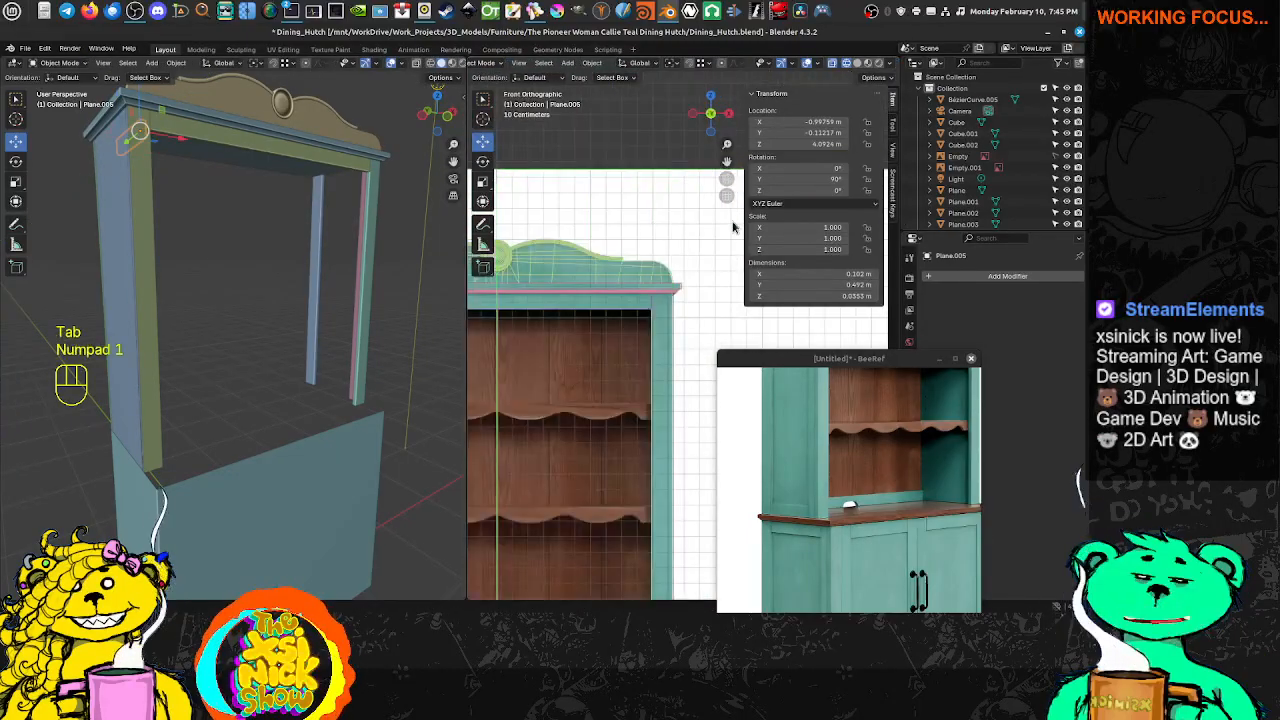
pyautogui.scroll(-3, 625, 326)
pyautogui.moveTo(563, 292); pyautogui.dragTo(726, 300)
pyautogui.keyDown('shift'); pyautogui.moveTo(711, 303); pyautogui.dragTo(649, 318, button='middle'); pyautogui.keyUp('shift')
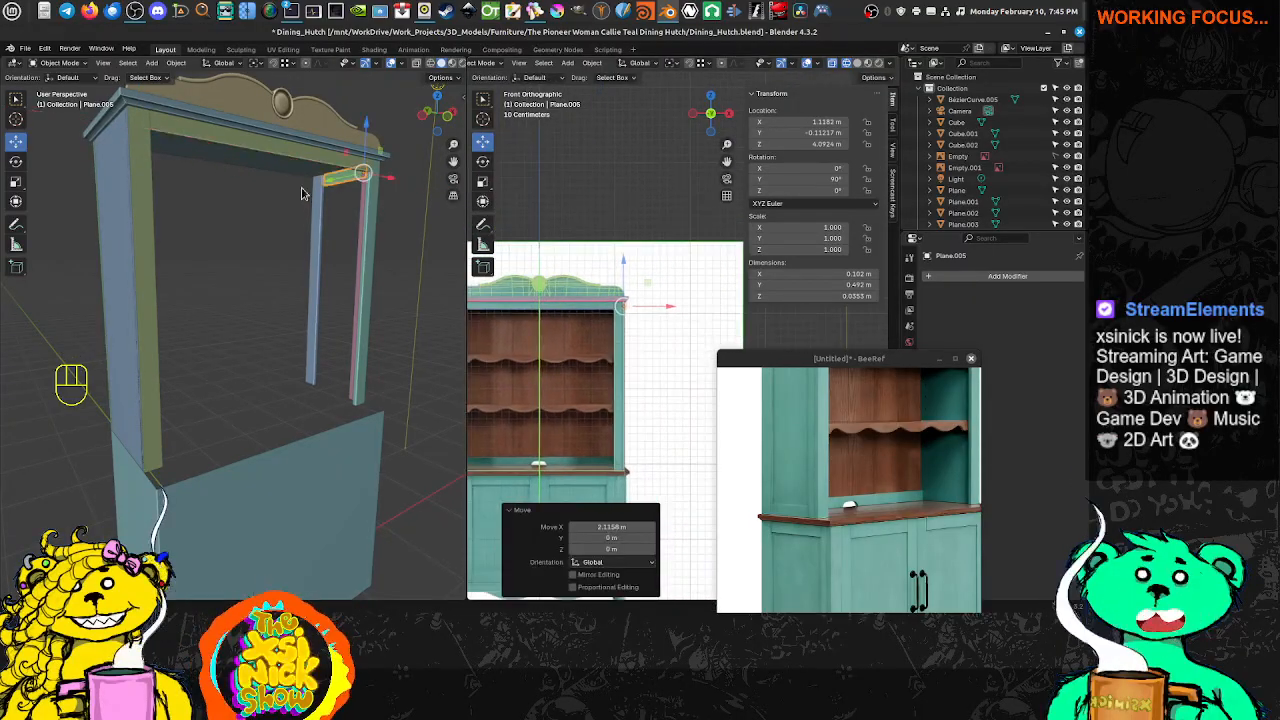
pyautogui.moveTo(351, 230); pyautogui.dragTo(294, 286, button='middle')
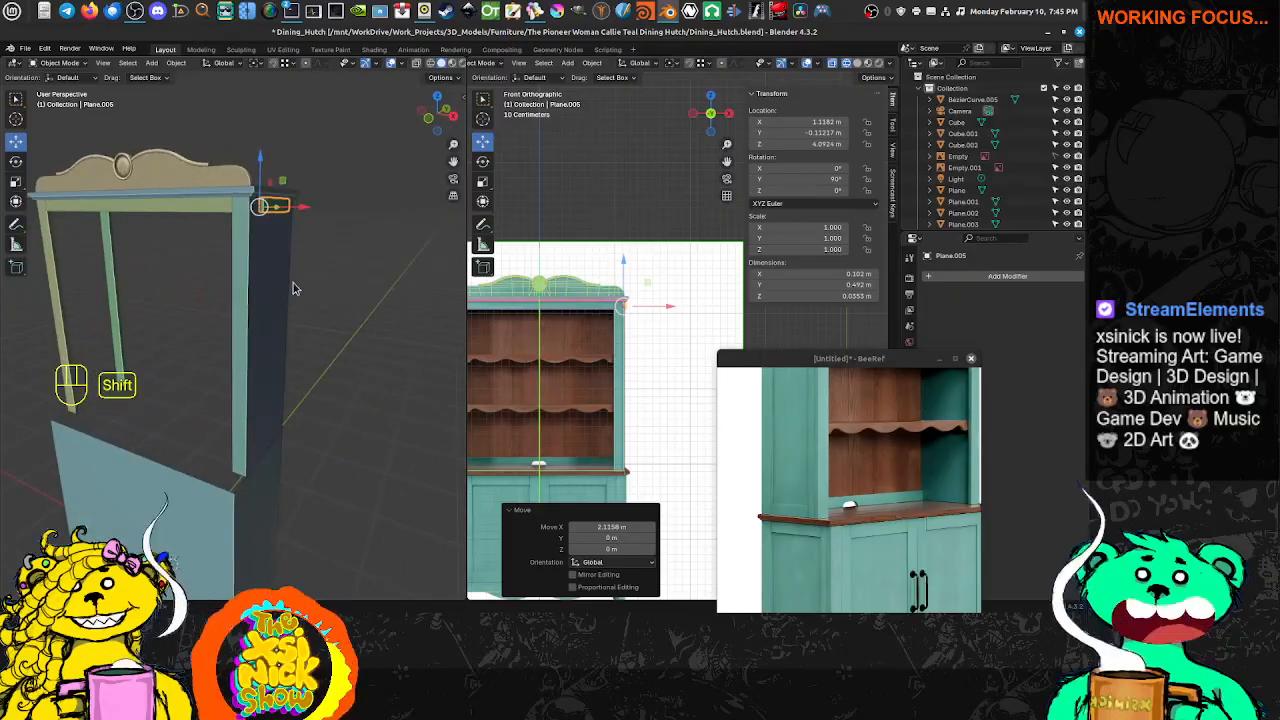
# Move the side top rail about -0.024 m along X to fit inside the cabinet's right edge in the front view
pyautogui.scroll(5, 626, 294)
pyautogui.scroll(4, 590, 270)
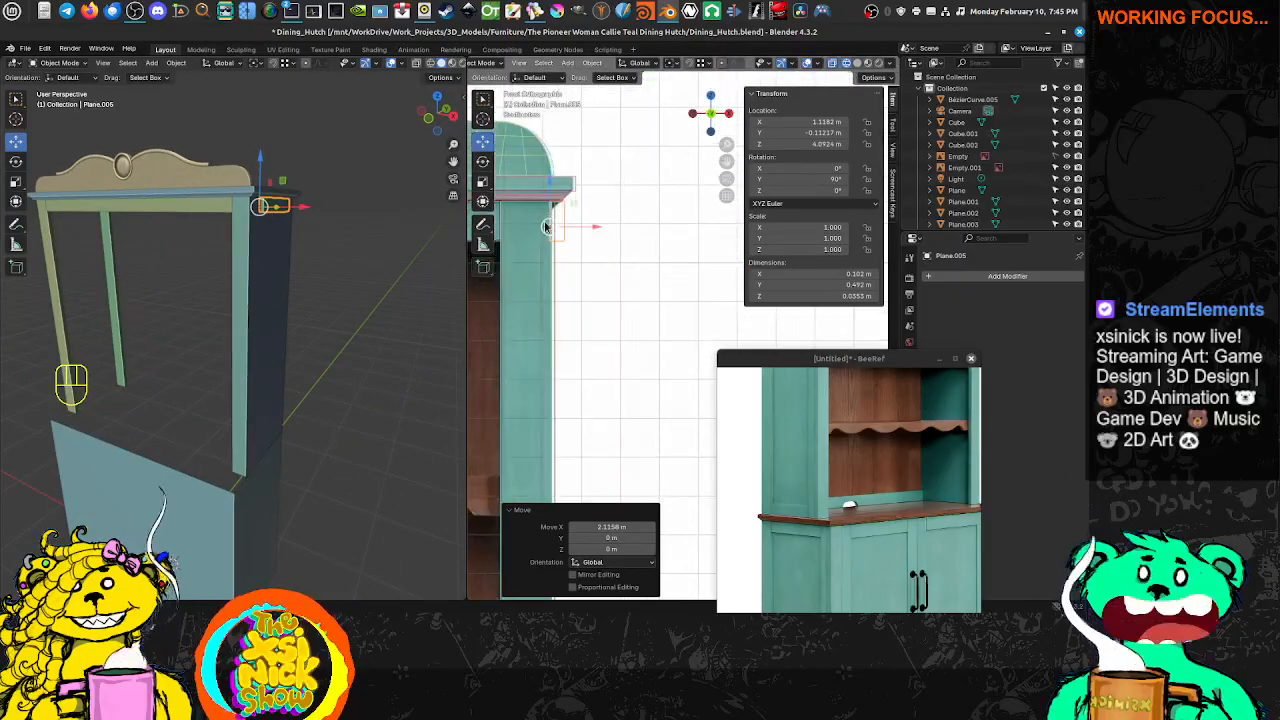
pyautogui.moveTo(620, 216); pyautogui.dragTo(602, 217)
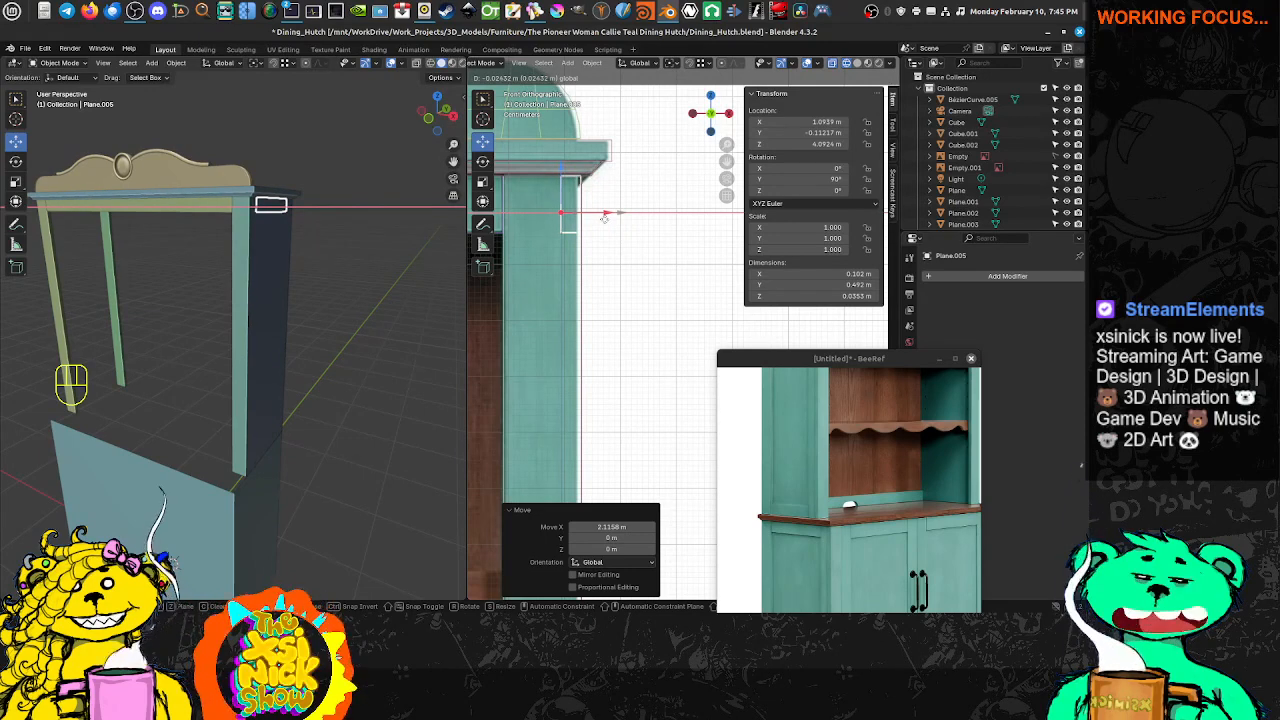
pyautogui.click(604, 218)
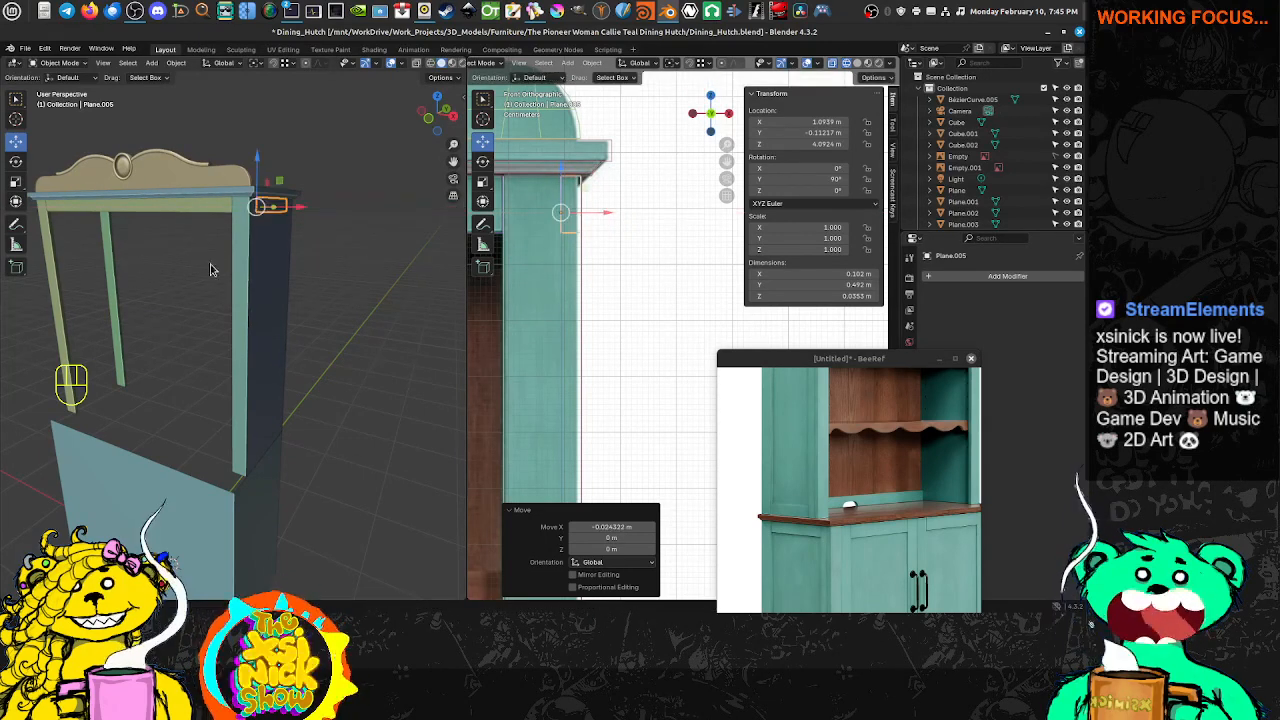
# Separate the outer right side face of the upper cabinet body into its own object
pyautogui.click(266, 277)
pyautogui.press('Tab')
pyautogui.moveTo(283, 282); pyautogui.dragTo(271, 291, button='middle')
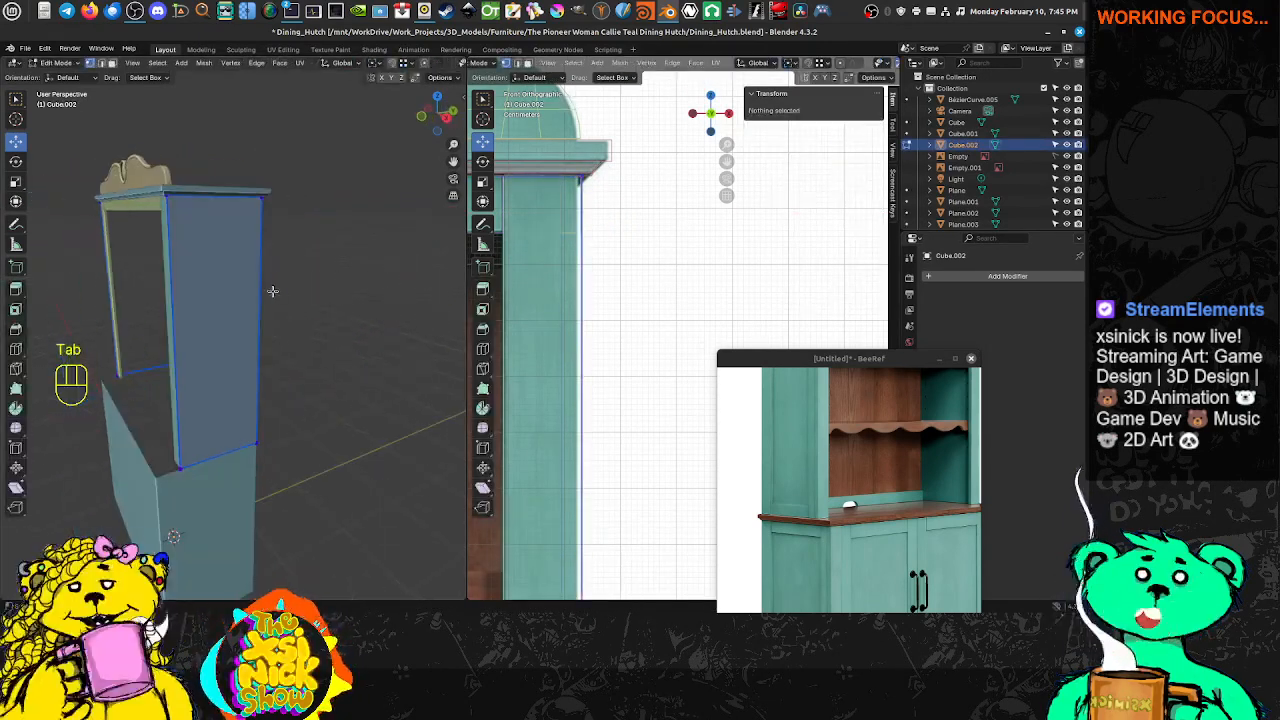
pyautogui.hotkey('ctrl', 'Tab')
pyautogui.click(216, 328)
pyautogui.click(218, 328)
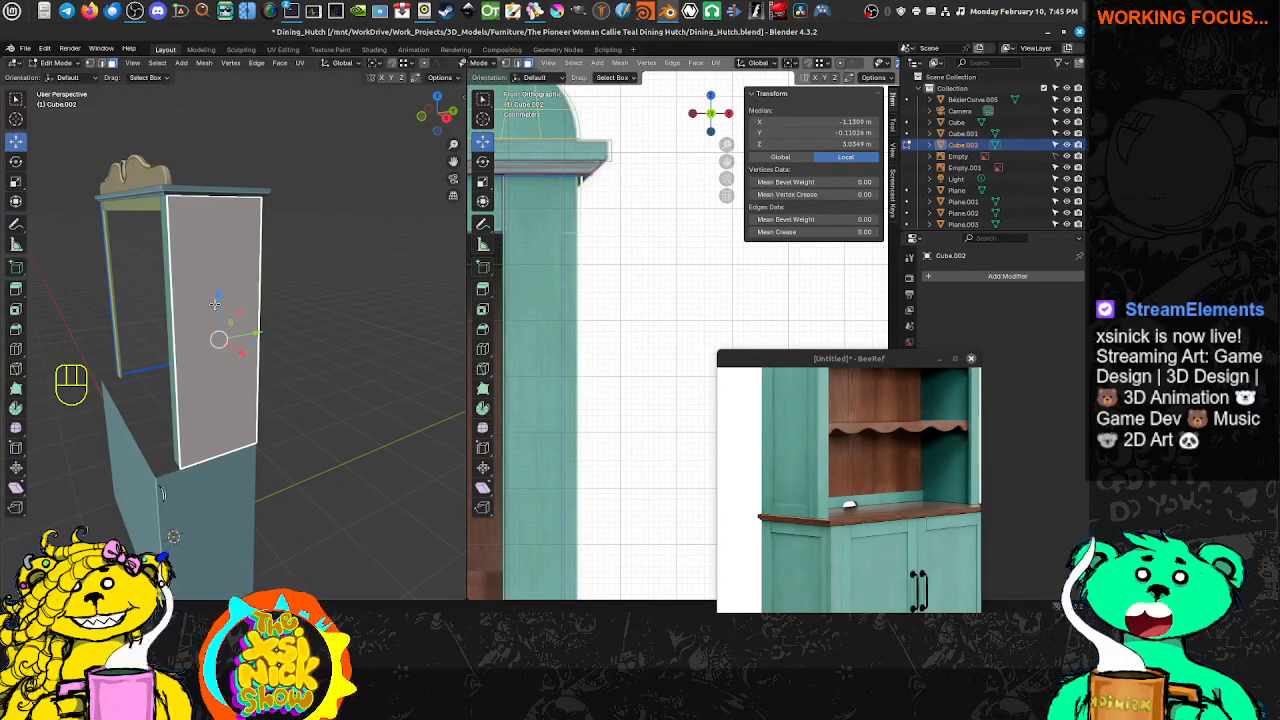
pyautogui.press('p')
pyautogui.click(276, 313)
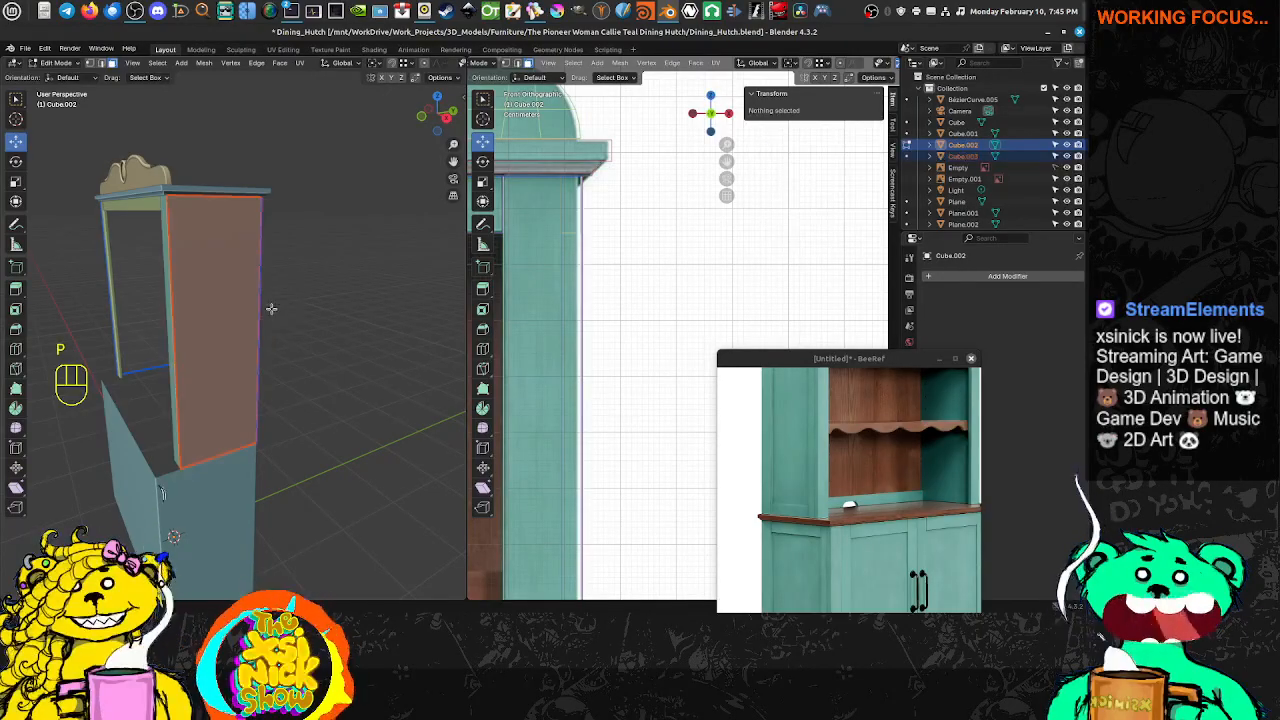
pyautogui.press('Tab')
# Set the separated side panel's origin to its geometry and move the panel about -0.10 m along X
pyautogui.click(218, 332)
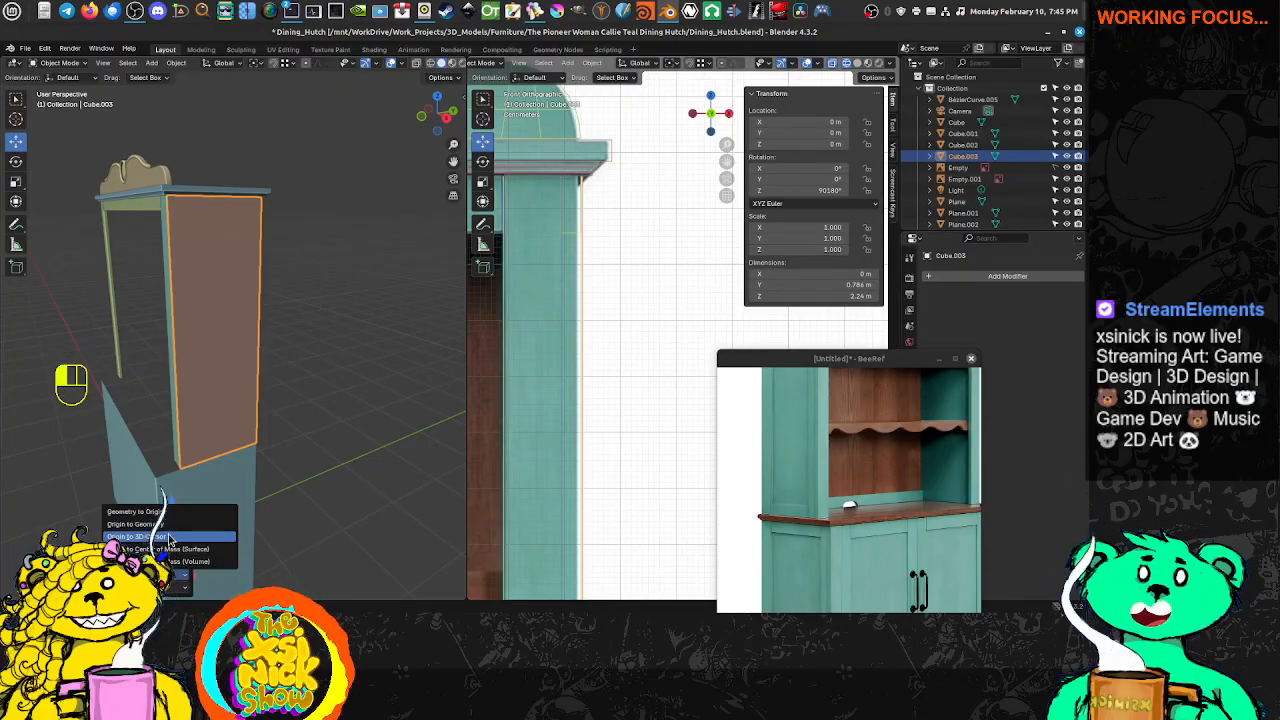
pyautogui.click(170, 536)
pyautogui.press('Tab')
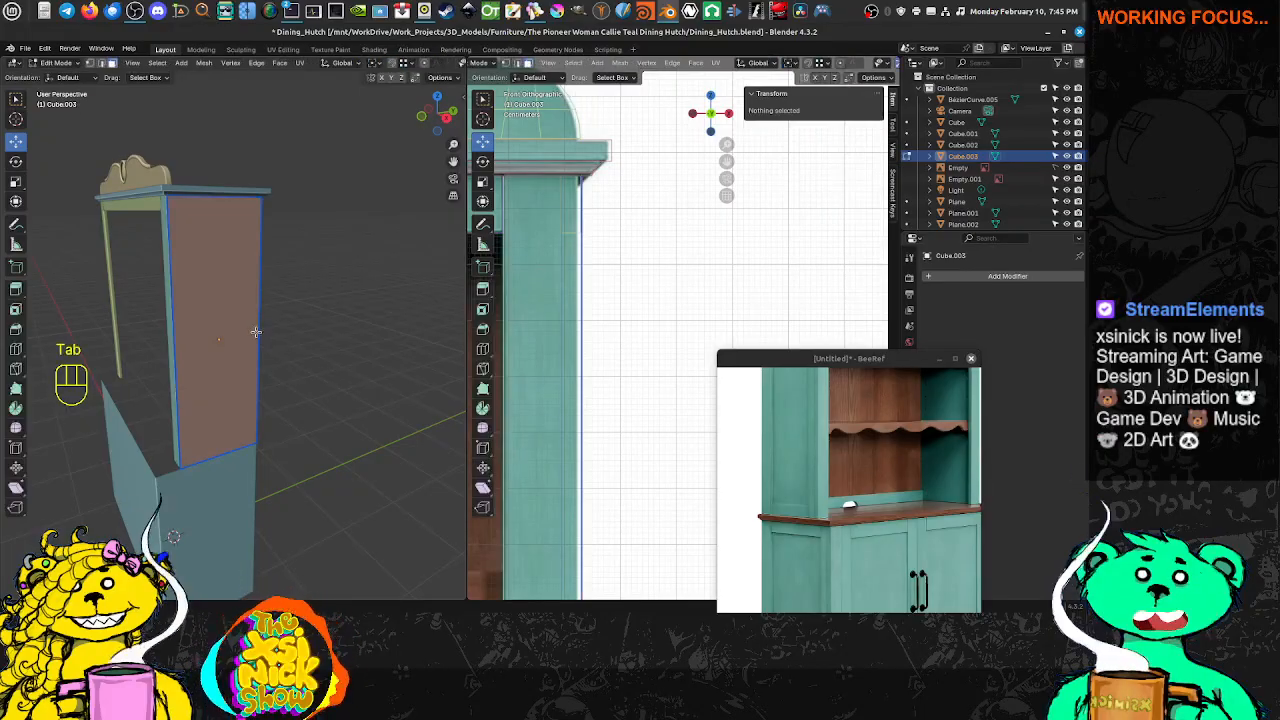
pyautogui.press('Tab')
pyautogui.moveTo(237, 355); pyautogui.dragTo(355, 360)
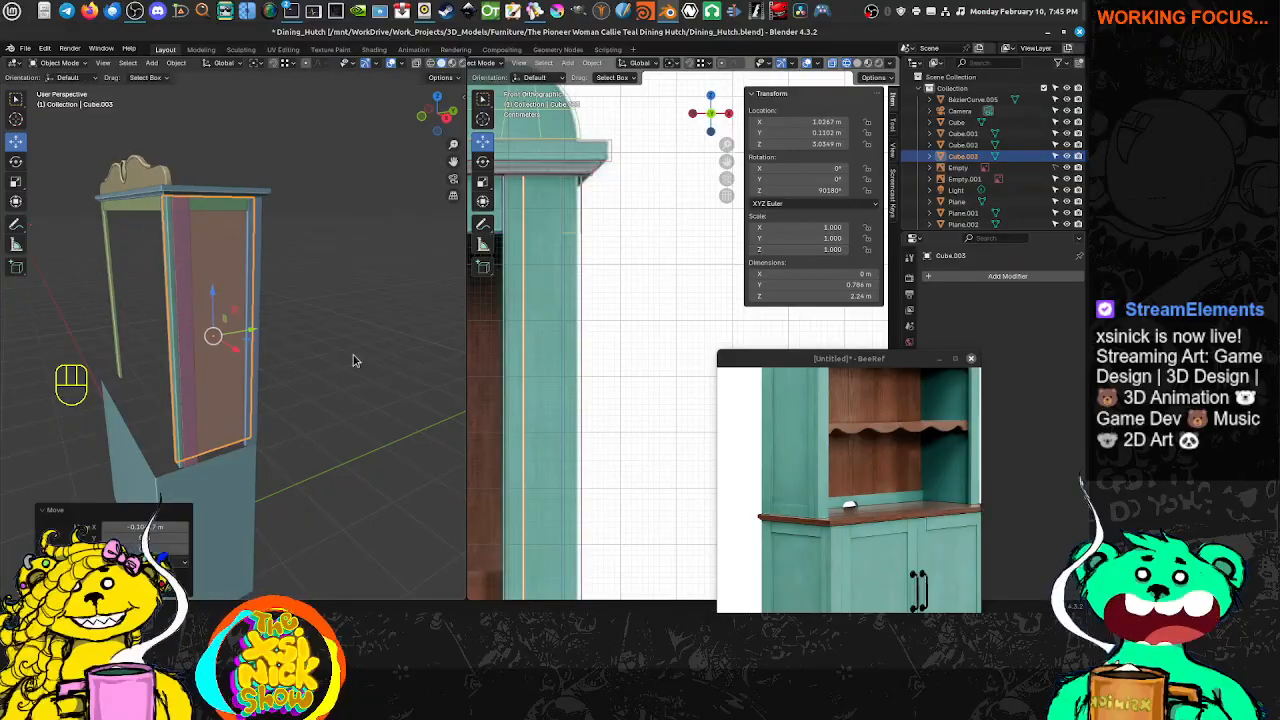
# Flip the normals of the separated side panel
pyautogui.keyDown('shift'); pyautogui.moveTo(217, 290); pyautogui.dragTo(312, 276, button='middle'); pyautogui.keyUp('shift')
pyautogui.moveTo(312, 276); pyautogui.dragTo(331, 303, button='middle')
pyautogui.press('Tab')
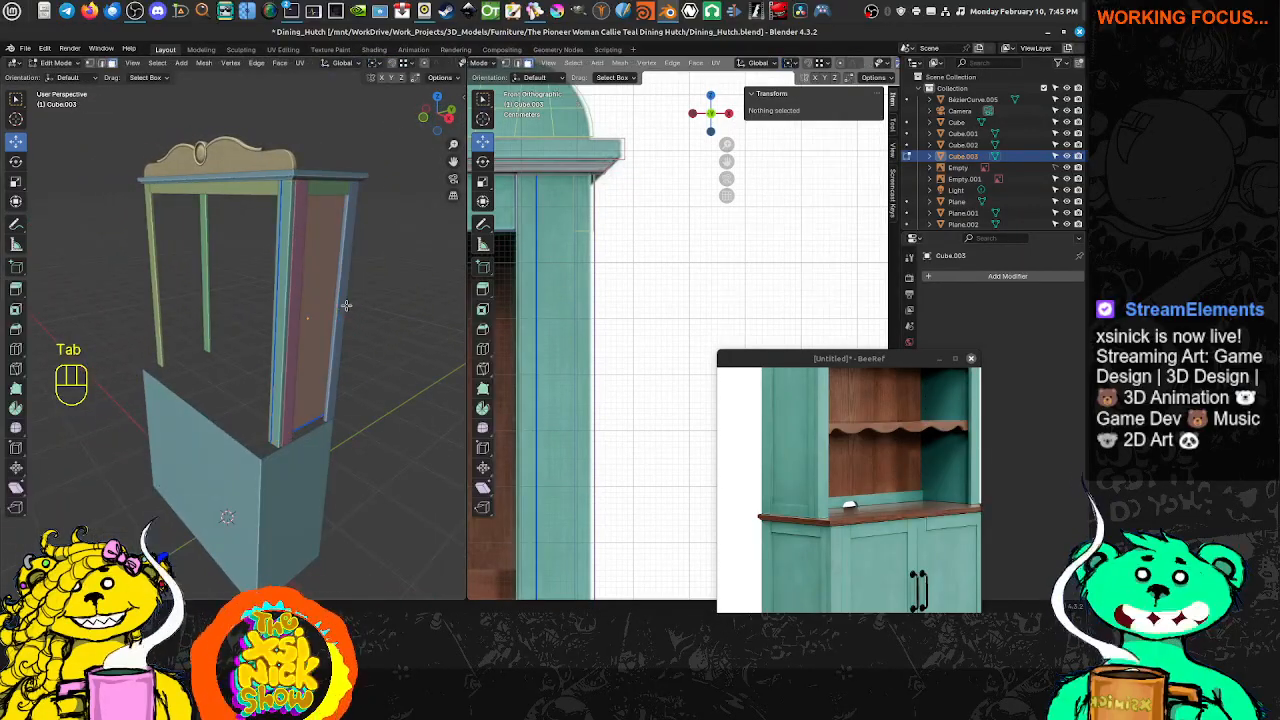
pyautogui.press('a')
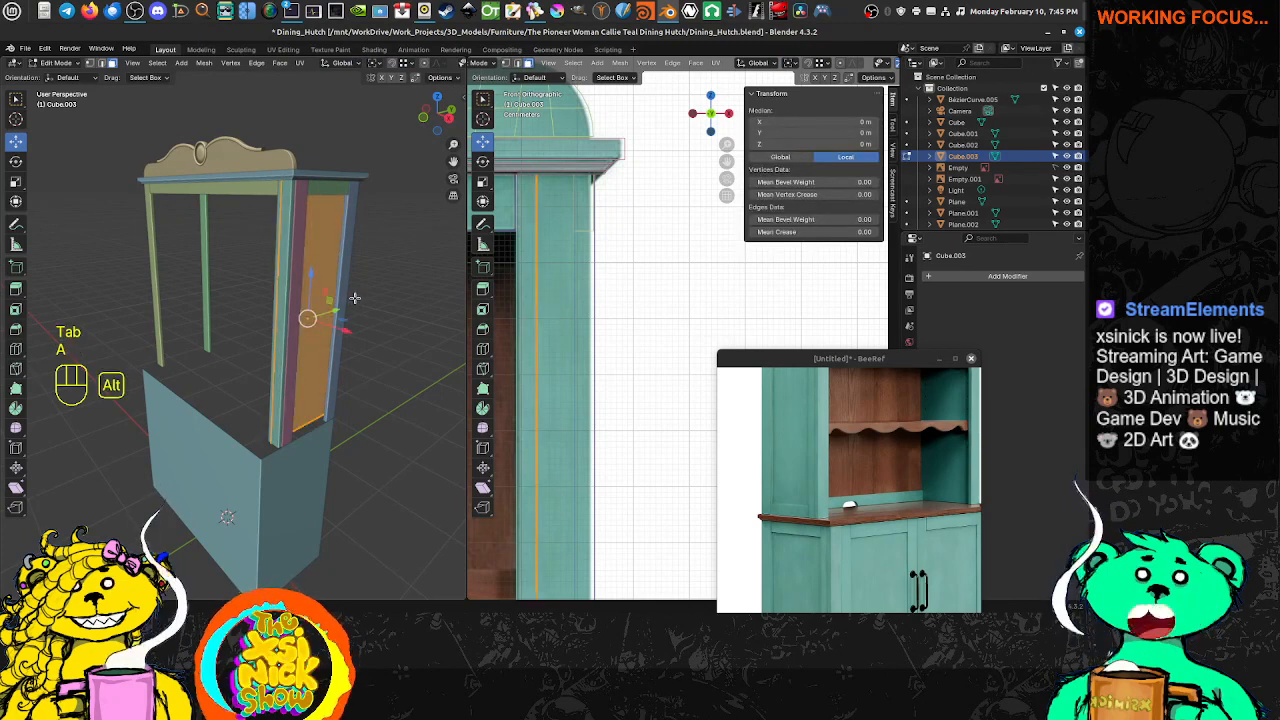
pyautogui.hotkey('alt', 'm')
pyautogui.hotkey('alt', 'n')
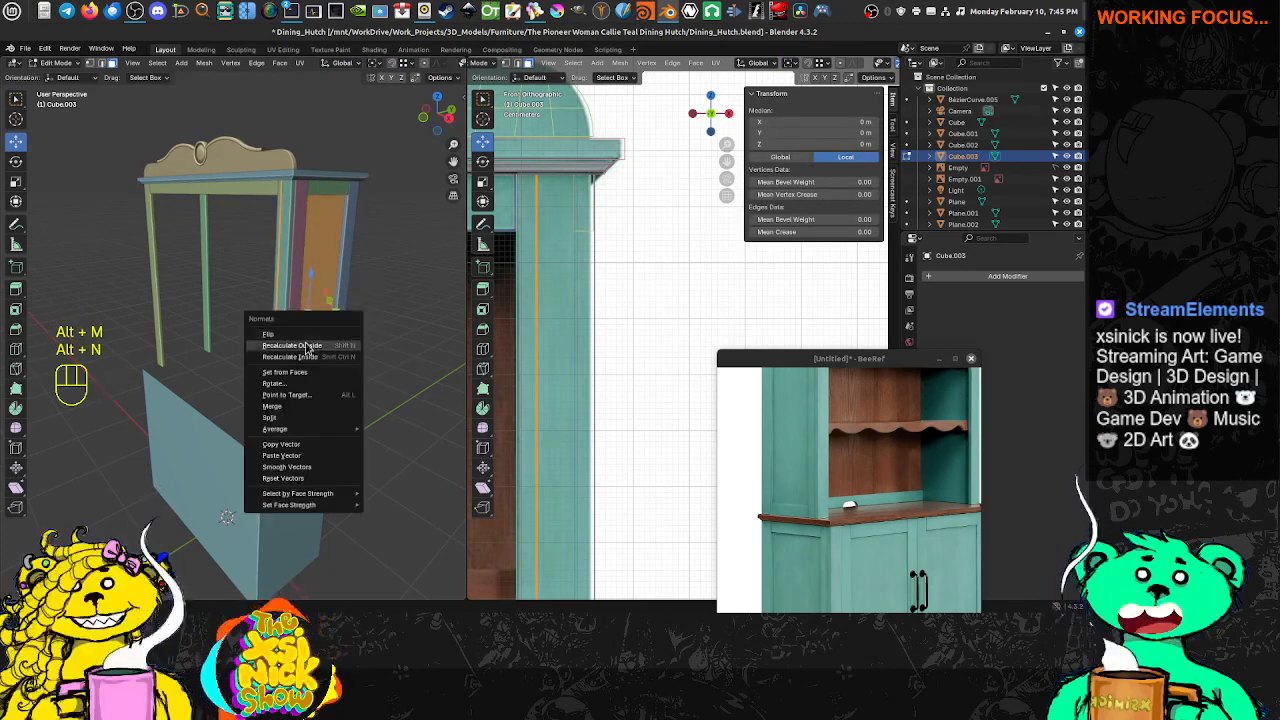
pyautogui.click(302, 336)
pyautogui.press('Tab')
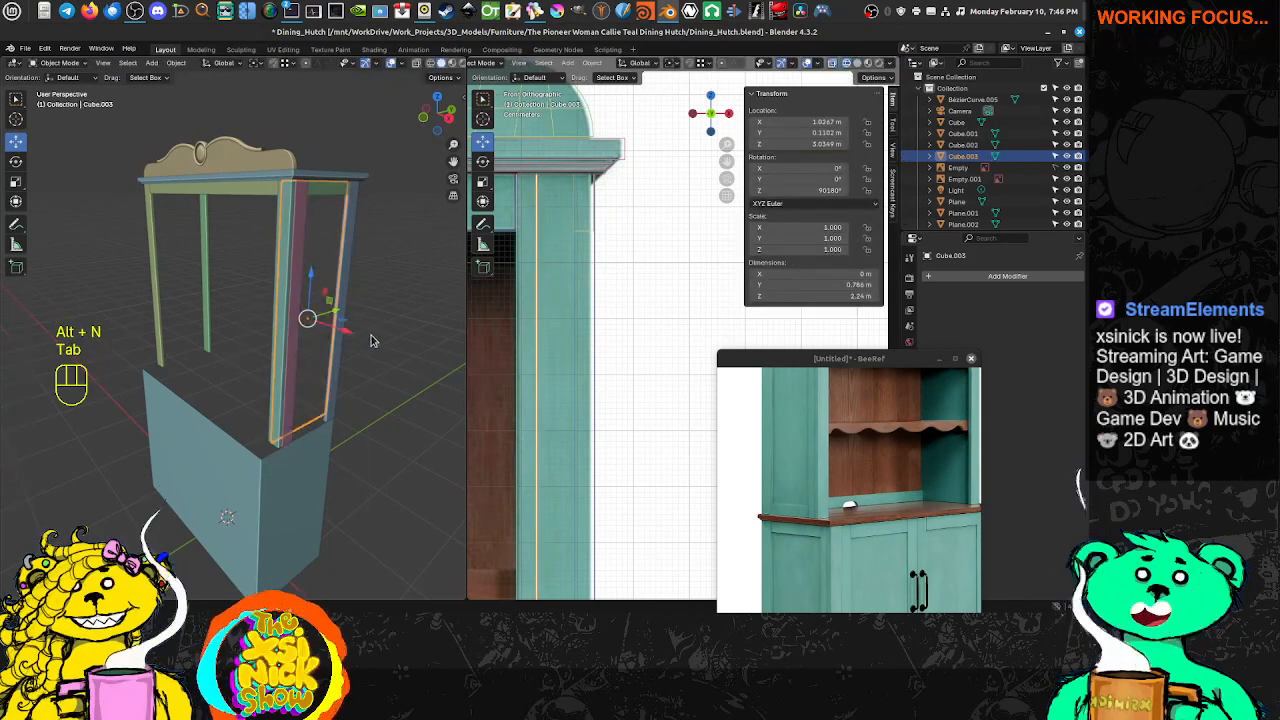
# Undo the normal flip on the side panel and return to Object Mode
pyautogui.hotkey('ctrl', 'z')
pyautogui.press('Tab')
pyautogui.scroll(6, 372, 314)
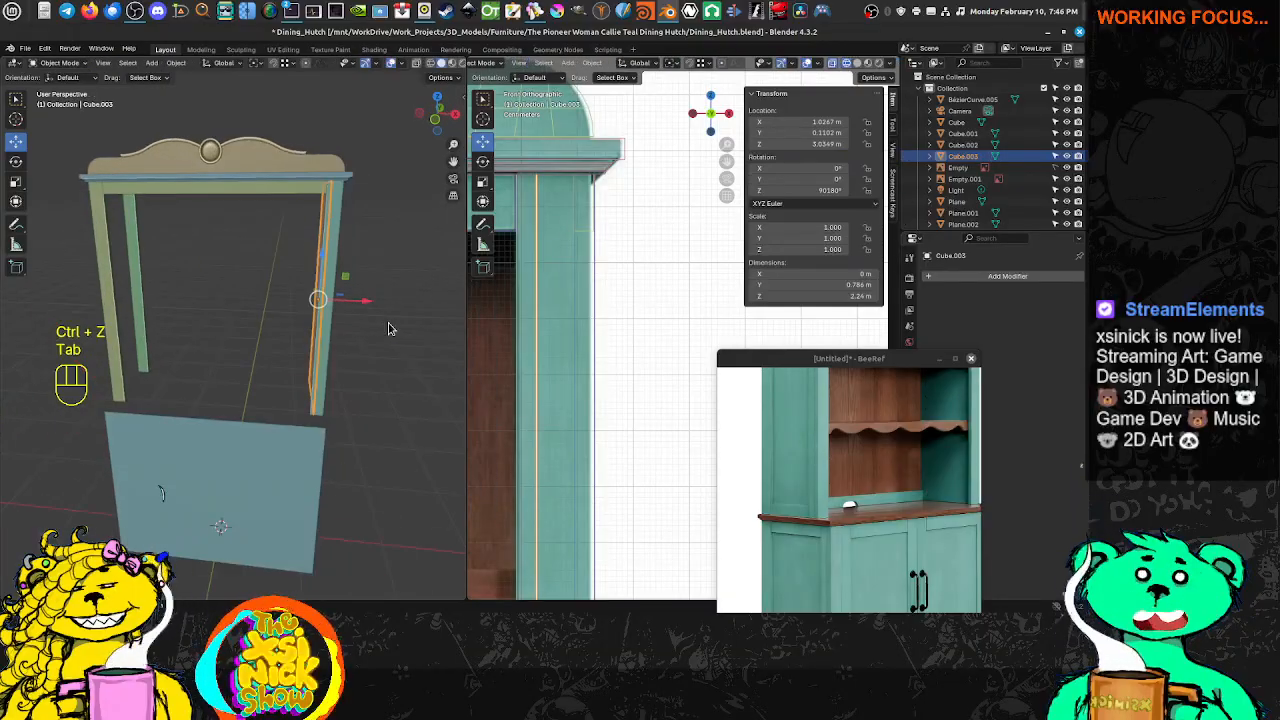
pyautogui.keyDown('shift'); pyautogui.moveTo(361, 314); pyautogui.dragTo(304, 332, button='middle'); pyautogui.keyUp('shift')
pyautogui.scroll(2, 336, 355)
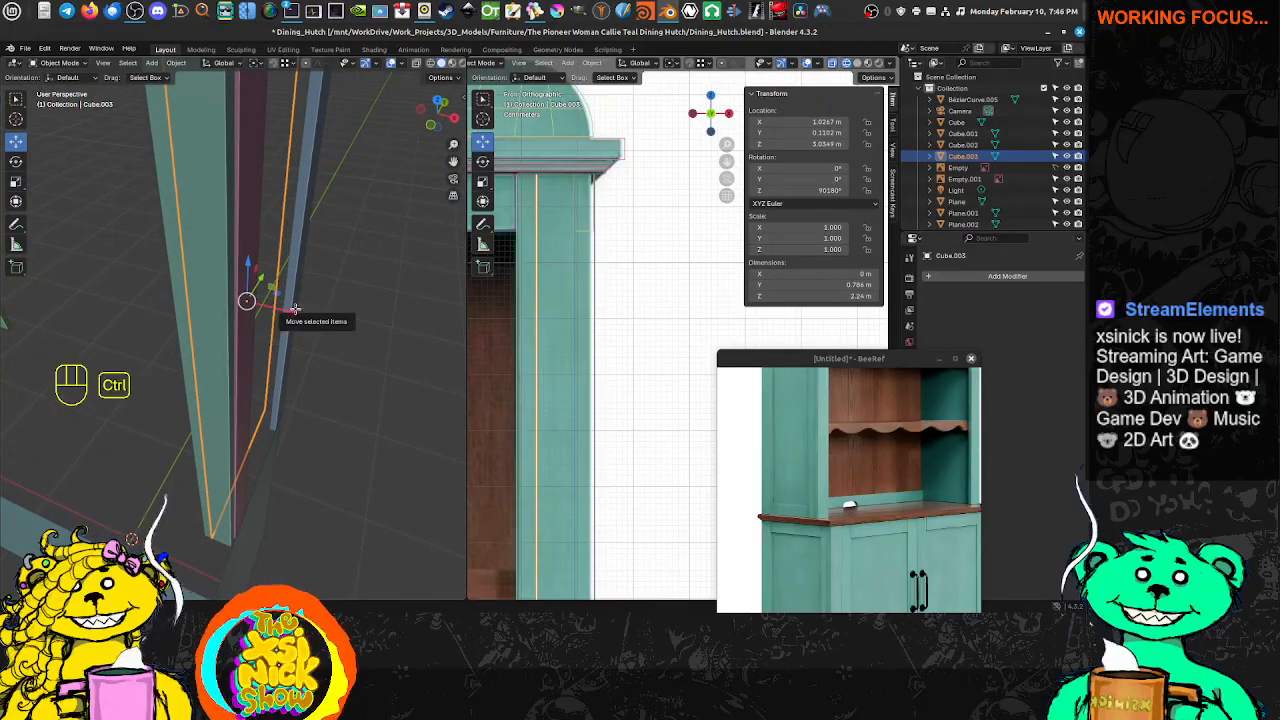
pyautogui.hotkey('ctrl', 'z')
pyautogui.hotkey('ctrl', 'z')
pyautogui.press('Tab')
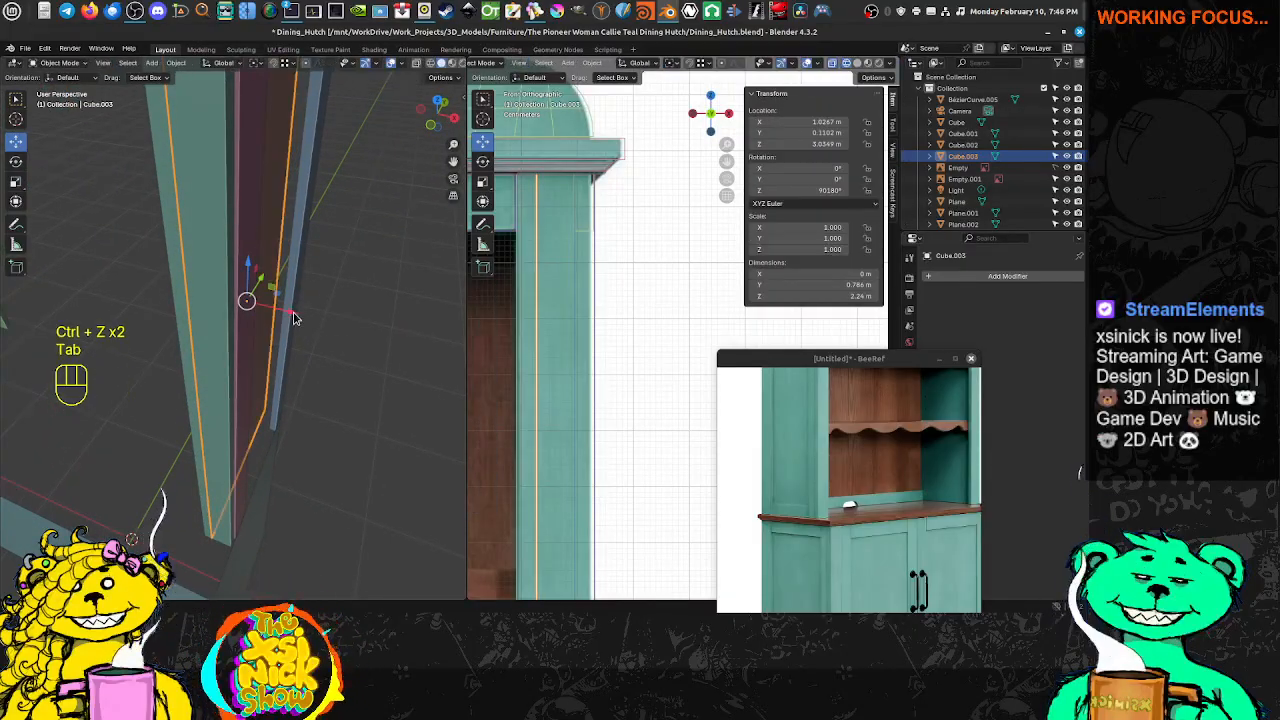
# Move the side panel about 0.051 m and another 0.015 m along X, placing it at X 1.093 m behind the side frame
pyautogui.moveTo(293, 317)
pyautogui.mouseDown()
pyautogui.moveTo(313, 318)
pyautogui.moveTo(310, 331)
pyautogui.mouseUp()
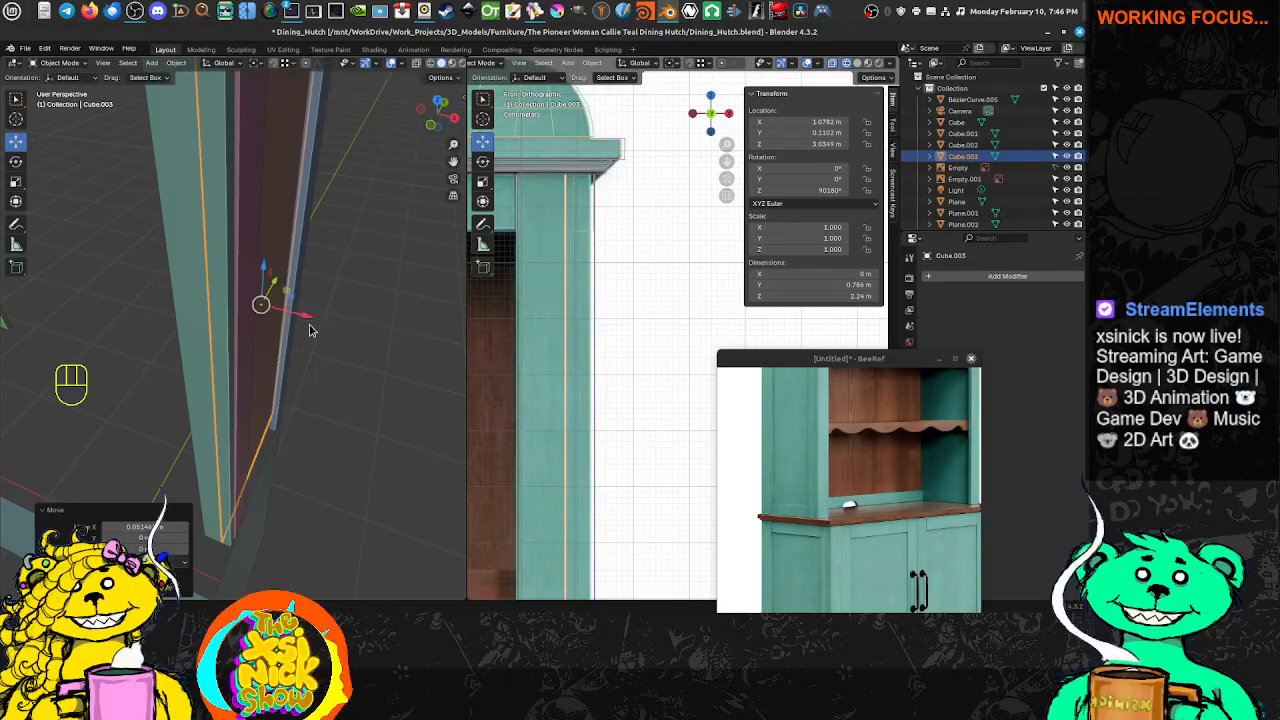
pyautogui.moveTo(310, 331); pyautogui.dragTo(371, 308, button='middle')
pyautogui.scroll(1, 570, 234)
pyautogui.keyDown('shift'); pyautogui.moveTo(574, 232); pyautogui.dragTo(525, 191, button='middle'); pyautogui.keyUp('shift')
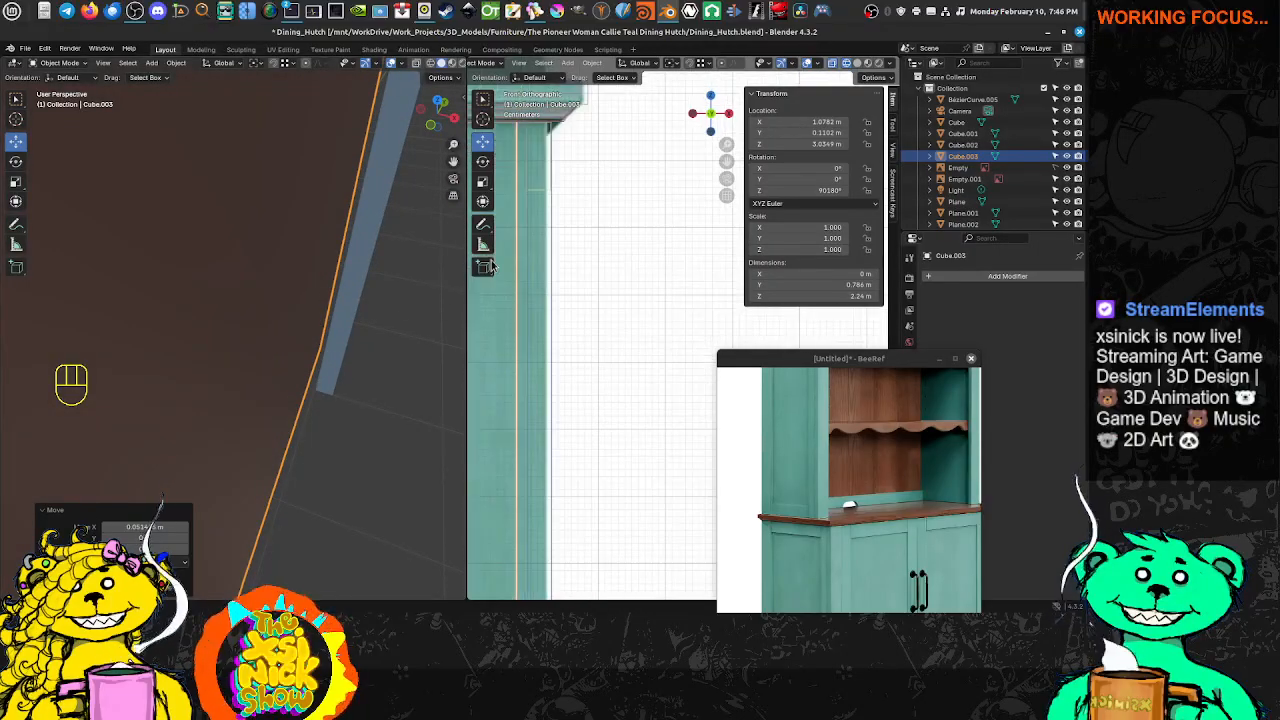
pyautogui.scroll(-4, 336, 303)
pyautogui.moveTo(345, 260)
pyautogui.mouseDown(button='middle')
pyautogui.moveTo(343, 185)
pyautogui.moveTo(337, 255)
pyautogui.mouseUp(button='middle')
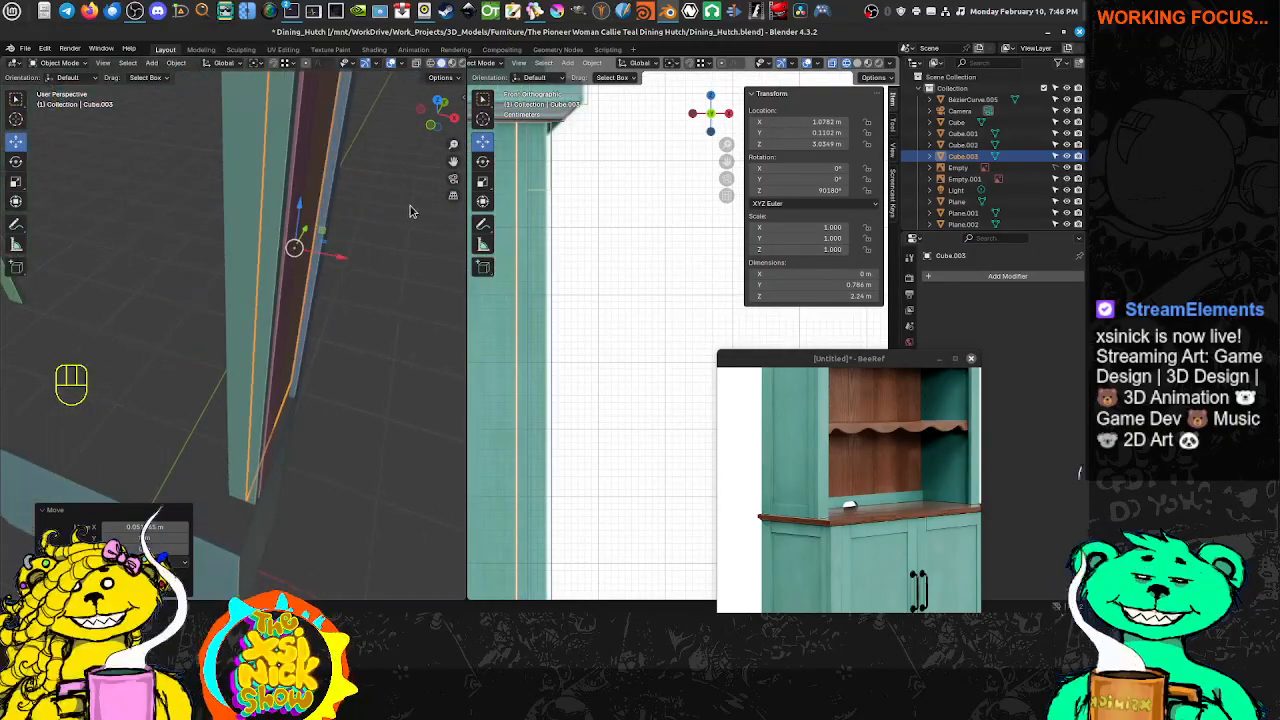
pyautogui.moveTo(337, 255); pyautogui.dragTo(342, 263)
pyautogui.moveTo(320, 353); pyautogui.dragTo(280, 345, button='middle')
pyautogui.scroll(-3, 600, 190)
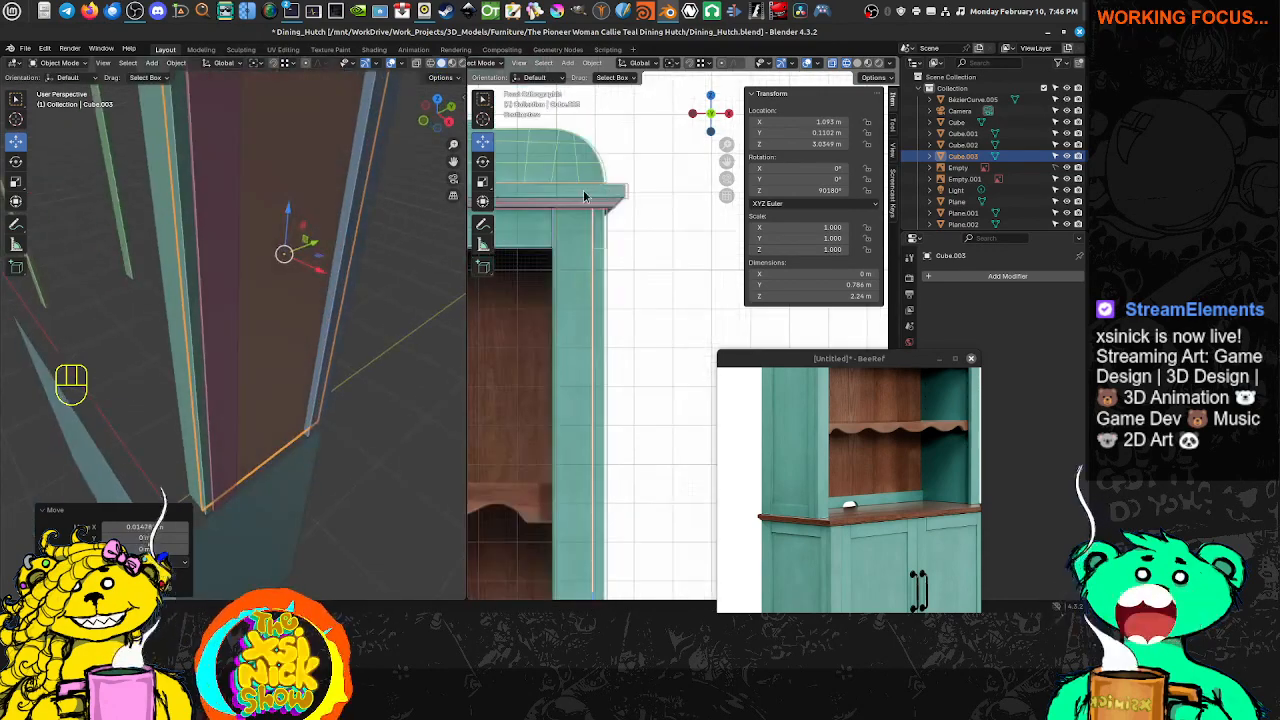
# In the right view, duplicate the side top rail and move the copy about -1.0 m along Z
pyautogui.keyDown('shift'); pyautogui.moveTo(586, 196); pyautogui.dragTo(702, 196, button='middle'); pyautogui.keyUp('shift')
pyautogui.click(619, 256)
pyautogui.scroll(-5, 620, 260)
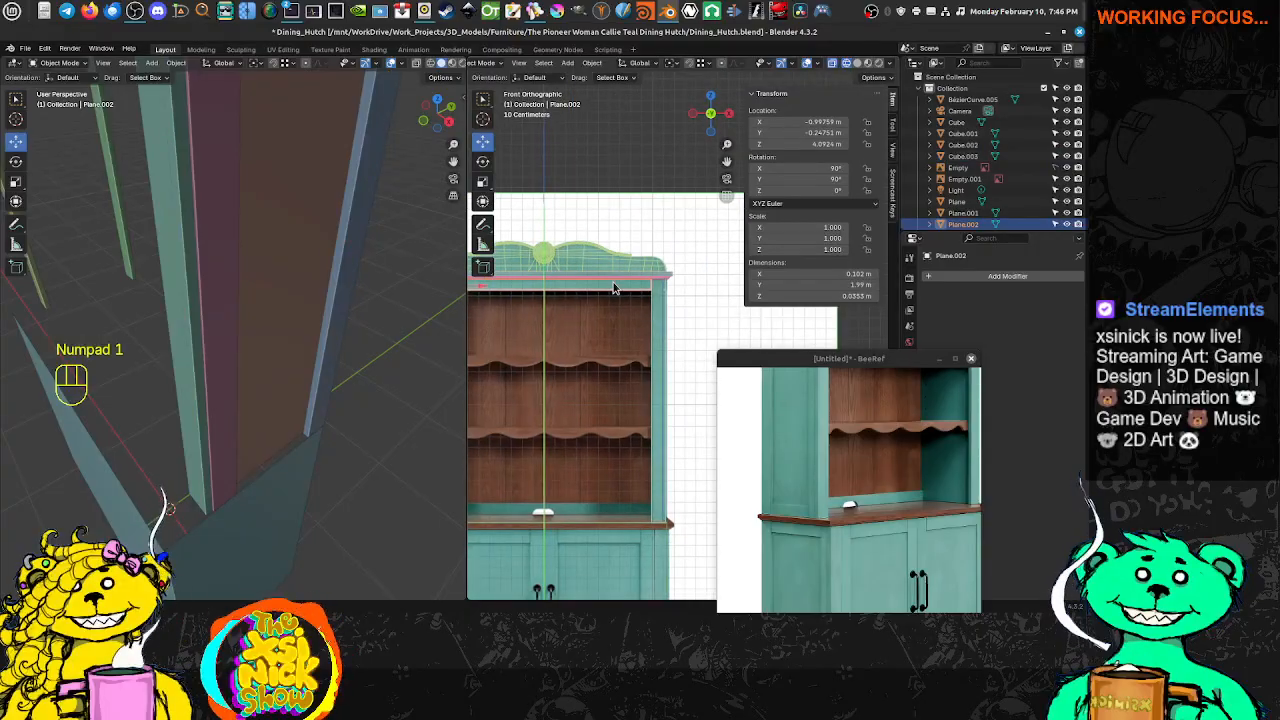
pyautogui.press('KP_3')
pyautogui.scroll(3, 643, 255)
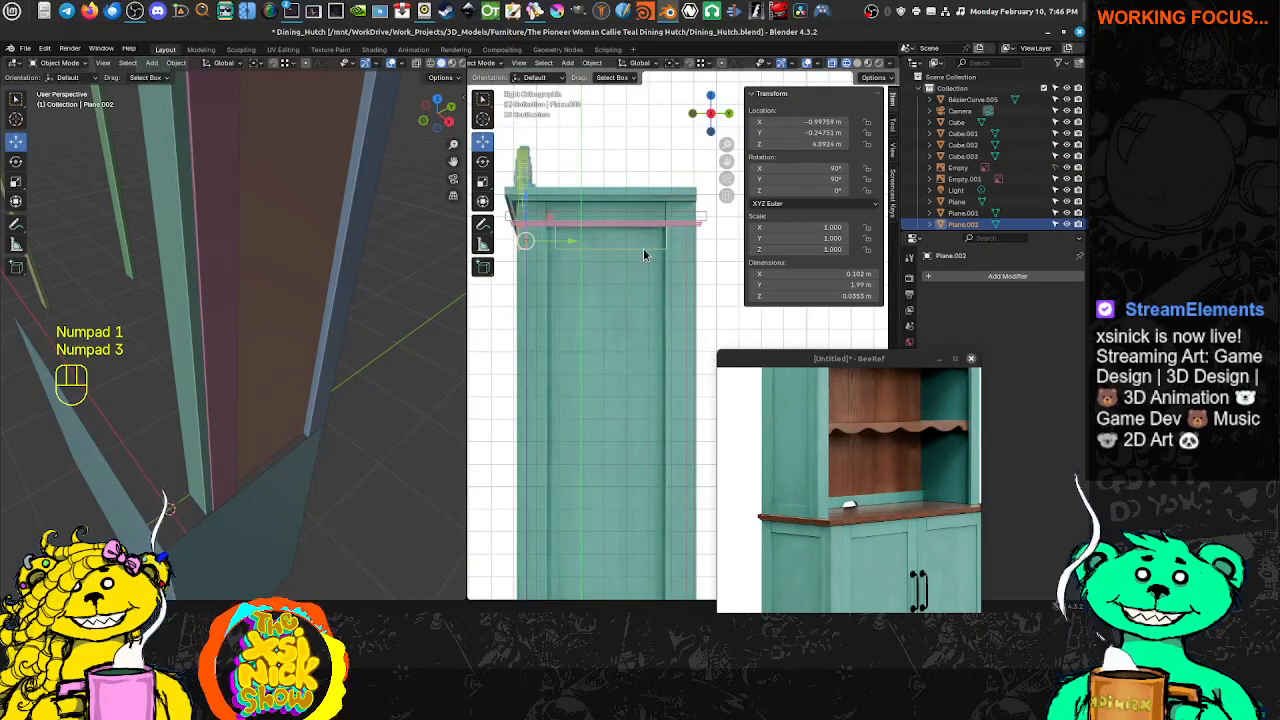
pyautogui.click(643, 249)
pyautogui.scroll(-2, 607, 243)
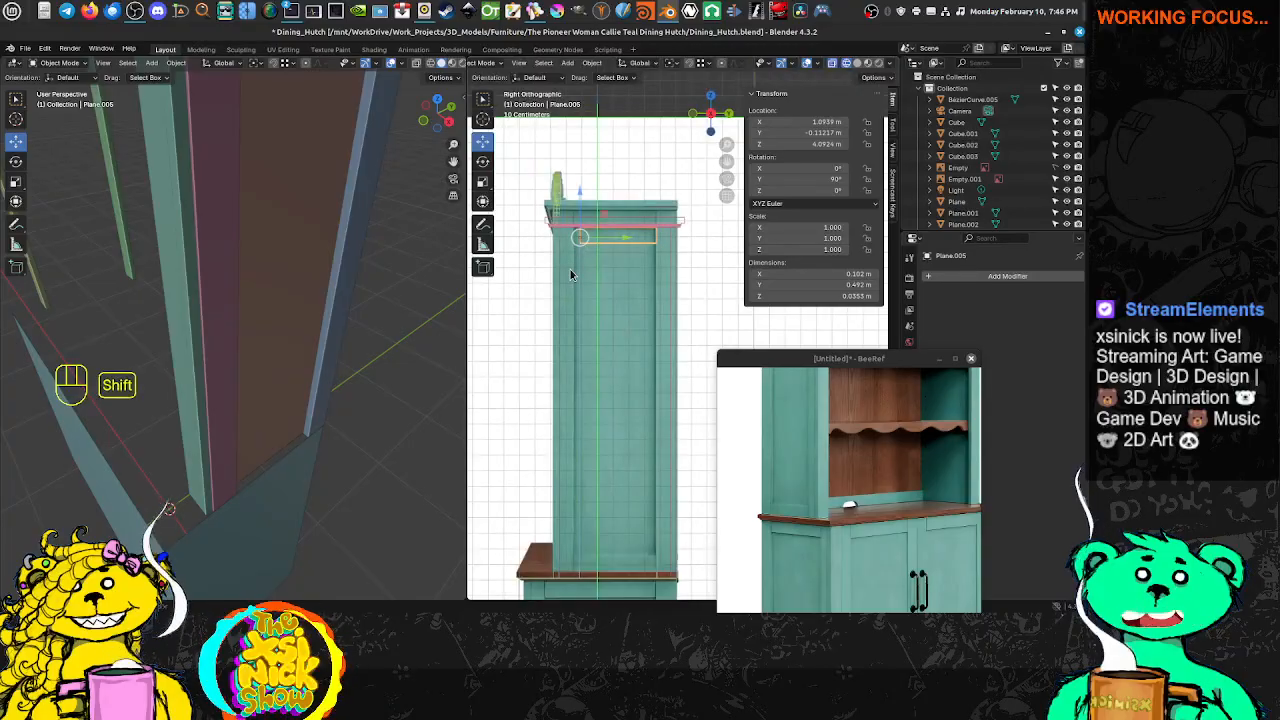
pyautogui.hotkey('shift', 'd')
pyautogui.rightClick(593, 236)
pyautogui.moveTo(582, 202); pyautogui.dragTo(584, 358)
# Lower the duplicated rail about -1.10 m plus another -0.044 m along Z to the base of the side frame
pyautogui.keyDown('shift'); pyautogui.moveTo(585, 376); pyautogui.dragTo(568, 140, button='middle'); pyautogui.keyUp('shift')
pyautogui.press('g')
pyautogui.press('z')
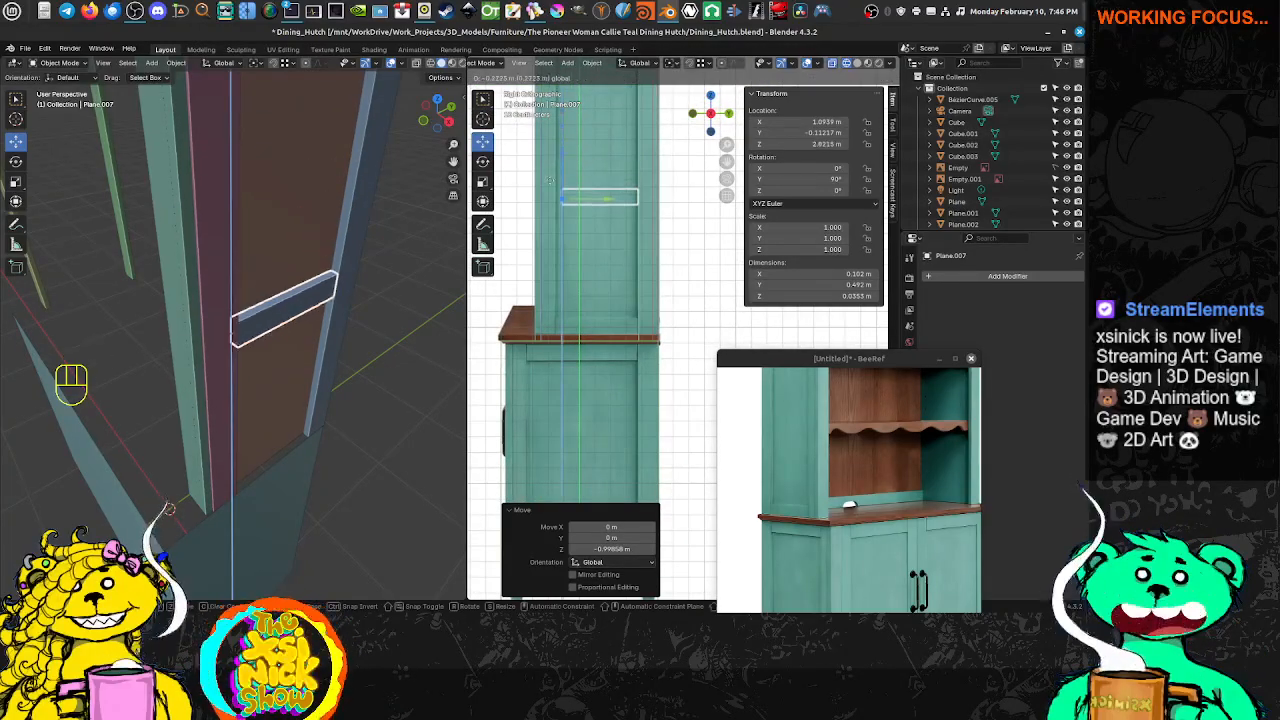
pyautogui.click(549, 298)
pyautogui.scroll(4, 556, 275)
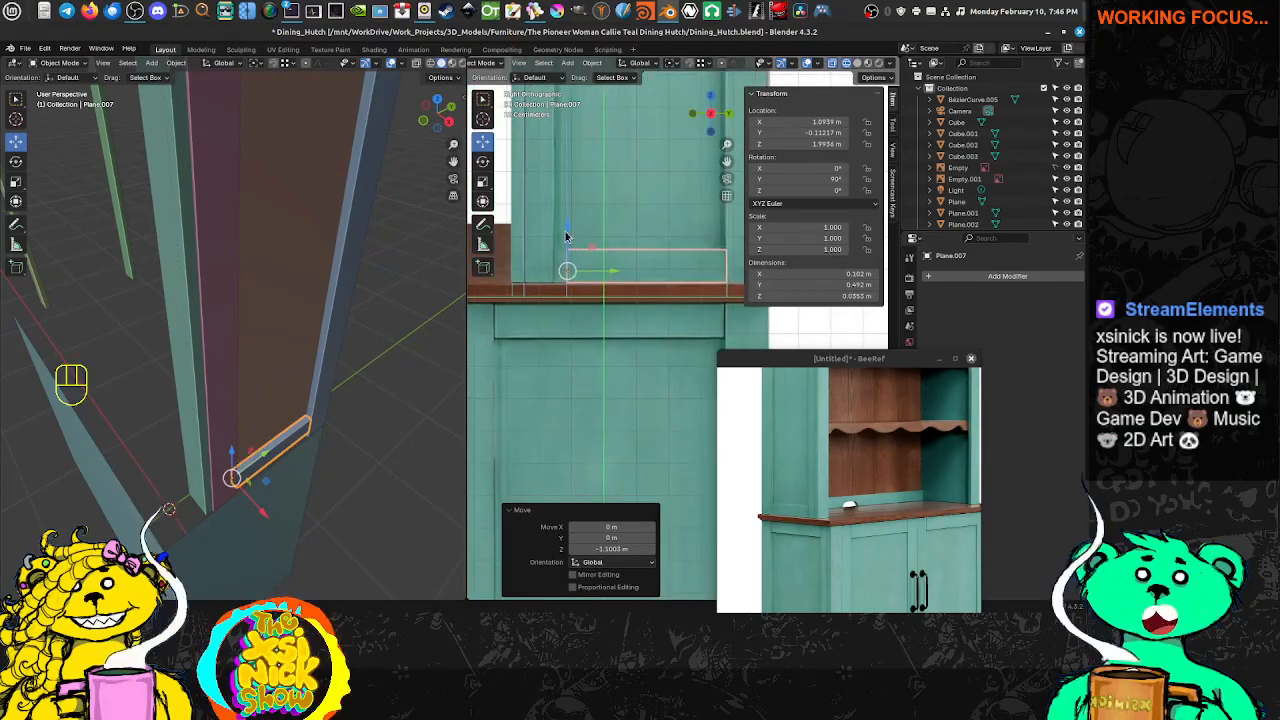
pyautogui.press('g')
pyautogui.press('z')
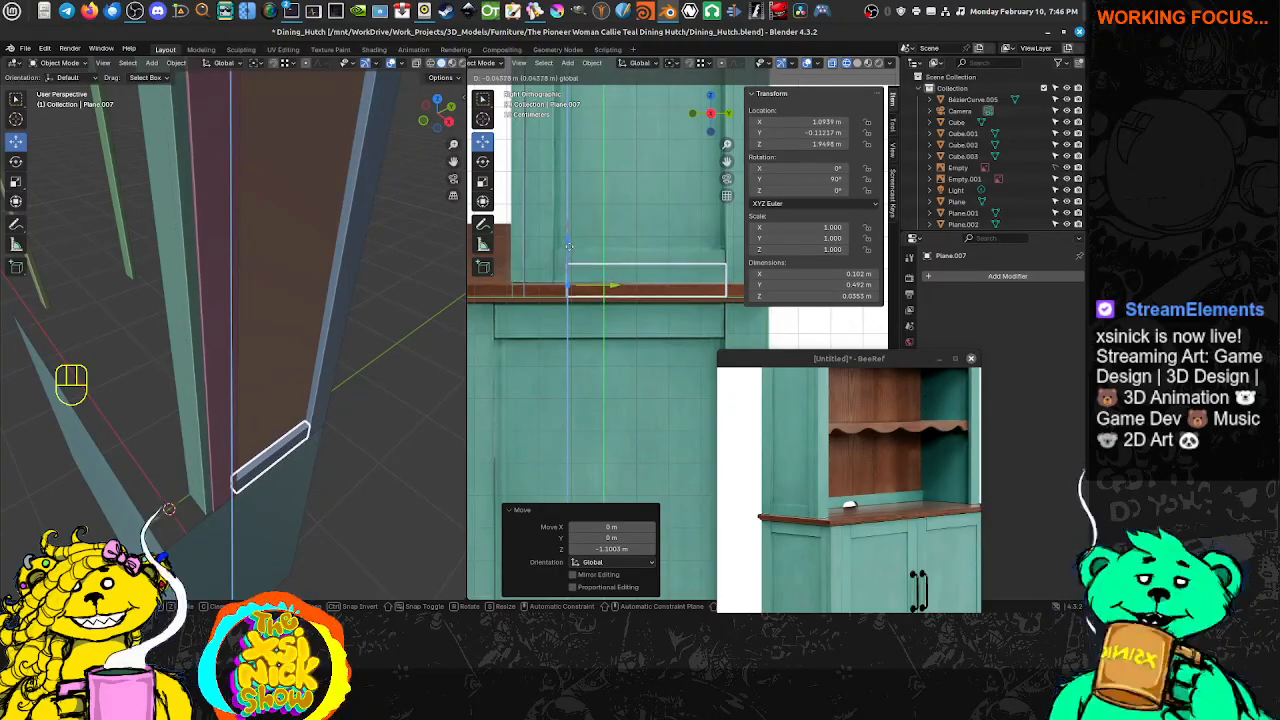
pyautogui.click(600, 229)
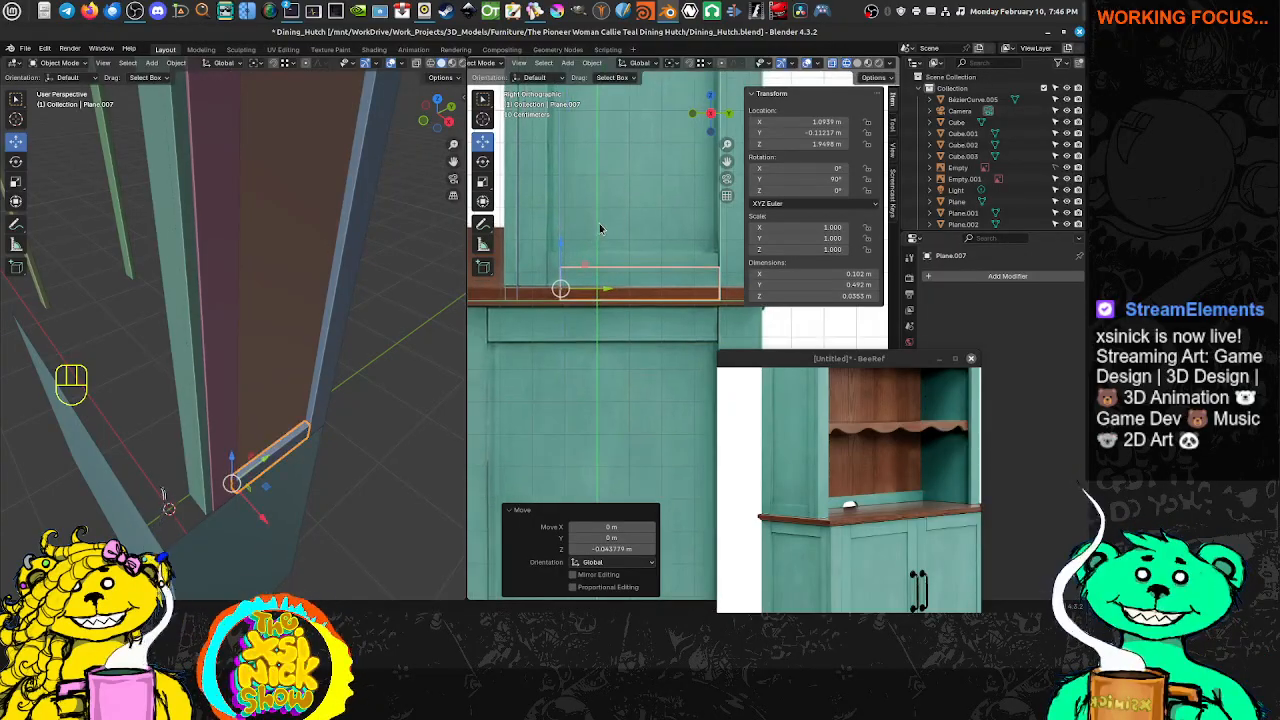
pyautogui.scroll(-5, 603, 216)
# Select the recessed side panel and open its mesh in Edit Mode
pyautogui.click(310, 197)
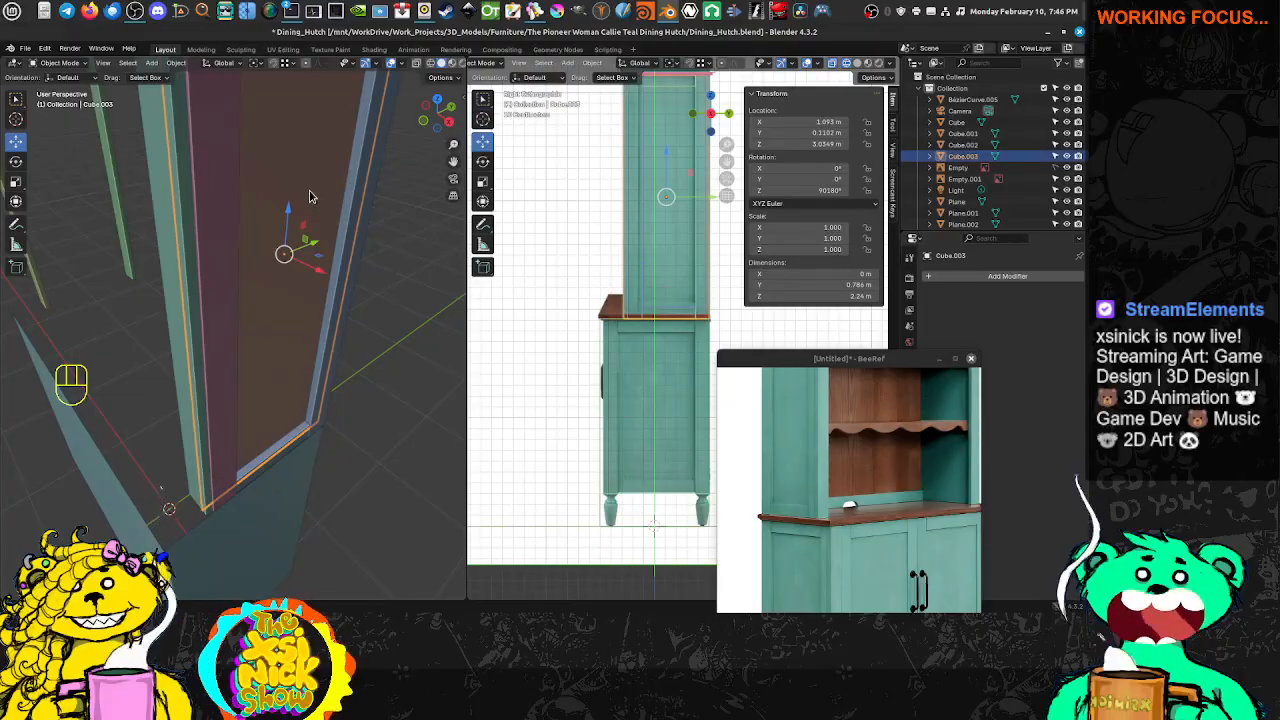
pyautogui.press('Tab')
pyautogui.moveTo(374, 195); pyautogui.dragTo(339, 228, button='middle')
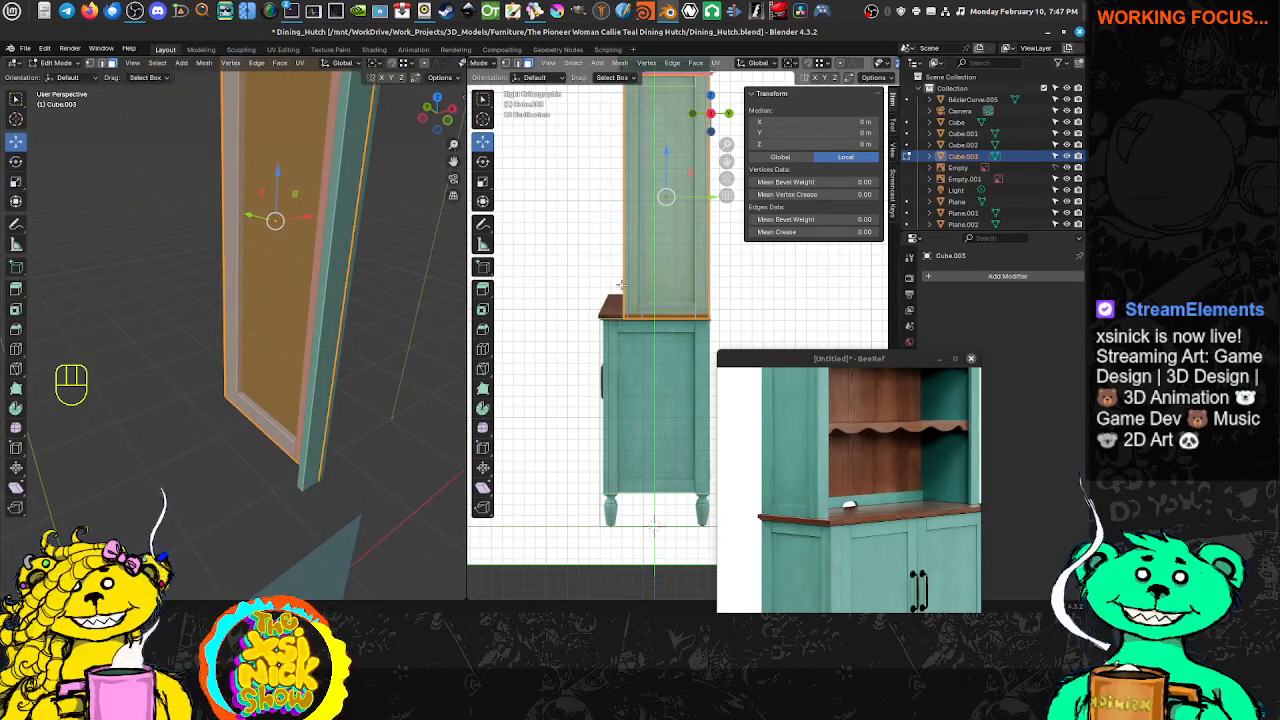
pyautogui.scroll(2, 620, 285)
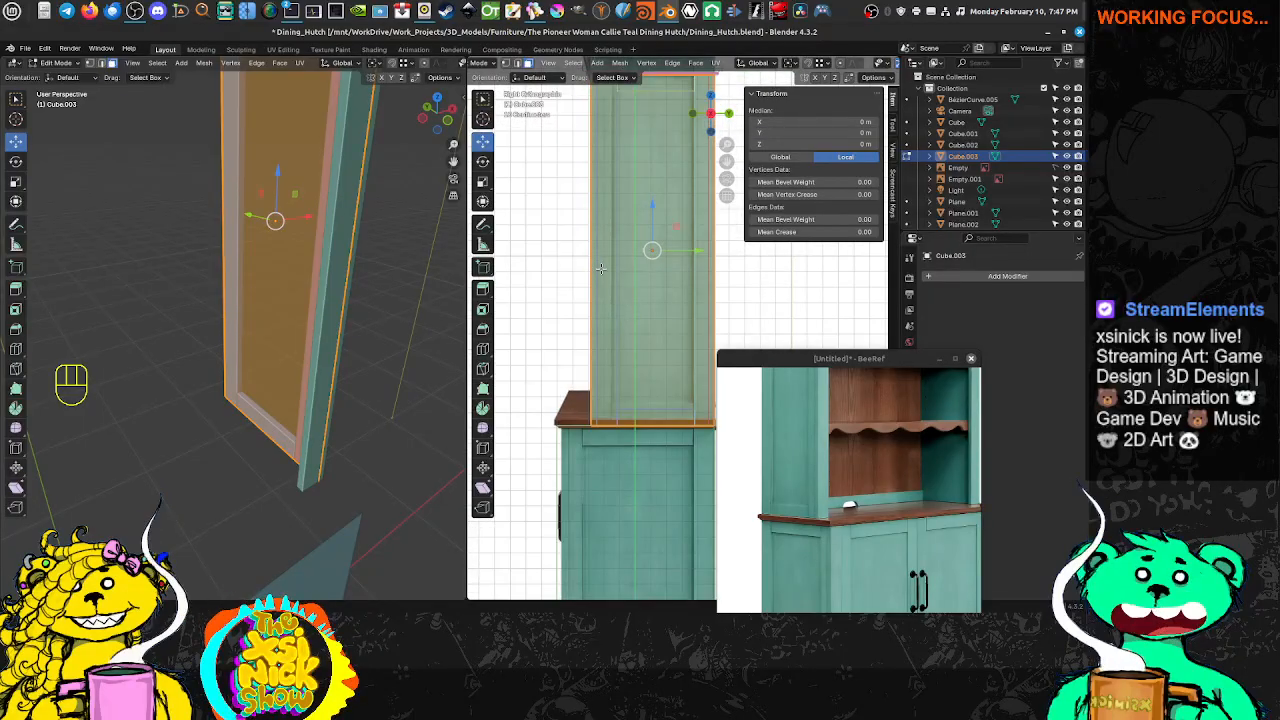
pyautogui.keyDown('shift'); pyautogui.moveTo(628, 258); pyautogui.dragTo(601, 284, button='middle'); pyautogui.keyUp('shift')
pyautogui.press('Tab')
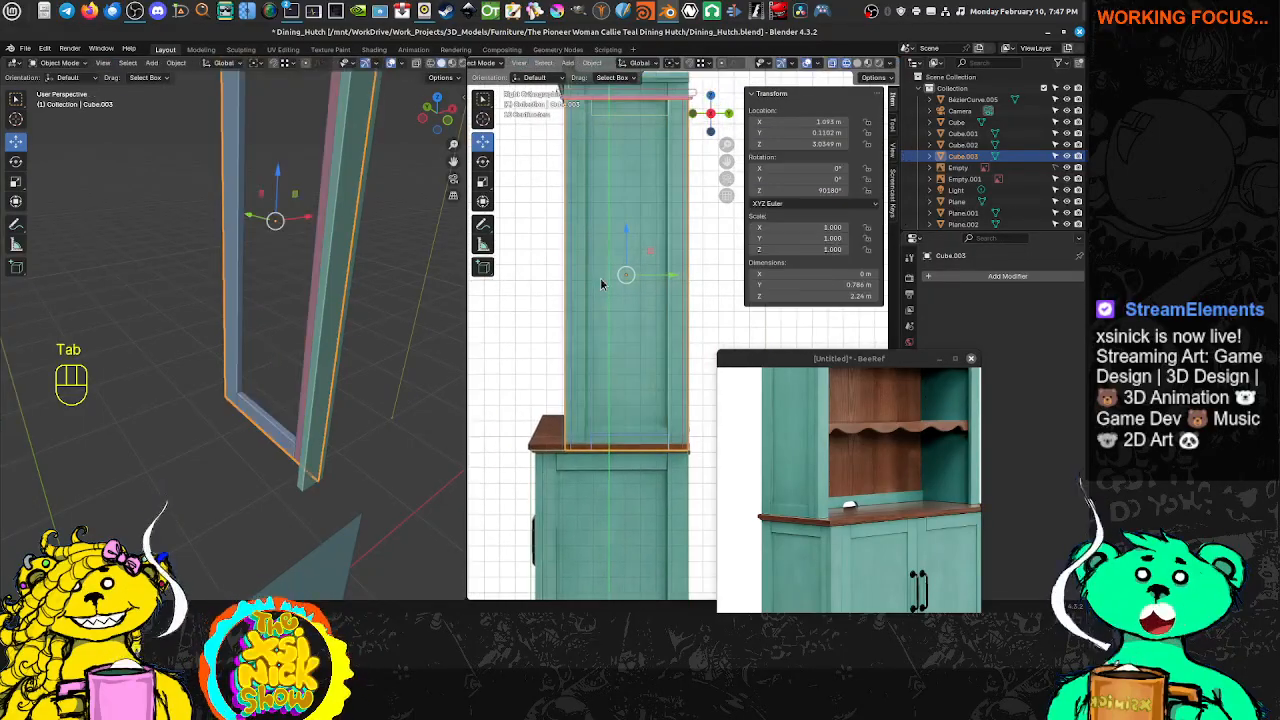
pyautogui.hotkey('ctrl', 'Tab')
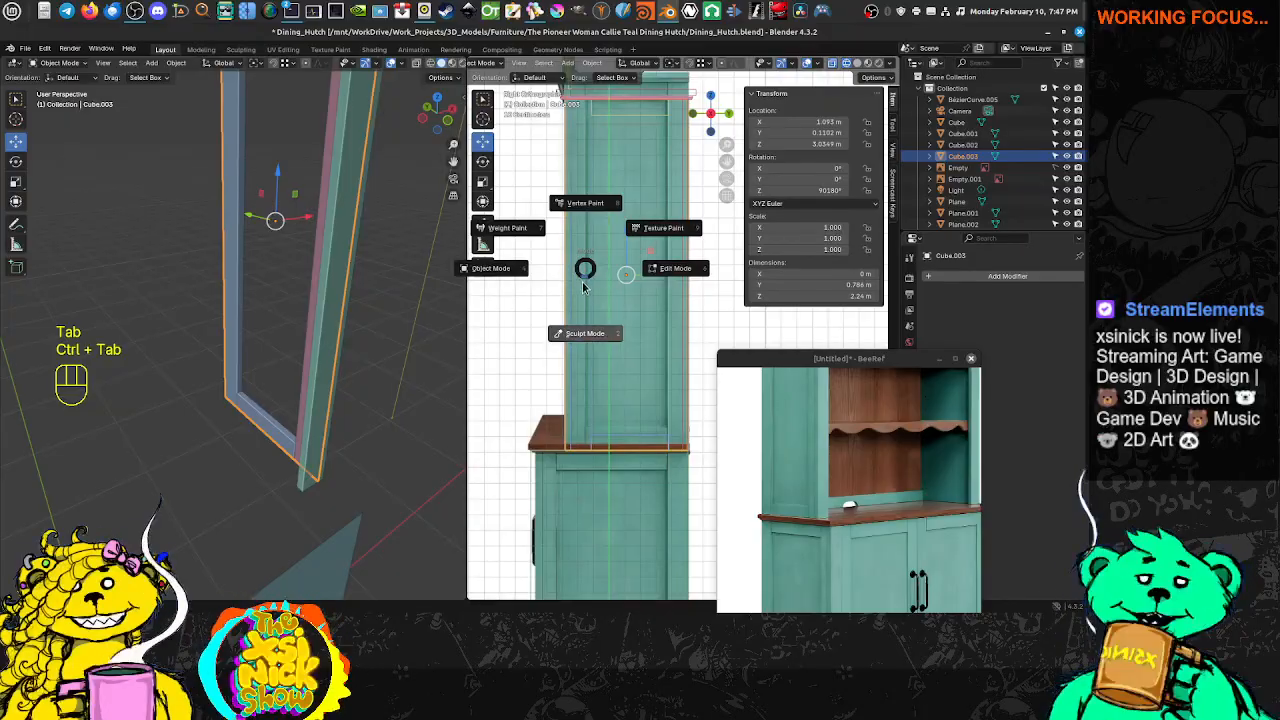
pyautogui.click(568, 278)
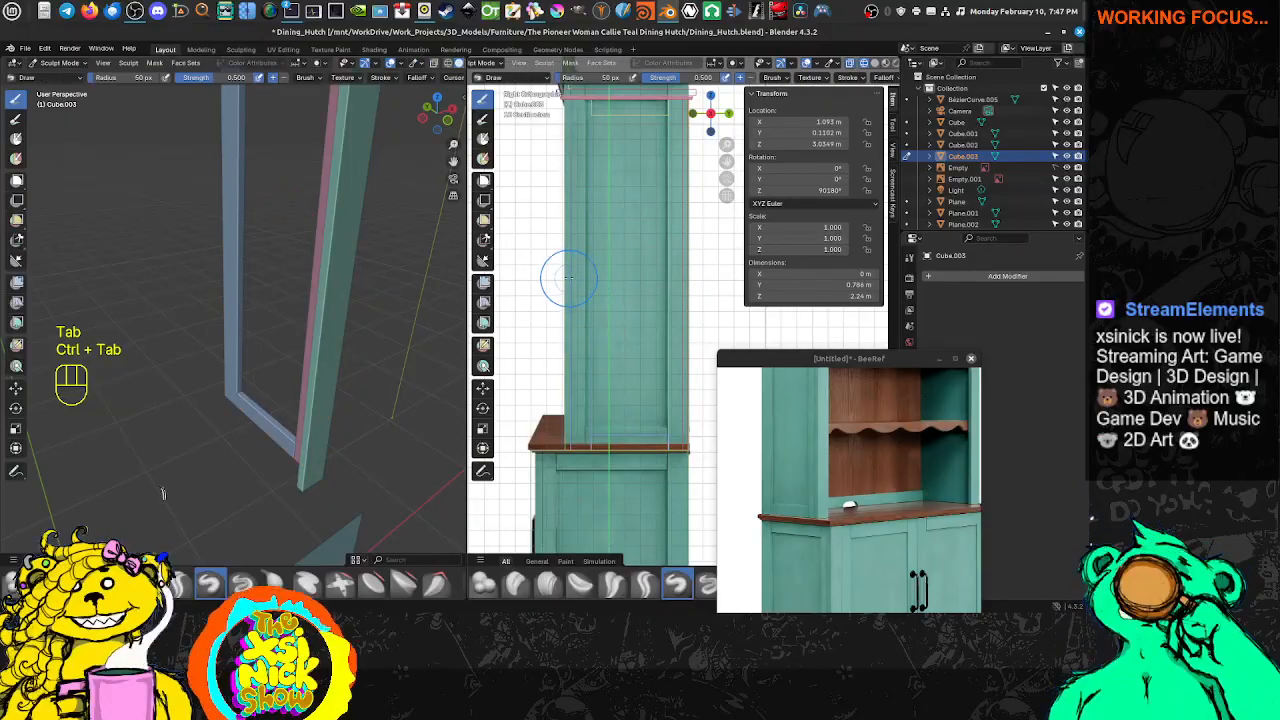
pyautogui.click(511, 81)
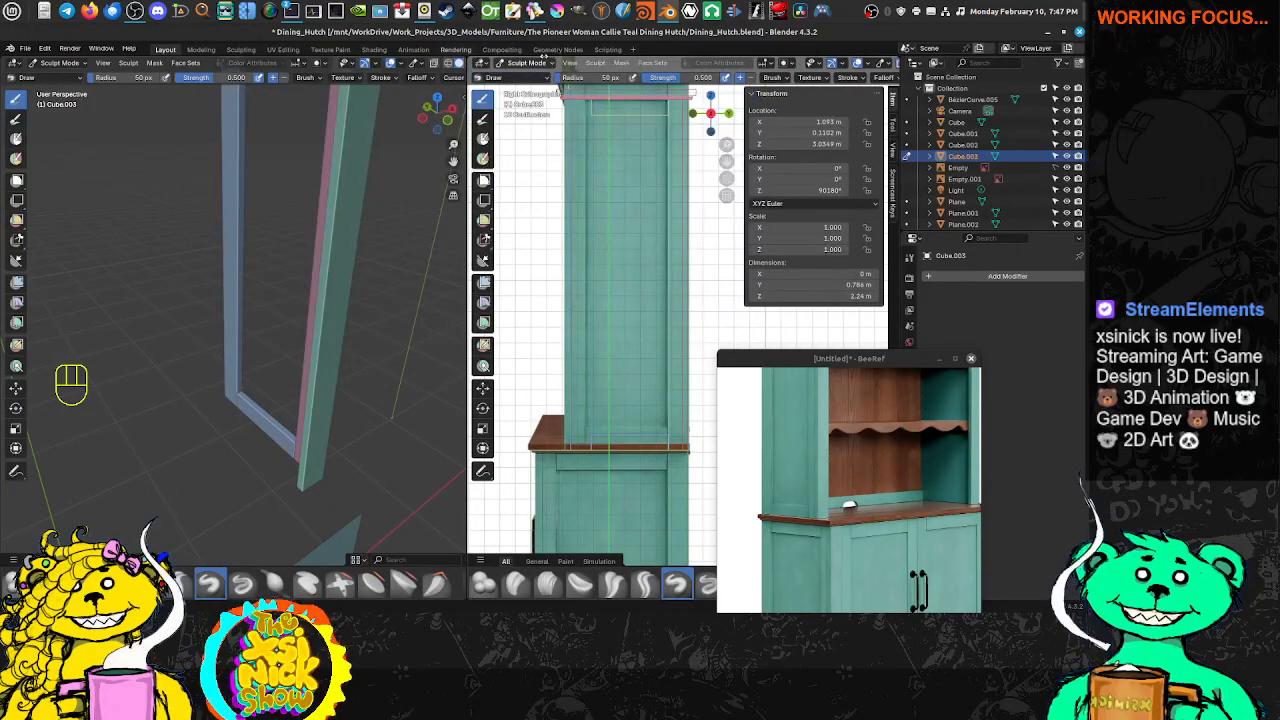
pyautogui.click(535, 64)
pyautogui.click(524, 77)
pyautogui.press('Tab')
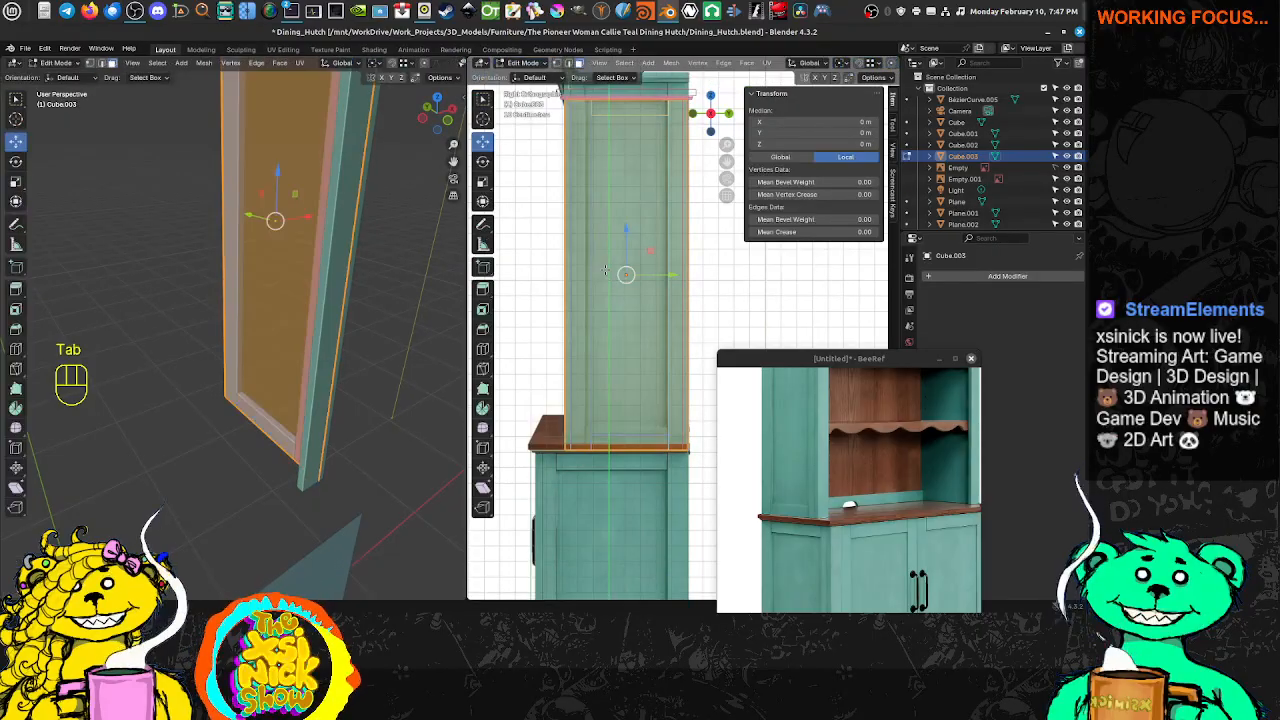
# Select the recessed side panel's front vertical edge and move it about 0.0307 m along Y, inward from the frame's front edge
pyautogui.hotkey('ctrl', 'Tab')
pyautogui.click(548, 243)
pyautogui.click(562, 250)
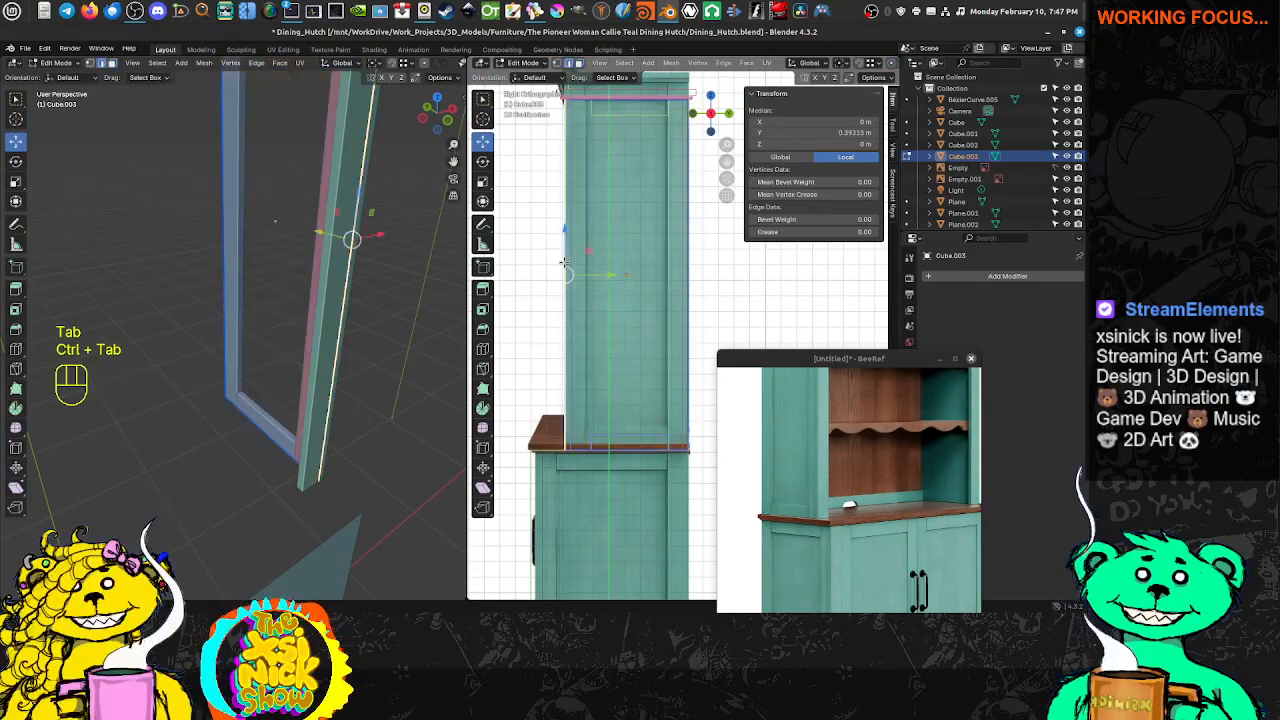
pyautogui.scroll(5, 523, 273)
pyautogui.keyDown('shift'); pyautogui.moveTo(527, 263); pyautogui.dragTo(680, 315, button='middle'); pyautogui.keyUp('shift')
pyautogui.moveTo(583, 250); pyautogui.dragTo(594, 253)
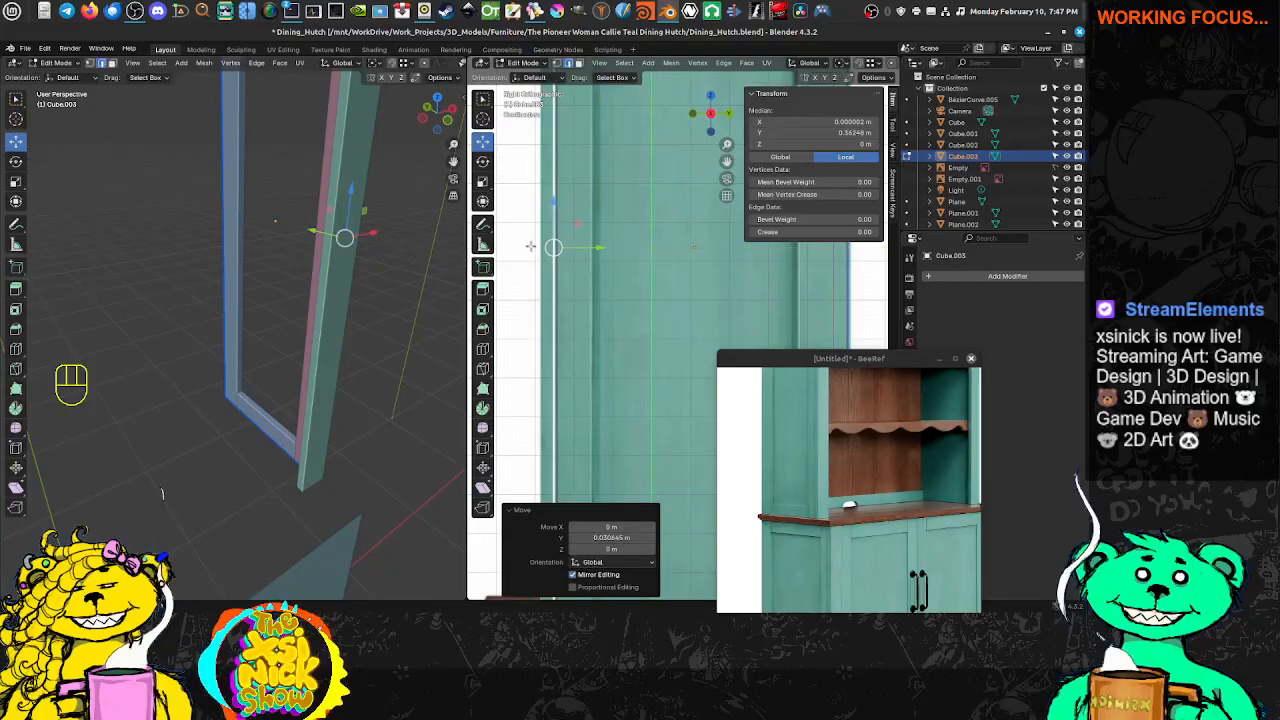
# Check the neighbouring front frame piece, reopen the side panel's mesh and move its front edge another 0.0058 m along Y
pyautogui.press('Tab')
pyautogui.click(534, 253)
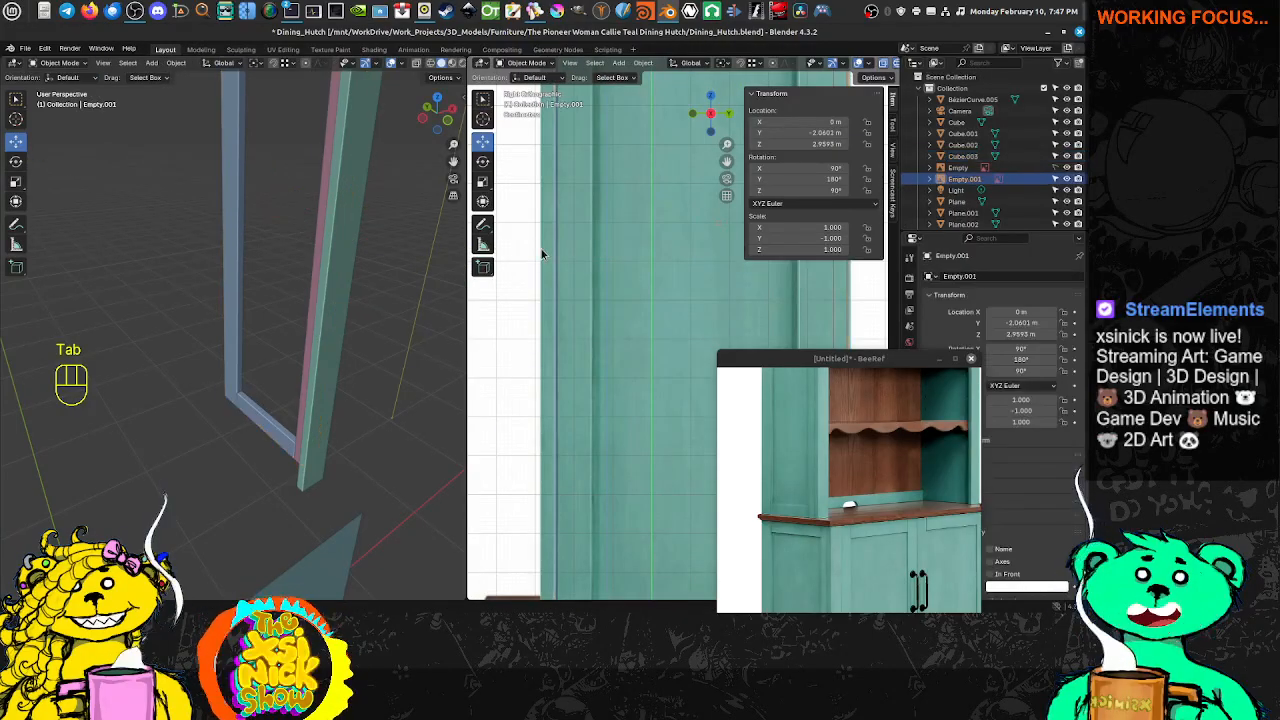
pyautogui.moveTo(354, 276); pyautogui.dragTo(187, 269, button='middle')
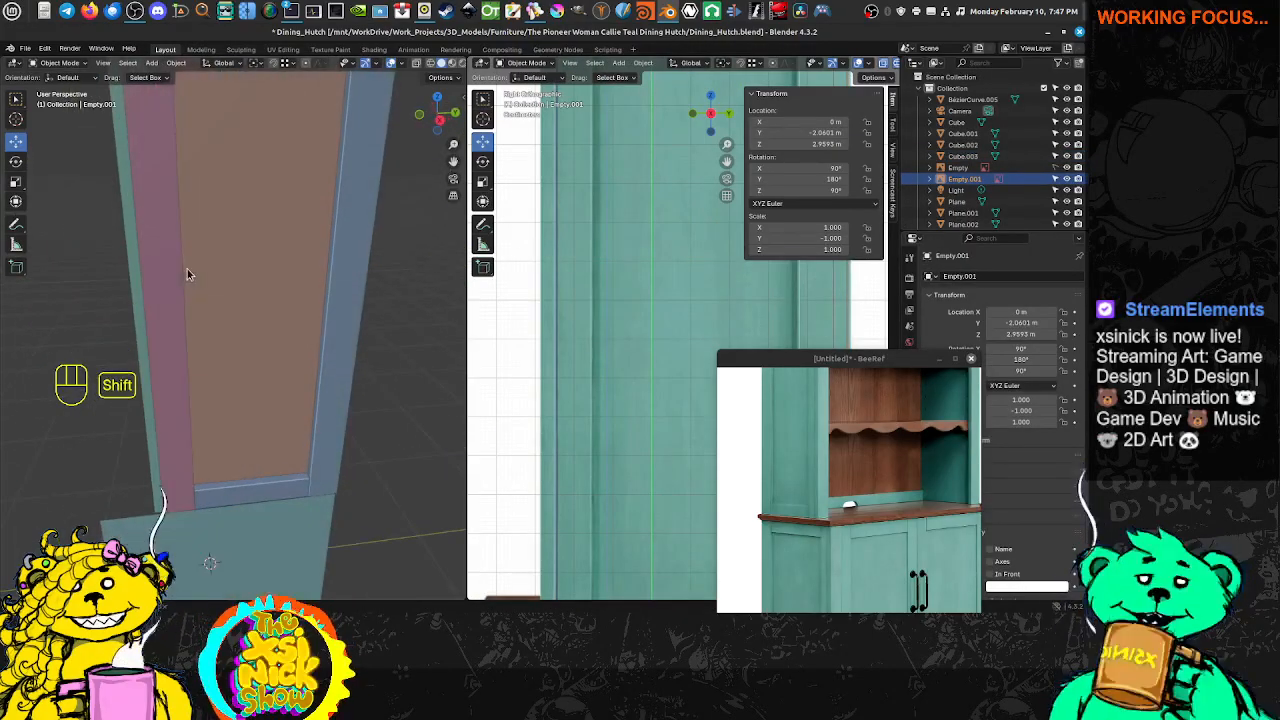
pyautogui.click(132, 283)
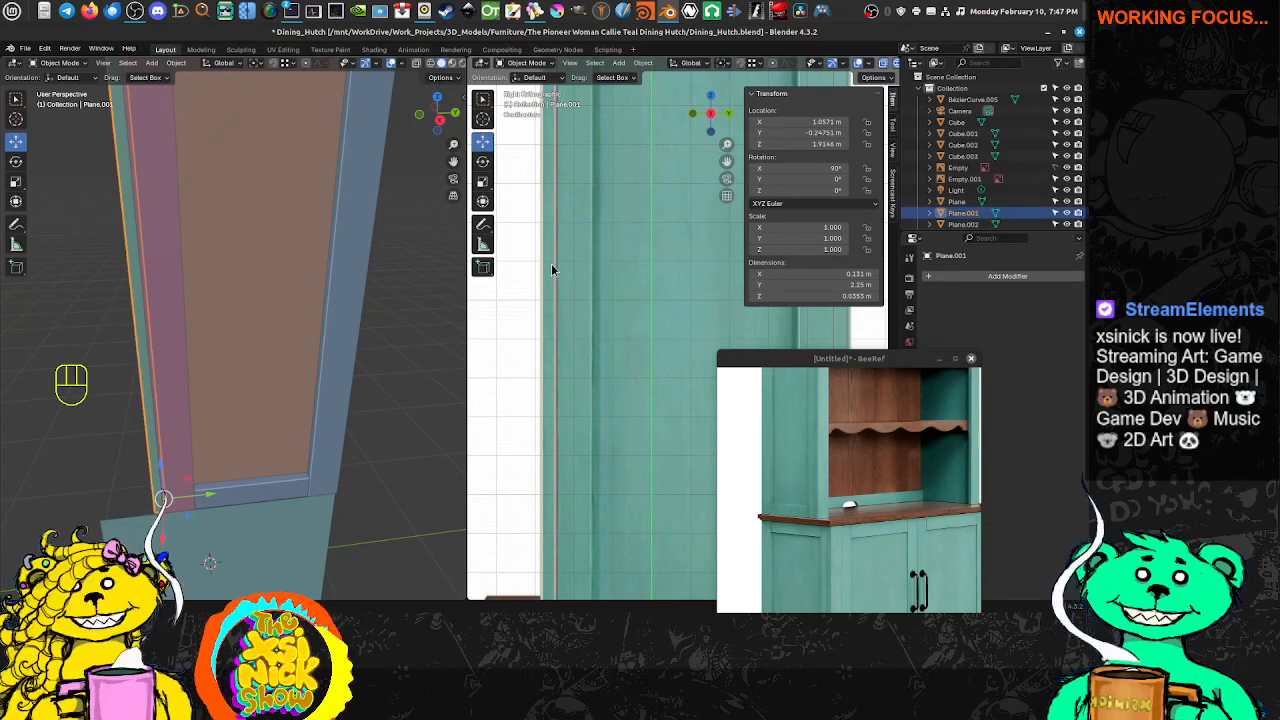
pyautogui.click(255, 258)
pyautogui.press('Tab')
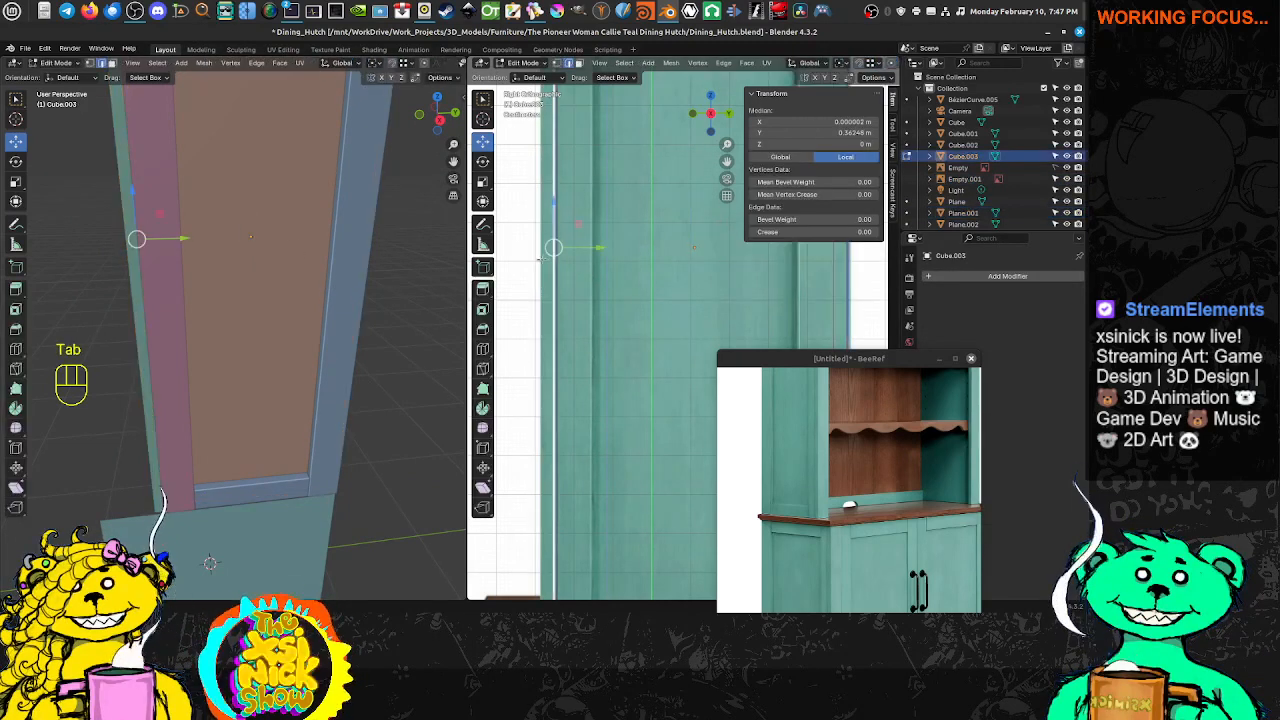
pyautogui.moveTo(578, 247); pyautogui.dragTo(565, 268)
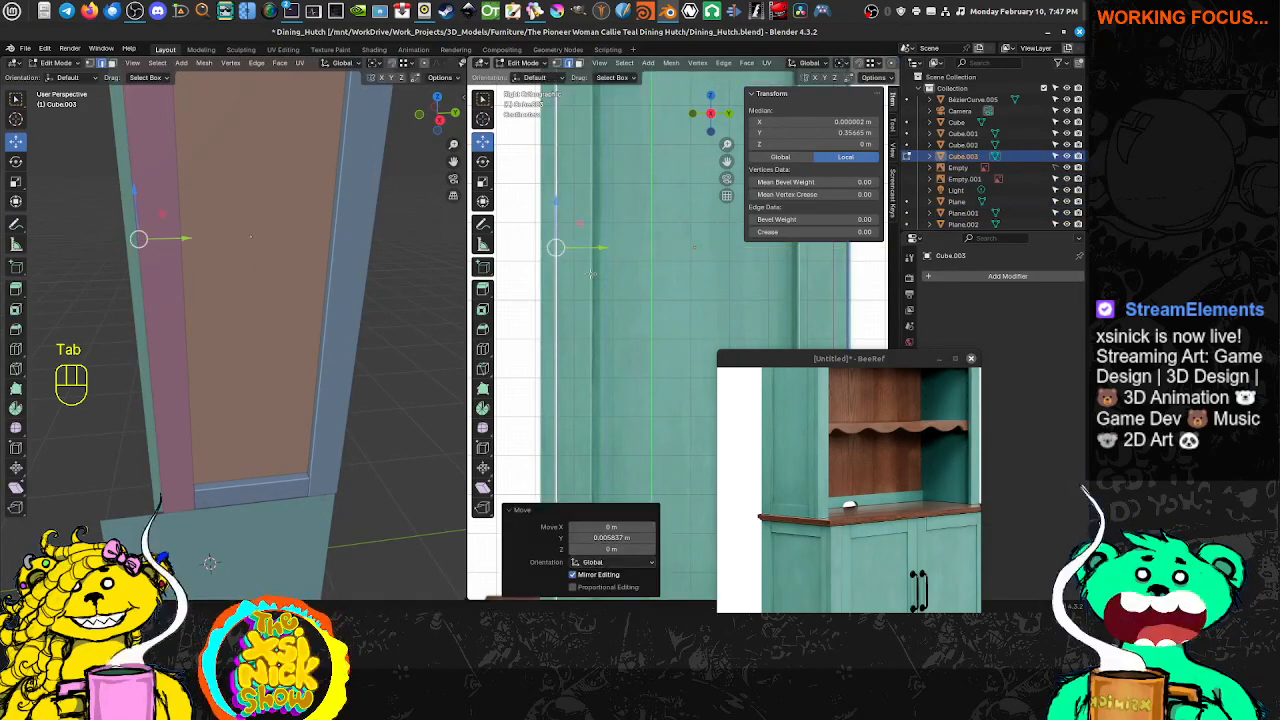
# Select the side panel's rear vertical edge and move it about -0.0223 m along Y, inward from the cabinet's back
pyautogui.scroll(-3, 565, 268)
pyautogui.keyDown('shift'); pyautogui.moveTo(744, 258); pyautogui.dragTo(622, 265, button='middle'); pyautogui.keyUp('shift')
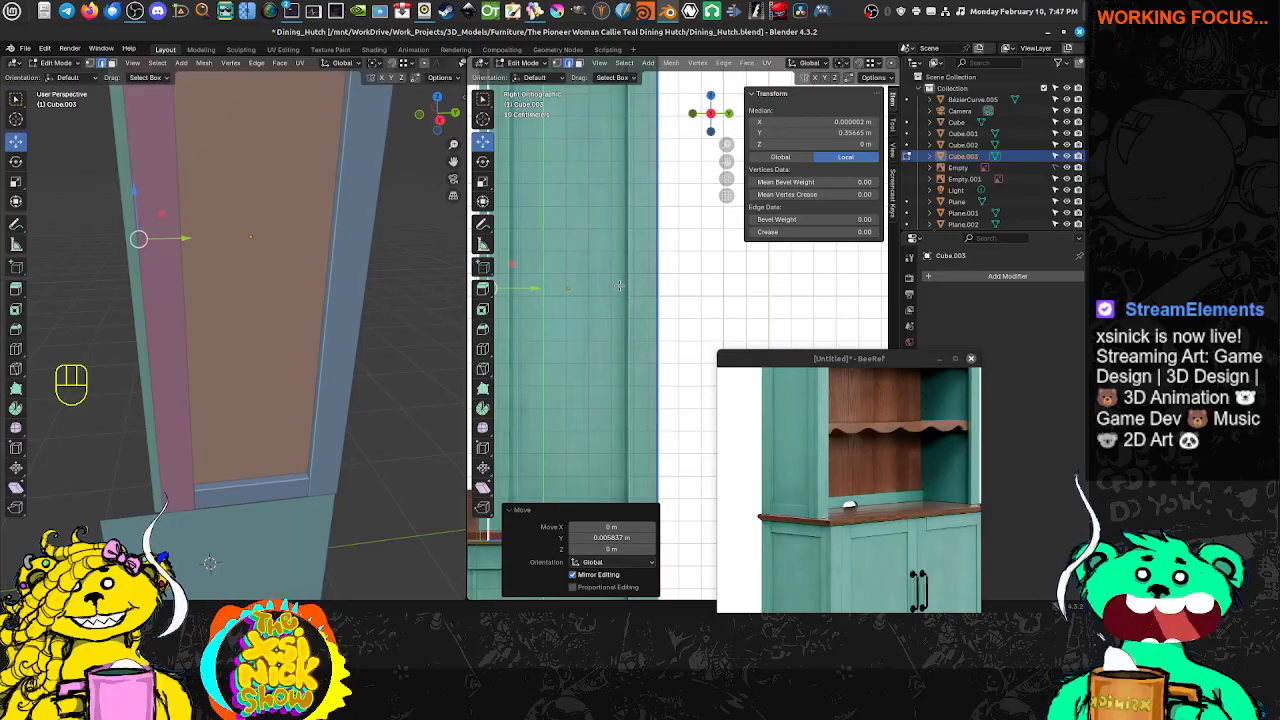
pyautogui.keyDown('shift'); pyautogui.moveTo(692, 263); pyautogui.dragTo(676, 283, button='middle'); pyautogui.keyUp('shift')
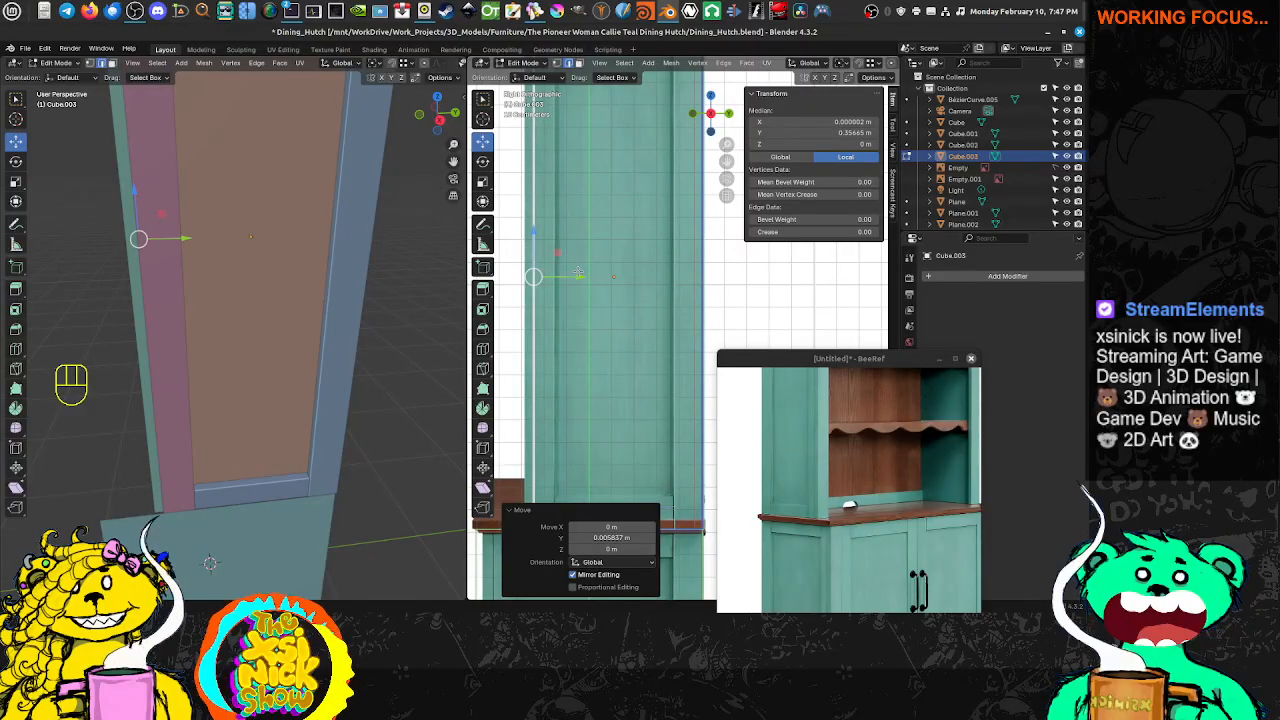
pyautogui.keyDown('shift'); pyautogui.moveTo(704, 267); pyautogui.dragTo(682, 277, button='middle'); pyautogui.keyUp('shift')
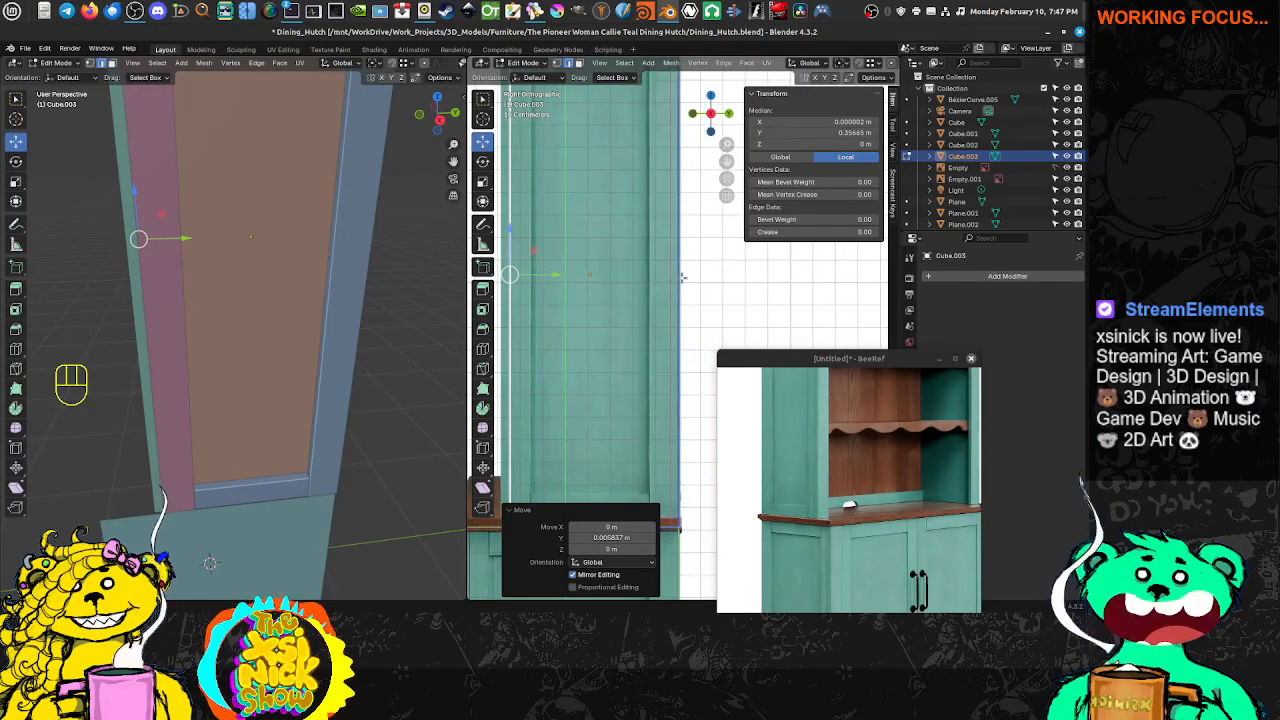
pyautogui.click(675, 278)
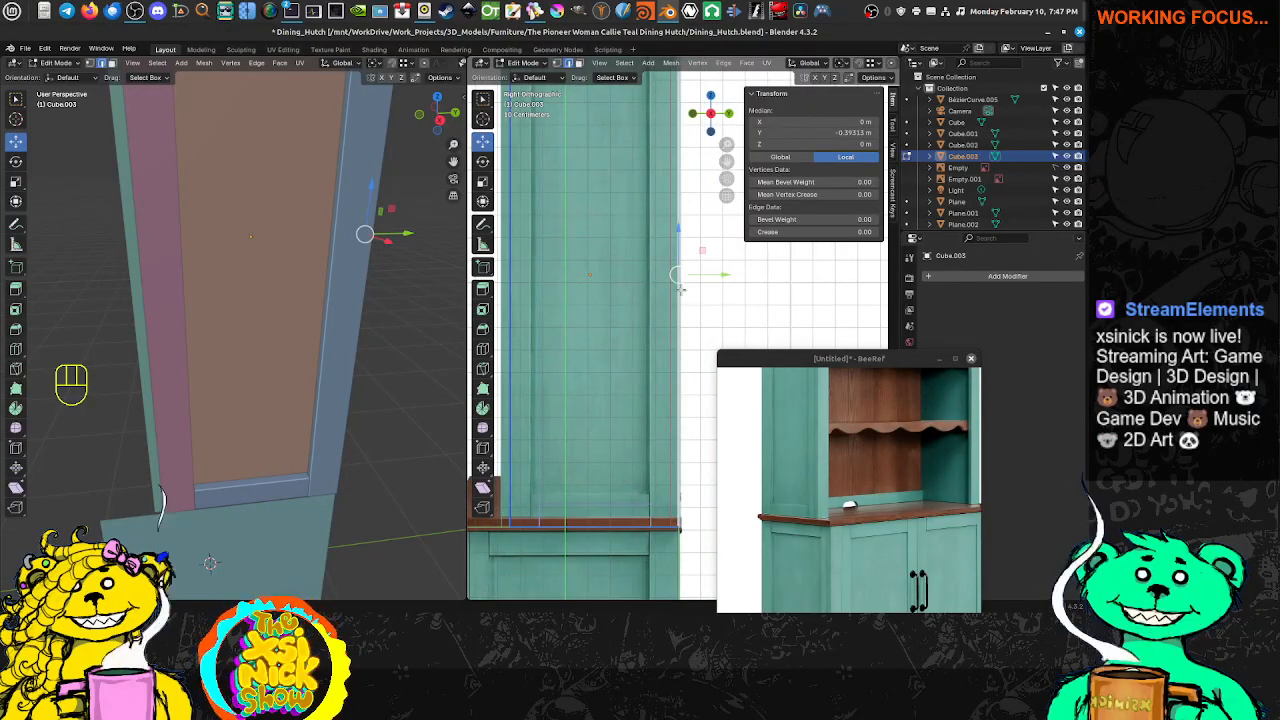
pyautogui.scroll(5, 681, 290)
pyautogui.keyDown('shift'); pyautogui.moveTo(681, 290); pyautogui.dragTo(638, 250, button='middle'); pyautogui.keyUp('shift')
pyautogui.moveTo(671, 214); pyautogui.dragTo(653, 218)
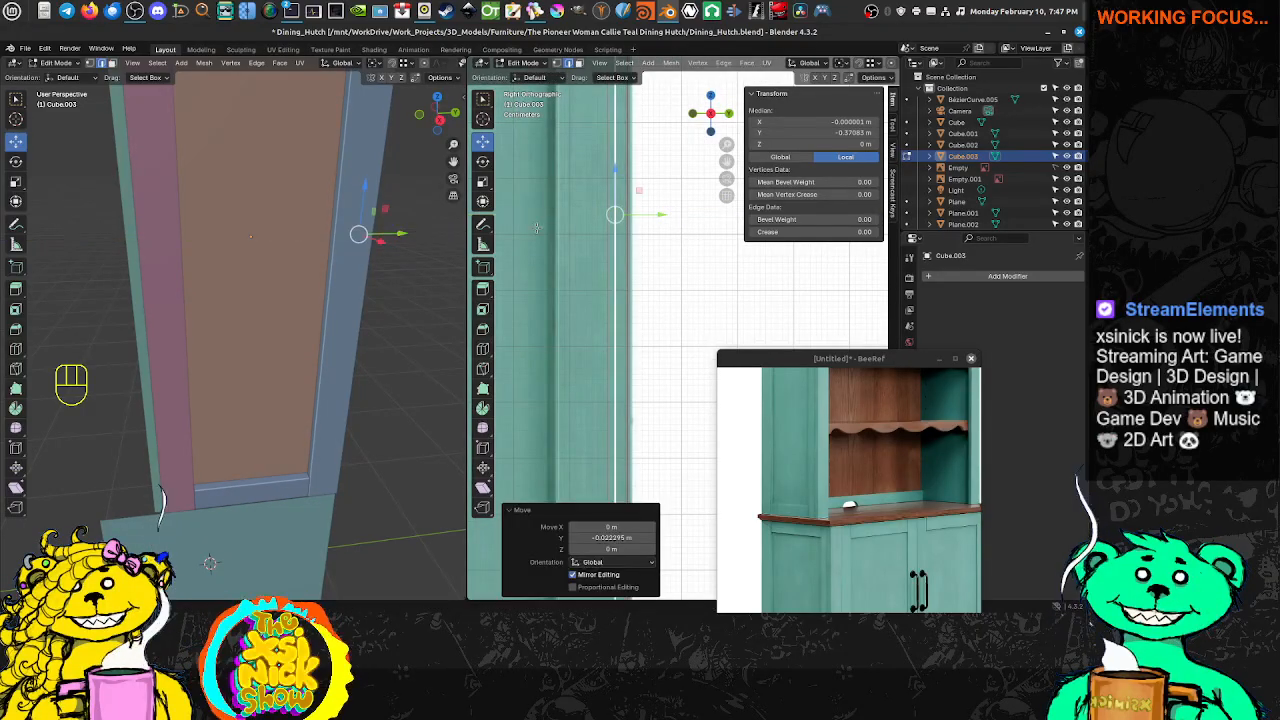
# Compare the panel's front and rear margins against the reference and nudge the rear edge by -0.0007 m along Y
pyautogui.keyDown('shift'); pyautogui.moveTo(600, 240); pyautogui.dragTo(870, 240, button='middle'); pyautogui.keyUp('shift')
pyautogui.keyDown('shift'); pyautogui.moveTo(555, 243); pyautogui.dragTo(696, 241, button='middle'); pyautogui.keyUp('shift')
pyautogui.scroll(1, 594, 237)
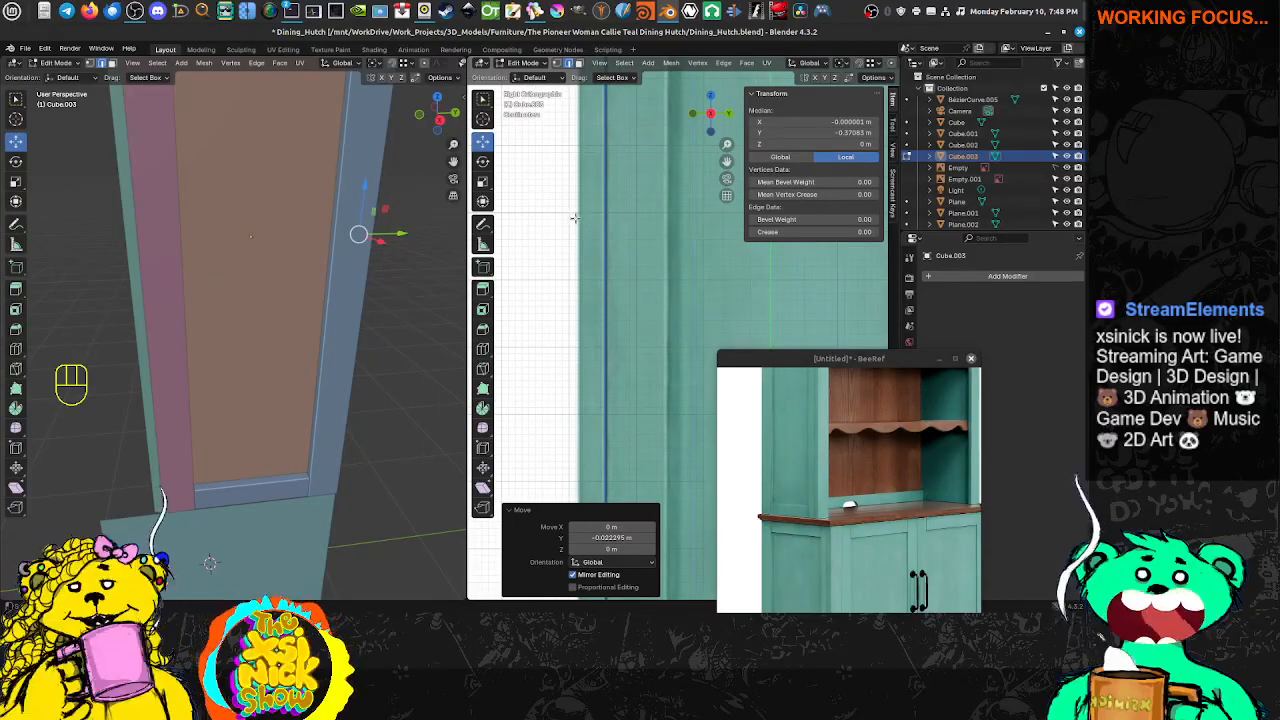
pyautogui.keyDown('shift'); pyautogui.moveTo(745, 237); pyautogui.dragTo(506, 238, button='middle'); pyautogui.keyUp('shift')
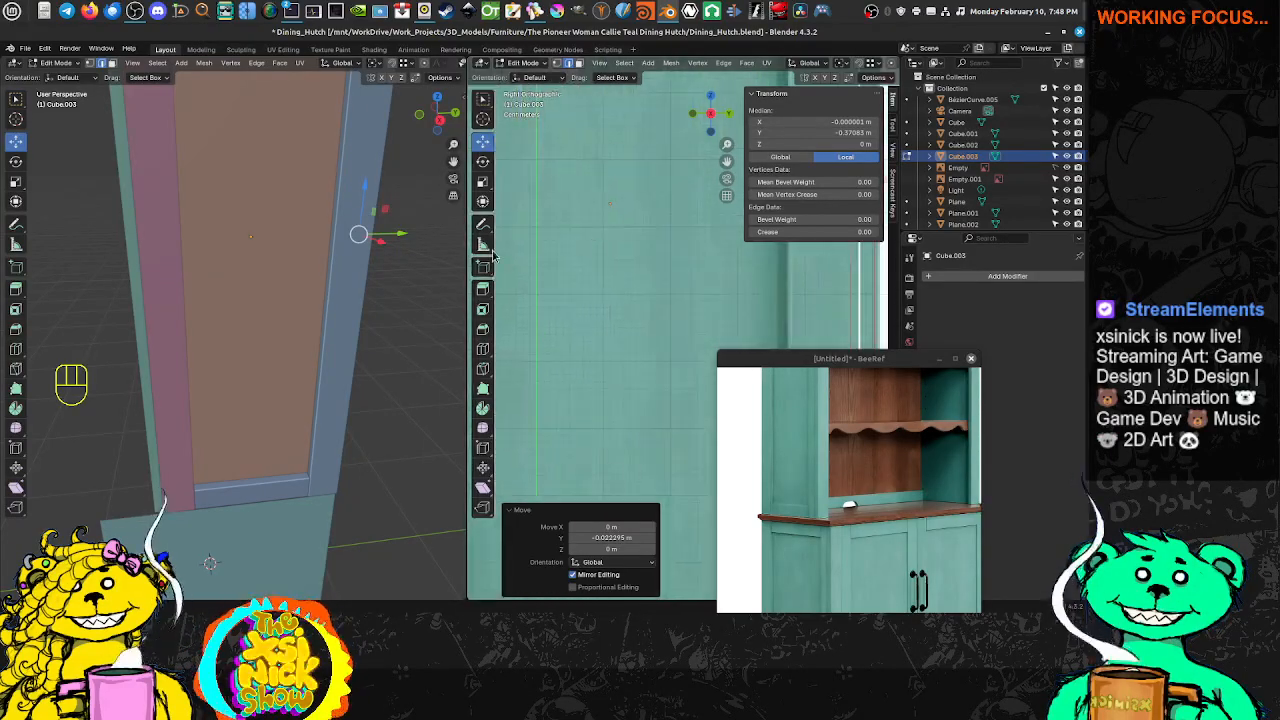
pyautogui.scroll(-3, 560, 240)
pyautogui.keyDown('shift'); pyautogui.moveTo(790, 245); pyautogui.dragTo(705, 271, button='middle'); pyautogui.keyUp('shift')
pyautogui.scroll(4, 598, 246)
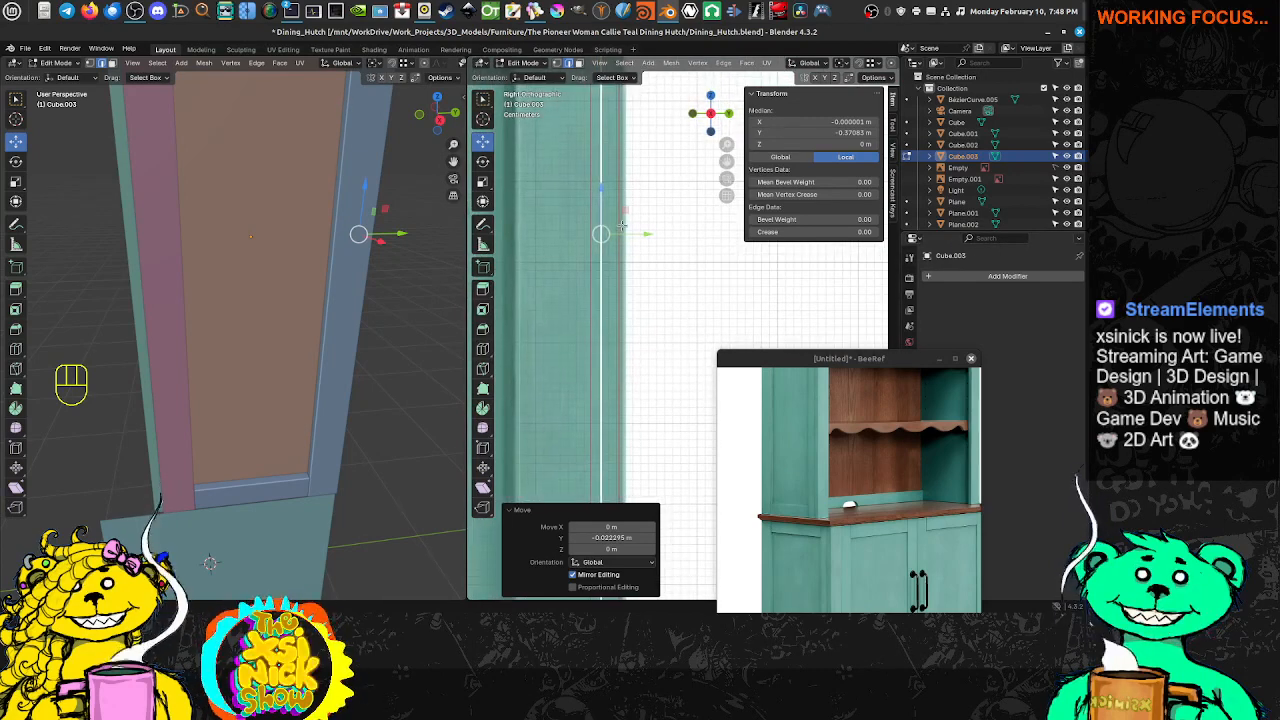
pyautogui.moveTo(646, 234); pyautogui.dragTo(648, 234)
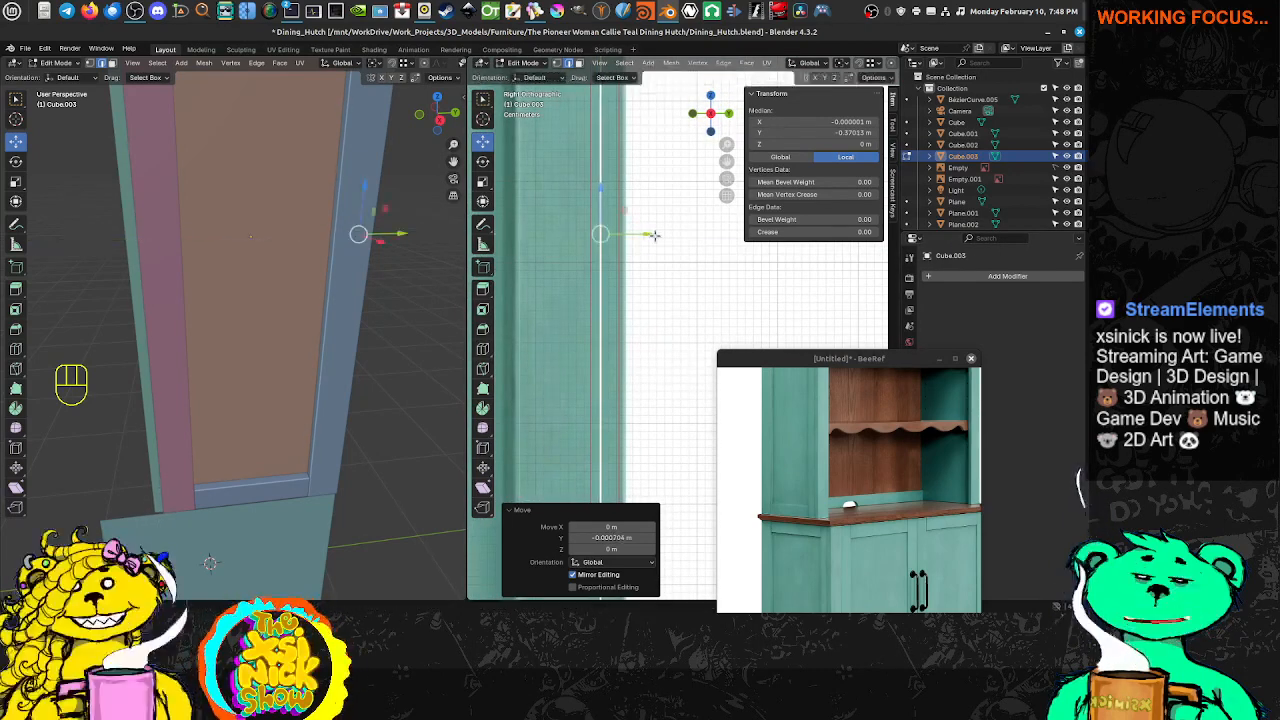
pyautogui.scroll(-11, 638, 252)
pyautogui.scroll(2, 643, 268)
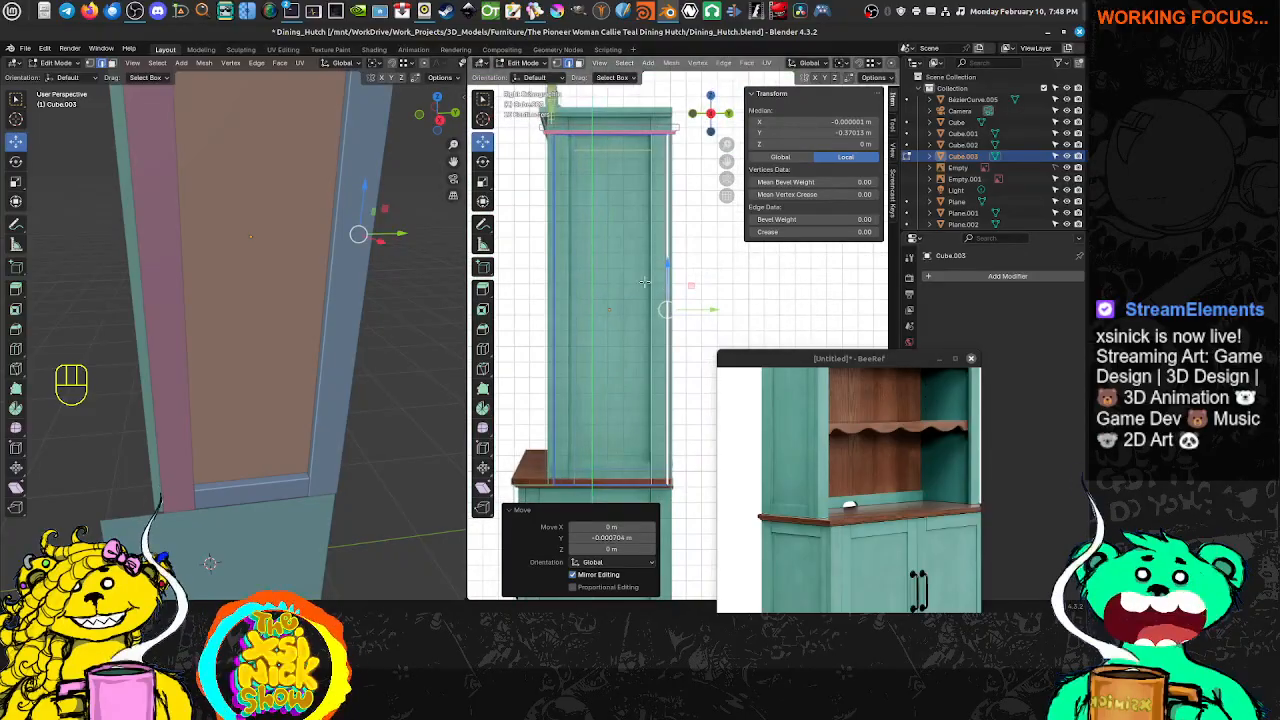
pyautogui.moveTo(455, 248); pyautogui.dragTo(302, 271, button='middle')
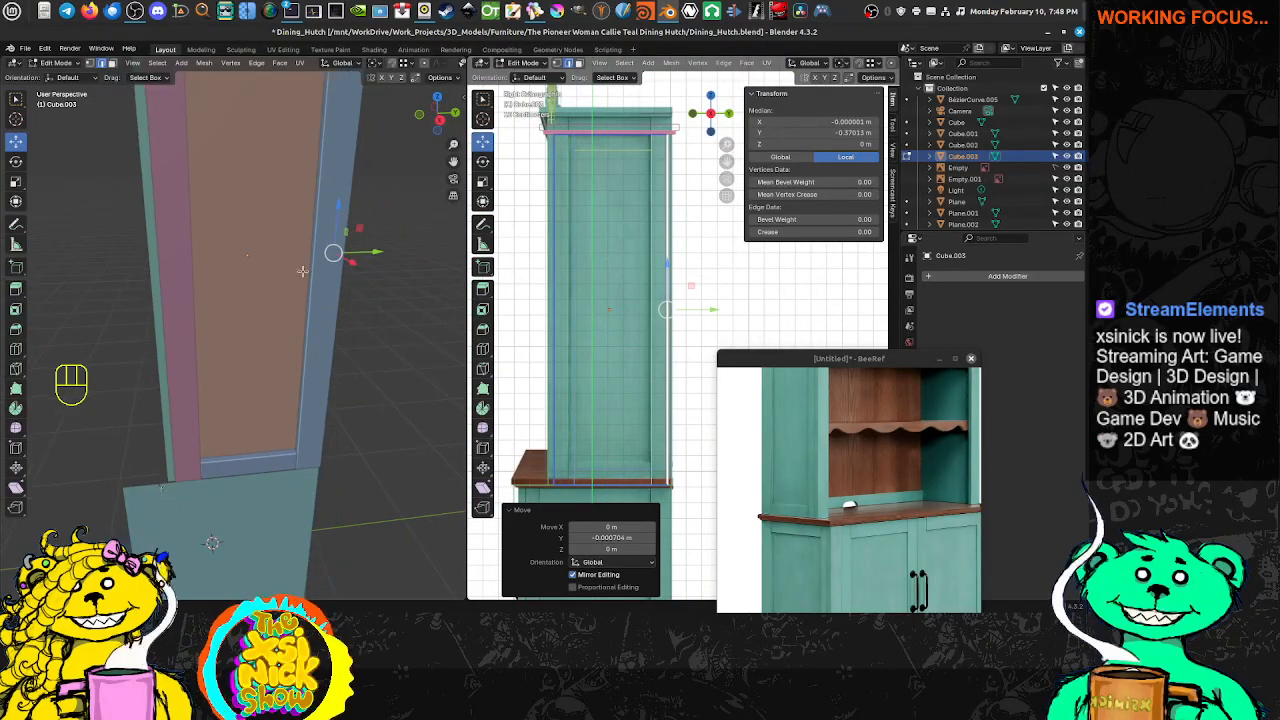
# Select the side panel's face and extrude it about 0.0204 m along its normal in the front view
pyautogui.press('Tab')
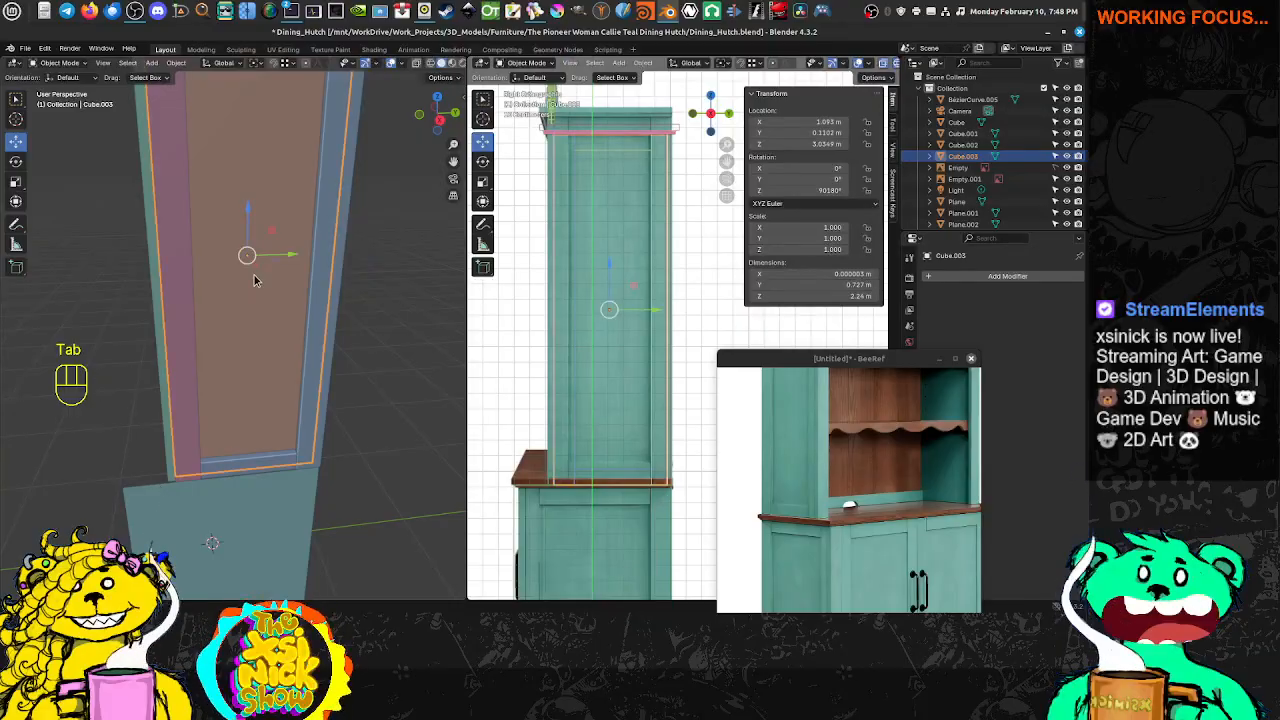
pyautogui.press('Tab')
pyautogui.hotkey('ctrl', 'Tab')
pyautogui.click(254, 275)
pyautogui.keyDown('shift'); pyautogui.click(254, 273); pyautogui.keyUp('shift')
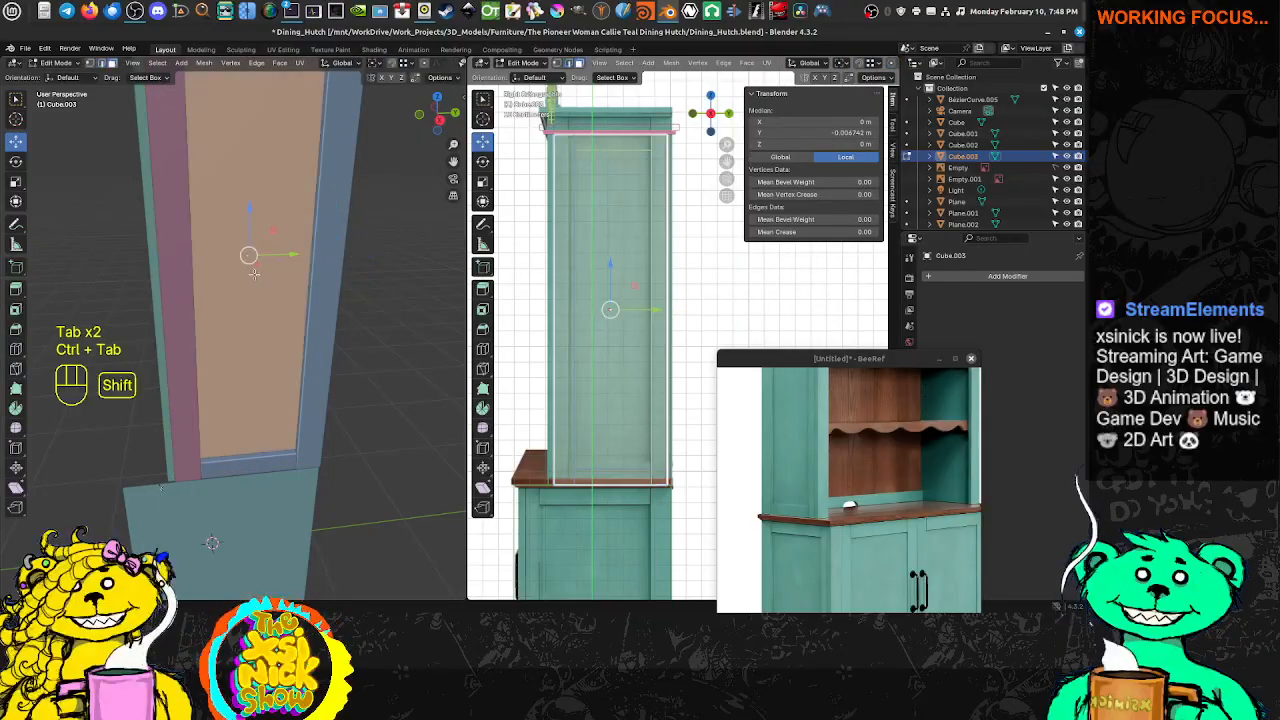
pyautogui.moveTo(254, 274); pyautogui.dragTo(285, 277, button='middle')
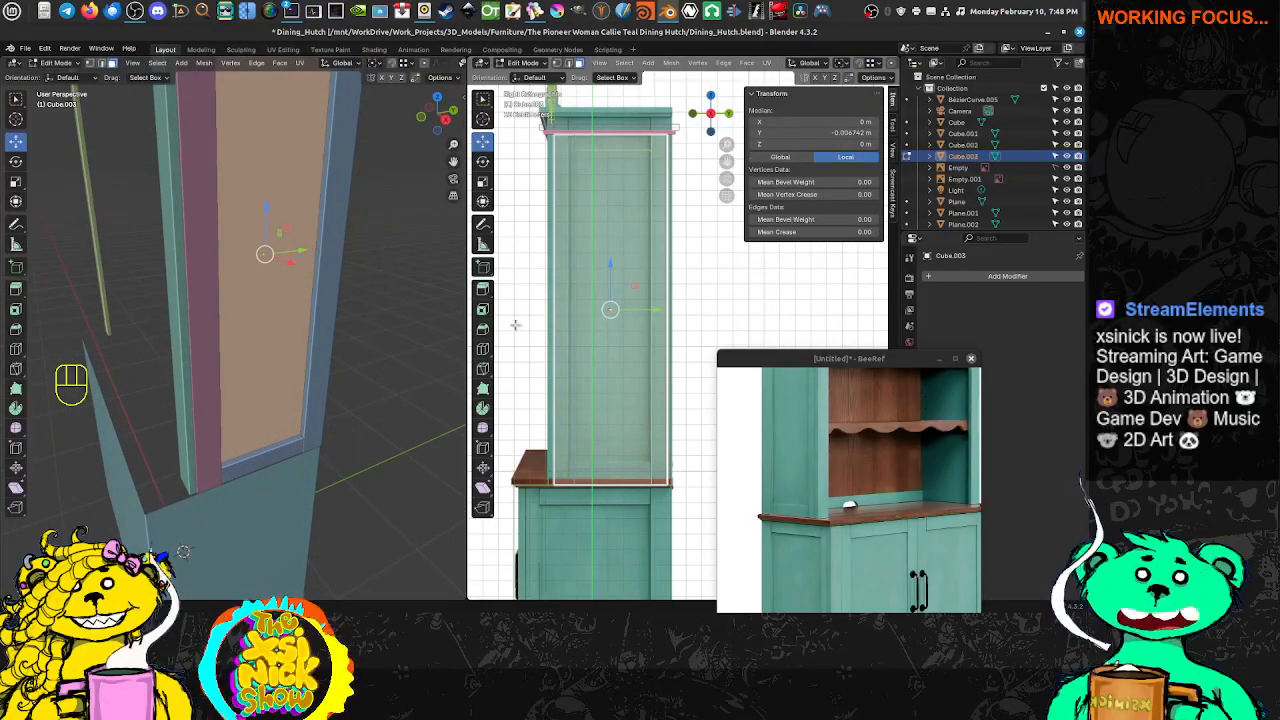
pyautogui.press('KP_1')
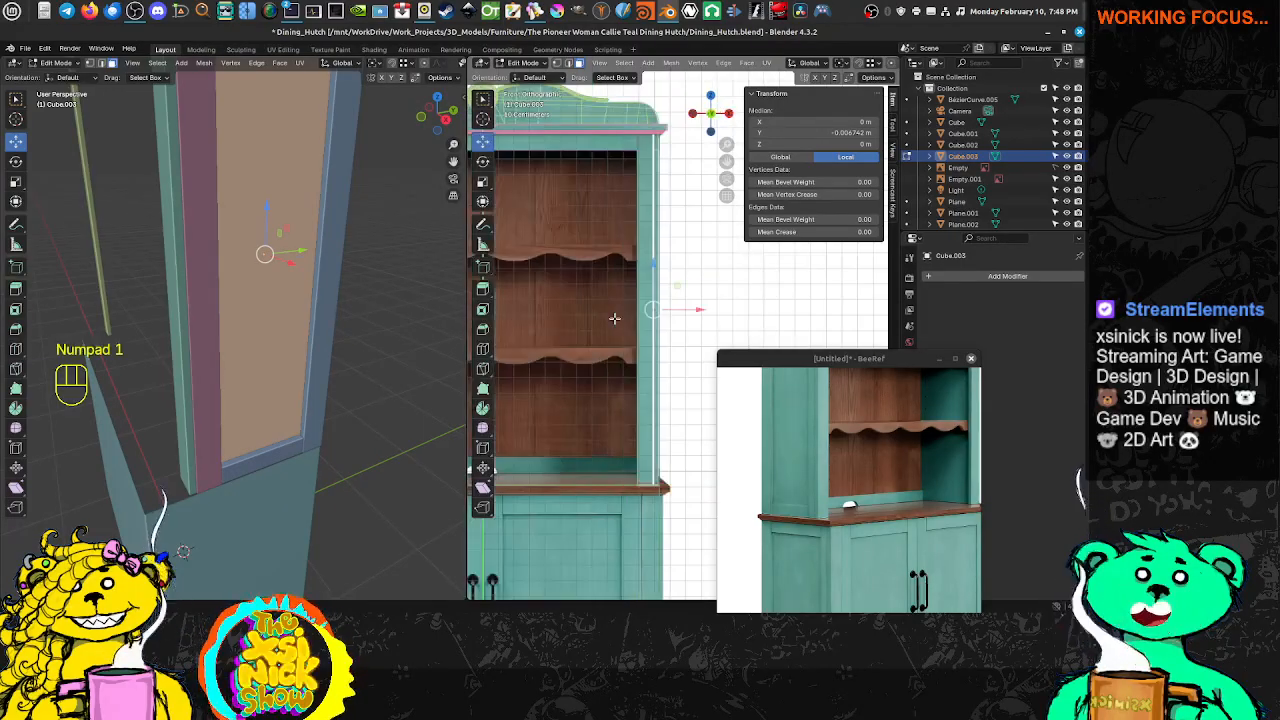
pyautogui.keyDown('shift'); pyautogui.moveTo(685, 283); pyautogui.dragTo(621, 293, button='middle'); pyautogui.keyUp('shift')
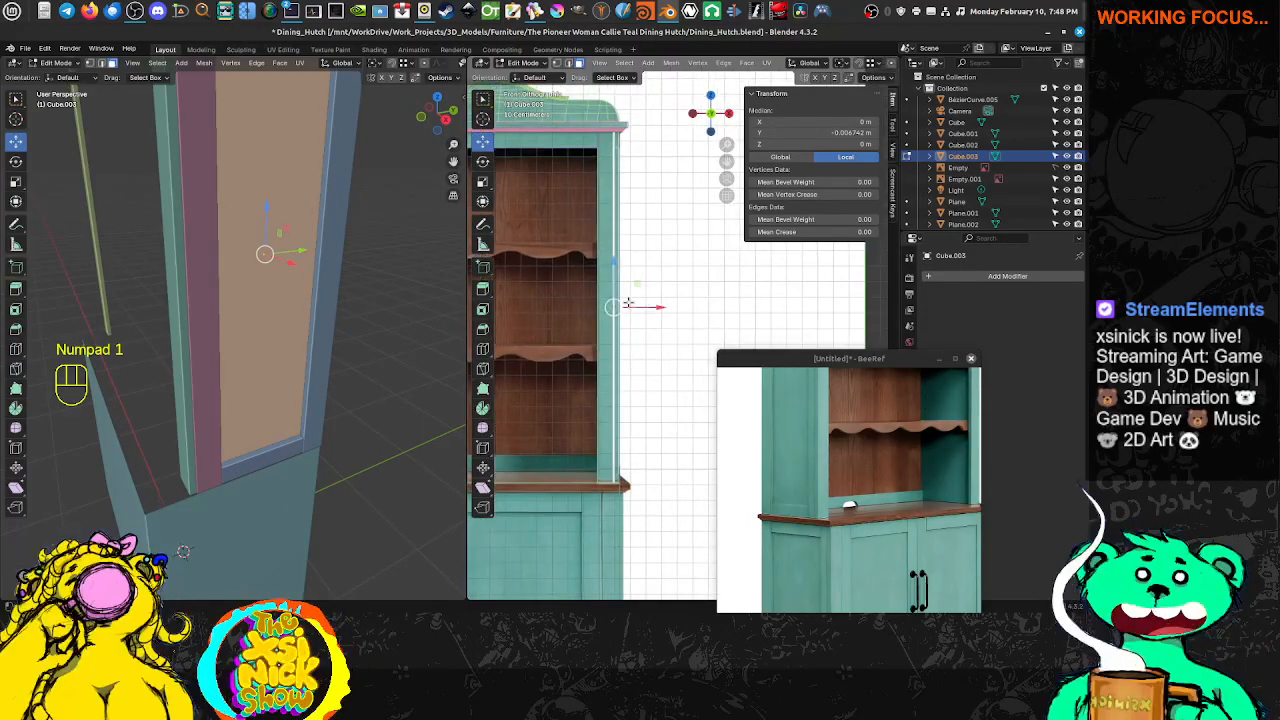
pyautogui.scroll(1, 621, 293)
pyautogui.scroll(4, 604, 298)
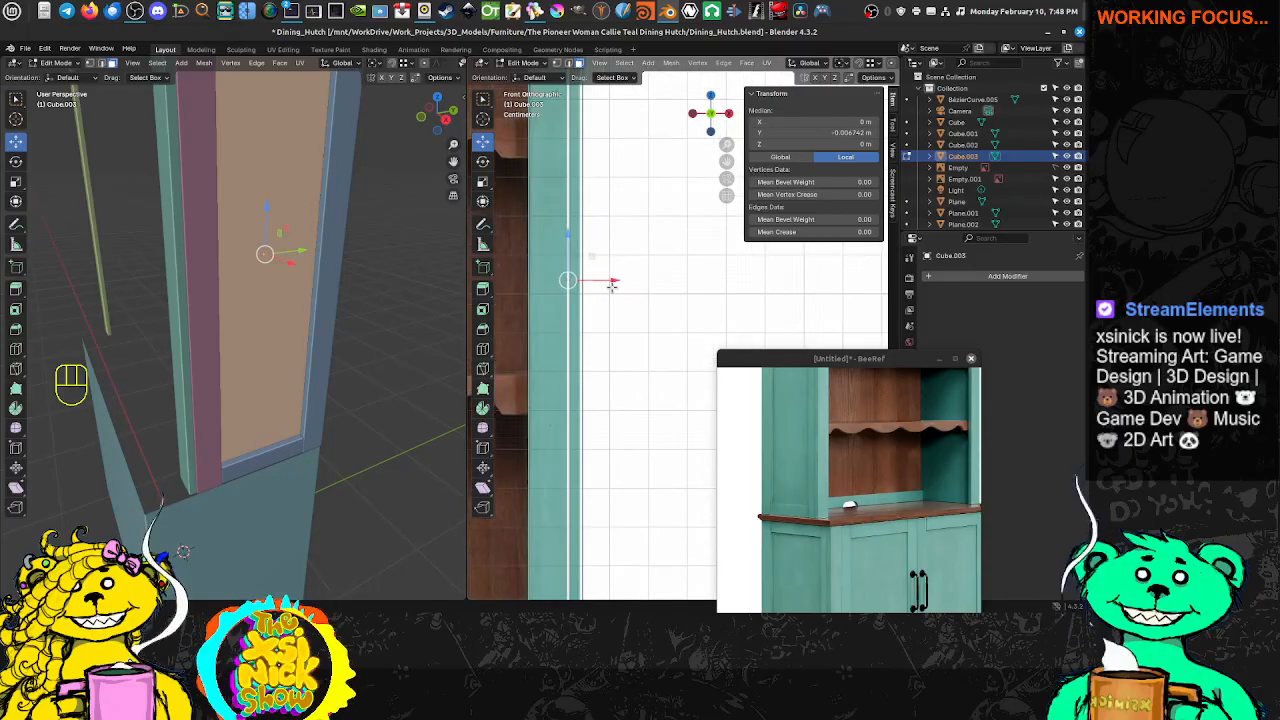
pyautogui.press('e')
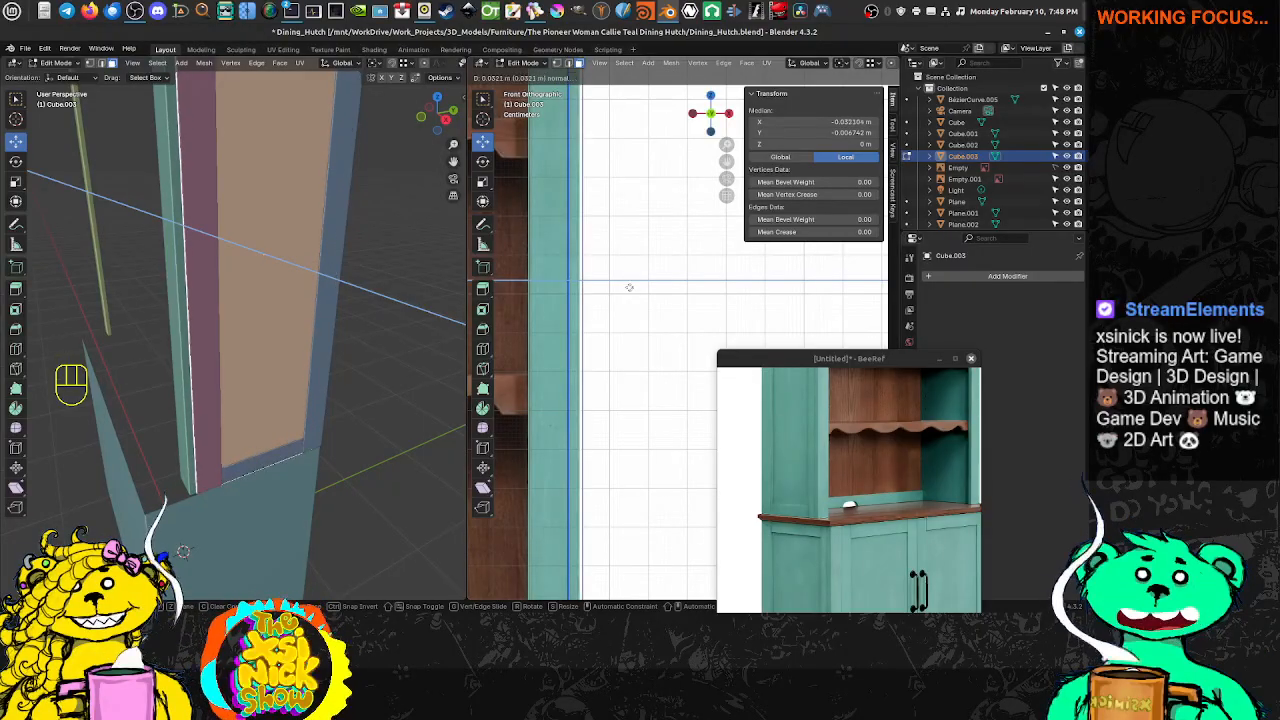
pyautogui.click(626, 291)
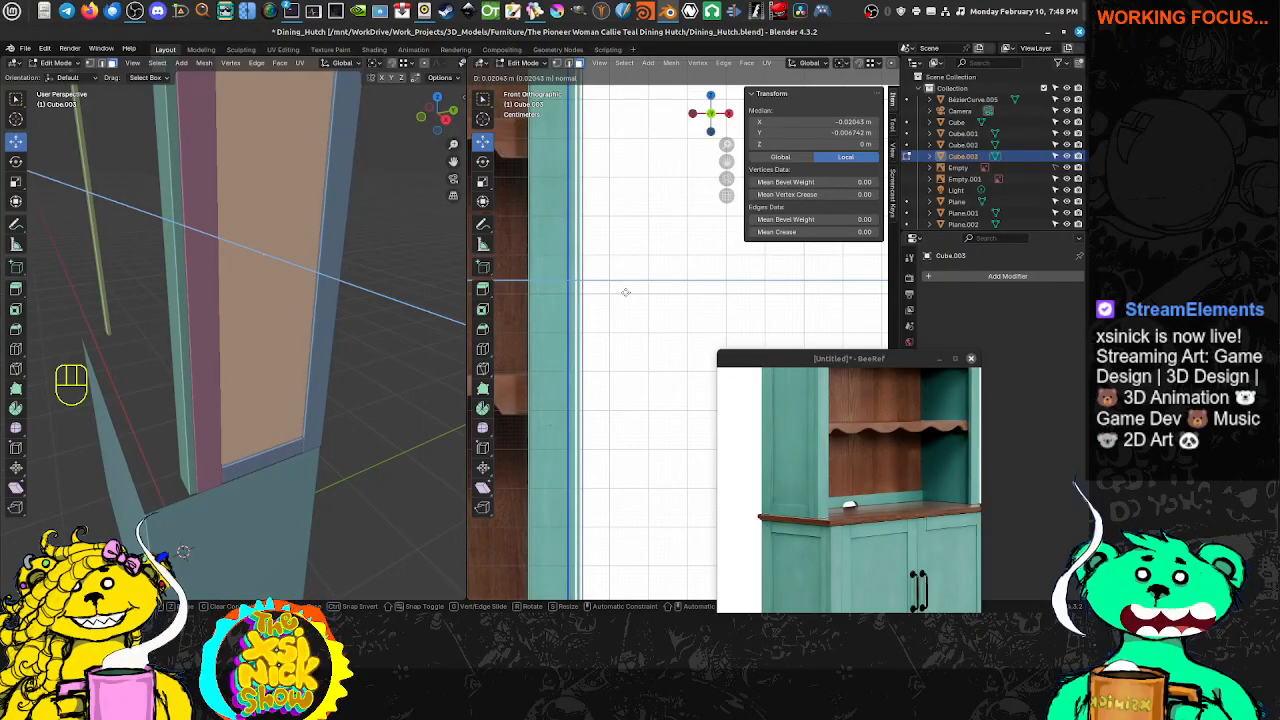
# Return to Object Mode and move the thickened side panel about -0.0175 m along X, setting it into the side frame
pyautogui.press('Tab')
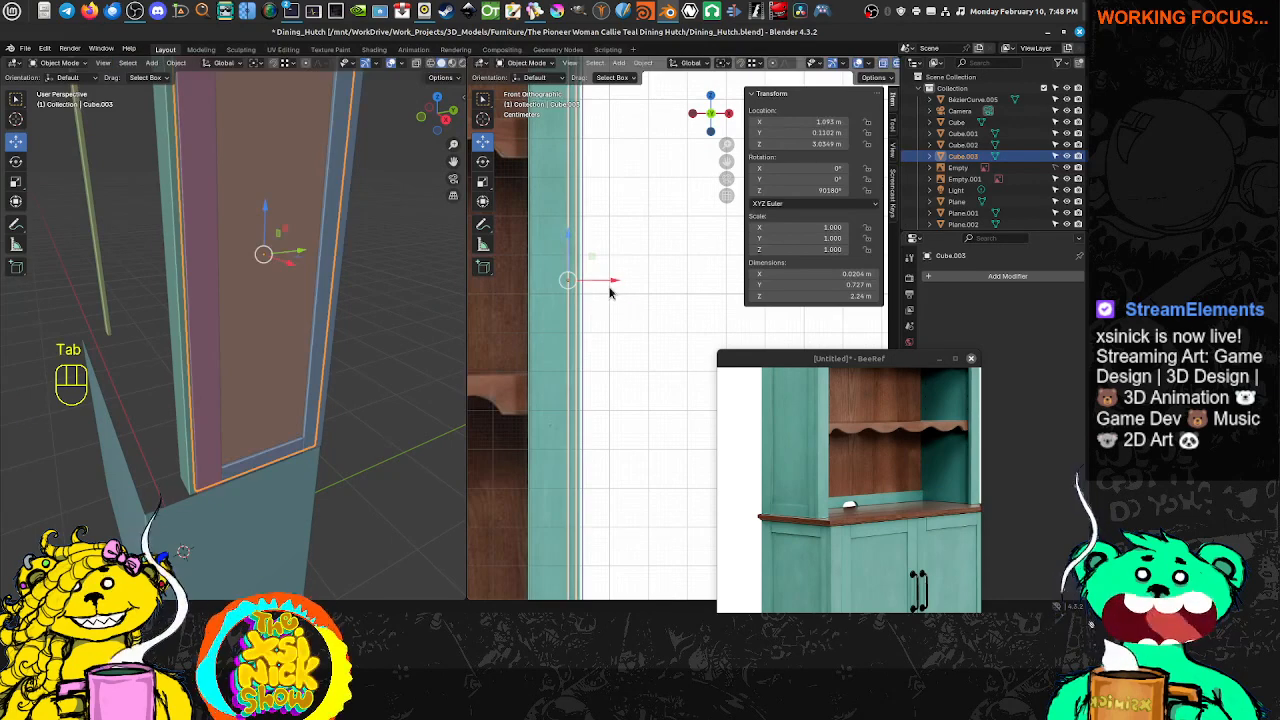
pyautogui.press('g')
pyautogui.press('x')
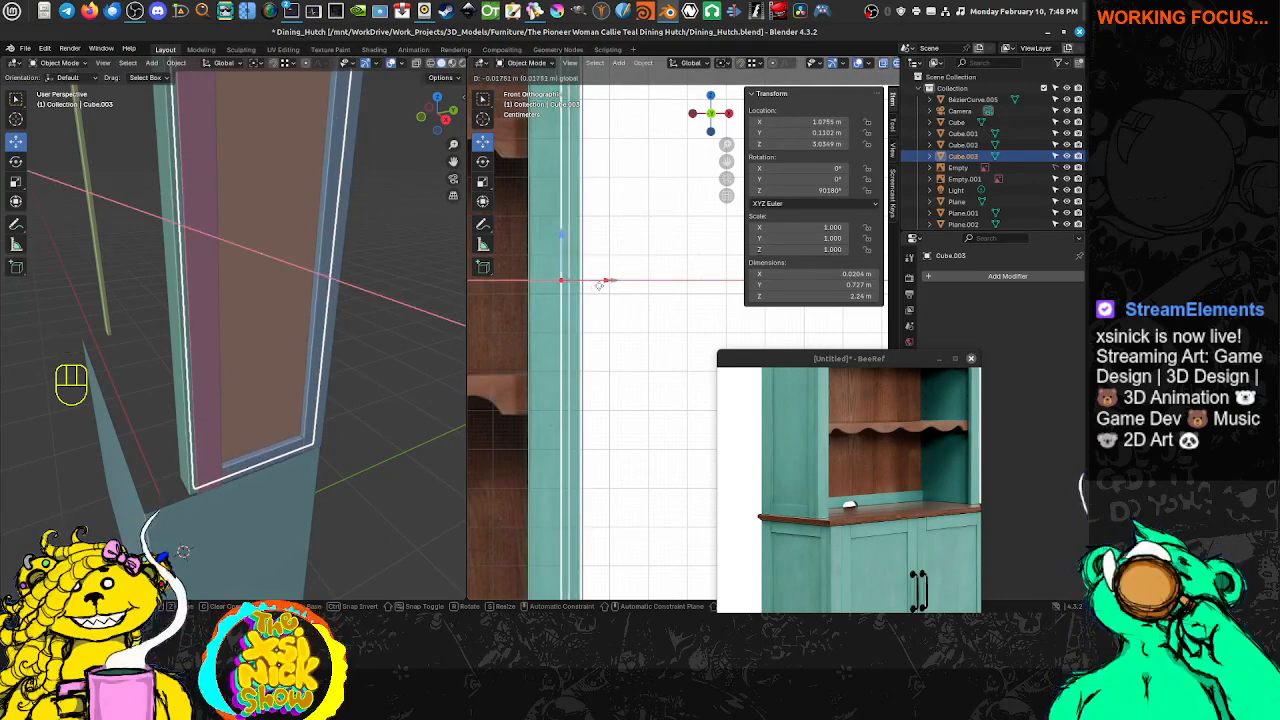
pyautogui.click(599, 285)
# Select the narrow bottom and top faces of the side panel in Edit Mode and delete those faces
pyautogui.keyDown('shift'); pyautogui.moveTo(258, 220); pyautogui.dragTo(319, 308, button='middle'); pyautogui.keyUp('shift')
pyautogui.moveTo(301, 238)
pyautogui.mouseDown(button='middle')
pyautogui.moveTo(353, 250)
pyautogui.moveTo(337, 262)
pyautogui.moveTo(300, 250)
pyautogui.mouseUp(button='middle')
pyautogui.keyDown('shift'); pyautogui.moveTo(523, 191); pyautogui.dragTo(551, 327, button='middle'); pyautogui.keyUp('shift')
pyautogui.keyDown('shift'); pyautogui.moveTo(579, 265); pyautogui.dragTo(611, 386, button='middle'); pyautogui.keyUp('shift')
pyautogui.keyDown('shift'); pyautogui.moveTo(622, 271); pyautogui.dragTo(622, 296, button='middle'); pyautogui.keyUp('shift')
pyautogui.press('Tab')
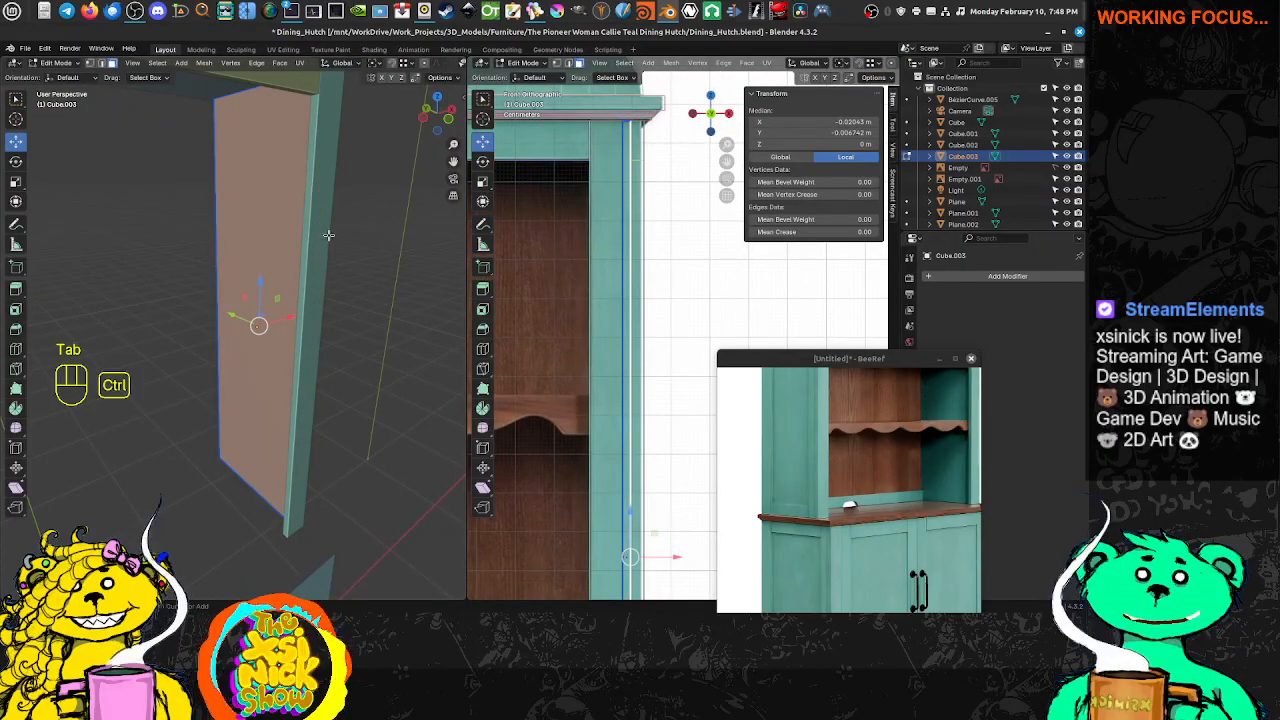
pyautogui.hotkey('ctrl', 'Tab')
pyautogui.moveTo(281, 360); pyautogui.dragTo(300, 325, button='middle')
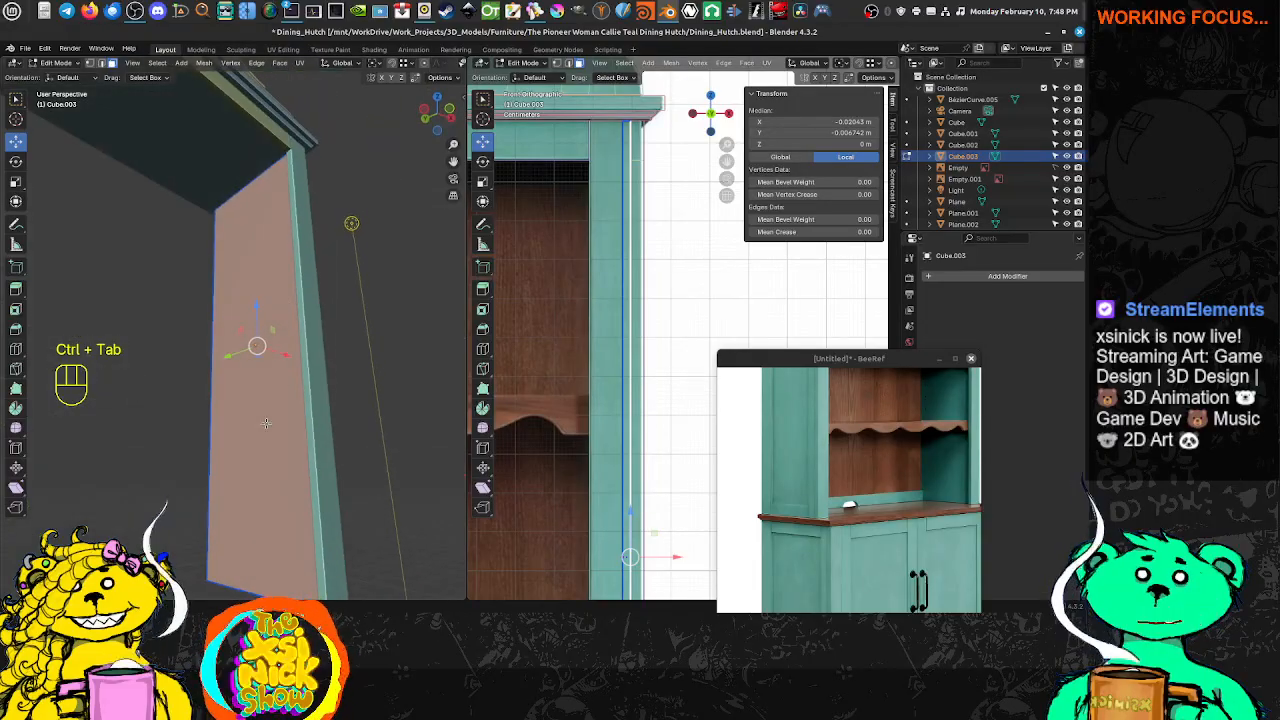
pyautogui.scroll(4, 346, 289)
pyautogui.moveTo(366, 274); pyautogui.dragTo(312, 212, button='middle')
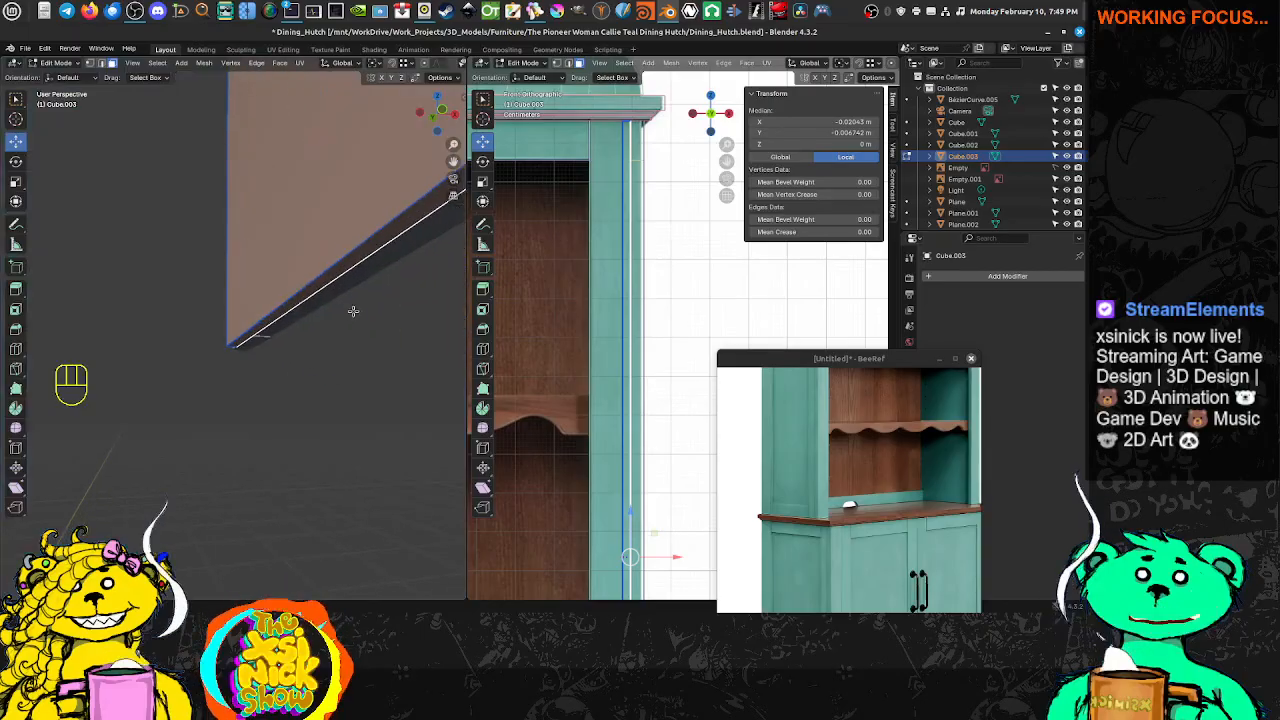
pyautogui.moveTo(354, 309); pyautogui.dragTo(298, 285, button='middle')
pyautogui.click(303, 268)
pyautogui.moveTo(302, 207); pyautogui.dragTo(352, 394, button='middle')
pyautogui.scroll(-4, 330, 239)
pyautogui.keyDown('shift'); pyautogui.click(148, 421); pyautogui.keyUp('shift')
pyautogui.moveTo(148, 421); pyautogui.dragTo(310, 307, button='middle')
pyautogui.scroll(-6, 203, 413)
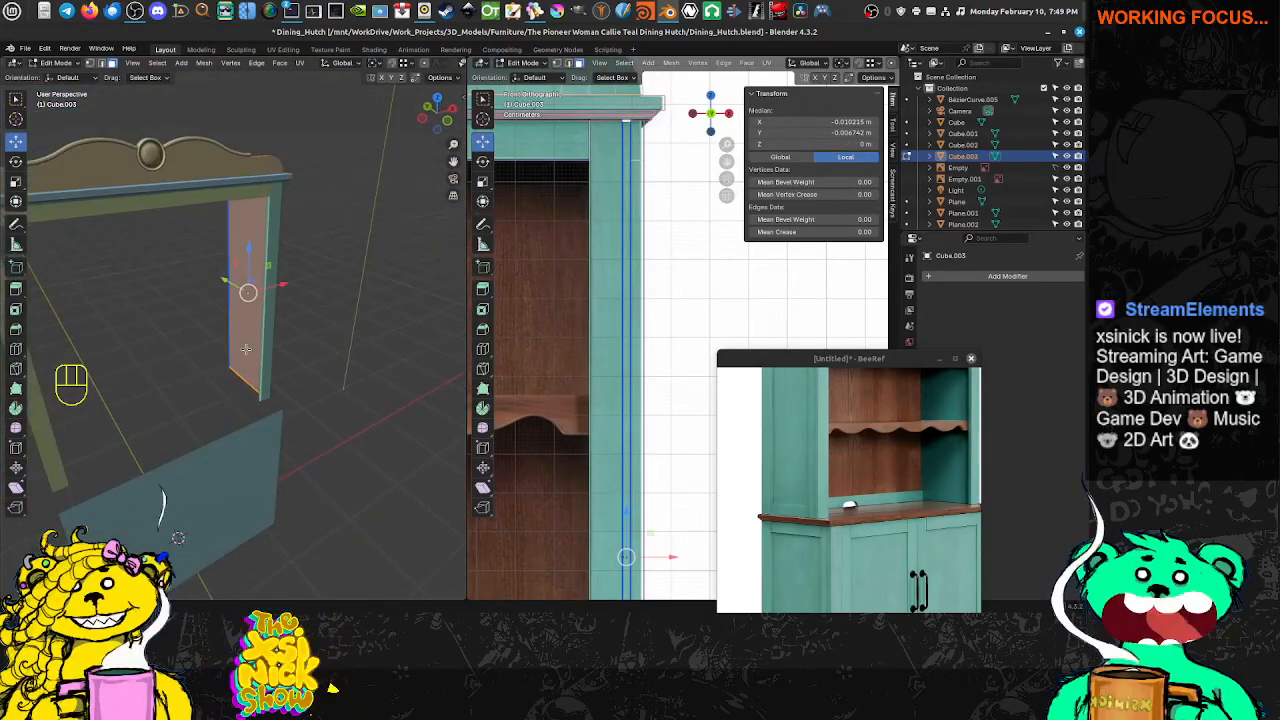
pyautogui.scroll(1, 248, 352)
pyautogui.moveTo(266, 378); pyautogui.dragTo(284, 352, button='middle')
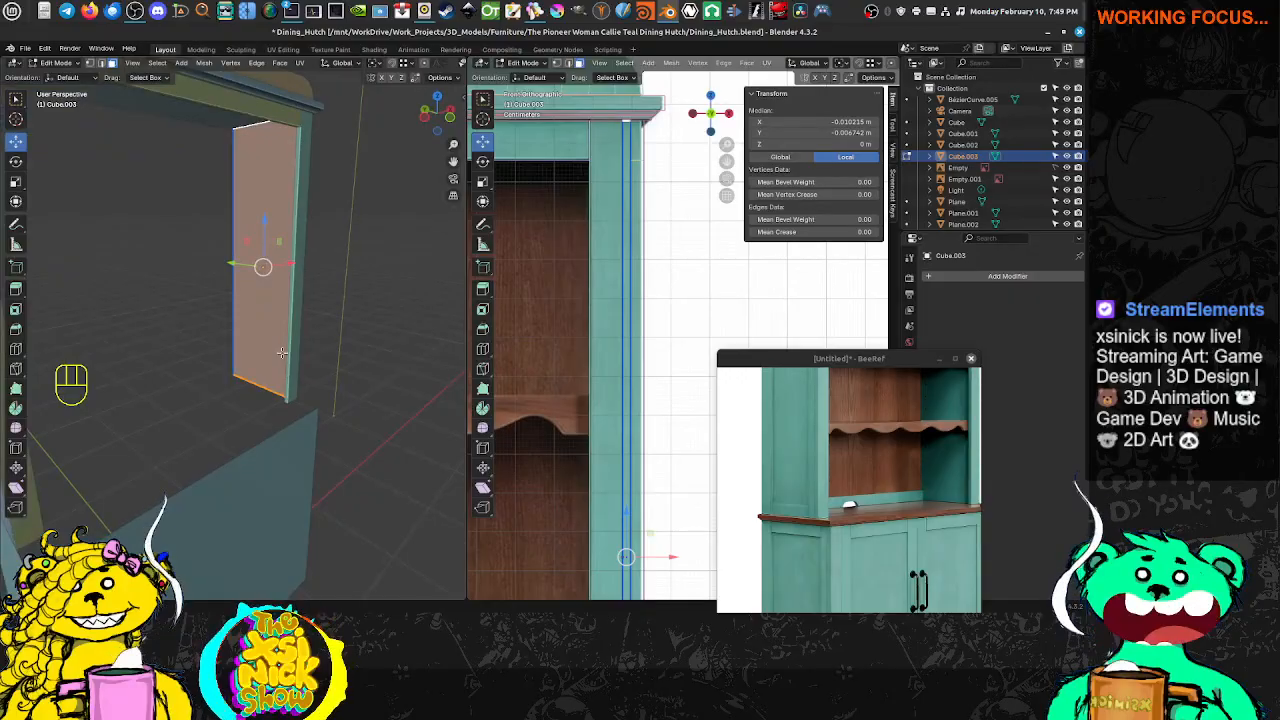
pyautogui.press('x')
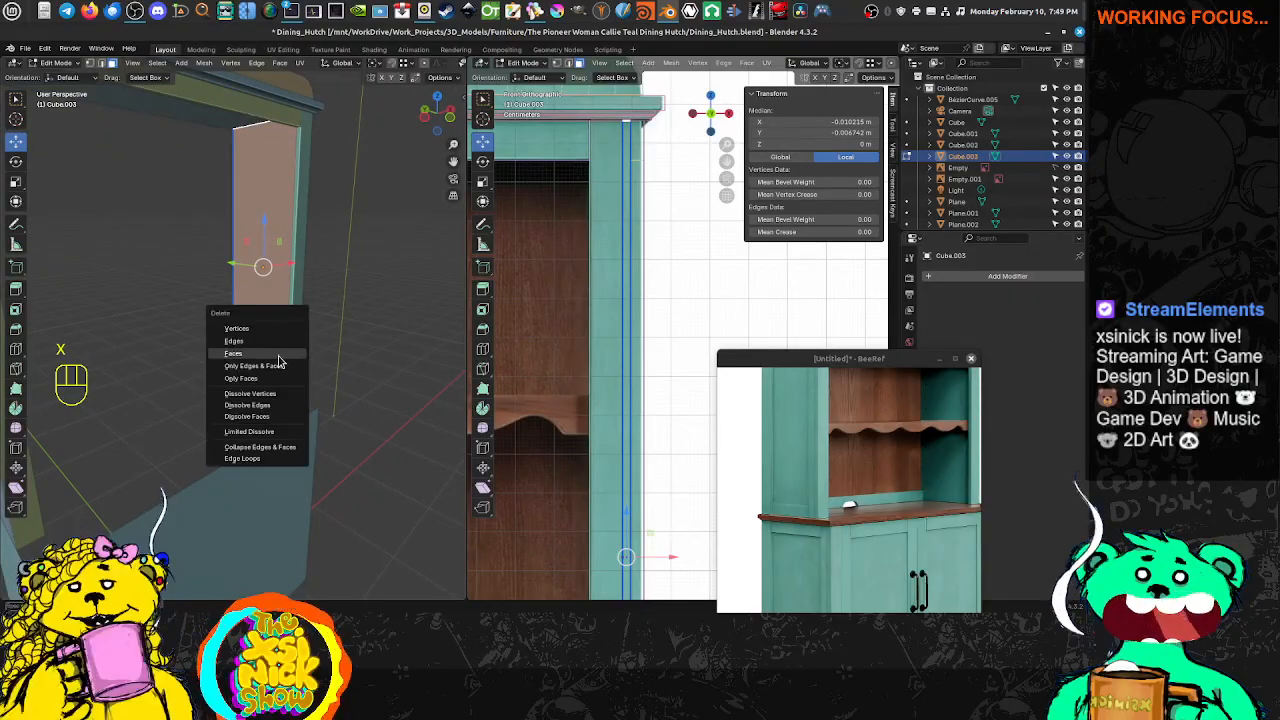
pyautogui.click(281, 358)
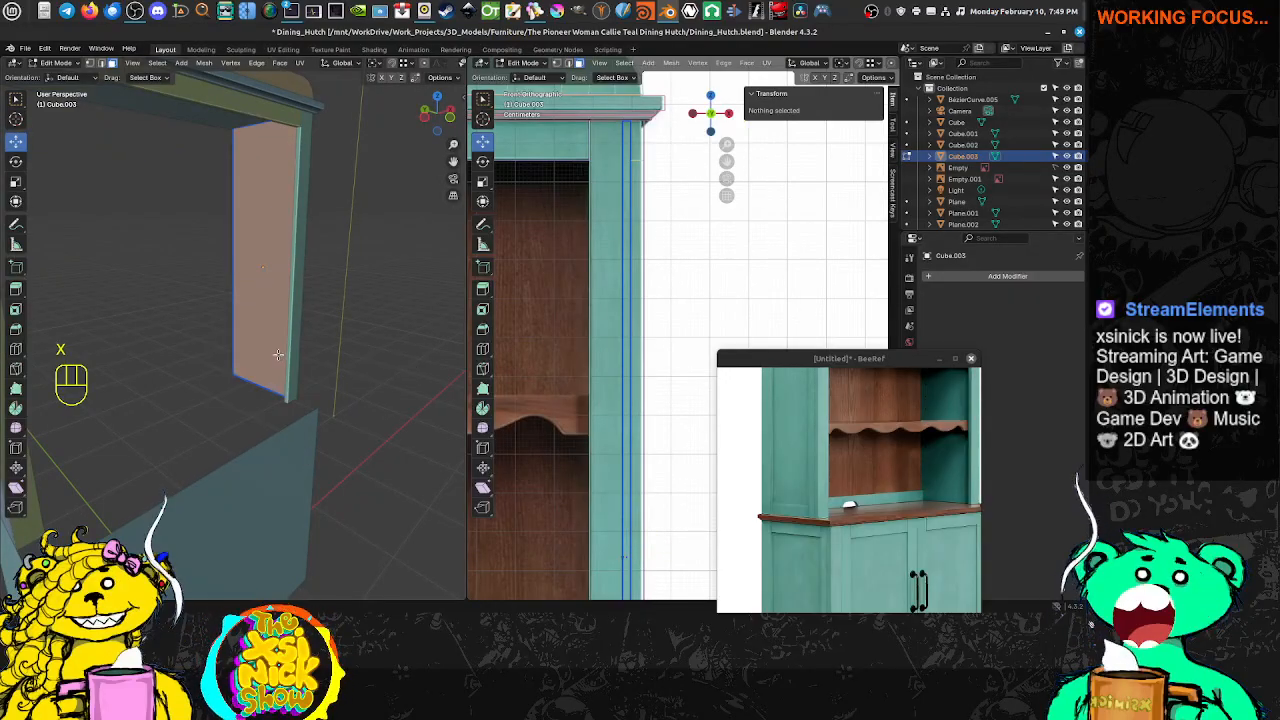
# Return to Object Mode and inspect the side panel's fit inside the upper cabinet from several angles and against the front reference
pyautogui.moveTo(292, 362)
pyautogui.keyDown('shift'); pyautogui.mouseDown(button='middle')
pyautogui.moveTo(371, 361)
pyautogui.moveTo(287, 371)
pyautogui.moveTo(274, 340)
pyautogui.moveTo(292, 354)
pyautogui.mouseUp(button='middle'); pyautogui.keyUp('shift')
pyautogui.press('Tab')
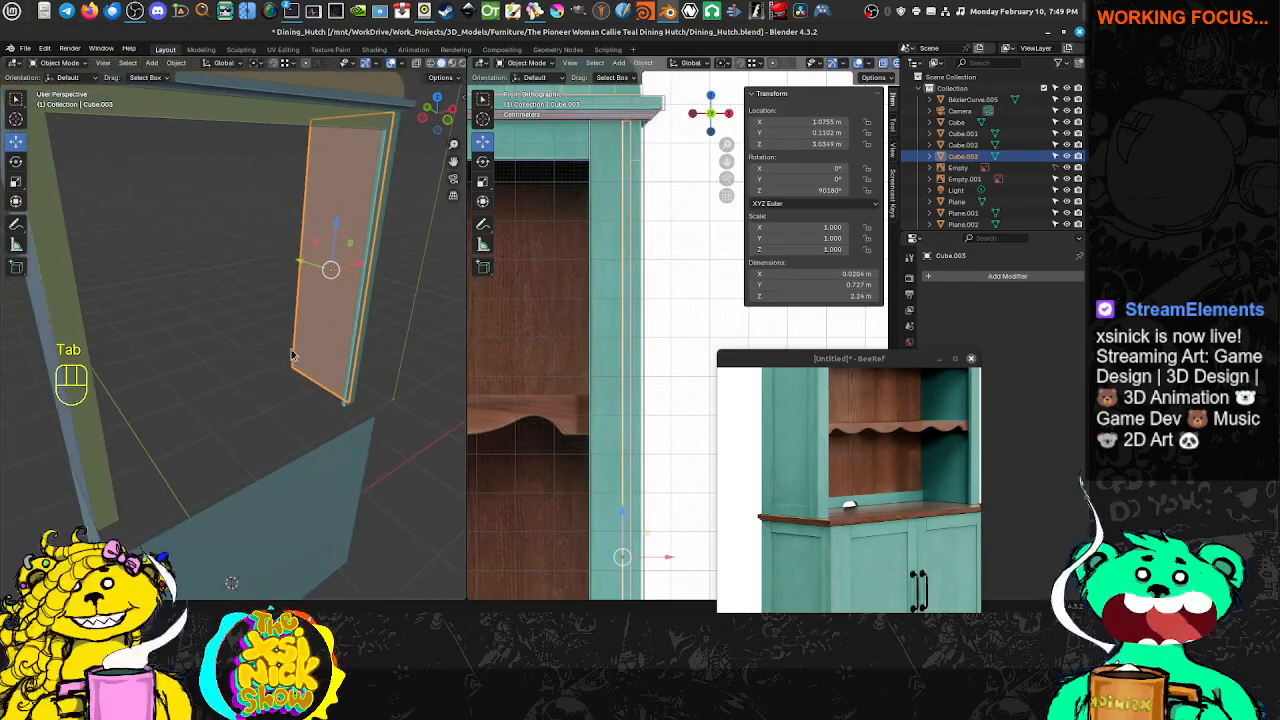
pyautogui.moveTo(420, 324); pyautogui.dragTo(412, 294, button='middle')
pyautogui.scroll(-3, 680, 313)
pyautogui.scroll(-3, 677, 315)
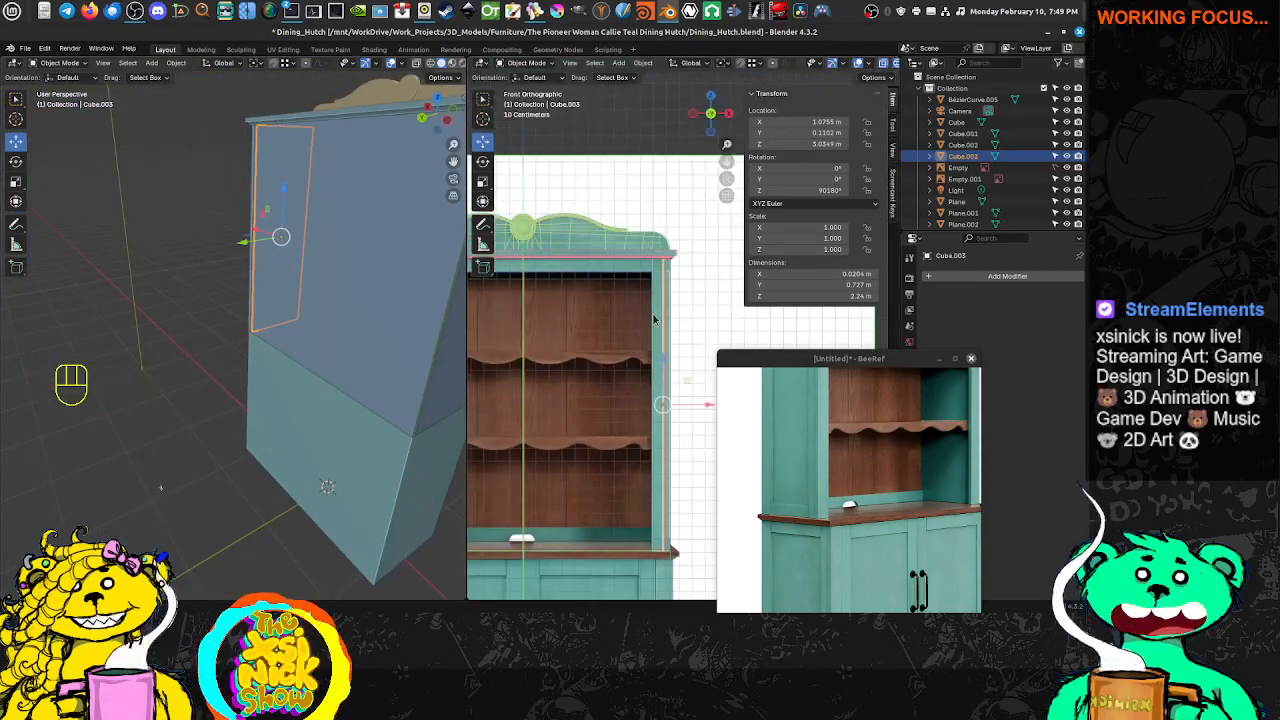
pyautogui.moveTo(688, 312); pyautogui.dragTo(545, 338, button='middle')
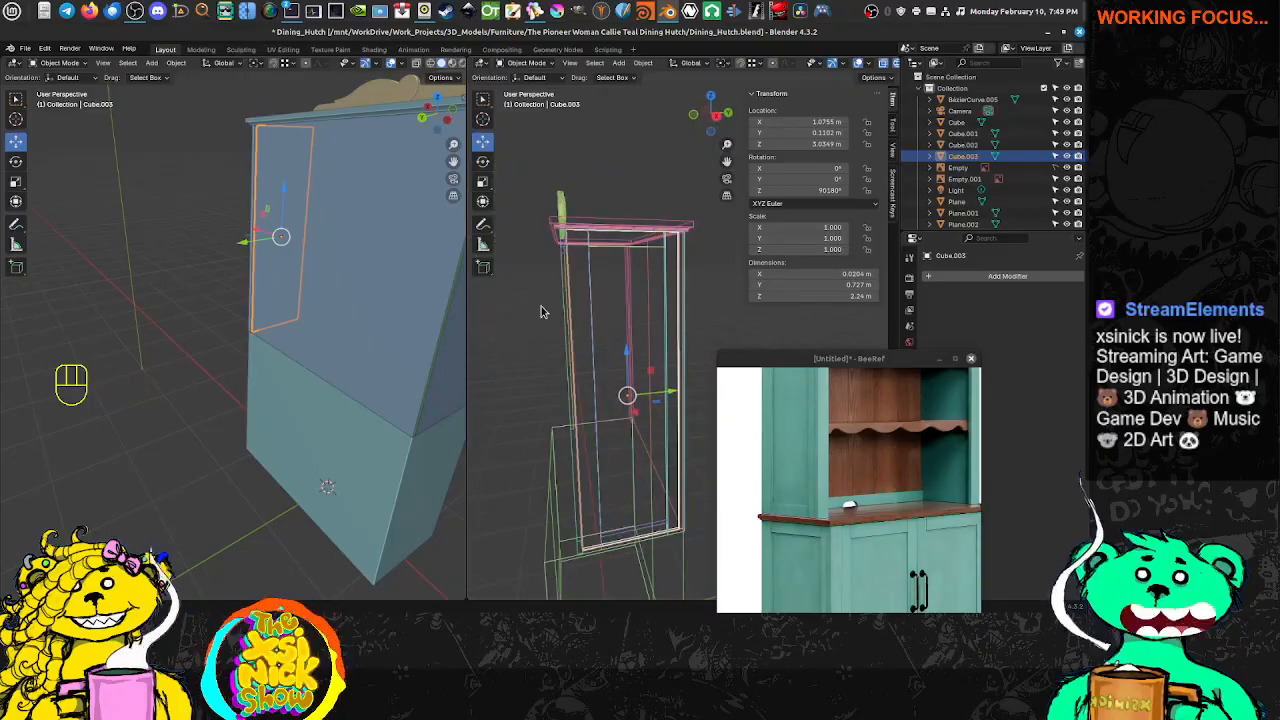
pyautogui.press('KP_1')
pyautogui.moveTo(355, 281); pyautogui.dragTo(201, 255, button='middle')
pyautogui.keyDown('shift'); pyautogui.moveTo(201, 255); pyautogui.dragTo(229, 289, button='middle'); pyautogui.keyUp('shift')
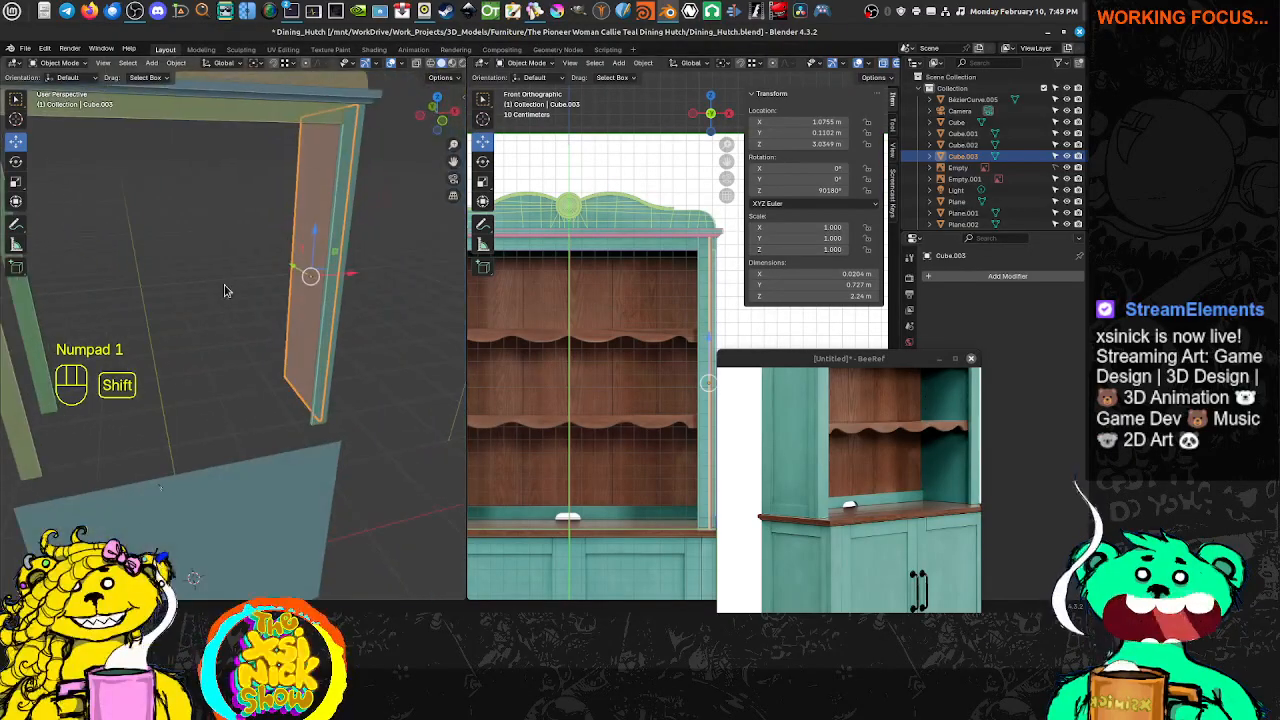
pyautogui.moveTo(309, 279); pyautogui.dragTo(364, 310, button='middle')
# Duplicate the side panel in place and rotate the copy 90° about the Z axis
pyautogui.hotkey('shift', 'd')
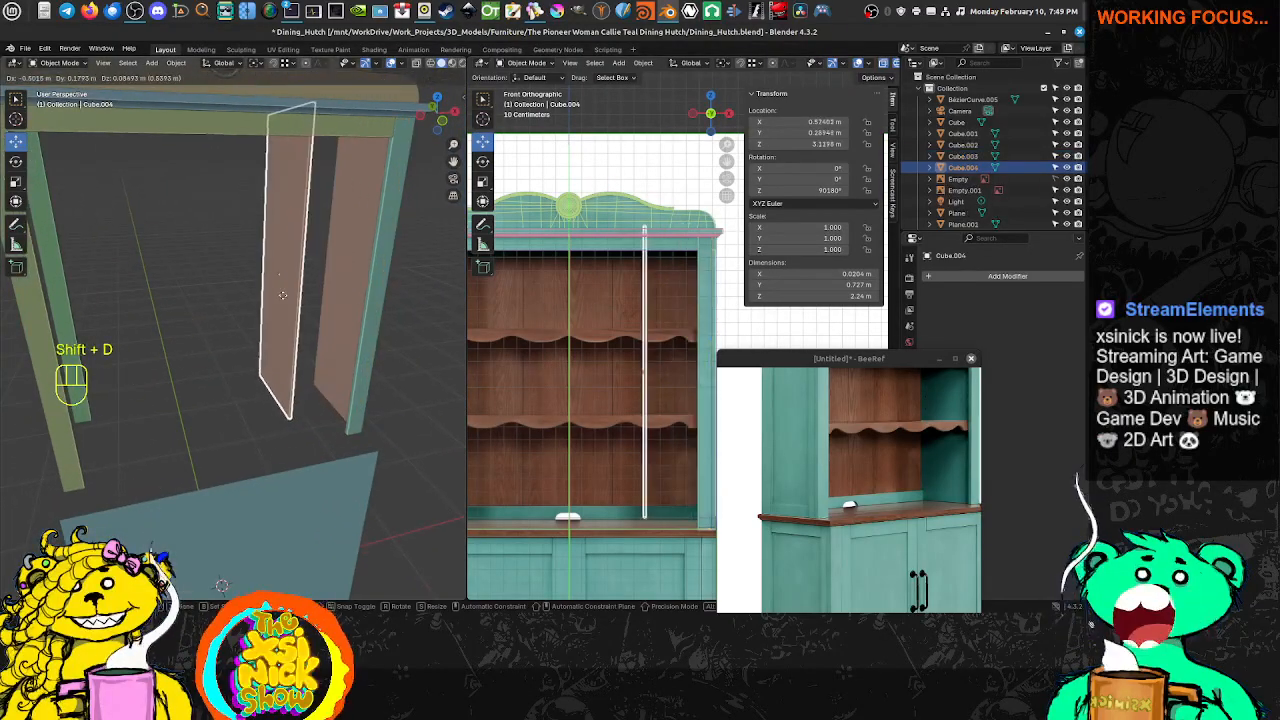
pyautogui.rightClick(271, 292)
pyautogui.press('r')
pyautogui.press('z')
pyautogui.press('KP_9')
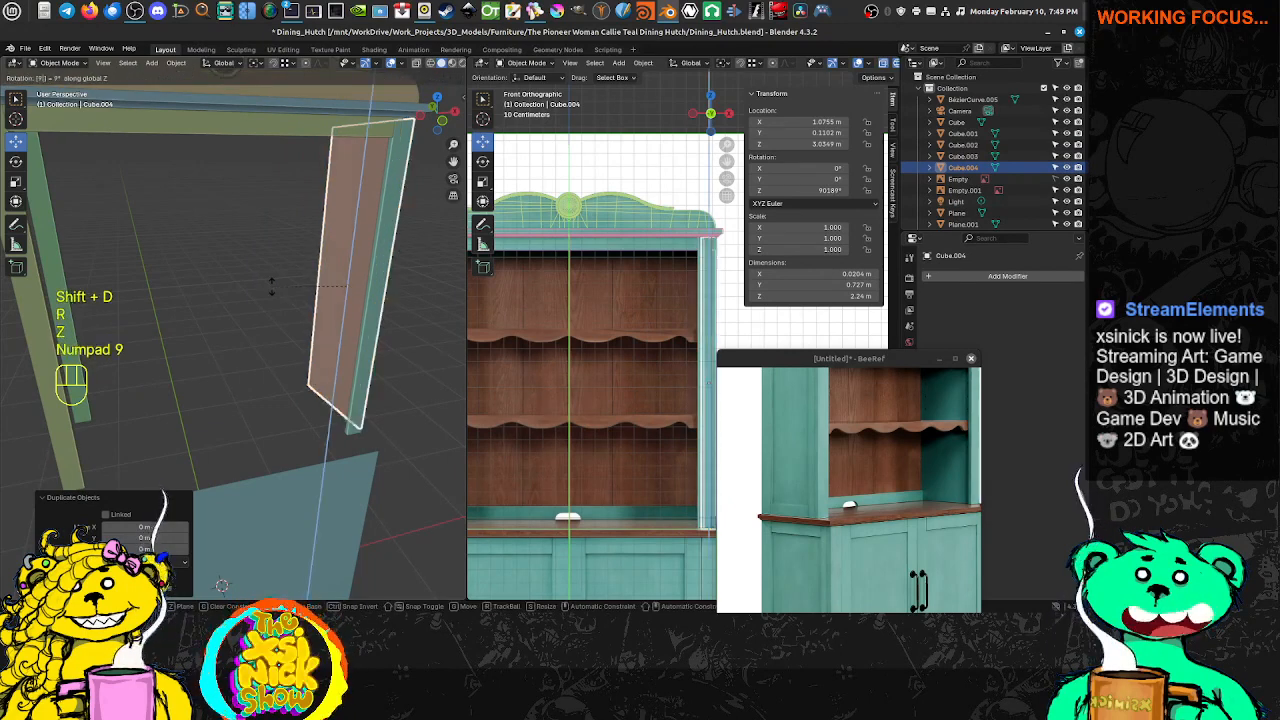
pyautogui.press('KP_0')
pyautogui.press('KP_Enter')
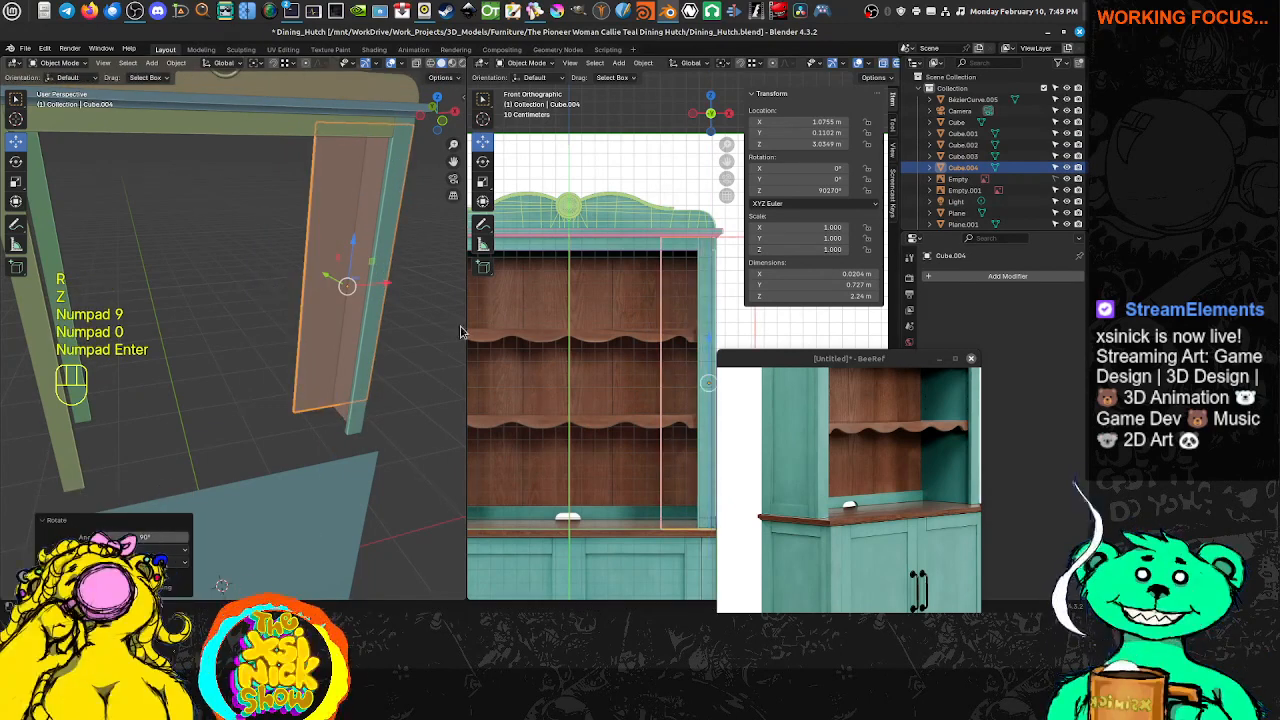
# Move the rotated copy toward the cabinet's rear and snap its corner to the side panel's back edge, checking the alignment
pyautogui.moveTo(330, 278); pyautogui.dragTo(319, 291)
pyautogui.moveTo(319, 291); pyautogui.dragTo(381, 366, button='middle')
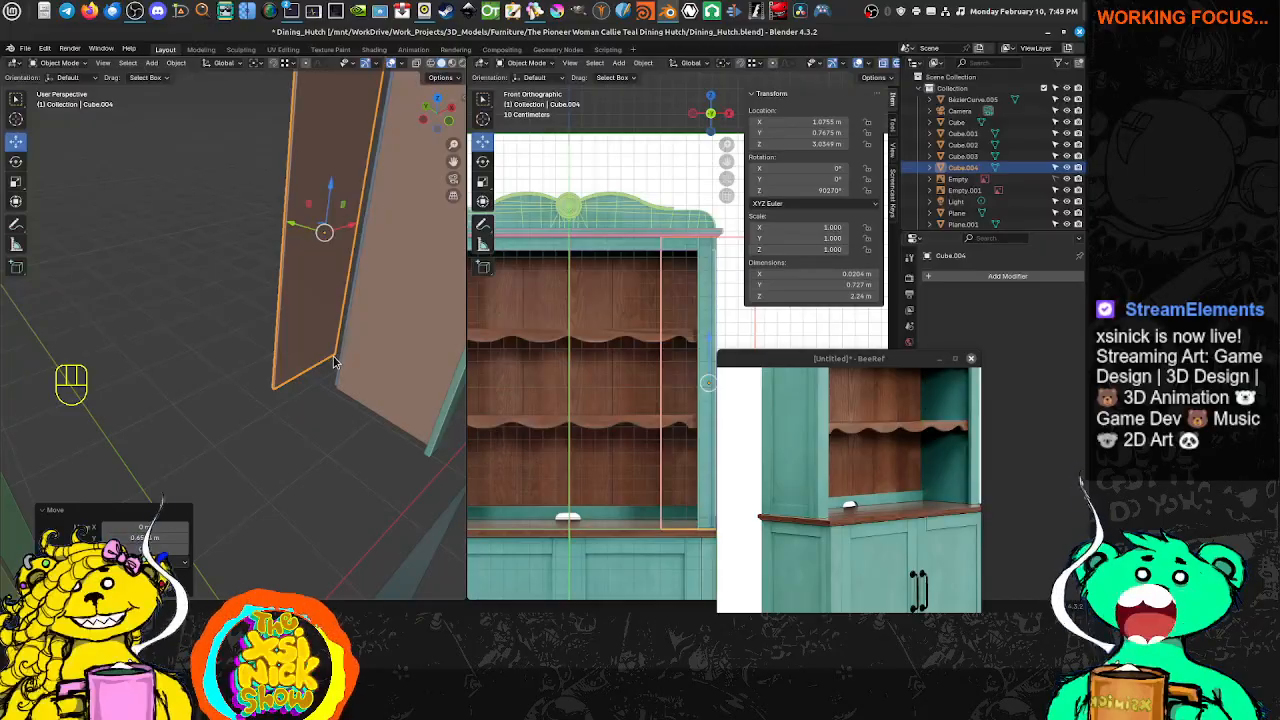
pyautogui.press('g')
pyautogui.click(315, 382)
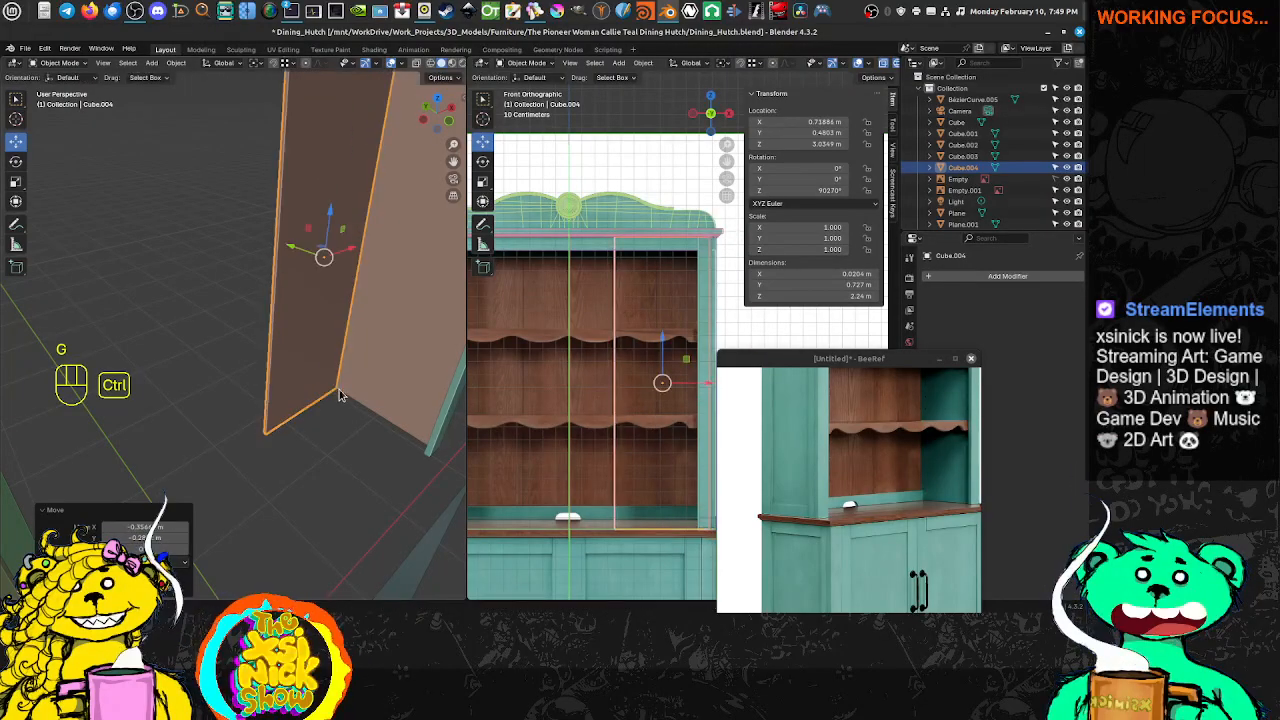
pyautogui.keyDown('shift'); pyautogui.moveTo(311, 380); pyautogui.dragTo(269, 381, button='middle'); pyautogui.keyUp('shift')
pyautogui.scroll(3, 346, 366)
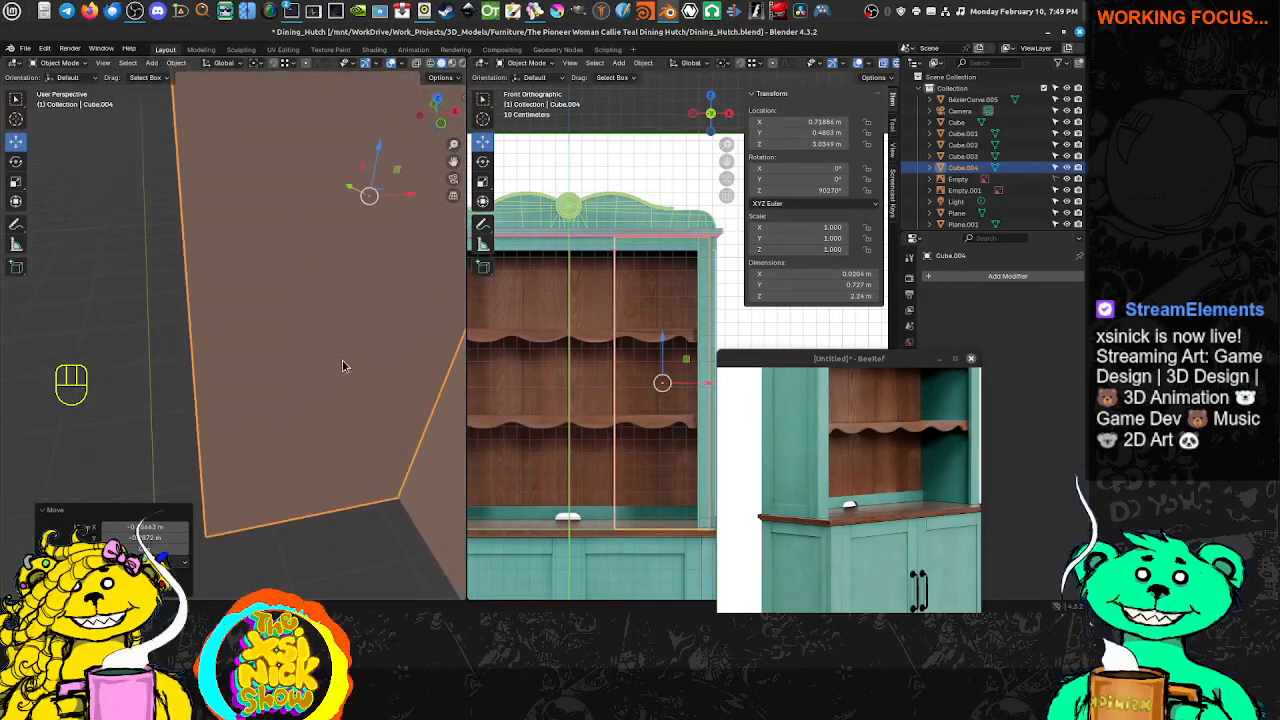
pyautogui.moveTo(346, 366); pyautogui.dragTo(257, 394, button='middle')
pyautogui.scroll(4, 264, 430)
pyautogui.scroll(-4, 257, 394)
pyautogui.keyDown('shift'); pyautogui.moveTo(350, 400); pyautogui.dragTo(274, 427, button='middle'); pyautogui.keyUp('shift')
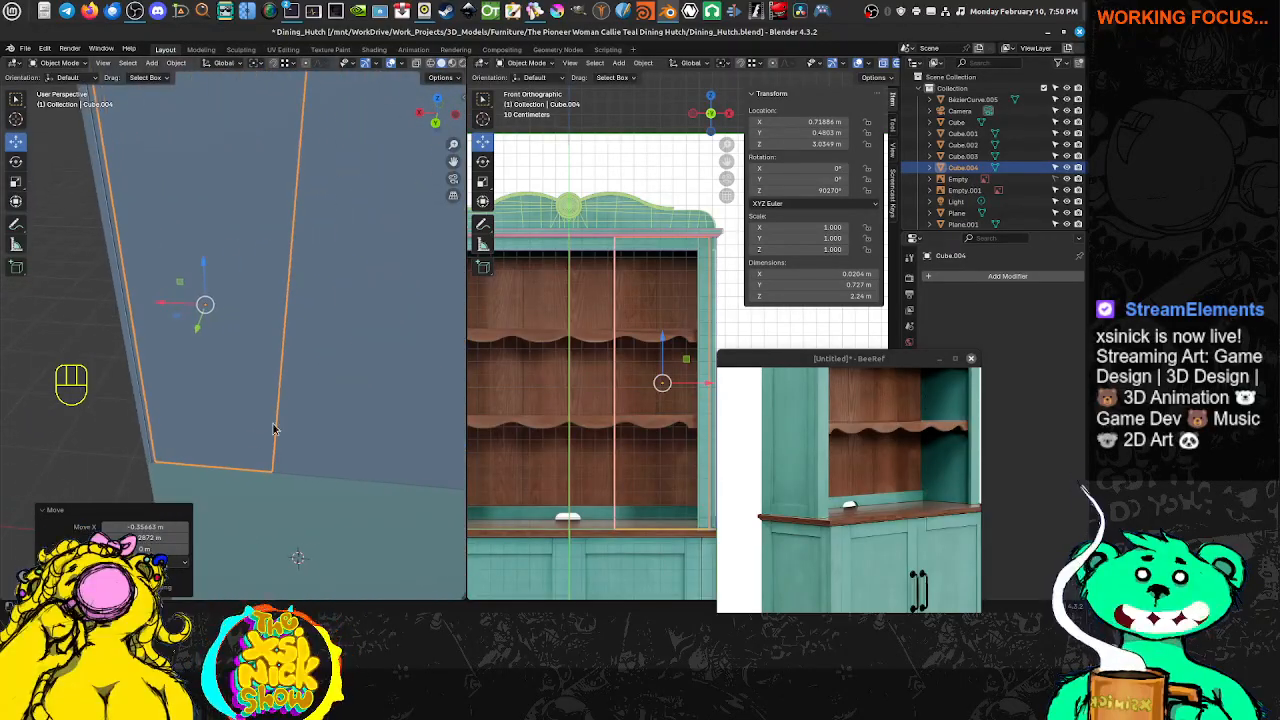
# Delete the two large rear faces of the upper cabinet body in Edit Mode, then return to Object Mode
pyautogui.click(352, 389)
pyautogui.scroll(-3, 352, 390)
pyautogui.moveTo(352, 393); pyautogui.dragTo(367, 375, button='middle')
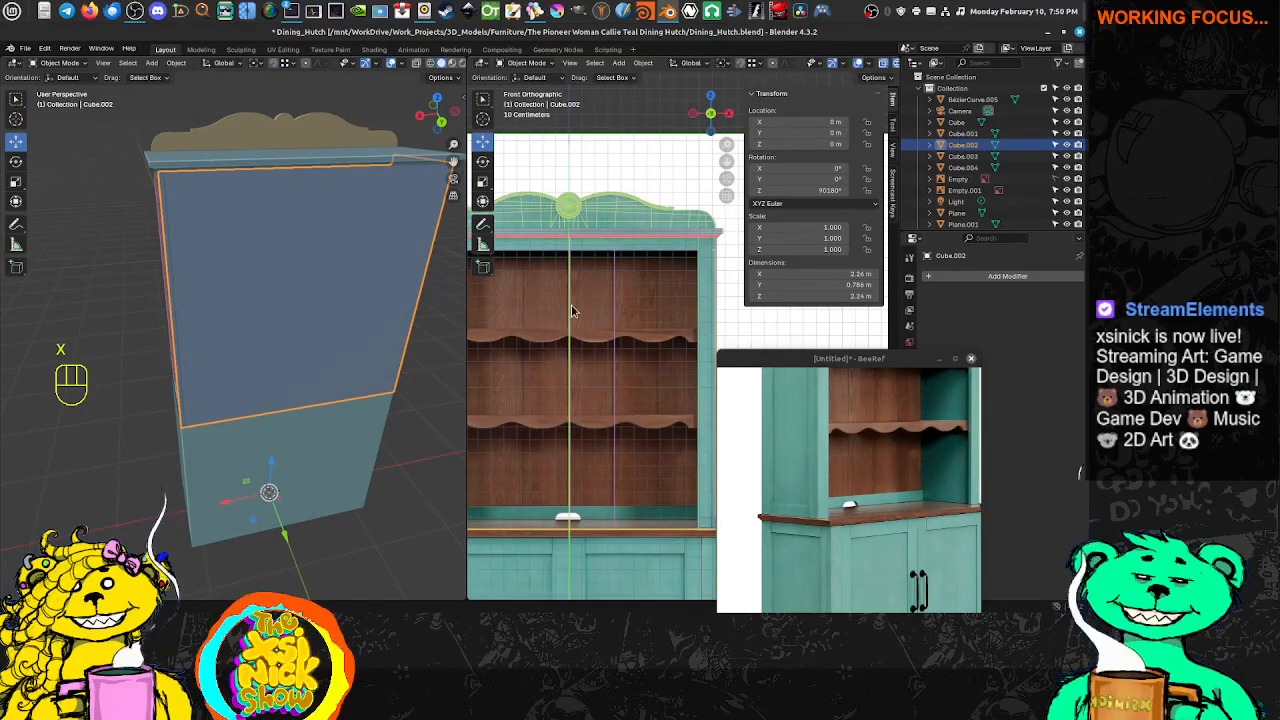
pyautogui.press('Tab')
pyautogui.click(281, 326)
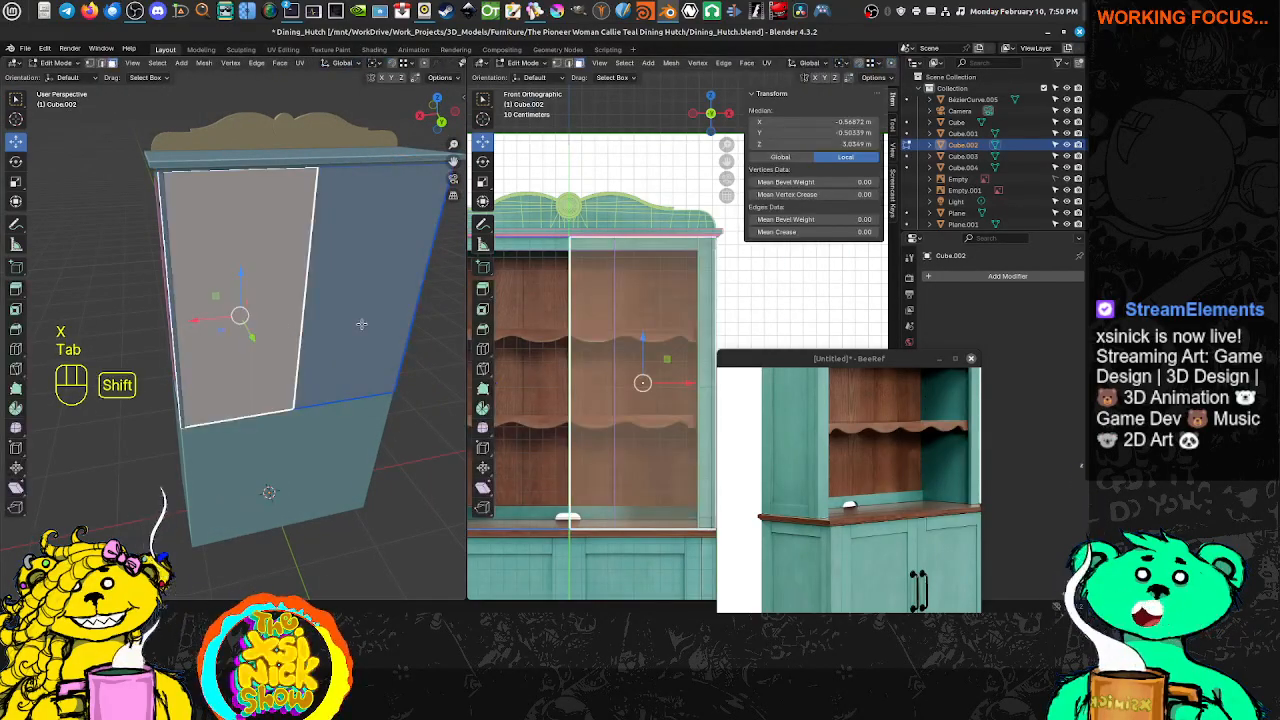
pyautogui.keyDown('shift'); pyautogui.click(362, 325); pyautogui.keyUp('shift')
pyautogui.press('x')
pyautogui.click(362, 333)
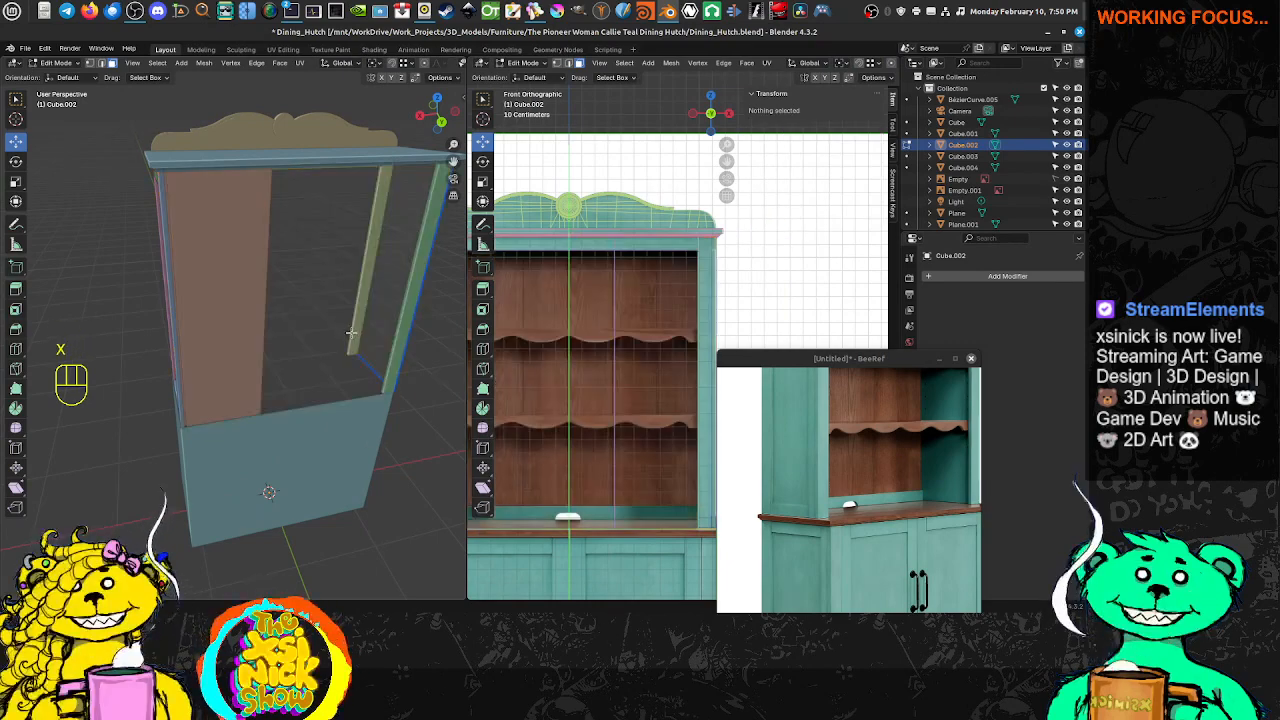
pyautogui.press('Tab')
# Select the rotated back panel and snap its corner outward at the rear, about 0.0197 m in X and 0.010 m in Y
pyautogui.click(251, 337)
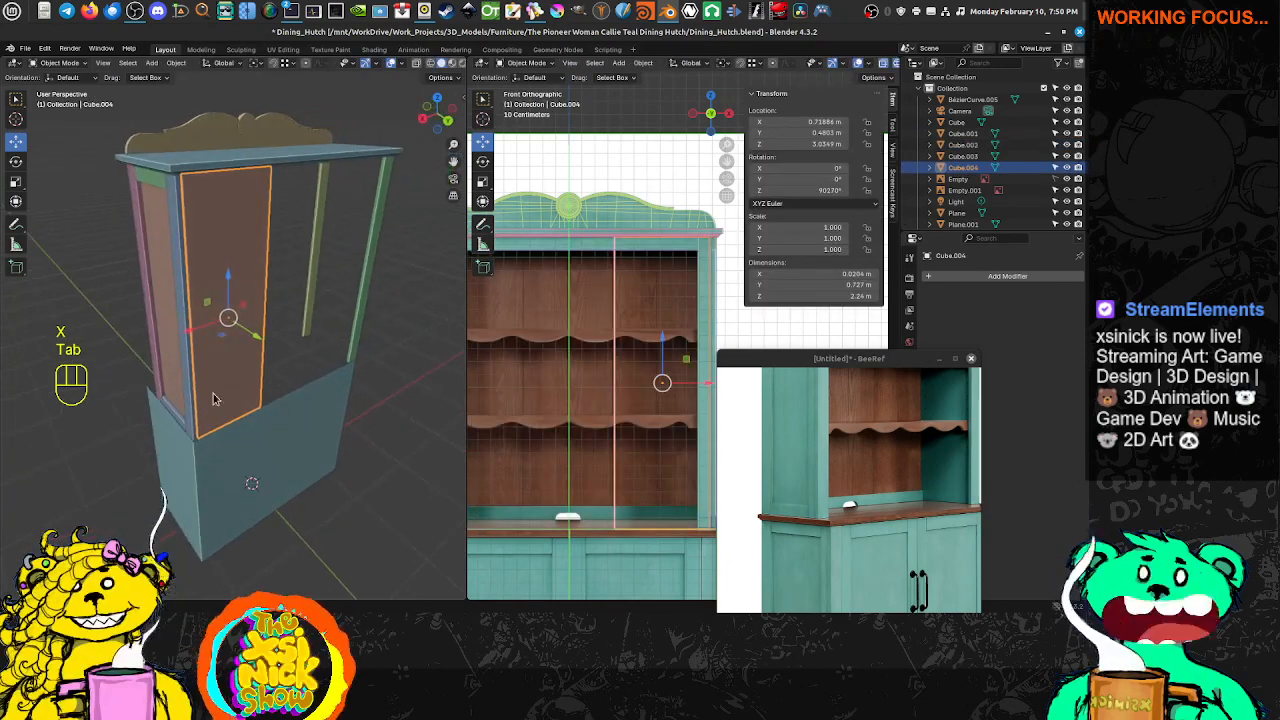
pyautogui.scroll(8, 270, 400)
pyautogui.keyDown('shift'); pyautogui.moveTo(310, 432); pyautogui.dragTo(317, 392, button='middle'); pyautogui.keyUp('shift')
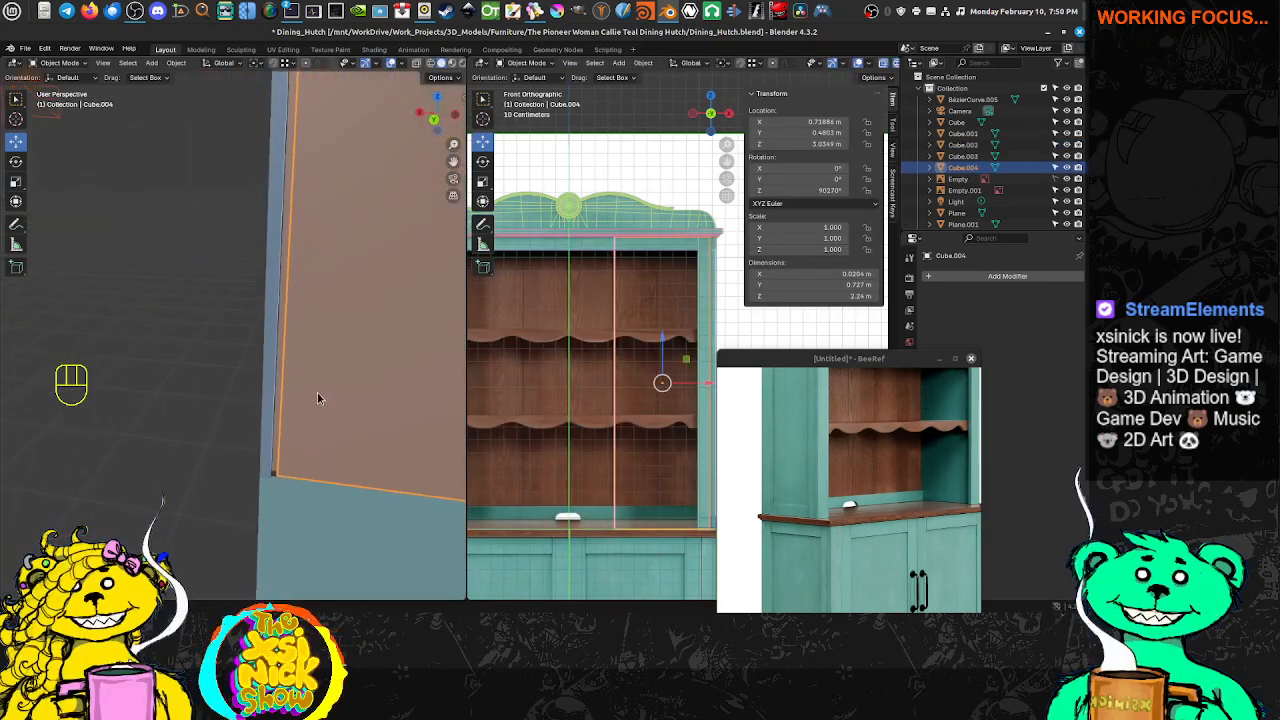
pyautogui.press('g')
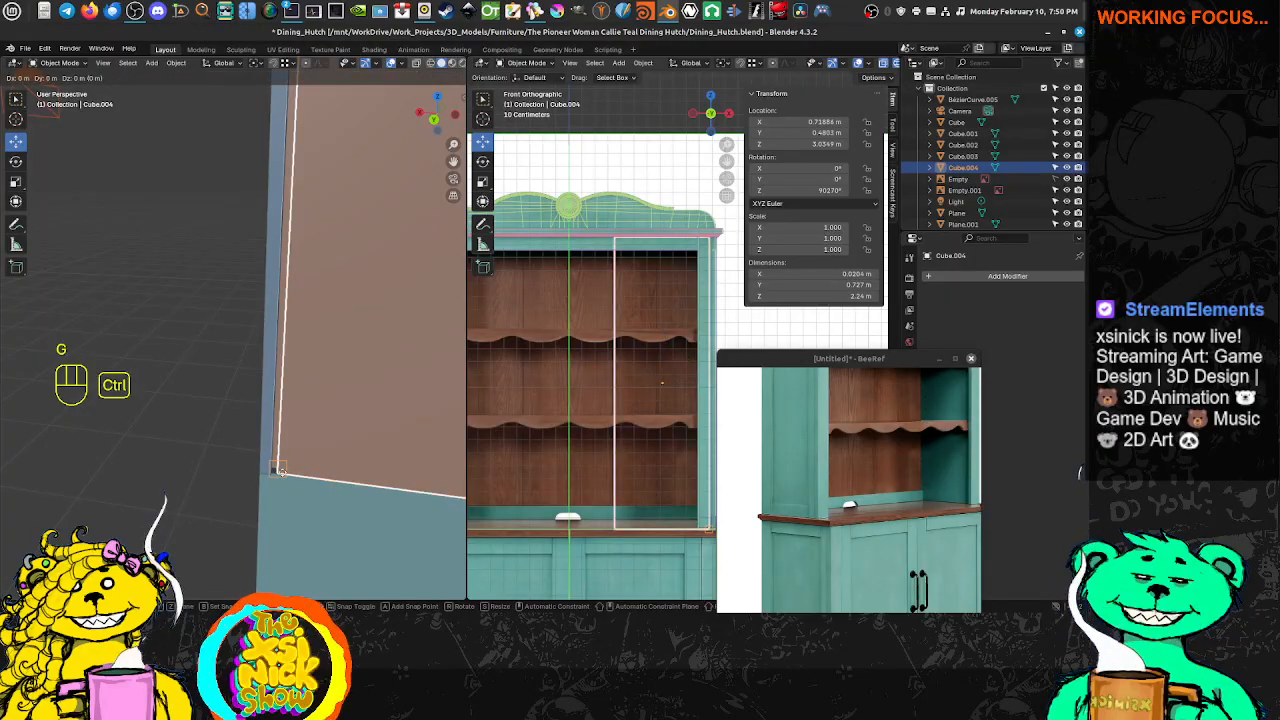
pyautogui.click(269, 475)
pyautogui.moveTo(269, 475); pyautogui.dragTo(269, 405, button='middle')
pyautogui.keyDown('shift'); pyautogui.moveTo(316, 335); pyautogui.dragTo(334, 404, button='middle'); pyautogui.keyUp('shift')
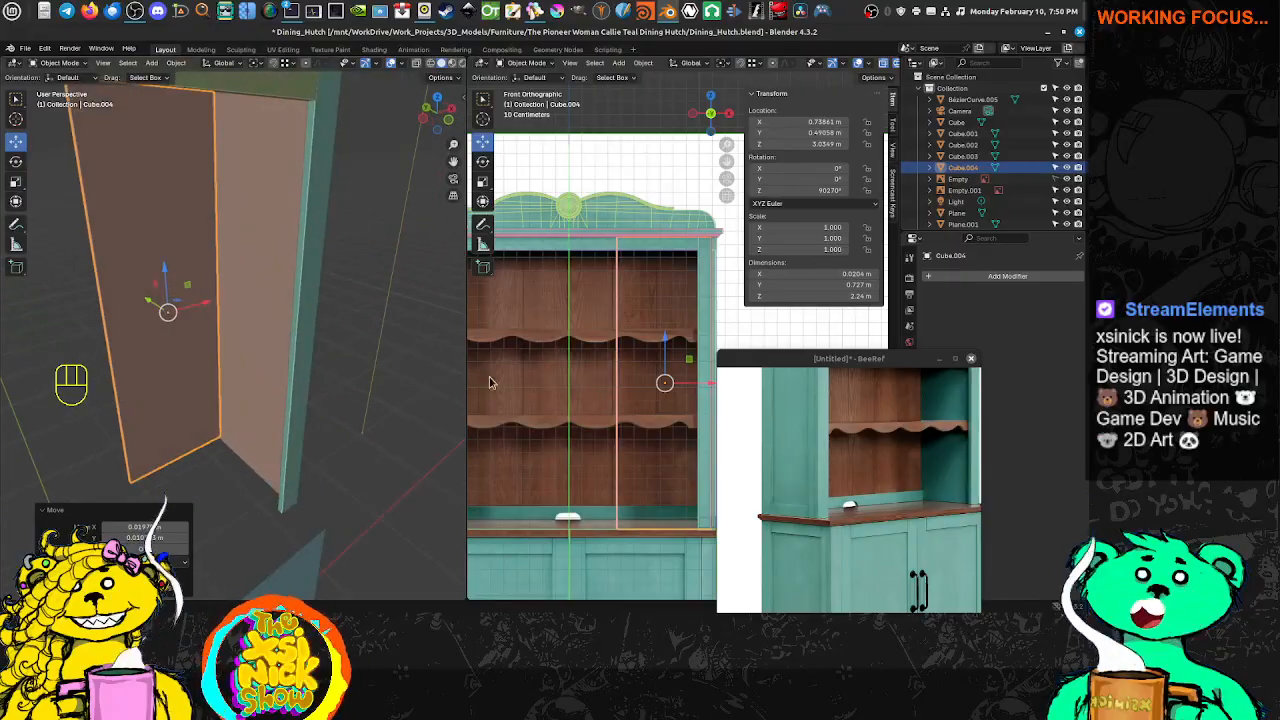
# Select the back panel's narrow free side face in Edit Mode and stretch it about -1.34 m along X toward the opposite side frame
pyautogui.press('Tab')
pyautogui.moveTo(297, 323); pyautogui.dragTo(441, 358, button='middle')
pyautogui.click(356, 347)
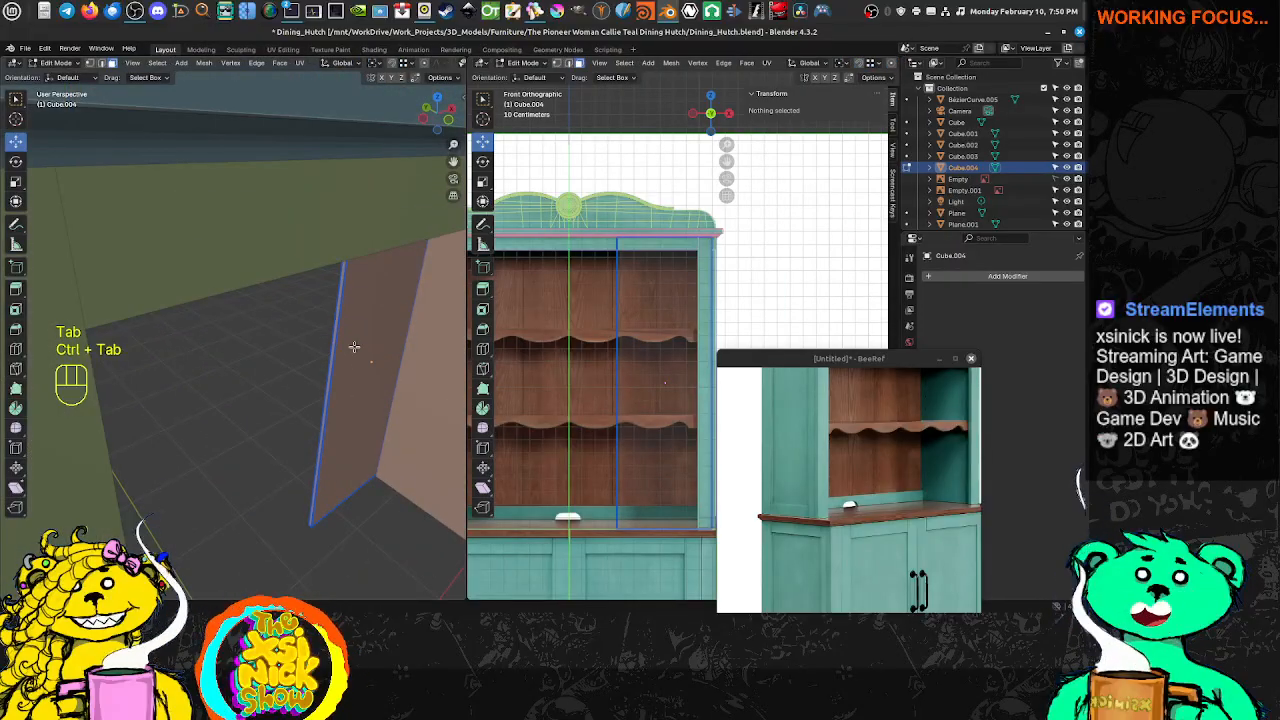
pyautogui.click(332, 346)
pyautogui.keyDown('shift'); pyautogui.moveTo(332, 346); pyautogui.dragTo(460, 370, button='middle'); pyautogui.keyUp('shift')
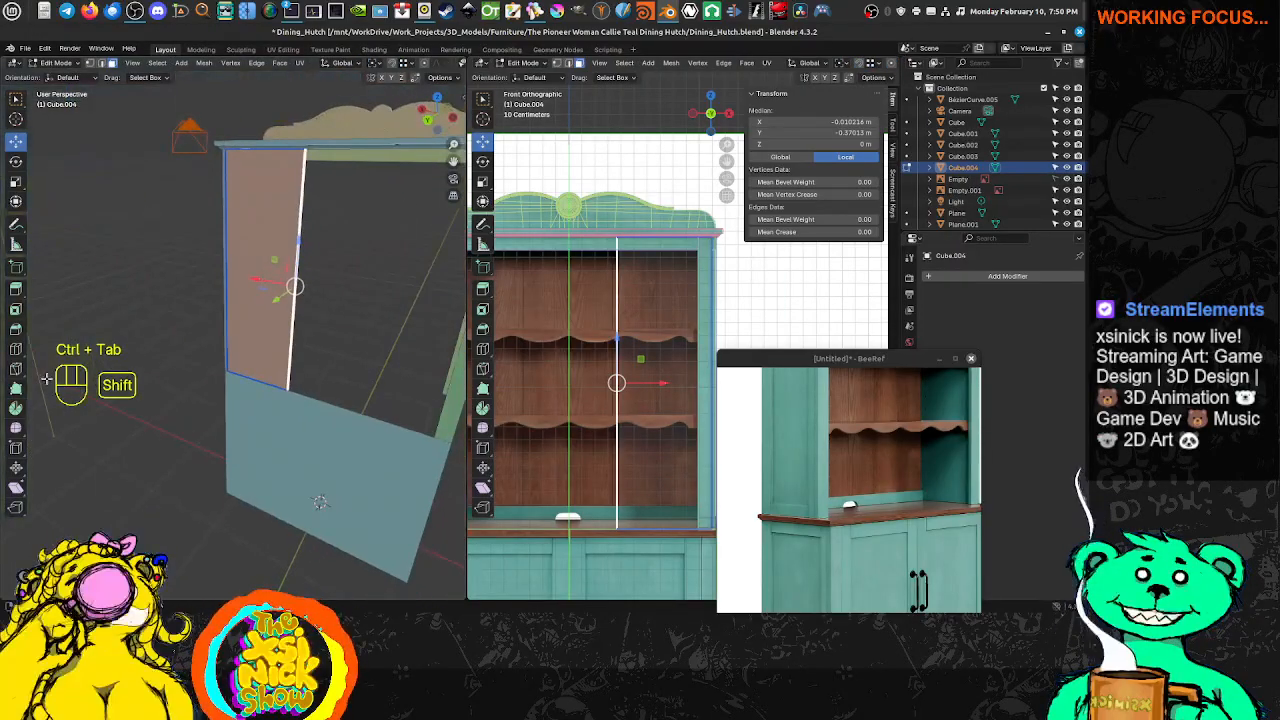
pyautogui.moveTo(47, 379); pyautogui.dragTo(449, 381, button='middle')
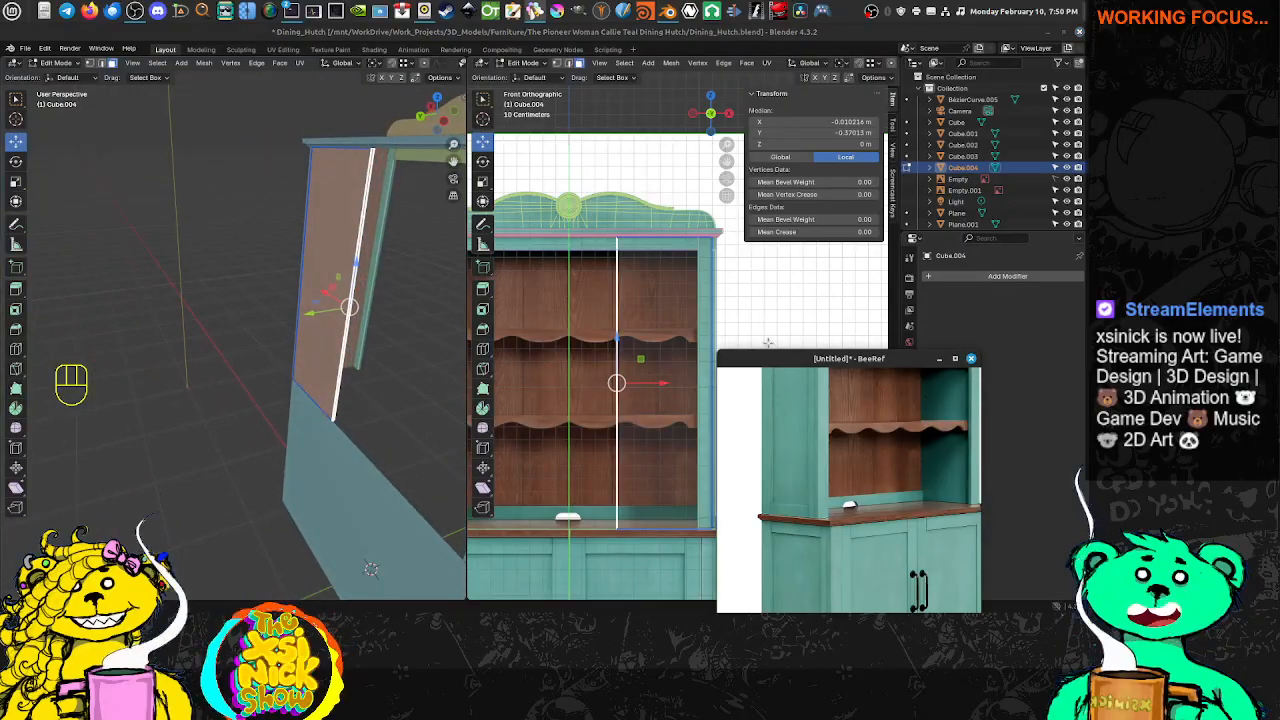
pyautogui.keyDown('shift'); pyautogui.moveTo(594, 364); pyautogui.dragTo(698, 313, button='middle'); pyautogui.keyUp('shift')
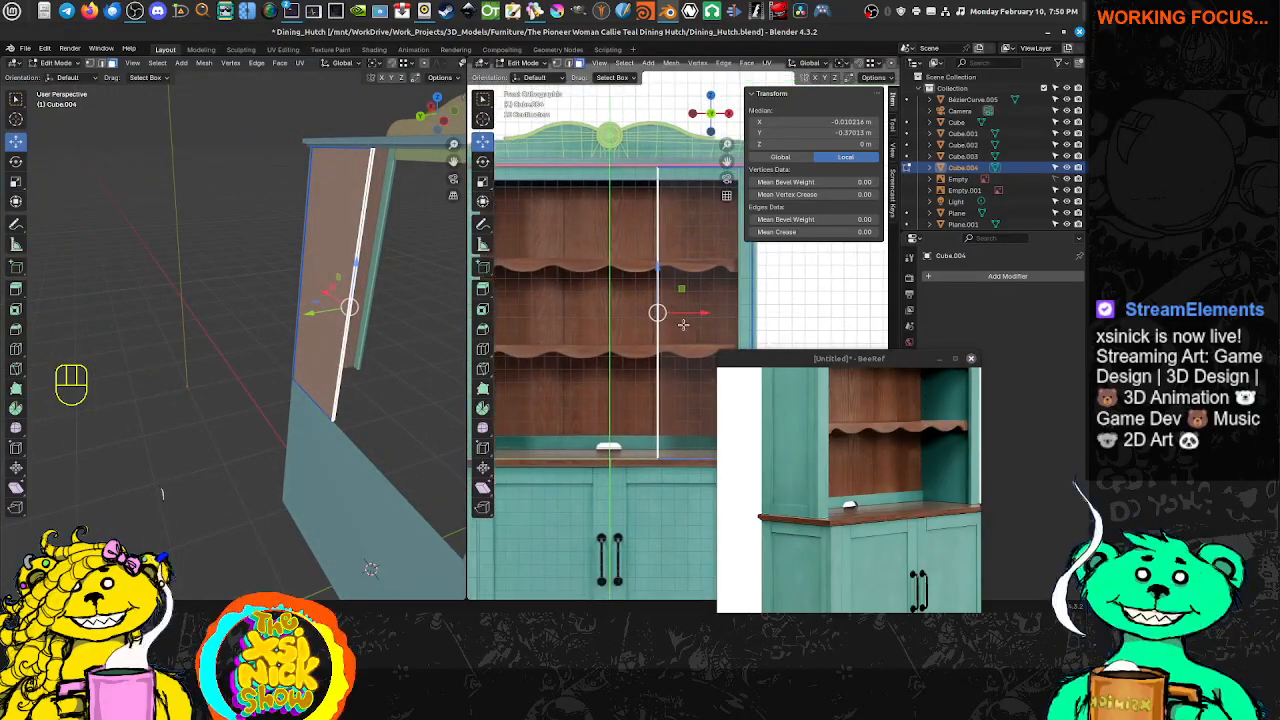
pyautogui.moveTo(696, 314); pyautogui.dragTo(545, 319)
pyautogui.keyDown('shift'); pyautogui.moveTo(551, 319); pyautogui.dragTo(646, 311, button='middle'); pyautogui.keyUp('shift')
pyautogui.moveTo(650, 311); pyautogui.dragTo(617, 314)
pyautogui.scroll(3, 702, 293)
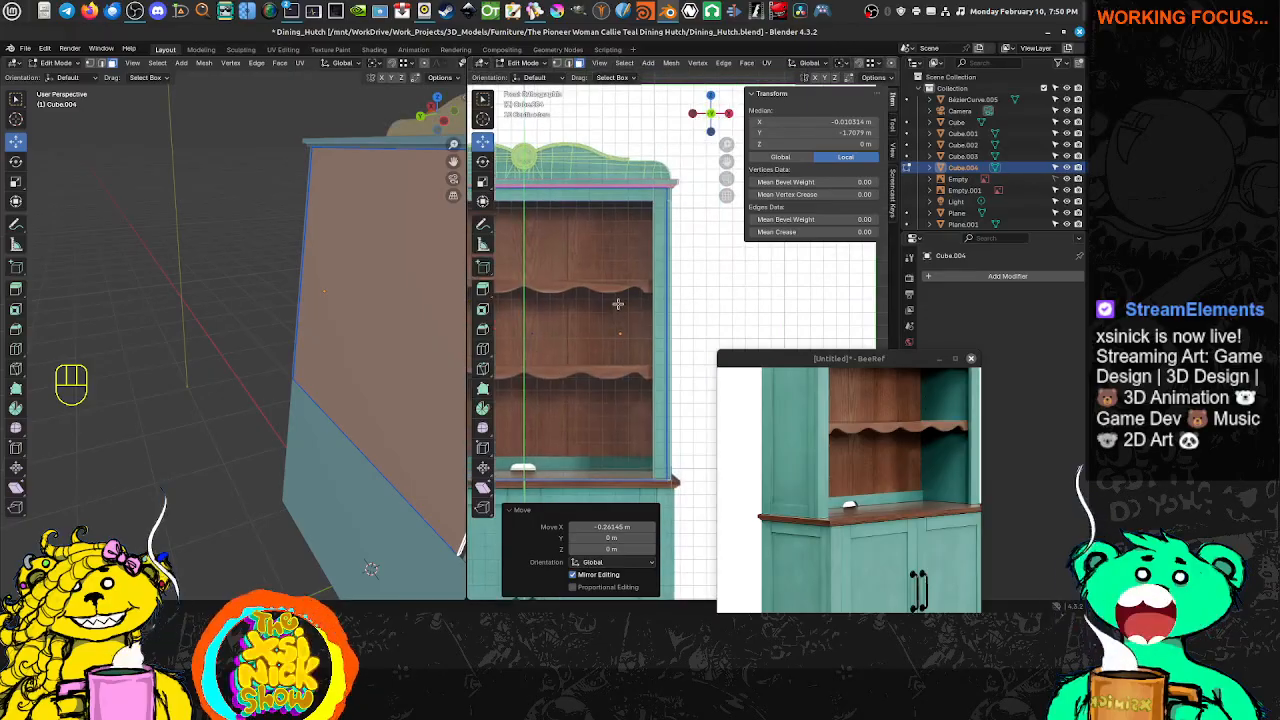
# Extend the back panel's side face by about -0.0871 m and another -0.0305 m along X, into the opposite side frame
pyautogui.keyDown('shift'); pyautogui.moveTo(625, 297); pyautogui.dragTo(687, 298, button='middle'); pyautogui.keyUp('shift')
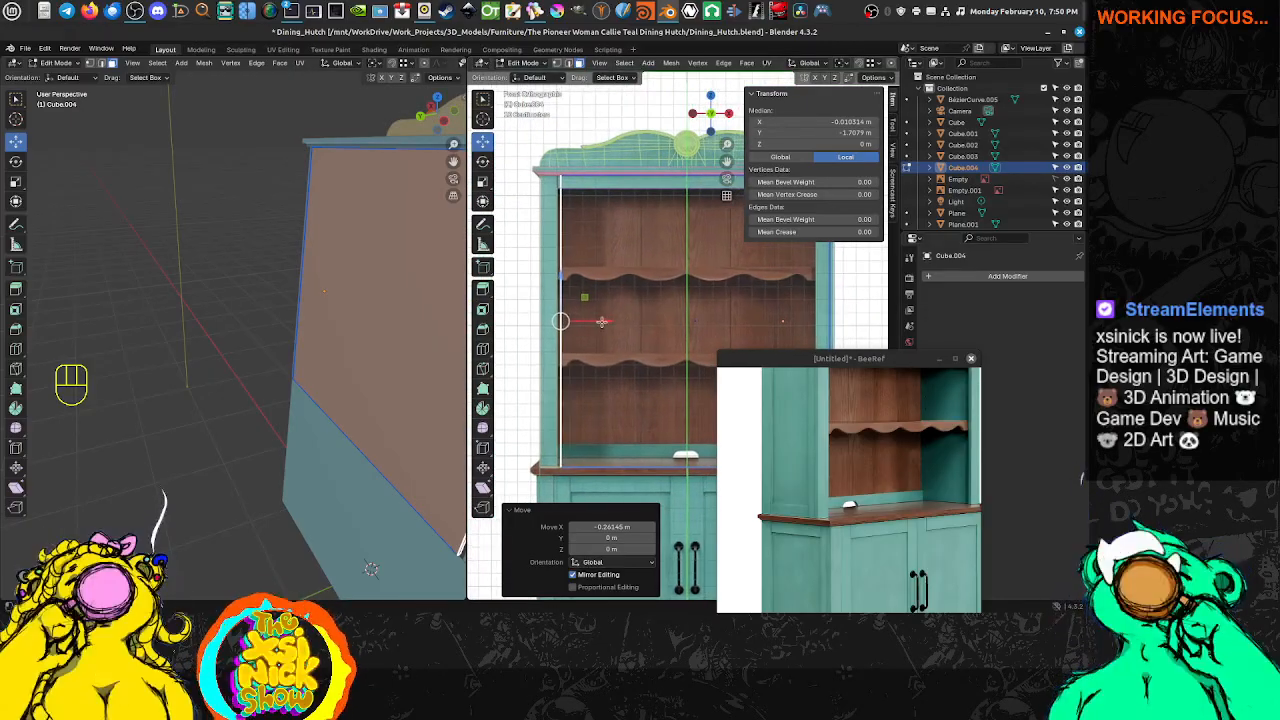
pyautogui.moveTo(601, 322); pyautogui.dragTo(589, 322)
pyautogui.keyDown('shift'); pyautogui.moveTo(728, 347); pyautogui.dragTo(650, 349, button='middle'); pyautogui.keyUp('shift')
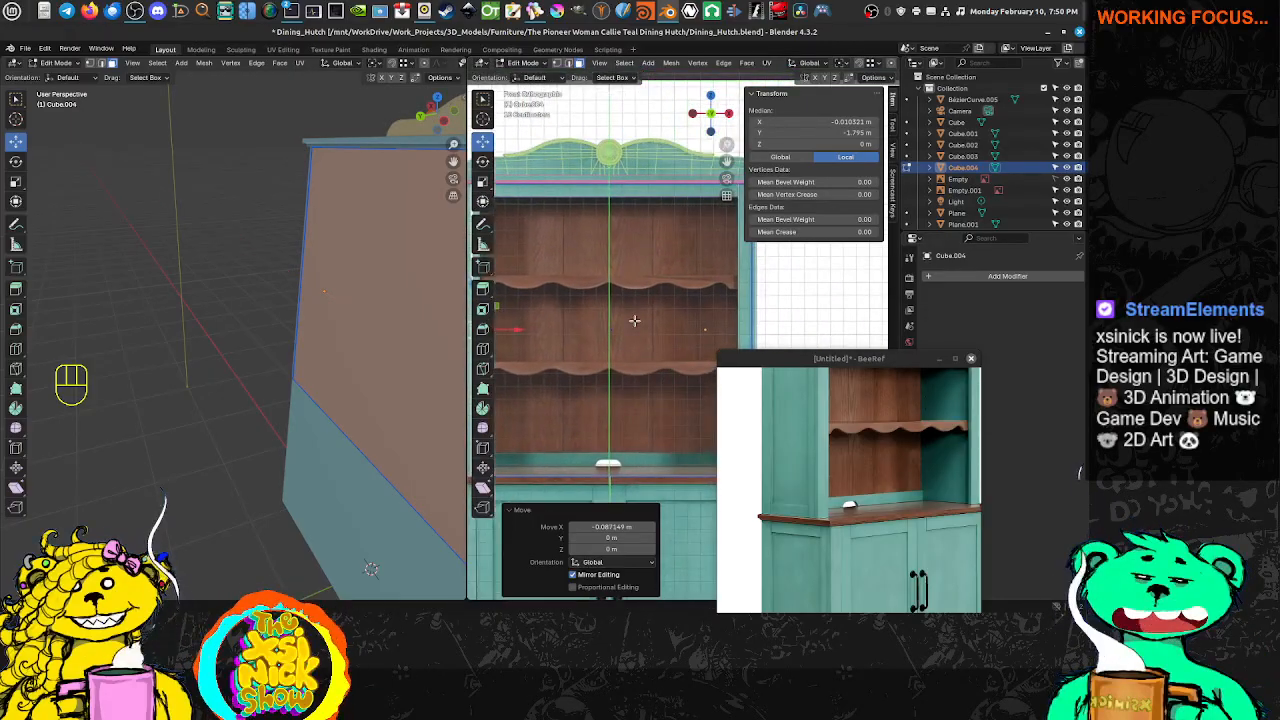
pyautogui.moveTo(395, 266); pyautogui.dragTo(269, 249, button='middle')
pyautogui.scroll(-4, 275, 250)
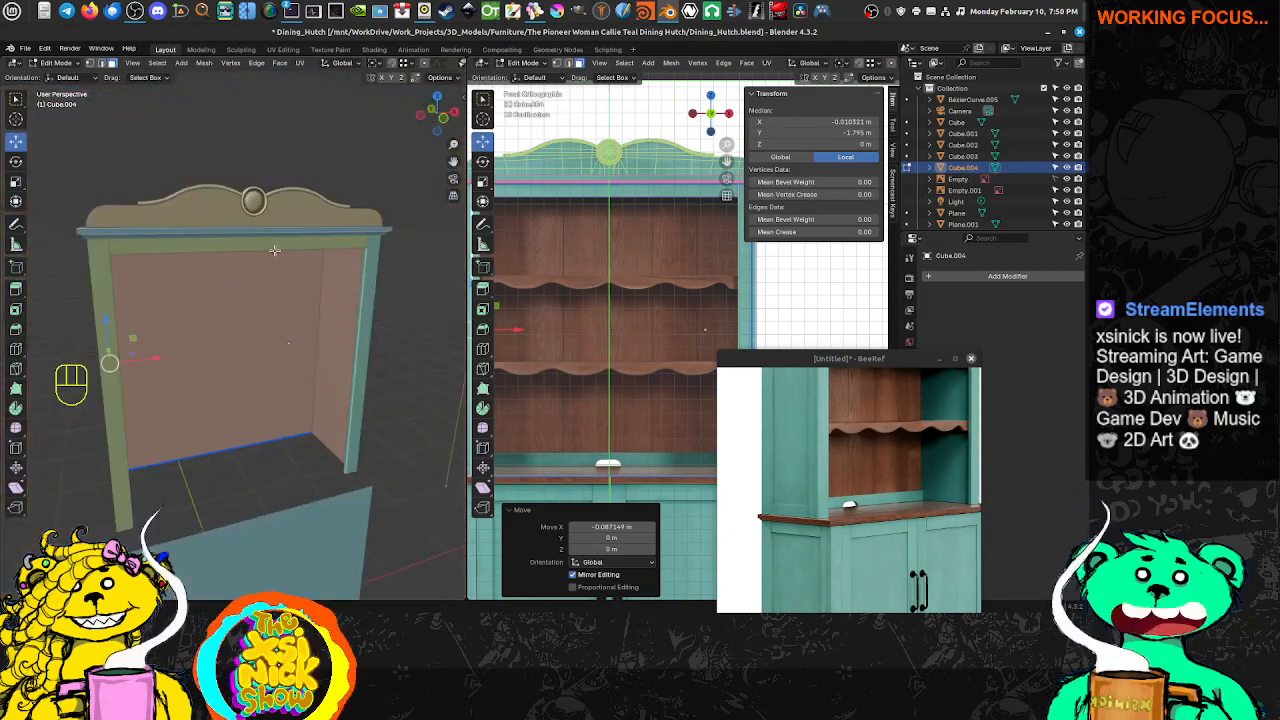
pyautogui.moveTo(314, 321)
pyautogui.mouseDown(button='middle')
pyautogui.moveTo(200, 322)
pyautogui.moveTo(313, 326)
pyautogui.mouseUp(button='middle')
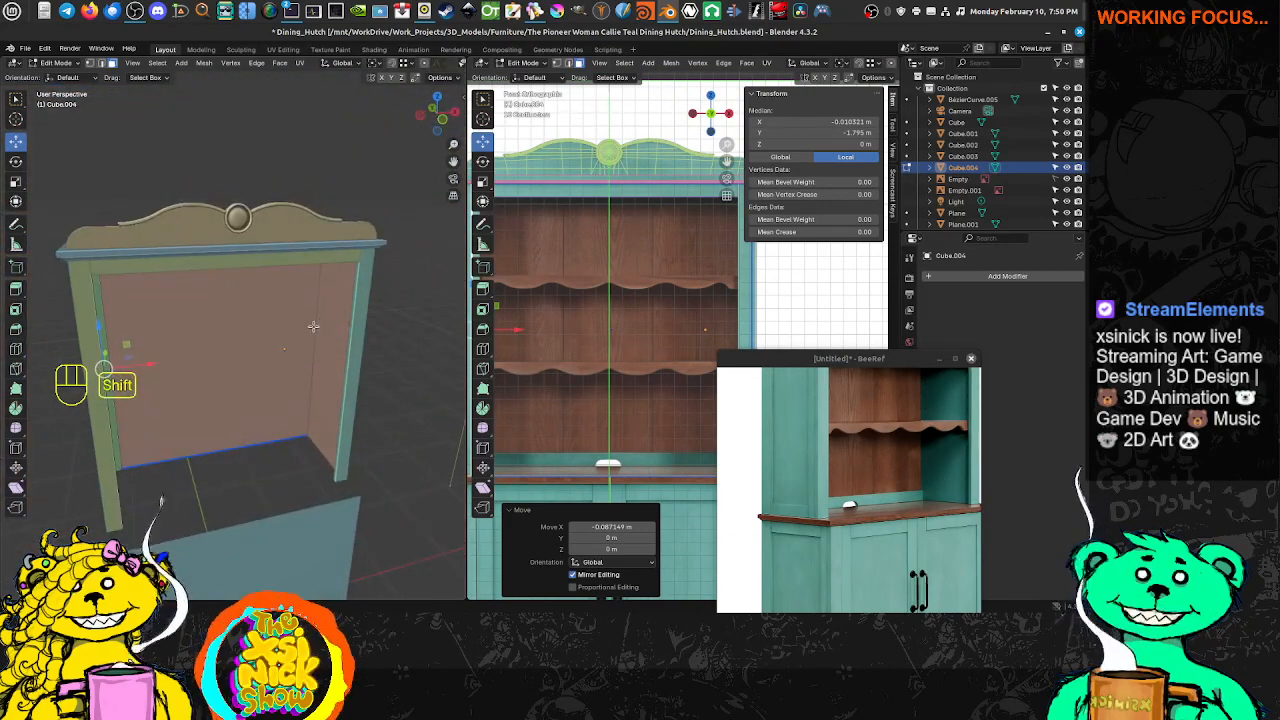
pyautogui.moveTo(646, 320)
pyautogui.keyDown('shift'); pyautogui.mouseDown(button='middle')
pyautogui.moveTo(678, 323)
pyautogui.moveTo(643, 332)
pyautogui.moveTo(665, 320)
pyautogui.mouseUp(button='middle'); pyautogui.keyUp('shift')
pyautogui.moveTo(568, 311); pyautogui.dragTo(563, 313)
# Fine-tune the back panel's side face by about -0.011 m along X within the frame in the front reference, then leave Edit Mode
pyautogui.scroll(8, 563, 313)
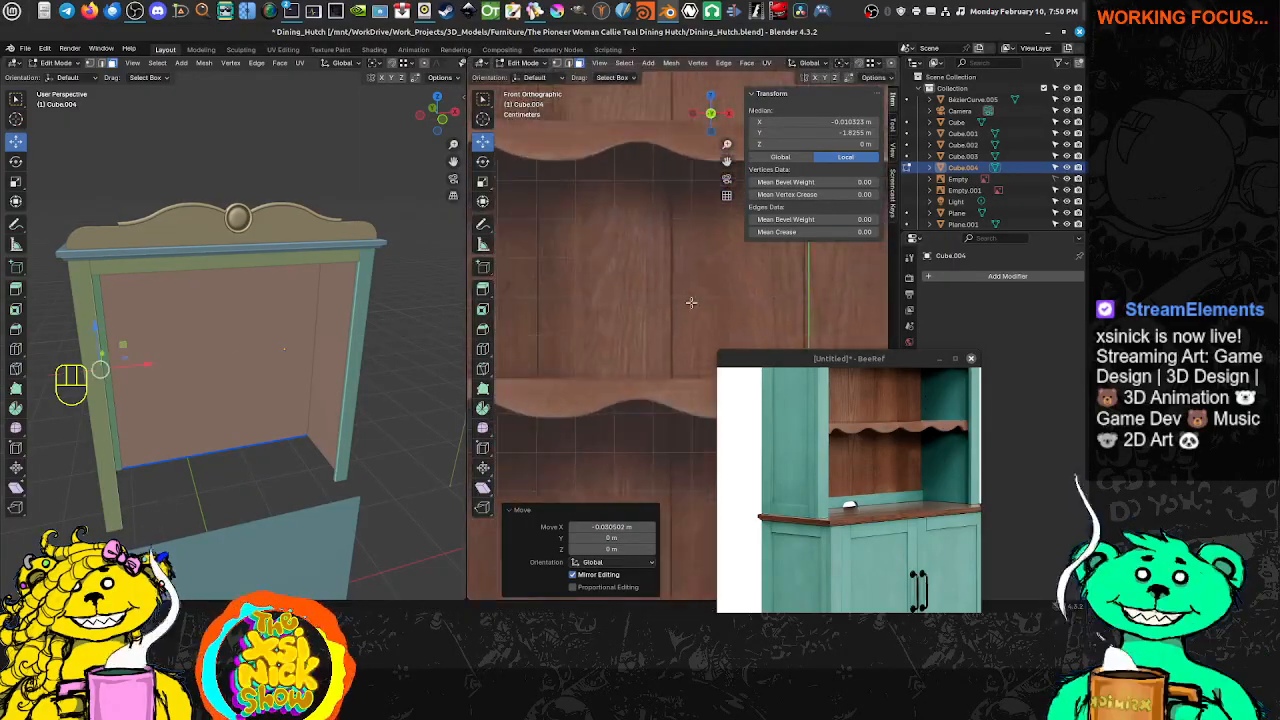
pyautogui.scroll(4, 620, 284)
pyautogui.keyDown('shift'); pyautogui.moveTo(547, 270); pyautogui.dragTo(633, 287, button='middle'); pyautogui.keyUp('shift')
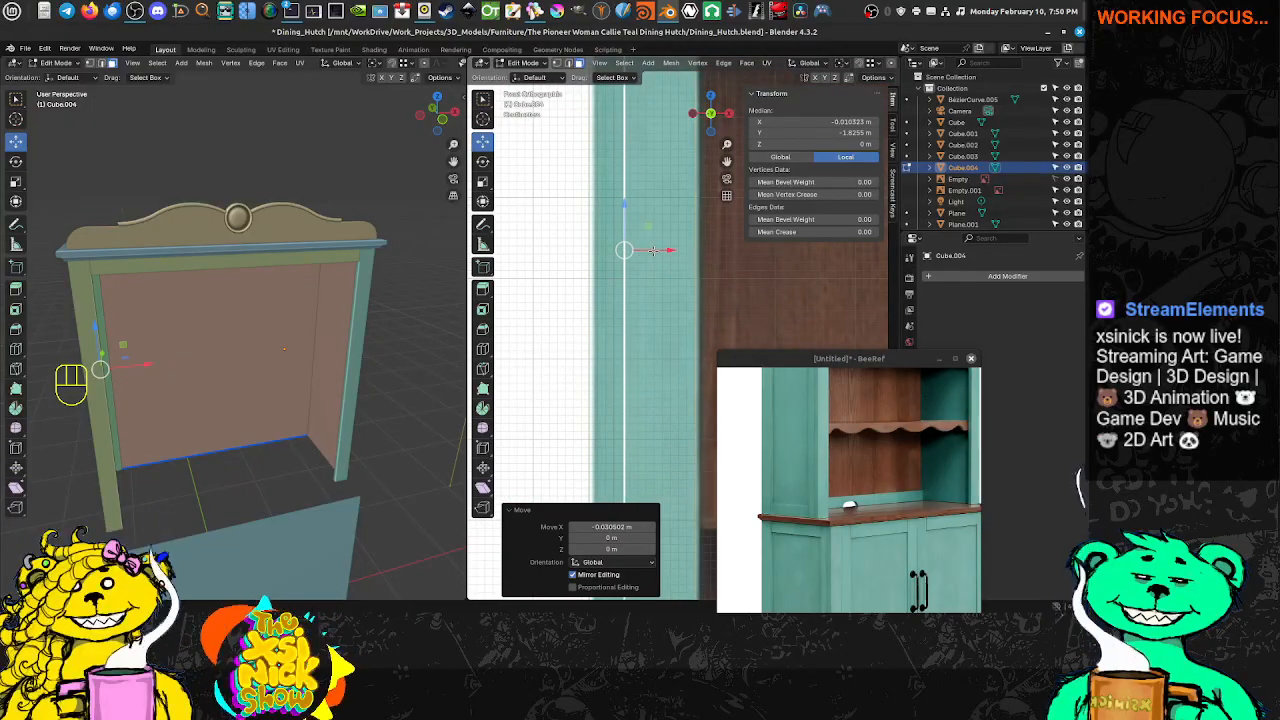
pyautogui.moveTo(651, 250); pyautogui.dragTo(645, 253)
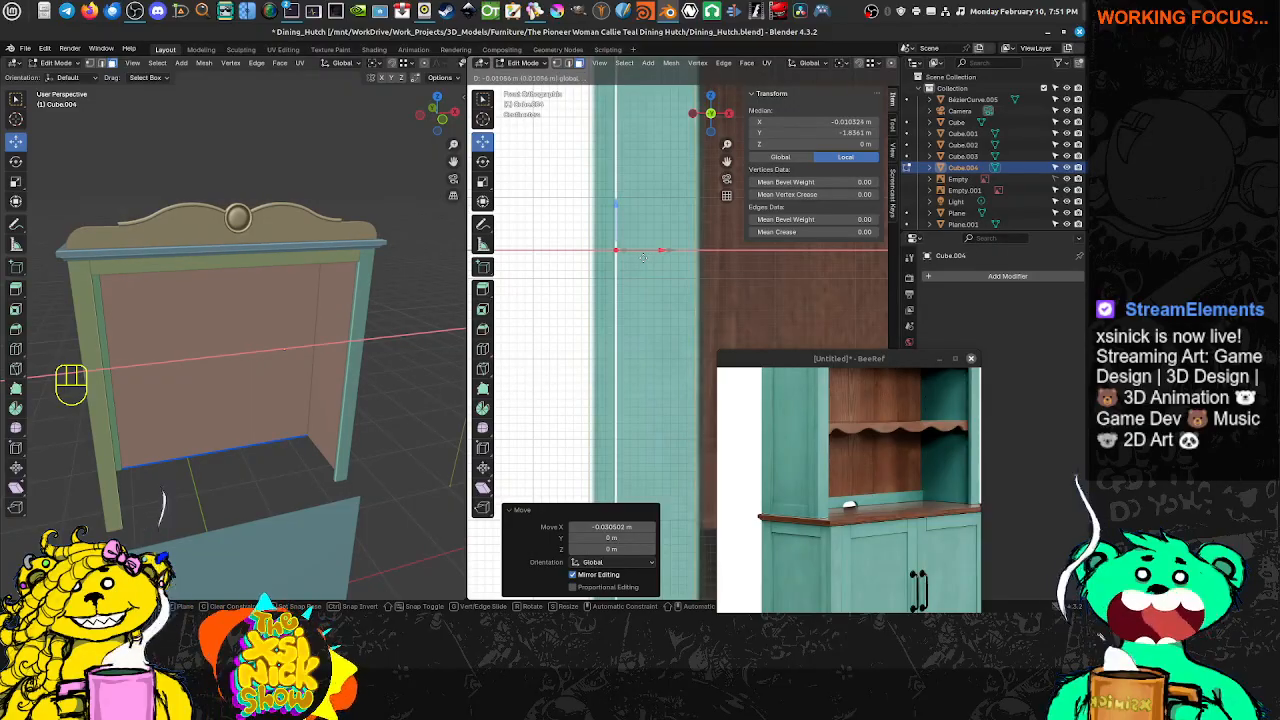
pyautogui.press('Tab')
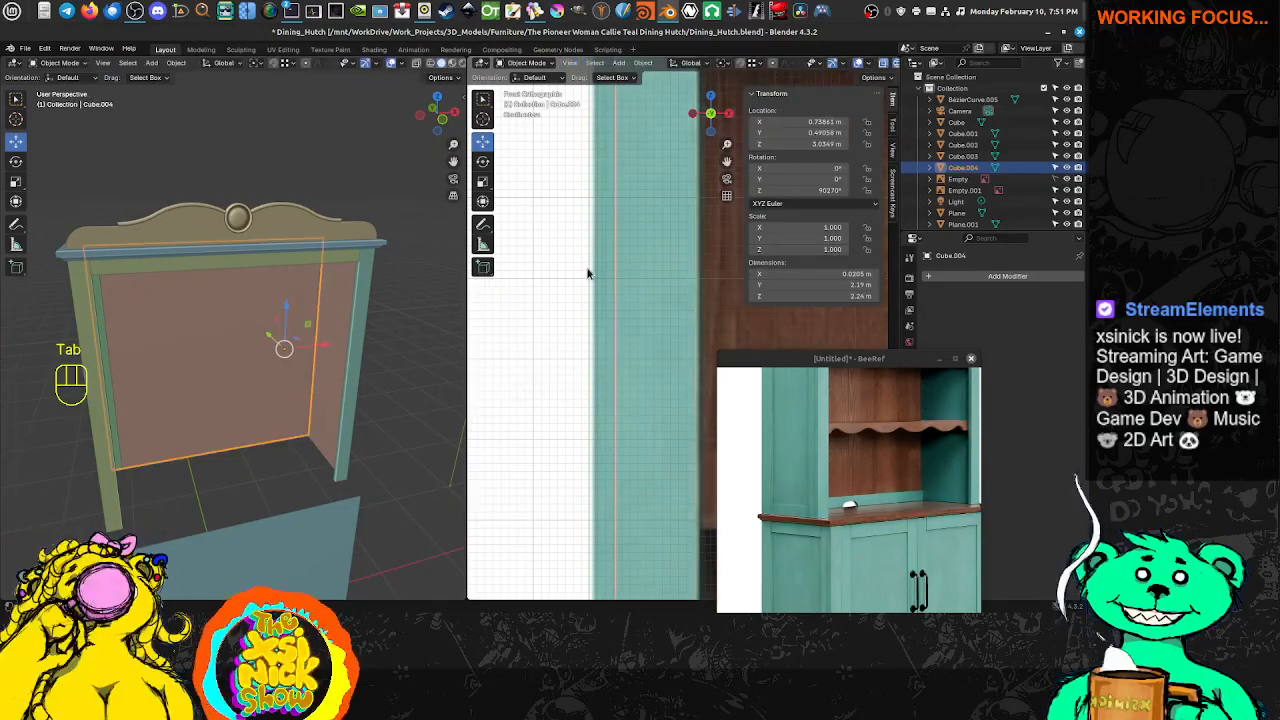
pyautogui.click(590, 273)
pyautogui.scroll(-5, 648, 283)
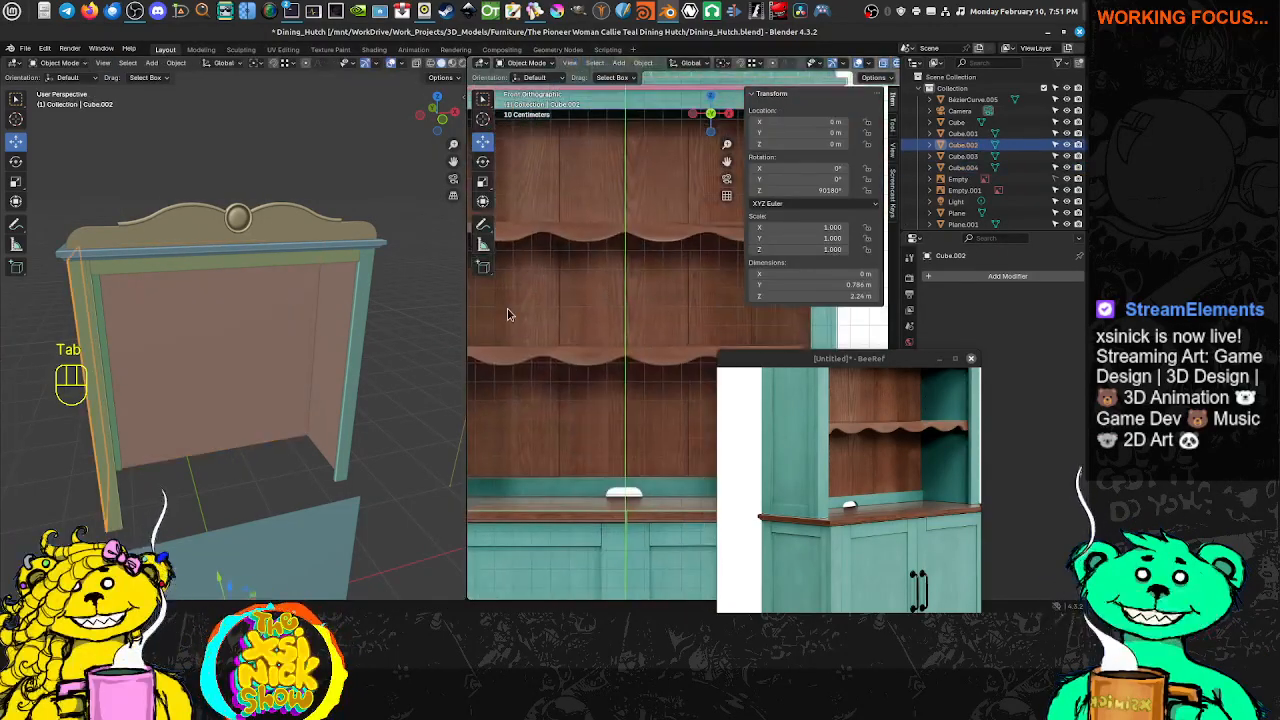
pyautogui.scroll(-5, 507, 315)
pyautogui.press('Tab')
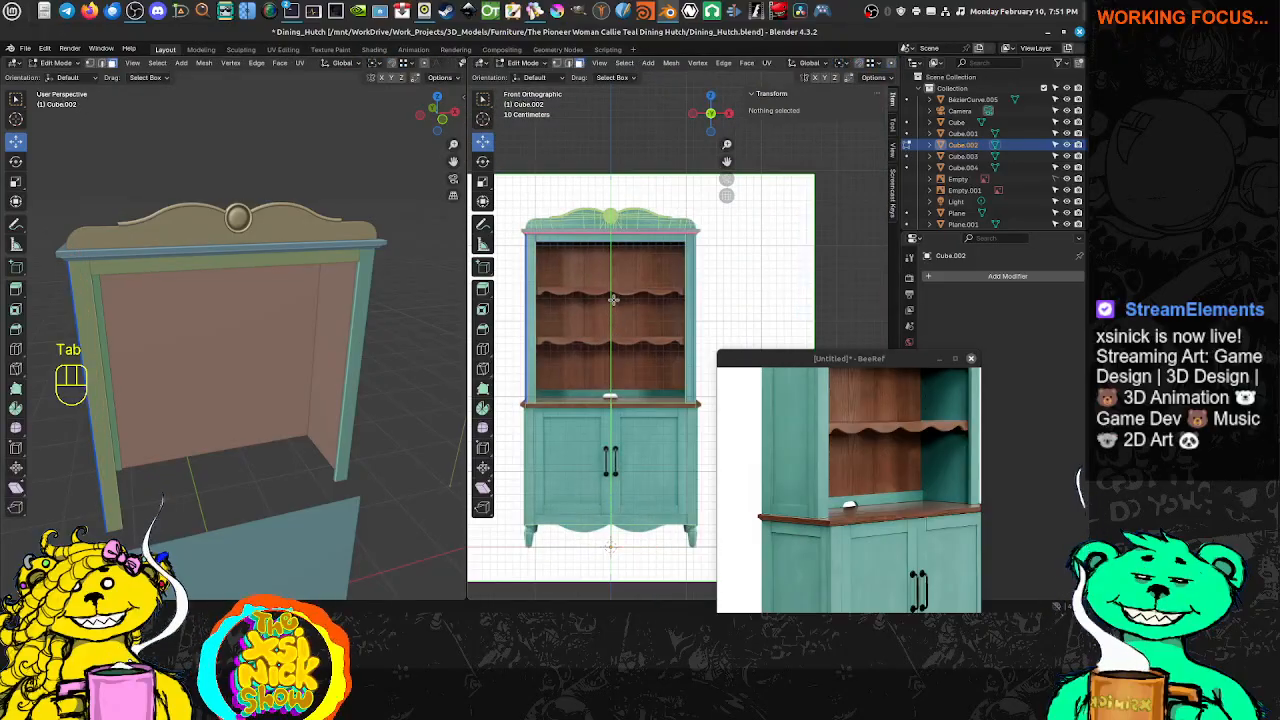
pyautogui.press('Tab')
# Select the upper cabinet's back panel and open it in Edit Mode with edge selection
pyautogui.click(283, 312)
pyautogui.press('Tab')
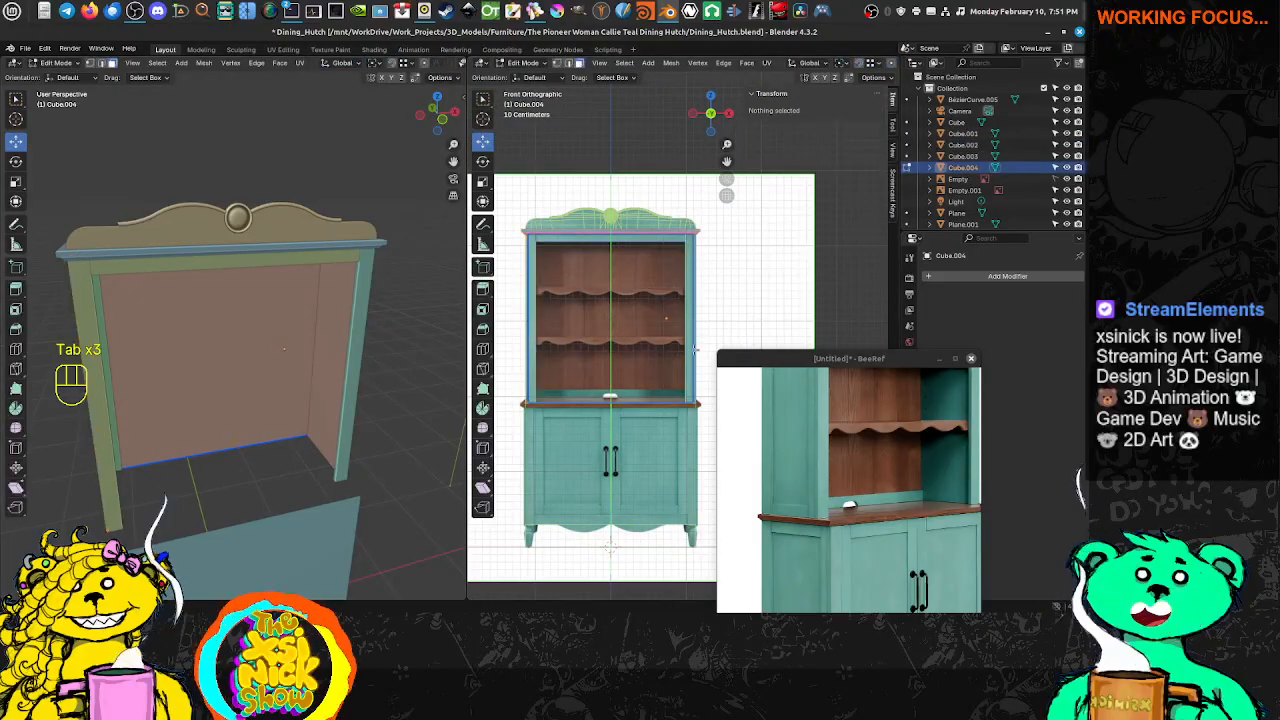
pyautogui.moveTo(376, 323); pyautogui.dragTo(425, 275, button='middle')
pyautogui.moveTo(292, 229); pyautogui.dragTo(300, 262, button='middle')
pyautogui.hotkey('ctrl', 'Tab')
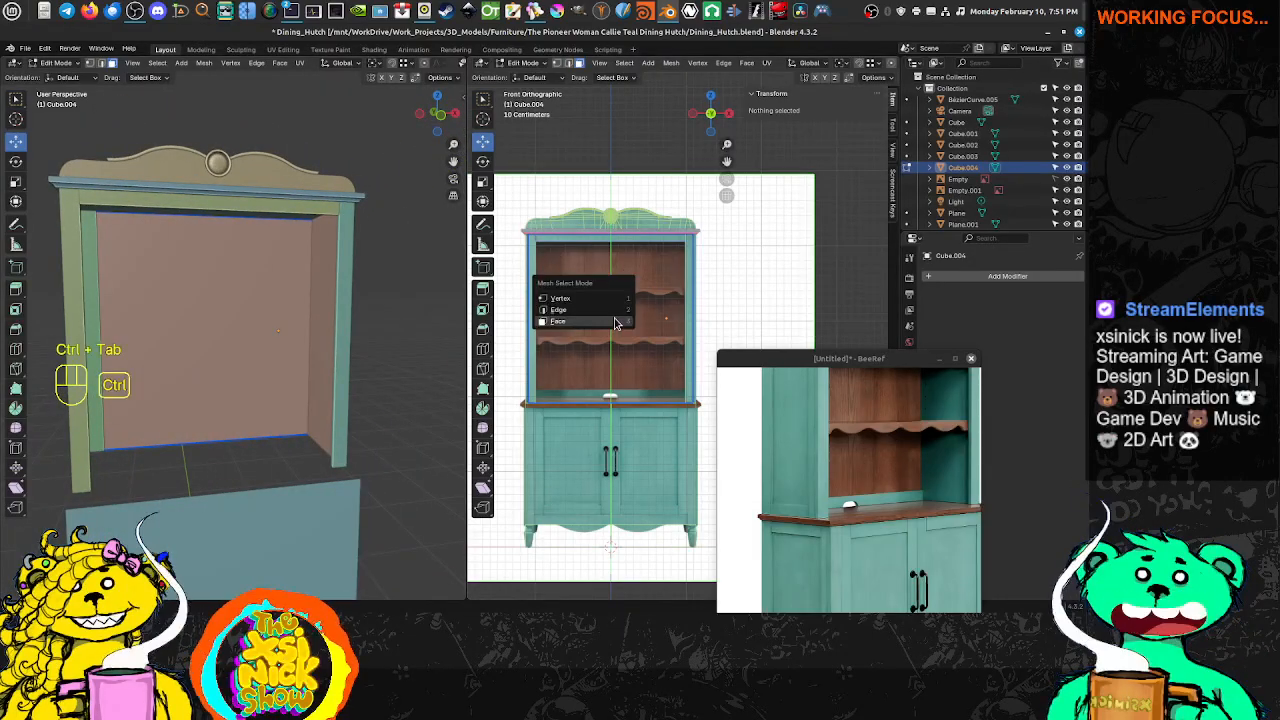
pyautogui.hotkey('ctrl', 'Tab')
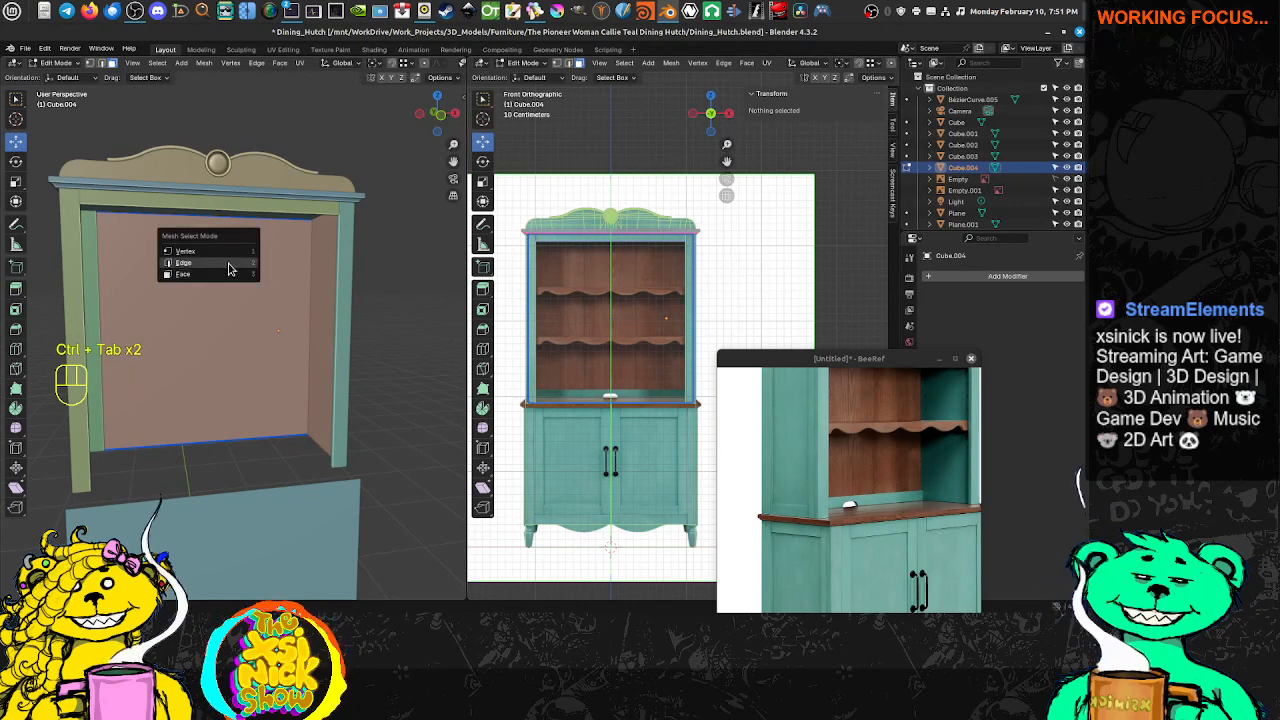
pyautogui.hotkey('ctrl', 'r')
pyautogui.click(628, 252)
pyautogui.click(645, 260)
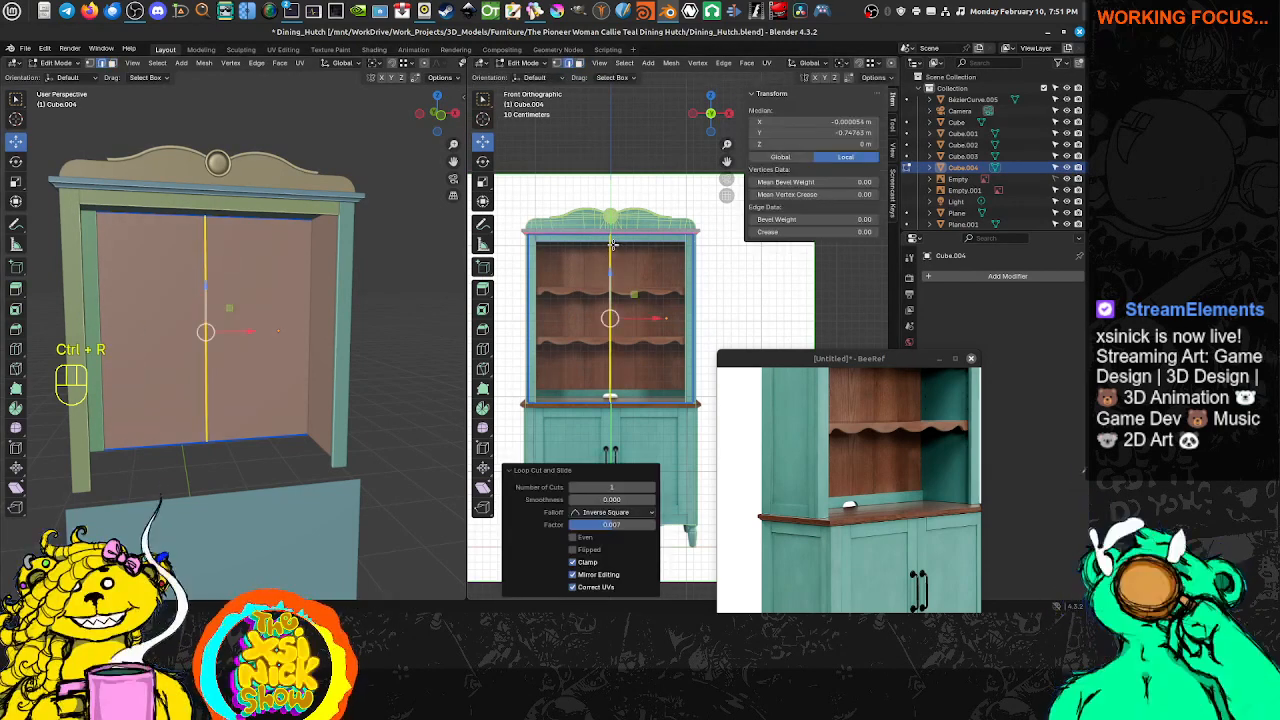
pyautogui.hotkey('ctrl', 'z')
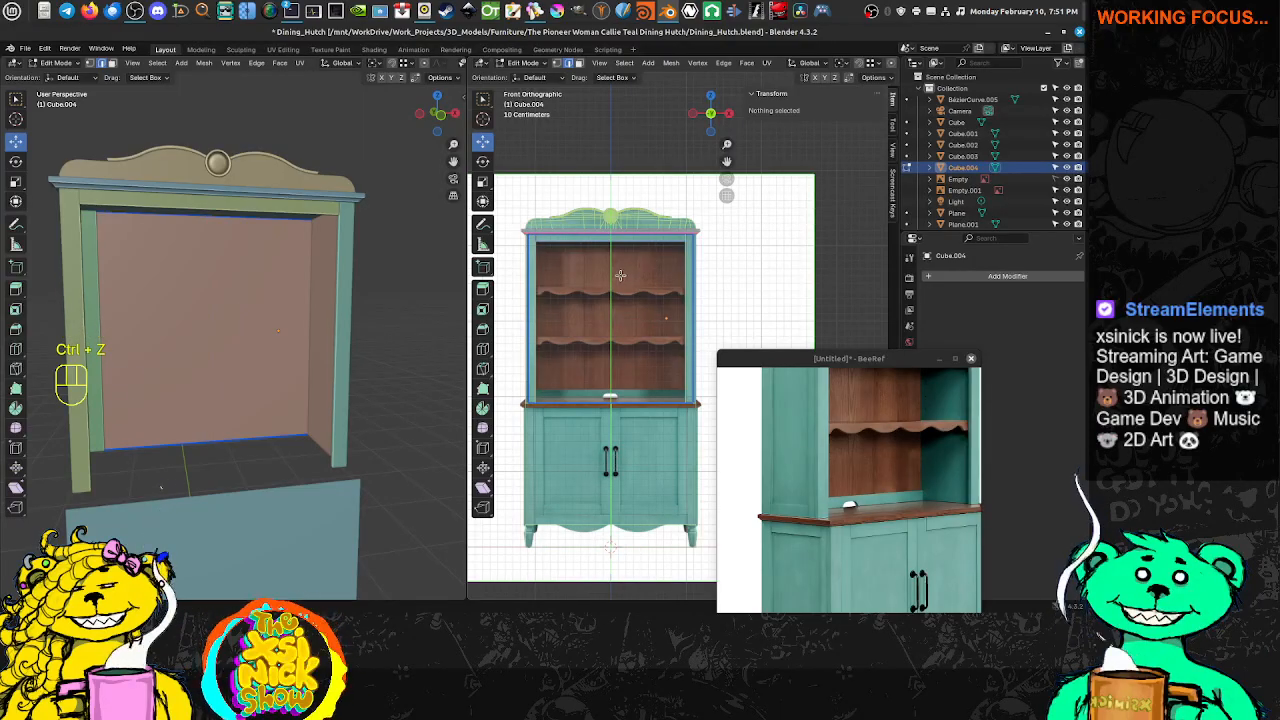
# Add one vertical loop cut exactly at the centre of the back panel, with a slide factor of 0
pyautogui.hotkey('ctrl', 'r')
pyautogui.click(620, 275)
pyautogui.click(618, 273)
pyautogui.hotkey('ctrl', 'z')
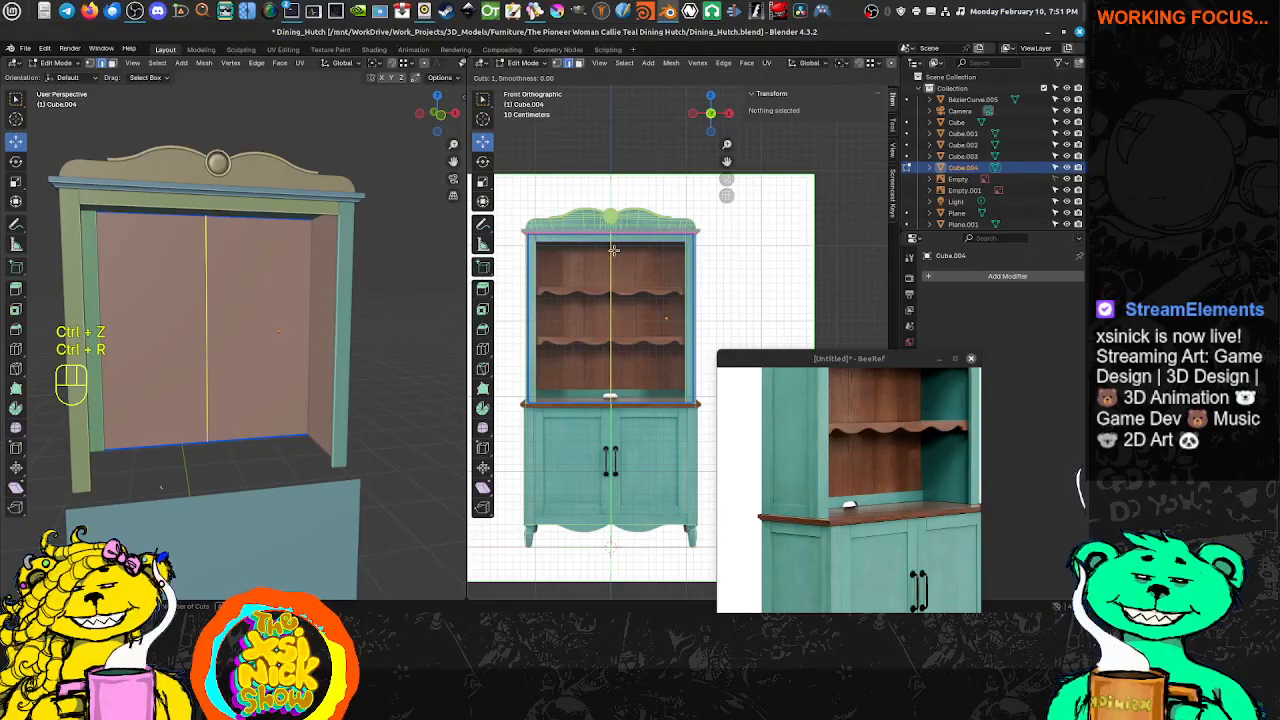
pyautogui.click(613, 250)
pyautogui.click(613, 250)
# Add two evenly spaced vertical loop cuts to the +X half of the back panel, with no slide
pyautogui.scroll(6, 613, 250)
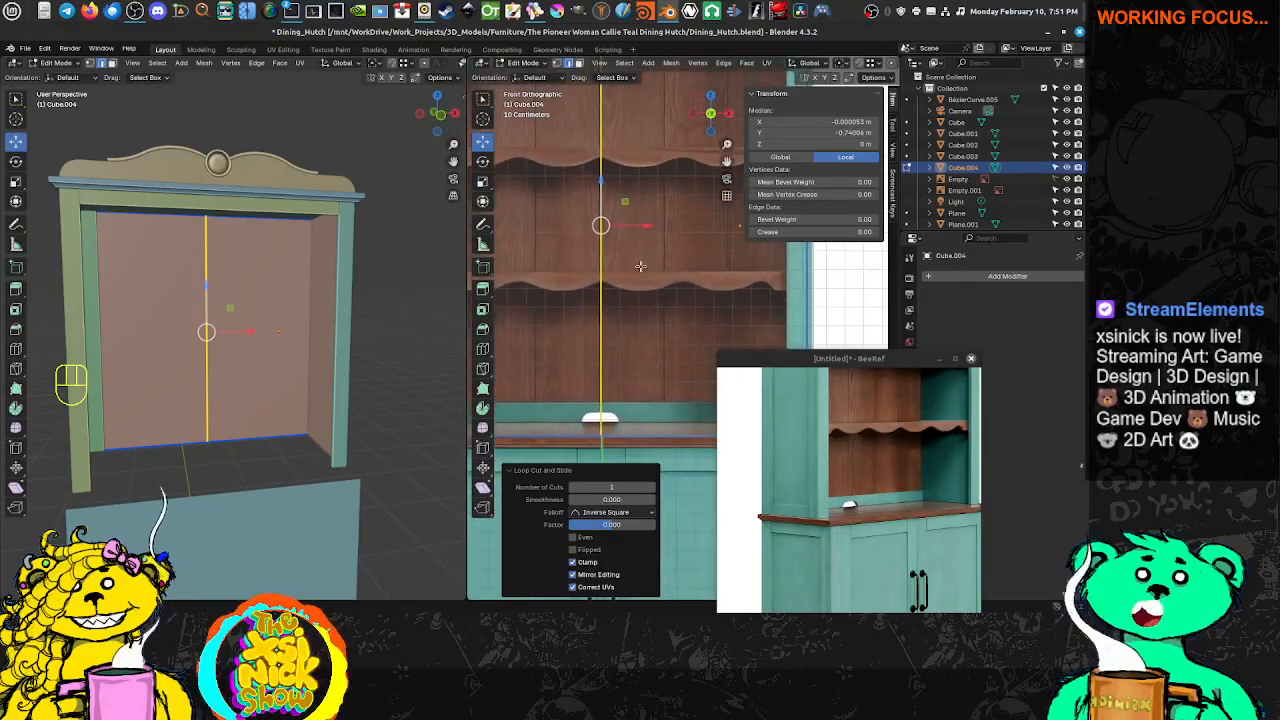
pyautogui.keyDown('shift'); pyautogui.moveTo(640, 266); pyautogui.dragTo(585, 317, button='middle'); pyautogui.keyUp('shift')
pyautogui.scroll(-1, 636, 296)
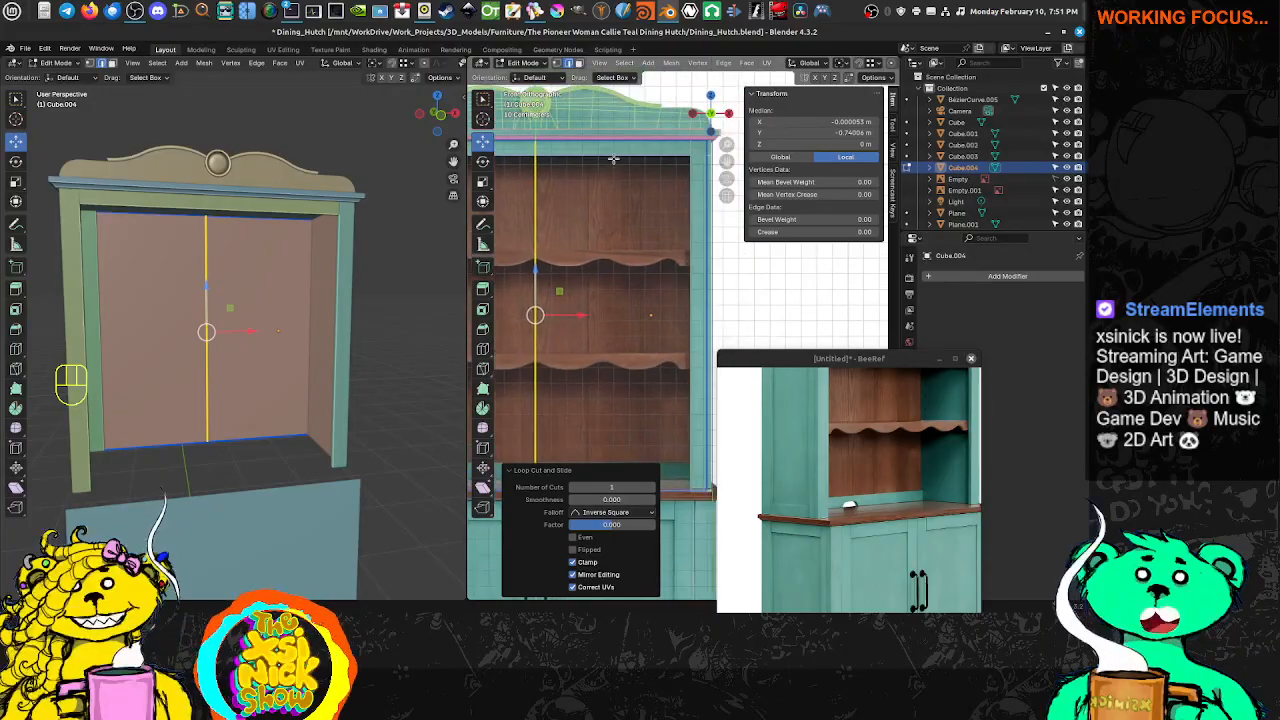
pyautogui.hotkey('ctrl', 'r')
pyautogui.scroll(1, 617, 150)
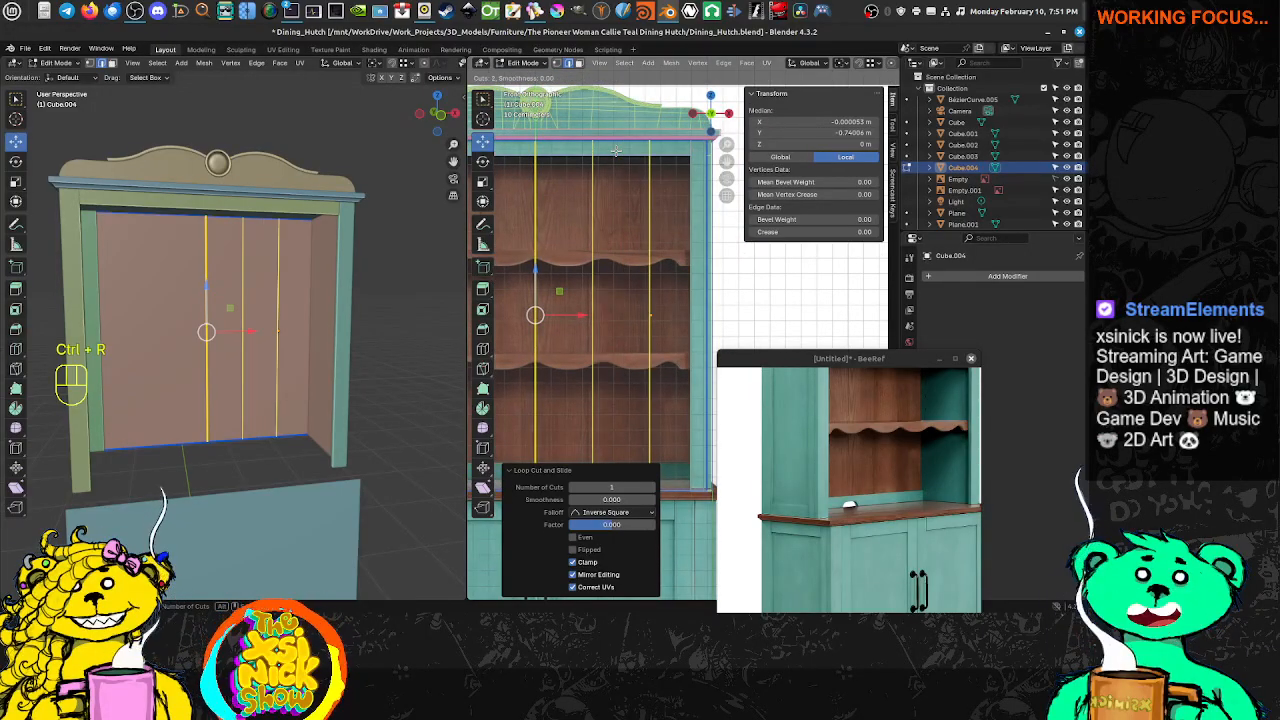
pyautogui.doubleClick(616, 152)
# Add two evenly spaced vertical loop cuts to the -X half of the back panel, with no slide
pyautogui.keyDown('shift'); pyautogui.moveTo(480, 155); pyautogui.dragTo(572, 135, button='middle'); pyautogui.keyUp('shift')
pyautogui.hotkey('ctrl', 'r')
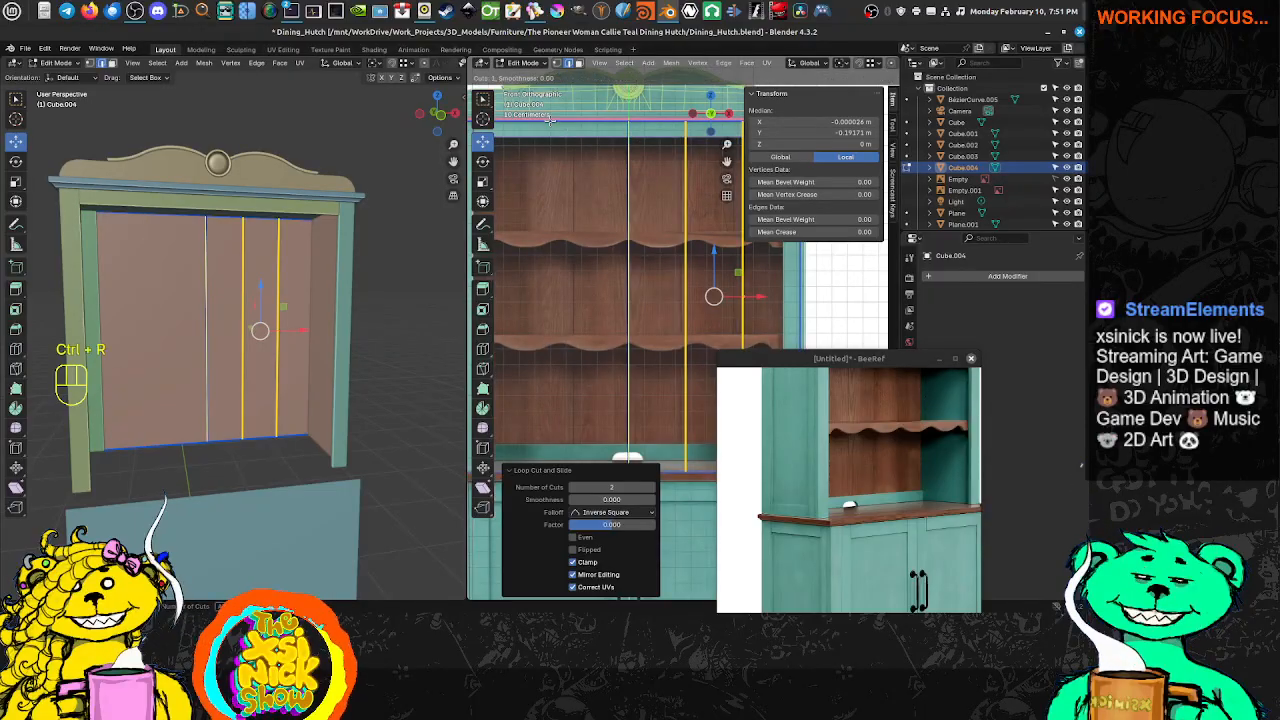
pyautogui.doubleClick(552, 118)
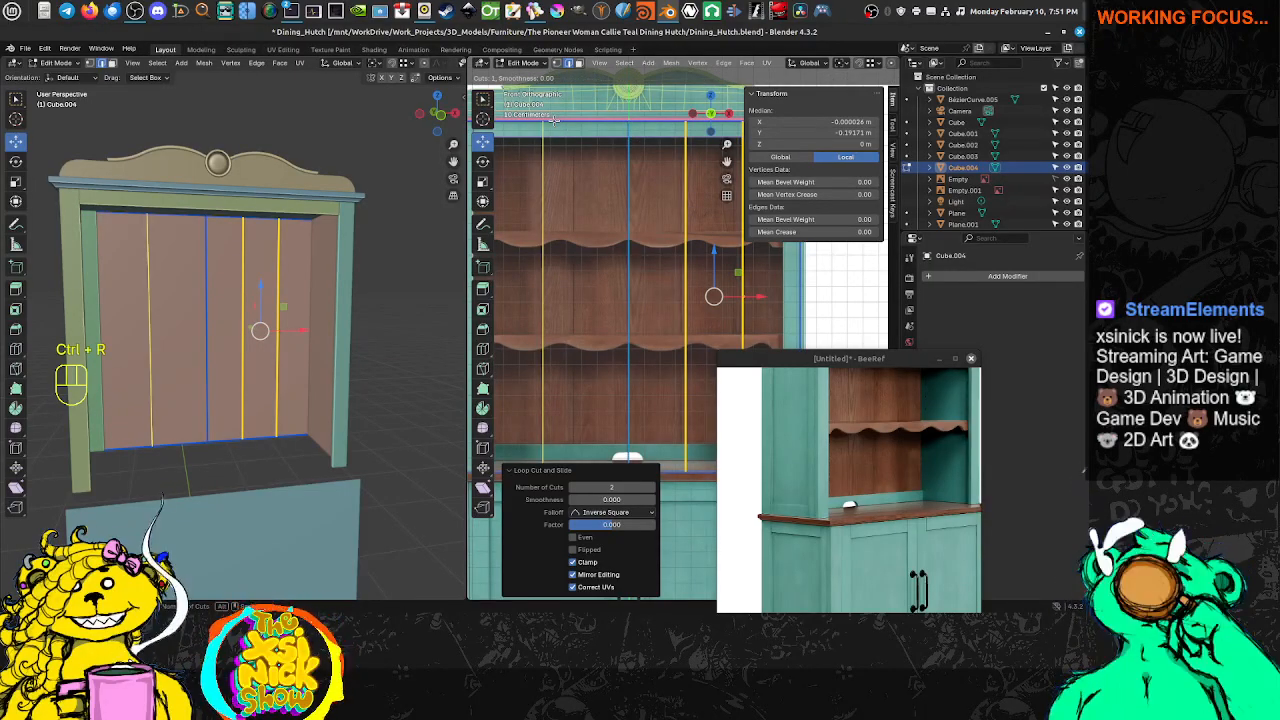
pyautogui.scroll(1, 554, 120)
pyautogui.doubleClick(554, 120)
pyautogui.scroll(-4, 600, 260)
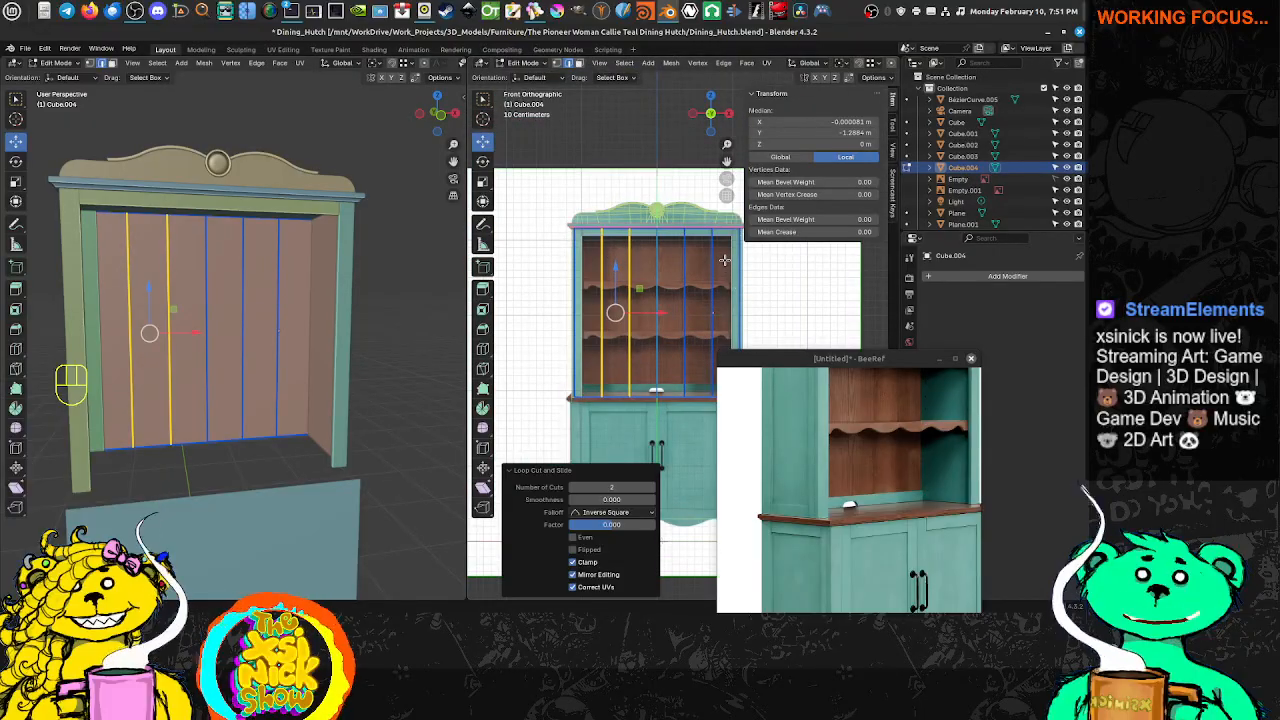
# Add the centre edge loop and the two +X edge loops to the selection, so all five vertical loops are selected
pyautogui.scroll(6, 703, 272)
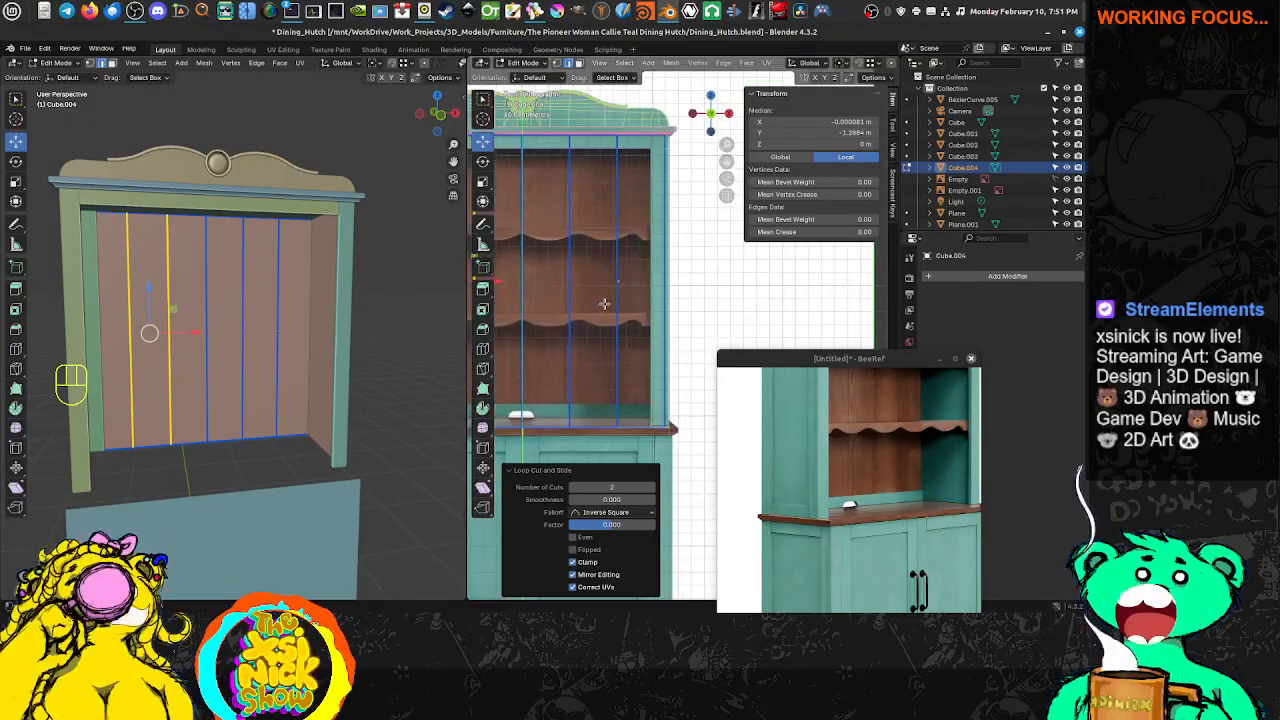
pyautogui.scroll(-3, 675, 270)
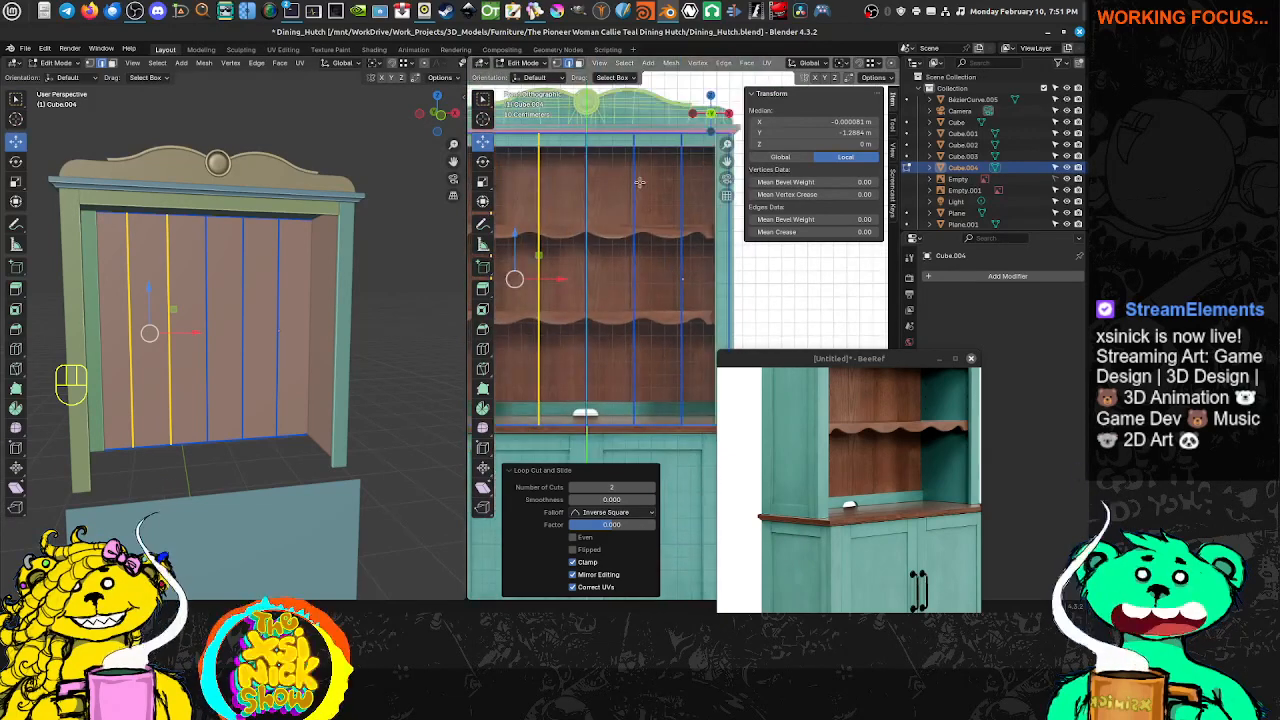
pyautogui.keyDown('shift'); pyautogui.moveTo(610, 293); pyautogui.dragTo(655, 234, button='middle'); pyautogui.keyUp('shift')
pyautogui.keyDown('shift'); pyautogui.moveTo(633, 283); pyautogui.dragTo(603, 288, button='middle'); pyautogui.keyUp('shift')
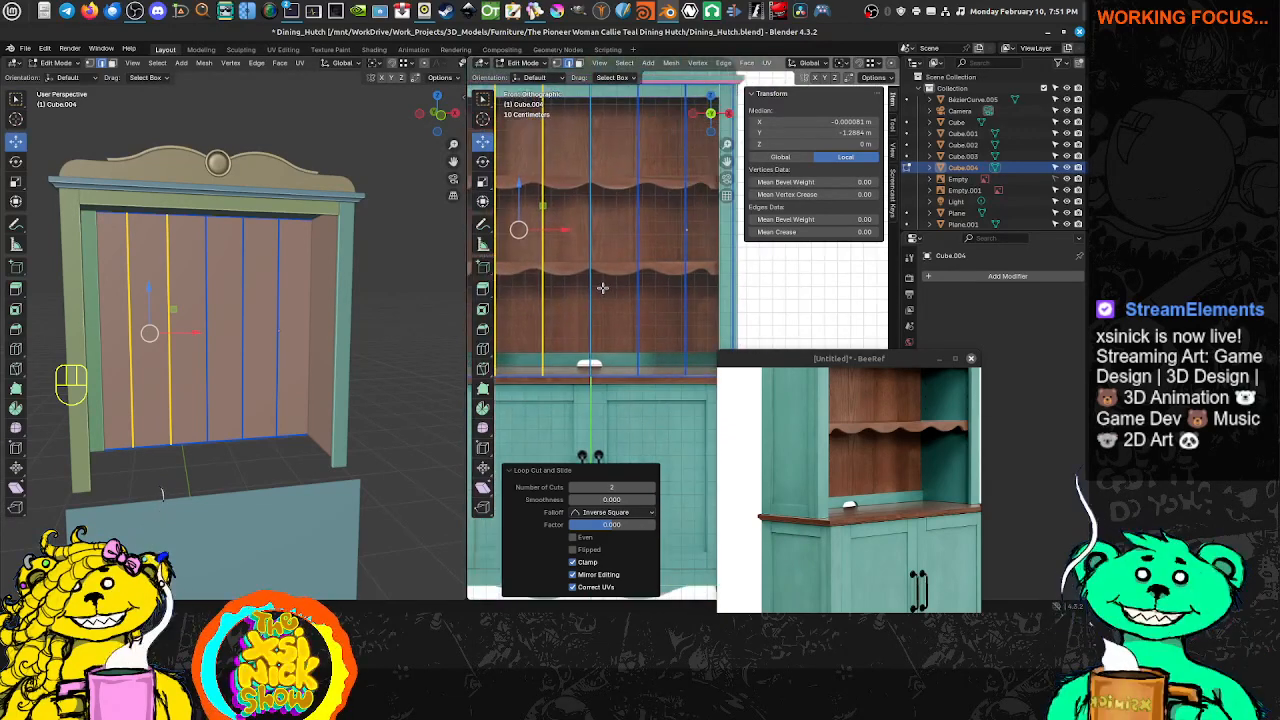
pyautogui.keyDown('alt'); pyautogui.keyDown('shift'); pyautogui.click(600, 263); pyautogui.keyUp('shift'); pyautogui.keyUp('alt')
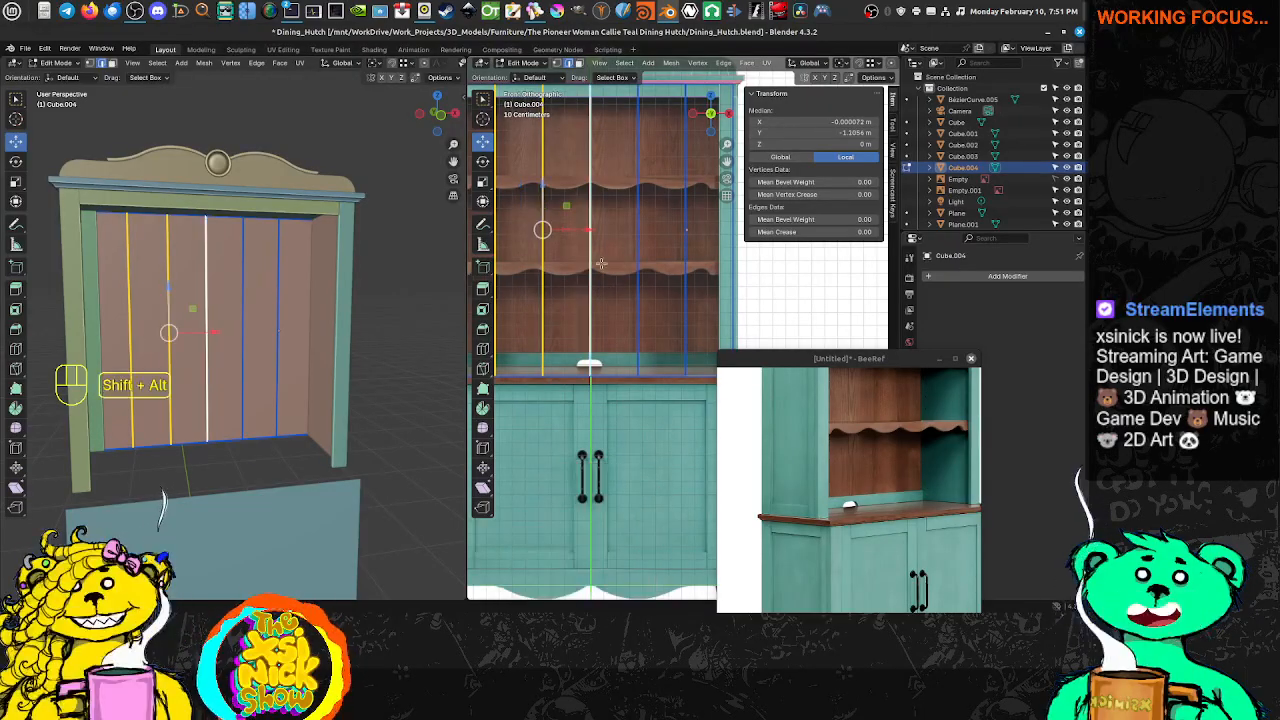
pyautogui.keyDown('alt'); pyautogui.keyDown('shift'); pyautogui.click(638, 268); pyautogui.keyUp('shift'); pyautogui.keyUp('alt')
pyautogui.keyDown('alt'); pyautogui.keyDown('shift'); pyautogui.click(686, 270); pyautogui.keyUp('shift'); pyautogui.keyUp('alt')
pyautogui.scroll(1, 686, 270)
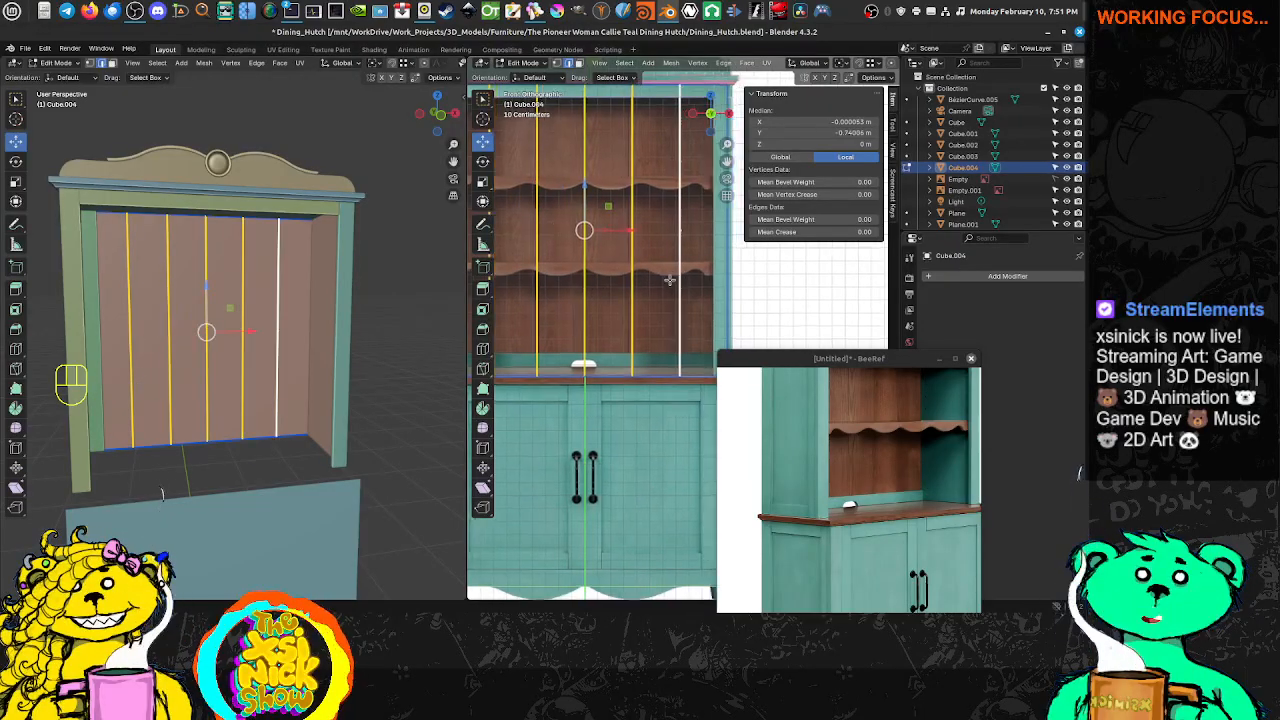
# Bevel the five vertical edge loops into narrow plank gaps with 1 segment and a width of 0.00115 m, affecting edges
pyautogui.keyDown('shift'); pyautogui.moveTo(675, 276); pyautogui.dragTo(649, 284, button='middle'); pyautogui.keyUp('shift')
pyautogui.scroll(3, 649, 284)
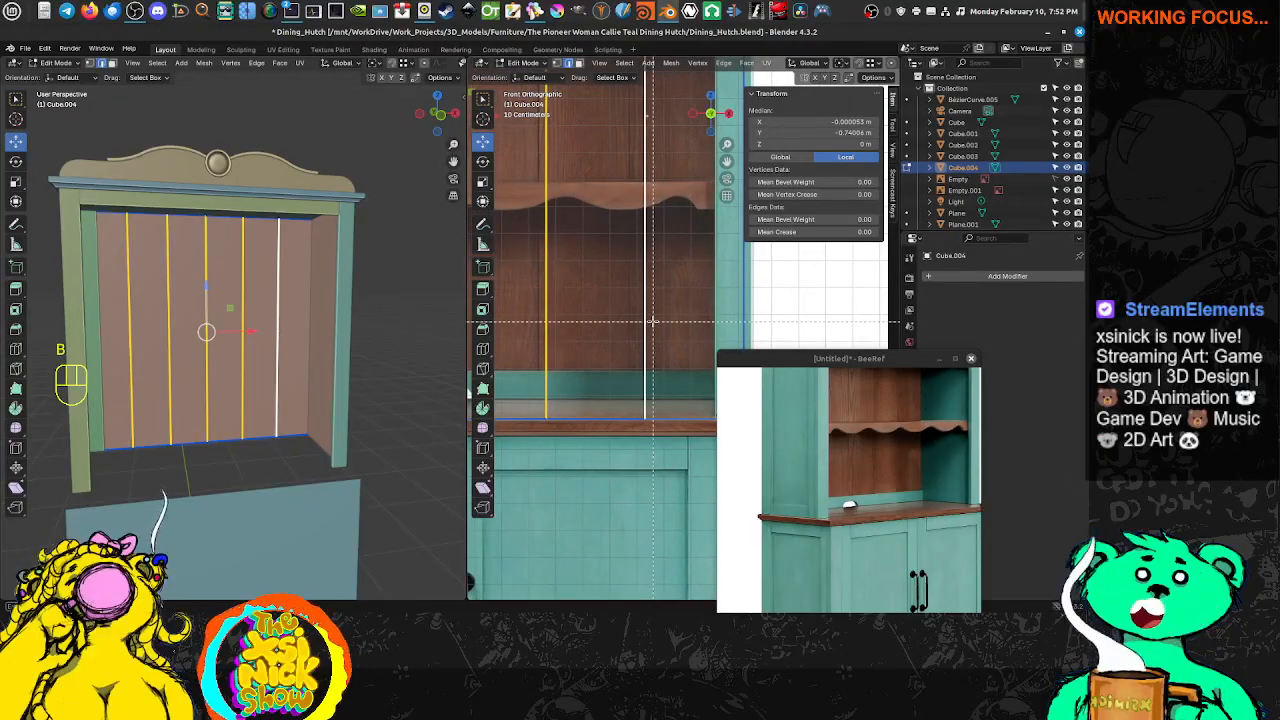
pyautogui.hotkey('ctrl', 'b')
pyautogui.hotkey('ctrl', 'v')
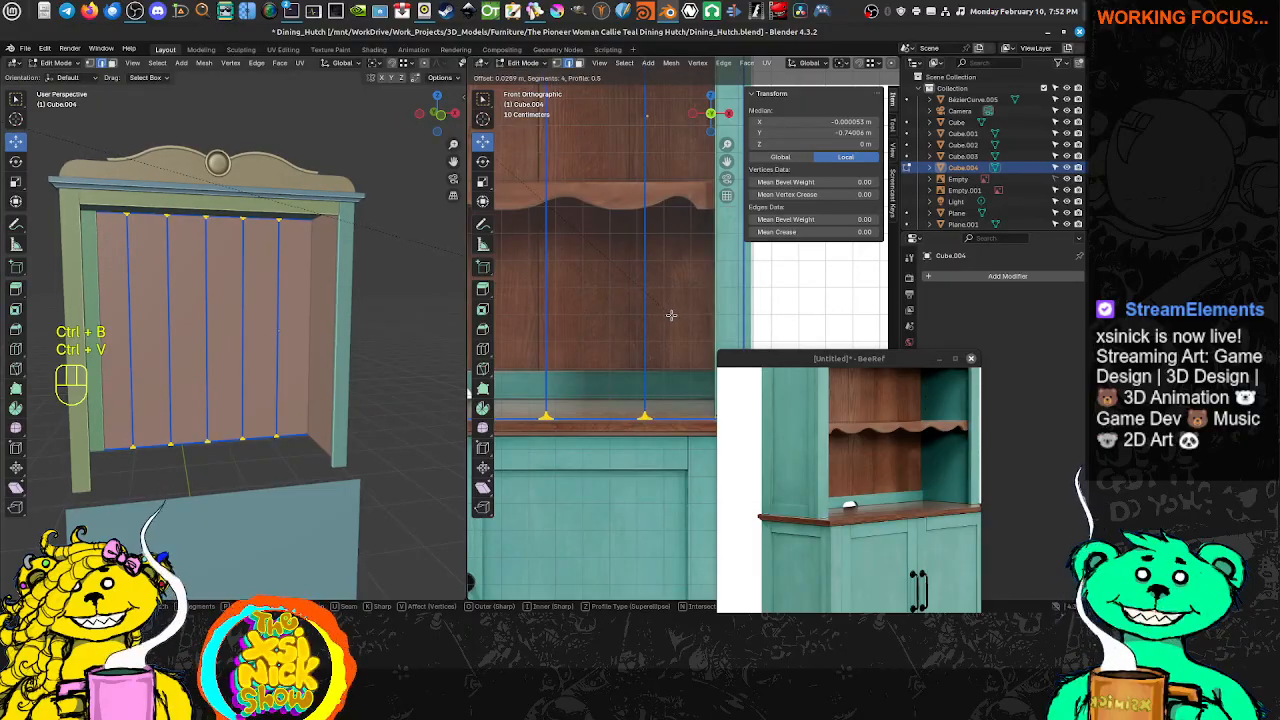
pyautogui.press('v')
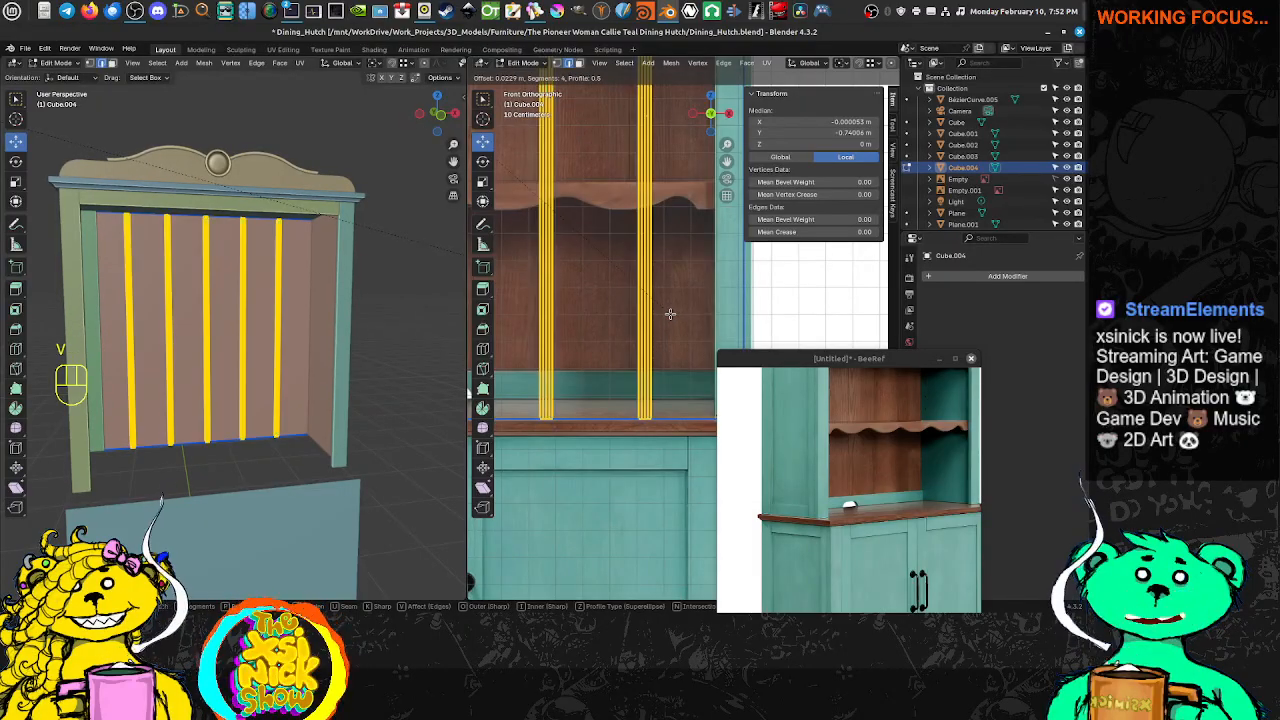
pyautogui.scroll(-3, 668, 316)
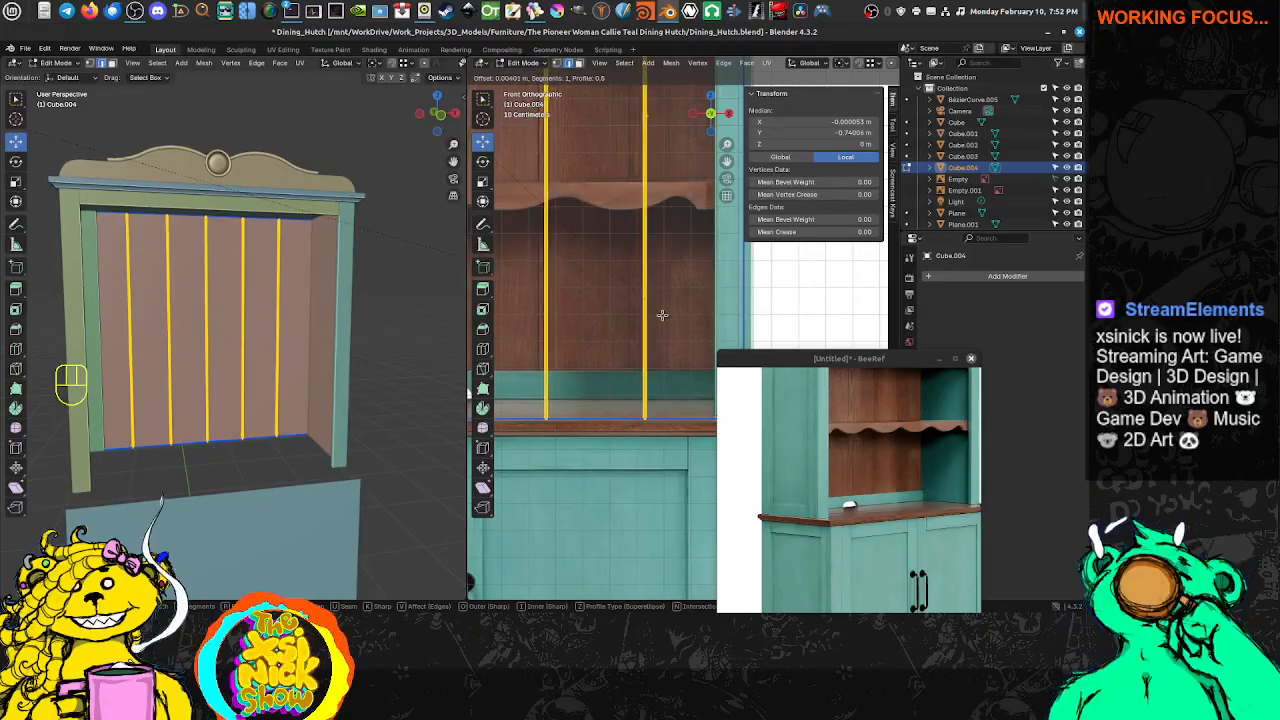
pyautogui.click(662, 314)
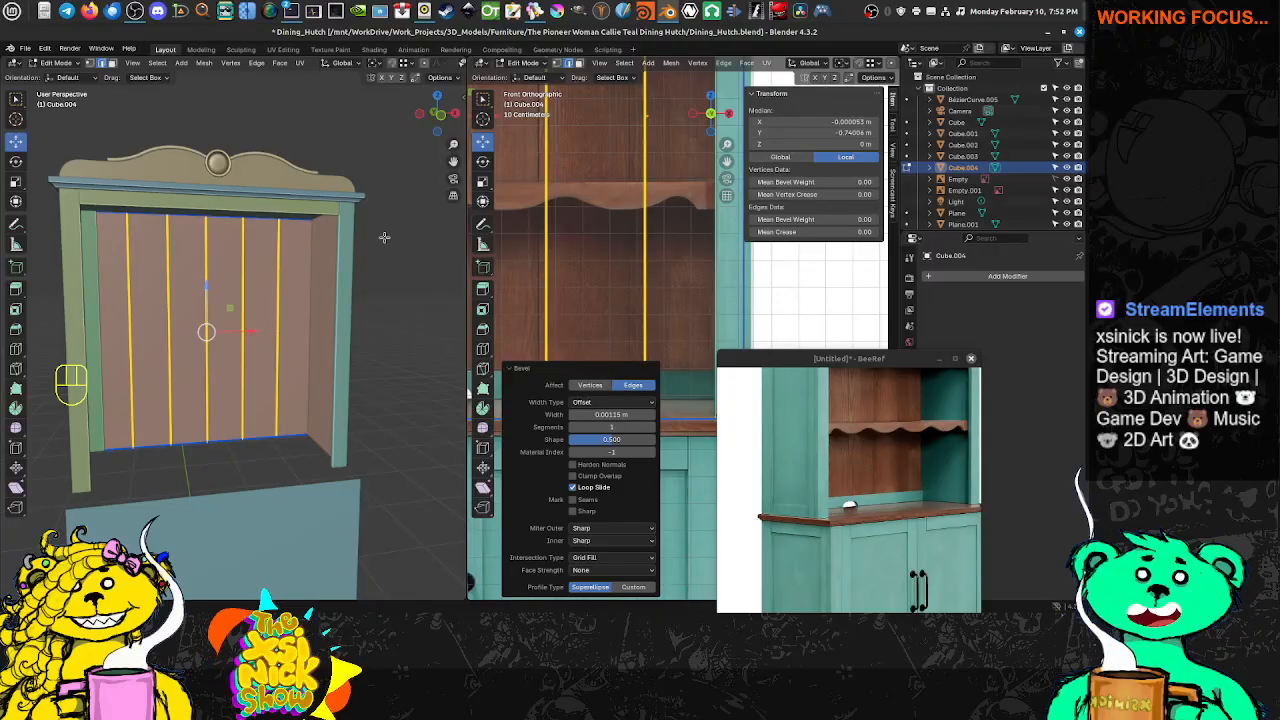
# Extrude the back panel's beveled gap strips in place with zero offset
pyautogui.scroll(6, 384, 237)
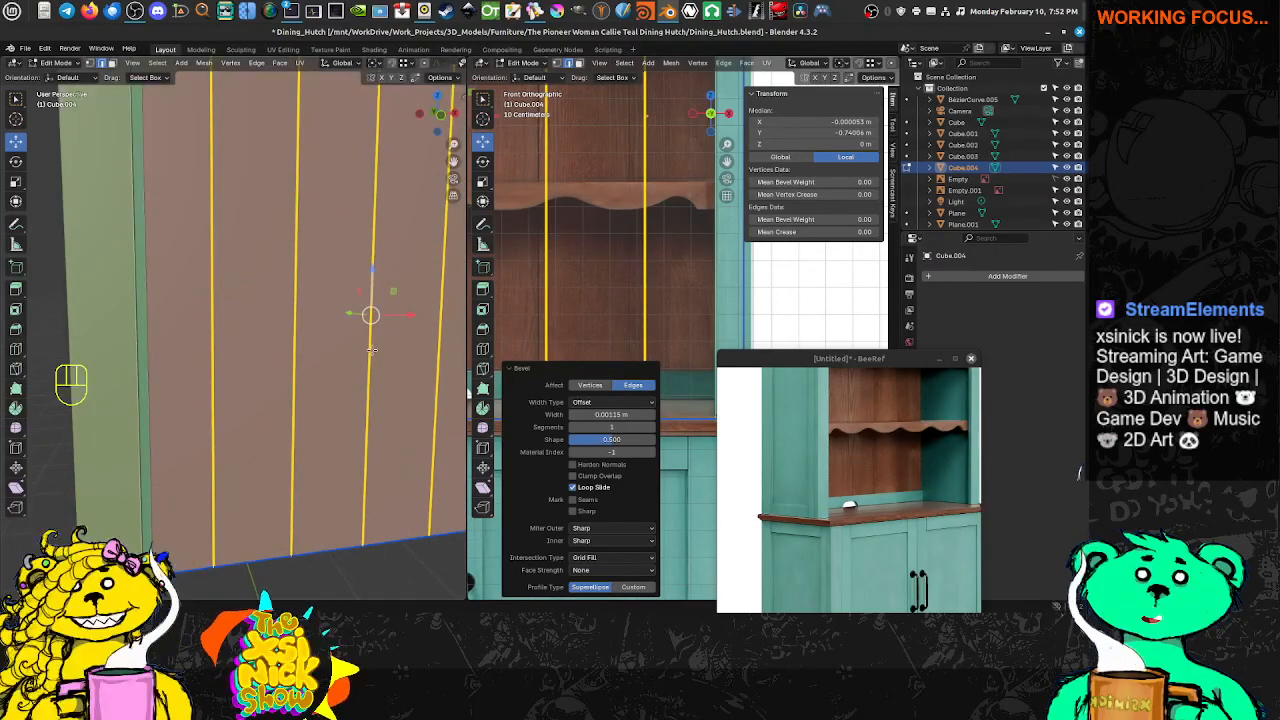
pyautogui.press('e')
pyautogui.rightClick(407, 319)
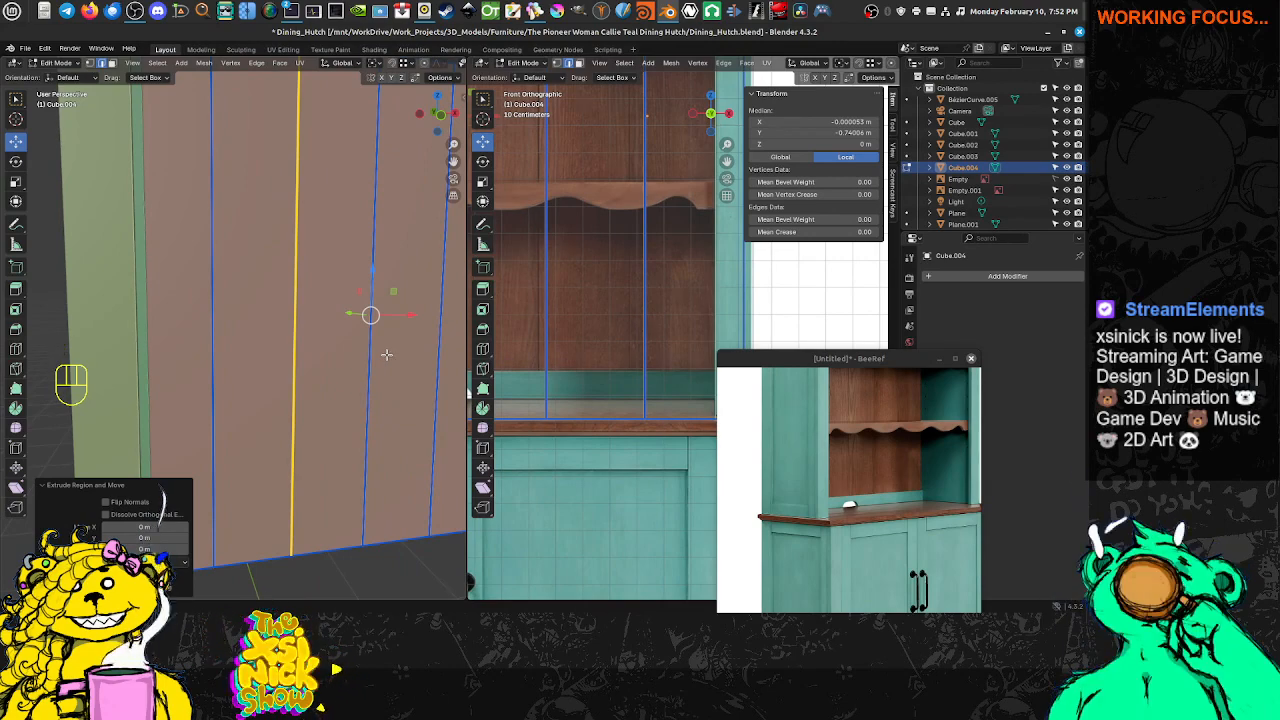
pyautogui.press('s')
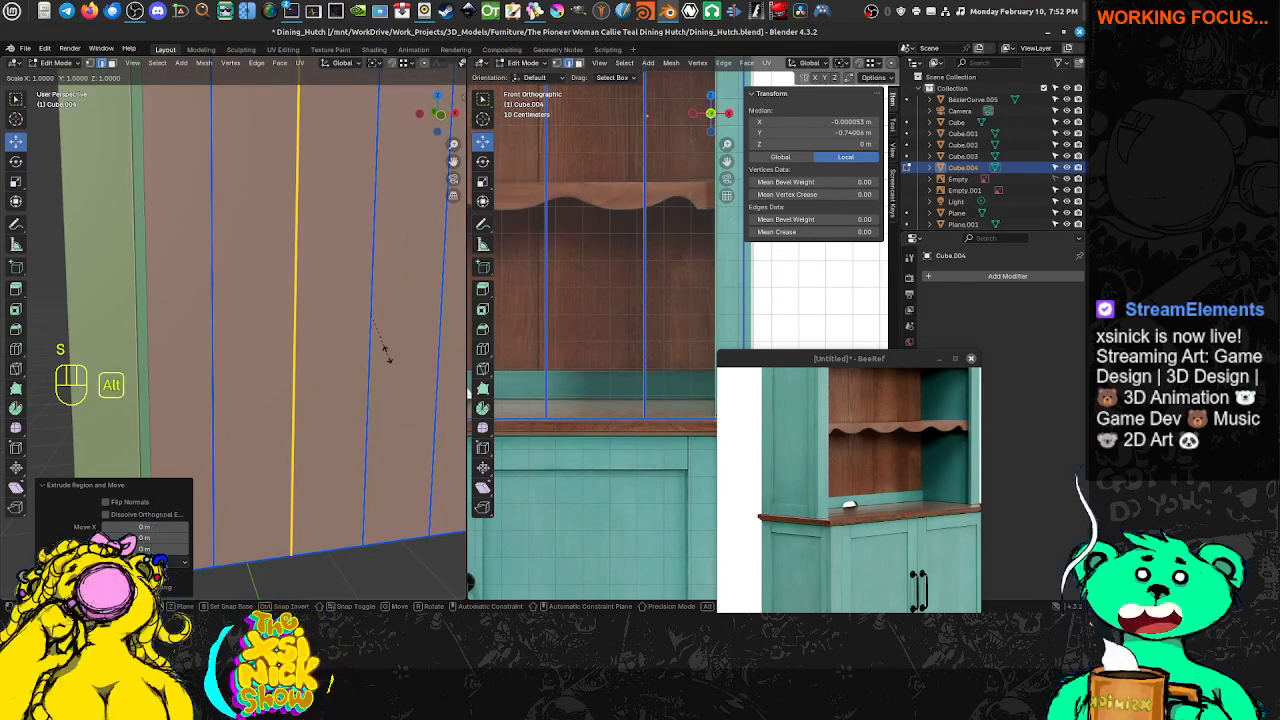
pyautogui.hotkey('alt', 's')
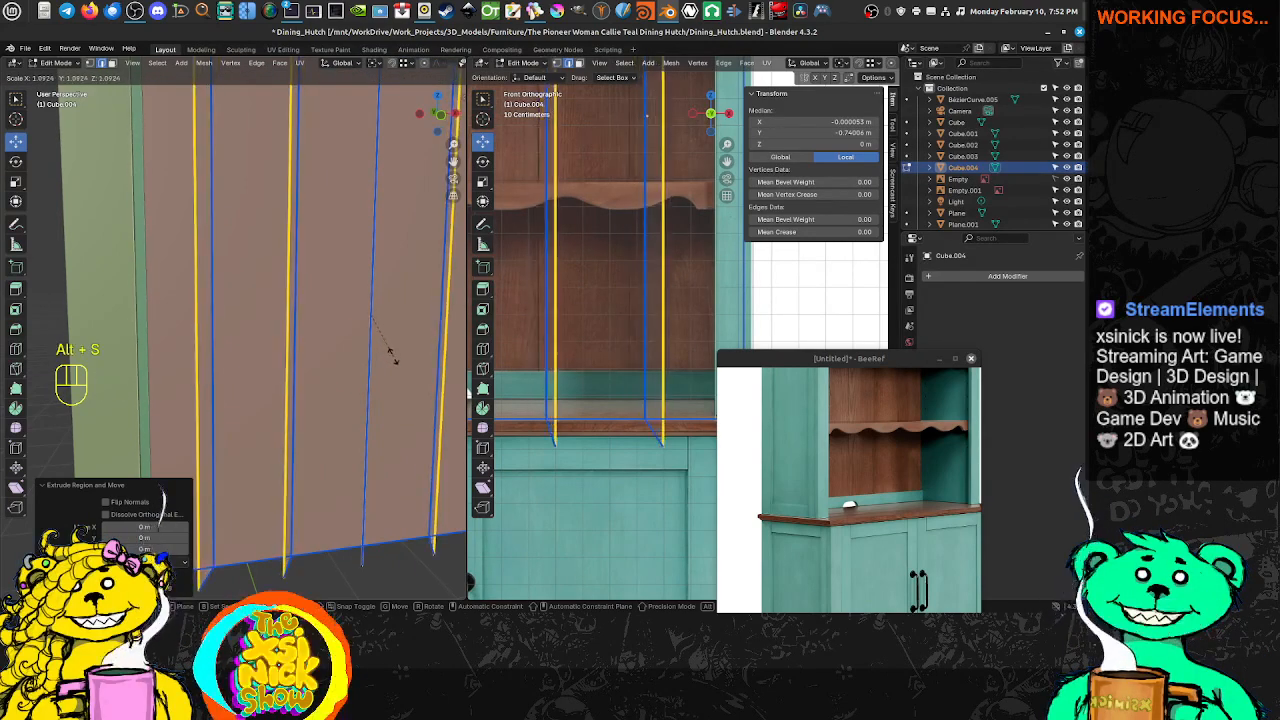
pyautogui.hotkey('alt', 's')
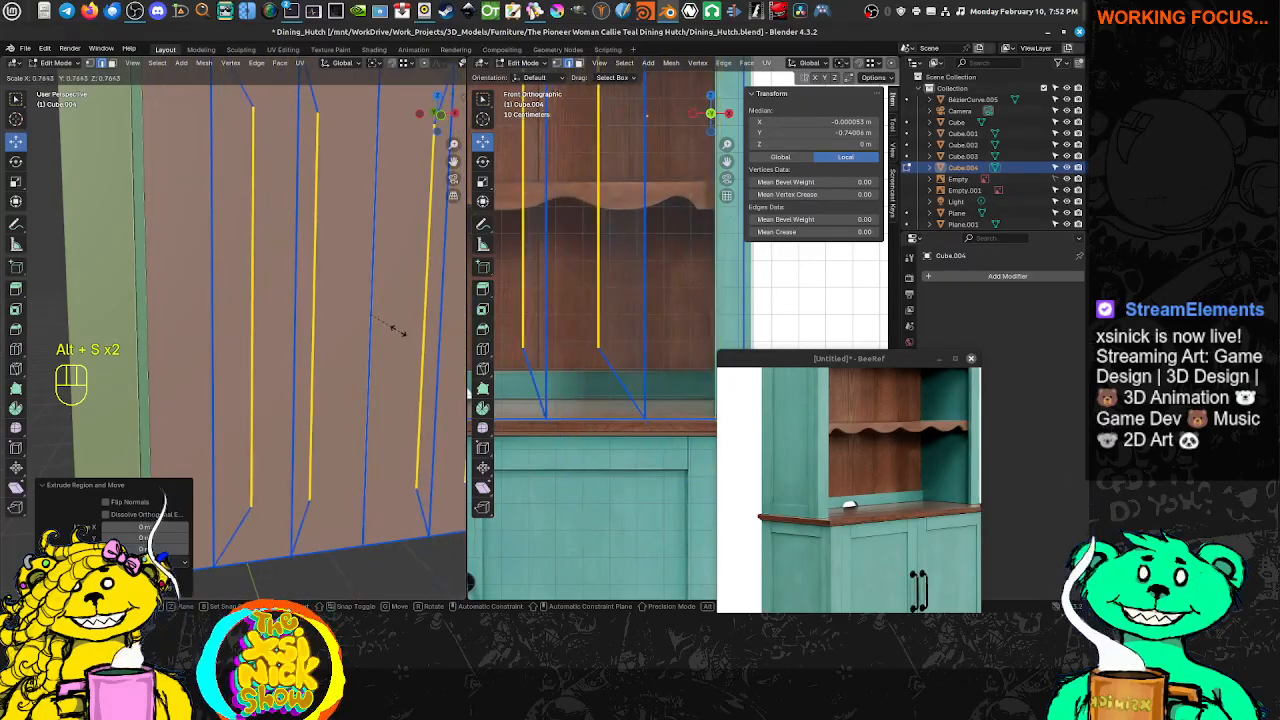
pyautogui.rightClick(406, 328)
pyautogui.scroll(-3, 305, 300)
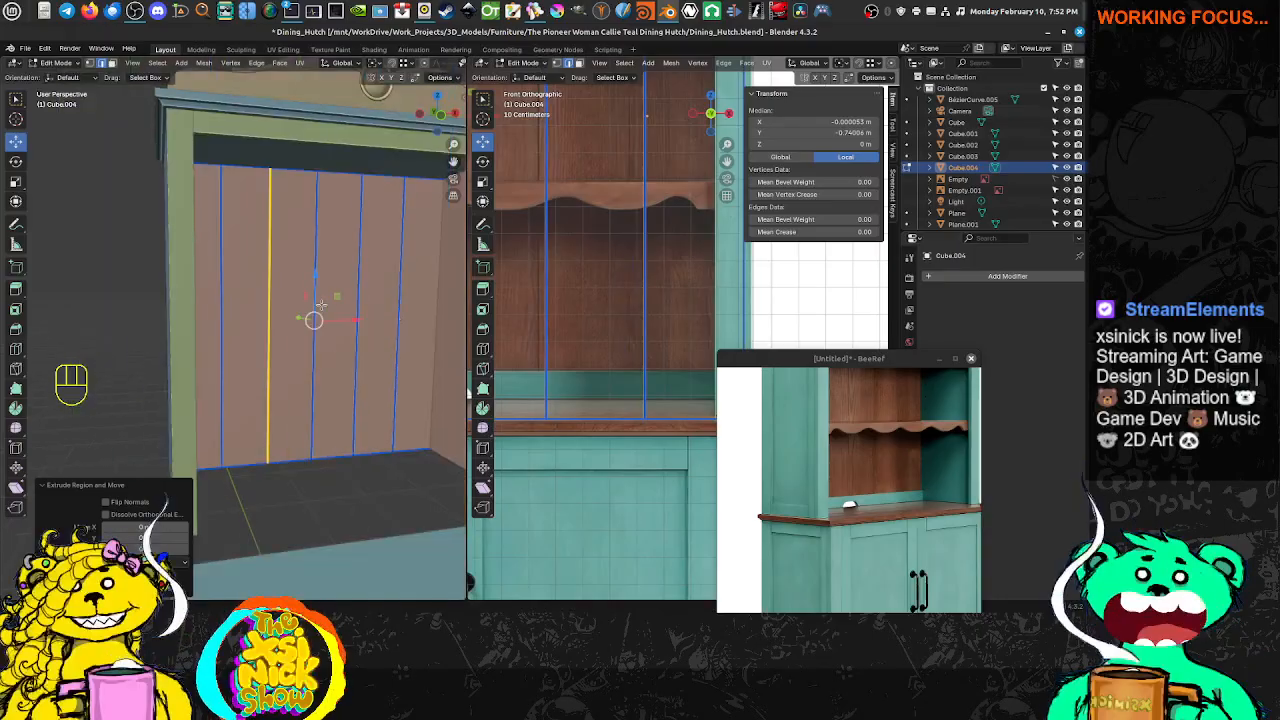
pyautogui.moveTo(305, 300); pyautogui.dragTo(312, 325, button='middle')
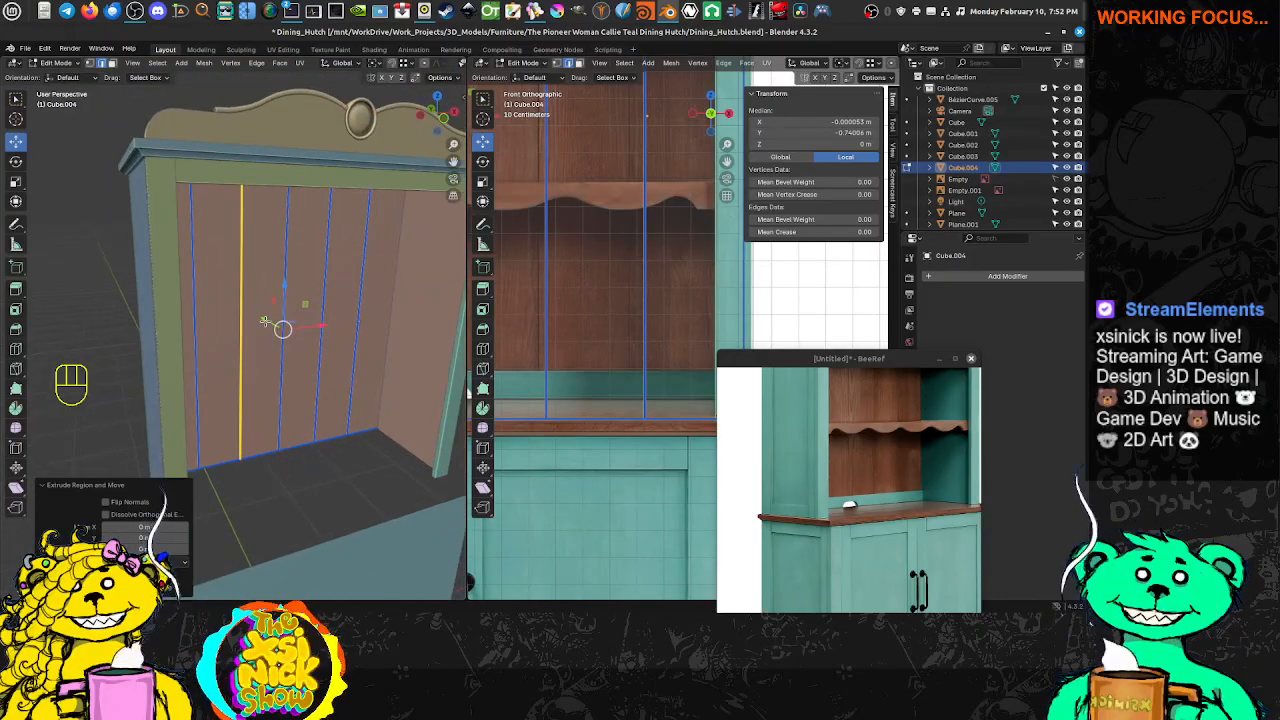
pyautogui.press('g')
pyautogui.press('y')
pyautogui.click(289, 342)
pyautogui.hotkey('ctrl', 'z')
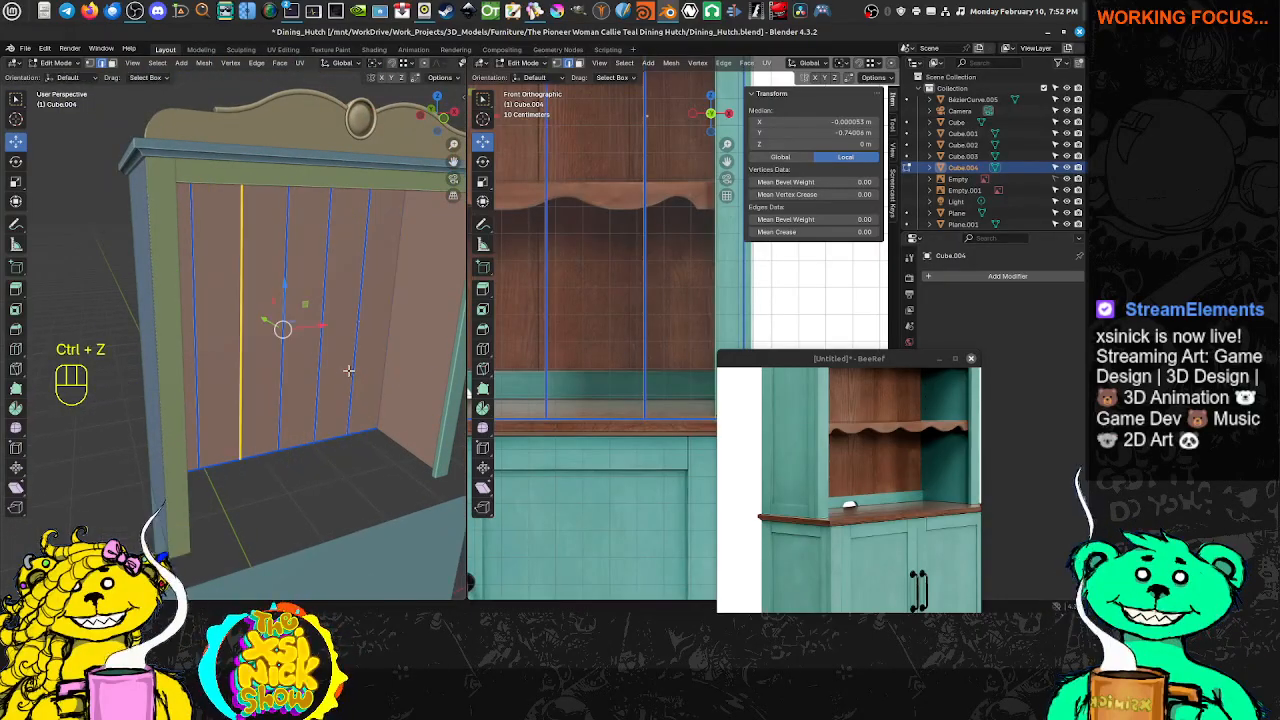
pyautogui.hotkey('alt', 's')
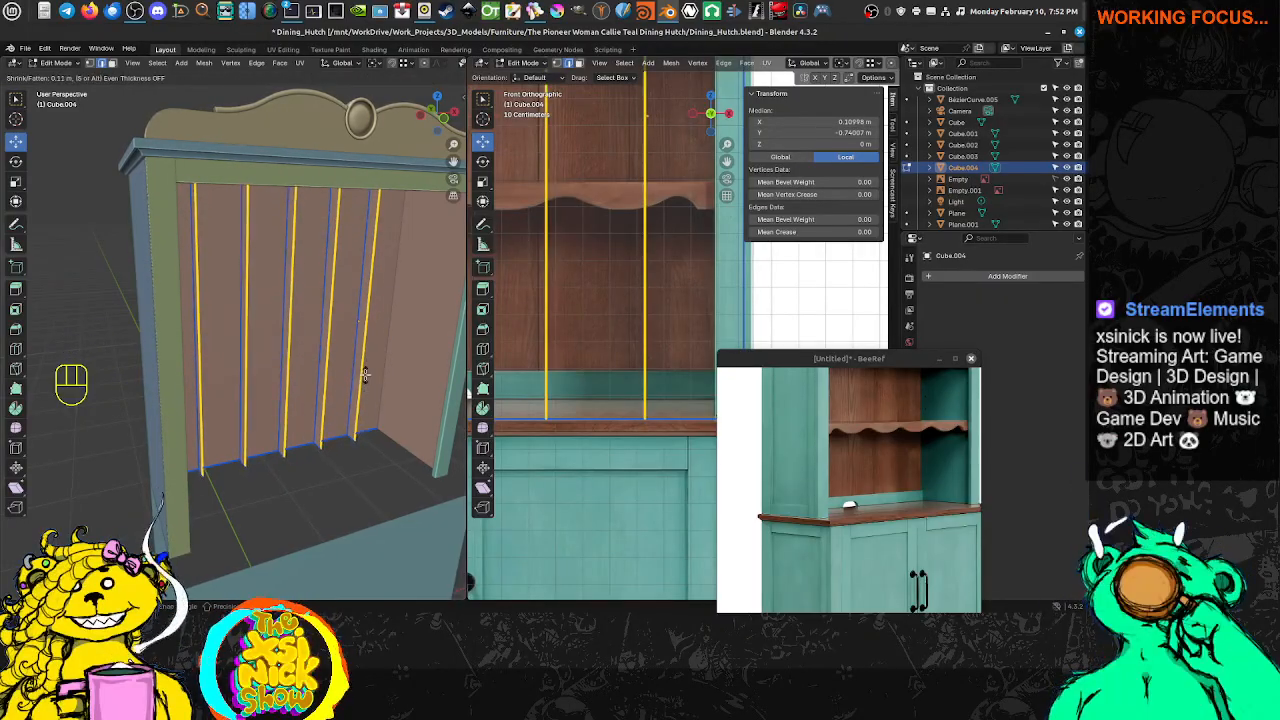
pyautogui.rightClick(366, 375)
# Shrink the back panel's extruded gap strips about 0.0035 m inward along their normals to recess the plank grooves
pyautogui.moveTo(300, 366); pyautogui.dragTo(276, 387, button='middle')
pyautogui.scroll(3, 276, 387)
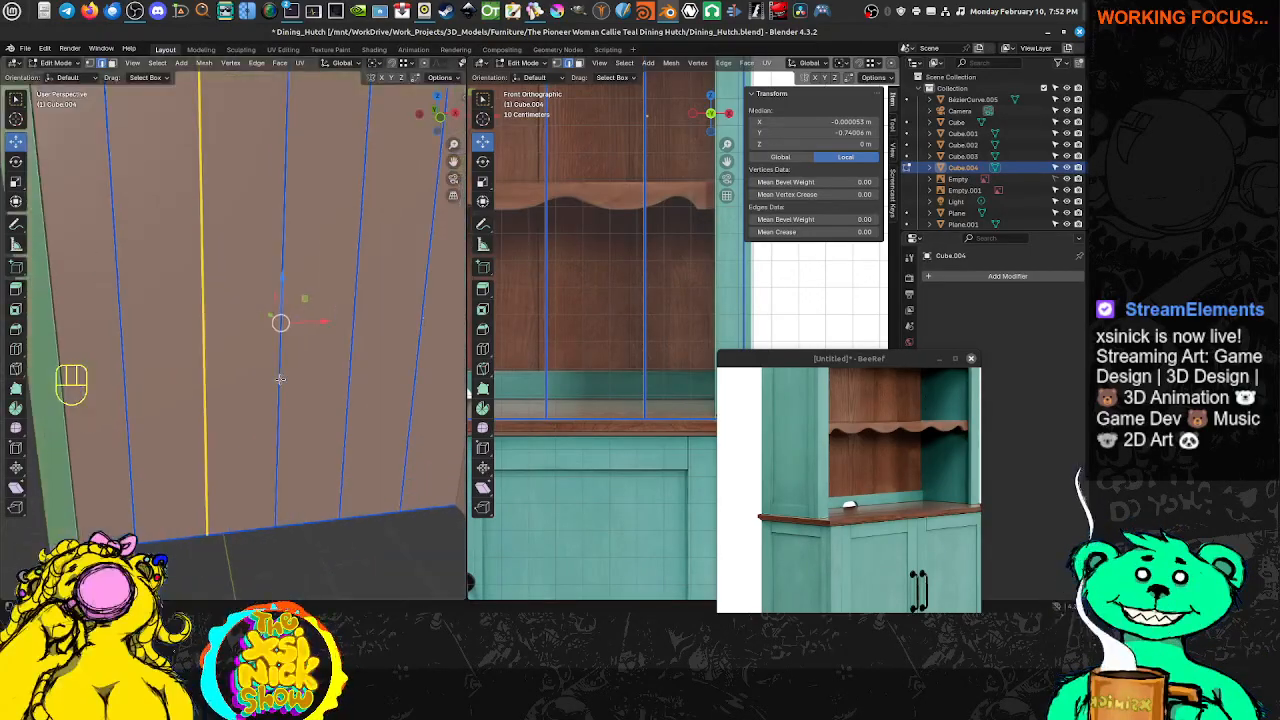
pyautogui.scroll(4, 338, 371)
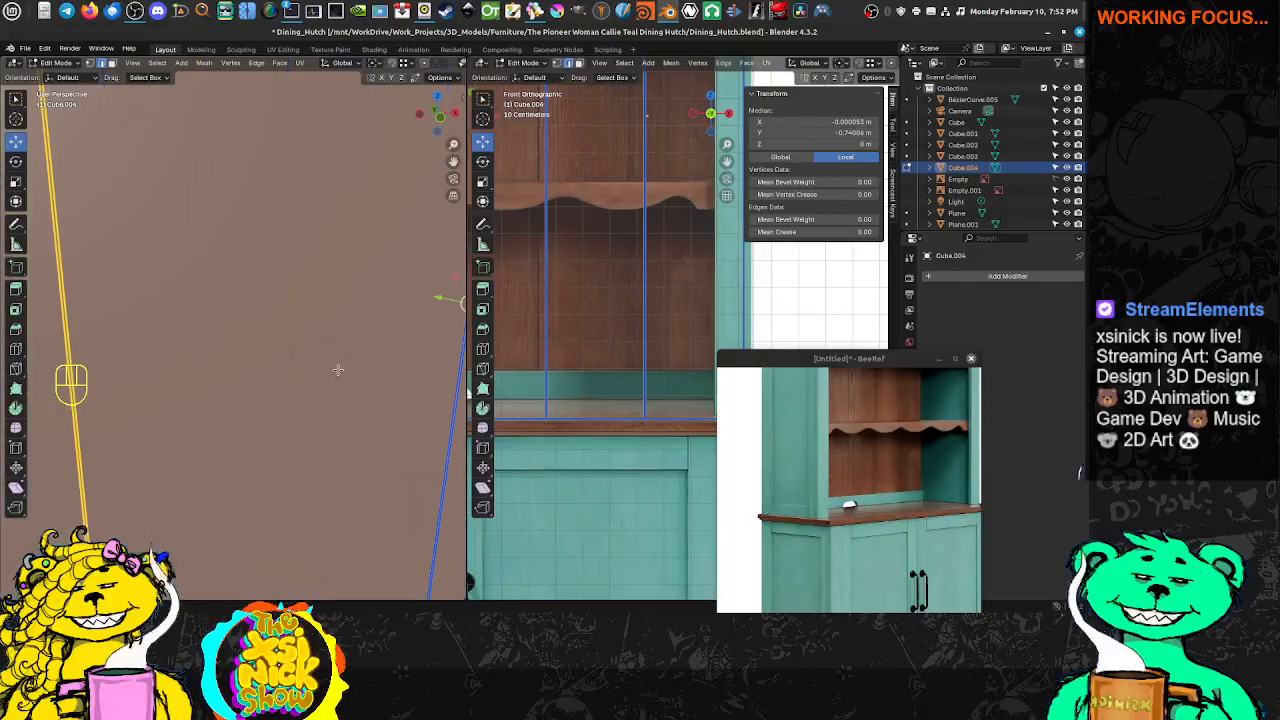
pyautogui.keyDown('shift'); pyautogui.moveTo(338, 371); pyautogui.dragTo(306, 257, button='middle'); pyautogui.keyUp('shift')
pyautogui.moveTo(288, 388)
pyautogui.keyDown('shift'); pyautogui.mouseDown(button='middle')
pyautogui.moveTo(300, 318)
pyautogui.moveTo(337, 363)
pyautogui.moveTo(310, 378)
pyautogui.mouseUp(button='middle'); pyautogui.keyUp('shift')
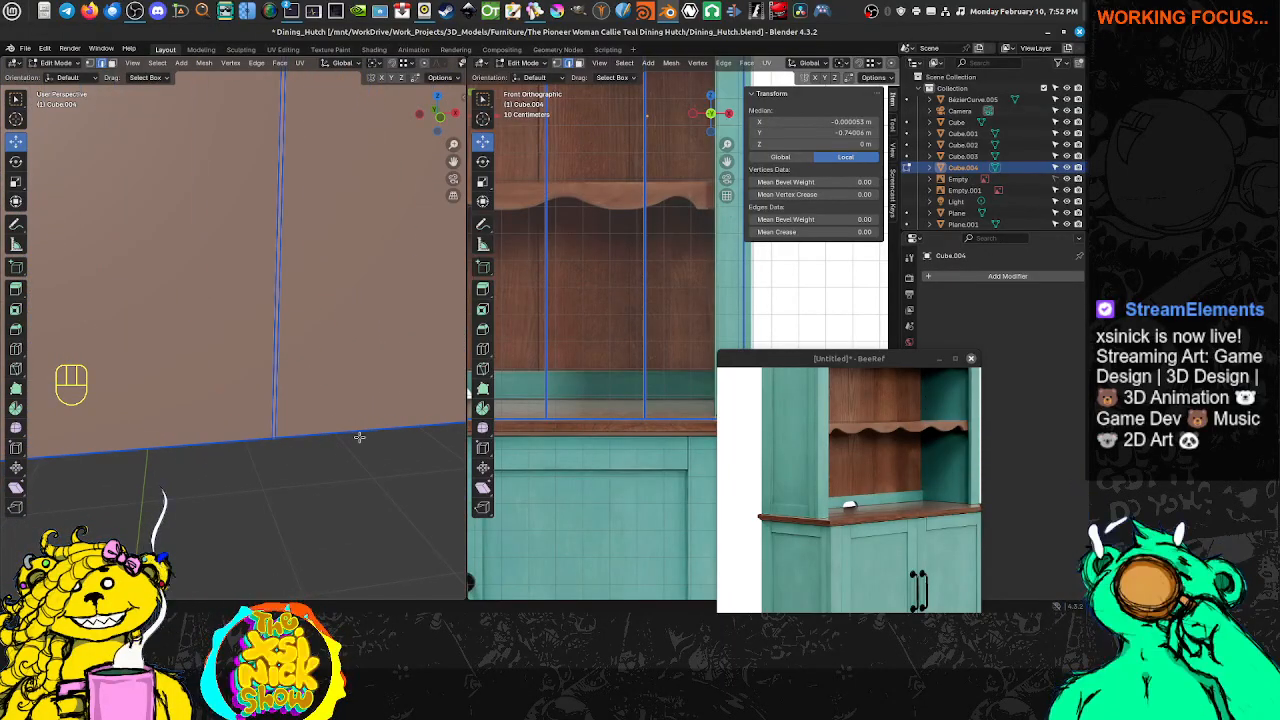
pyautogui.hotkey('alt', 's')
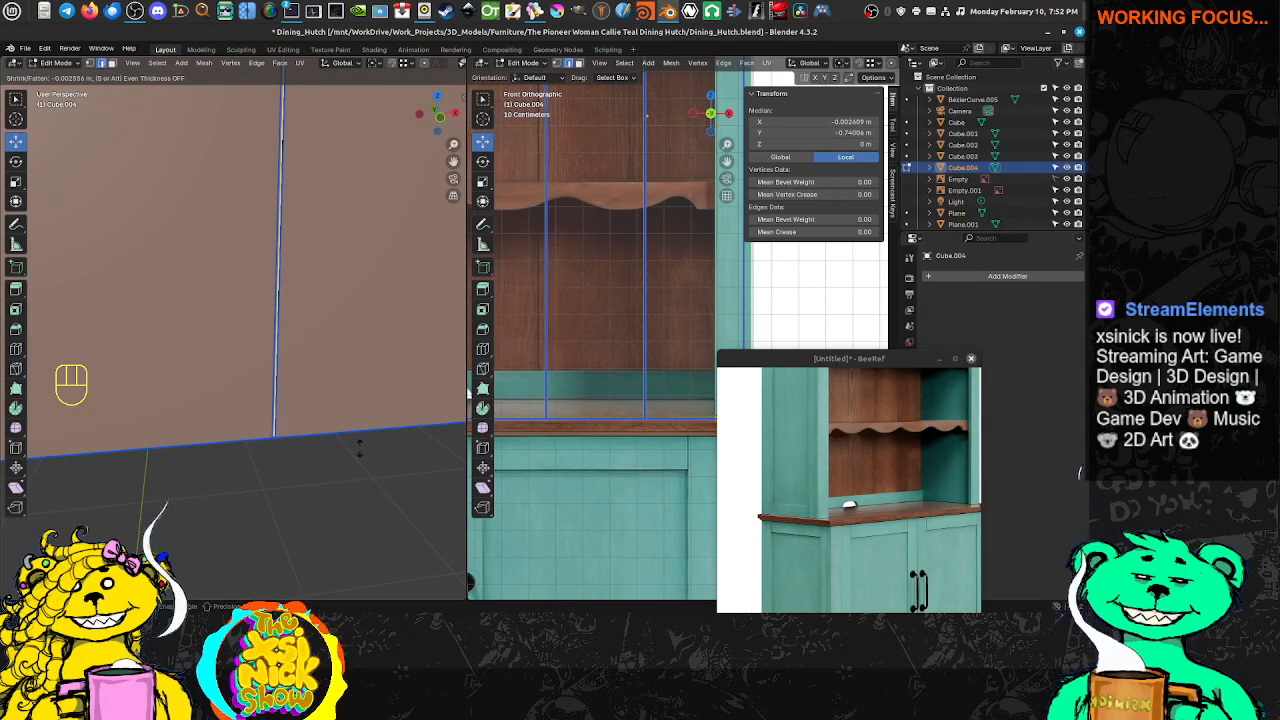
pyautogui.click(358, 453)
pyautogui.scroll(-12, 340, 372)
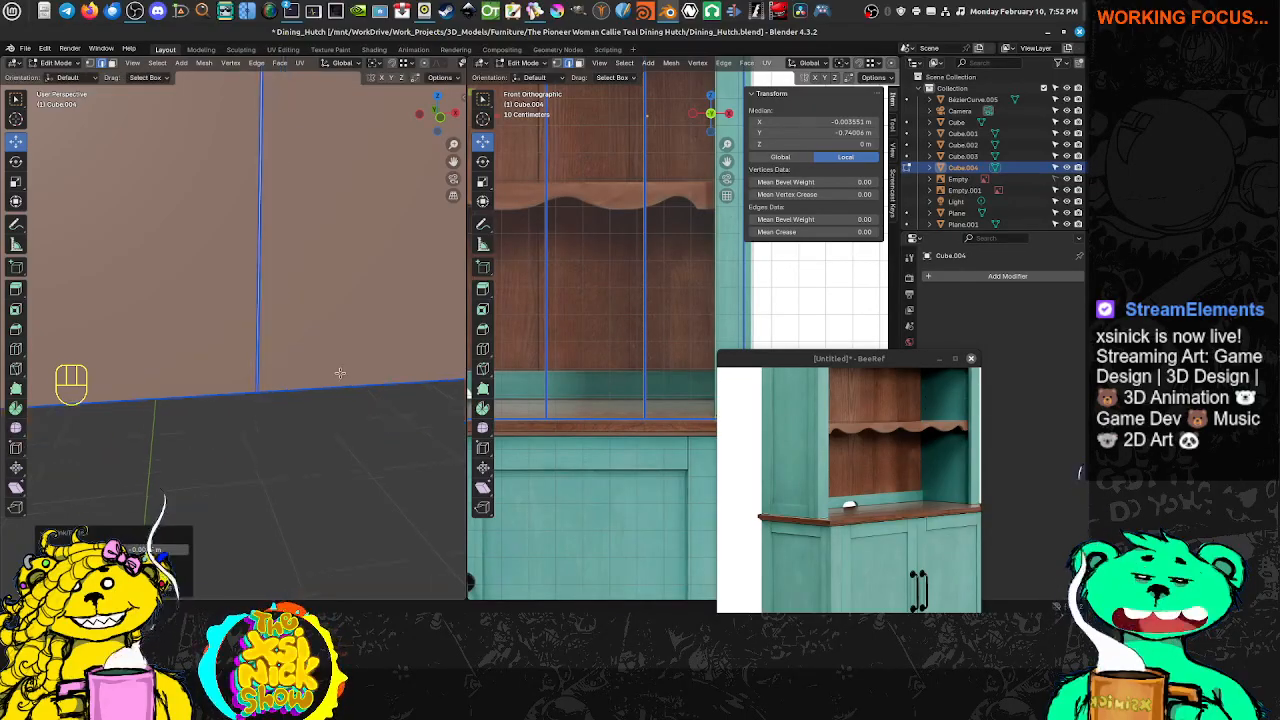
# Isolate the back panel in local view and add one vertical loop cut with no slide along its -X side edge
pyautogui.moveTo(334, 380); pyautogui.dragTo(353, 345, button='middle')
pyautogui.press('KP_Divide')
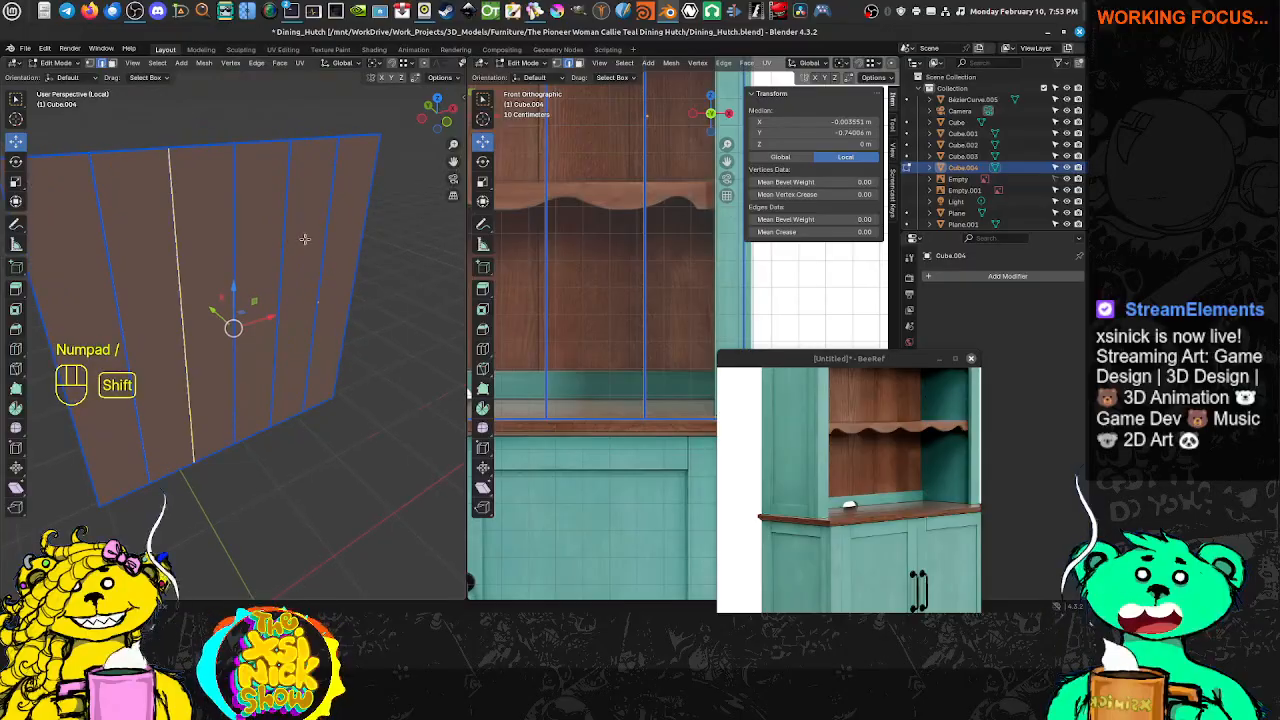
pyautogui.moveTo(245, 251); pyautogui.dragTo(219, 207, button='middle')
pyautogui.scroll(-6, 632, 249)
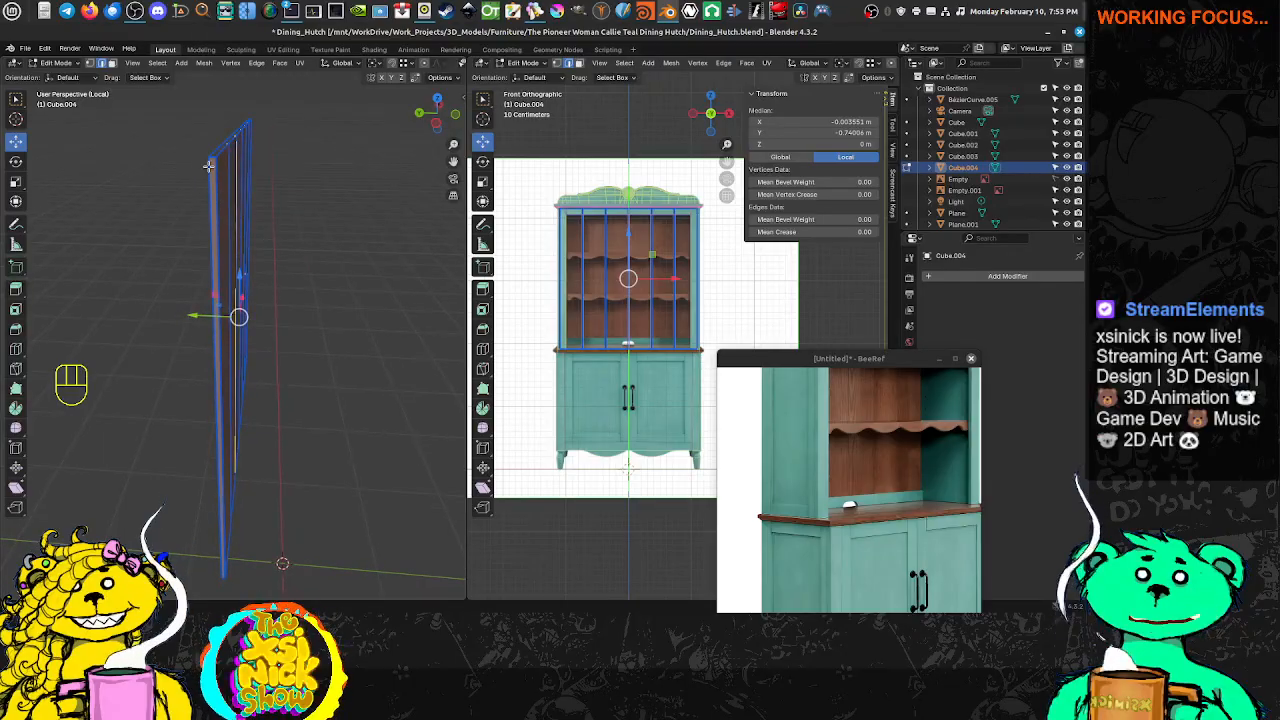
pyautogui.hotkey('ctrl', 'r')
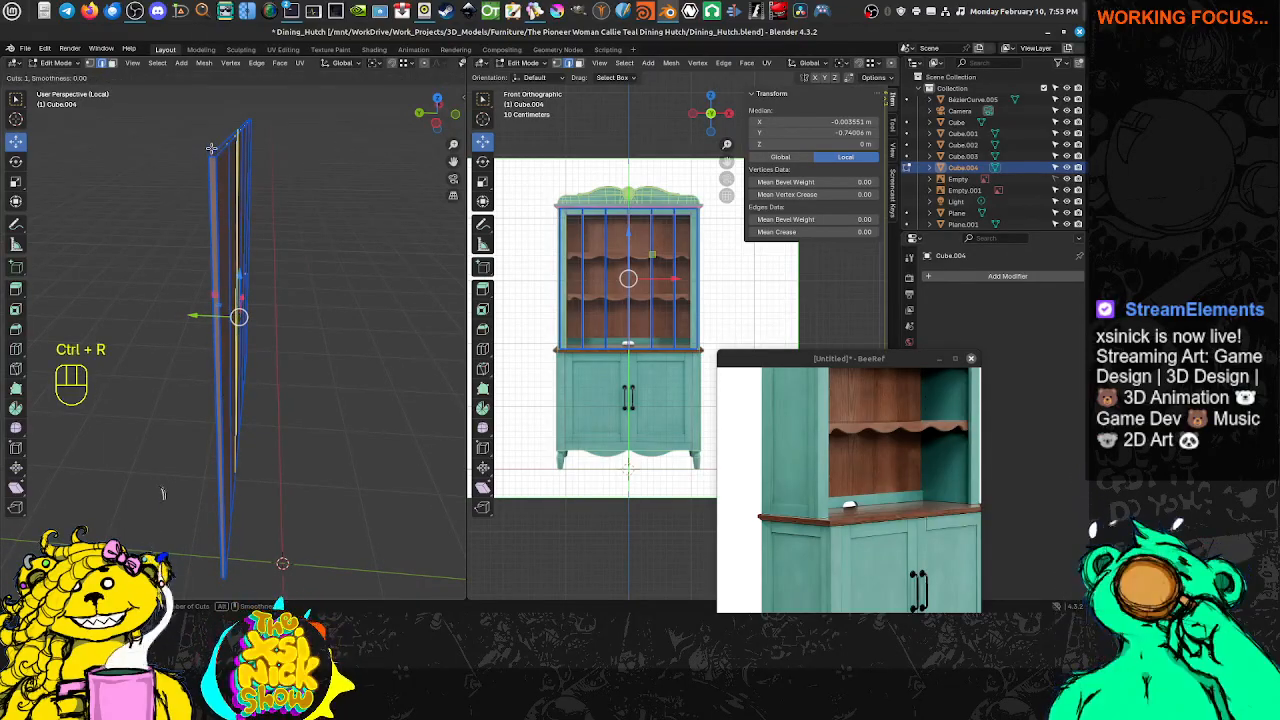
pyautogui.click(217, 205)
pyautogui.rightClick(217, 205)
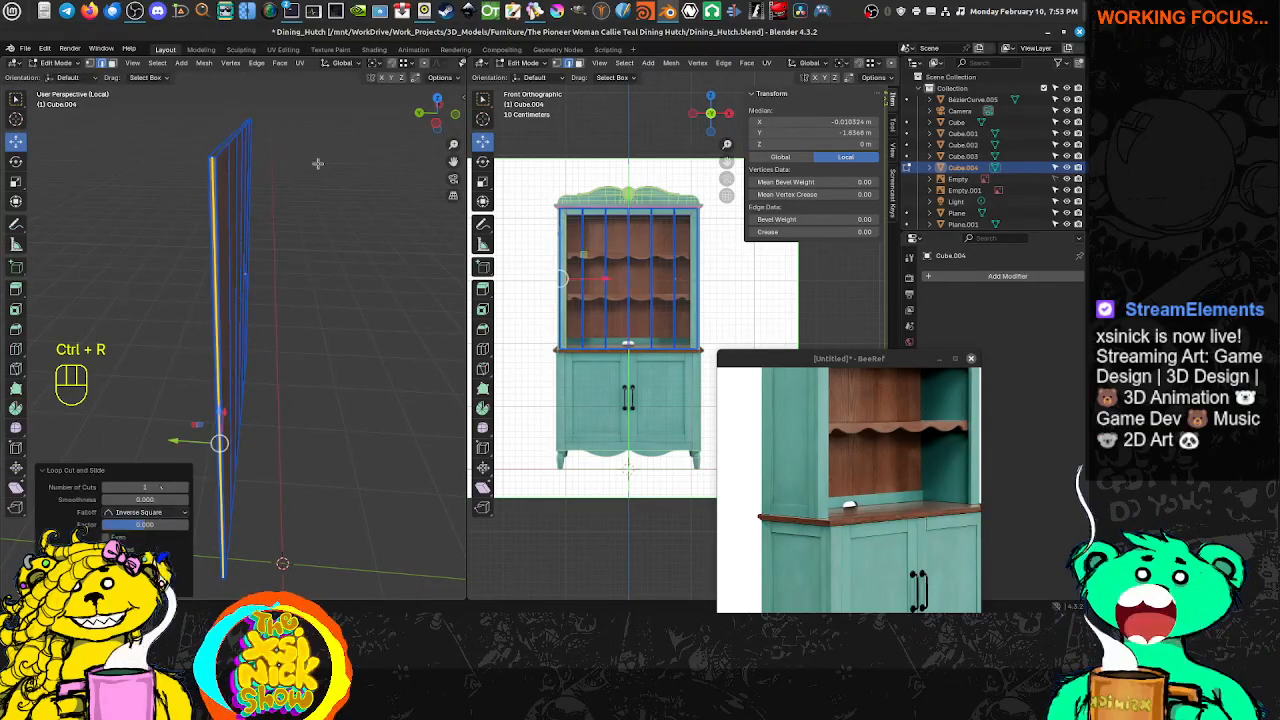
pyautogui.moveTo(317, 163); pyautogui.dragTo(212, 201, button='middle')
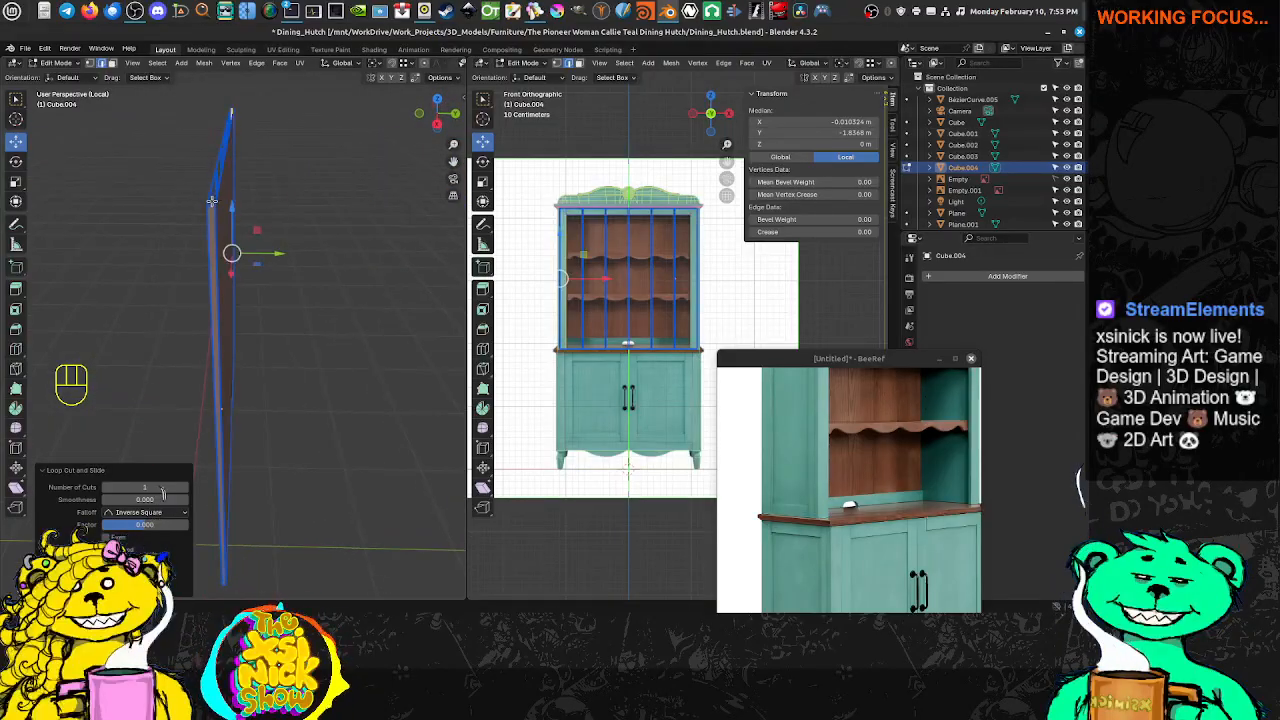
# Add a single centred loop cut along the narrow side of the hutch's plank back panel
pyautogui.hotkey('ctrl', 'r')
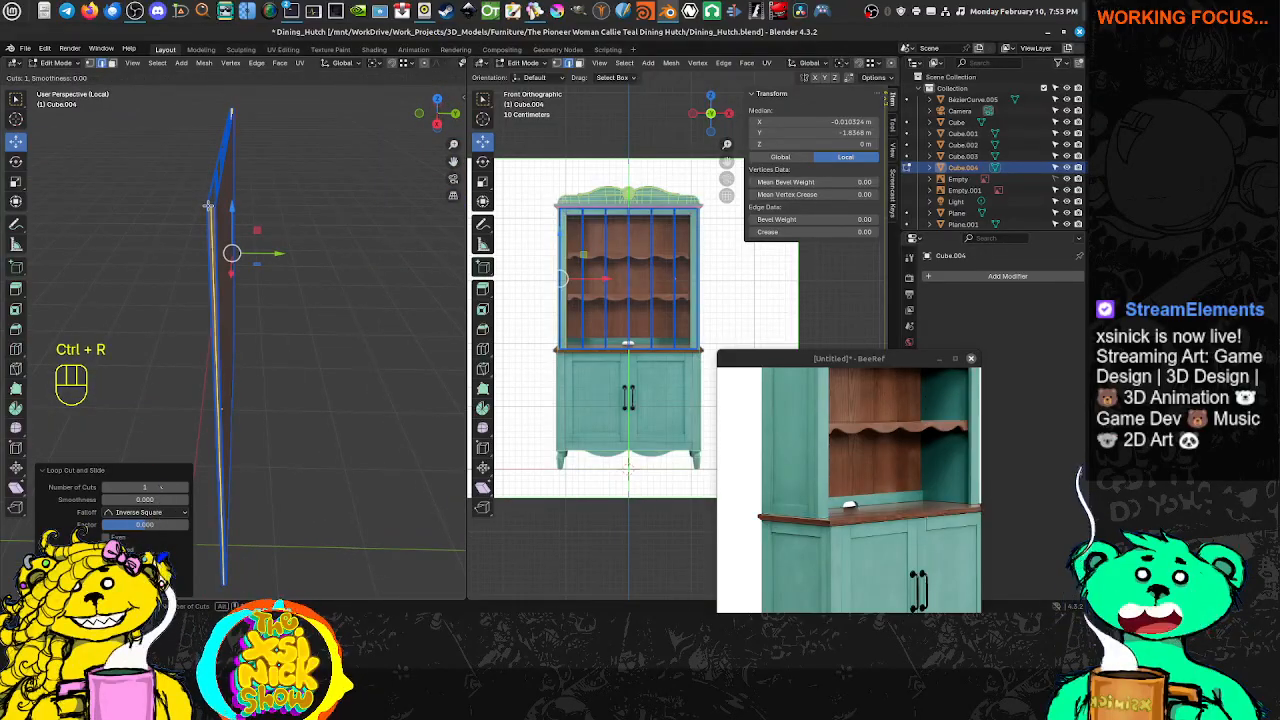
pyautogui.click(208, 206)
pyautogui.rightClick(208, 206)
pyautogui.moveTo(230, 211); pyautogui.dragTo(327, 180, button='middle')
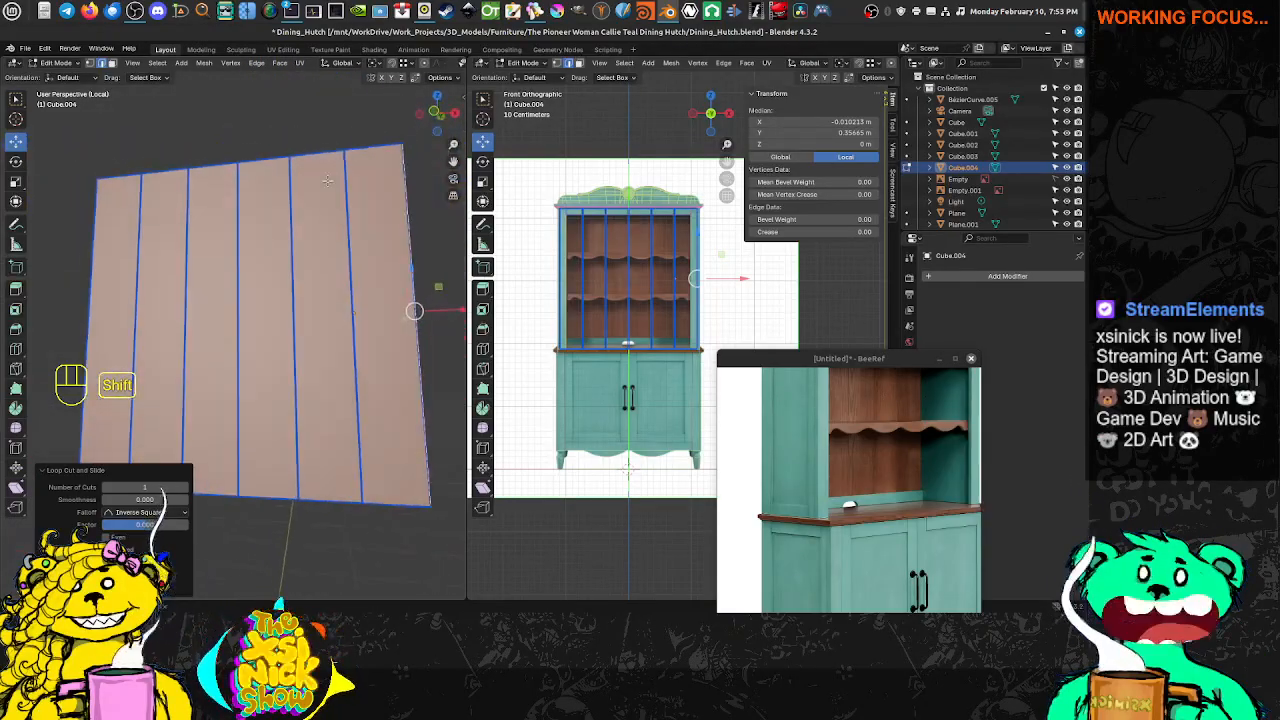
# In top view, switch to face selection and select the faces of the rightmost groove between the back panel's planks
pyautogui.press('KP_7')
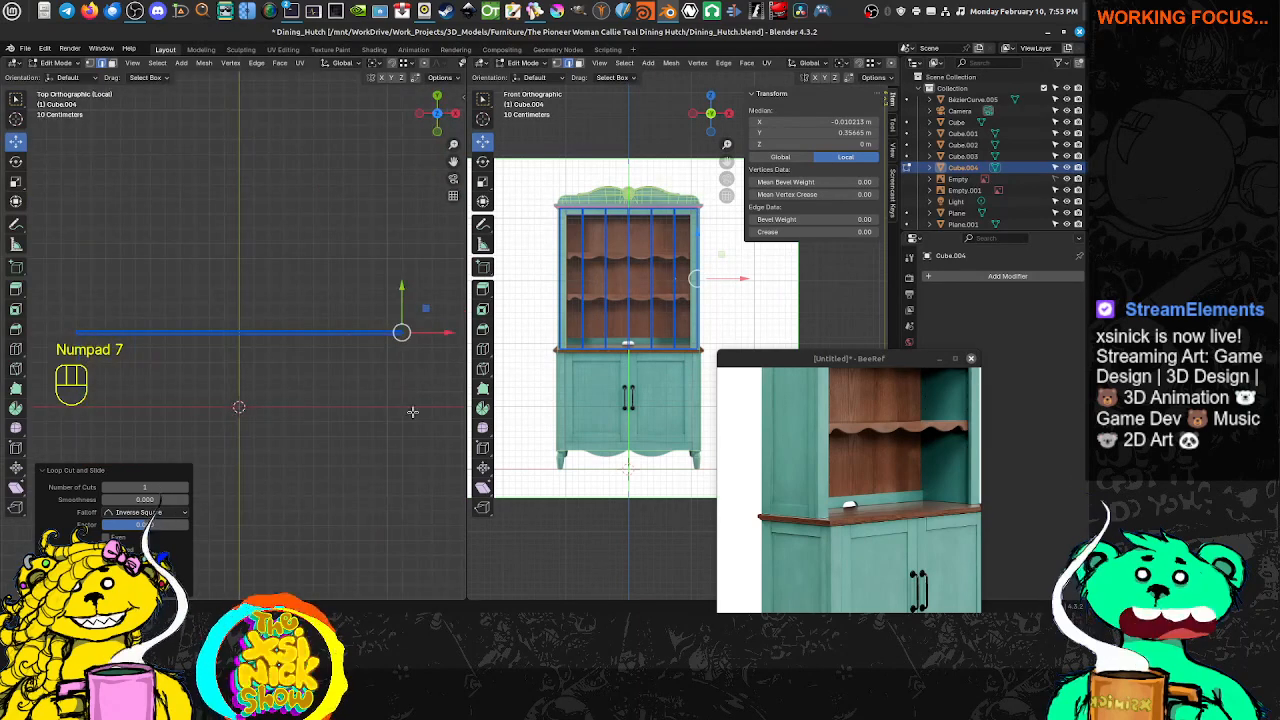
pyautogui.hotkey('ctrl', 'Tab')
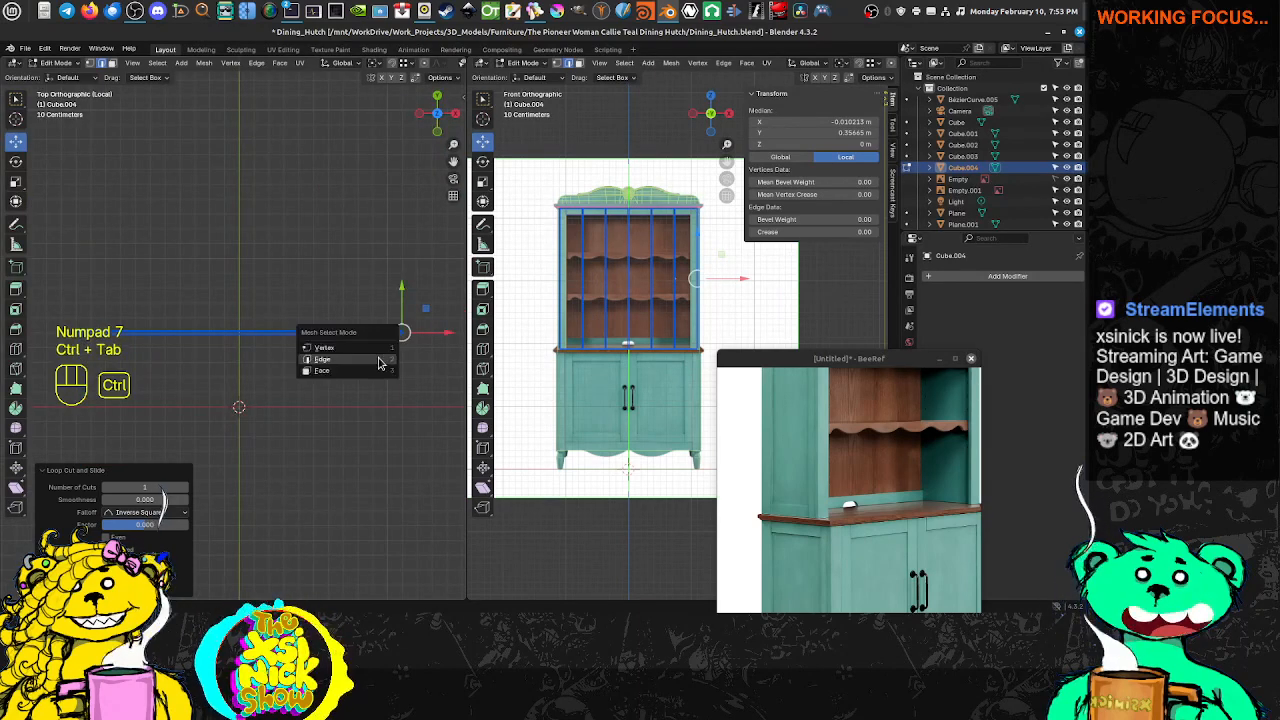
pyautogui.click(322, 372)
pyautogui.scroll(4, 358, 332)
pyautogui.scroll(3, 358, 330)
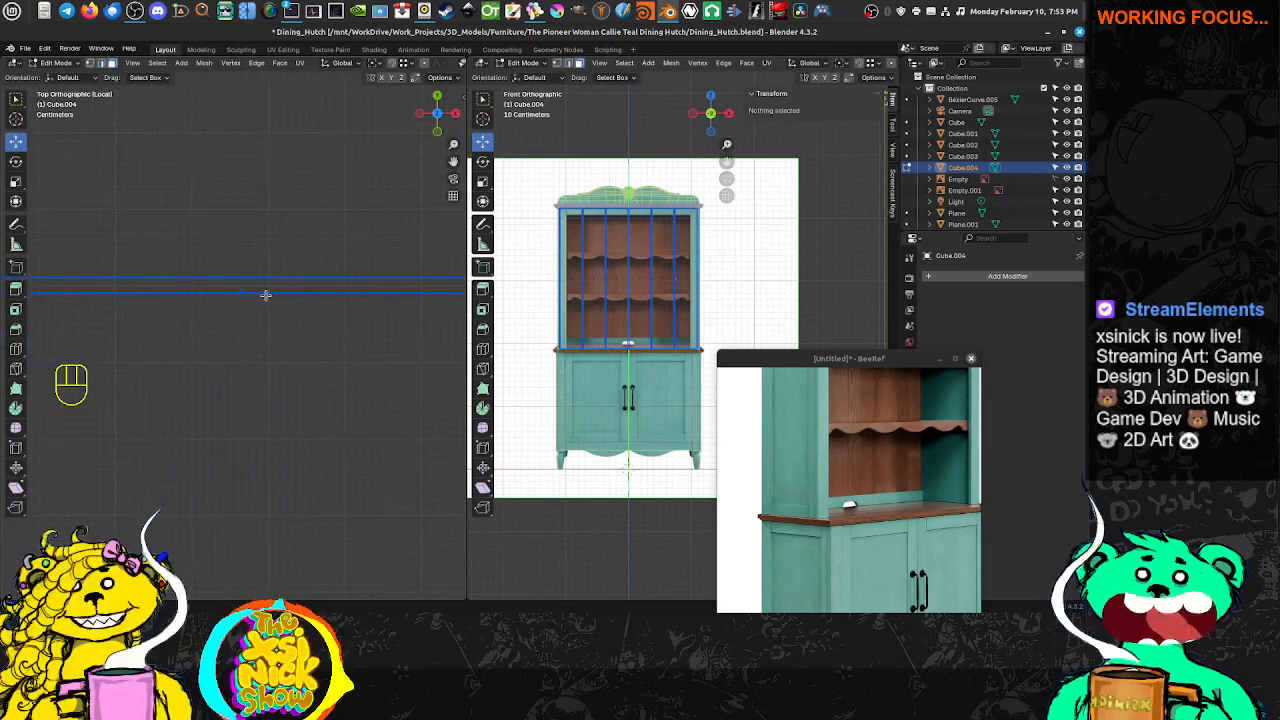
pyautogui.scroll(5, 260, 300)
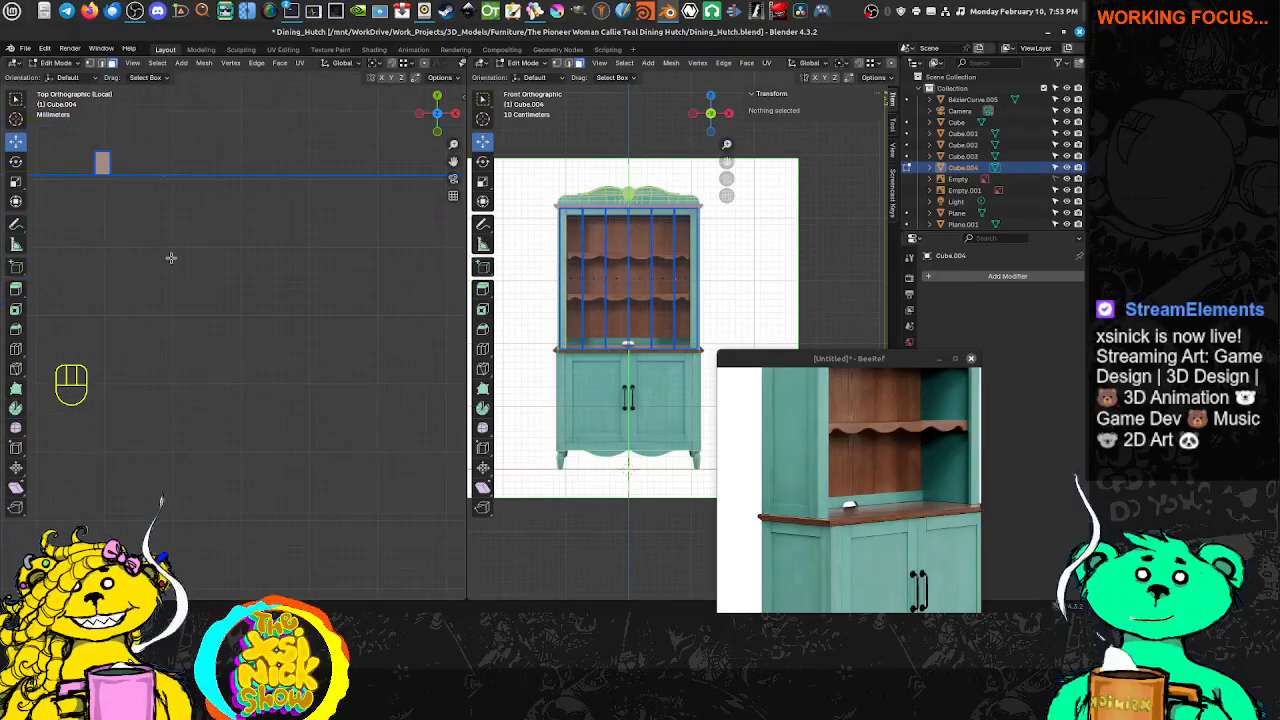
pyautogui.scroll(2, 220, 290)
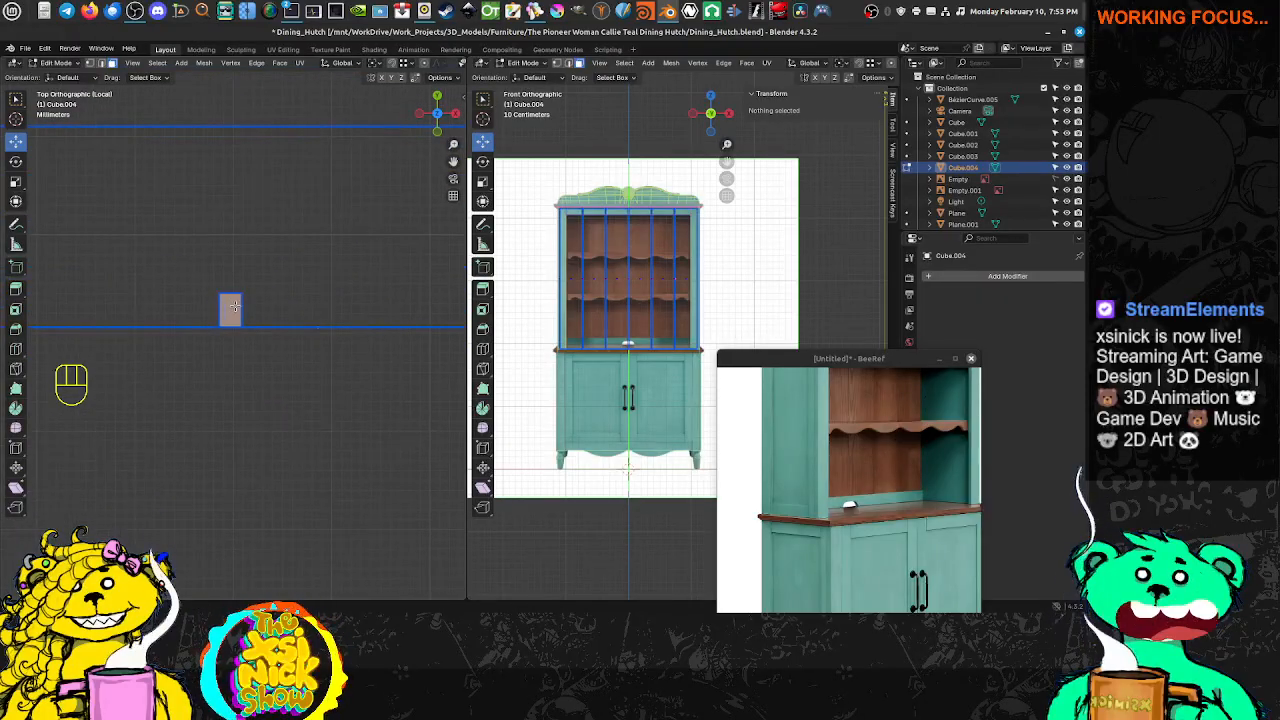
pyautogui.press('z')
pyautogui.click(186, 311)
pyautogui.click(230, 315)
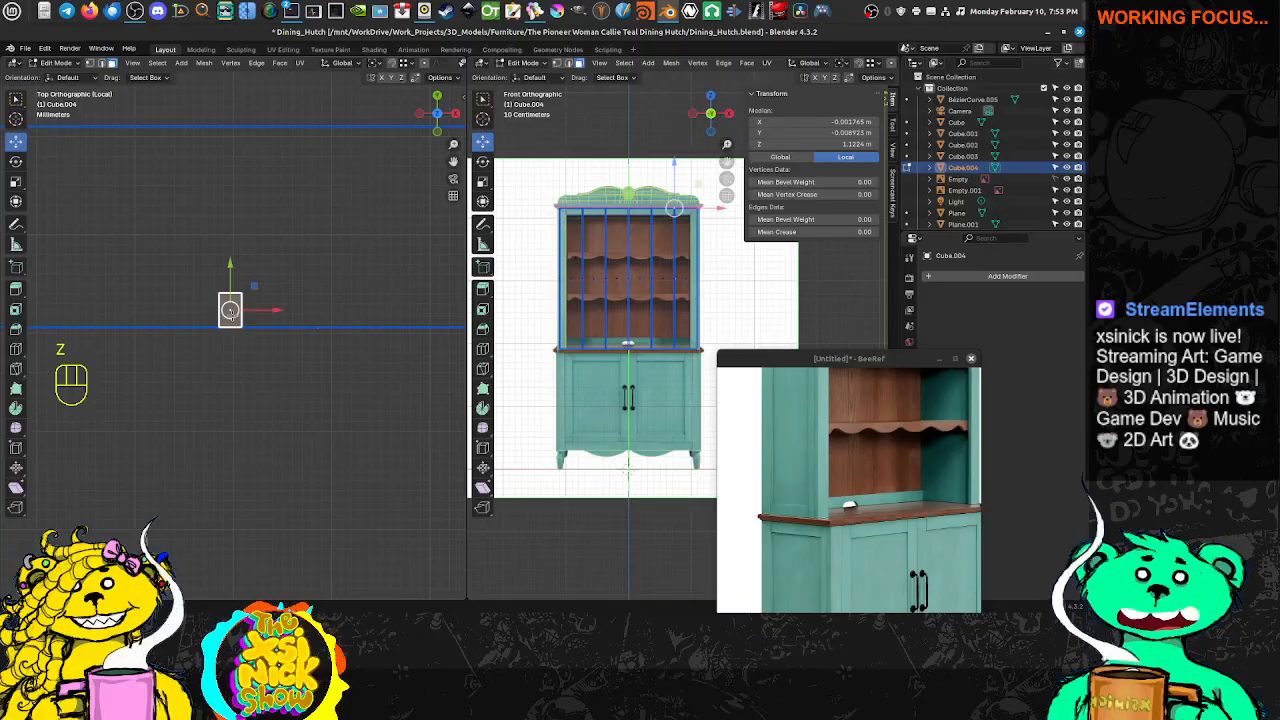
pyautogui.hotkey('ctrl', 'l')
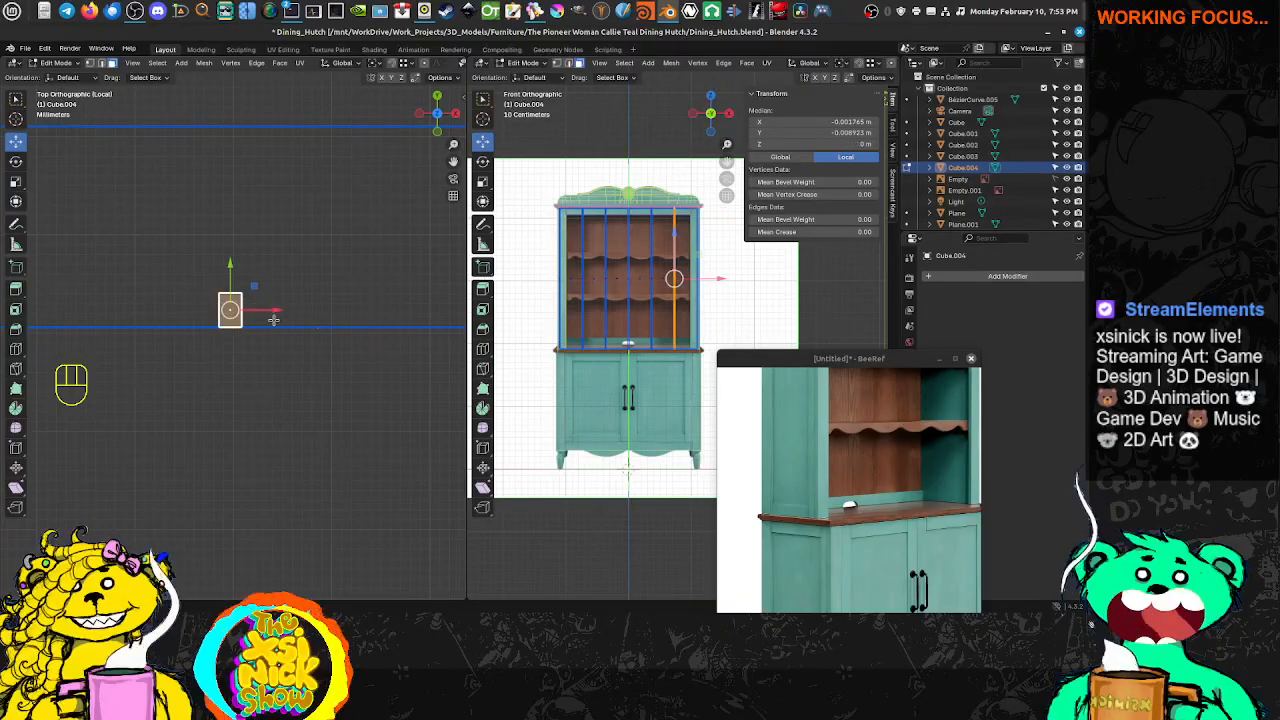
# Add the faces of the next two grooves, up to the middle one, to the selection in top view
pyautogui.scroll(-7, 276, 314)
pyautogui.scroll(-4, 172, 326)
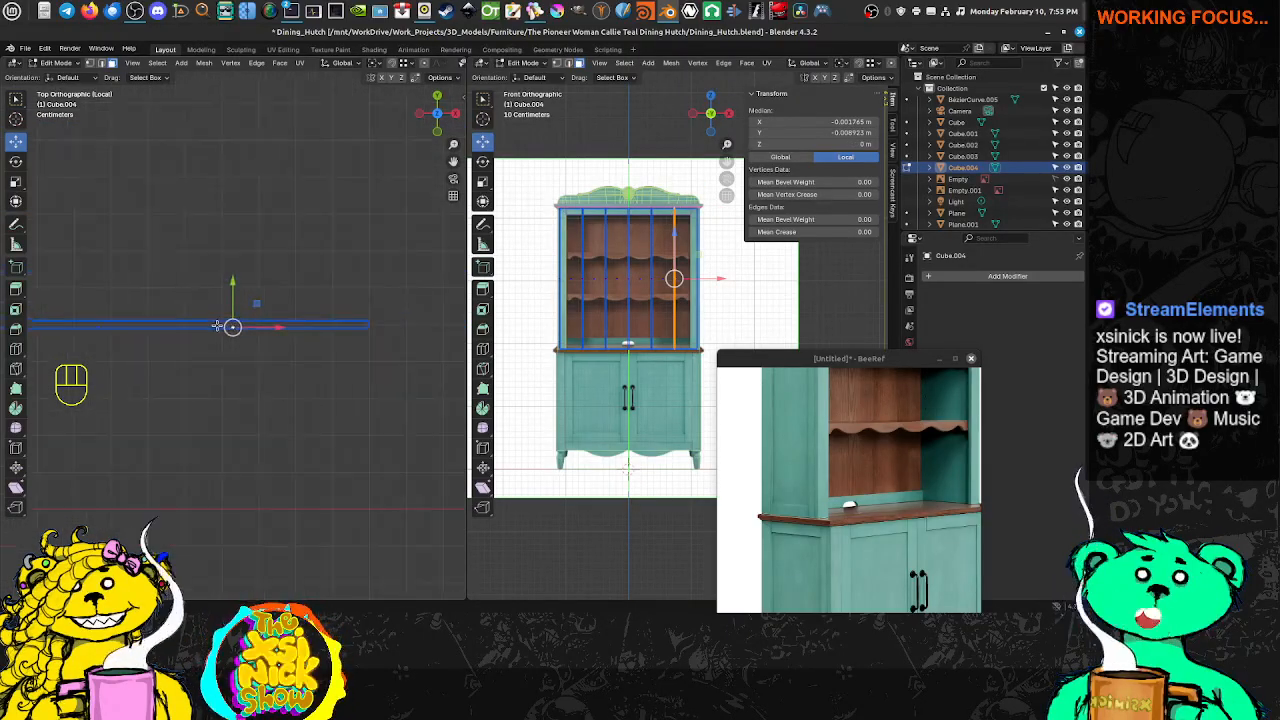
pyautogui.scroll(8, 336, 328)
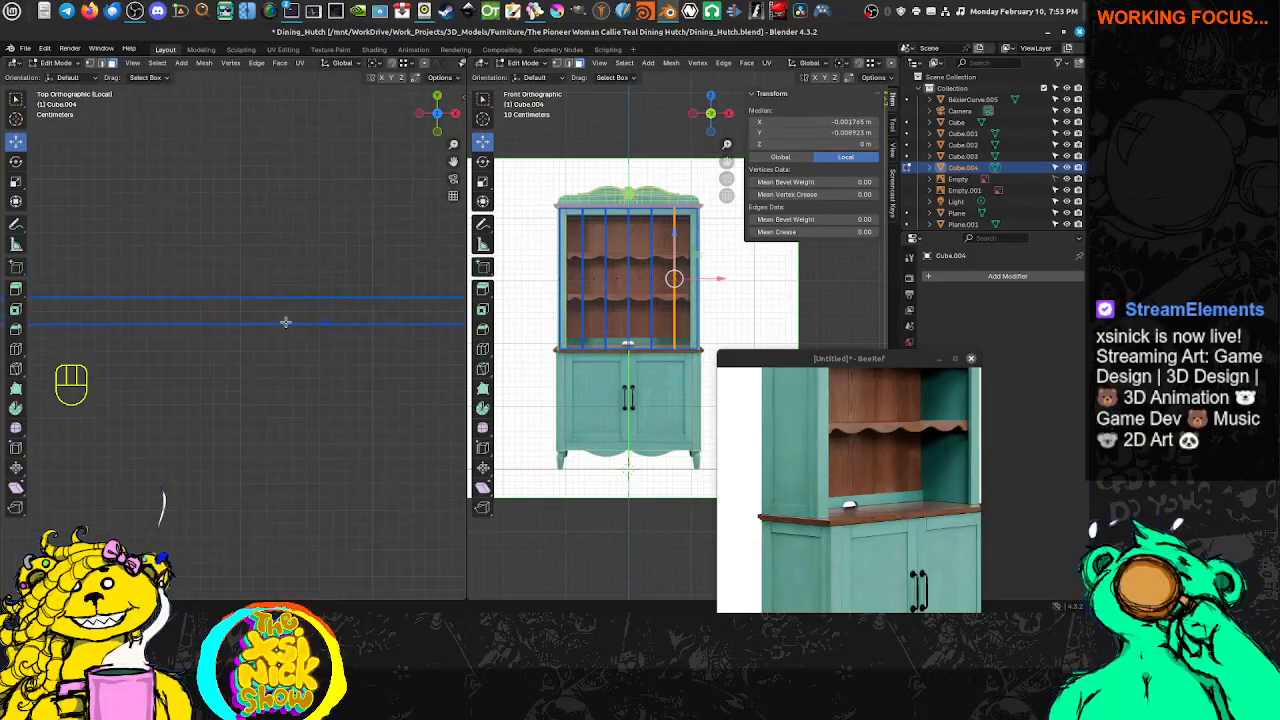
pyautogui.keyDown('ctrl'); pyautogui.click(405, 324); pyautogui.keyUp('ctrl')
pyautogui.scroll(-2, 381, 324)
pyautogui.scroll(-3, 381, 324)
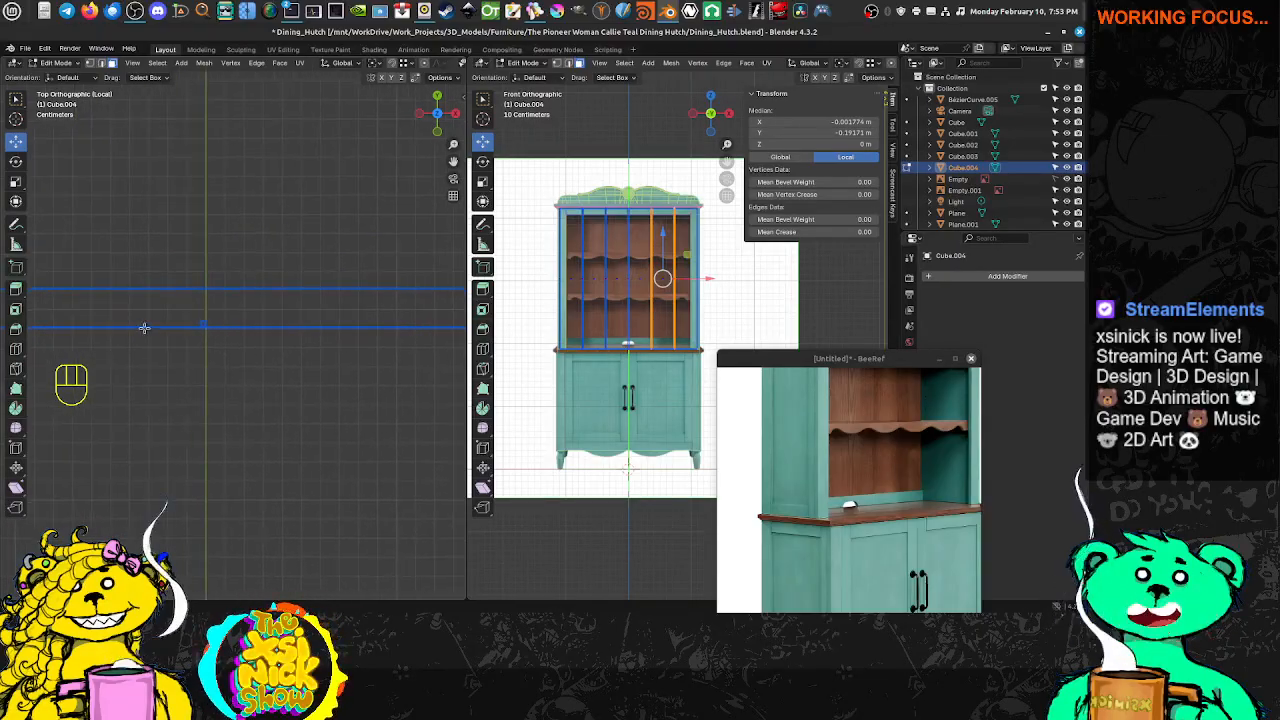
pyautogui.scroll(6, 304, 334)
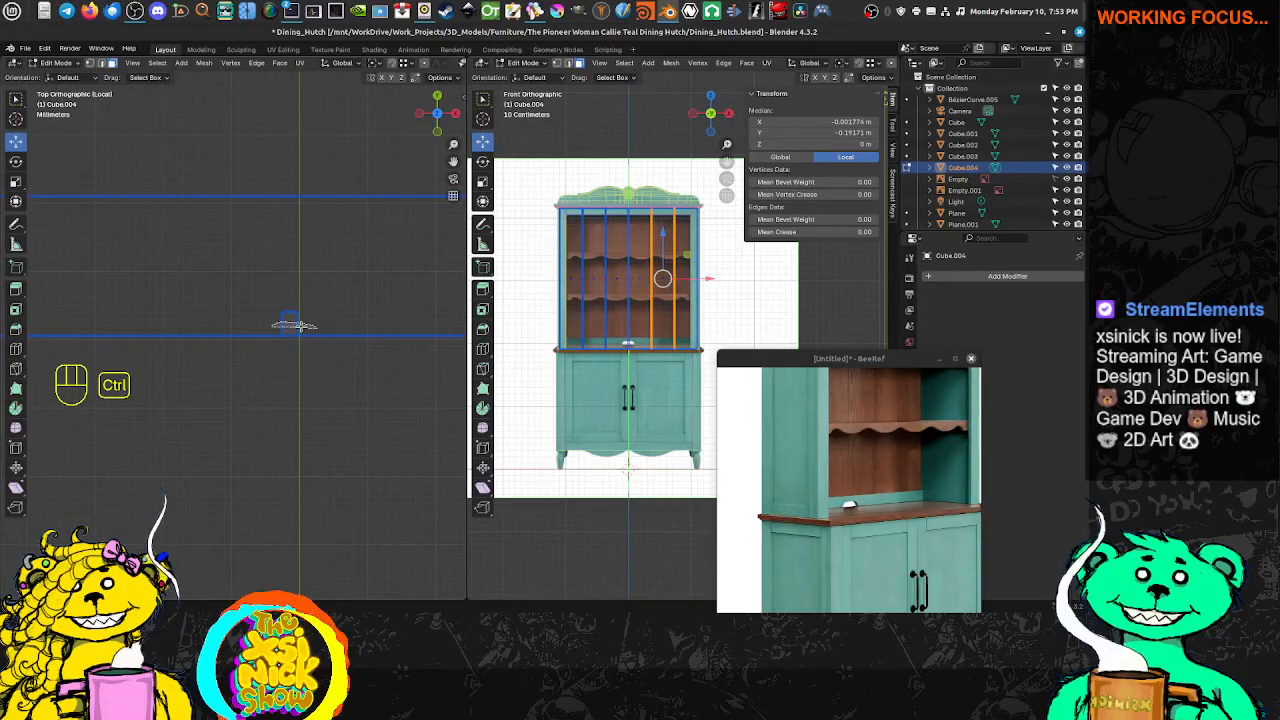
pyautogui.keyDown('ctrl'); pyautogui.moveTo(300, 326); pyautogui.dragTo(305, 327, button='right'); pyautogui.keyUp('ctrl')
pyautogui.moveTo(146, 317)
pyautogui.mouseDown(button='middle')
pyautogui.moveTo(323, 325)
pyautogui.moveTo(284, 325)
pyautogui.moveTo(396, 312)
pyautogui.moveTo(106, 334)
pyautogui.mouseUp(button='middle')
pyautogui.scroll(8, 629, 240)
pyautogui.scroll(-9, 106, 333)
pyautogui.moveTo(425, 334); pyautogui.dragTo(314, 337, button='middle')
pyautogui.scroll(6, 256, 325)
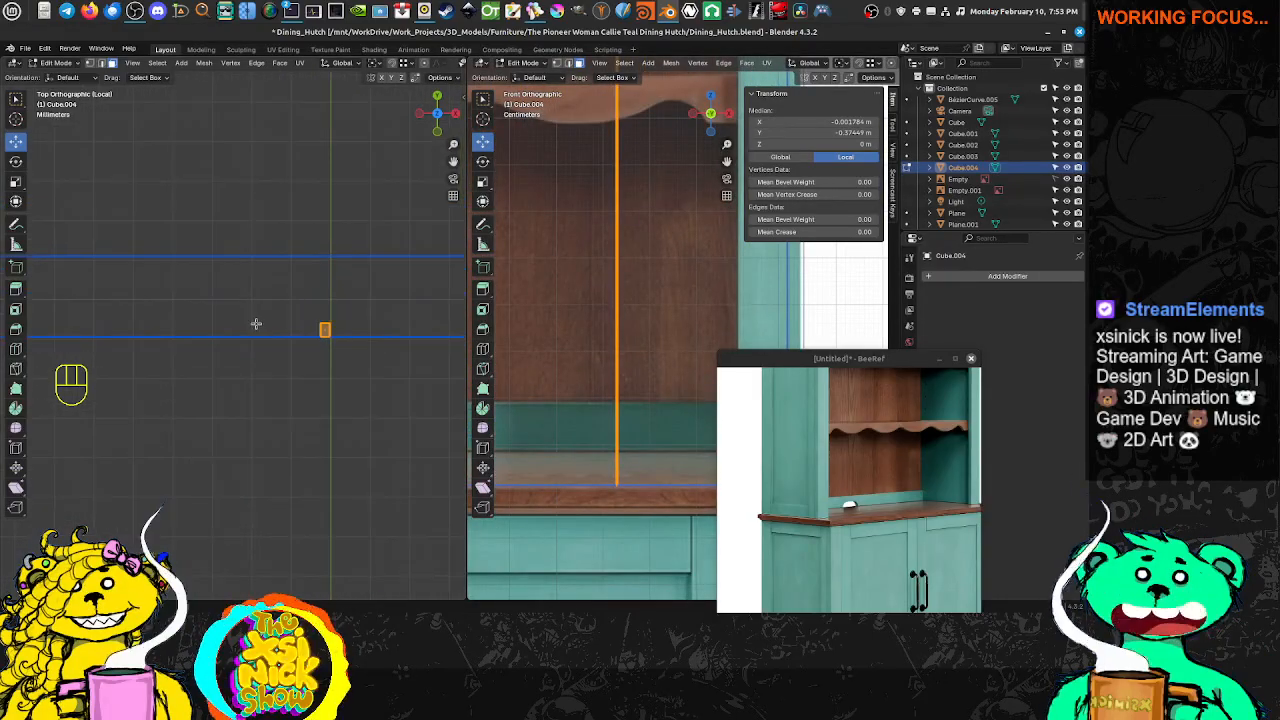
# Select the small faces at the middle groove and the two grooves to its right, and delete them
pyautogui.scroll(5, 256, 324)
pyautogui.moveTo(440, 338); pyautogui.dragTo(256, 359, button='middle')
pyautogui.click(277, 355)
pyautogui.click(269, 354)
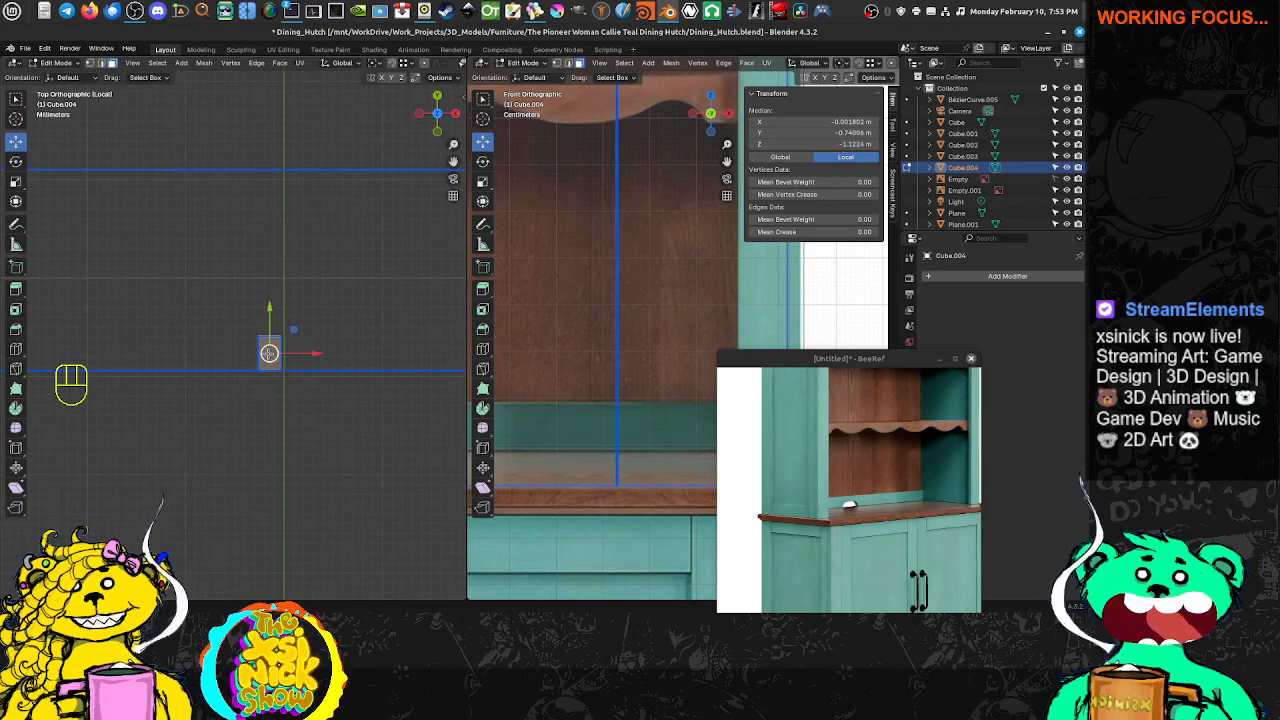
pyautogui.press('shift')
pyautogui.scroll(-12, 326, 365)
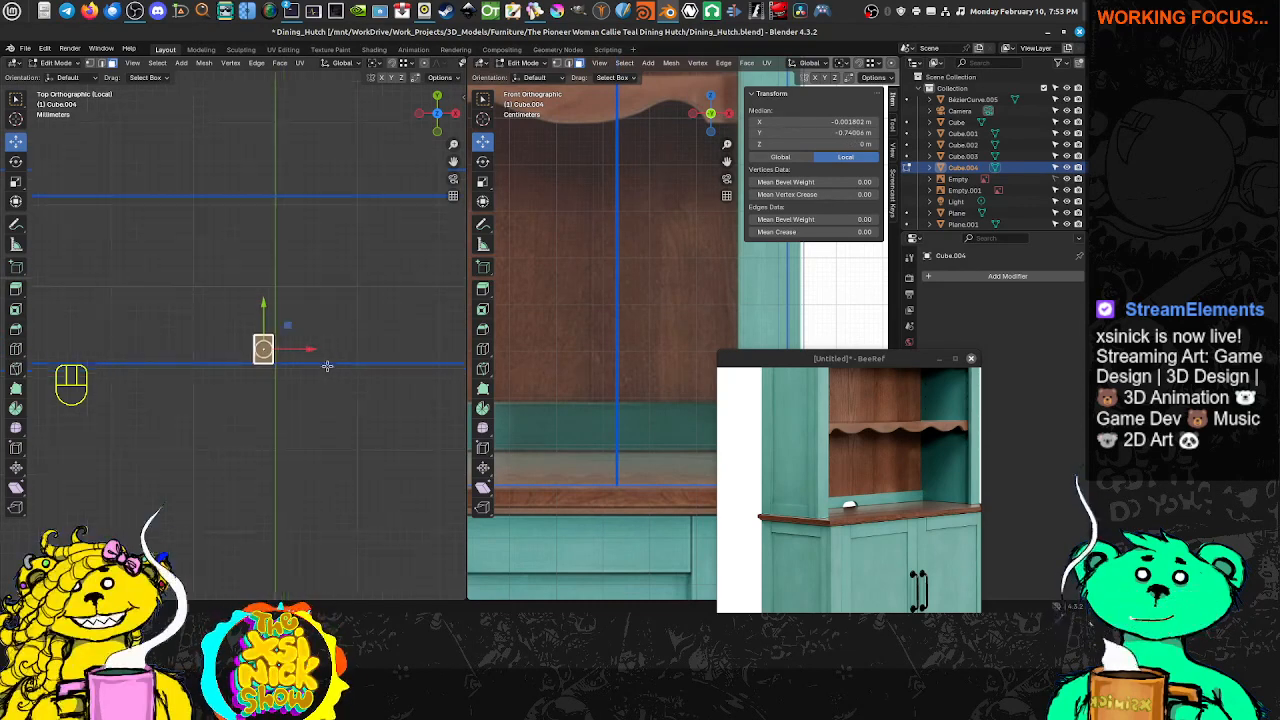
pyautogui.keyDown('shift'); pyautogui.moveTo(362, 366); pyautogui.dragTo(138, 380, button='middle'); pyautogui.keyUp('shift')
pyautogui.scroll(6, 320, 357)
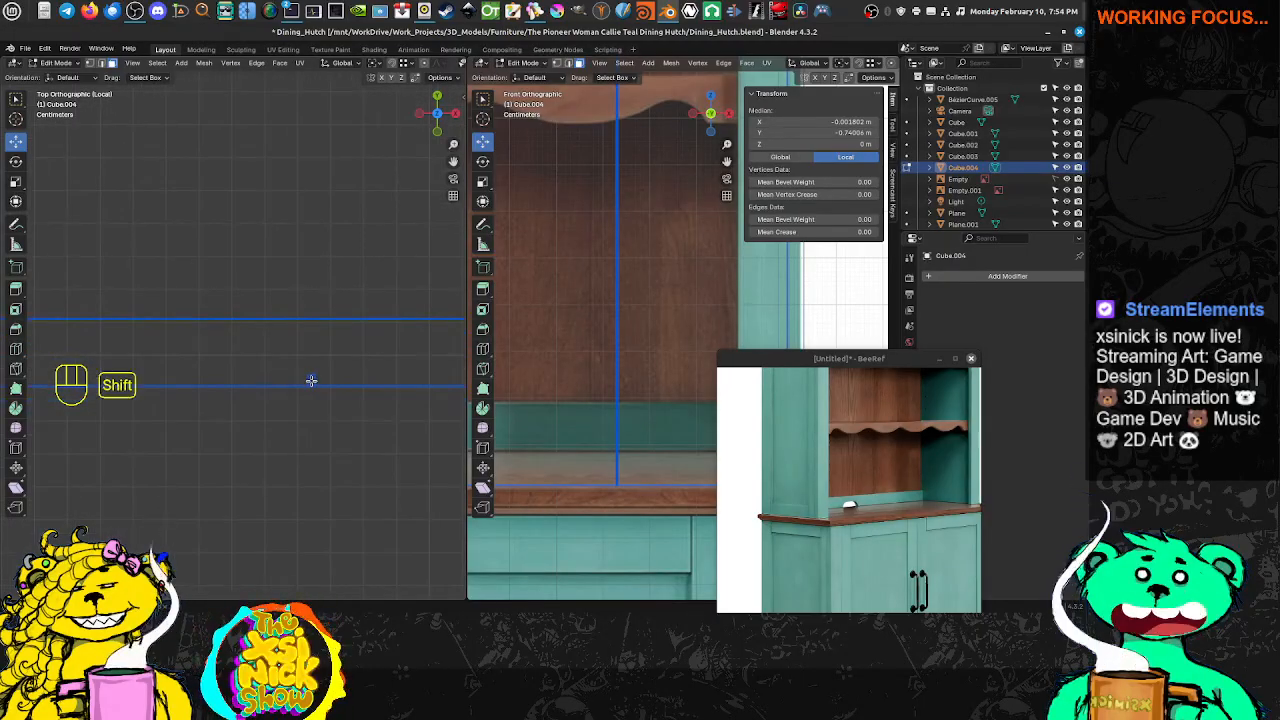
pyautogui.keyDown('shift'); pyautogui.moveTo(419, 381); pyautogui.dragTo(34, 367, button='middle'); pyautogui.keyUp('shift')
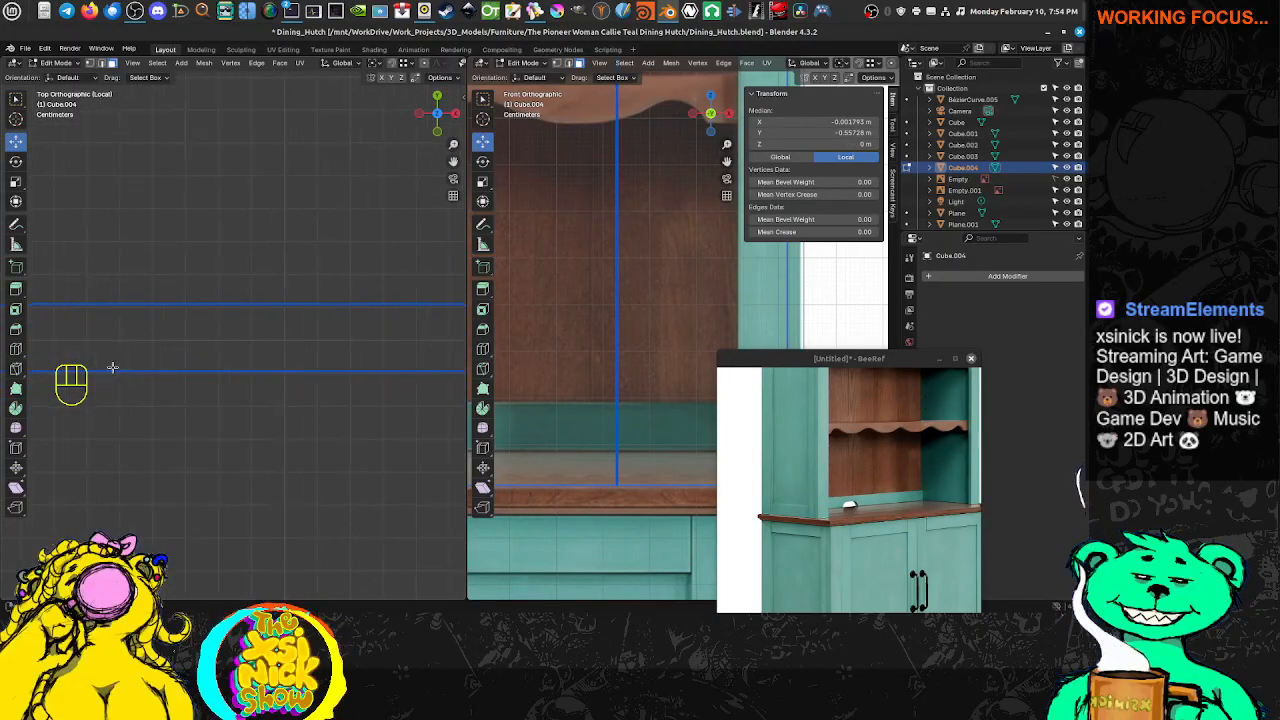
pyautogui.scroll(-3, 360, 374)
pyautogui.keyDown('shift'); pyautogui.moveTo(394, 377); pyautogui.dragTo(170, 386, button='middle'); pyautogui.keyUp('shift')
pyautogui.scroll(5, 286, 354)
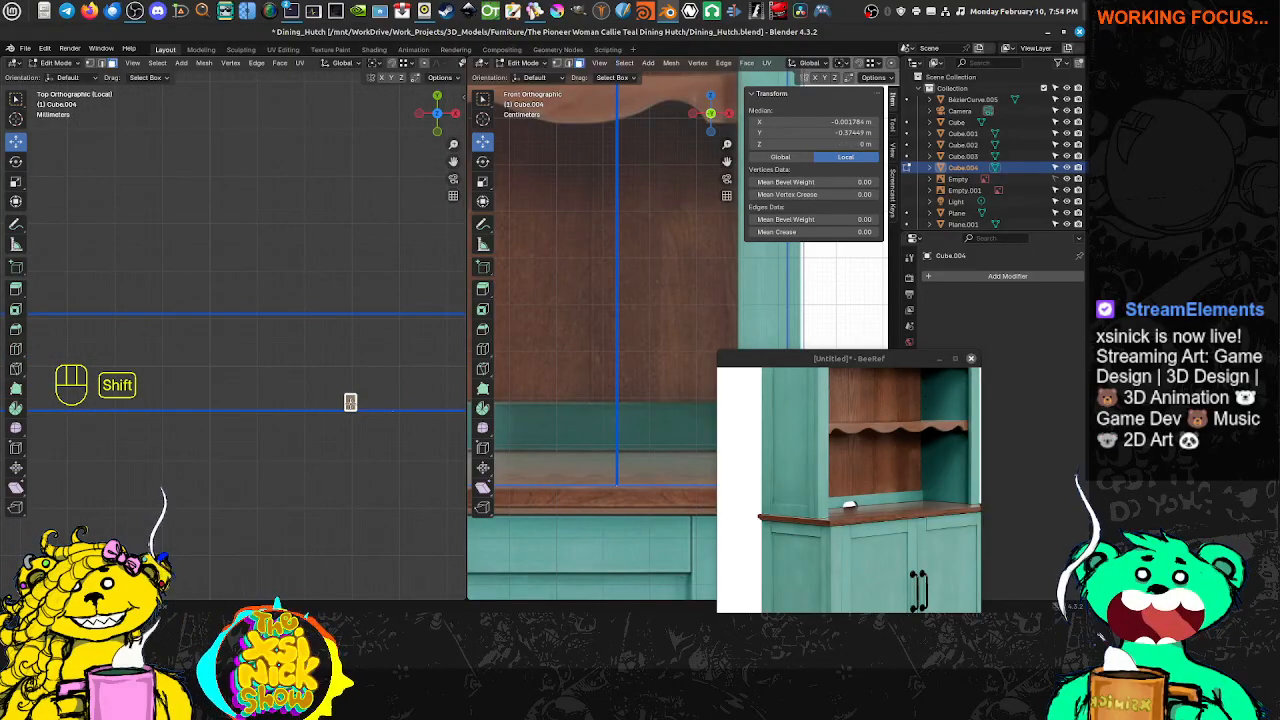
pyautogui.scroll(-10, 157, 377)
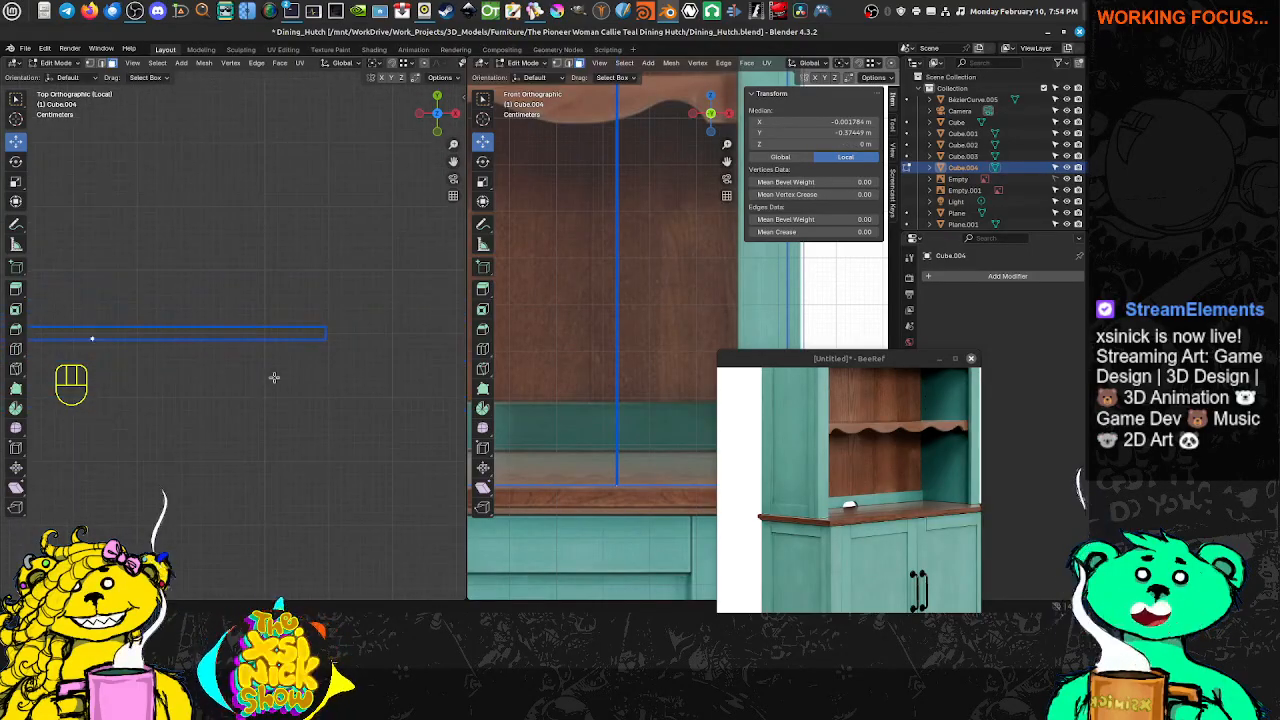
pyautogui.scroll(-5, 285, 352)
pyautogui.keyDown('shift'); pyautogui.moveTo(86, 351); pyautogui.dragTo(220, 353, button='middle'); pyautogui.keyUp('shift')
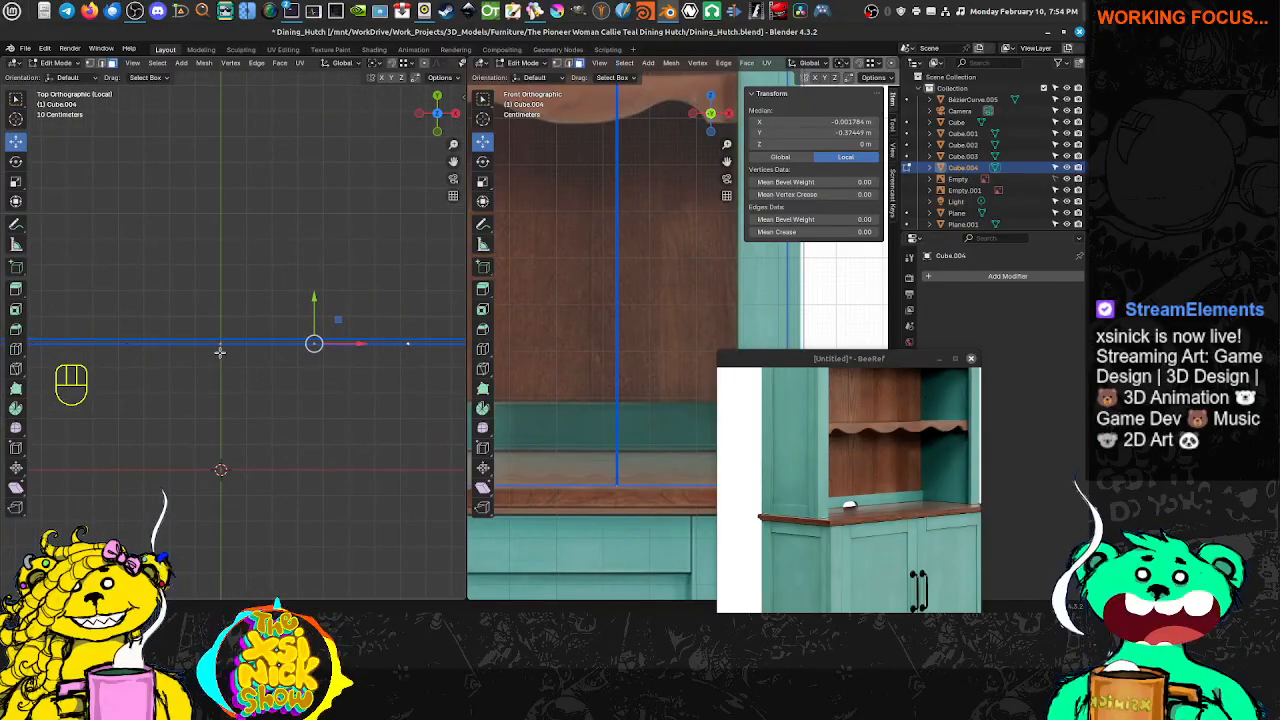
pyautogui.press('Delete')
pyautogui.click(220, 356)
# Add one loop cut along the back panel's middle groove and return to face selection
pyautogui.scroll(4, 210, 362)
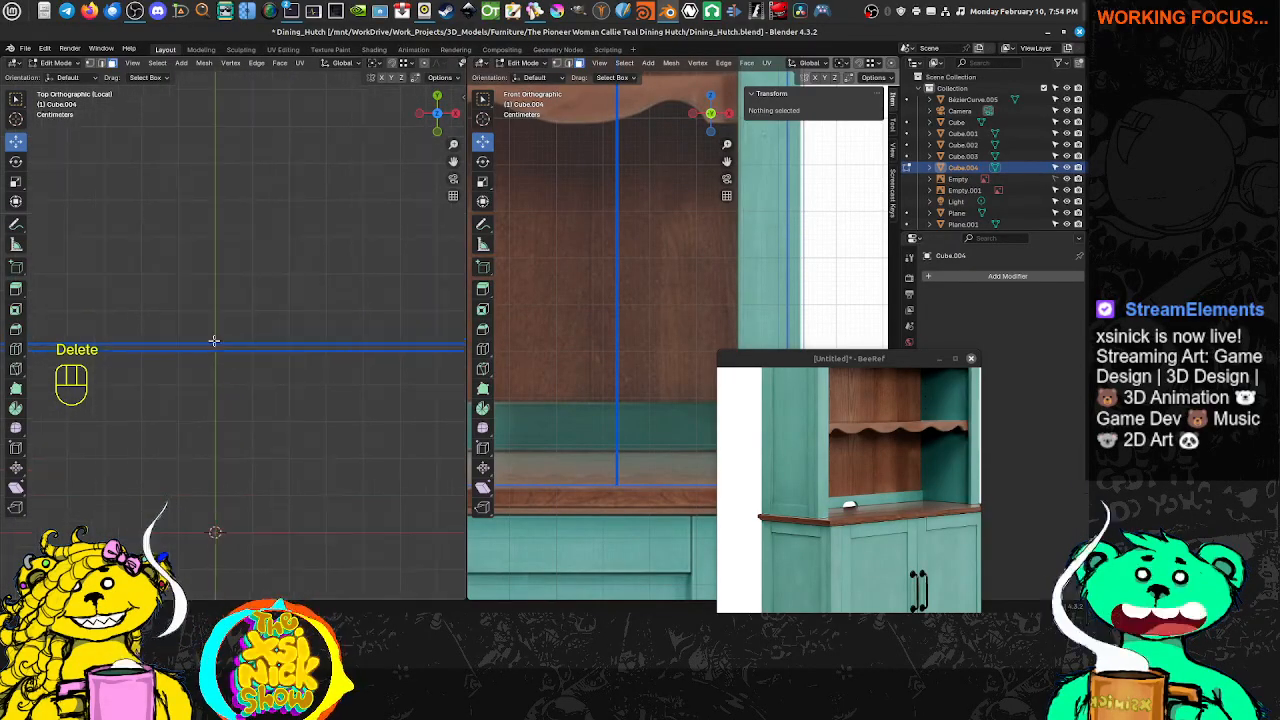
pyautogui.keyDown('shift'); pyautogui.moveTo(204, 370); pyautogui.dragTo(258, 369, button='middle'); pyautogui.keyUp('shift')
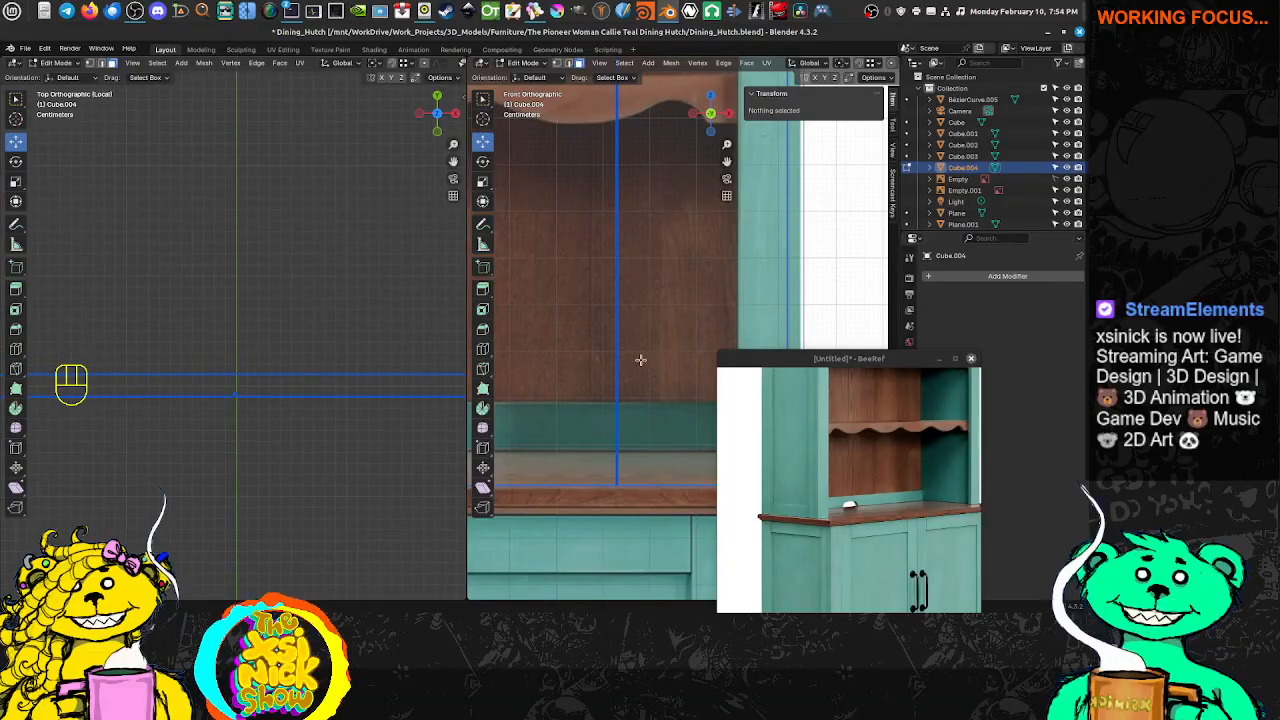
pyautogui.scroll(-6, 250, 371)
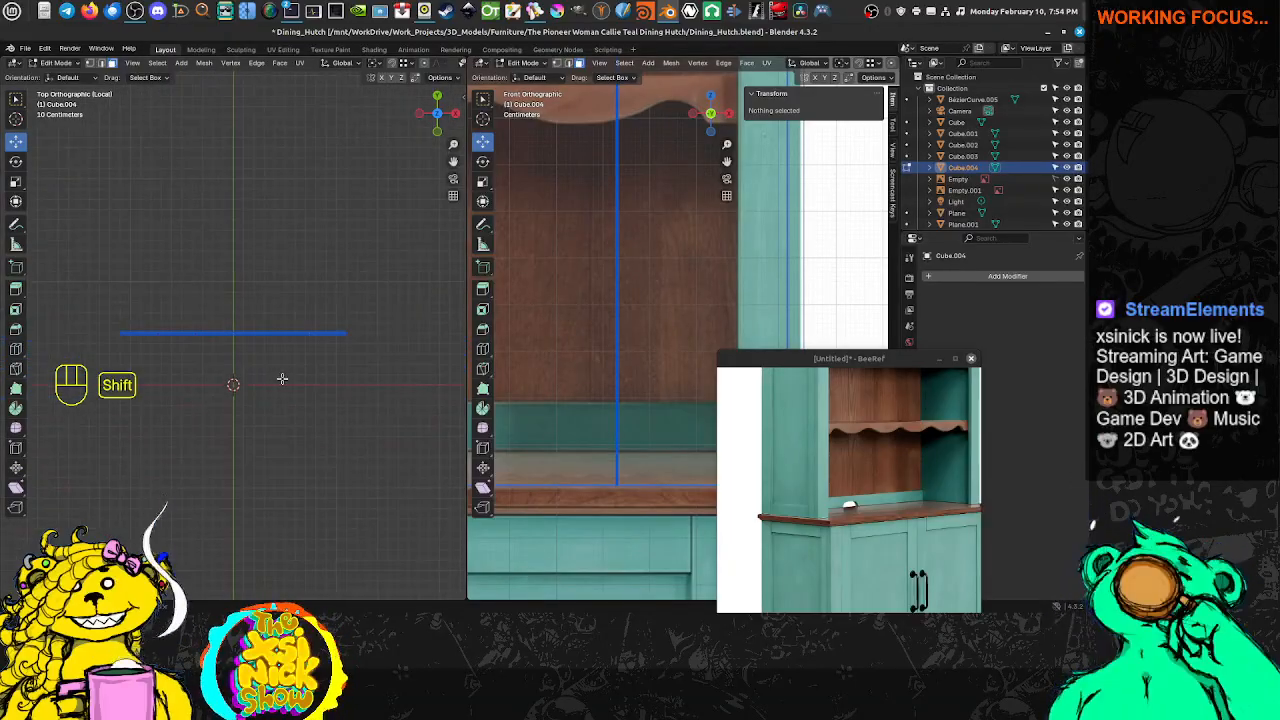
pyautogui.moveTo(282, 378); pyautogui.dragTo(234, 257, button='middle')
pyautogui.press('KP_7')
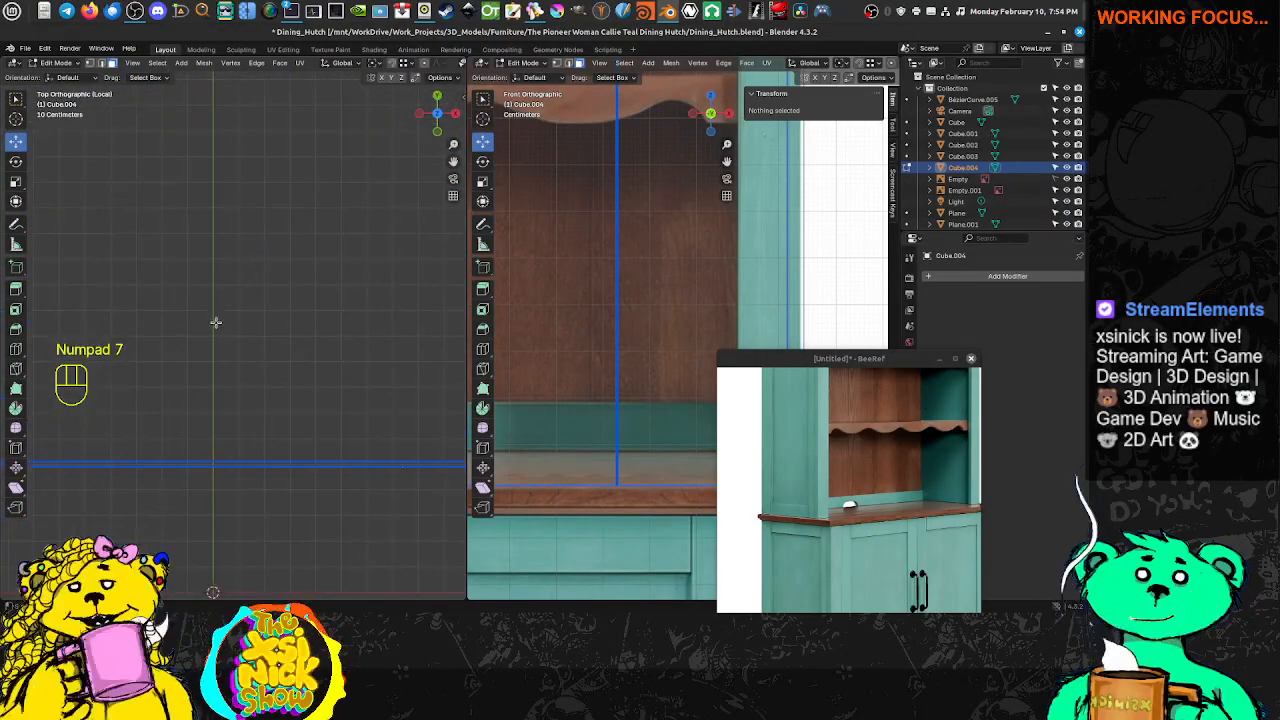
pyautogui.keyDown('shift'); pyautogui.moveTo(215, 322); pyautogui.dragTo(333, 259, button='middle'); pyautogui.keyUp('shift')
pyautogui.keyDown('shift'); pyautogui.moveTo(365, 396); pyautogui.dragTo(196, 281, button='middle'); pyautogui.keyUp('shift')
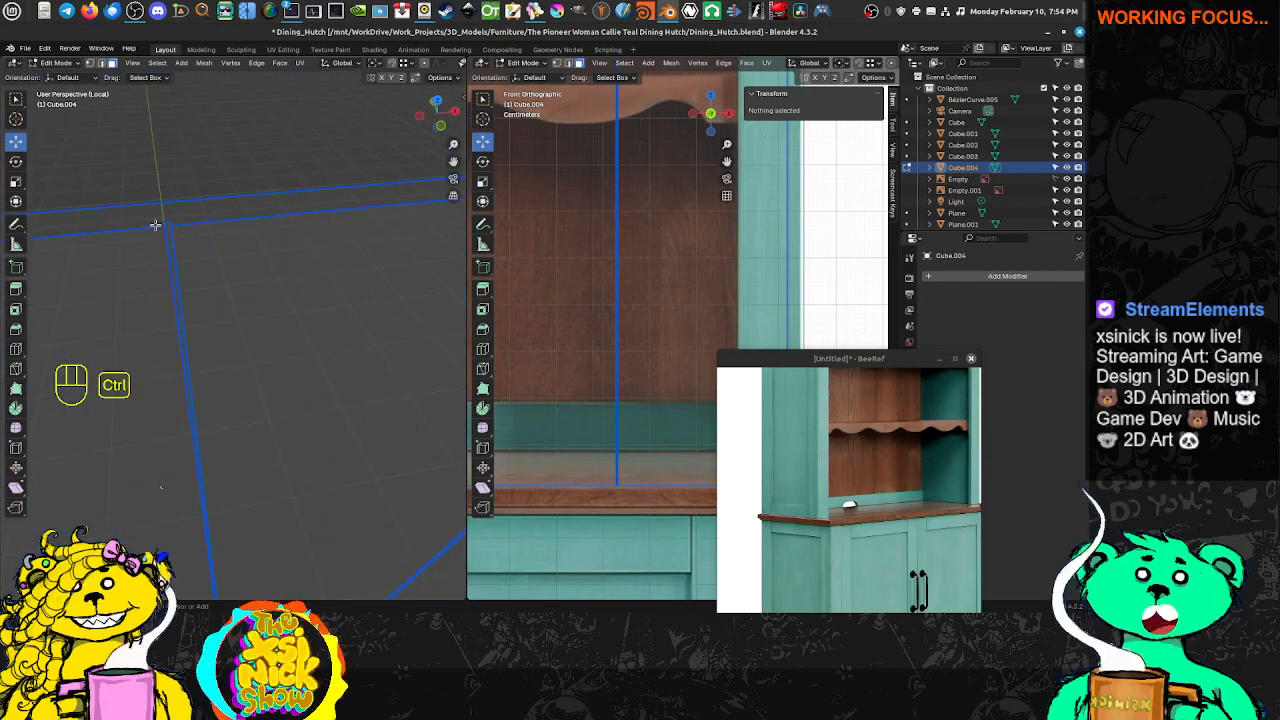
pyautogui.hotkey('ctrl', 'r')
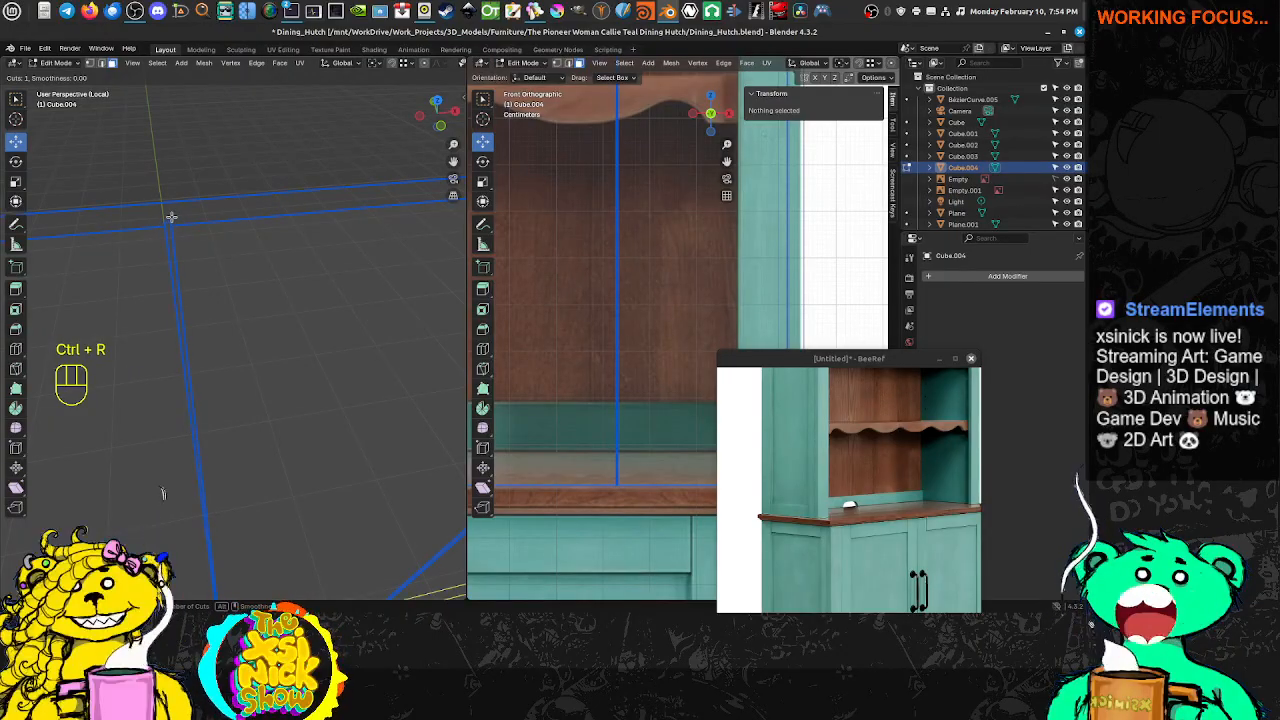
pyautogui.click(168, 218)
pyautogui.rightClick(172, 218)
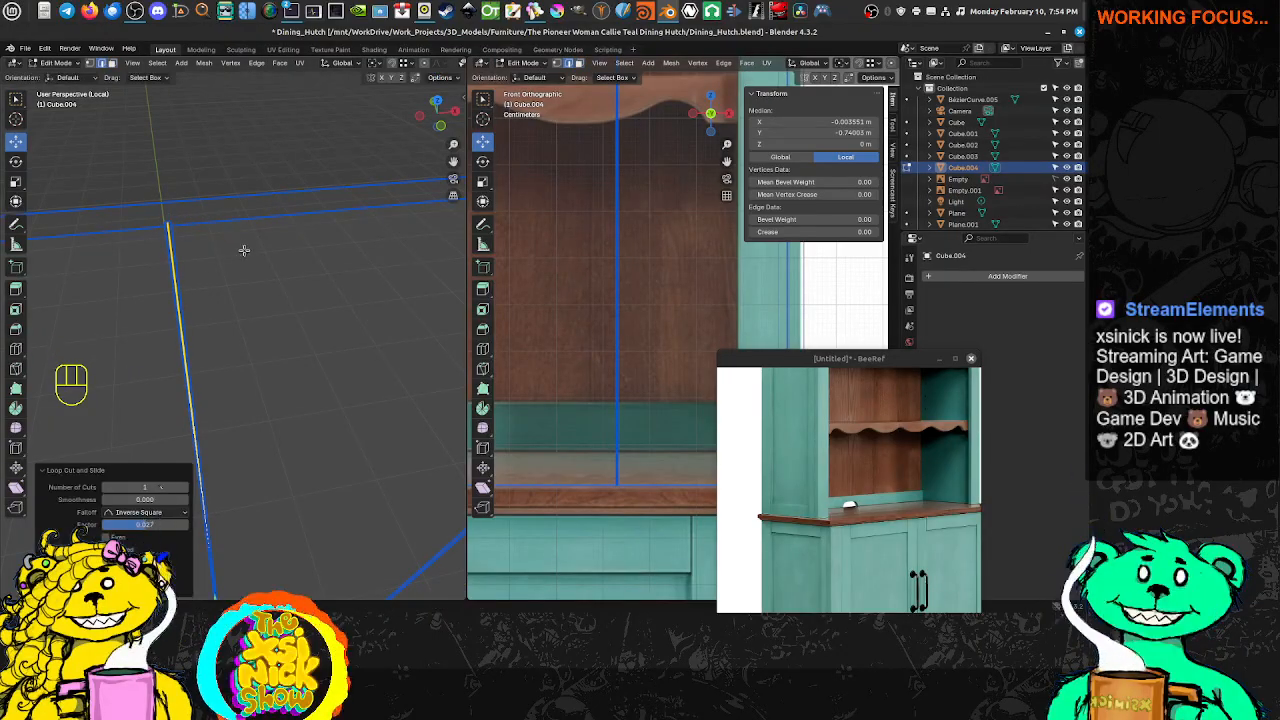
pyautogui.moveTo(244, 250); pyautogui.dragTo(261, 301, button='middle')
pyautogui.hotkey('ctrl', 'Tab')
pyautogui.click(200, 325)
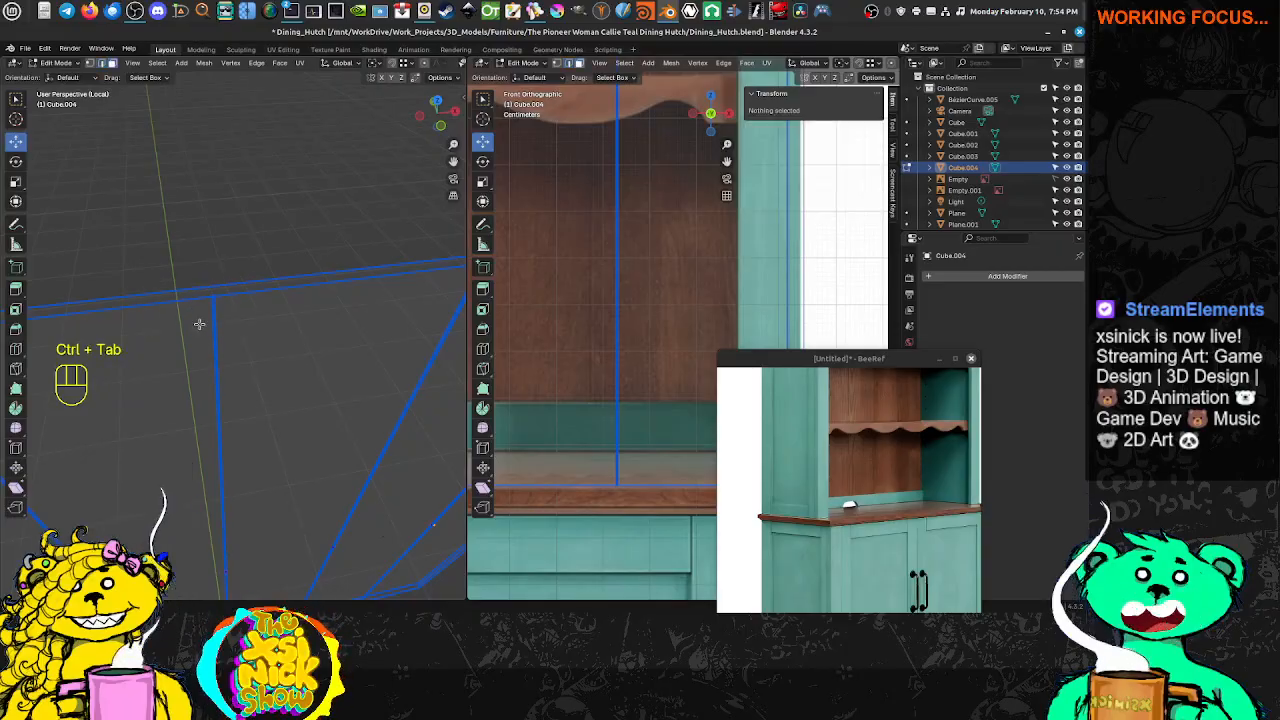
# Examine up close where the back panel's middle groove meets the panel's top edge
pyautogui.scroll(4, 203, 317)
pyautogui.scroll(-1, 216, 309)
pyautogui.keyDown('shift'); pyautogui.moveTo(240, 321); pyautogui.dragTo(243, 314, button='middle'); pyautogui.keyUp('shift')
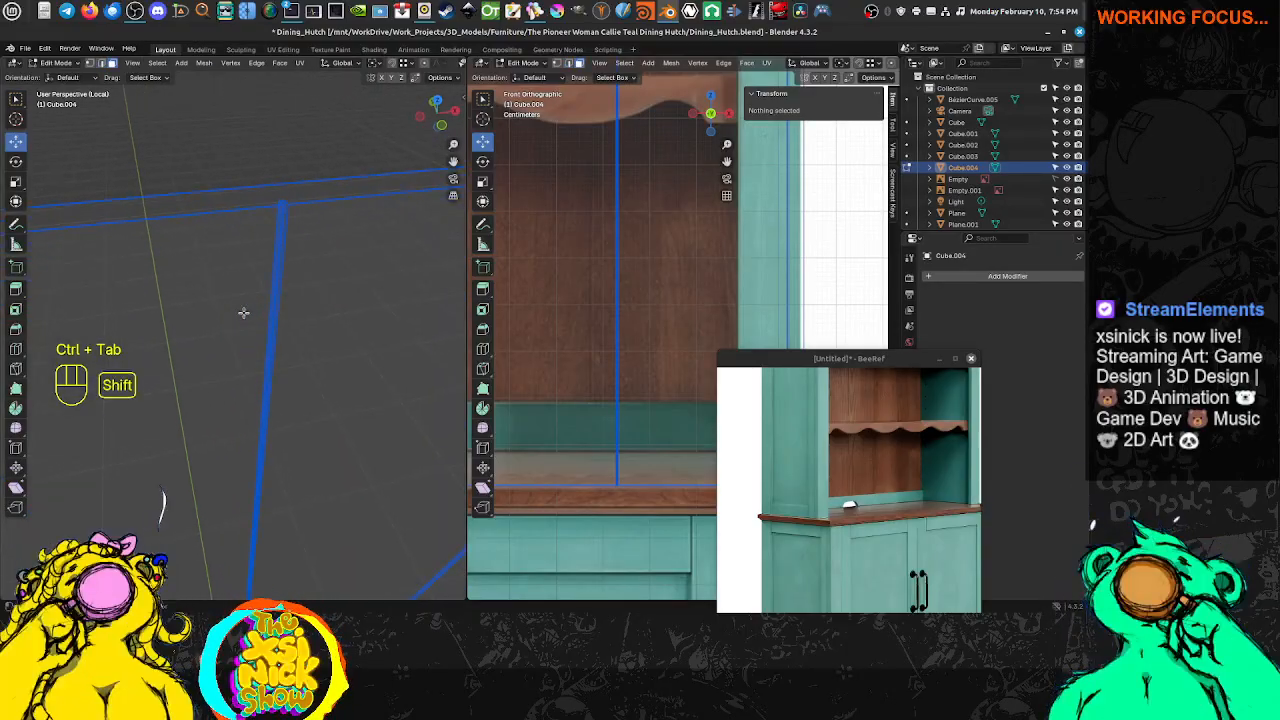
pyautogui.keyDown('shift'); pyautogui.moveTo(289, 231); pyautogui.dragTo(289, 237, button='middle'); pyautogui.keyUp('shift')
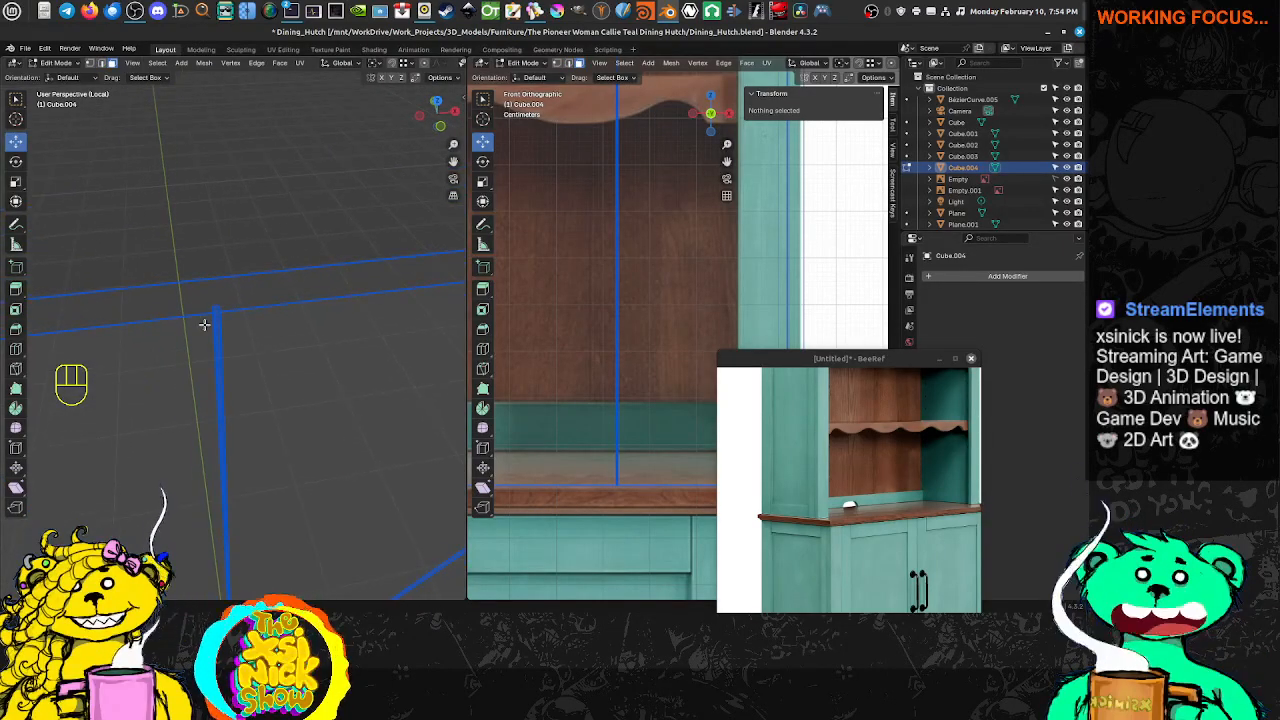
pyautogui.keyDown('shift'); pyautogui.moveTo(216, 320); pyautogui.dragTo(228, 325, button='middle'); pyautogui.keyUp('shift')
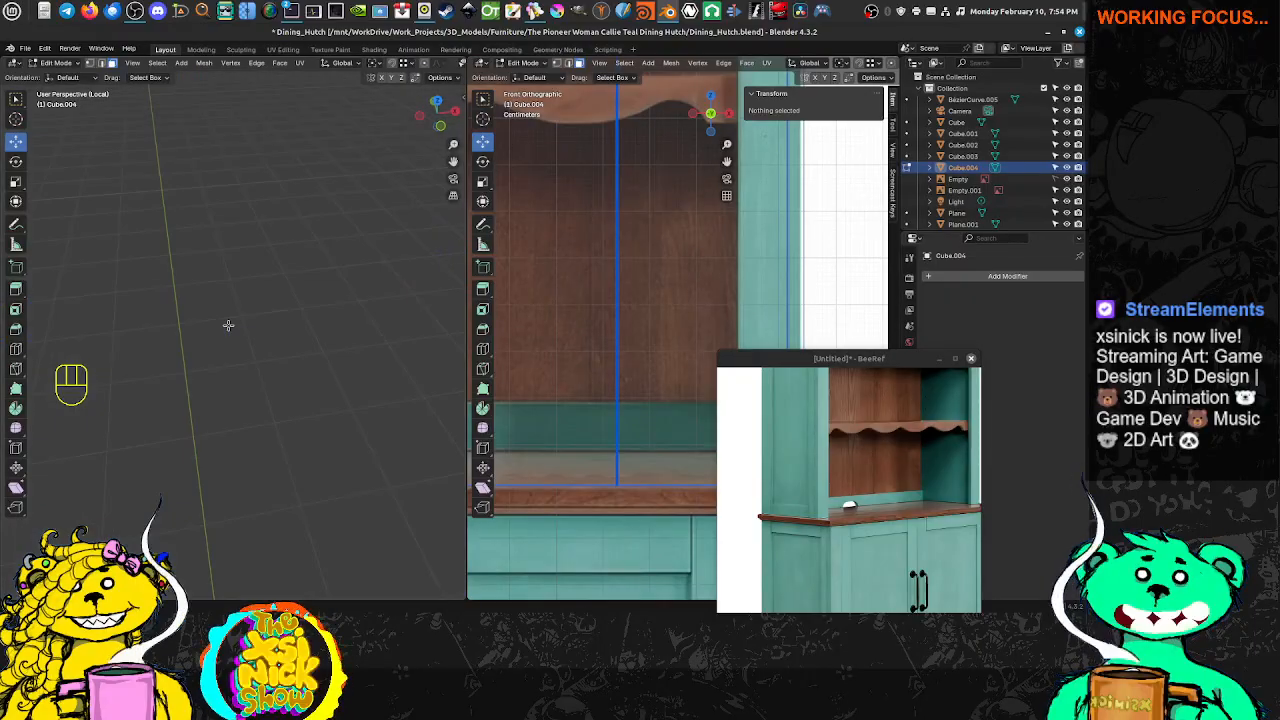
pyautogui.scroll(-2, 225, 323)
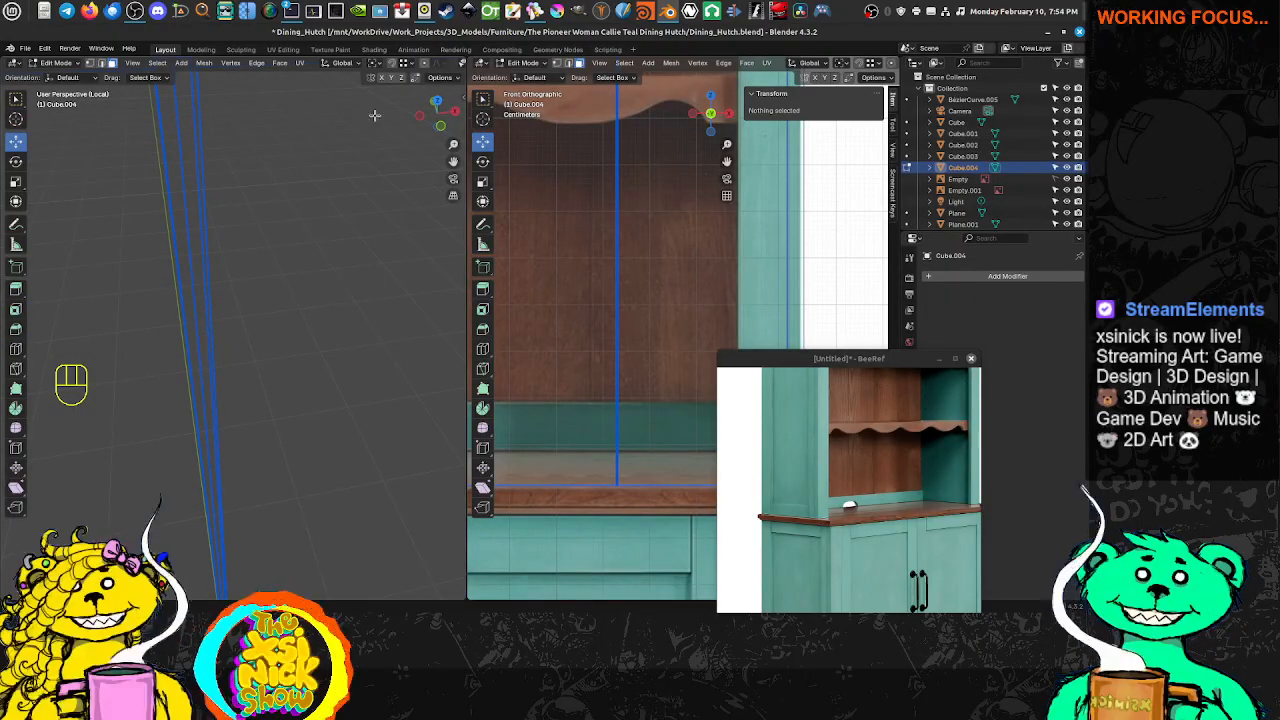
pyautogui.scroll(-2, 394, 121)
pyautogui.moveTo(278, 294)
pyautogui.keyDown('shift'); pyautogui.mouseDown(button='middle')
pyautogui.moveTo(286, 274)
pyautogui.moveTo(268, 282)
pyautogui.mouseUp(button='middle'); pyautogui.keyUp('shift')
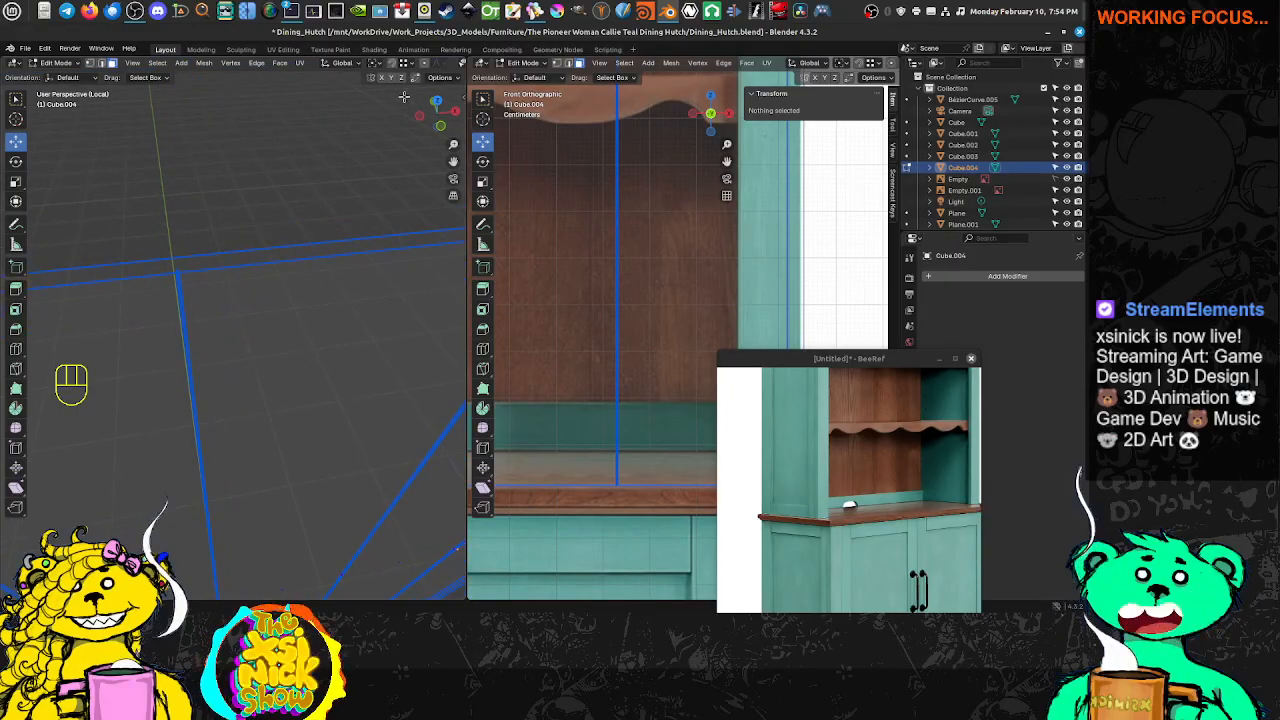
# In face selection with X-ray off, select all the faces of the back panel's right half, up to the middle groove
pyautogui.hotkey('ctrl', 'Tab')
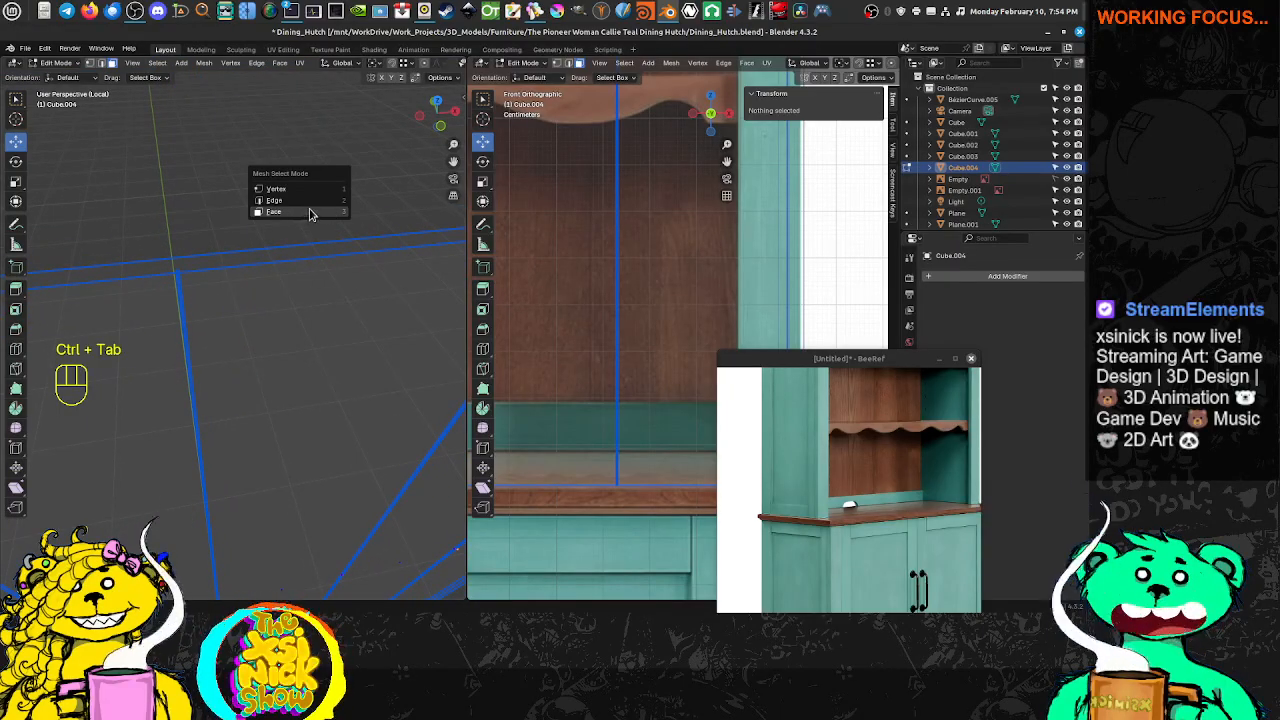
pyautogui.click(298, 214)
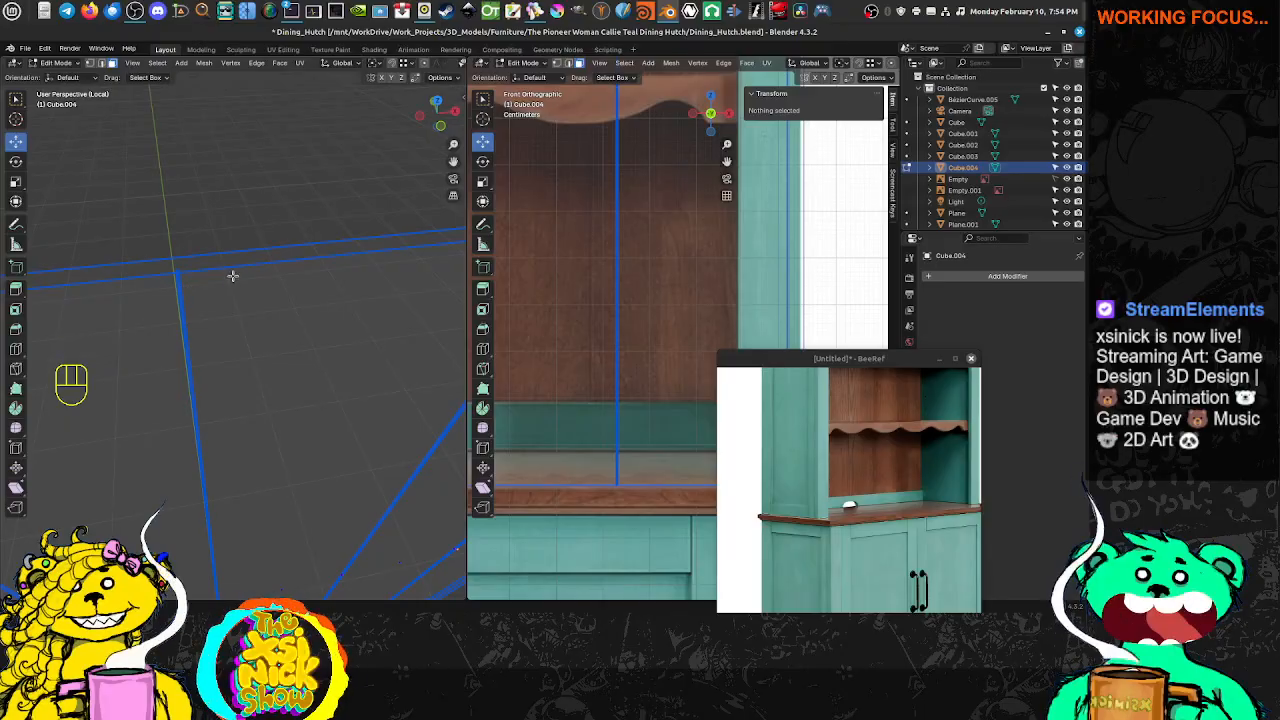
pyautogui.hotkey('shift', 'z')
pyautogui.moveTo(231, 288); pyautogui.dragTo(374, 211, button='middle')
pyautogui.keyDown('shift'); pyautogui.click(200, 222); pyautogui.keyUp('shift')
pyautogui.keyDown('ctrl'); pyautogui.click(214, 241); pyautogui.keyUp('ctrl')
pyautogui.scroll(-2, 232, 258)
pyautogui.scroll(3, 232, 260)
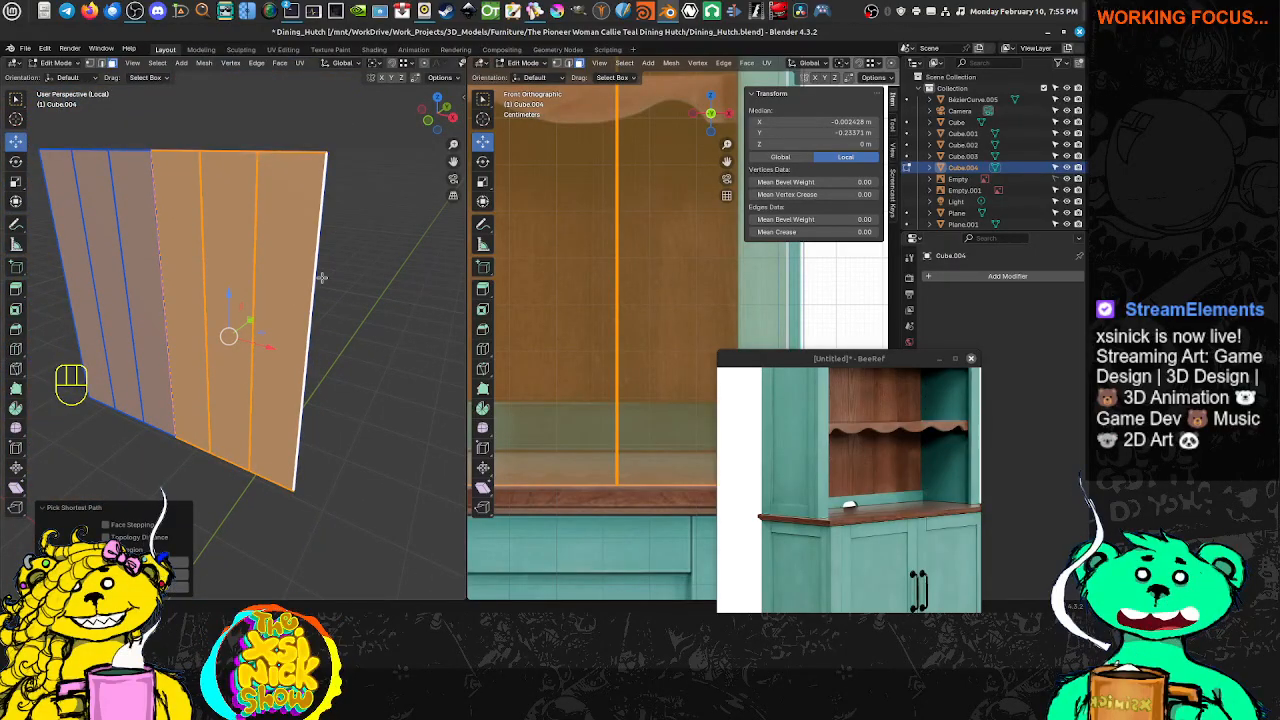
# Separate the selected half of the back panel into its own object and return to Object Mode
pyautogui.press('p')
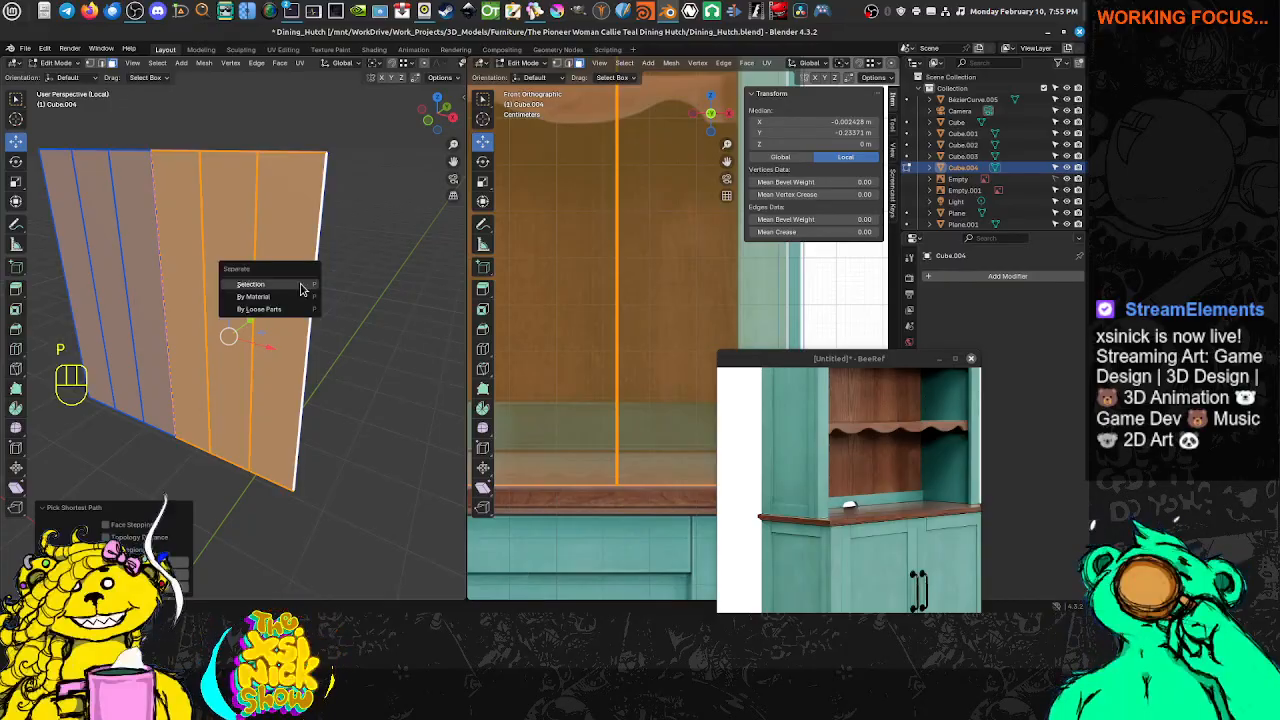
pyautogui.click(301, 289)
pyautogui.press('Tab')
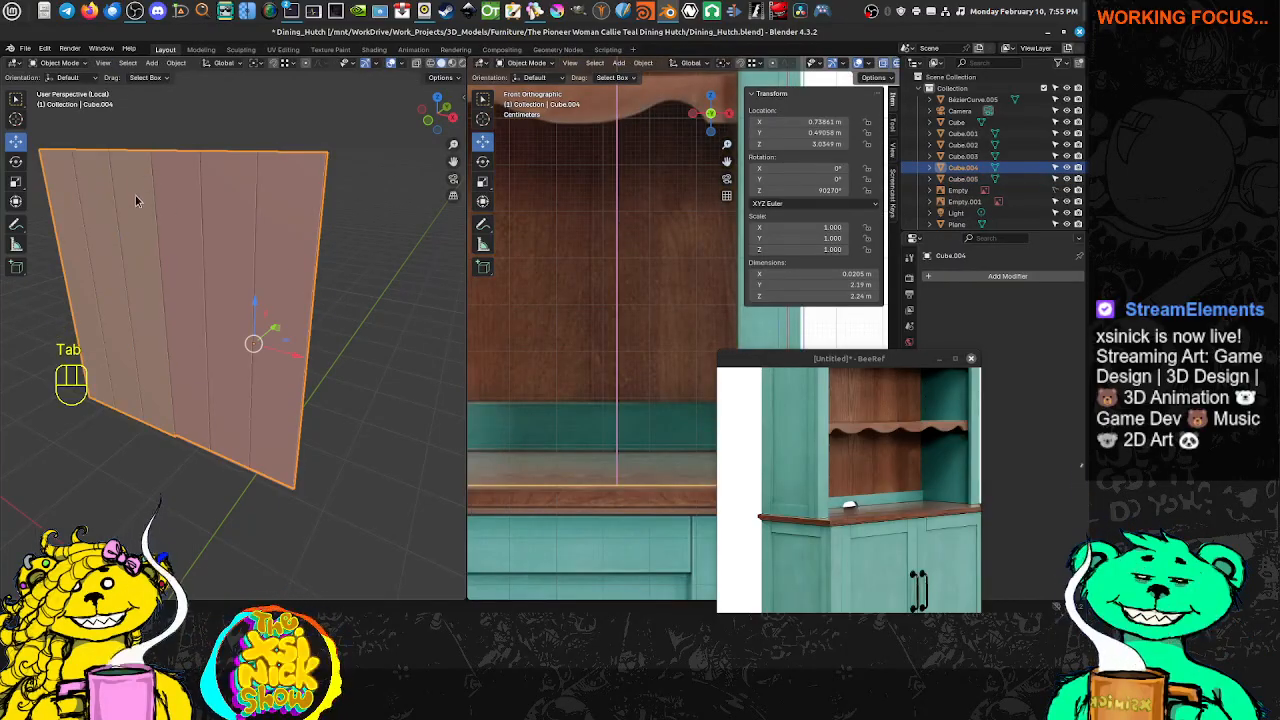
# Delete the left half of the back panel and select the separated right half
pyautogui.moveTo(120, 230); pyautogui.dragTo(252, 237, button='middle')
pyautogui.scroll(-6, 598, 303)
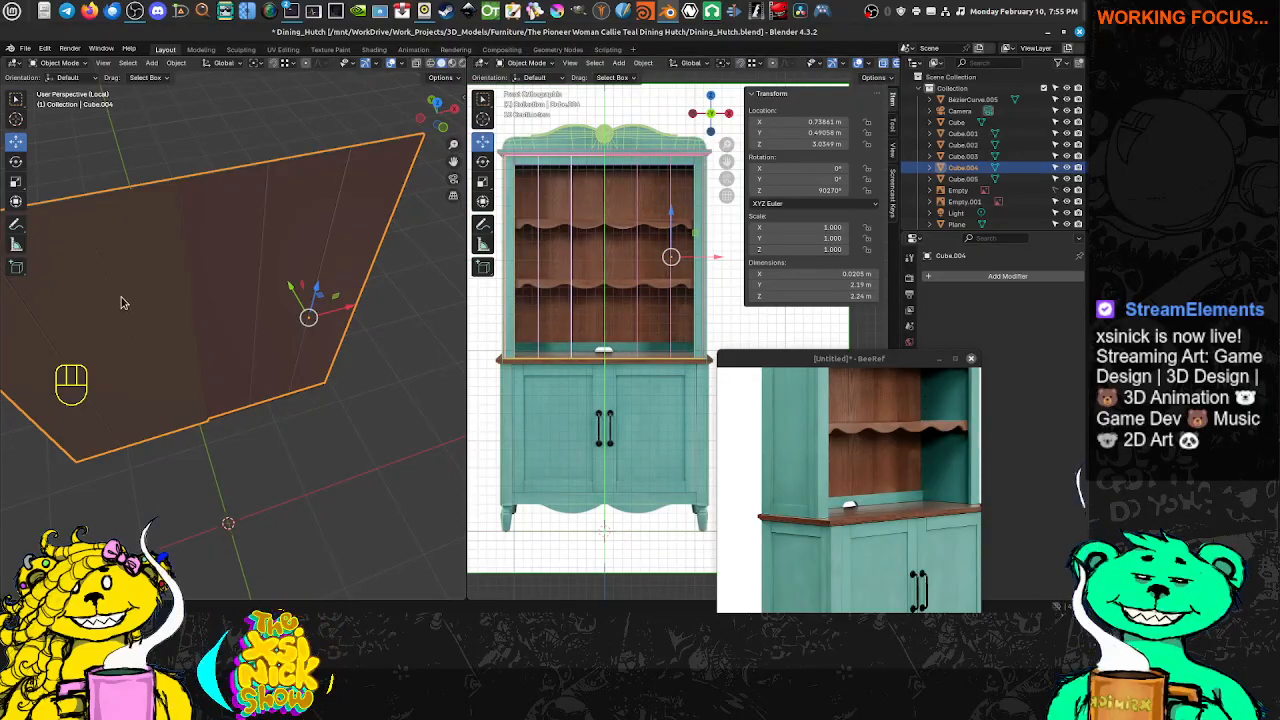
pyautogui.press('Delete')
pyautogui.click(280, 272)
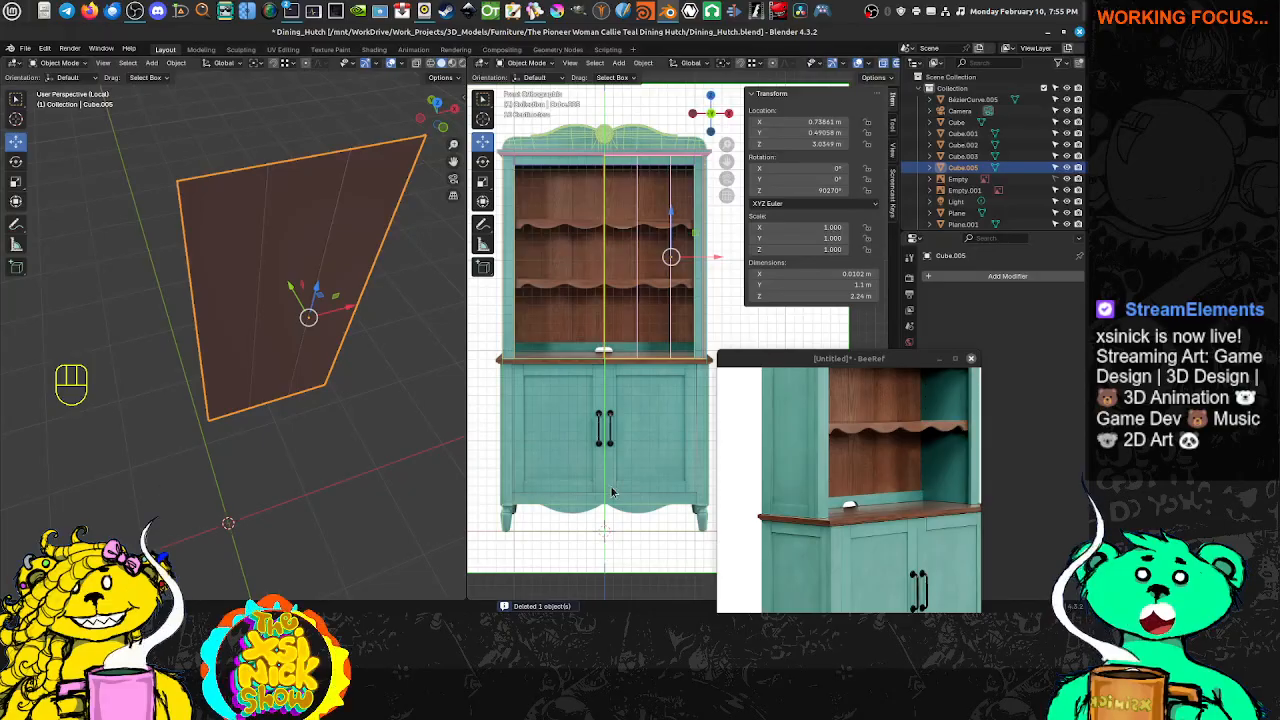
# Compare the half panel's center edge and groove positions with the reference image in front view
pyautogui.scroll(6, 605, 360)
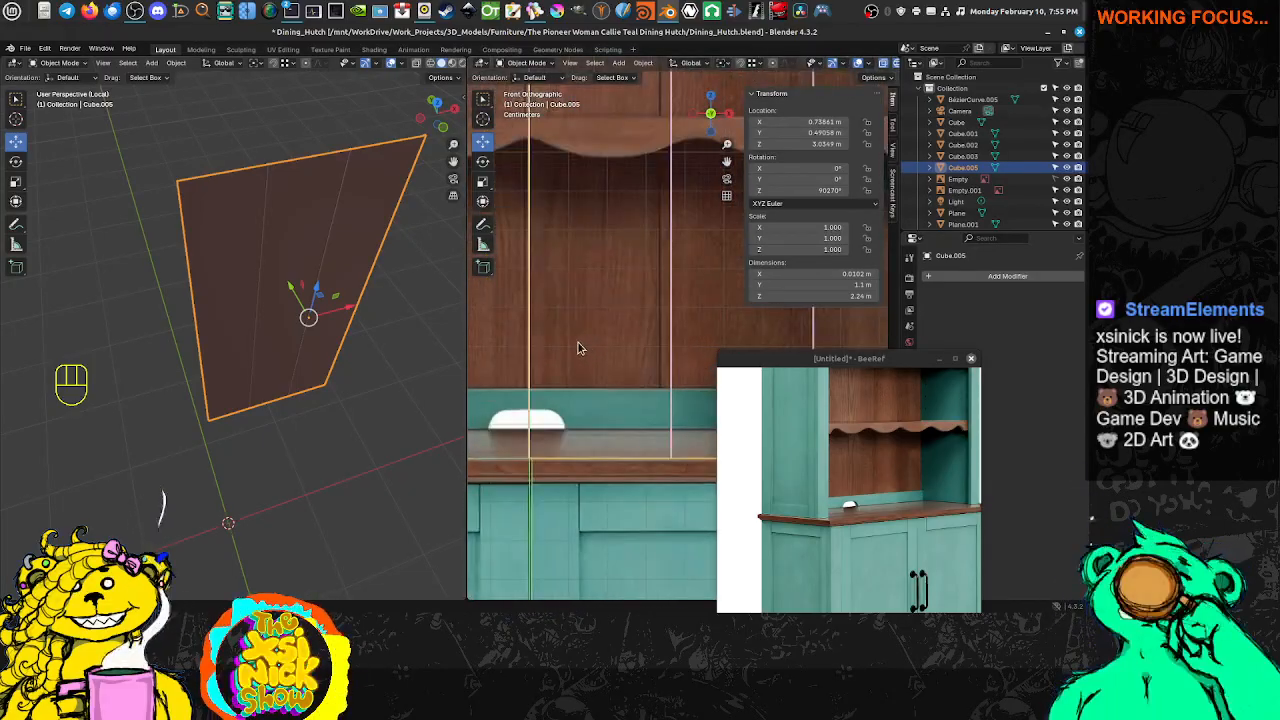
pyautogui.scroll(3, 577, 348)
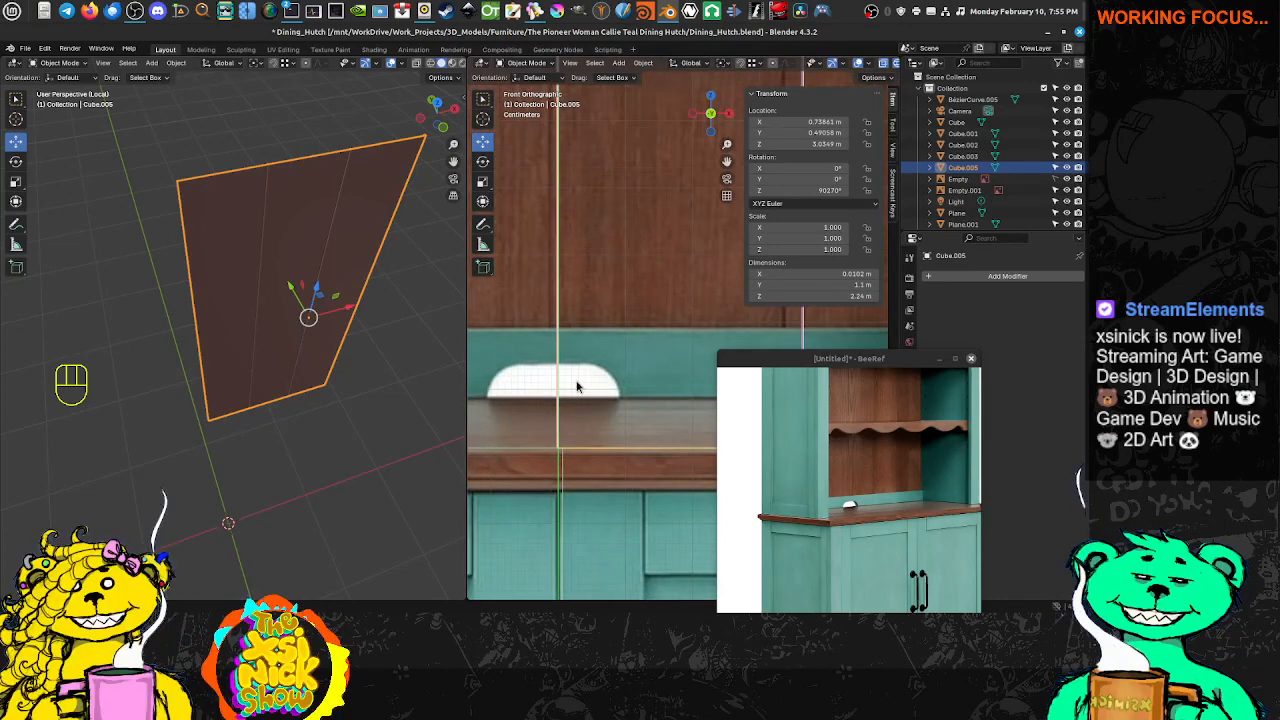
pyautogui.scroll(-3, 556, 324)
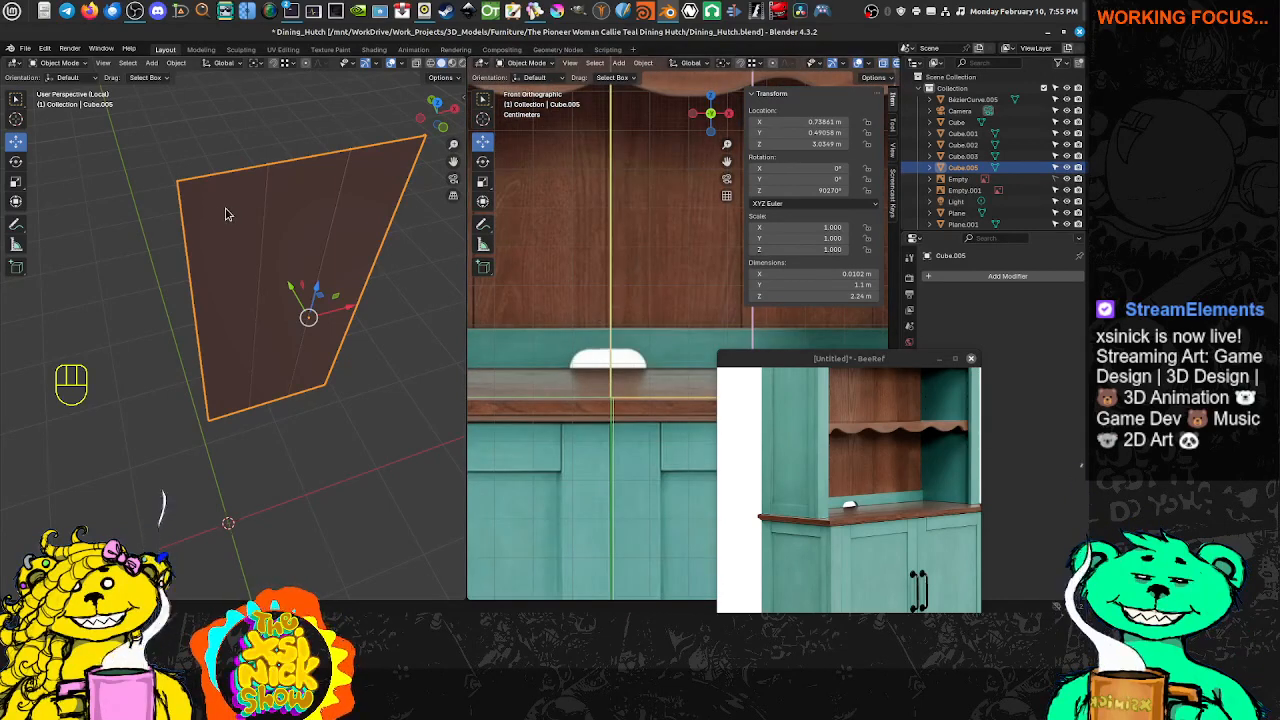
pyautogui.press('Tab')
pyautogui.scroll(4, 646, 266)
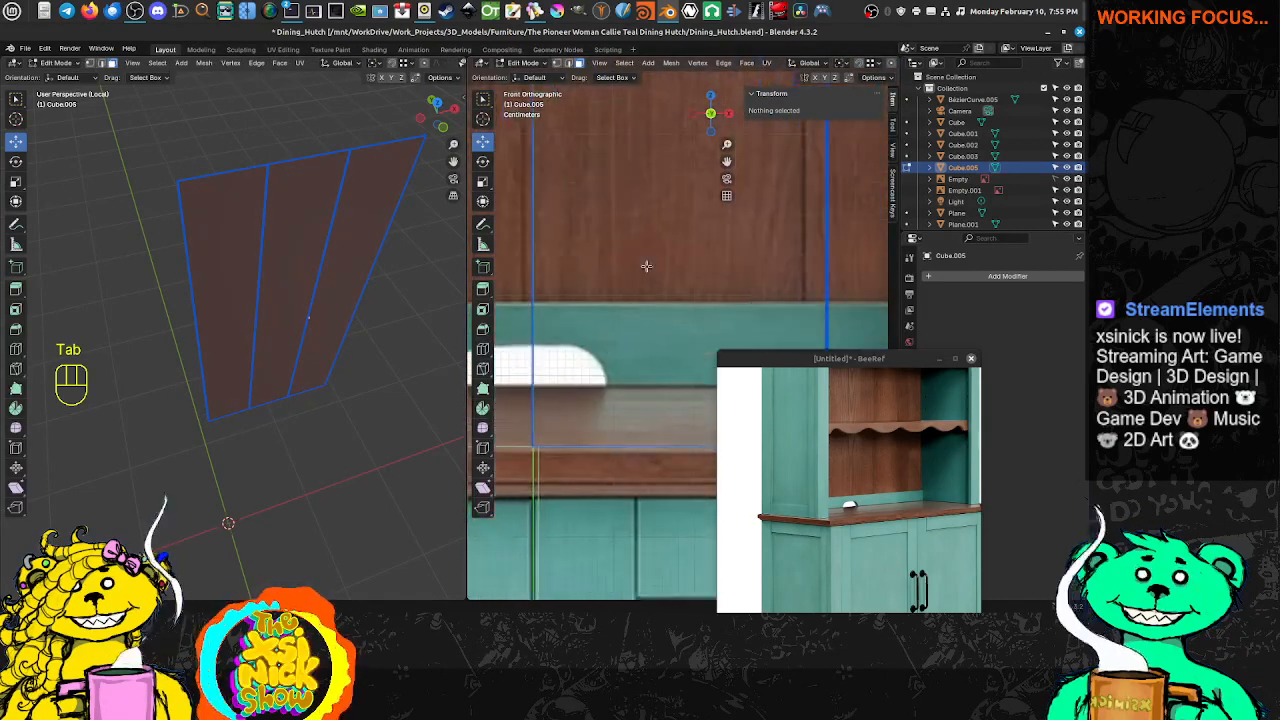
pyautogui.scroll(-5, 646, 266)
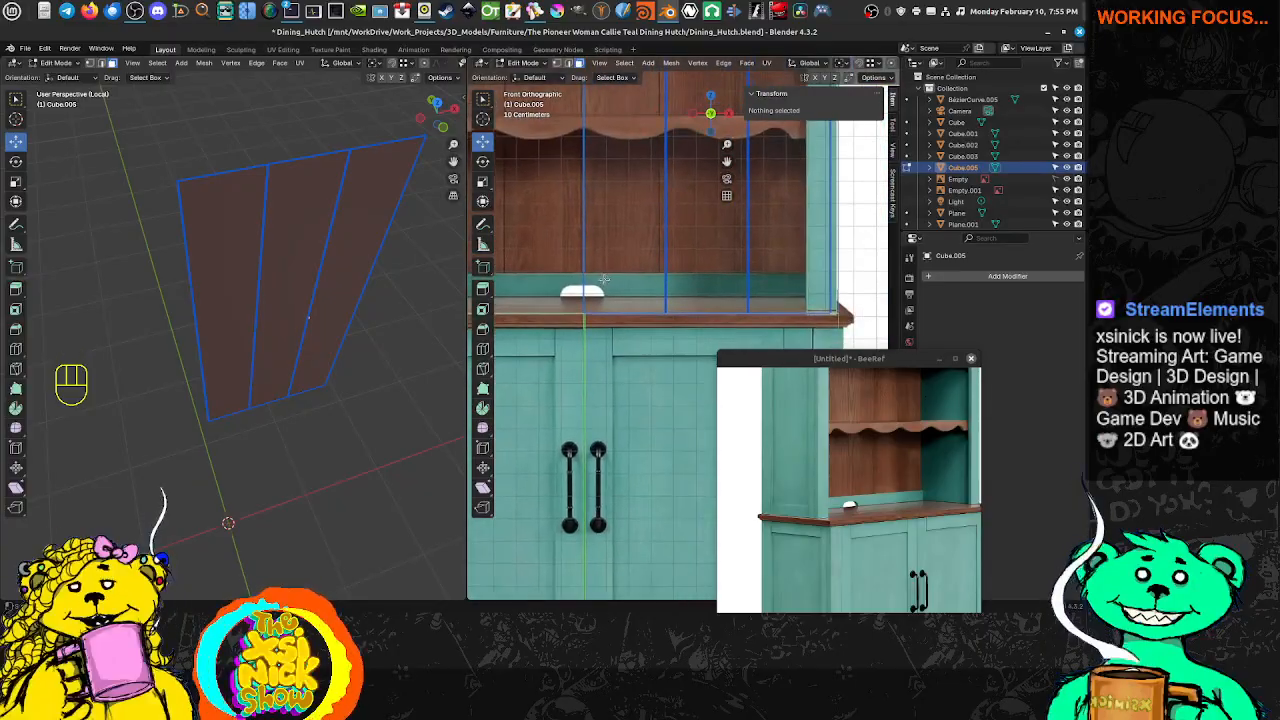
pyautogui.scroll(3, 560, 308)
pyautogui.press('Tab')
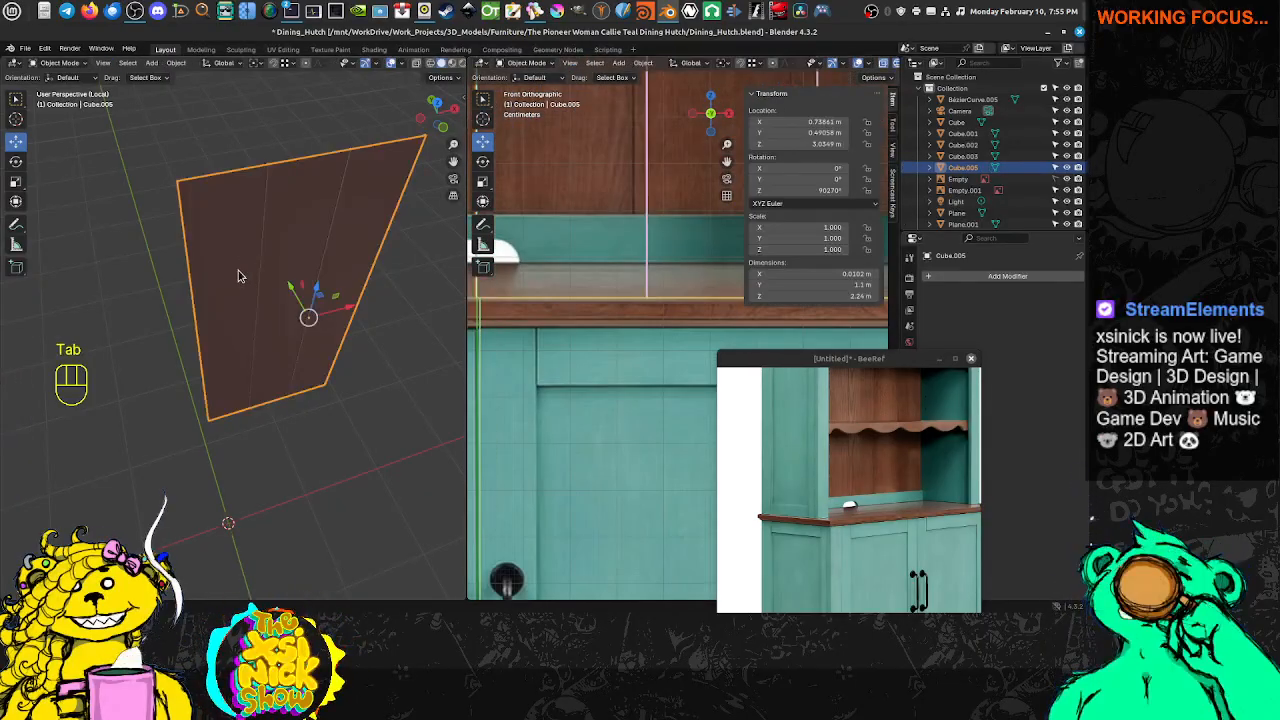
# In vertex selection, select the top outer corner vertex of the half panel
pyautogui.moveTo(240, 277); pyautogui.dragTo(284, 333, button='middle')
pyautogui.press('Tab')
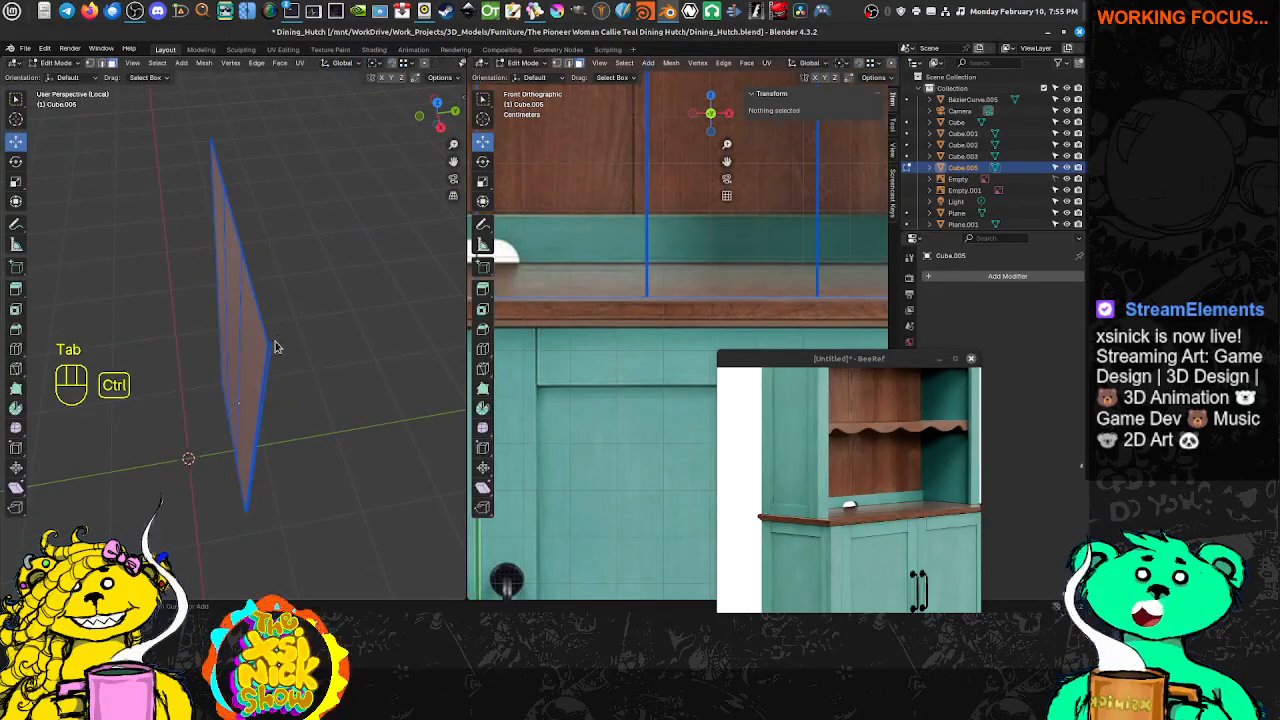
pyautogui.hotkey('ctrl', 'Tab')
pyautogui.click(250, 318)
pyautogui.click(271, 343)
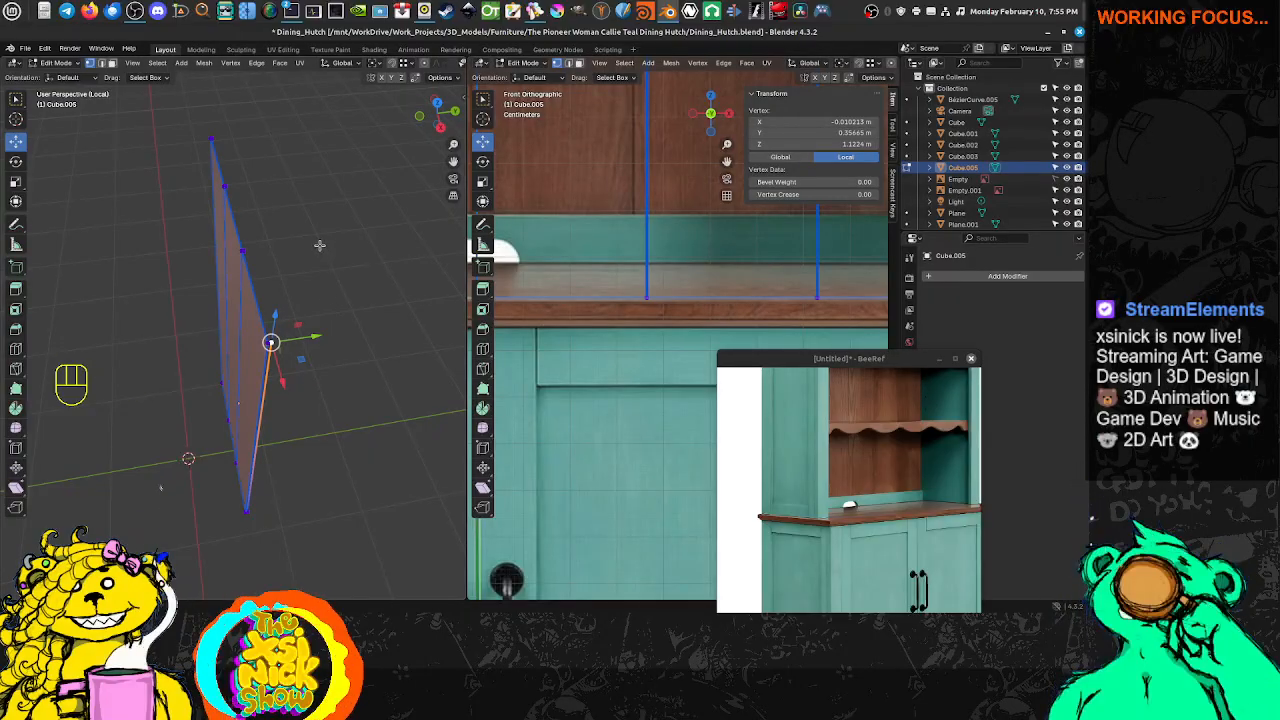
# Snap the 3D cursor to the selected corner vertex and set the half panel's origin to the 3D cursor
pyautogui.moveTo(189, 302); pyautogui.dragTo(351, 287, button='middle')
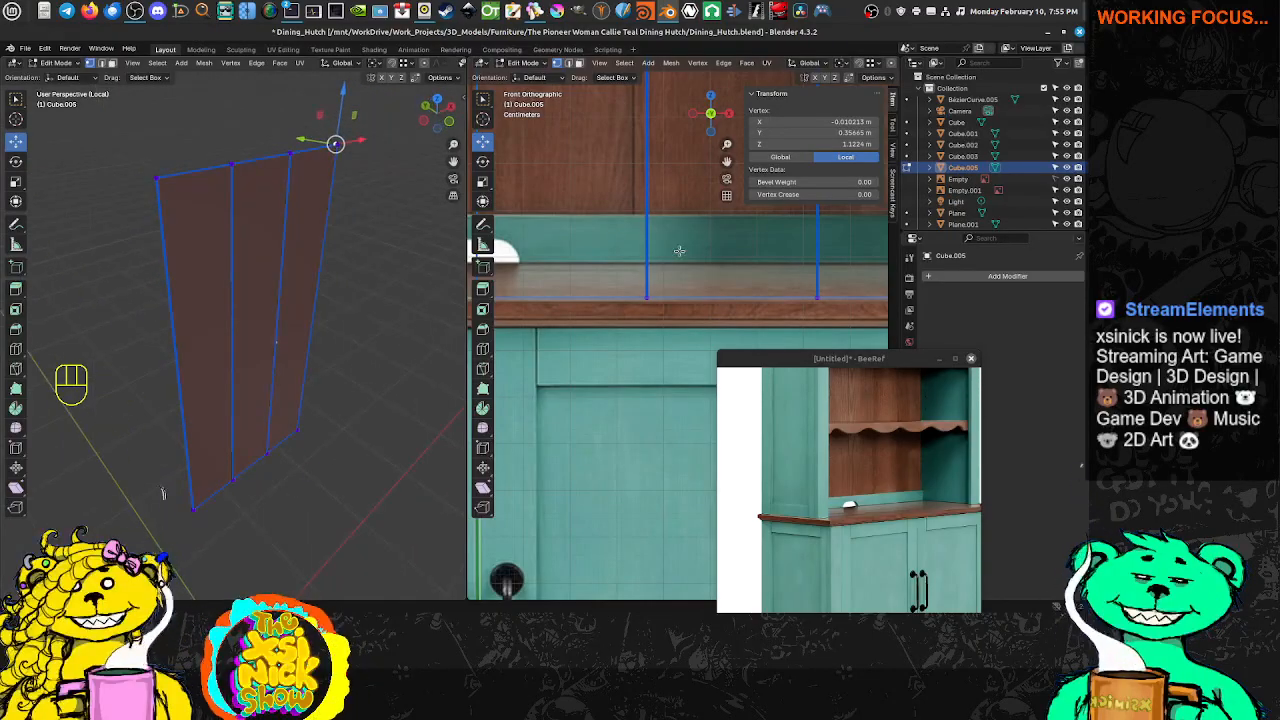
pyautogui.scroll(-6, 690, 258)
pyautogui.scroll(3, 689, 285)
pyautogui.keyDown('shift'); pyautogui.moveTo(658, 279); pyautogui.dragTo(680, 135, button='middle'); pyautogui.keyUp('shift')
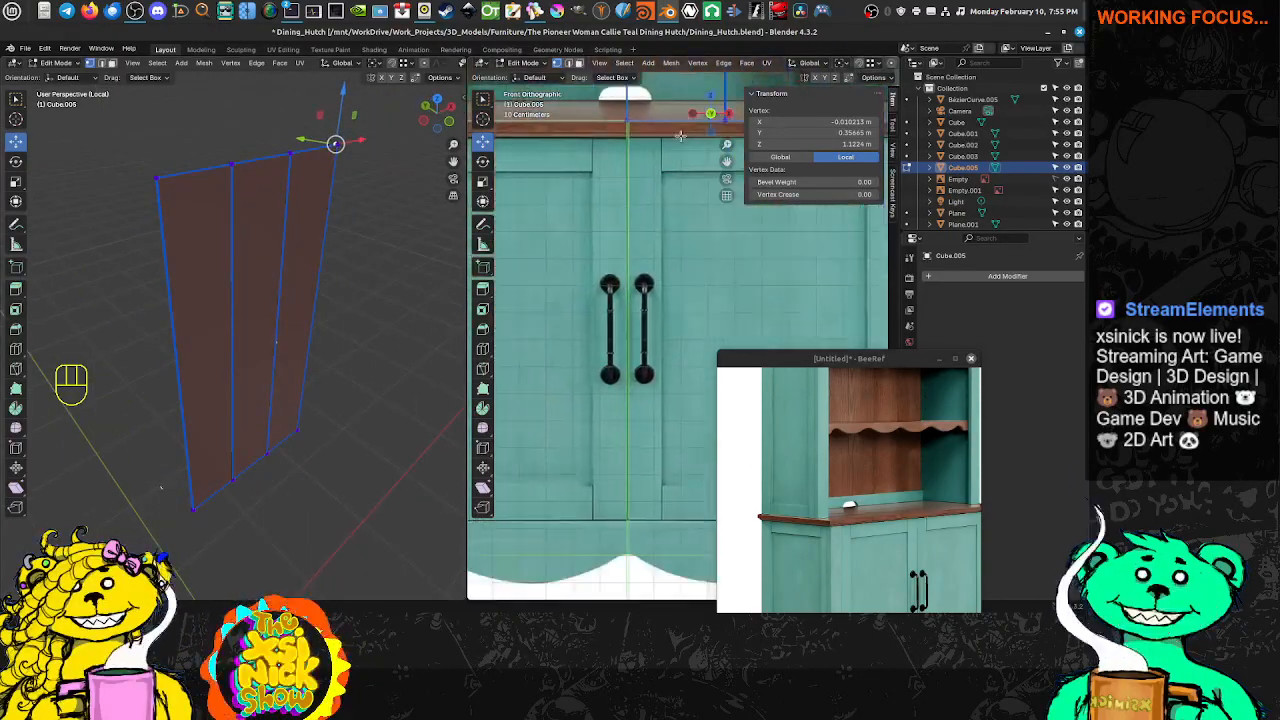
pyautogui.scroll(-4, 682, 272)
pyautogui.keyDown('shift'); pyautogui.moveTo(665, 287); pyautogui.dragTo(589, 375, button='middle'); pyautogui.keyUp('shift')
pyautogui.moveTo(266, 190); pyautogui.dragTo(142, 213, button='middle')
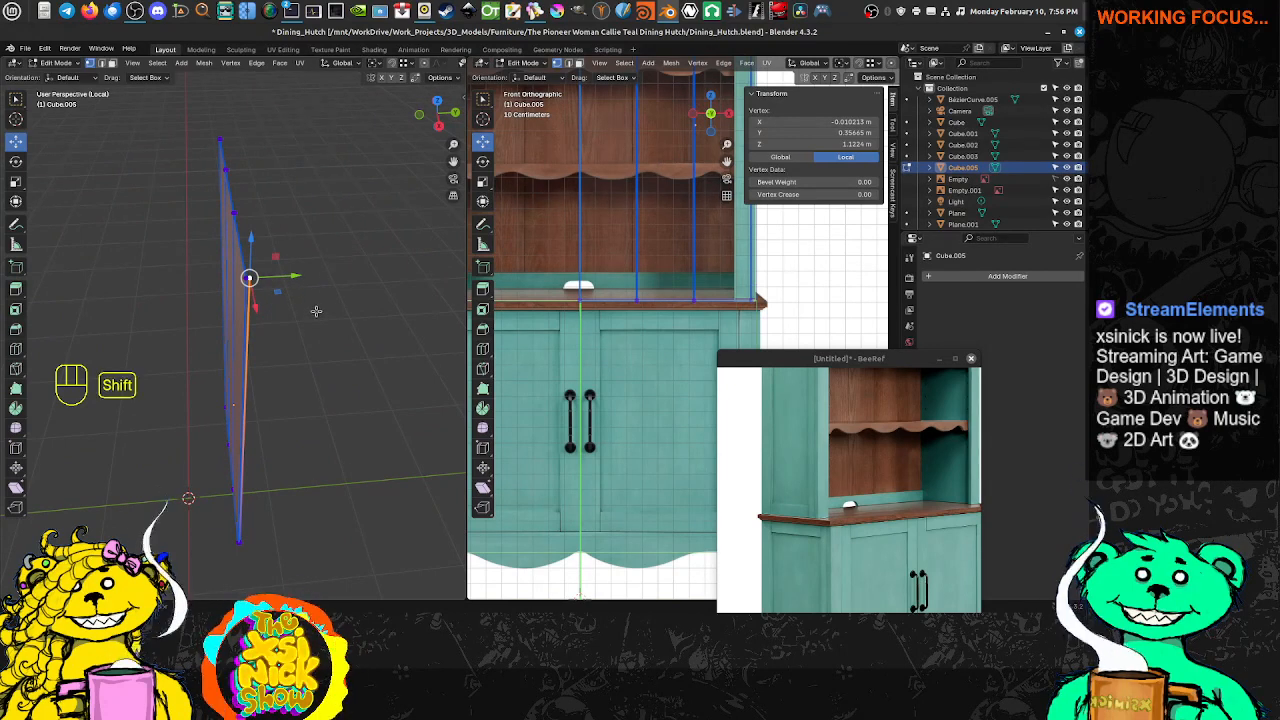
pyautogui.hotkey('shift', 's')
pyautogui.click(316, 377)
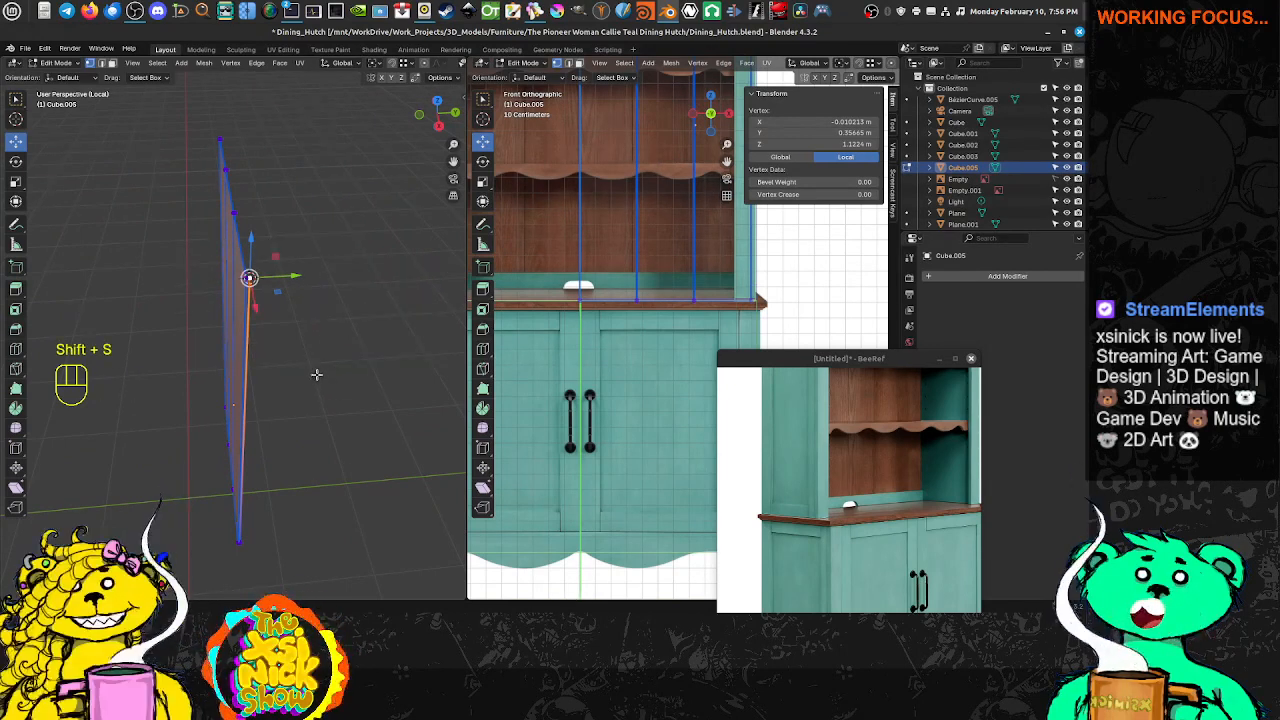
pyautogui.press('Tab')
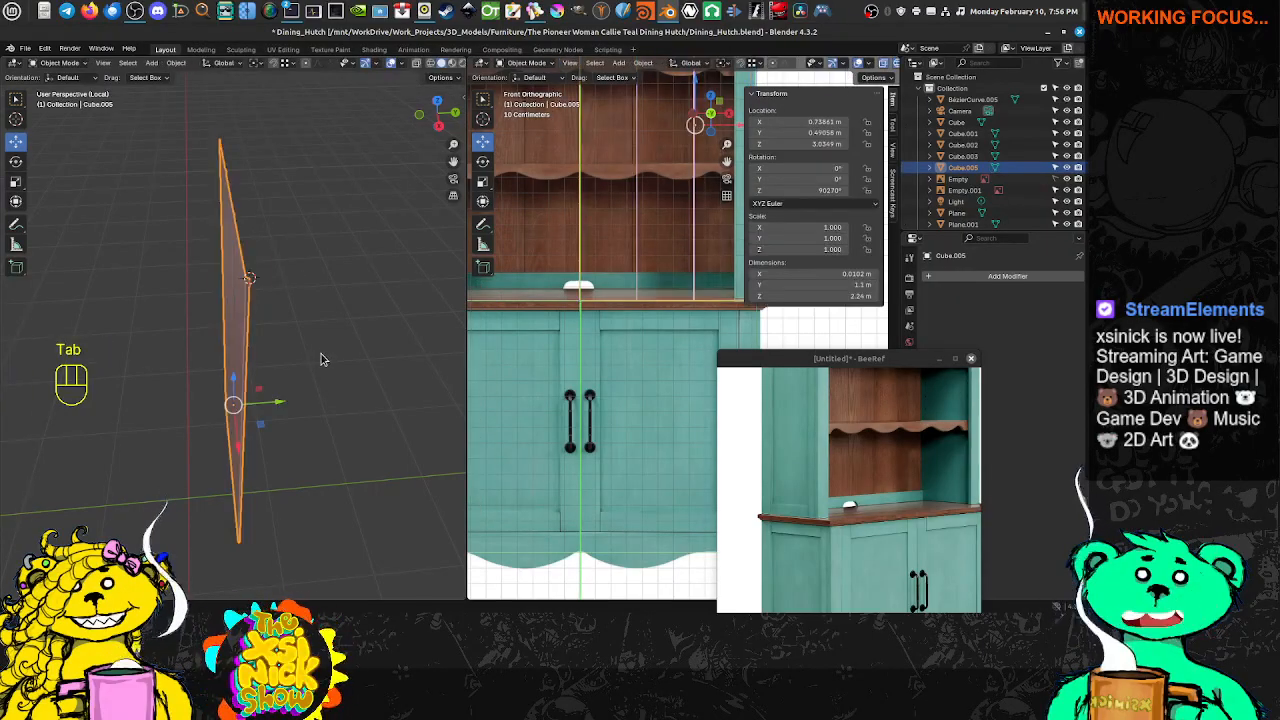
# Try to mirror the half panel with a Mirror modifier, moving the reference image window out of the way
pyautogui.click(968, 279)
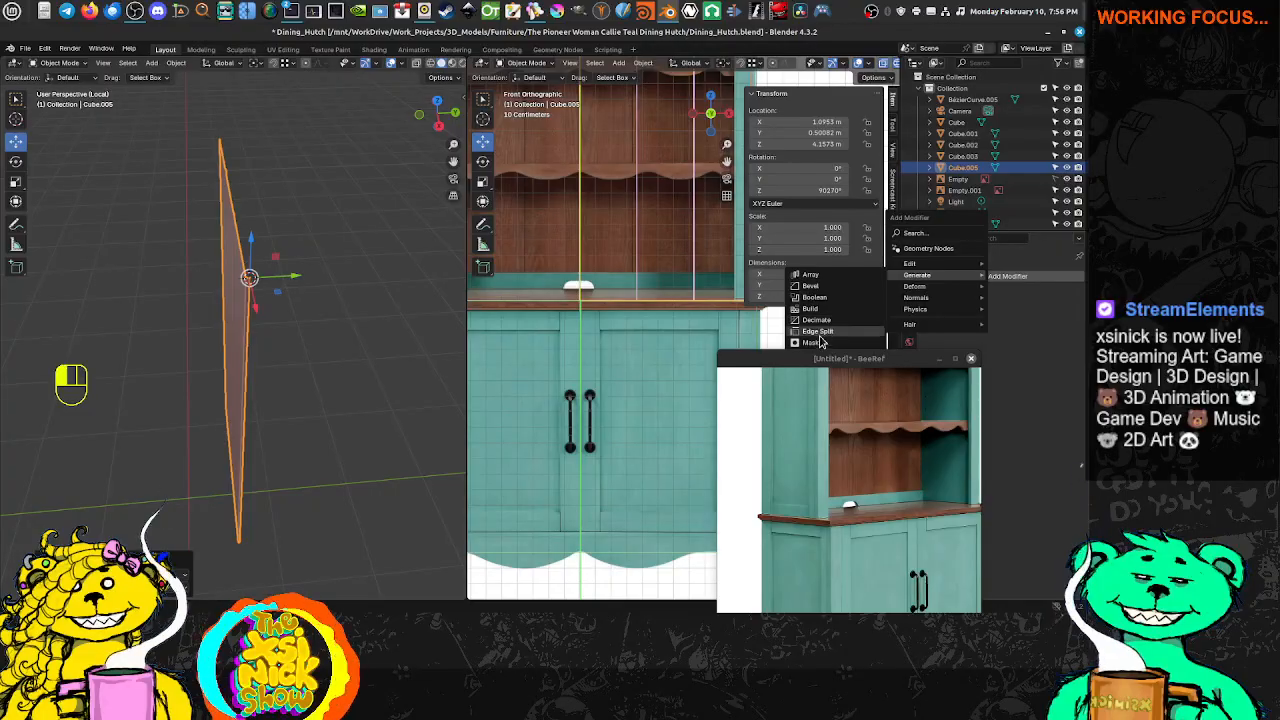
pyautogui.moveTo(872, 362); pyautogui.dragTo(708, 370)
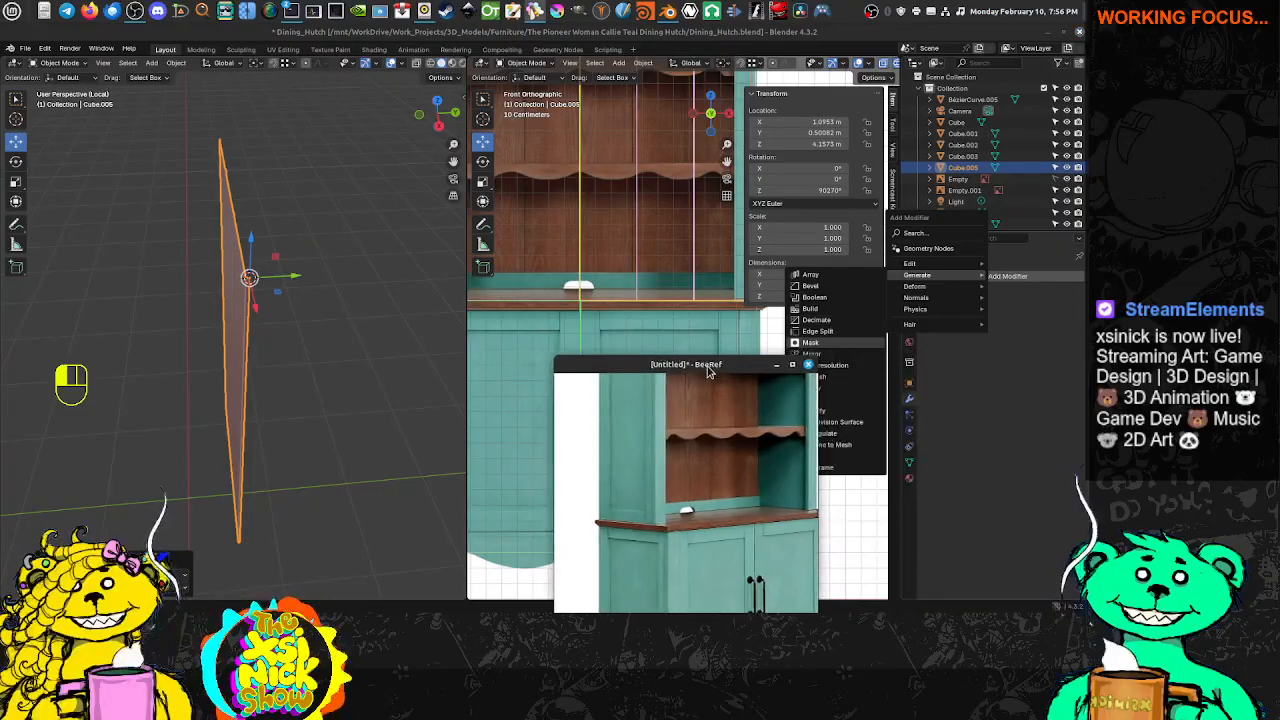
pyautogui.click(842, 355)
pyautogui.moveTo(410, 259); pyautogui.dragTo(462, 310, button='middle')
pyautogui.keyDown('shift'); pyautogui.moveTo(462, 310); pyautogui.dragTo(256, 236, button='middle'); pyautogui.keyUp('shift')
pyautogui.hotkey('alt', 'c')
# In edge selection, select the vertical edges along the half panel's inner side, where the two halves meet
pyautogui.press('Tab')
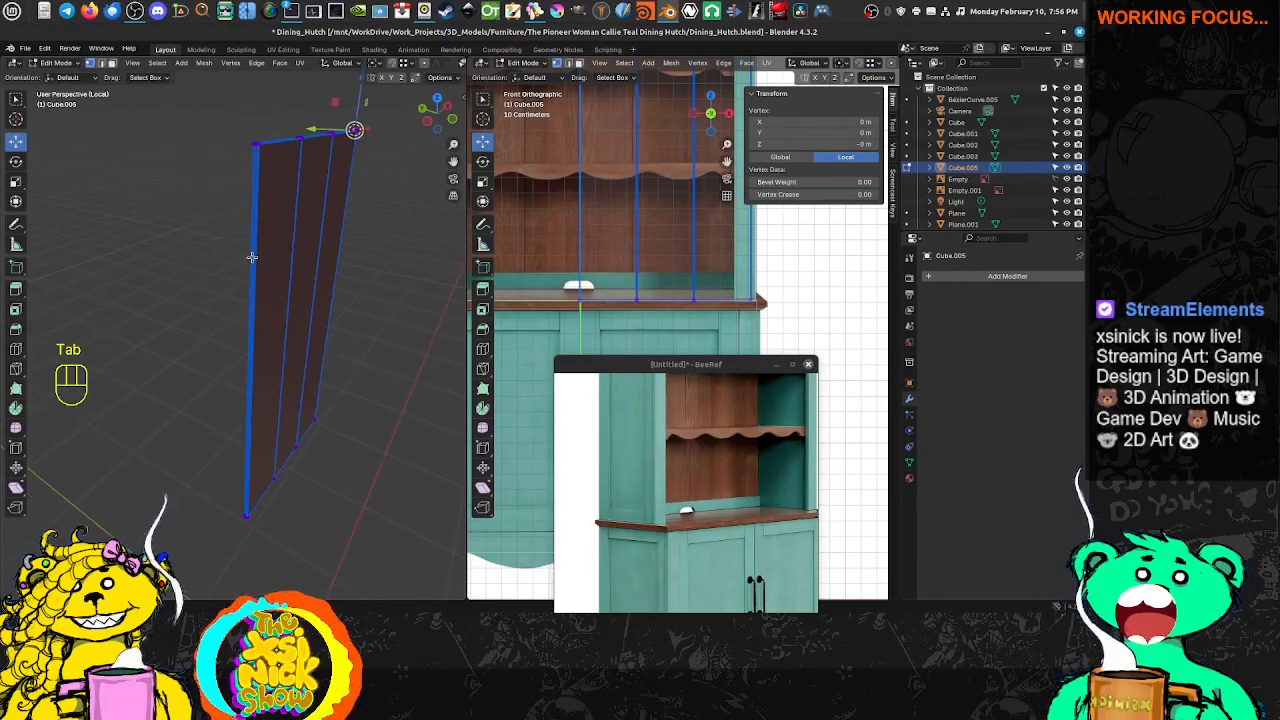
pyautogui.hotkey('ctrl', 'Tab')
pyautogui.click(206, 268)
pyautogui.scroll(3, 264, 269)
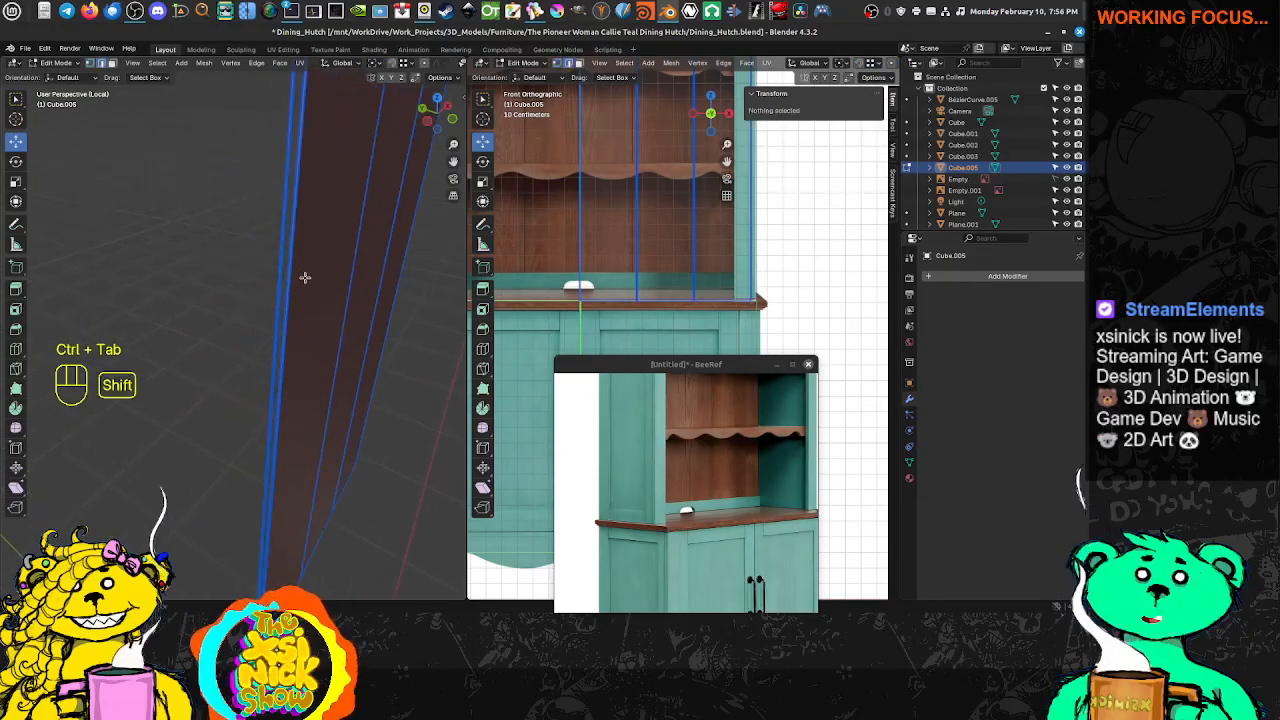
pyautogui.keyDown('shift'); pyautogui.moveTo(305, 277); pyautogui.dragTo(269, 291, button='middle'); pyautogui.keyUp('shift')
pyautogui.scroll(-3, 265, 299)
pyautogui.scroll(4, 269, 291)
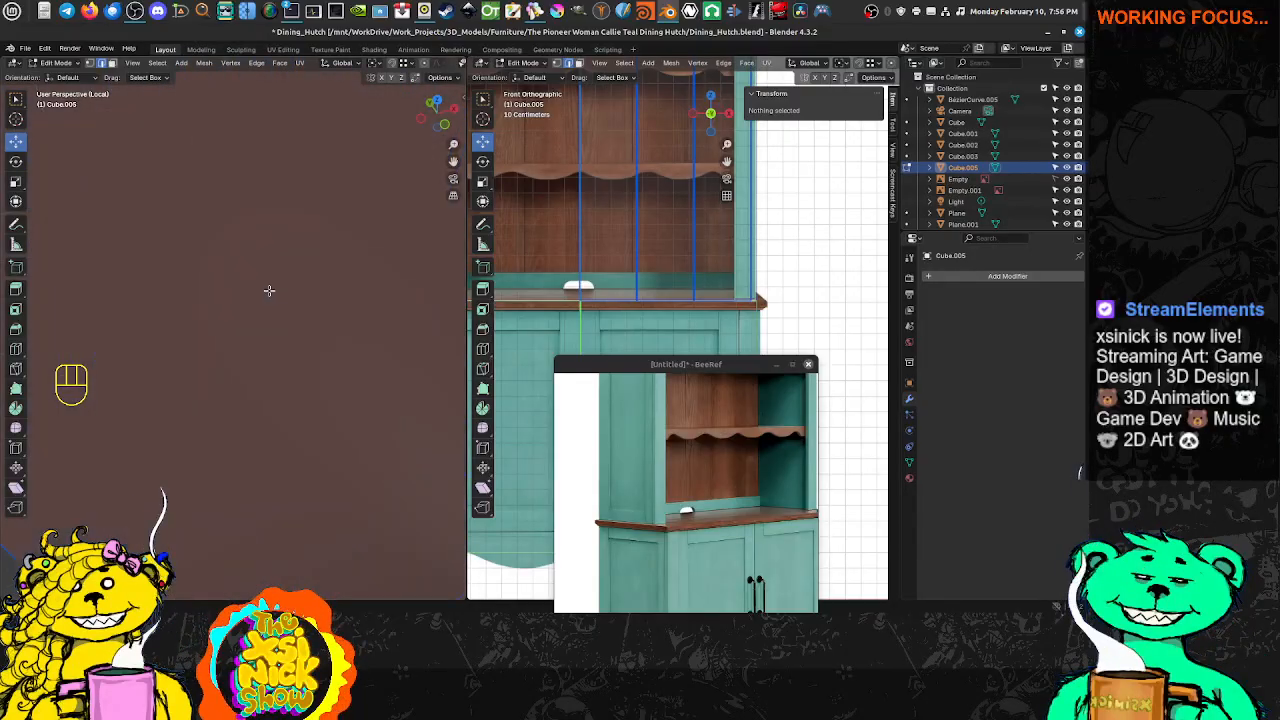
pyautogui.scroll(-3, 269, 290)
pyautogui.click(157, 311)
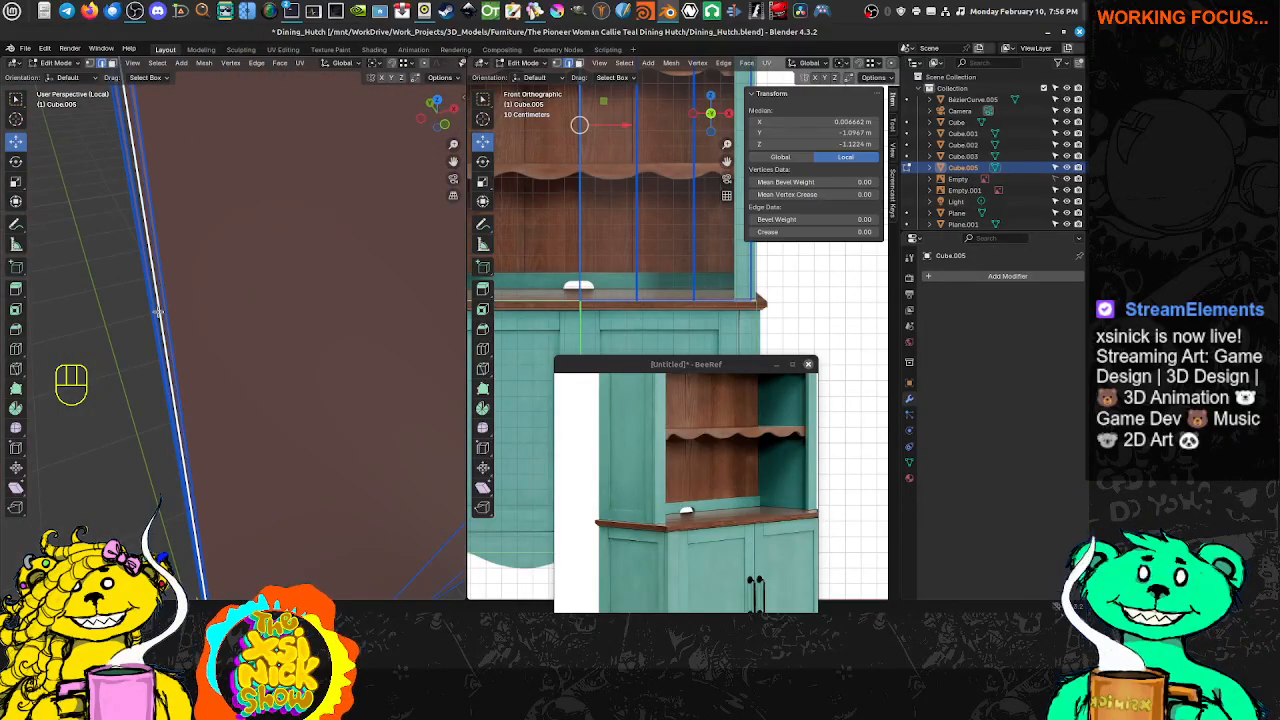
pyautogui.keyDown('shift'); pyautogui.moveTo(157, 311); pyautogui.dragTo(298, 320, button='middle'); pyautogui.keyUp('shift')
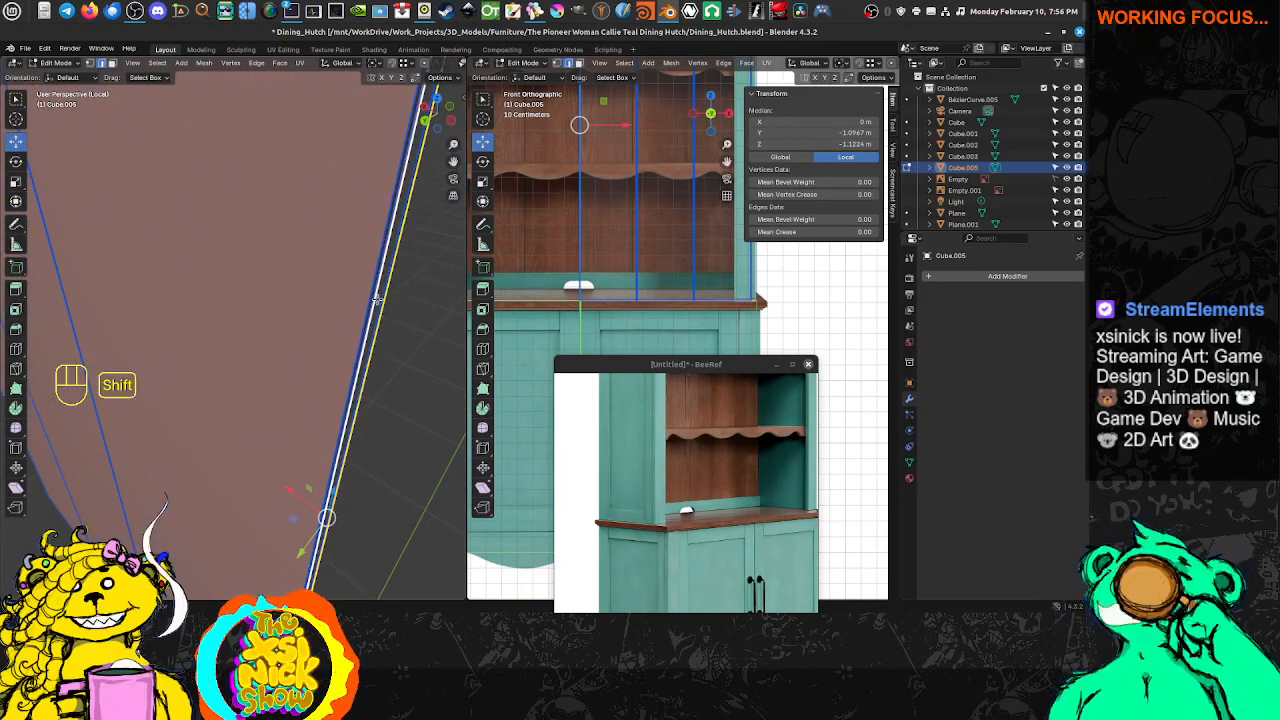
# Snap the 3D cursor to the half panel's selected inner edges and set the panel's origin to the cursor
pyautogui.moveTo(383, 300); pyautogui.dragTo(371, 304, button='middle')
pyautogui.scroll(-4, 371, 304)
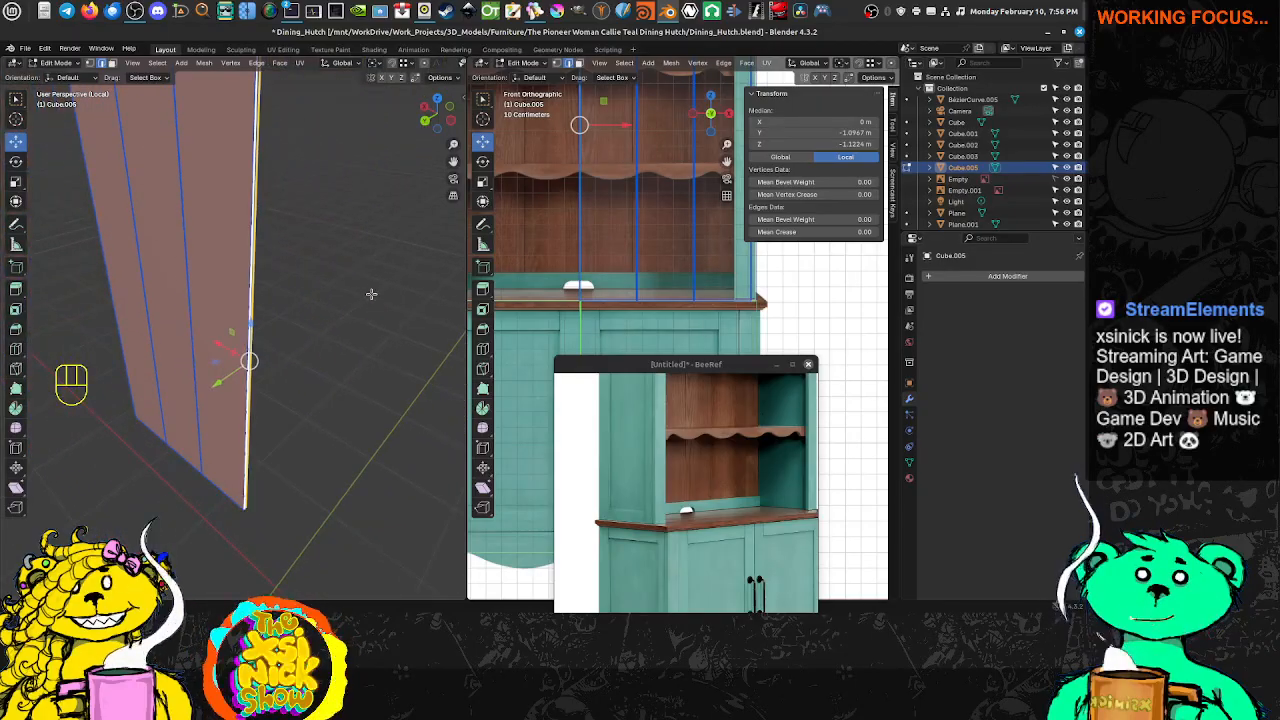
pyautogui.press('Insert')
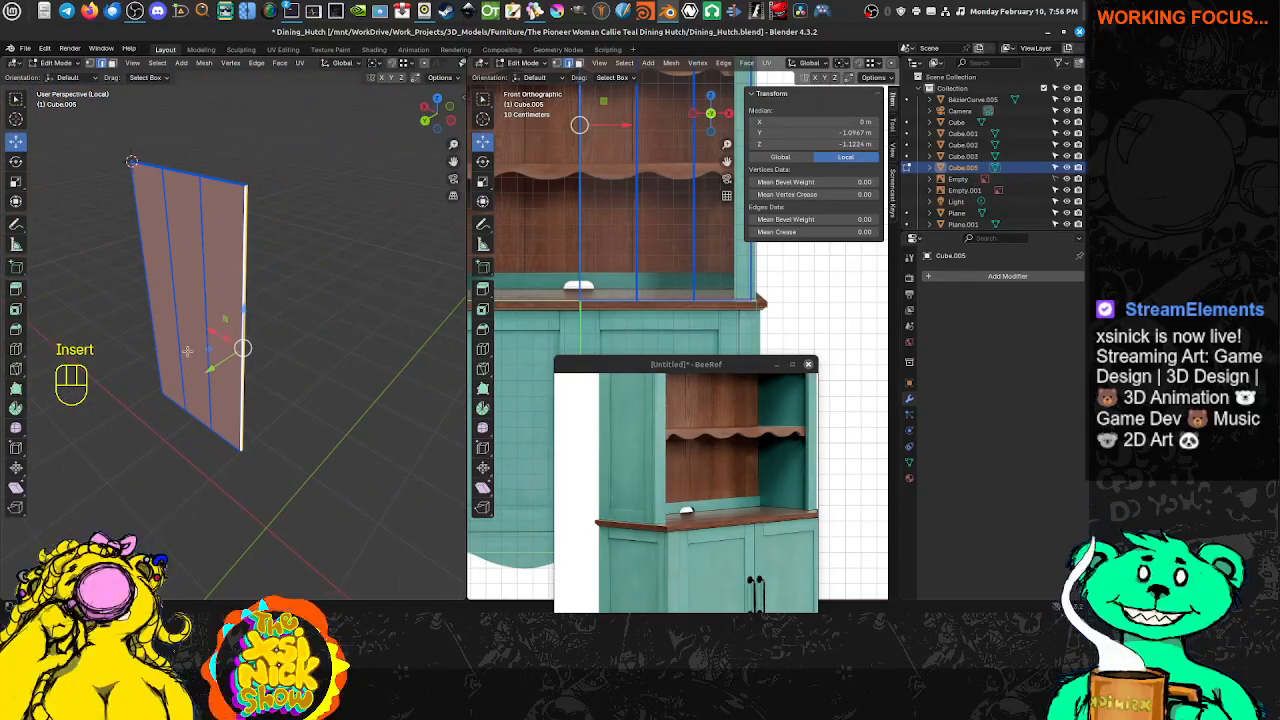
pyautogui.hotkey('shift', 's')
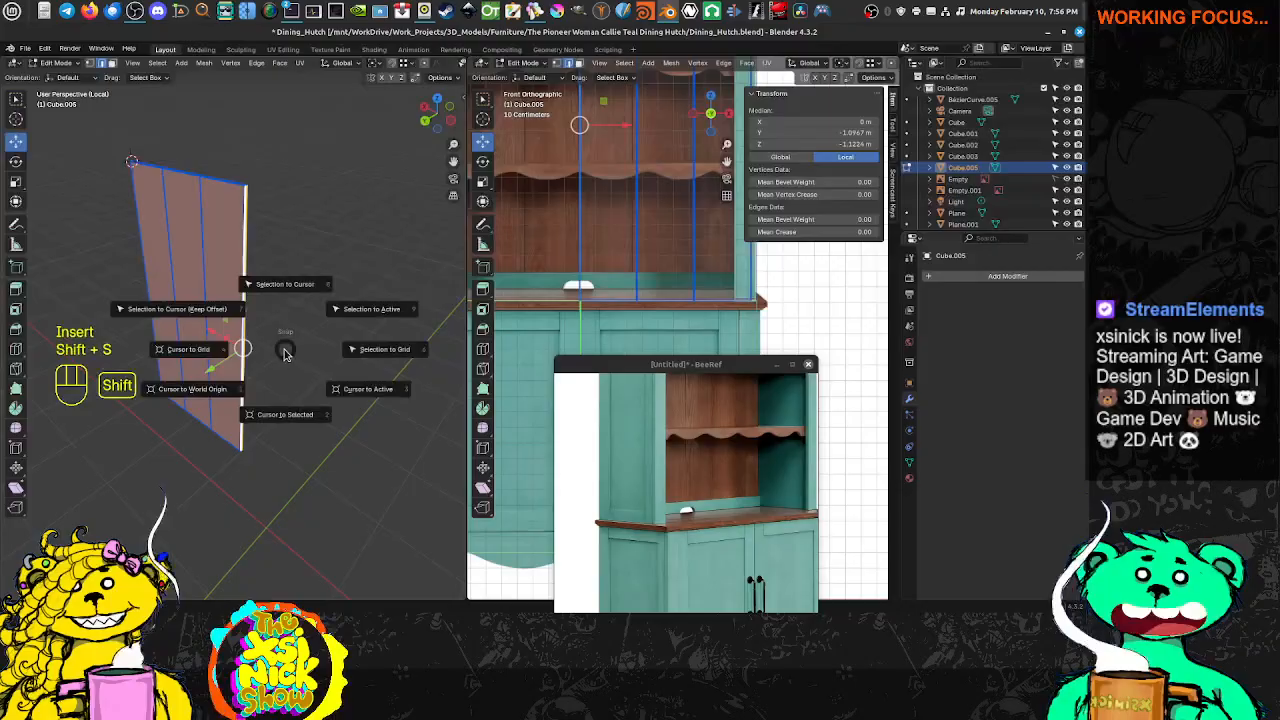
pyautogui.click(280, 415)
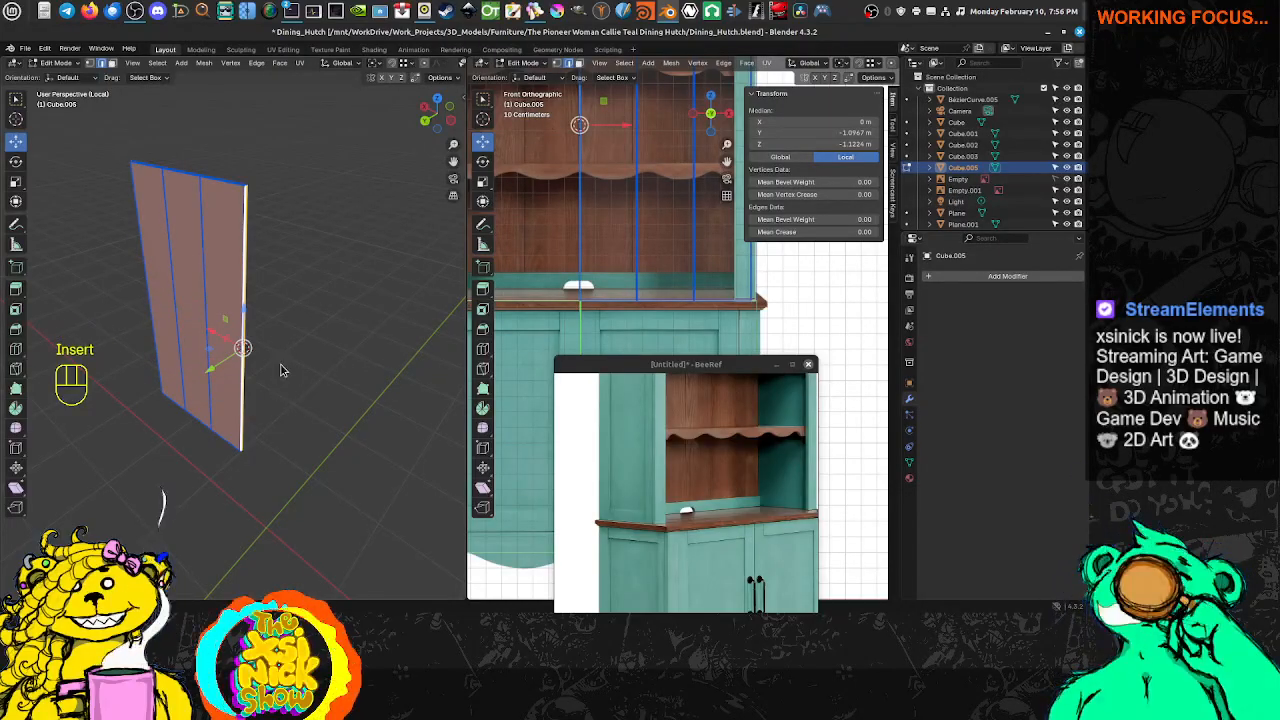
pyautogui.press('Tab')
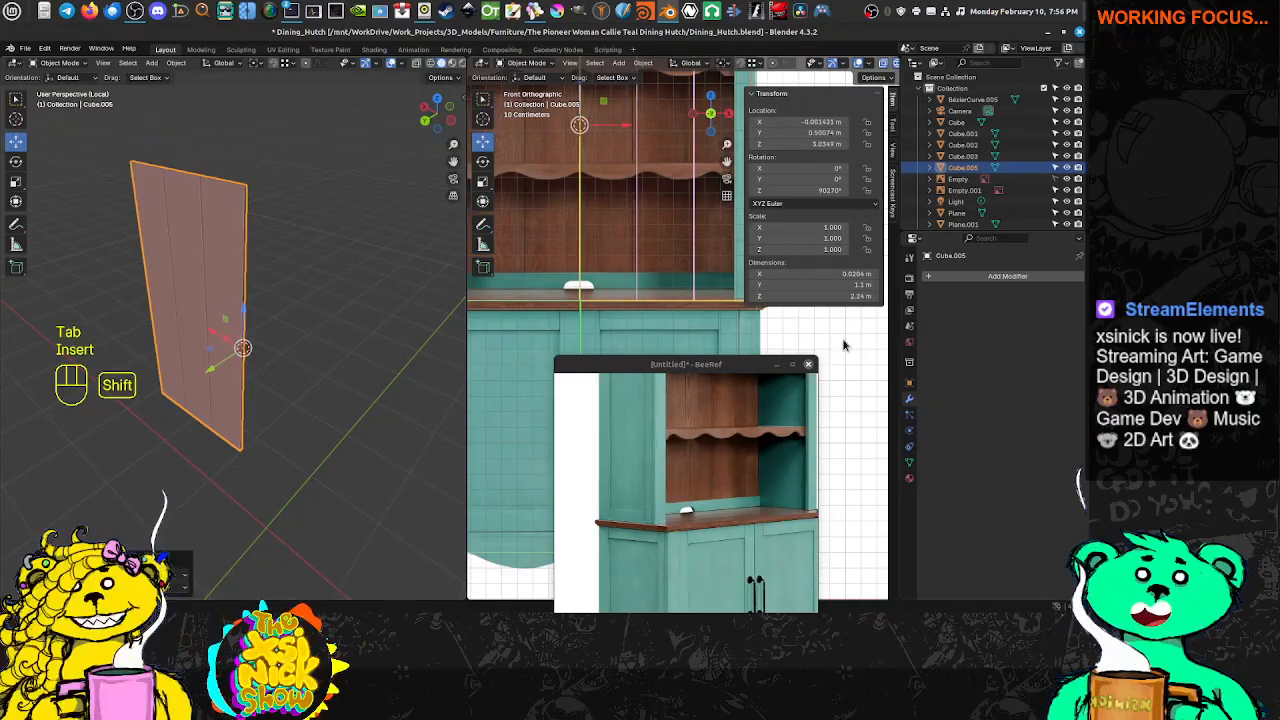
# Add a Mirror modifier to the half back panel and mirror it across the Y axis instead of X
pyautogui.click(1001, 279)
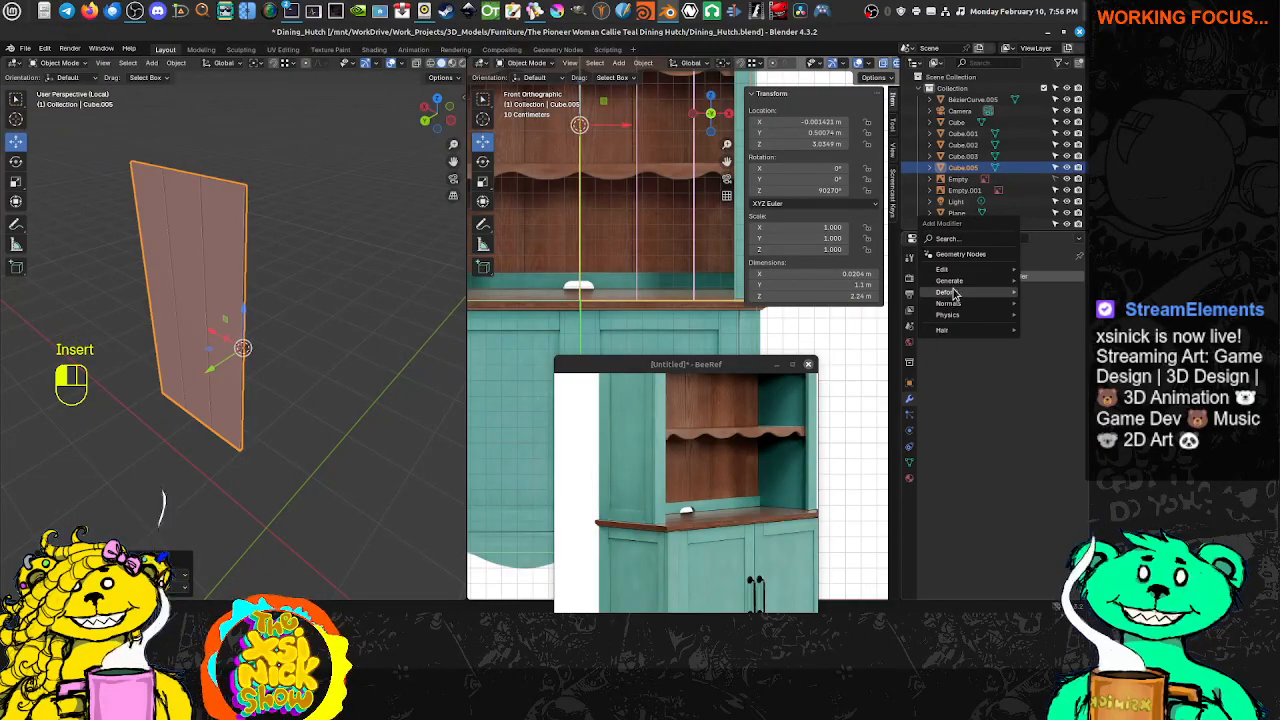
pyautogui.click(846, 359)
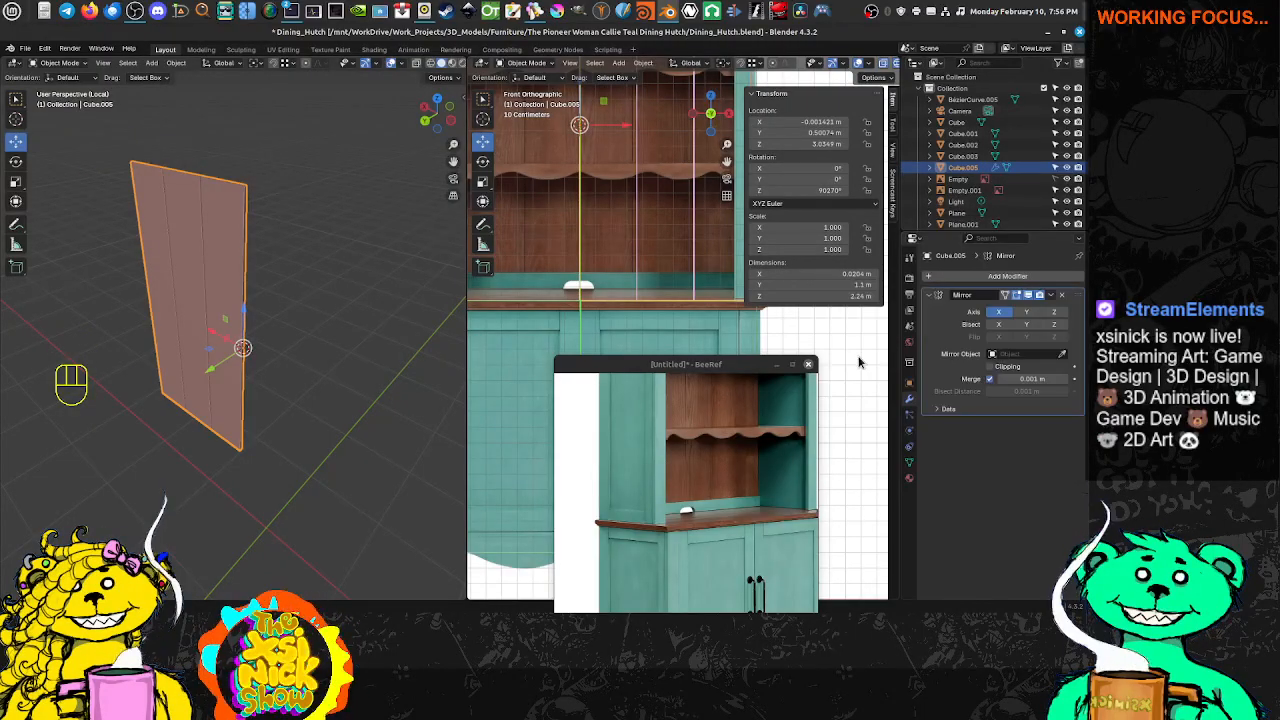
pyautogui.click(1024, 314)
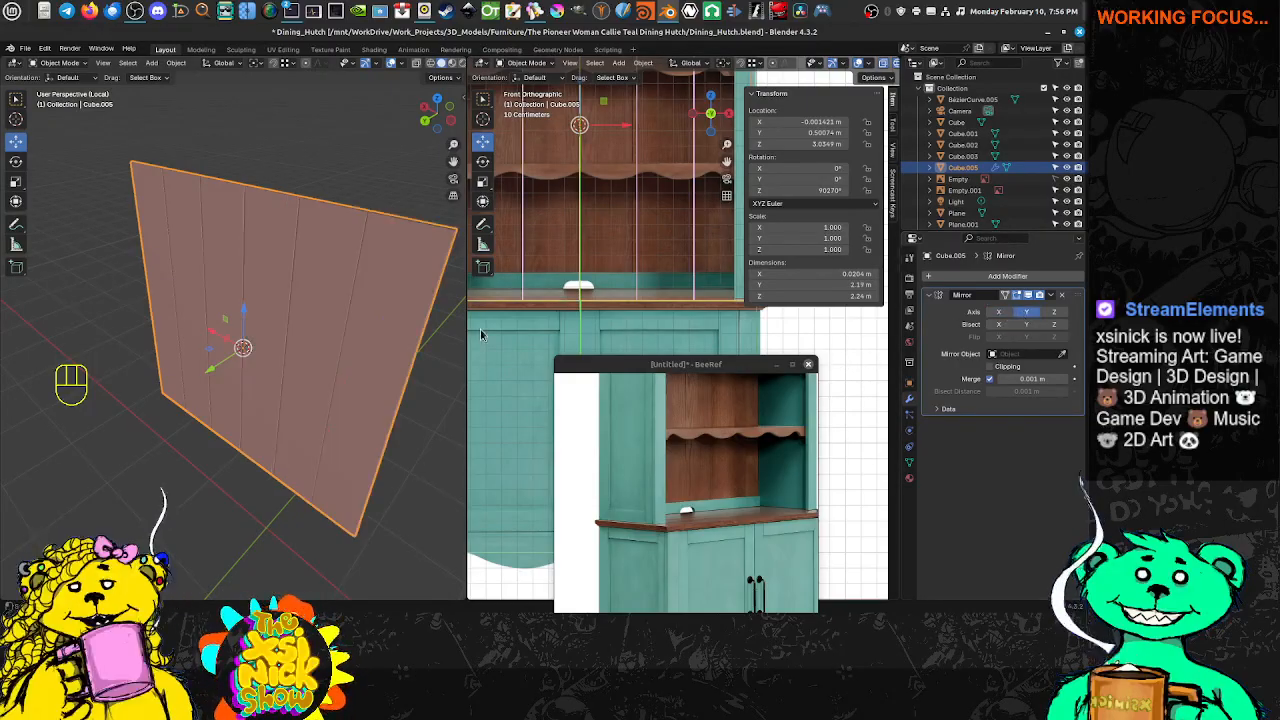
pyautogui.moveTo(385, 298); pyautogui.dragTo(262, 300, button='middle')
pyautogui.scroll(-5, 617, 220)
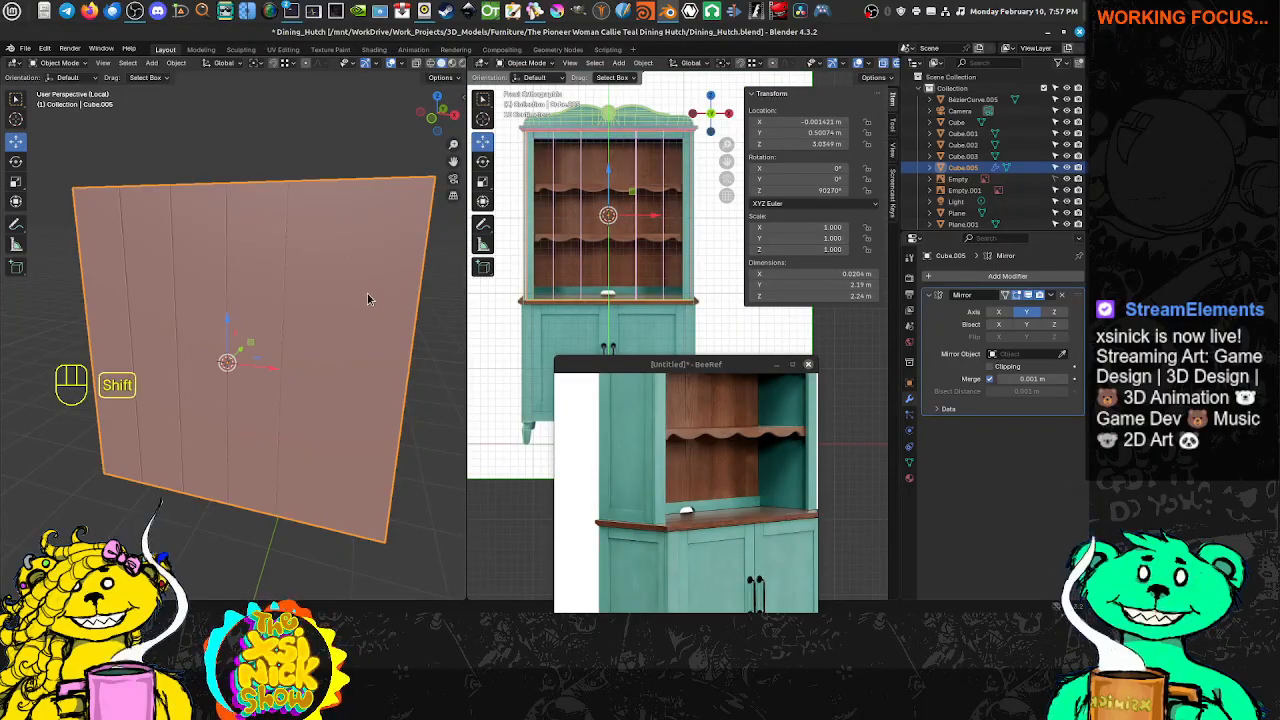
# Leave local view to show the whole hutch, deselect the back panel and save the file
pyautogui.moveTo(367, 293); pyautogui.dragTo(295, 236, button='middle')
pyautogui.press('KP_Divide')
pyautogui.moveTo(251, 321); pyautogui.dragTo(283, 267, button='middle')
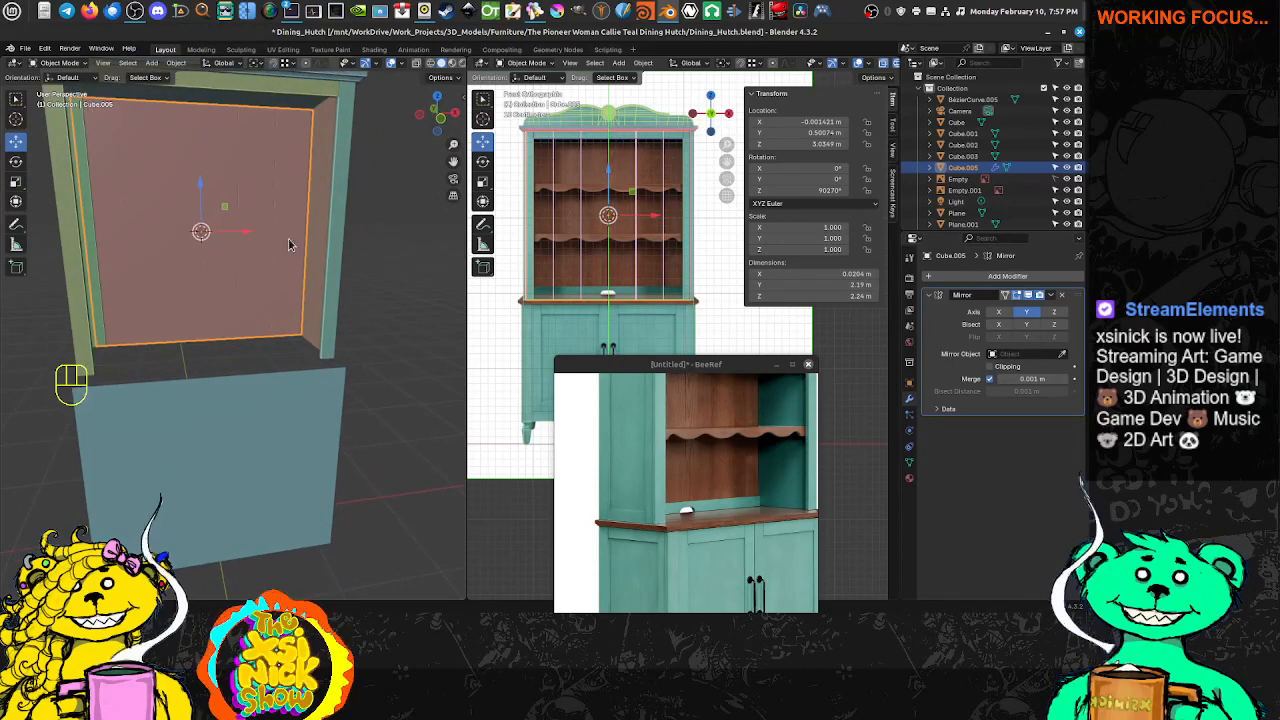
pyautogui.click(415, 241)
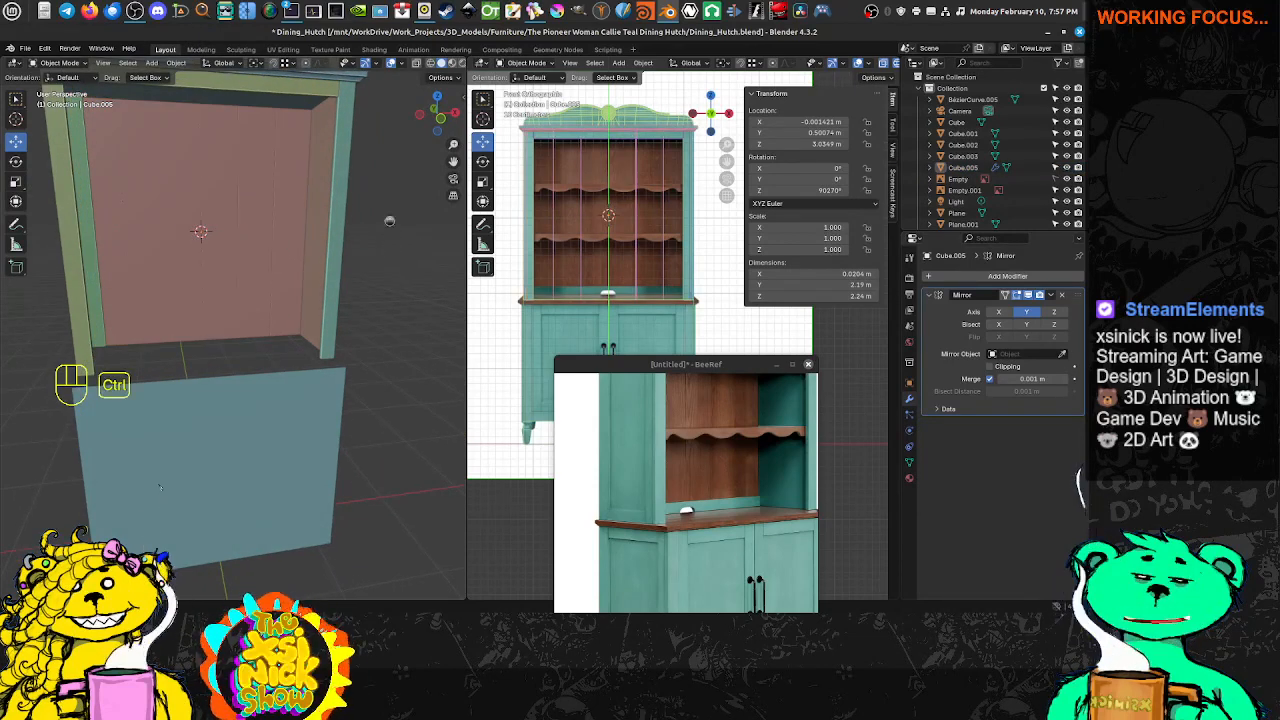
pyautogui.hotkey('ctrl', 's')
# Compare the hutch's open upper cabinet with the reference photos, examining the interior top where the back planks meet the frame
pyautogui.moveTo(308, 226); pyautogui.dragTo(215, 240, button='middle')
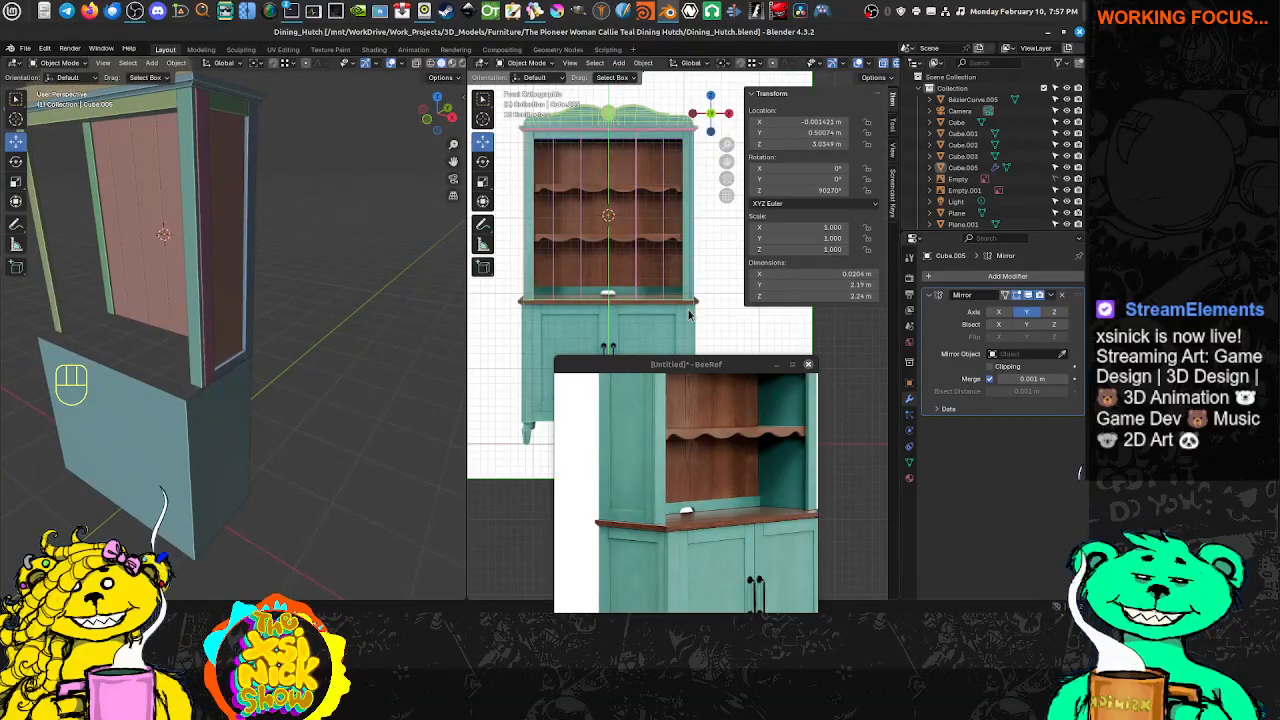
pyautogui.moveTo(278, 221); pyautogui.dragTo(412, 236, button='middle')
pyautogui.scroll(-3, 750, 418)
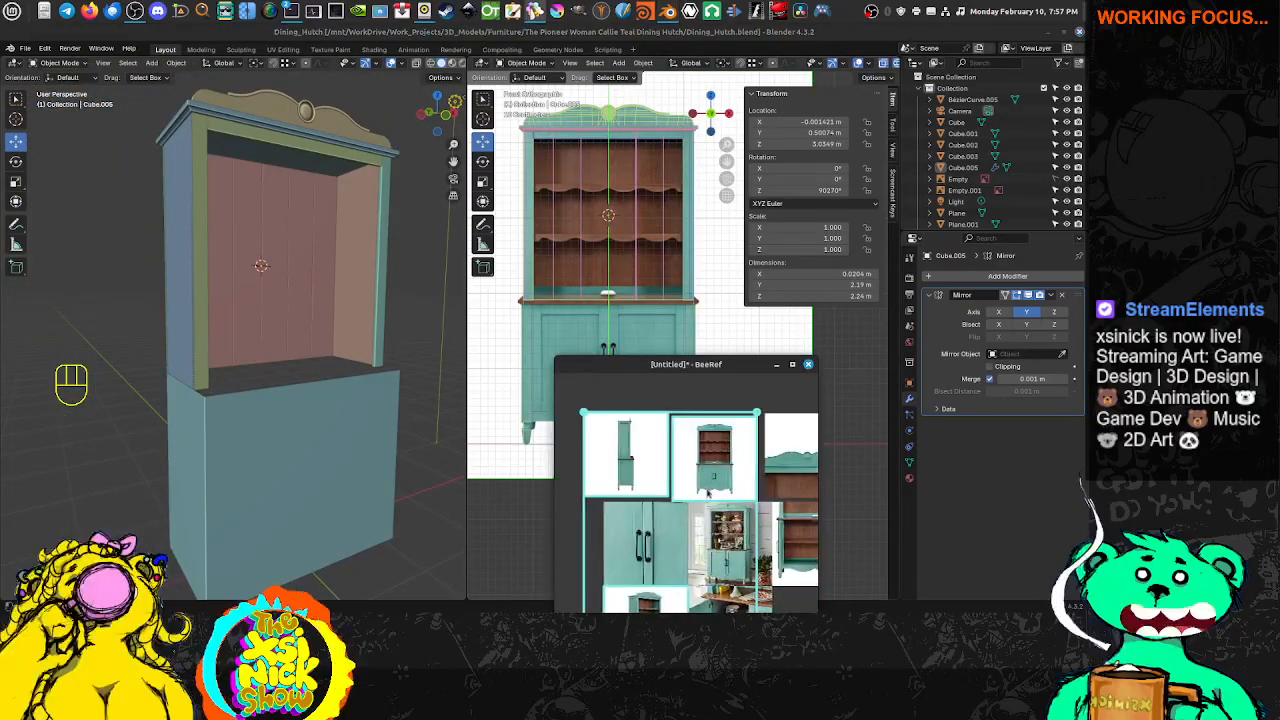
pyautogui.scroll(3, 757, 463)
pyautogui.moveTo(757, 463); pyautogui.dragTo(610, 424, button='middle')
pyautogui.moveTo(795, 575); pyautogui.dragTo(726, 384, button='middle')
pyautogui.moveTo(689, 517); pyautogui.dragTo(739, 408, button='middle')
pyautogui.moveTo(564, 562); pyautogui.dragTo(716, 453, button='middle')
pyautogui.click(713, 449)
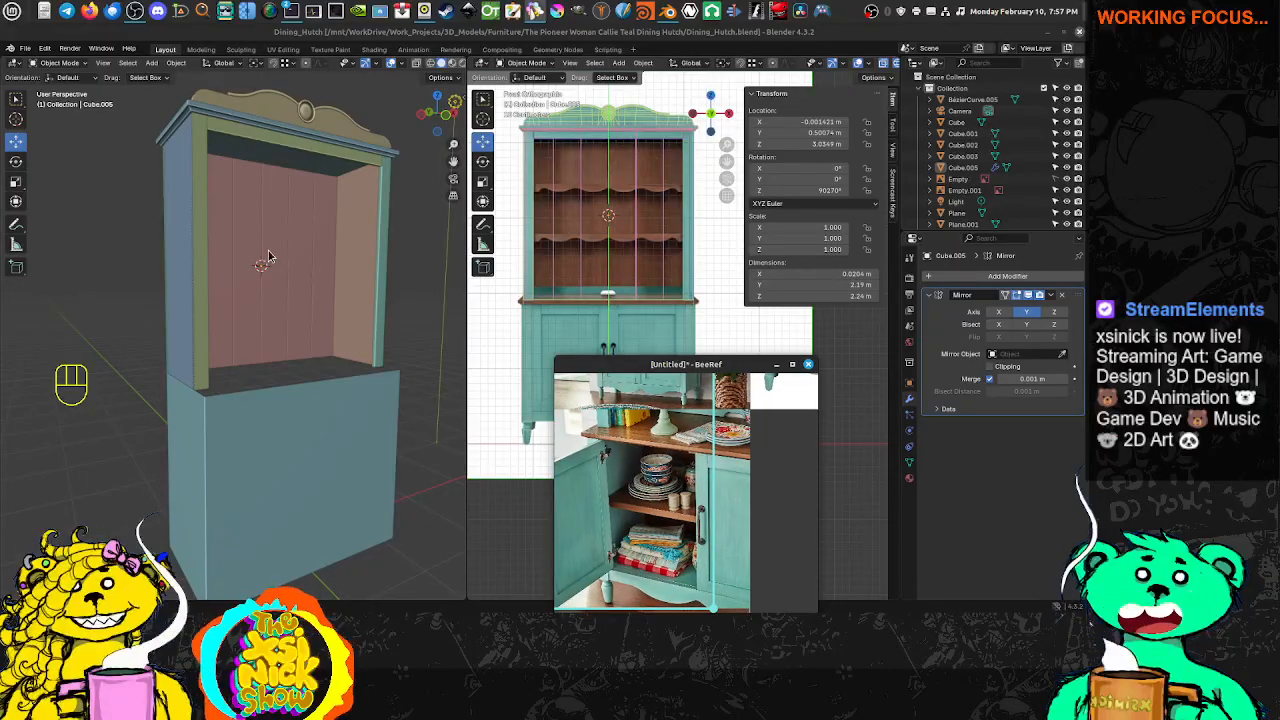
pyautogui.moveTo(757, 478); pyautogui.dragTo(717, 610, button='middle')
pyautogui.scroll(11, 617, 418)
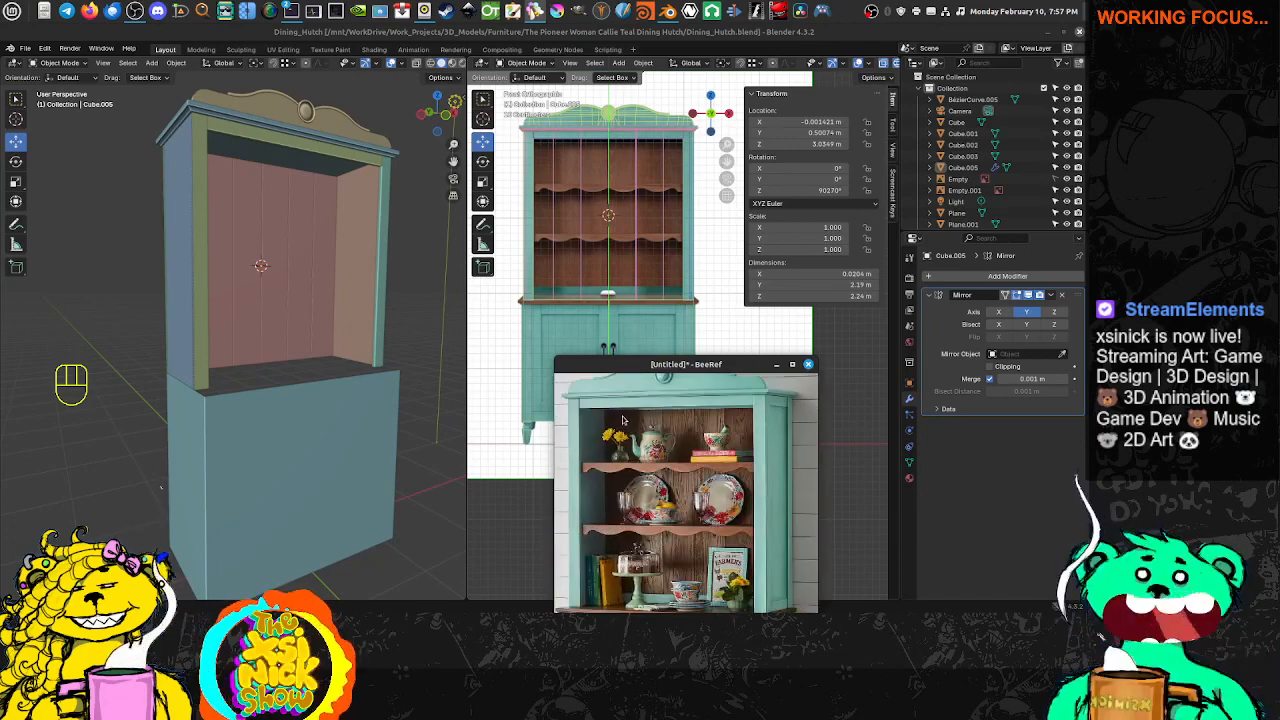
pyautogui.scroll(2, 617, 418)
pyautogui.moveTo(662, 409); pyautogui.dragTo(612, 413, button='middle')
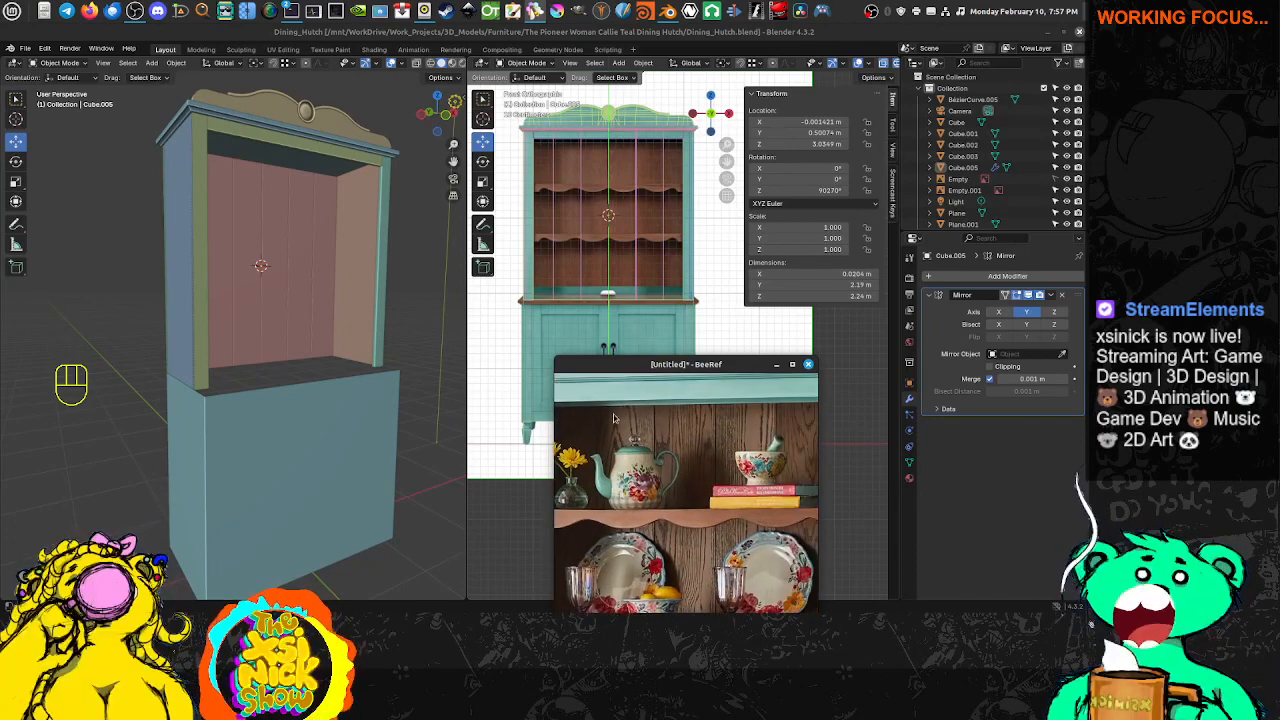
# Duplicate the horizontal rail at the top of the front opening and move the copy about 0.6 m backward along Y
pyautogui.keyDown('shift'); pyautogui.moveTo(403, 276); pyautogui.dragTo(406, 328, button='middle'); pyautogui.keyUp('shift')
pyautogui.click(337, 204)
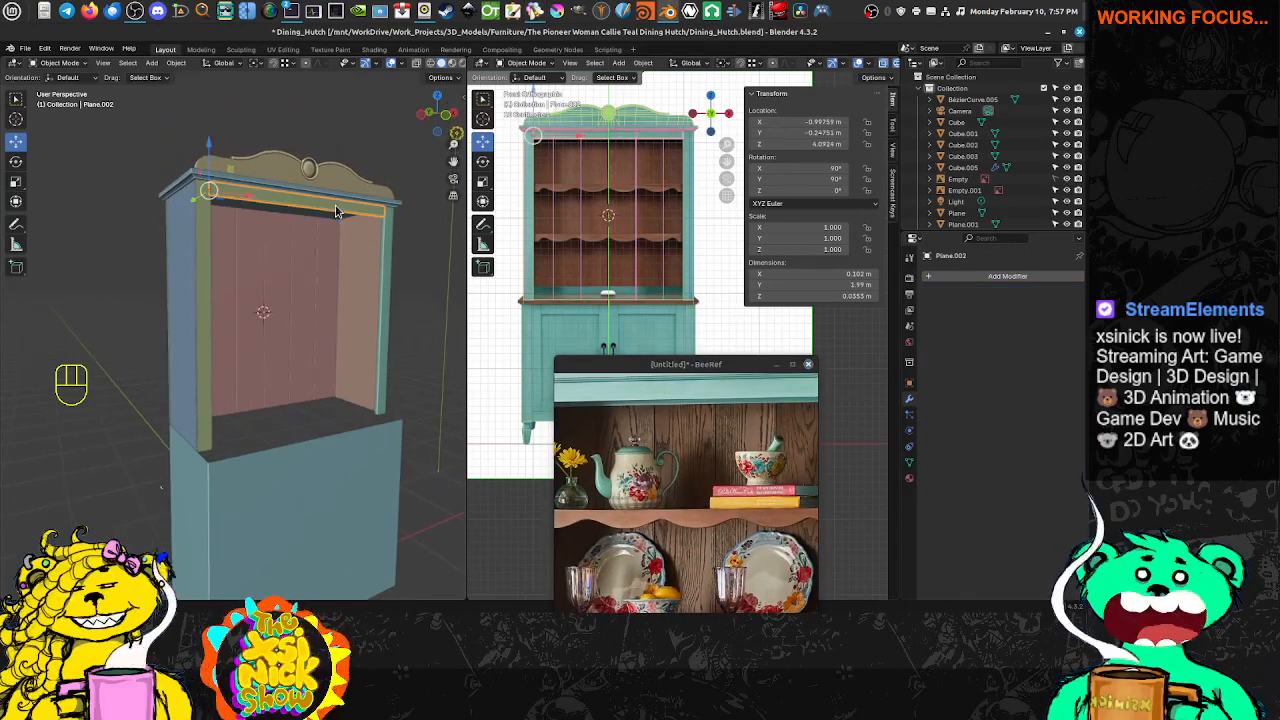
pyautogui.moveTo(335, 204); pyautogui.dragTo(371, 277, button='middle')
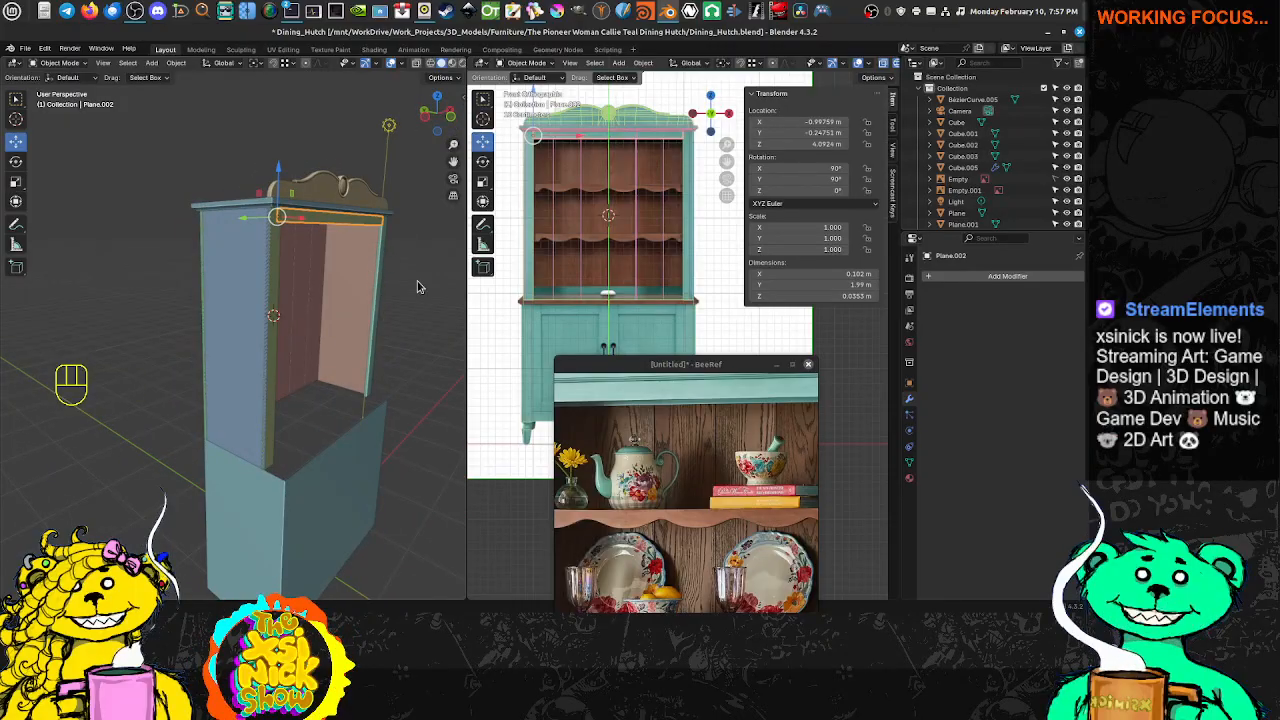
pyautogui.hotkey('shift', 'd')
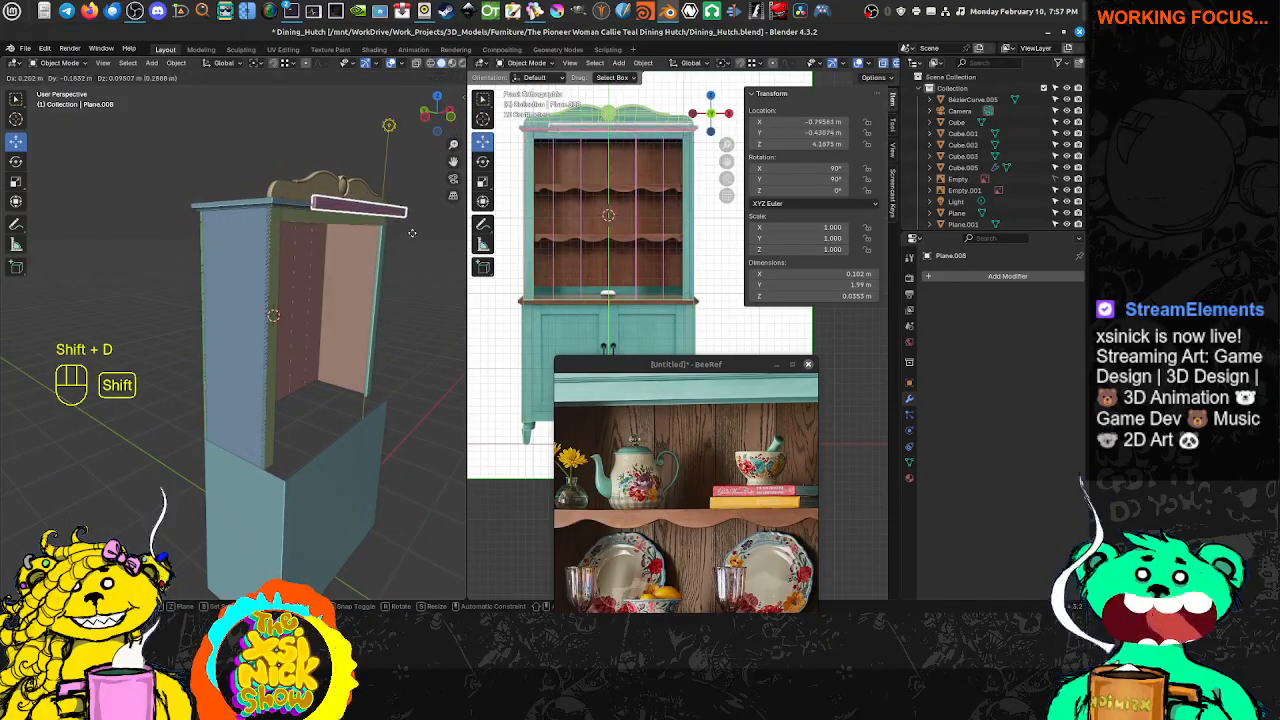
pyautogui.rightClick(414, 244)
pyautogui.press('g')
pyautogui.press('y')
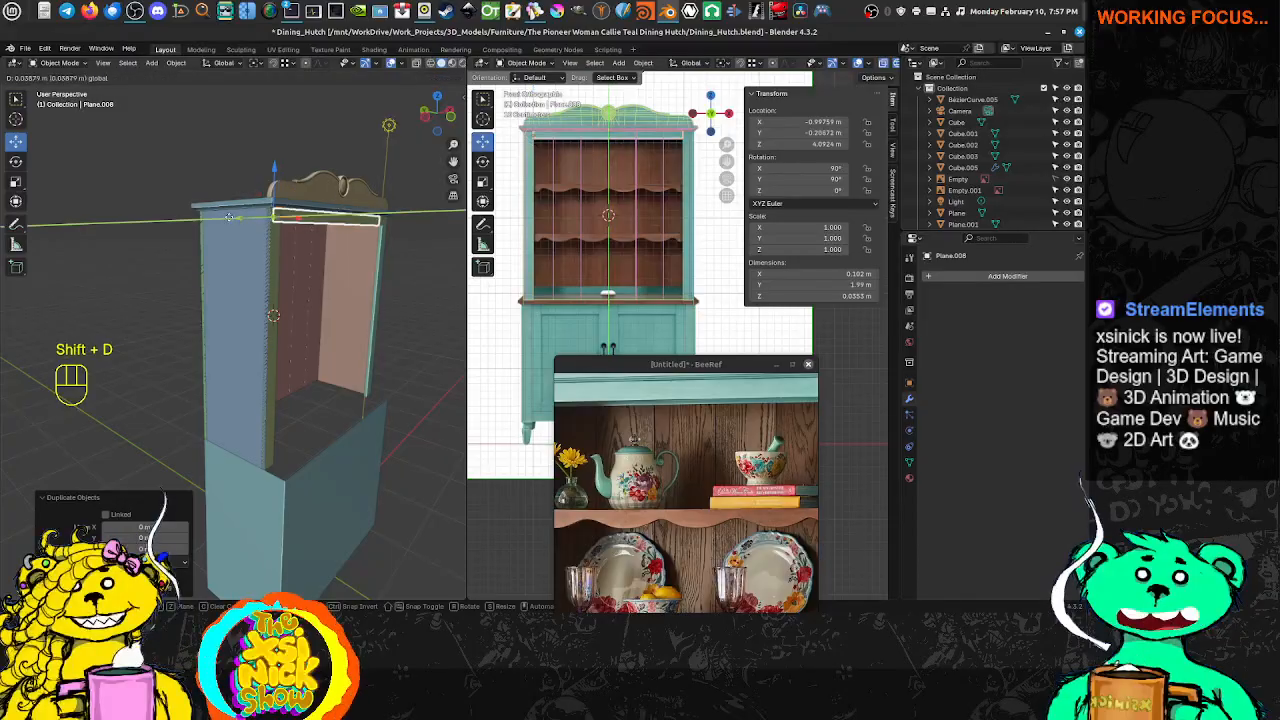
pyautogui.click(185, 222)
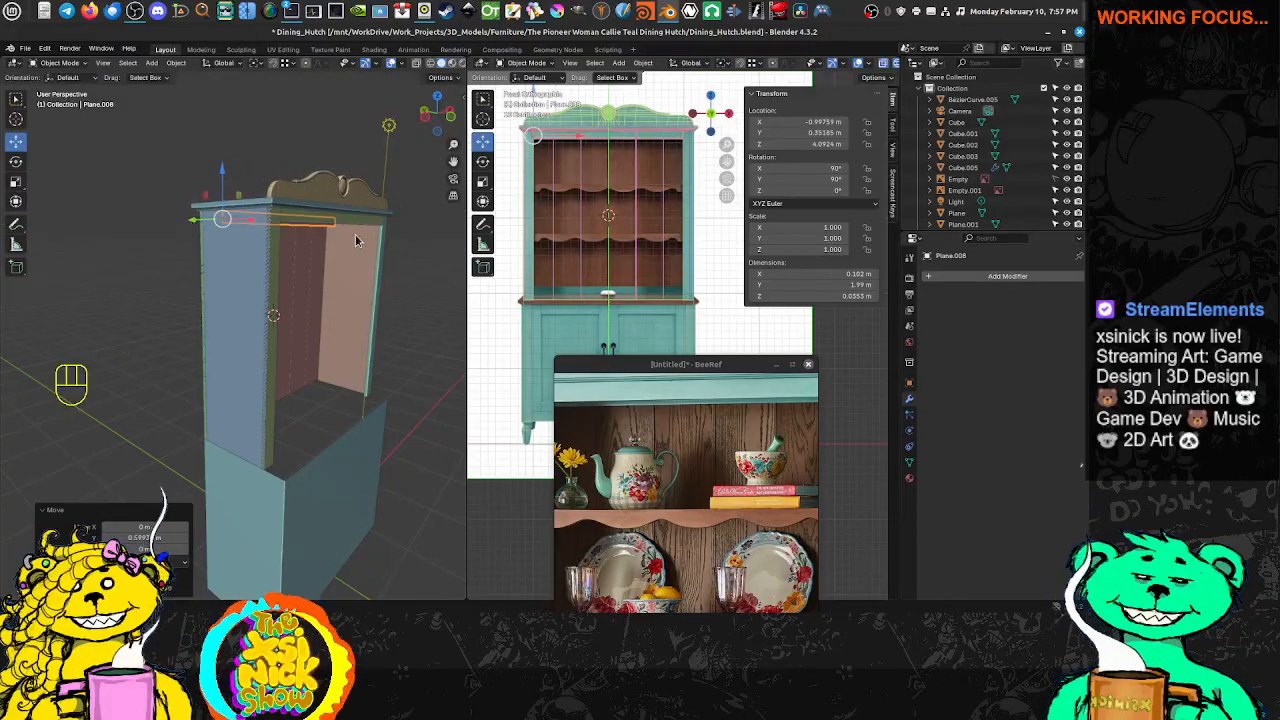
# Move the duplicated rail further back along Y to about 0.488 m, near the plank back panel
pyautogui.keyDown('shift'); pyautogui.moveTo(185, 222); pyautogui.dragTo(206, 243, button='middle'); pyautogui.keyUp('shift')
pyautogui.moveTo(237, 221); pyautogui.dragTo(242, 221)
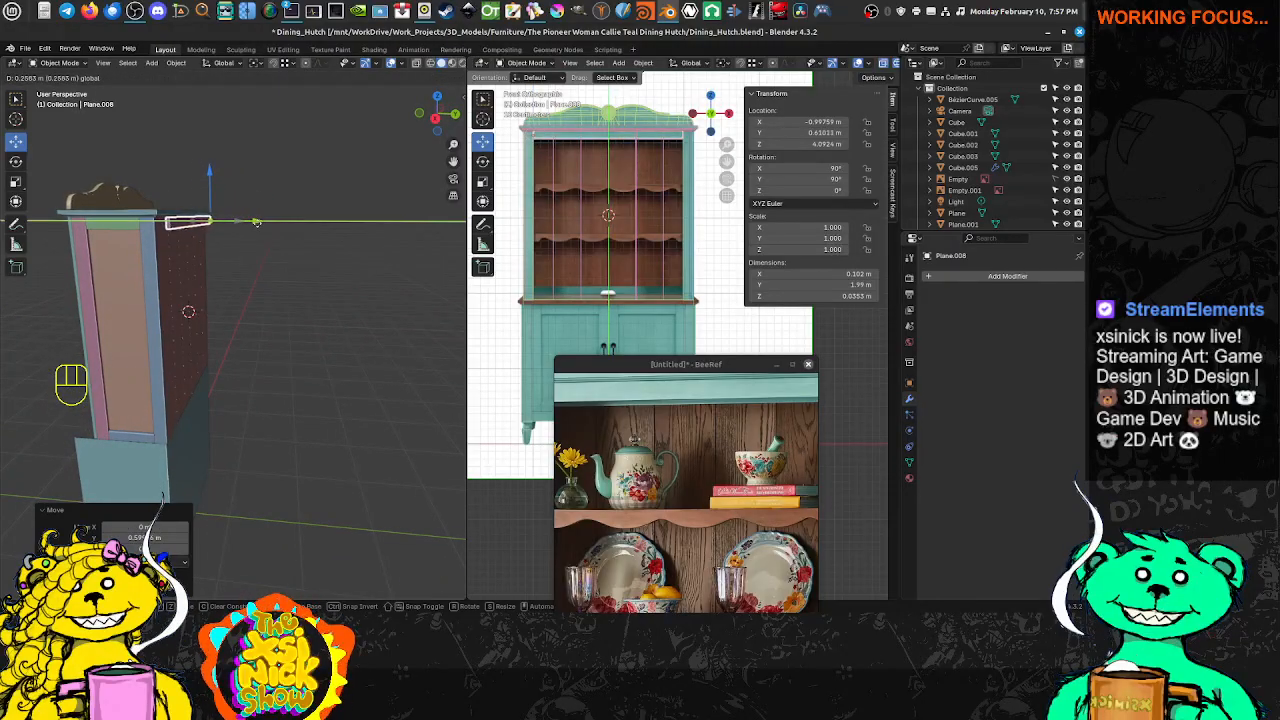
pyautogui.click(235, 220)
pyautogui.moveTo(235, 220); pyautogui.dragTo(331, 226, button='middle')
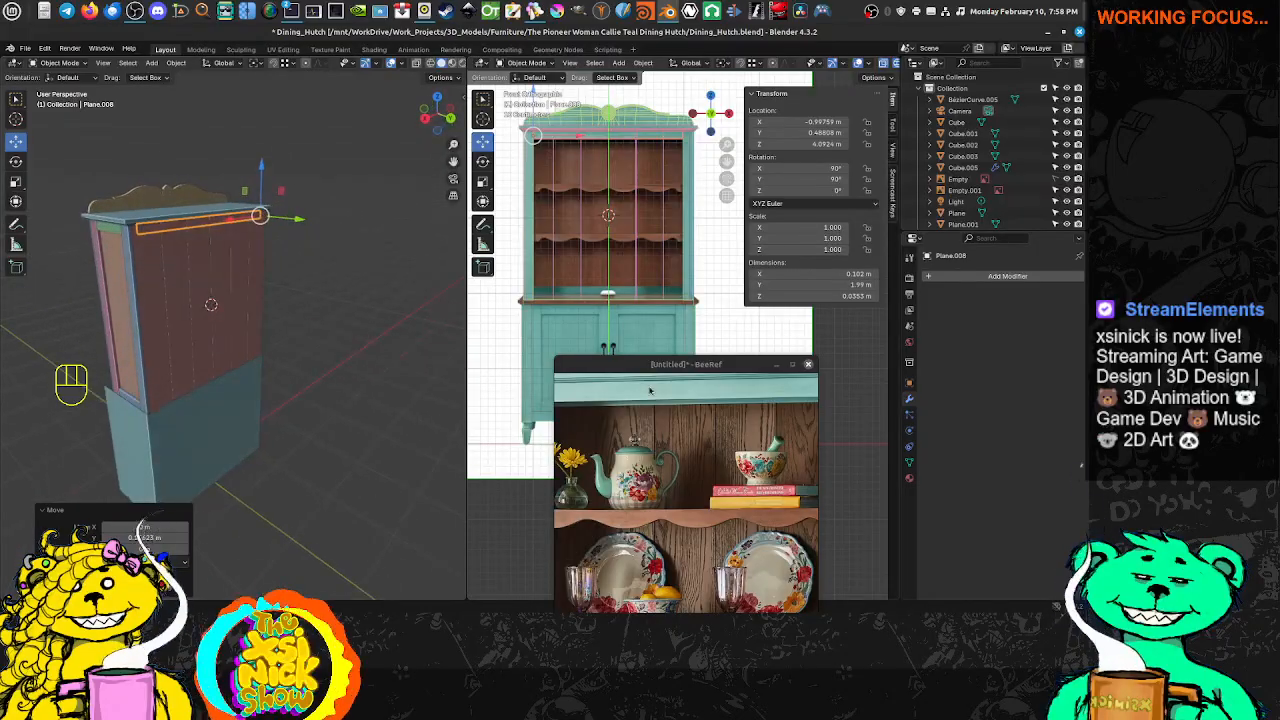
# Examine the reference photo of the upper cabinet's inner top corner, above the highest shelf
pyautogui.scroll(-8, 690, 413)
pyautogui.moveTo(690, 413); pyautogui.dragTo(595, 392, button='middle')
pyautogui.scroll(6, 718, 435)
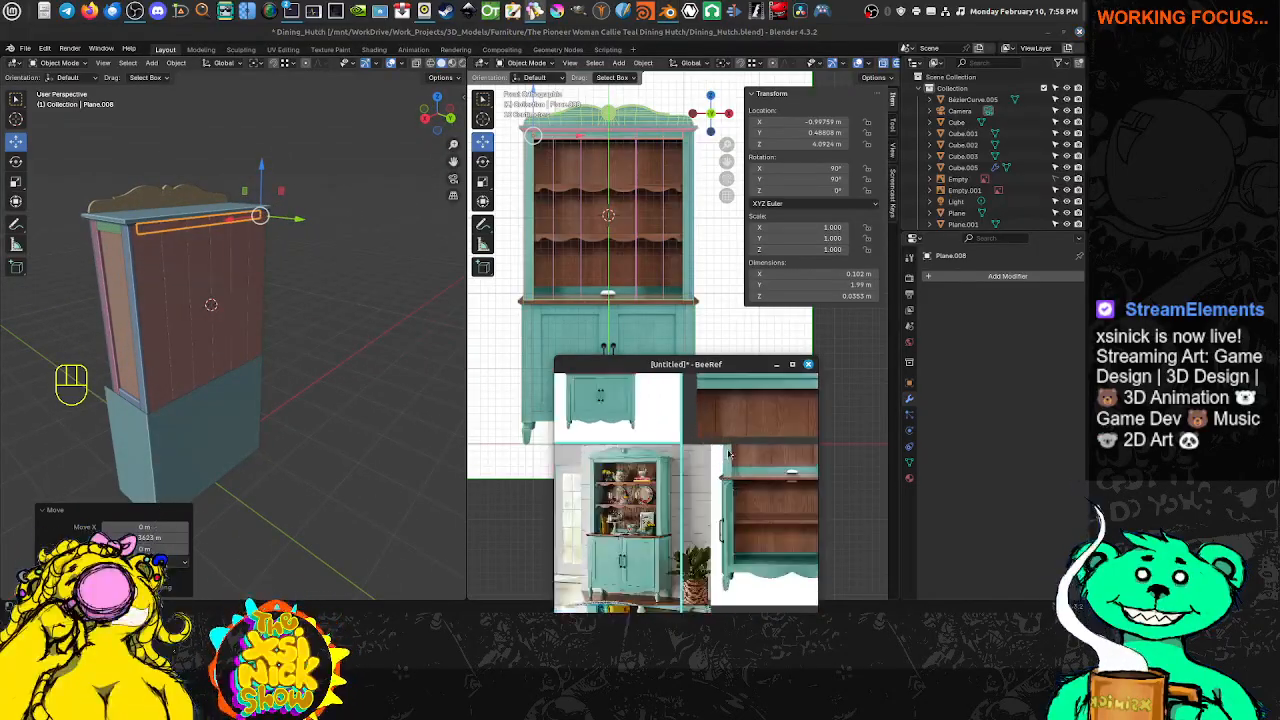
pyautogui.moveTo(566, 495); pyautogui.dragTo(686, 445, button='middle')
pyautogui.scroll(3, 686, 445)
pyautogui.scroll(8, 680, 441)
pyautogui.moveTo(642, 382); pyautogui.dragTo(632, 438, button='middle')
pyautogui.scroll(6, 88, 246)
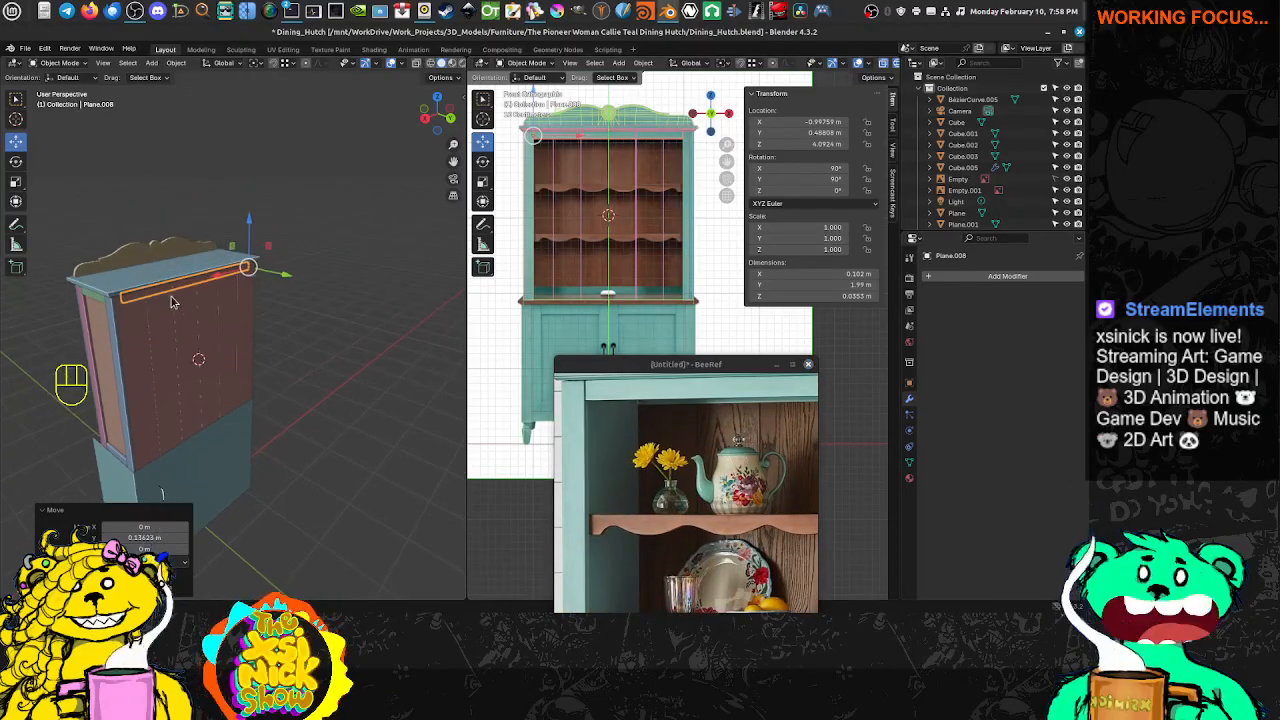
# Slide the duplicated rail along Y and snap it to the adjoining frame corner at the back panel, at Y 0.50294 m
pyautogui.scroll(2, 265, 303)
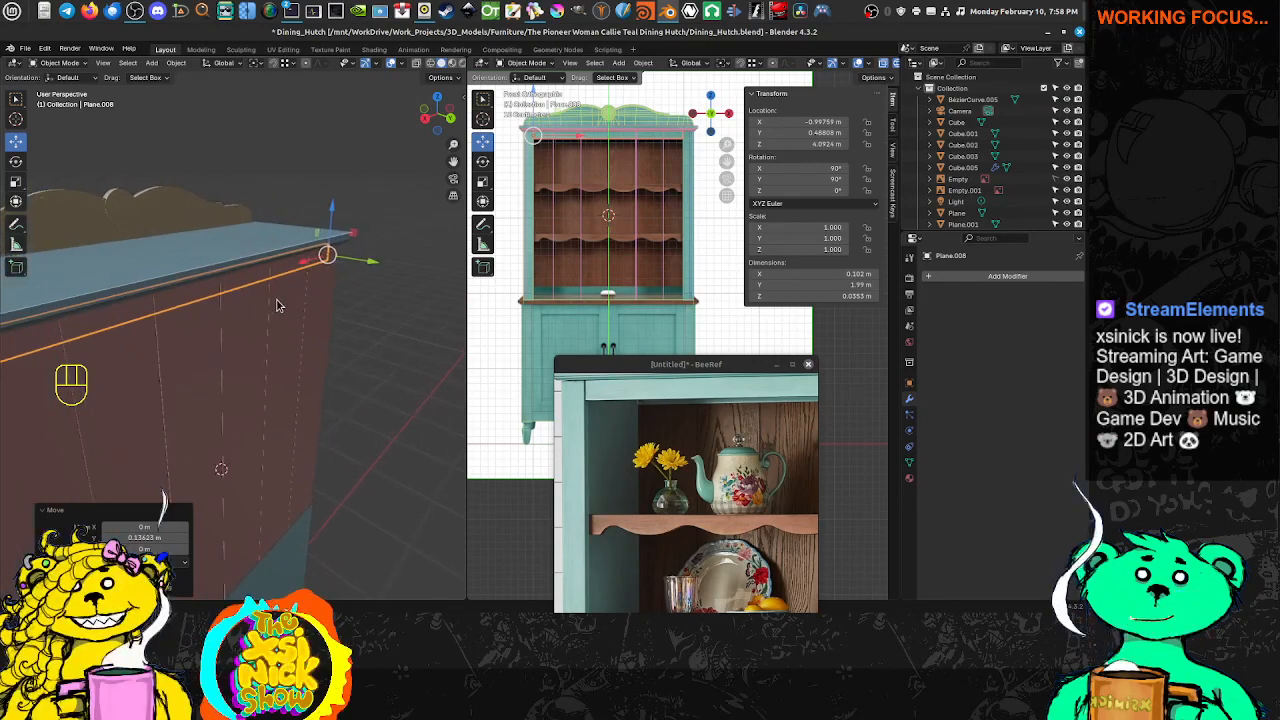
pyautogui.moveTo(335, 289); pyautogui.dragTo(357, 280, button='middle')
pyautogui.moveTo(336, 266); pyautogui.dragTo(344, 265)
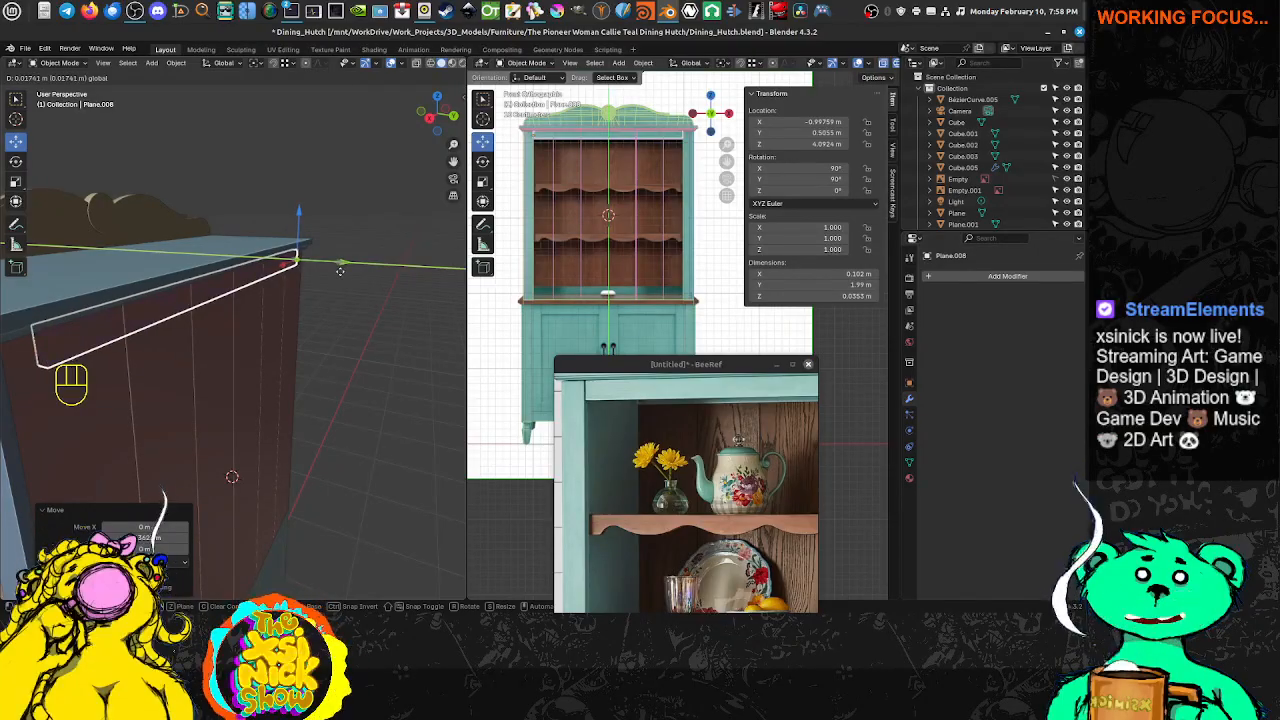
pyautogui.moveTo(340, 271); pyautogui.dragTo(341, 272)
pyautogui.moveTo(360, 281); pyautogui.dragTo(66, 251, button='middle')
pyautogui.moveTo(27, 327); pyautogui.dragTo(173, 251, button='middle')
pyautogui.press('g')
pyautogui.press('y')
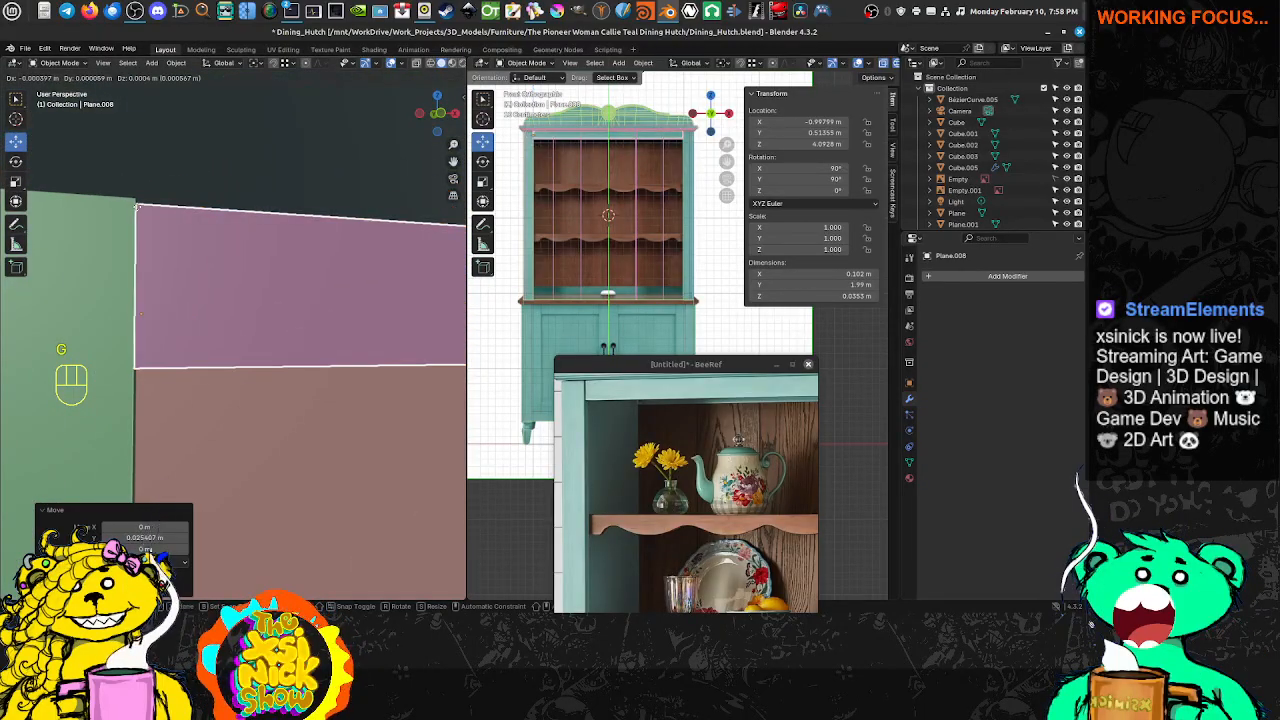
pyautogui.keyDown('ctrl'); pyautogui.click(135, 203); pyautogui.keyUp('ctrl')
# Open the duplicated back rail's mesh for editing in vertex select mode
pyautogui.scroll(-5, 150, 240)
pyautogui.keyDown('shift'); pyautogui.moveTo(166, 271); pyautogui.dragTo(8, 228, button='middle'); pyautogui.keyUp('shift')
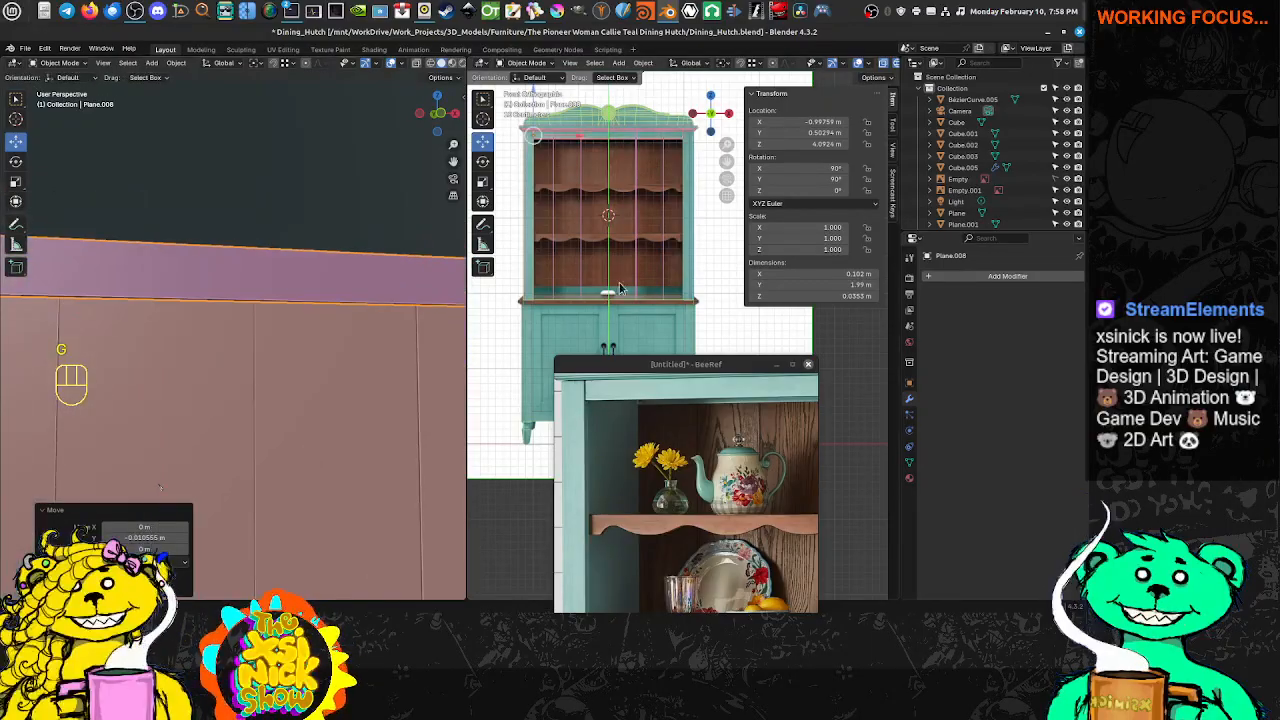
pyautogui.keyDown('shift'); pyautogui.moveTo(640, 232); pyautogui.dragTo(610, 295, button='middle'); pyautogui.keyUp('shift')
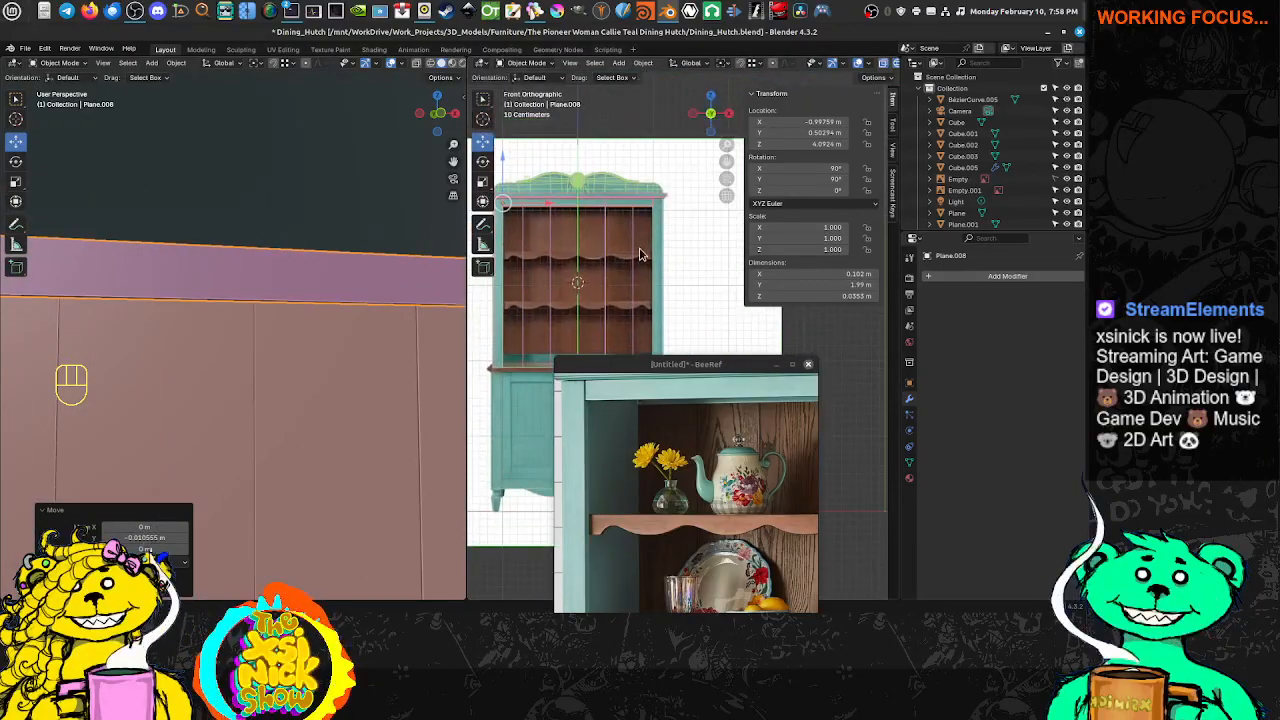
pyautogui.press('Tab')
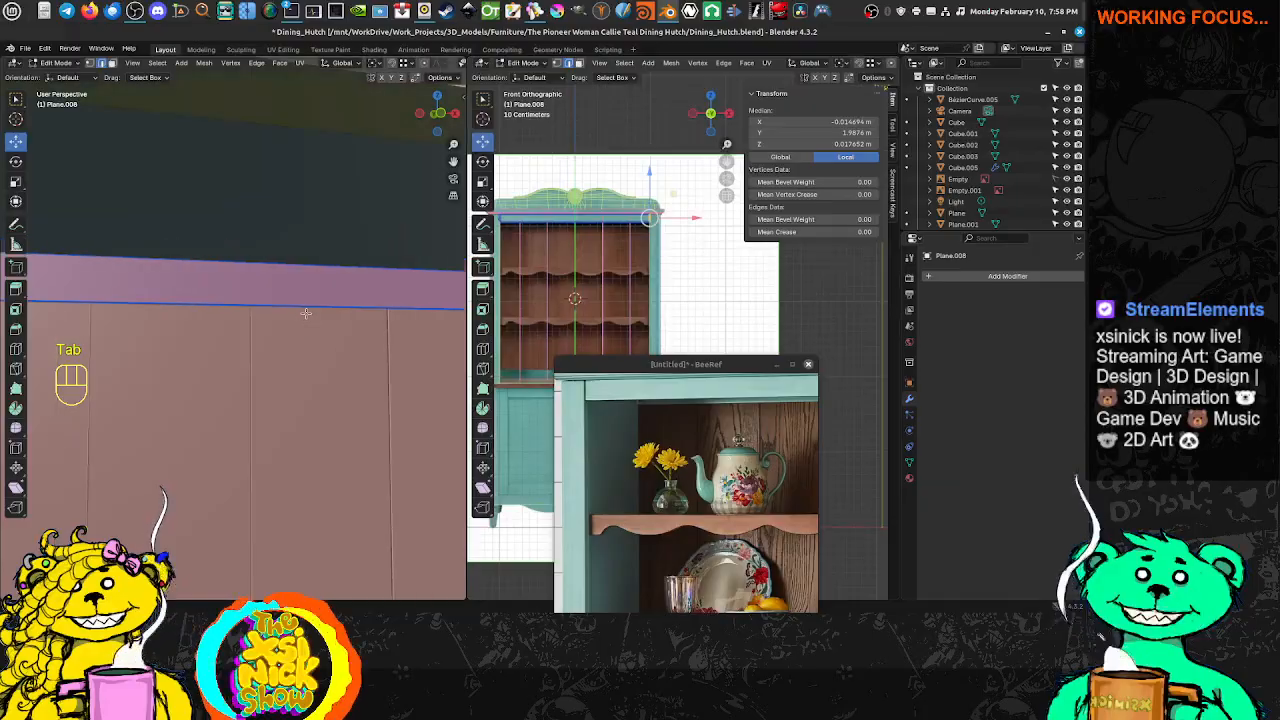
pyautogui.scroll(-4, 250, 300)
pyautogui.moveTo(321, 304); pyautogui.dragTo(354, 282, button='middle')
pyautogui.scroll(3, 674, 217)
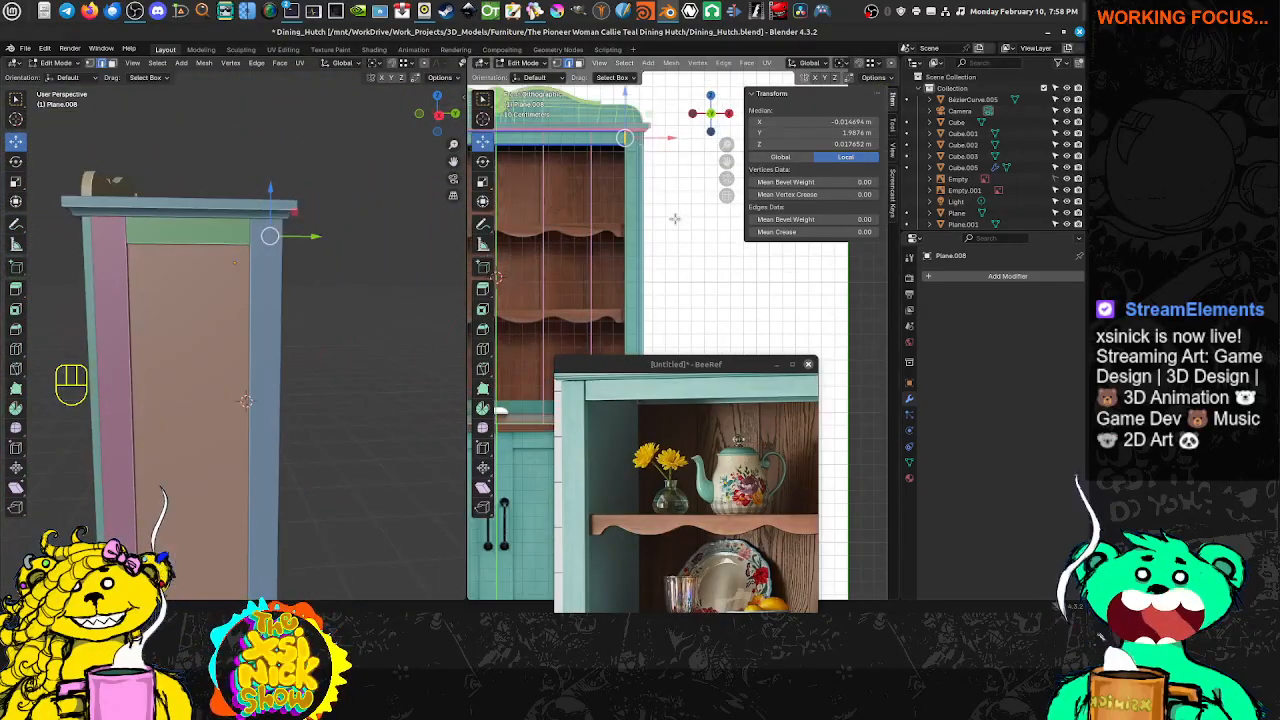
pyautogui.keyDown('shift'); pyautogui.moveTo(676, 209); pyautogui.dragTo(677, 337, button='middle'); pyautogui.keyUp('shift')
pyautogui.hotkey('ctrl', 'Tab')
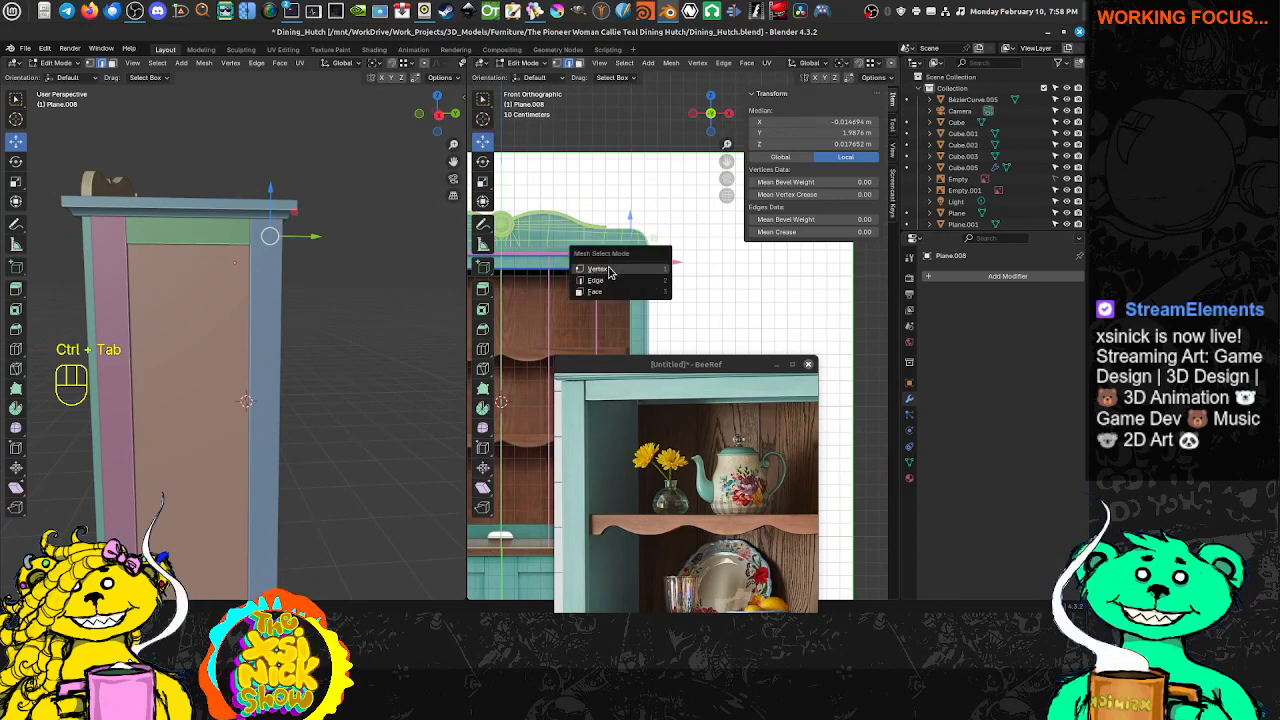
pyautogui.click(604, 270)
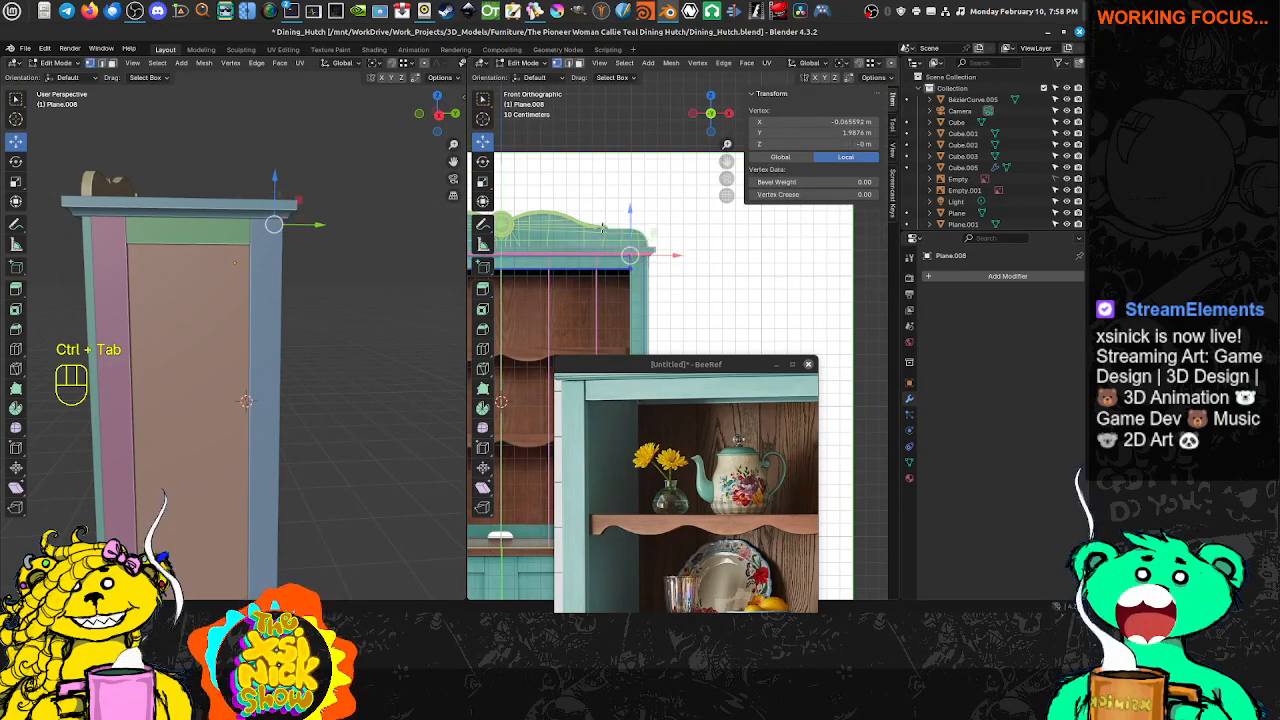
# Extend the end vertices of the back rail outward into the side frame, making the rail about 2.09 m long, and finish editing its mesh
pyautogui.scroll(2, 678, 340)
pyautogui.scroll(3, 630, 236)
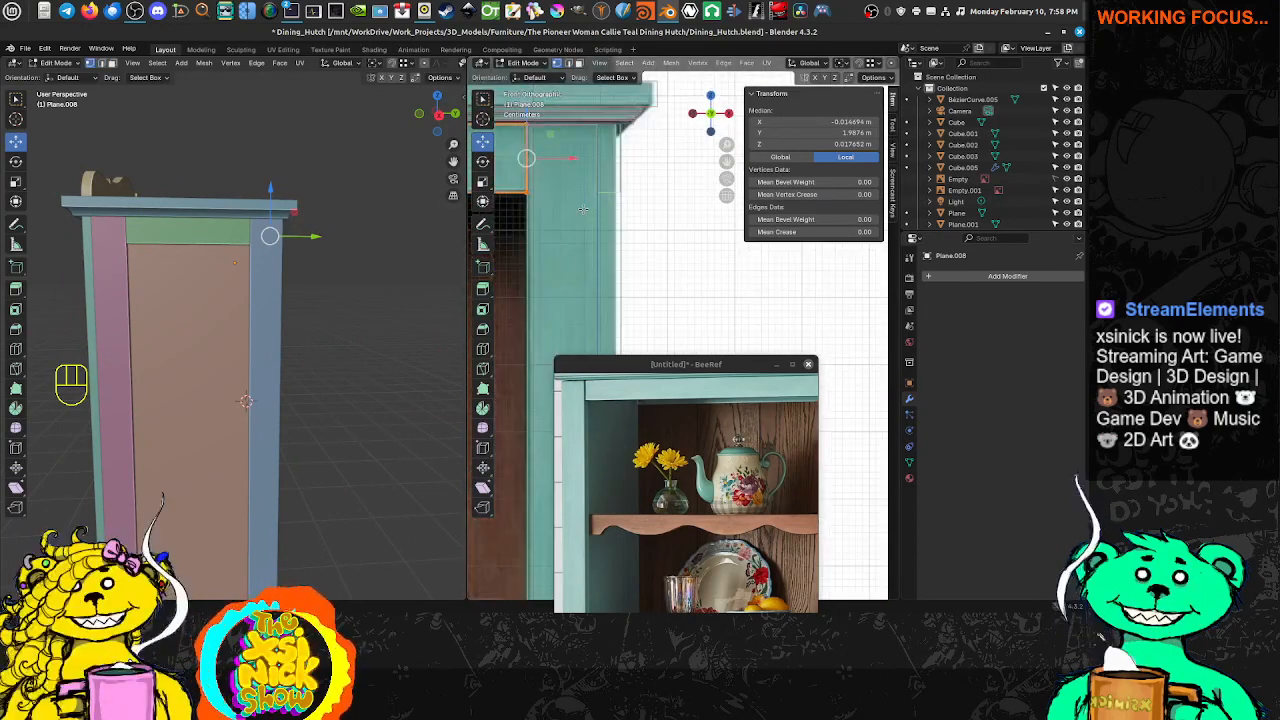
pyautogui.moveTo(621, 210); pyautogui.dragTo(717, 228)
pyautogui.keyDown('shift'); pyautogui.moveTo(383, 266); pyautogui.dragTo(360, 270, button='middle'); pyautogui.keyUp('shift')
pyautogui.moveTo(304, 281); pyautogui.dragTo(280, 269, button='middle')
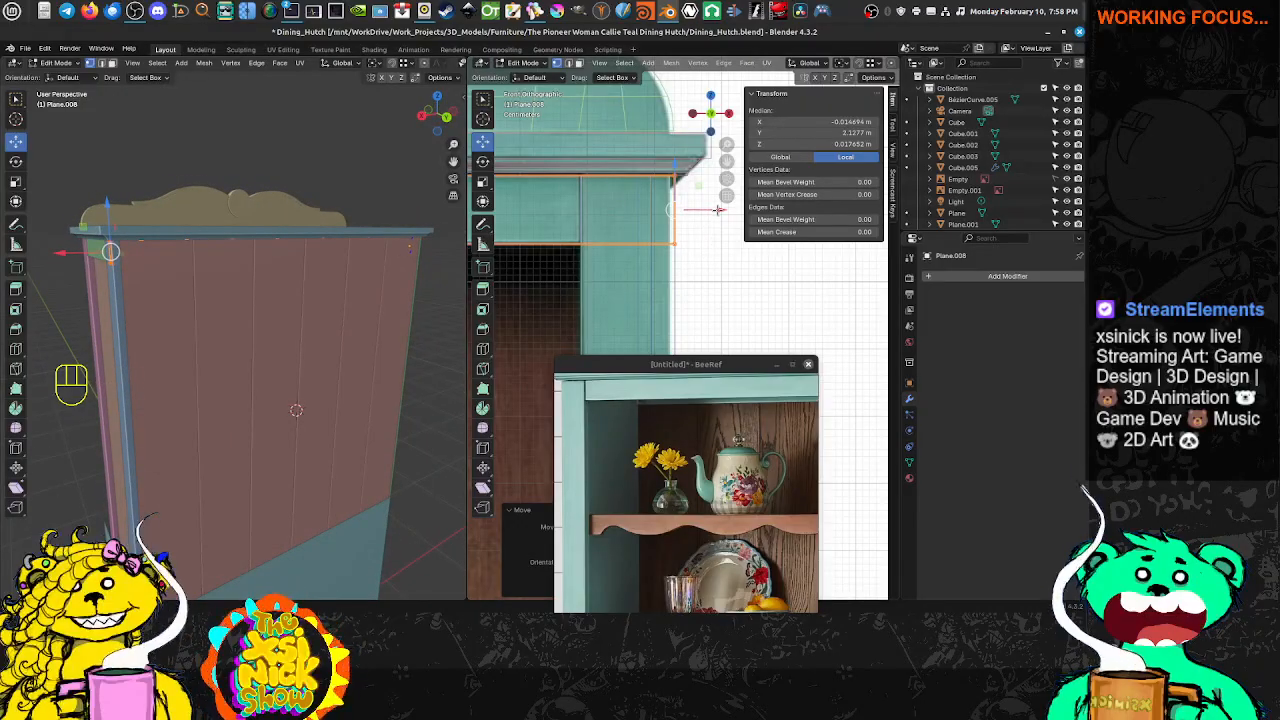
pyautogui.moveTo(717, 209); pyautogui.dragTo(703, 211)
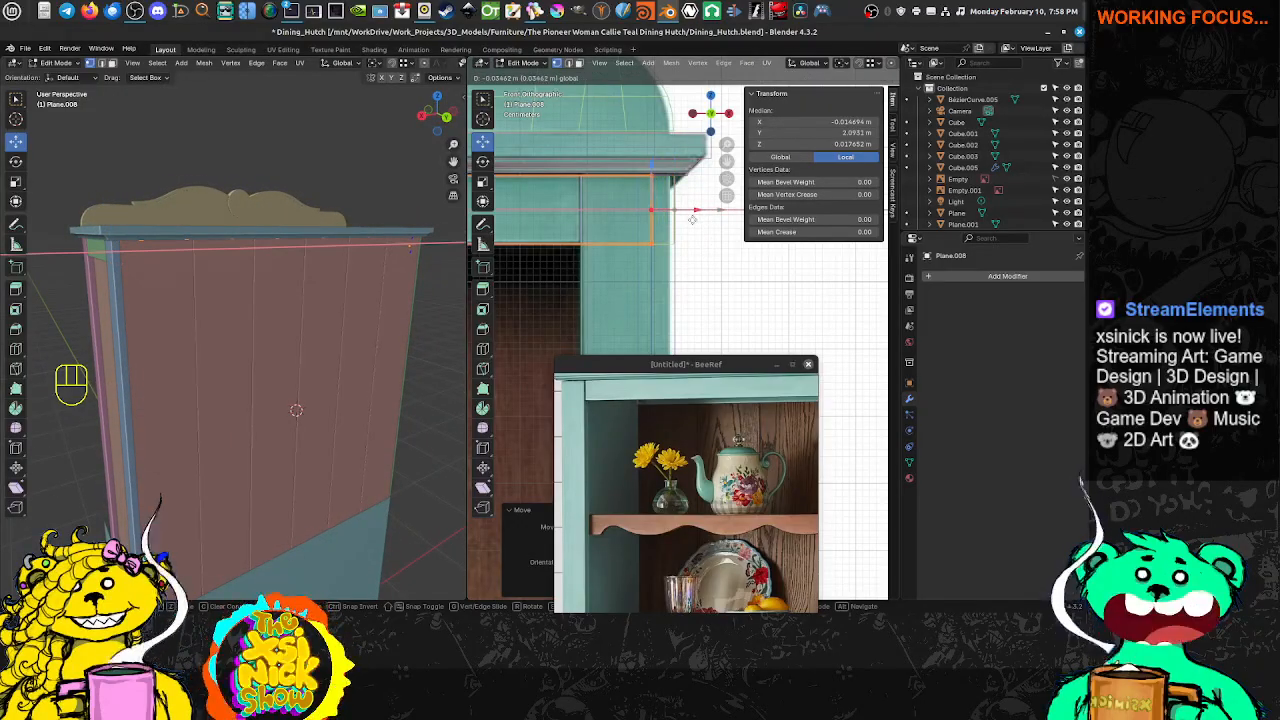
pyautogui.moveTo(691, 219); pyautogui.dragTo(684, 221)
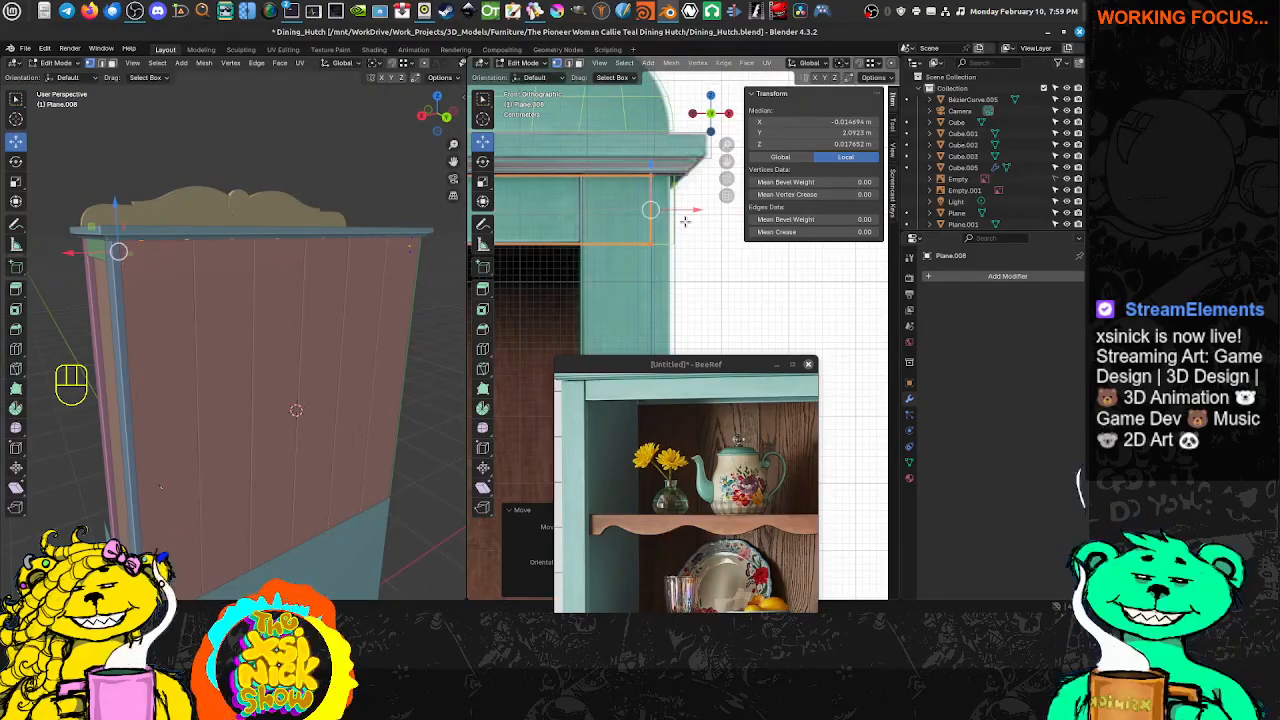
pyautogui.moveTo(180, 270); pyautogui.dragTo(228, 295, button='middle')
pyautogui.press('Tab')
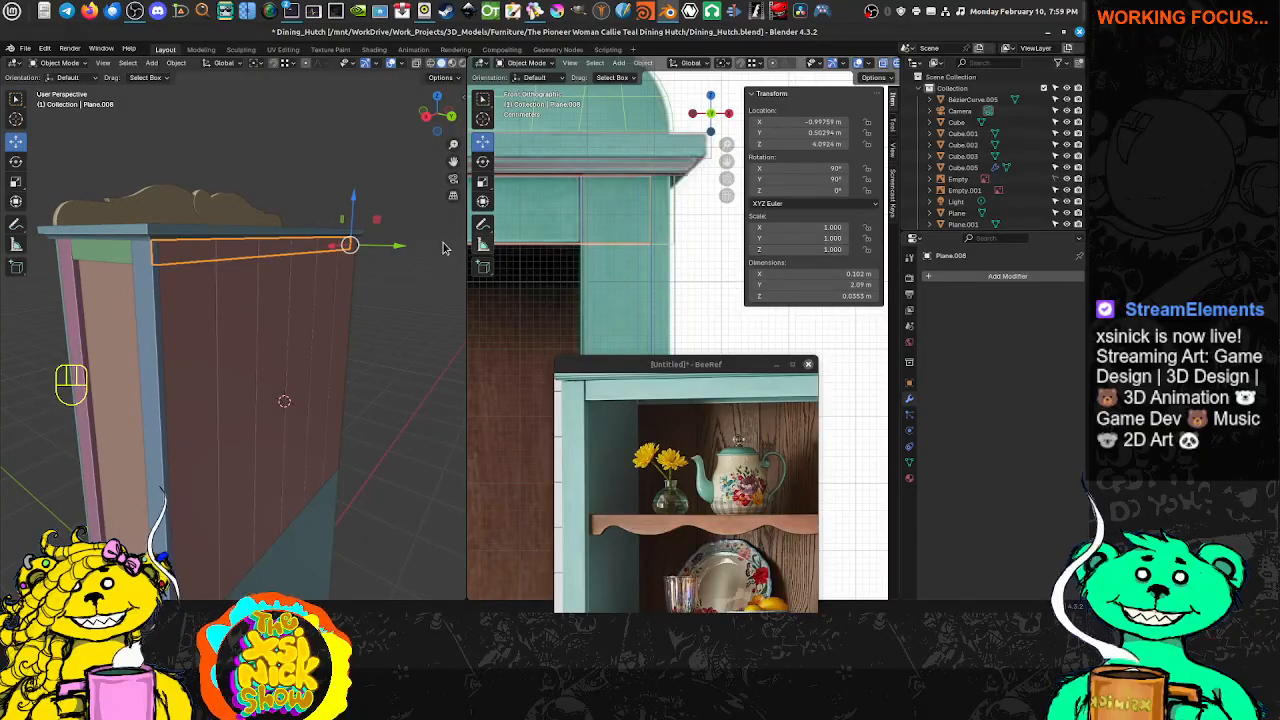
# Pull the back rail out behind the cabinet along Y and return it to the rear edge at Y 0.51137 m
pyautogui.moveTo(399, 248); pyautogui.dragTo(424, 248)
pyautogui.scroll(-4, 690, 260)
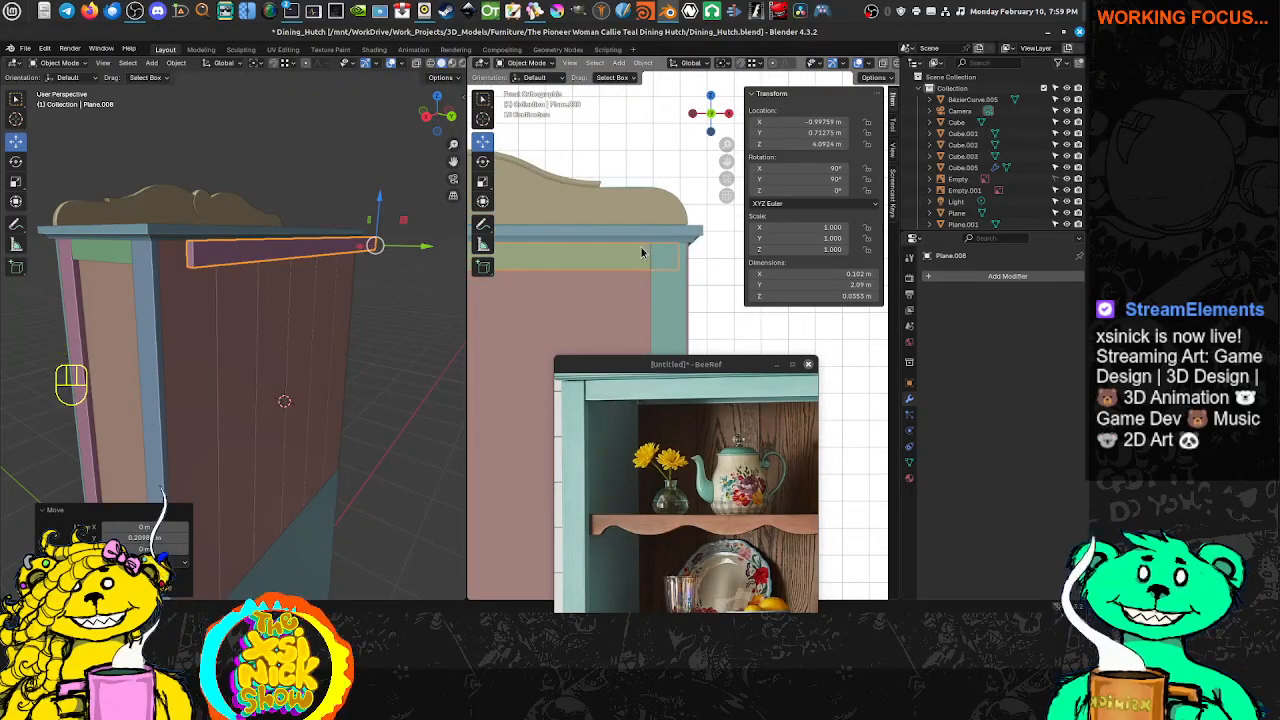
pyautogui.press('z')
pyautogui.press('KP_1')
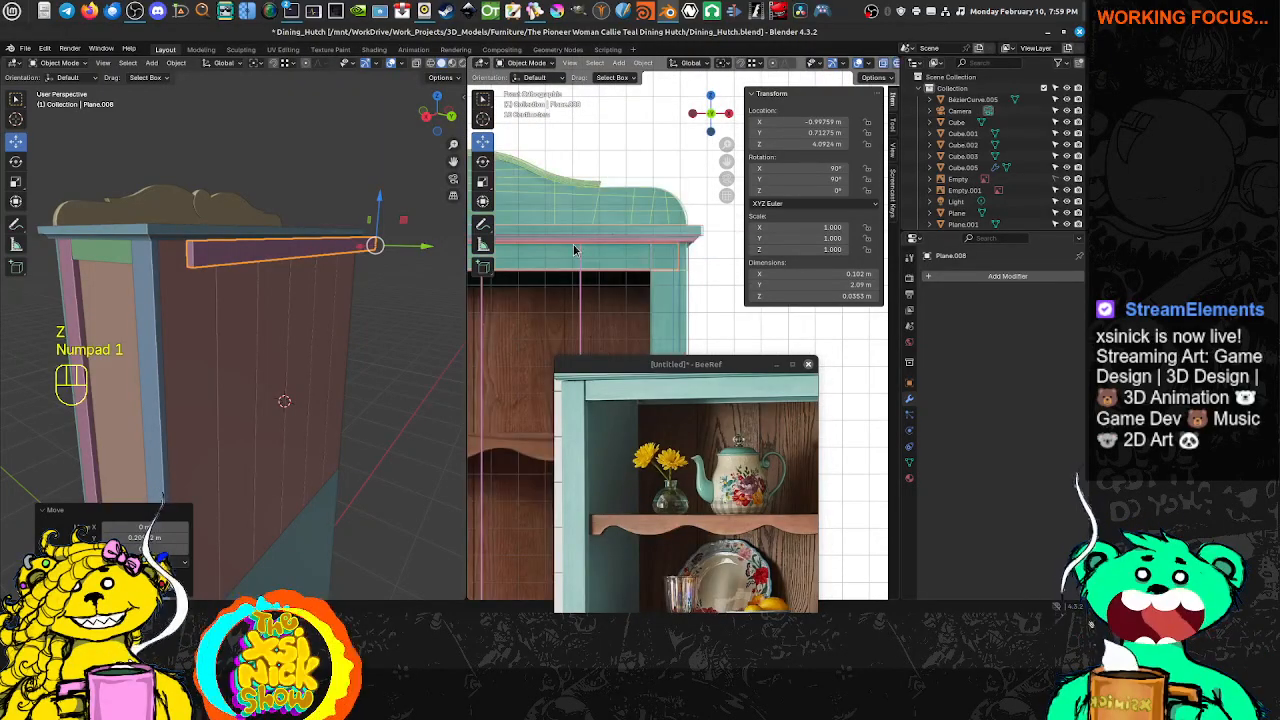
pyautogui.press('KP_3')
pyautogui.keyDown('shift'); pyautogui.moveTo(679, 290); pyautogui.dragTo(606, 290, button='middle'); pyautogui.keyUp('shift')
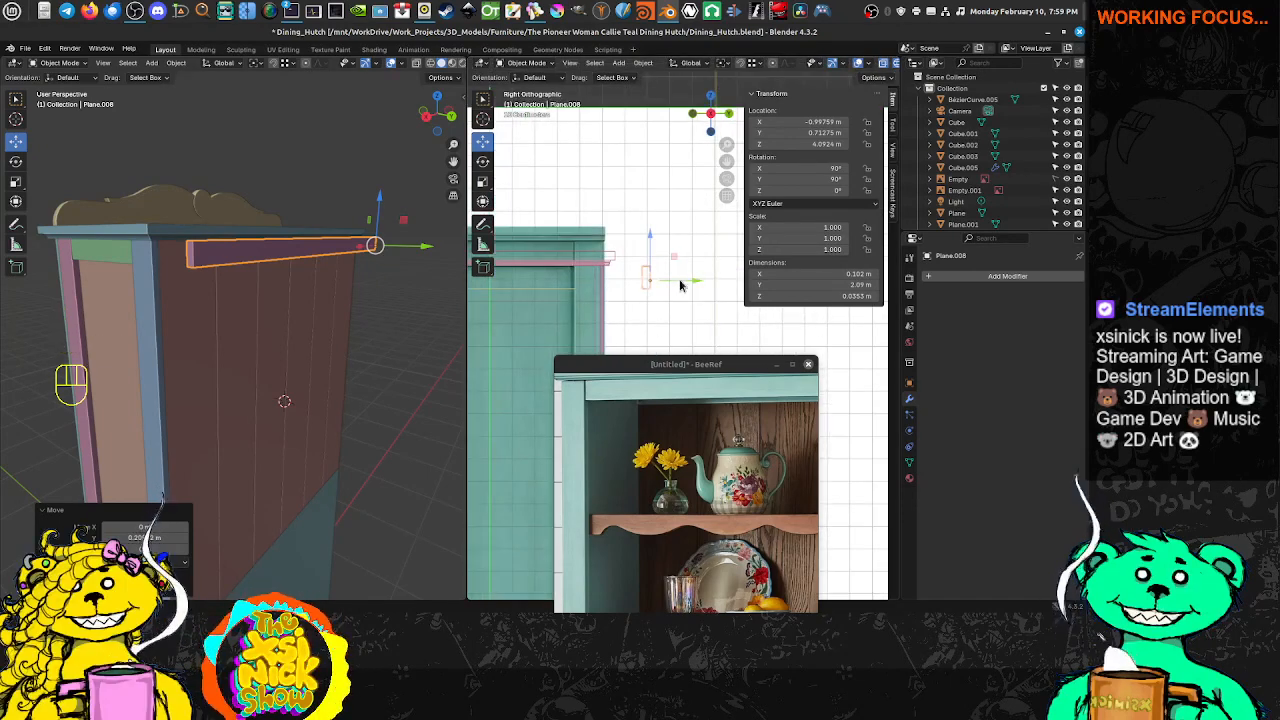
pyautogui.scroll(2, 681, 281)
pyautogui.moveTo(680, 261); pyautogui.dragTo(621, 262)
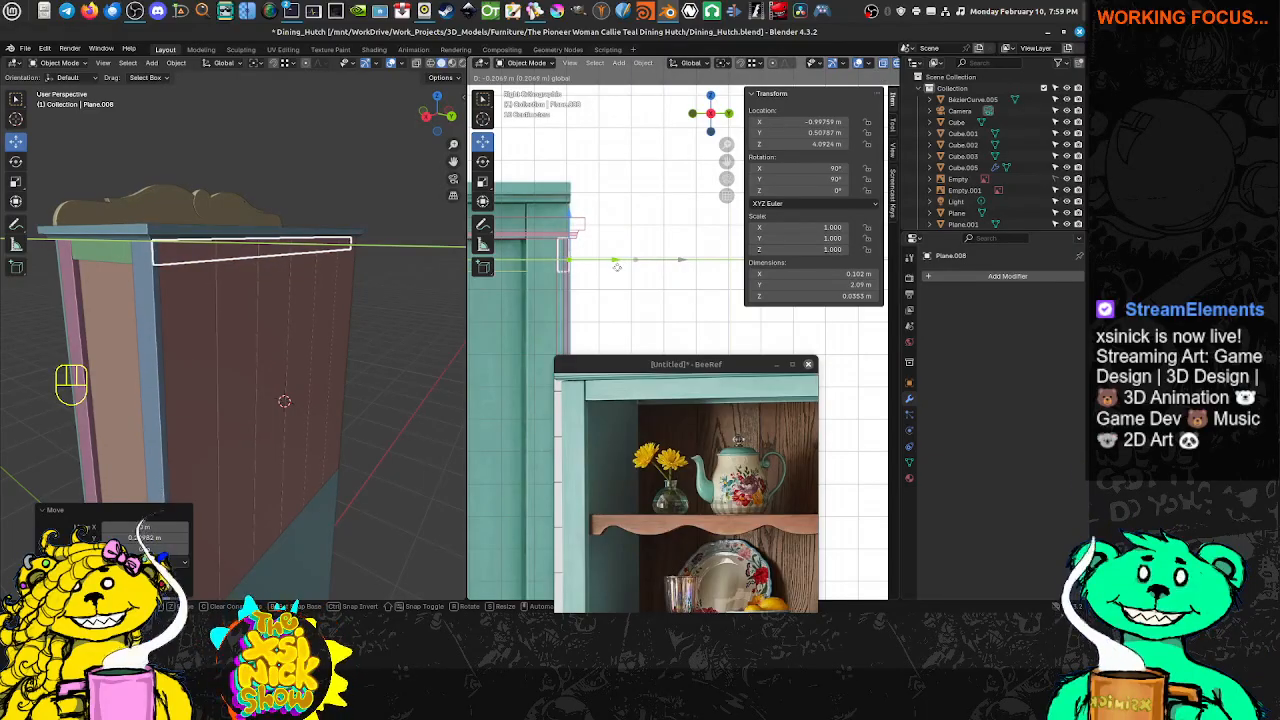
pyautogui.moveTo(618, 266); pyautogui.dragTo(617, 266)
# Nudge the back rail slightly forward along Y to 0.50933 m, aligning it with the cabinet's rear edge
pyautogui.scroll(5, 600, 262)
pyautogui.keyDown('shift'); pyautogui.moveTo(554, 240); pyautogui.dragTo(634, 223, button='middle'); pyautogui.keyUp('shift')
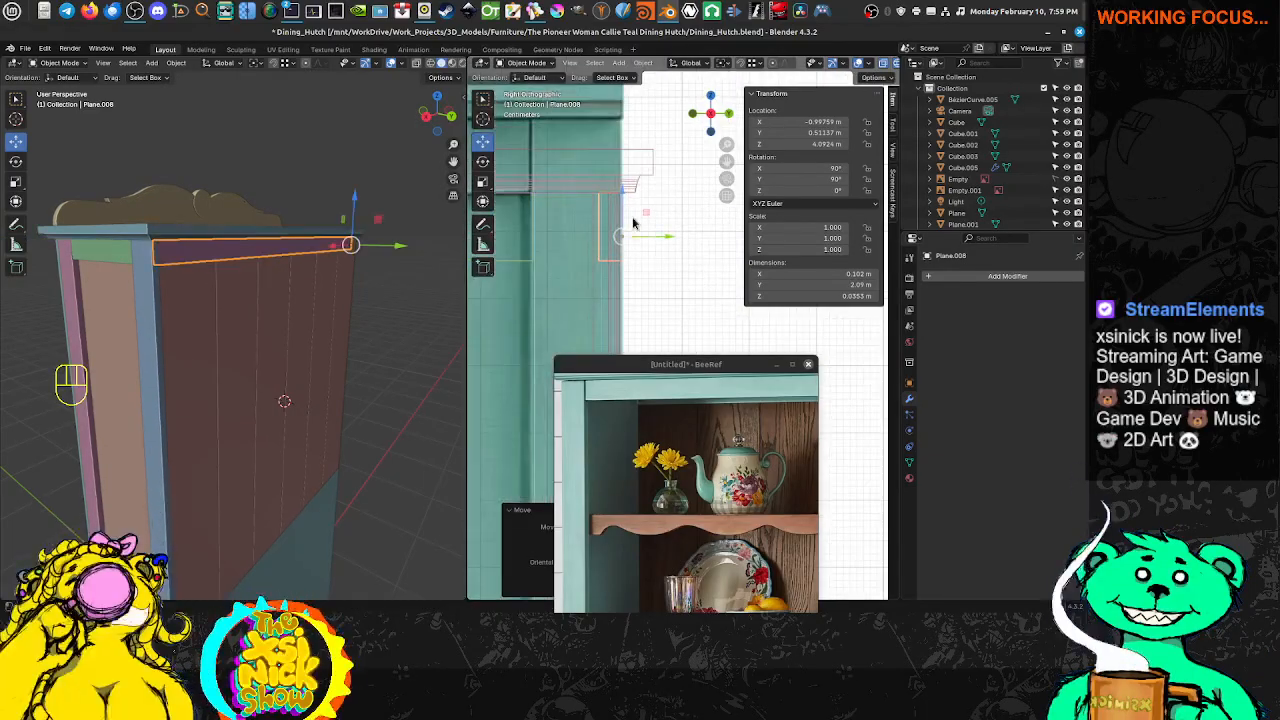
pyautogui.scroll(2, 616, 204)
pyautogui.keyDown('shift'); pyautogui.moveTo(584, 177); pyautogui.dragTo(641, 244, button='middle'); pyautogui.keyUp('shift')
pyautogui.scroll(2, 638, 212)
pyautogui.keyDown('shift'); pyautogui.moveTo(650, 186); pyautogui.dragTo(663, 208, button='middle'); pyautogui.keyUp('shift')
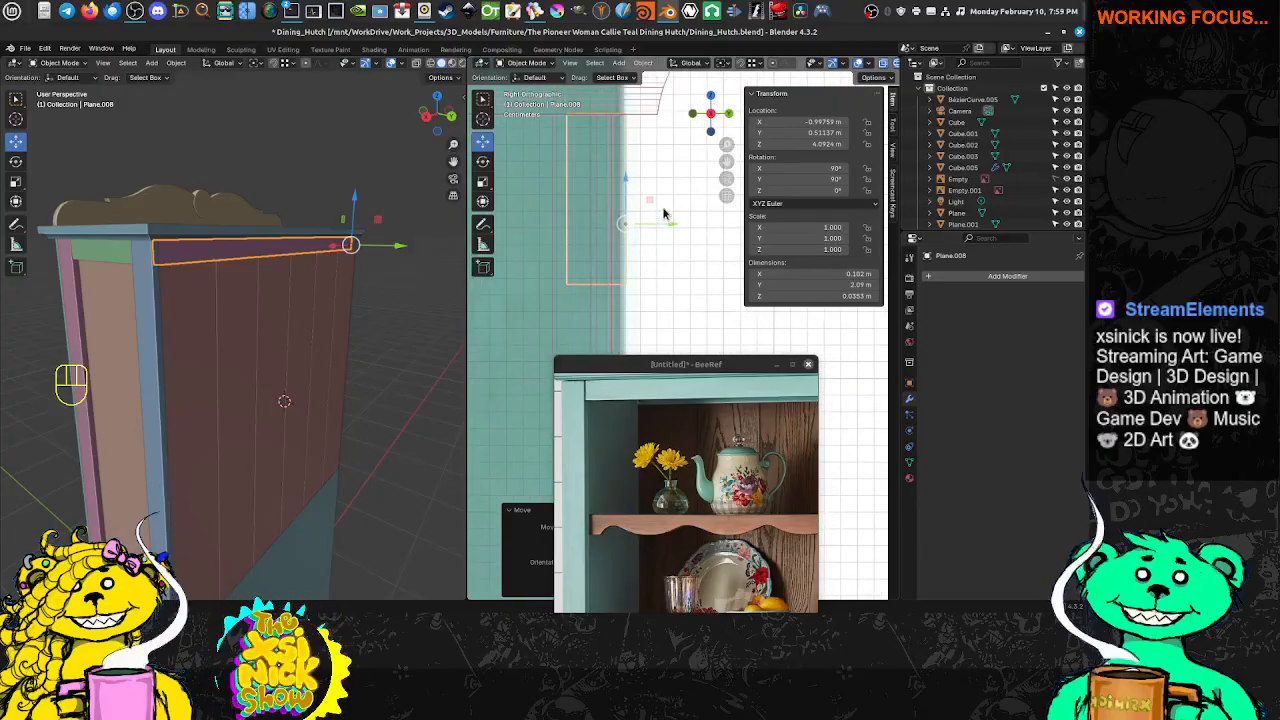
pyautogui.press('g')
pyautogui.press('y')
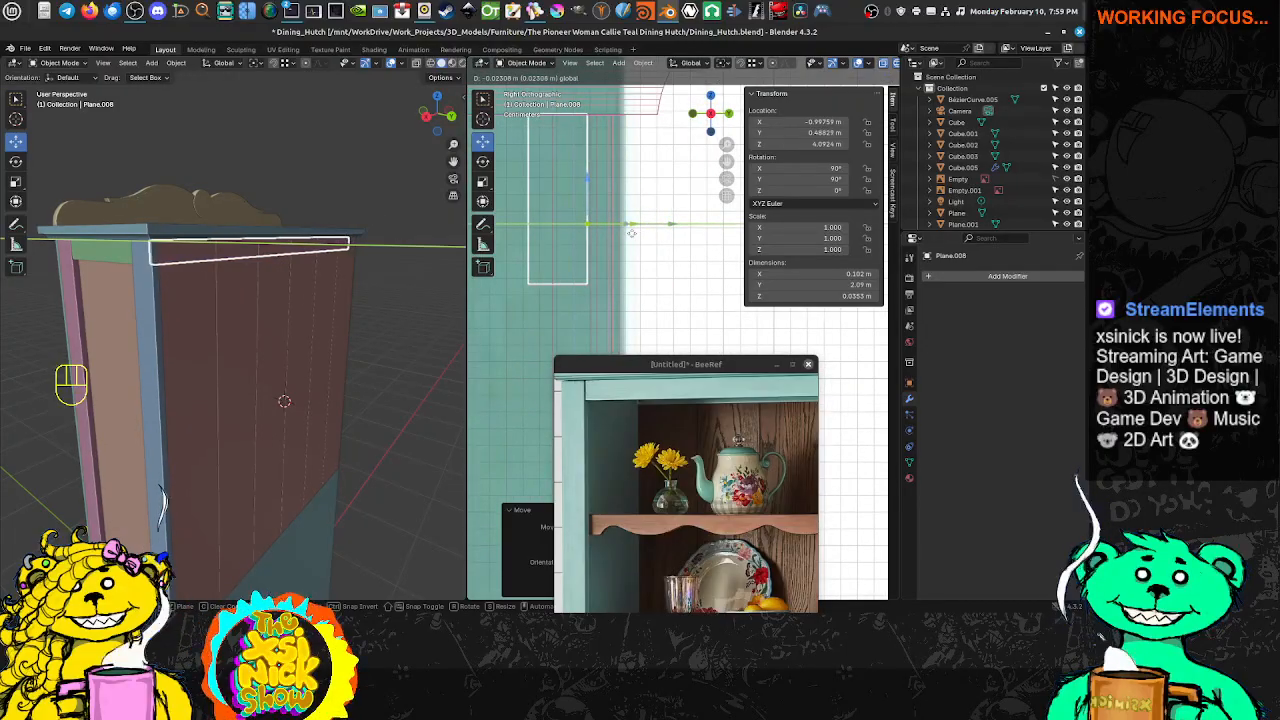
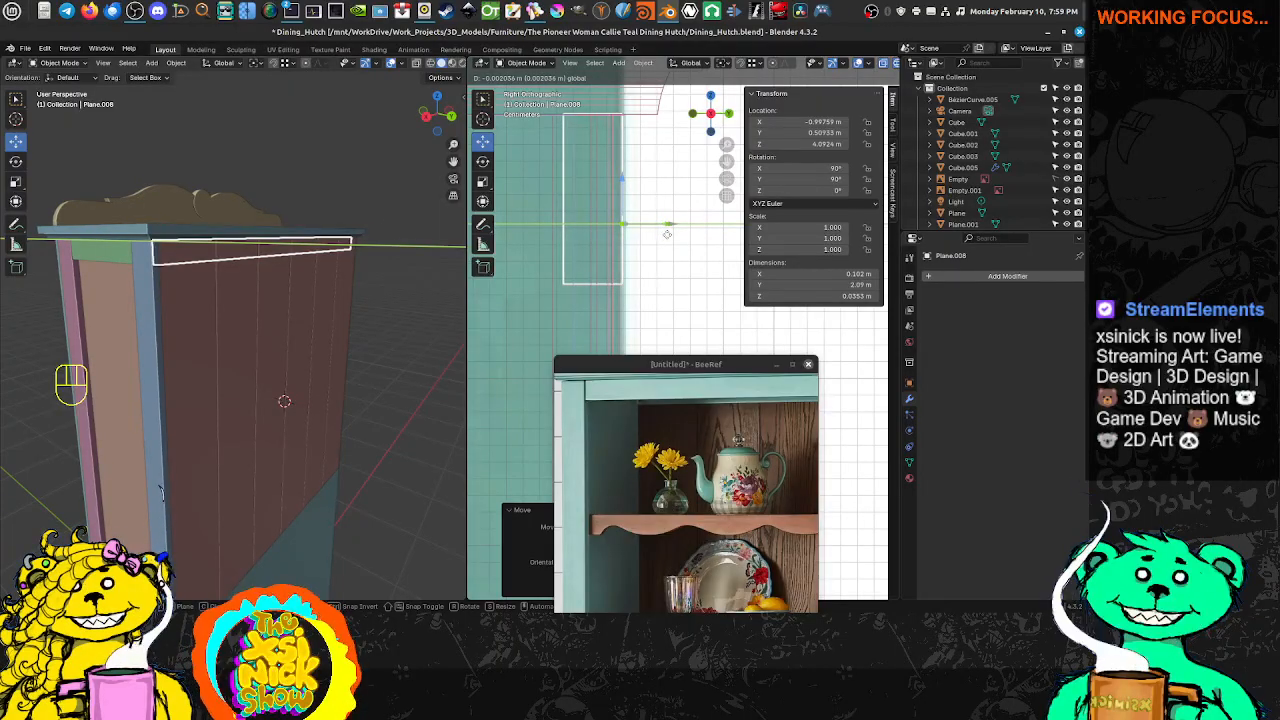
pyautogui.click(667, 234)
# Select the rear vertical side post and examine its edges against the side reference image
pyautogui.click(161, 314)
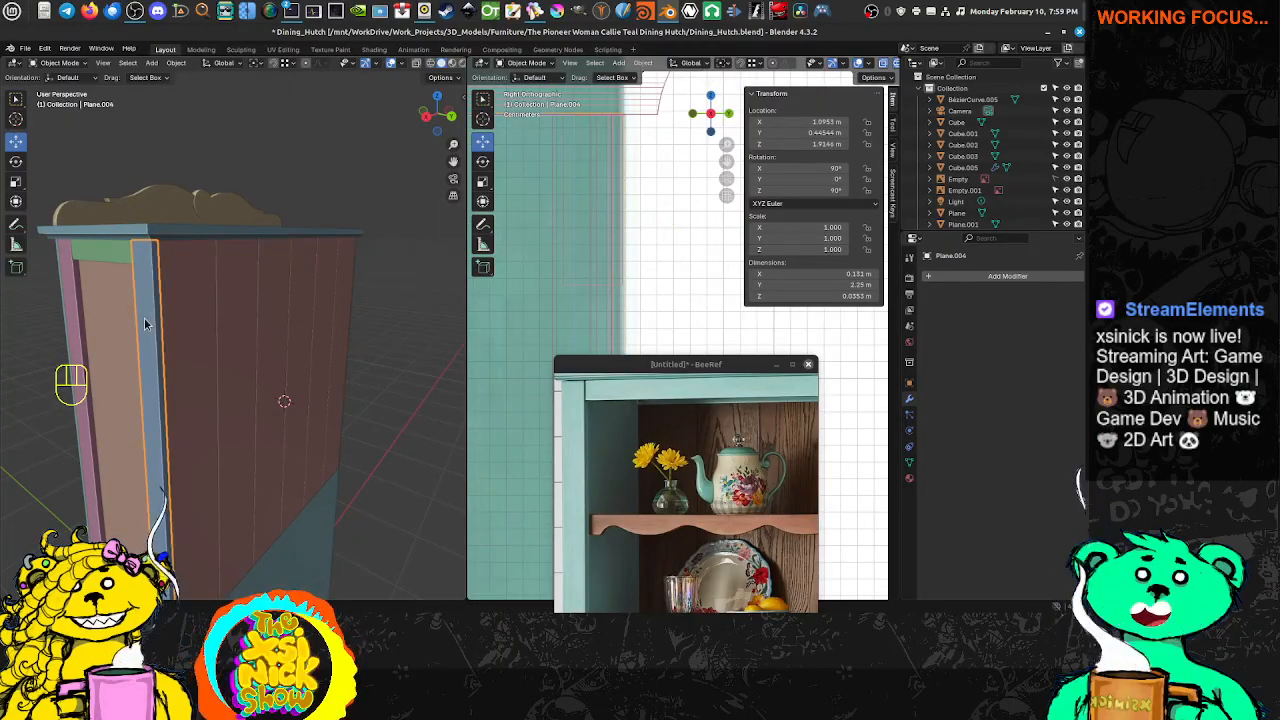
pyautogui.scroll(-4, 663, 225)
pyautogui.scroll(5, 650, 150)
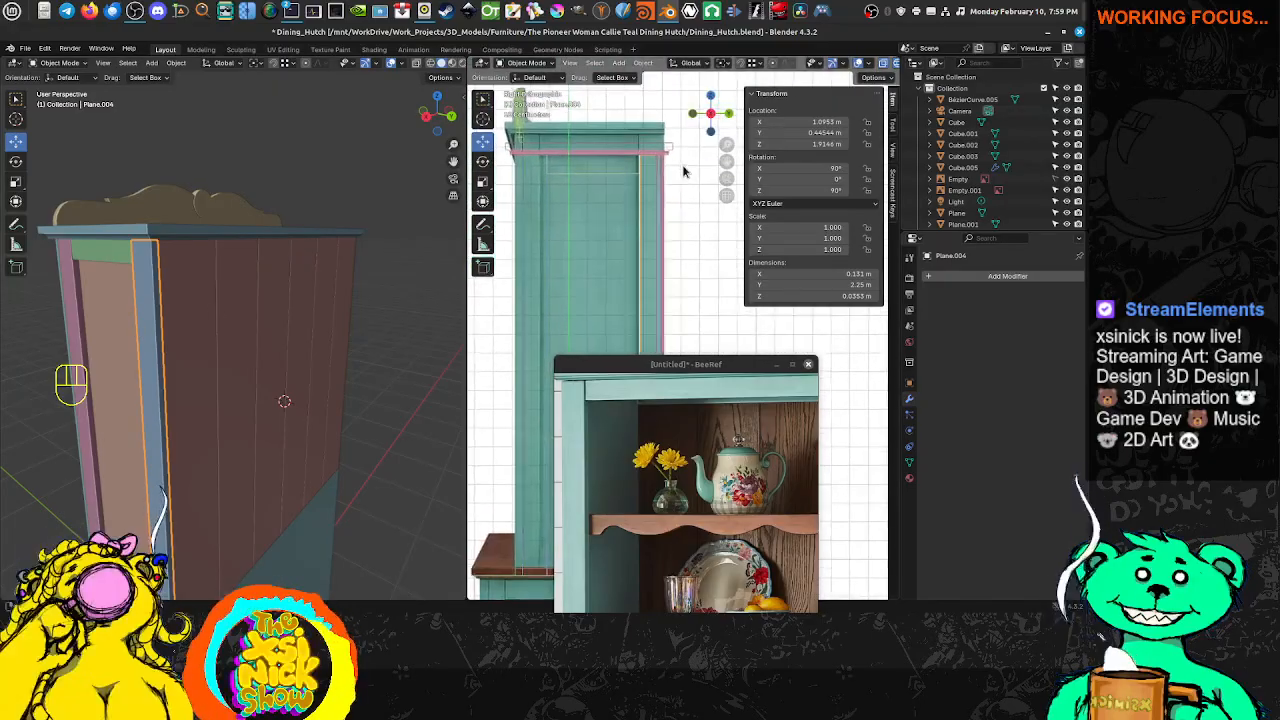
pyautogui.scroll(3, 642, 188)
pyautogui.keyDown('shift'); pyautogui.moveTo(665, 330); pyautogui.dragTo(622, 243, button='middle'); pyautogui.keyUp('shift')
pyautogui.scroll(2, 588, 205)
pyautogui.scroll(-1, 588, 205)
pyautogui.scroll(-5, 612, 197)
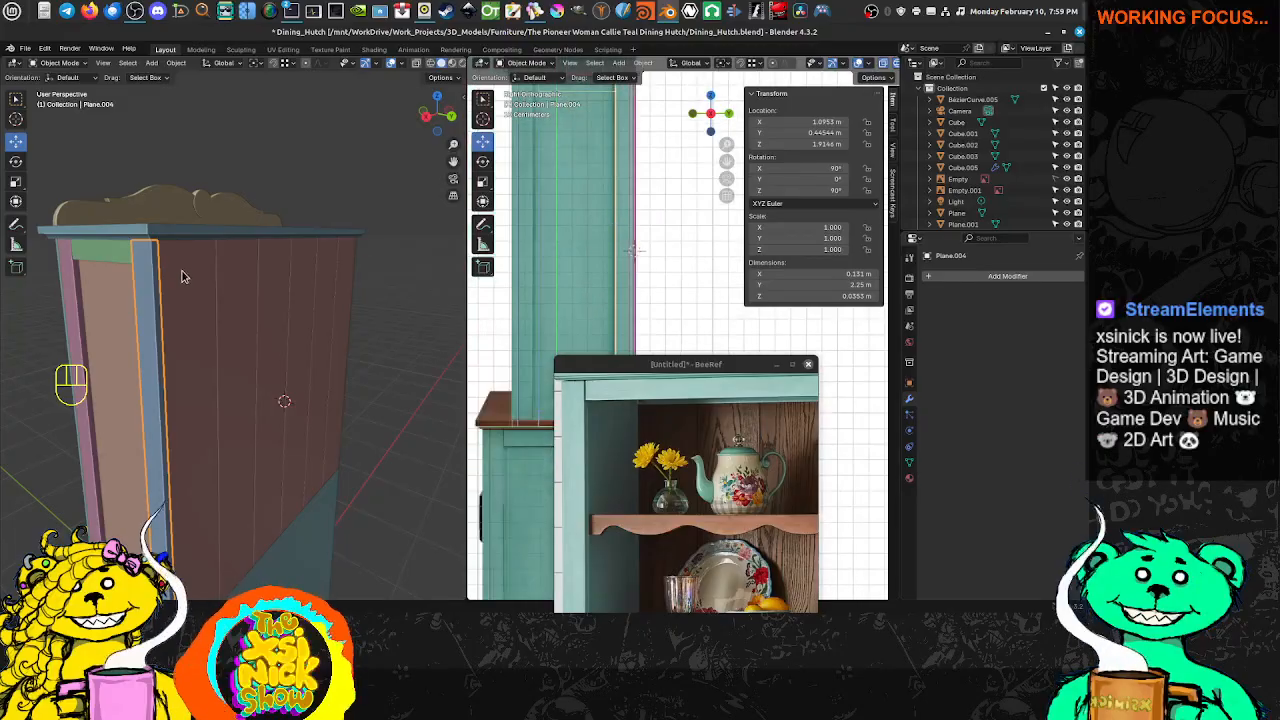
pyautogui.keyDown('shift'); pyautogui.moveTo(175, 257); pyautogui.dragTo(357, 247, button='middle'); pyautogui.keyUp('shift')
# Select the back rail again and move it forward along Y to 0.48805 m, in front of the plank panel
pyautogui.click(322, 253)
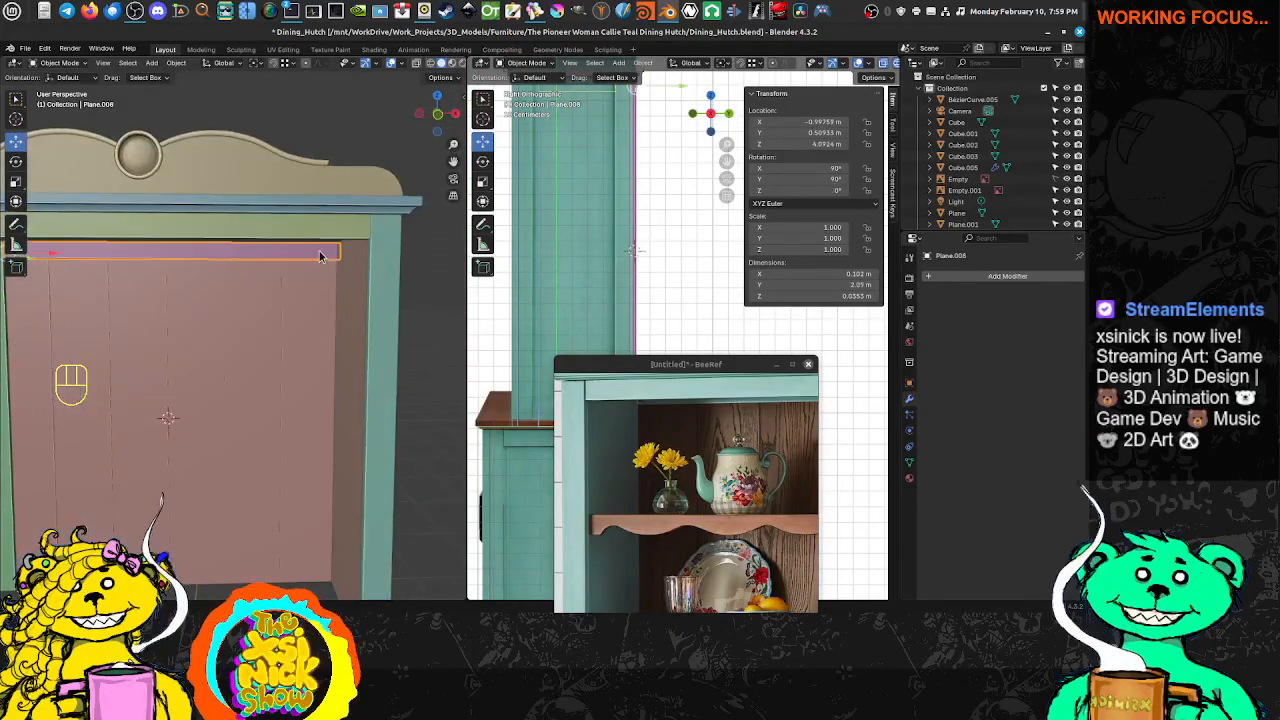
pyautogui.keyDown('shift'); pyautogui.moveTo(658, 227); pyautogui.dragTo(665, 210, button='middle'); pyautogui.keyUp('shift')
pyautogui.press('KP_1')
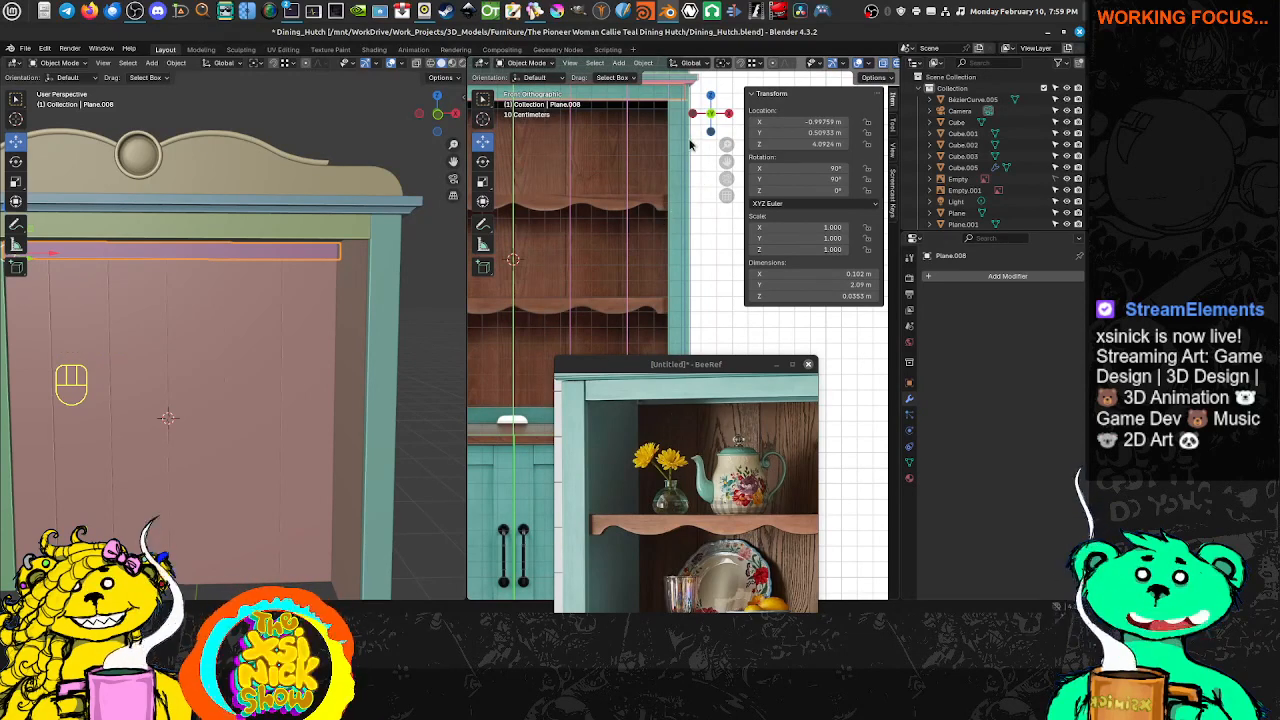
pyautogui.keyDown('shift'); pyautogui.moveTo(690, 145); pyautogui.dragTo(565, 195, button='middle'); pyautogui.keyUp('shift')
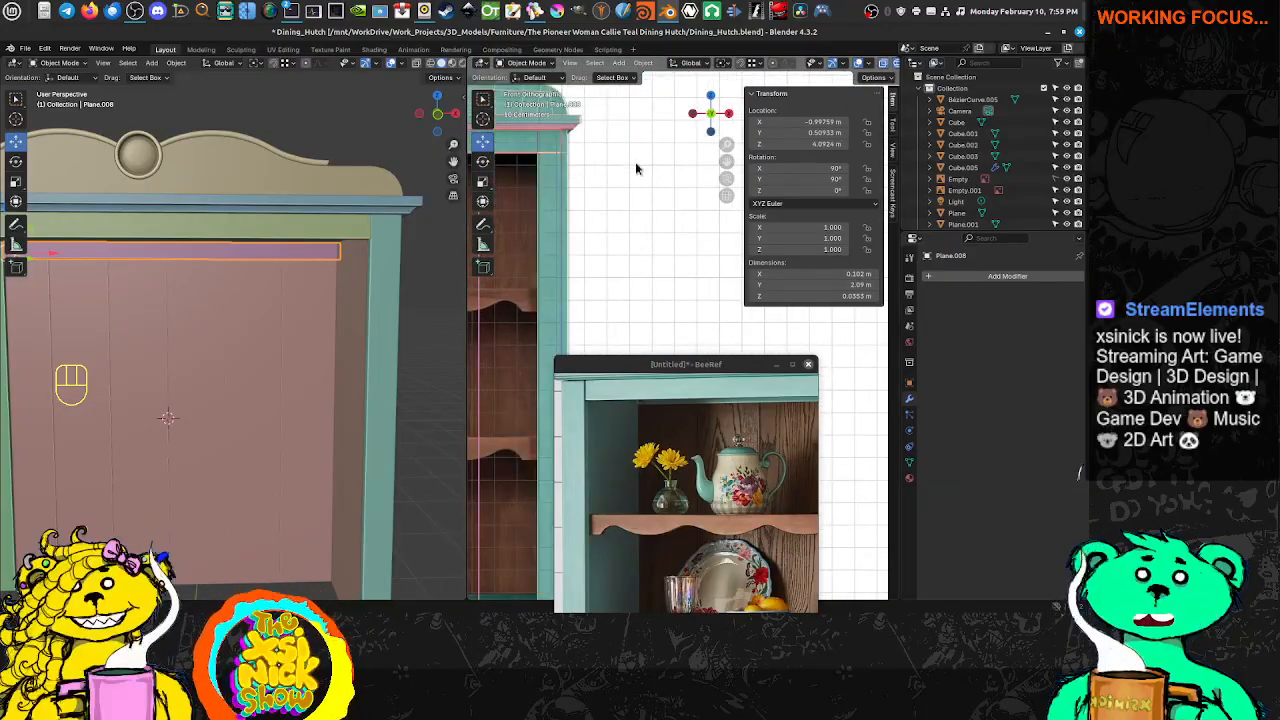
pyautogui.keyDown('shift'); pyautogui.moveTo(636, 164); pyautogui.dragTo(656, 226, button='middle'); pyautogui.keyUp('shift')
pyautogui.scroll(2, 567, 217)
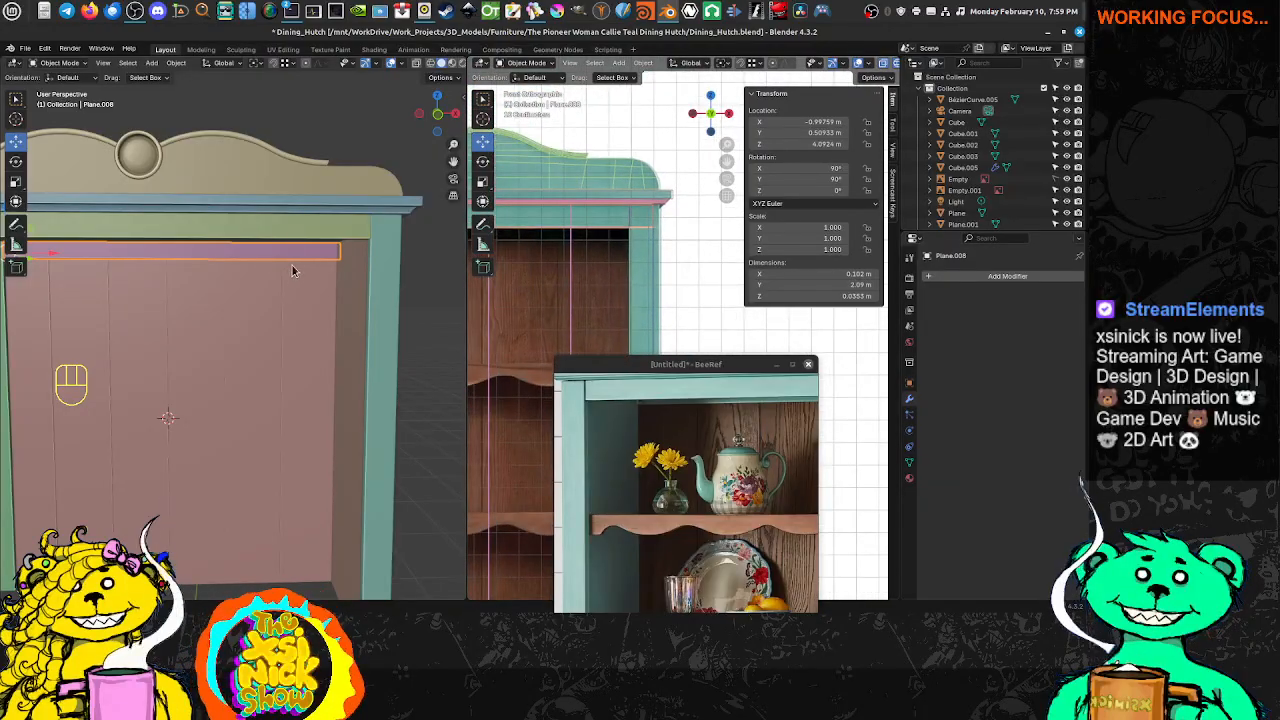
pyautogui.scroll(-4, 641, 229)
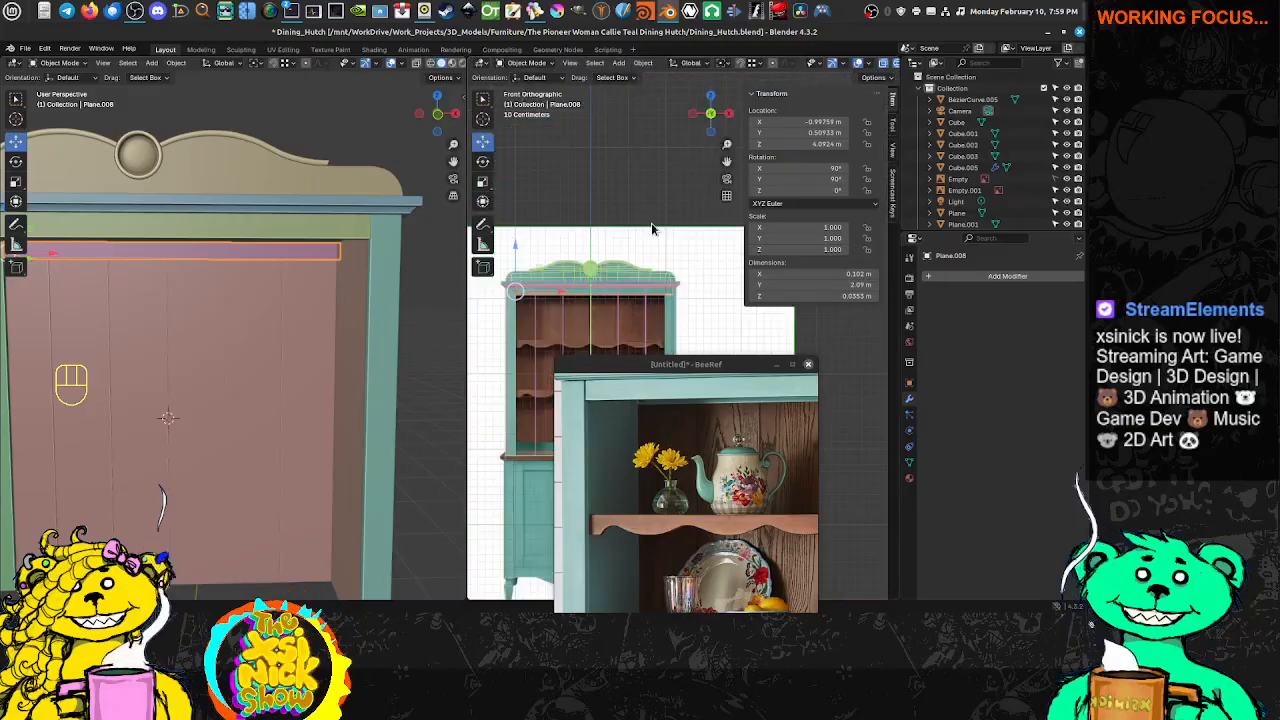
pyautogui.press('KP_3')
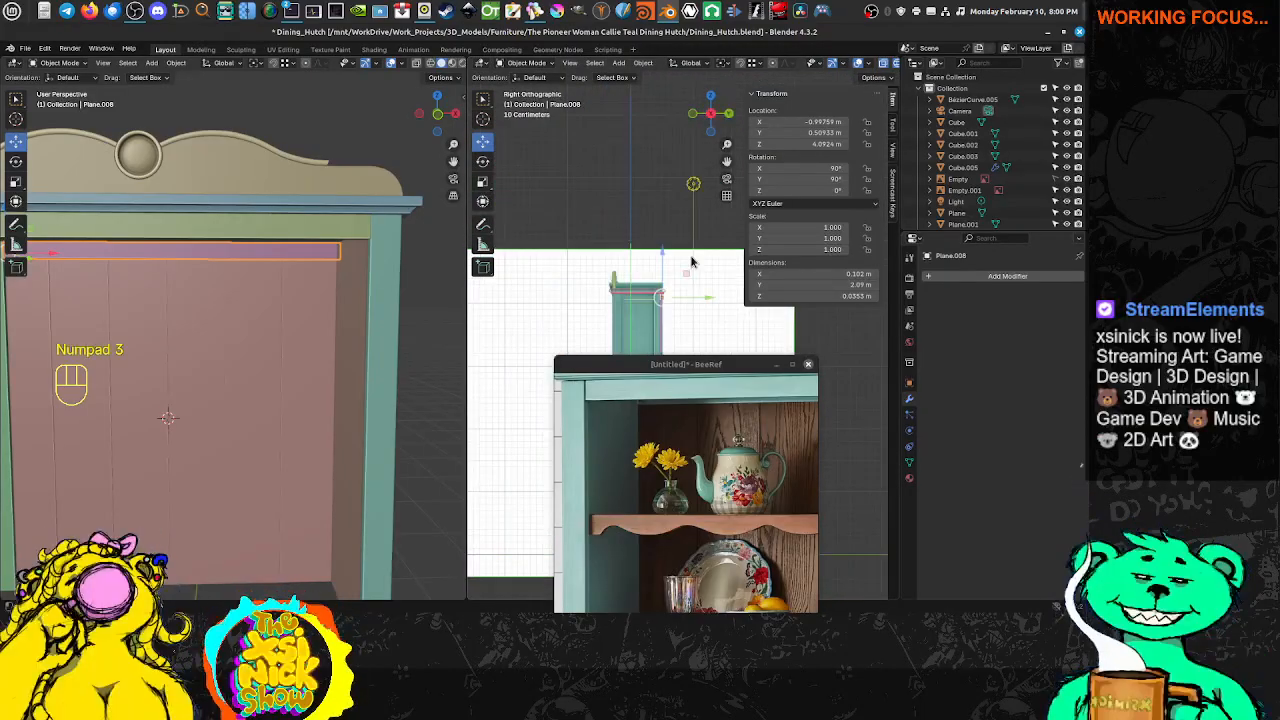
pyautogui.scroll(4, 633, 226)
pyautogui.keyDown('shift'); pyautogui.moveTo(573, 178); pyautogui.dragTo(619, 231, button='middle'); pyautogui.keyUp('shift')
pyautogui.scroll(3, 606, 230)
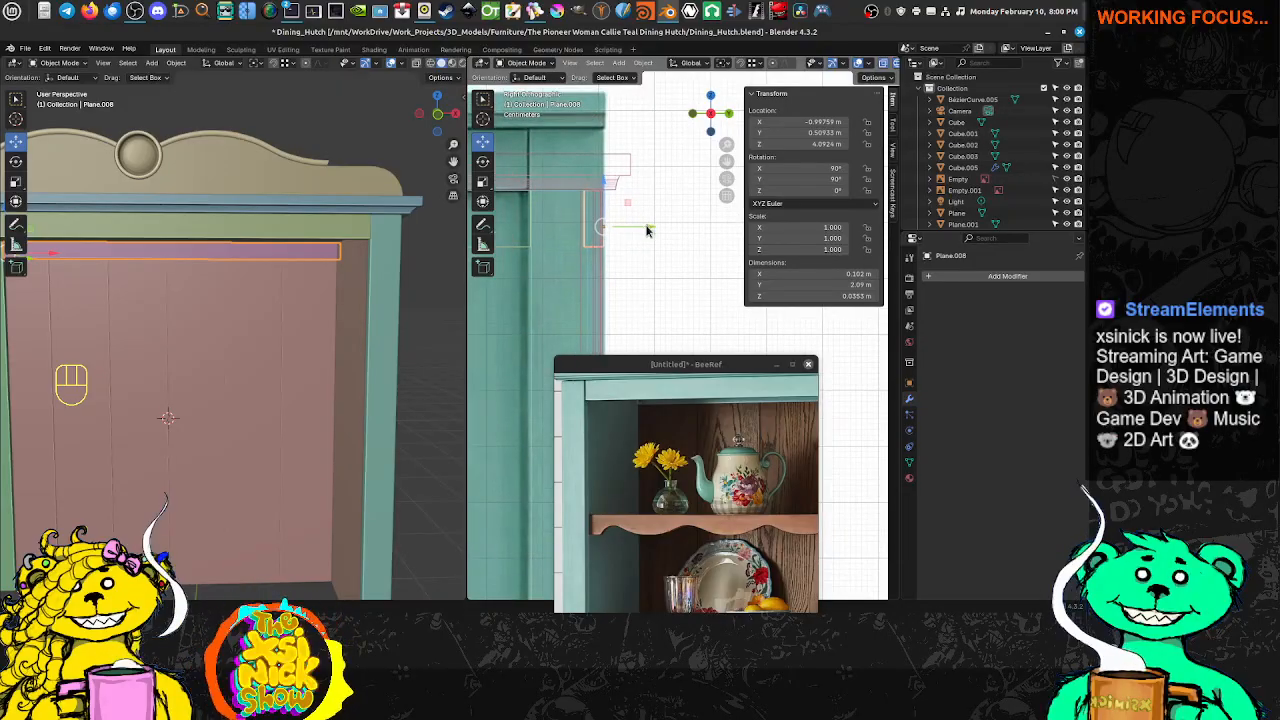
pyautogui.press('g')
pyautogui.press('y')
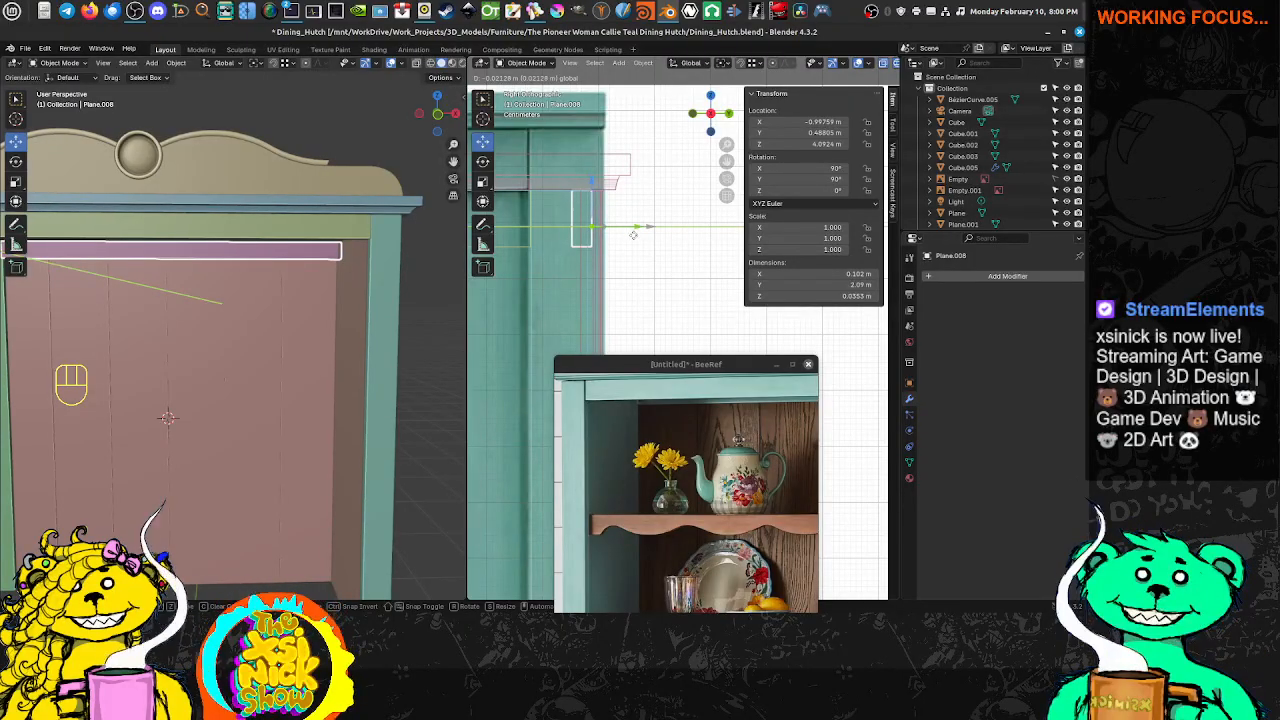
pyautogui.moveTo(633, 235); pyautogui.dragTo(633, 235)
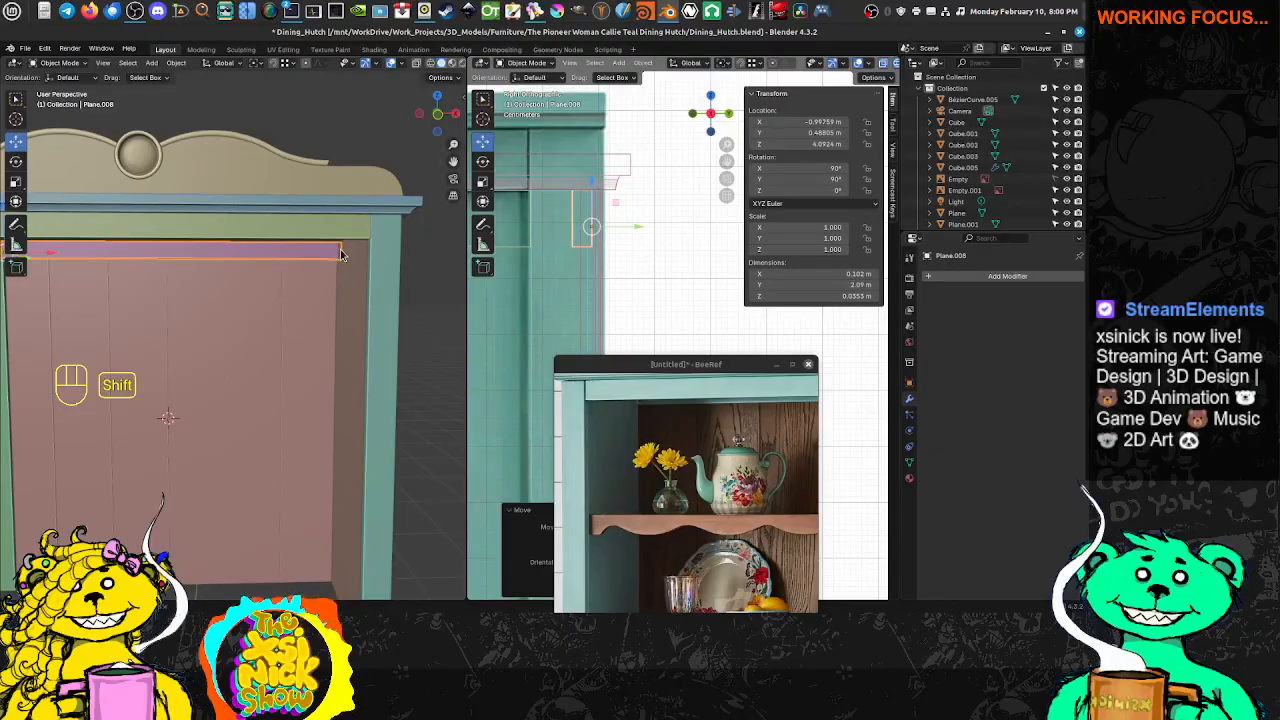
# Examine the back rail inside the cabinet opening and compare it with the top inner corner in the reference photo
pyautogui.moveTo(343, 249); pyautogui.dragTo(286, 275, button='middle')
pyautogui.scroll(-1, 305, 247)
pyautogui.scroll(2, 253, 268)
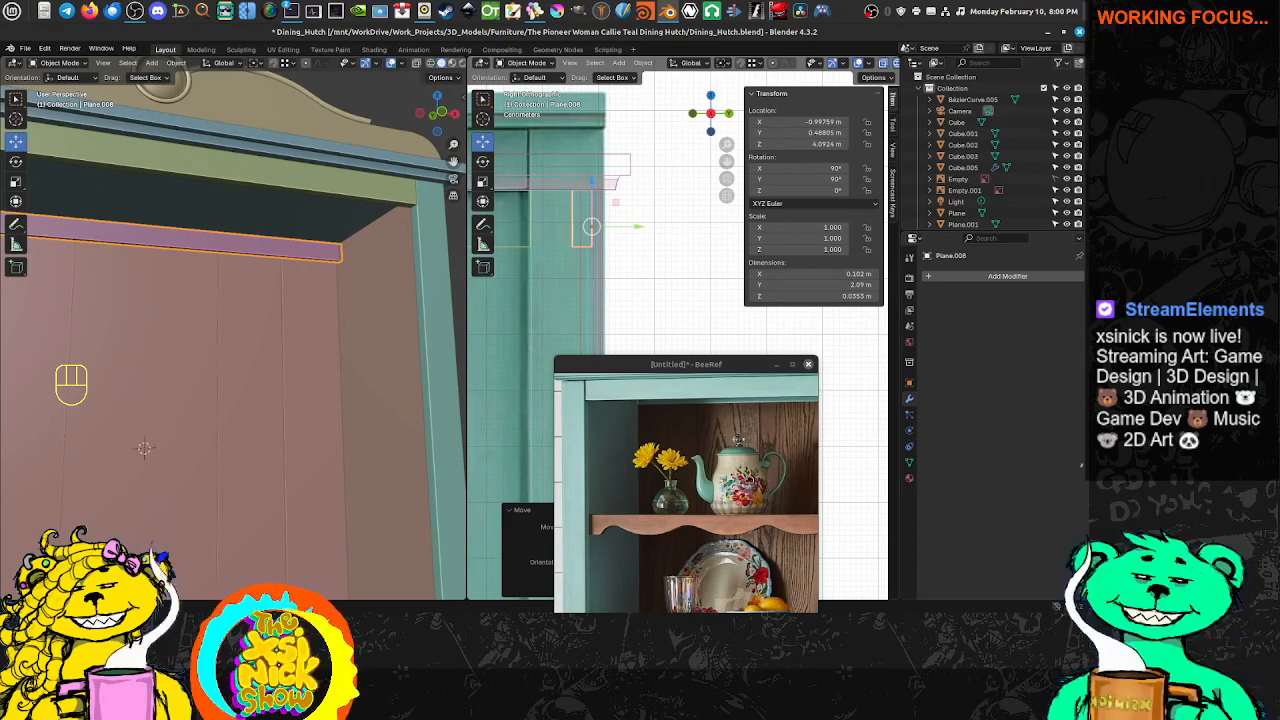
pyautogui.moveTo(750, 490); pyautogui.dragTo(588, 487, button='middle')
pyautogui.moveTo(688, 474)
pyautogui.mouseDown(button='middle')
pyautogui.moveTo(661, 483)
pyautogui.moveTo(686, 474)
pyautogui.mouseUp(button='middle')
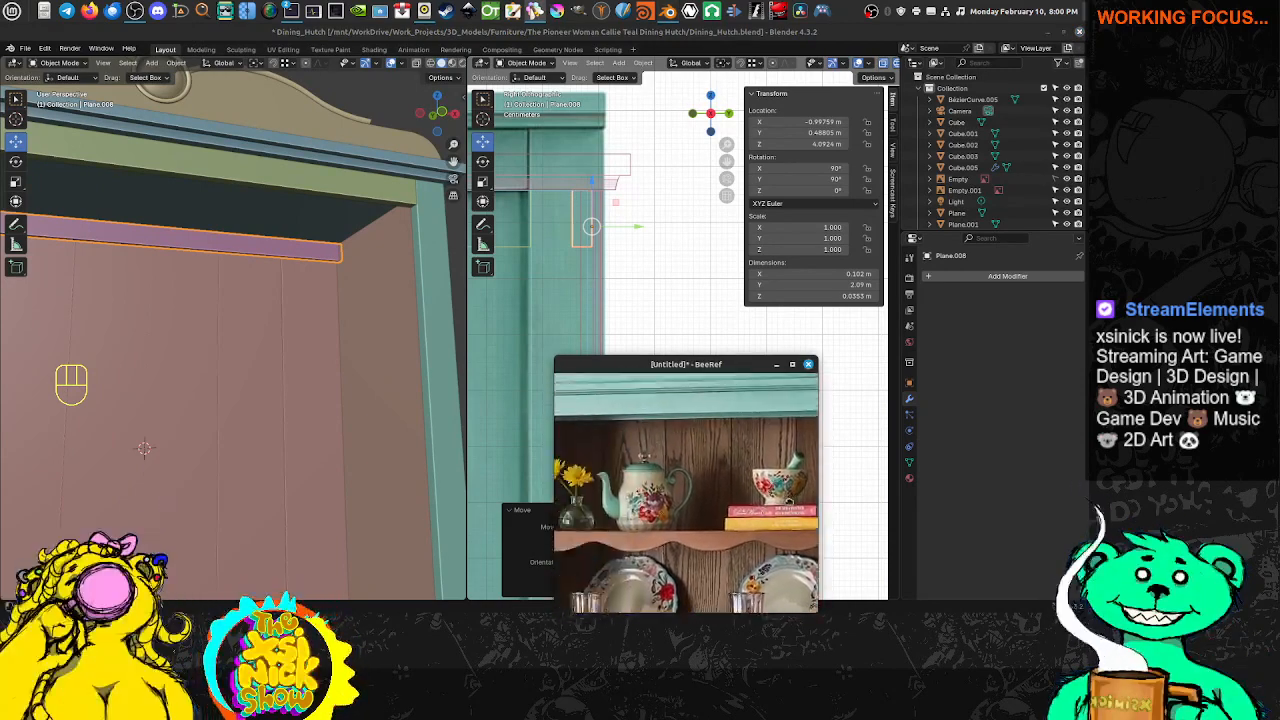
pyautogui.moveTo(590, 452); pyautogui.dragTo(669, 468, button='middle')
pyautogui.scroll(5, 620, 451)
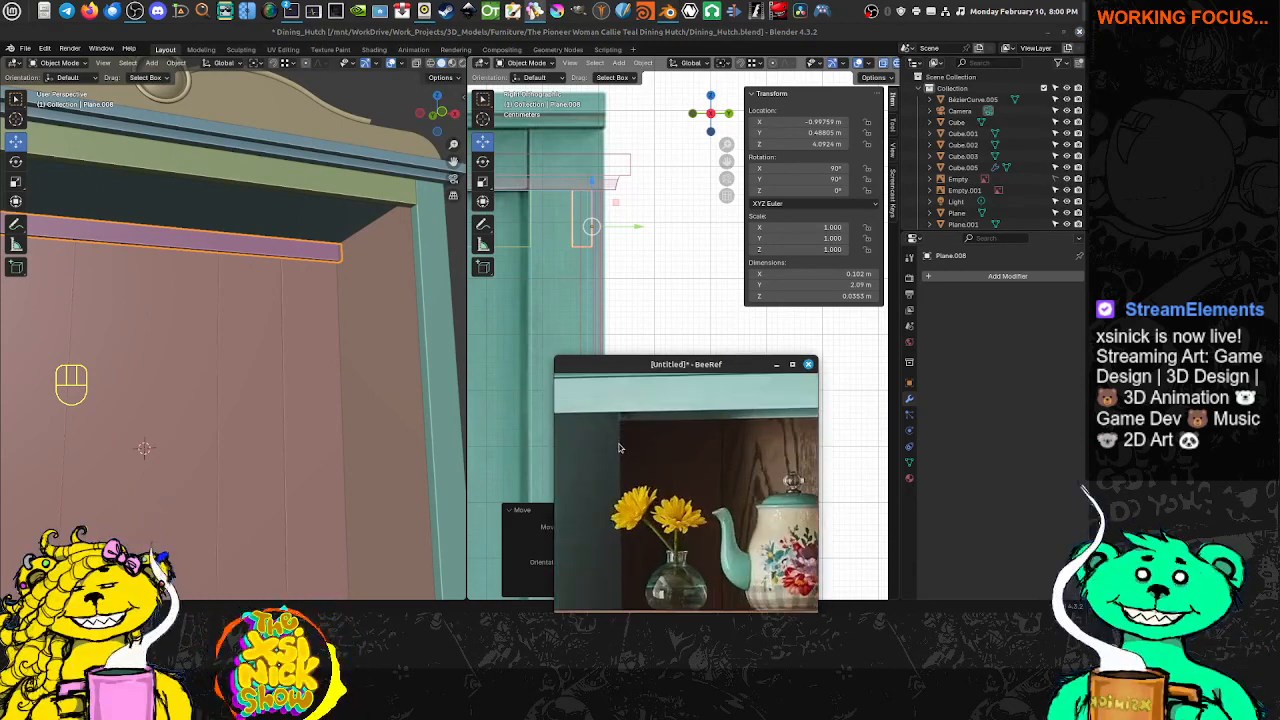
pyautogui.scroll(-3, 612, 450)
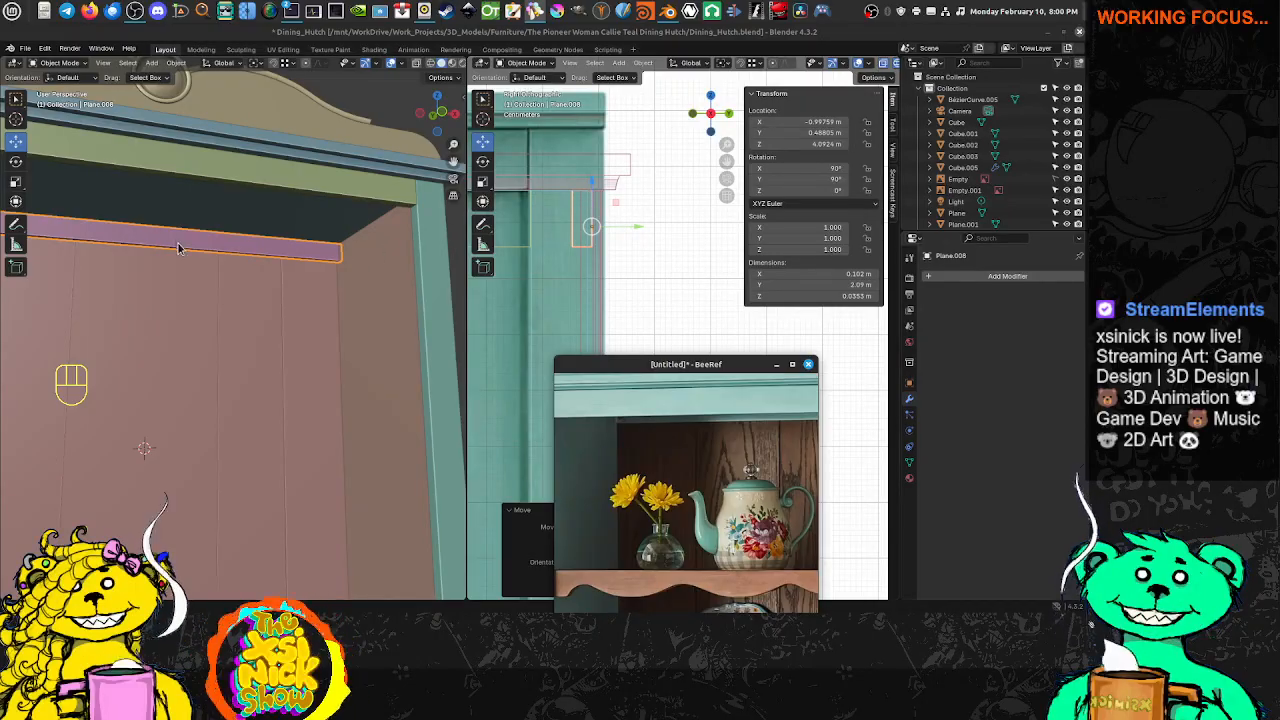
# Shorten the back rail by moving its end vertices inward along X, making the rail 2.07 m long
pyautogui.moveTo(178, 248); pyautogui.dragTo(345, 274, button='middle')
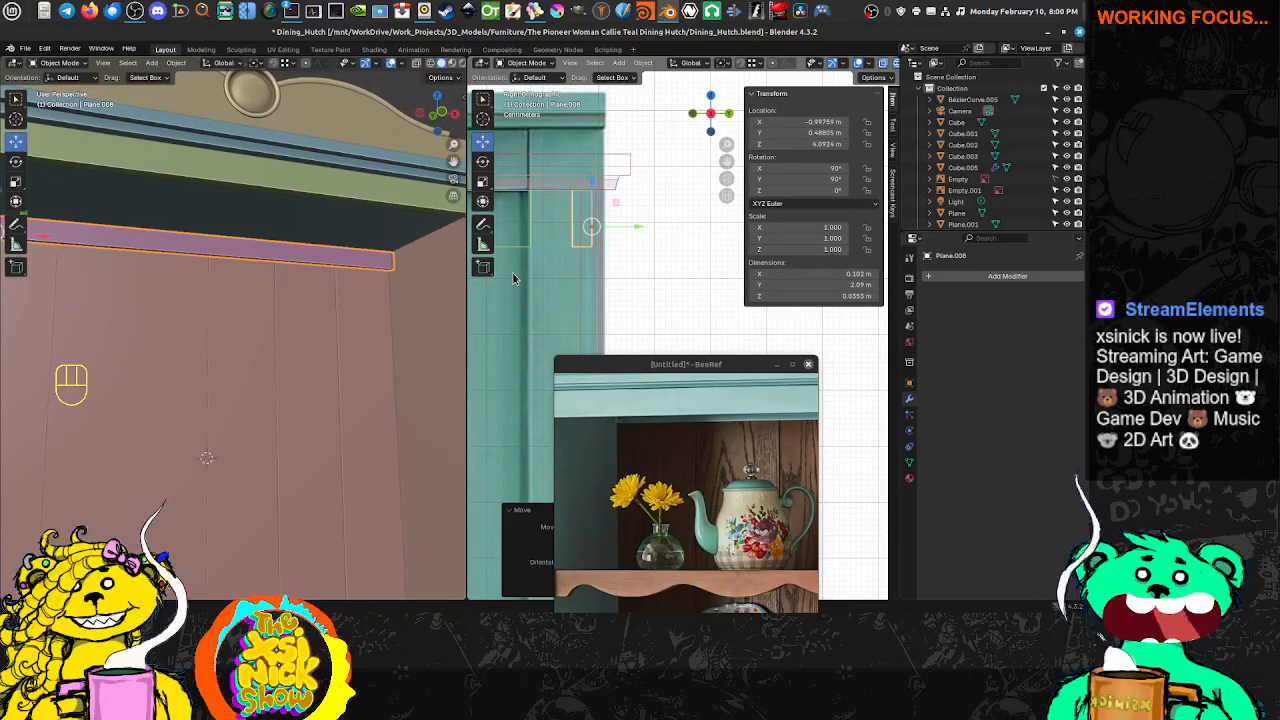
pyautogui.press('KP_1')
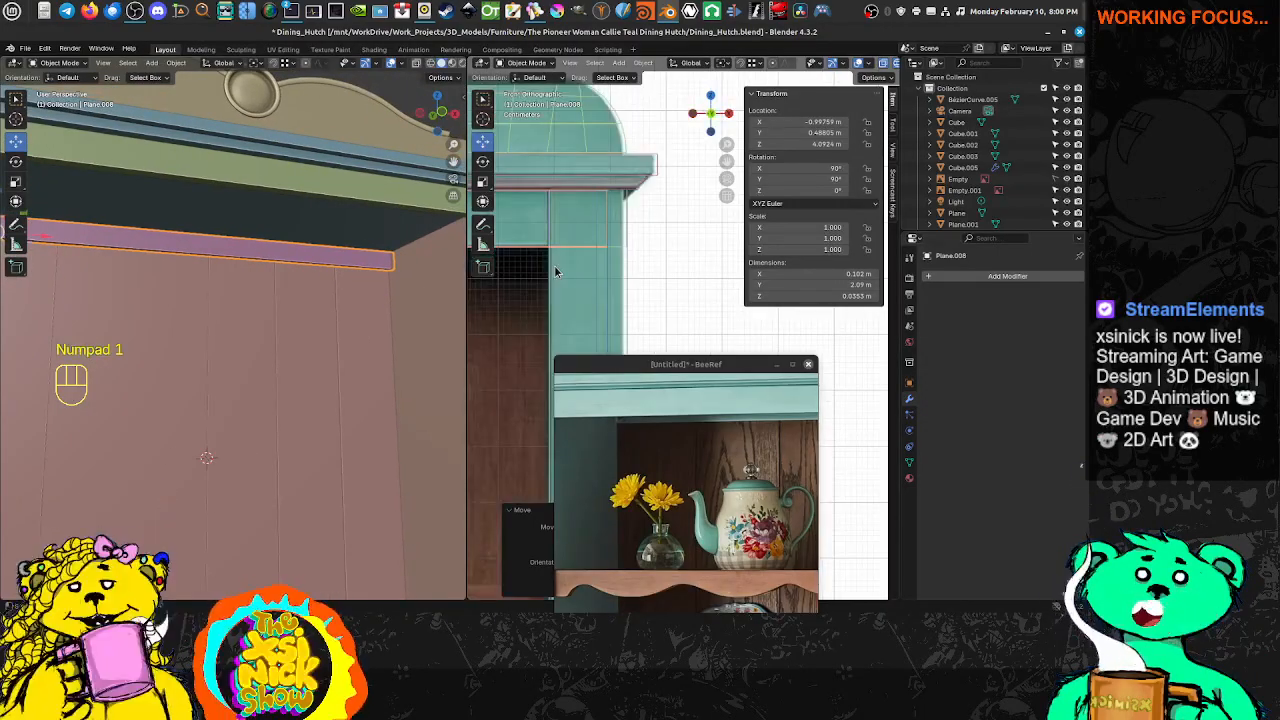
pyautogui.scroll(-3, 640, 240)
pyautogui.keyDown('shift'); pyautogui.moveTo(660, 246); pyautogui.dragTo(667, 215, button='middle'); pyautogui.keyUp('shift')
pyautogui.press('Tab')
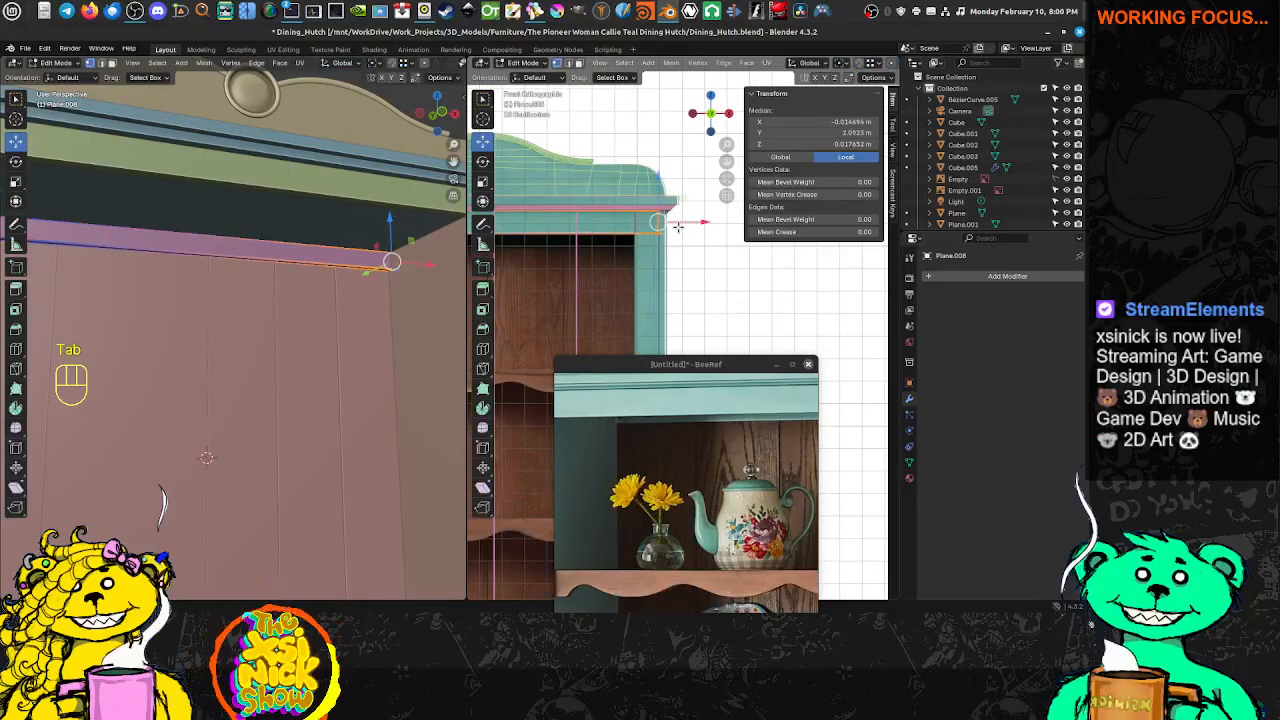
pyautogui.scroll(4, 670, 220)
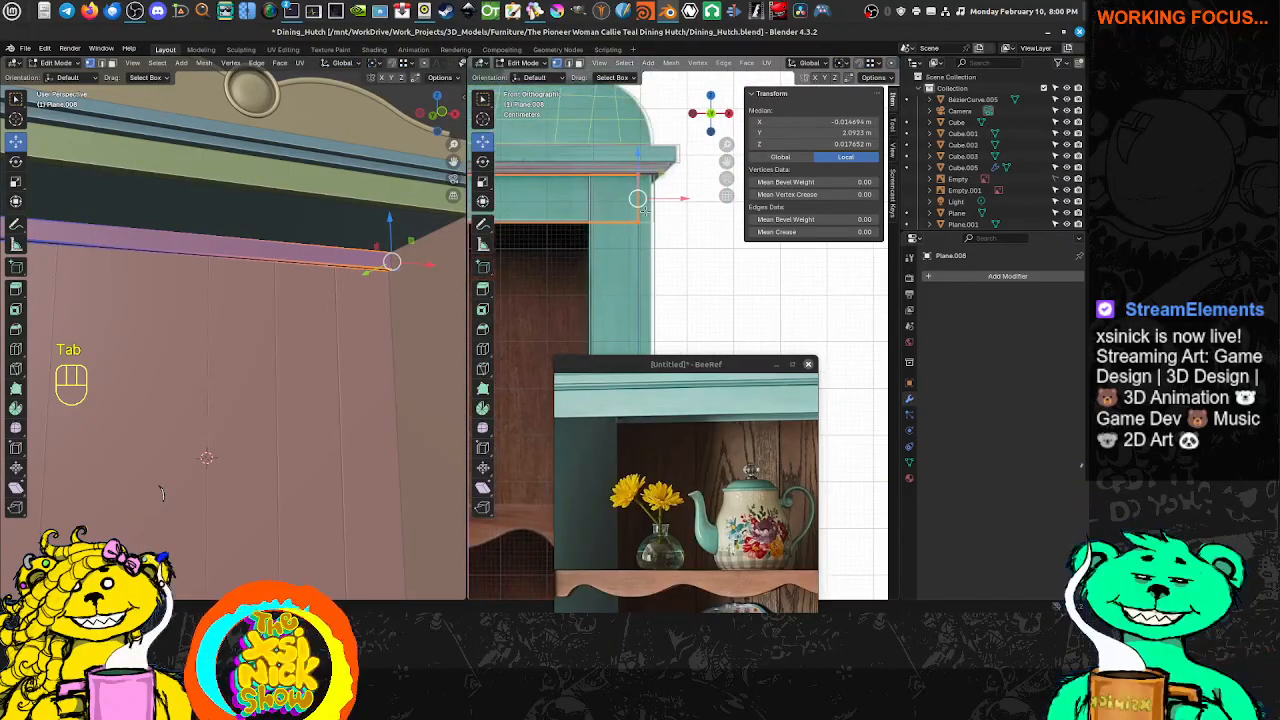
pyautogui.scroll(3, 650, 211)
pyautogui.keyDown('shift'); pyautogui.moveTo(646, 99); pyautogui.dragTo(642, 178, button='middle'); pyautogui.keyUp('shift')
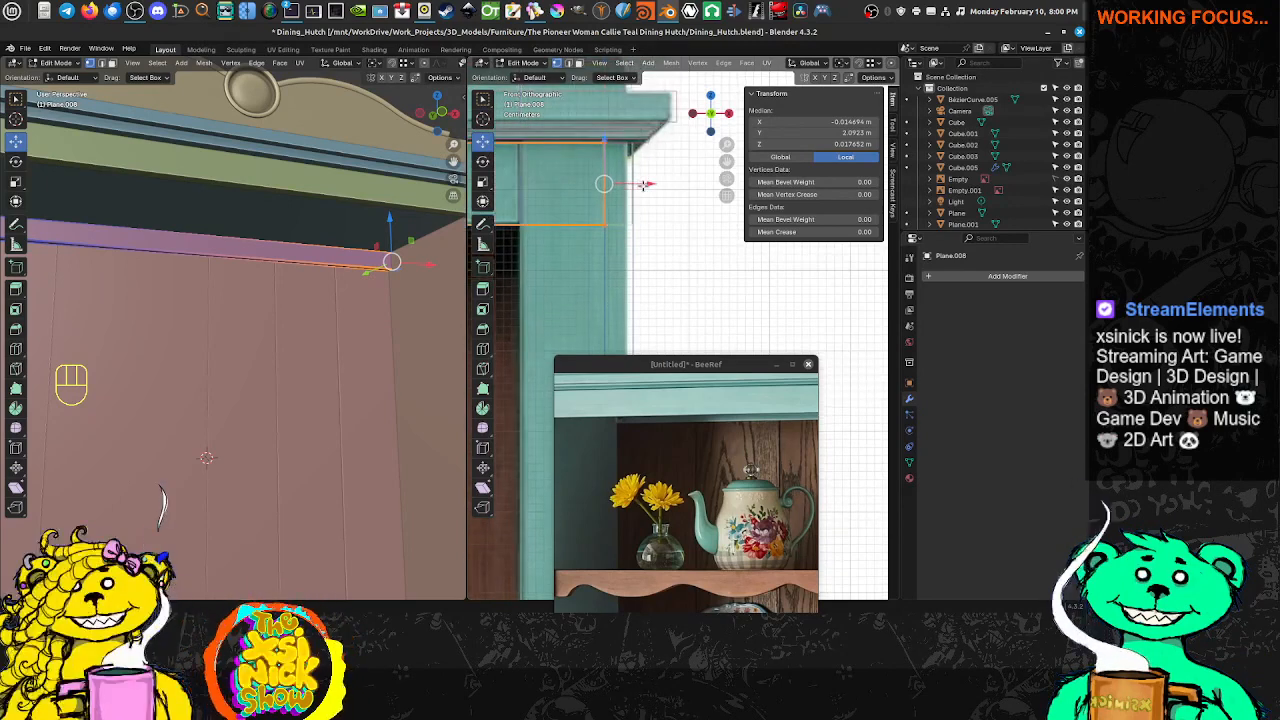
pyautogui.moveTo(643, 186); pyautogui.dragTo(634, 187)
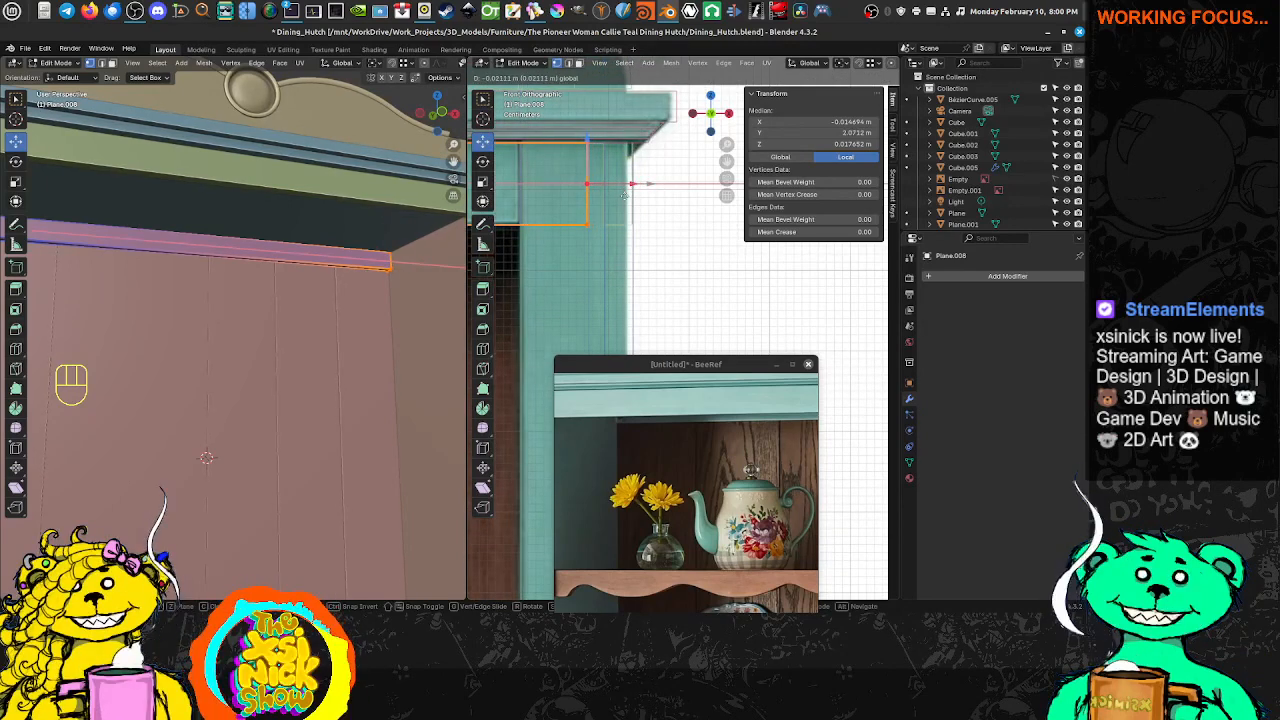
pyautogui.moveTo(625, 195); pyautogui.dragTo(625, 195)
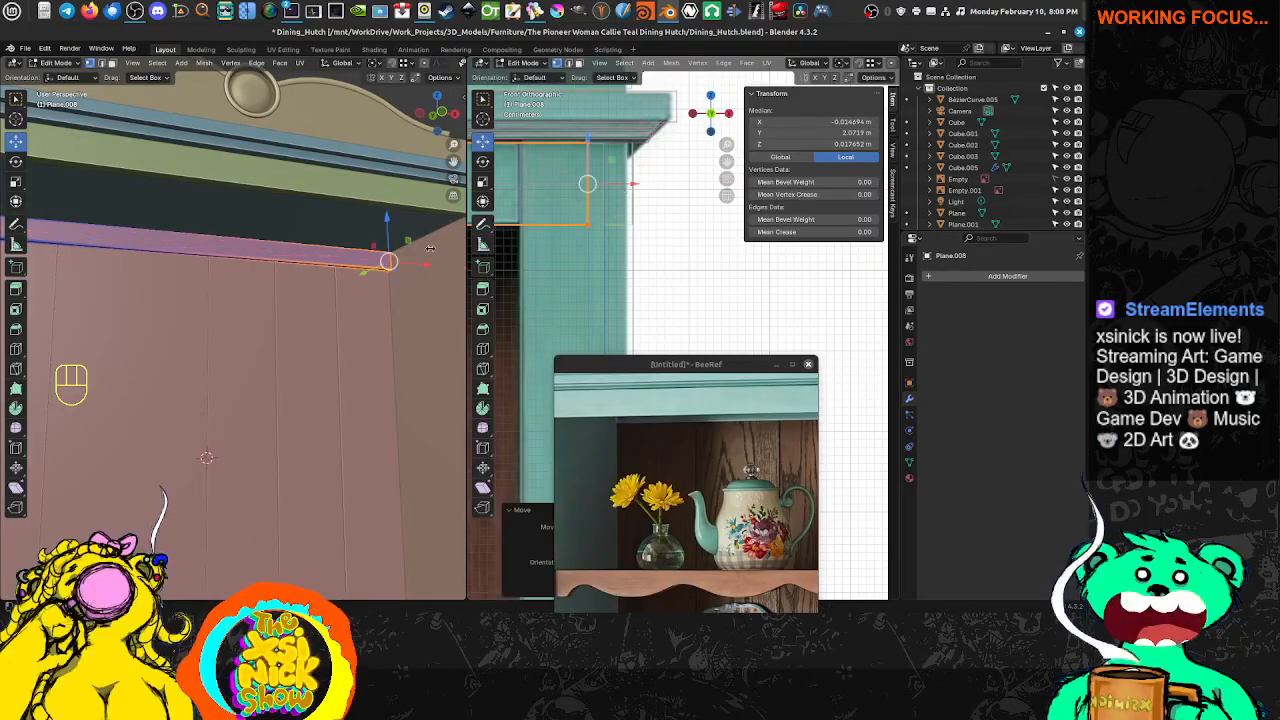
pyautogui.press('Tab')
# Add a single vertical loop cut at the midpoint of the back rail
pyautogui.scroll(-2, 336, 279)
pyautogui.keyDown('shift'); pyautogui.moveTo(335, 279); pyautogui.dragTo(359, 279, button='middle'); pyautogui.keyUp('shift')
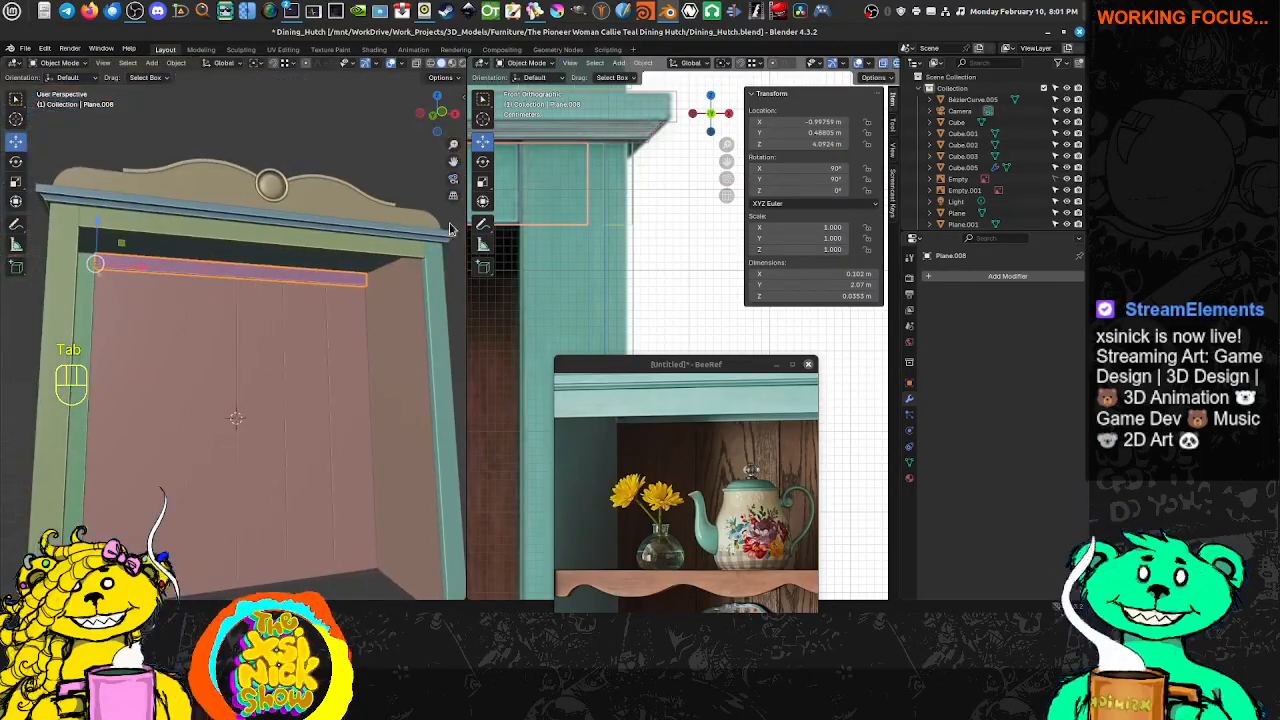
pyautogui.press('Tab')
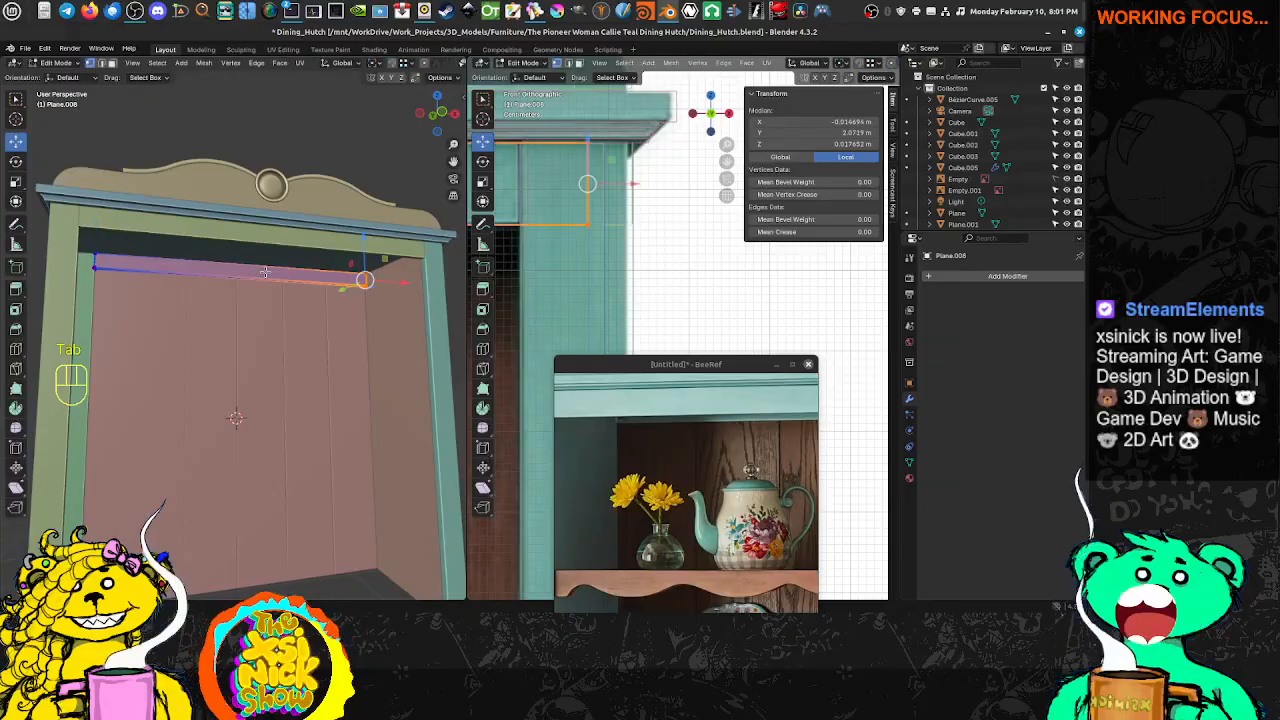
pyautogui.hotkey('ctrl', 'r')
pyautogui.click(248, 271)
pyautogui.rightClick(248, 271)
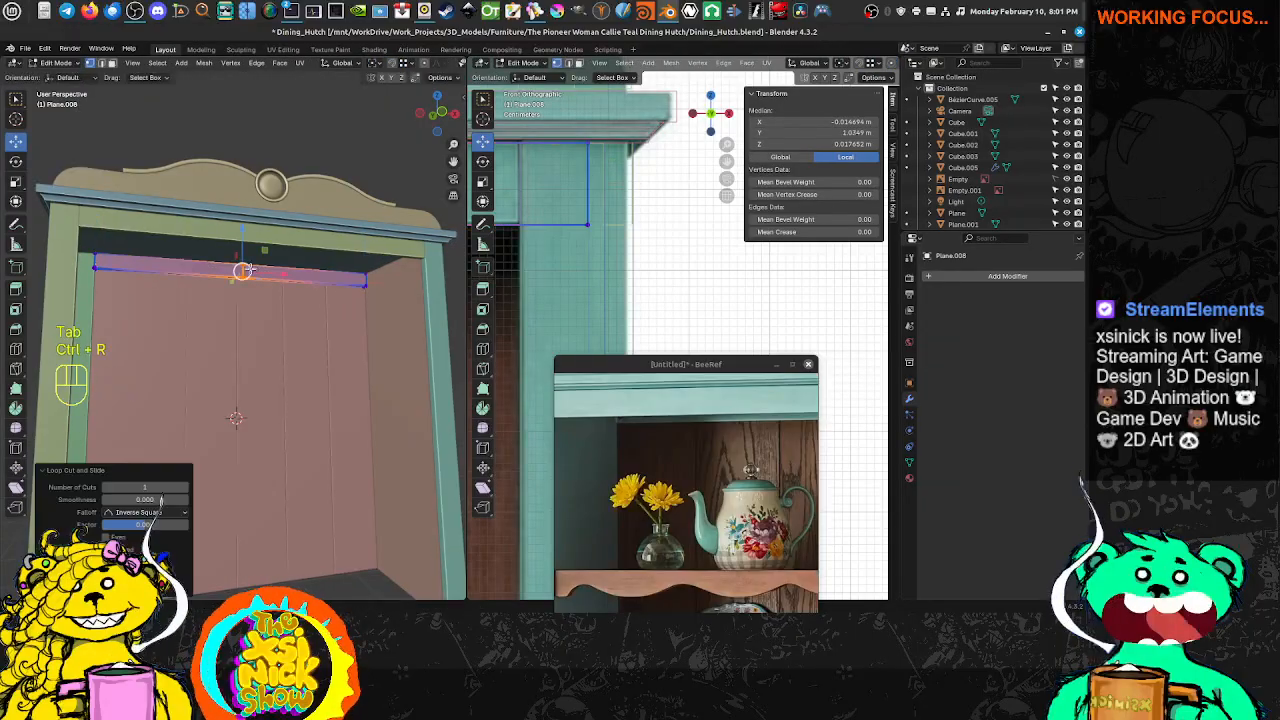
# Move the rail's new edge loop along X onto the hutch's centre line, at local Y 0.99611 m
pyautogui.keyDown('shift'); pyautogui.moveTo(674, 236); pyautogui.dragTo(783, 223, button='middle'); pyautogui.keyUp('shift')
pyautogui.scroll(-6, 700, 235)
pyautogui.keyDown('shift'); pyautogui.moveTo(560, 250); pyautogui.dragTo(600, 280, button='middle'); pyautogui.keyUp('shift')
pyautogui.scroll(5, 581, 244)
pyautogui.scroll(-4, 555, 237)
pyautogui.scroll(3, 614, 257)
pyautogui.scroll(3, 600, 280)
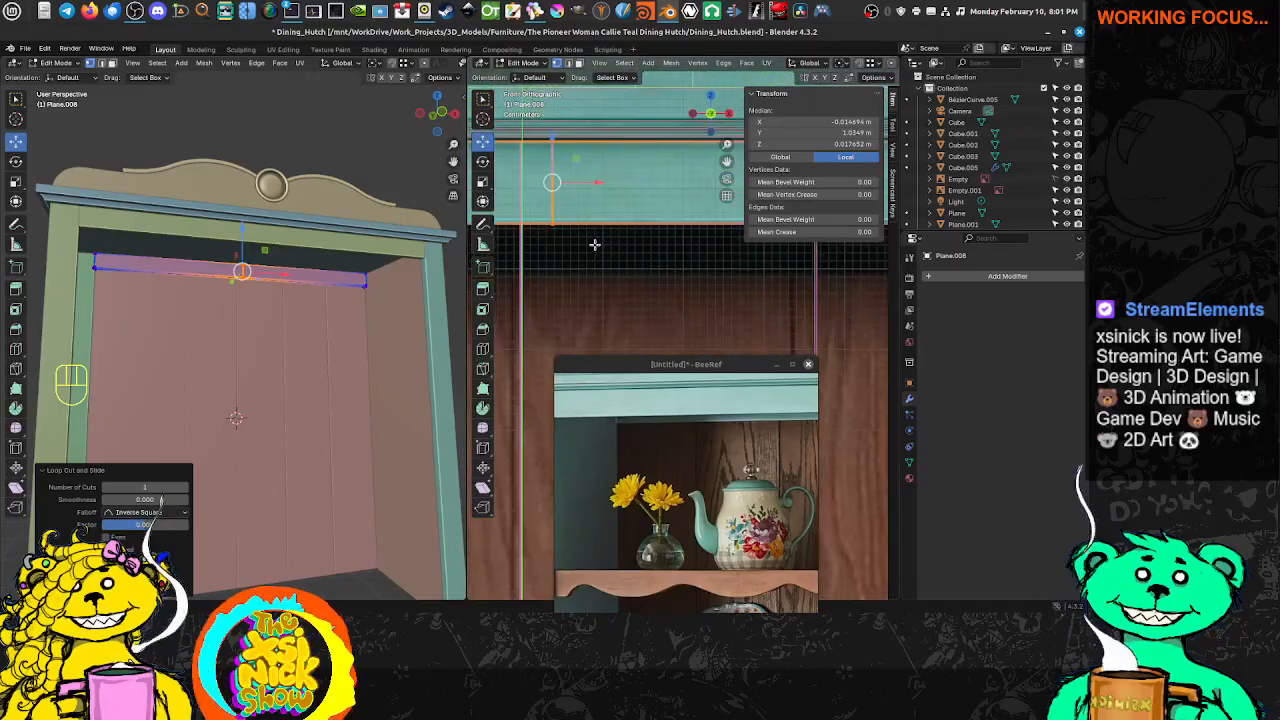
pyautogui.keyDown('shift'); pyautogui.moveTo(594, 215); pyautogui.dragTo(631, 227, button='middle'); pyautogui.keyUp('shift')
pyautogui.scroll(3, 577, 206)
pyautogui.keyDown('shift'); pyautogui.moveTo(536, 138); pyautogui.dragTo(622, 242, button='middle'); pyautogui.keyUp('shift')
pyautogui.scroll(2, 616, 220)
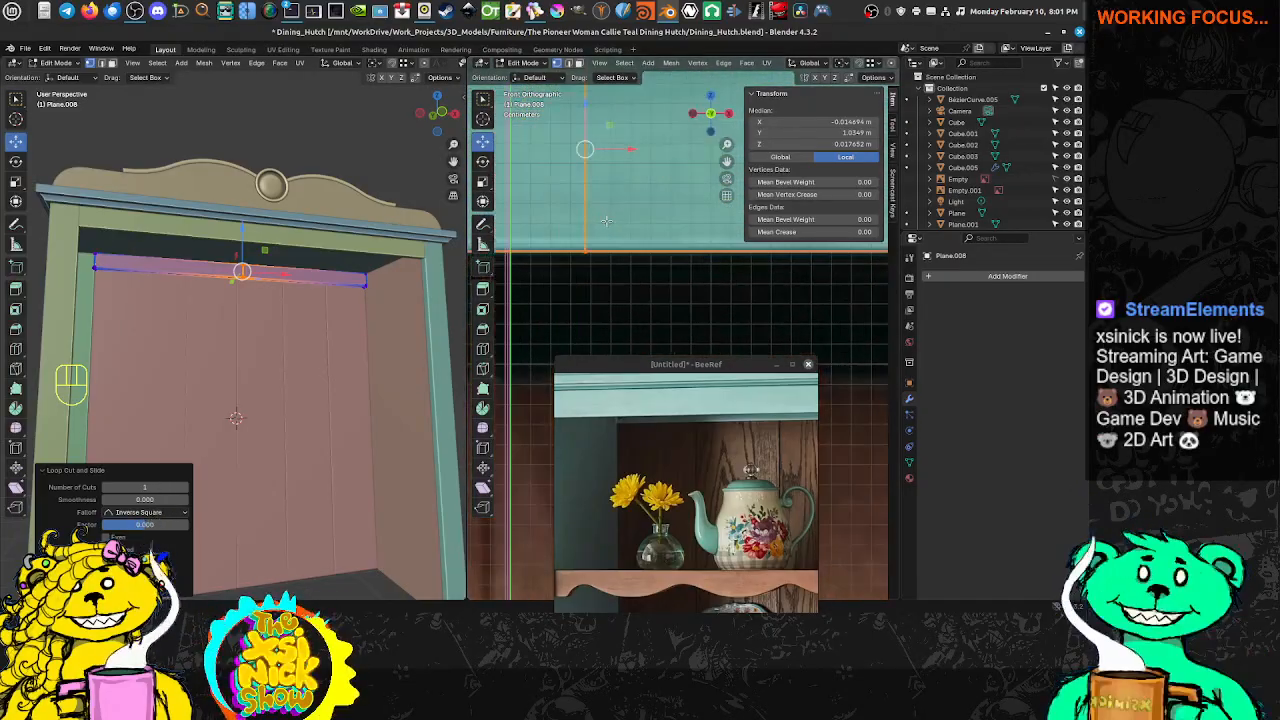
pyautogui.keyDown('shift'); pyautogui.moveTo(609, 174); pyautogui.dragTo(655, 210, button='middle'); pyautogui.keyUp('shift')
pyautogui.moveTo(673, 186); pyautogui.dragTo(595, 204)
pyautogui.scroll(-5, 620, 205)
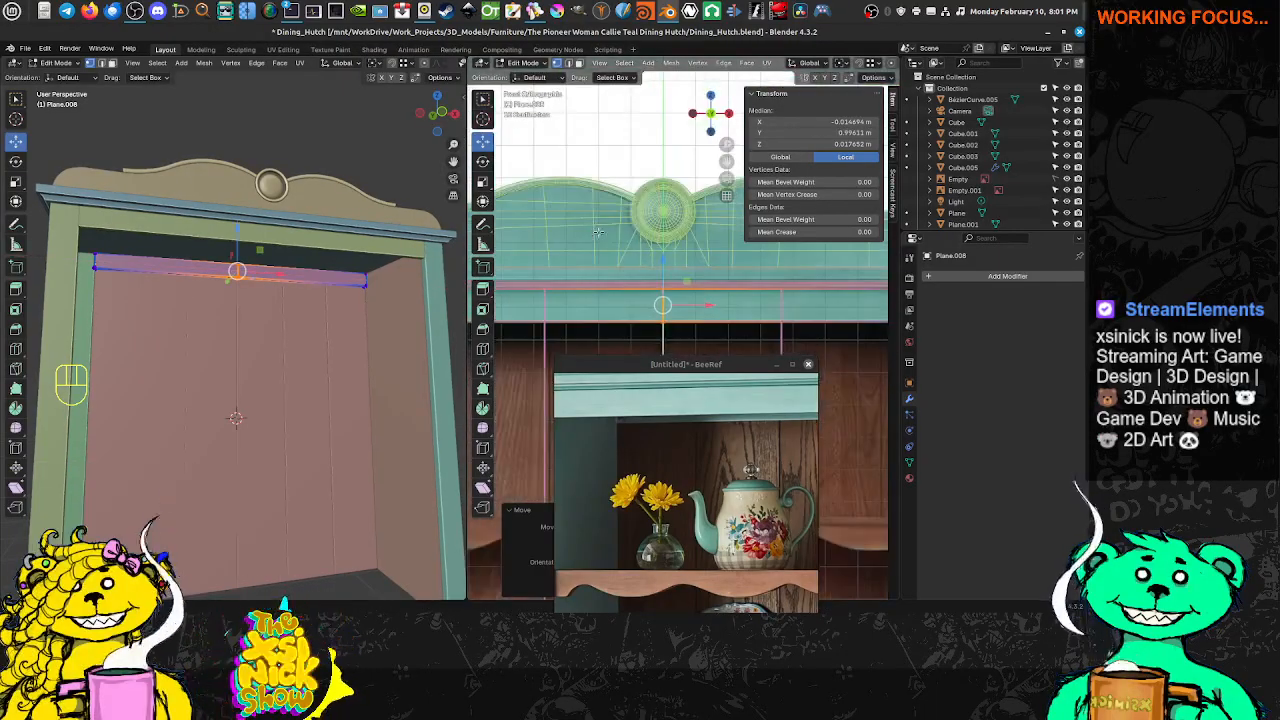
pyautogui.scroll(-8, 621, 205)
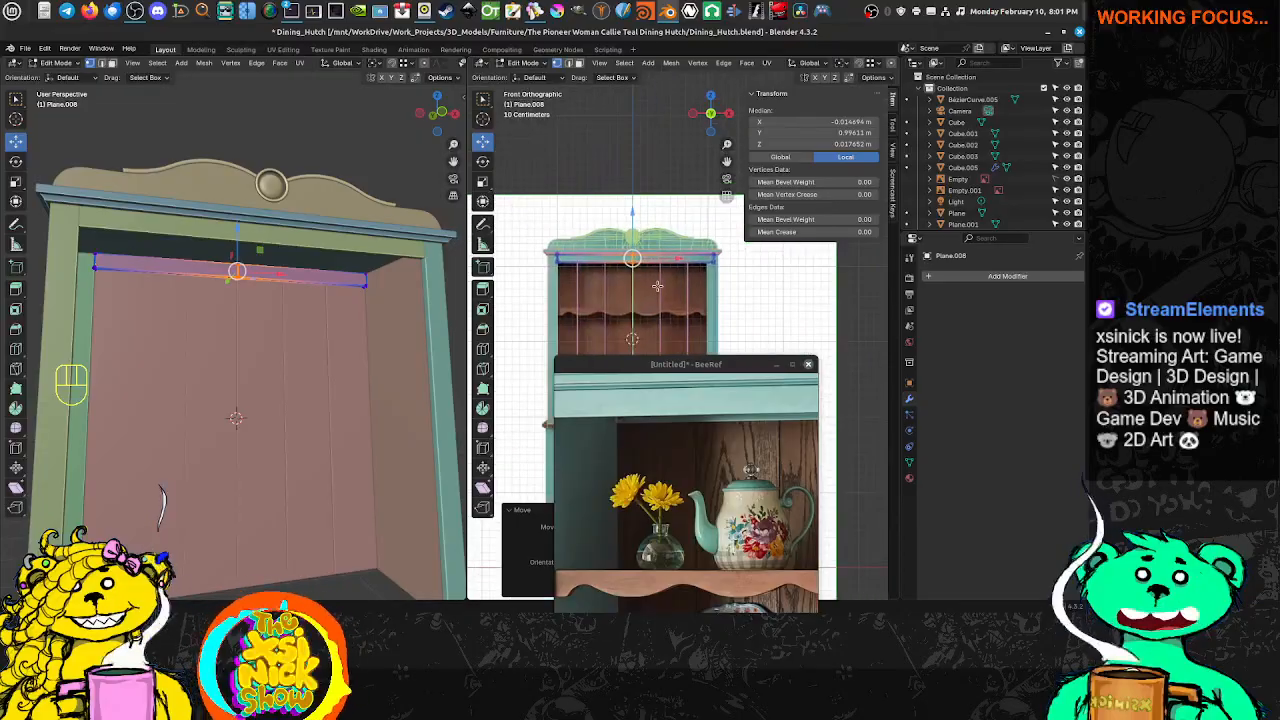
pyautogui.scroll(-3, 674, 290)
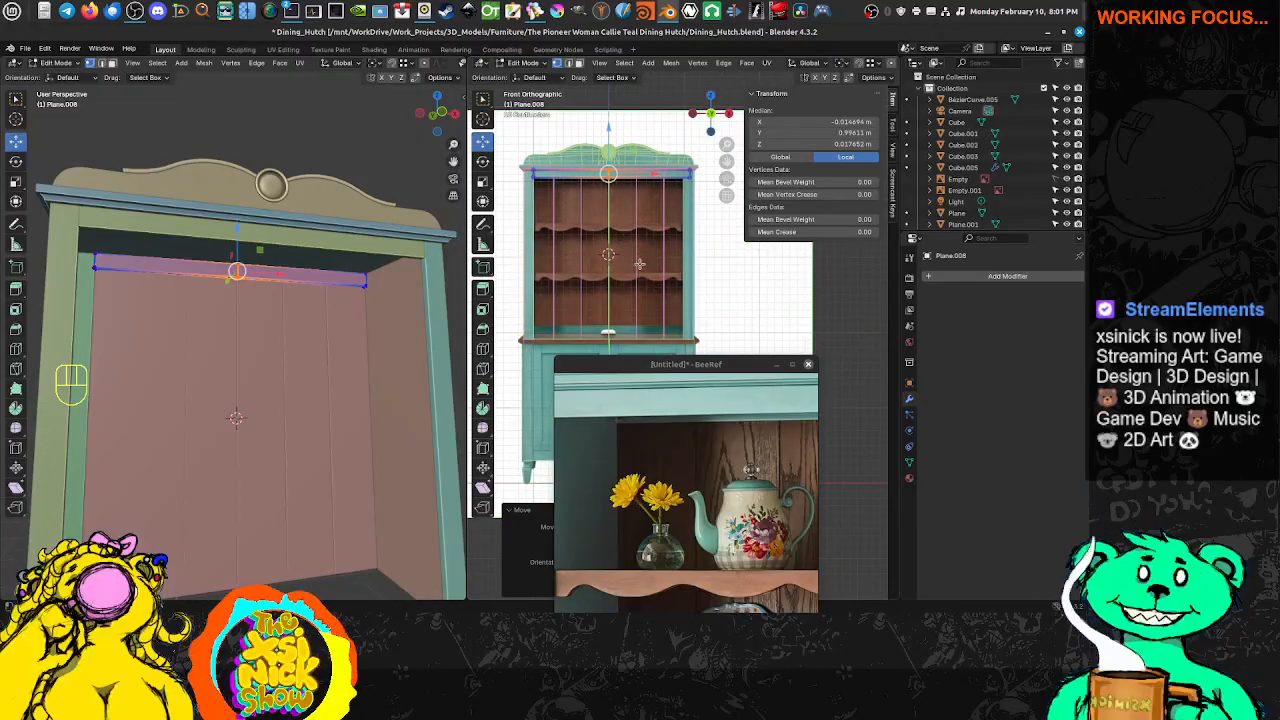
pyautogui.scroll(-1, 639, 236)
pyautogui.press('Tab')
# Examine the reference images and the lower back area of the upper cabinet, just above the countertop
pyautogui.scroll(-1, 301, 306)
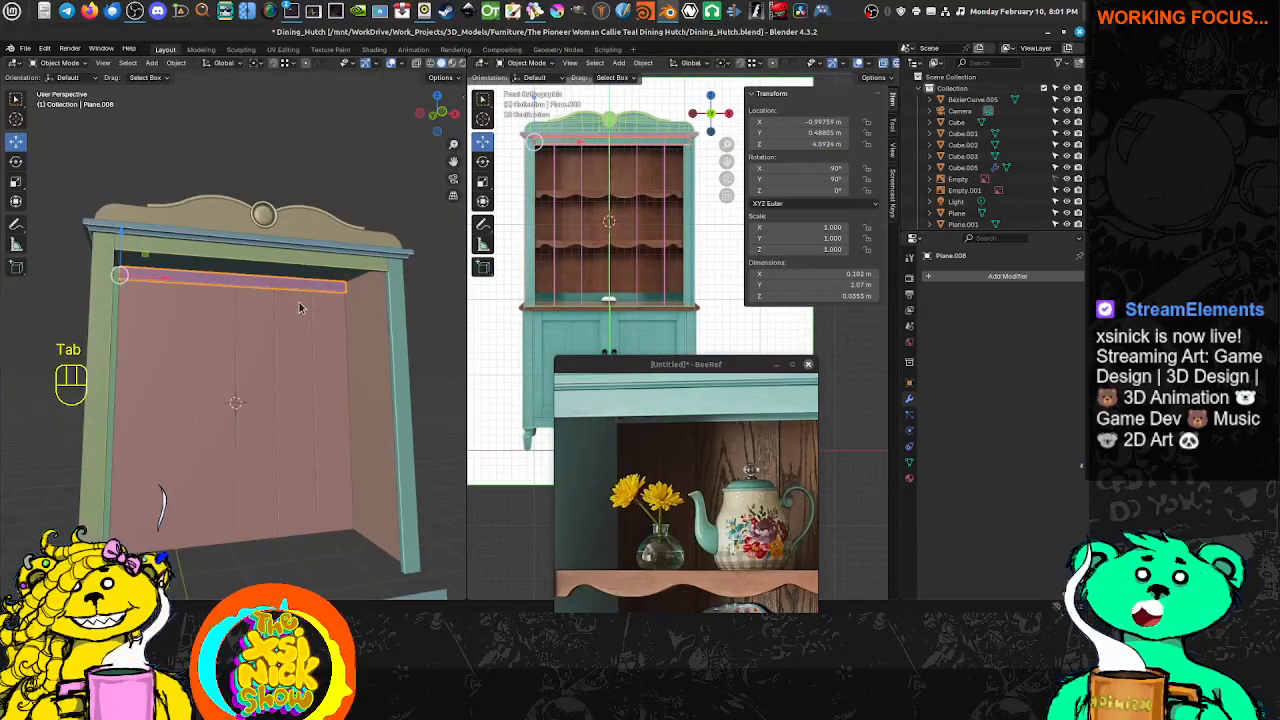
pyautogui.moveTo(350, 334)
pyautogui.keyDown('shift'); pyautogui.mouseDown(button='middle')
pyautogui.moveTo(325, 304)
pyautogui.moveTo(374, 339)
pyautogui.moveTo(332, 334)
pyautogui.mouseUp(button='middle'); pyautogui.keyUp('shift')
pyautogui.scroll(-2, 333, 336)
pyautogui.scroll(-4, 708, 499)
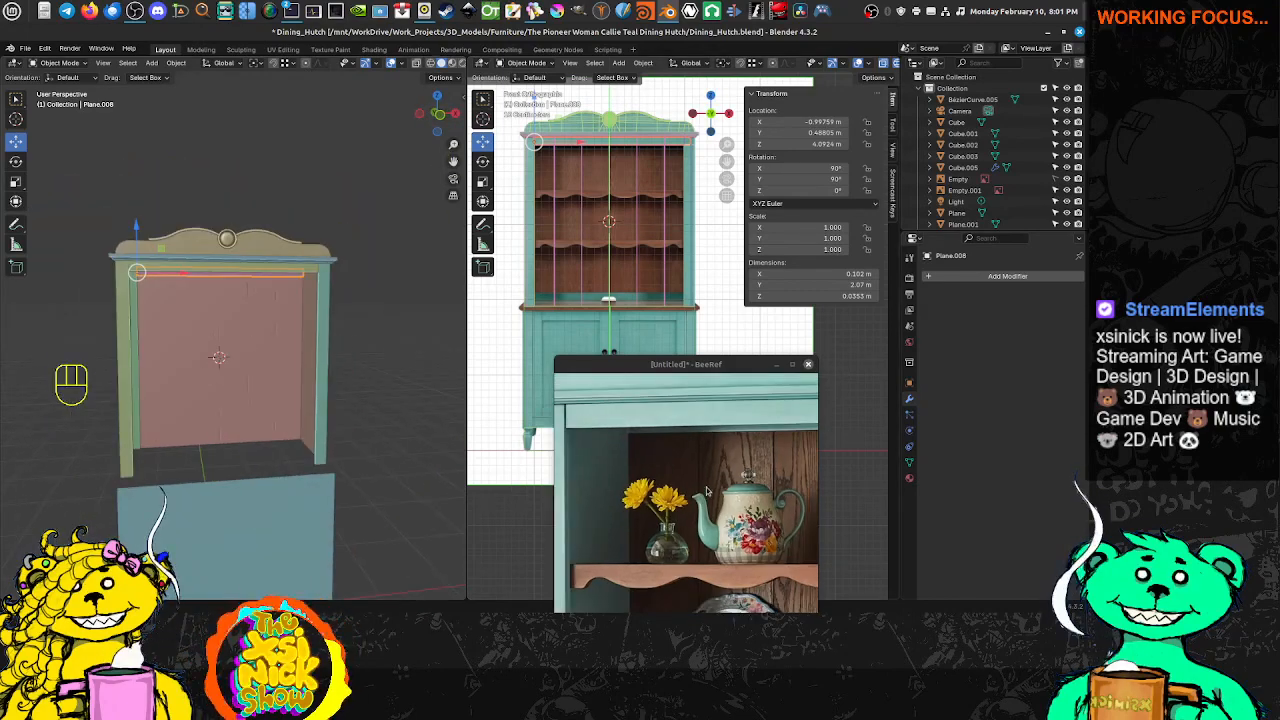
pyautogui.scroll(-5, 738, 447)
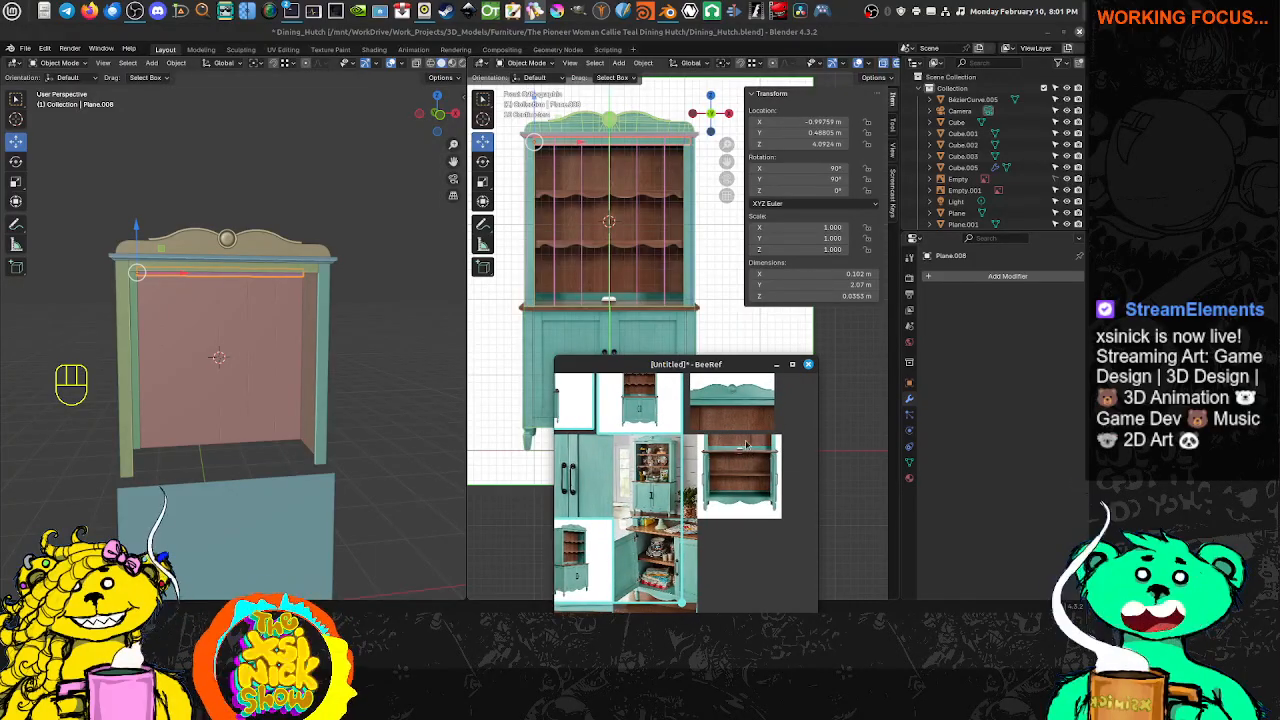
pyautogui.scroll(4, 592, 288)
pyautogui.keyDown('shift'); pyautogui.moveTo(593, 238); pyautogui.dragTo(634, 263, button='middle'); pyautogui.keyUp('shift')
pyautogui.keyDown('shift'); pyautogui.moveTo(621, 322); pyautogui.dragTo(643, 160, button='middle'); pyautogui.keyUp('shift')
pyautogui.keyDown('shift'); pyautogui.moveTo(618, 273); pyautogui.dragTo(623, 253, button='middle'); pyautogui.keyUp('shift')
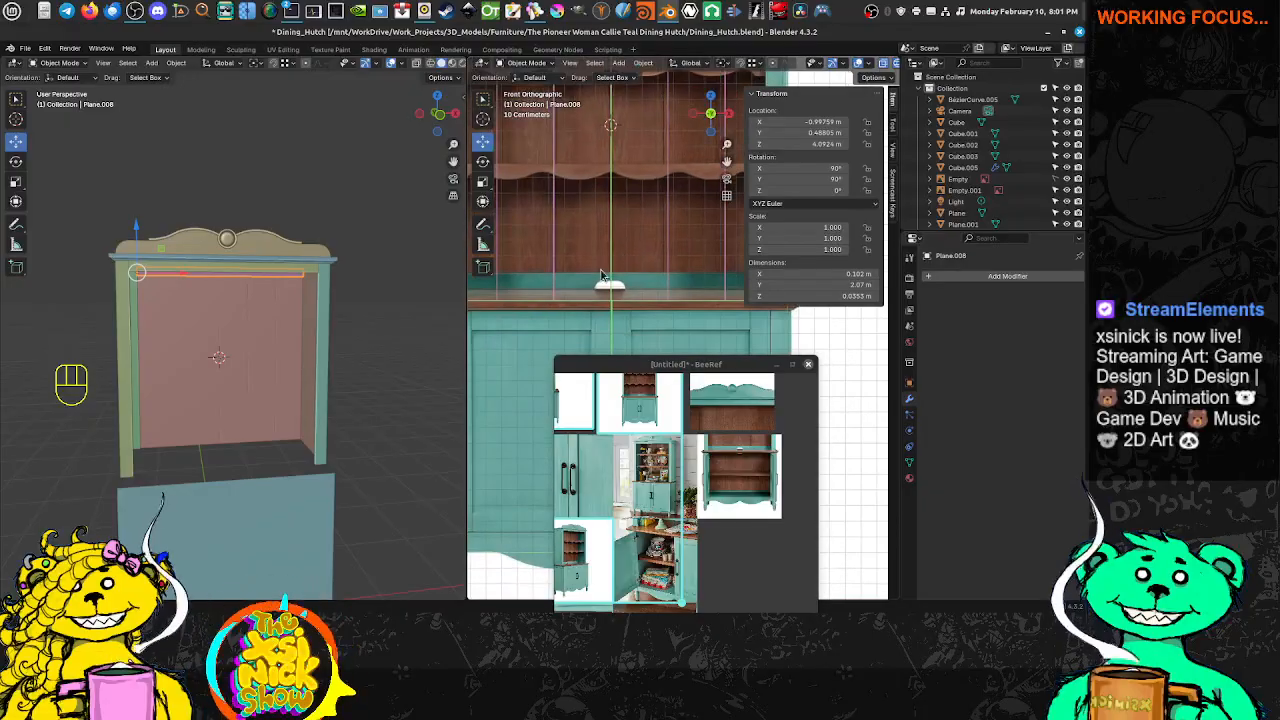
pyautogui.keyDown('shift'); pyautogui.moveTo(620, 305); pyautogui.dragTo(575, 308, button='middle'); pyautogui.keyUp('shift')
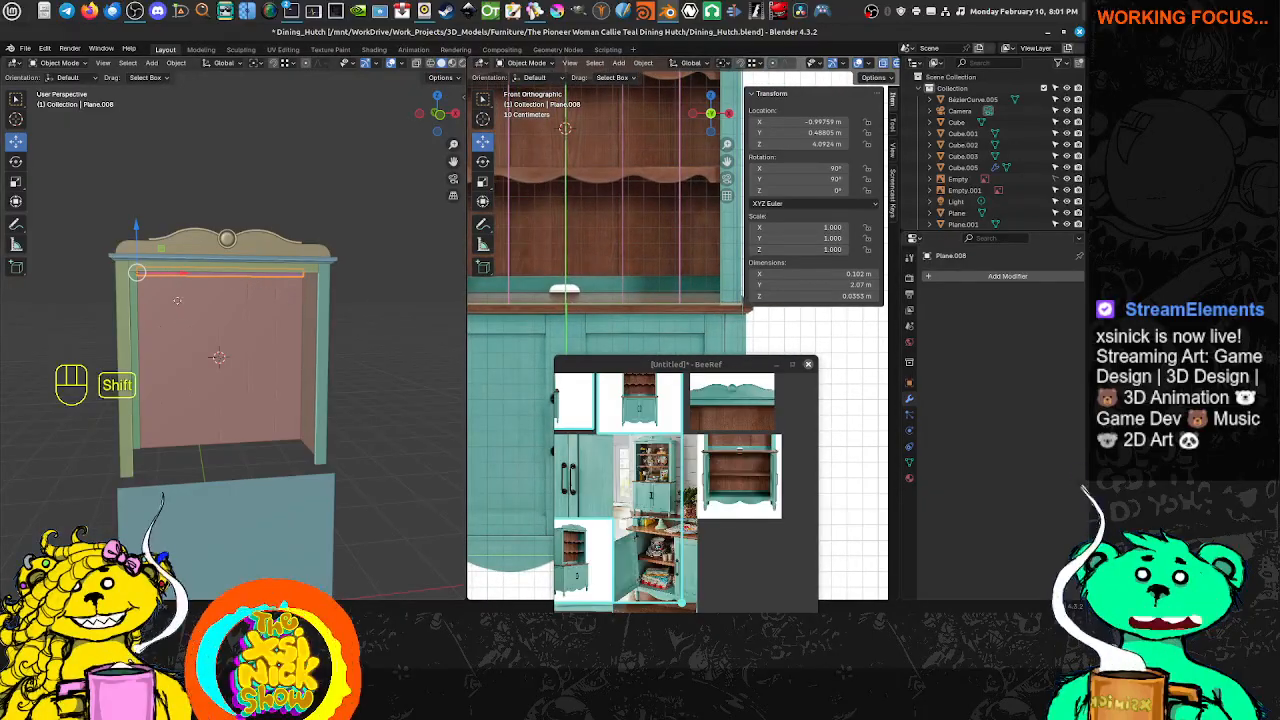
# Duplicate the back rail and move the copy down along Z to 1.9925 m, at the bottom of the plank panel
pyautogui.hotkey('shift', 'd')
pyautogui.rightClick(147, 237)
pyautogui.moveTo(134, 240); pyautogui.dragTo(114, 407)
pyautogui.keyDown('shift'); pyautogui.moveTo(702, 313); pyautogui.dragTo(793, 326, button='middle'); pyautogui.keyUp('shift')
pyautogui.scroll(3, 141, 438)
pyautogui.keyDown('shift'); pyautogui.moveTo(141, 438); pyautogui.dragTo(192, 333, button='middle'); pyautogui.keyUp('shift')
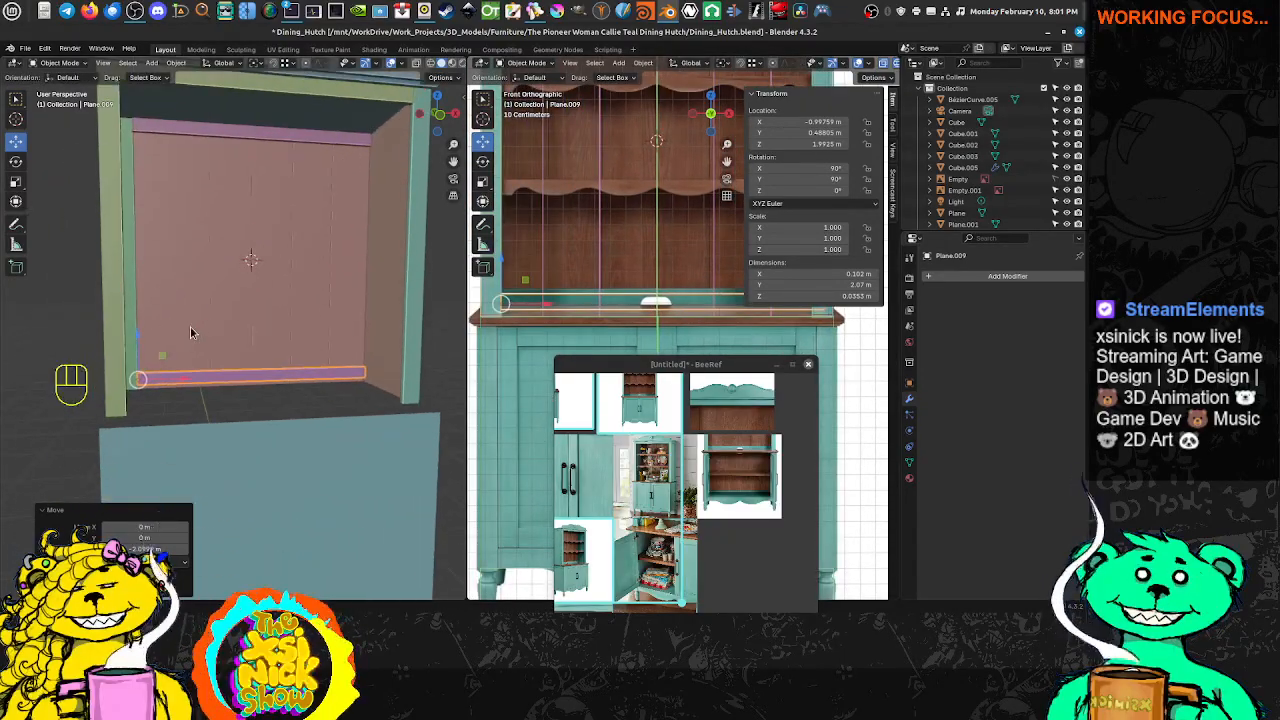
# Snap the lower rail to the bottom corner of the plank panel, at Y 0.50294 m and Z 1.9486 m
pyautogui.scroll(6, 125, 358)
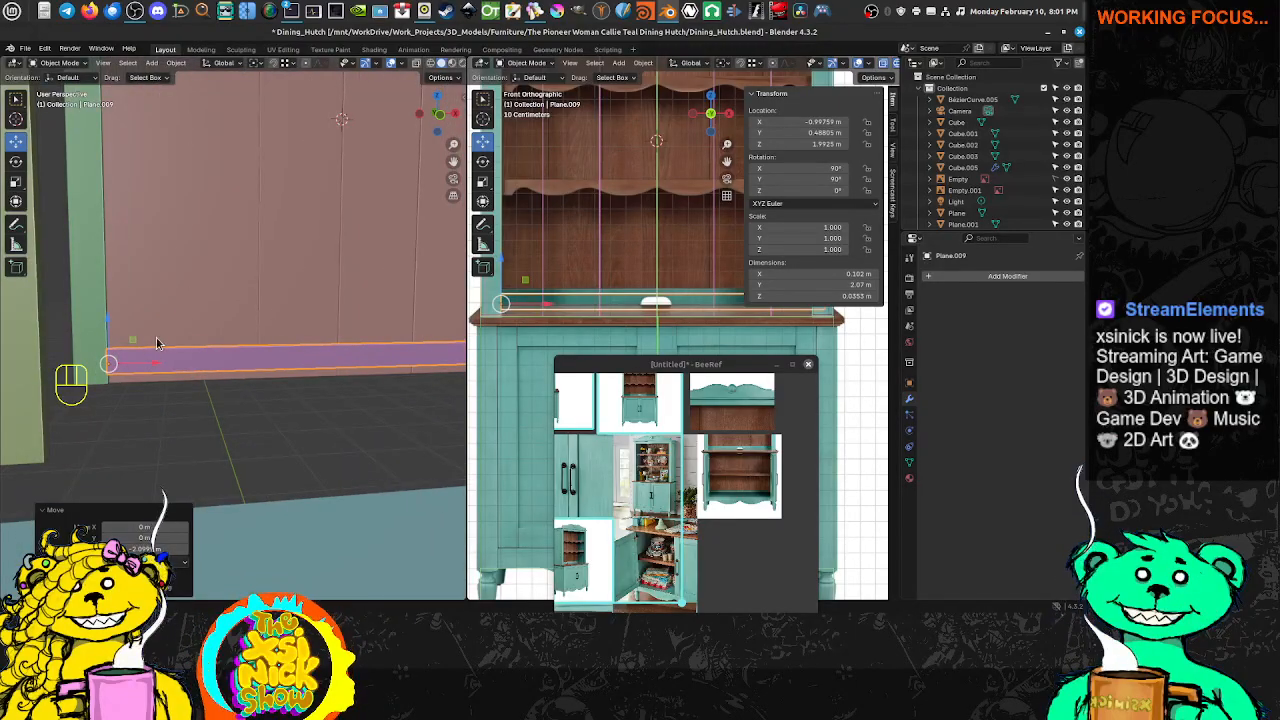
pyautogui.press('g')
pyautogui.press('ctrl')
pyautogui.keyDown('ctrl'); pyautogui.click(105, 381); pyautogui.keyUp('ctrl')
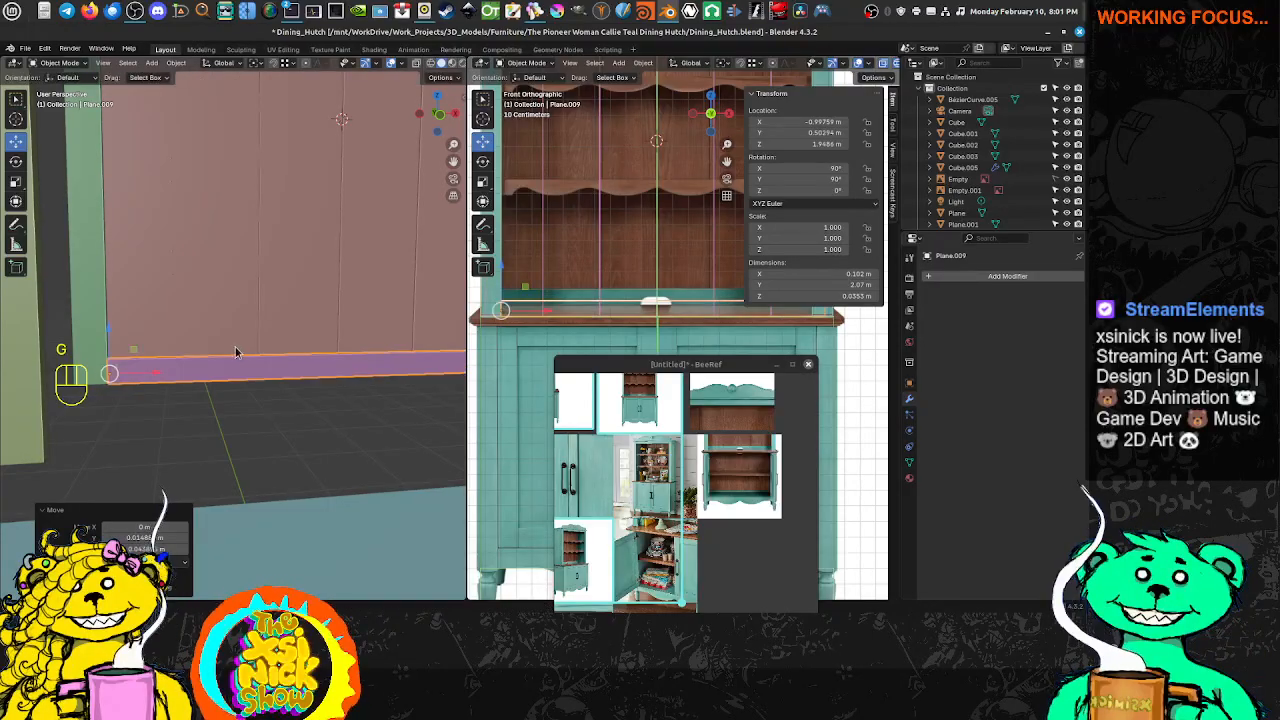
# Select the plank panel's bottom vertices and raise them to local Z -1.0291 m, near the teal strip above the countertop
pyautogui.keyDown('shift'); pyautogui.moveTo(344, 339); pyautogui.dragTo(229, 314, button='middle'); pyautogui.keyUp('shift')
pyautogui.scroll(-2, 285, 316)
pyautogui.scroll(-1, 623, 308)
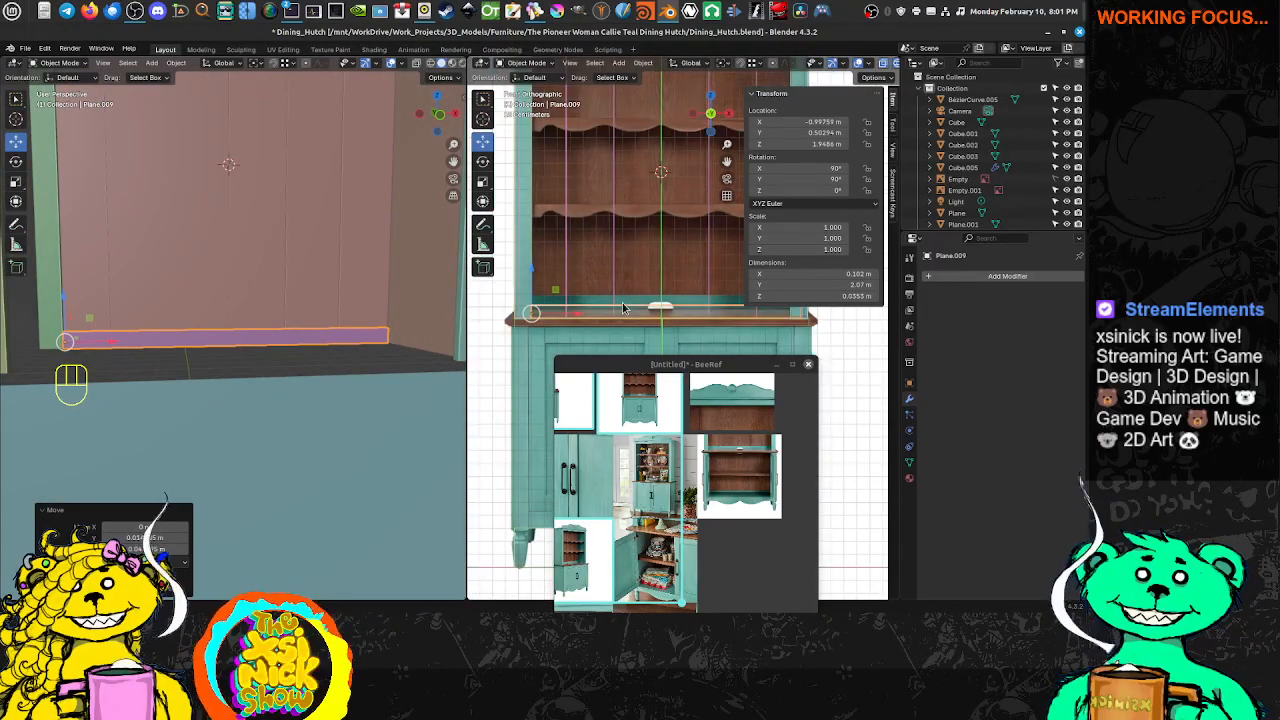
pyautogui.keyDown('shift'); pyautogui.moveTo(668, 305); pyautogui.dragTo(587, 299, button='middle'); pyautogui.keyUp('shift')
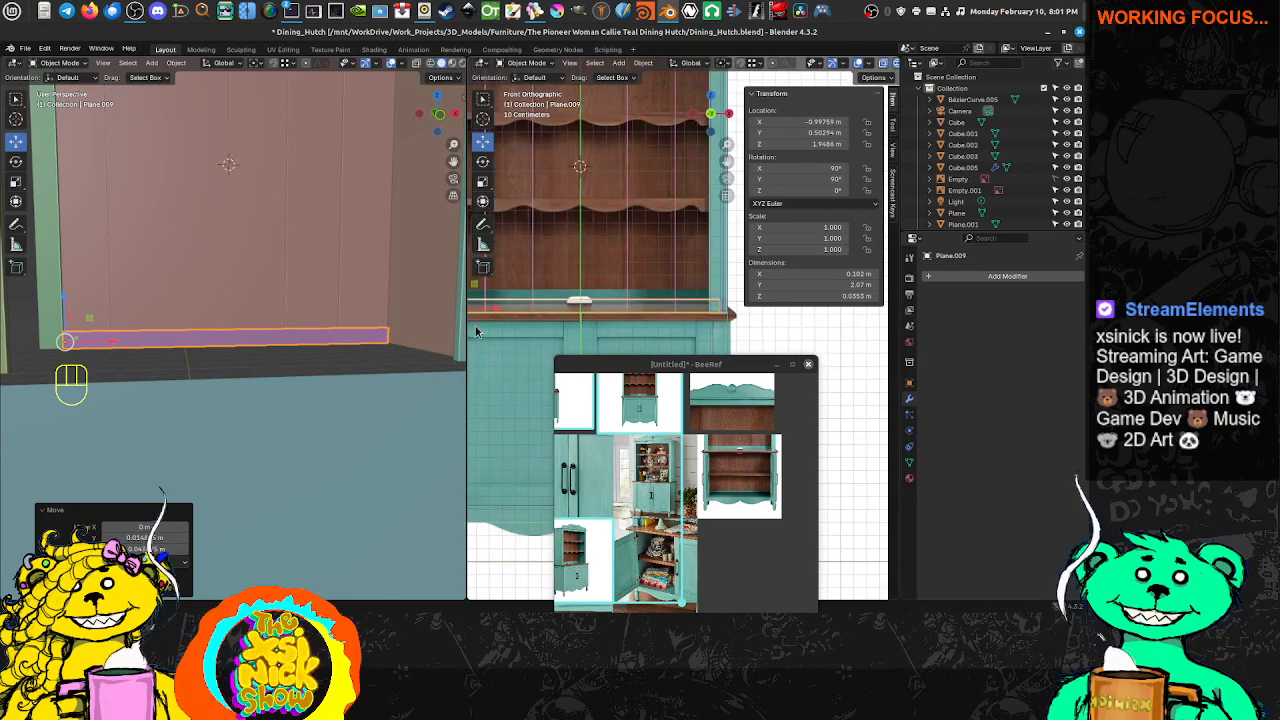
pyautogui.scroll(-1, 593, 315)
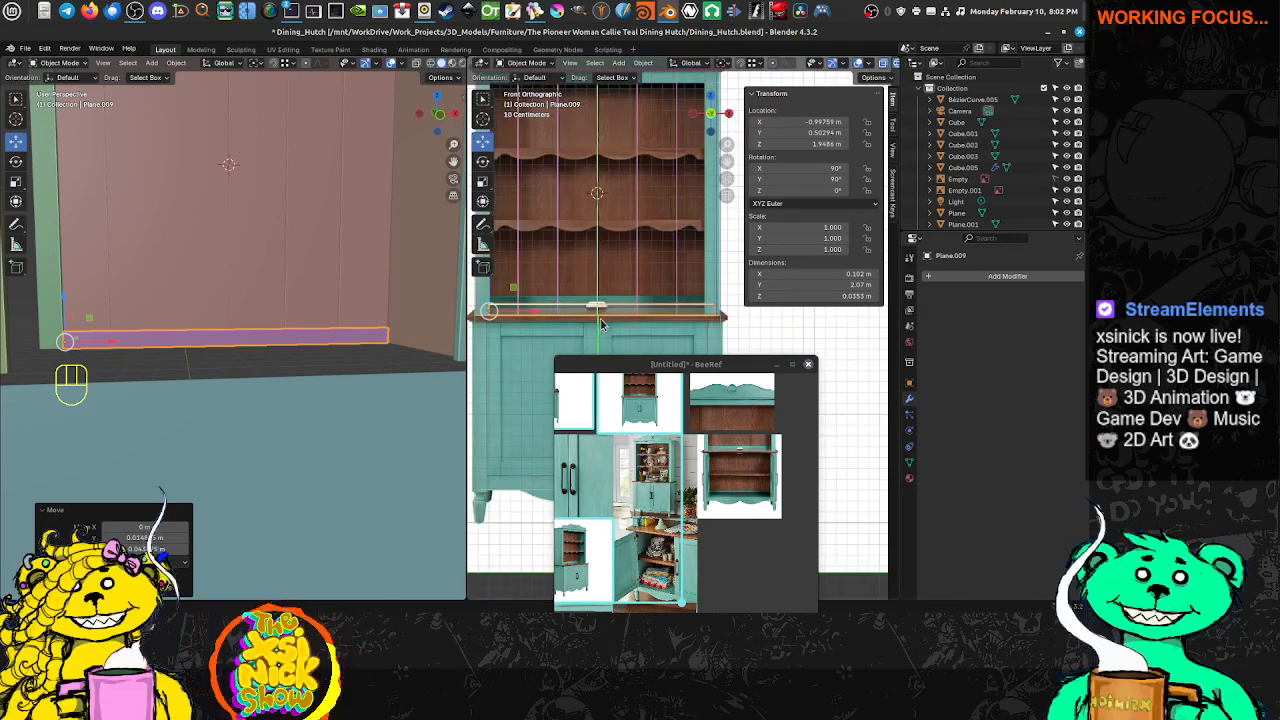
pyautogui.scroll(2, 589, 311)
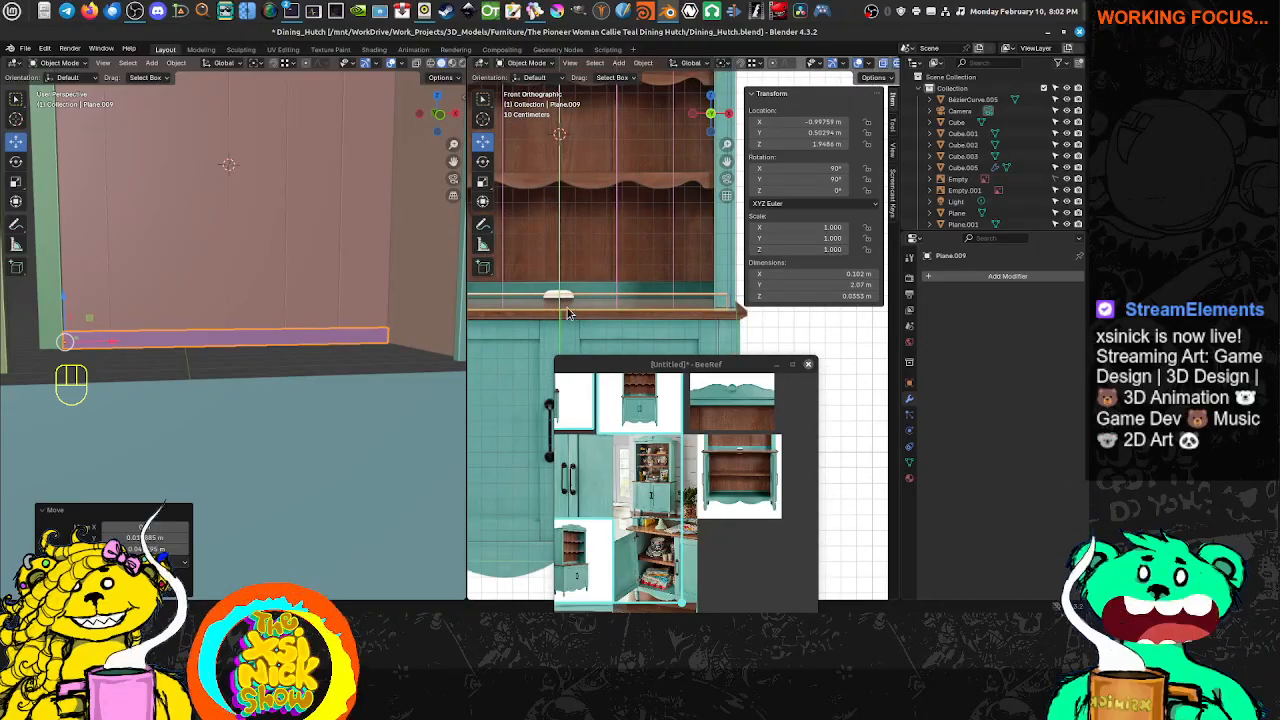
pyautogui.click(230, 283)
pyautogui.press('Tab')
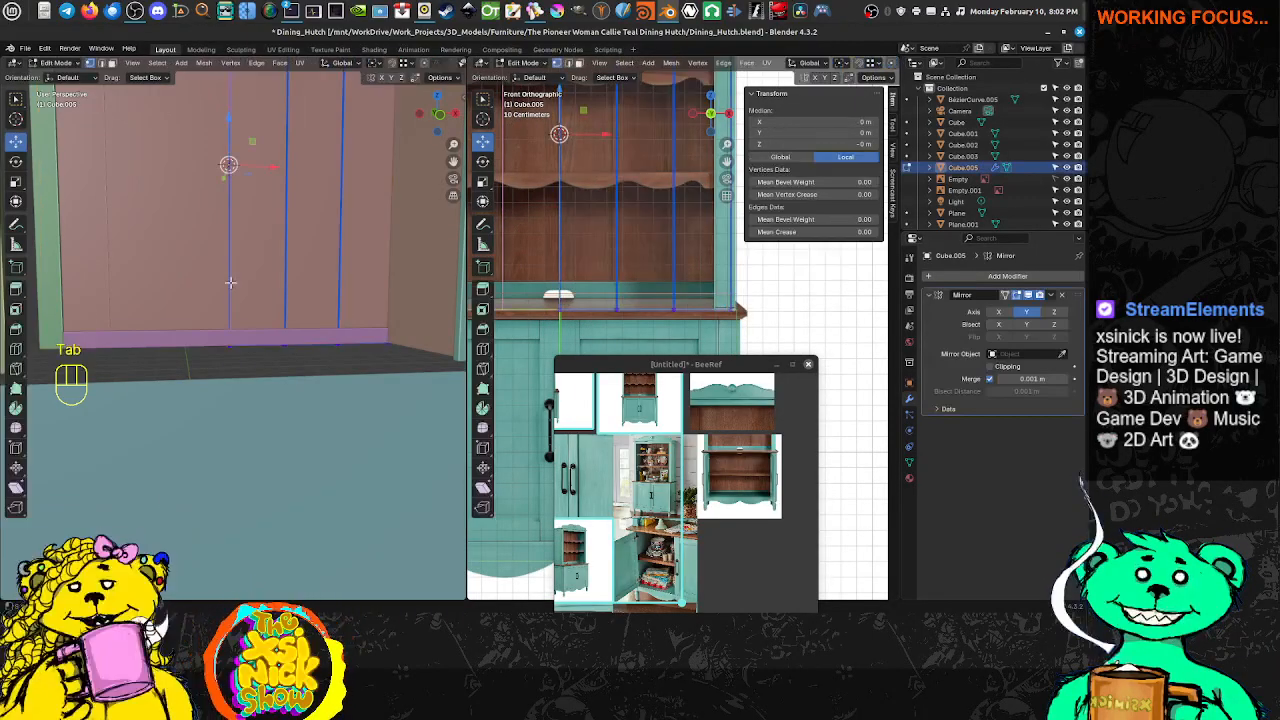
pyautogui.click(558, 296)
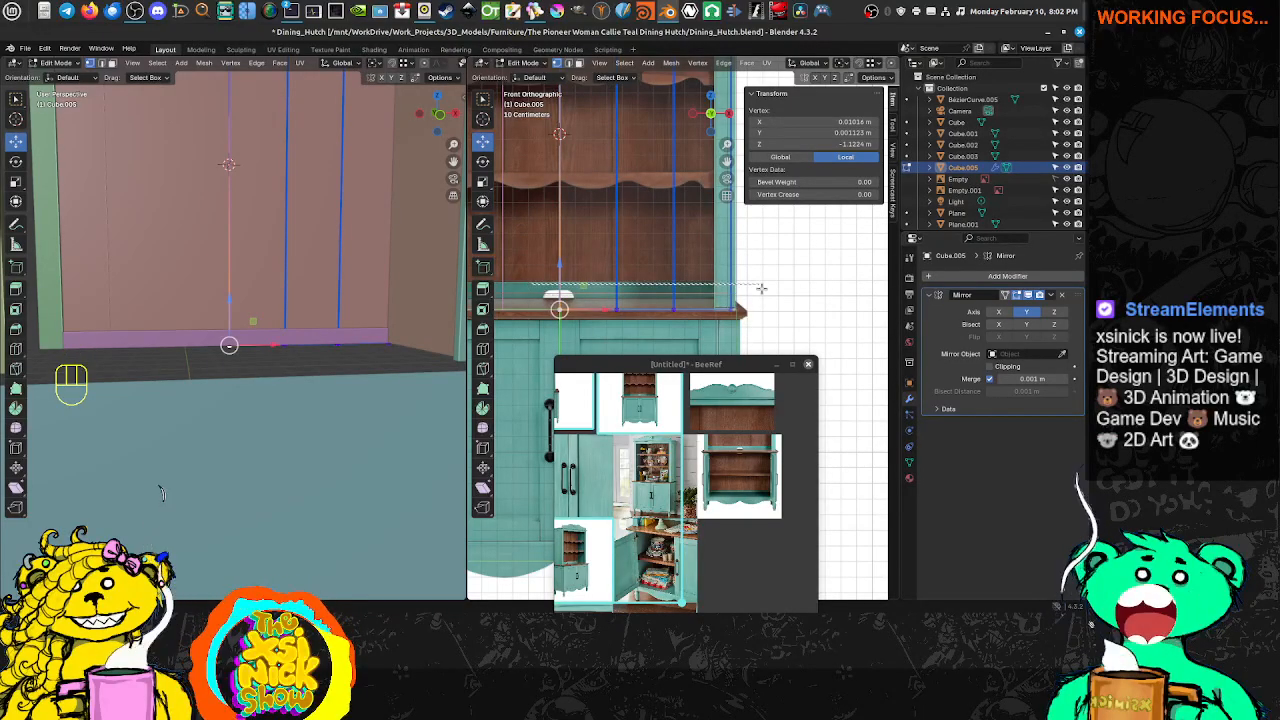
pyautogui.moveTo(761, 289); pyautogui.dragTo(761, 289)
pyautogui.scroll(1, 627, 268)
pyautogui.moveTo(628, 268); pyautogui.dragTo(628, 244)
pyautogui.scroll(2, 609, 229)
pyautogui.keyDown('shift'); pyautogui.moveTo(609, 229); pyautogui.dragTo(674, 290, button='middle'); pyautogui.keyUp('shift')
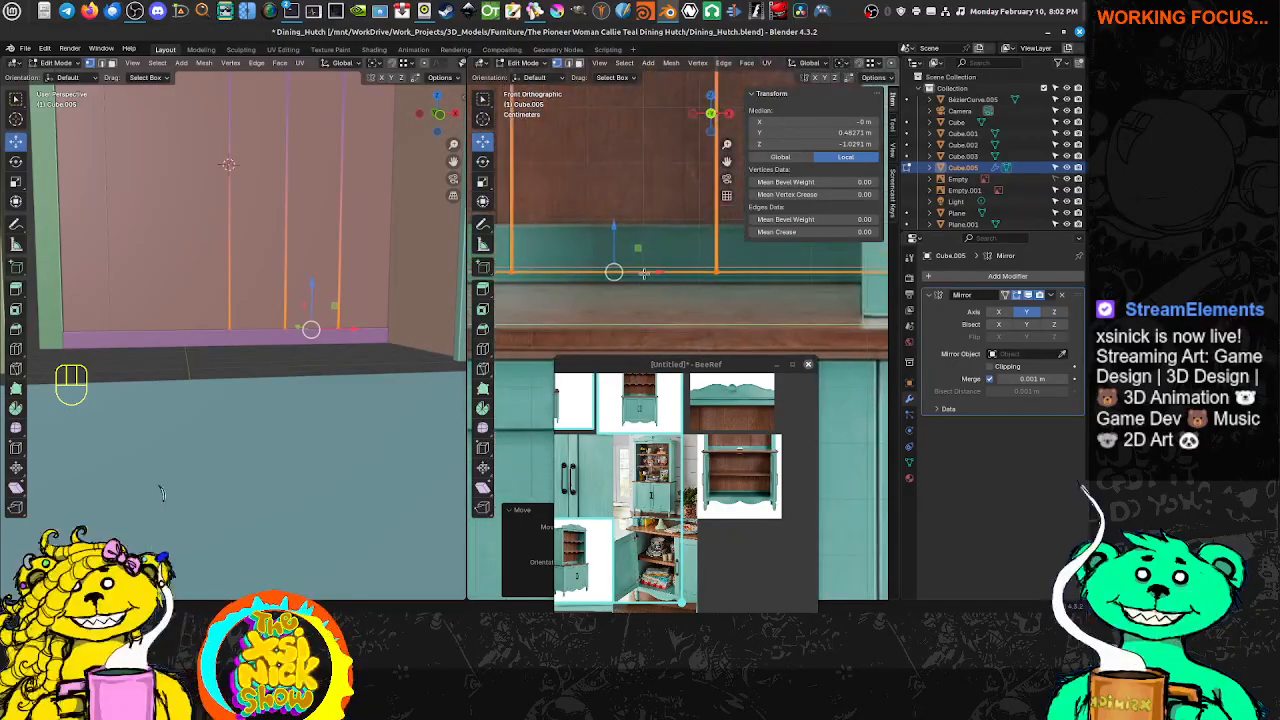
# Fine-tune the plank panel's bottom edge upward to about -1.02 m local Z
pyautogui.scroll(6, 640, 262)
pyautogui.keyDown('shift'); pyautogui.moveTo(515, 147); pyautogui.dragTo(665, 254, button='middle'); pyautogui.keyUp('shift')
pyautogui.moveTo(648, 240); pyautogui.dragTo(649, 227)
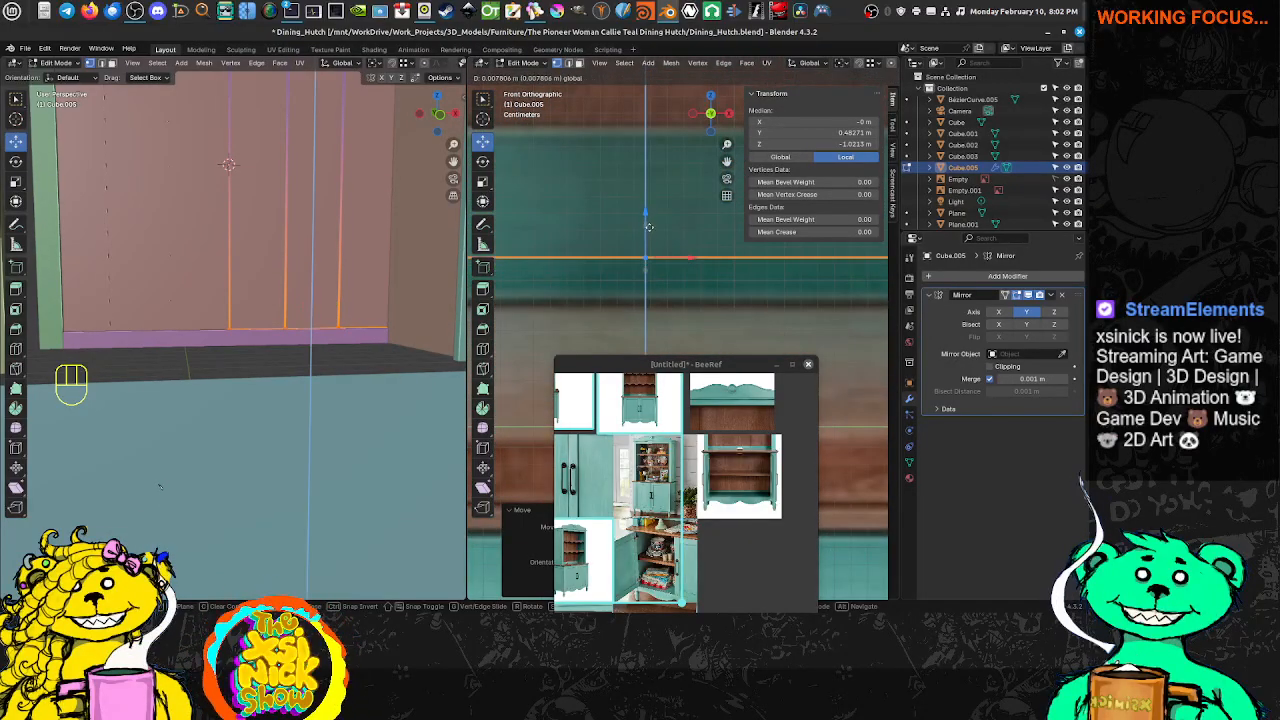
pyautogui.click(649, 227)
pyautogui.scroll(-5, 645, 225)
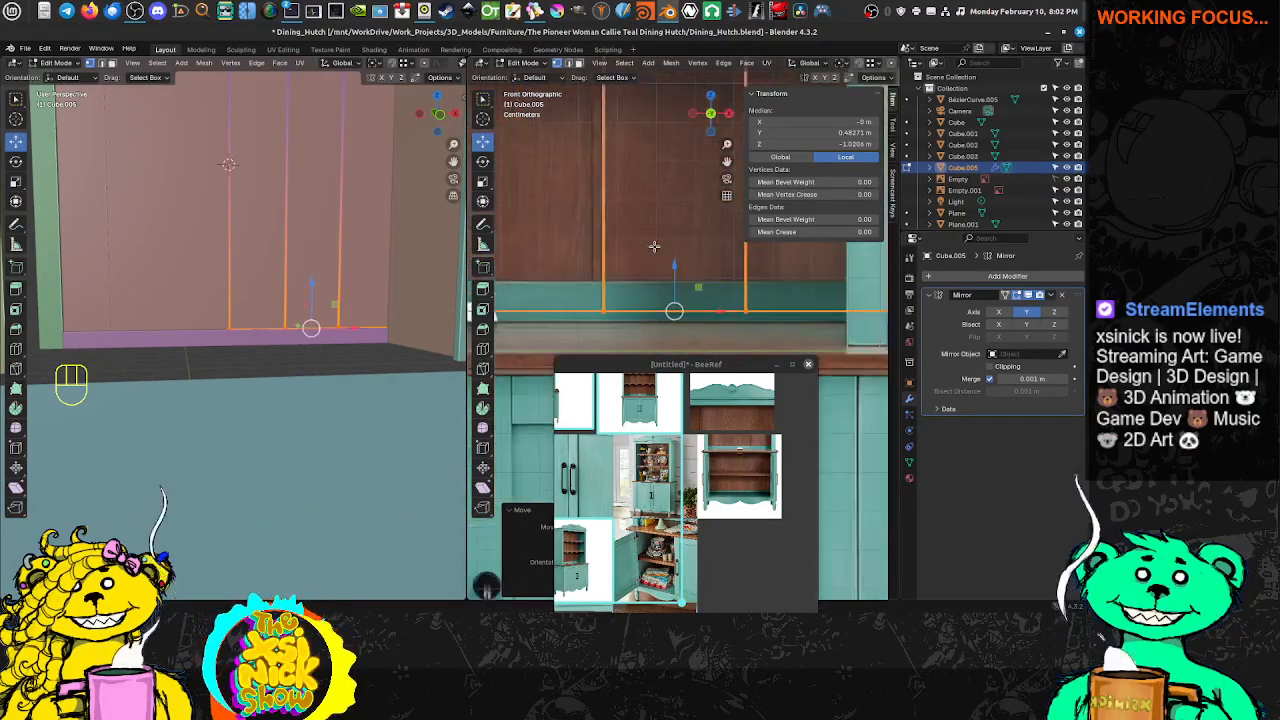
# Select the plank panel's top vertices and lower them to local Z 1.0217 m, at the lower edge of the top rail
pyautogui.click(648, 238)
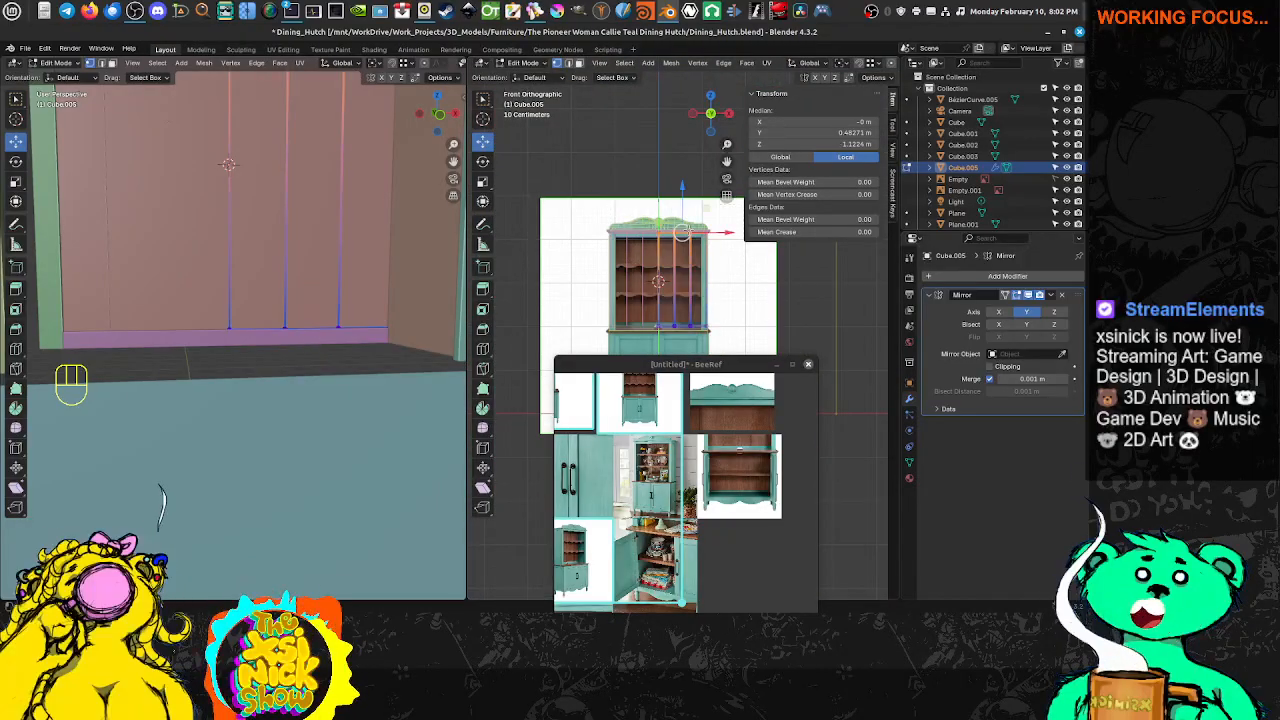
pyautogui.scroll(7, 648, 241)
pyautogui.scroll(3, 648, 241)
pyautogui.keyDown('shift'); pyautogui.moveTo(660, 226); pyautogui.dragTo(646, 274, button='middle'); pyautogui.keyUp('shift')
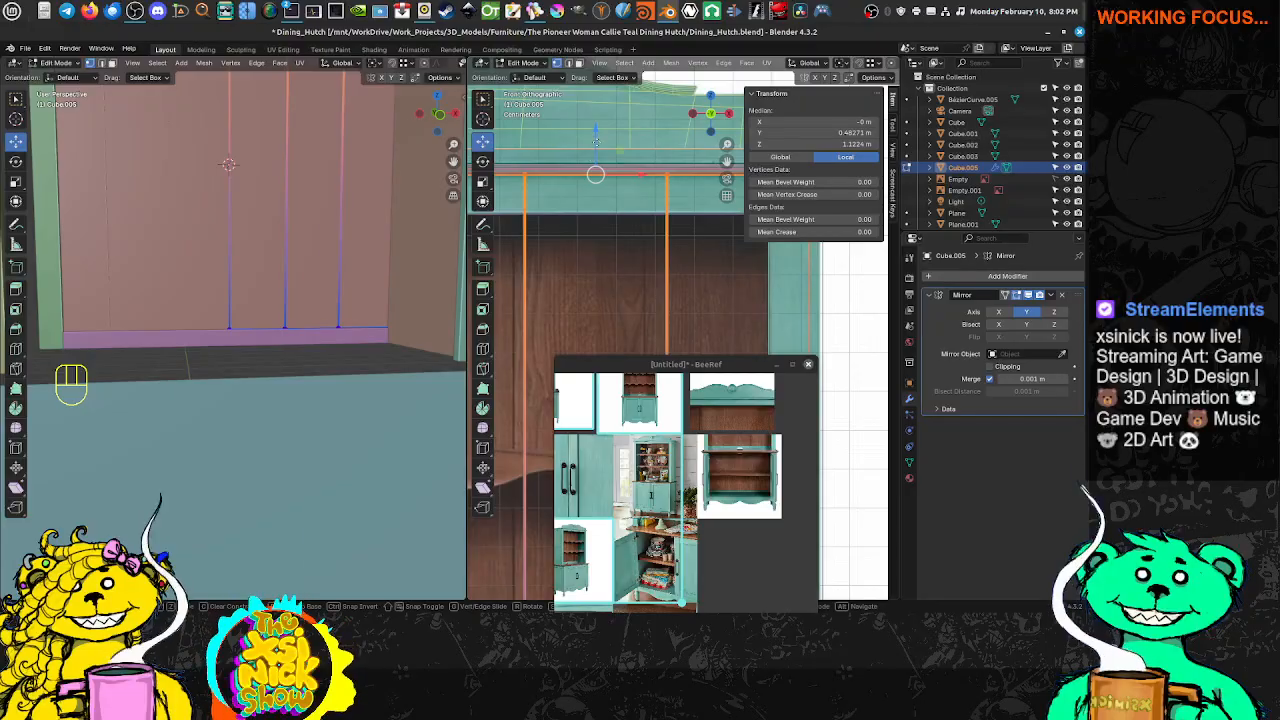
pyautogui.moveTo(595, 133); pyautogui.dragTo(590, 179)
pyautogui.keyDown('shift'); pyautogui.moveTo(351, 191); pyautogui.dragTo(350, 312, button='middle'); pyautogui.keyUp('shift')
pyautogui.scroll(3, 325, 190)
pyautogui.keyDown('shift'); pyautogui.moveTo(305, 140); pyautogui.dragTo(318, 215, button='middle'); pyautogui.keyUp('shift')
pyautogui.scroll(-1, 318, 215)
pyautogui.scroll(3, 334, 160)
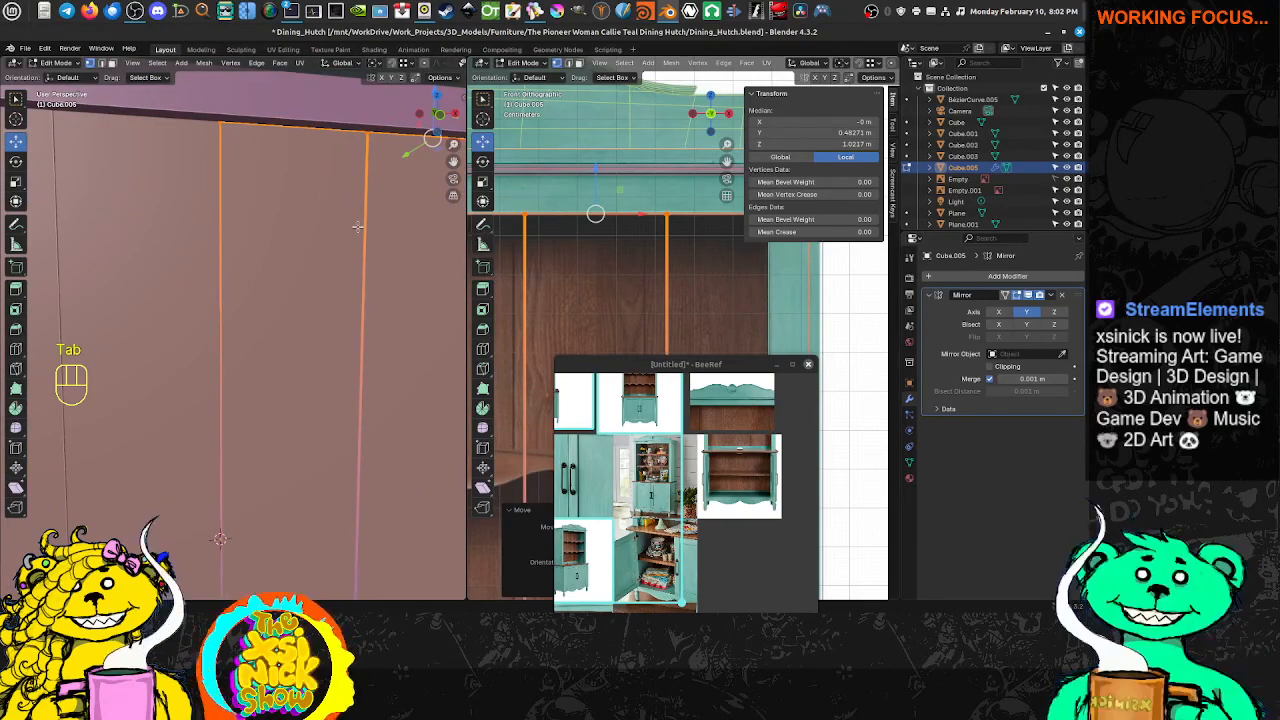
# Examine the hutch reference photos around the back panel, lower rail and countertop, and compare them with the modelled cabinet
pyautogui.press('Tab')
pyautogui.scroll(-5, 620, 246)
pyautogui.scroll(6, 620, 250)
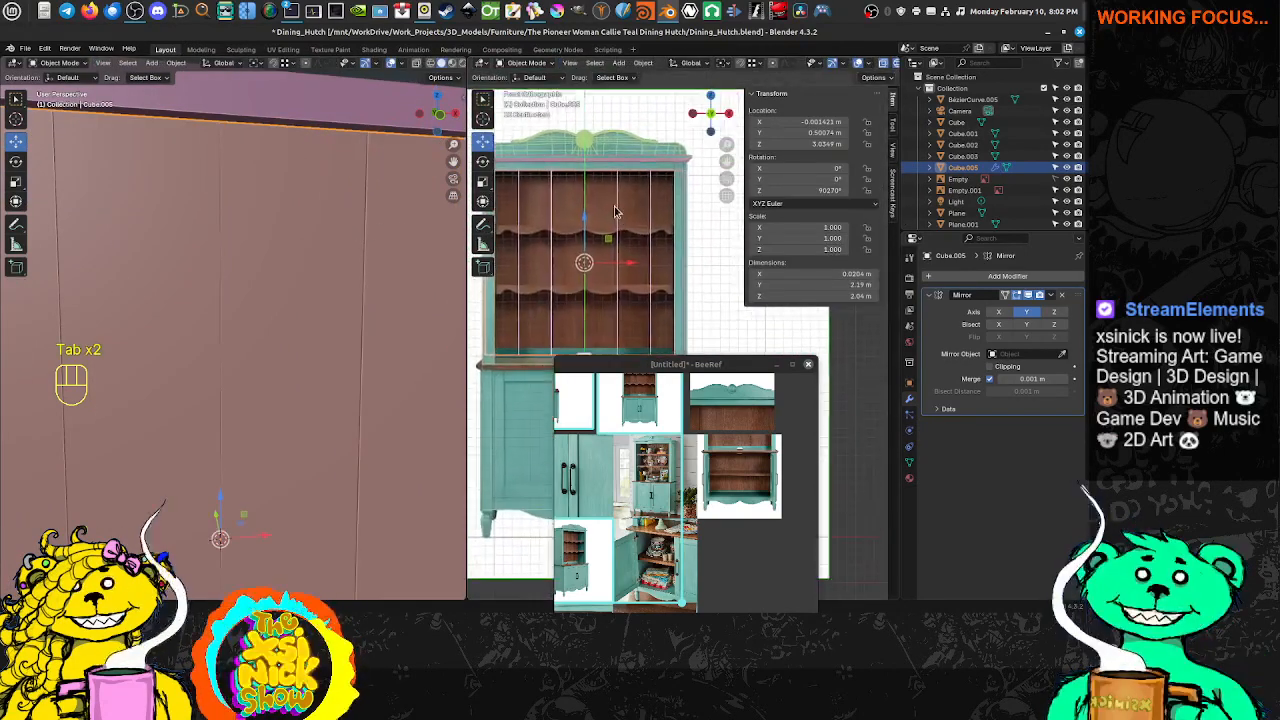
pyautogui.scroll(1, 645, 270)
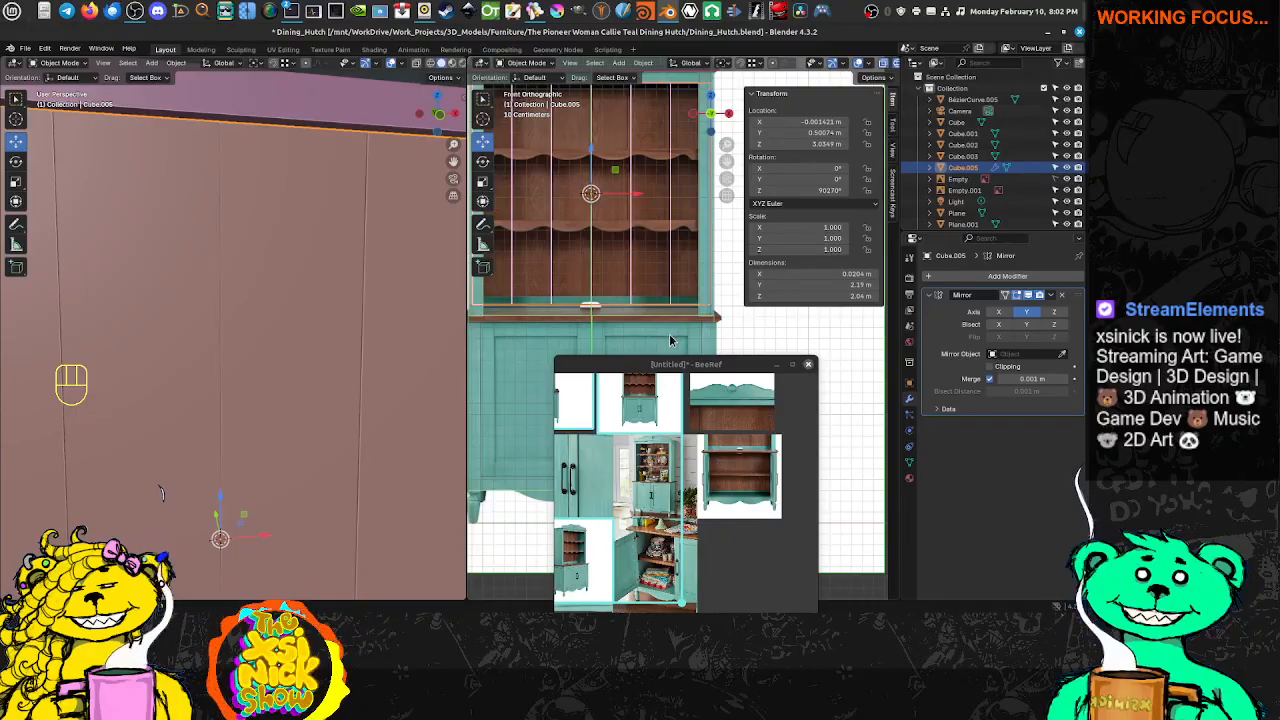
pyautogui.scroll(5, 683, 485)
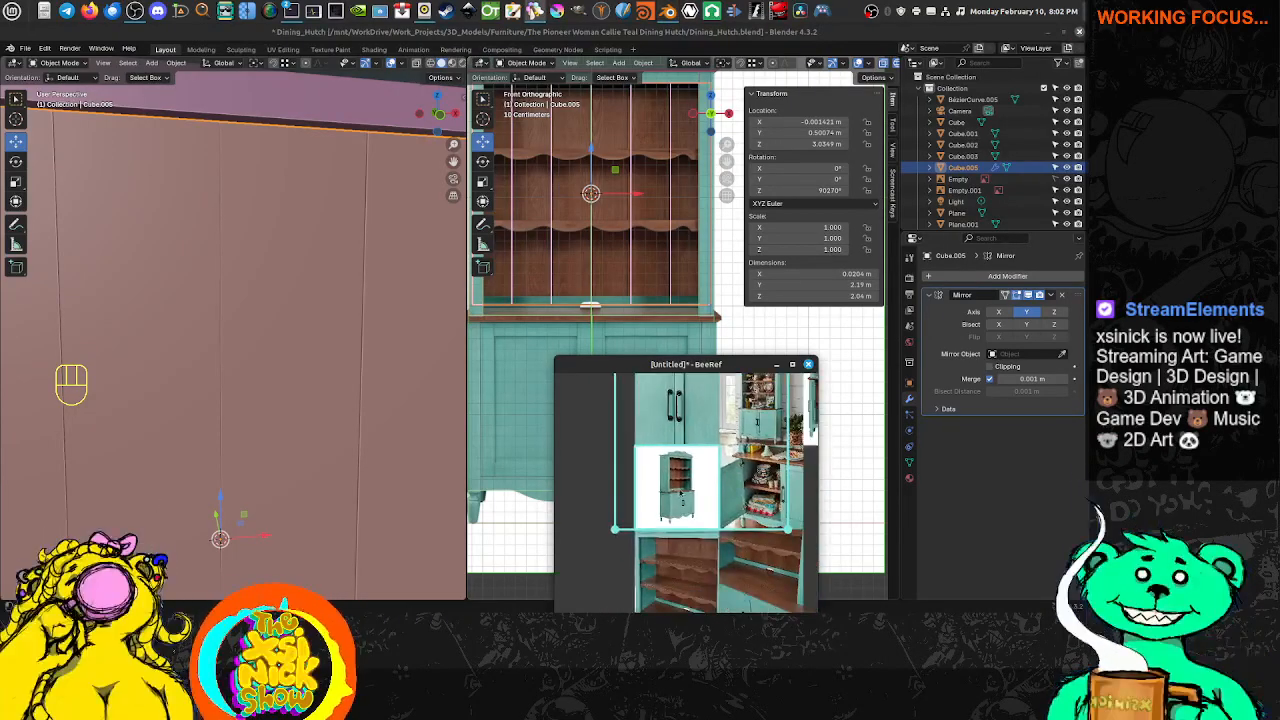
pyautogui.scroll(4, 683, 485)
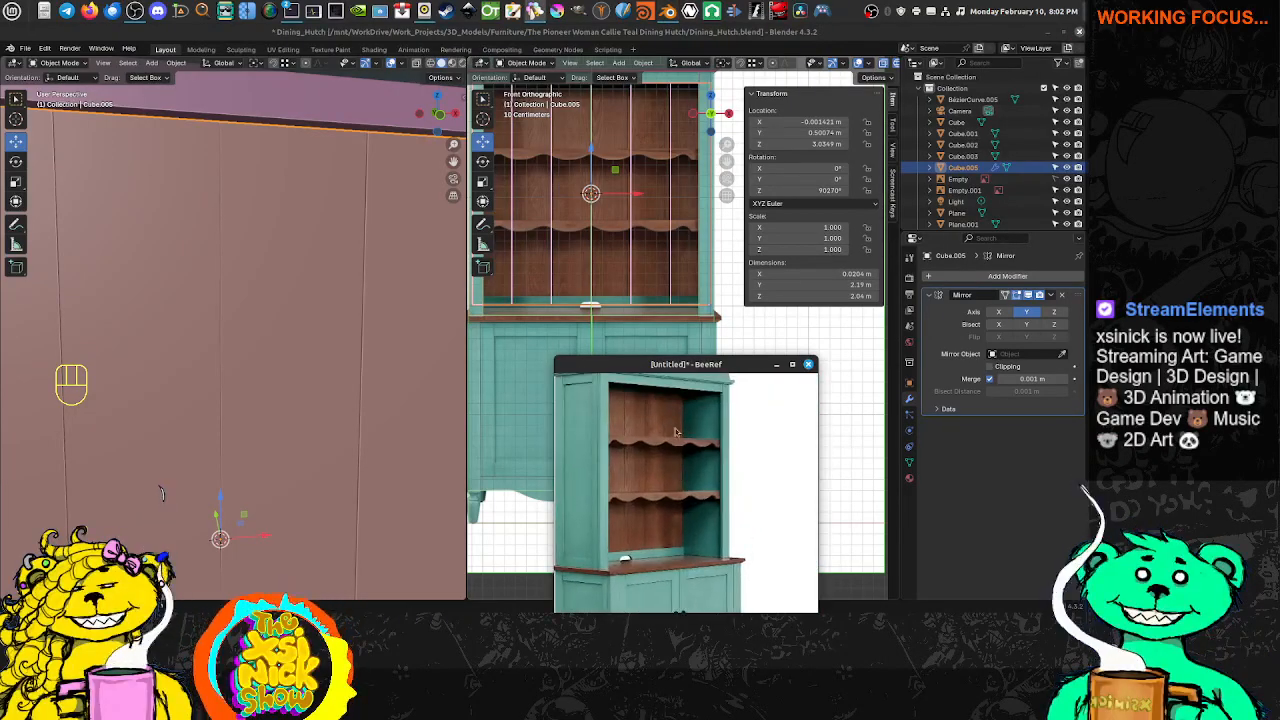
pyautogui.scroll(4, 689, 418)
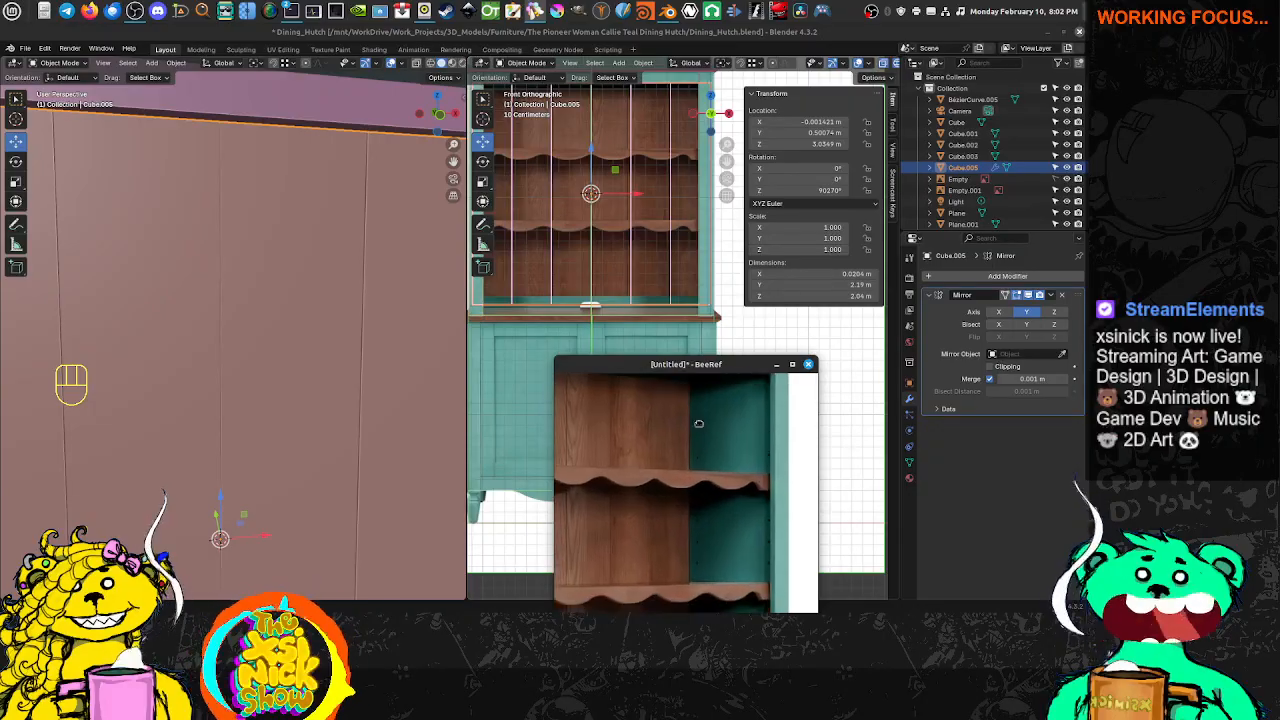
pyautogui.scroll(-2, 691, 455)
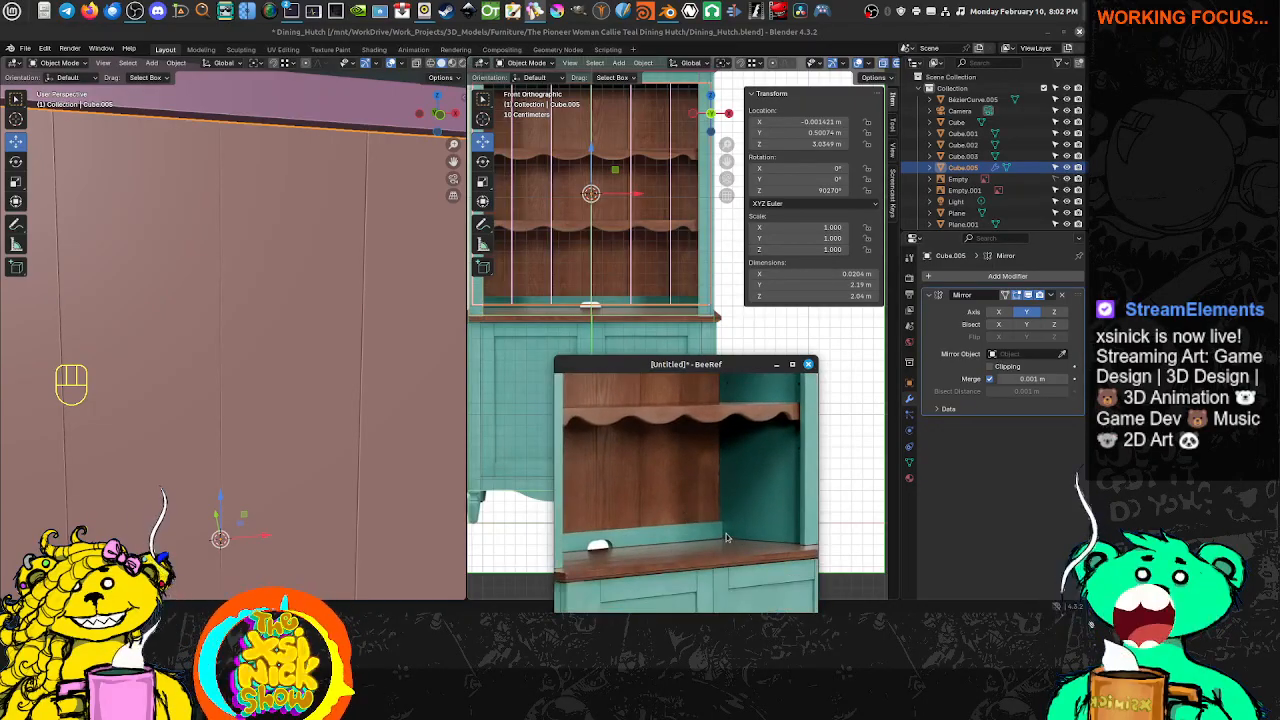
pyautogui.scroll(-6, 364, 318)
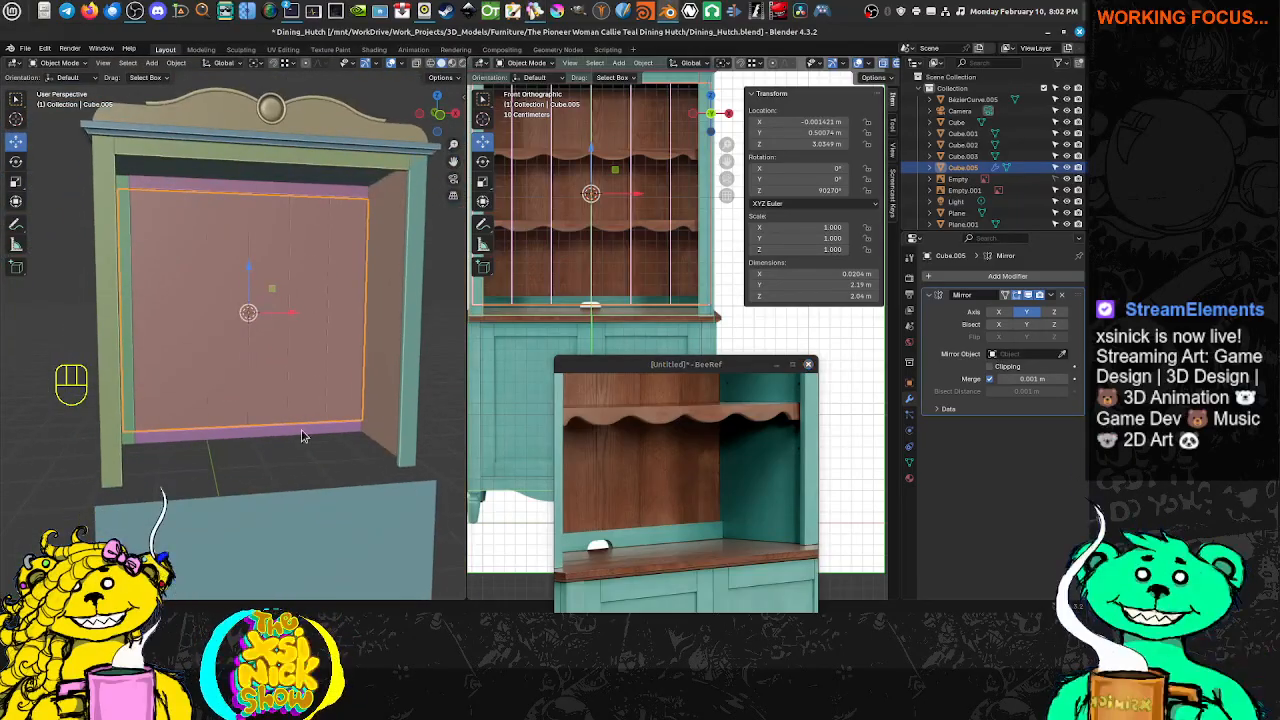
pyautogui.moveTo(345, 428)
pyautogui.mouseDown(button='middle')
pyautogui.moveTo(414, 423)
pyautogui.moveTo(313, 481)
pyautogui.moveTo(331, 436)
pyautogui.mouseUp(button='middle')
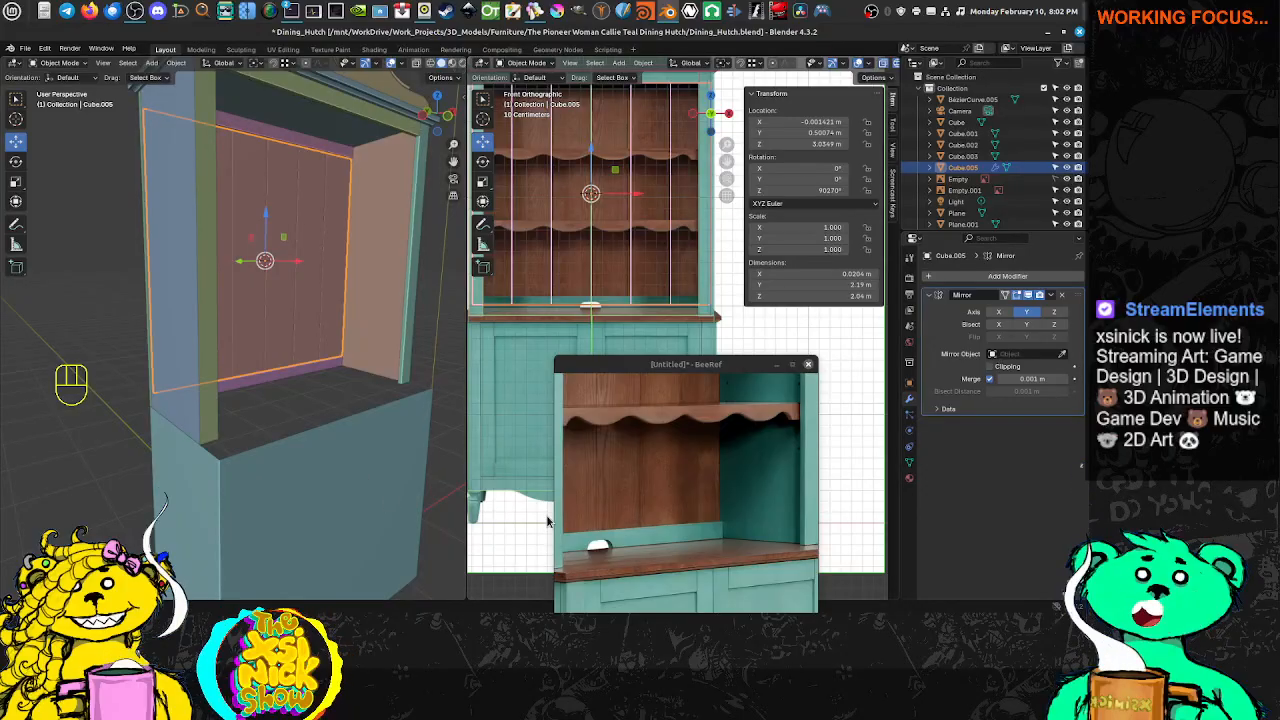
pyautogui.scroll(-10, 620, 526)
pyautogui.click(643, 531)
pyautogui.scroll(9, 645, 532)
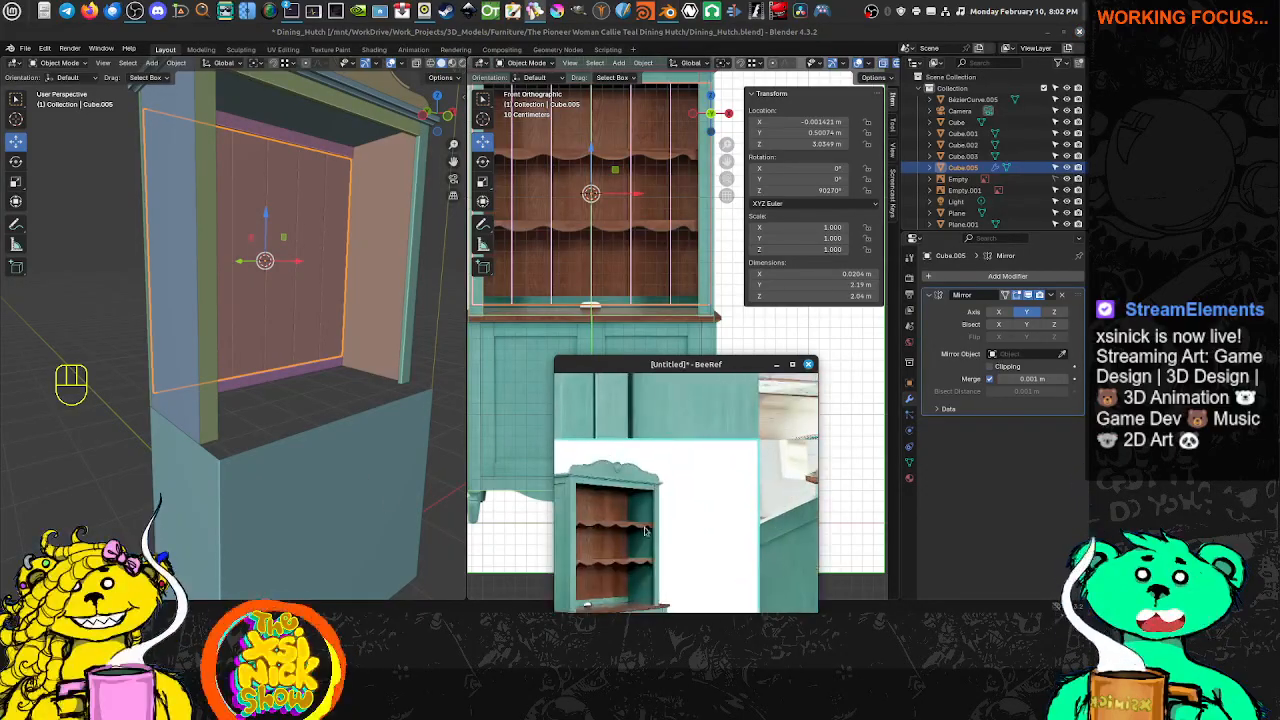
pyautogui.scroll(-4, 645, 531)
pyautogui.scroll(7, 655, 525)
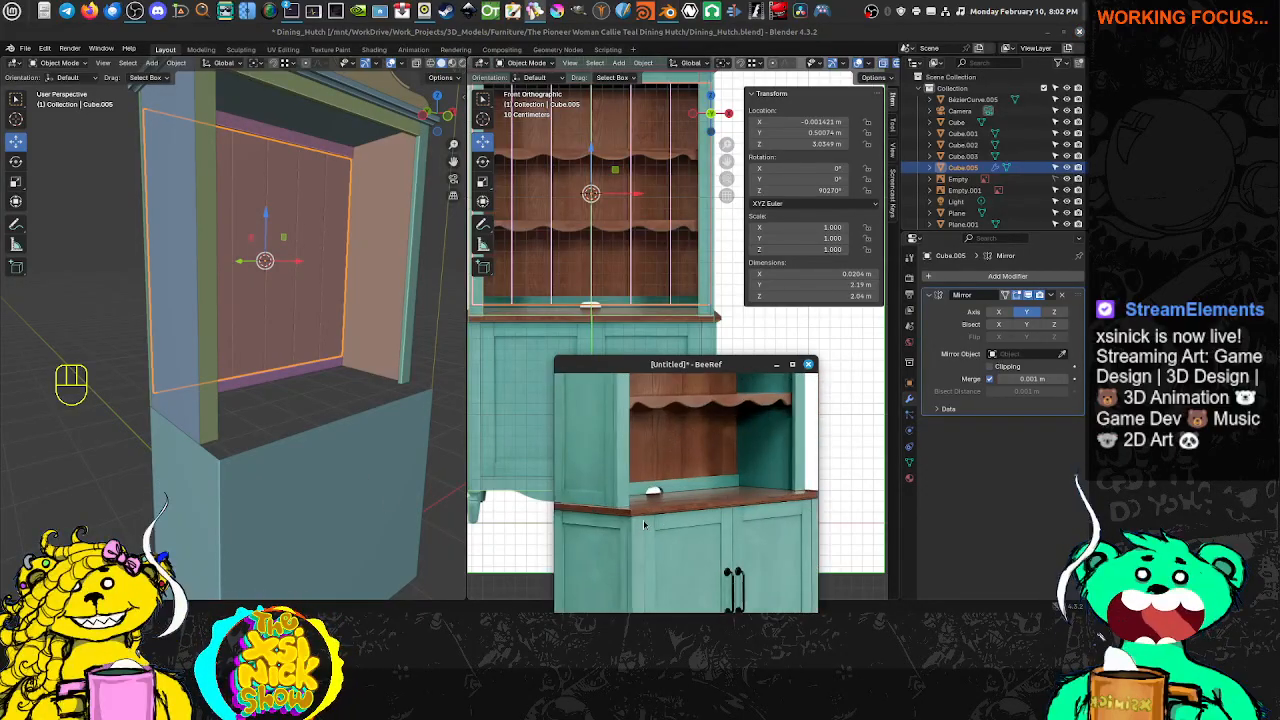
pyautogui.scroll(4, 753, 497)
pyautogui.moveTo(753, 497); pyautogui.dragTo(607, 490, button='middle')
pyautogui.scroll(-2, 695, 451)
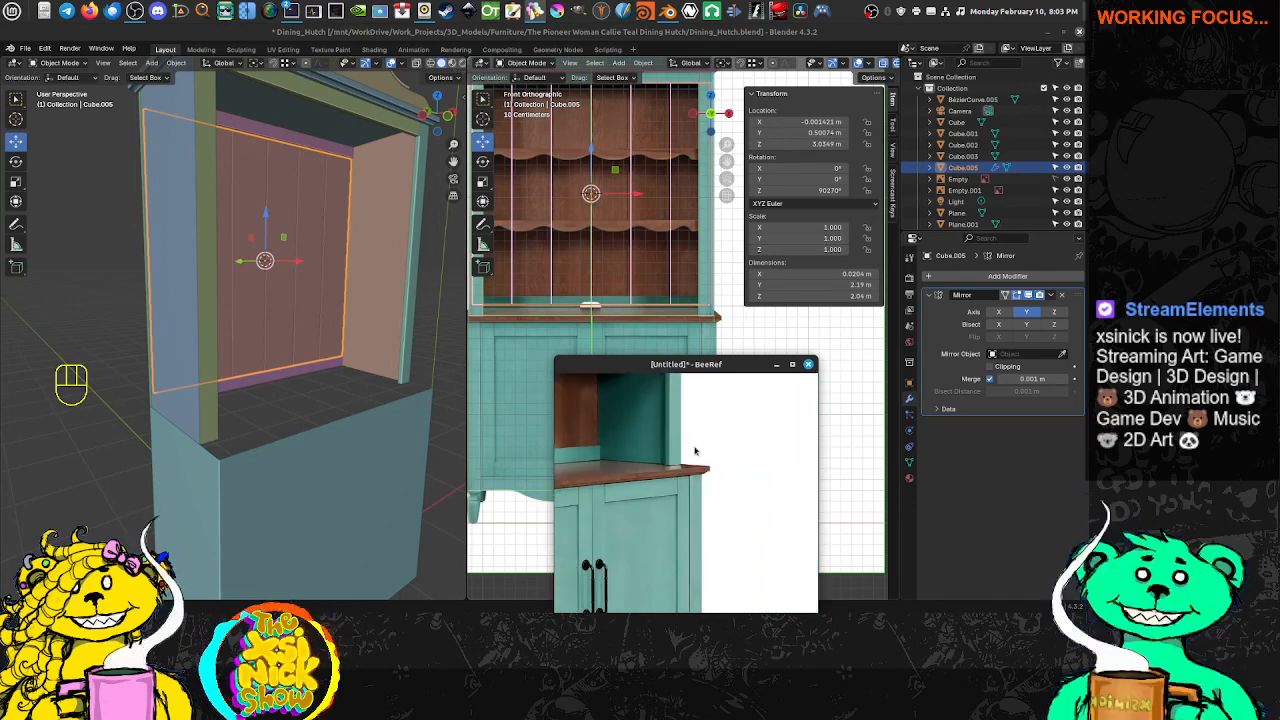
pyautogui.scroll(-1, 695, 451)
pyautogui.scroll(-3, 296, 171)
# Duplicate the cornice slab above the cabinet opening and lower the copy about 2.309 m along Z to the countertop level
pyautogui.click(280, 214)
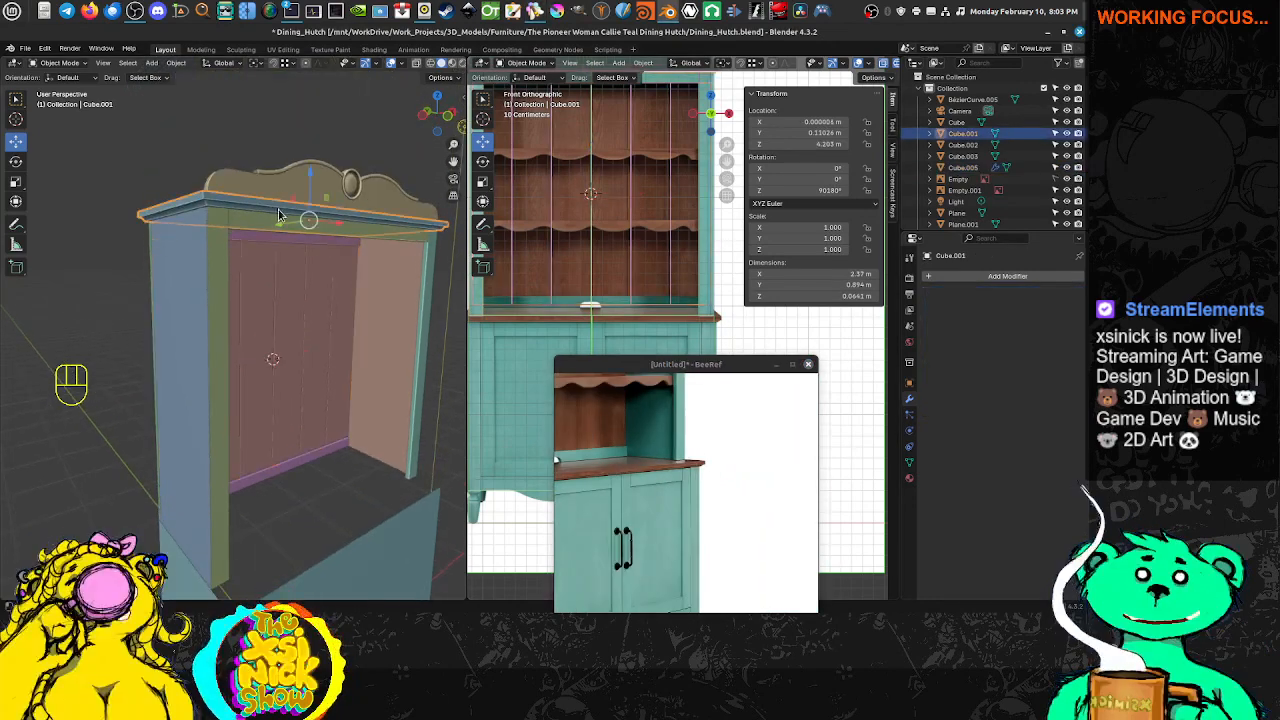
pyautogui.hotkey('shift', 'd')
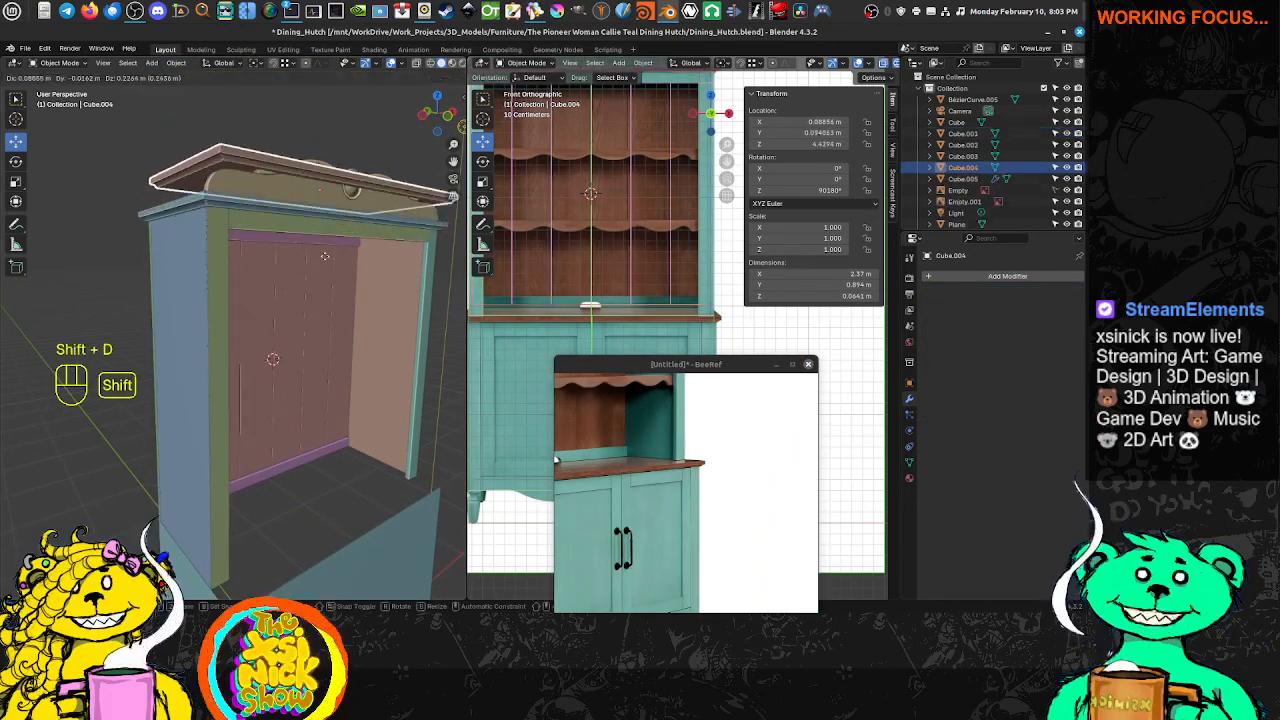
pyautogui.rightClick(324, 190)
pyautogui.press('g')
pyautogui.press('z')
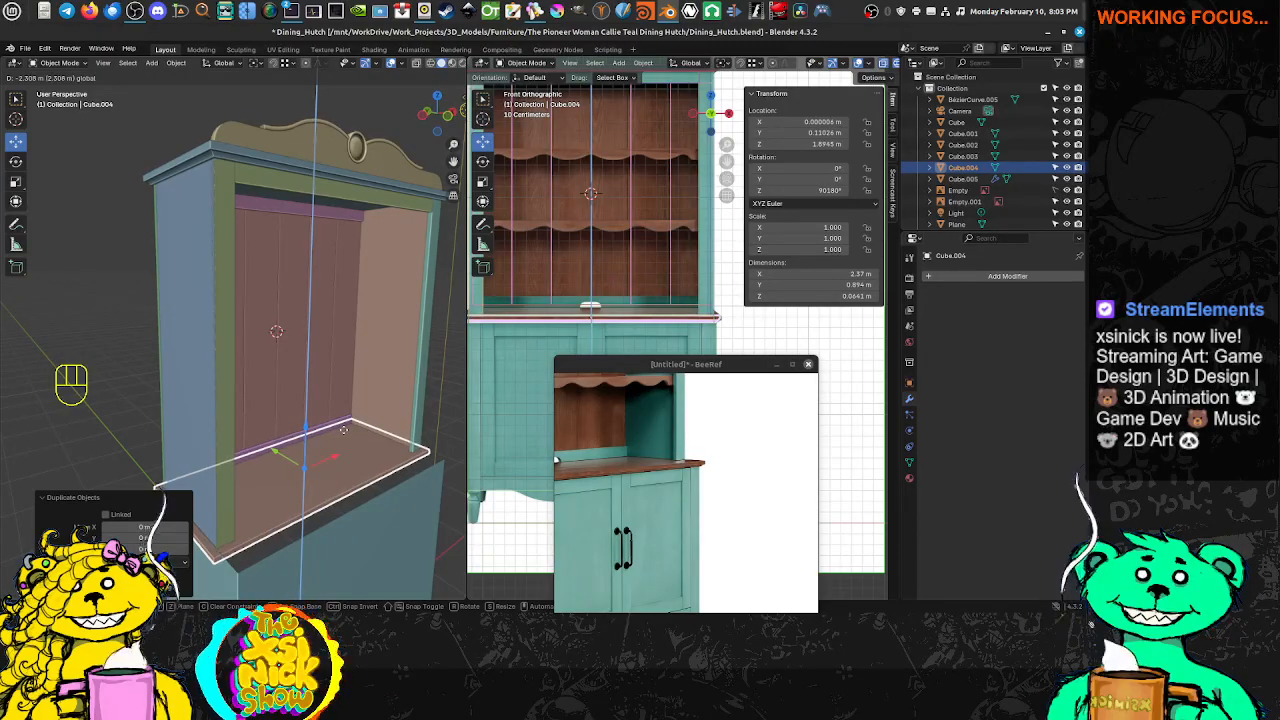
pyautogui.click(344, 430)
# Fine-tune the copied slab's height to Z 1.8937 m, aligned with the countertop in the front reference image
pyautogui.moveTo(342, 444); pyautogui.dragTo(346, 424, button='middle')
pyautogui.keyDown('shift'); pyautogui.moveTo(346, 424); pyautogui.dragTo(395, 390, button='middle'); pyautogui.keyUp('shift')
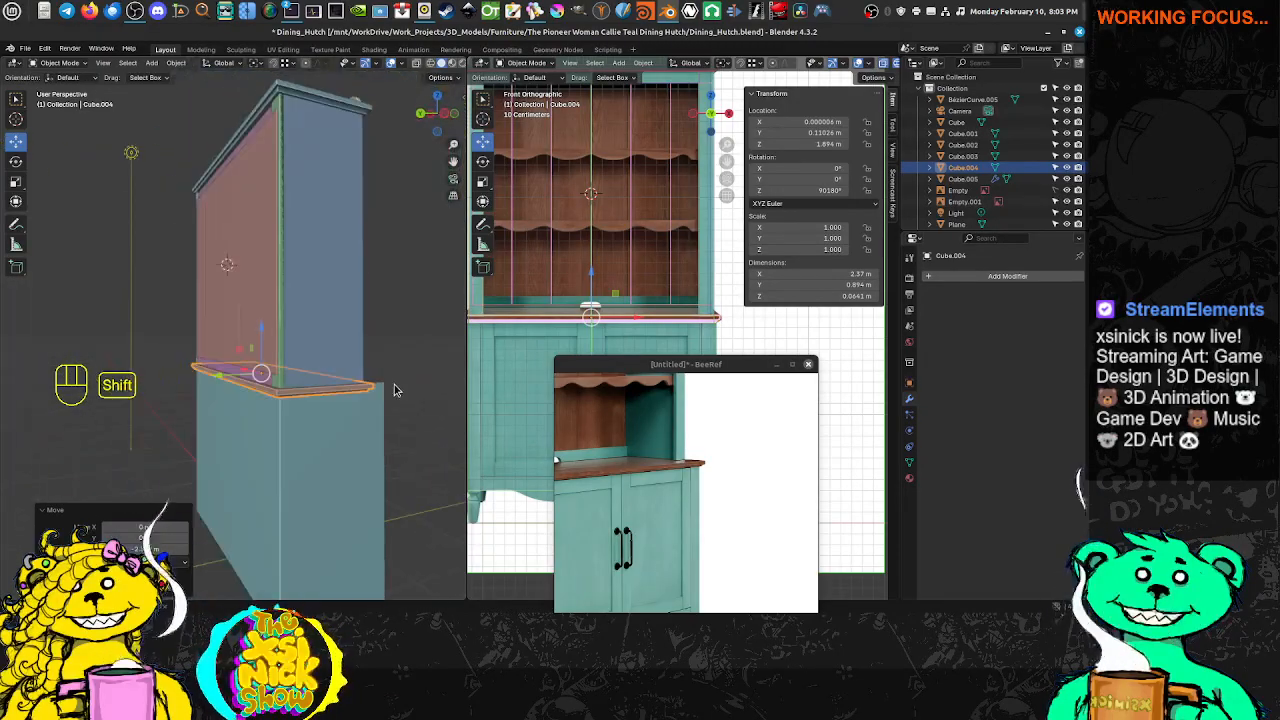
pyautogui.scroll(-2, 650, 267)
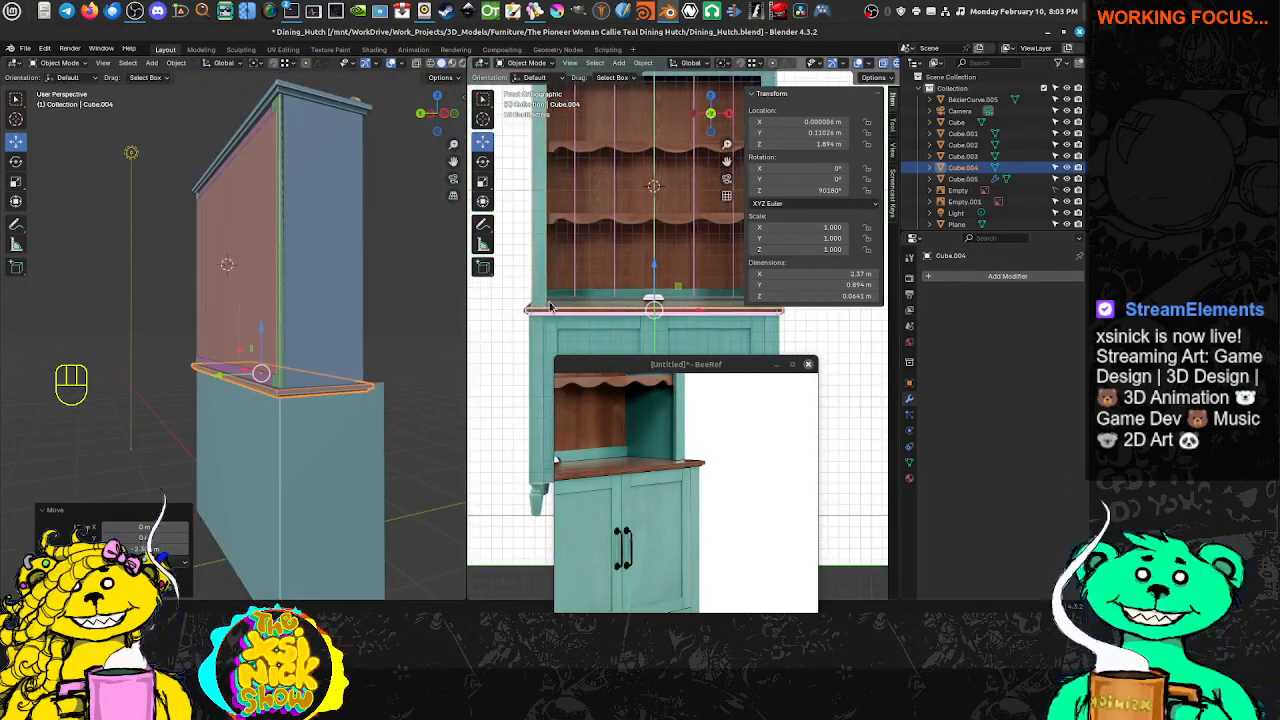
pyautogui.scroll(5, 660, 268)
pyautogui.scroll(-1, 671, 268)
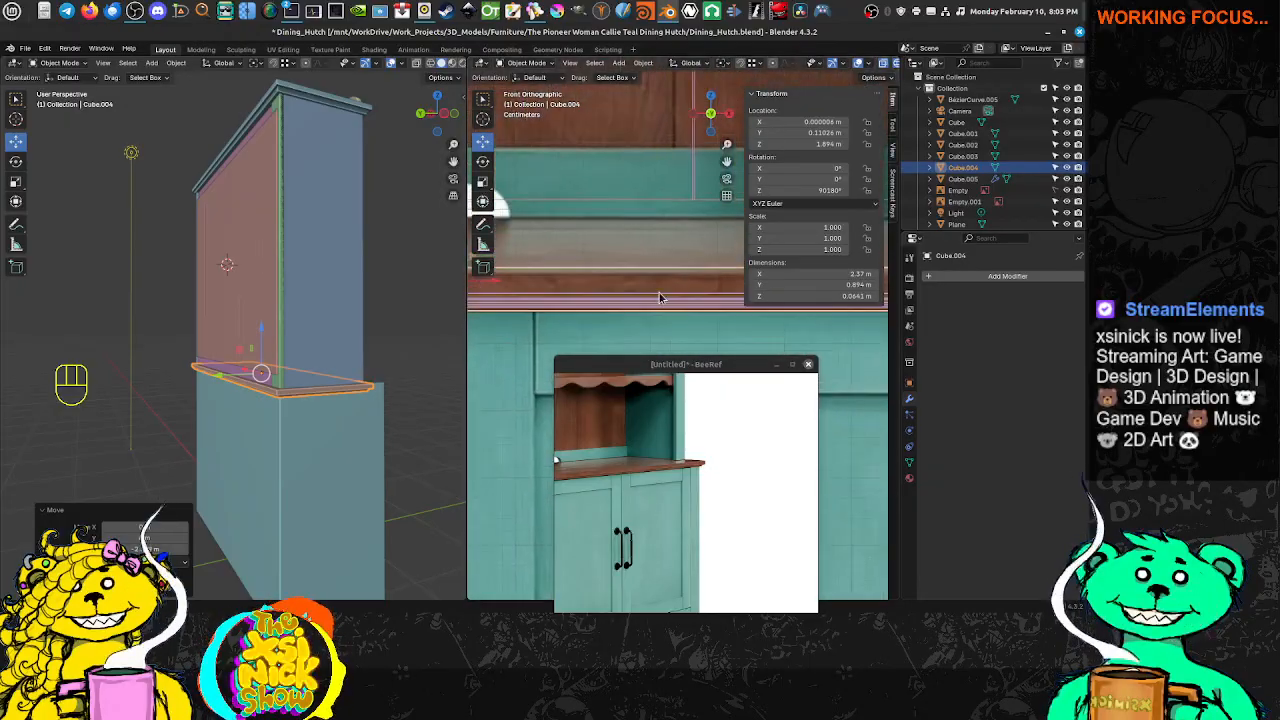
pyautogui.scroll(5, 668, 285)
pyautogui.keyDown('shift'); pyautogui.moveTo(493, 239); pyautogui.dragTo(551, 252, button='middle'); pyautogui.keyUp('shift')
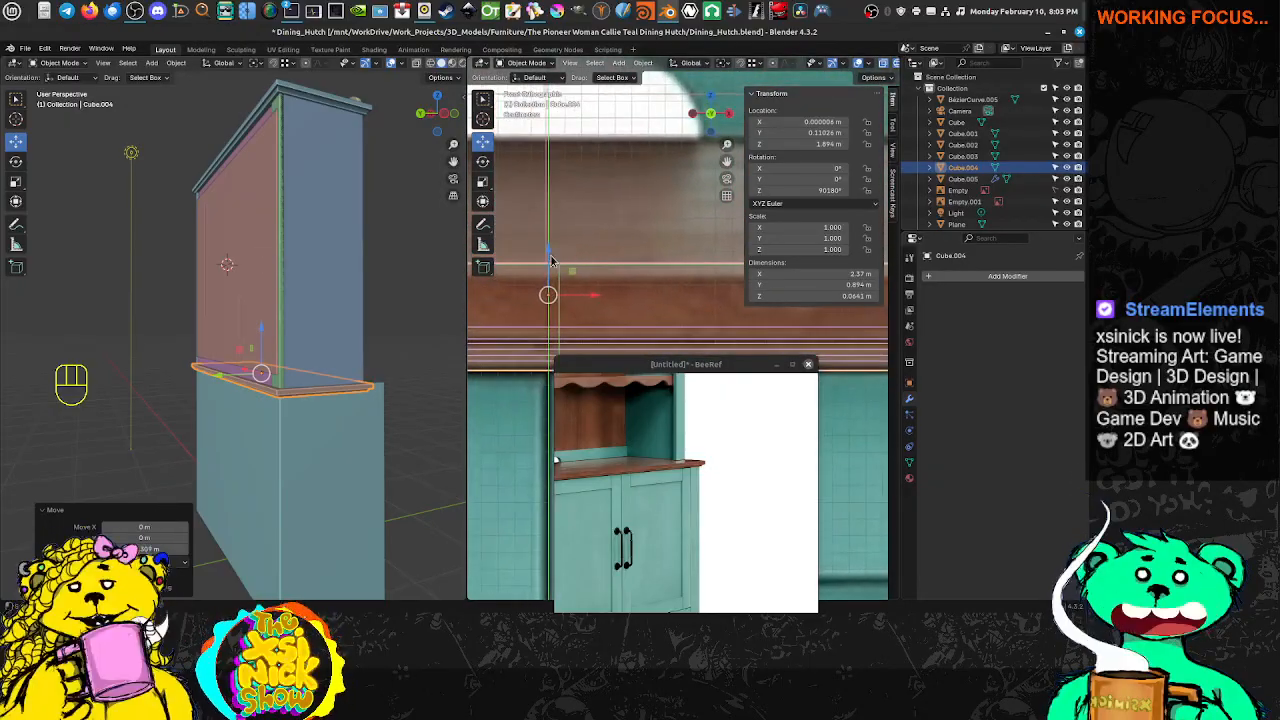
pyautogui.moveTo(548, 251); pyautogui.dragTo(548, 252)
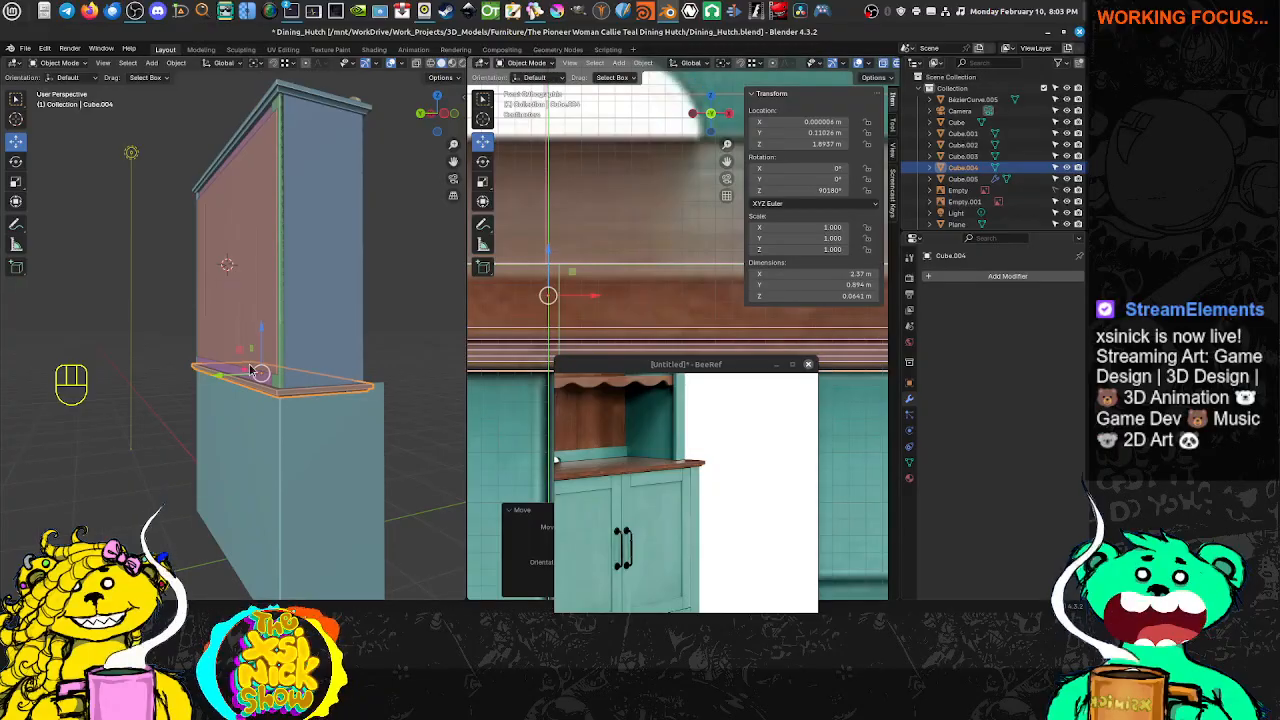
# Select the countertop slab's front vertices and move them -0.1786 m along Y to the countertop's front edge in the side reference
pyautogui.moveTo(363, 373); pyautogui.dragTo(330, 372, button='middle')
pyautogui.press('Tab')
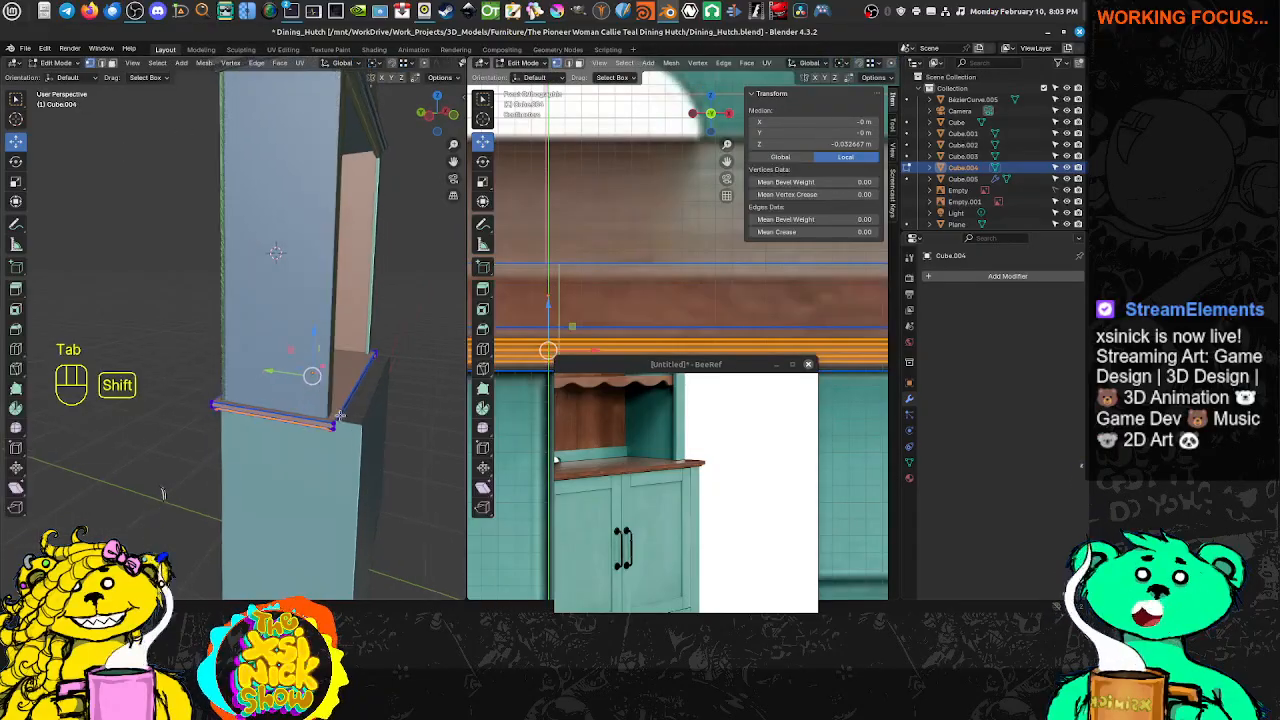
pyautogui.scroll(-6, 592, 302)
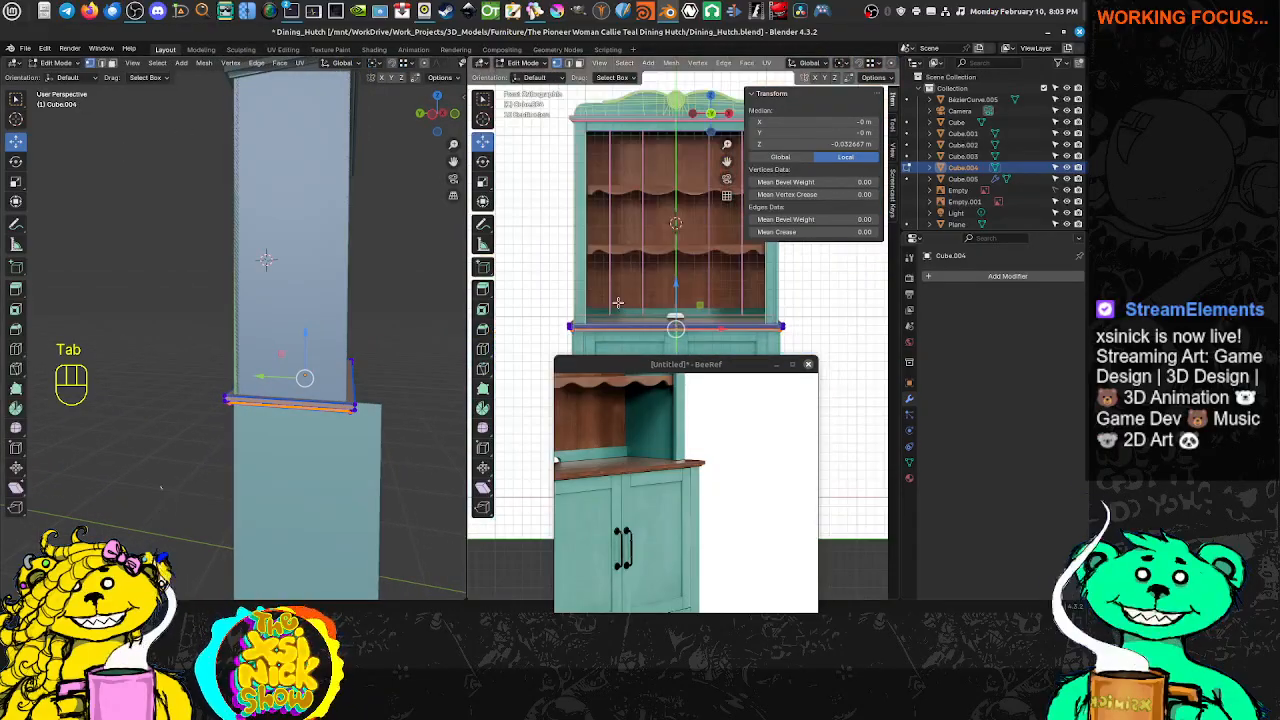
pyautogui.press('KP_7')
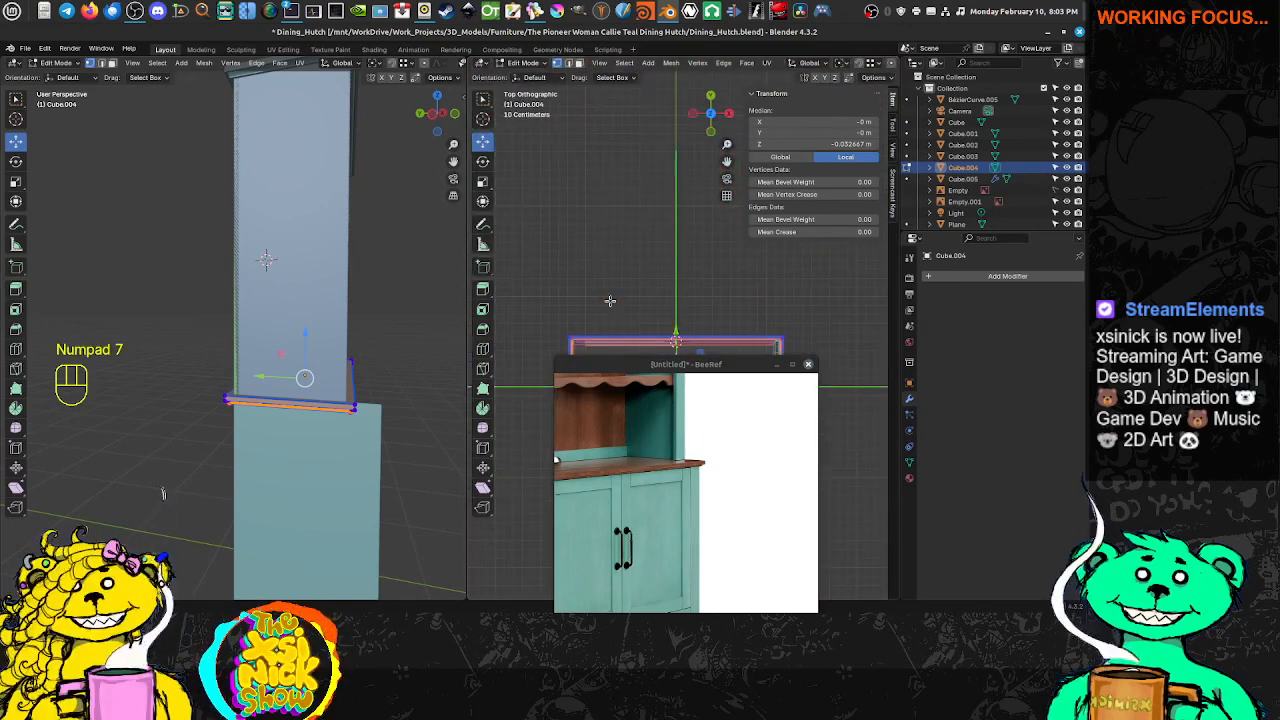
pyautogui.keyDown('shift'); pyautogui.moveTo(657, 308); pyautogui.dragTo(570, 97, button='middle'); pyautogui.keyUp('shift')
pyautogui.keyDown('shift'); pyautogui.moveTo(614, 189); pyautogui.dragTo(674, 201, button='middle'); pyautogui.keyUp('shift')
pyautogui.scroll(-1, 657, 201)
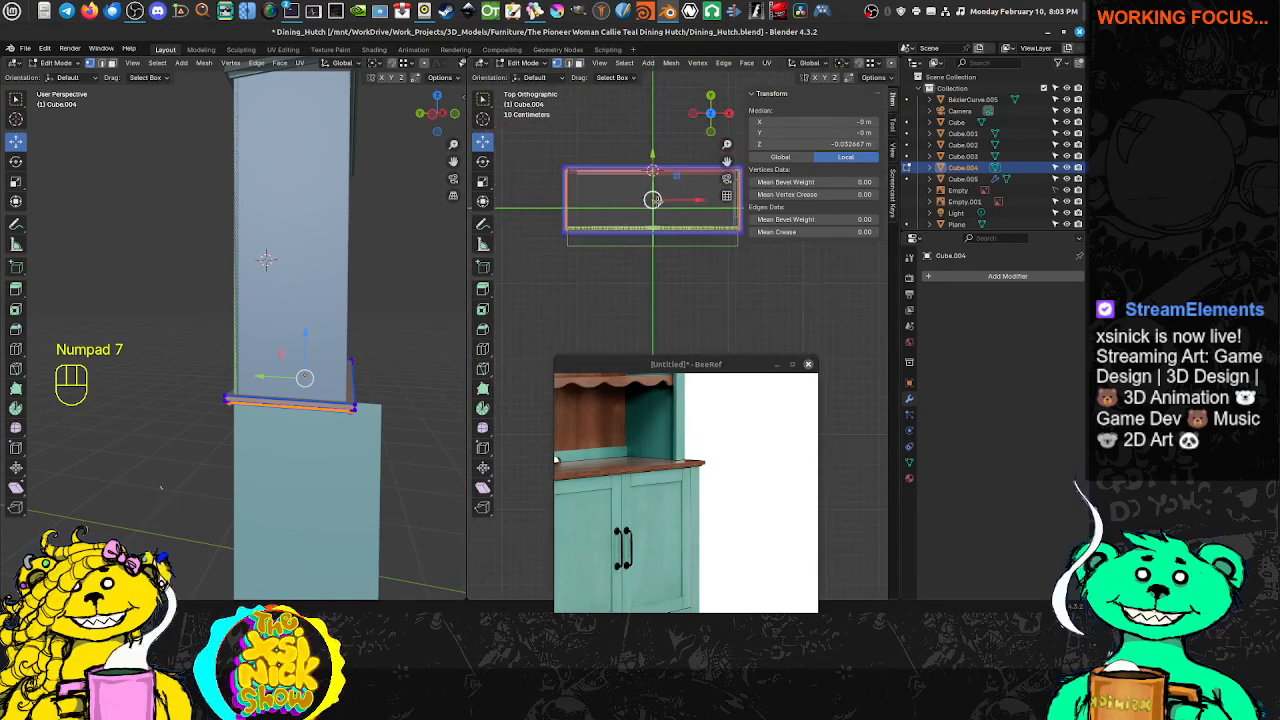
pyautogui.moveTo(547, 256); pyautogui.dragTo(791, 211)
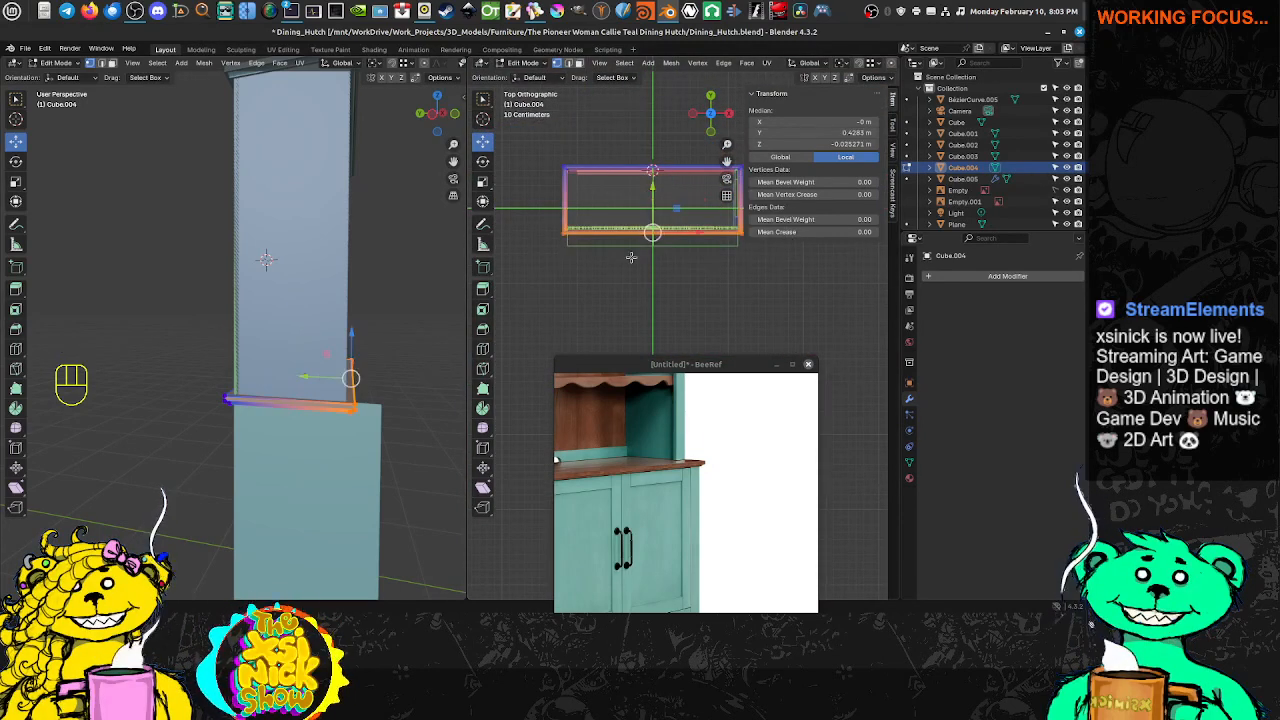
pyautogui.keyDown('shift'); pyautogui.moveTo(462, 378); pyautogui.dragTo(272, 326, button='middle'); pyautogui.keyUp('shift')
pyautogui.scroll(4, 414, 365)
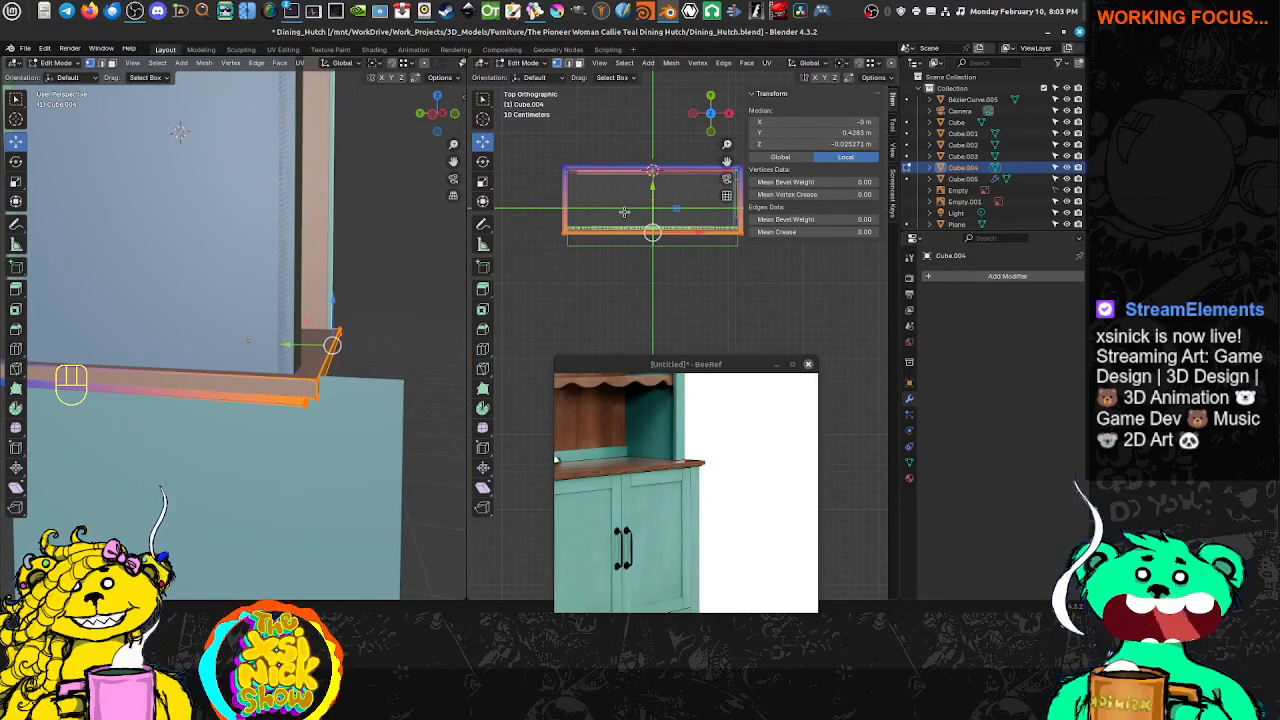
pyautogui.press('KP_1')
pyautogui.press('KP_3')
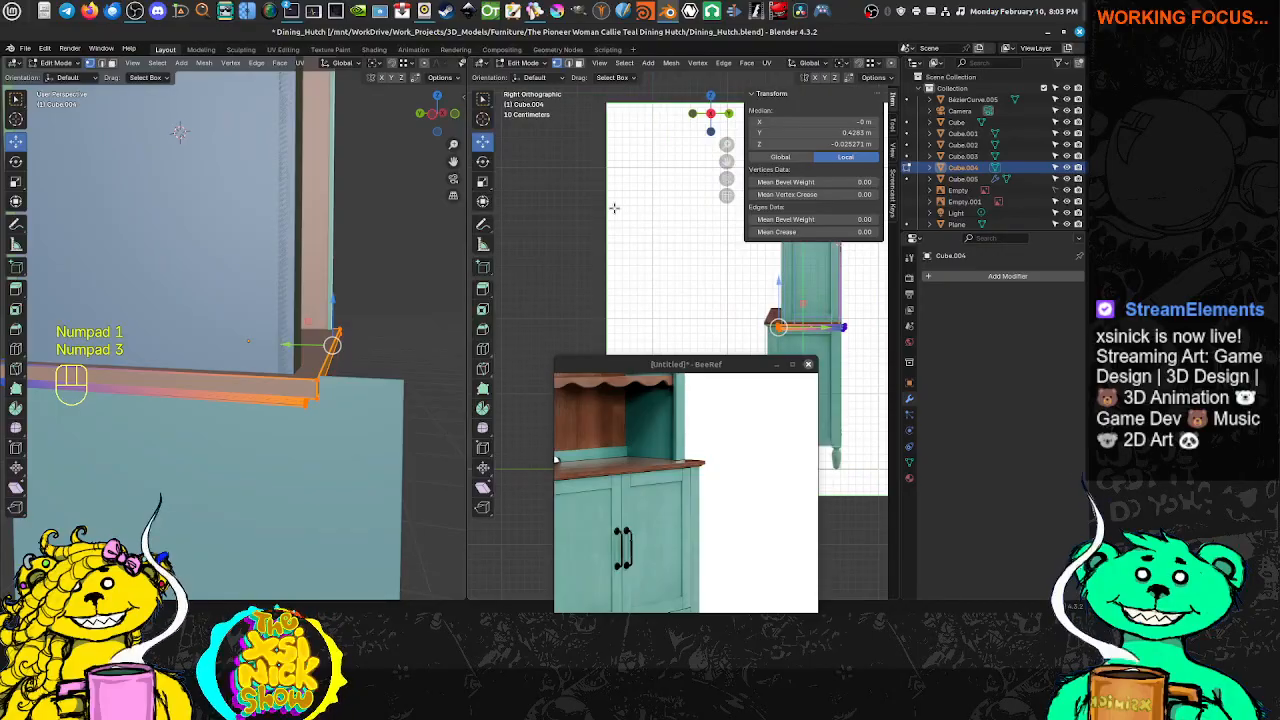
pyautogui.scroll(5, 672, 285)
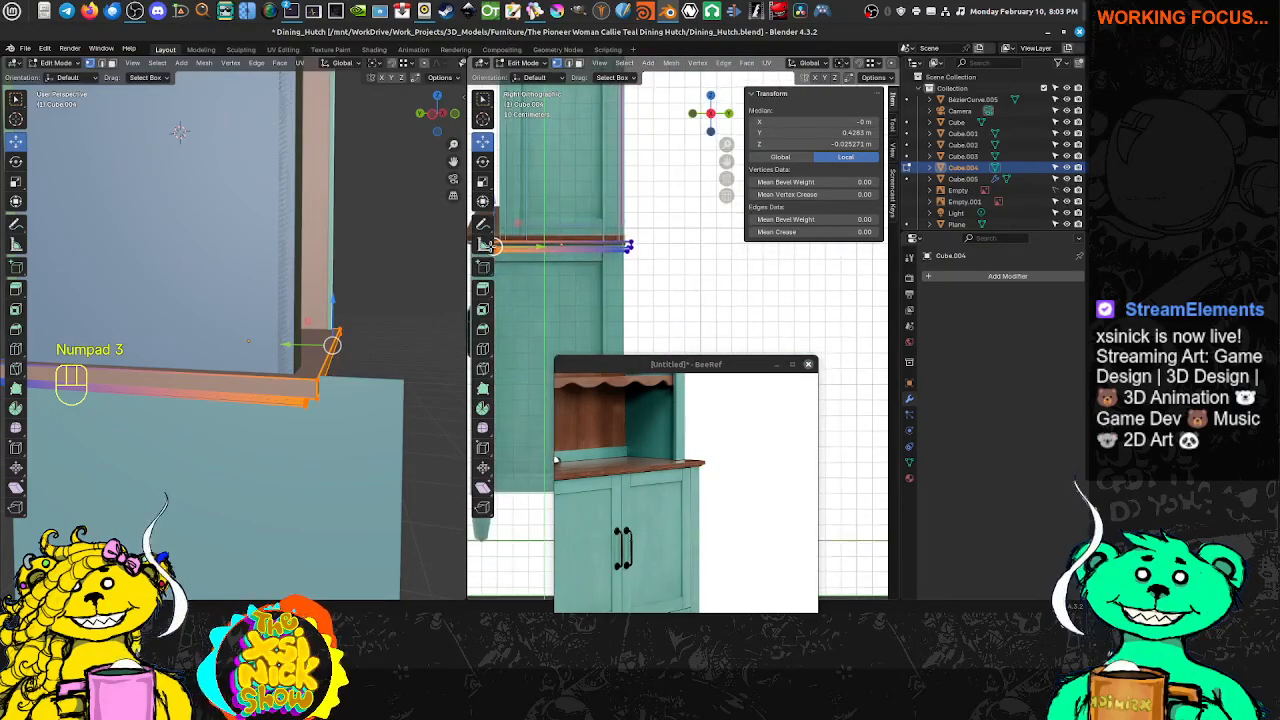
pyautogui.keyDown('shift'); pyautogui.moveTo(484, 245); pyautogui.dragTo(578, 262, button='middle'); pyautogui.keyUp('shift')
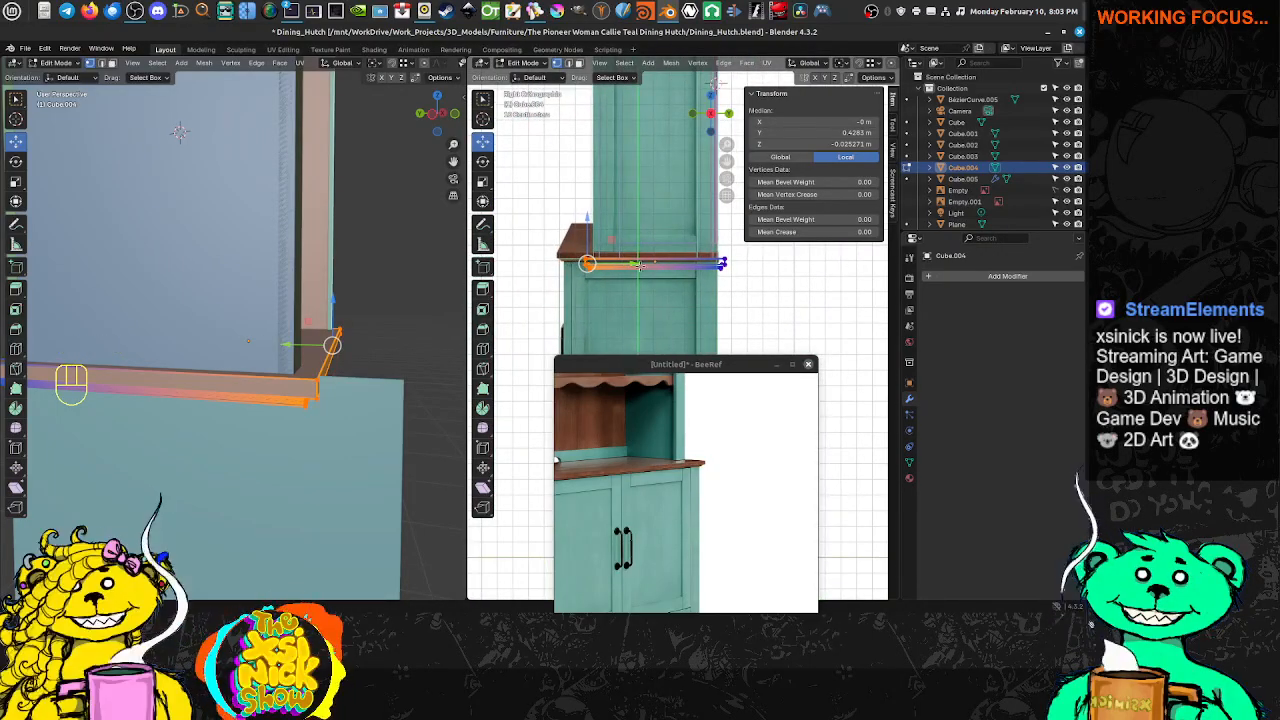
pyautogui.scroll(4, 682, 264)
pyautogui.keyDown('shift'); pyautogui.moveTo(696, 256); pyautogui.dragTo(612, 292, button='middle'); pyautogui.keyUp('shift')
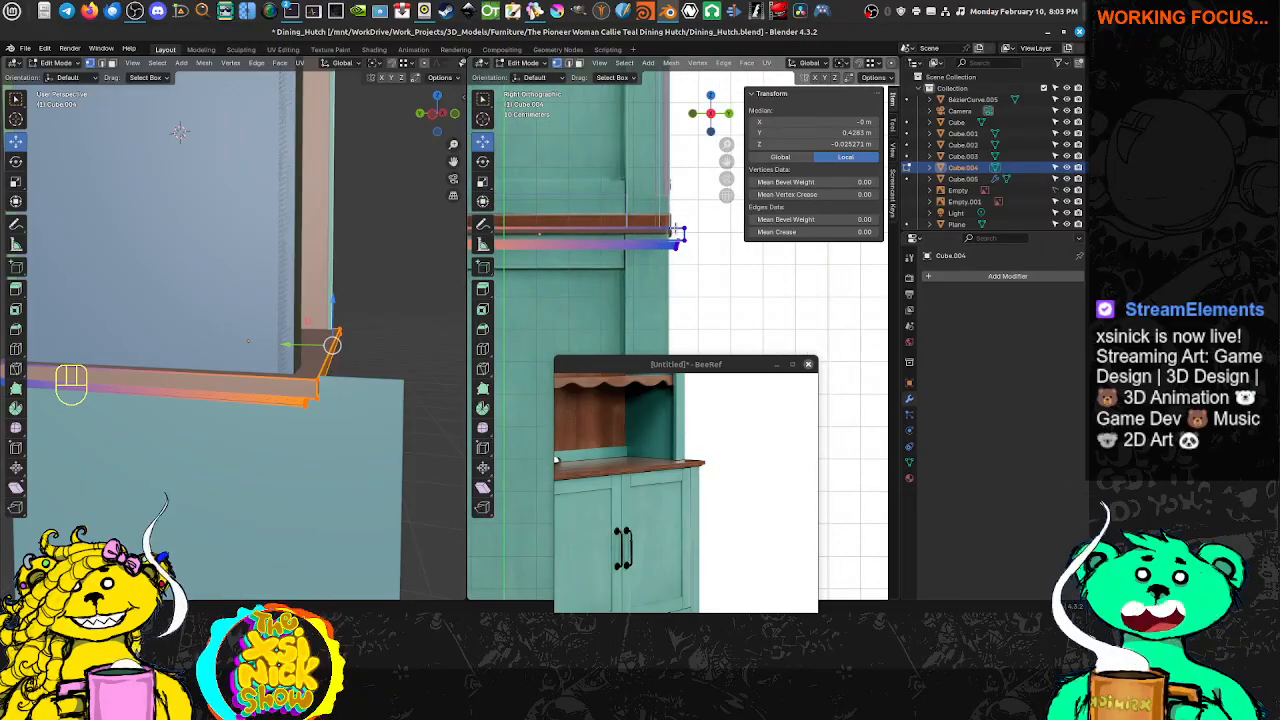
pyautogui.keyDown('shift'); pyautogui.moveTo(678, 232); pyautogui.dragTo(708, 244, button='middle'); pyautogui.keyUp('shift')
pyautogui.keyDown('shift'); pyautogui.moveTo(610, 238); pyautogui.dragTo(786, 258, button='middle'); pyautogui.keyUp('shift')
pyautogui.press('g')
pyautogui.press('y')
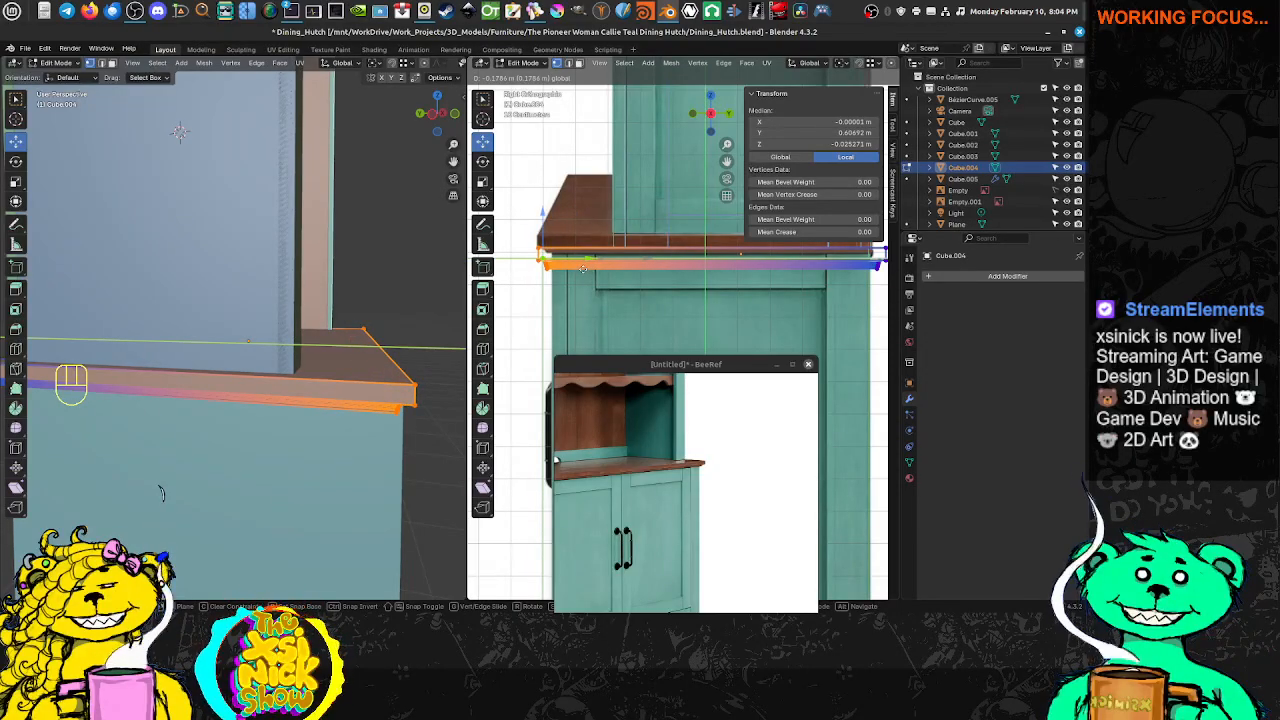
pyautogui.click(583, 268)
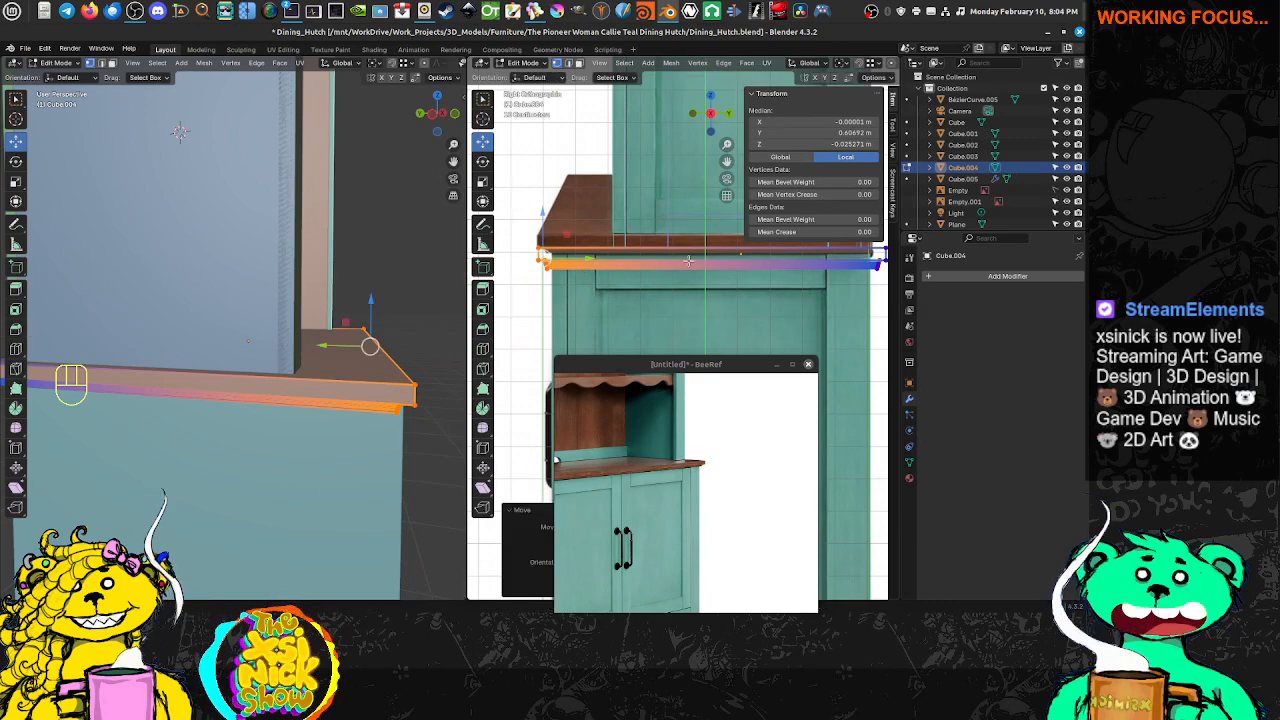
# Select the cornice slab's back-edge vertices in the side view and flatten them into a straight line by scaling to 0 along Y
pyautogui.scroll(-5, 600, 290)
pyautogui.scroll(5, 647, 320)
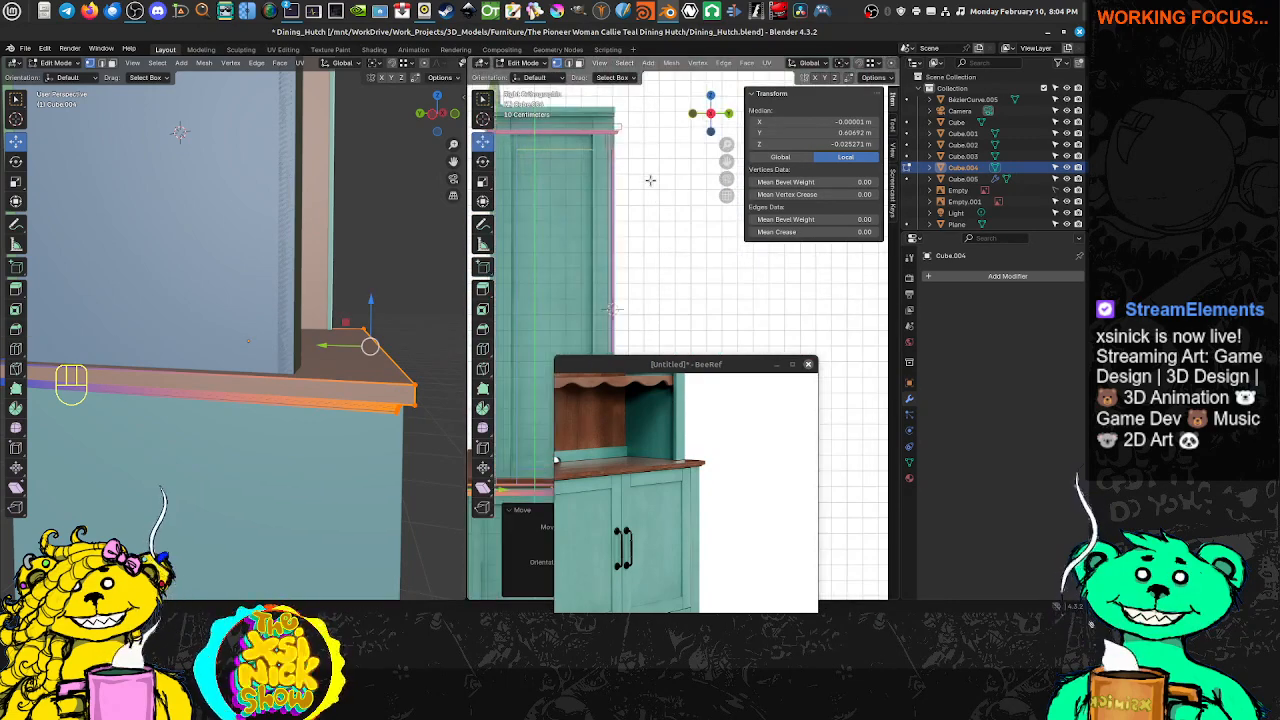
pyautogui.scroll(2, 627, 204)
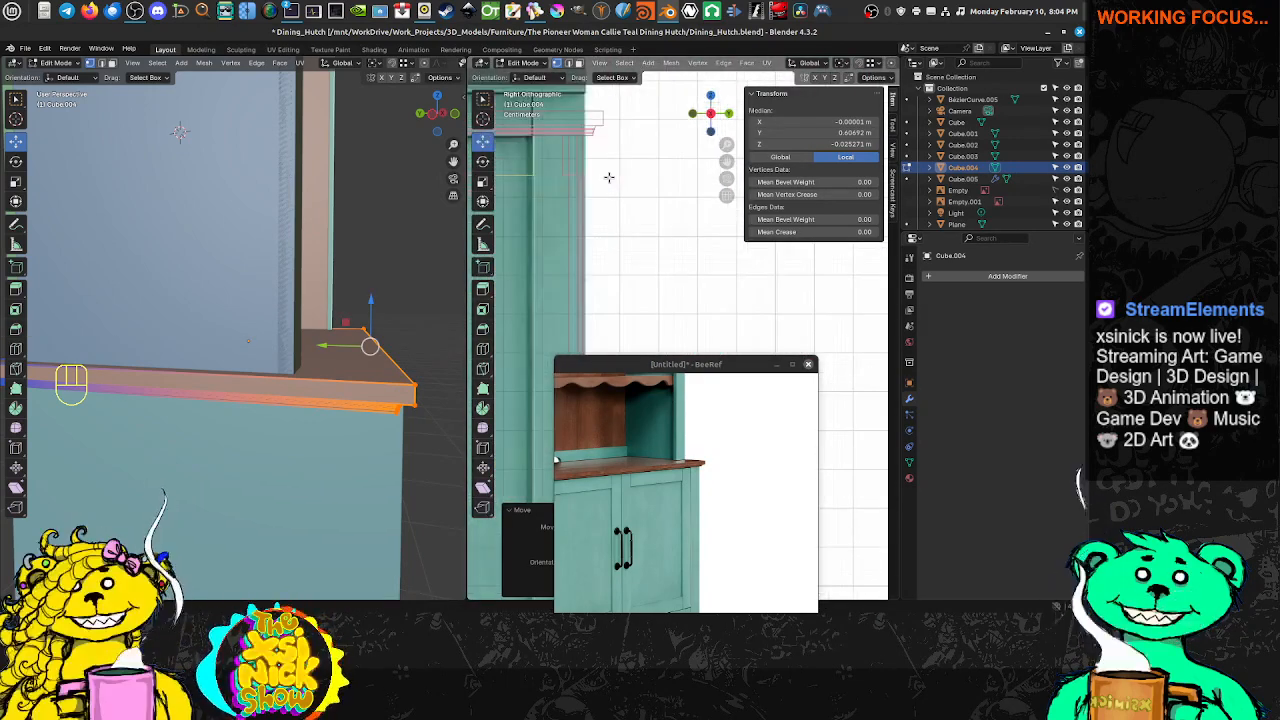
pyautogui.keyDown('shift'); pyautogui.moveTo(609, 177); pyautogui.dragTo(644, 242, button='middle'); pyautogui.keyUp('shift')
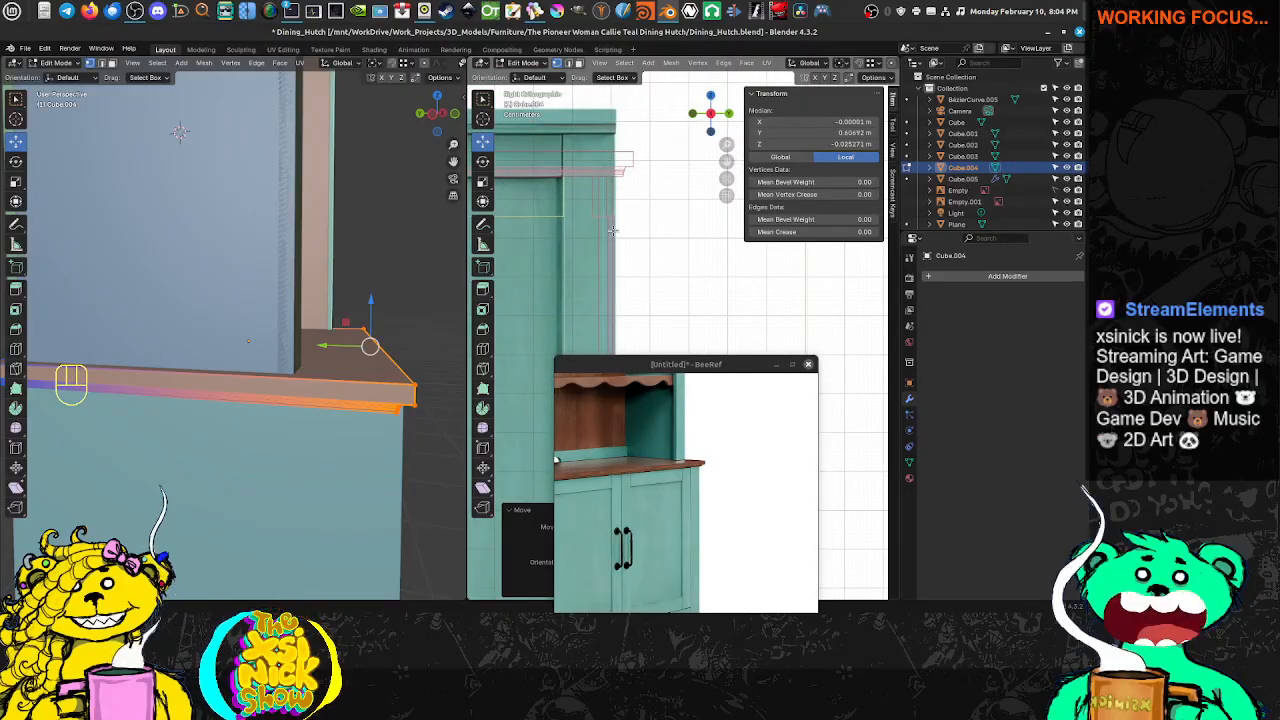
pyautogui.scroll(2, 615, 207)
pyautogui.scroll(-1, 610, 130)
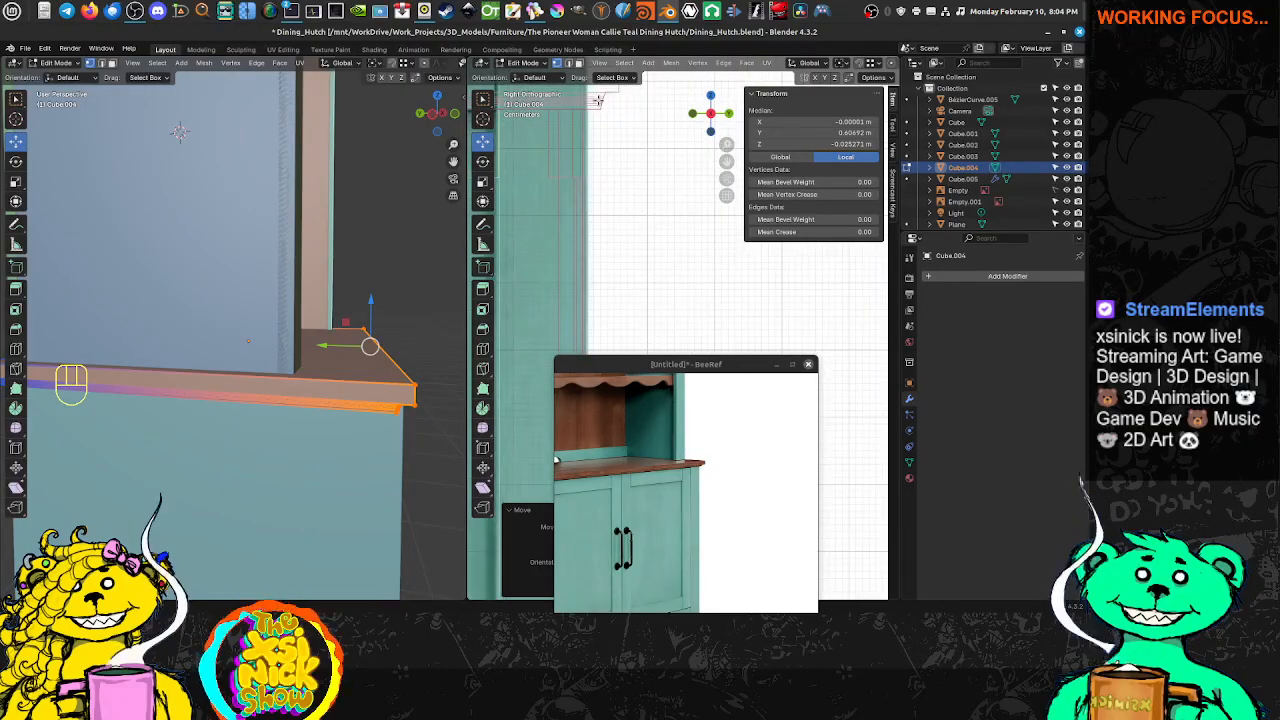
pyautogui.press('Tab')
pyautogui.click(598, 101)
pyautogui.keyDown('shift'); pyautogui.moveTo(598, 101); pyautogui.dragTo(661, 247, button='middle'); pyautogui.keyUp('shift')
pyautogui.press('Tab')
pyautogui.click(660, 188)
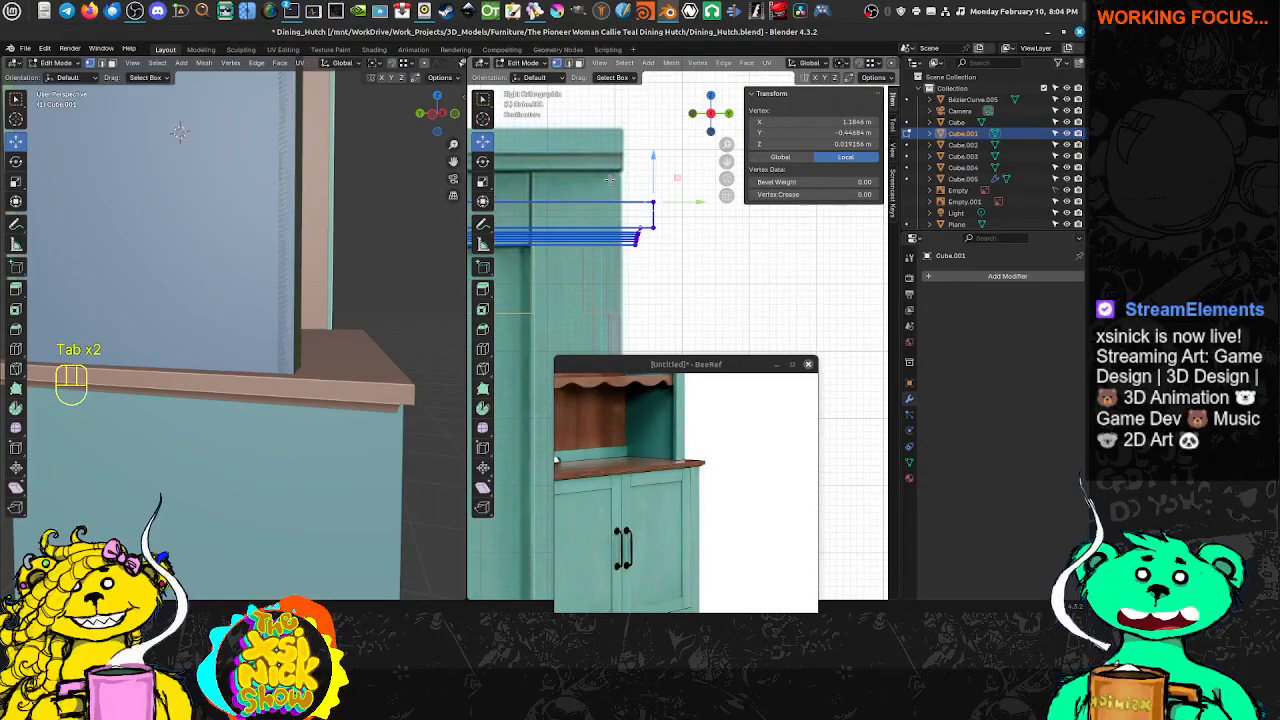
pyautogui.moveTo(708, 290); pyautogui.dragTo(670, 274)
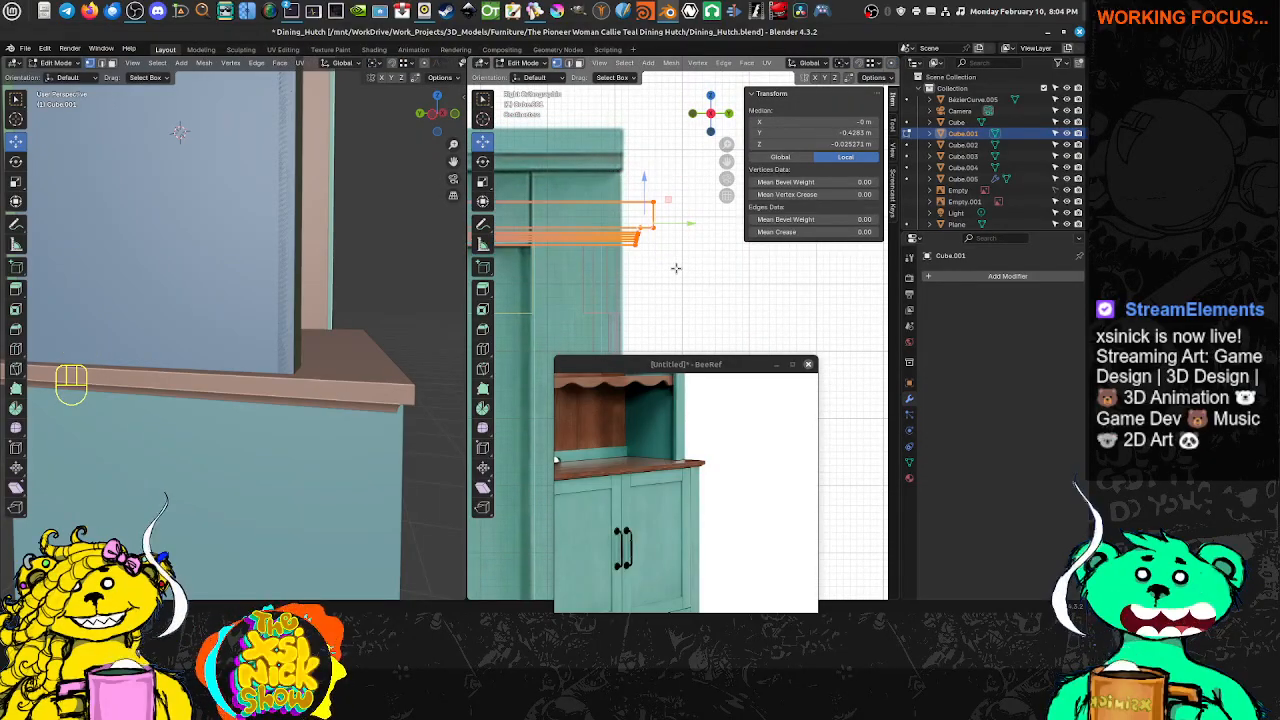
pyautogui.press('s')
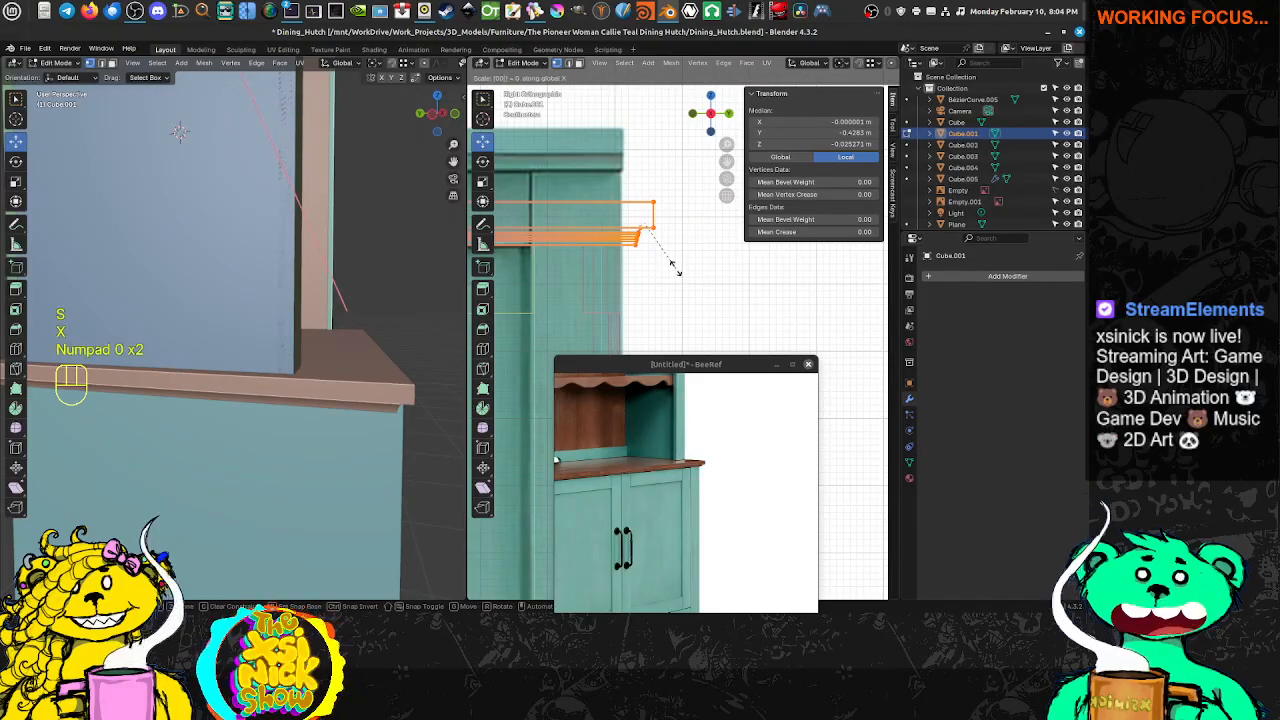
pyautogui.click(655, 250)
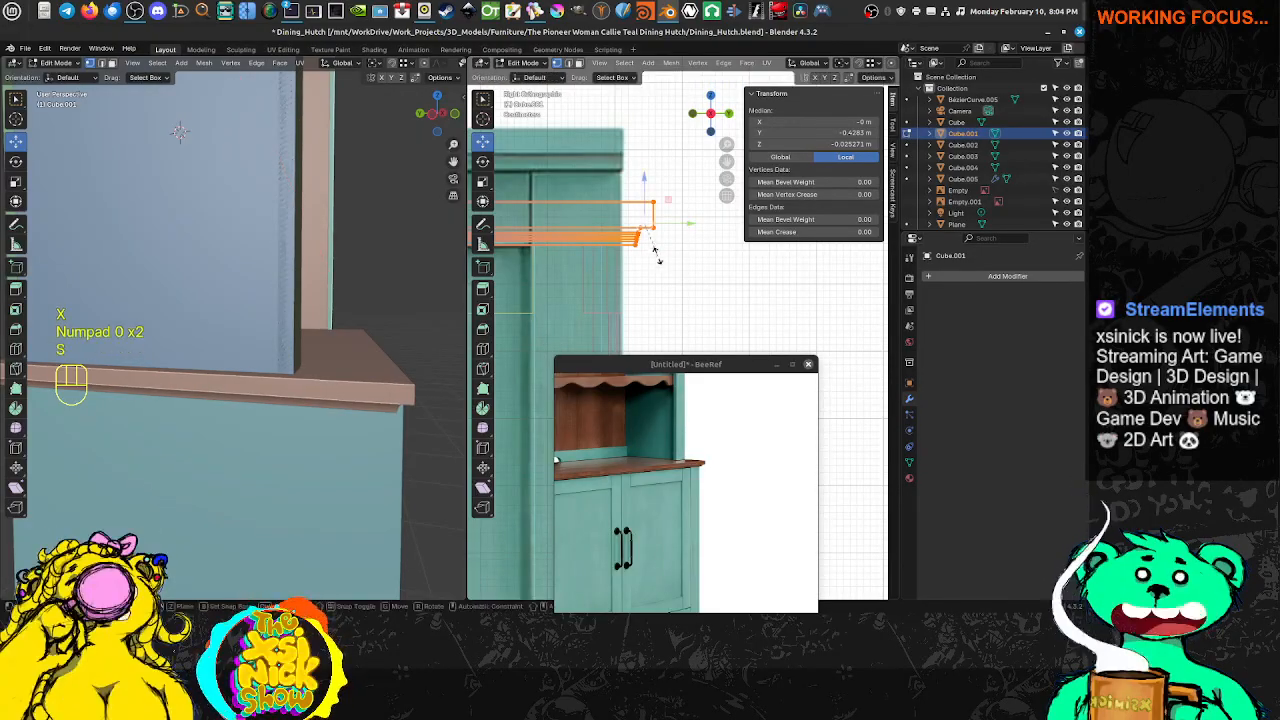
pyautogui.press('s')
pyautogui.press('y')
pyautogui.press('KP_Enter')
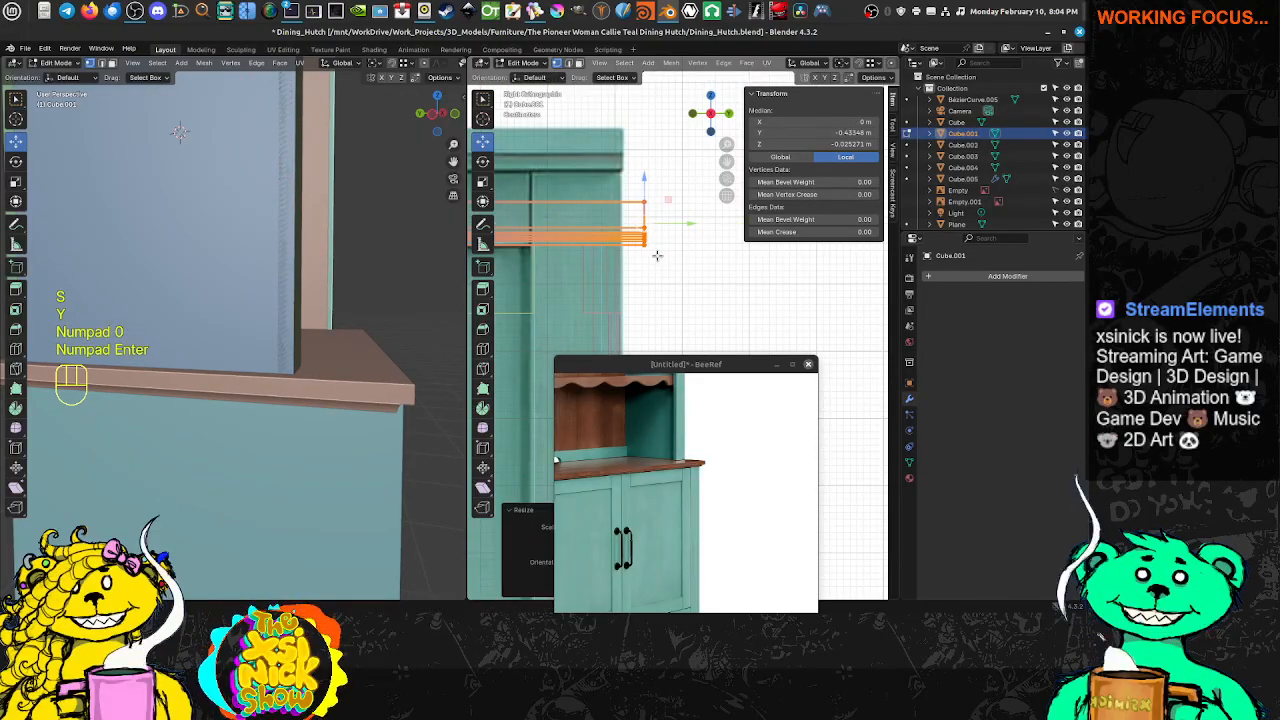
# Move the cornice slab's flattened back vertices 0.03343 m forward along Y to the cabinet's back edge in the side reference
pyautogui.scroll(3, 655, 224)
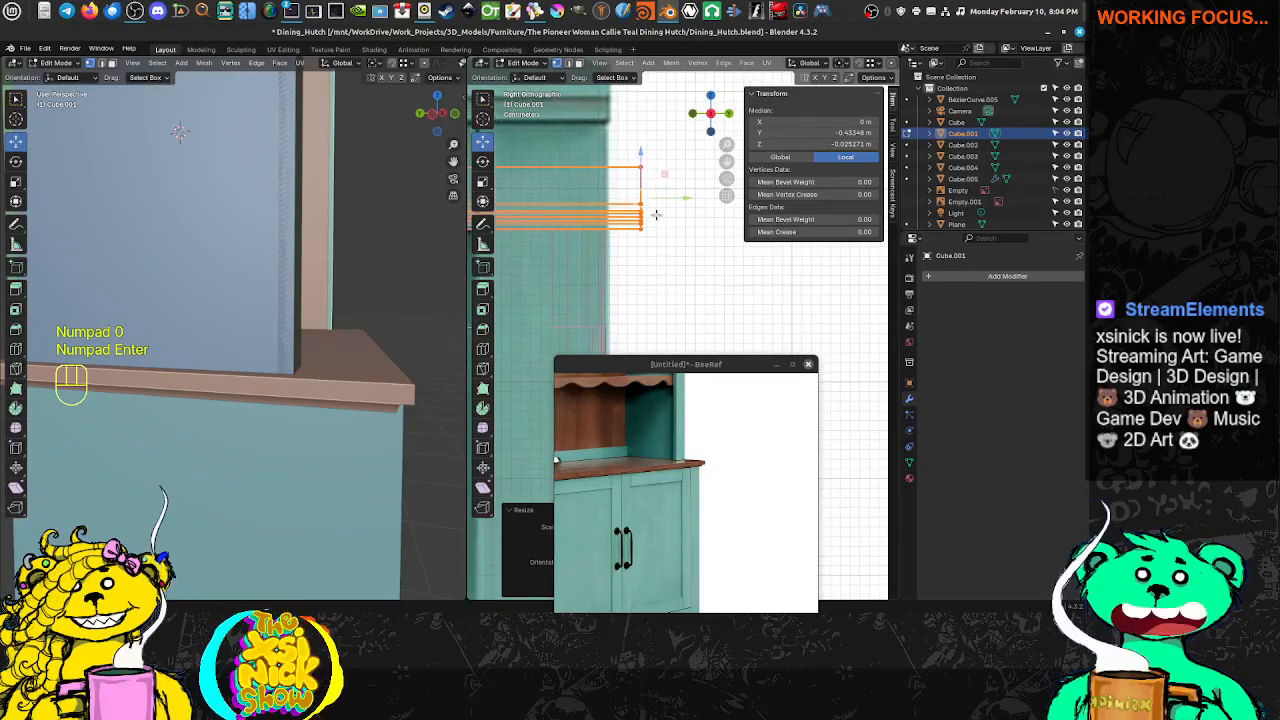
pyautogui.keyDown('shift'); pyautogui.moveTo(632, 288); pyautogui.dragTo(643, 228, button='middle'); pyautogui.keyUp('shift')
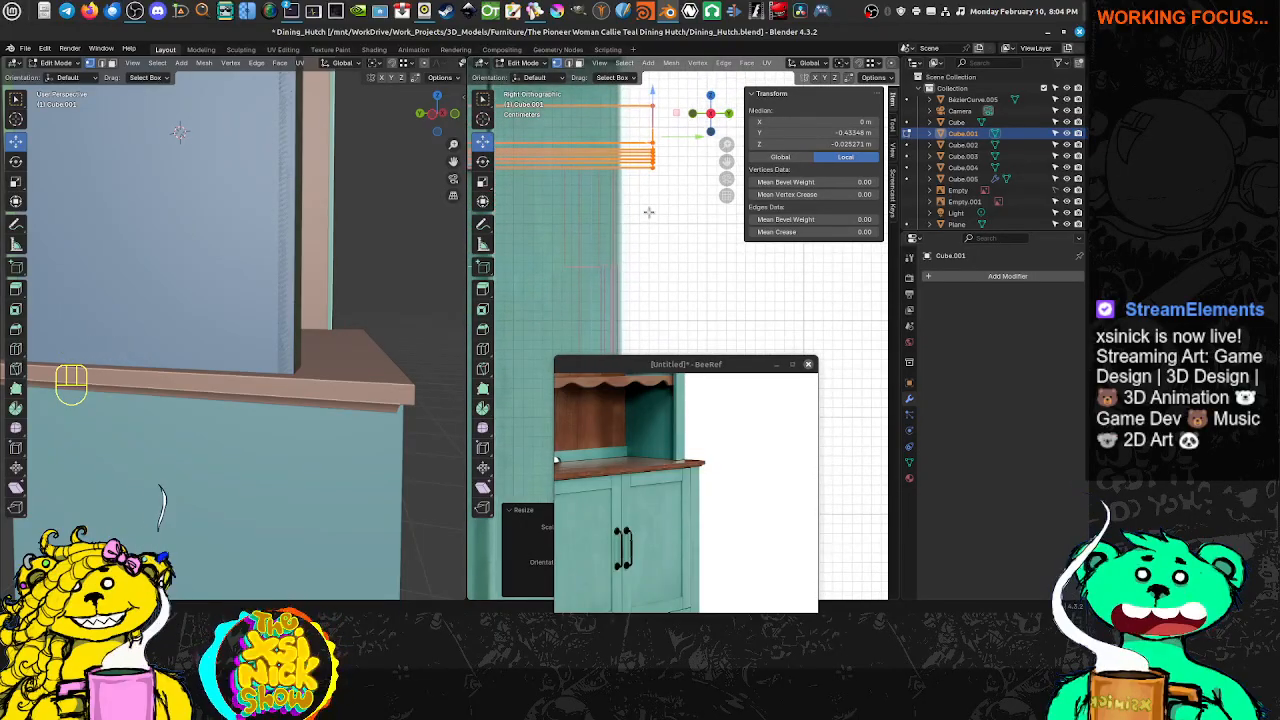
pyautogui.keyDown('shift'); pyautogui.moveTo(268, 96); pyautogui.dragTo(309, 345, button='middle'); pyautogui.keyUp('shift')
pyautogui.scroll(-3, 315, 218)
pyautogui.moveTo(200, 250); pyautogui.dragTo(250, 248, button='middle')
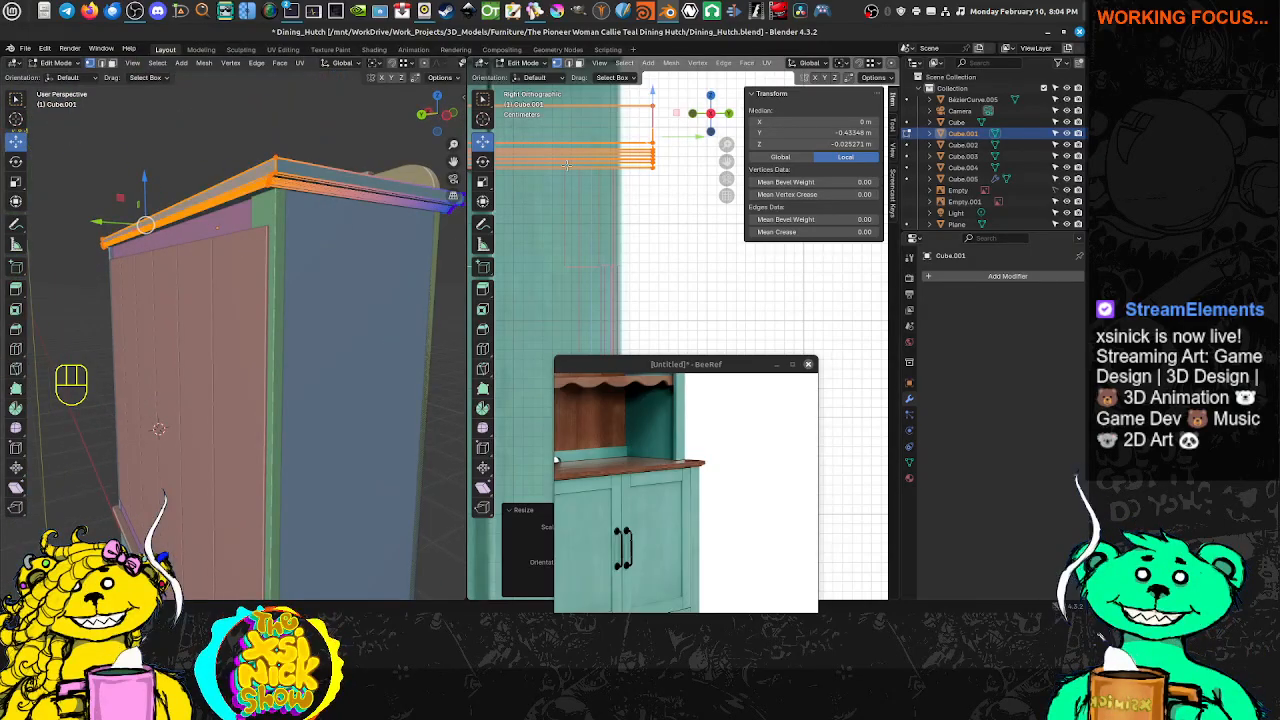
pyautogui.moveTo(685, 137); pyautogui.dragTo(649, 147)
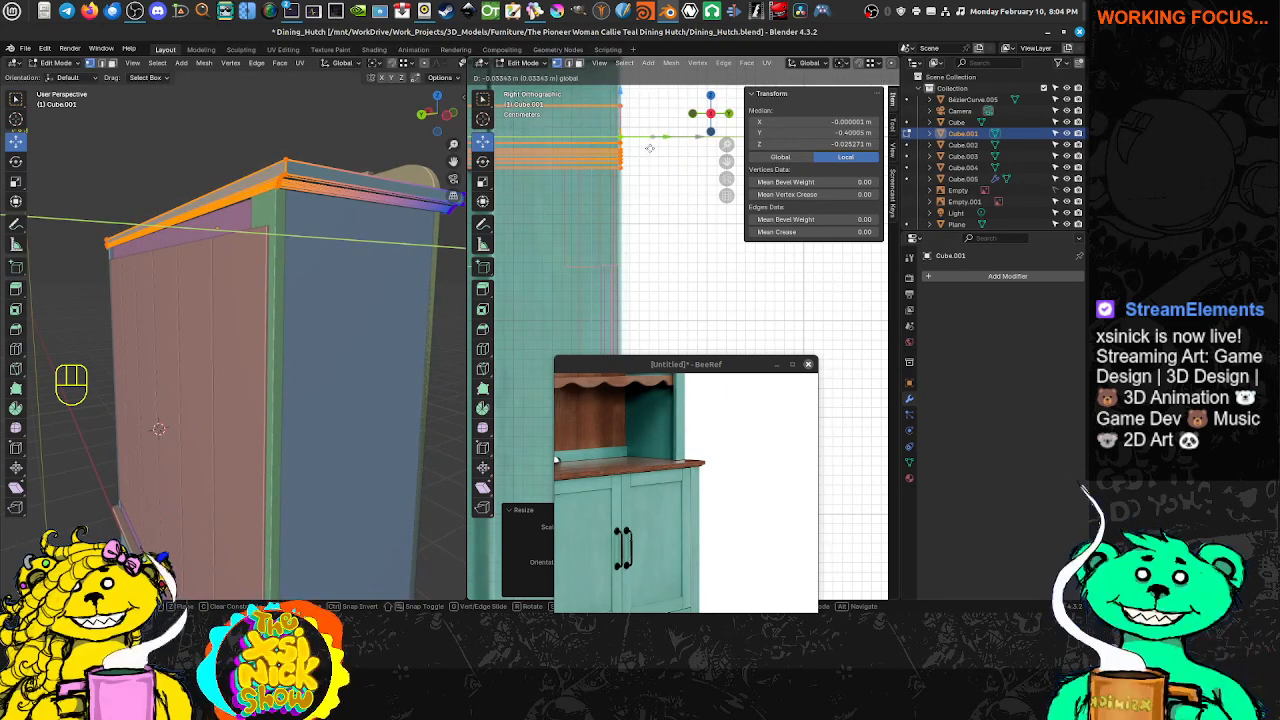
pyautogui.moveTo(650, 148); pyautogui.dragTo(649, 148)
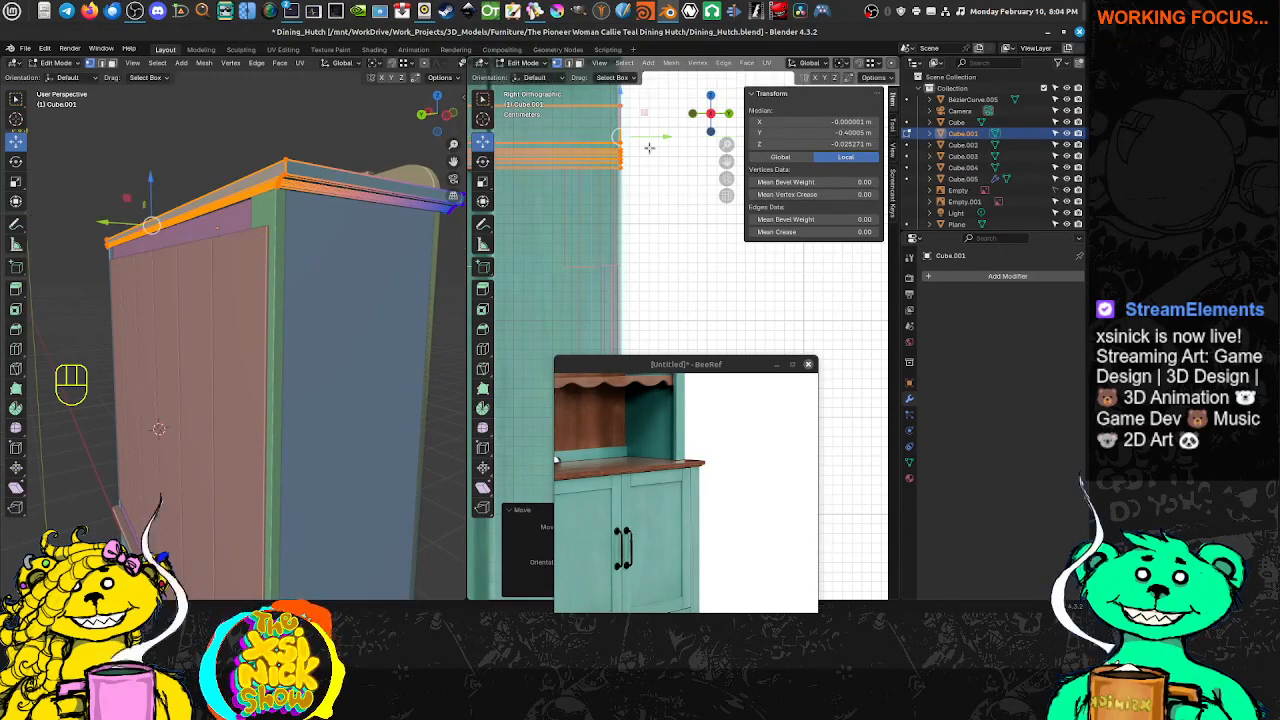
# Compare the back edges of the cornice and countertop with the side reference image
pyautogui.scroll(-5, 649, 149)
pyautogui.keyDown('shift'); pyautogui.moveTo(651, 220); pyautogui.dragTo(548, 84, button='middle'); pyautogui.keyUp('shift')
pyautogui.scroll(-2, 562, 118)
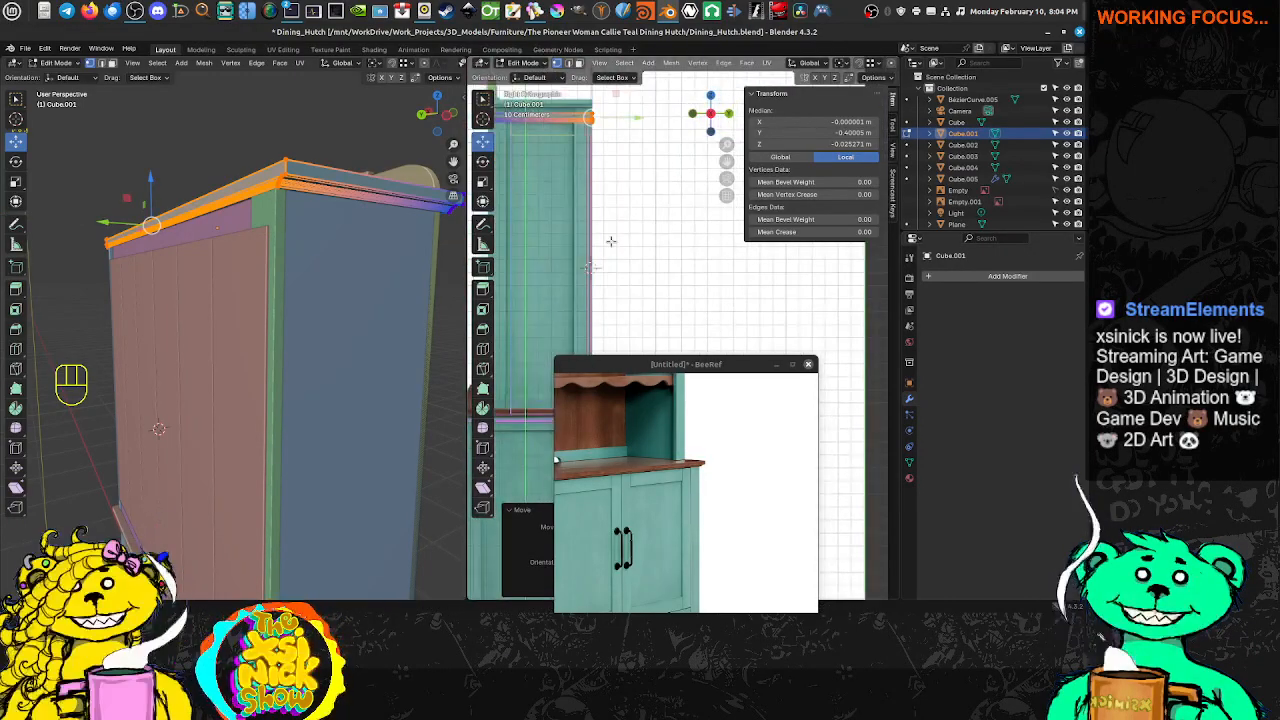
pyautogui.keyDown('shift'); pyautogui.moveTo(597, 325); pyautogui.dragTo(610, 110, button='middle'); pyautogui.keyUp('shift')
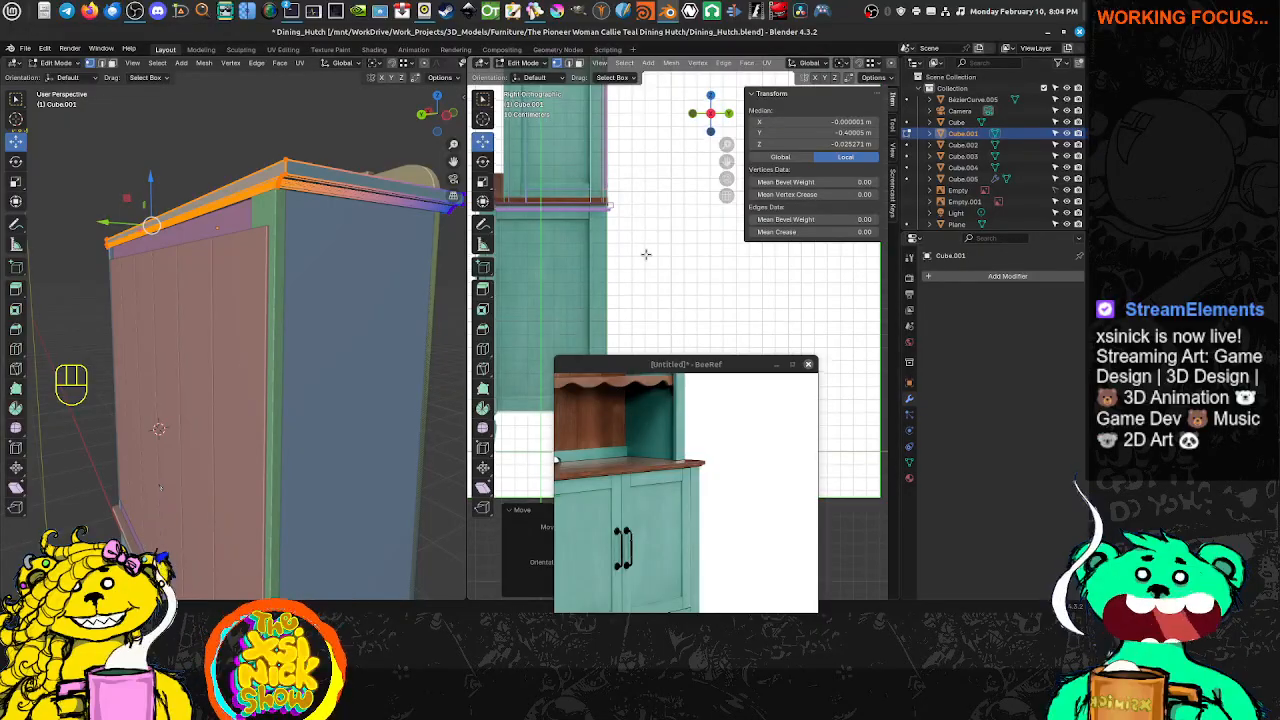
pyautogui.scroll(2, 646, 254)
pyautogui.keyDown('shift'); pyautogui.moveTo(590, 165); pyautogui.dragTo(645, 430, button='middle'); pyautogui.keyUp('shift')
pyautogui.scroll(1, 610, 250)
pyautogui.scroll(2, 617, 290)
pyautogui.keyDown('shift'); pyautogui.moveTo(626, 143); pyautogui.dragTo(648, 240, button='middle'); pyautogui.keyUp('shift')
pyautogui.scroll(-3, 641, 152)
pyautogui.scroll(-3, 641, 152)
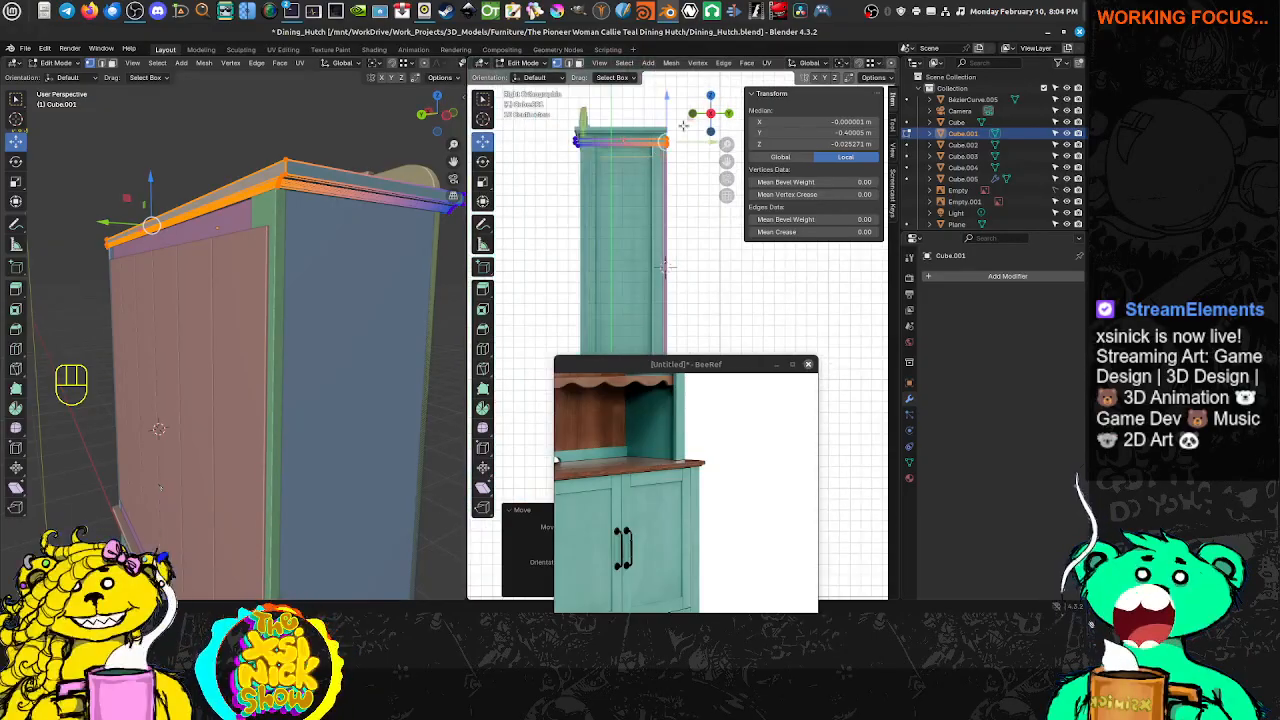
pyautogui.keyDown('shift'); pyautogui.moveTo(714, 264); pyautogui.dragTo(648, 211, button='middle'); pyautogui.keyUp('shift')
pyautogui.scroll(3, 627, 274)
pyautogui.keyDown('shift'); pyautogui.moveTo(627, 274); pyautogui.dragTo(712, 125, button='middle'); pyautogui.keyUp('shift')
pyautogui.scroll(2, 676, 236)
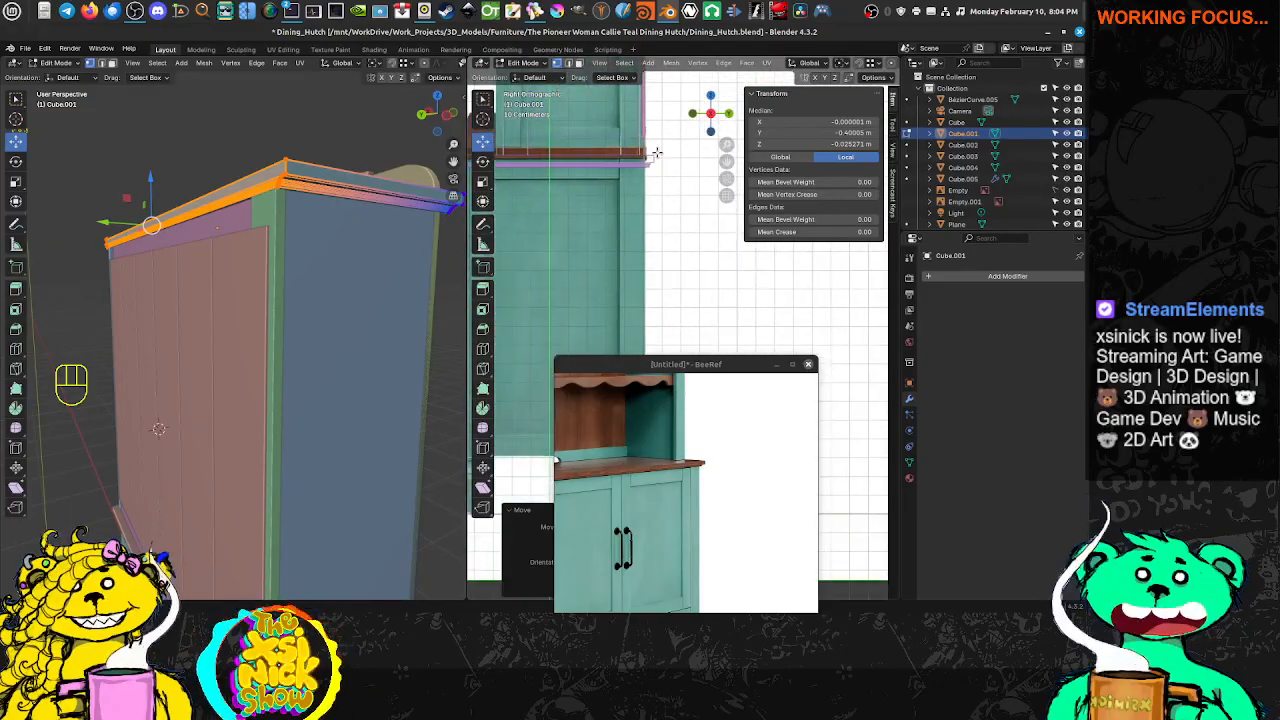
pyautogui.moveTo(672, 236)
pyautogui.keyDown('shift'); pyautogui.mouseDown(button='middle')
pyautogui.moveTo(657, 162)
pyautogui.moveTo(655, 217)
pyautogui.mouseUp(button='middle'); pyautogui.keyUp('shift')
pyautogui.keyDown('shift'); pyautogui.moveTo(619, 168); pyautogui.dragTo(619, 184, button='middle'); pyautogui.keyUp('shift')
# Switch mesh editing from the cornice slab to the countertop slab
pyautogui.press('Tab')
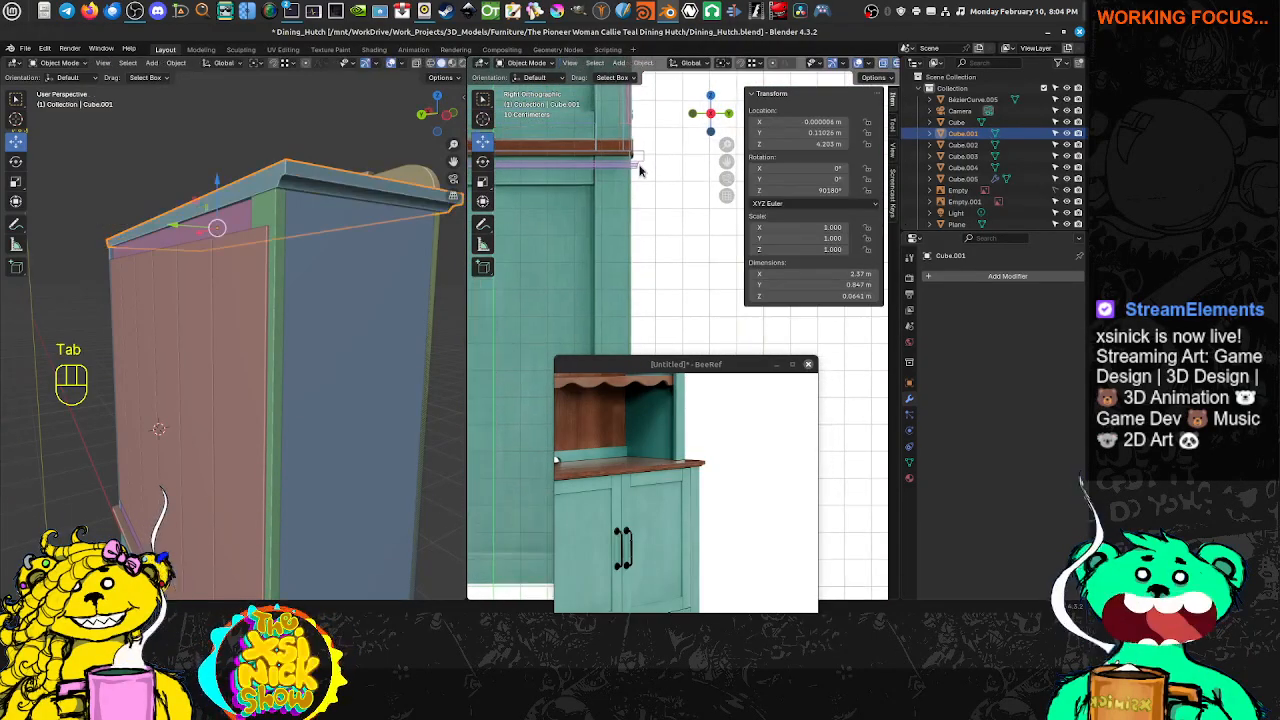
pyautogui.click(640, 166)
pyautogui.press('Tab')
pyautogui.click(657, 145)
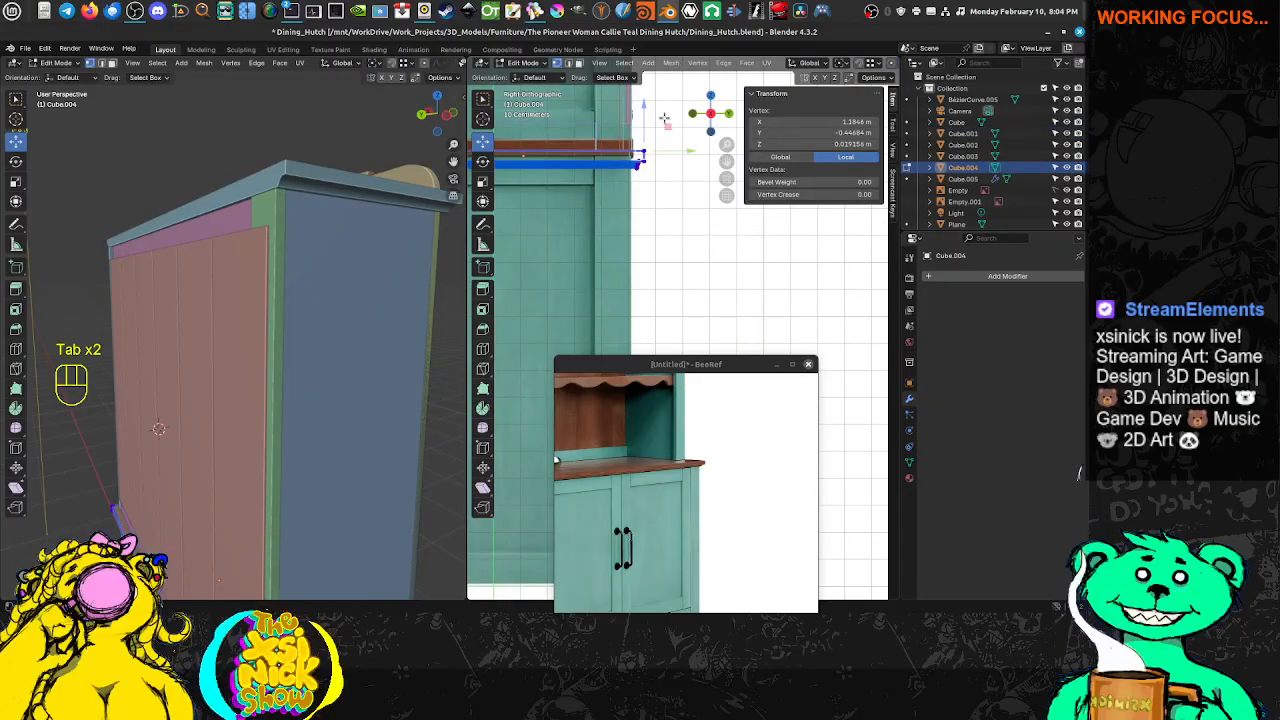
# Try to flatten the countertop slab's back vertices by scaling to 0 along X, and undo the attempt
pyautogui.moveTo(677, 110); pyautogui.dragTo(619, 186)
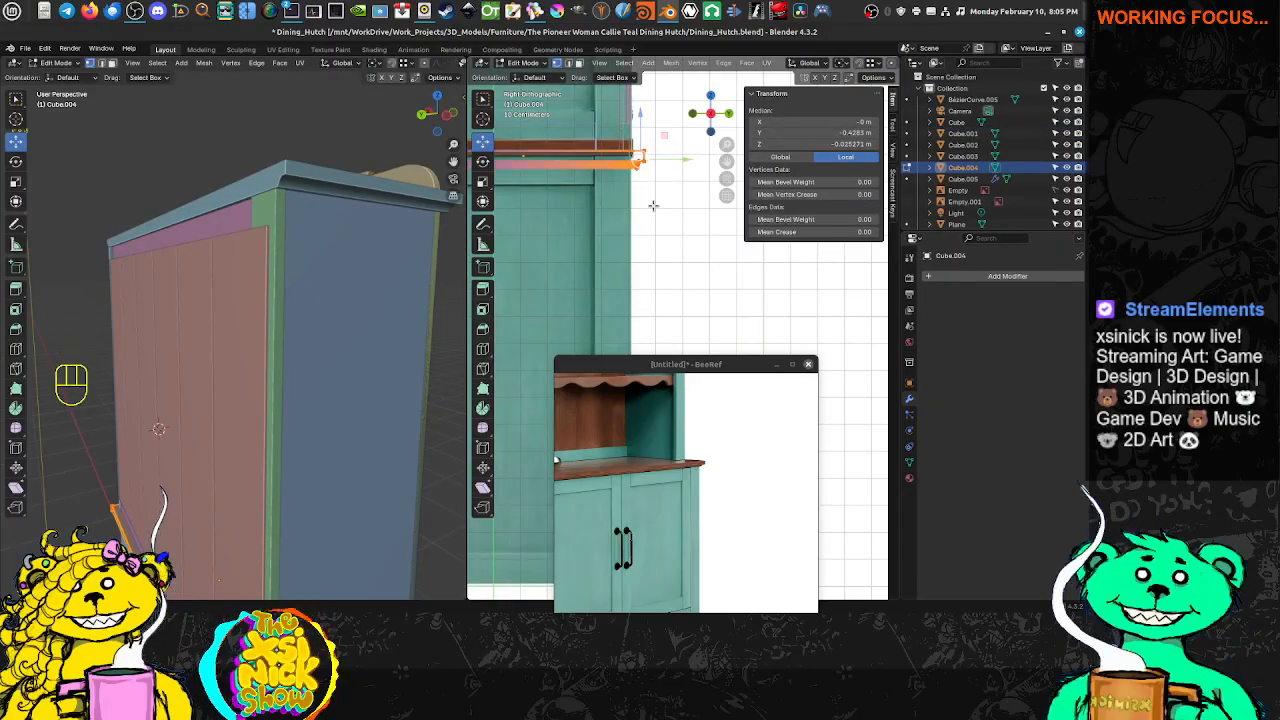
pyautogui.press('s')
pyautogui.press('x')
pyautogui.press('KP_Enter')
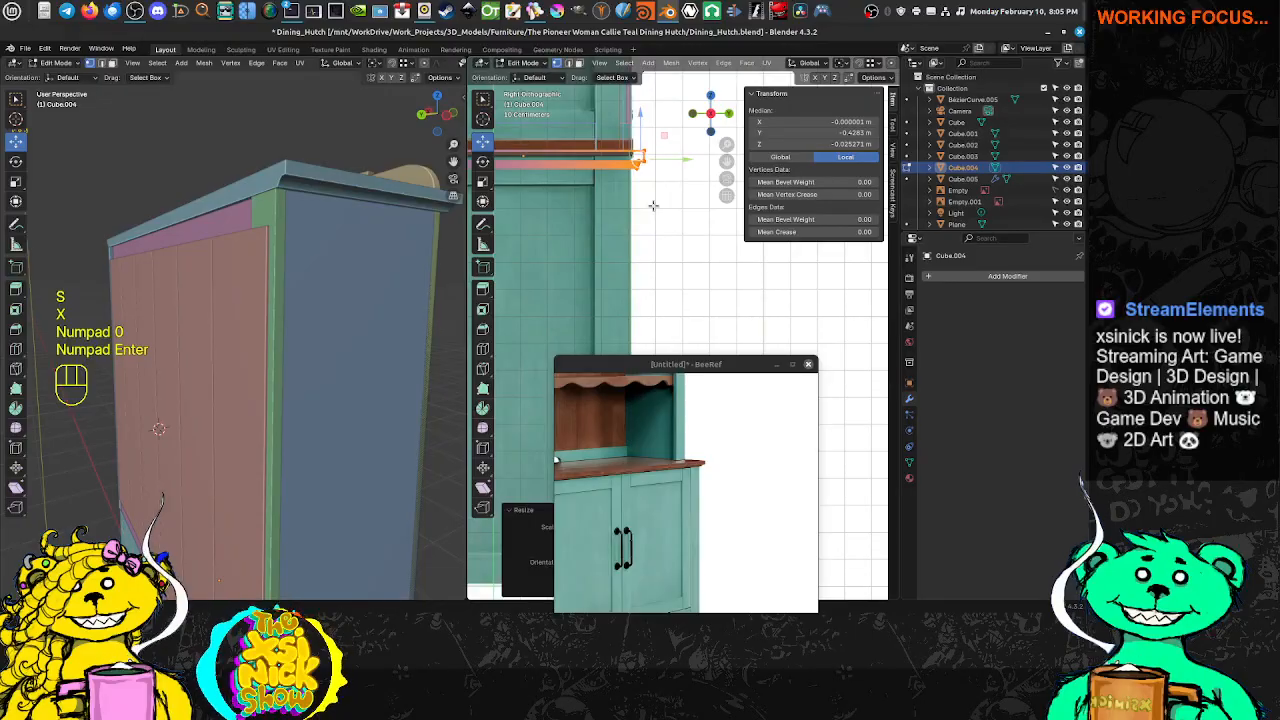
pyautogui.press('s')
pyautogui.press('z')
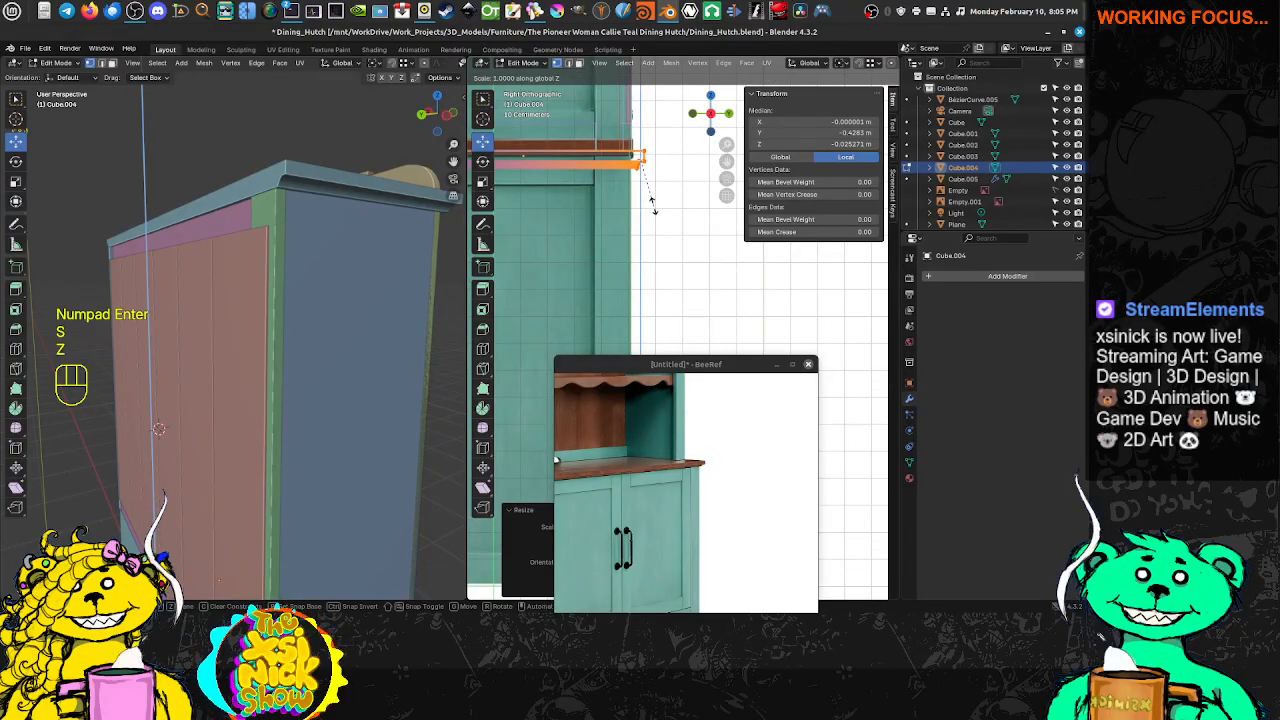
pyautogui.hotkey('ctrl', 'z')
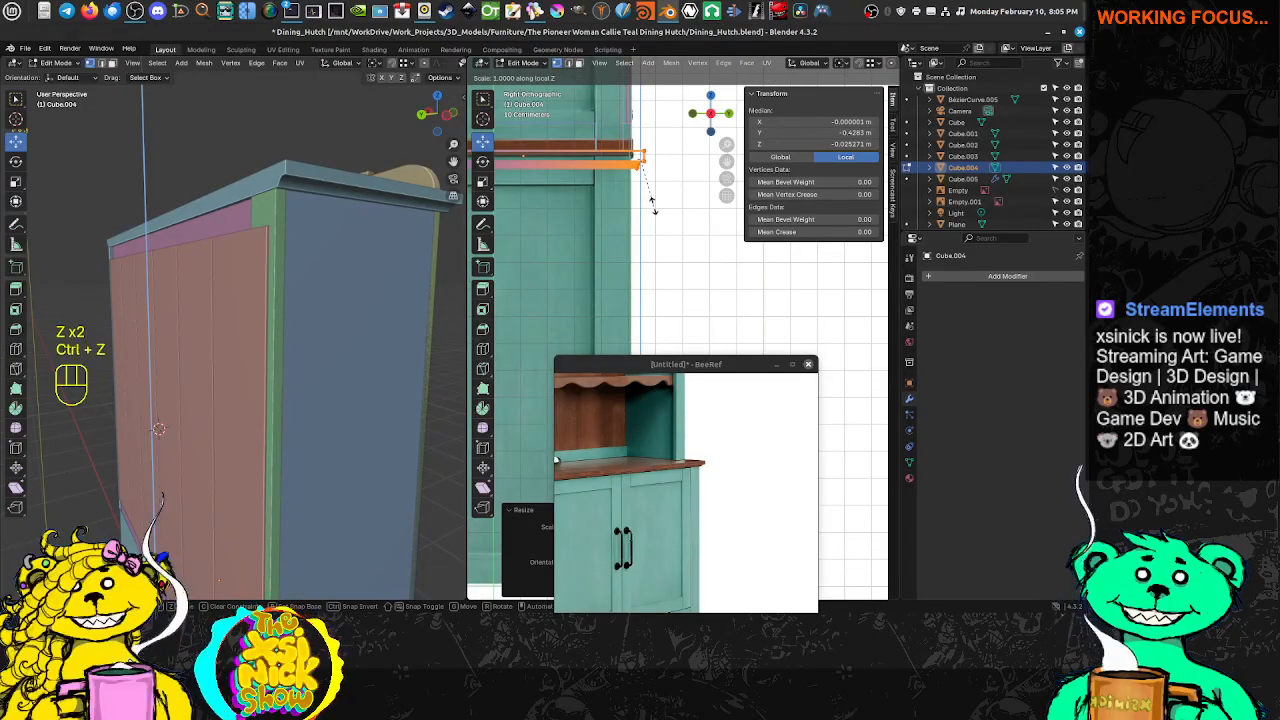
pyautogui.hotkey('ctrl', 'z')
pyautogui.hotkey('ctrl', 'z')
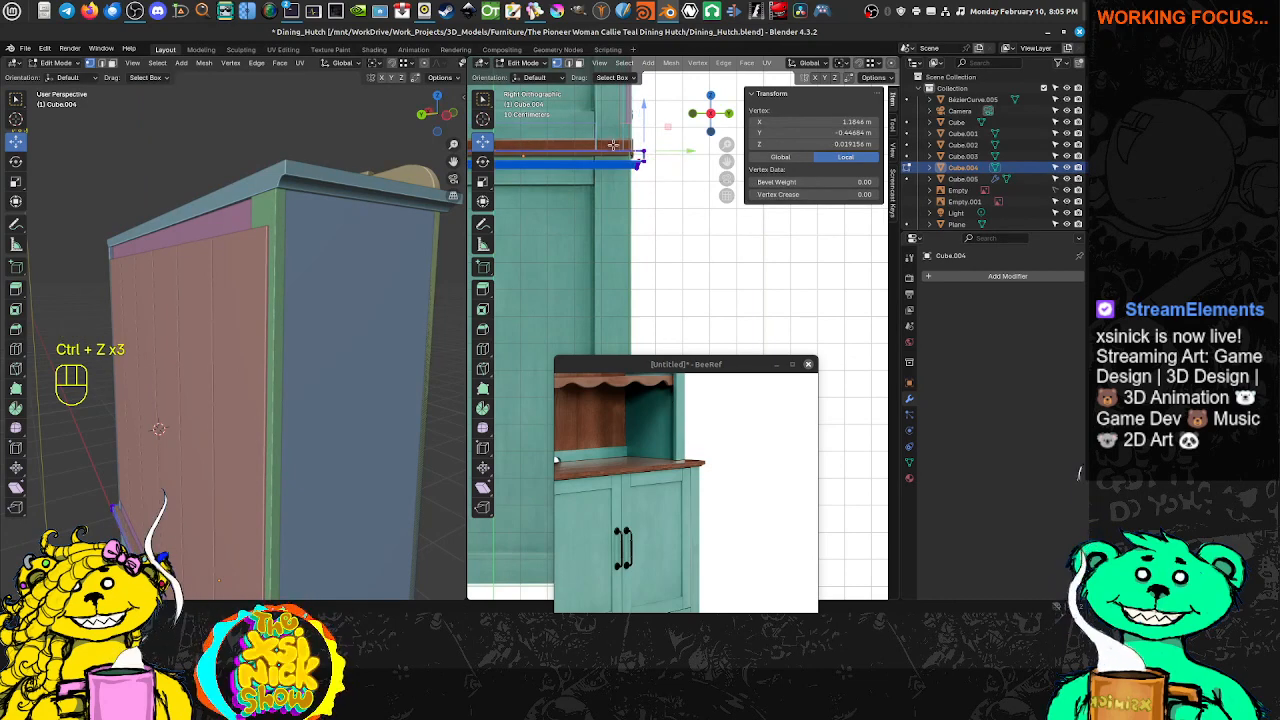
# Select the countertop slab's back vertices and flatten them by scaling to 0 along Y
pyautogui.moveTo(671, 196); pyautogui.dragTo(671, 196)
pyautogui.press('s')
pyautogui.press('y')
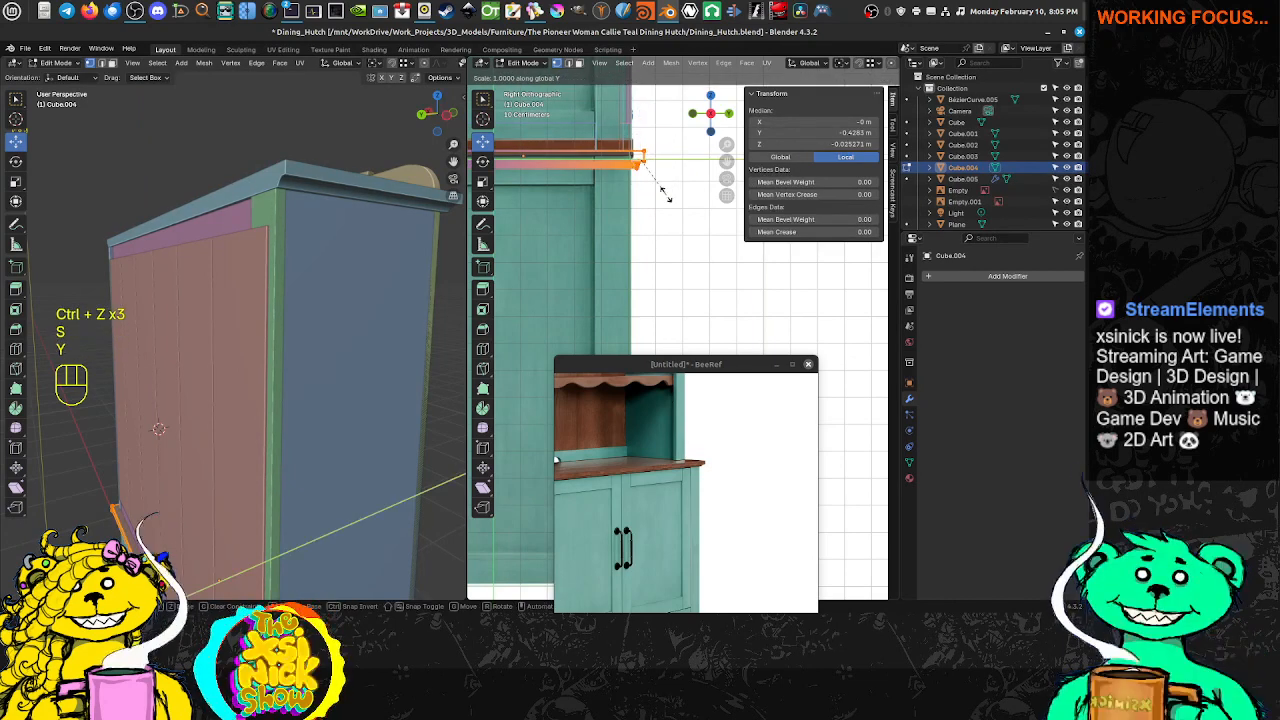
pyautogui.press('KP_0')
pyautogui.press('KP_Enter')
# Move the countertop slab's flattened back vertices 0.03167 m forward along Y to the back edge in the side reference
pyautogui.keyDown('shift'); pyautogui.moveTo(632, 88); pyautogui.dragTo(644, 187, button='middle'); pyautogui.keyUp('shift')
pyautogui.scroll(7, 644, 187)
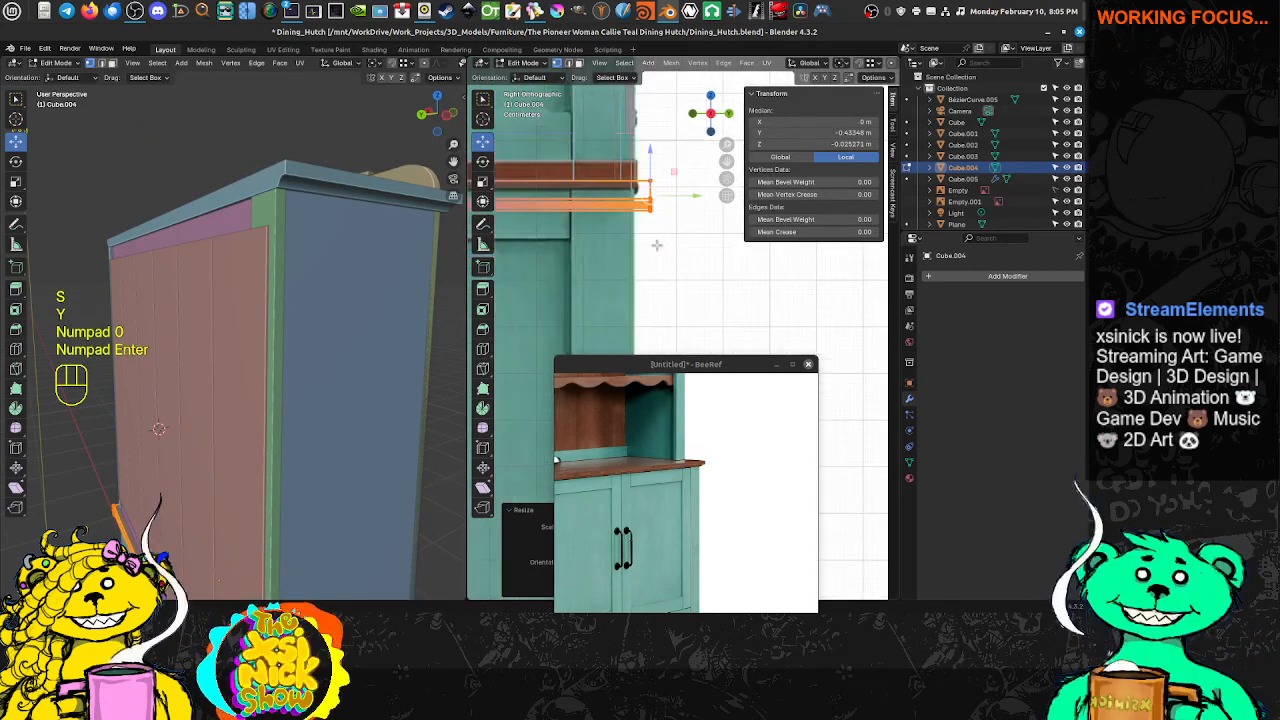
pyautogui.press('g')
pyautogui.press('y')
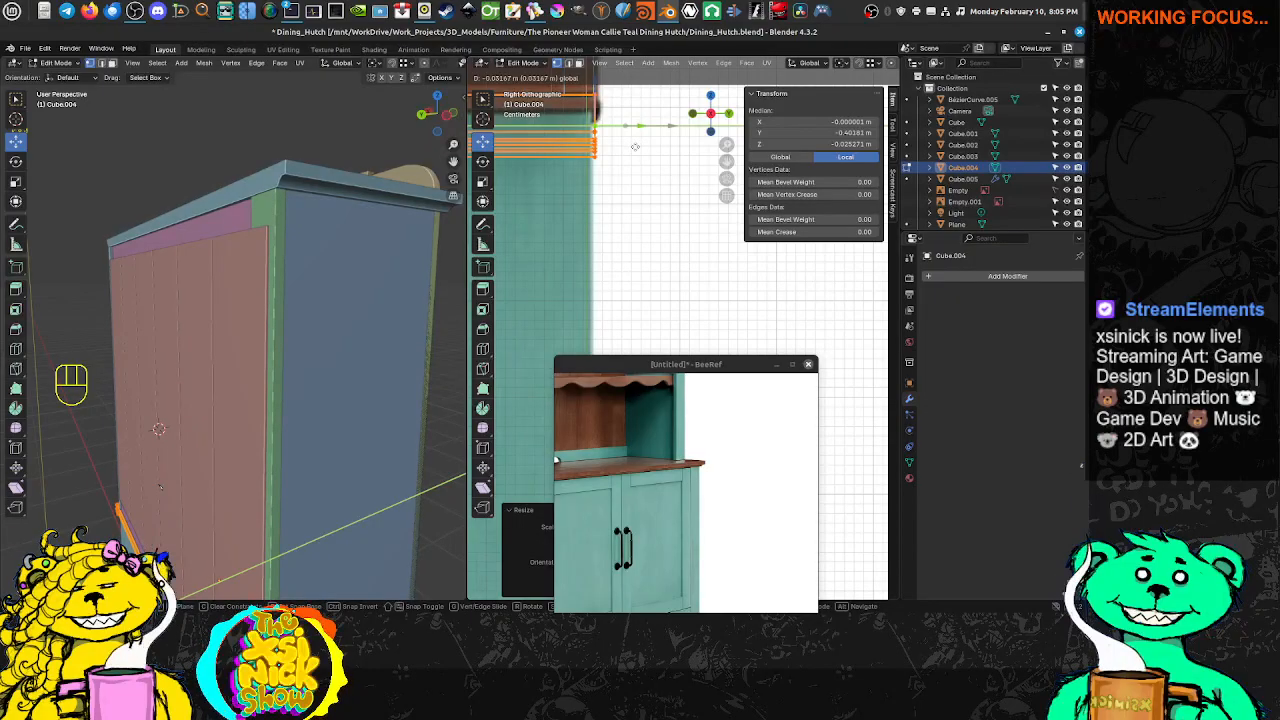
pyautogui.click(634, 149)
pyautogui.click(637, 237)
pyautogui.scroll(-7, 639, 238)
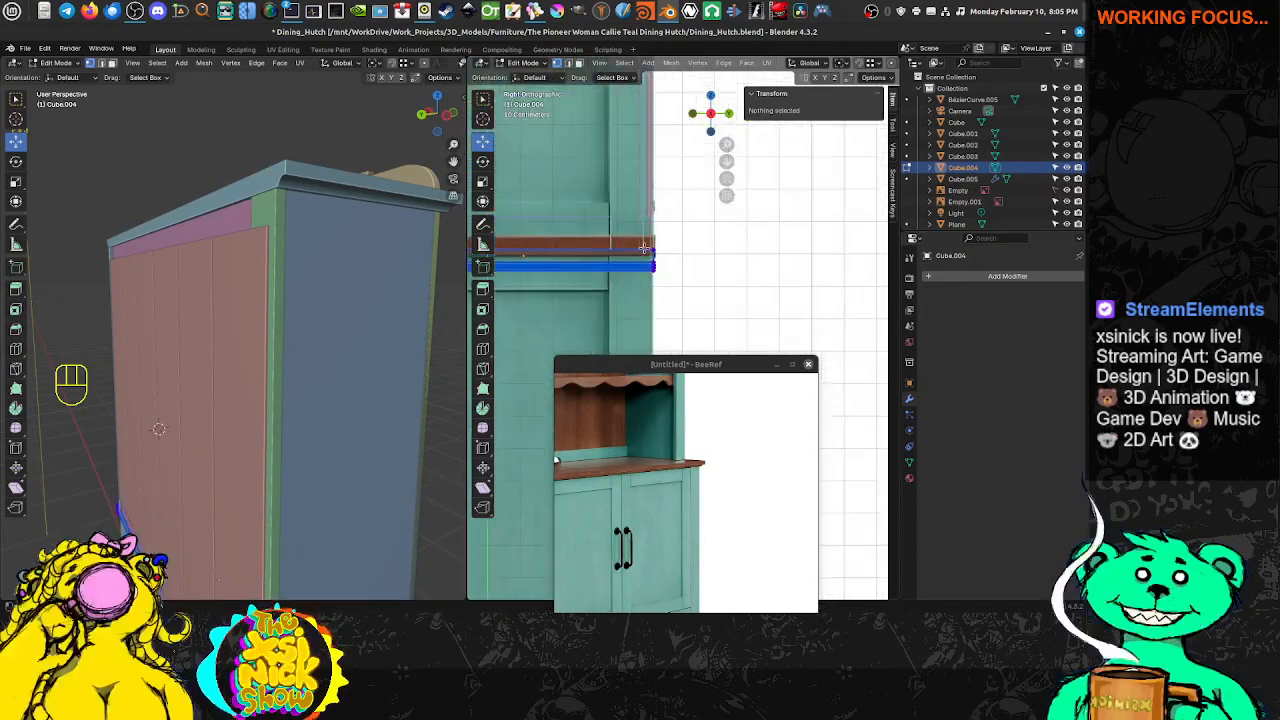
# Finish editing the countertop mesh and inspect where the slab meets the back panel, lower rail and side panels
pyautogui.scroll(-2, 249, 277)
pyautogui.keyDown('shift'); pyautogui.moveTo(284, 296); pyautogui.dragTo(213, 297, button='middle'); pyautogui.keyUp('shift')
pyautogui.press('Tab')
pyautogui.scroll(3, 360, 297)
pyautogui.keyDown('shift'); pyautogui.moveTo(283, 298); pyautogui.dragTo(126, 300, button='middle'); pyautogui.keyUp('shift')
pyautogui.scroll(-6, 136, 292)
pyautogui.keyDown('shift'); pyautogui.moveTo(232, 268); pyautogui.dragTo(423, 323, button='middle'); pyautogui.keyUp('shift')
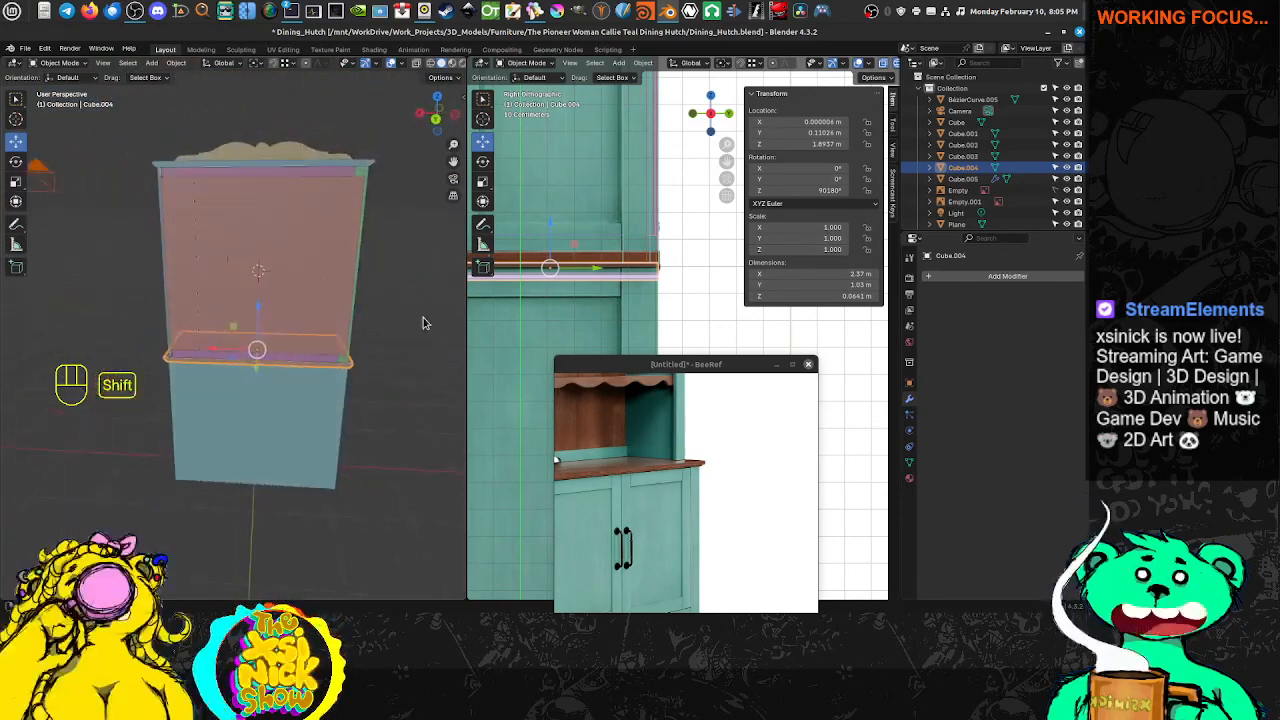
pyautogui.scroll(6, 163, 327)
pyautogui.moveTo(162, 338); pyautogui.dragTo(86, 331, button='middle')
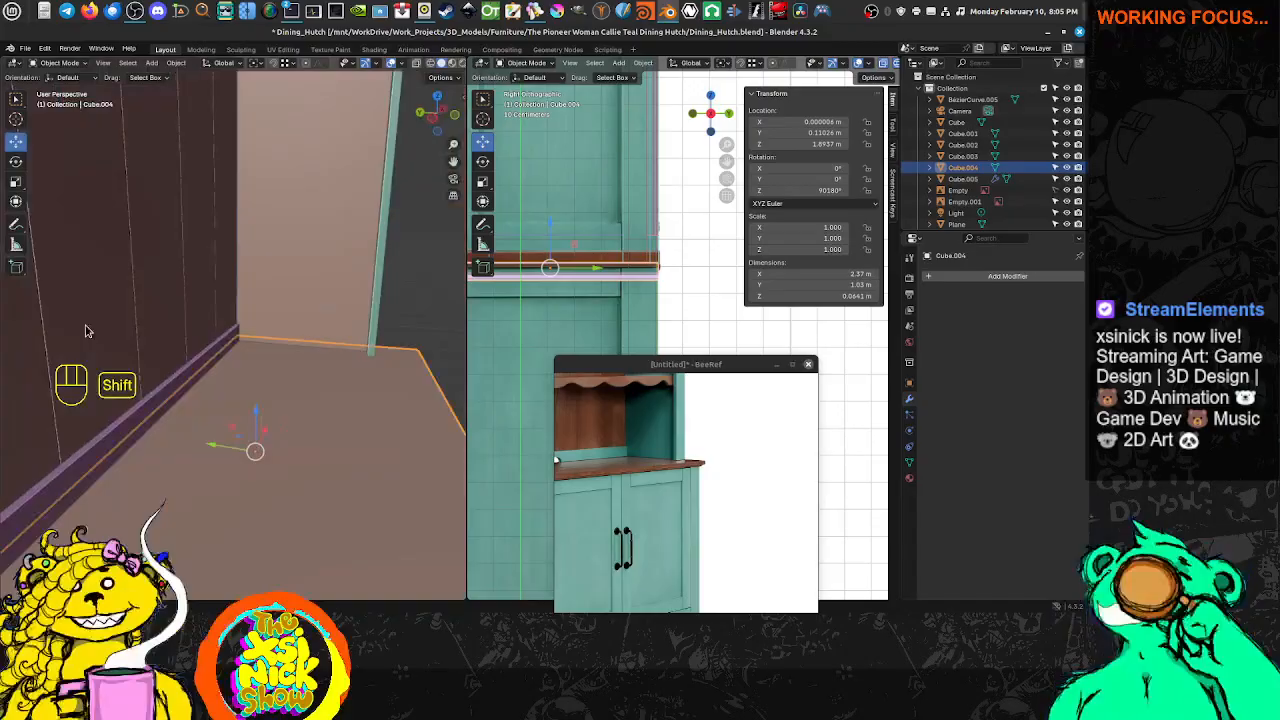
# Select the narrow back face of the upper cabinet's inner side panel and move it about 0.076 m backward along Y
pyautogui.click(313, 275)
pyautogui.moveTo(313, 275); pyautogui.dragTo(193, 287, button='middle')
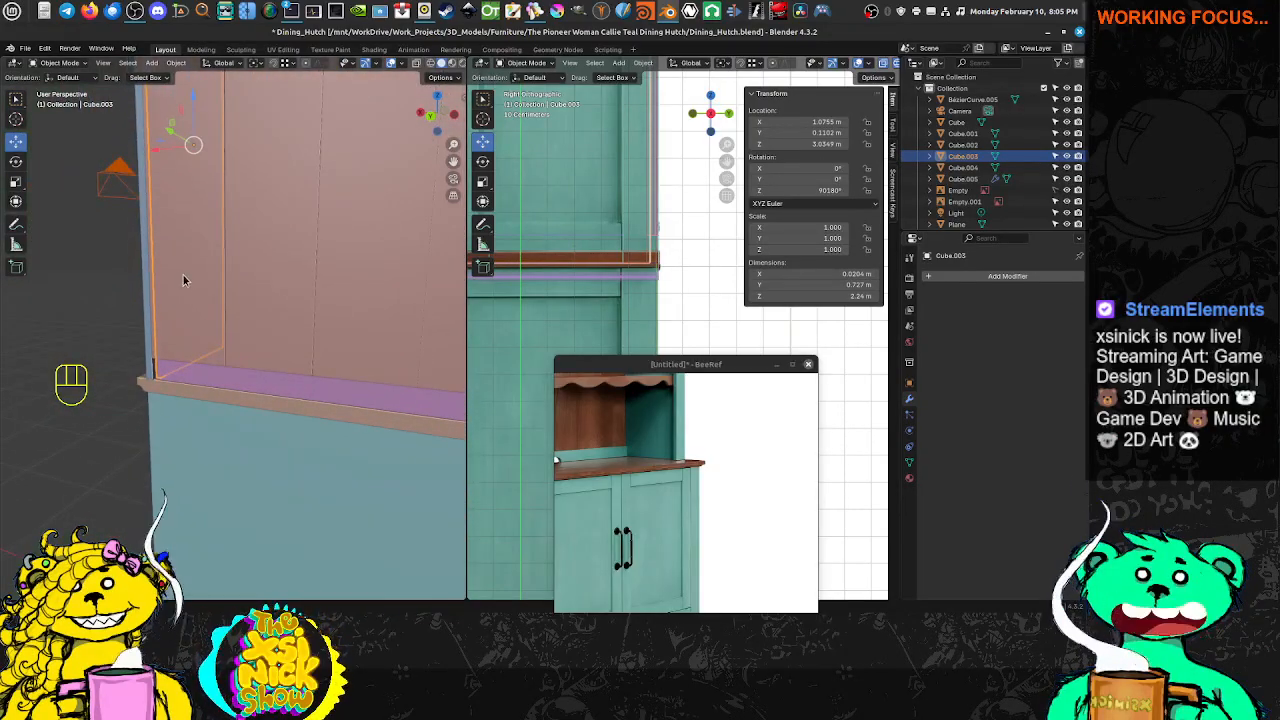
pyautogui.press('Tab')
pyautogui.hotkey('ctrl', 'Tab')
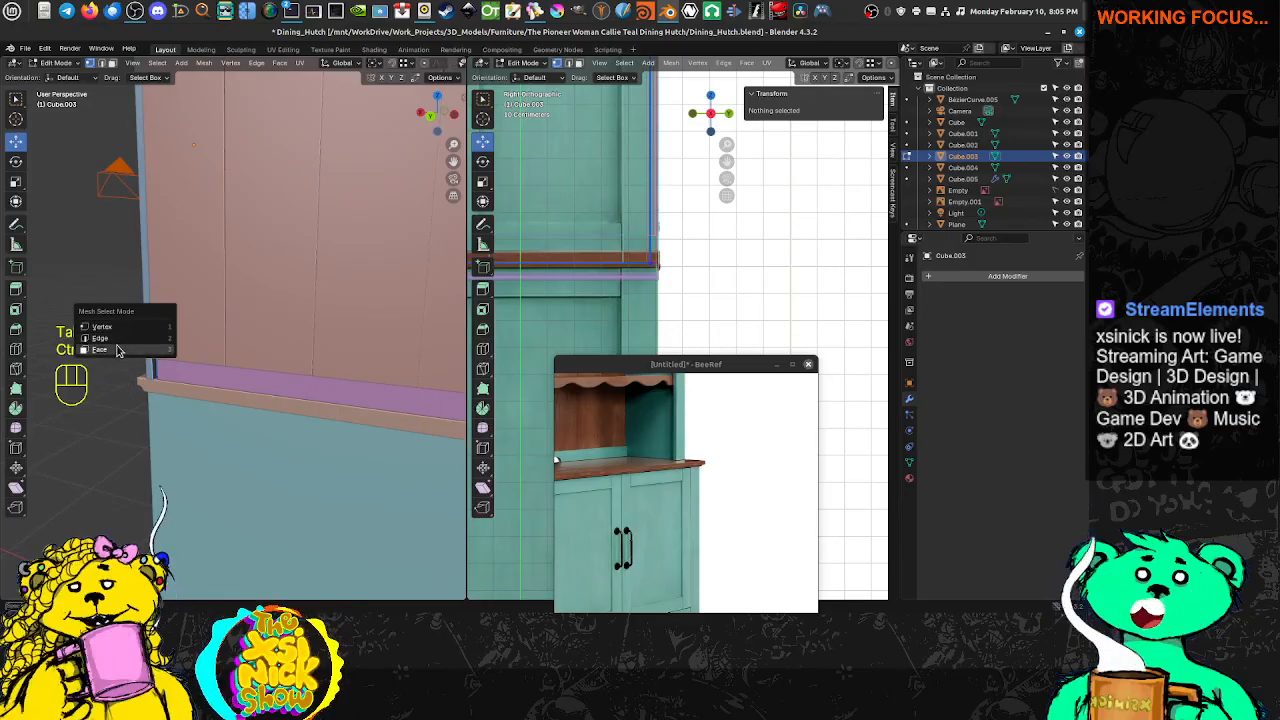
pyautogui.click(118, 351)
pyautogui.moveTo(186, 352); pyautogui.dragTo(238, 338, button='middle')
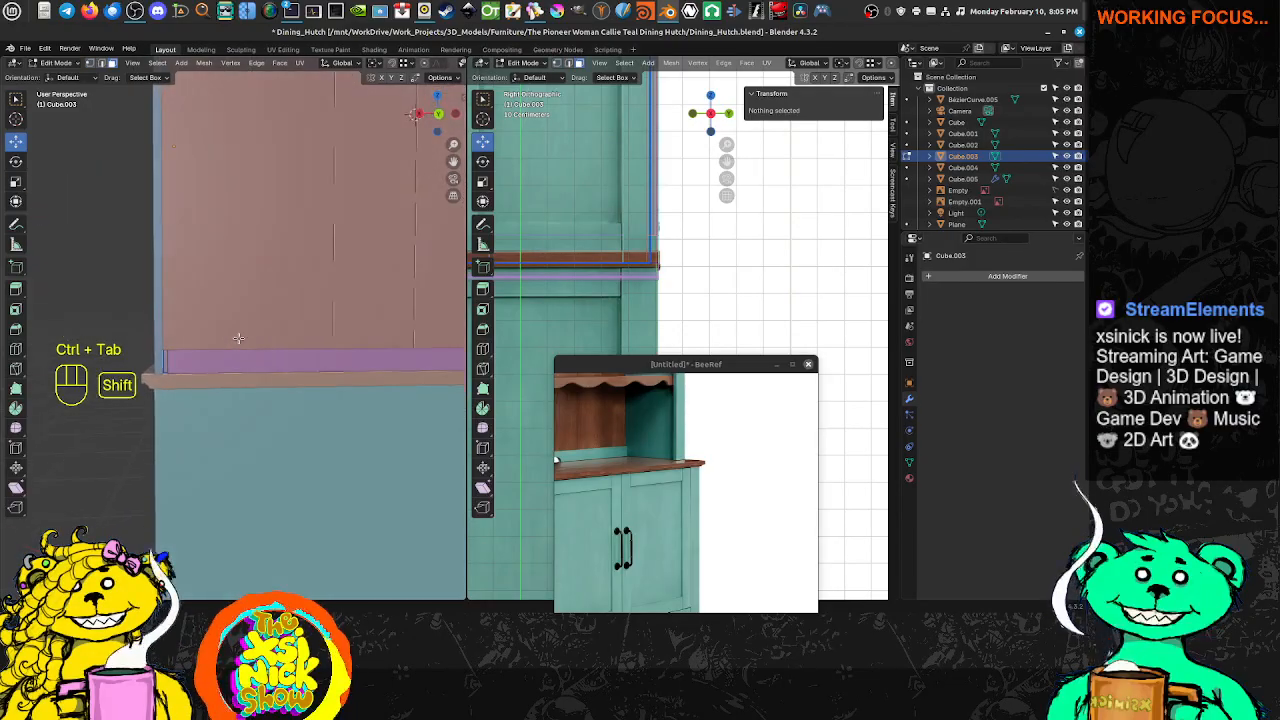
pyautogui.click(164, 363)
pyautogui.moveTo(164, 363); pyautogui.dragTo(176, 251, button='middle')
pyautogui.moveTo(177, 93); pyautogui.dragTo(192, 90)
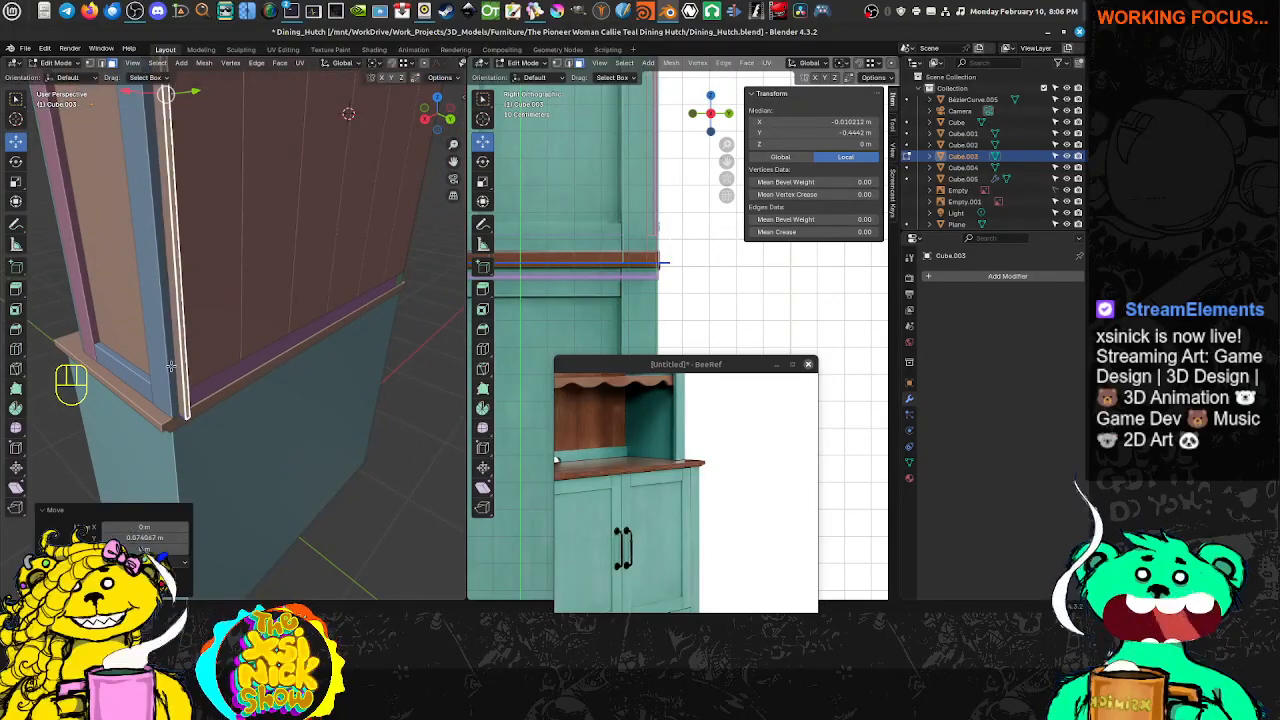
# Move the inner side panel's narrow back face with snapping at the countertop's back corner and finish editing its mesh
pyautogui.moveTo(172, 366); pyautogui.dragTo(218, 338, button='middle')
pyautogui.press('g')
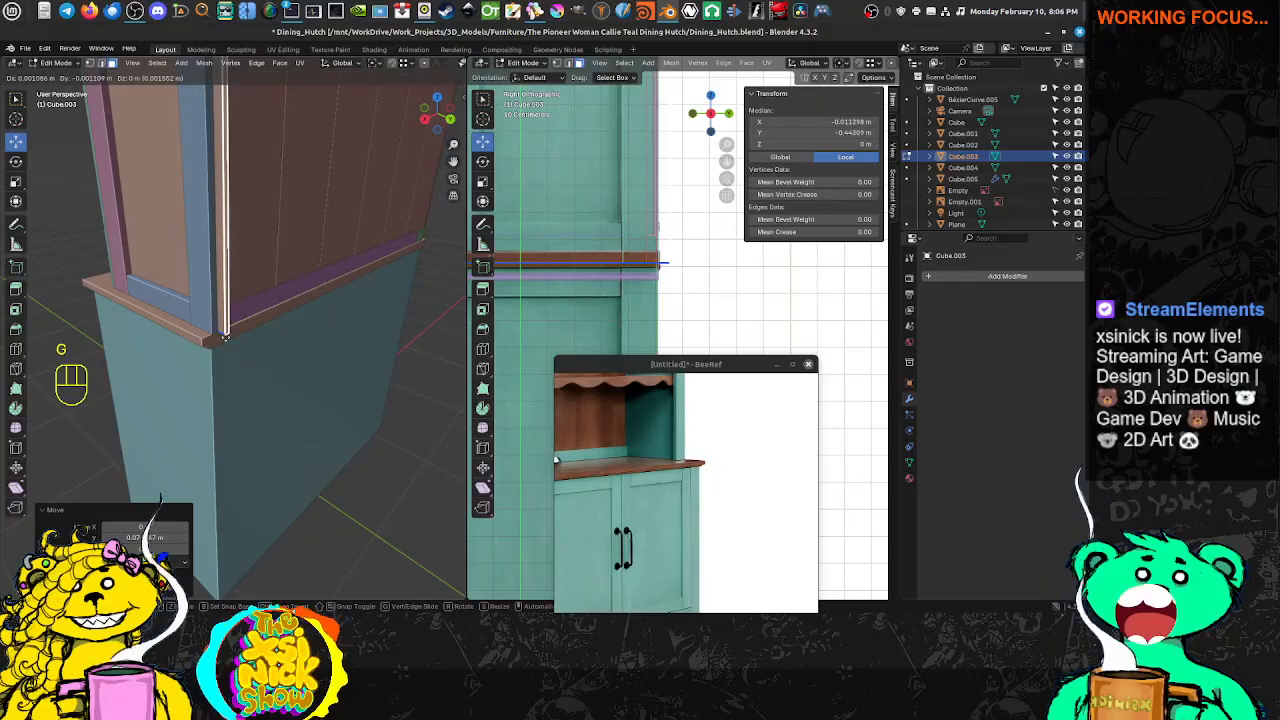
pyautogui.keyDown('ctrl'); pyautogui.click(222, 337); pyautogui.keyUp('ctrl')
pyautogui.moveTo(265, 320); pyautogui.dragTo(251, 356, button='middle')
pyautogui.scroll(-2, 248, 288)
pyautogui.moveTo(223, 304); pyautogui.dragTo(256, 341, button='middle')
pyautogui.press('Tab')
# Select the planked back panel and narrow it by scaling to 0.979 along X
pyautogui.click(256, 341)
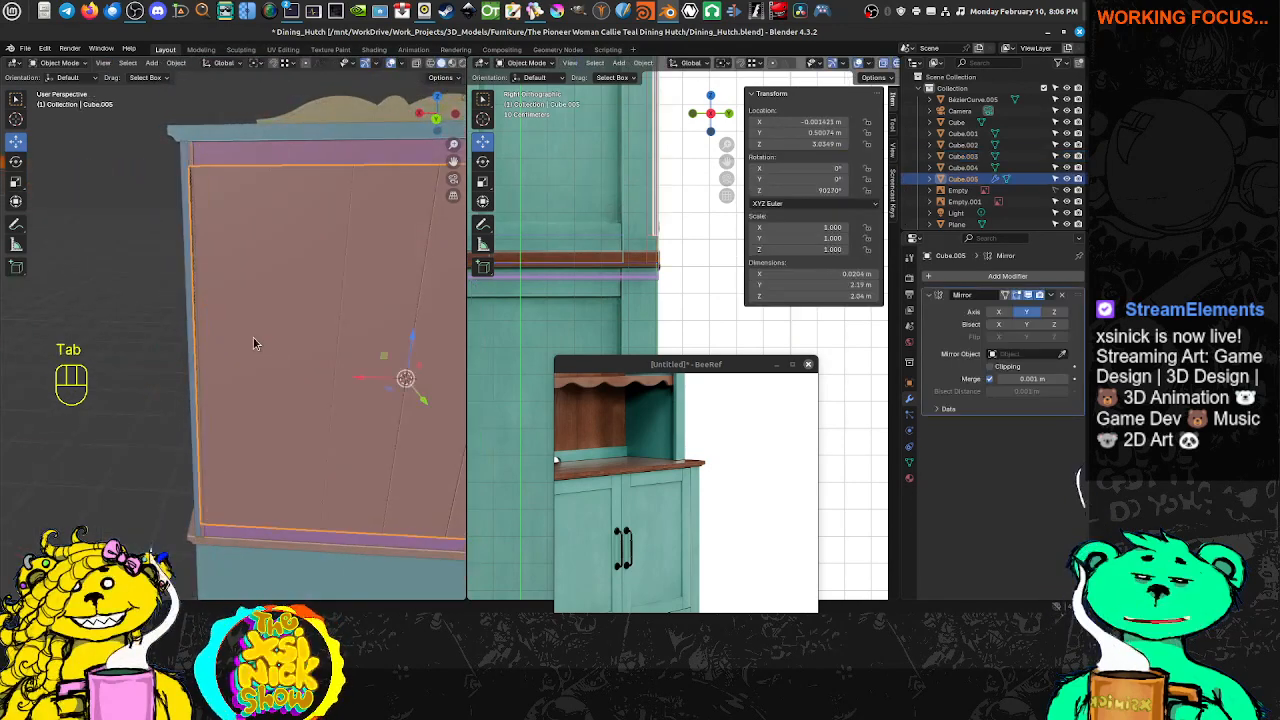
pyautogui.moveTo(337, 365); pyautogui.dragTo(400, 350, button='middle')
pyautogui.keyDown('shift'); pyautogui.moveTo(400, 350); pyautogui.dragTo(362, 346, button='middle'); pyautogui.keyUp('shift')
pyautogui.moveTo(362, 346); pyautogui.dragTo(305, 343, button='middle')
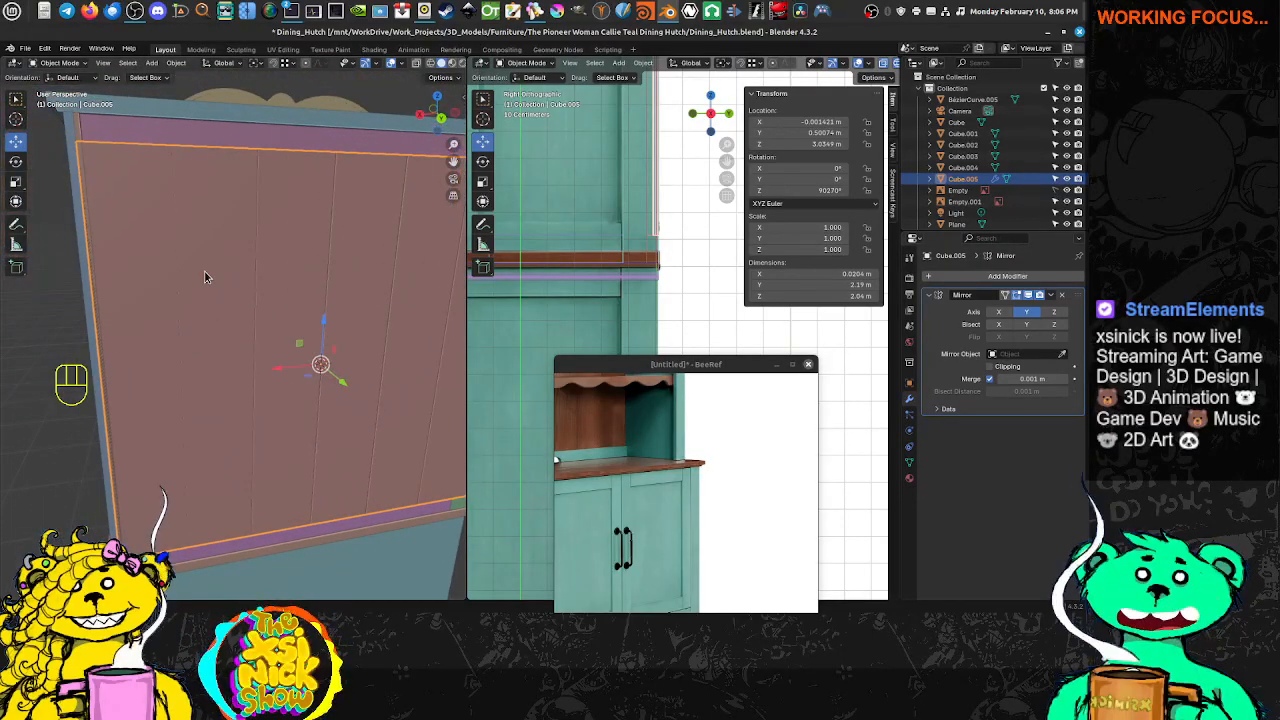
pyautogui.press('Tab')
pyautogui.moveTo(204, 277)
pyautogui.mouseDown(button='middle')
pyautogui.moveTo(195, 272)
pyautogui.moveTo(224, 285)
pyautogui.mouseUp(button='middle')
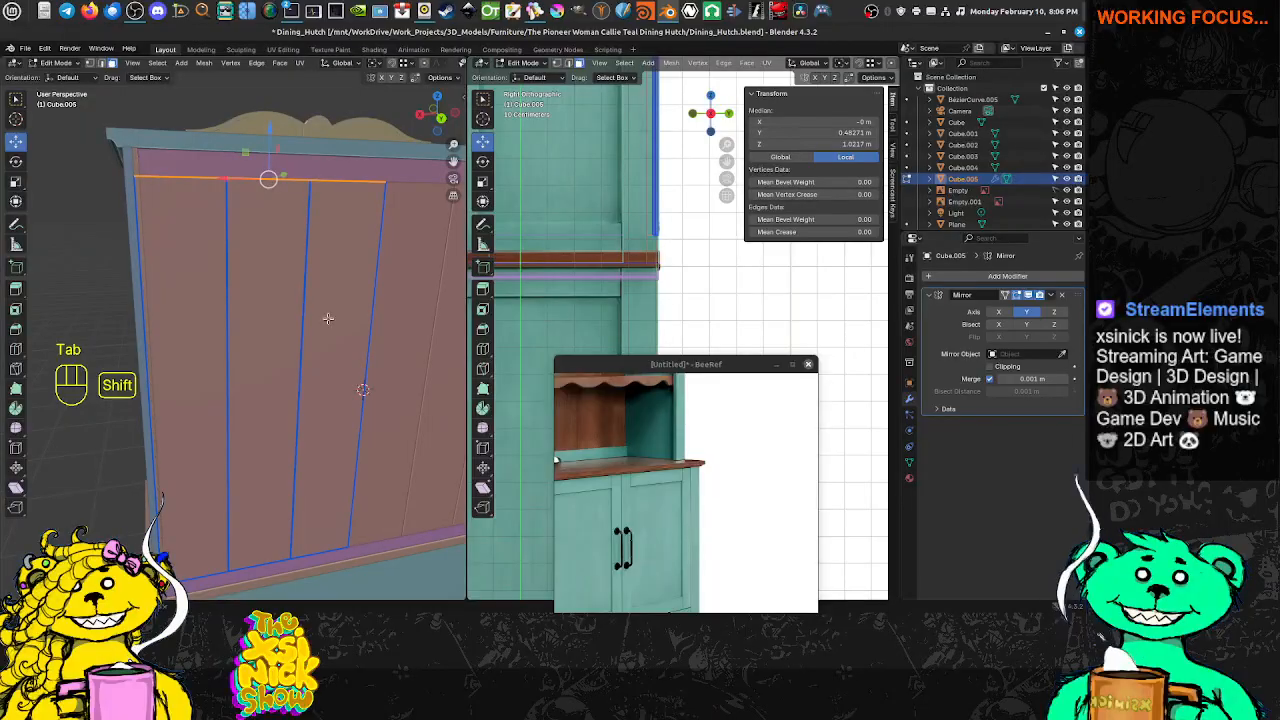
pyautogui.press('Tab')
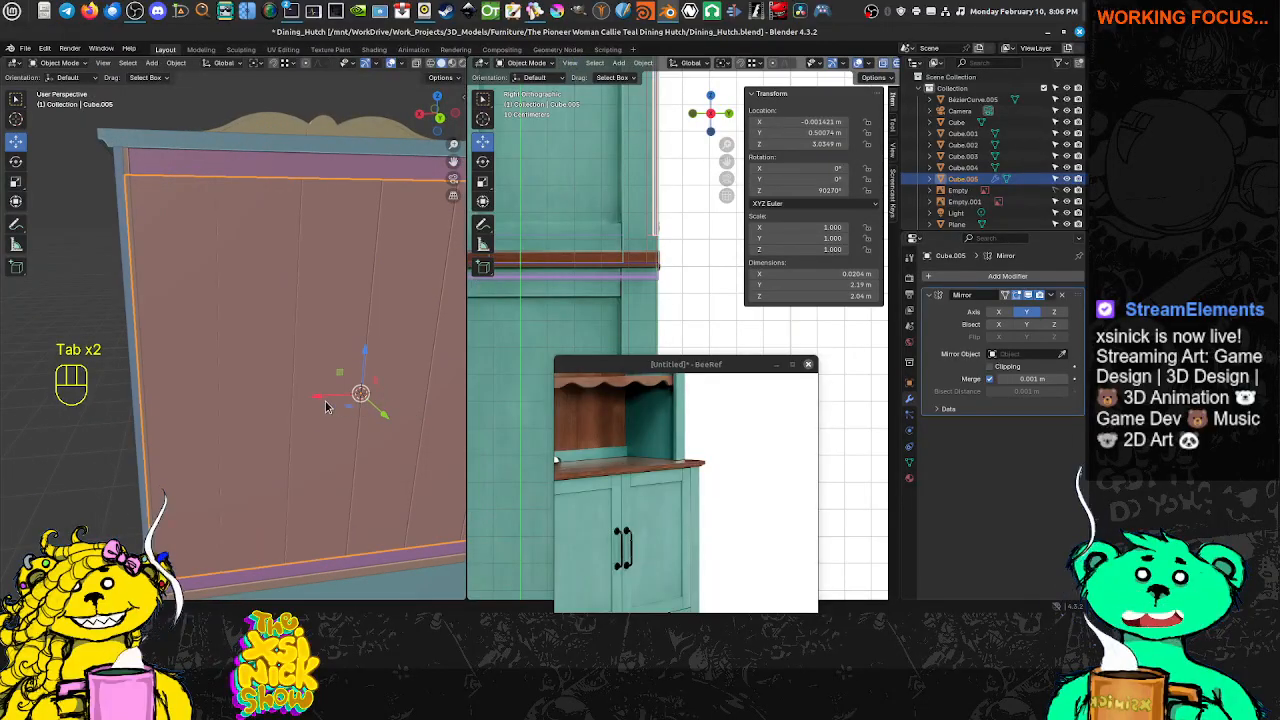
pyautogui.press('s')
pyautogui.press('x')
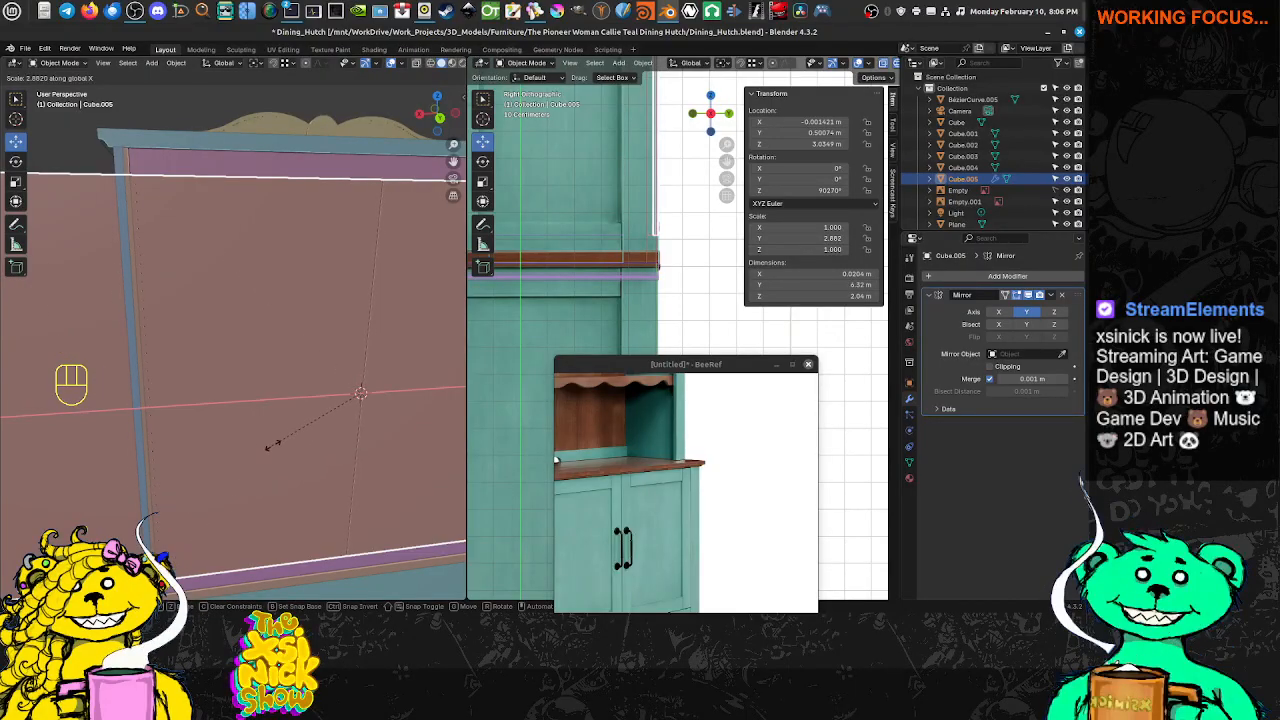
pyautogui.click(342, 424)
pyautogui.keyDown('shift'); pyautogui.moveTo(337, 426); pyautogui.dragTo(378, 359, button='middle'); pyautogui.keyUp('shift')
pyautogui.scroll(4, 313, 426)
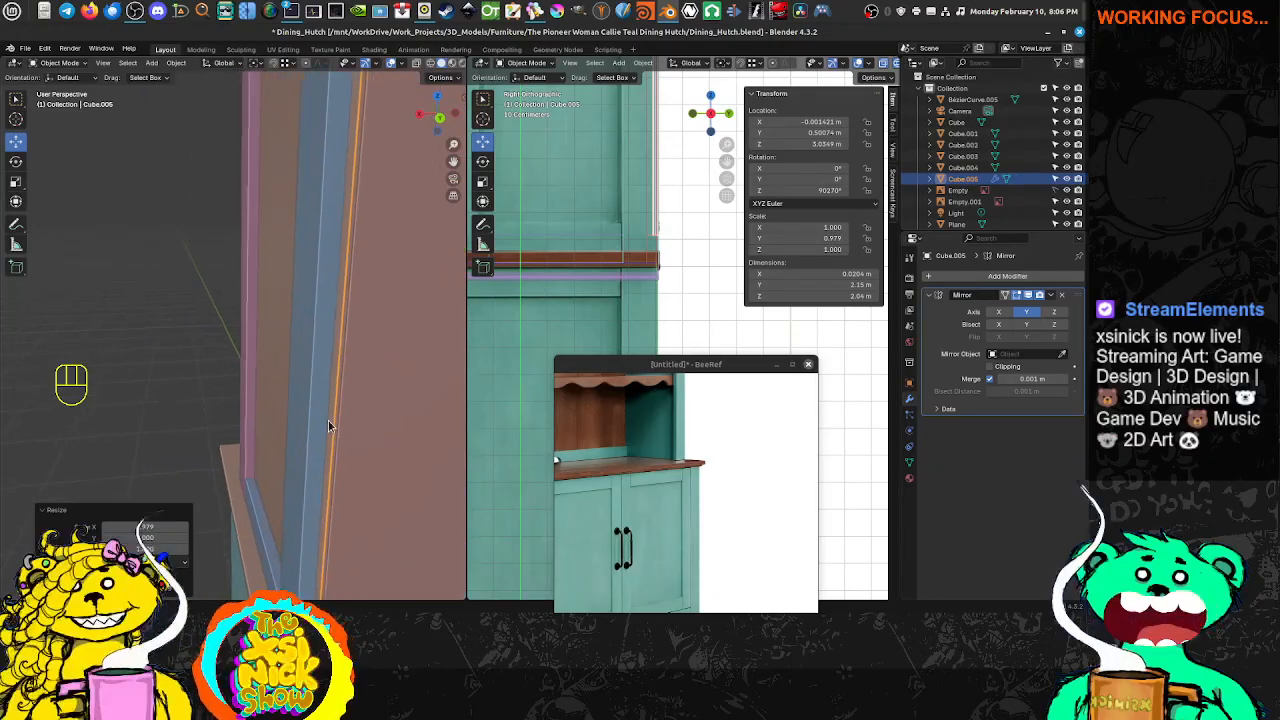
pyautogui.keyDown('shift'); pyautogui.moveTo(328, 424); pyautogui.dragTo(309, 405, button='middle'); pyautogui.keyUp('shift')
# Examine how the narrowed back panel meets the side panels, rails, cornice and countertop from the back and the inside
pyautogui.press('Tab')
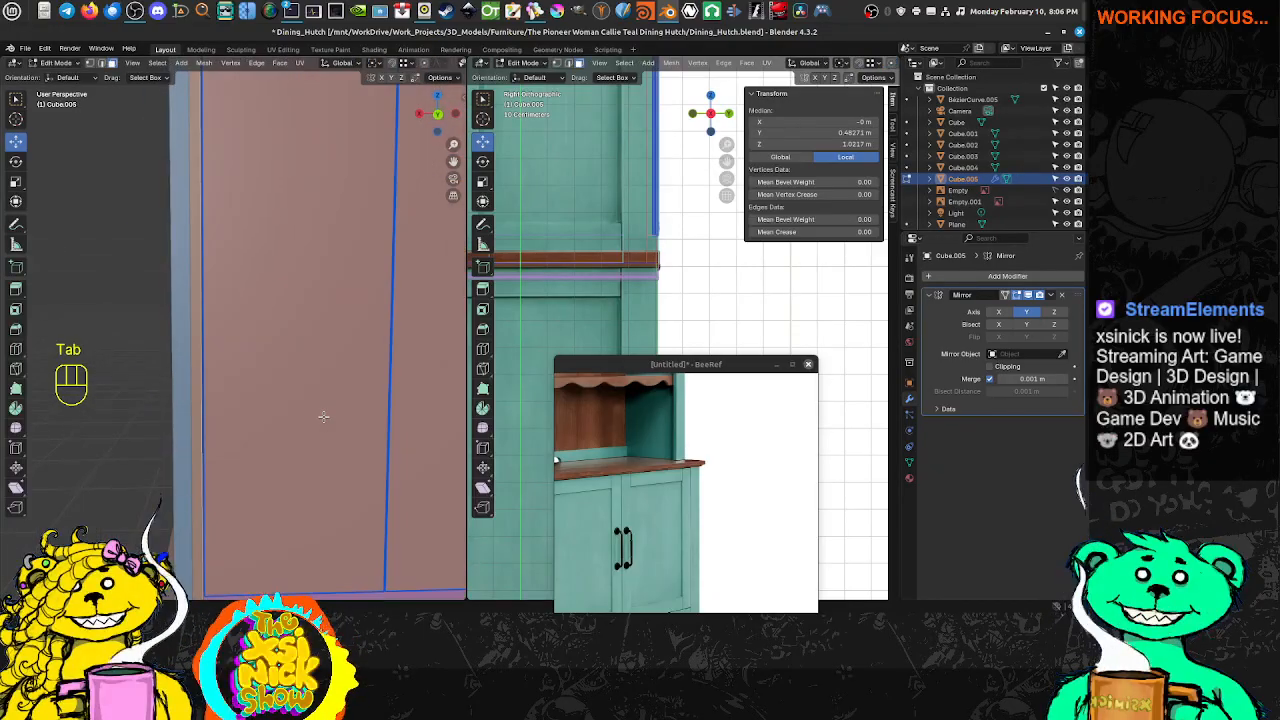
pyautogui.scroll(-9, 320, 402)
pyautogui.moveTo(381, 388); pyautogui.dragTo(315, 390, button='middle')
pyautogui.press('Tab')
pyautogui.keyDown('shift'); pyautogui.moveTo(315, 390); pyautogui.dragTo(337, 388, button='middle'); pyautogui.keyUp('shift')
pyautogui.scroll(3, 245, 265)
pyautogui.moveTo(245, 265); pyautogui.dragTo(290, 248, button='middle')
pyautogui.scroll(3, 166, 257)
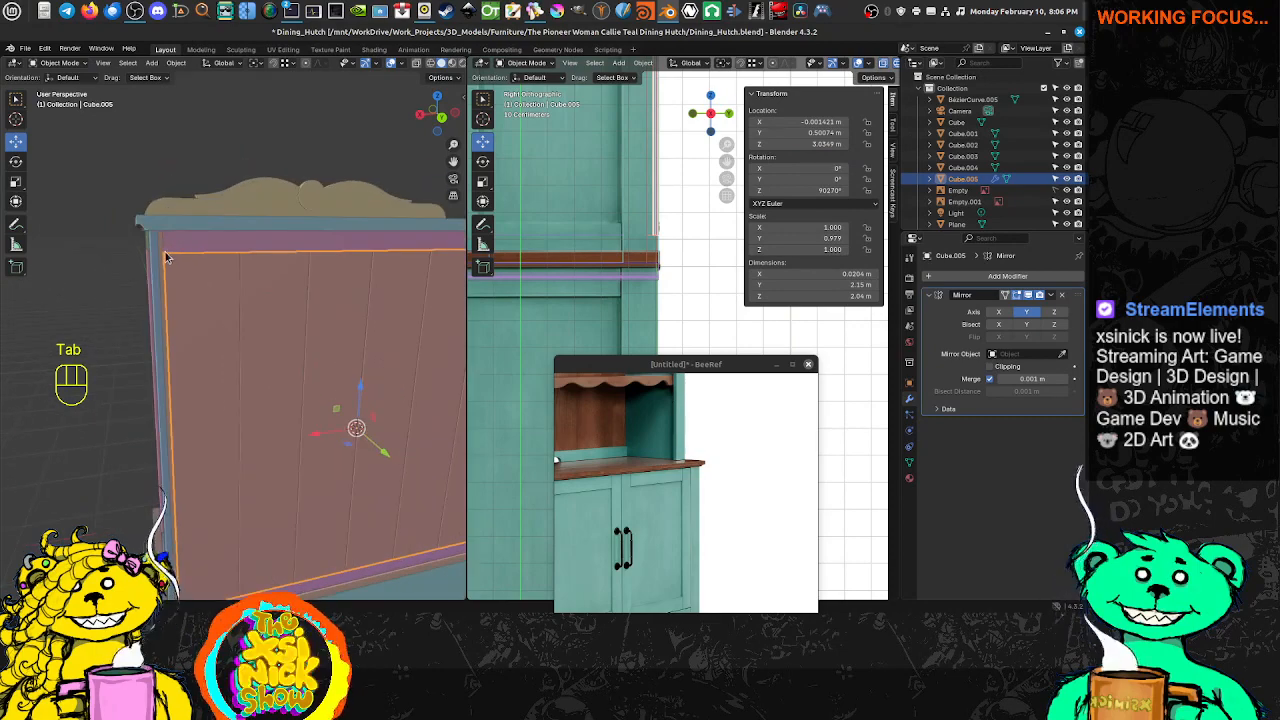
pyautogui.scroll(2, 166, 257)
pyautogui.moveTo(156, 205); pyautogui.dragTo(8, 207, button='middle')
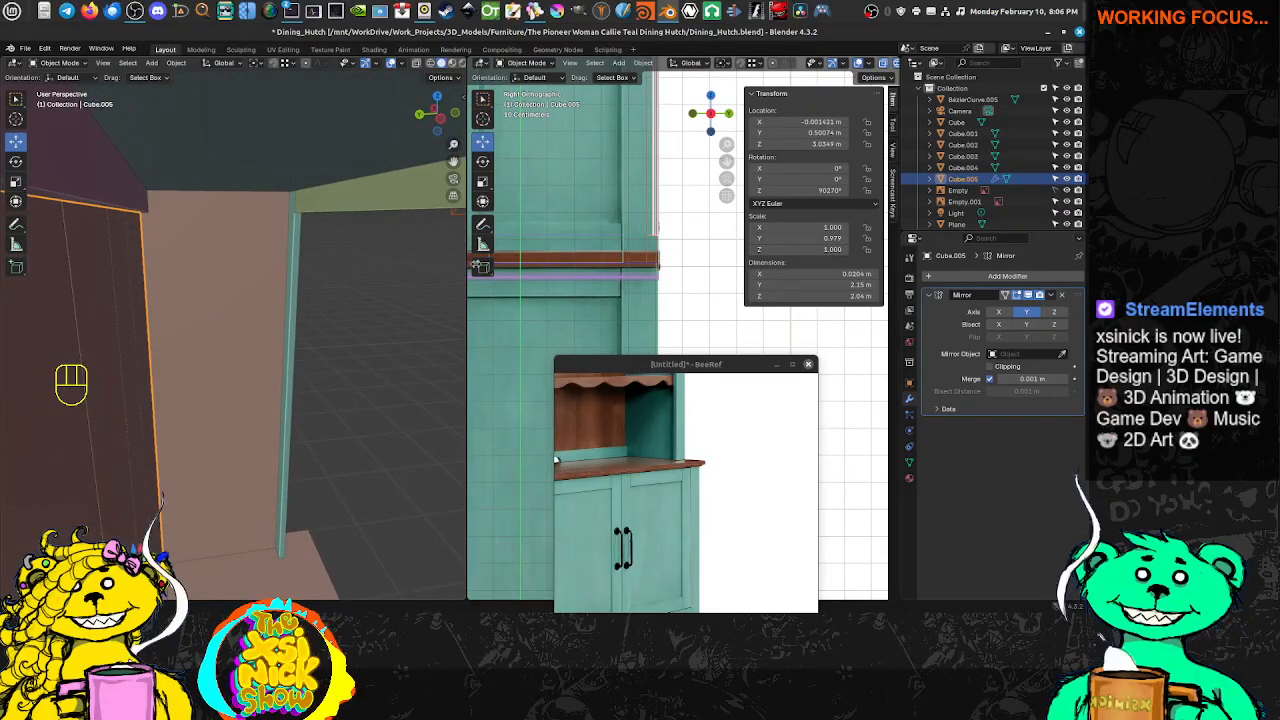
pyautogui.moveTo(217, 467); pyautogui.dragTo(421, 344, button='middle')
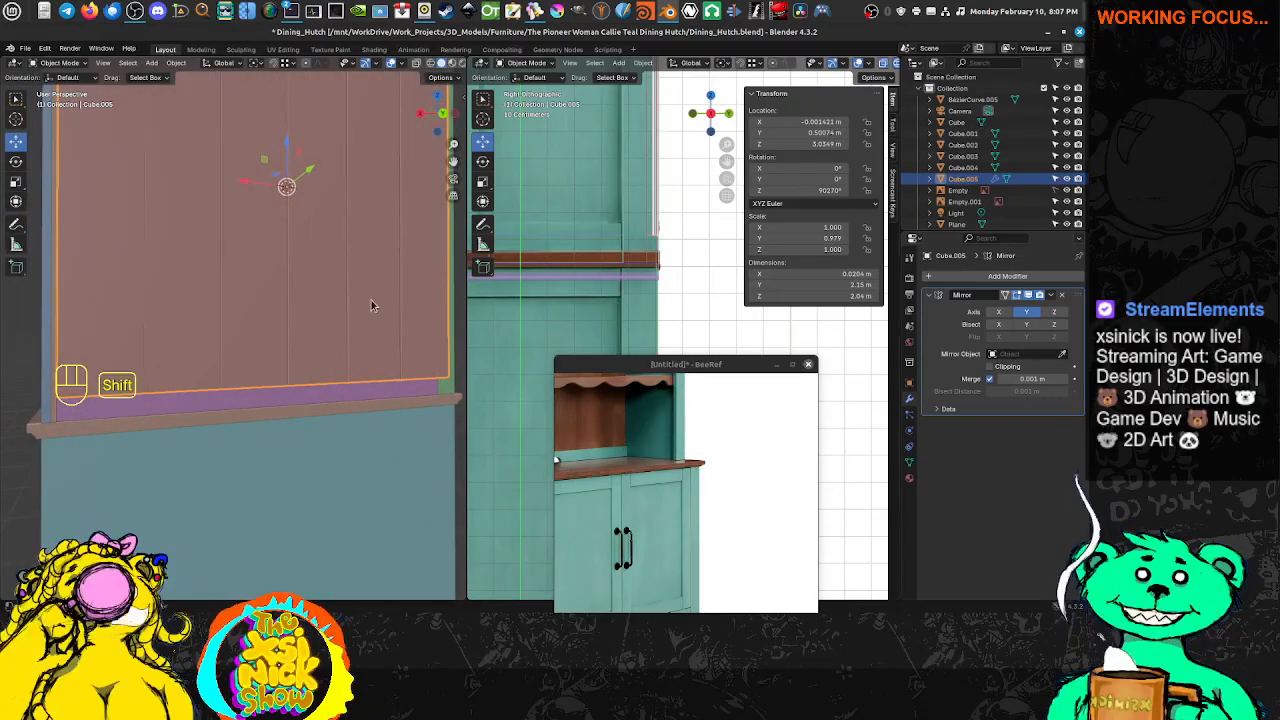
pyautogui.moveTo(371, 303); pyautogui.dragTo(183, 303, button='middle')
pyautogui.click(316, 423)
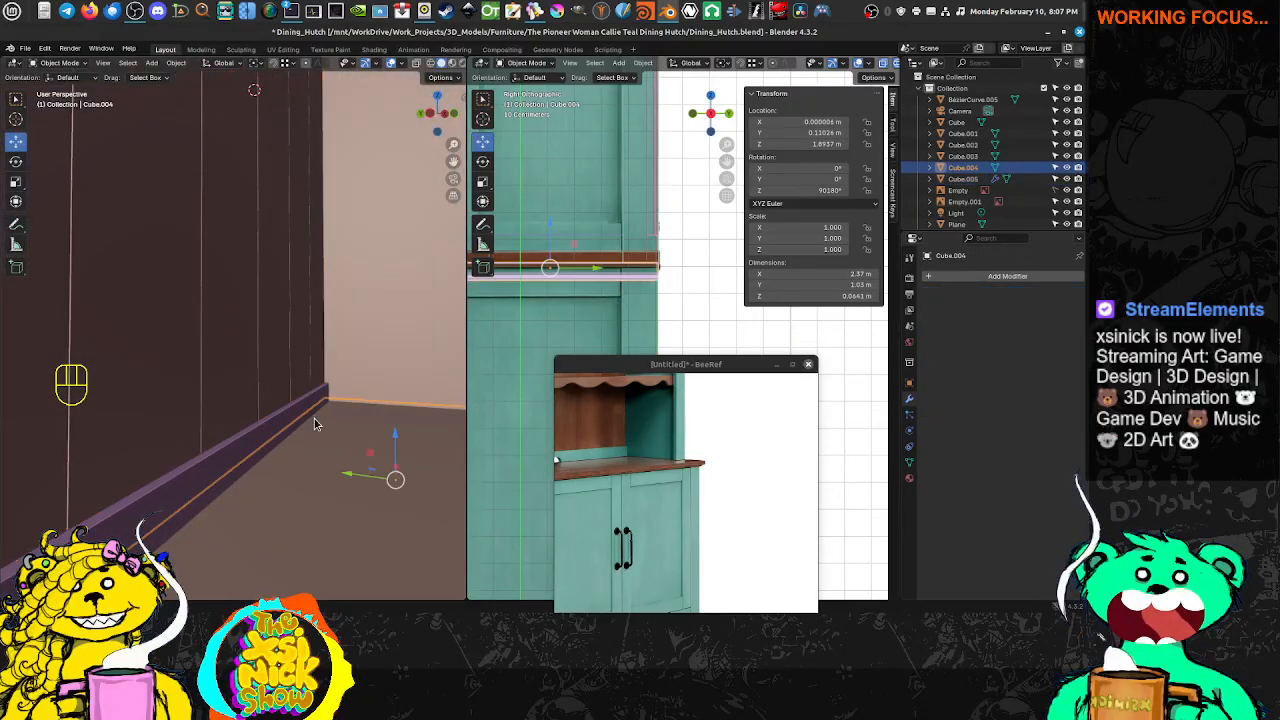
pyautogui.moveTo(318, 420); pyautogui.dragTo(353, 230, button='middle')
# Move the upper back rail about 0.023 m backward along Y, snapping it against the planked back panel
pyautogui.scroll(-6, 643, 229)
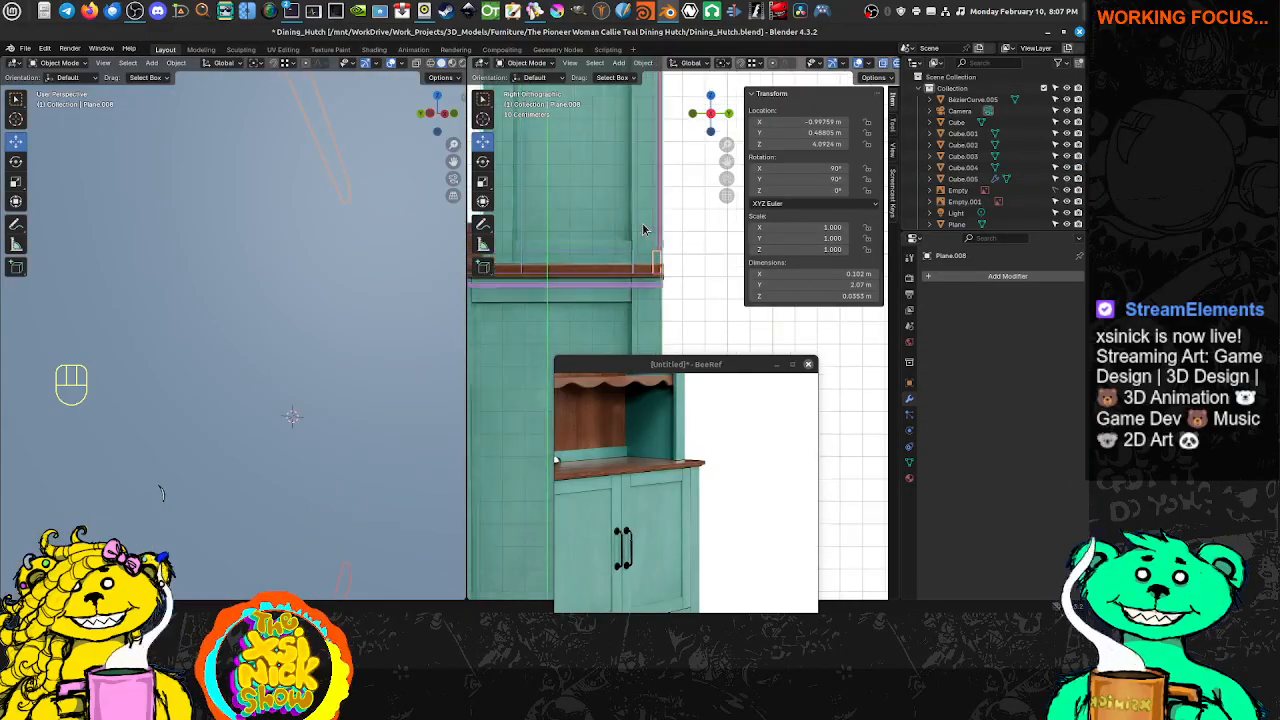
pyautogui.scroll(5, 671, 205)
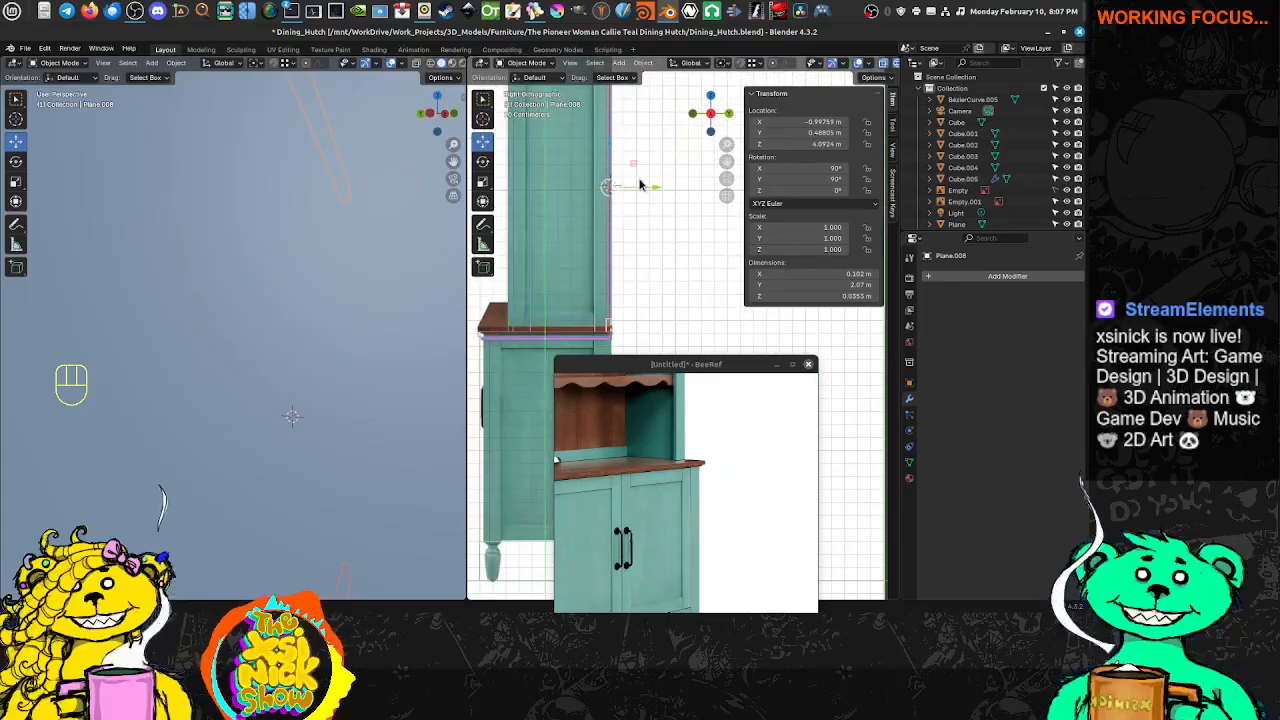
pyautogui.scroll(-8, 265, 197)
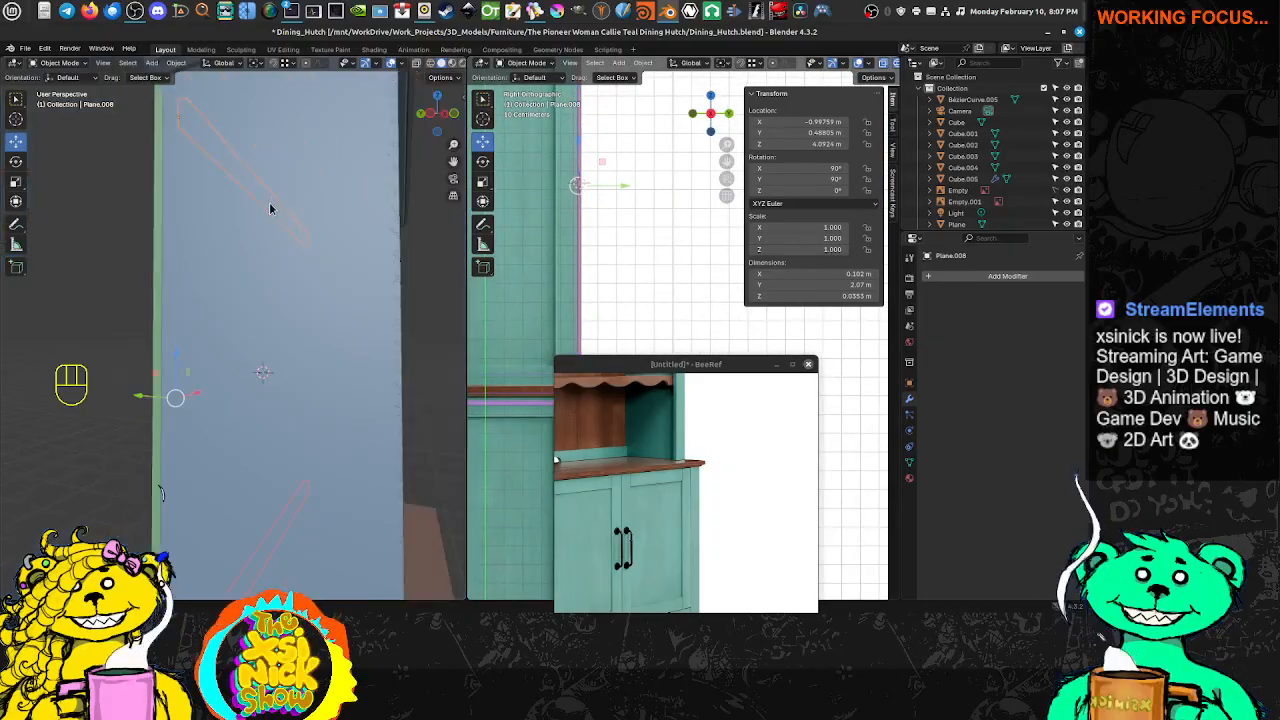
pyautogui.keyDown('shift'); pyautogui.moveTo(273, 206); pyautogui.dragTo(301, 210, button='middle'); pyautogui.keyUp('shift')
pyautogui.scroll(2, 278, 236)
pyautogui.scroll(5, 278, 236)
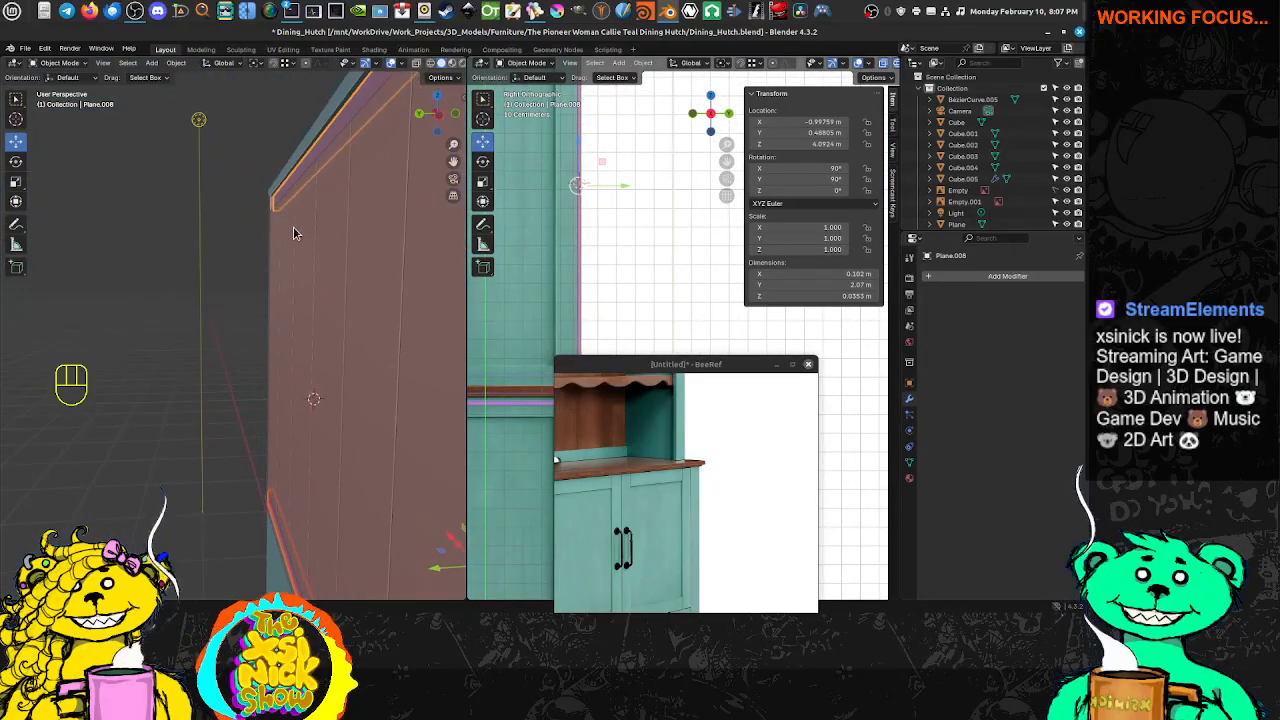
pyautogui.moveTo(276, 281); pyautogui.dragTo(260, 254, button='middle')
pyautogui.scroll(2, 254, 233)
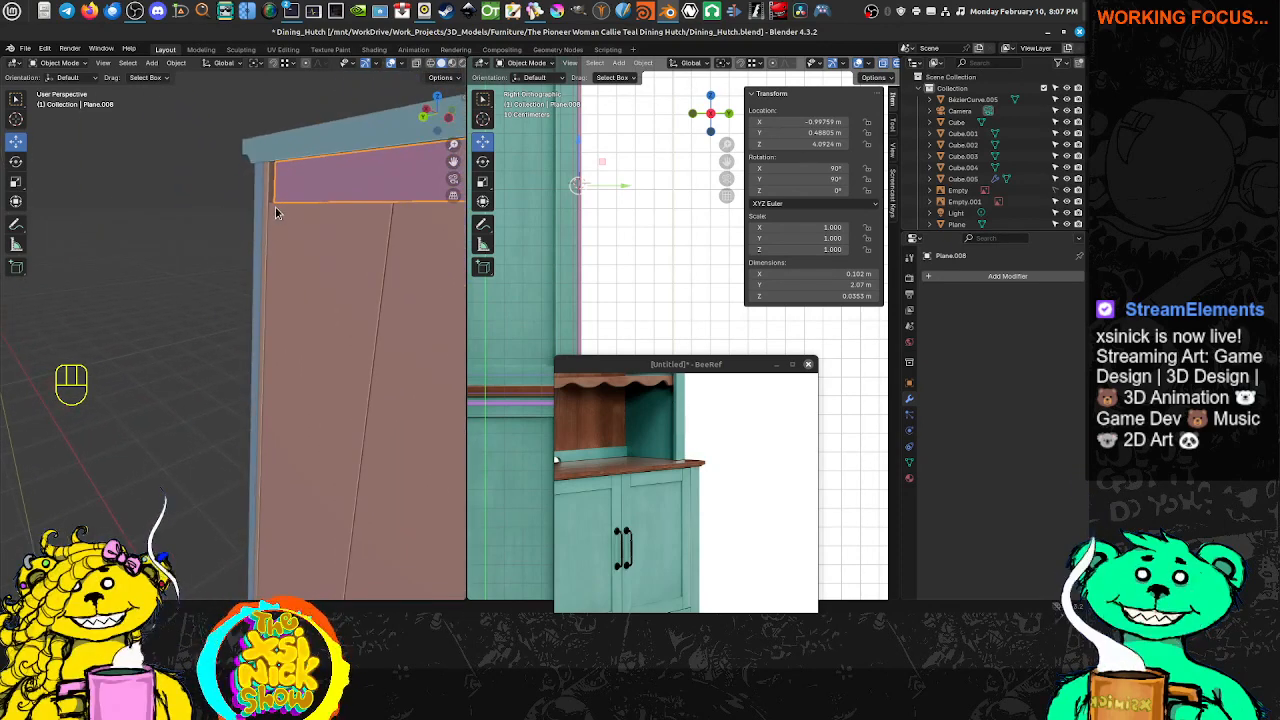
pyautogui.press('g')
pyautogui.keyDown('ctrl'); pyautogui.click(274, 207); pyautogui.keyUp('ctrl')
# Move the lower back rail about 0.015 m forward along Y, snapping it against the planked back panel
pyautogui.moveTo(274, 207); pyautogui.dragTo(287, 360, button='middle')
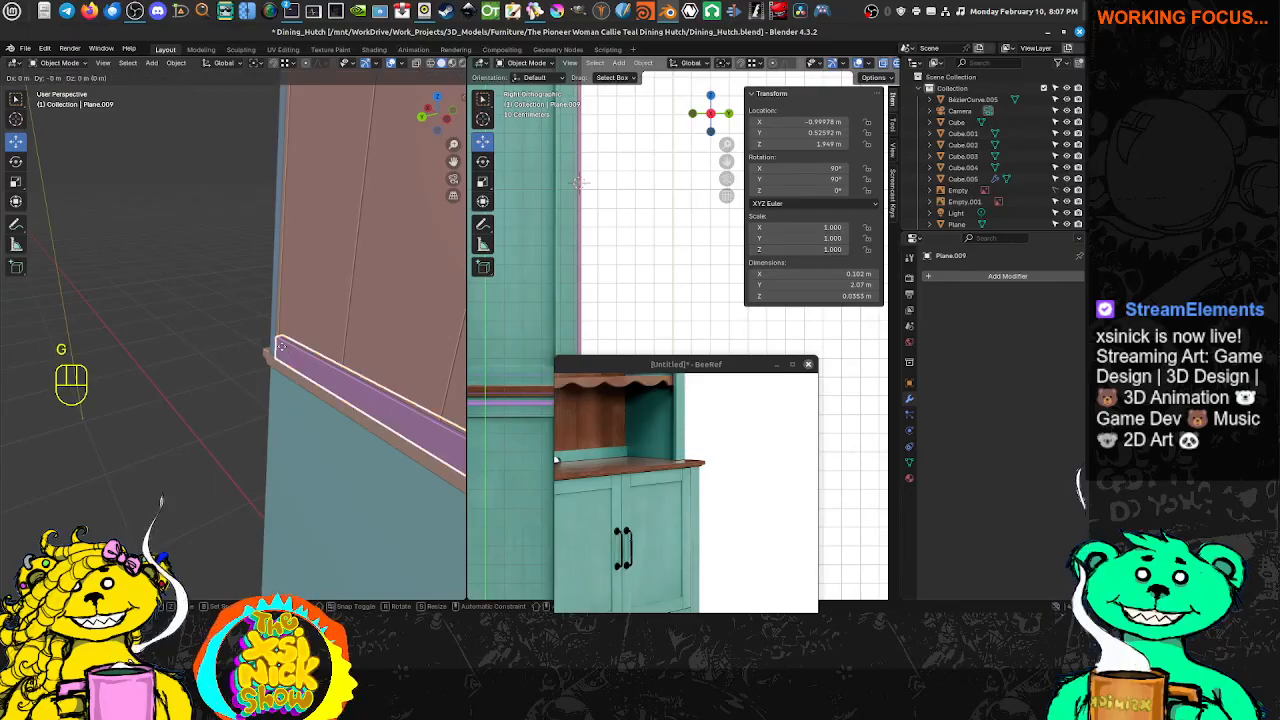
pyautogui.keyDown('ctrl'); pyautogui.click(284, 350); pyautogui.keyUp('ctrl')
pyautogui.moveTo(284, 350)
pyautogui.mouseDown(button='middle')
pyautogui.moveTo(400, 354)
pyautogui.moveTo(281, 351)
pyautogui.mouseUp(button='middle')
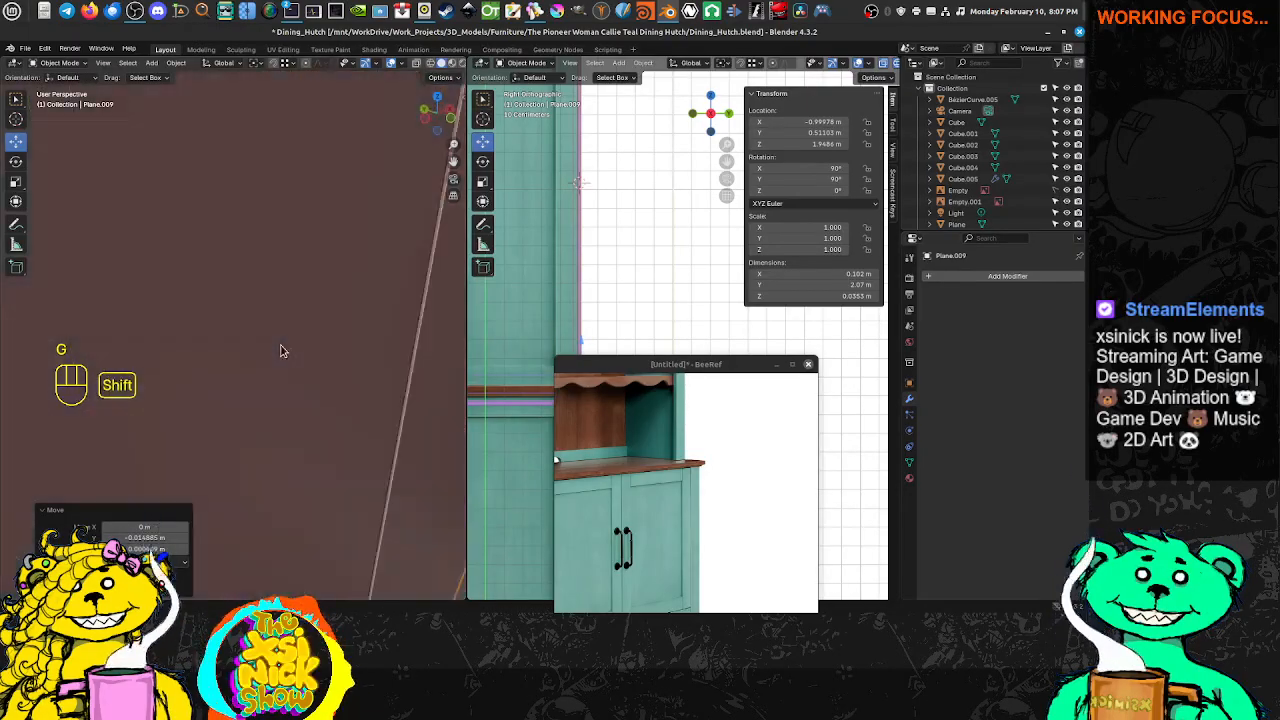
pyautogui.scroll(-5, 290, 335)
pyautogui.scroll(-4, 357, 334)
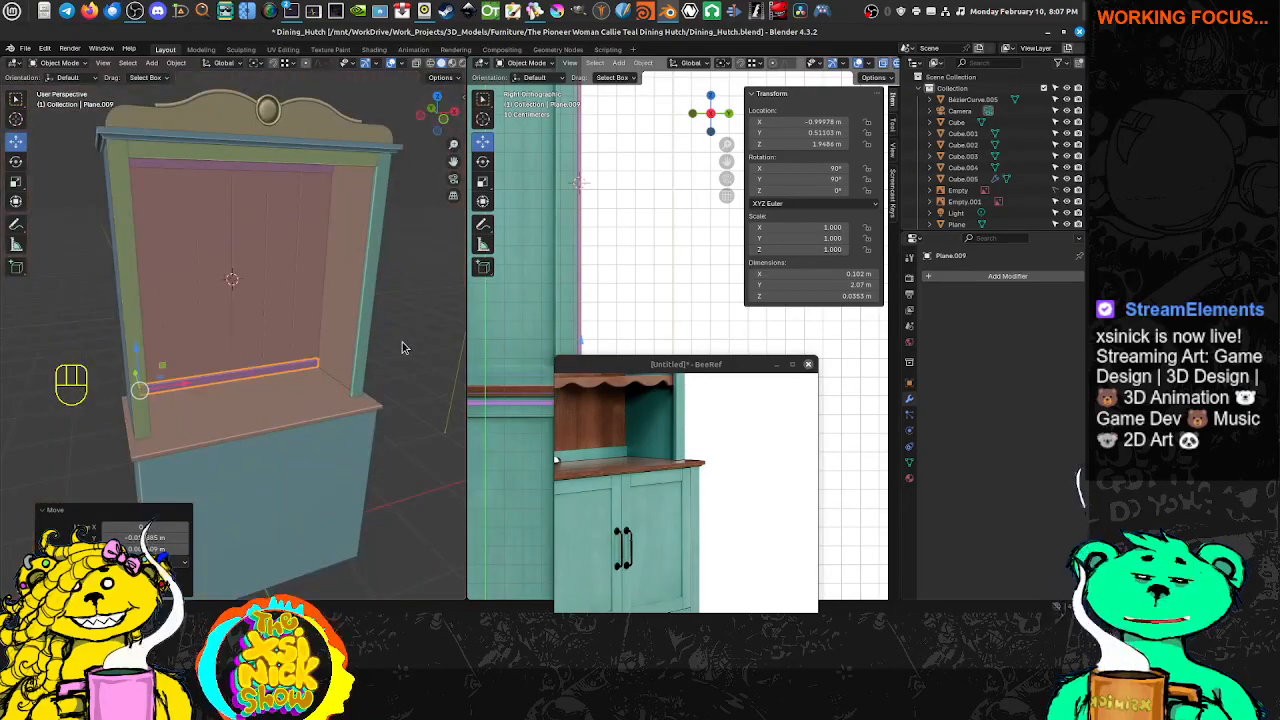
pyautogui.moveTo(402, 342); pyautogui.dragTo(352, 337, button='middle')
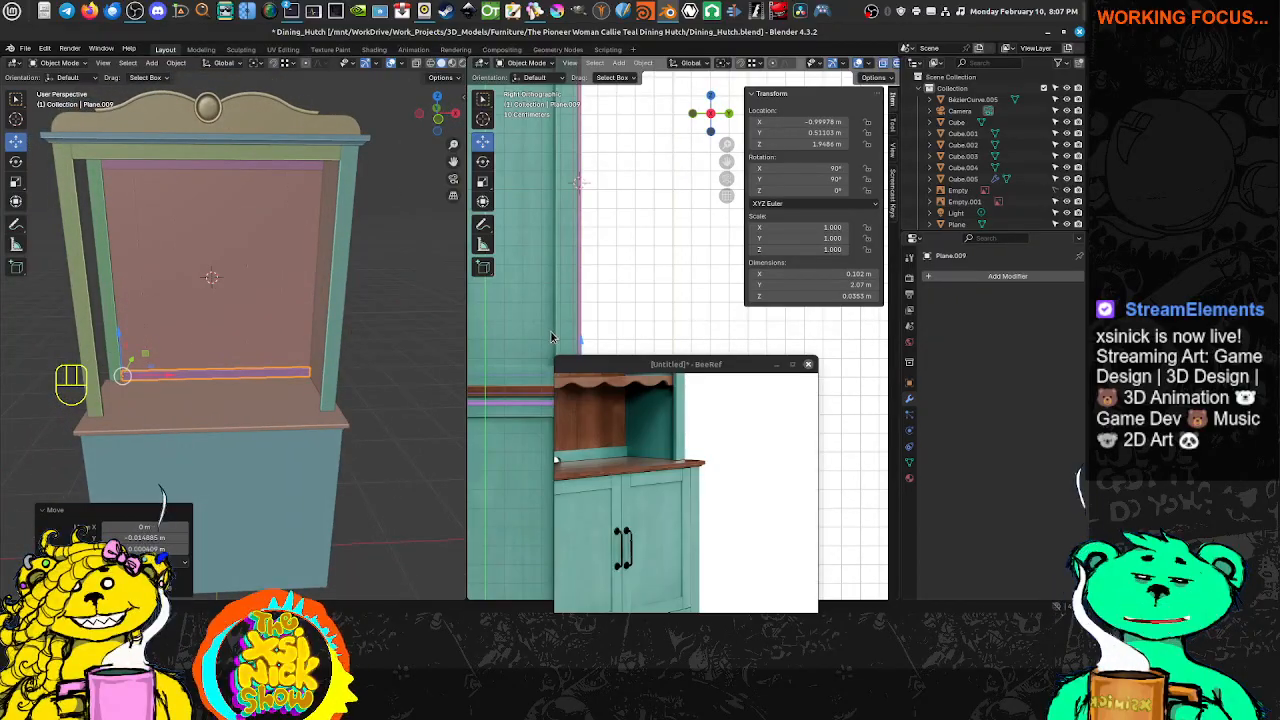
# Delete the upper cabinet's left outer side panel together with its front and back vertical stiles
pyautogui.scroll(-8, 709, 463)
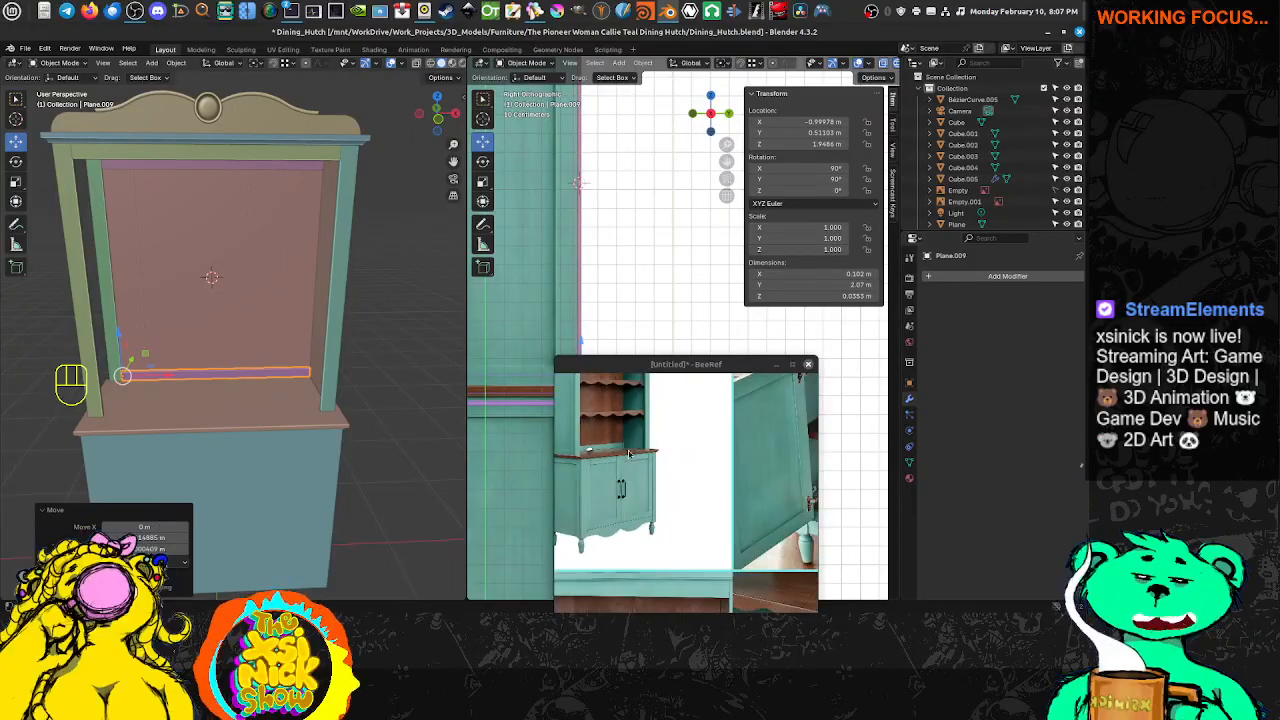
pyautogui.scroll(2, 711, 462)
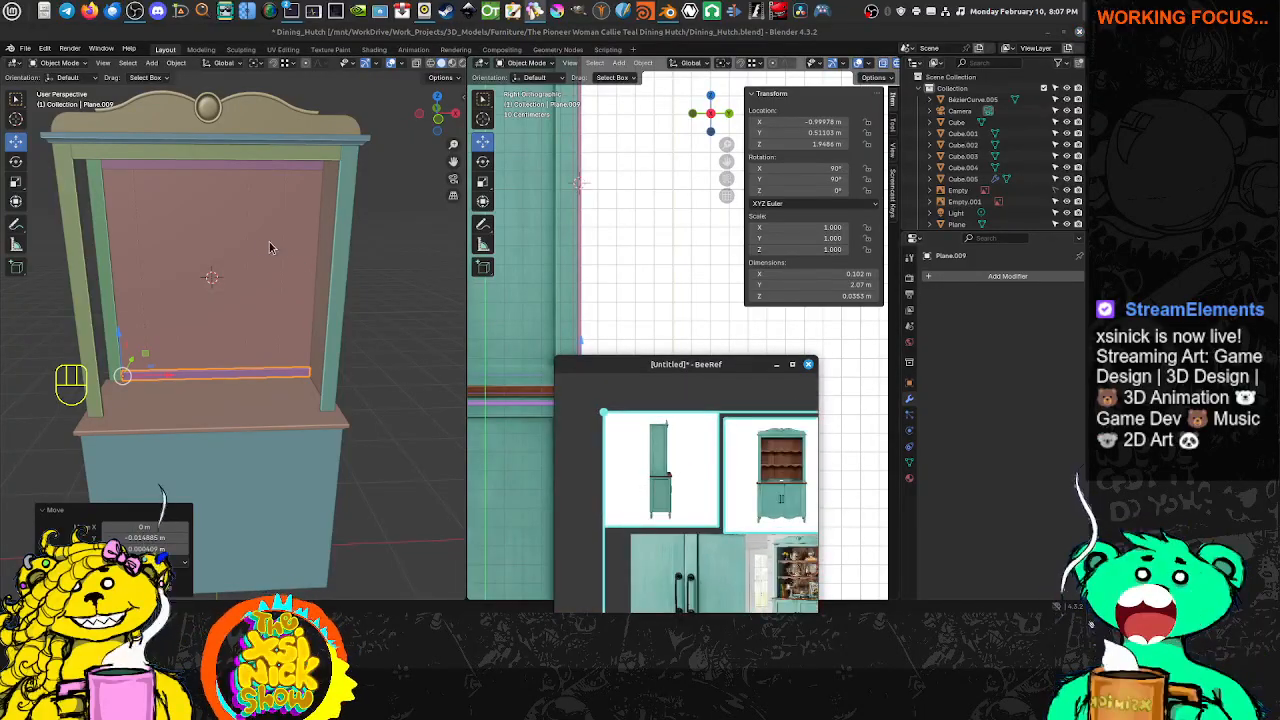
pyautogui.moveTo(270, 248); pyautogui.dragTo(203, 250, button='middle')
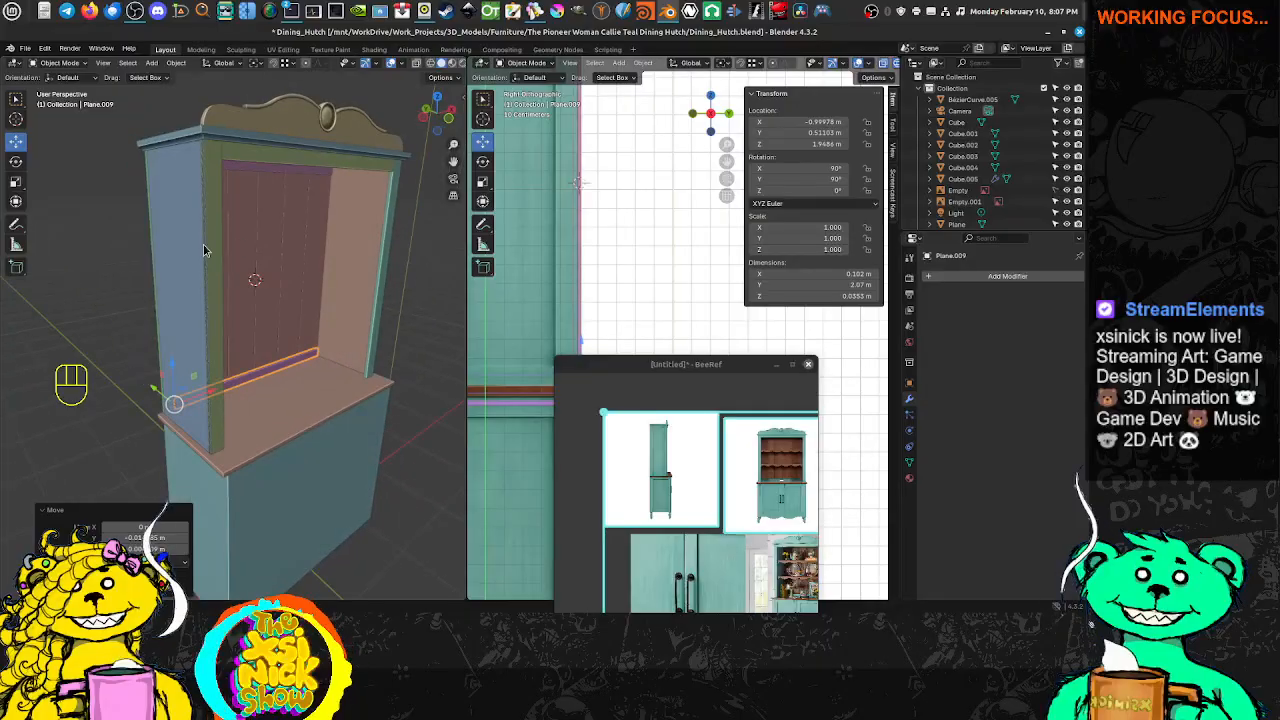
pyautogui.click(198, 251)
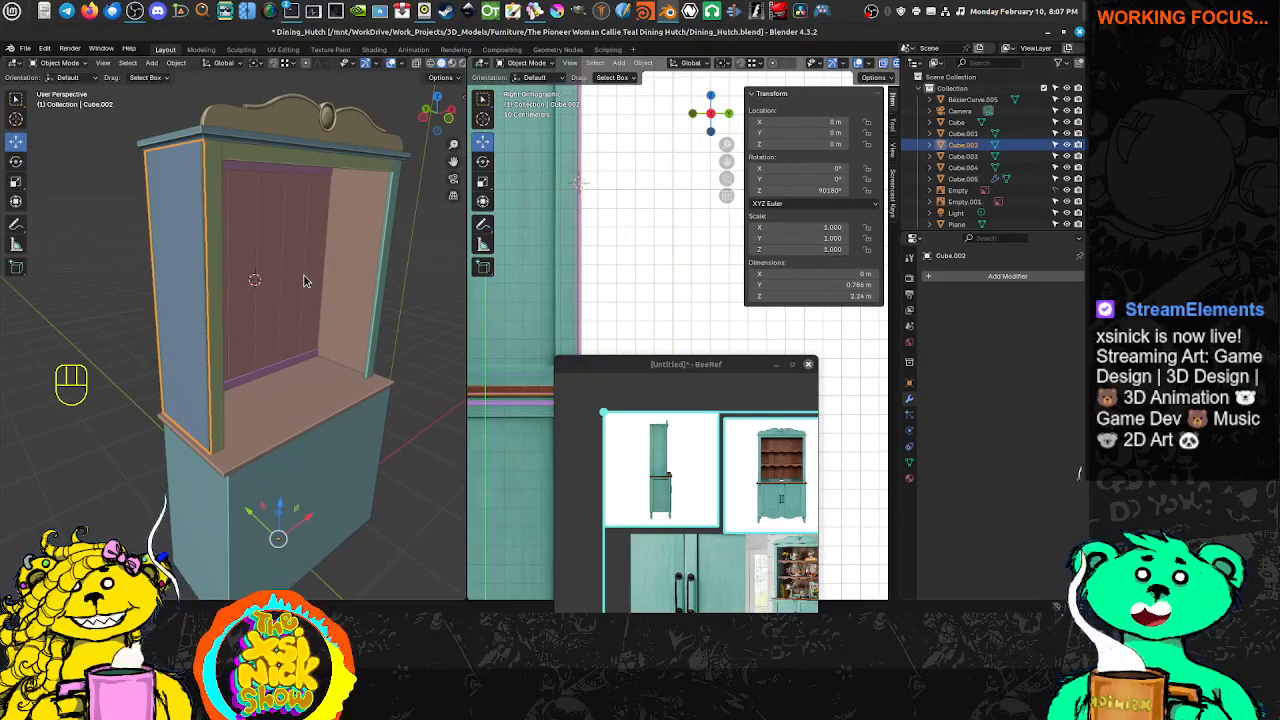
pyautogui.press('Delete')
pyautogui.click(216, 268)
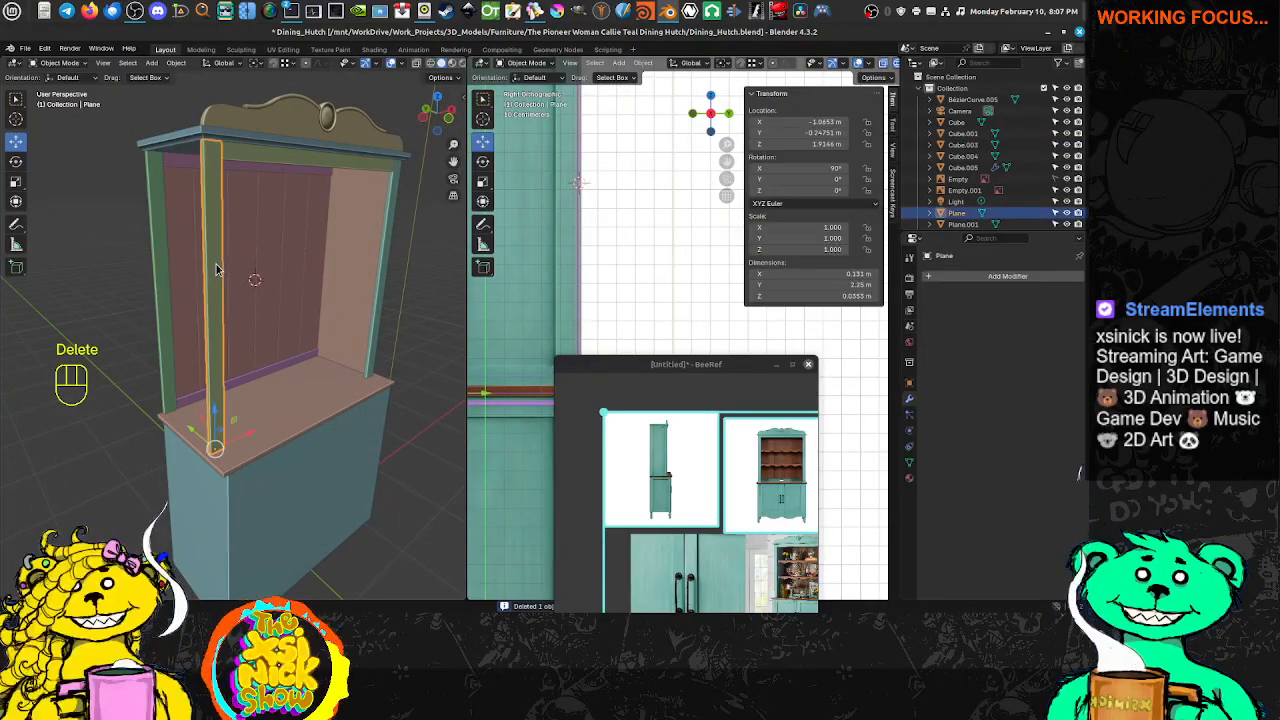
pyautogui.press('Delete')
pyautogui.click(163, 270)
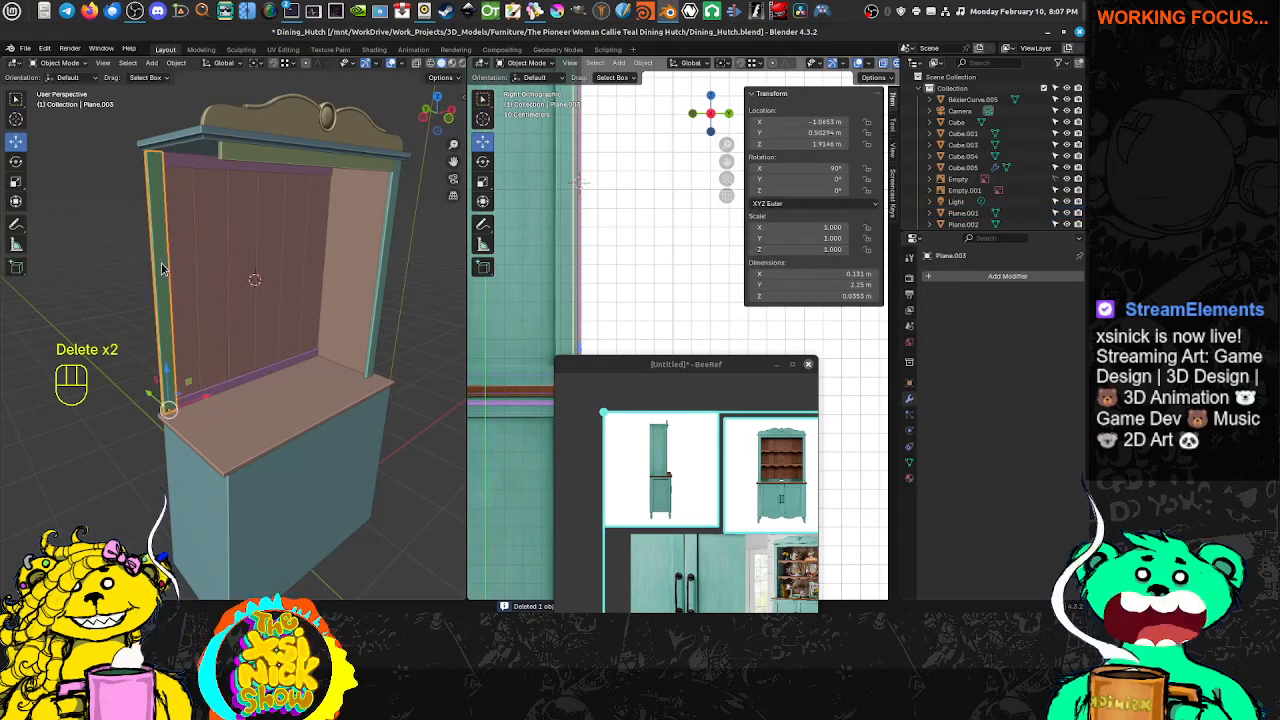
pyautogui.press('Delete')
# Add a single centred loop cut across the front top rail below the cornice
pyautogui.moveTo(288, 277); pyautogui.dragTo(335, 268, button='middle')
pyautogui.keyDown('shift'); pyautogui.moveTo(225, 218); pyautogui.dragTo(248, 232, button='middle'); pyautogui.keyUp('shift')
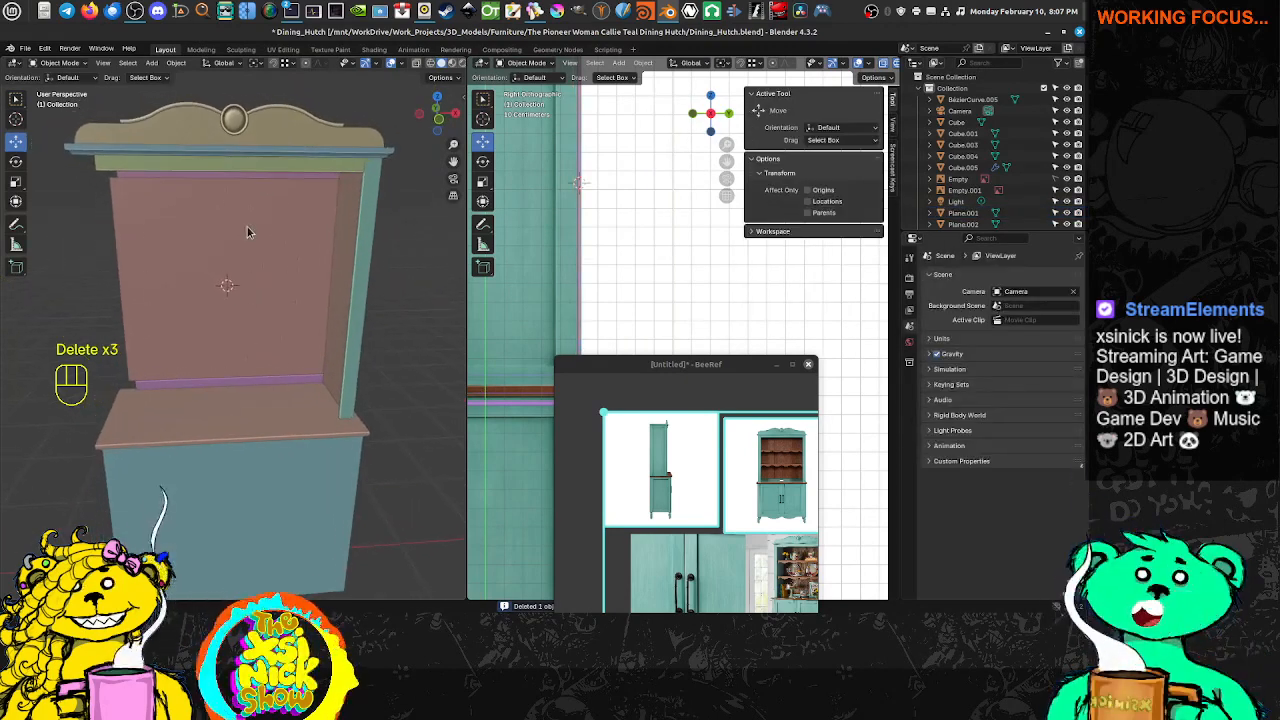
pyautogui.click(236, 173)
pyautogui.press('Tab')
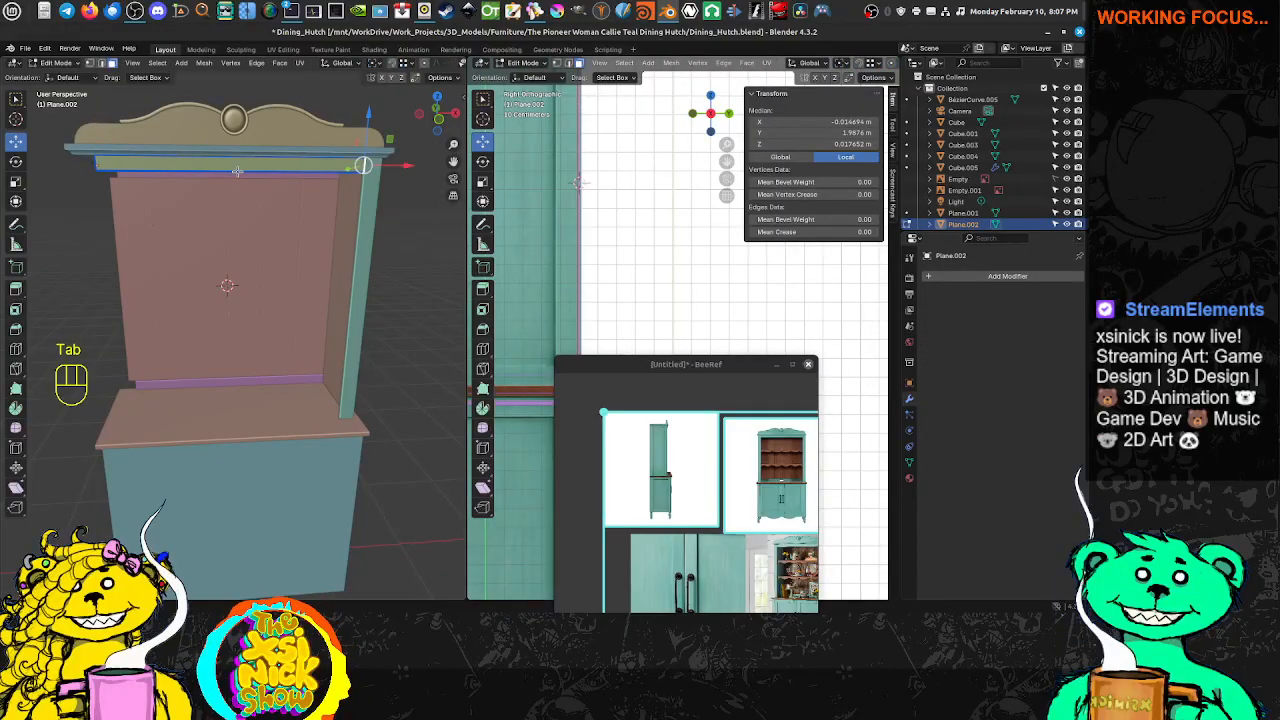
pyautogui.click(236, 168)
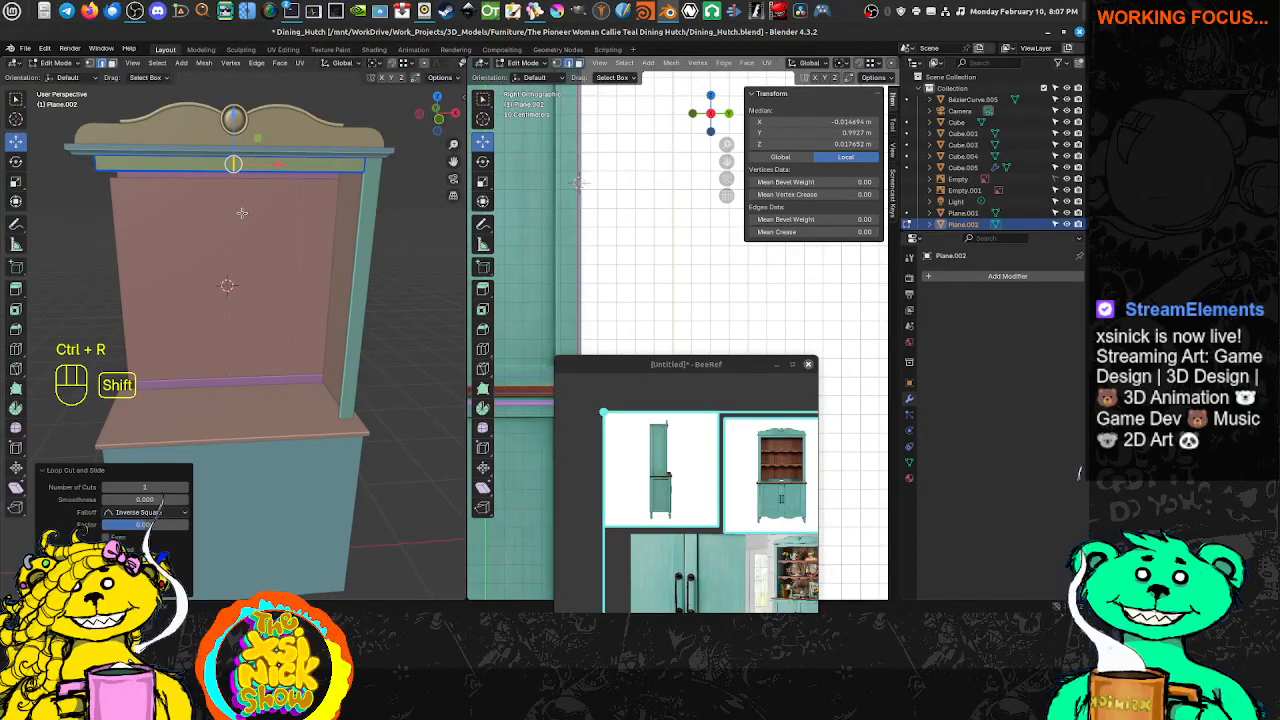
pyautogui.keyDown('shift'); pyautogui.moveTo(236, 168); pyautogui.dragTo(236, 172, button='middle'); pyautogui.keyUp('shift')
pyautogui.press('Tab')
# Add a centred loop cut across each of the upper and lower back rails
pyautogui.click(244, 189)
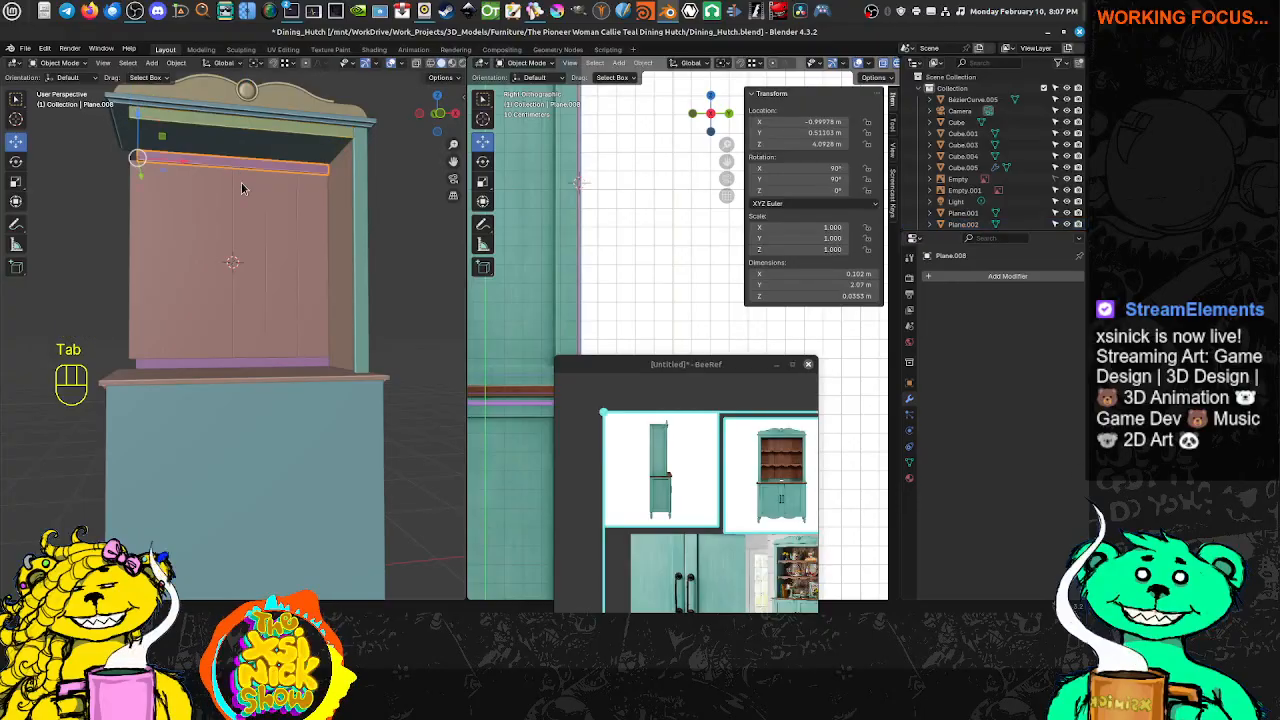
pyautogui.press('Tab')
pyautogui.moveTo(246, 290)
pyautogui.keyDown('shift'); pyautogui.mouseDown(button='middle')
pyautogui.moveTo(265, 268)
pyautogui.moveTo(259, 277)
pyautogui.mouseUp(button='middle'); pyautogui.keyUp('shift')
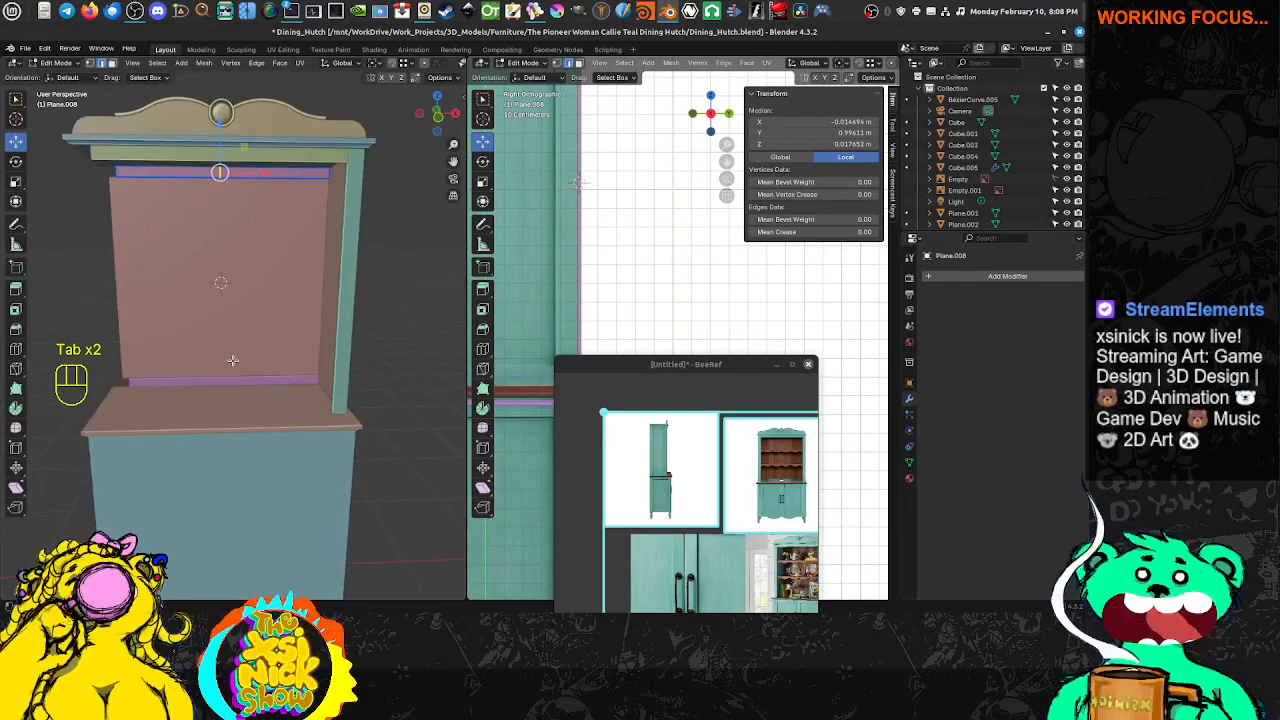
pyautogui.press('Tab')
pyautogui.click(239, 381)
pyautogui.press('Tab')
pyautogui.press('Tab')
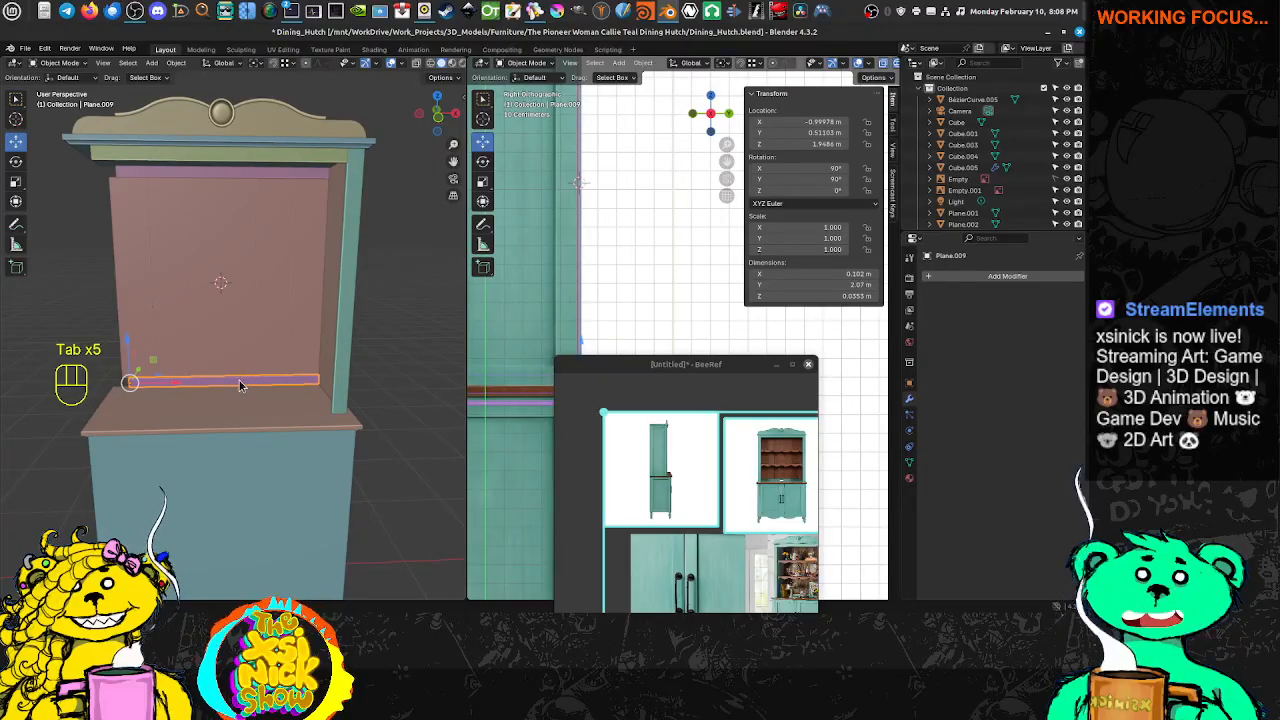
# Edit the back panel, front top rail and both back rails together from the front in vertex select mode
pyautogui.keyDown('shift'); pyautogui.click(239, 329); pyautogui.keyUp('shift')
pyautogui.keyDown('shift'); pyautogui.click(245, 155); pyautogui.keyUp('shift')
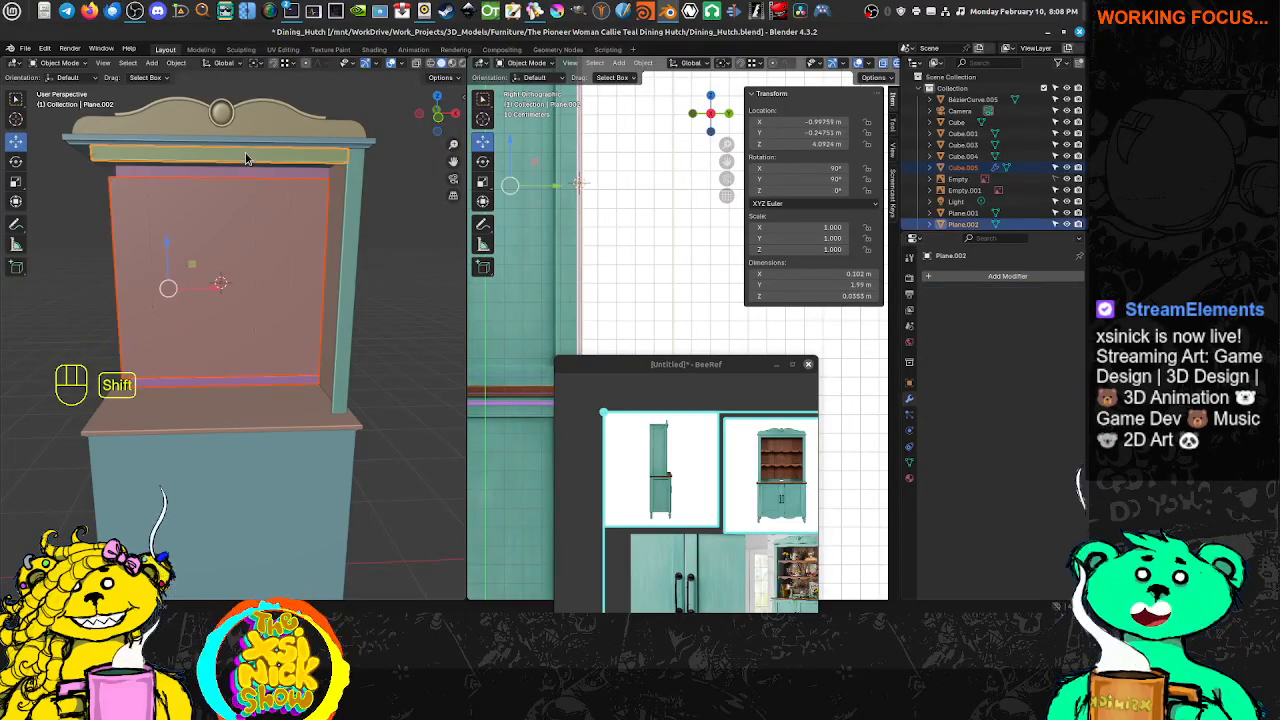
pyautogui.keyDown('shift'); pyautogui.click(242, 172); pyautogui.keyUp('shift')
pyautogui.press('Tab')
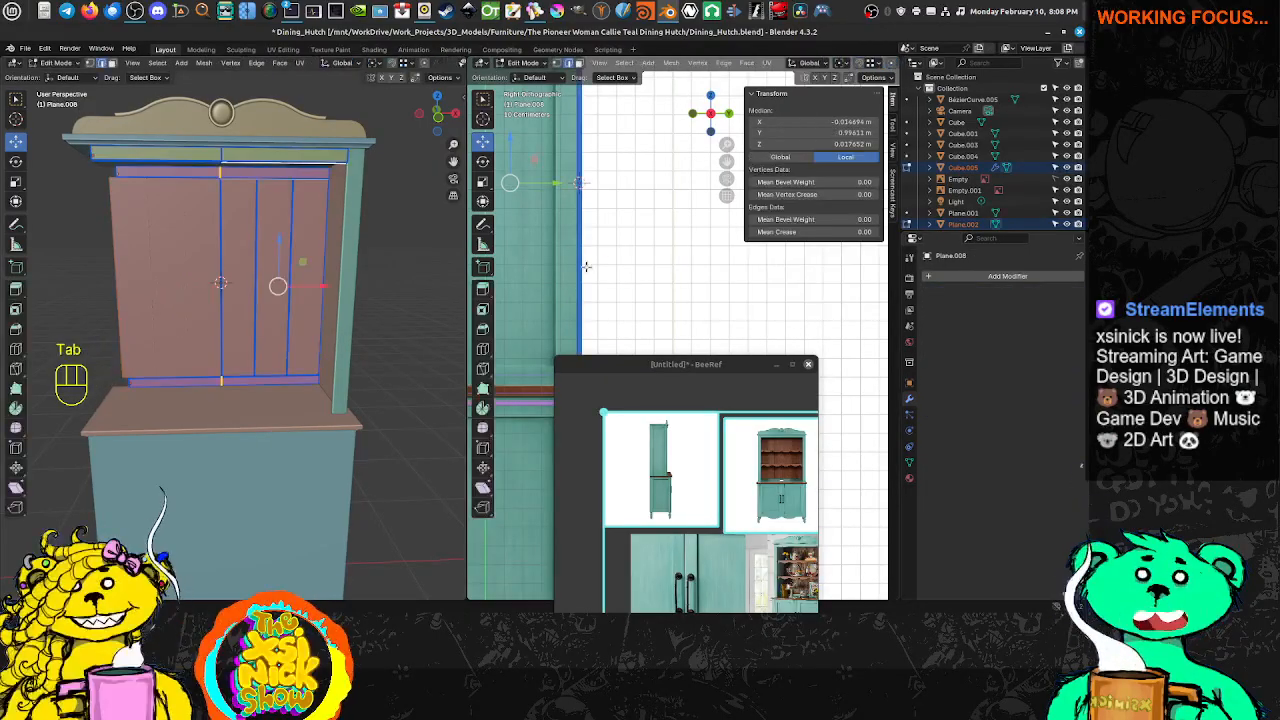
pyautogui.scroll(-6, 664, 289)
pyautogui.press('KP_1')
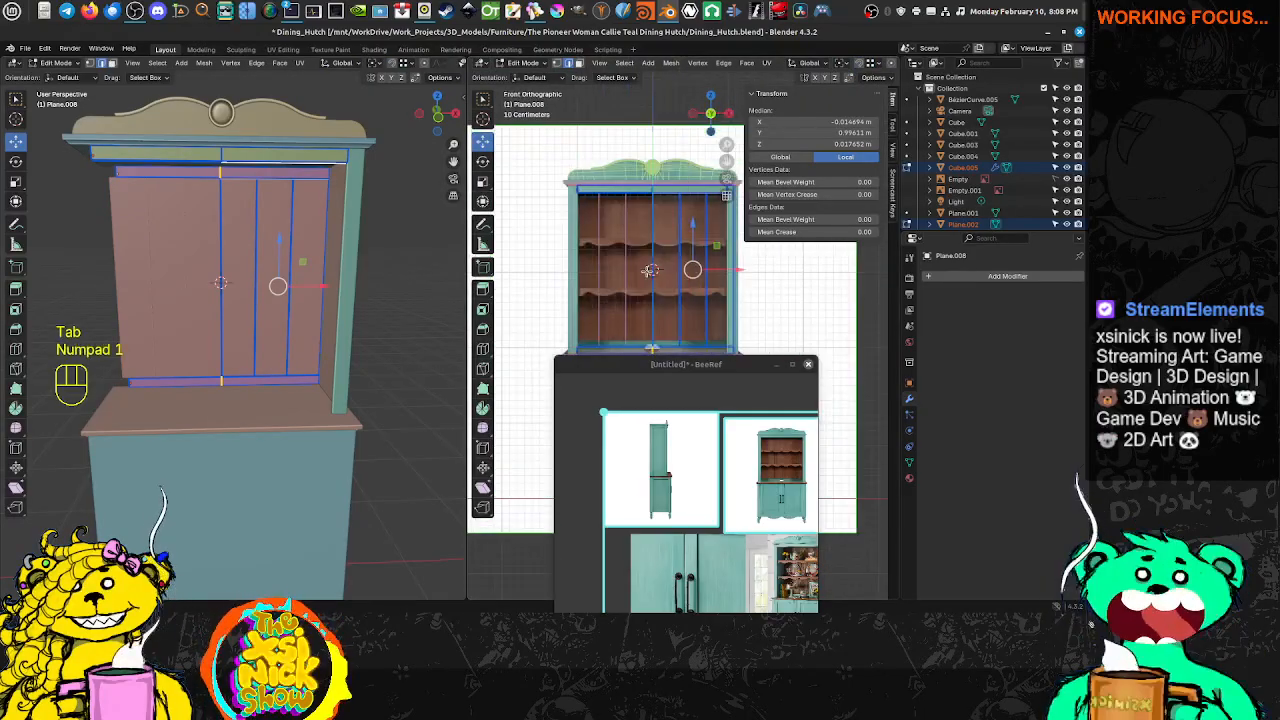
pyautogui.keyDown('shift'); pyautogui.moveTo(639, 289); pyautogui.dragTo(612, 232, button='middle'); pyautogui.keyUp('shift')
pyautogui.hotkey('ctrl', 'Tab')
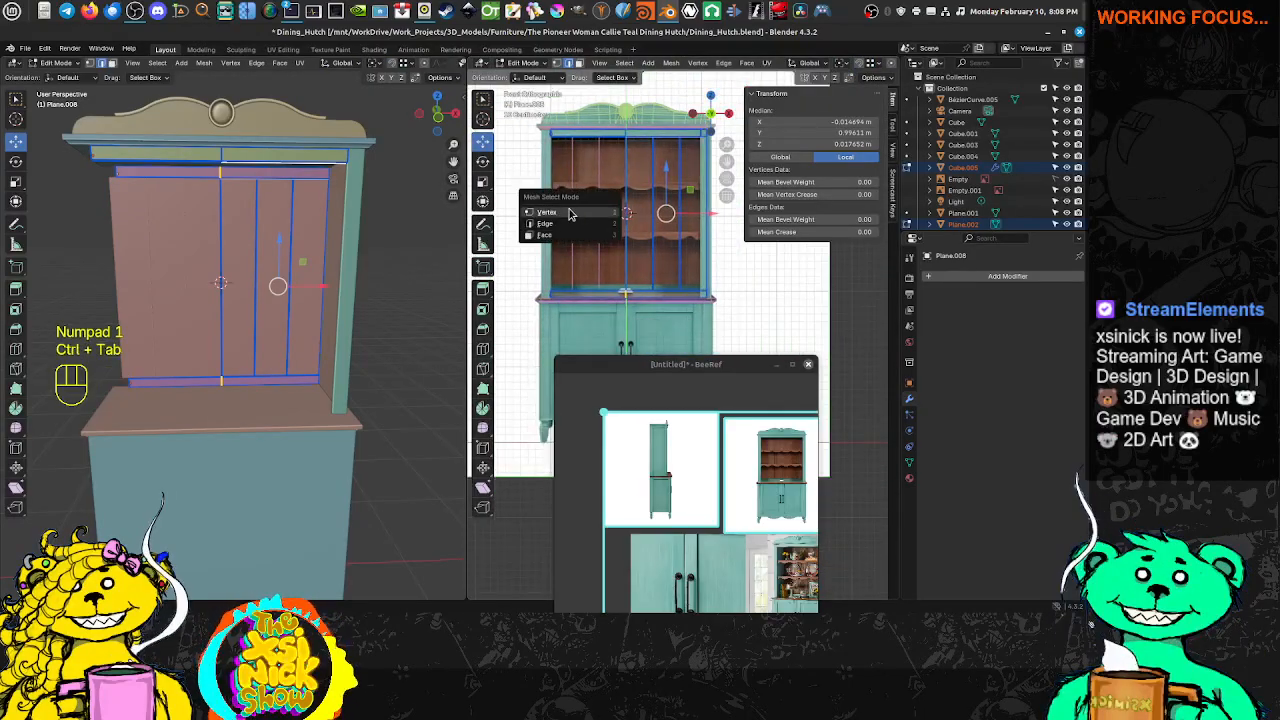
pyautogui.click(570, 213)
pyautogui.click(622, 128)
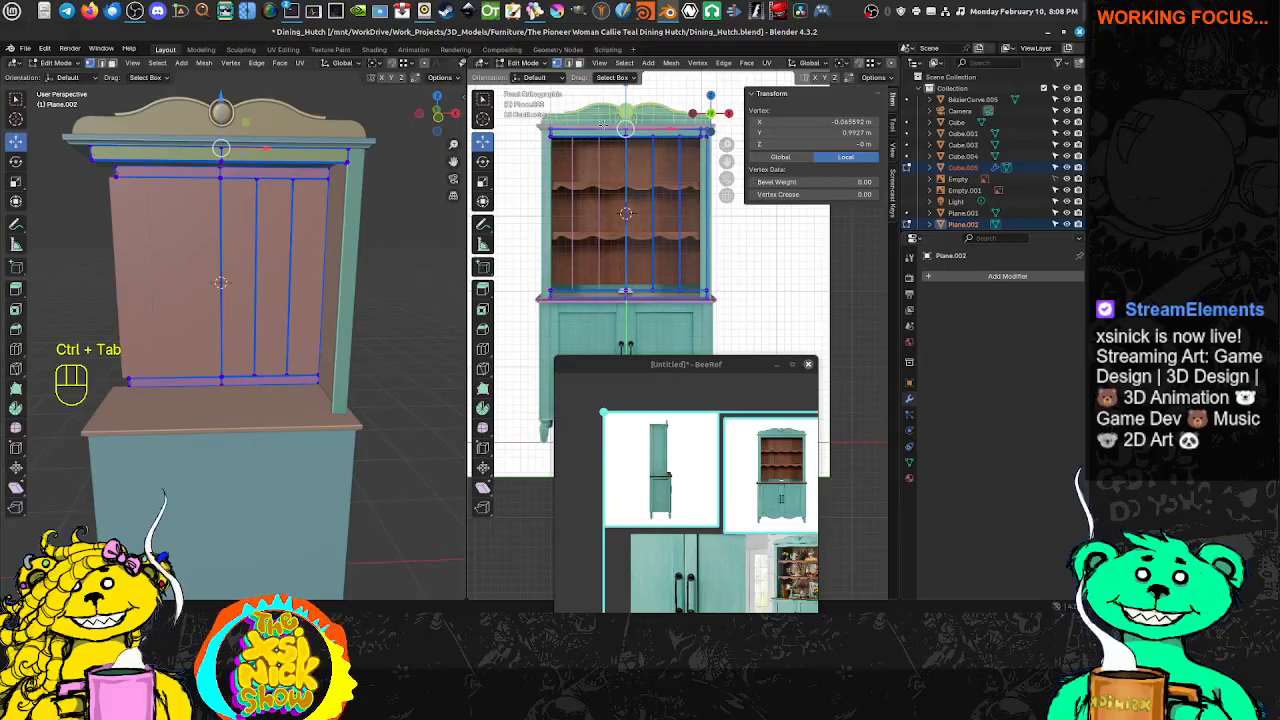
pyautogui.keyDown('shift'); pyautogui.moveTo(628, 228); pyautogui.dragTo(674, 281, button='middle'); pyautogui.keyUp('shift')
pyautogui.scroll(3, 588, 187)
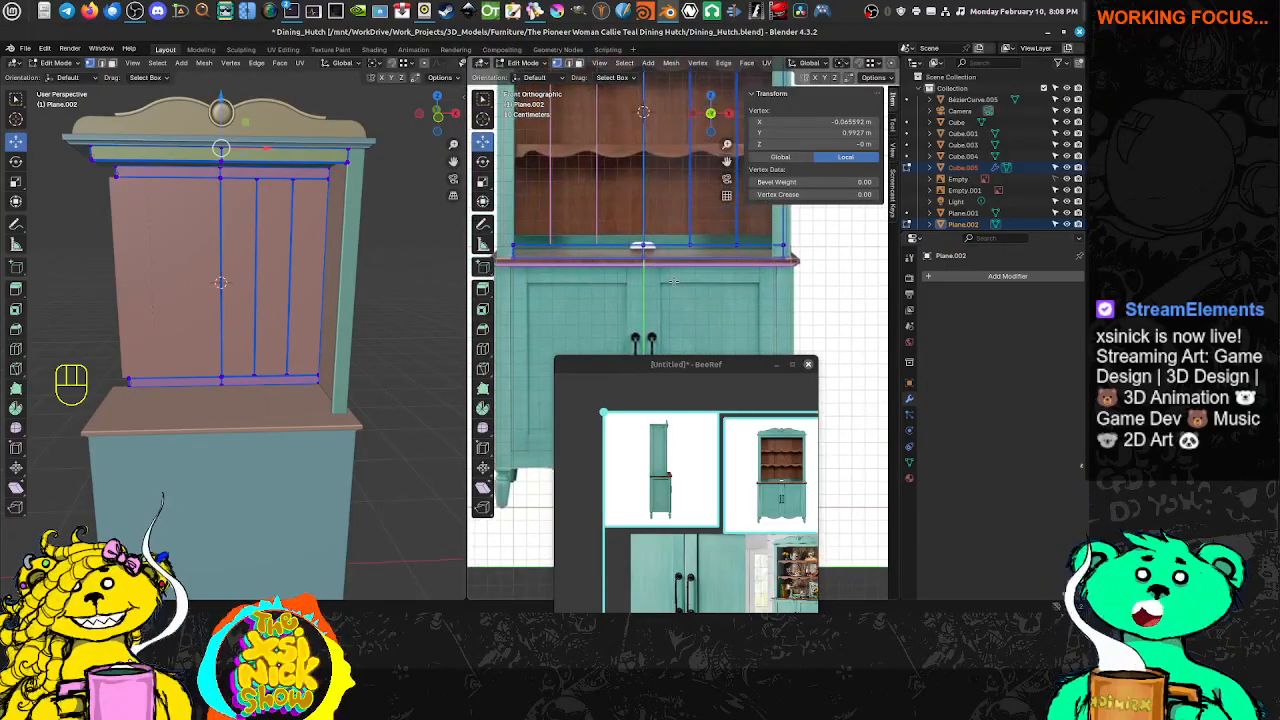
pyautogui.press('Tab')
# Snap the 3D cursor to the origin of the curved crest above the cornice
pyautogui.click(273, 138)
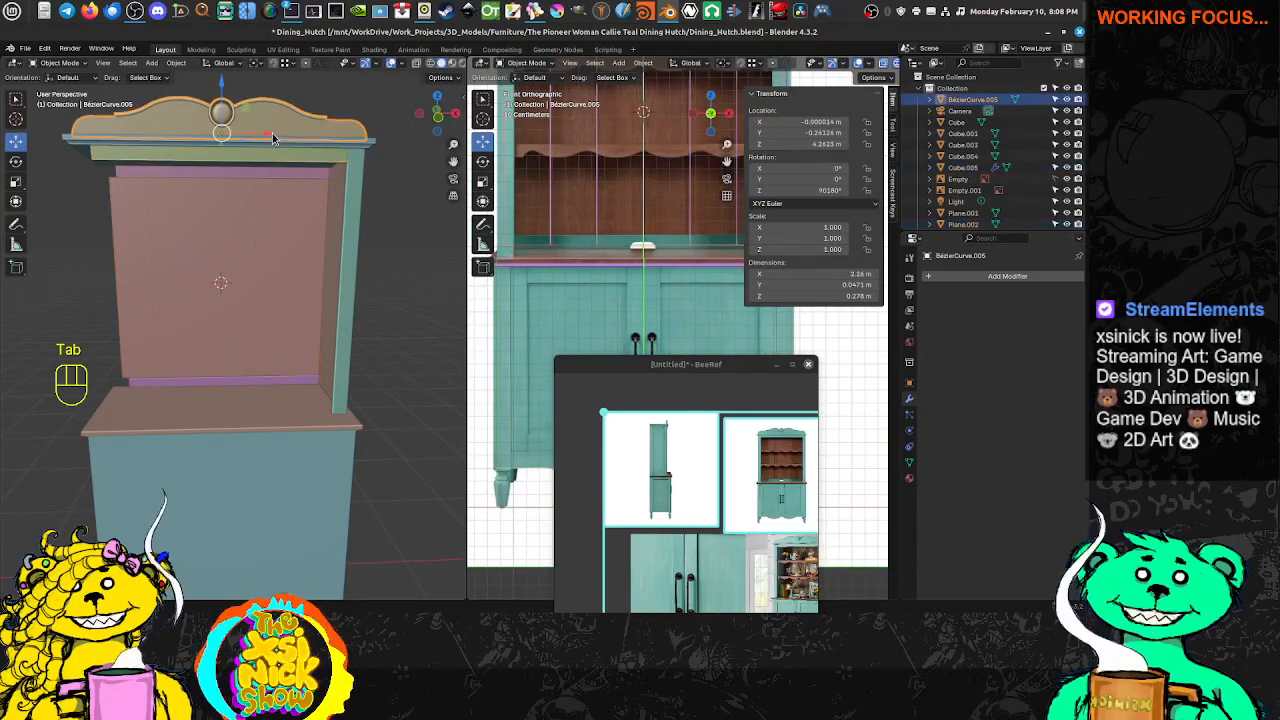
pyautogui.hotkey('shift', 's')
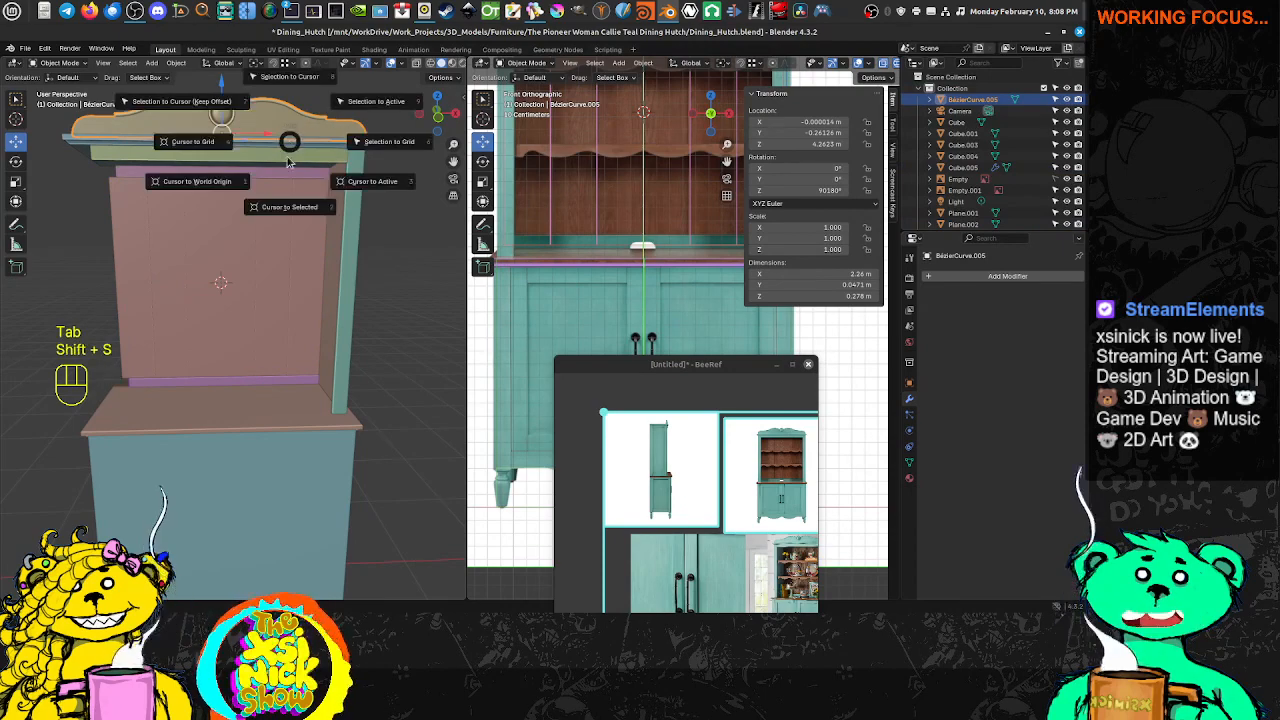
pyautogui.click(279, 217)
pyautogui.keyDown('shift'); pyautogui.moveTo(640, 226); pyautogui.dragTo(569, 286, button='middle'); pyautogui.keyUp('shift')
pyautogui.keyDown('shift'); pyautogui.moveTo(587, 238); pyautogui.dragTo(602, 260, button='middle'); pyautogui.keyUp('shift')
pyautogui.scroll(-3, 611, 284)
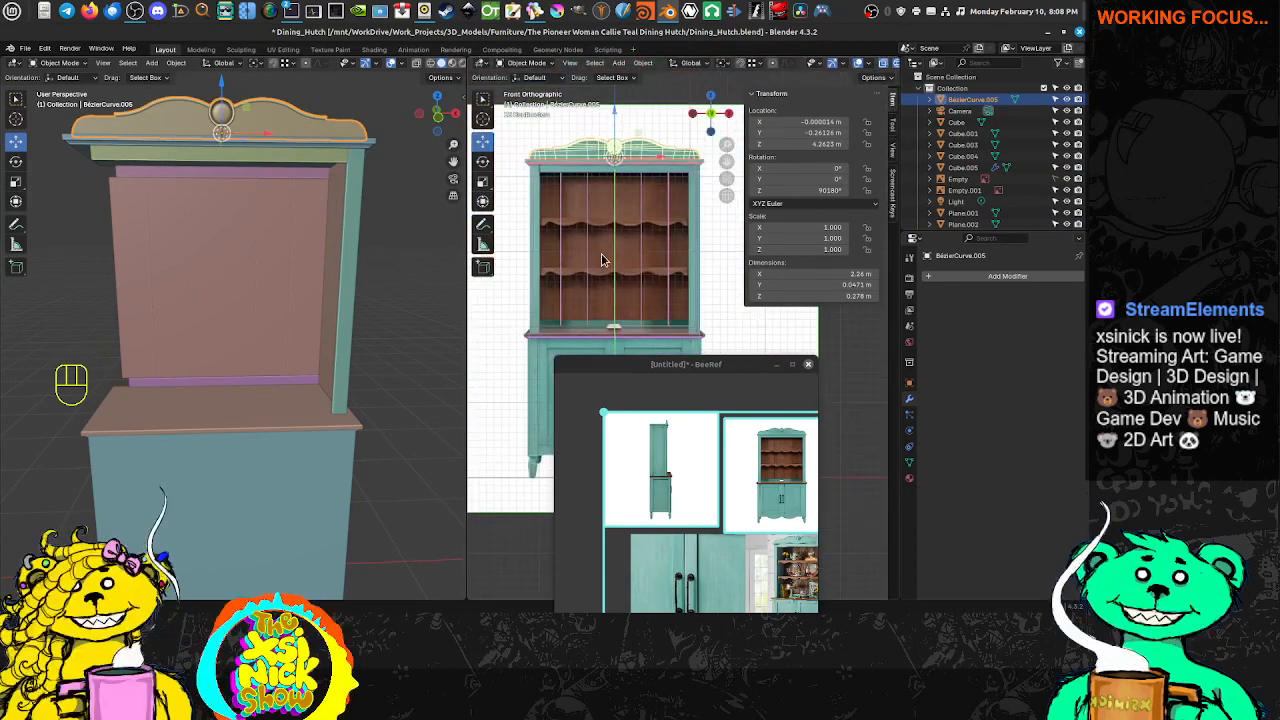
# Edit the front top rail, both back rails and back panel together, selecting the lower back rail's centre edge loop
pyautogui.click(307, 165)
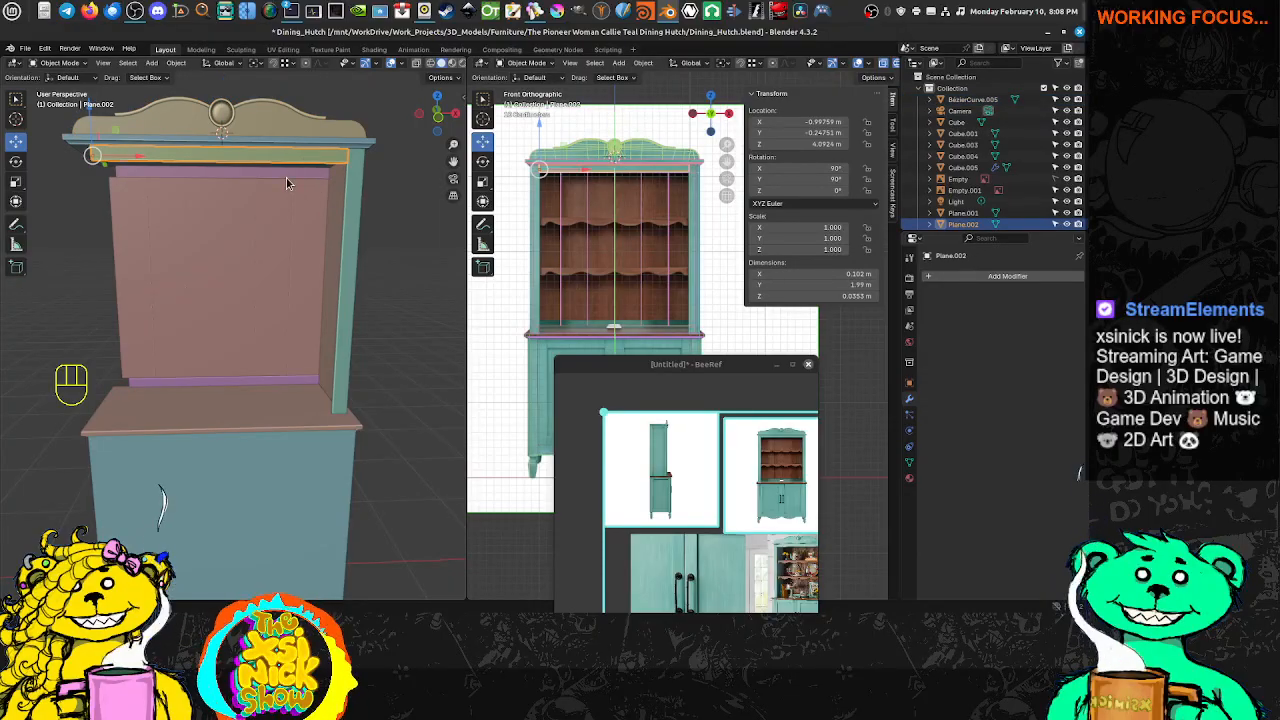
pyautogui.keyDown('shift'); pyautogui.click(288, 175); pyautogui.keyUp('shift')
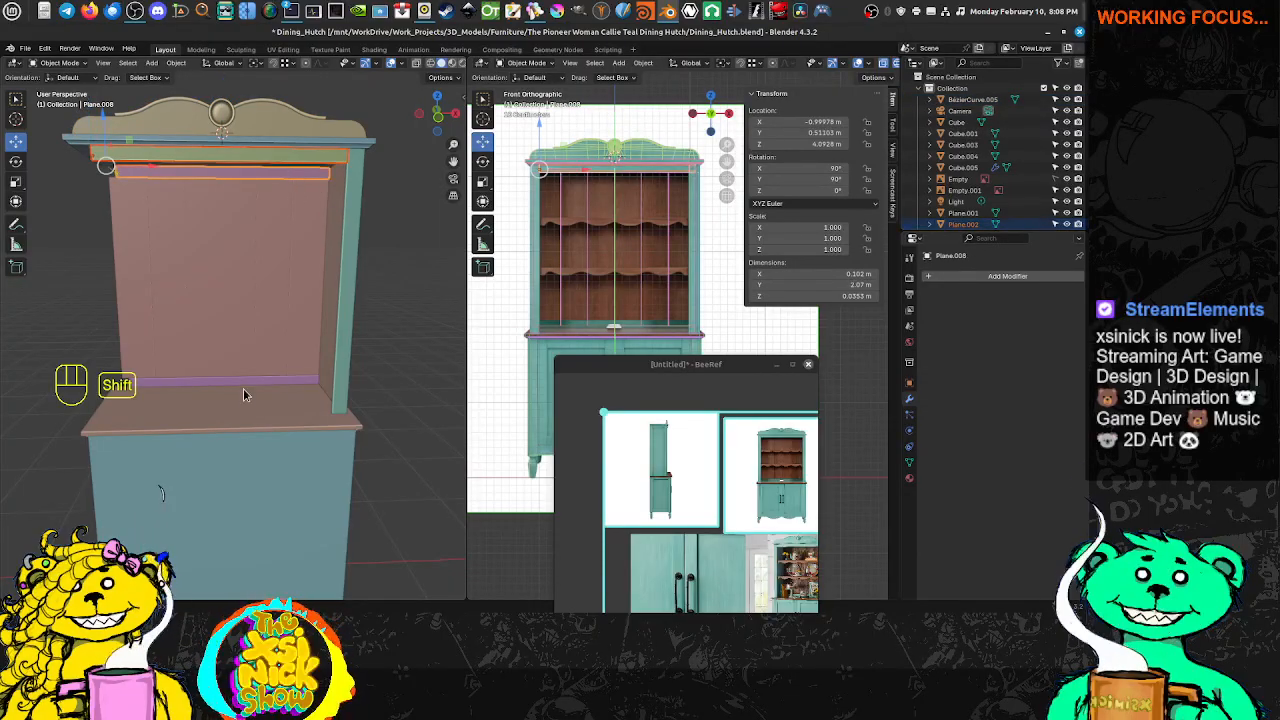
pyautogui.keyDown('shift'); pyautogui.click(260, 299); pyautogui.keyUp('shift')
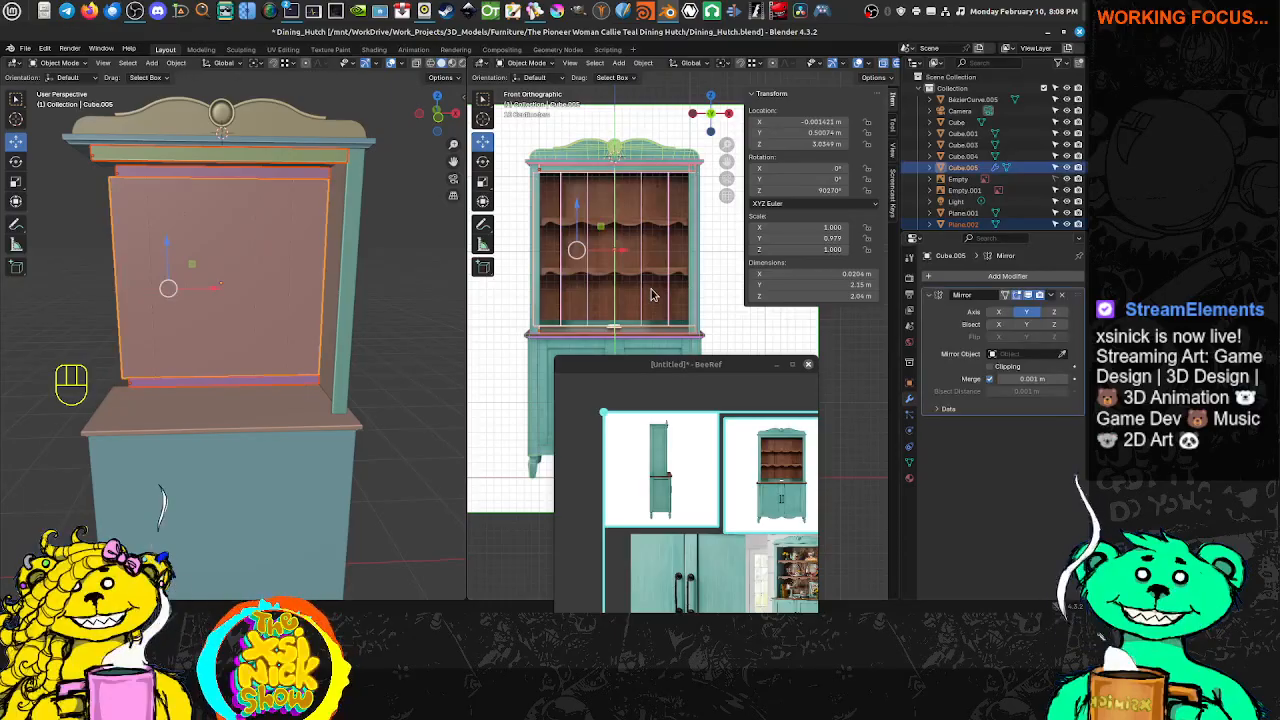
pyautogui.press('Tab')
pyautogui.scroll(5, 580, 217)
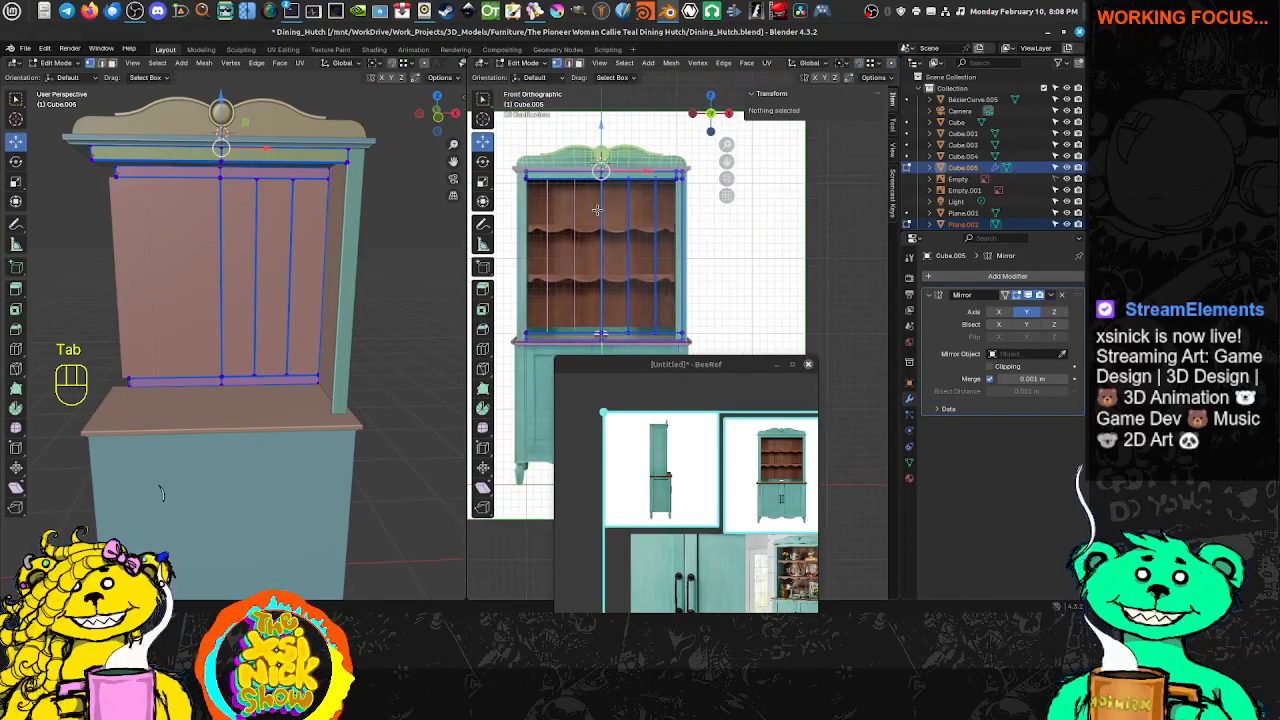
pyautogui.scroll(6, 542, 307)
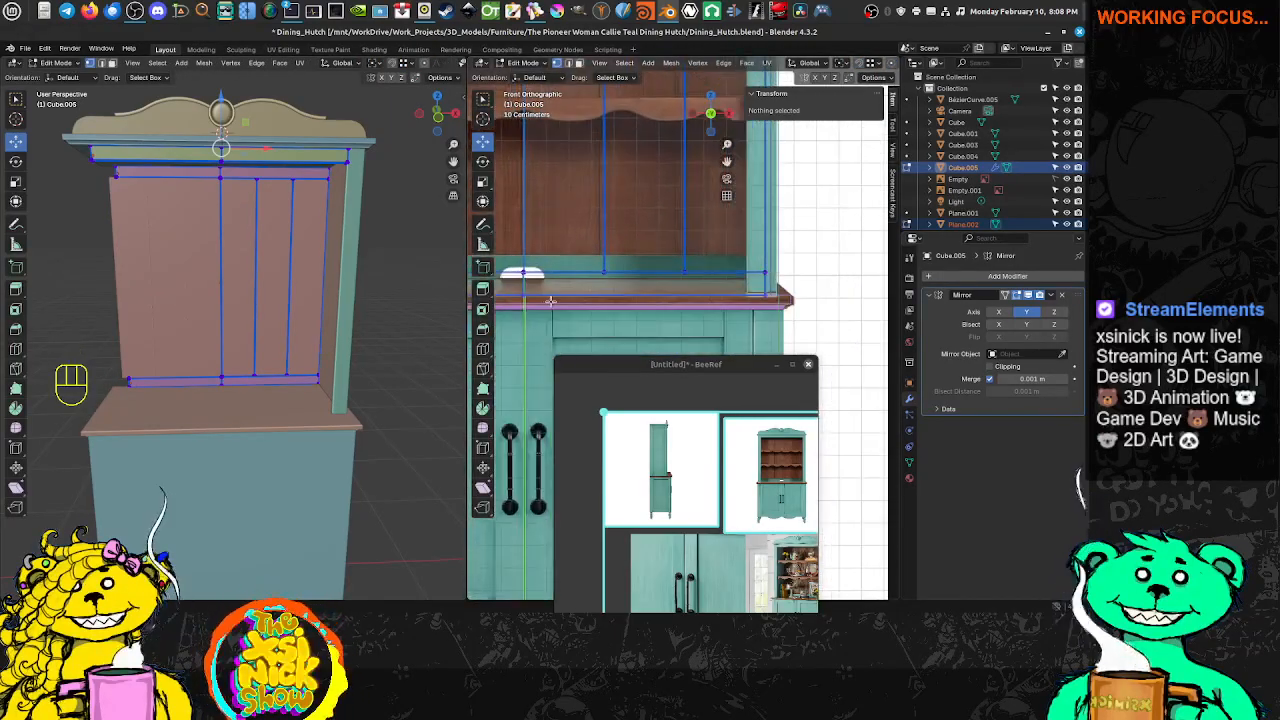
pyautogui.keyDown('shift'); pyautogui.moveTo(490, 250); pyautogui.dragTo(677, 296, button='middle'); pyautogui.keyUp('shift')
pyautogui.scroll(2, 677, 296)
pyautogui.scroll(3, 677, 296)
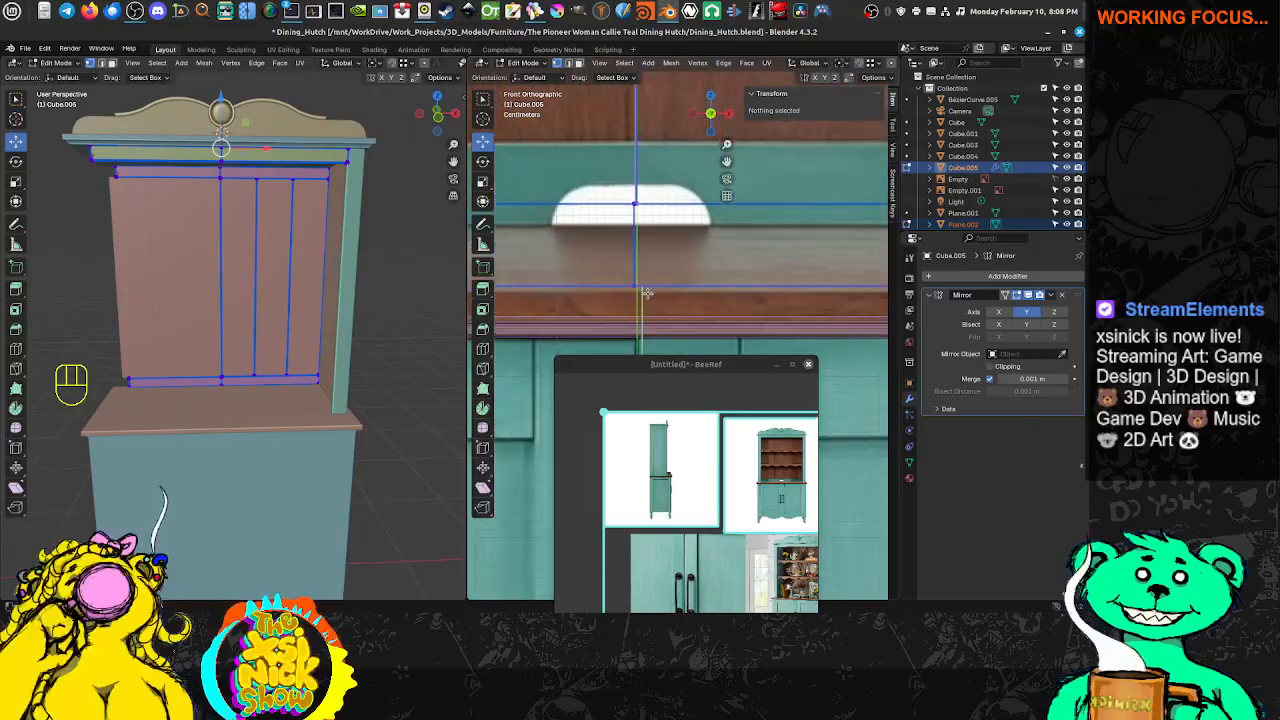
pyautogui.keyDown('shift'); pyautogui.moveTo(632, 222); pyautogui.dragTo(638, 270, button='middle'); pyautogui.keyUp('shift')
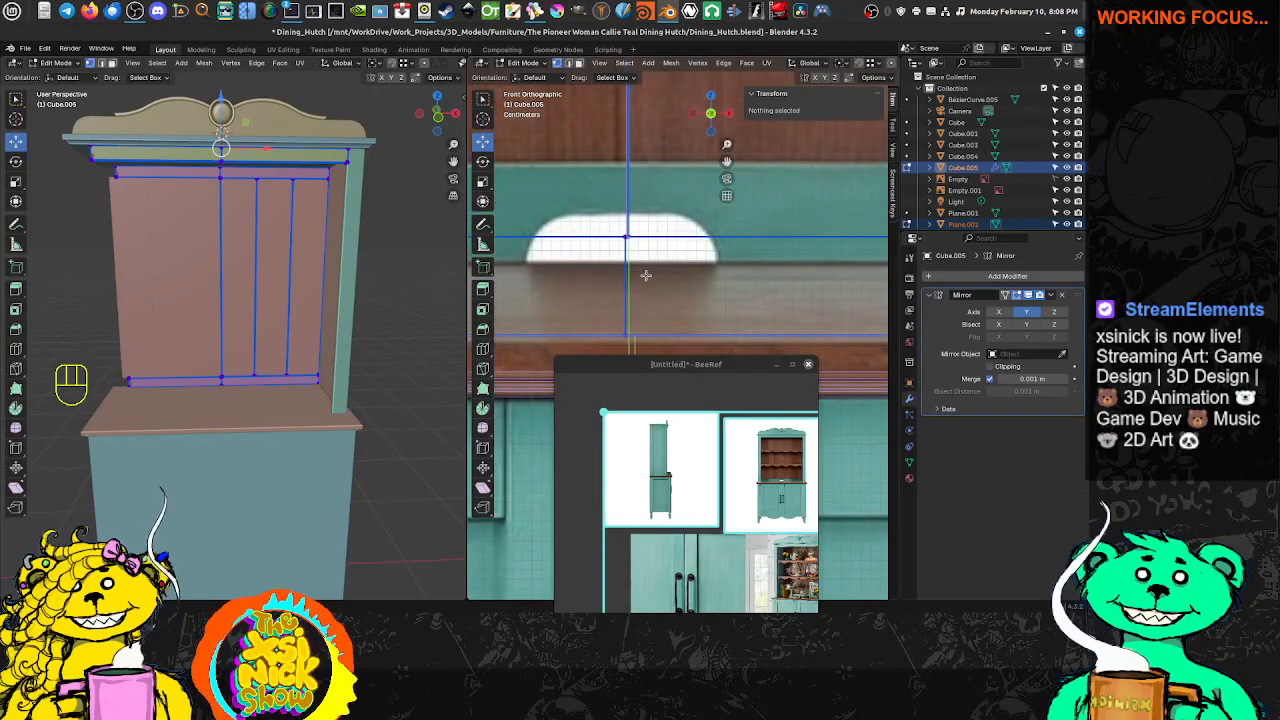
pyautogui.scroll(2, 647, 276)
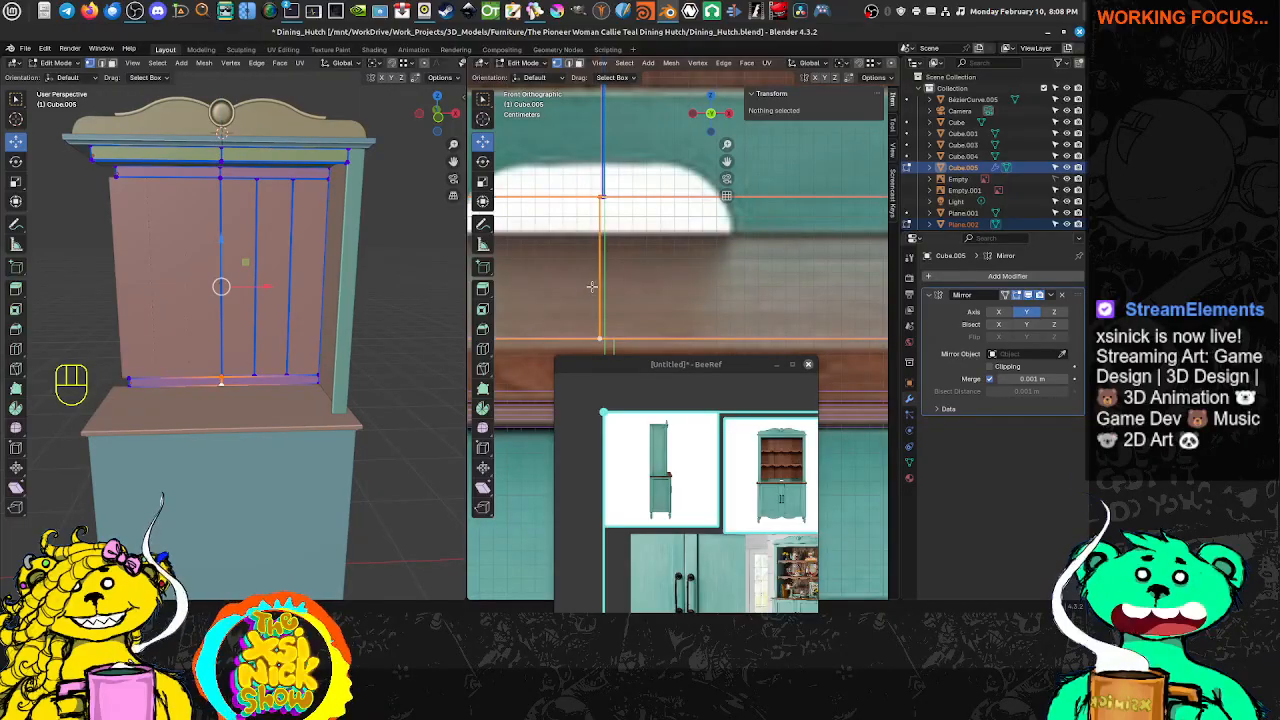
# Add the centre edge loops of the front top rail and the upper back rail to the selection
pyautogui.scroll(-8, 592, 287)
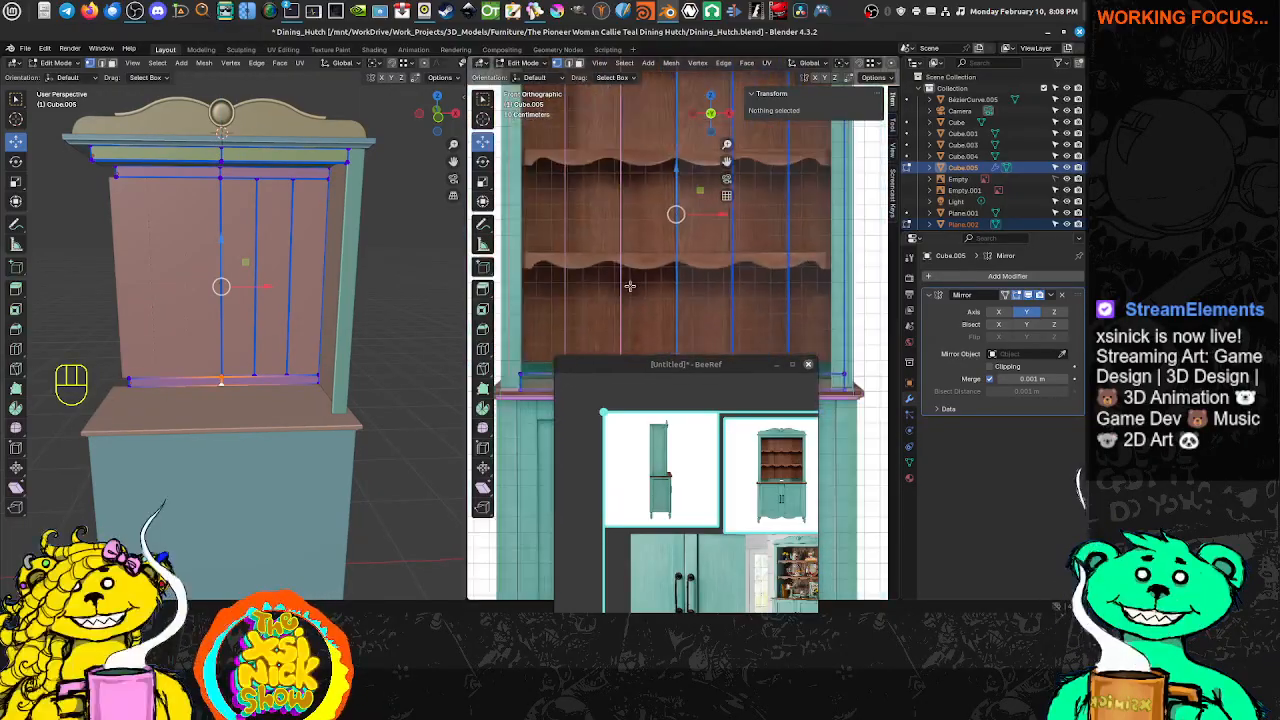
pyautogui.scroll(-1, 630, 286)
pyautogui.scroll(4, 631, 230)
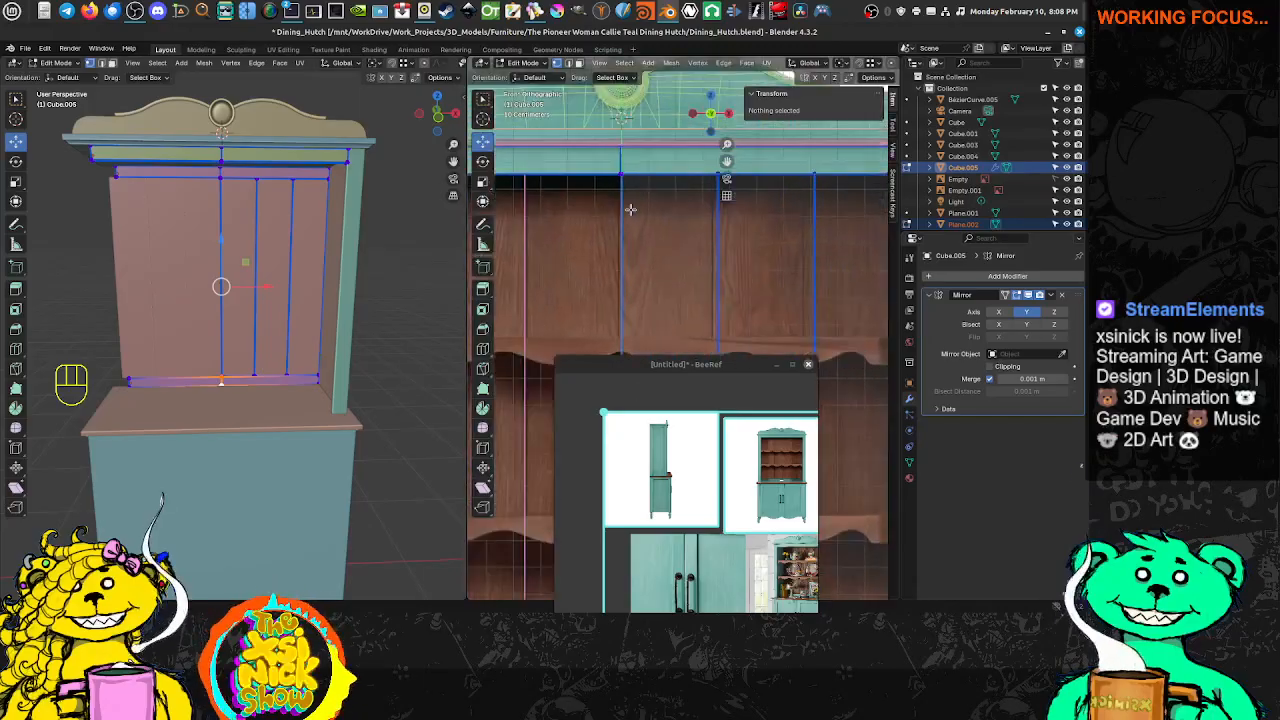
pyautogui.scroll(3, 633, 190)
pyautogui.keyDown('shift'); pyautogui.moveTo(633, 188); pyautogui.dragTo(629, 279, button='middle'); pyautogui.keyUp('shift')
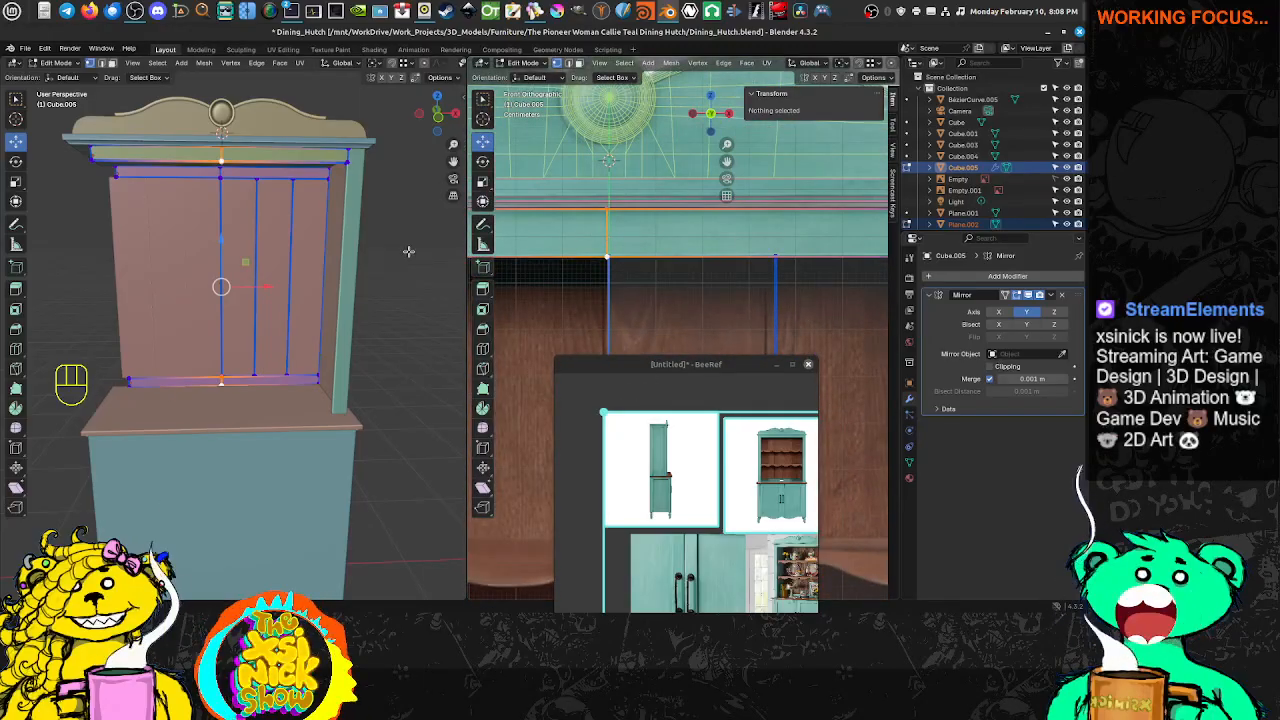
pyautogui.moveTo(408, 251); pyautogui.dragTo(237, 162, button='middle')
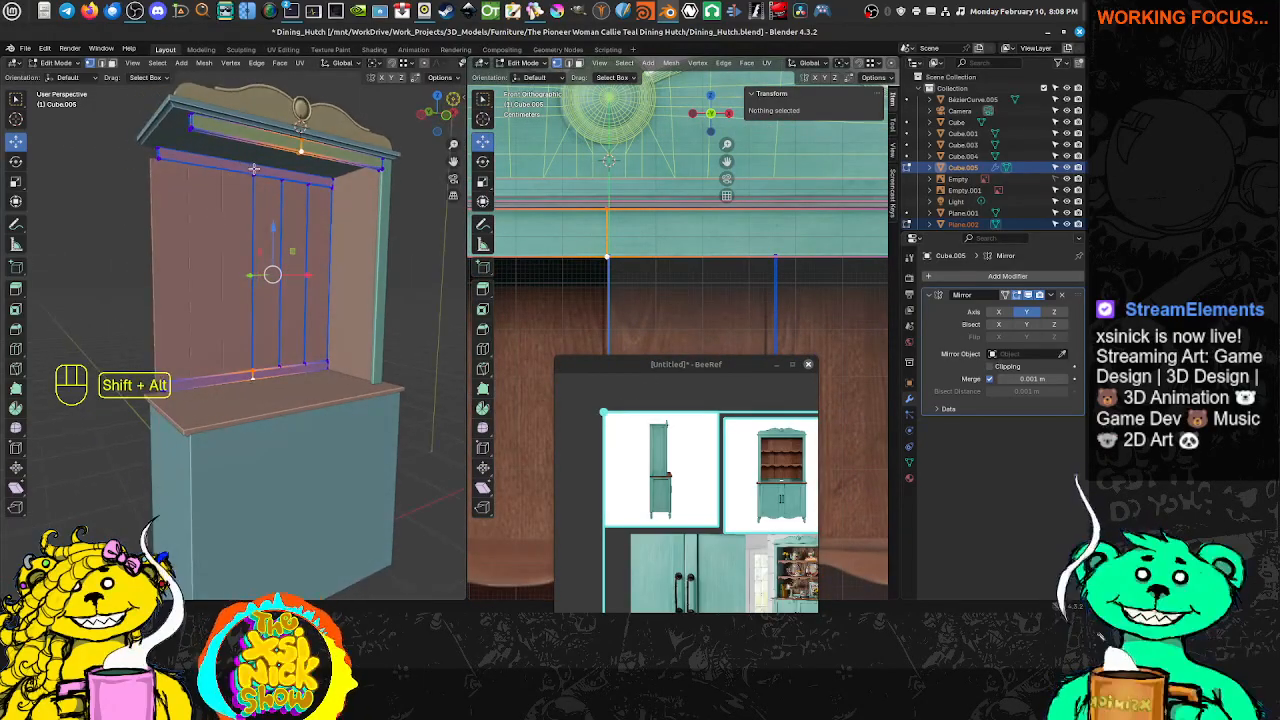
pyautogui.keyDown('alt'); pyautogui.keyDown('shift'); pyautogui.click(254, 169); pyautogui.keyUp('shift'); pyautogui.keyUp('alt')
# Scale the selected centre loops of the three rails to 0 along the X axis
pyautogui.moveTo(720, 318); pyautogui.dragTo(688, 317, button='middle')
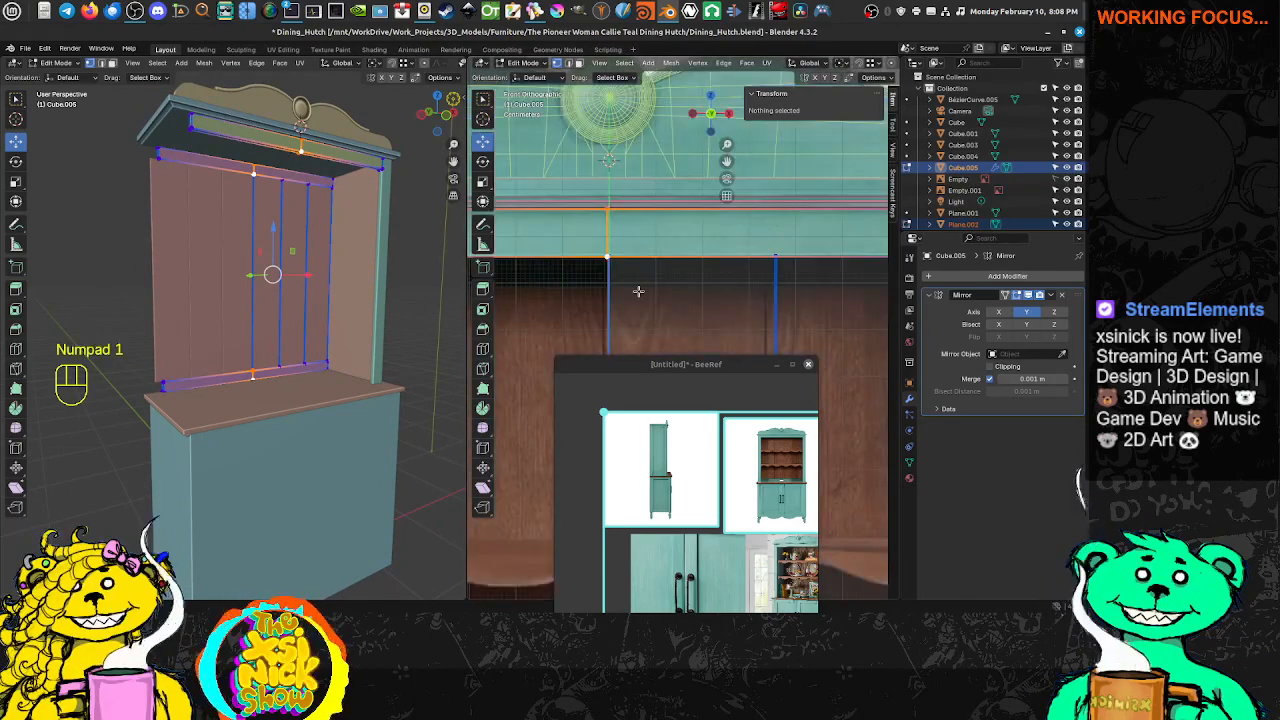
pyautogui.scroll(-2, 640, 291)
pyautogui.keyDown('shift'); pyautogui.moveTo(670, 295); pyautogui.dragTo(623, 145, button='middle'); pyautogui.keyUp('shift')
pyautogui.scroll(-5, 632, 178)
pyautogui.keyDown('shift'); pyautogui.moveTo(611, 234); pyautogui.dragTo(613, 192, button='middle'); pyautogui.keyUp('shift')
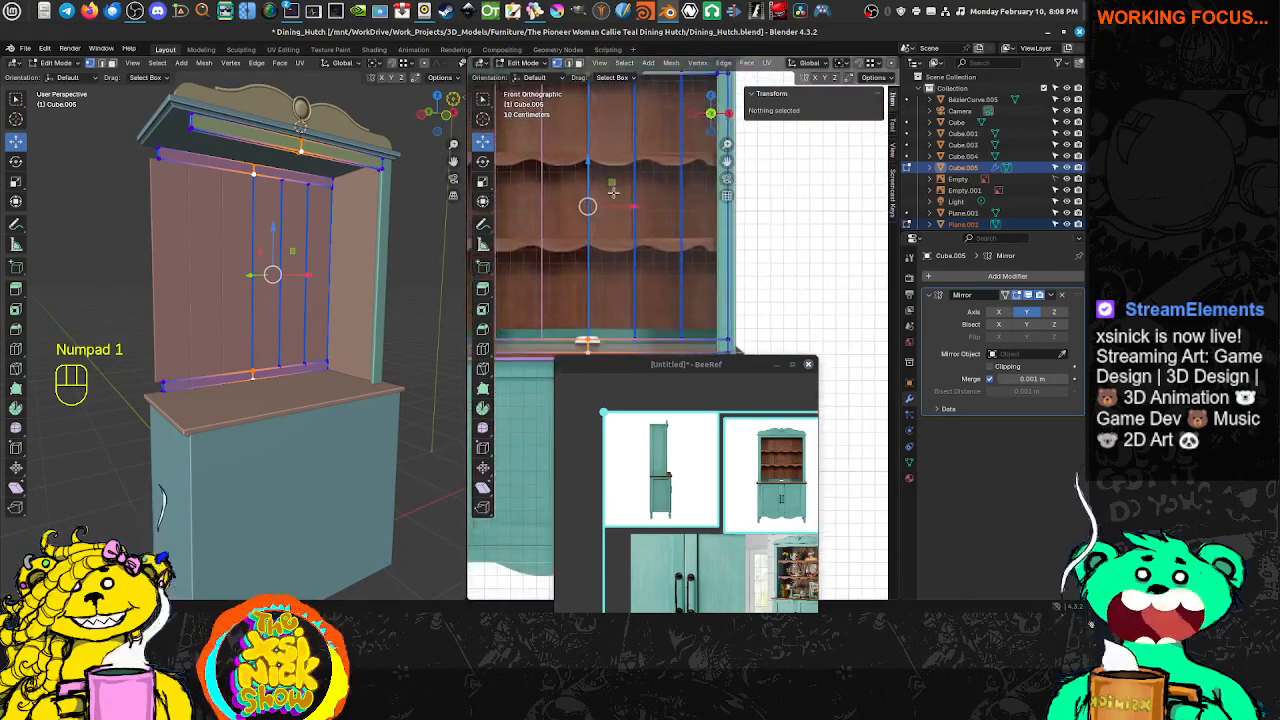
pyautogui.press('s')
pyautogui.press('x')
pyautogui.press('KP_0')
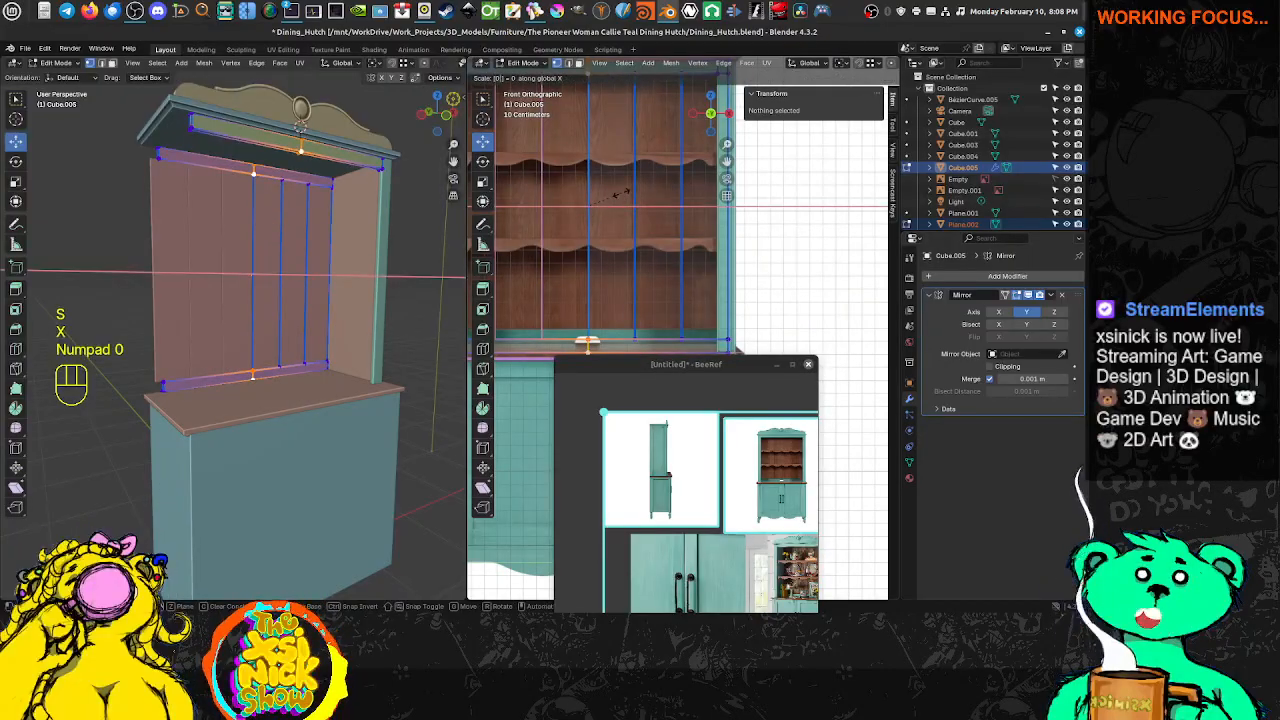
pyautogui.press('KP_0')
pyautogui.press('KP_Enter')
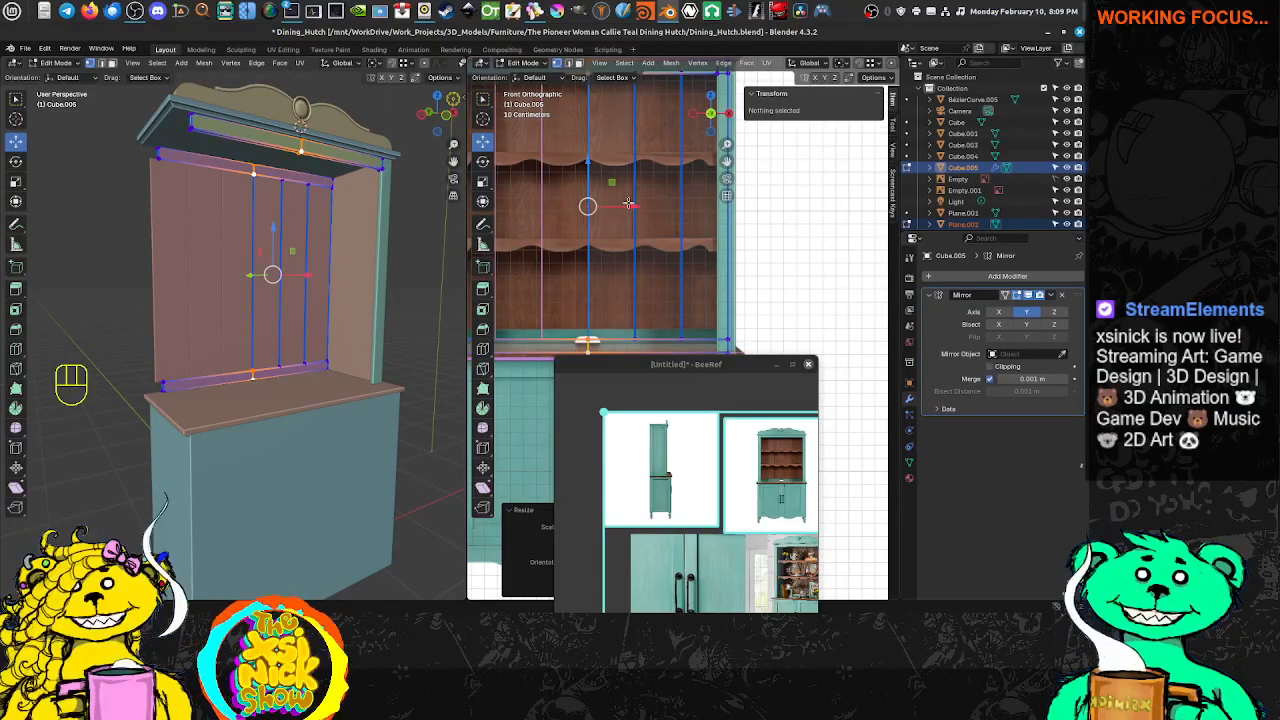
# Check the 3D cursor's location values and move the reference image window aside
pyautogui.click(893, 126)
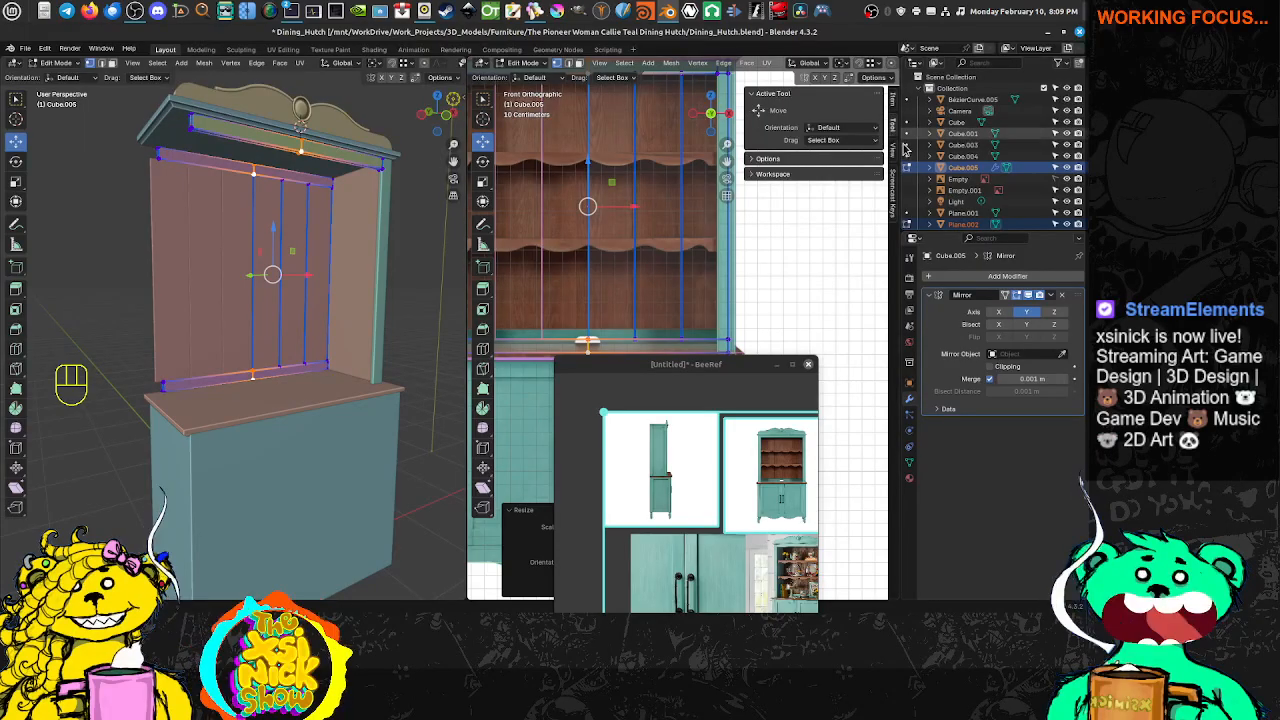
pyautogui.click(893, 150)
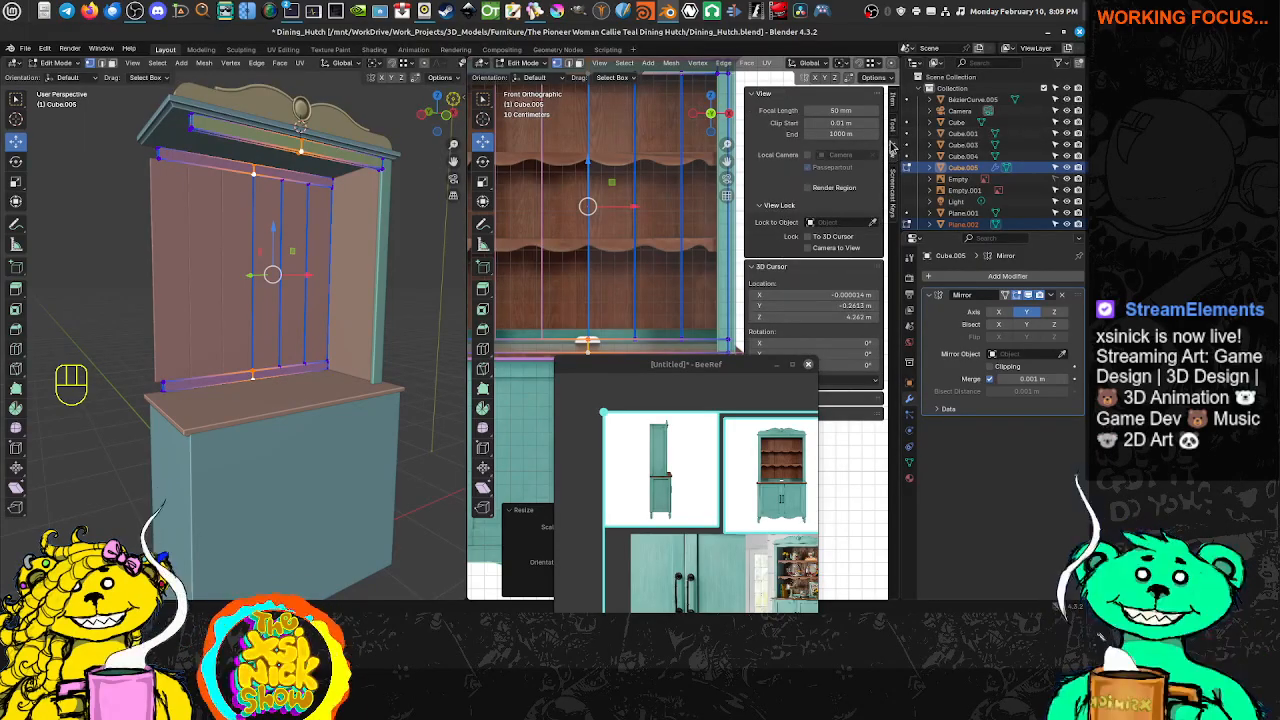
pyautogui.moveTo(697, 366); pyautogui.dragTo(634, 367)
pyautogui.click(896, 103)
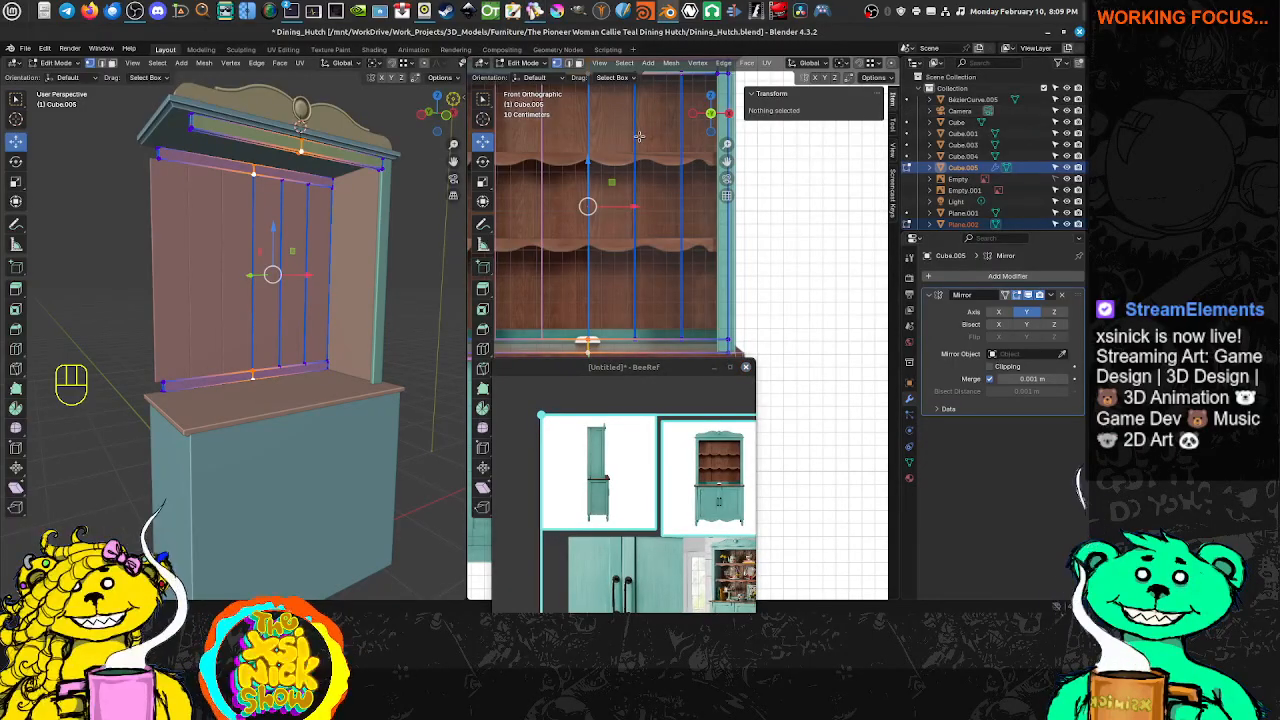
# Repeat the scaling to 0 along X on the rails' centre loops, checking the front top rail up close, and leave mesh editing
pyautogui.keyDown('shift'); pyautogui.moveTo(590, 220); pyautogui.dragTo(626, 289, button='middle'); pyautogui.keyUp('shift')
pyautogui.scroll(3, 628, 270)
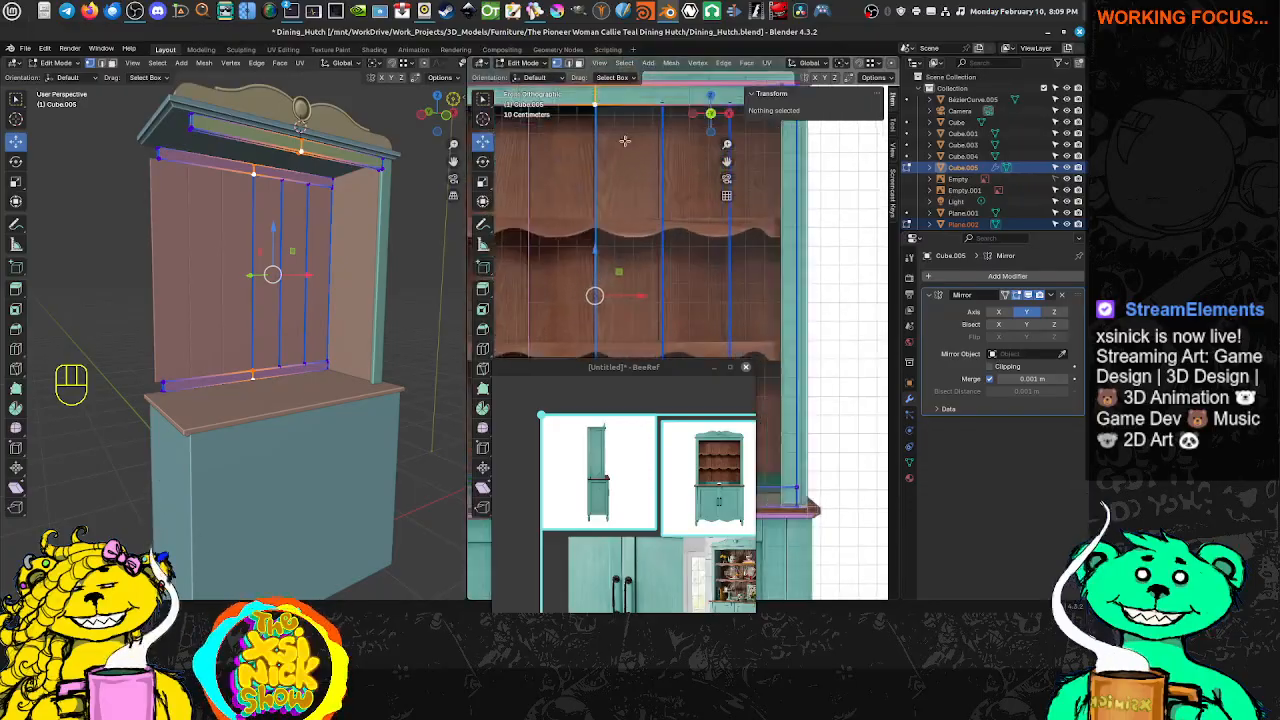
pyautogui.keyDown('shift'); pyautogui.moveTo(632, 195); pyautogui.dragTo(661, 345, button='middle'); pyautogui.keyUp('shift')
pyautogui.scroll(3, 650, 320)
pyautogui.keyDown('shift'); pyautogui.moveTo(592, 164); pyautogui.dragTo(623, 274, button='middle'); pyautogui.keyUp('shift')
pyautogui.scroll(3, 630, 278)
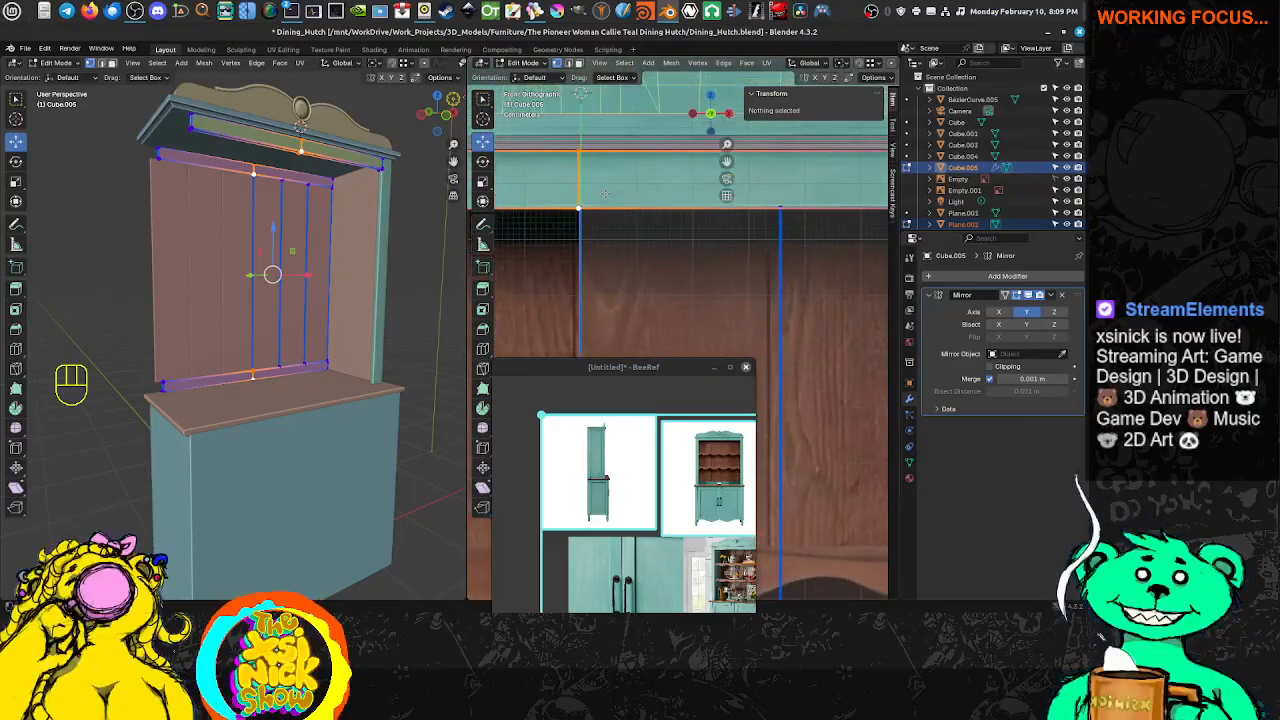
pyautogui.scroll(-1, 633, 277)
pyautogui.keyDown('shift'); pyautogui.moveTo(602, 160); pyautogui.dragTo(632, 244, button='middle'); pyautogui.keyUp('shift')
pyautogui.press('s')
pyautogui.press('x')
pyautogui.press('KP_0')
pyautogui.press('KP_Enter')
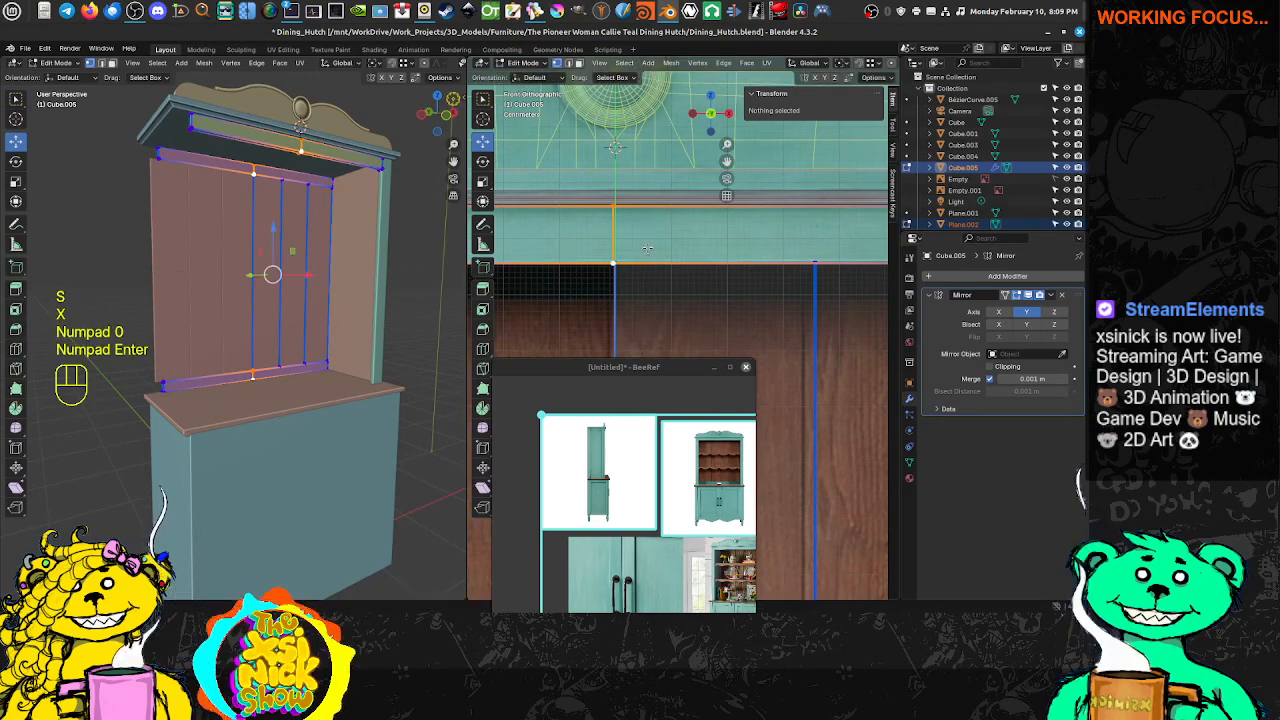
pyautogui.press('Tab')
# Set the local median X of the front top rail's centre loop to 0 m
pyautogui.click(658, 240)
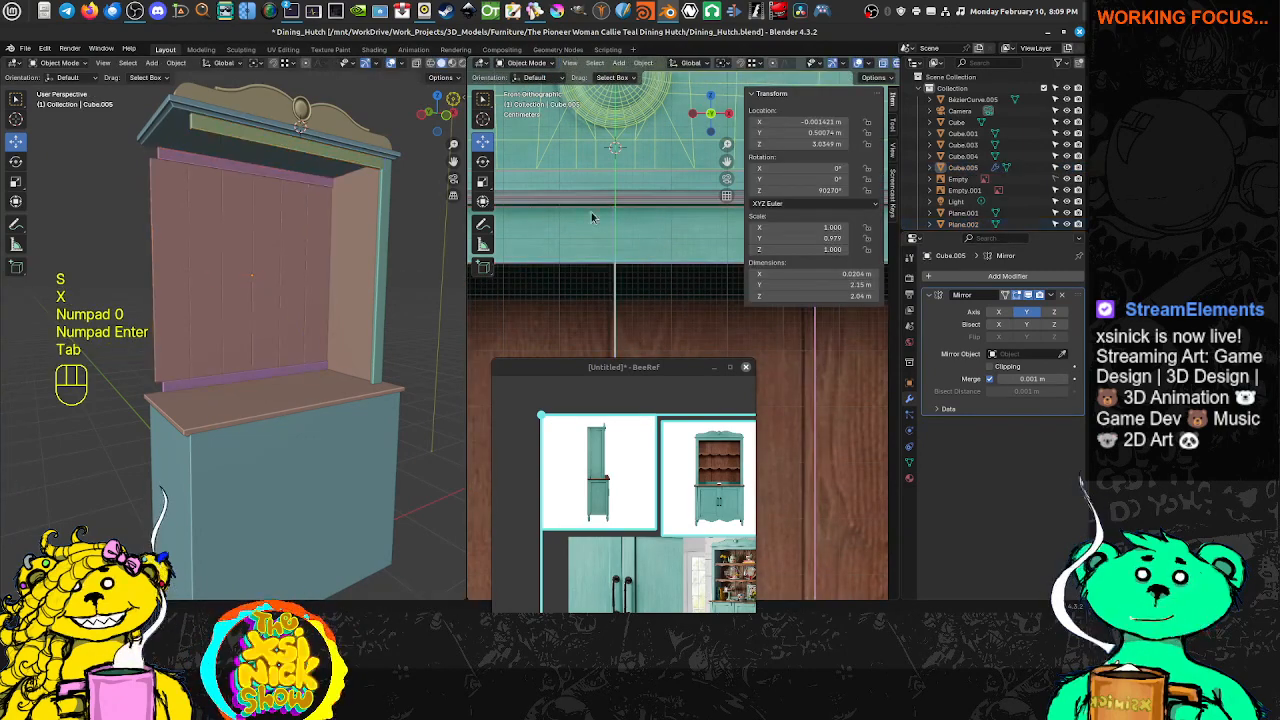
pyautogui.click(280, 150)
pyautogui.press('Tab')
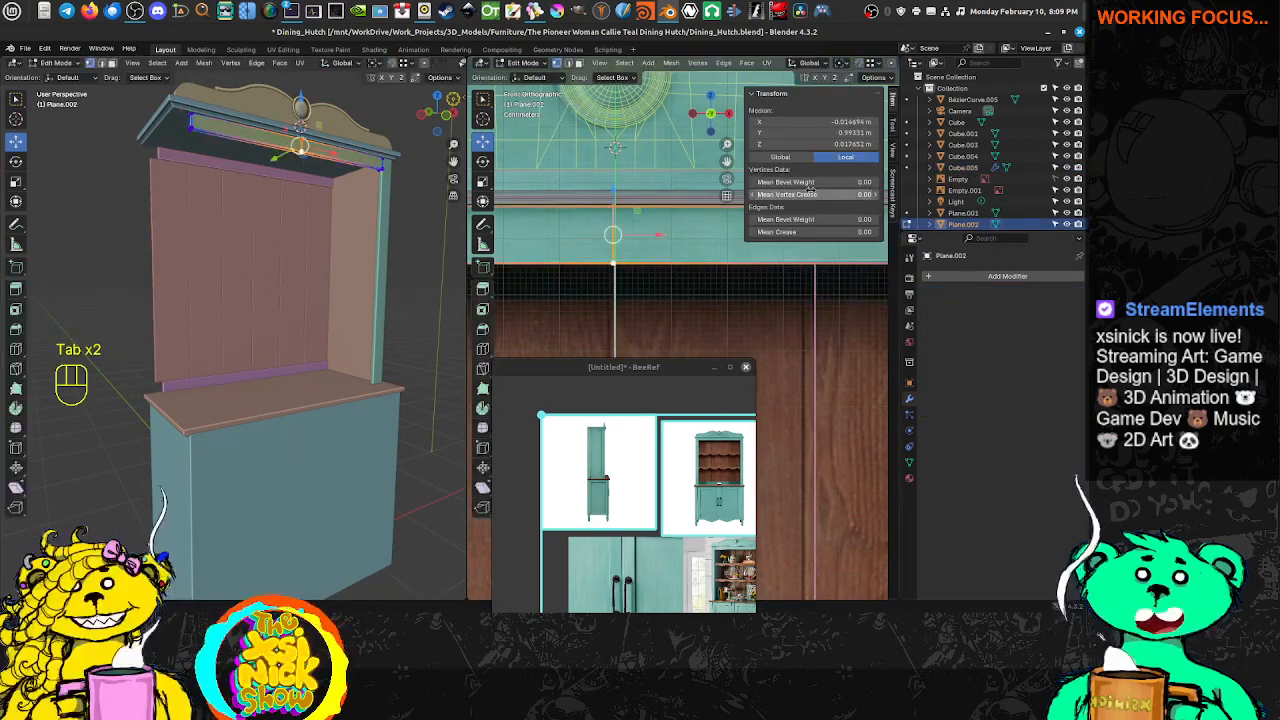
pyautogui.click(849, 121)
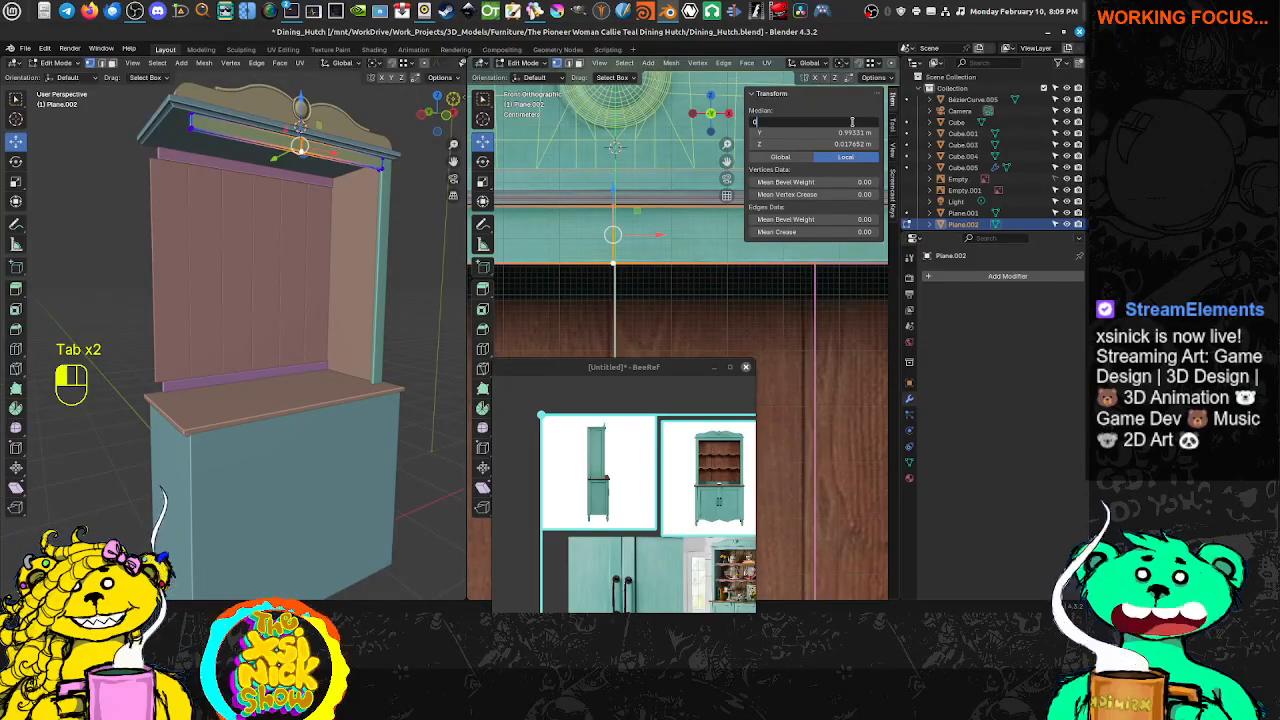
pyautogui.press('Return')
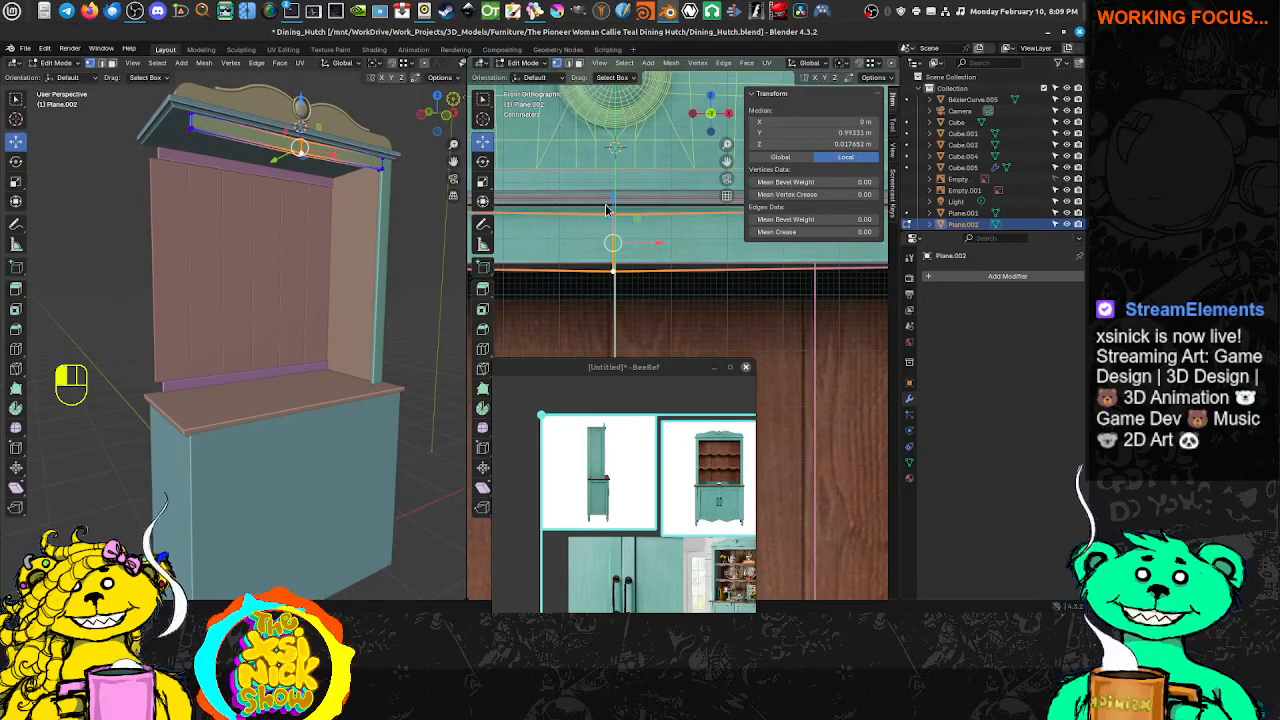
# Switch the median coordinates to Global, try X 0 m on the front top rail's loop, and undo back past the local X change
pyautogui.hotkey('ctrl', 'z')
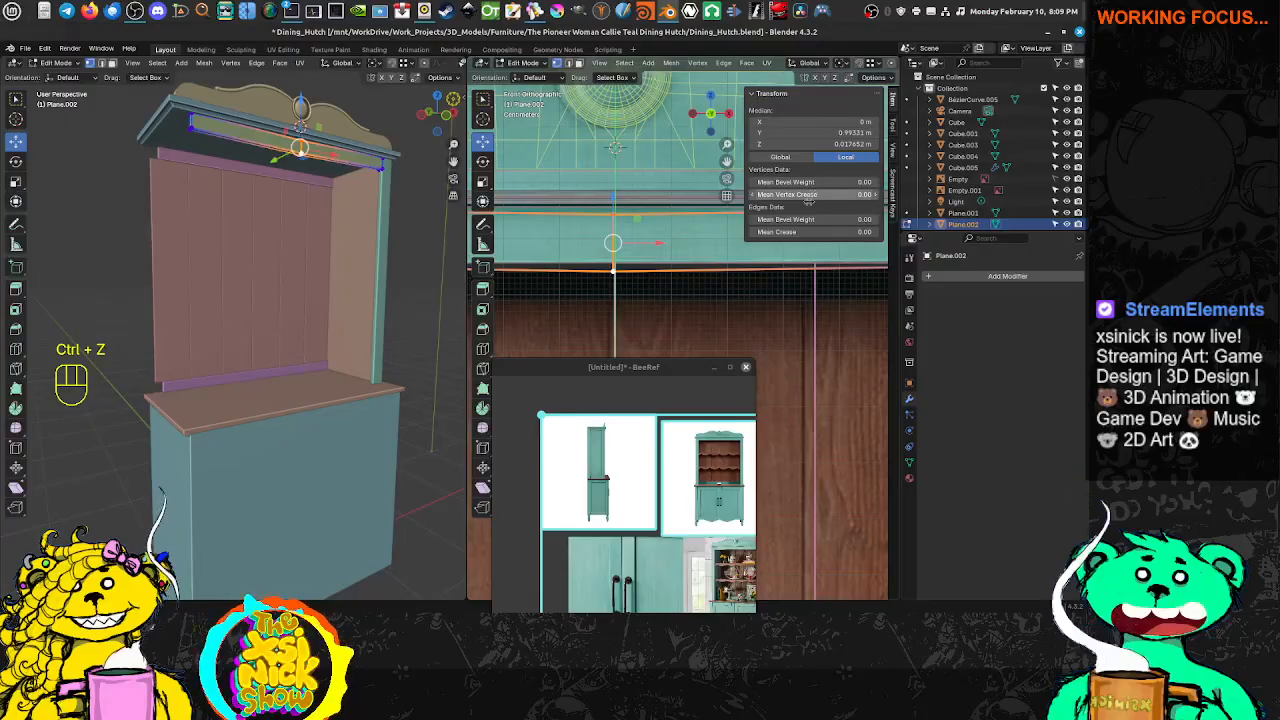
pyautogui.click(780, 157)
pyautogui.click(822, 121)
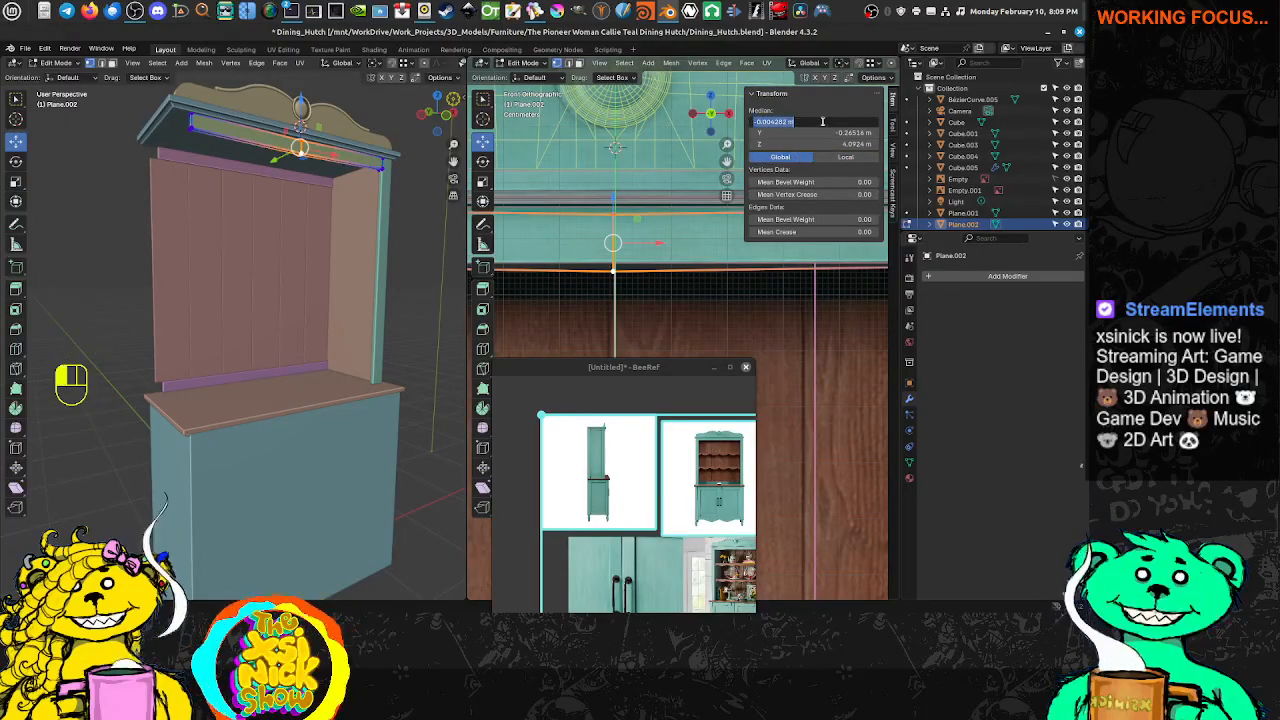
pyautogui.write('0')
pyautogui.press('Return')
pyautogui.press('Tab')
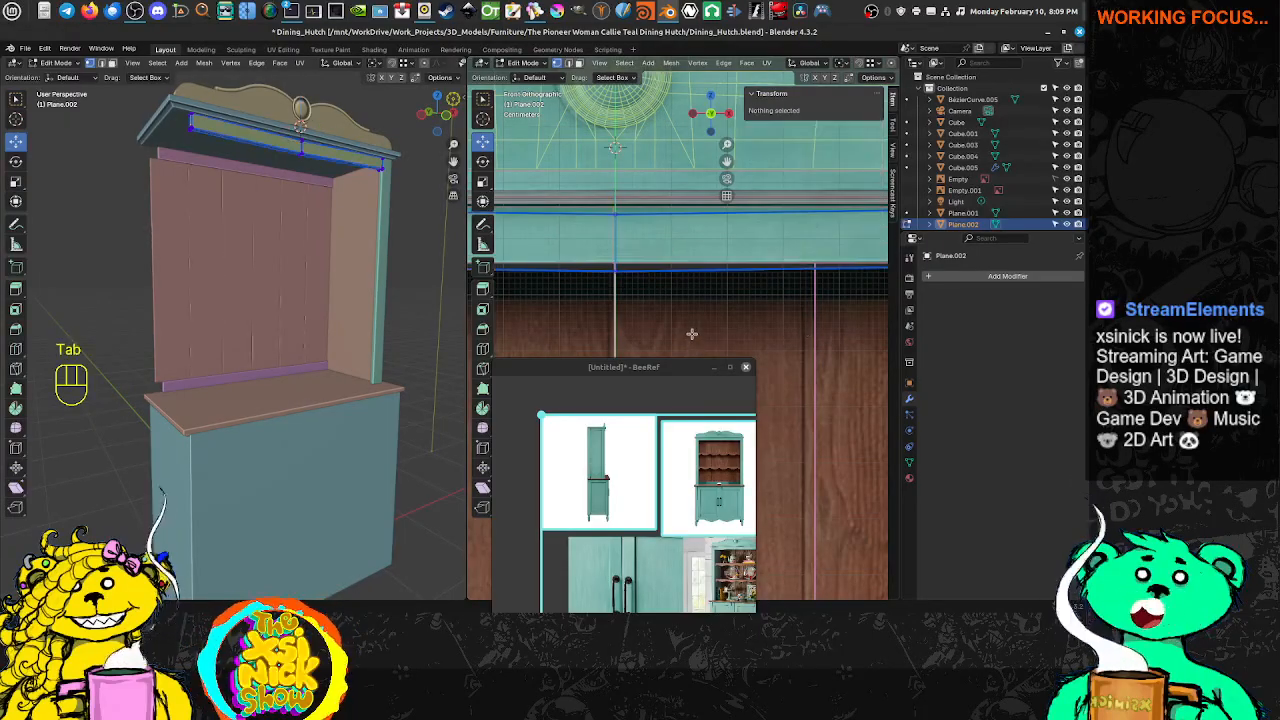
pyautogui.hotkey('ctrl', 'z')
pyautogui.hotkey('ctrl', 'z')
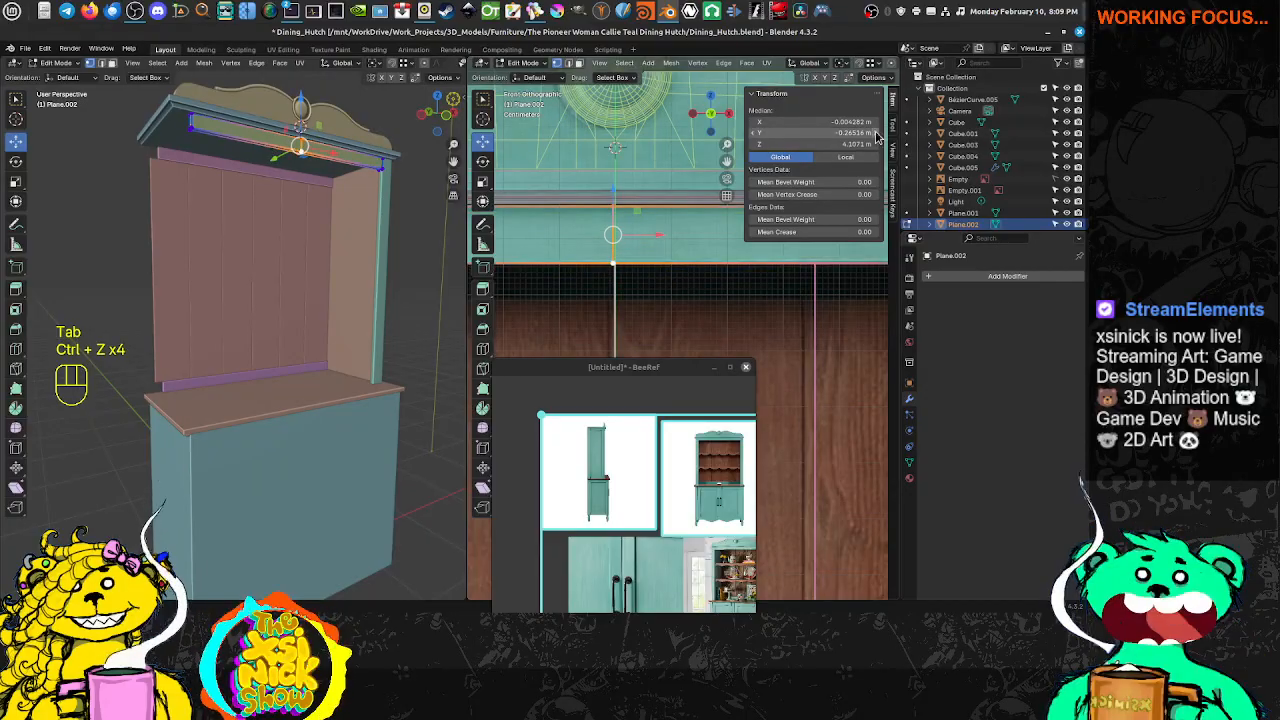
# Set the global median X of the front top rail's centre loop to 0 m and leave mesh editing
pyautogui.click(839, 121)
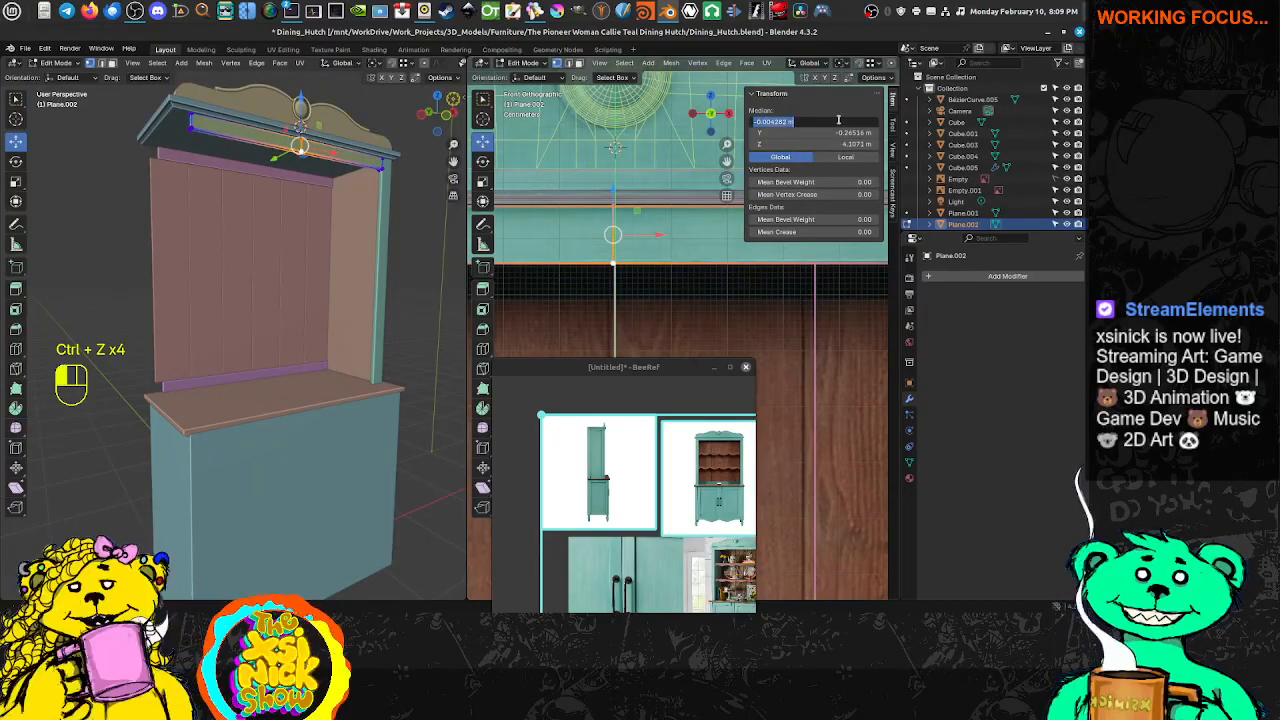
pyautogui.write('0')
pyautogui.press('Return')
pyautogui.press('Tab')
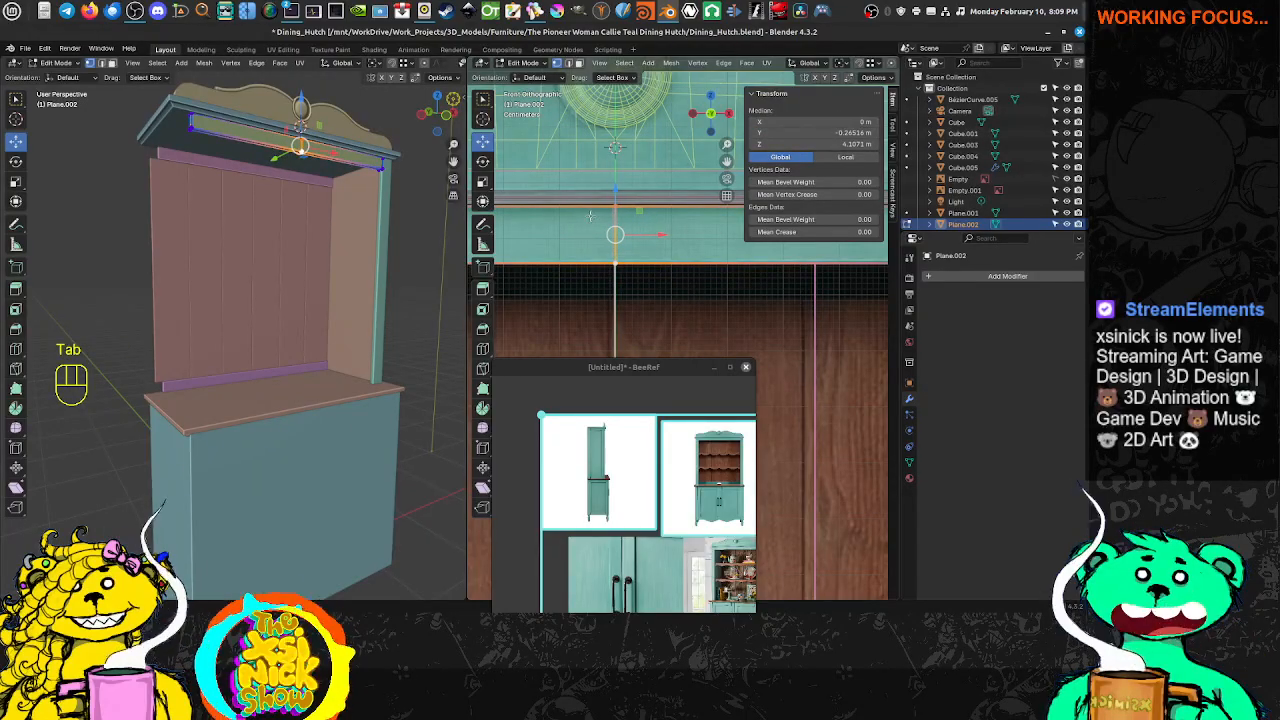
pyautogui.press('Tab')
# Open the back top rail for mesh editing and set the global median X of its centre loop to 0 m
pyautogui.click(643, 203)
pyautogui.click(595, 265)
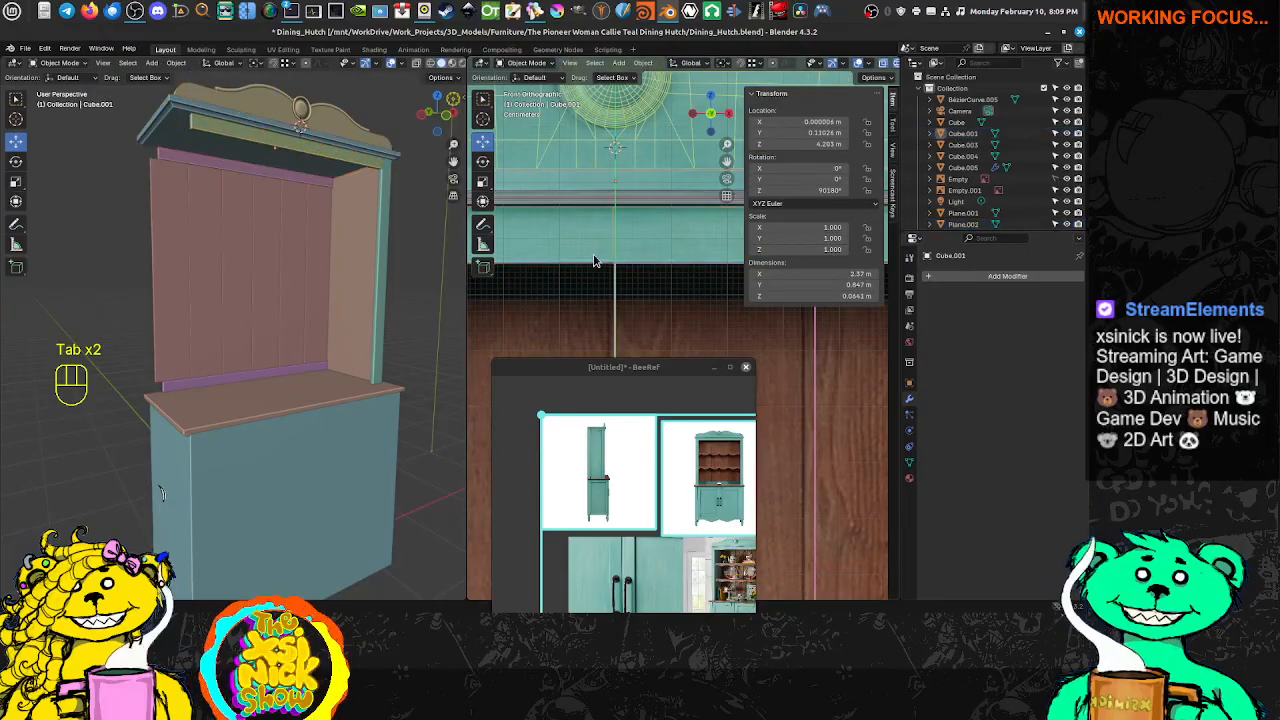
pyautogui.press('Tab')
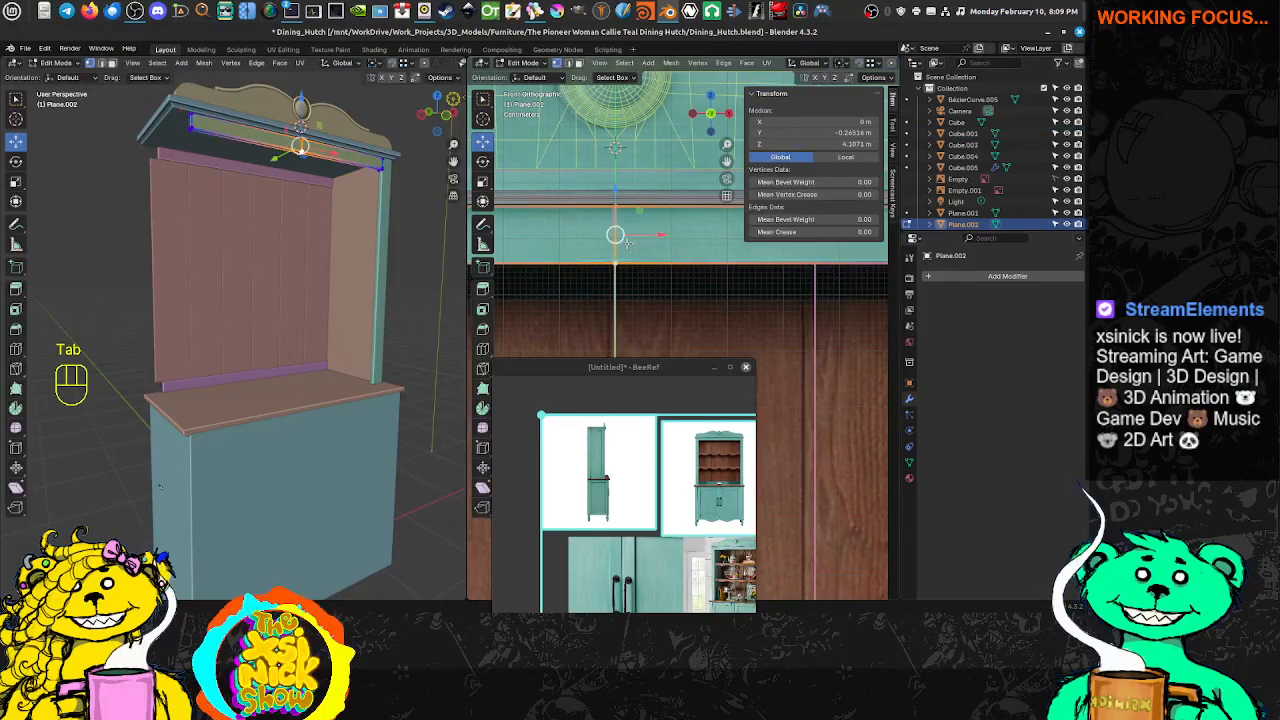
pyautogui.press('Tab')
pyautogui.click(277, 171)
pyautogui.press('Tab')
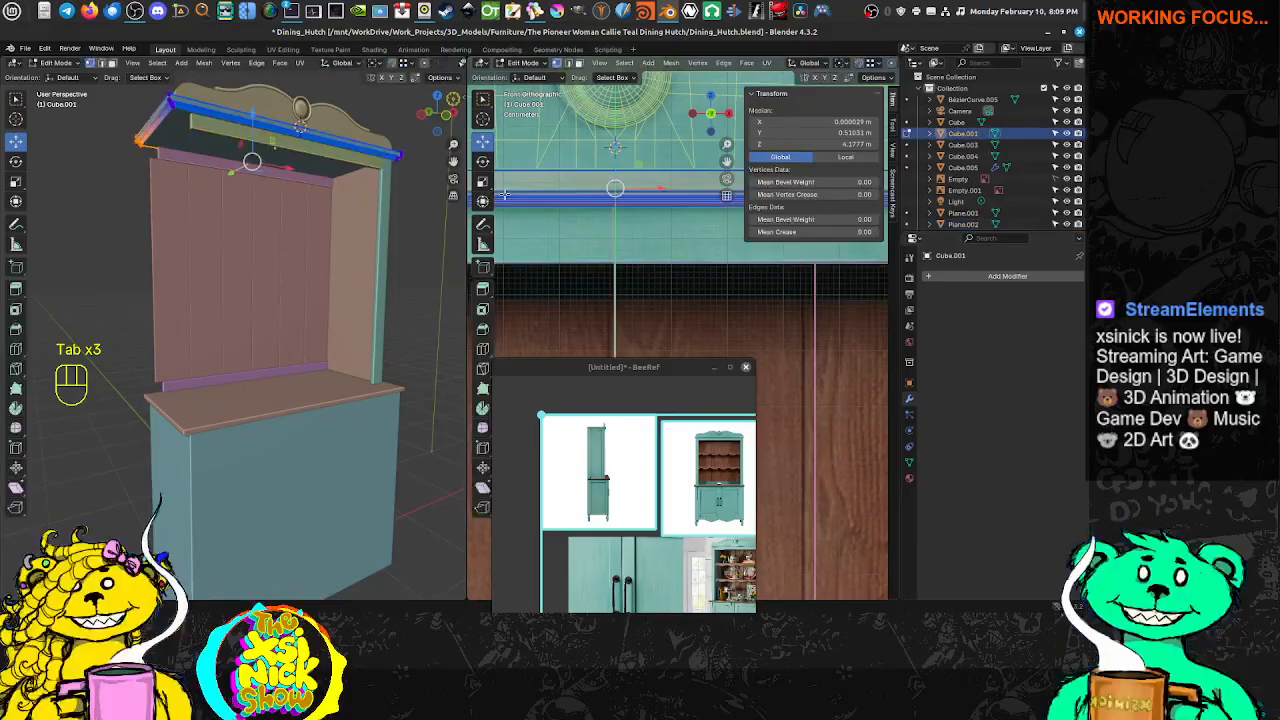
pyautogui.press('Tab')
pyautogui.click(279, 174)
pyautogui.press('Tab')
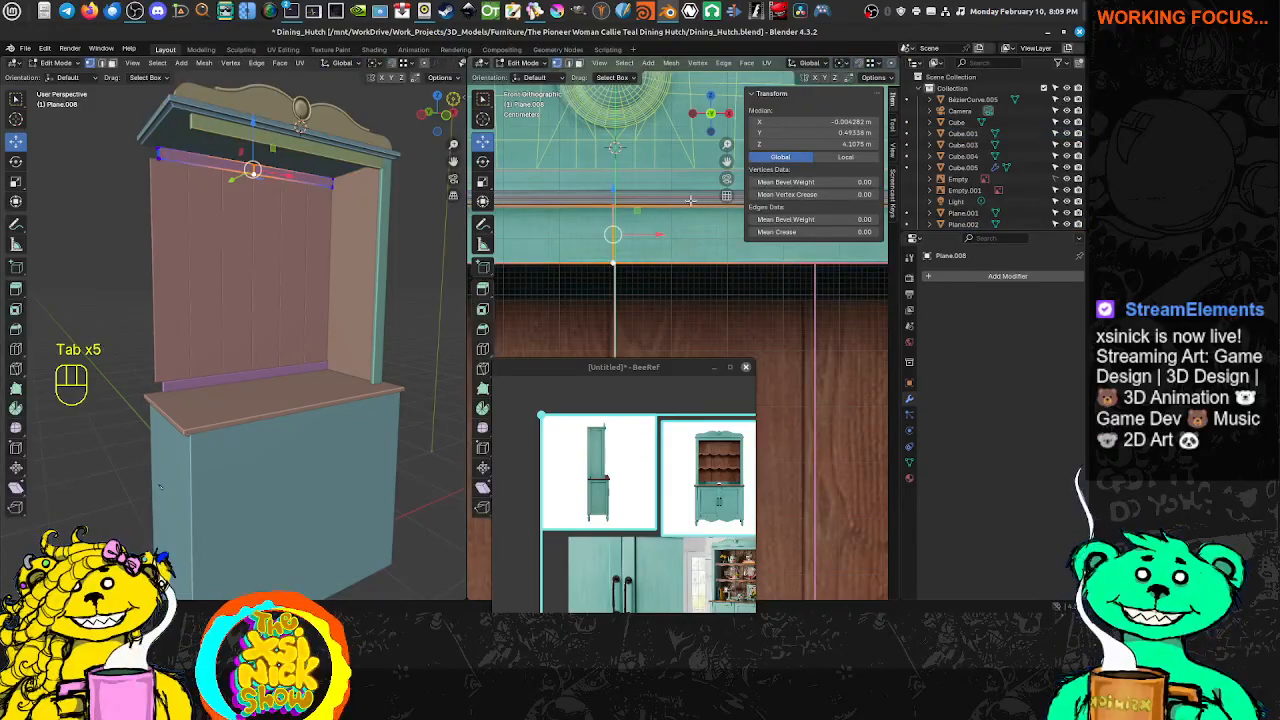
pyautogui.click(845, 122)
pyautogui.write('0')
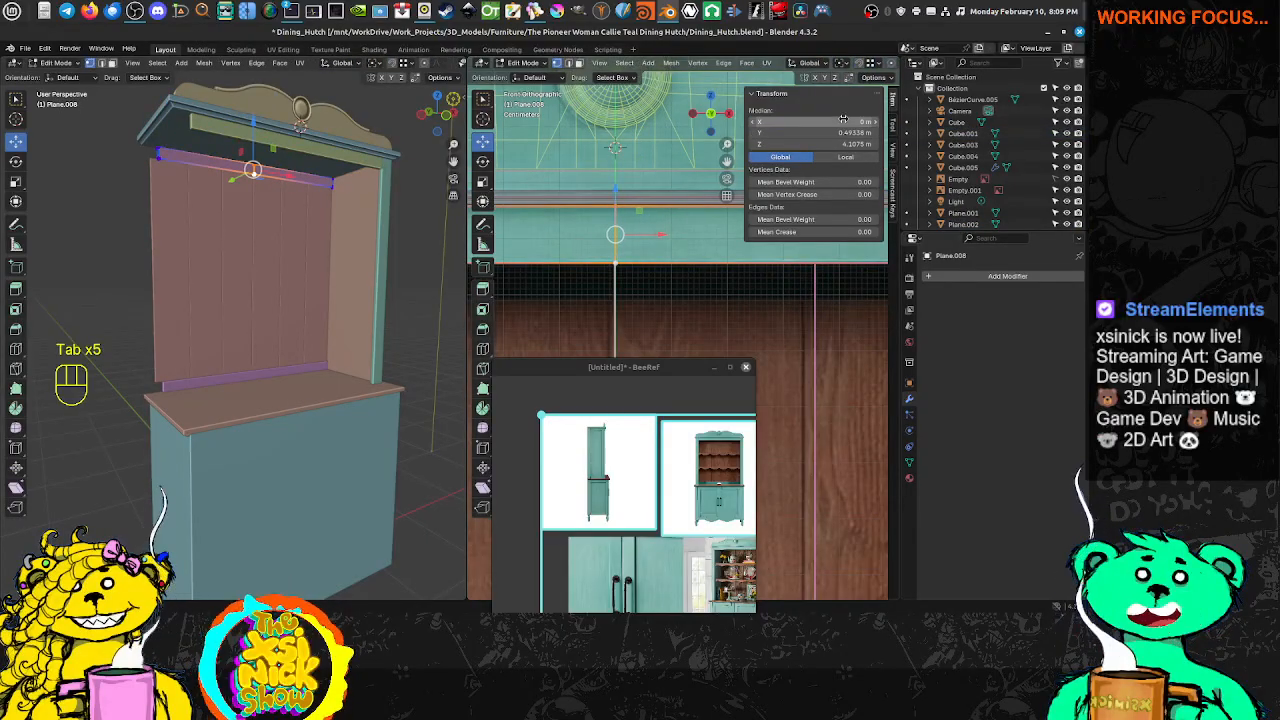
pyautogui.press('Tab')
# Open the mirrored back panel for mesh editing and examine its centre seam up close below the top rail
pyautogui.keyDown('shift'); pyautogui.moveTo(661, 358); pyautogui.dragTo(608, 202, button='middle'); pyautogui.keyUp('shift')
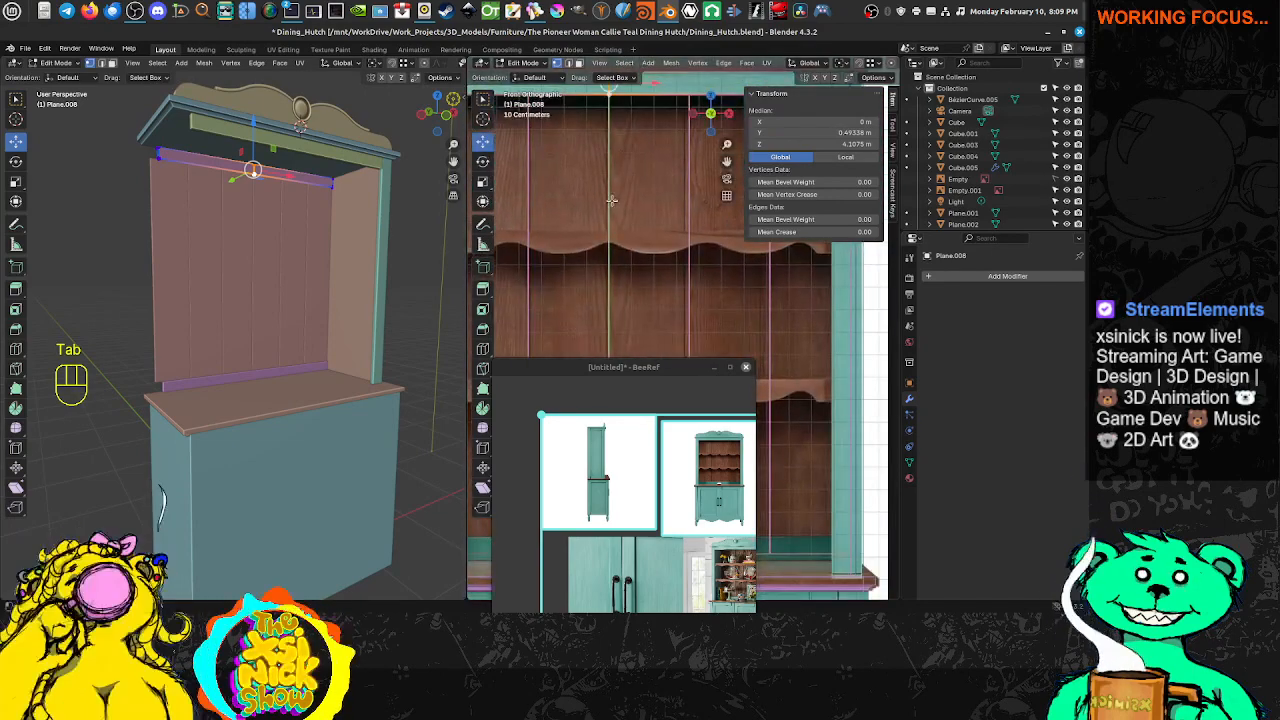
pyautogui.press('Tab')
pyautogui.click(608, 202)
pyautogui.press('Tab')
pyautogui.scroll(6, 616, 200)
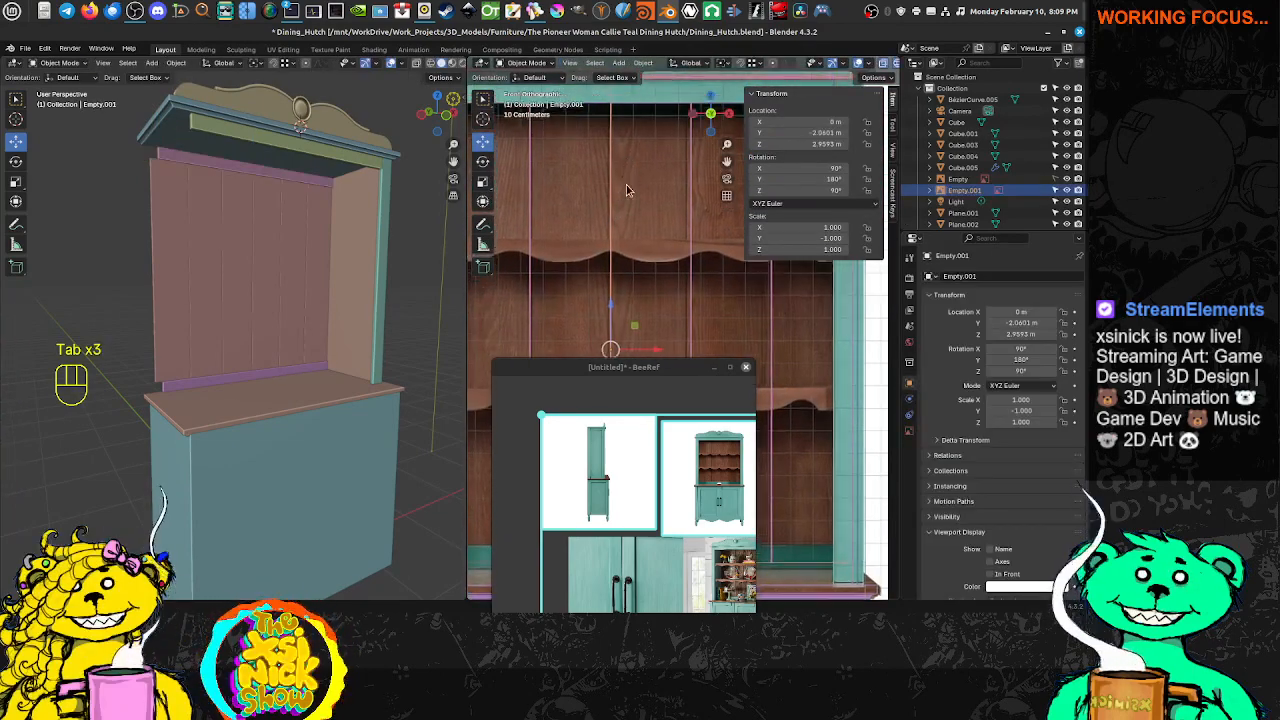
pyautogui.scroll(-4, 610, 205)
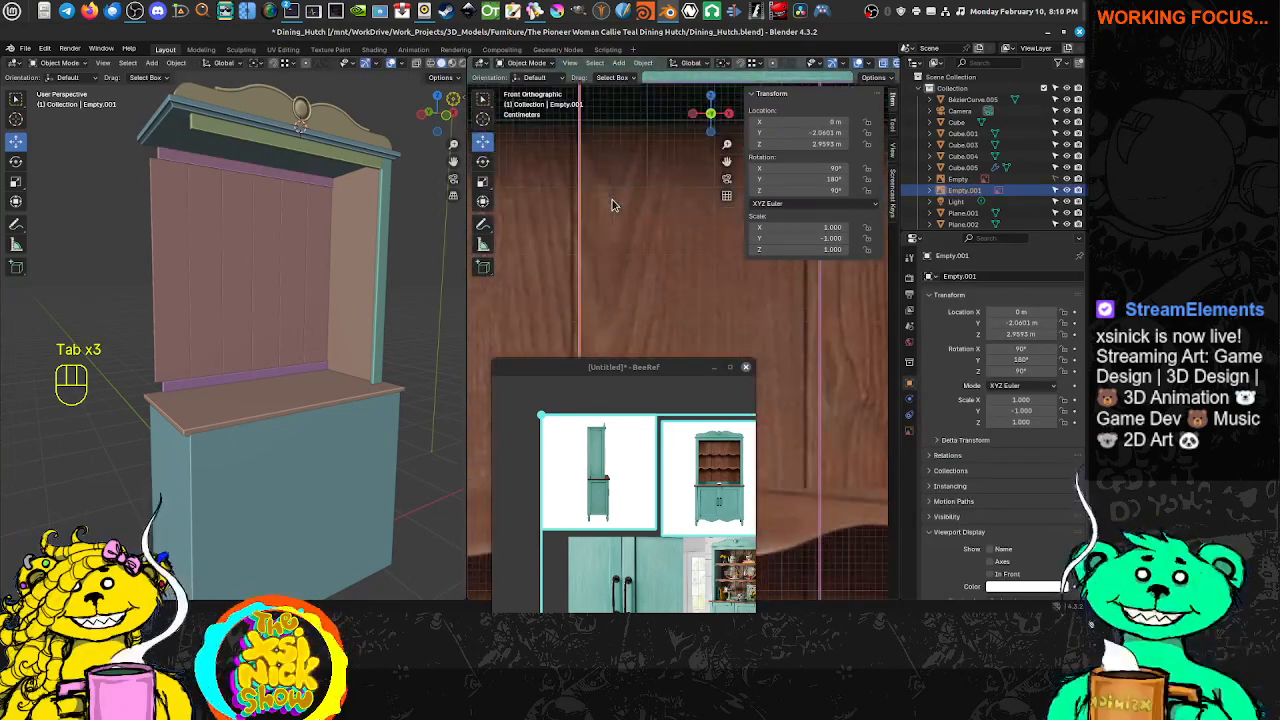
pyautogui.click(190, 245)
pyautogui.press('Tab')
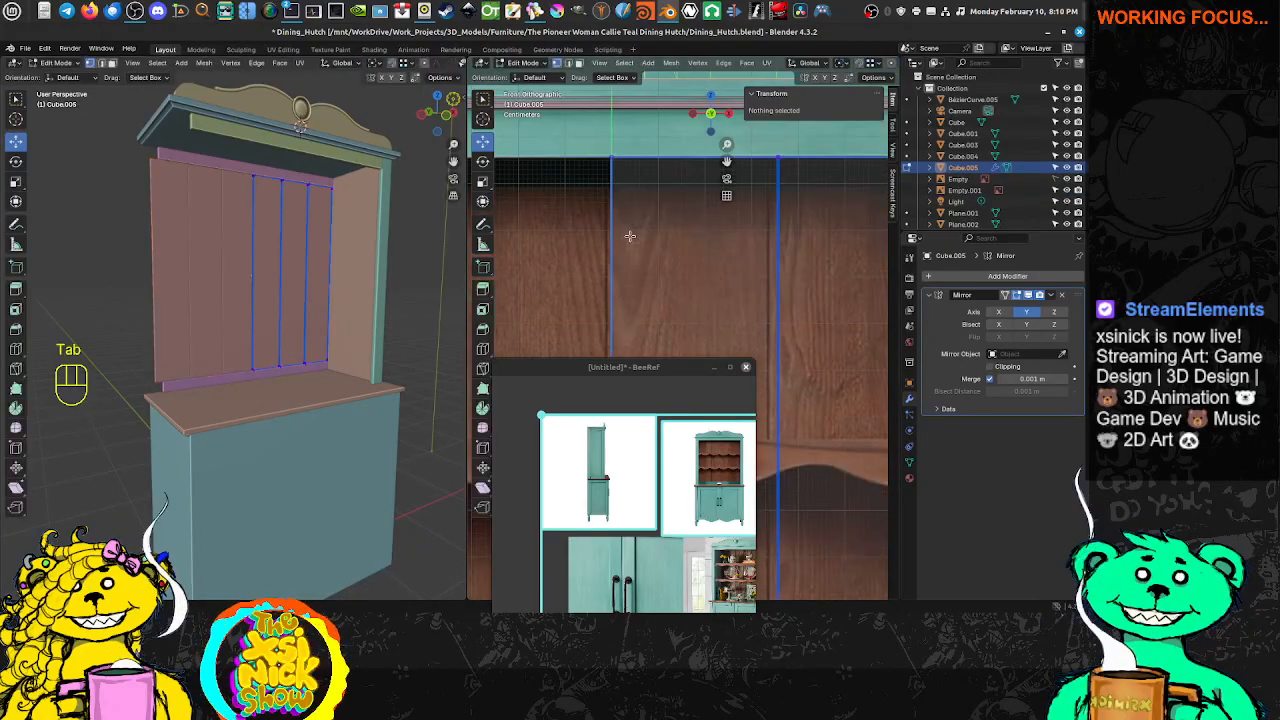
pyautogui.scroll(3, 620, 235)
pyautogui.scroll(4, 602, 224)
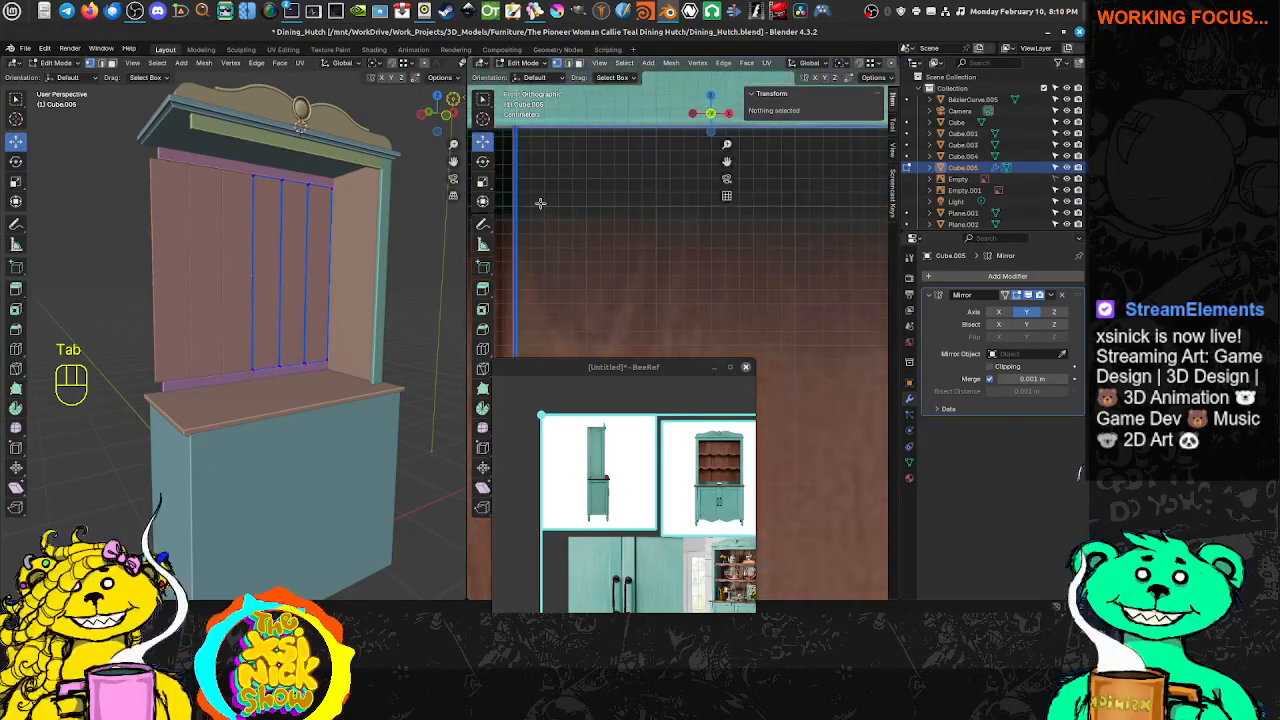
pyautogui.keyDown('shift'); pyautogui.moveTo(532, 180); pyautogui.dragTo(640, 250, button='middle'); pyautogui.keyUp('shift')
pyautogui.scroll(4, 629, 231)
pyautogui.scroll(3, 666, 235)
pyautogui.keyDown('shift'); pyautogui.moveTo(614, 189); pyautogui.dragTo(674, 350, button='middle'); pyautogui.keyUp('shift')
pyautogui.scroll(2, 666, 235)
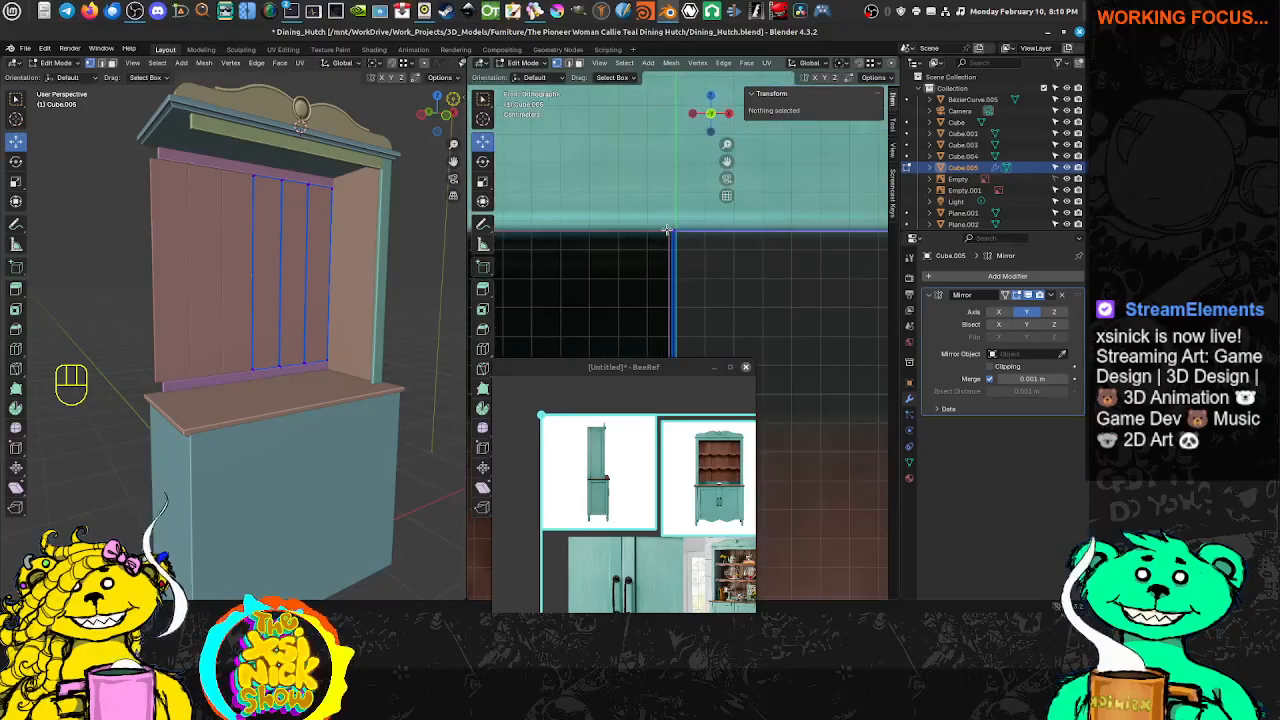
pyautogui.scroll(-4, 671, 174)
# Select vertices and edge loops at the back panel's centre seam to check their global X values, and leave mesh editing
pyautogui.click(686, 178)
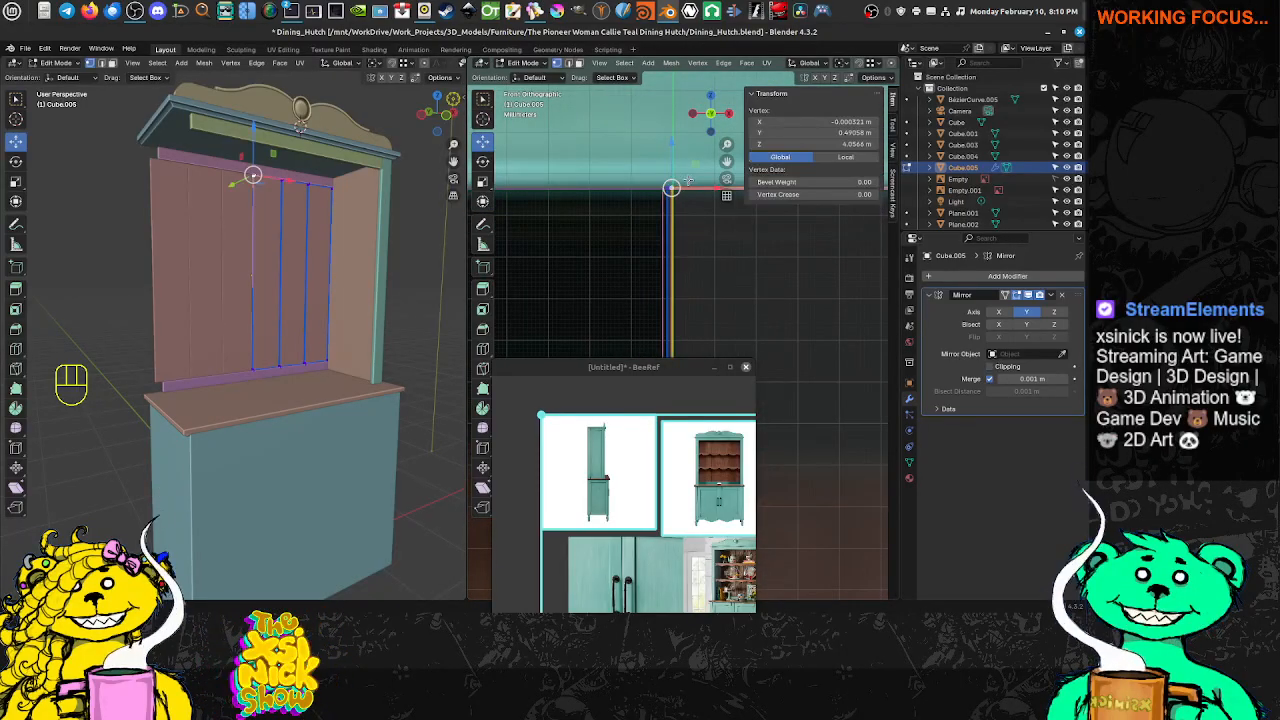
pyautogui.click(638, 189)
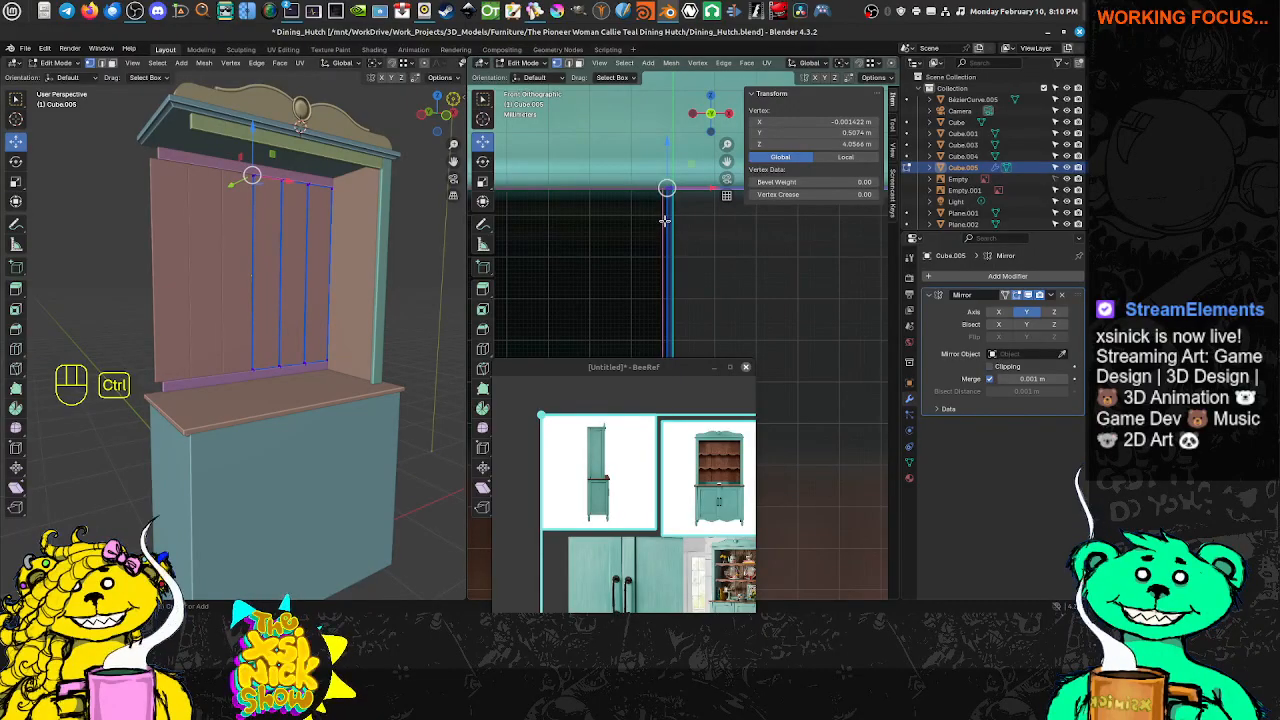
pyautogui.hotkey('ctrl', 'Tab')
pyautogui.click(637, 233)
pyautogui.keyDown('alt'); pyautogui.keyDown('shift'); pyautogui.click(666, 230); pyautogui.keyUp('shift'); pyautogui.keyUp('alt')
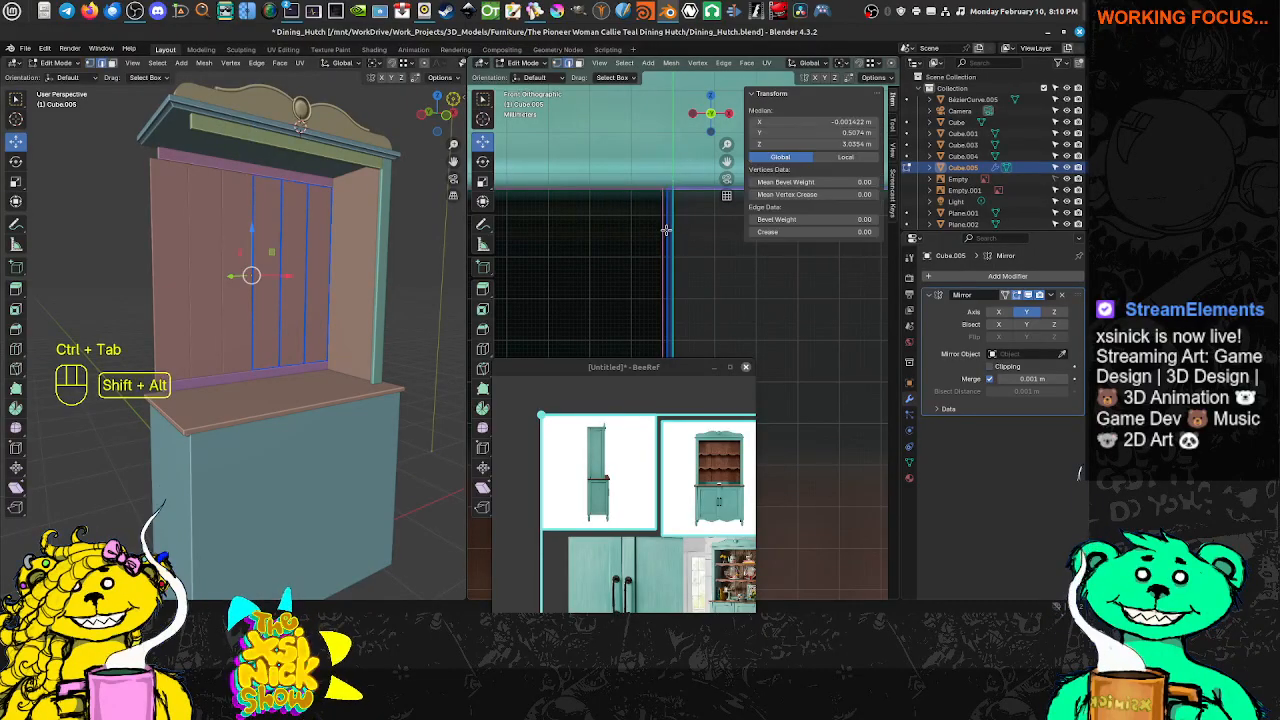
pyautogui.keyDown('alt'); pyautogui.keyDown('shift'); pyautogui.click(666, 230); pyautogui.keyUp('shift'); pyautogui.keyUp('alt')
pyautogui.keyDown('shift'); pyautogui.moveTo(661, 265); pyautogui.dragTo(660, 169, button='middle'); pyautogui.keyUp('shift')
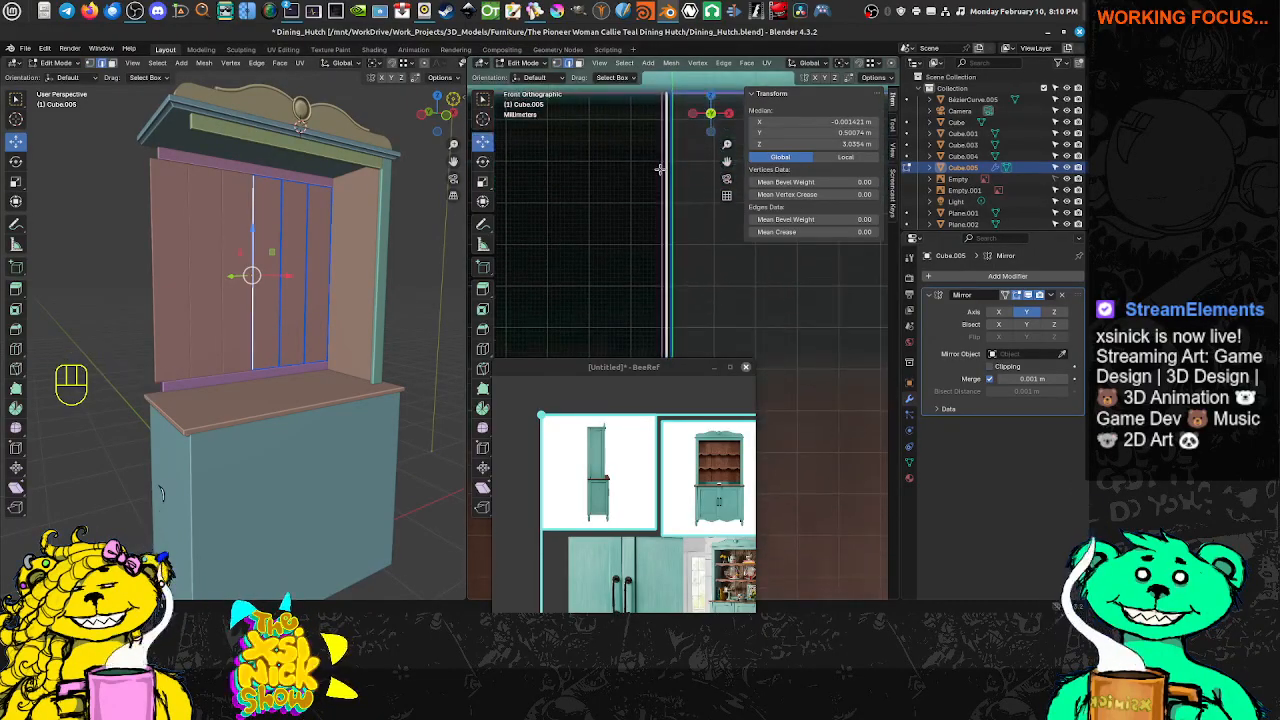
pyautogui.scroll(-2, 659, 179)
pyautogui.moveTo(220, 248); pyautogui.dragTo(423, 261, button='middle')
pyautogui.scroll(8, 297, 236)
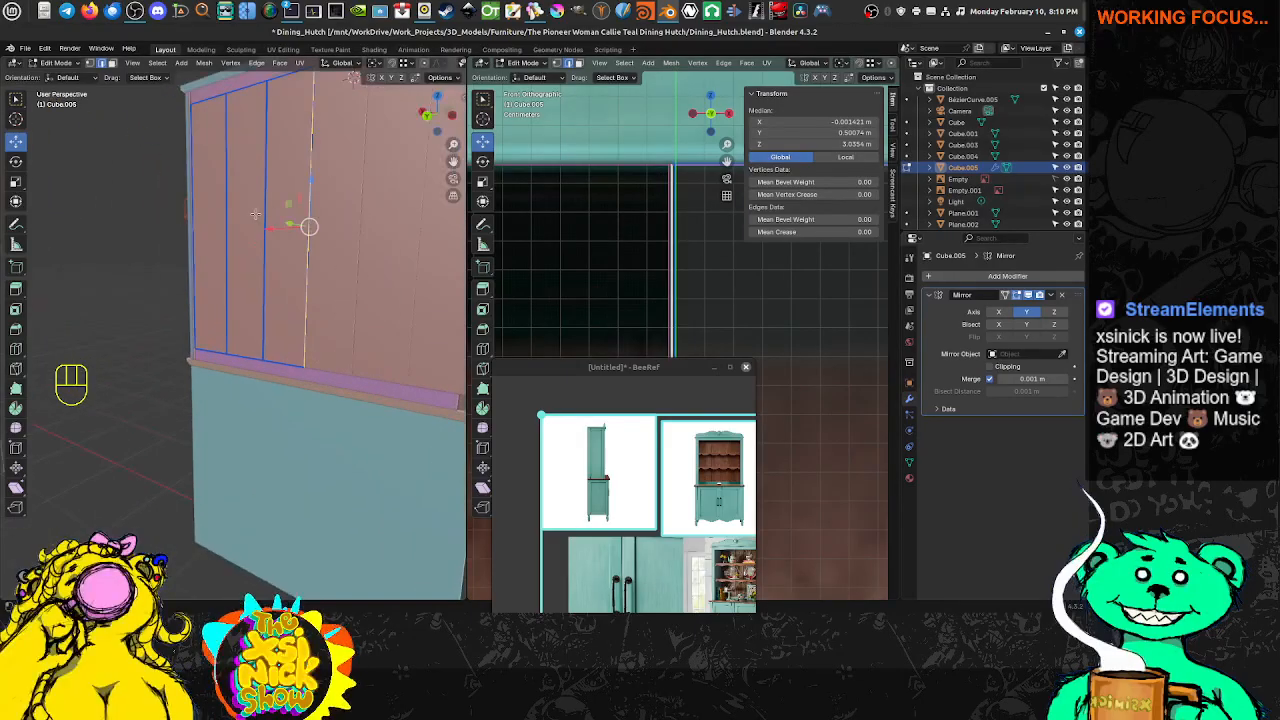
pyautogui.moveTo(229, 277); pyautogui.dragTo(309, 303, button='middle')
pyautogui.scroll(-7, 309, 297)
pyautogui.scroll(-4, 403, 240)
pyautogui.press('Tab')
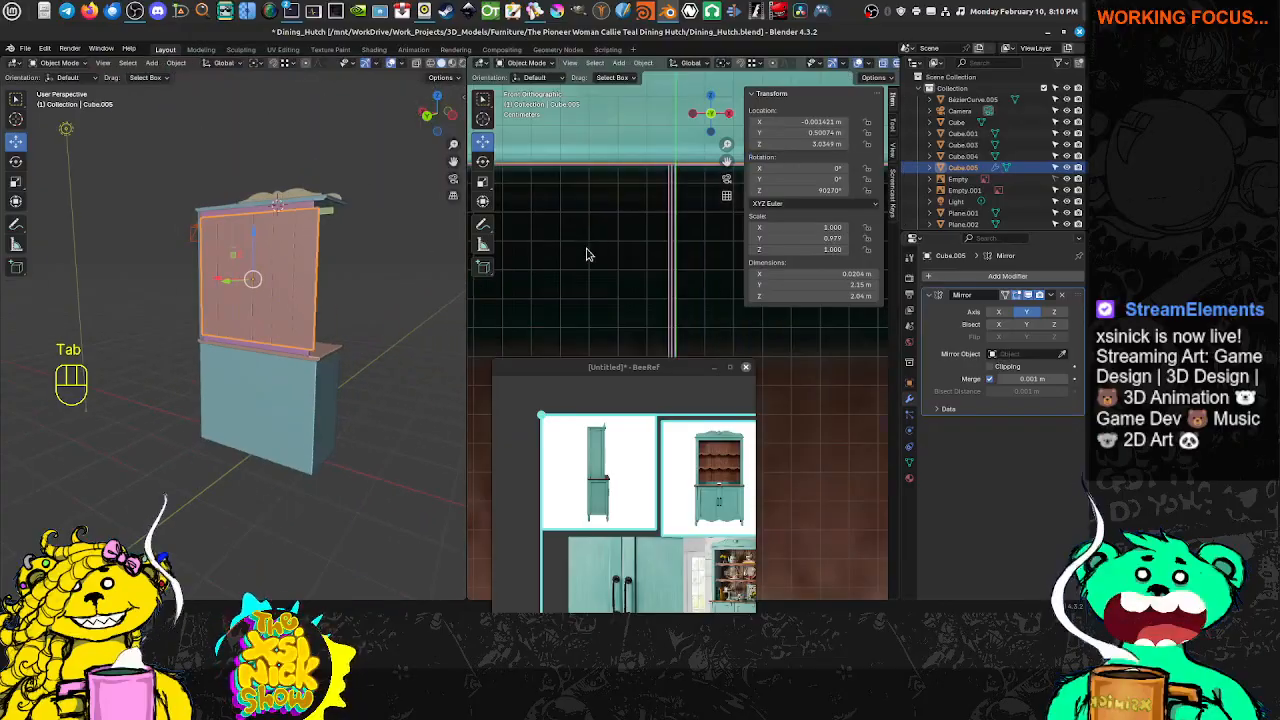
# Set the global median X of the lower back rail's centre loop to 0 m and leave mesh editing
pyautogui.scroll(-6, 624, 268)
pyautogui.keyDown('shift'); pyautogui.moveTo(577, 214); pyautogui.dragTo(518, 139, button='middle'); pyautogui.keyUp('shift')
pyautogui.scroll(-6, 530, 150)
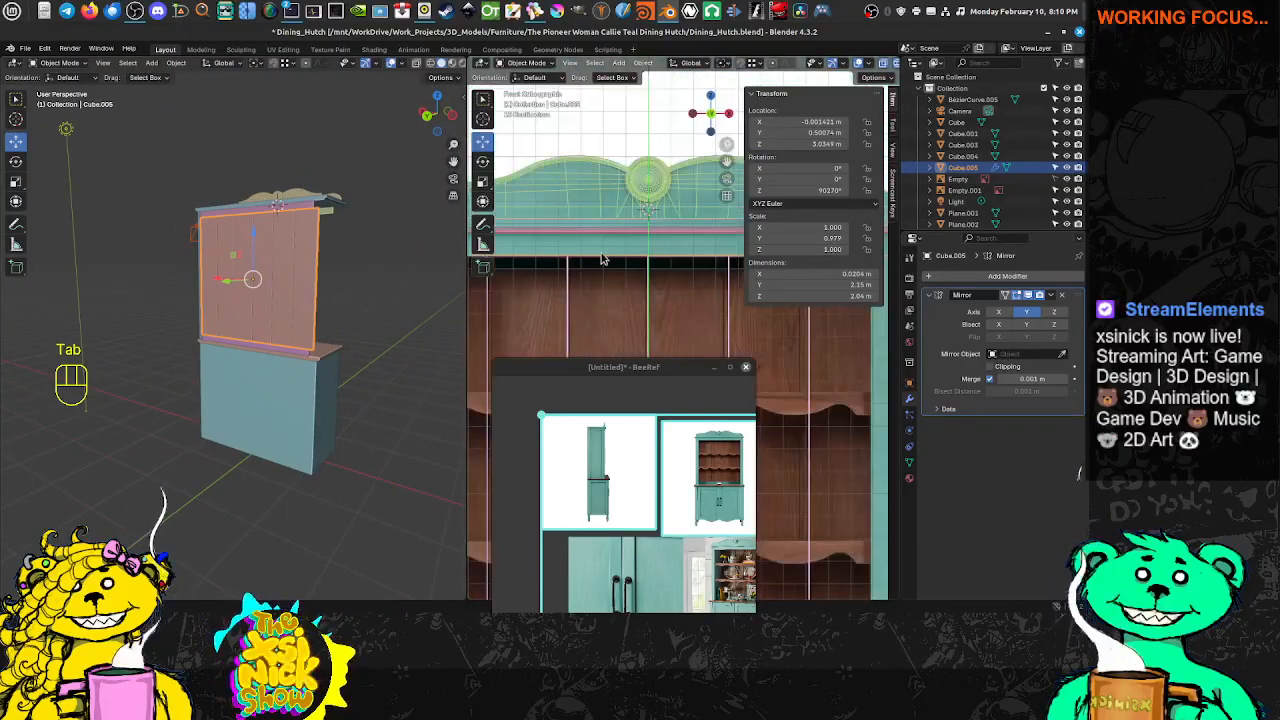
pyautogui.scroll(7, 561, 202)
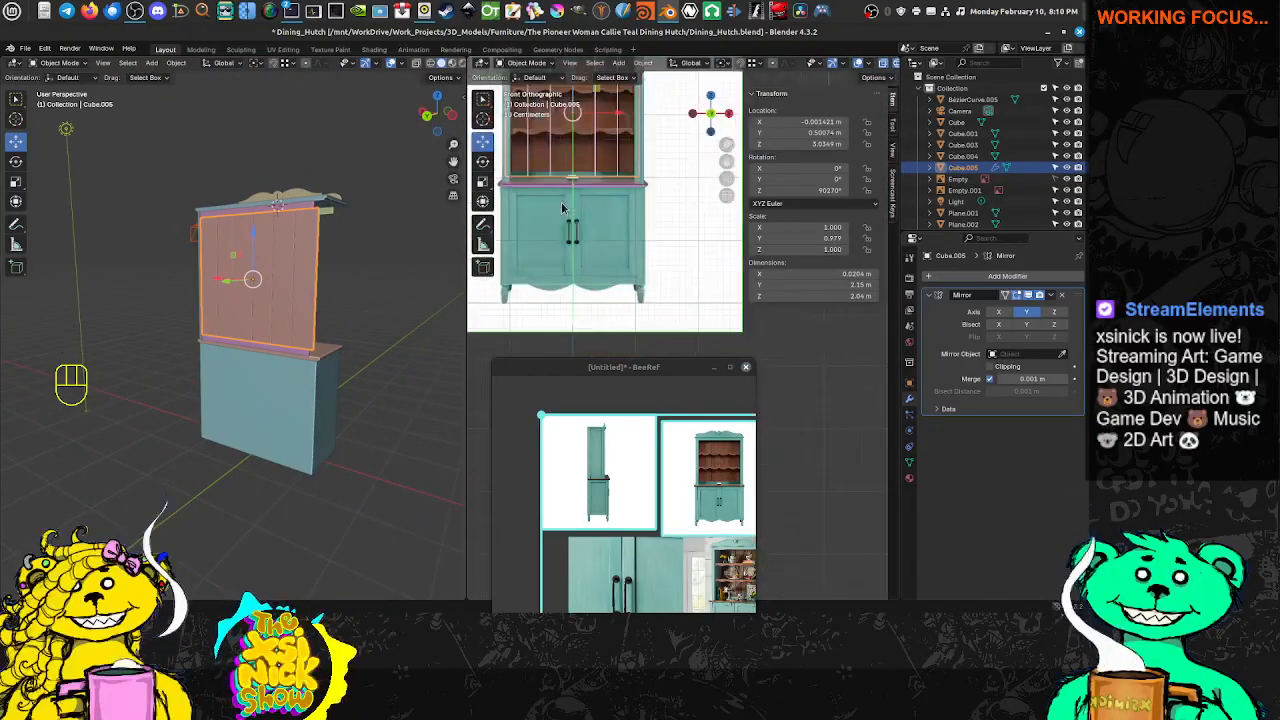
pyautogui.keyDown('shift'); pyautogui.moveTo(610, 229); pyautogui.dragTo(631, 275, button='middle'); pyautogui.keyUp('shift')
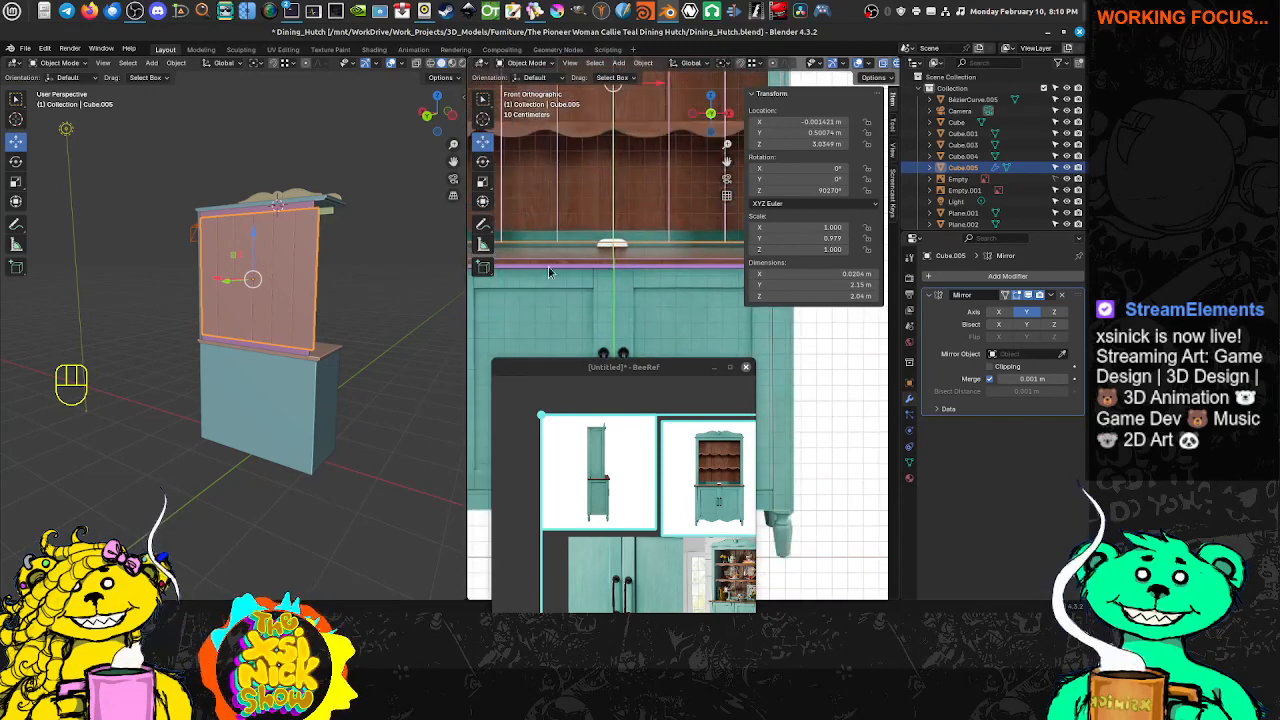
pyautogui.moveTo(332, 334); pyautogui.dragTo(251, 365, button='middle')
pyautogui.click(251, 366)
pyautogui.press('Tab')
pyautogui.press('Tab')
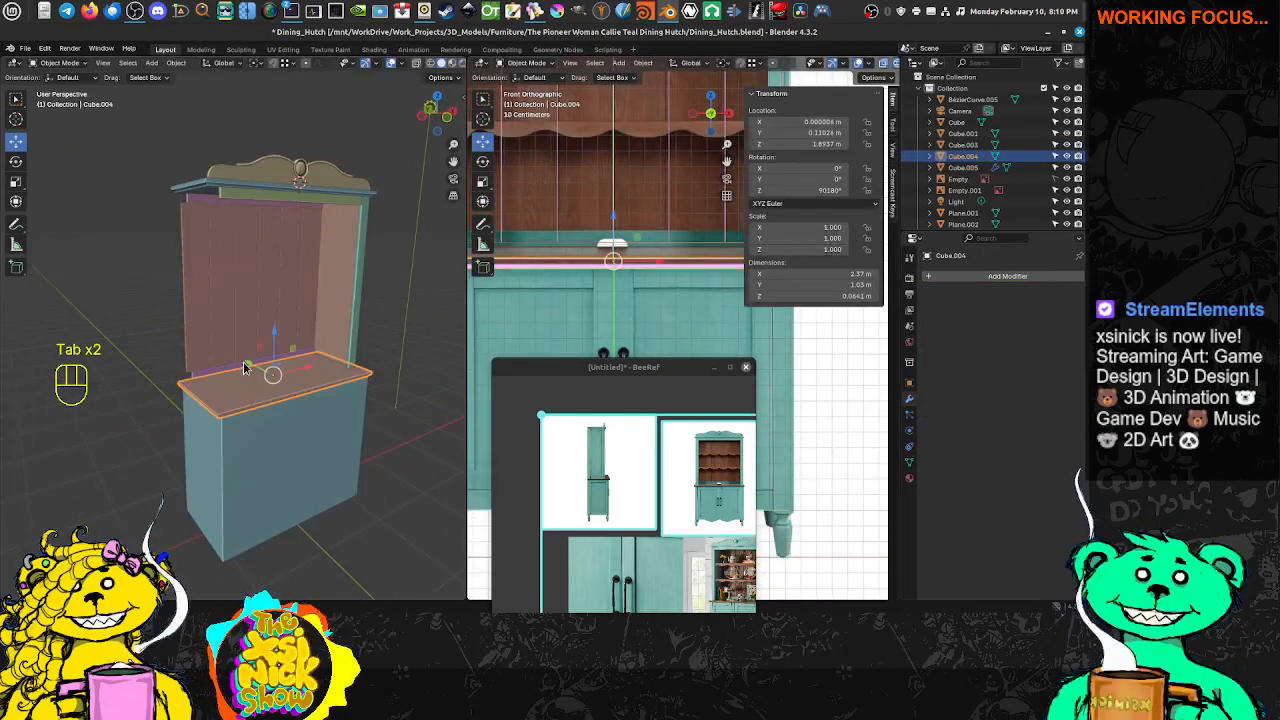
pyautogui.press('Tab')
pyautogui.scroll(5, 562, 233)
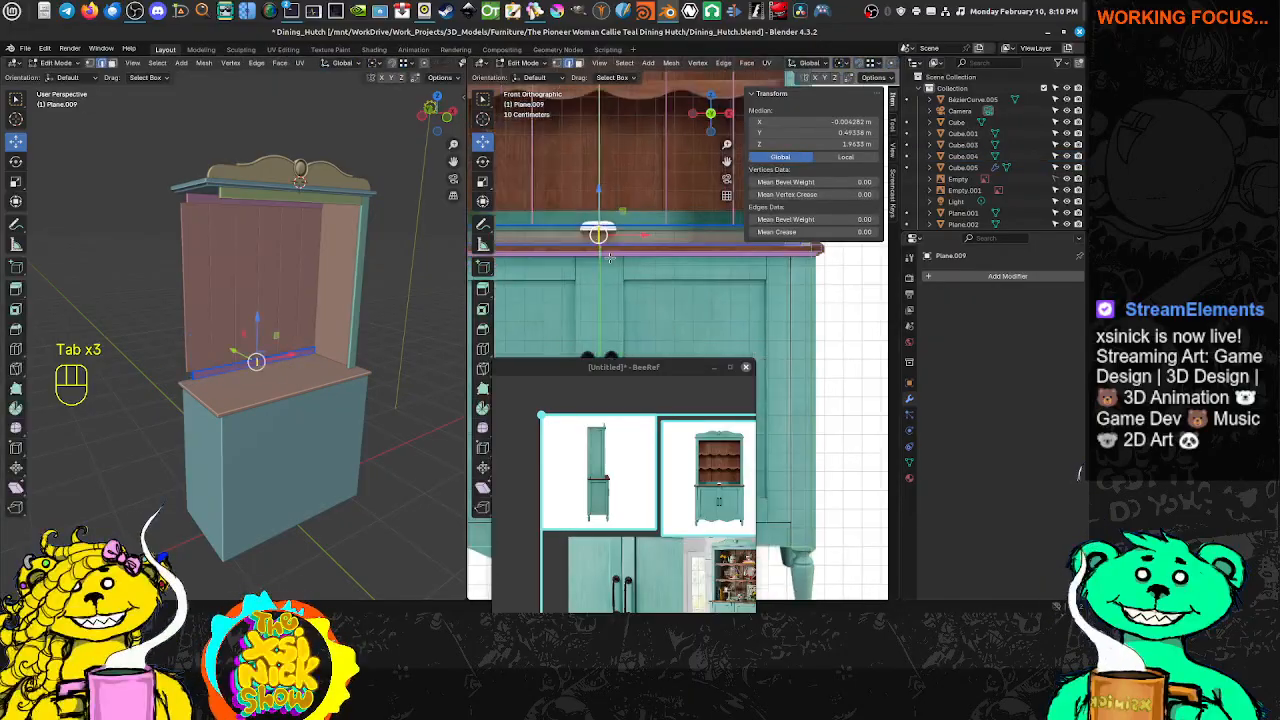
pyautogui.click(846, 121)
pyautogui.write('0')
pyautogui.press('Return')
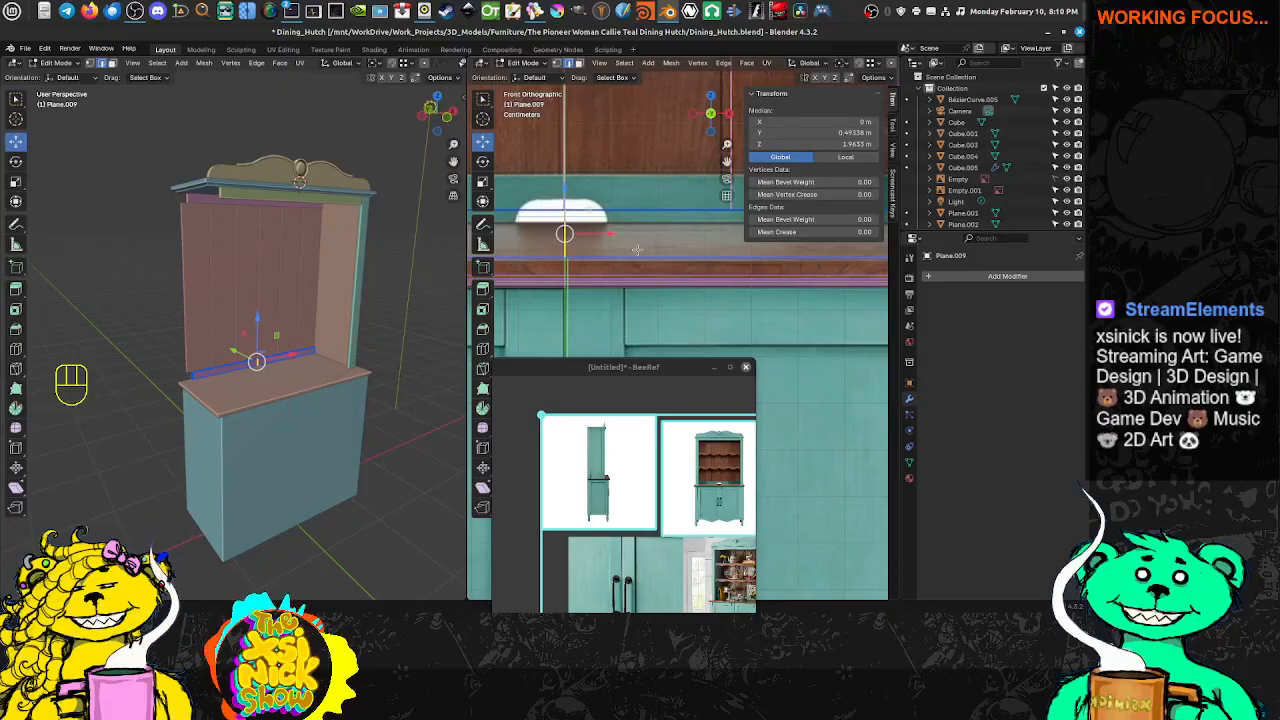
pyautogui.press('Tab')
# Examine the upper cabinet's centre alignment in the front view and select the front top rail
pyautogui.scroll(-1, 556, 244)
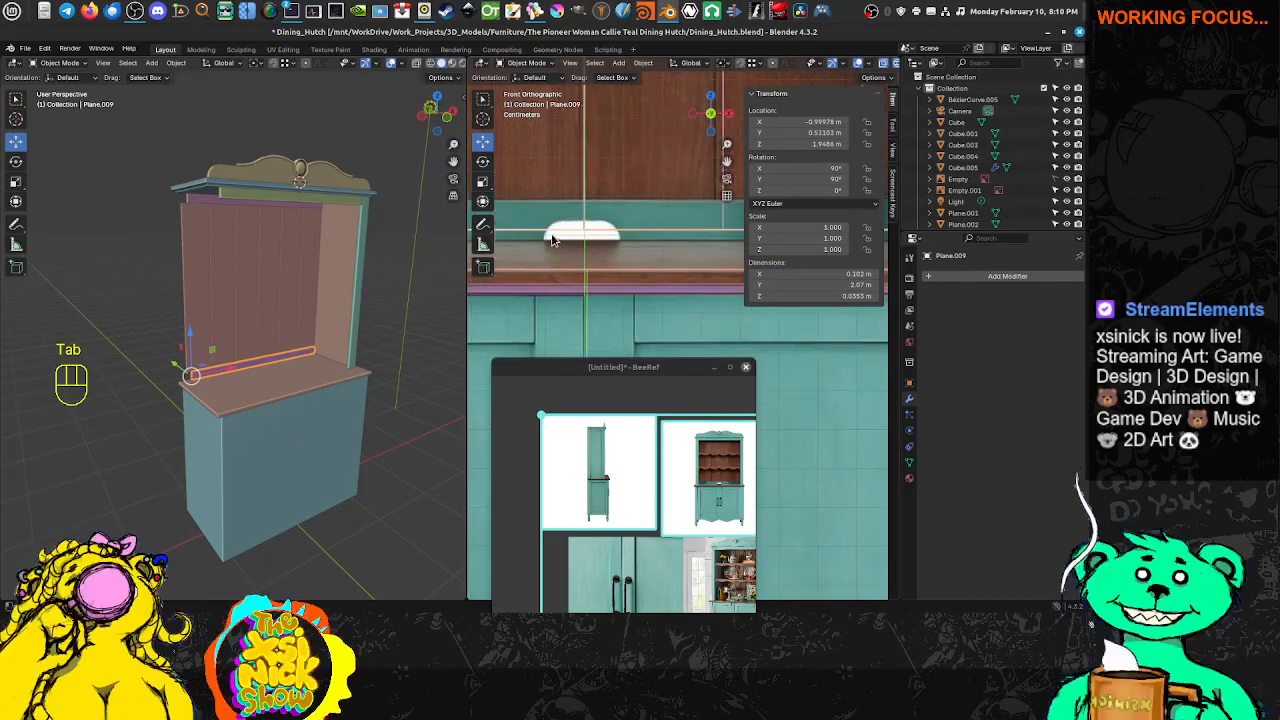
pyautogui.scroll(-5, 555, 243)
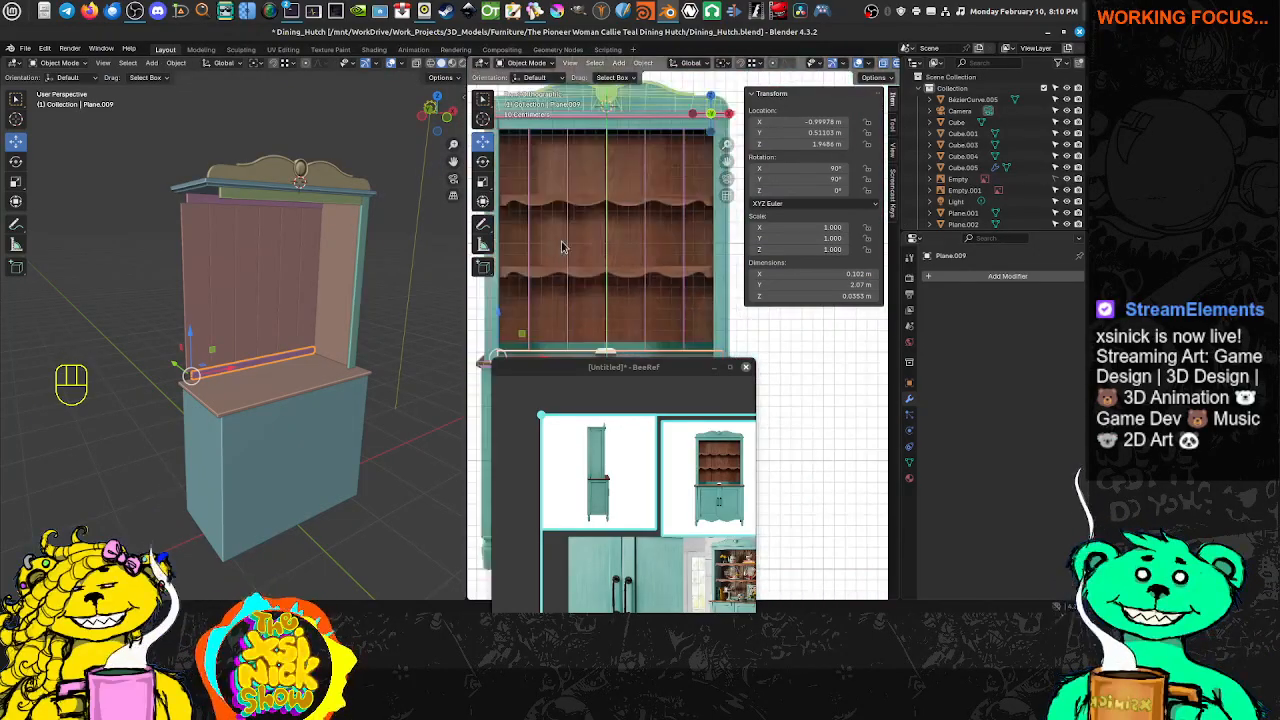
pyautogui.keyDown('shift'); pyautogui.moveTo(600, 178); pyautogui.dragTo(639, 192, button='middle'); pyautogui.keyUp('shift')
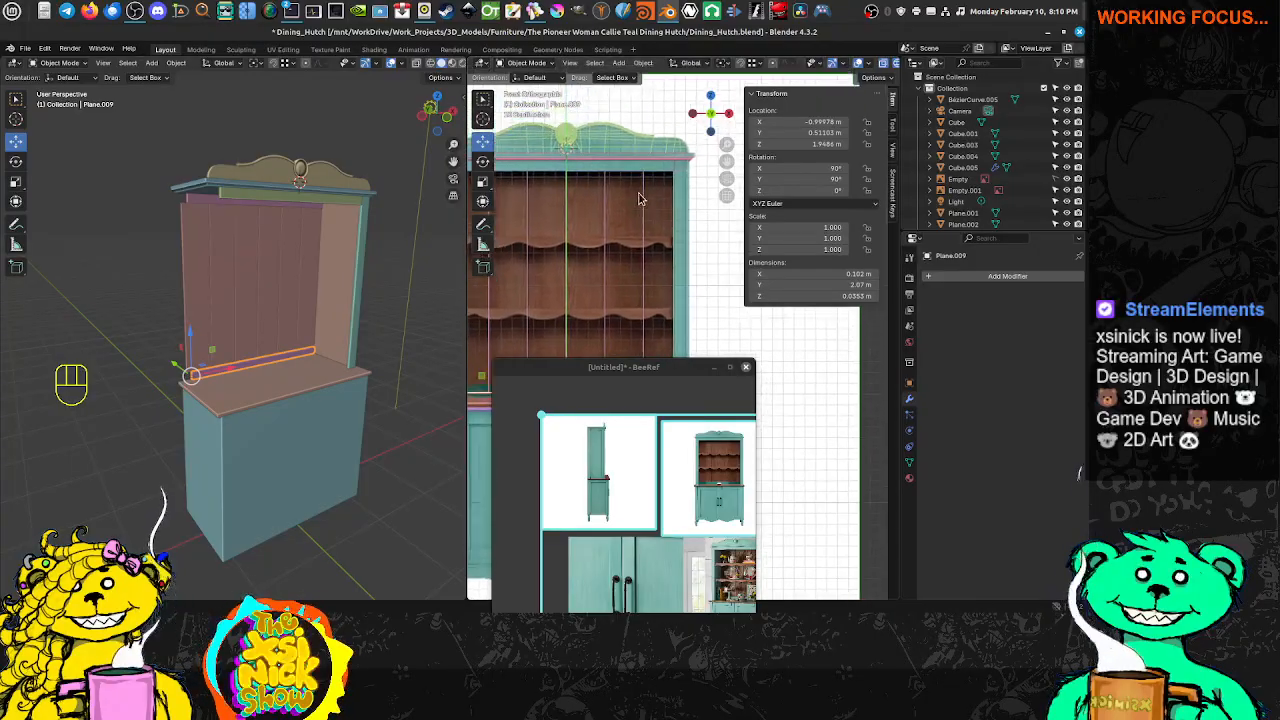
pyautogui.scroll(5, 560, 155)
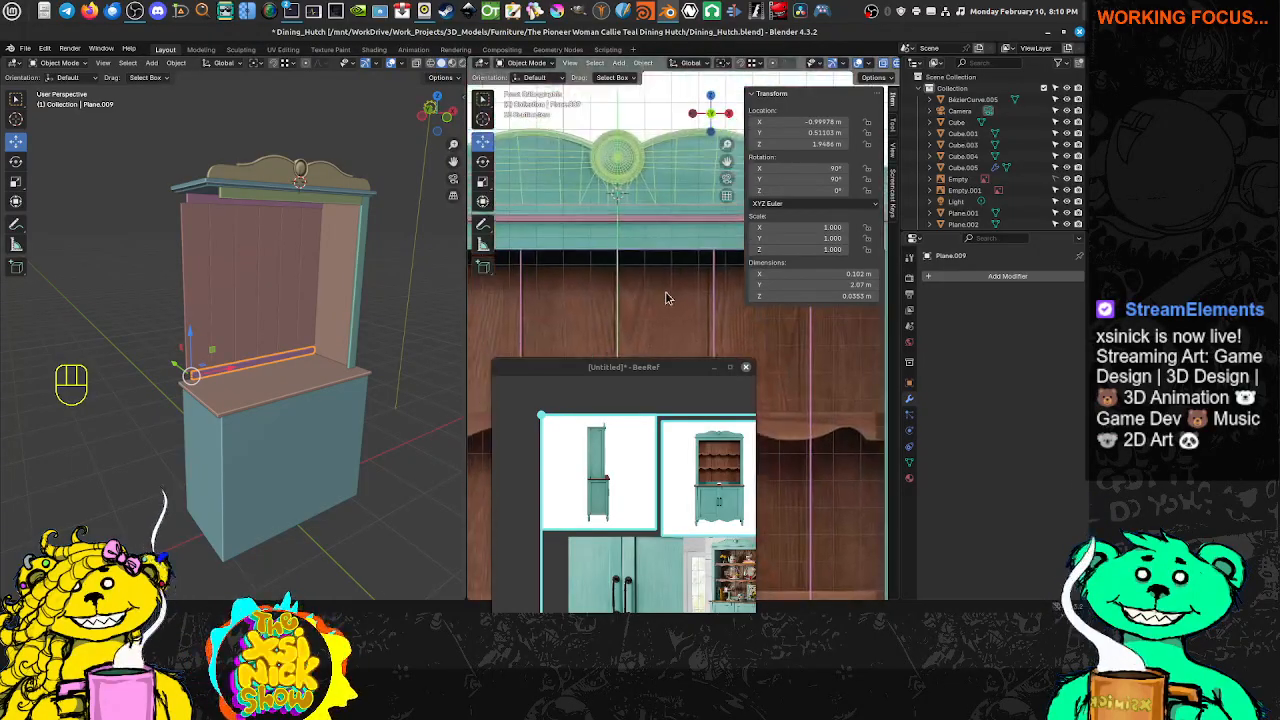
pyautogui.keyDown('shift'); pyautogui.moveTo(598, 136); pyautogui.dragTo(646, 251, button='middle'); pyautogui.keyUp('shift')
pyautogui.scroll(3, 618, 212)
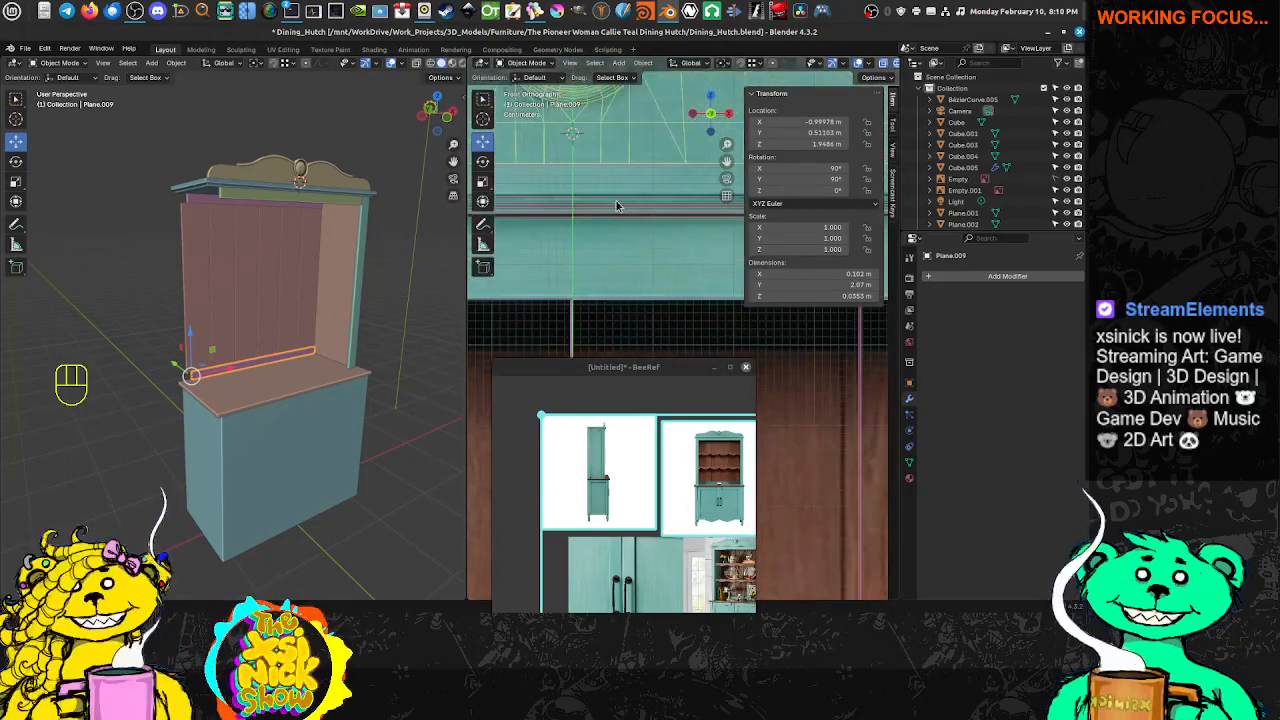
pyautogui.scroll(-2, 617, 206)
pyautogui.scroll(-1, 370, 243)
pyautogui.moveTo(370, 248); pyautogui.dragTo(329, 251, button='middle')
pyautogui.click(291, 222)
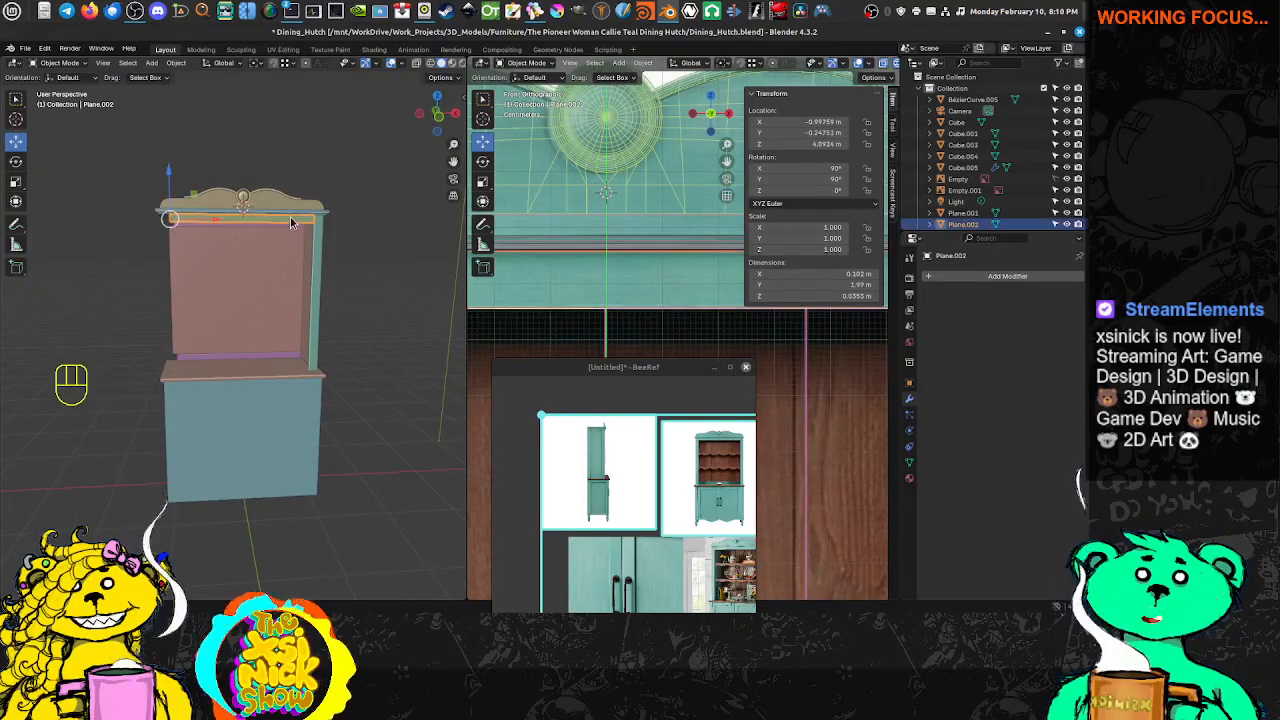
# Delete the faces of the front top rail's left half, including its outer end face, and leave mesh editing
pyautogui.press('Tab')
pyautogui.hotkey('ctrl', 'Tab')
pyautogui.click(205, 220)
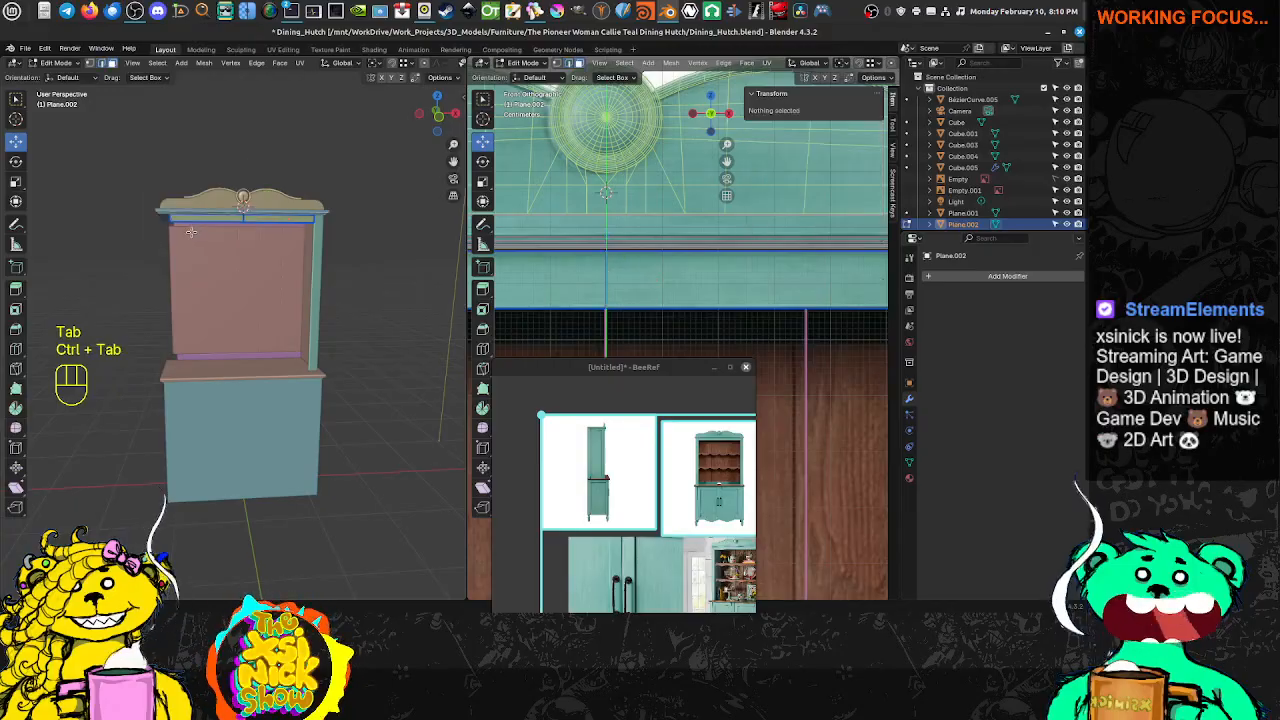
pyautogui.keyDown('alt'); pyautogui.keyDown('shift'); pyautogui.click(205, 218); pyautogui.keyUp('shift'); pyautogui.keyUp('alt')
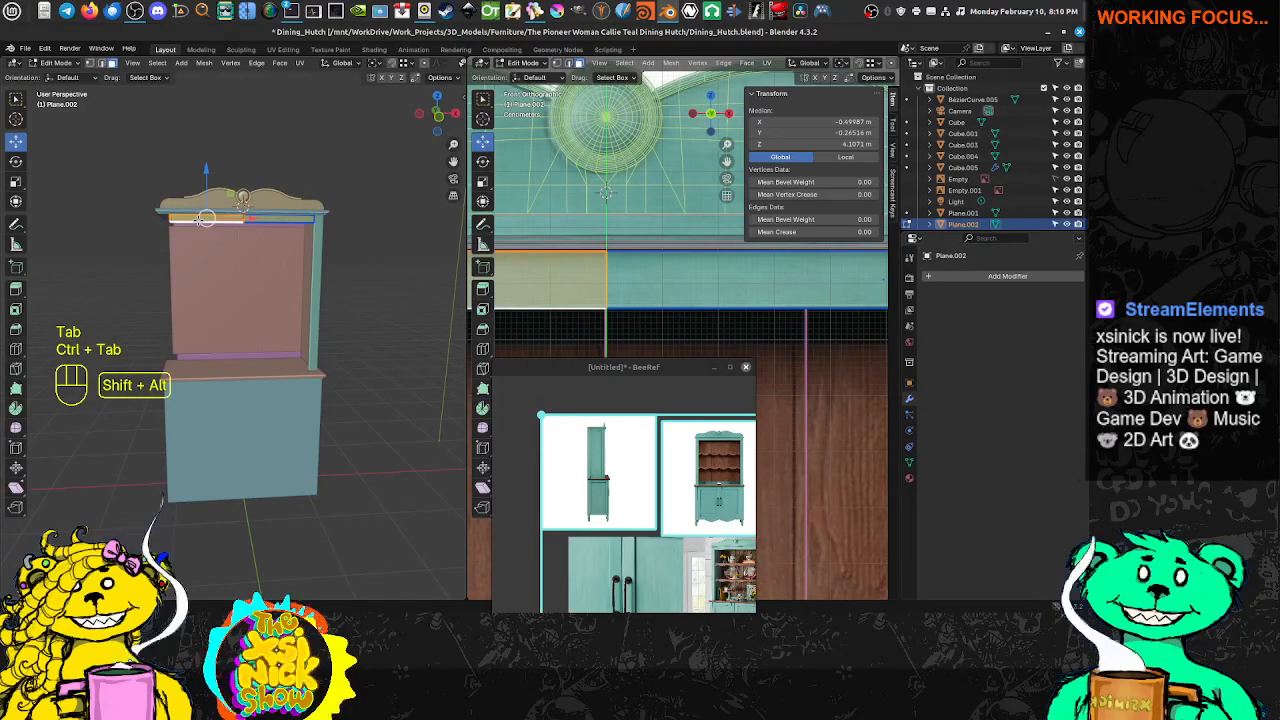
pyautogui.press('Delete')
pyautogui.click(265, 250)
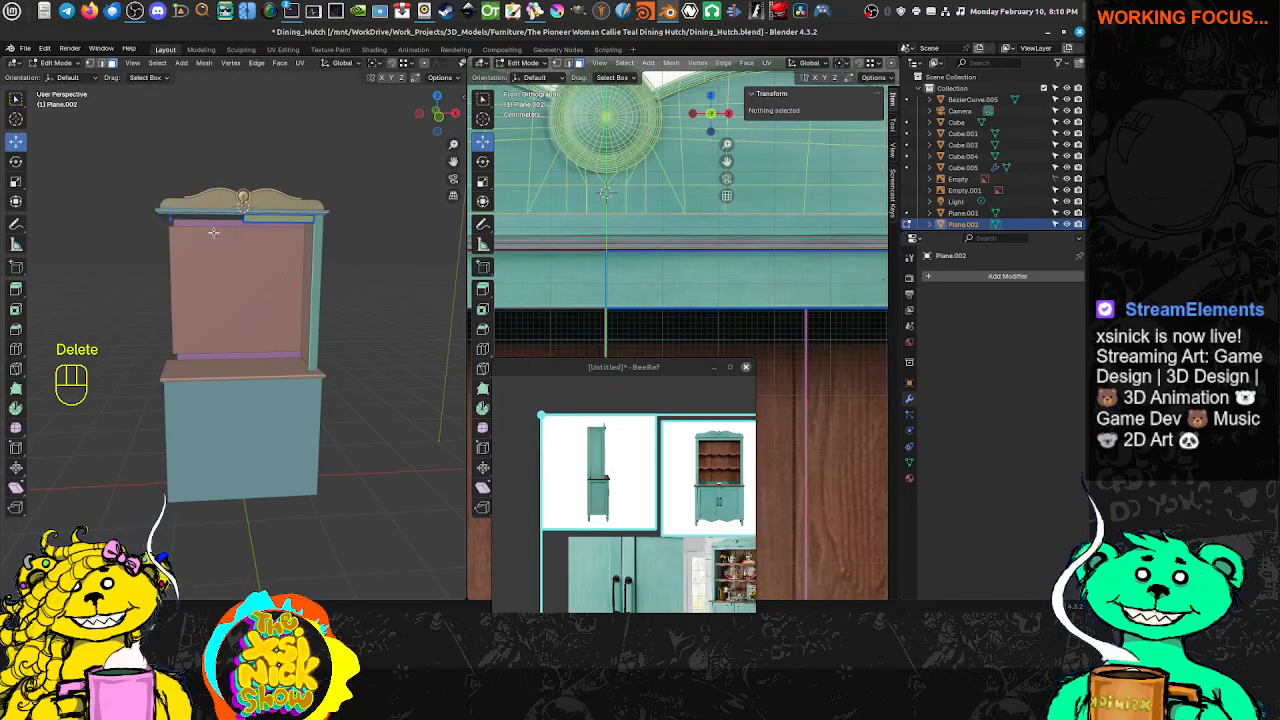
pyautogui.moveTo(175, 242); pyautogui.dragTo(219, 239, button='middle')
pyautogui.click(219, 239)
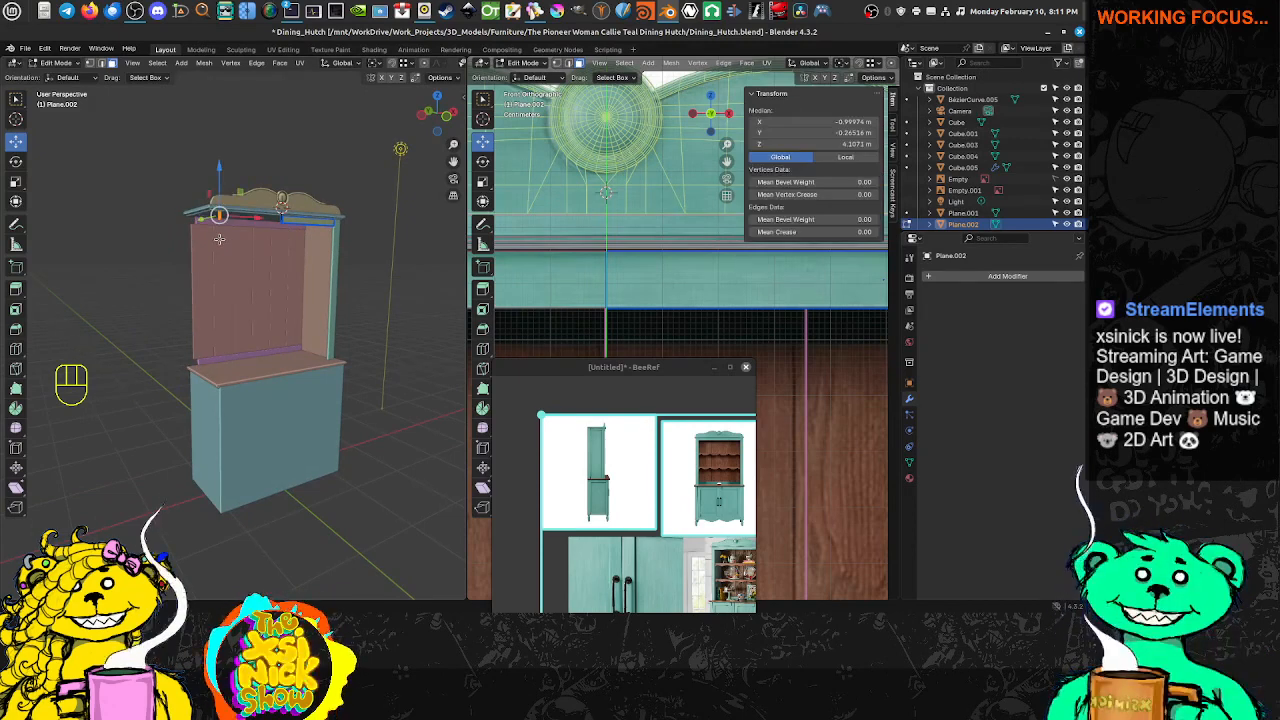
pyautogui.press('Delete')
pyautogui.click(221, 242)
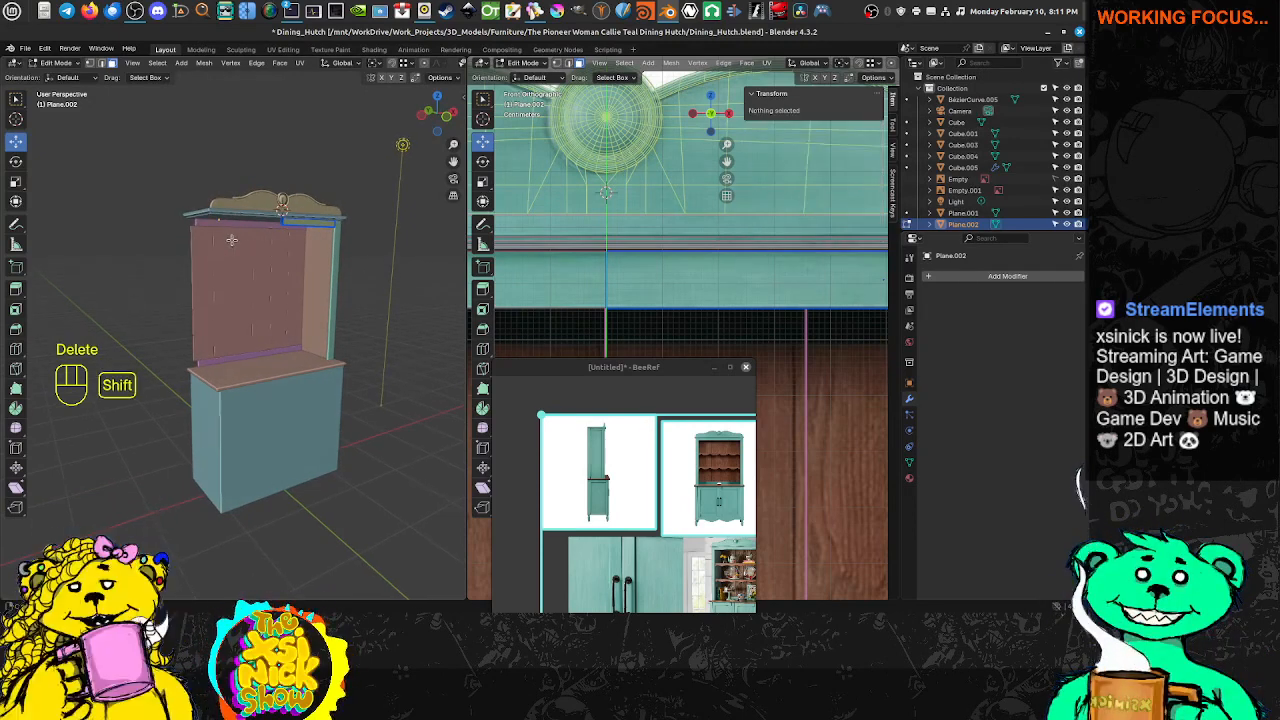
pyautogui.moveTo(244, 227); pyautogui.dragTo(269, 267, button='middle')
pyautogui.press('Tab')
# Snap the 3D cursor to the open centre edges of the remaining front top rail half and leave mesh editing
pyautogui.scroll(4, 248, 250)
pyautogui.hotkey('ctrl', 'Tab')
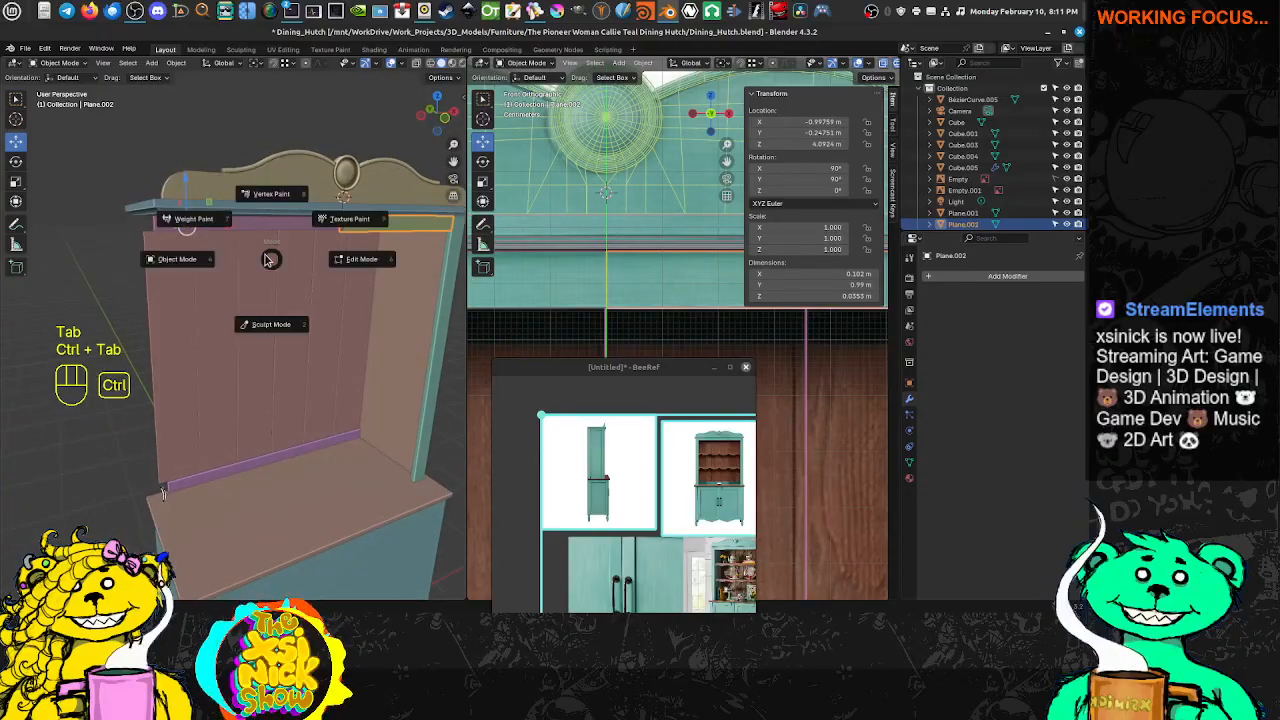
pyautogui.hotkey('ctrl', 'Tab')
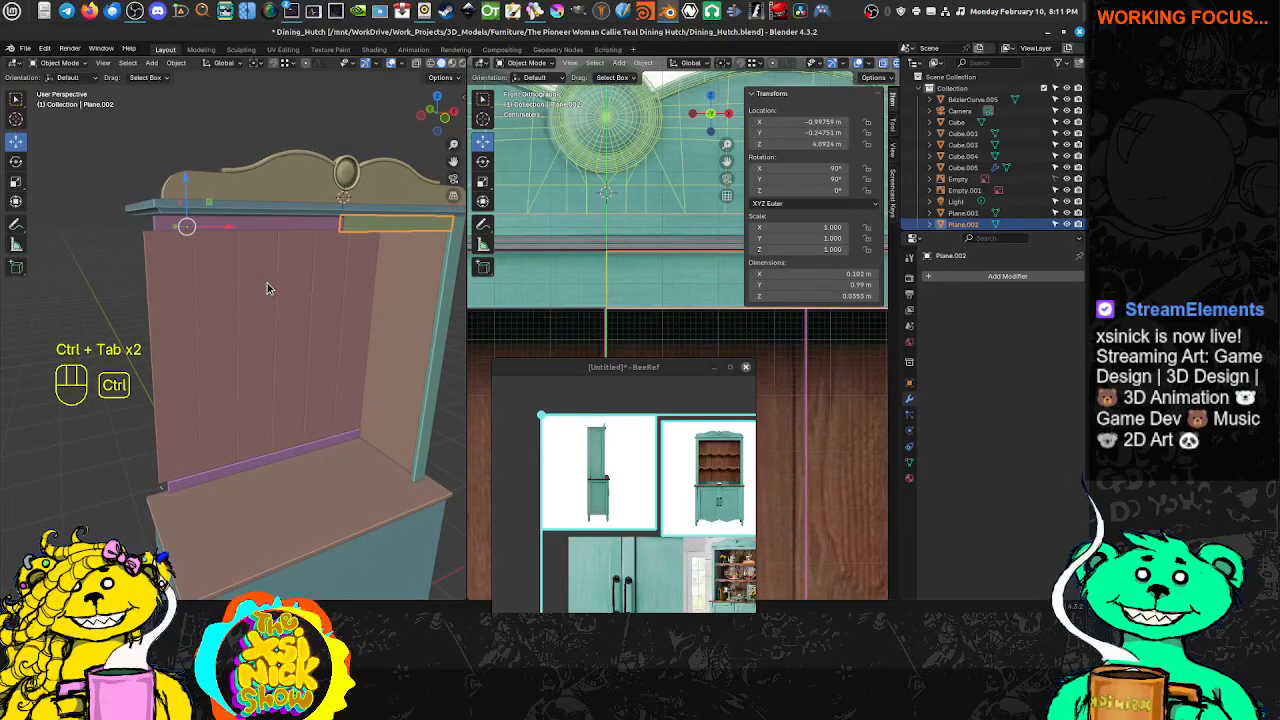
pyautogui.hotkey('ctrl', 'Tab')
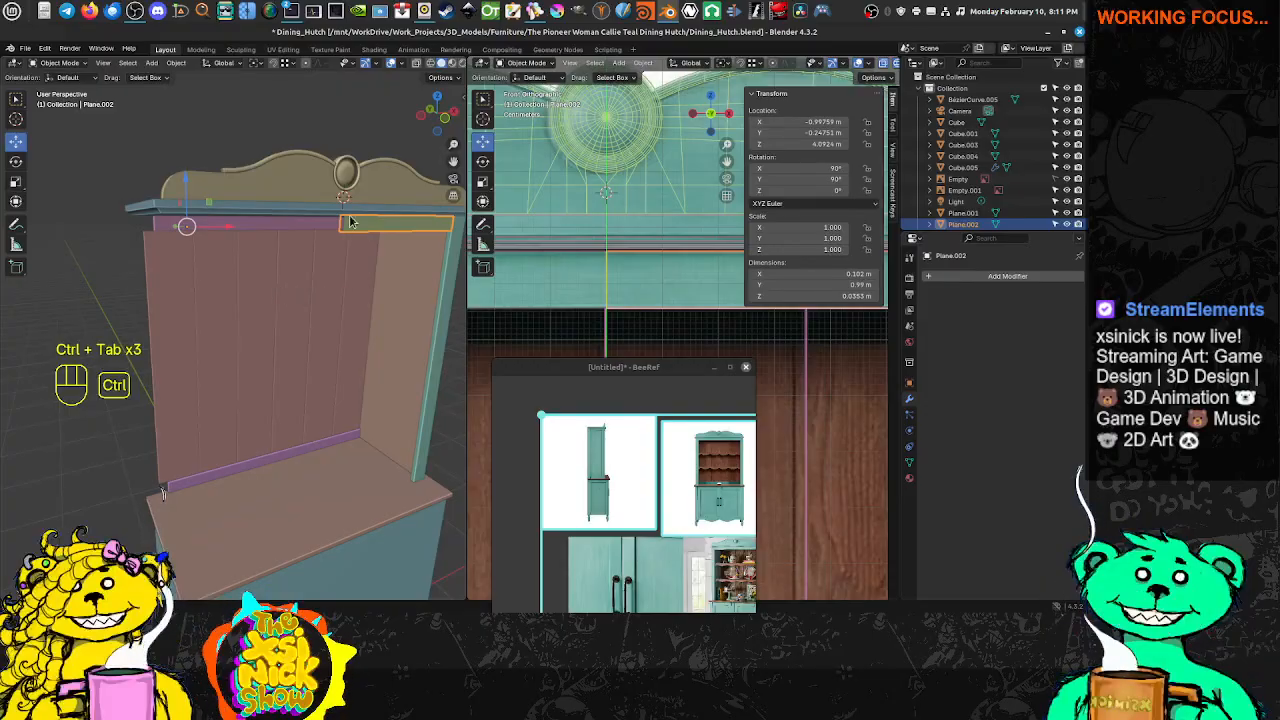
pyautogui.press('Tab')
pyautogui.hotkey('ctrl', 'Tab')
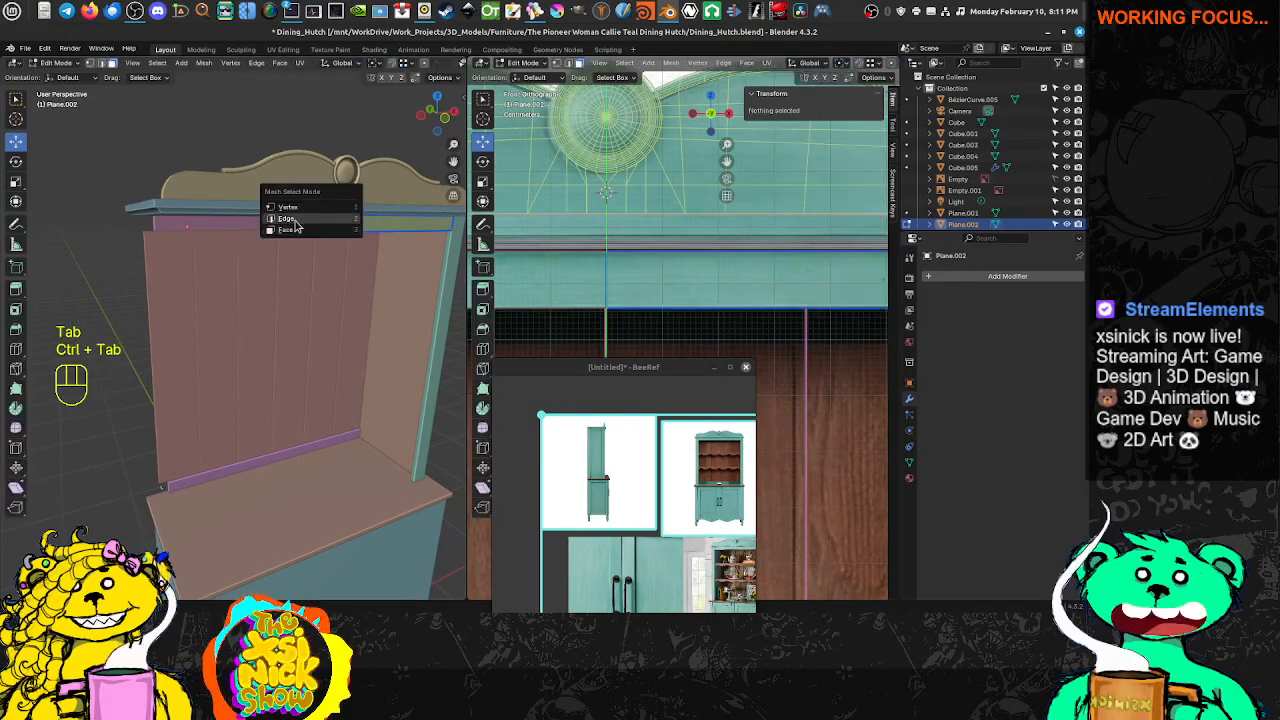
pyautogui.click(315, 220)
pyautogui.keyDown('shift'); pyautogui.click(343, 222); pyautogui.keyUp('shift')
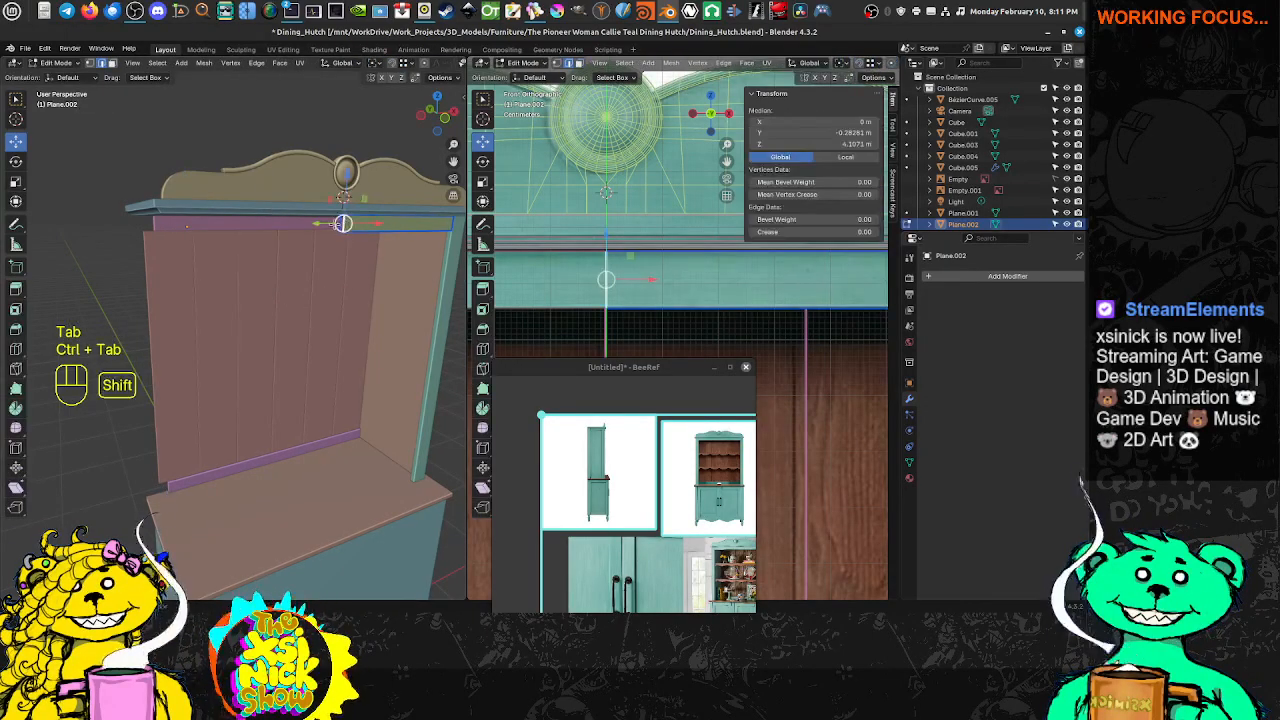
pyautogui.hotkey('shift', 's')
pyautogui.click(343, 223)
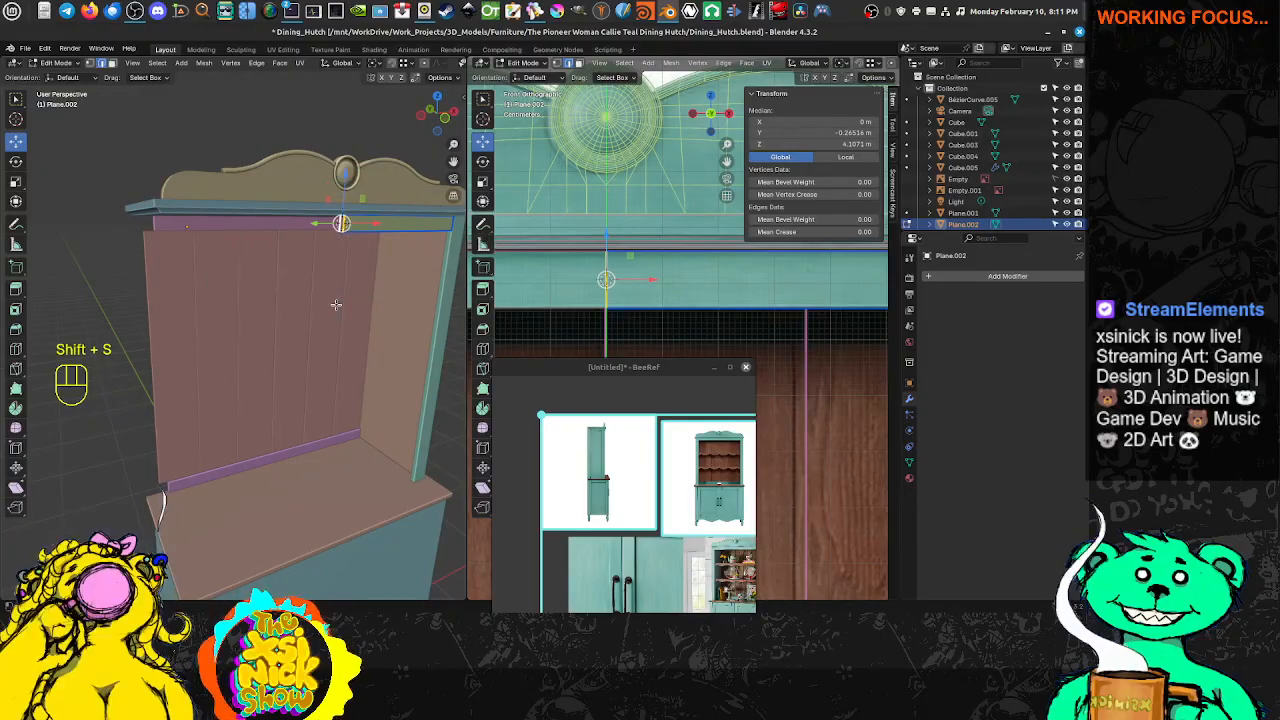
pyautogui.press('Tab')
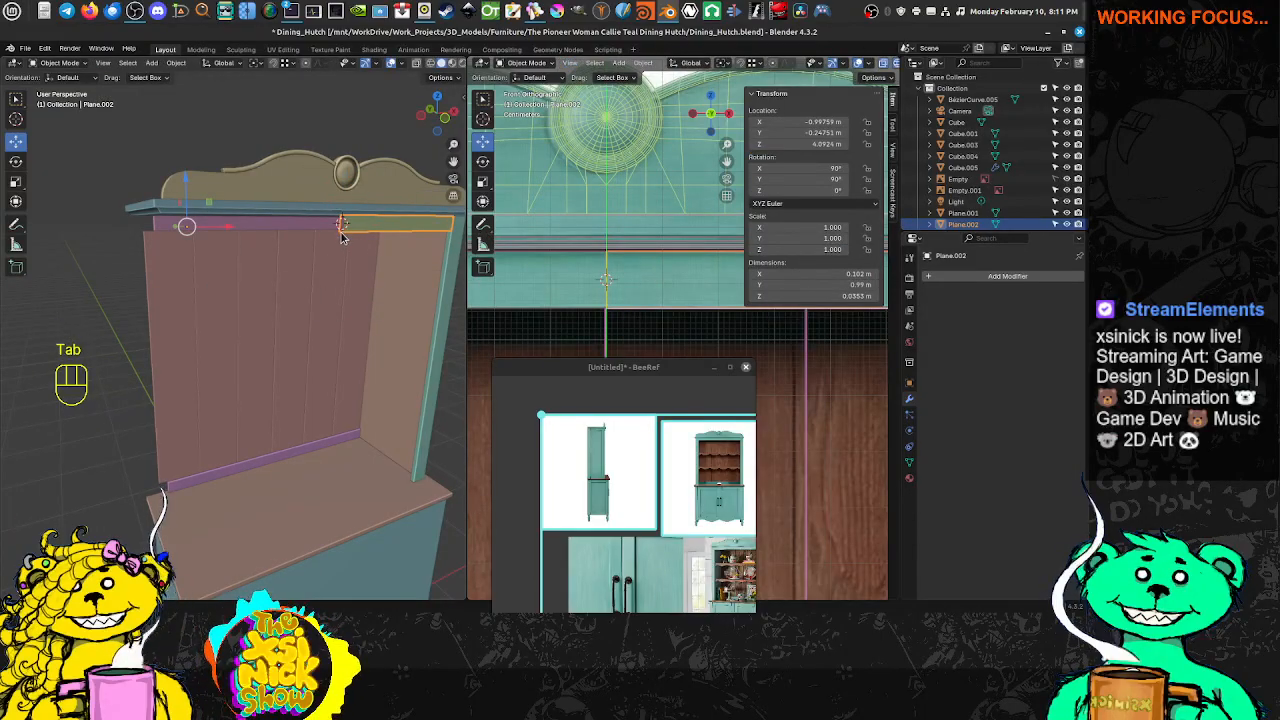
pyautogui.press('Insert')
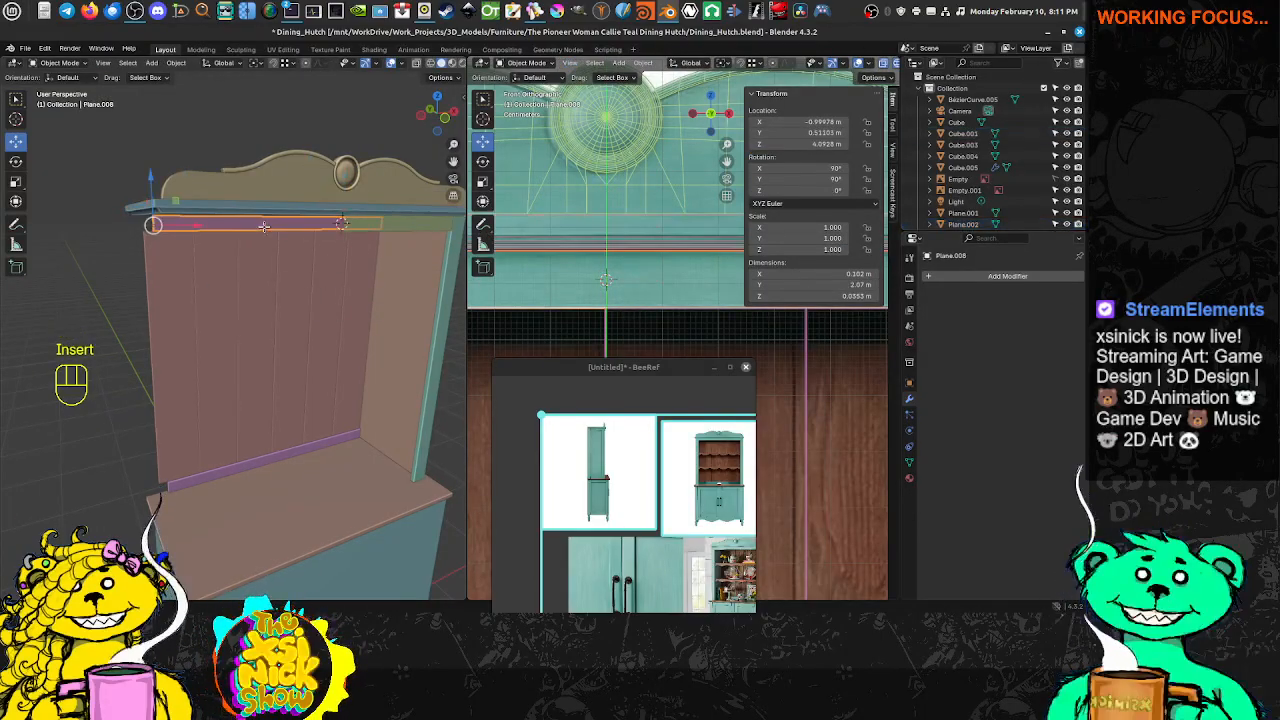
# Delete the faces of the back top rail's left half up to its centre loop
pyautogui.press('Tab')
pyautogui.hotkey('ctrl', 'Tab')
pyautogui.click(246, 248)
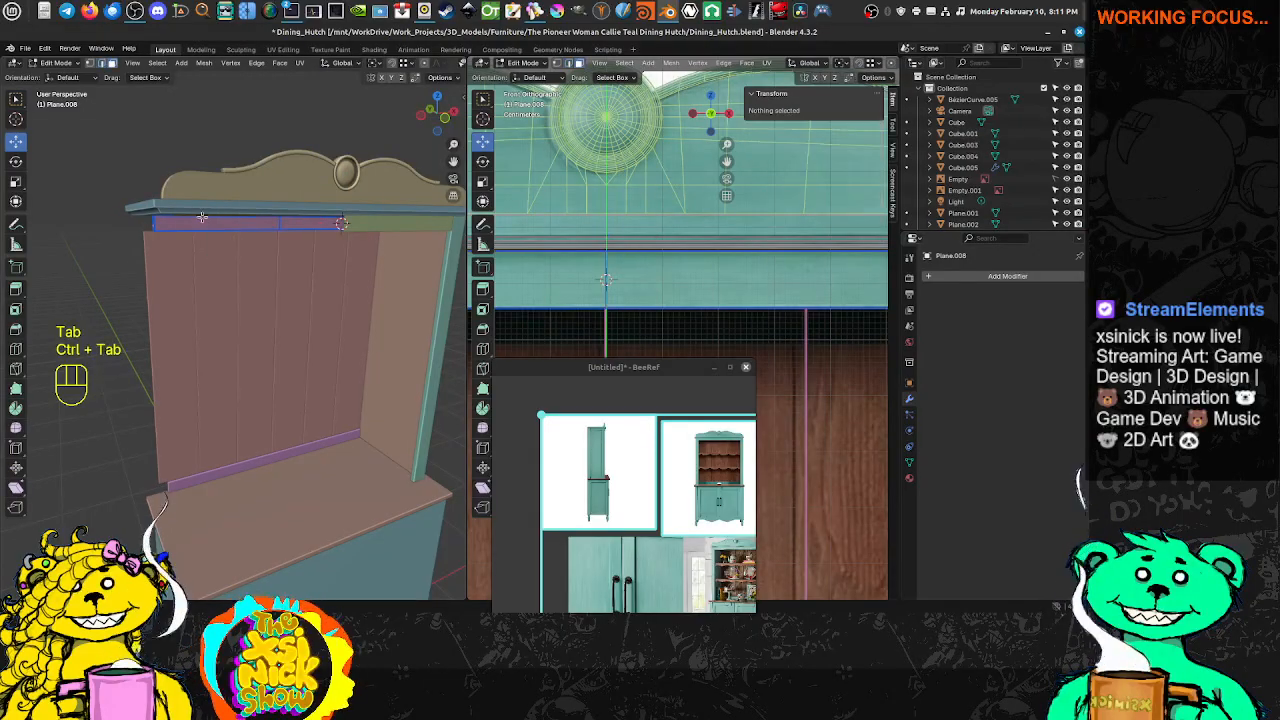
pyautogui.click(263, 232)
pyautogui.moveTo(263, 232); pyautogui.dragTo(163, 493, button='middle')
pyautogui.moveTo(361, 238); pyautogui.dragTo(248, 221, button='middle')
pyautogui.keyDown('alt'); pyautogui.keyDown('shift'); pyautogui.click(237, 215); pyautogui.keyUp('shift'); pyautogui.keyUp('alt')
pyautogui.keyDown('alt'); pyautogui.keyDown('shift'); pyautogui.click(235, 205); pyautogui.keyUp('shift'); pyautogui.keyUp('alt')
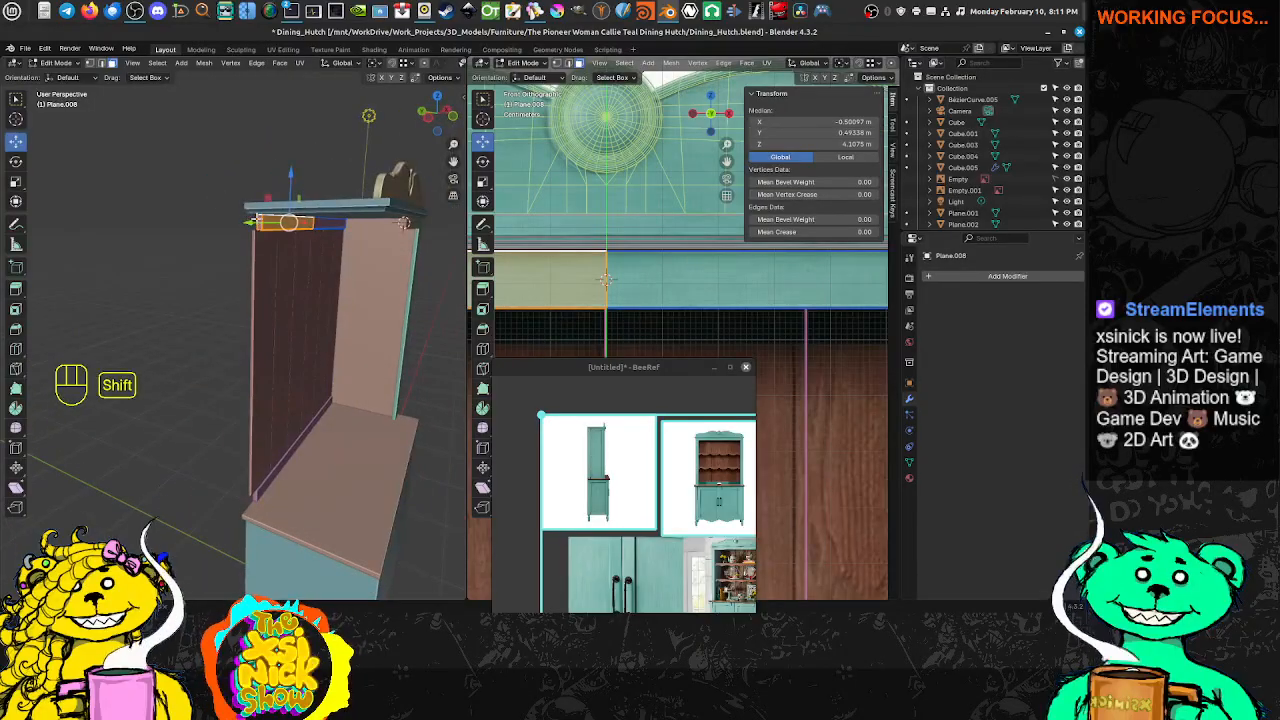
pyautogui.press('x')
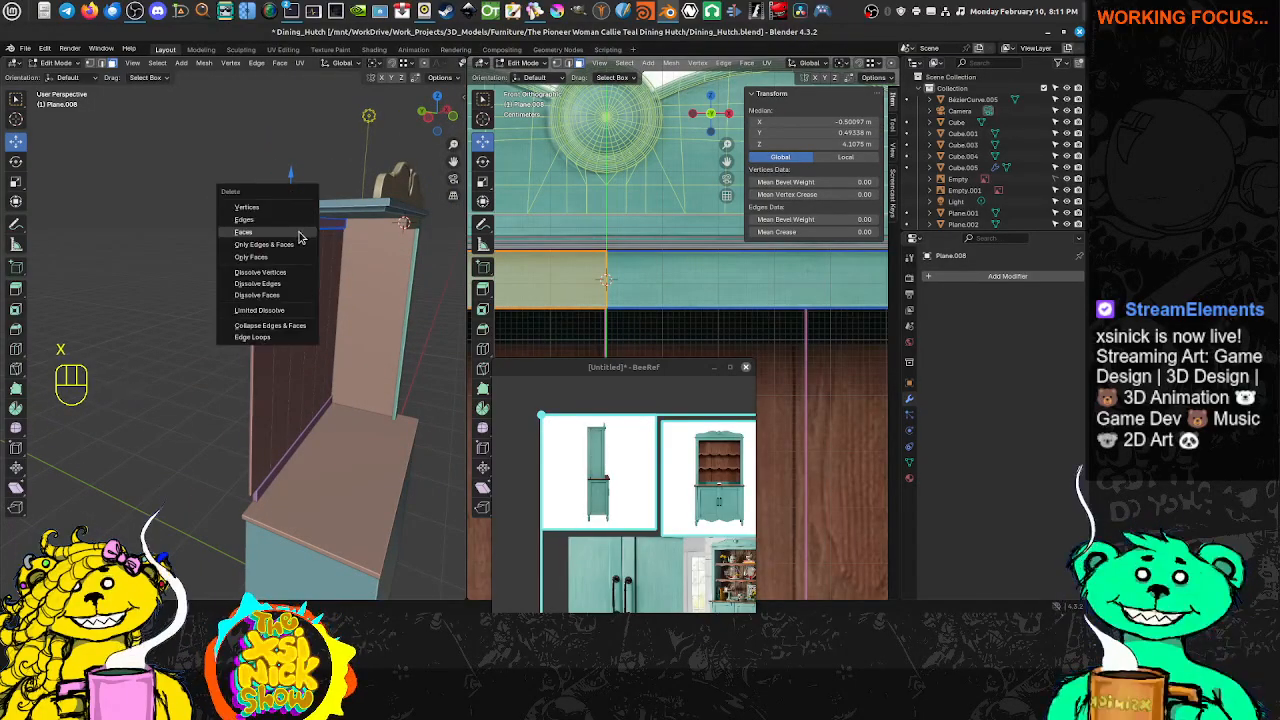
pyautogui.click(298, 232)
pyautogui.moveTo(298, 232); pyautogui.dragTo(281, 223, button='middle')
pyautogui.hotkey('ctrl', 'Tab')
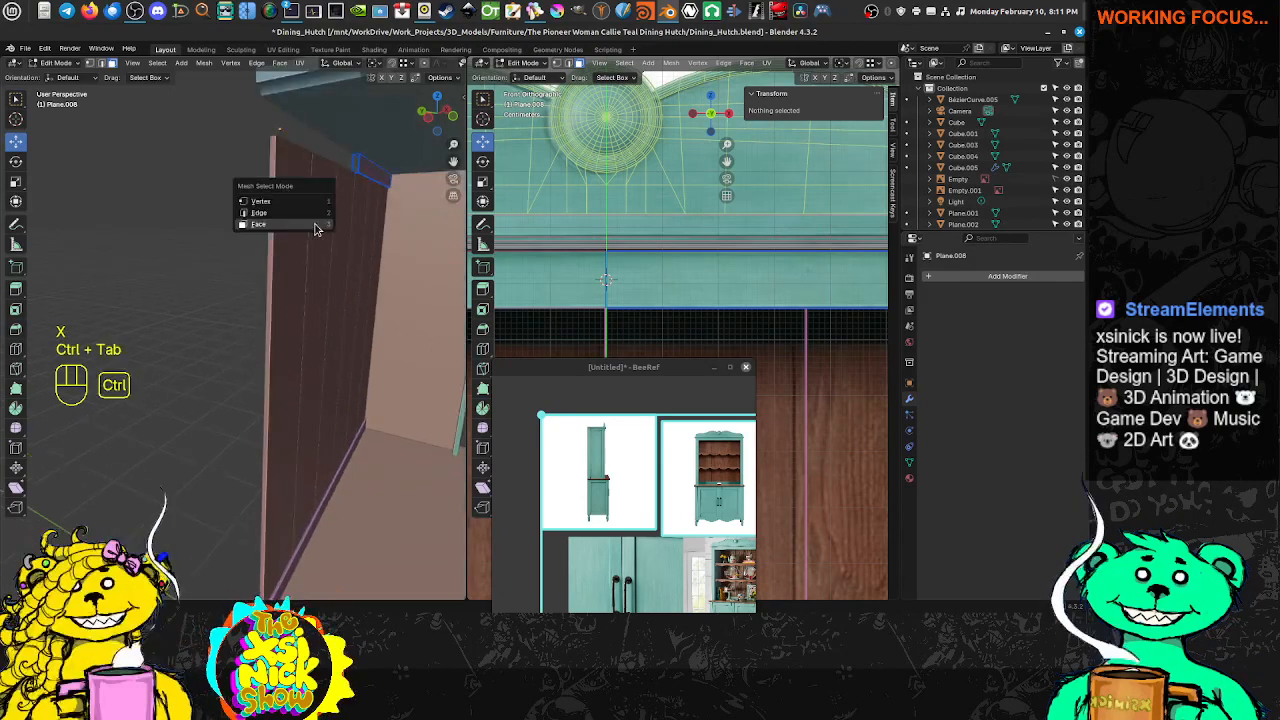
# Snap the 3D cursor to the centre-end edges of the upper back rail and set the rail's origin there
pyautogui.click(259, 213)
pyautogui.keyDown('shift'); pyautogui.click(359, 166); pyautogui.keyUp('shift')
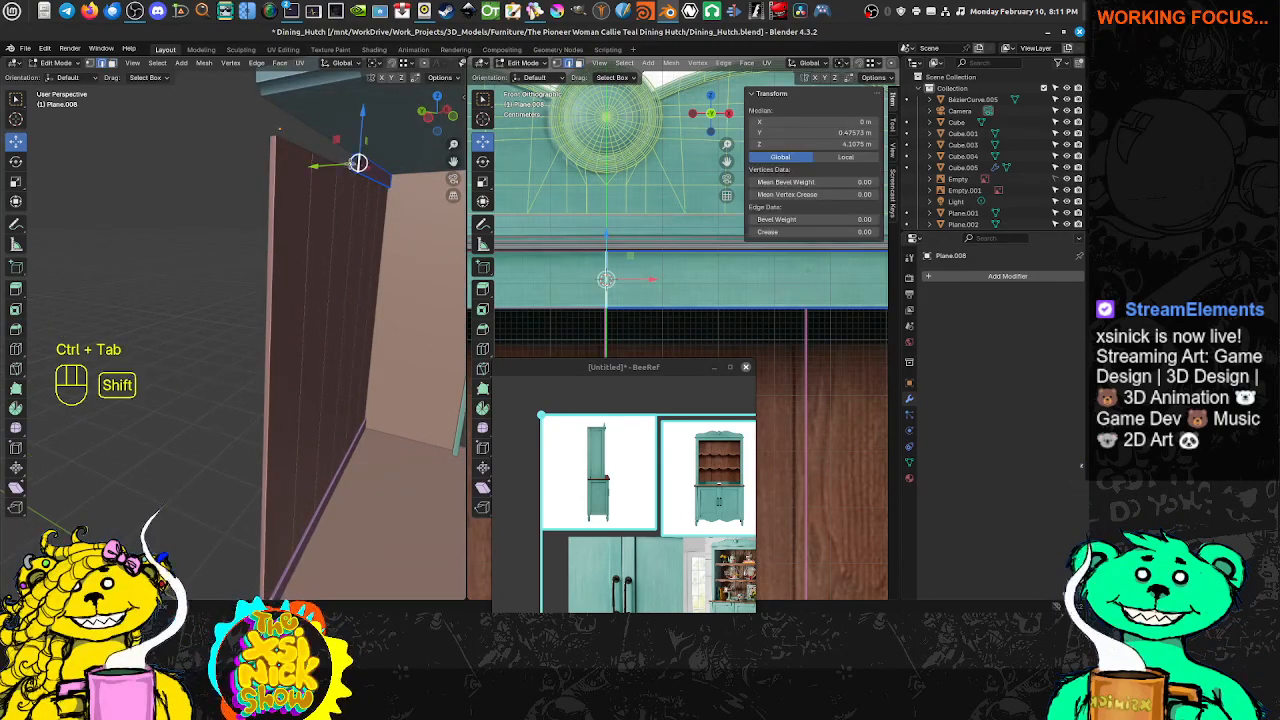
pyautogui.hotkey('shift', 's')
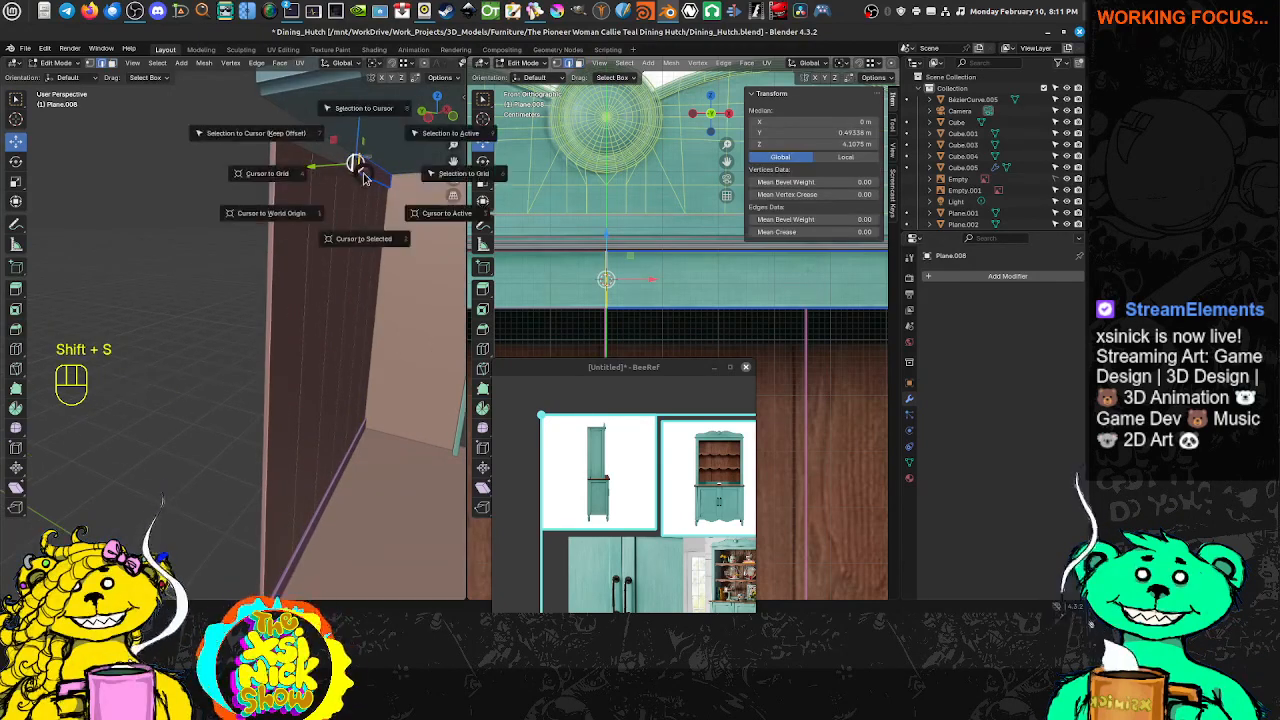
pyautogui.click(348, 242)
pyautogui.press('Tab')
pyautogui.press('Insert')
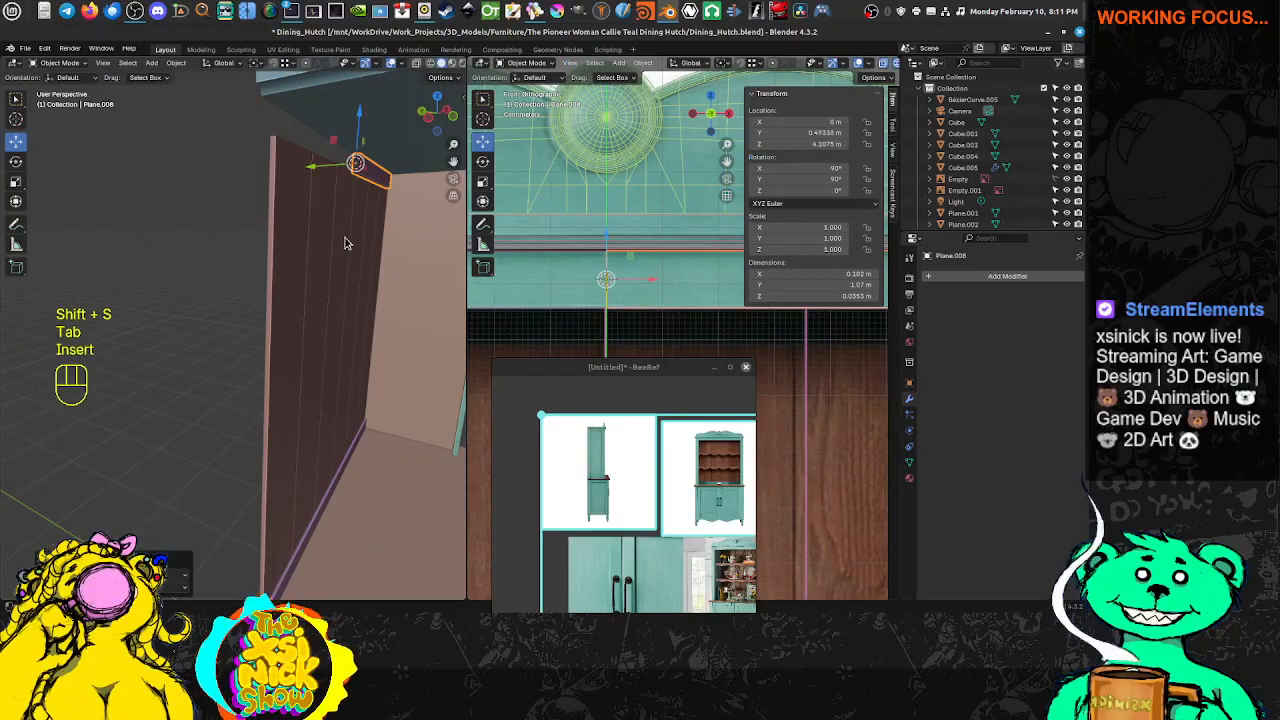
# Delete the faces of the left half of the lower back rail, above the countertop
pyautogui.moveTo(349, 240); pyautogui.dragTo(245, 395, button='middle')
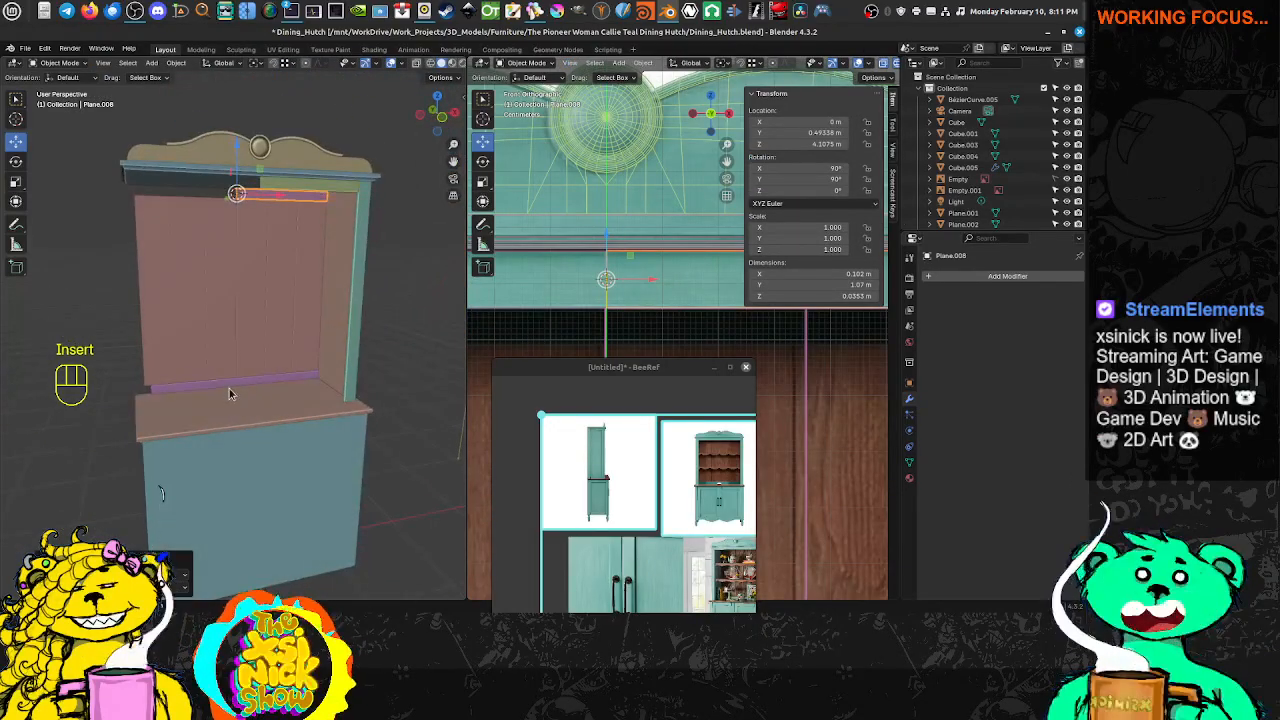
pyautogui.scroll(3, 229, 393)
pyautogui.click(230, 395)
pyautogui.press('Tab')
pyautogui.scroll(4, 230, 395)
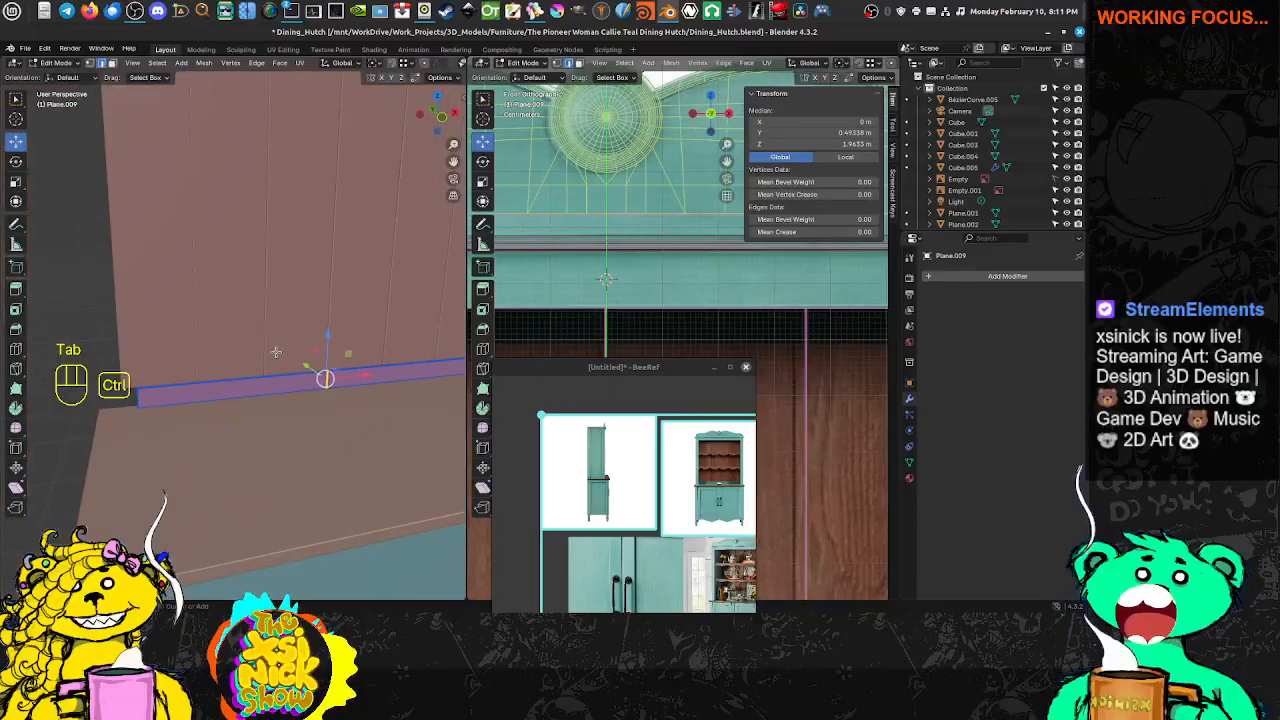
pyautogui.hotkey('ctrl', 'Tab')
pyautogui.click(252, 366)
pyautogui.click(253, 388)
pyautogui.keyDown('alt'); pyautogui.keyDown('shift'); pyautogui.click(259, 380); pyautogui.keyUp('shift'); pyautogui.keyUp('alt')
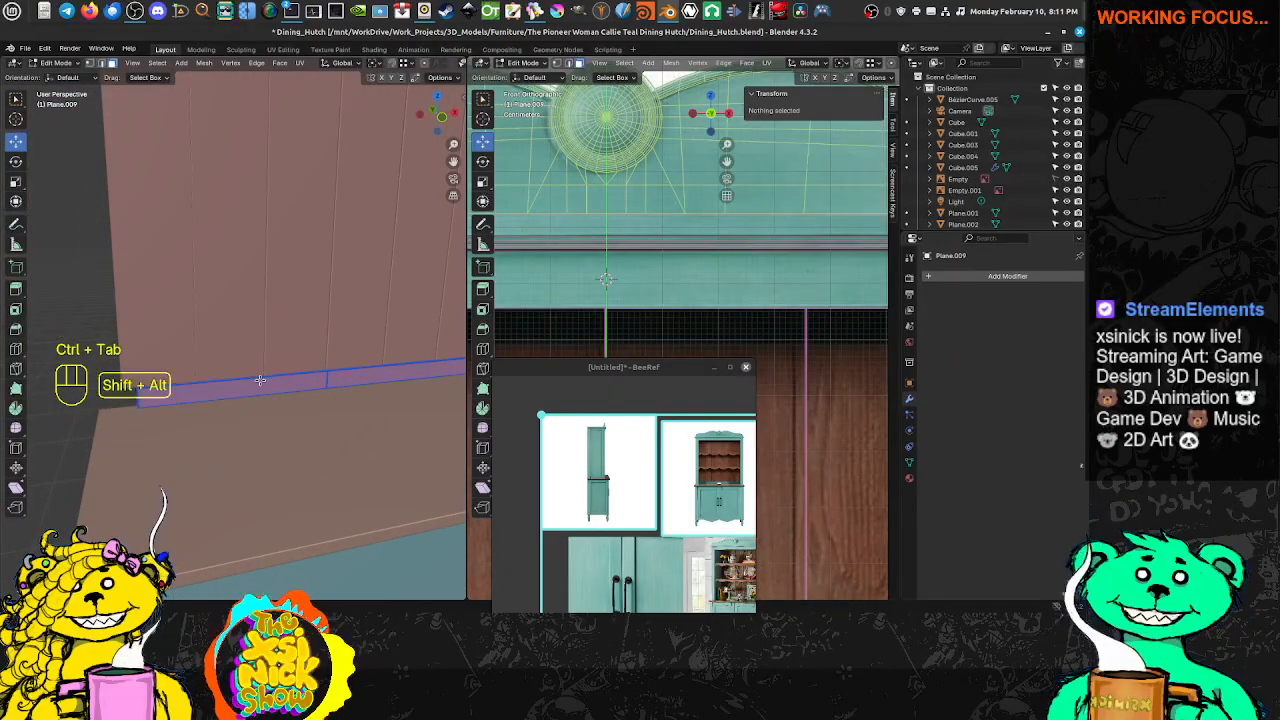
pyautogui.keyDown('alt'); pyautogui.keyDown('shift'); pyautogui.click(260, 381); pyautogui.keyUp('shift'); pyautogui.keyUp('alt')
pyautogui.press('Delete')
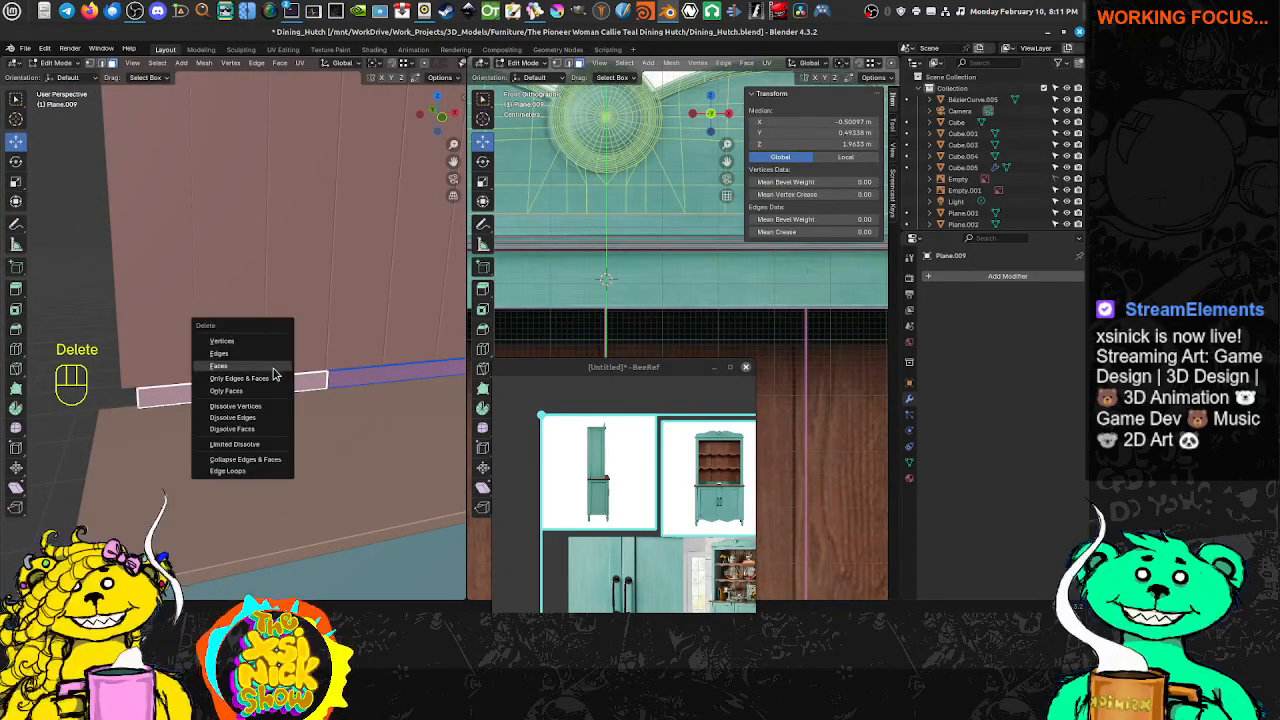
pyautogui.click(275, 371)
# Delete the leftover end face at the outer left end of the lower back rail
pyautogui.moveTo(194, 364); pyautogui.dragTo(238, 370, button='middle')
pyautogui.hotkey('ctrl', 'Tab')
pyautogui.click(219, 368)
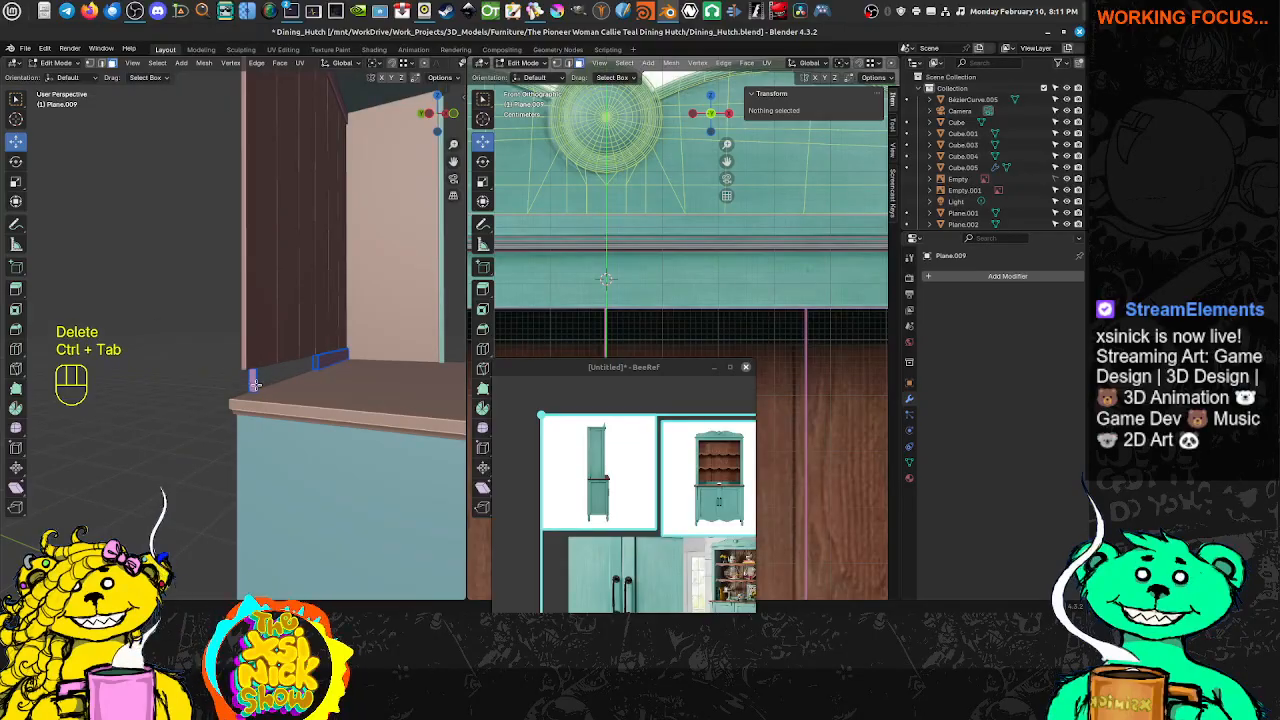
pyautogui.click(254, 381)
pyautogui.press('Delete')
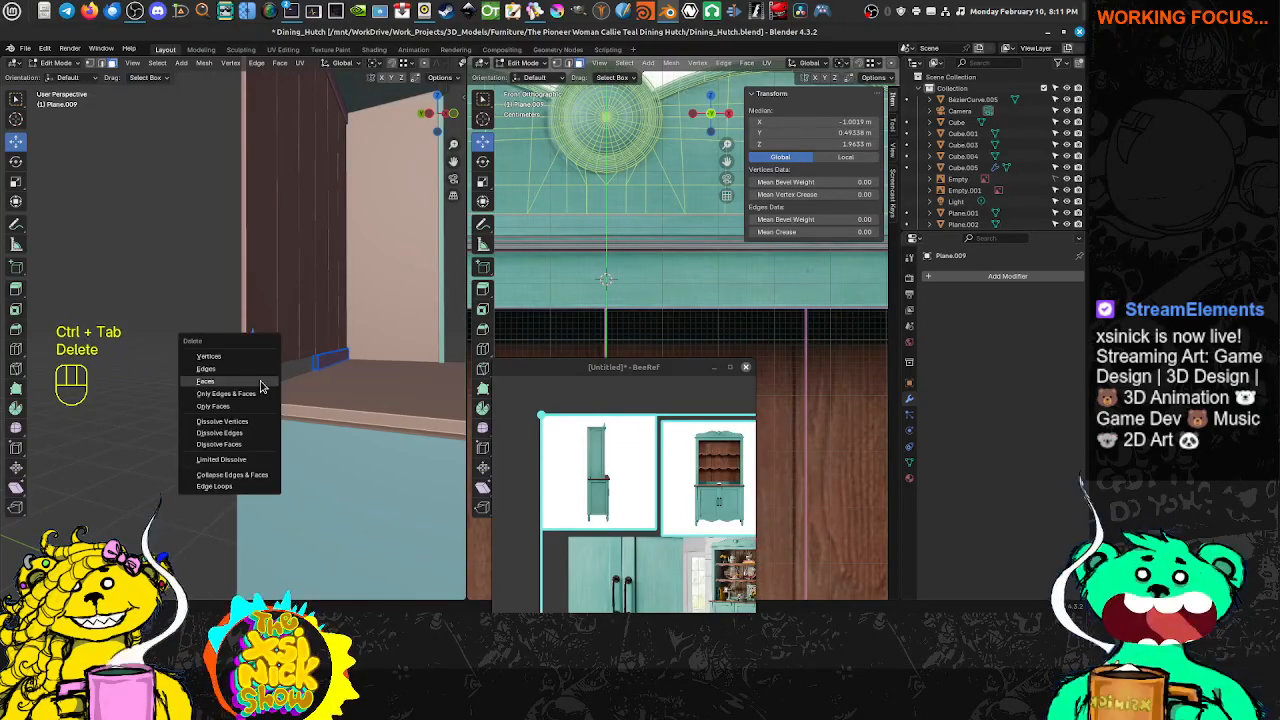
pyautogui.click(260, 382)
# Snap the 3D cursor to the centre-end edges of the lower back rail and set the rail's origin there
pyautogui.moveTo(320, 378); pyautogui.dragTo(286, 380, button='middle')
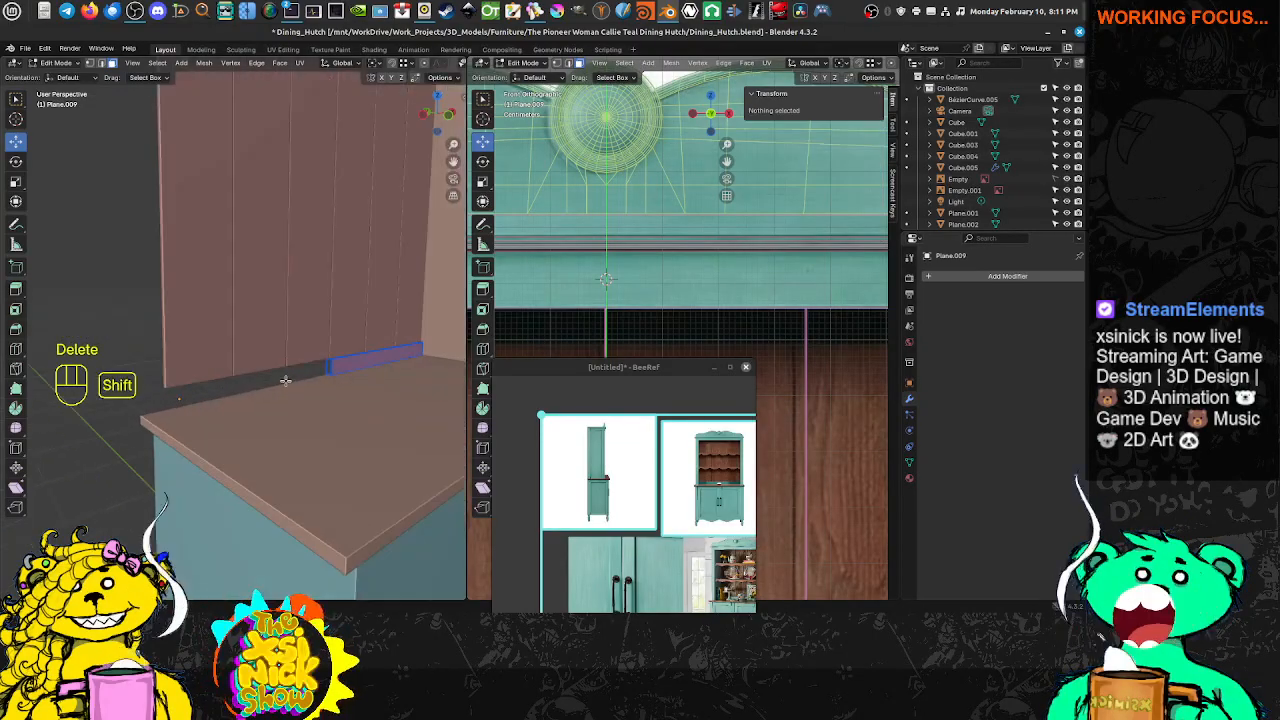
pyautogui.hotkey('ctrl', 'Tab')
pyautogui.click(297, 360)
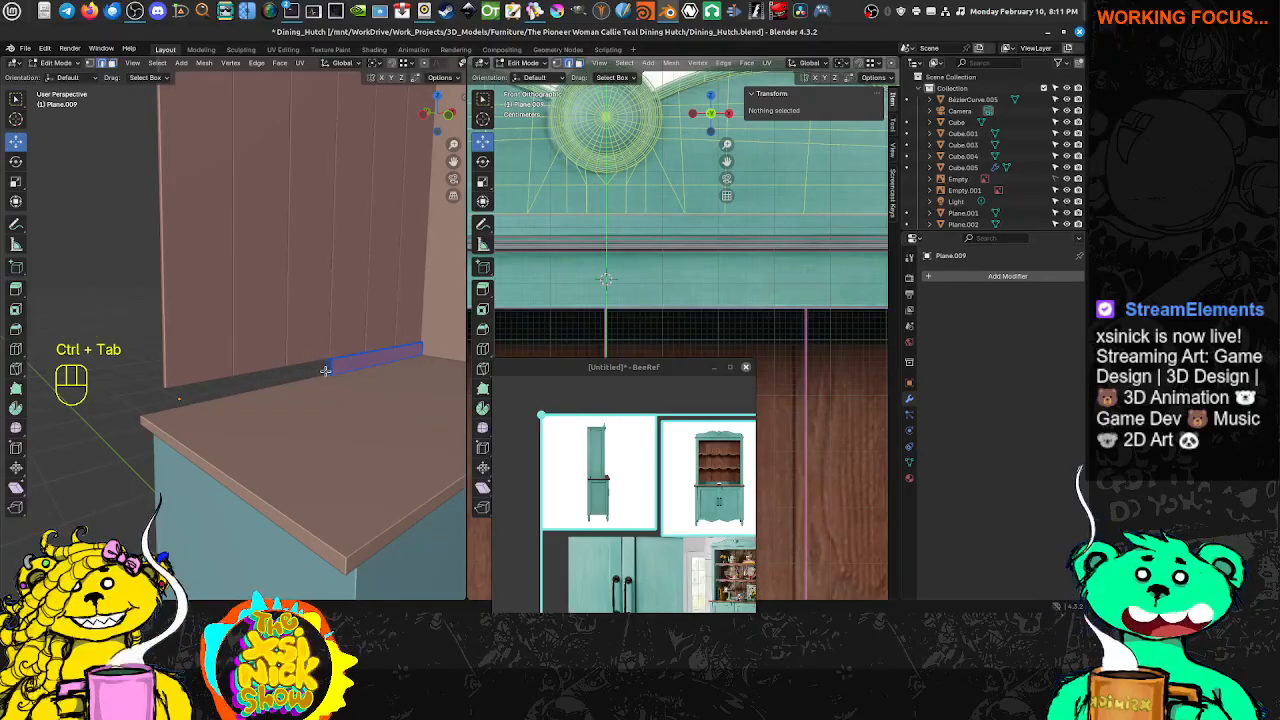
pyautogui.click(330, 366)
pyautogui.scroll(4, 330, 378)
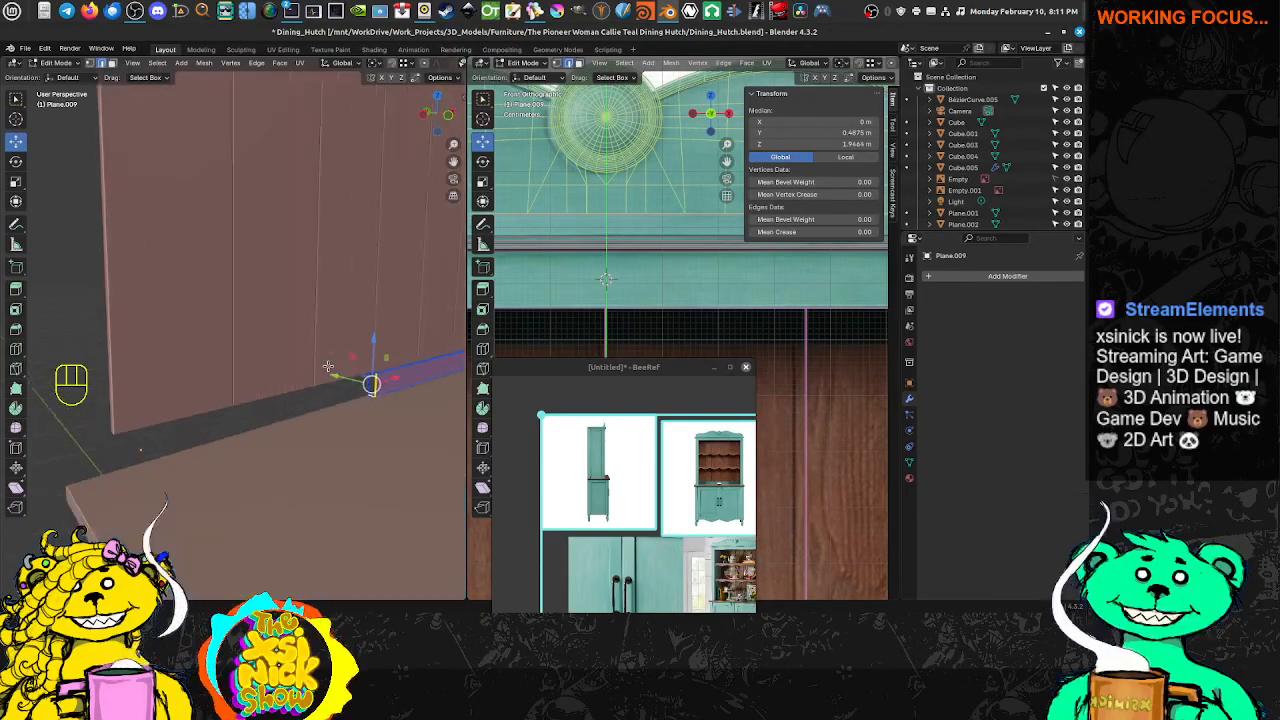
pyautogui.click(413, 400)
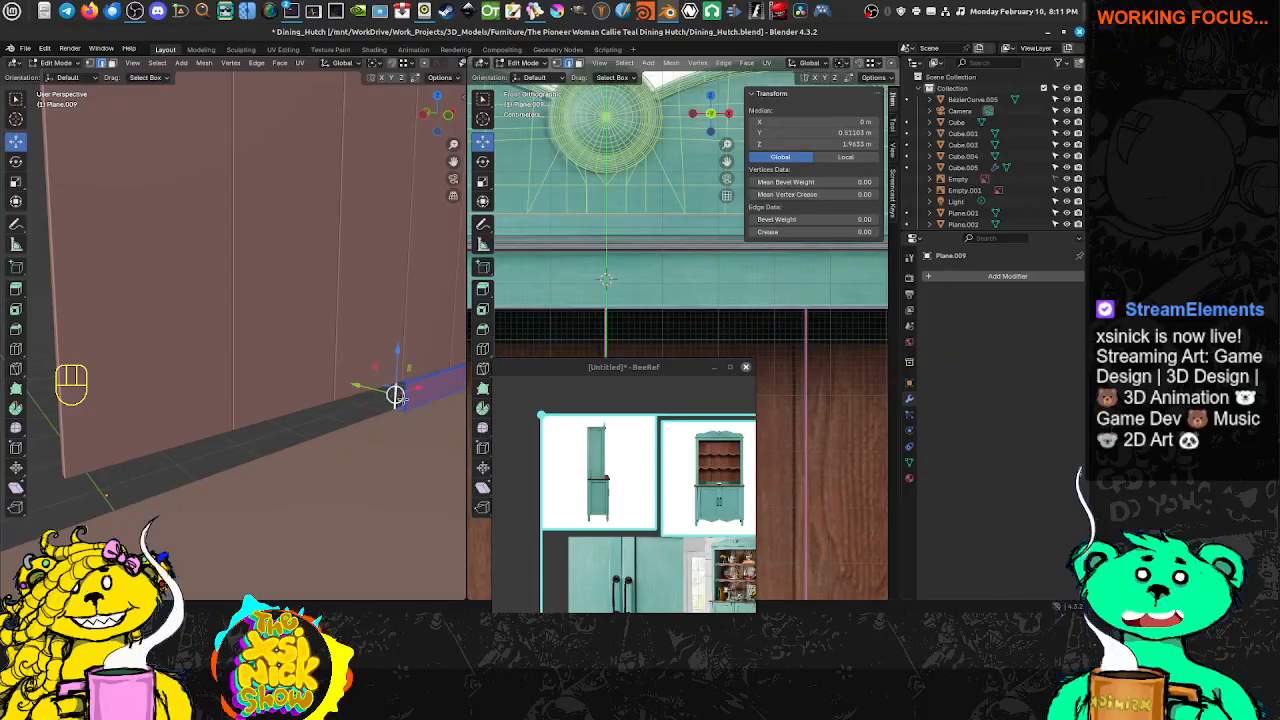
pyautogui.keyDown('shift'); pyautogui.click(406, 402); pyautogui.keyUp('shift')
pyautogui.moveTo(414, 407); pyautogui.dragTo(410, 317, button='middle')
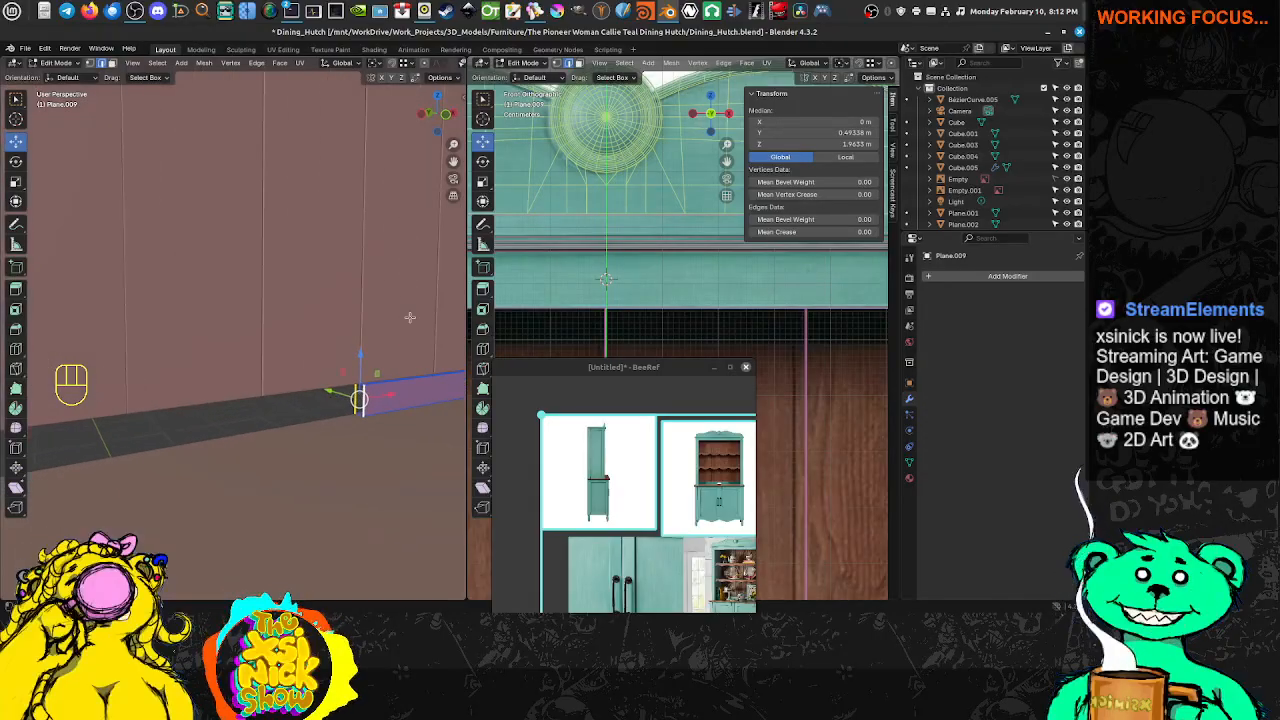
pyautogui.hotkey('shift', 's')
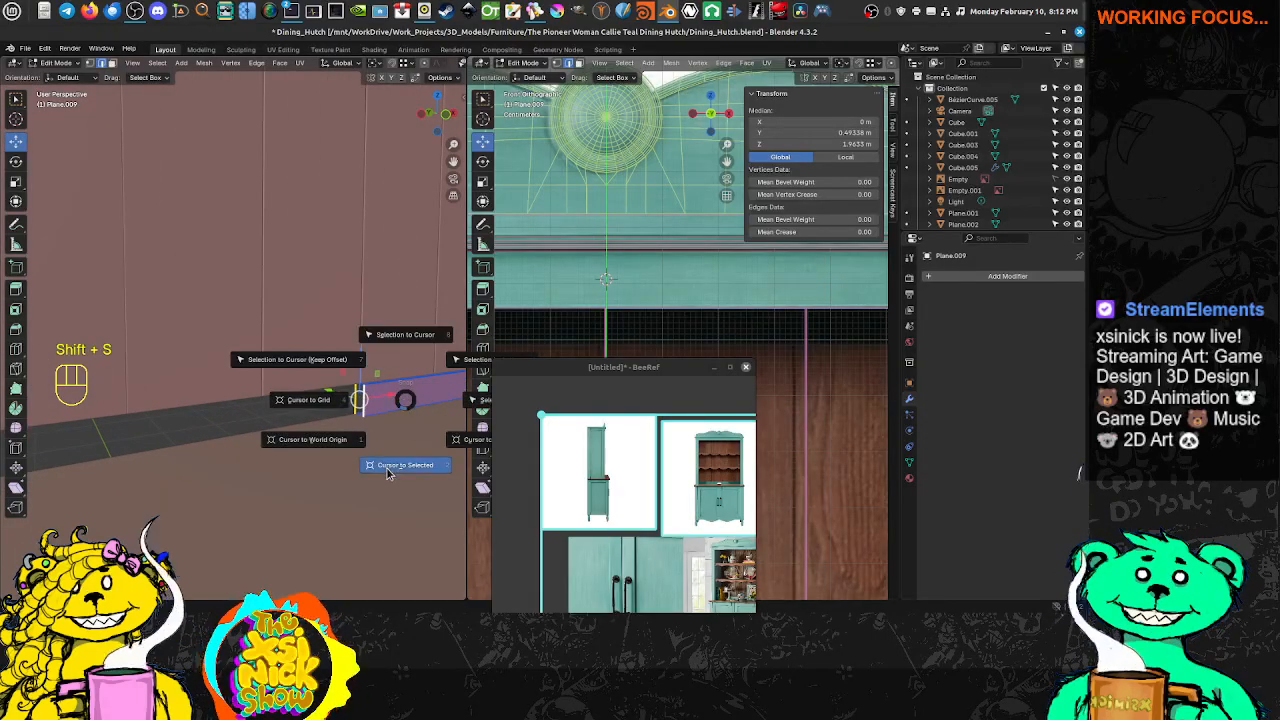
pyautogui.click(391, 457)
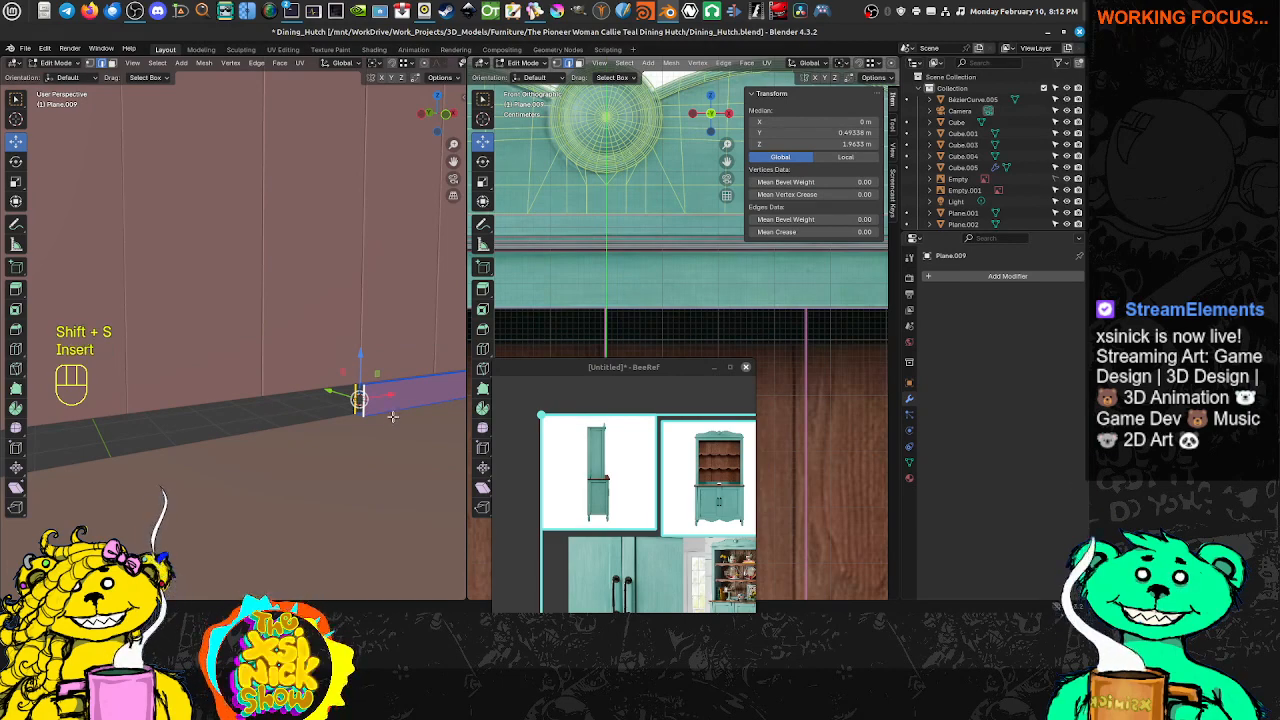
pyautogui.press('Tab')
pyautogui.press('Insert')
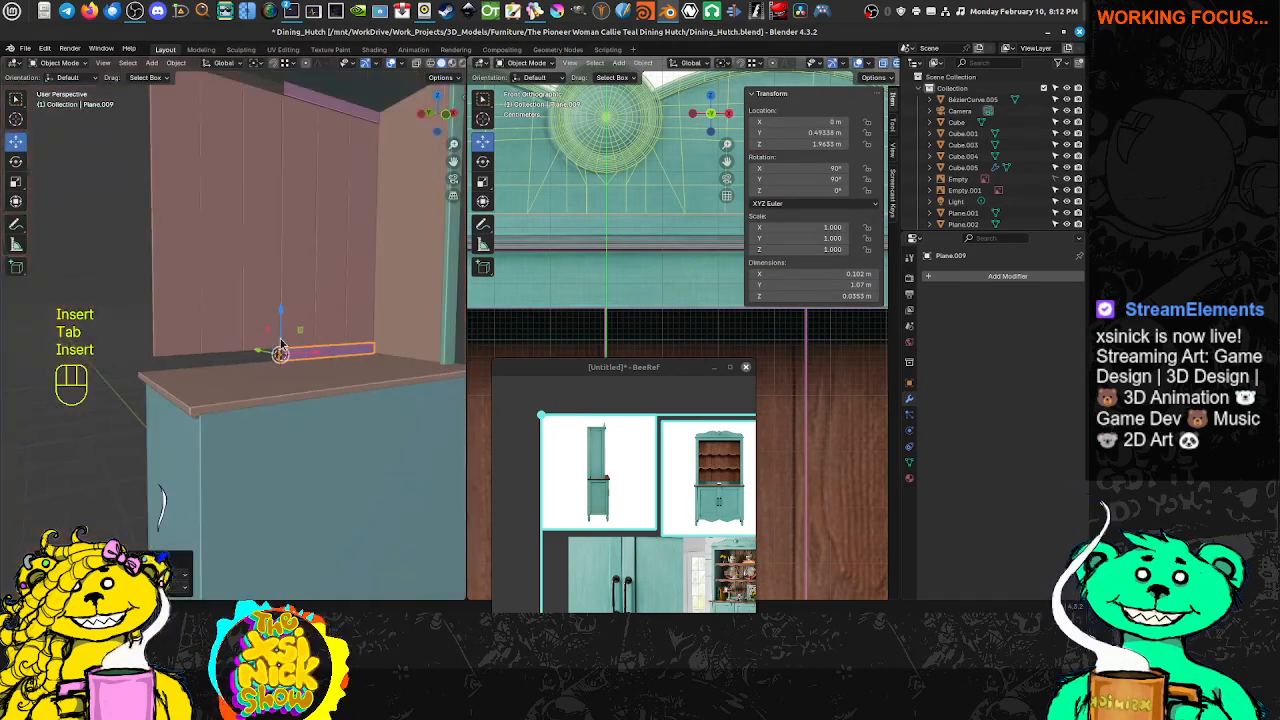
# Add a Mirror modifier to the front top rail, trying the other axes and leaving only X enabled
pyautogui.moveTo(347, 342); pyautogui.dragTo(332, 303, button='middle')
pyautogui.click(286, 200)
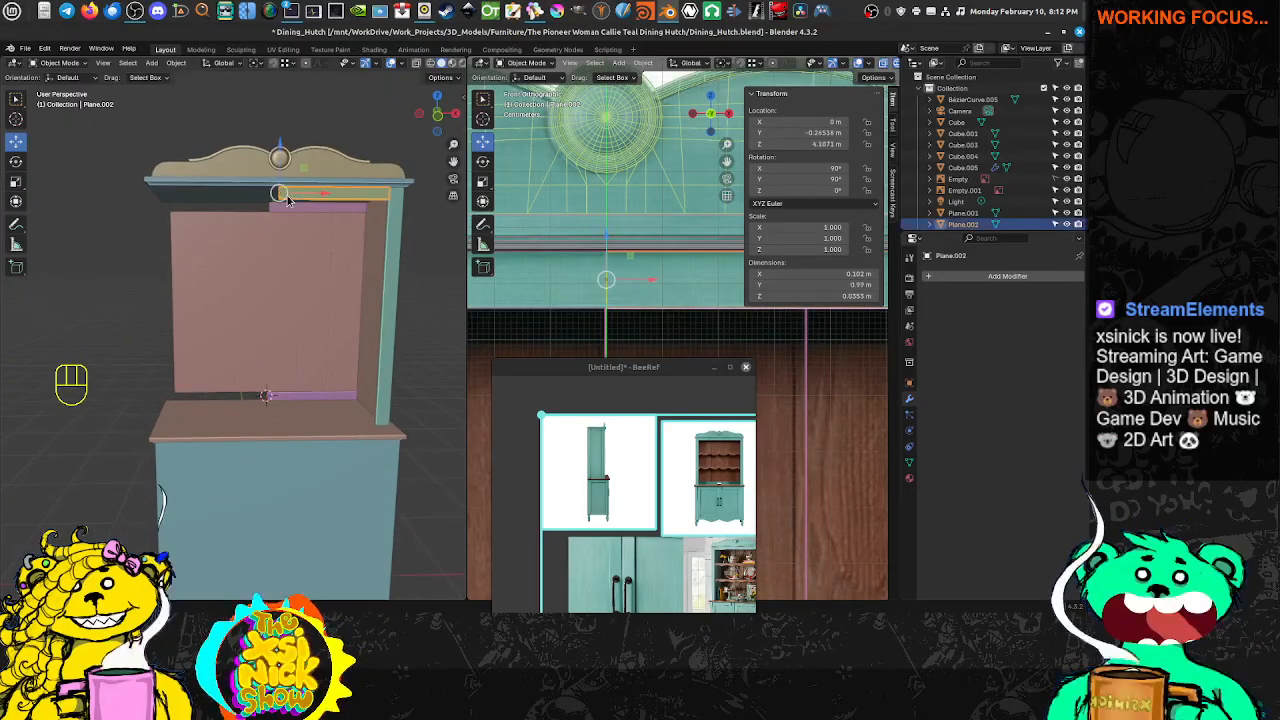
pyautogui.click(956, 277)
pyautogui.moveTo(958, 281)
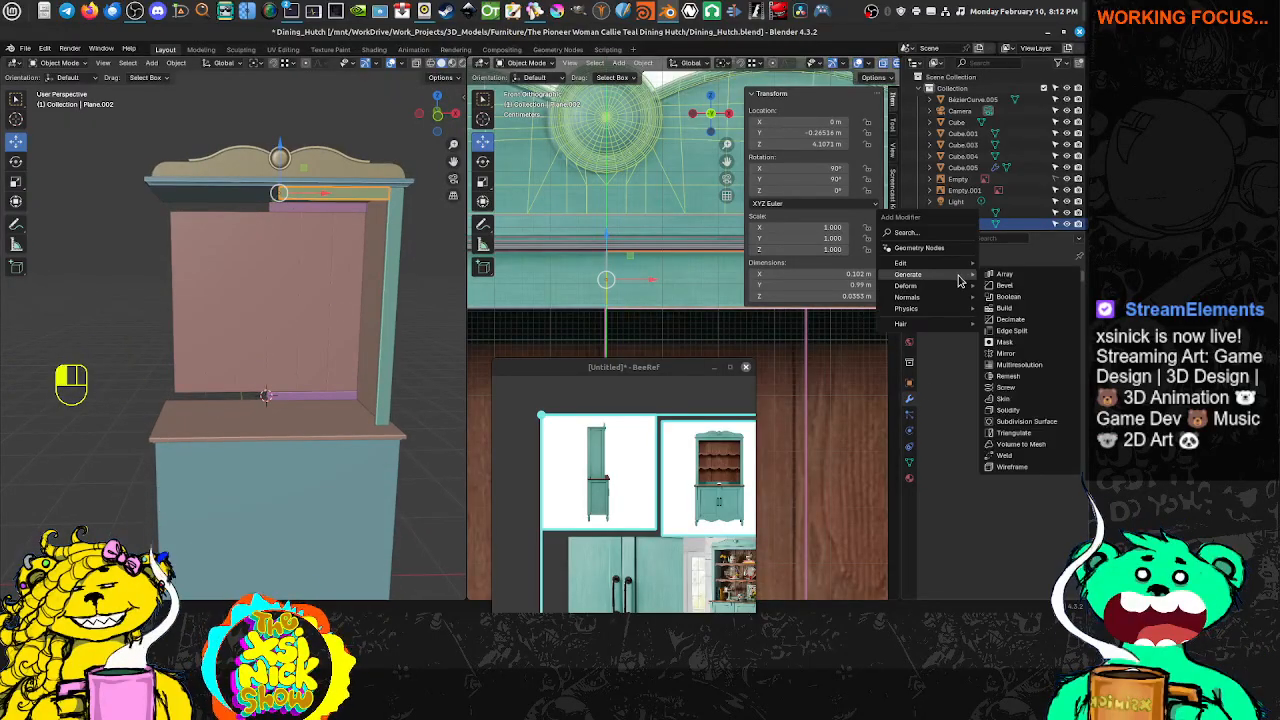
pyautogui.click(1004, 353)
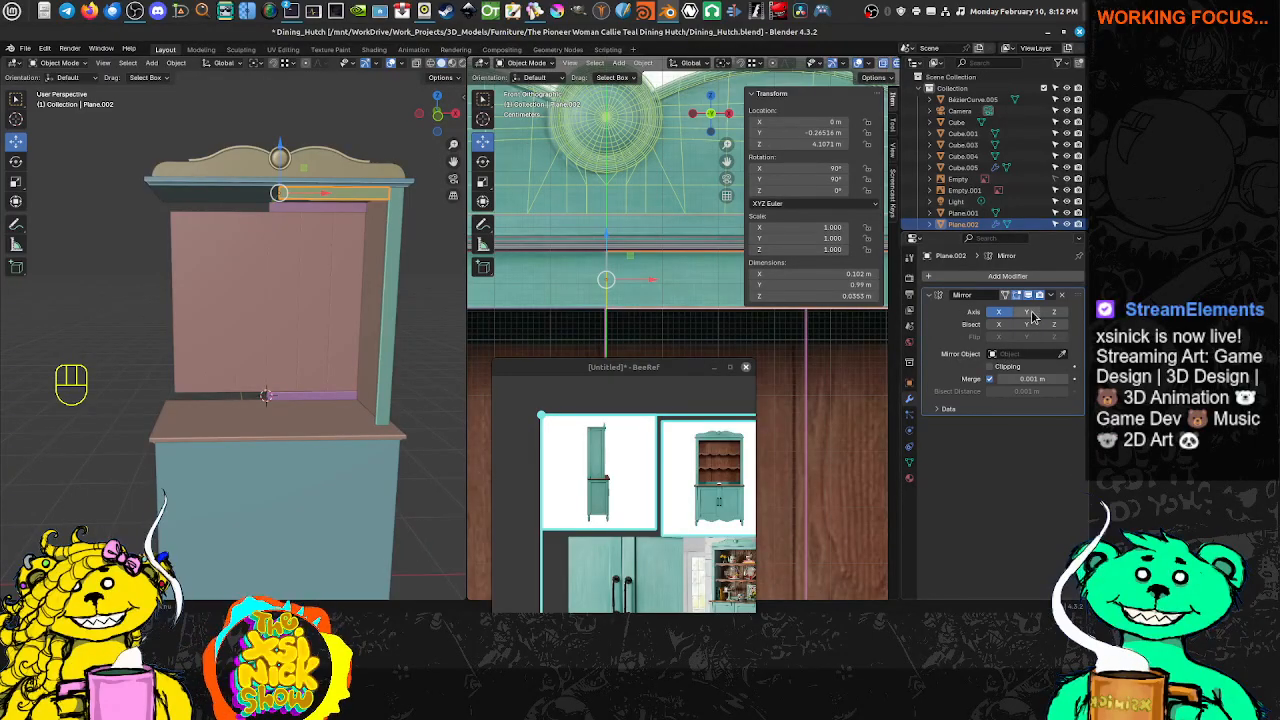
pyautogui.click(1020, 316)
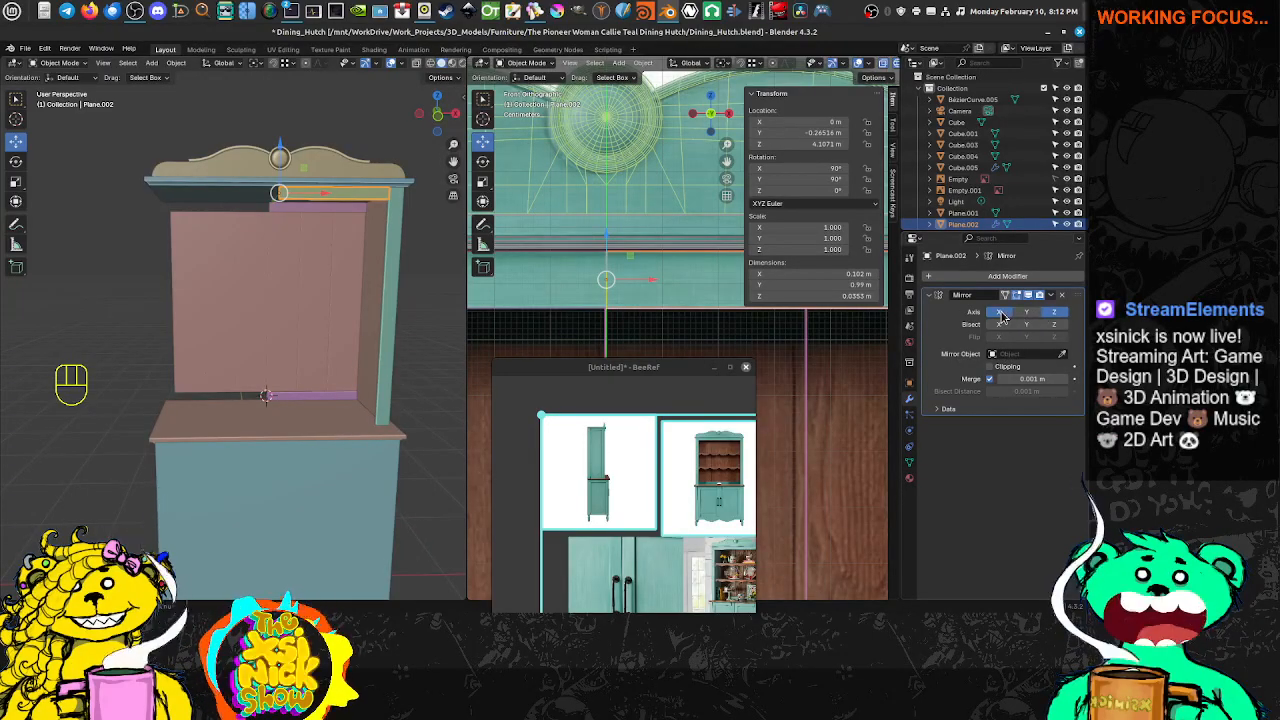
pyautogui.click(997, 315)
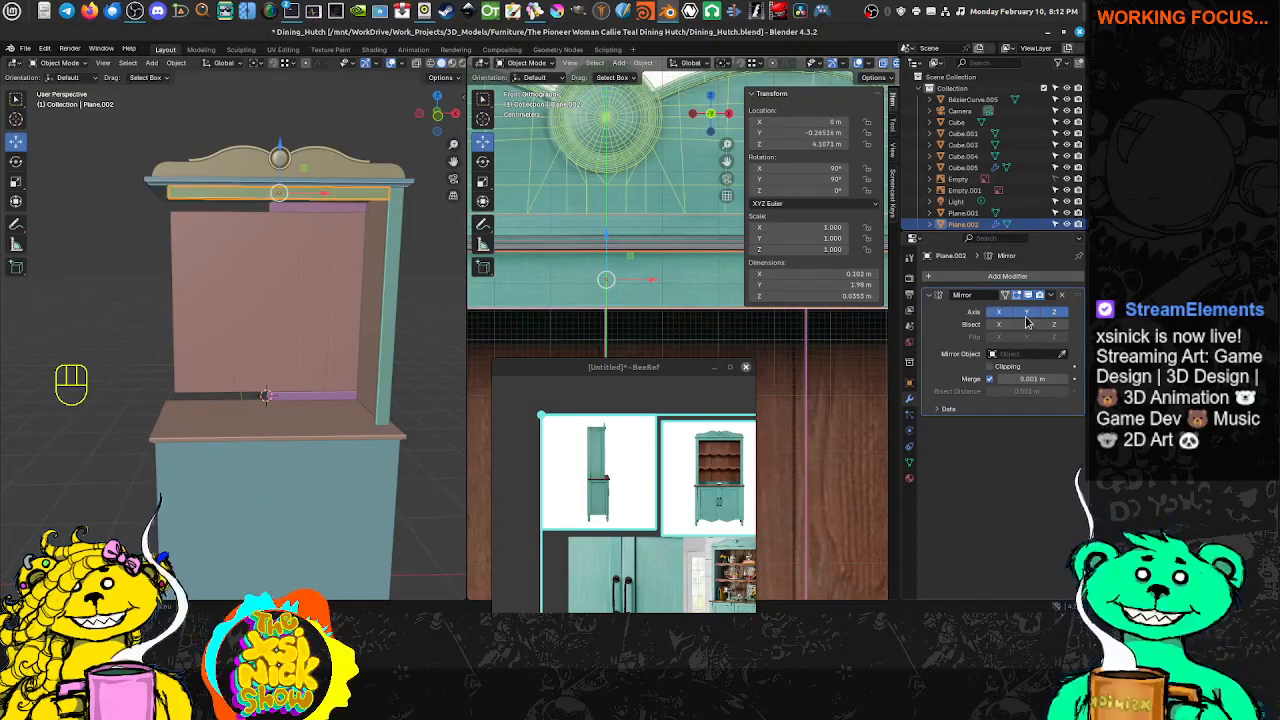
pyautogui.click(1026, 313)
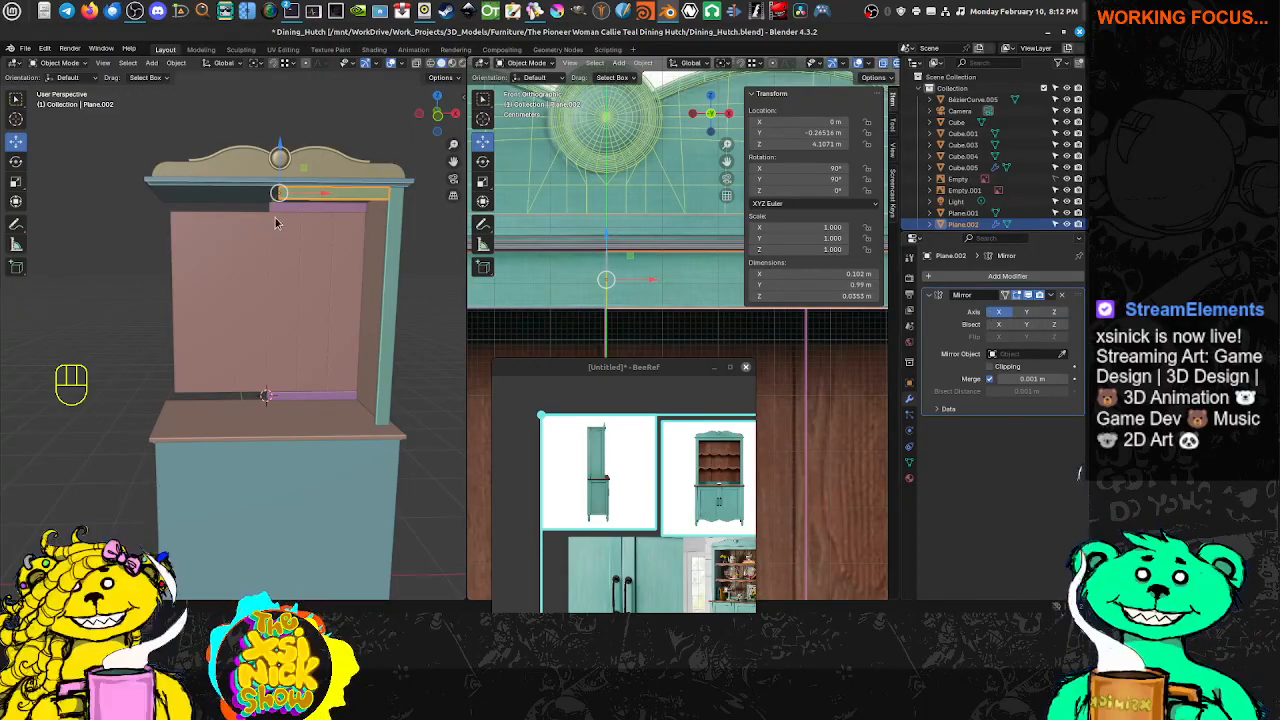
# Apply rotation and scale to the front top rail and the upper and lower back rails together
pyautogui.keyDown('shift'); pyautogui.click(311, 203); pyautogui.keyUp('shift')
pyautogui.keyDown('shift'); pyautogui.click(312, 206); pyautogui.keyUp('shift')
pyautogui.keyDown('shift'); pyautogui.click(331, 199); pyautogui.keyUp('shift')
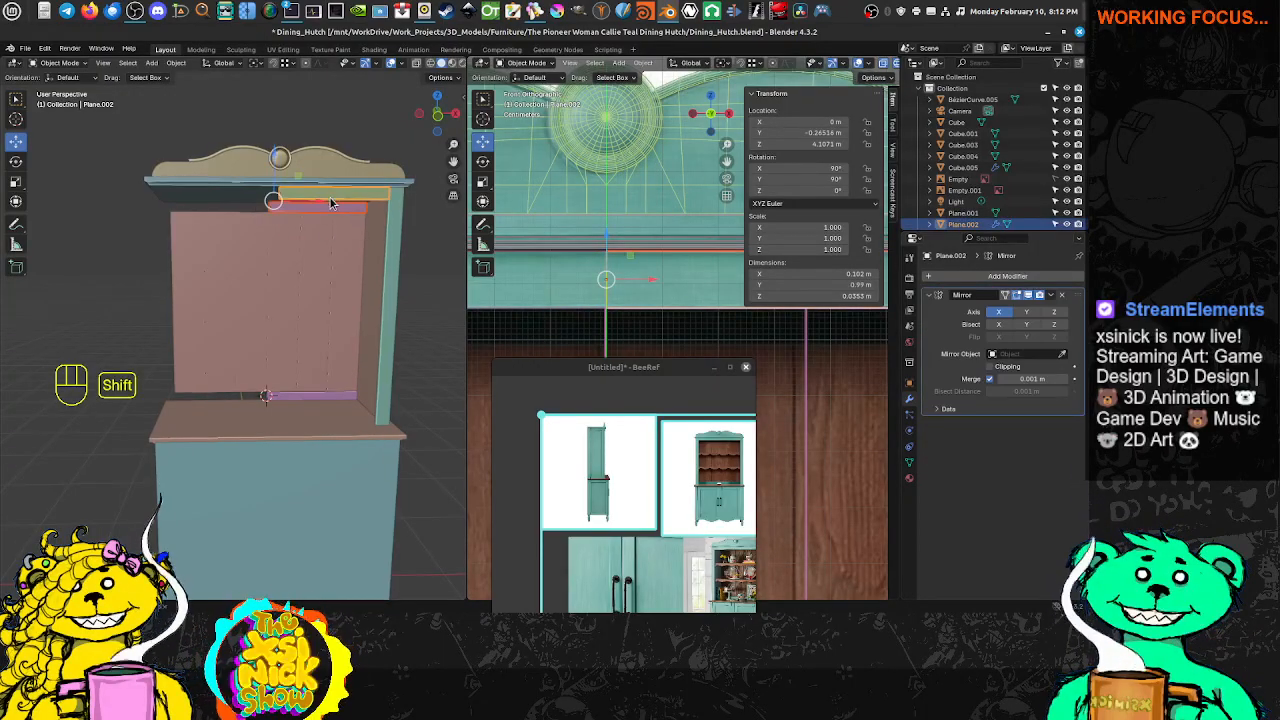
pyautogui.keyDown('shift'); pyautogui.click(327, 400); pyautogui.keyUp('shift')
pyautogui.hotkey('ctrl', 'a')
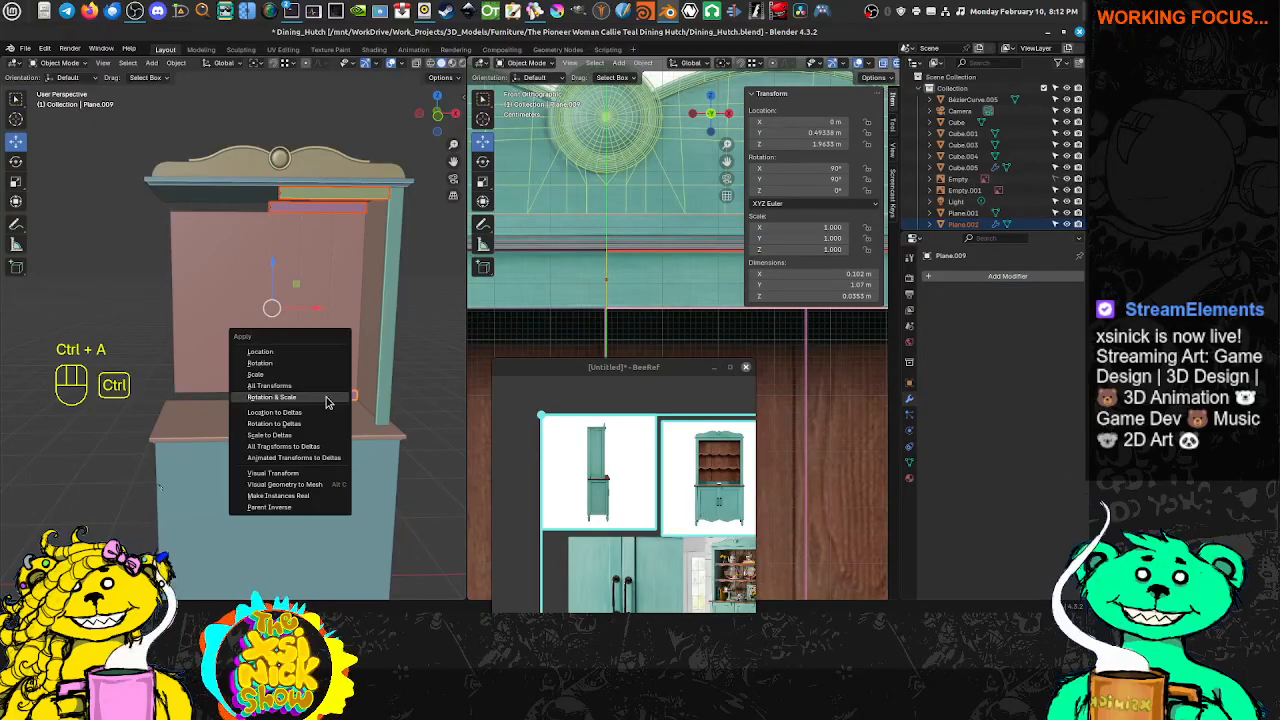
pyautogui.click(321, 400)
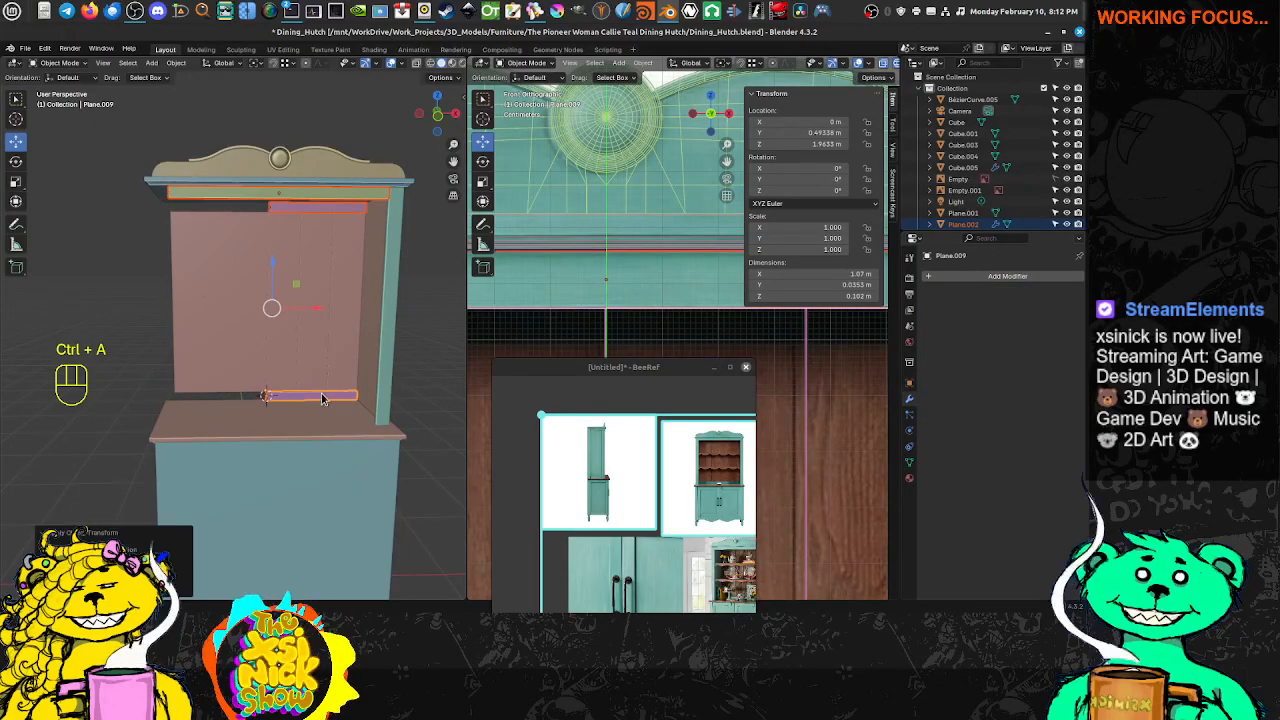
# Add a Mirror modifier on the X axis to the upper back rail
pyautogui.click(322, 207)
pyautogui.click(327, 210)
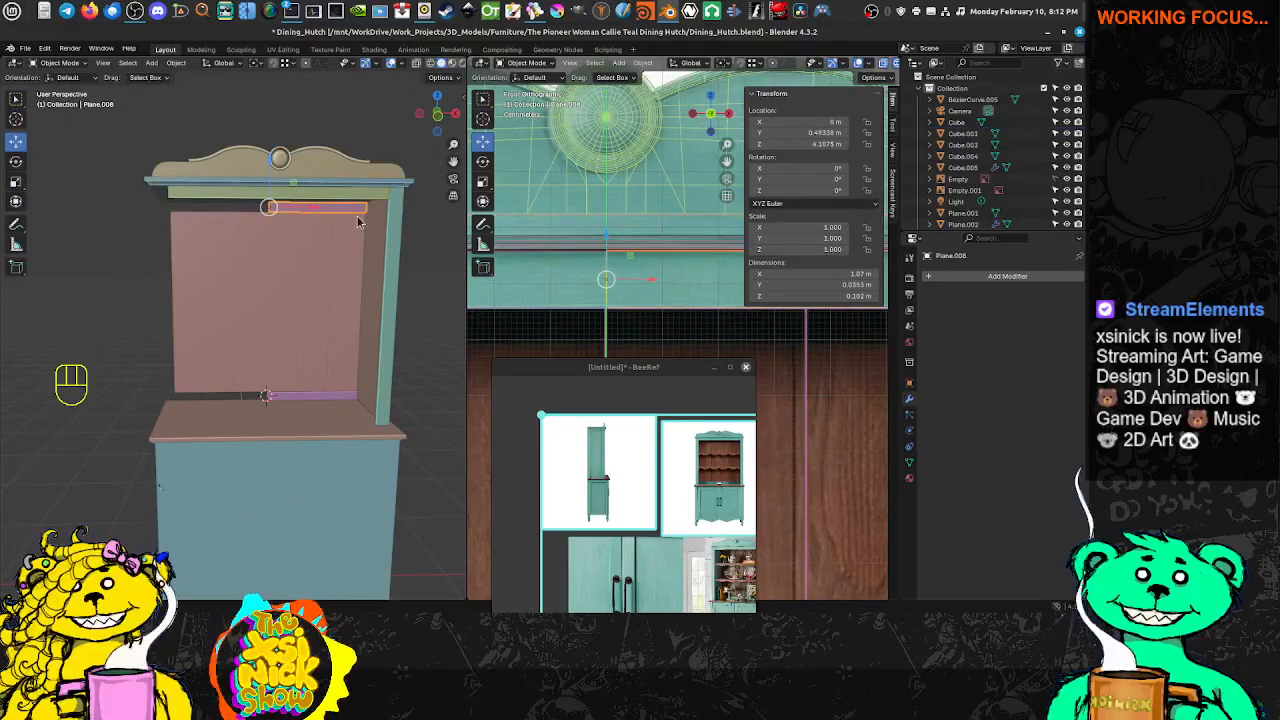
pyautogui.click(1000, 276)
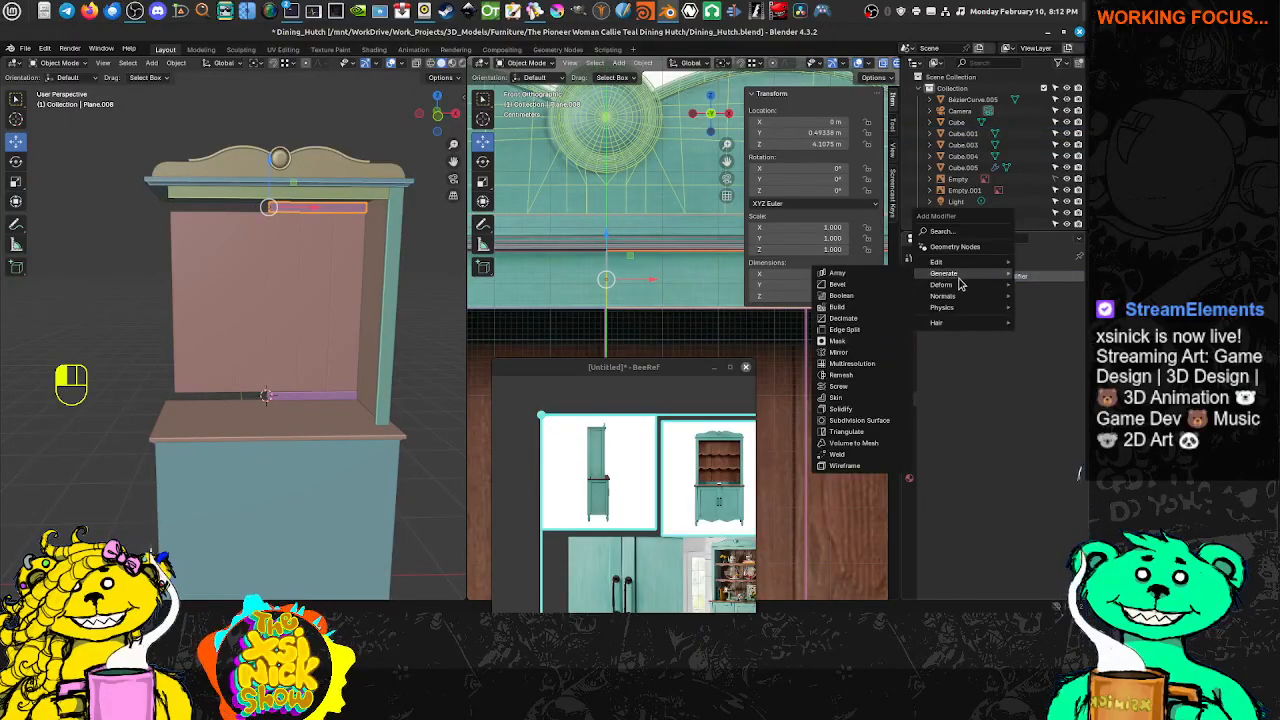
pyautogui.click(838, 352)
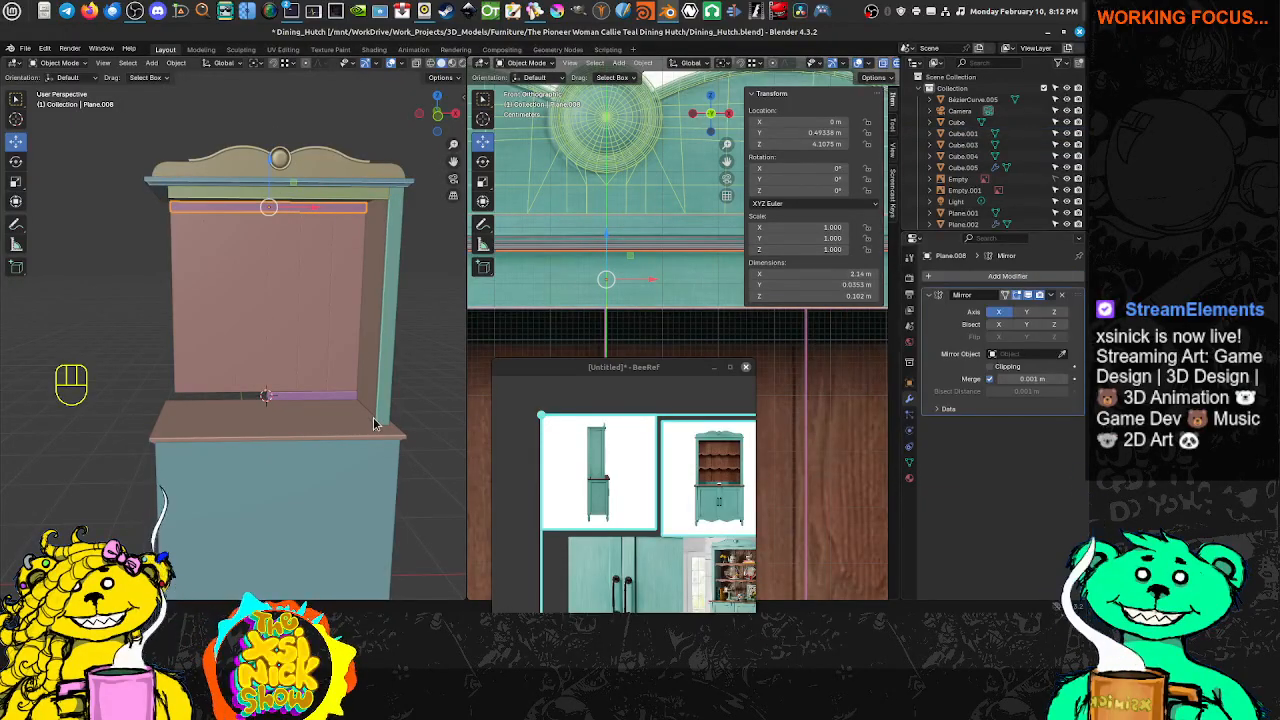
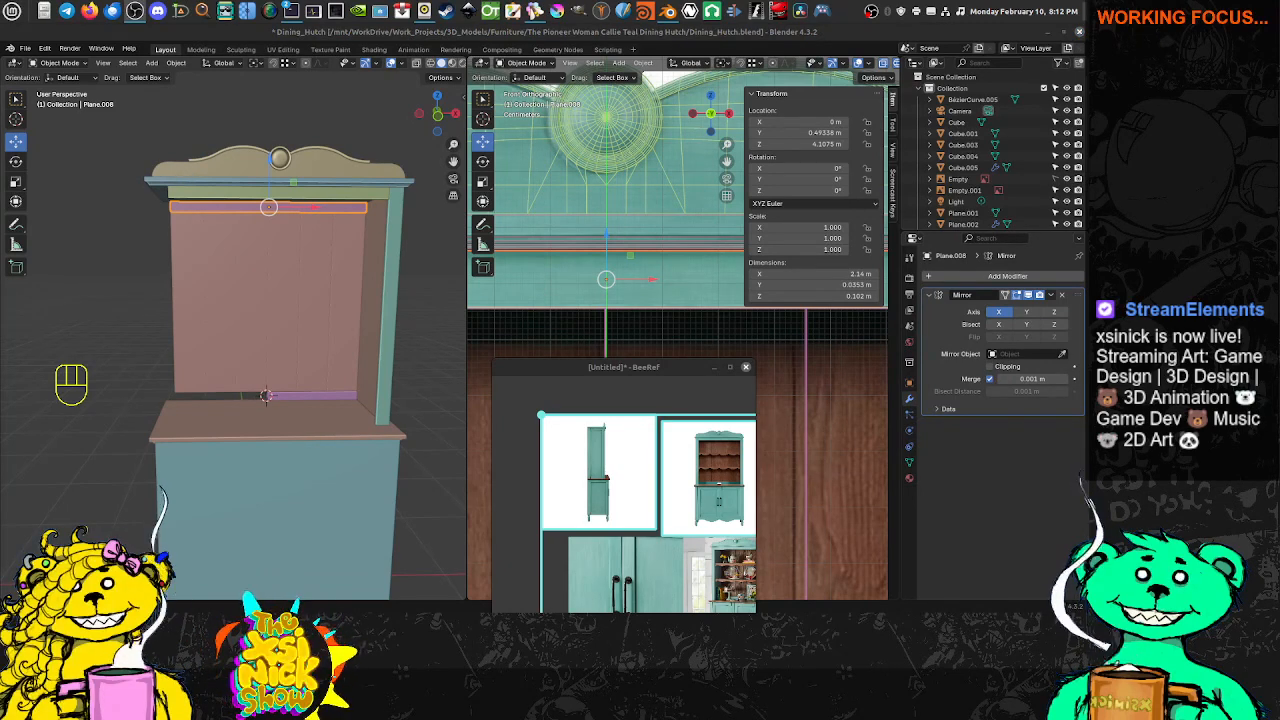
# Add a Mirror modifier on the X axis to the lower back rail
pyautogui.click(292, 398)
pyautogui.click(985, 277)
pyautogui.moveTo(987, 281)
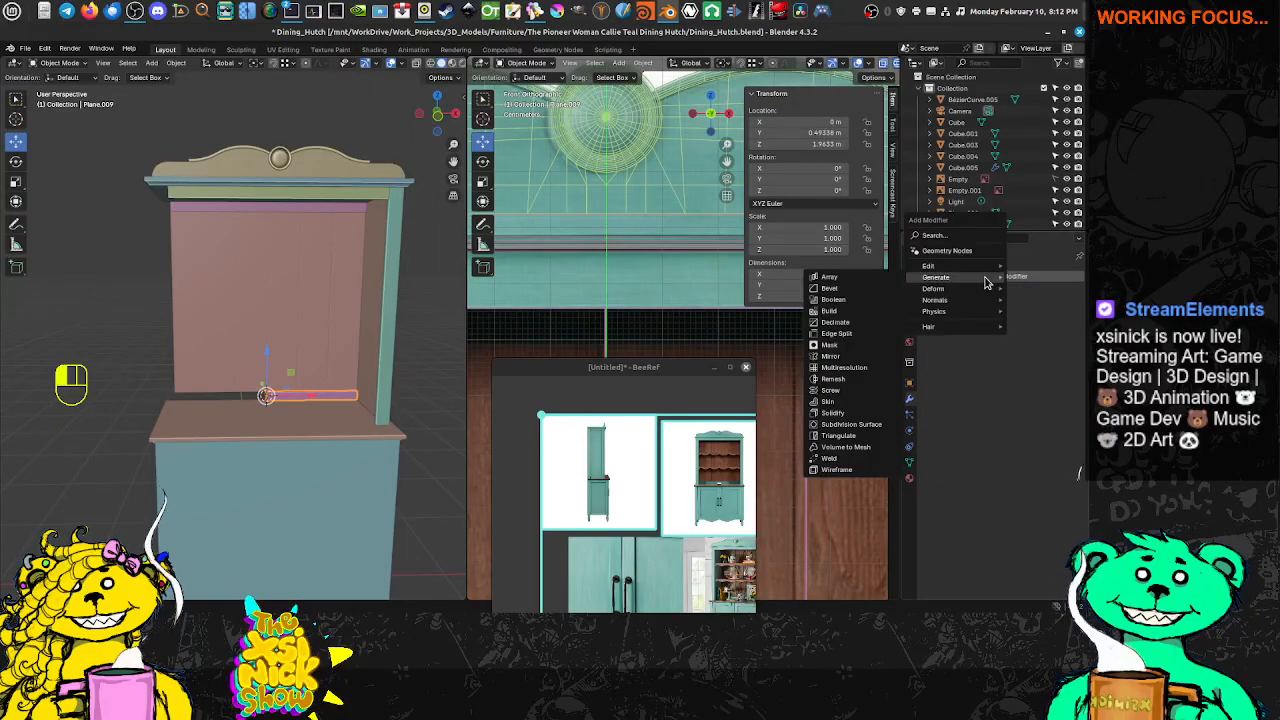
pyautogui.click(849, 358)
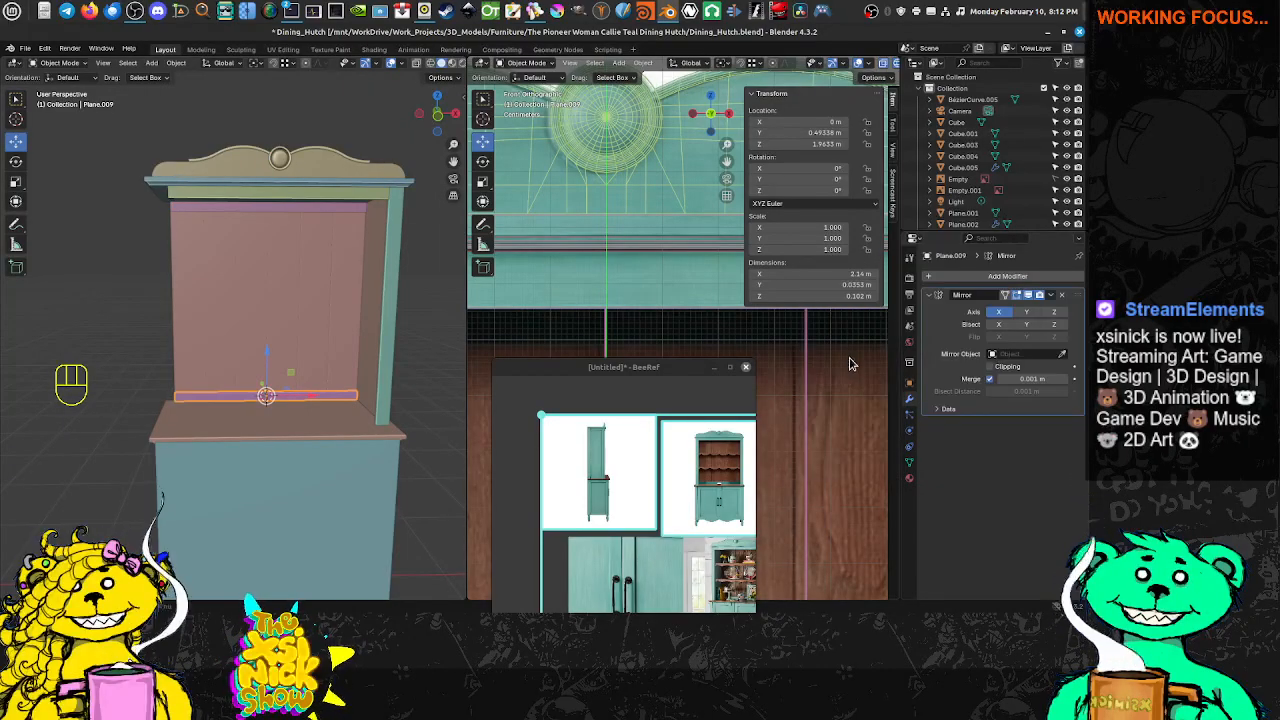
# Check the alignment of the back panel's vertical centre edge in the front view, selecting its centre vertices in the mesh
pyautogui.keyDown('shift'); pyautogui.moveTo(300, 326); pyautogui.dragTo(295, 299, button='middle'); pyautogui.keyUp('shift')
pyautogui.click(294, 296)
pyautogui.press('Tab')
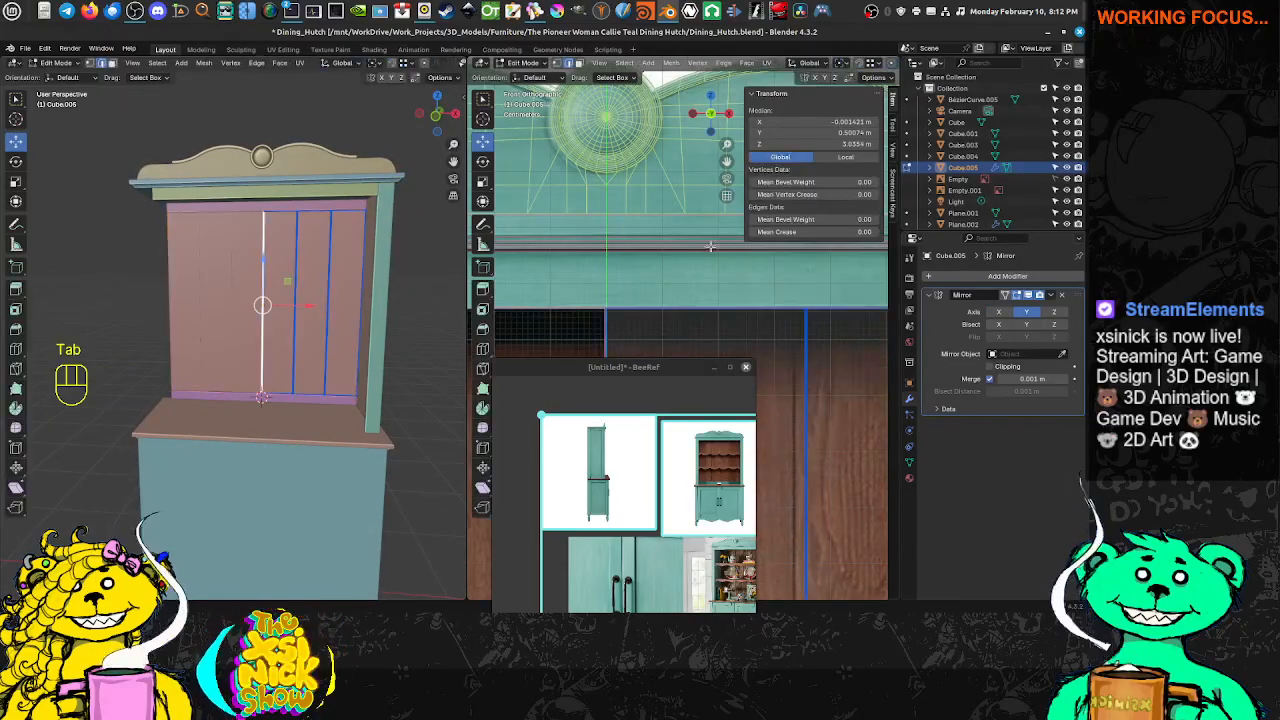
pyautogui.keyDown('shift'); pyautogui.moveTo(710, 246); pyautogui.dragTo(724, 166, button='middle'); pyautogui.keyUp('shift')
pyautogui.scroll(-3, 680, 259)
pyautogui.scroll(3, 680, 259)
pyautogui.keyDown('shift'); pyautogui.moveTo(680, 259); pyautogui.dragTo(652, 325, button='middle'); pyautogui.keyUp('shift')
pyautogui.scroll(4, 624, 190)
pyautogui.keyDown('shift'); pyautogui.moveTo(623, 171); pyautogui.dragTo(639, 198, button='middle'); pyautogui.keyUp('shift')
pyautogui.scroll(-5, 630, 198)
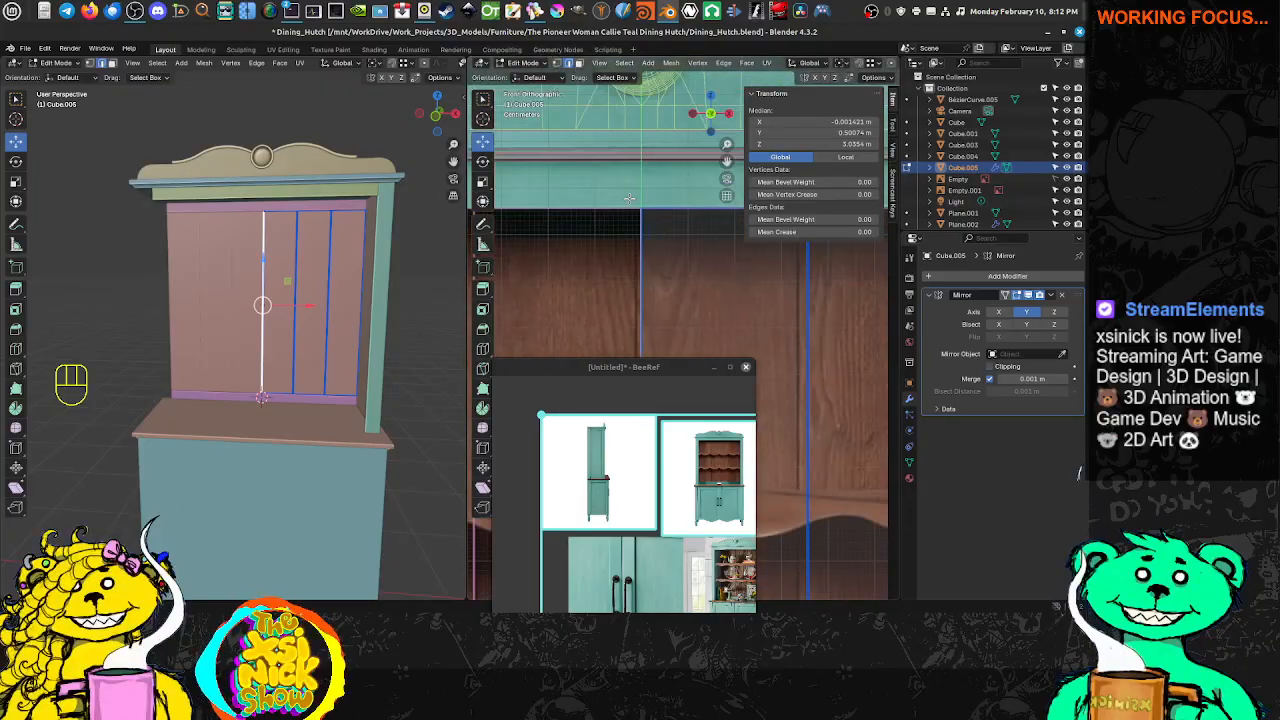
pyautogui.hotkey('ctrl', 'Tab')
pyautogui.scroll(-3, 625, 190)
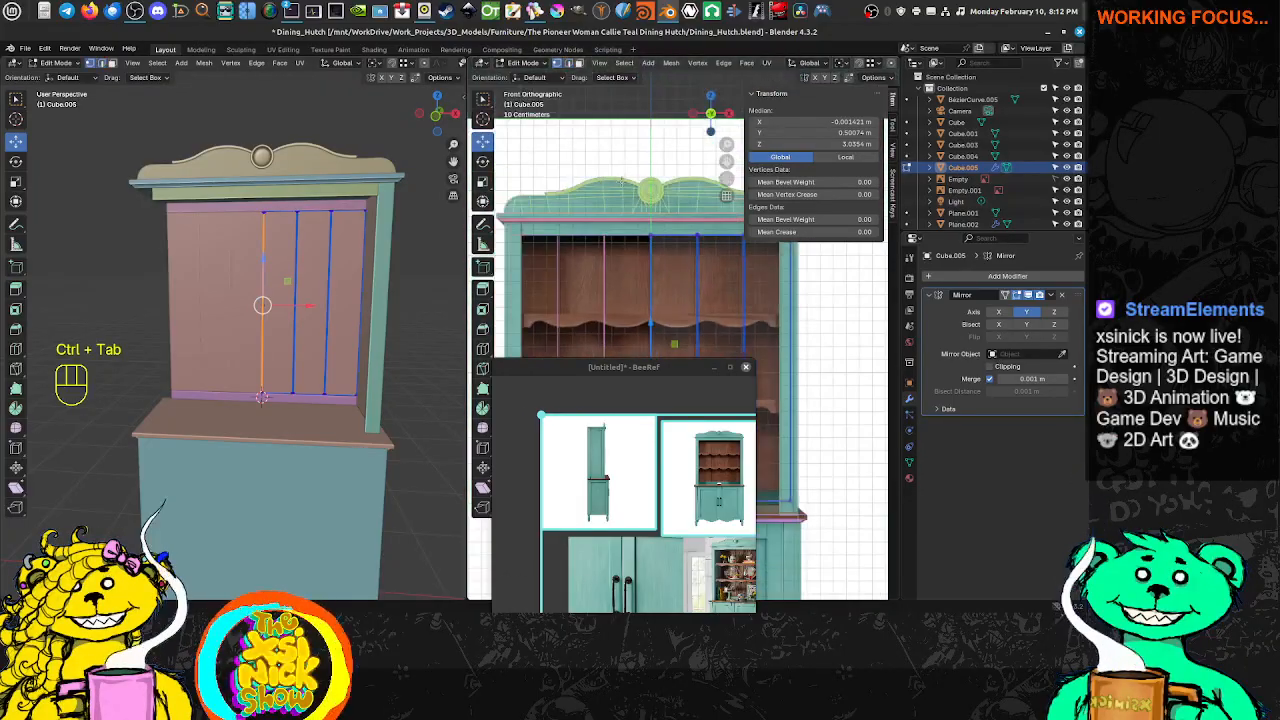
pyautogui.keyDown('shift'); pyautogui.moveTo(673, 324); pyautogui.dragTo(622, 163, button='middle'); pyautogui.keyUp('shift')
pyautogui.scroll(-1, 623, 183)
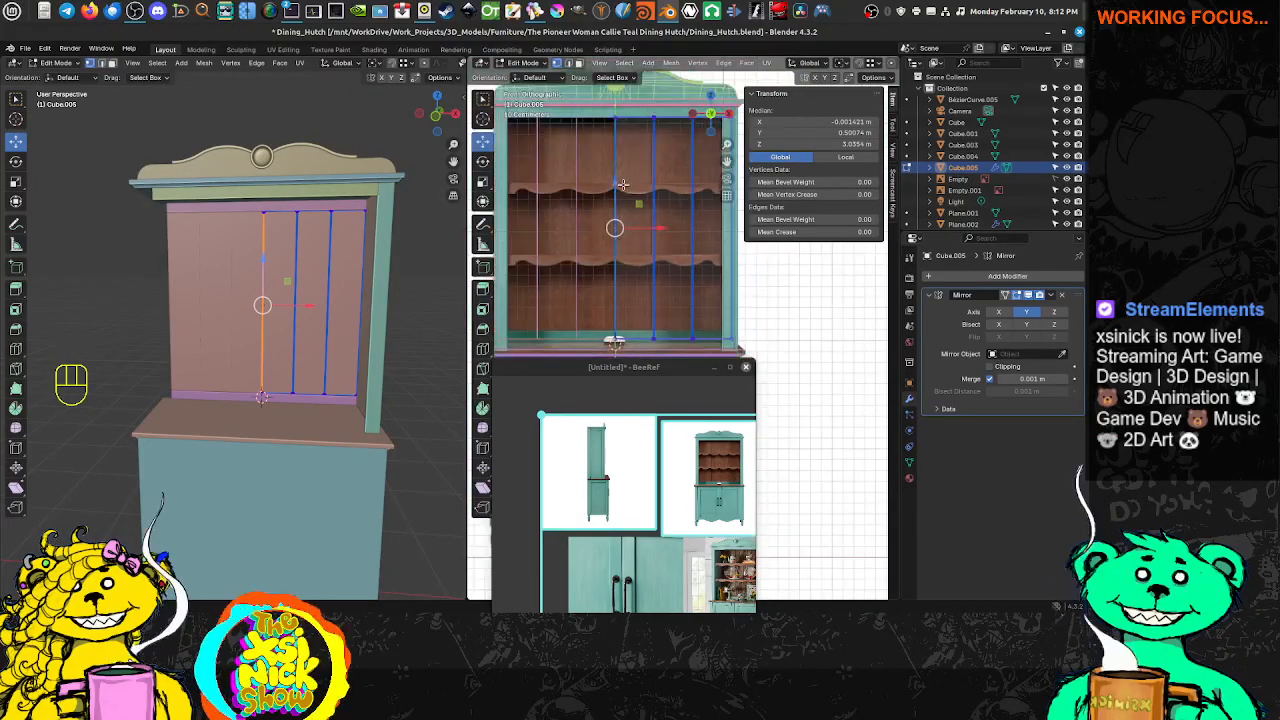
pyautogui.click(616, 119)
pyautogui.moveTo(614, 107)
pyautogui.keyDown('ctrl'); pyautogui.mouseDown(button='right')
pyautogui.moveTo(556, 202)
pyautogui.moveTo(610, 338)
pyautogui.mouseUp(button='right'); pyautogui.keyUp('ctrl')
pyautogui.scroll(2, 606, 322)
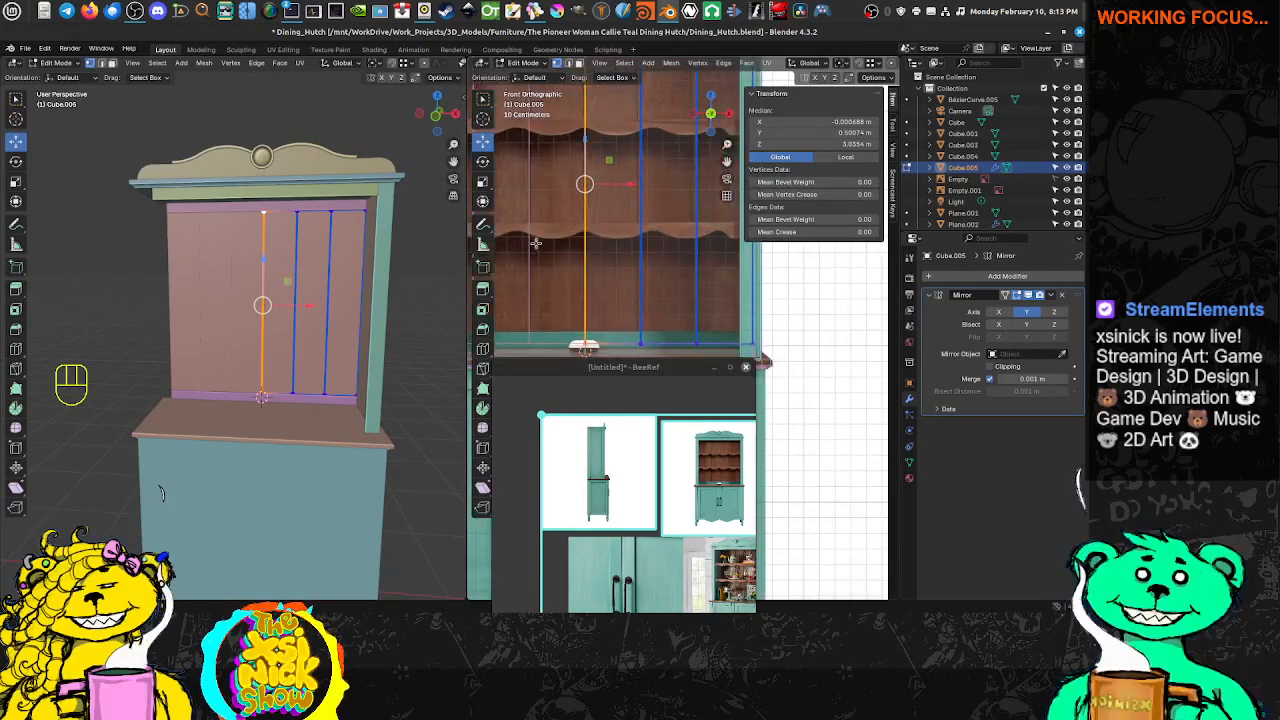
# Set the back panel's X location to 0 m
pyautogui.press('Tab')
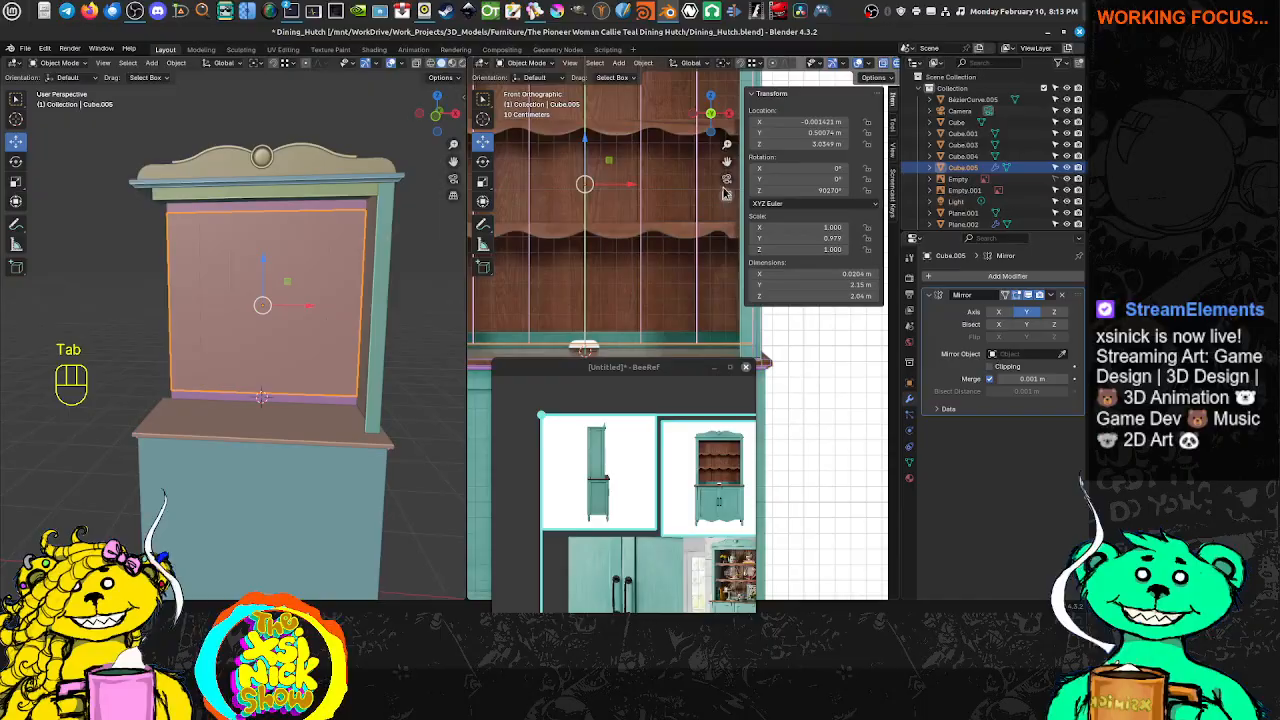
pyautogui.click(822, 121)
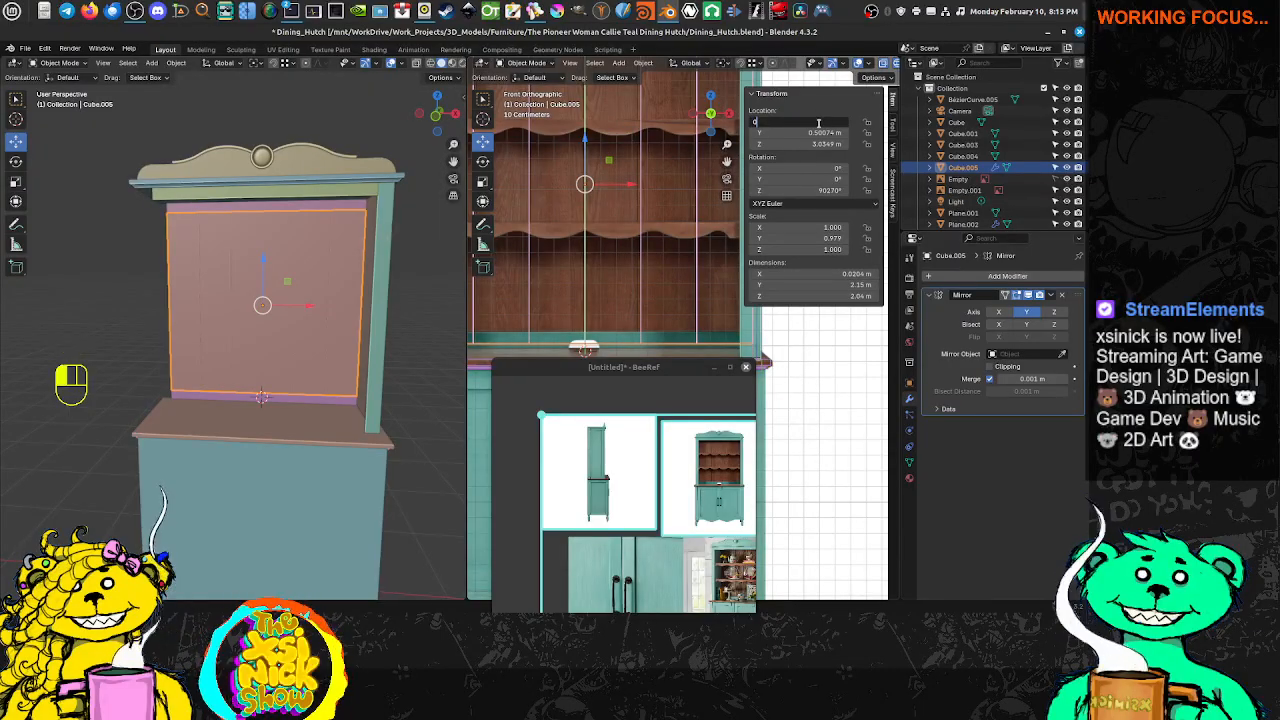
pyautogui.write('0')
pyautogui.press('Return')
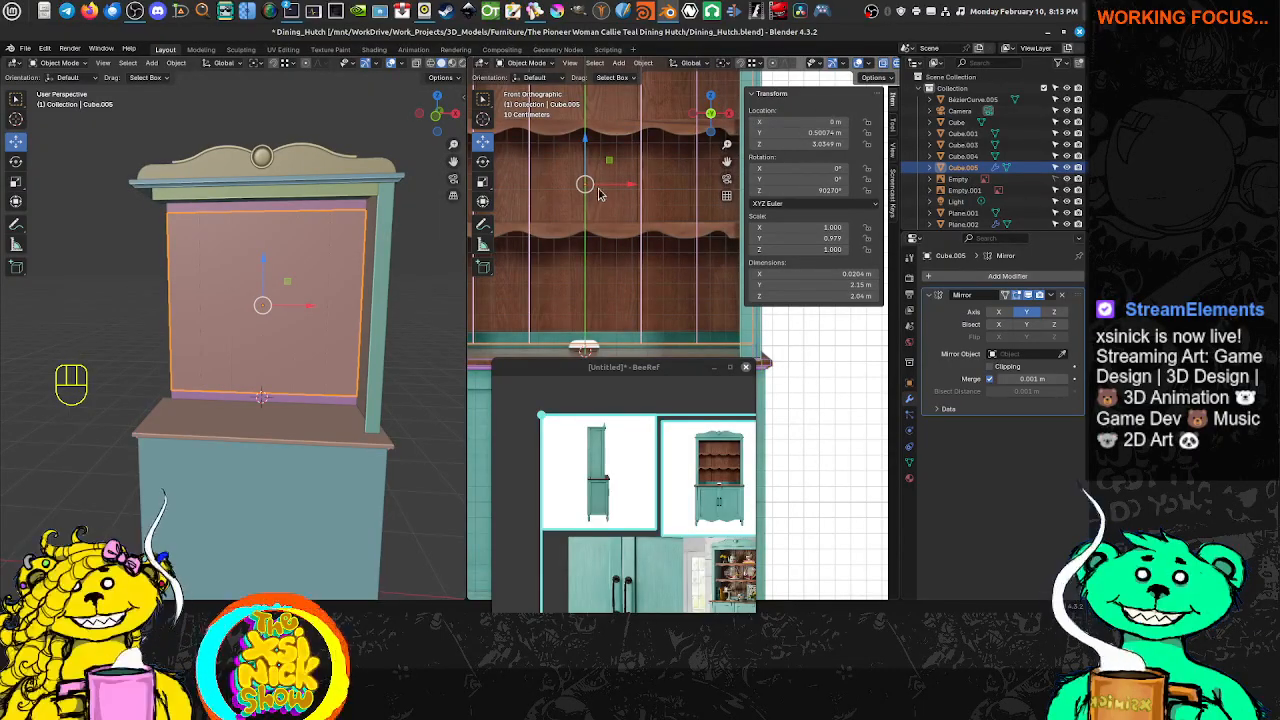
pyautogui.keyDown('shift'); pyautogui.moveTo(601, 218); pyautogui.dragTo(613, 277, button='middle'); pyautogui.keyUp('shift')
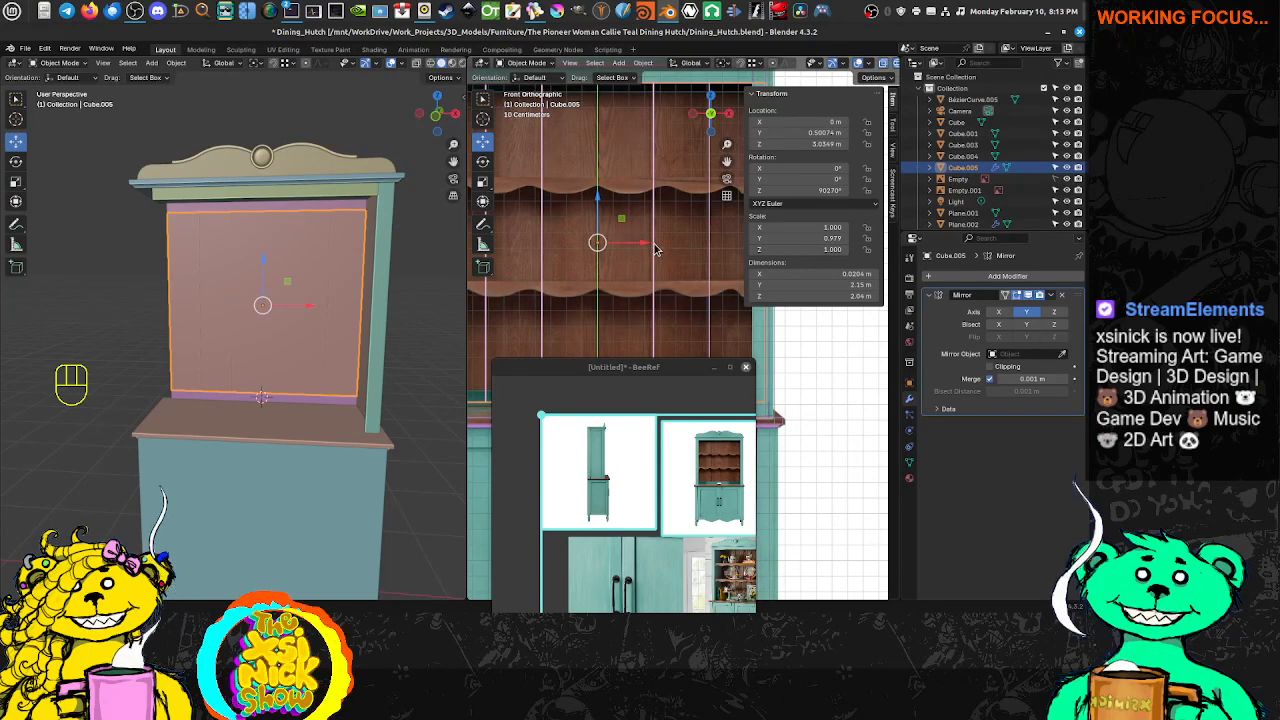
# Examine the back panel's mesh edges at its outer side and compare the panel with the front reference image
pyautogui.press('Tab')
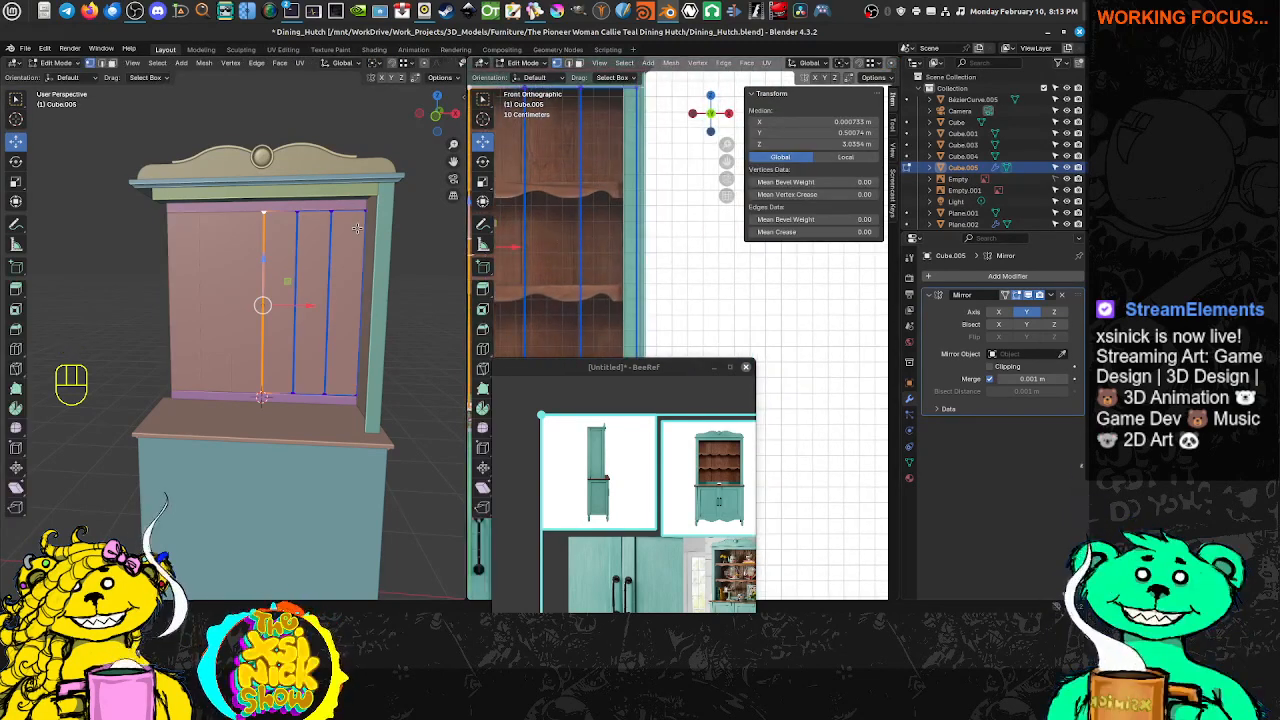
pyautogui.scroll(4, 360, 229)
pyautogui.keyDown('shift'); pyautogui.moveTo(438, 246); pyautogui.dragTo(162, 267, button='middle'); pyautogui.keyUp('shift')
pyautogui.keyDown('shift'); pyautogui.moveTo(76, 198); pyautogui.dragTo(210, 342, button='middle'); pyautogui.keyUp('shift')
pyautogui.scroll(6, 236, 259)
pyautogui.press('Tab')
pyautogui.scroll(-4, 230, 340)
pyautogui.moveTo(210, 342)
pyautogui.keyDown('shift'); pyautogui.mouseDown(button='middle')
pyautogui.moveTo(257, 365)
pyautogui.moveTo(196, 356)
pyautogui.mouseUp(button='middle'); pyautogui.keyUp('shift')
pyautogui.moveTo(196, 356)
pyautogui.keyDown('shift'); pyautogui.mouseDown(button='middle')
pyautogui.moveTo(188, 336)
pyautogui.moveTo(172, 350)
pyautogui.mouseUp(button='middle'); pyautogui.keyUp('shift')
pyautogui.scroll(-4, 197, 335)
pyautogui.moveTo(172, 350)
pyautogui.keyDown('shift'); pyautogui.mouseDown(button='middle')
pyautogui.moveTo(148, 358)
pyautogui.moveTo(177, 362)
pyautogui.mouseUp(button='middle'); pyautogui.keyUp('shift')
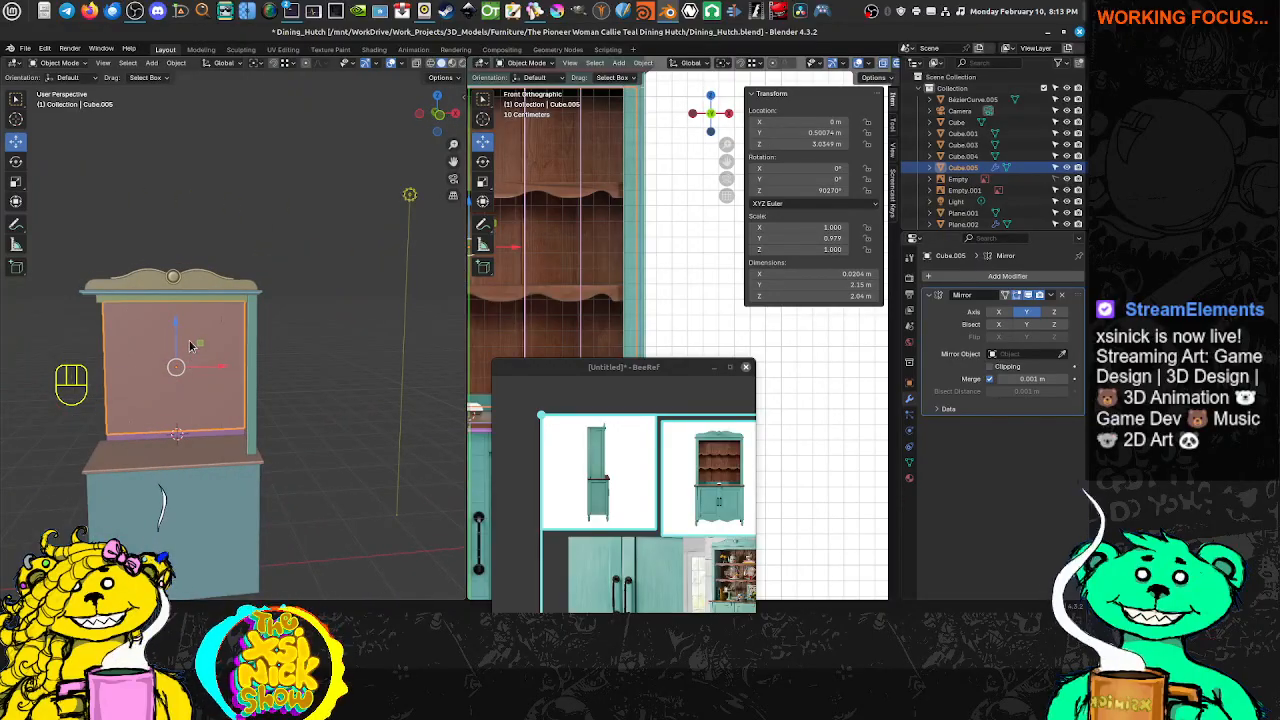
pyautogui.scroll(-4, 640, 290)
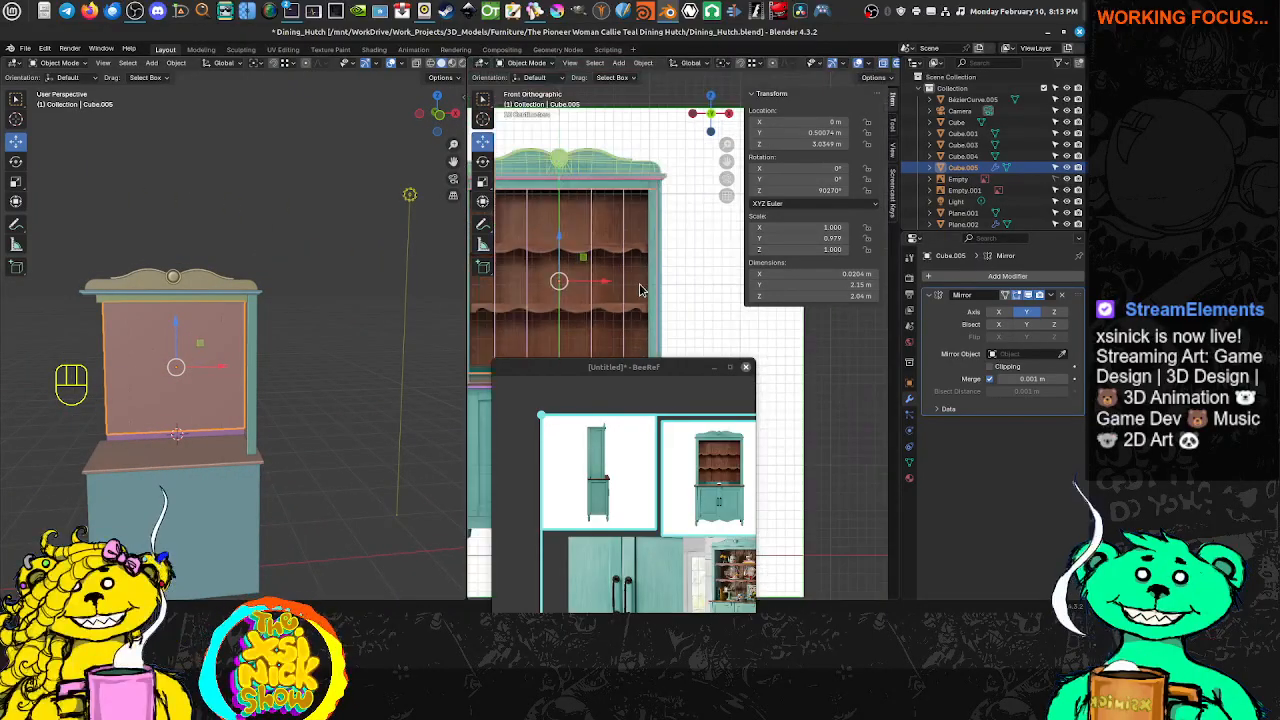
pyautogui.scroll(3, 626, 258)
pyautogui.keyDown('shift'); pyautogui.moveTo(620, 266); pyautogui.dragTo(698, 260, button='middle'); pyautogui.keyUp('shift')
pyautogui.scroll(-3, 654, 260)
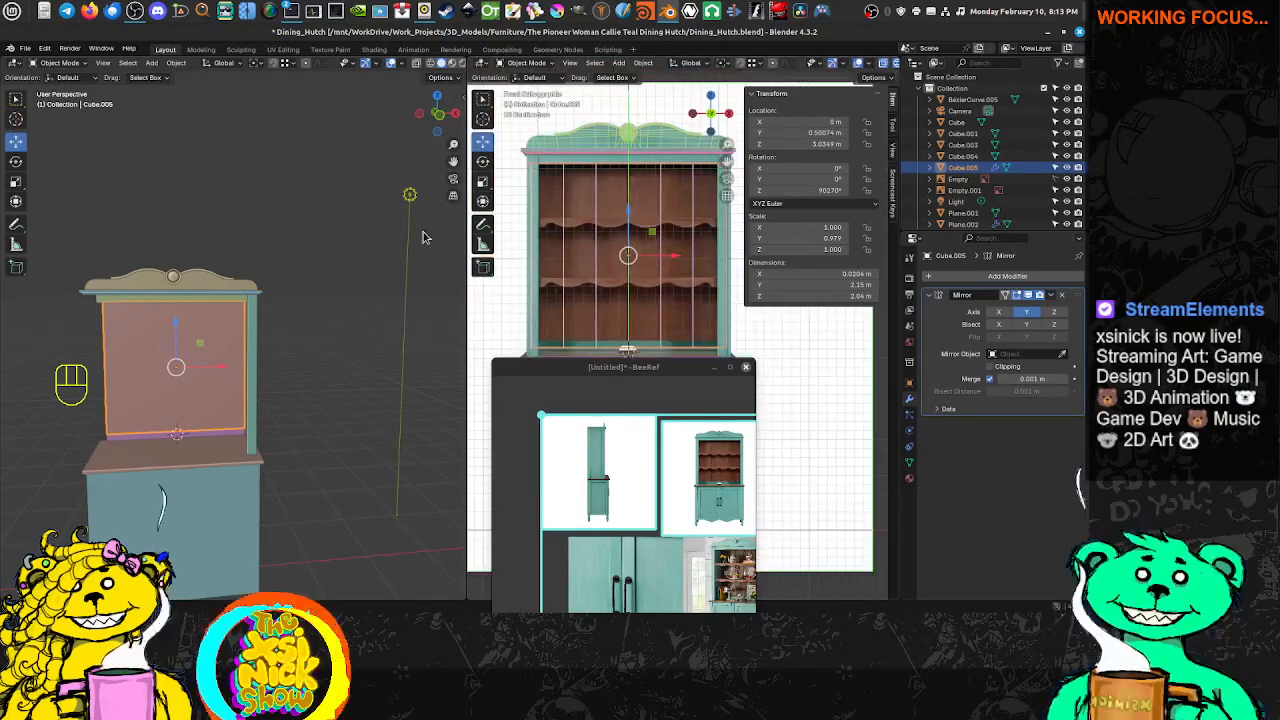
# Snap the 3D cursor to the selected back panel's origin
pyautogui.moveTo(211, 345)
pyautogui.mouseDown(button='middle')
pyautogui.moveTo(225, 348)
pyautogui.moveTo(160, 343)
pyautogui.moveTo(206, 343)
pyautogui.mouseUp(button='middle')
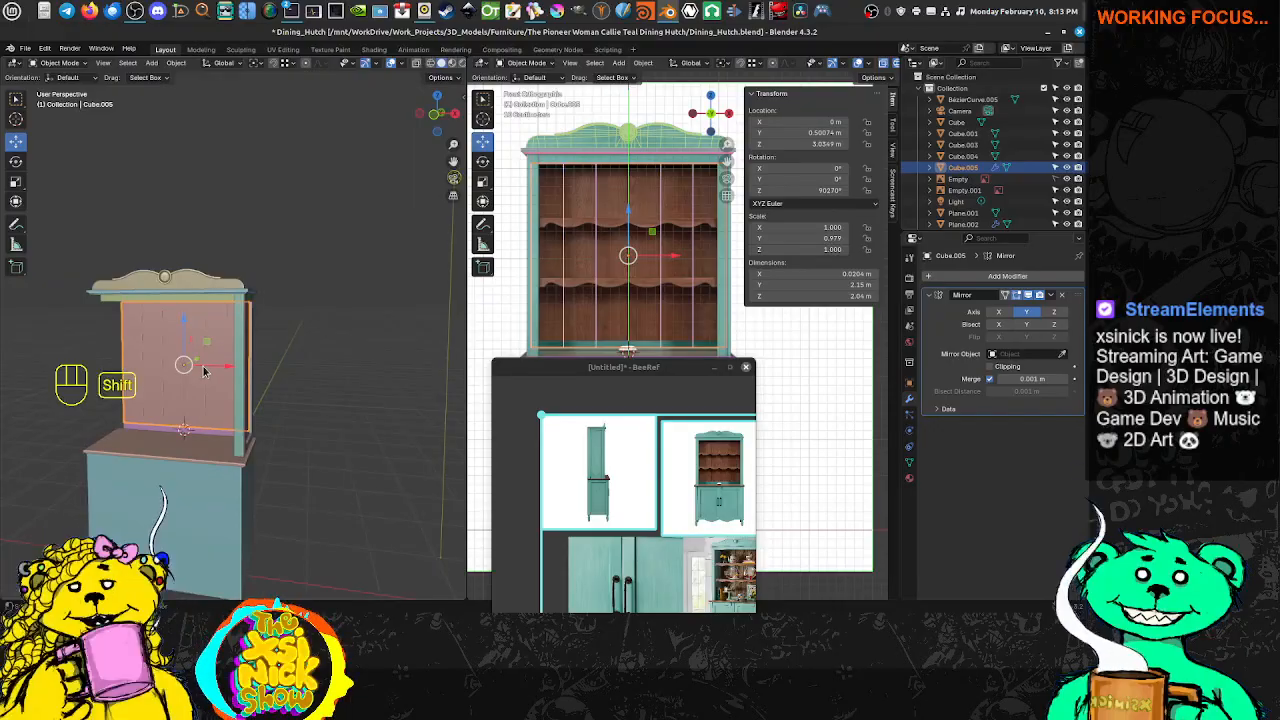
pyautogui.hotkey('shift', 's')
pyautogui.click(205, 430)
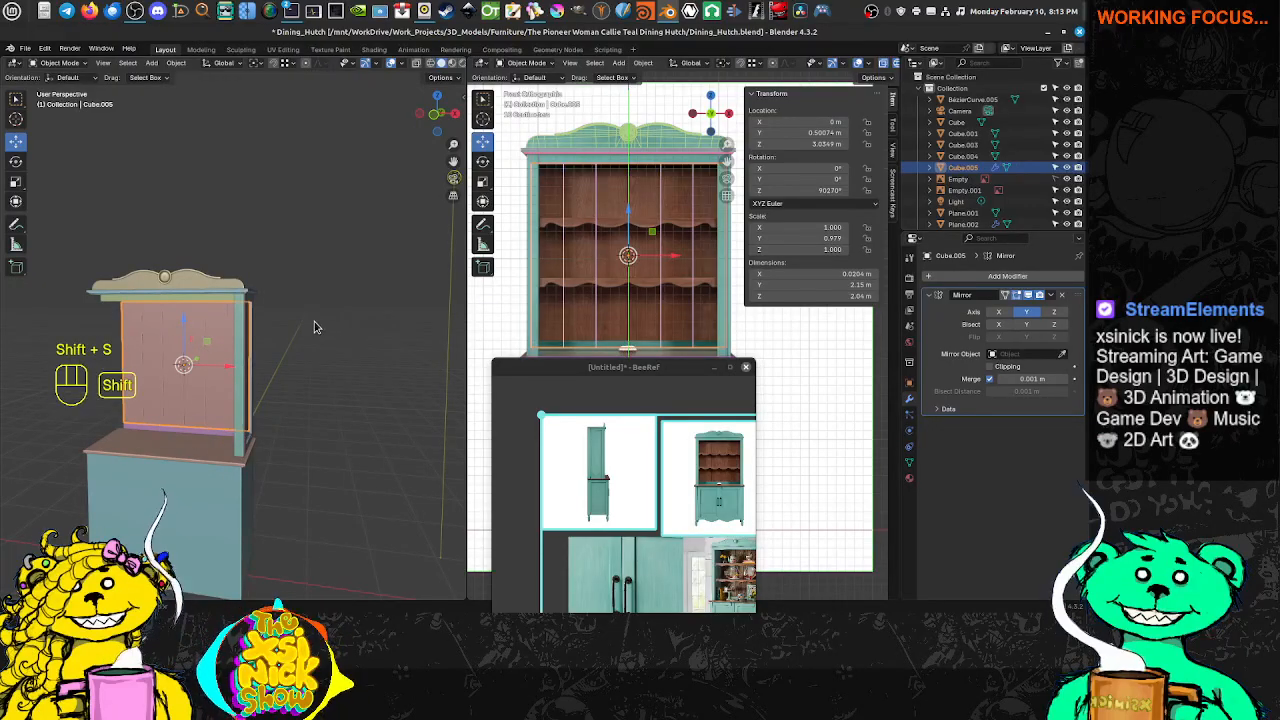
# Select the upper hutch's right side panel together with its surrounding frame pieces and the right front post
pyautogui.keyDown('shift'); pyautogui.moveTo(316, 327); pyautogui.dragTo(167, 293, button='middle'); pyautogui.keyUp('shift')
pyautogui.scroll(3, 243, 303)
pyautogui.scroll(1, 243, 300)
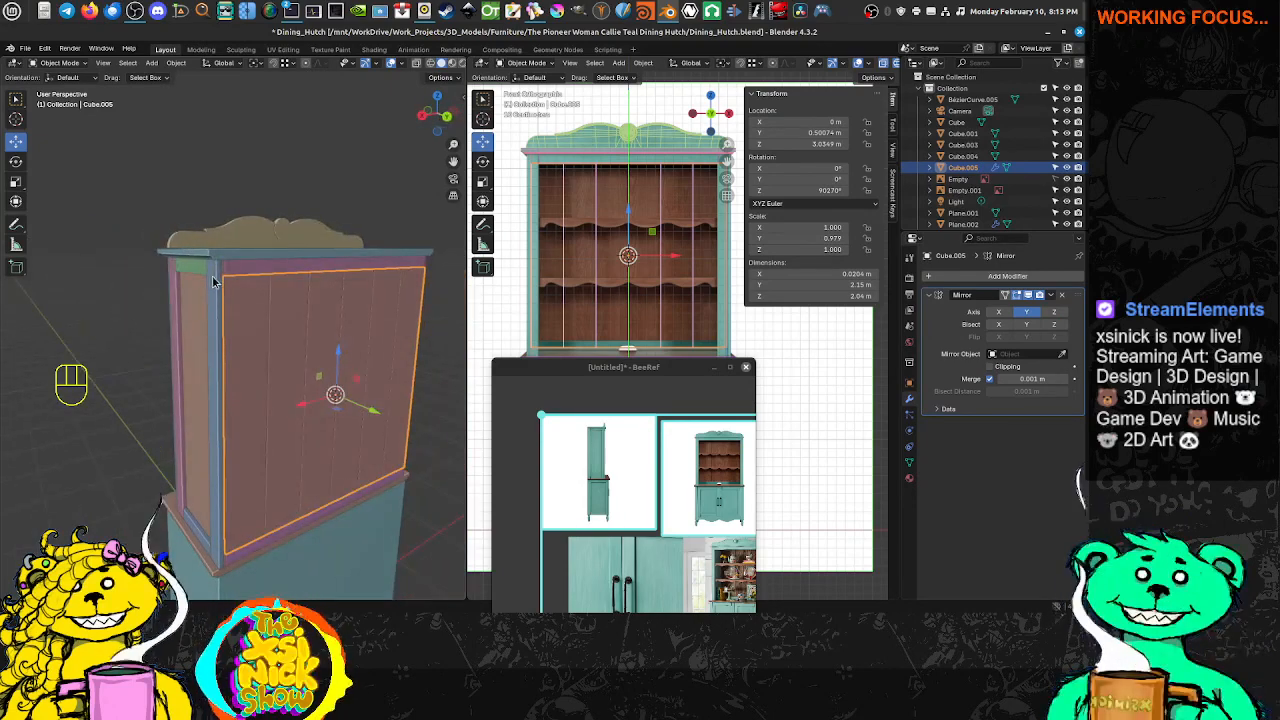
pyautogui.click(203, 293)
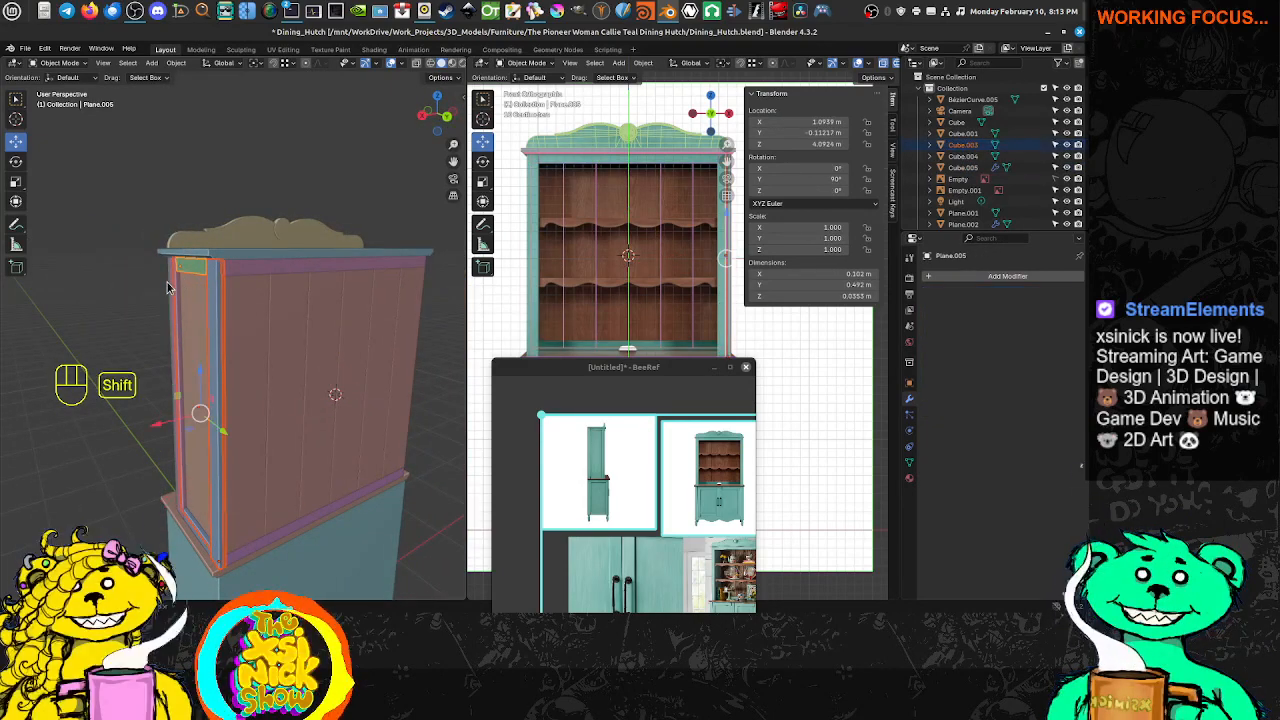
pyautogui.keyDown('shift'); pyautogui.moveTo(182, 297); pyautogui.dragTo(209, 306, button='middle'); pyautogui.keyUp('shift')
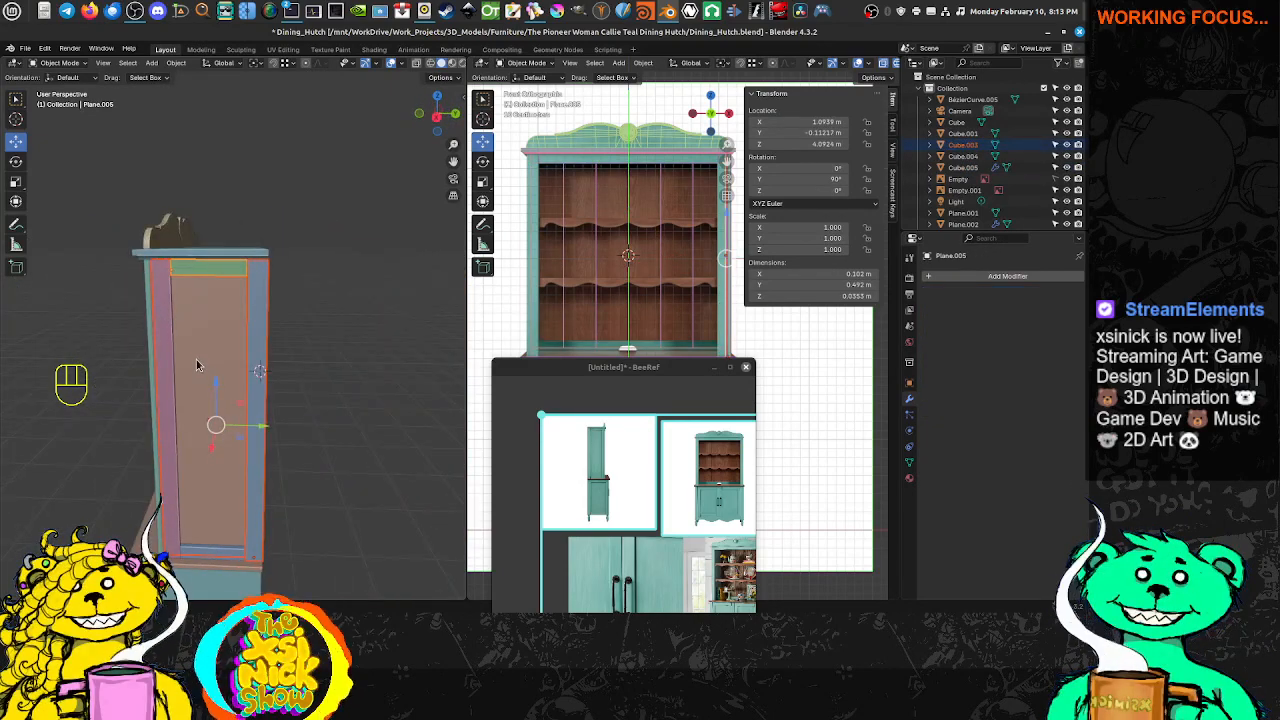
pyautogui.keyDown('shift'); pyautogui.moveTo(197, 363); pyautogui.dragTo(183, 338, button='middle'); pyautogui.keyUp('shift')
pyautogui.keyDown('shift'); pyautogui.click(179, 341); pyautogui.keyUp('shift')
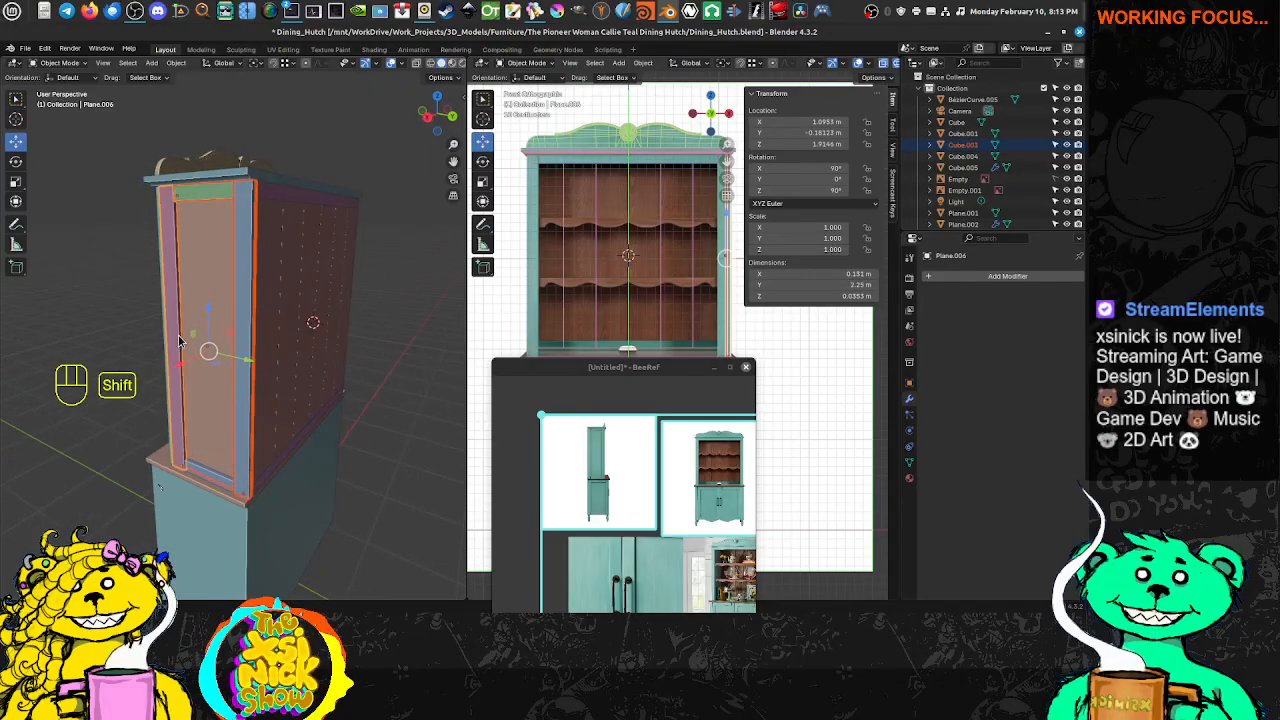
pyautogui.keyDown('shift'); pyautogui.click(216, 478); pyautogui.keyUp('shift')
pyautogui.moveTo(193, 439); pyautogui.dragTo(256, 326, button='middle')
pyautogui.keyDown('shift'); pyautogui.click(225, 308); pyautogui.keyUp('shift')
pyautogui.keyDown('shift'); pyautogui.moveTo(256, 326); pyautogui.dragTo(308, 290, button='middle'); pyautogui.keyUp('shift')
# Duplicate the selected side parts in place and mirror the copies across the global X axis about the 3D cursor
pyautogui.click(256, 64)
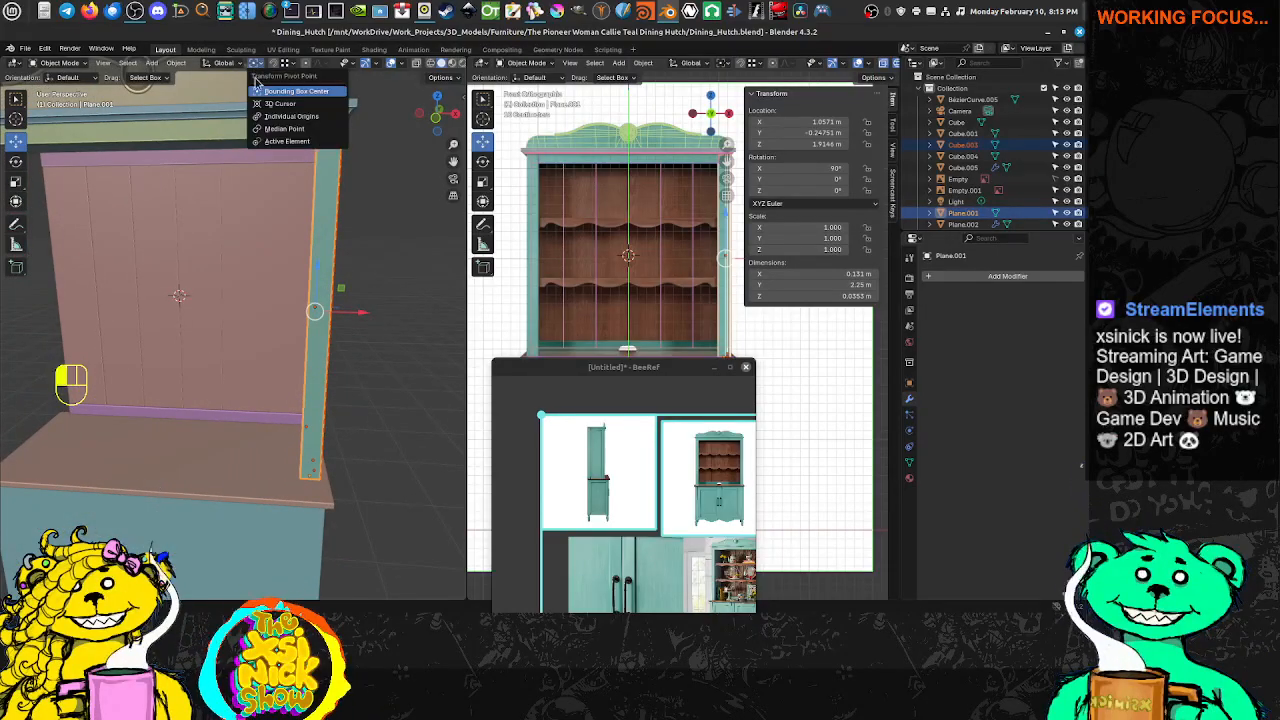
pyautogui.click(272, 112)
pyautogui.moveTo(246, 260); pyautogui.dragTo(278, 266, button='middle')
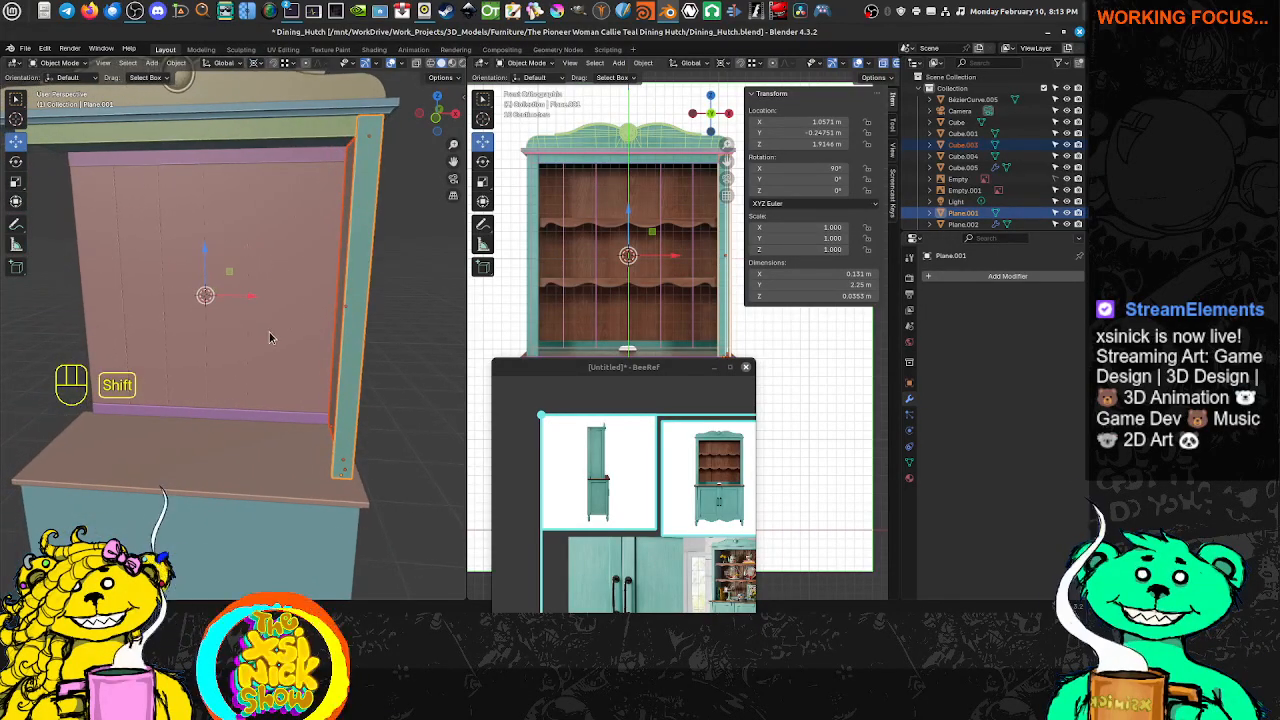
pyautogui.hotkey('shift', 'd')
pyautogui.rightClick(305, 276)
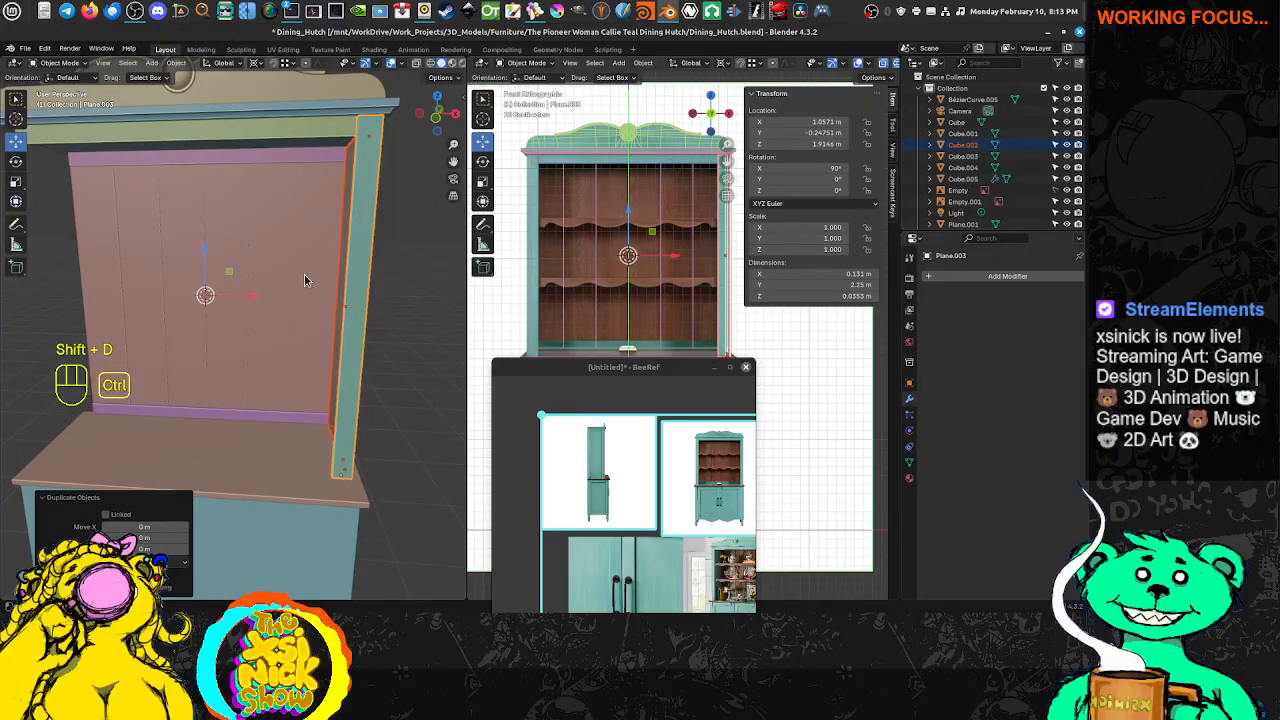
pyautogui.hotkey('ctrl', 'm')
pyautogui.press('x')
pyautogui.press('KP_Enter')
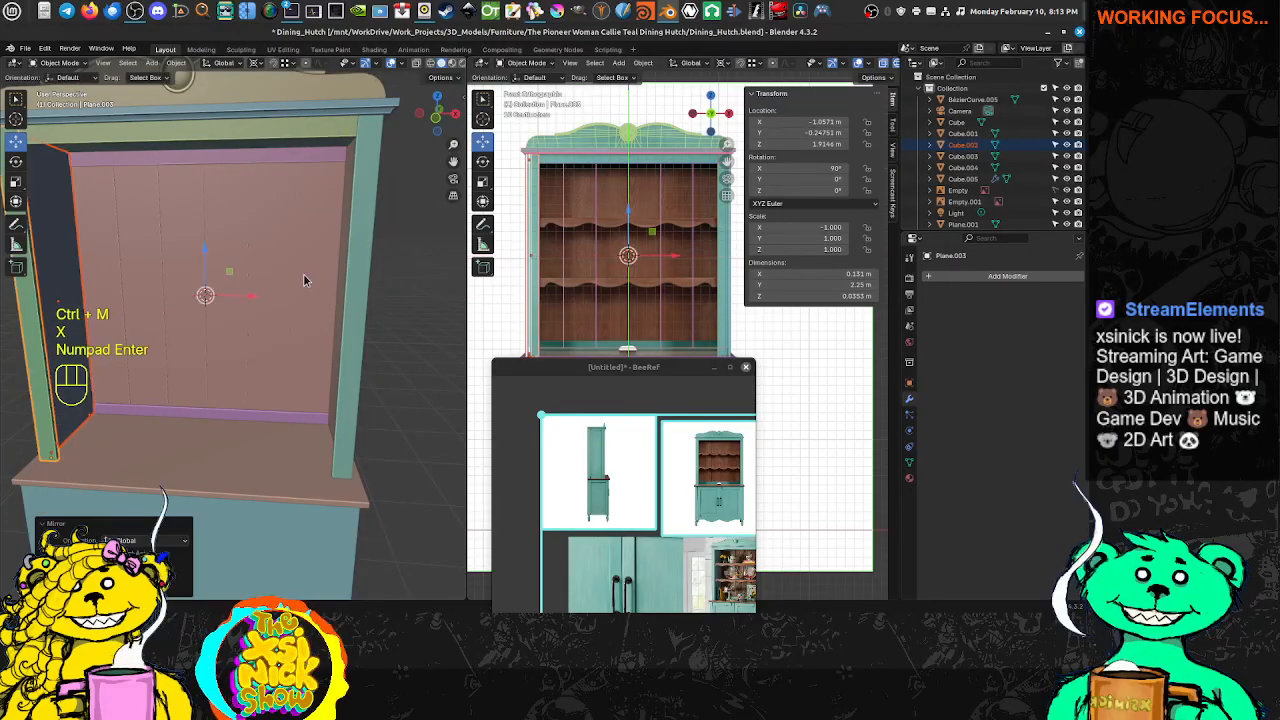
# Deselect all objects and save the hutch file
pyautogui.keyDown('shift'); pyautogui.moveTo(303, 273); pyautogui.dragTo(266, 266, button='middle'); pyautogui.keyUp('shift')
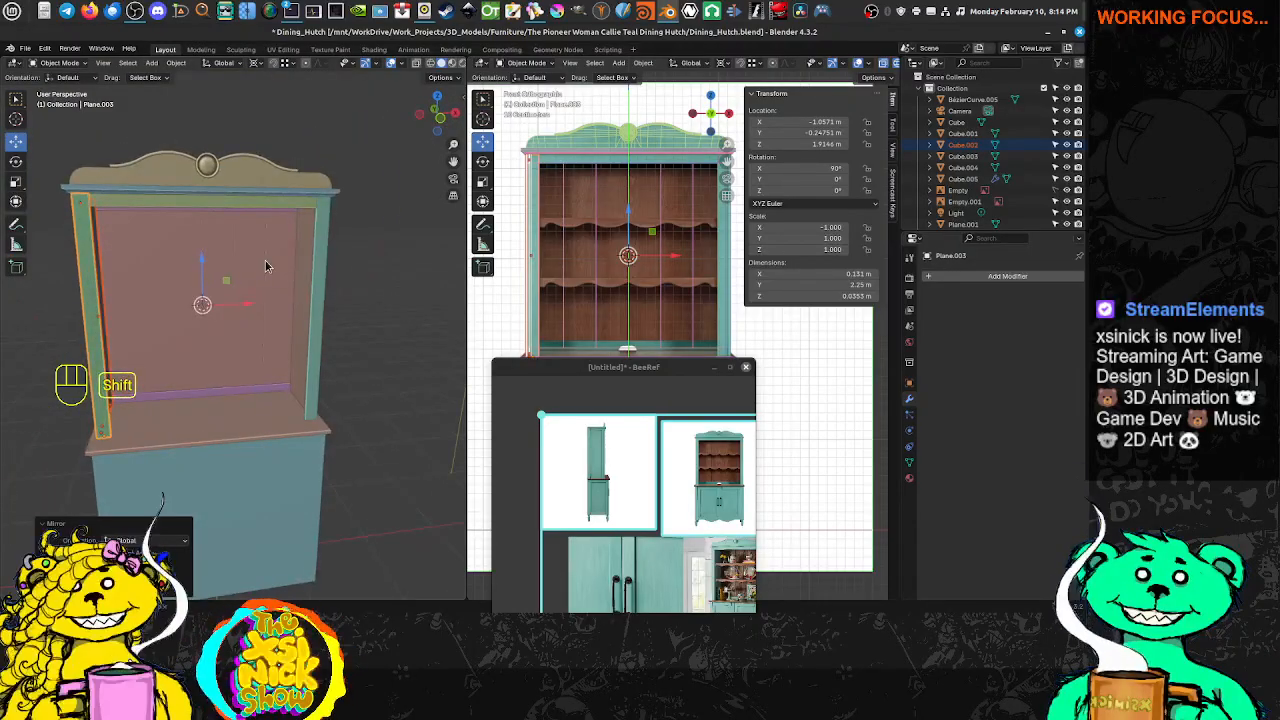
pyautogui.hotkey('alt', 'a')
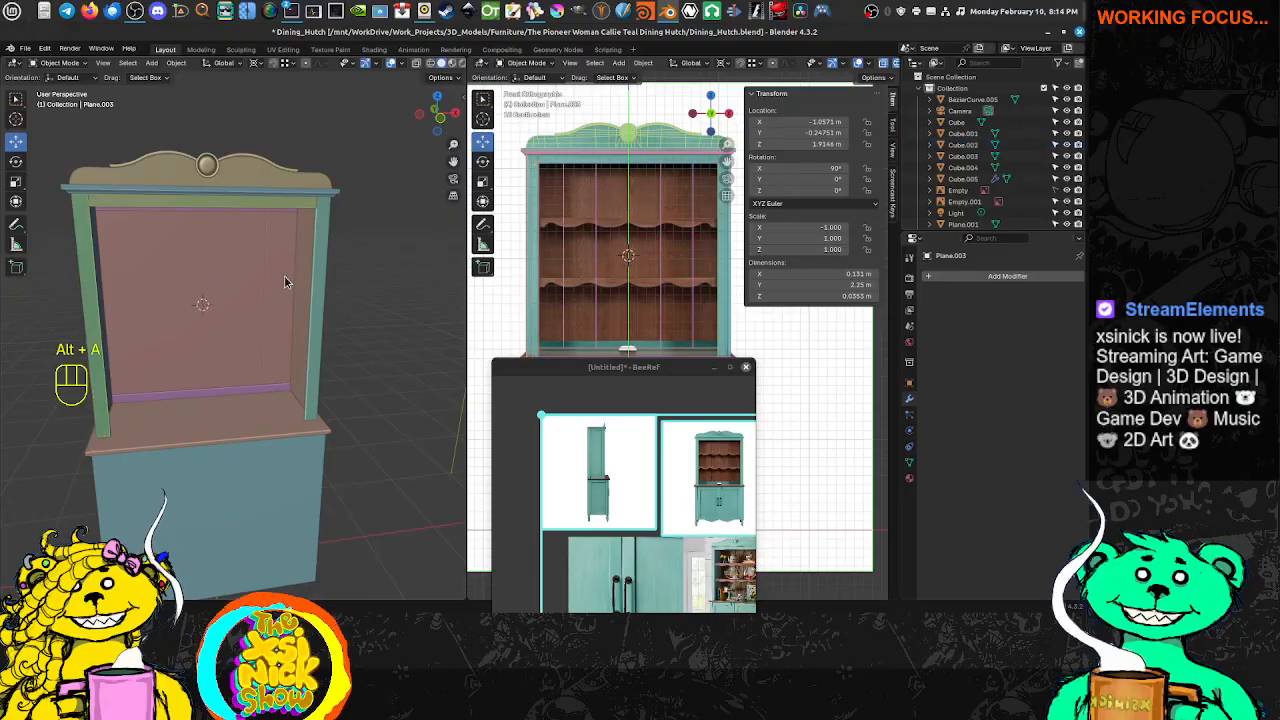
pyautogui.keyDown('shift'); pyautogui.moveTo(297, 287); pyautogui.dragTo(258, 296, button='middle'); pyautogui.keyUp('shift')
pyautogui.hotkey('ctrl', 's')
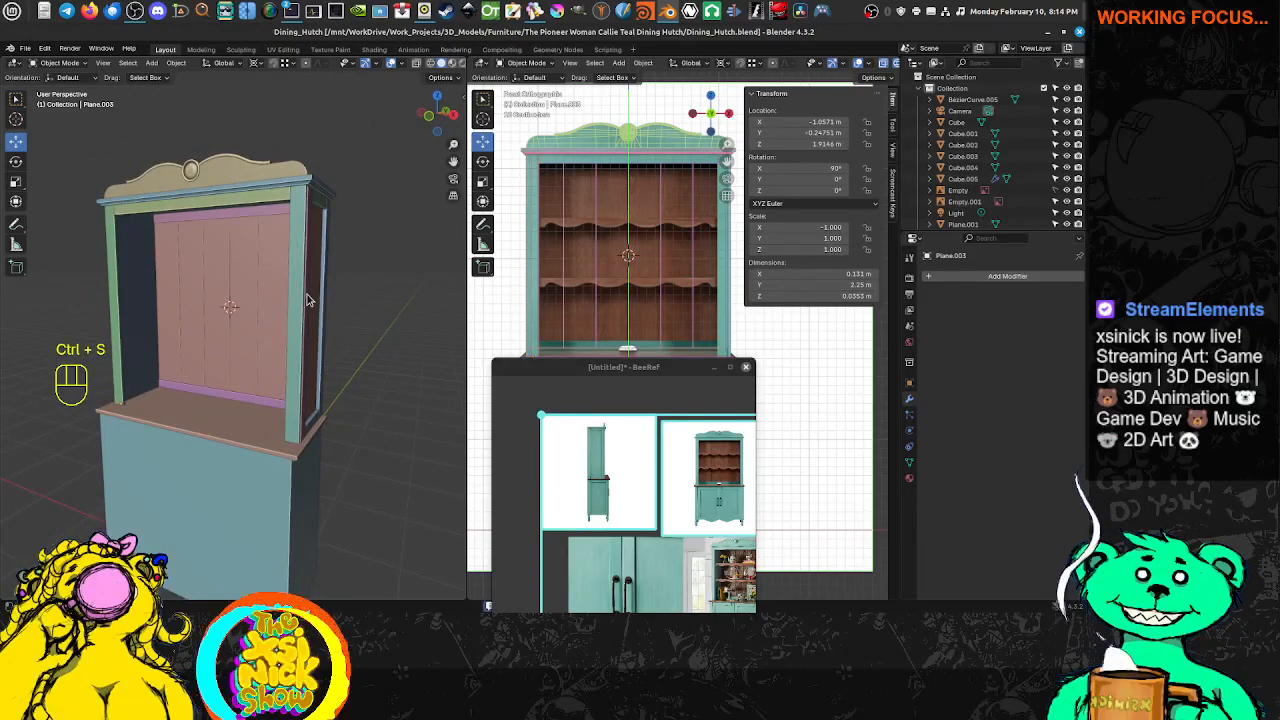
# Select the four front faces of the lower cabinet's mesh, both upper halves and both bottom strips, in face select mode
pyautogui.scroll(-2, 615, 252)
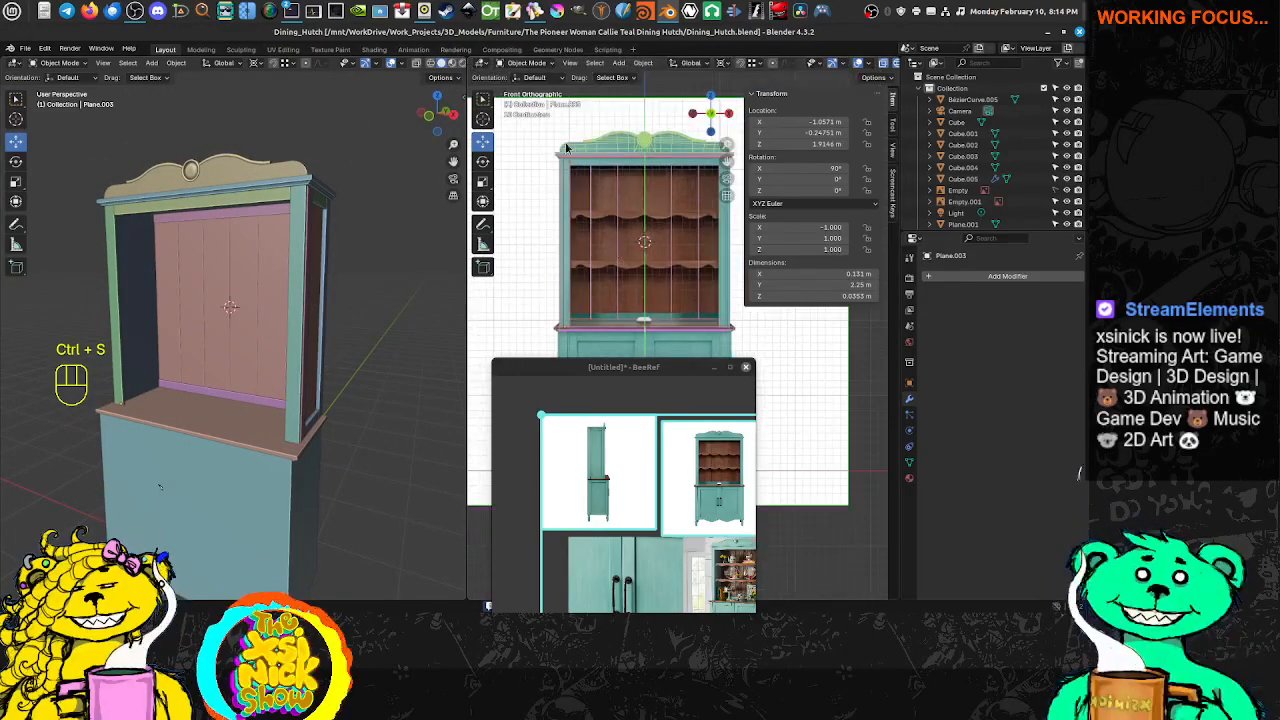
pyautogui.keyDown('shift'); pyautogui.moveTo(262, 316); pyautogui.dragTo(294, 270, button='middle'); pyautogui.keyUp('shift')
pyautogui.scroll(-1, 658, 267)
pyautogui.keyDown('shift'); pyautogui.moveTo(669, 303); pyautogui.dragTo(631, 252, button='middle'); pyautogui.keyUp('shift')
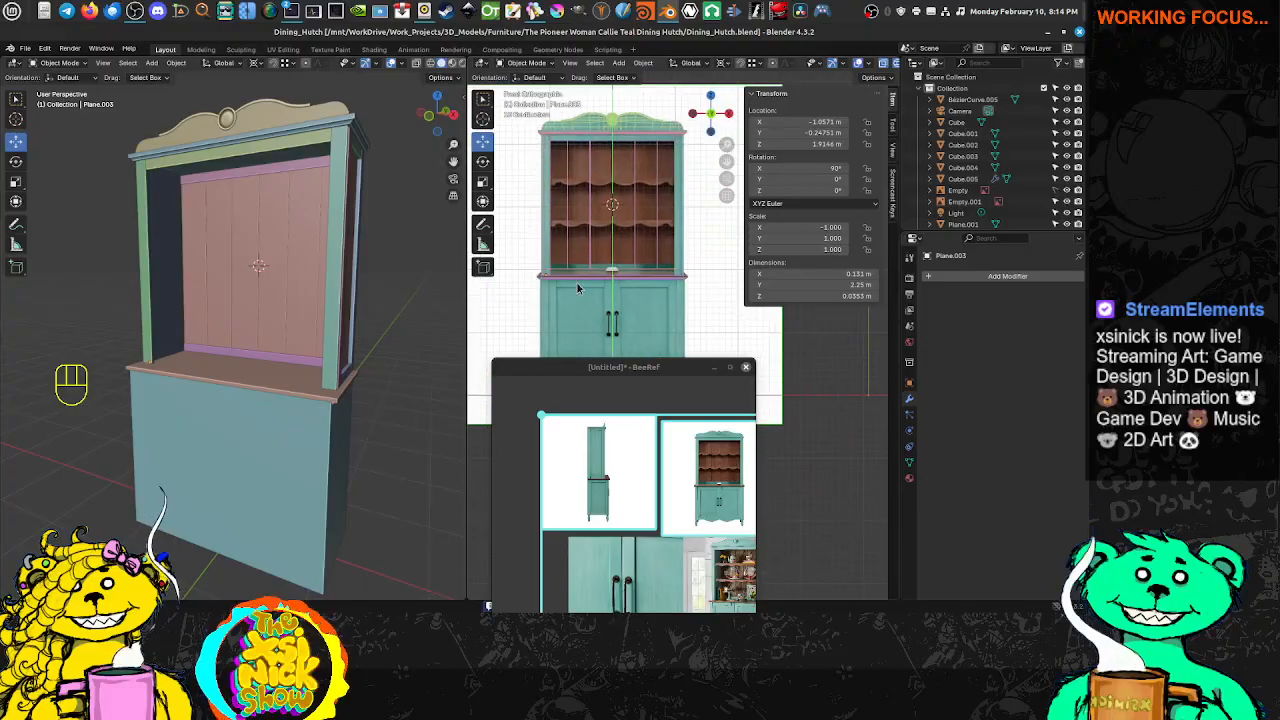
pyautogui.moveTo(305, 368); pyautogui.dragTo(378, 324, button='middle')
pyautogui.click(580, 305)
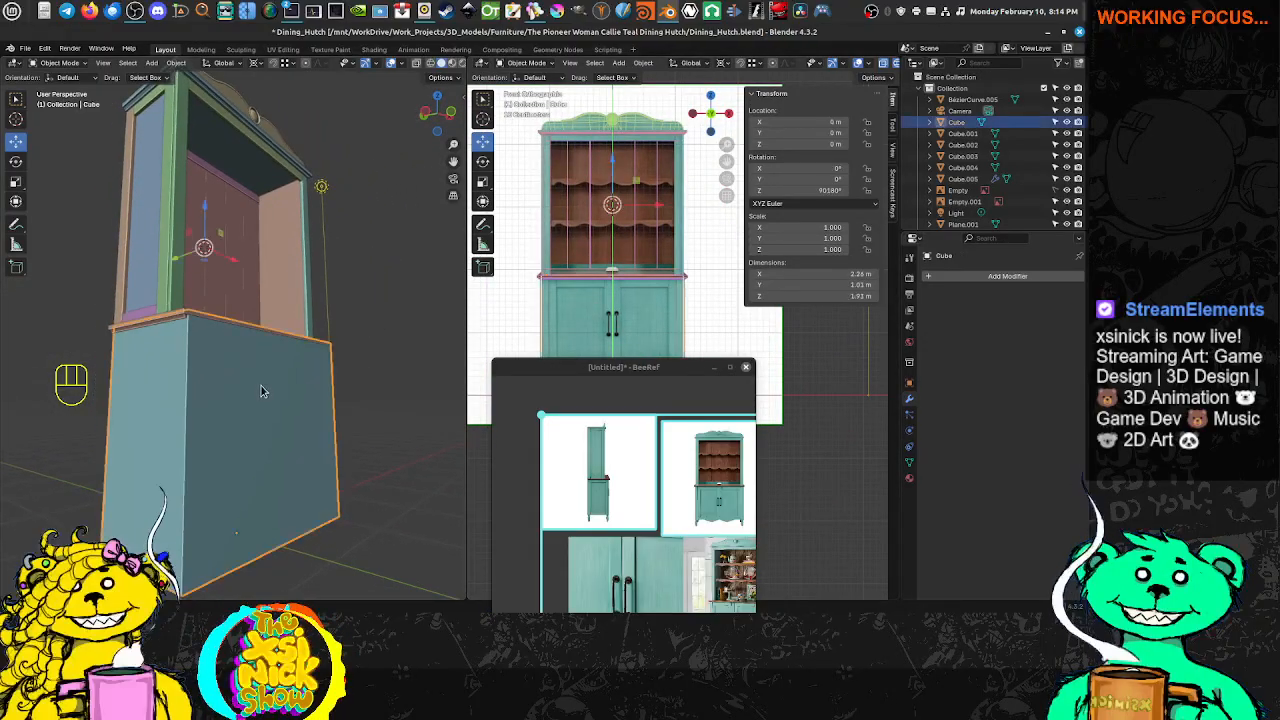
pyautogui.press('Tab')
pyautogui.hotkey('ctrl', 'Tab')
pyautogui.click(240, 457)
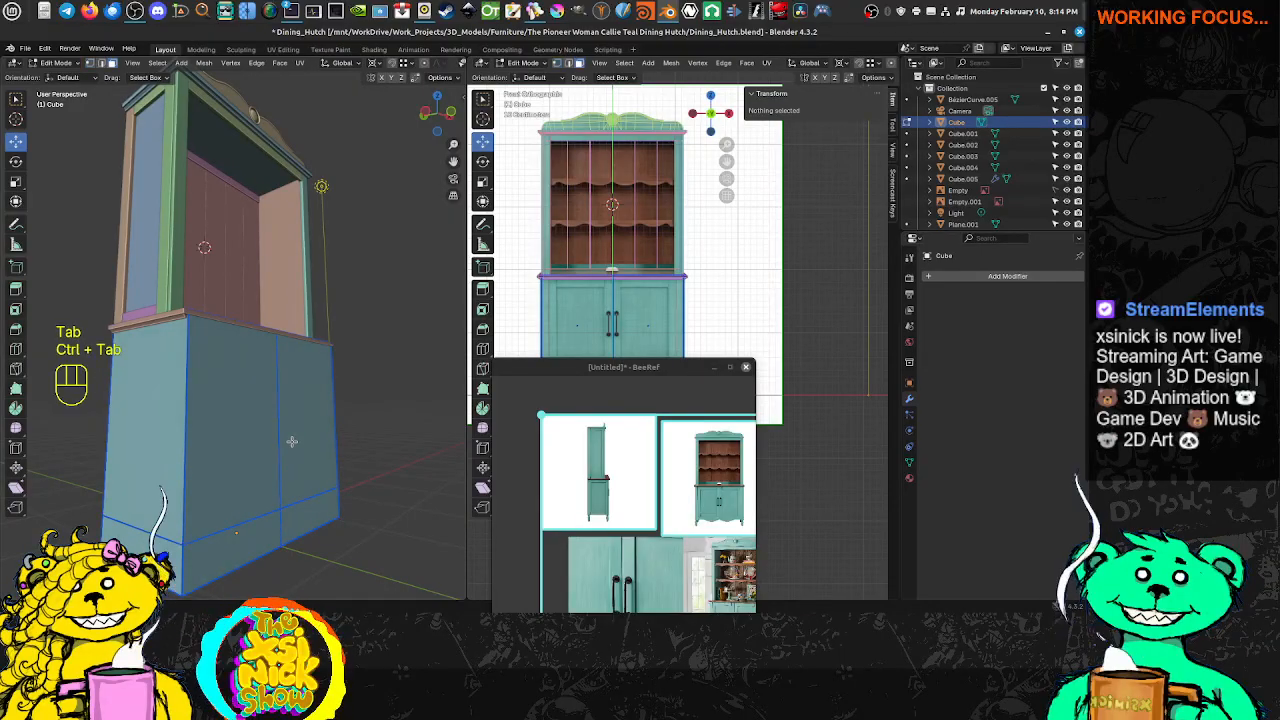
pyautogui.click(256, 470)
pyautogui.keyDown('shift'); pyautogui.click(300, 468); pyautogui.keyUp('shift')
pyautogui.keyDown('shift'); pyautogui.click(292, 531); pyautogui.keyUp('shift')
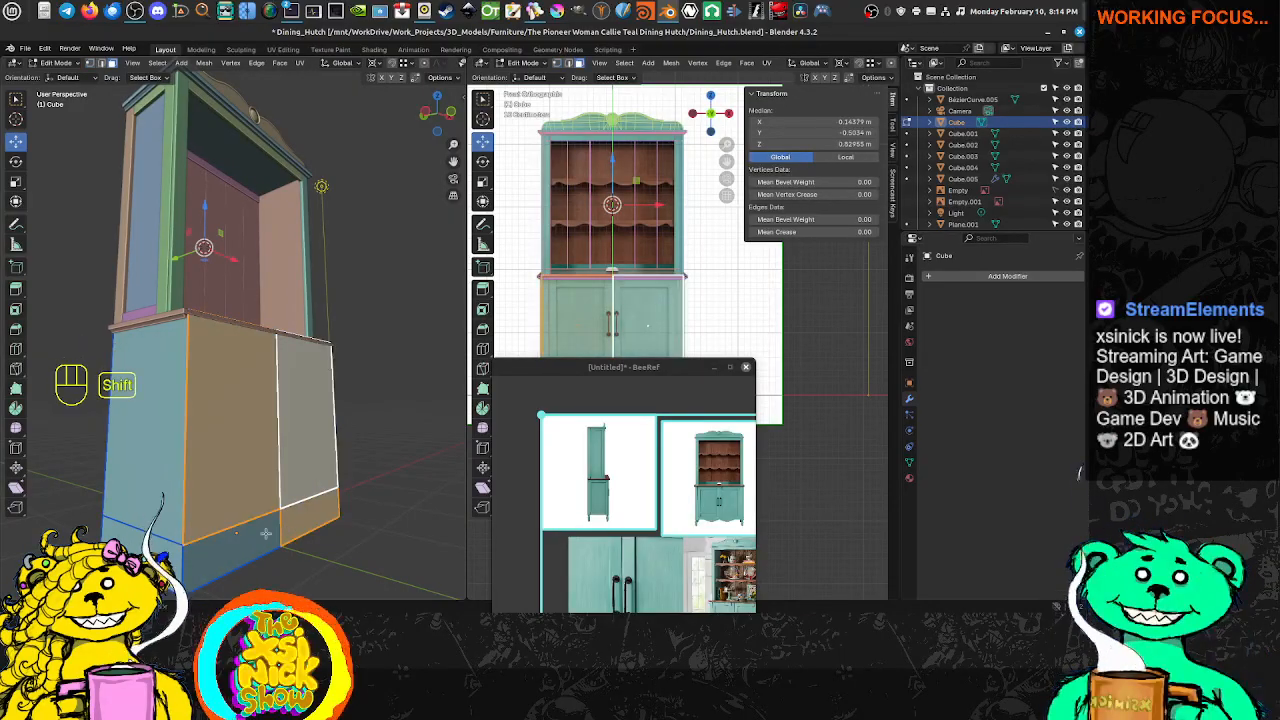
pyautogui.keyDown('shift'); pyautogui.click(266, 533); pyautogui.keyUp('shift')
# Compare the lower cabinet with the side reference and set the transform pivot point to Bounding Box Center
pyautogui.press('KP_3')
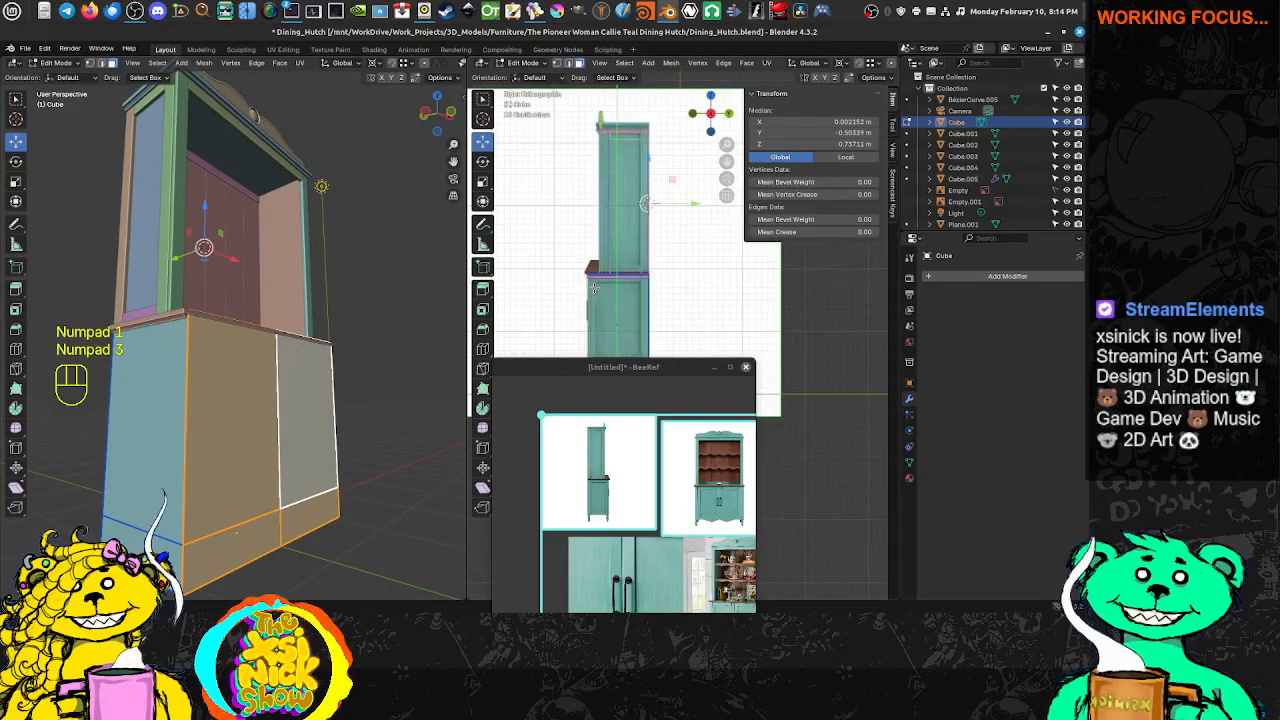
pyautogui.scroll(3, 634, 200)
pyautogui.scroll(-2, 634, 200)
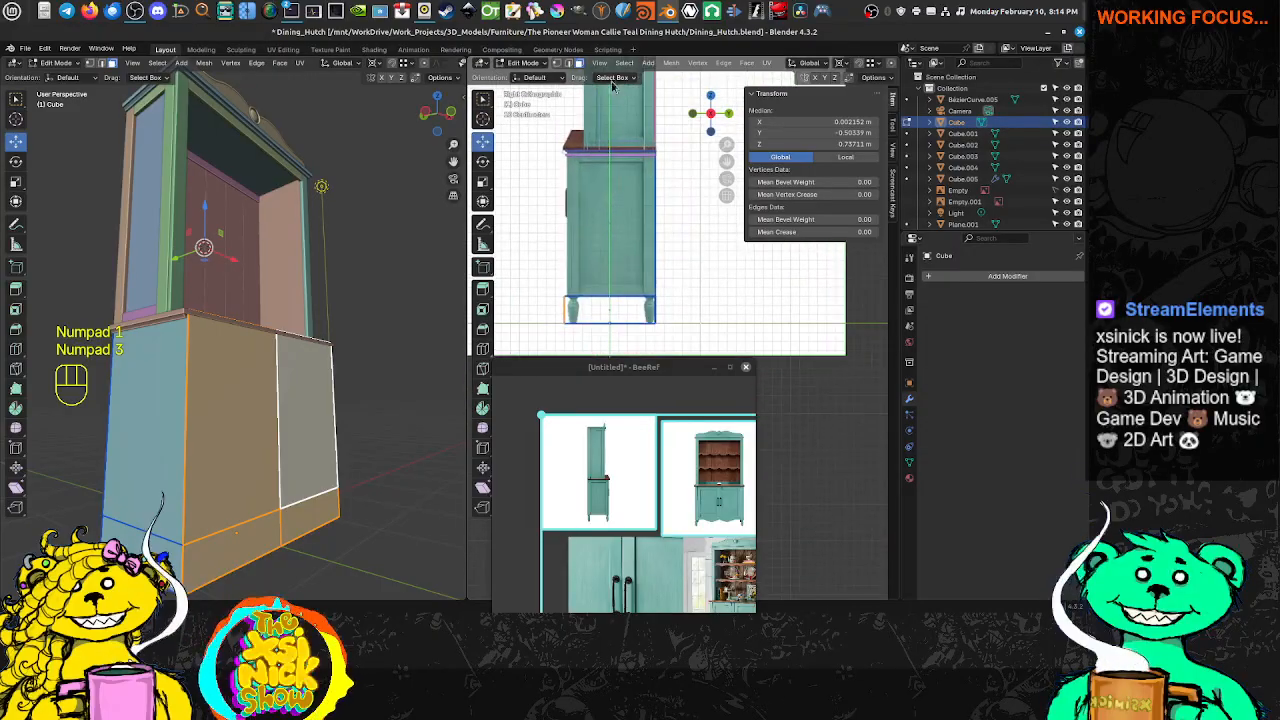
pyautogui.scroll(4, 582, 315)
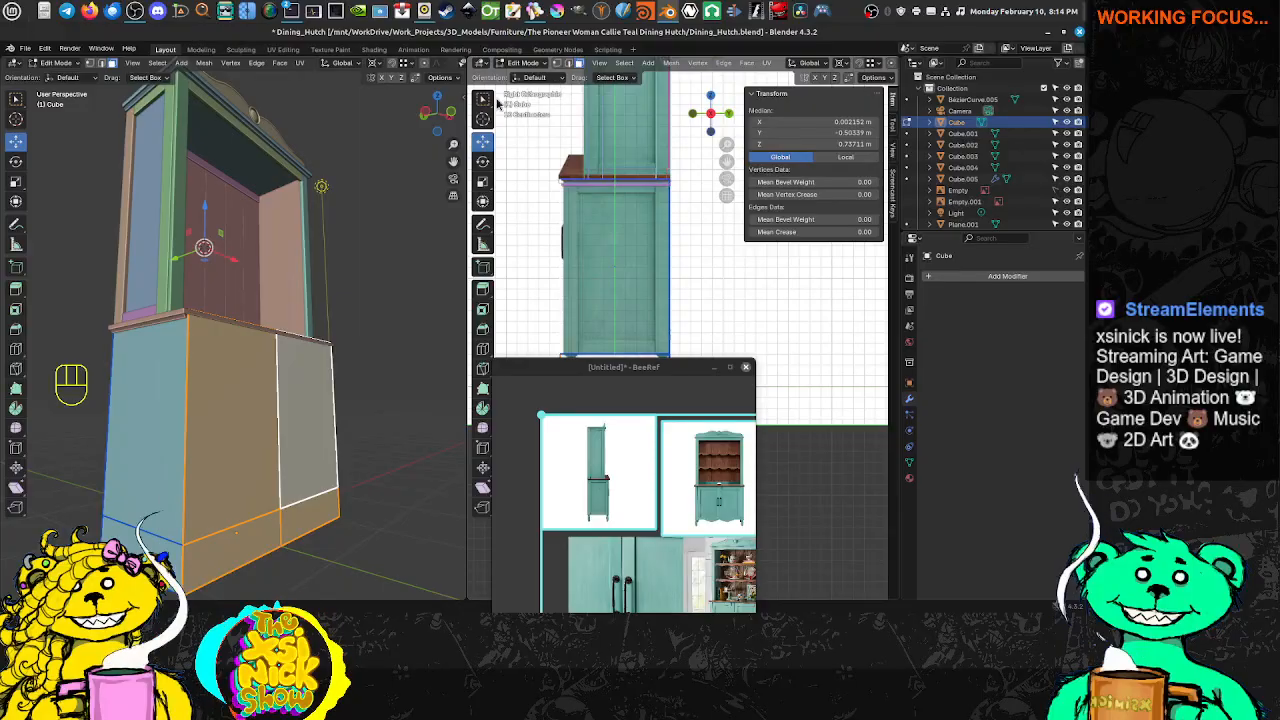
pyautogui.click(372, 63)
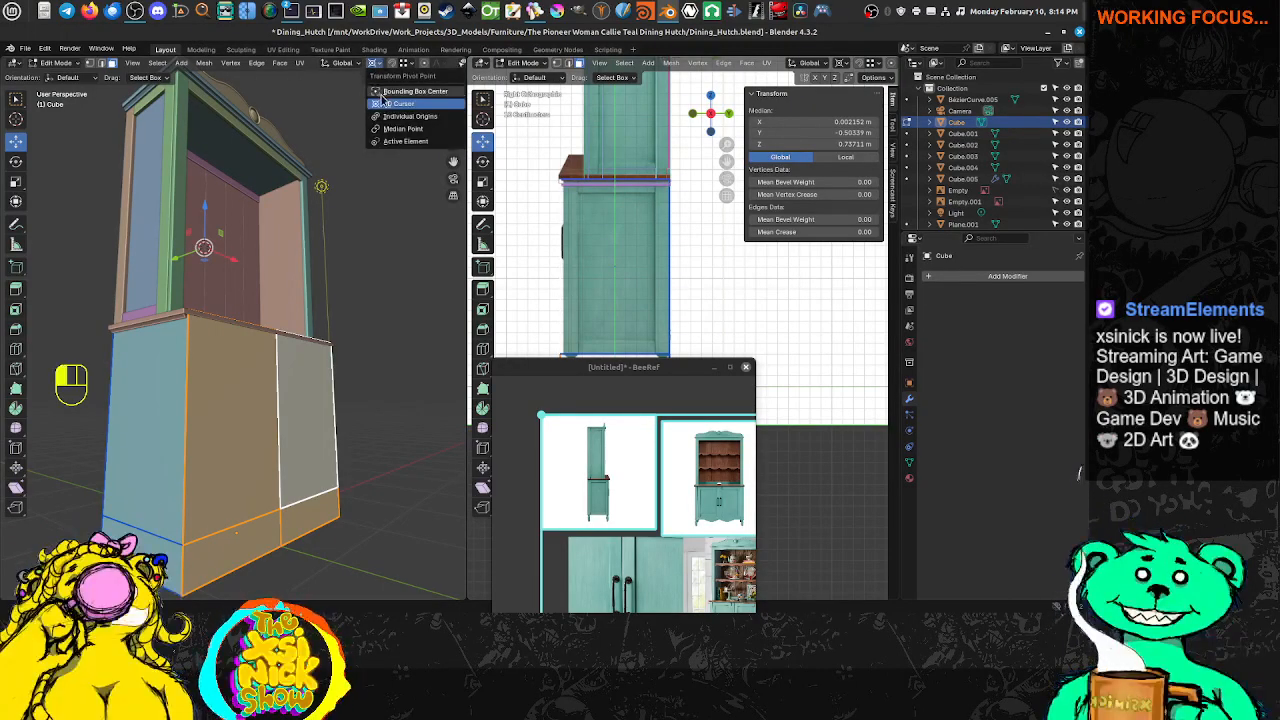
pyautogui.click(383, 92)
# Move the lower cabinet's selected front faces about 0.03 m inward along global Y to match the side reference, and return to Object Mode
pyautogui.scroll(5, 610, 240)
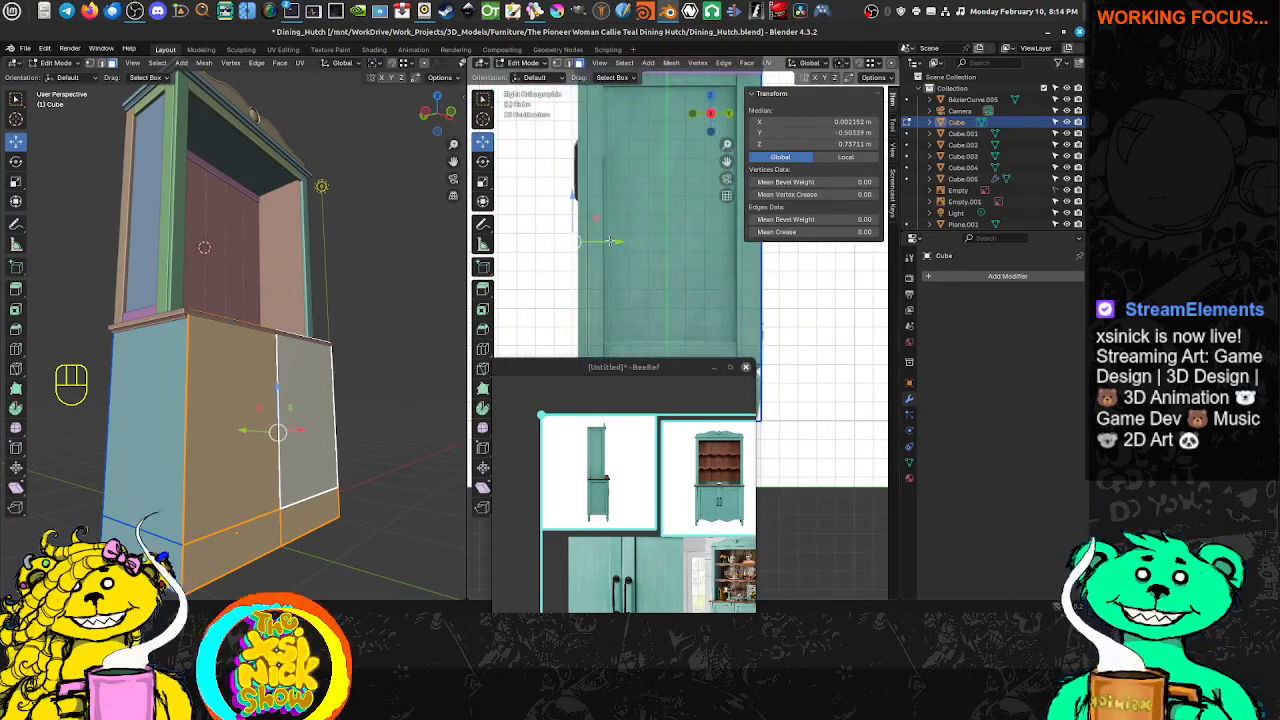
pyautogui.press('g')
pyautogui.press('y')
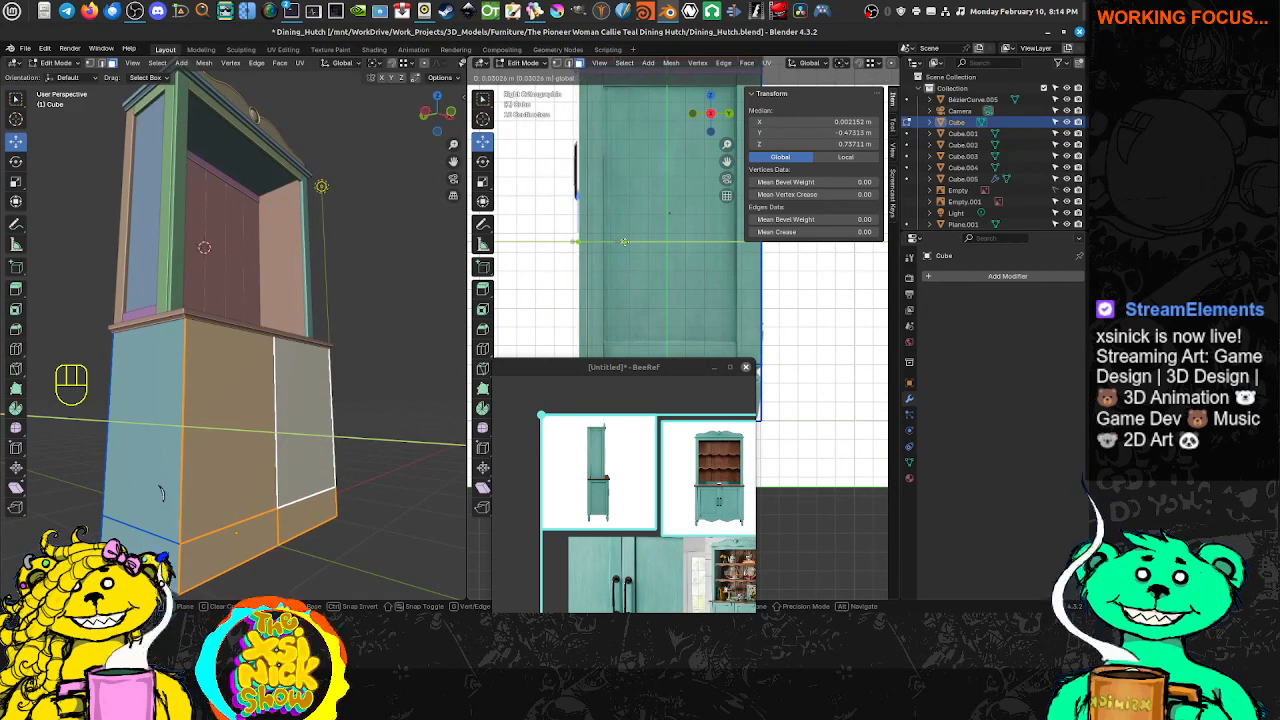
pyautogui.moveTo(624, 242); pyautogui.dragTo(624, 242)
pyautogui.keyDown('shift'); pyautogui.moveTo(598, 203); pyautogui.dragTo(623, 302, button='middle'); pyautogui.keyUp('shift')
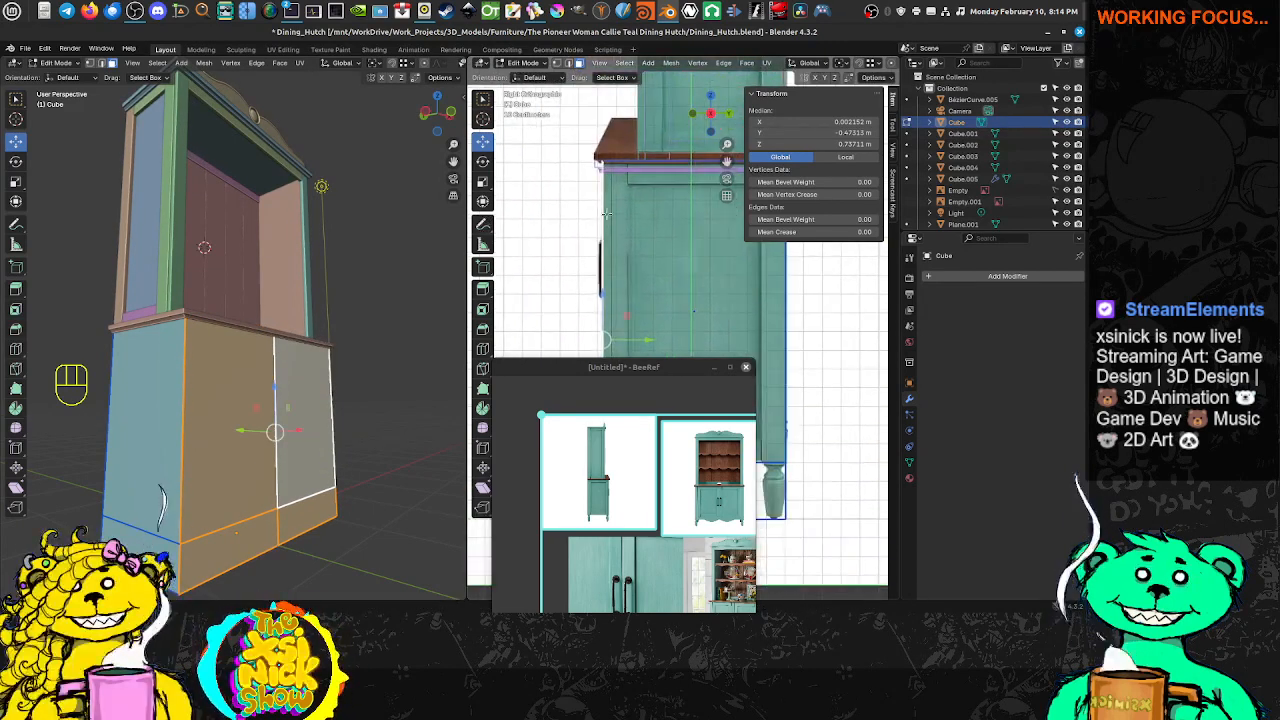
pyautogui.scroll(3, 606, 213)
pyautogui.press('Tab')
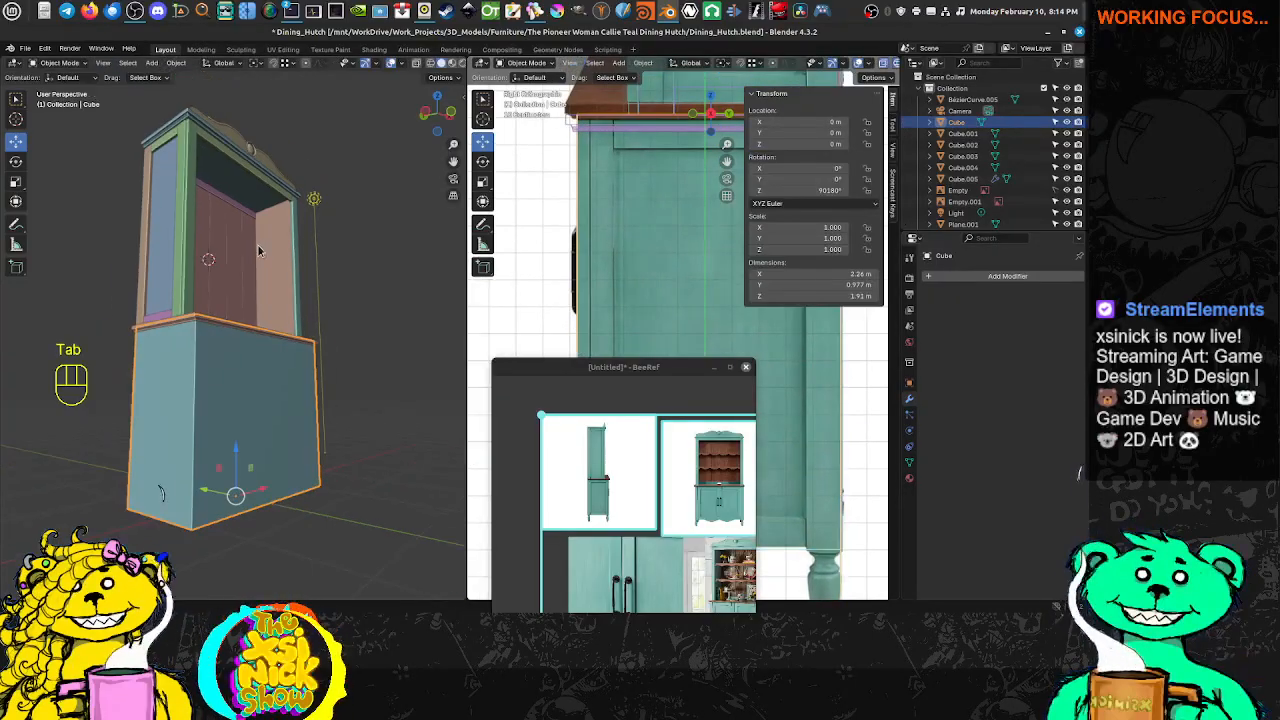
# Examine the lower cabinet's side panel, legs and door against the side and front reference images
pyautogui.moveTo(258, 250); pyautogui.dragTo(374, 326, button='middle')
pyautogui.scroll(-3, 634, 196)
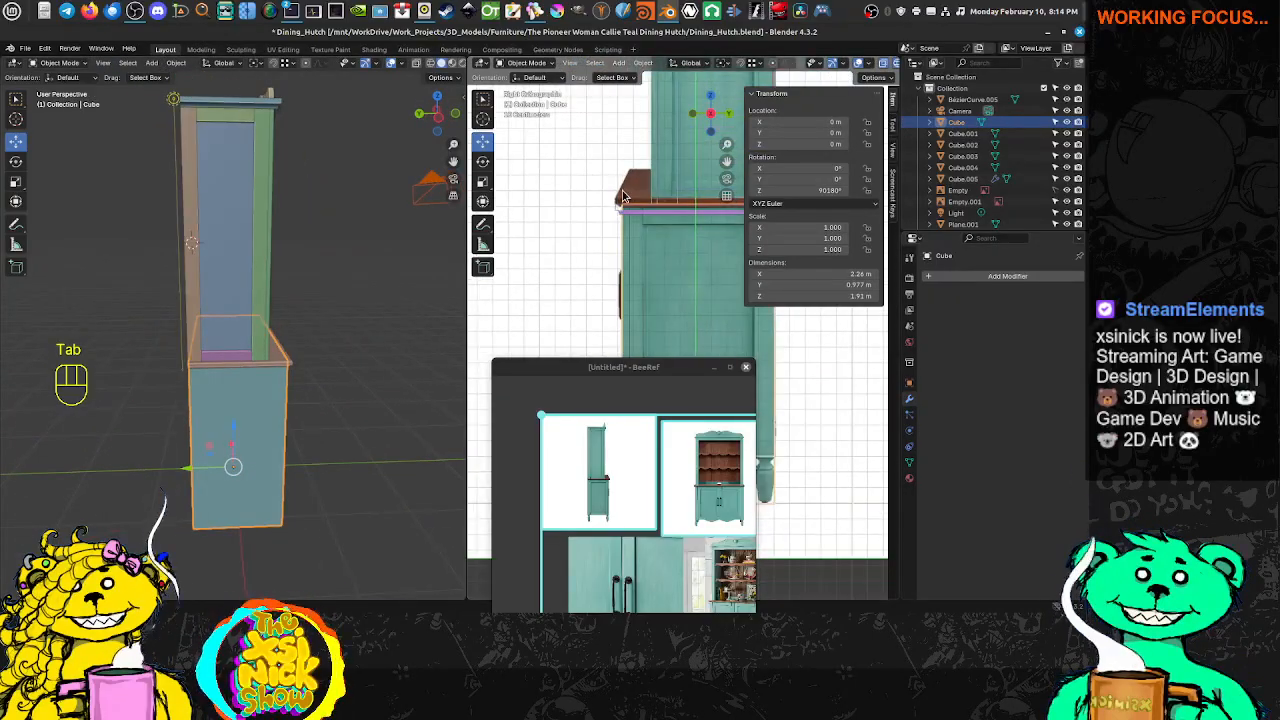
pyautogui.keyDown('shift'); pyautogui.moveTo(690, 288); pyautogui.dragTo(572, 277, button='middle'); pyautogui.keyUp('shift')
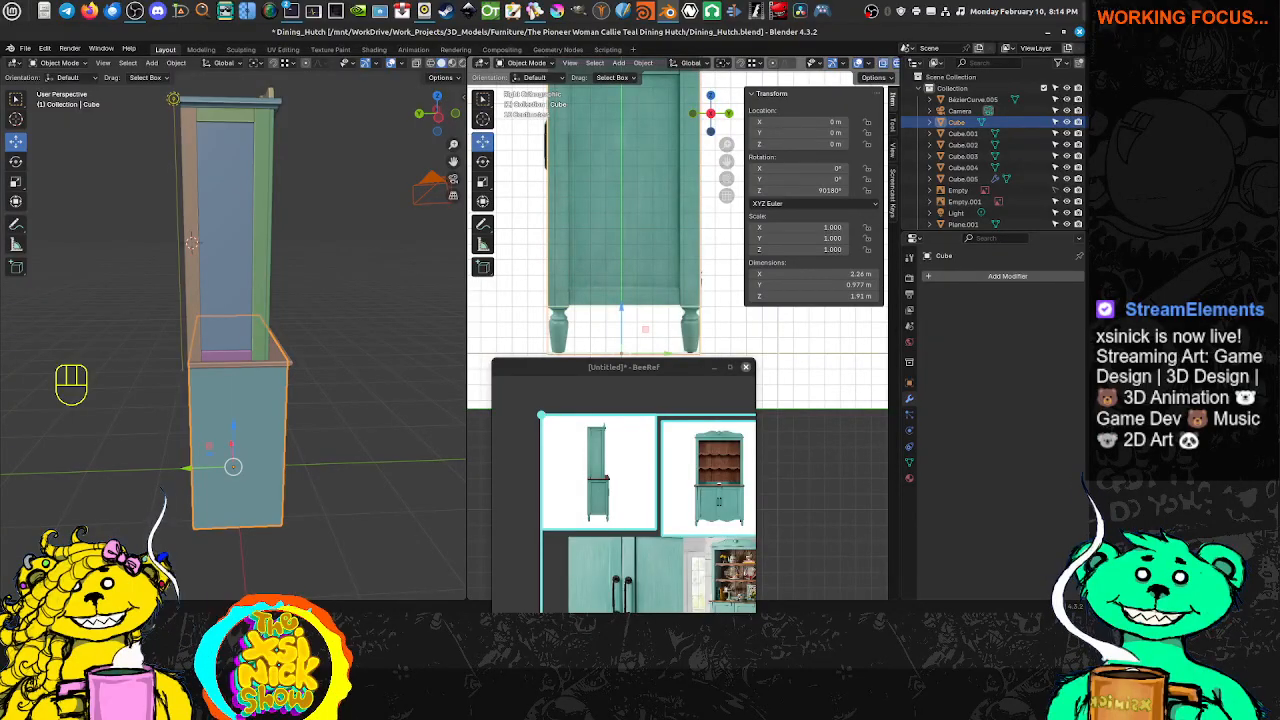
pyautogui.keyDown('shift'); pyautogui.moveTo(566, 312); pyautogui.dragTo(586, 331, button='middle'); pyautogui.keyUp('shift')
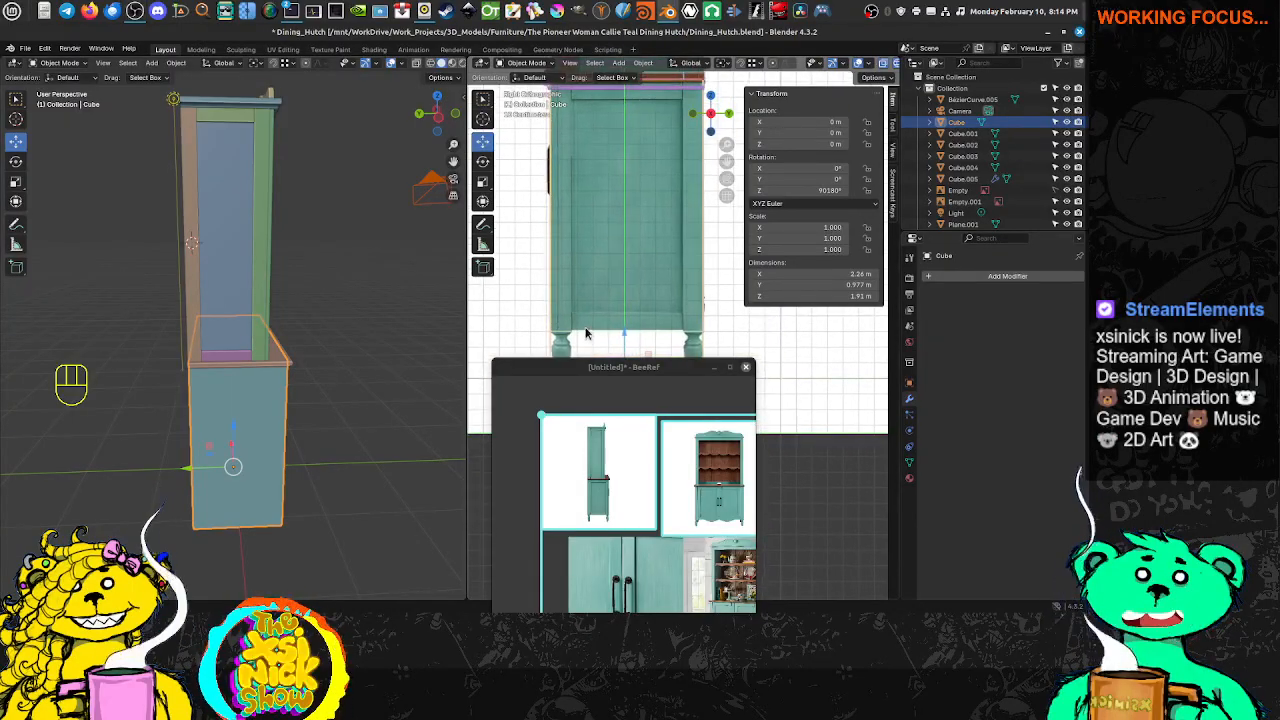
pyautogui.keyDown('shift'); pyautogui.moveTo(605, 286); pyautogui.dragTo(608, 320, button='middle'); pyautogui.keyUp('shift')
pyautogui.keyDown('shift'); pyautogui.moveTo(624, 250); pyautogui.dragTo(626, 291, button='middle'); pyautogui.keyUp('shift')
pyautogui.keyDown('shift'); pyautogui.moveTo(661, 213); pyautogui.dragTo(565, 144, button='middle'); pyautogui.keyUp('shift')
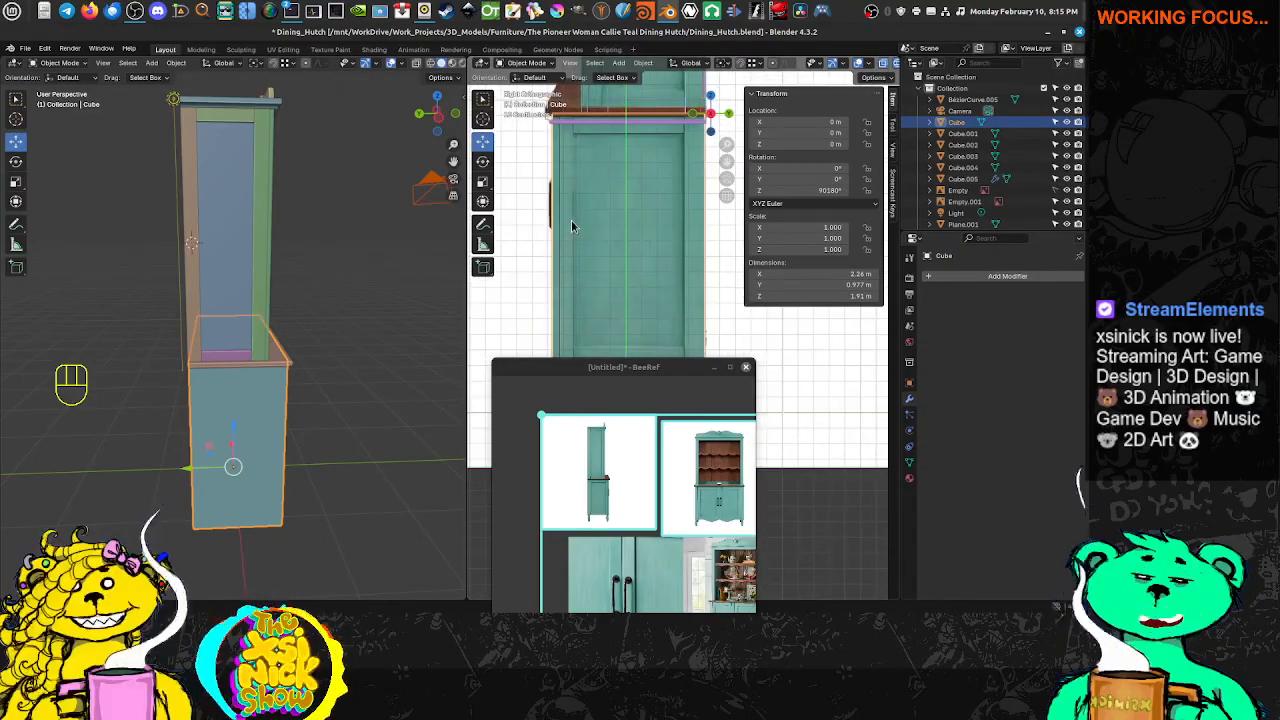
pyautogui.moveTo(571, 220)
pyautogui.keyDown('shift'); pyautogui.mouseDown(button='middle')
pyautogui.moveTo(575, 163)
pyautogui.moveTo(583, 207)
pyautogui.mouseUp(button='middle'); pyautogui.keyUp('shift')
pyautogui.press('KP_1')
pyautogui.scroll(-2, 583, 210)
pyautogui.keyDown('shift'); pyautogui.moveTo(563, 250); pyautogui.dragTo(497, 278, button='middle'); pyautogui.keyUp('shift')
pyautogui.scroll(2, 540, 271)
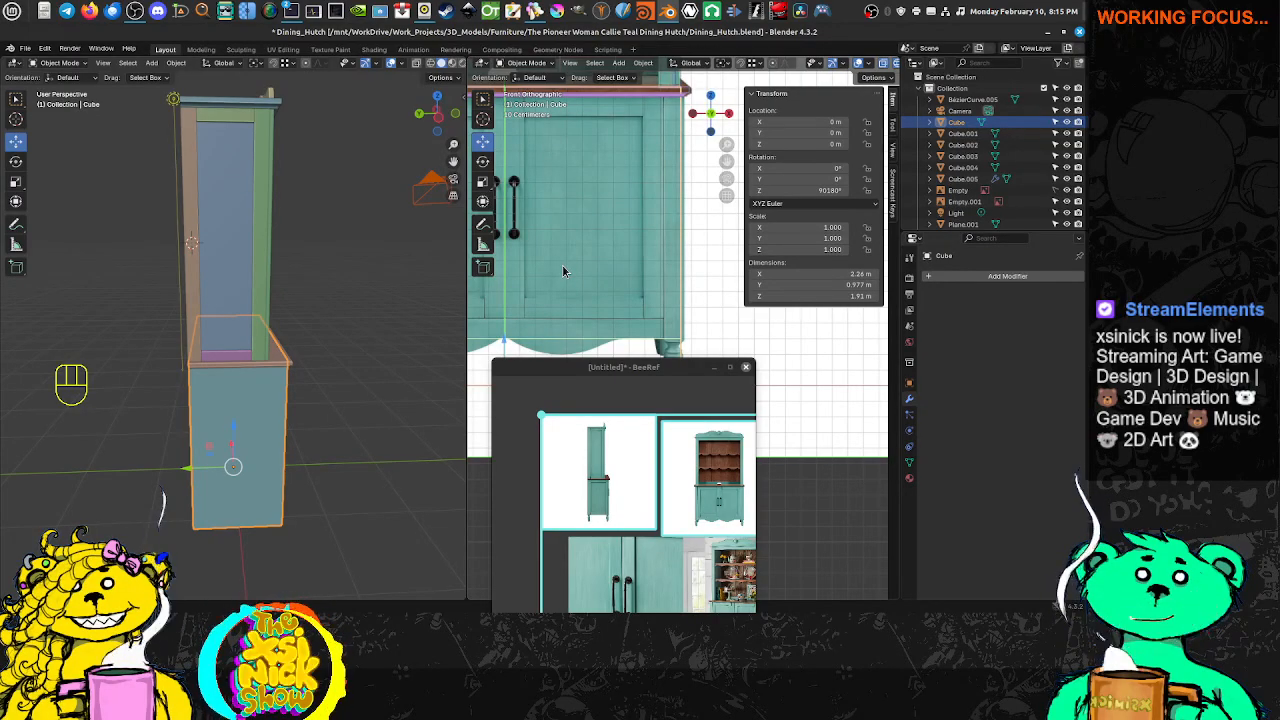
# Switch to BeeRef and examine the open-door photo and the angled view of the lower cabinet's doors, legs and scalloped apron
pyautogui.scroll(-3, 672, 446)
pyautogui.moveTo(732, 562); pyautogui.dragTo(644, 407, button='middle')
pyautogui.scroll(5, 618, 474)
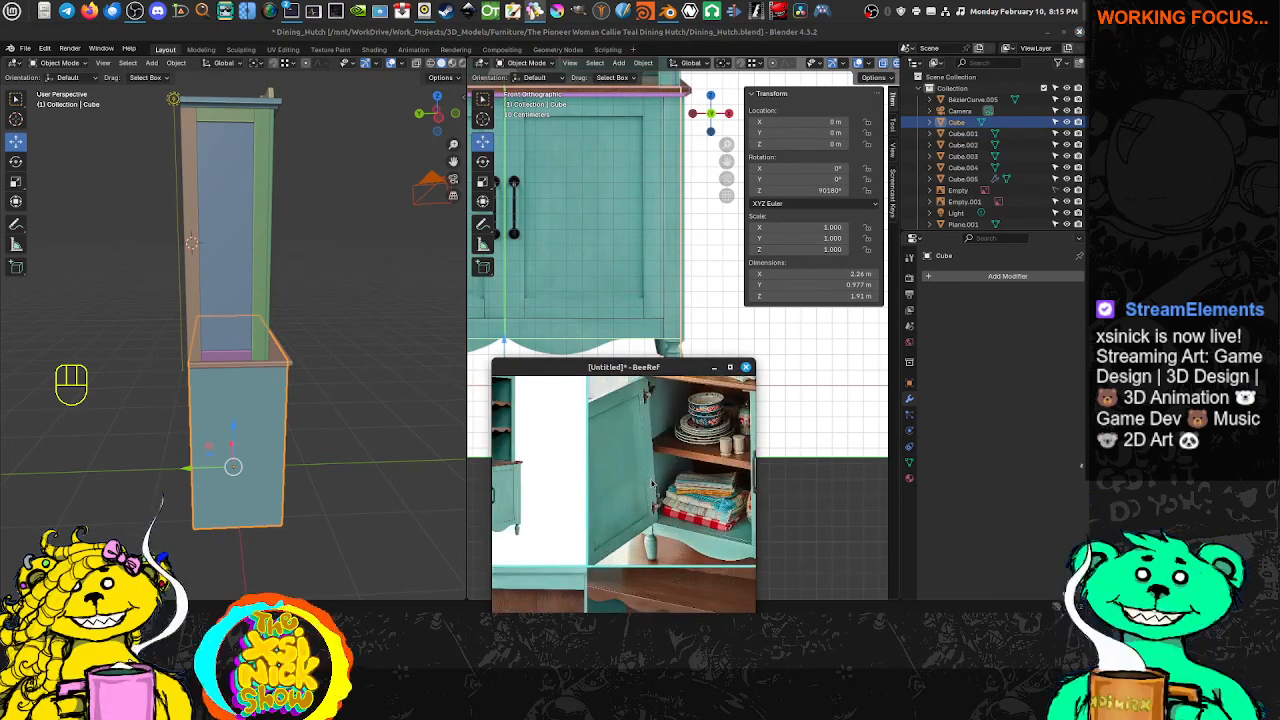
pyautogui.moveTo(652, 484); pyautogui.dragTo(656, 527, button='middle')
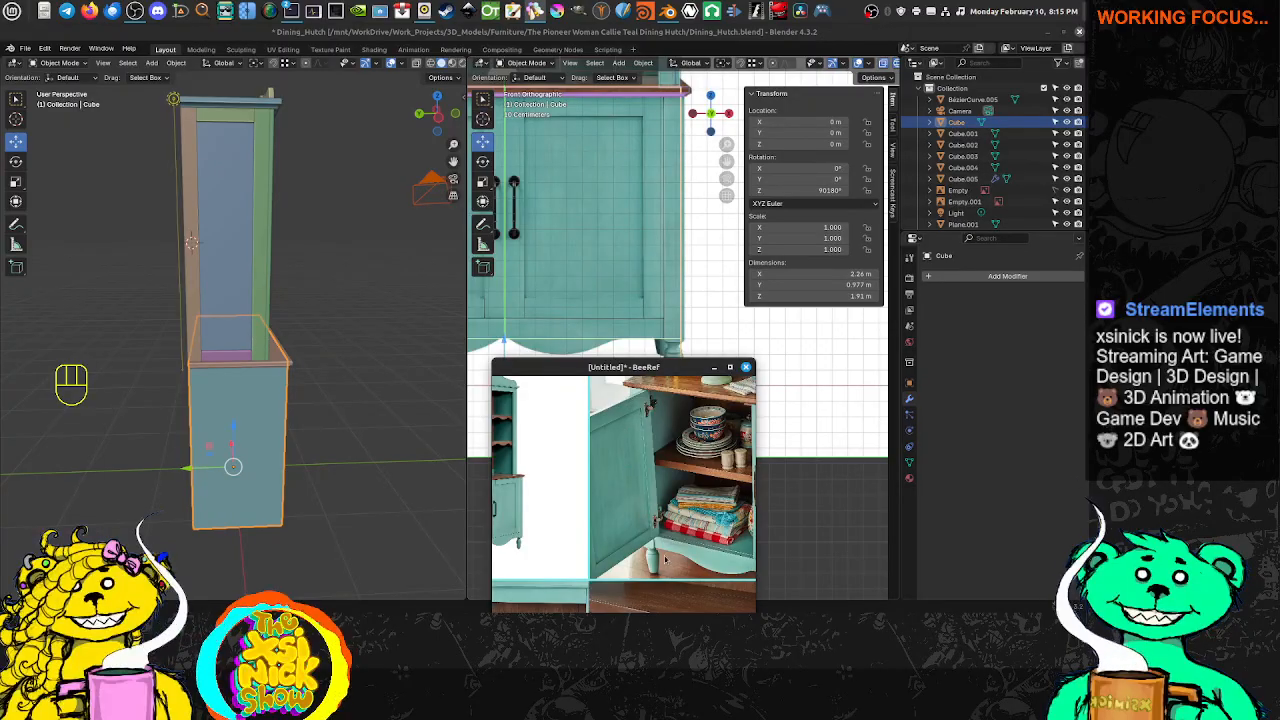
pyautogui.moveTo(512, 478); pyautogui.dragTo(548, 424, button='middle')
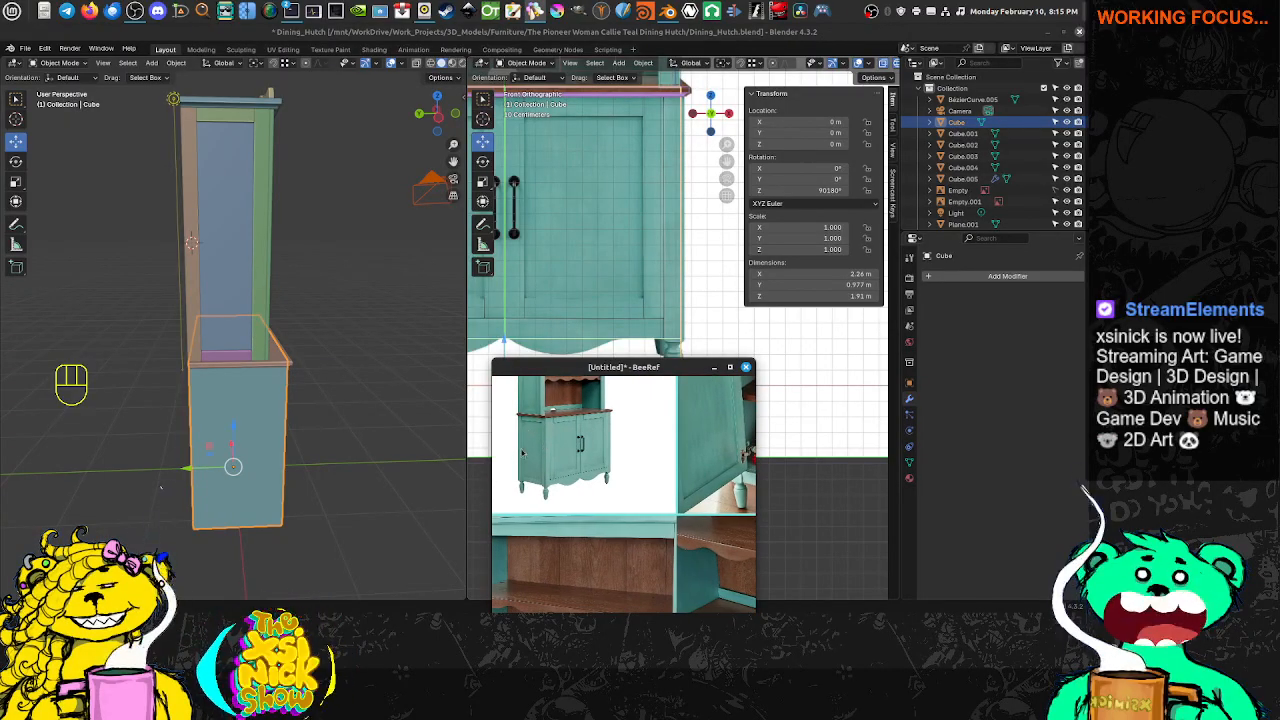
pyautogui.scroll(6, 521, 453)
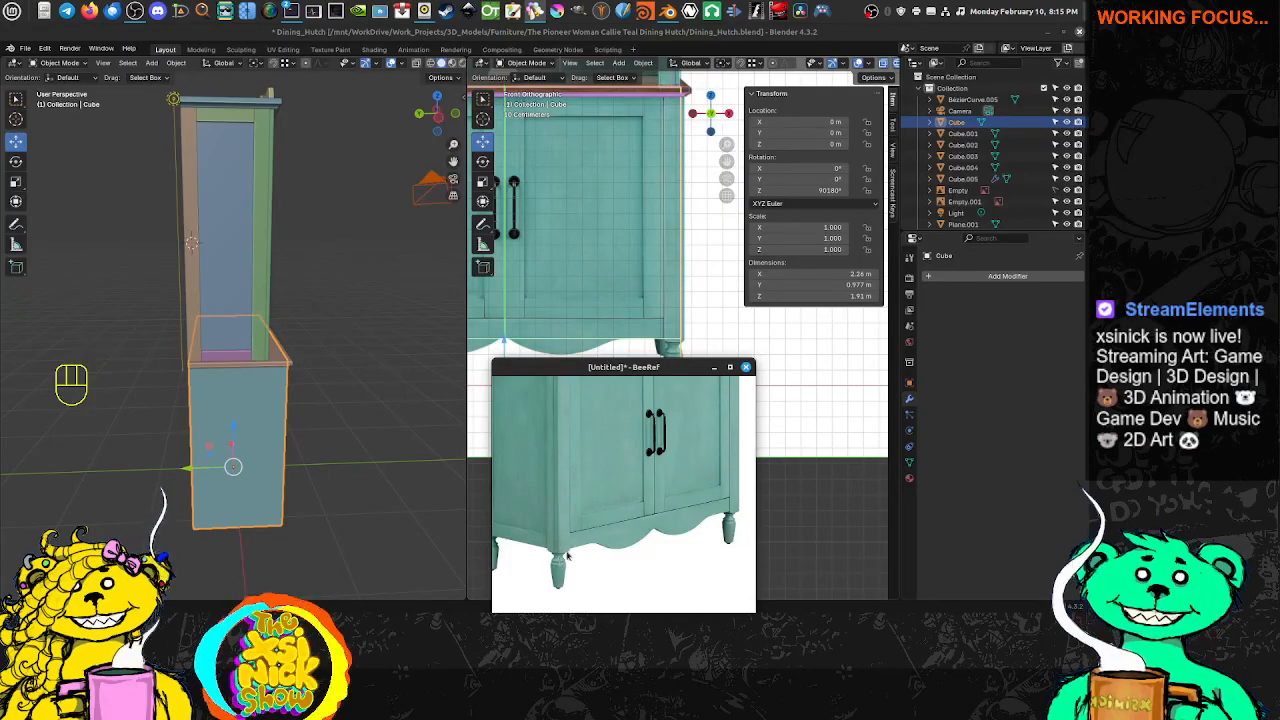
pyautogui.scroll(-5, 647, 481)
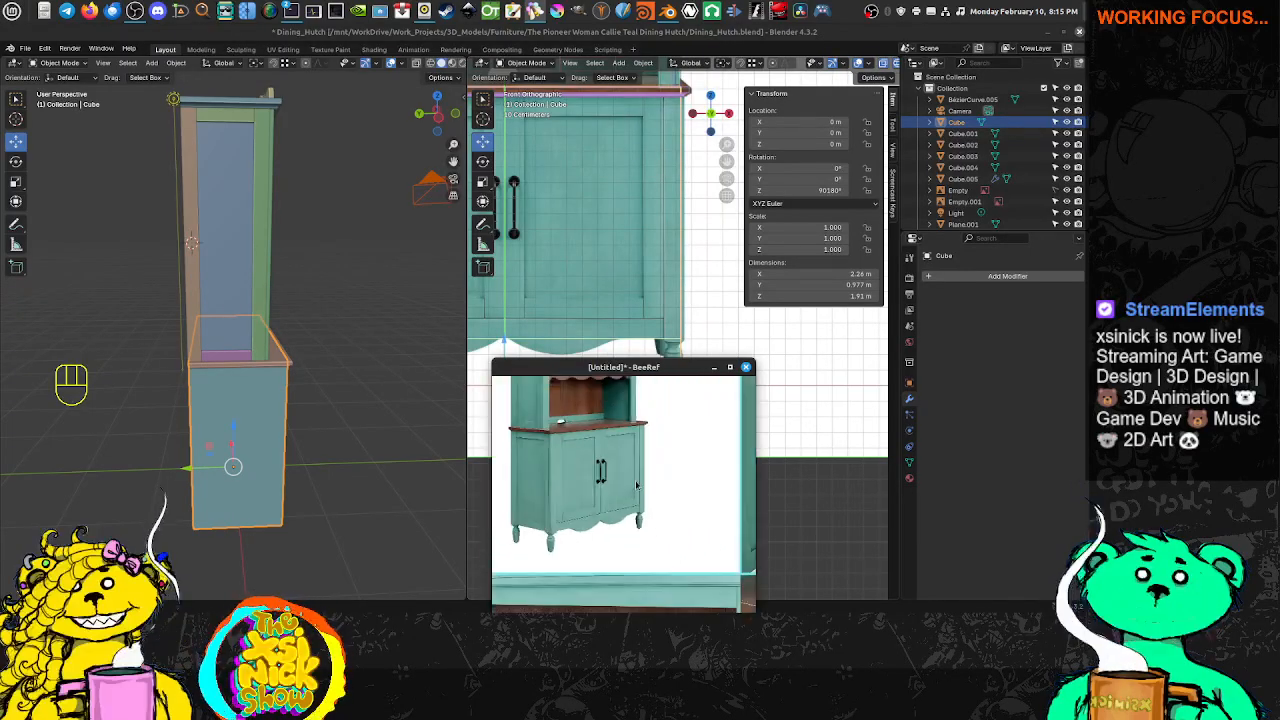
# Compare the modelled hutch with the front-view reference images, examining the upper hutch's plank back and scalloped shelves
pyautogui.moveTo(327, 341); pyautogui.dragTo(295, 337, button='middle')
pyautogui.scroll(-6, 580, 432)
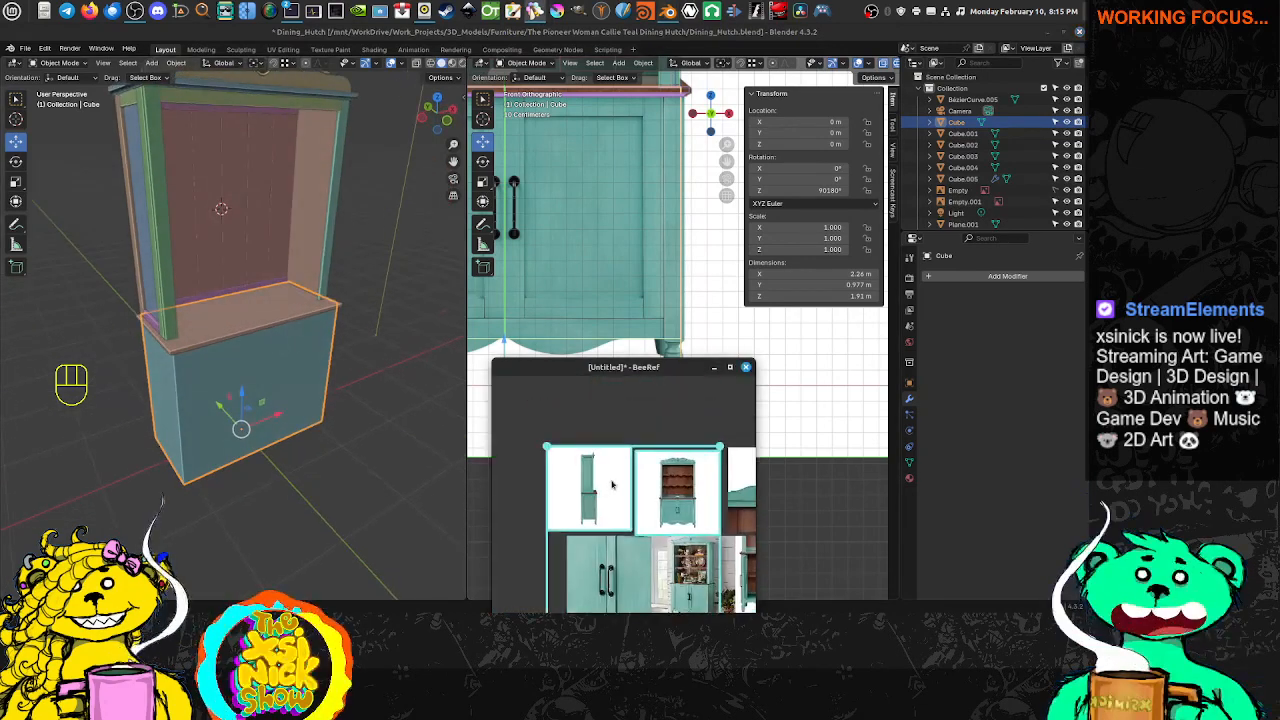
pyautogui.moveTo(641, 477); pyautogui.dragTo(576, 474, button='middle')
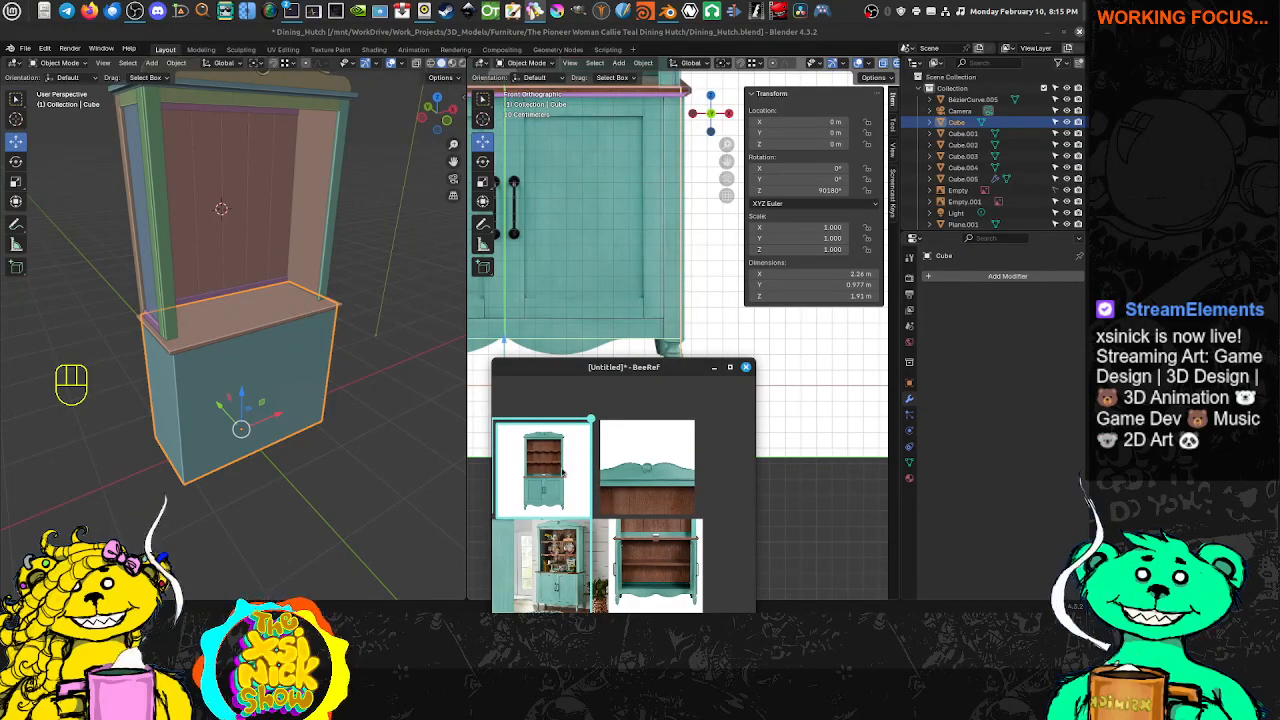
pyautogui.moveTo(562, 472); pyautogui.dragTo(591, 478, button='middle')
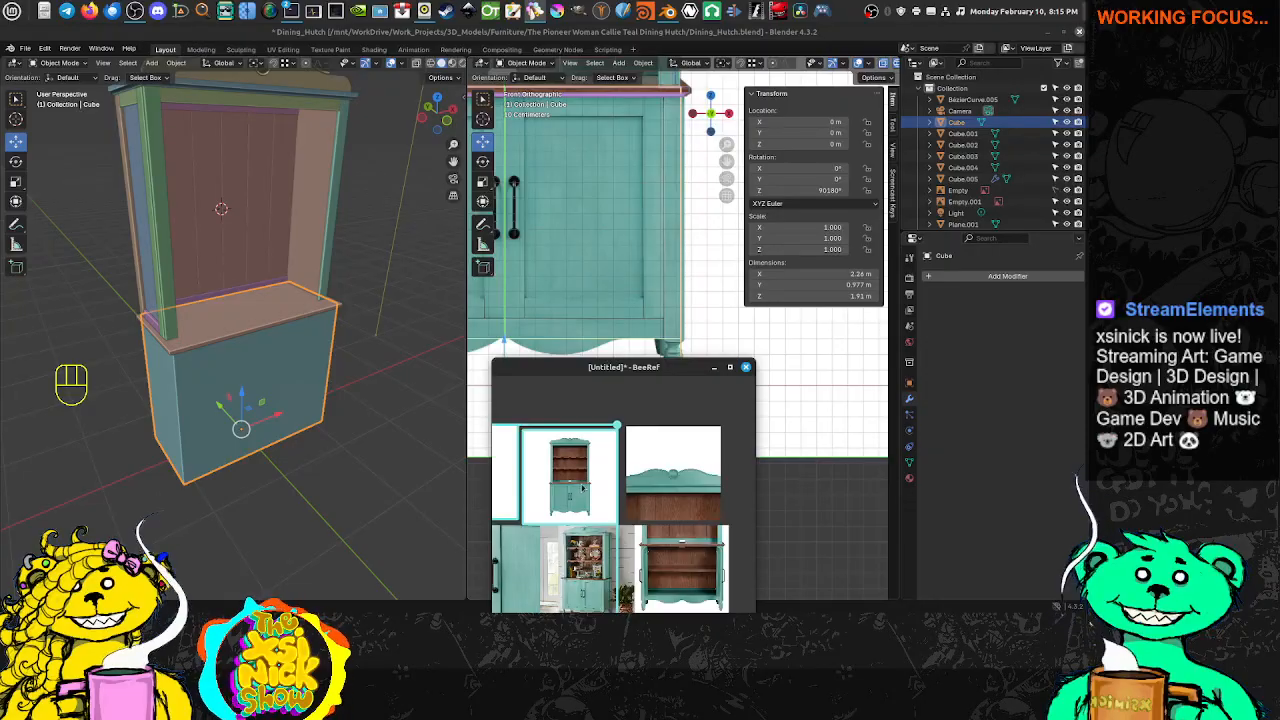
pyautogui.scroll(4, 590, 489)
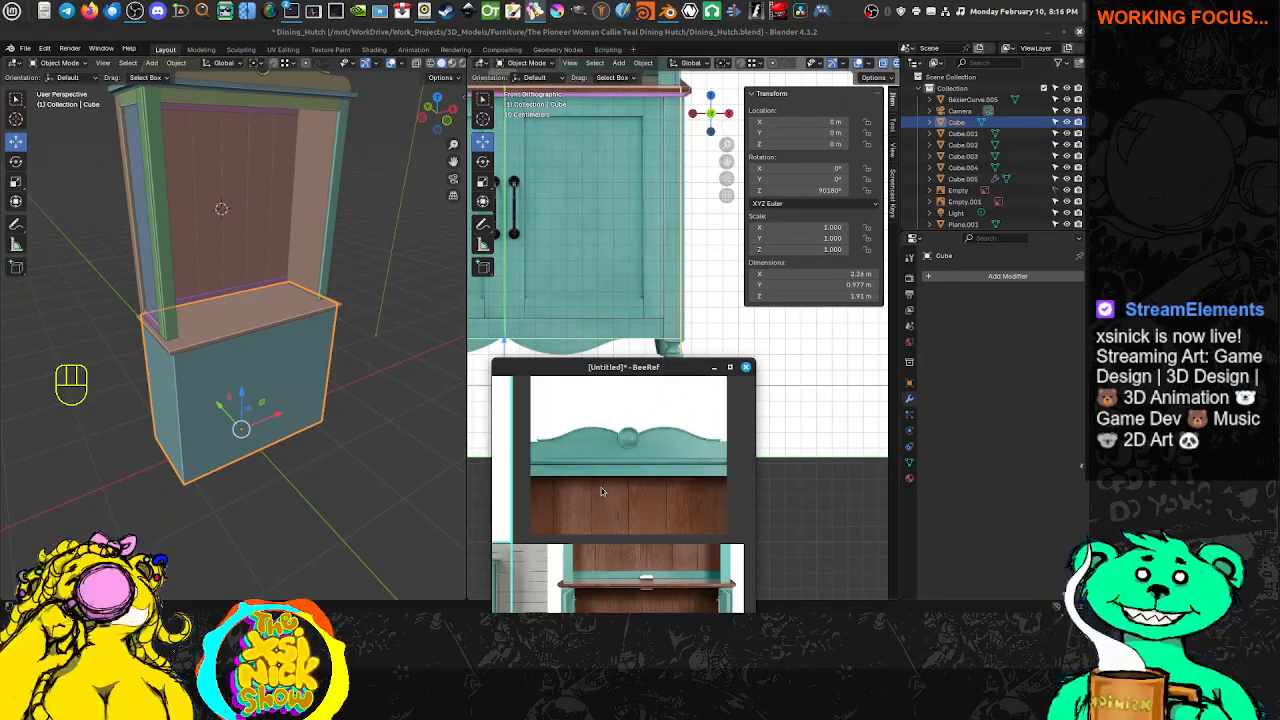
pyautogui.moveTo(601, 494); pyautogui.dragTo(654, 424, button='middle')
pyautogui.moveTo(589, 471); pyautogui.dragTo(686, 476, button='middle')
pyautogui.moveTo(588, 438); pyautogui.dragTo(632, 518, button='middle')
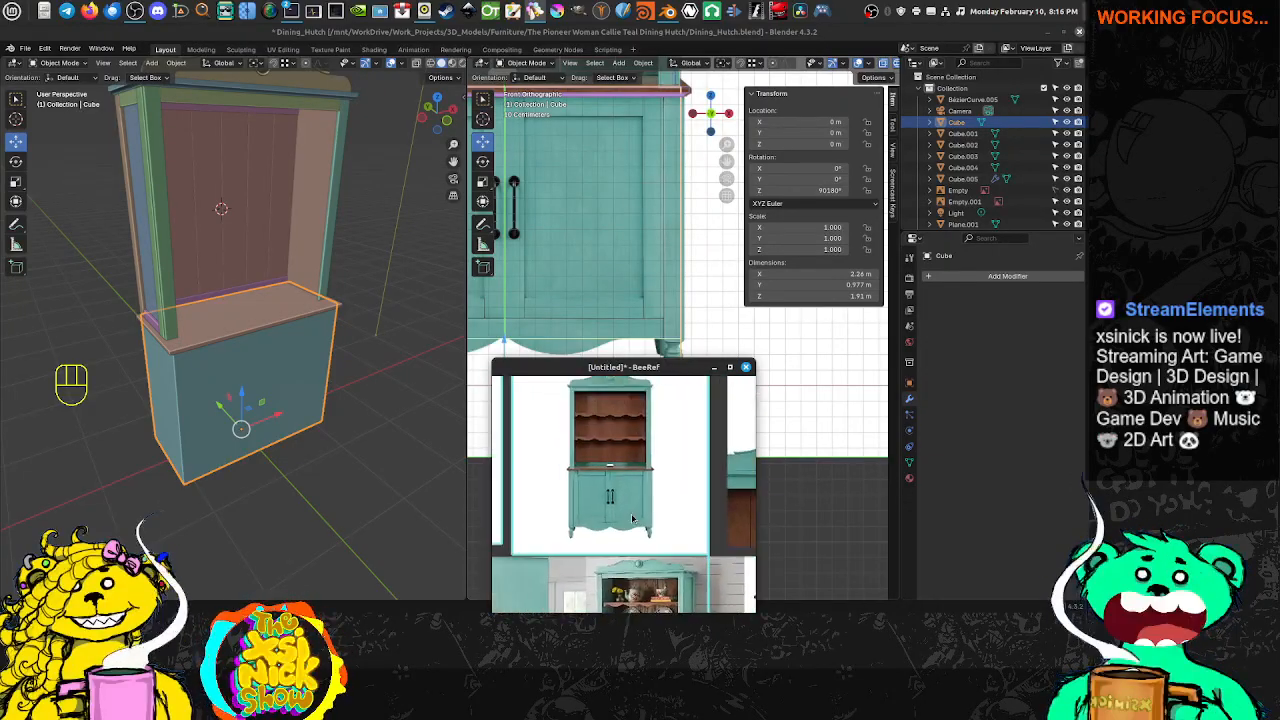
pyautogui.scroll(5, 603, 445)
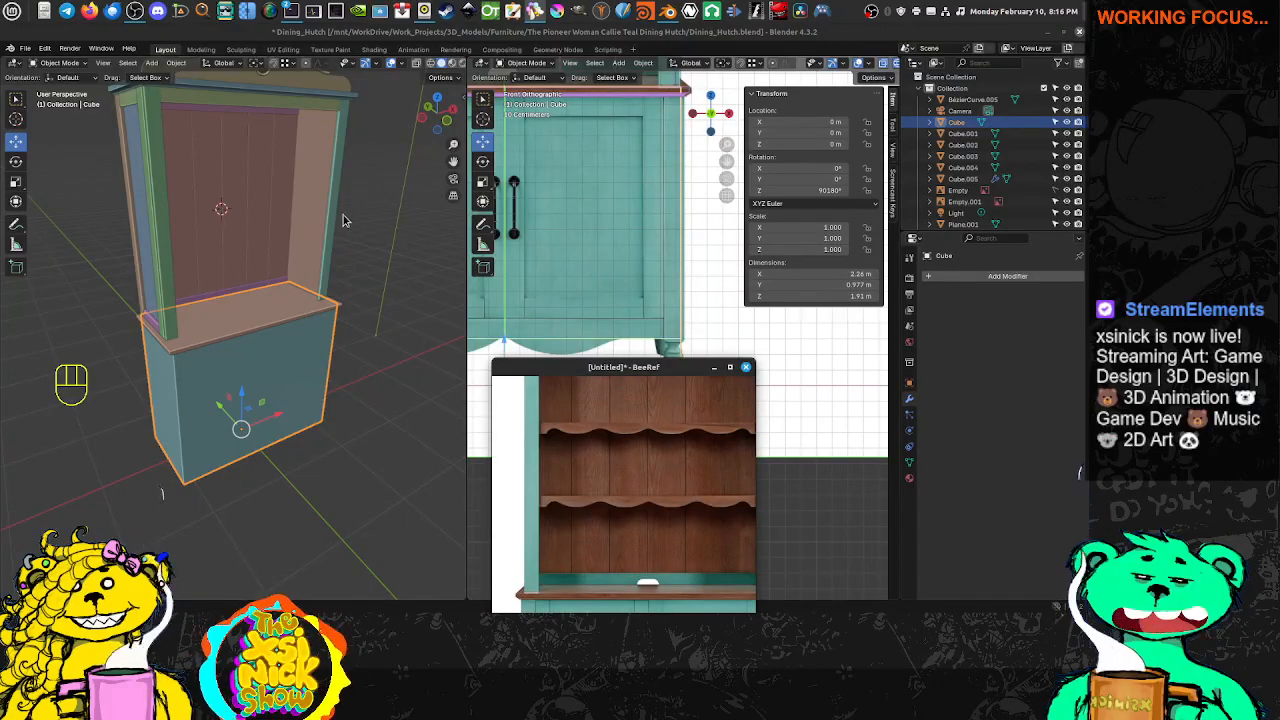
# Add a plane at the 3D cursor in the upper hutch's back panel and rotate it 90° about the global X axis
pyautogui.moveTo(261, 227); pyautogui.dragTo(266, 206, button='middle')
pyautogui.click(244, 218)
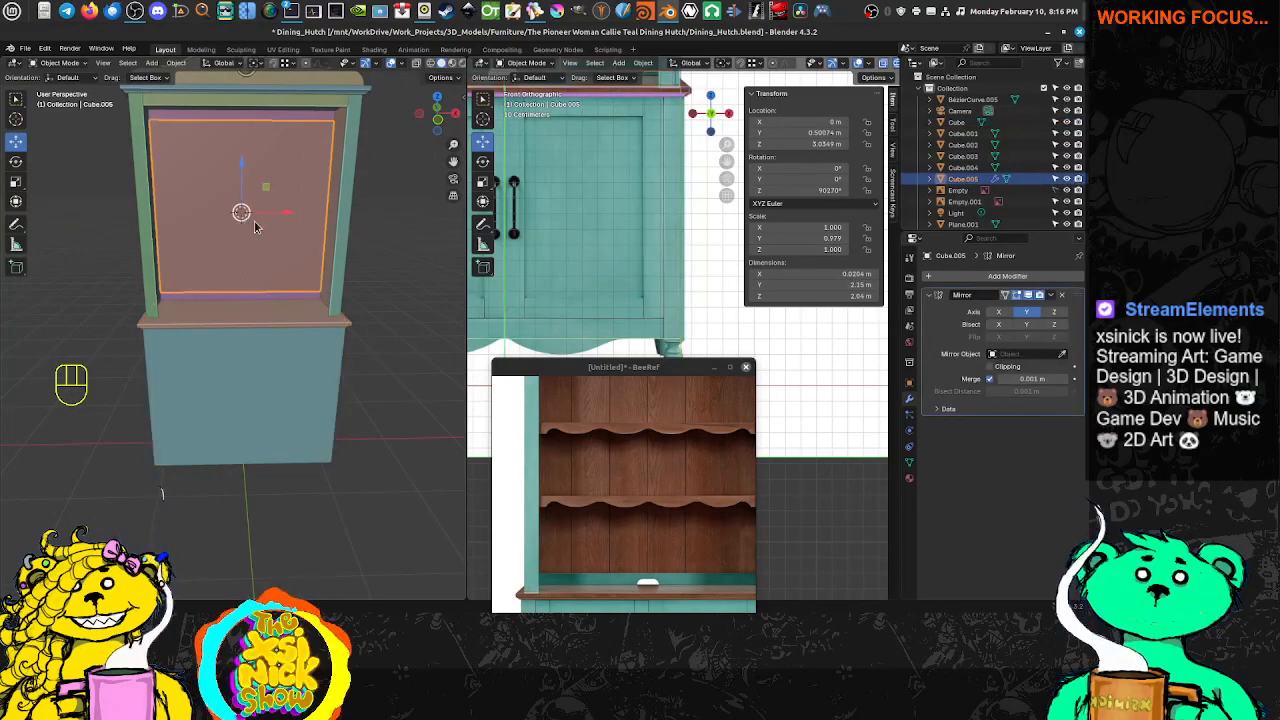
pyautogui.hotkey('shift', 'a')
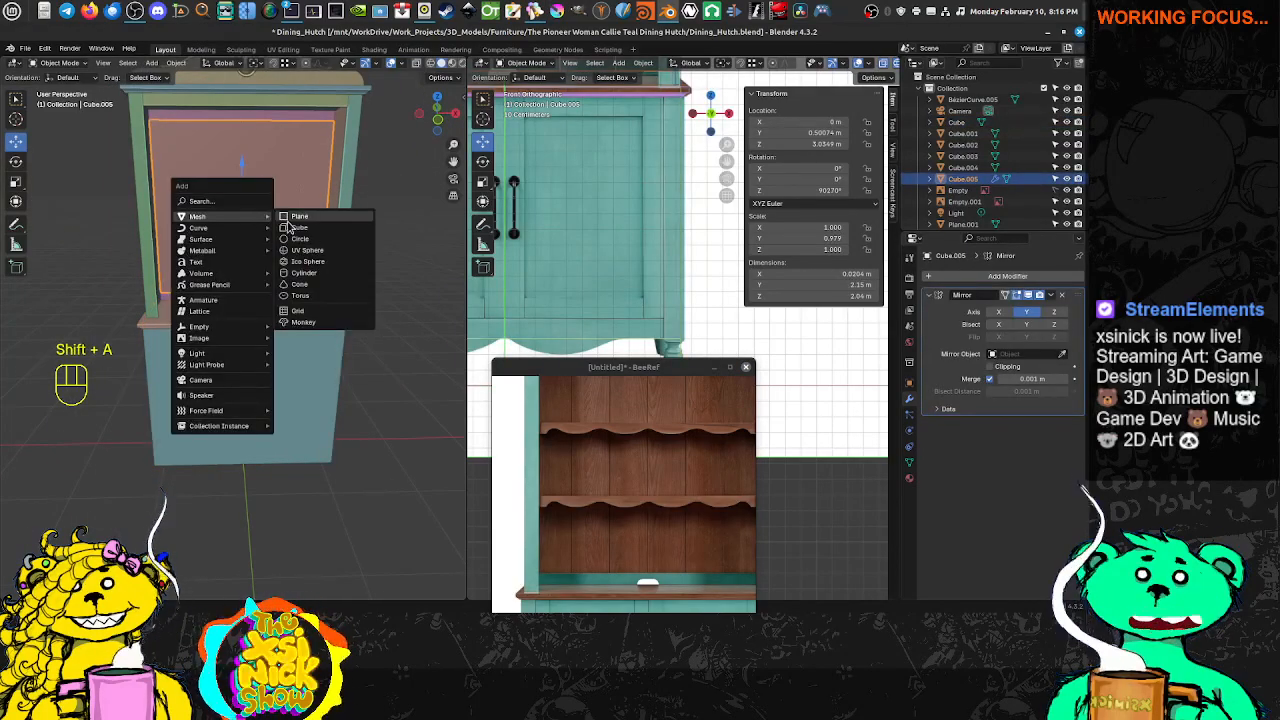
pyautogui.click(288, 218)
pyautogui.press('r')
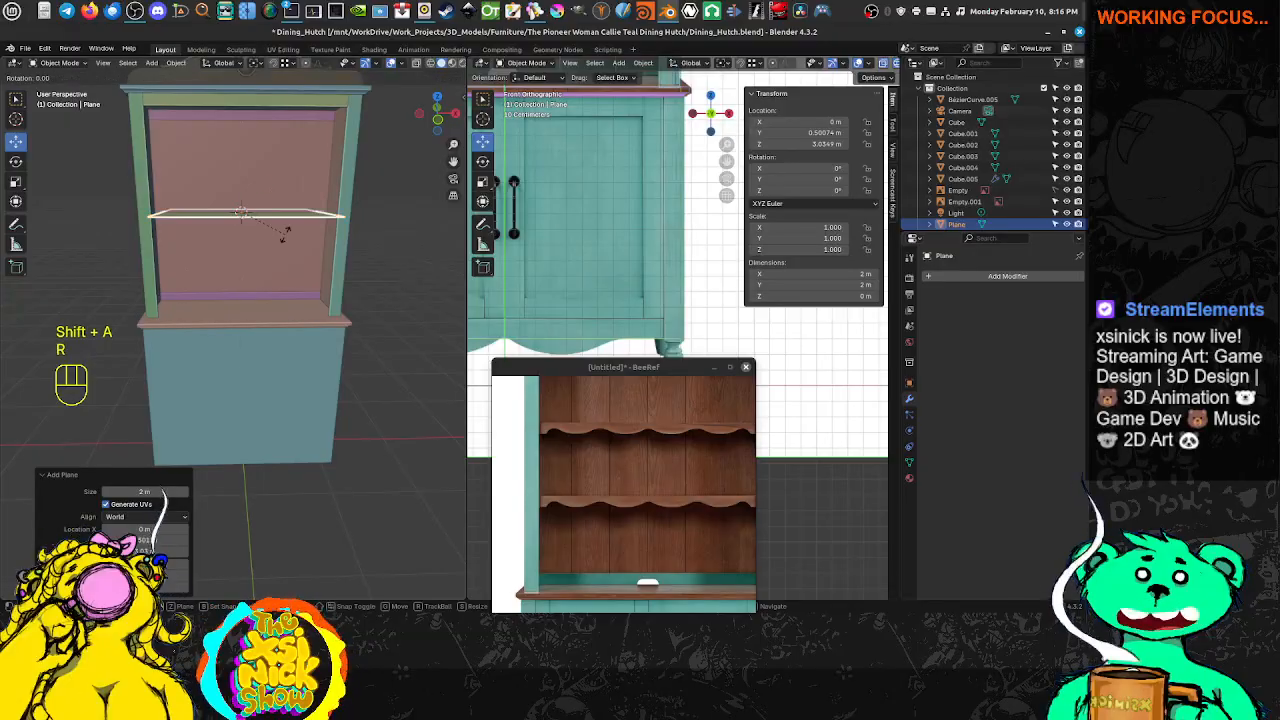
pyautogui.press('z')
pyautogui.press('x')
pyautogui.press('KP_9')
pyautogui.press('KP_0')
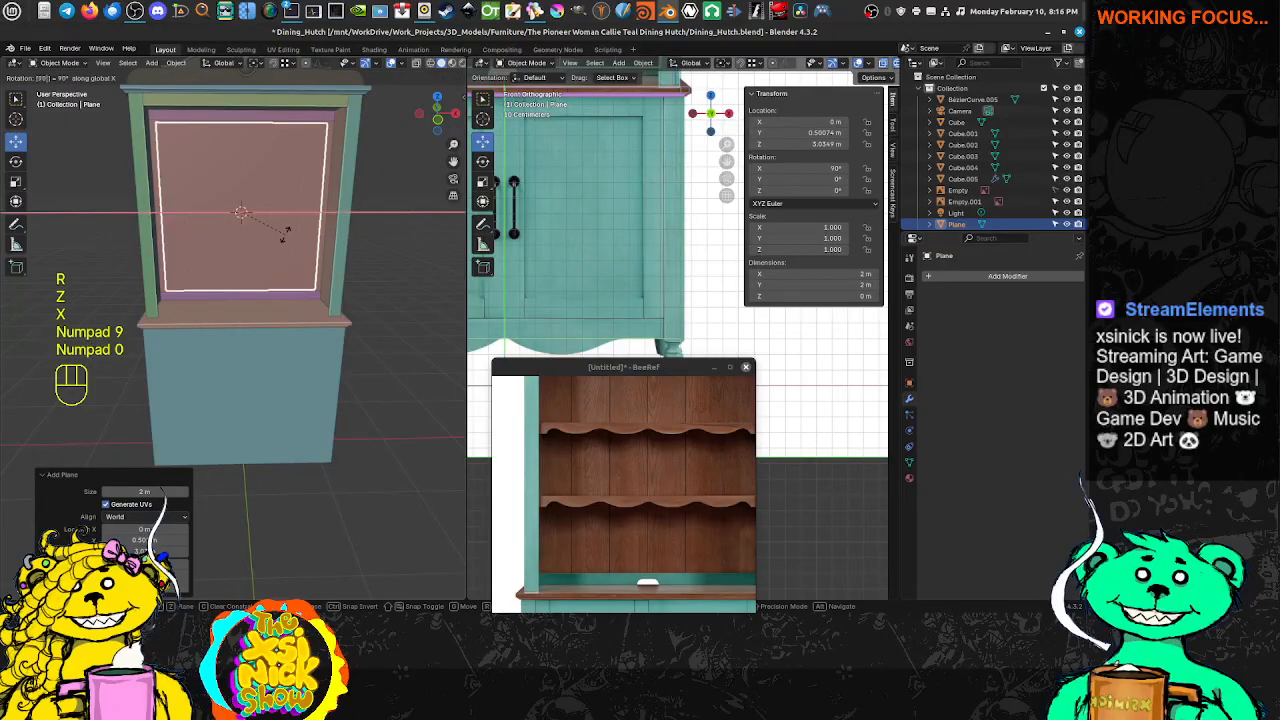
pyautogui.press('KP_Enter')
# Move the upright plane about 0.04 m forward along Y, in front of the back panel, and check the shelf reference
pyautogui.moveTo(161, 171); pyautogui.dragTo(208, 207, button='middle')
pyautogui.moveTo(208, 208); pyautogui.dragTo(212, 209)
pyautogui.moveTo(213, 208); pyautogui.dragTo(298, 199, button='middle')
pyautogui.moveTo(656, 414); pyautogui.dragTo(627, 470, button='middle')
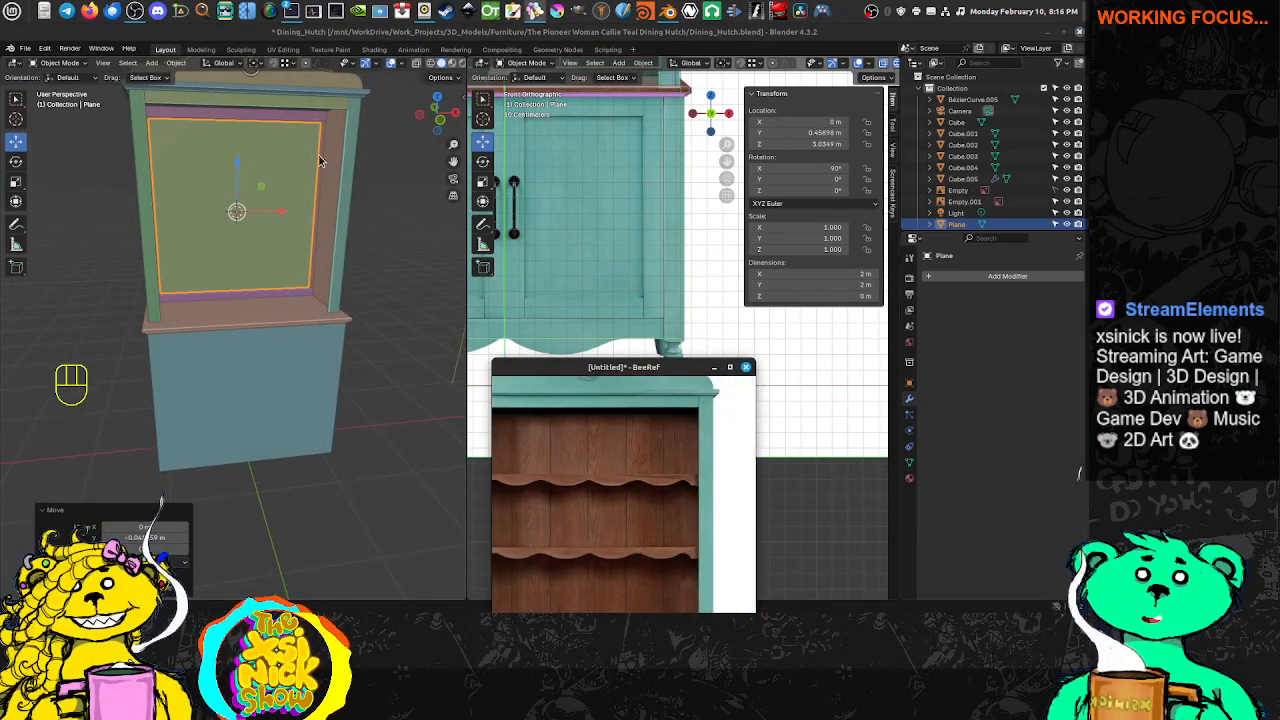
# Edit the plane in vertex select mode and snap its upper-right vertex to the adjacent corner of the upper hutch's back frame
pyautogui.press('Tab')
pyautogui.hotkey('ctrl', 'Tab')
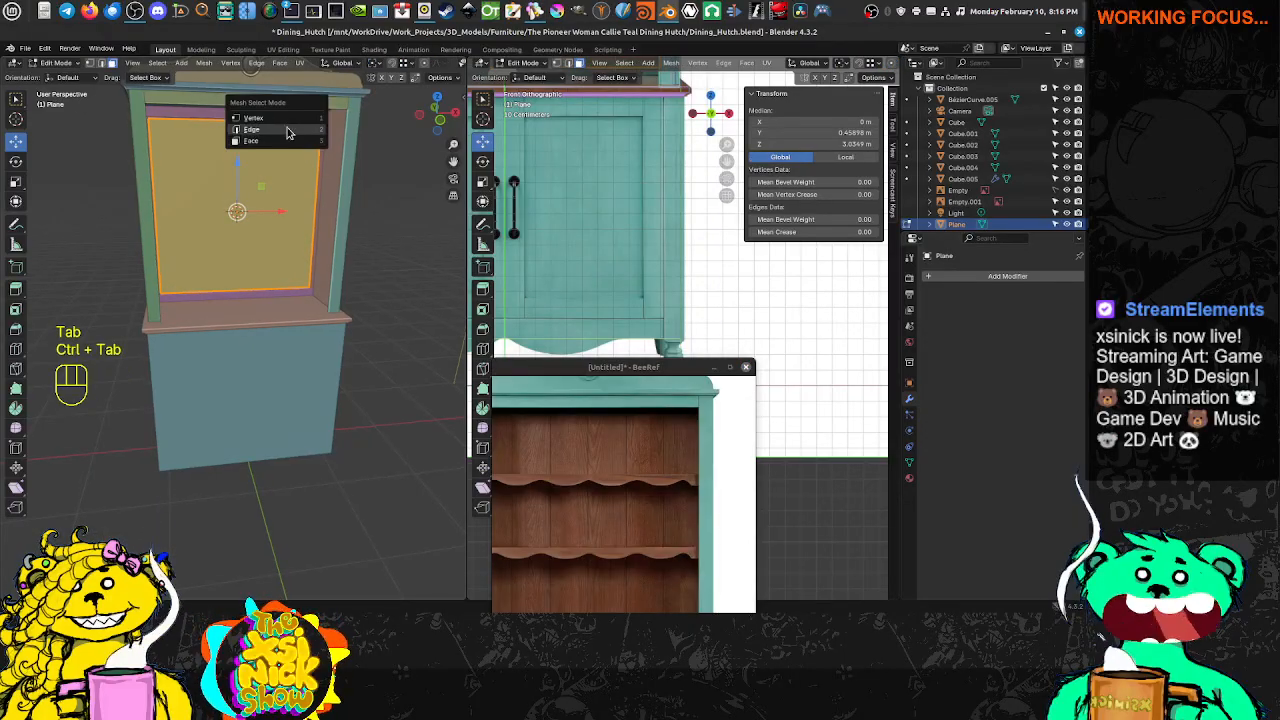
pyautogui.click(286, 119)
pyautogui.keyDown('shift'); pyautogui.moveTo(310, 136); pyautogui.dragTo(272, 322, button='middle'); pyautogui.keyUp('shift')
pyautogui.scroll(5, 329, 209)
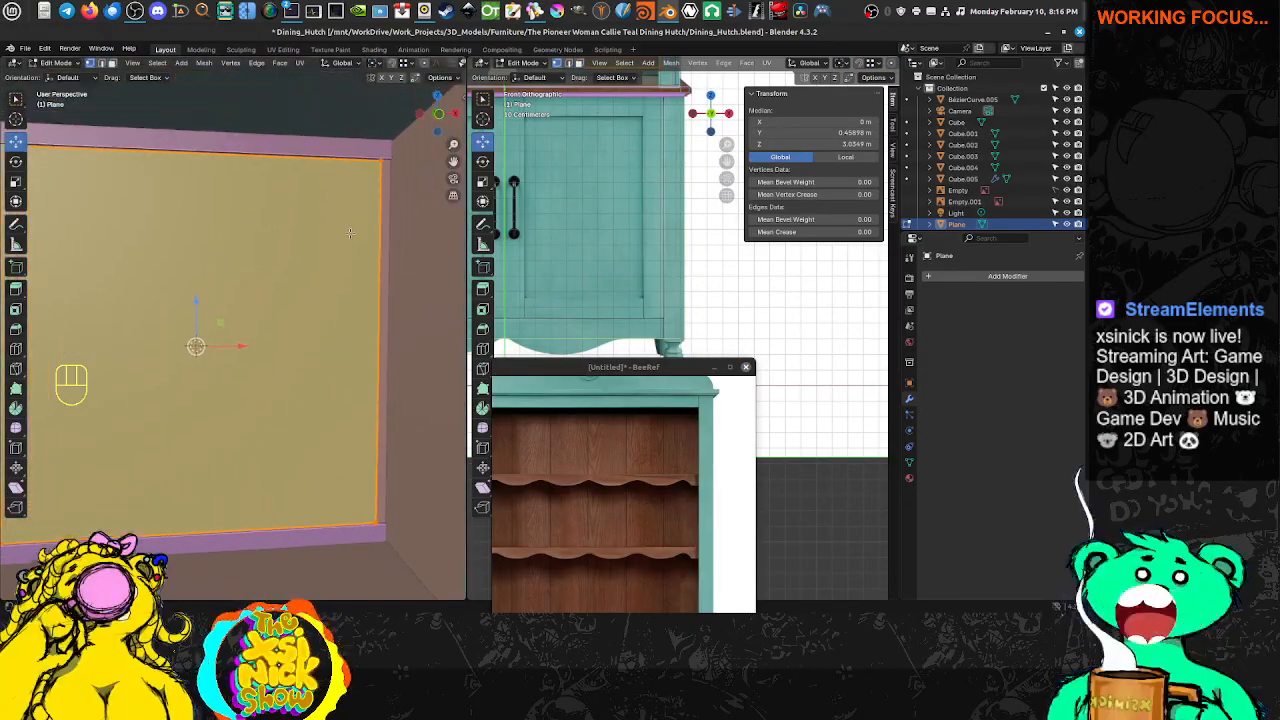
pyautogui.moveTo(385, 165); pyautogui.dragTo(376, 164, button='middle')
pyautogui.click(379, 164)
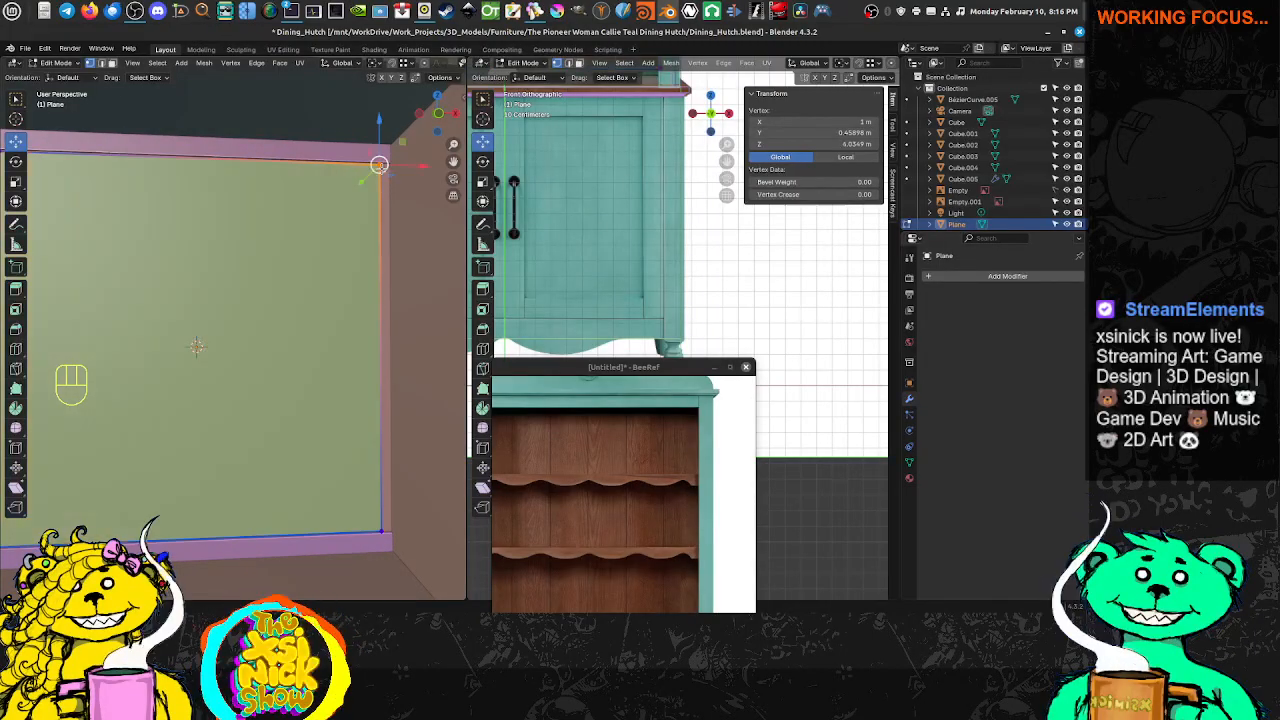
pyautogui.press('g')
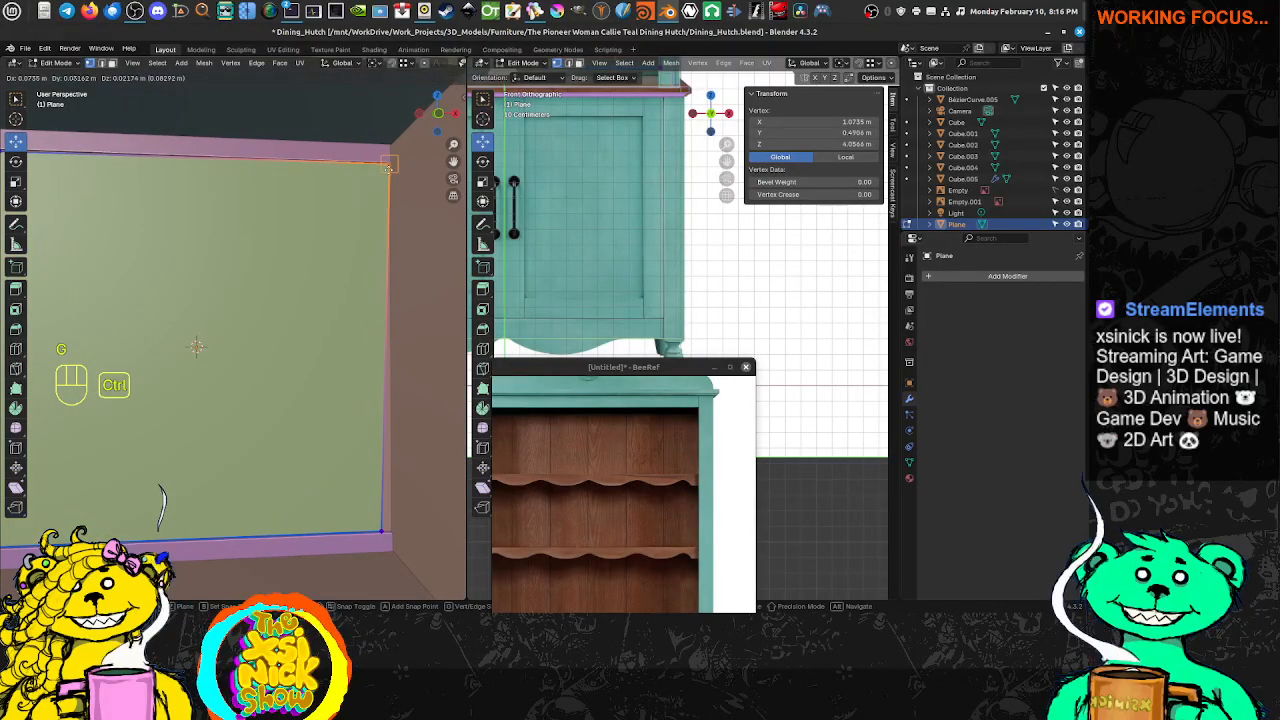
pyautogui.keyDown('ctrl'); pyautogui.click(390, 166); pyautogui.keyUp('ctrl')
# Snap the plane's upper-left and lower-left vertices to the adjacent corners of the upper hutch's back frame
pyautogui.keyDown('shift'); pyautogui.moveTo(117, 197); pyautogui.dragTo(260, 199, button='middle'); pyautogui.keyUp('shift')
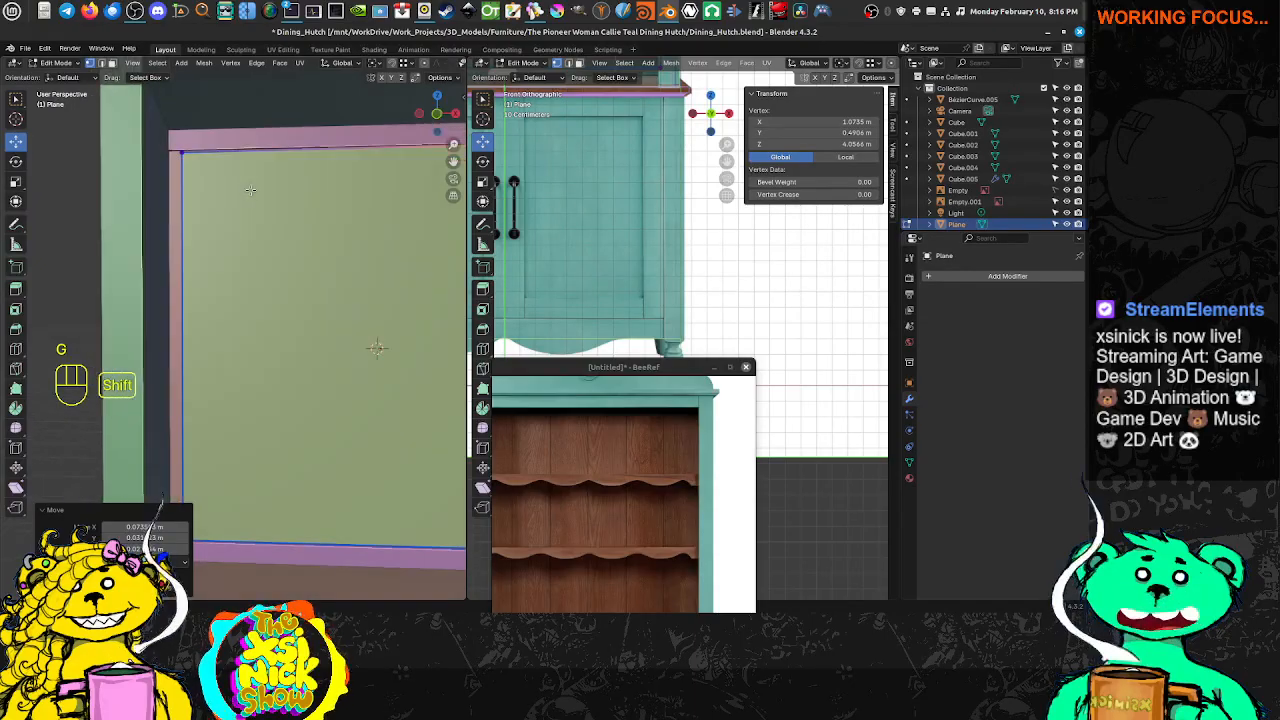
pyautogui.click(184, 155)
pyautogui.press('g')
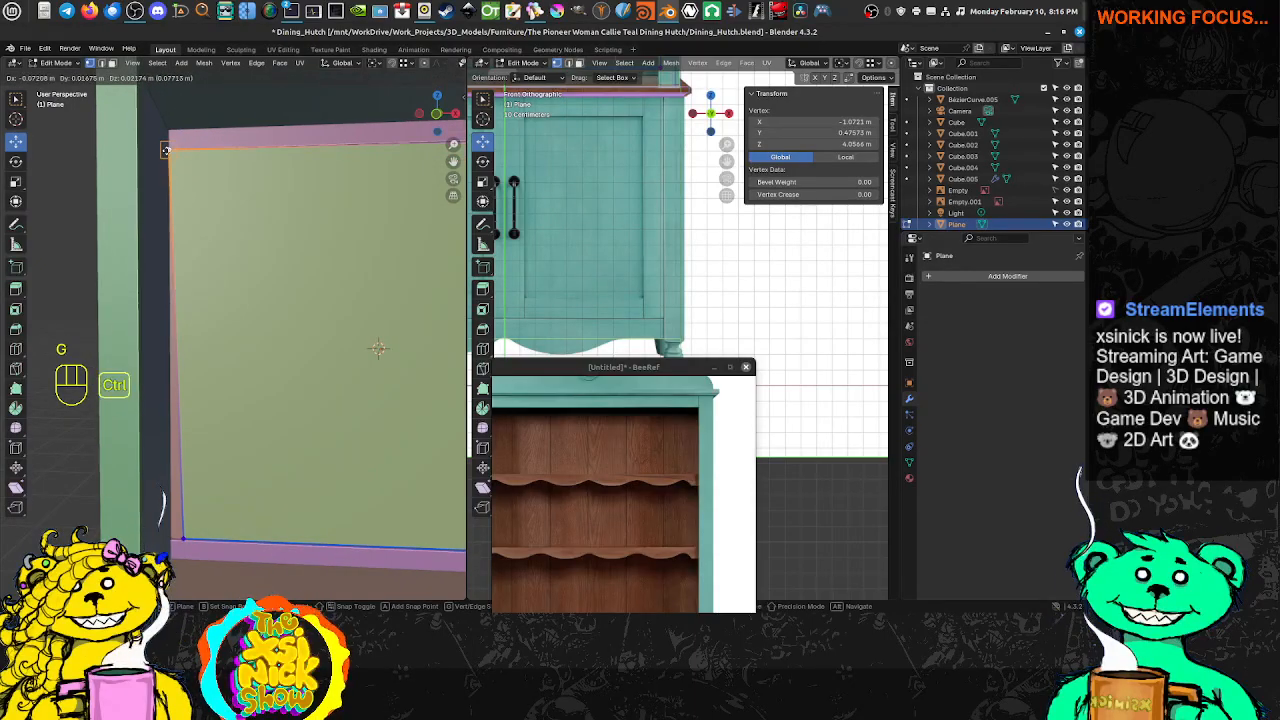
pyautogui.keyDown('ctrl'); pyautogui.click(167, 149); pyautogui.keyUp('ctrl')
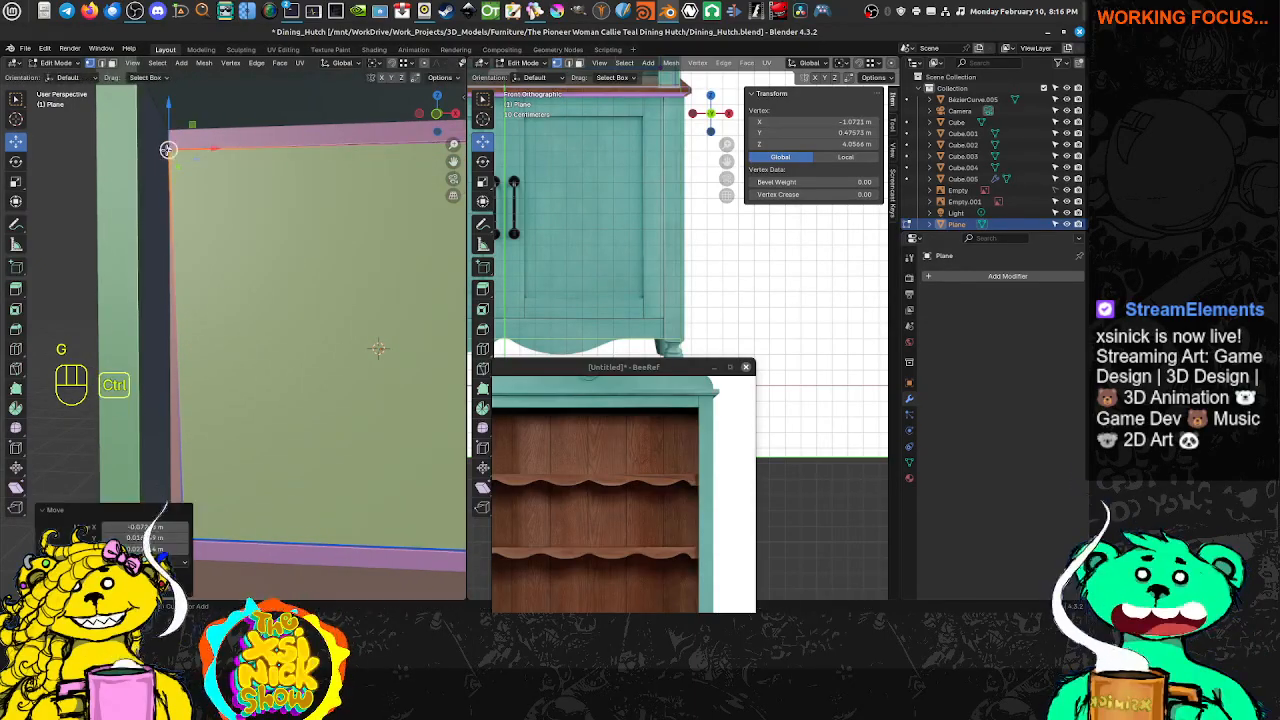
pyautogui.keyDown('shift'); pyautogui.moveTo(235, 330); pyautogui.dragTo(234, 245, button='middle'); pyautogui.keyUp('shift')
pyautogui.click(215, 323)
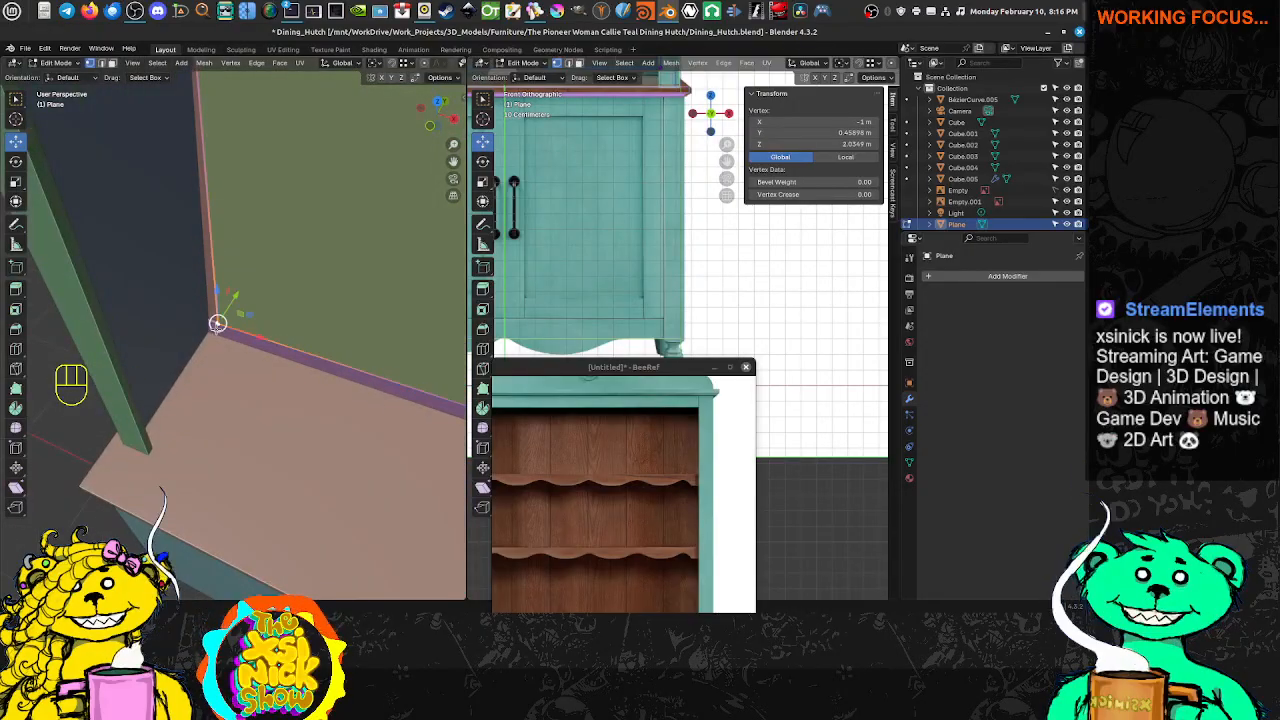
pyautogui.press('g')
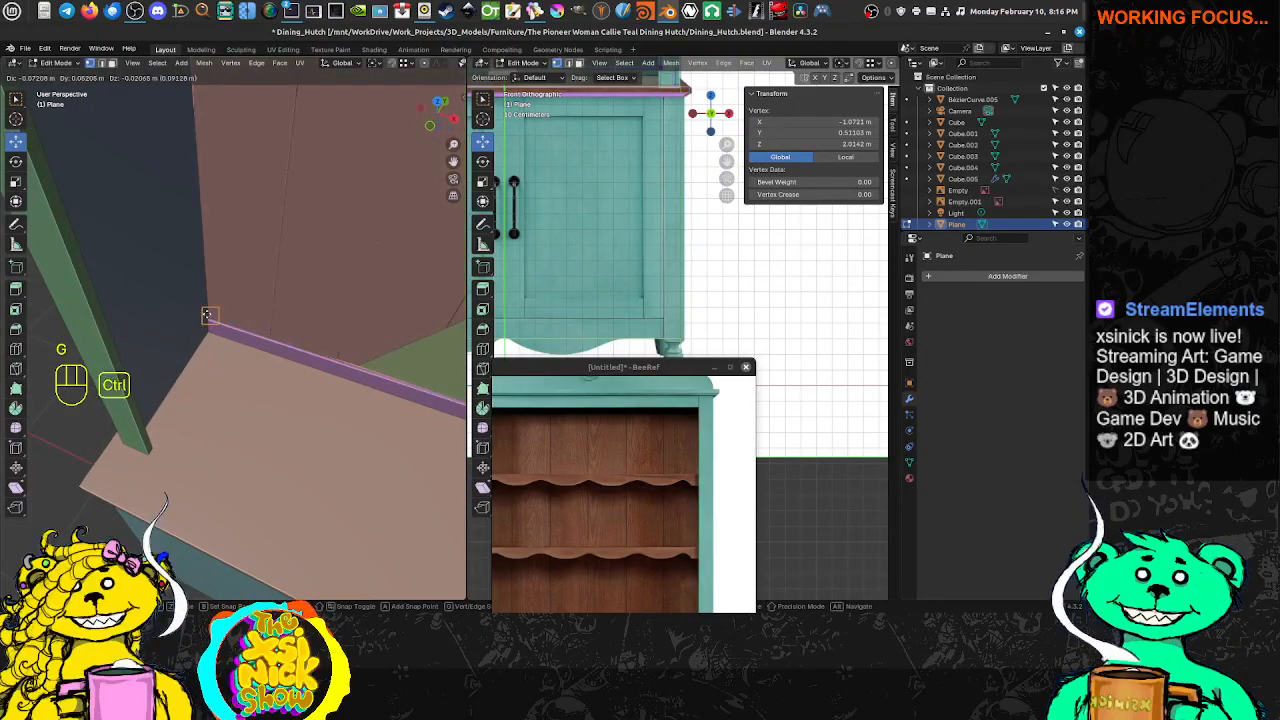
pyautogui.keyDown('ctrl'); pyautogui.click(241, 335); pyautogui.keyUp('ctrl')
# Snap the plane's lower-right vertex to the adjacent corner of the upper hutch's back frame
pyautogui.moveTo(241, 335); pyautogui.dragTo(210, 364, button='middle')
pyautogui.click(321, 346)
pyautogui.press('g')
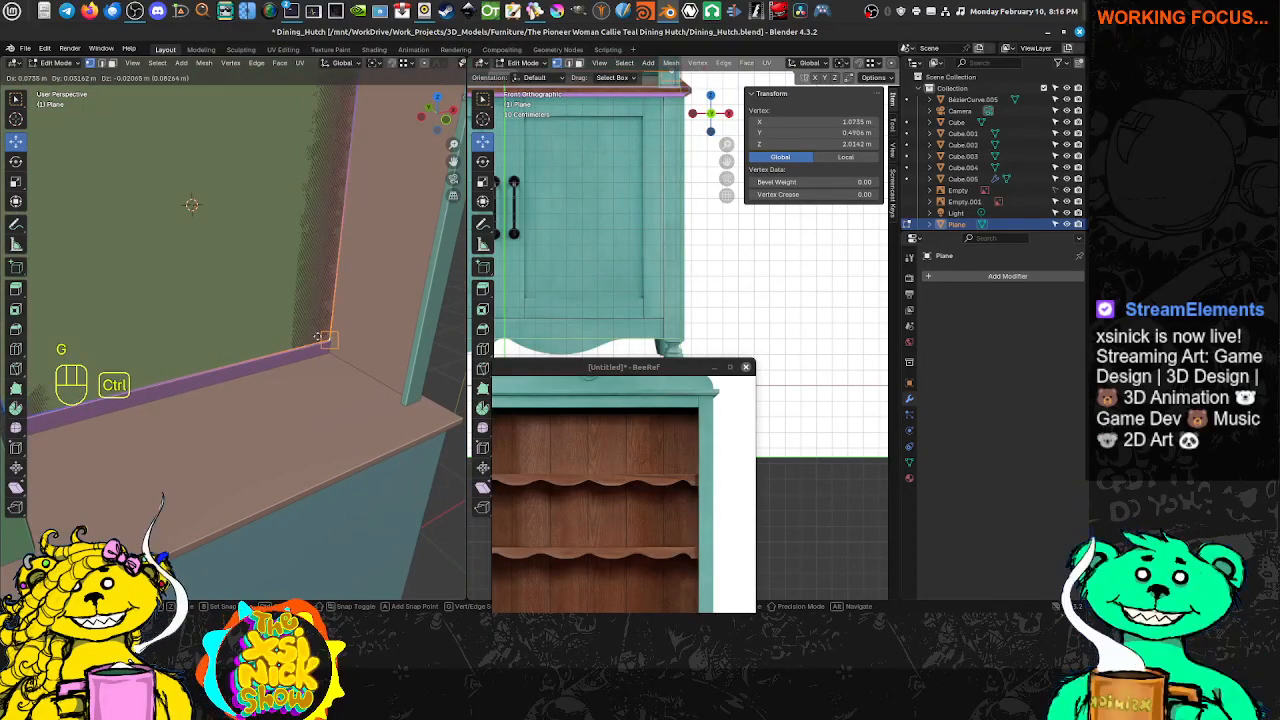
pyautogui.keyDown('ctrl'); pyautogui.click(329, 338); pyautogui.keyUp('ctrl')
pyautogui.scroll(-6, 294, 301)
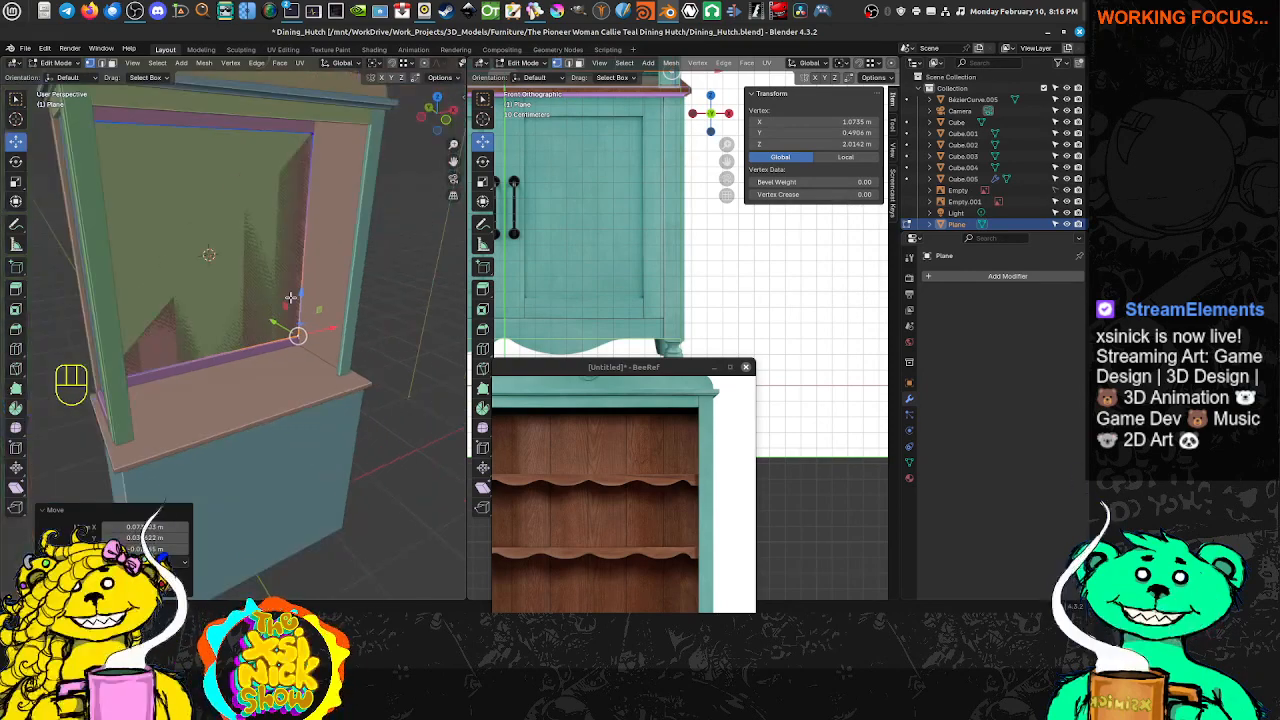
# Flatten the whole back plane by scaling all its vertices to 0 along Y
pyautogui.moveTo(294, 300); pyautogui.dragTo(323, 304, button='middle')
pyautogui.press('a')
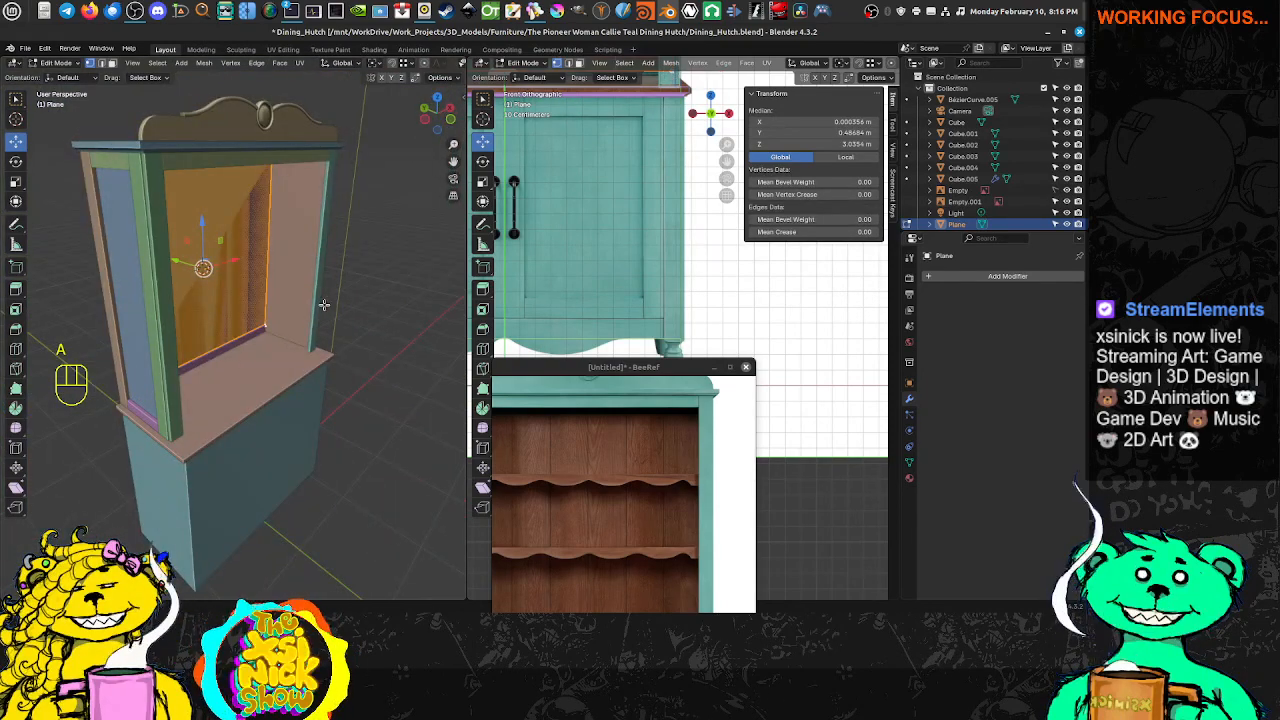
pyautogui.press('s')
pyautogui.press('y')
pyautogui.press('KP_0')
pyautogui.press('KP_Enter')
pyautogui.press('KP_Enter')
pyautogui.press('KP_Enter')
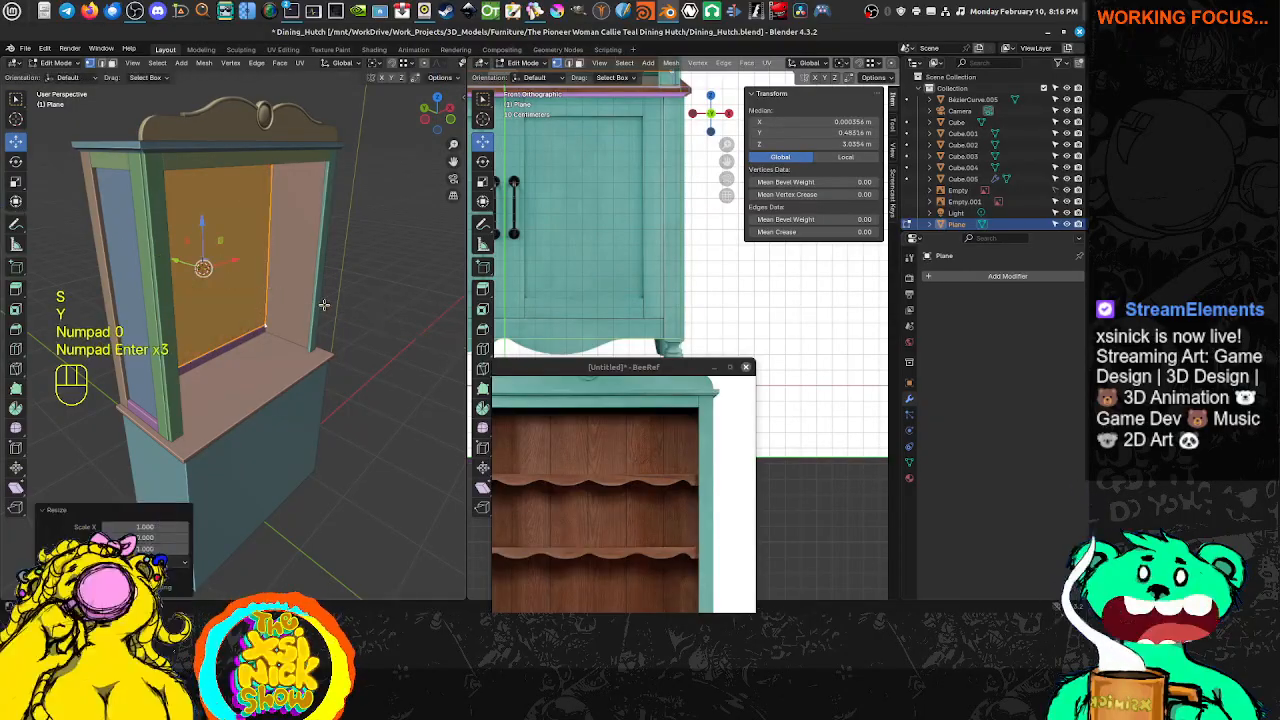
# Switch to BeeRef and examine the front-view hutch reference for the shelf layout
pyautogui.moveTo(322, 244); pyautogui.dragTo(277, 236, button='middle')
pyautogui.click(621, 490)
pyautogui.scroll(-10, 621, 490)
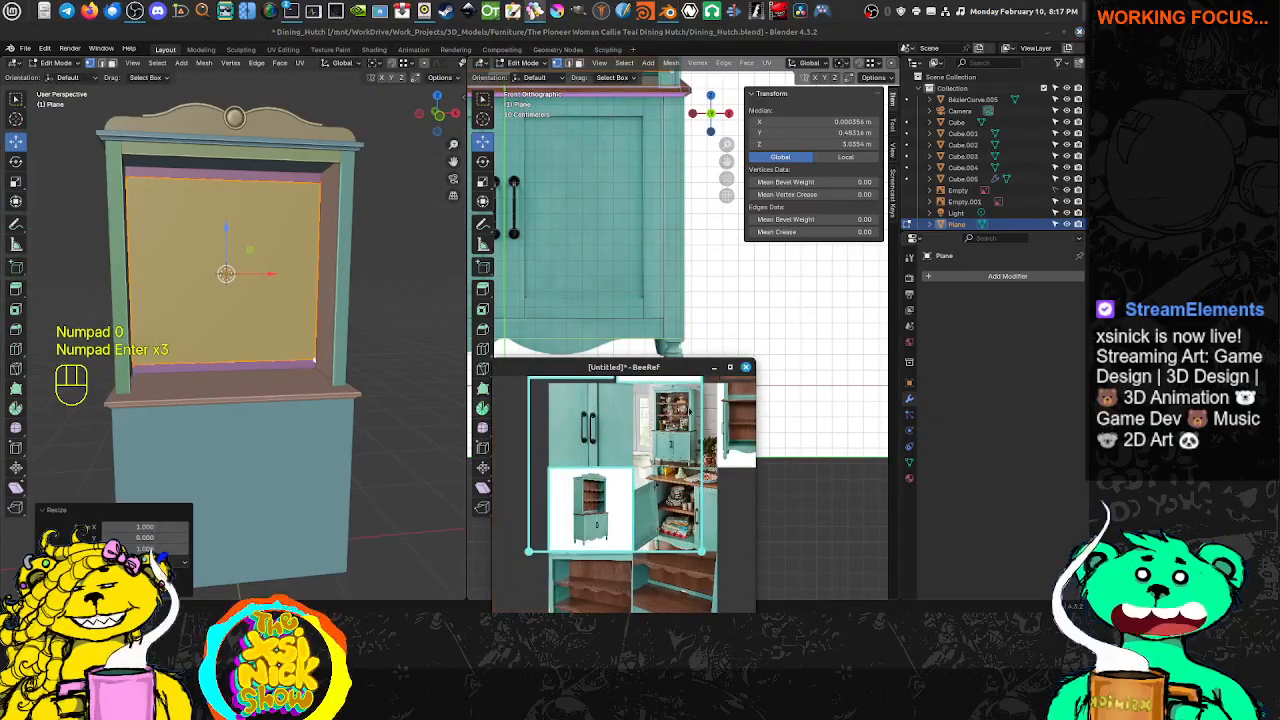
pyautogui.moveTo(689, 410); pyautogui.dragTo(634, 451, button='middle')
pyautogui.scroll(-1, 559, 415)
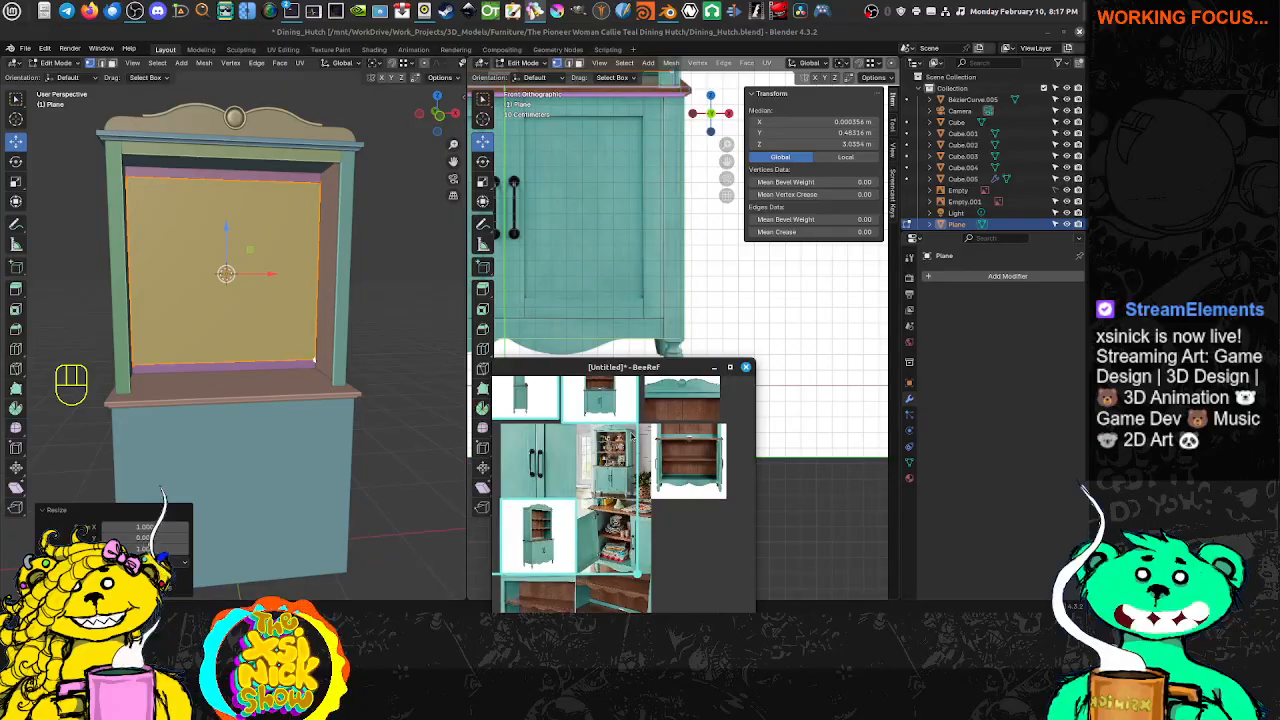
pyautogui.scroll(8, 632, 436)
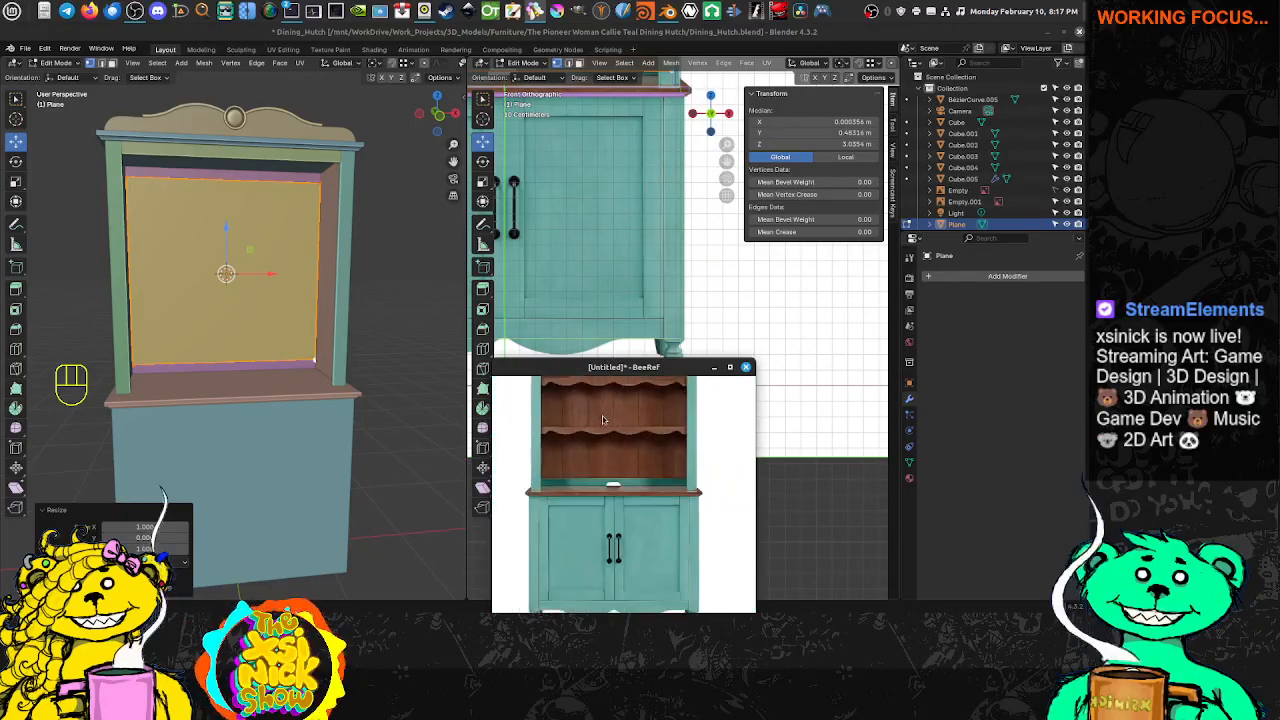
pyautogui.scroll(2, 602, 420)
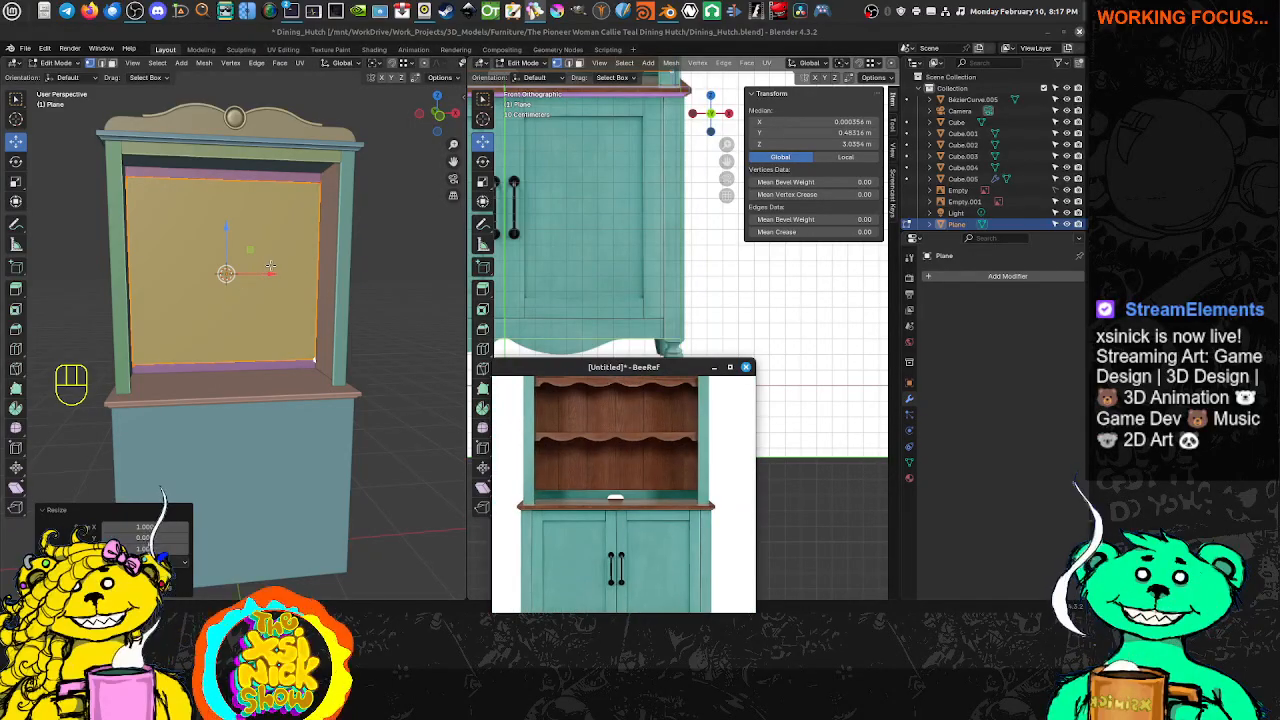
# Add two evenly spaced horizontal loop cuts to the back plane and compare them with the shelves in the front-view reference
pyautogui.click(319, 256)
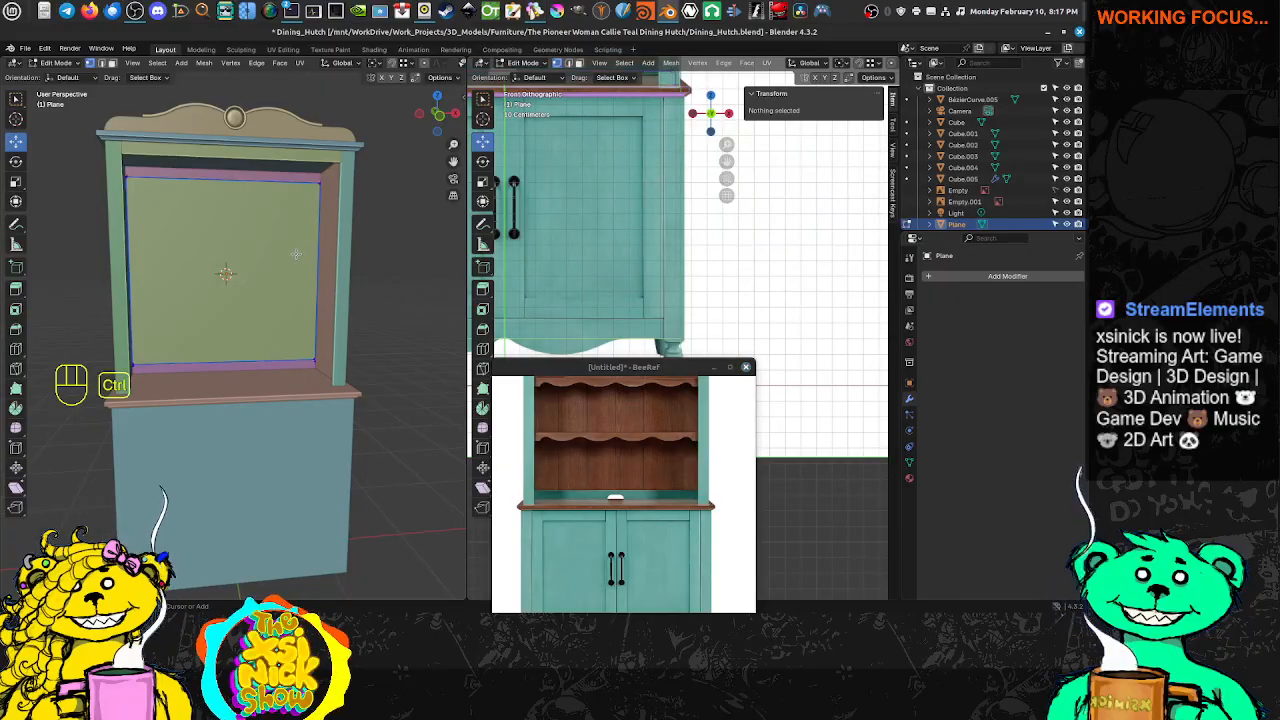
pyautogui.hotkey('ctrl', 'r')
pyautogui.scroll(1, 318, 250)
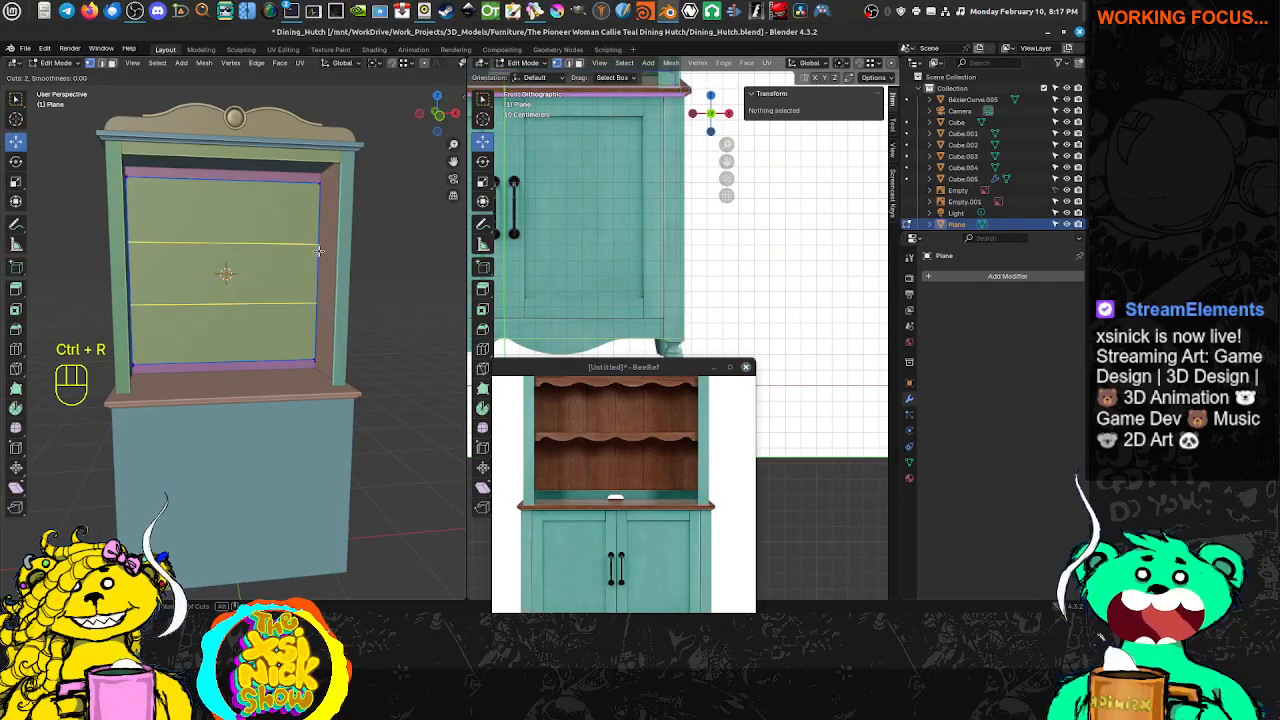
pyautogui.click(318, 250)
pyautogui.rightClick(317, 251)
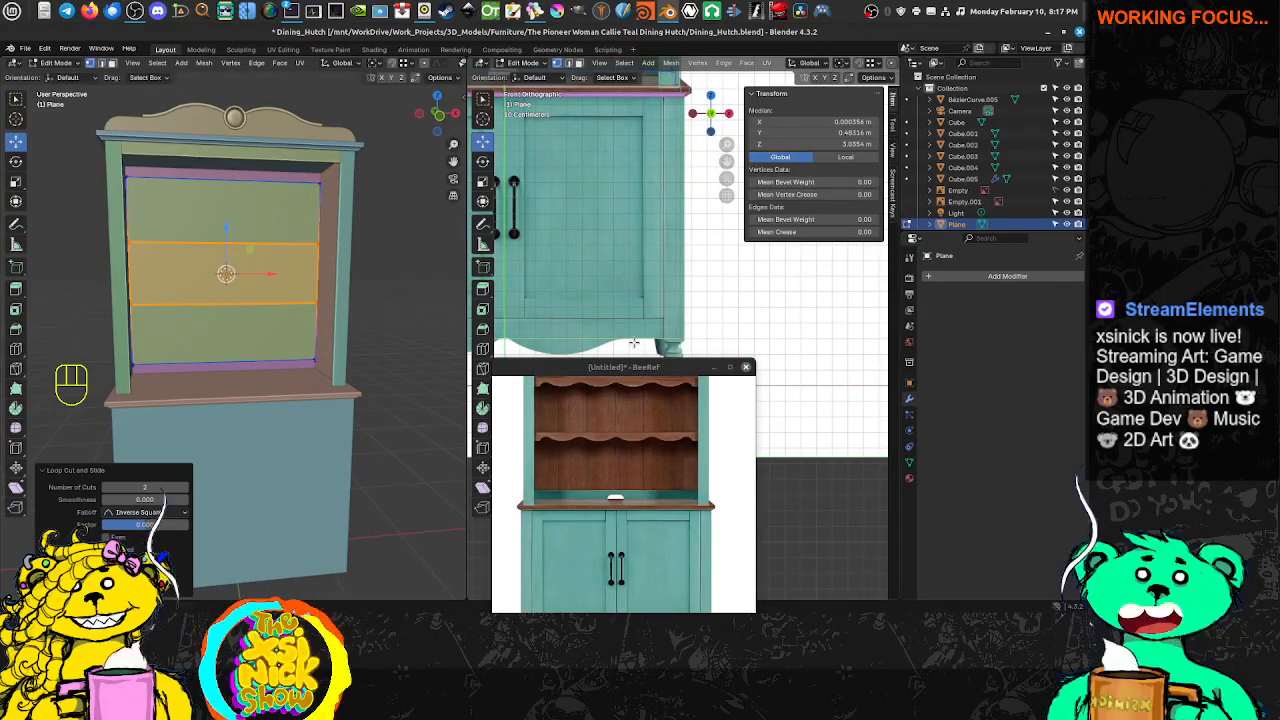
pyautogui.scroll(-4, 632, 332)
pyautogui.scroll(1, 607, 186)
pyautogui.keyDown('shift'); pyautogui.moveTo(594, 126); pyautogui.dragTo(617, 238, button='middle'); pyautogui.keyUp('shift')
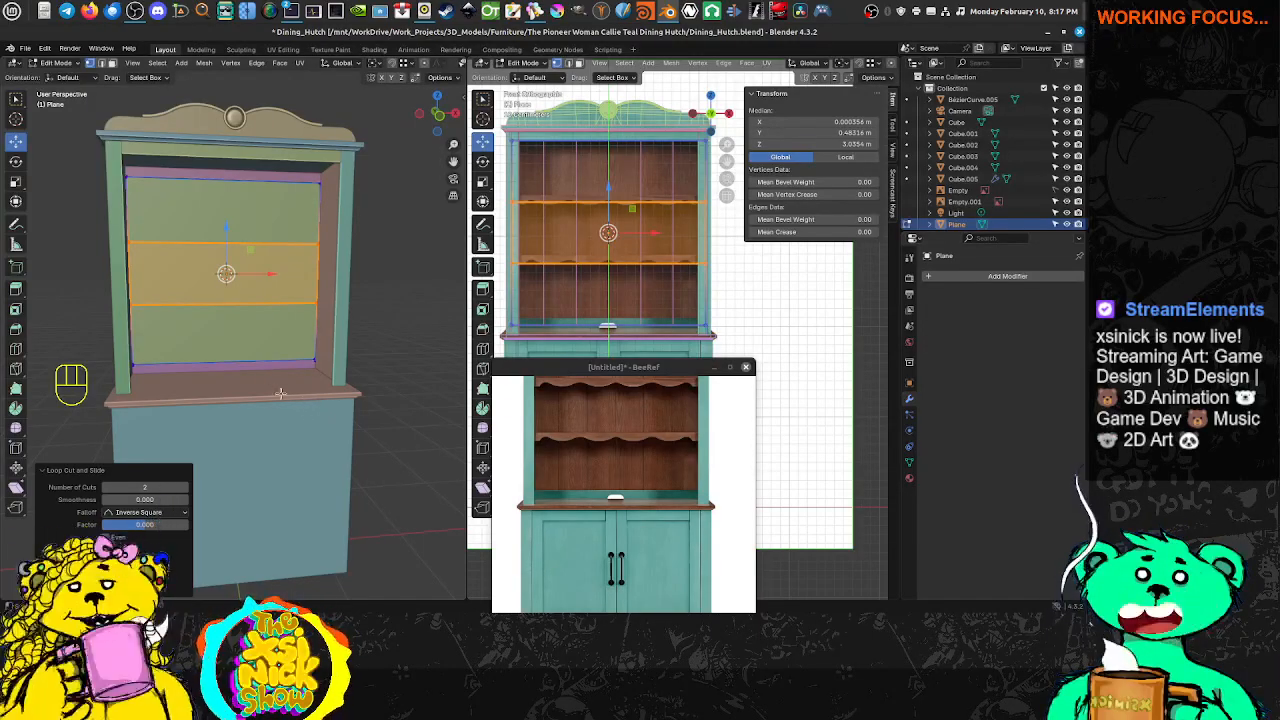
# Duplicate the countertop slab's front edge face in place and separate the copy into its own object
pyautogui.moveTo(281, 393); pyautogui.dragTo(291, 360, button='middle')
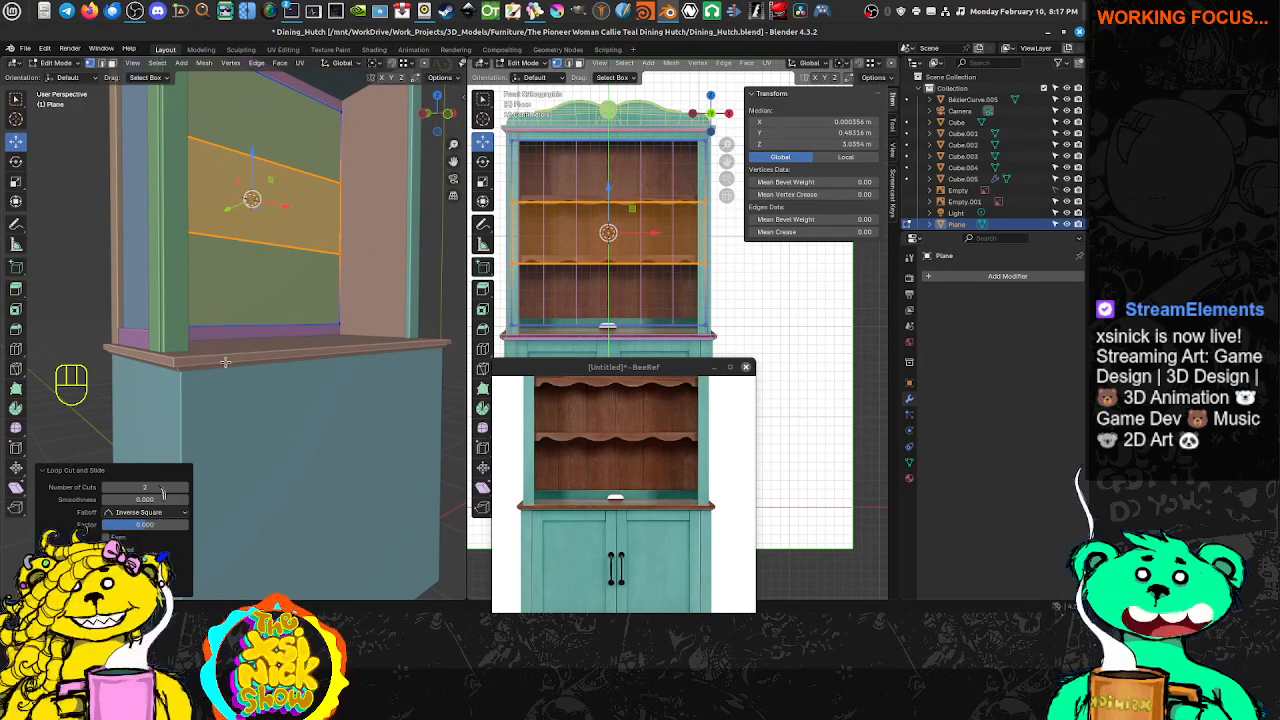
pyautogui.press('Tab')
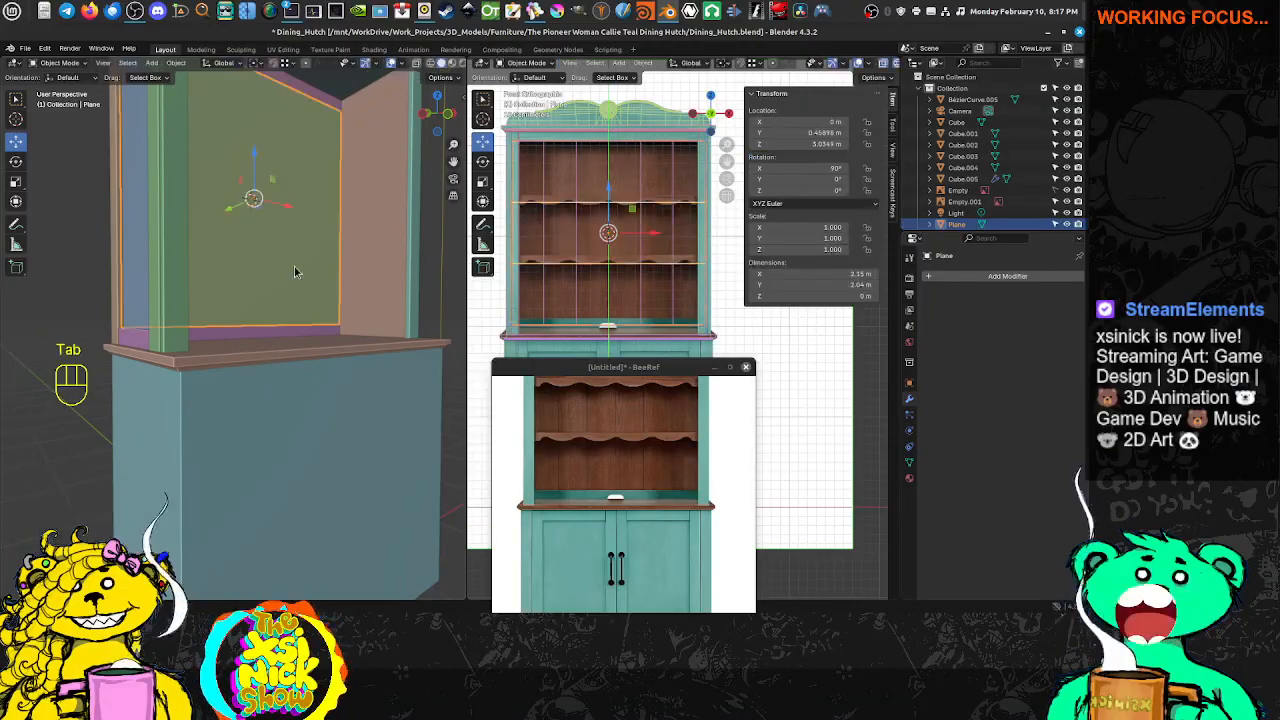
pyautogui.click(268, 360)
pyautogui.press('Tab')
pyautogui.hotkey('ctrl', 'Tab')
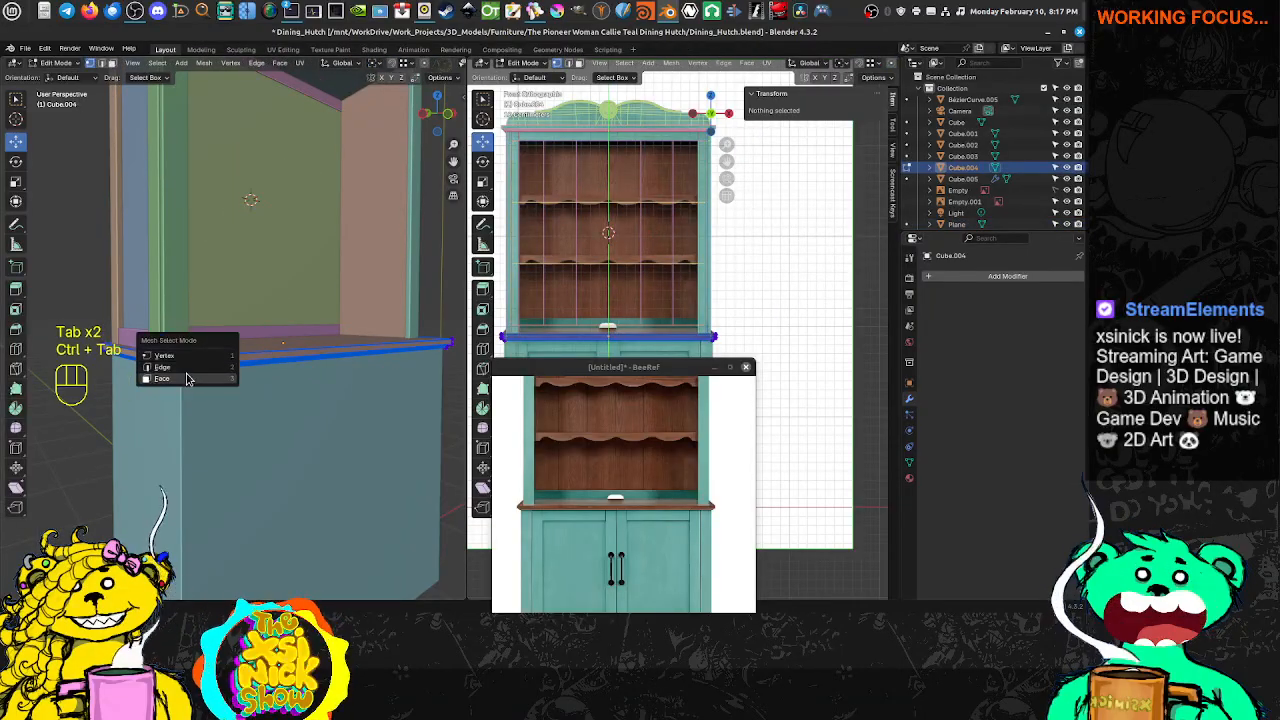
pyautogui.click(184, 378)
pyautogui.click(235, 361)
pyautogui.moveTo(334, 346); pyautogui.dragTo(325, 370, button='middle')
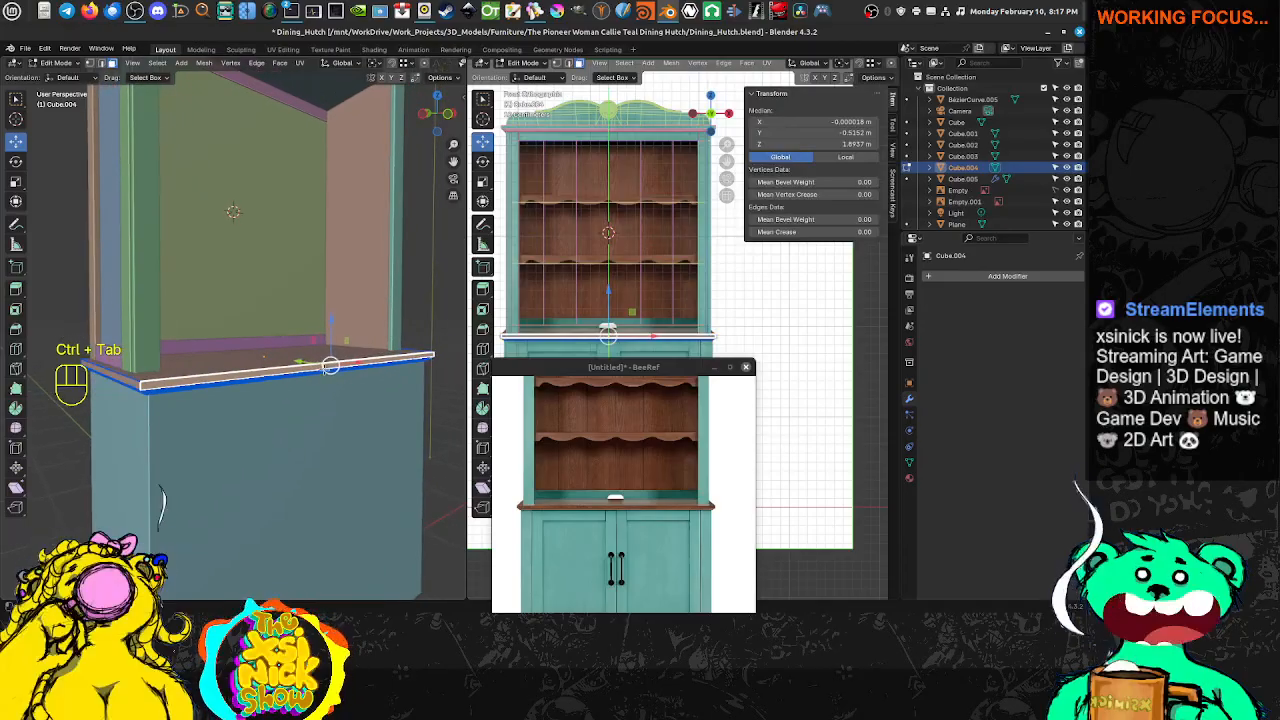
pyautogui.hotkey('shift', 'd')
pyautogui.rightClick(312, 284)
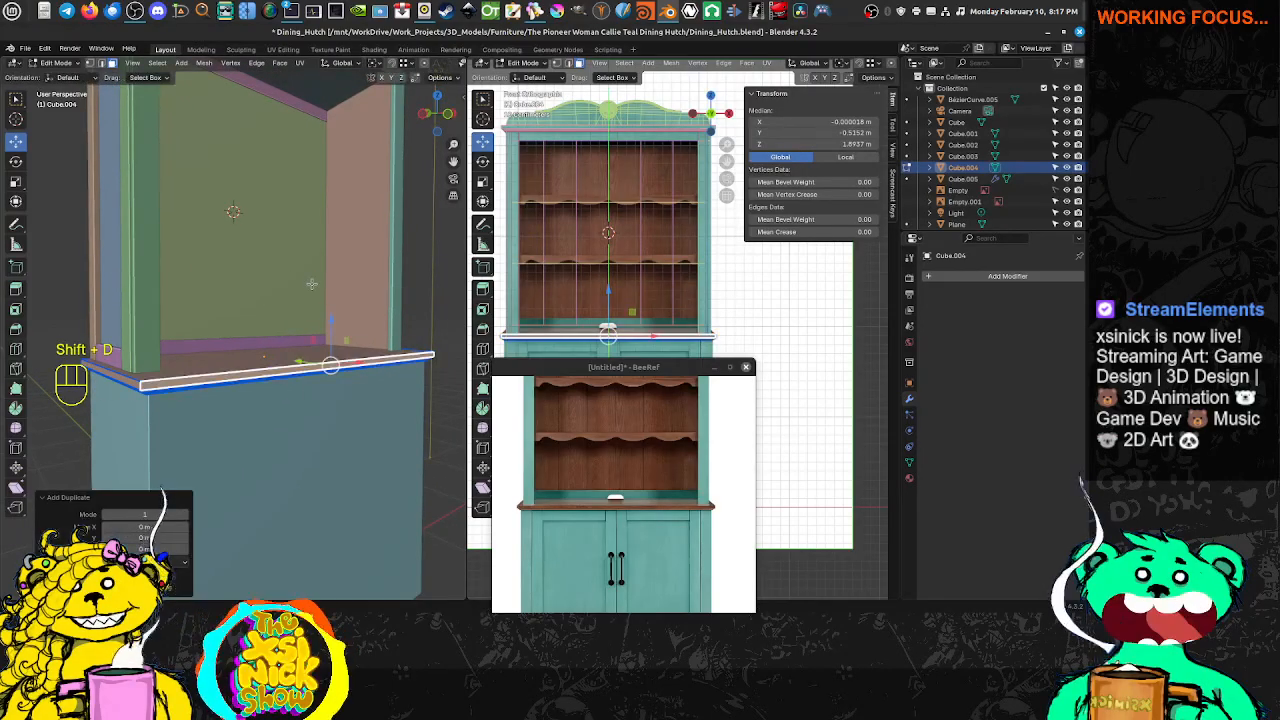
pyautogui.press('p')
pyautogui.click(311, 286)
pyautogui.press('Tab')
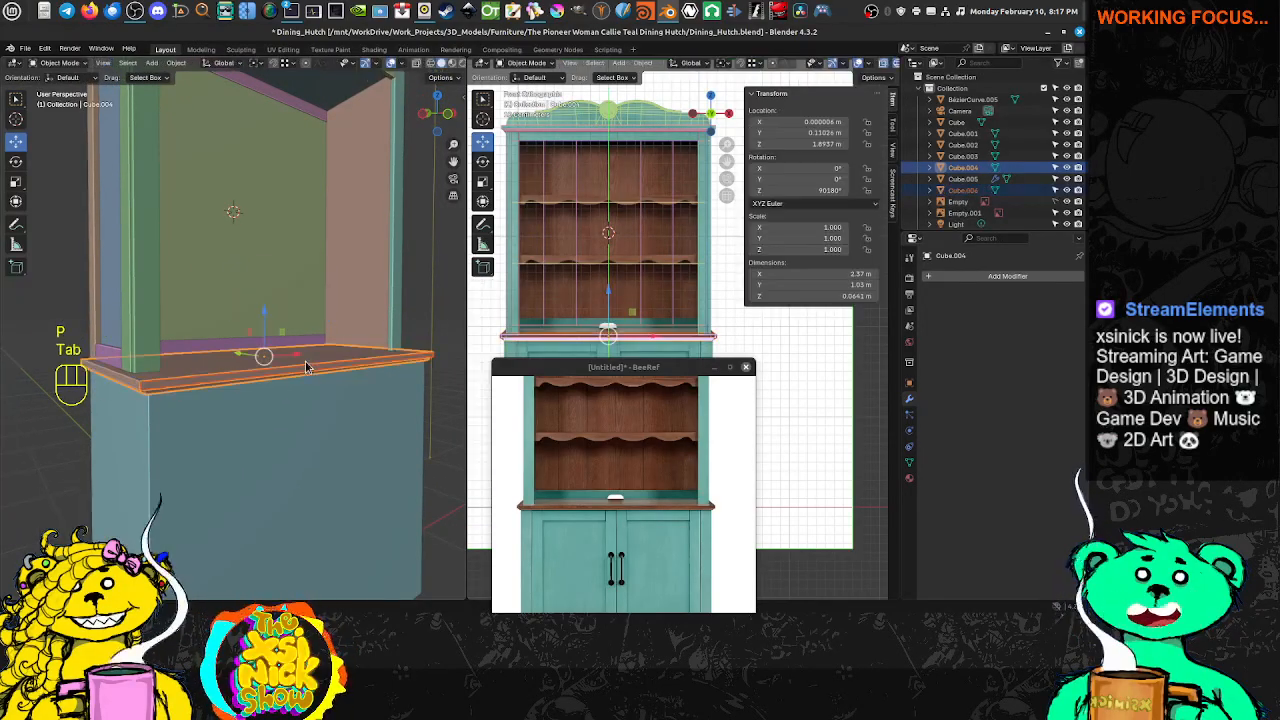
# Set the separated front strip's origin to its geometry
pyautogui.click(303, 374)
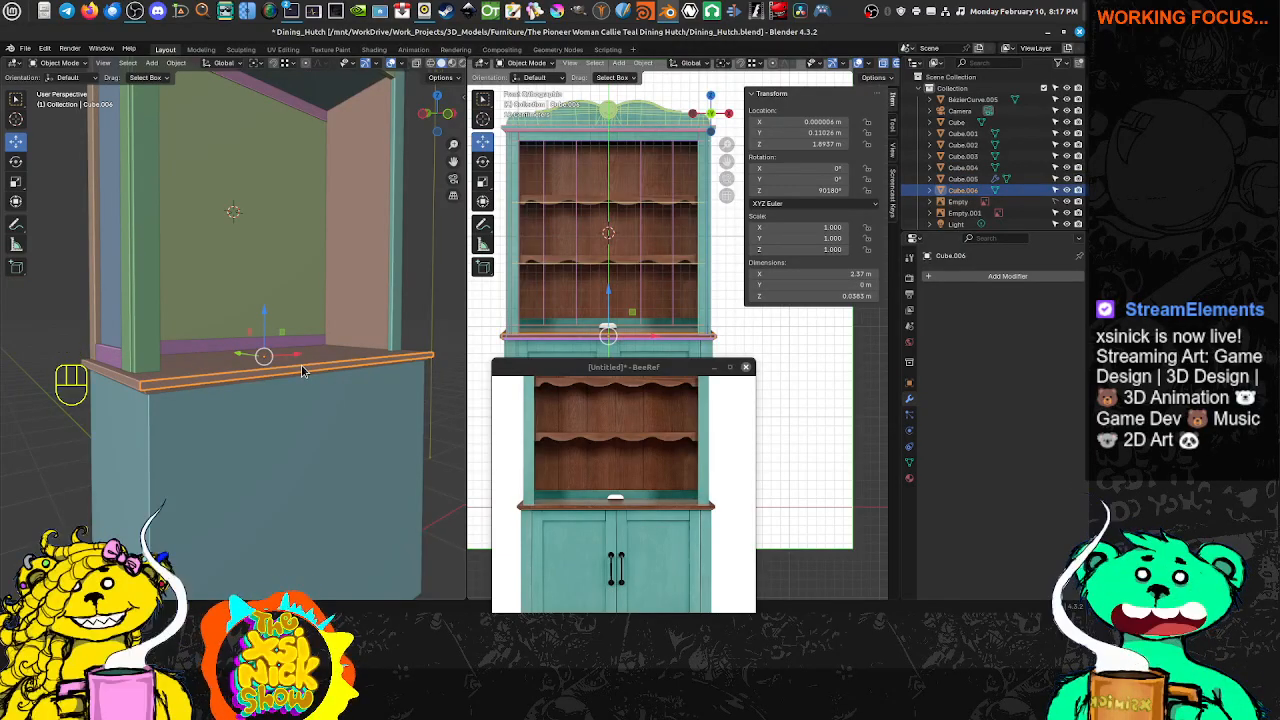
pyautogui.press('Insert')
pyautogui.press('Insert')
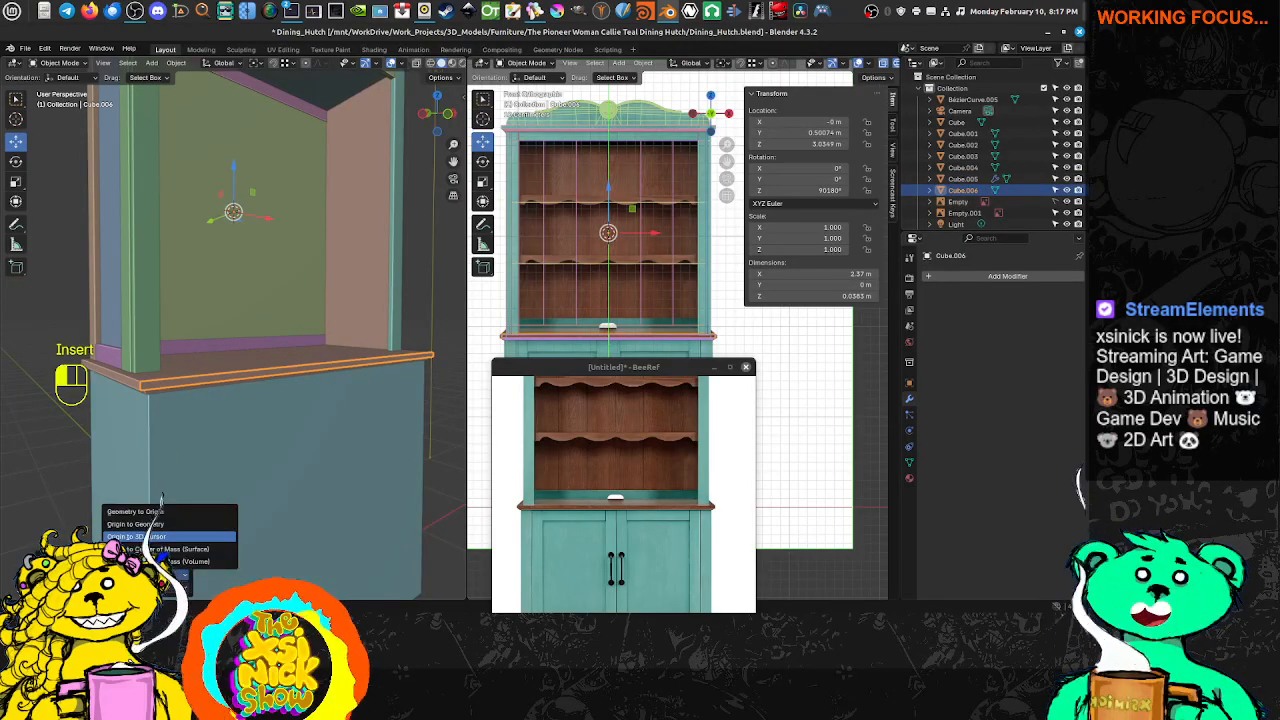
pyautogui.click(150, 524)
# Raise the front strip along Z to about 2.694 m, at the lower shelf in the front-view reference
pyautogui.scroll(4, 300, 405)
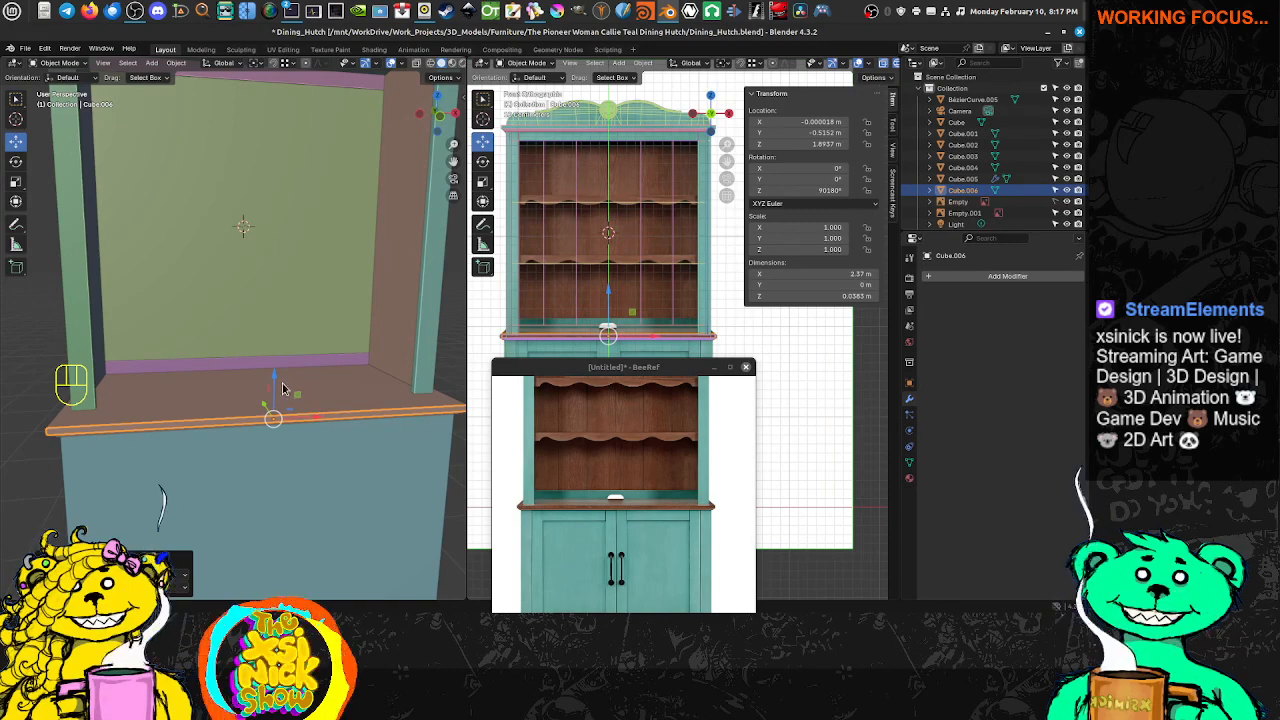
pyautogui.moveTo(282, 390); pyautogui.dragTo(313, 236)
pyautogui.scroll(5, 586, 223)
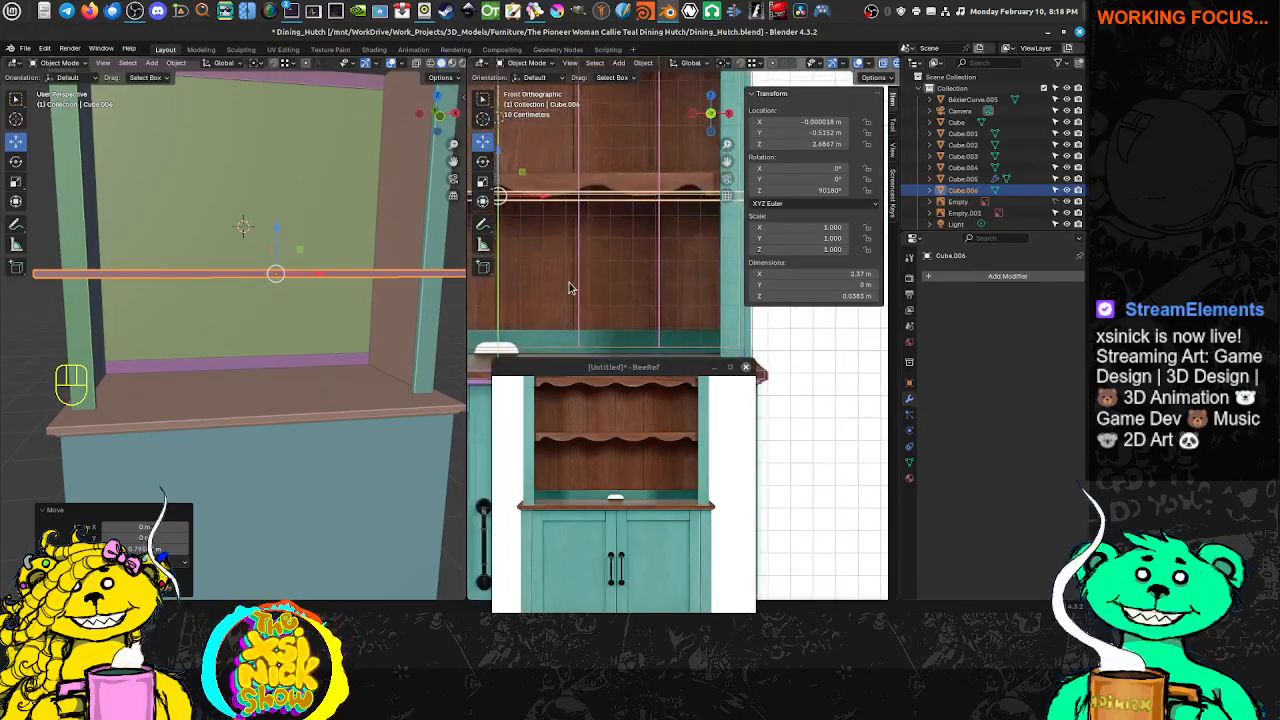
pyautogui.scroll(-5, 569, 289)
pyautogui.scroll(5, 640, 282)
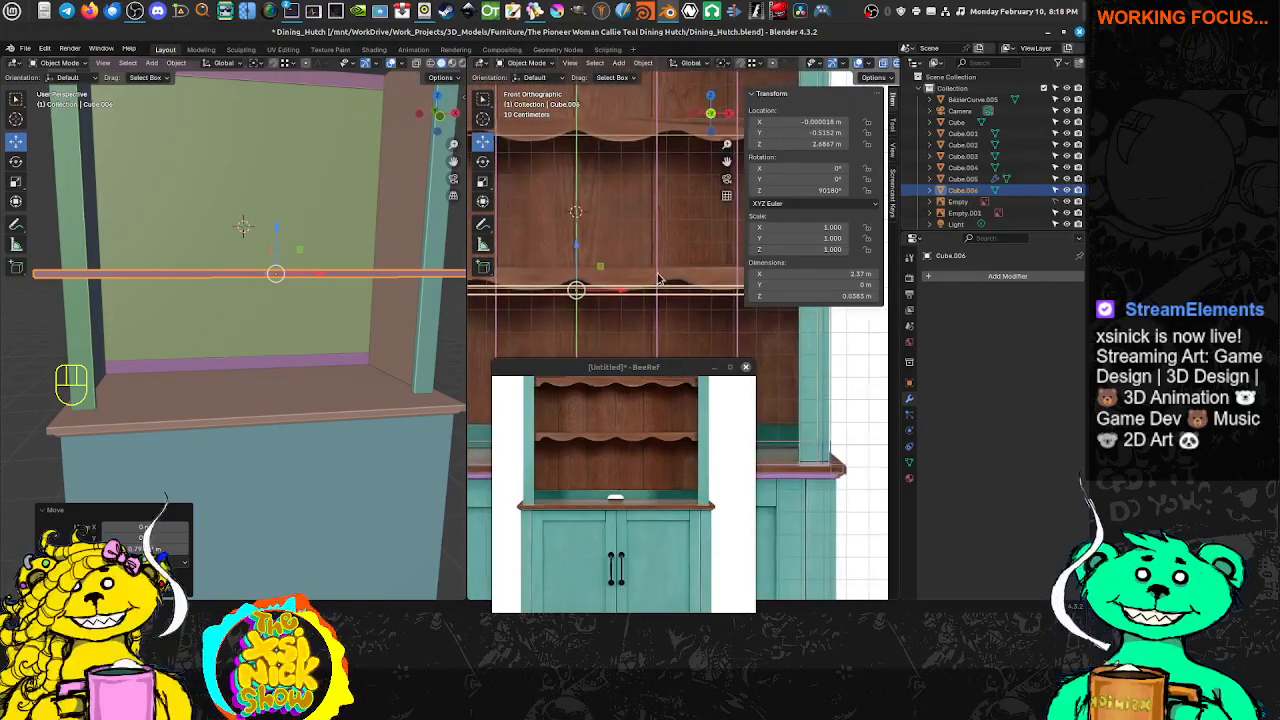
pyautogui.scroll(-4, 658, 278)
pyautogui.scroll(4, 600, 234)
pyautogui.press('g')
pyautogui.press('z')
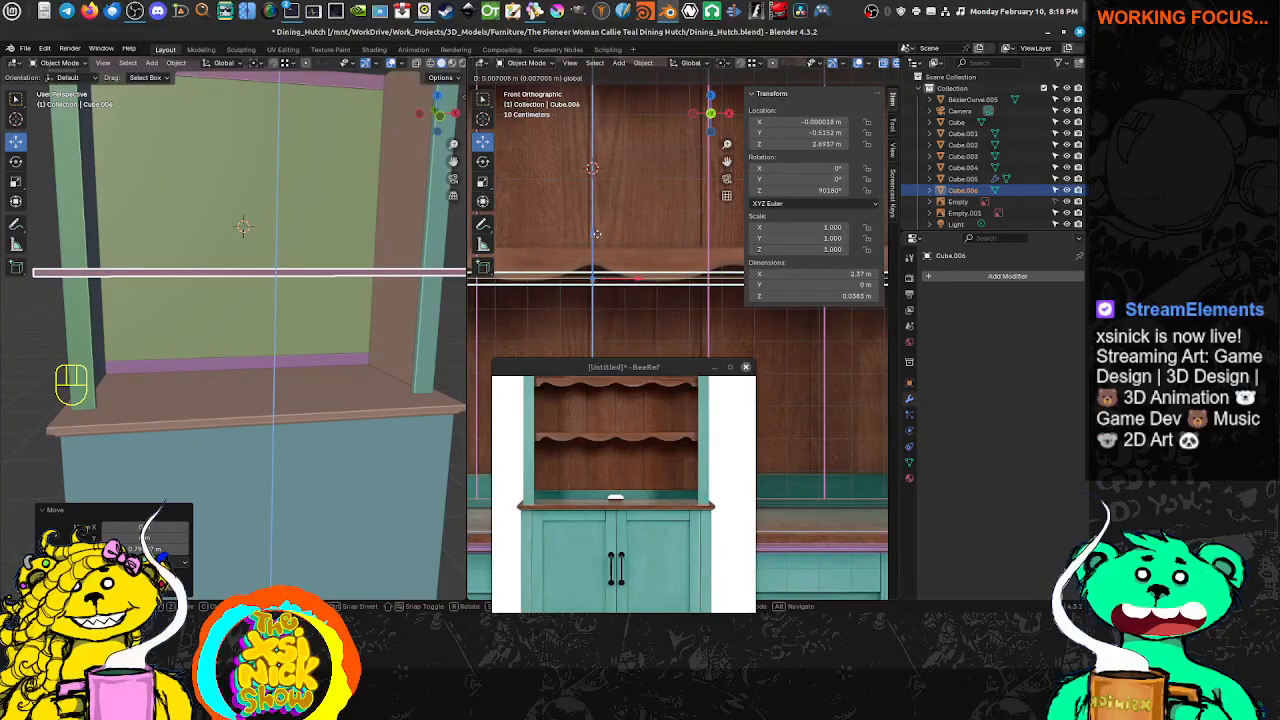
pyautogui.click(595, 240)
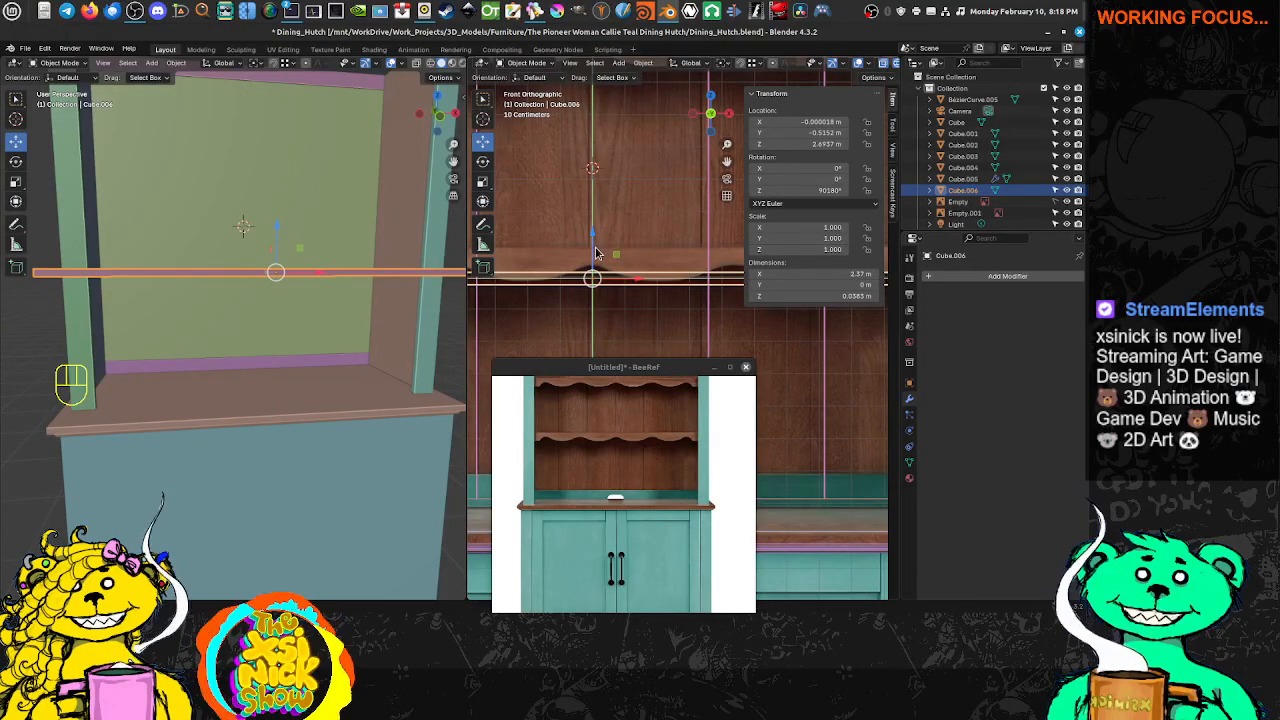
# Select the front strip's four end vertices and scale them along X to about 0.84, fitting the strip between the hutch's side posts
pyautogui.hotkey('ctrl', 'space')
pyautogui.scroll(-3, 570, 262)
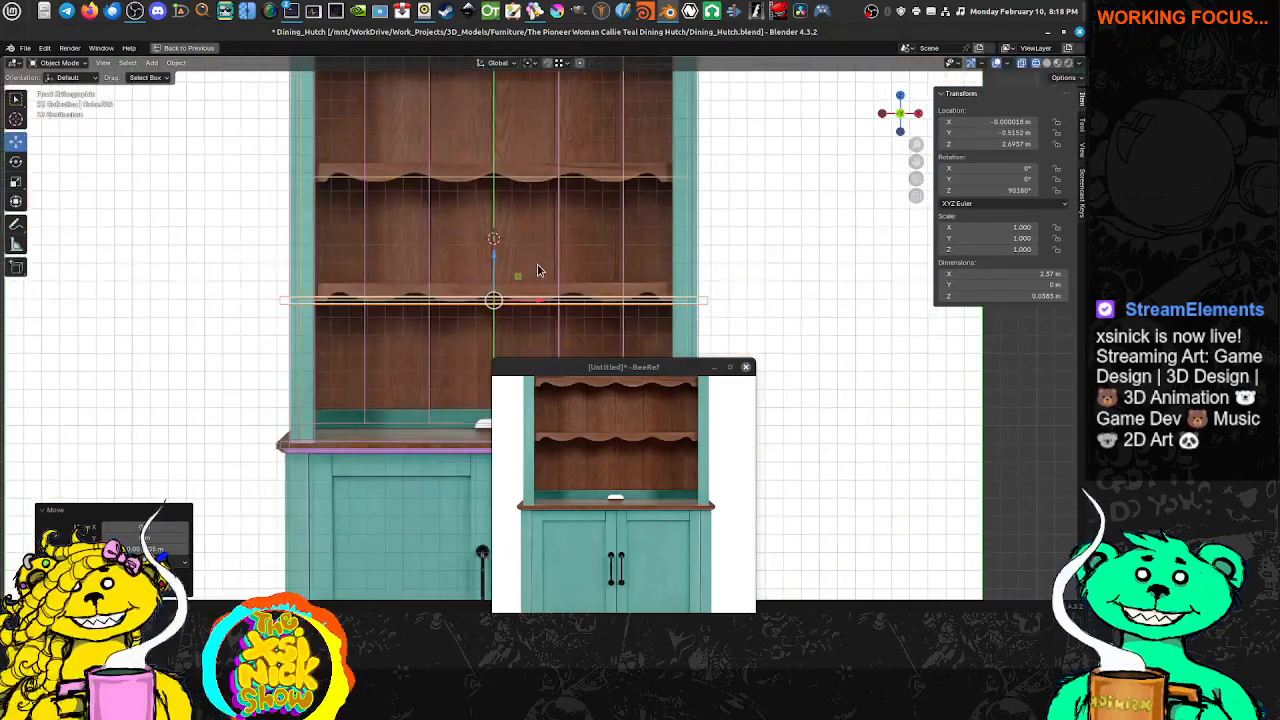
pyautogui.press('Tab')
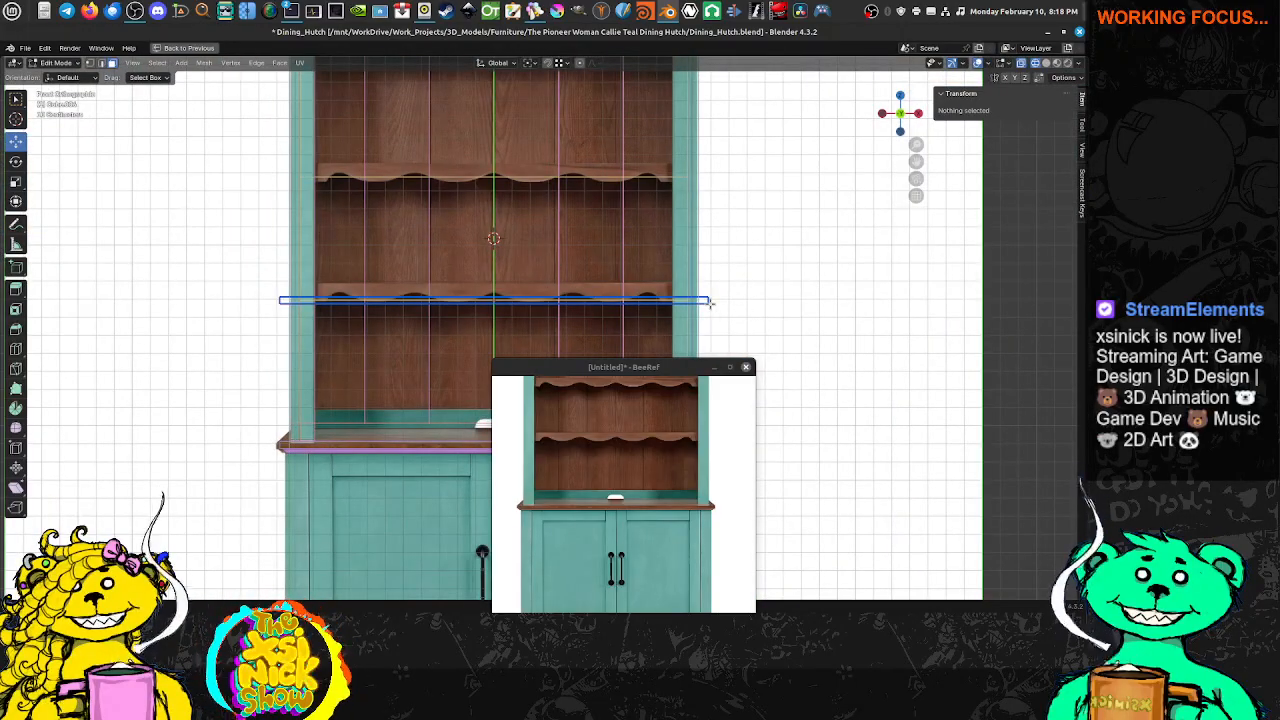
pyautogui.hotkey('ctrl', 'Tab')
pyautogui.click(676, 286)
pyautogui.click(721, 296)
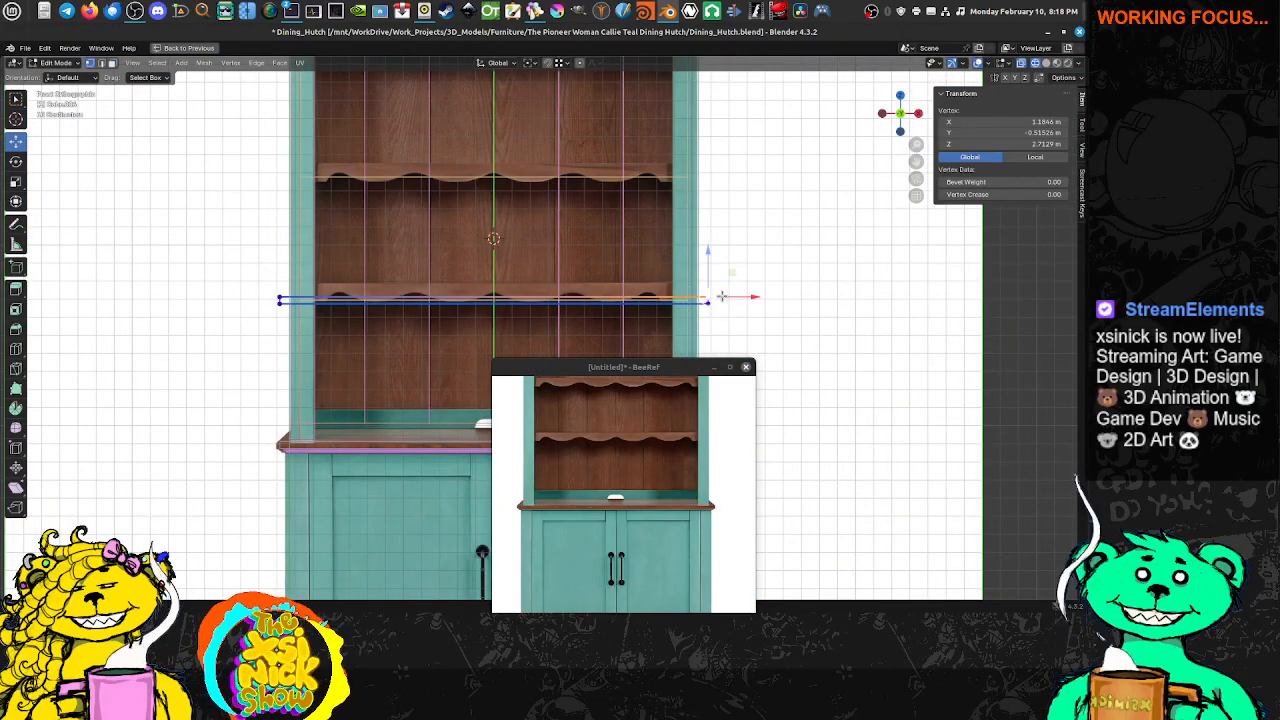
pyautogui.keyDown('shift'); pyautogui.click(717, 324); pyautogui.keyUp('shift')
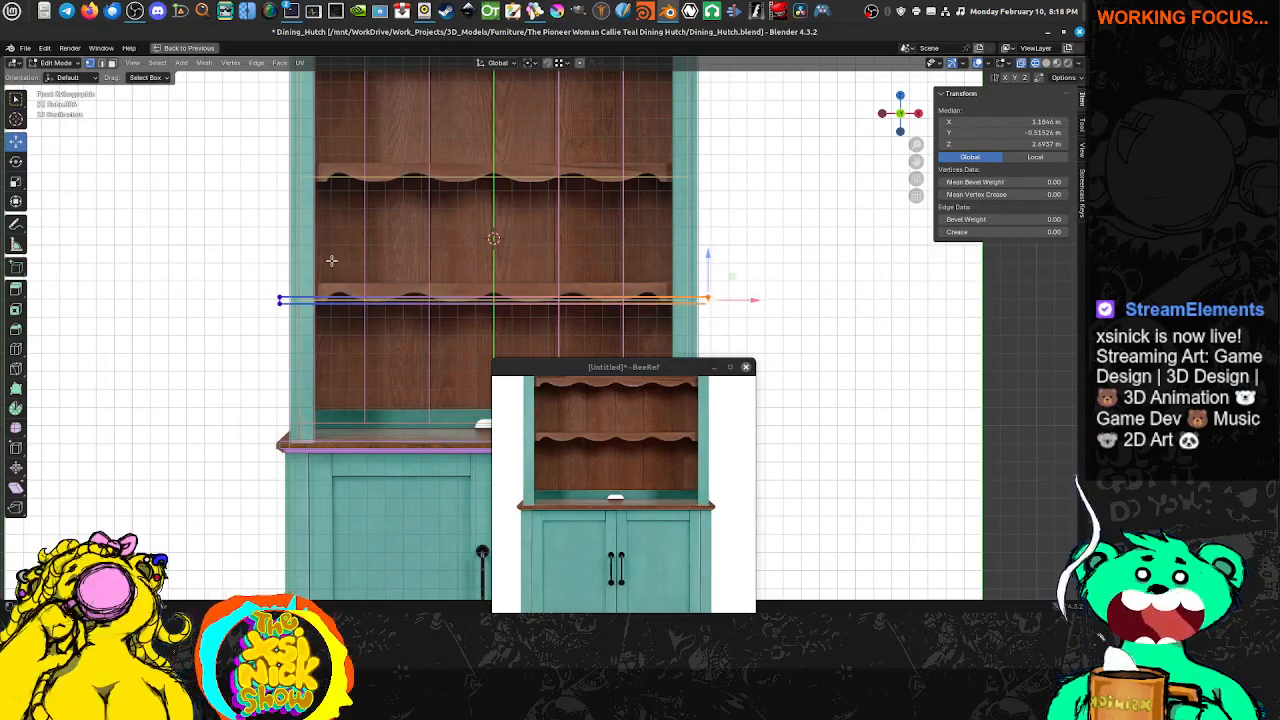
pyautogui.keyDown('shift'); pyautogui.click(280, 294); pyautogui.keyUp('shift')
pyautogui.keyDown('shift'); pyautogui.click(282, 314); pyautogui.keyUp('shift')
pyautogui.press('s')
pyautogui.press('x')
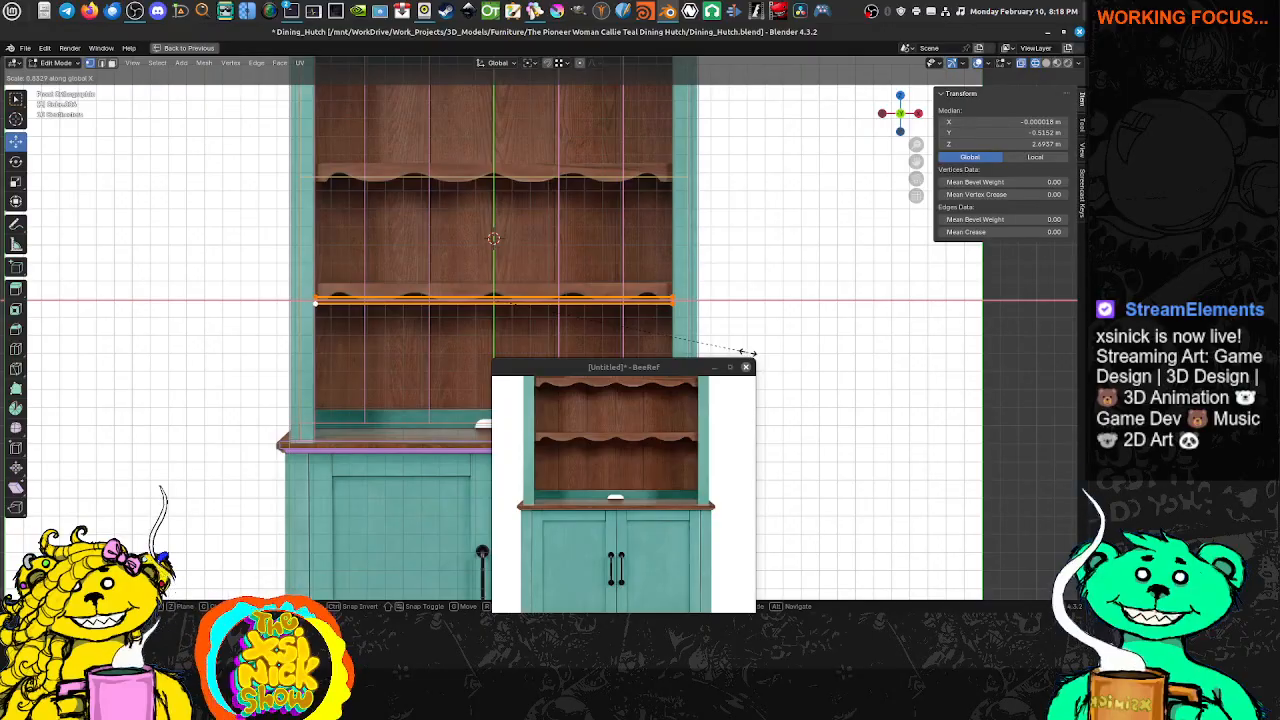
pyautogui.click(748, 353)
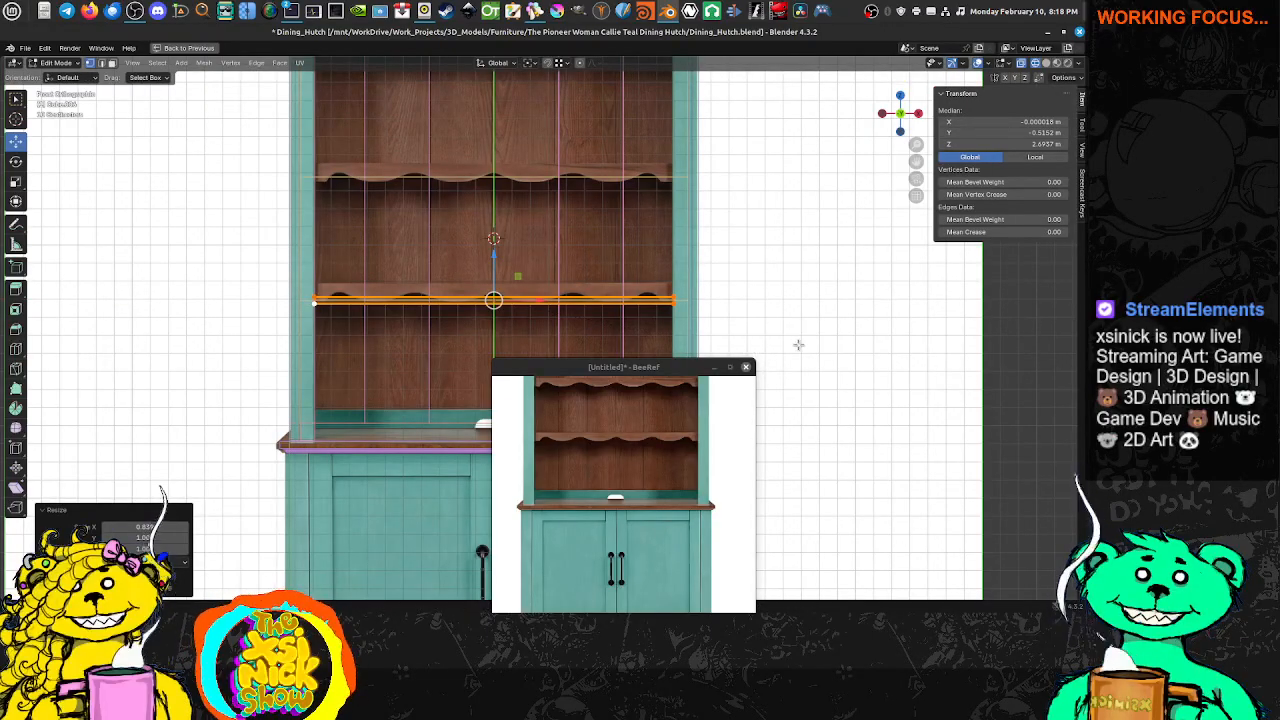
# Widen the strip along X by a factor of about 1.076 so its ends run into the side posts
pyautogui.press('s')
pyautogui.press('x')
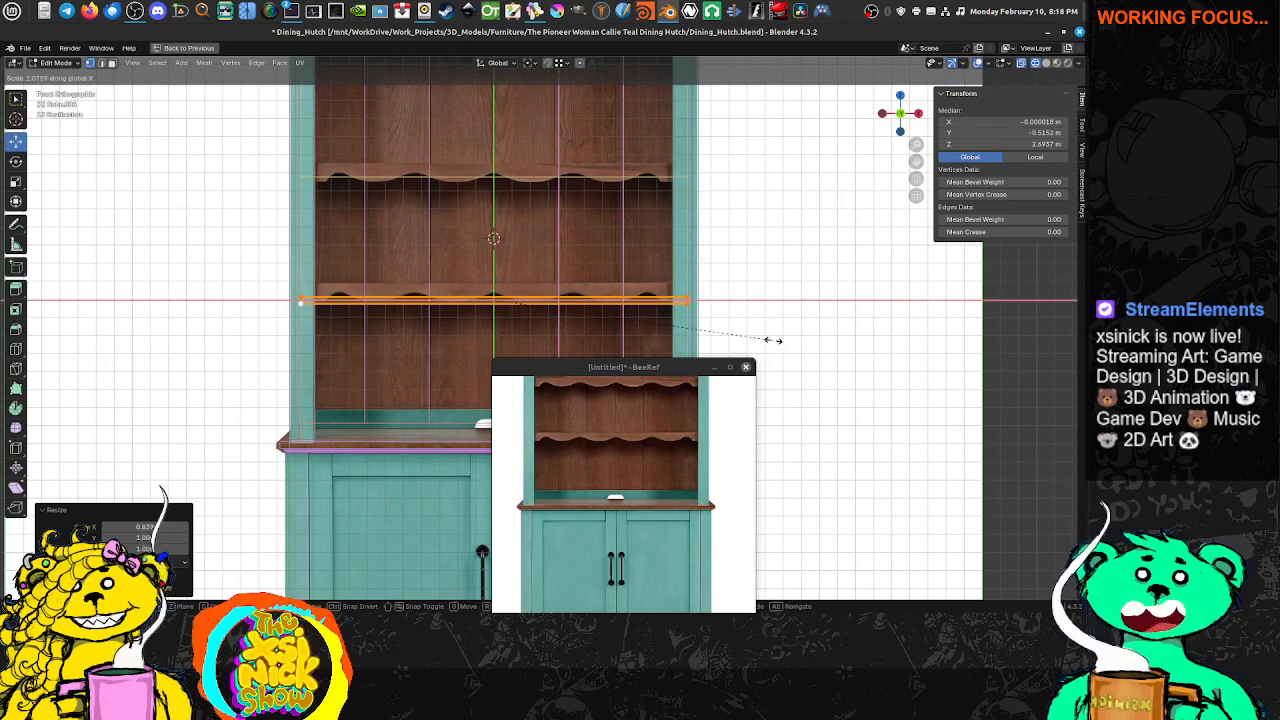
pyautogui.click(773, 340)
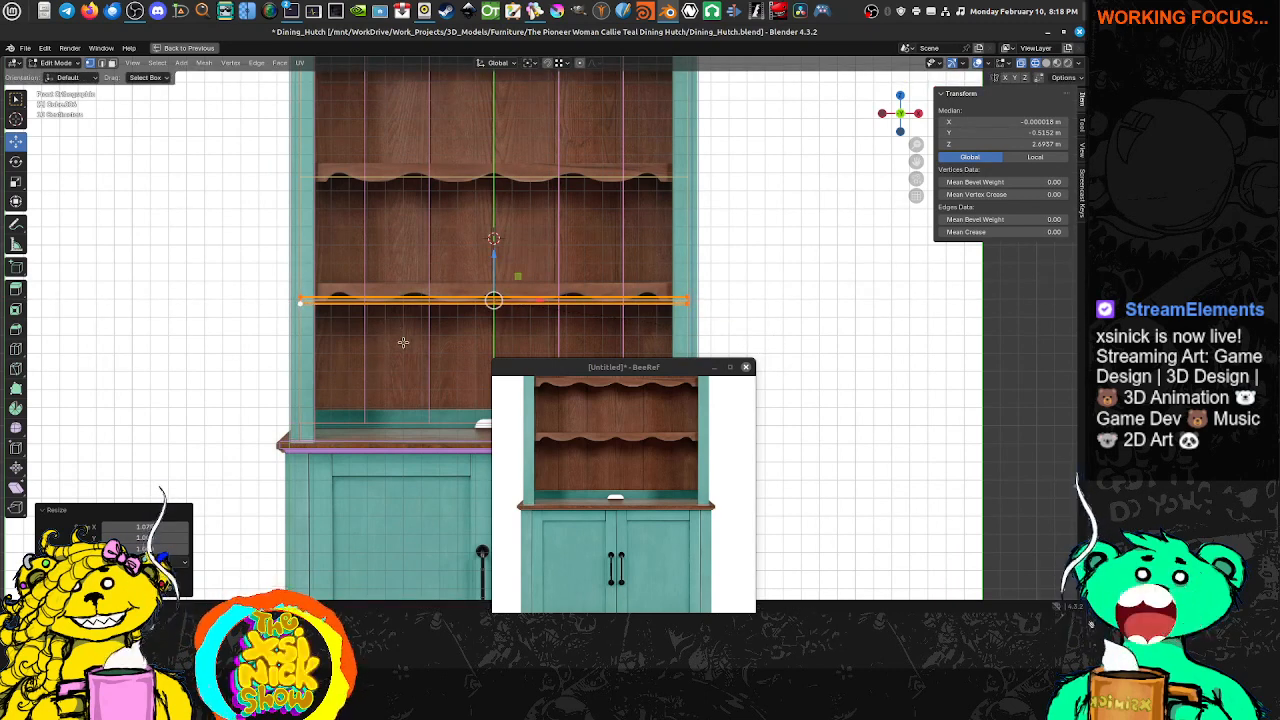
pyautogui.hotkey('ctrl', 'space')
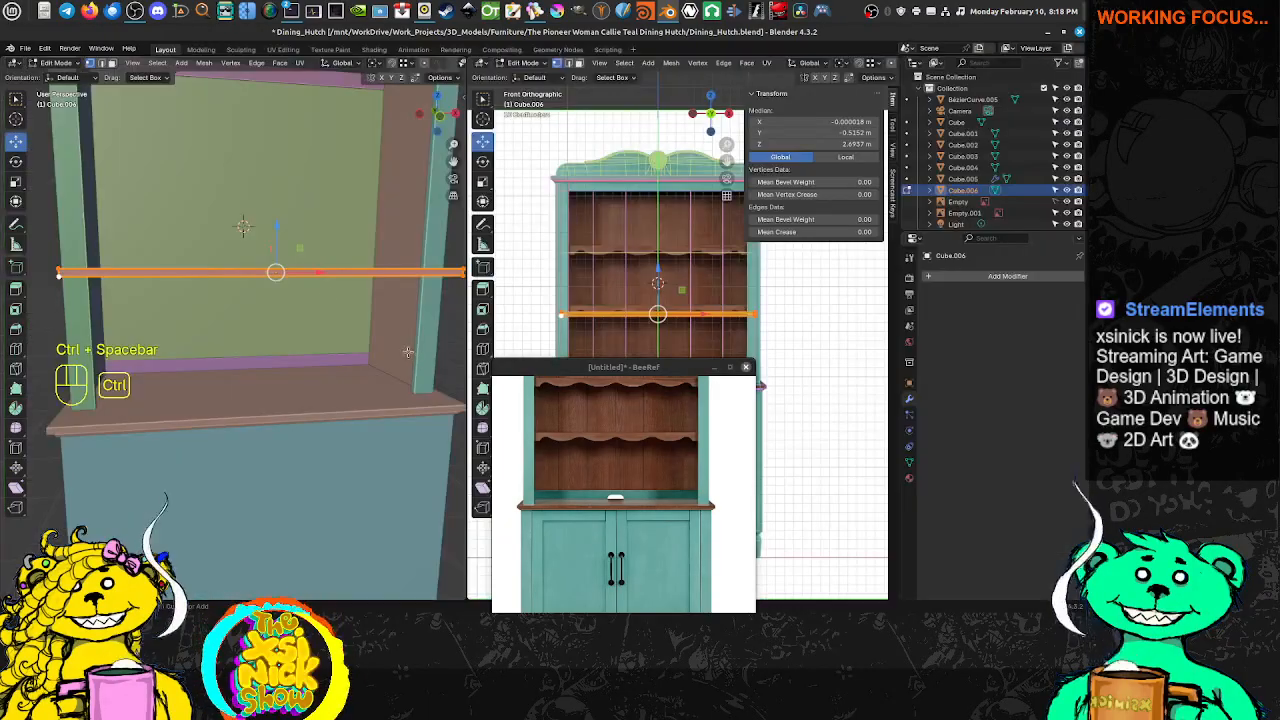
# Move the strip about 0.986 m along Y to the hutch's back plane
pyautogui.press('Tab')
pyautogui.moveTo(410, 354); pyautogui.dragTo(330, 298, button='middle')
pyautogui.moveTo(324, 296); pyautogui.dragTo(197, 245)
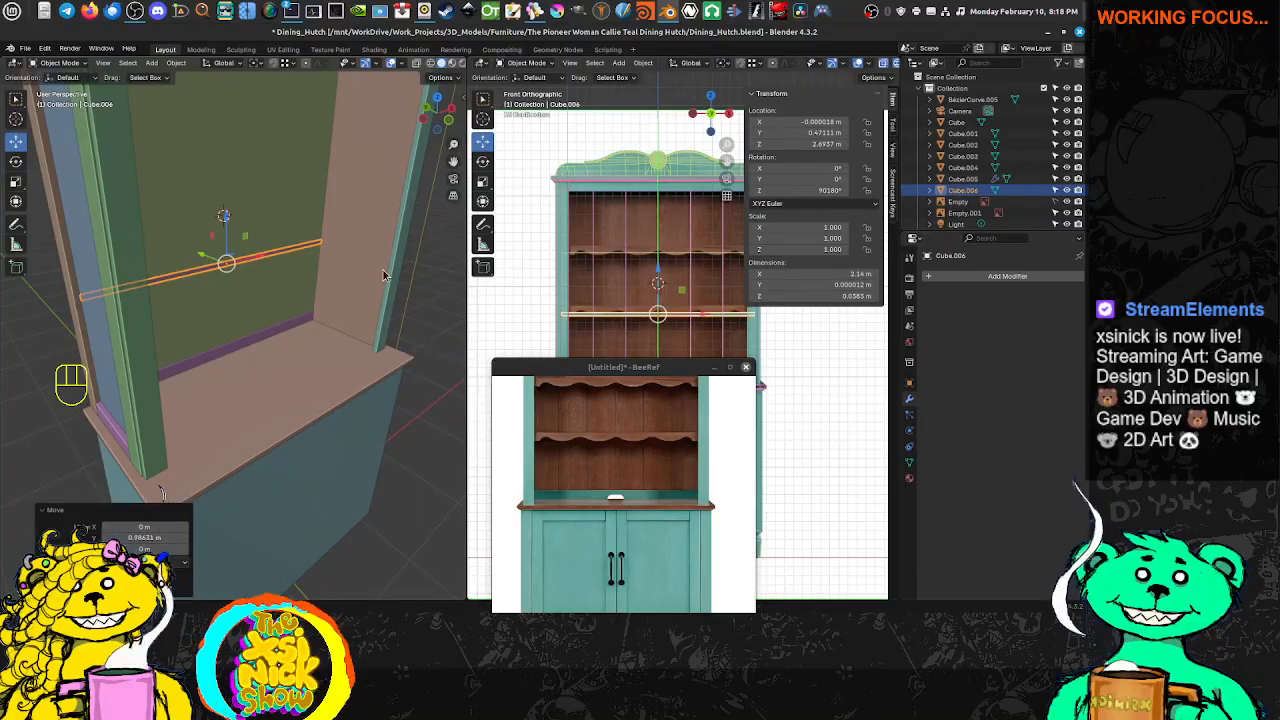
# Extrude the strip about 0.687 m forward along Y to form the shelf board
pyautogui.moveTo(385, 275); pyautogui.dragTo(238, 256, button='middle')
pyautogui.keyDown('shift'); pyautogui.moveTo(238, 256); pyautogui.dragTo(363, 252, button='middle'); pyautogui.keyUp('shift')
pyautogui.scroll(6, 268, 260)
pyautogui.press('Tab')
pyautogui.scroll(-2, 256, 173)
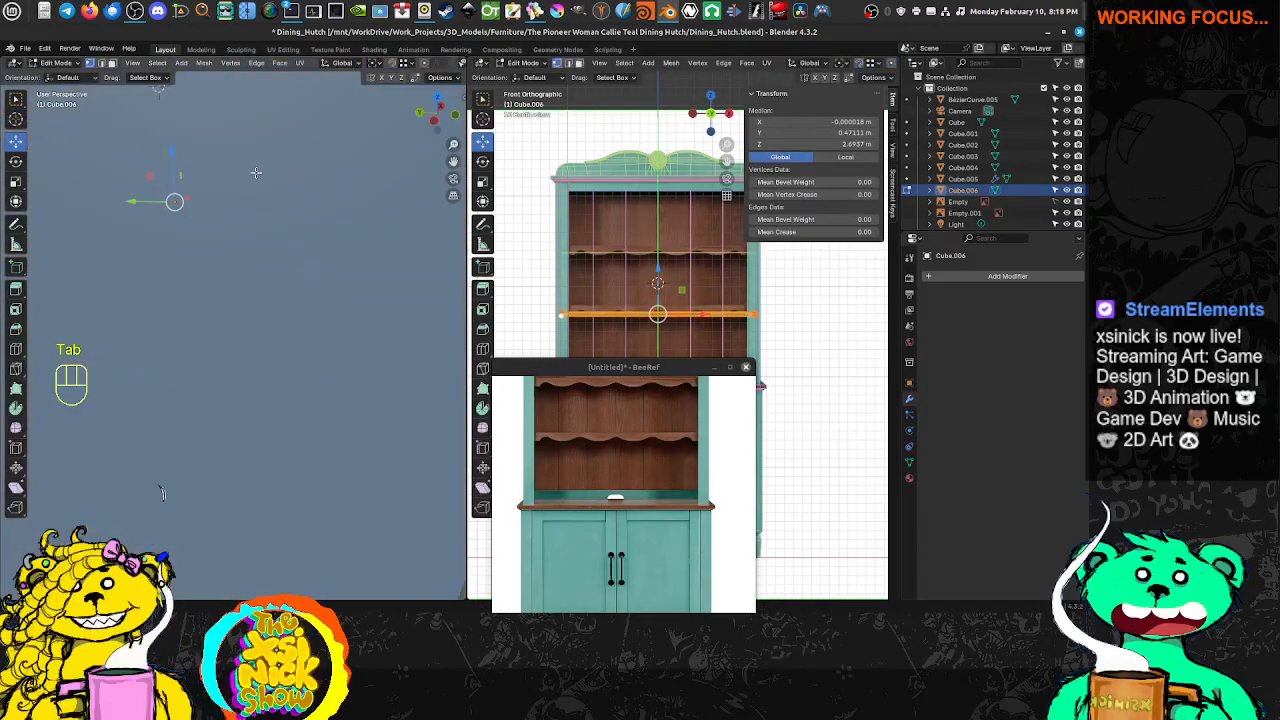
pyautogui.keyDown('shift'); pyautogui.moveTo(320, 175); pyautogui.dragTo(311, 188, button='middle'); pyautogui.keyUp('shift')
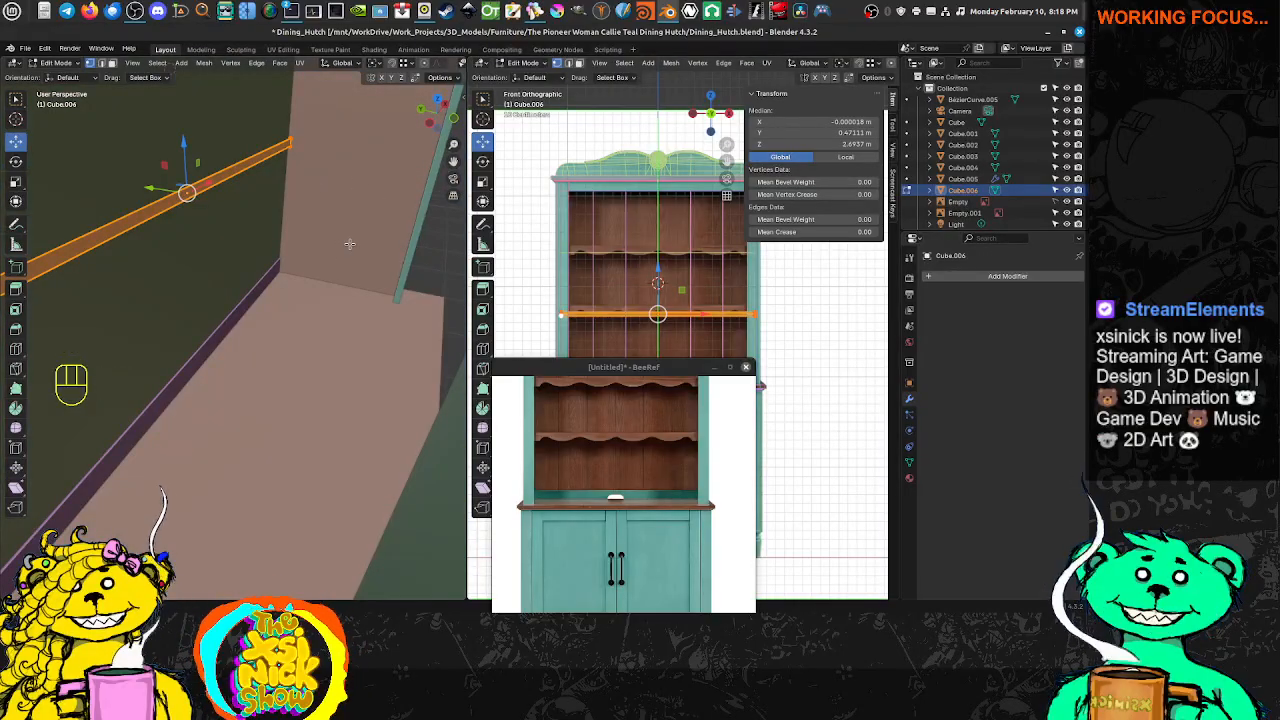
pyautogui.press('e')
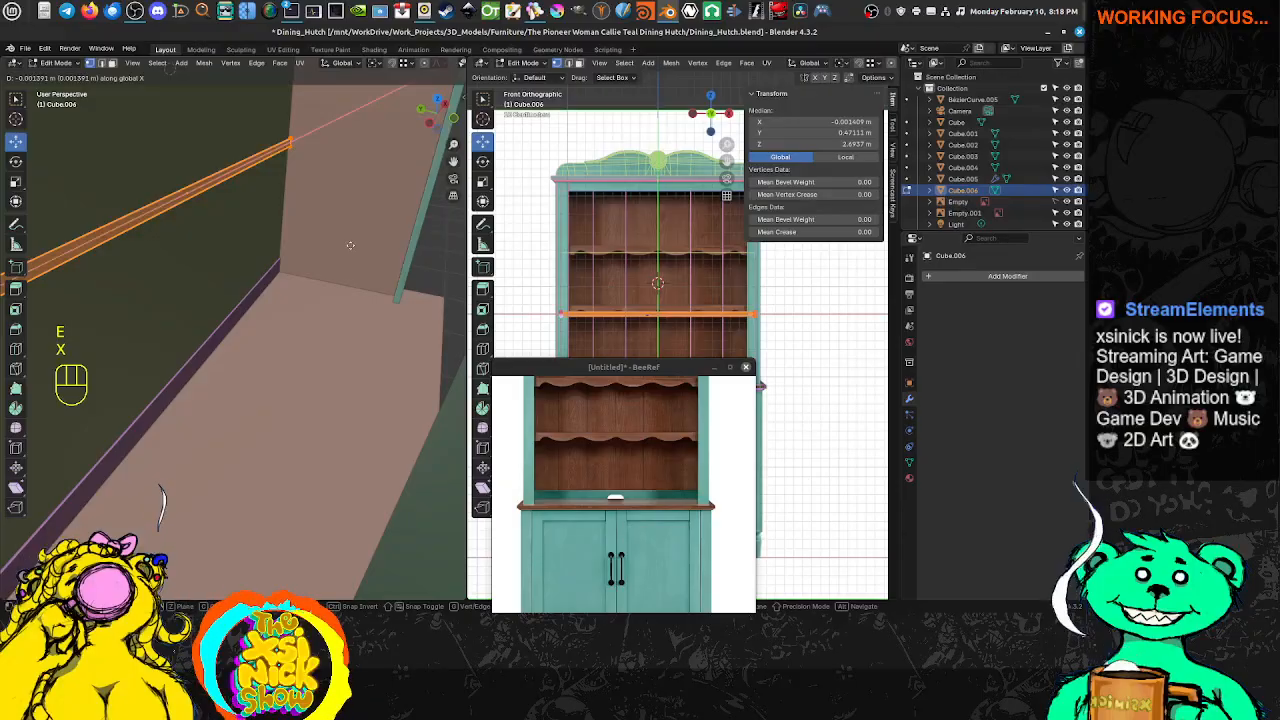
pyautogui.press('z')
pyautogui.press('y')
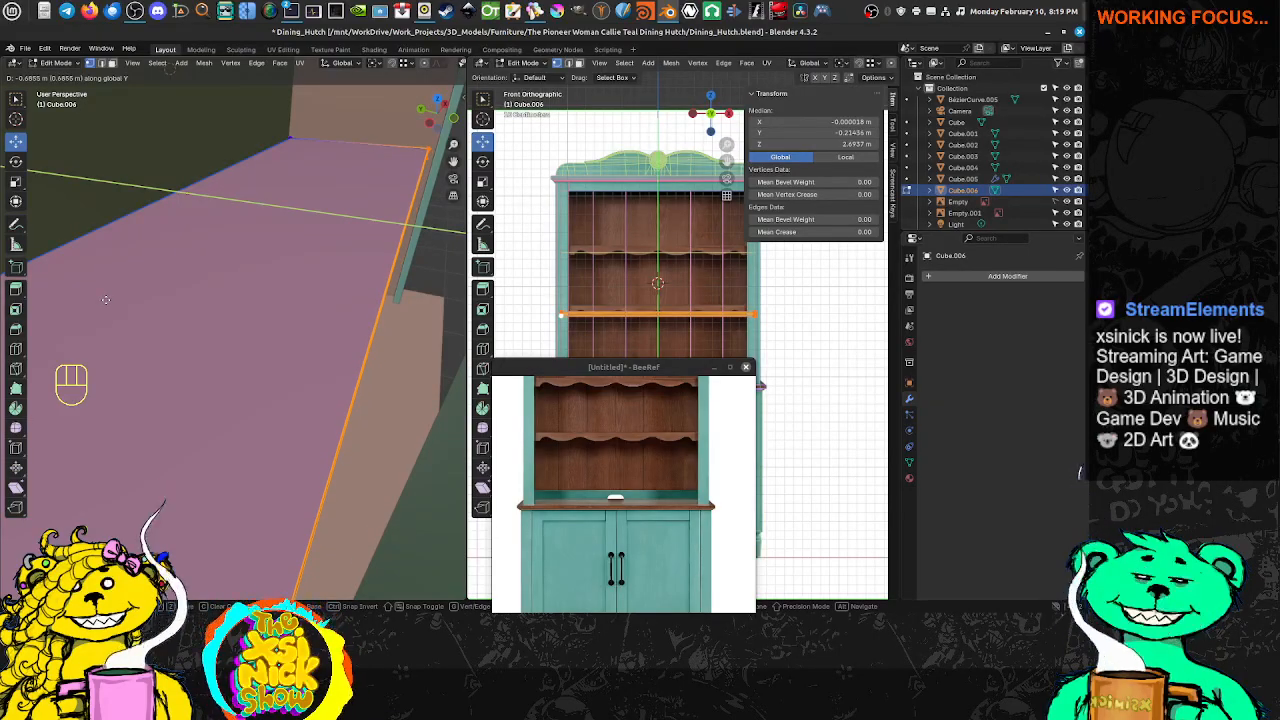
pyautogui.click(105, 298)
pyautogui.moveTo(174, 335); pyautogui.dragTo(138, 294, button='middle')
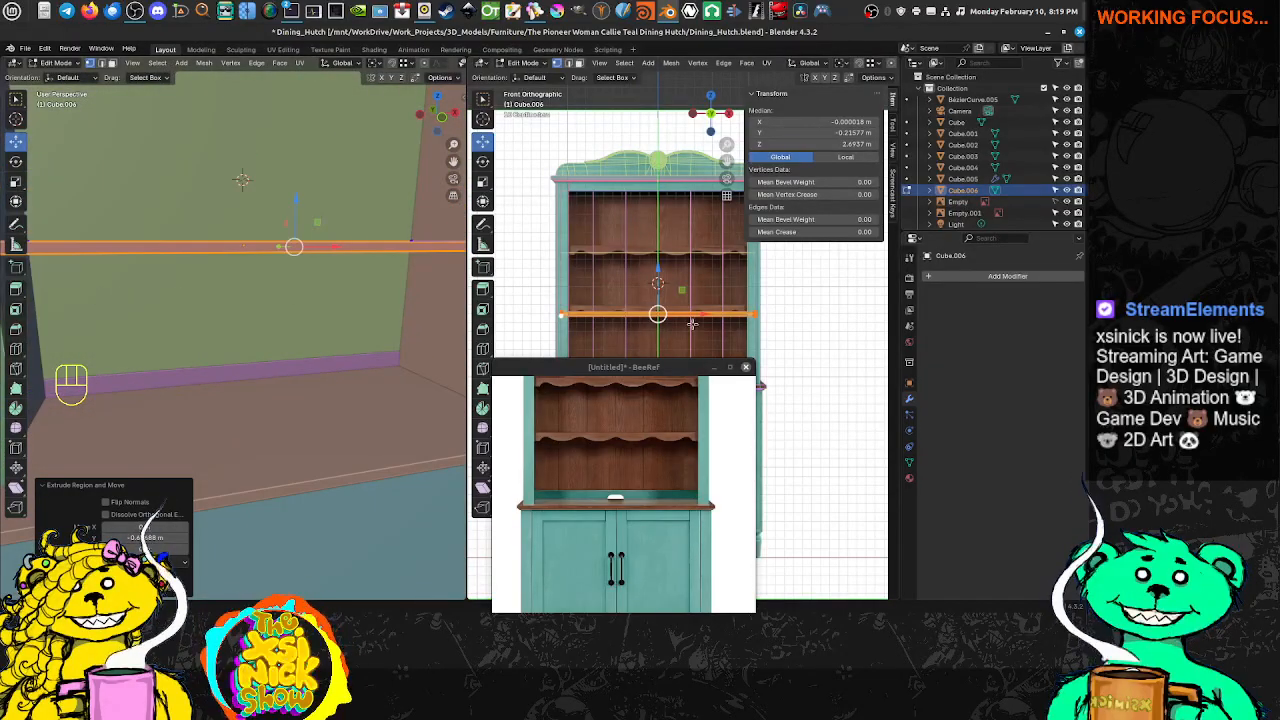
# Duplicate the shelf board's front face in place, separate the copy into its own object, and select that new front trim
pyautogui.moveTo(268, 238); pyautogui.dragTo(361, 246, button='middle')
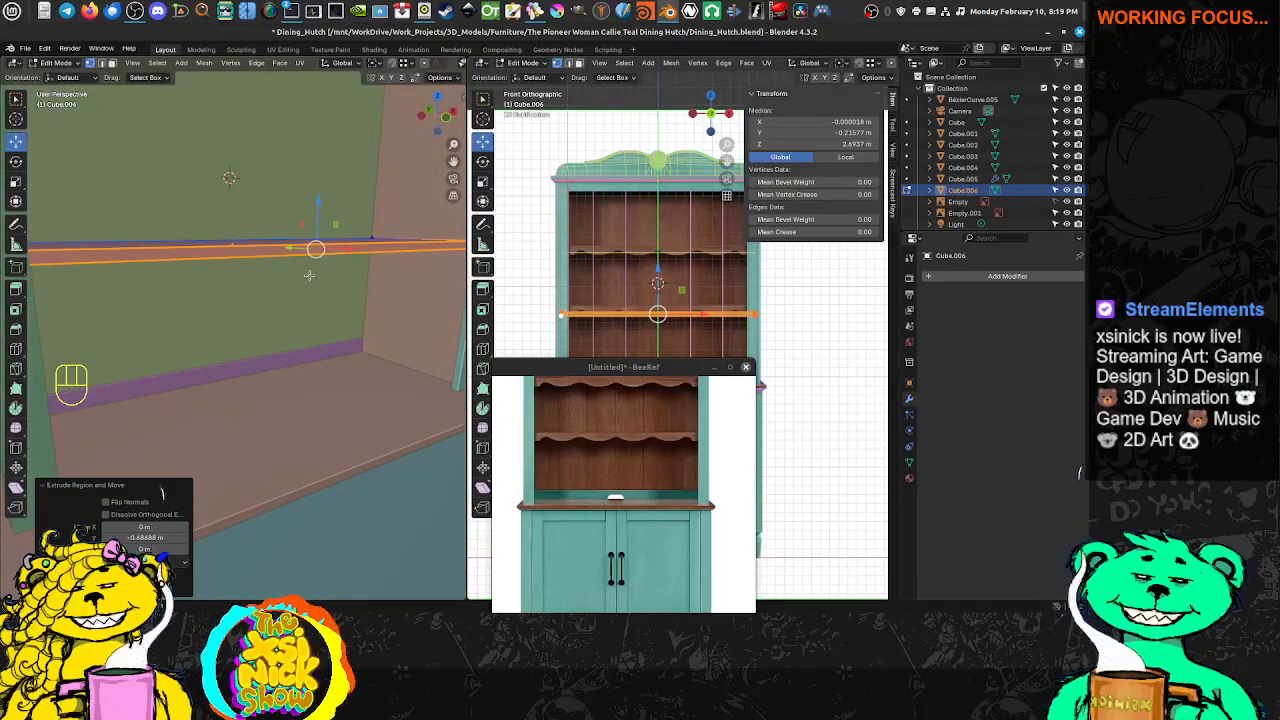
pyautogui.hotkey('shift', 'd')
pyautogui.rightClick(346, 263)
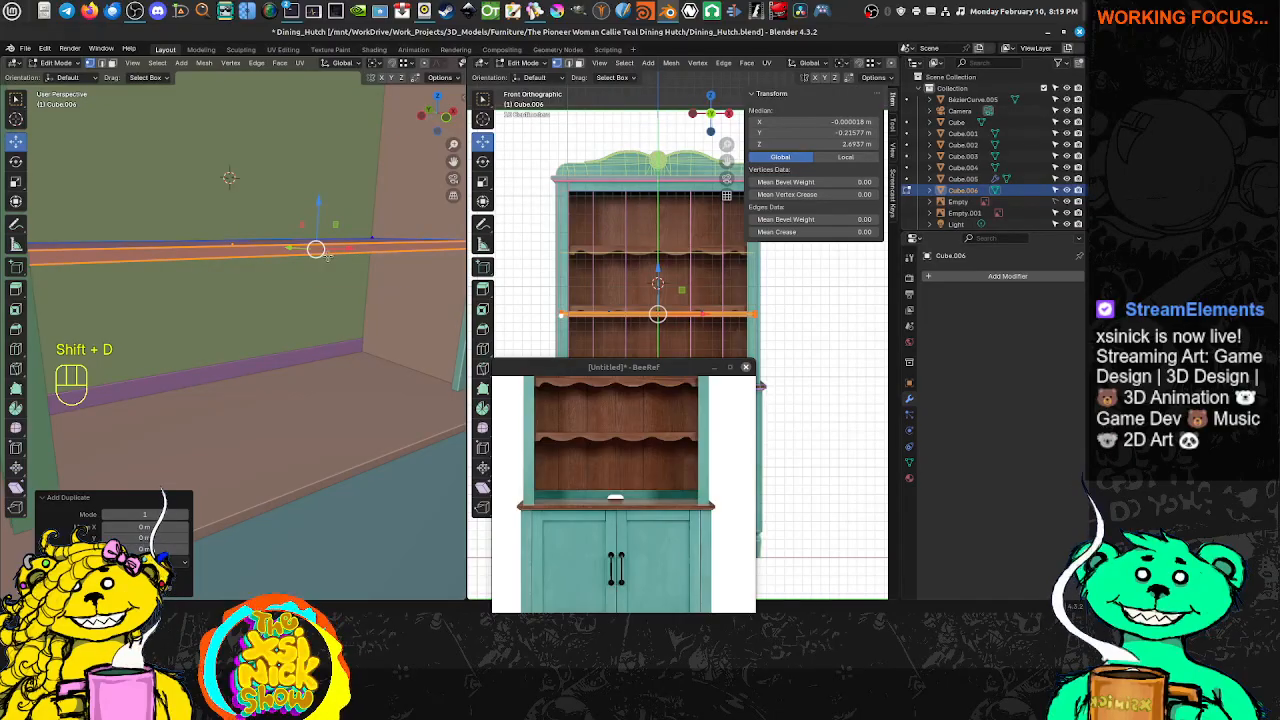
pyautogui.press('p')
pyautogui.click(327, 254)
pyautogui.press('Tab')
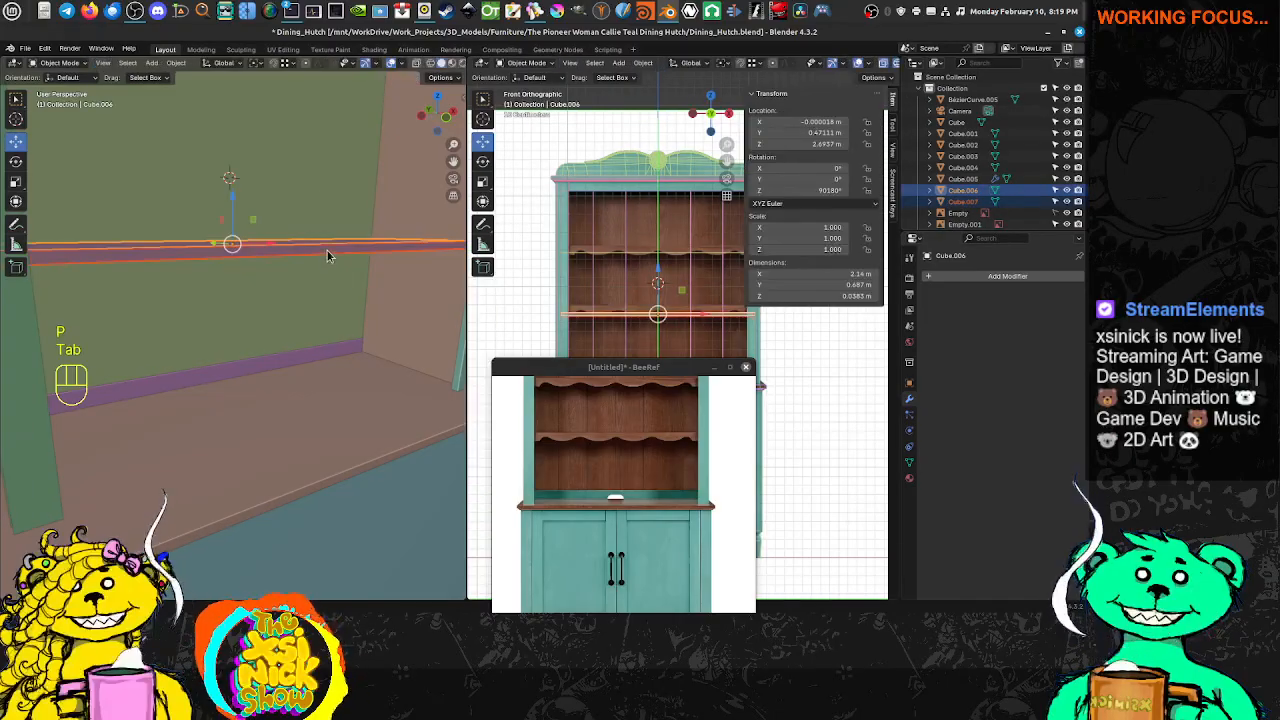
pyautogui.click(327, 254)
pyautogui.press('Tab')
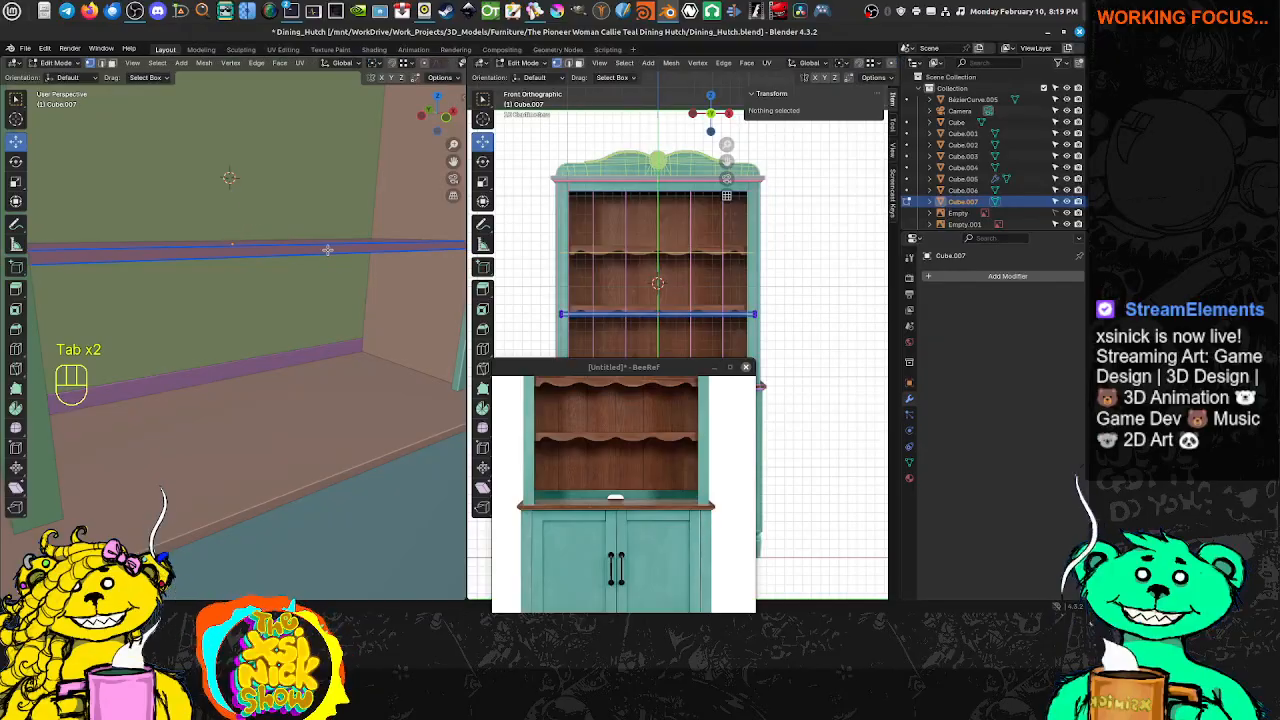
pyautogui.press('Tab')
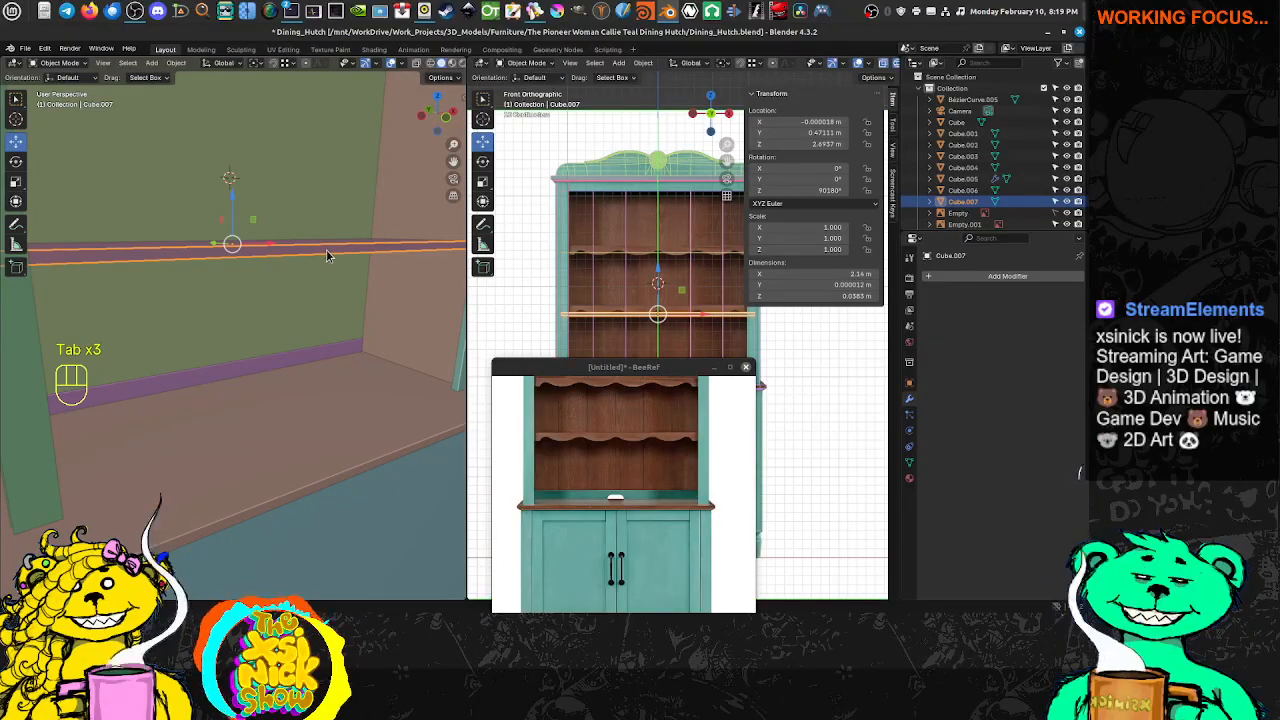
# Set the separated front trim's origin to its geometry
pyautogui.press('Insert')
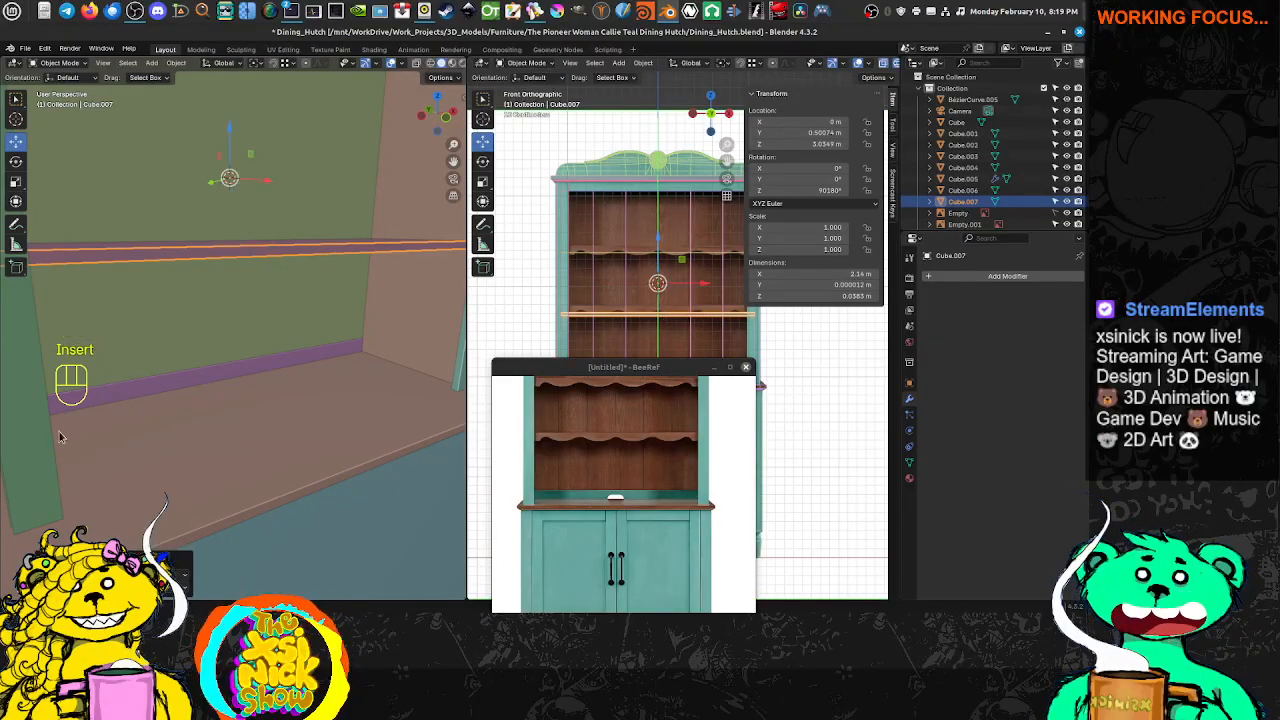
pyautogui.click(146, 575)
pyautogui.click(160, 525)
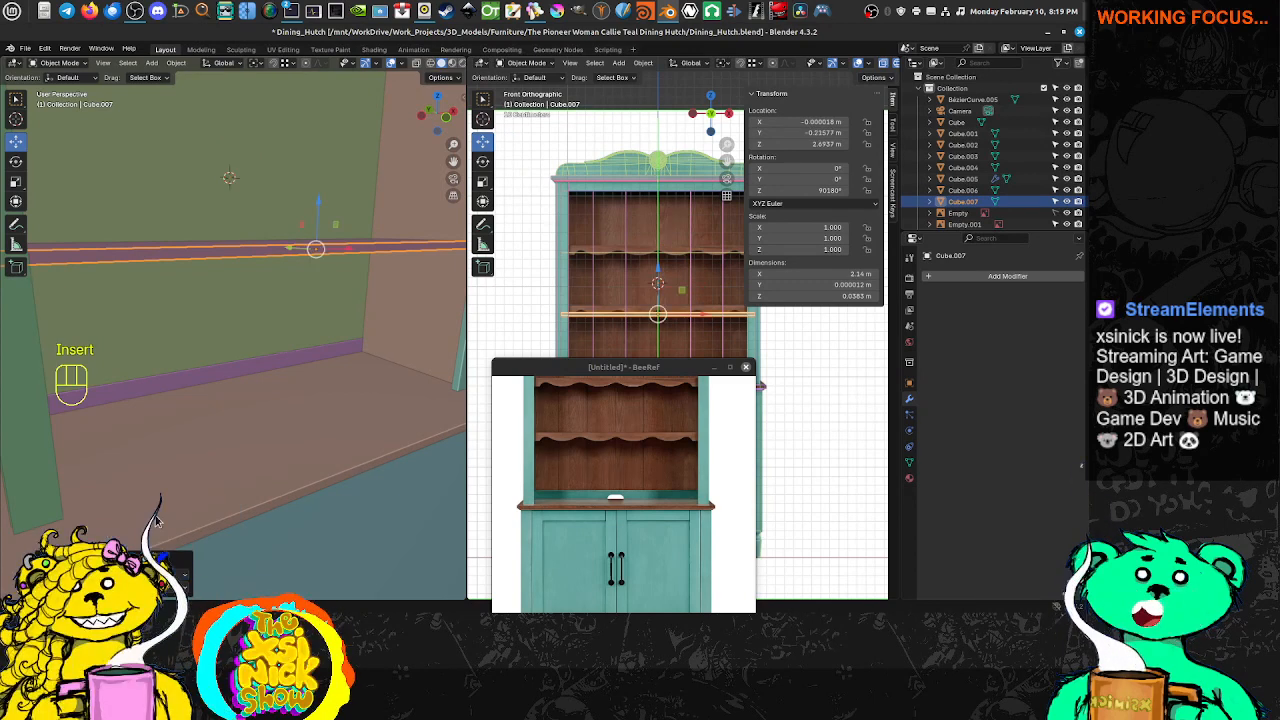
# Lower the front trim's bottom edge along Z so the trim is about 0.162 m tall
pyautogui.moveTo(300, 380); pyautogui.dragTo(350, 272, button='middle')
pyautogui.press('Tab')
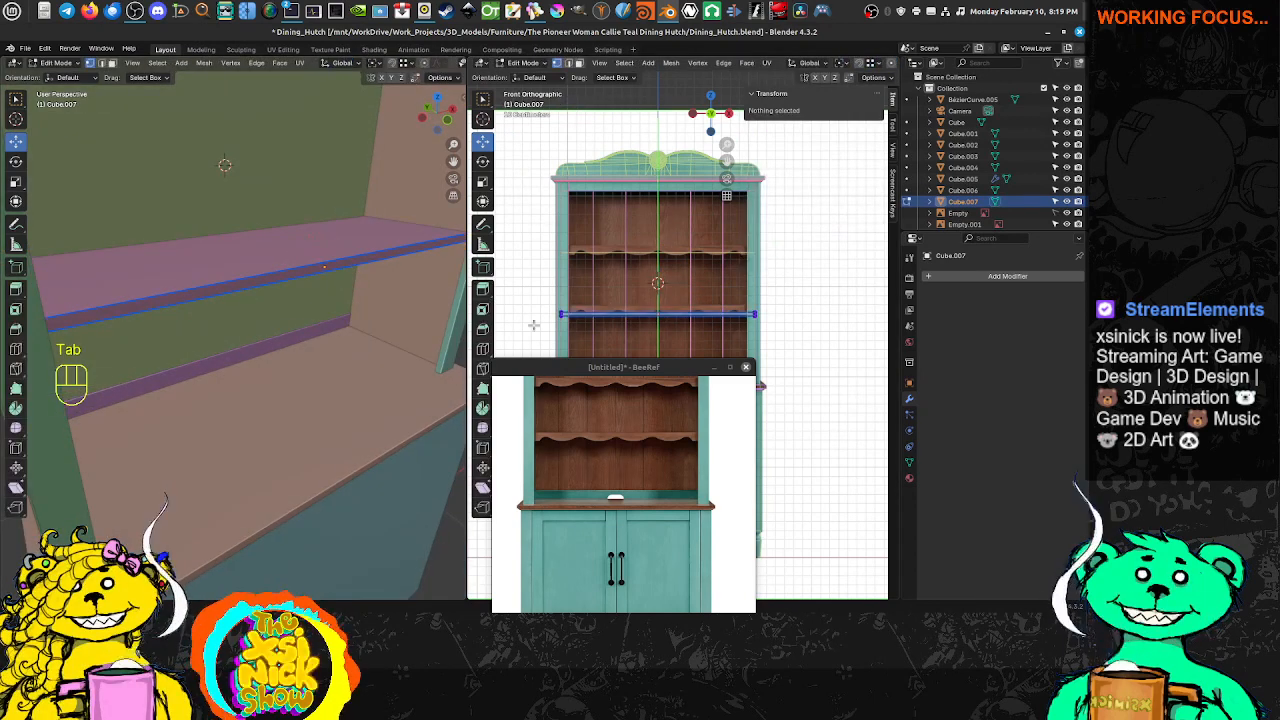
pyautogui.hotkey('ctrl', 'Tab')
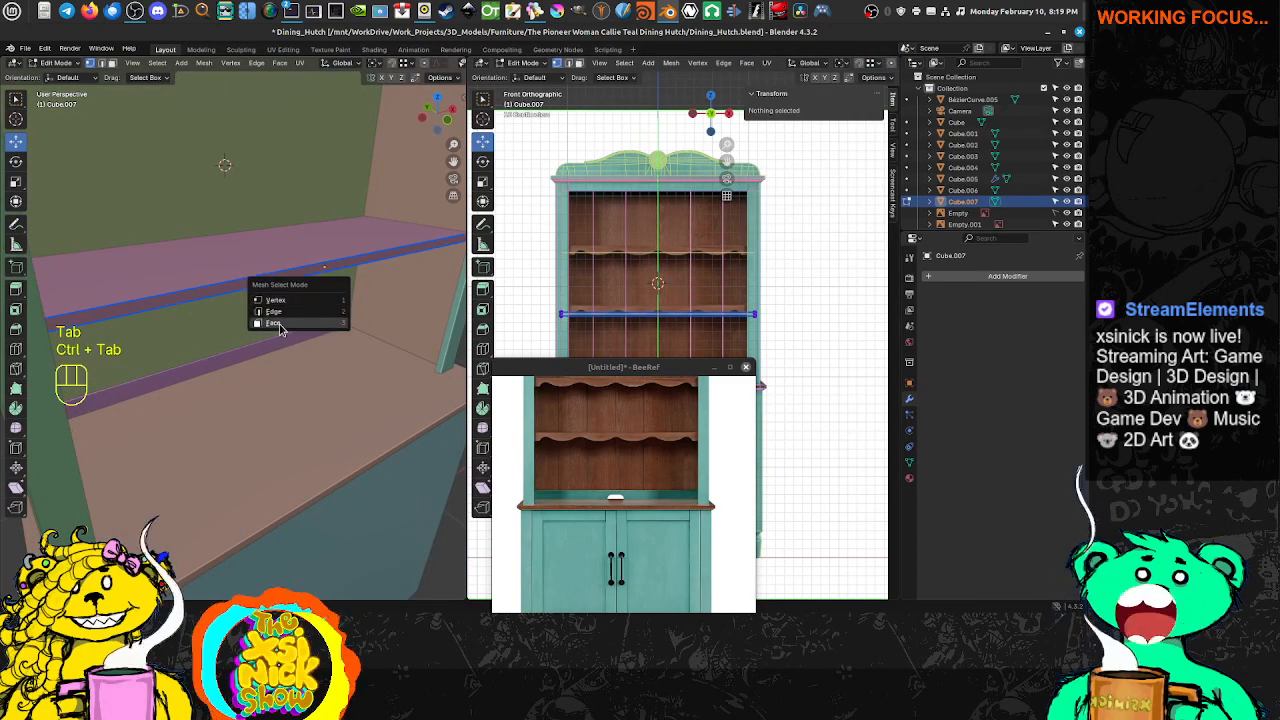
pyautogui.click(285, 320)
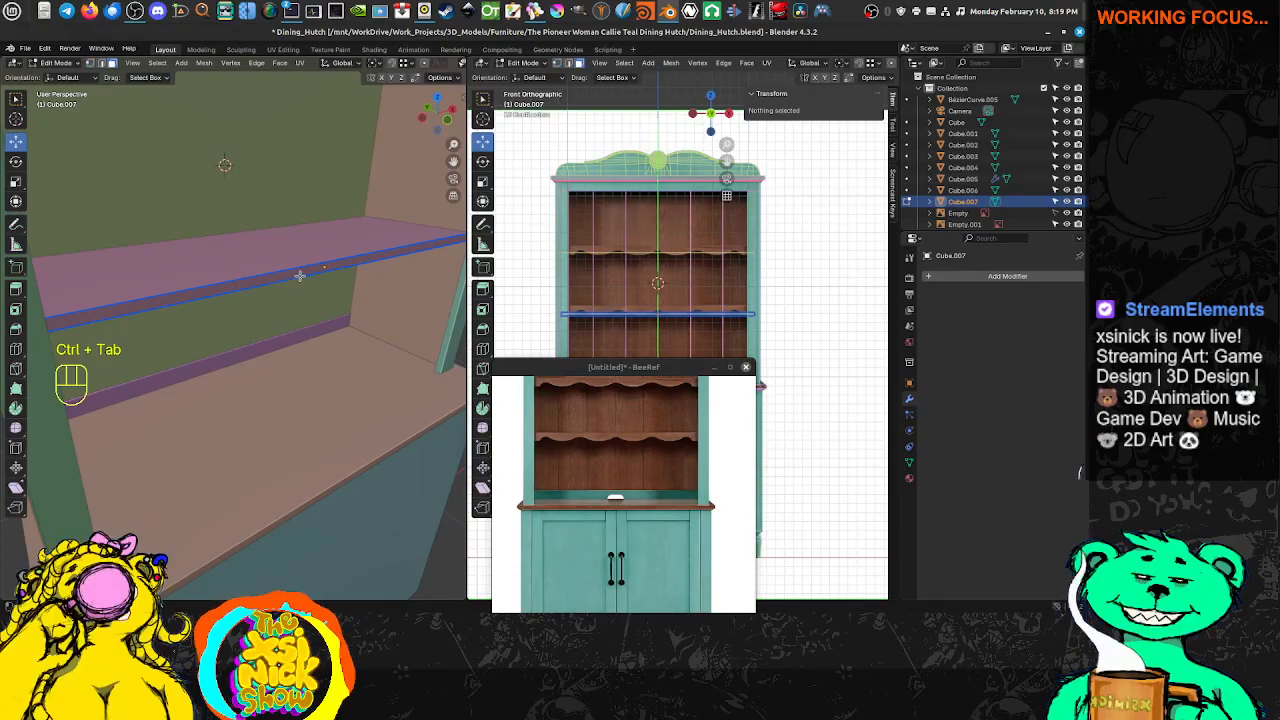
pyautogui.keyDown('alt'); pyautogui.click(290, 284); pyautogui.keyUp('alt')
pyautogui.hotkey('ctrl', 'Tab')
pyautogui.click(264, 273)
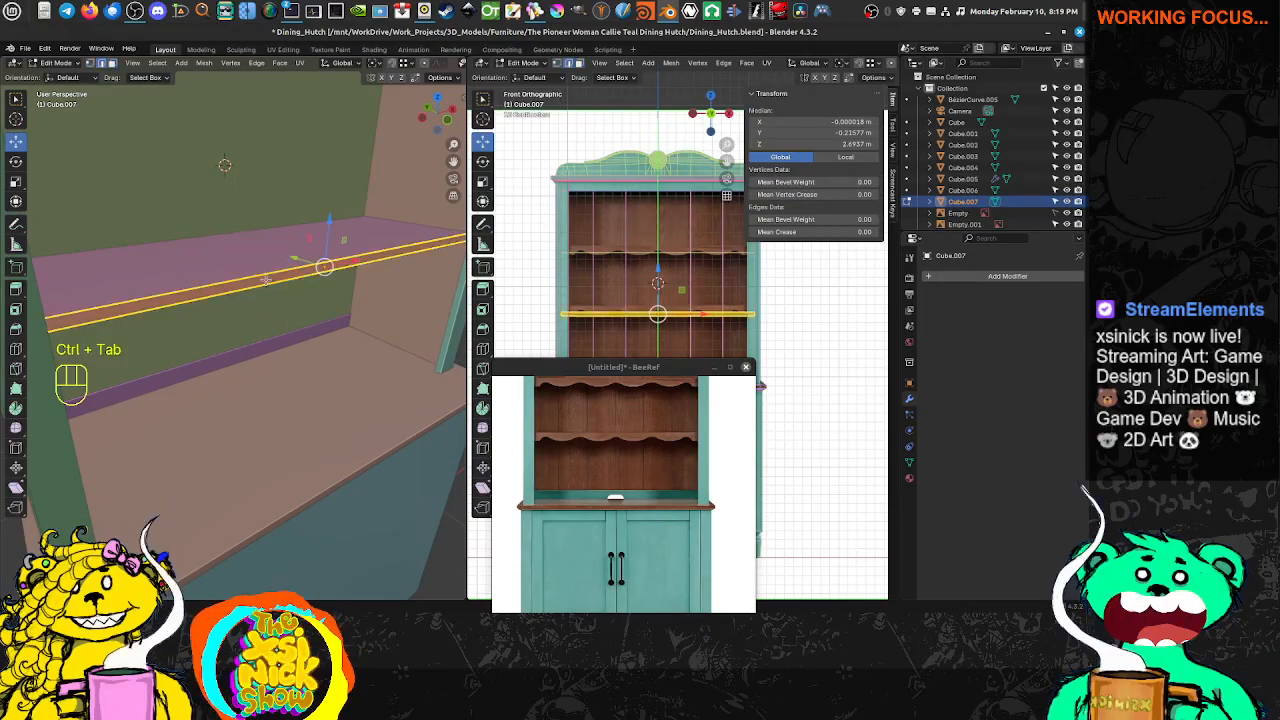
pyautogui.click(277, 282)
pyautogui.scroll(5, 663, 282)
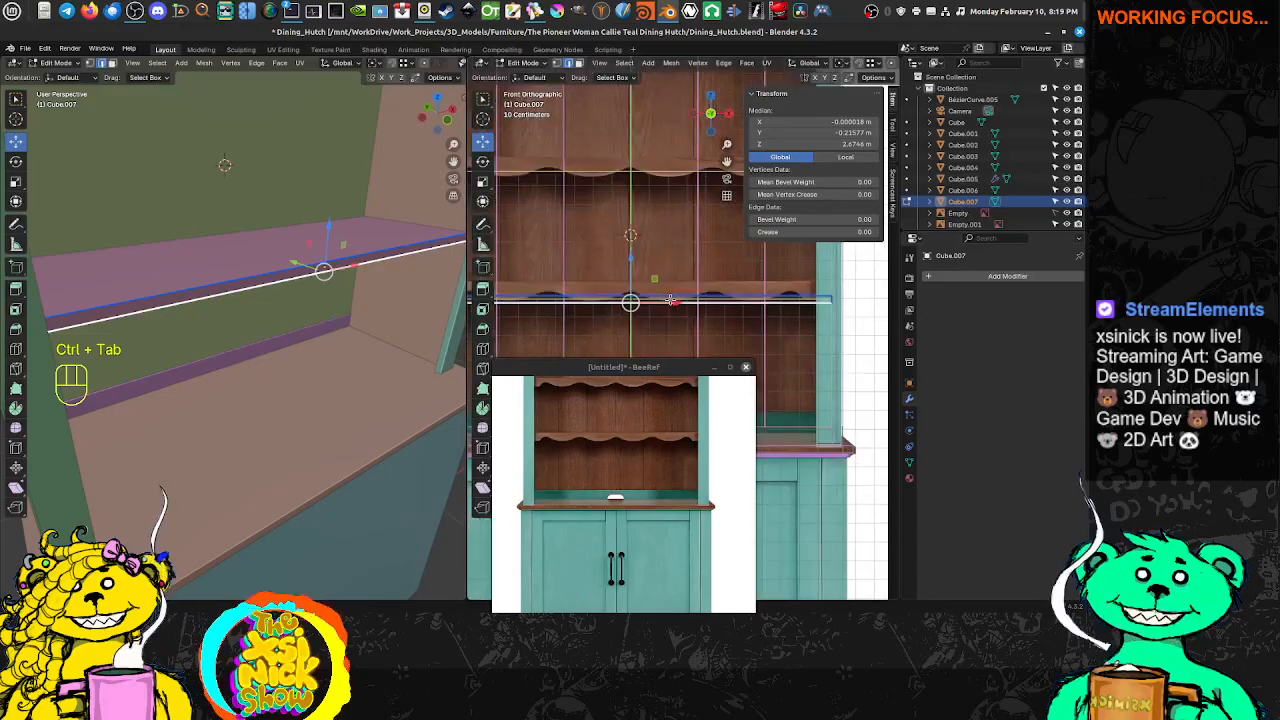
pyautogui.moveTo(679, 265); pyautogui.dragTo(680, 290)
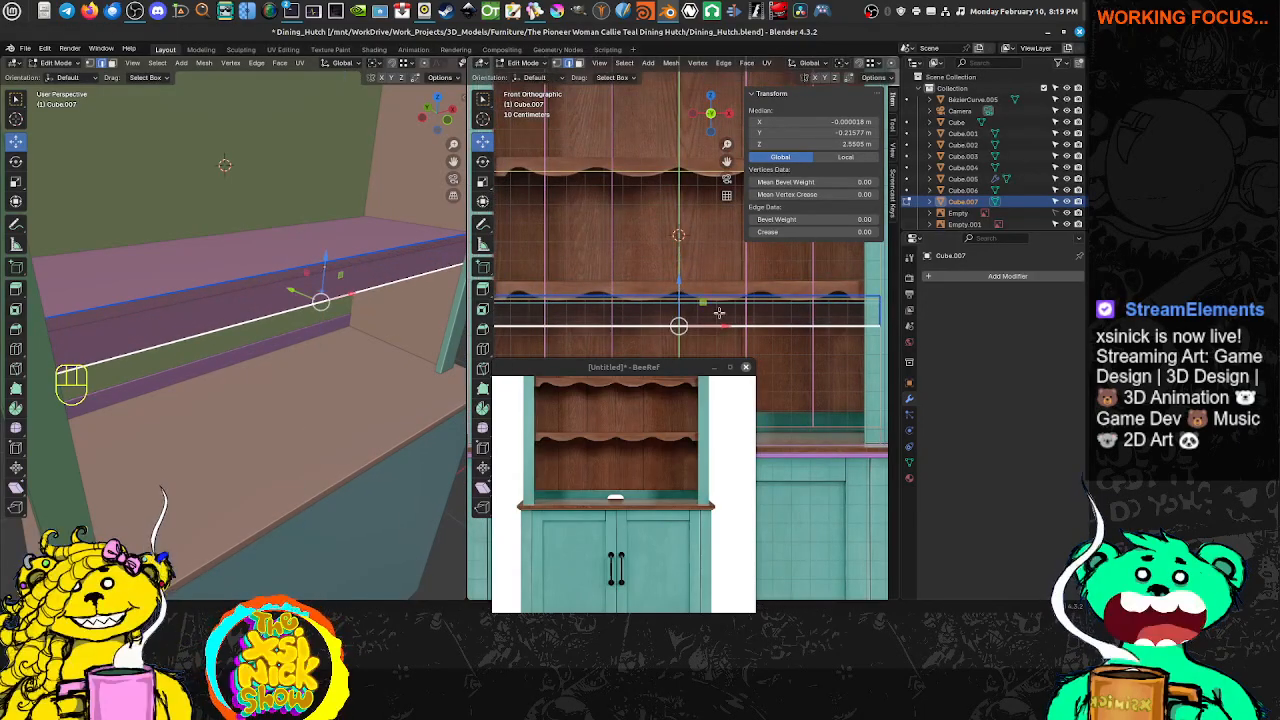
pyautogui.press('Tab')
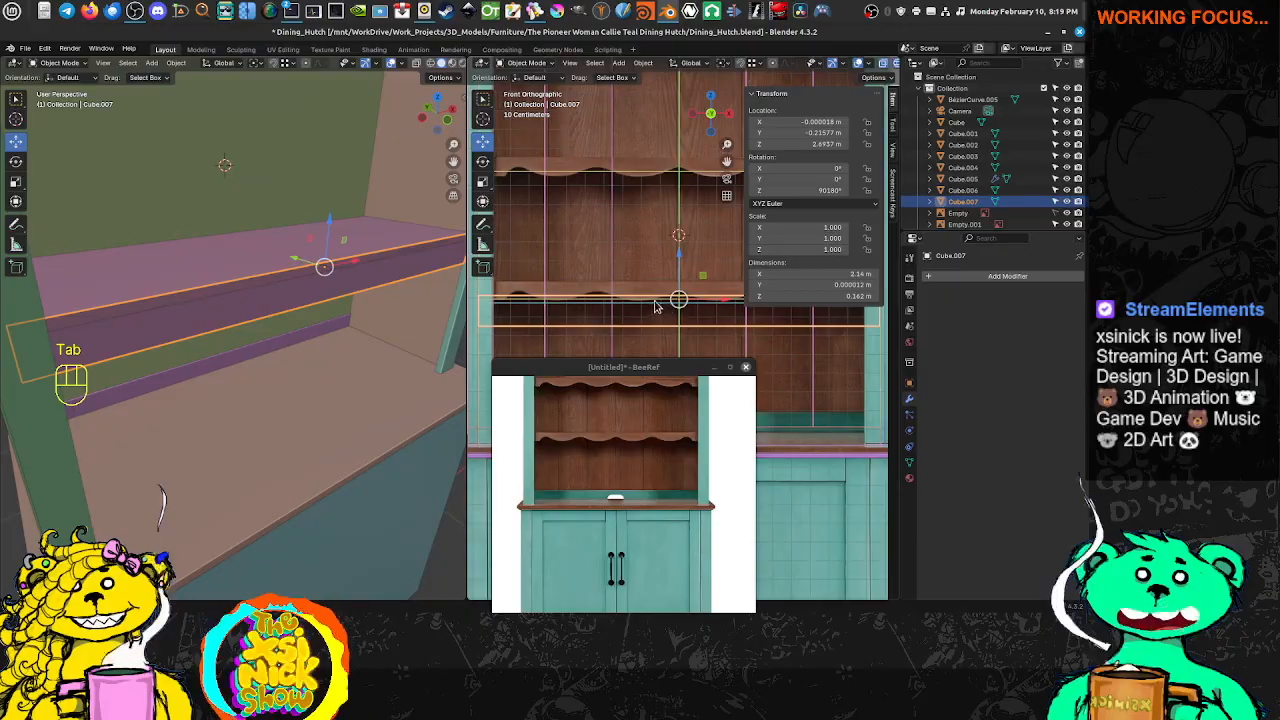
# Select the shelf board and front trim together and raise them along Z to about 2.766 m, at the reference's lower shelf
pyautogui.click(243, 255)
pyautogui.keyDown('shift'); pyautogui.click(262, 284); pyautogui.keyUp('shift')
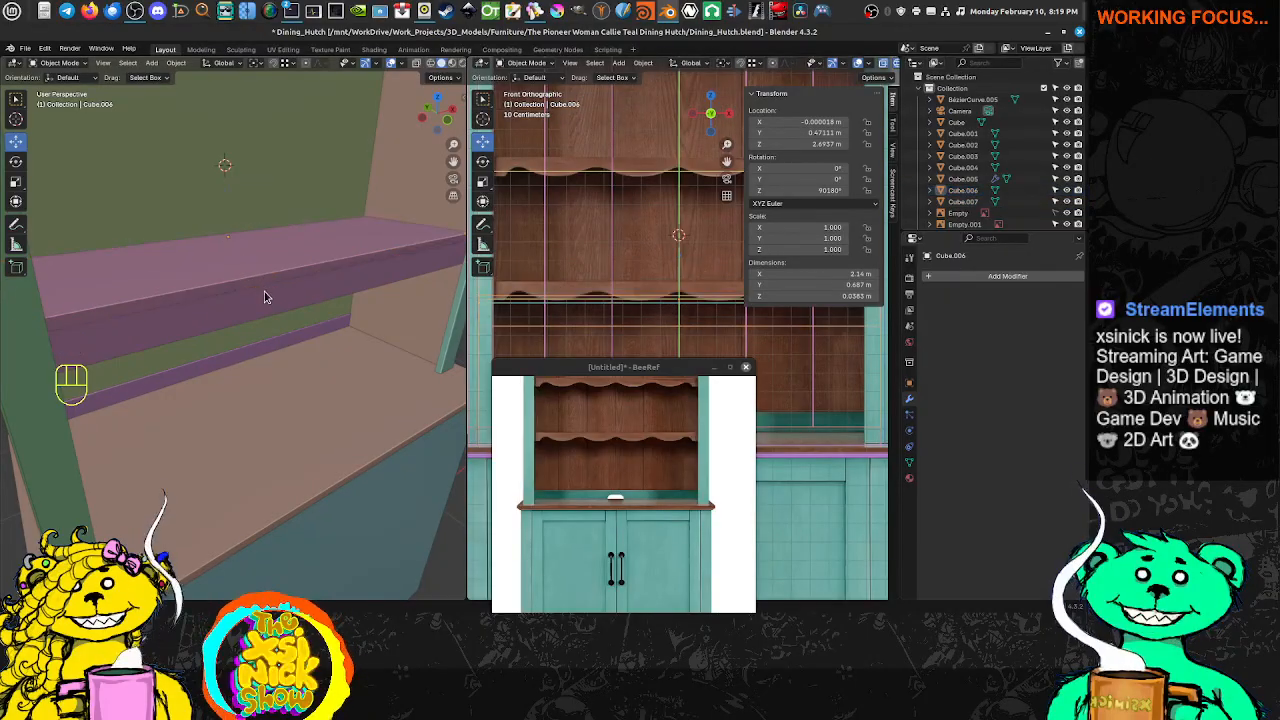
pyautogui.click(264, 292)
pyautogui.keyDown('shift'); pyautogui.click(250, 268); pyautogui.keyUp('shift')
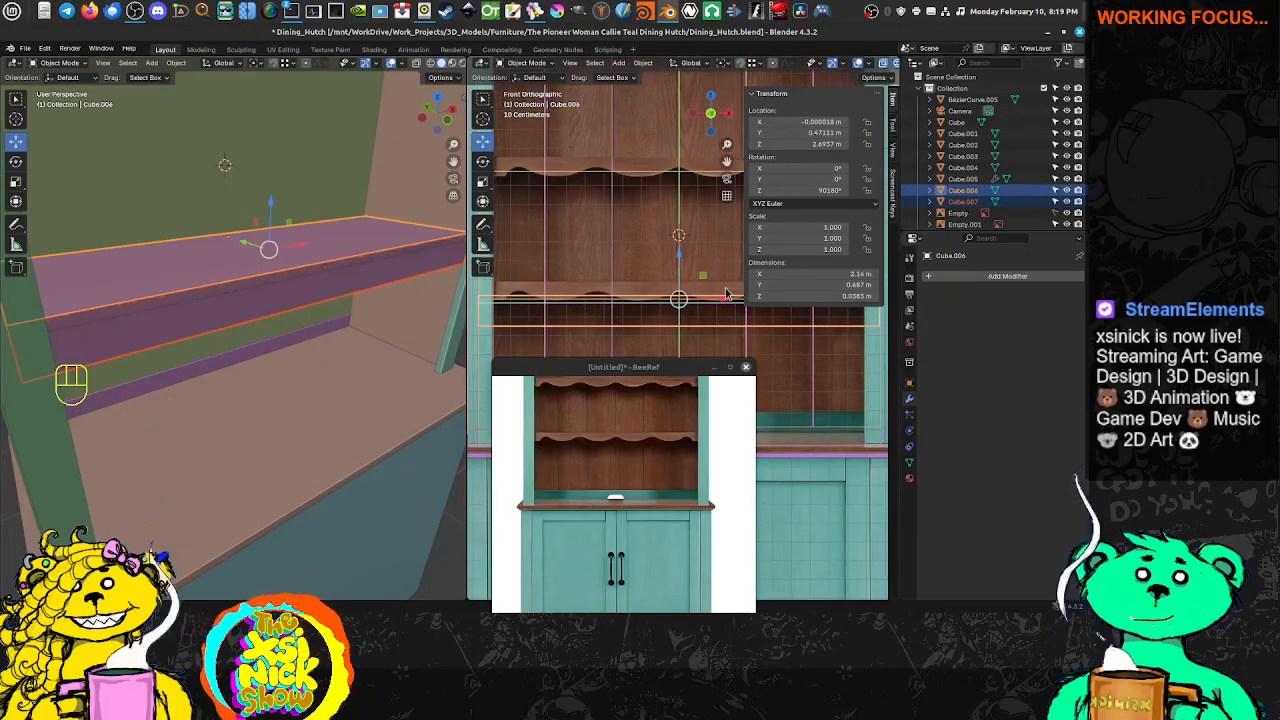
pyautogui.press('g')
pyautogui.press('z')
pyautogui.click(680, 247)
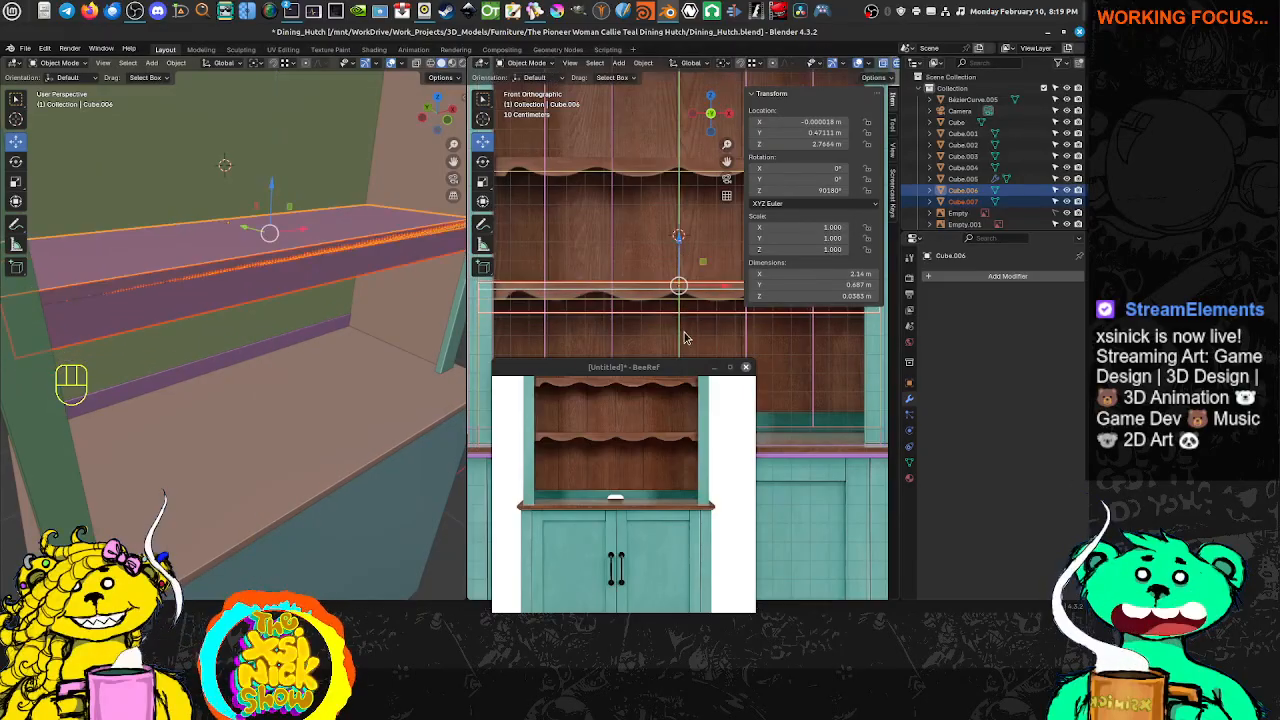
# Raise the front trim's bottom edge to the base of the reference scallops, making the trim about 0.099 m tall
pyautogui.click(684, 315)
pyautogui.press('Tab')
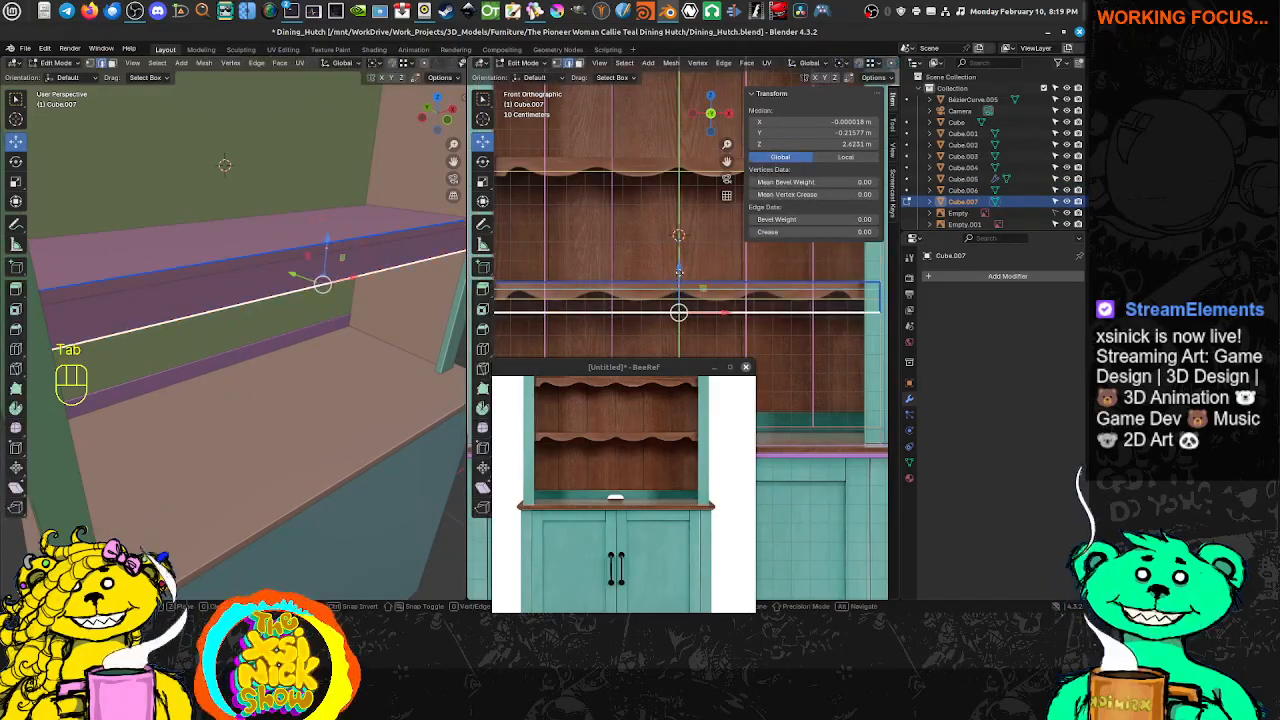
pyautogui.moveTo(679, 274); pyautogui.dragTo(680, 259)
pyautogui.keyDown('shift'); pyautogui.click(657, 289); pyautogui.keyUp('shift')
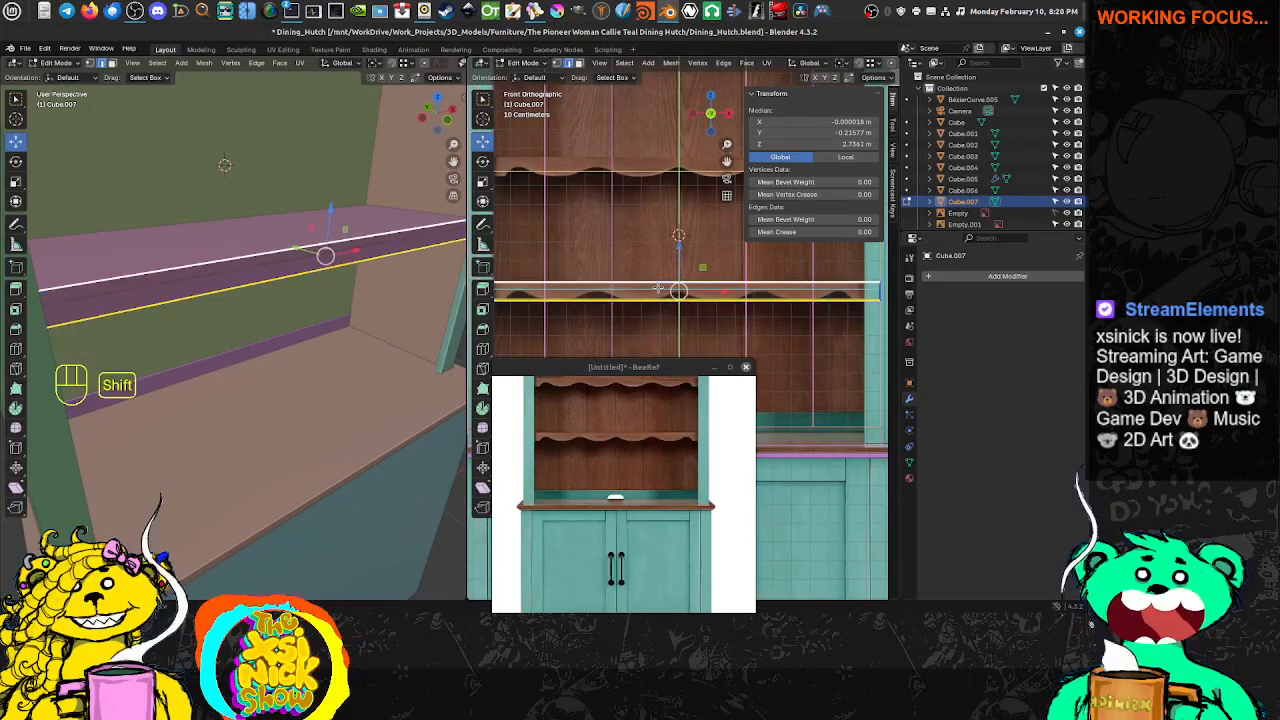
pyautogui.press('Tab')
# Select the shelf board and front trim together and lower them along Z to about 2.696 m
pyautogui.click(380, 232)
pyautogui.keyDown('shift'); pyautogui.click(364, 250); pyautogui.keyUp('shift')
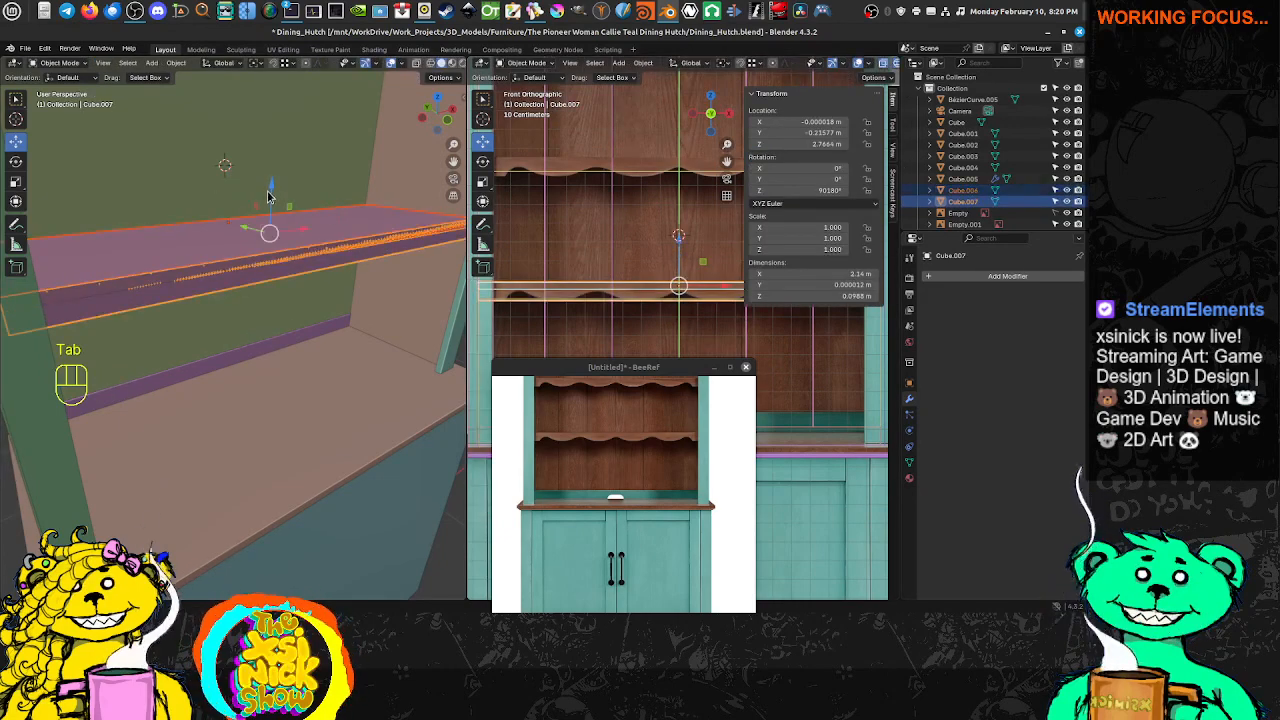
pyautogui.moveTo(274, 190); pyautogui.dragTo(278, 207)
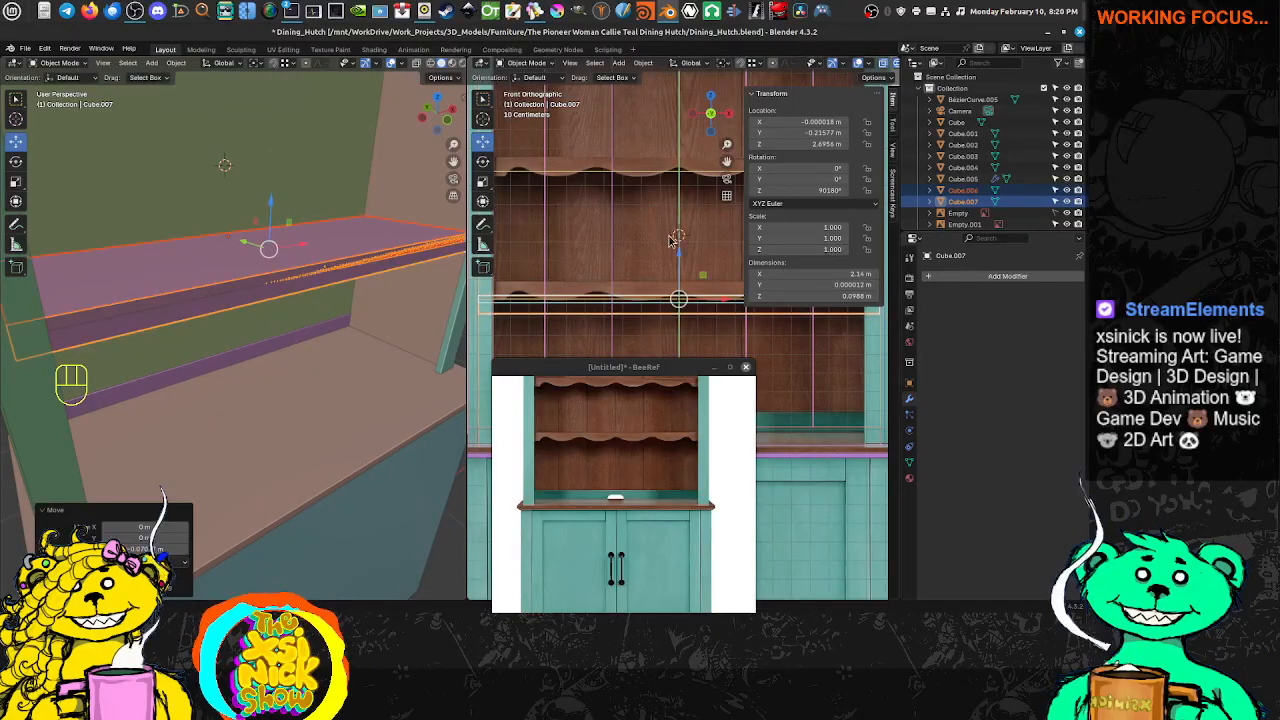
pyautogui.keyDown('shift'); pyautogui.moveTo(660, 242); pyautogui.dragTo(645, 230, button='middle'); pyautogui.keyUp('shift')
pyautogui.keyDown('shift'); pyautogui.moveTo(397, 251); pyautogui.dragTo(298, 252, button='middle'); pyautogui.keyUp('shift')
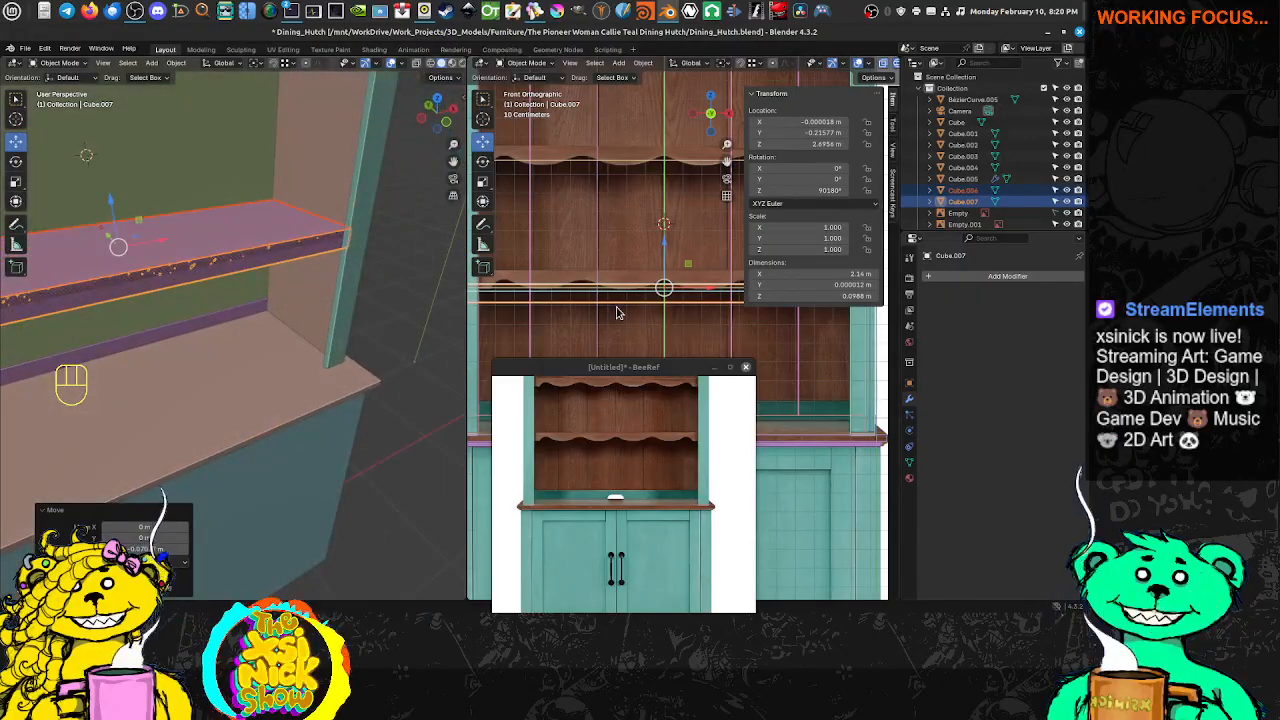
pyautogui.keyDown('shift'); pyautogui.moveTo(455, 278); pyautogui.dragTo(300, 247, button='middle'); pyautogui.keyUp('shift')
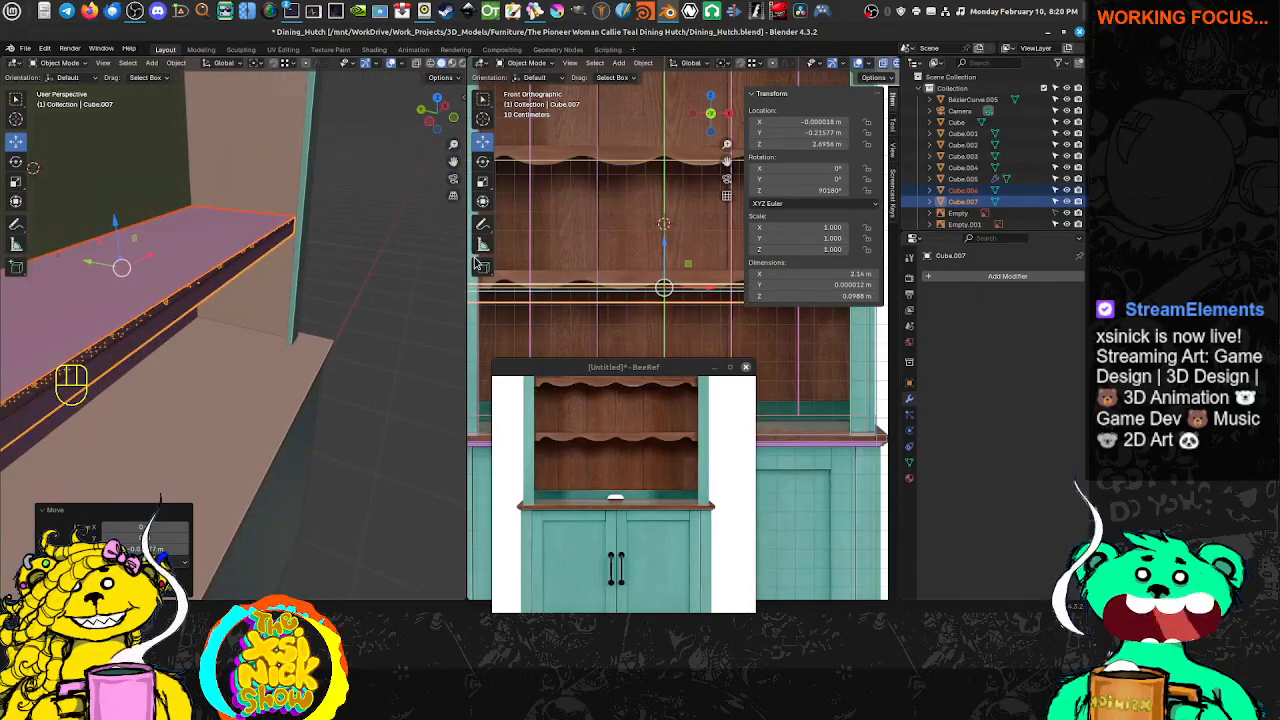
pyautogui.keyDown('shift'); pyautogui.moveTo(706, 319); pyautogui.dragTo(630, 305, button='middle'); pyautogui.keyUp('shift')
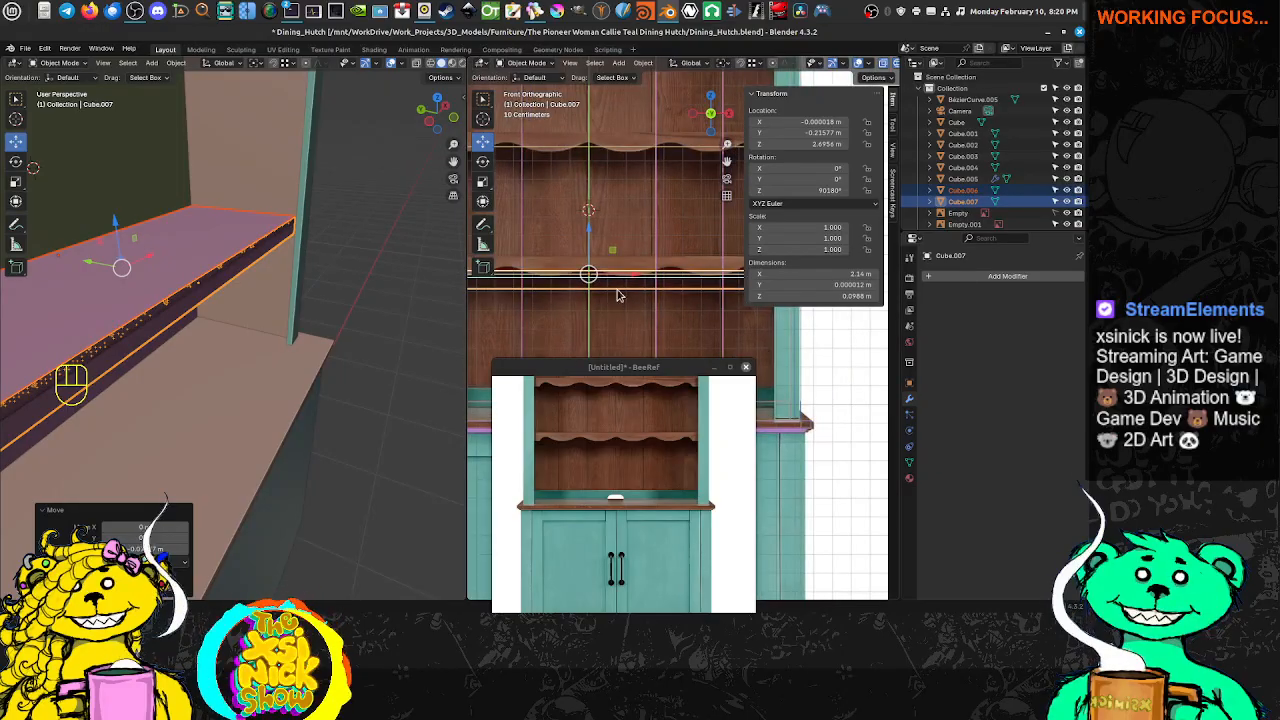
# Raise only the front trim along Z to about 2.773 m, over the reference's lower shelf scallops
pyautogui.hotkey('ctrl', 'z')
pyautogui.hotkey('ctrl', 'z')
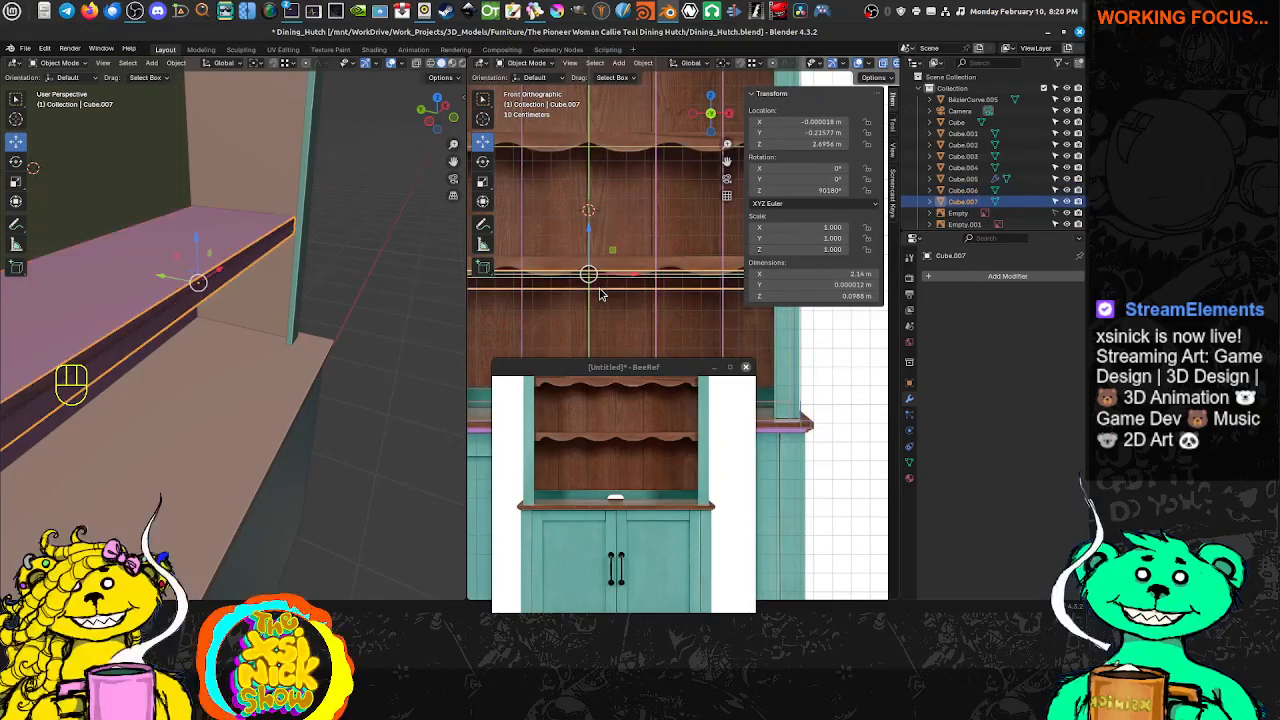
pyautogui.press('g')
pyautogui.press('z')
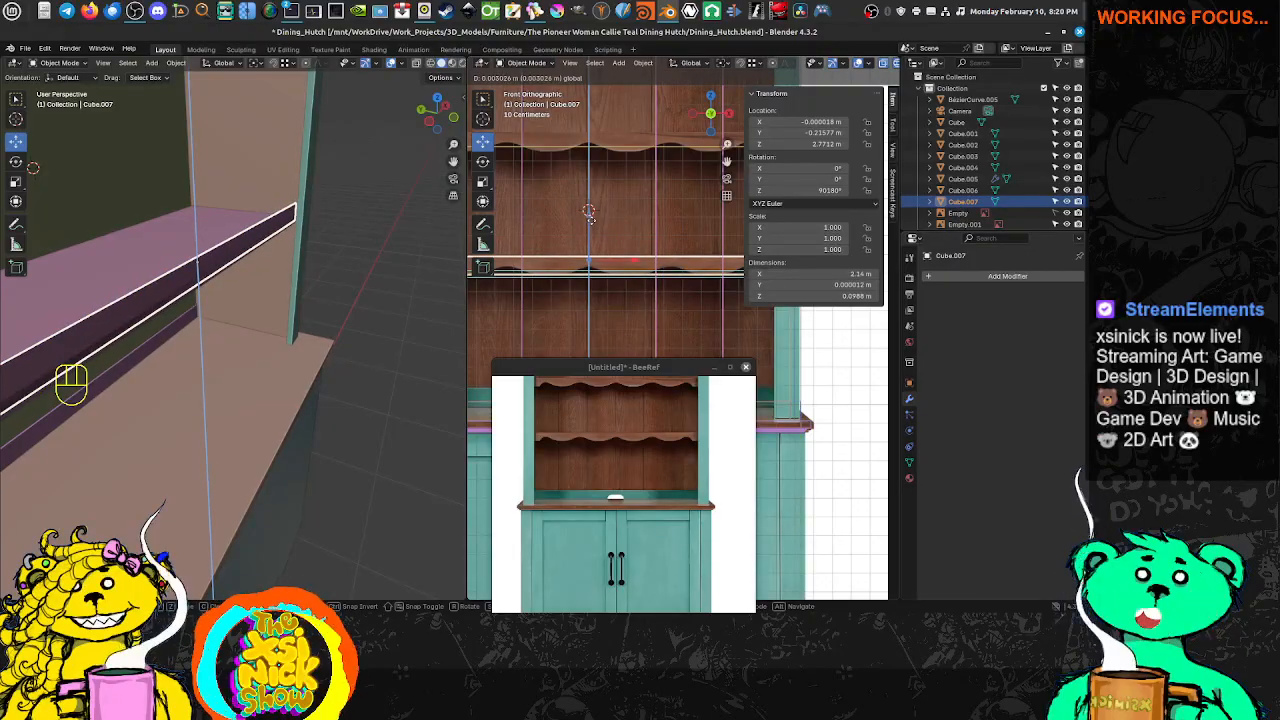
pyautogui.click(590, 222)
pyautogui.press('Tab')
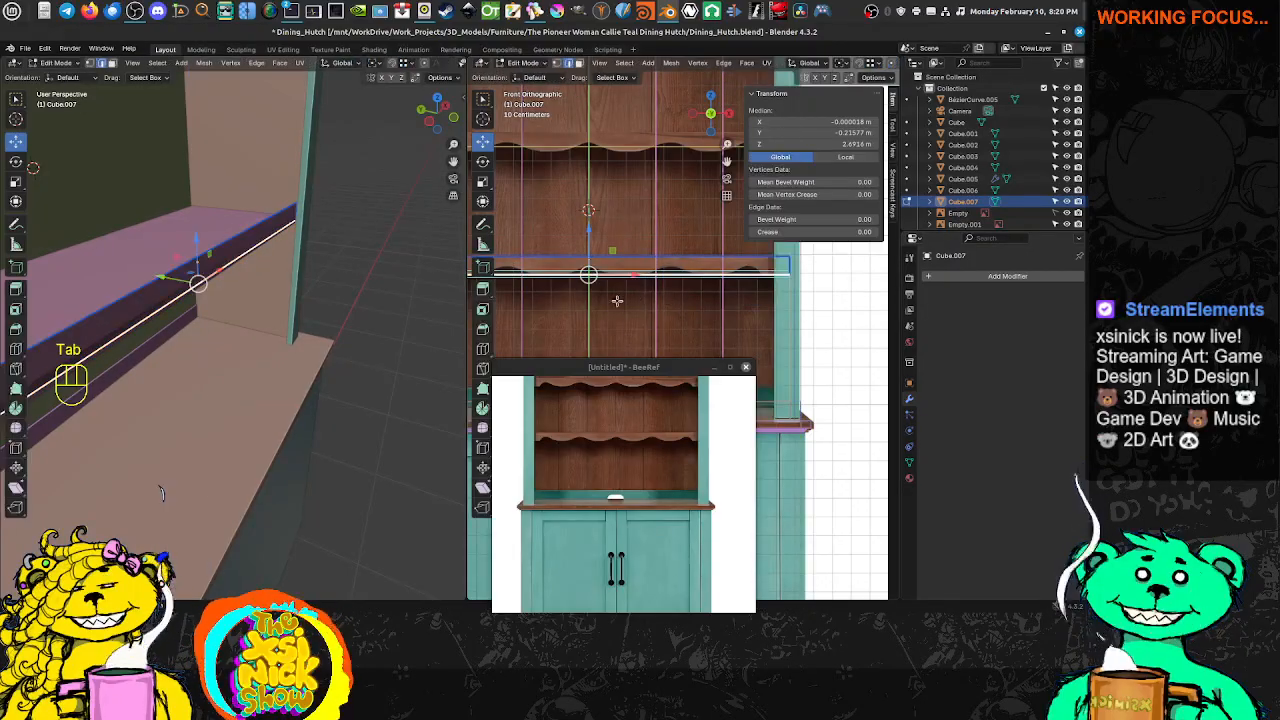
pyautogui.keyDown('shift'); pyautogui.moveTo(587, 290); pyautogui.dragTo(599, 299, button='middle'); pyautogui.keyUp('shift')
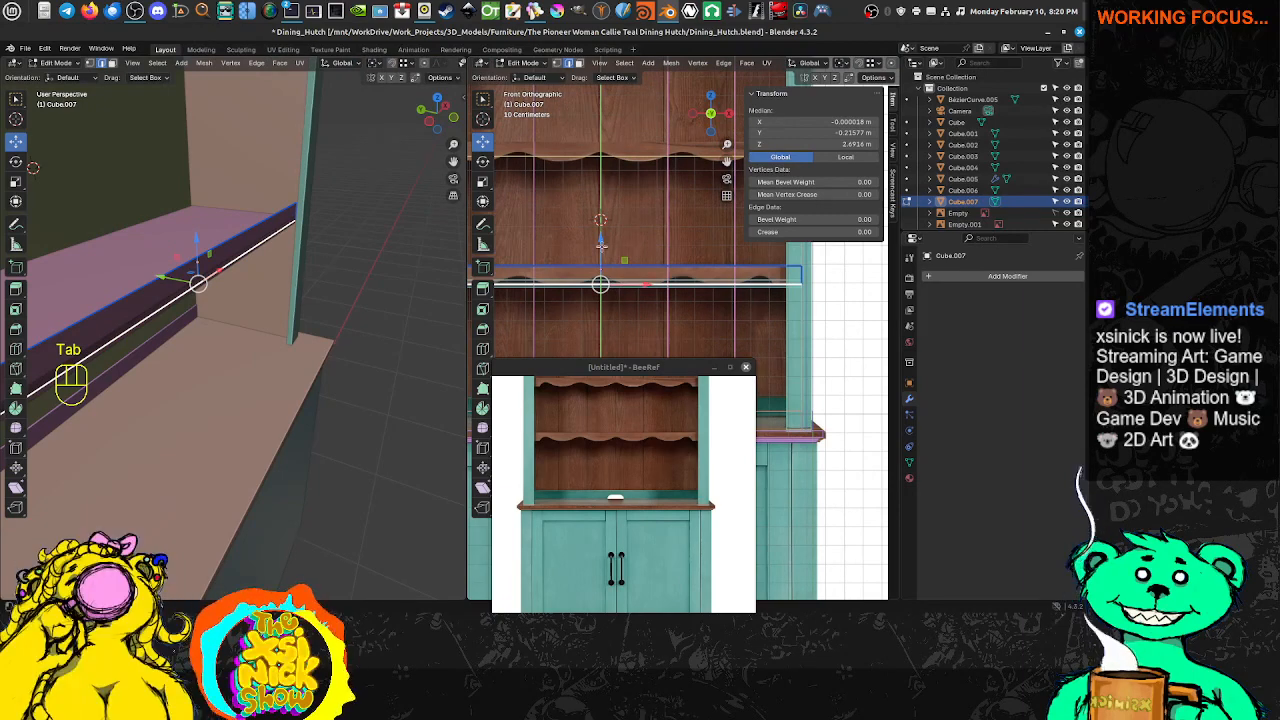
pyautogui.press('Tab')
# Raise the front trim along Z to about 3.428 m, over the reference's upper shelf scallops
pyautogui.moveTo(603, 250); pyautogui.dragTo(617, 118)
pyautogui.scroll(-2, 670, 234)
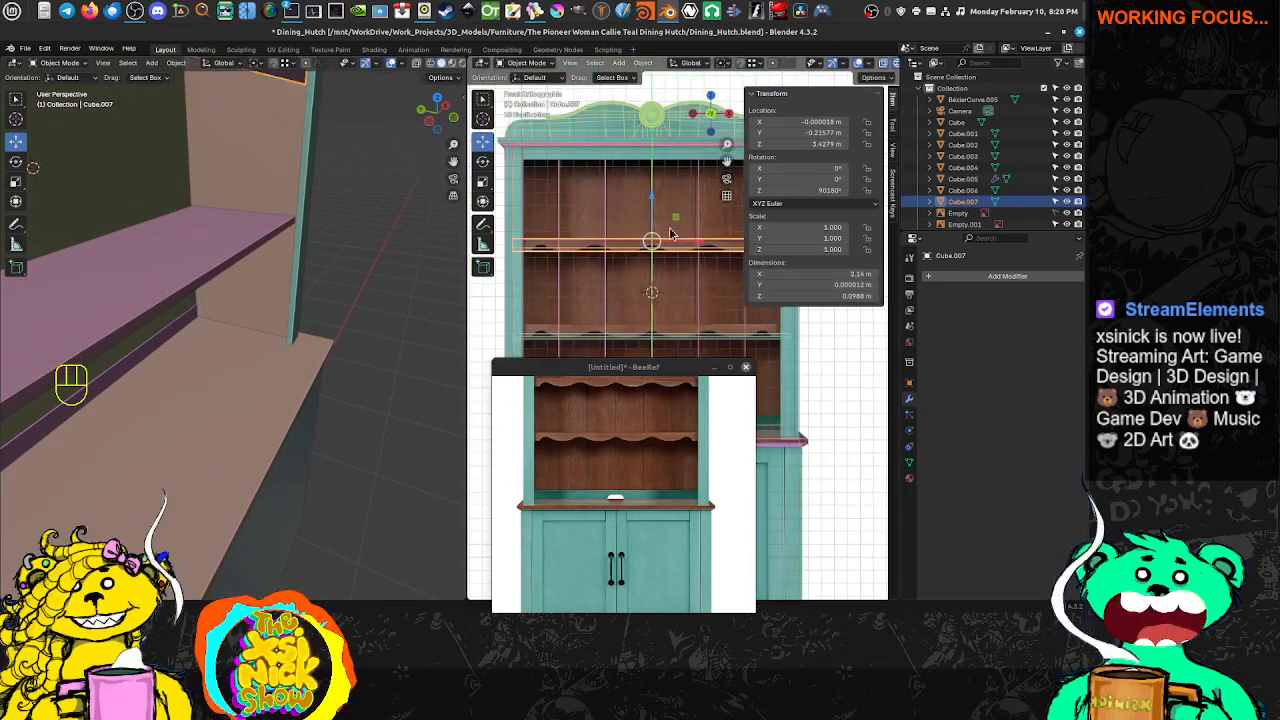
pyautogui.press('space')
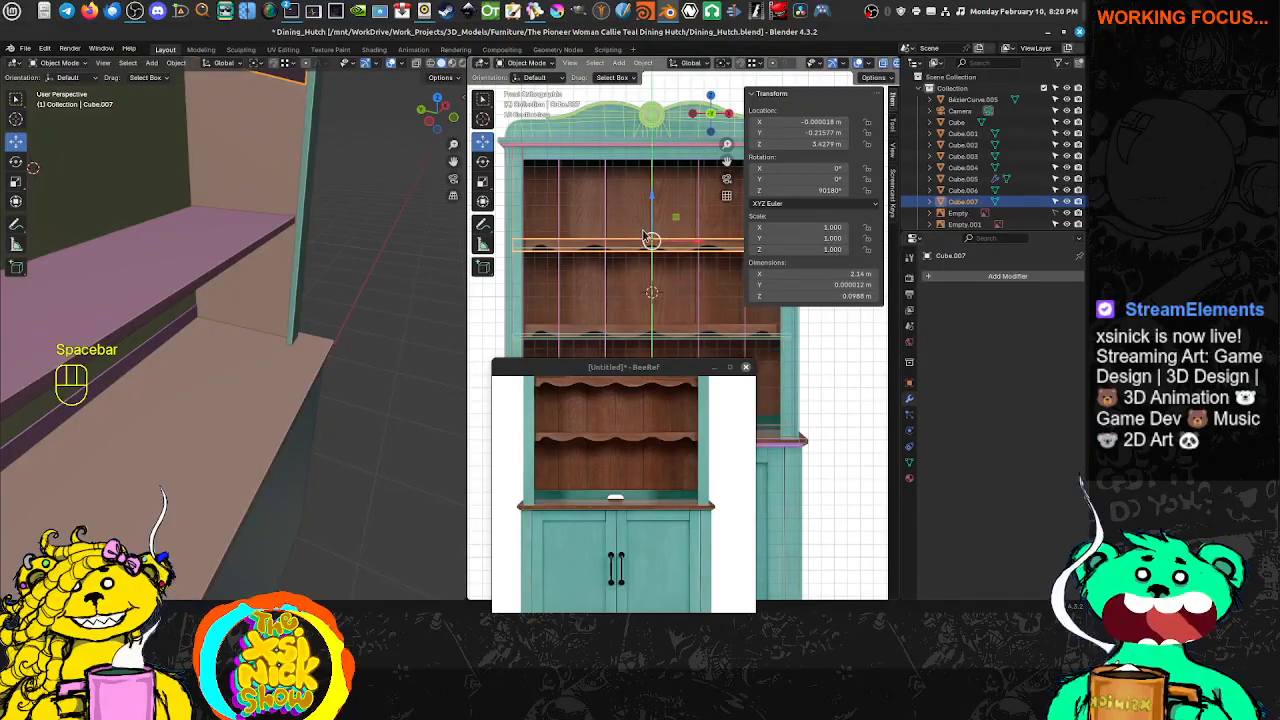
pyautogui.keyDown('shift'); pyautogui.moveTo(691, 219); pyautogui.dragTo(688, 225, button='middle'); pyautogui.keyUp('shift')
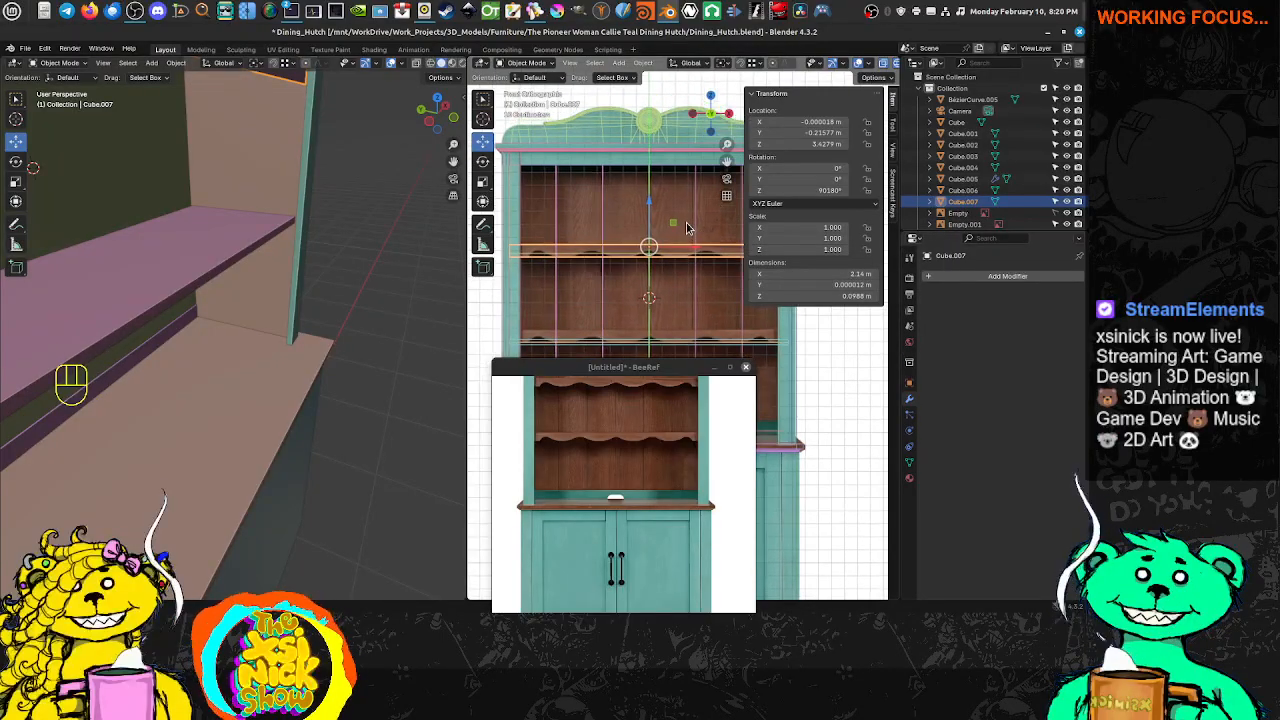
# Maximize the front view and add a vertical loop cut through the middle of the front trim's mesh
pyautogui.hotkey('ctrl', 'space')
pyautogui.scroll(3, 634, 229)
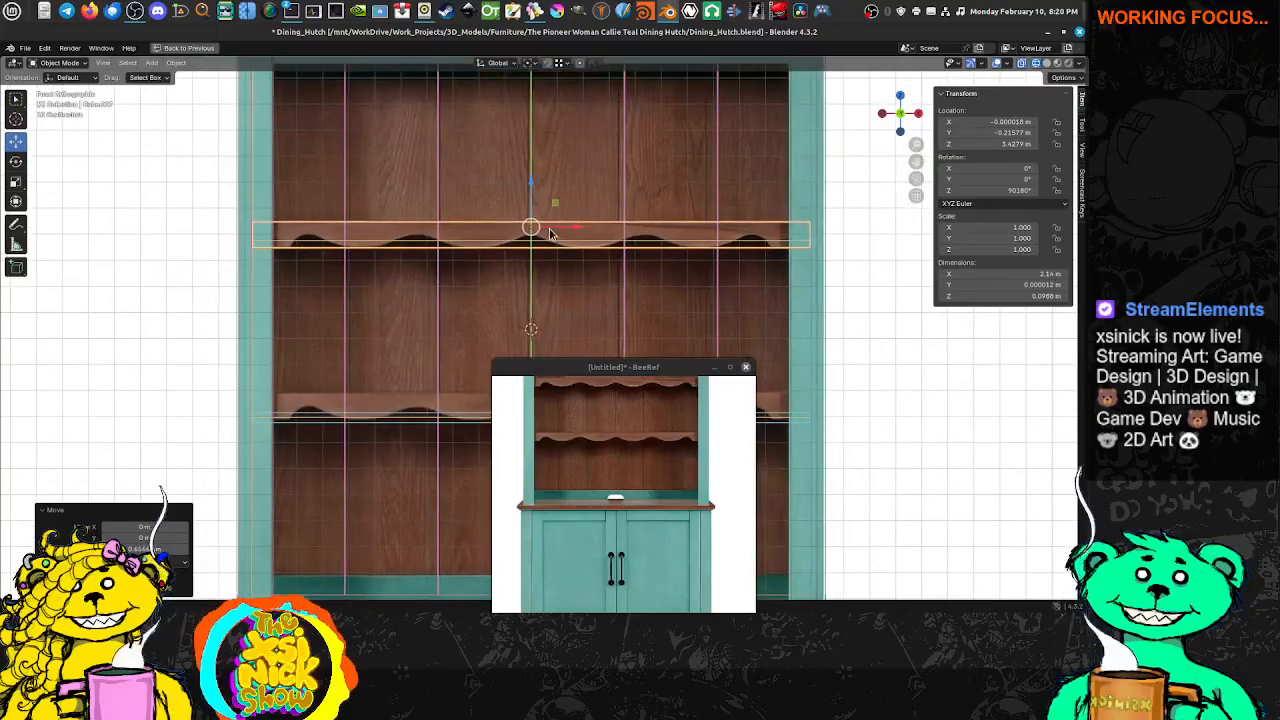
pyautogui.press('Tab')
pyautogui.scroll(3, 366, 263)
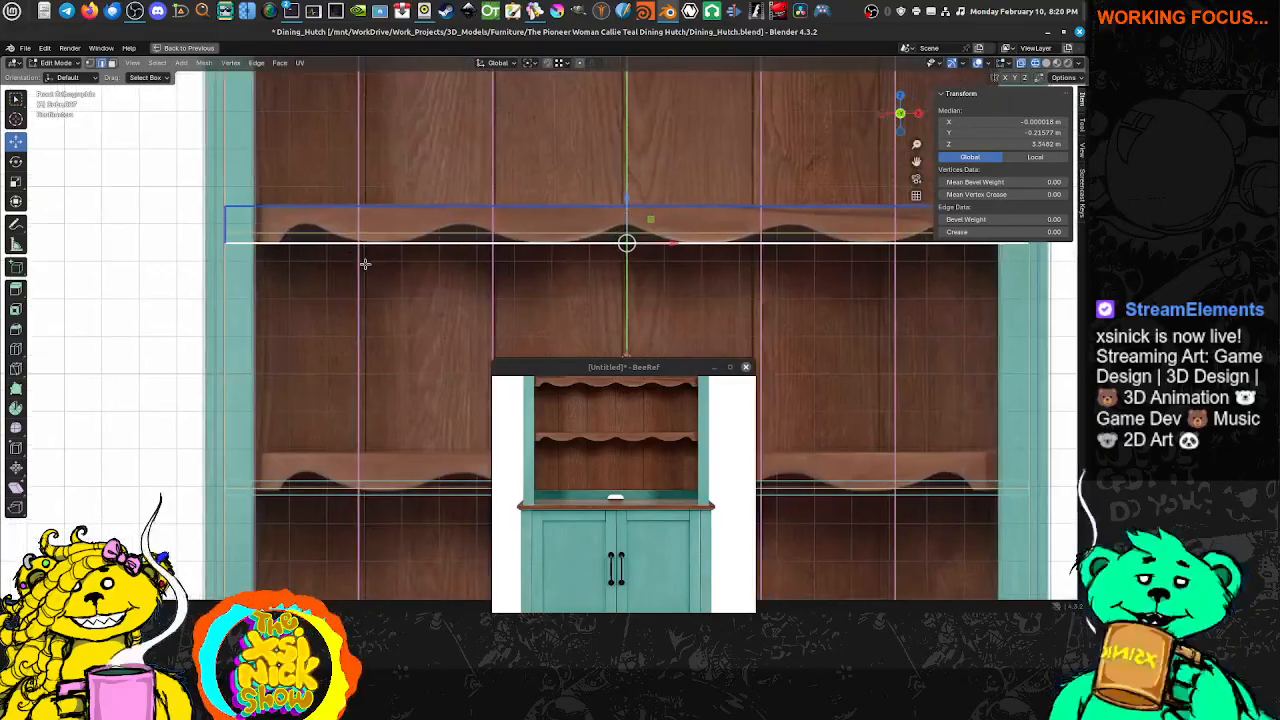
pyautogui.hotkey('ctrl', 'r')
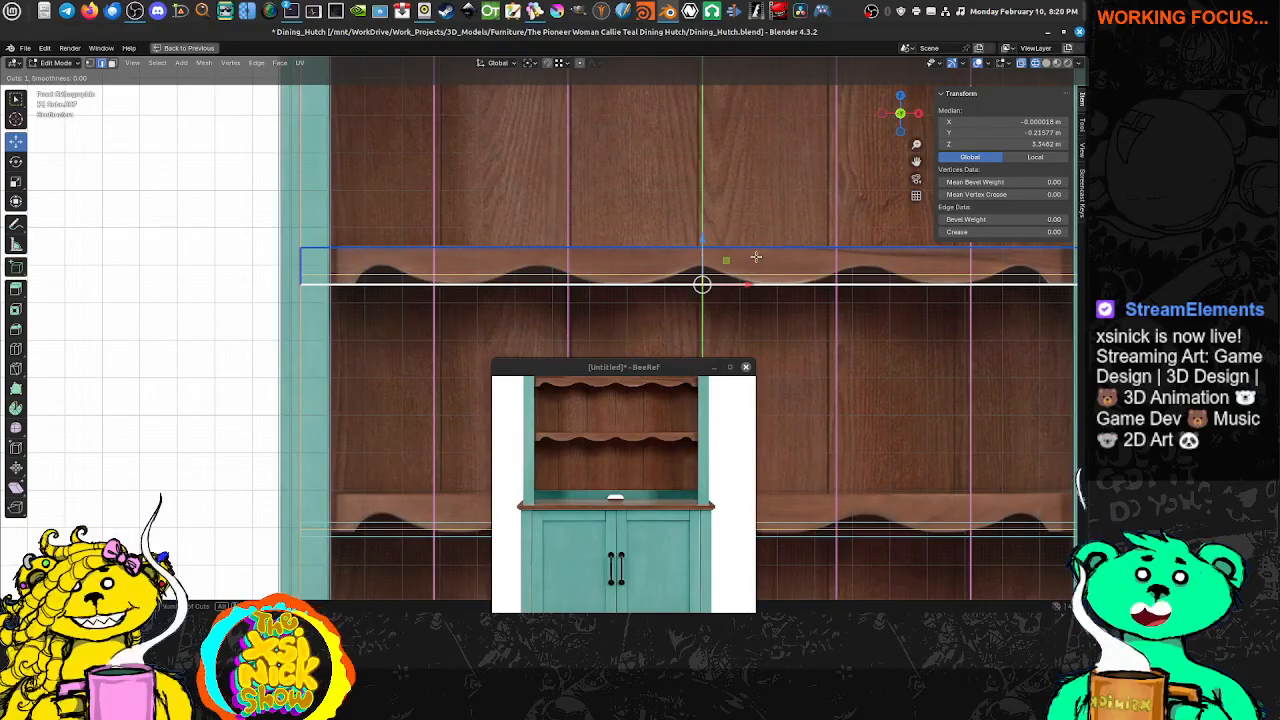
pyautogui.click(746, 260)
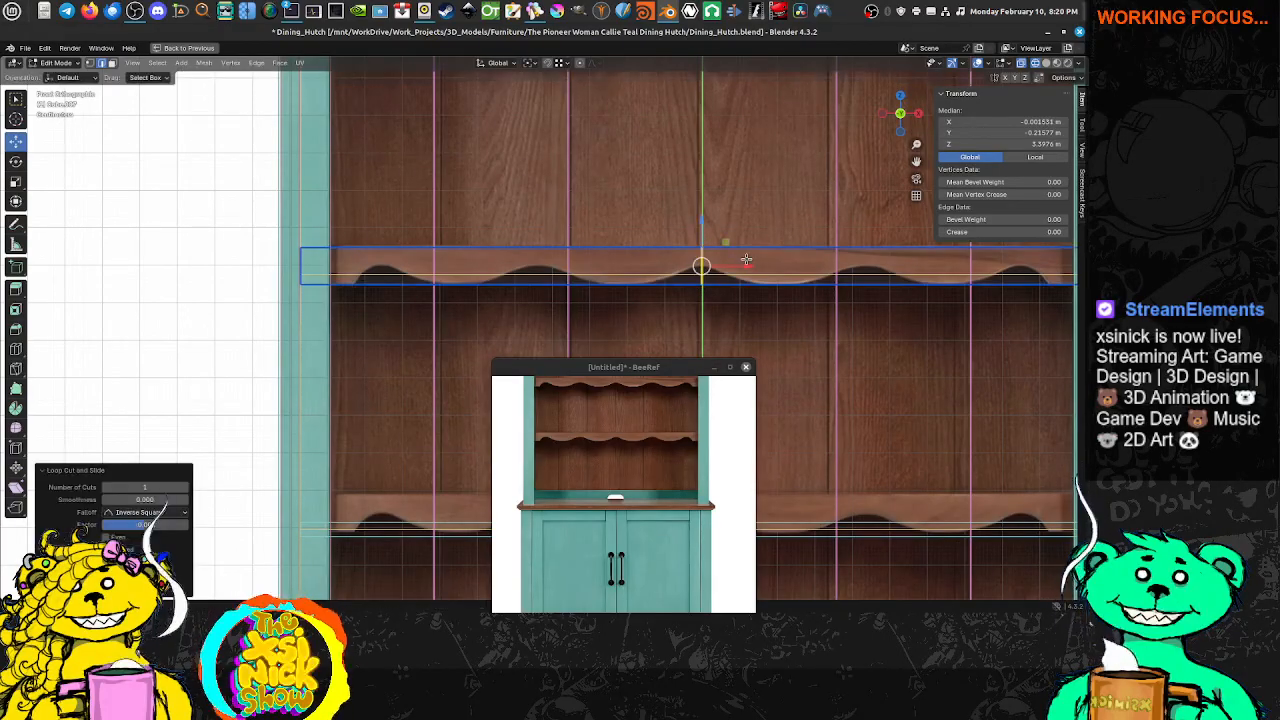
# Add three vertical loop cuts to the trim at X about -0.931 m, -0.656 m and -0.211 m, matching the scallops' low points
pyautogui.hotkey('ctrl', 'r')
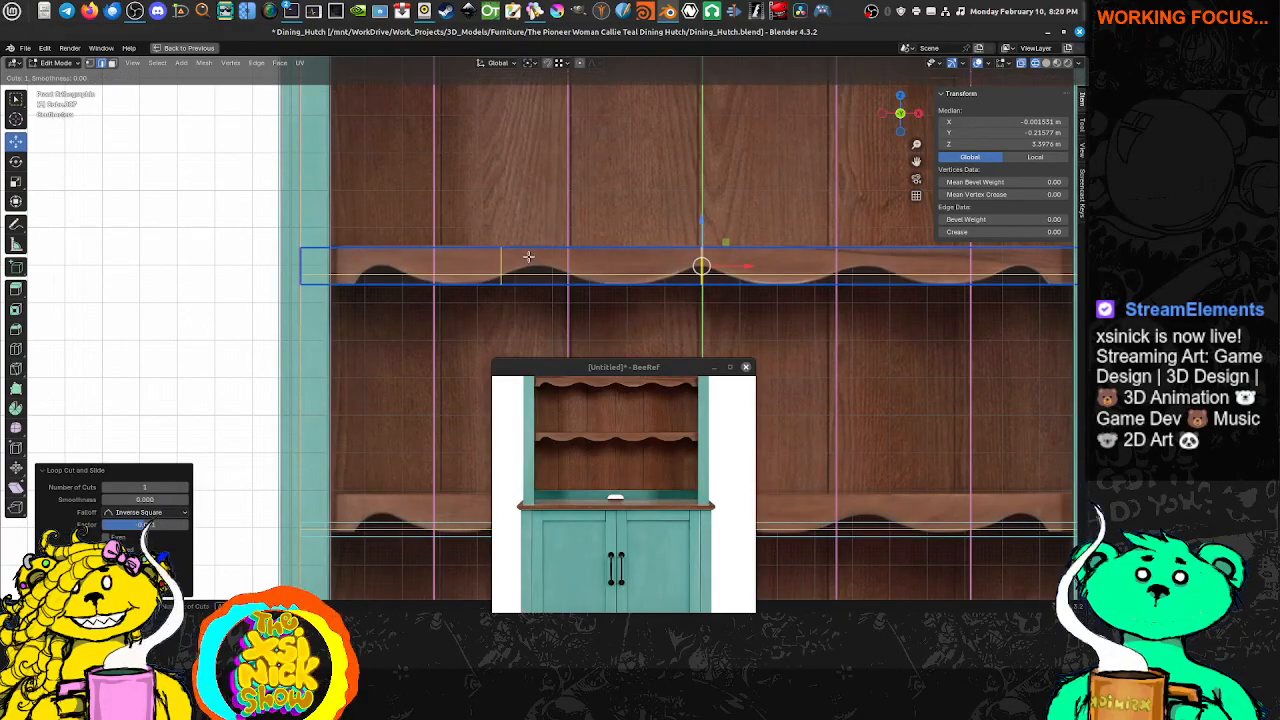
pyautogui.click(501, 266)
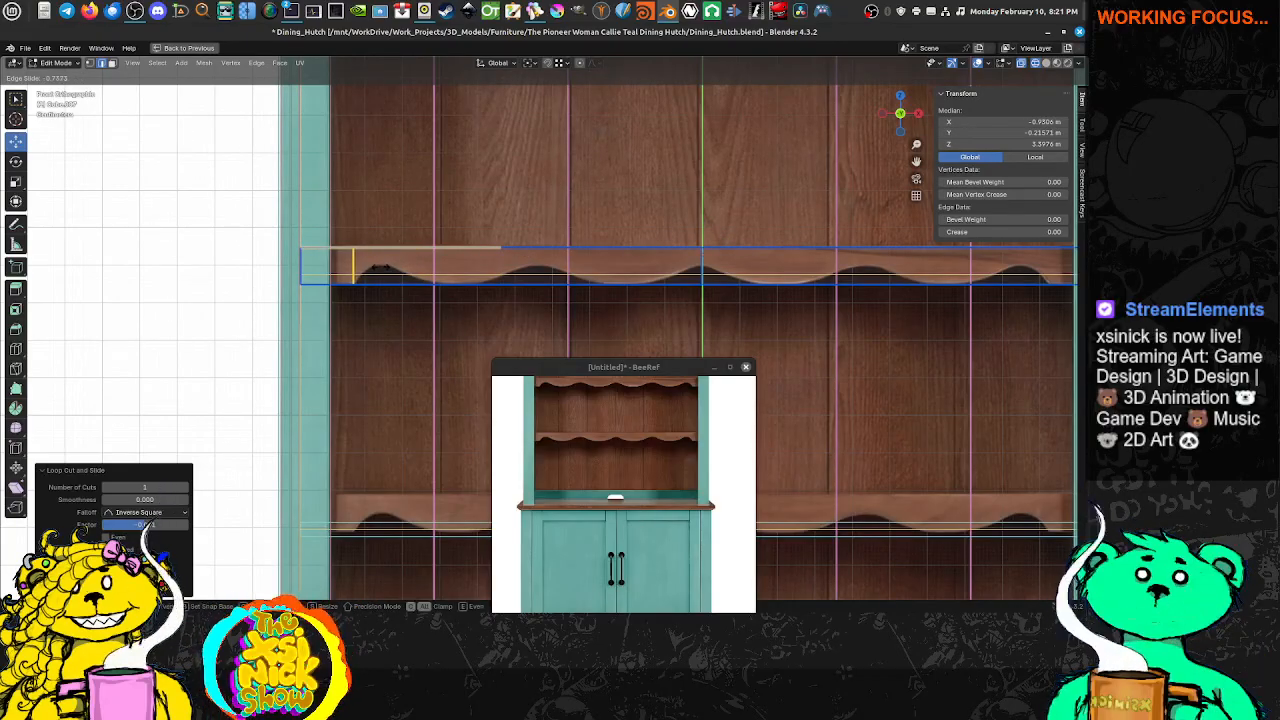
pyautogui.click(380, 266)
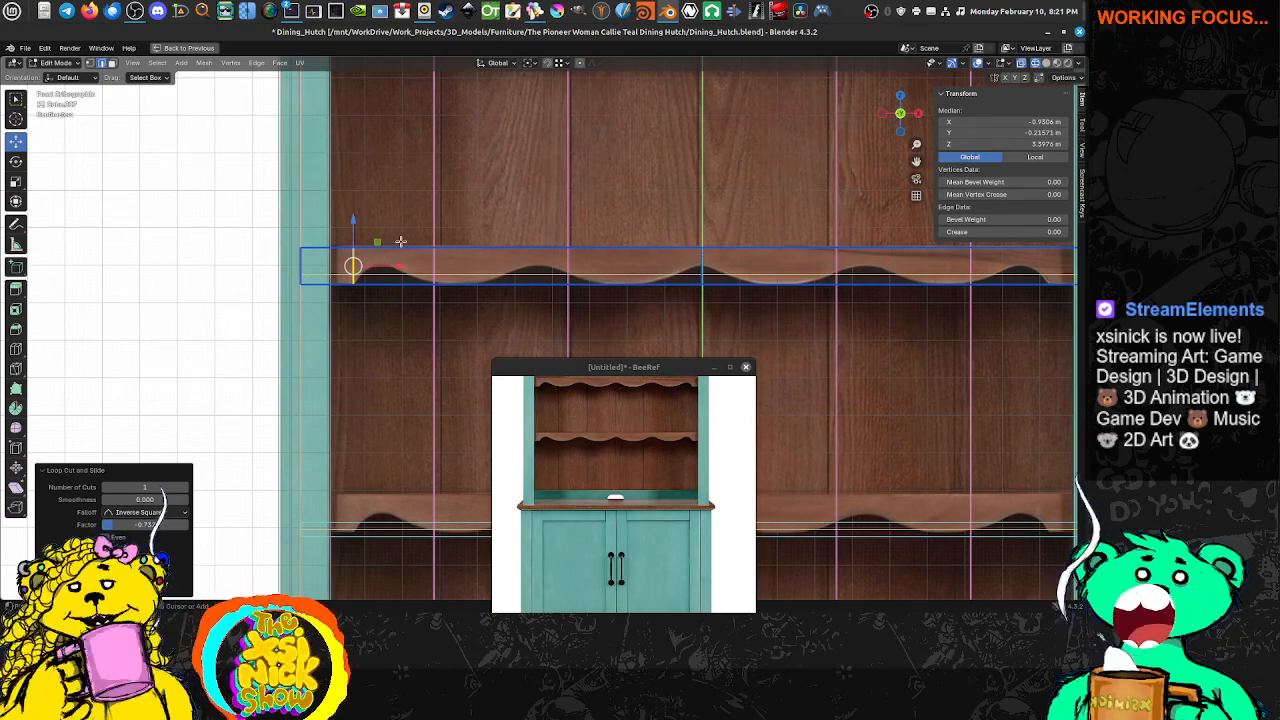
pyautogui.press('g')
pyautogui.press('g')
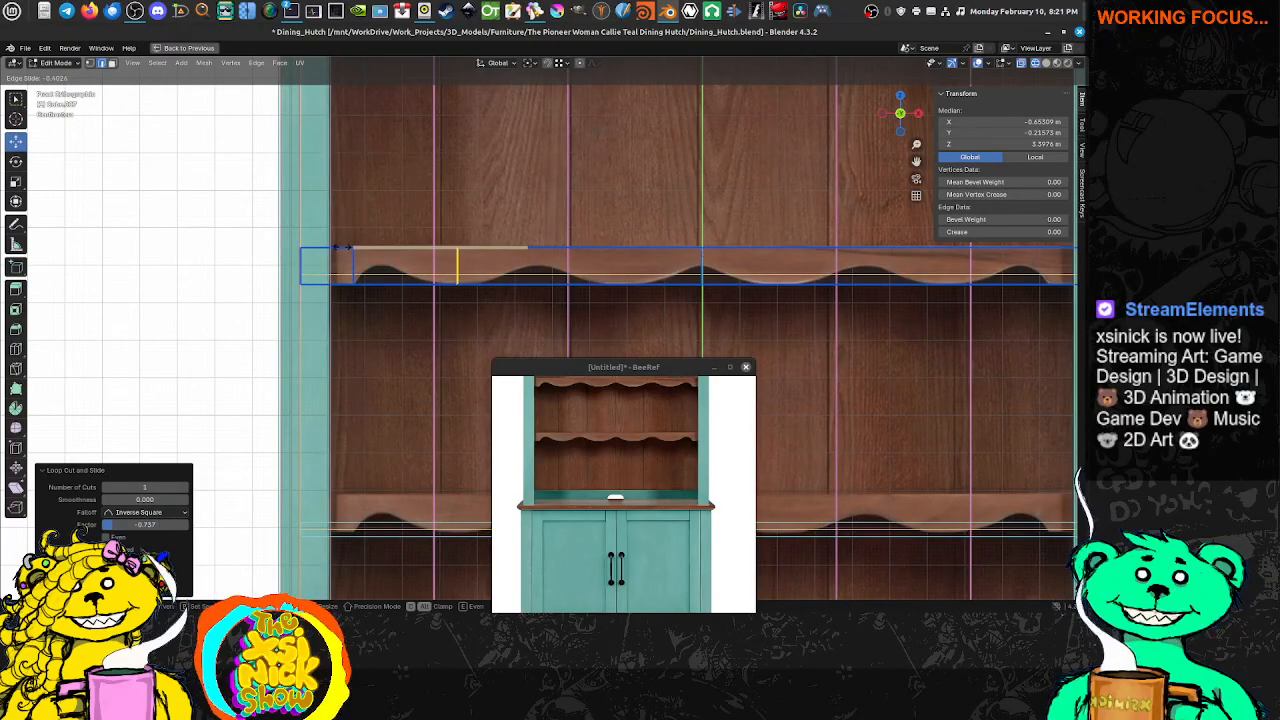
pyautogui.click(343, 247)
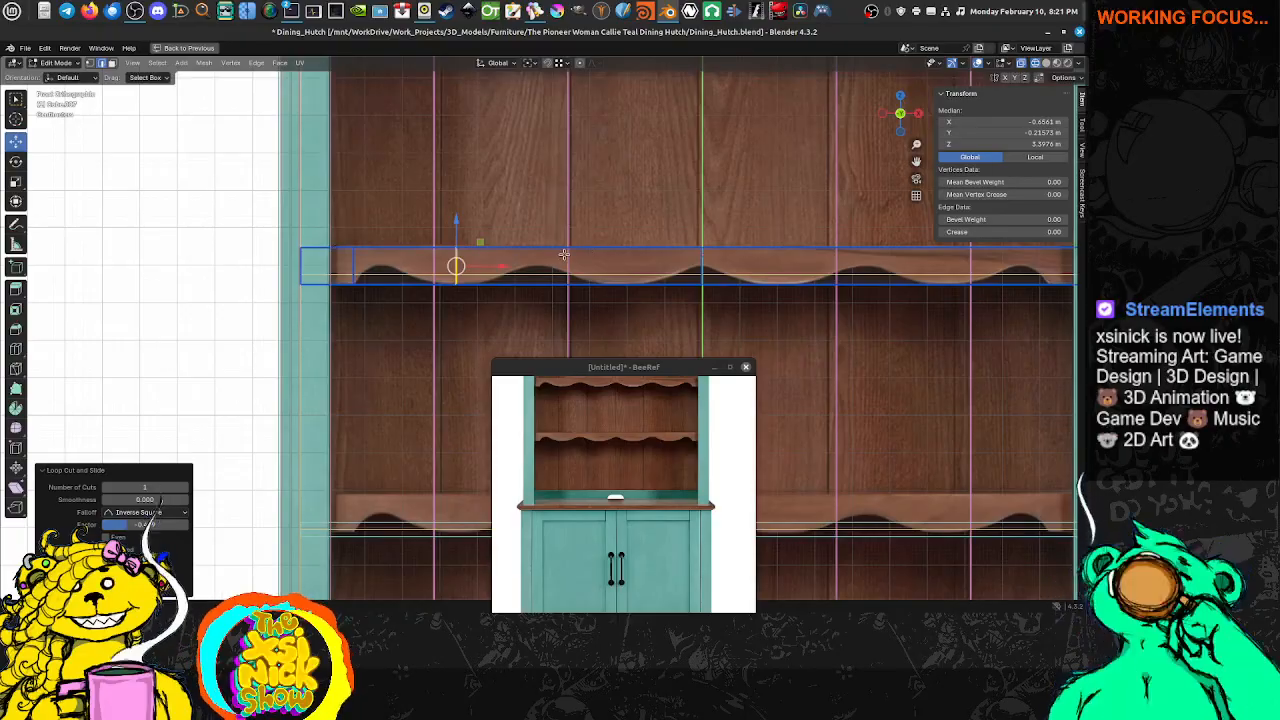
pyautogui.hotkey('ctrl', 'r')
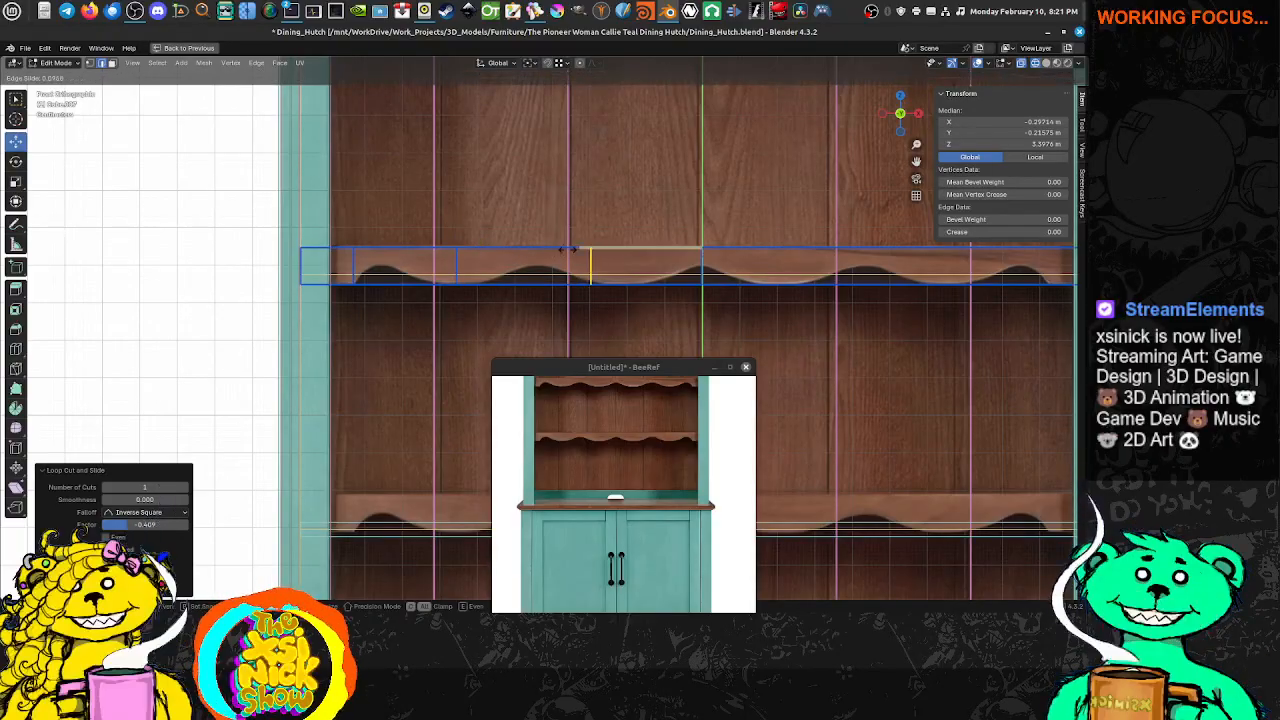
pyautogui.click(585, 250)
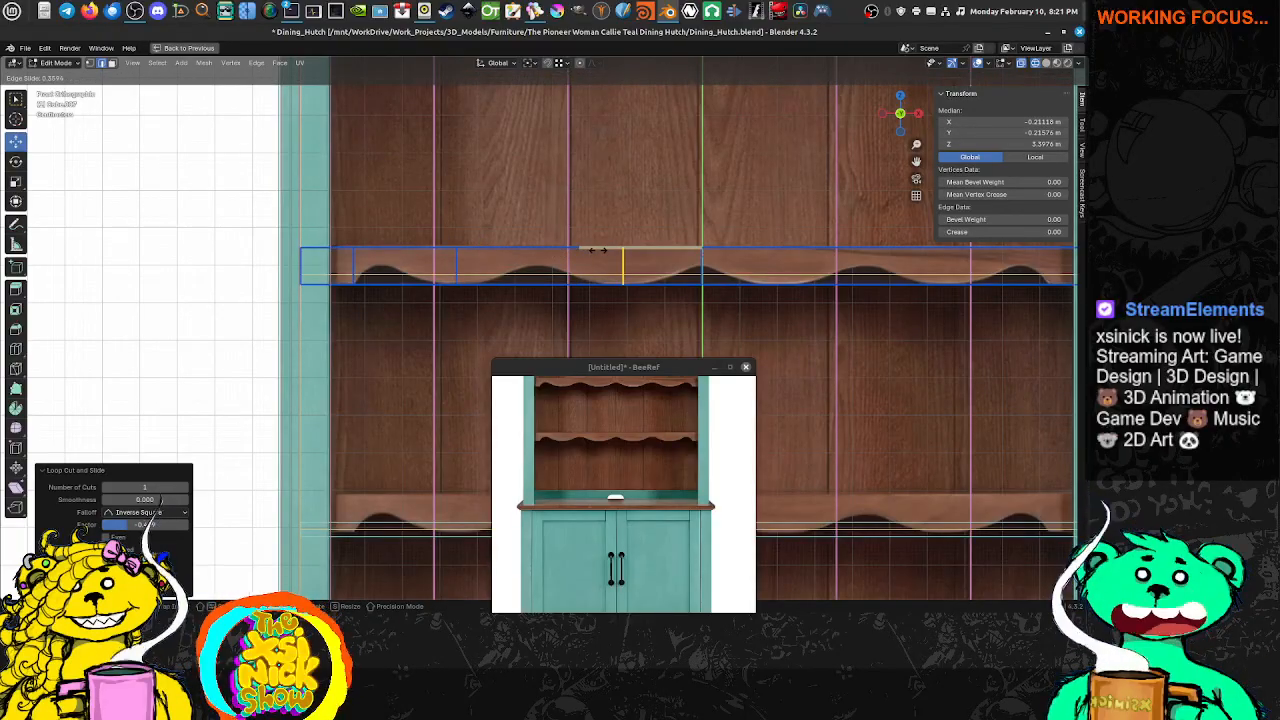
pyautogui.click(597, 250)
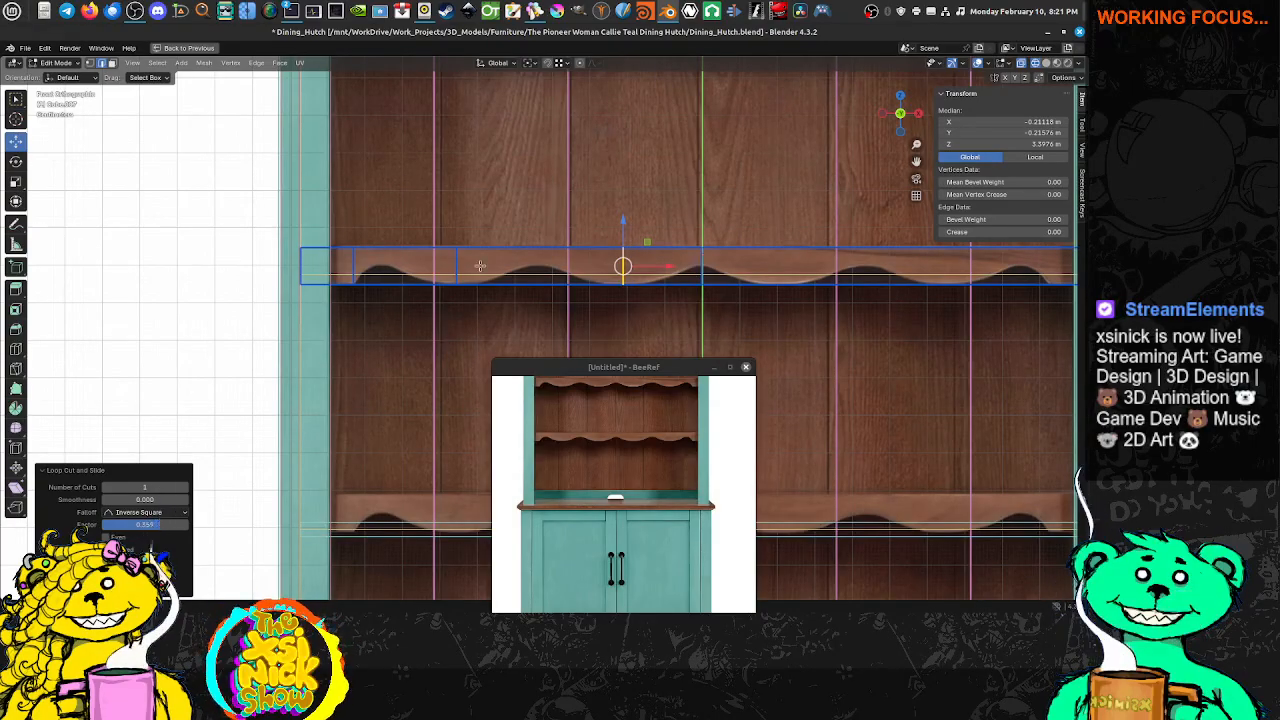
# Add vertical loop cuts at the reference's two left arch peaks, at X about -0.861 m and -0.434 m
pyautogui.press('g')
pyautogui.press('g')
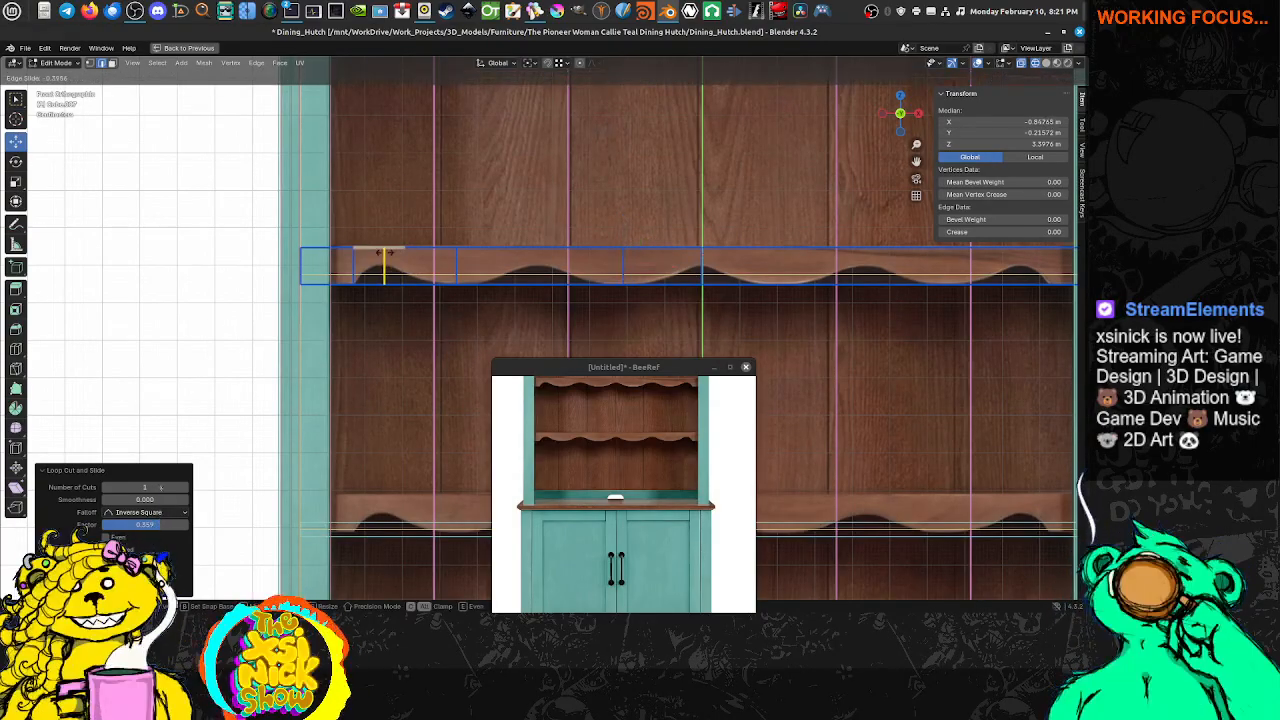
pyautogui.click(378, 256)
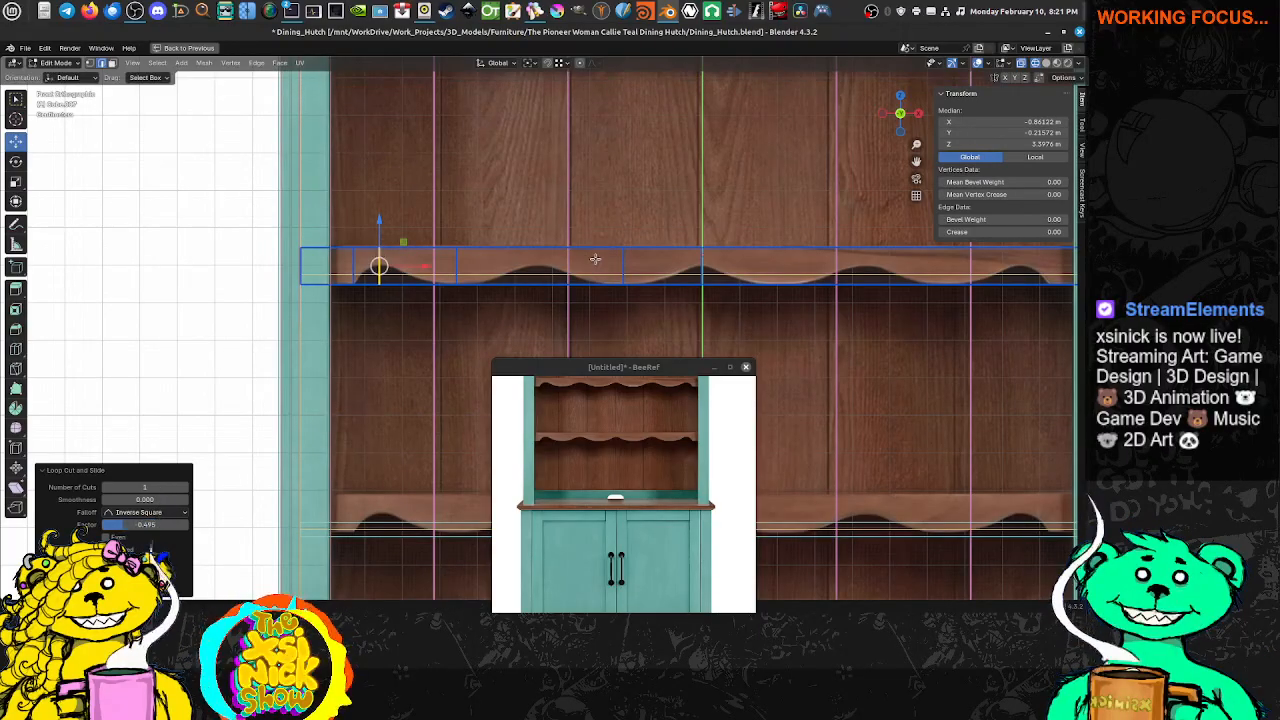
pyautogui.press('g')
pyautogui.press('g')
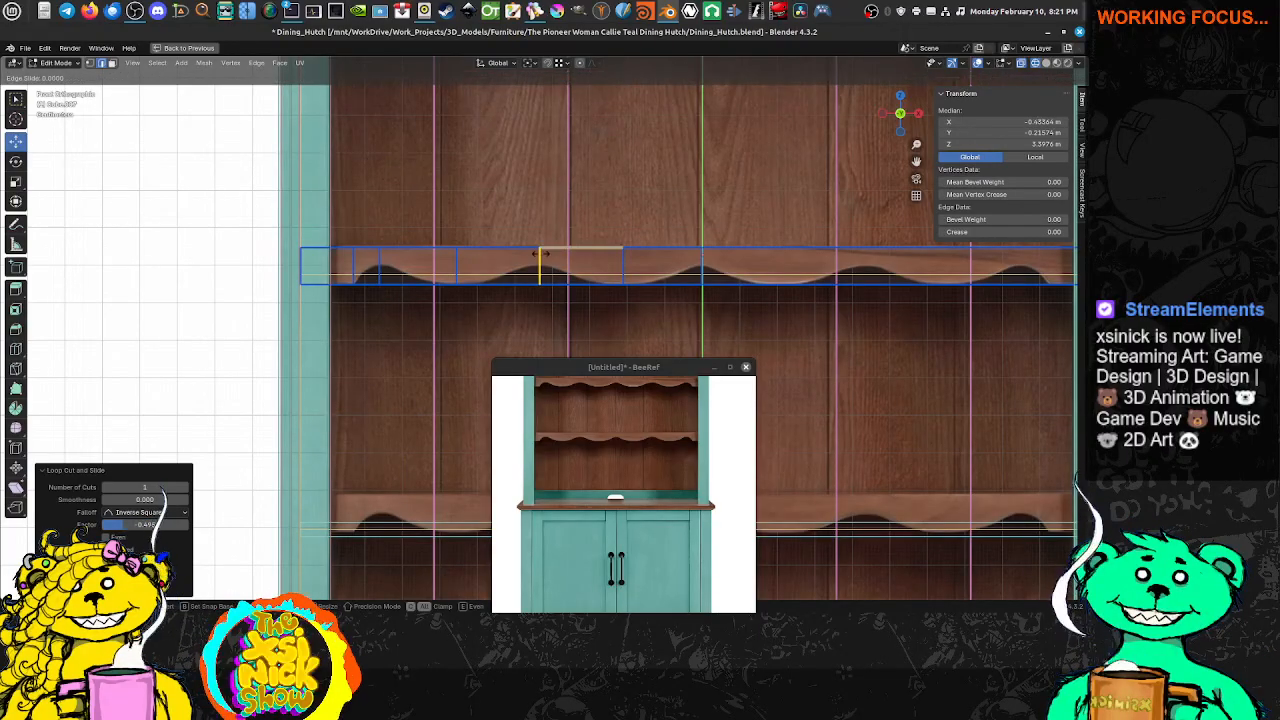
pyautogui.click(540, 254)
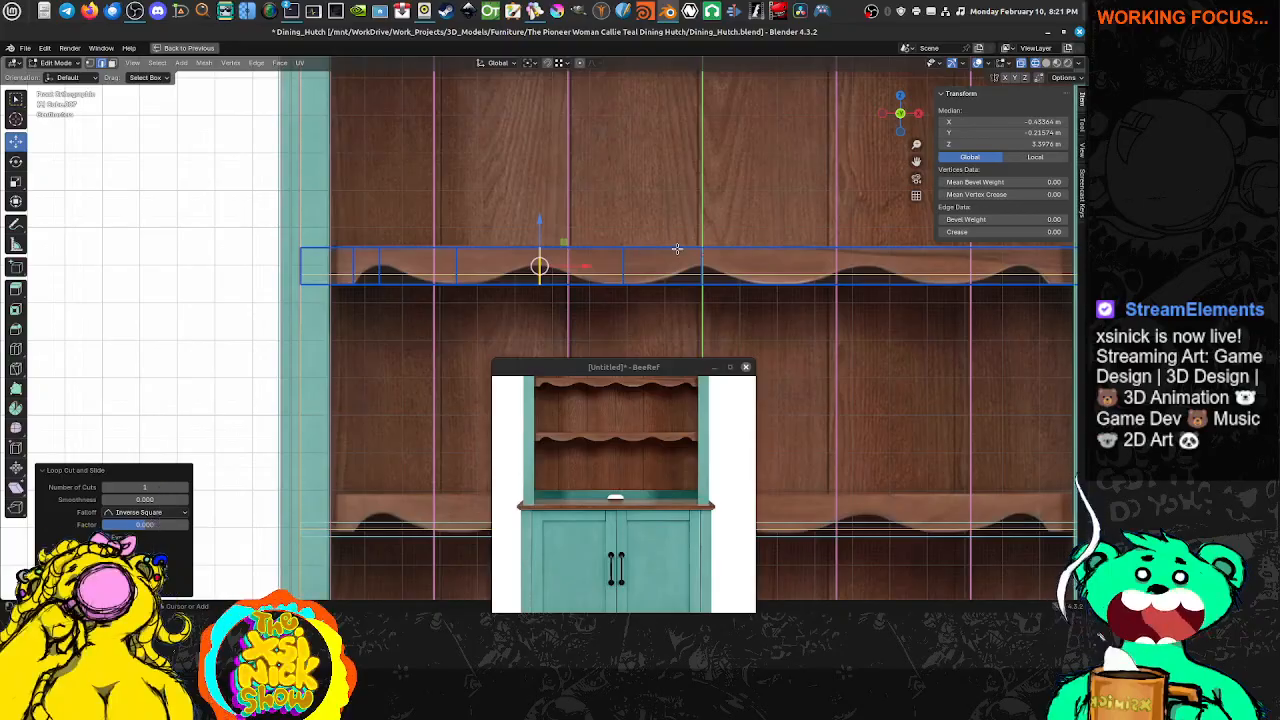
pyautogui.press('g')
pyautogui.press('g')
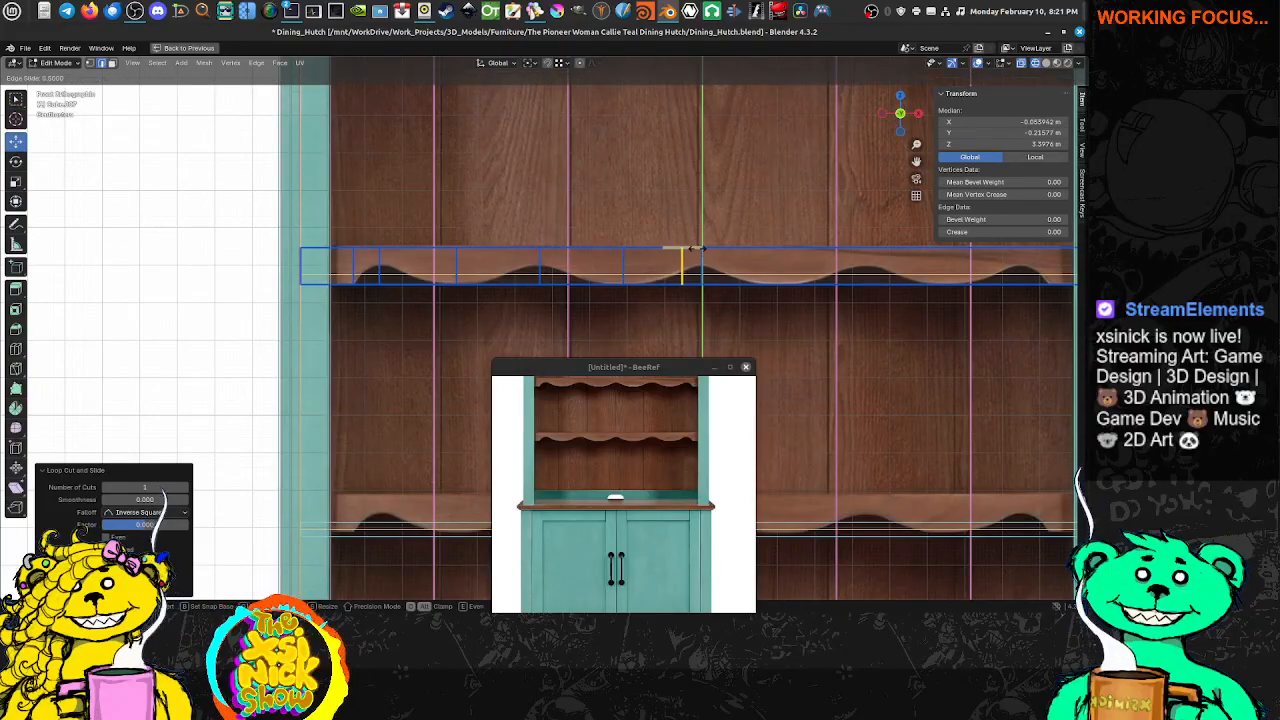
pyautogui.click(697, 250)
pyautogui.hotkey('ctrl', 'z')
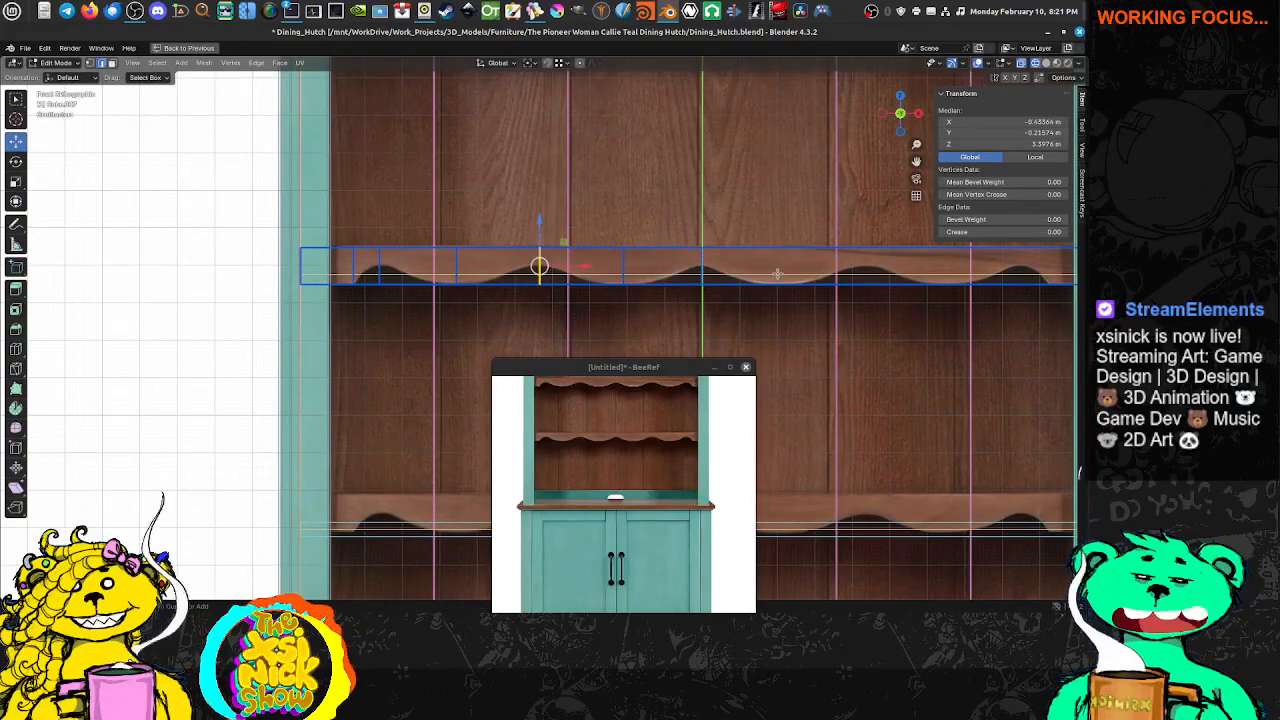
pyautogui.hotkey('ctrl', 'r')
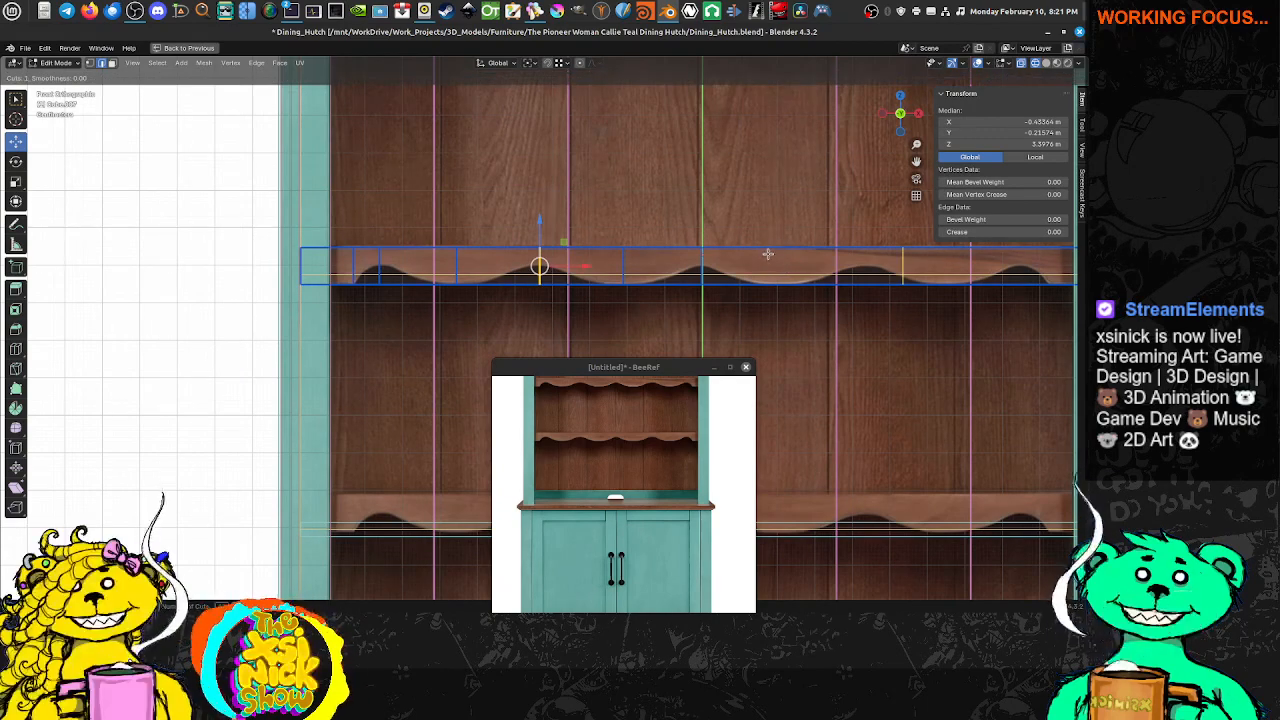
pyautogui.rightClick(728, 266)
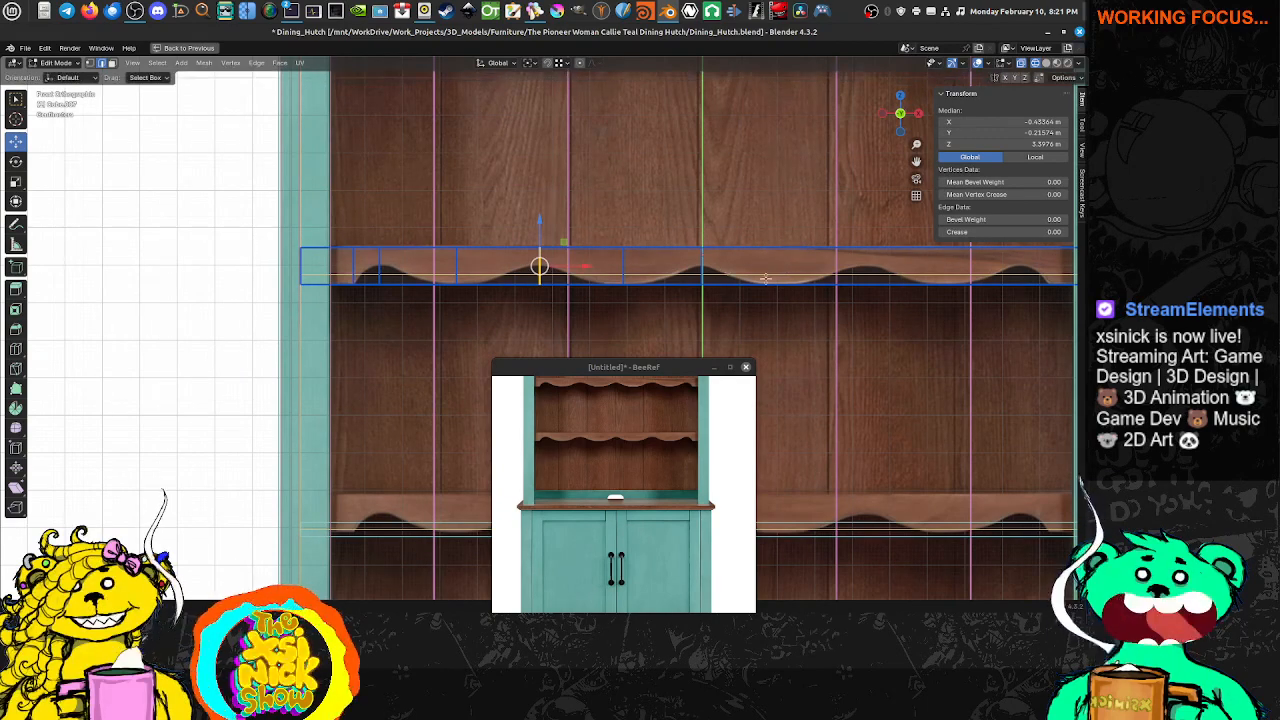
# Add a vertical loop cut at the first scallop low point right of the trim's centre, at X about 0.199 m
pyautogui.hotkey('ctrl', 'r')
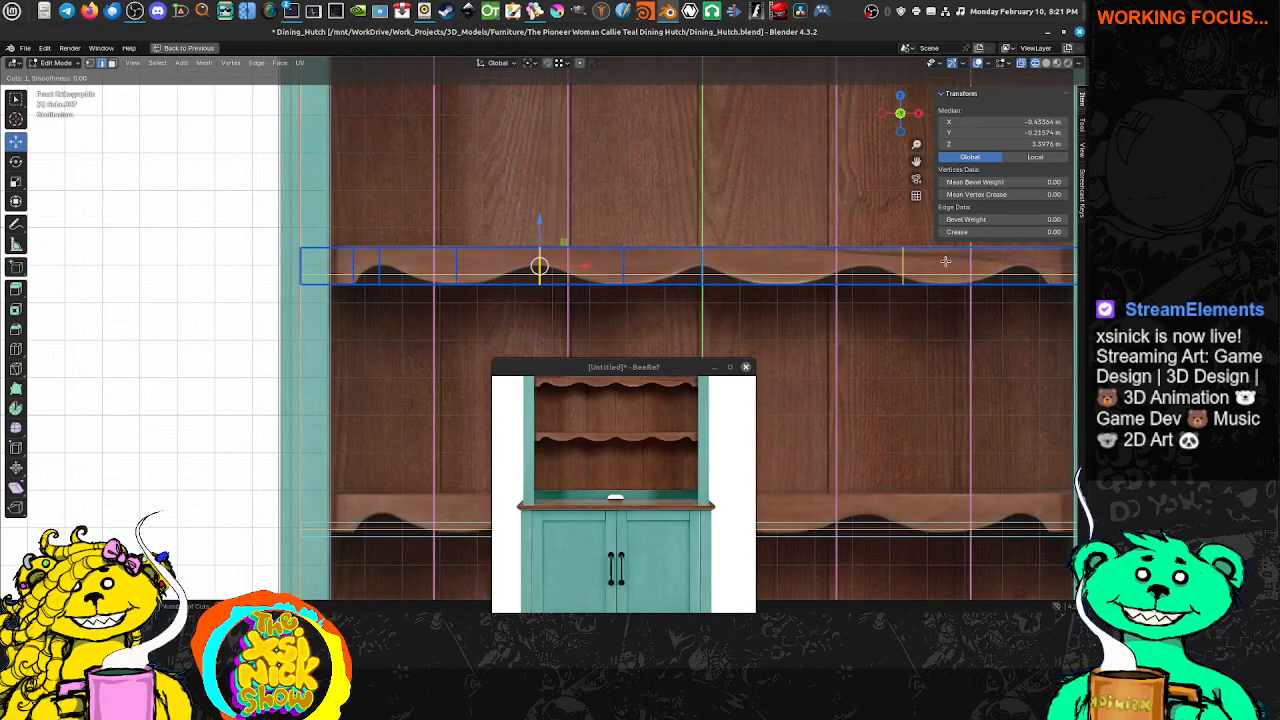
pyautogui.click(763, 271)
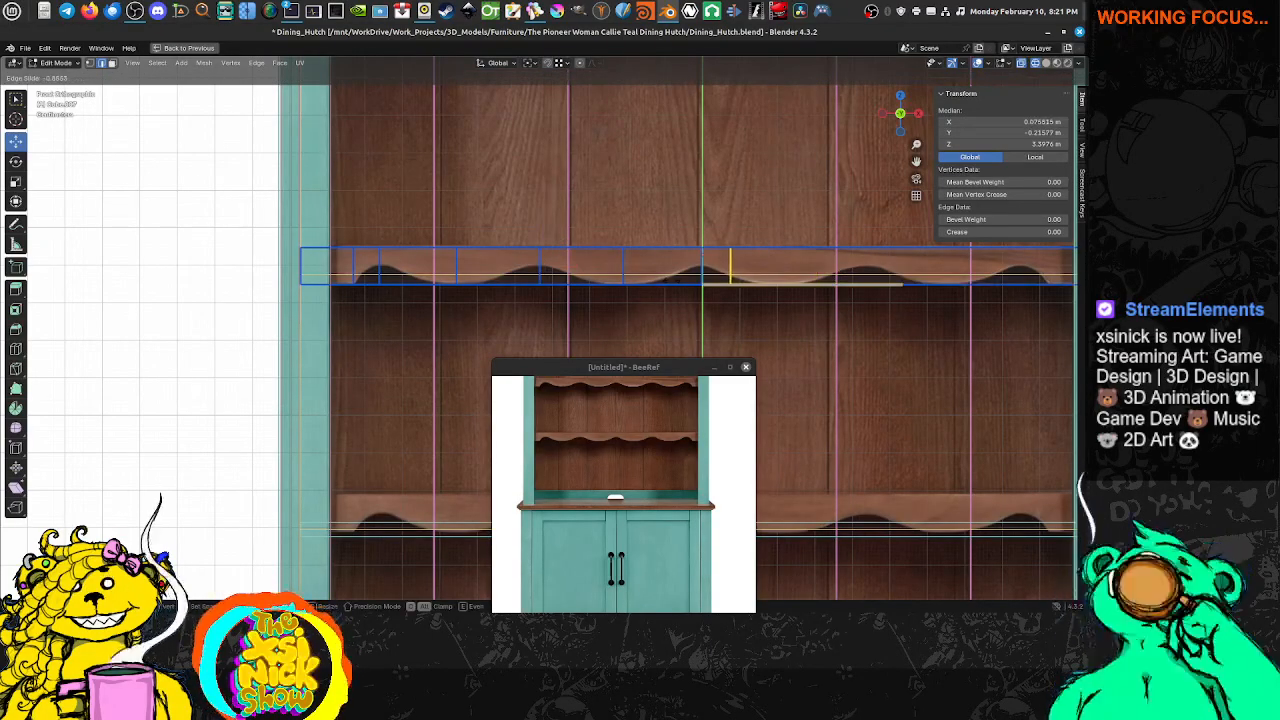
pyautogui.click(718, 271)
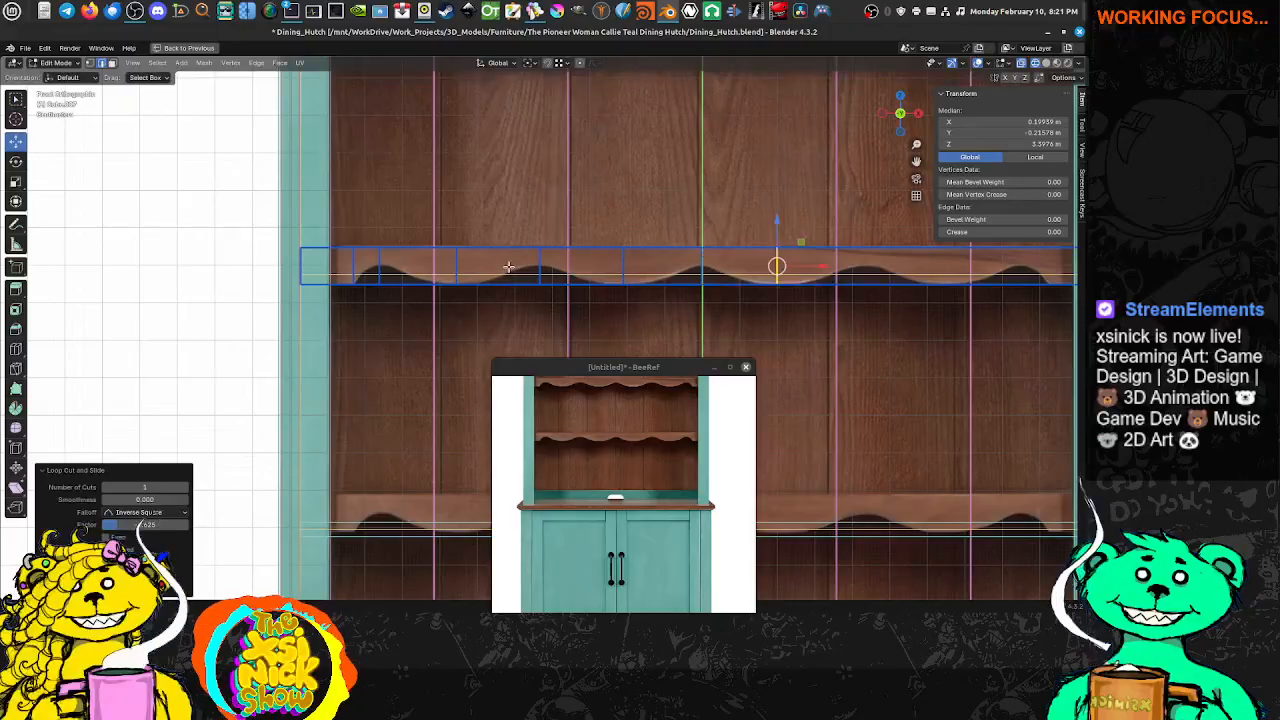
# Raise the trim's three lower vertices at the reference's arch peaks by about 0.054 m
pyautogui.click(380, 285)
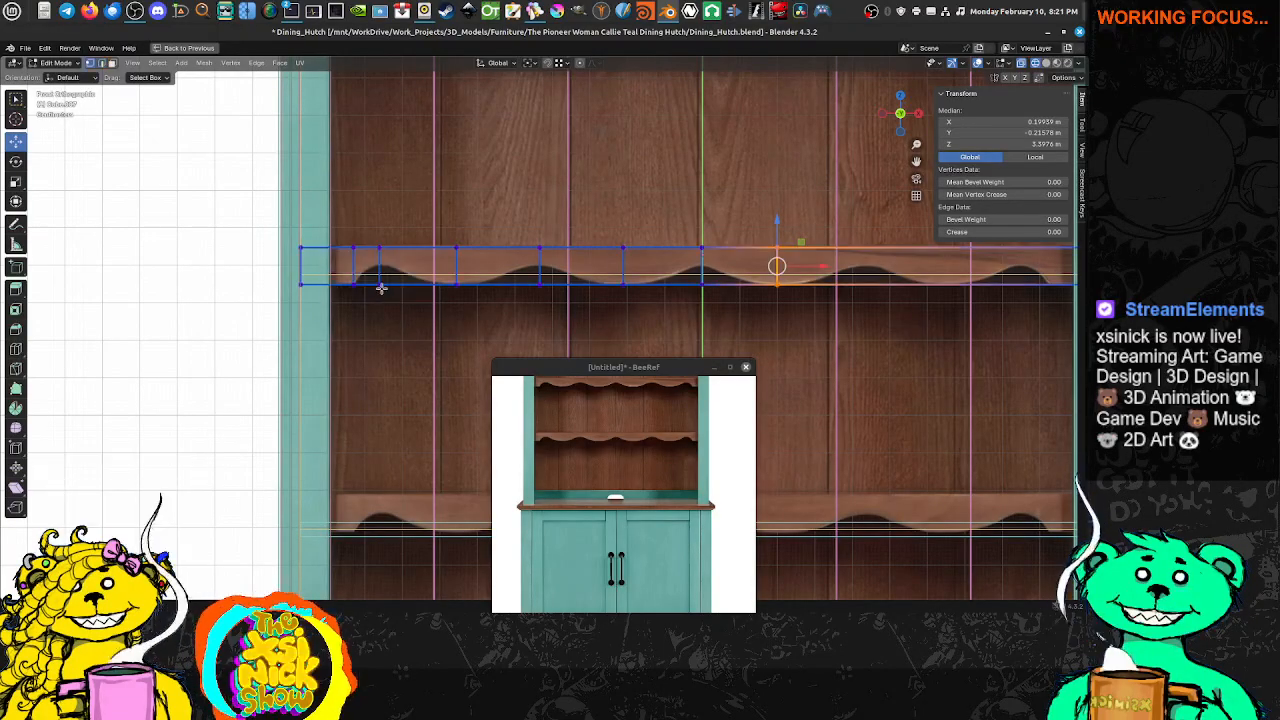
pyautogui.keyDown('shift'); pyautogui.click(540, 286); pyautogui.keyUp('shift')
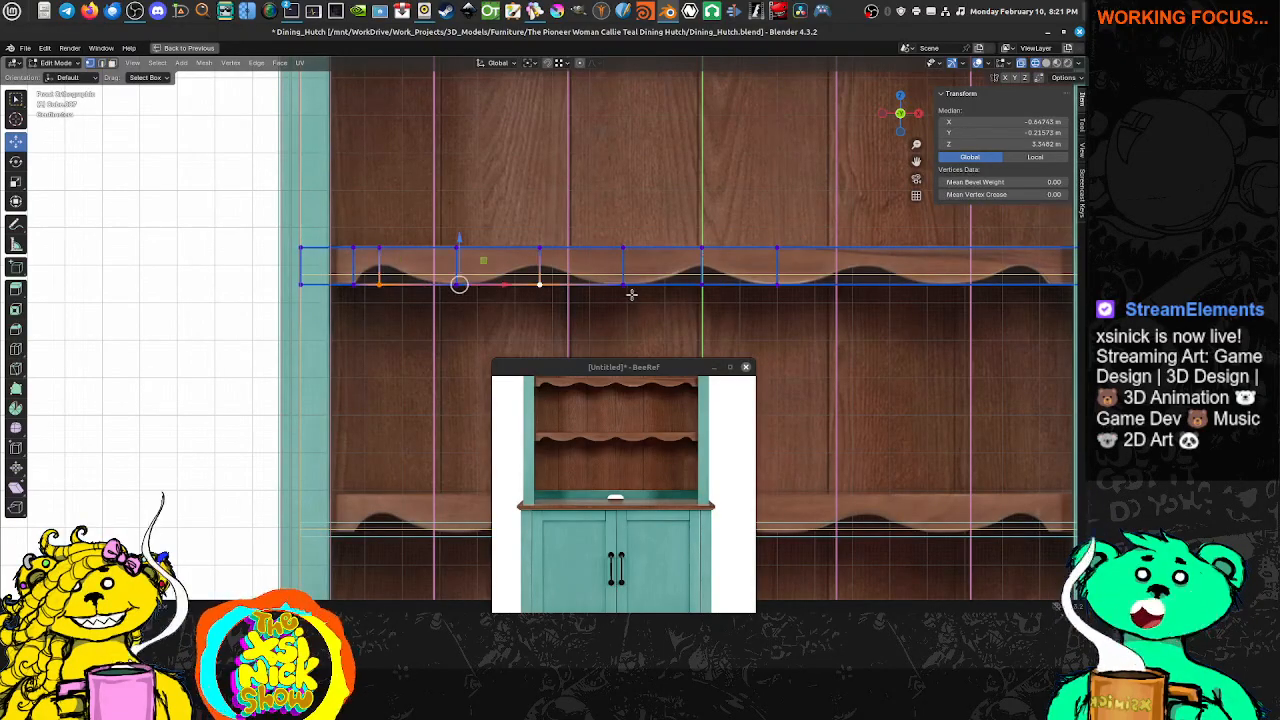
pyautogui.keyDown('shift'); pyautogui.click(702, 286); pyautogui.keyUp('shift')
pyautogui.moveTo(537, 258); pyautogui.dragTo(540, 235)
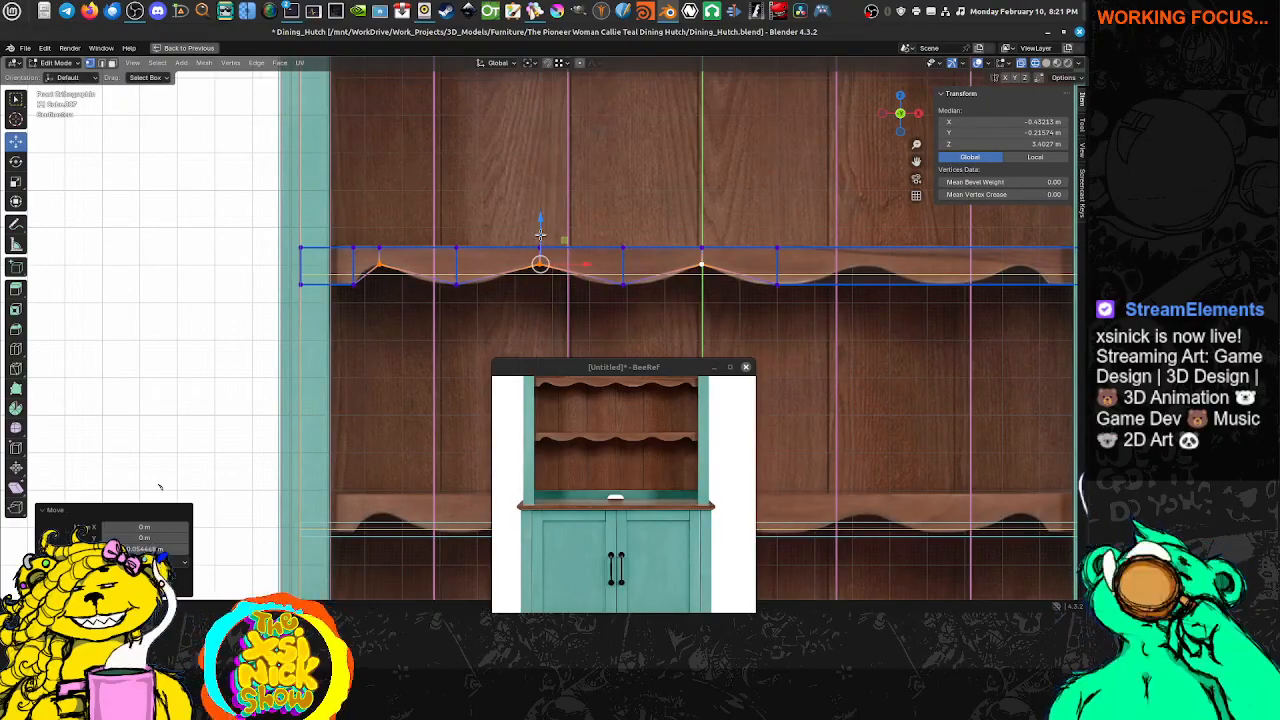
pyautogui.keyDown('shift'); pyautogui.click(457, 284); pyautogui.keyUp('shift')
pyautogui.keyDown('shift'); pyautogui.click(623, 285); pyautogui.keyUp('shift')
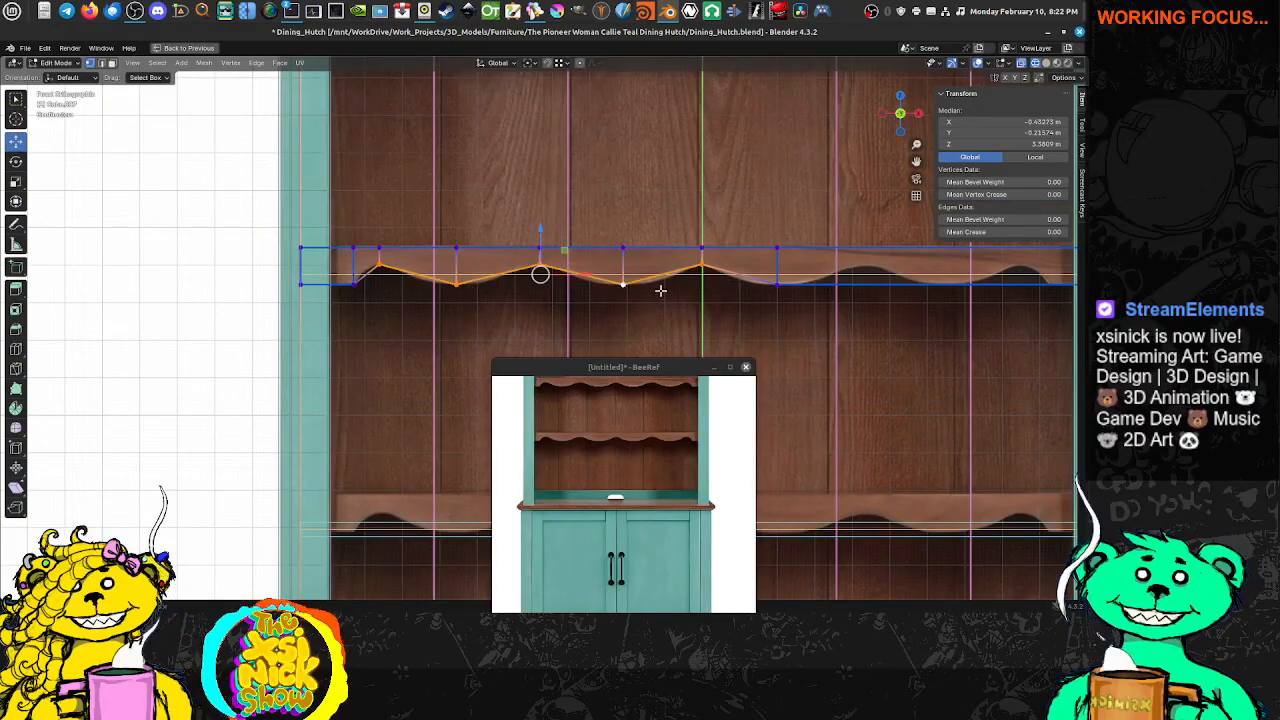
pyautogui.keyDown('shift'); pyautogui.click(703, 270); pyautogui.keyUp('shift')
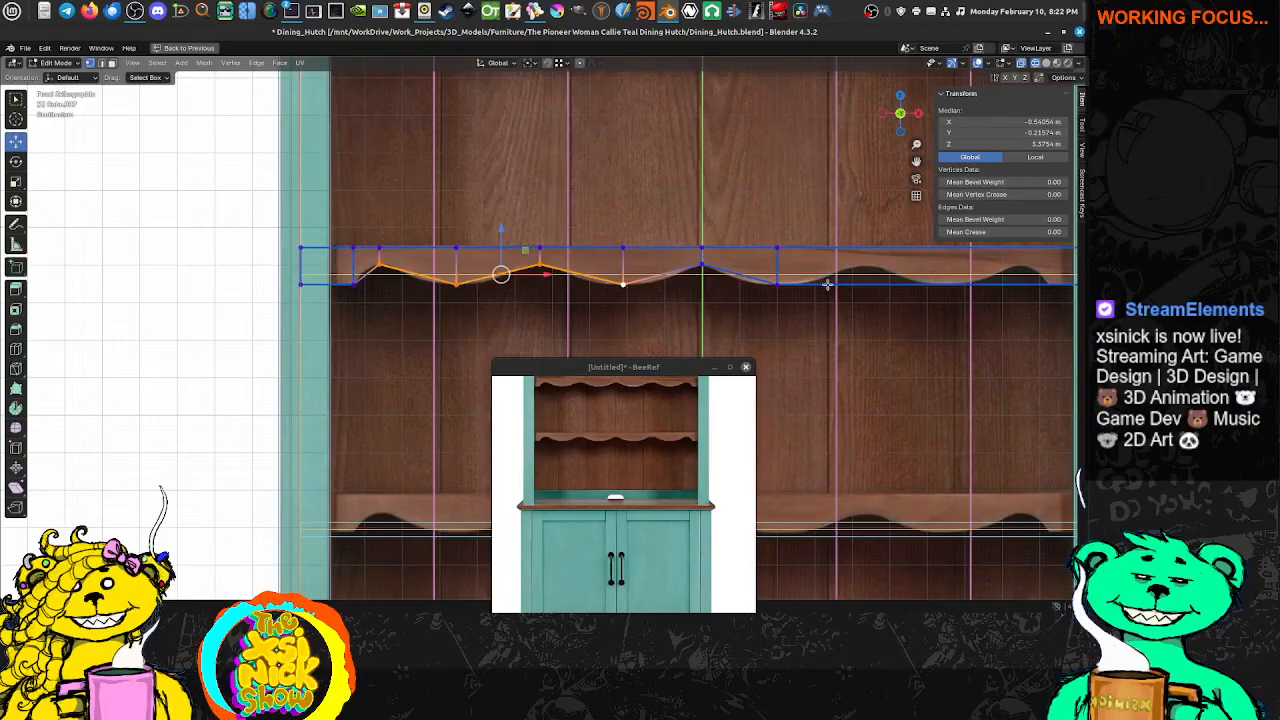
pyautogui.keyDown('shift'); pyautogui.click(702, 269); pyautogui.keyUp('shift')
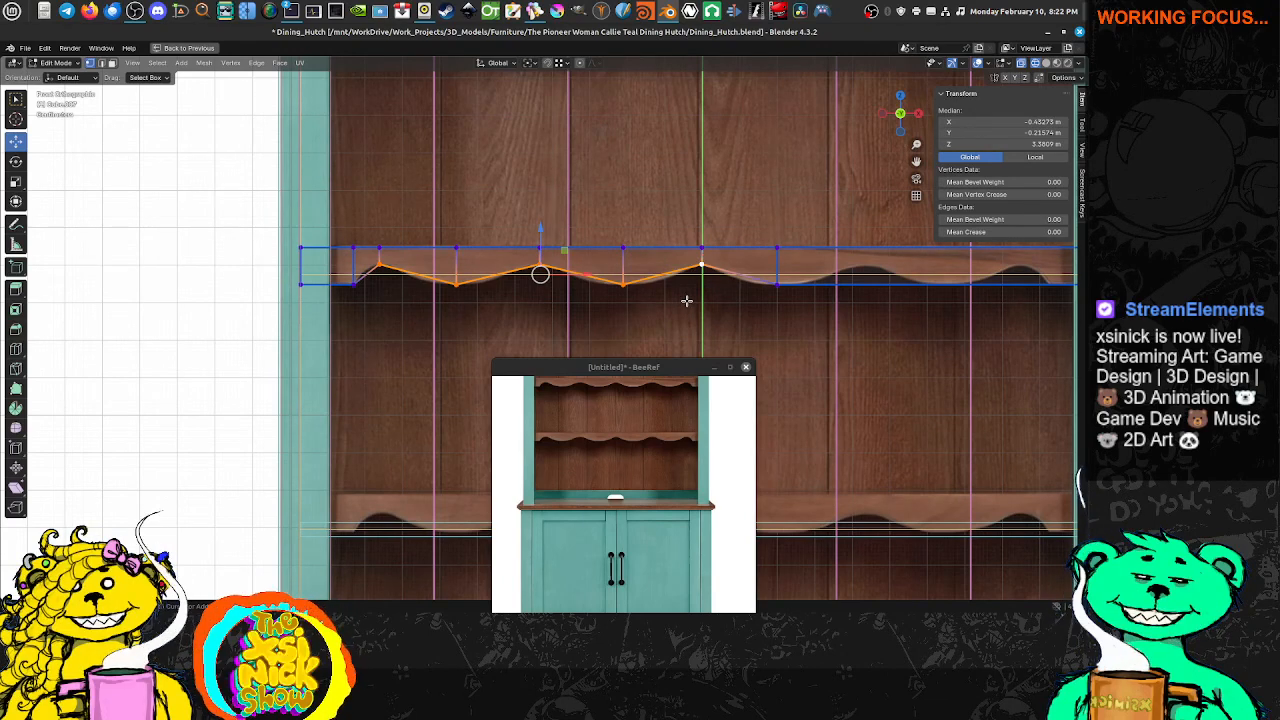
# Try to bevel the five vertical trim edges at the first three arch peaks and the two low points between them
pyautogui.hotkey('ctrl', 'Tab')
pyautogui.click(423, 281)
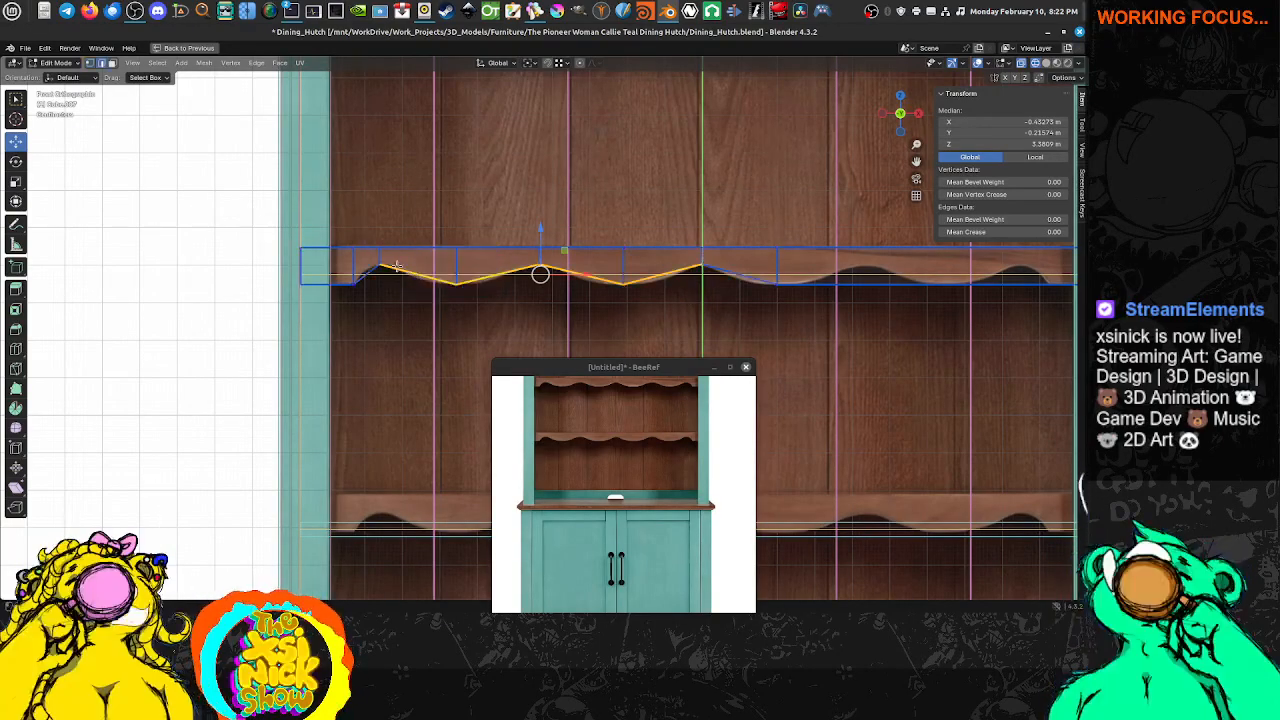
pyautogui.click(379, 258)
pyautogui.keyDown('shift'); pyautogui.click(455, 260); pyautogui.keyUp('shift')
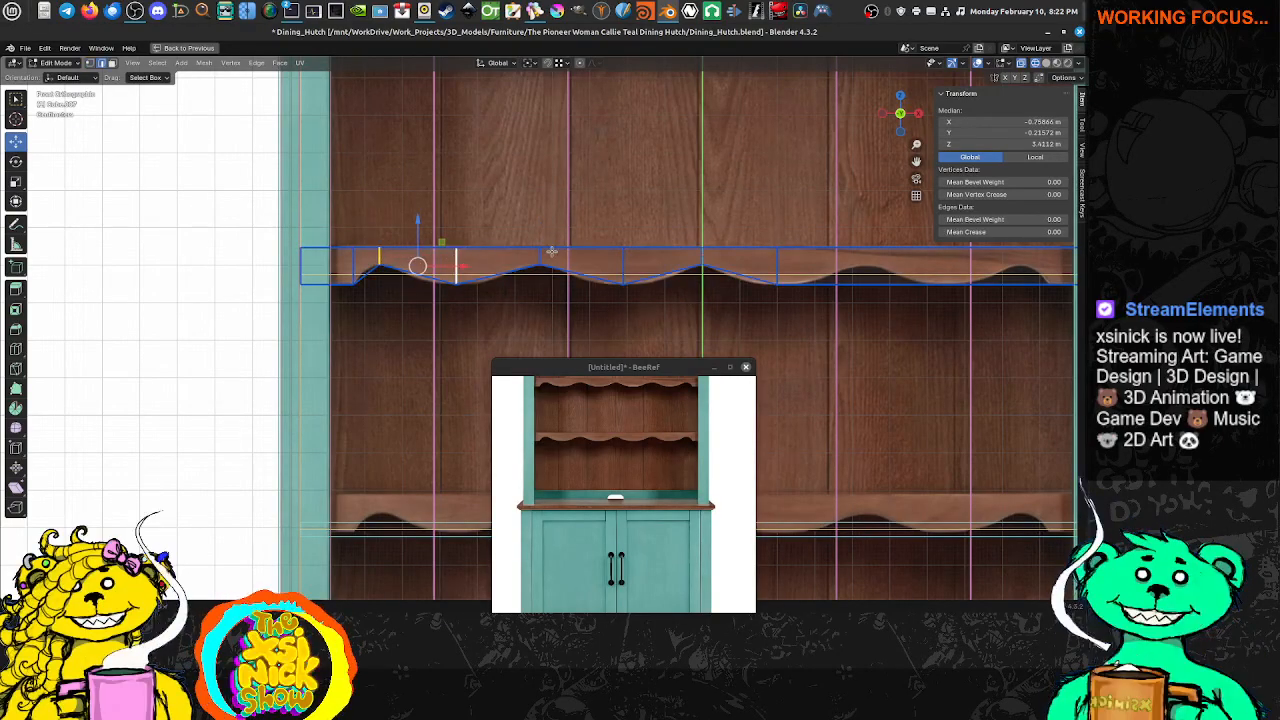
pyautogui.keyDown('shift'); pyautogui.click(540, 258); pyautogui.keyUp('shift')
pyautogui.keyDown('shift'); pyautogui.click(621, 261); pyautogui.keyUp('shift')
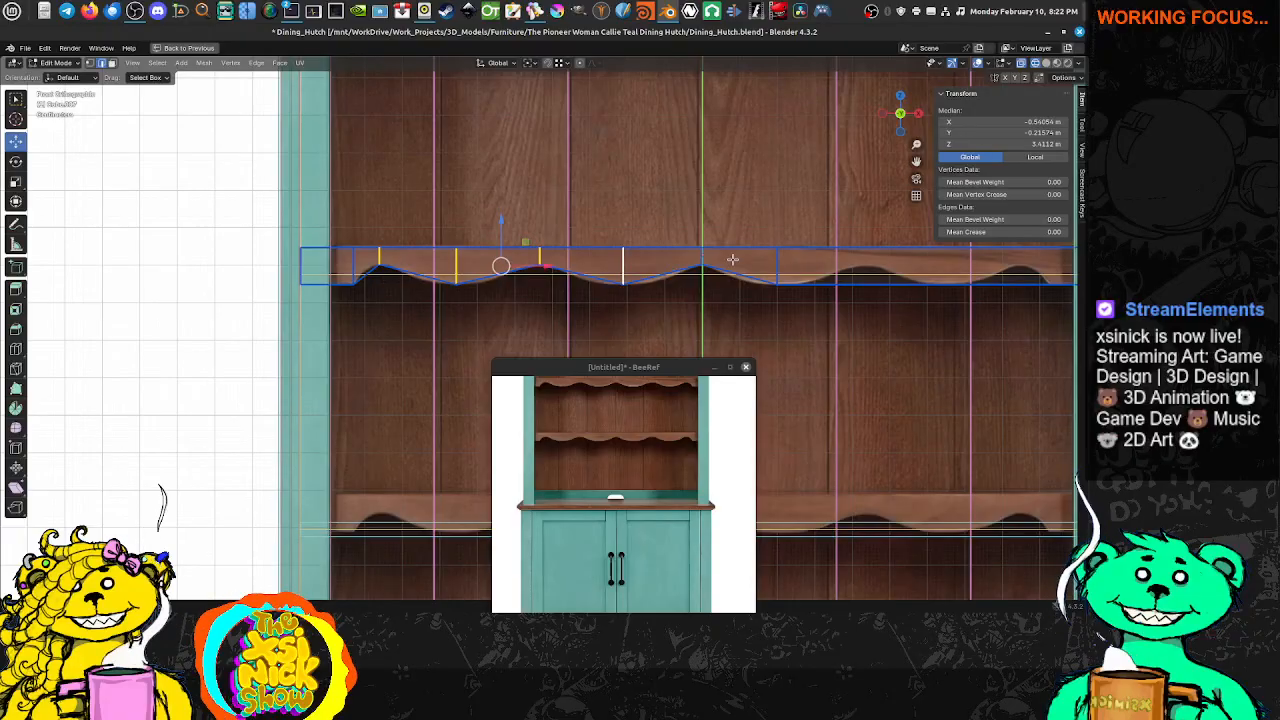
pyautogui.keyDown('shift'); pyautogui.click(701, 257); pyautogui.keyUp('shift')
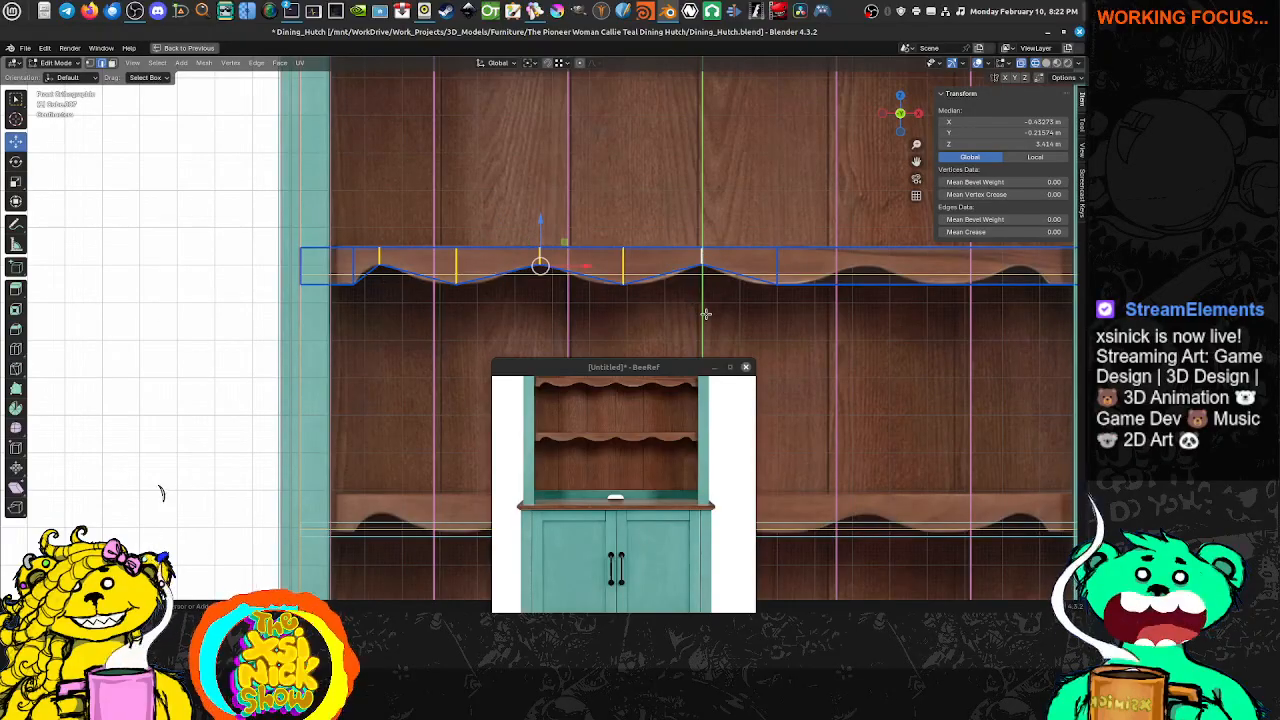
pyautogui.hotkey('ctrl', 'b')
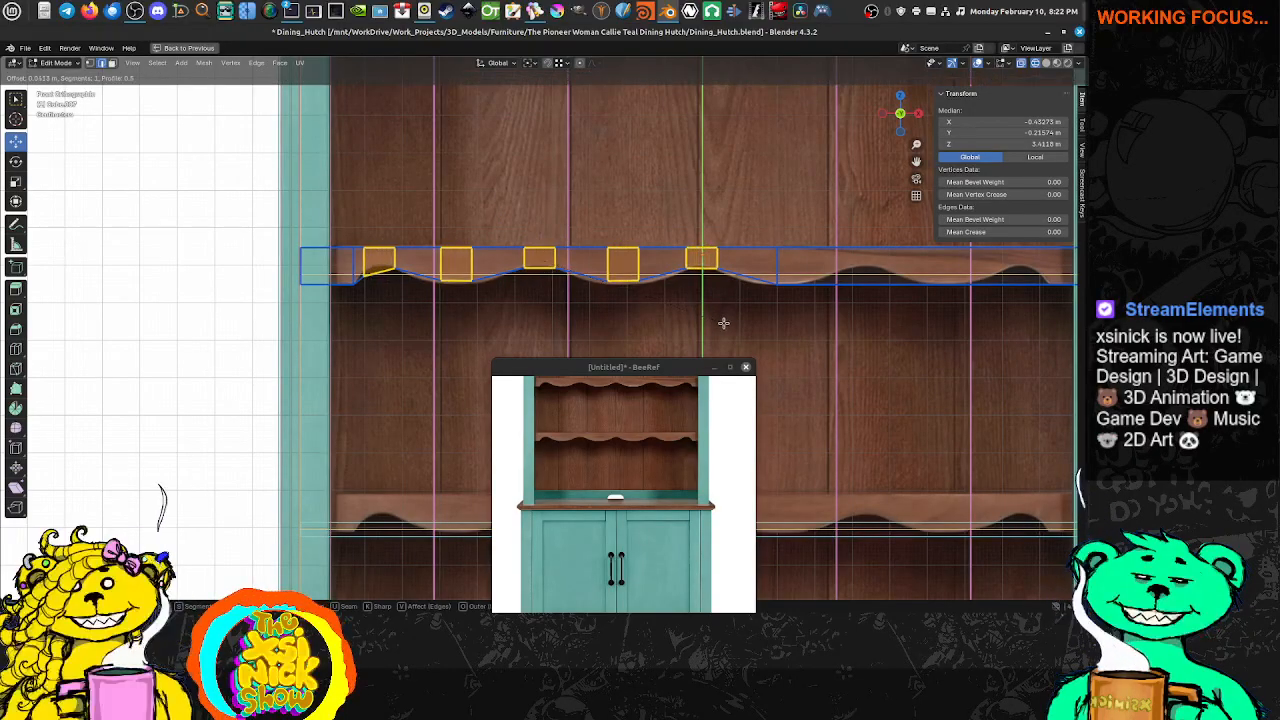
pyautogui.scroll(5, 732, 323)
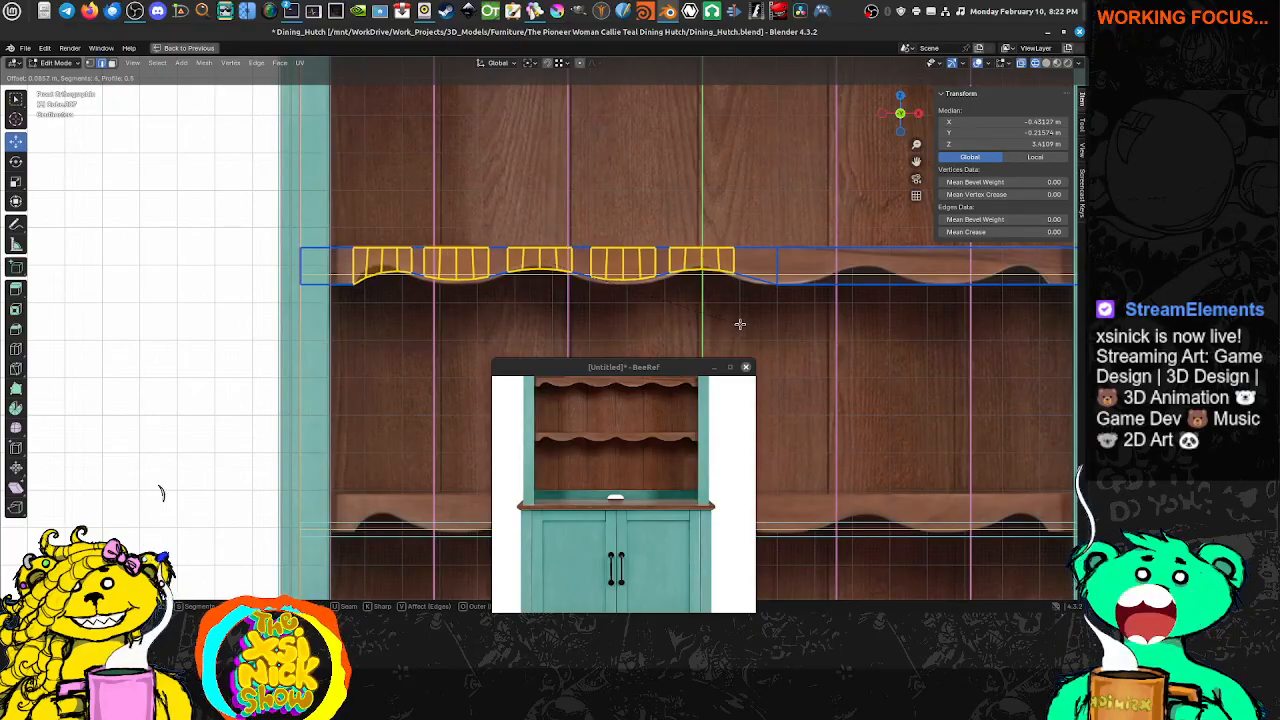
pyautogui.scroll(1, 741, 324)
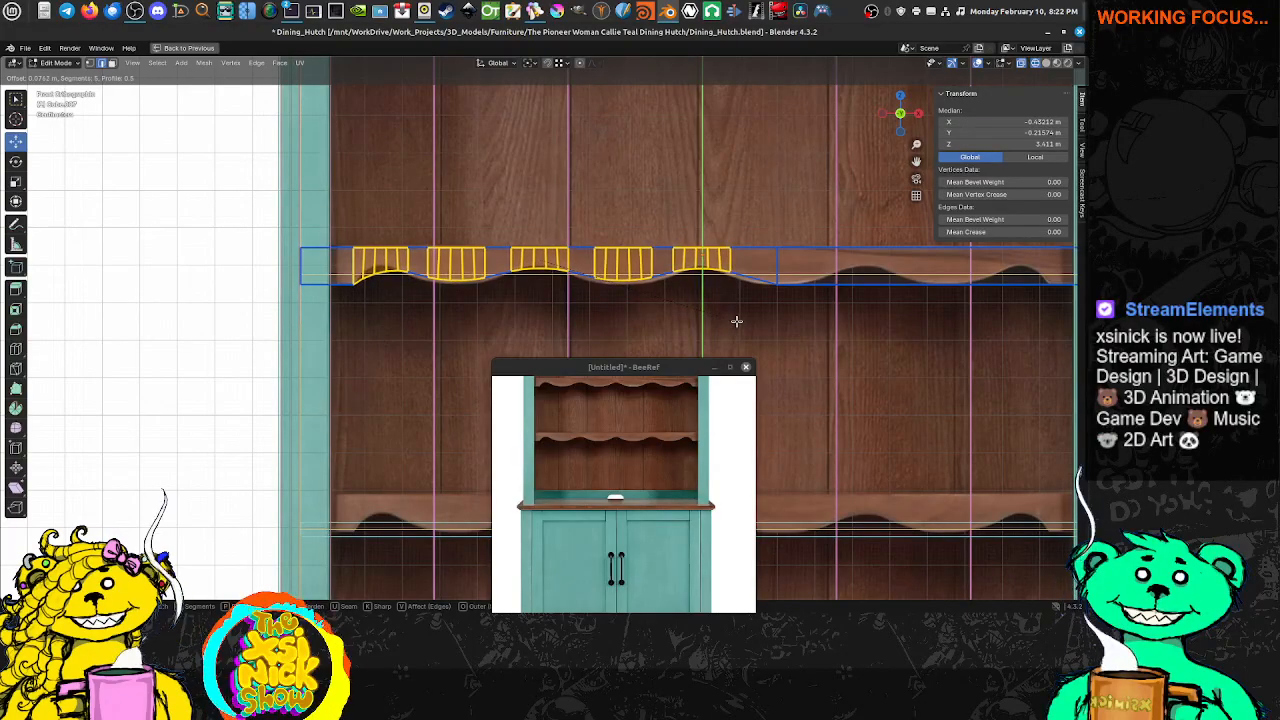
pyautogui.press('Escape')
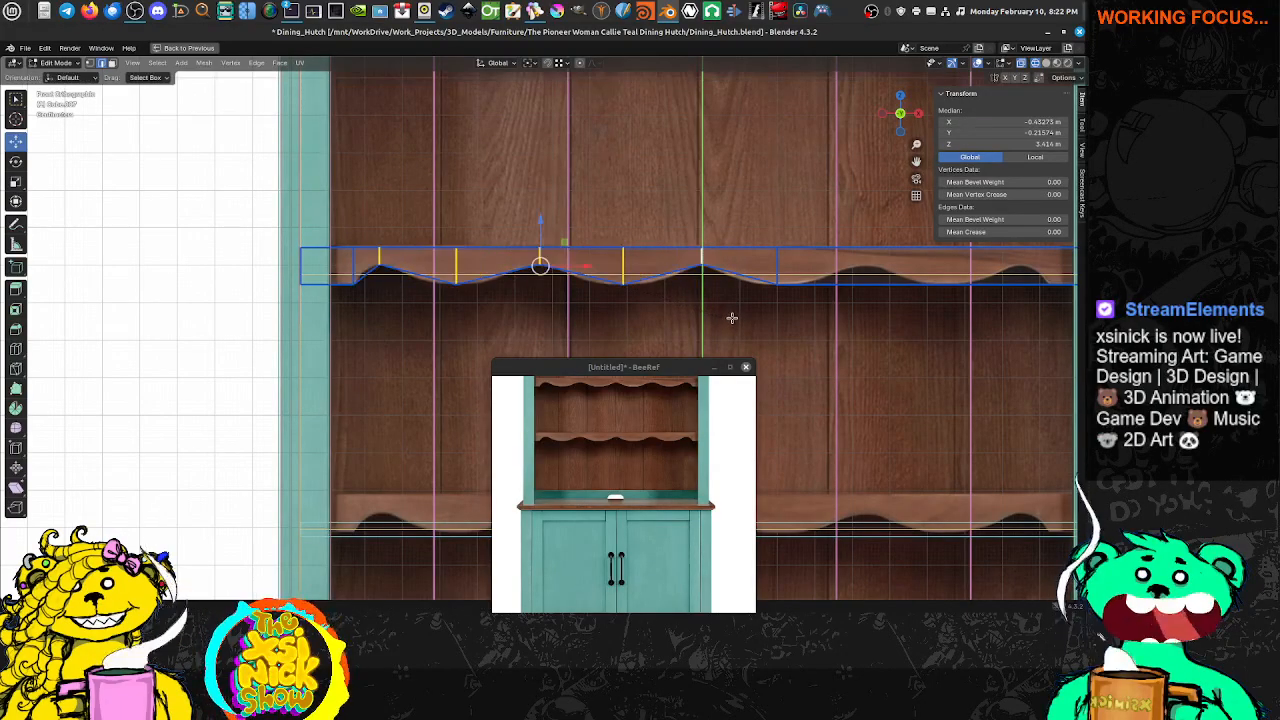
# Shift the leftmost arch-peak edge about 0.012 m outward along X, and raise the three lower peak vertices by about 0.006 m
pyautogui.click(378, 260)
pyautogui.moveTo(413, 259); pyautogui.dragTo(409, 259)
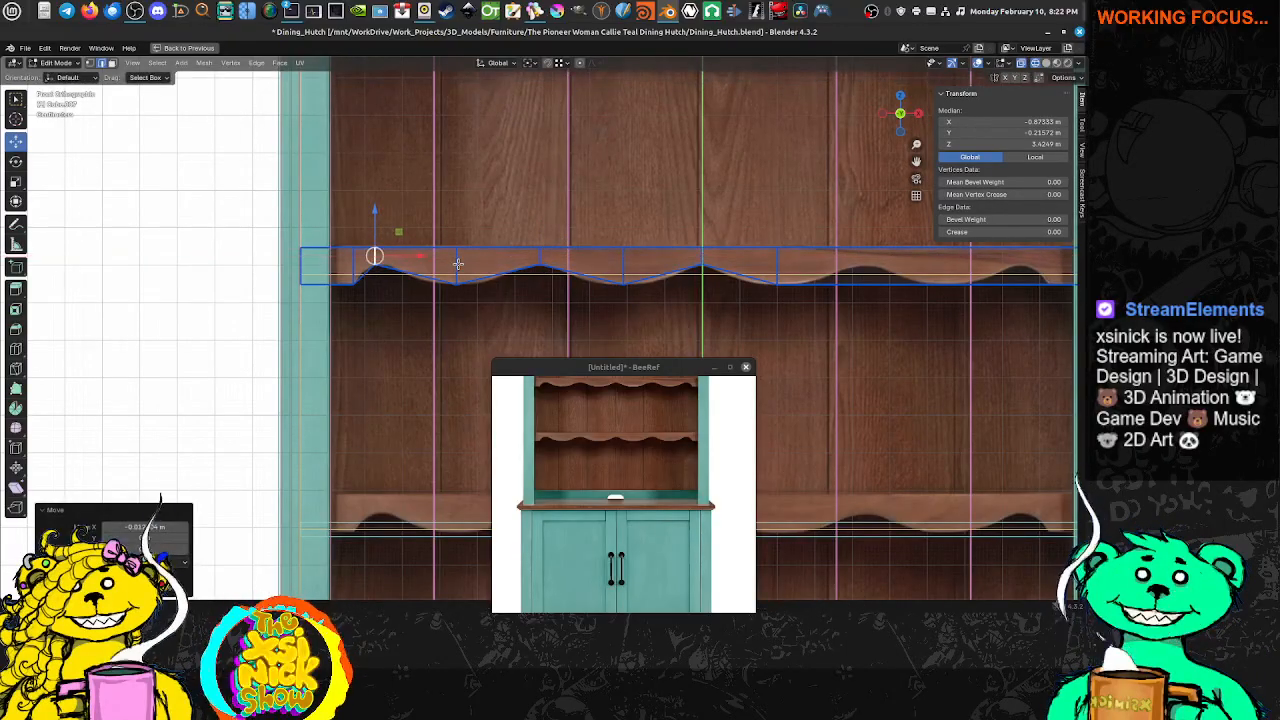
pyautogui.hotkey('ctrl', 'Tab')
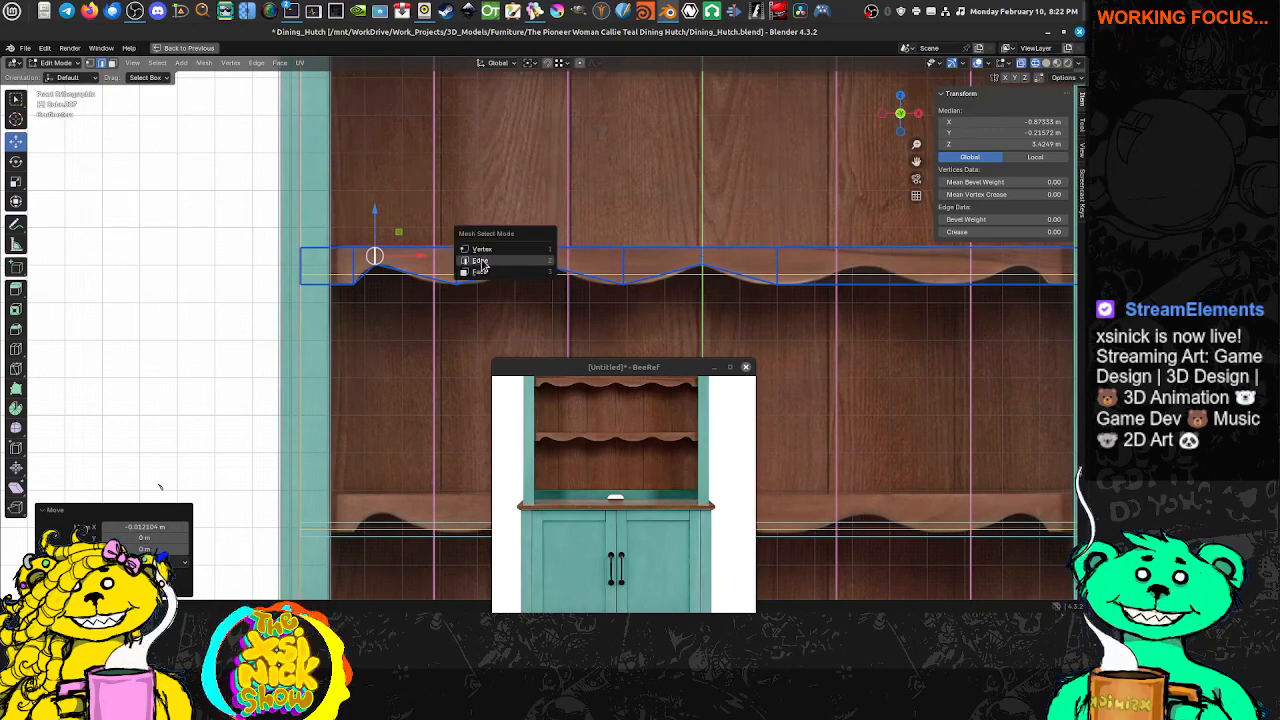
pyautogui.press('Escape')
pyautogui.hotkey('ctrl', 'Tab')
pyautogui.click(474, 241)
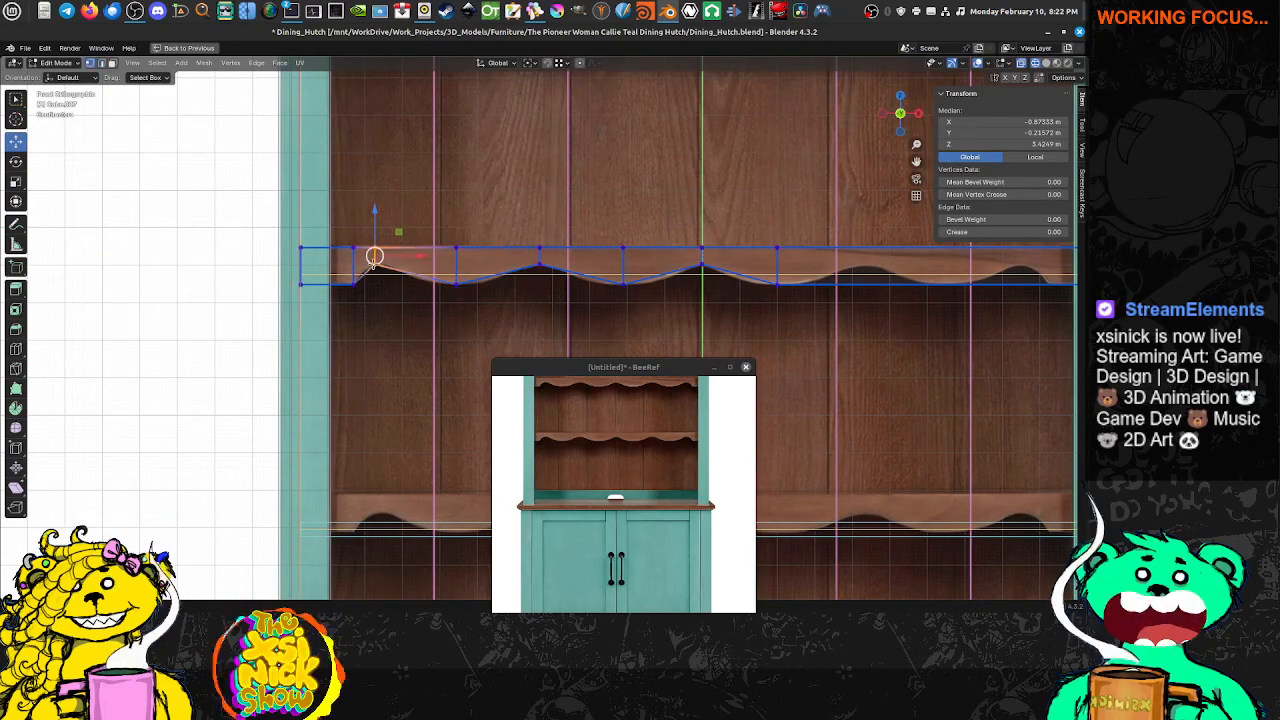
pyautogui.click(375, 263)
pyautogui.keyDown('shift'); pyautogui.click(540, 264); pyautogui.keyUp('shift')
pyautogui.keyDown('shift'); pyautogui.click(700, 266); pyautogui.keyUp('shift')
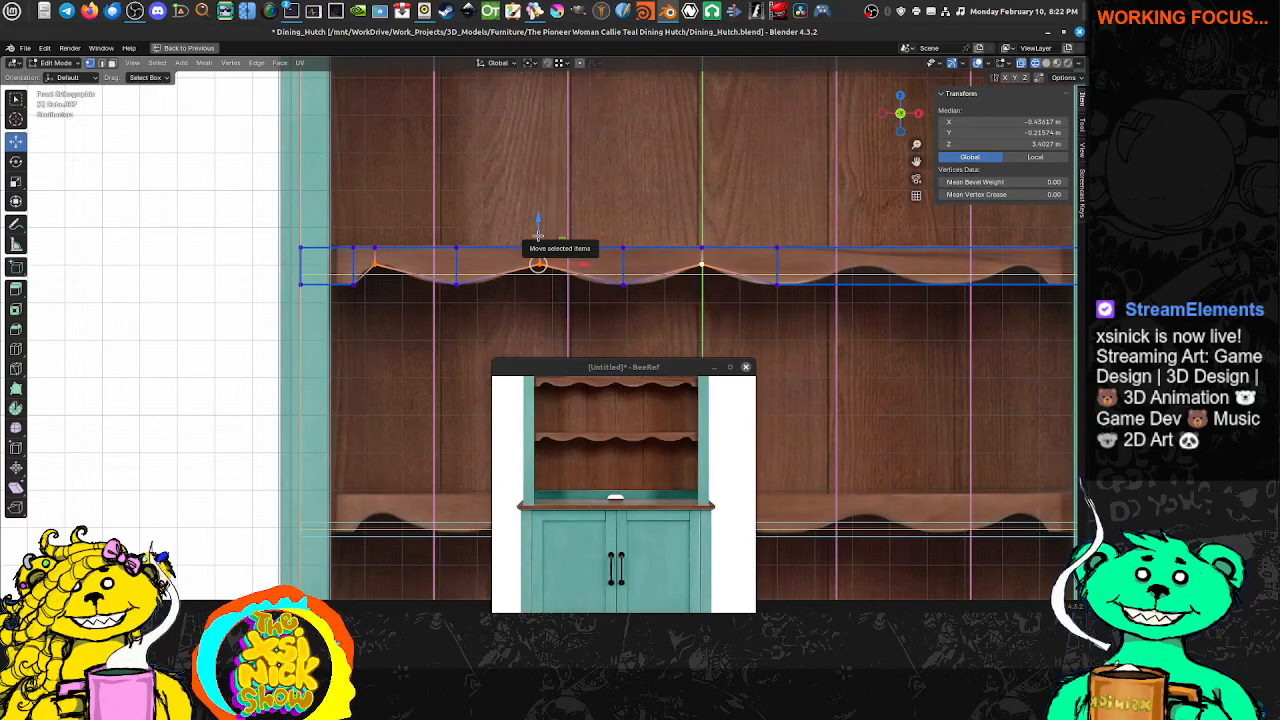
pyautogui.moveTo(541, 236); pyautogui.dragTo(538, 232)
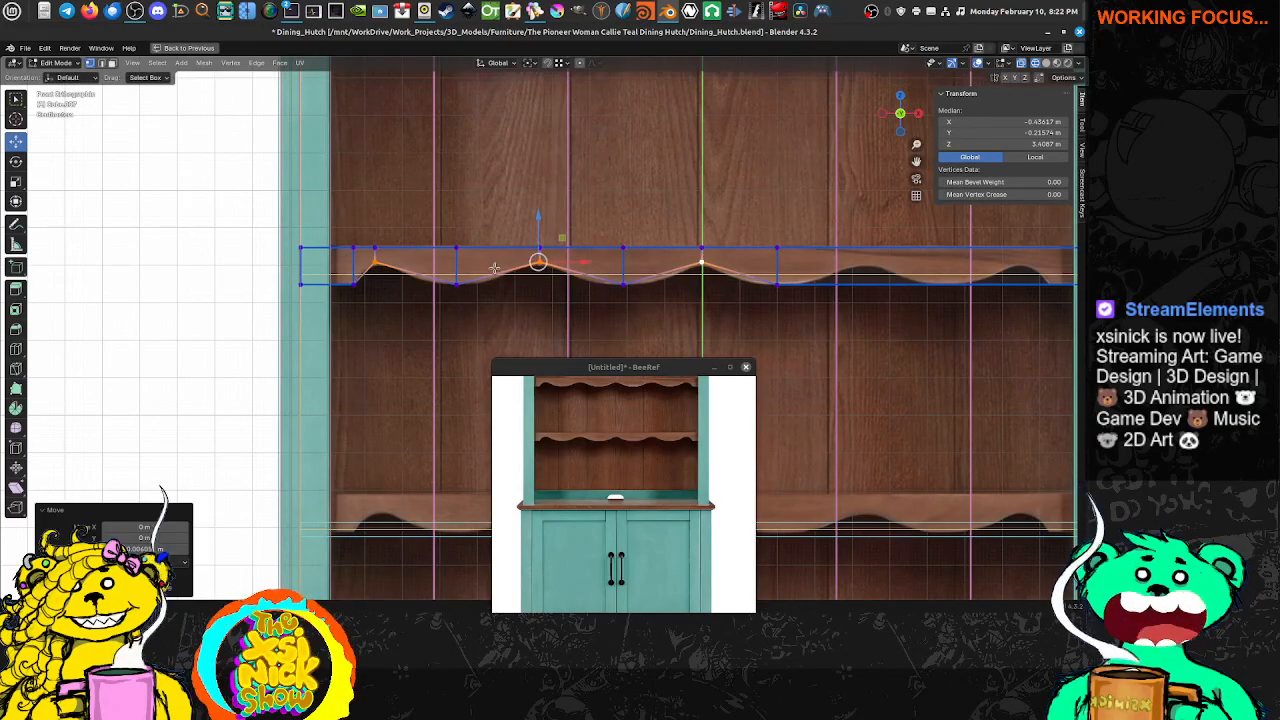
# Bevel the five vertical trim edges at the arch peaks and intervening low points with 4 segments and an offset of about 0.079 m
pyautogui.click(458, 290)
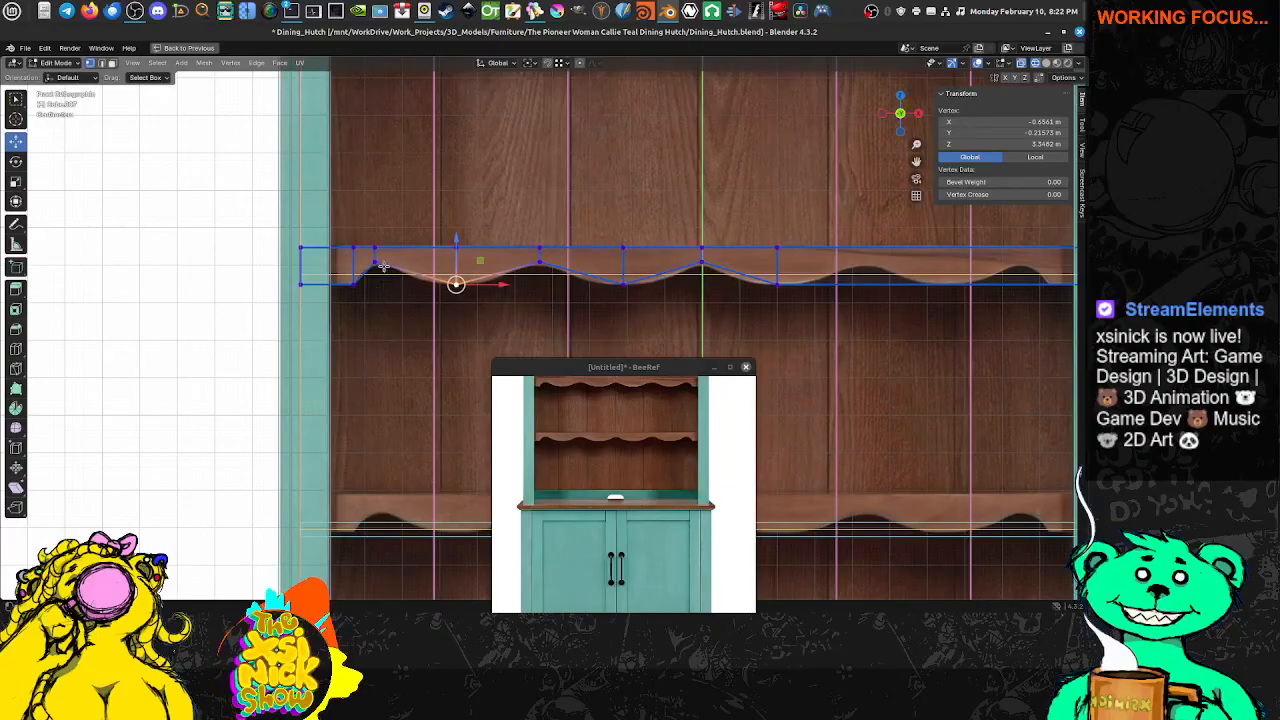
pyautogui.hotkey('ctrl', 'Tab')
pyautogui.click(342, 278)
pyautogui.click(376, 258)
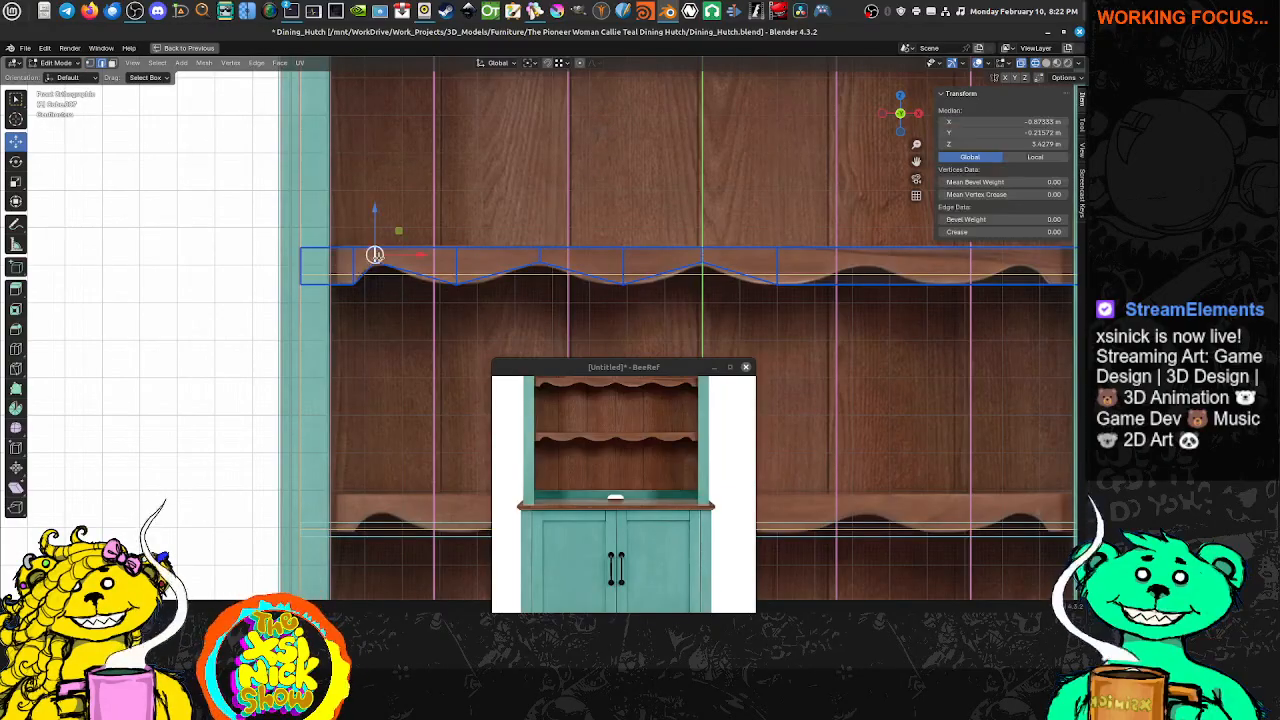
pyautogui.keyDown('shift'); pyautogui.click(459, 264); pyautogui.keyUp('shift')
pyautogui.keyDown('shift'); pyautogui.click(541, 258); pyautogui.keyUp('shift')
pyautogui.keyDown('shift'); pyautogui.click(624, 265); pyautogui.keyUp('shift')
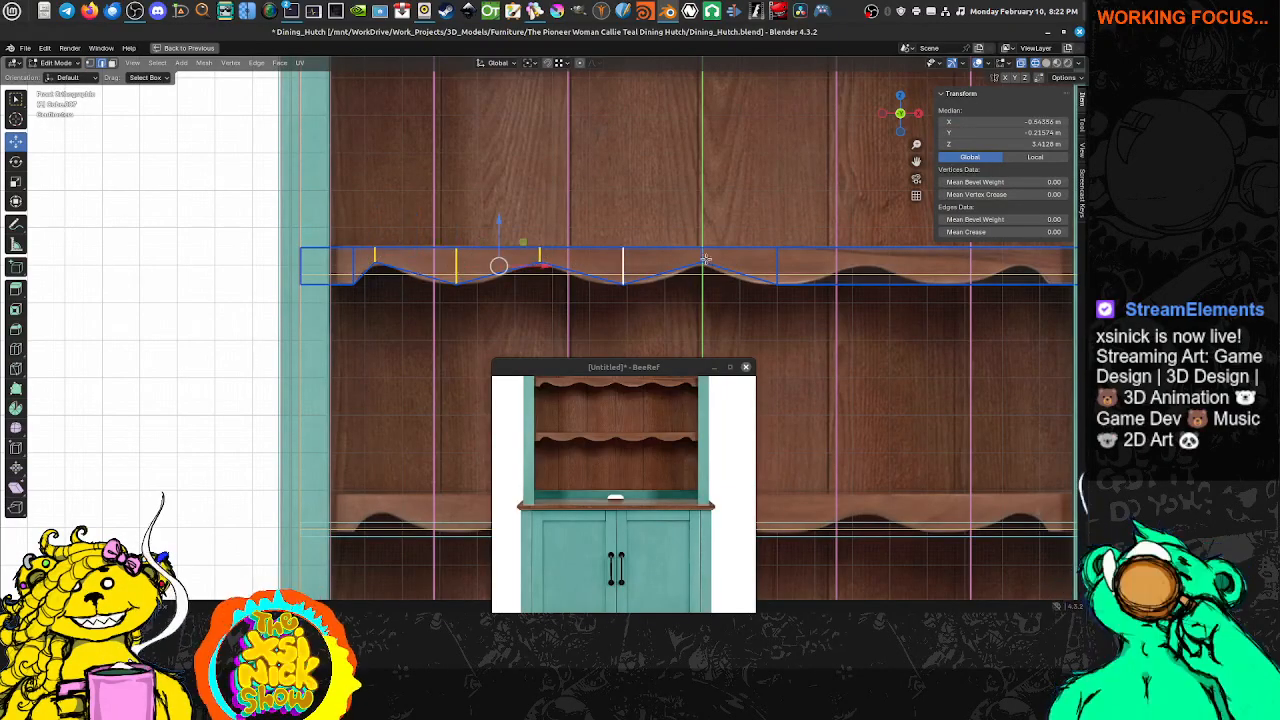
pyautogui.keyDown('shift'); pyautogui.click(703, 262); pyautogui.keyUp('shift')
pyautogui.hotkey('ctrl', 'b')
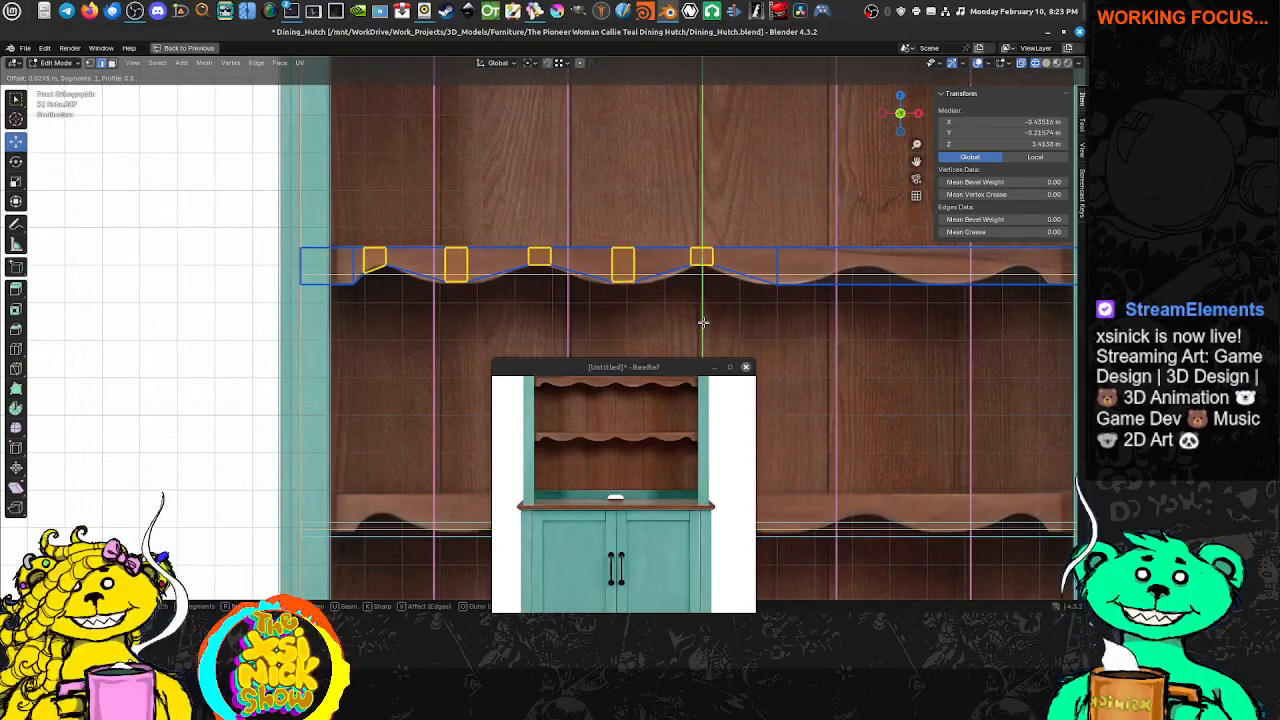
pyautogui.scroll(3, 705, 323)
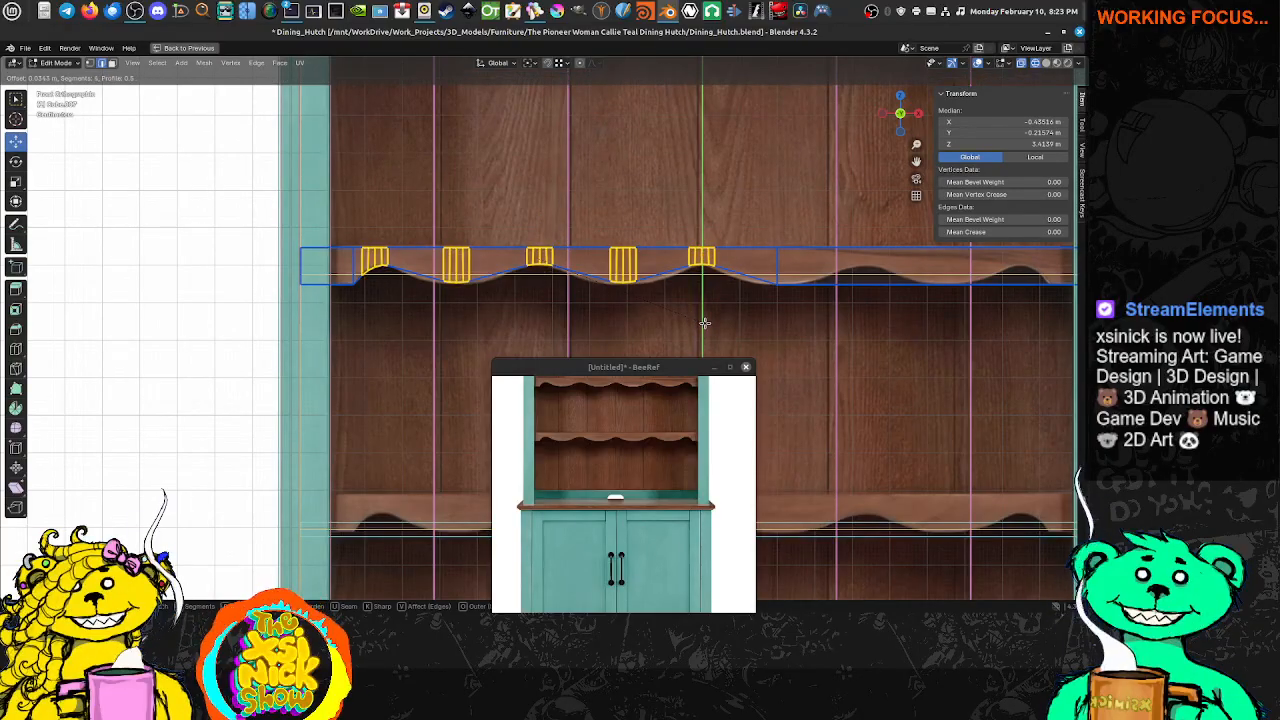
pyautogui.scroll(-2, 705, 323)
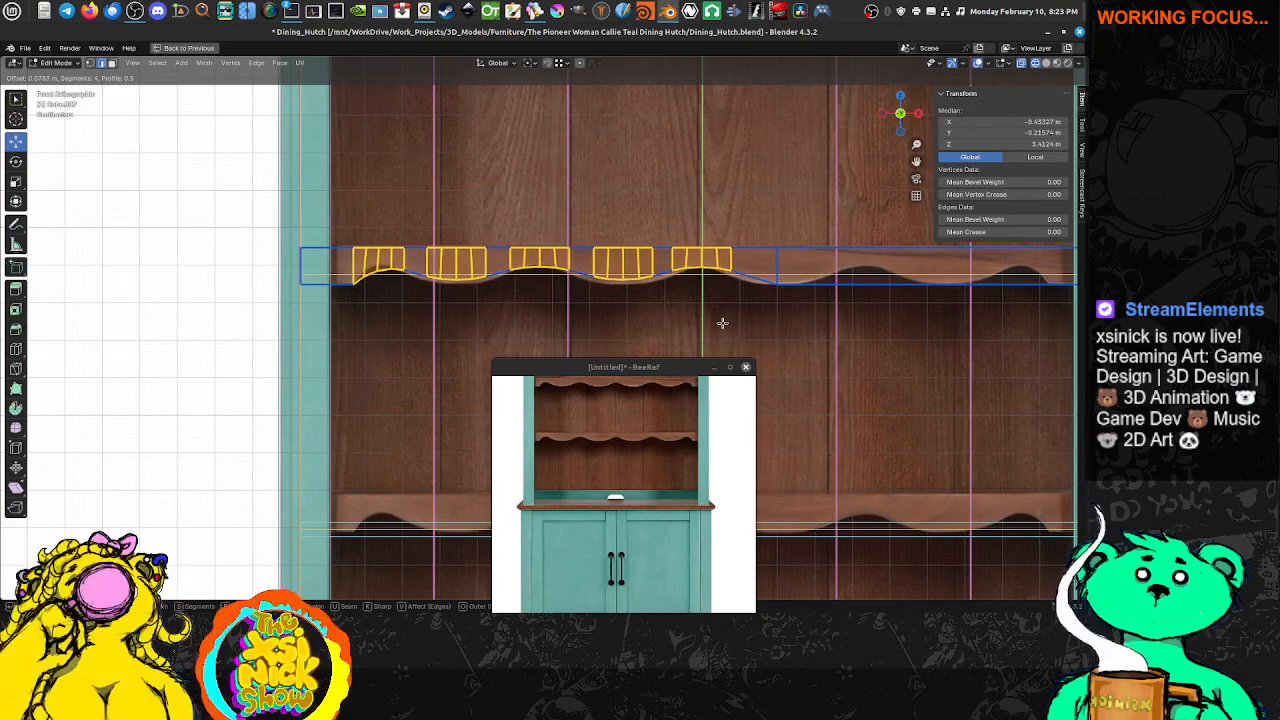
pyautogui.click(722, 323)
pyautogui.click(720, 326)
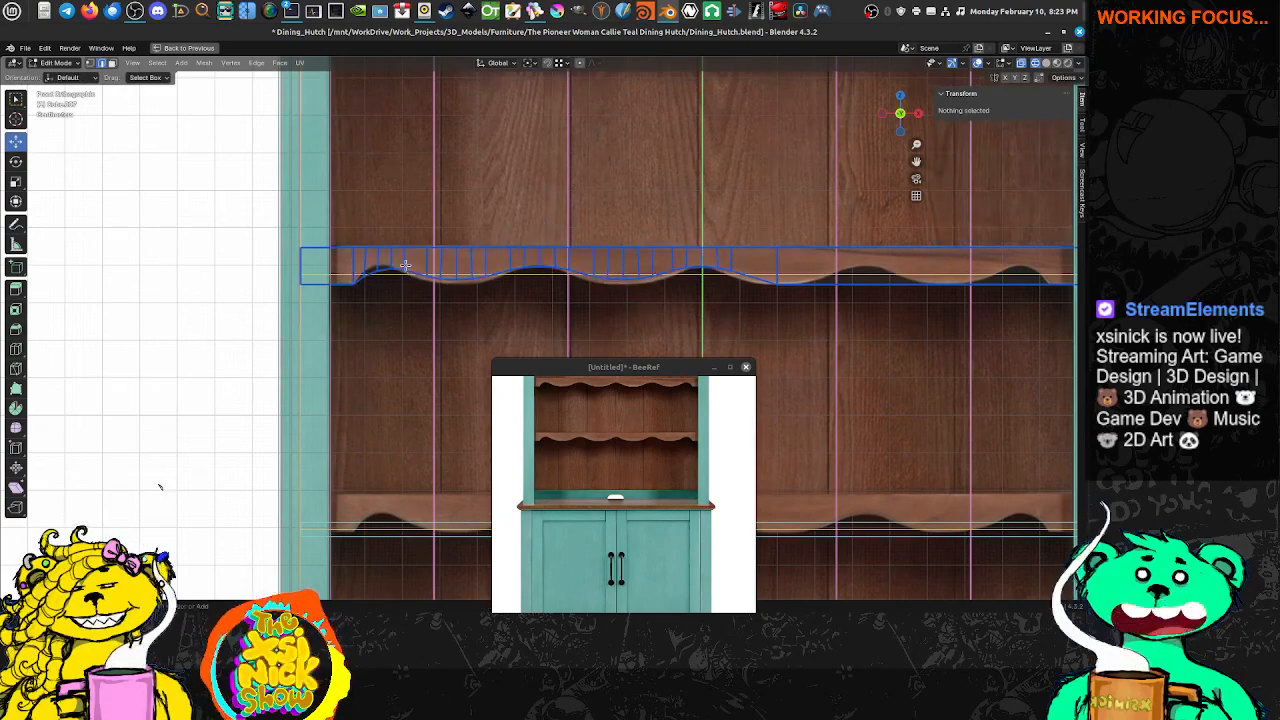
# Move the lower vertex near the leftmost arch's peak up about 0.015 m with proportional editing to match the reference curve
pyautogui.hotkey('ctrl', 'Tab')
pyautogui.click(371, 254)
pyautogui.click(376, 271)
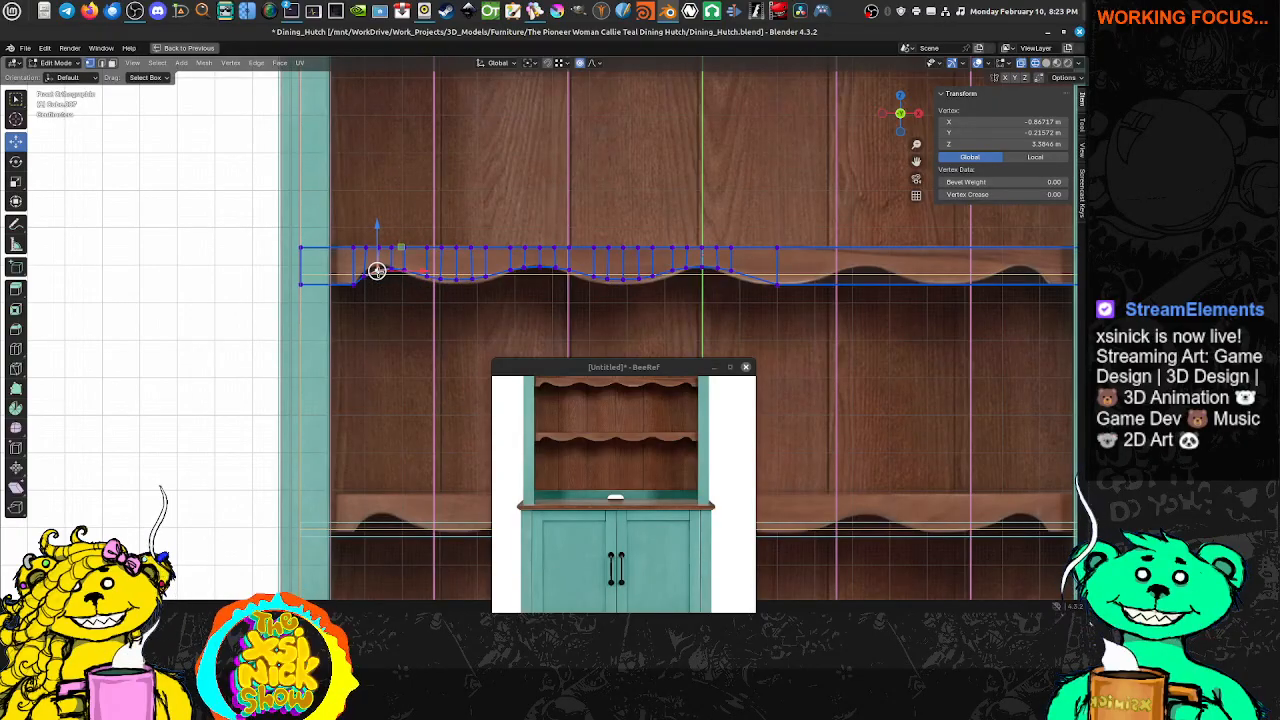
pyautogui.press('g')
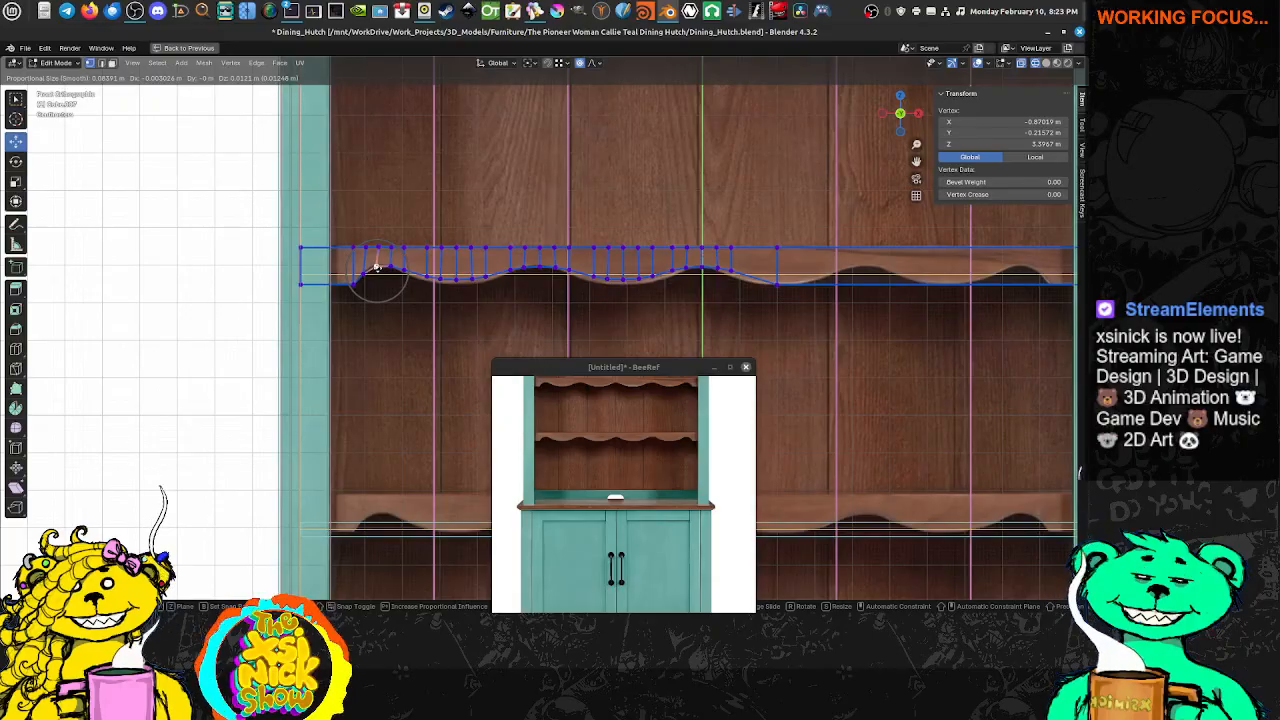
pyautogui.click(375, 266)
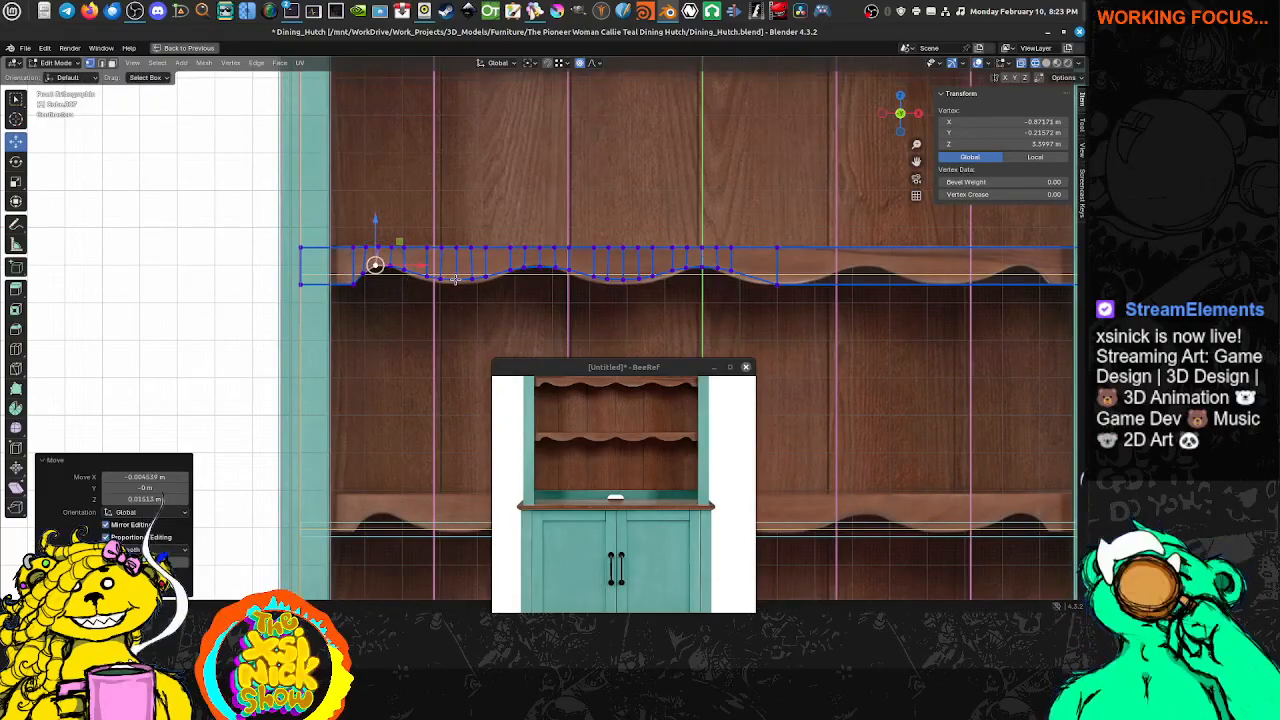
pyautogui.hotkey('alt', 'a')
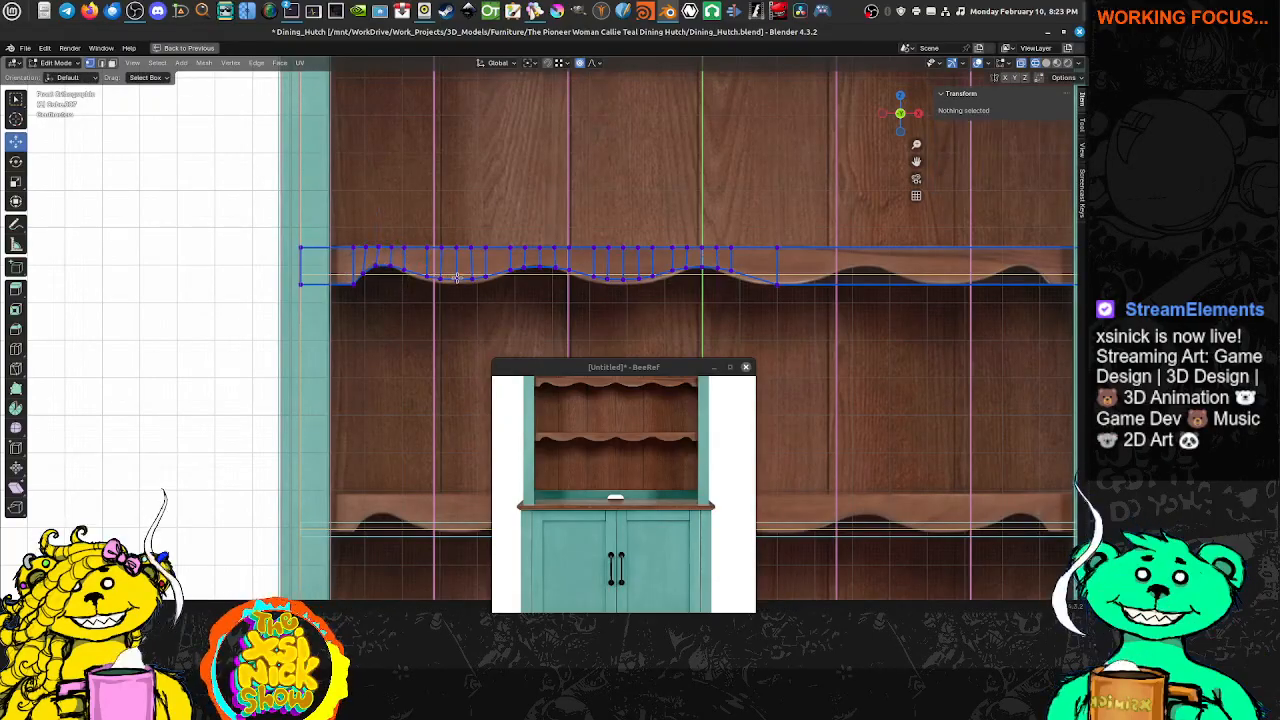
# Using the Tweak tool with proportional editing, adjust the trim's lower vertices to follow the reference scallops from the leftmost arch to the centre
pyautogui.click(456, 277)
pyautogui.click(15, 100)
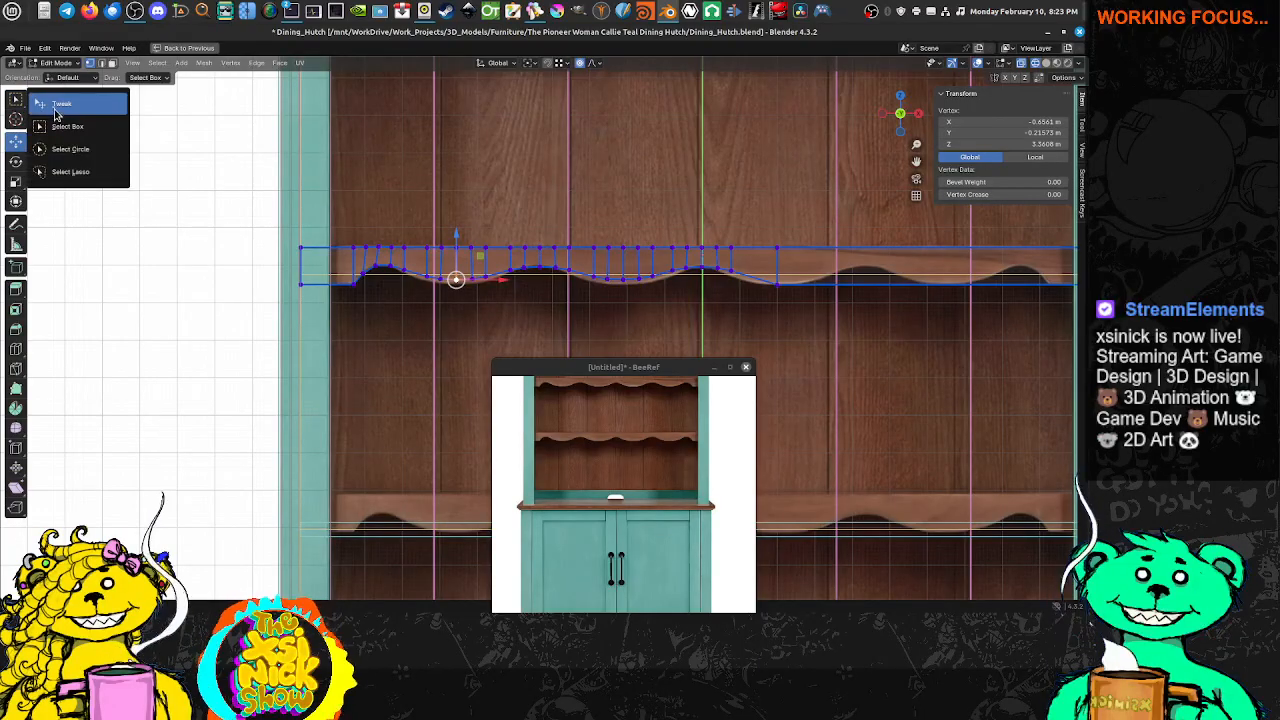
pyautogui.click(56, 110)
pyautogui.moveTo(455, 281); pyautogui.dragTo(487, 279)
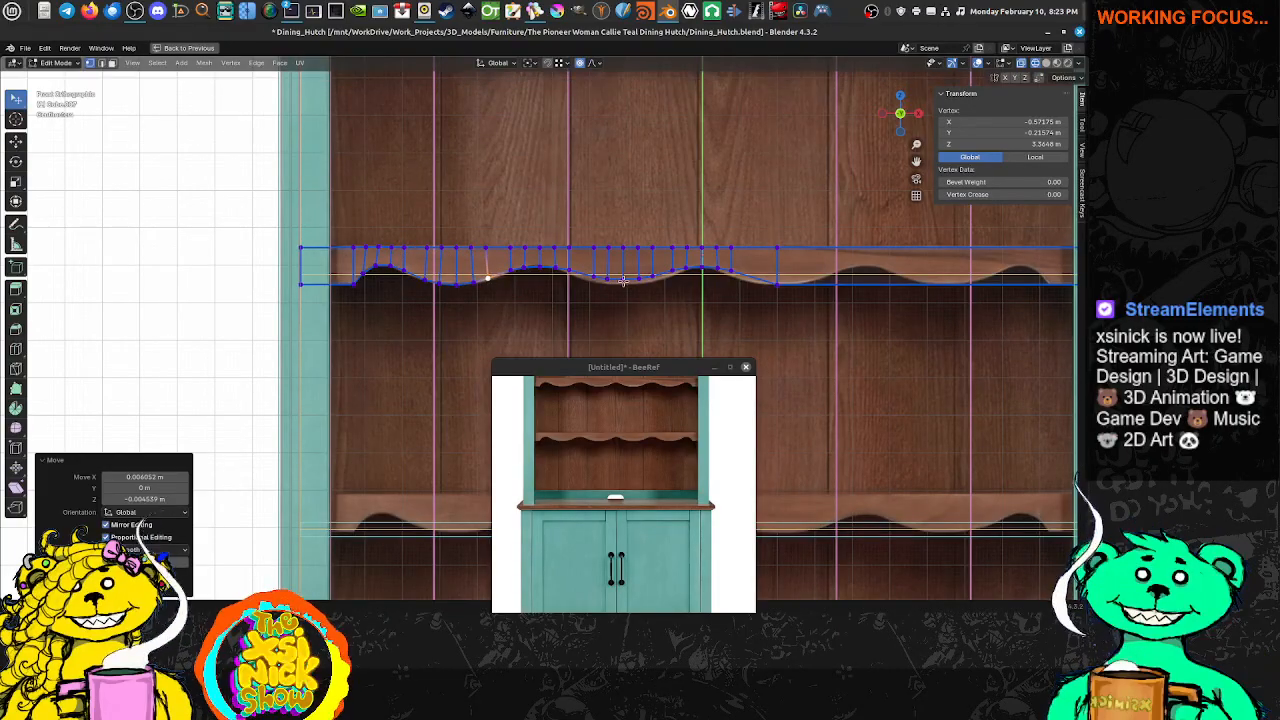
pyautogui.moveTo(620, 281); pyautogui.dragTo(681, 271)
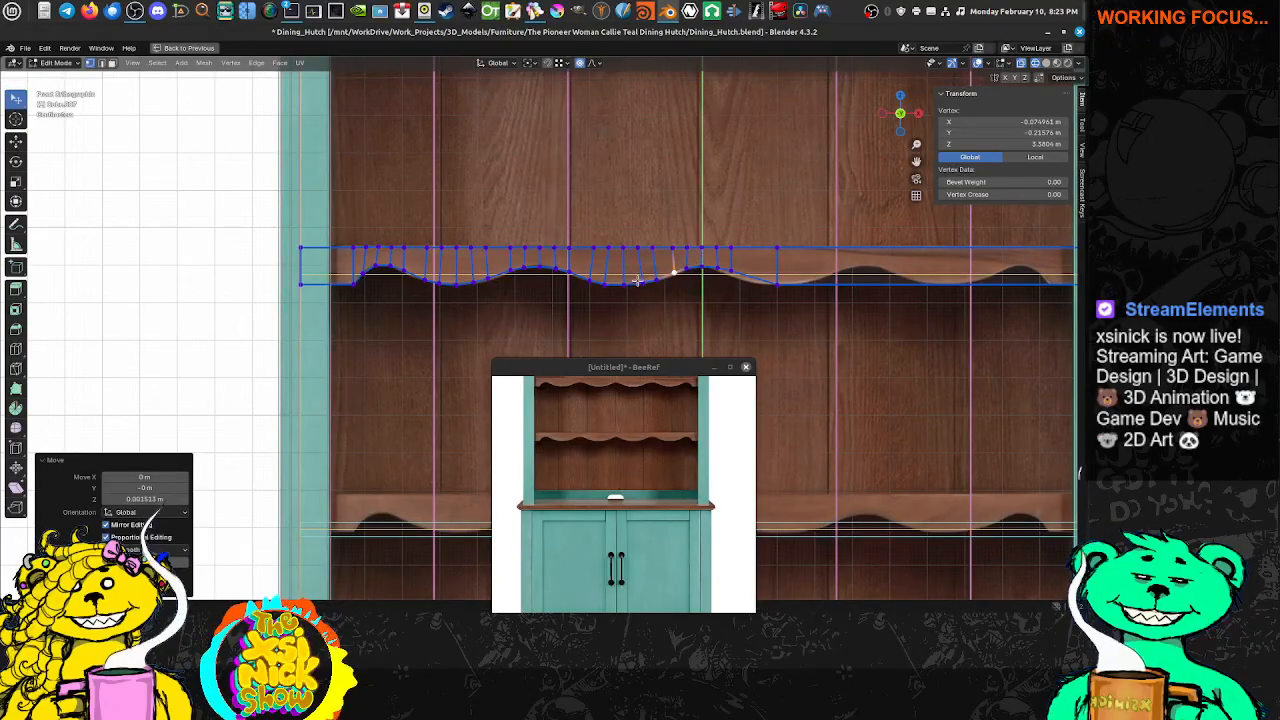
pyautogui.moveTo(404, 271); pyautogui.dragTo(403, 270)
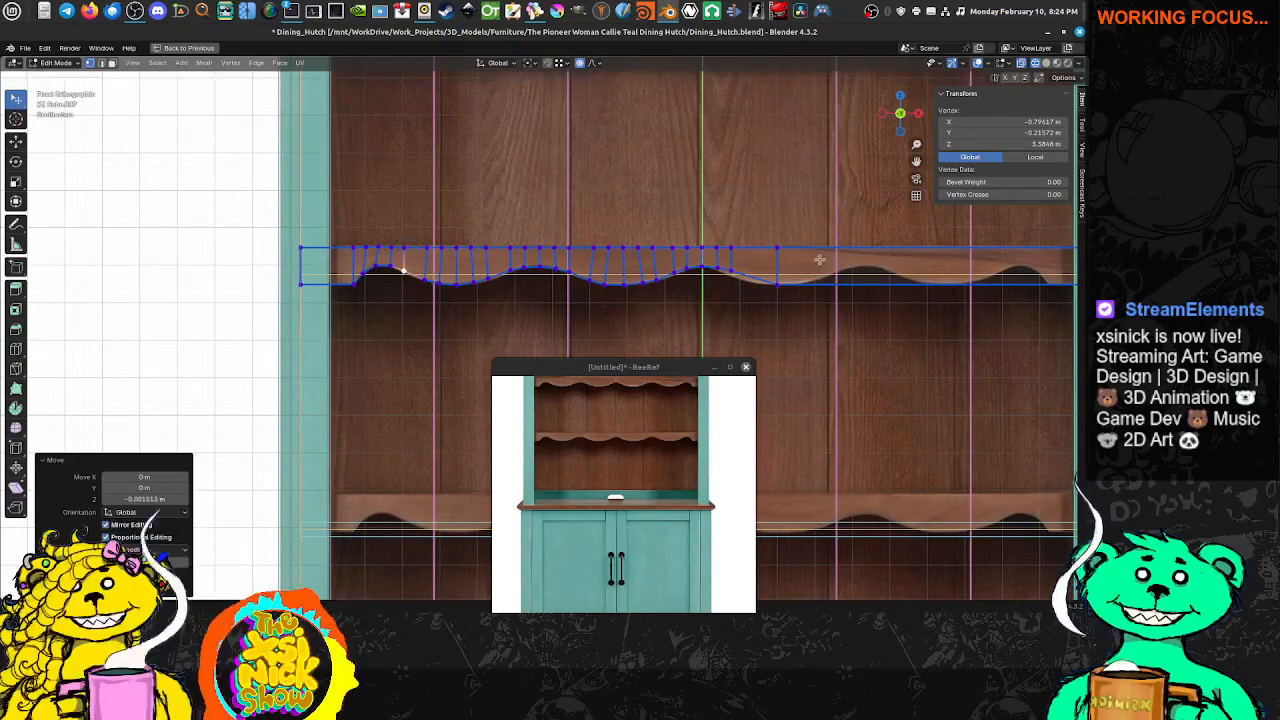
# Delete all trim faces on the right half, from the centre line outward, leaving only the left half
pyautogui.hotkey('ctrl', 'Tab')
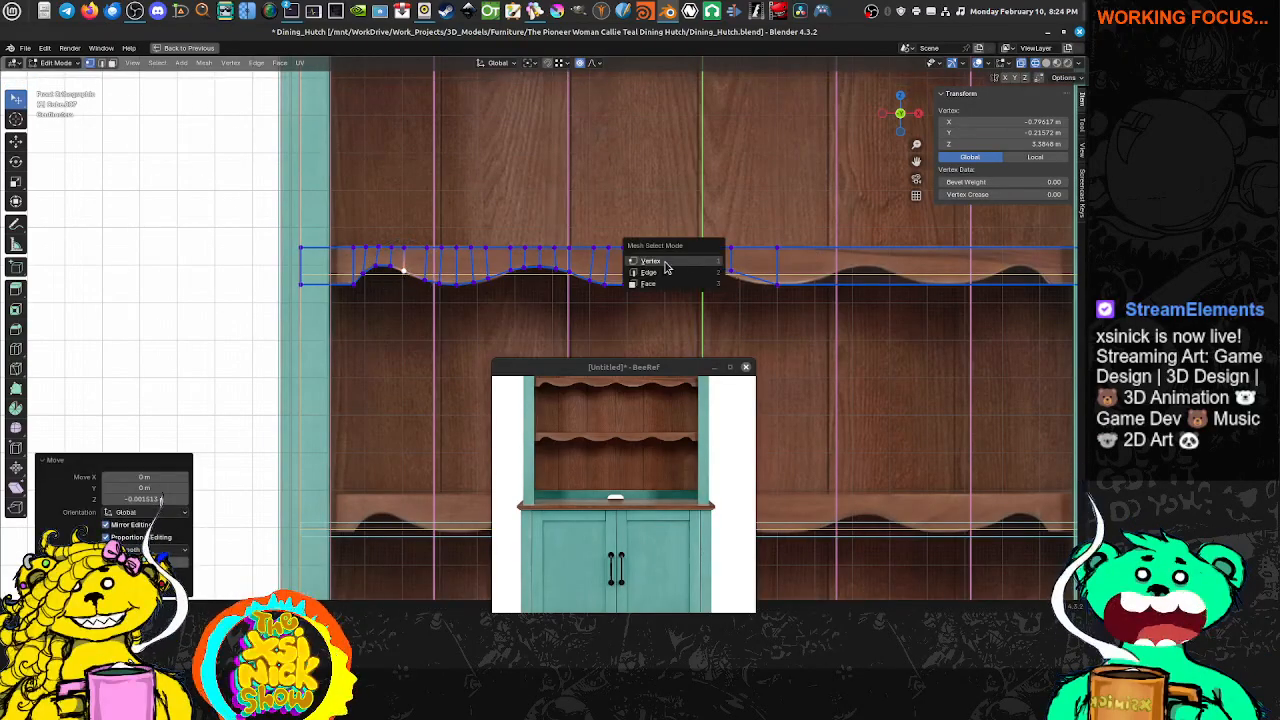
pyautogui.click(672, 285)
pyautogui.click(712, 258)
pyautogui.keyDown('shift'); pyautogui.moveTo(1001, 261); pyautogui.dragTo(754, 268, button='middle'); pyautogui.keyUp('shift')
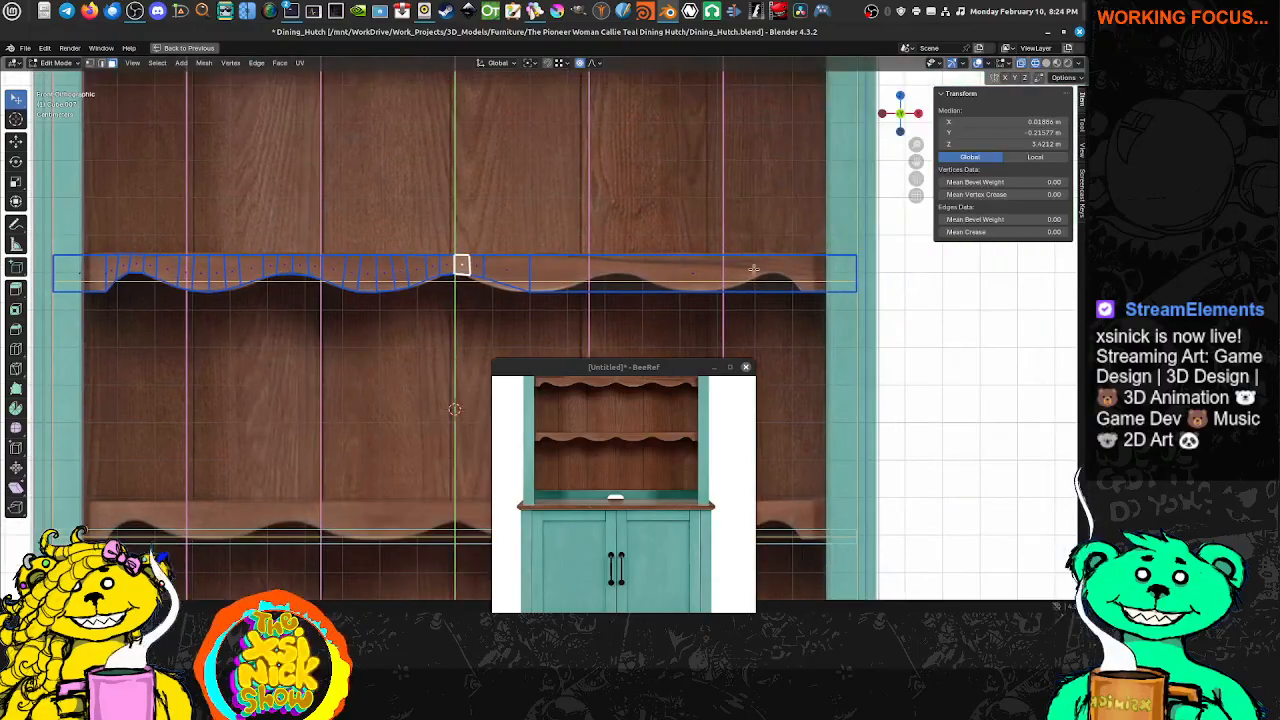
pyautogui.keyDown('ctrl'); pyautogui.click(690, 271); pyautogui.keyUp('ctrl')
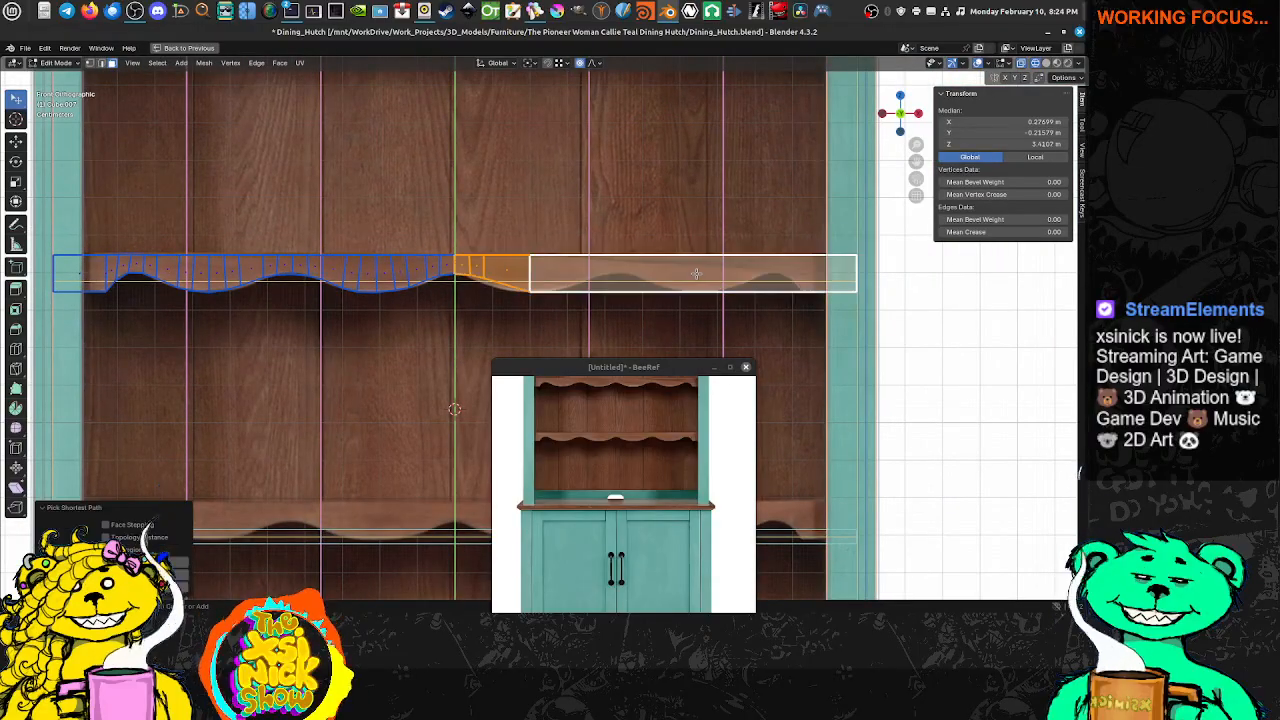
pyautogui.press('x')
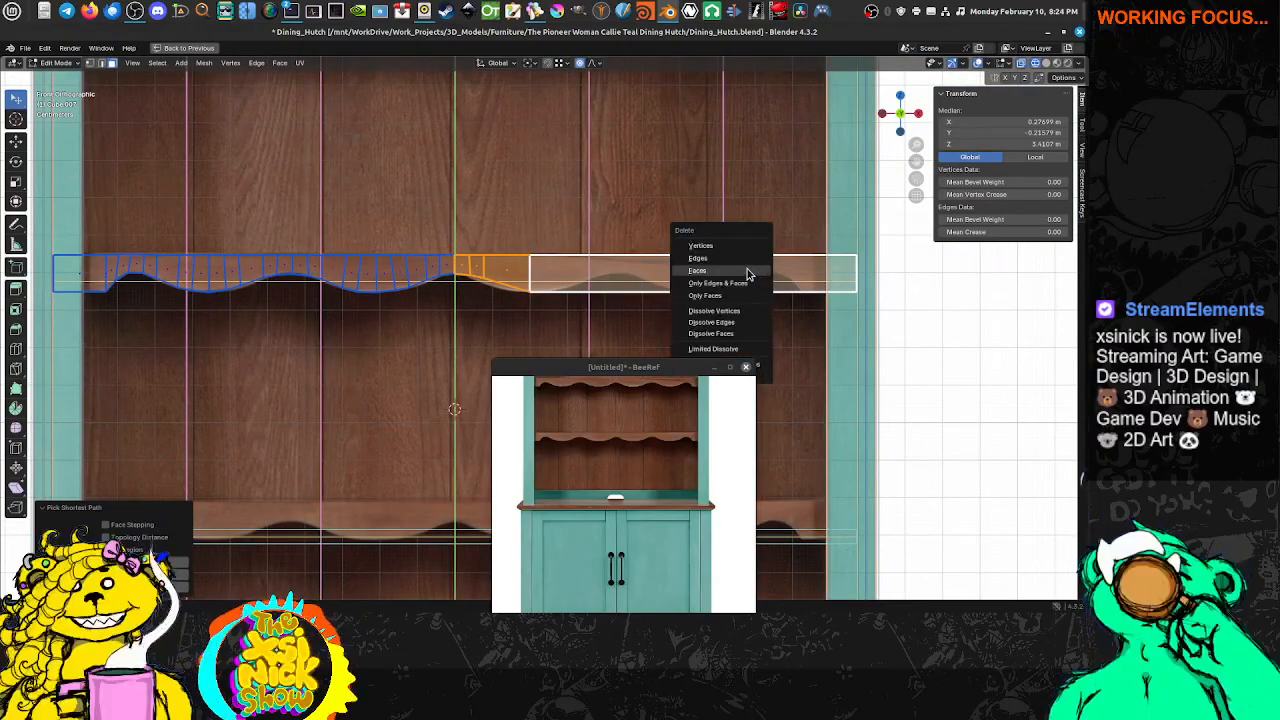
pyautogui.click(748, 272)
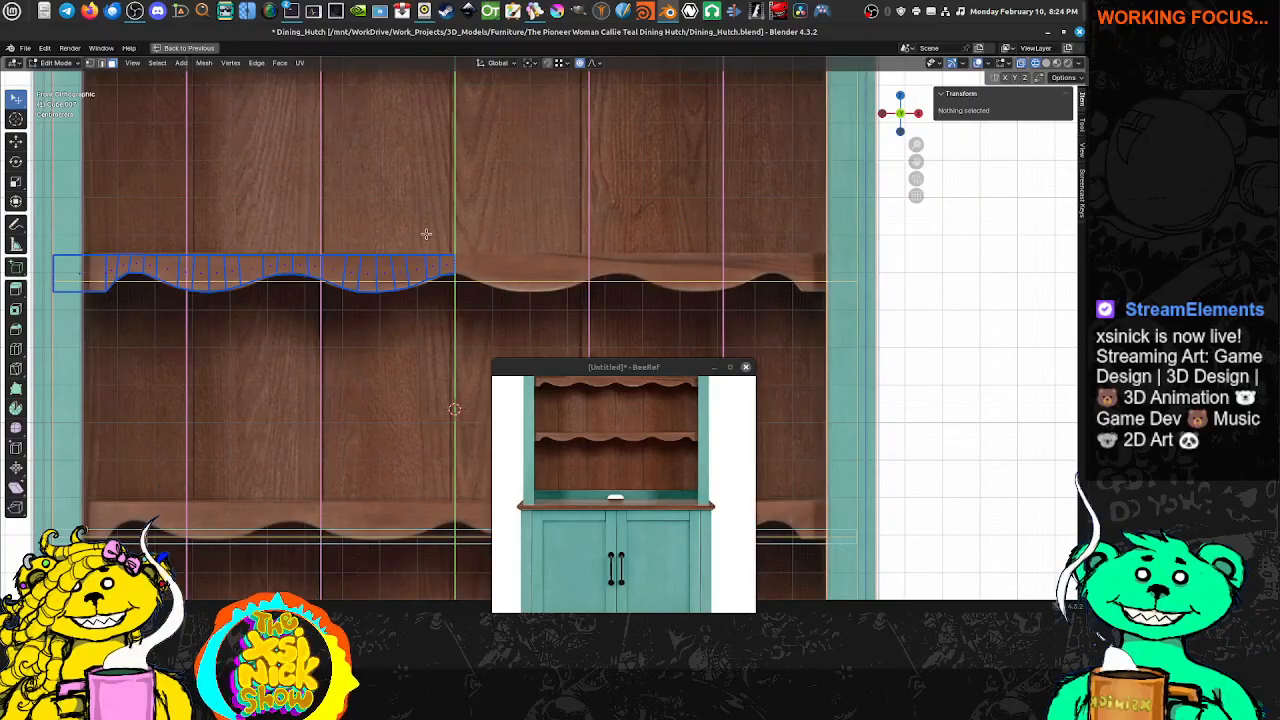
pyautogui.keyDown('shift'); pyautogui.moveTo(426, 233); pyautogui.dragTo(532, 240, button='middle'); pyautogui.keyUp('shift')
pyautogui.press('Tab')
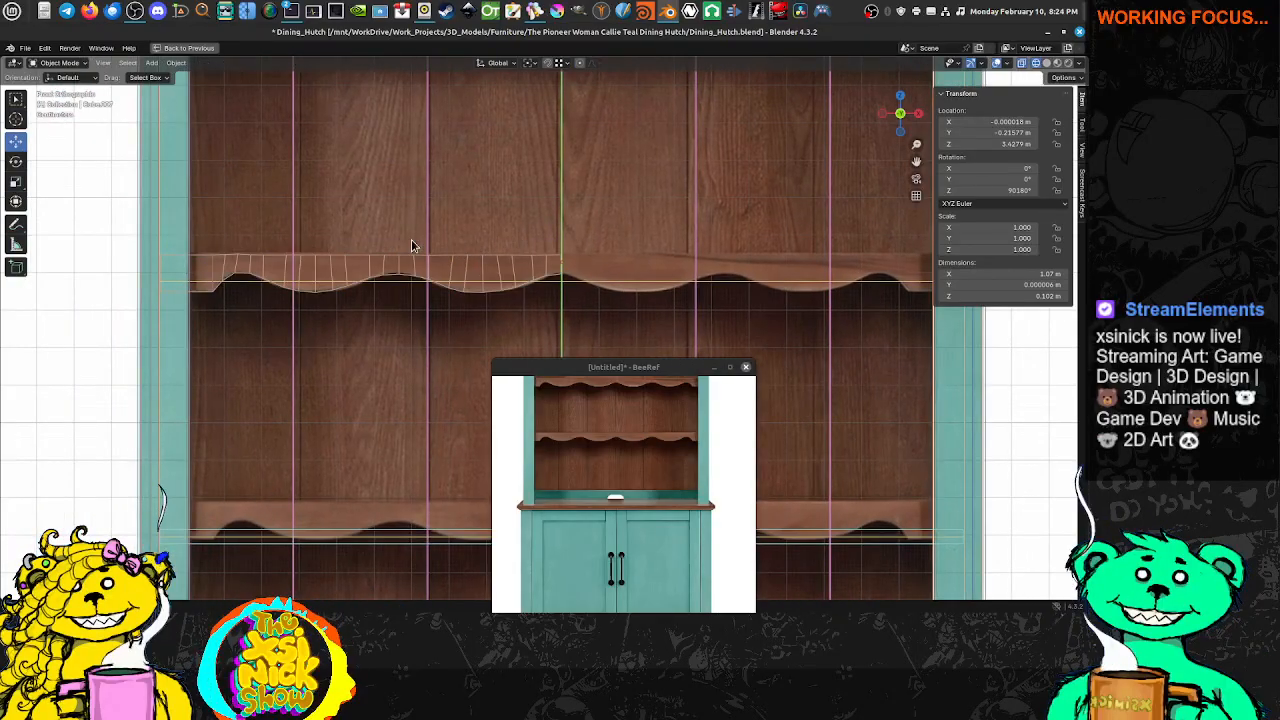
pyautogui.press('Tab')
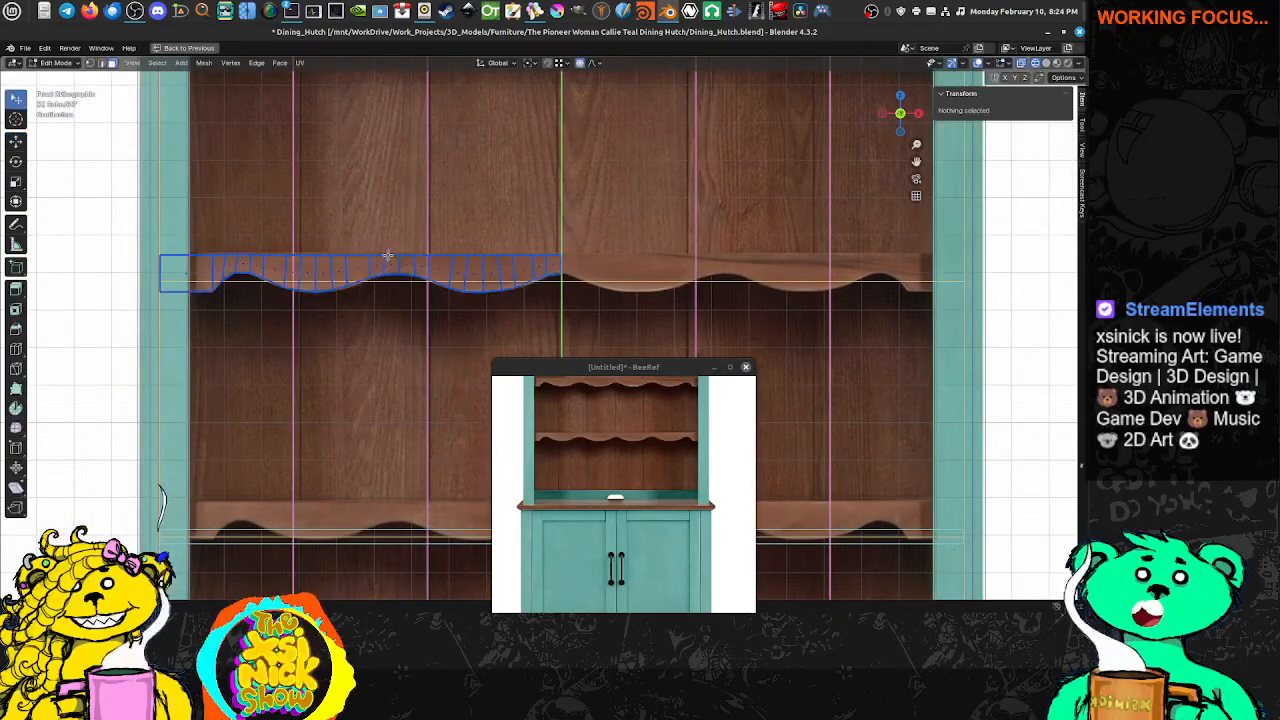
# Flatten the half trim's top edge loop by scaling it to 0 along Z with proportional editing off
pyautogui.click(327, 251)
pyautogui.hotkey('ctrl', 'Tab')
pyautogui.click(295, 243)
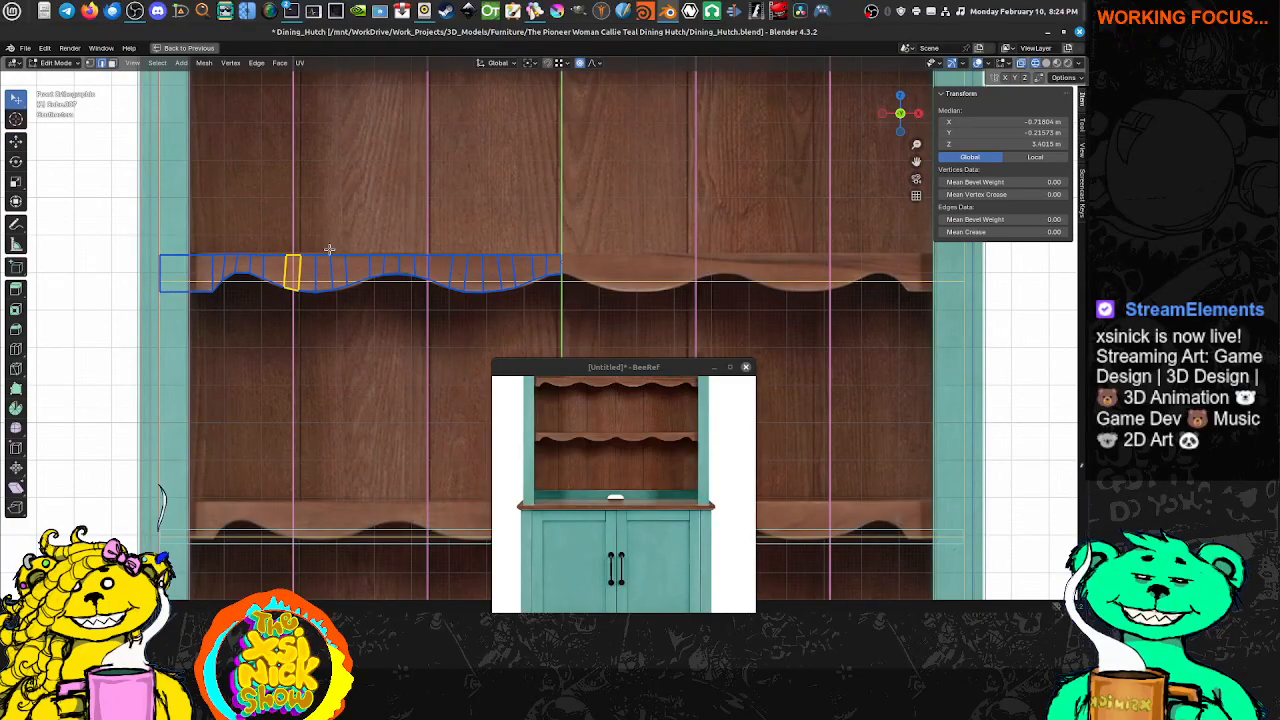
pyautogui.click(373, 252)
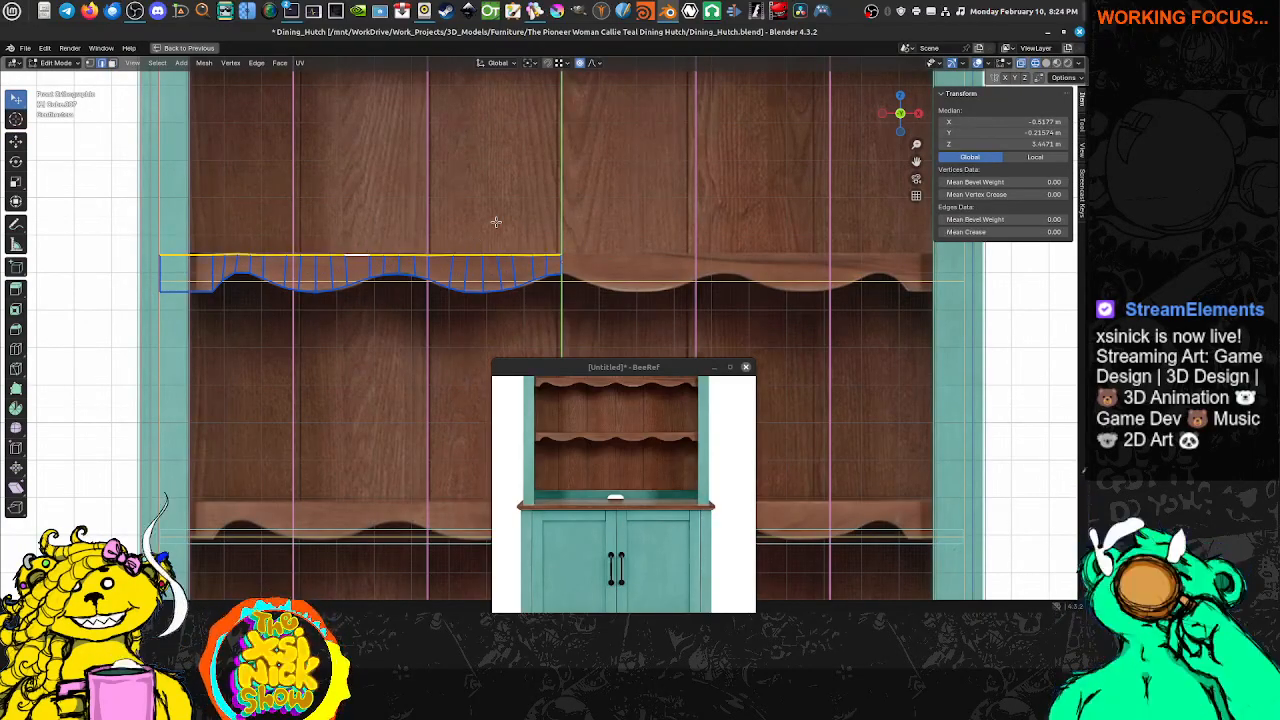
pyautogui.press('s')
pyautogui.press('z')
pyautogui.click(510, 222)
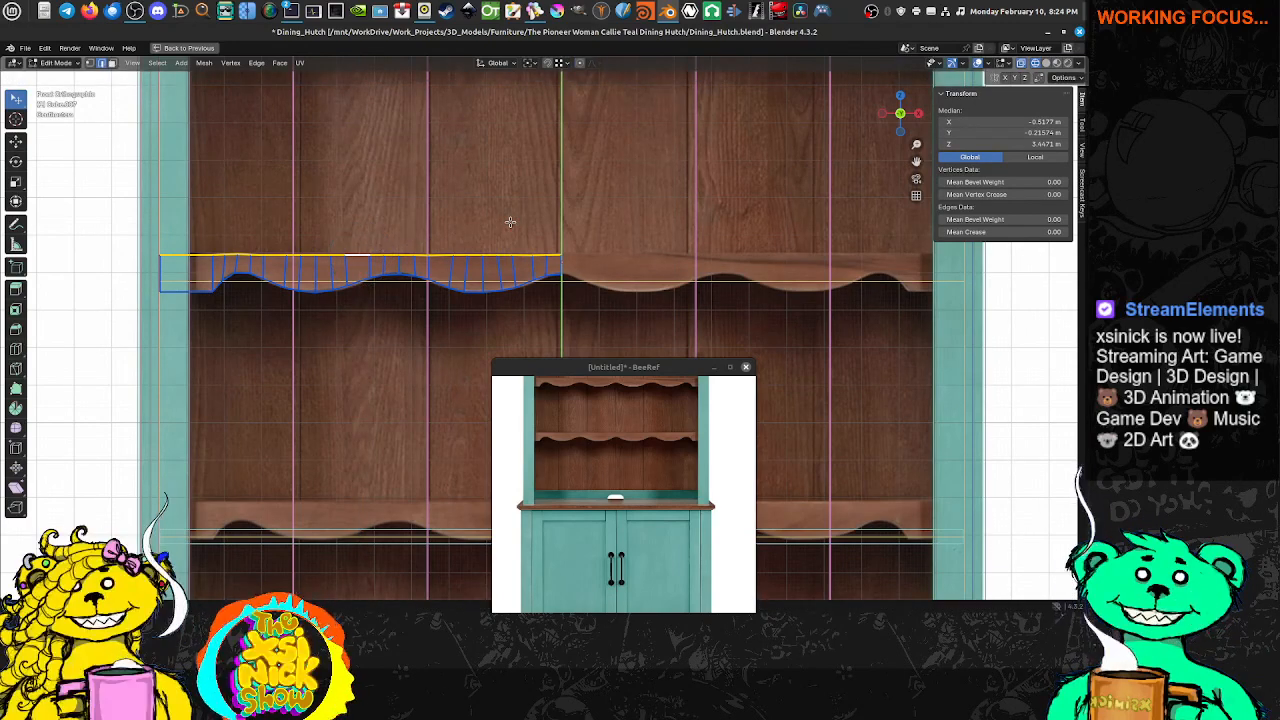
pyautogui.write('sz')
pyautogui.write('2')
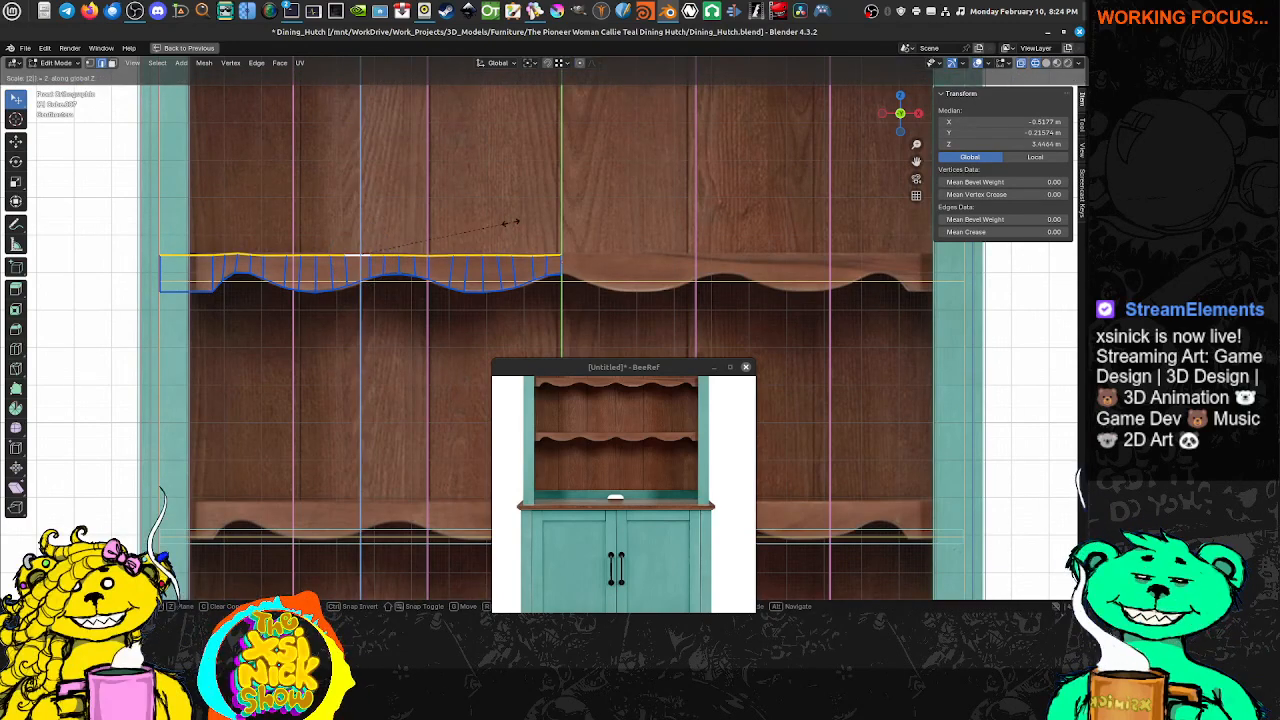
pyautogui.write('0')
pyautogui.press('Escape')
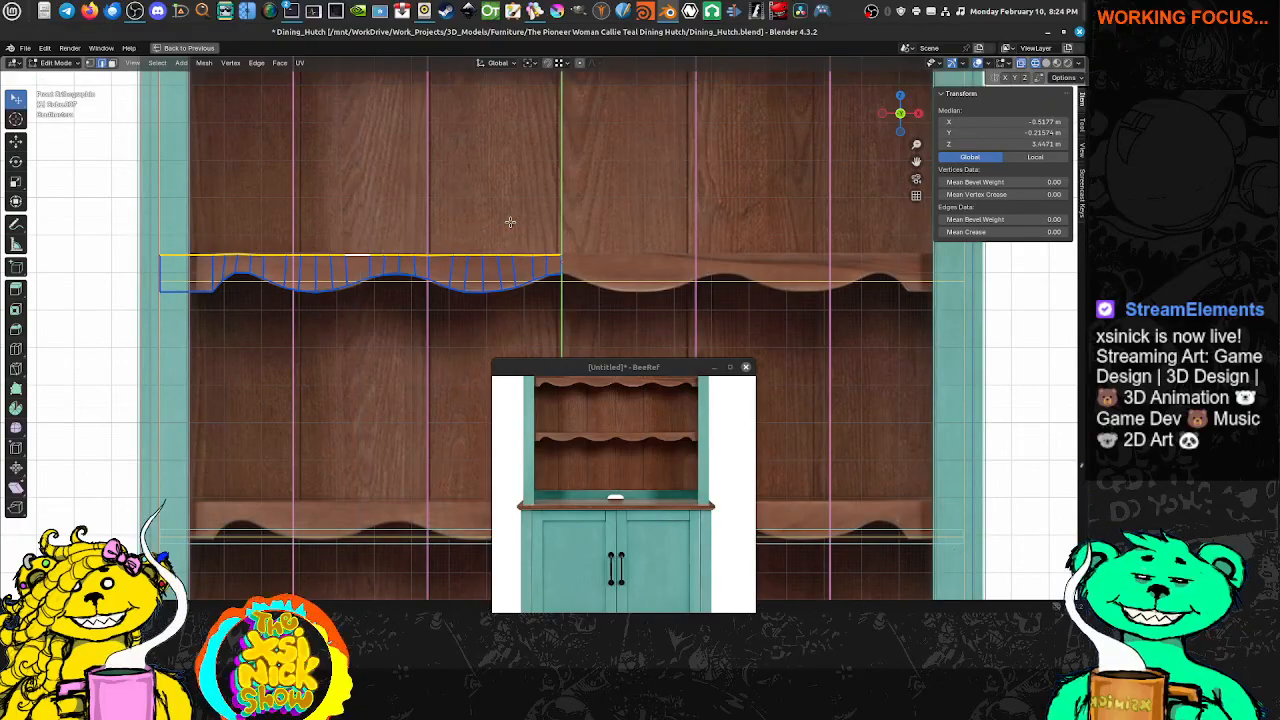
pyautogui.write('sz0')
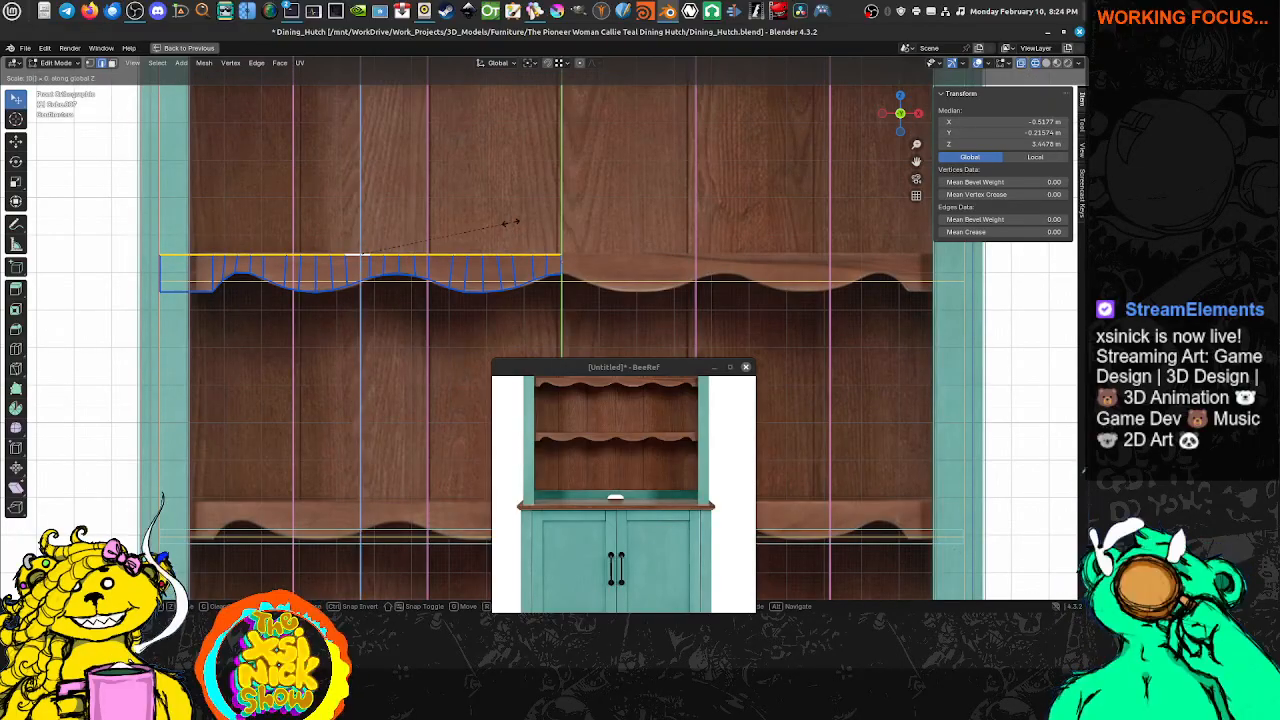
pyautogui.press('Return')
pyautogui.press('Tab')
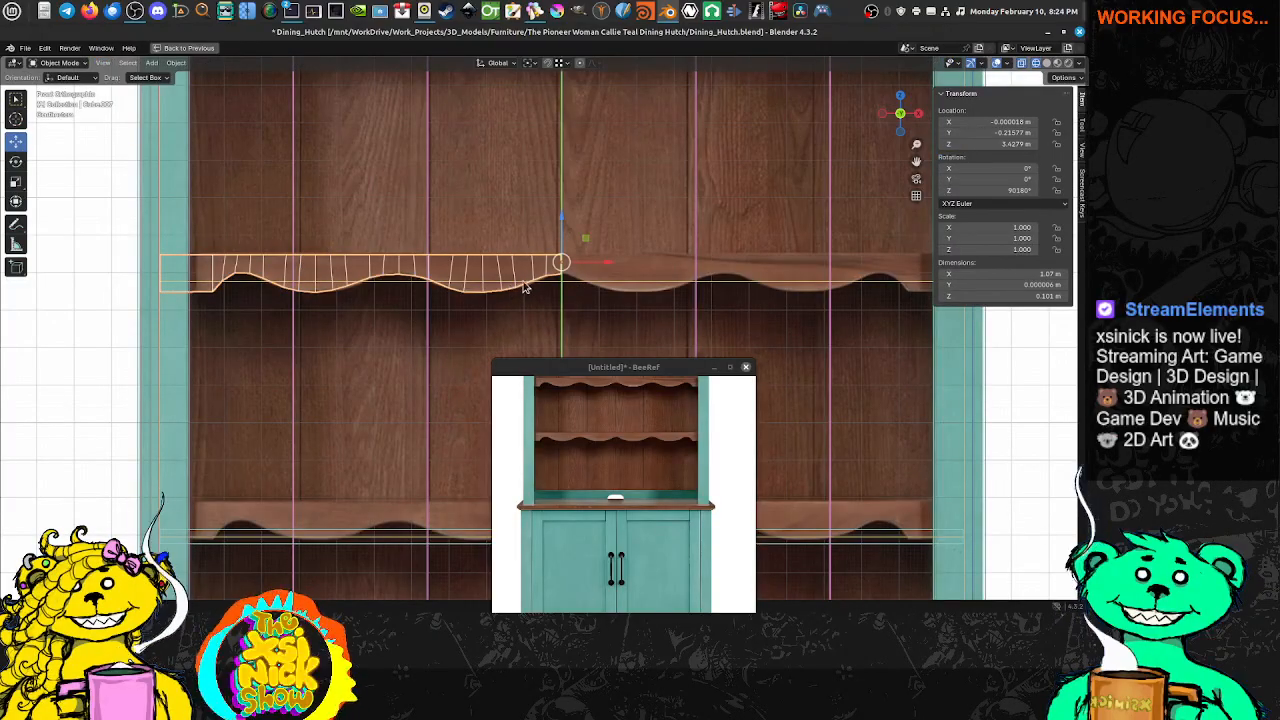
# Restore the split workspace and examine the half trim on the hutch in perspective and front views
pyautogui.scroll(-2, 520, 286)
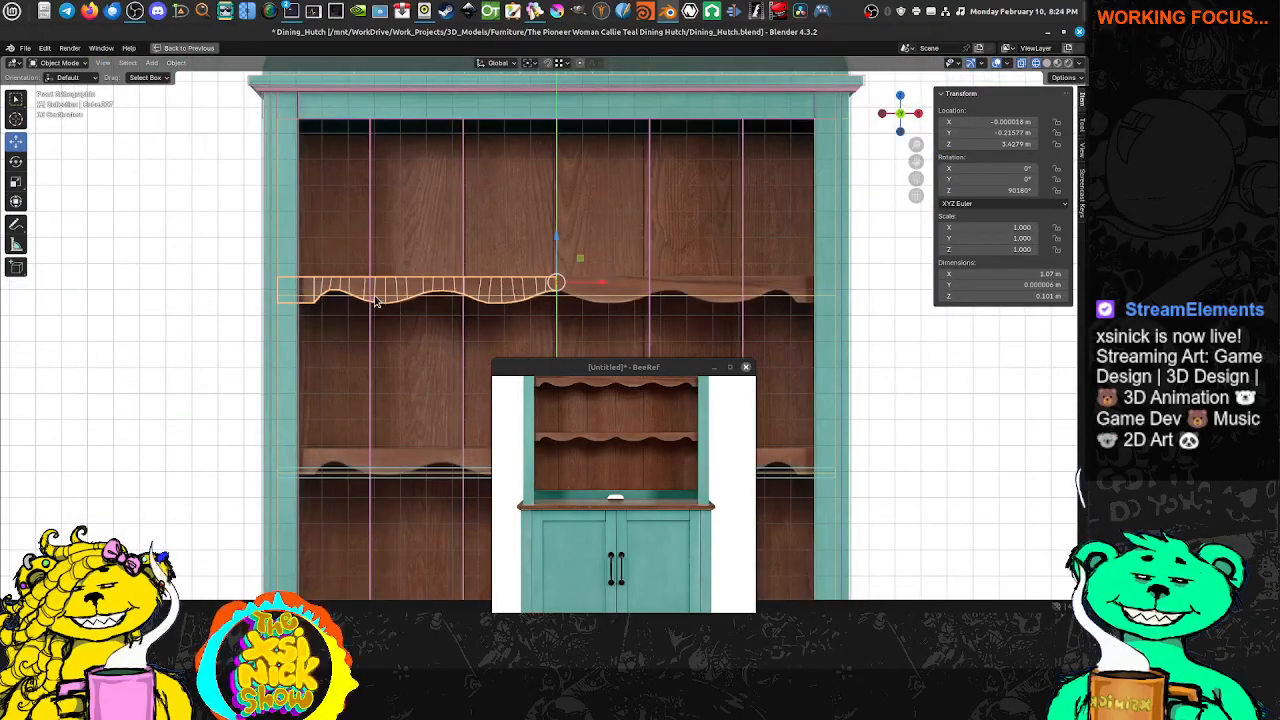
pyautogui.scroll(2, 378, 304)
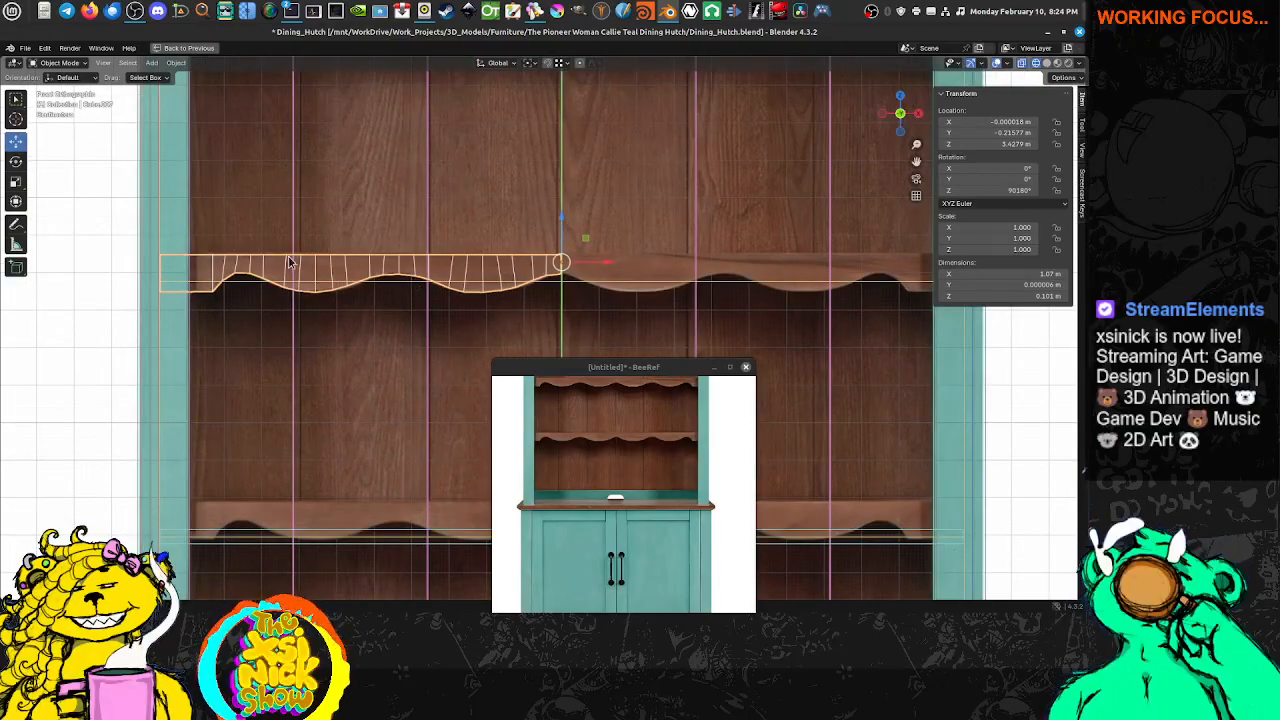
pyautogui.moveTo(421, 281); pyautogui.dragTo(541, 316, button='middle')
pyautogui.hotkey('ctrl', 'space')
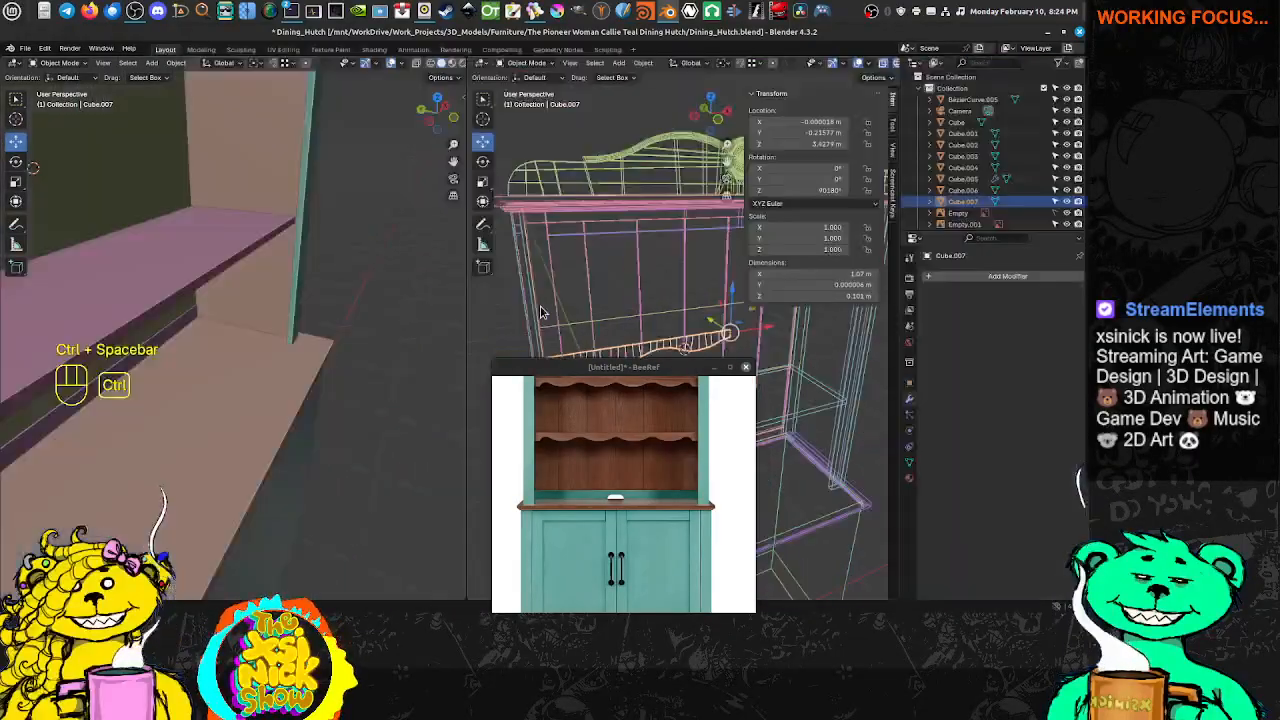
pyautogui.scroll(-4, 356, 276)
pyautogui.moveTo(339, 280); pyautogui.dragTo(283, 270, button='middle')
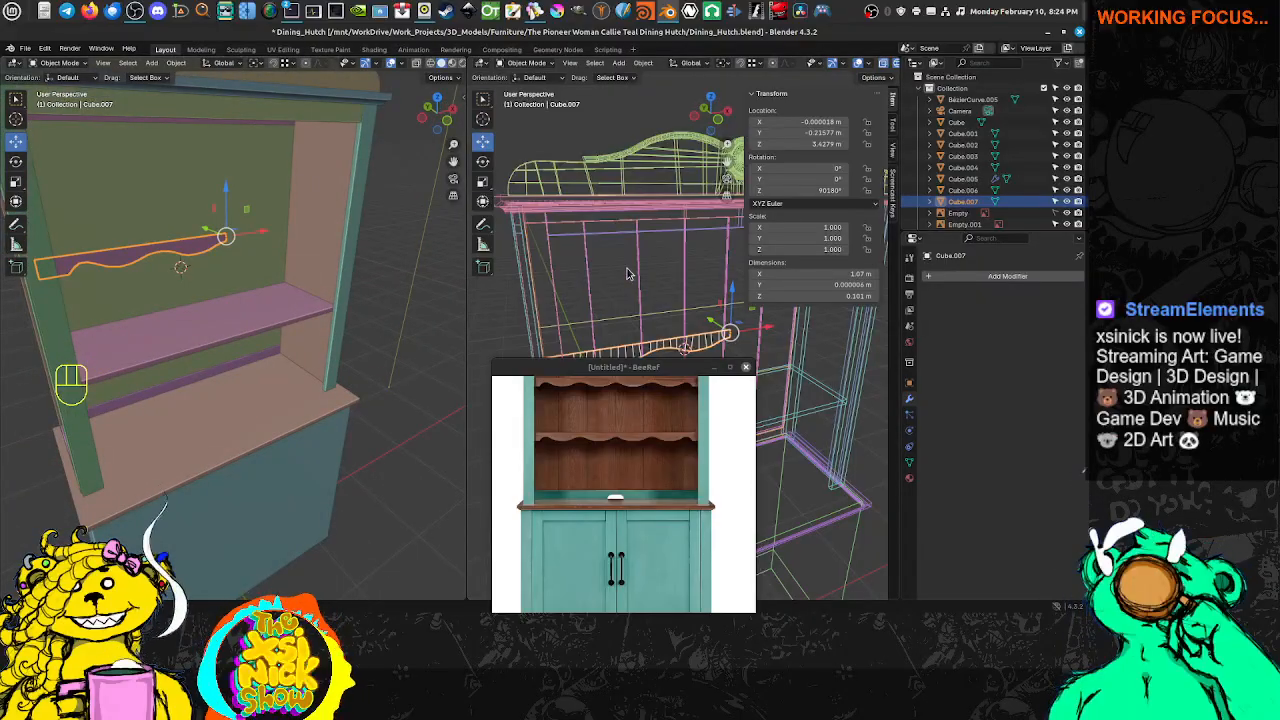
pyautogui.press('KP_1')
pyautogui.scroll(5, 720, 262)
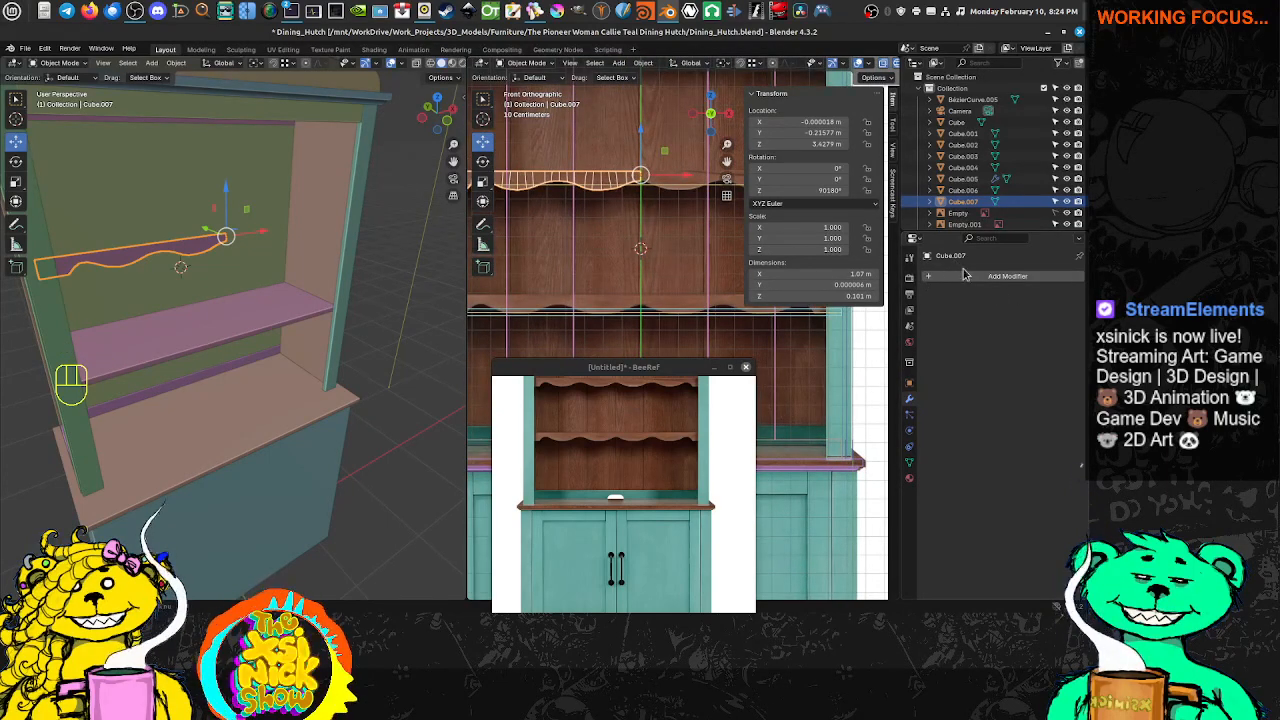
# Add a Subdivision Surface modifier to the half trim
pyautogui.click(928, 277)
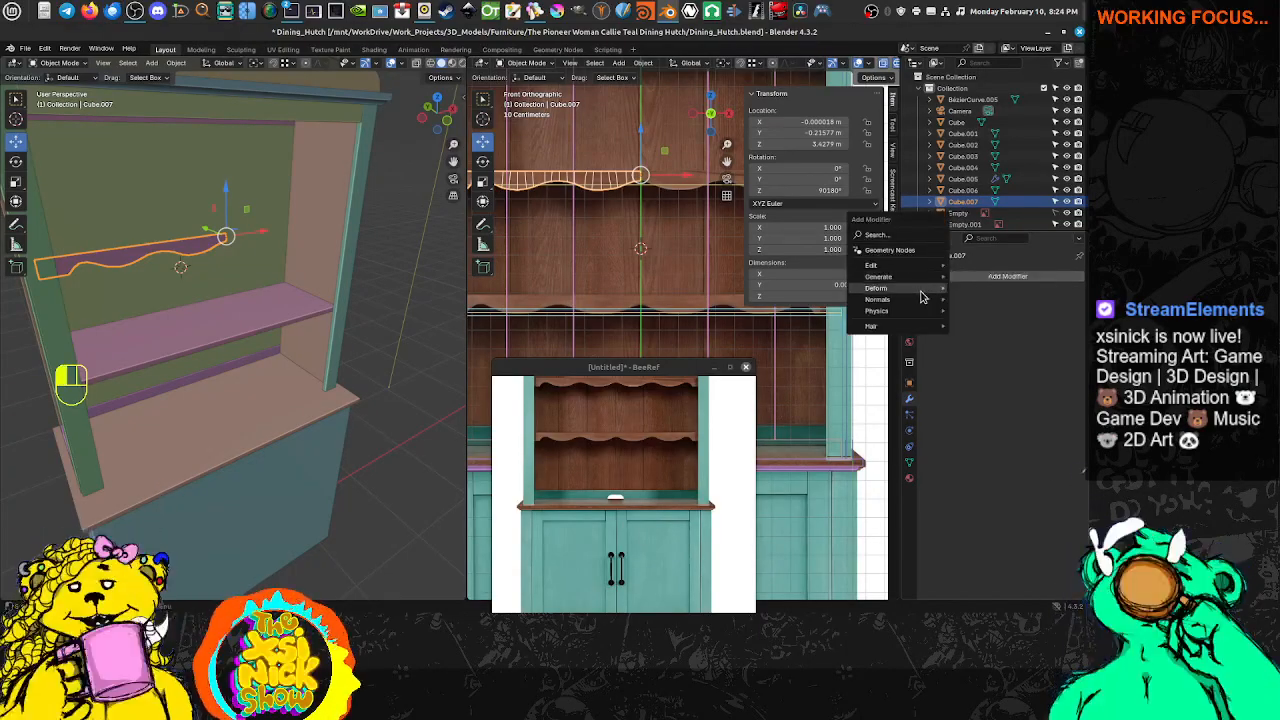
pyautogui.keyDown('shift'); pyautogui.moveTo(579, 235); pyautogui.dragTo(645, 281, button='middle'); pyautogui.keyUp('shift')
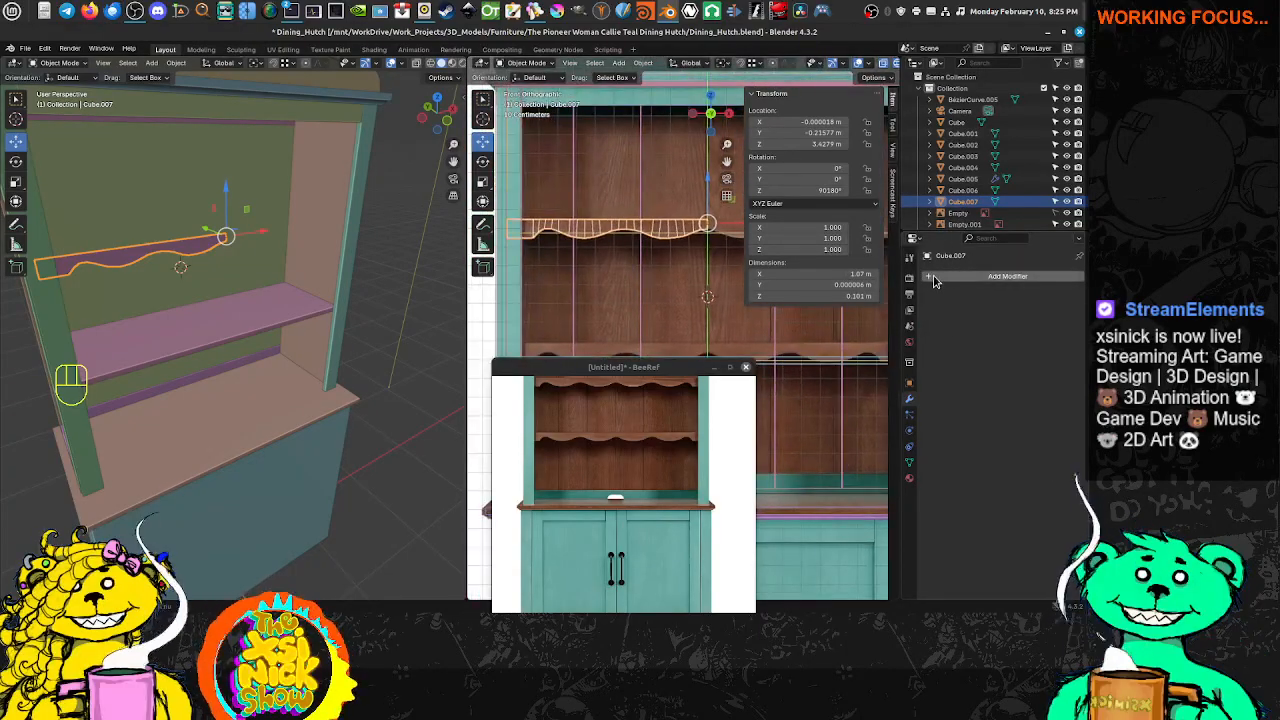
pyautogui.click(924, 278)
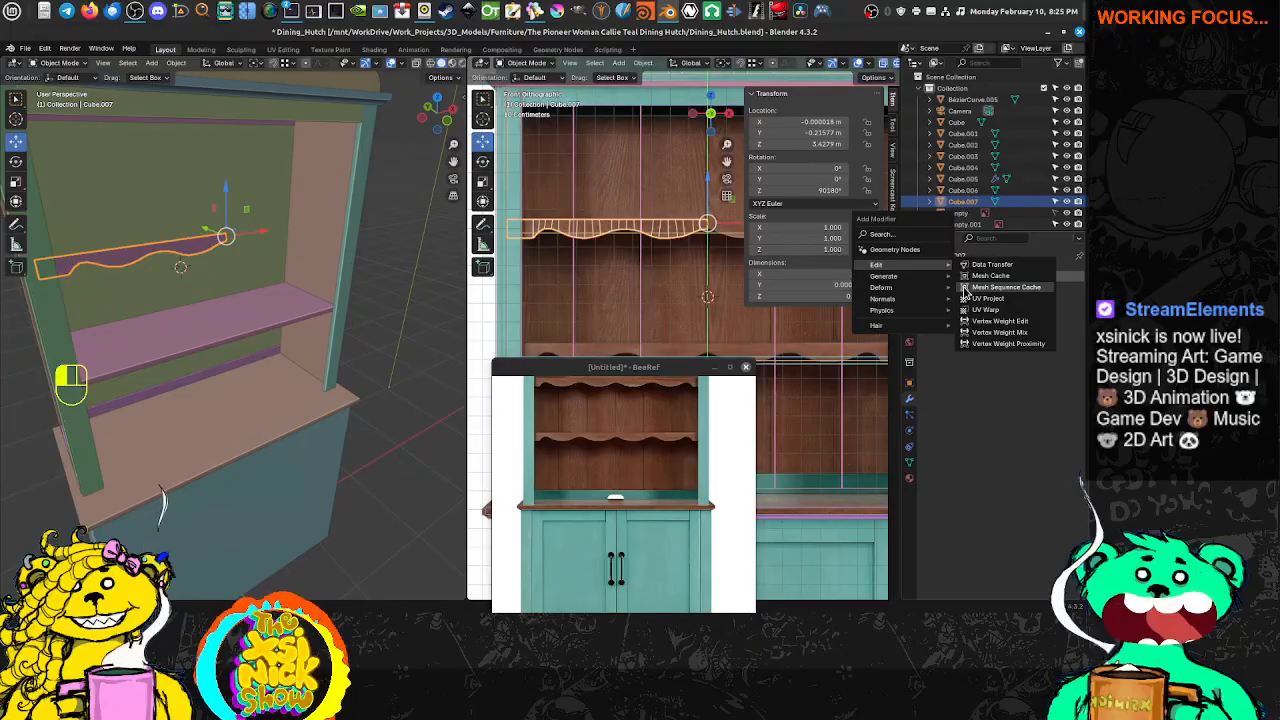
pyautogui.moveTo(930, 277)
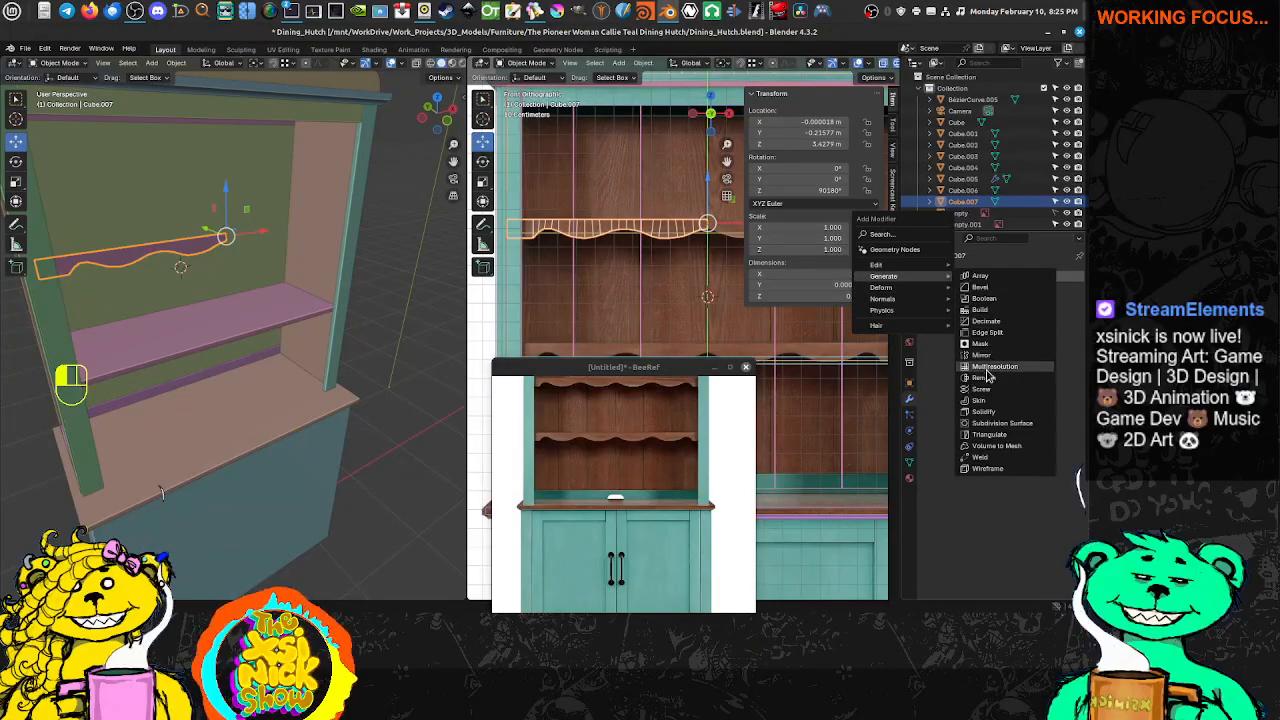
pyautogui.click(990, 425)
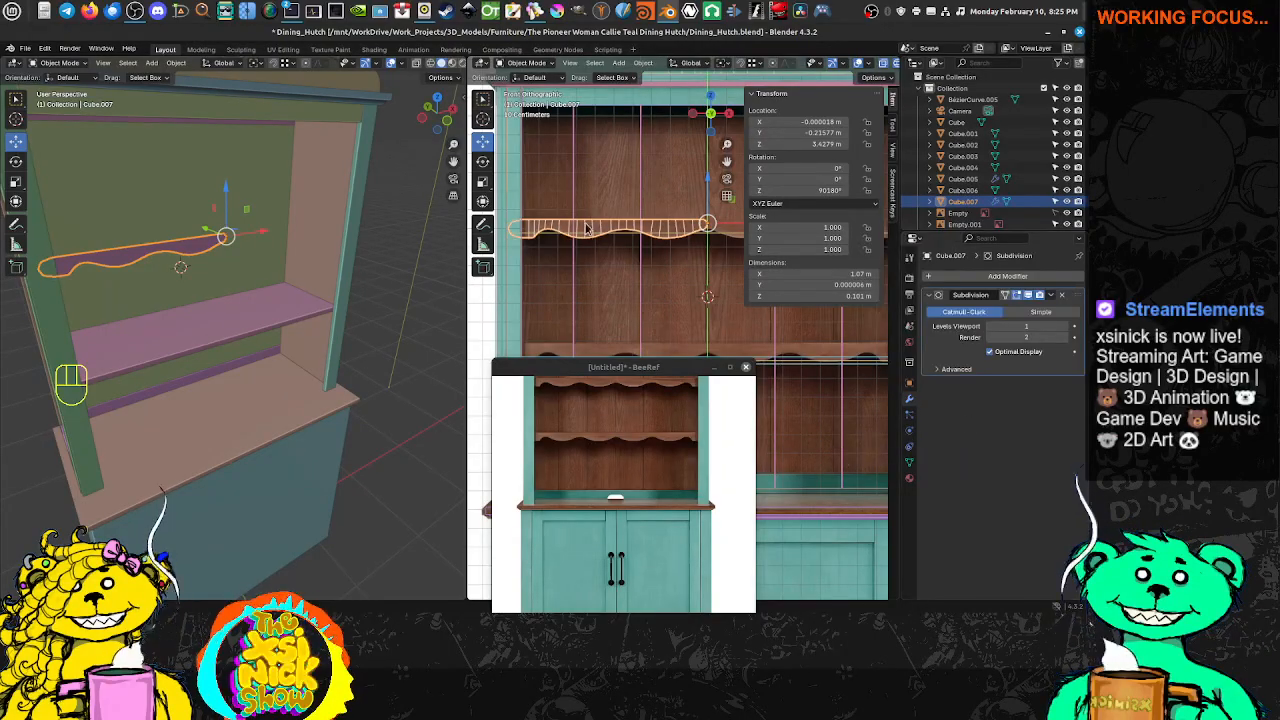
# Select the vertical edges at both ends of the half trim in edge mode
pyautogui.scroll(4, 590, 230)
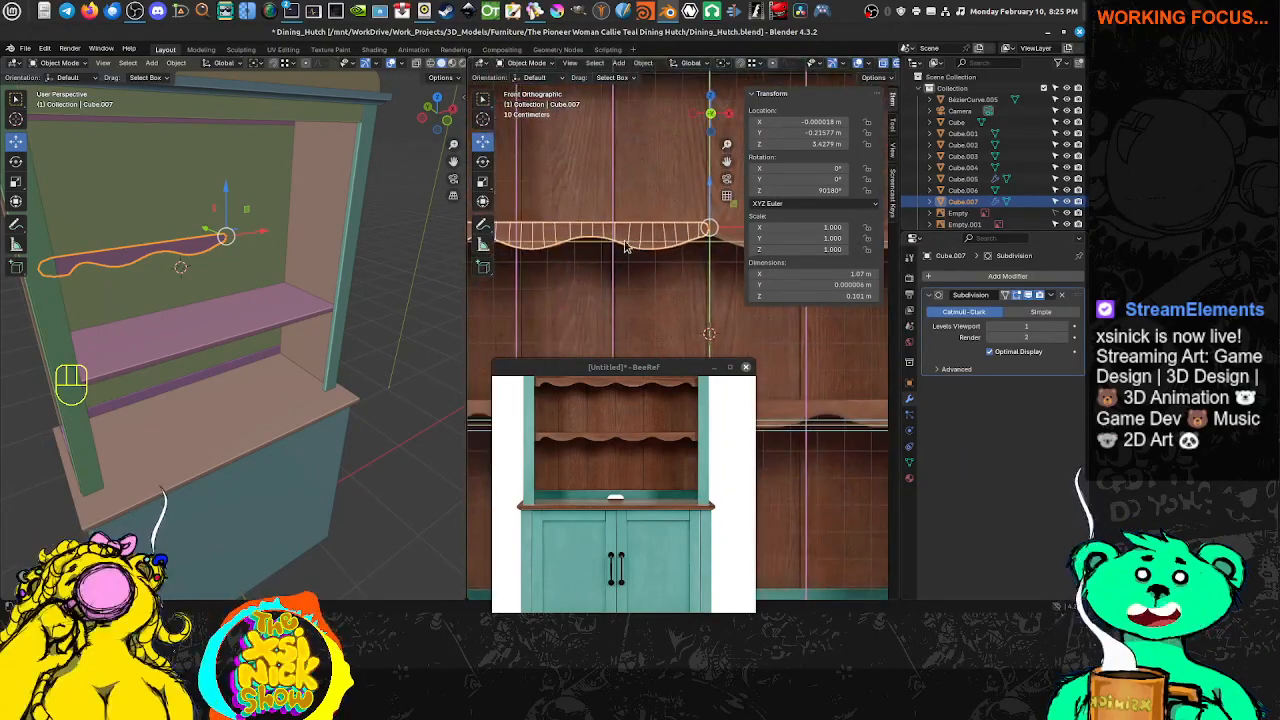
pyautogui.scroll(1, 625, 245)
pyautogui.press('Tab')
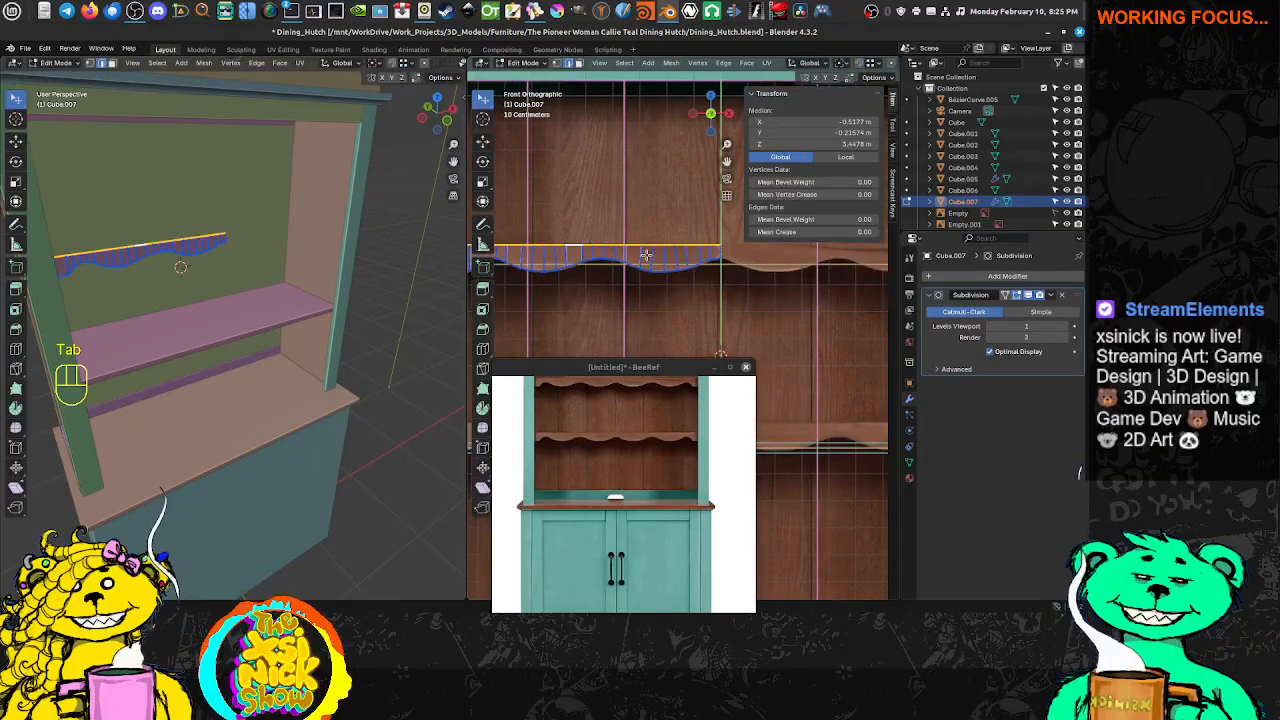
pyautogui.hotkey('ctrl', 'Tab')
pyautogui.click(725, 265)
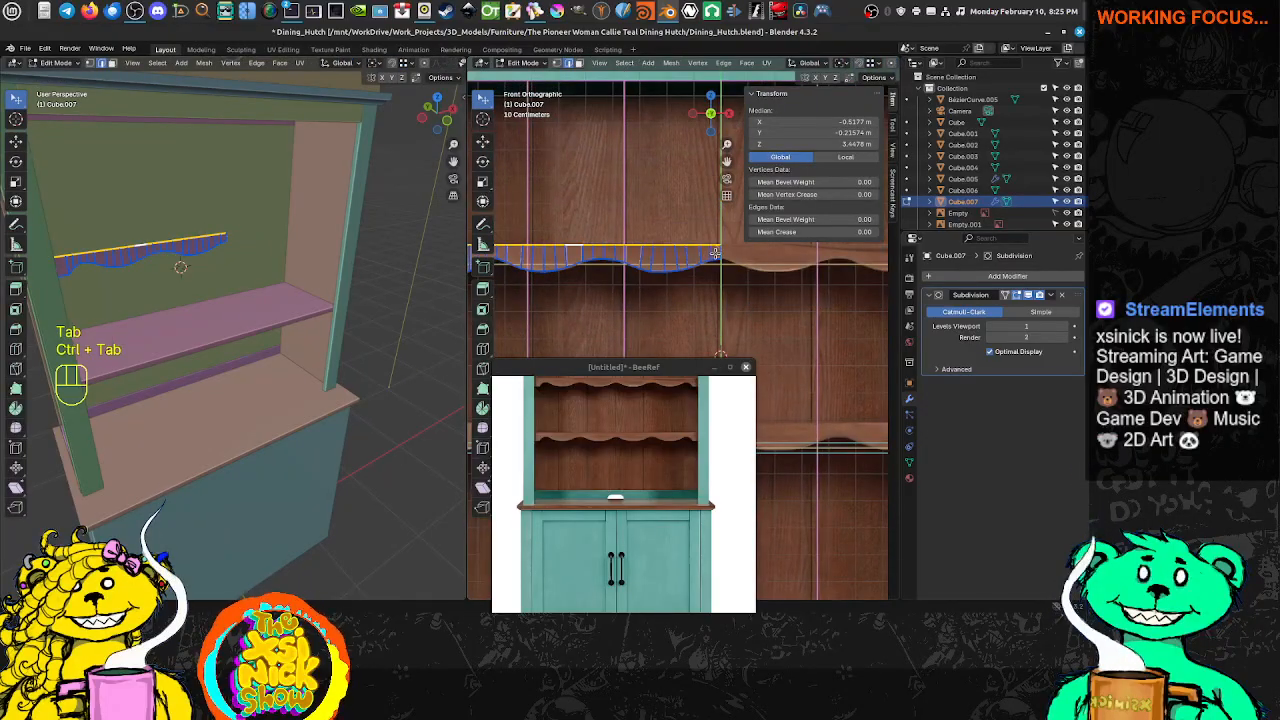
pyautogui.keyDown('shift'); pyautogui.moveTo(606, 273); pyautogui.dragTo(750, 280, button='middle'); pyautogui.keyUp('shift')
pyautogui.keyDown('shift'); pyautogui.click(575, 267); pyautogui.keyUp('shift')
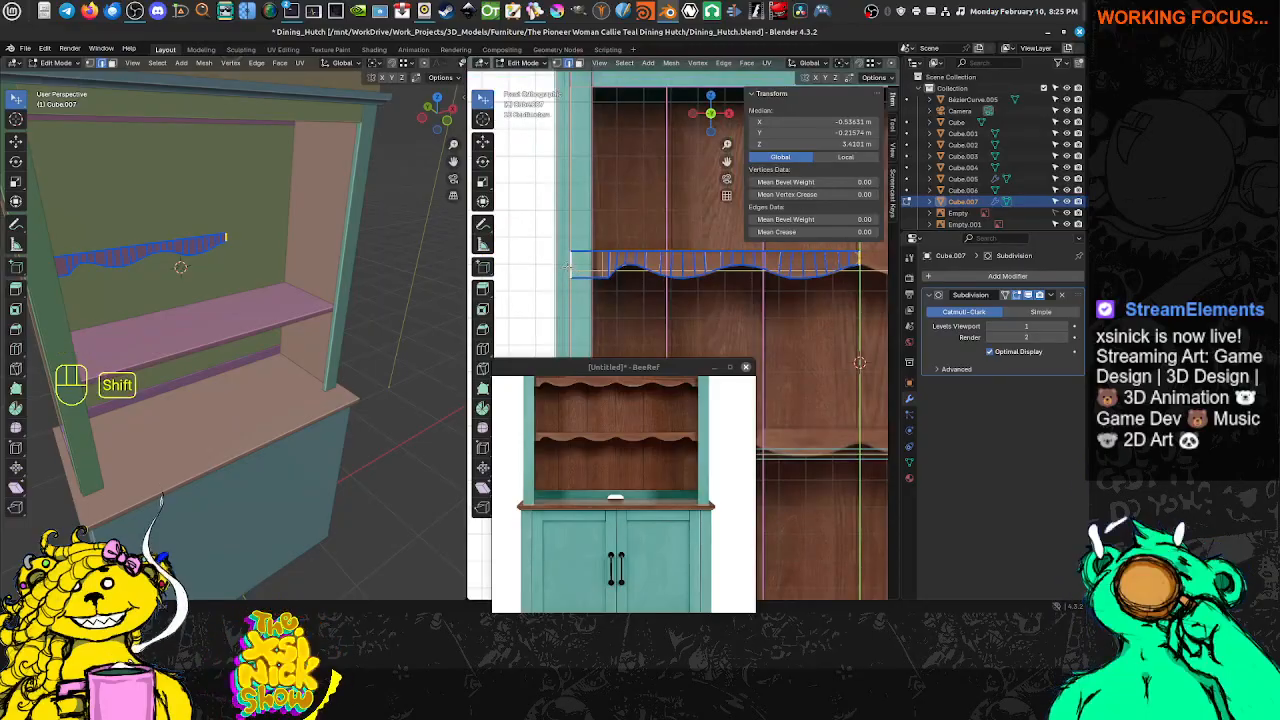
pyautogui.keyDown('shift'); pyautogui.moveTo(608, 275); pyautogui.dragTo(570, 269, button='middle'); pyautogui.keyUp('shift')
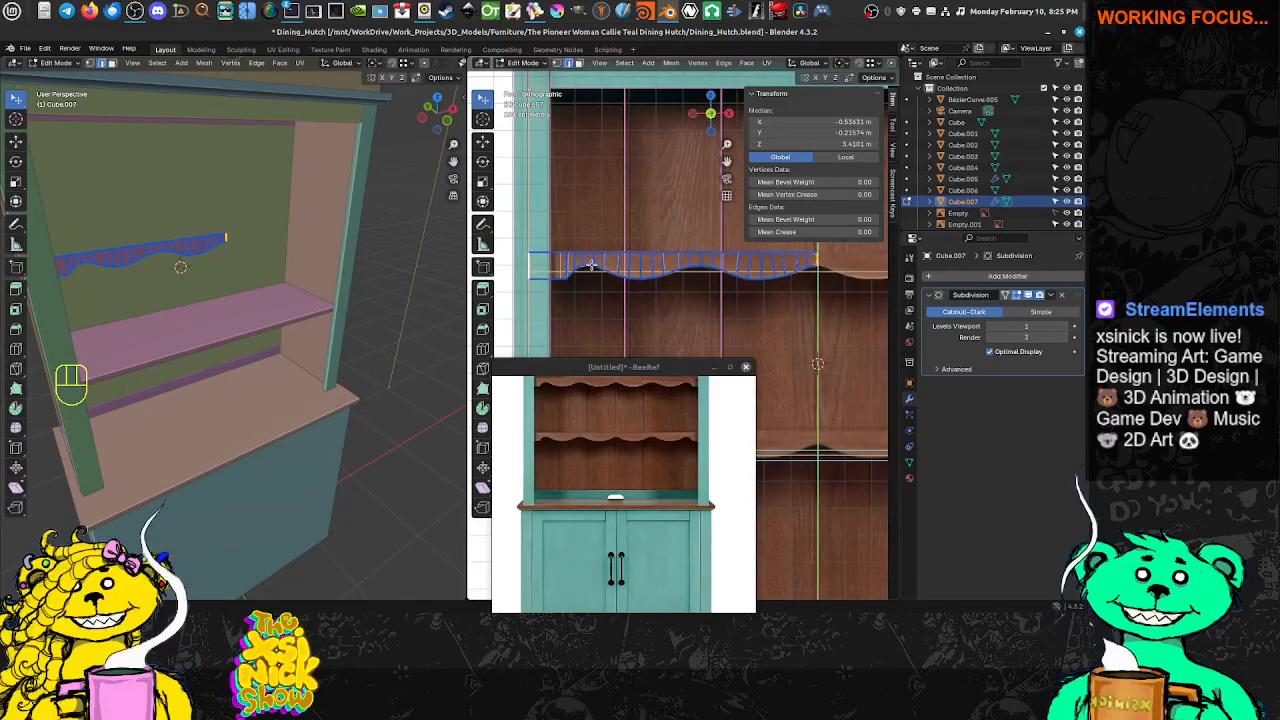
# Try marking the two selected end edges as sharp, check the Subdivision modifier's advanced settings, and undo the marking
pyautogui.hotkey('ctrl', 'e')
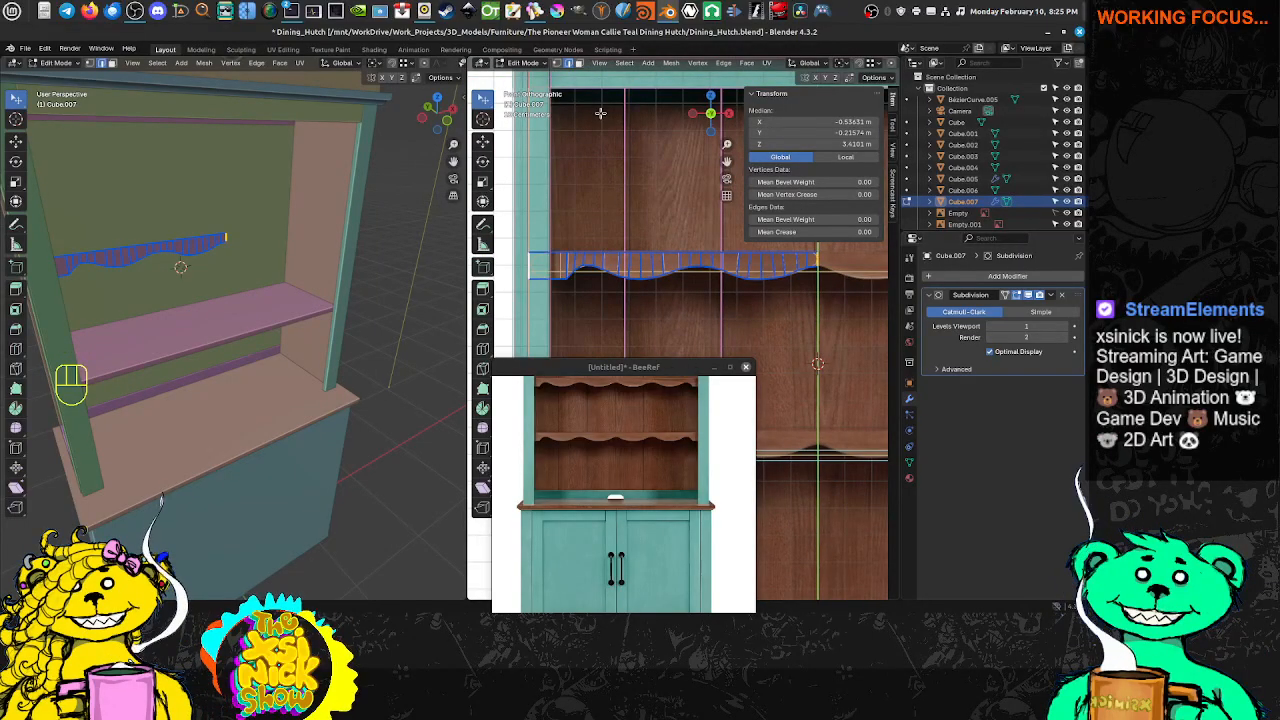
pyautogui.hotkey('ctrl', 'e')
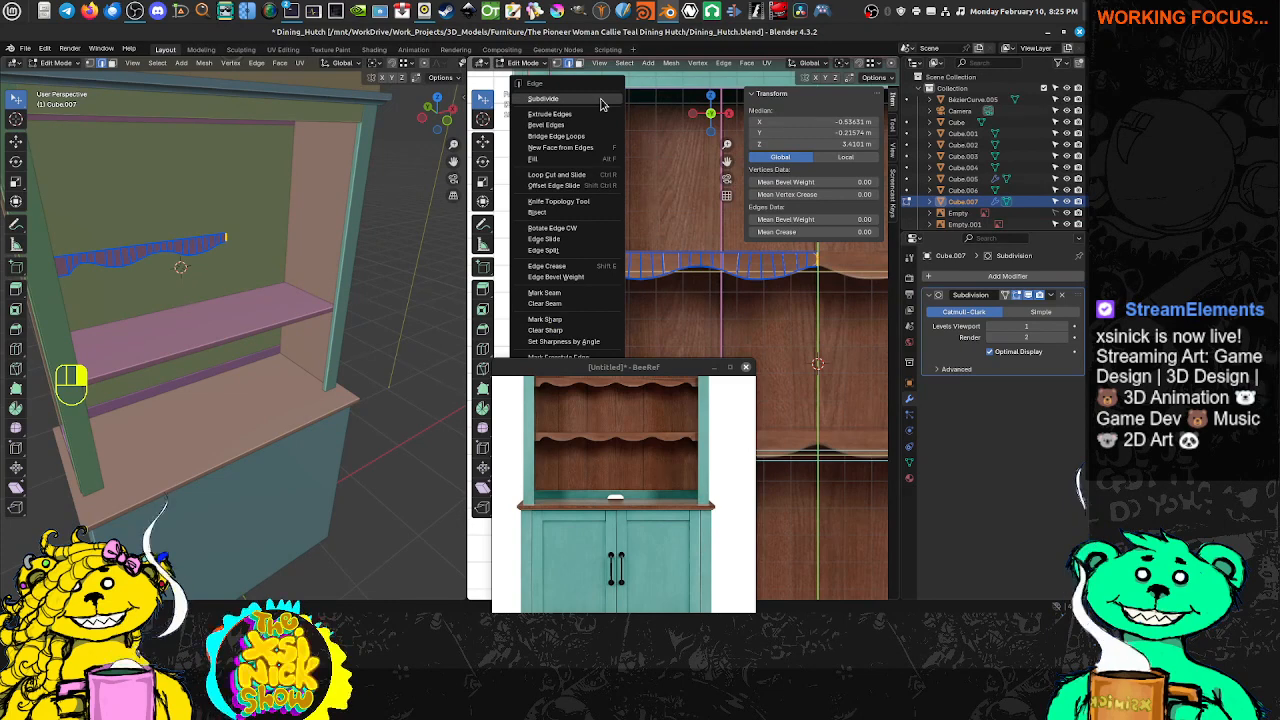
pyautogui.click(567, 316)
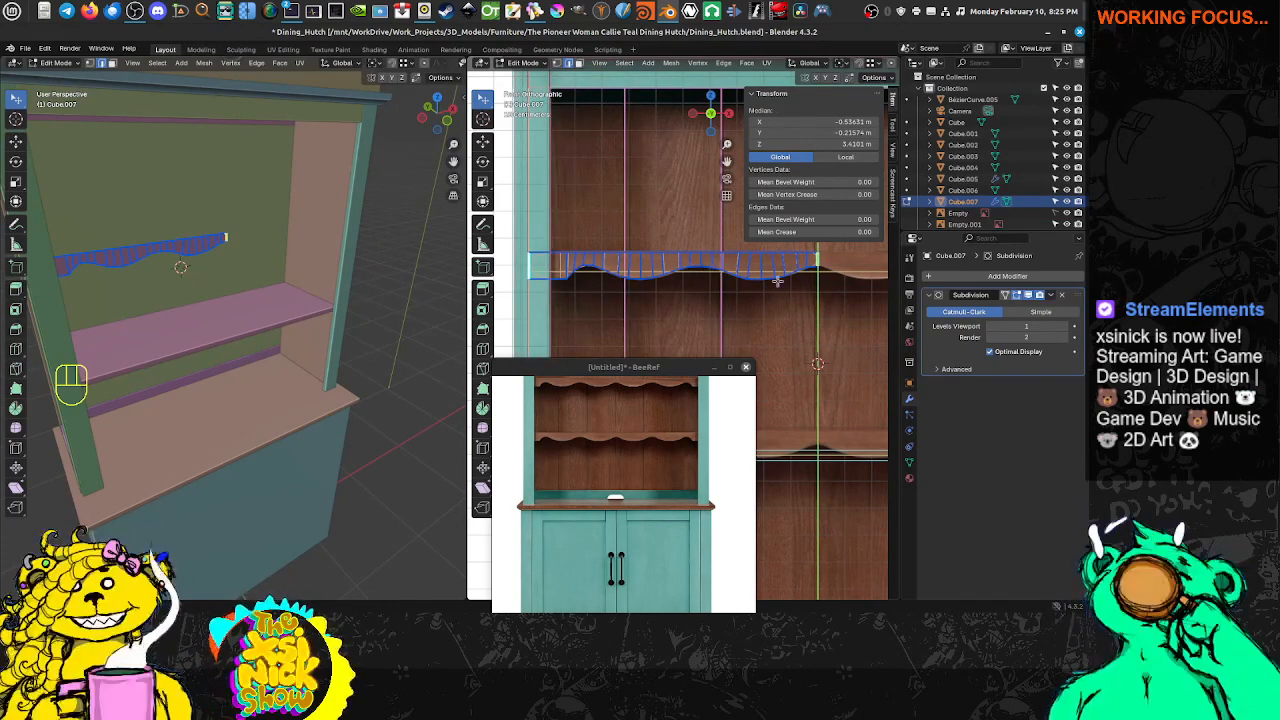
pyautogui.click(940, 370)
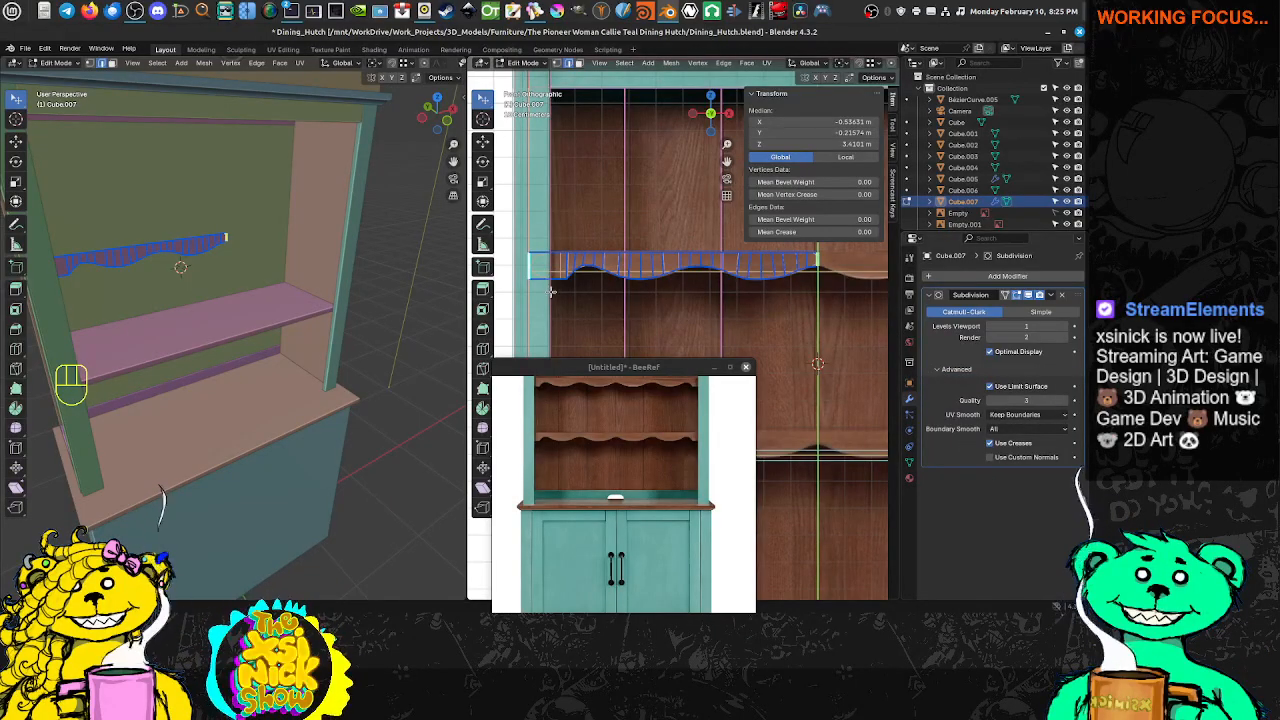
pyautogui.hotkey('ctrl', 'z')
pyautogui.hotkey('ctrl', 'e')
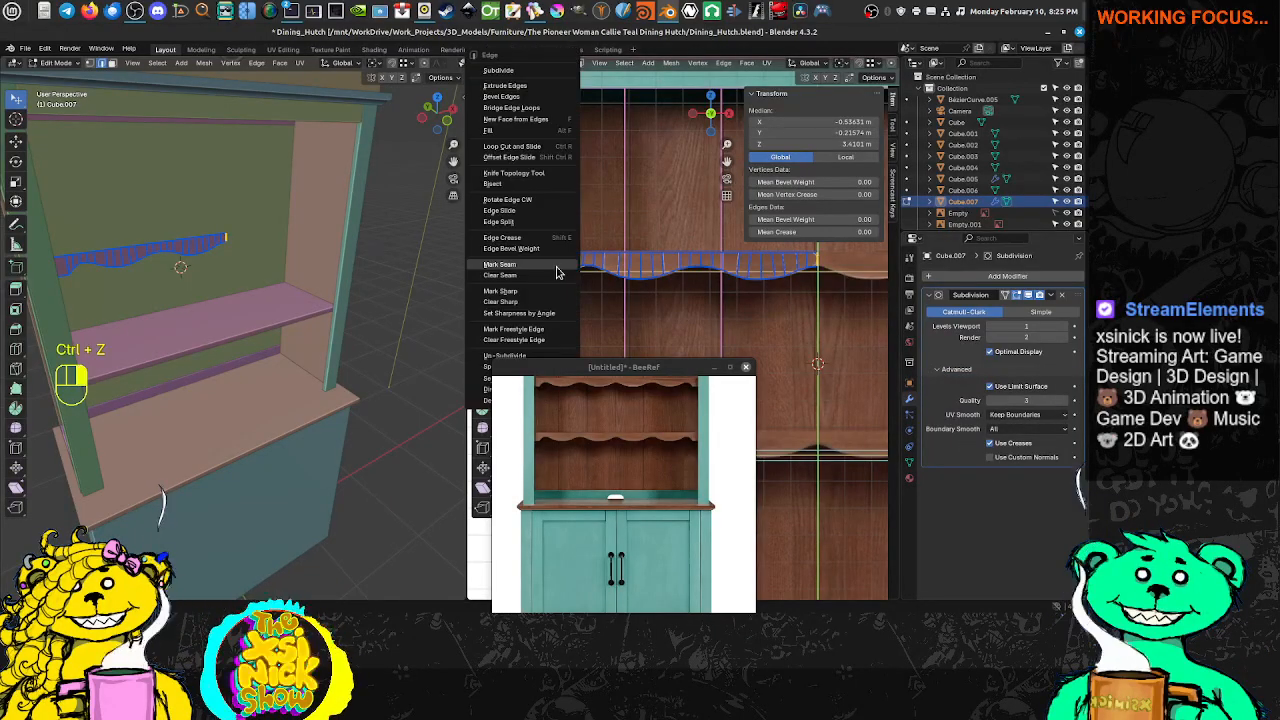
pyautogui.click(538, 316)
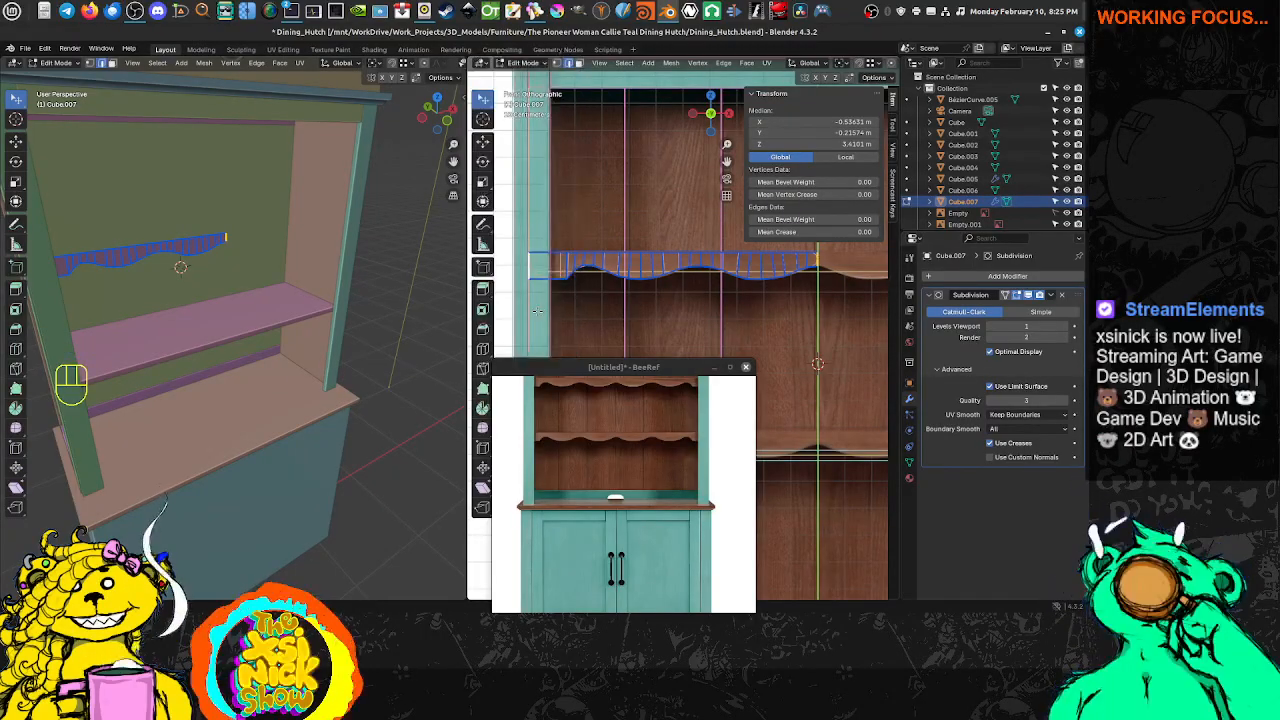
pyautogui.hotkey('ctrl', 'z')
# Select the short border edges around both ends of the half trim and mark them sharp
pyautogui.click(548, 256)
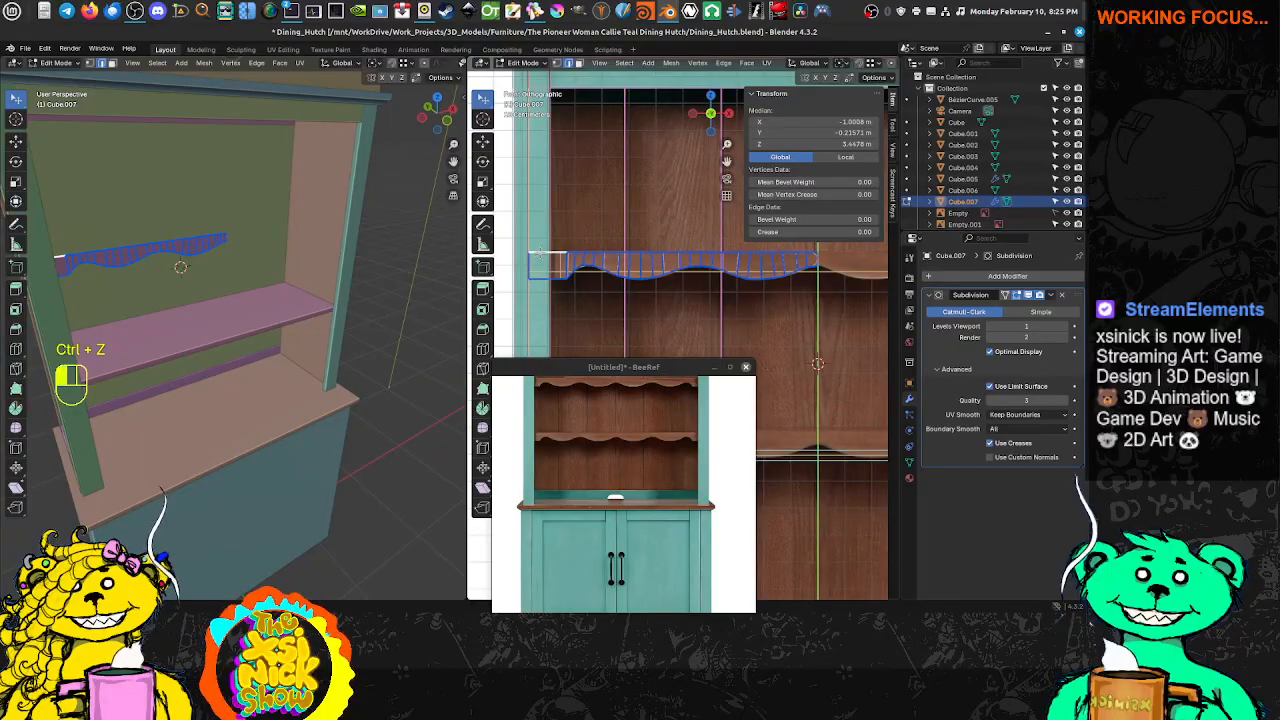
pyautogui.keyDown('shift'); pyautogui.click(556, 275); pyautogui.keyUp('shift')
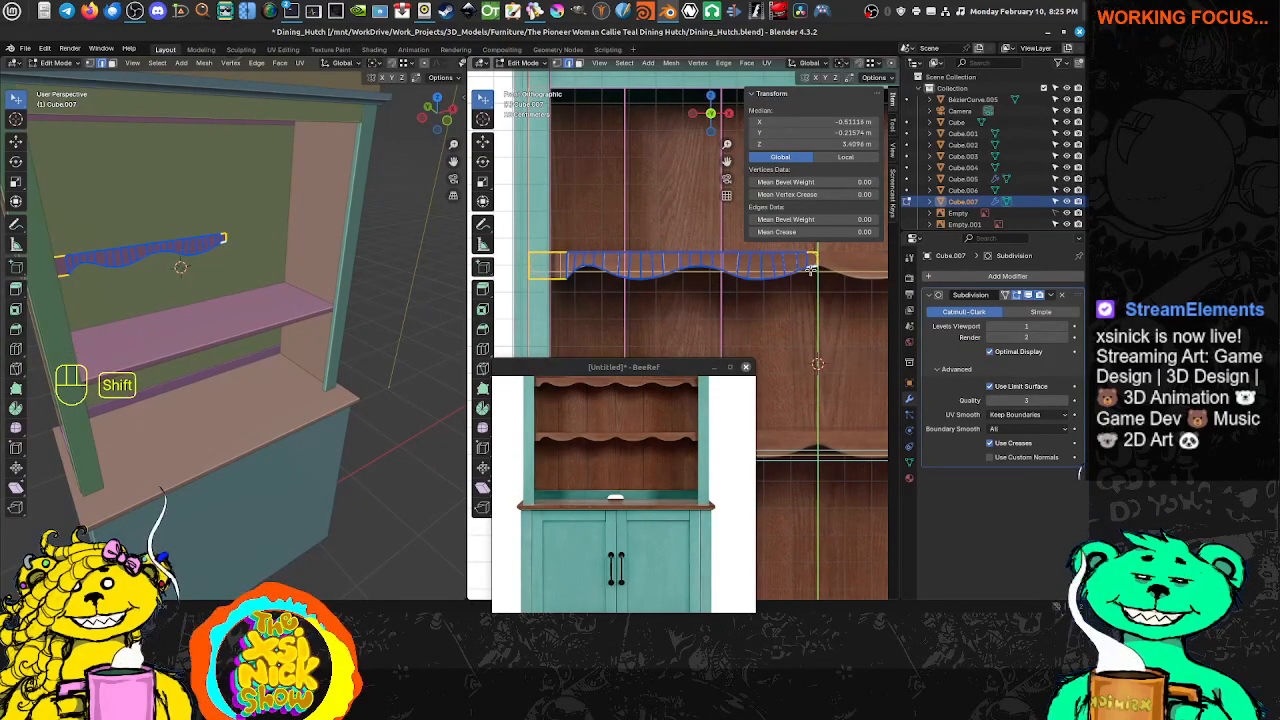
pyautogui.hotkey('ctrl', 'e')
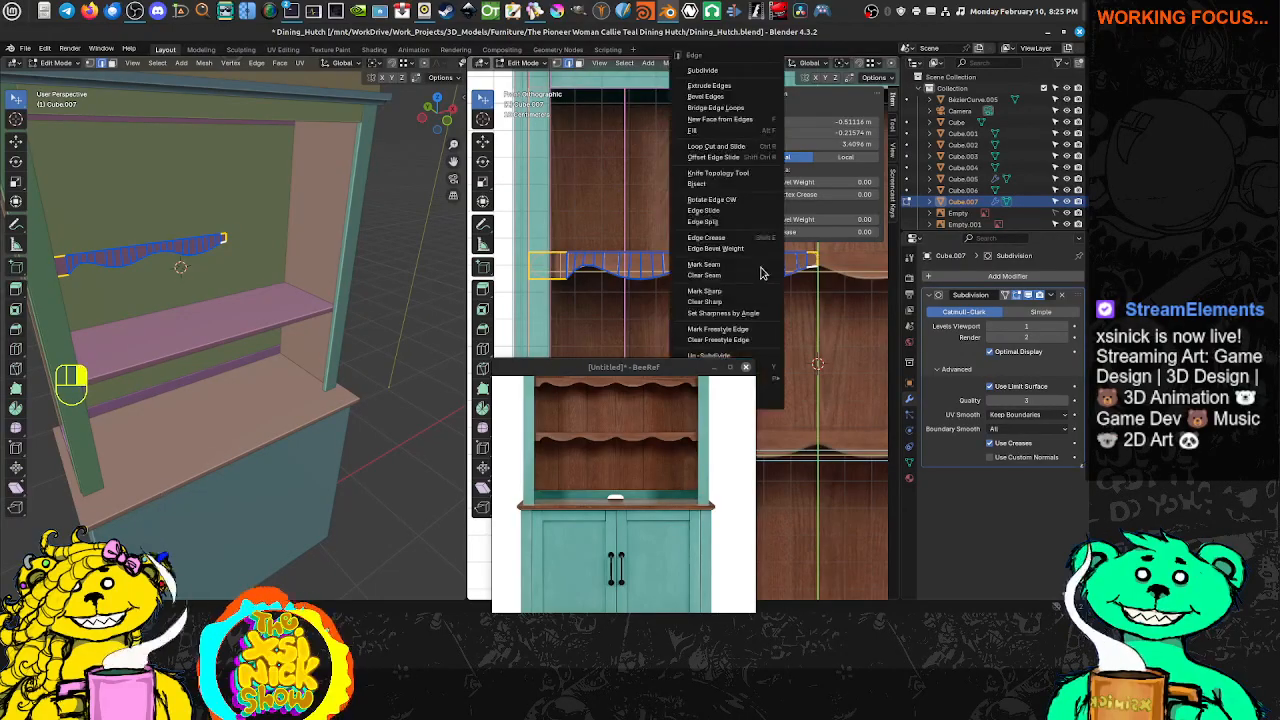
pyautogui.click(711, 290)
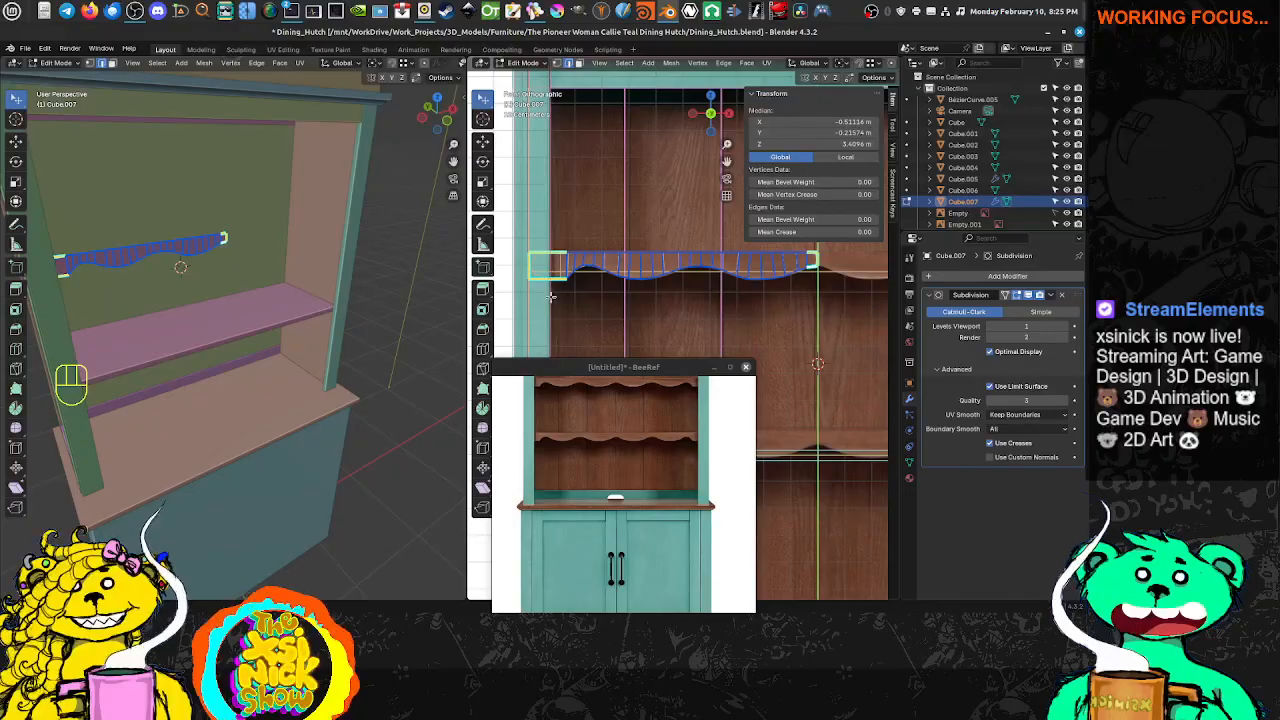
# Set the edge crease of the selected end edges to 1.00
pyautogui.hotkey('ctrl', 'e')
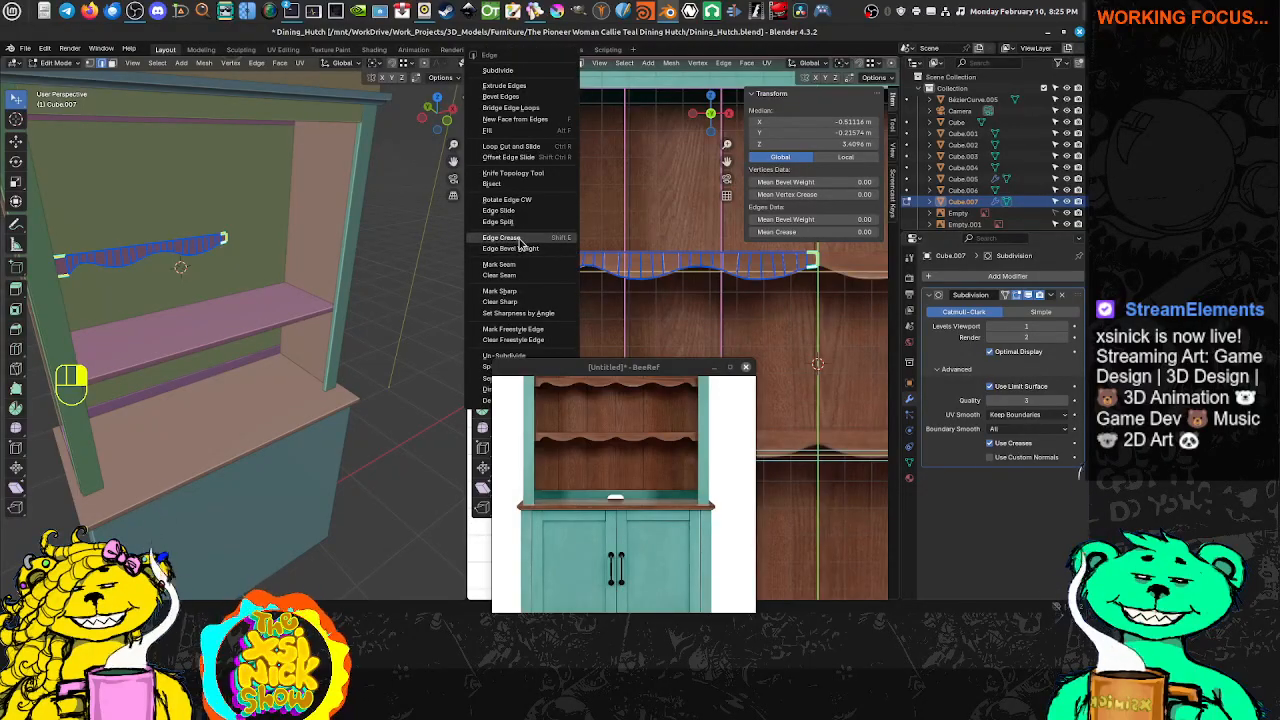
pyautogui.click(519, 240)
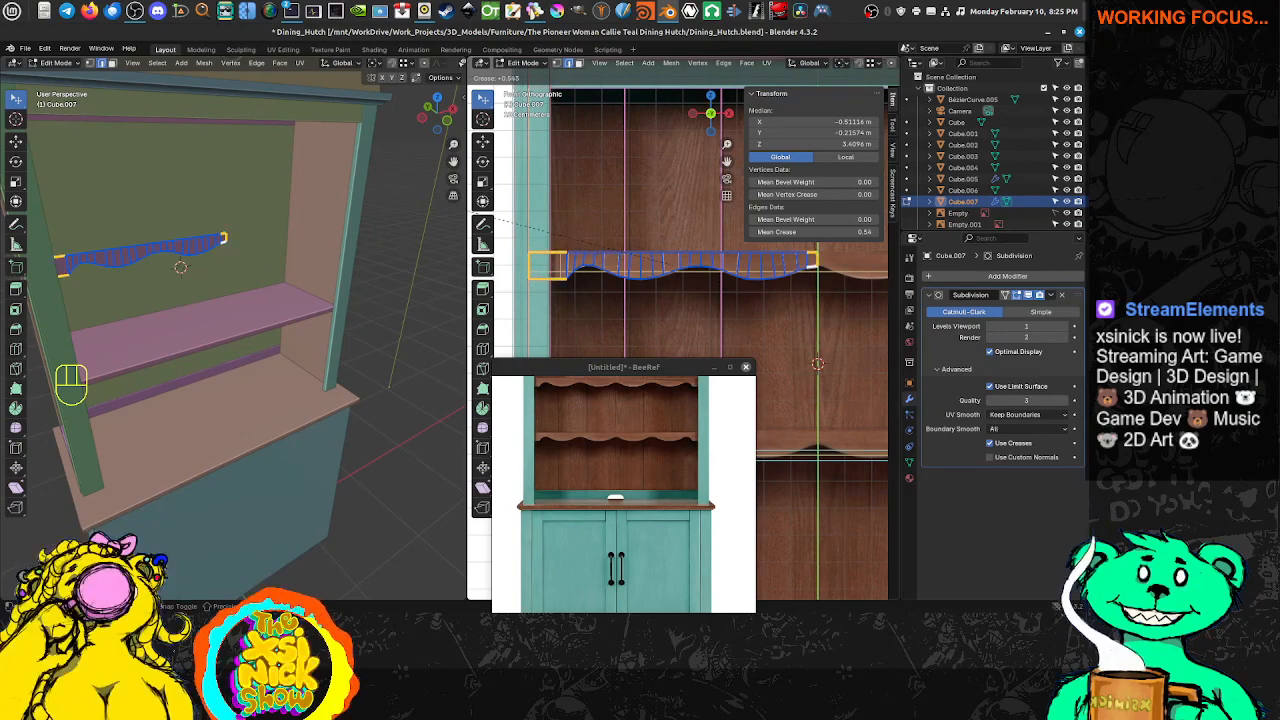
pyautogui.click(490, 214)
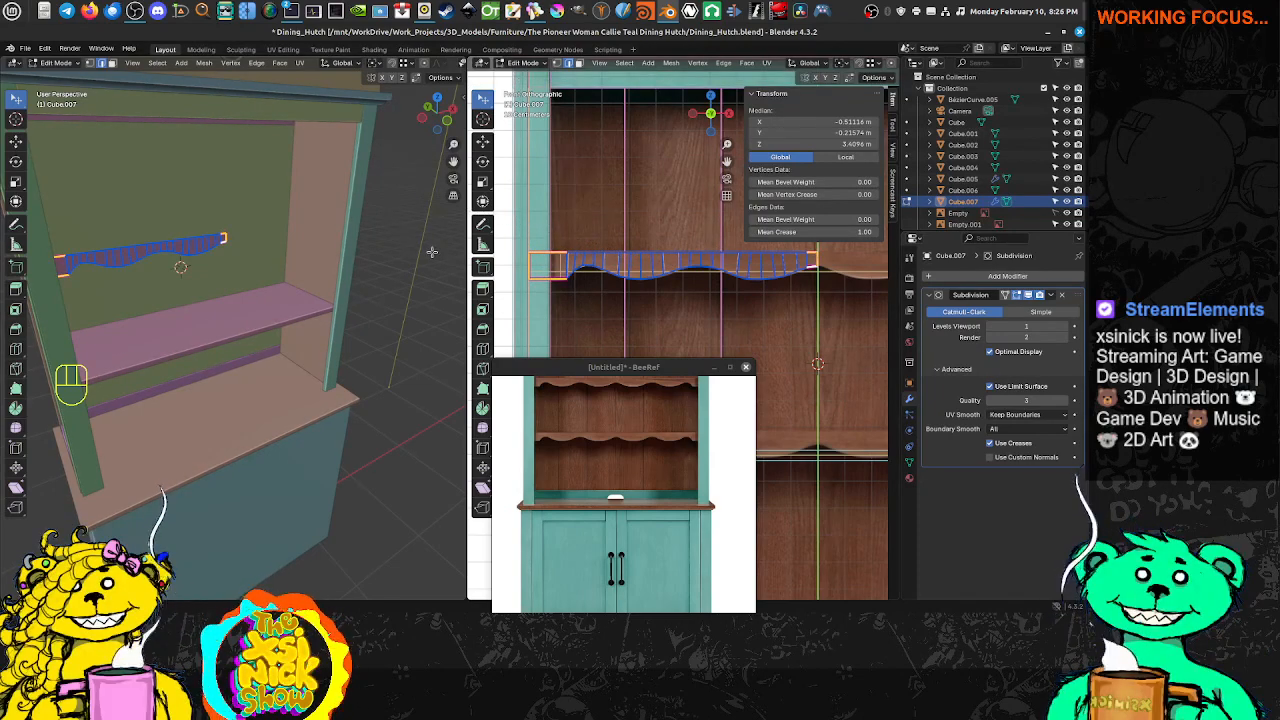
# Return to Object Mode and apply the Subdivision modifier to the half trim
pyautogui.press('Tab')
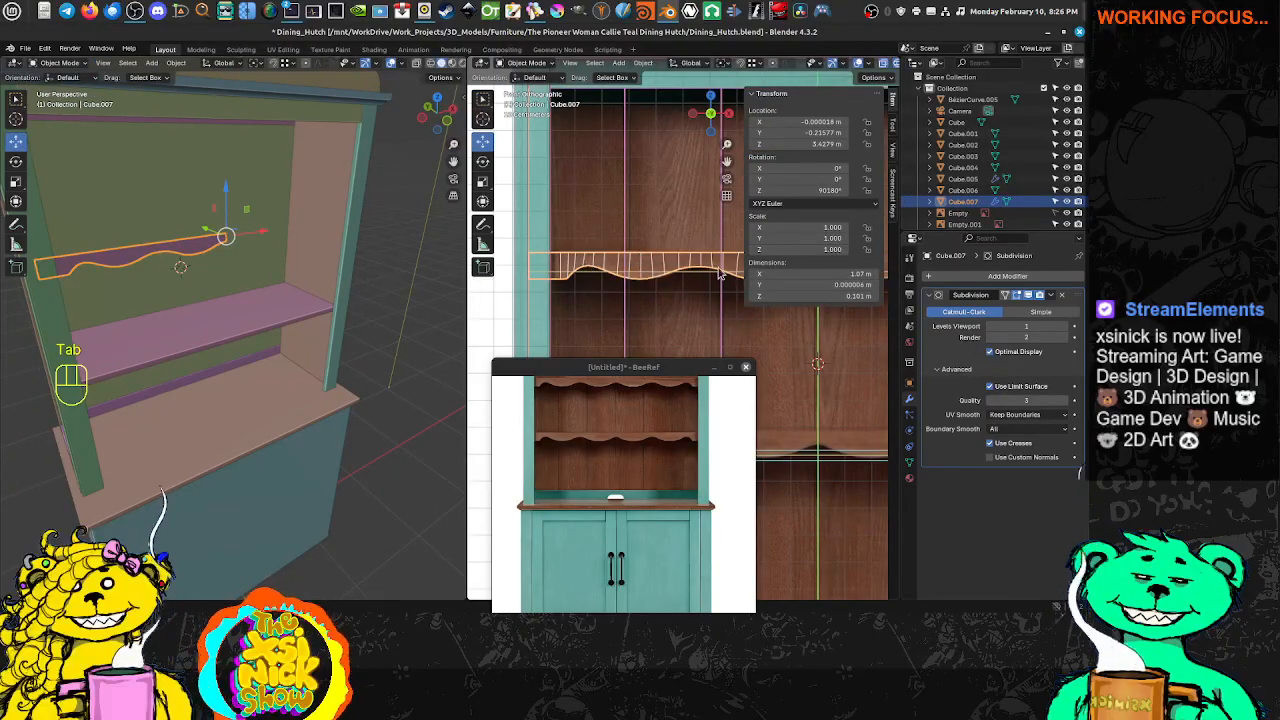
pyautogui.keyDown('shift'); pyautogui.moveTo(703, 270); pyautogui.dragTo(585, 280, button='middle'); pyautogui.keyUp('shift')
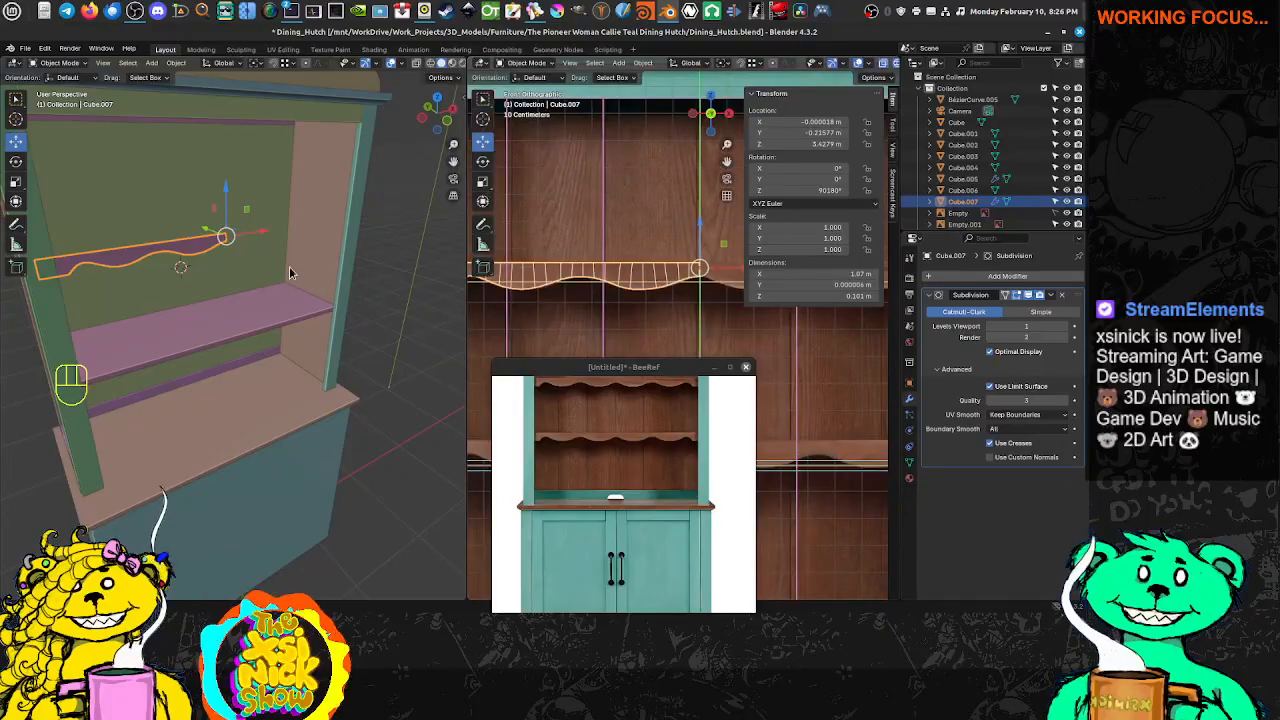
pyautogui.moveTo(290, 273); pyautogui.dragTo(335, 270, button='middle')
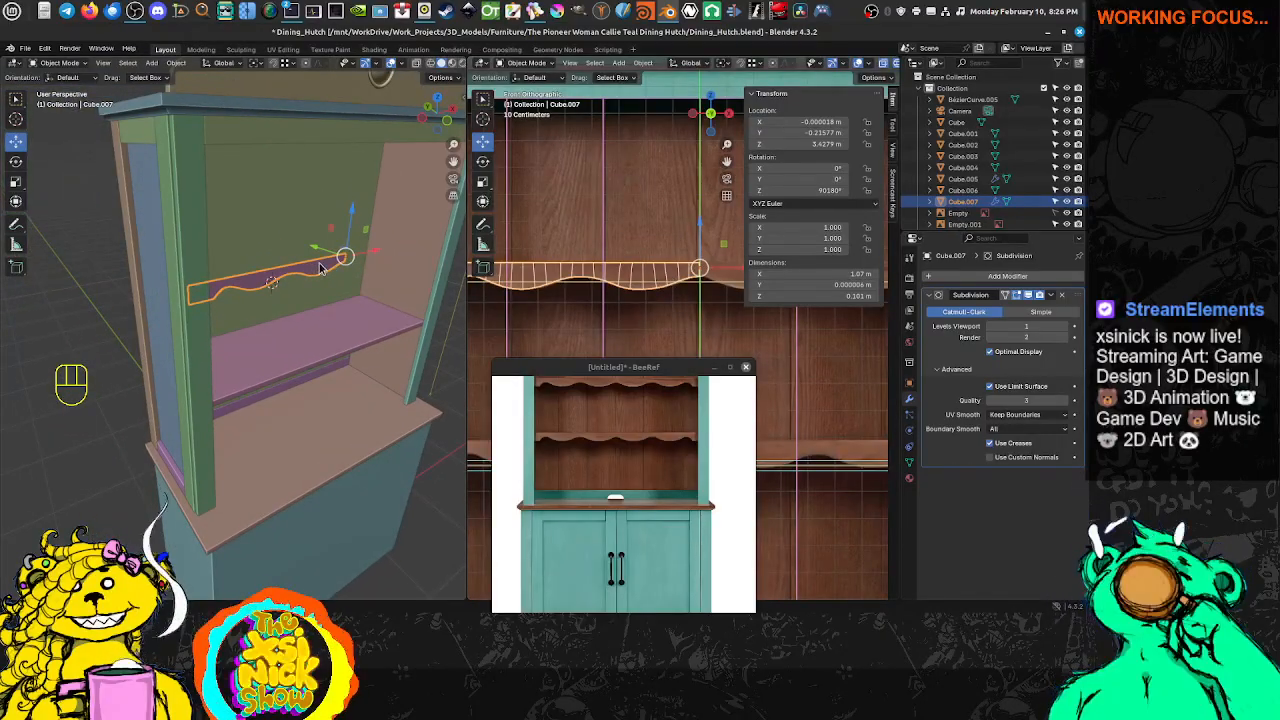
pyautogui.hotkey('alt', 'c')
pyautogui.hotkey('alt', 'x')
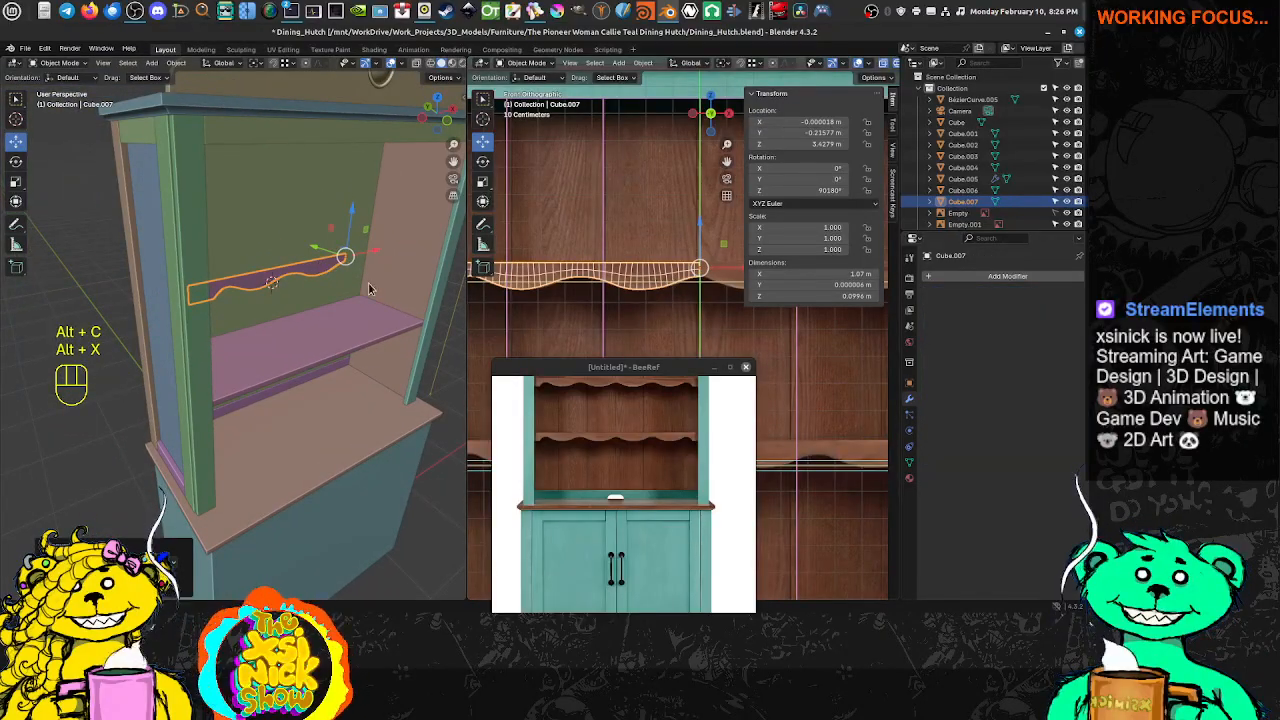
# Switch the half trim back into Edit Mode
pyautogui.scroll(2, 722, 277)
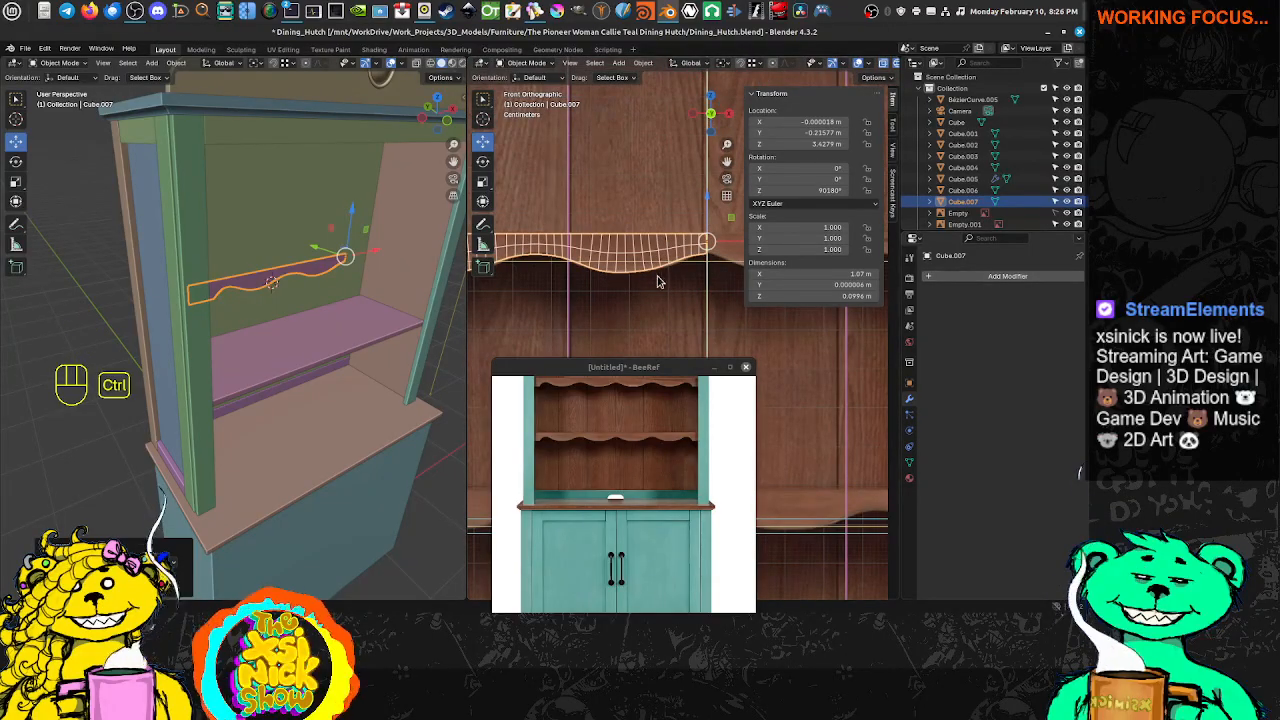
pyautogui.hotkey('ctrl', 'Tab')
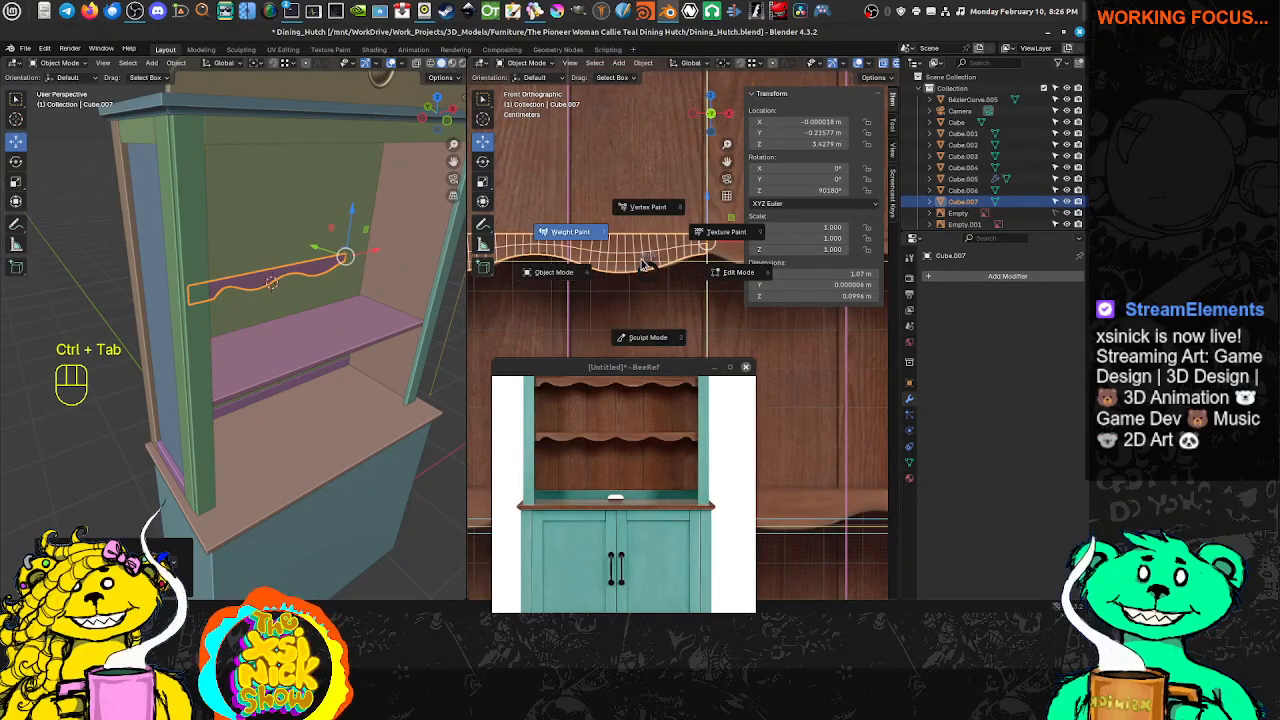
pyautogui.press('Tab')
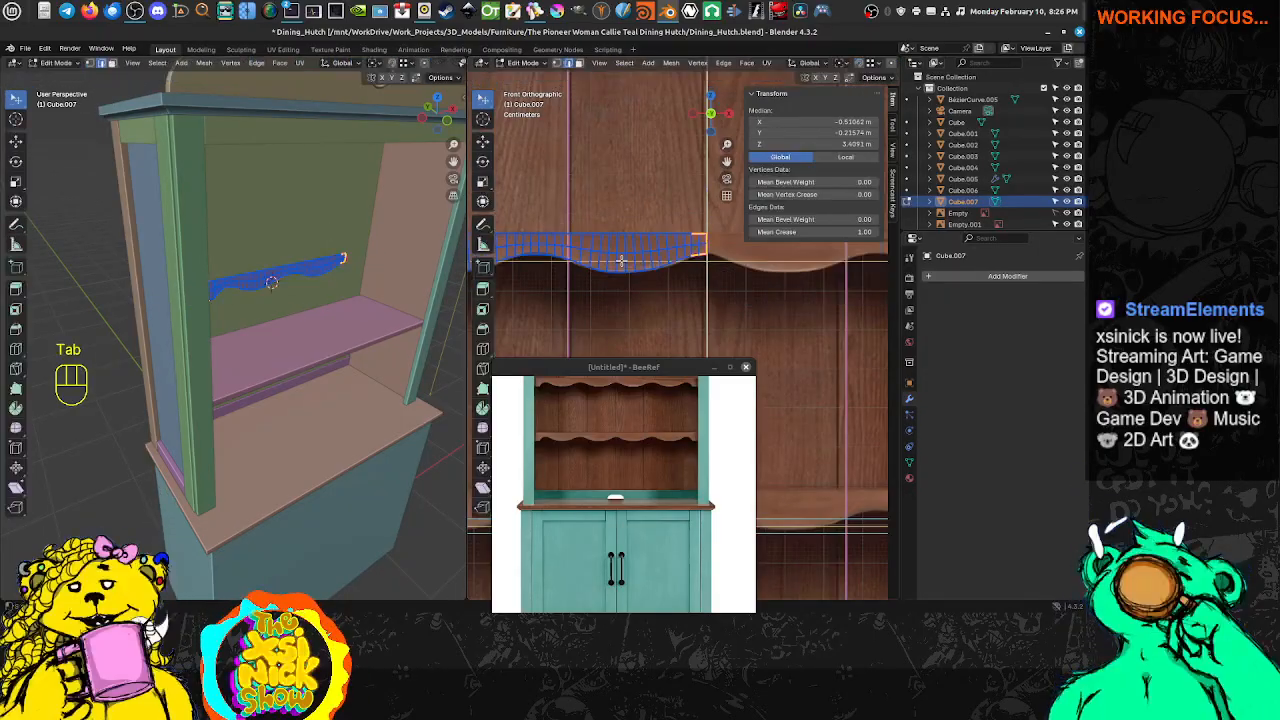
pyautogui.press('Tab')
pyautogui.hotkey('ctrl', 'Tab')
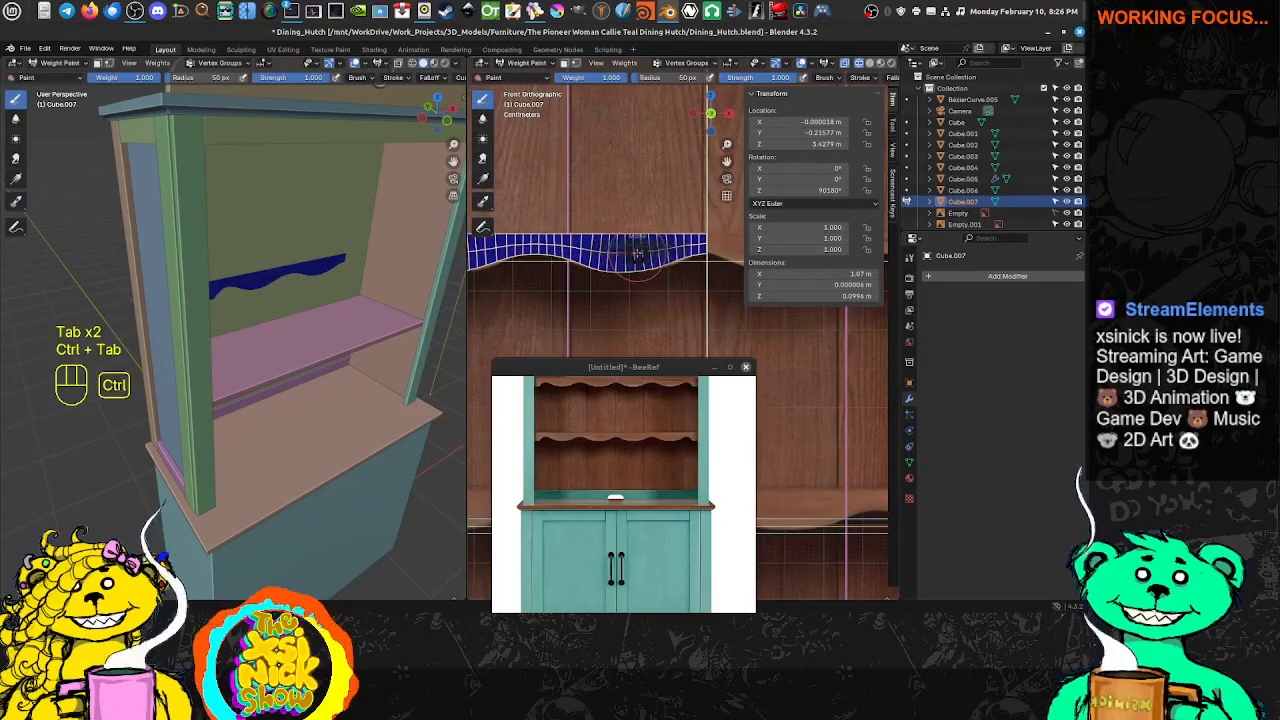
pyautogui.click(712, 253)
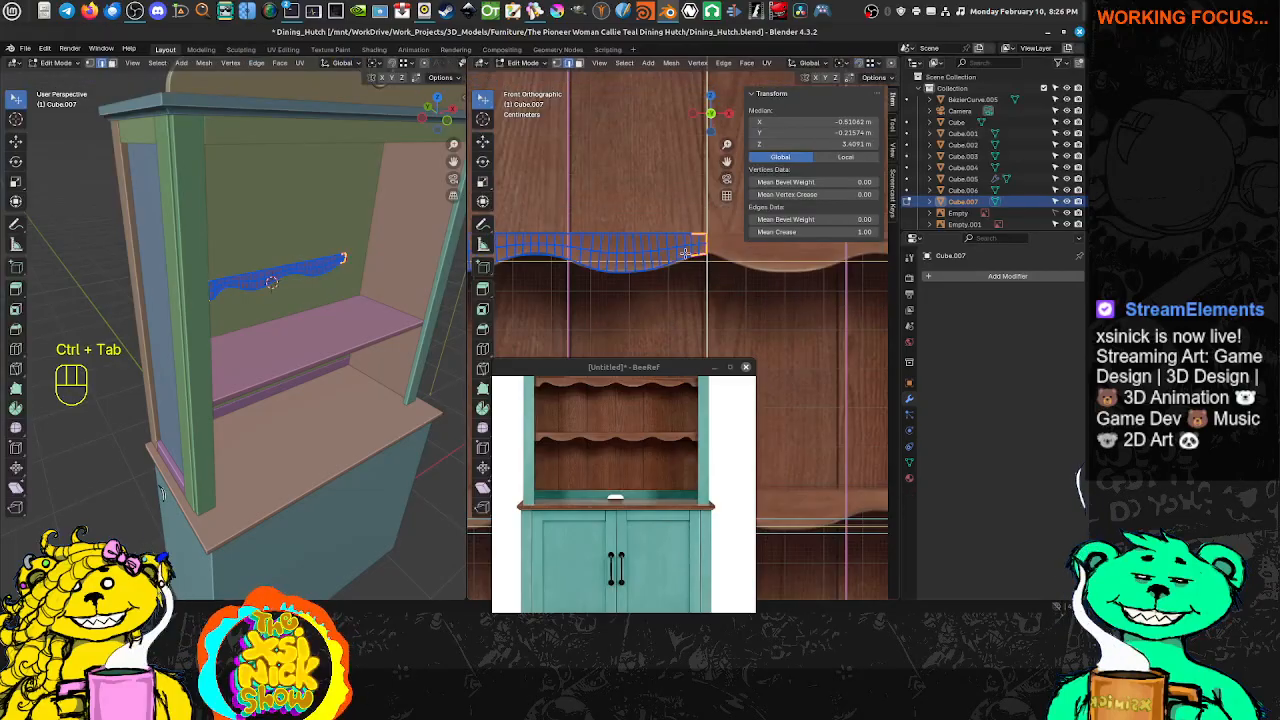
pyautogui.hotkey('ctrl', 'Tab')
pyautogui.click(670, 248)
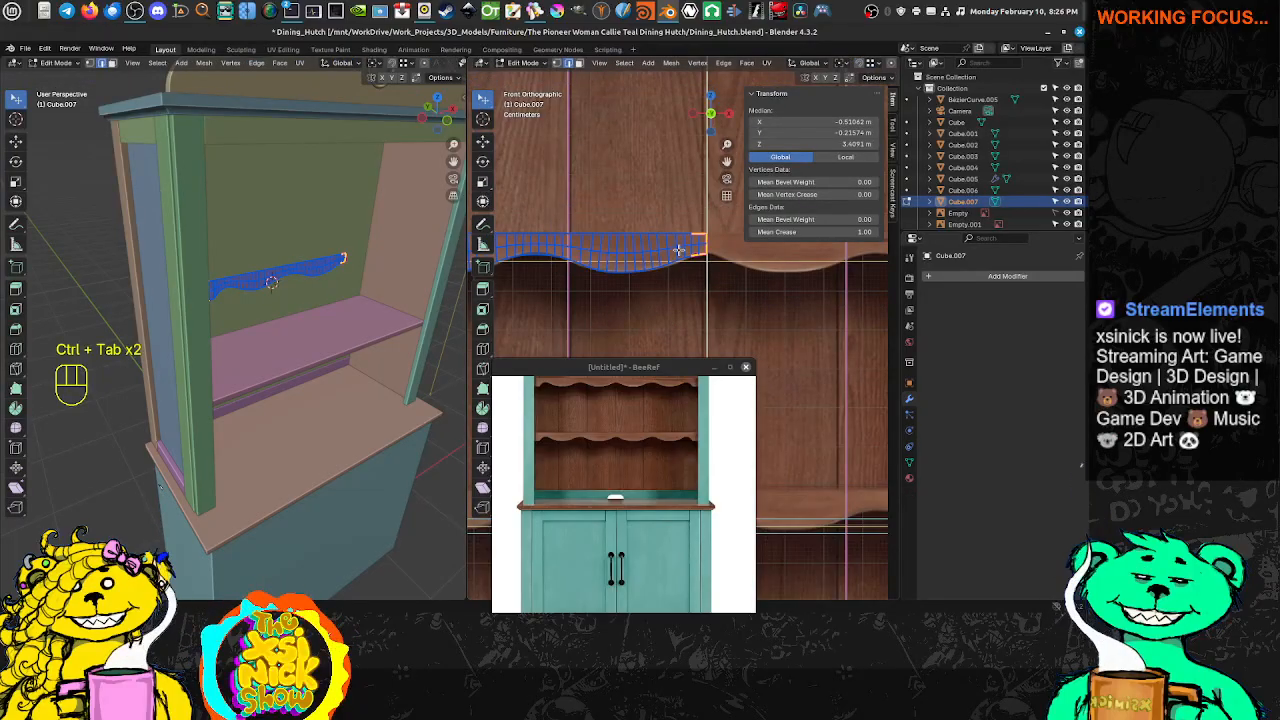
# Select the horizontal edge loop running through the middle of the half trim and dissolve it
pyautogui.keyDown('alt'); pyautogui.keyDown('shift'); pyautogui.click(670, 248); pyautogui.keyUp('shift'); pyautogui.keyUp('alt')
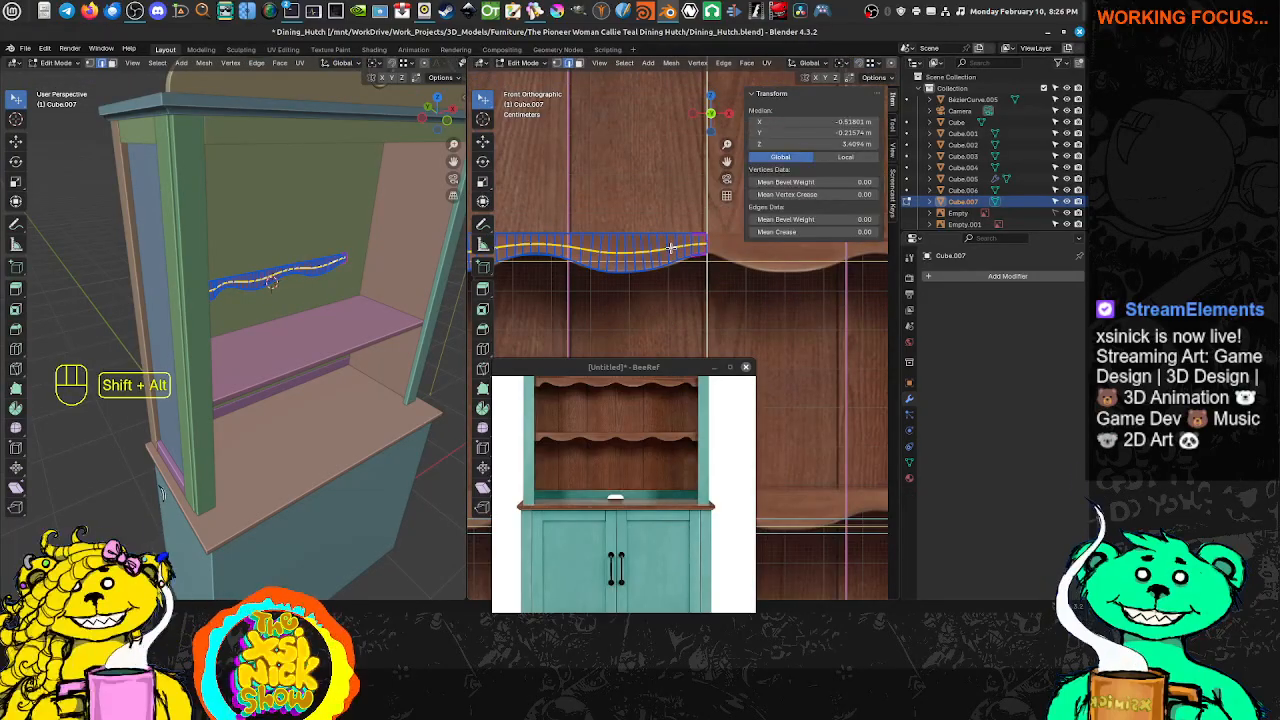
pyautogui.hotkey('ctrl', 'z')
pyautogui.keyDown('alt'); pyautogui.keyDown('shift'); pyautogui.click(671, 248); pyautogui.keyUp('shift'); pyautogui.keyUp('alt')
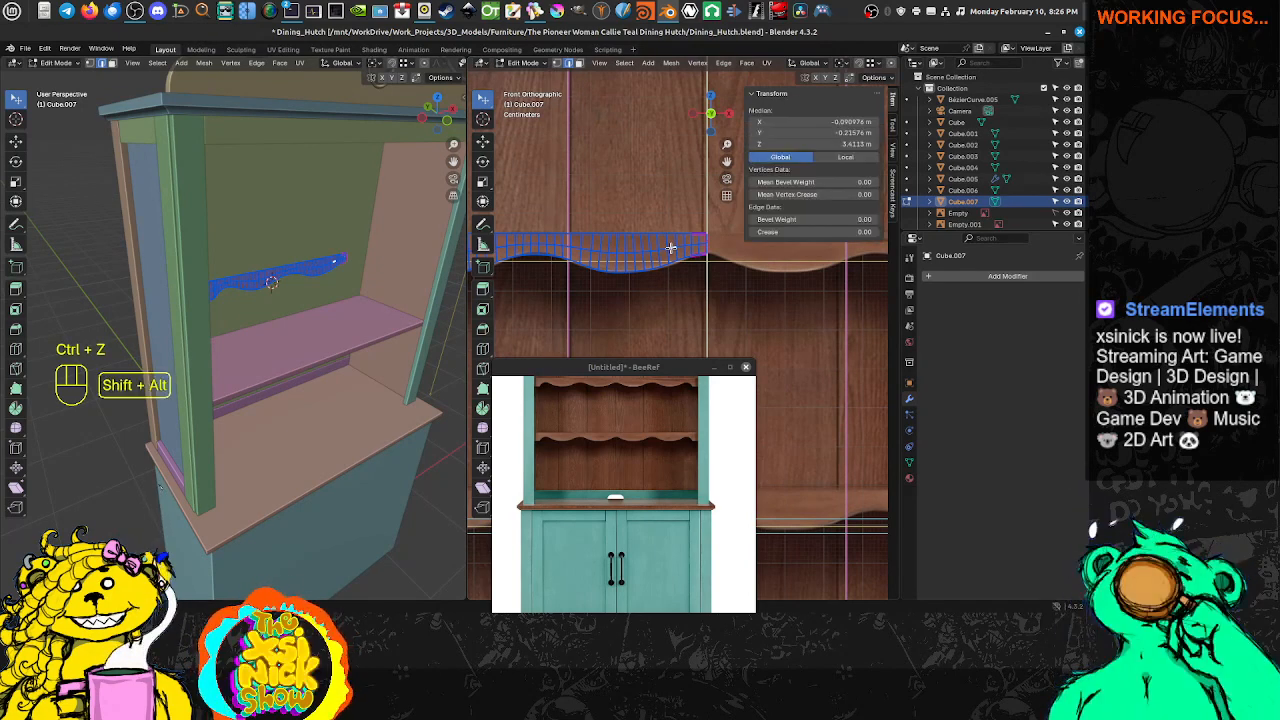
pyautogui.keyDown('alt'); pyautogui.keyDown('shift'); pyautogui.click(671, 248); pyautogui.keyUp('shift'); pyautogui.keyUp('alt')
pyautogui.keyDown('alt'); pyautogui.keyDown('shift'); pyautogui.click(672, 248); pyautogui.keyUp('shift'); pyautogui.keyUp('alt')
pyautogui.hotkey('ctrl', 'x')
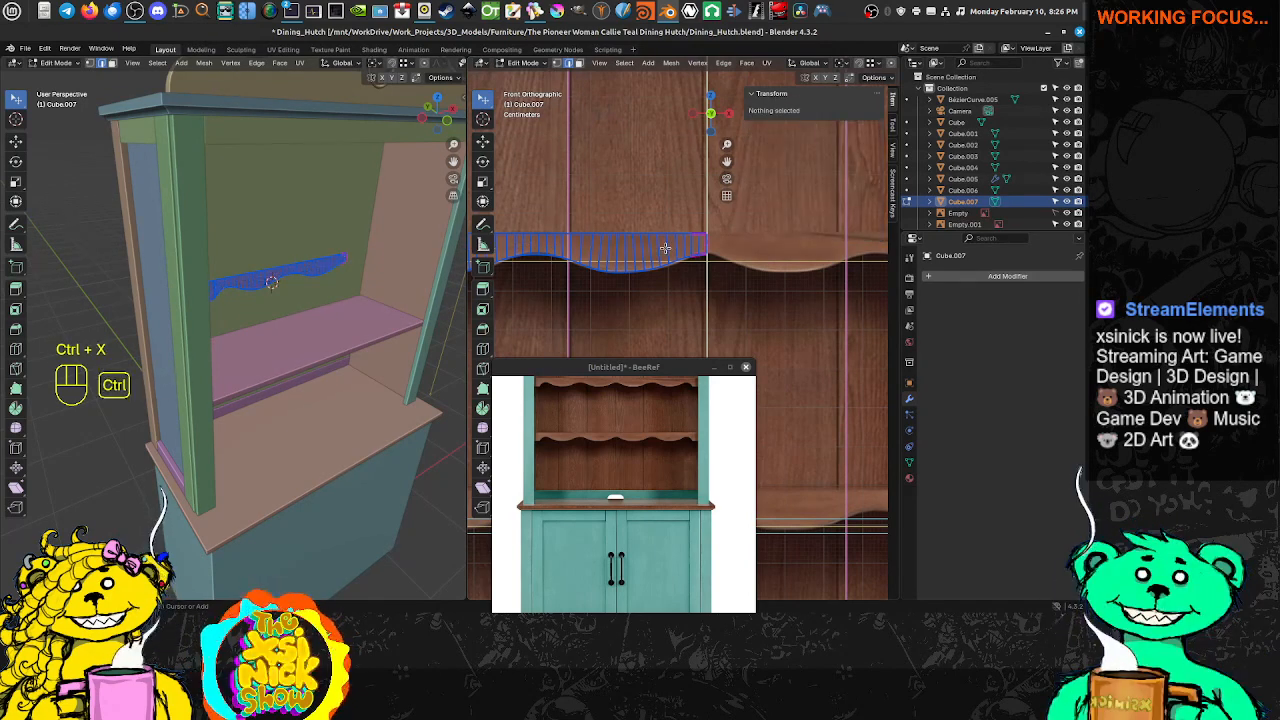
# Select the half trim's entire mesh and clear its seam, sharp and freestyle edge marks
pyautogui.keyDown('ctrl'); pyautogui.hscroll(-2, 675, 252); pyautogui.keyUp('ctrl')
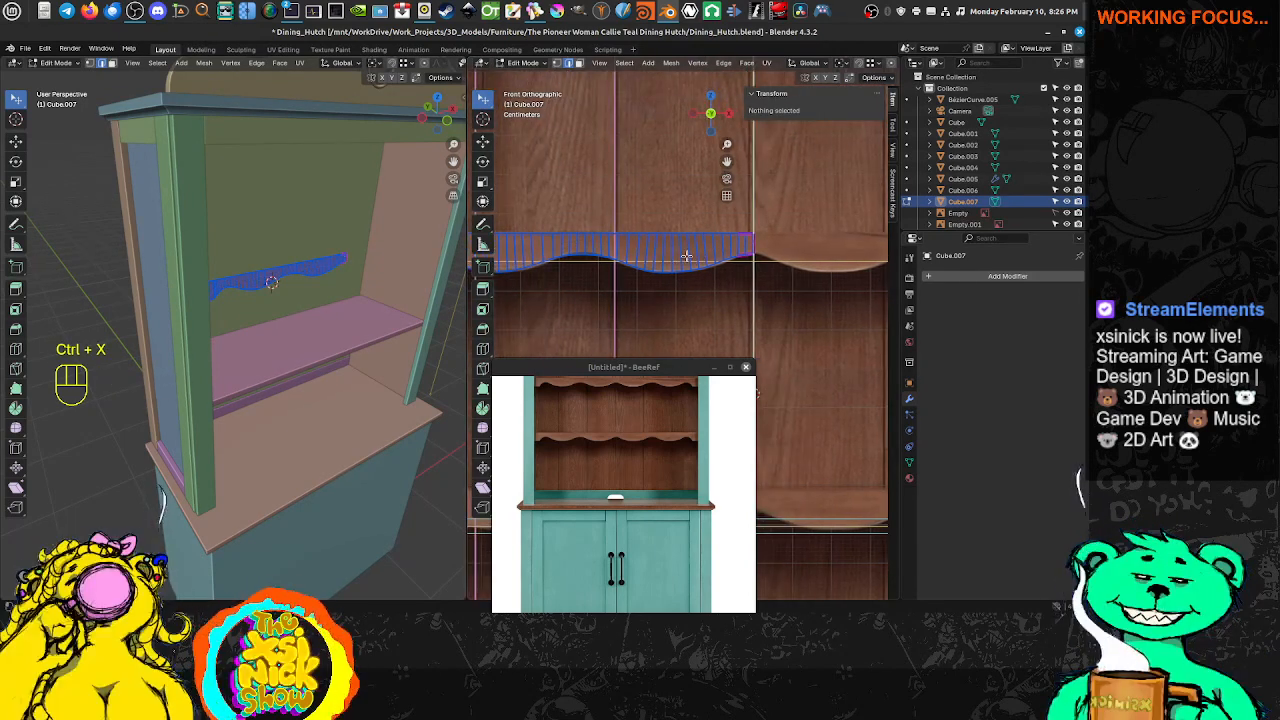
pyautogui.press('a')
pyautogui.hotkey('ctrl', 'e')
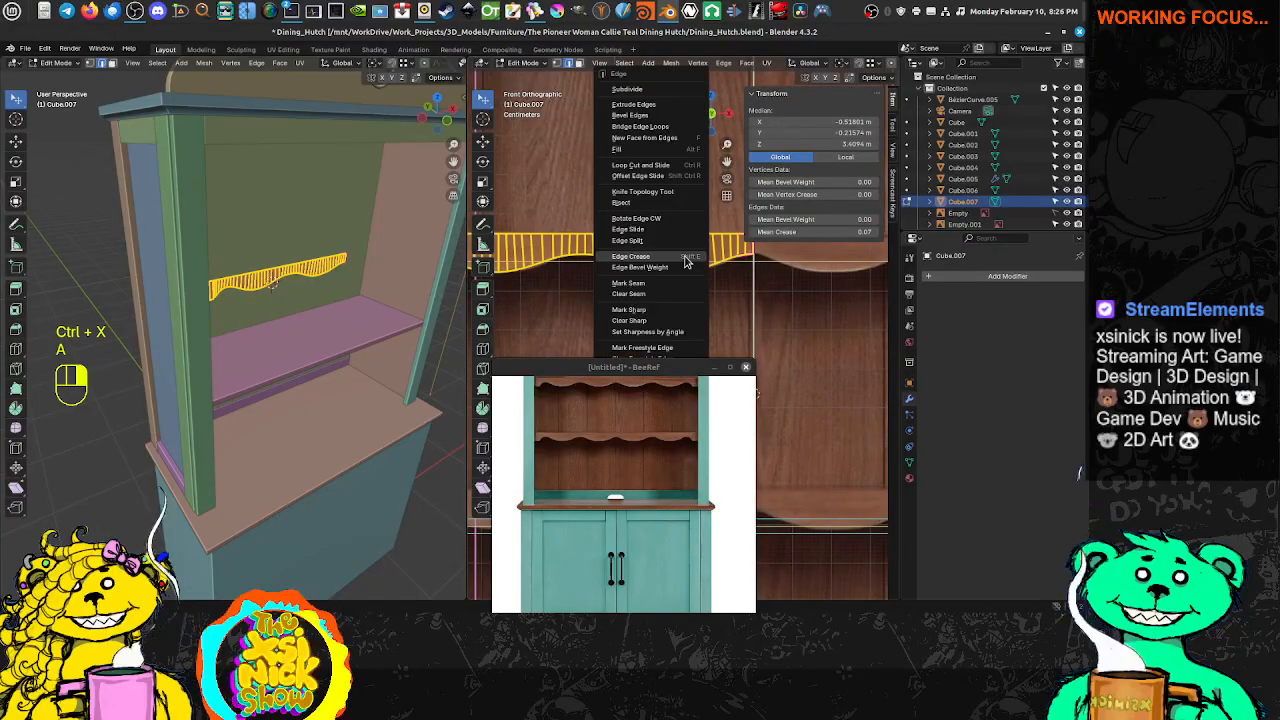
pyautogui.click(643, 297)
pyautogui.hotkey('ctrl', 'e')
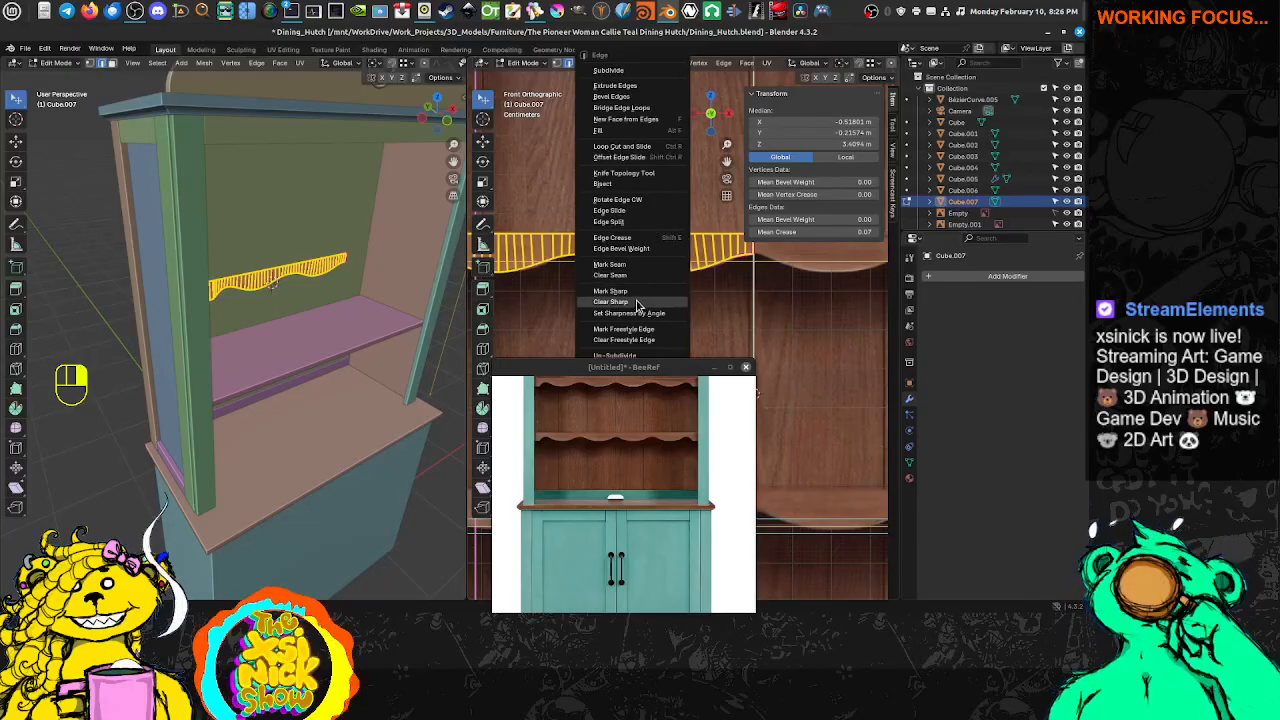
pyautogui.click(636, 298)
pyautogui.hotkey('ctrl', 'e')
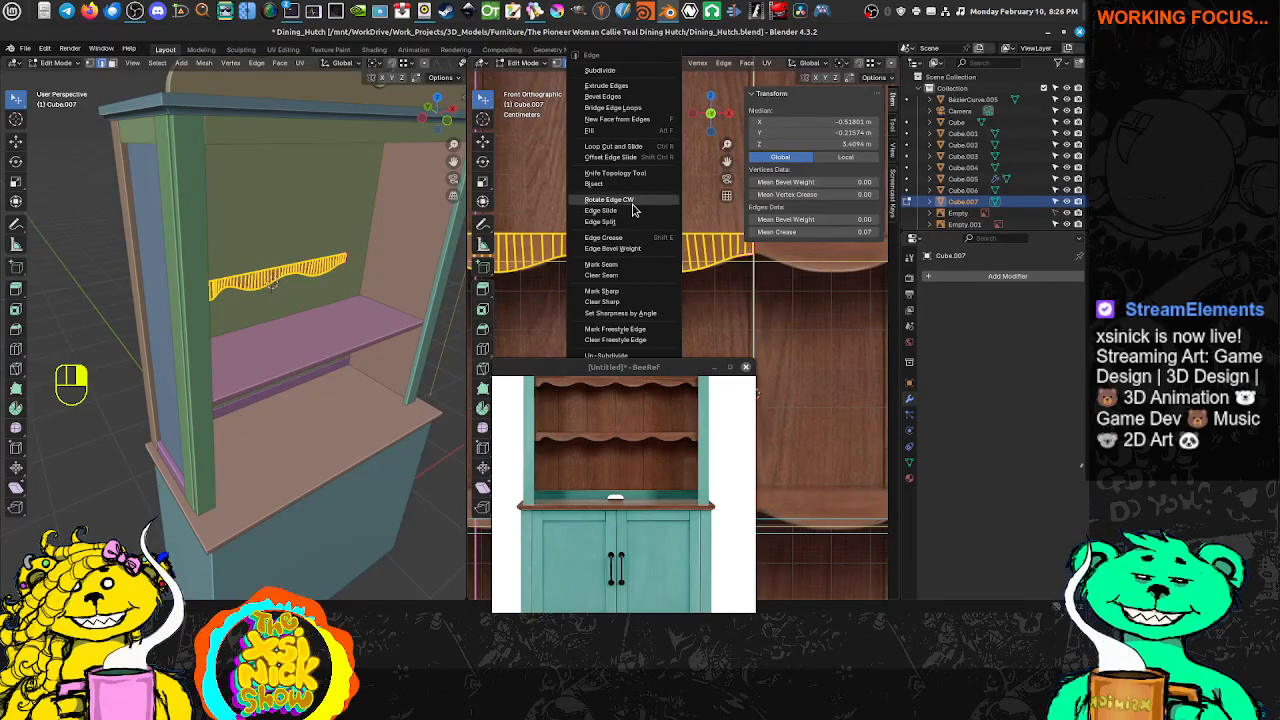
pyautogui.click(632, 340)
# Add a Mirror modifier across the X axis to the half trim in Object Mode and apply it
pyautogui.press('Tab')
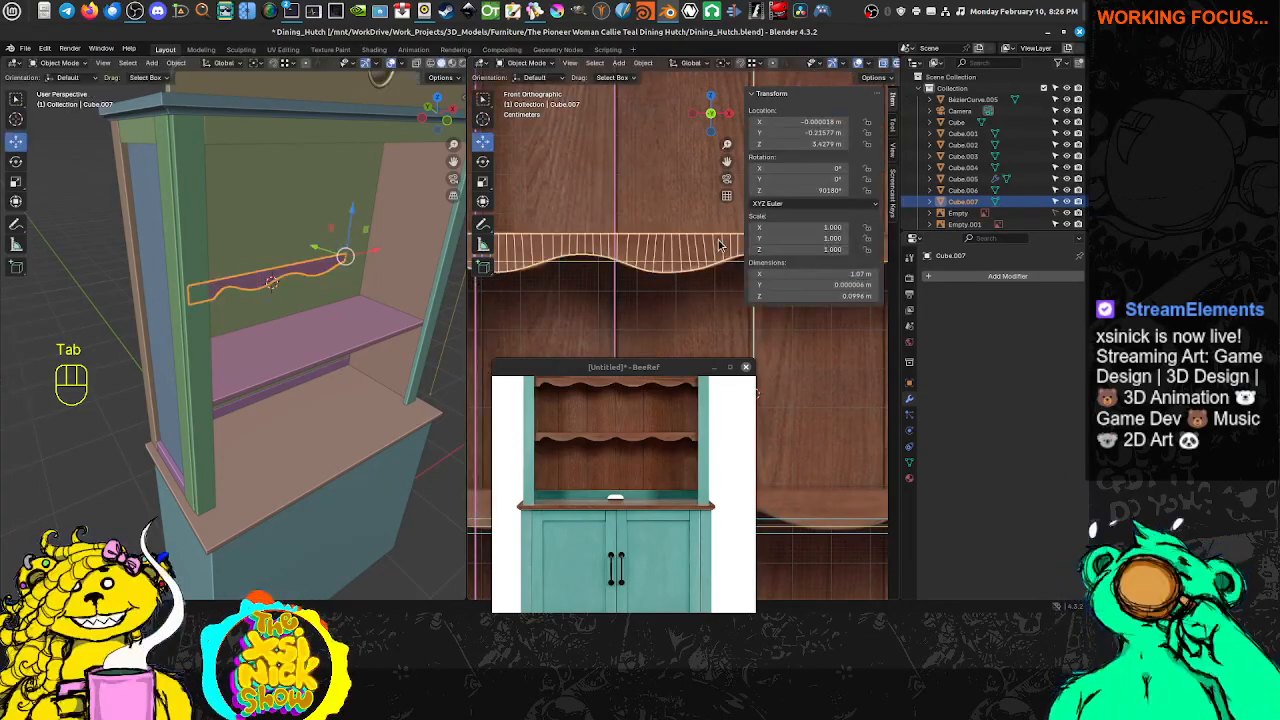
pyautogui.click(929, 276)
pyautogui.moveTo(930, 276)
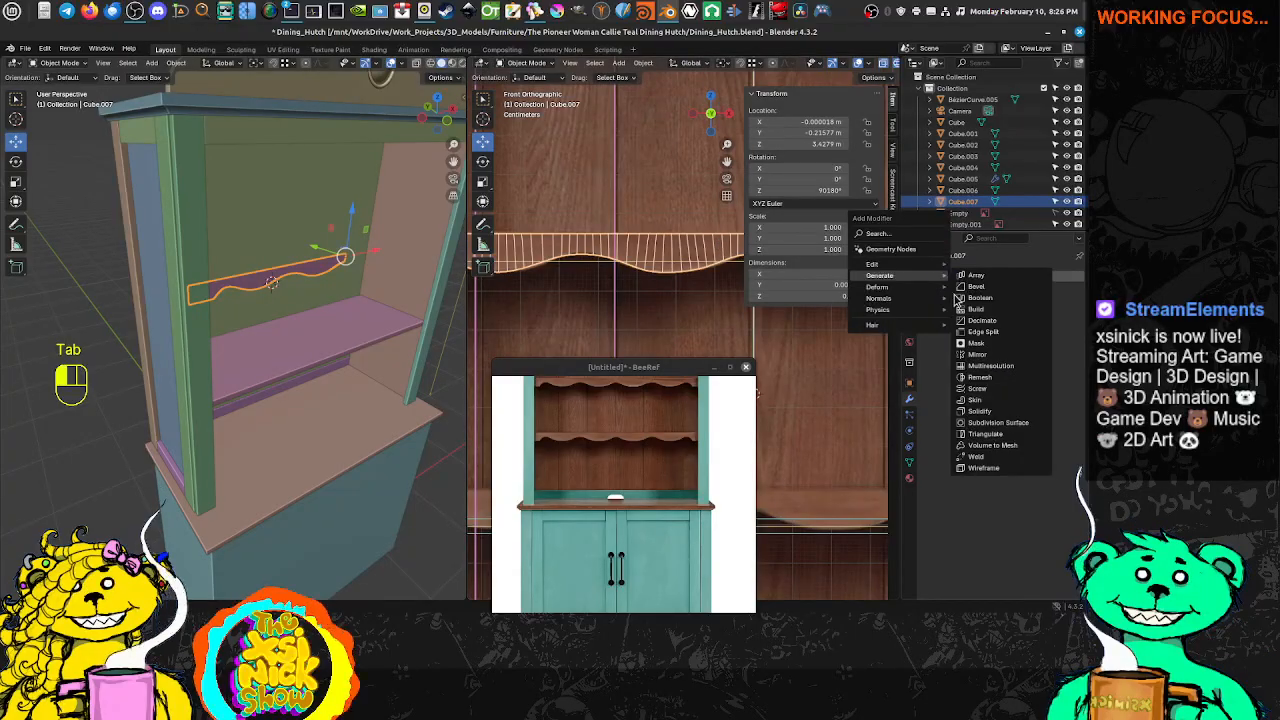
pyautogui.click(976, 354)
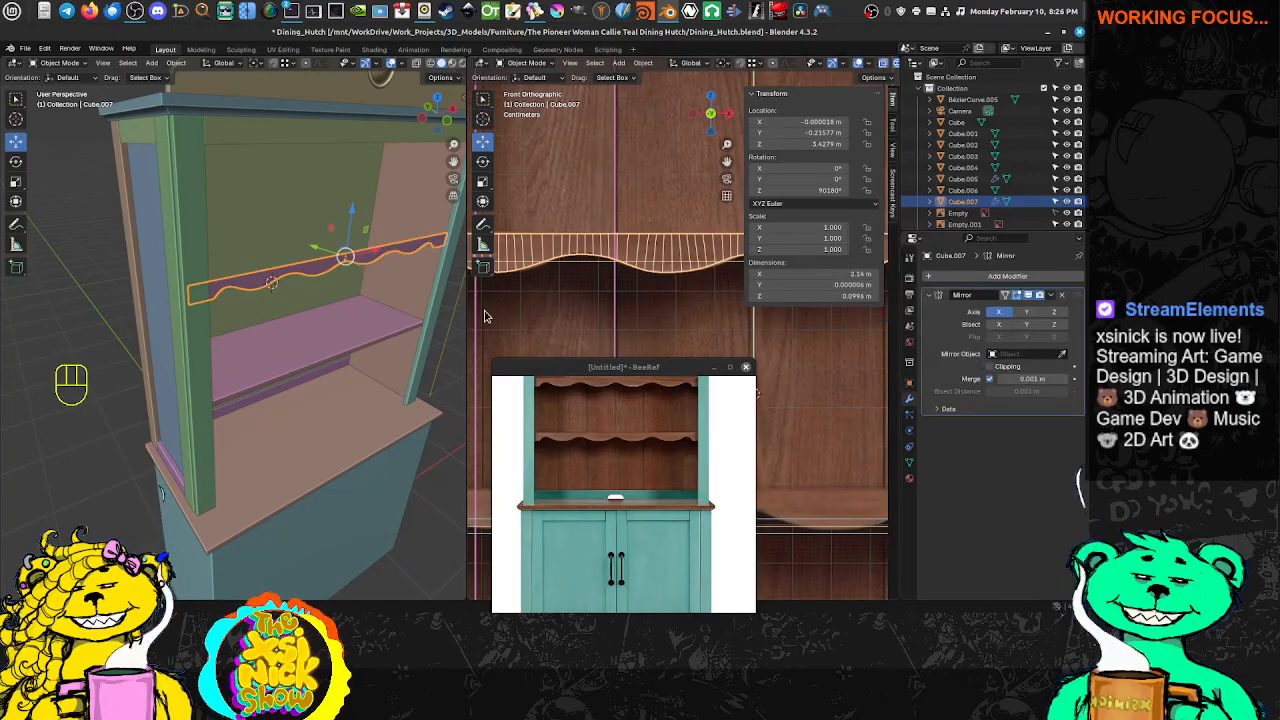
pyautogui.keyDown('shift'); pyautogui.moveTo(634, 282); pyautogui.dragTo(535, 285, button='middle'); pyautogui.keyUp('shift')
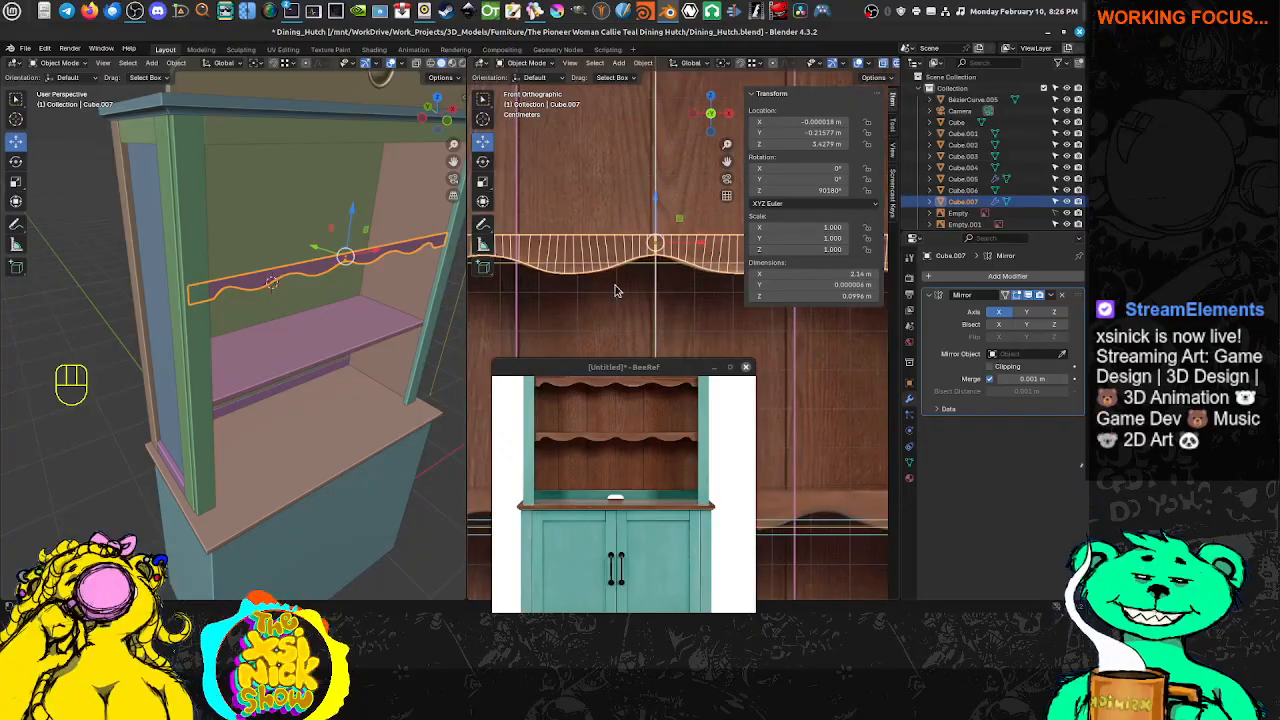
pyautogui.hotkey('alt', 'c')
pyautogui.click(616, 287)
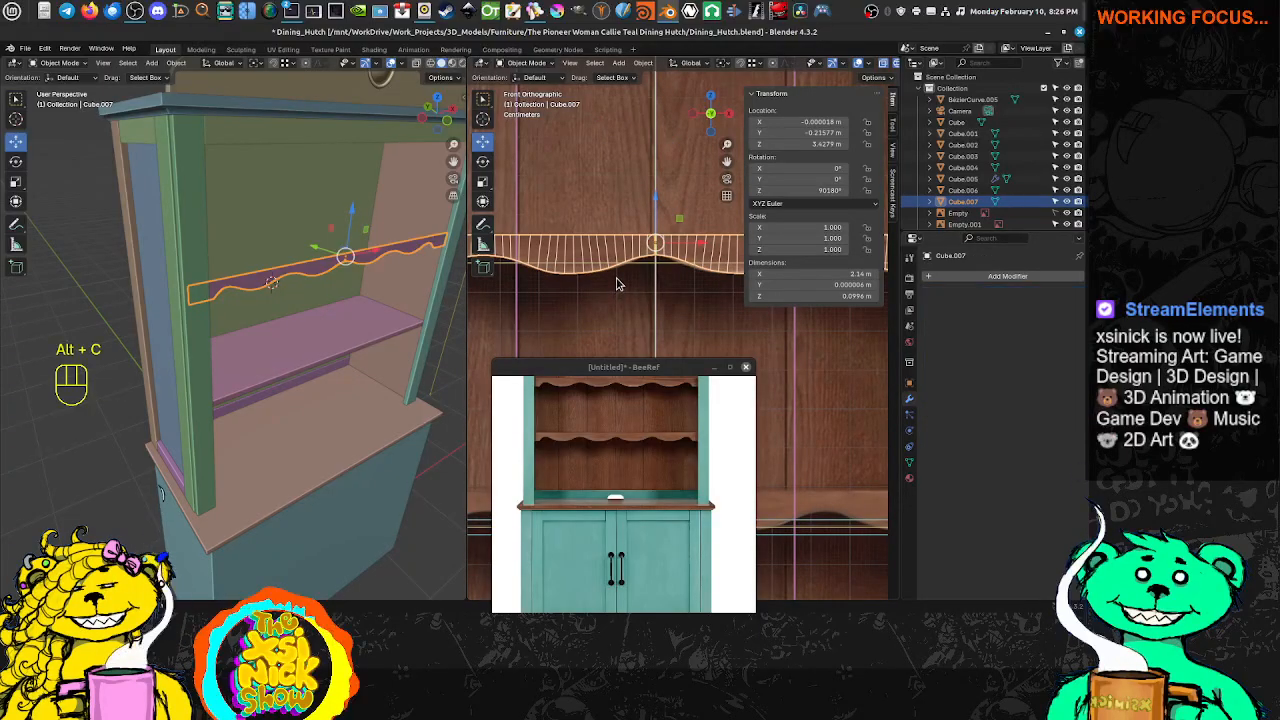
# Examine the edges at the mirrored trim's centre join up close in Edit Mode
pyautogui.press('Tab')
pyautogui.scroll(6, 660, 255)
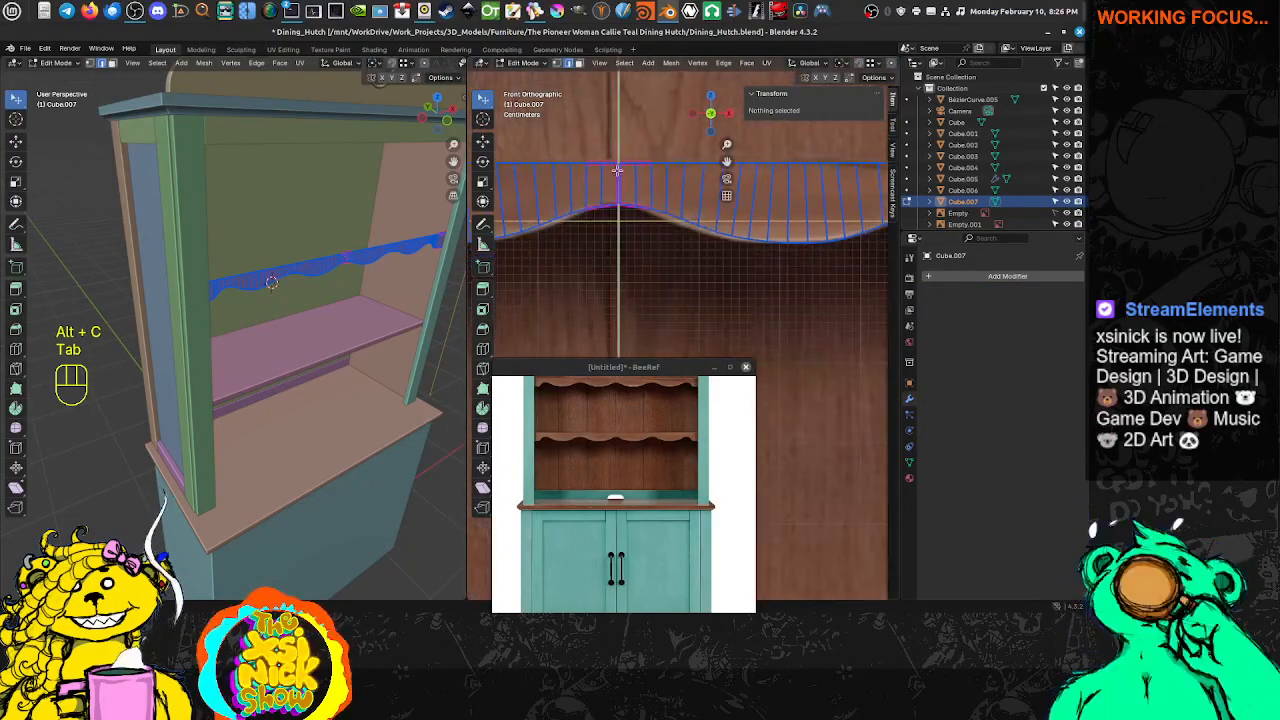
pyautogui.scroll(2, 611, 241)
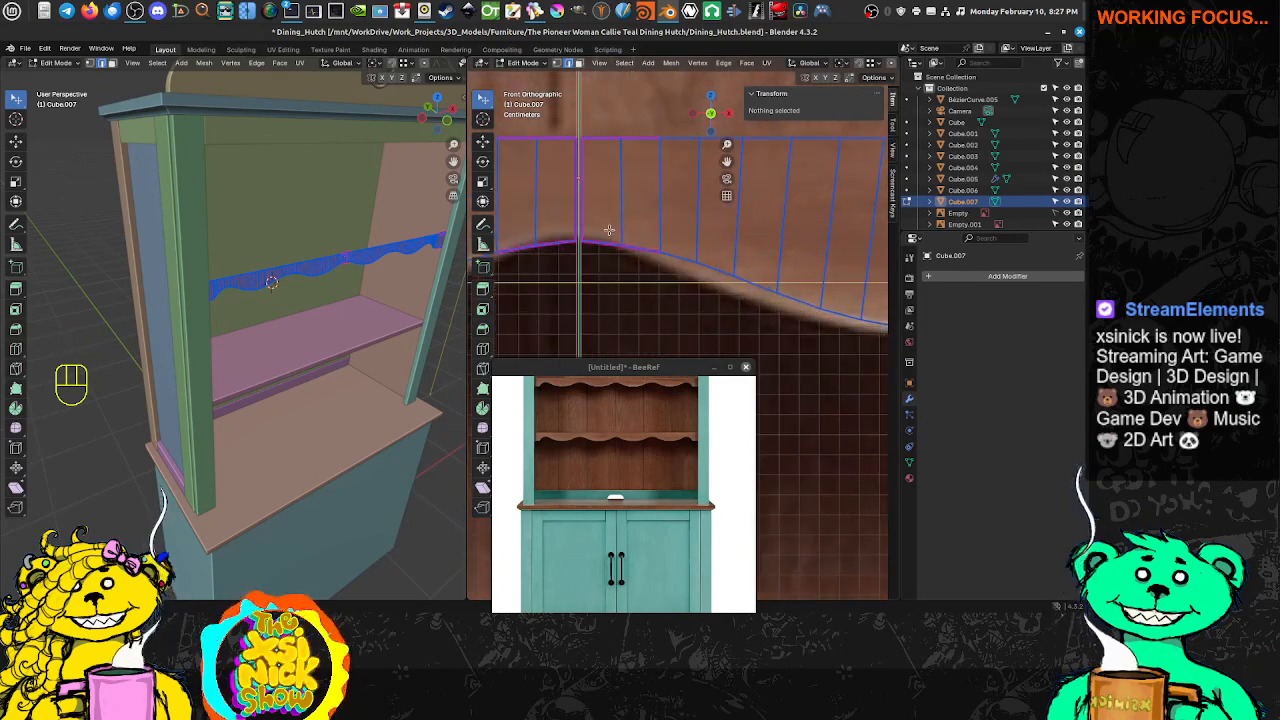
pyautogui.scroll(5, 342, 233)
pyautogui.scroll(-4, 240, 316)
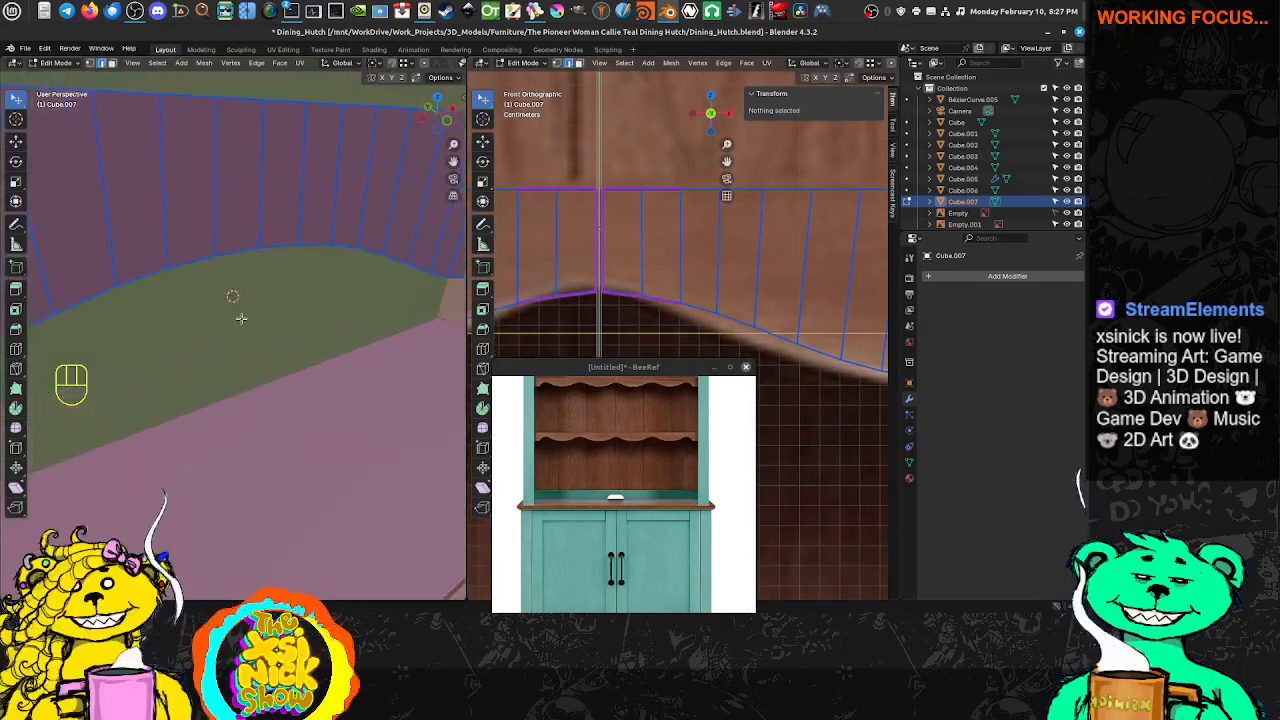
pyautogui.press('Tab')
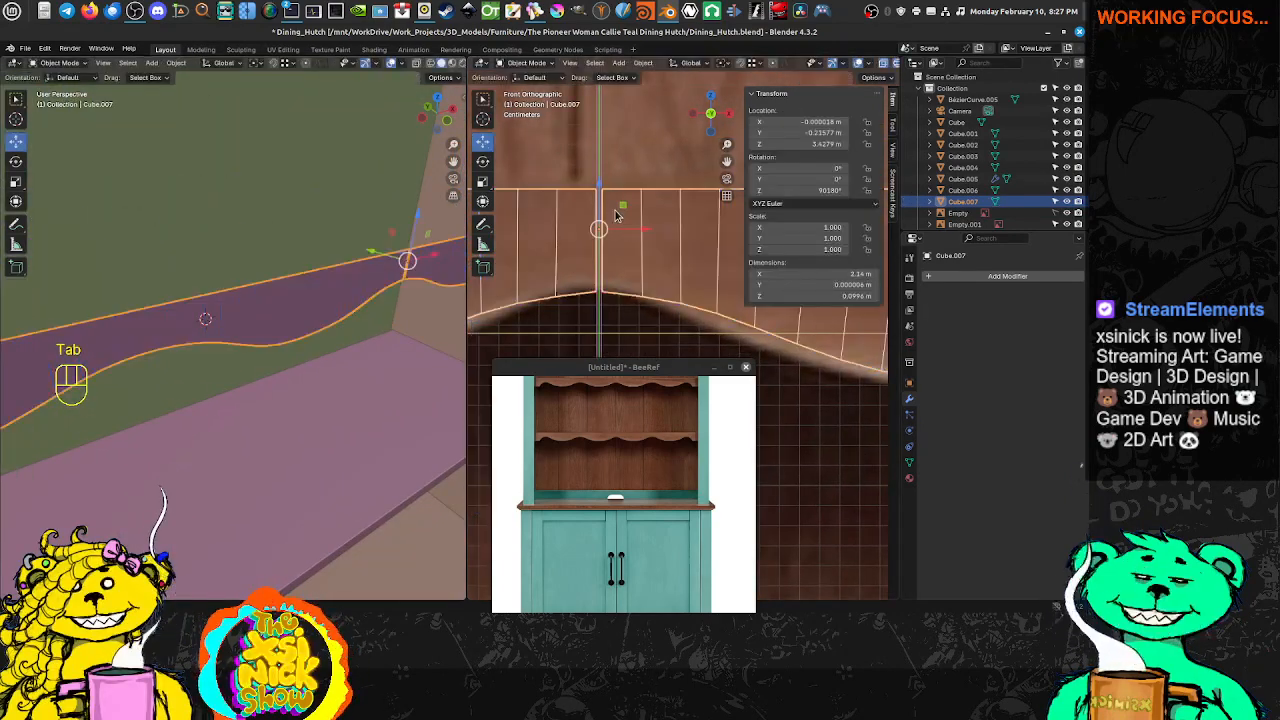
pyautogui.hotkey('ctrl', 'Tab')
pyautogui.press('Tab')
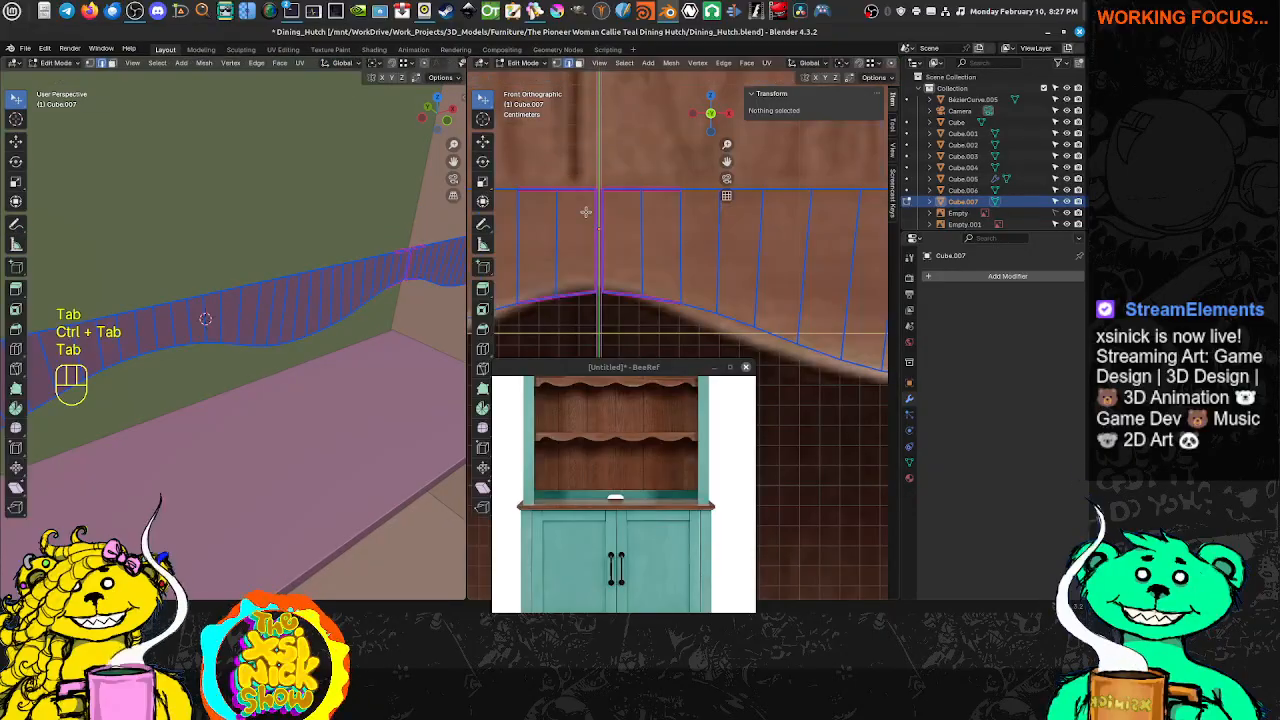
pyautogui.press('Tab')
pyautogui.press('Tab')
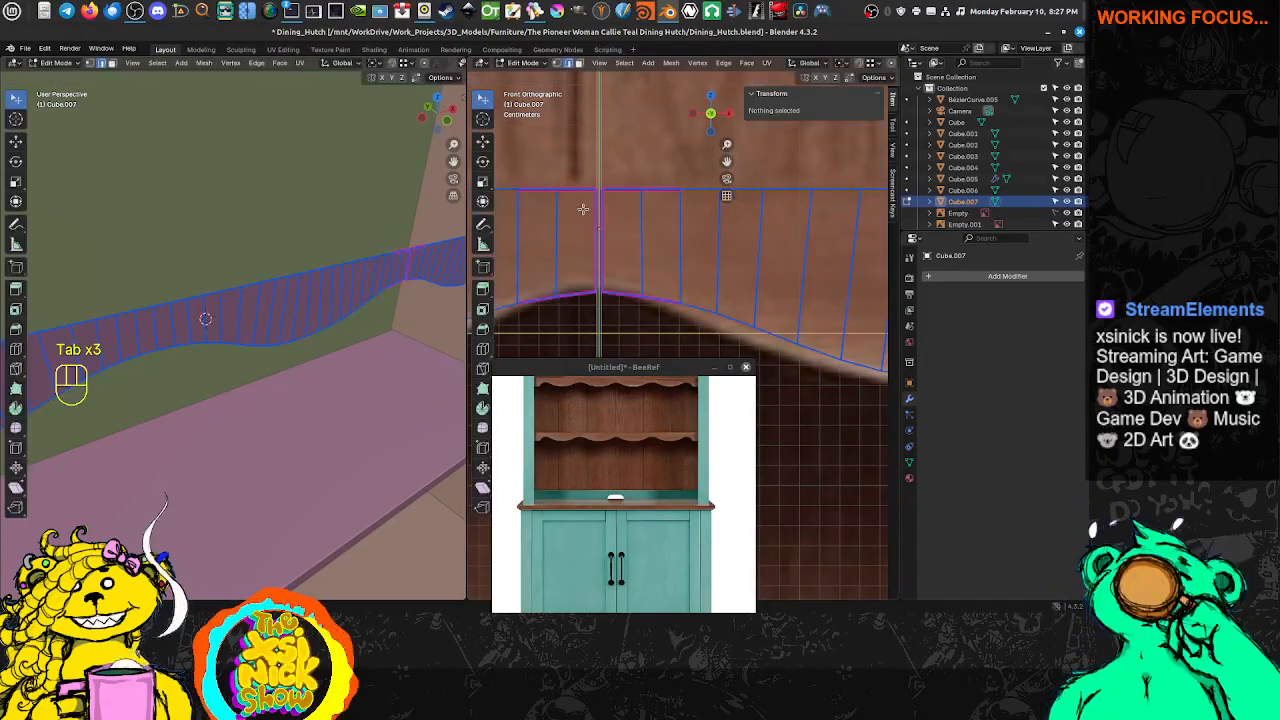
pyautogui.click(524, 63)
pyautogui.click(519, 89)
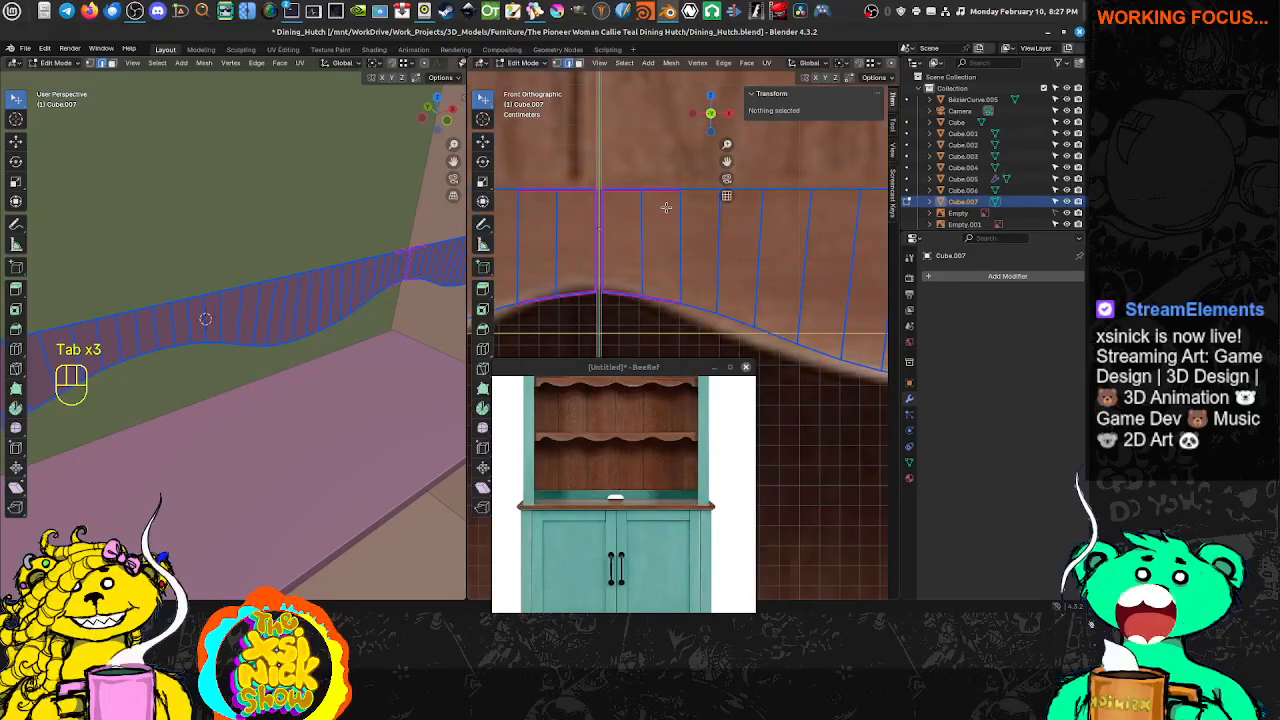
pyautogui.press('Tab')
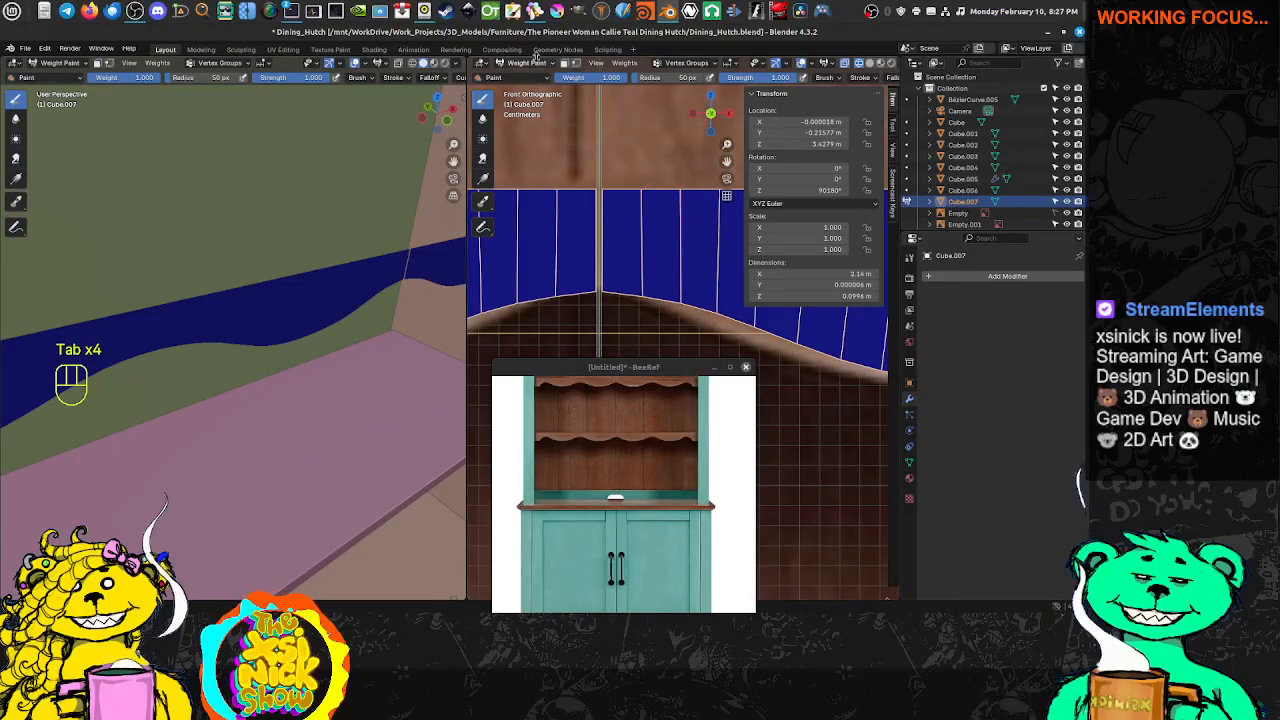
pyautogui.click(536, 65)
pyautogui.click(534, 77)
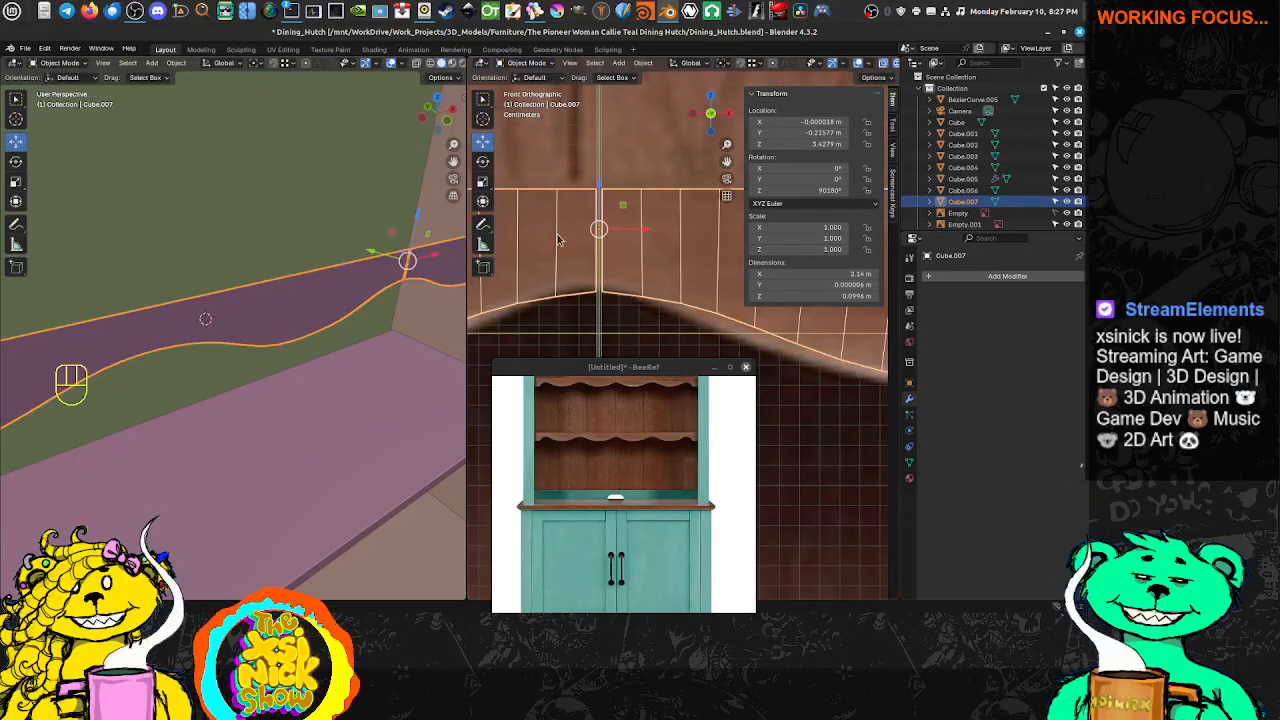
# Merge the top and bottom pairs of duplicate vertices at the trim's centre join, each pair at its center
pyautogui.press('Tab')
pyautogui.hotkey('ctrl', 'Tab')
pyautogui.click(540, 218)
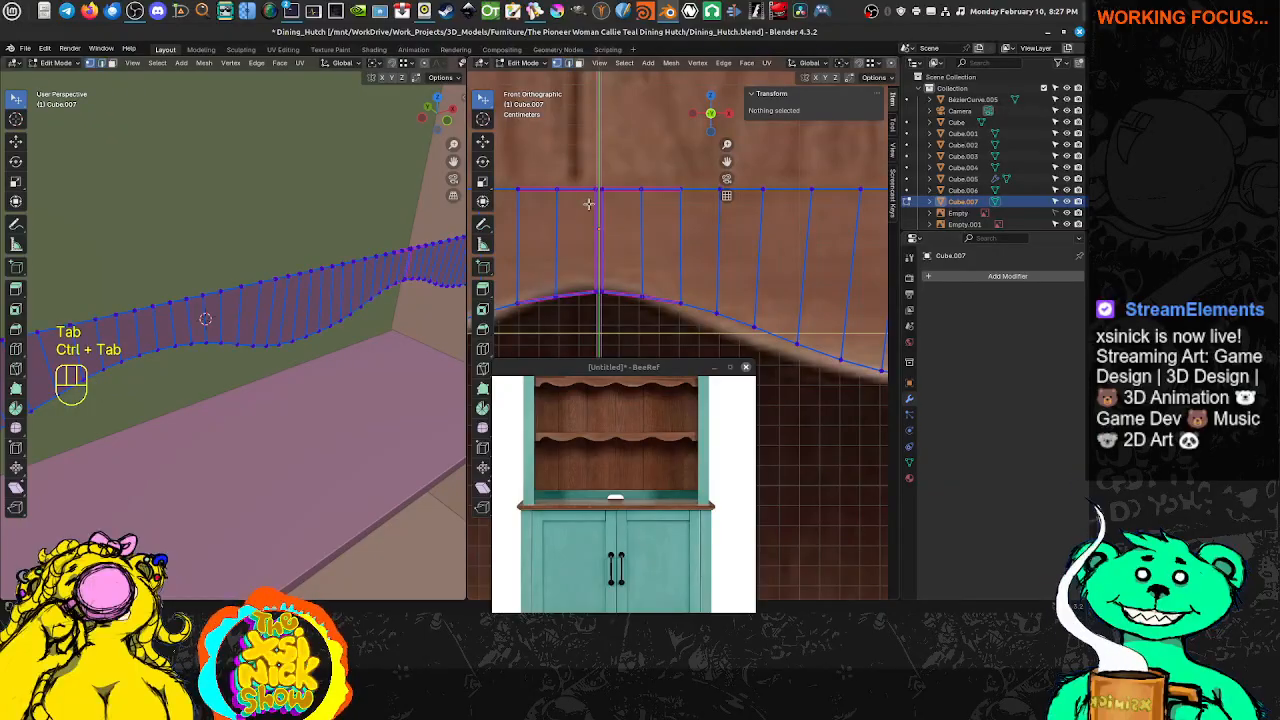
pyautogui.click(602, 188)
pyautogui.keyDown('shift'); pyautogui.click(604, 188); pyautogui.keyUp('shift')
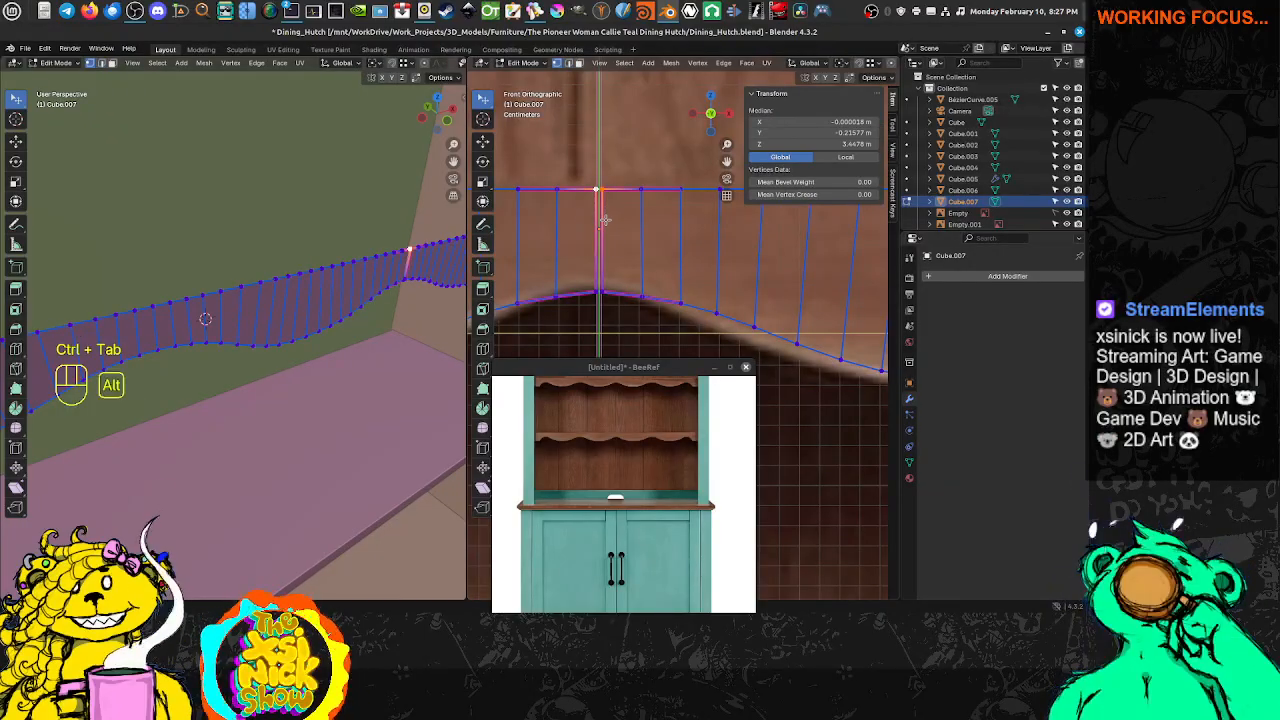
pyautogui.hotkey('alt', 'm')
pyautogui.click(556, 218)
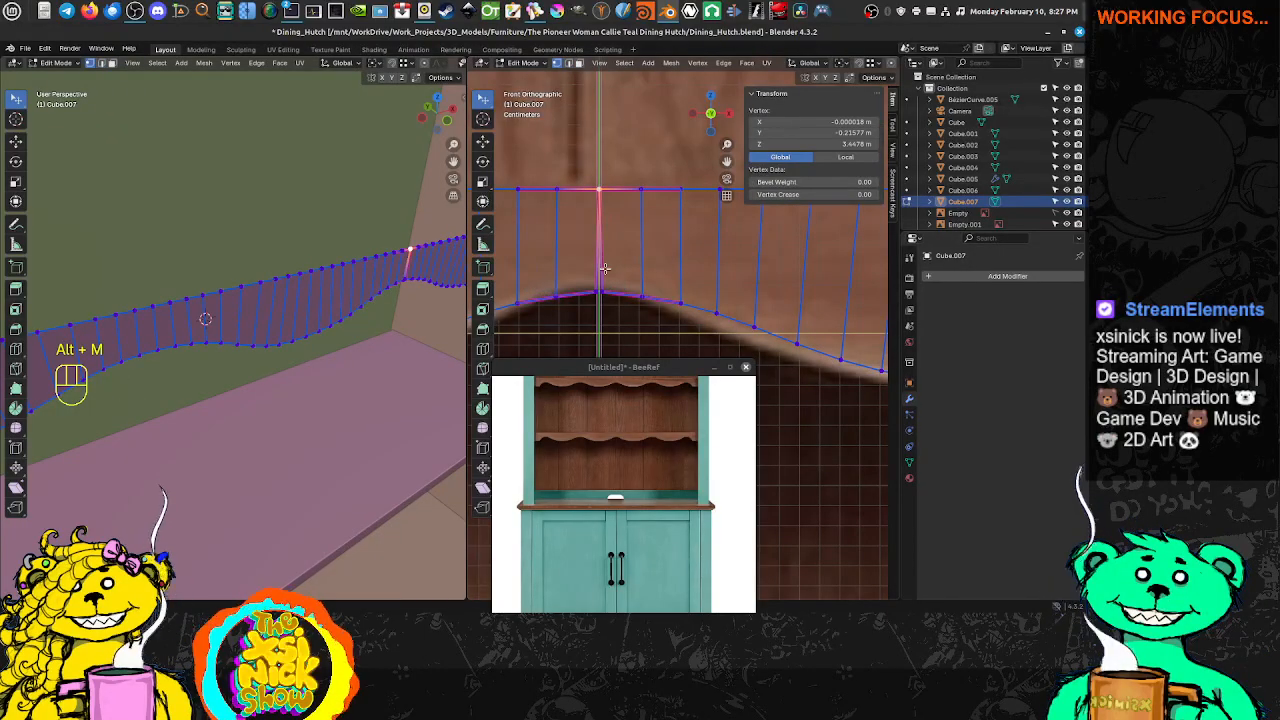
pyautogui.keyDown('shift'); pyautogui.click(595, 294); pyautogui.keyUp('shift')
pyautogui.hotkey('alt', 'm')
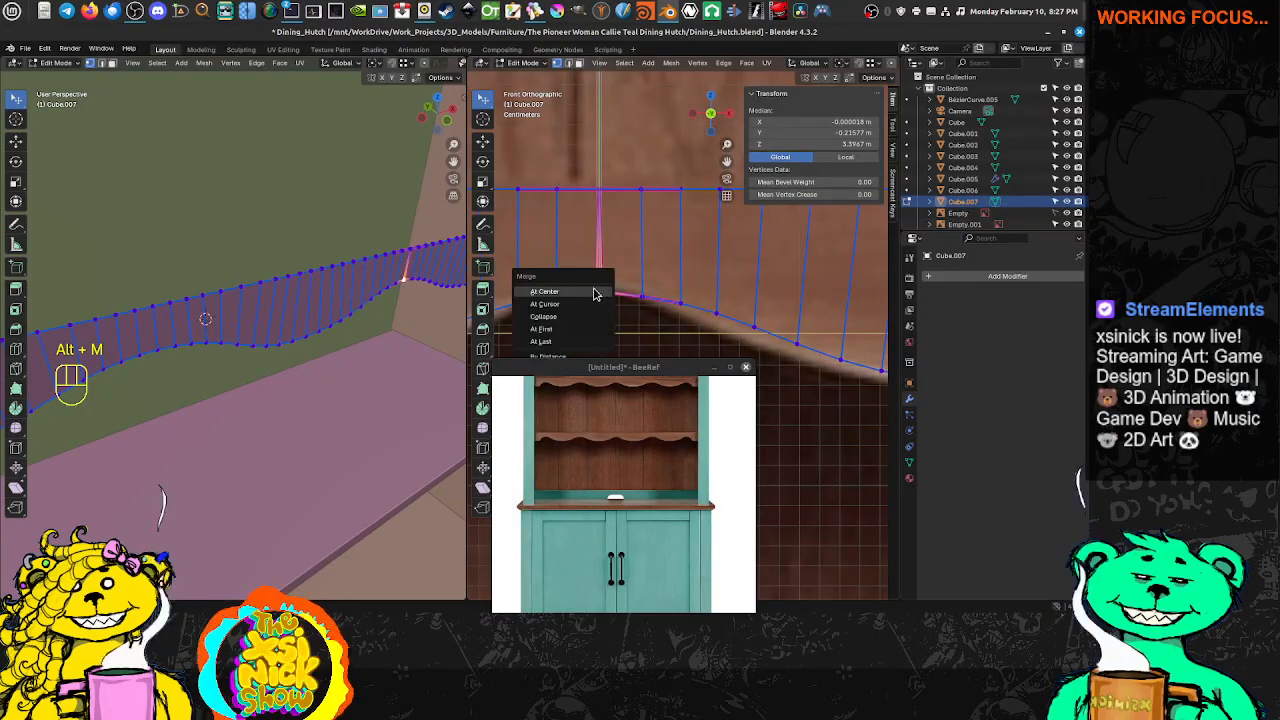
pyautogui.click(585, 292)
pyautogui.press('Tab')
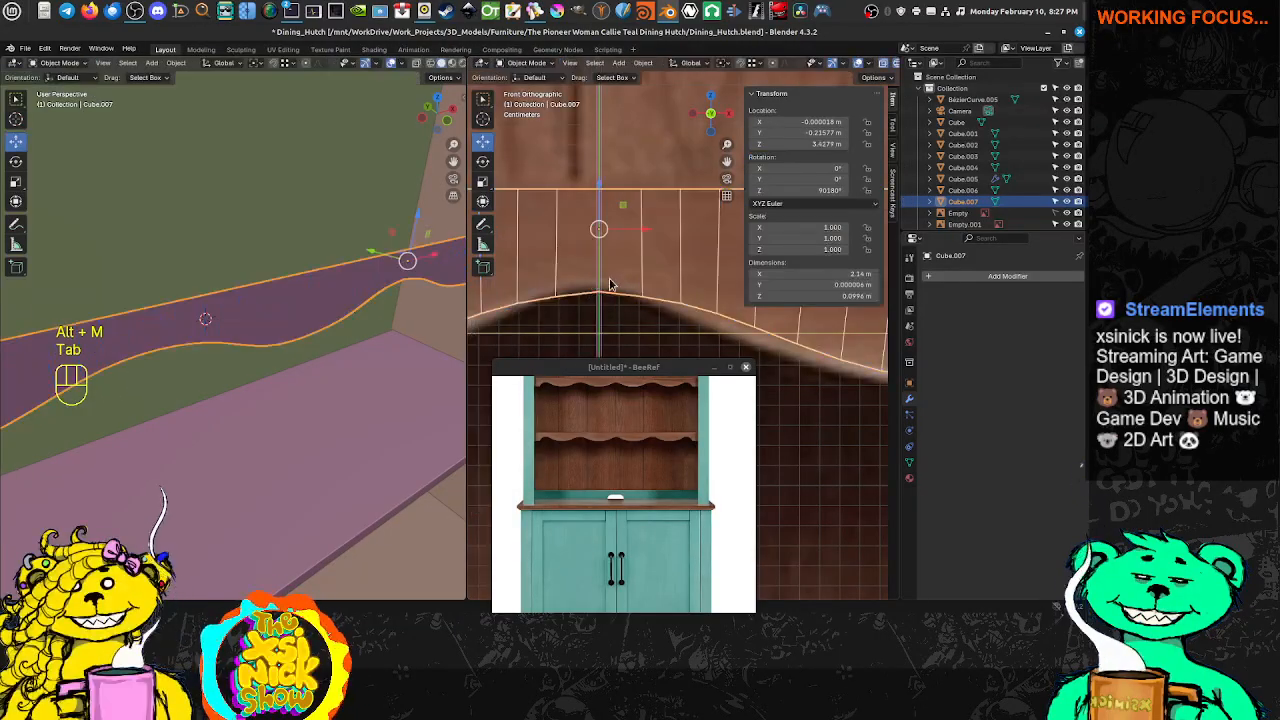
# Select the entire trim mesh, clear its edge creases by setting the mean crease to 0, and return to Object Mode
pyautogui.scroll(-4, 591, 292)
pyautogui.press('Tab')
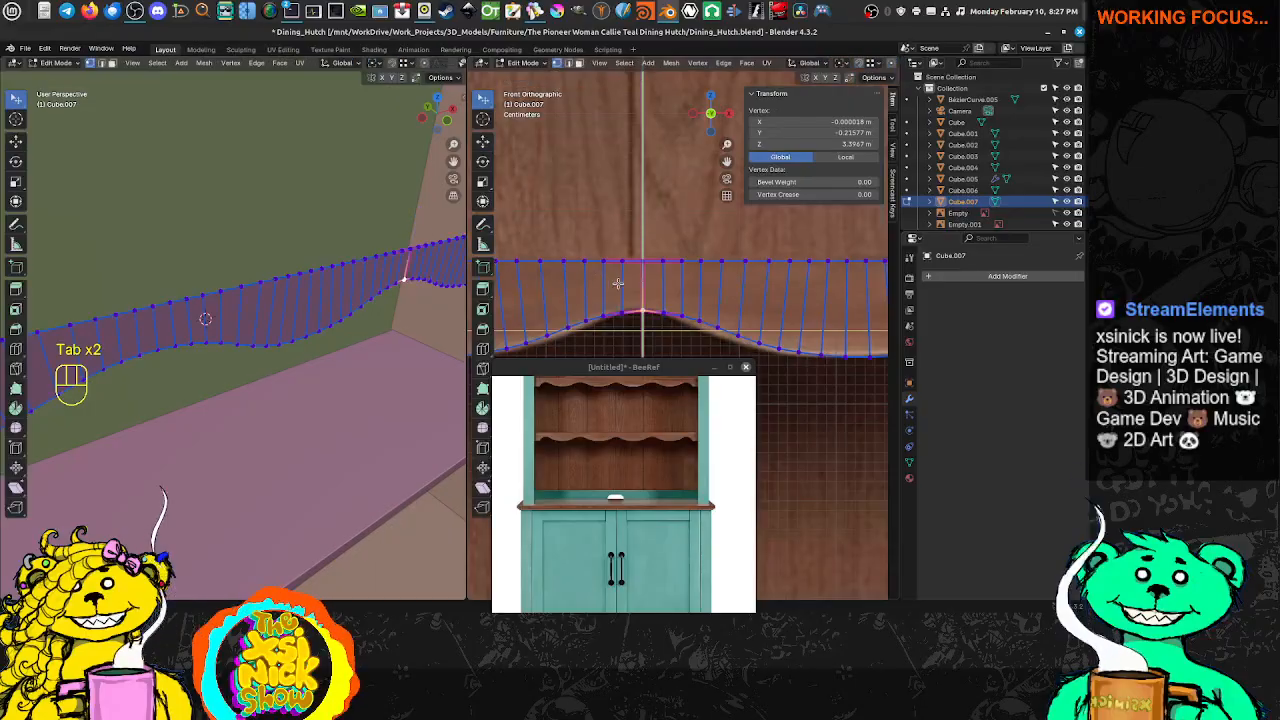
pyautogui.press('a')
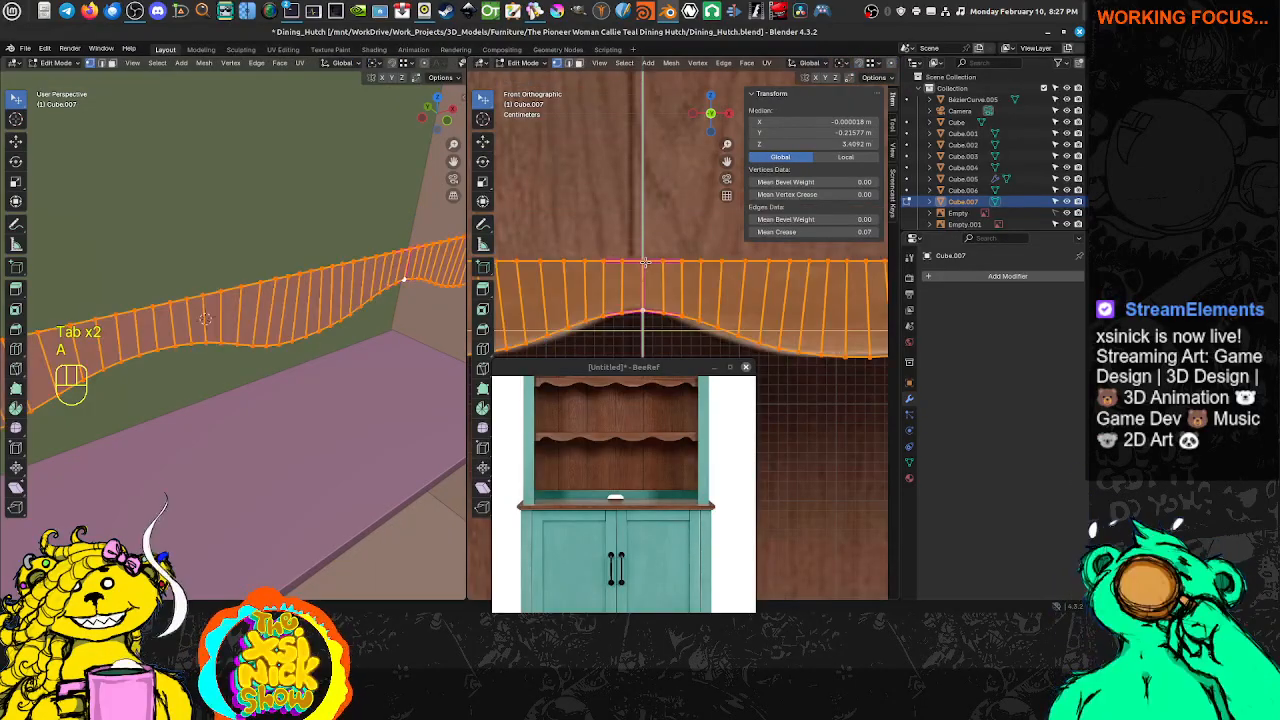
pyautogui.hotkey('ctrl', 'e')
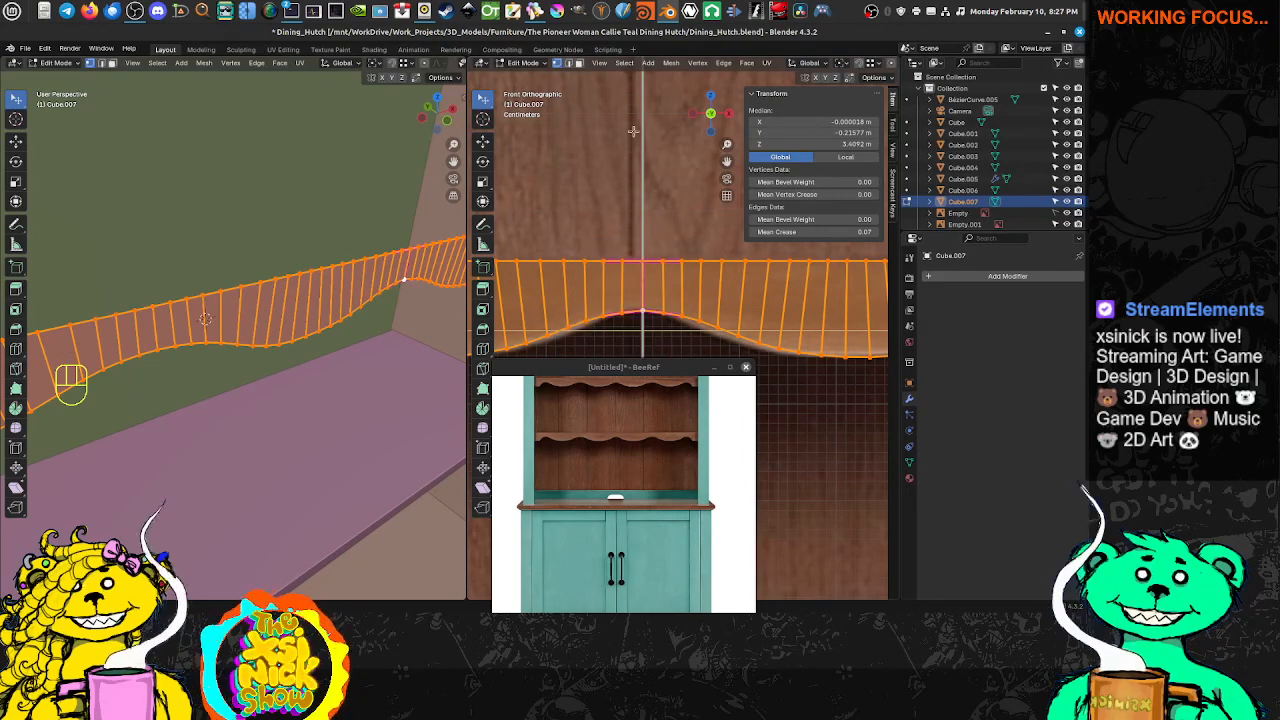
pyautogui.moveTo(633, 142); pyautogui.dragTo(627, 93, button='middle')
pyautogui.moveTo(632, 190); pyautogui.dragTo(634, 162, button='middle')
pyautogui.hotkey('ctrl', 'e')
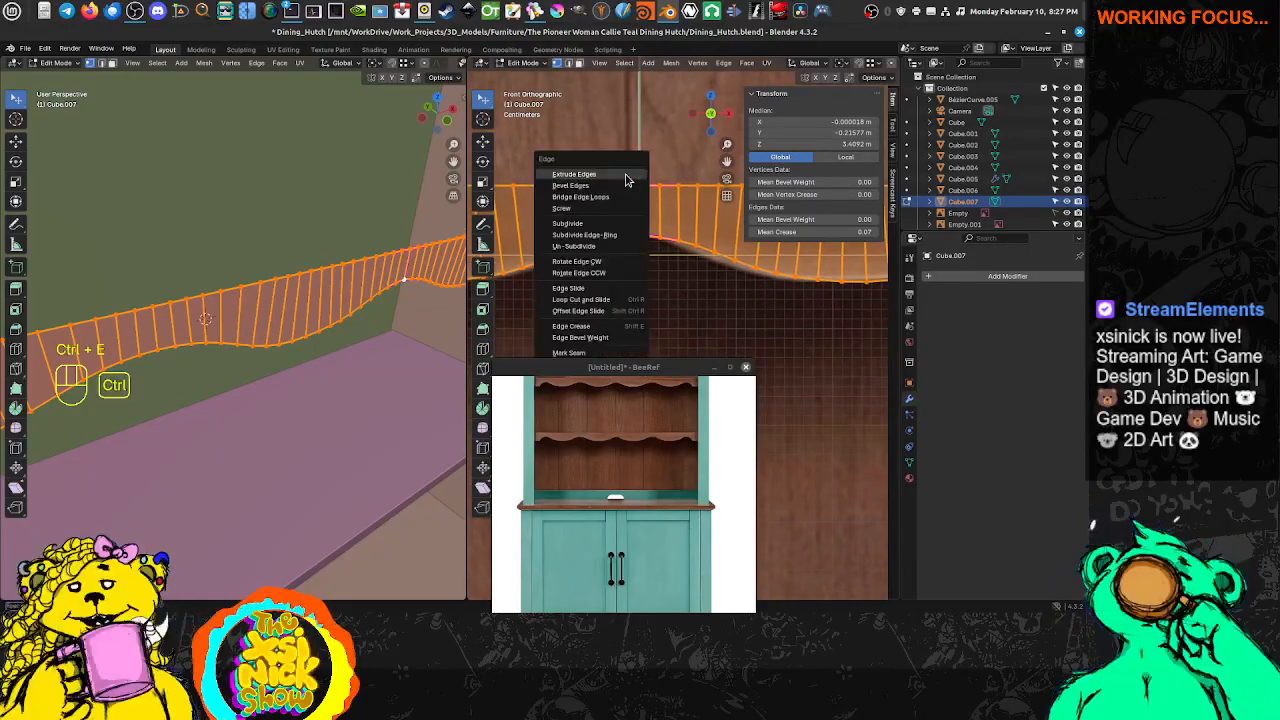
pyautogui.click(599, 329)
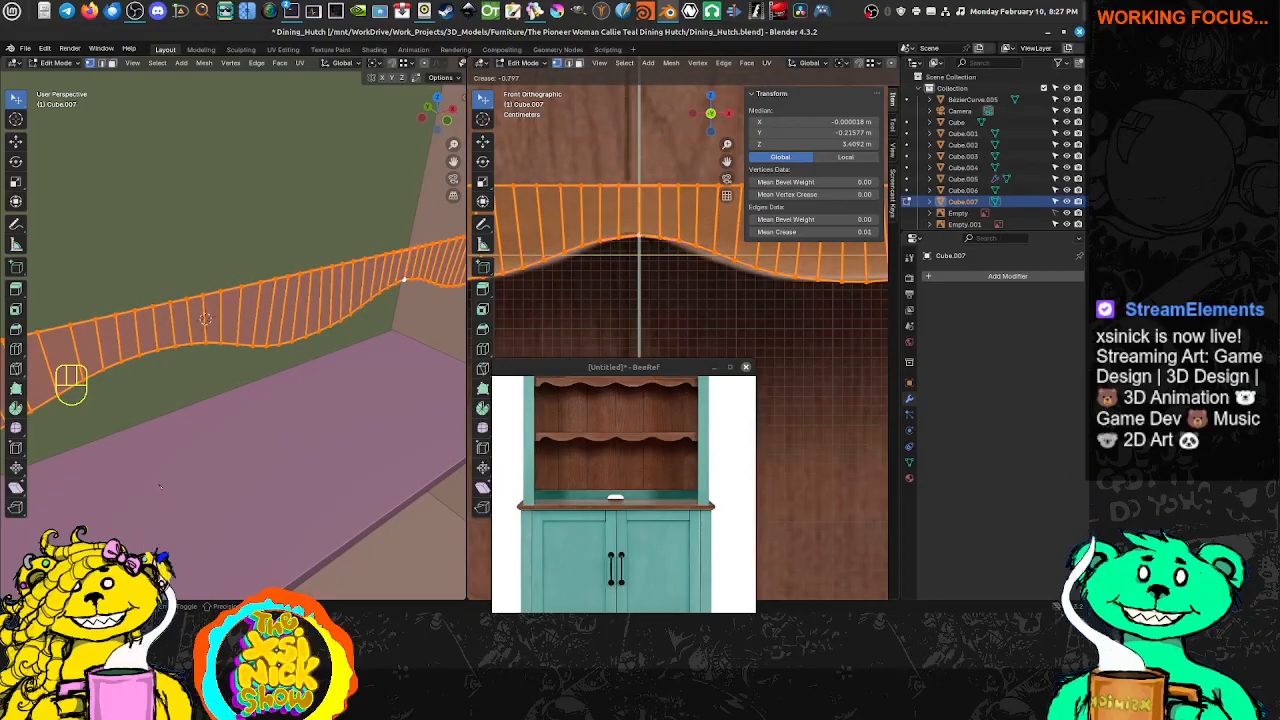
pyautogui.click(643, 233)
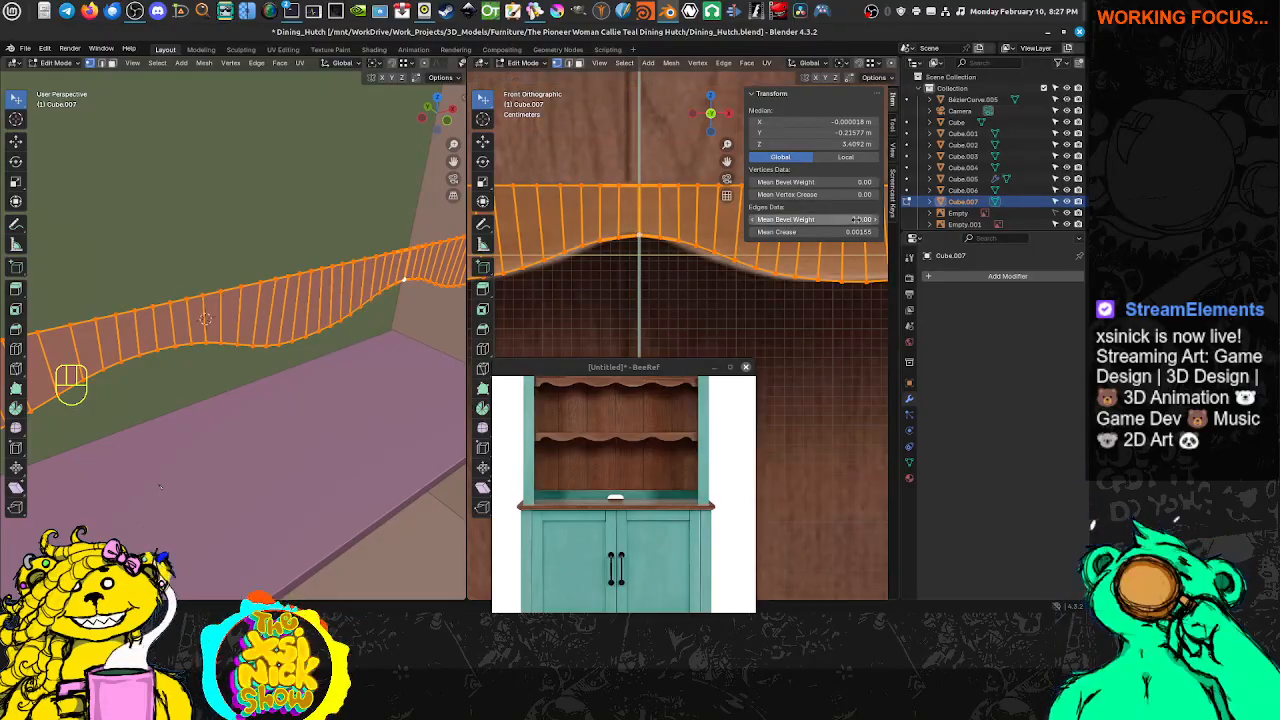
pyautogui.click(842, 232)
pyautogui.write('0')
pyautogui.press('Return')
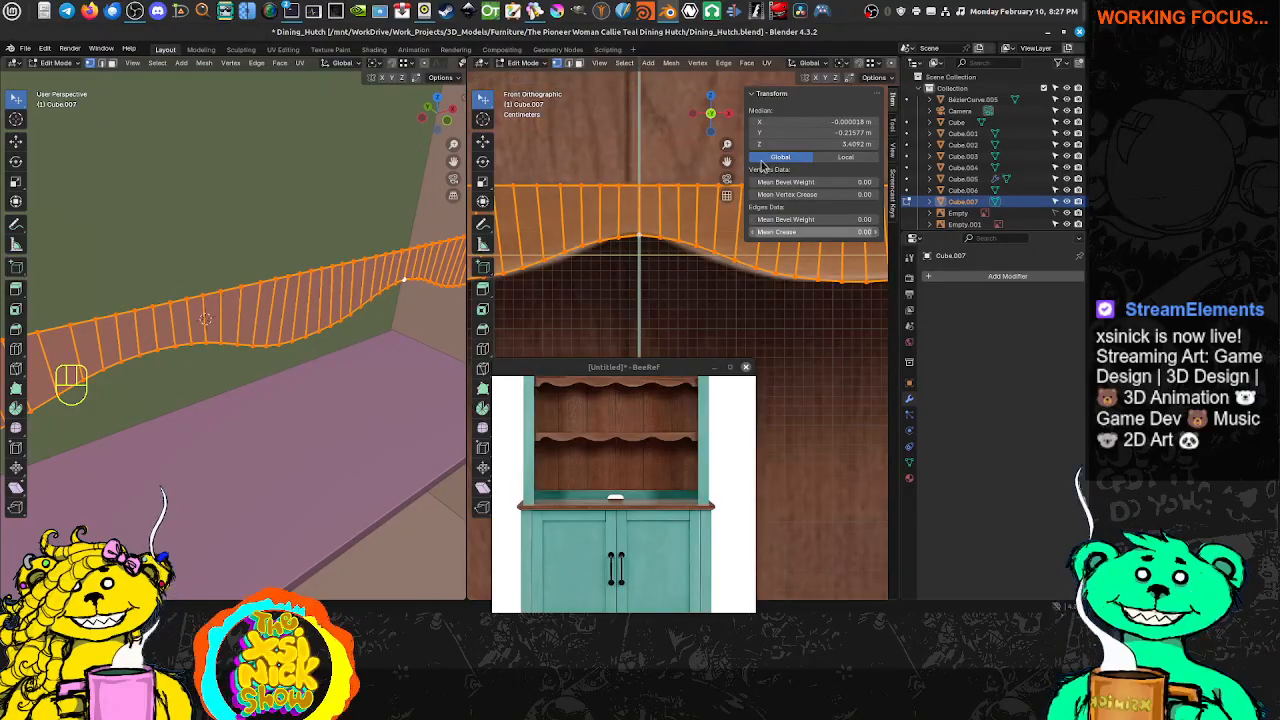
pyautogui.press('Tab')
# Move the trim down about 0.73 m so it sits against the front edge of the shelf below
pyautogui.scroll(-8, 700, 253)
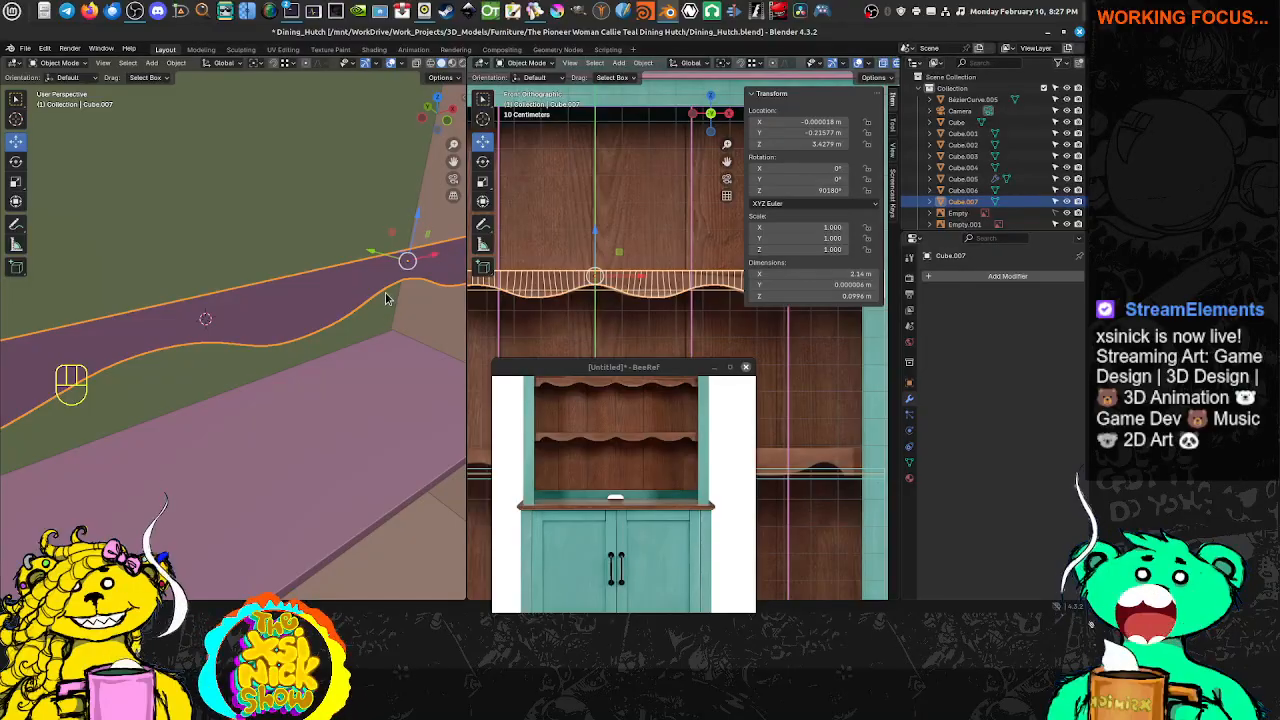
pyautogui.moveTo(364, 298)
pyautogui.mouseDown(button='middle')
pyautogui.moveTo(338, 299)
pyautogui.moveTo(400, 285)
pyautogui.moveTo(314, 232)
pyautogui.mouseUp(button='middle')
pyautogui.scroll(-2, 410, 298)
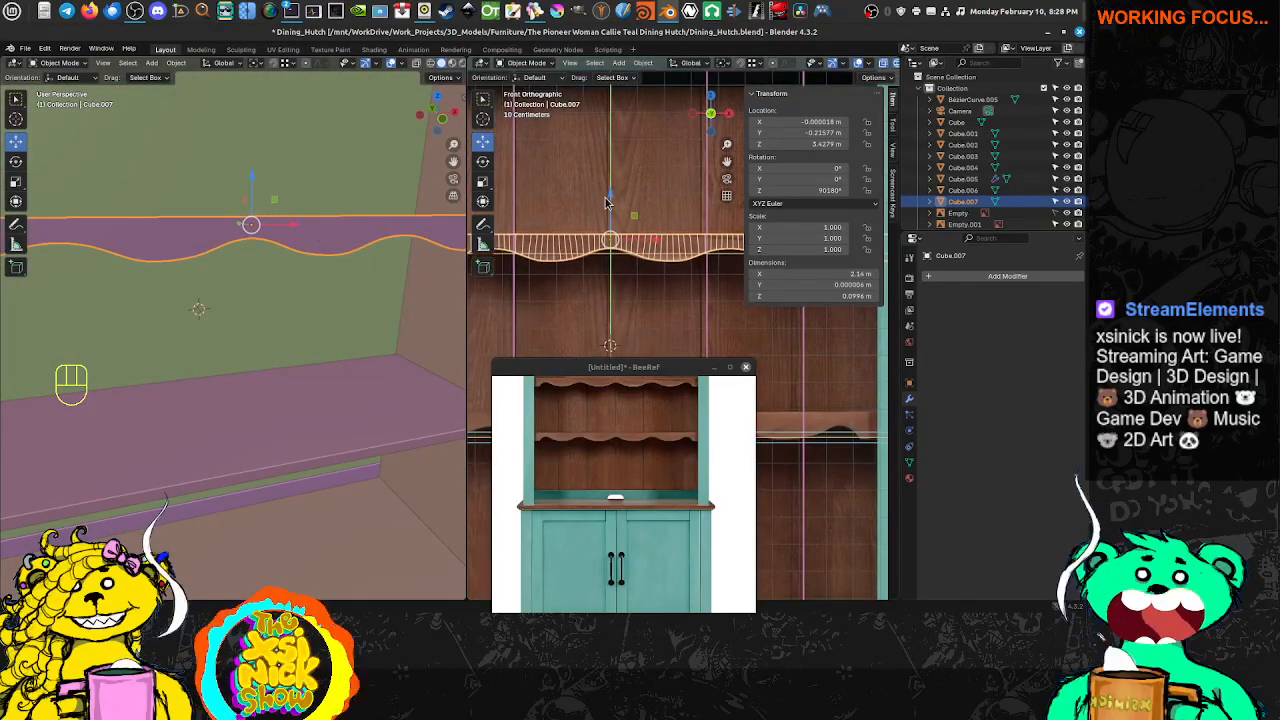
pyautogui.press('g')
pyautogui.press('z')
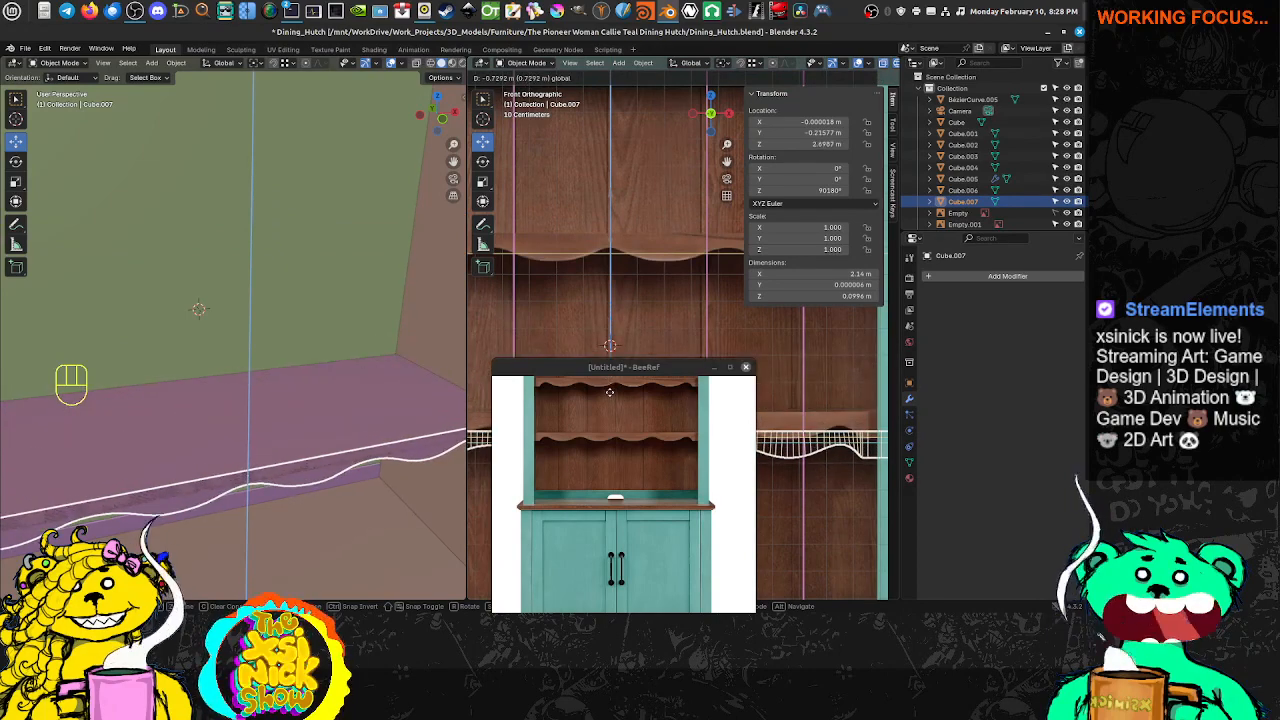
pyautogui.click(609, 392)
pyautogui.moveTo(358, 410); pyautogui.dragTo(382, 381, button='middle')
pyautogui.press('g')
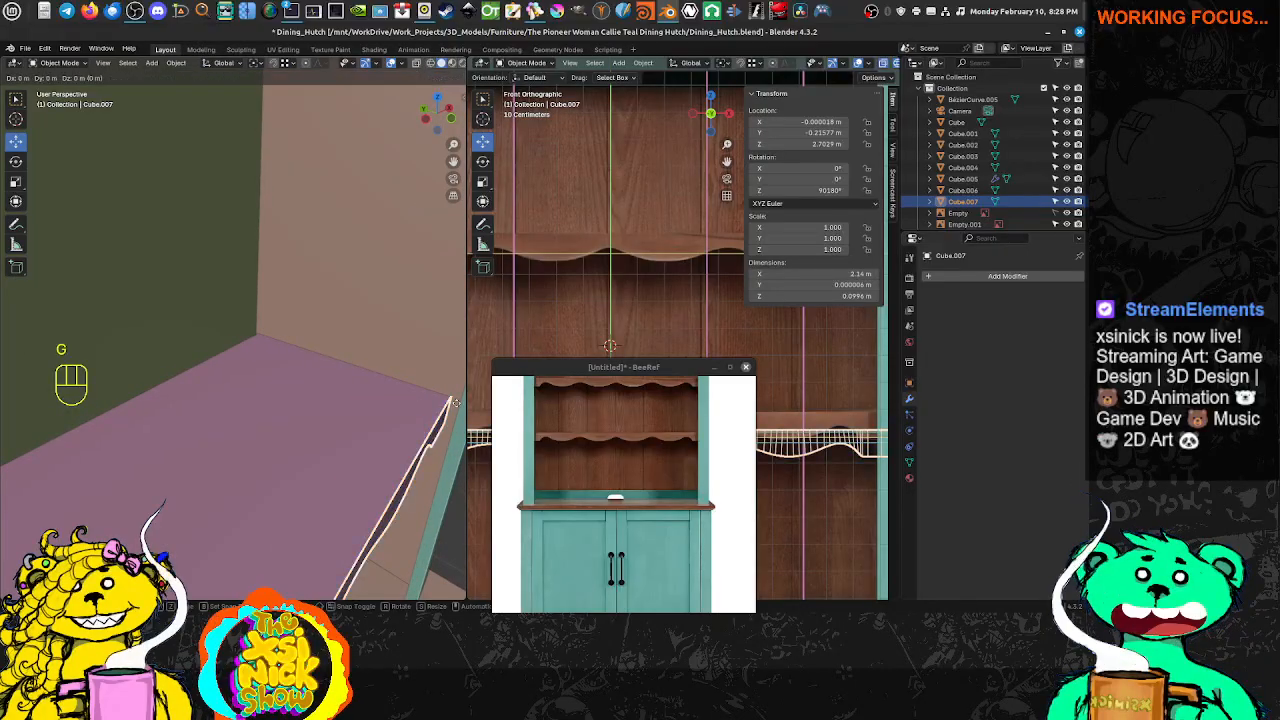
pyautogui.click(455, 408)
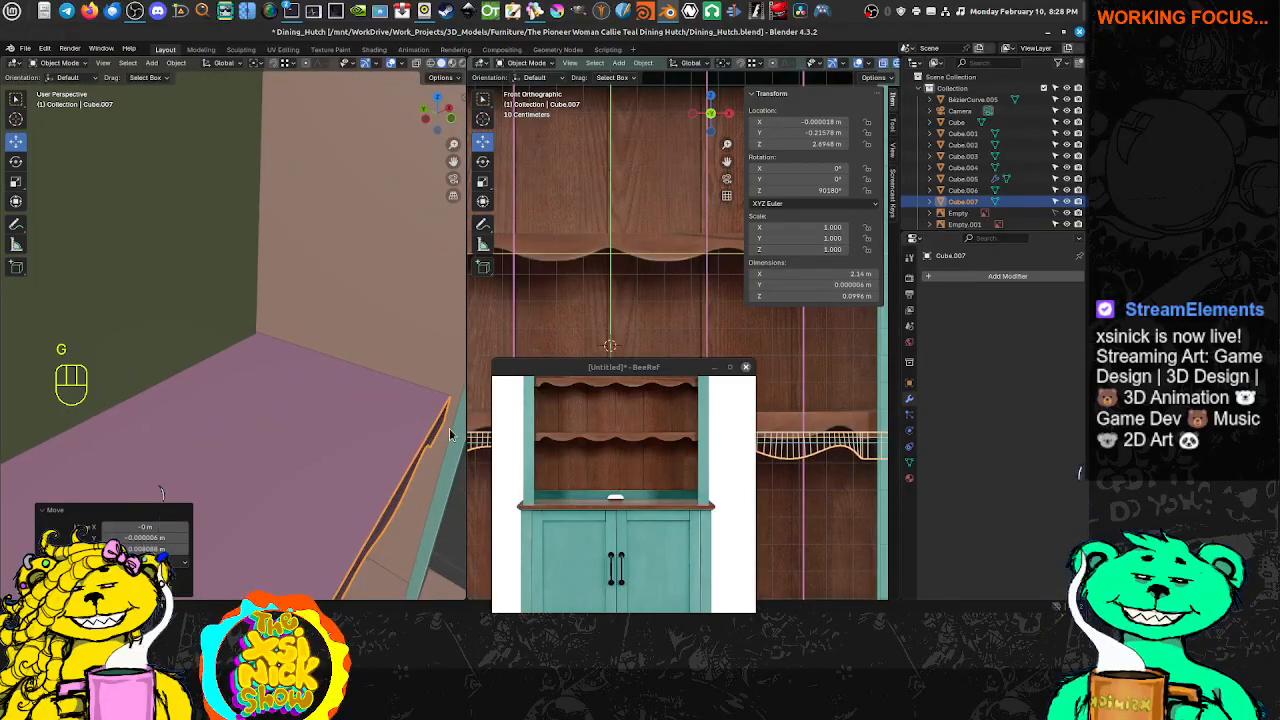
# Extrude the whole flat trim outward along its normal to a thickness of about 0.0156 m in Edit Mode
pyautogui.moveTo(420, 410); pyautogui.dragTo(386, 348, button='middle')
pyautogui.press('Tab')
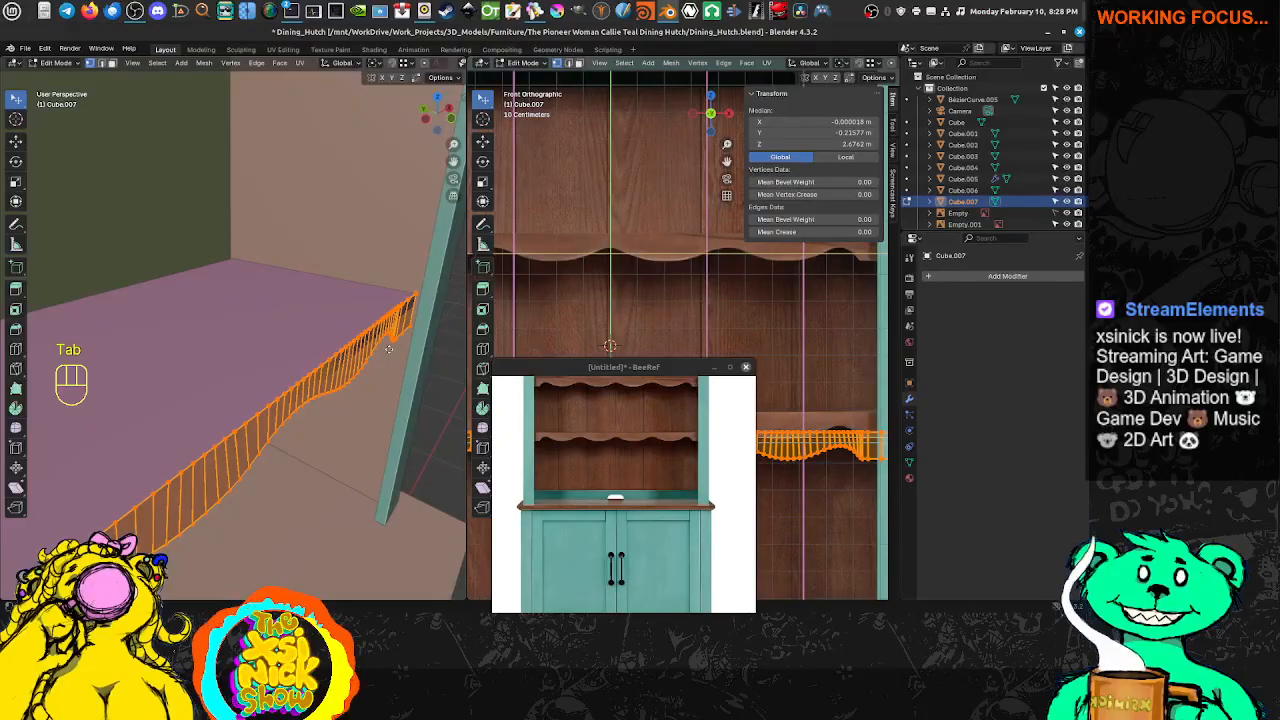
pyautogui.press('e')
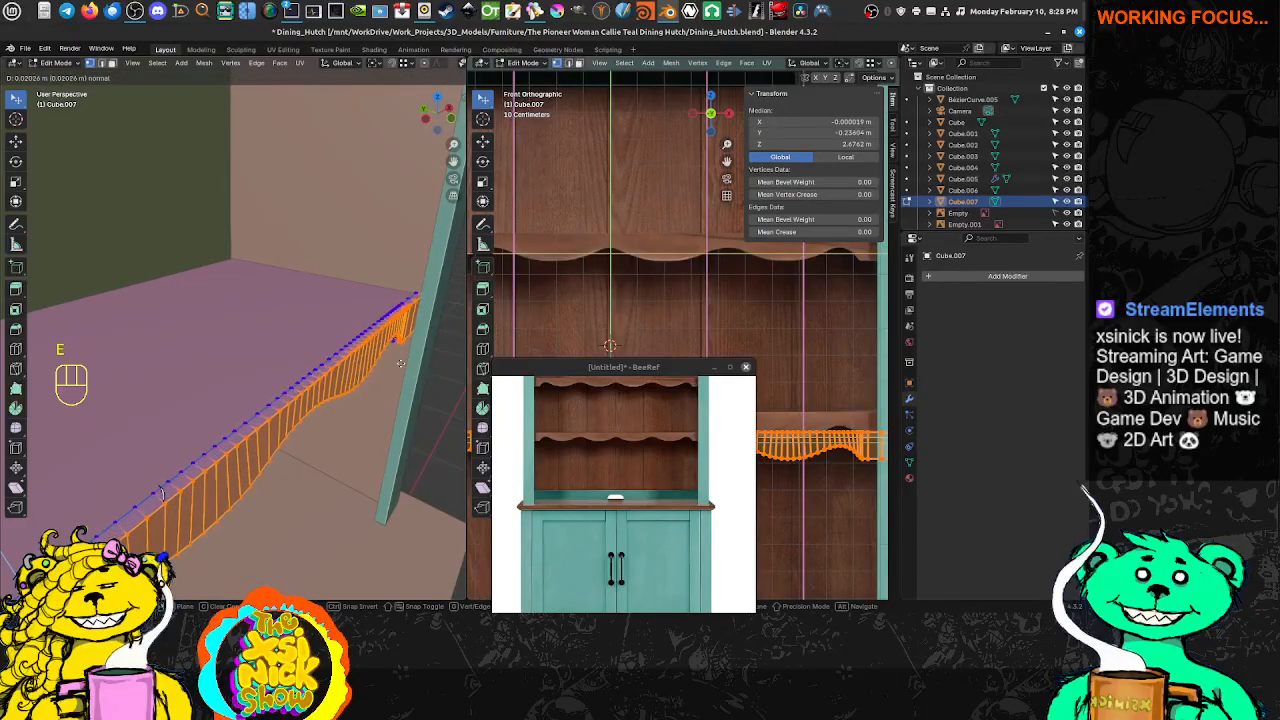
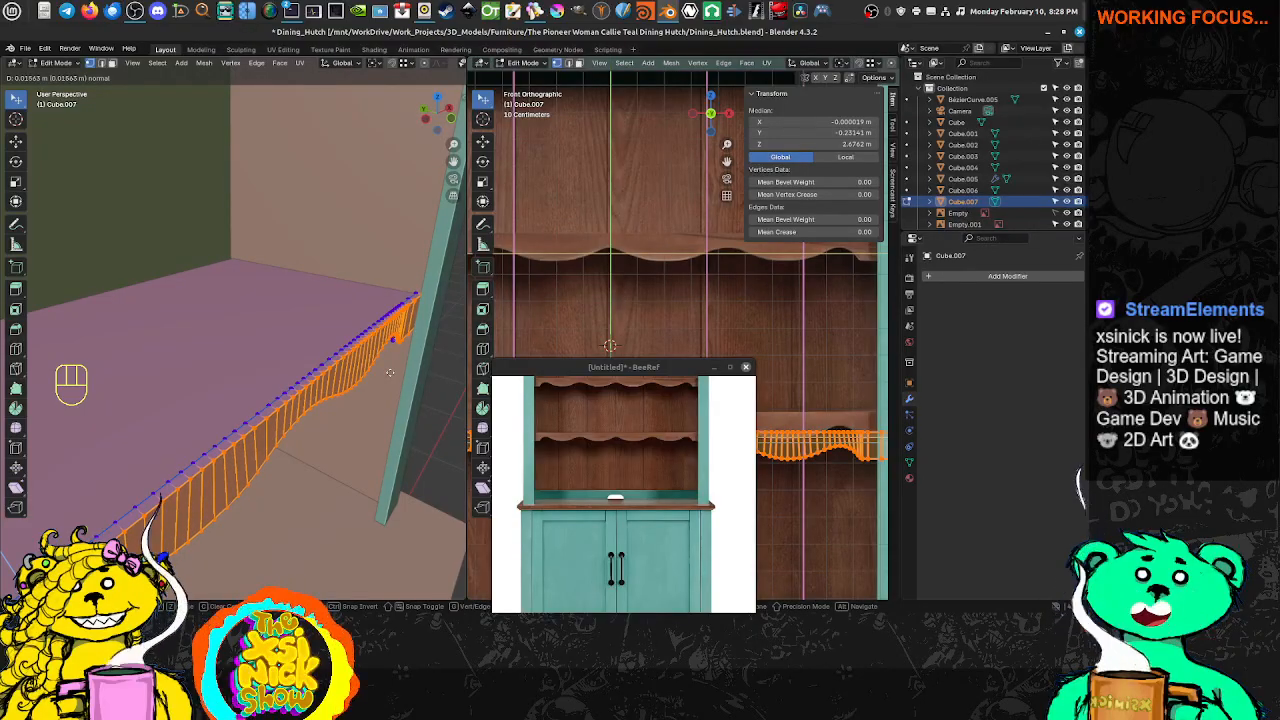
pyautogui.click(390, 373)
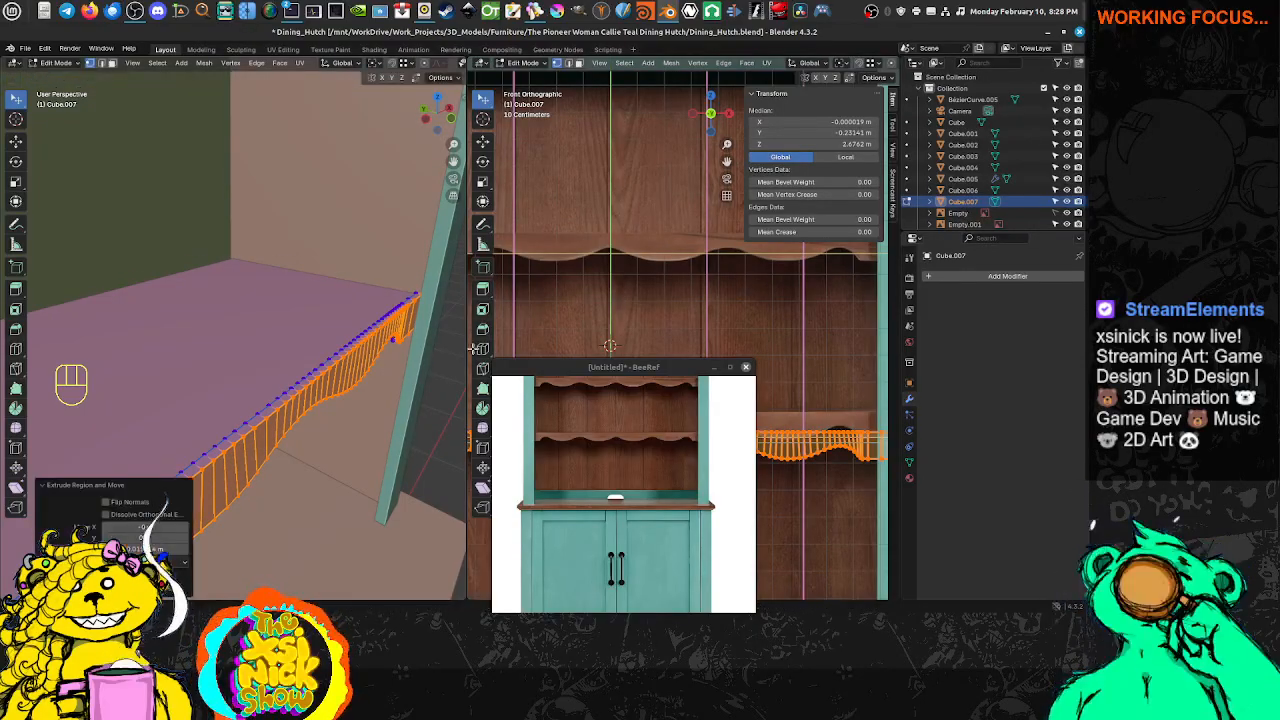
# Examine up close in the BeeRef reference photo how the scalloped trim meets the hutch's side panel
pyautogui.scroll(-5, 790, 357)
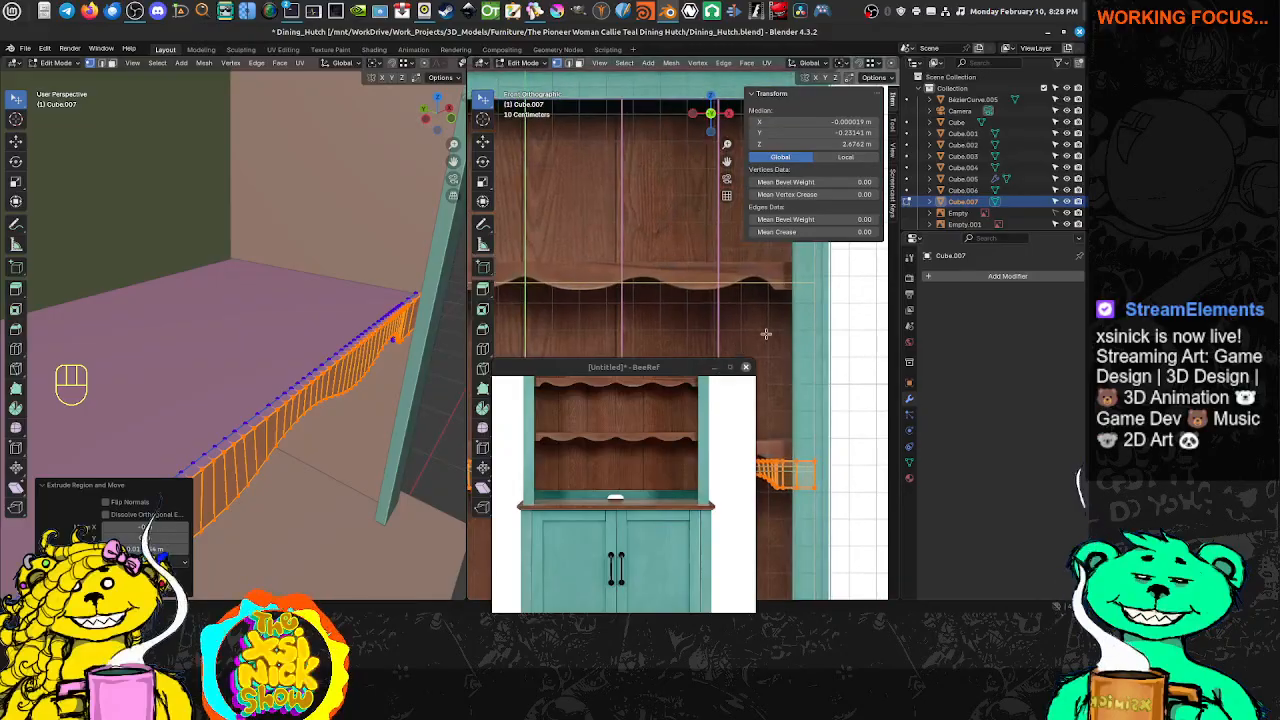
pyautogui.keyDown('shift'); pyautogui.moveTo(817, 307); pyautogui.dragTo(826, 283, button='middle'); pyautogui.keyUp('shift')
pyautogui.scroll(-2, 826, 283)
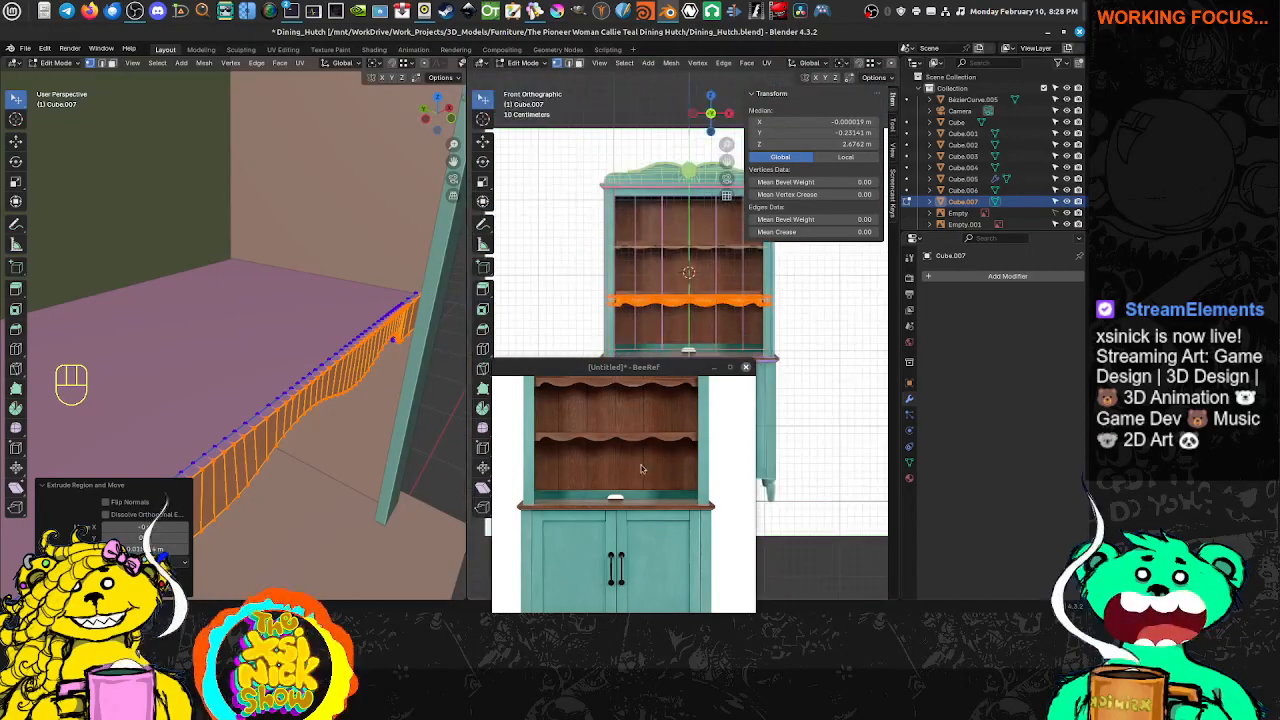
pyautogui.doubleClick(644, 466)
pyautogui.scroll(8, 614, 530)
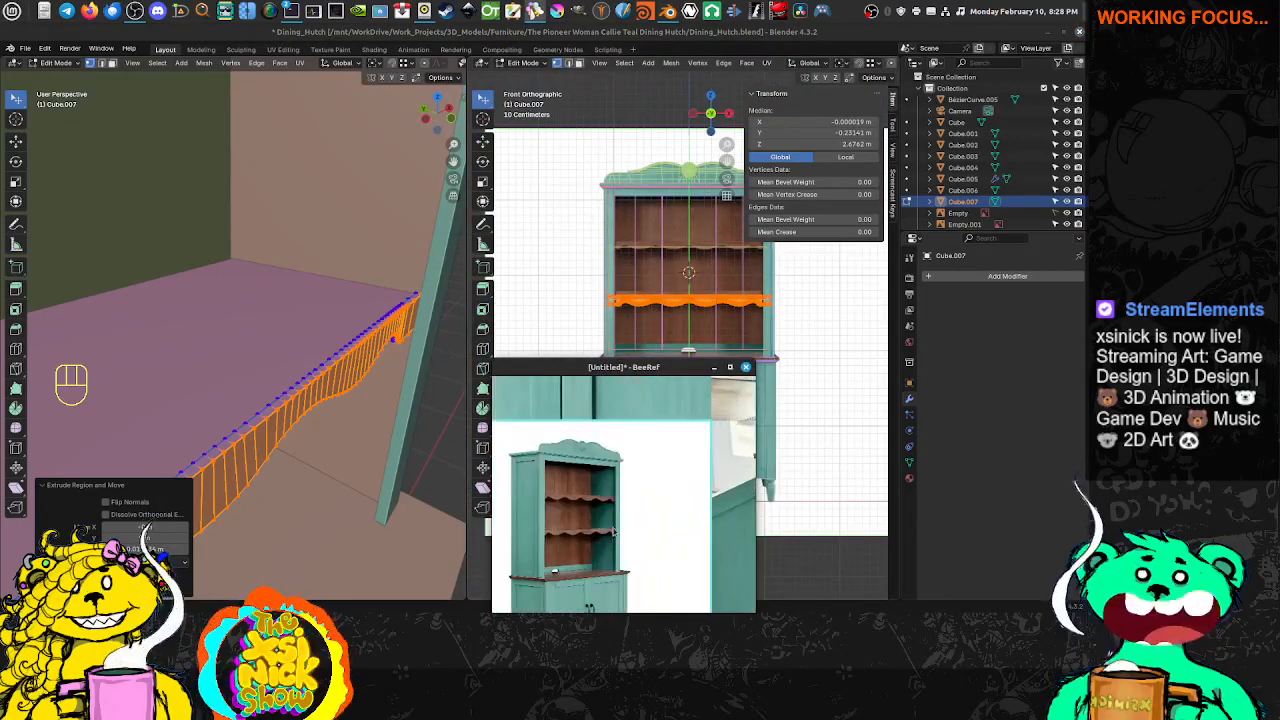
pyautogui.scroll(2, 630, 552)
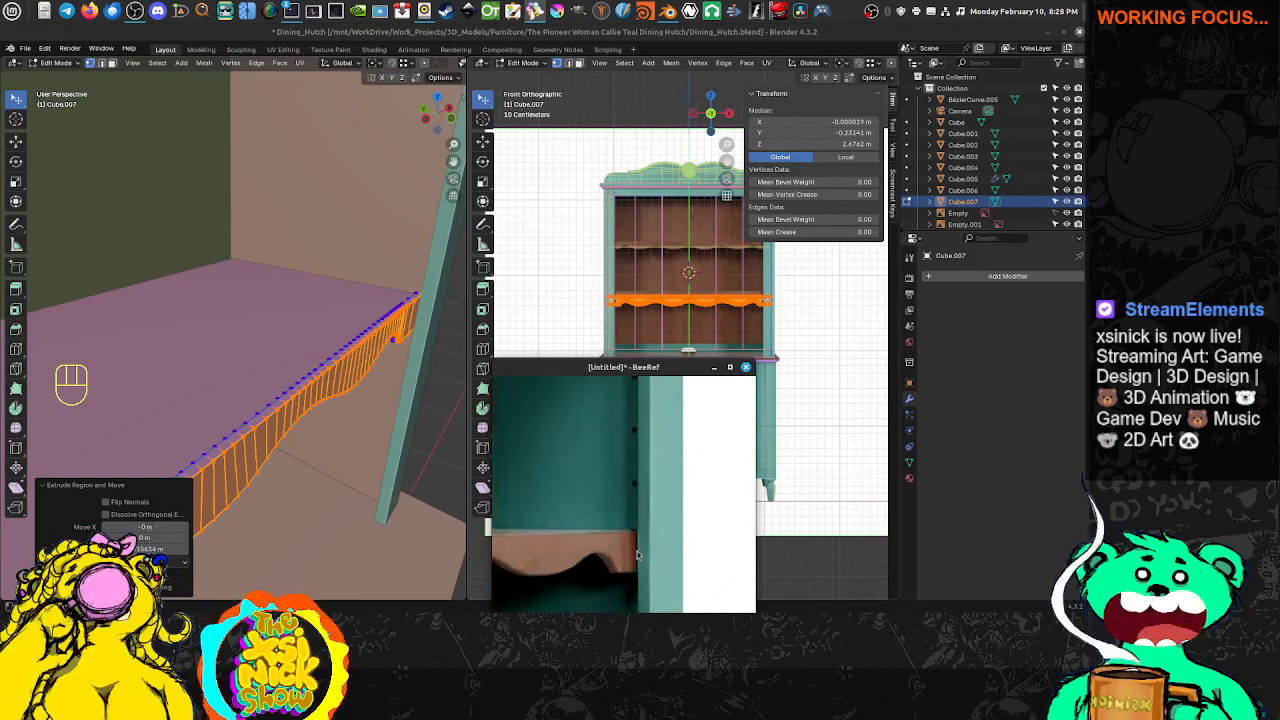
pyautogui.scroll(-5, 638, 556)
pyautogui.scroll(5, 633, 457)
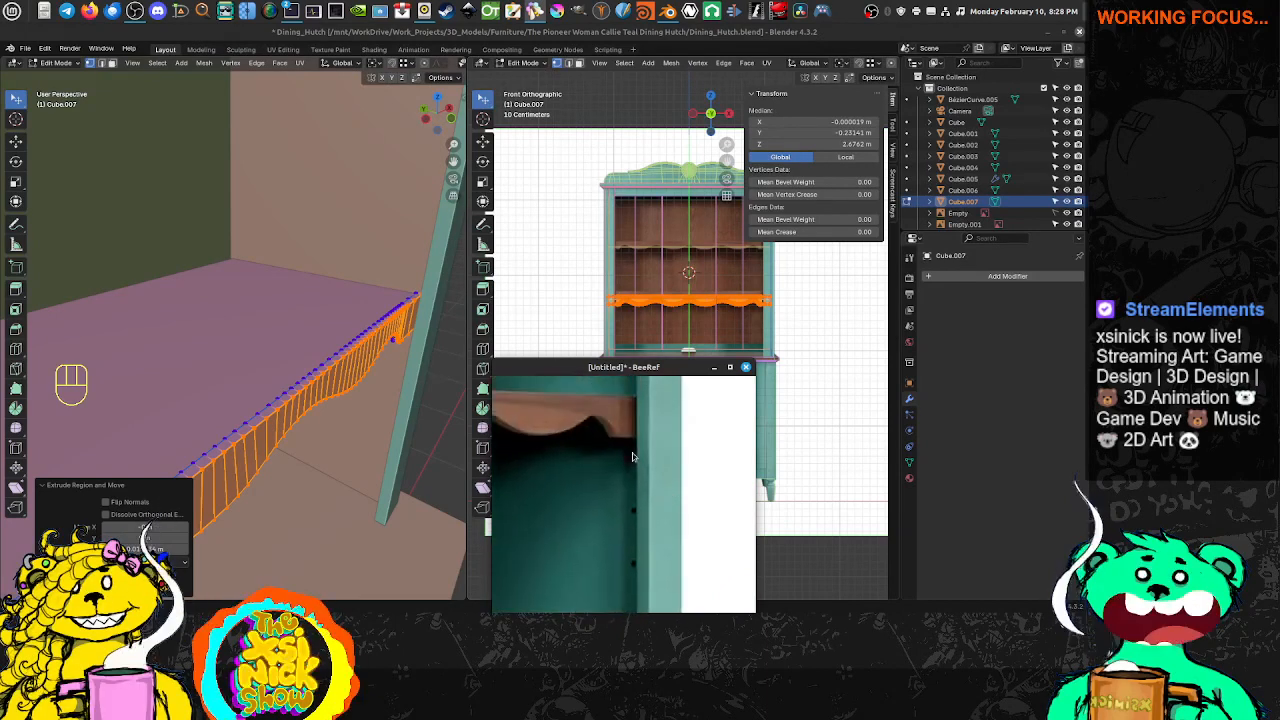
# View the trim on the whole hutch in Object Mode and compare it with the angled reference photo of the shelves
pyautogui.moveTo(402, 330); pyautogui.dragTo(337, 334, button='middle')
pyautogui.press('Tab')
pyautogui.scroll(-4, 390, 332)
pyautogui.scroll(-2, 380, 340)
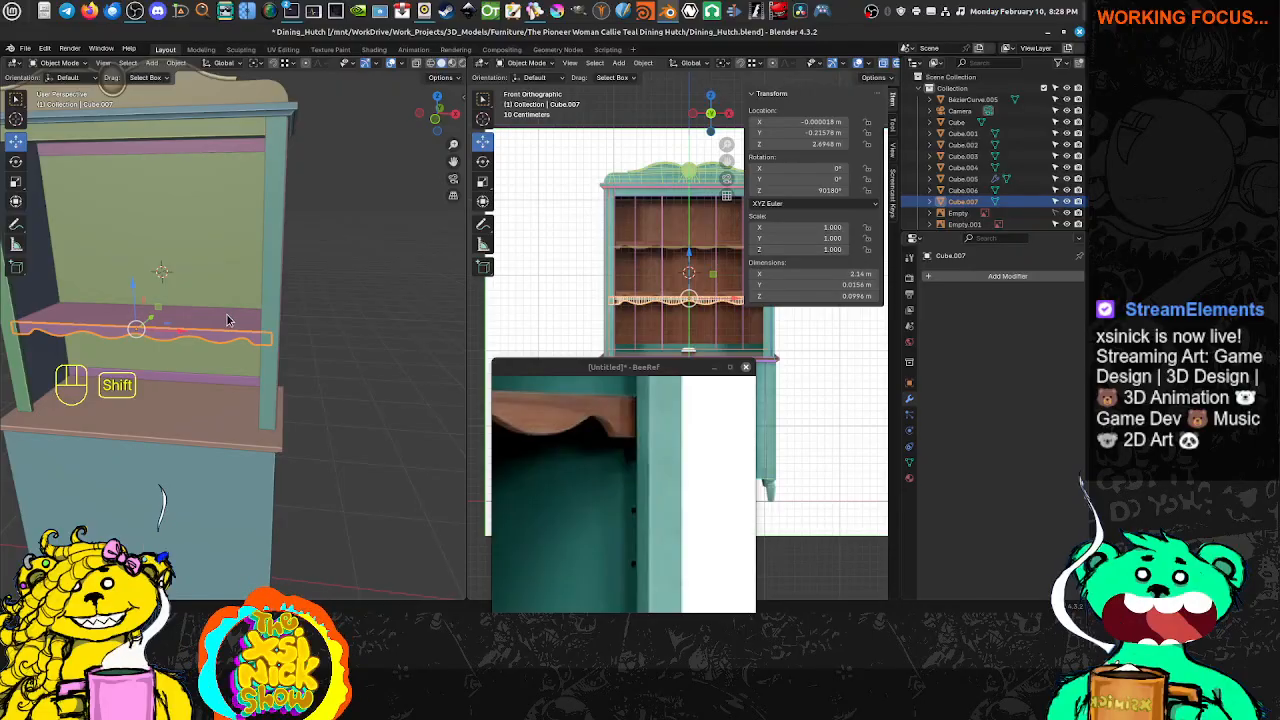
pyautogui.doubleClick(598, 425)
pyautogui.scroll(12, 577, 530)
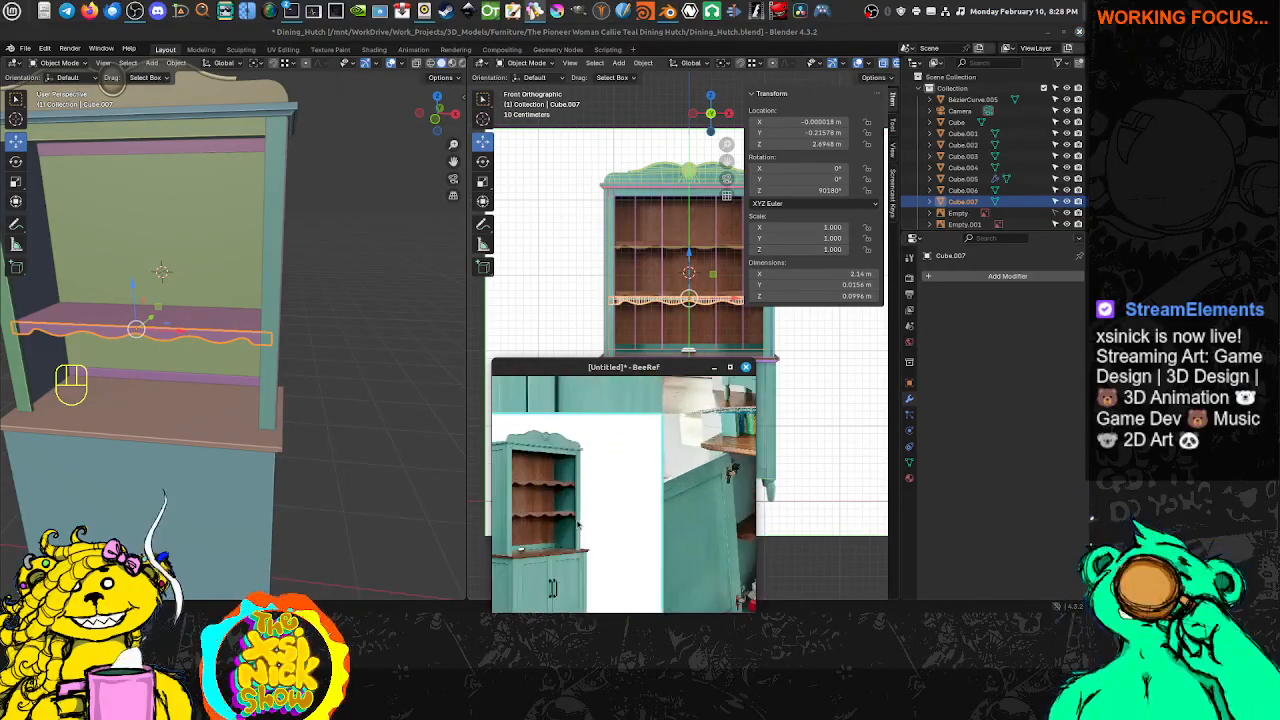
pyautogui.moveTo(589, 522); pyautogui.dragTo(654, 369, button='middle')
pyautogui.moveTo(616, 424); pyautogui.dragTo(614, 492, button='middle')
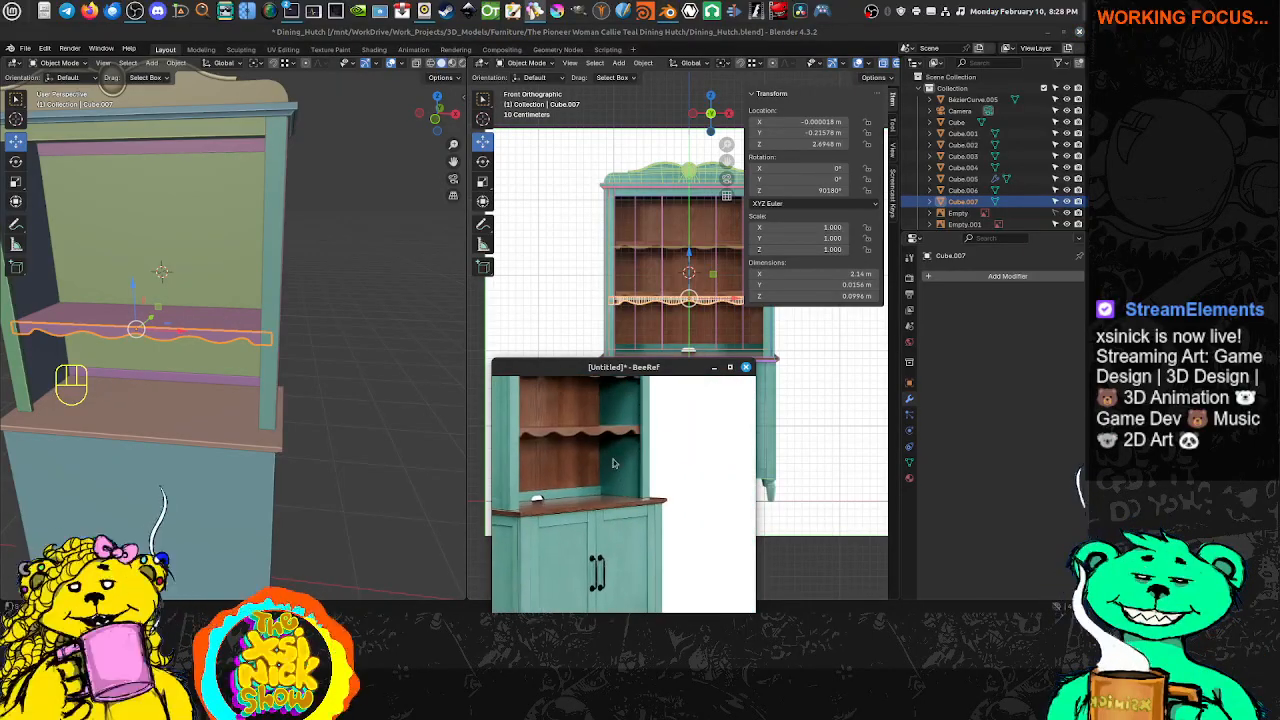
# Duplicate the lower shelf together with its scalloped trim and raise the copies about 0.70 m to the upper shelf in the front reference
pyautogui.click(243, 322)
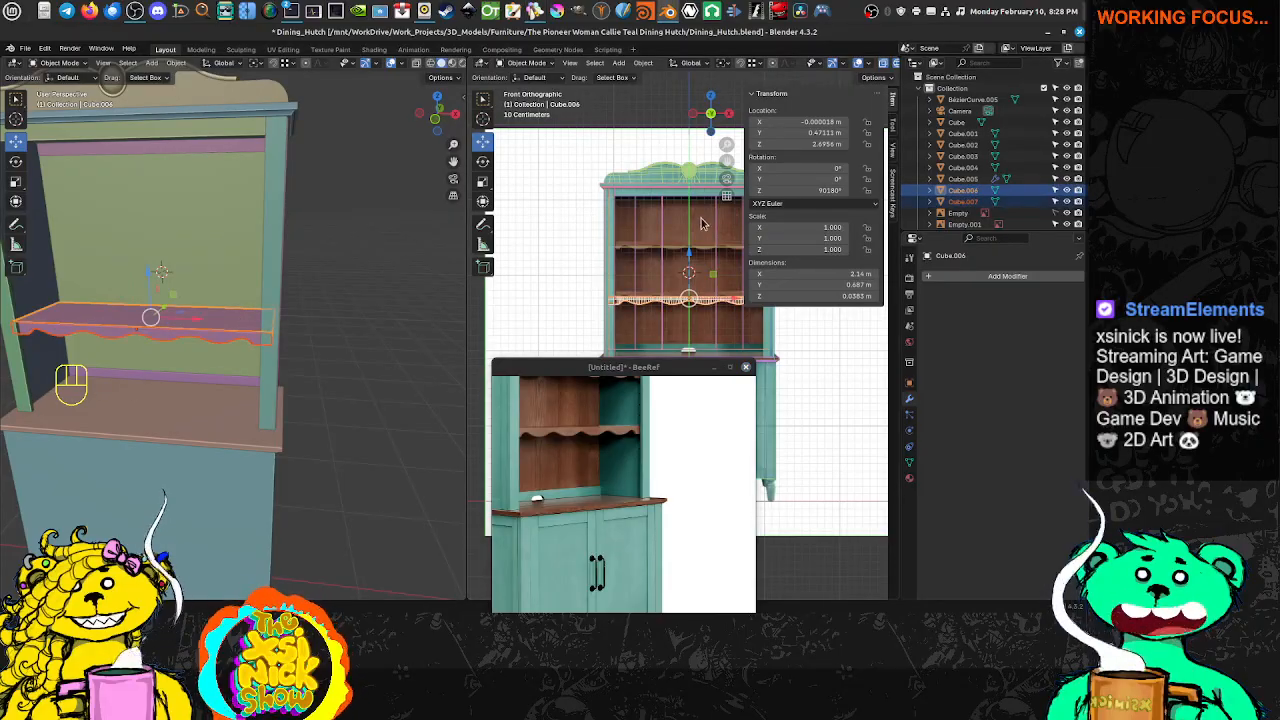
pyautogui.keyDown('shift'); pyautogui.moveTo(694, 290); pyautogui.dragTo(639, 299, button='middle'); pyautogui.keyUp('shift')
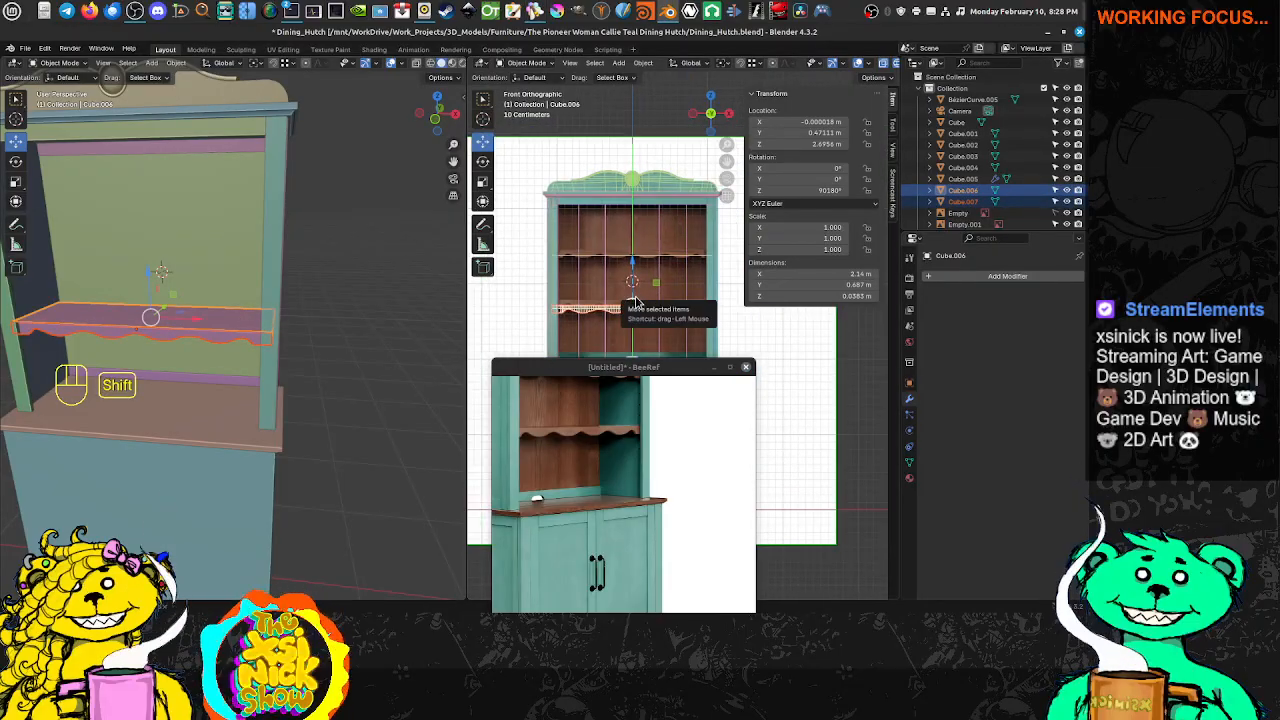
pyautogui.hotkey('shift', 'd')
pyautogui.rightClick(663, 261)
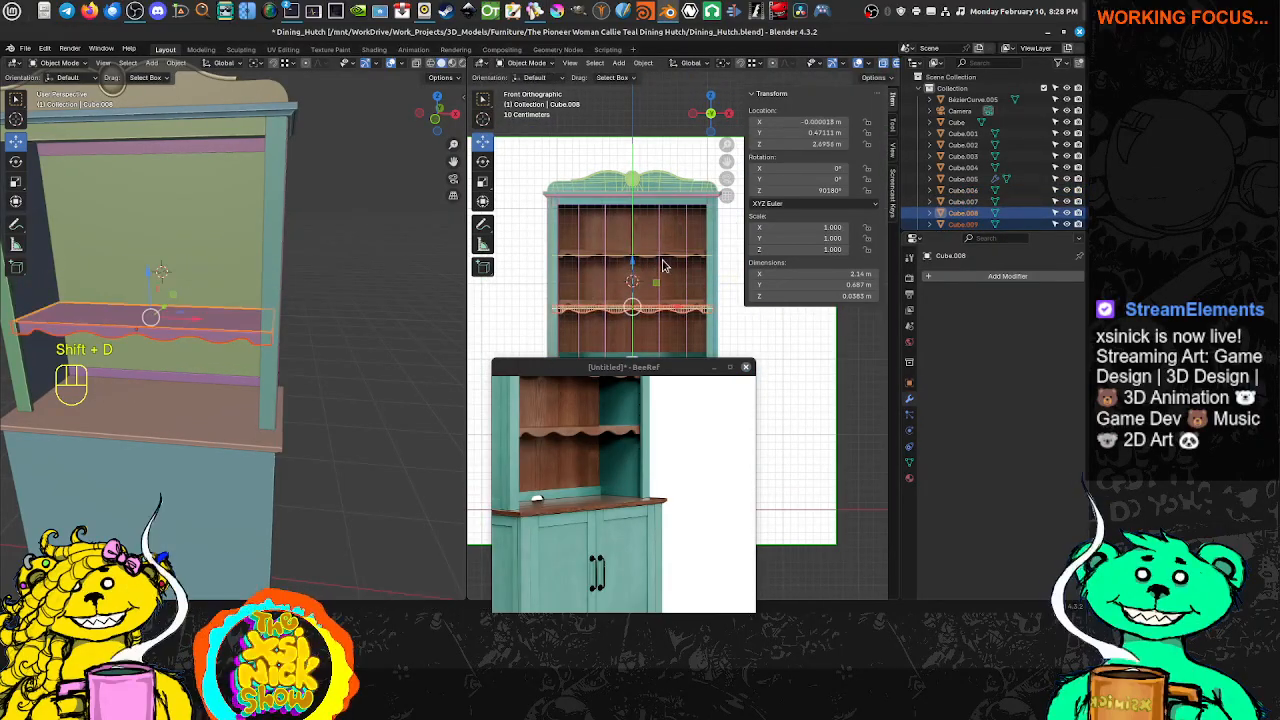
pyautogui.scroll(4, 625, 271)
pyautogui.keyDown('shift'); pyautogui.moveTo(561, 243); pyautogui.dragTo(576, 312, button='middle'); pyautogui.keyUp('shift')
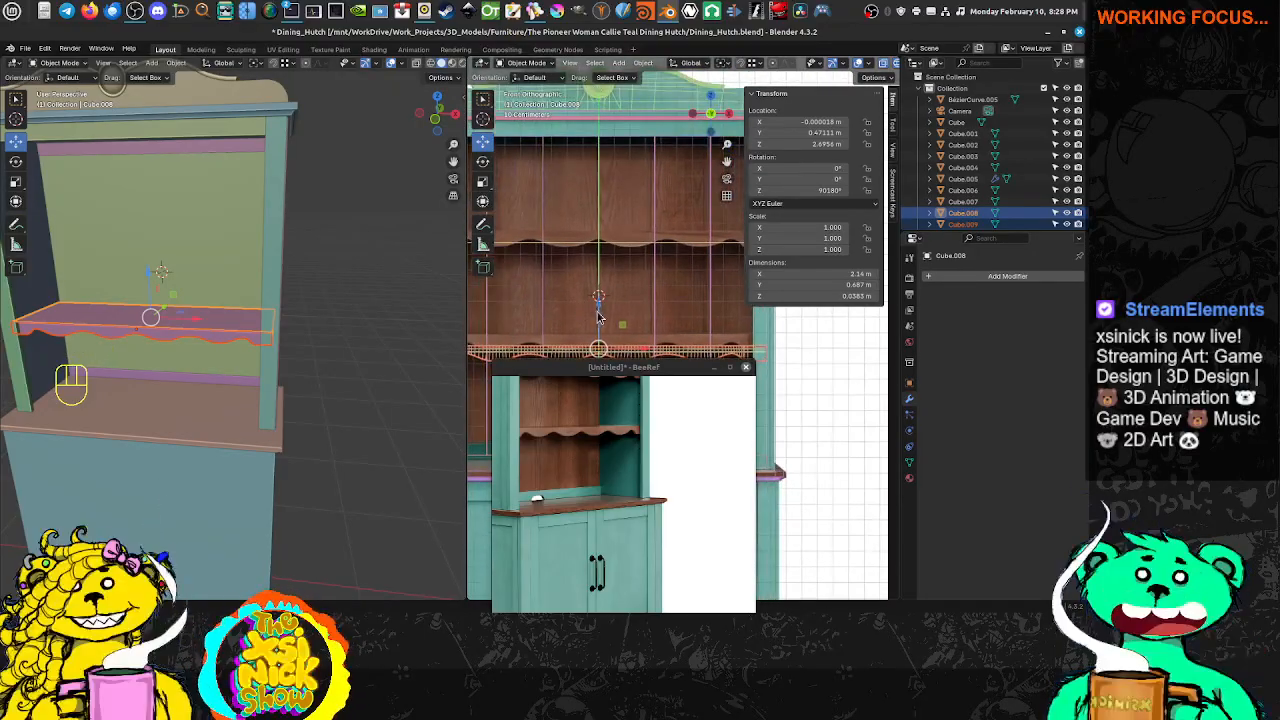
pyautogui.press('g')
pyautogui.press('z')
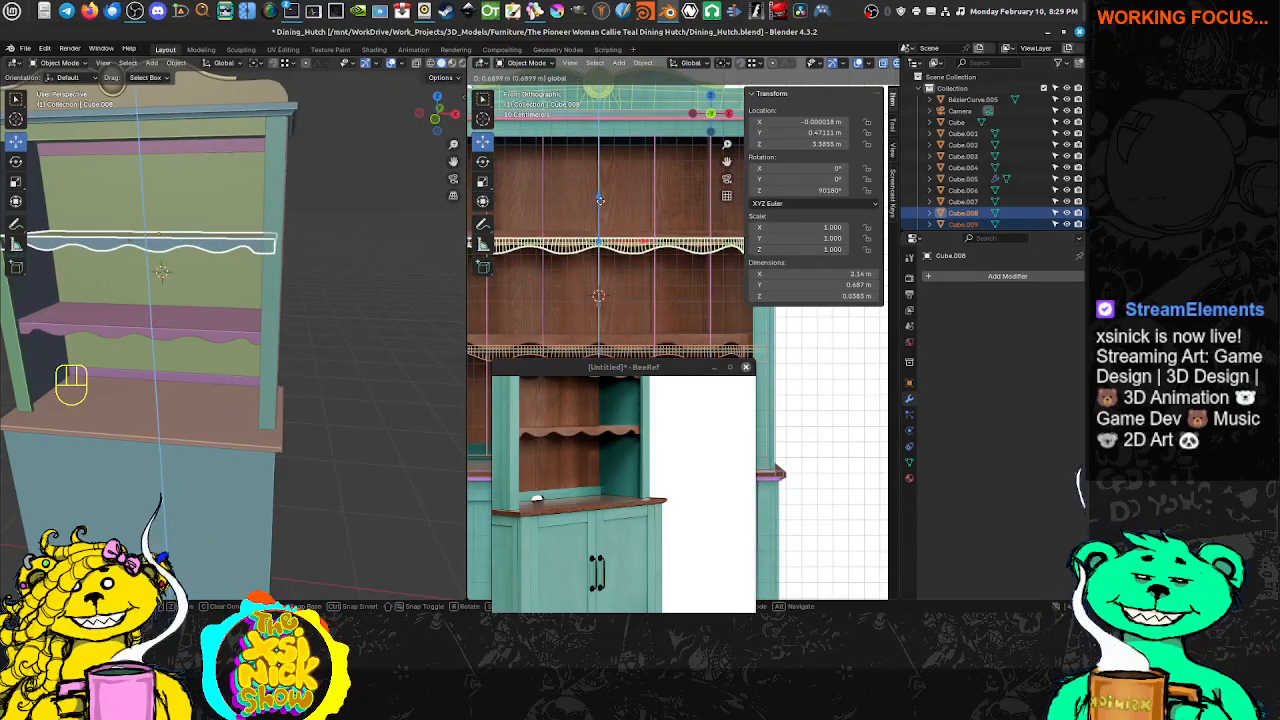
pyautogui.click(599, 198)
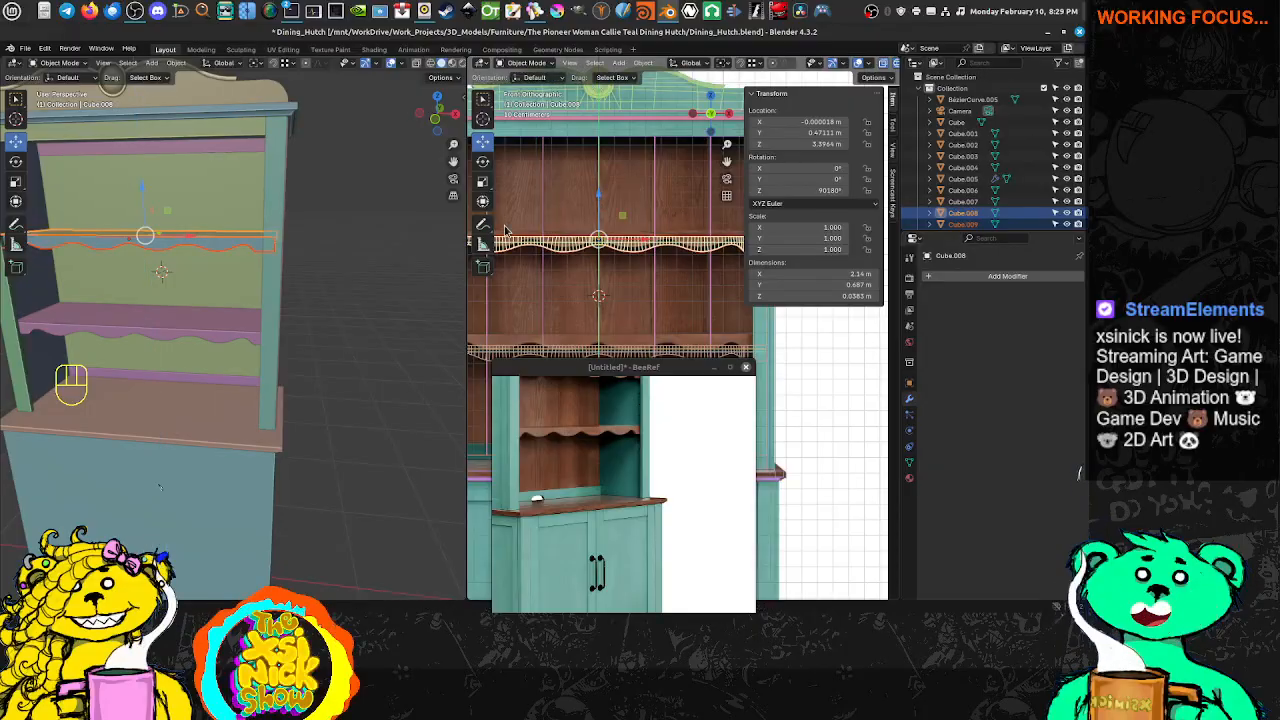
# Examine the whole hutch with both scalloped shelves from several angles and compare it with the front reference down to the base cabinet
pyautogui.keyDown('shift'); pyautogui.moveTo(233, 285); pyautogui.dragTo(271, 286, button='middle'); pyautogui.keyUp('shift')
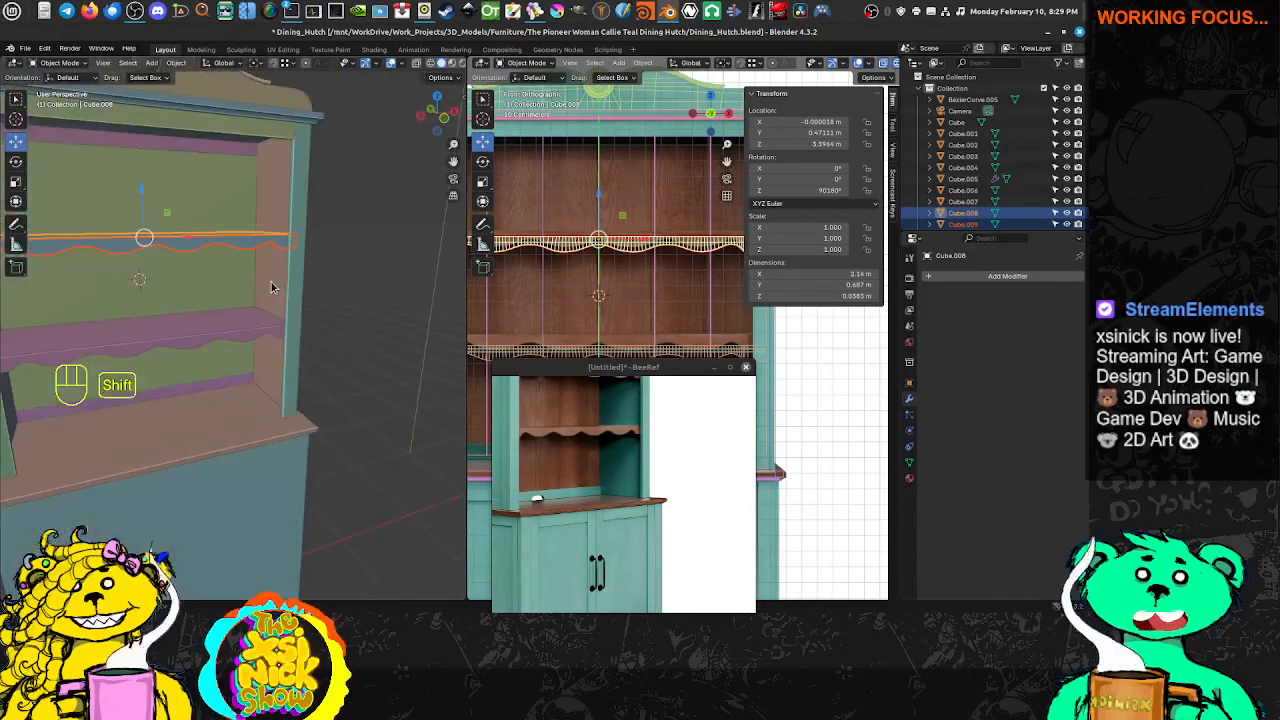
pyautogui.scroll(-5, 674, 290)
pyautogui.keyDown('shift'); pyautogui.moveTo(674, 290); pyautogui.dragTo(662, 257, button='middle'); pyautogui.keyUp('shift')
pyautogui.scroll(-4, 325, 254)
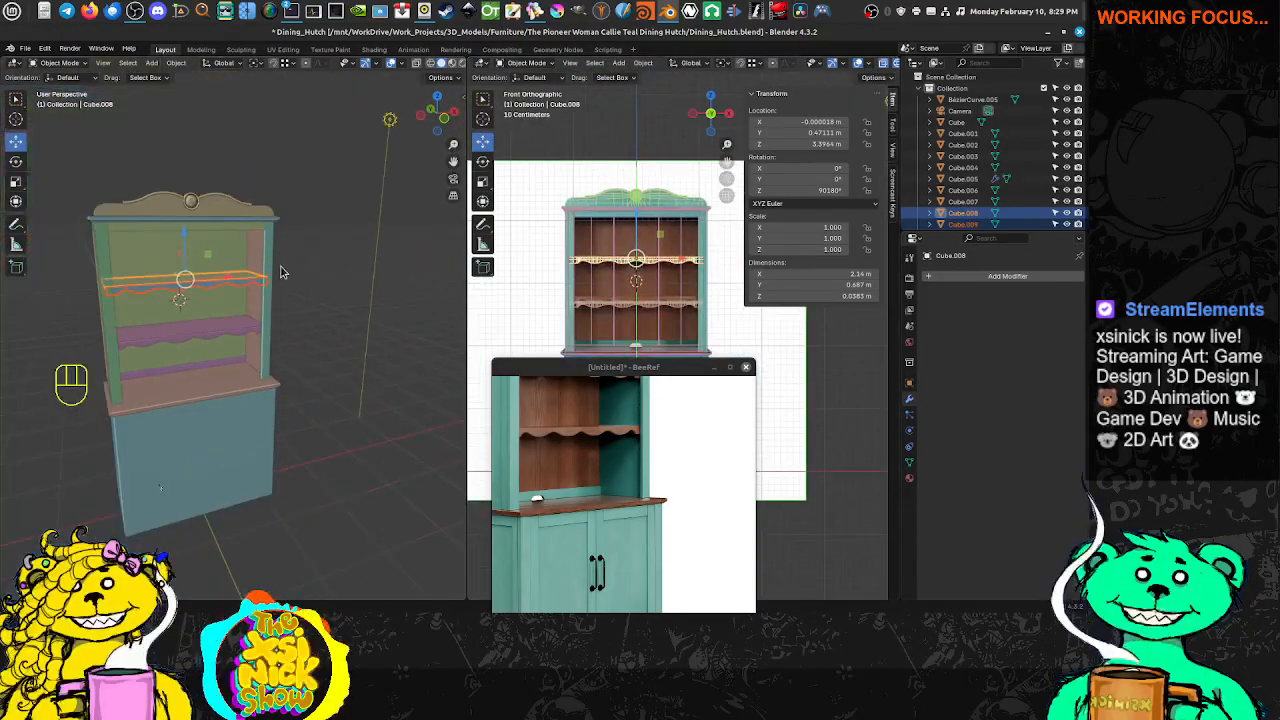
pyautogui.moveTo(260, 282); pyautogui.dragTo(308, 270, button='middle')
pyautogui.keyDown('shift'); pyautogui.moveTo(627, 324); pyautogui.dragTo(626, 238, button='middle'); pyautogui.keyUp('shift')
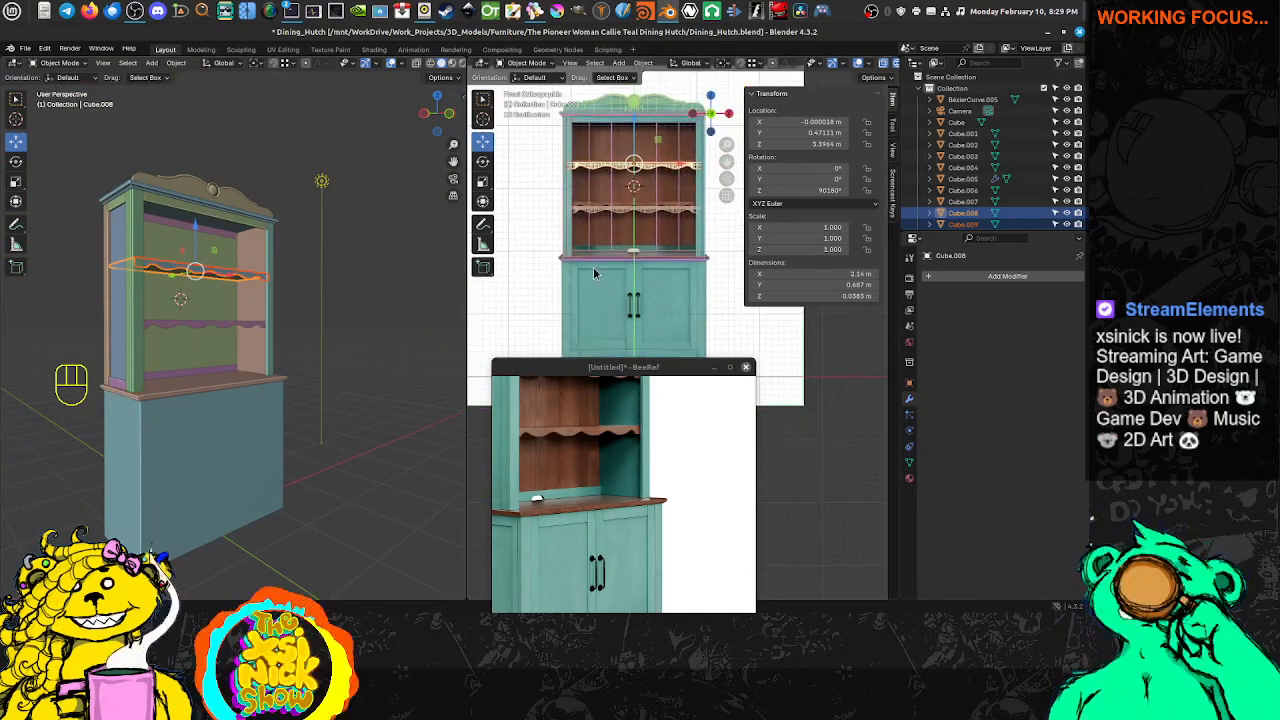
pyautogui.keyDown('shift'); pyautogui.moveTo(632, 287); pyautogui.dragTo(624, 254, button='middle'); pyautogui.keyUp('shift')
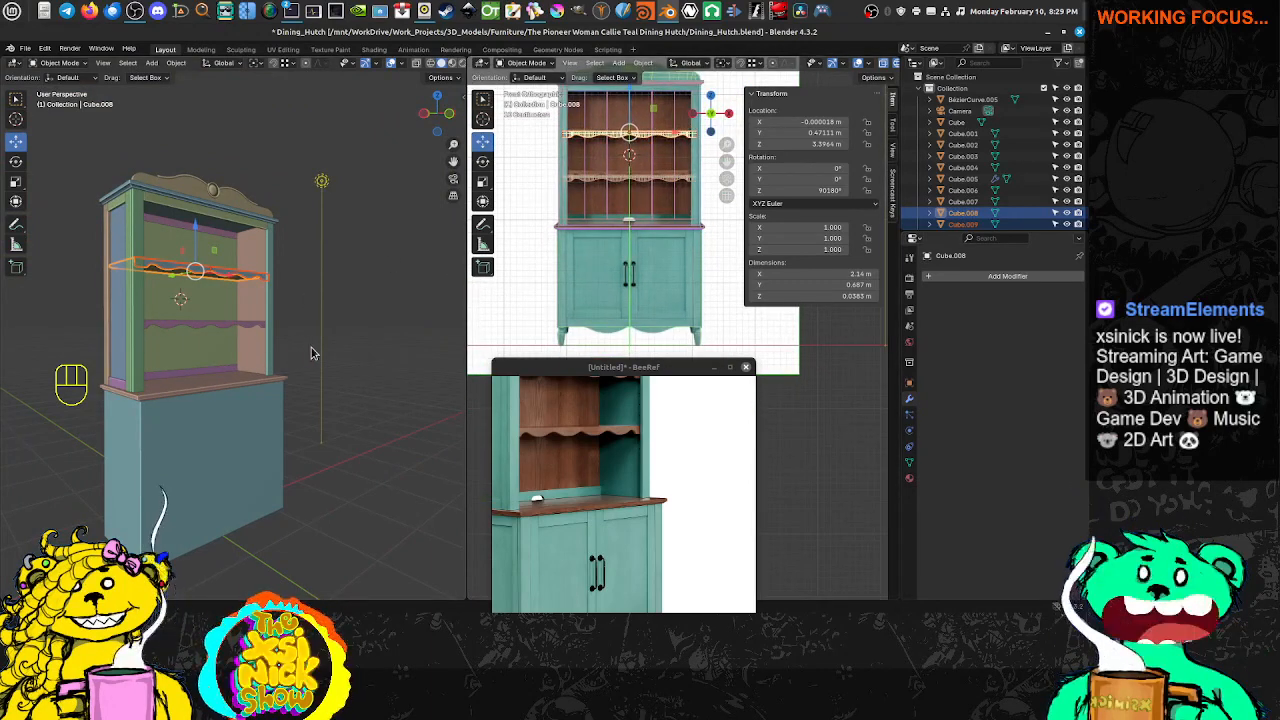
pyautogui.keyDown('shift'); pyautogui.moveTo(298, 388); pyautogui.dragTo(334, 409, button='middle'); pyautogui.keyUp('shift')
pyautogui.scroll(1, 334, 409)
pyautogui.scroll(1, 334, 411)
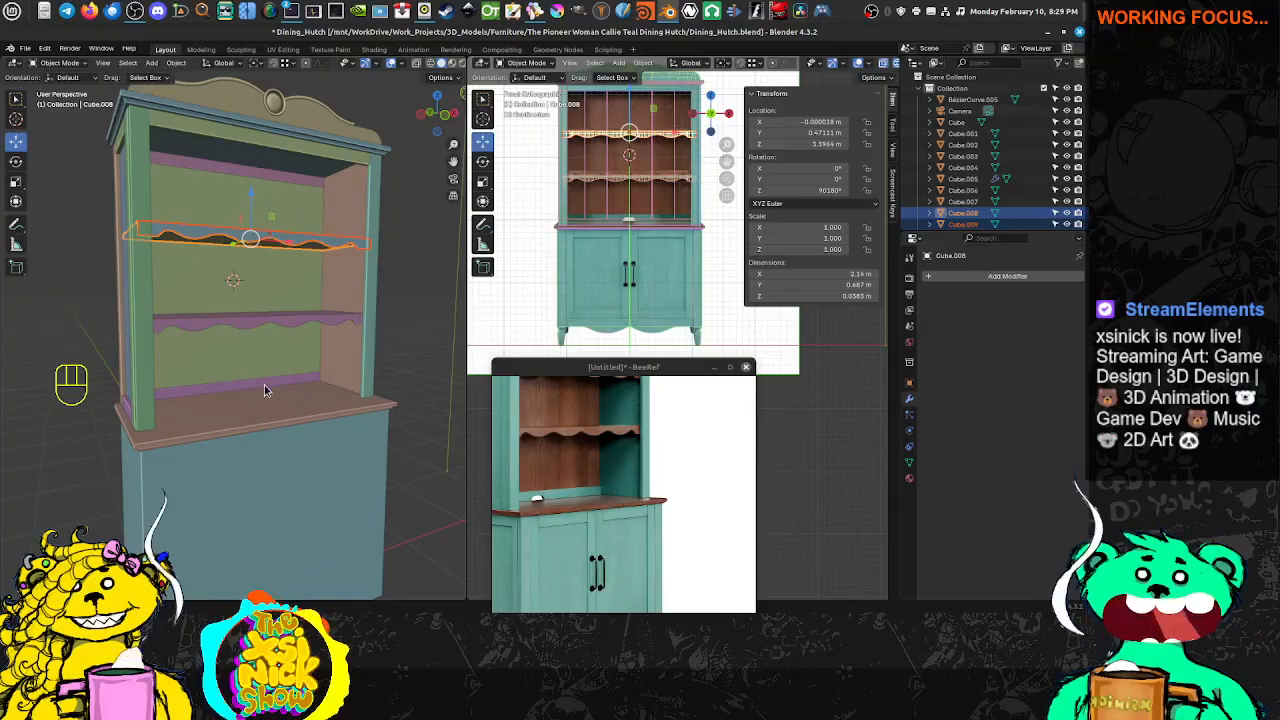
pyautogui.scroll(-2, 261, 384)
pyautogui.moveTo(371, 341); pyautogui.dragTo(384, 341, button='middle')
pyautogui.click(373, 332)
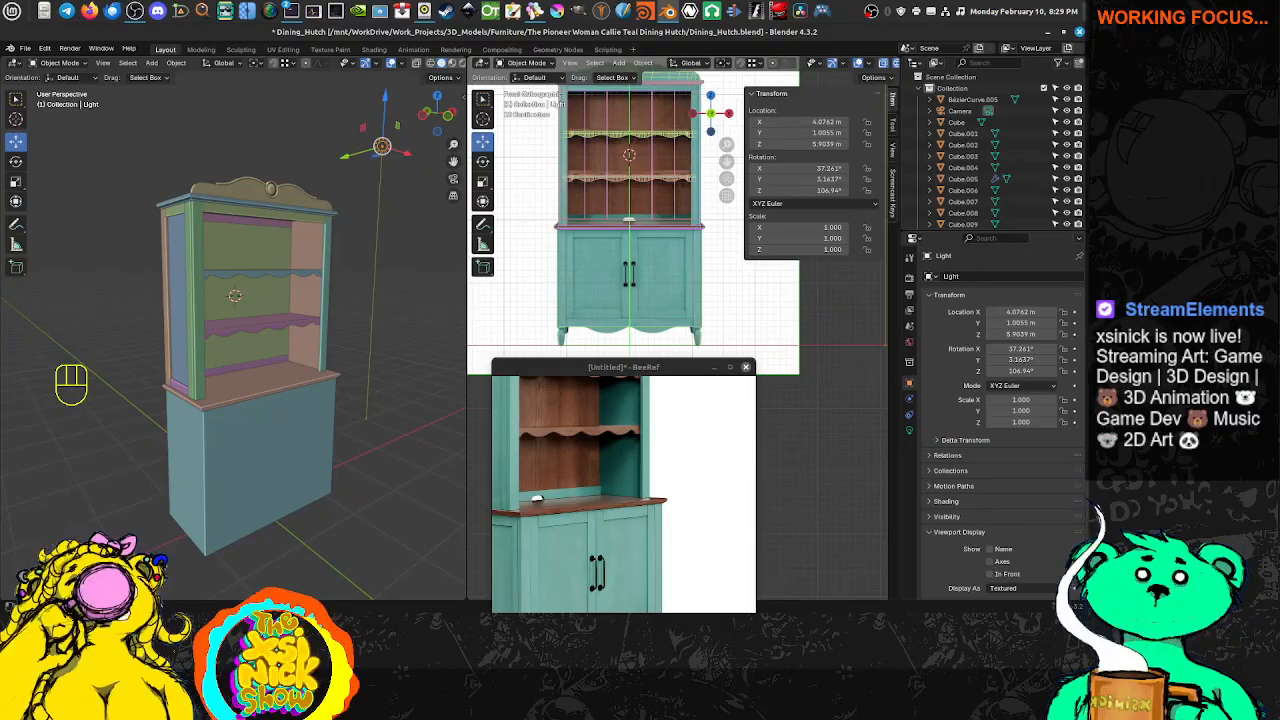
pyautogui.scroll(2, 203, 285)
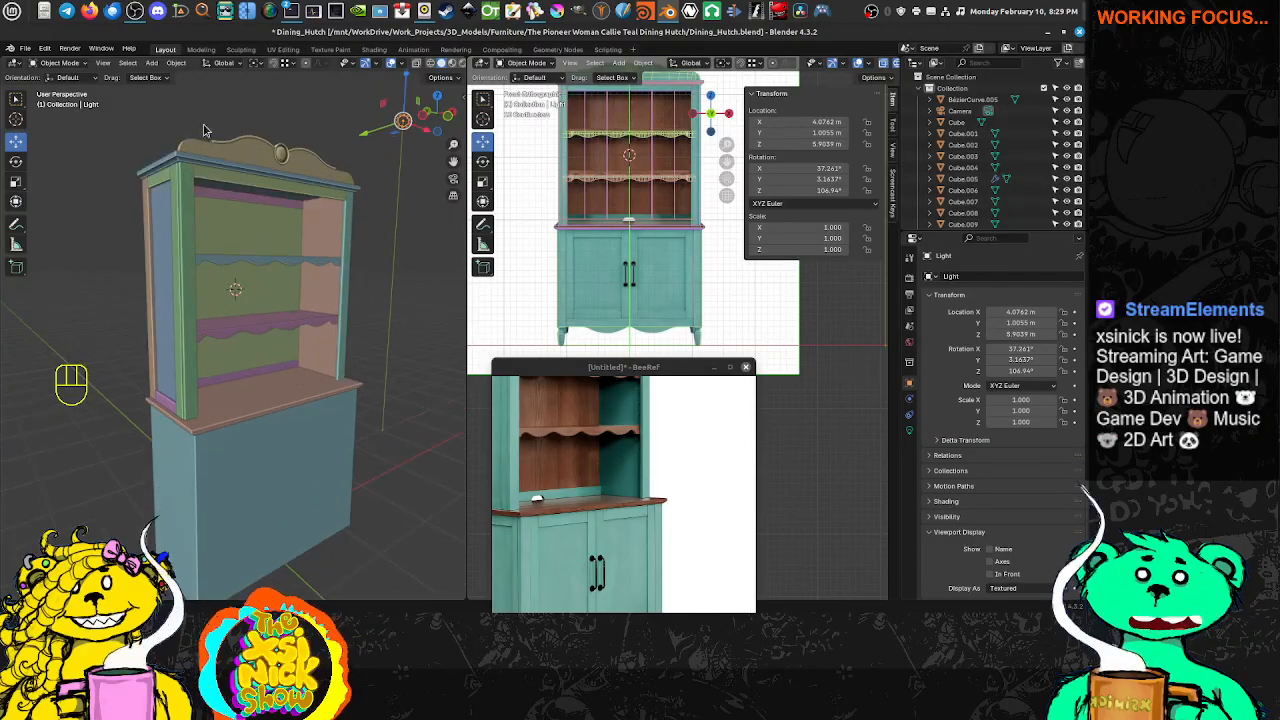